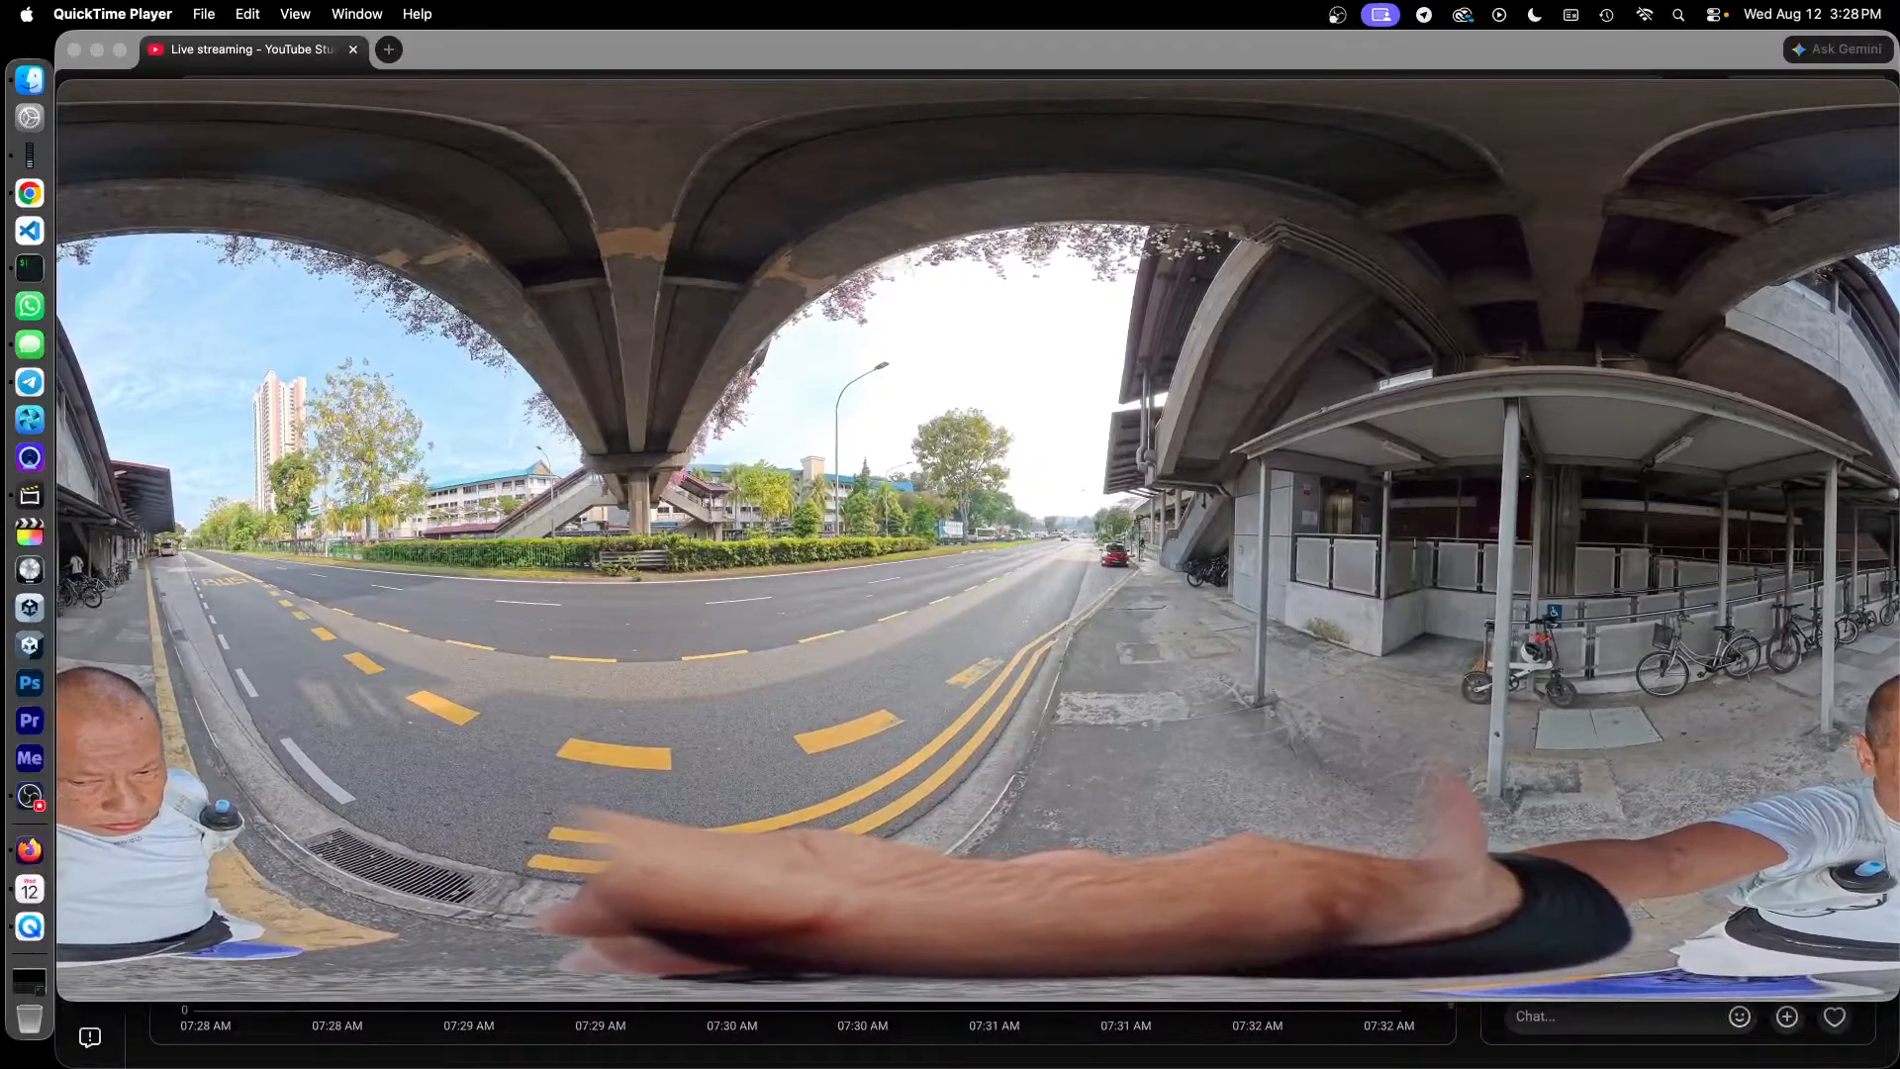
mouse_move(1005, 796)
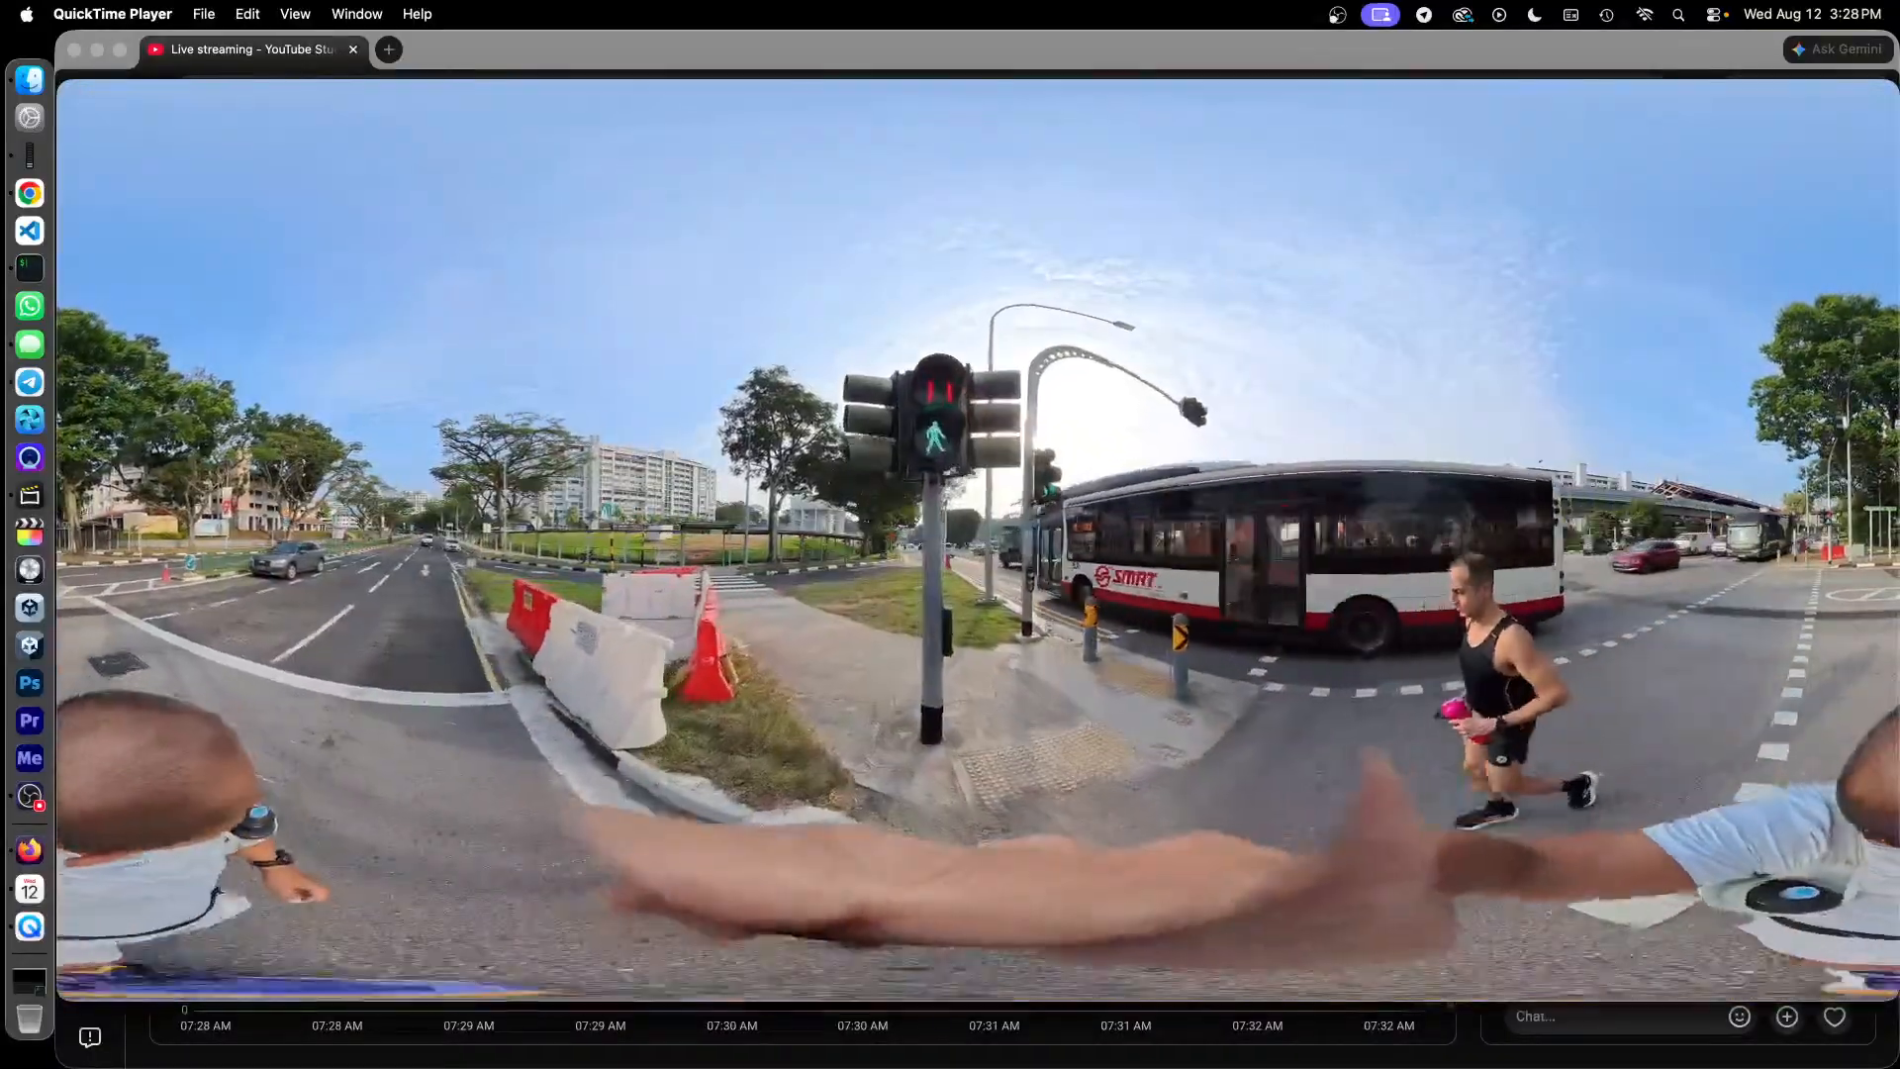
mouse_move(1312, 730)
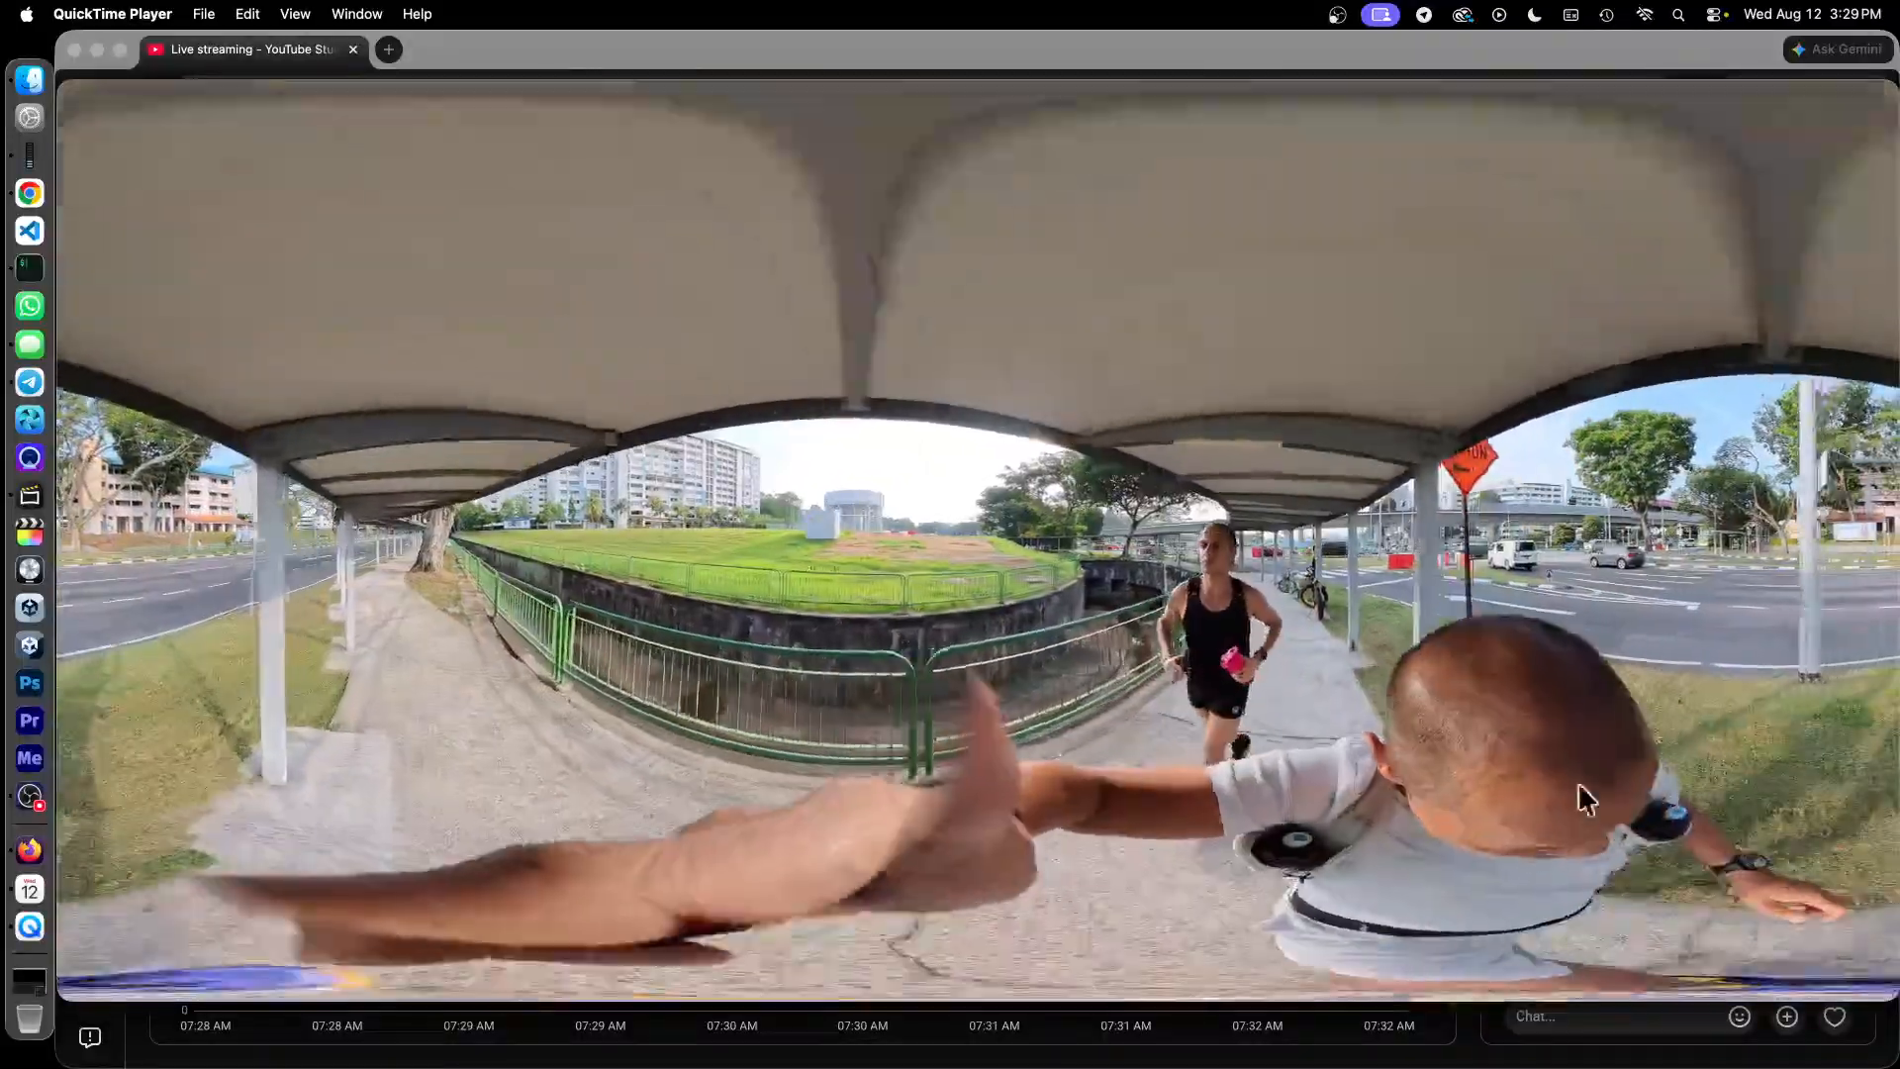
mouse_move(1188, 759)
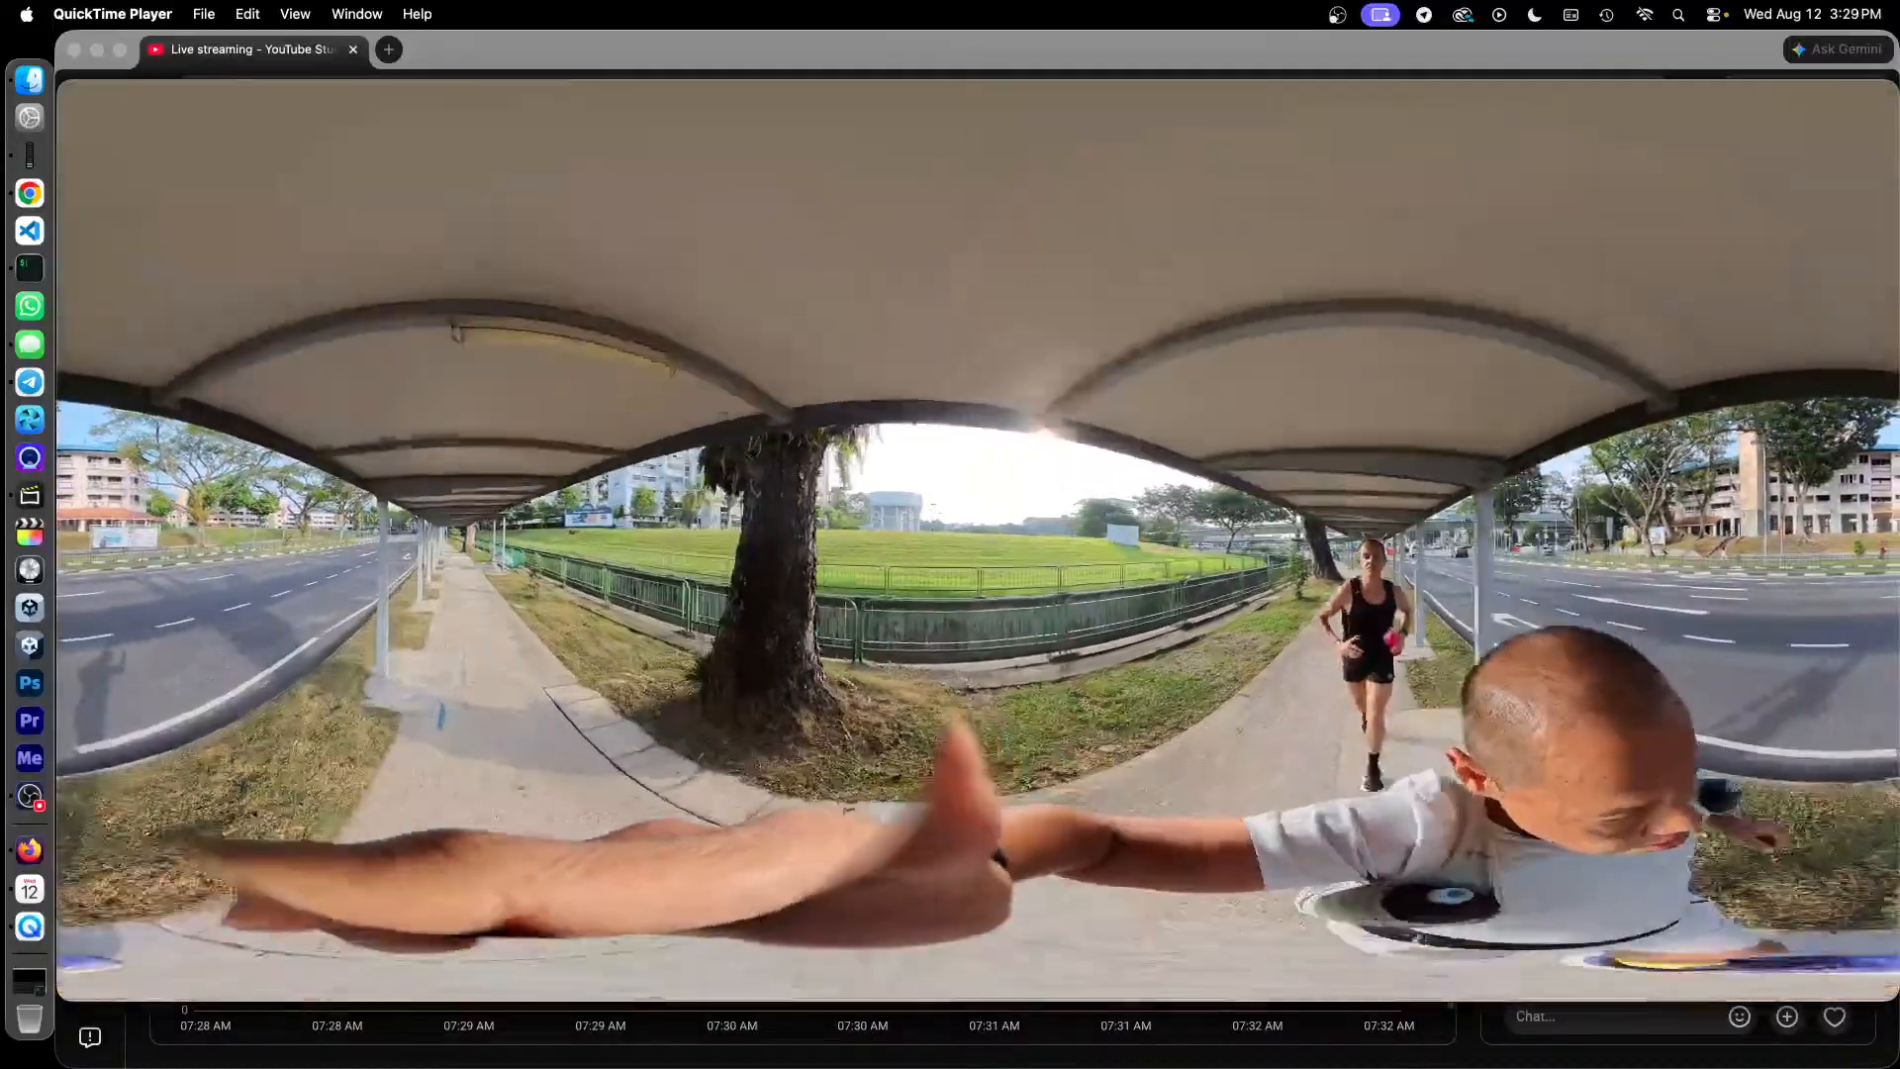
mouse_move(1006, 692)
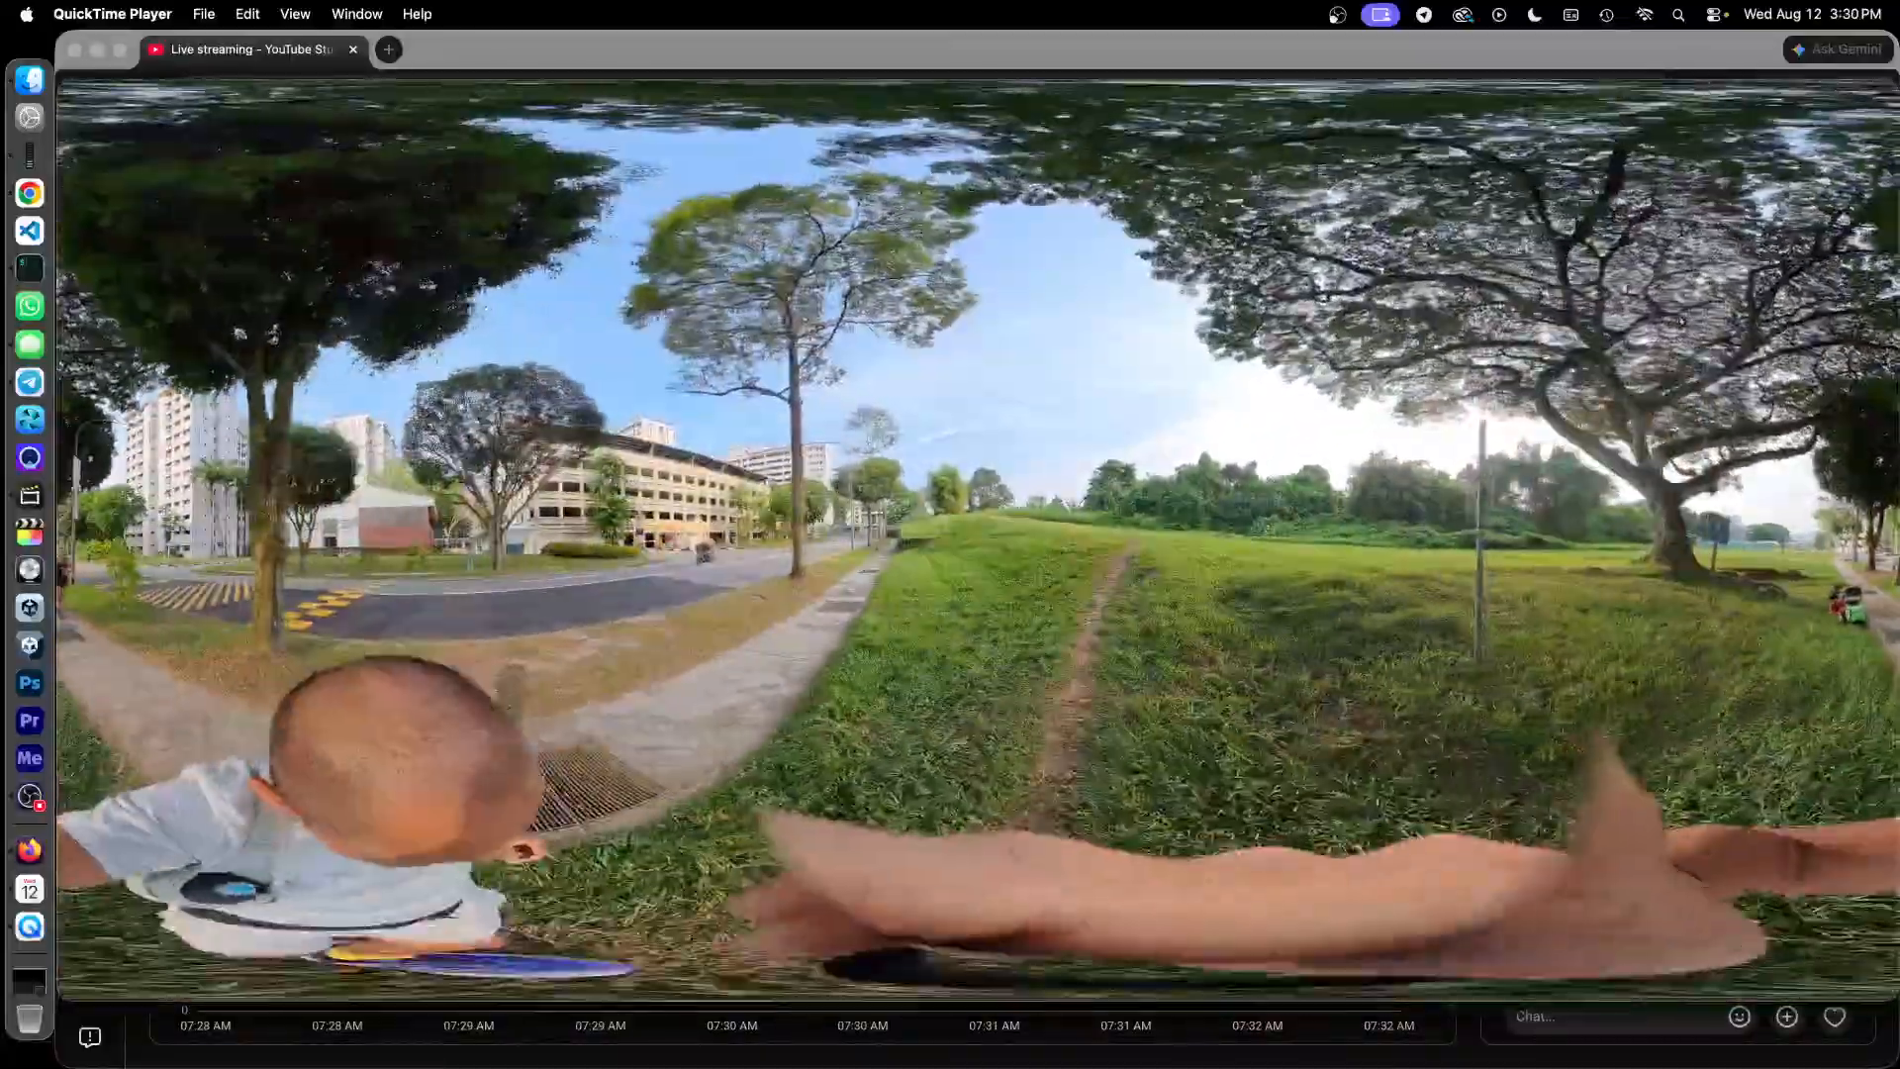
mouse_move(1051, 599)
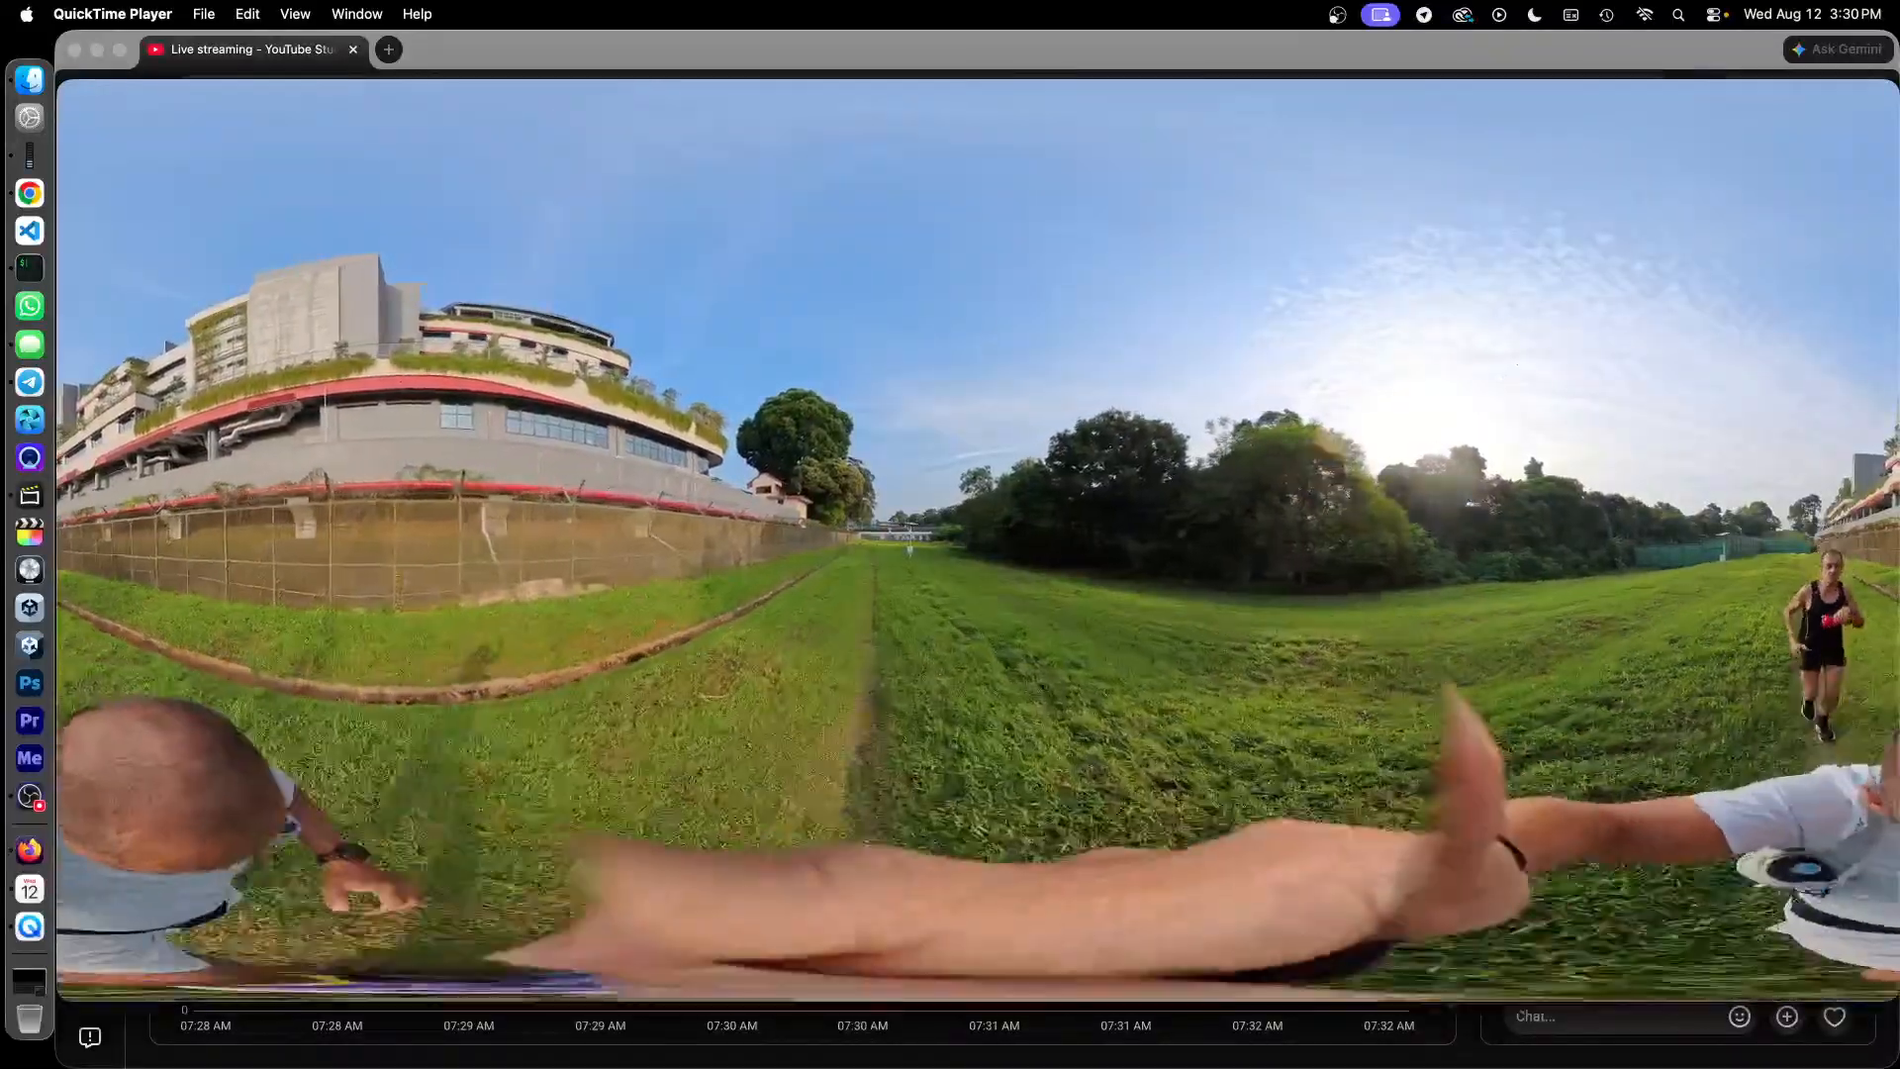
mouse_move(936, 624)
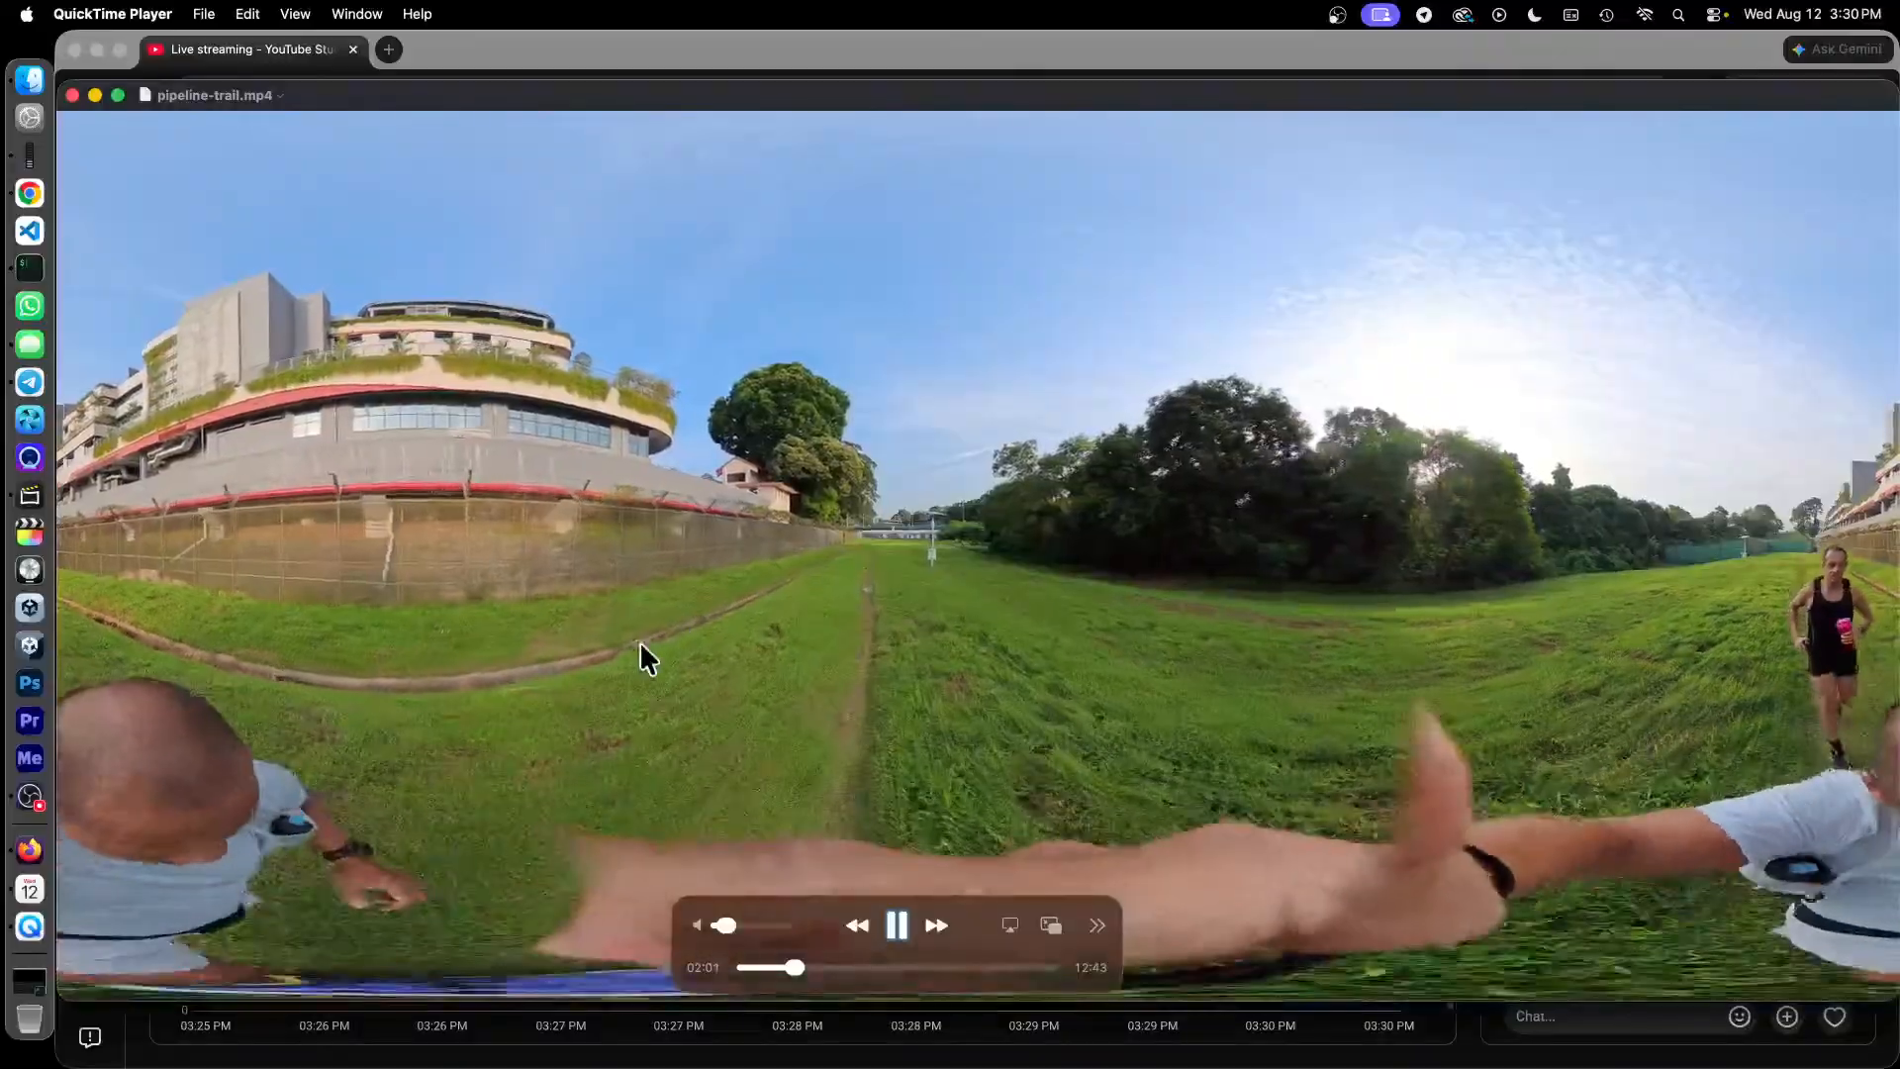
Step: Switch to the Chrome window showing the PowerDuck for Final Cut Pro page
key("ctrl+Up")
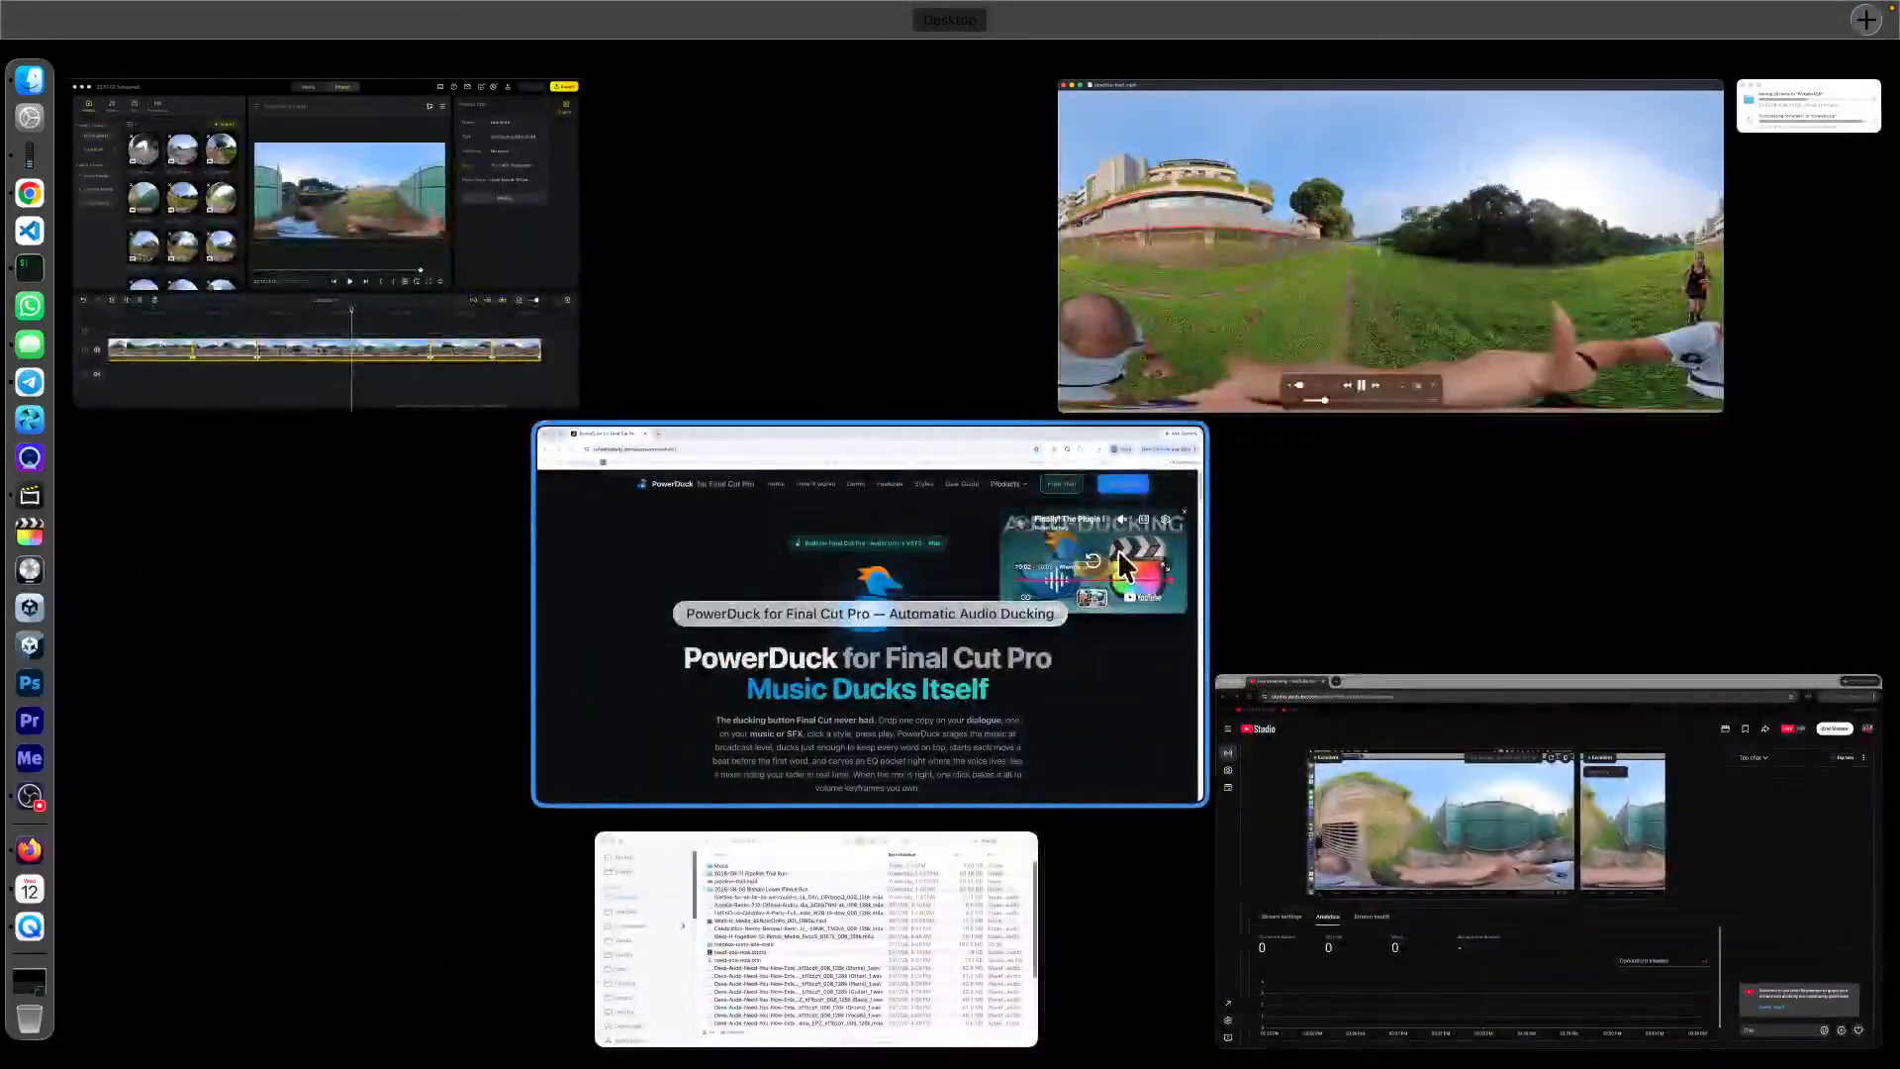
left_click(1049, 700)
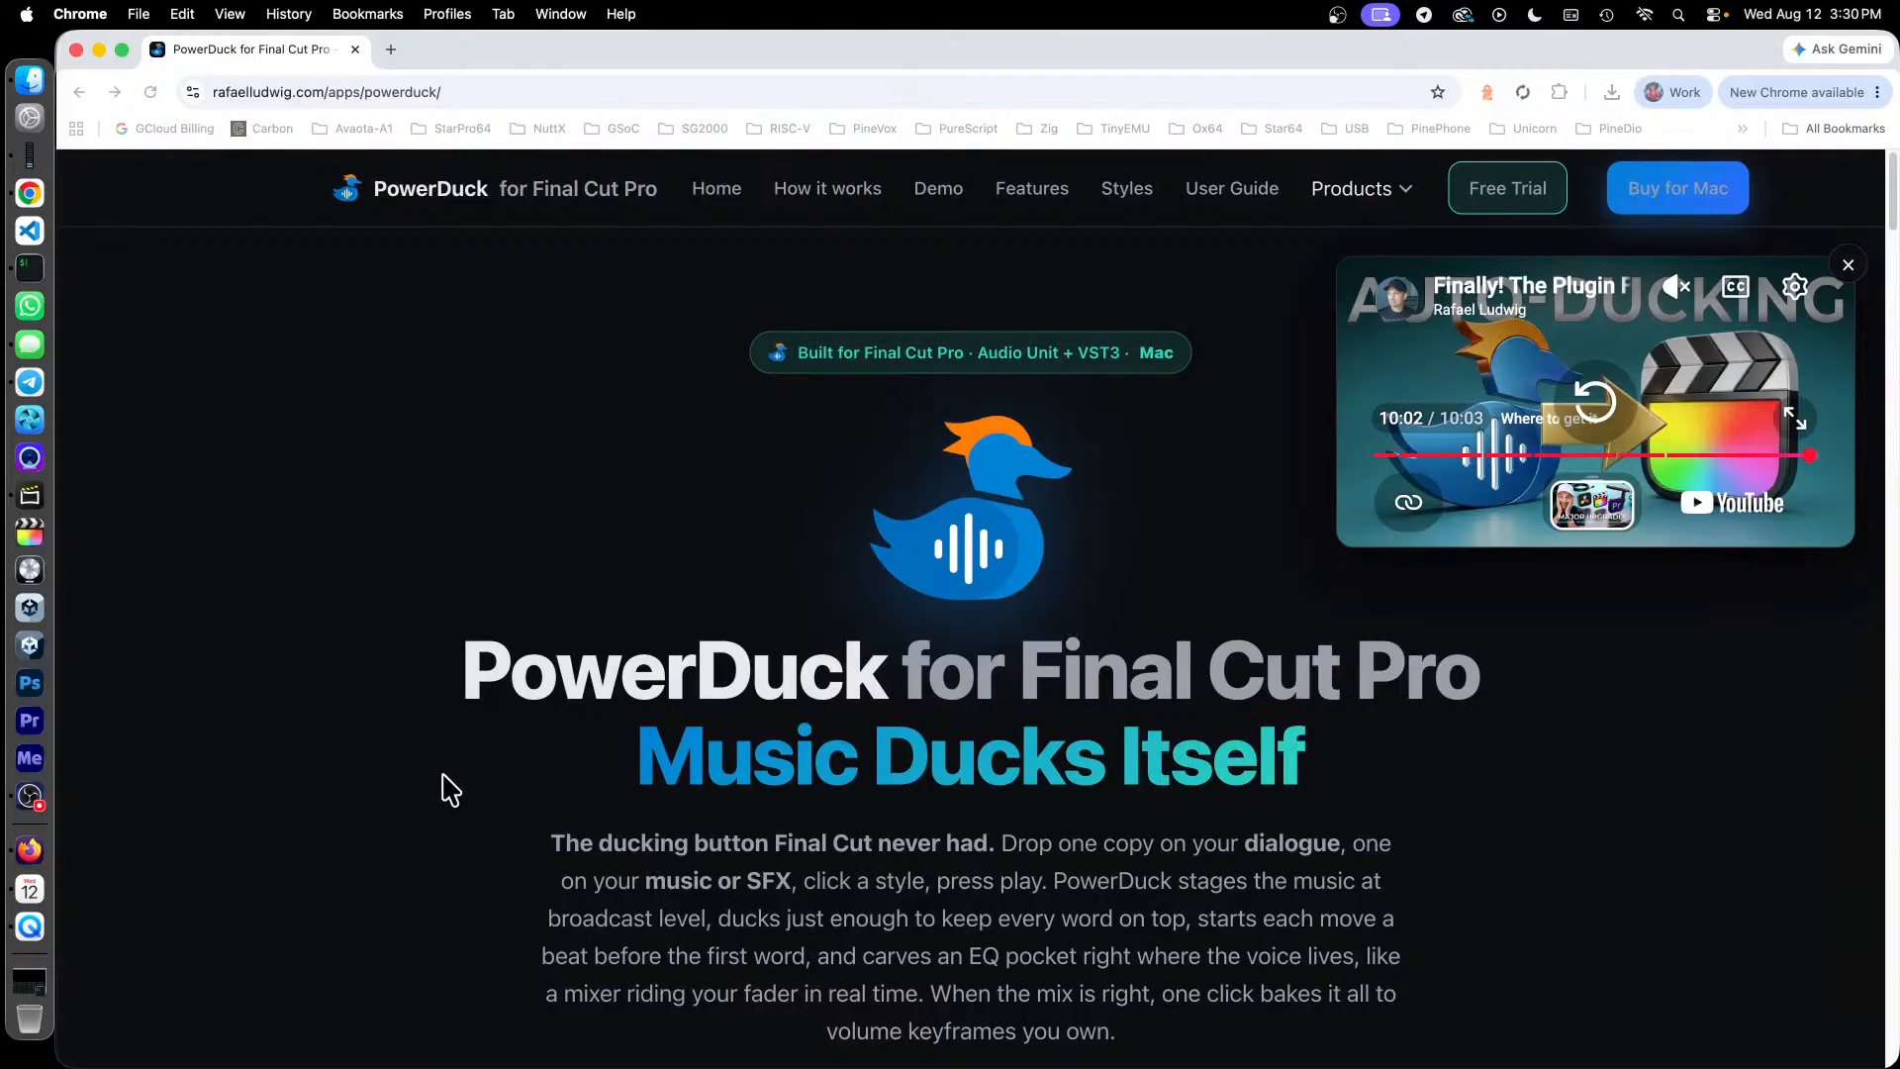
Step: Switch to QuickTime Player and skim through pipeline-trail.mp4, pausing at about 10:19 and moving on to about 12:11
left_click(28, 930)
left_click_drag(801, 969, 861, 977)
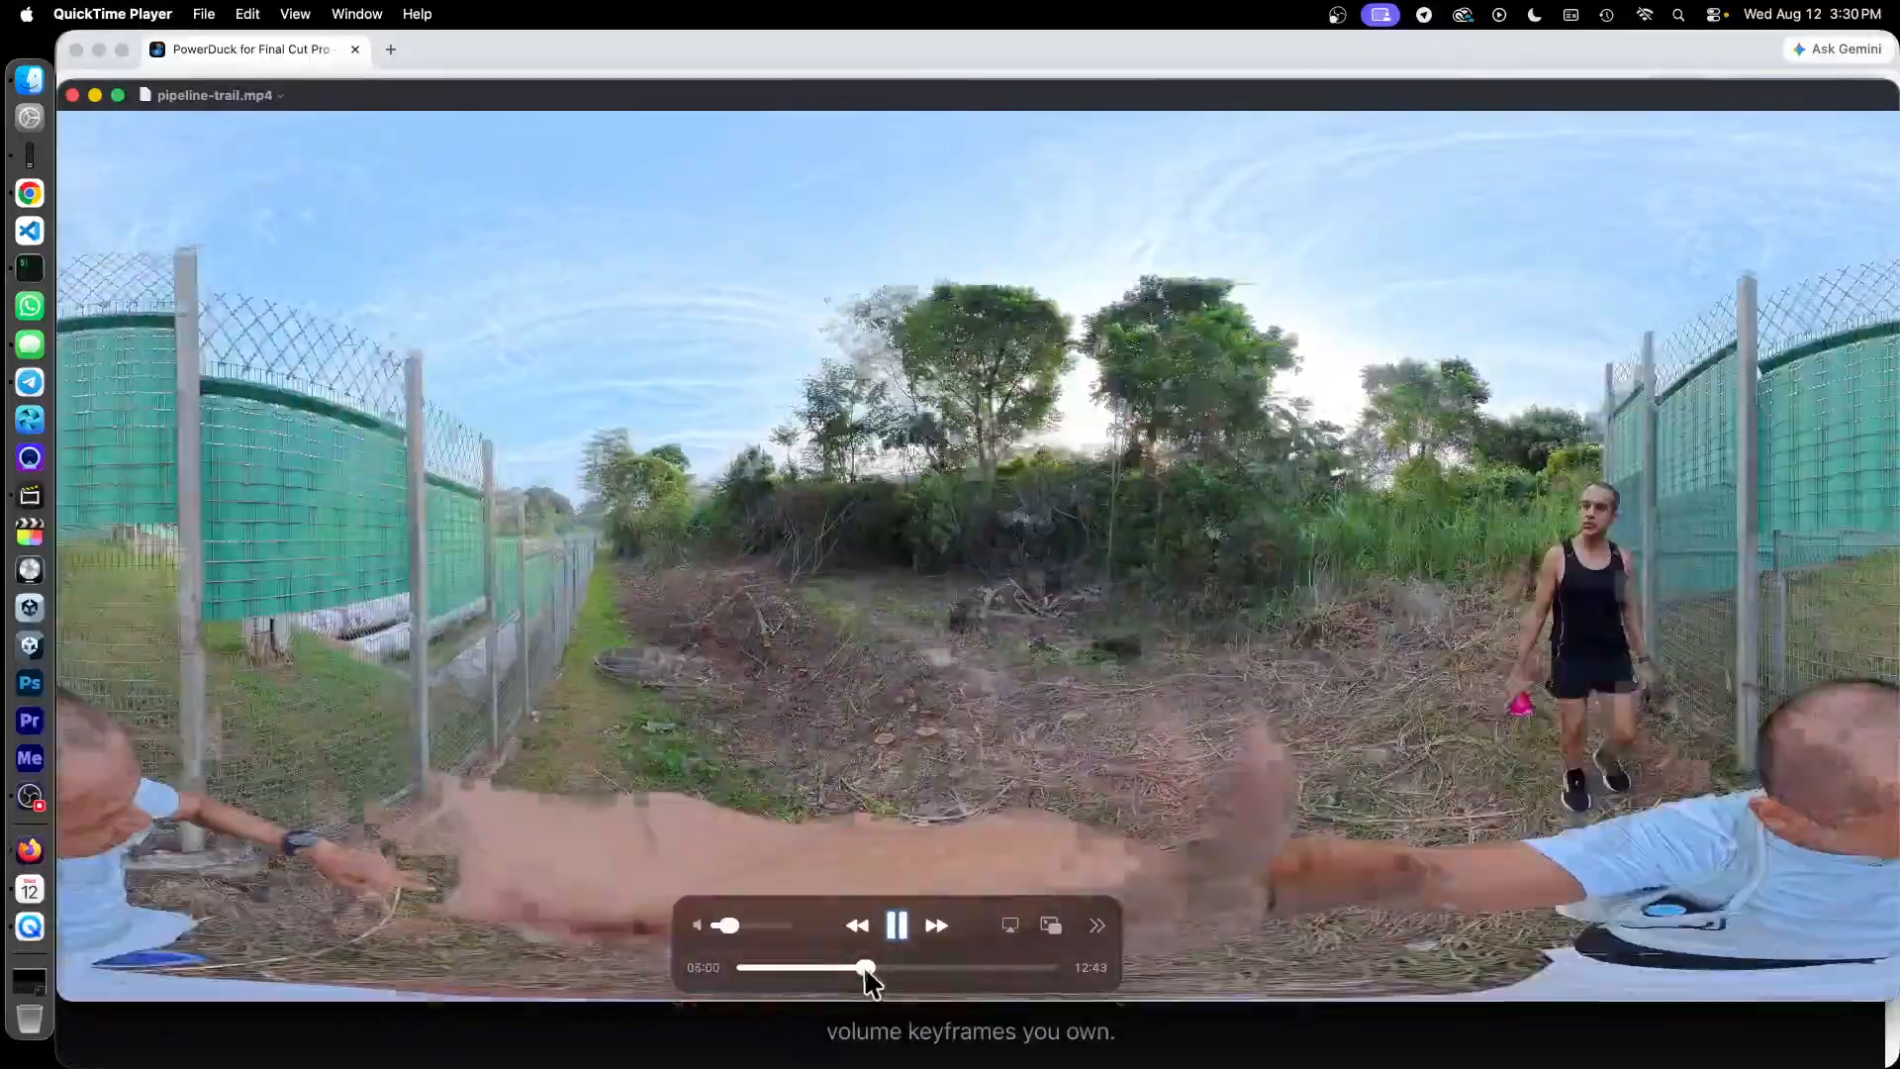
left_click(871, 968)
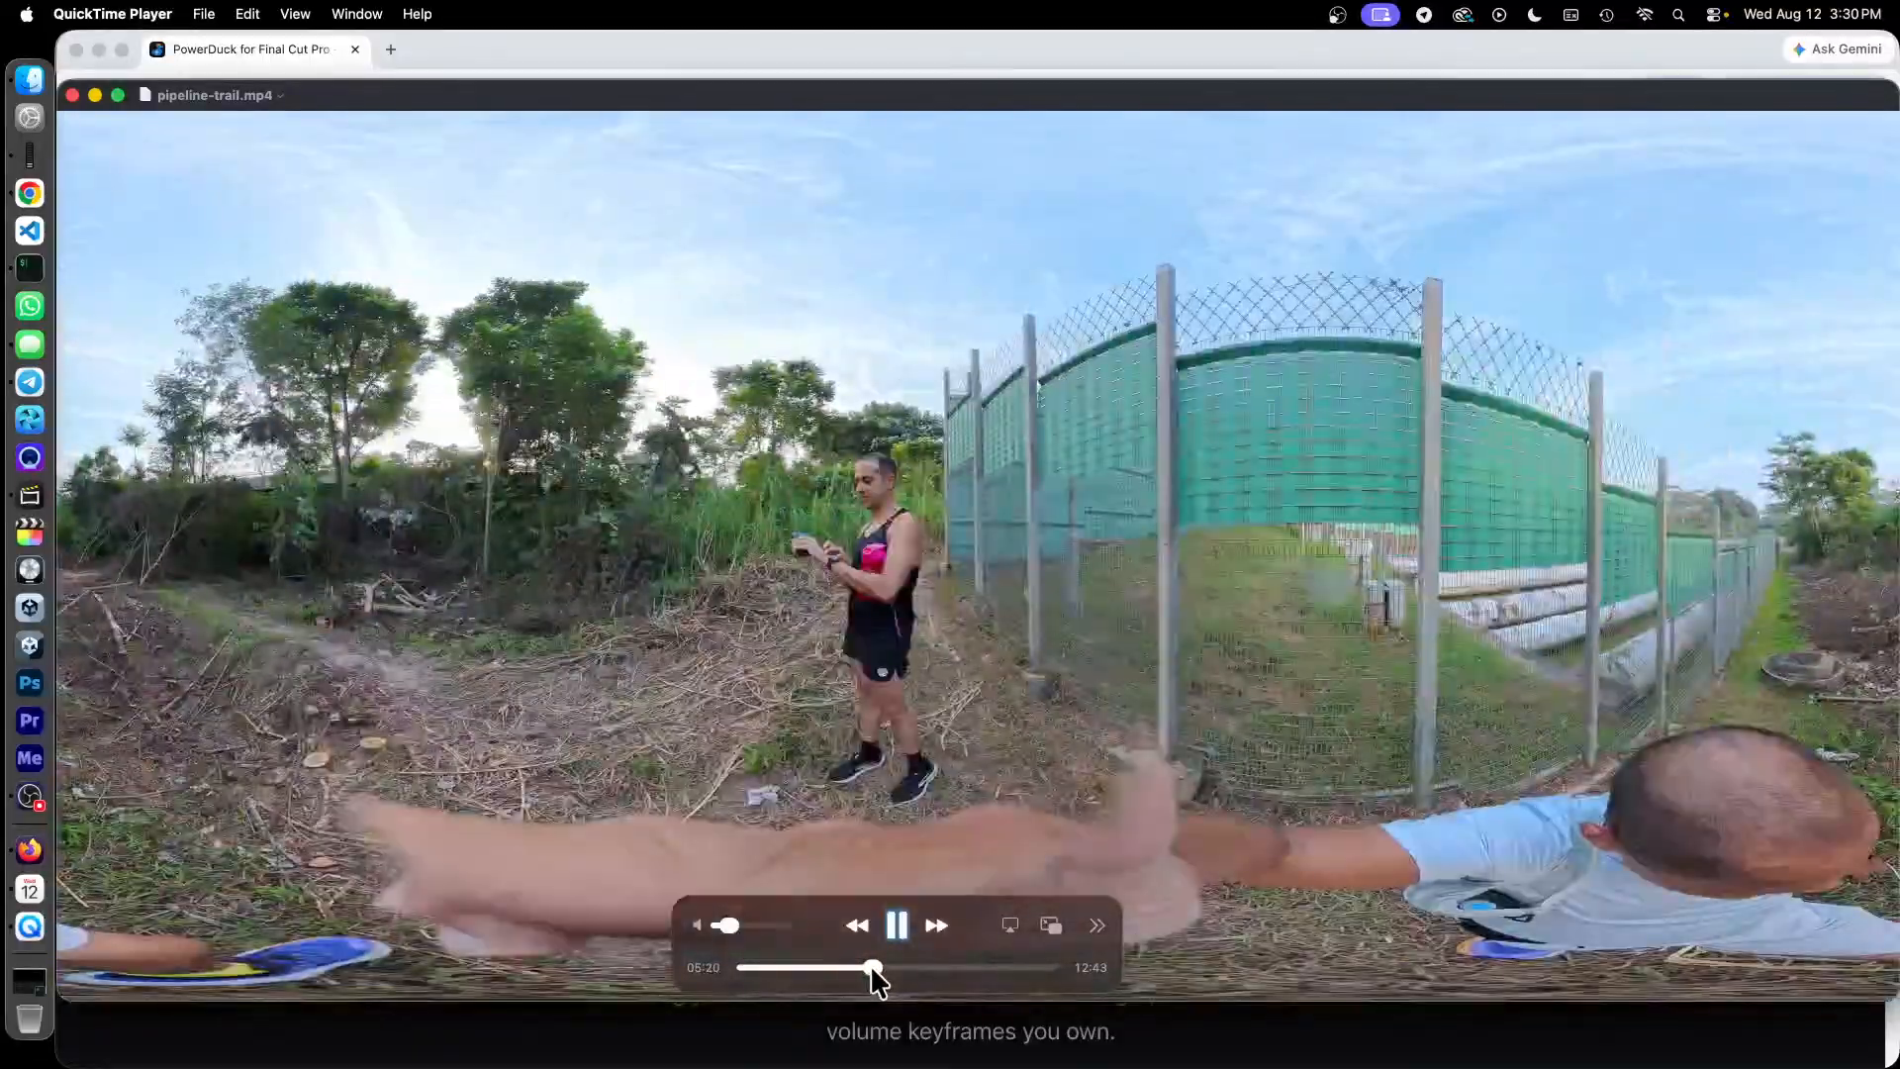
left_click_drag(871, 967, 941, 968)
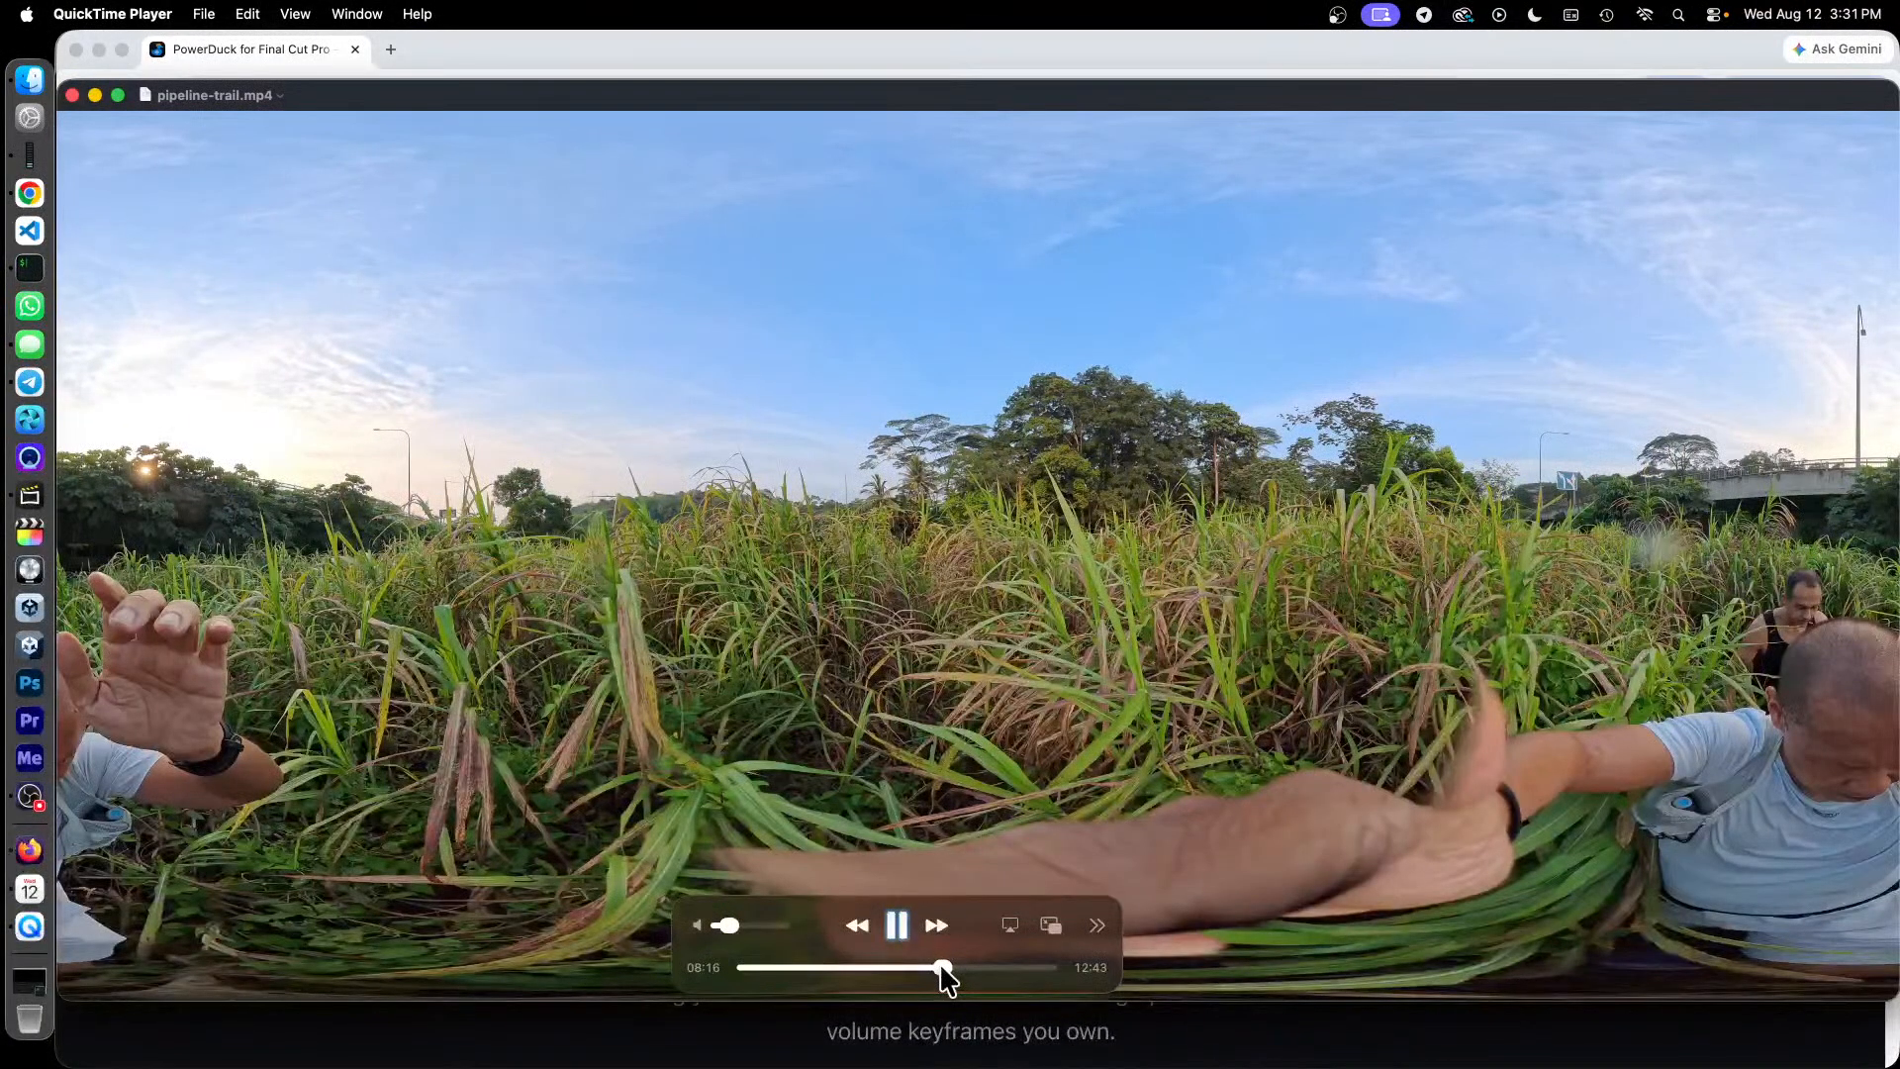
left_click_drag(943, 968, 992, 967)
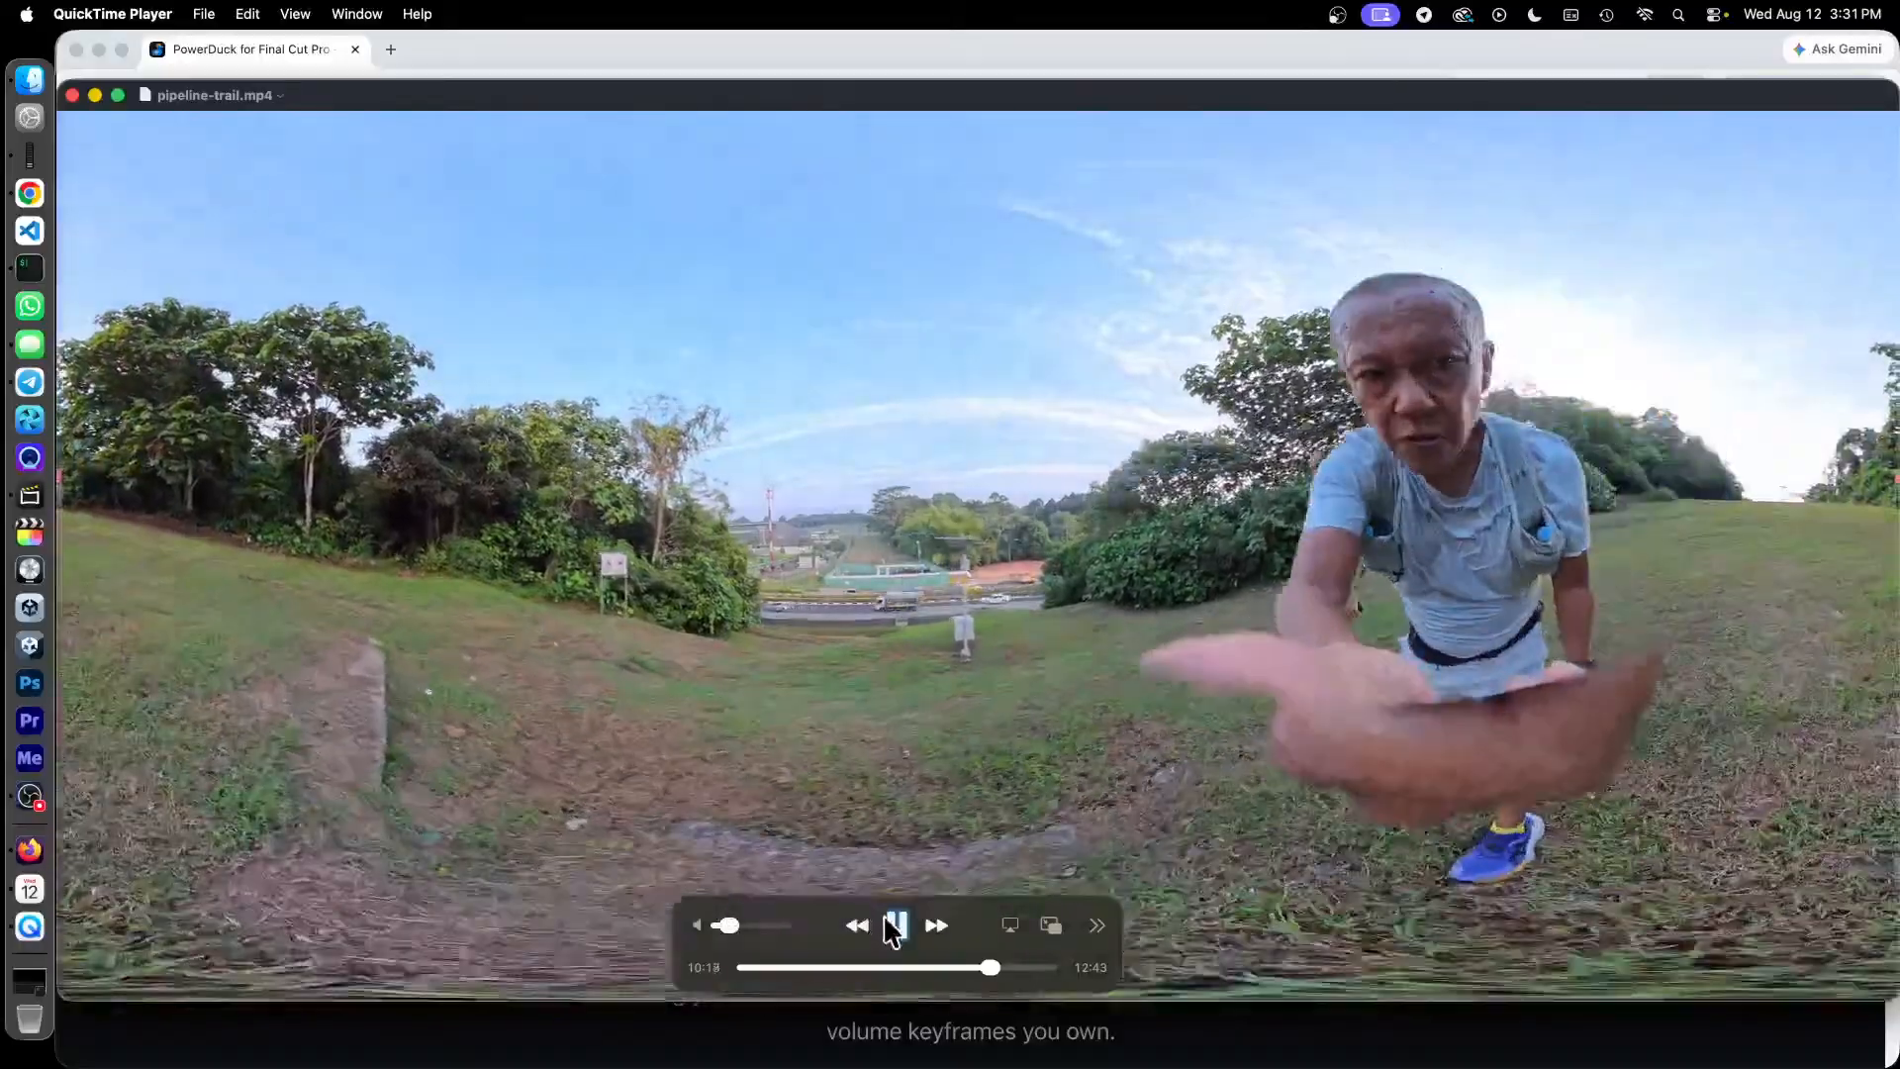
left_click(894, 928)
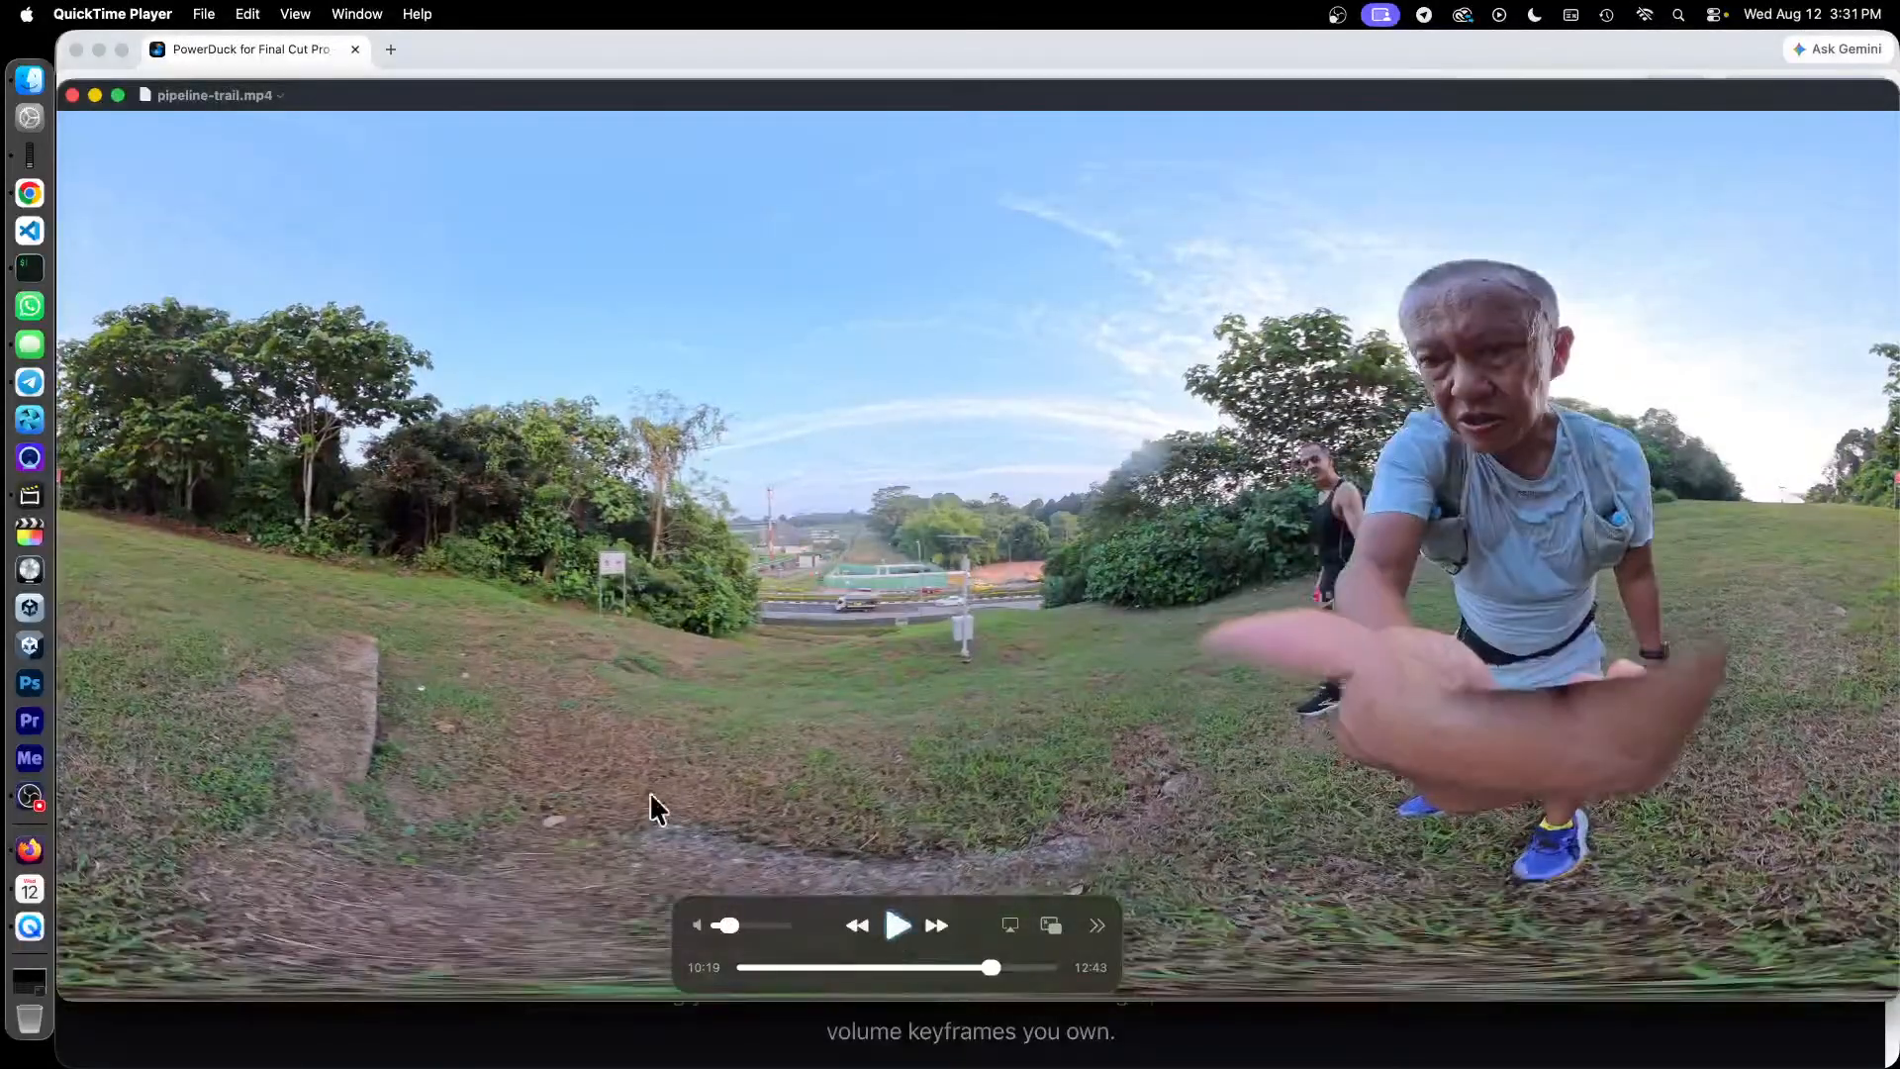
left_click_drag(990, 966, 1037, 967)
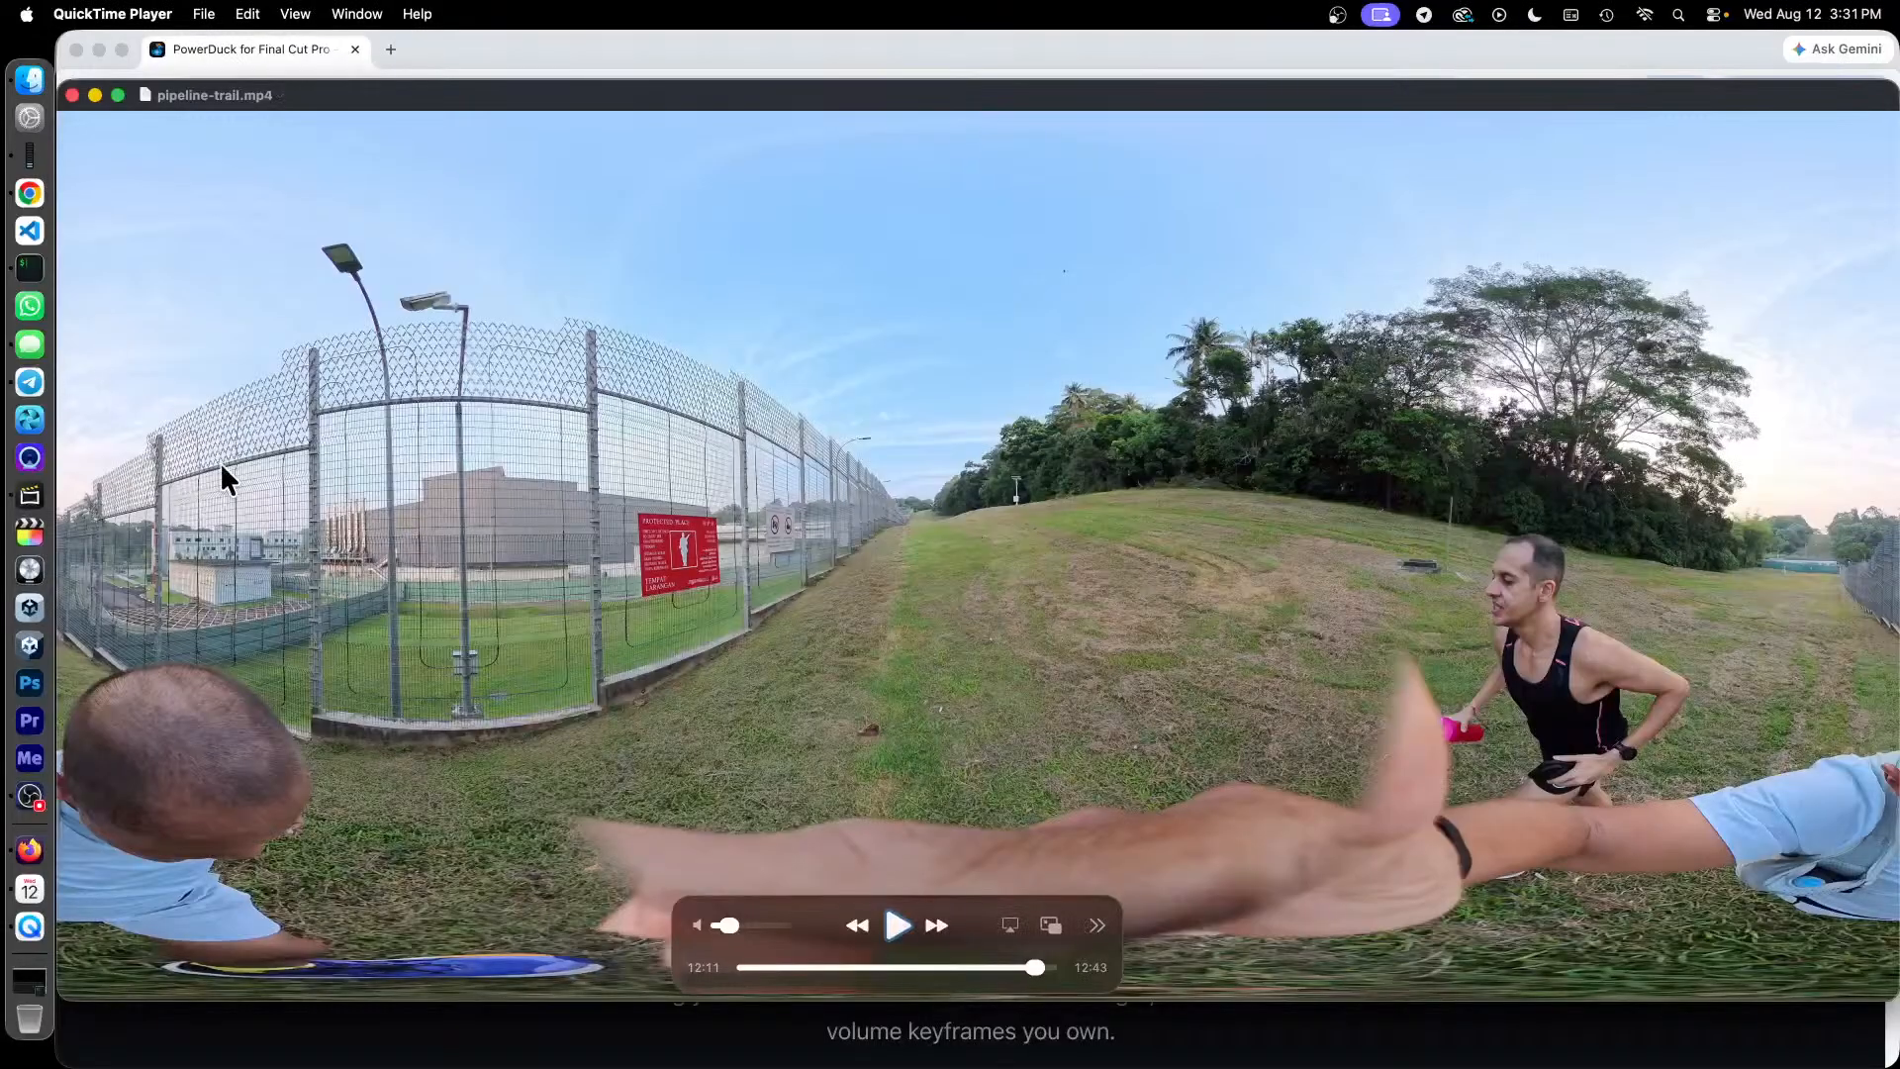
Step: Switch to Insta360 Studio and review the clips on the Untitled4 timeline from the first to the last
left_click(33, 492)
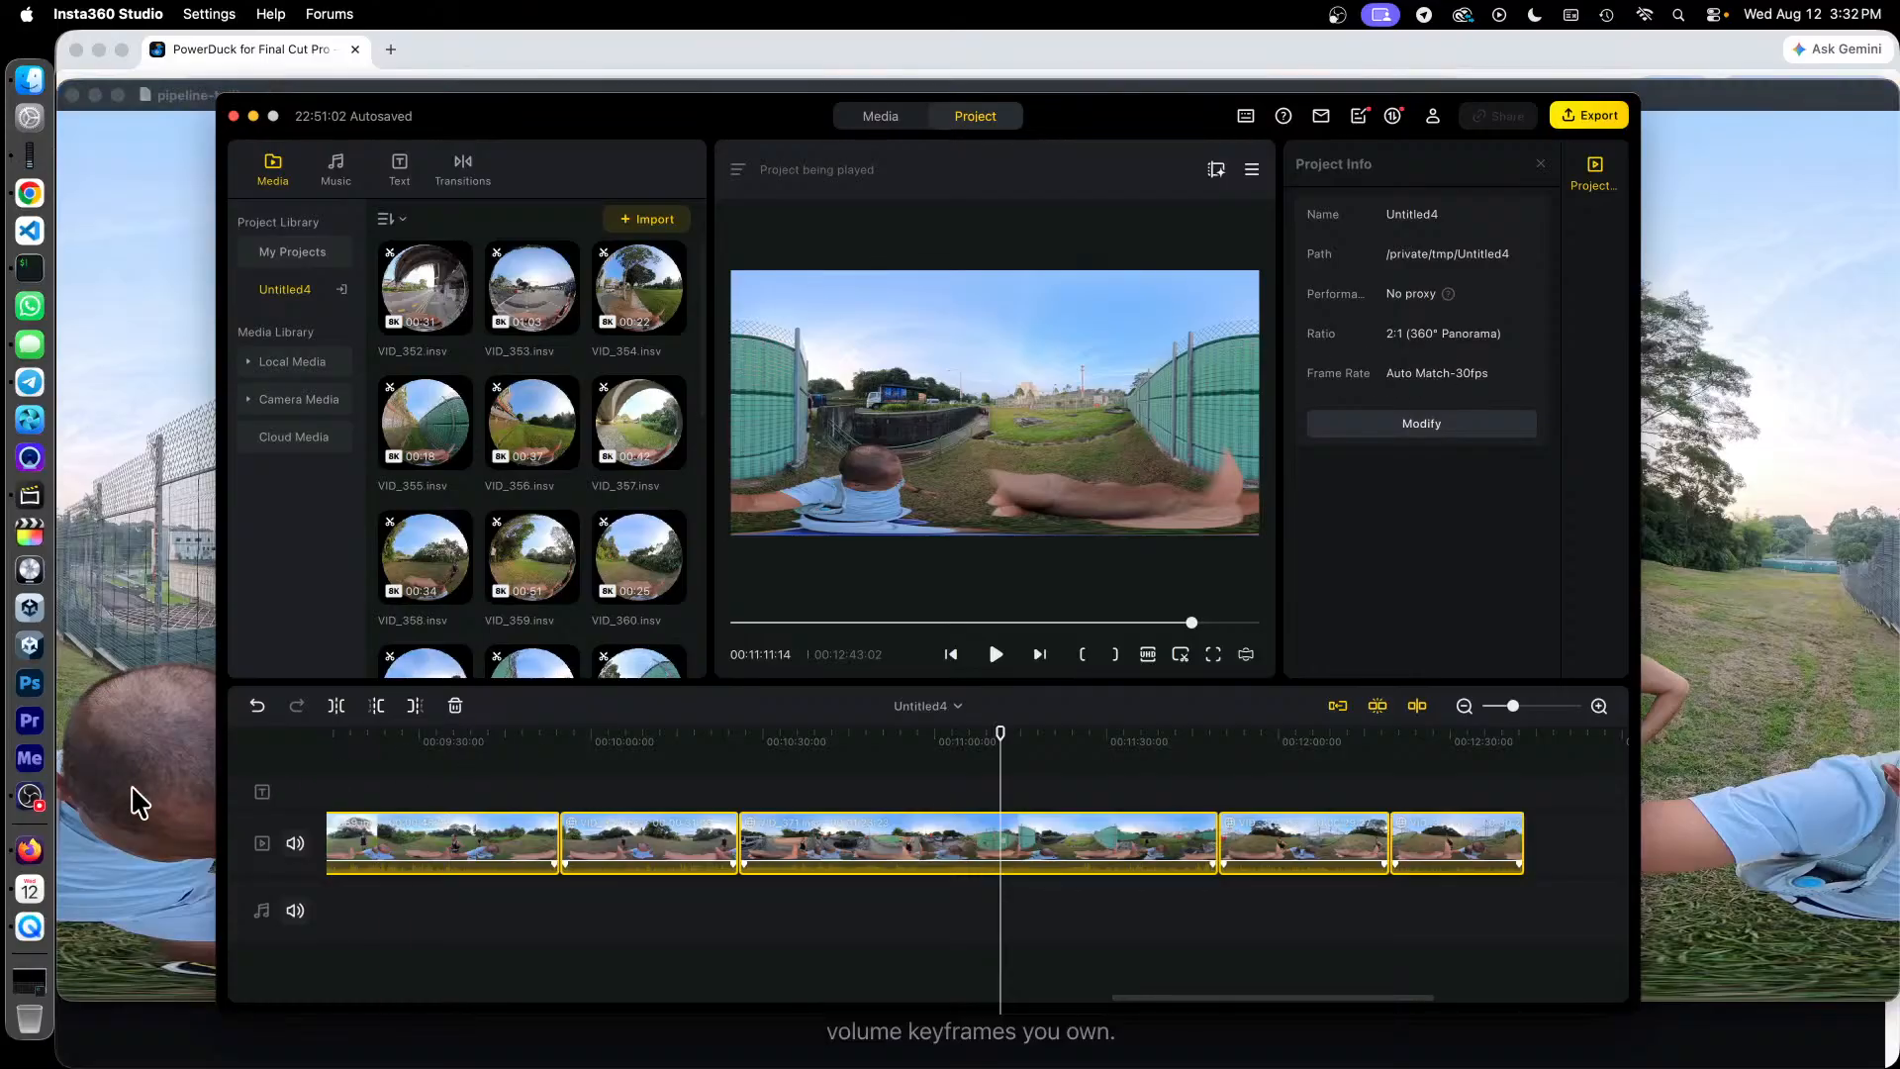
left_click(30, 797)
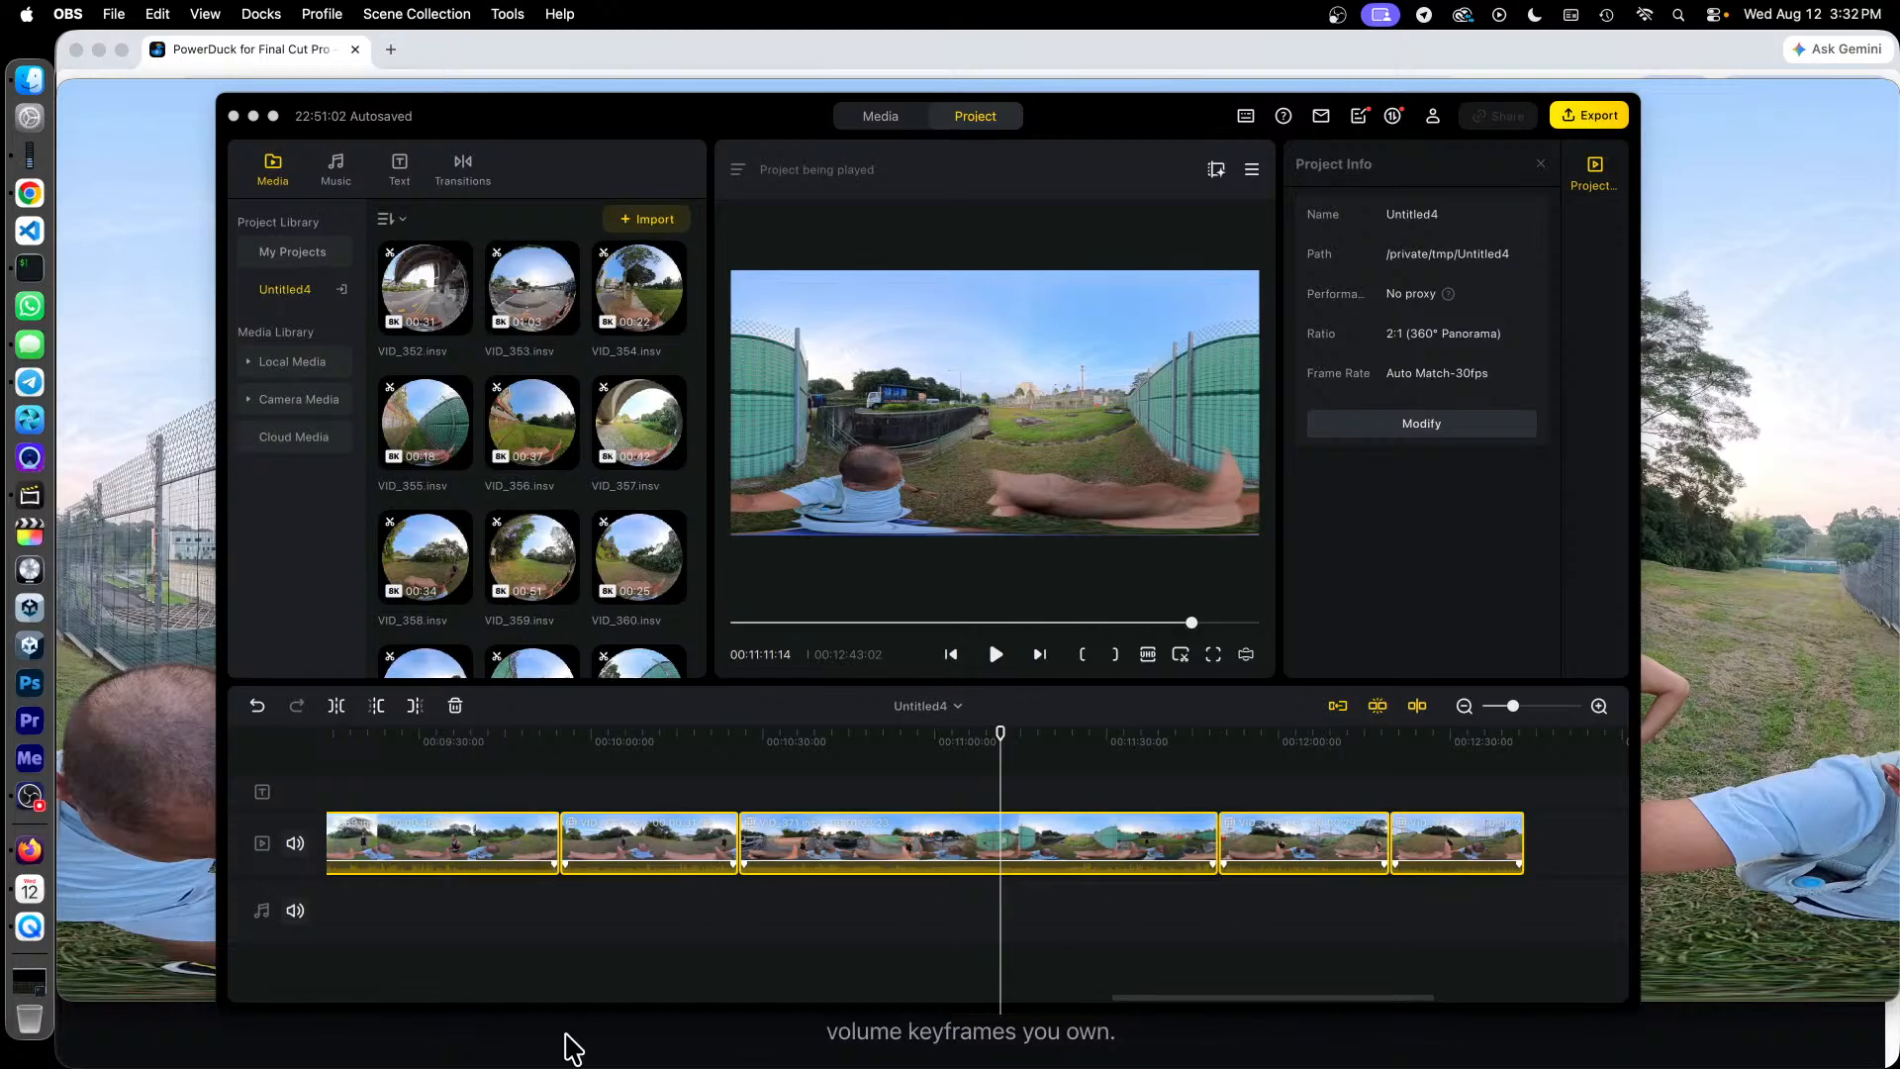
left_click_drag(1178, 1010, 346, 1053)
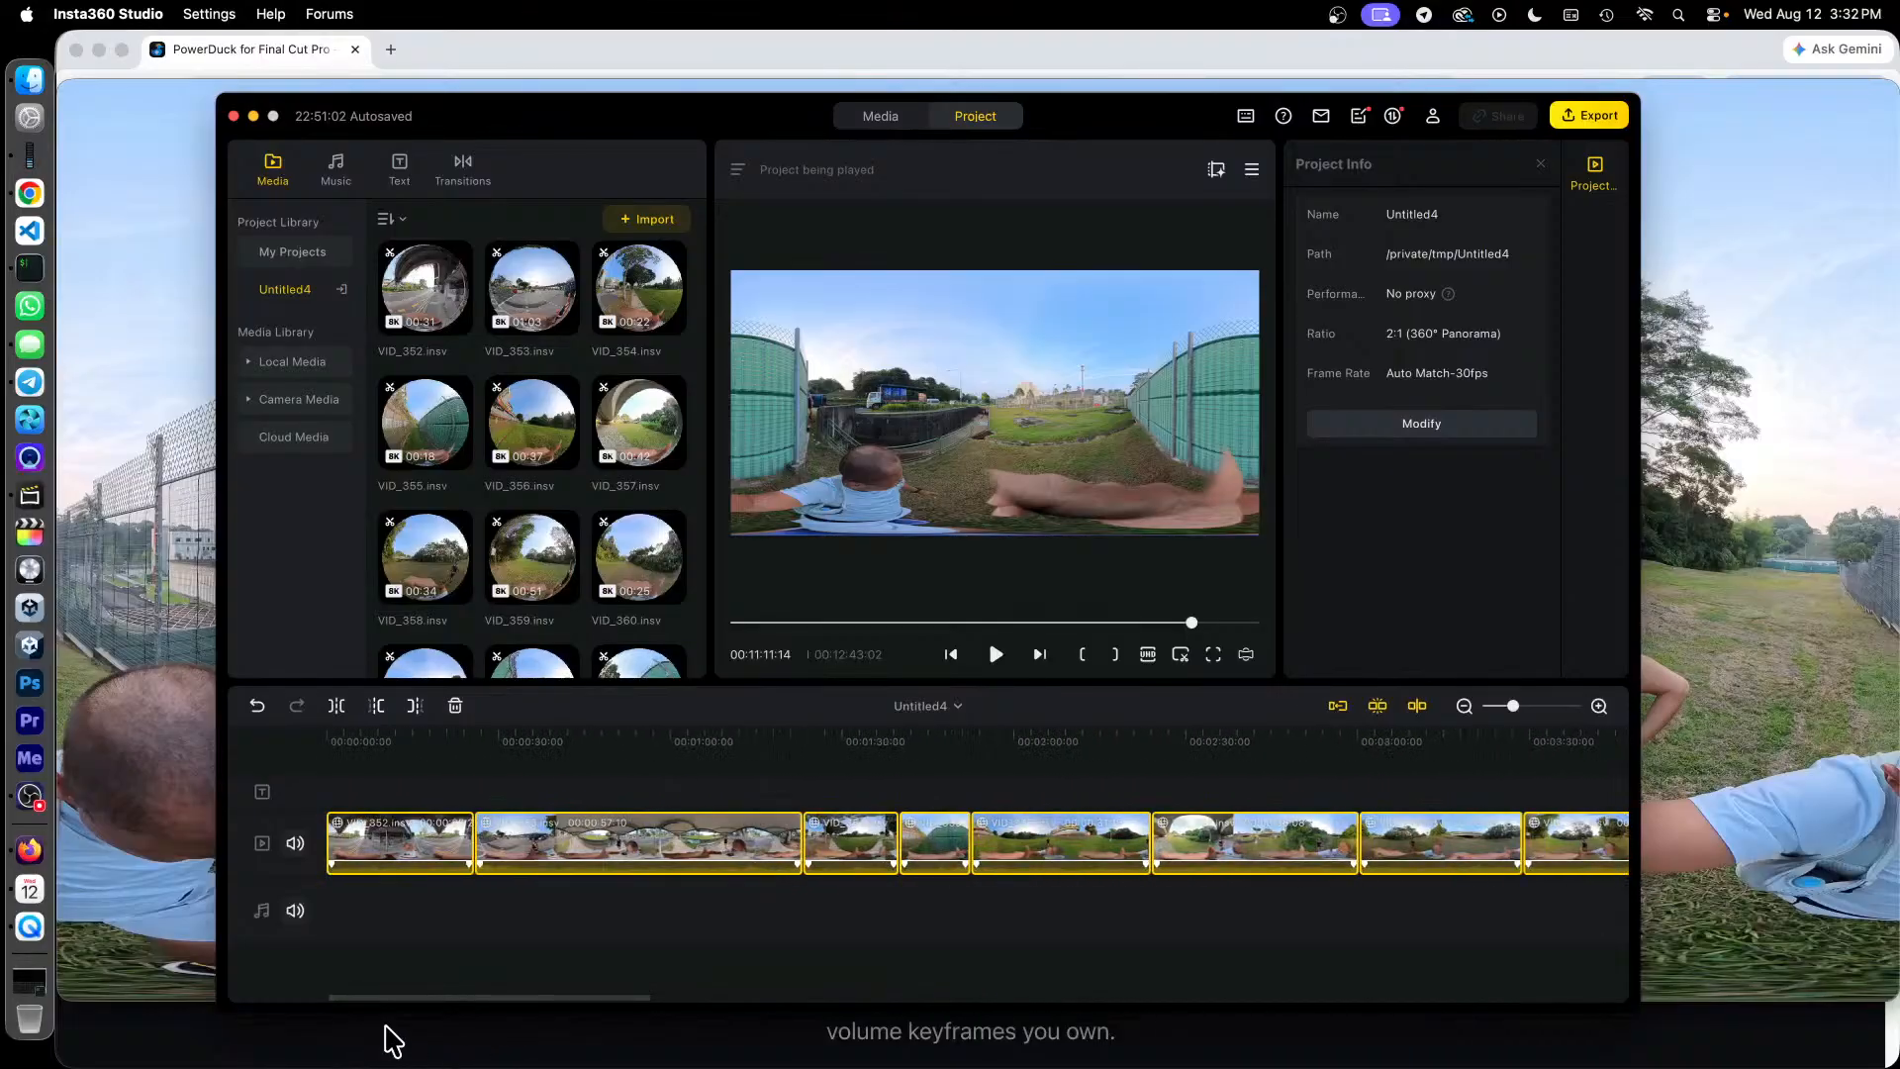
left_click_drag(417, 830, 867, 846)
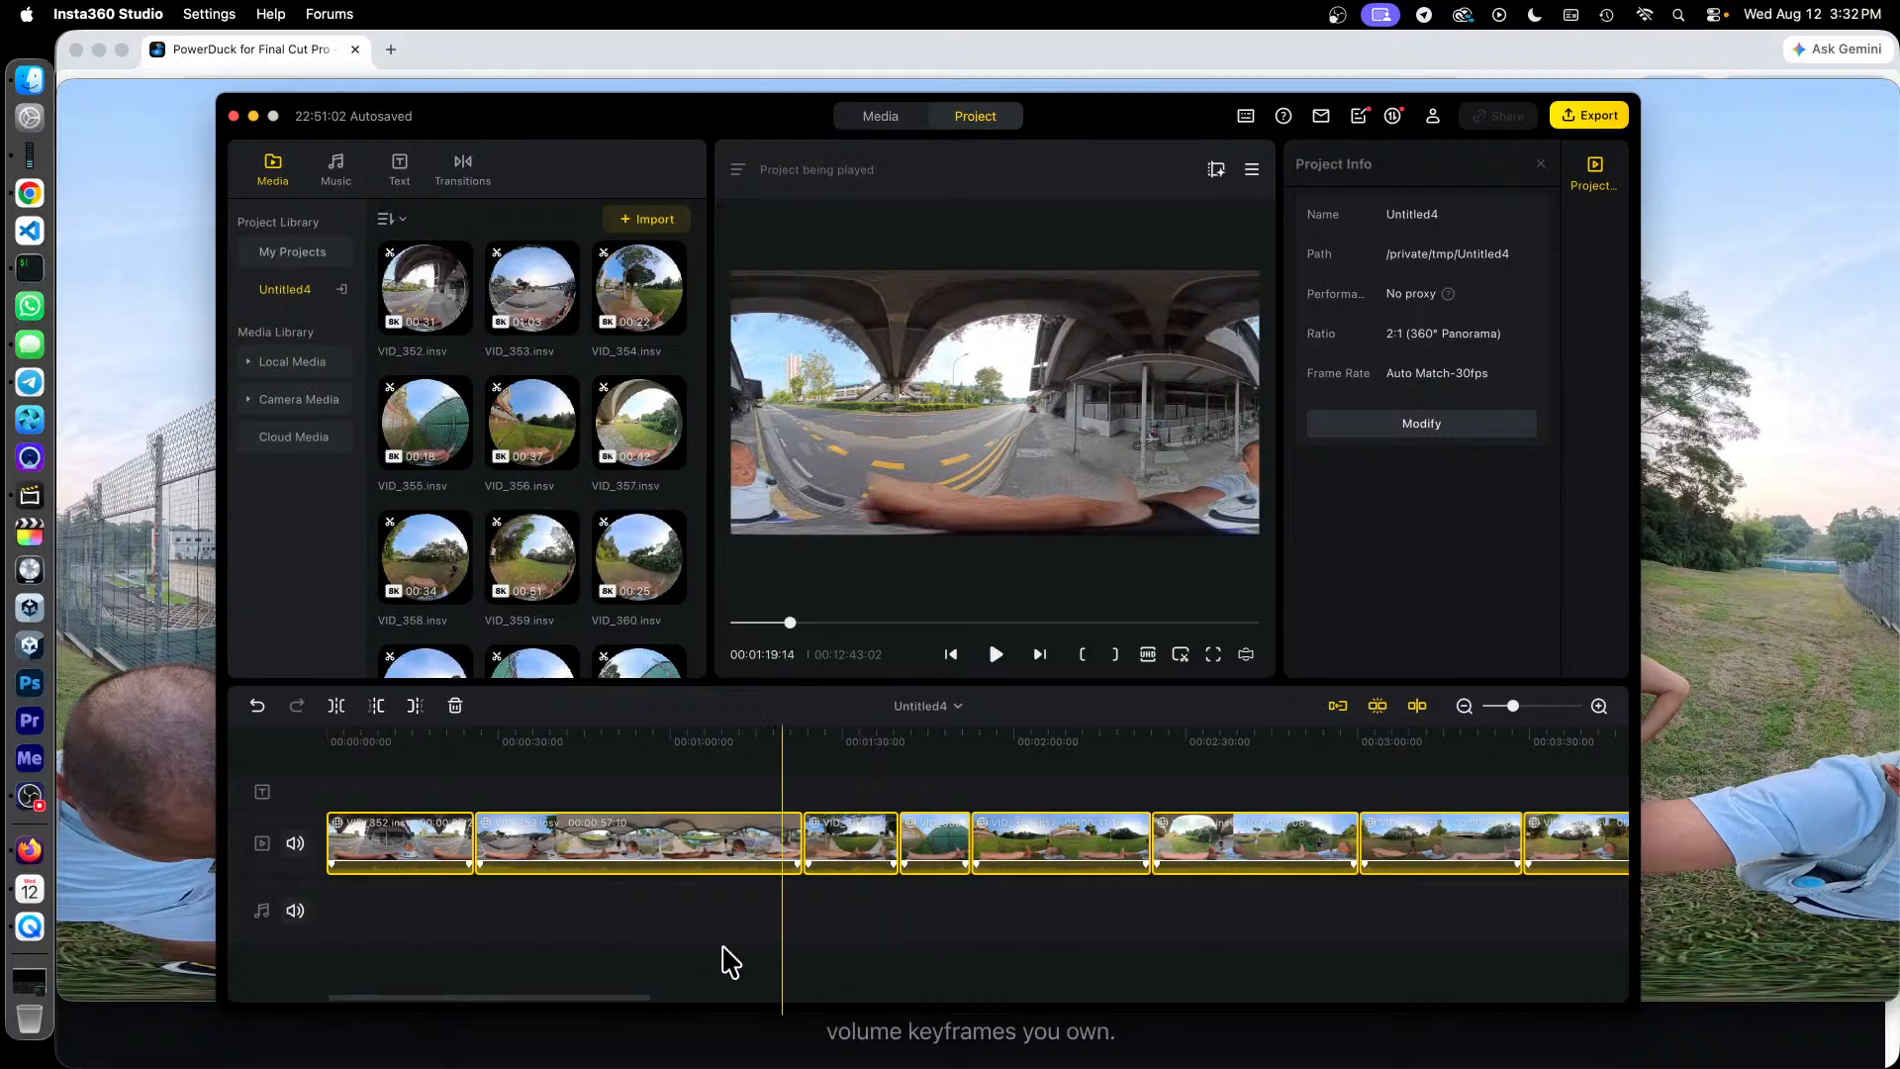
left_click_drag(610, 997, 1458, 1020)
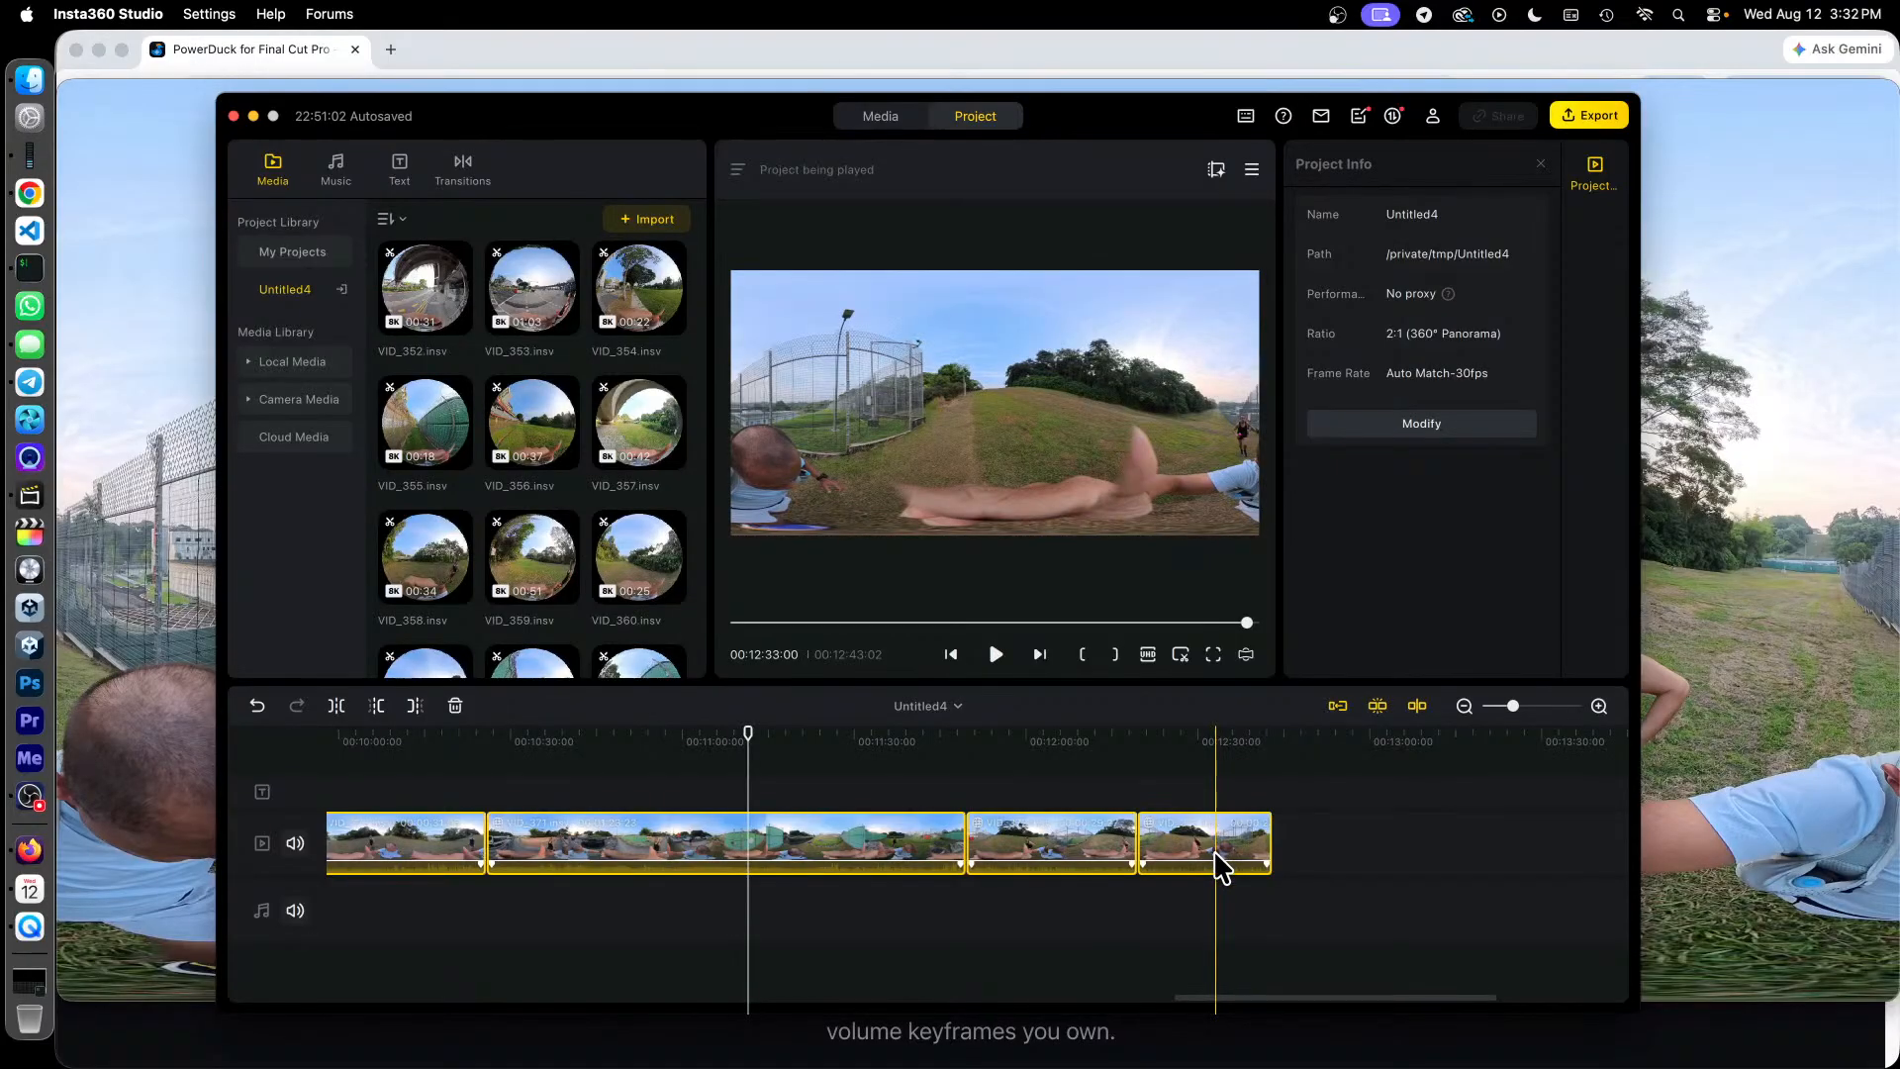
Step: Open the project's export settings, set the export mode to Single Clip and the bitrate to 200 Mbps
left_click(1588, 116)
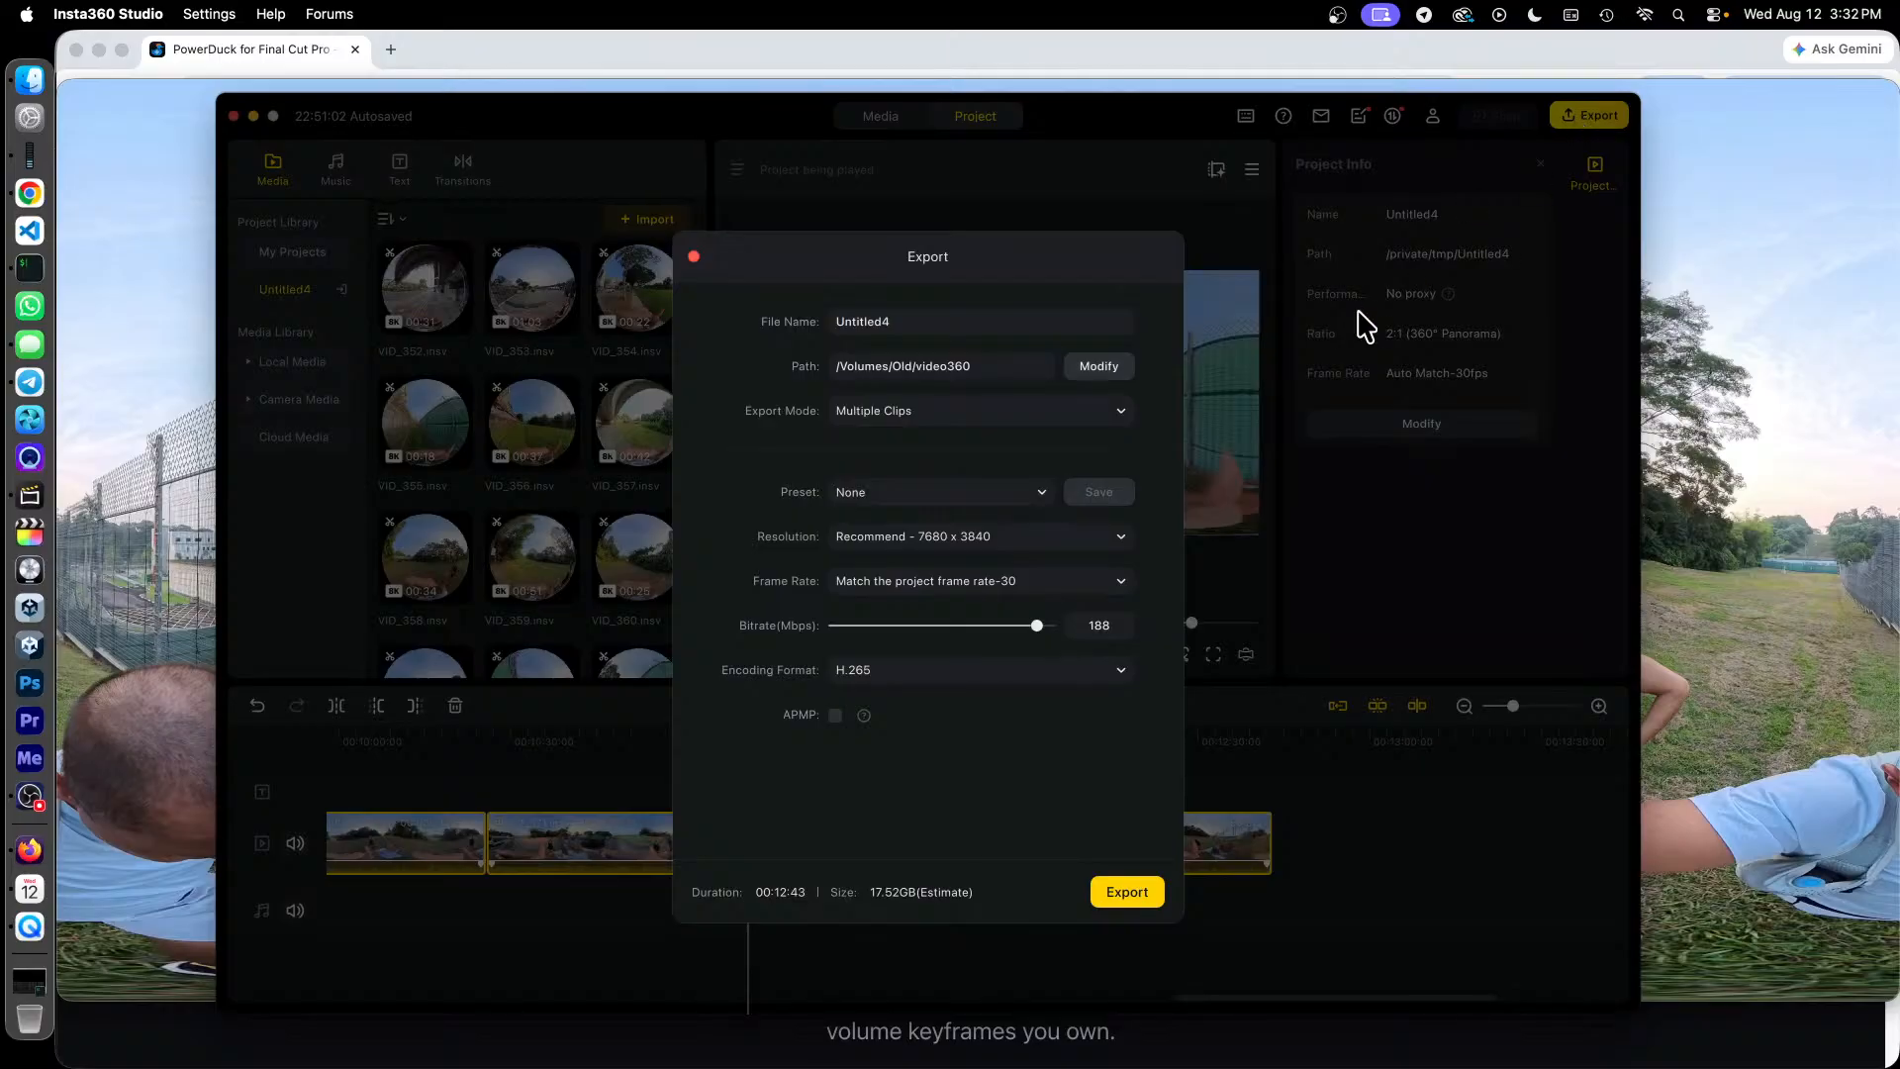
left_click(1074, 416)
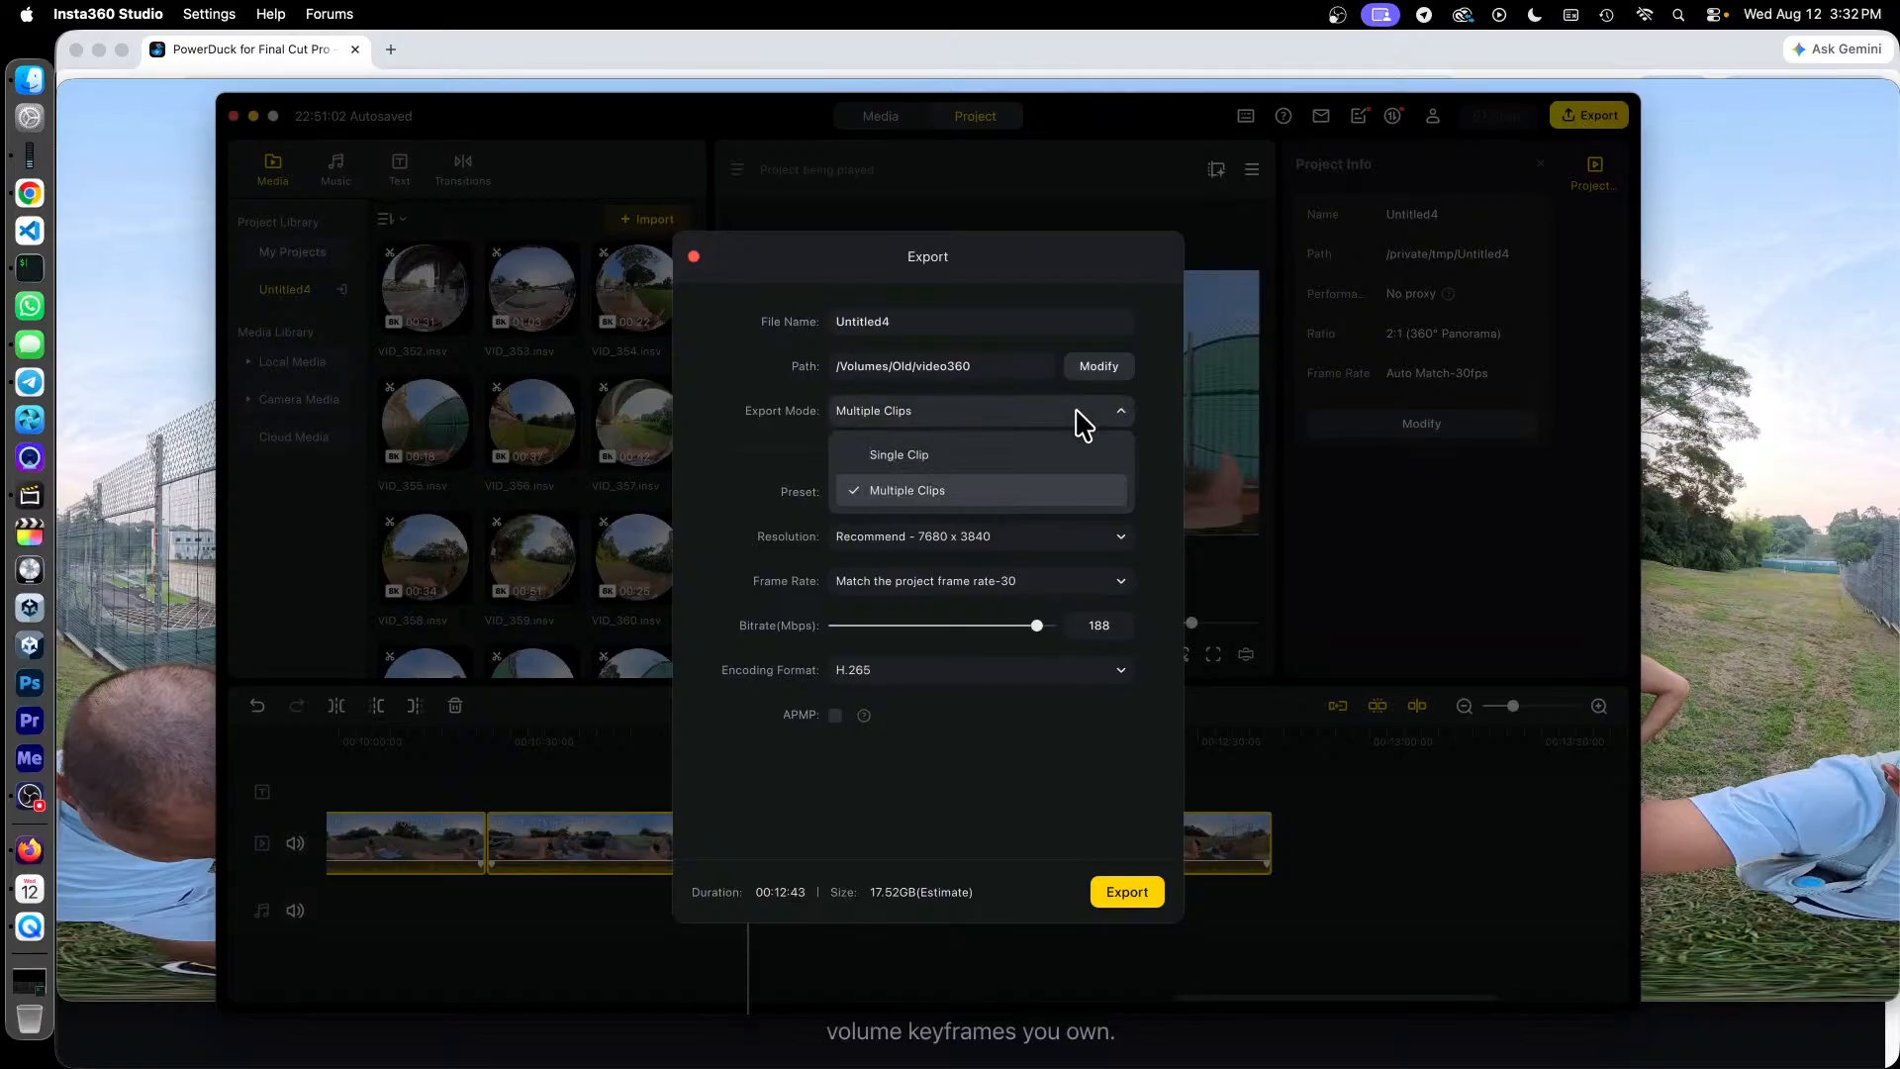
left_click(1029, 450)
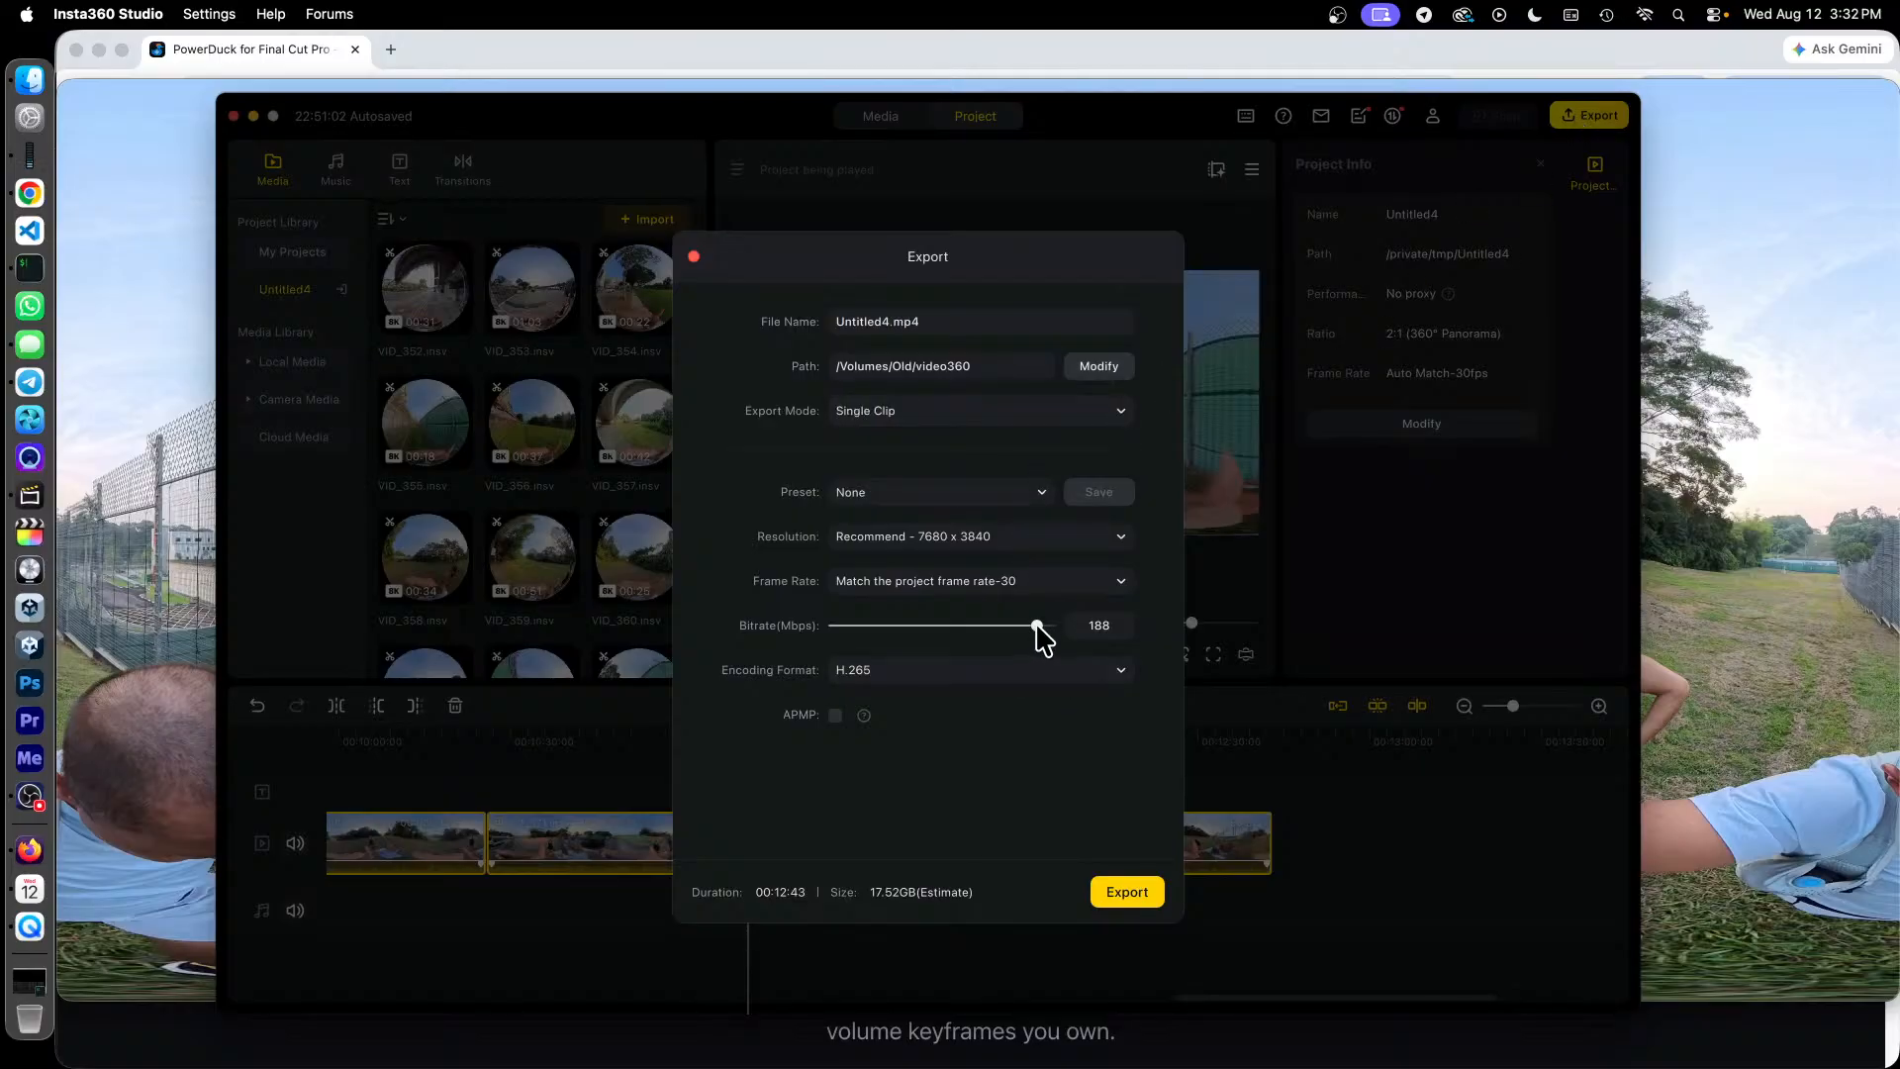
left_click_drag(1036, 625, 1050, 625)
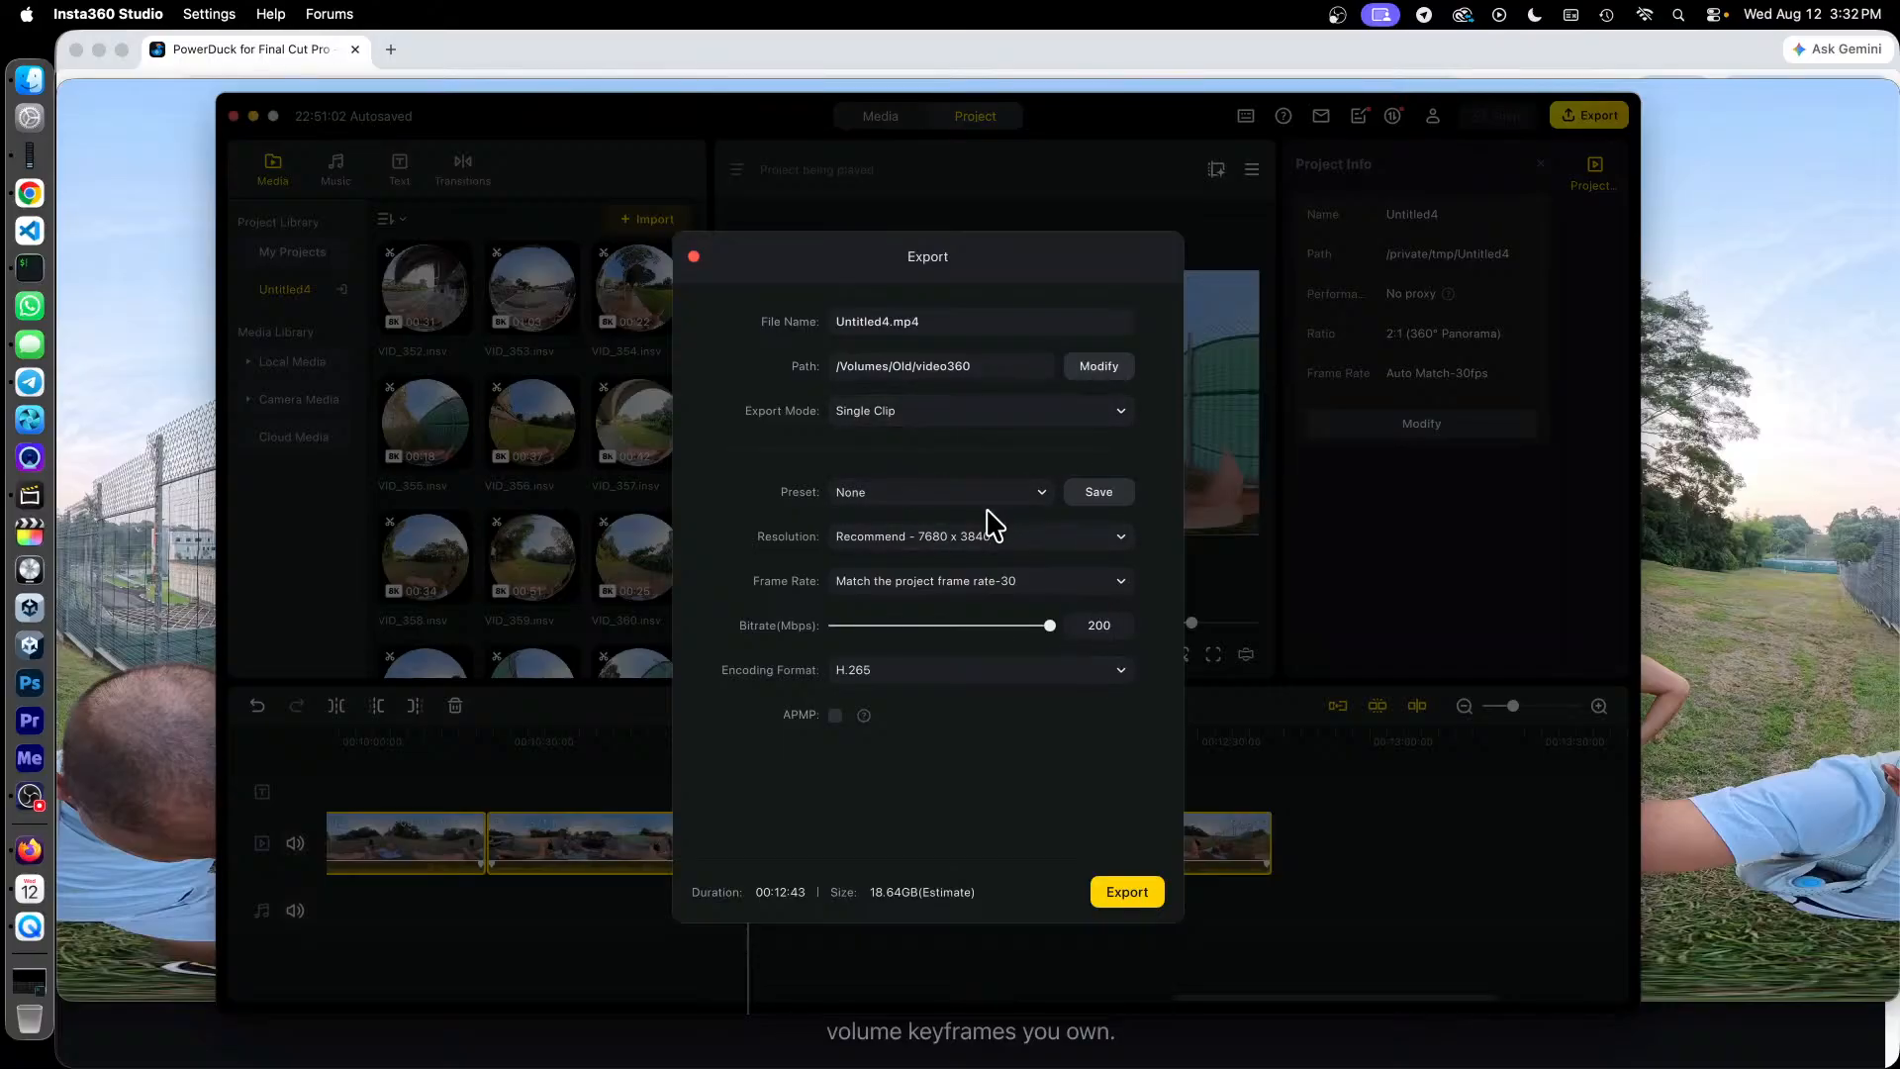
Step: Switch to QuickTime Player and move pipeline-trail.mp4 to its end at 12:43
left_click(191, 543)
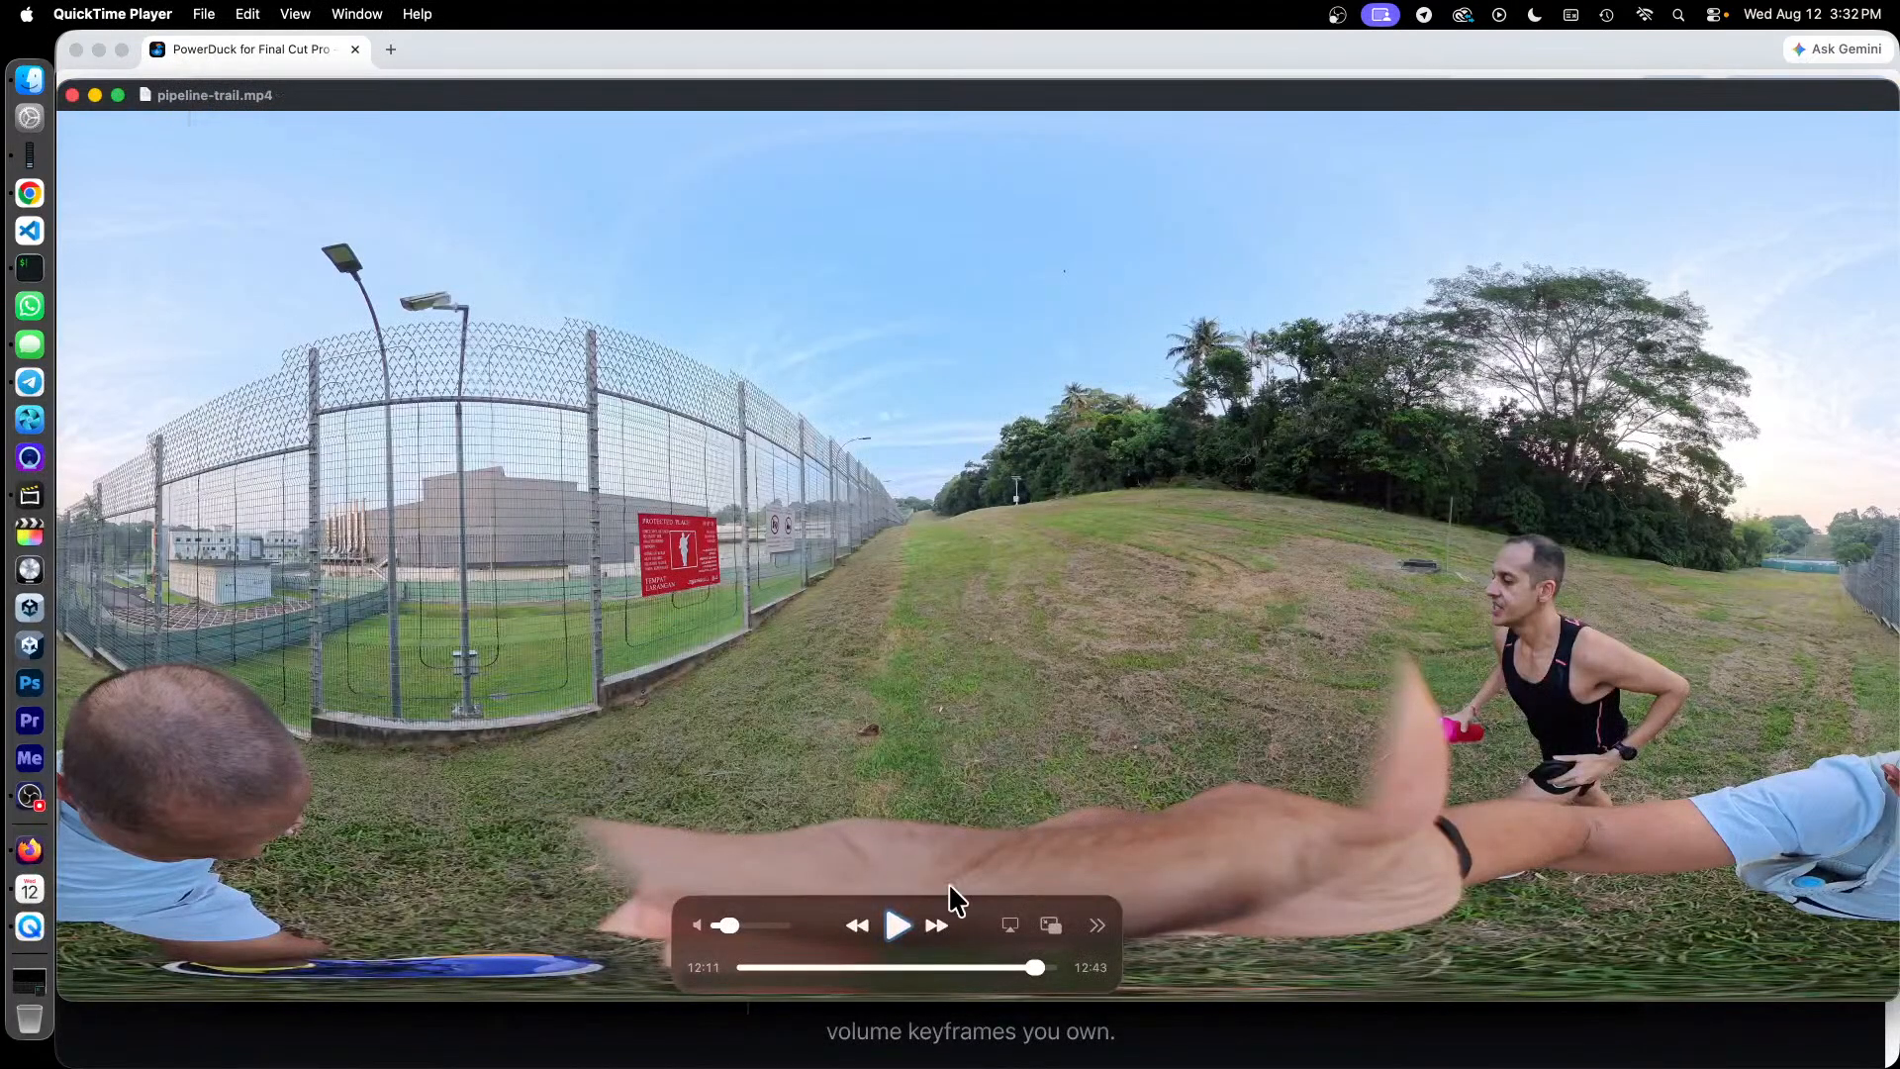
mouse_move(1035, 970)
left_mouse_down()
mouse_move(967, 974)
mouse_move(1055, 976)
left_mouse_up()
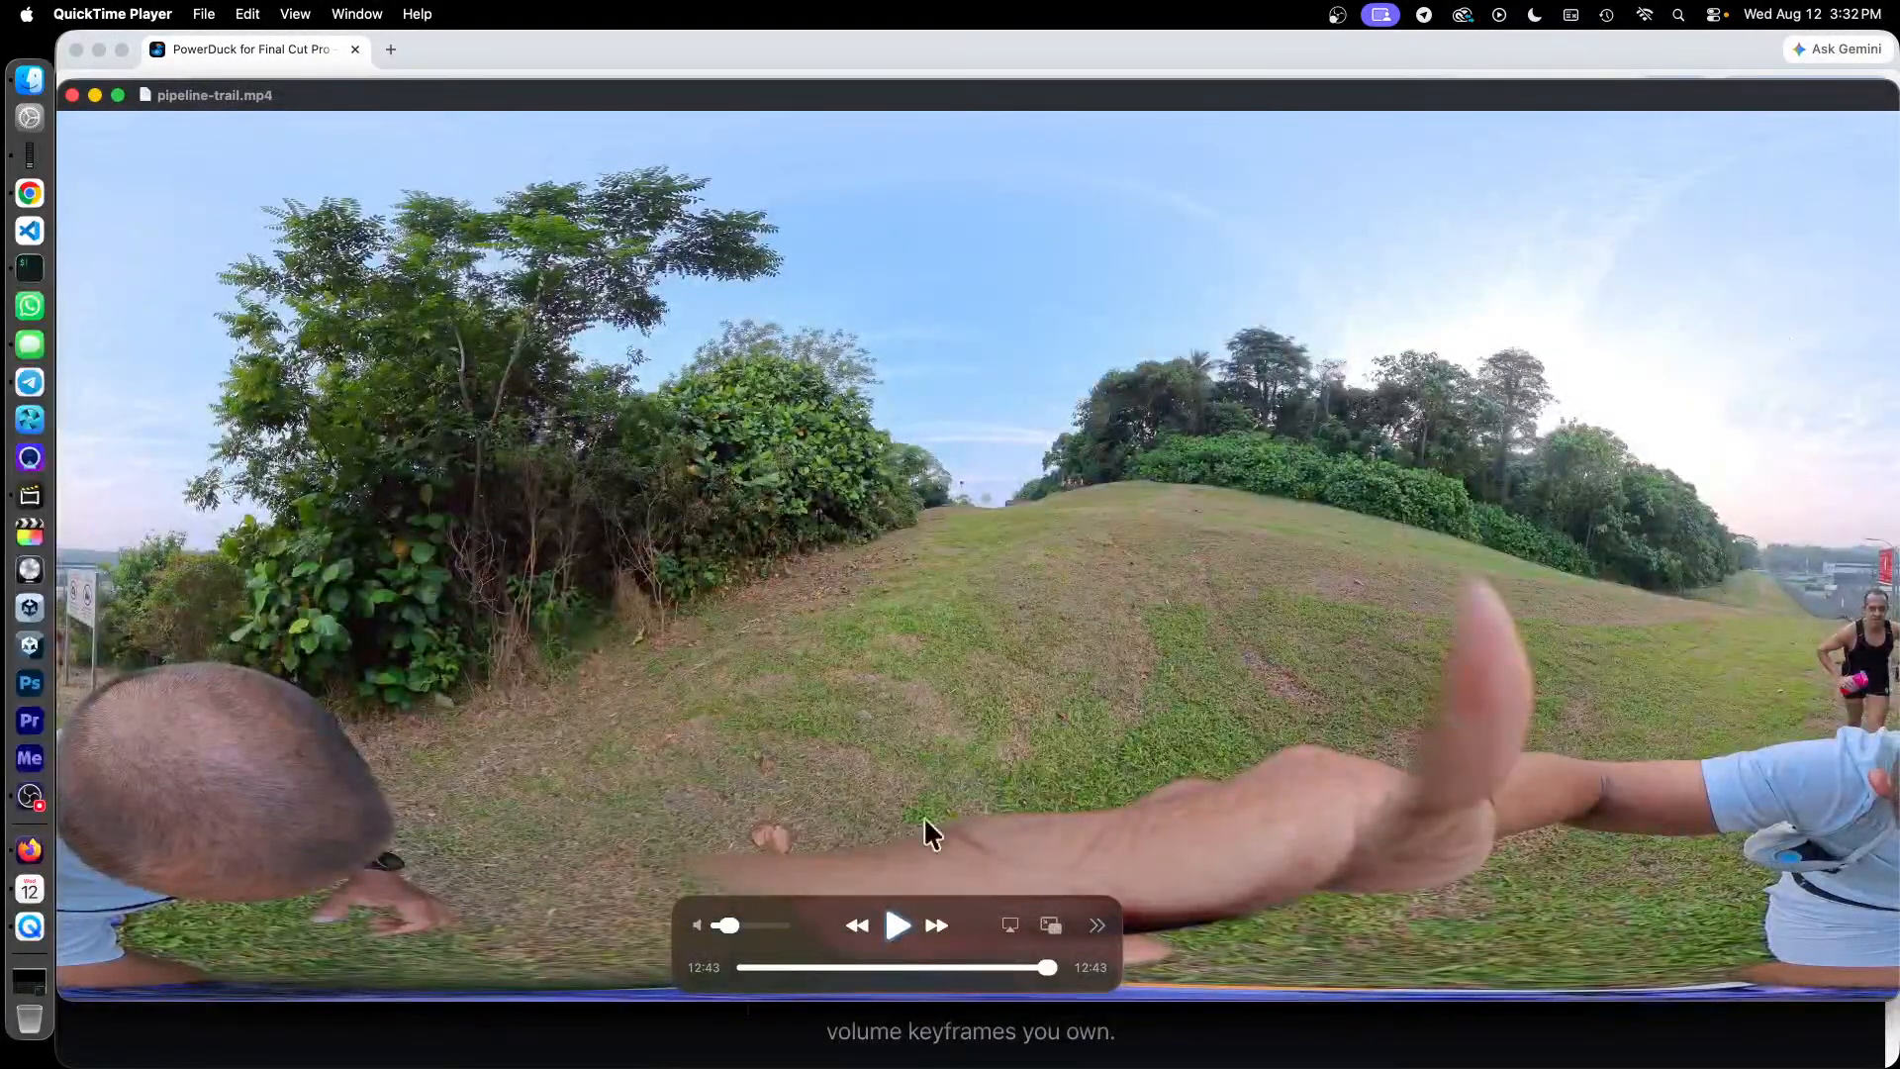
Step: Switch back to Insta360 Studio and set the export mode to Multiple Clips
mouse_move(2, 1066)
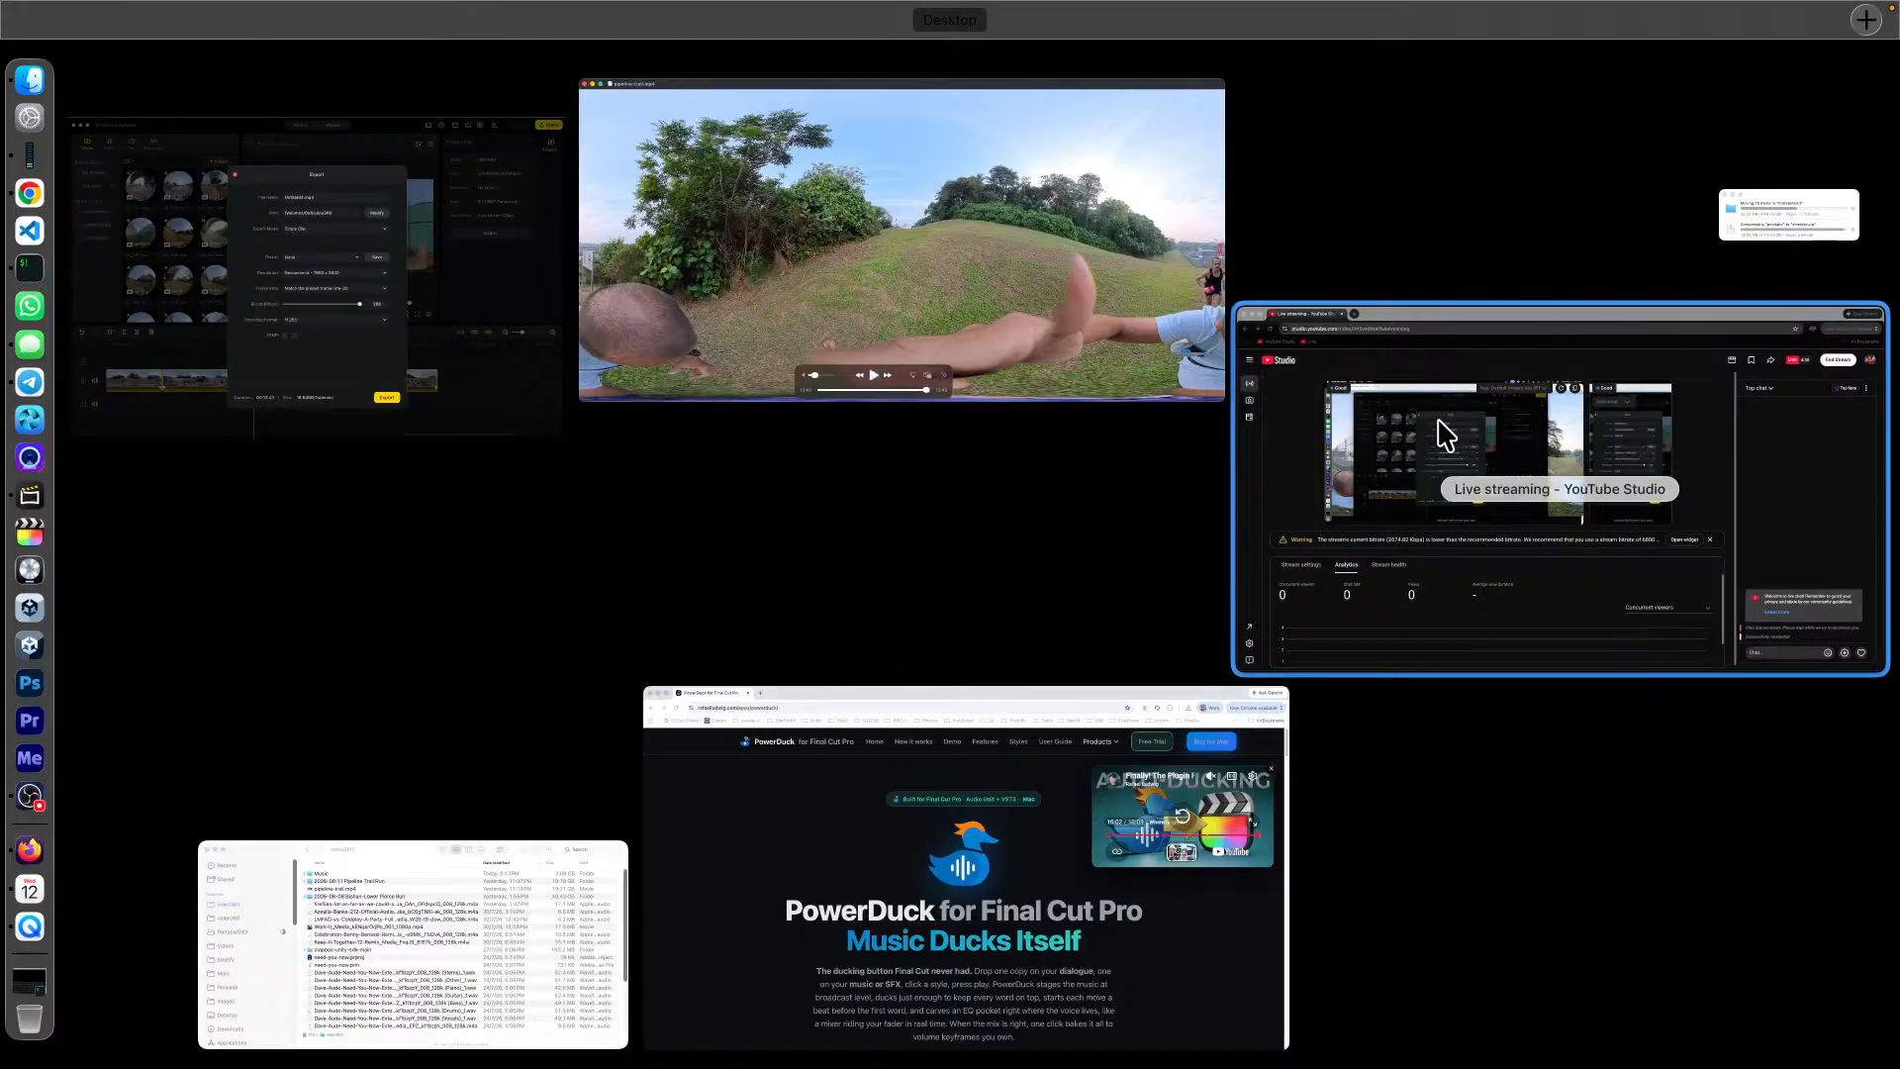
left_click(338, 371)
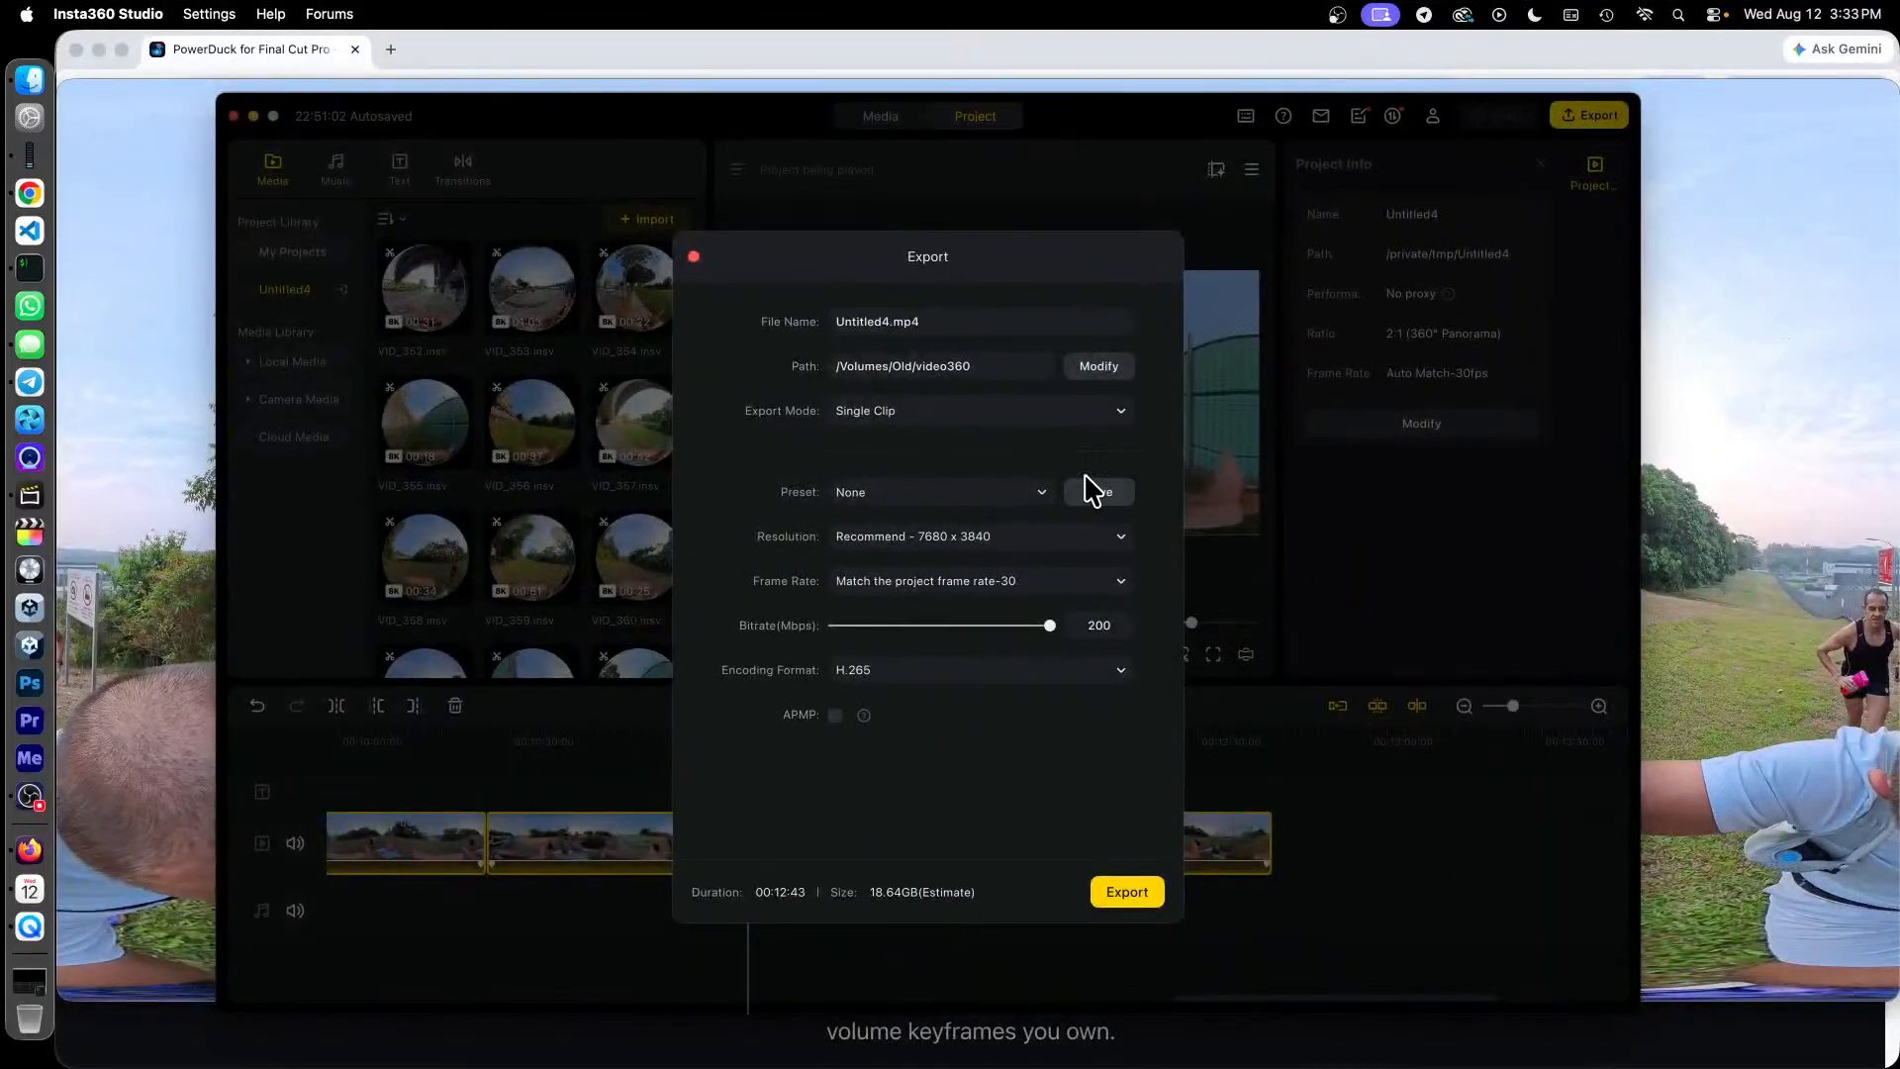
left_click(1121, 416)
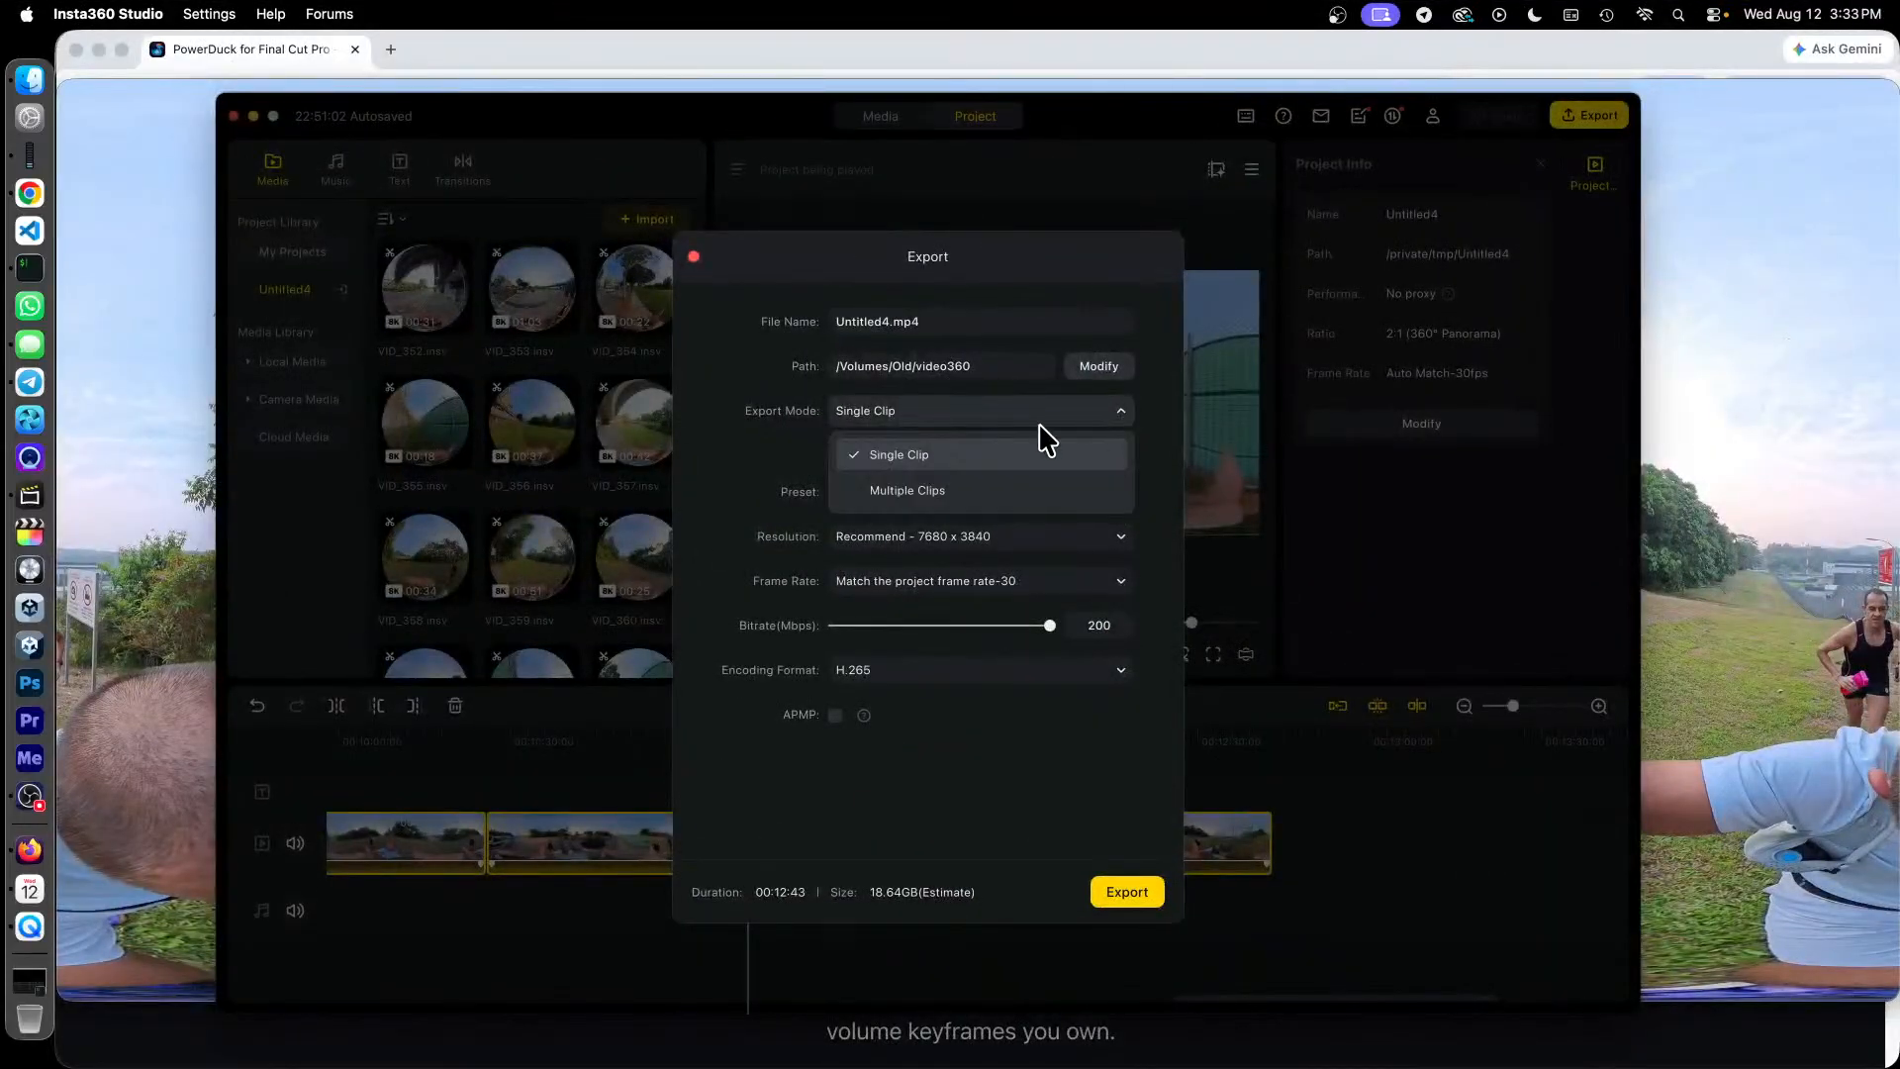
left_click(911, 492)
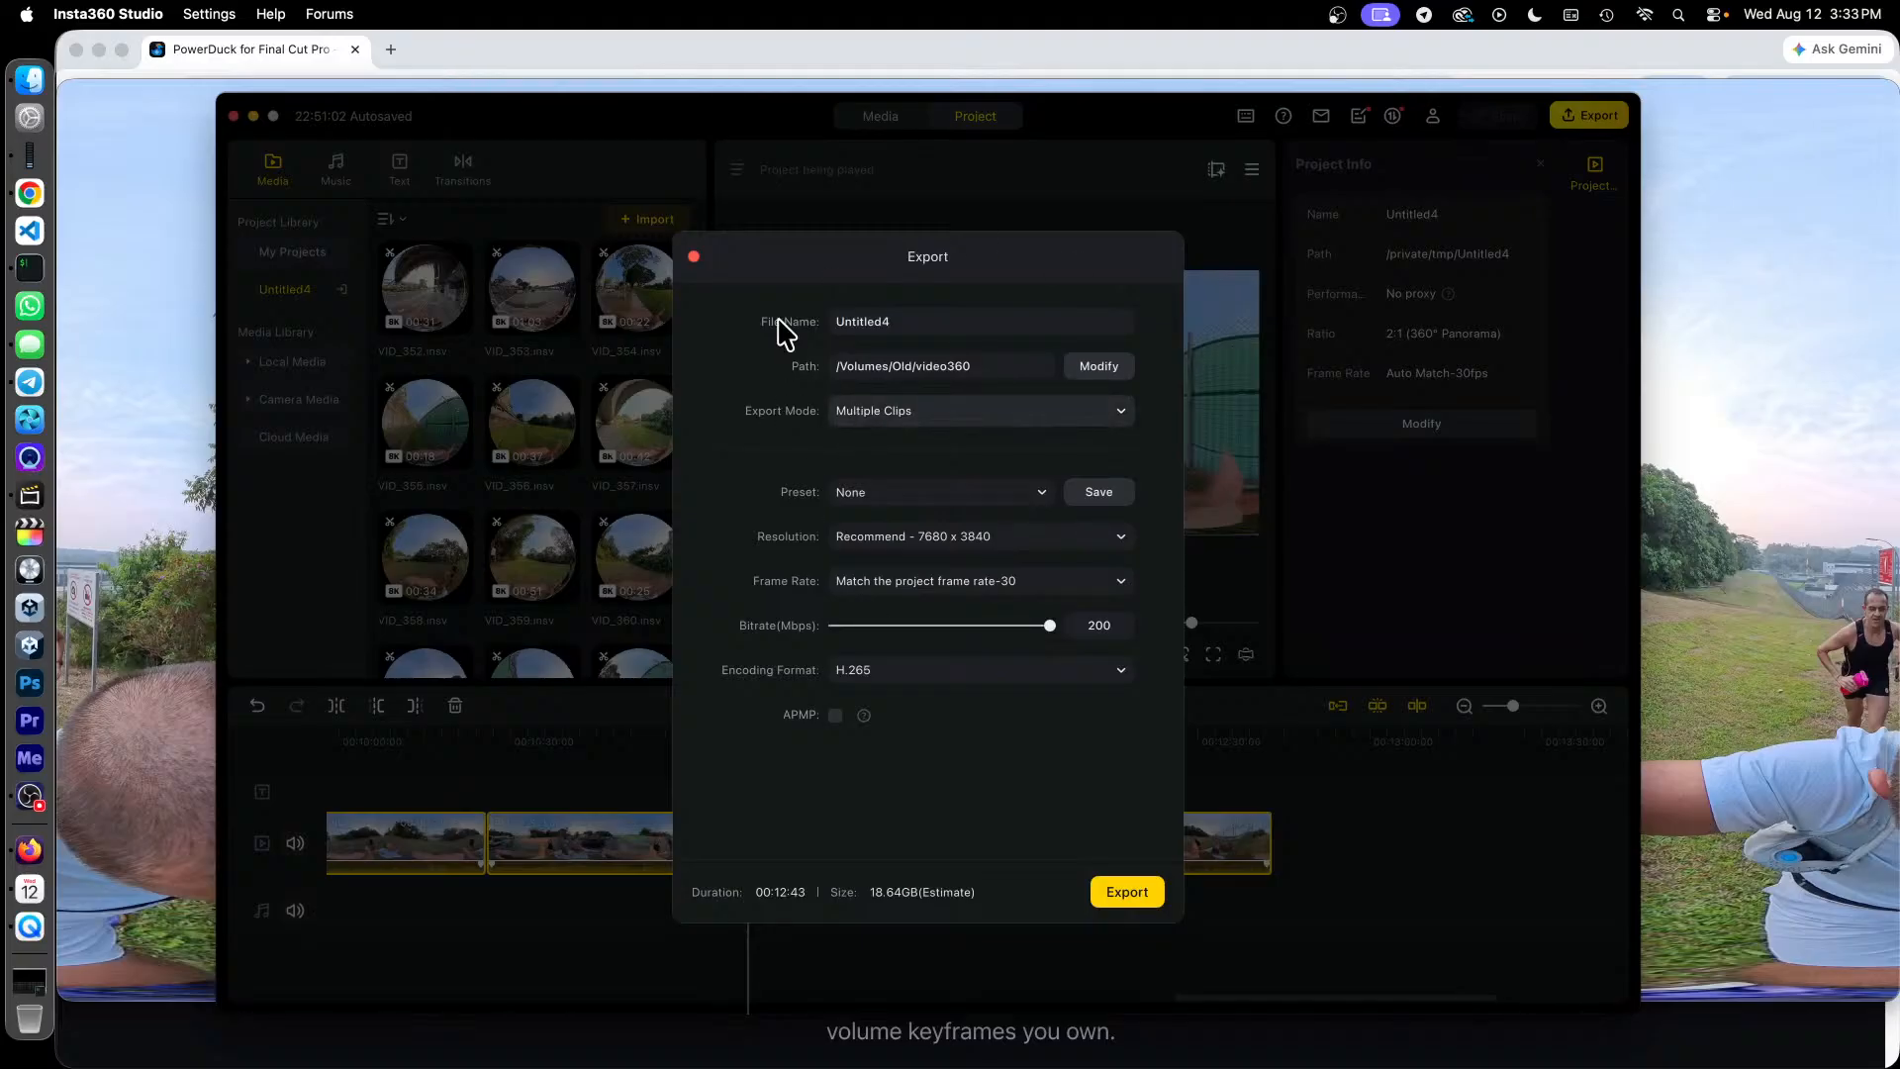
Step: Switch to Finder and look through the exported clips in the 2026-08-11 Pipeline Trail Run folder of video360
left_click(29, 84)
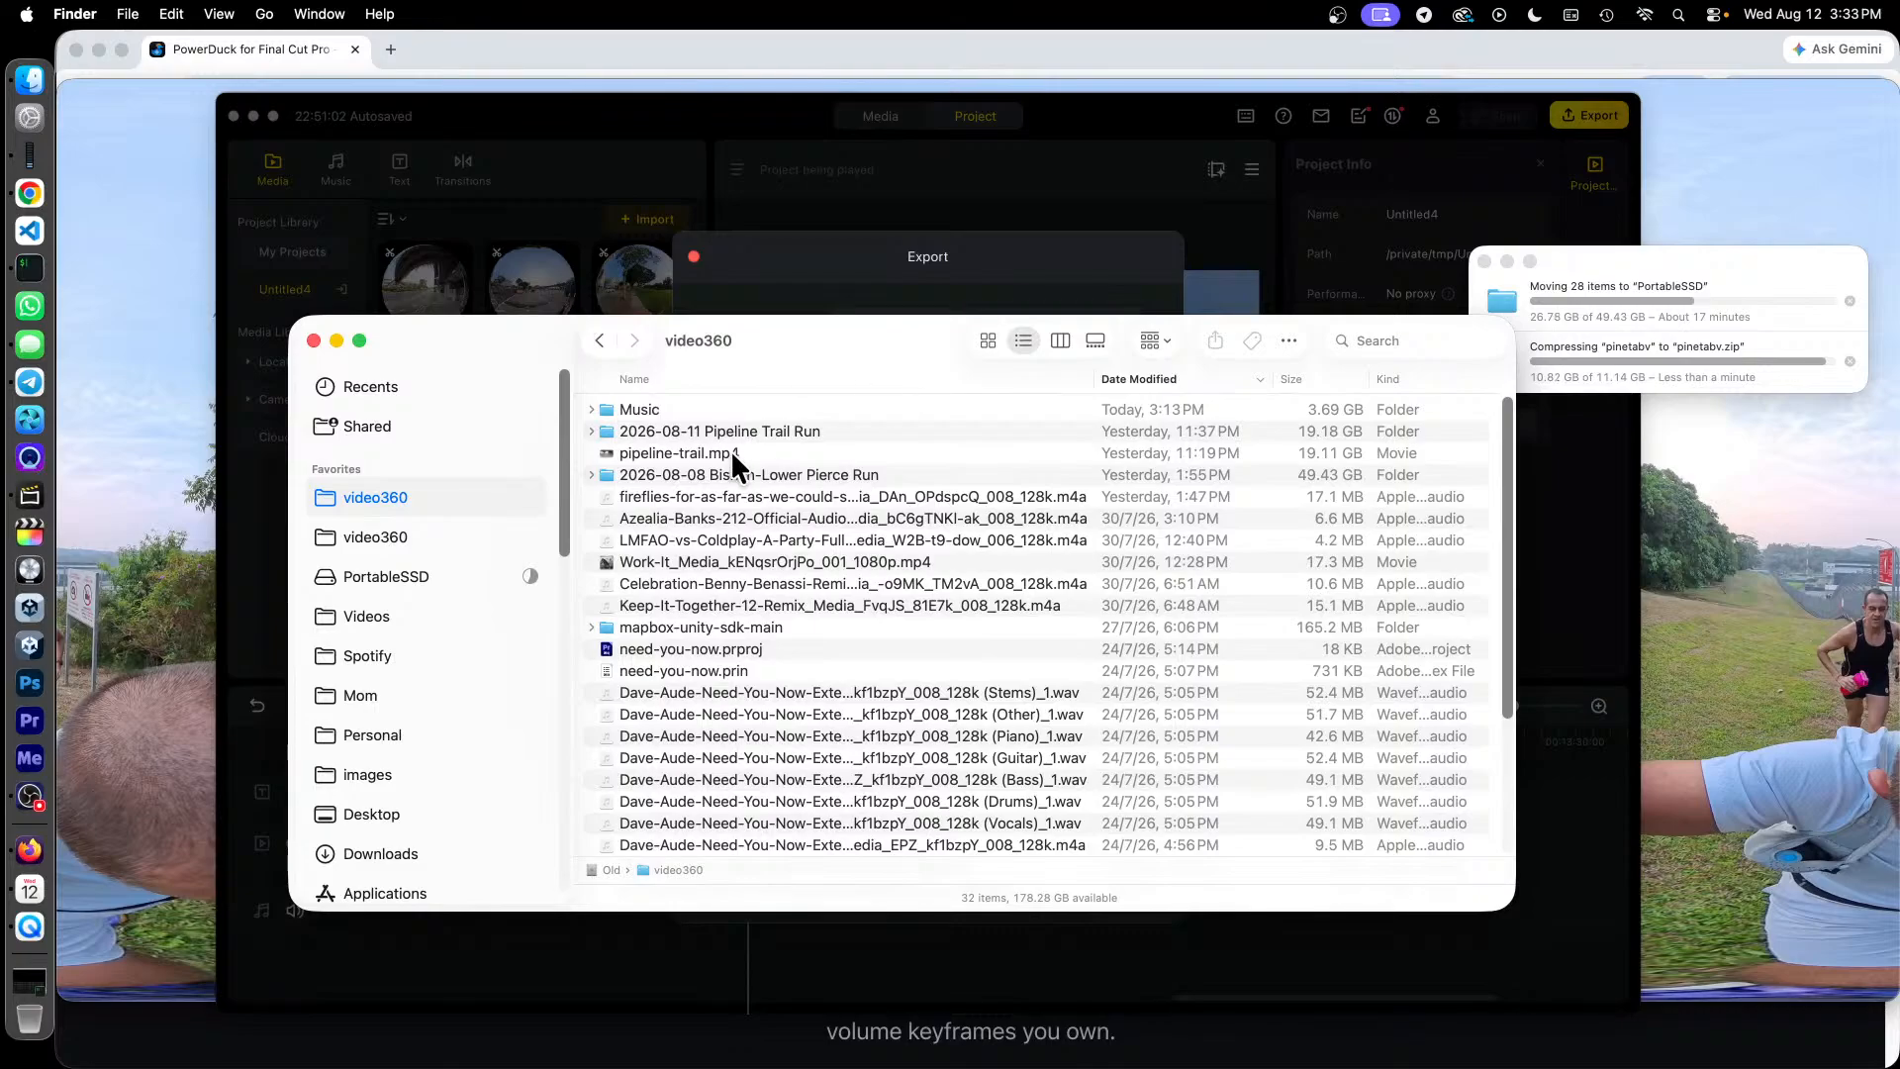
double_click(822, 430)
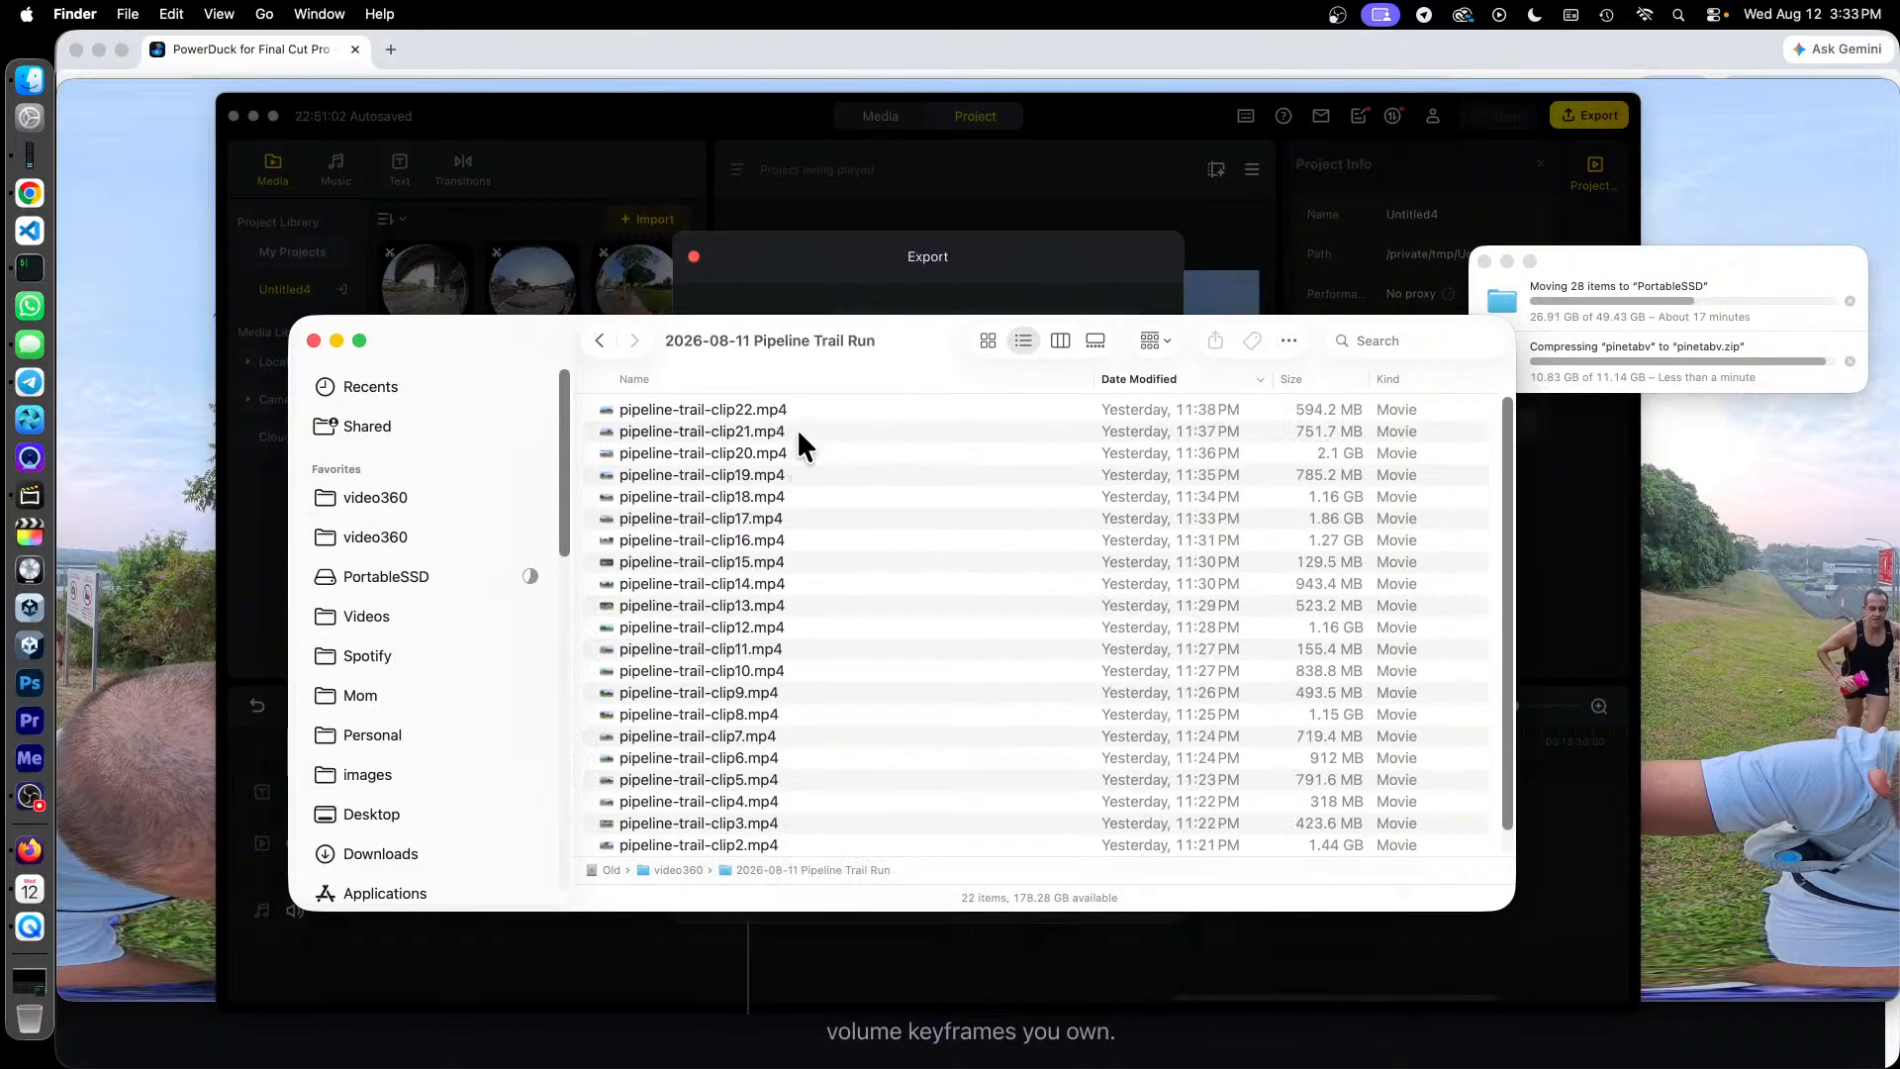
scroll(798, 429, "down", 2)
scroll(798, 429, "up", 2)
scroll(822, 632, "down", 1)
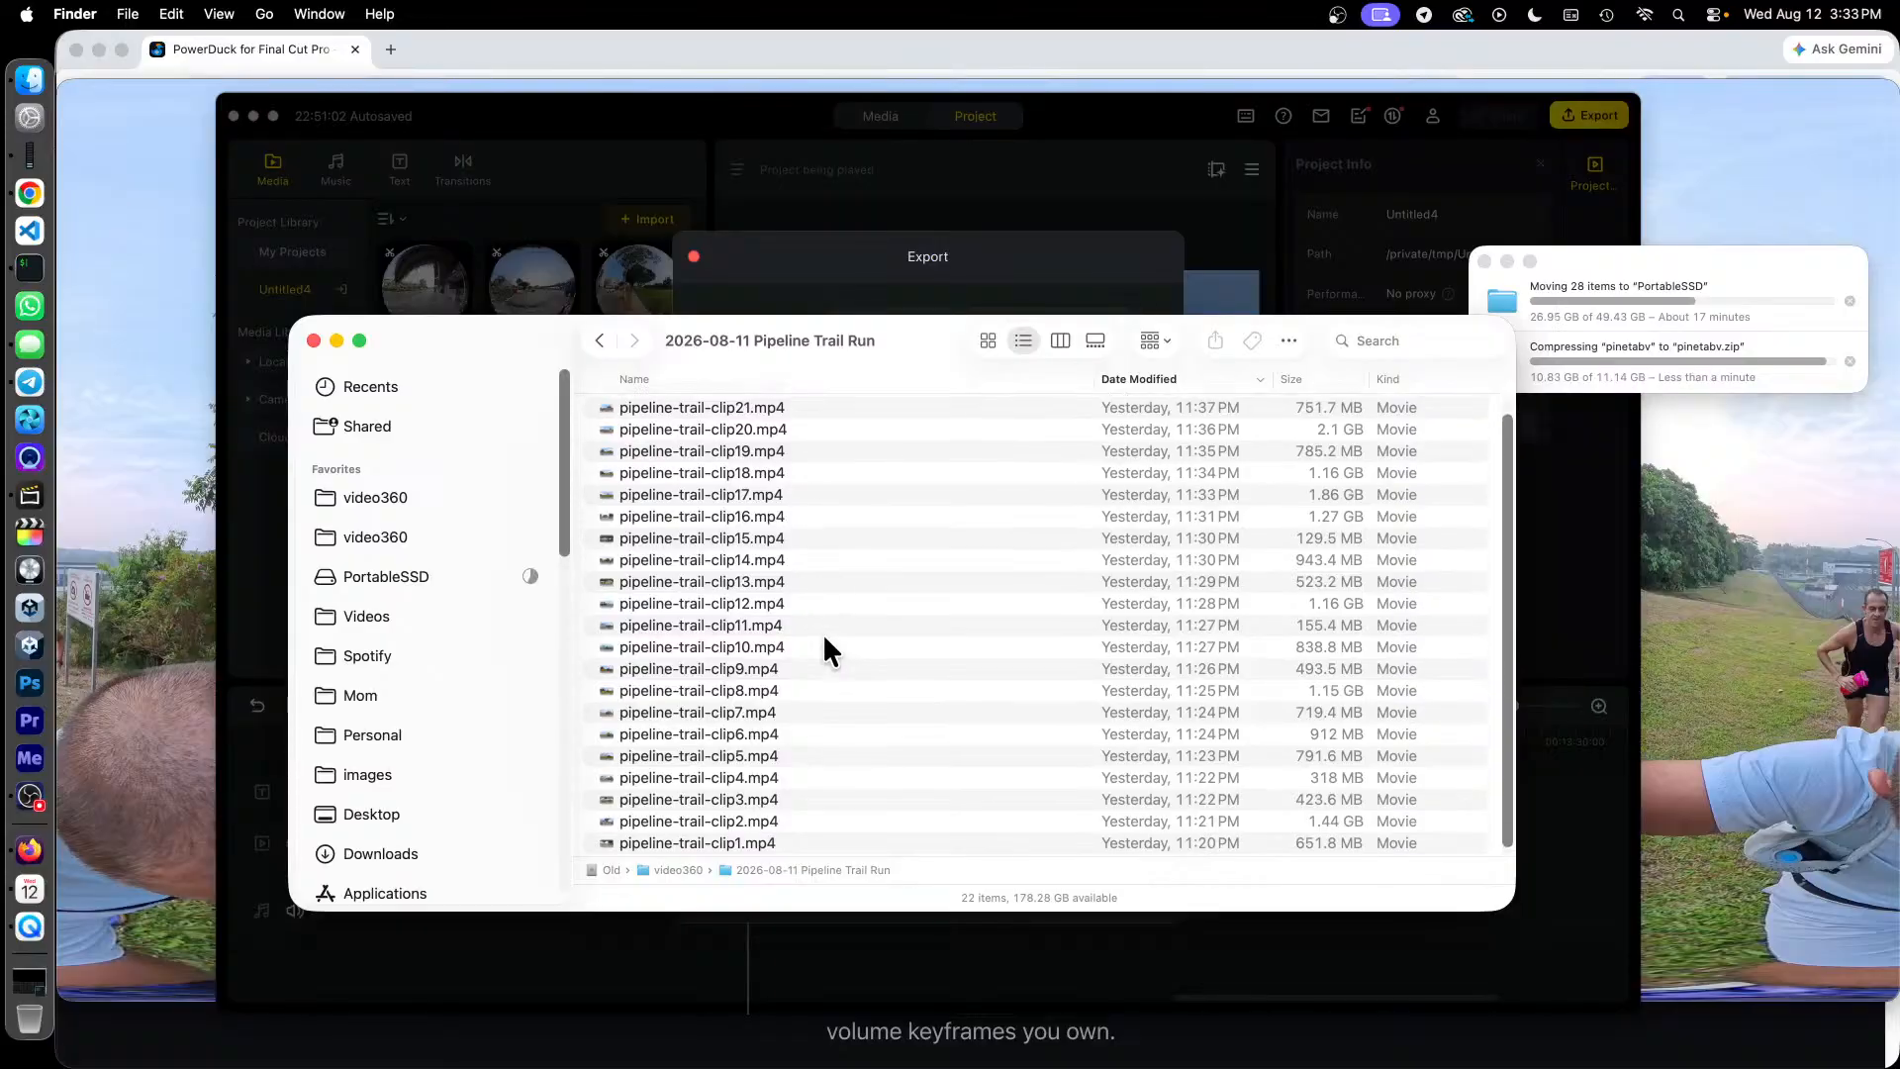
scroll(825, 718, "up", 1)
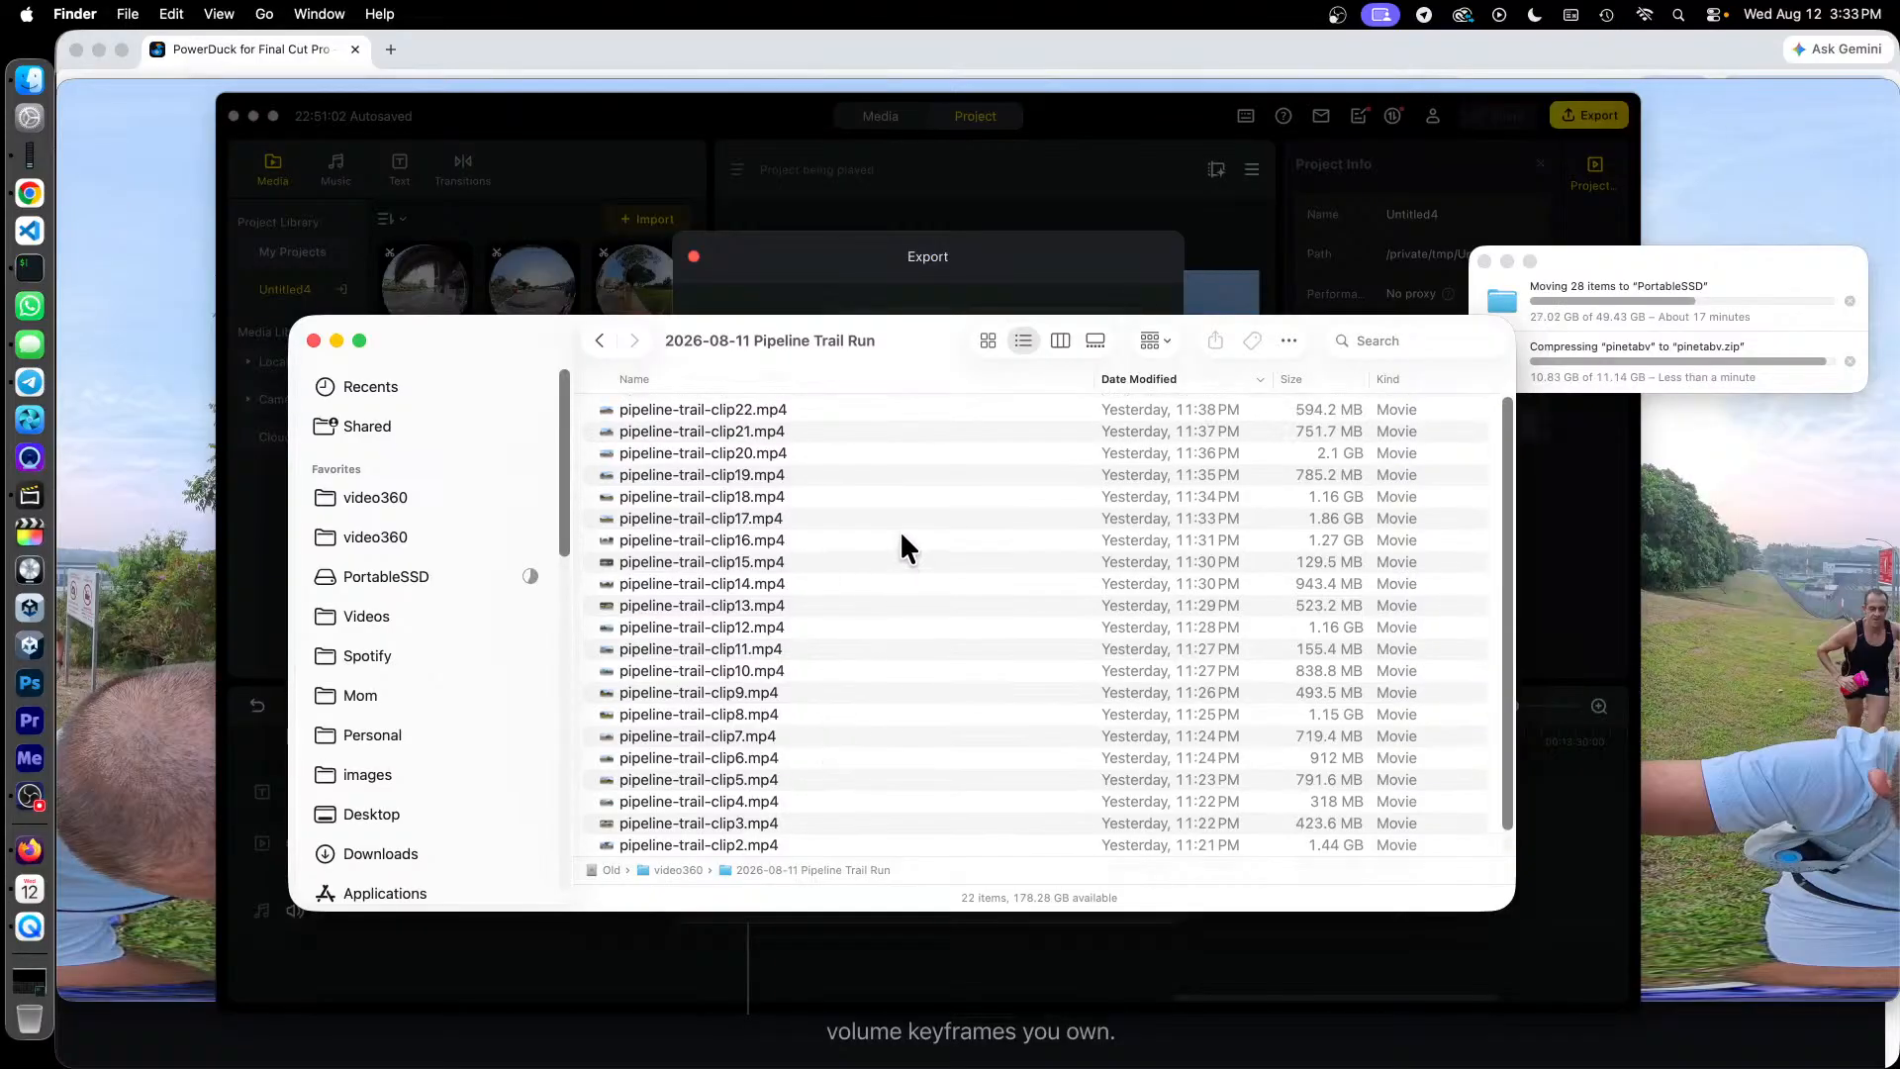
Step: Return to Insta360 Studio and close the export settings without exporting
left_click(668, 116)
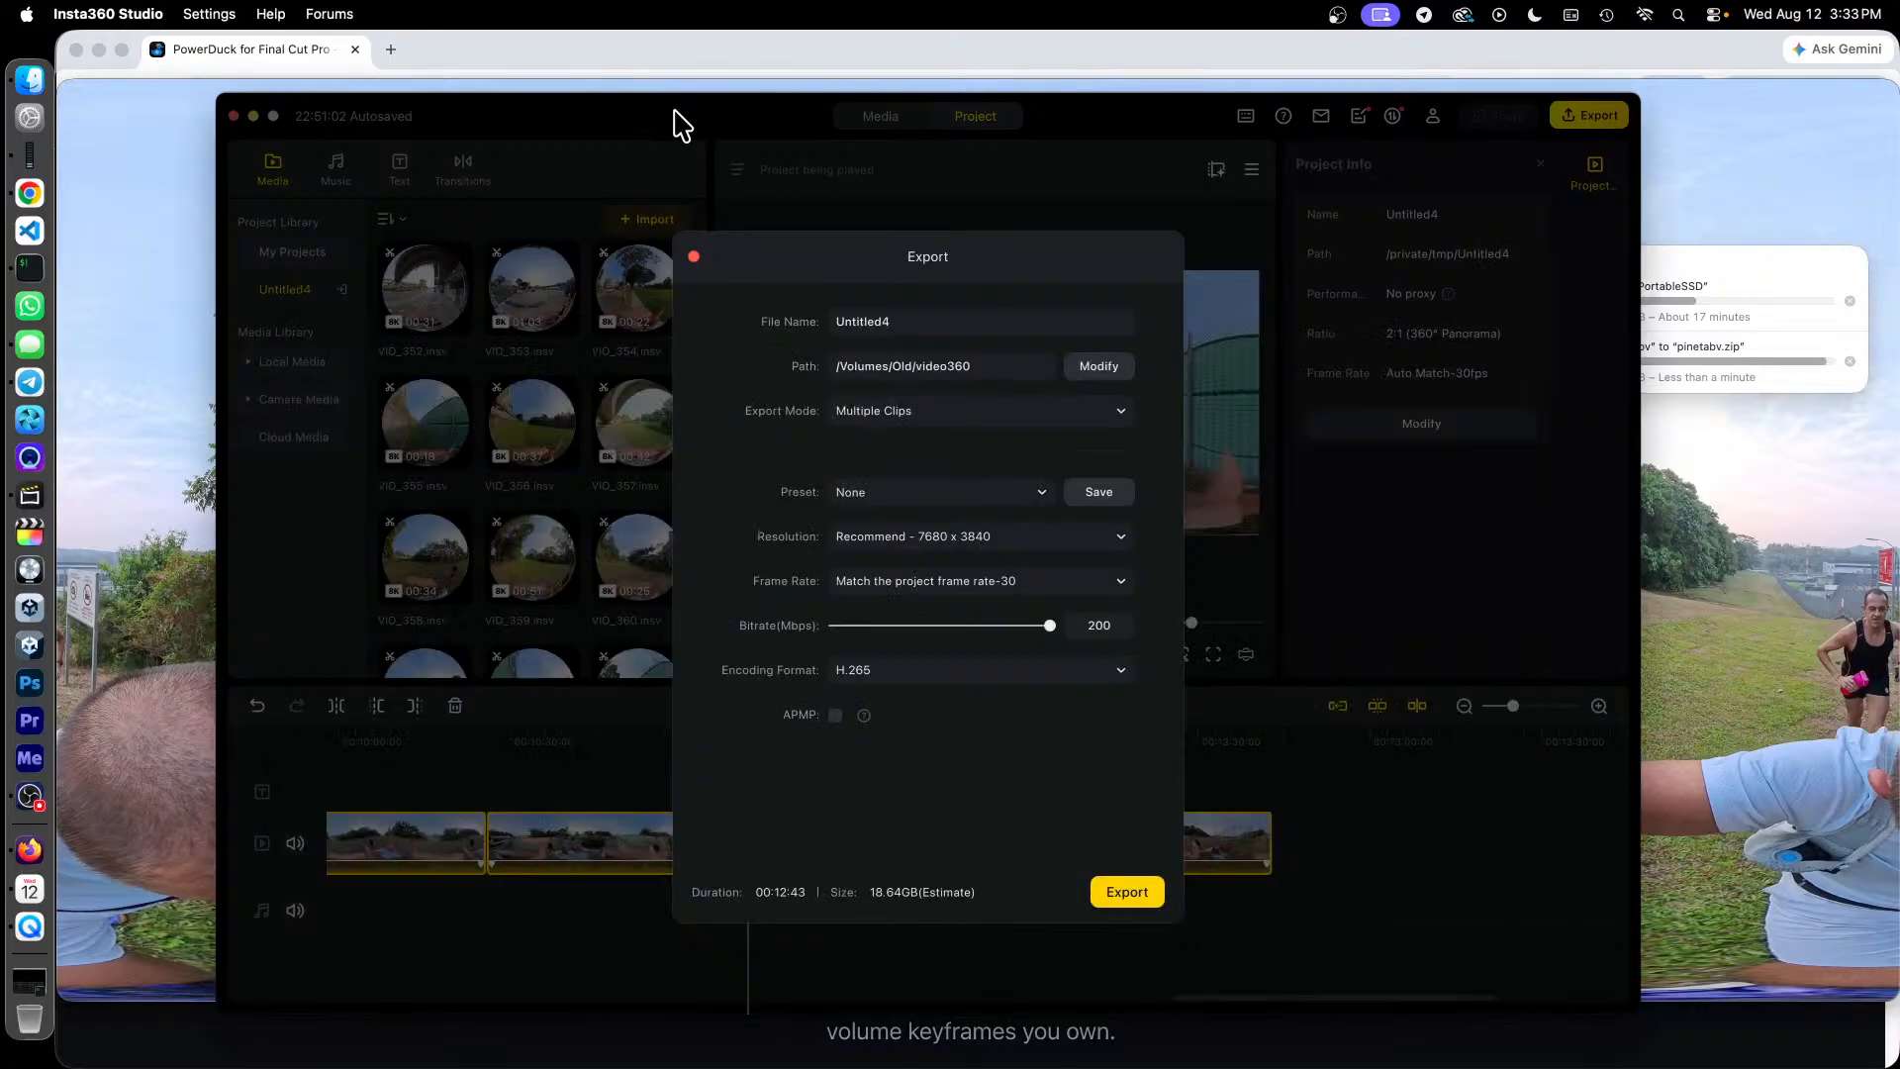
left_click(693, 256)
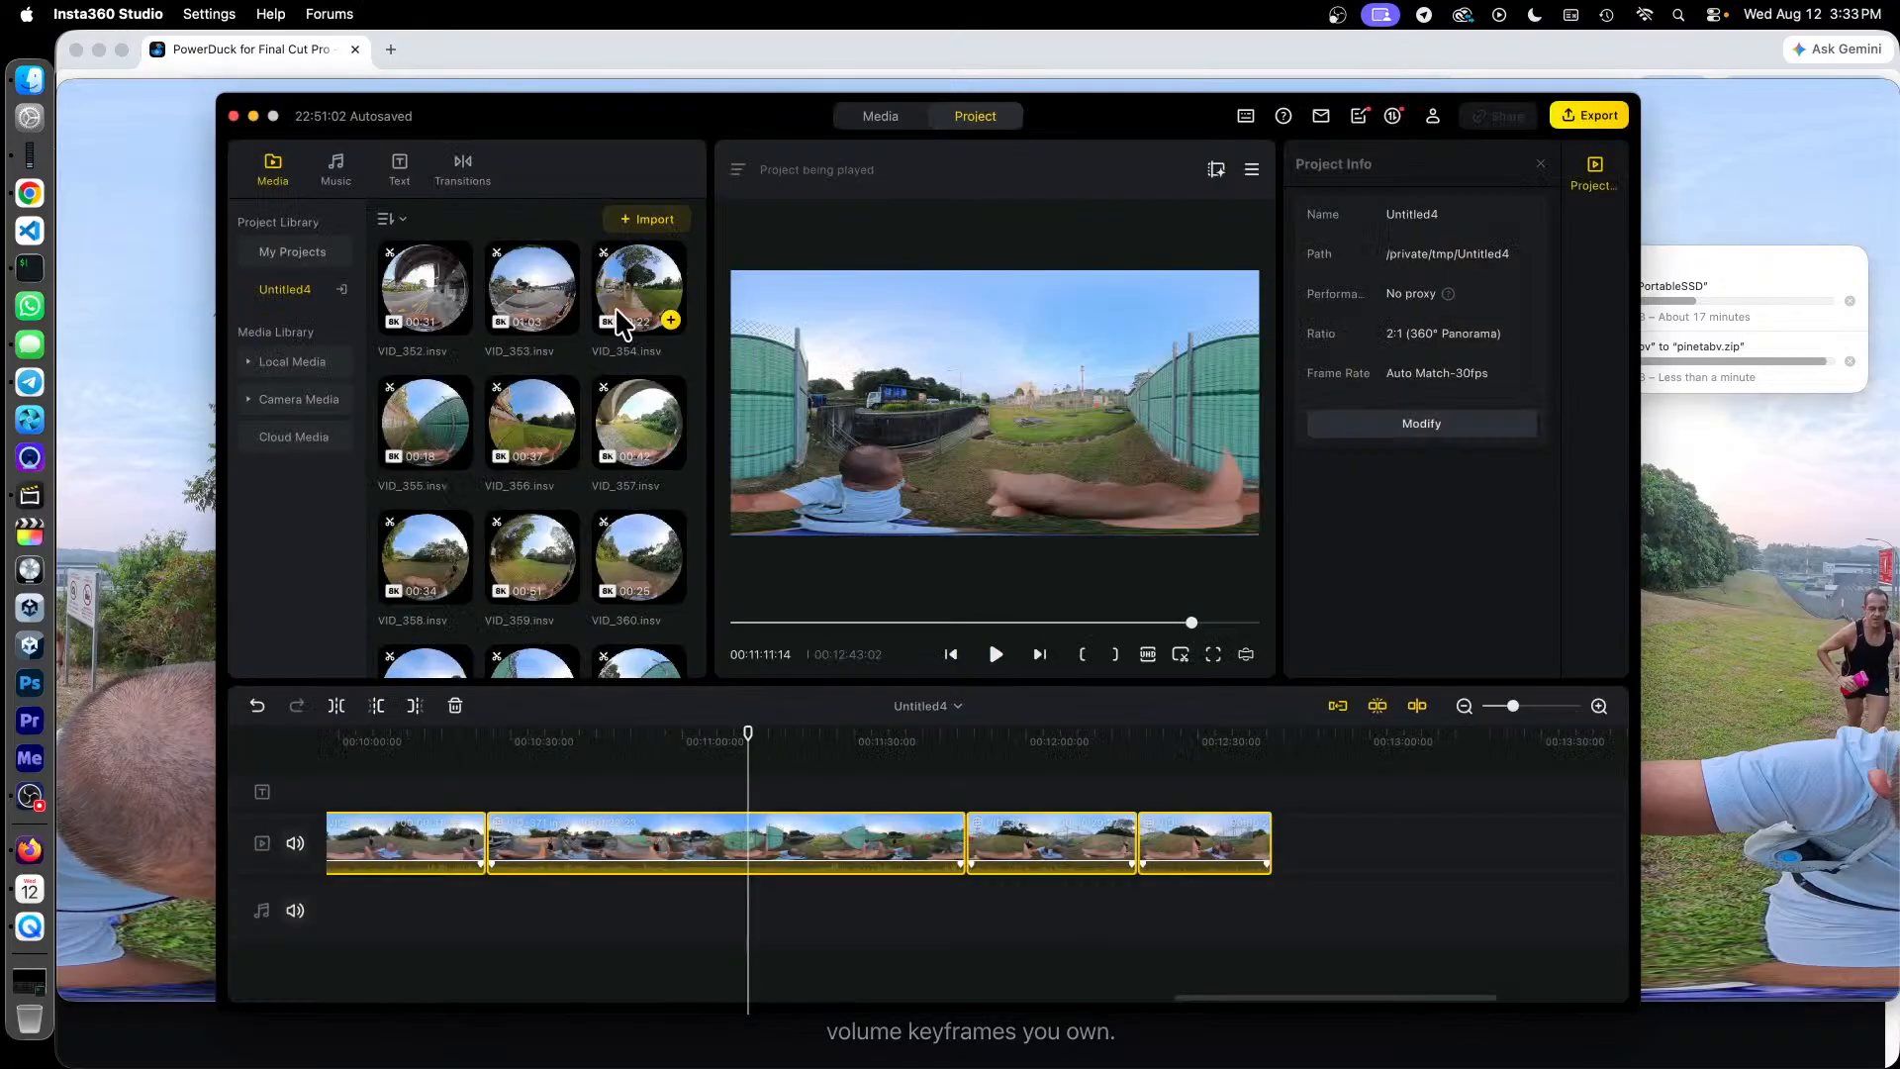
Step: Switch to Finder and inspect the Backup folder and the raw 360° recordings in the PortableSSD's 2026-08-11 Pipeline Trail Run folder
left_click(29, 79)
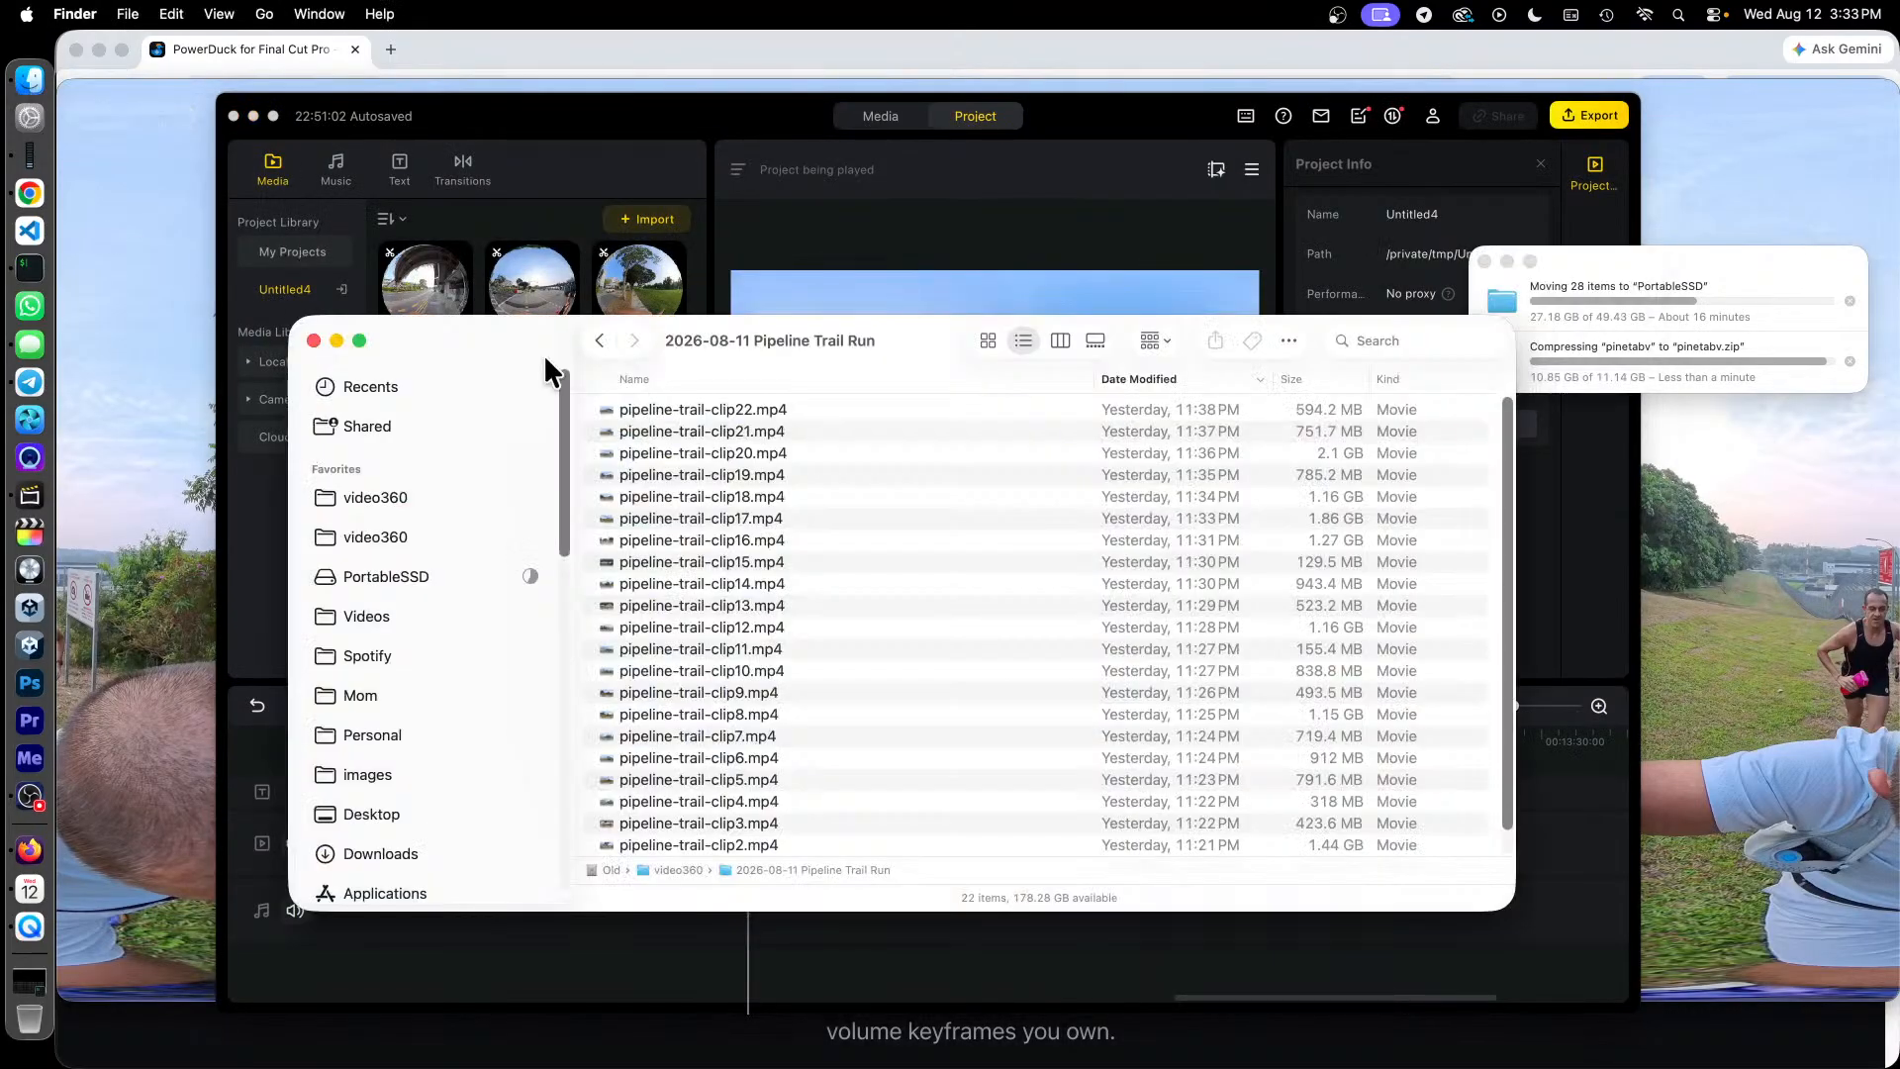
left_click(396, 576)
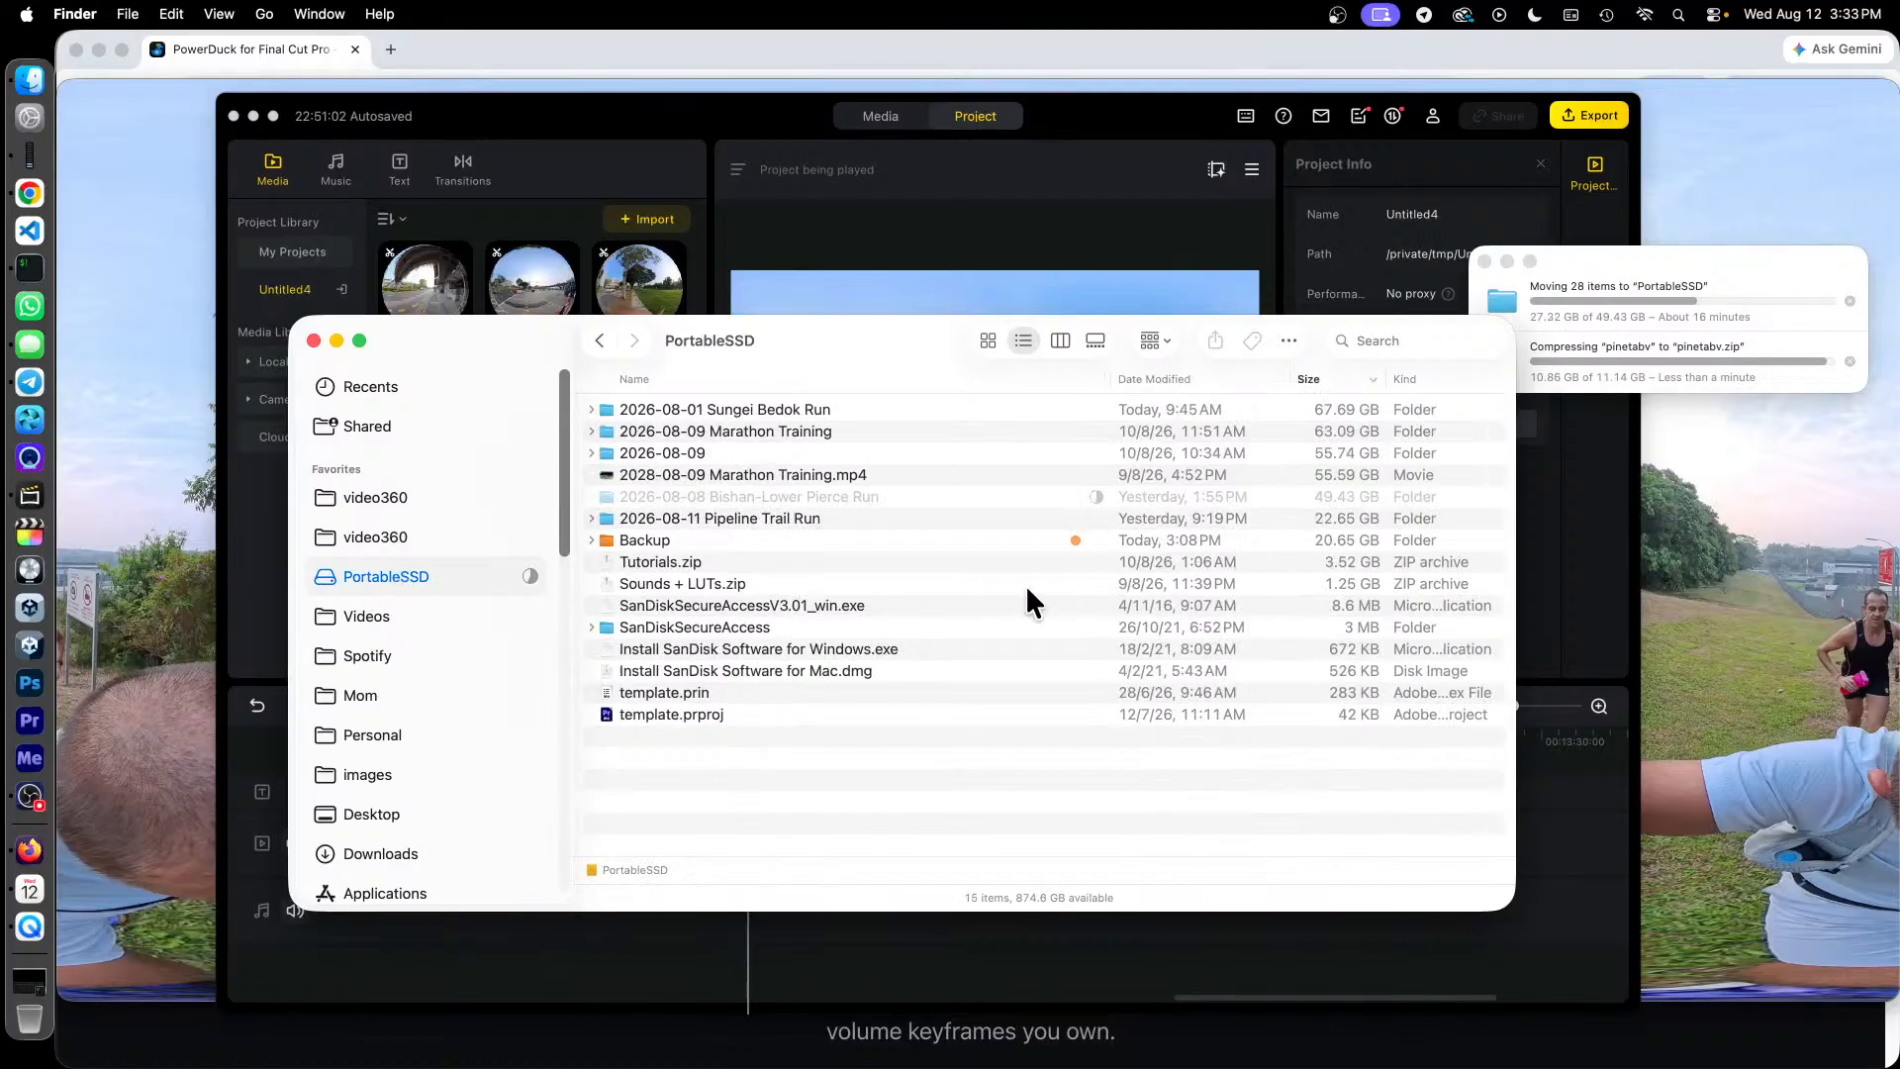
double_click(818, 539)
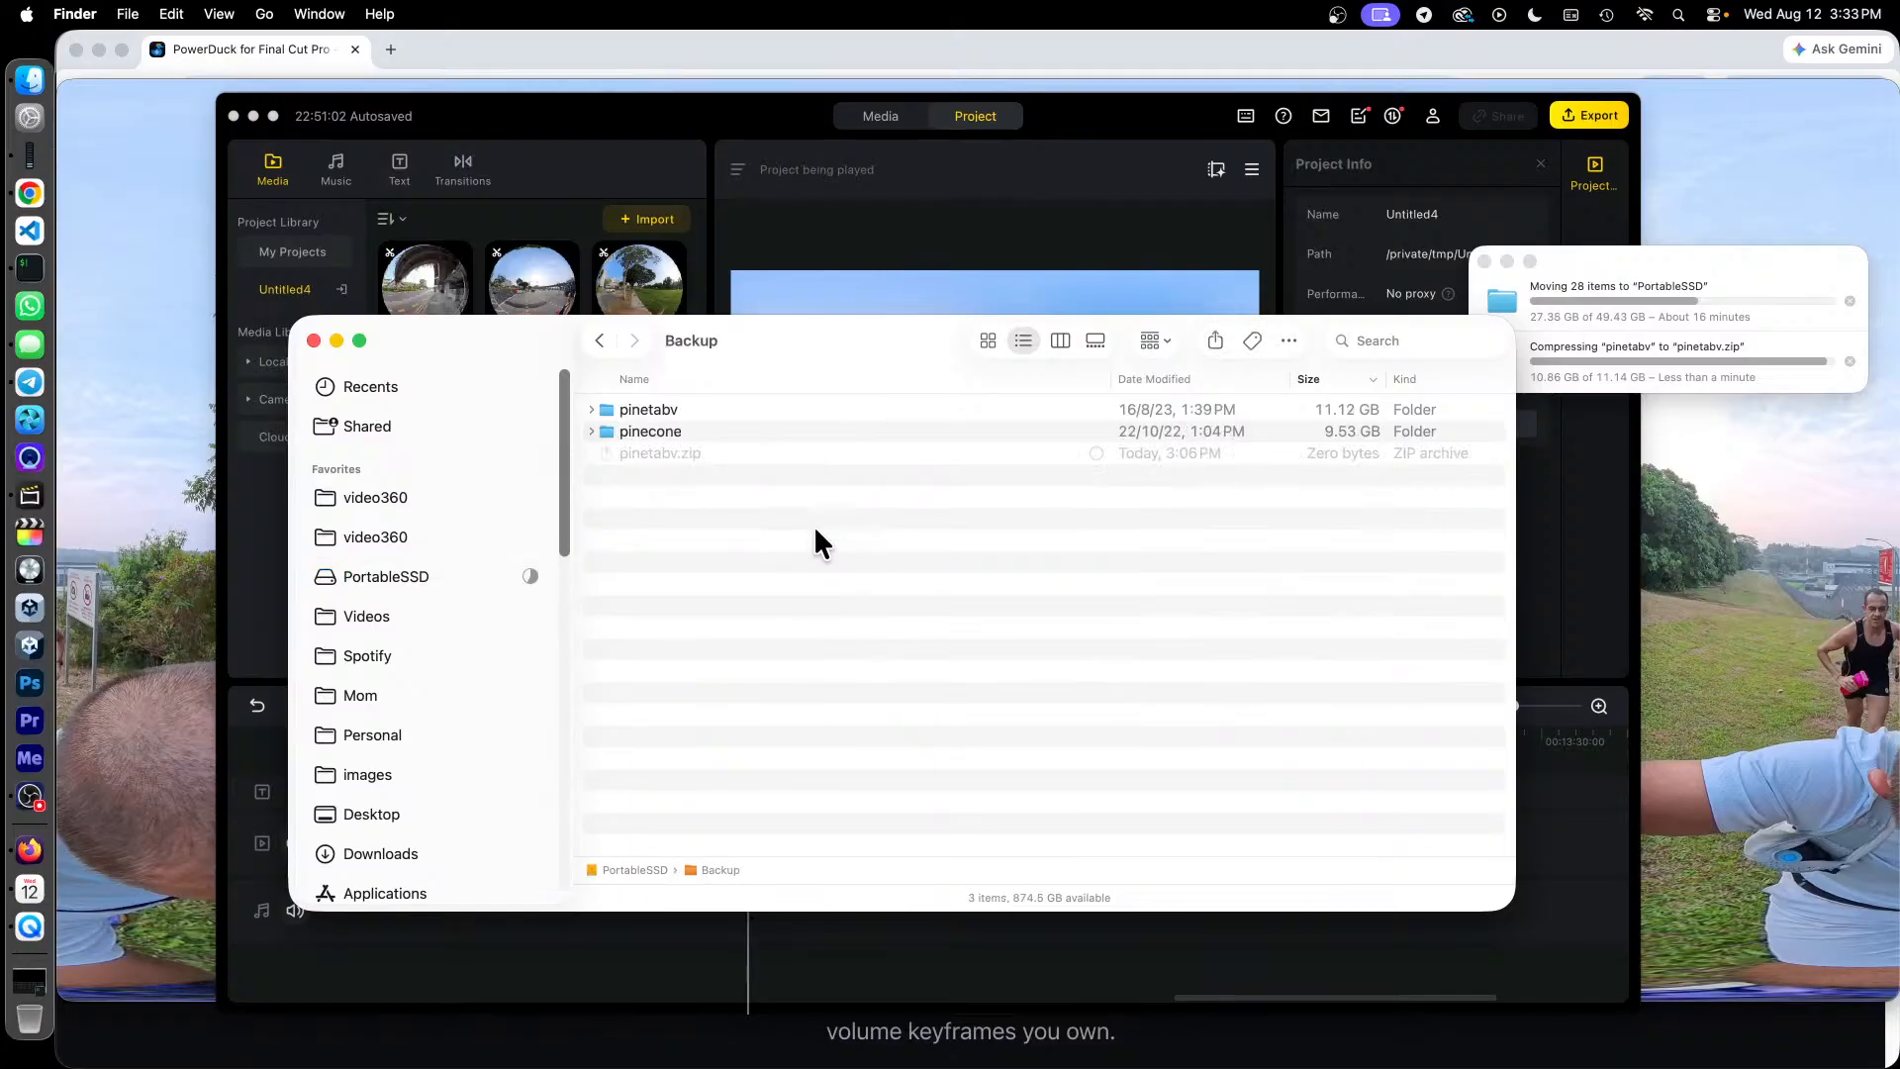
left_click(598, 341)
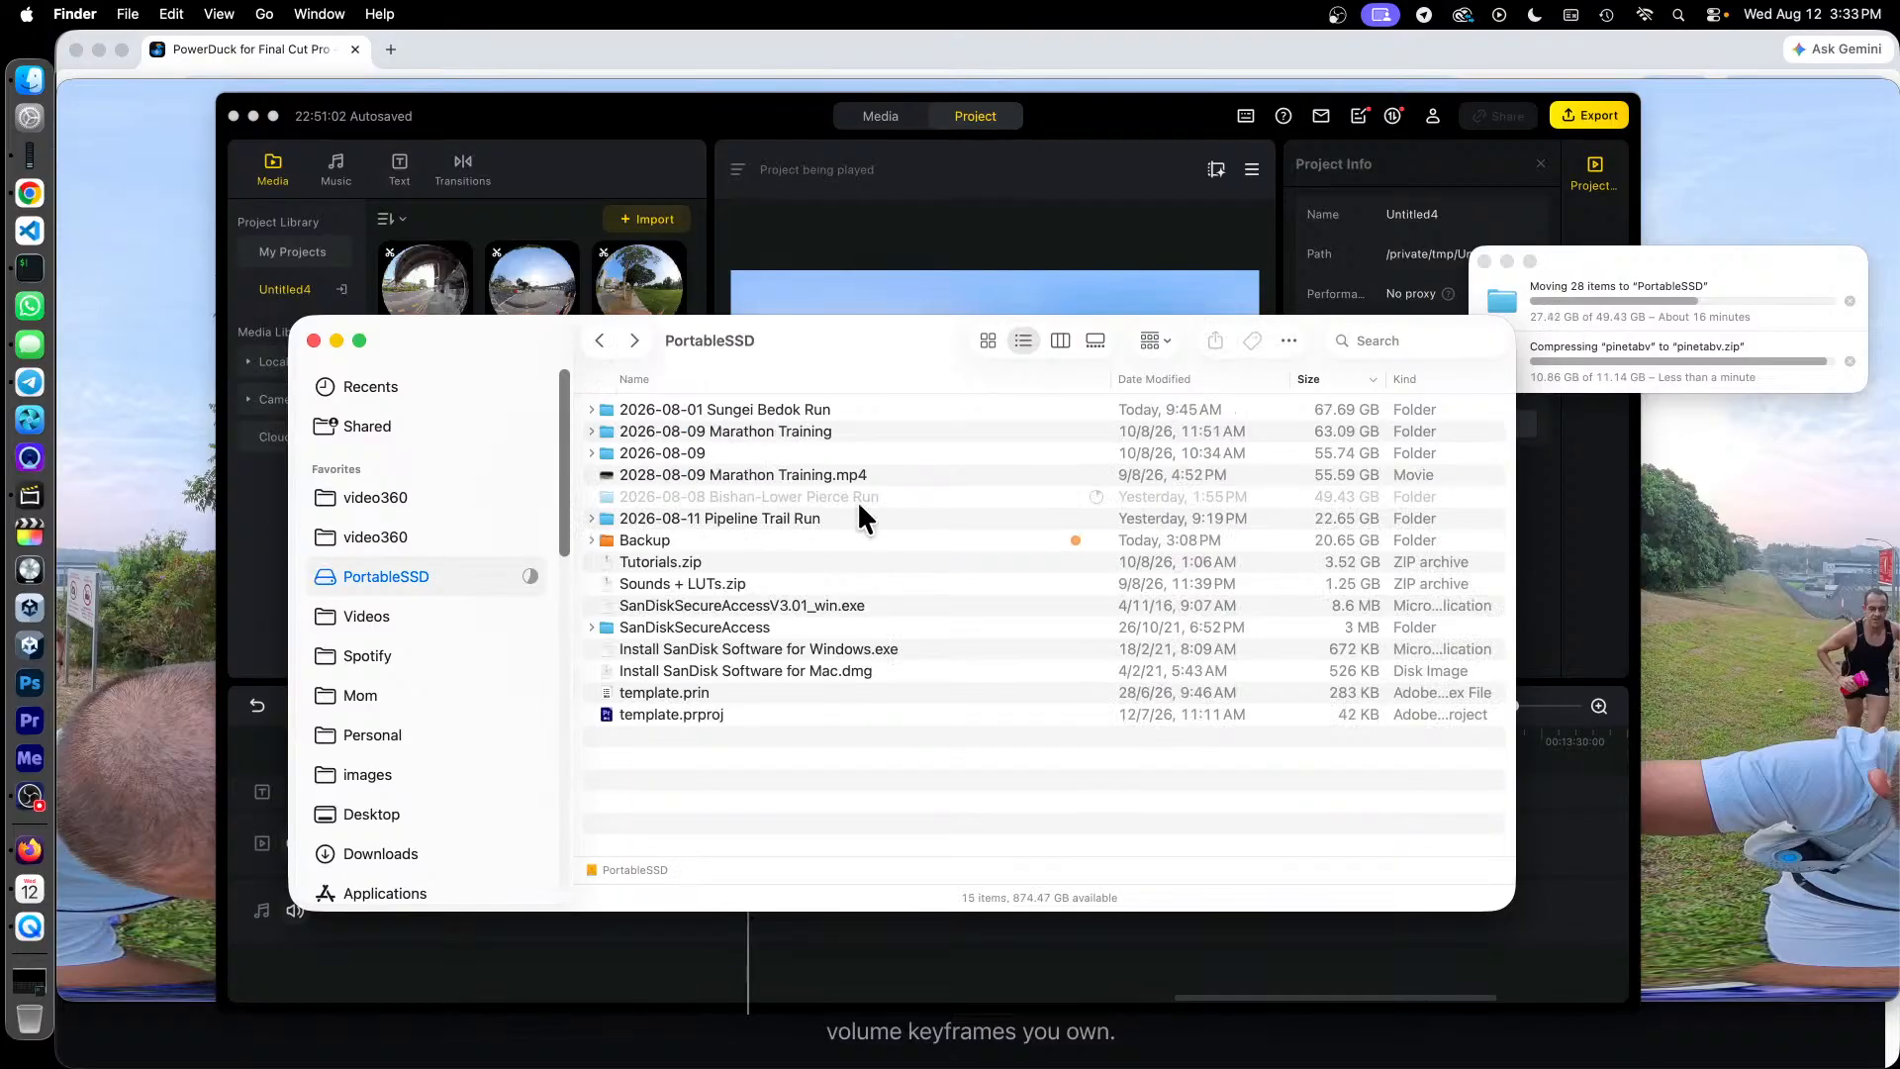
double_click(808, 519)
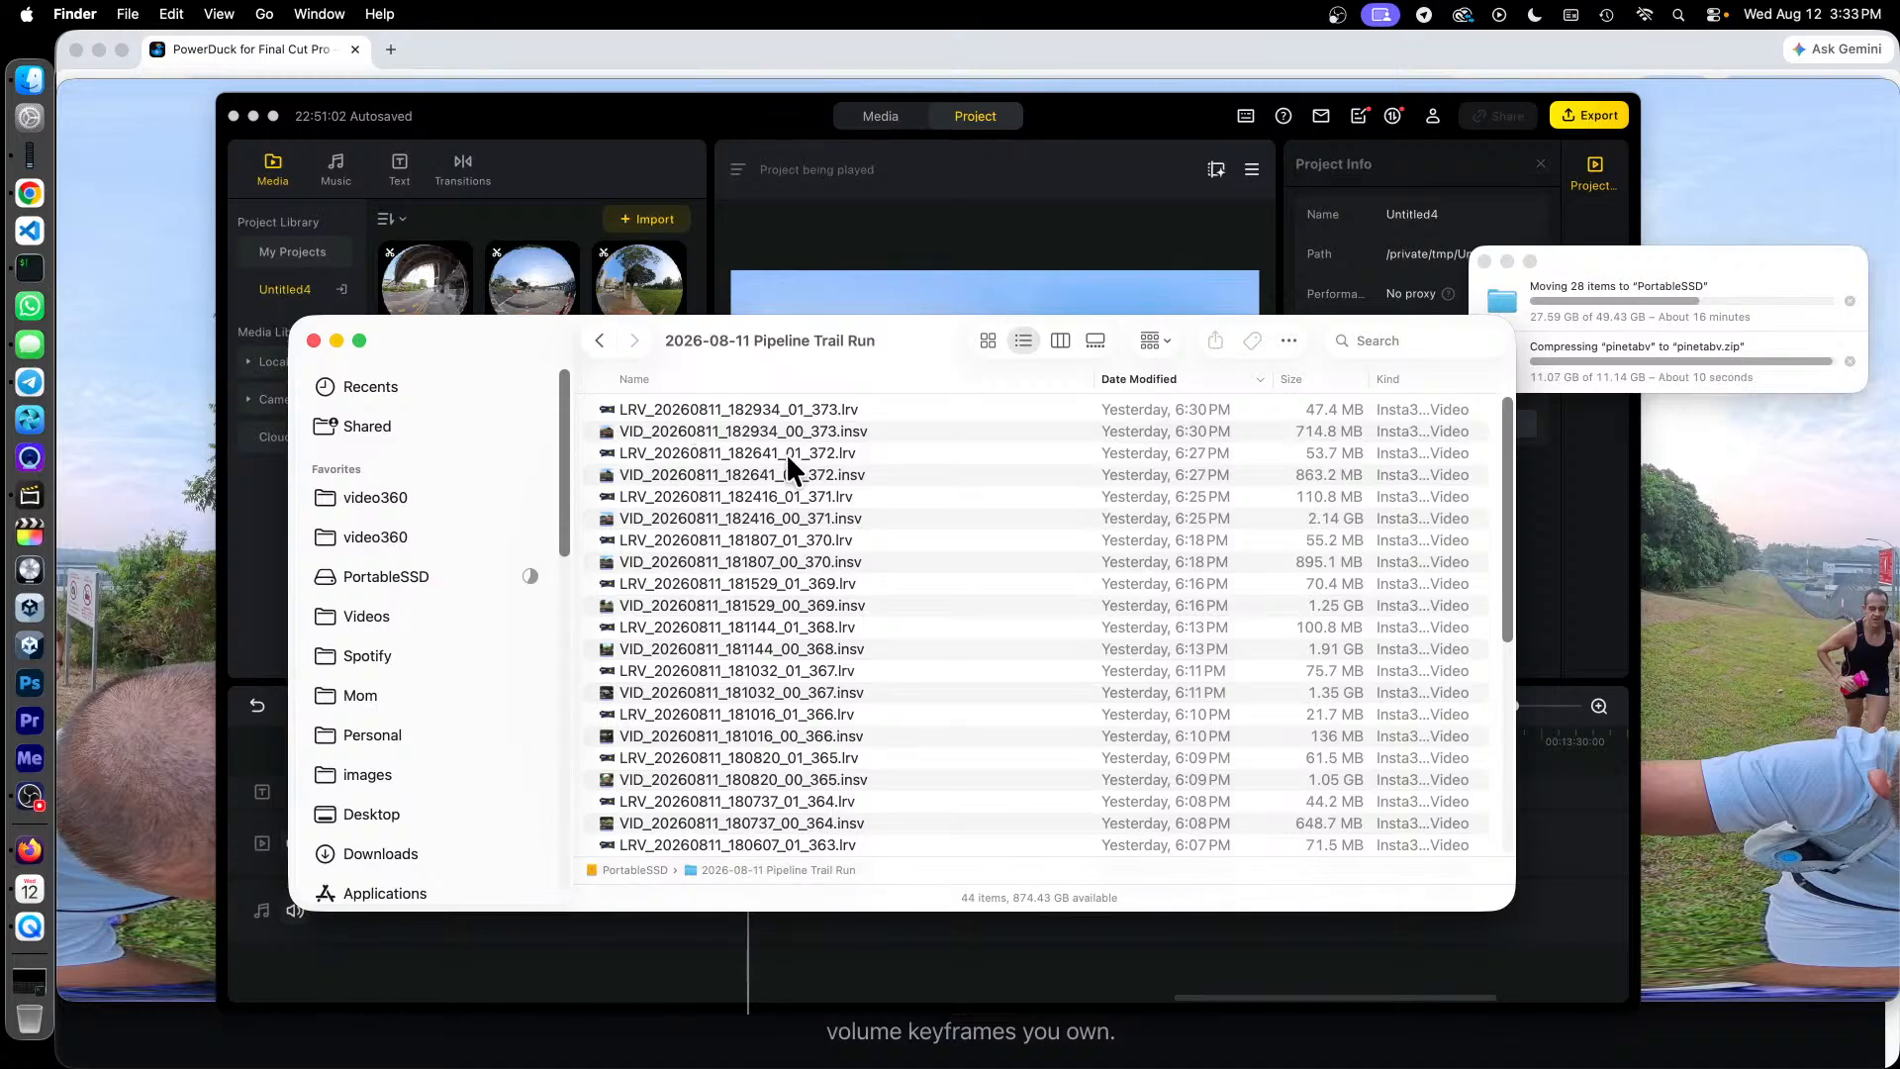
left_click(417, 575)
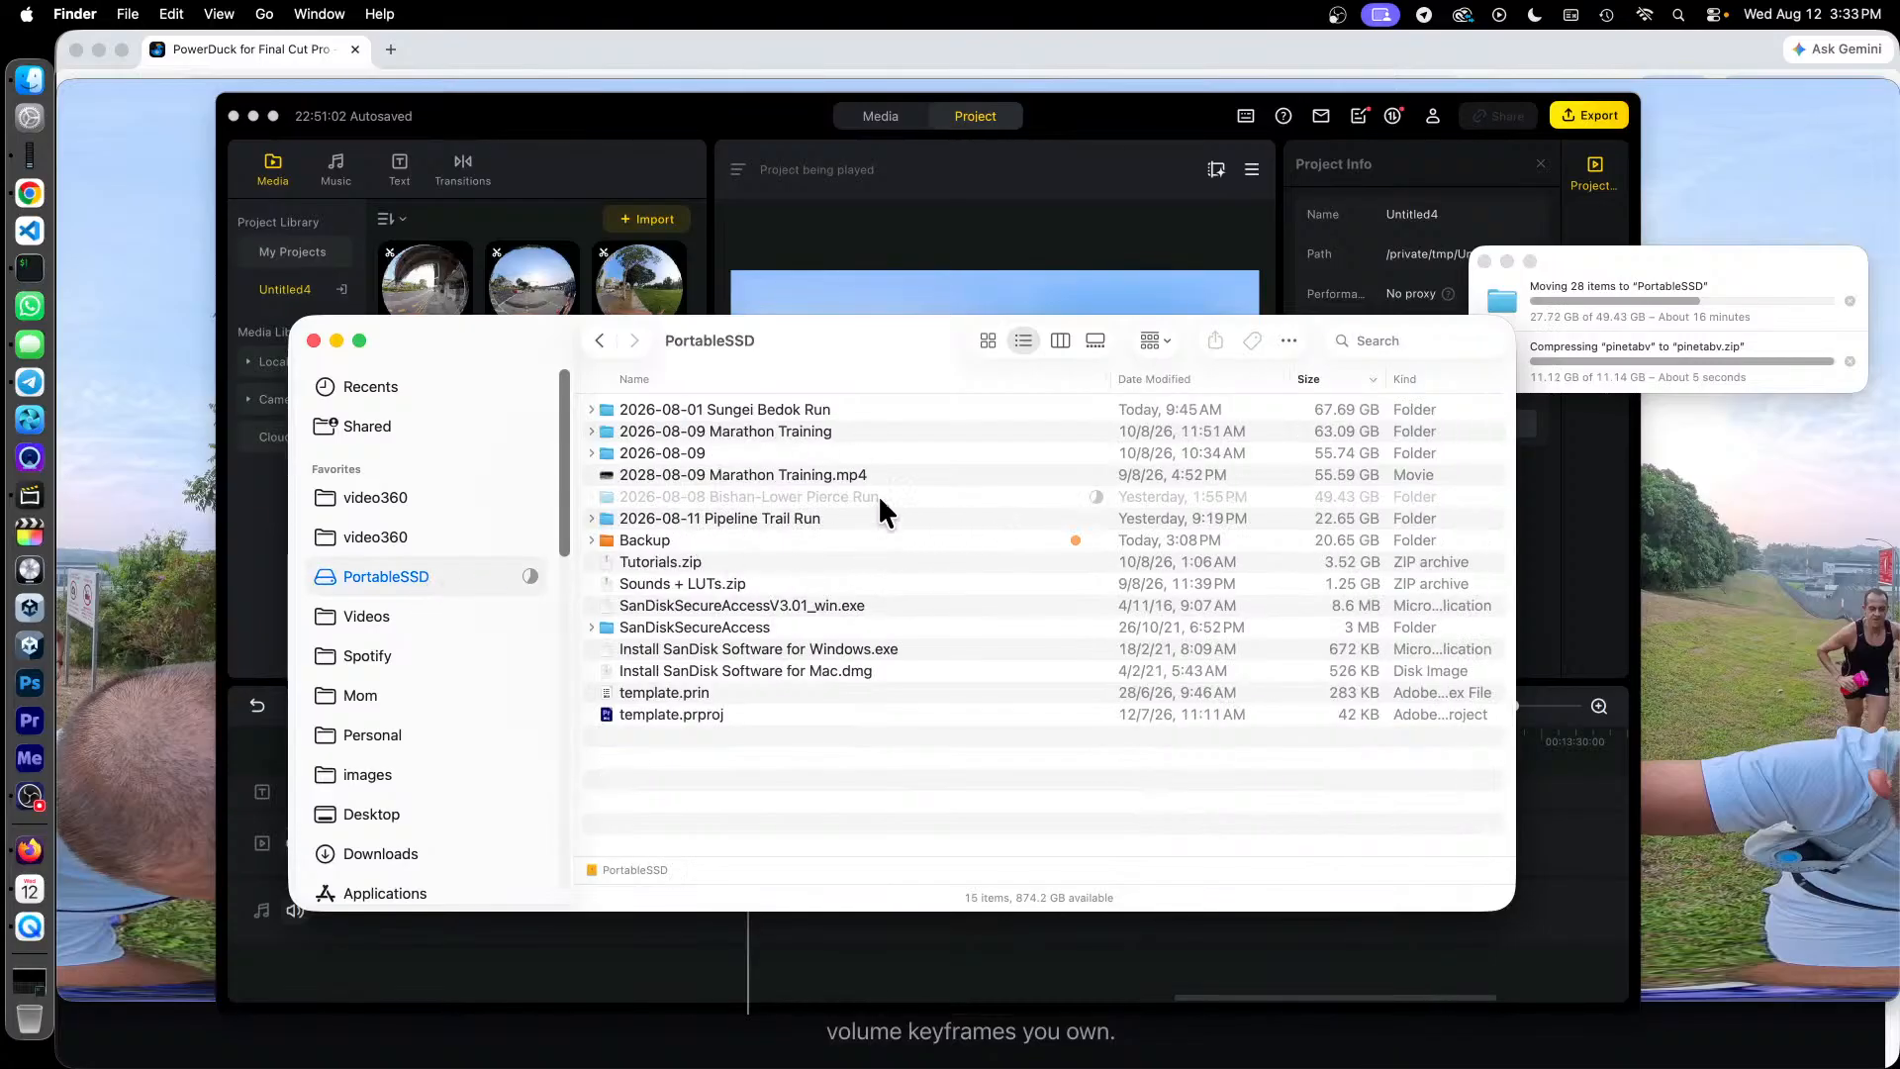
double_click(787, 516)
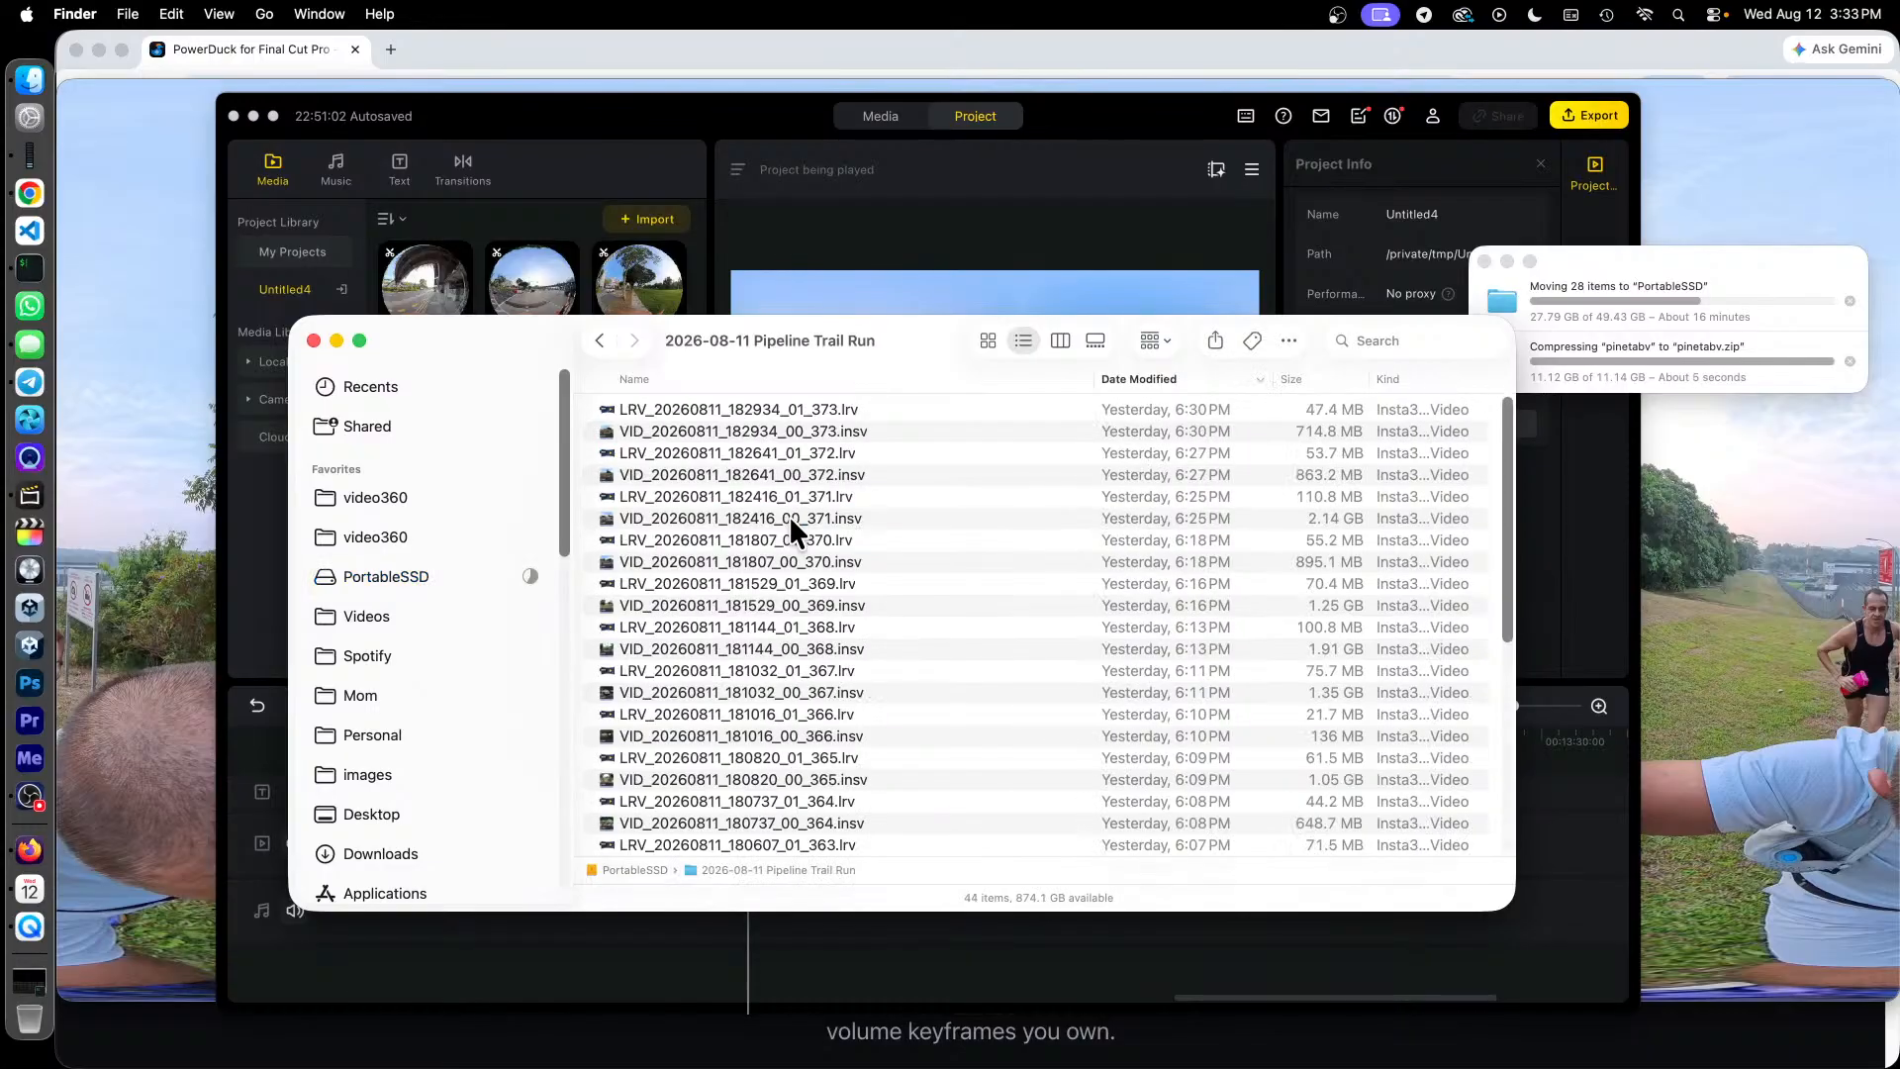
left_click(598, 341)
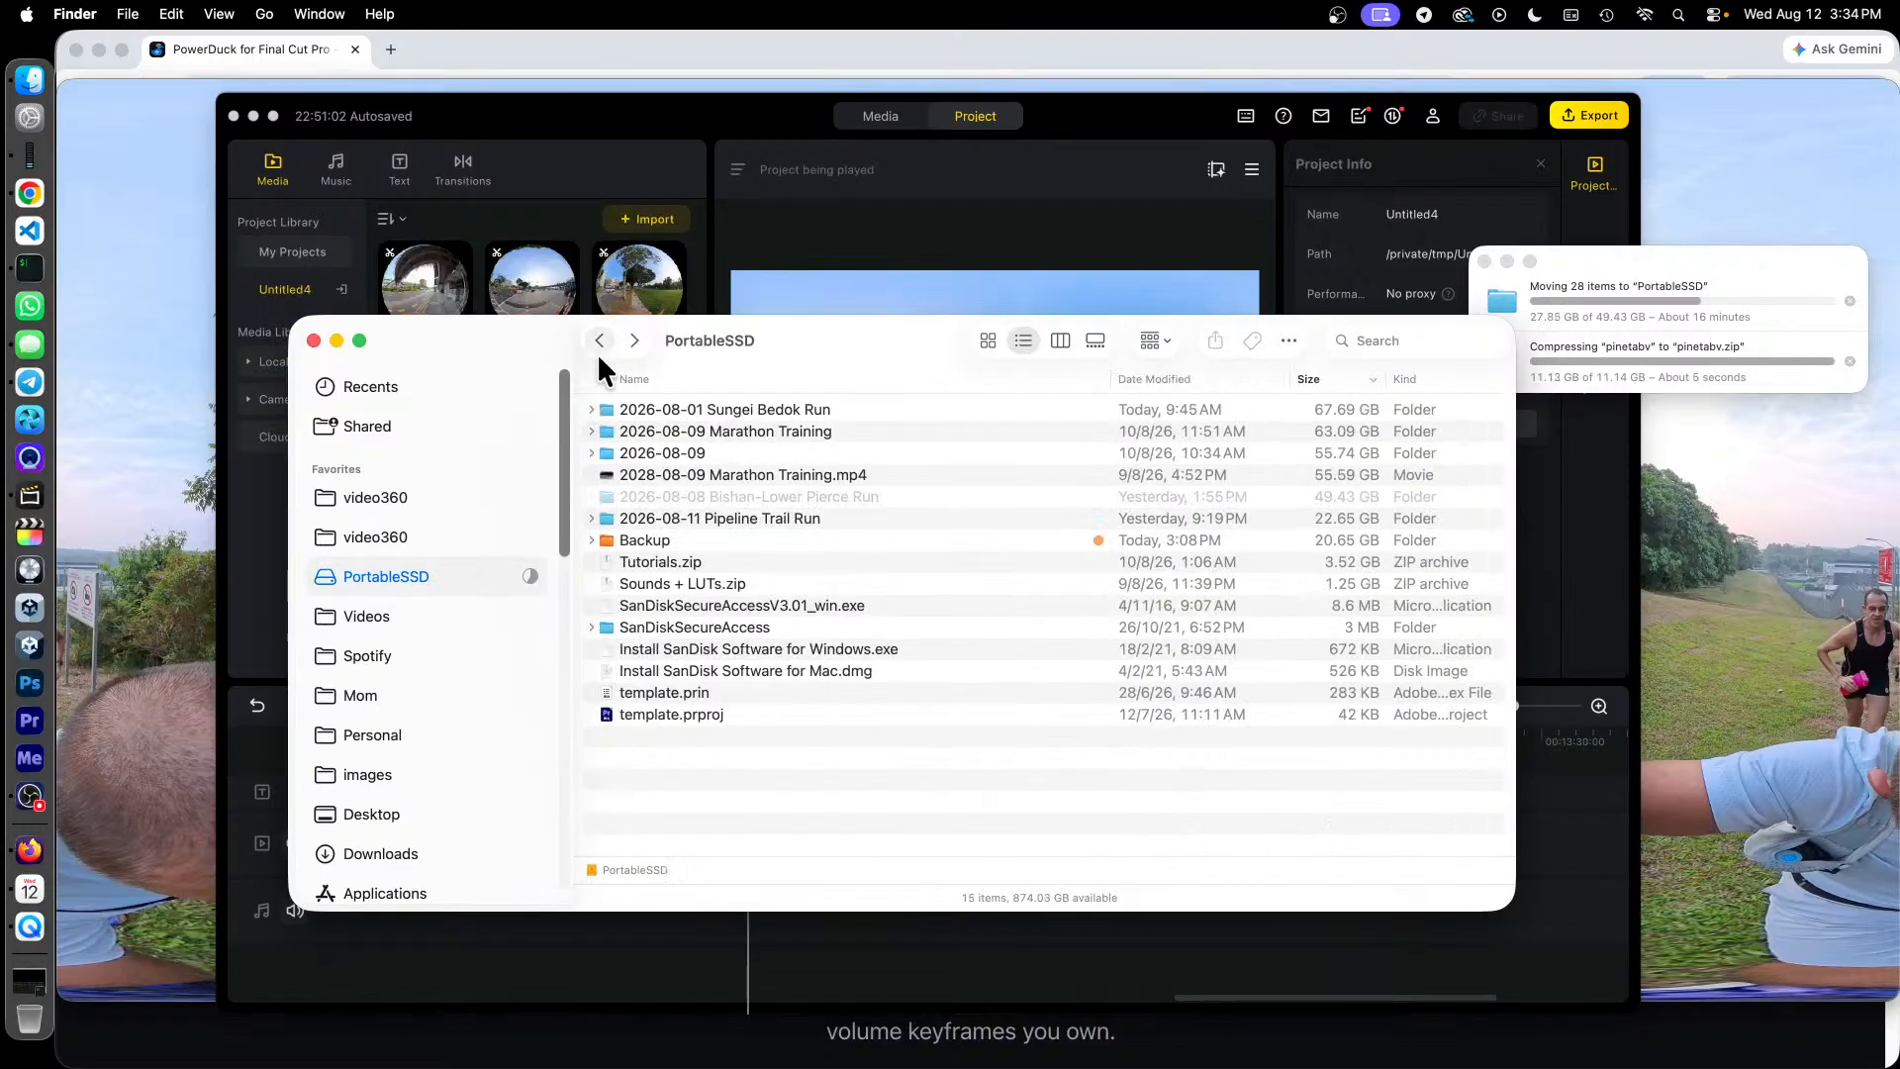
Step: Open video360's 2026-08-11 Pipeline Trail Run folder and look through the exported pipeline-trail clips
left_click(389, 496)
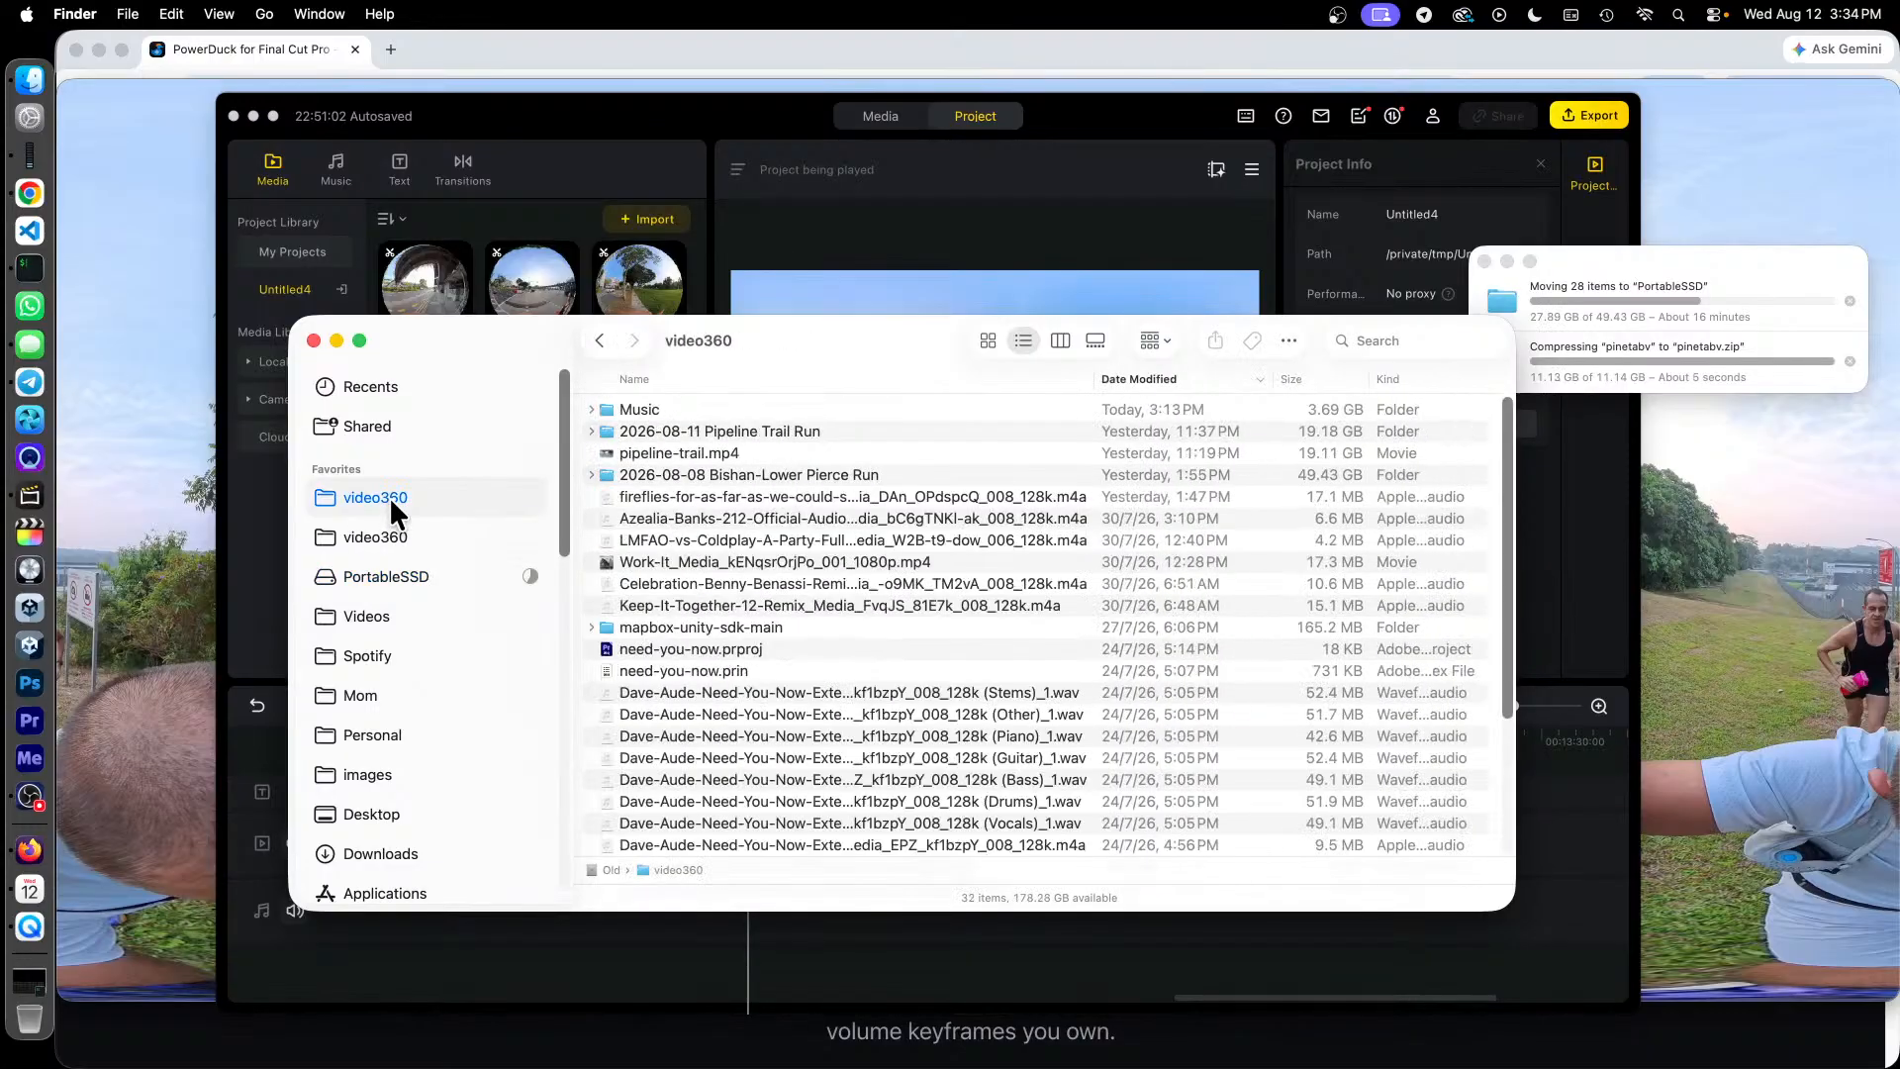
double_click(775, 430)
scroll(762, 450, "down", 1)
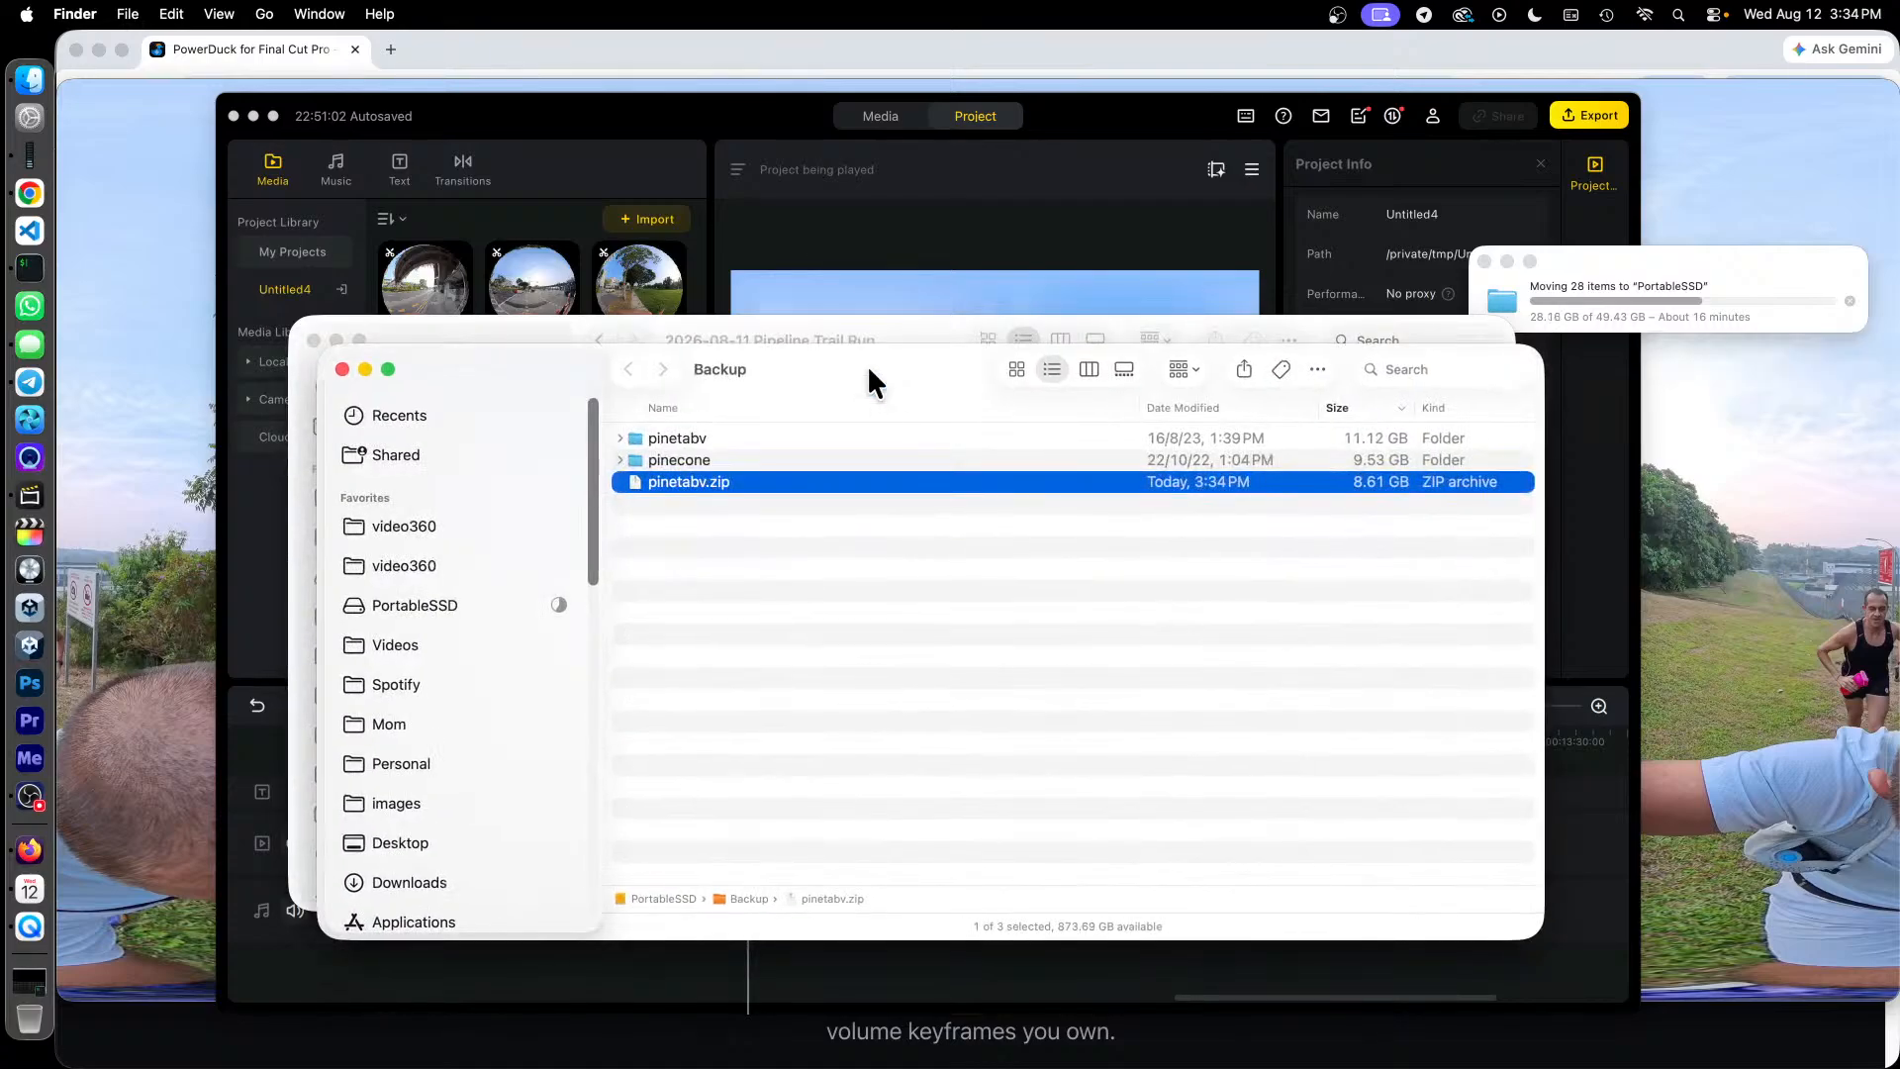
left_click(928, 337)
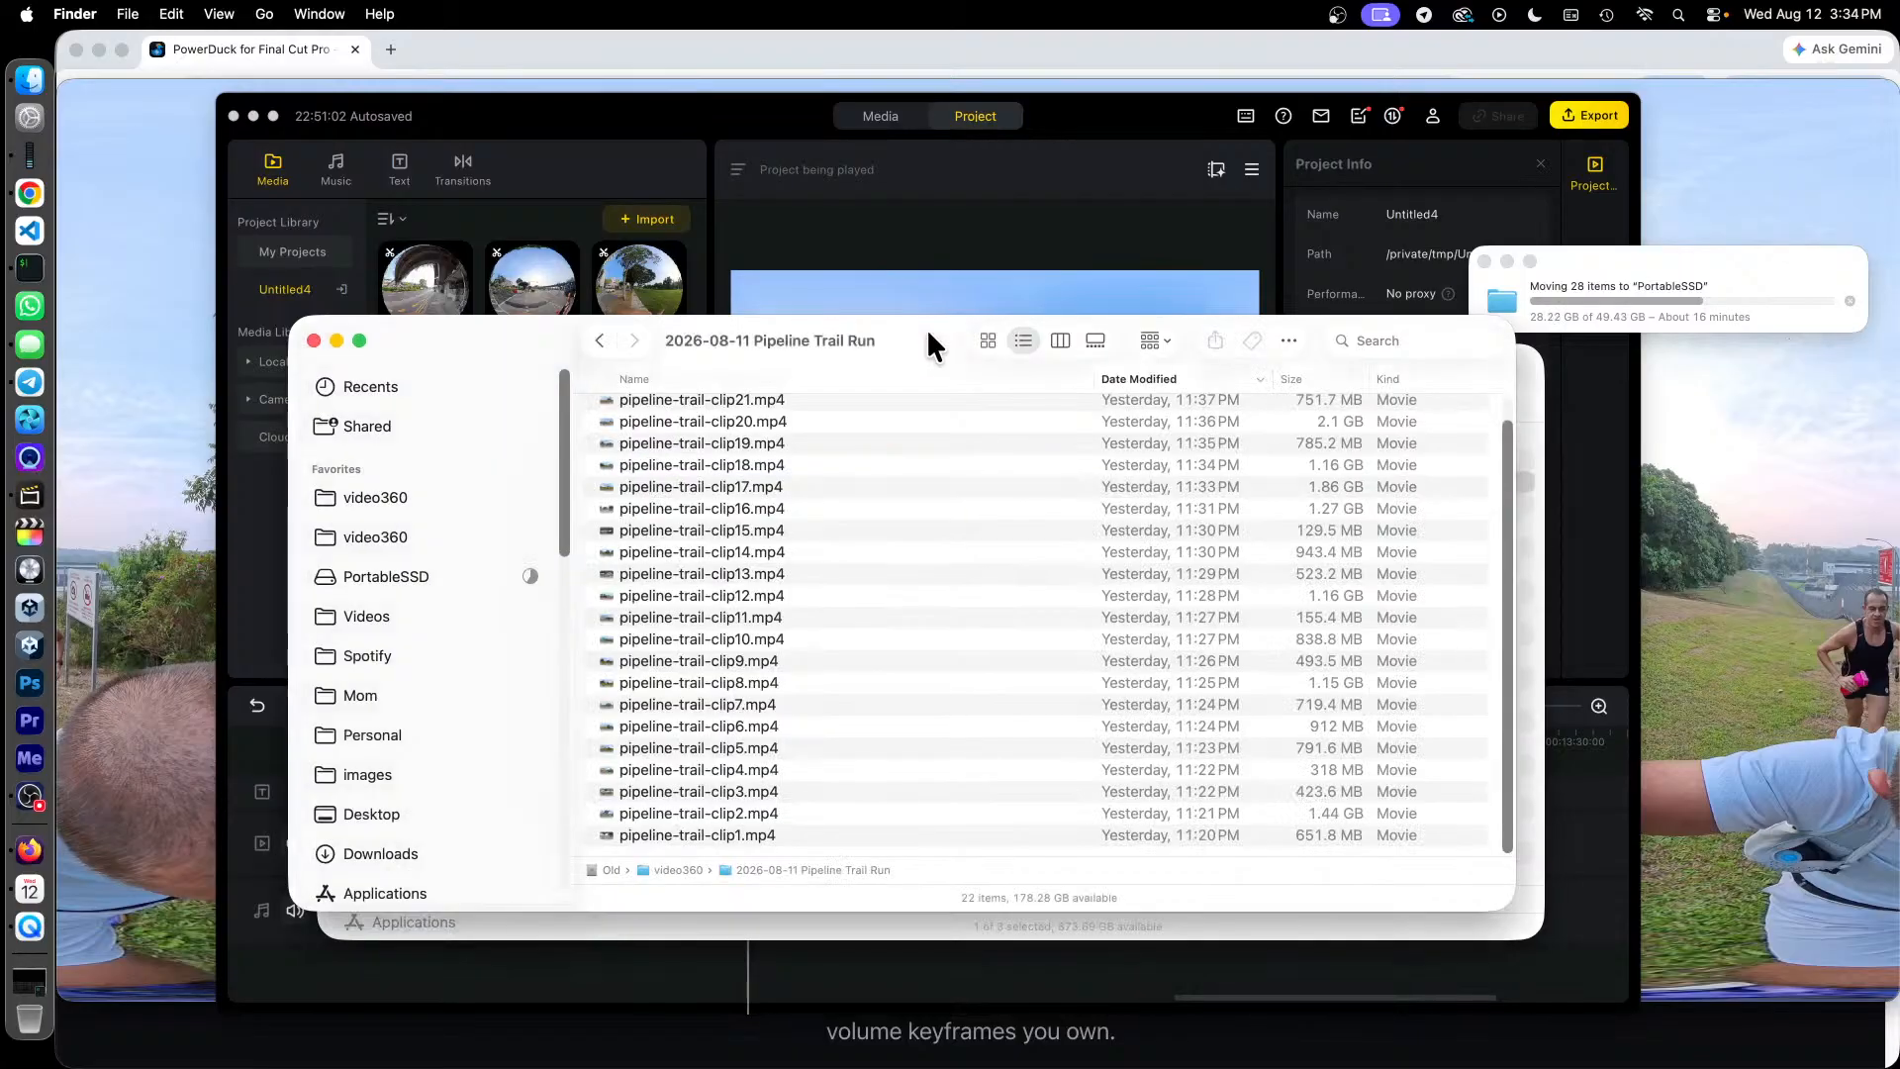
scroll(918, 586, "up", 2)
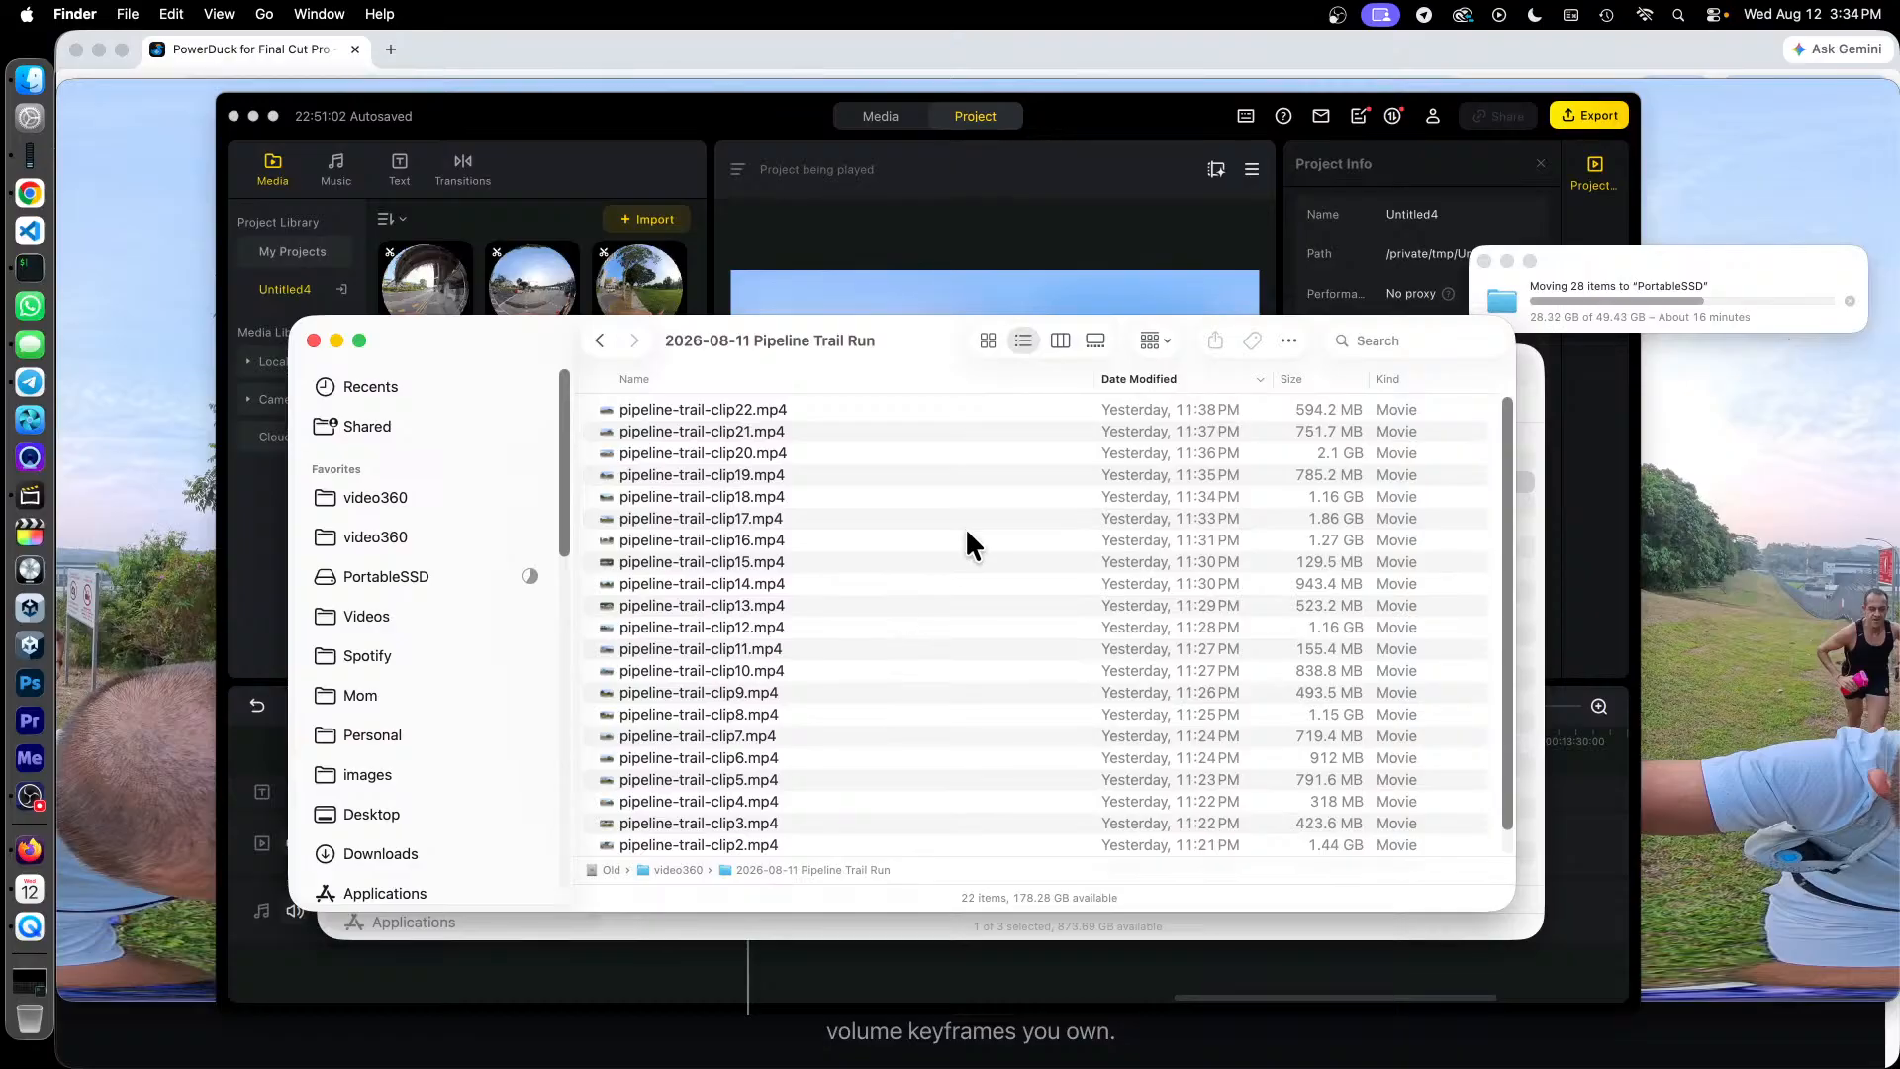
Step: Switch to Chrome and open Garmin Connect in a new tab
left_click(674, 33)
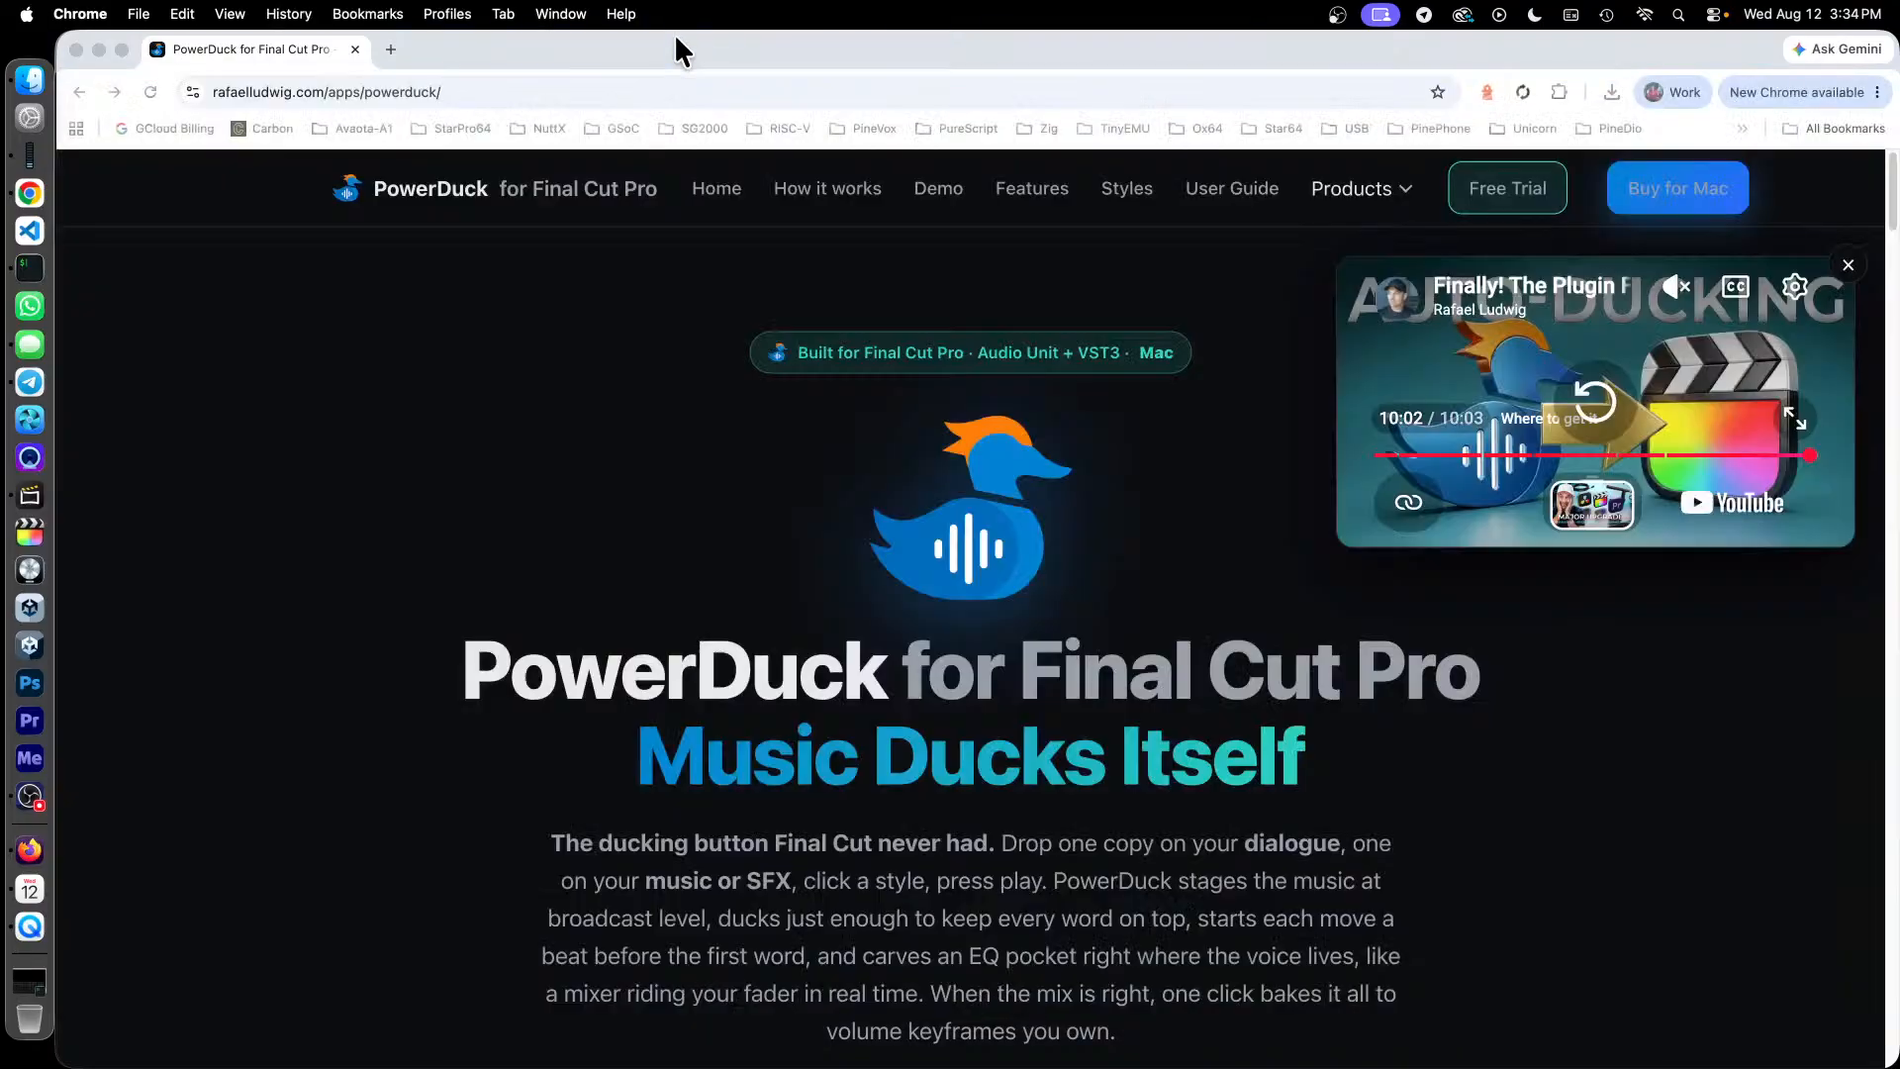
left_click(391, 49)
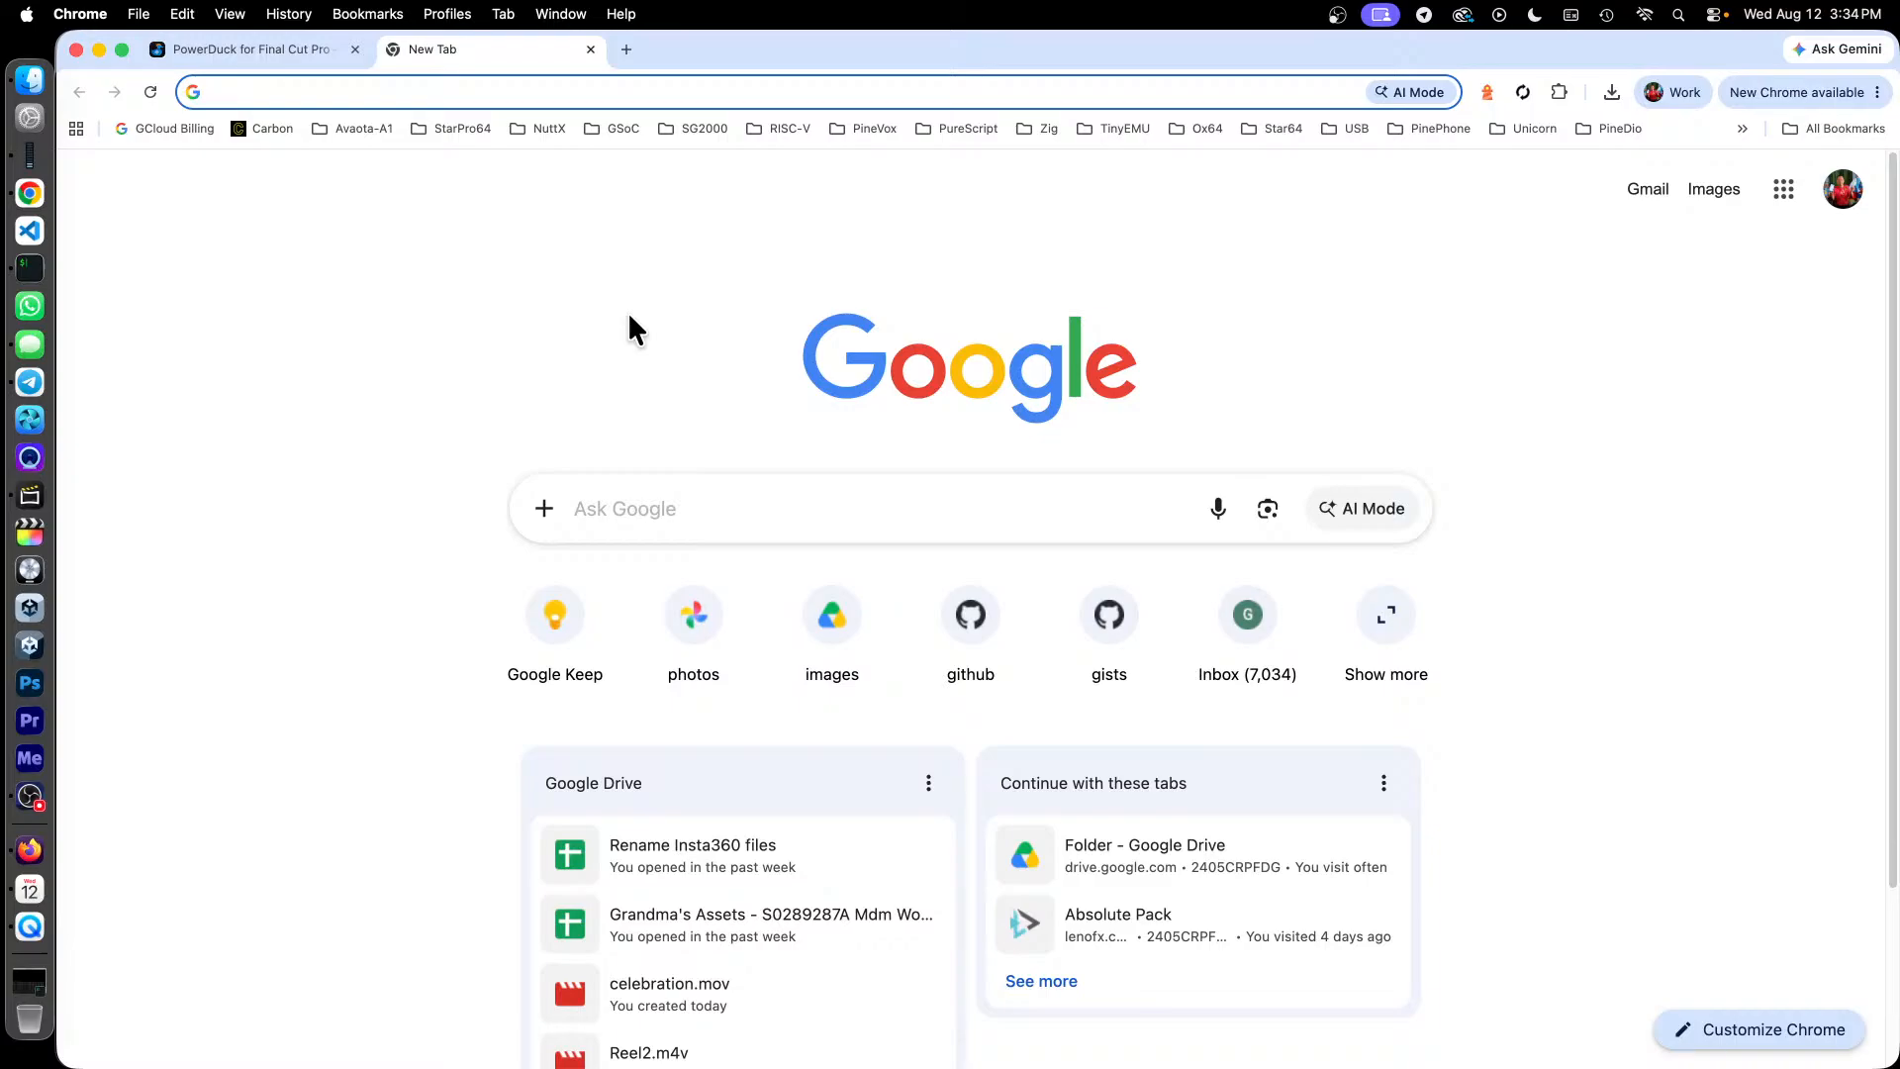
type("gar")
key("Return")
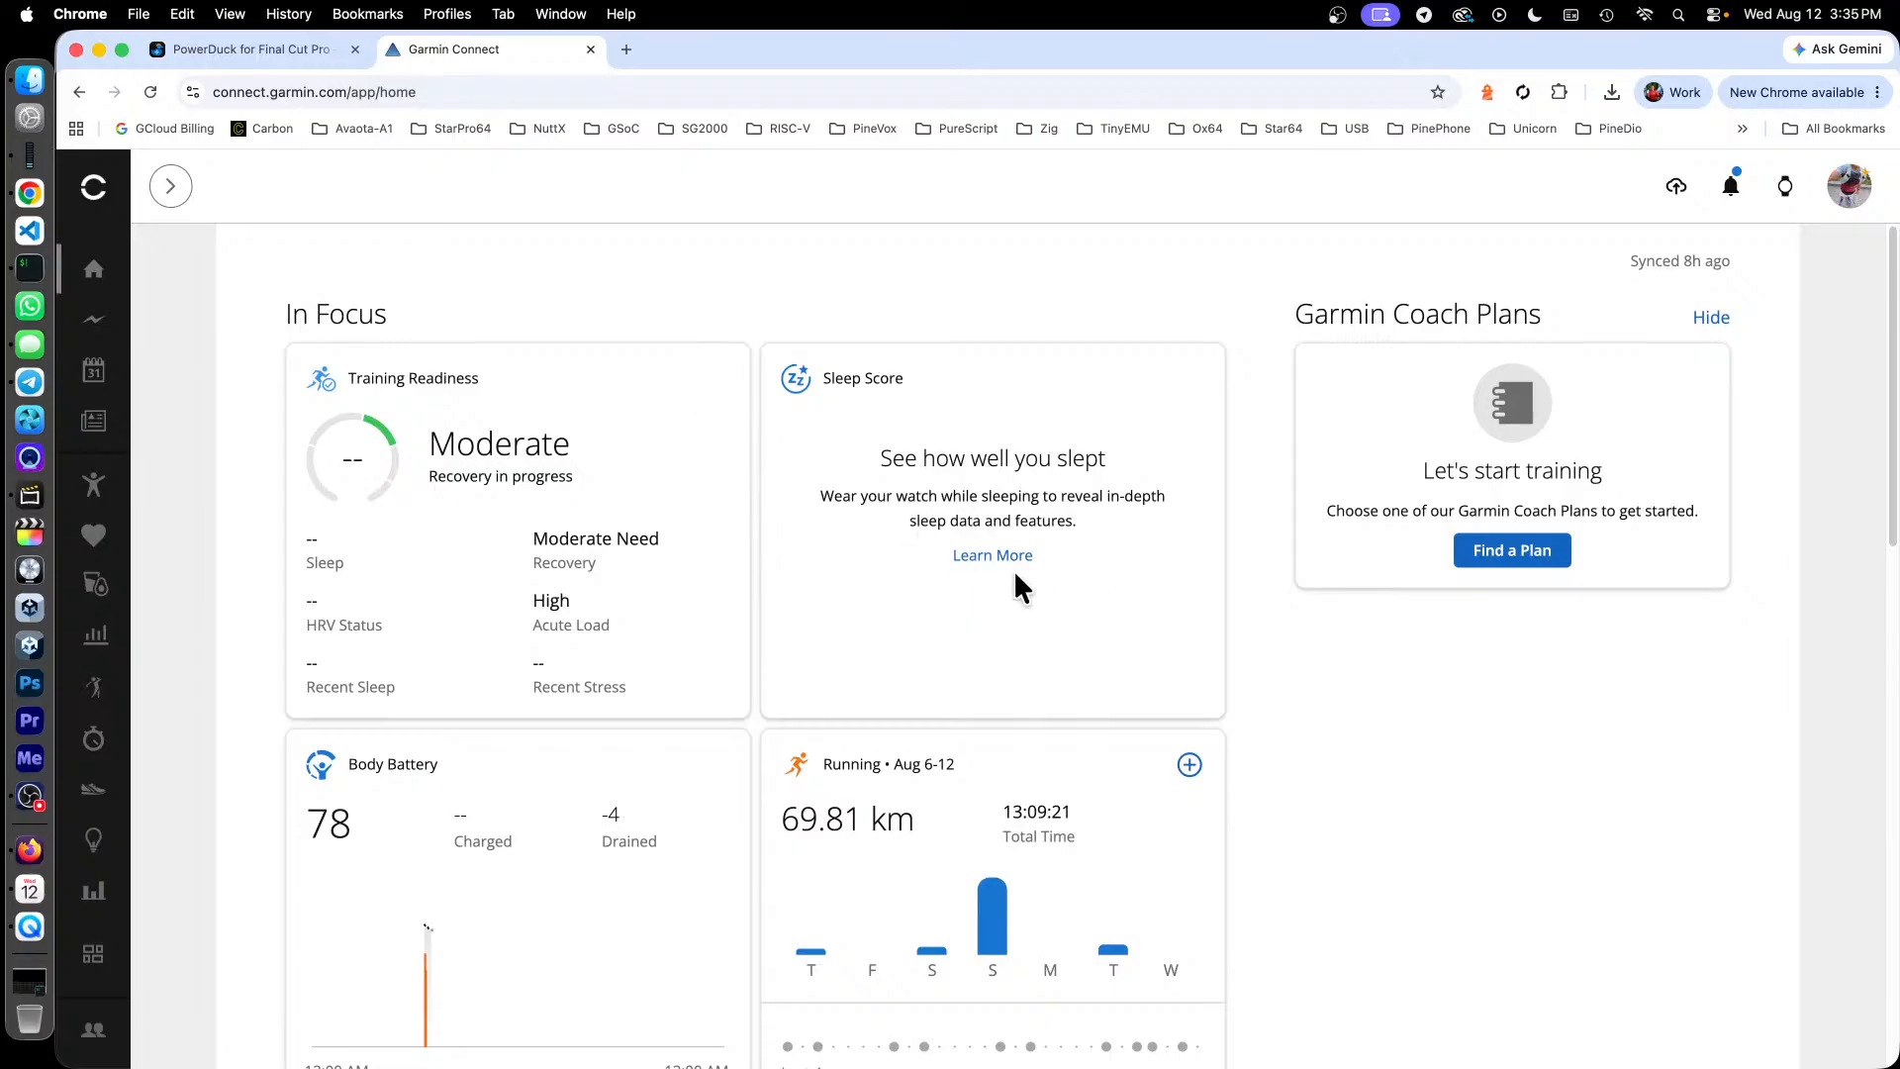
Step: Open the Aug 6-12 running report and, from its list, yesterday's Singapore Running activity
scroll(1052, 581, "down", 5)
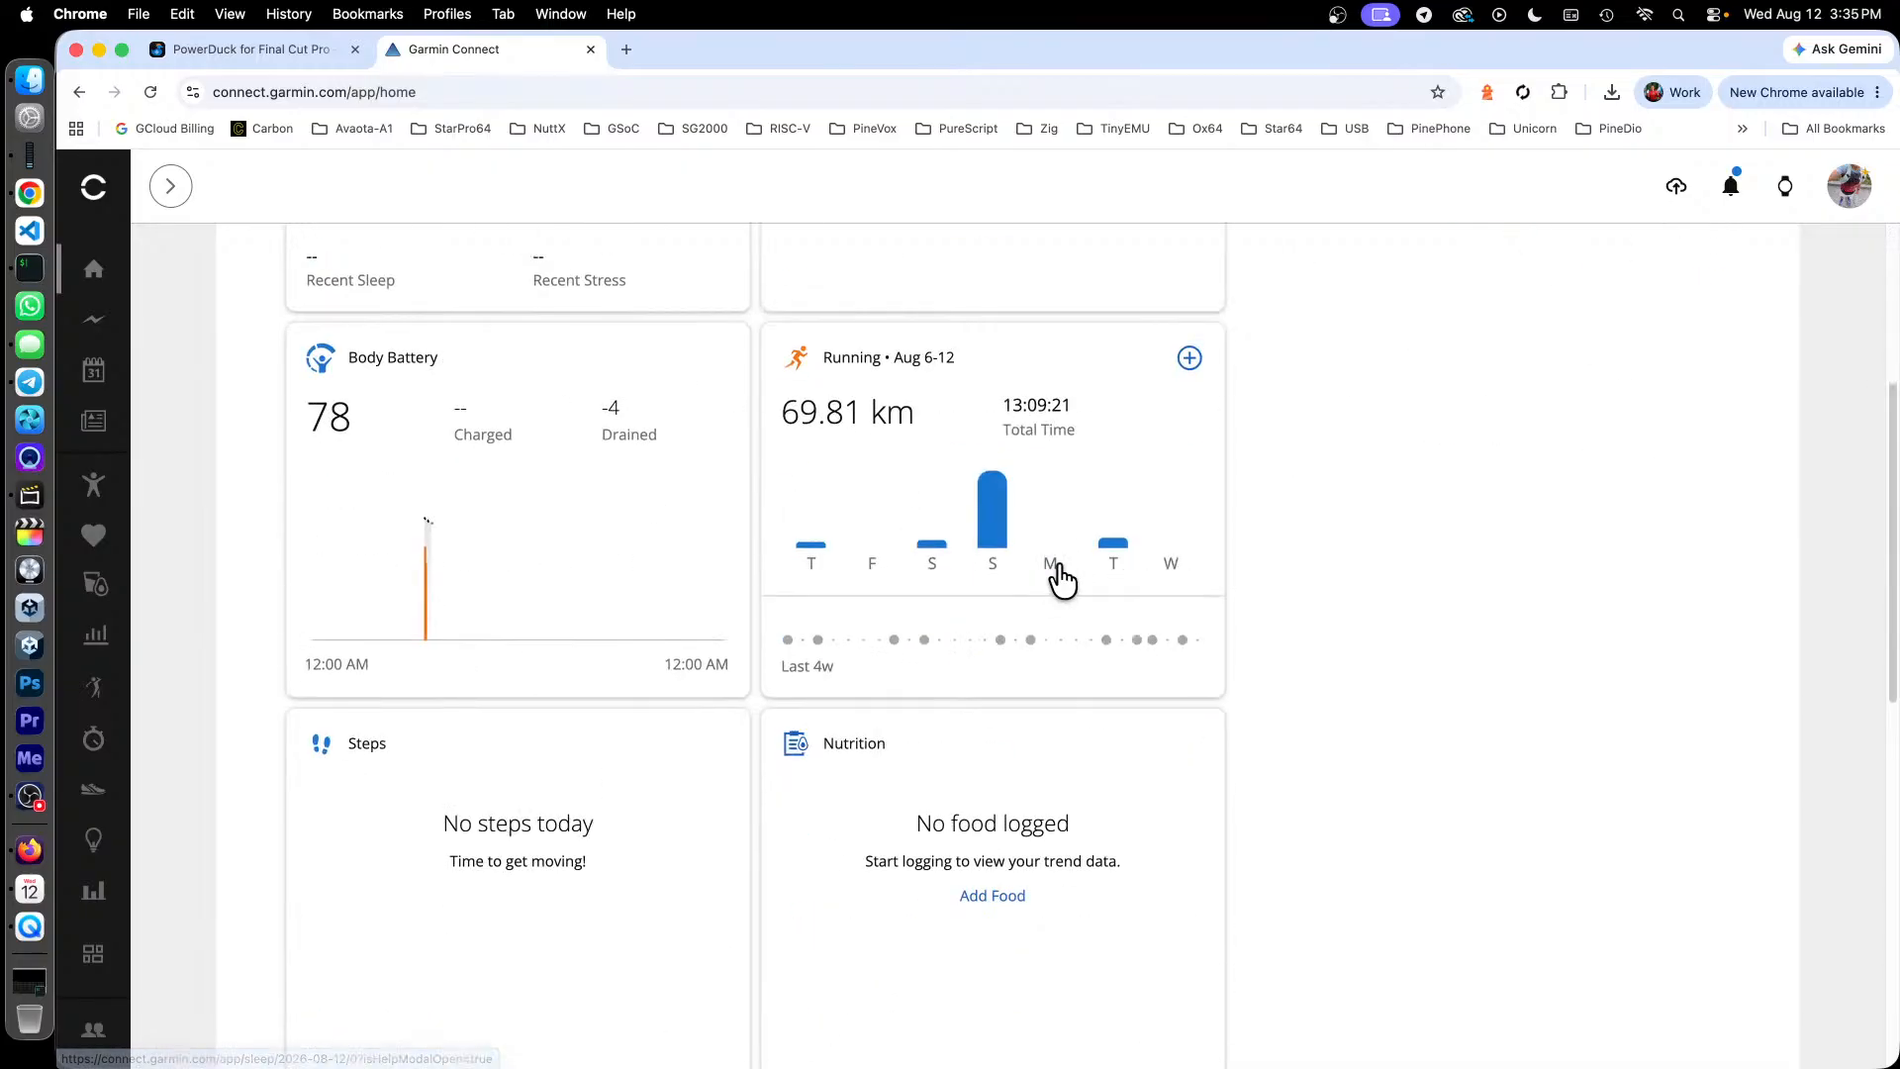
scroll(1052, 581, "down", 8)
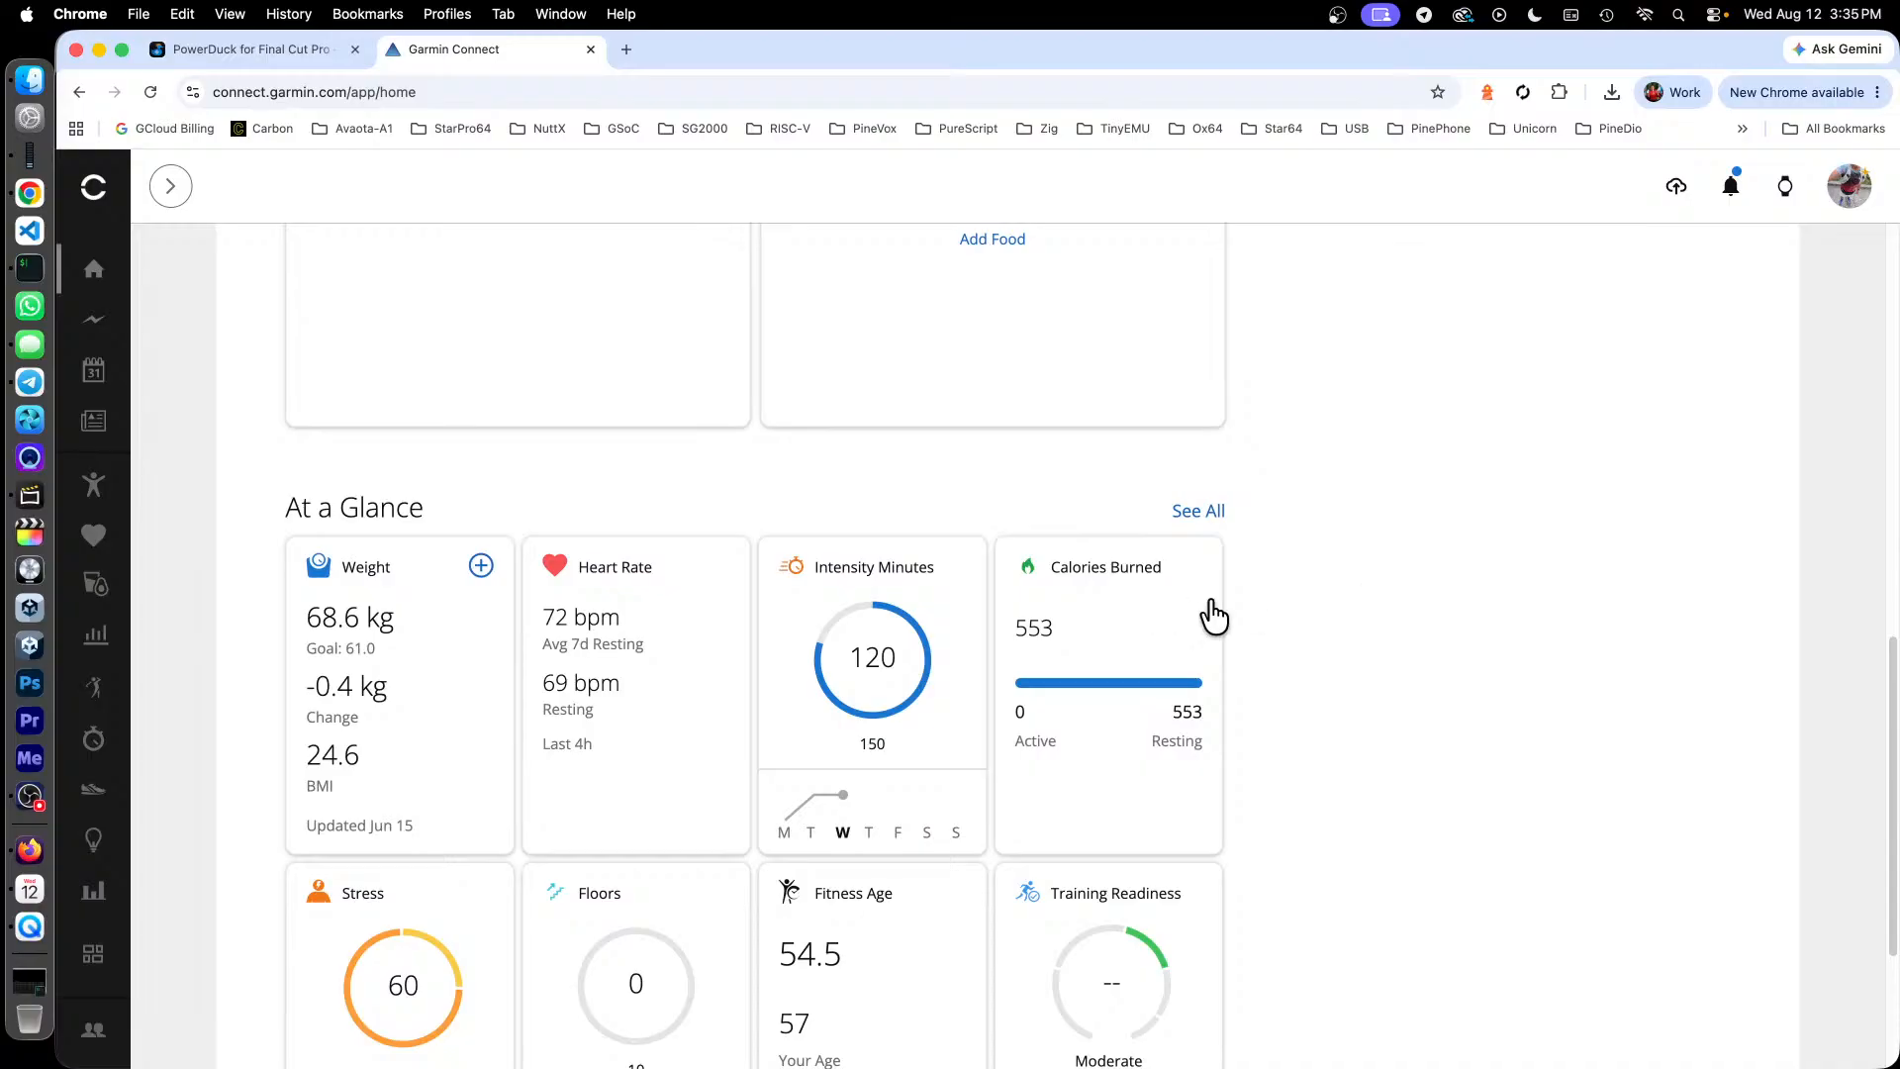
scroll(1213, 614, "up", 7)
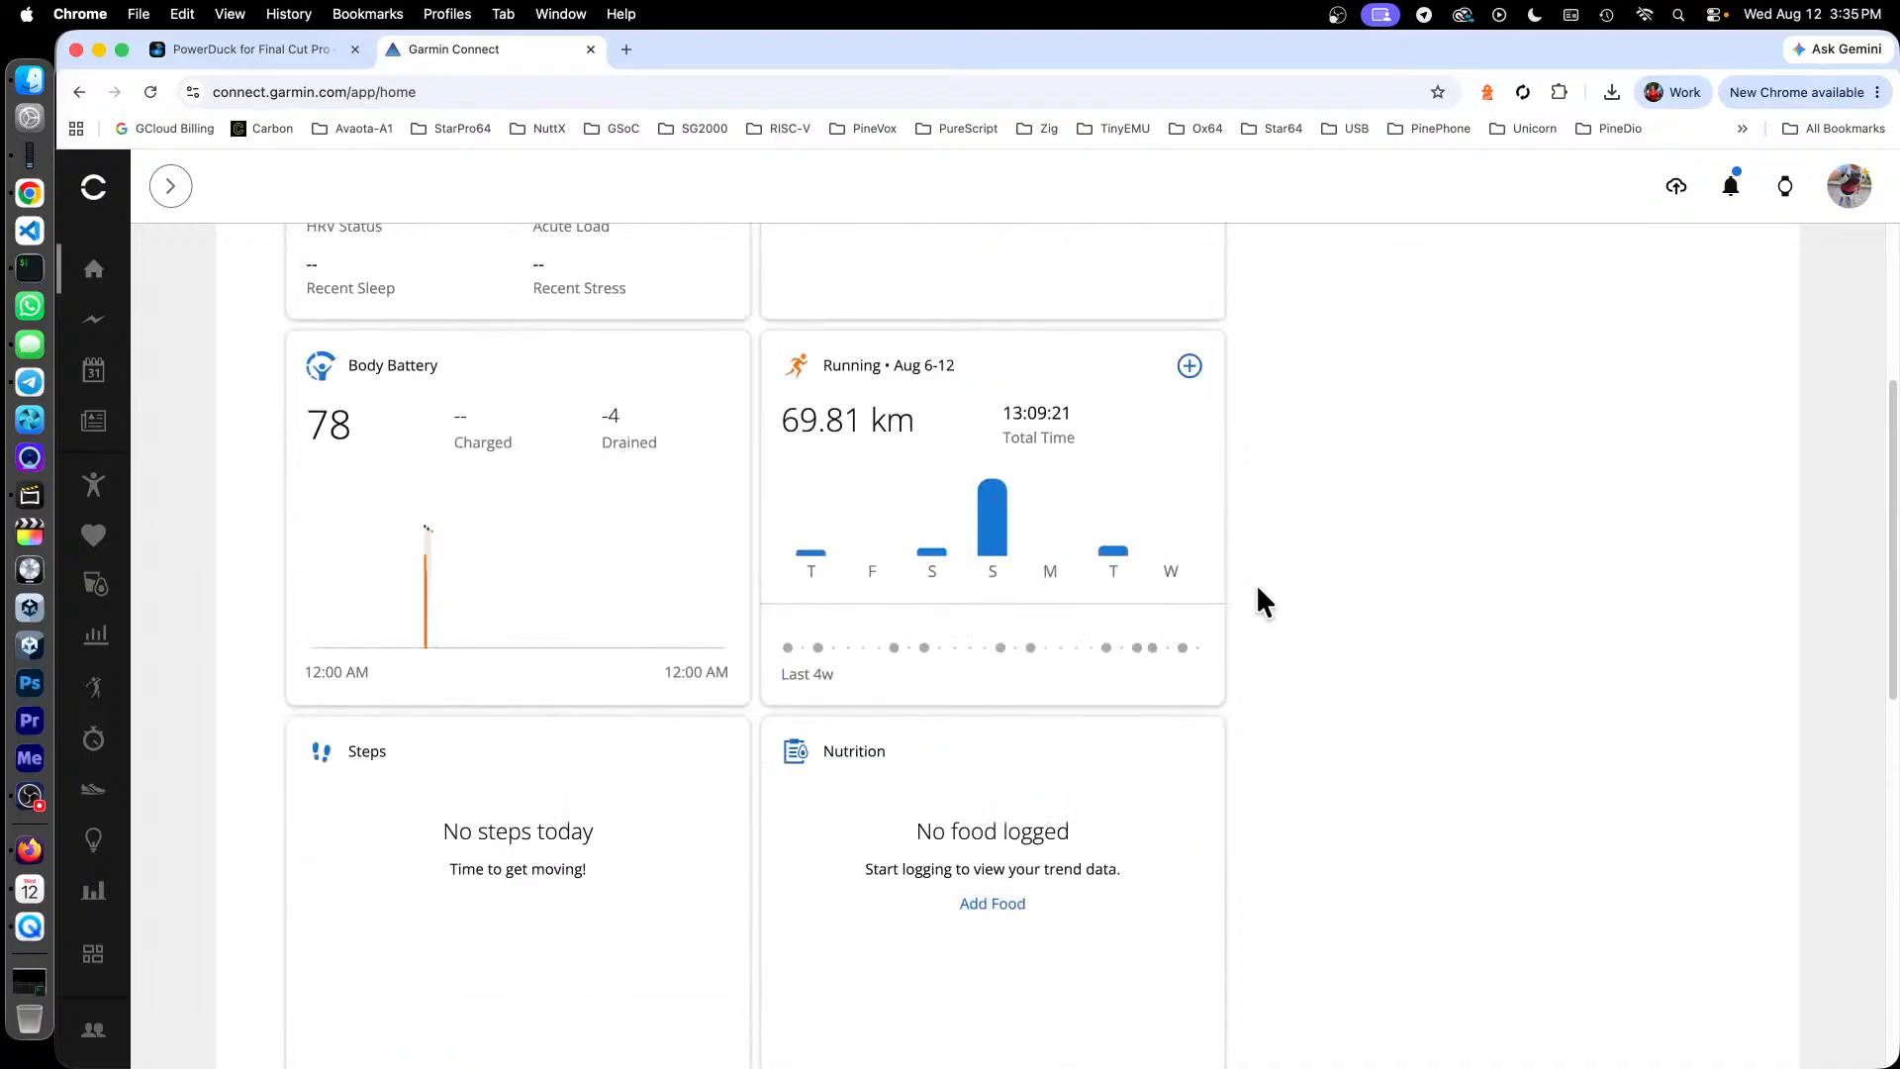
left_click(1120, 556)
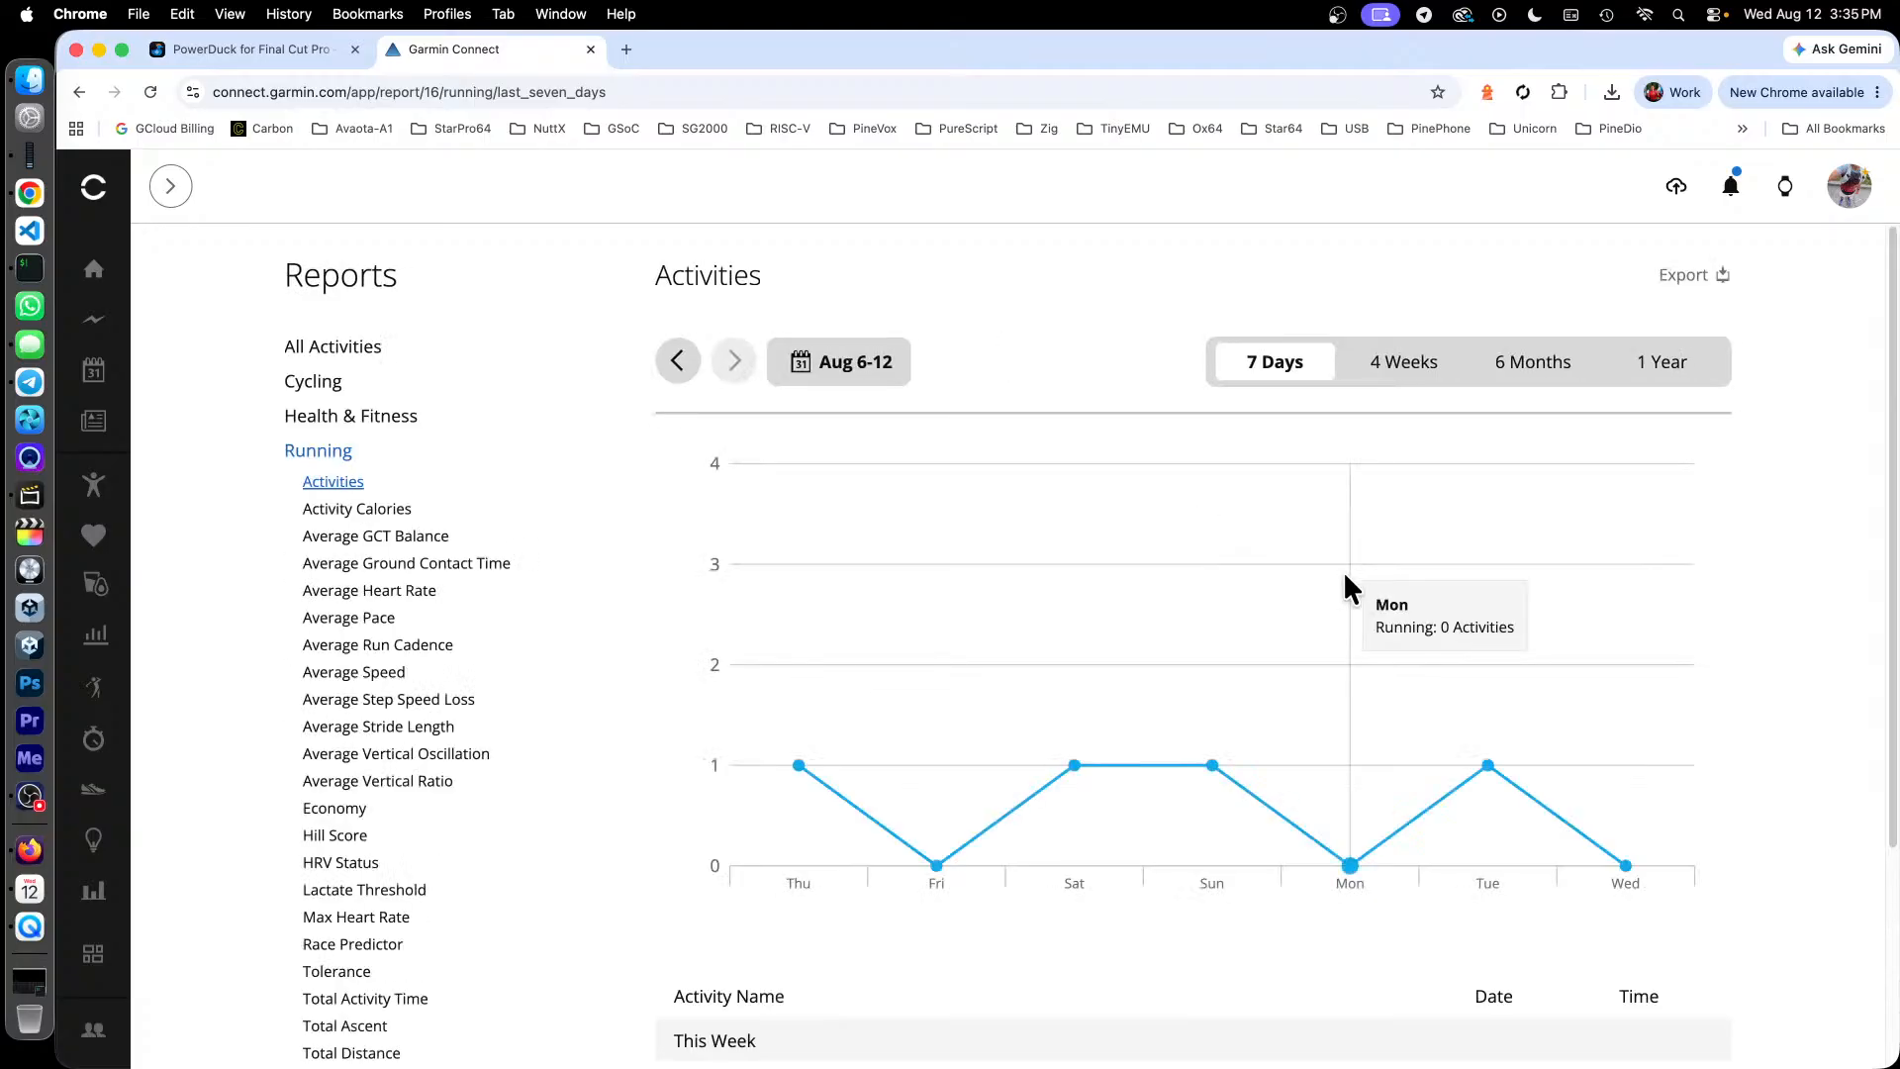
scroll(1286, 603, "down", 3)
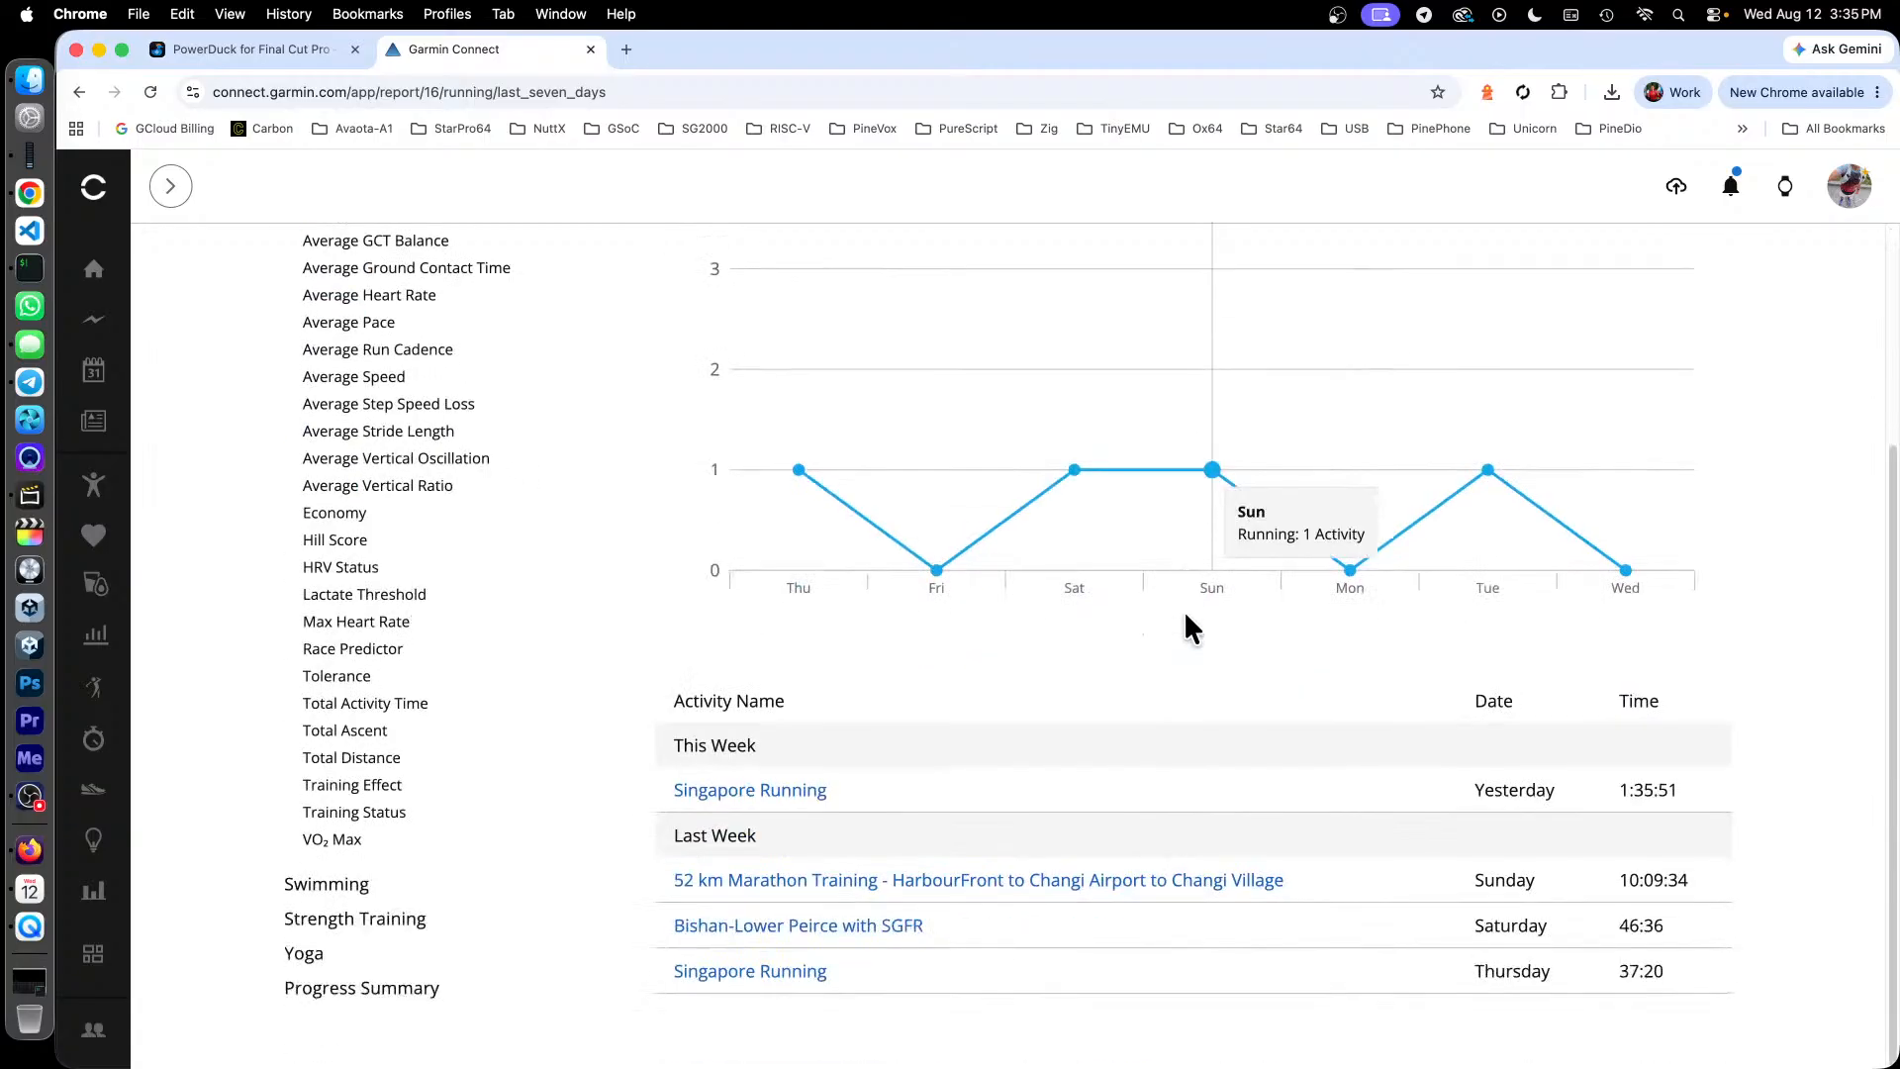
left_click(793, 796)
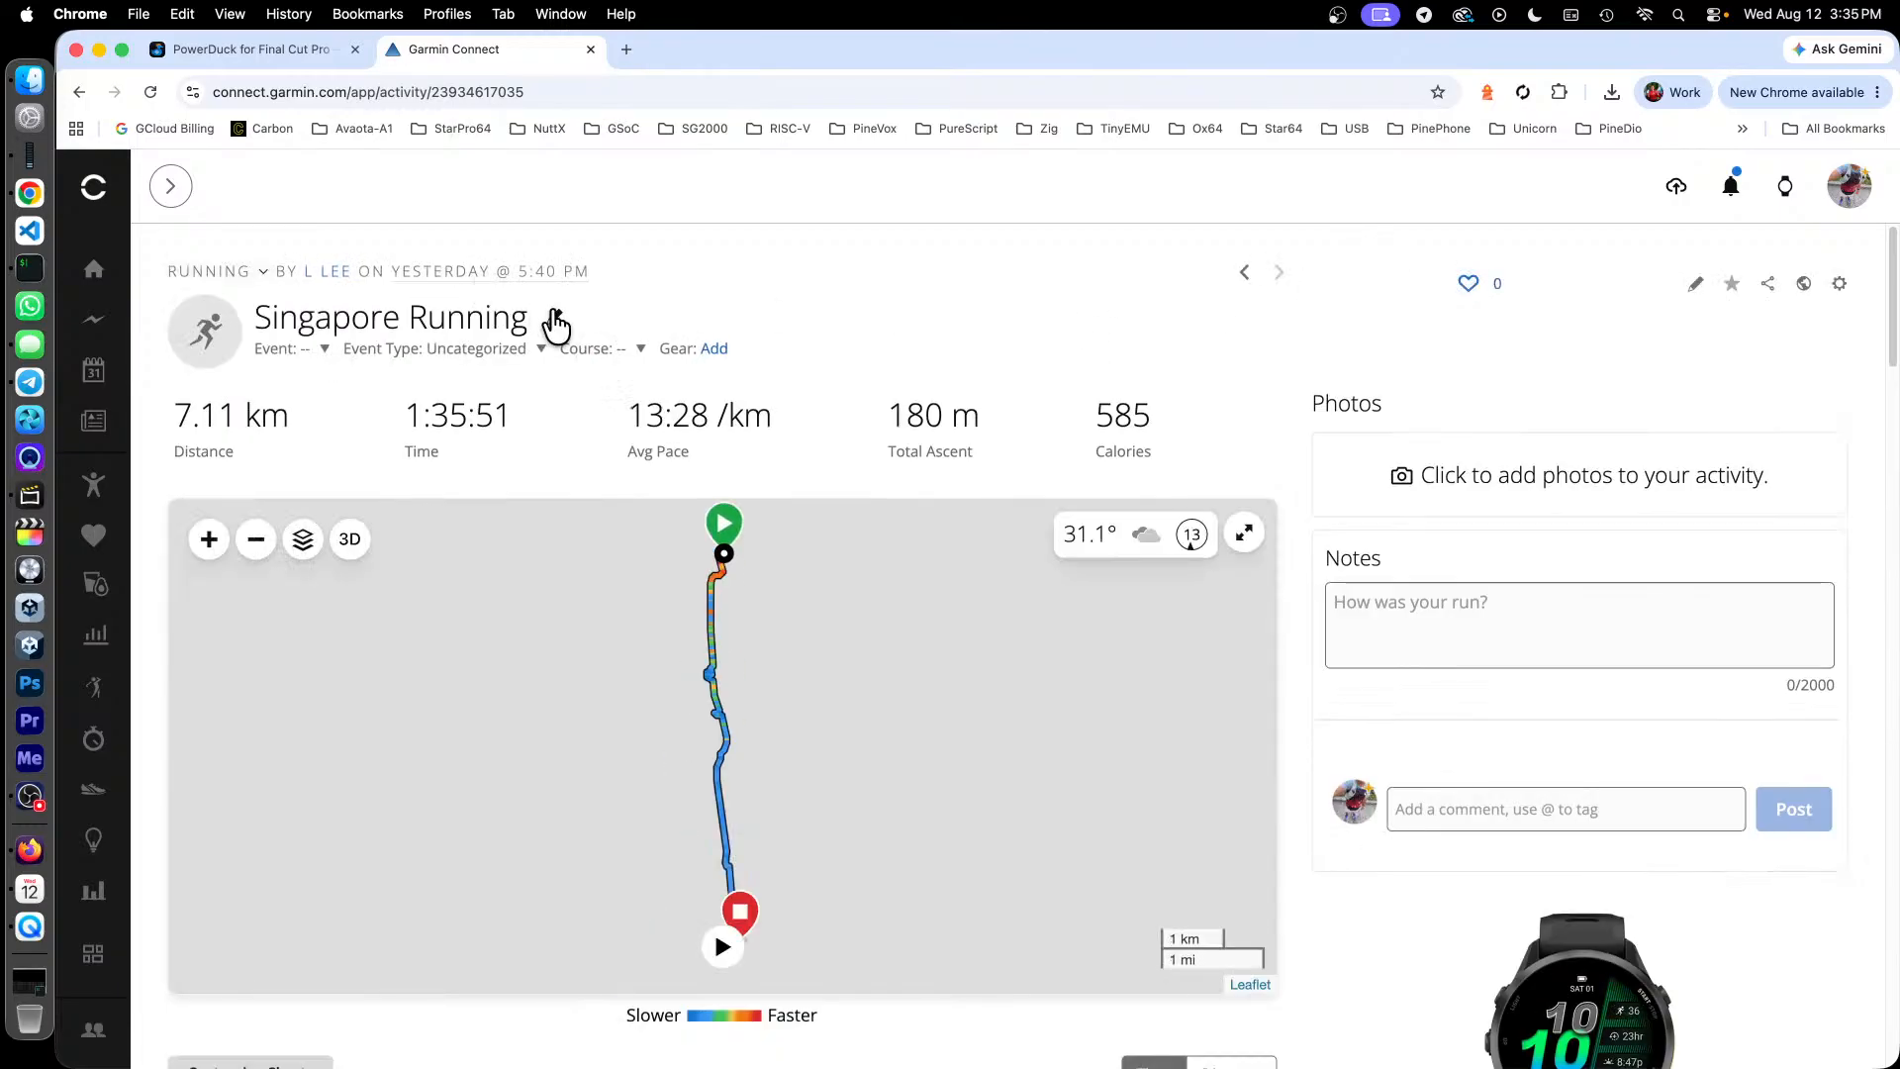
Step: Rename the activity as "Pipeline Trail - Marsiling MRT to Mandai Rd"
left_click(555, 319)
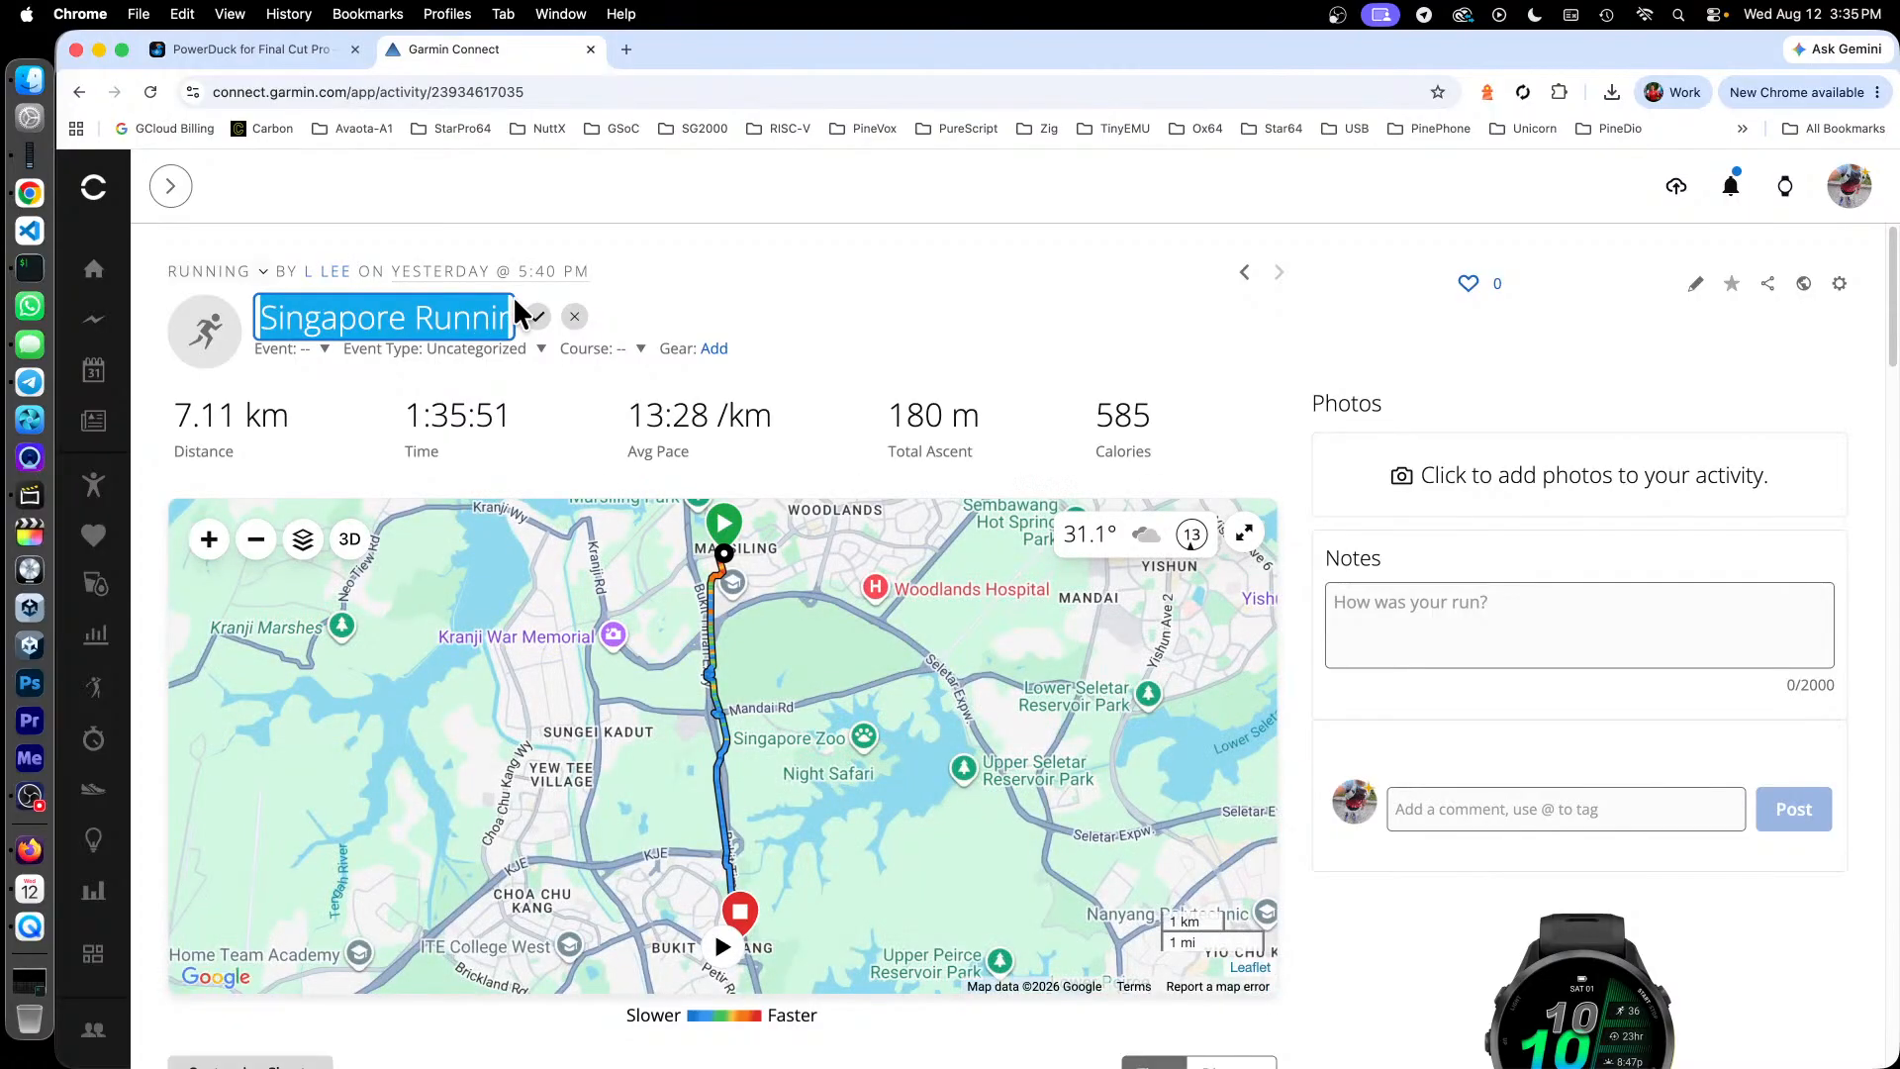
type("Pipeline Trail")
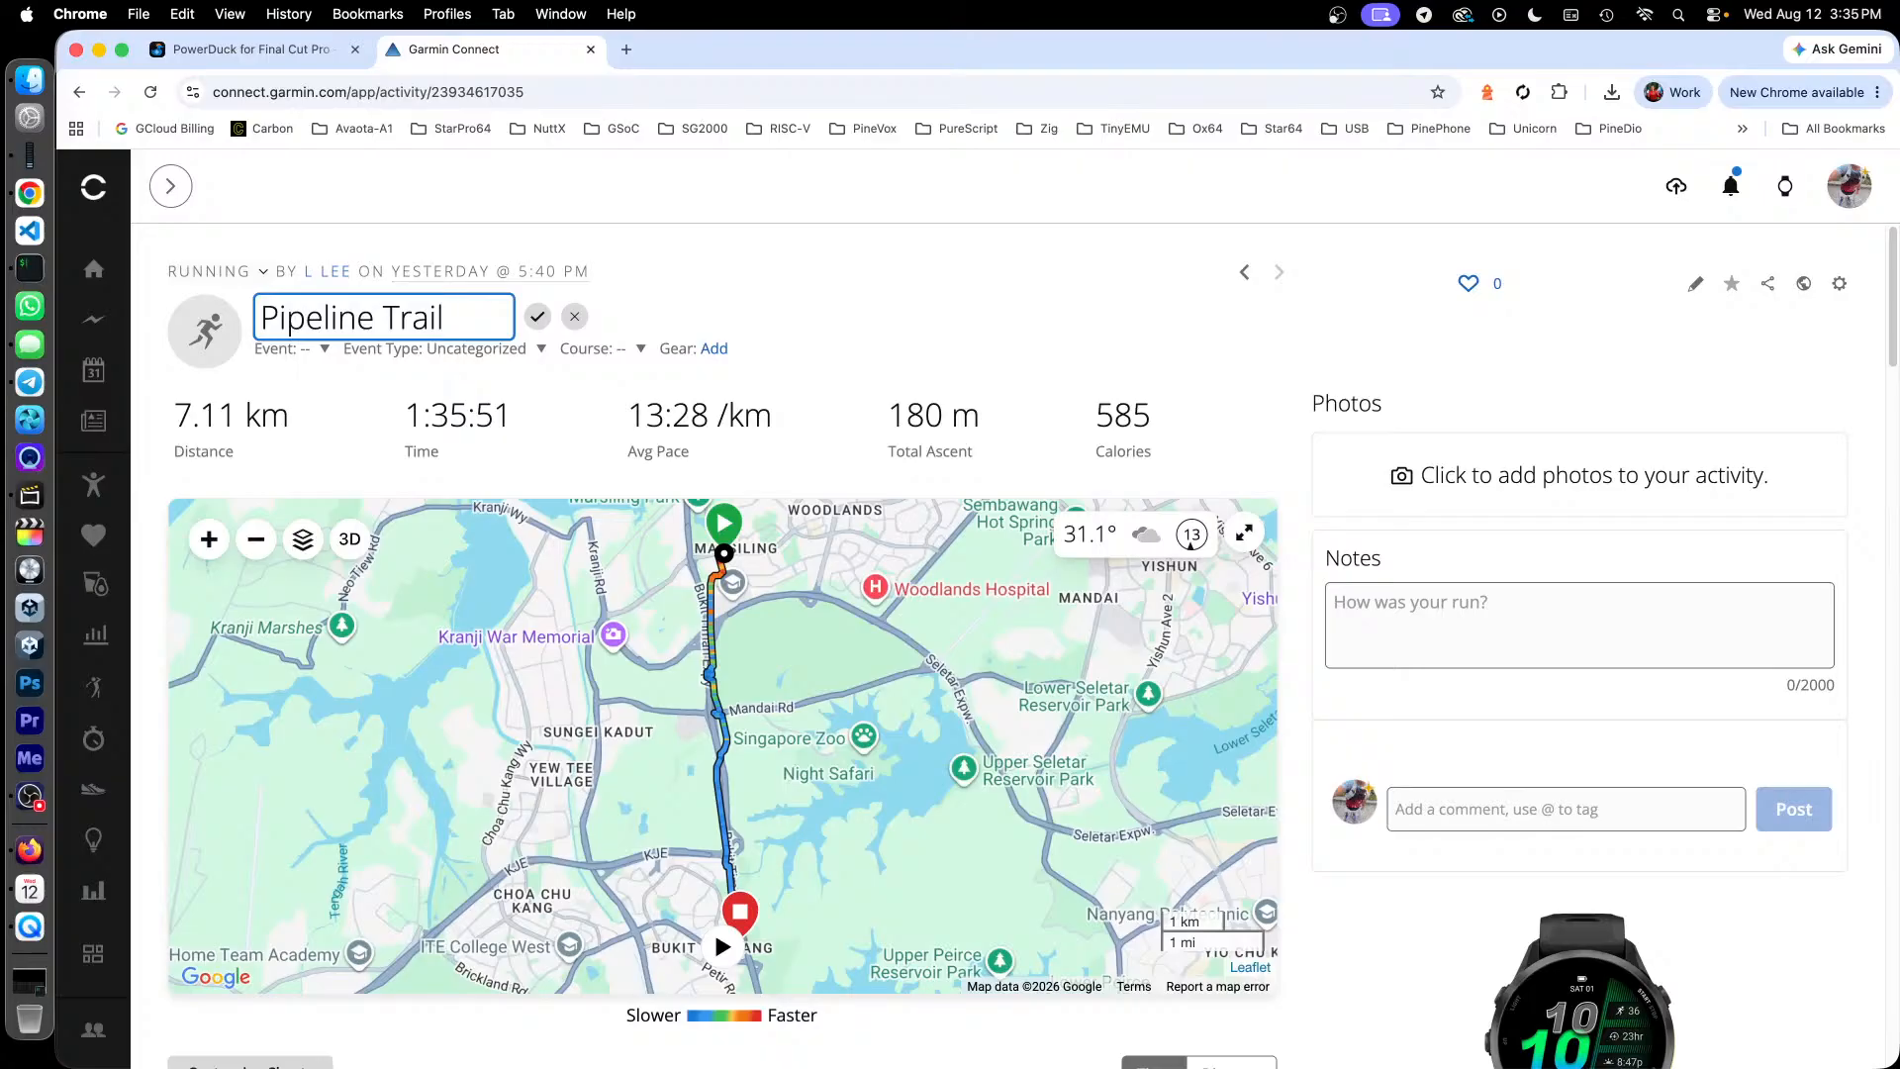
type(" -")
type(" Marsiling")
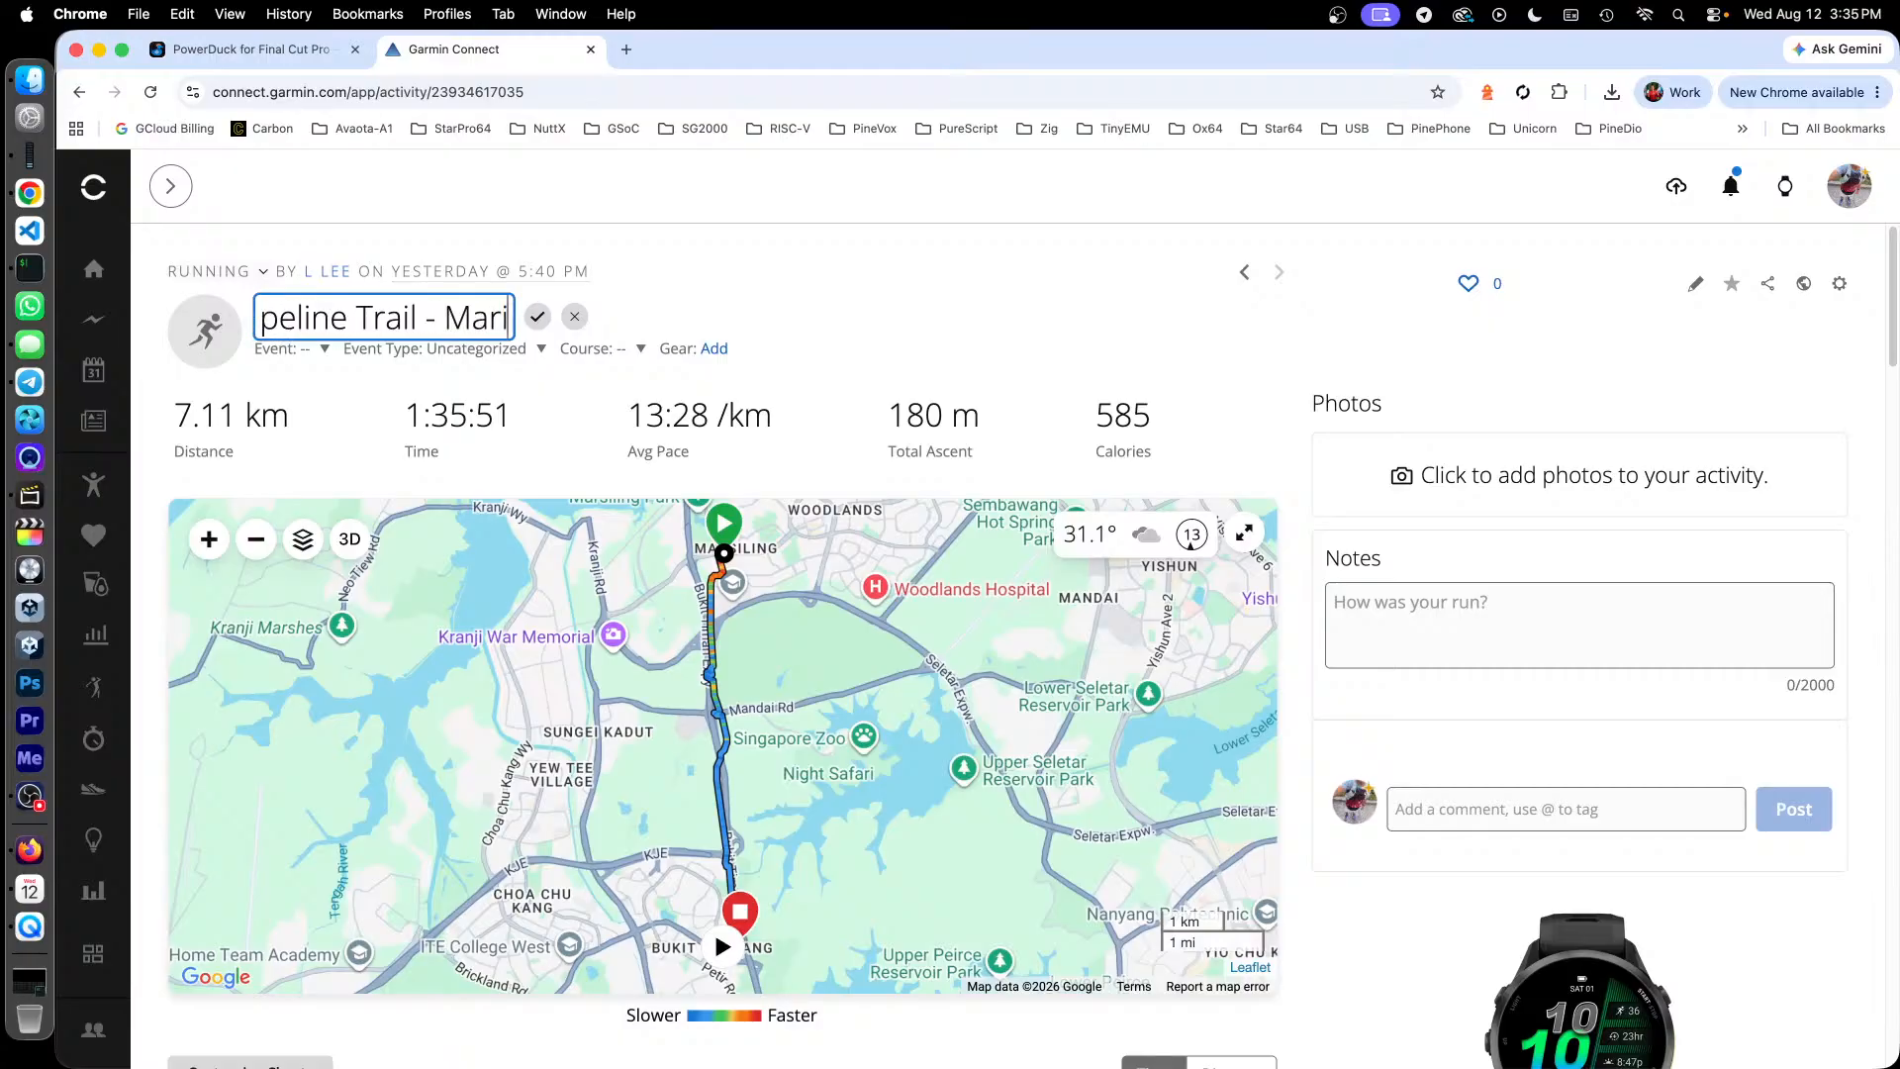
type(" MR")
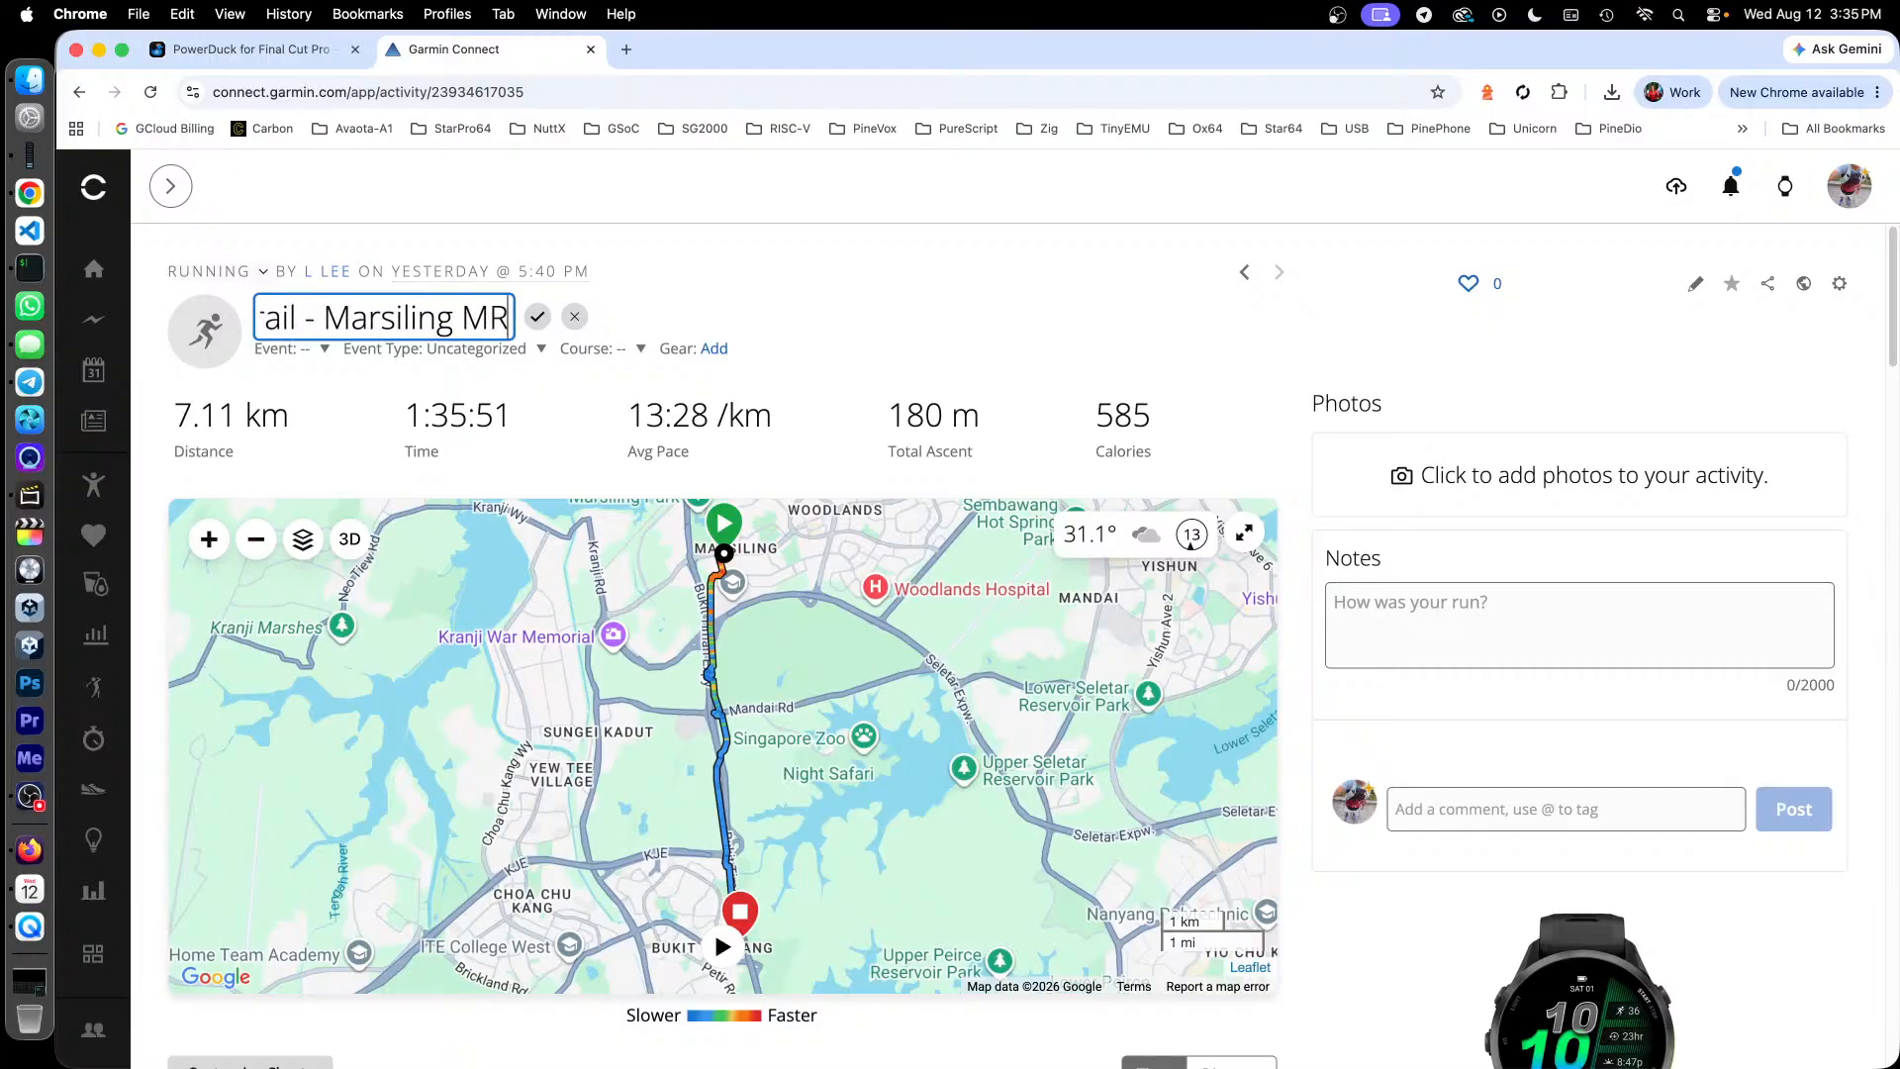
type("T to M")
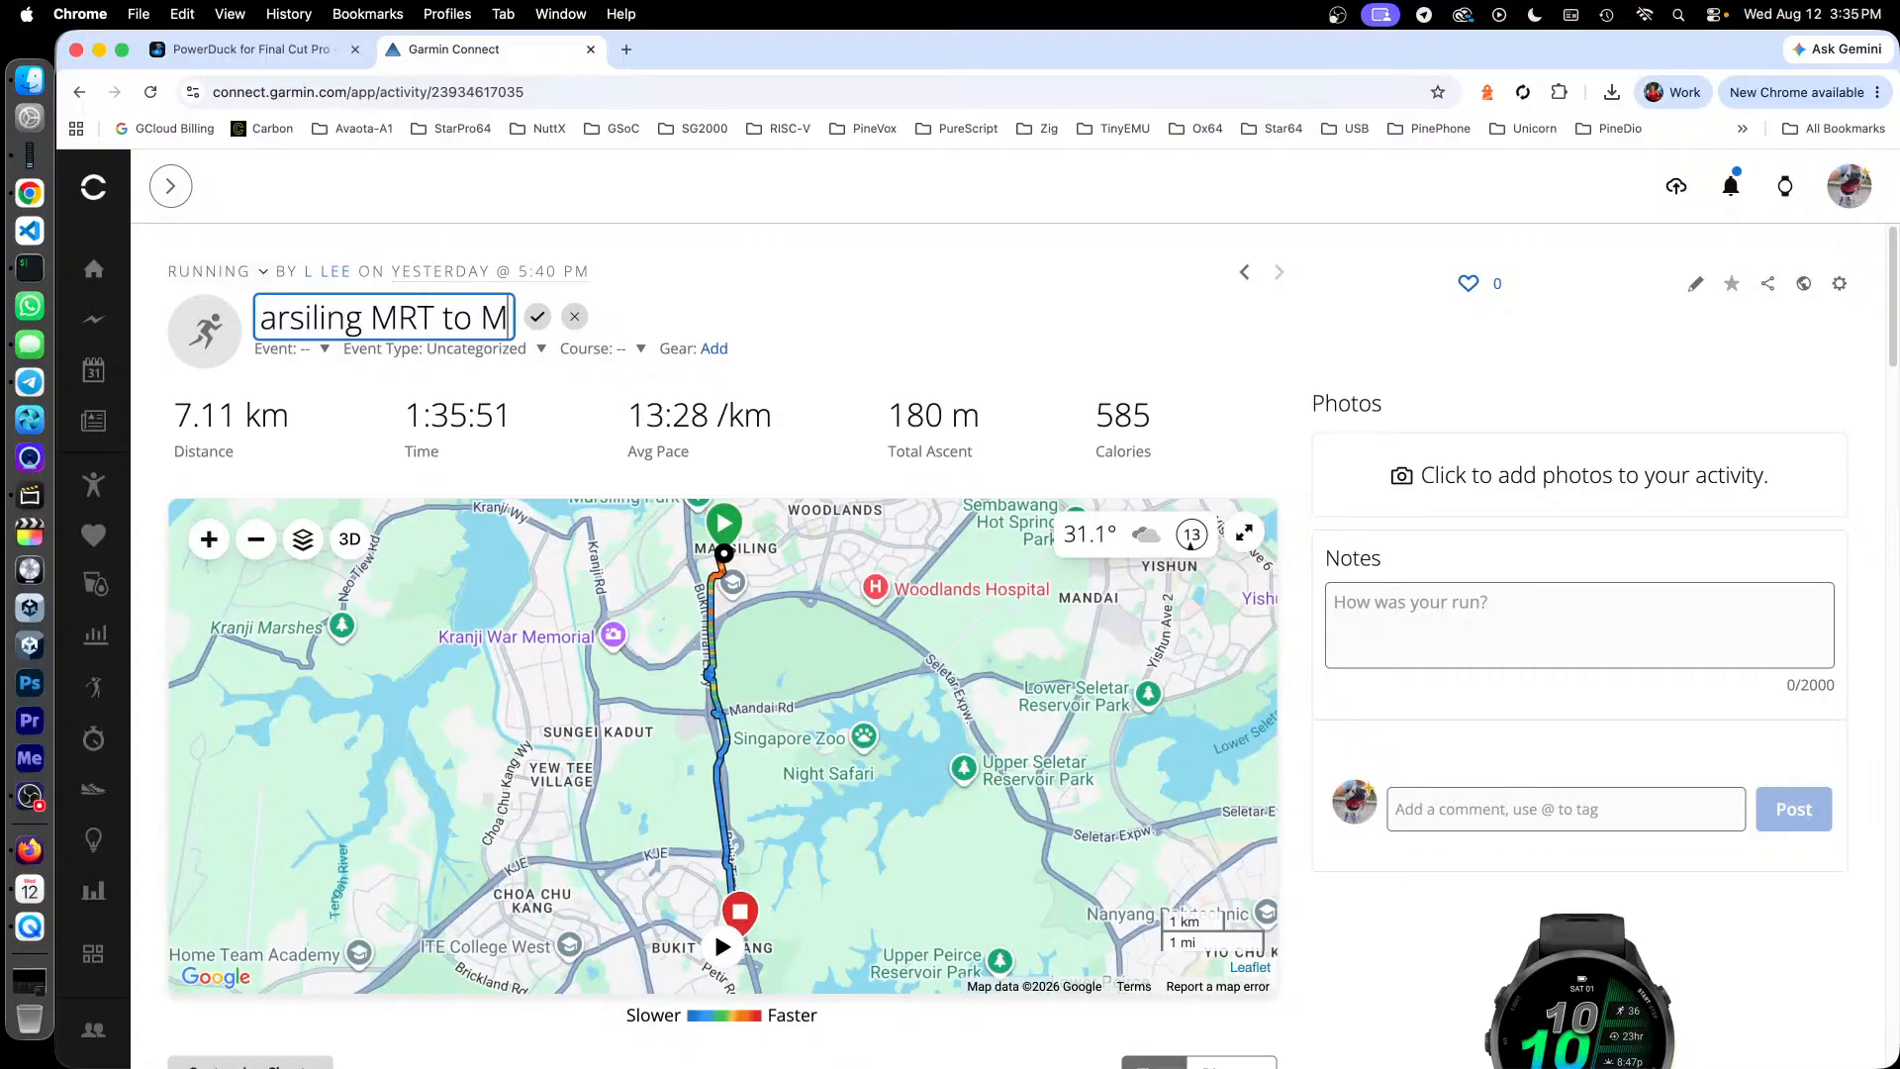
type("andai Rd")
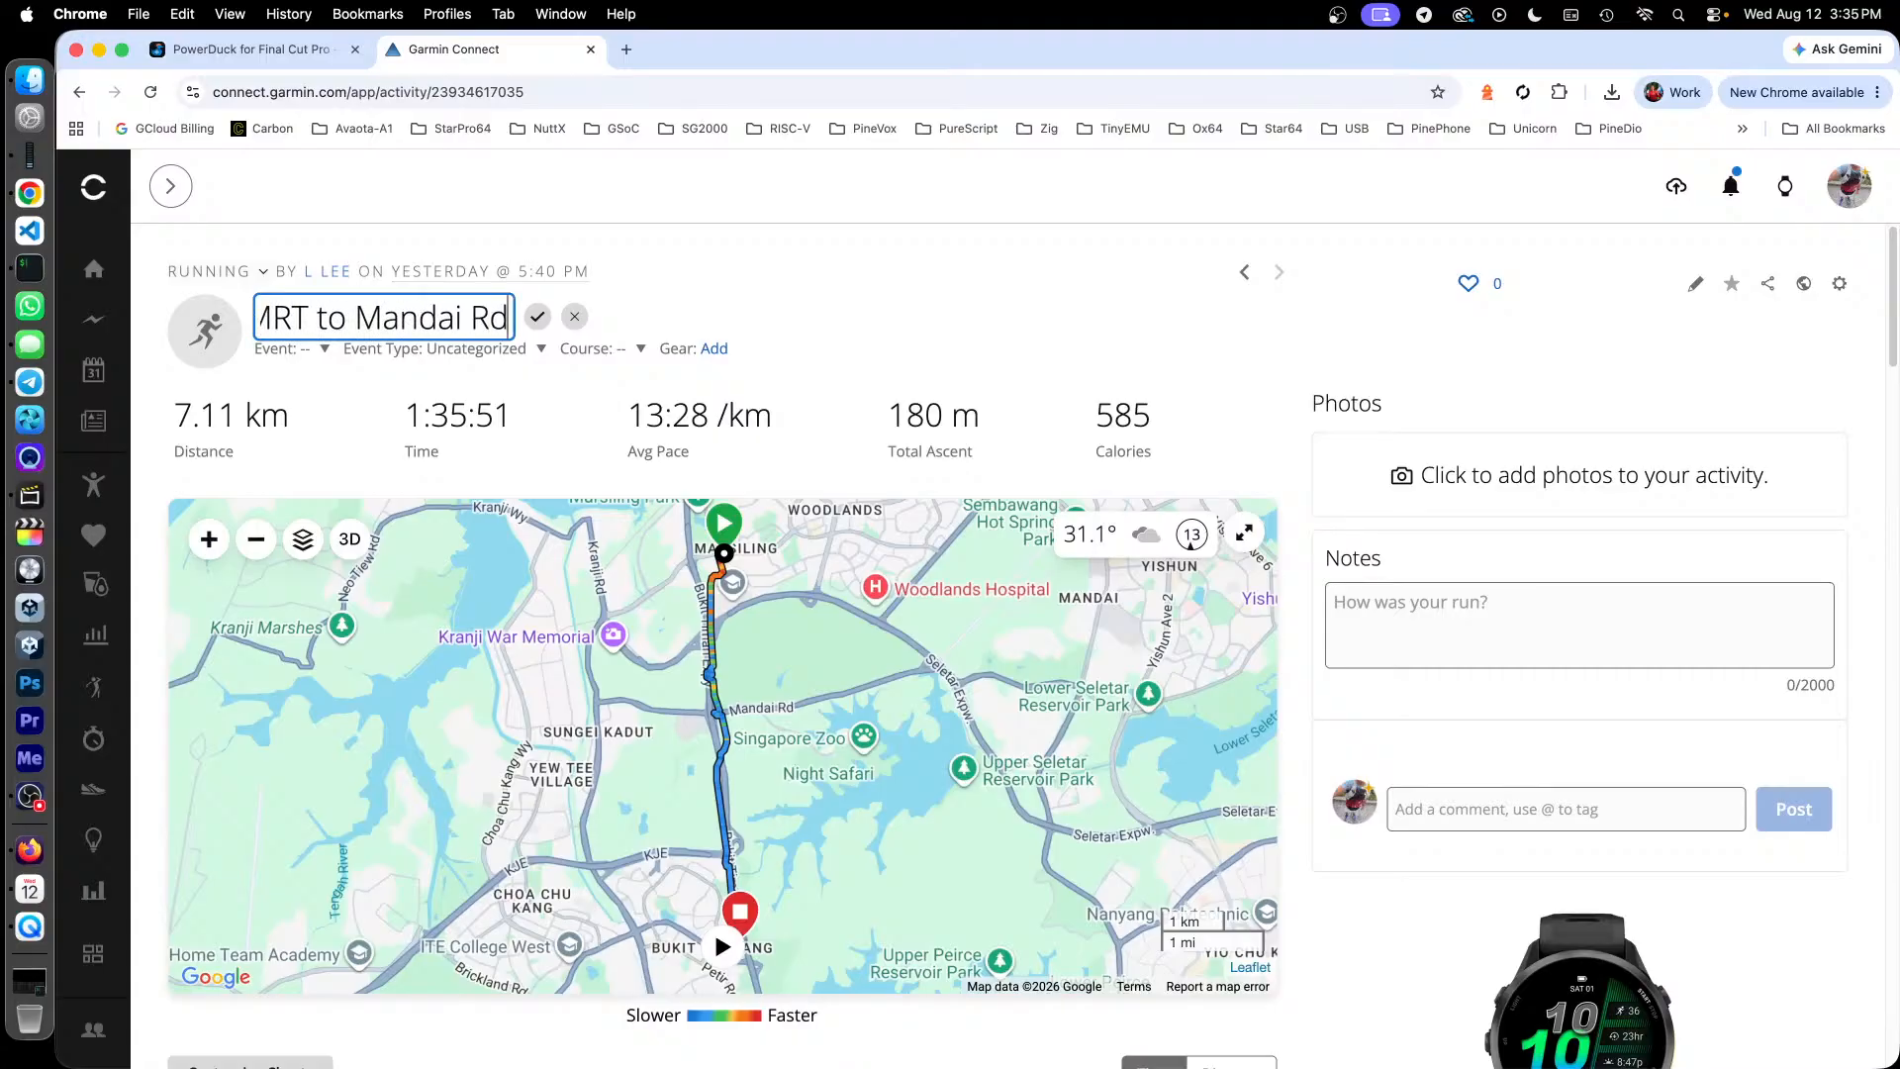
left_click(538, 315)
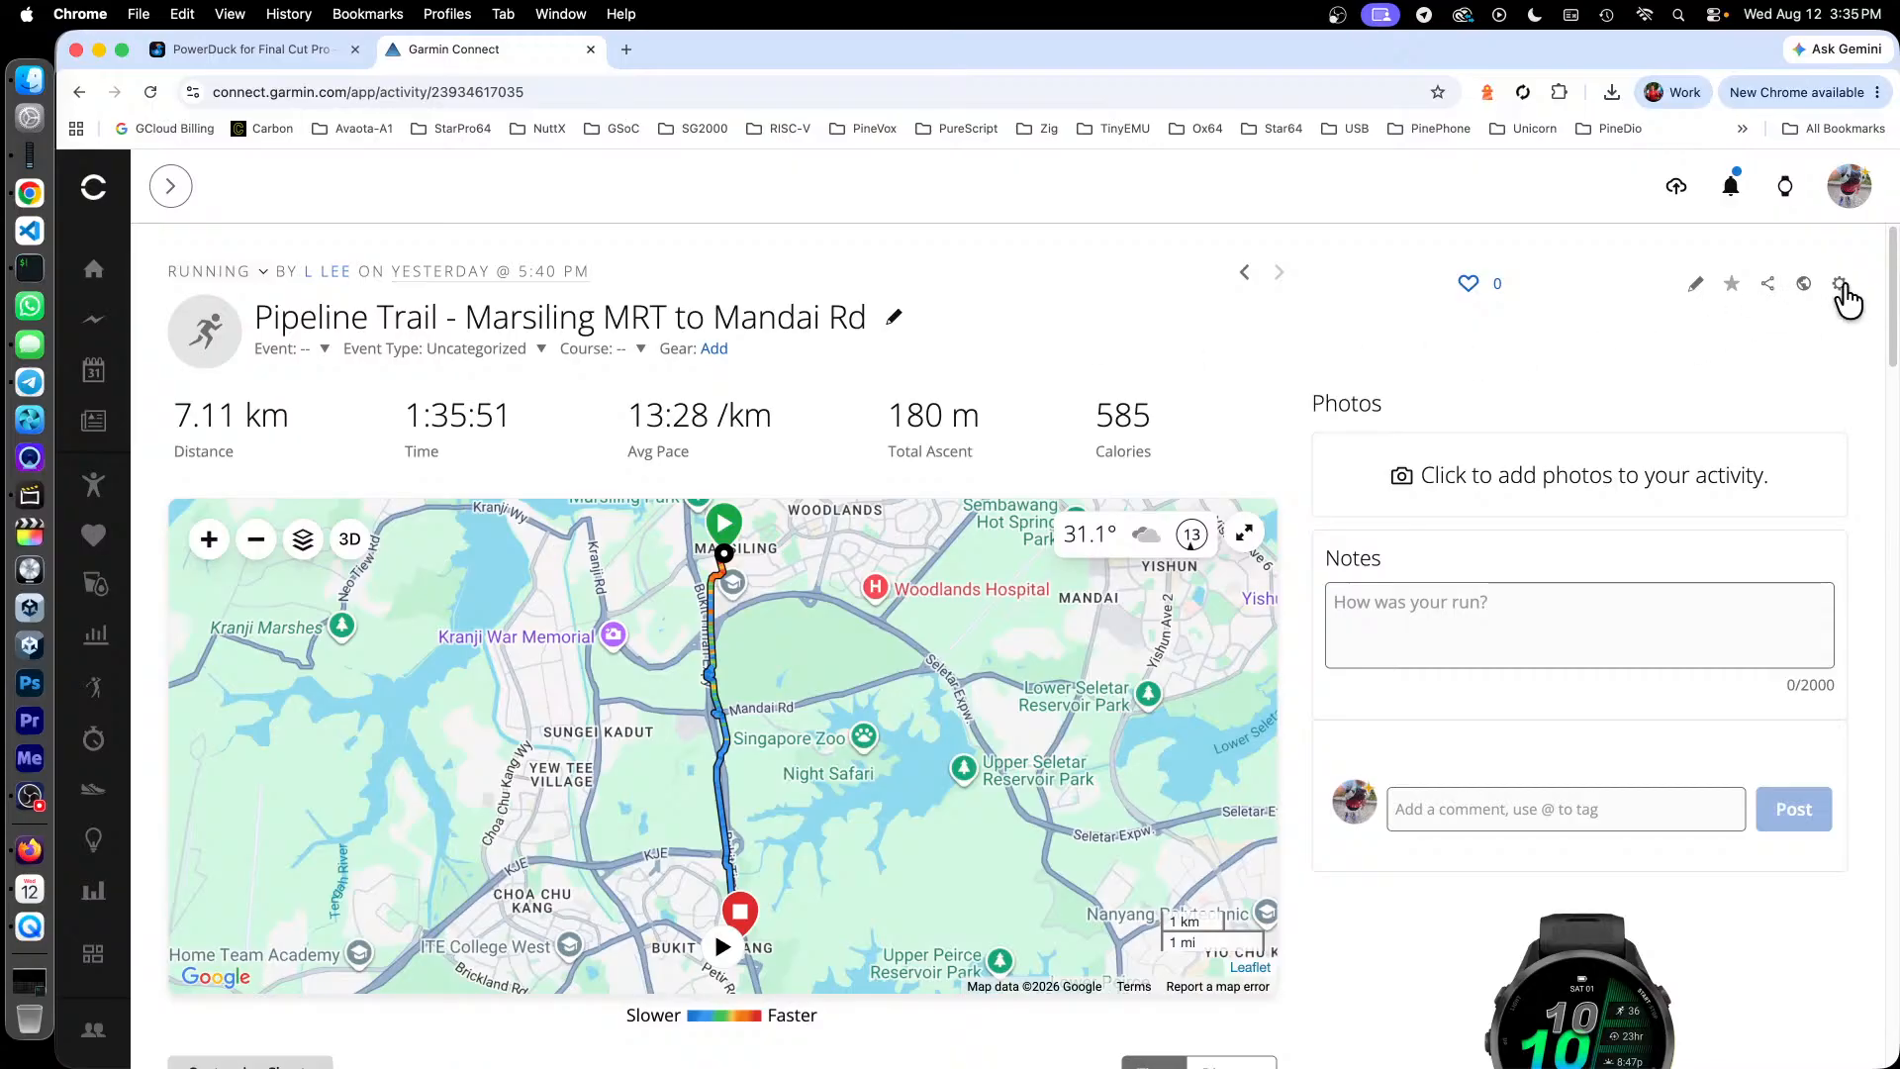
left_click(1841, 286)
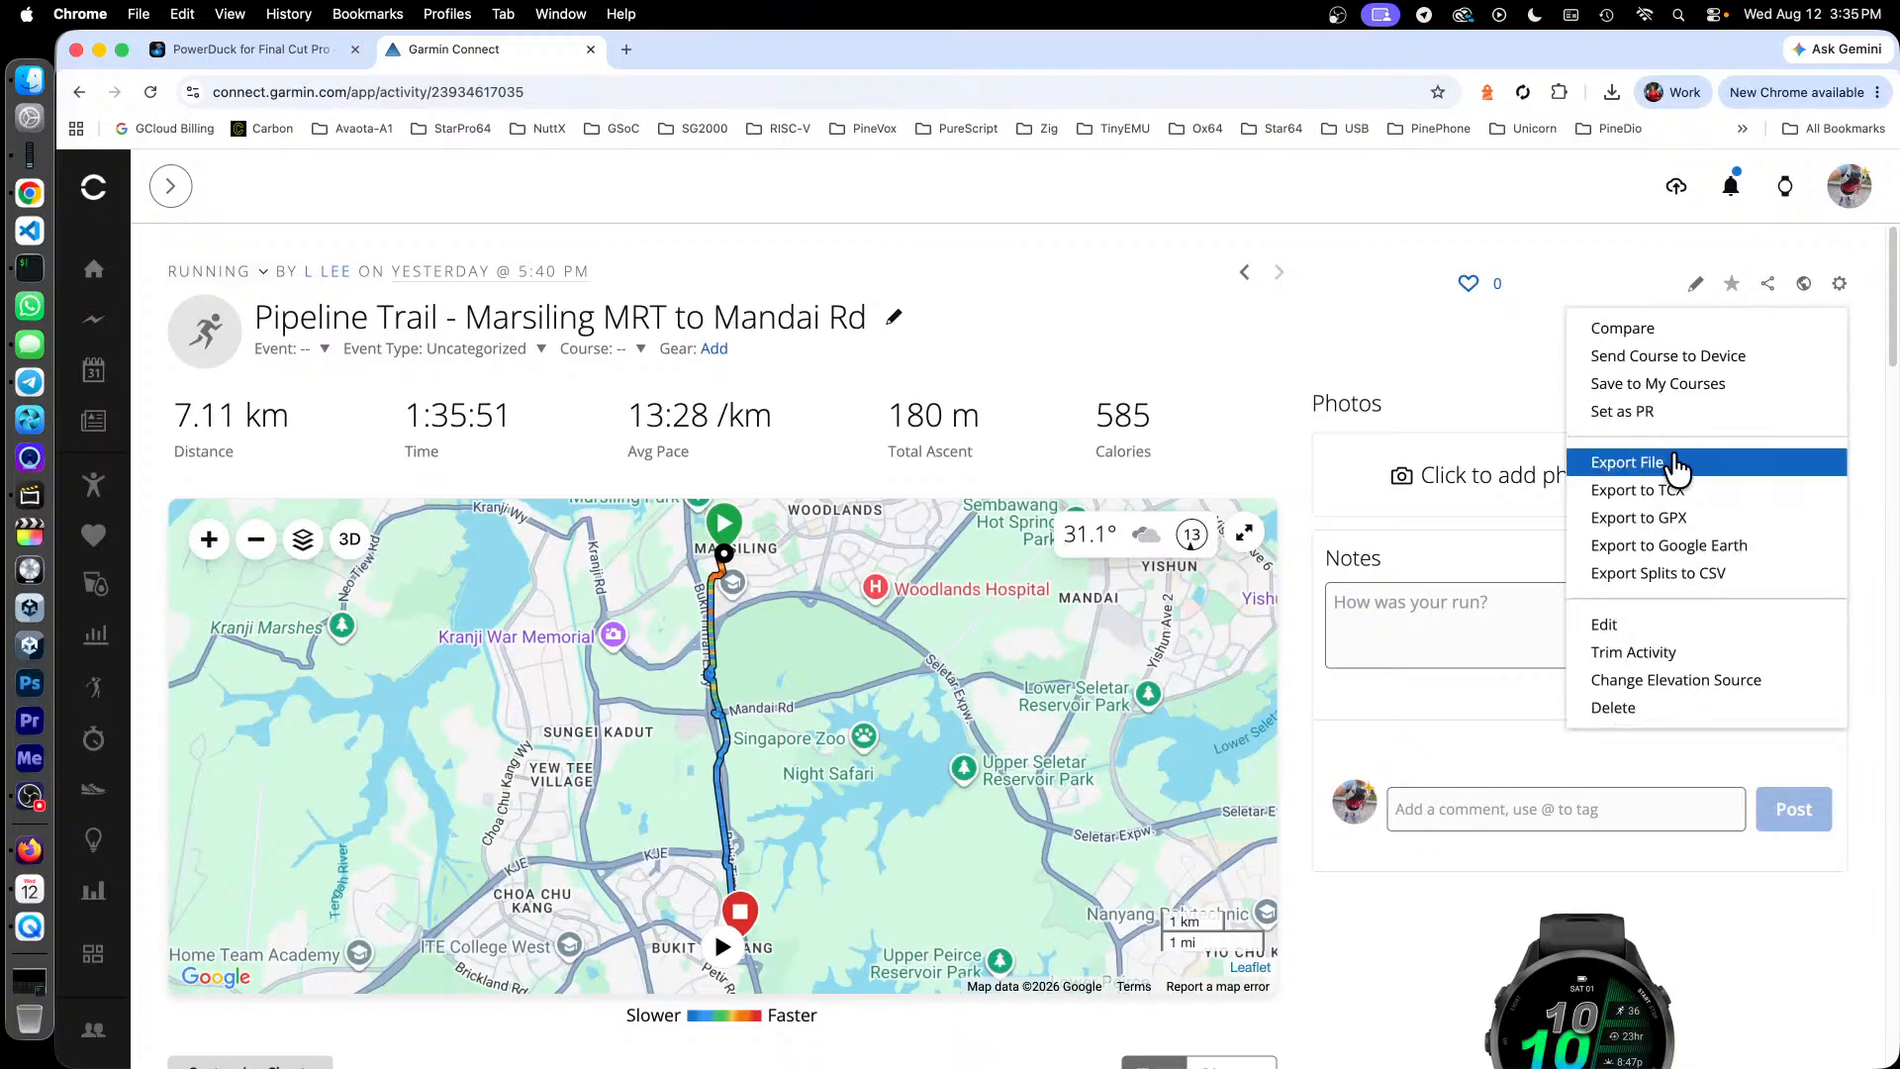
left_click(1677, 463)
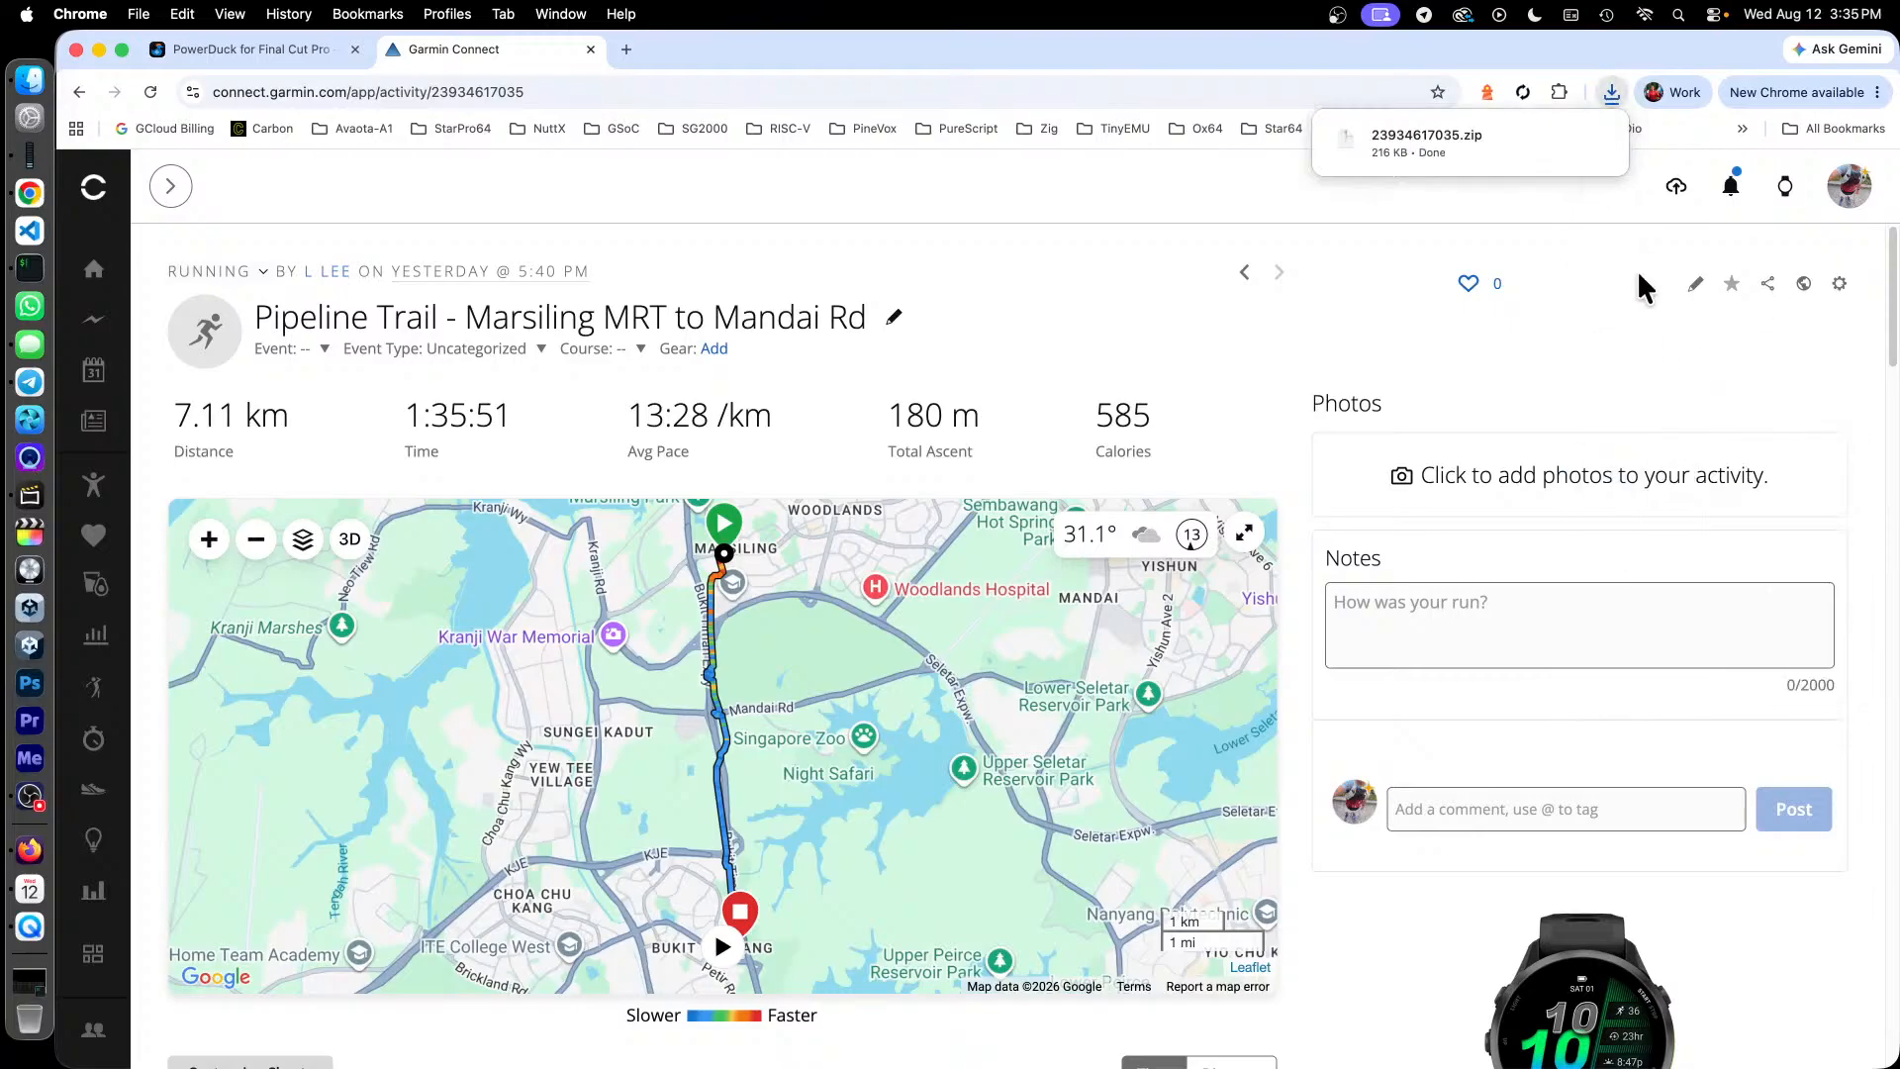
left_click(1458, 135)
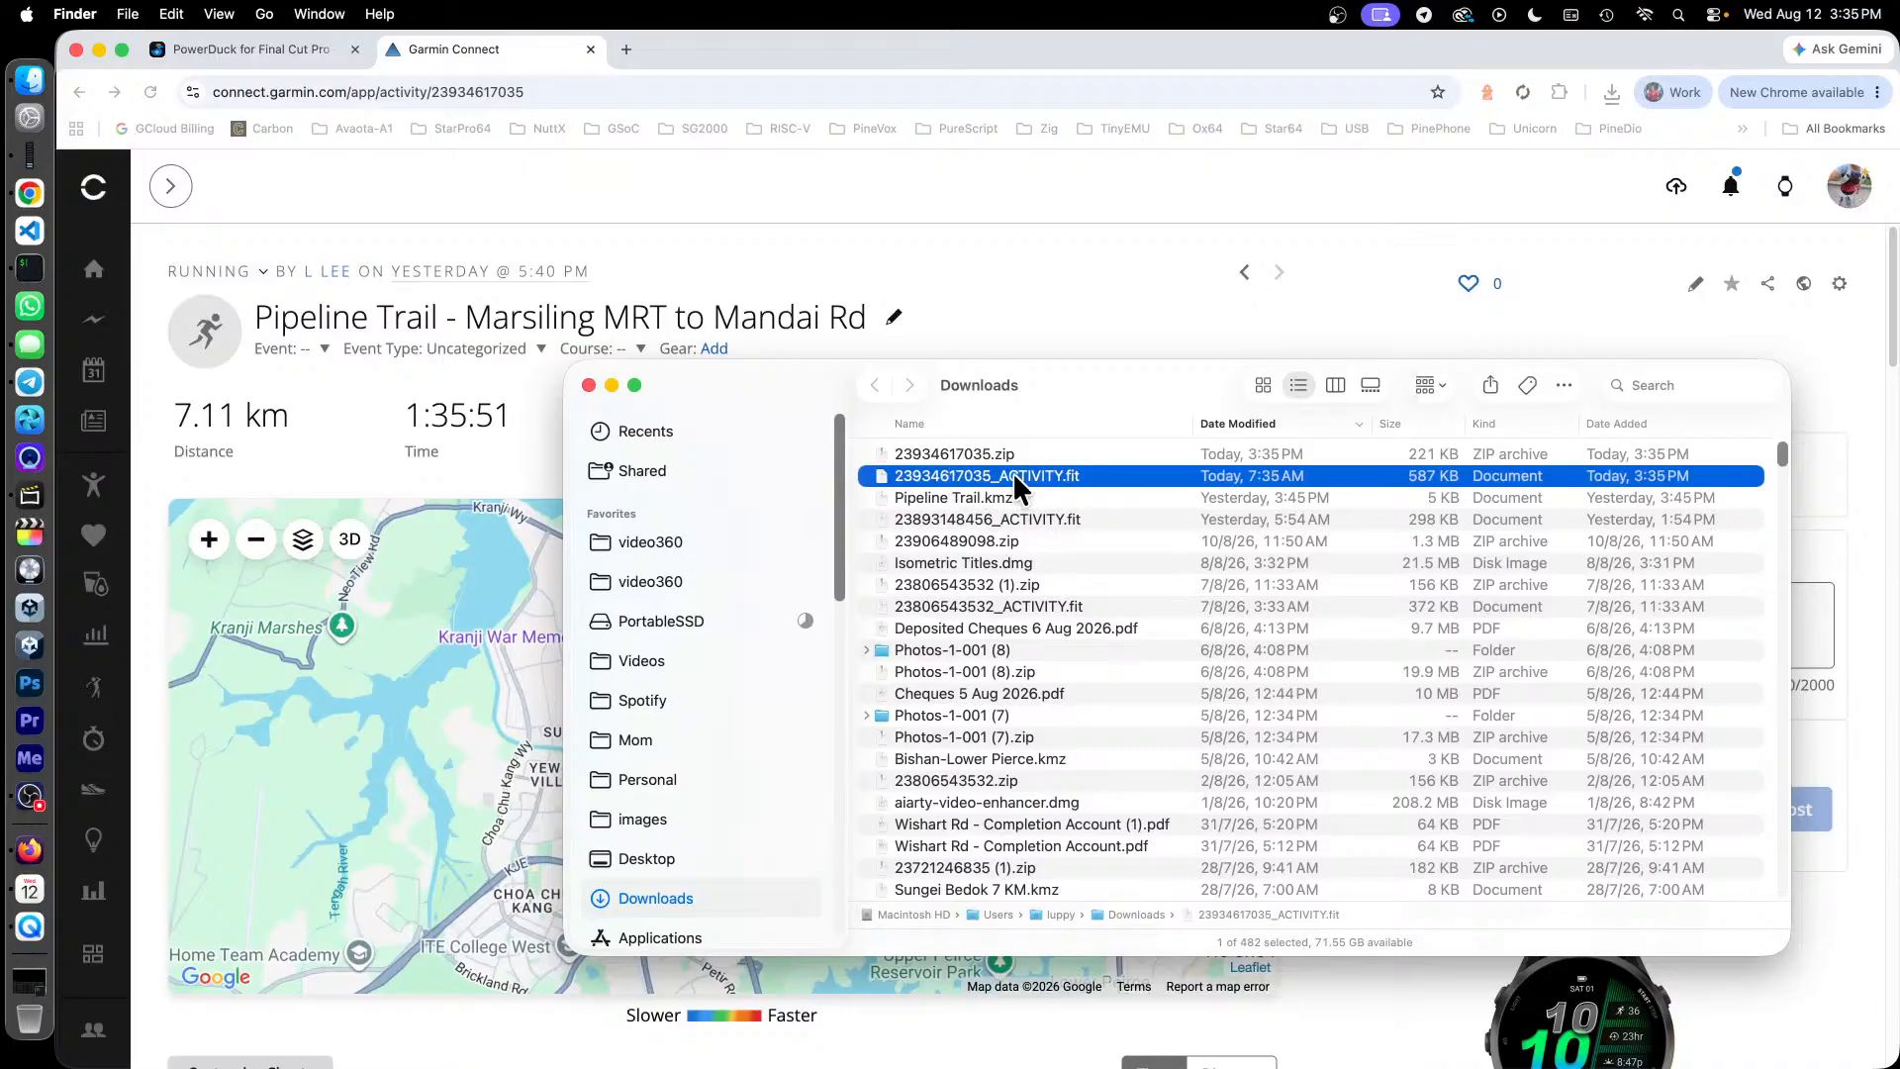
left_click_drag(1031, 476, 1150, 614)
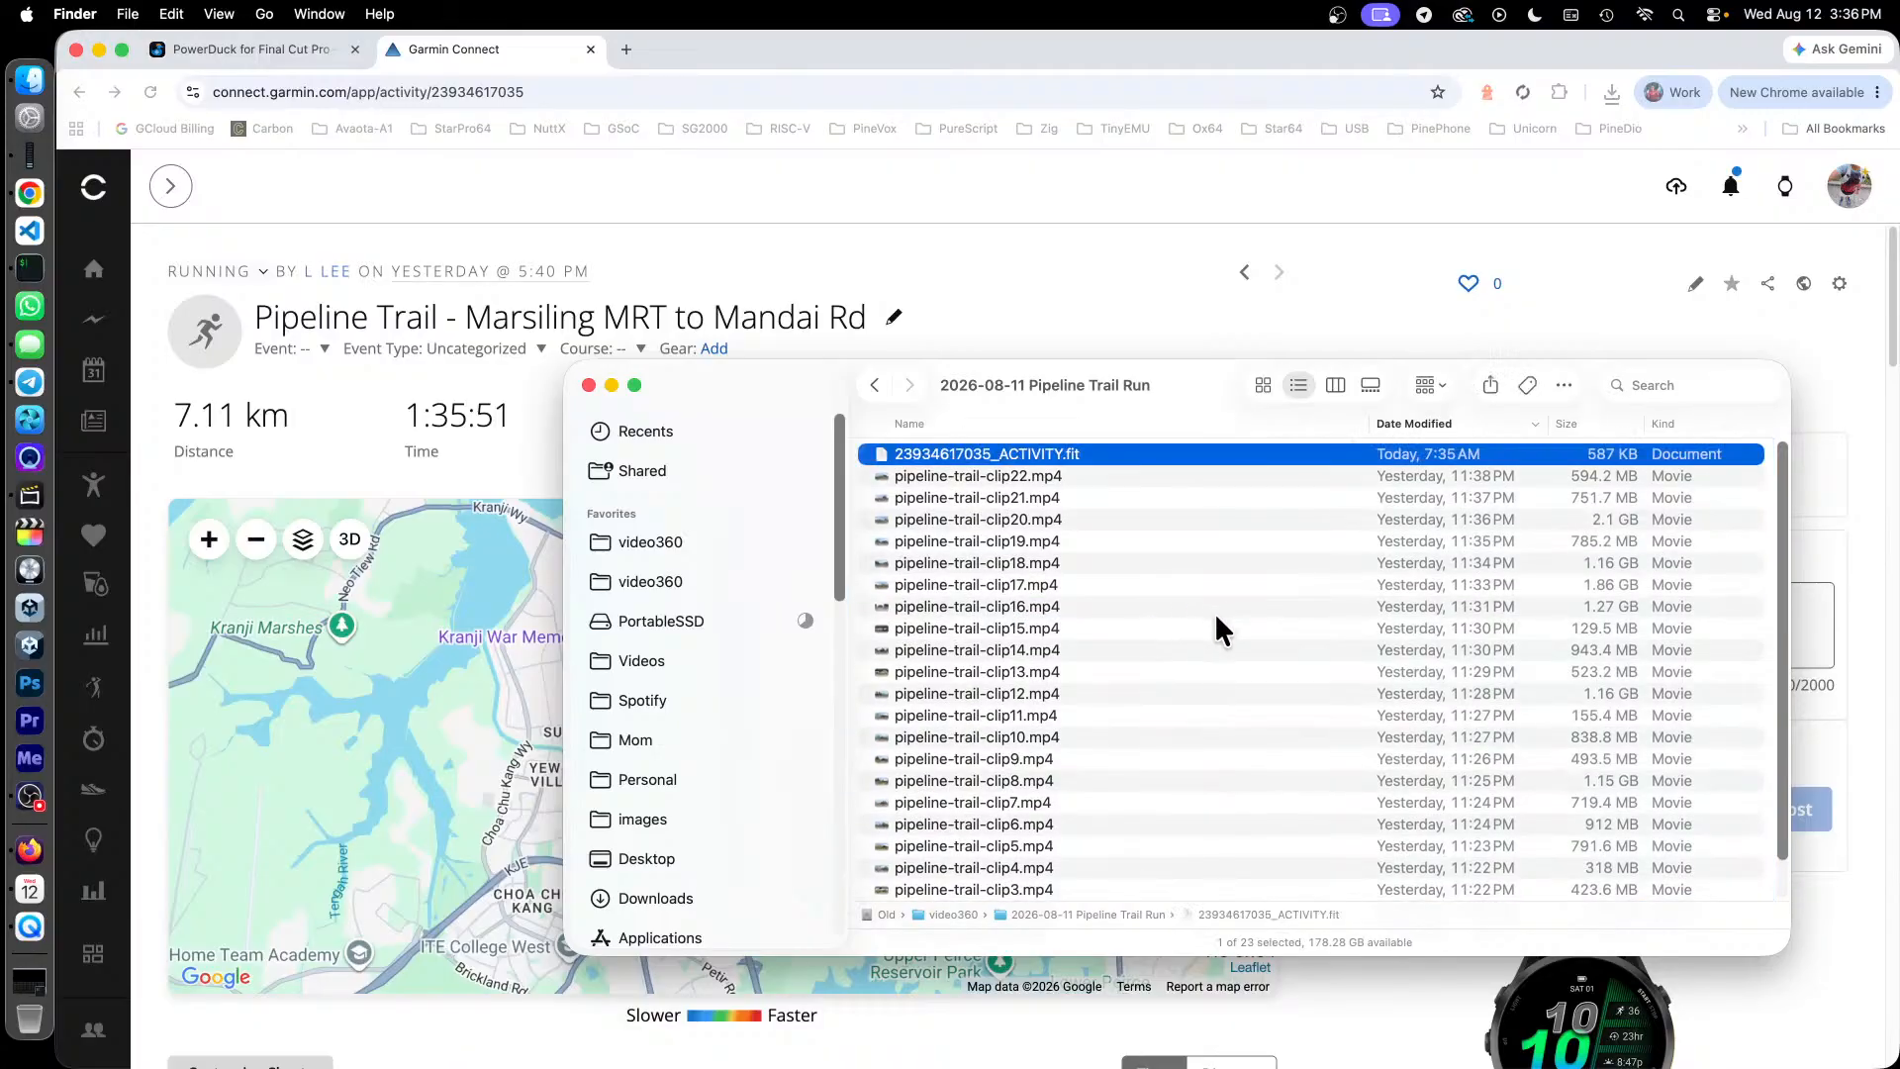
scroll(1215, 613, "down", 2)
scroll(1216, 613, "up", 2)
scroll(1177, 550, "down", 2)
scroll(1093, 722, "up", 2)
left_click(31, 798)
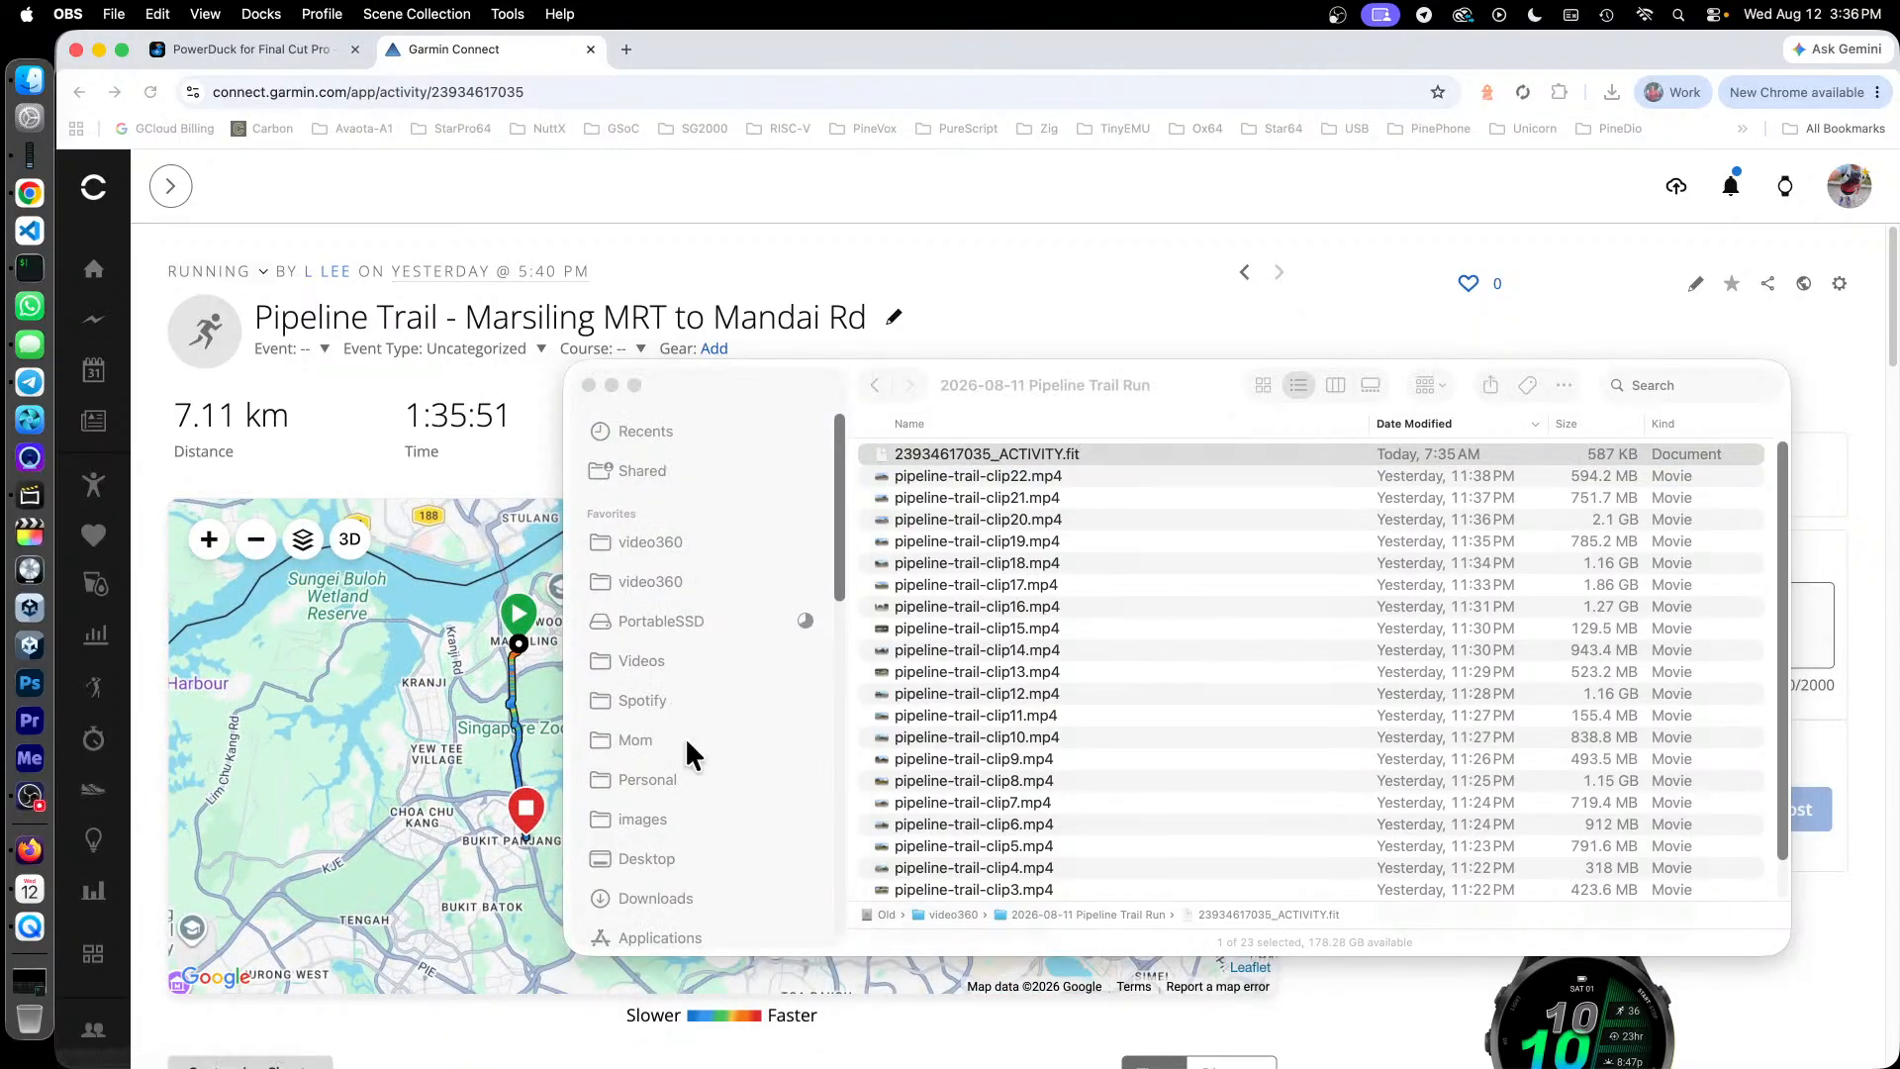
Step: Switch back to Chrome and open the Google Sheets file "Rename Insta360 files" in a new tab
left_click(695, 36)
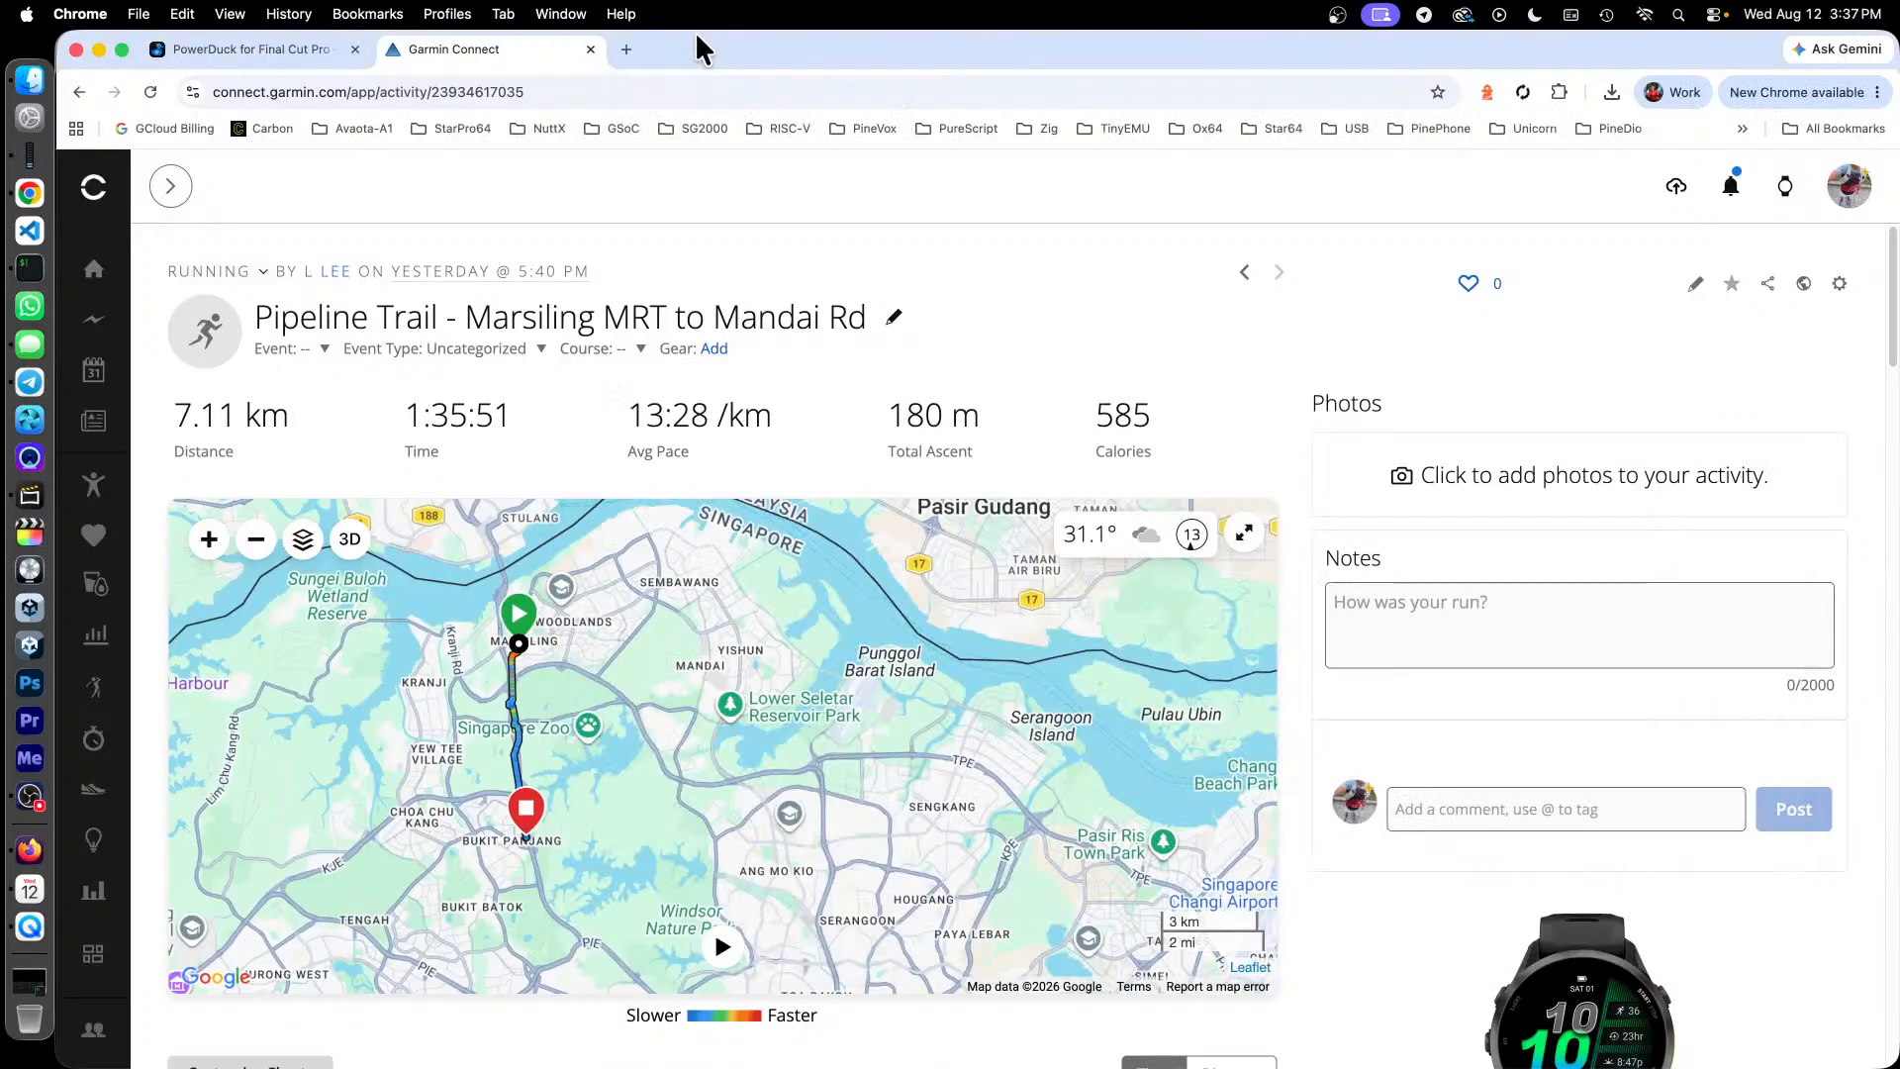
left_click(626, 50)
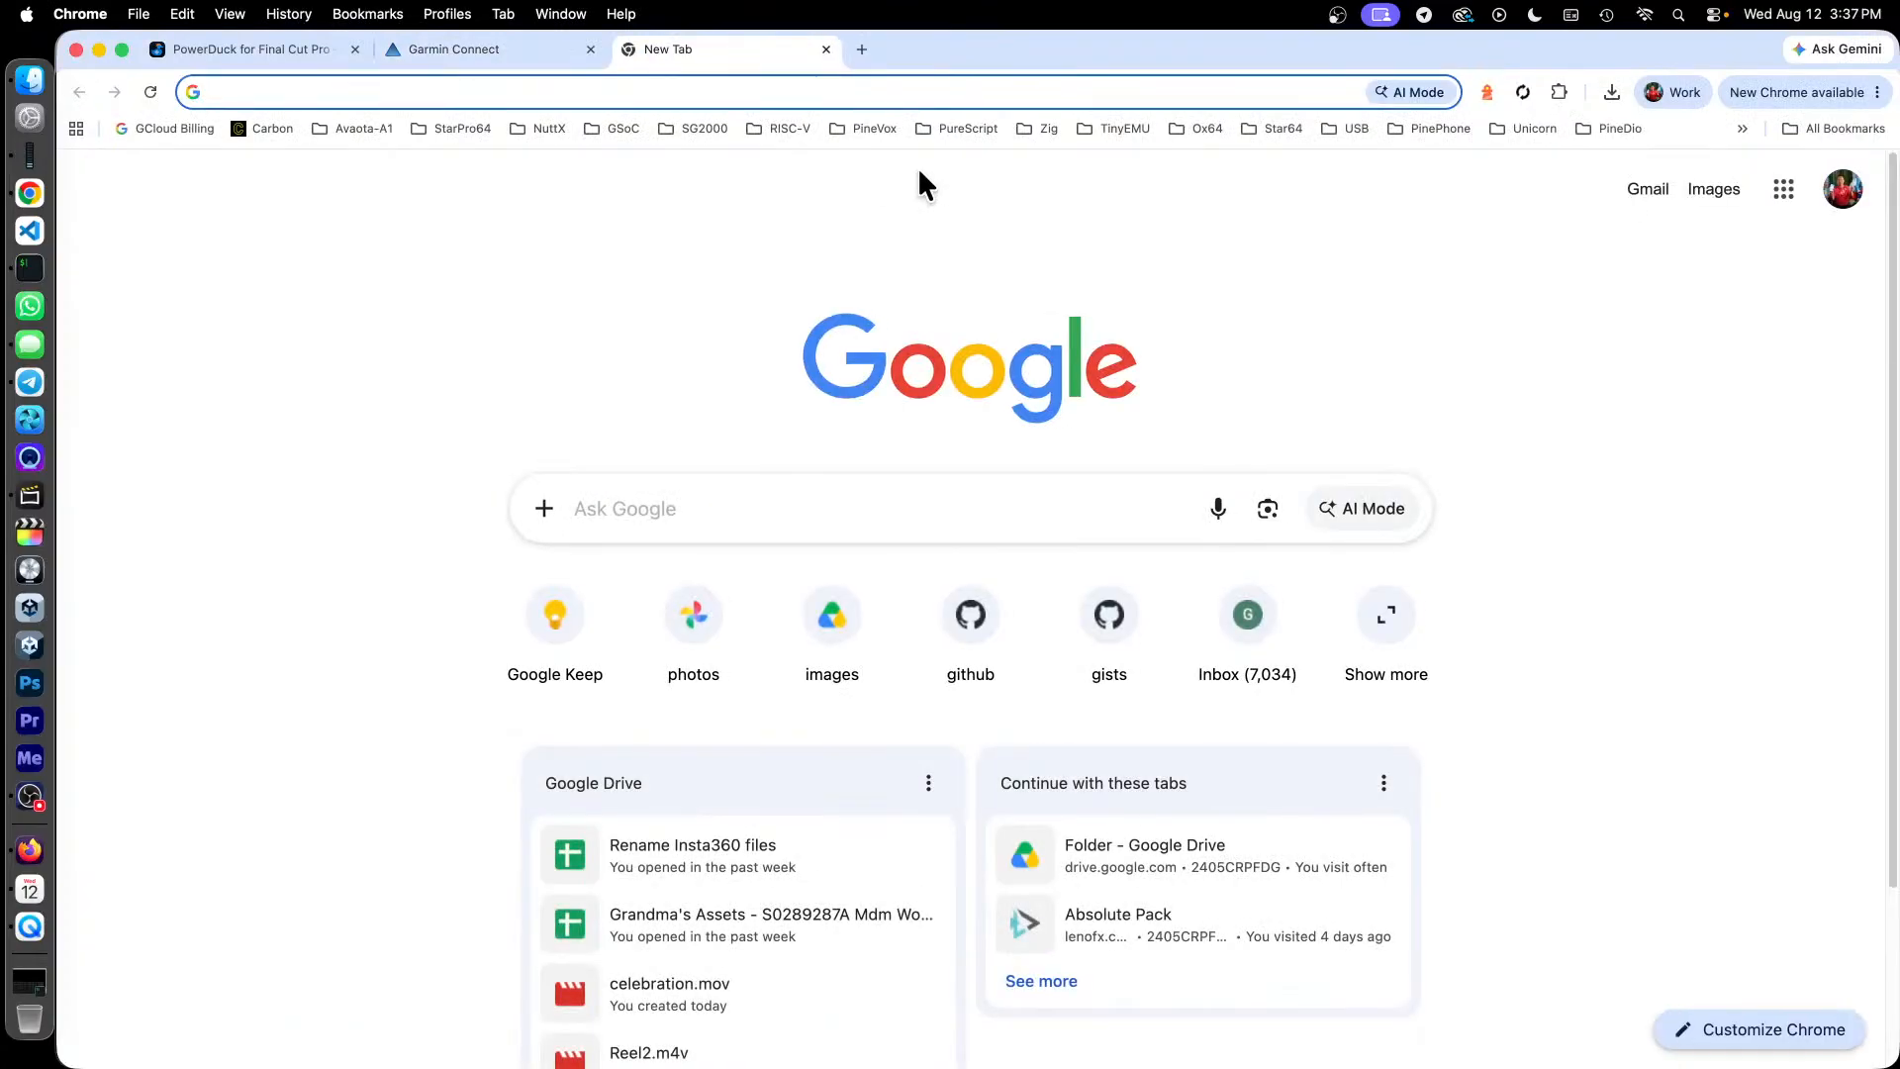
left_click(717, 863)
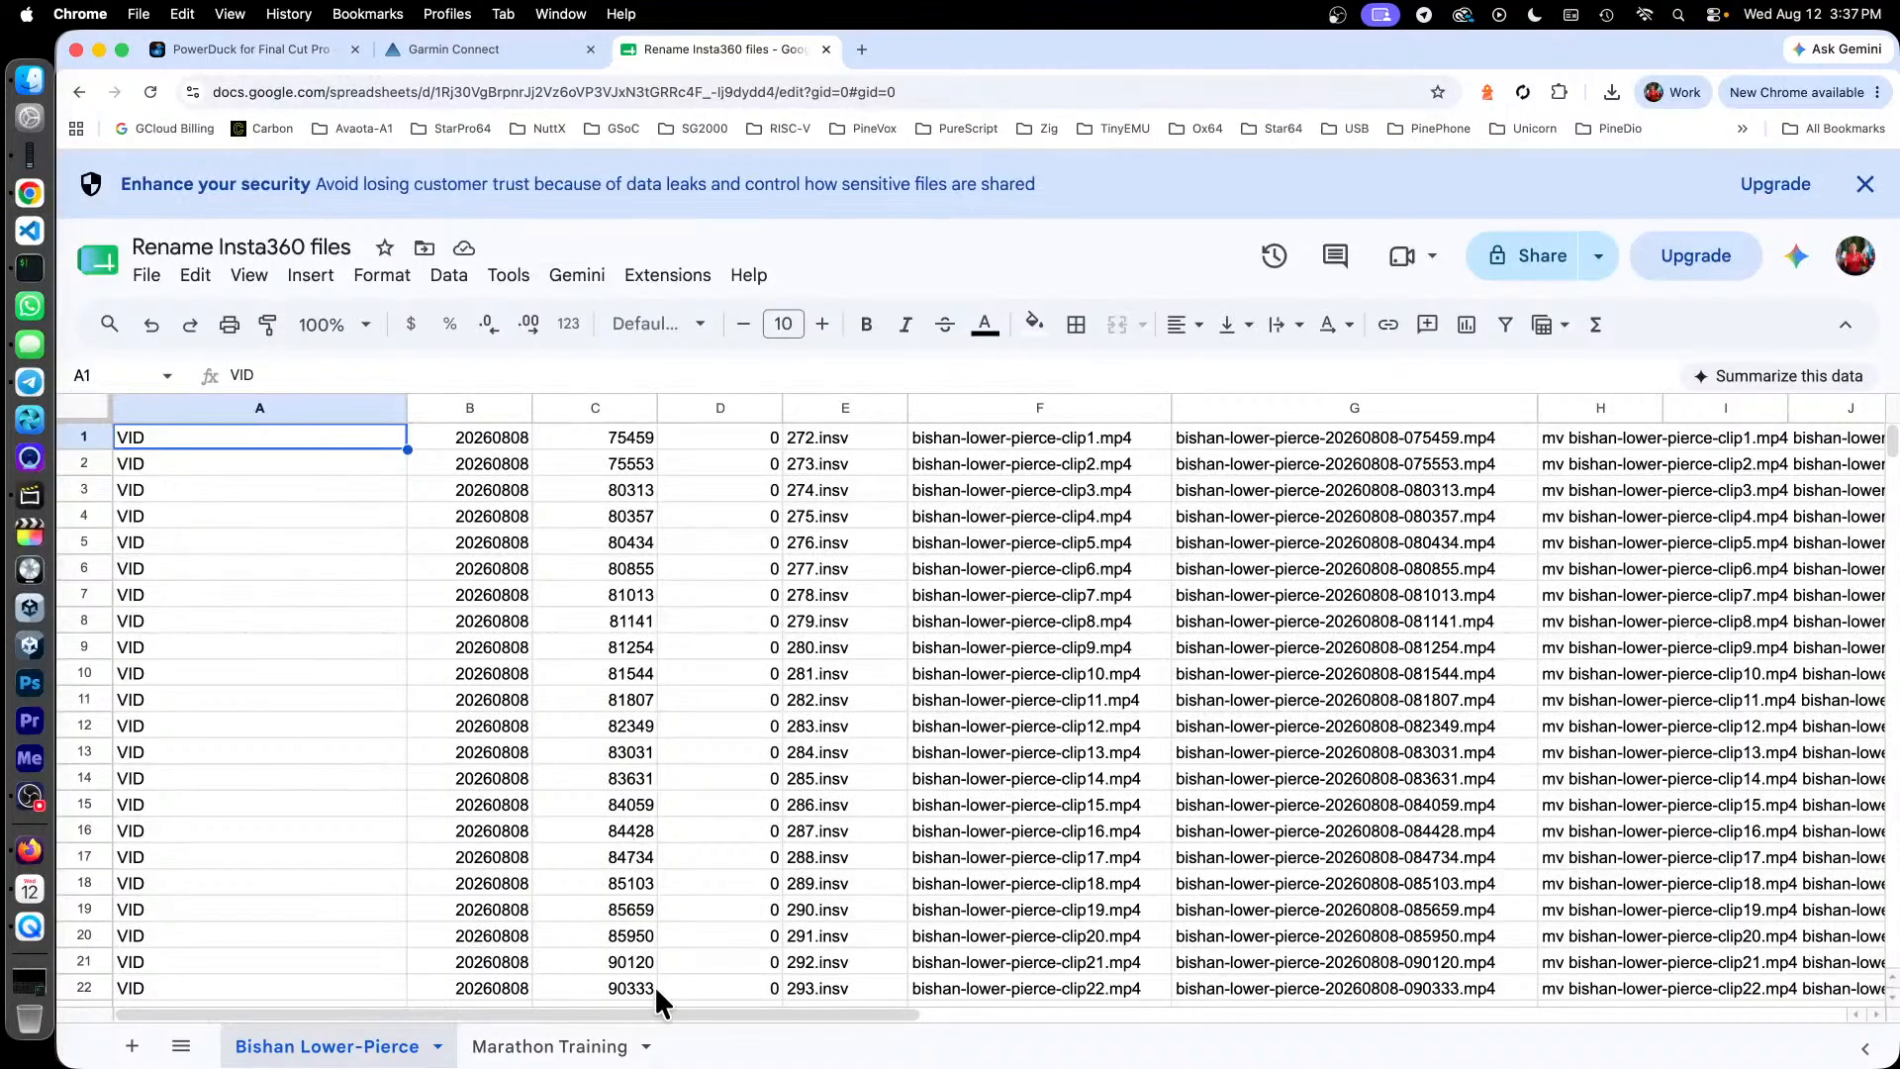
Step: Duplicate the Bishan Lower-Pierce sheet and move the copy after the Marathon Training sheet
left_click(358, 1047)
left_click(377, 679)
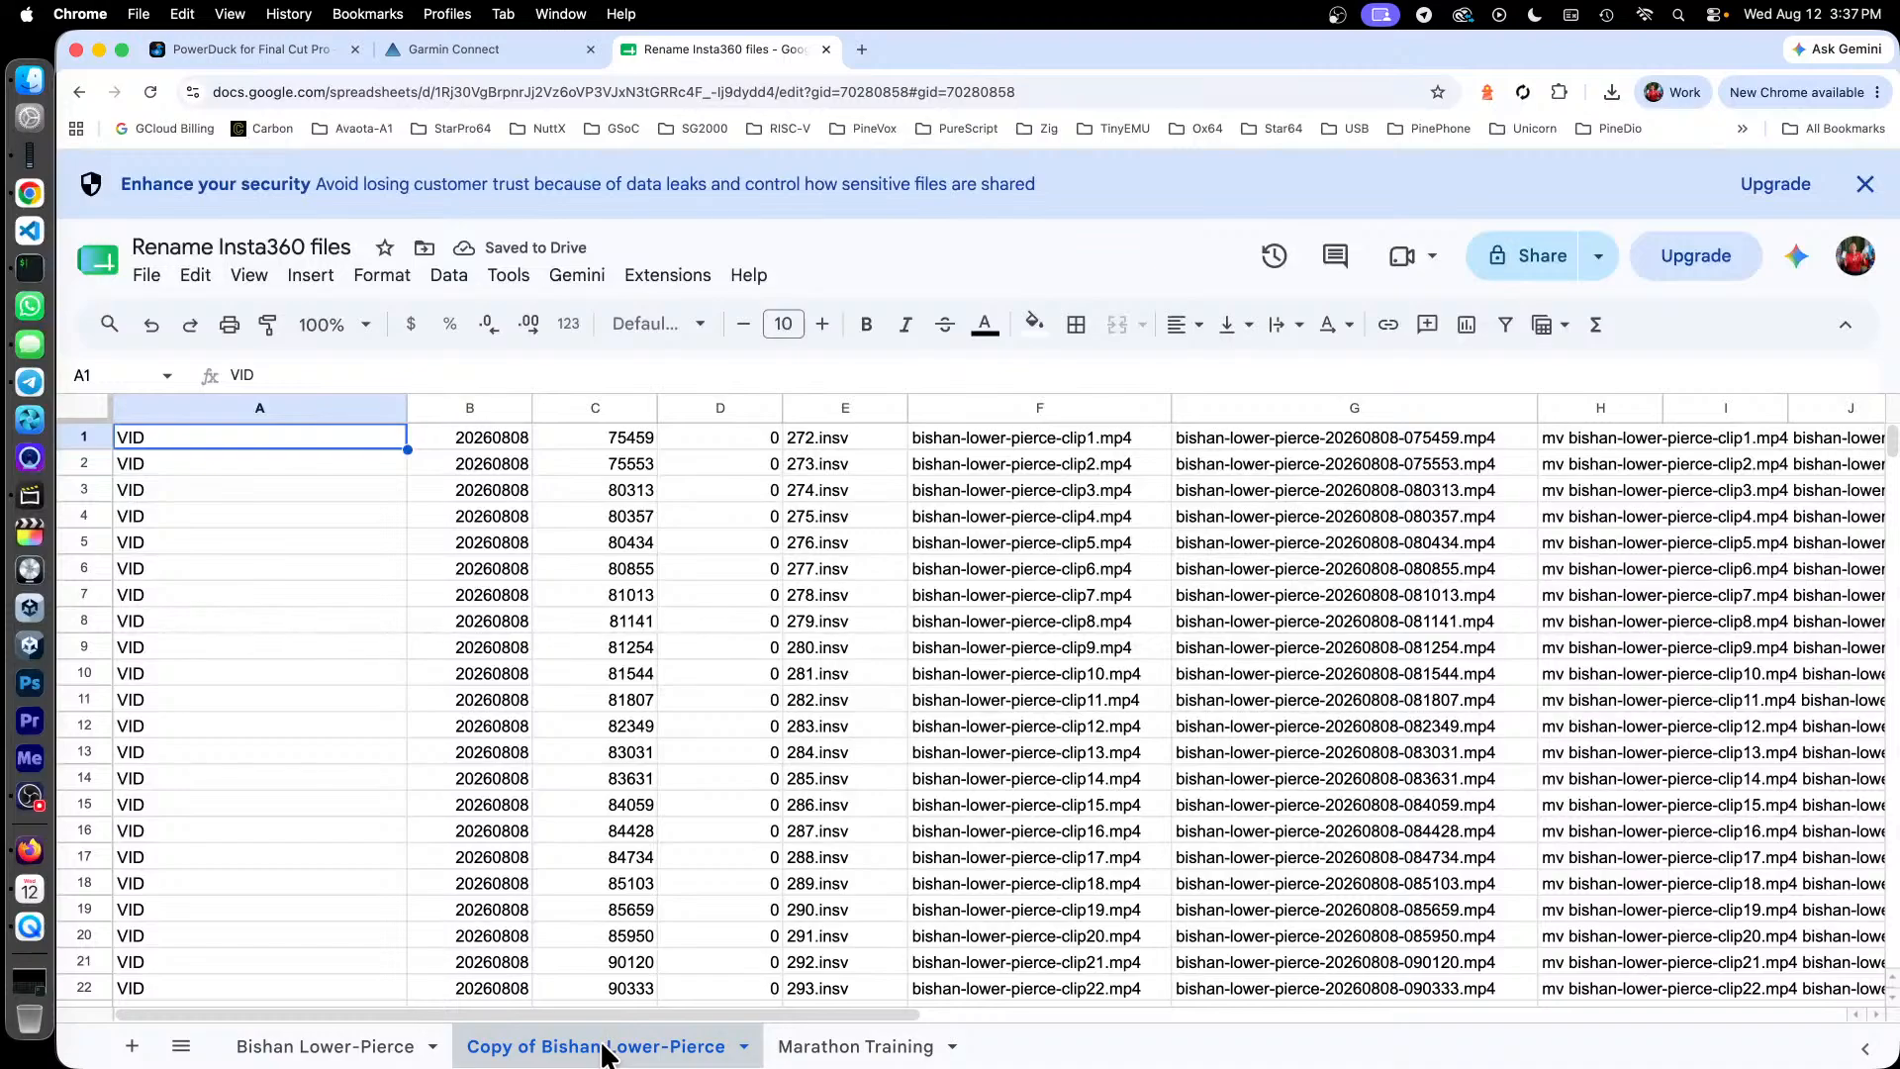
left_click_drag(606, 1050, 871, 1057)
Step: Rename the duplicated sheet as "Pipeline Trail"
right_click(870, 1057)
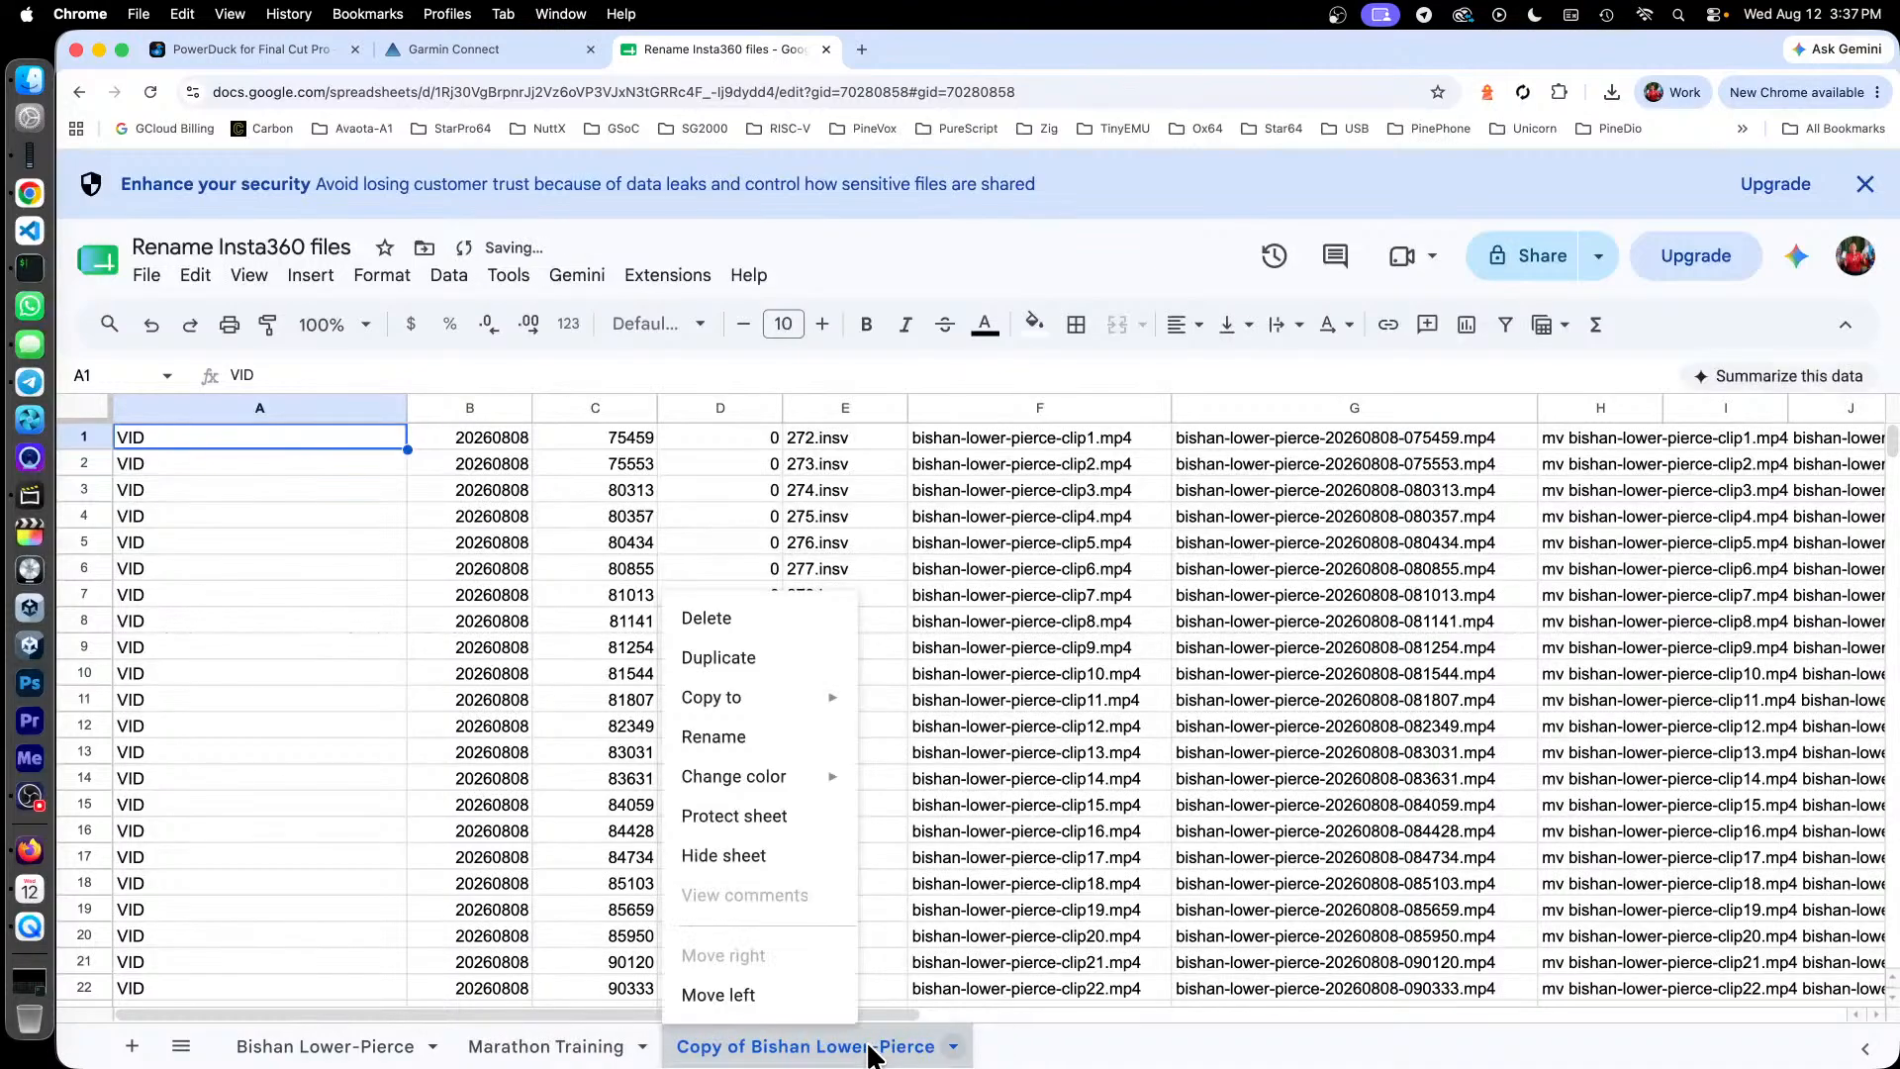
left_click(762, 733)
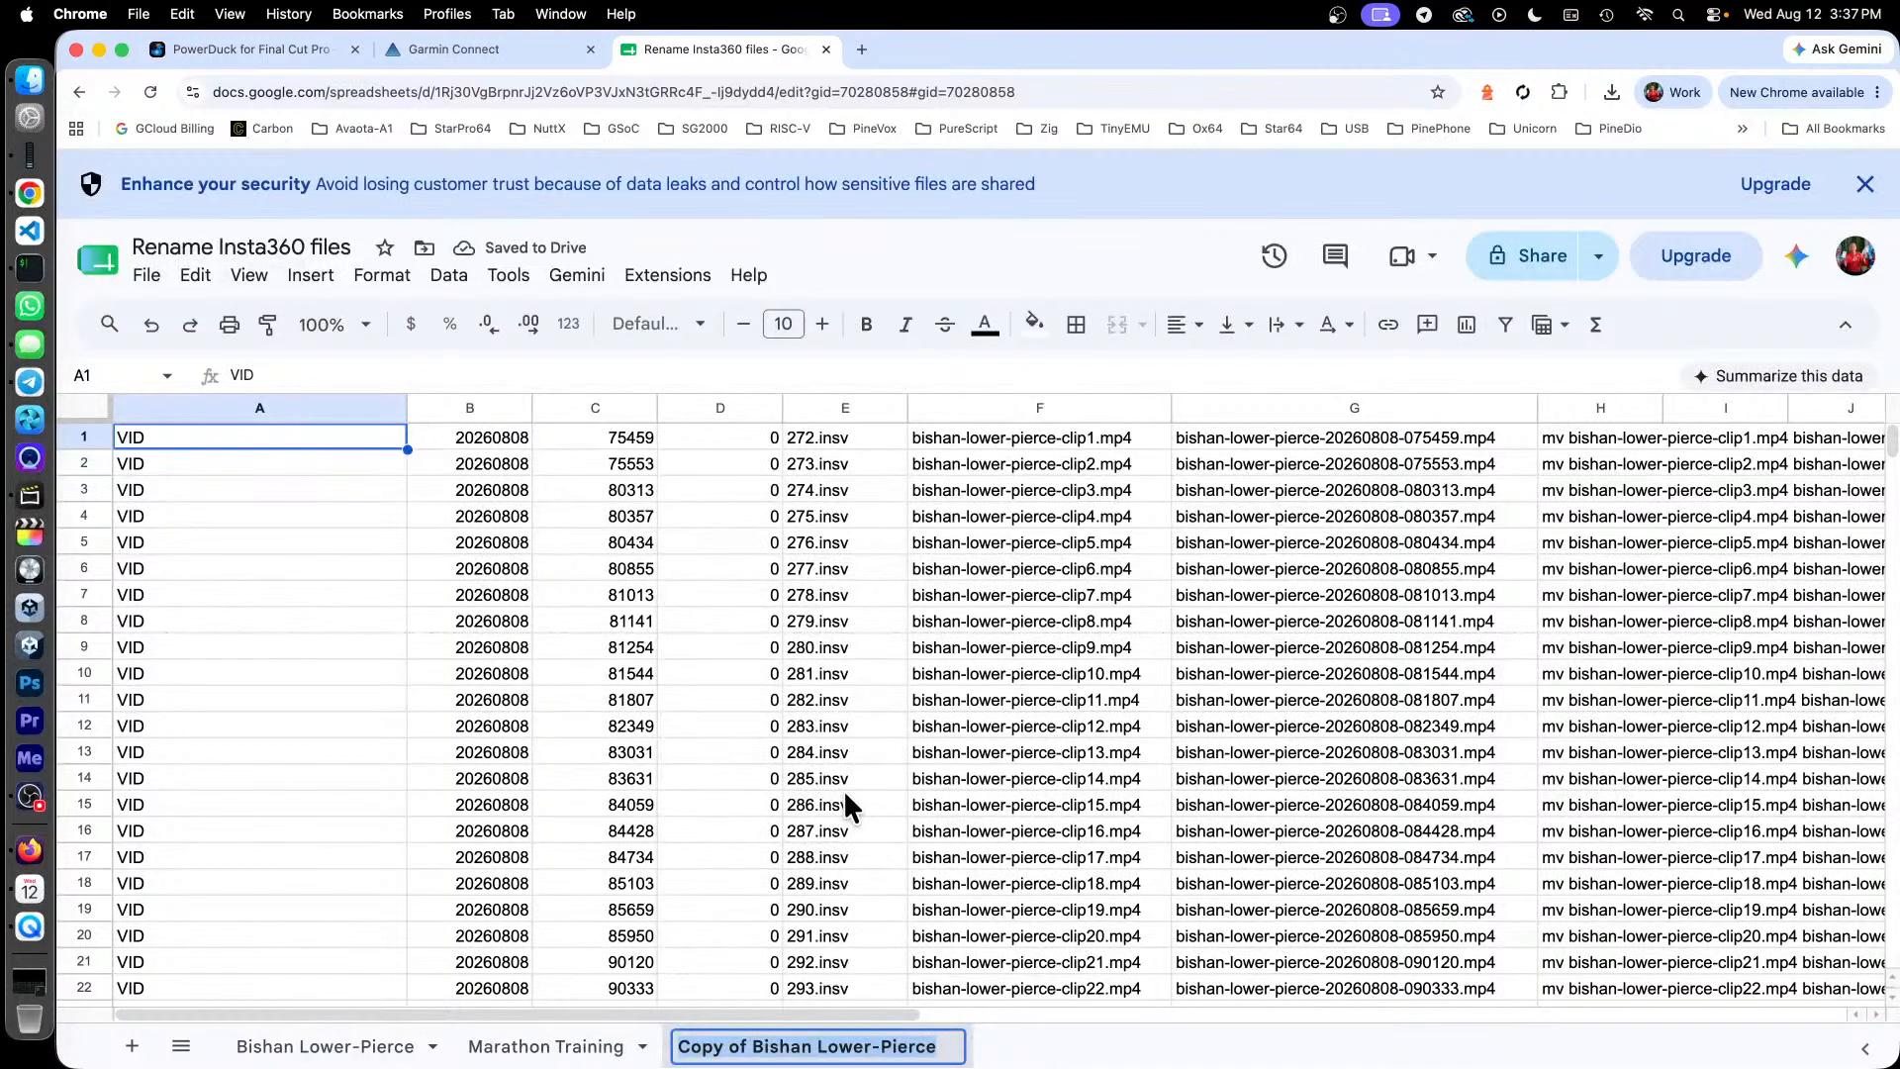
type("Pi")
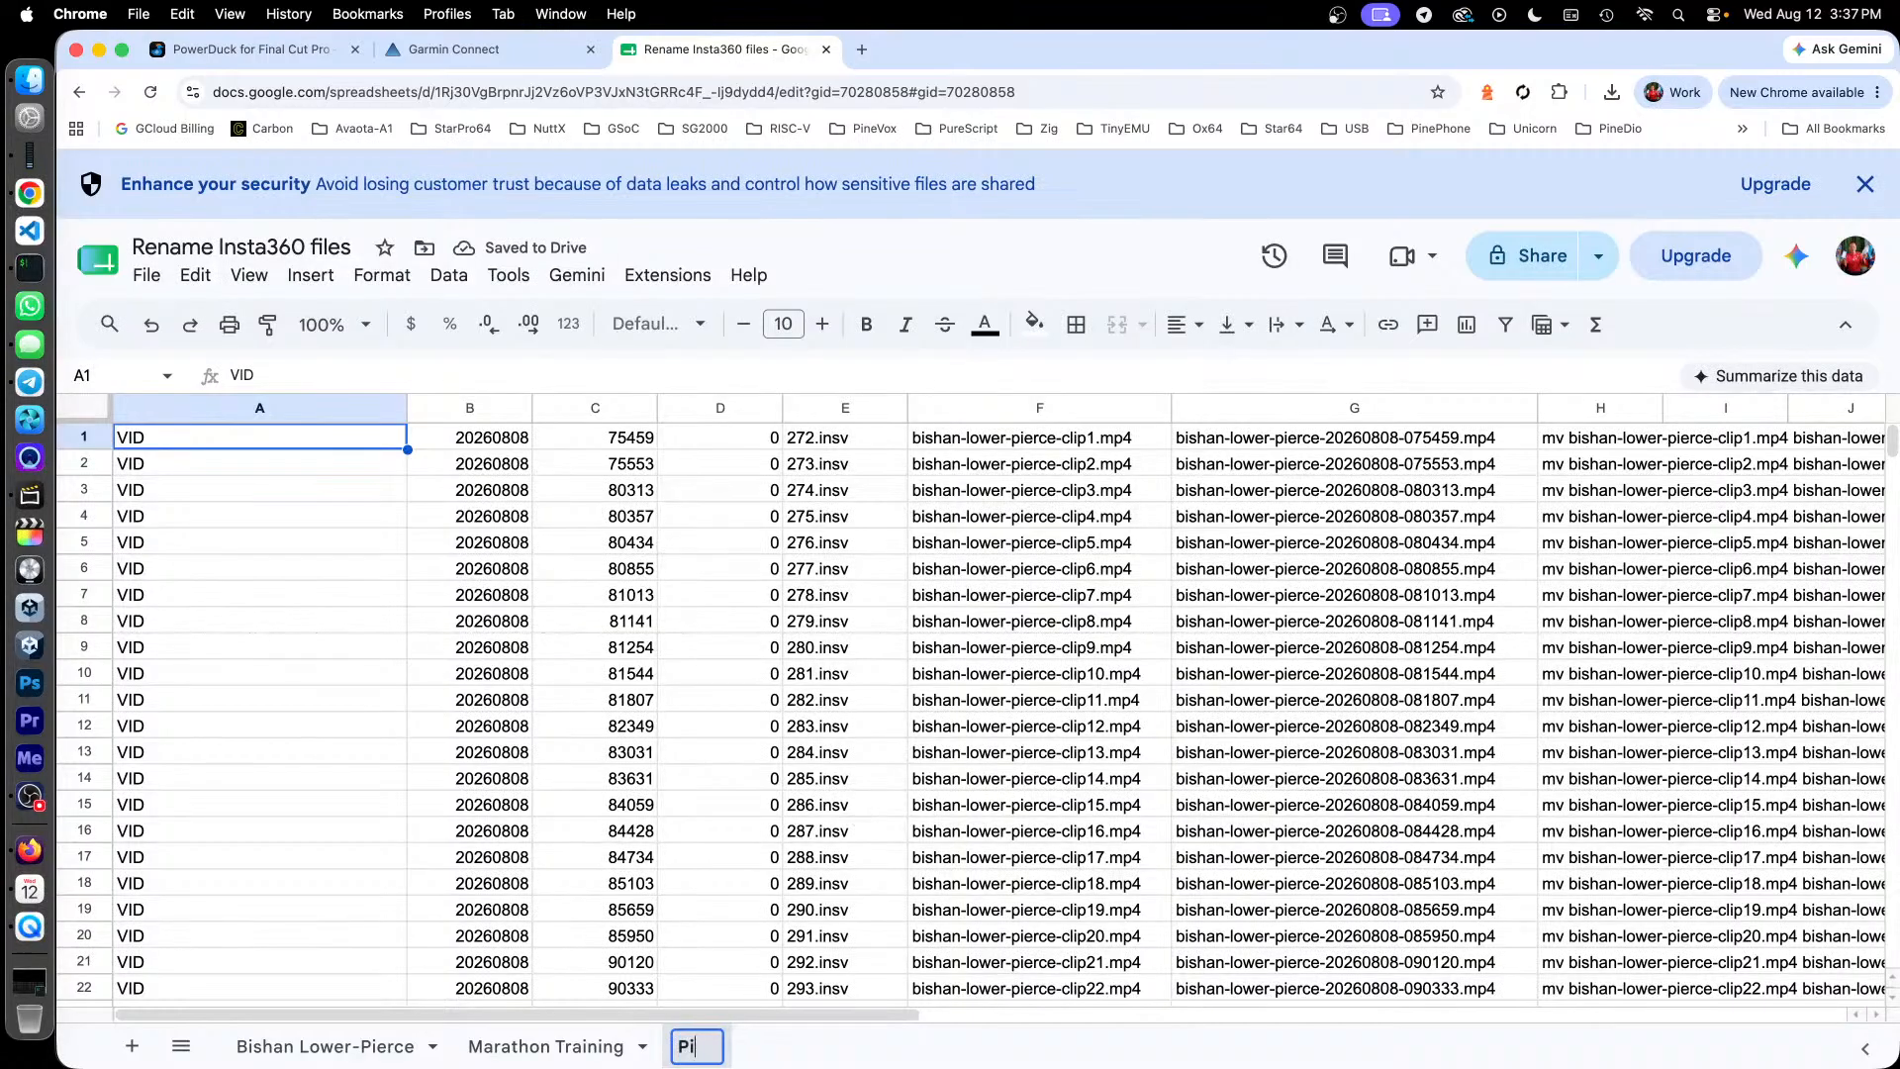
type("peline Tr")
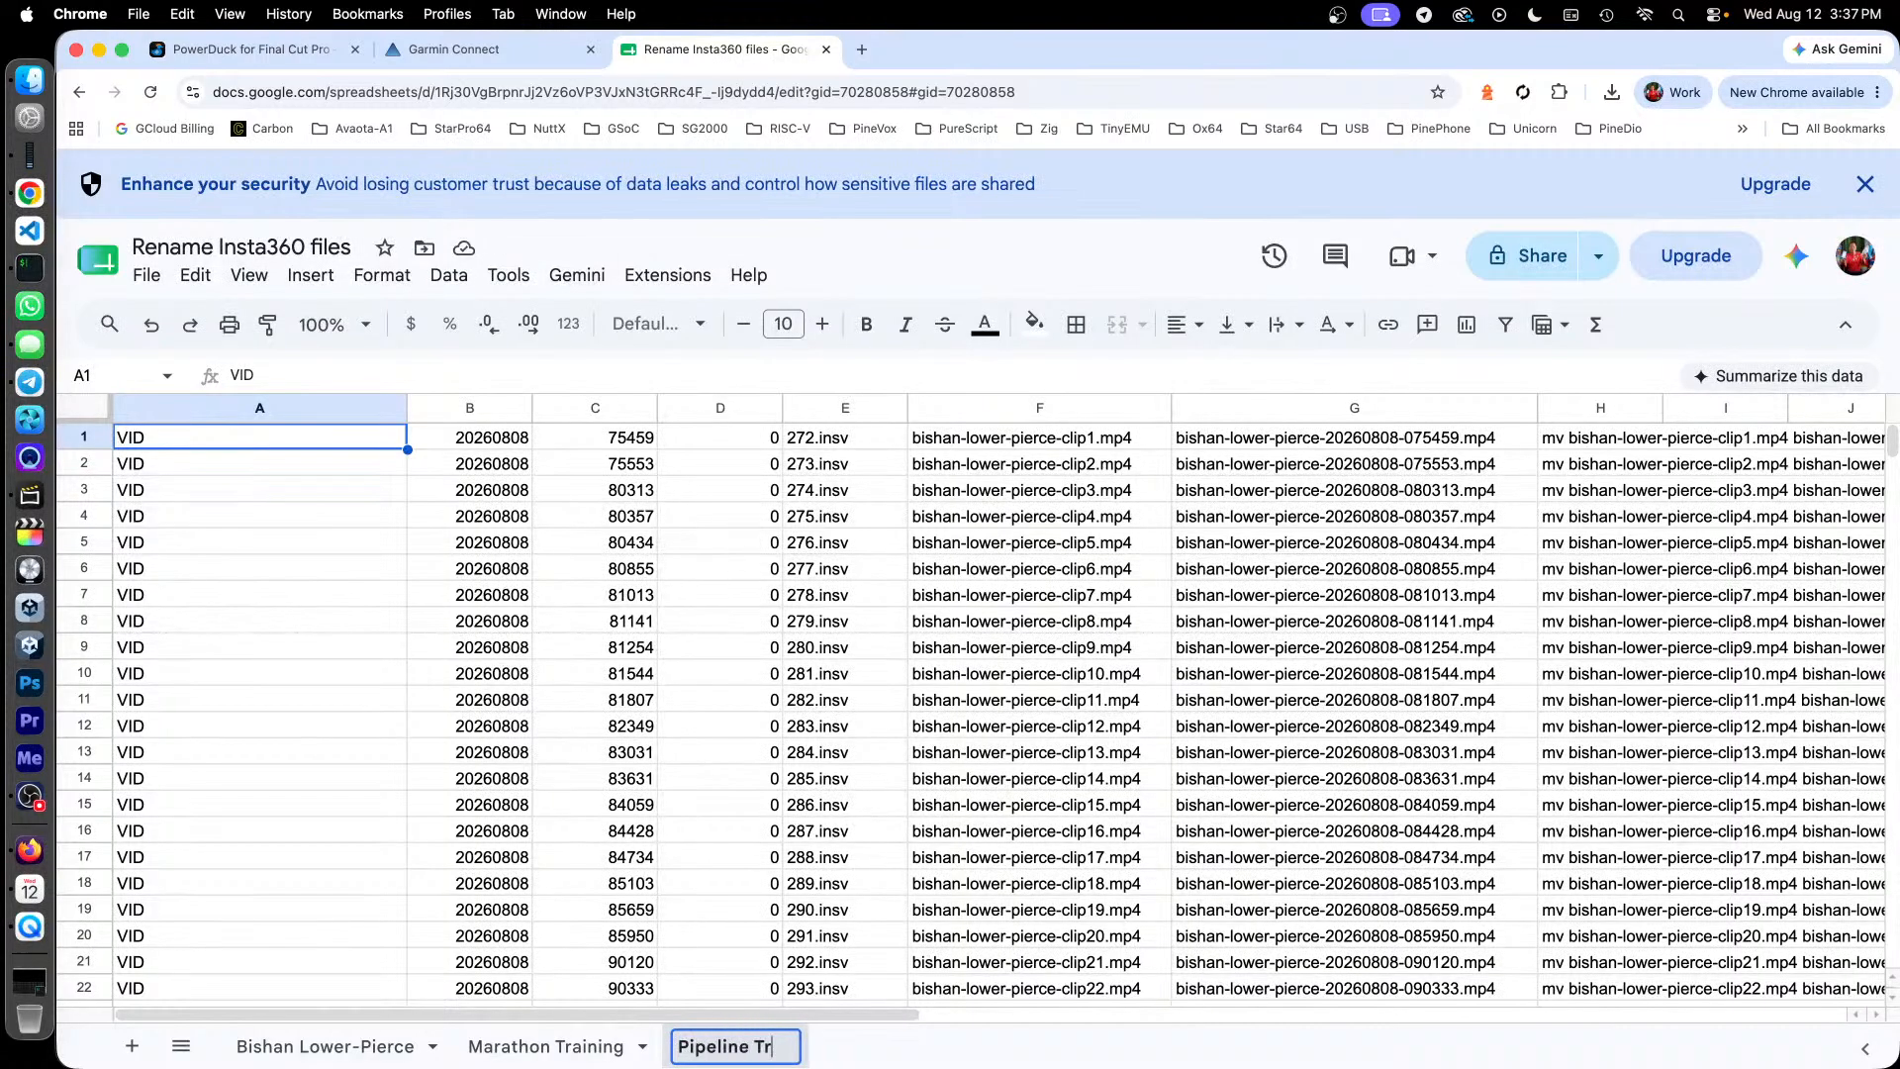
type("ail")
key("Return")
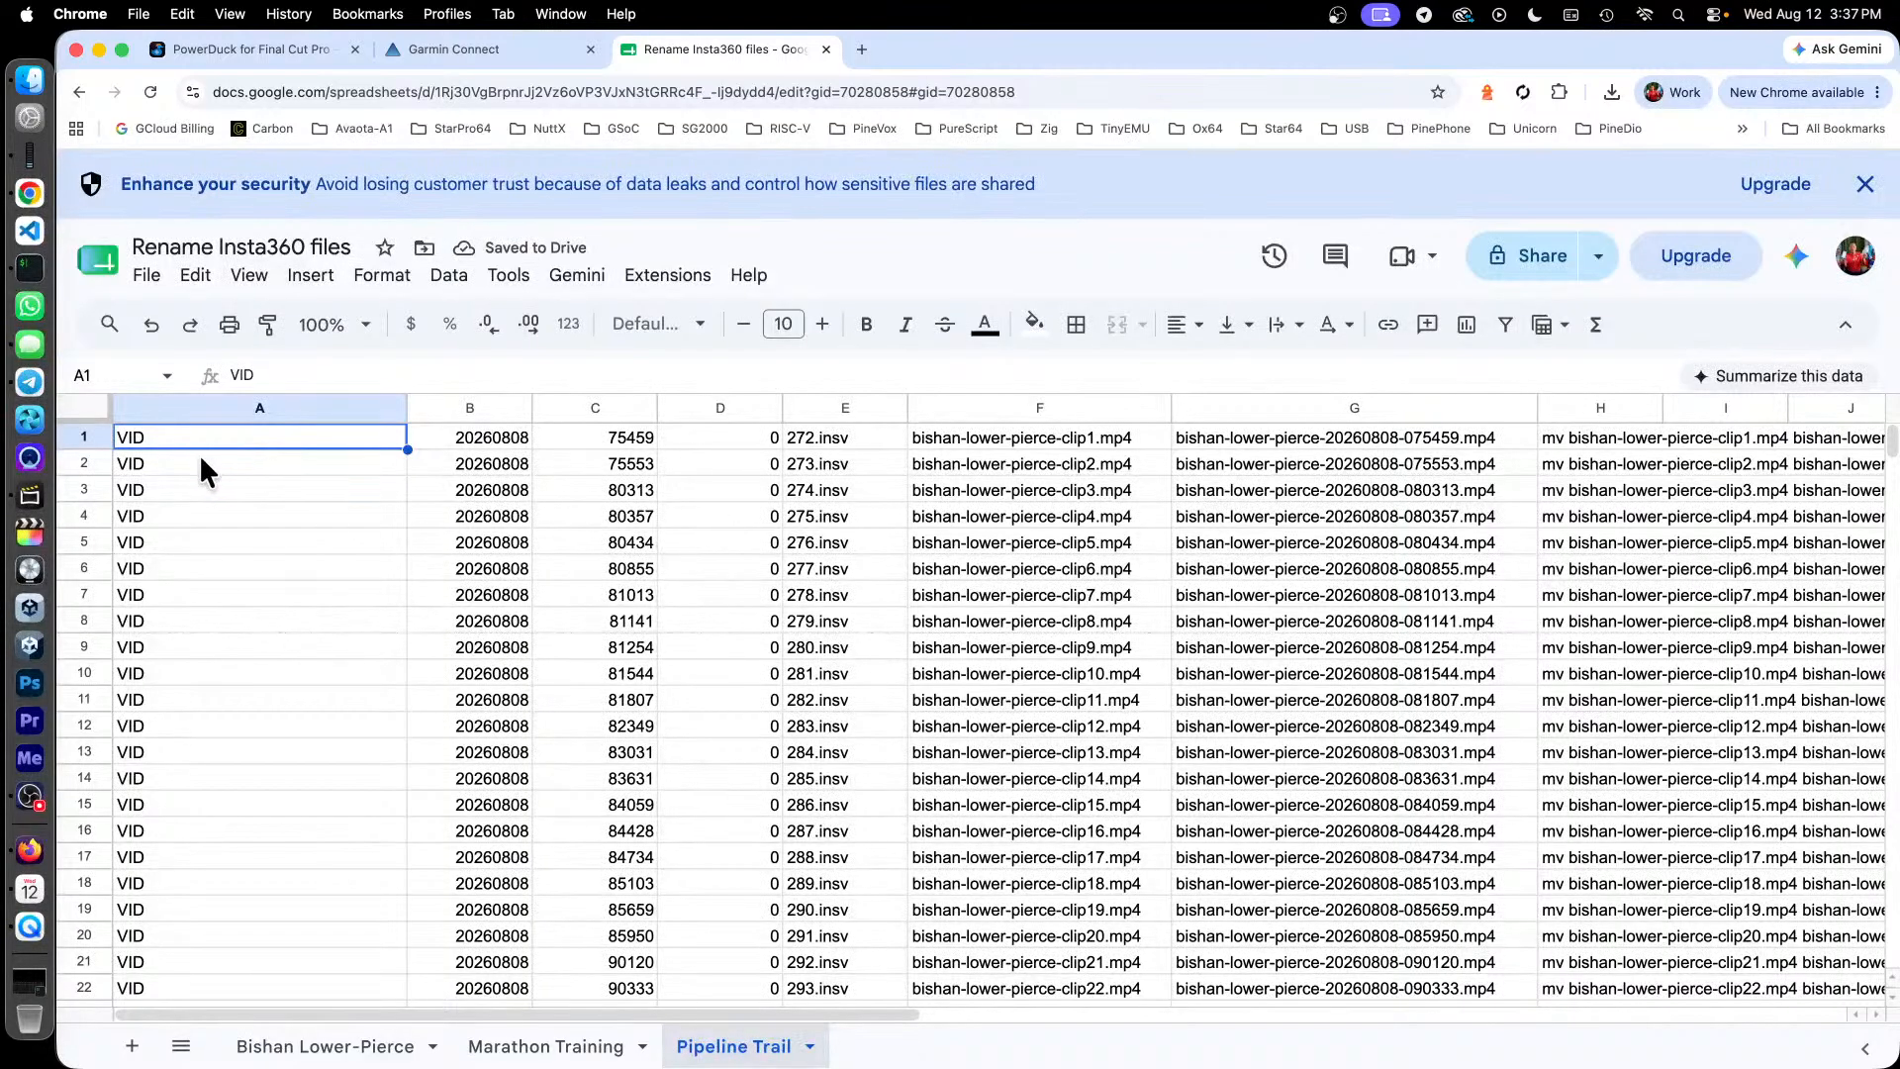
Step: Clear the contents of rows 2 to 35 in the Pipeline Trail sheet and return to cell A1
left_click(91, 461)
scroll(144, 477, "down", 10)
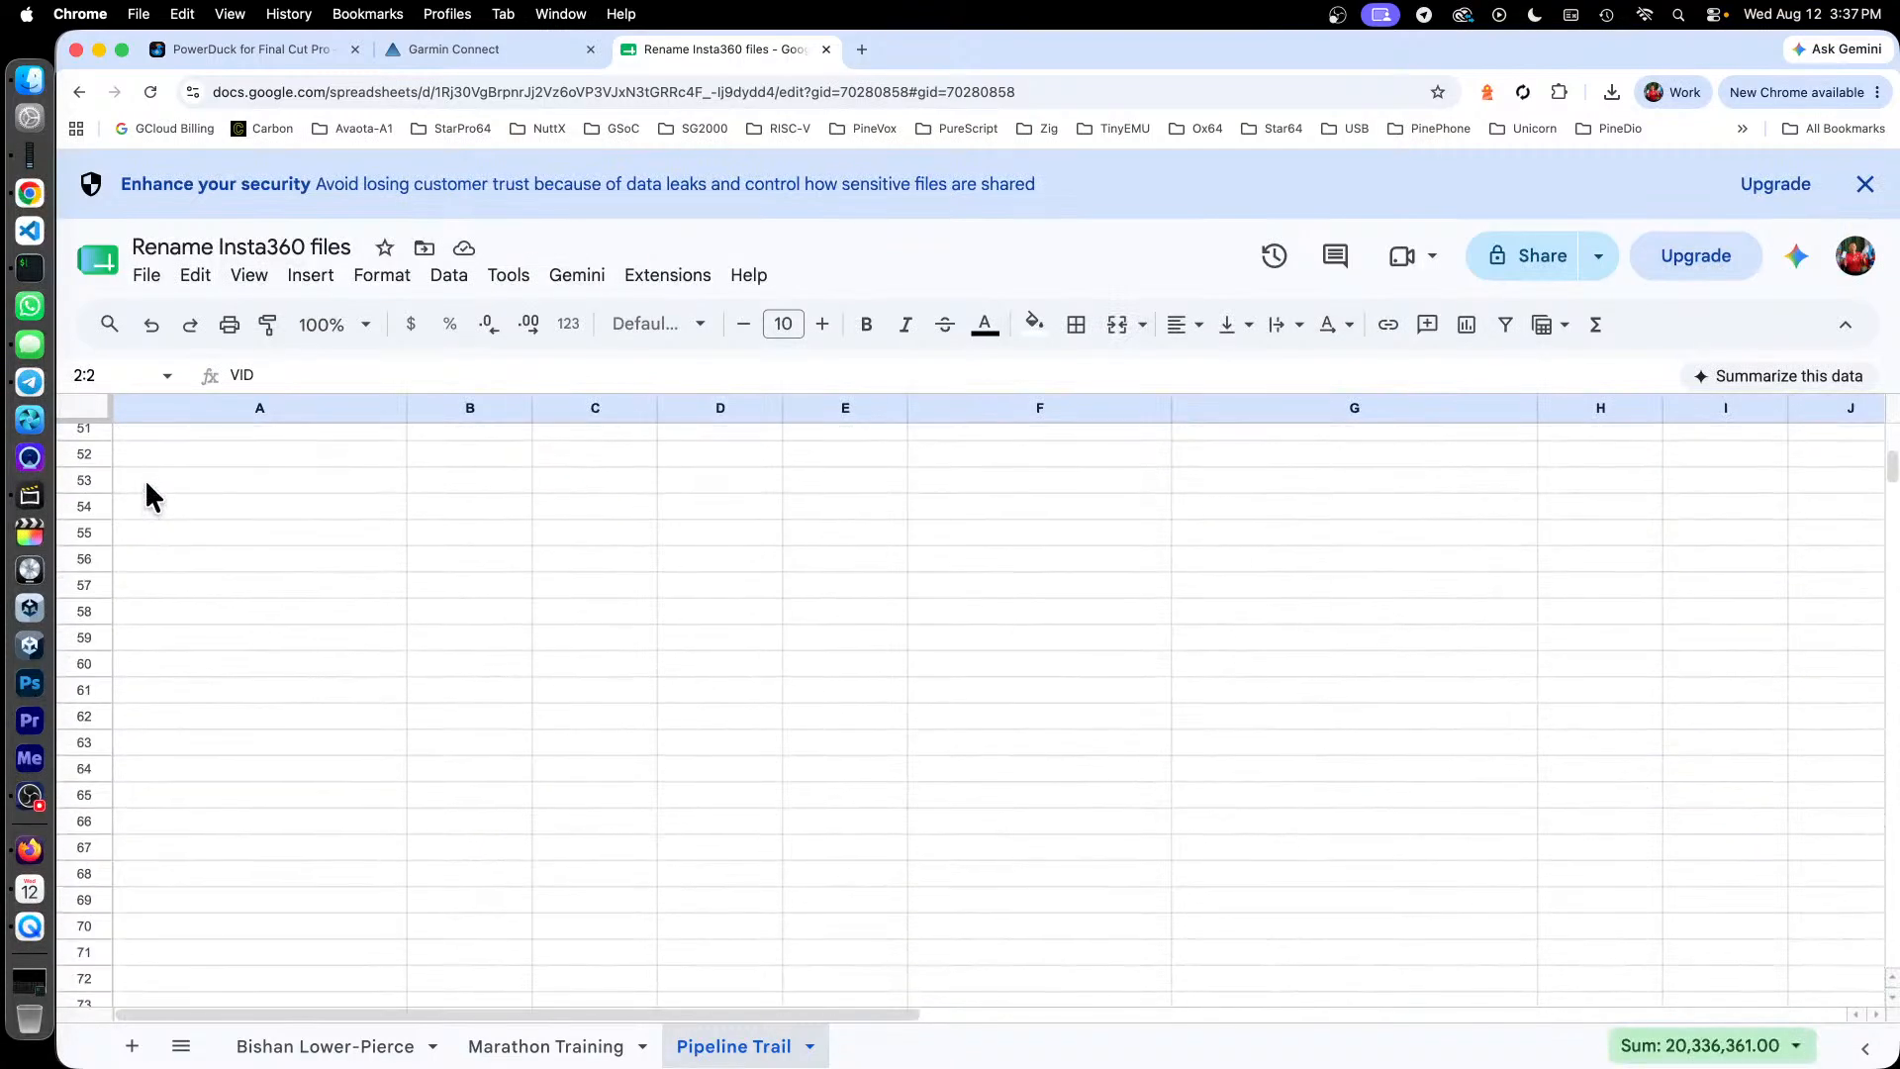
scroll(144, 477, "up", 8)
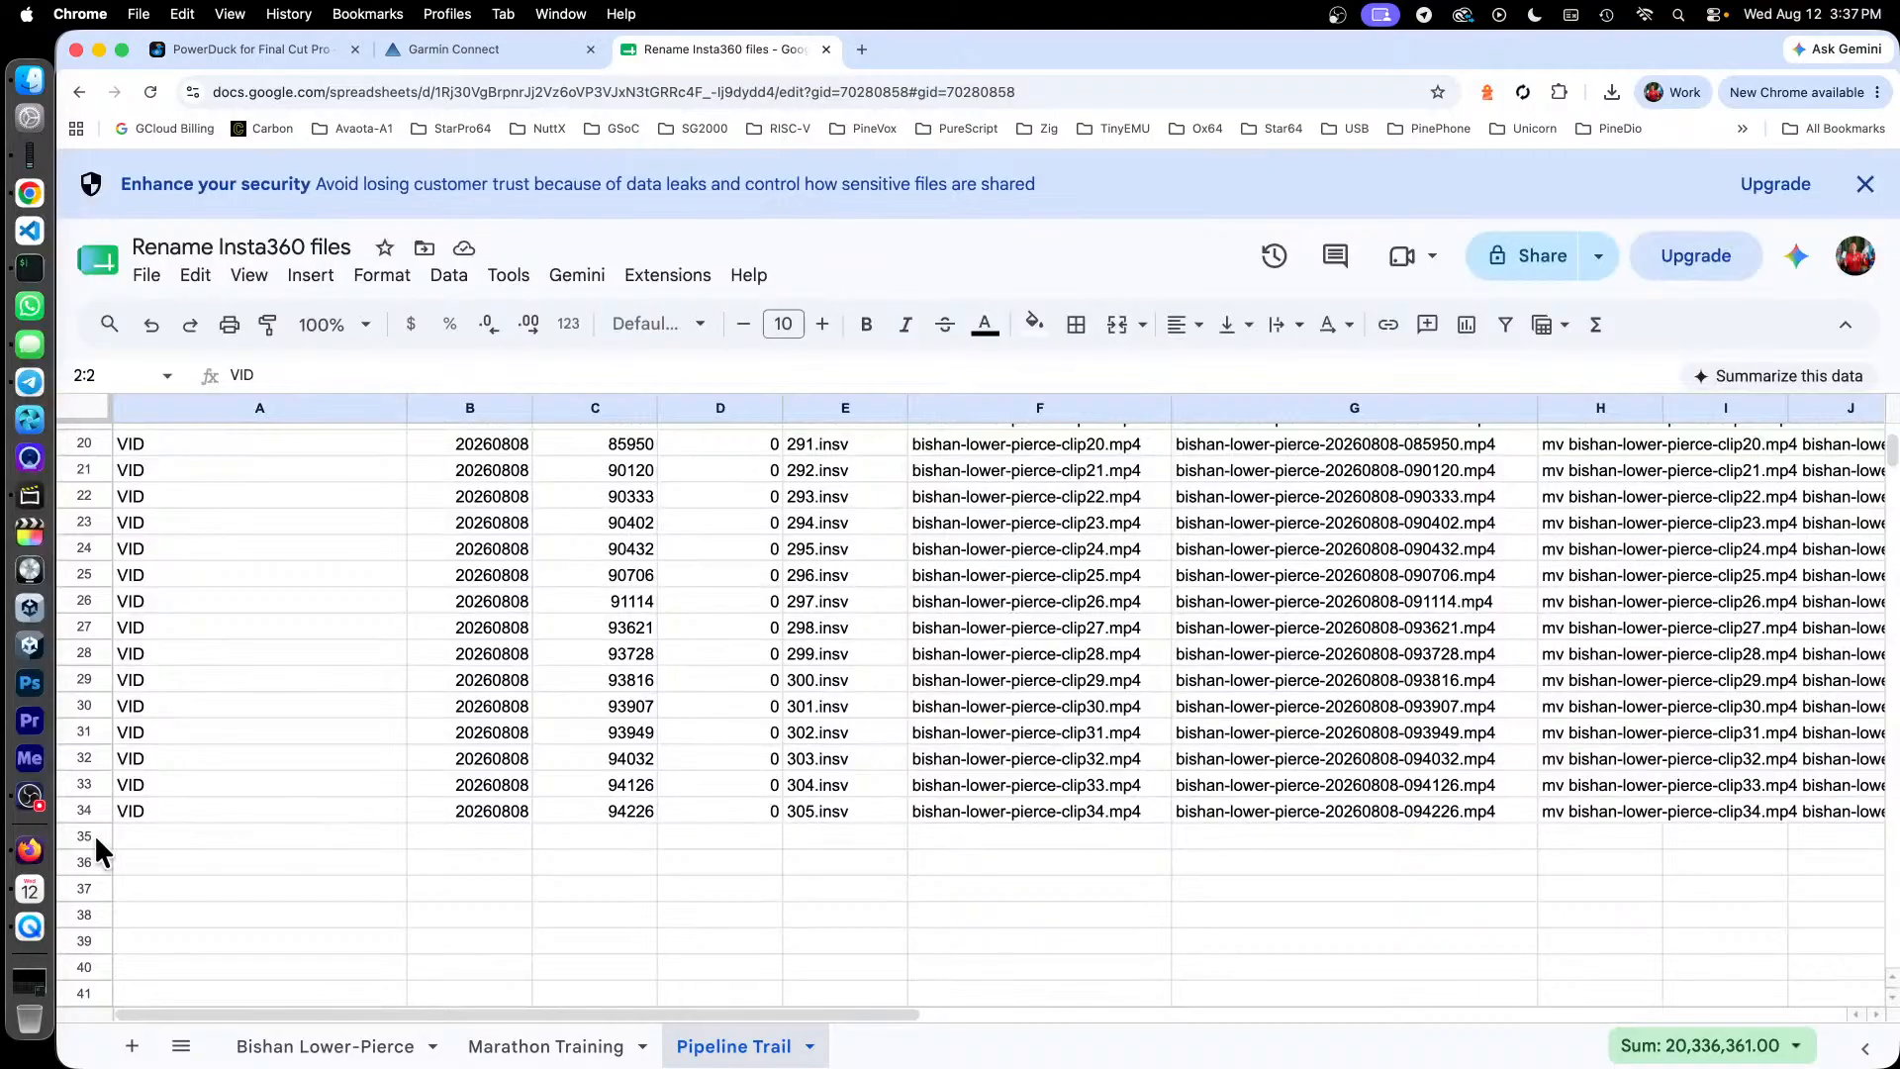
left_click(93, 833, "shift")
key("BackSpace")
key("super+Up")
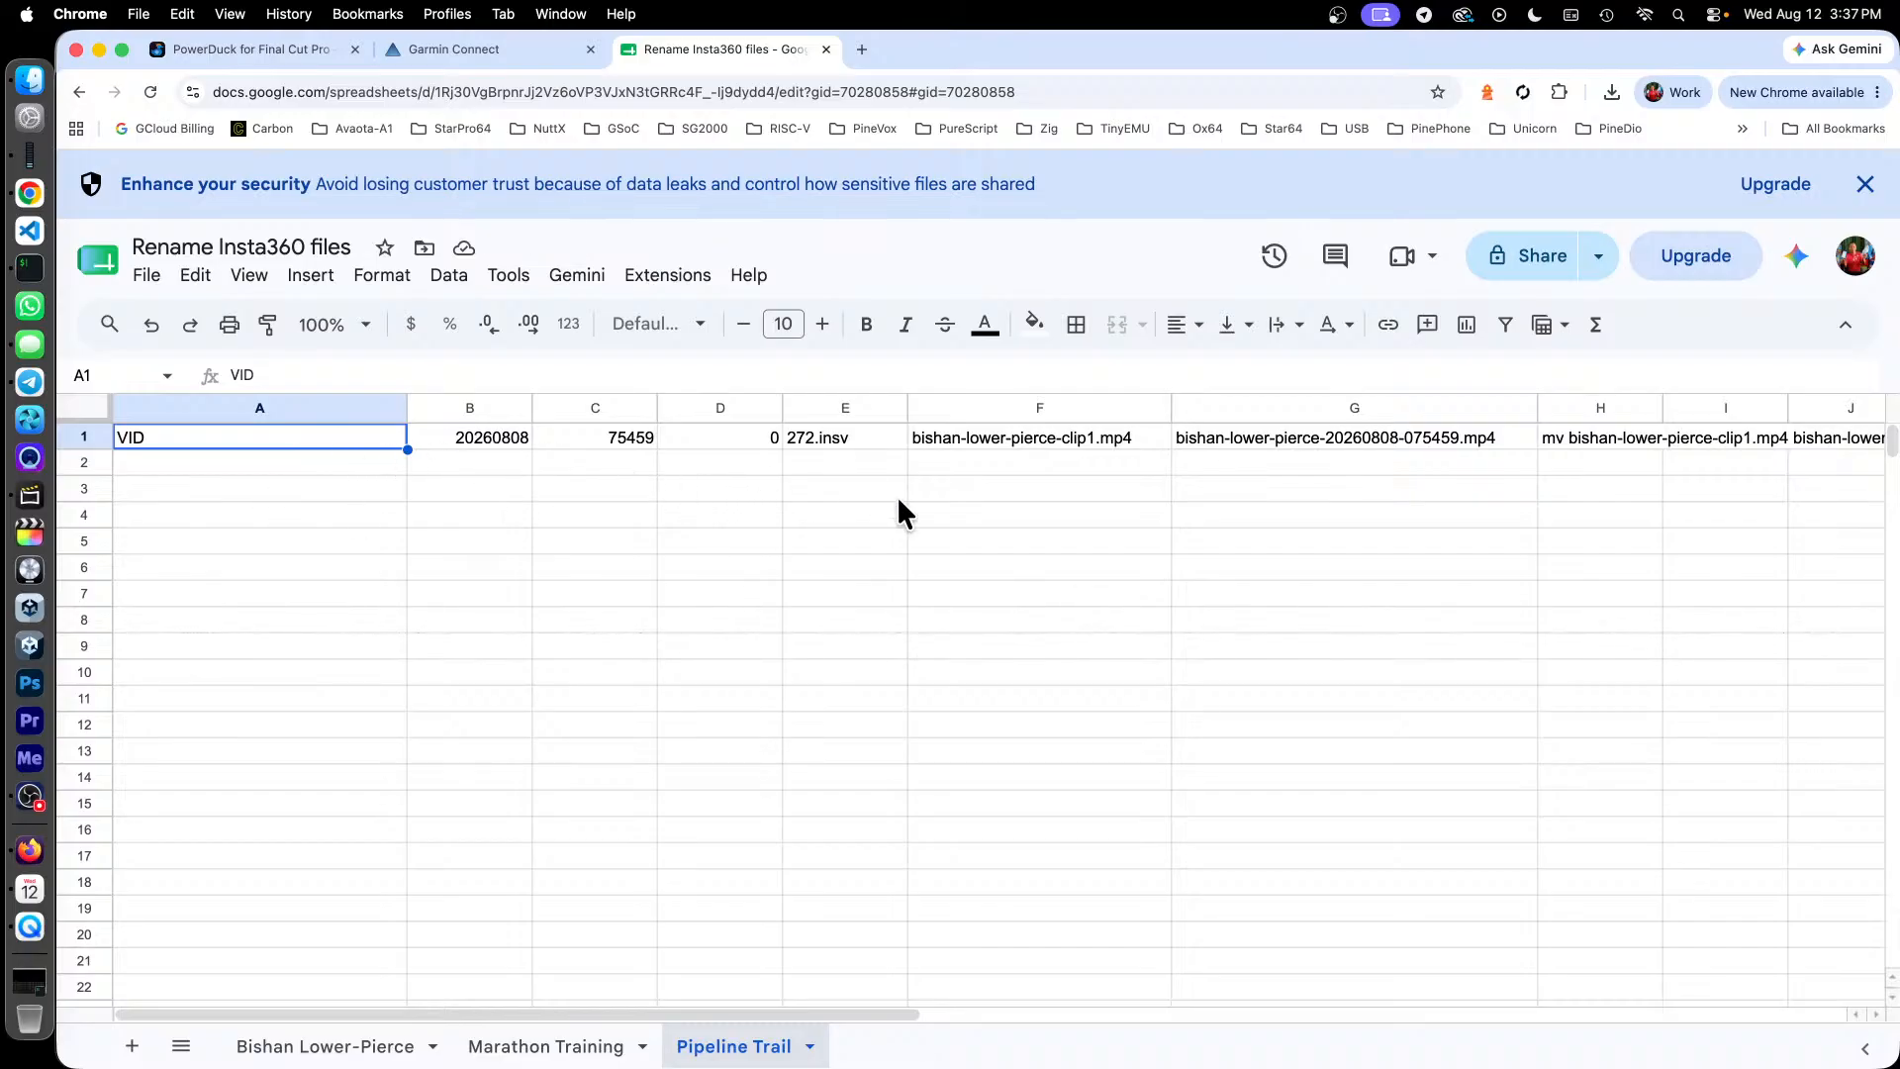
Step: Examine the original clip name in F1 and the formulas for the new name in G1 and the mv command in H1
left_click(1027, 452)
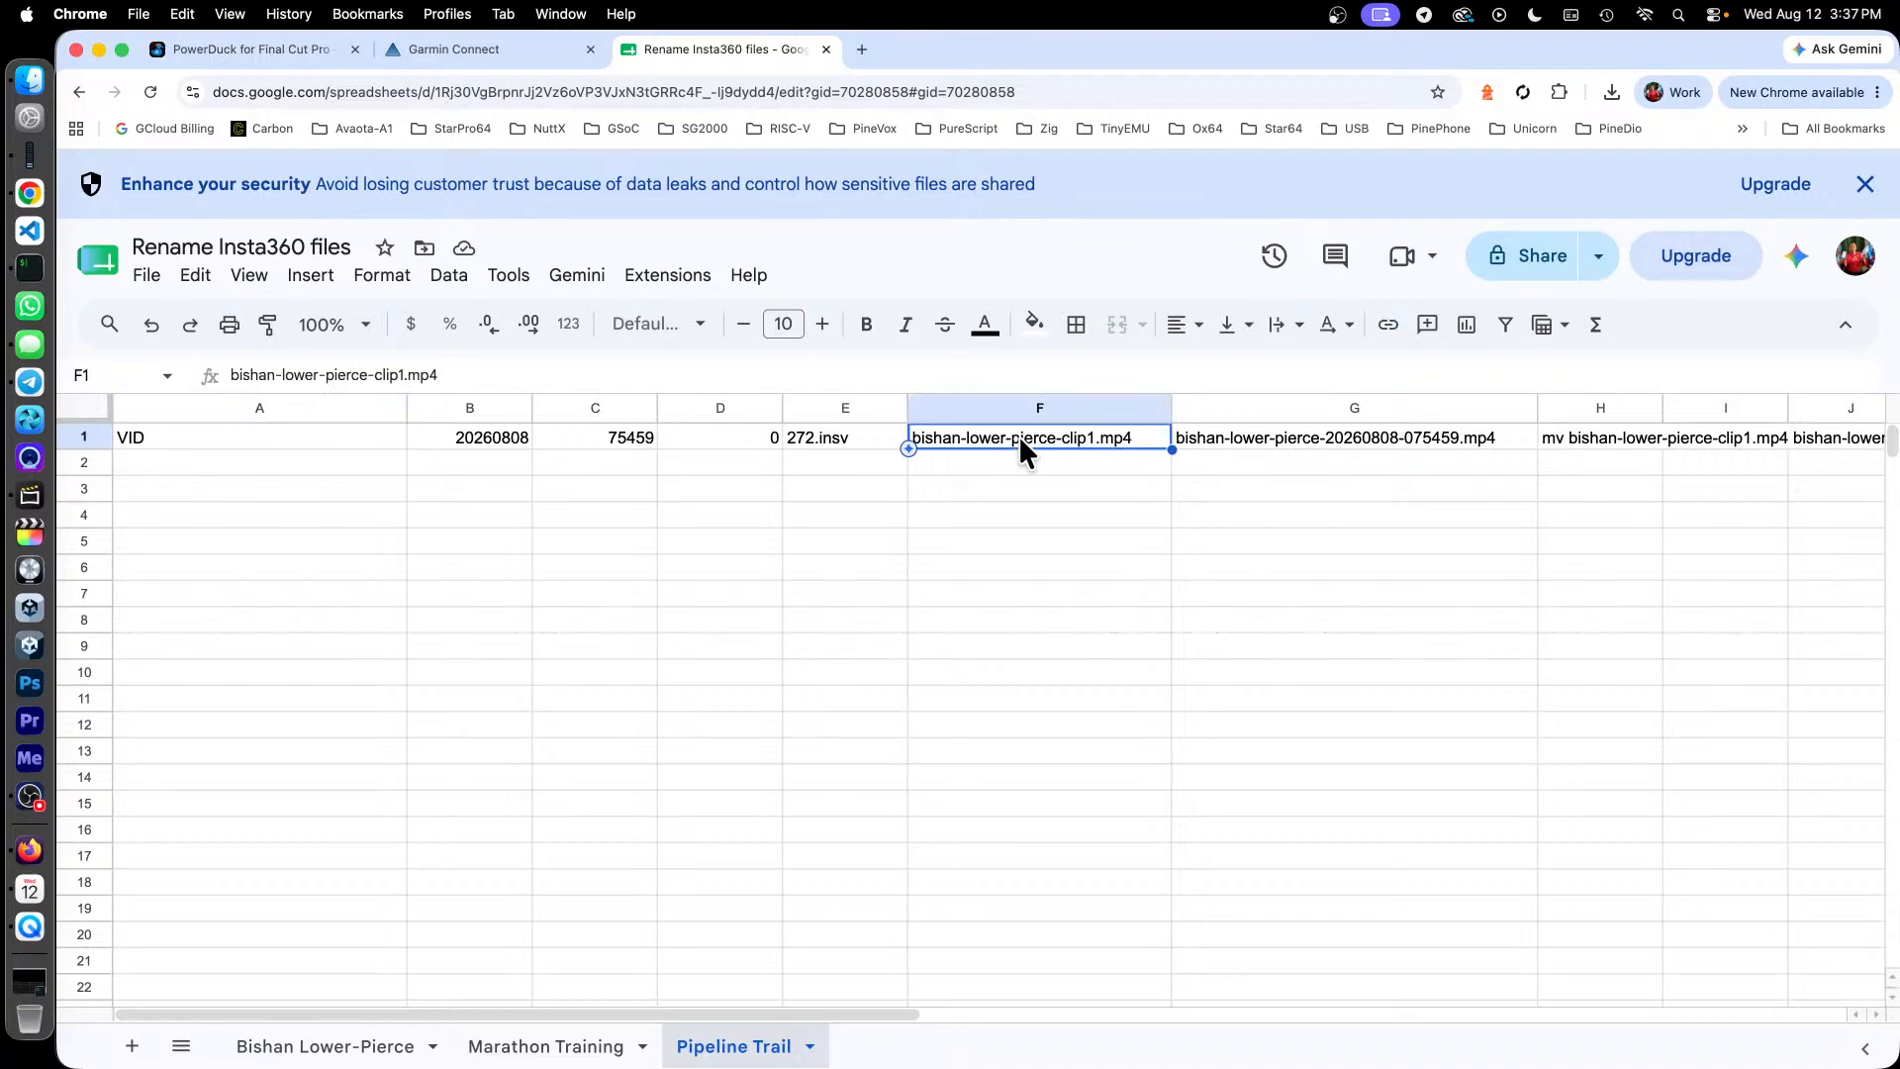
left_click(1344, 441)
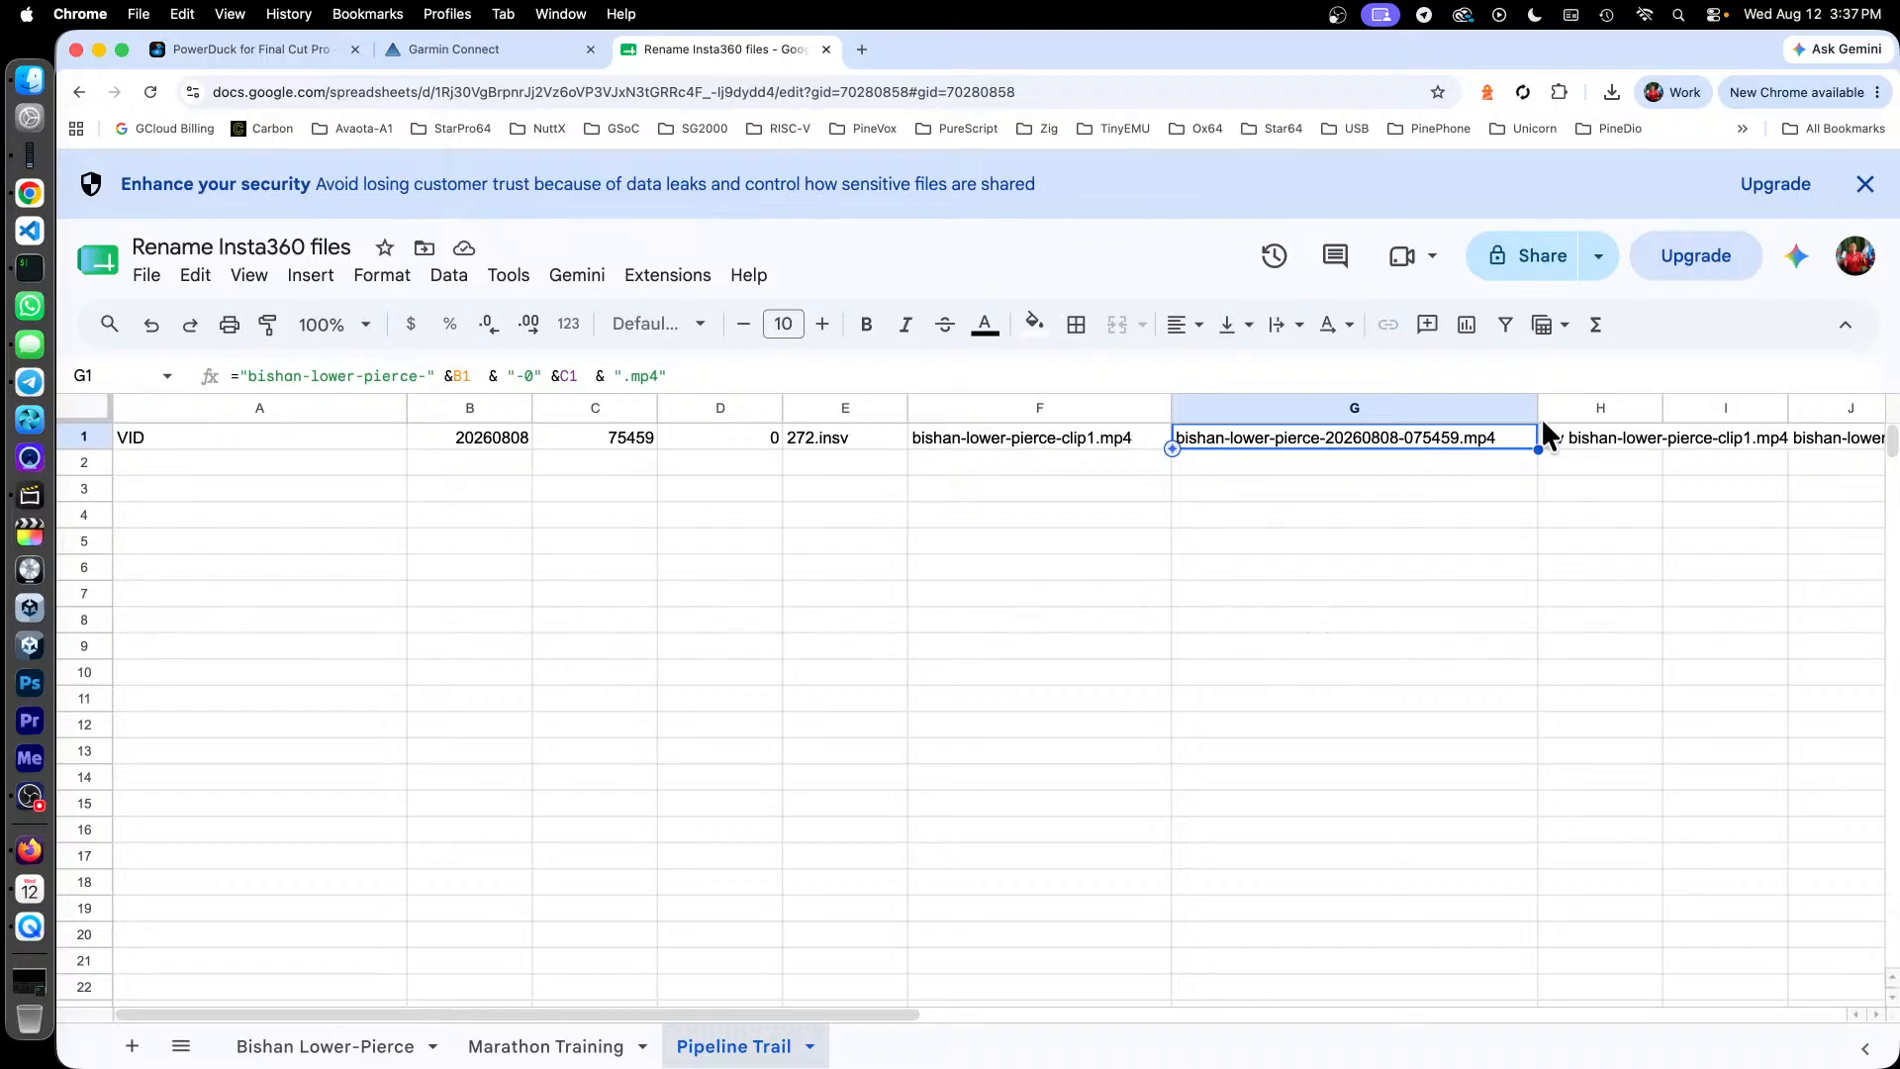
left_click(1582, 435)
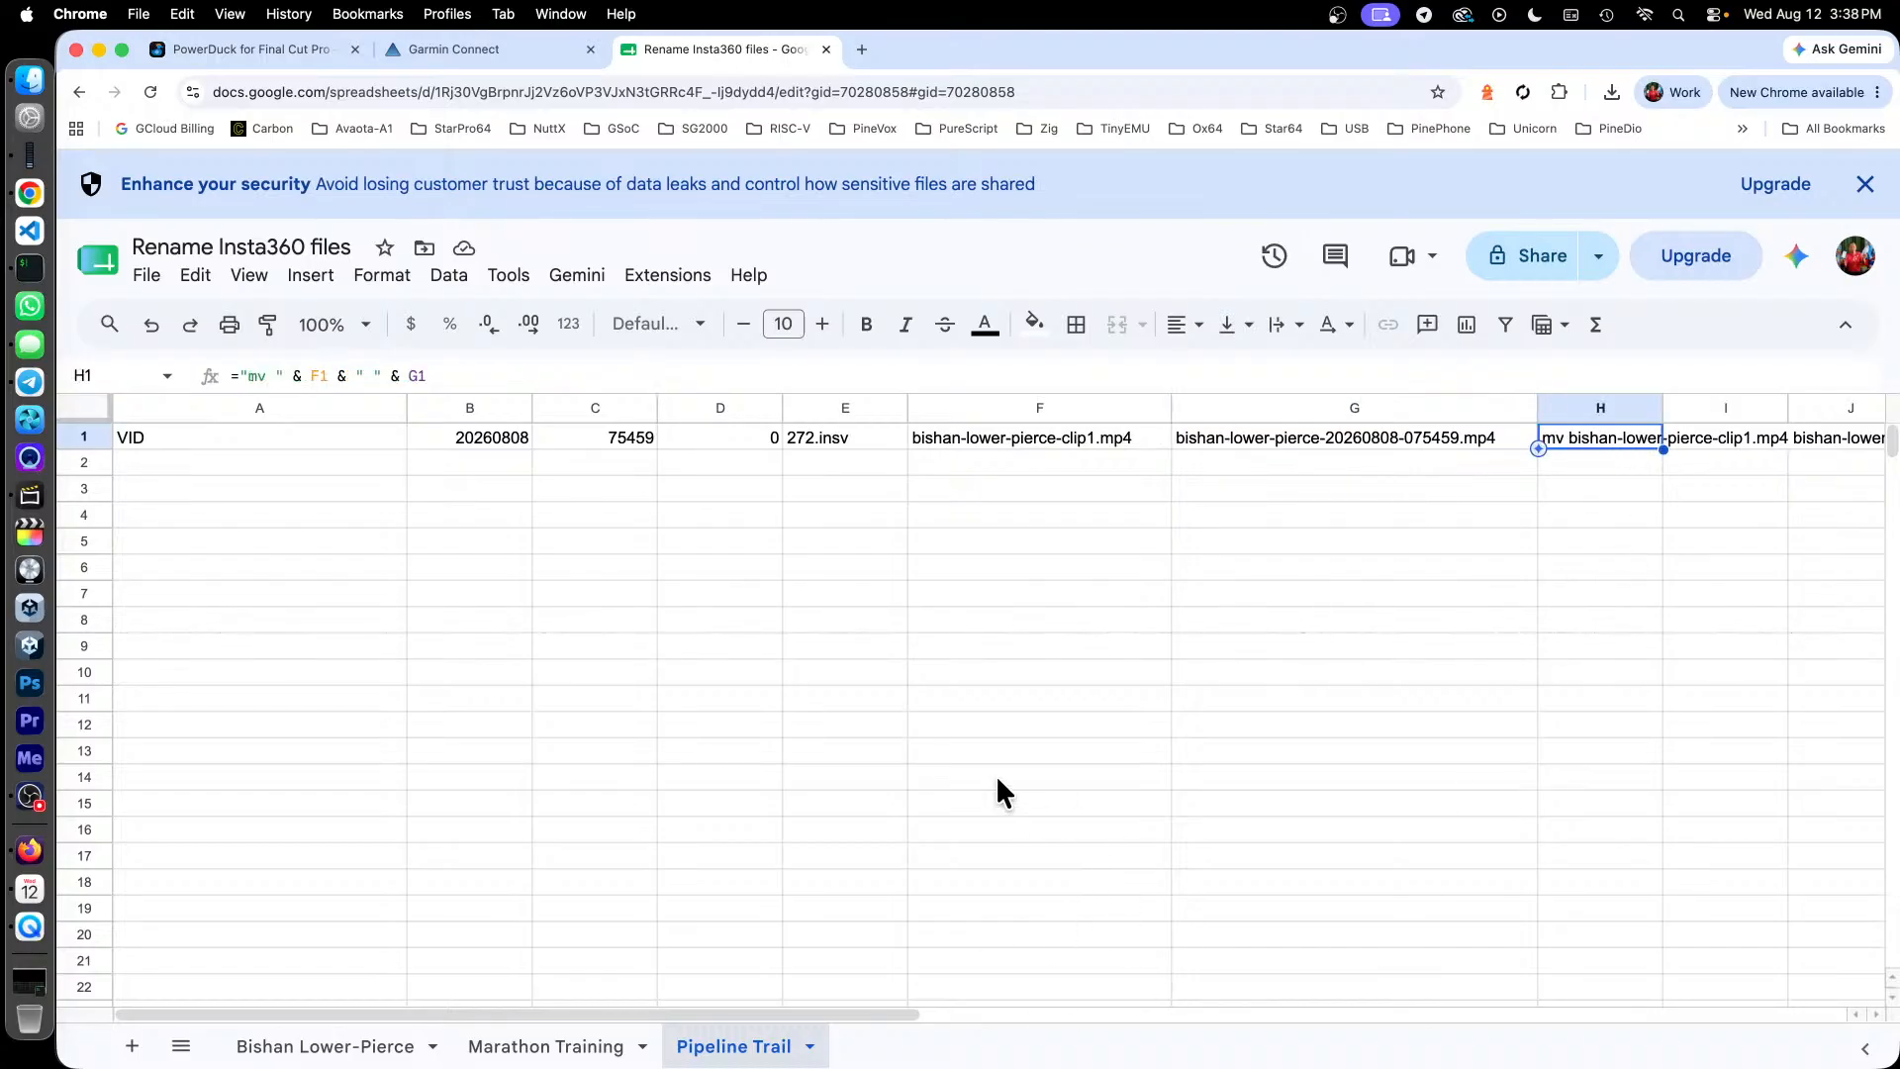
left_click(354, 446)
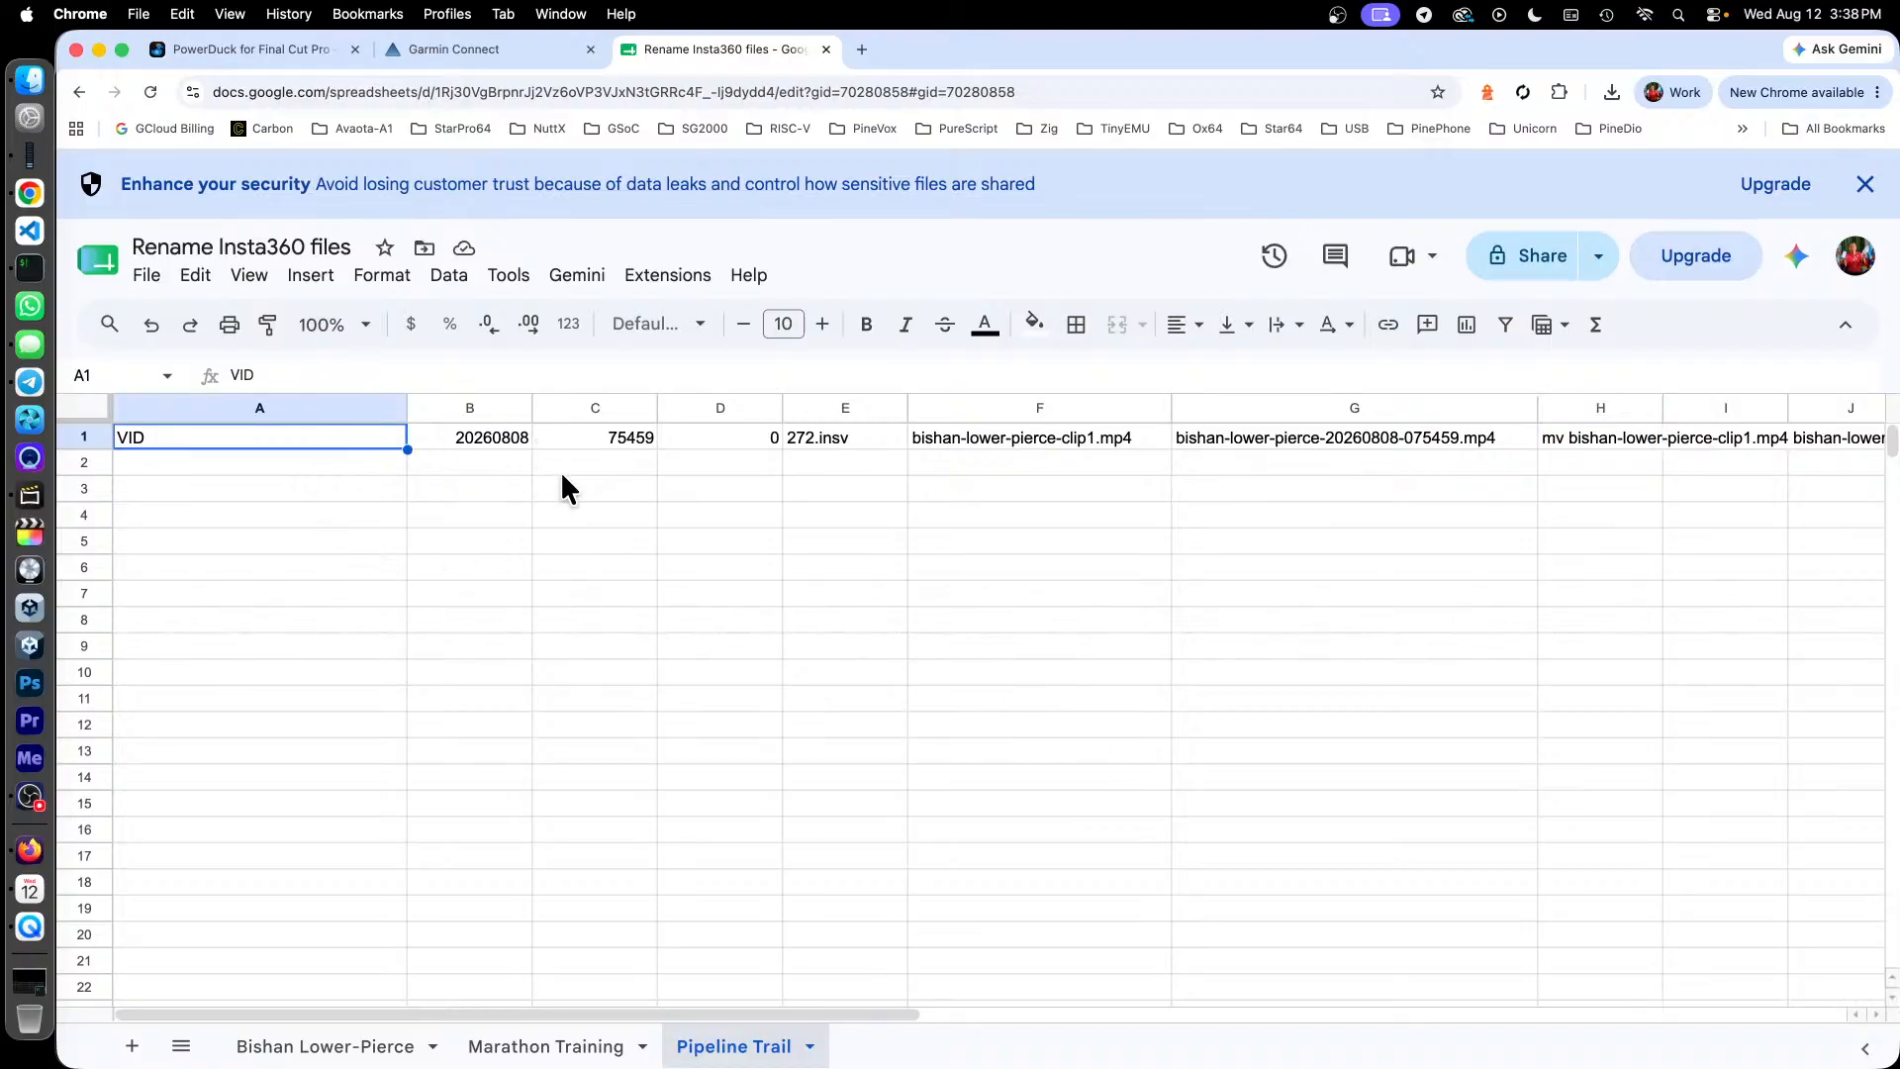
Step: Switch to the iTerm2 window, clear its buffer and print the current working directory
right_click(31, 267)
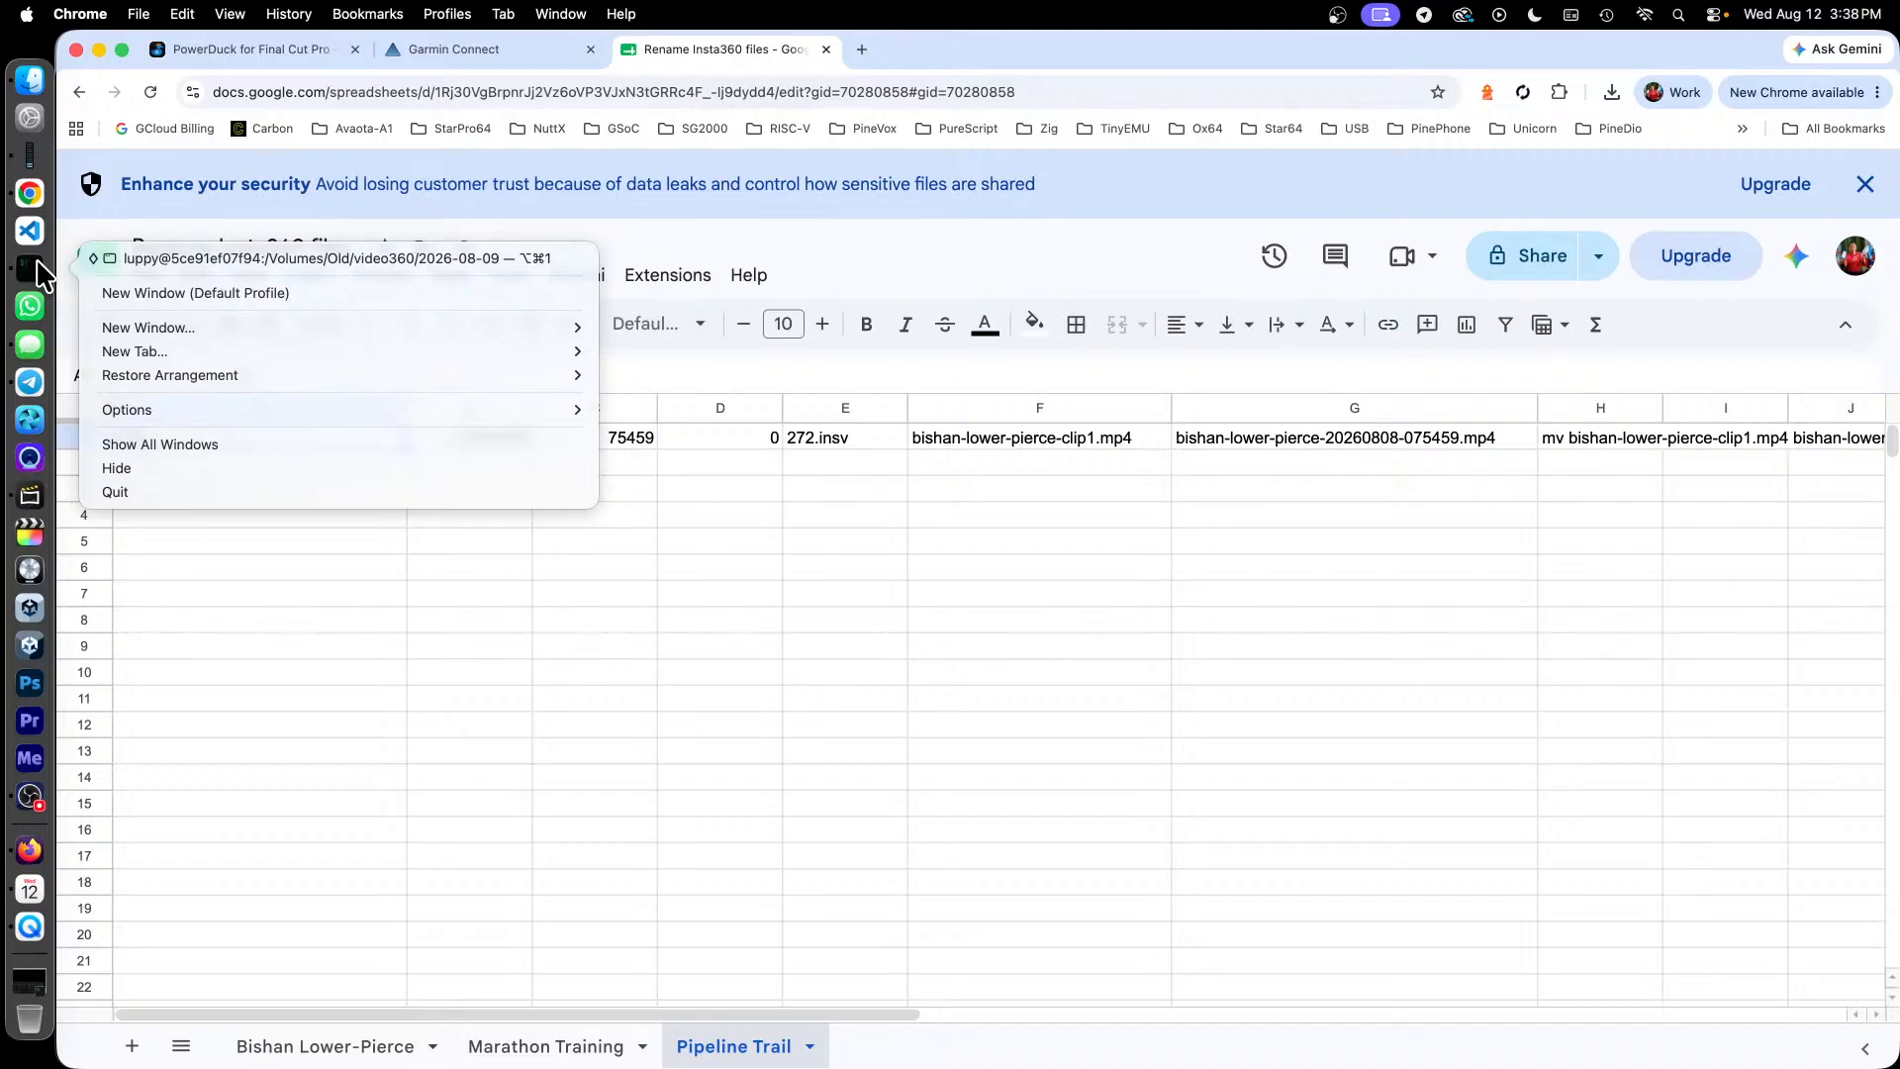
left_click(294, 257)
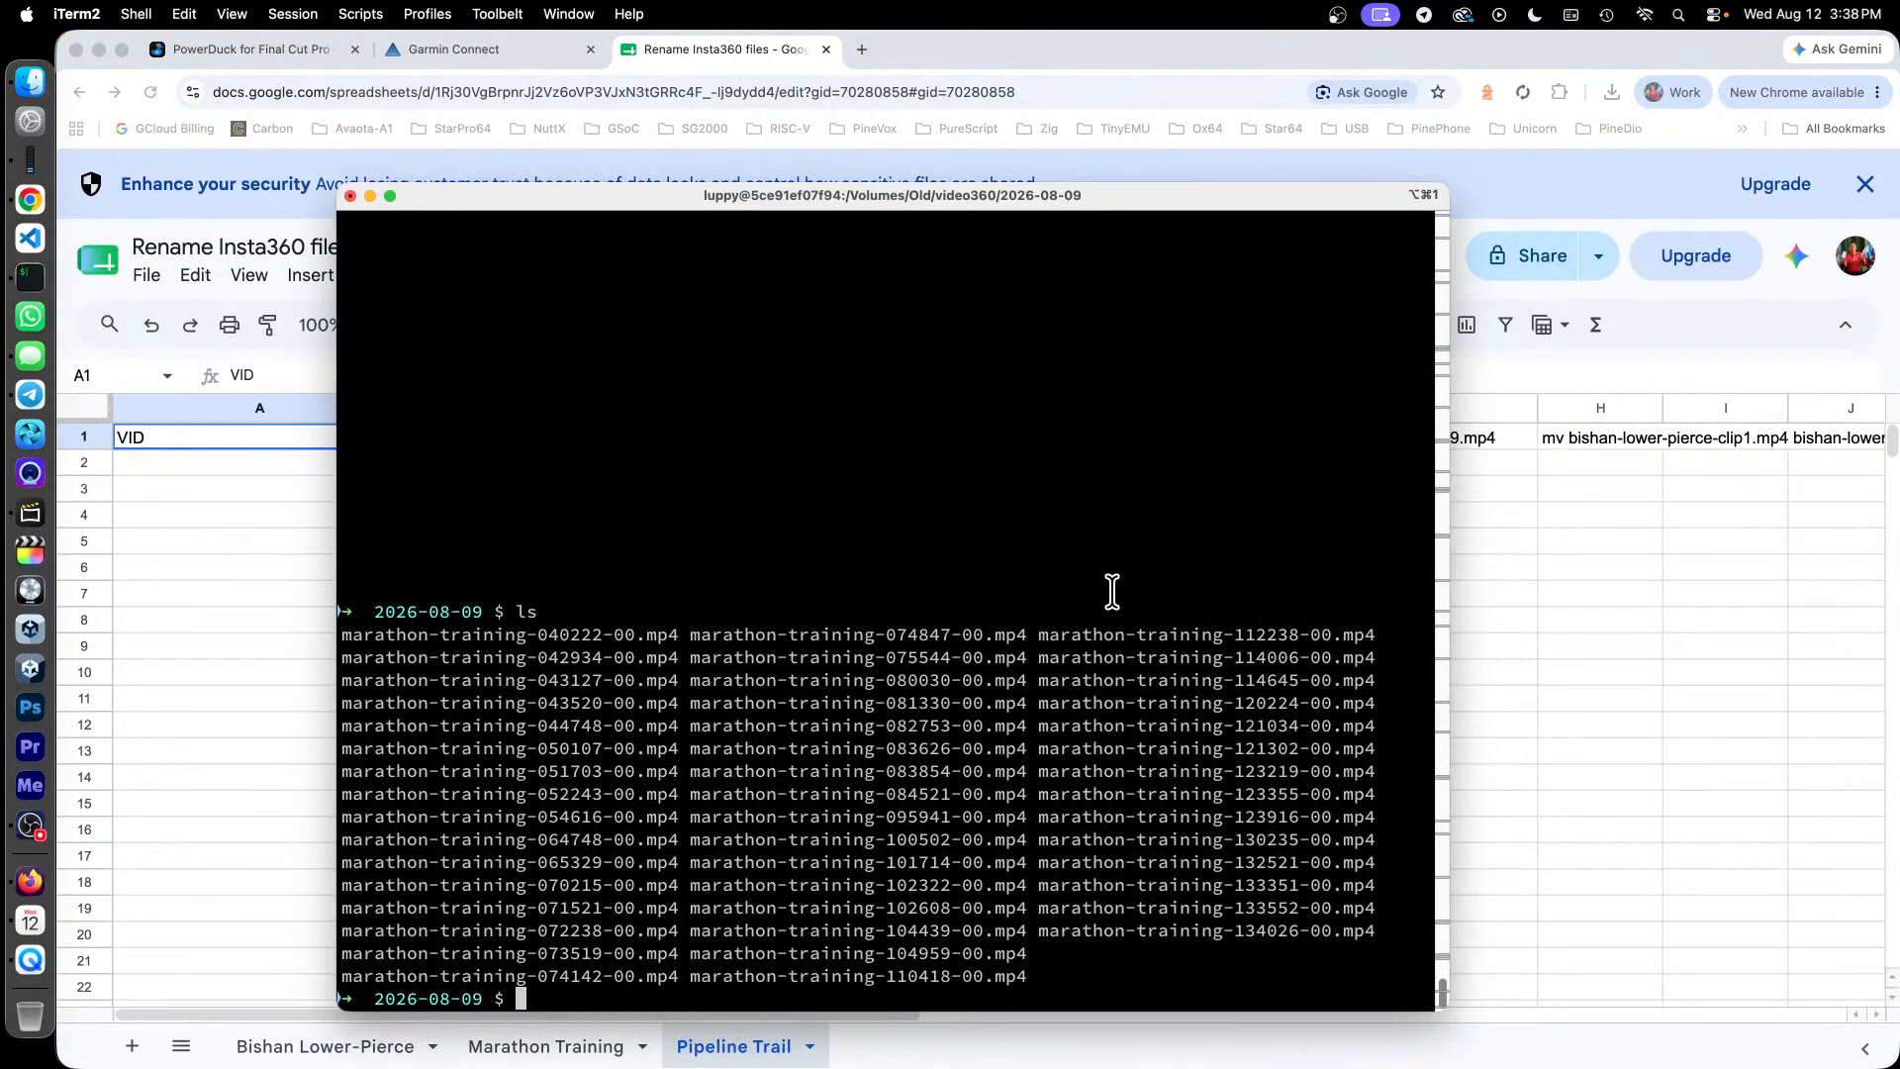
right_click(993, 431)
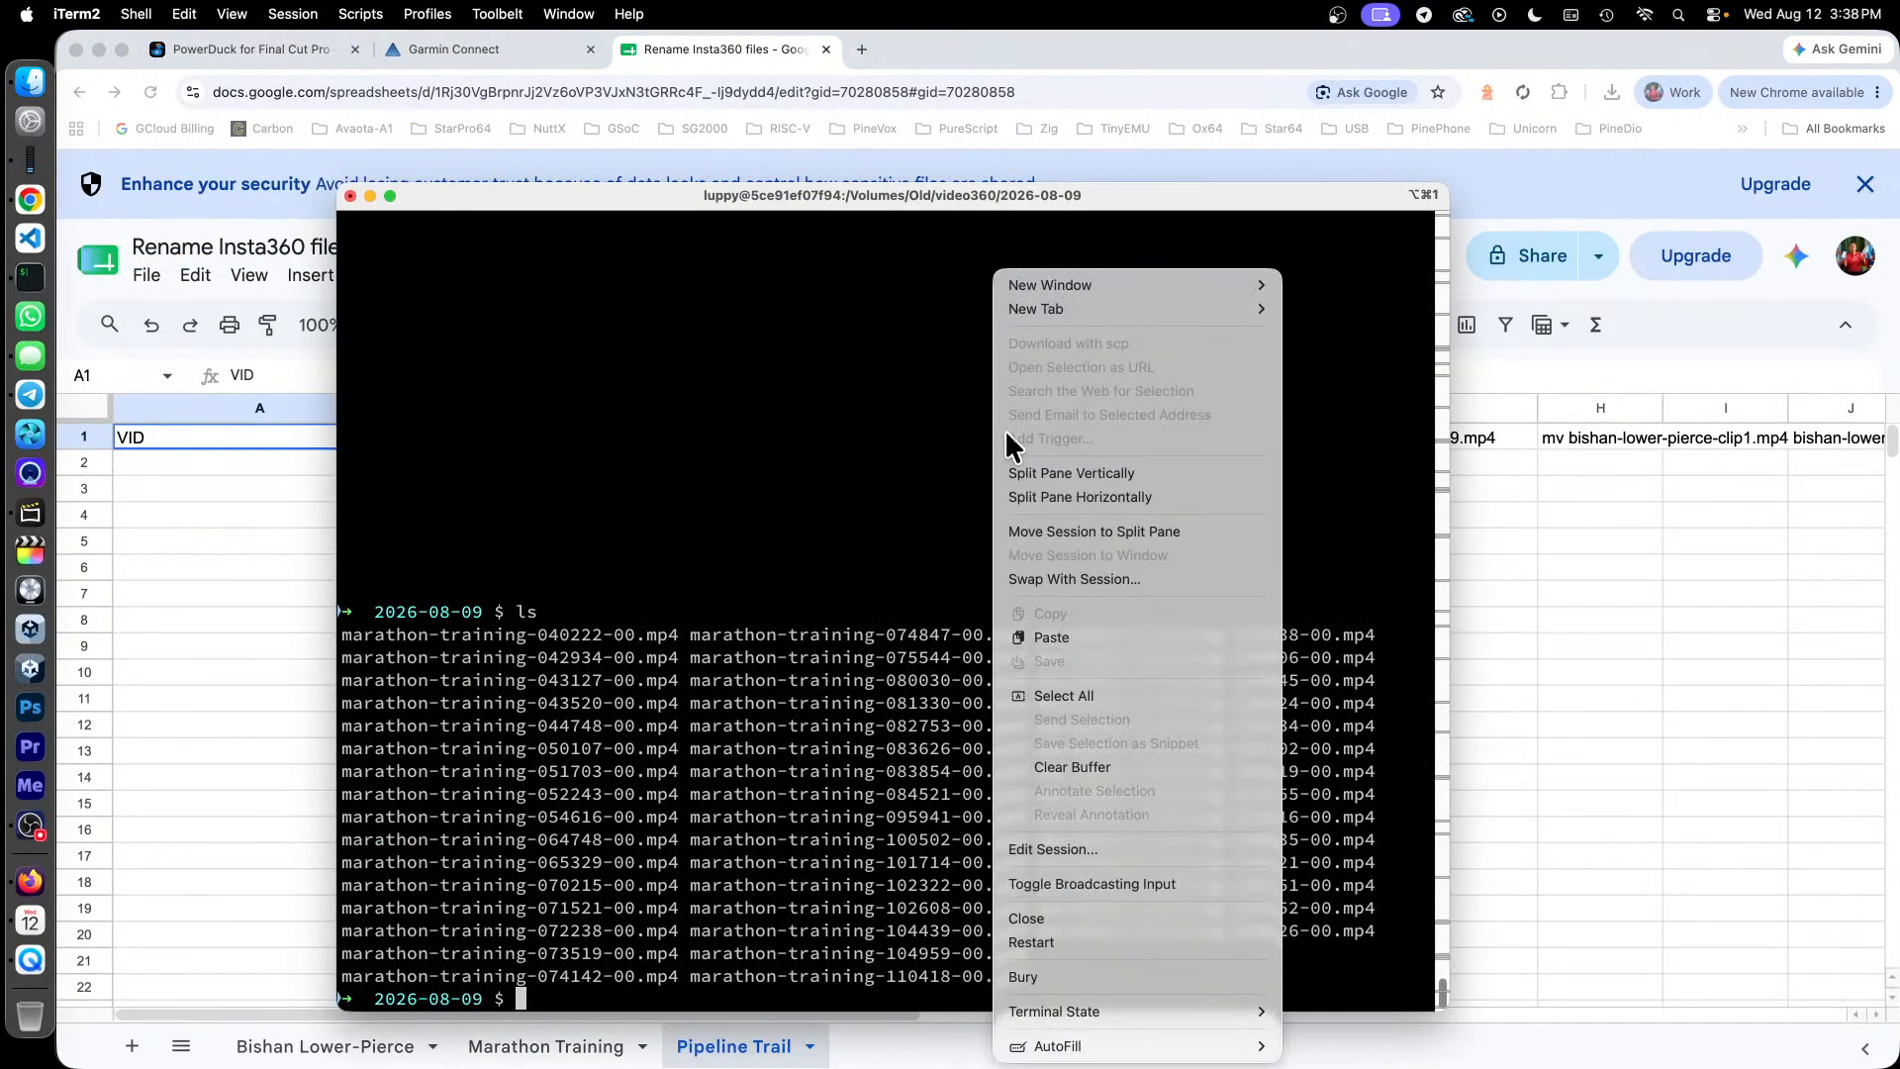
left_click(1168, 767)
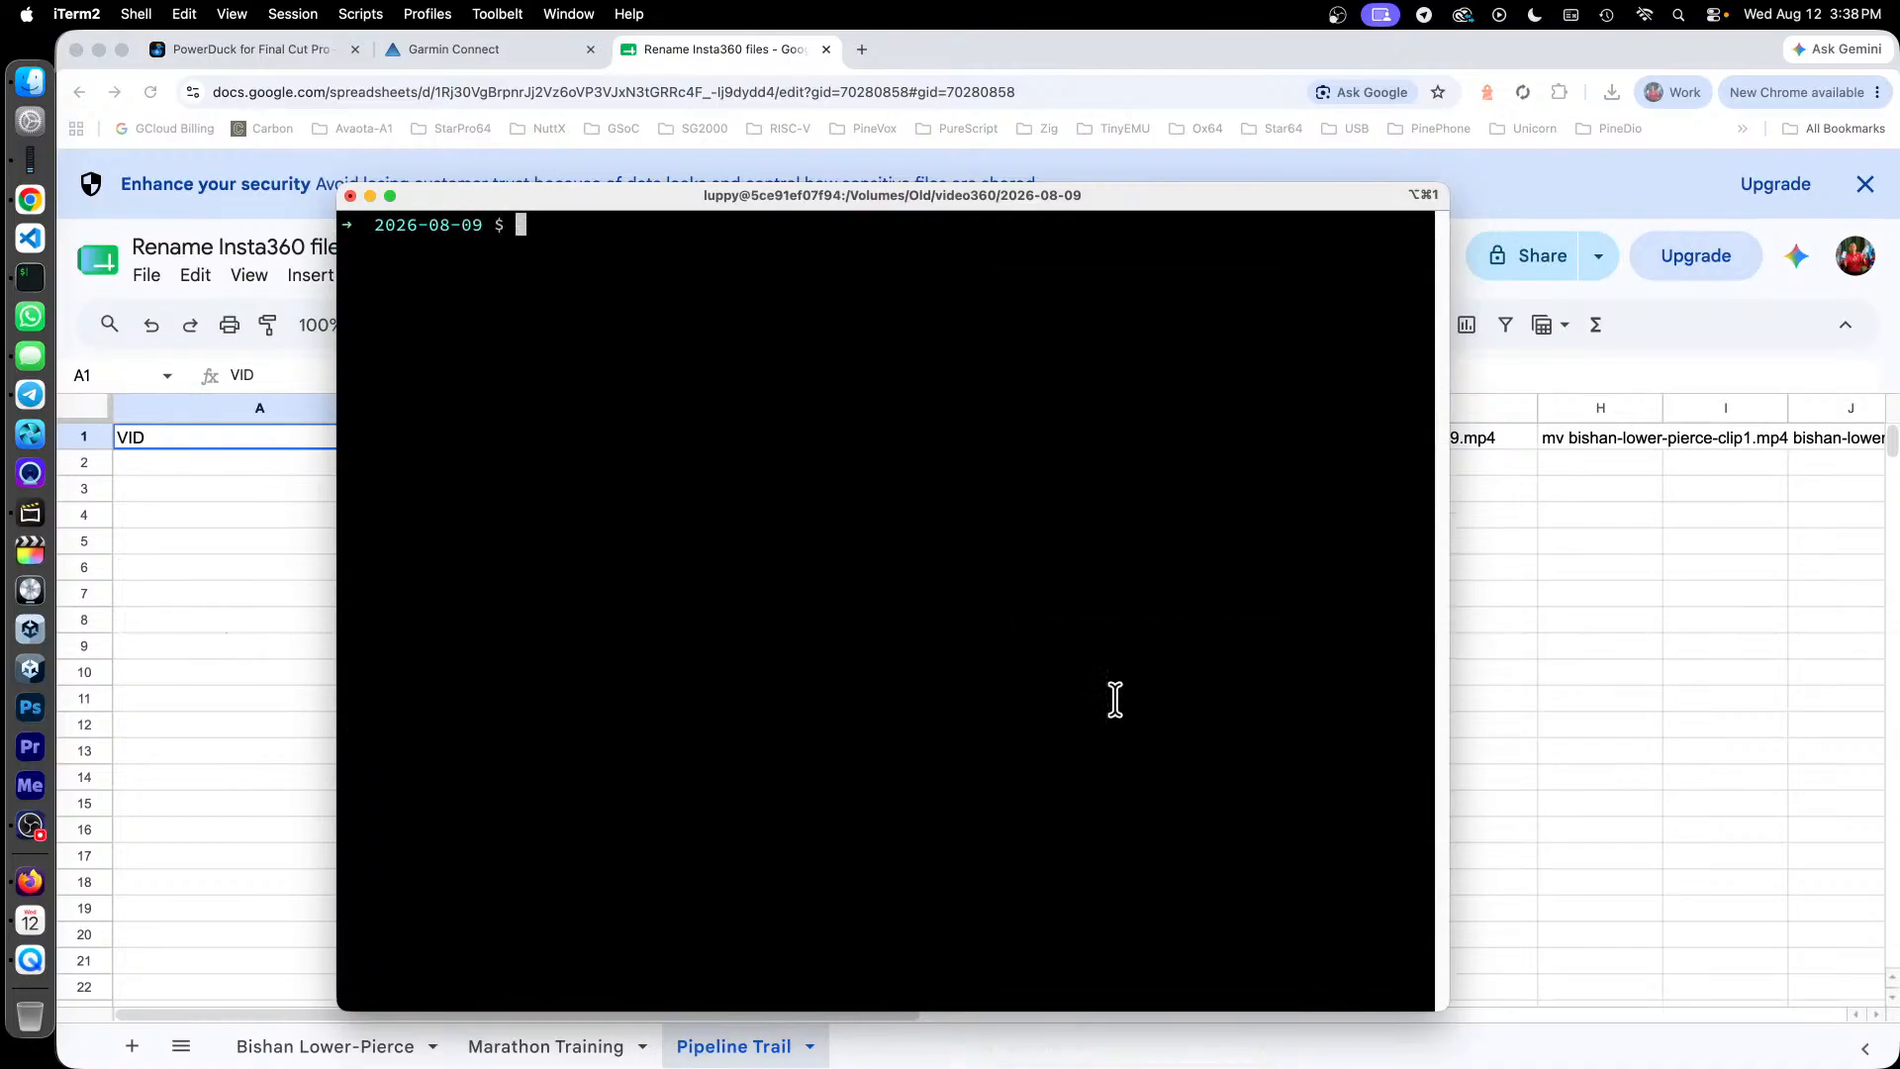
type("pwd")
key("Return")
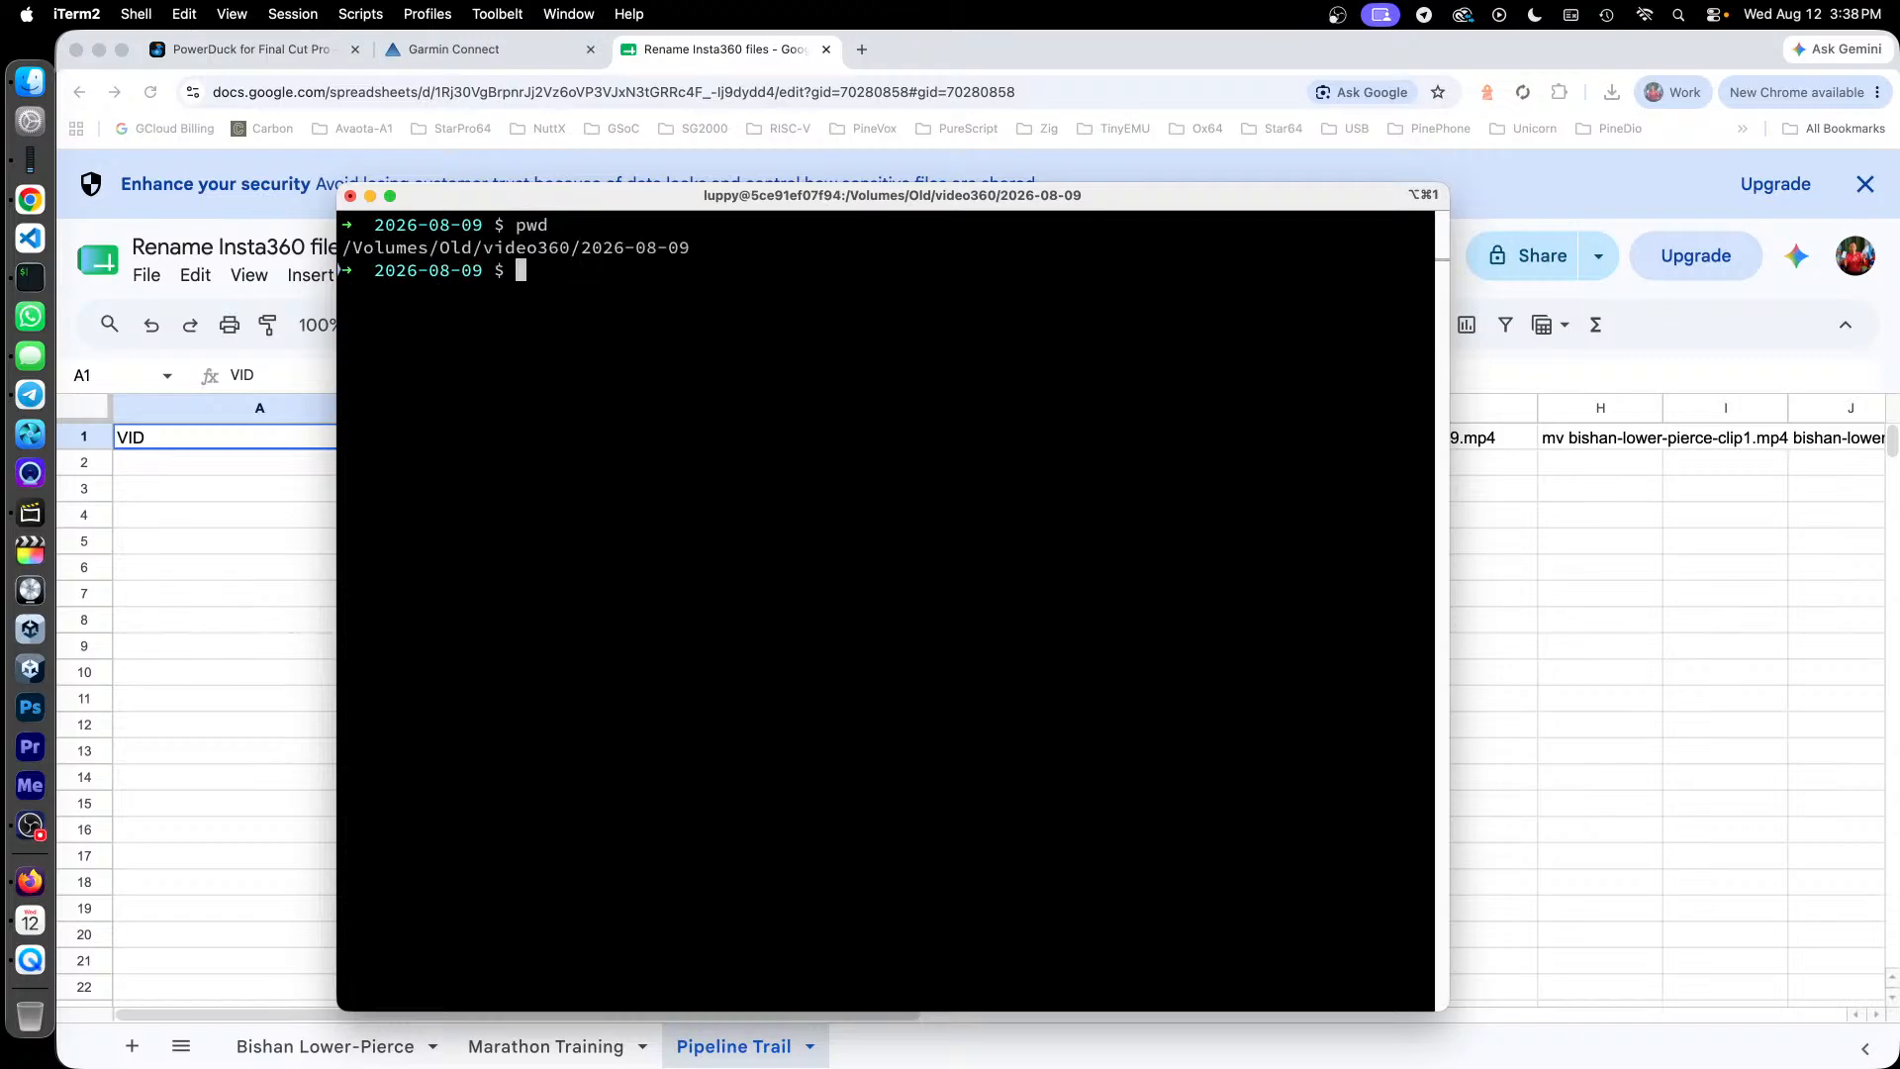
Step: Move up to the parent video360 folder, list its contents and begin a cd command
type("cd ..")
key("Return")
type("ls")
key("Return")
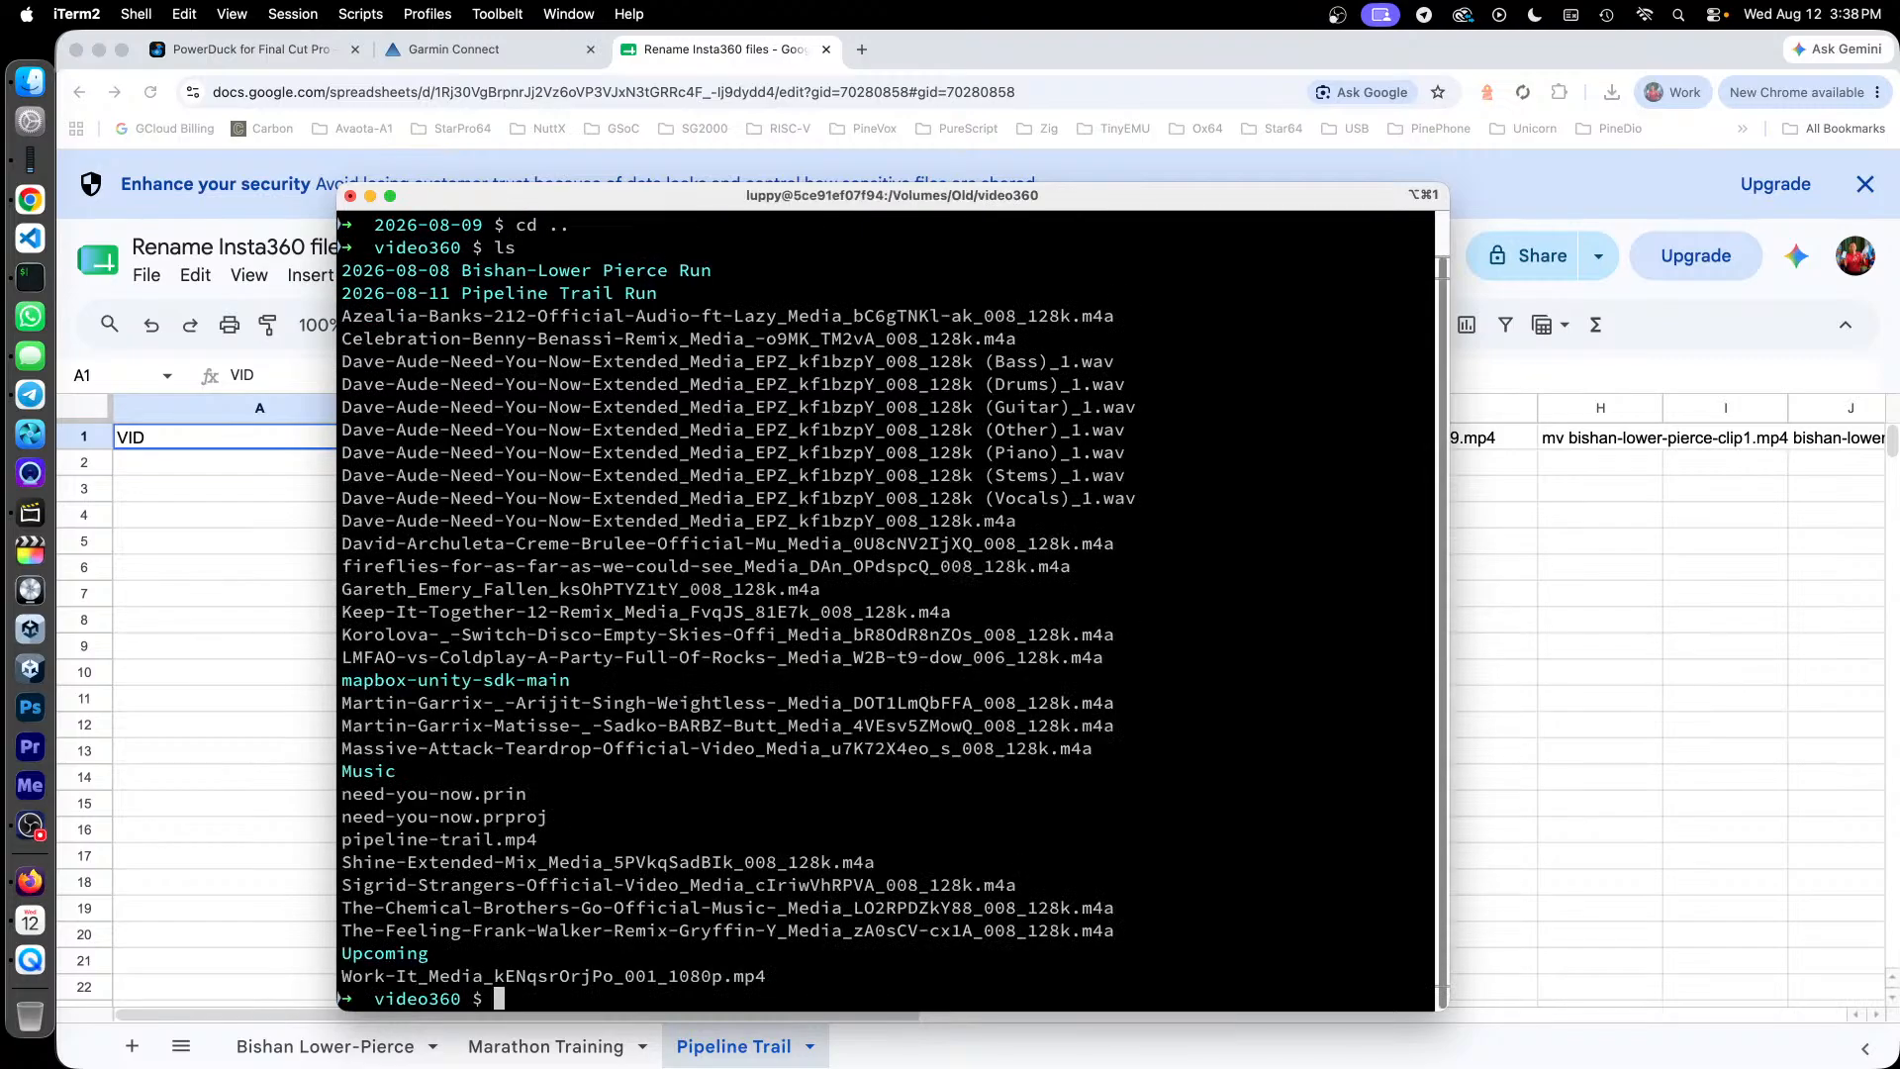
type("cd ")
type("pipeli")
key("Tab")
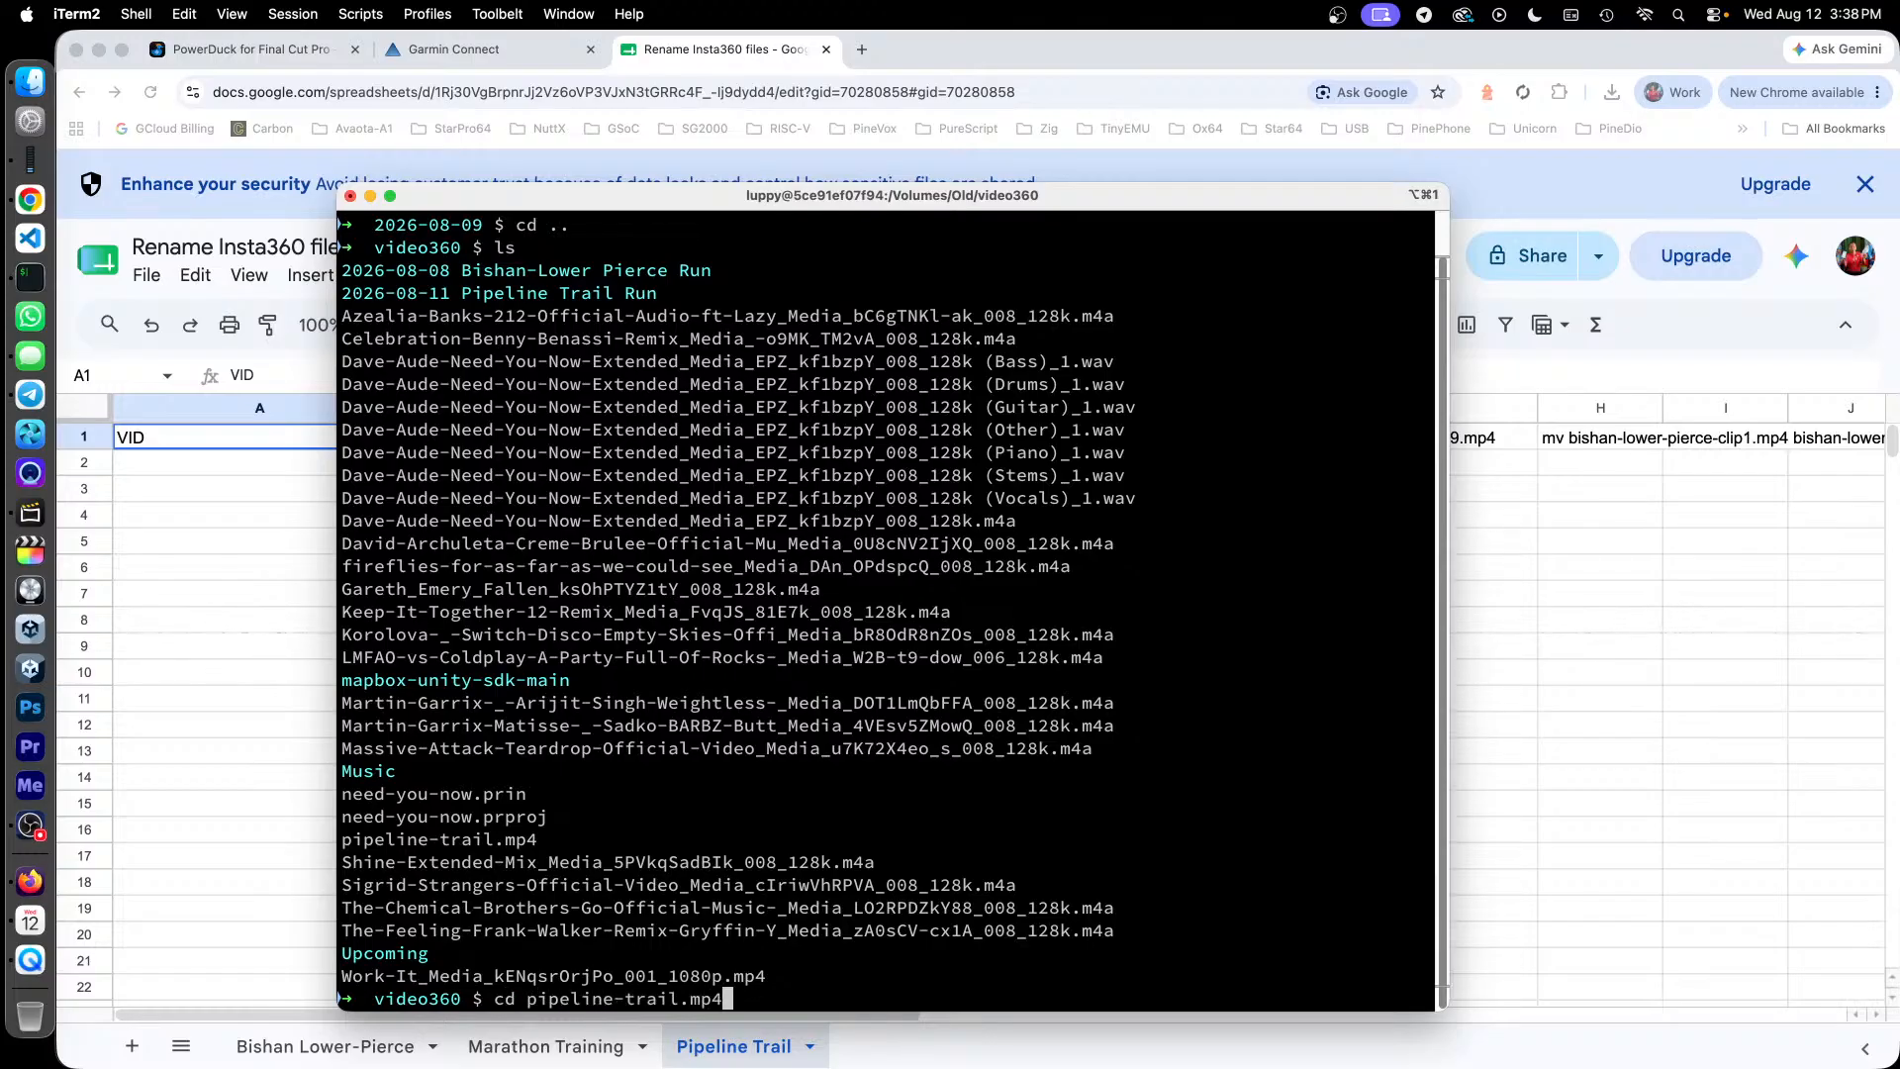
key("Tab")
key("BackSpace")
key("BackSpace")
key("BackSpace")
key("BackSpace")
key("BackSpace")
key("BackSpace")
key("BackSpace")
key("BackSpace")
key("BackSpace")
key("BackSpace")
key("BackSpace")
key("BackSpace")
key("BackSpace")
key("BackSpace")
key("BackSpace")
key("BackSpace")
key("BackSpace")
Step: Change into the "2026-08-11 Pipeline Trail Run" folder and list its files
type("2026-0")
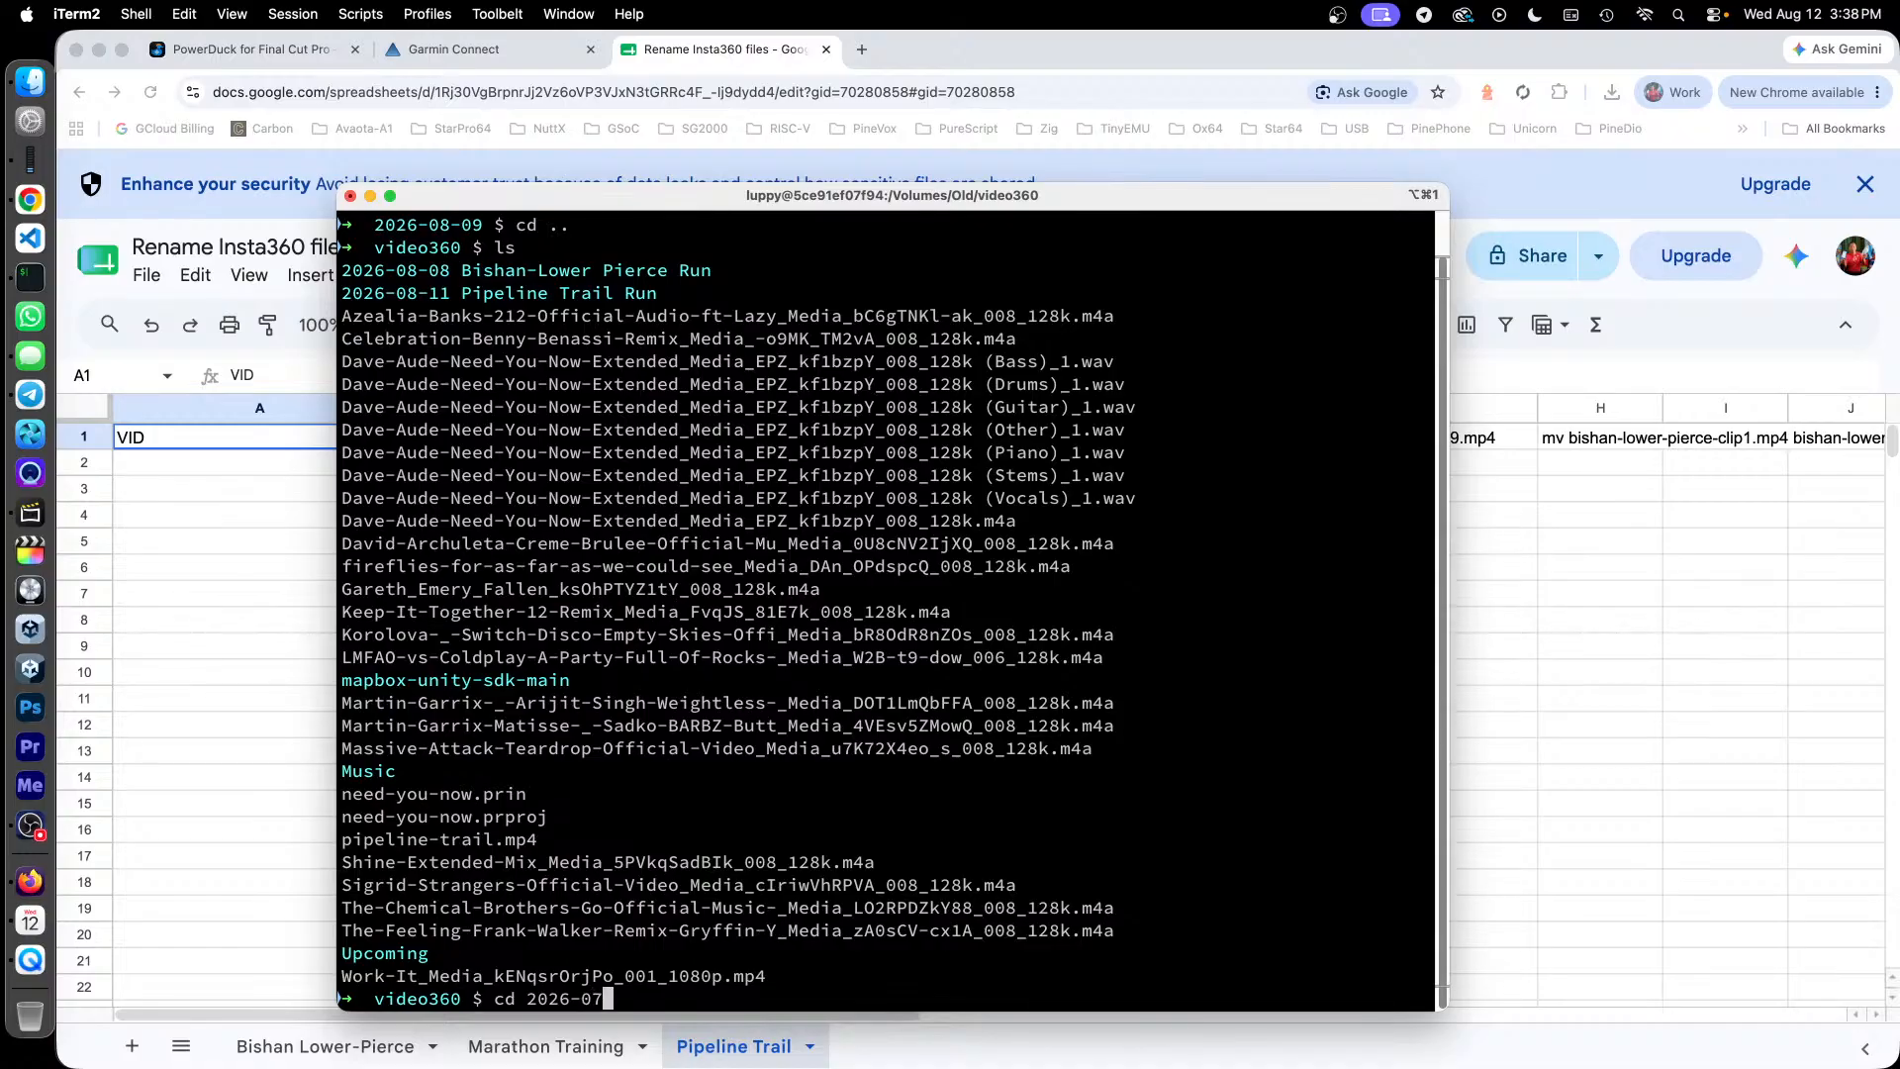
type("8-1")
key("Tab")
key("Return")
type("ls")
key("Return")
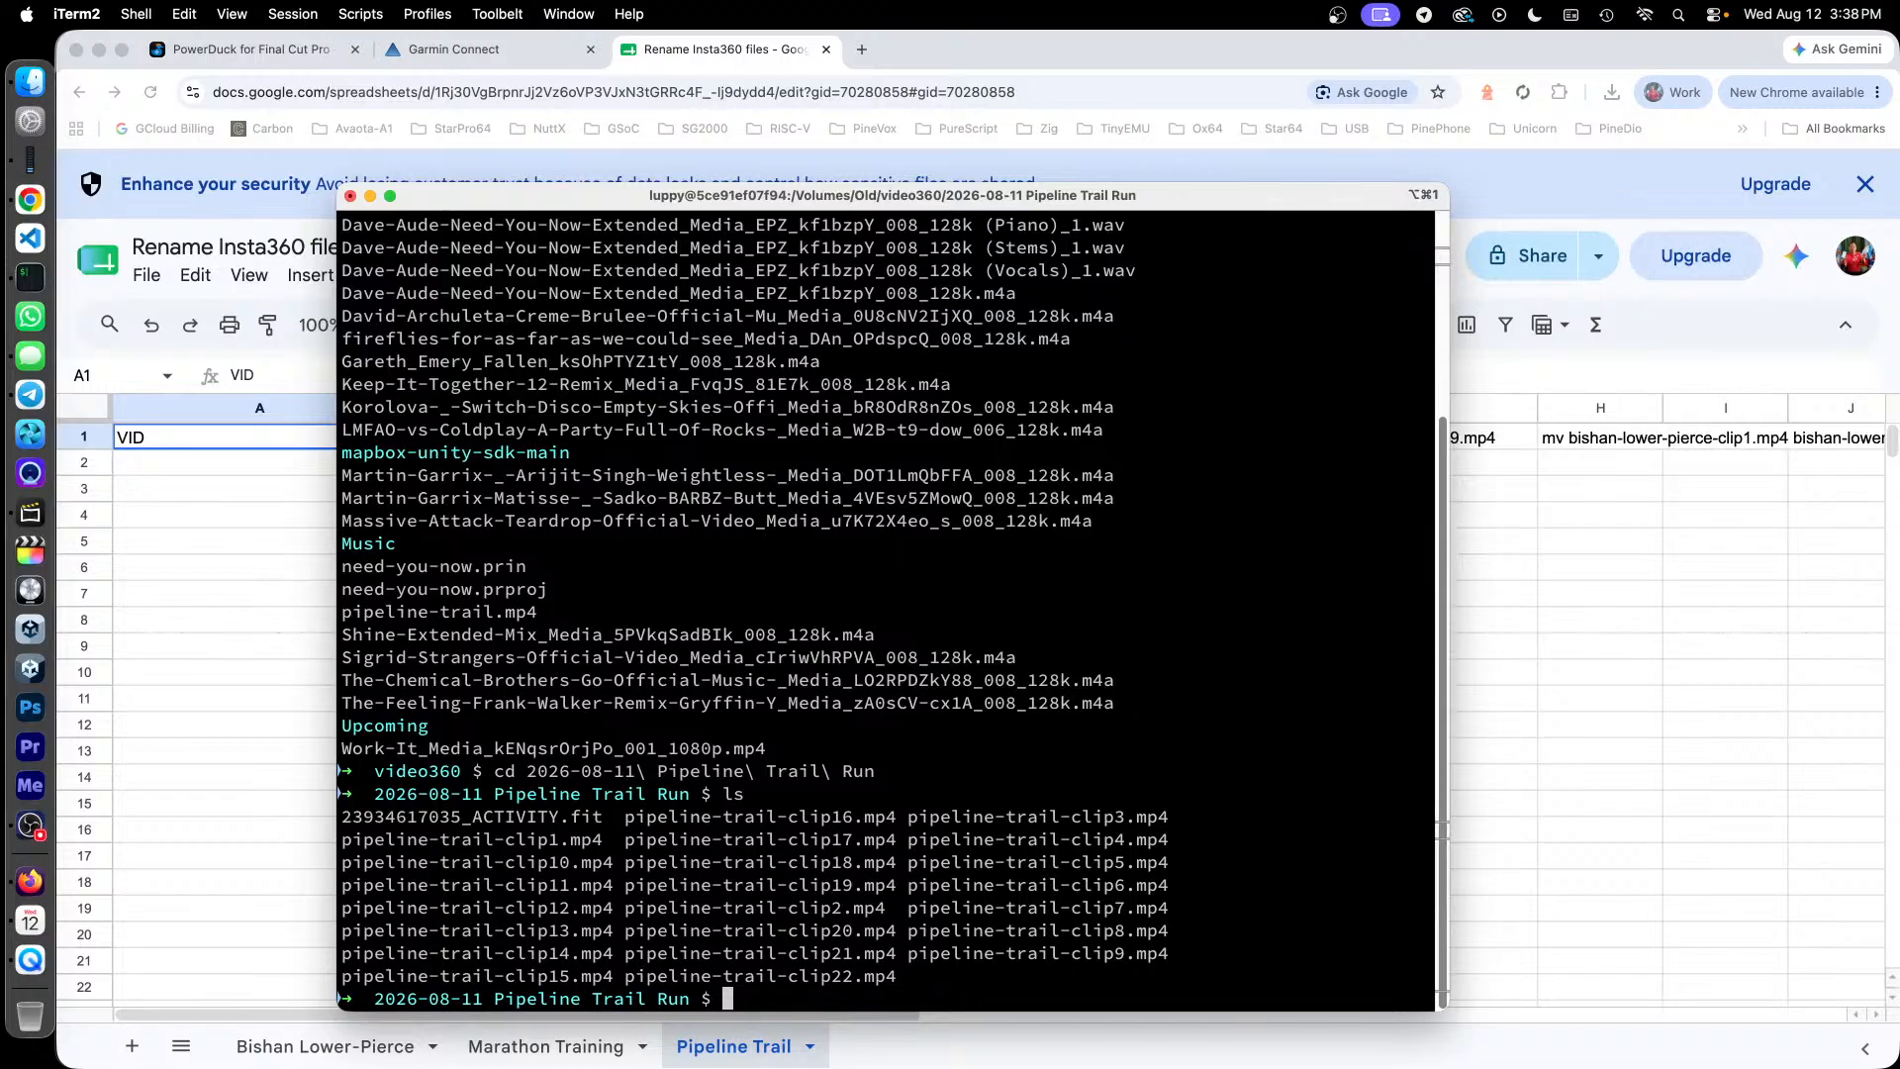
Step: List the folder's files one per line with ls | cat, and rerun it oldest first as ls -rt | cat
type("ls | cat")
key("Return")
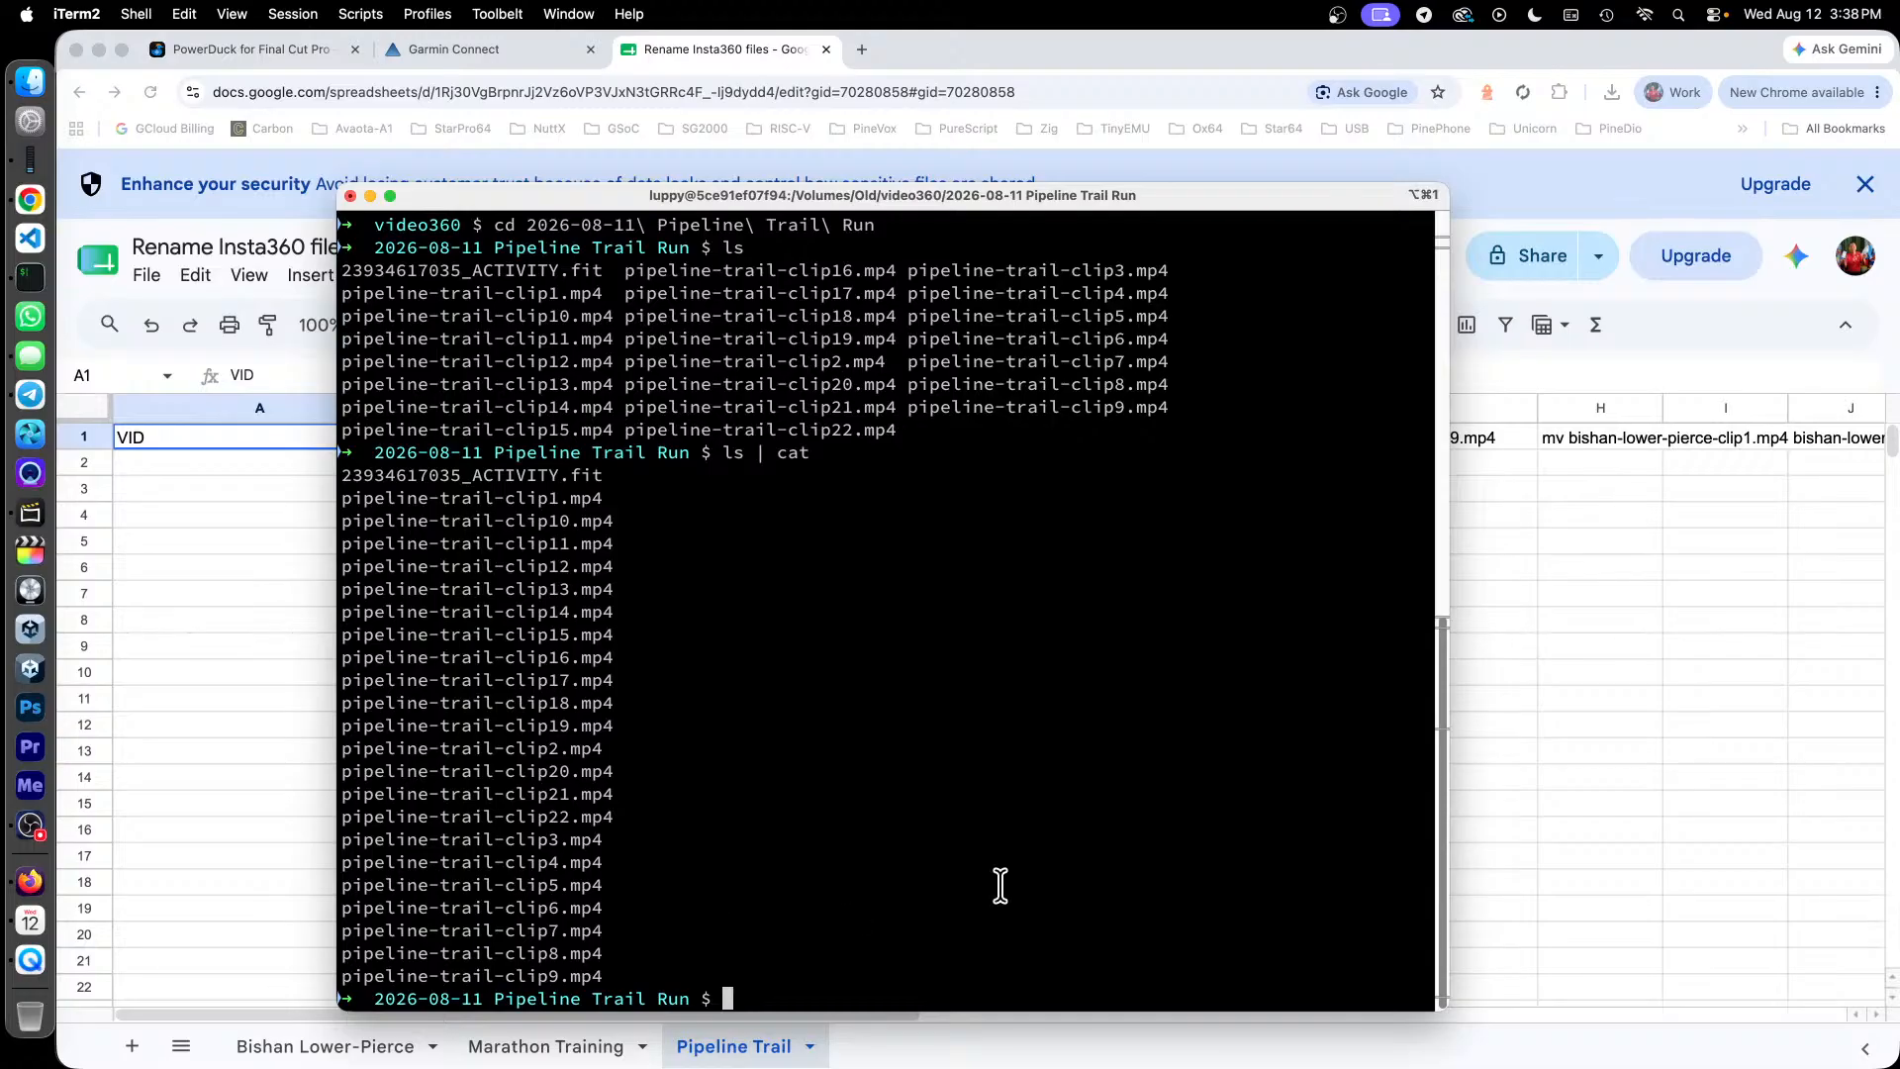
key("Up")
key("Left")
key("Left")
key("Left")
key("Left")
key("Left")
type("-rt")
key("Return")
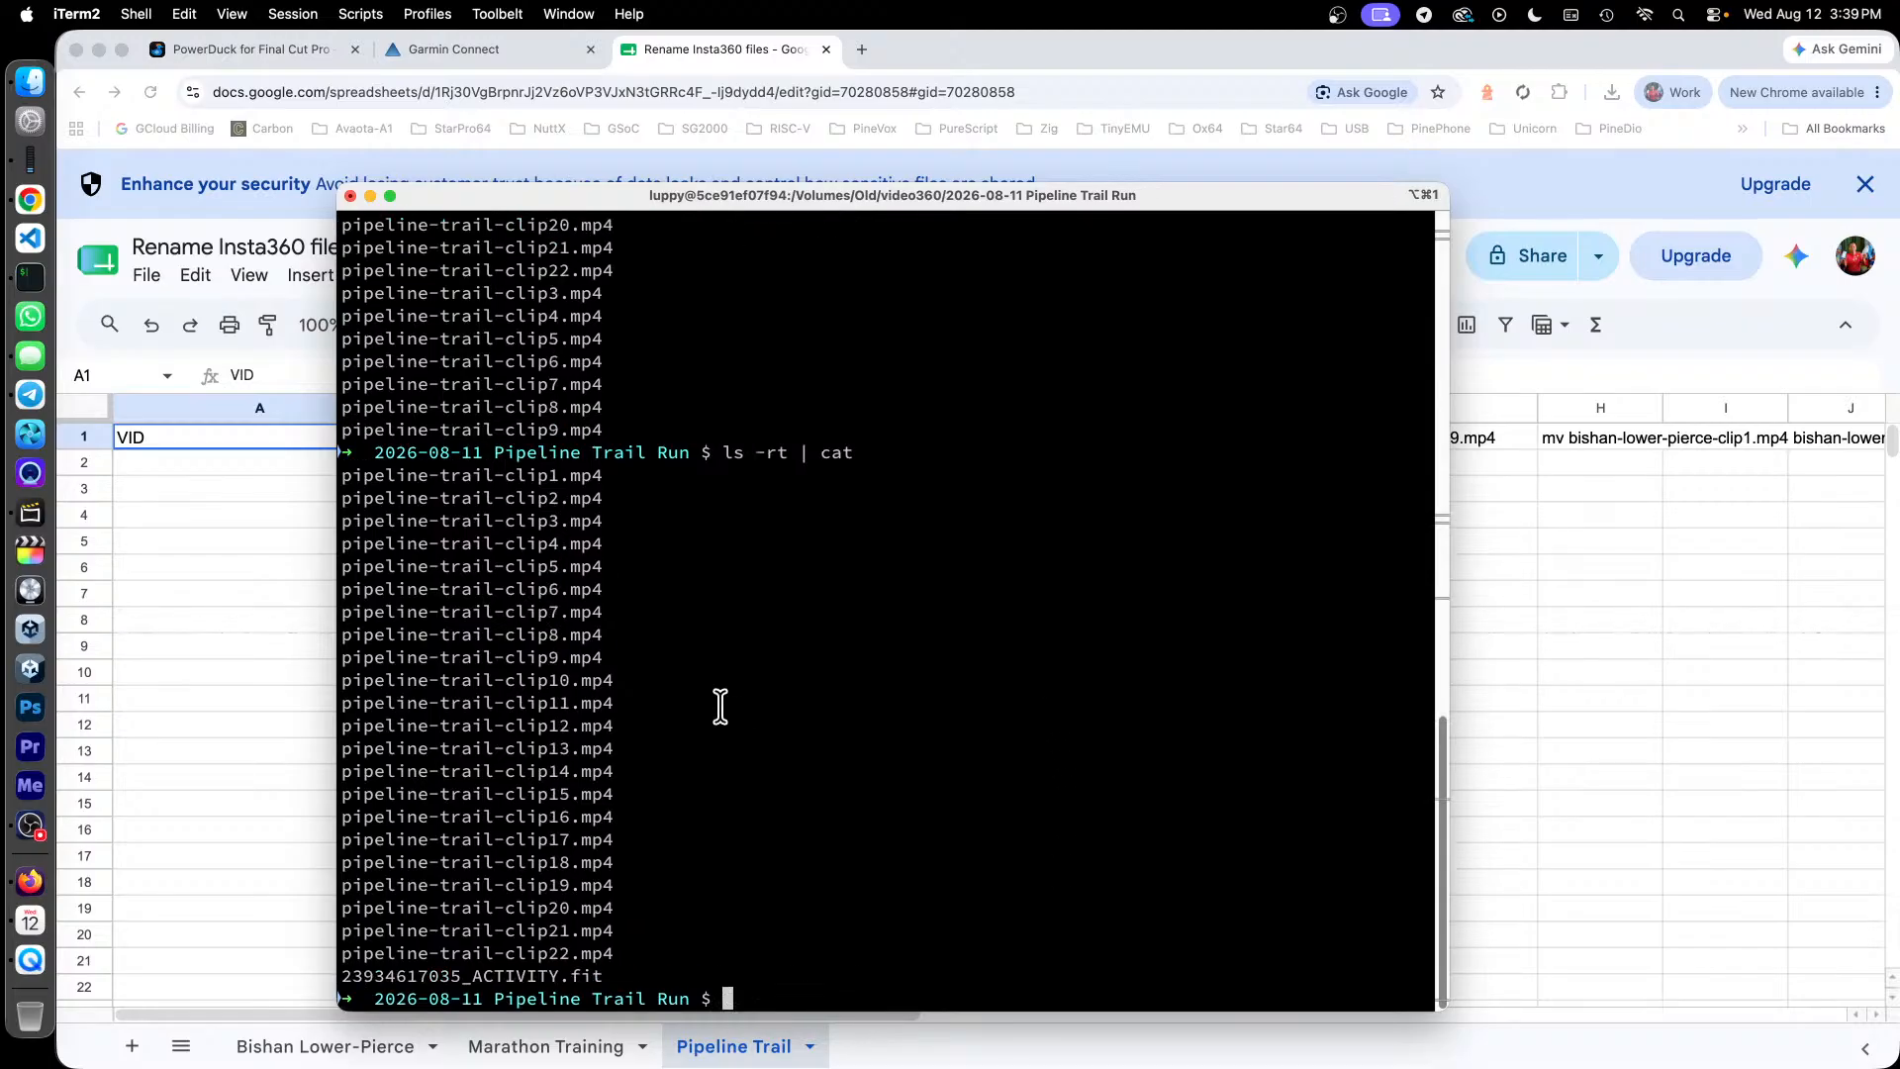
Step: Copy the listed names pipeline-trail-clip1.mp4 to pipeline-trail-clip22.mp4 and paste them into column F of the Pipeline Trail sheet, starting at F1
left_click_drag(632, 948, 337, 475)
right_click(484, 488)
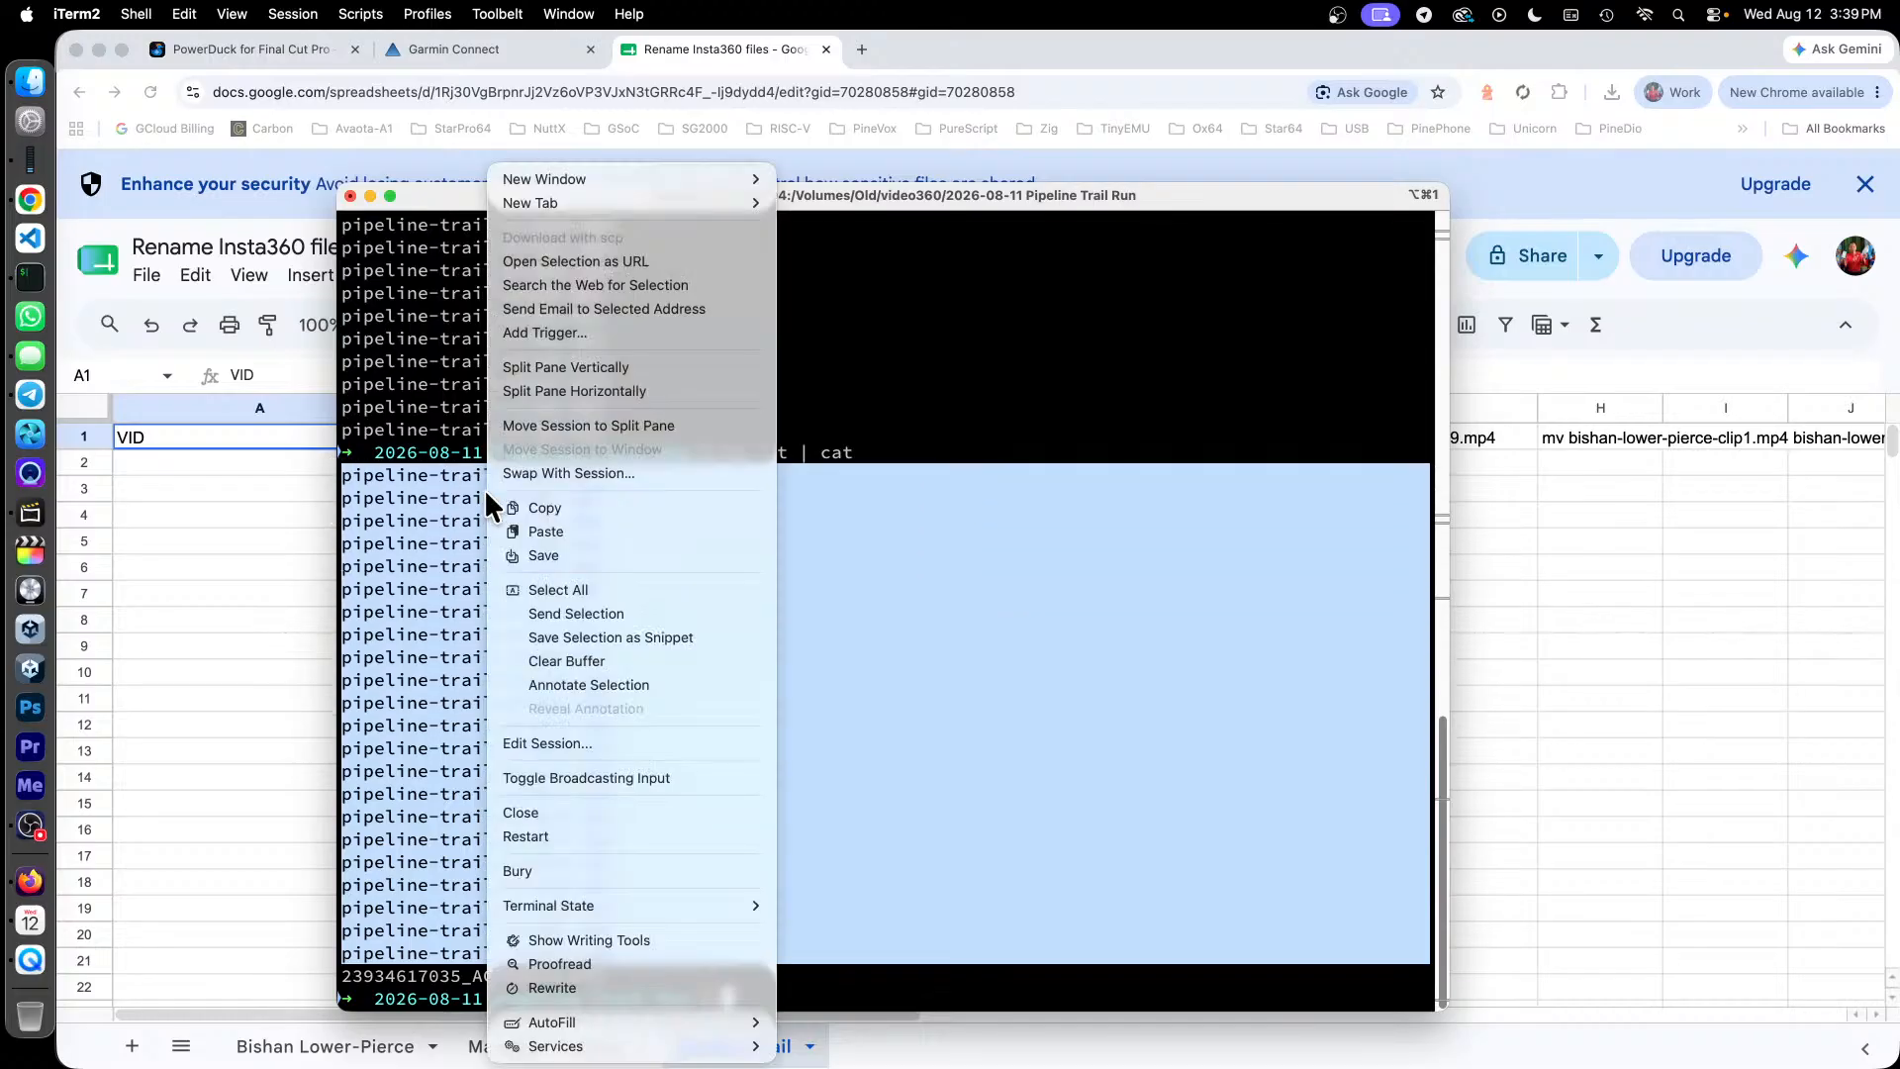
left_click(578, 499)
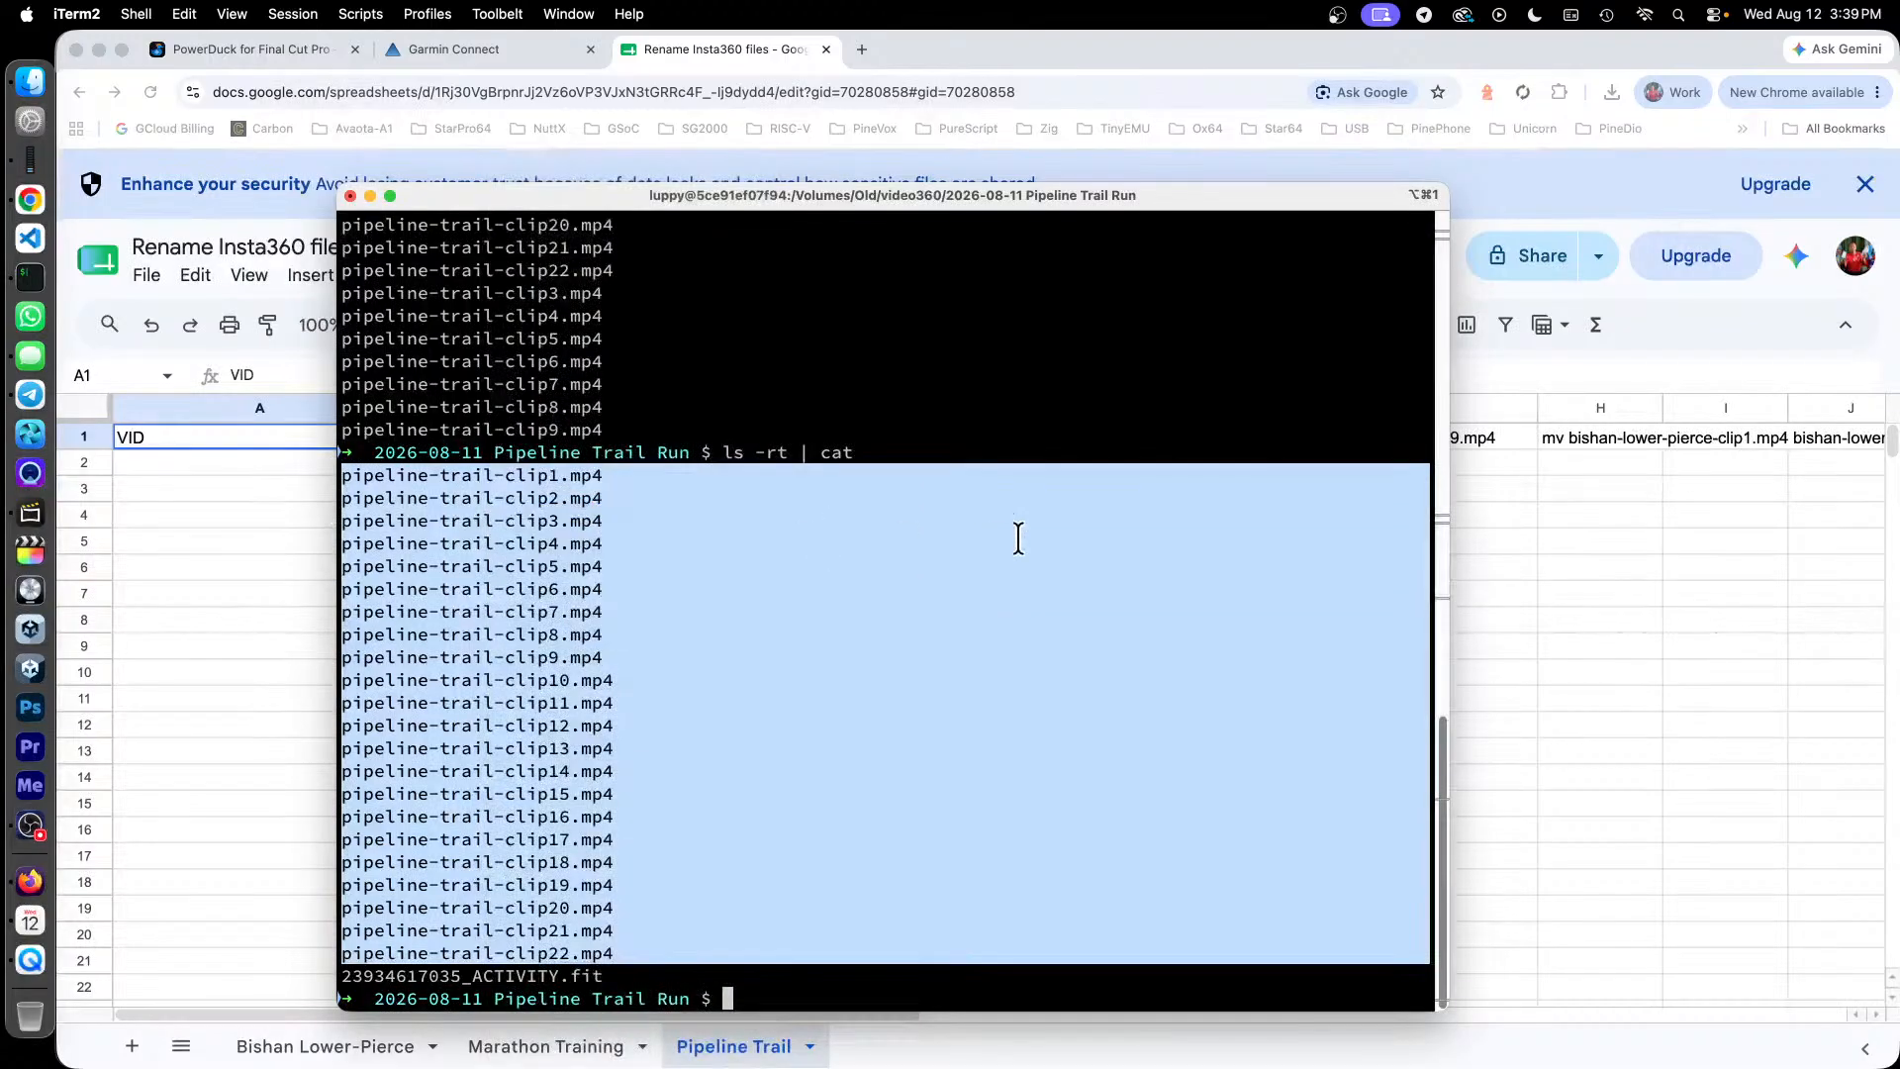
left_click(1095, 49)
left_click(1068, 438)
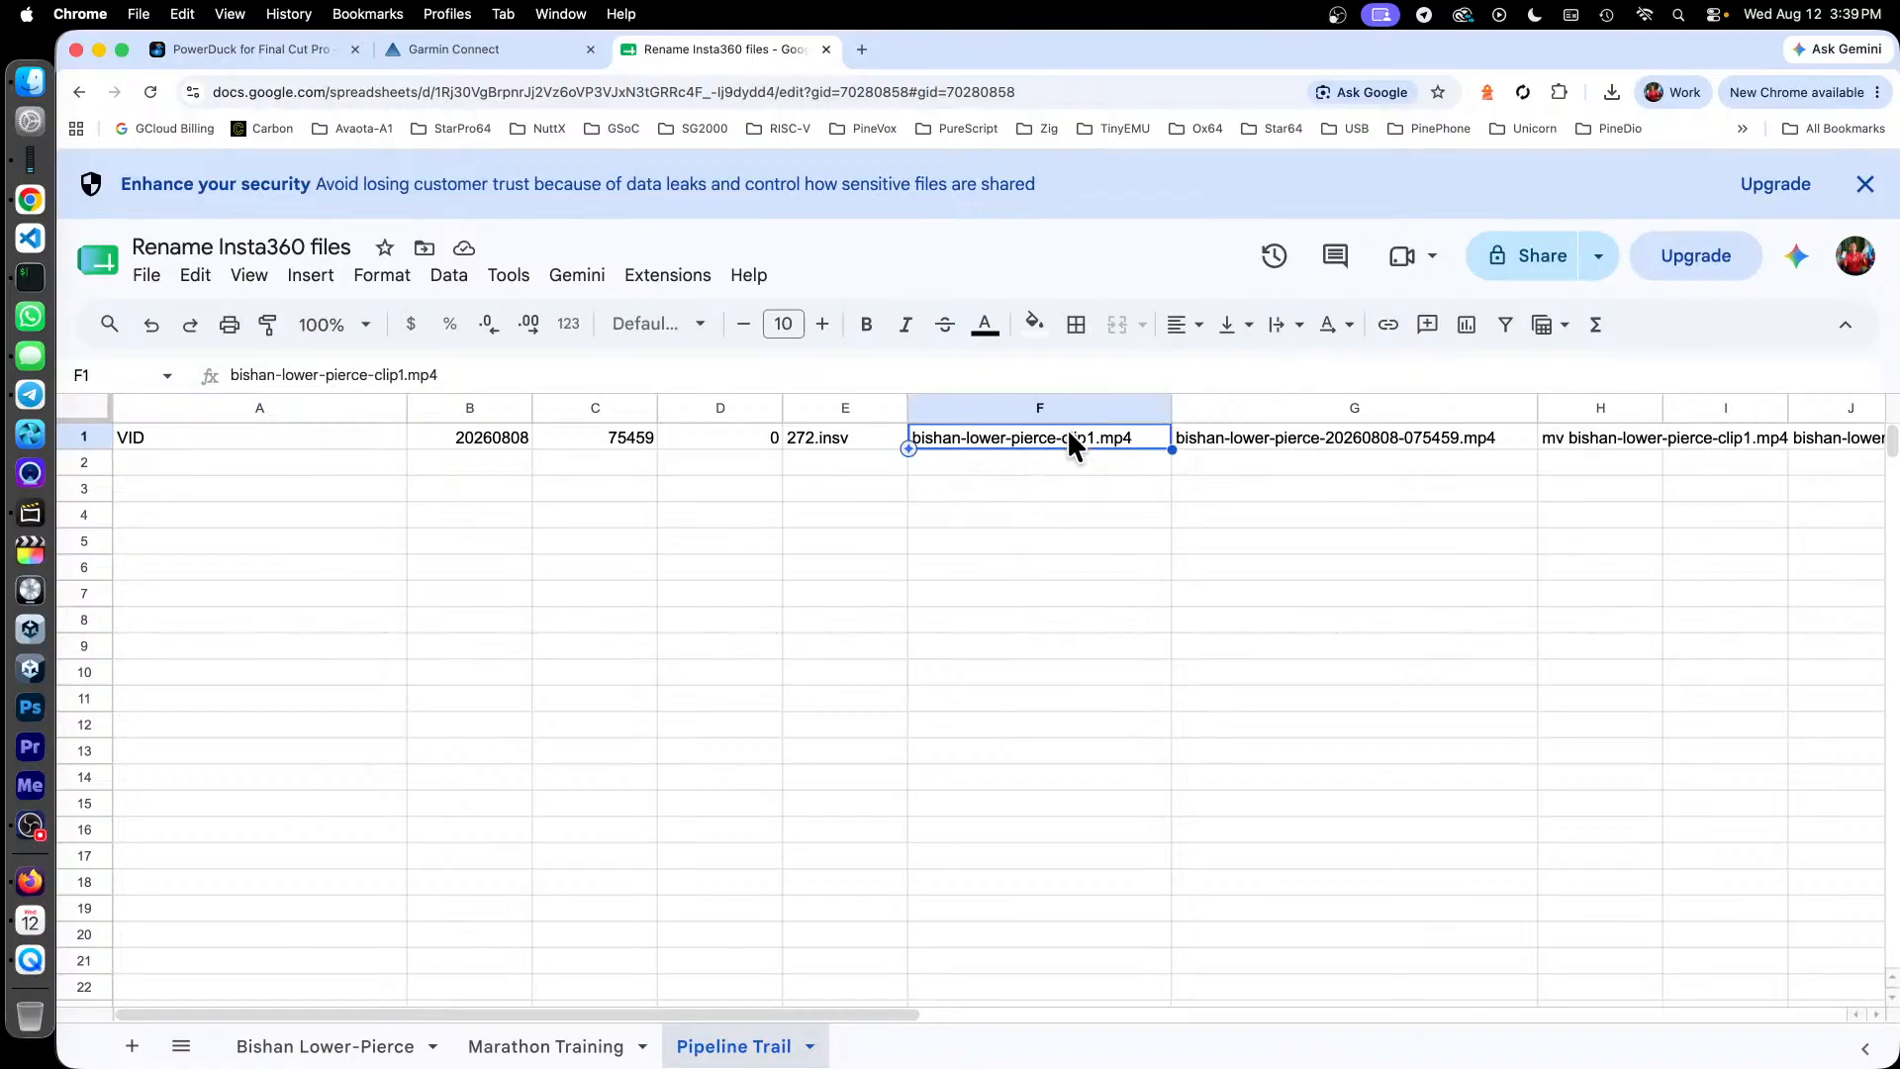
key("super+v")
left_click(656, 570)
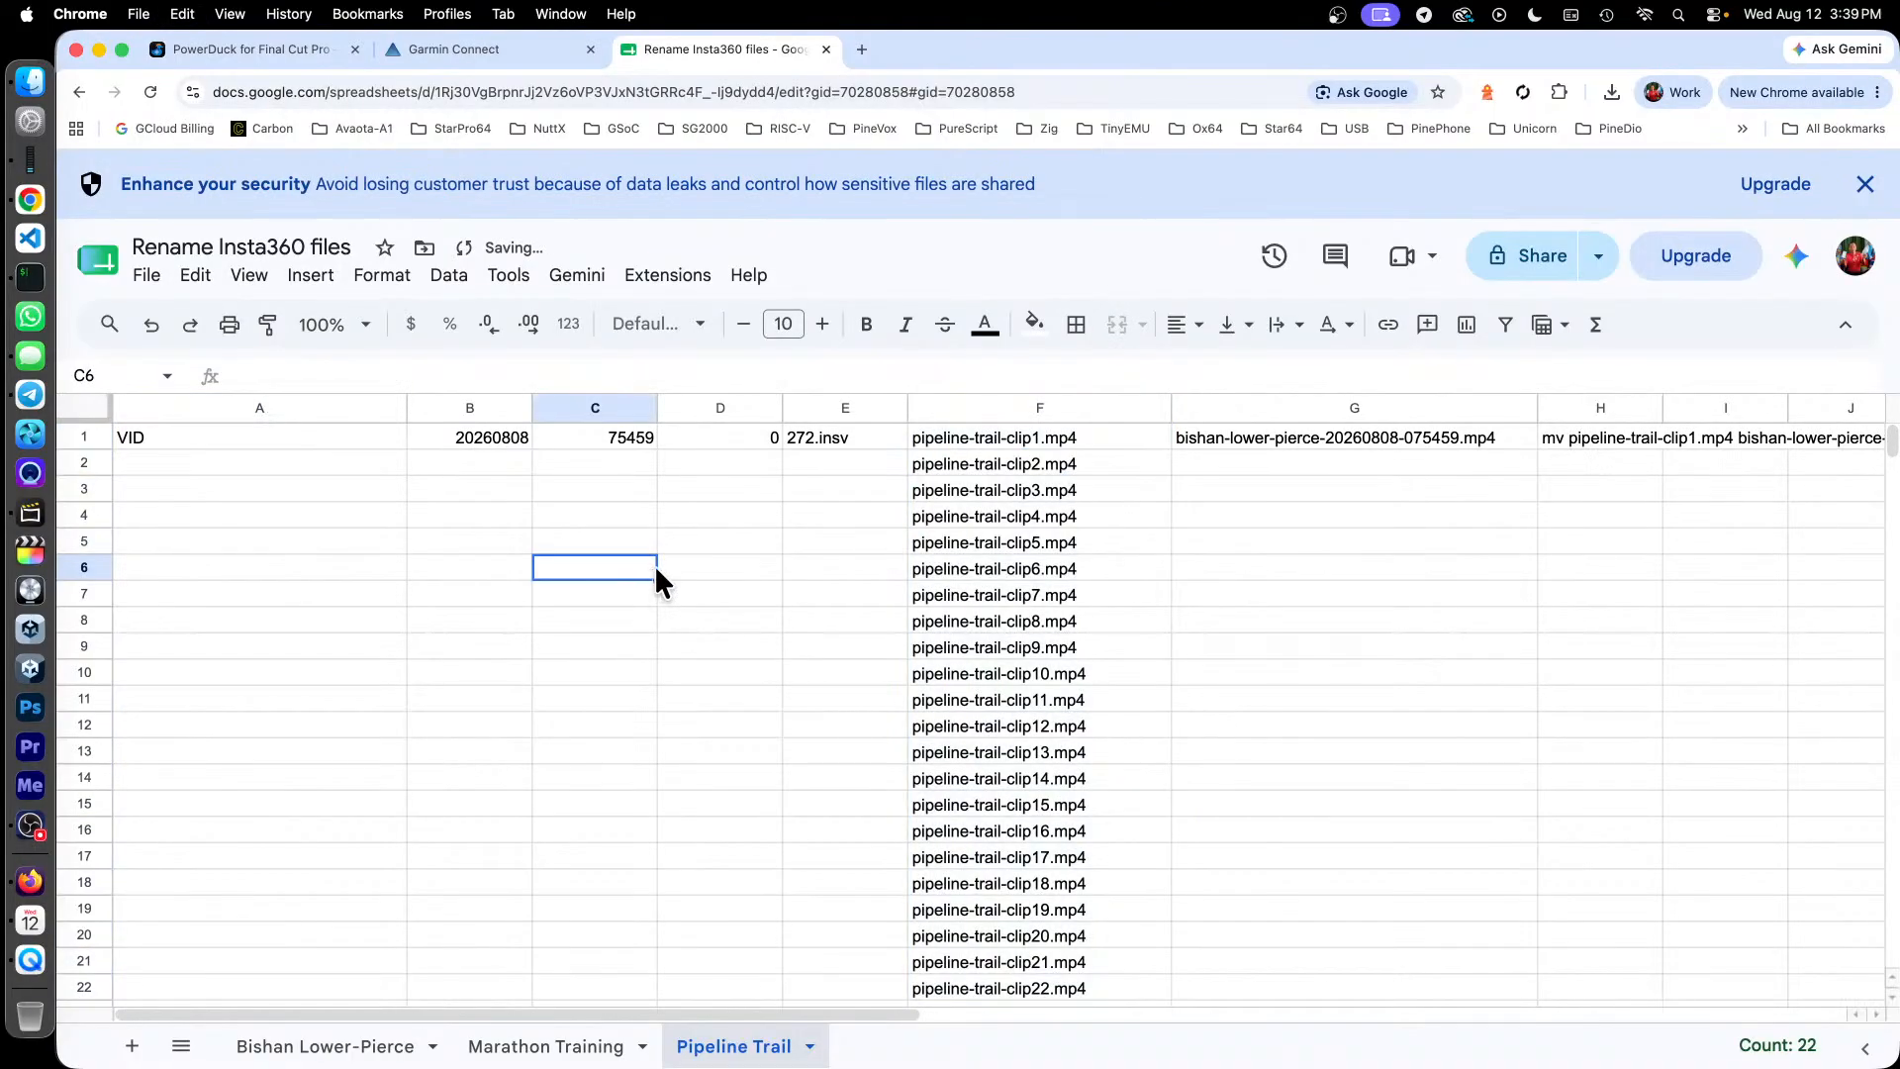
left_click(296, 471)
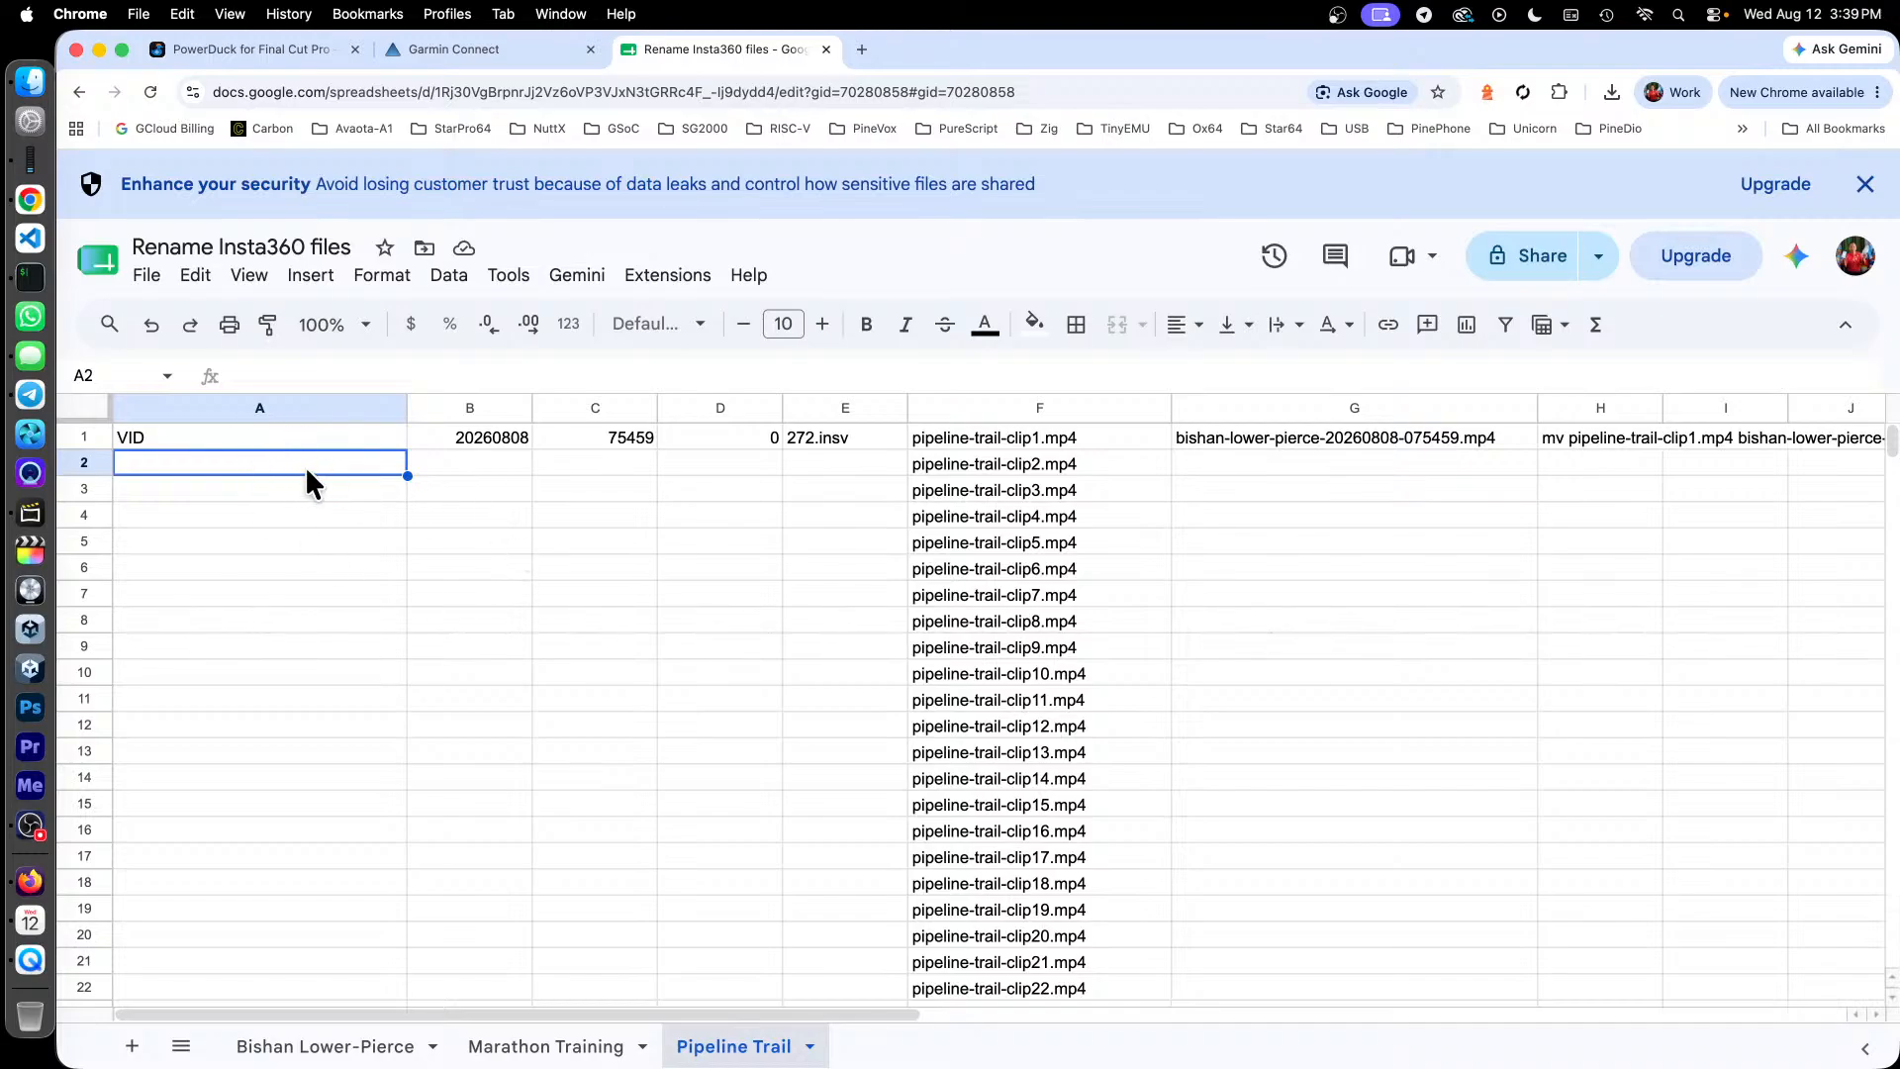
Step: Return to iTerm2 and use pushd to switch to /Volumes/PortableSSD
left_click(30, 277)
left_click(885, 822)
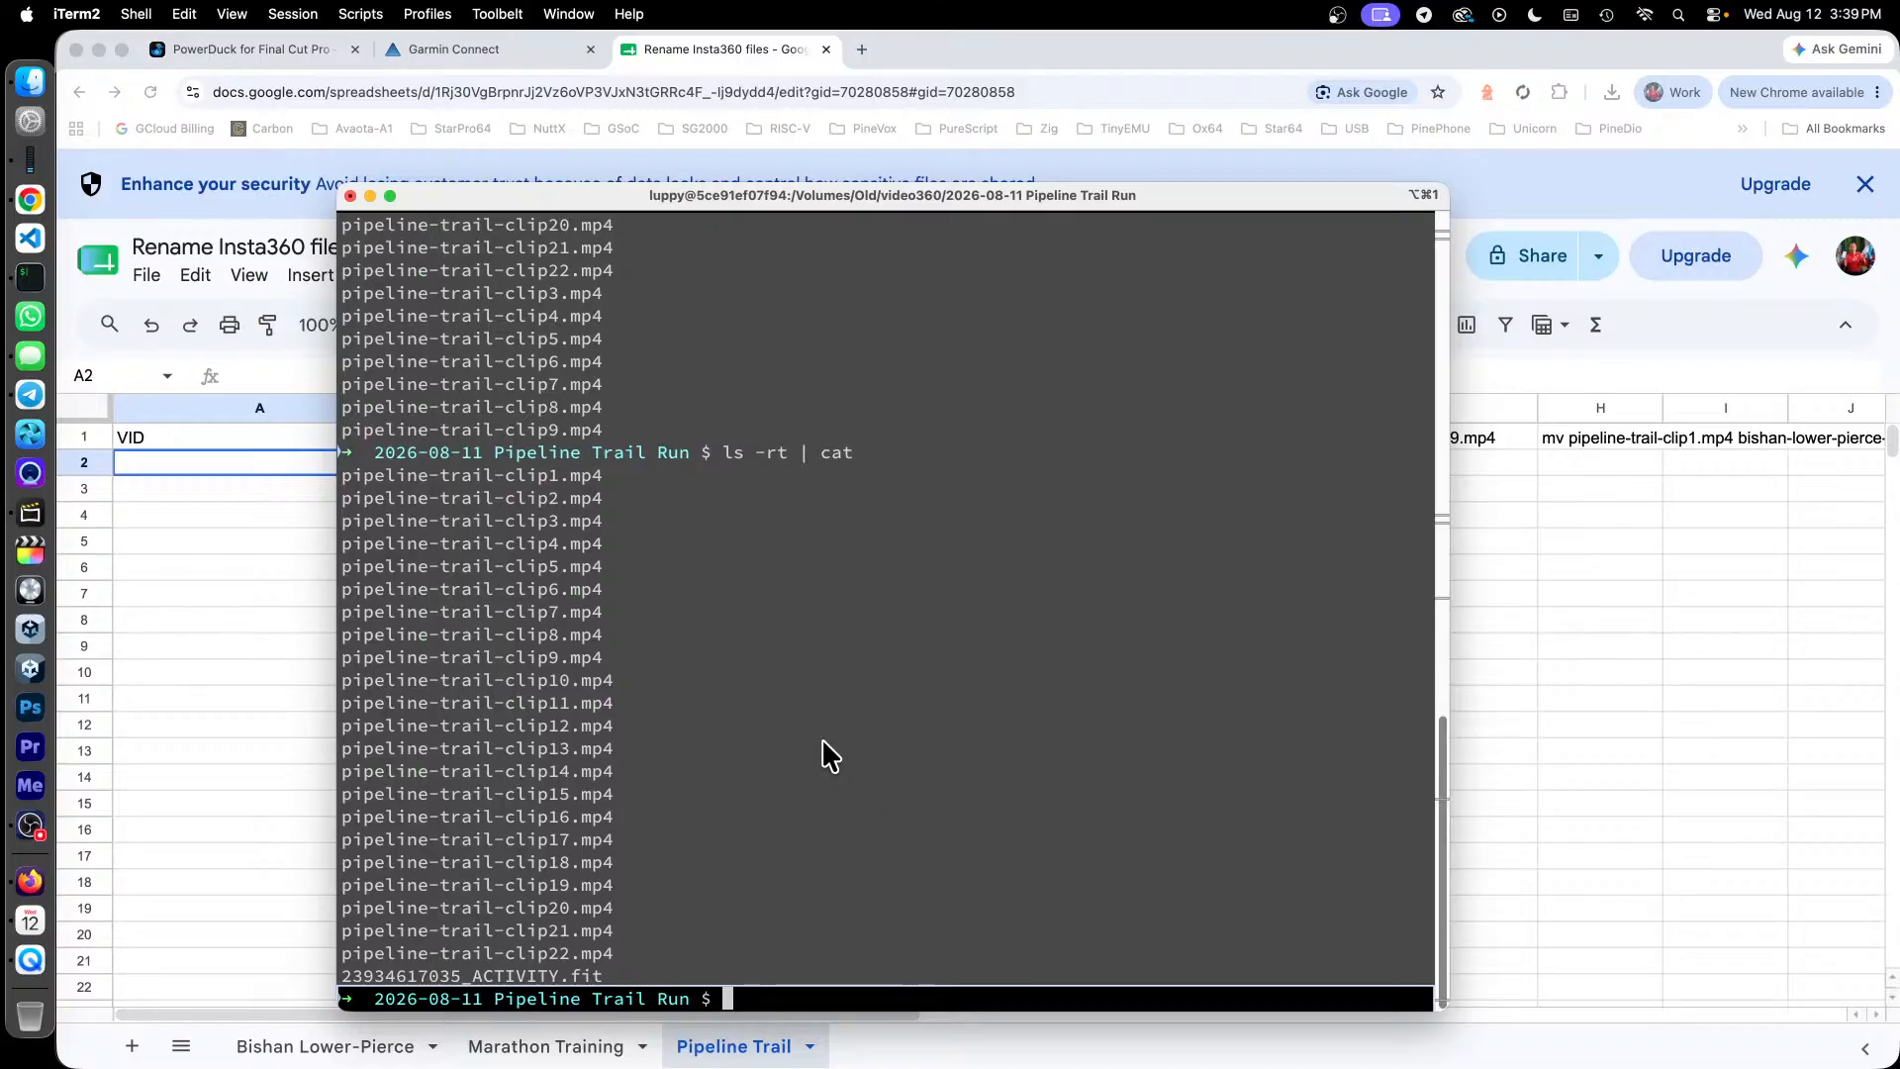
type("pushd /vo")
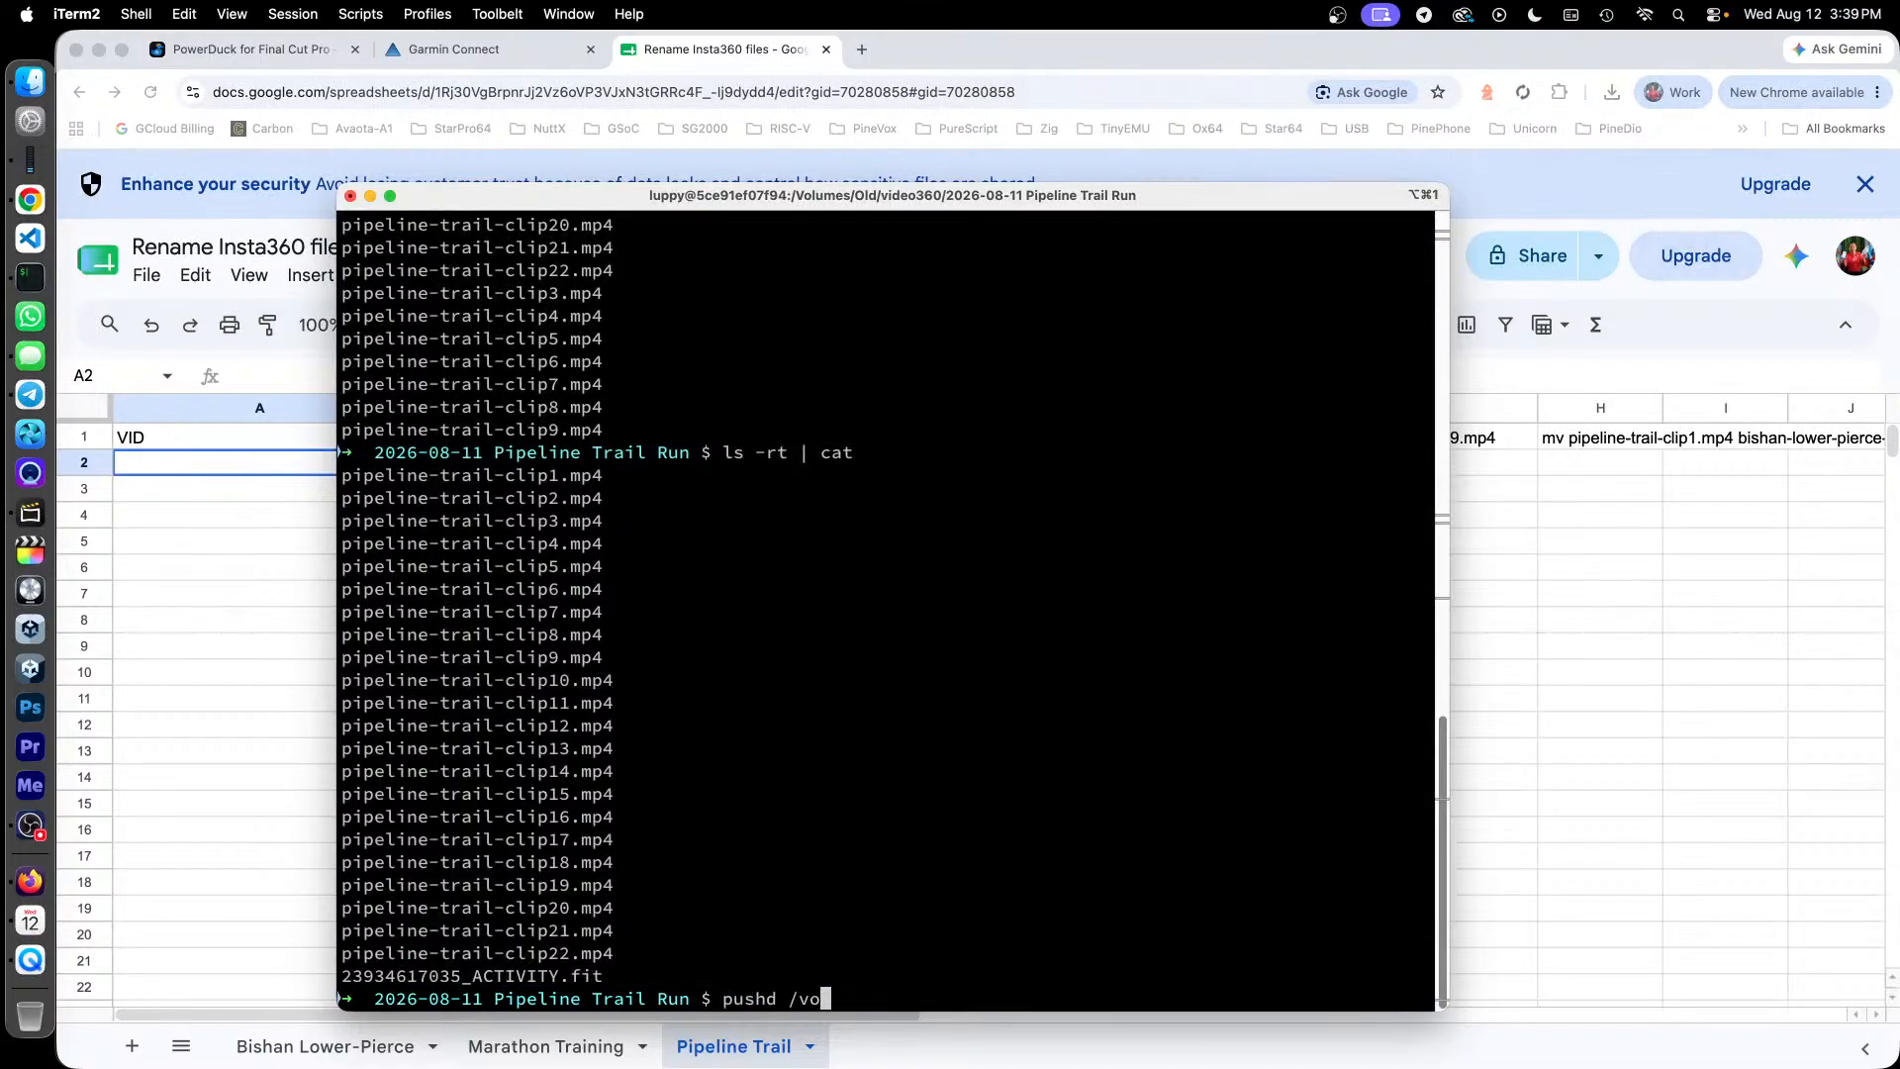
key("Tab")
type("por")
key("Tab")
key("Return")
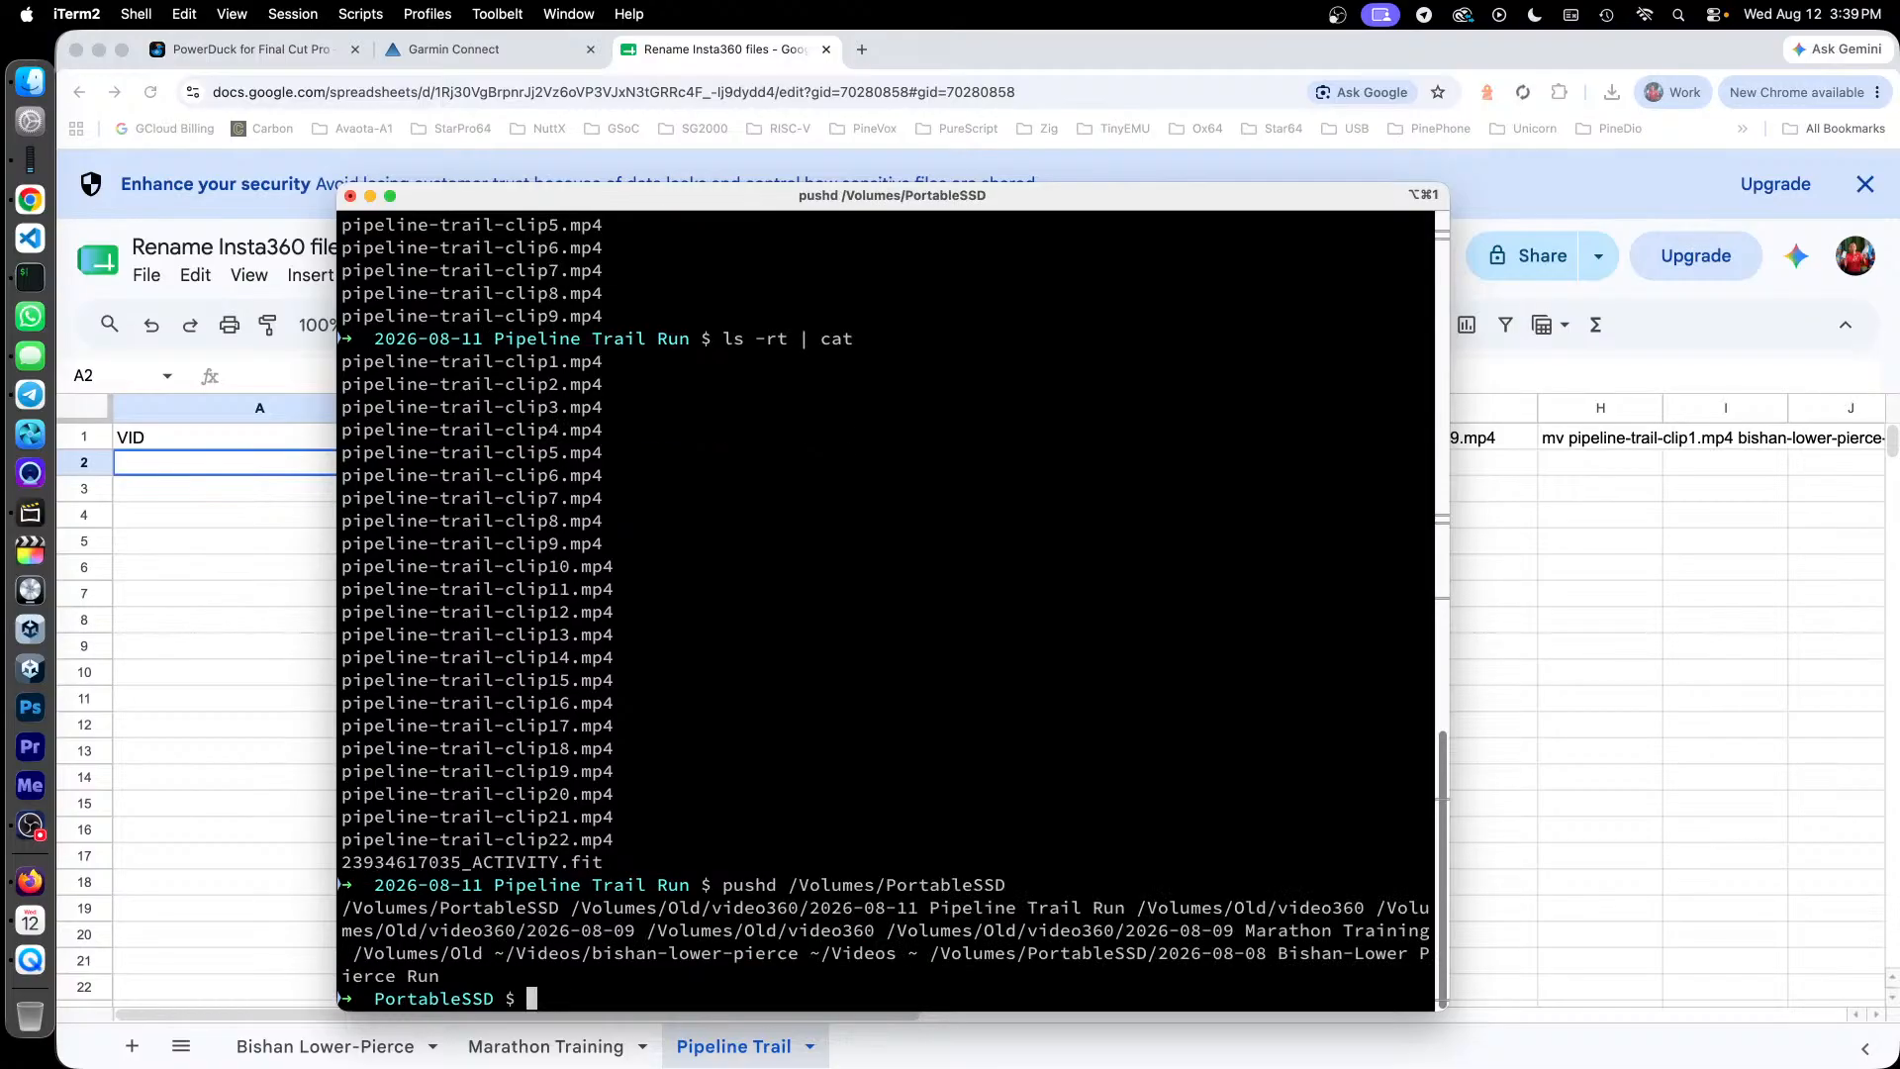
Step: List the PortableSSD contents, change into its "2026-08-11 Pipeline Trail Run" folder and list the files there
type("ls")
key("Return")
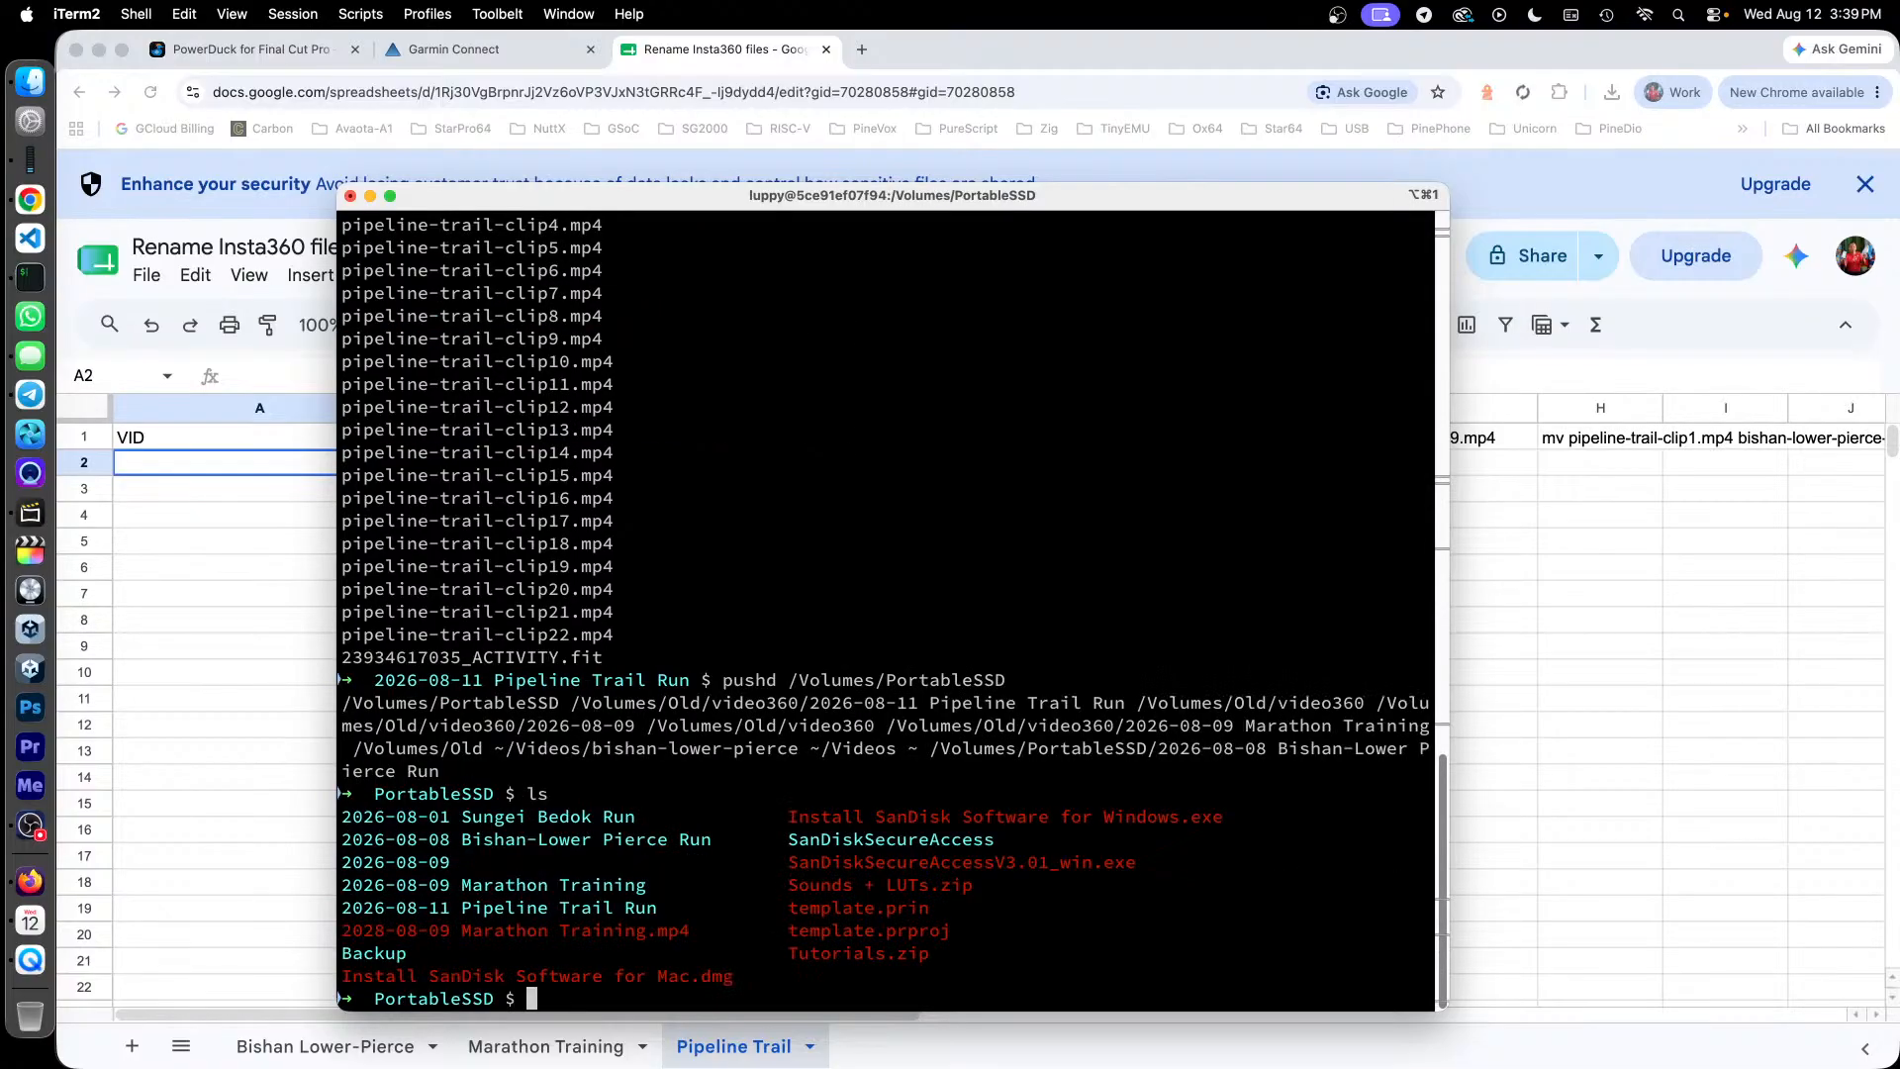
type("cd 2026-08-11")
key("Tab")
key("Return")
type("ls")
key("Return")
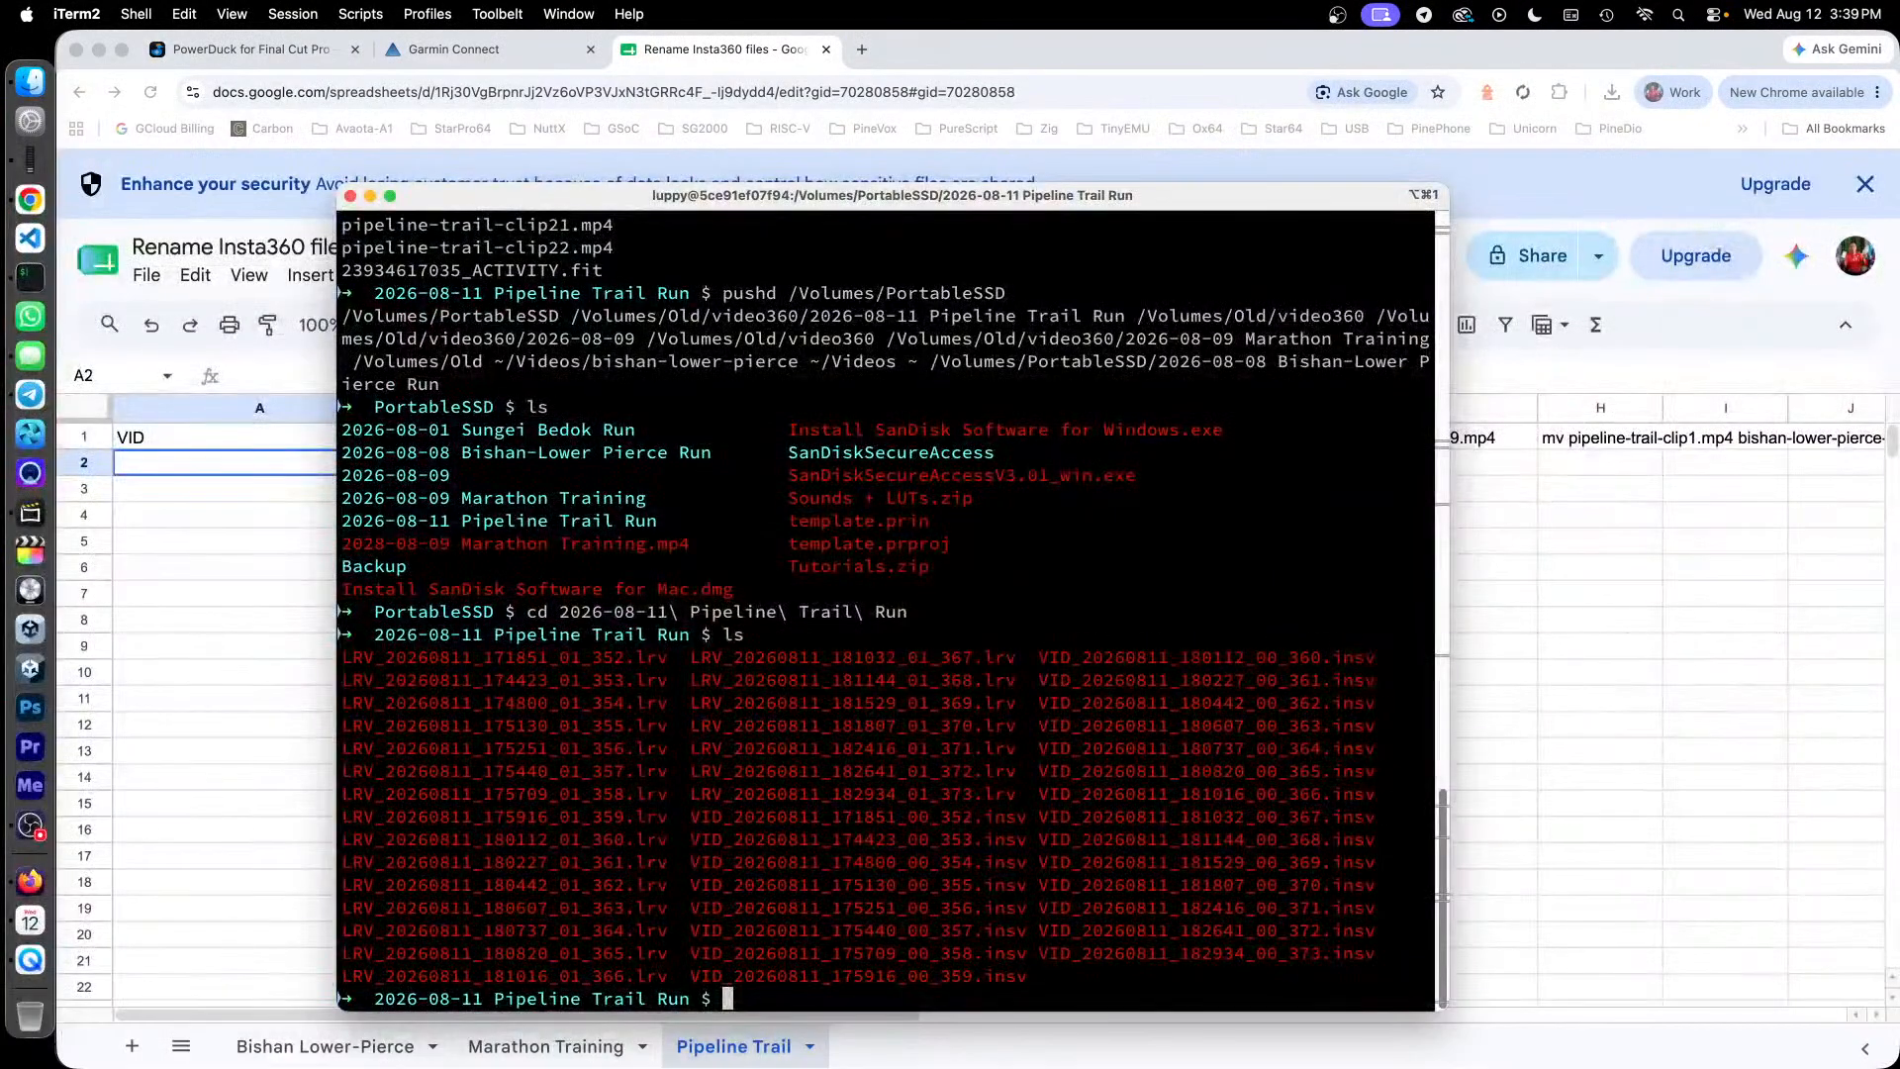
Step: List only the VID recordings with ls VID*, and rerun it one name per line as ls VID* | cat
type("ls VID*")
key("Return")
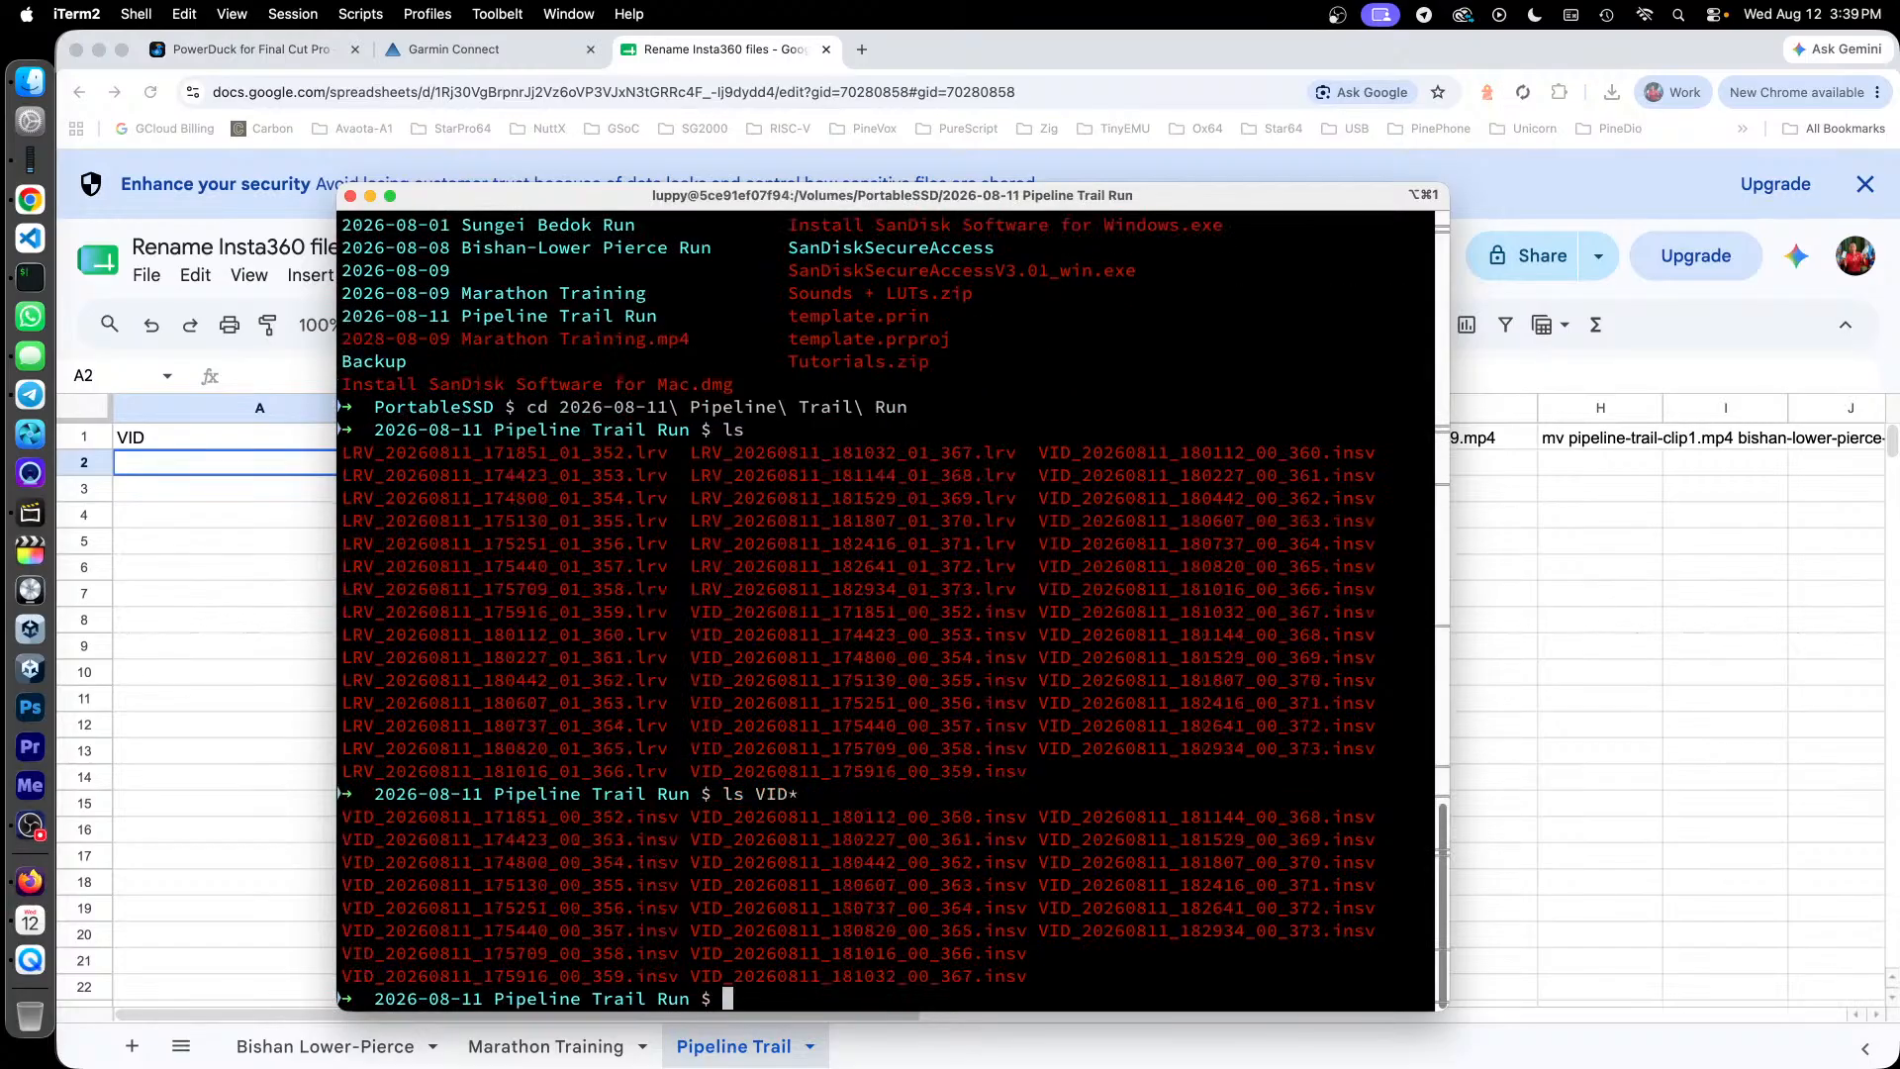
key("Up")
type("| cat")
key("Return")
type("\\")
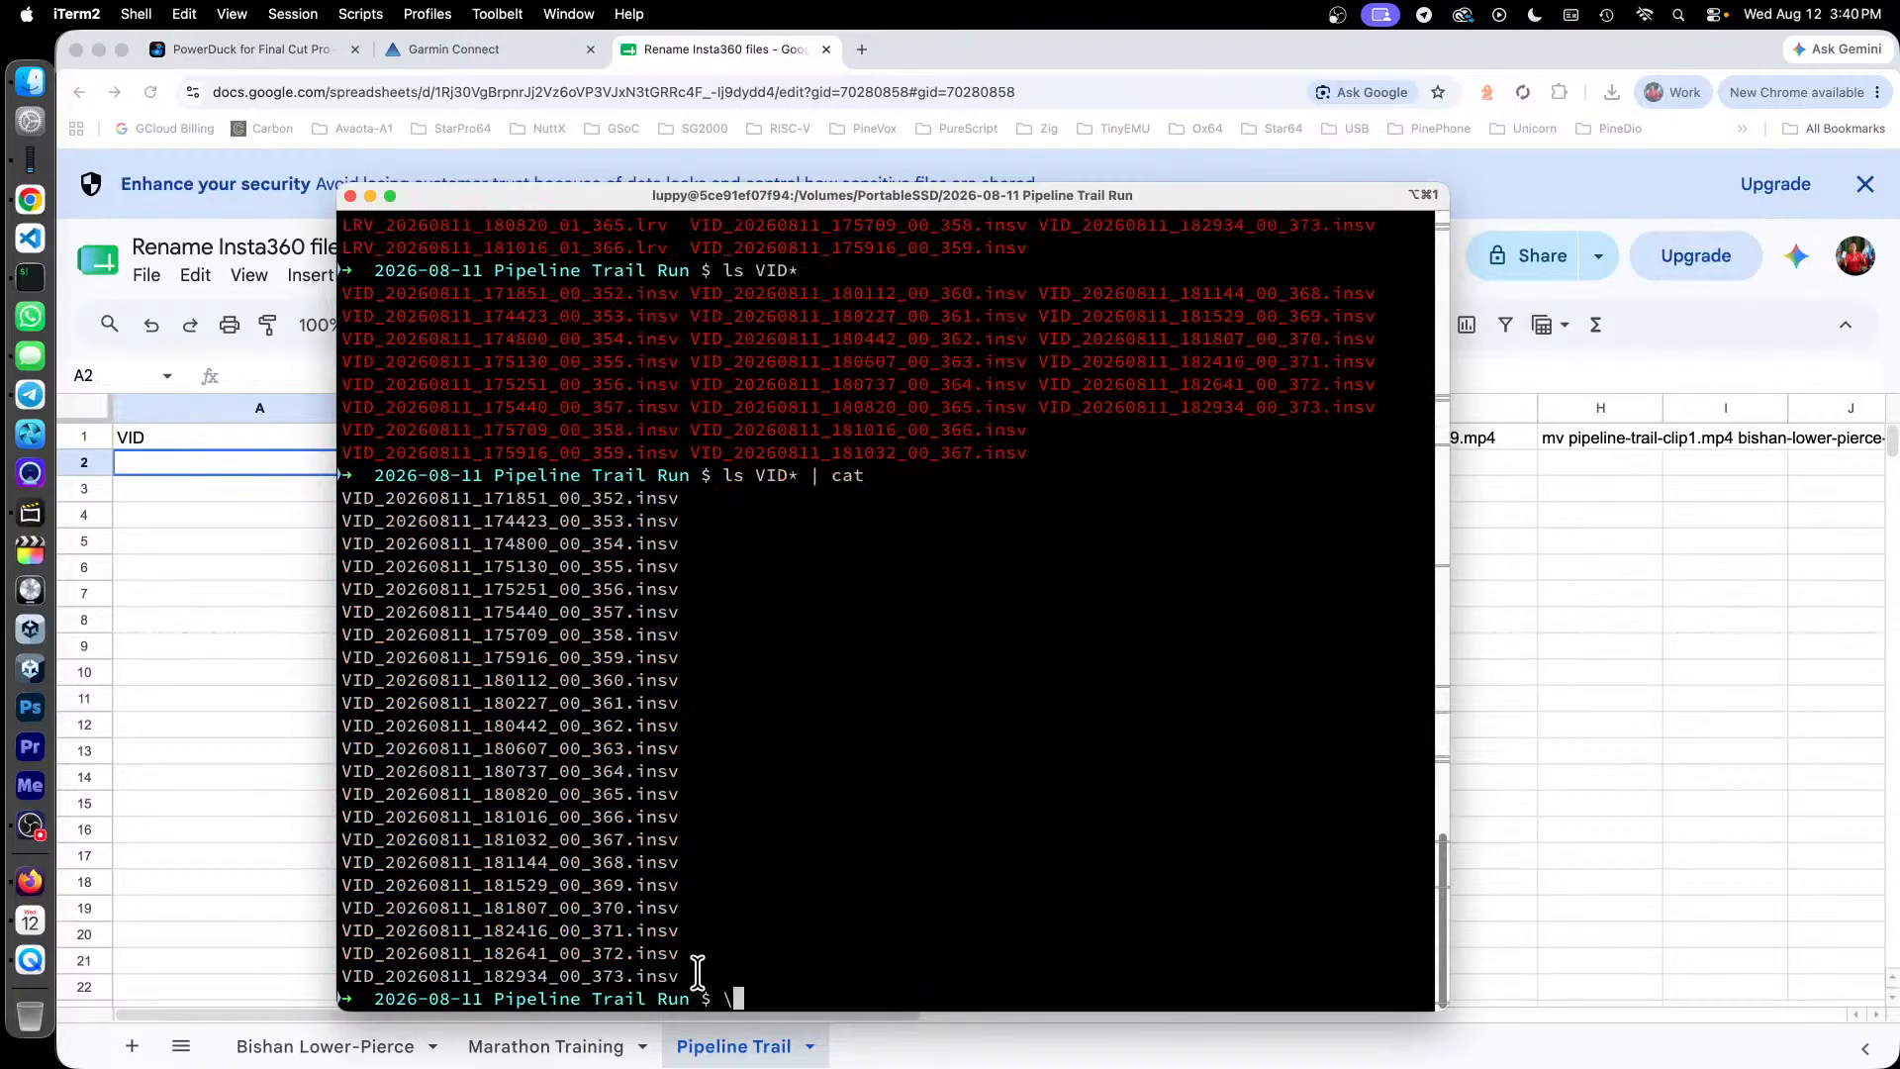
Step: Copy the listed VID_20260811 .insv file names and paste them into column A of the Pipeline Trail sheet, starting at A1
left_click_drag(698, 973, 250, 506)
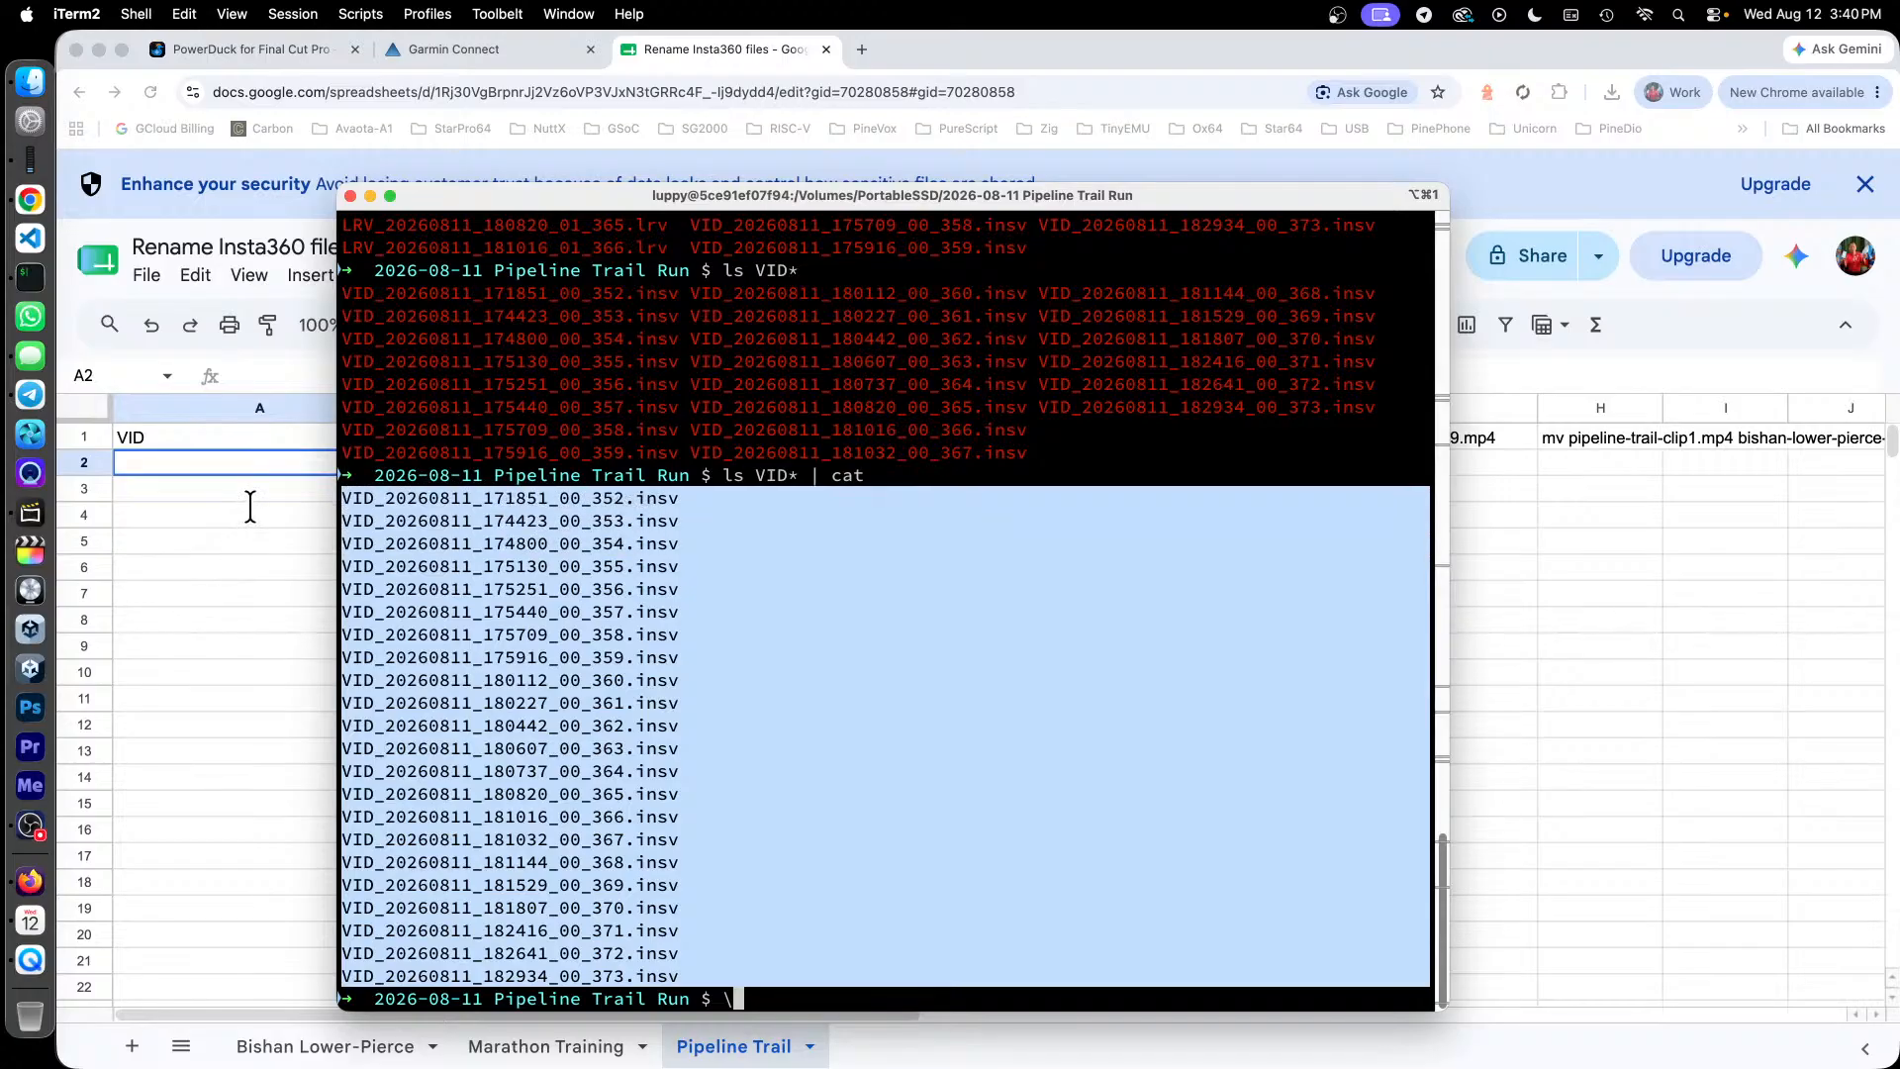
right_click(513, 501)
left_click(594, 499)
left_click(210, 540)
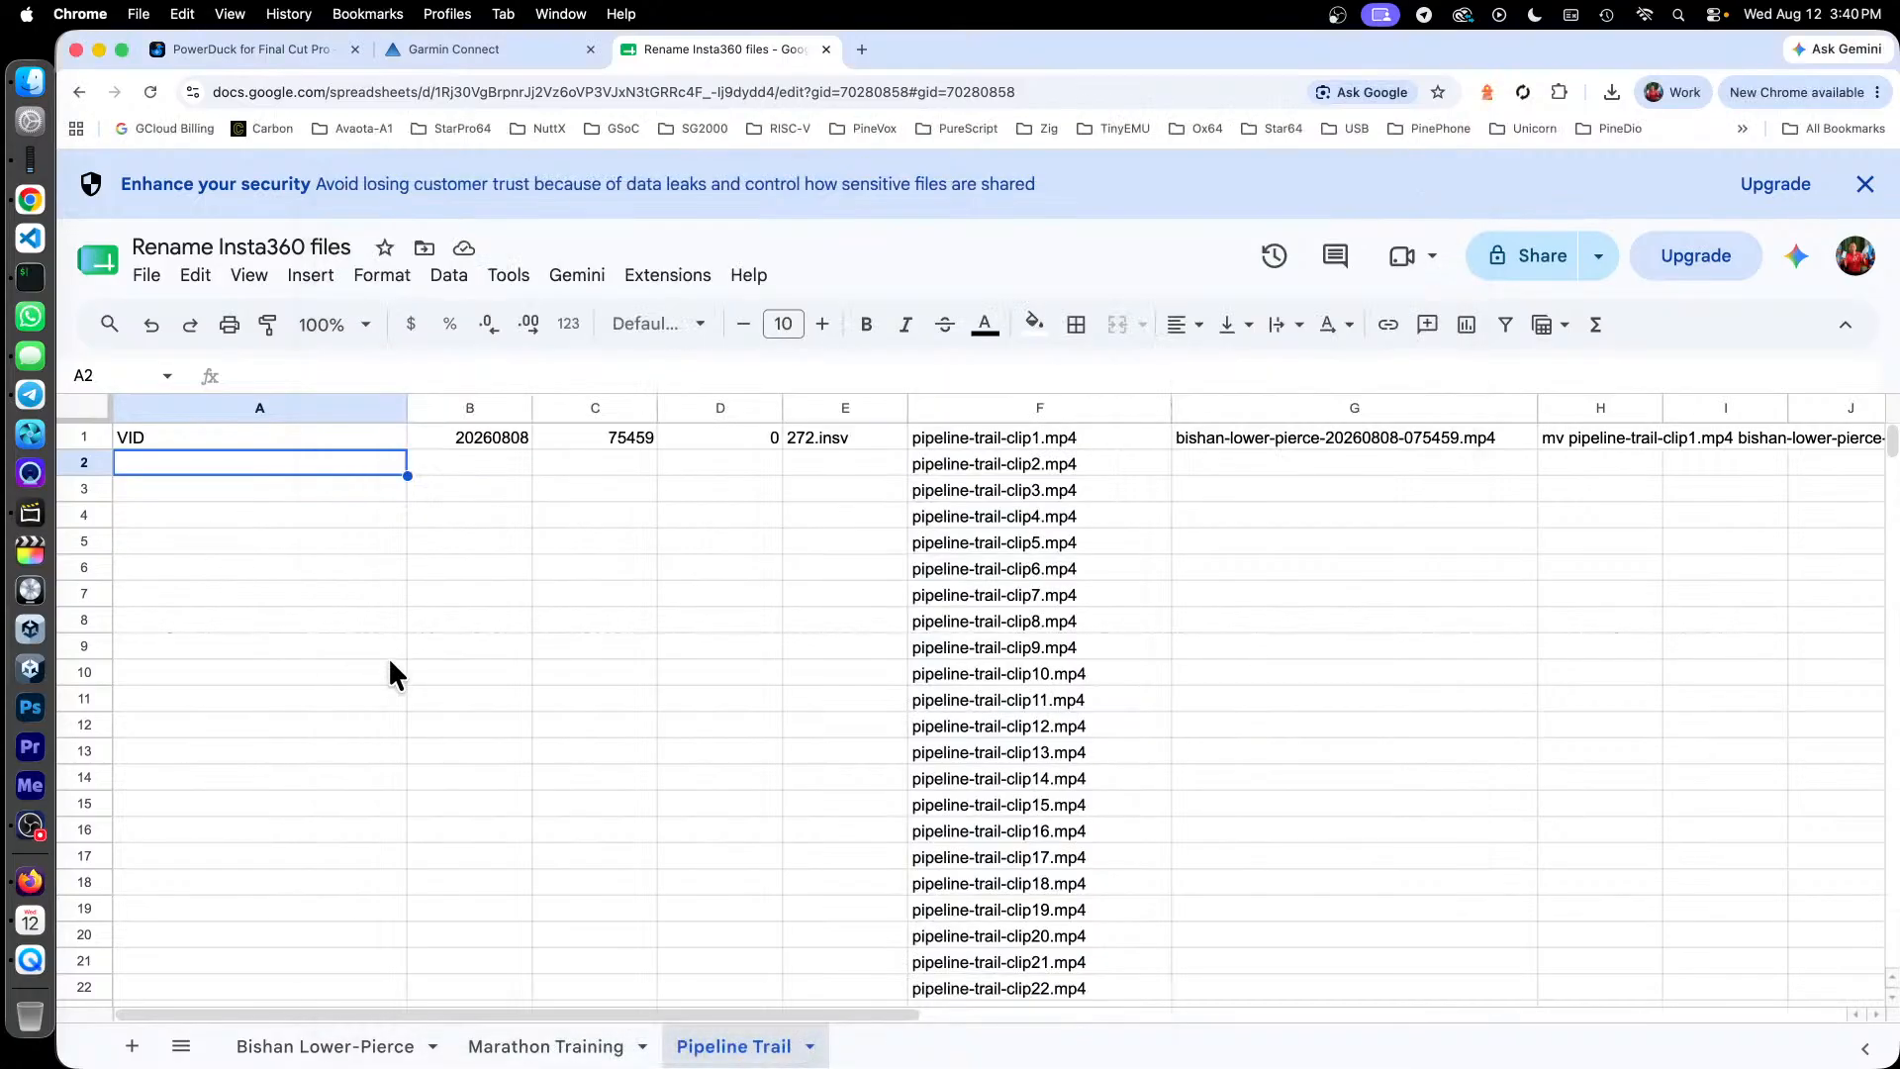
left_click(281, 443)
key("super+v")
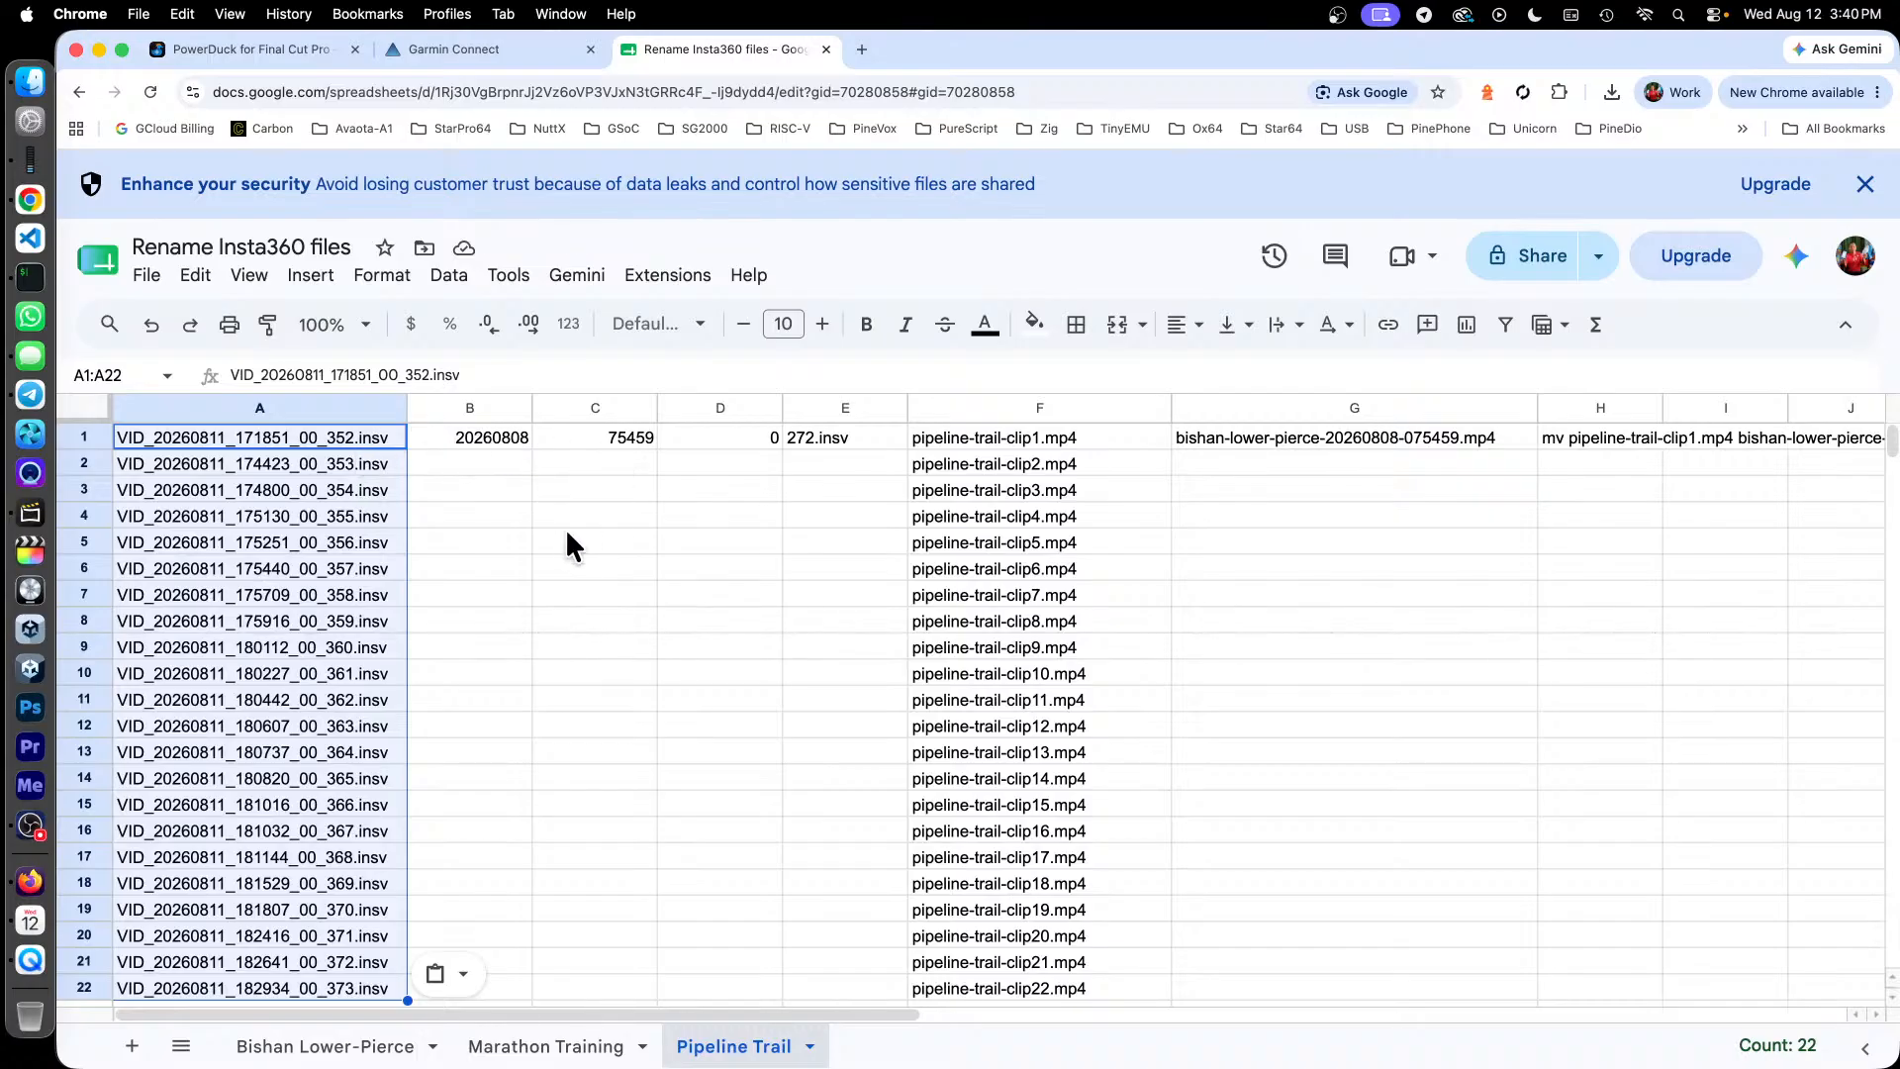
scroll(564, 530, "down", 5)
scroll(564, 530, "up", 2)
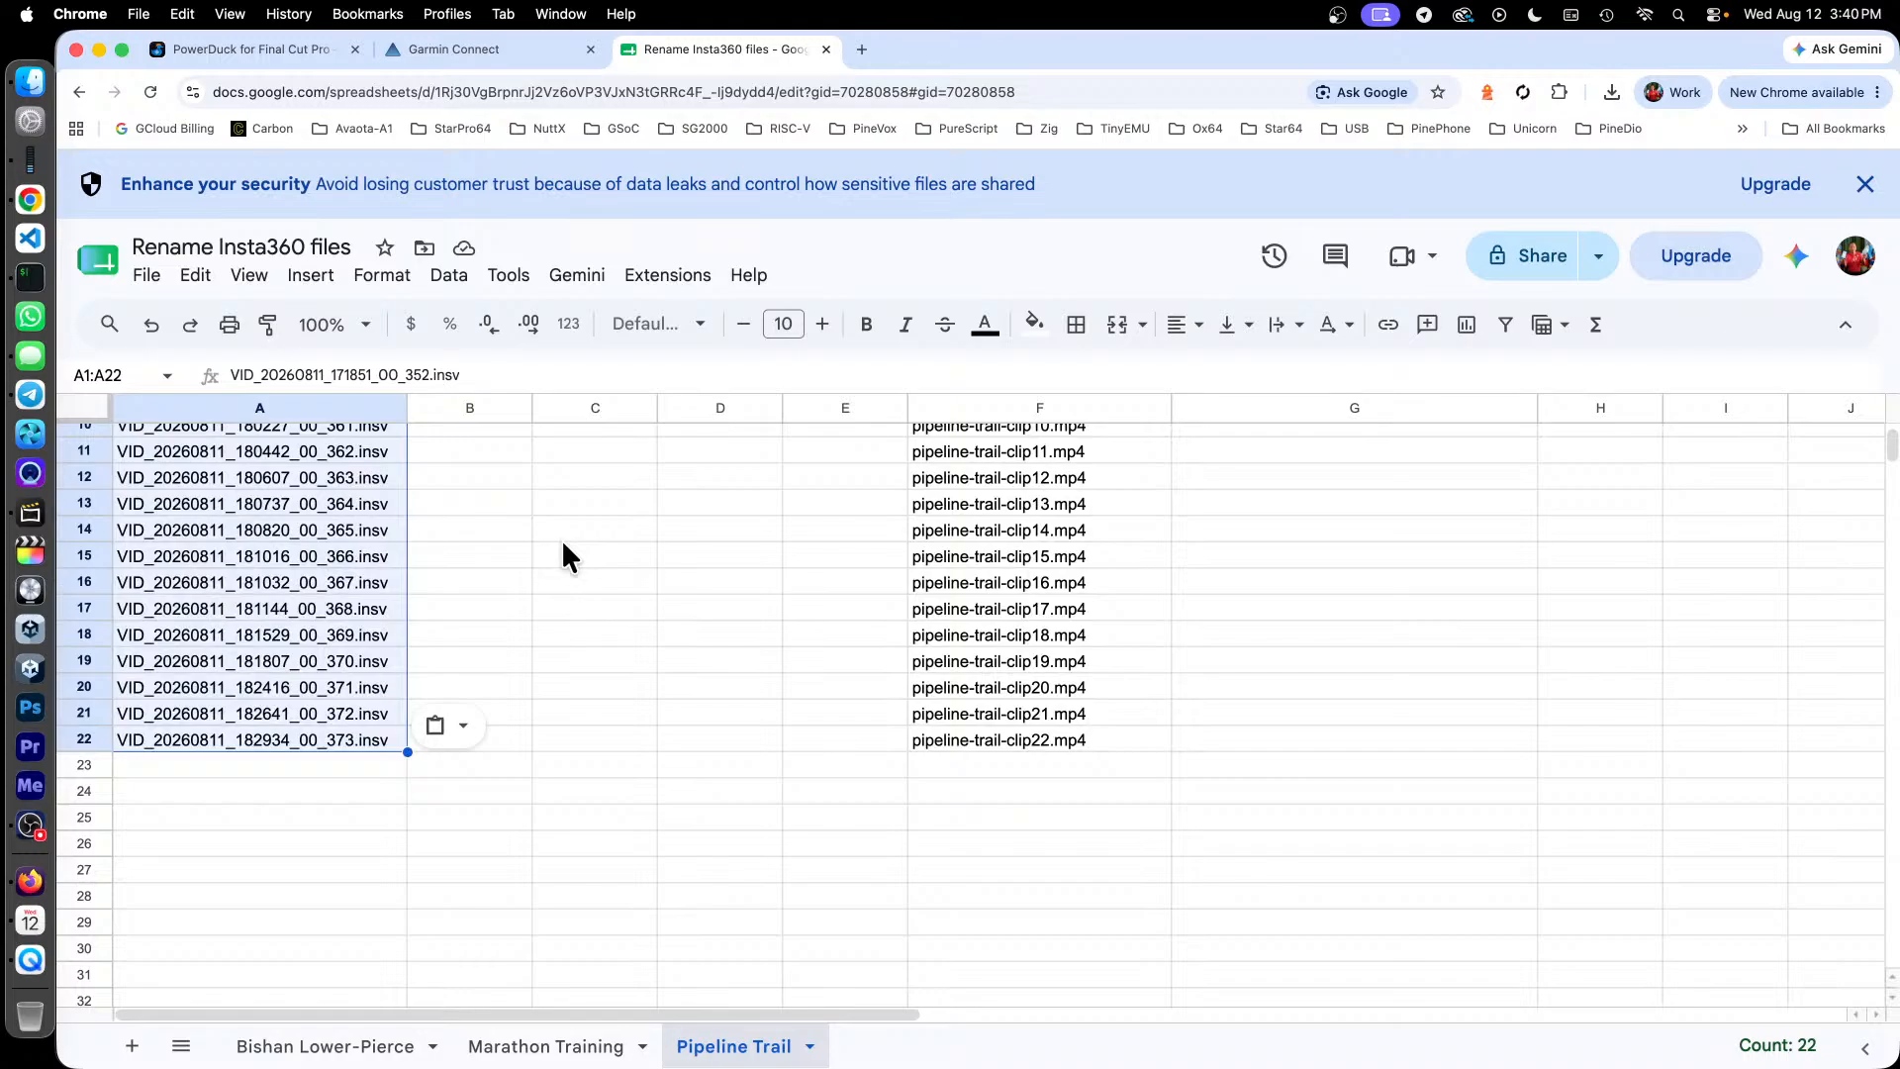
scroll(829, 705, "up", 4)
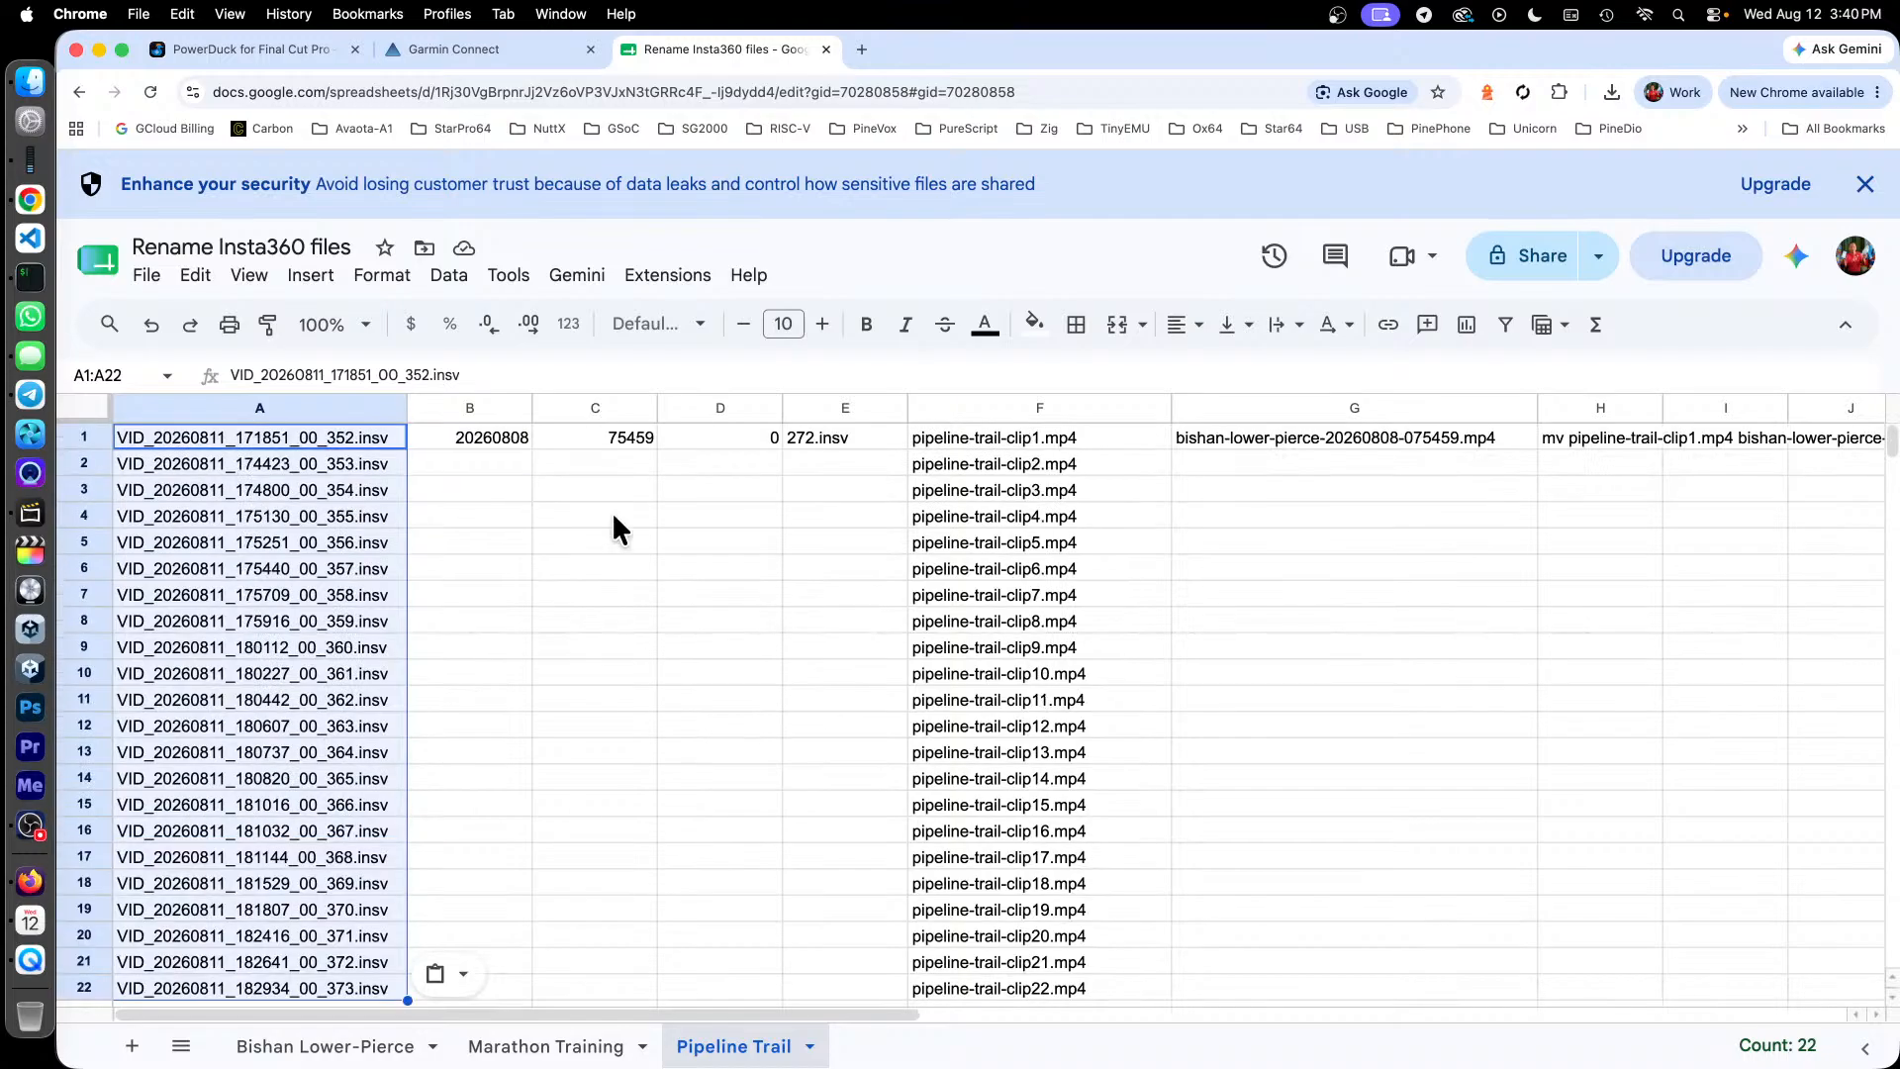
Step: Split the column A file names into columns using an underscore as the custom separator
left_click(225, 407)
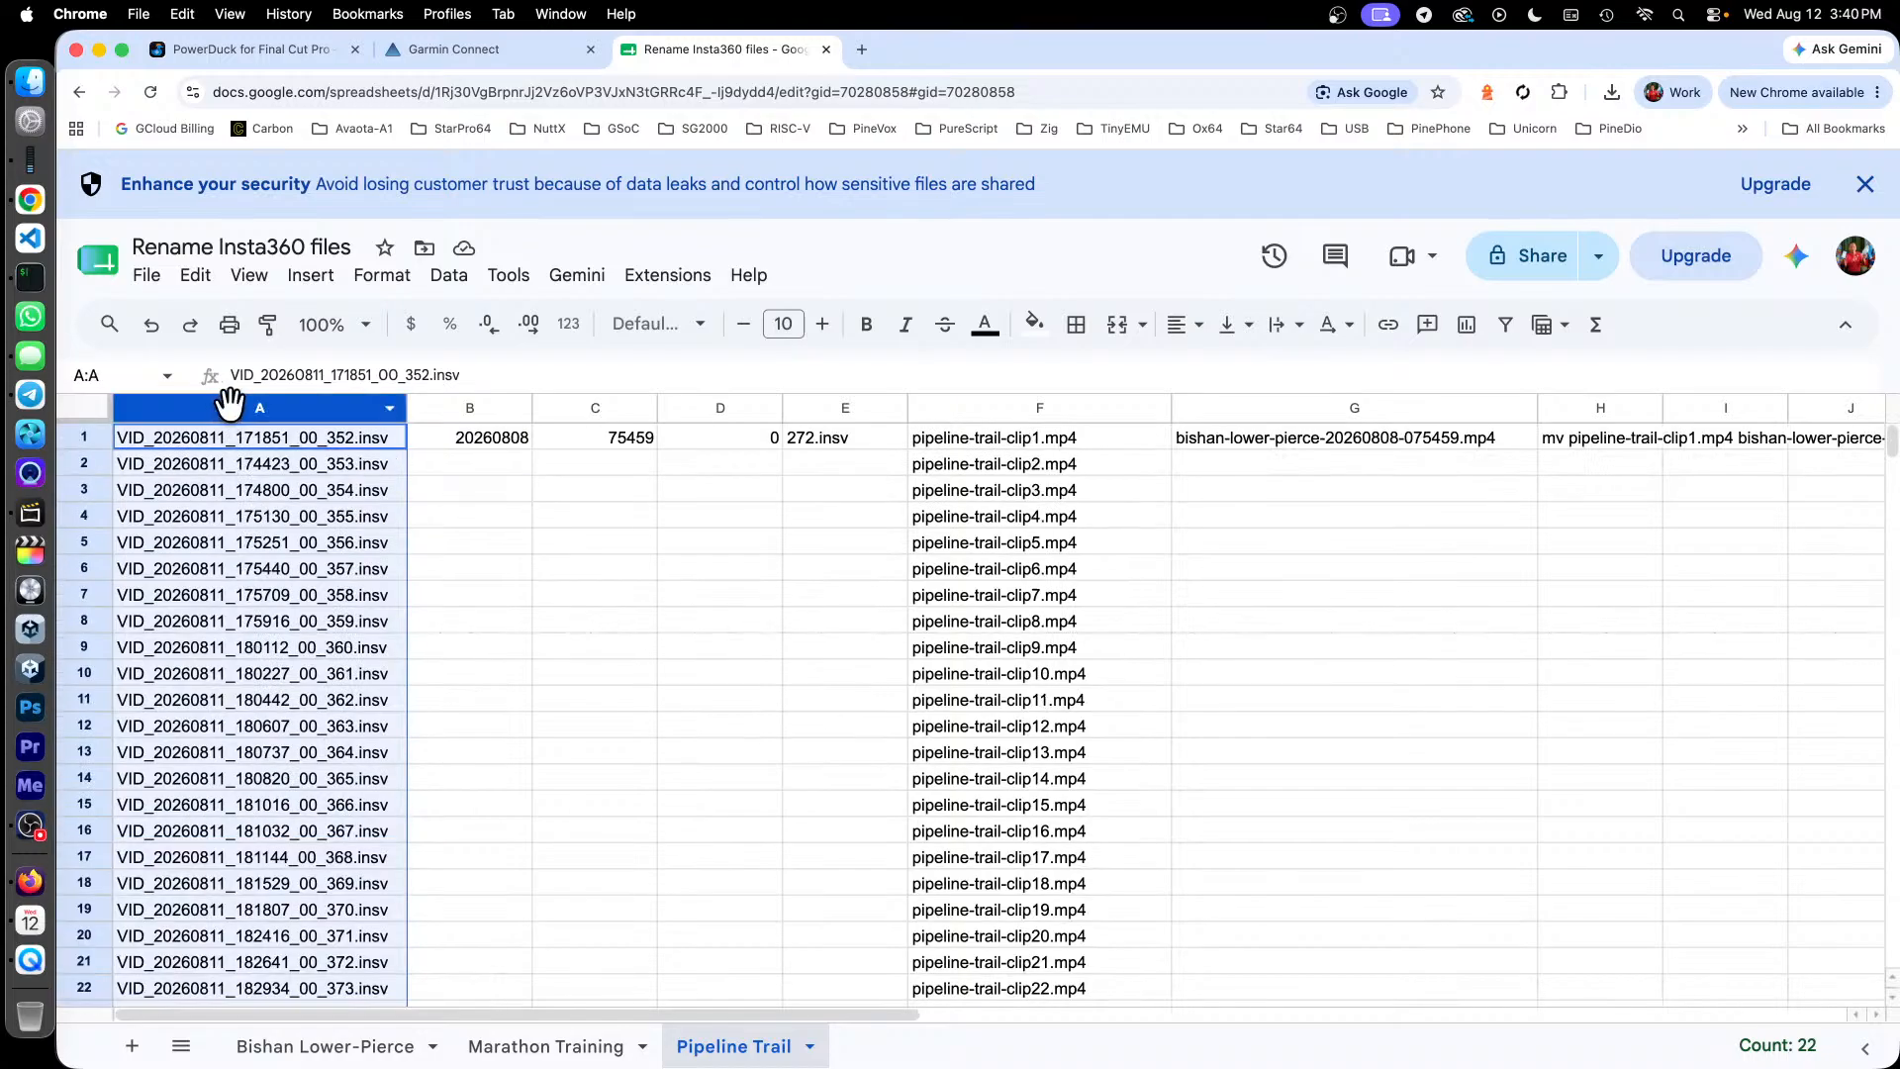
left_click(509, 277)
mouse_move(453, 280)
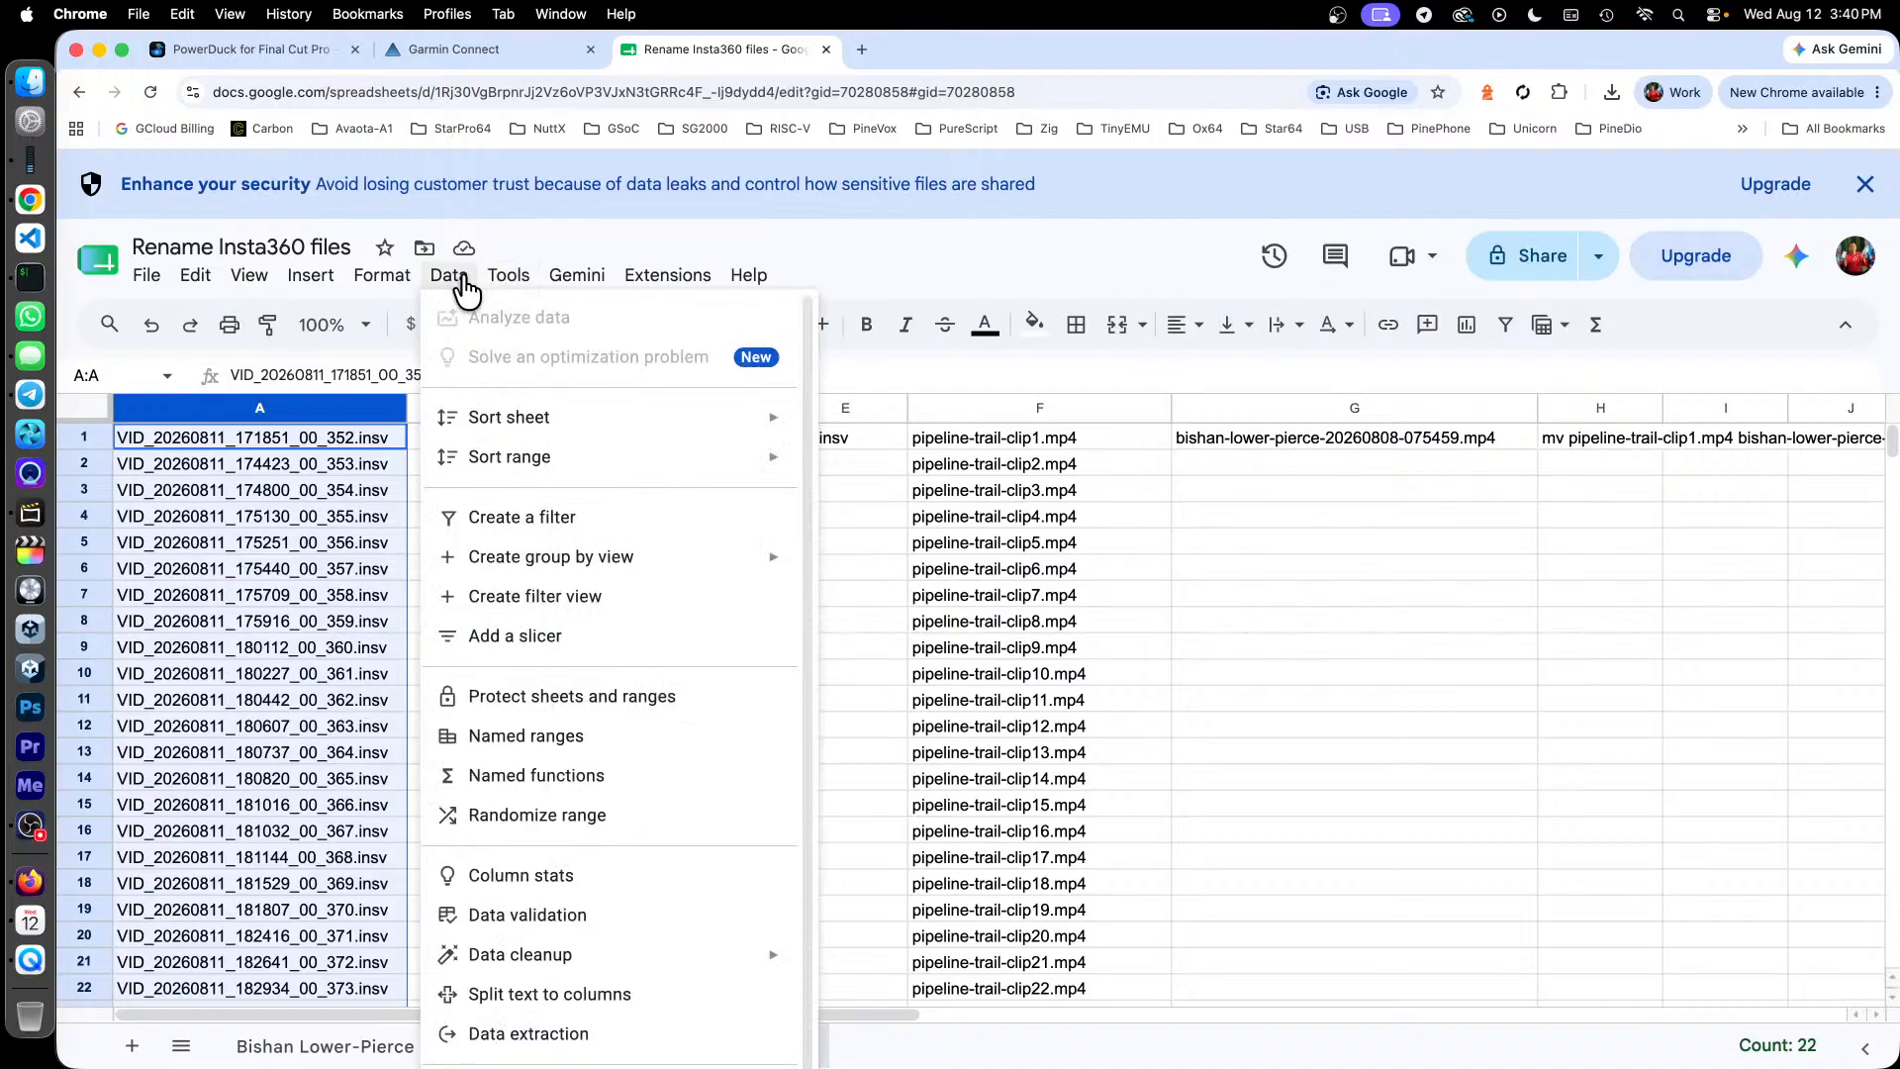
left_click(608, 998)
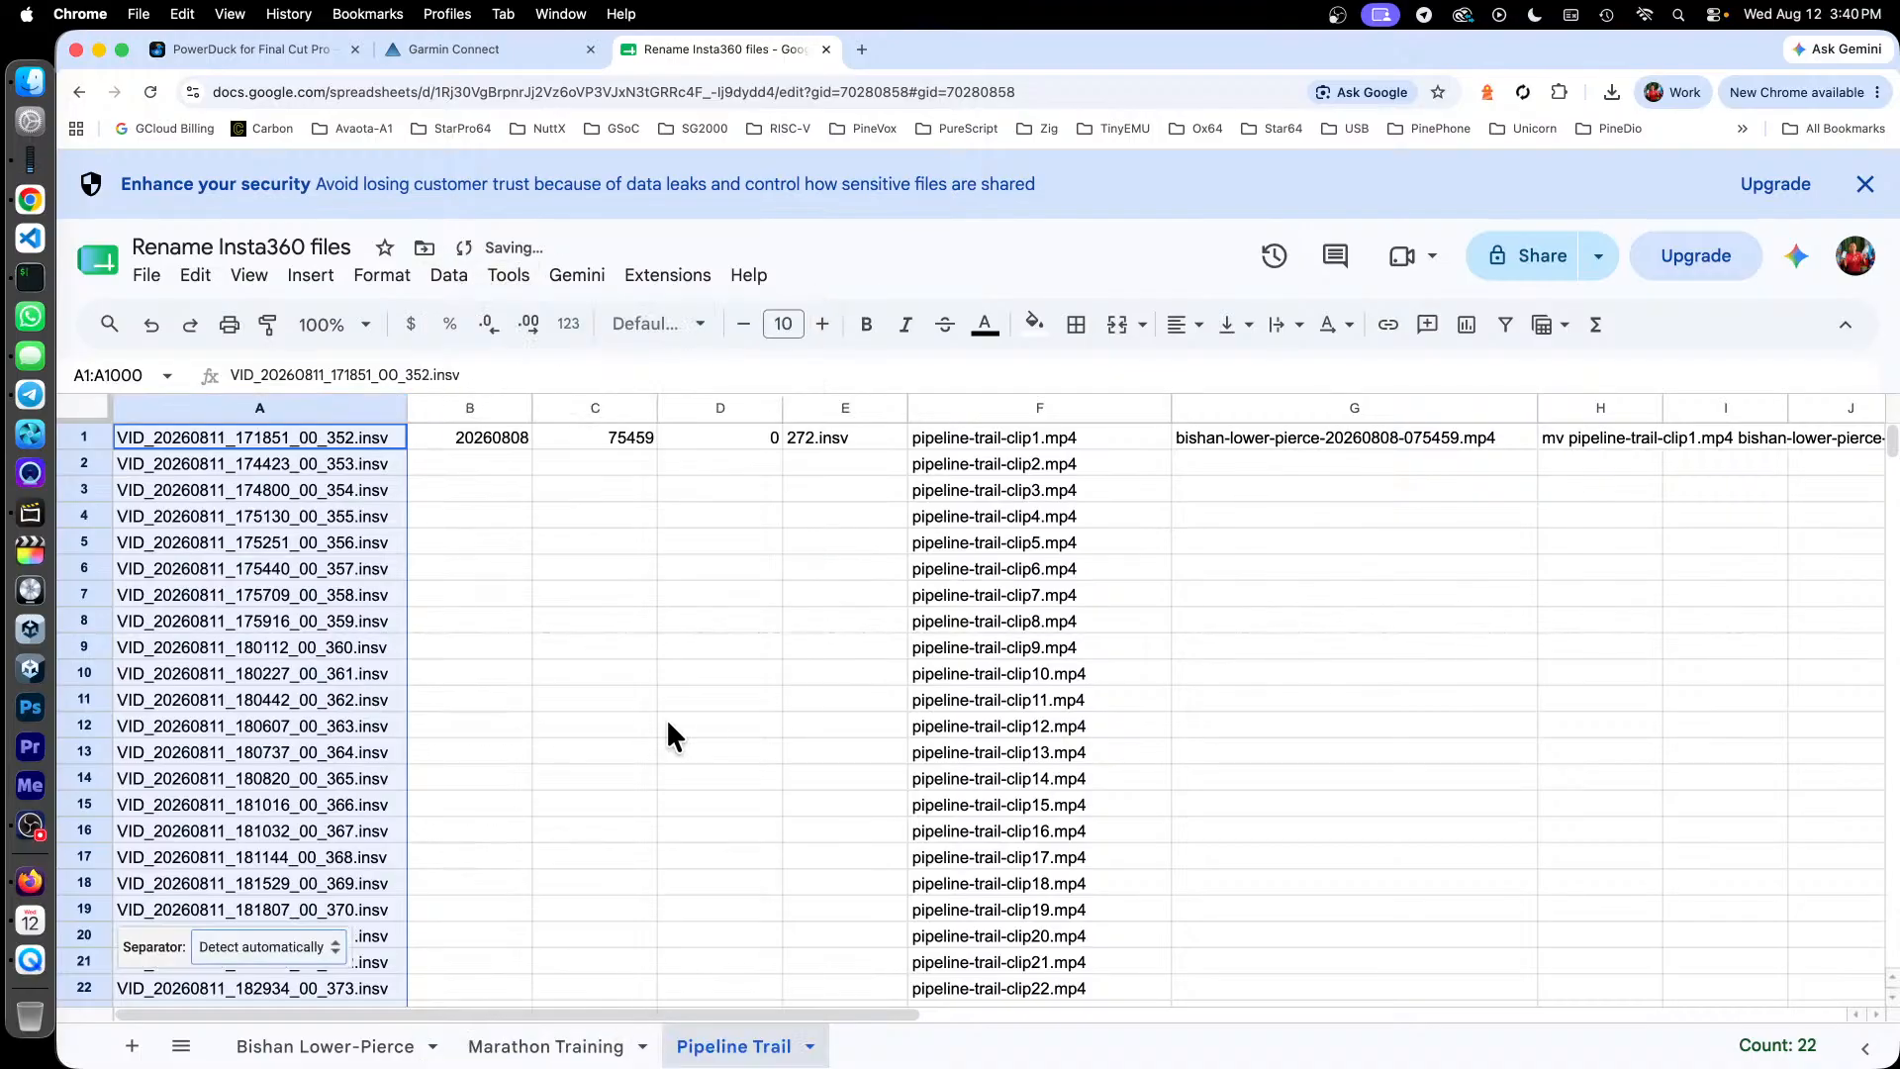
left_click(231, 965)
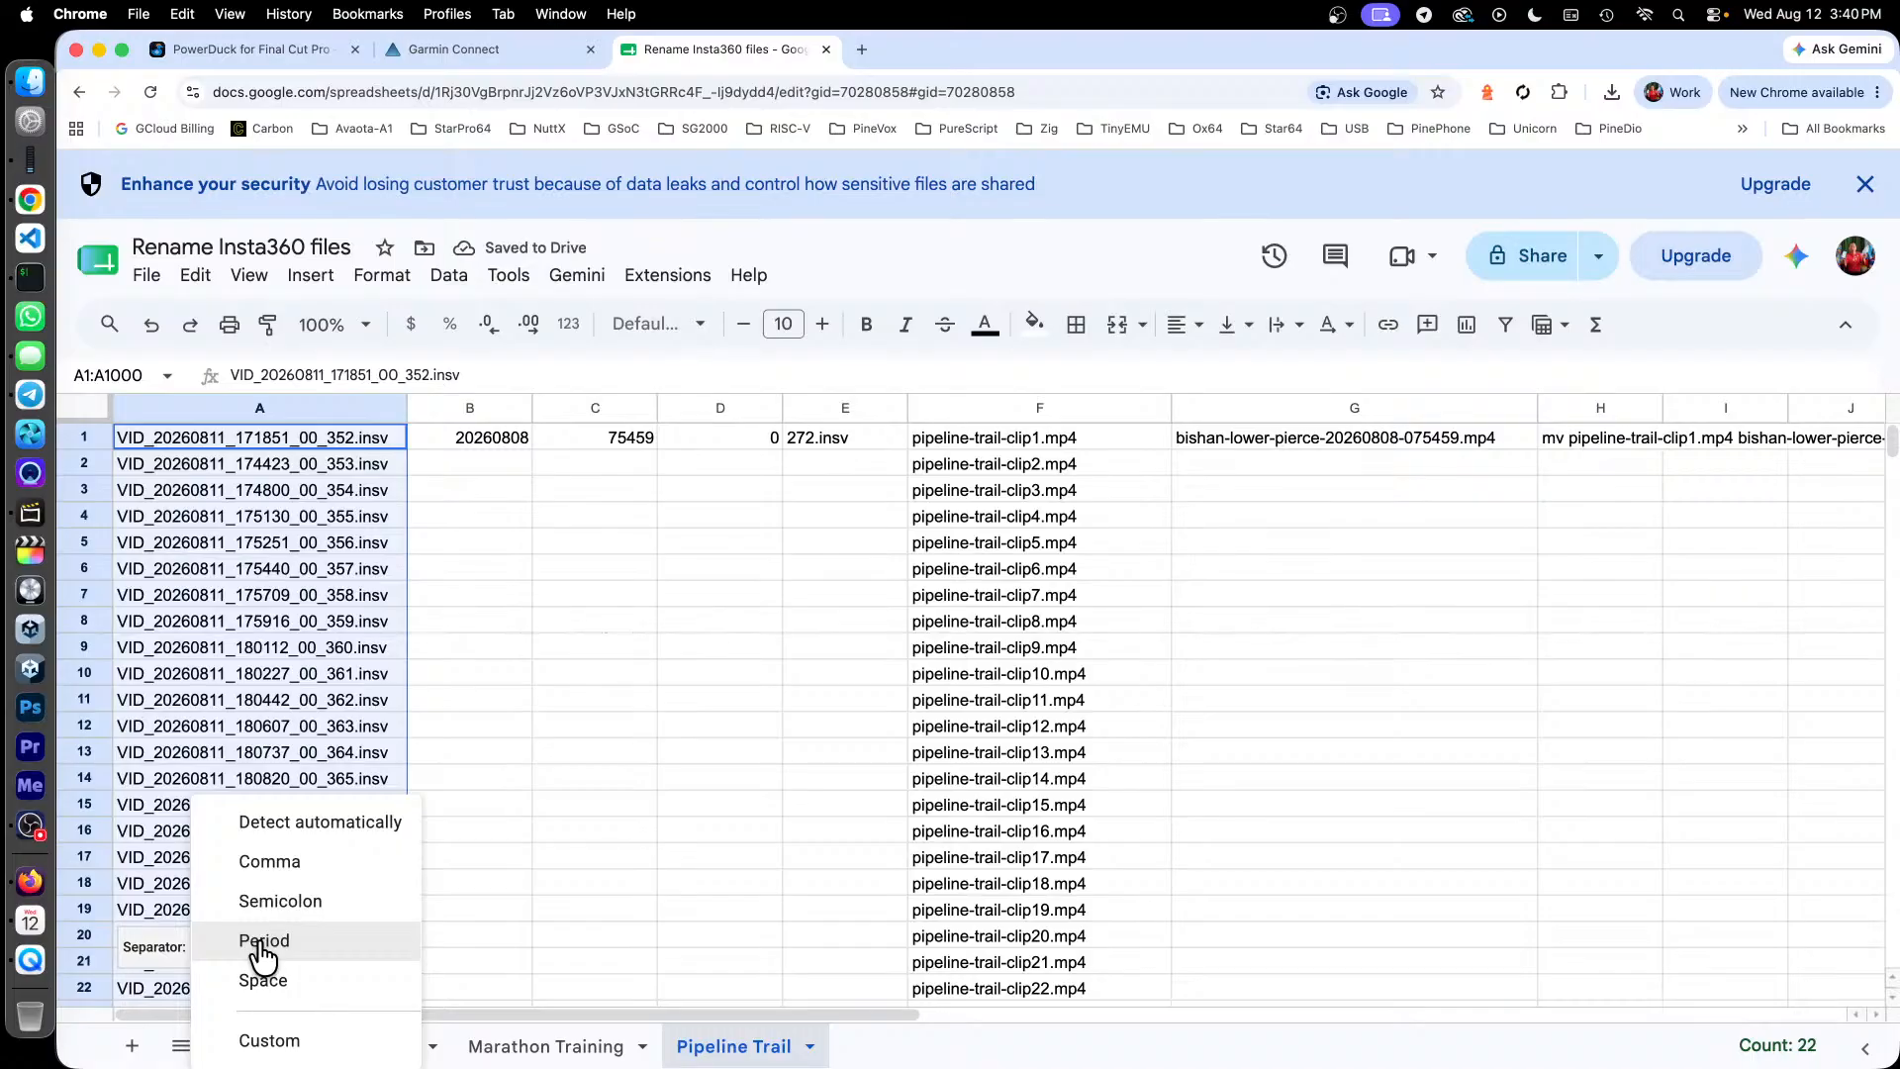
left_click(330, 1035)
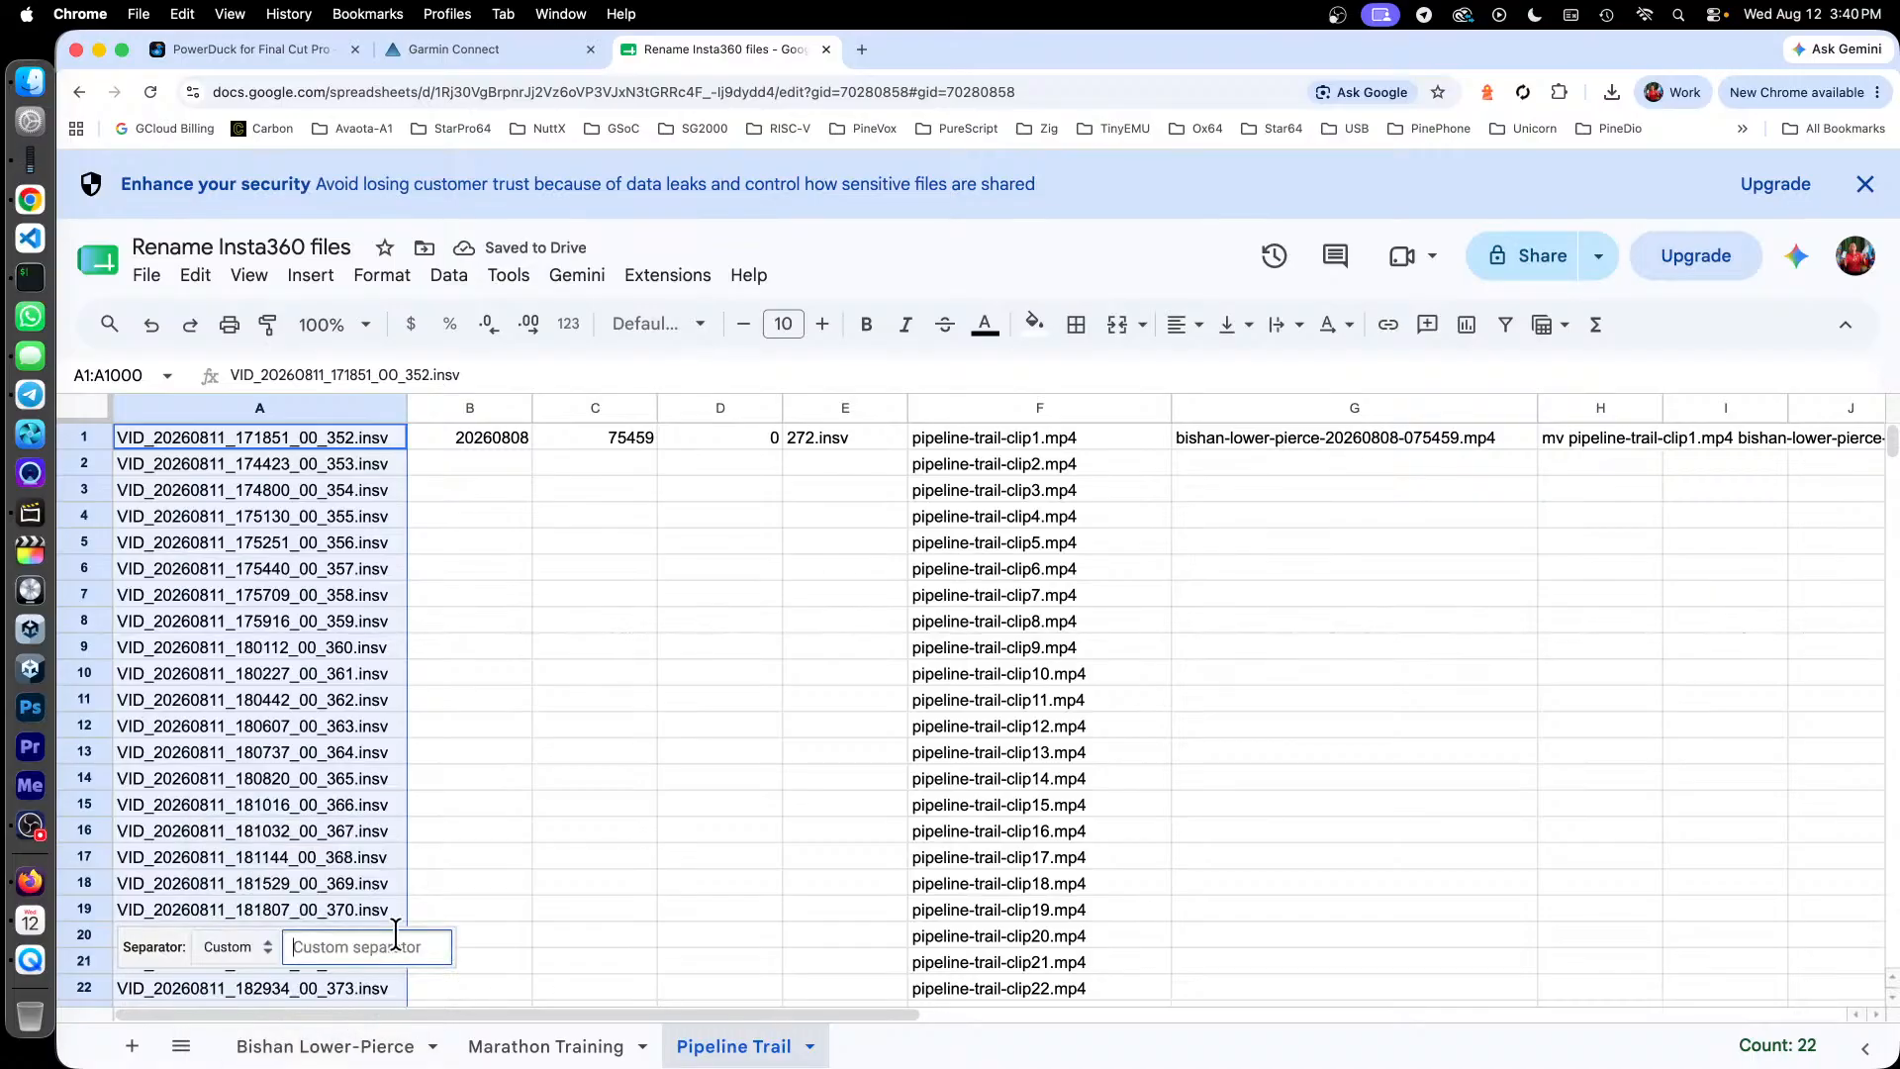
type("_")
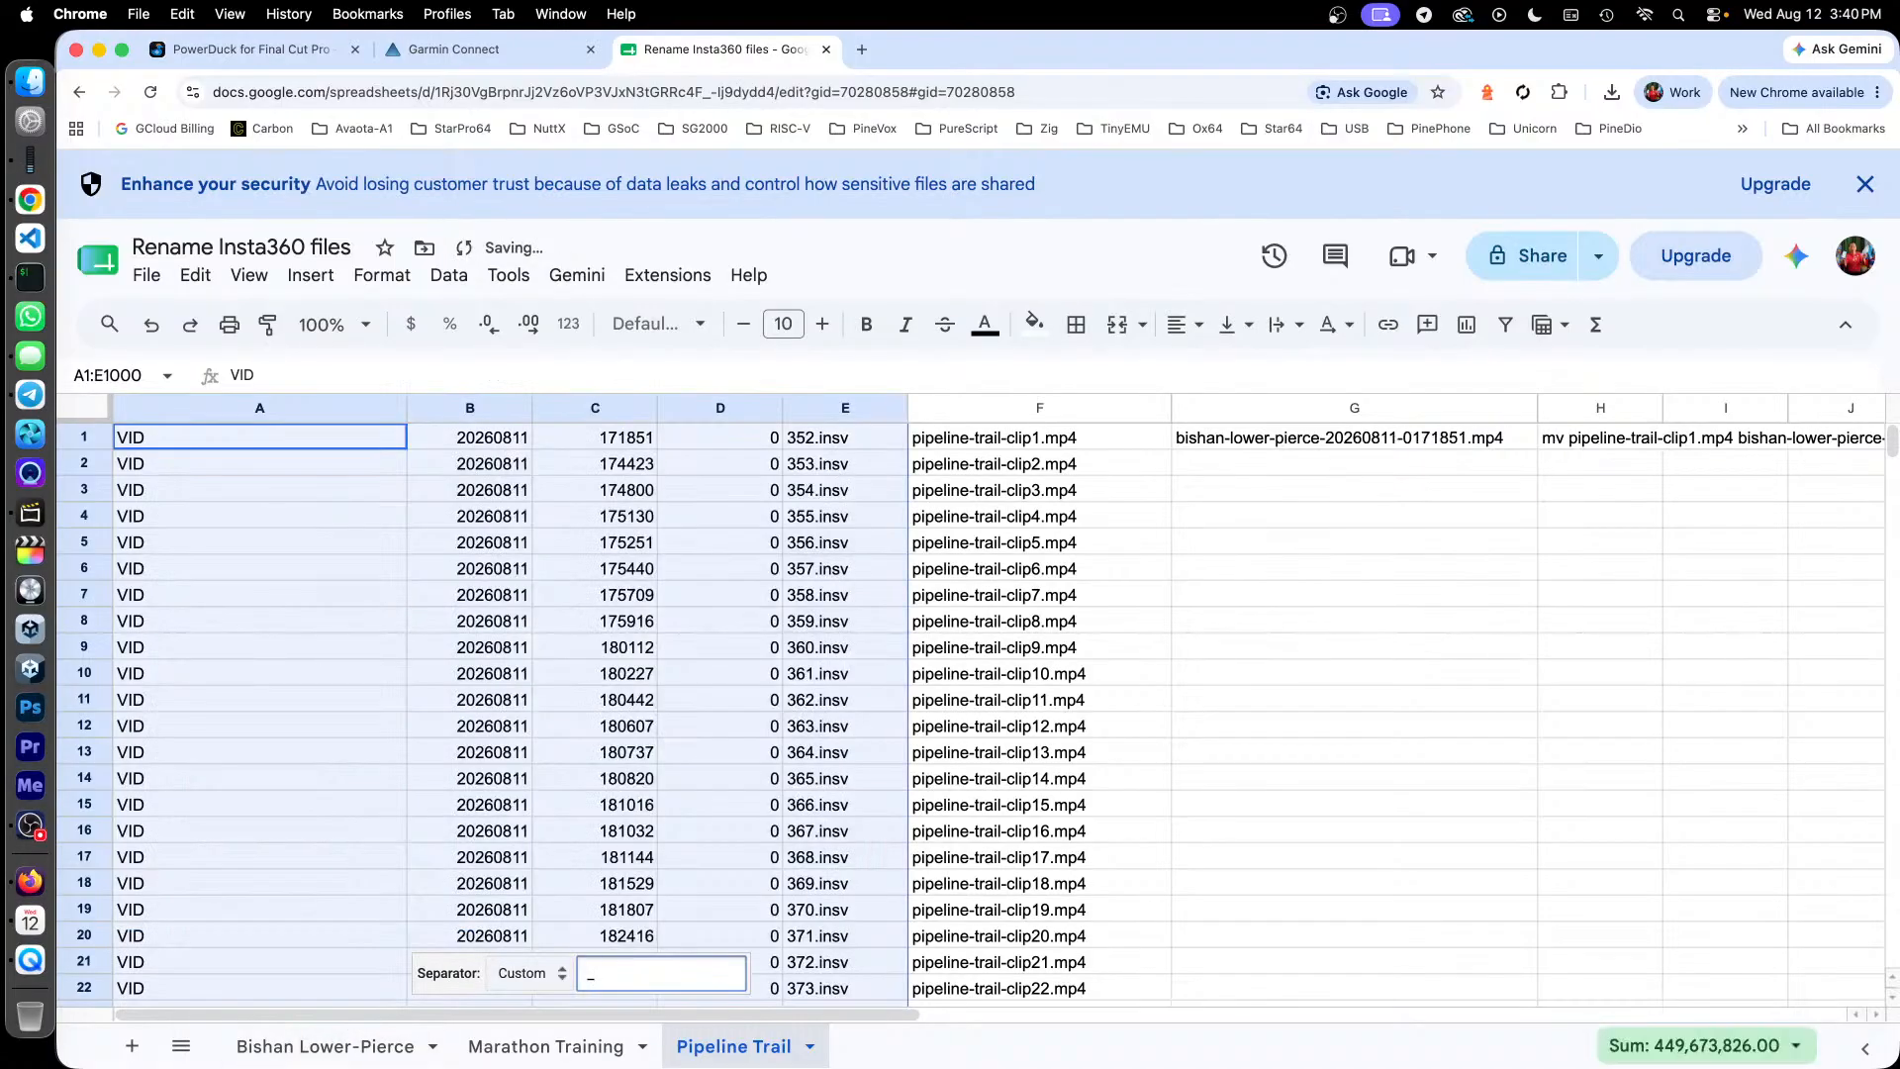
left_click(404, 653)
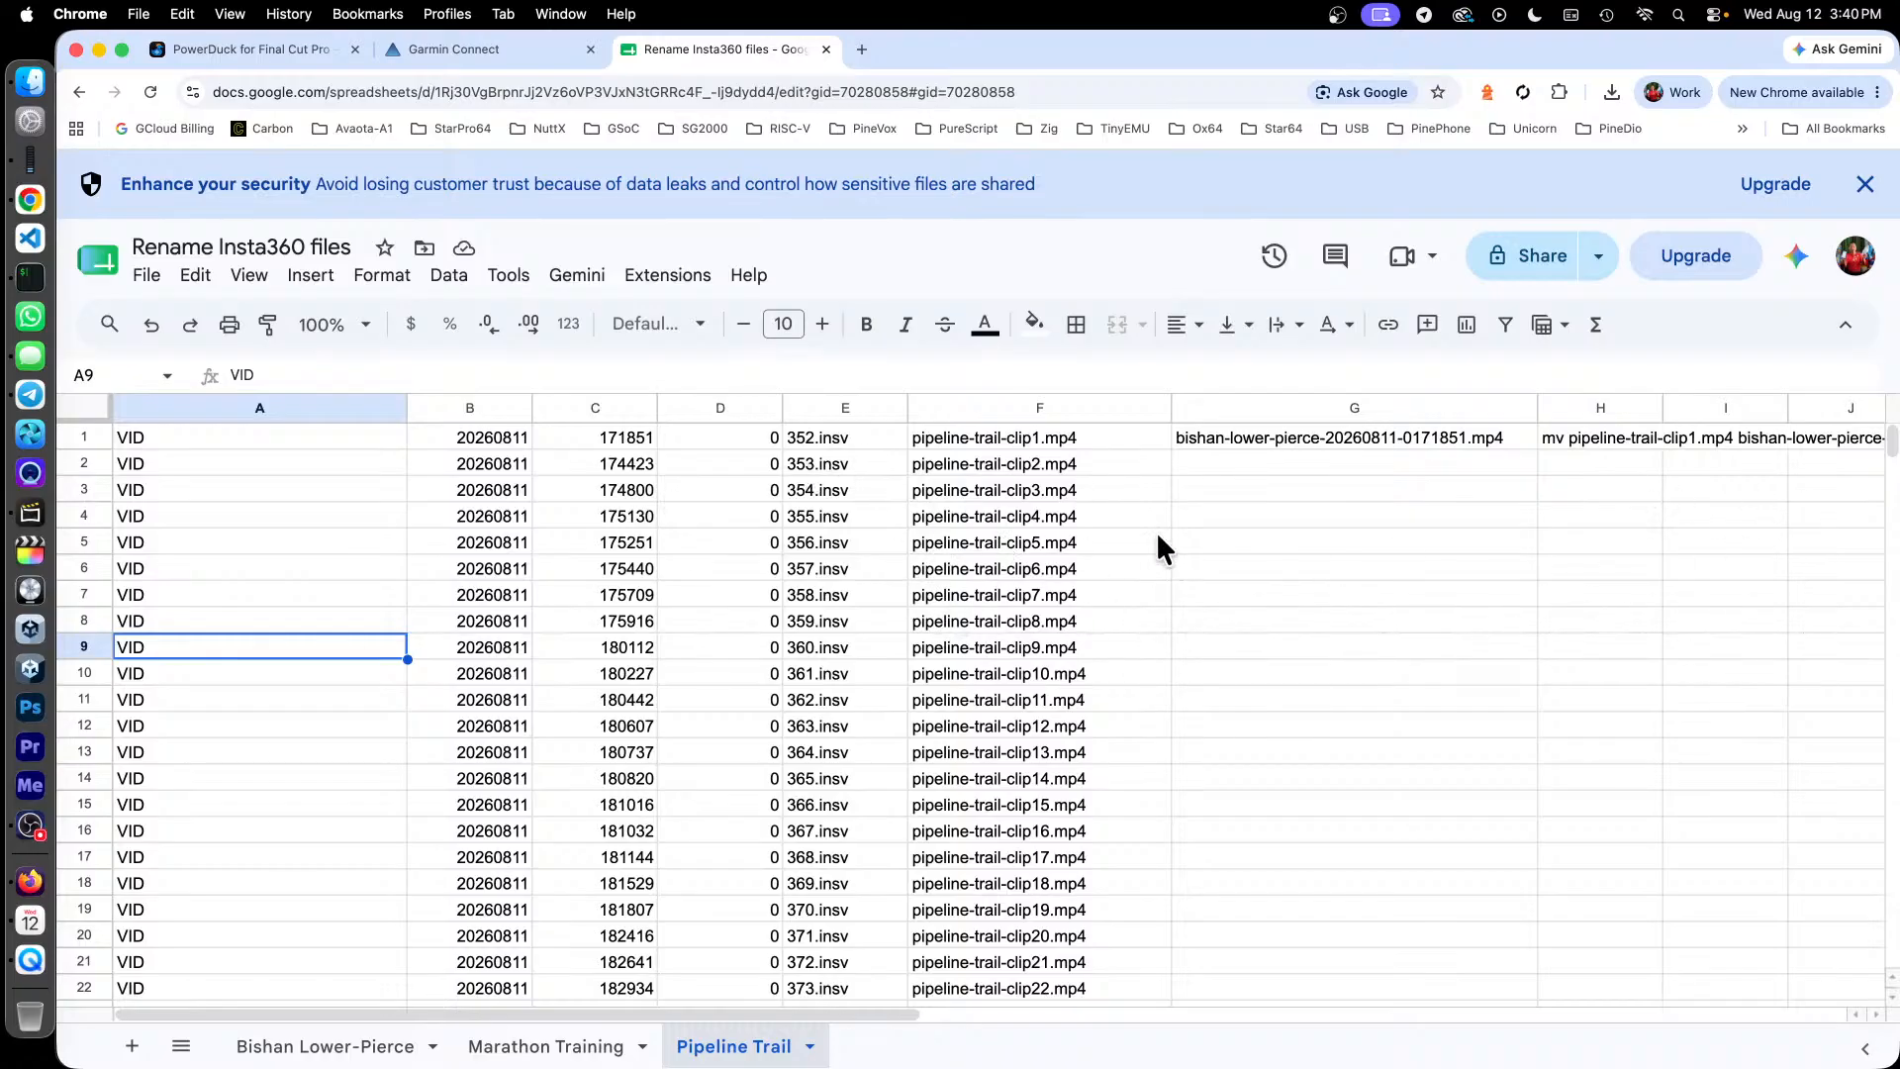
Step: Replace the bishan-lower-pierce prefix in the G1 file name formula with pipeline-trail
left_click(1269, 441)
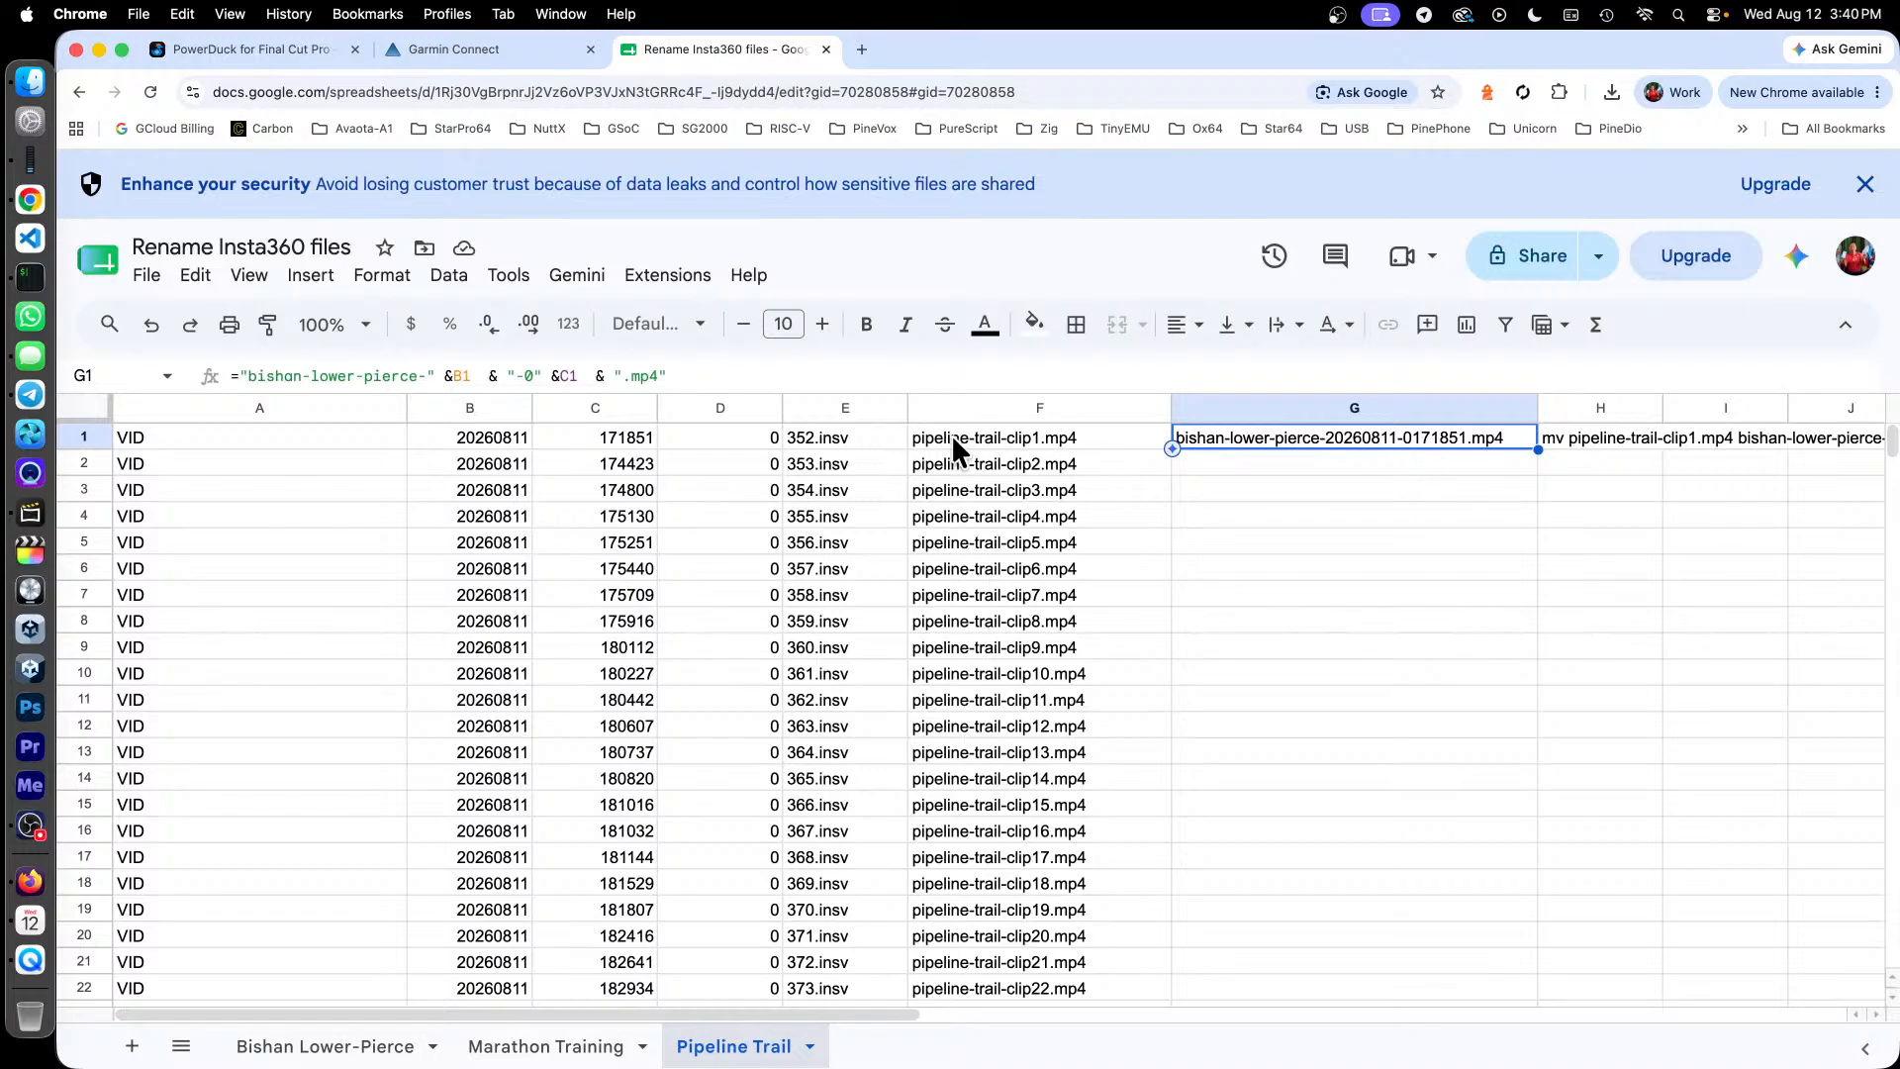
double_click(1302, 440)
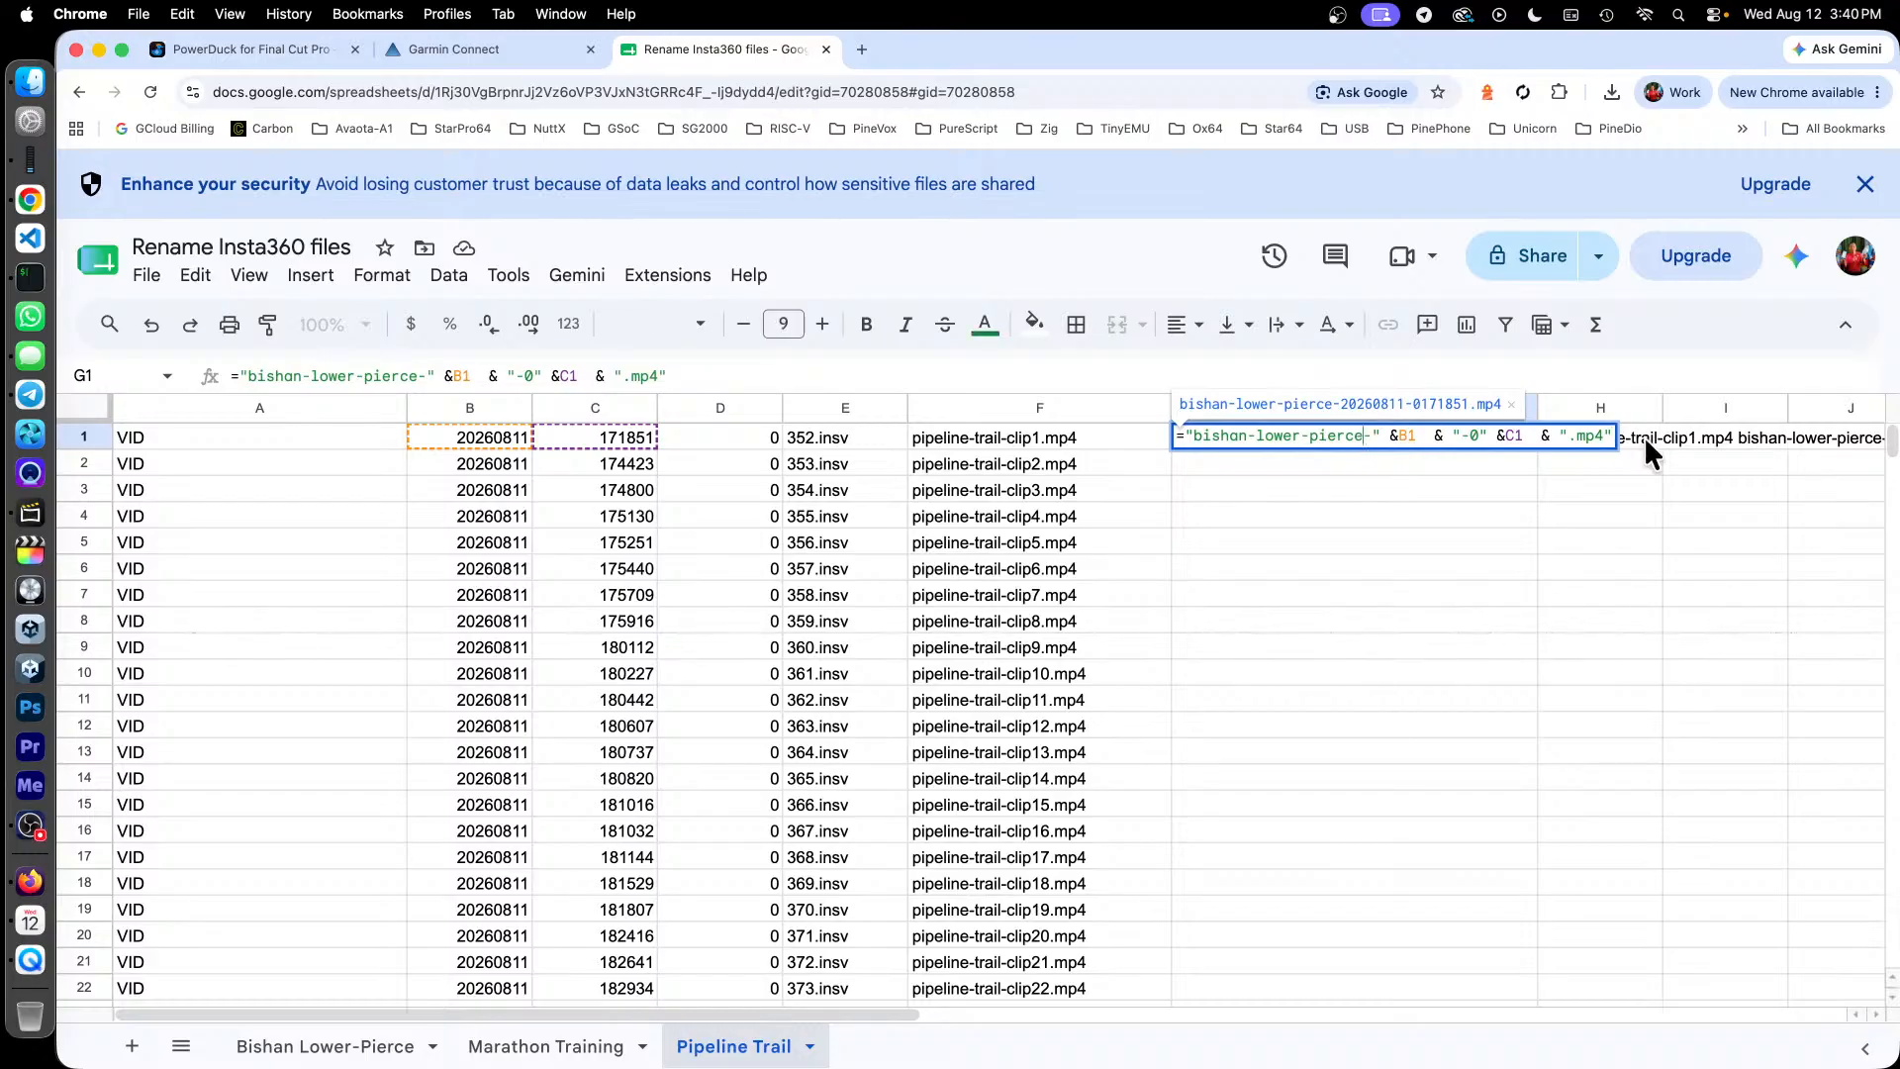
key("super+shift+Left")
key("shift+Right")
key("shift+Right")
type("p")
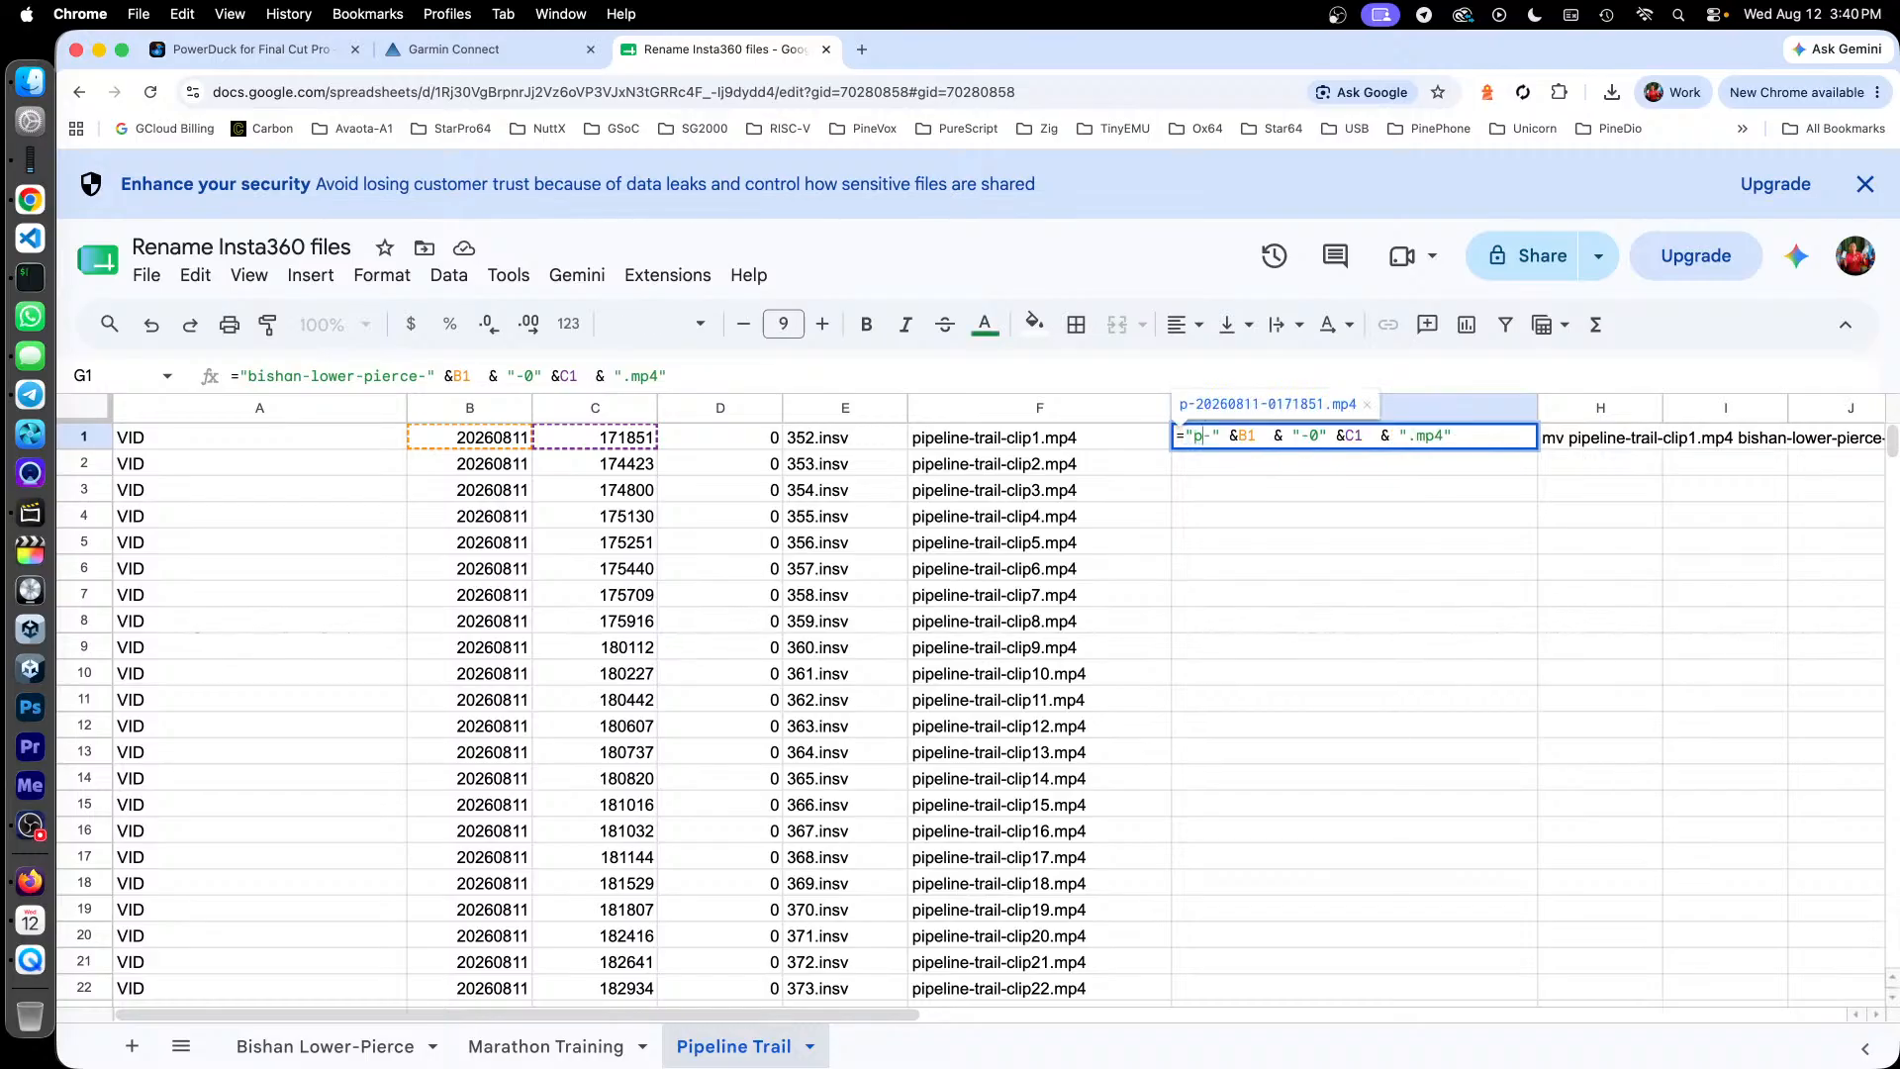
type("ipeli")
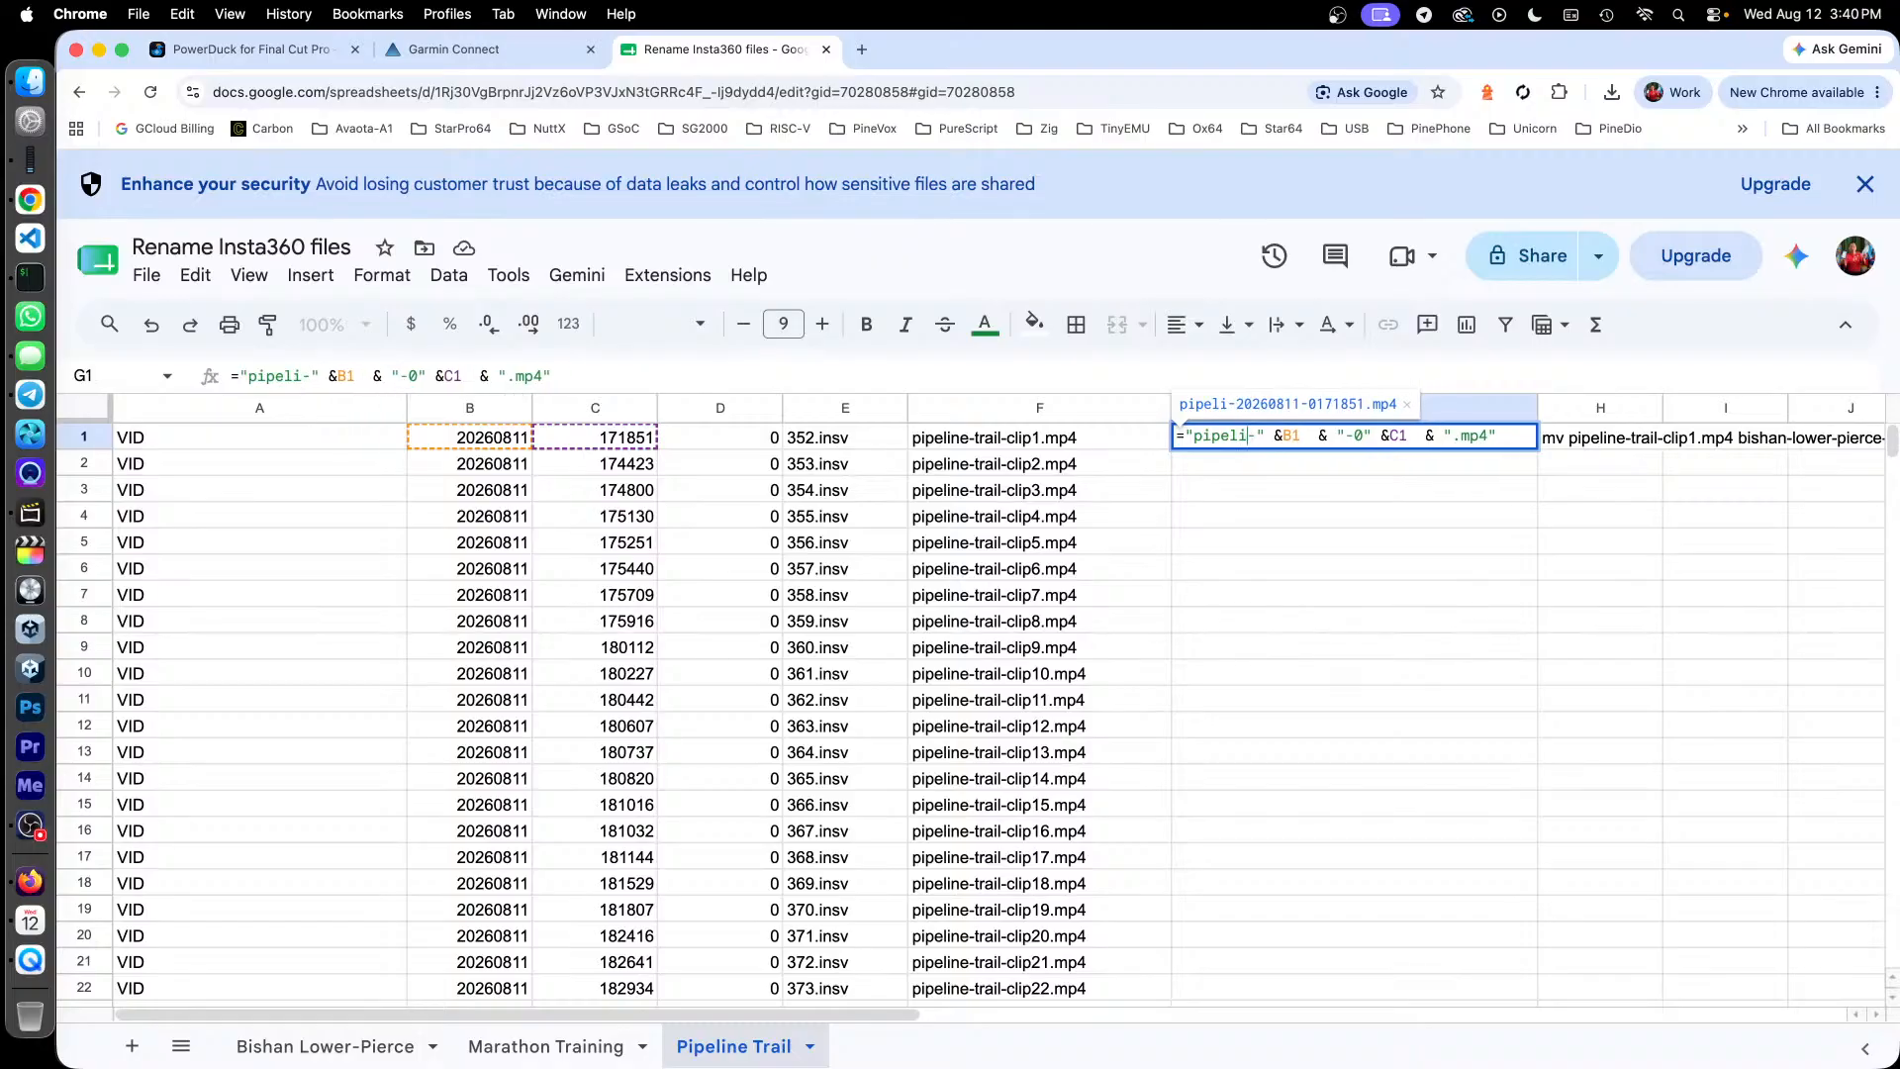
type("ne")
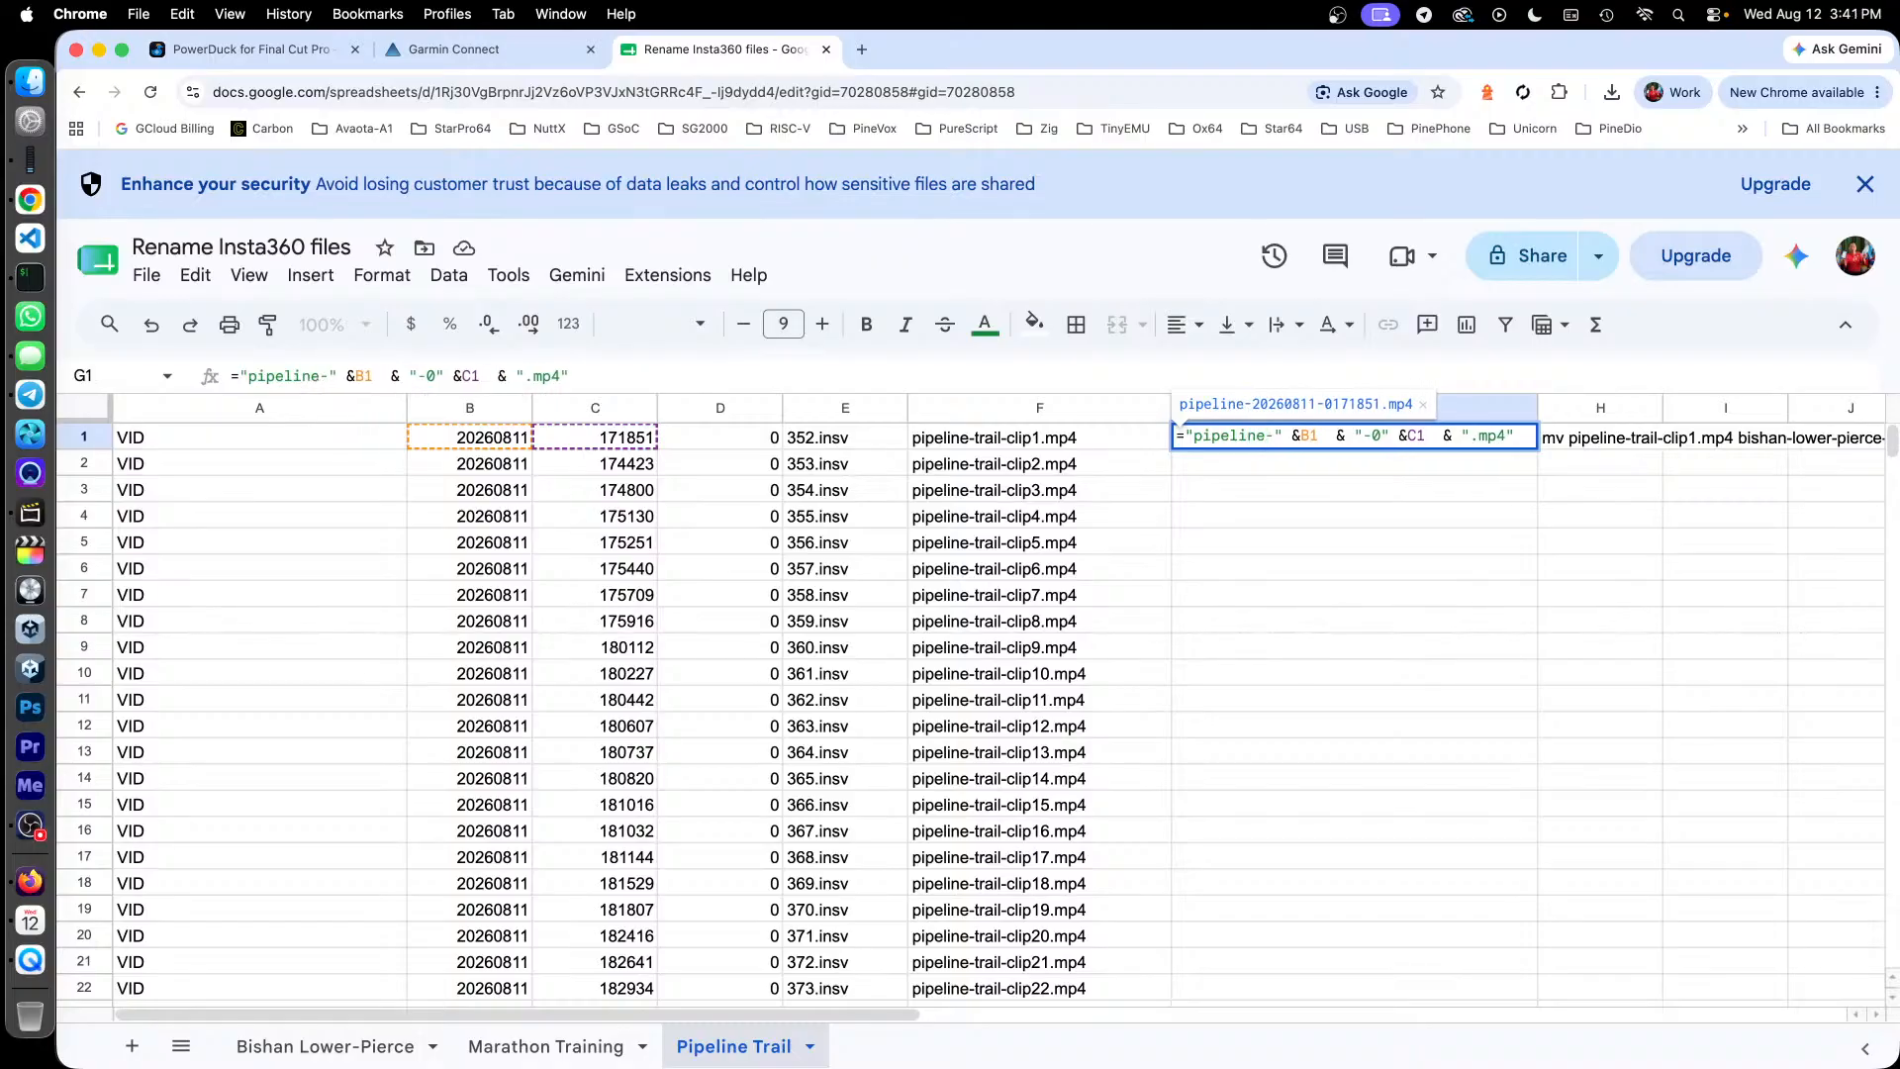
type("-trail")
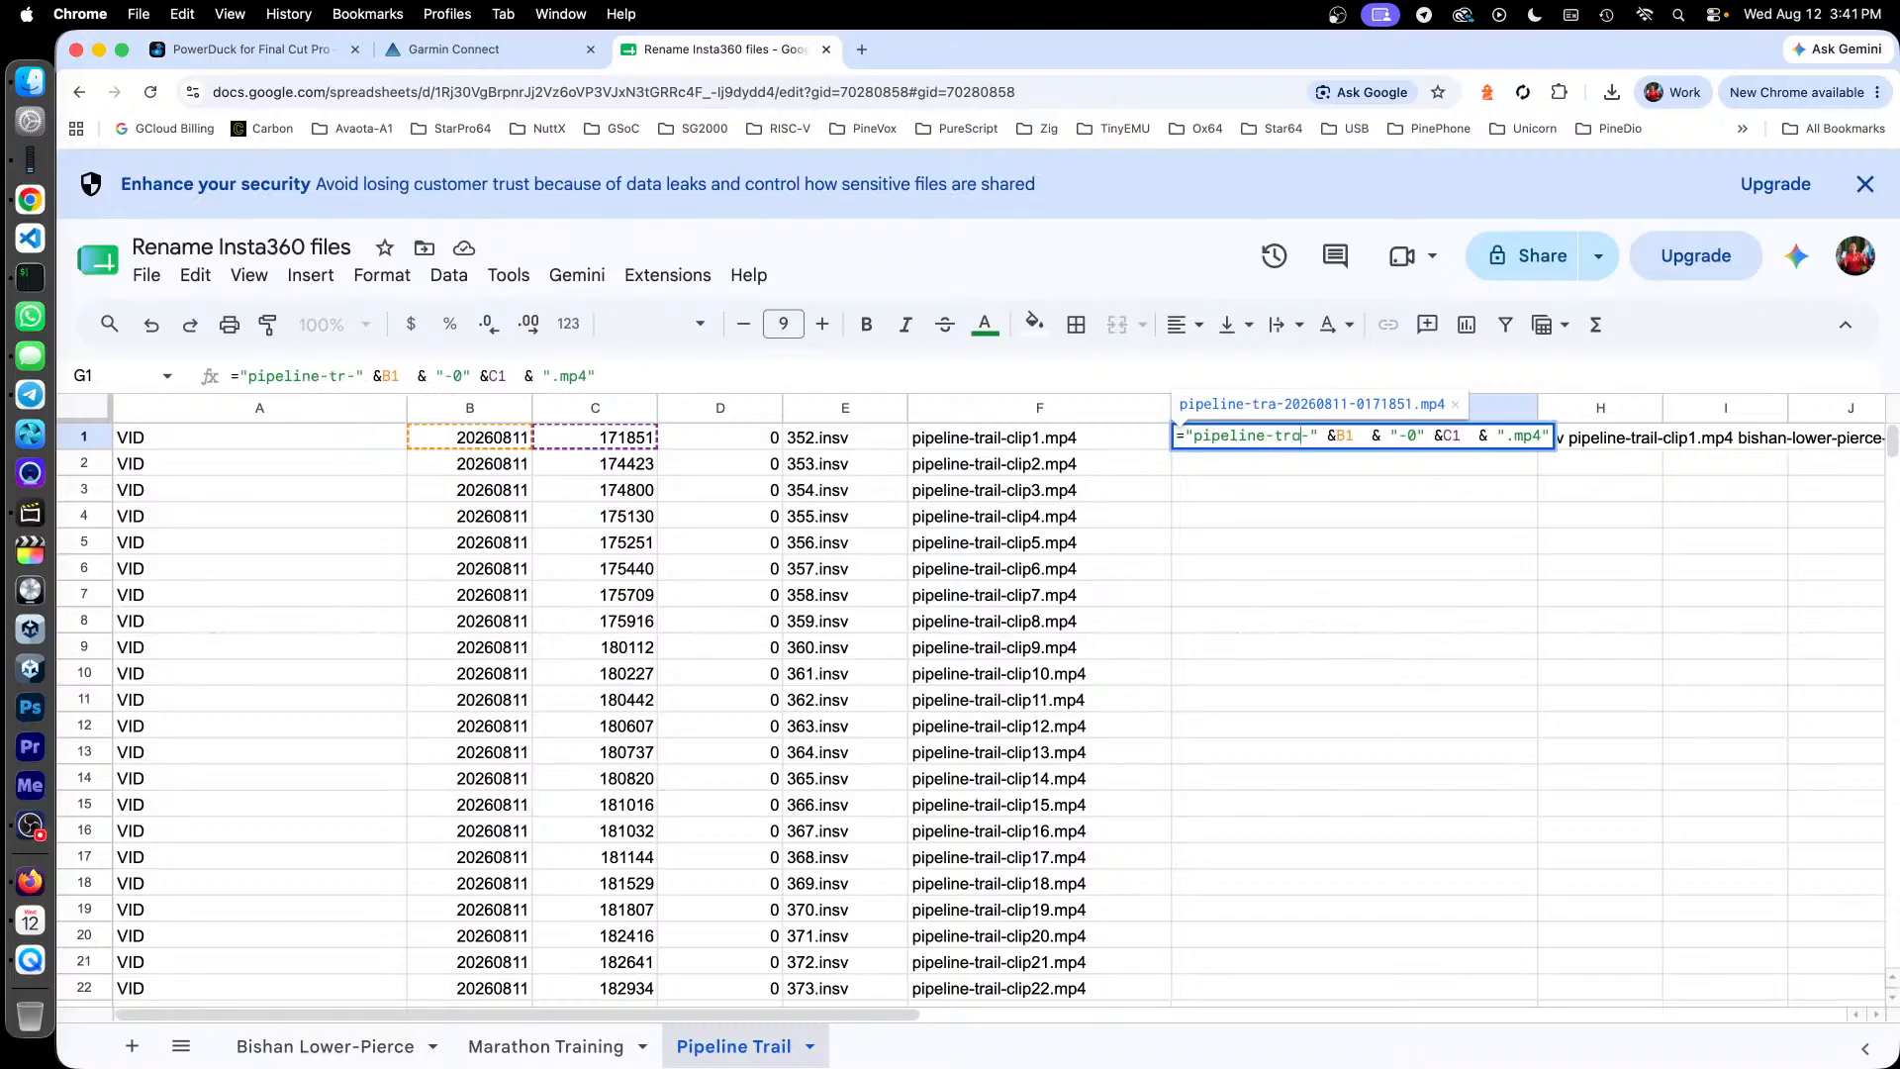
key("Return")
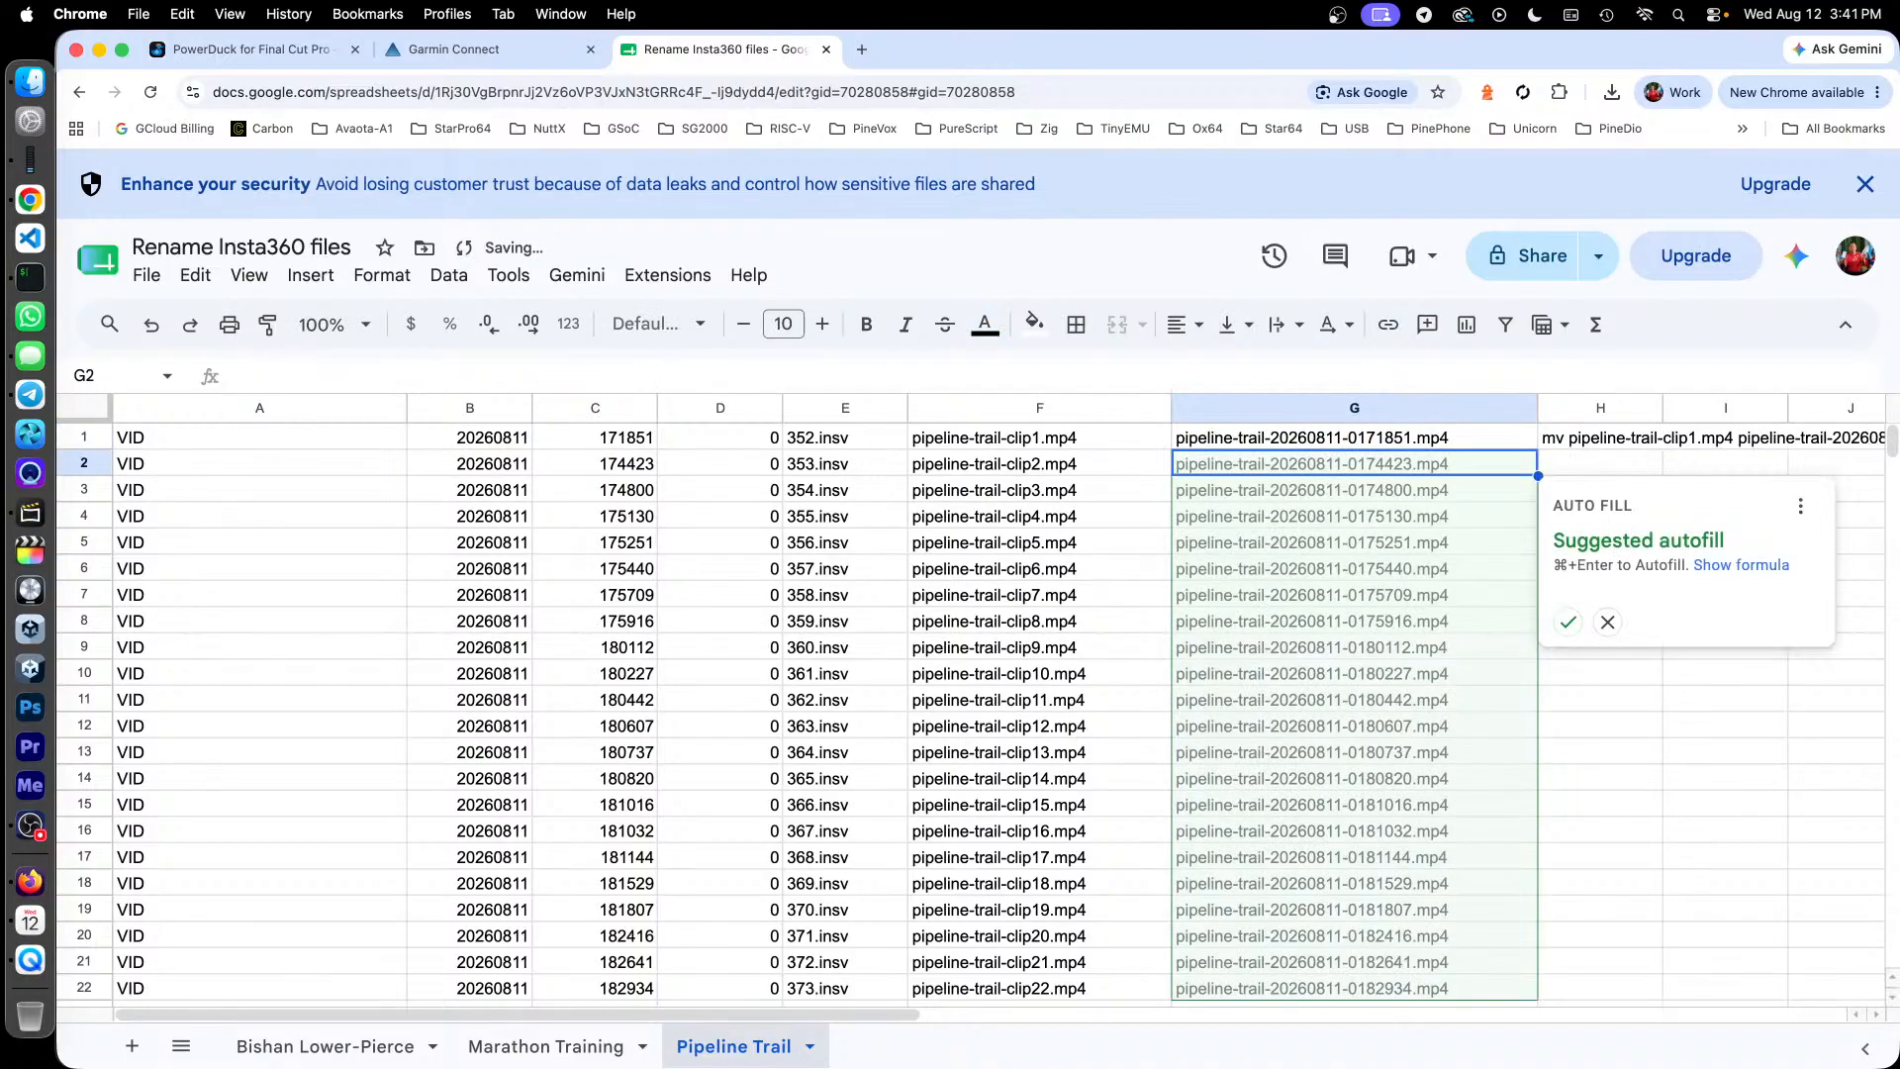
Step: Accept the suggested autofill of the file name formula for G2:G22 and review the generated names against their timestamps
left_click(1564, 630)
left_click(1407, 673)
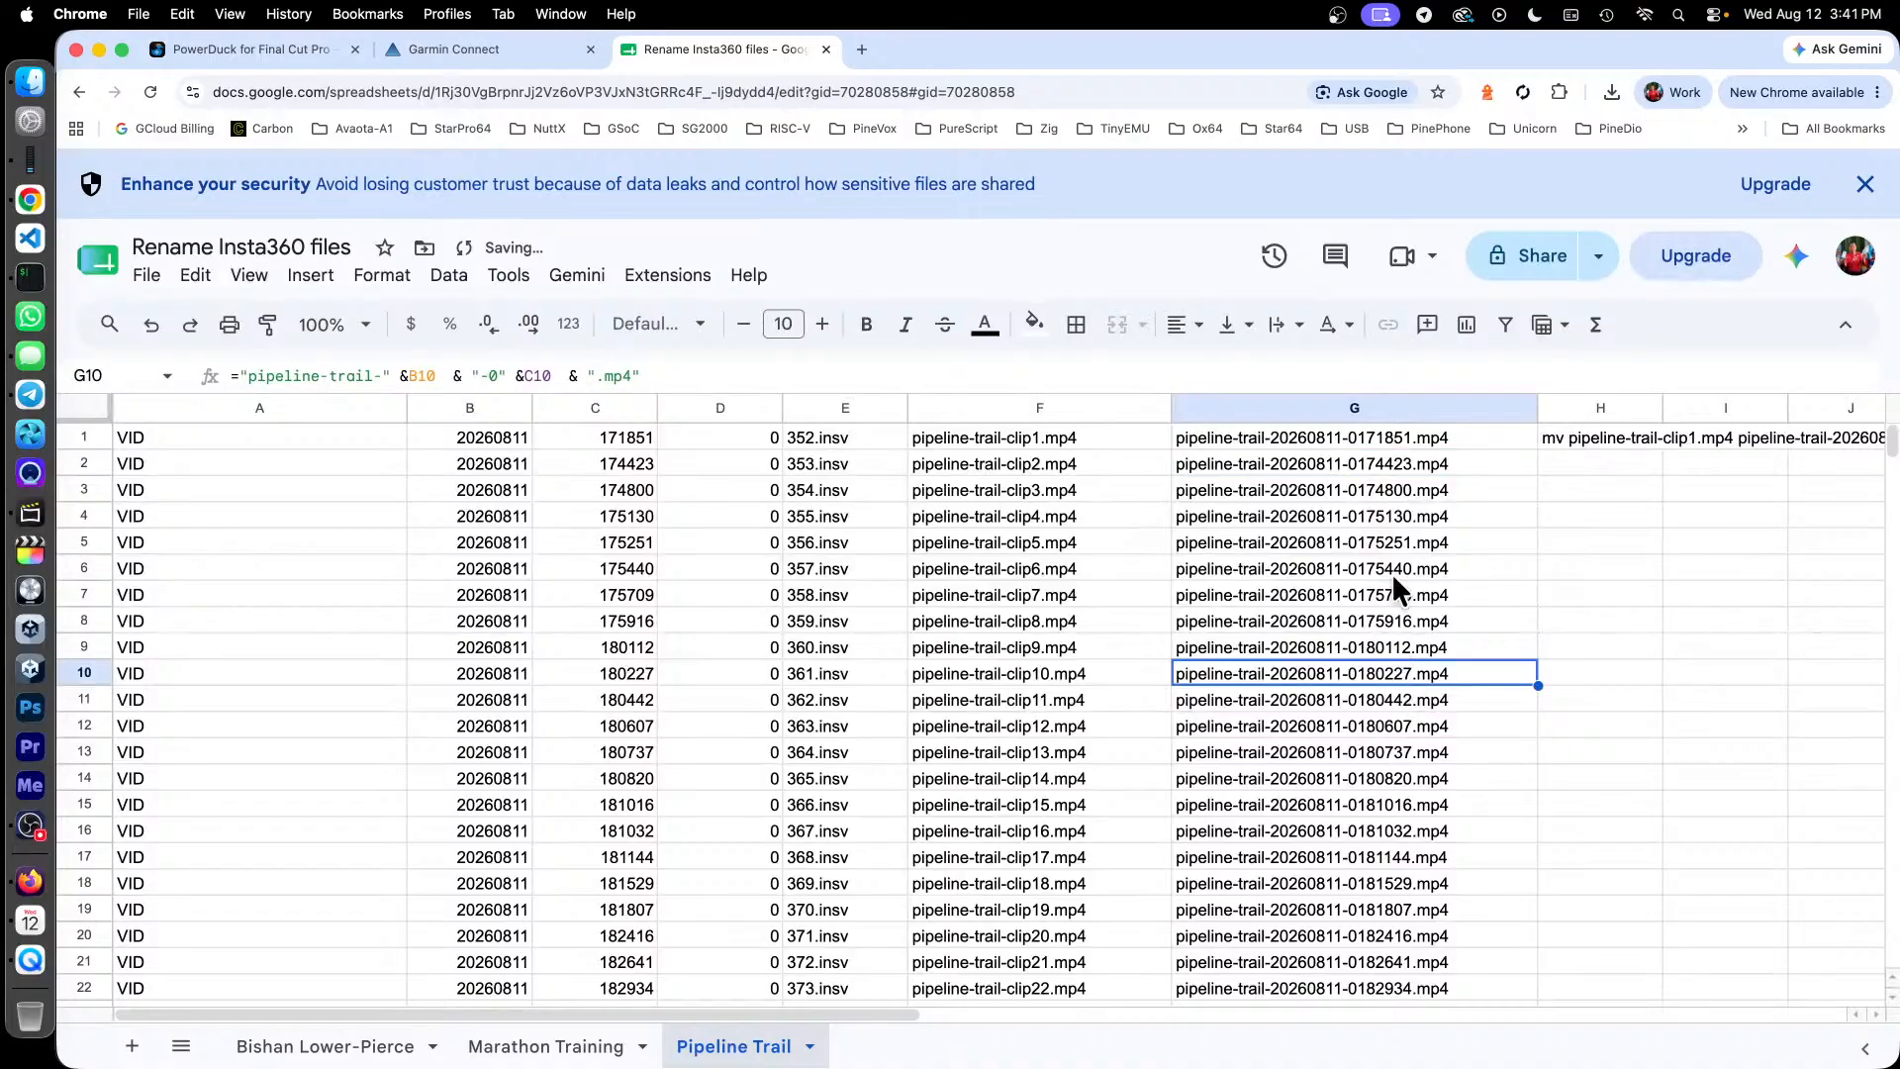
left_click(1321, 436)
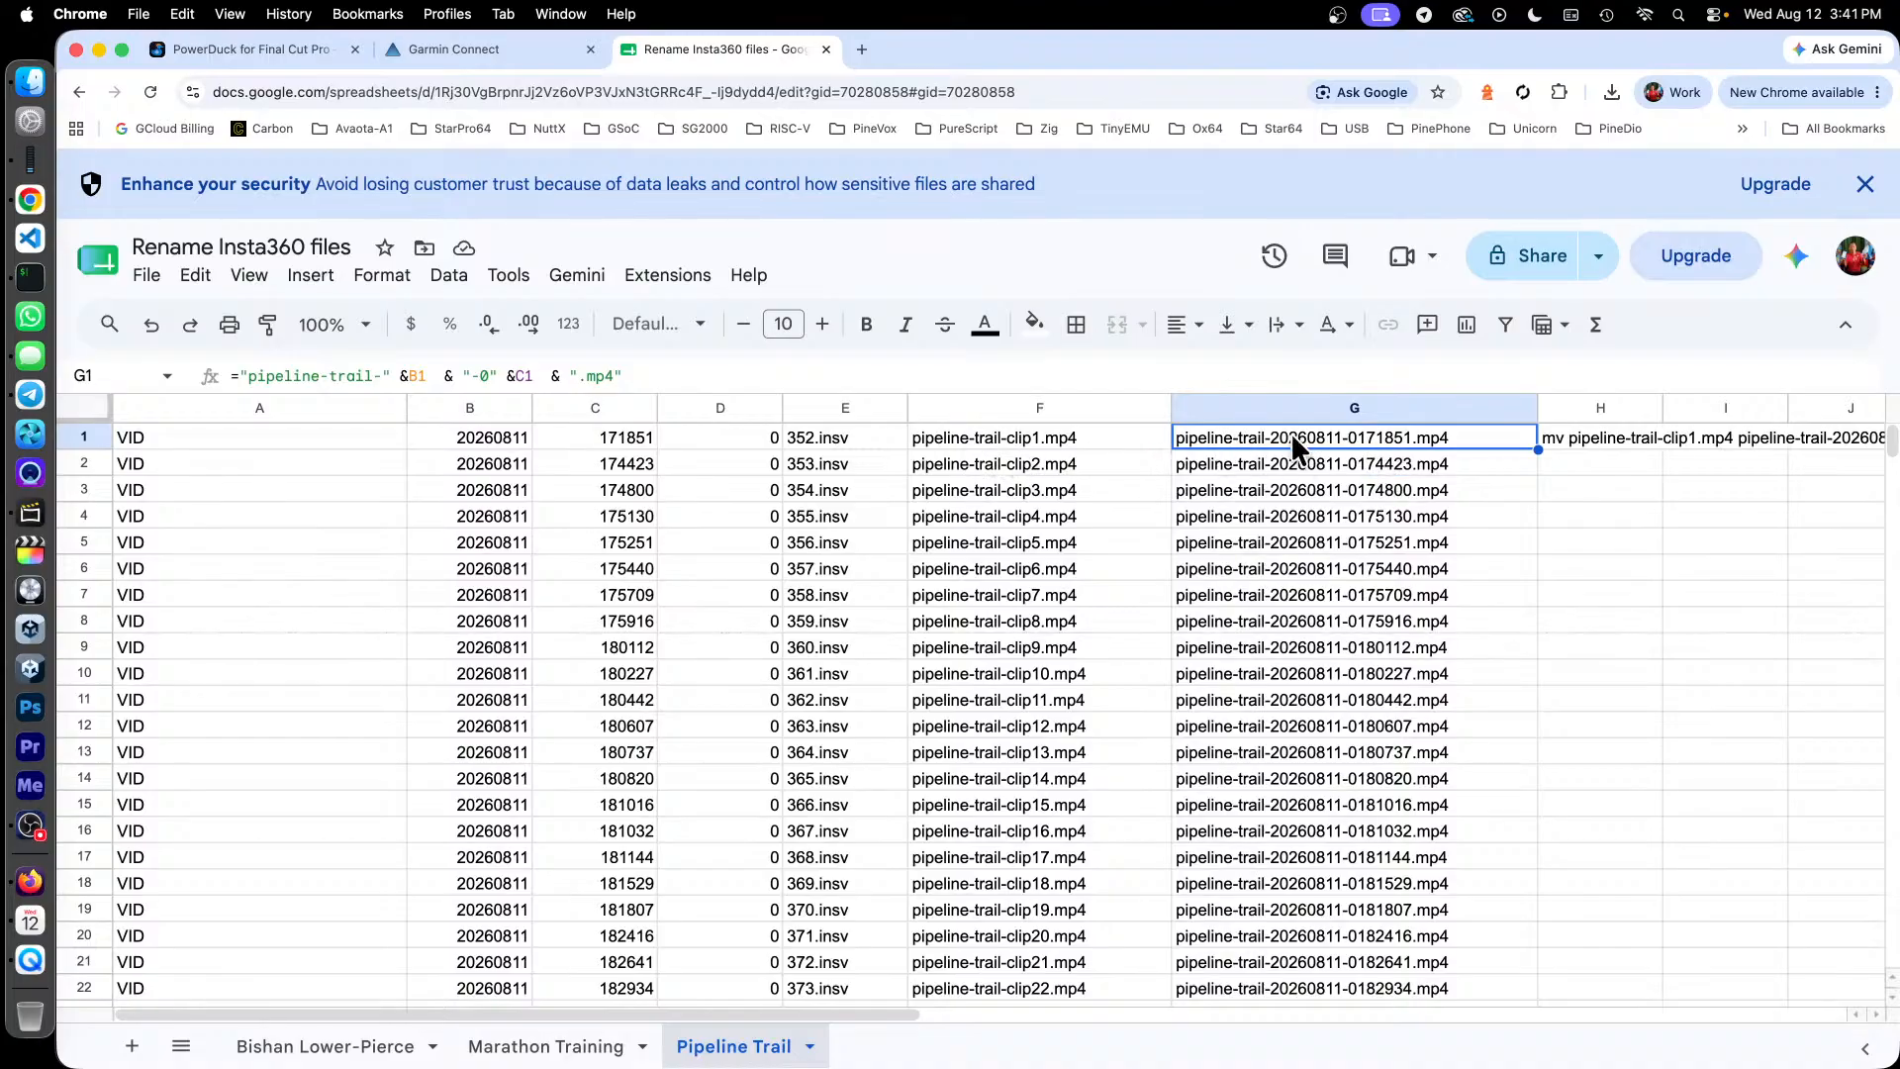
scroll(1309, 550, "down", 4)
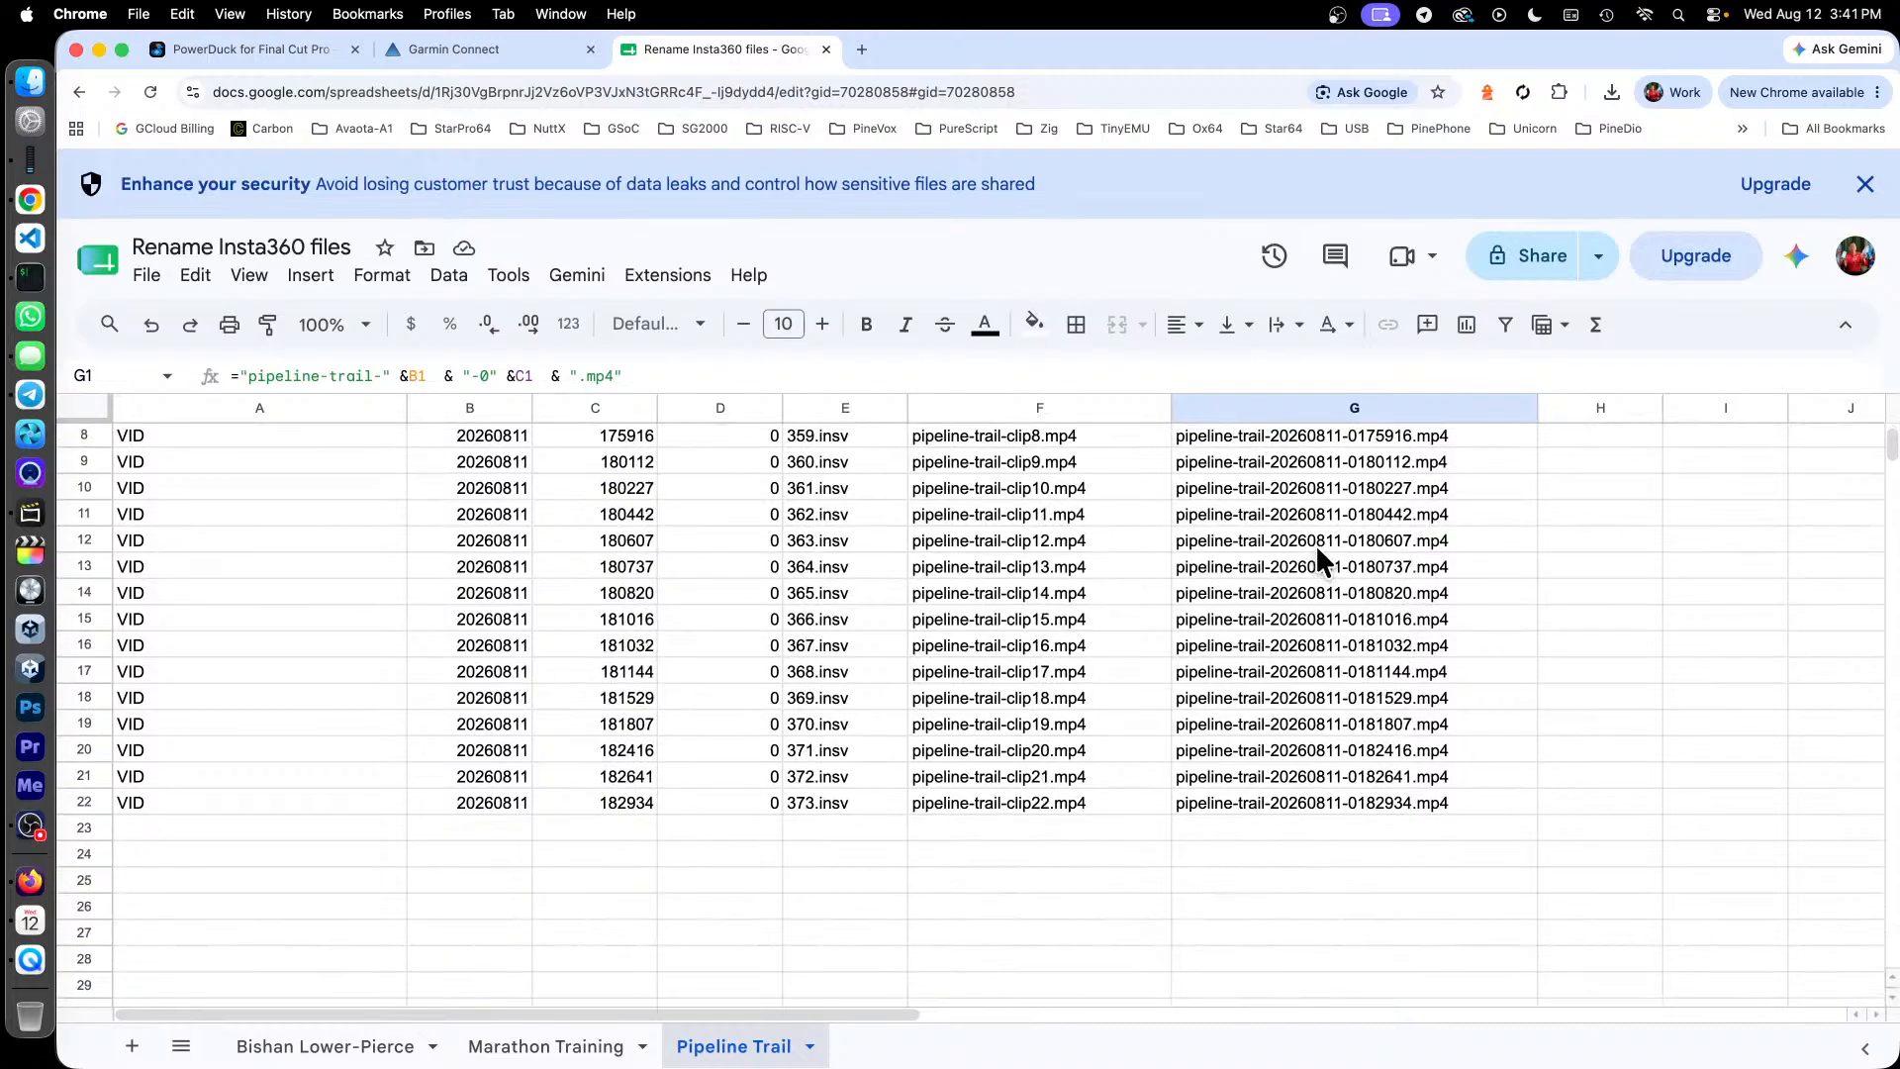
scroll(1315, 547, "up", 4)
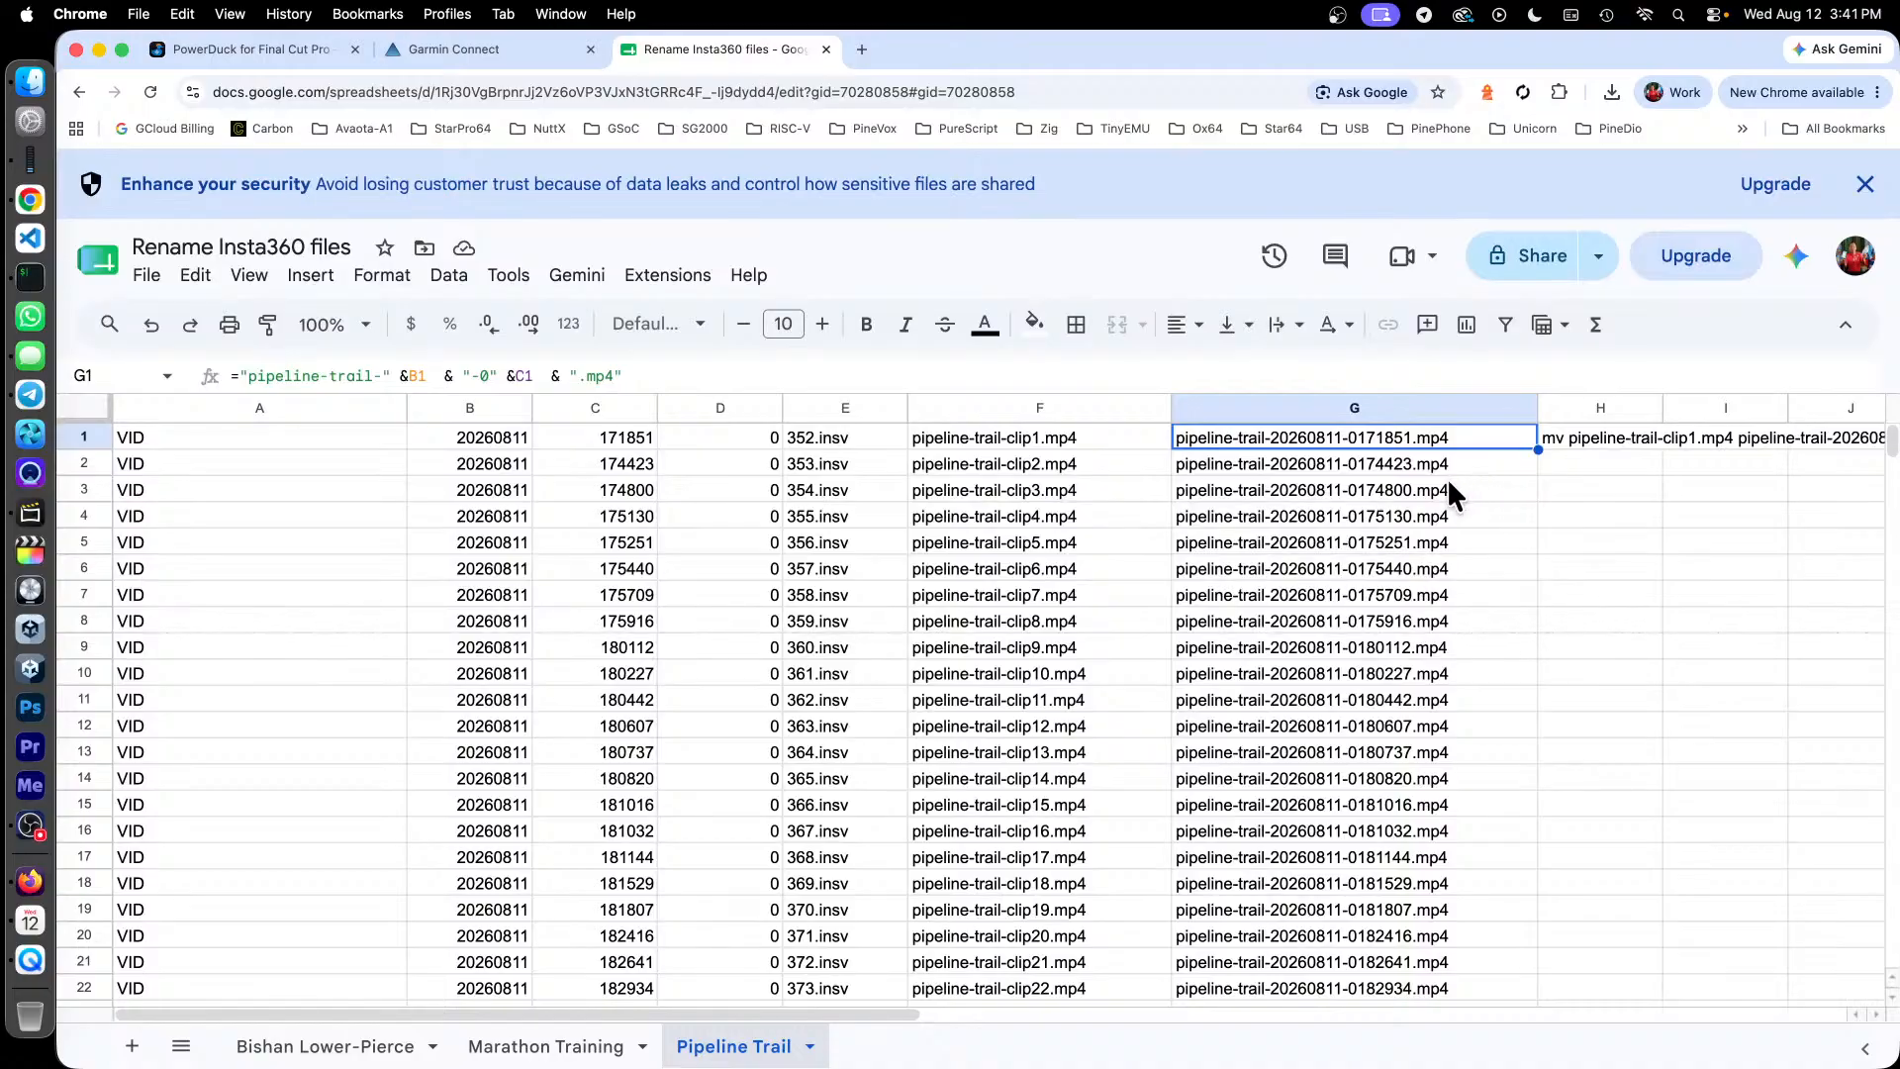
Step: Remove the extra 0 from the G1 formula so only "-" joins the date and the time
double_click(1377, 432)
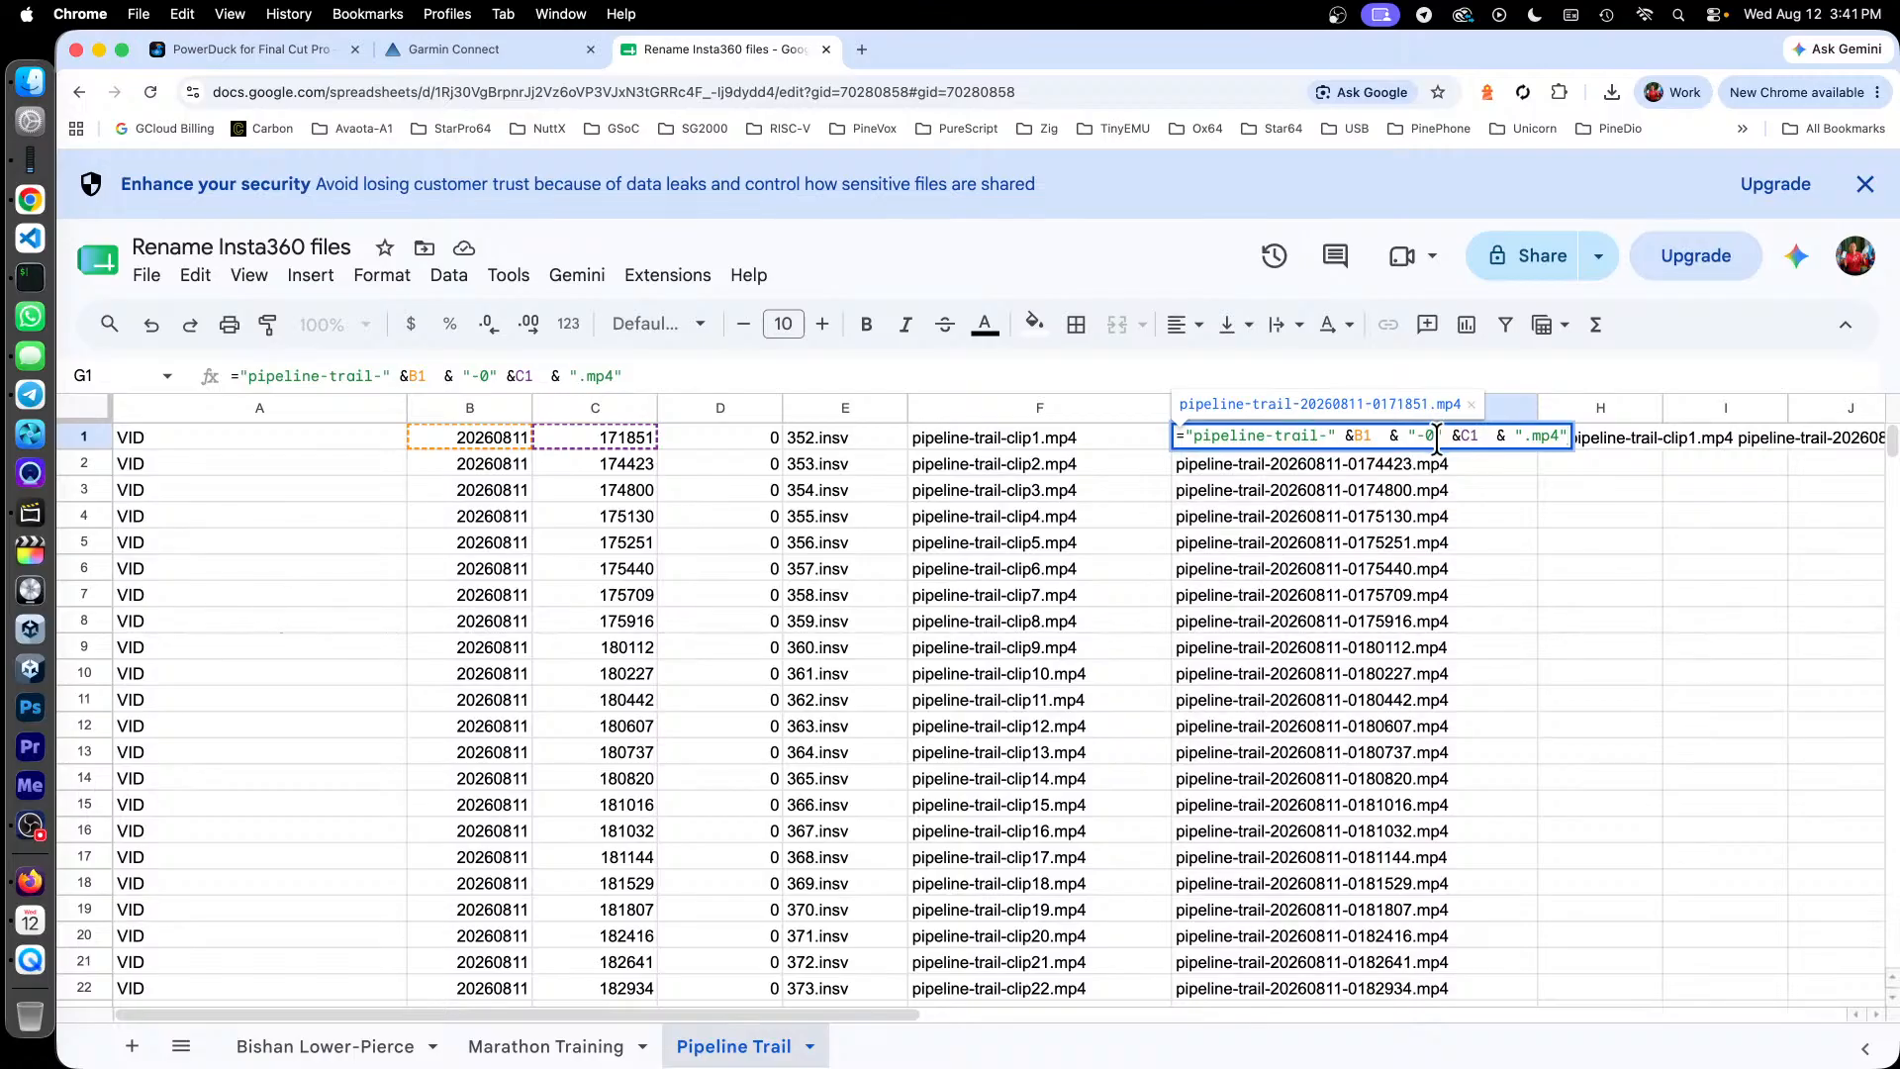
key("BackSpace")
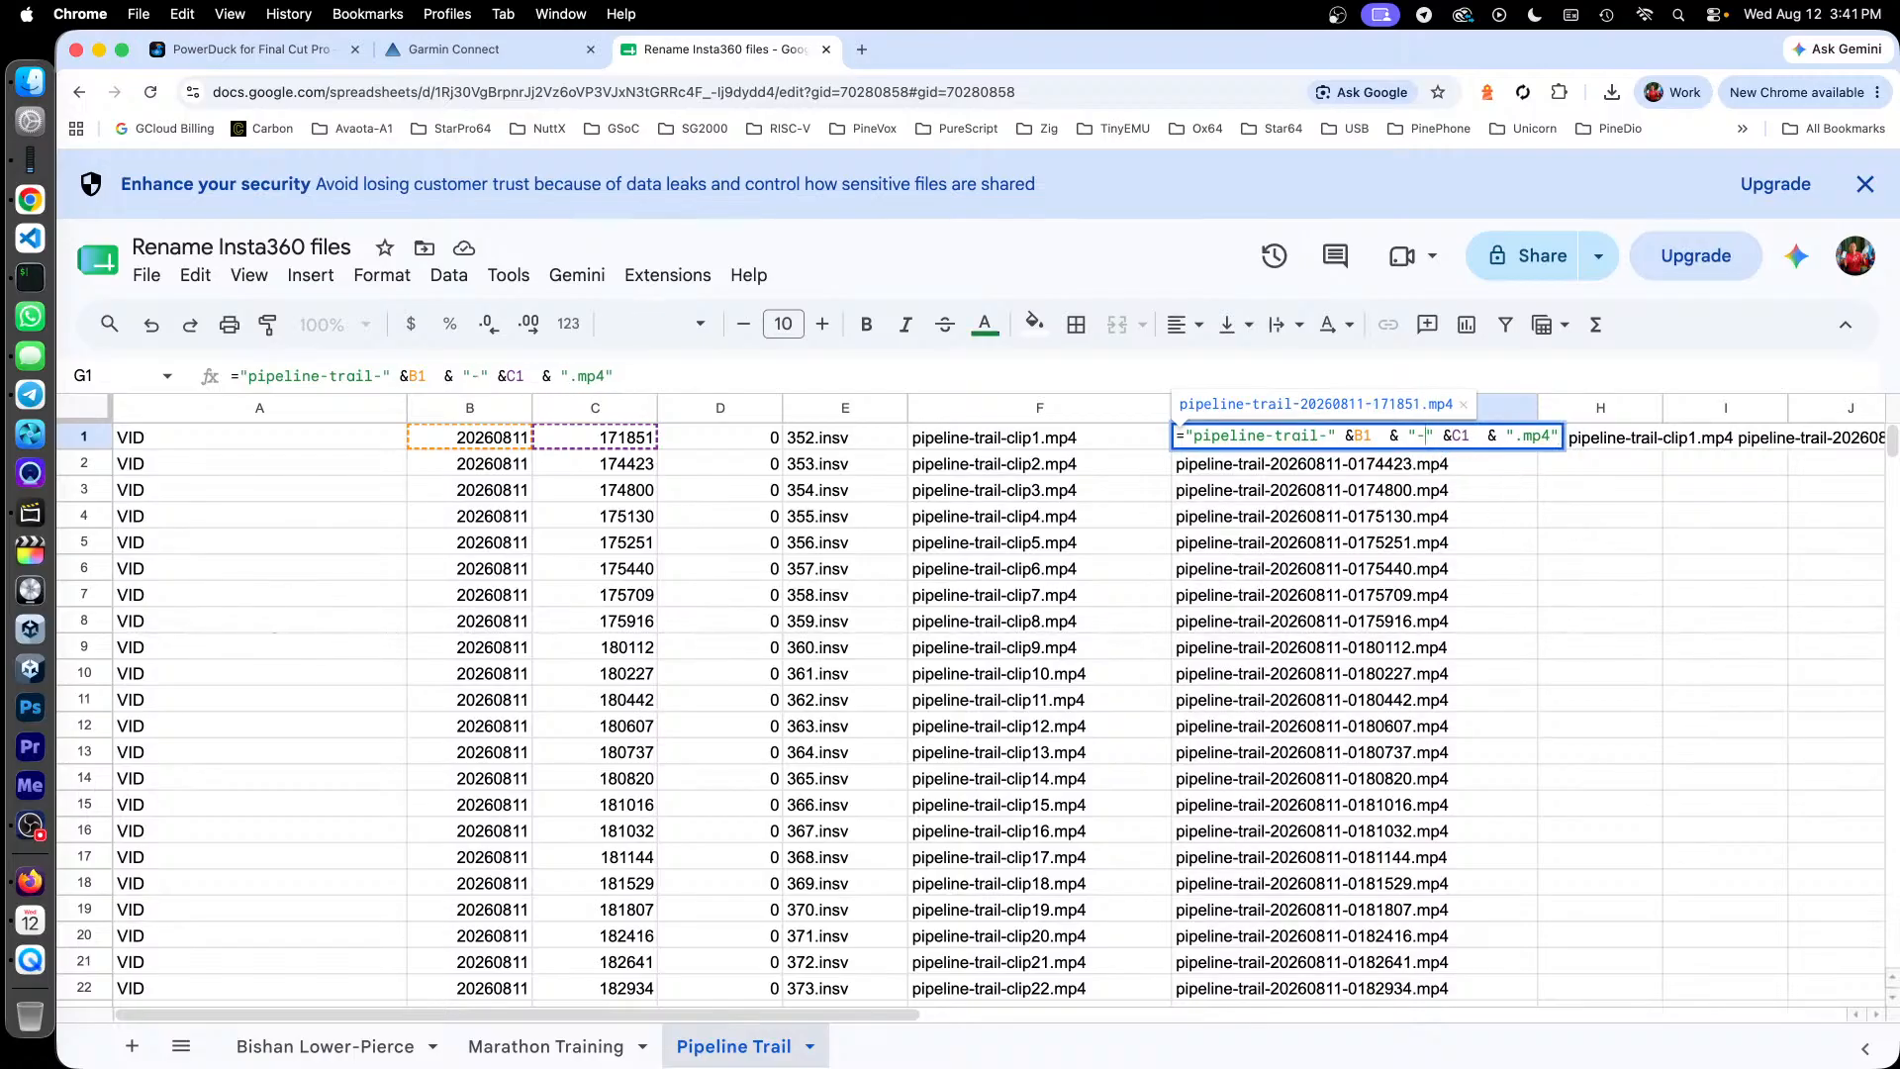
key("Return")
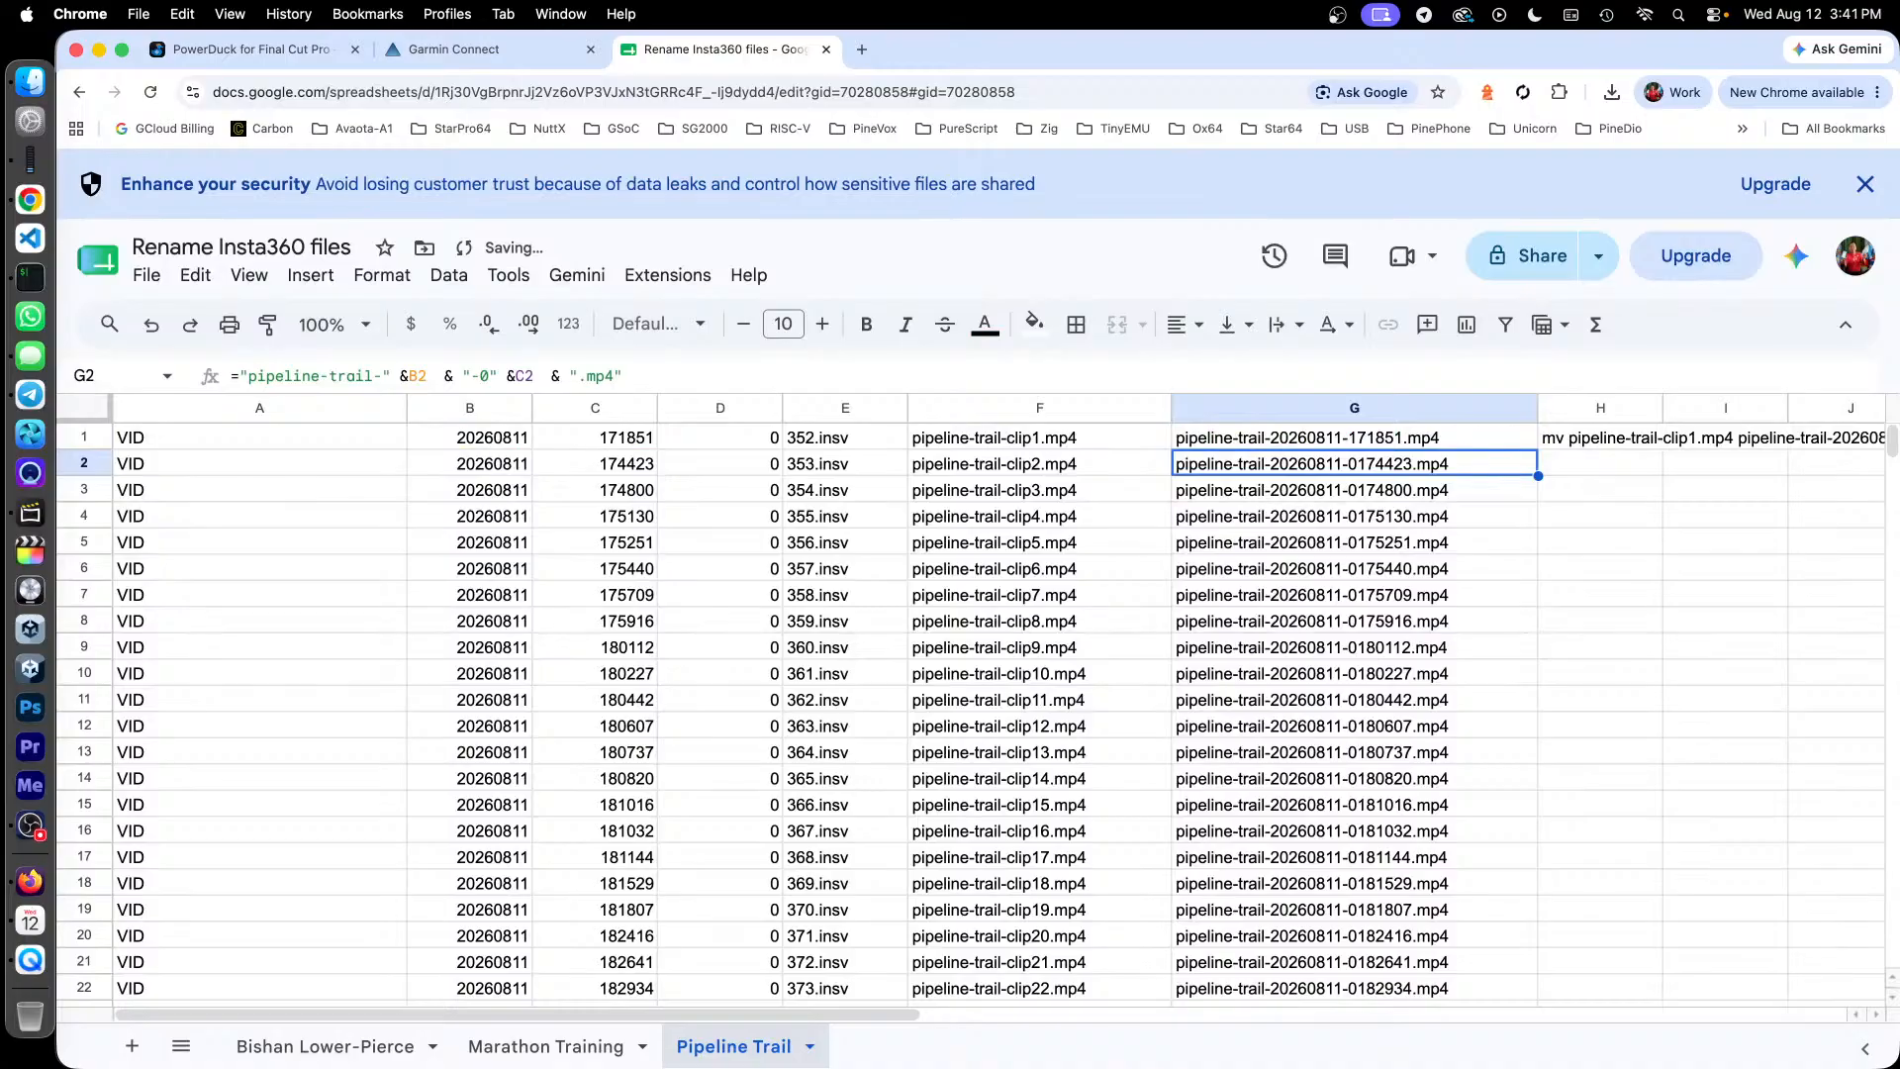
Step: Copy the corrected file name formula from G1 into G2:G22
key("Up")
key("super+c")
key("Down")
scroll(1529, 764, "down", 1)
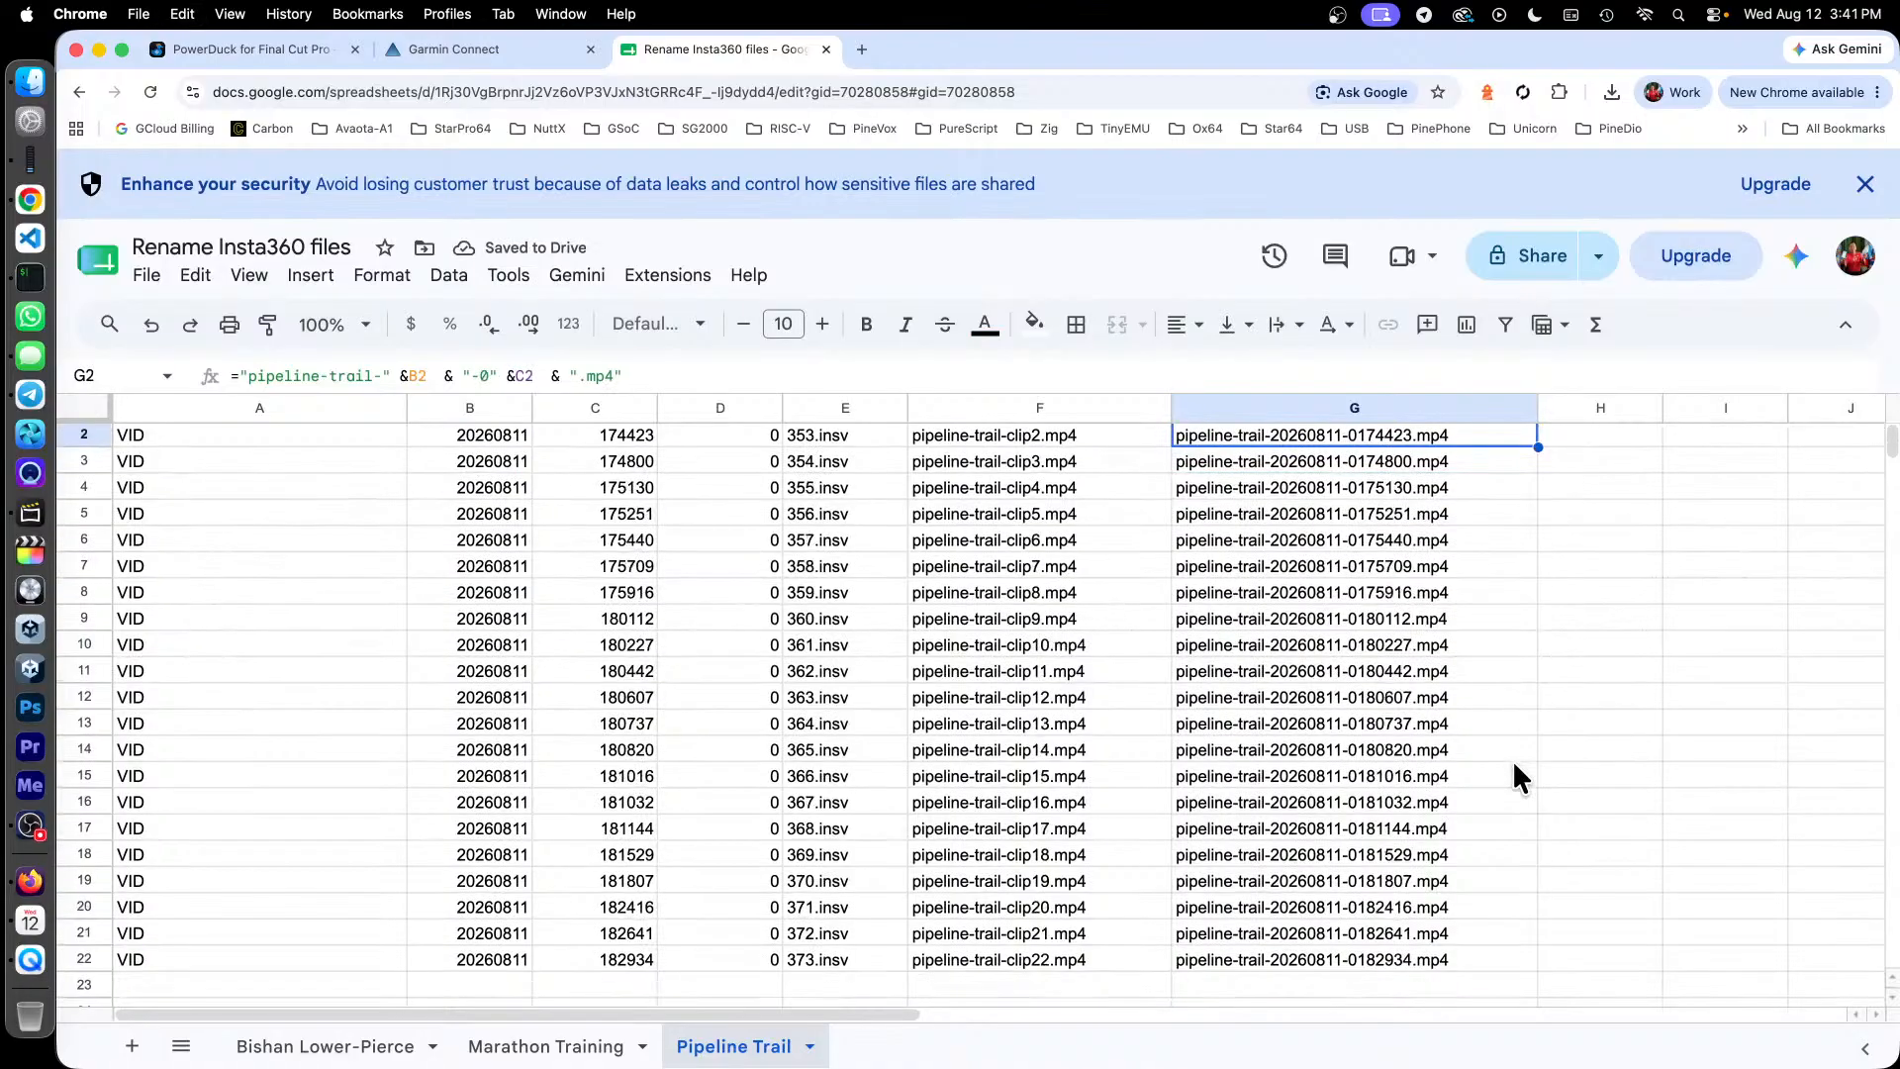
left_click(1445, 962, "shift")
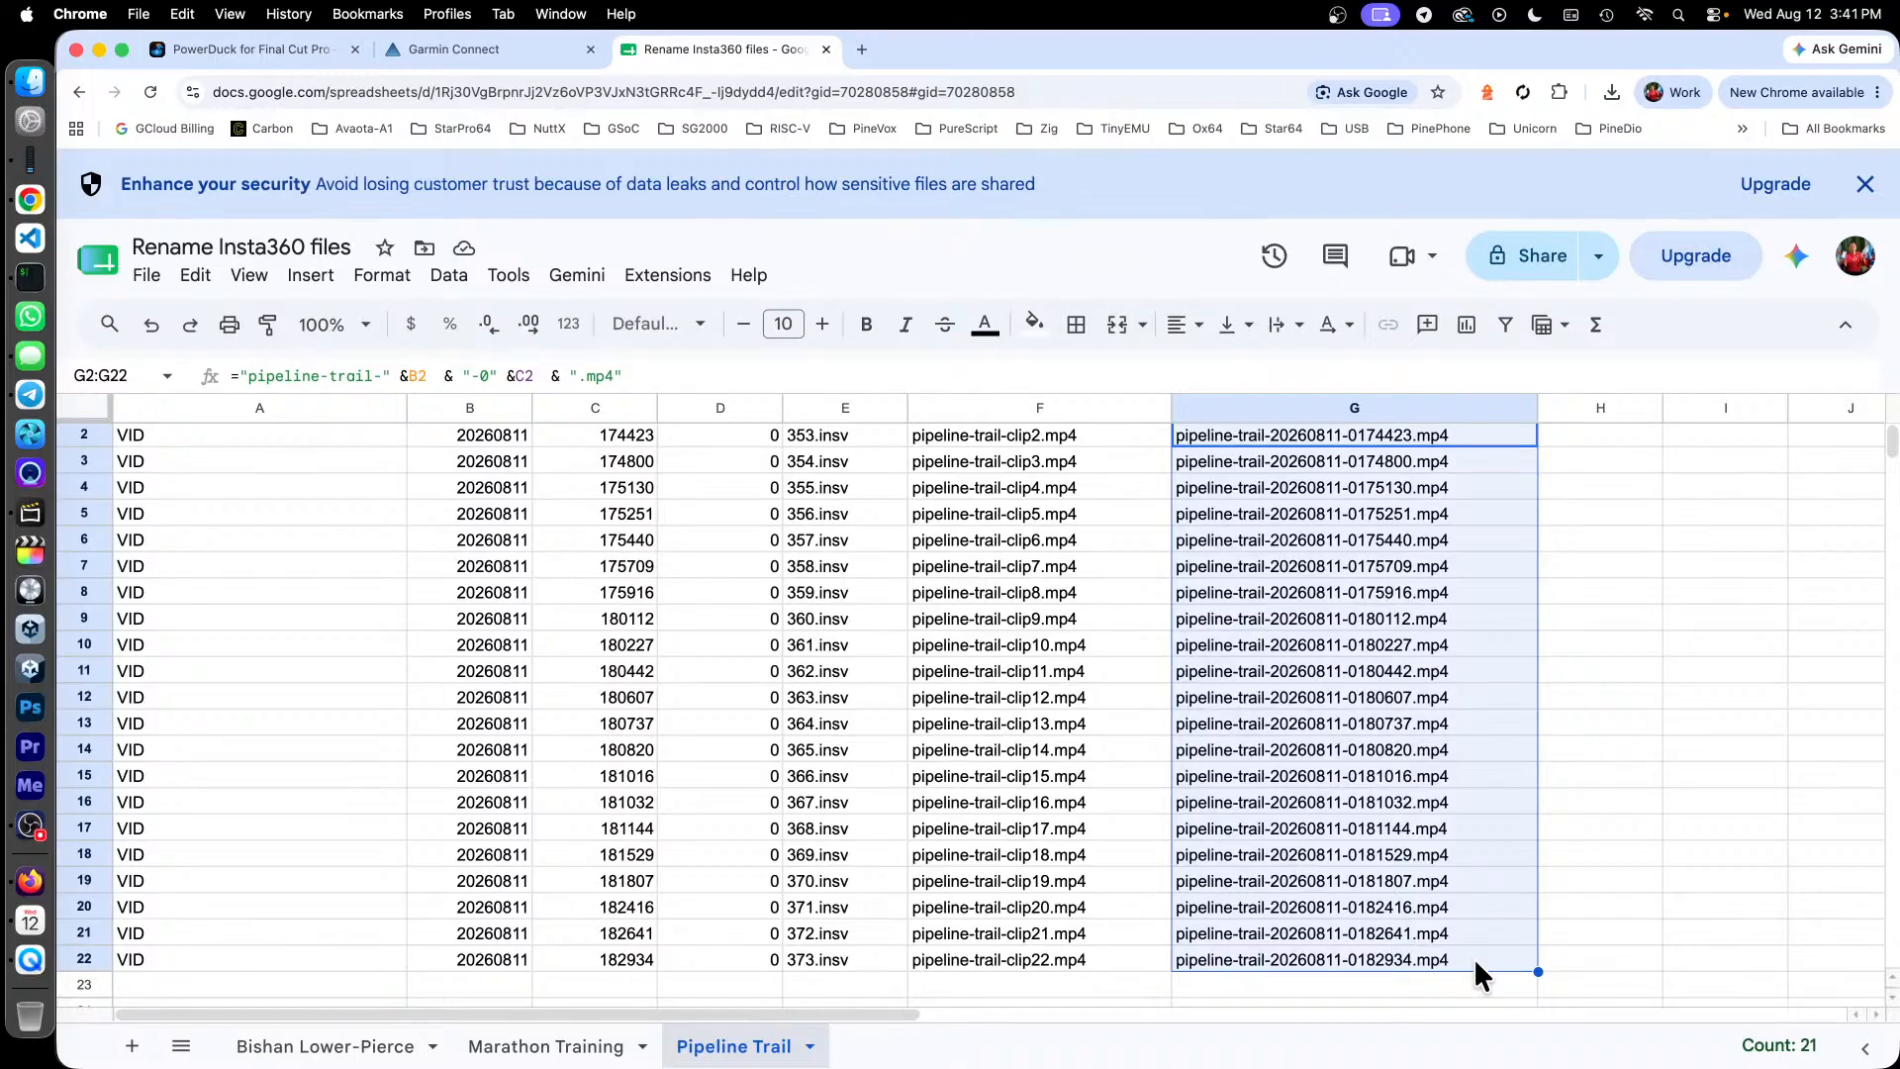
key("super+v")
key("Up")
key("Up")
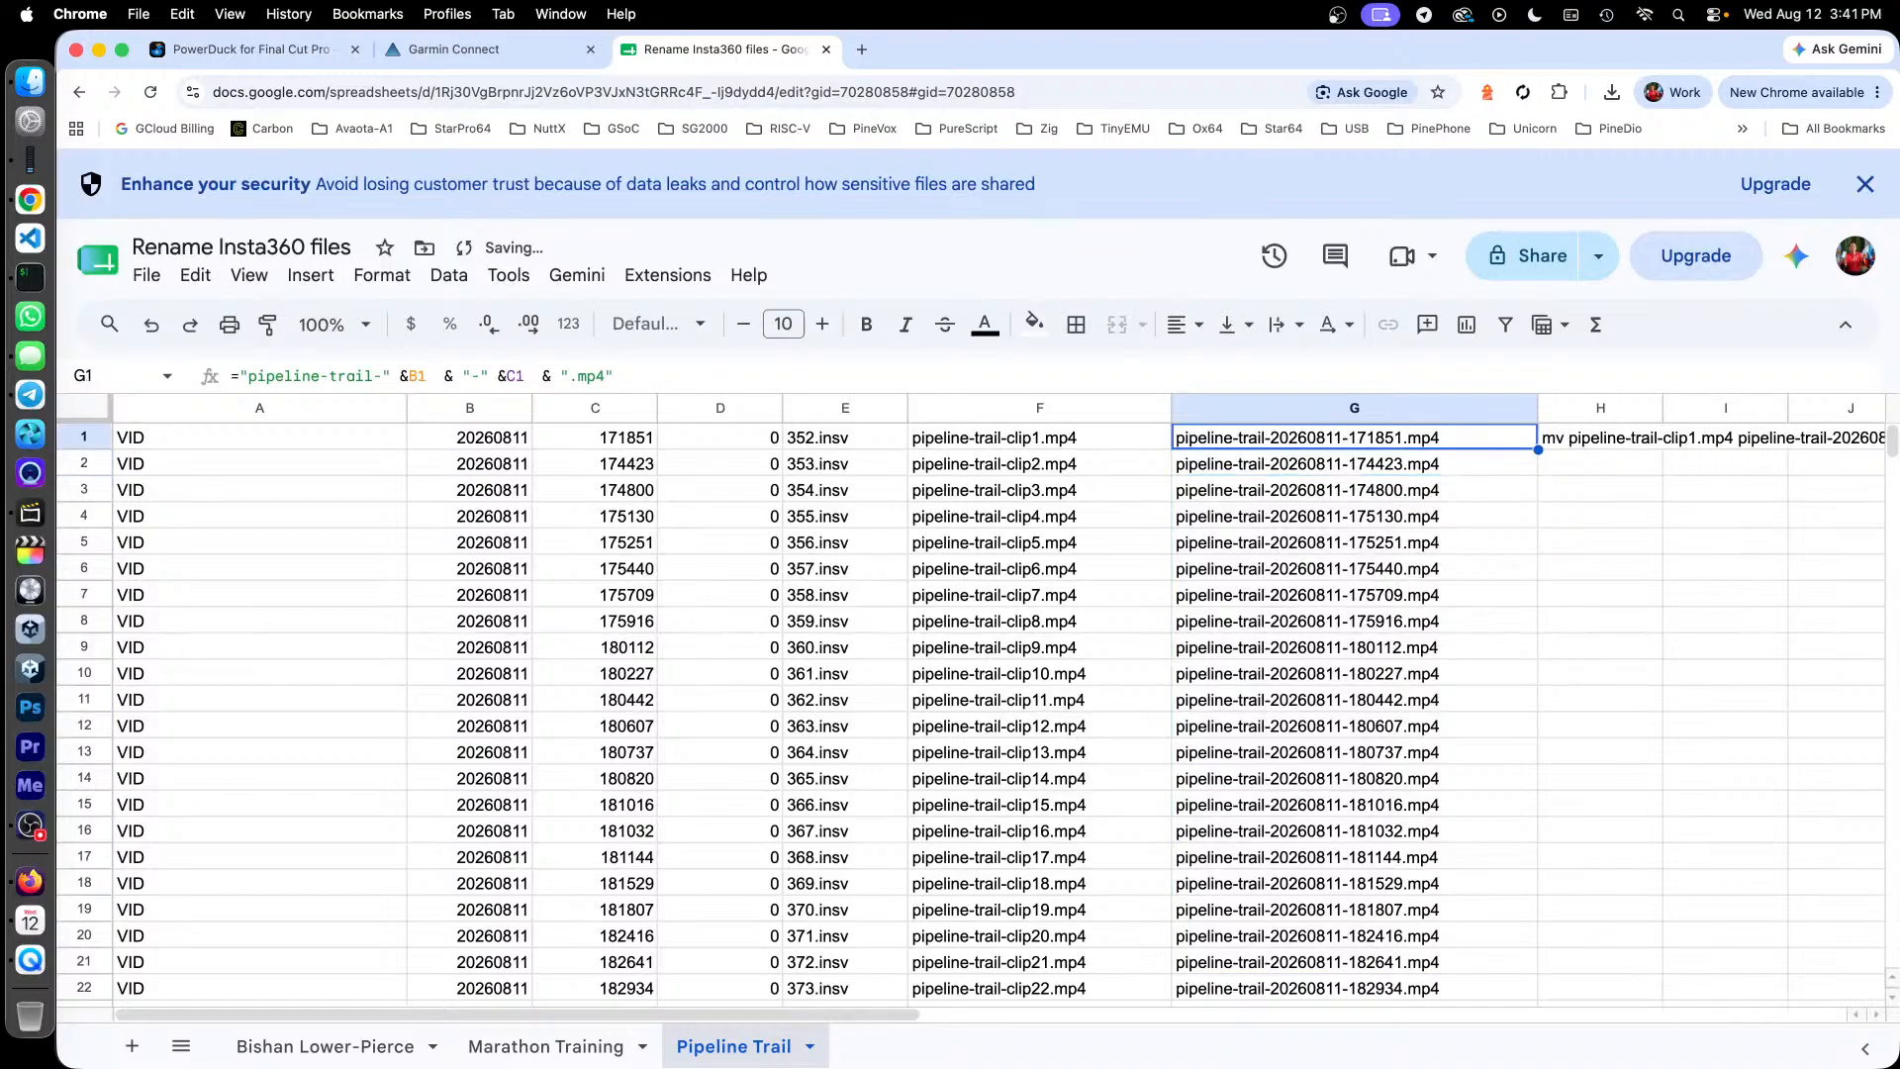
Step: Check the file name formulas in the first rows of column G and the mv command formula in H1
key("Down")
key("Down")
key("Up")
key("Up")
key("Down")
key("Down")
key("Down")
key("Down")
key("Down")
key("Up")
key("Up")
key("Up")
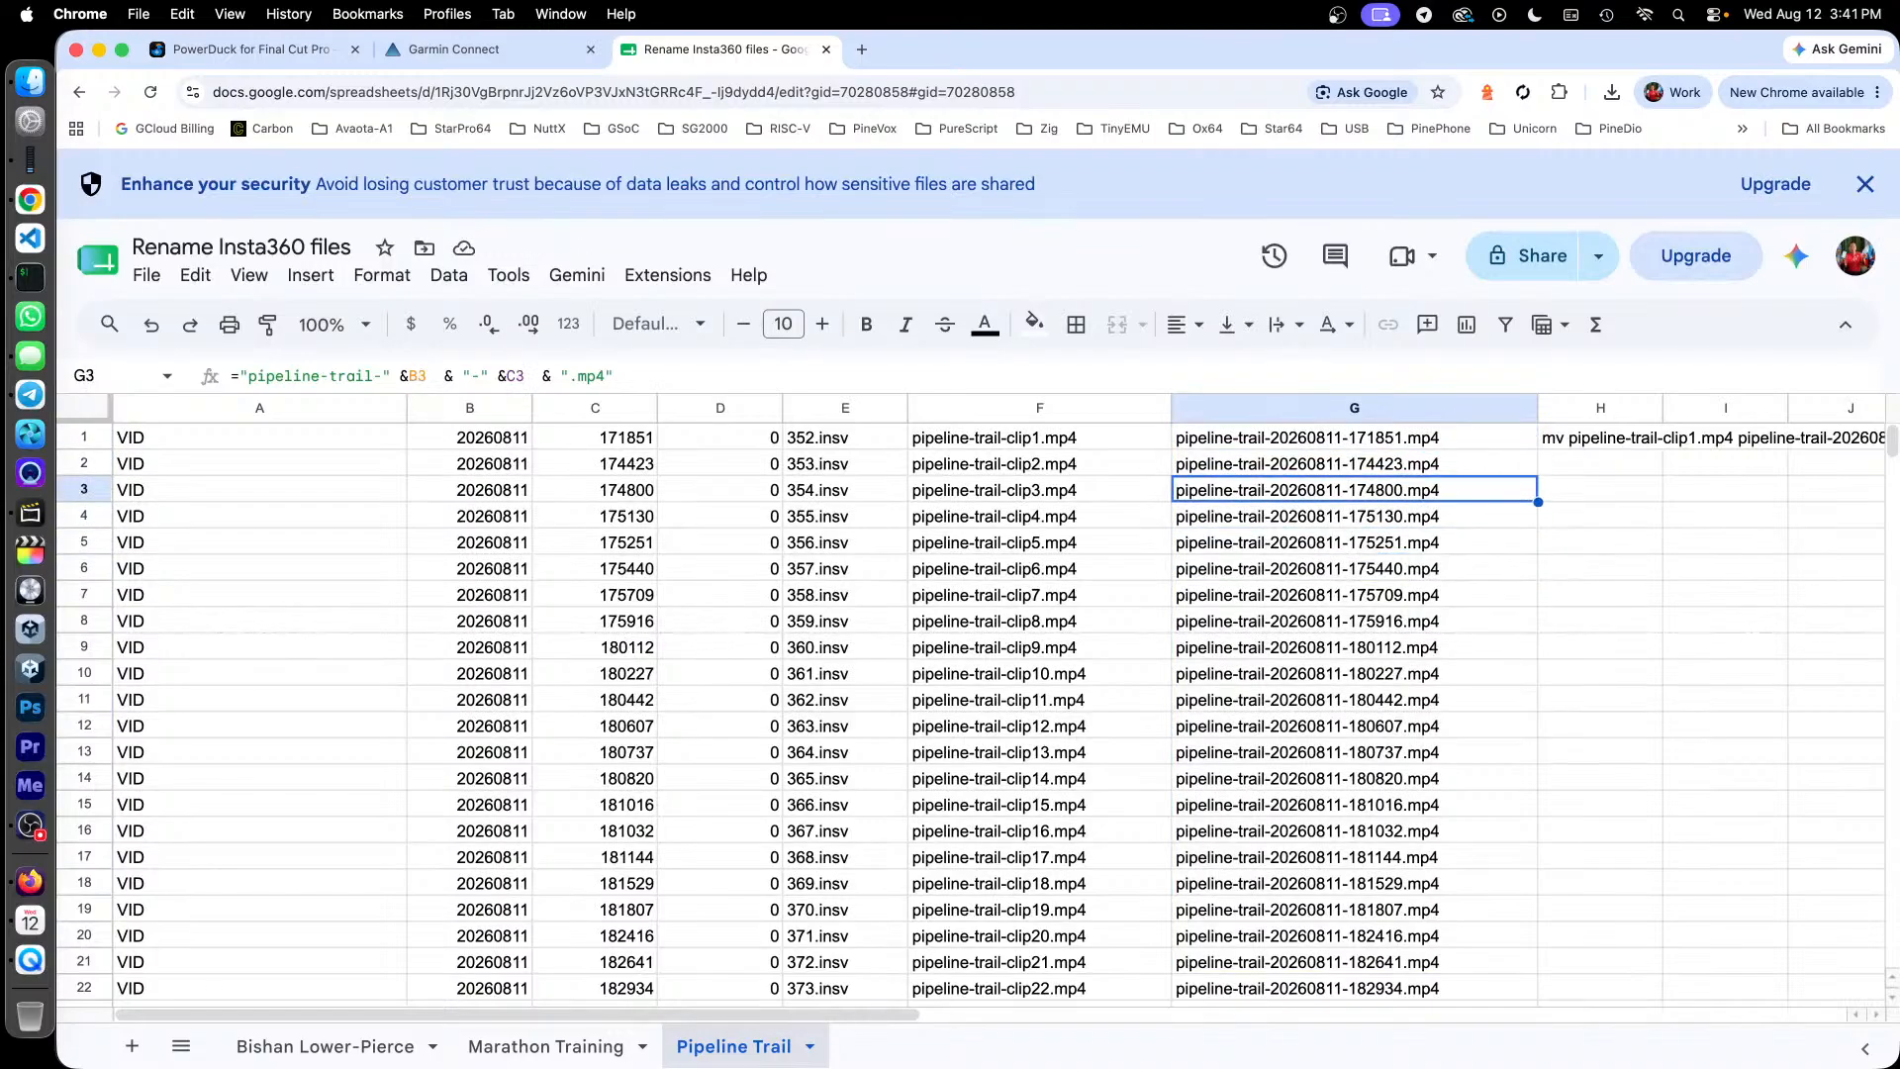
key("Up")
key("Up")
key("Right")
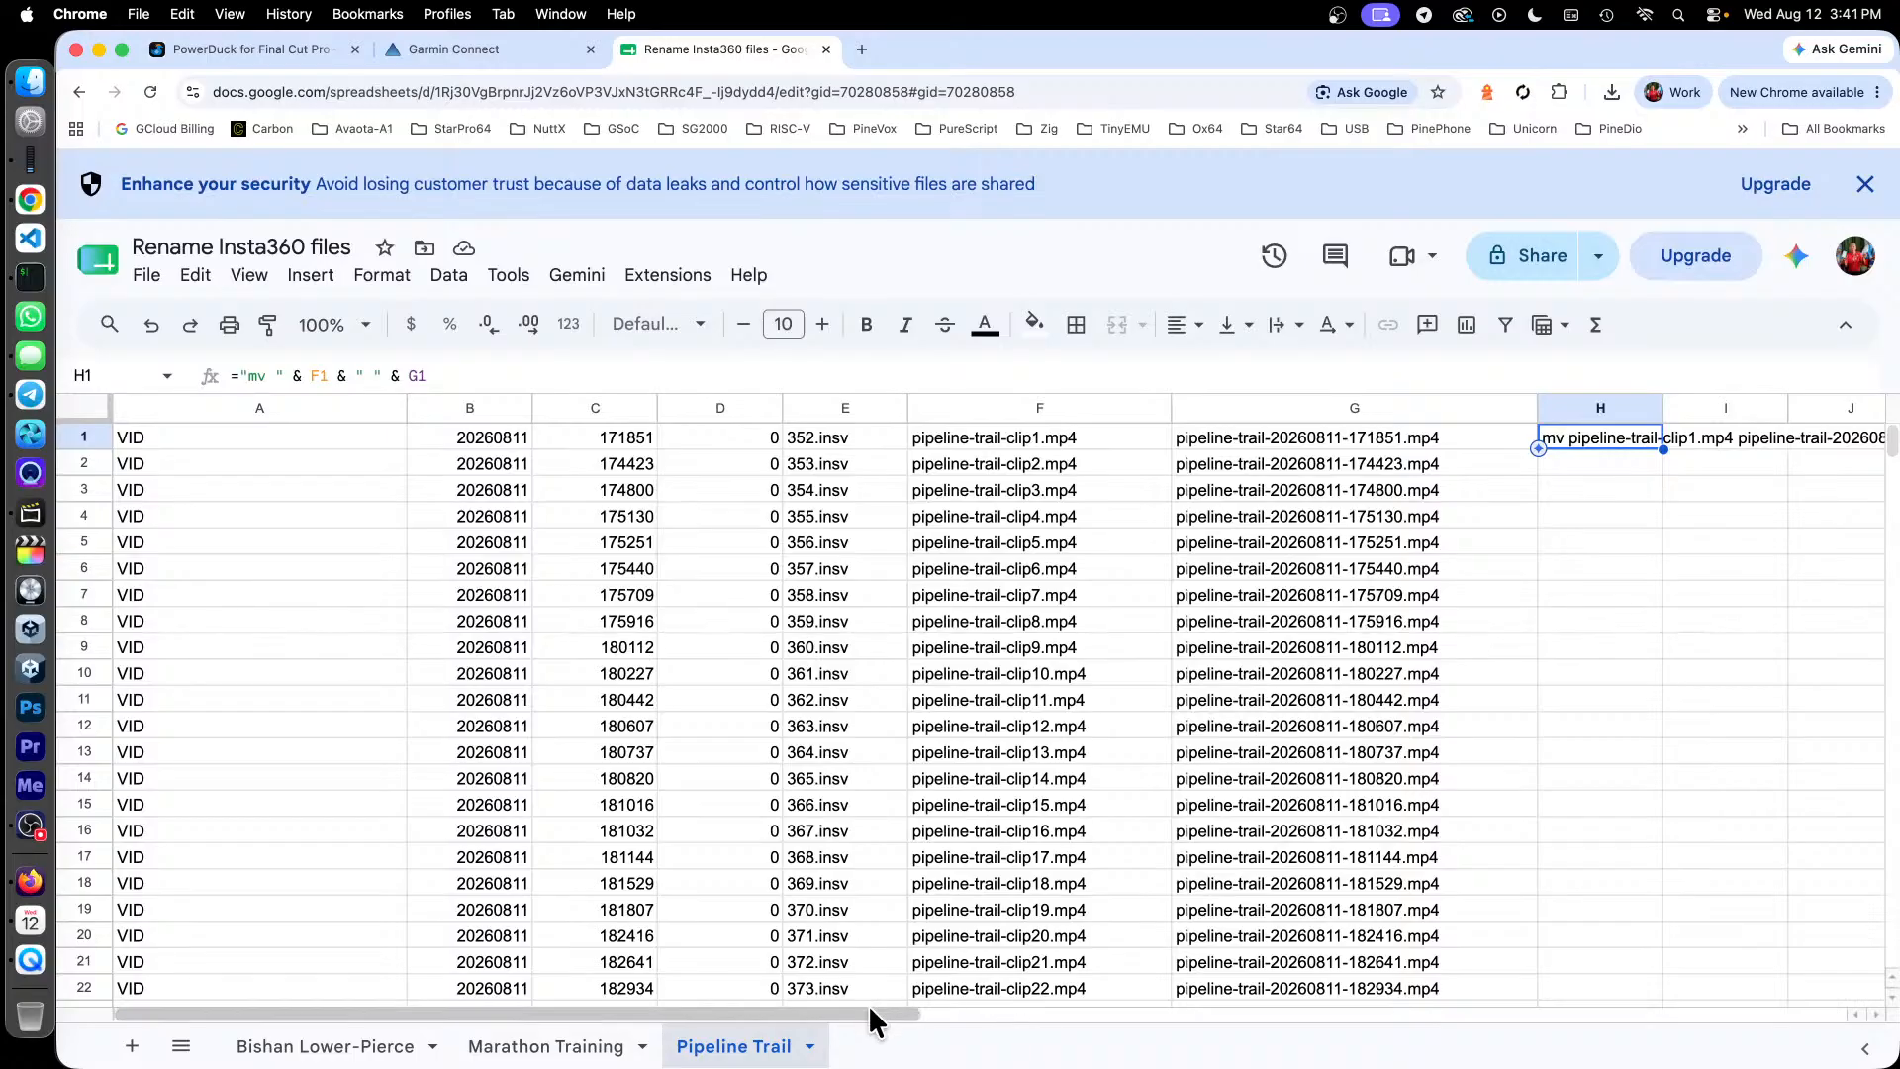
Step: Widen column H to fit its contents and copy the mv command formula from H1 into H2:H22
left_click_drag(868, 1005, 1094, 1008)
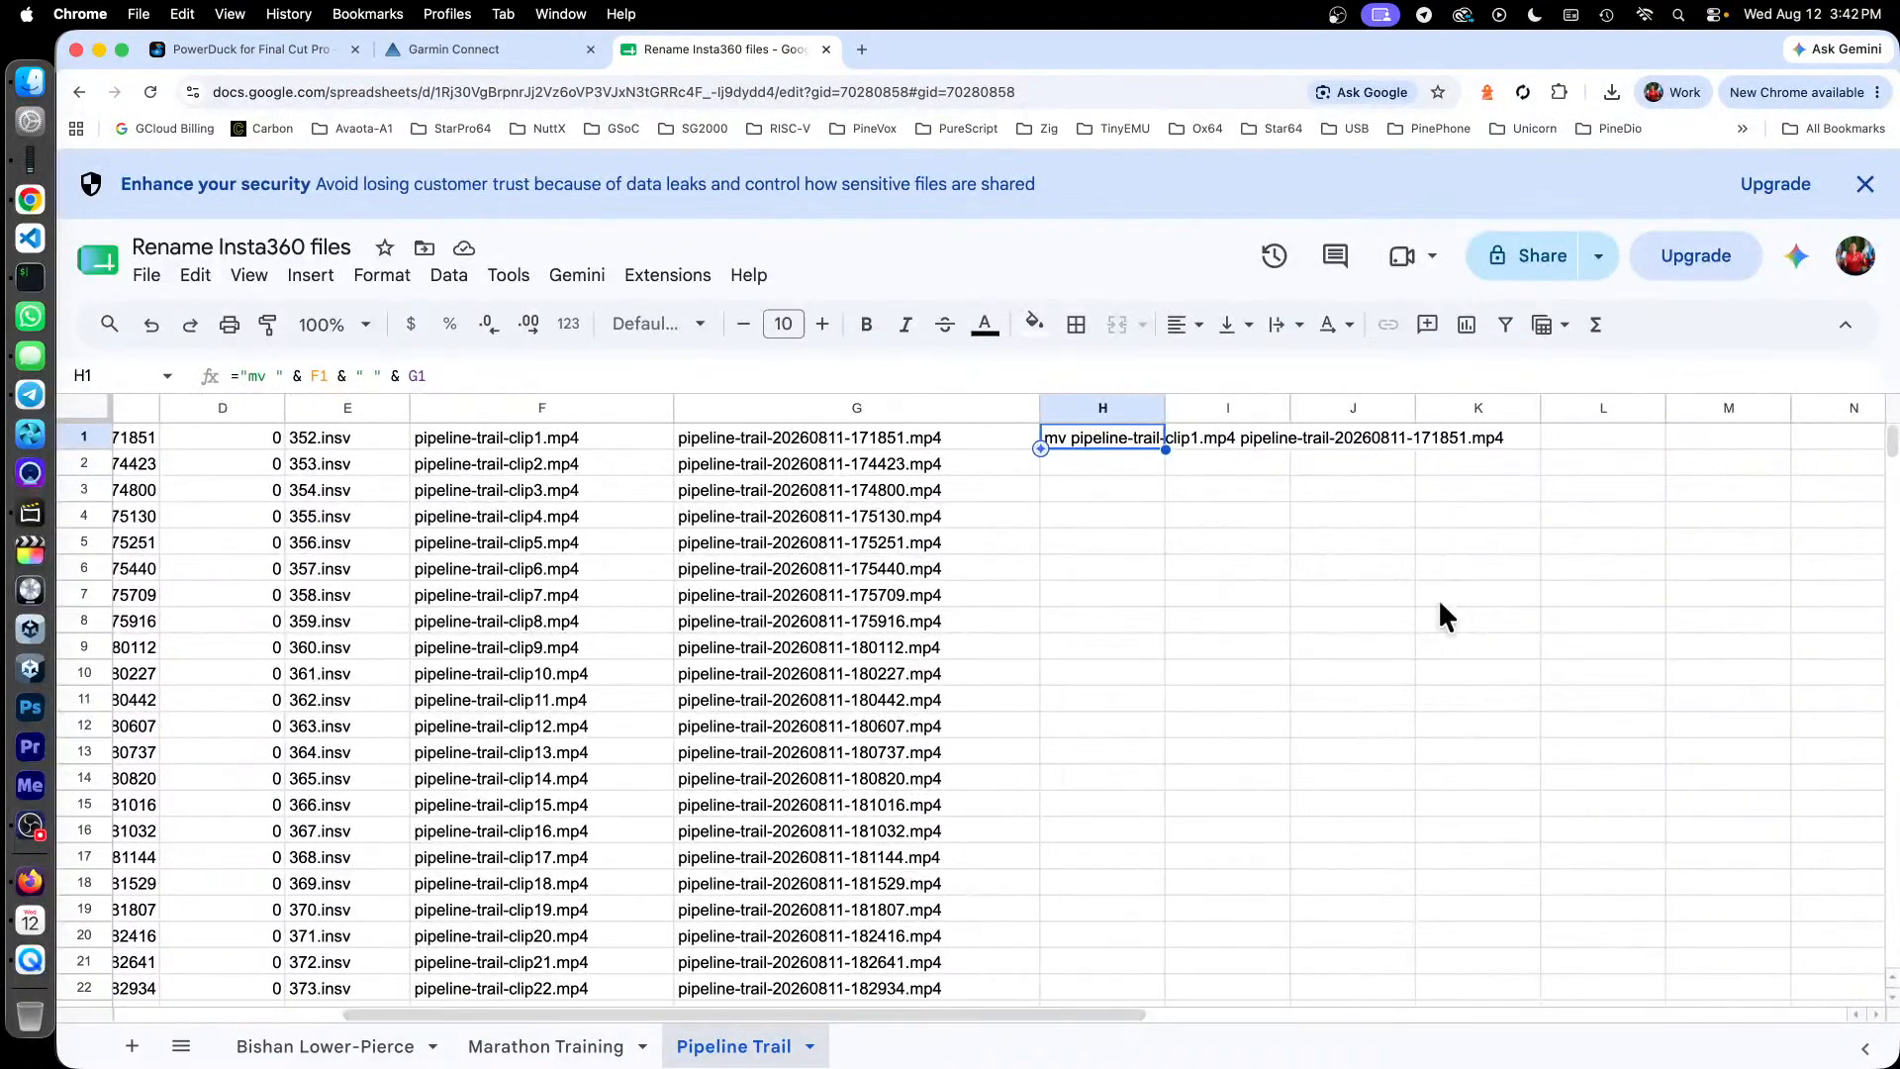
left_click_drag(1164, 405, 1529, 407)
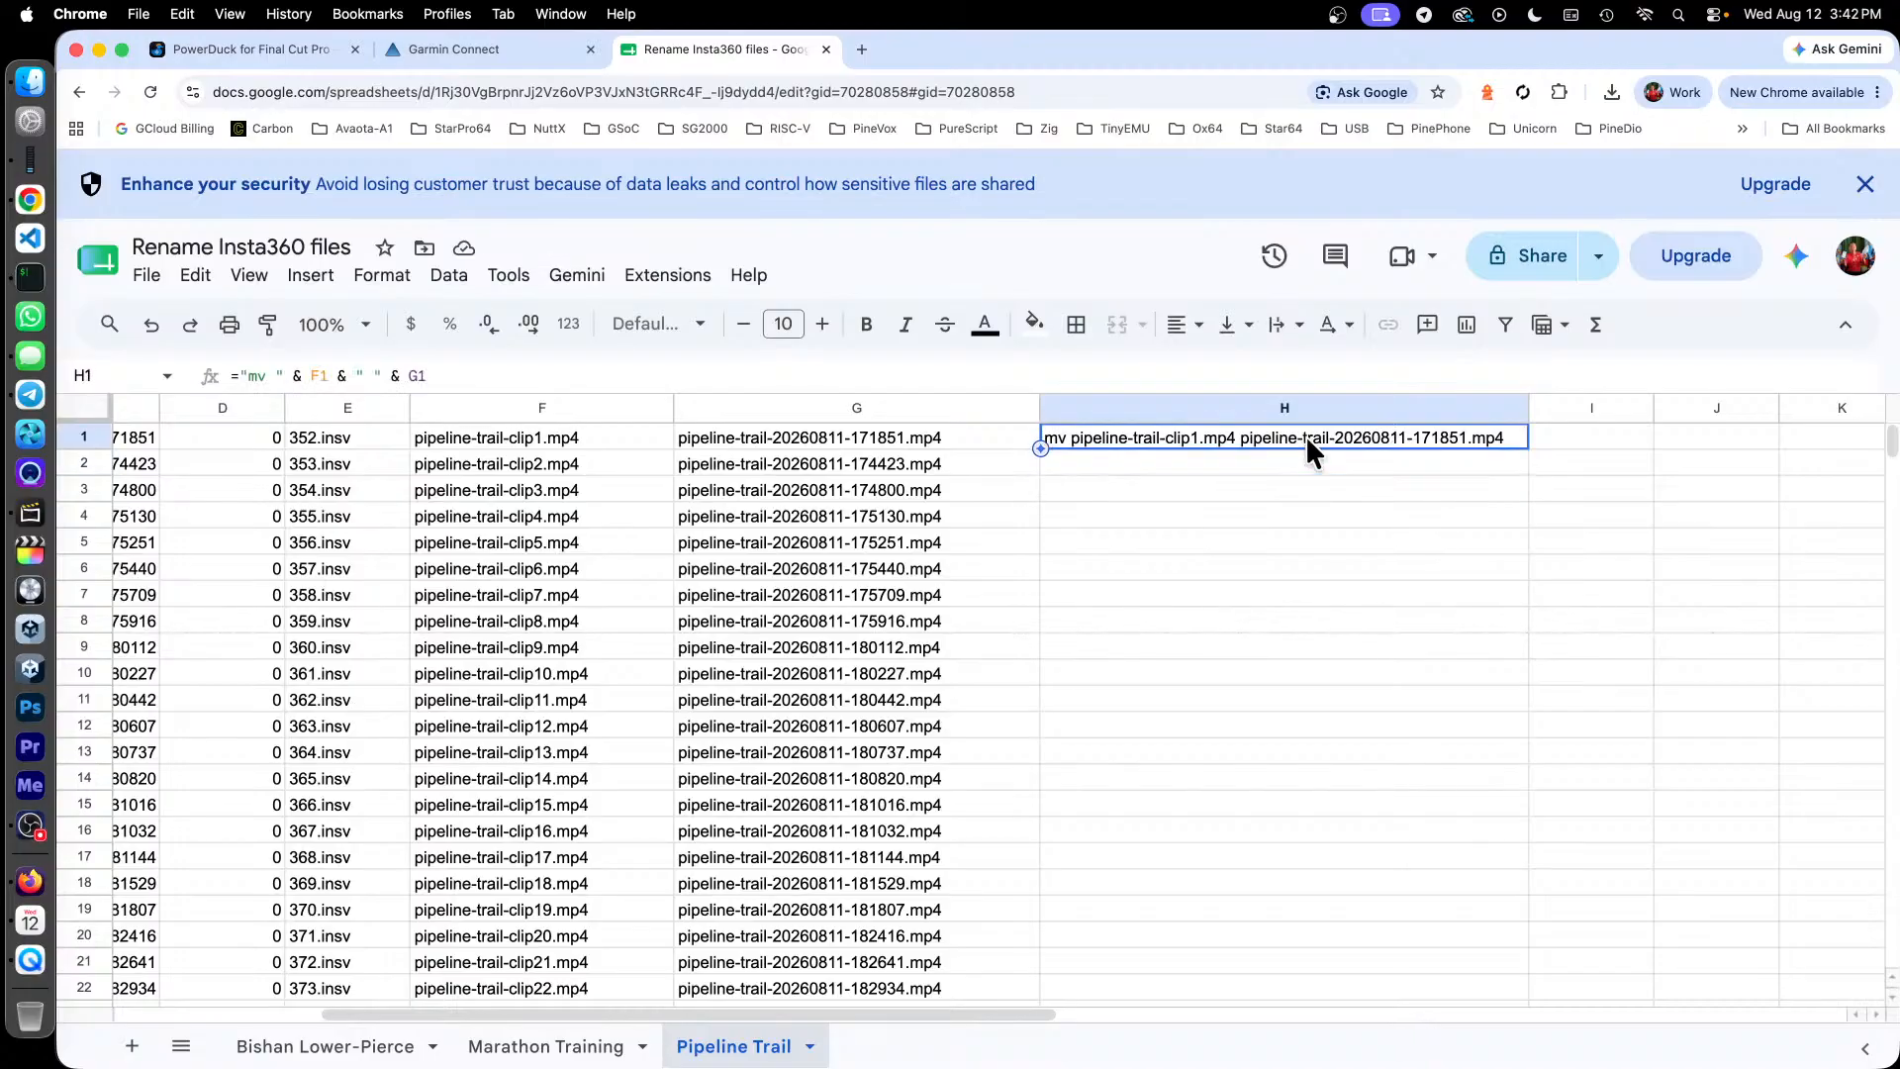
key("super+c")
left_click(1243, 461)
scroll(1250, 524, "down", 4)
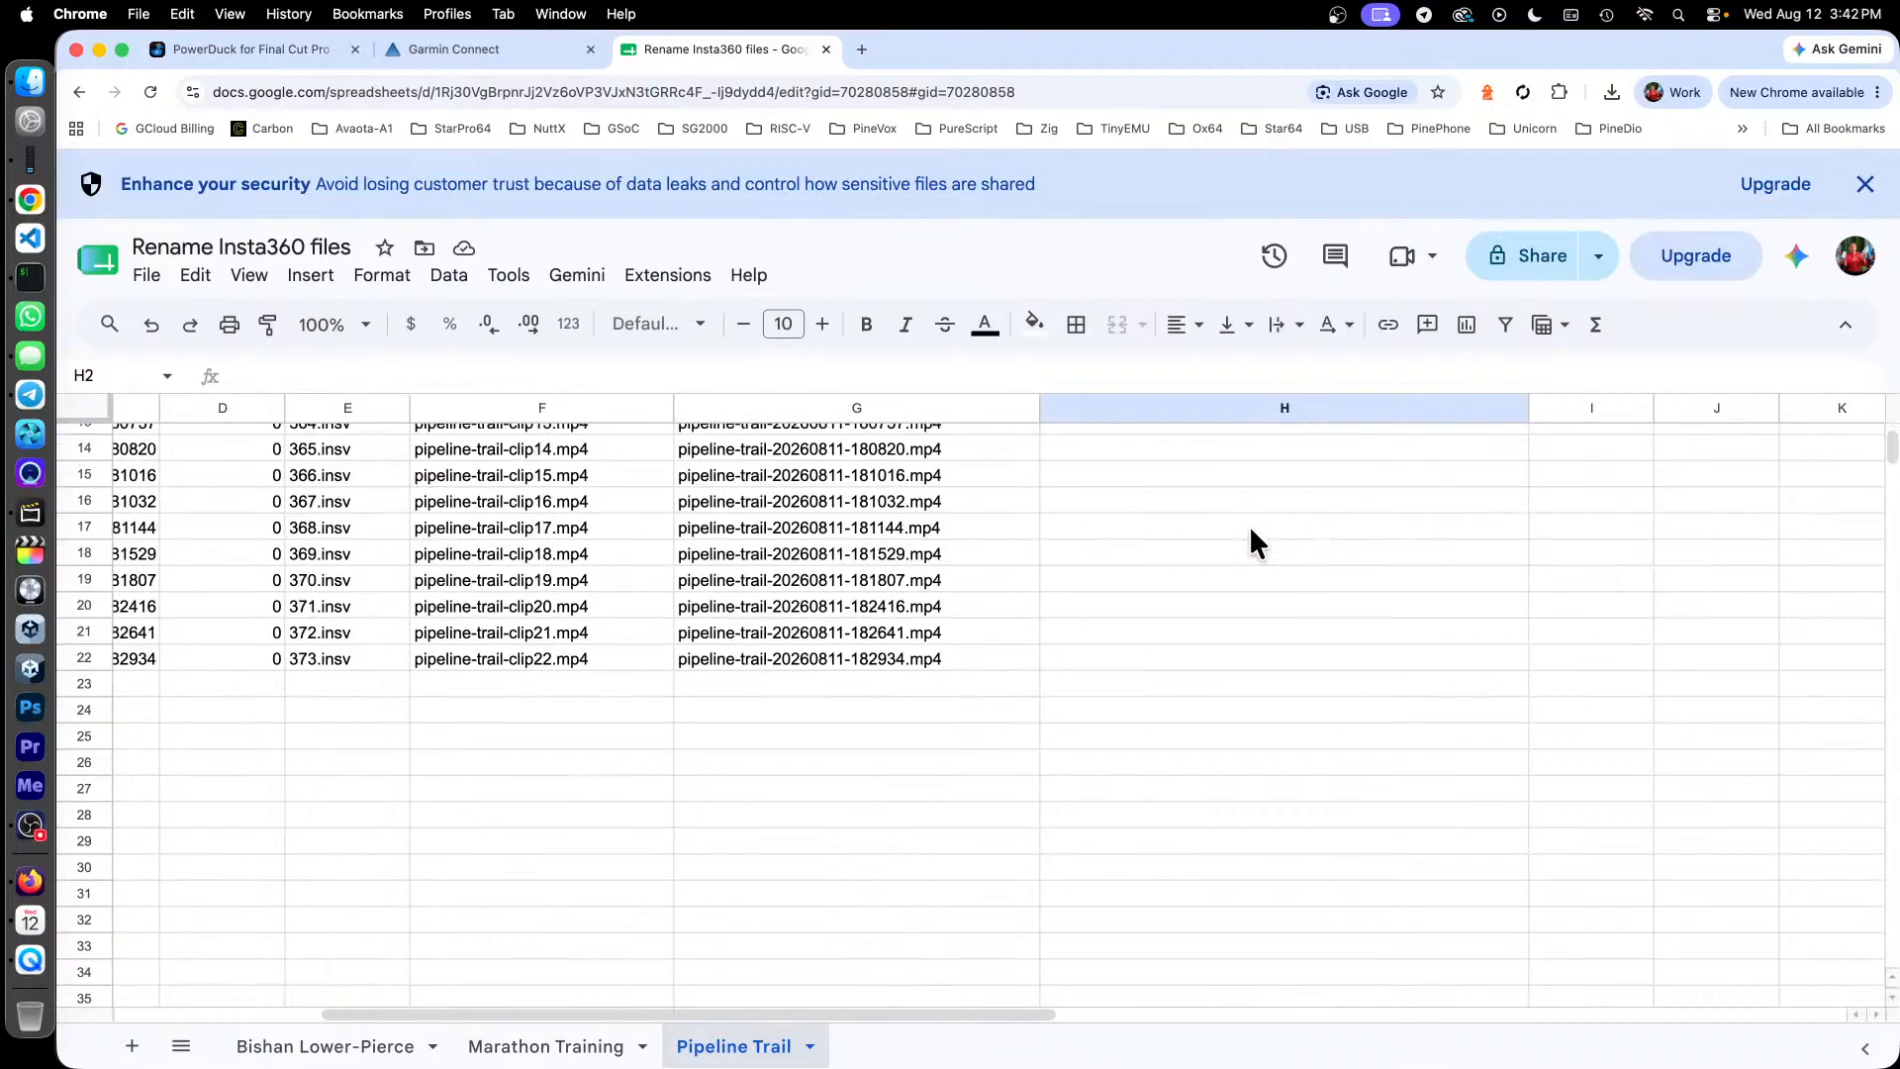
left_click(1239, 667, "shift")
key("super+v")
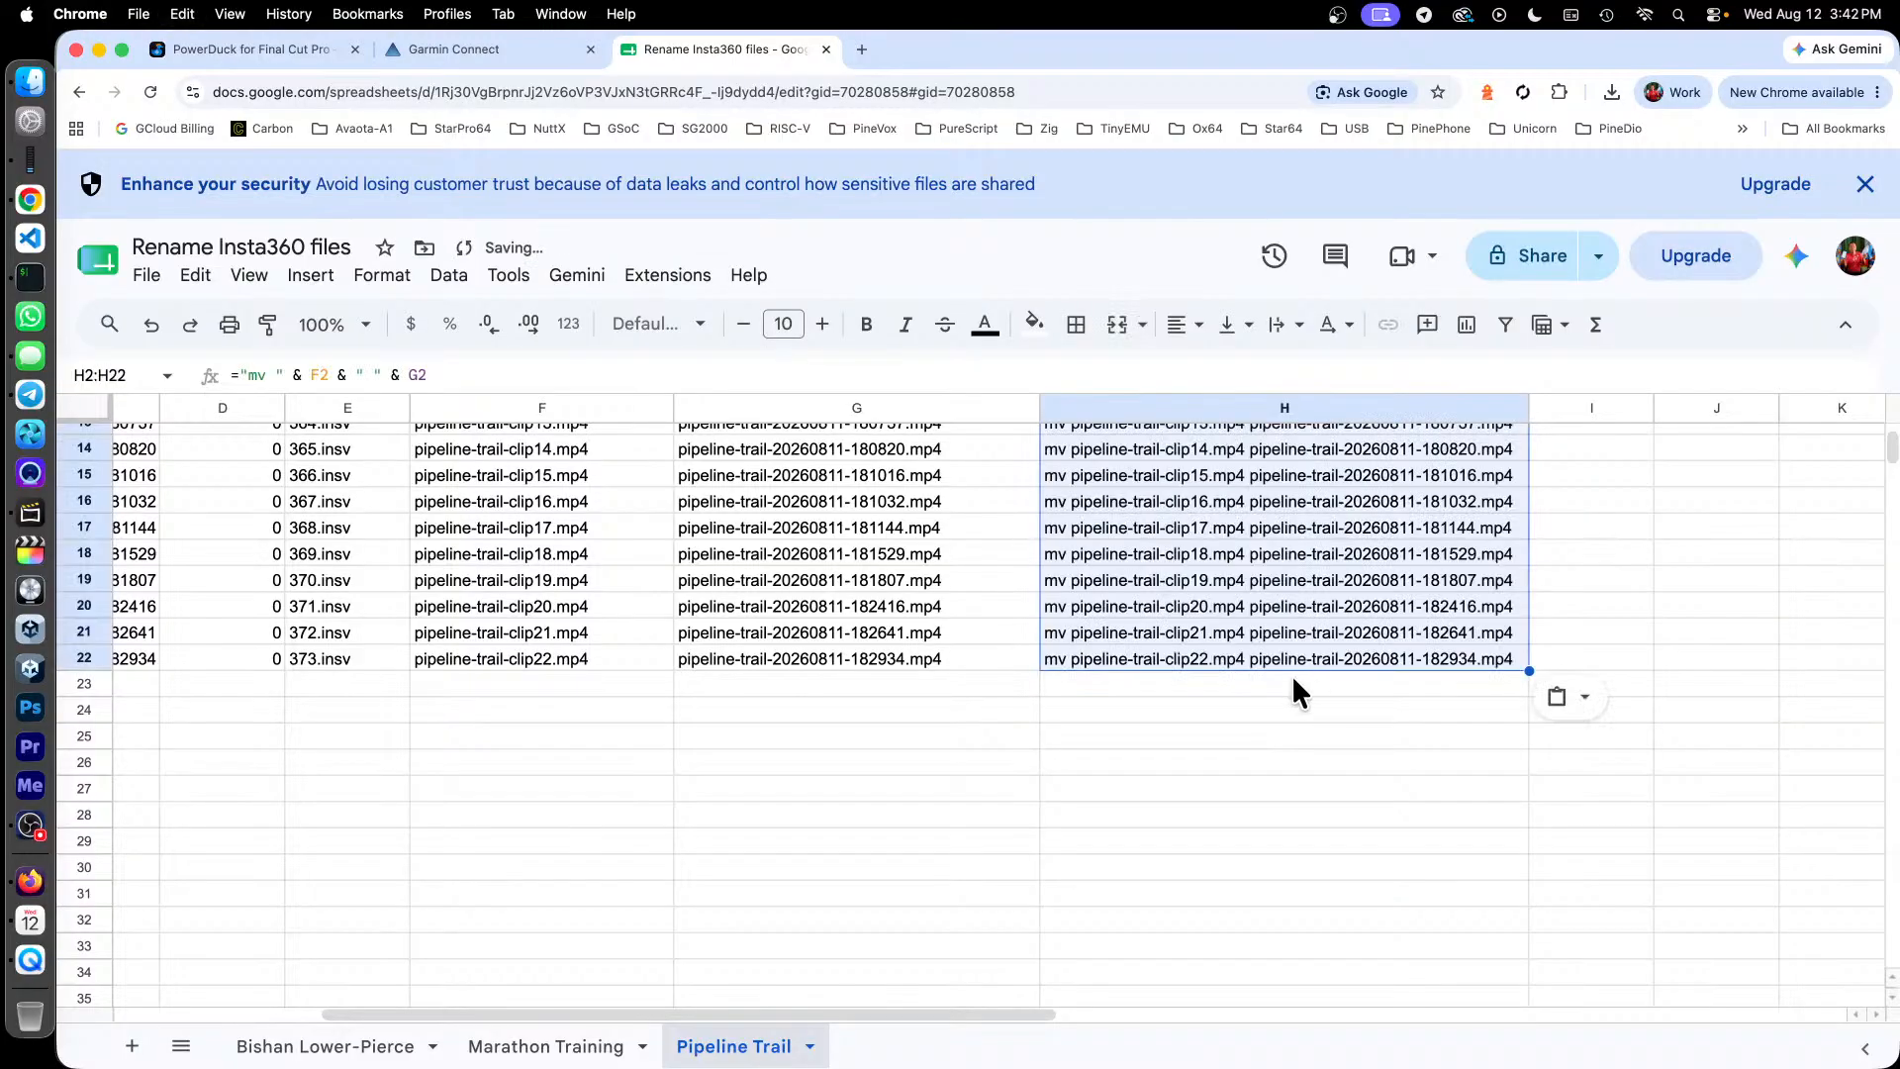
left_click(1288, 681)
scroll(1289, 682, "up", 4)
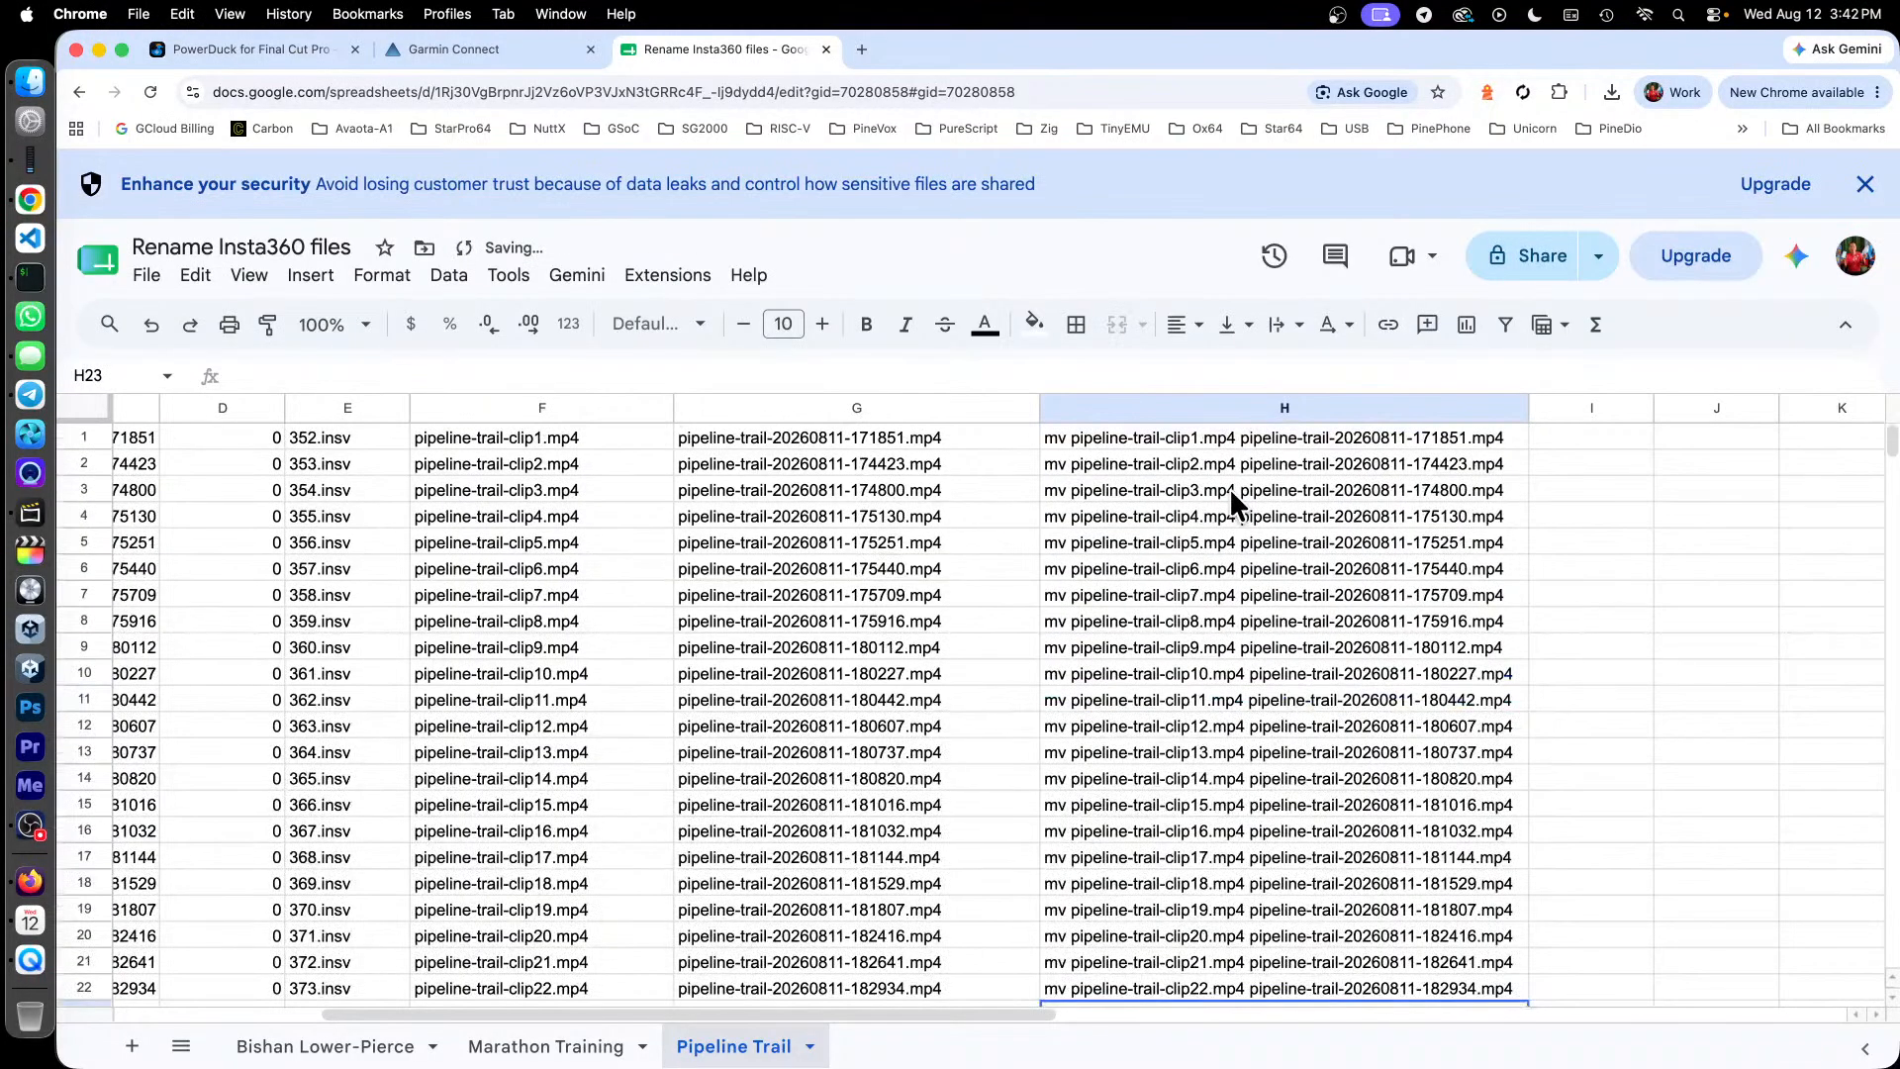
Step: Copy all of column H's mv commands and switch to the iTerm2 terminal
left_click(1166, 402)
key("super+c")
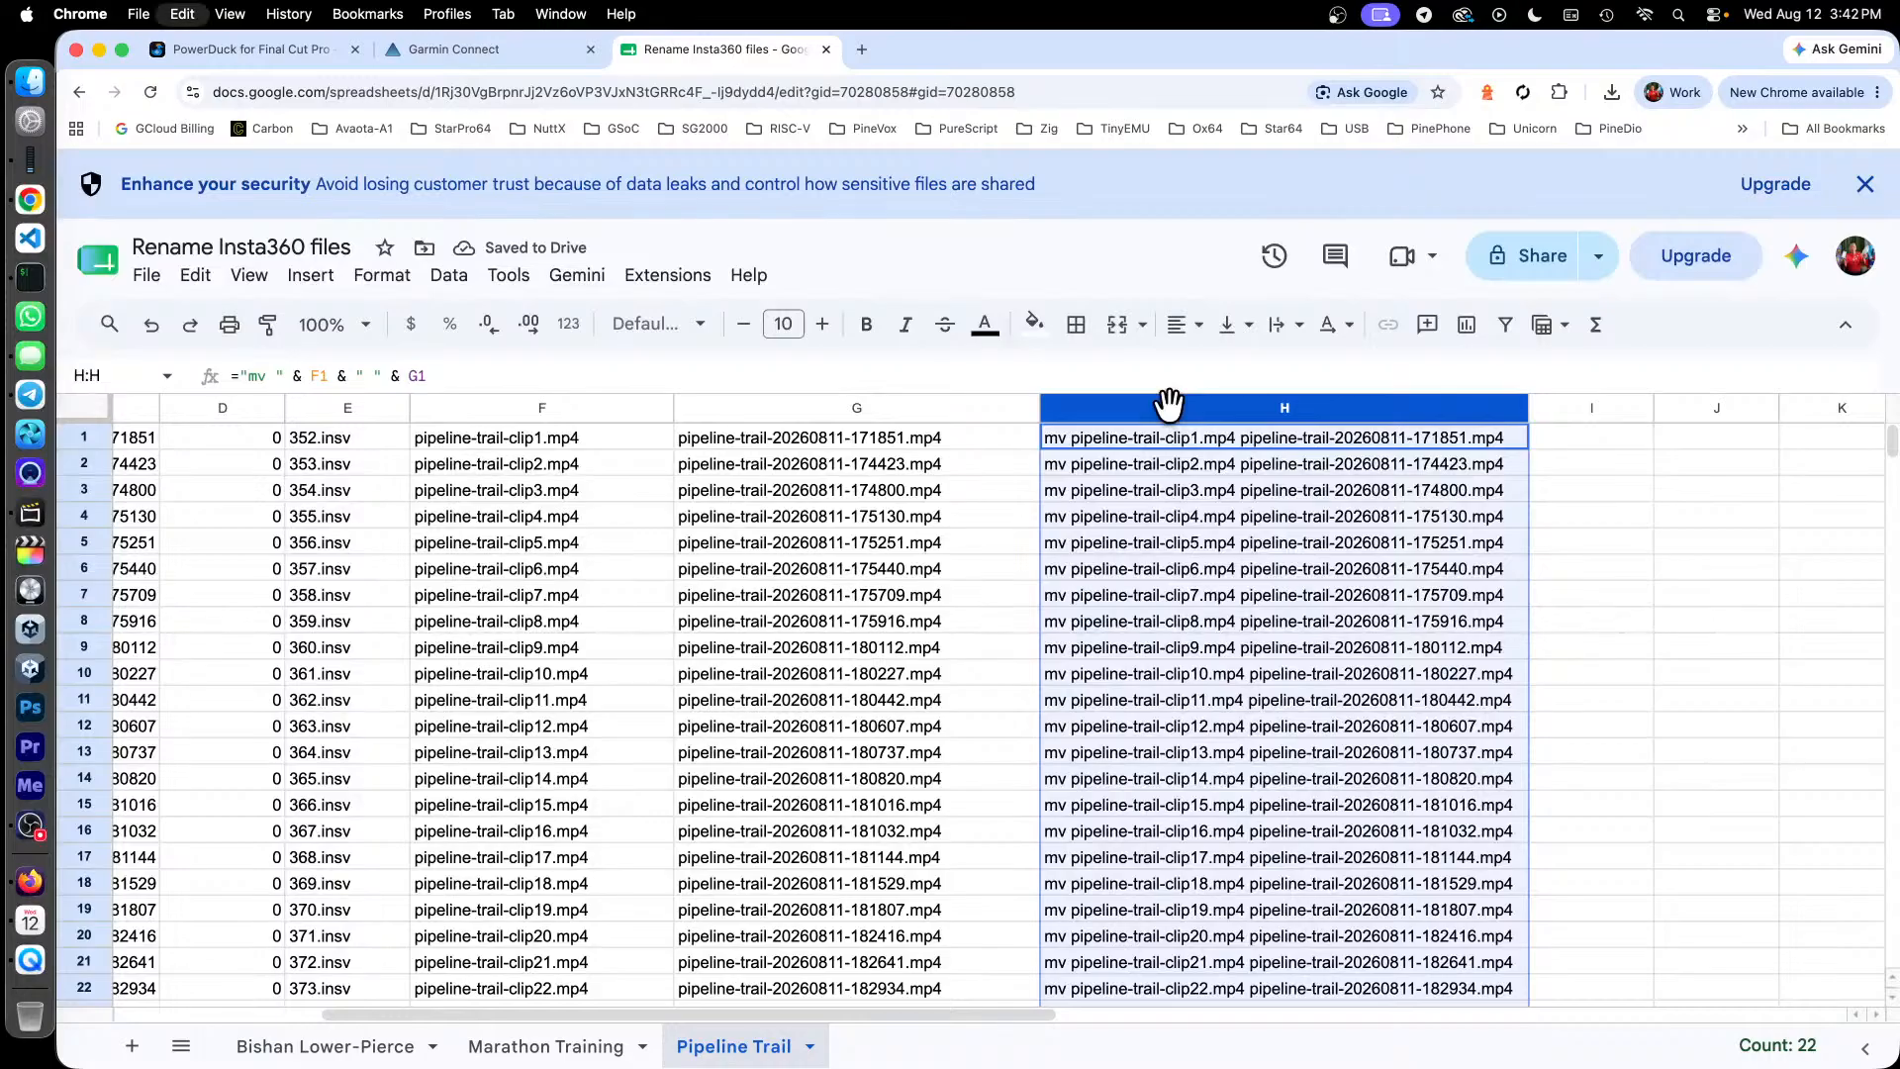
key("ctrl+Up")
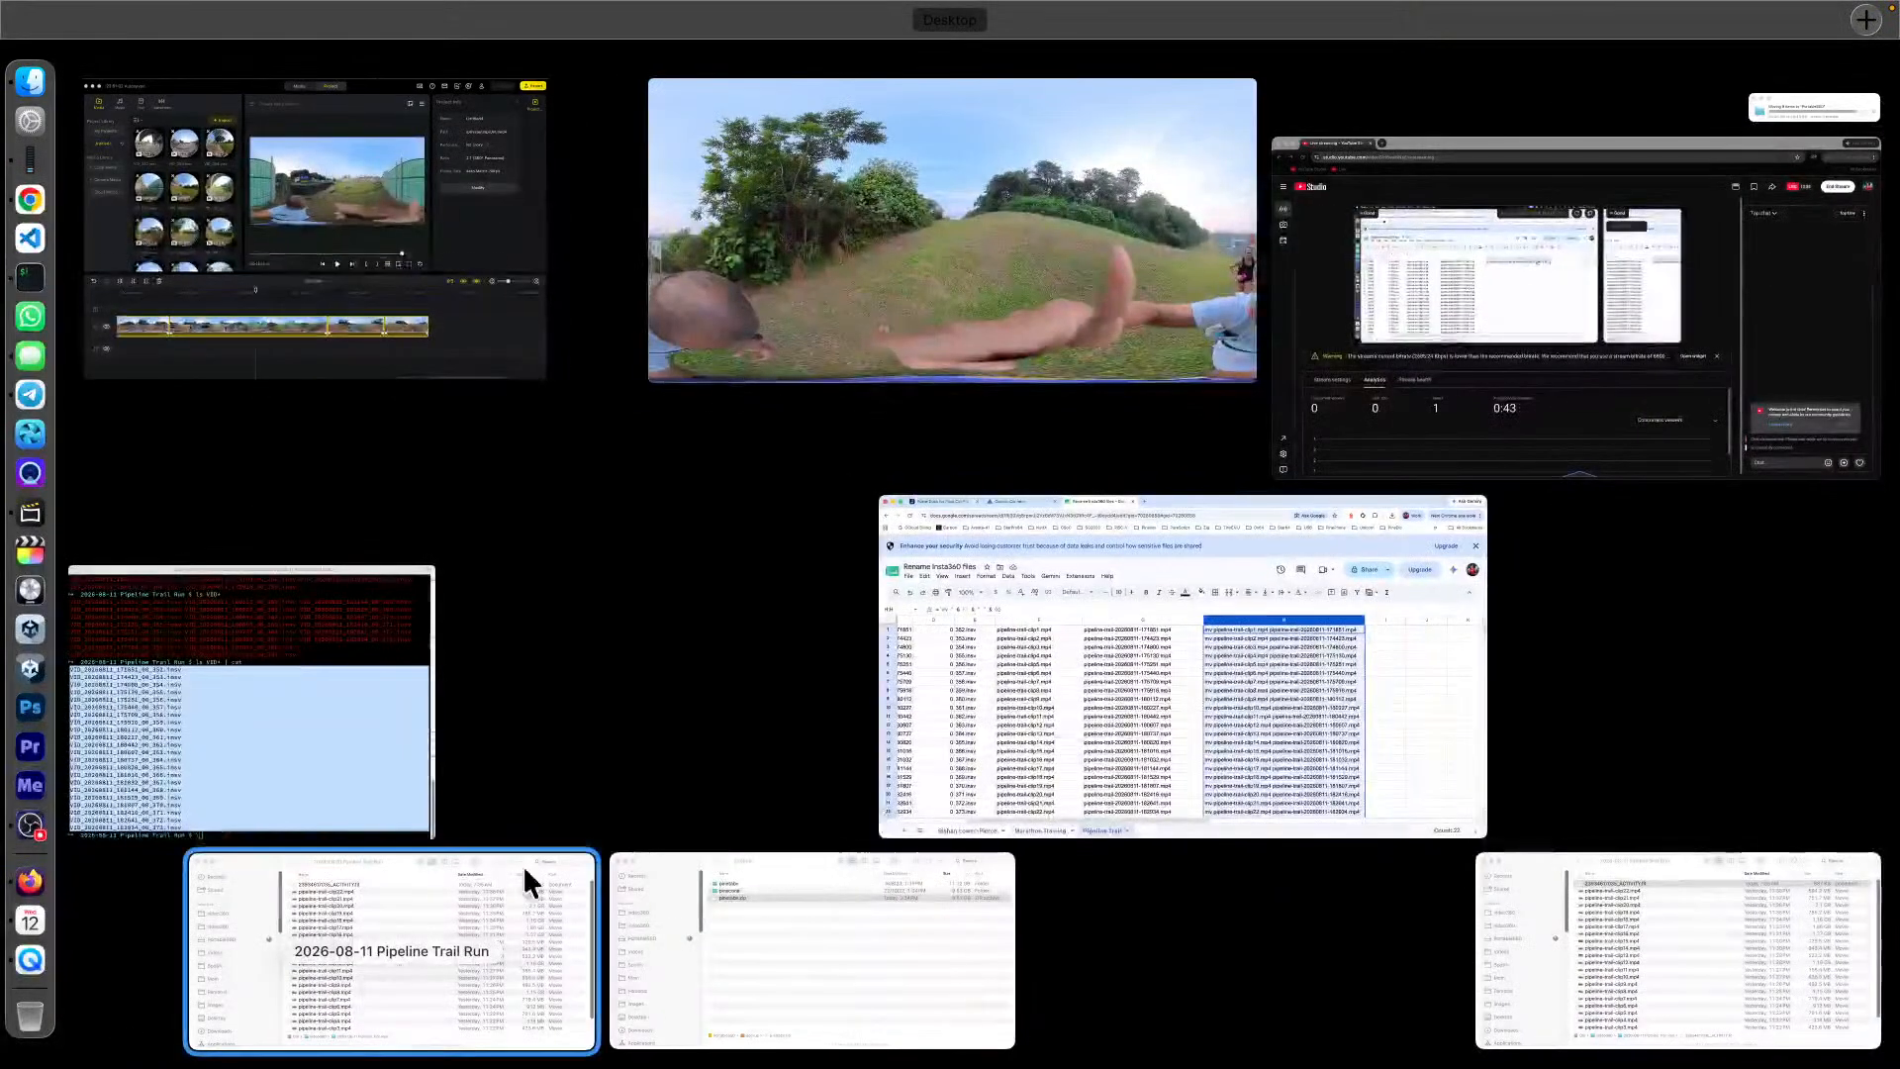
left_click(272, 712)
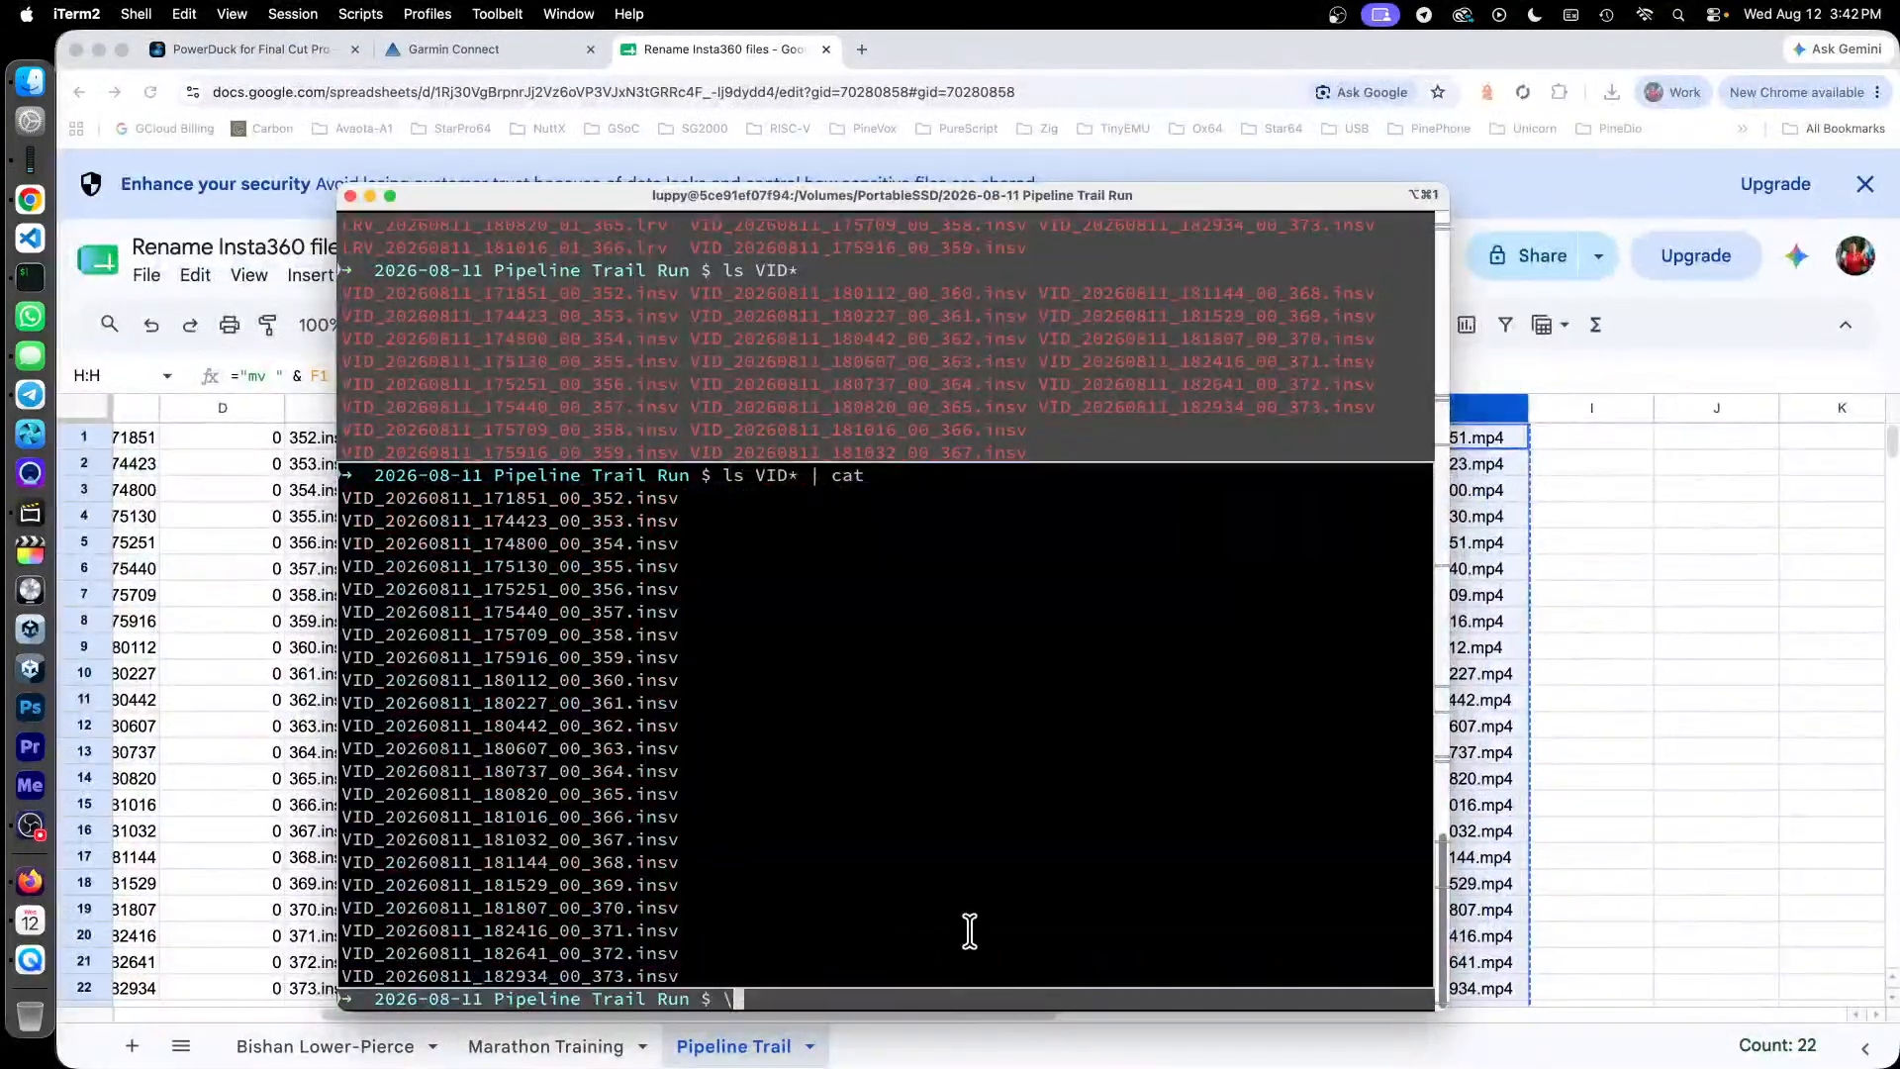
Step: Return to /Volumes/Old/video360/2026-08-11 Pipeline Trail Run by running popd twice, checking the path with pwd in between
key("Return")
type("popd")
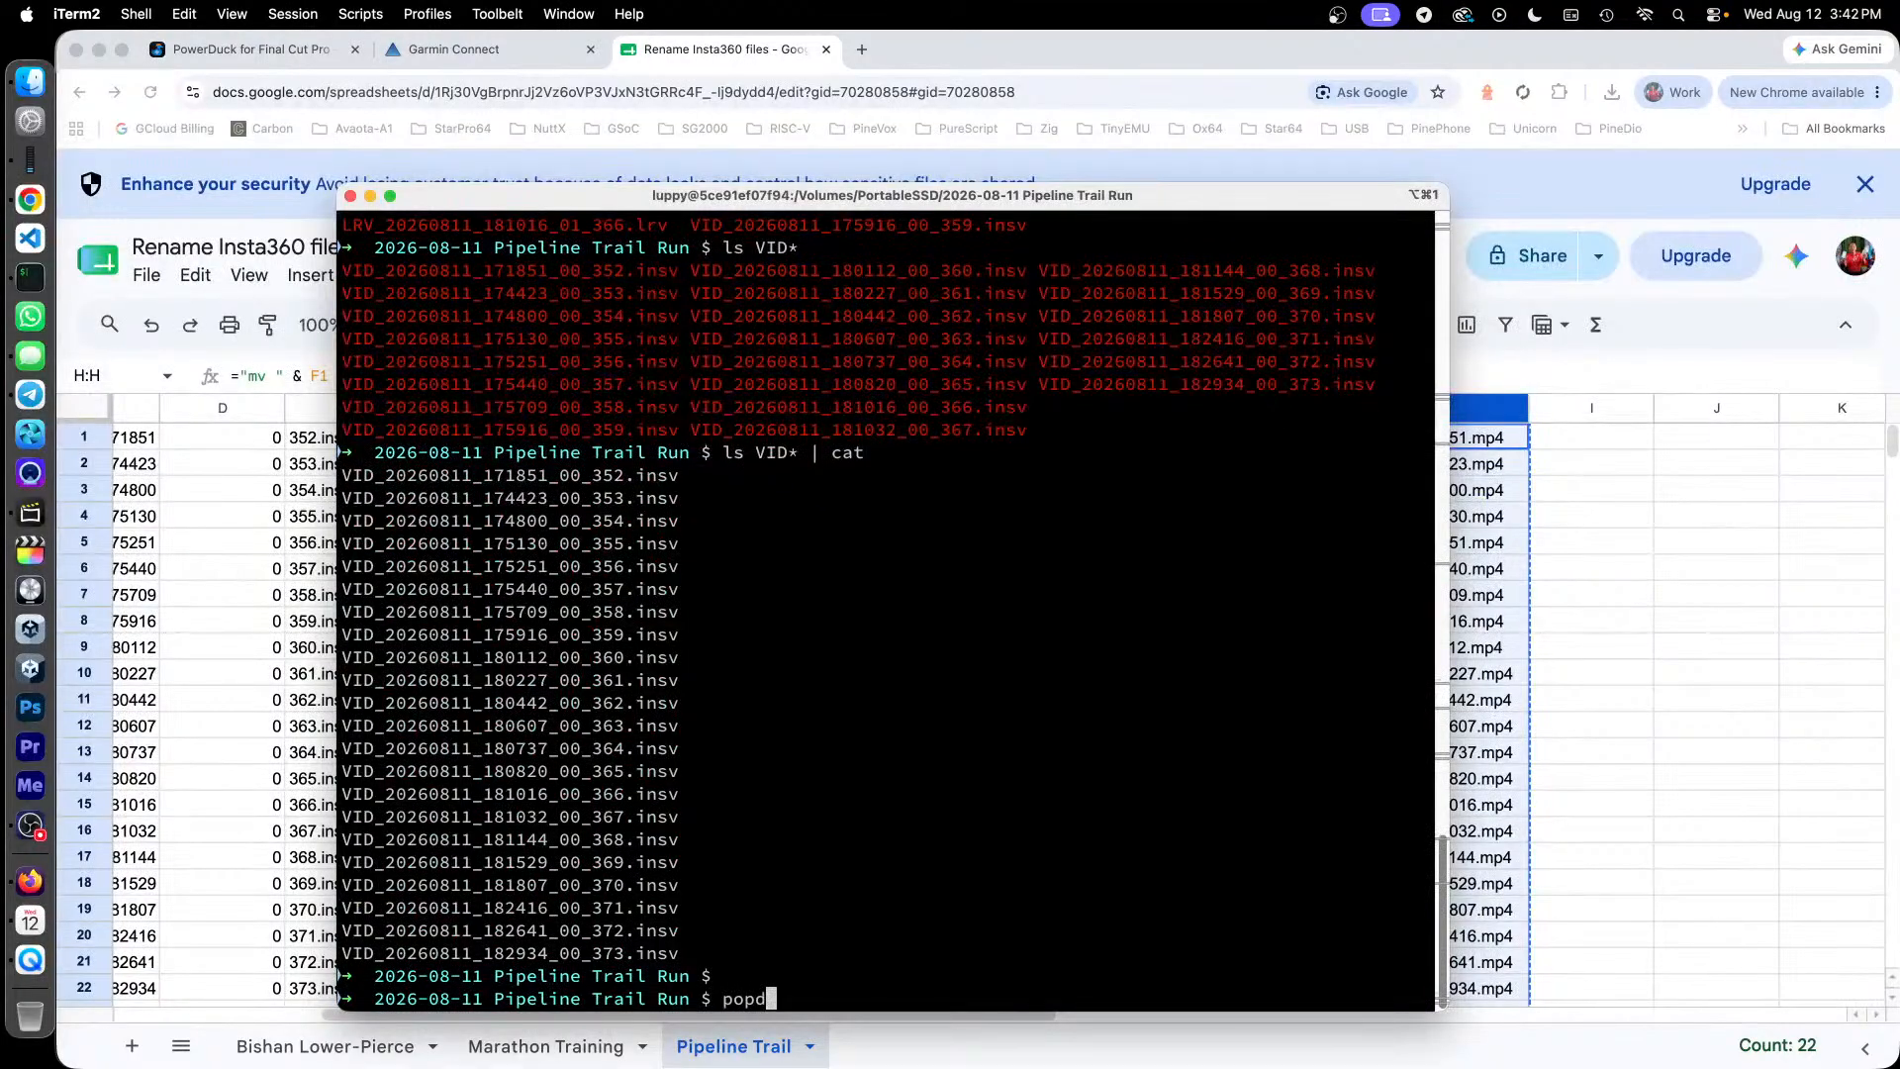
key("Return")
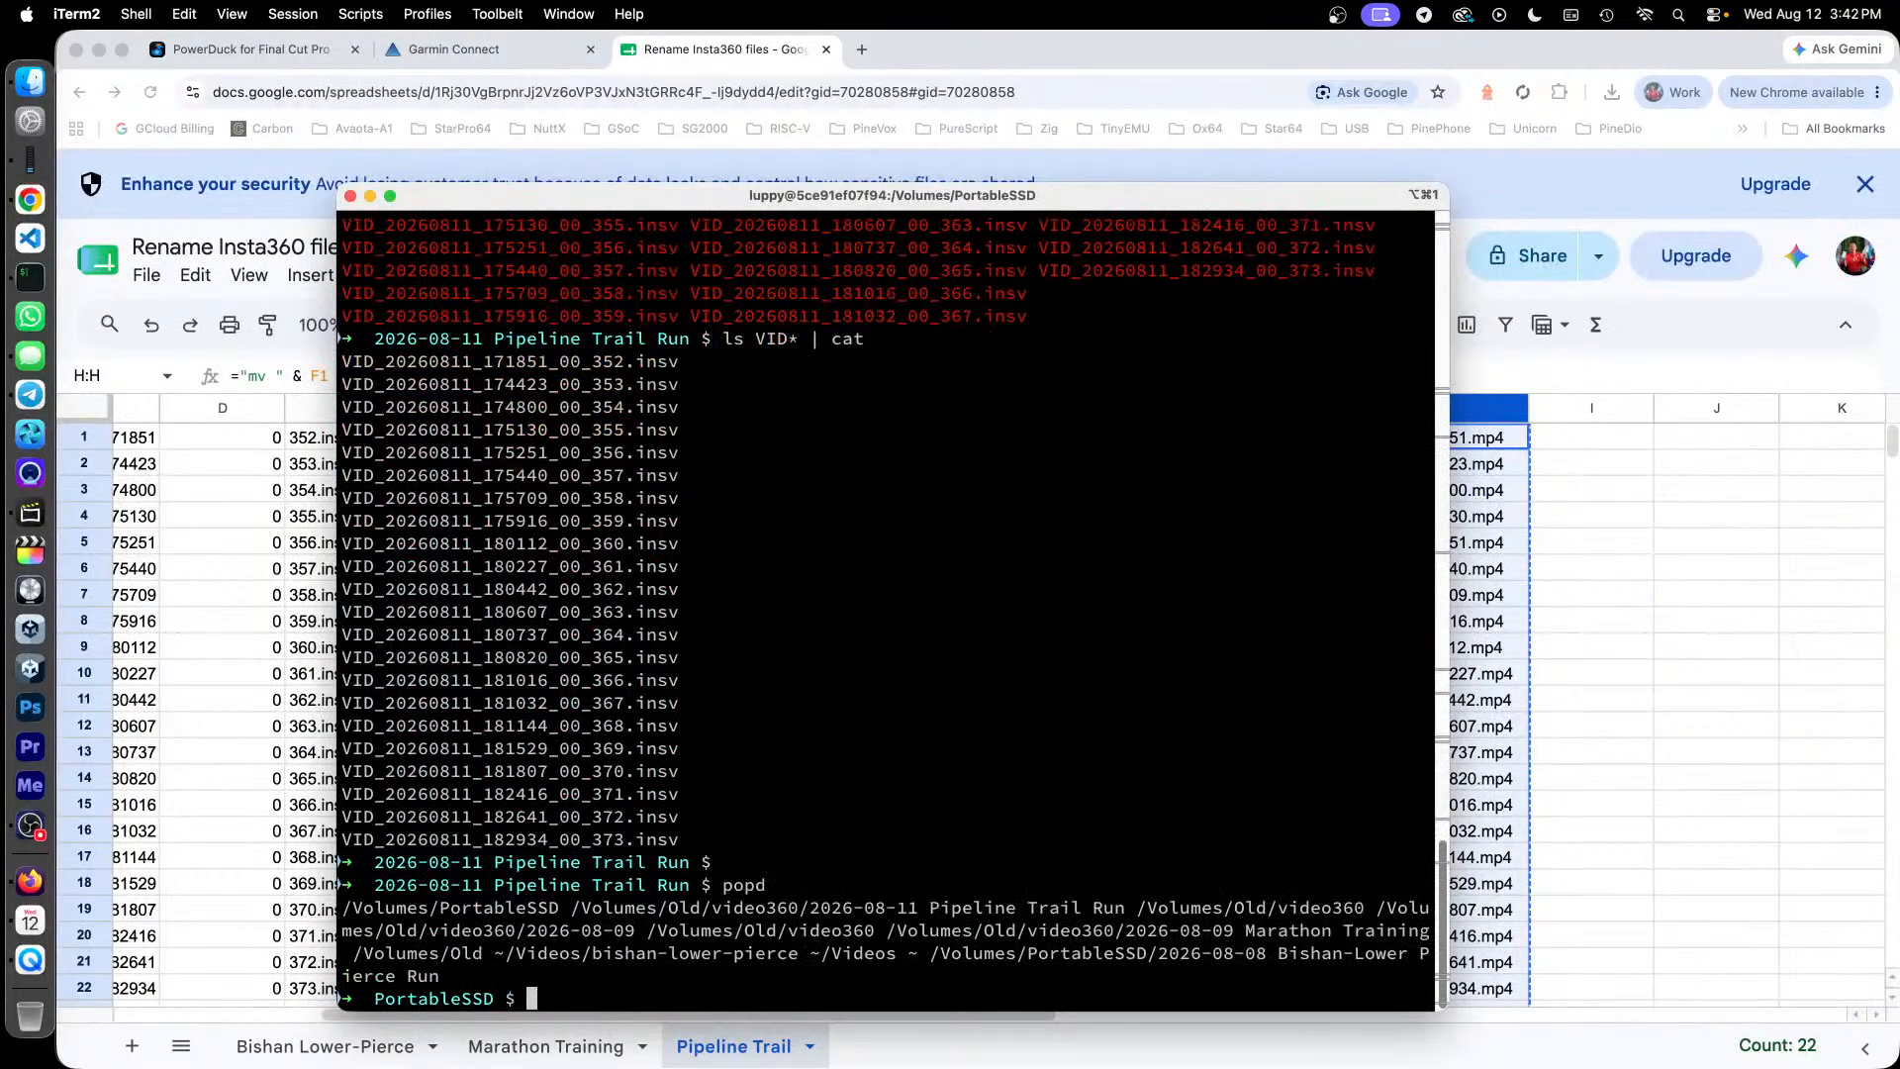
type("pwd")
key("Return")
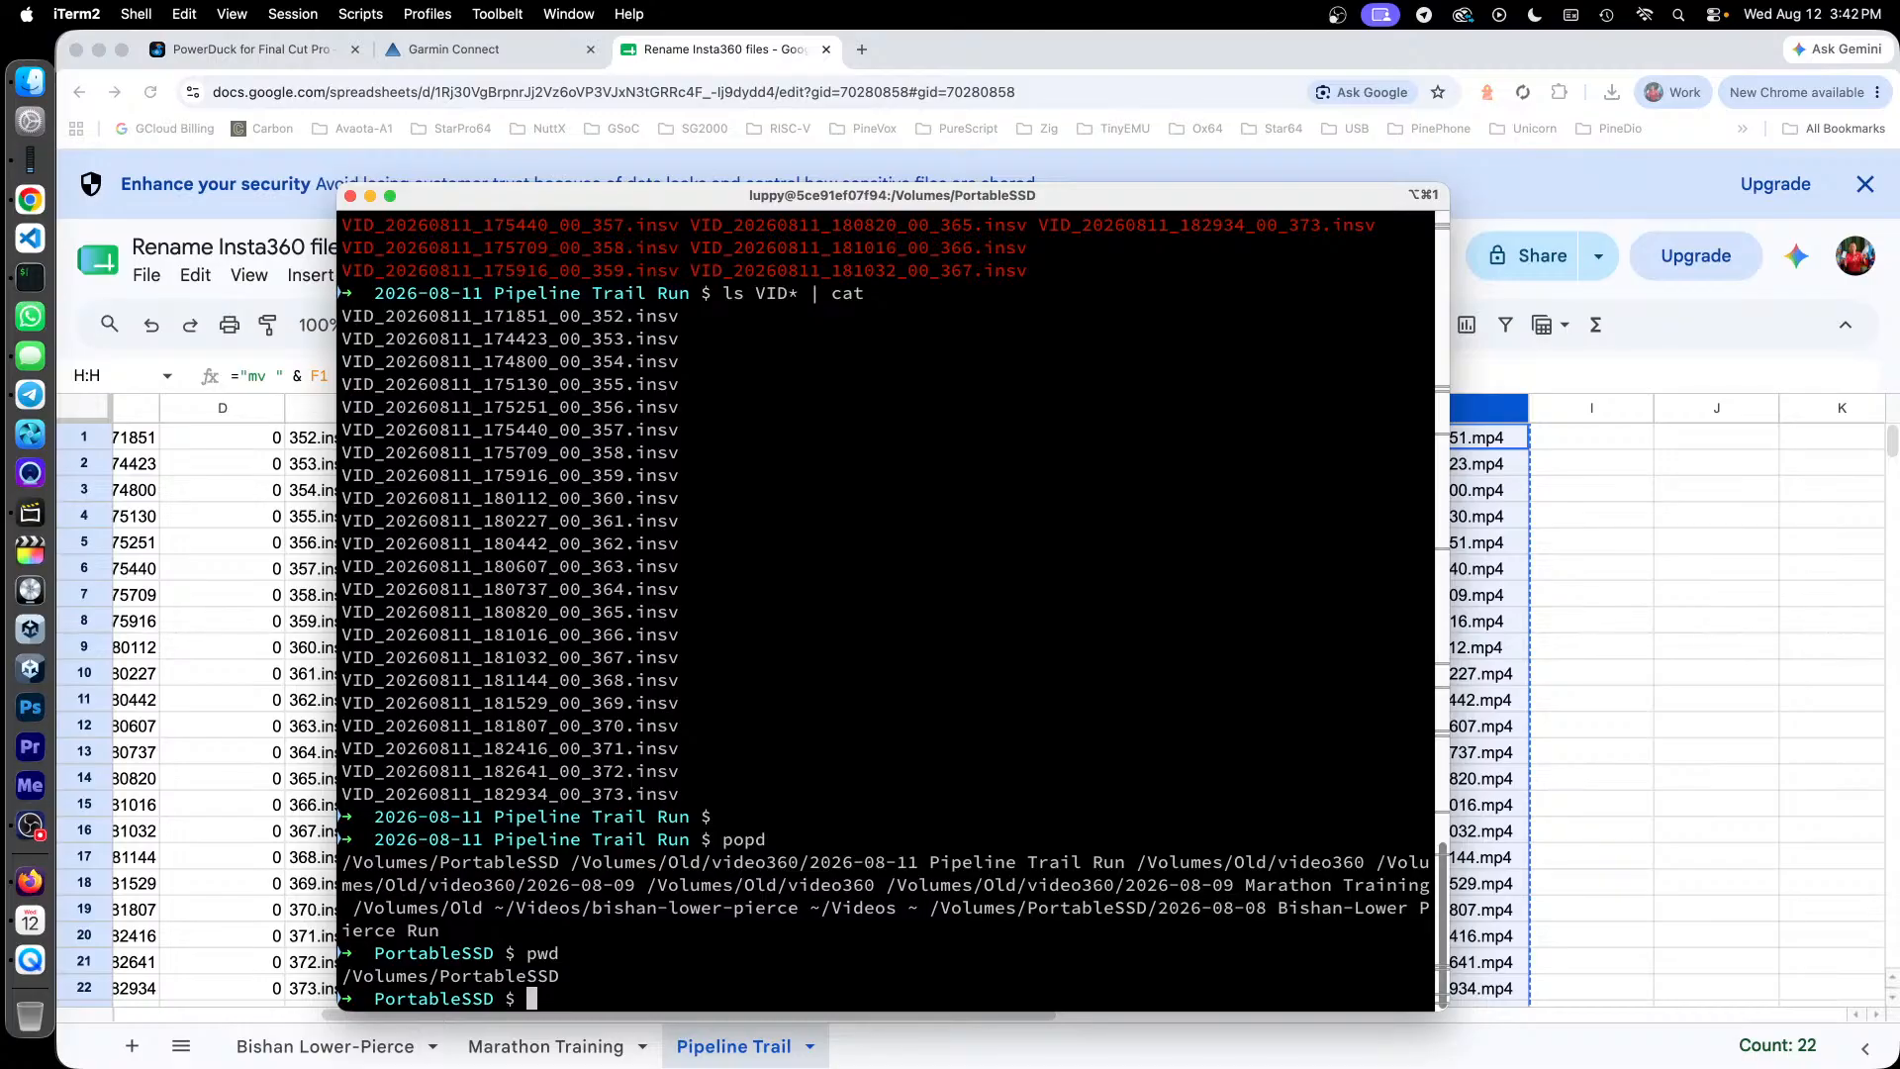
type("popd")
key("Return")
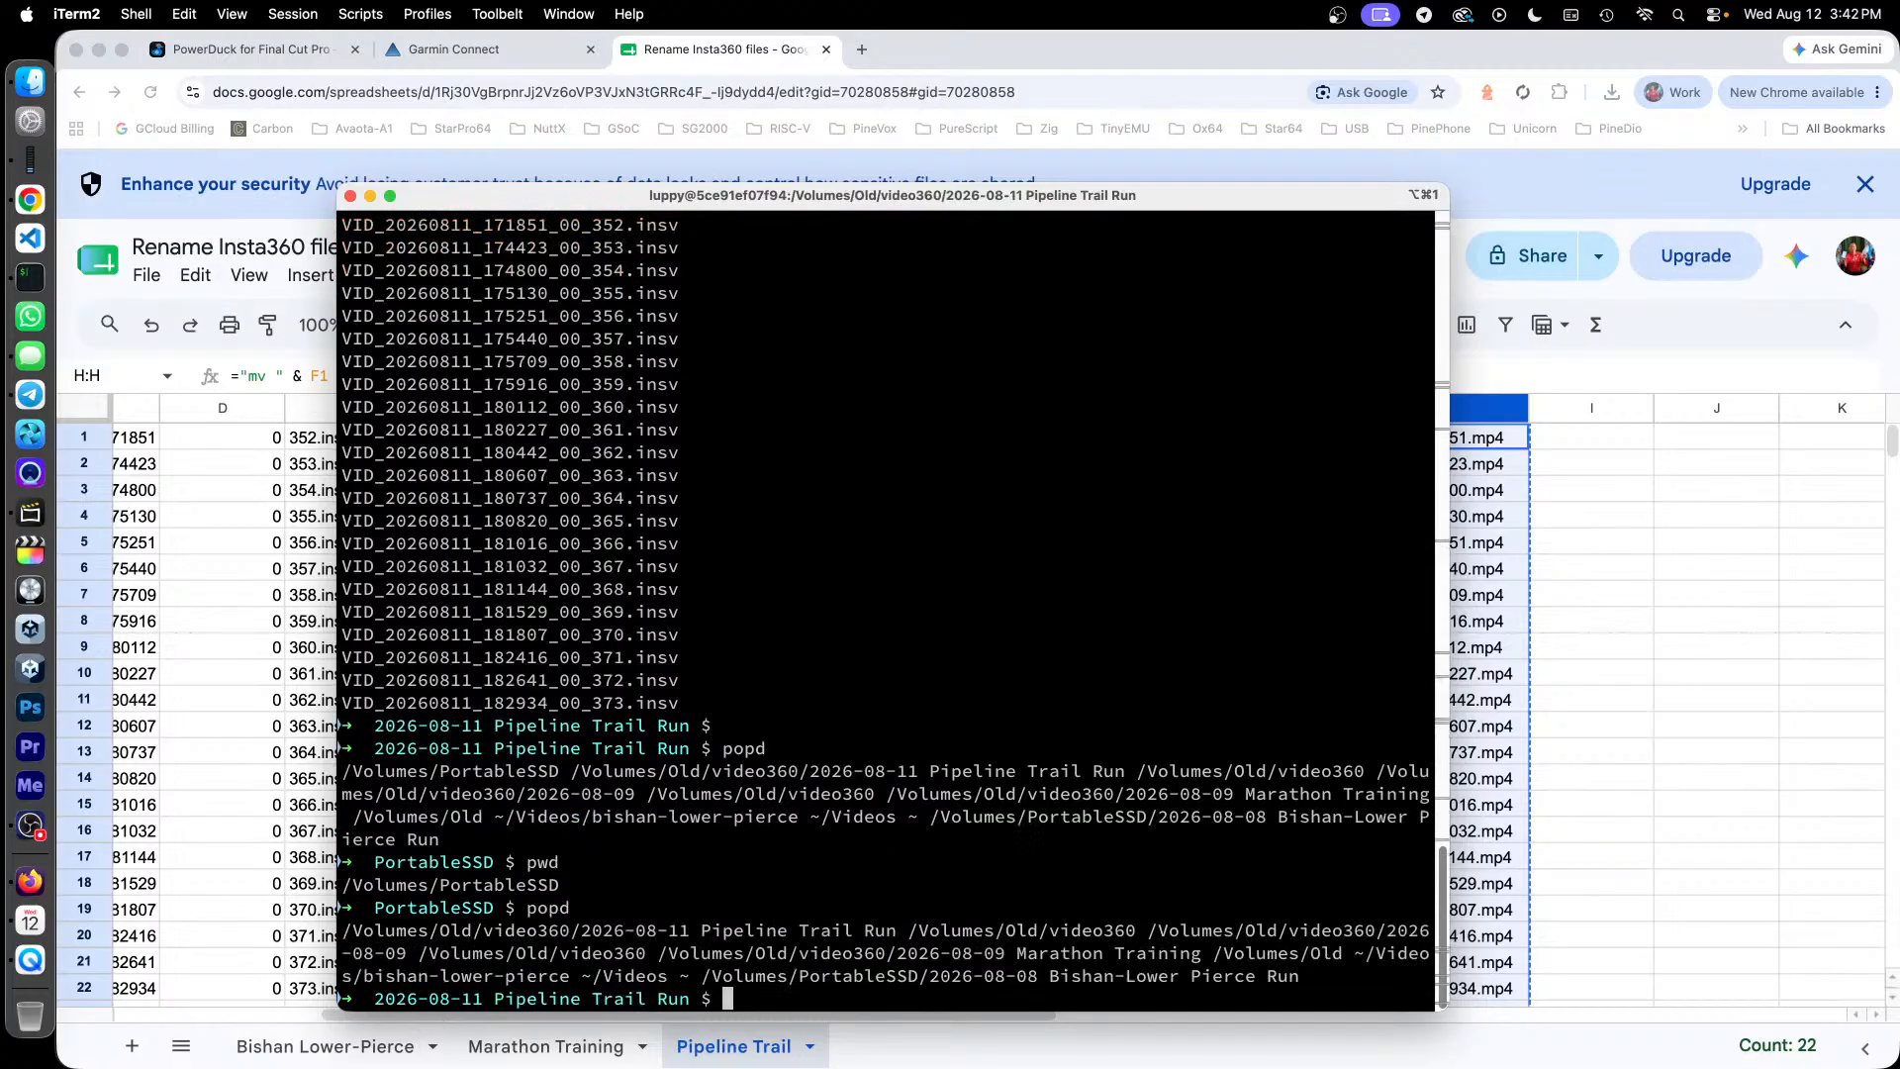
Step: List the current folder's files with ls and print its path with pwd
type("ls")
key("Return")
type("pwd")
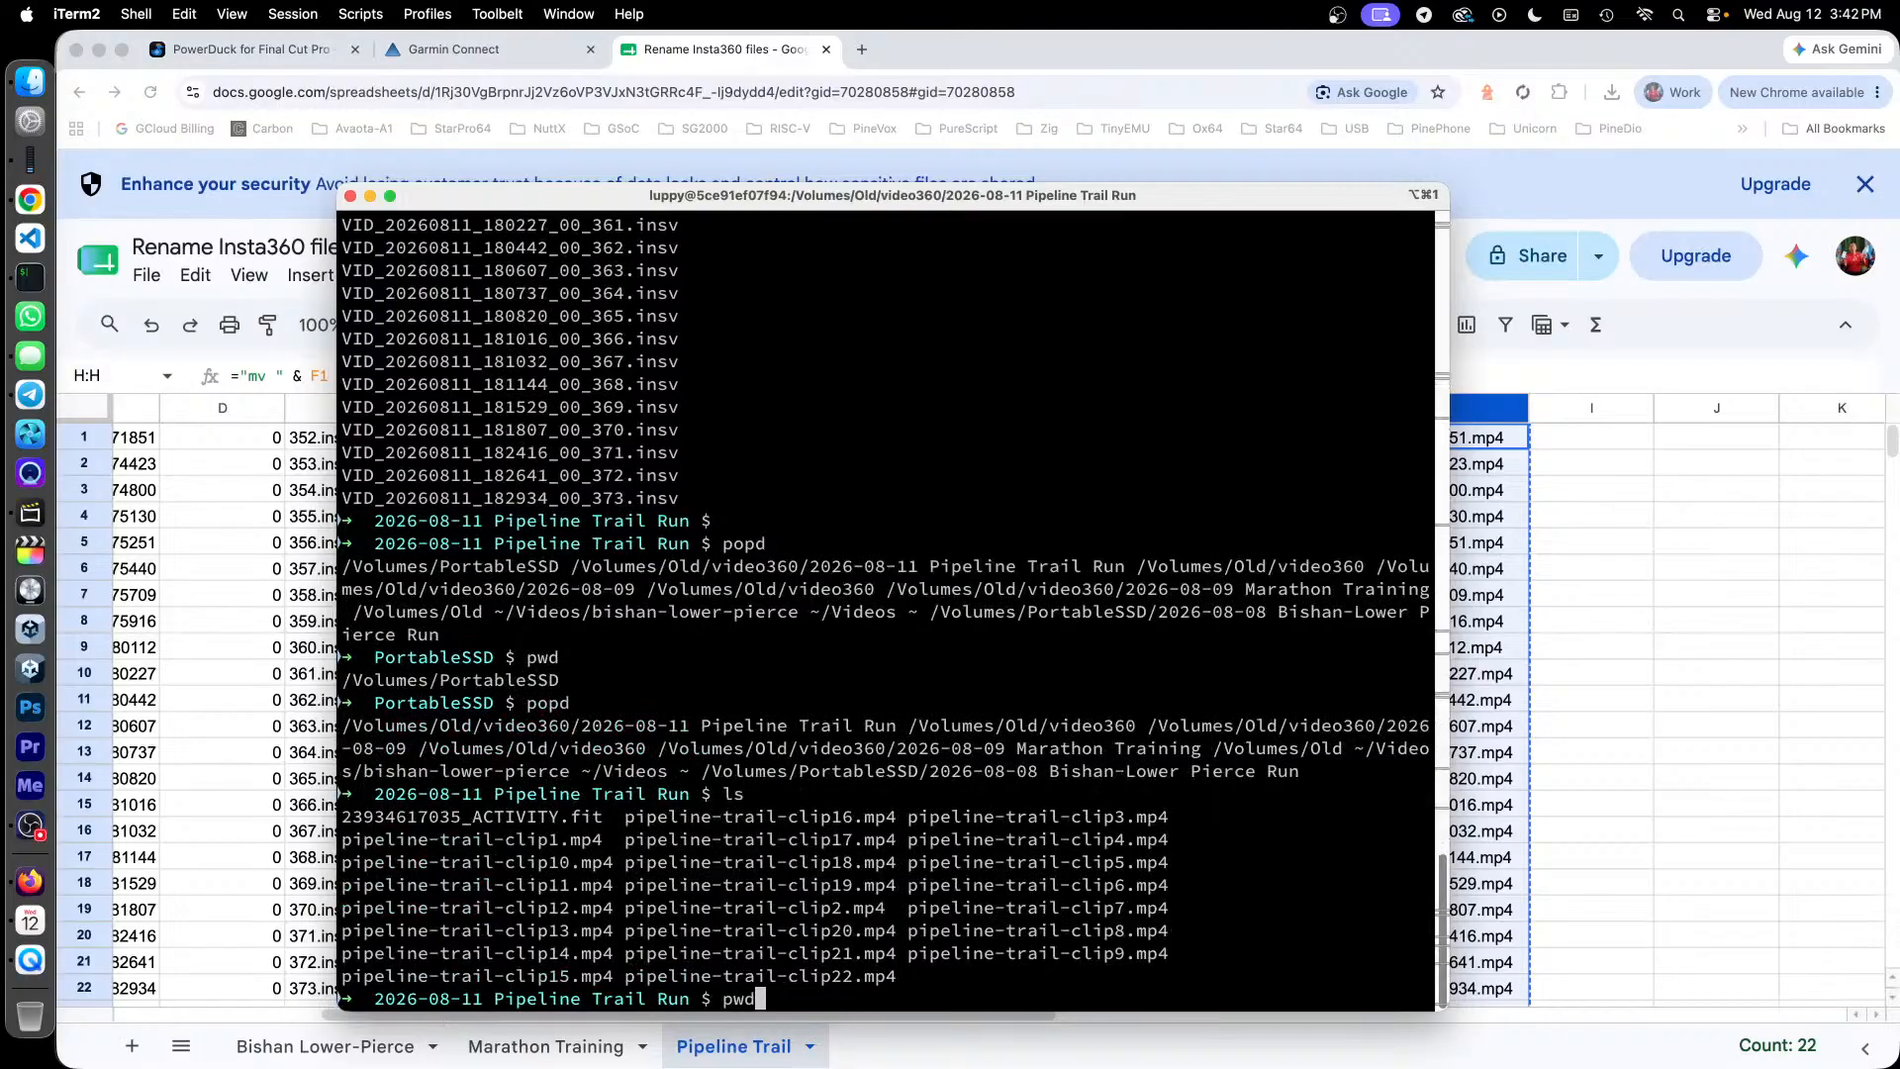
key("Return")
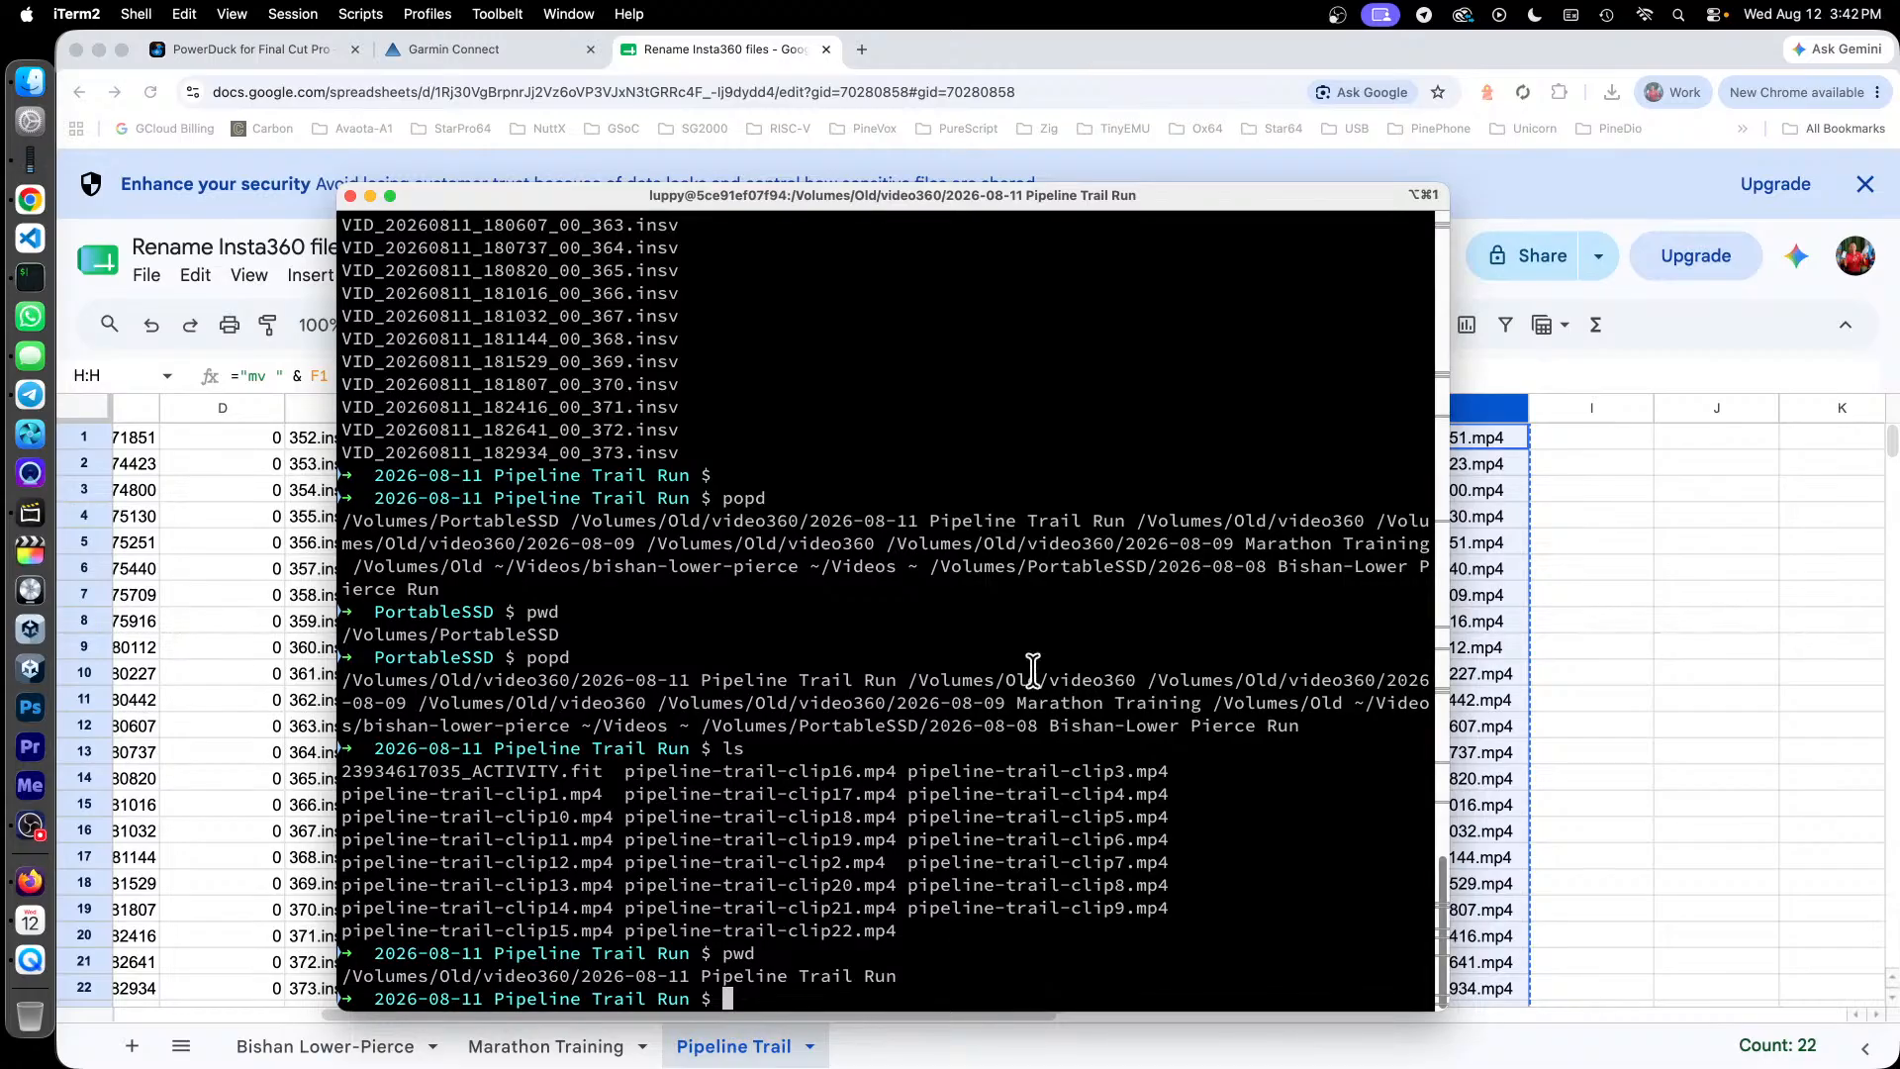
Step: Run the copied mv commands in the Pipeline Trail Run folder and list the renamed clips with ls
left_click_drag(1215, 193, 1173, 206)
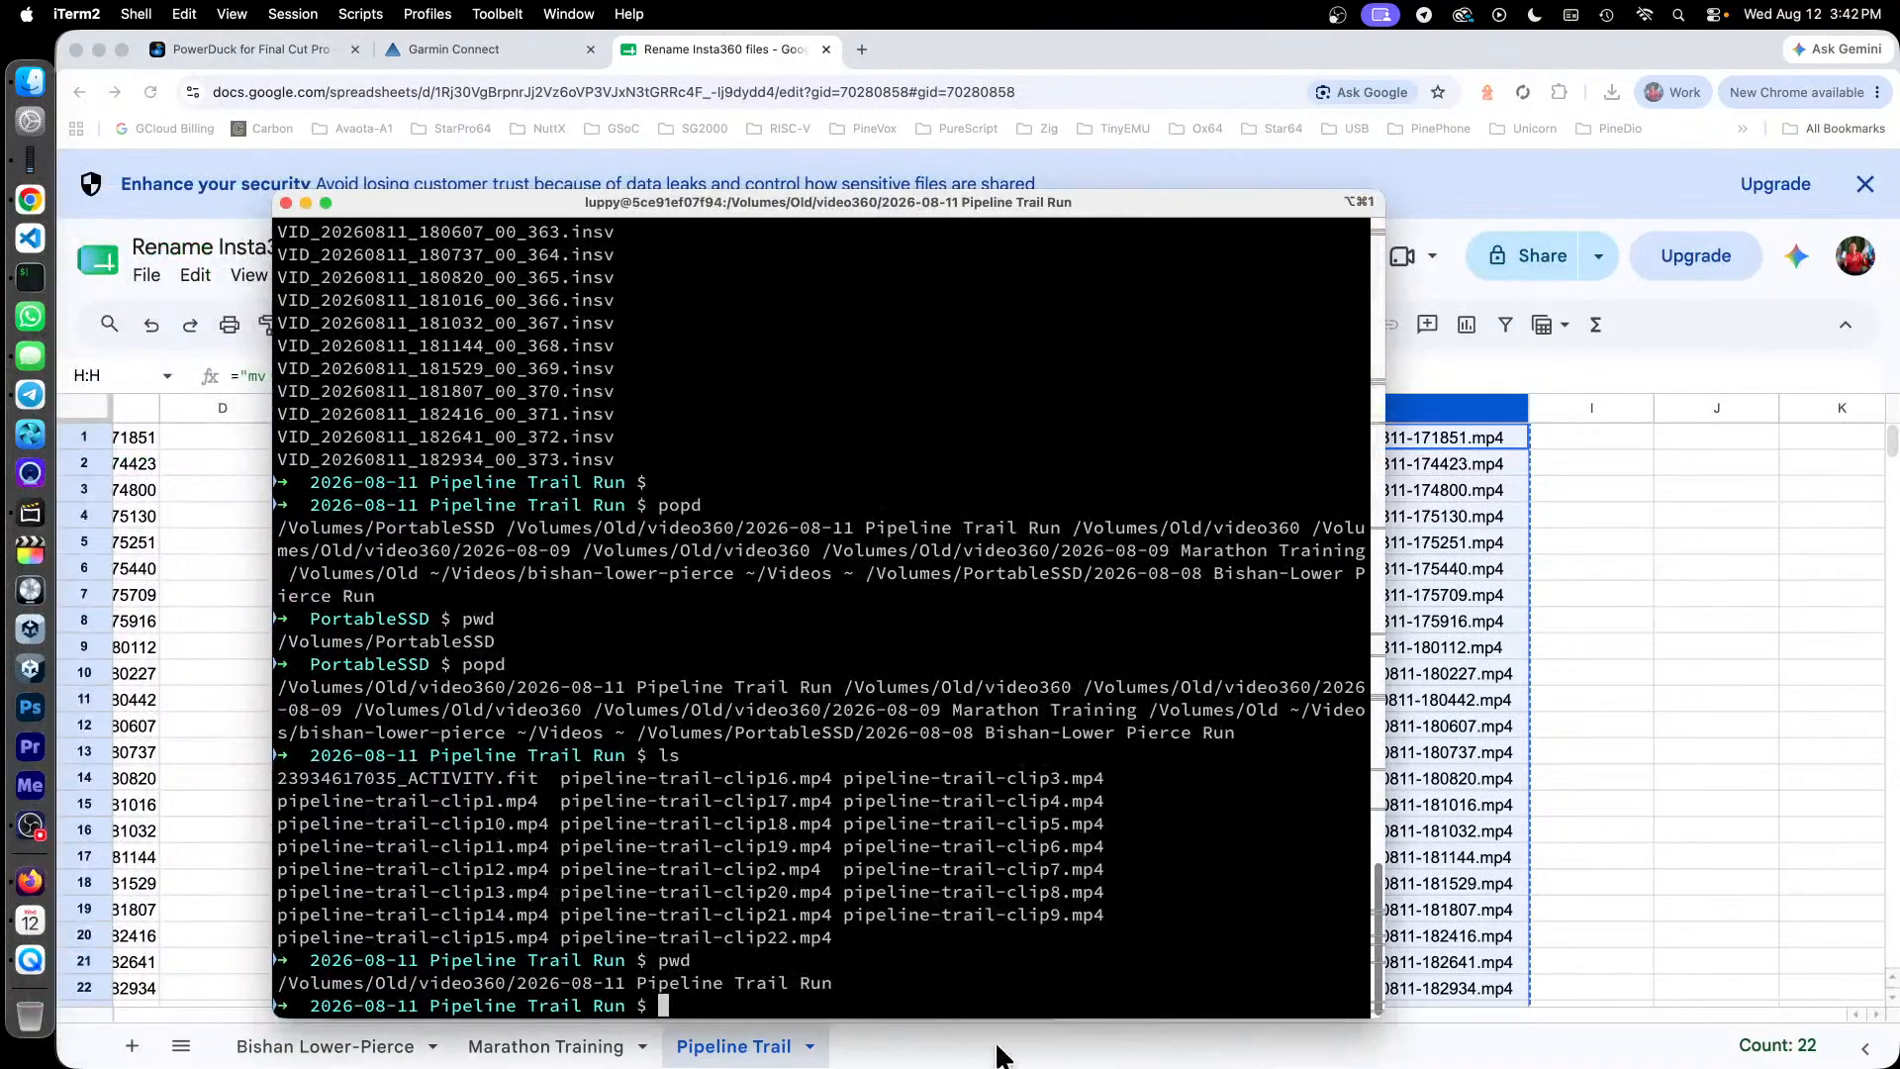
left_click(1036, 988)
key("super+v")
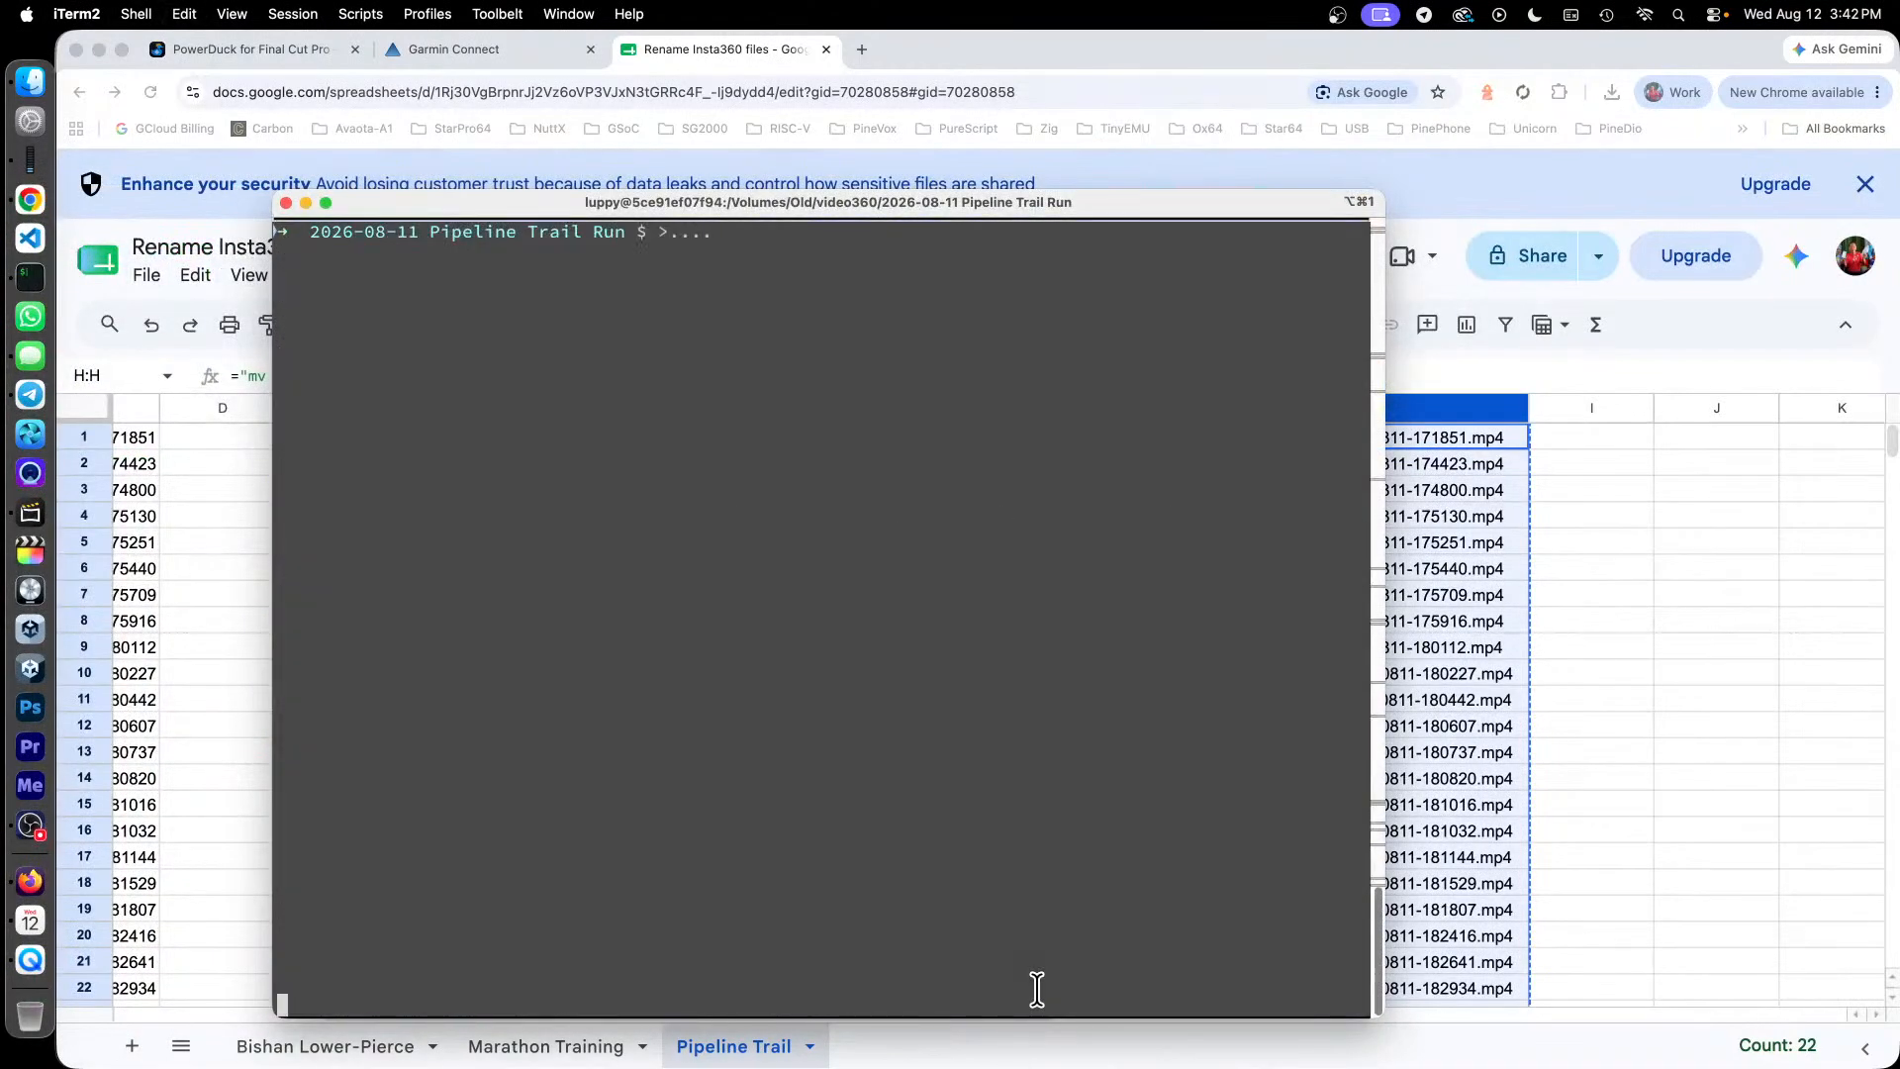
key("Return")
type("ls")
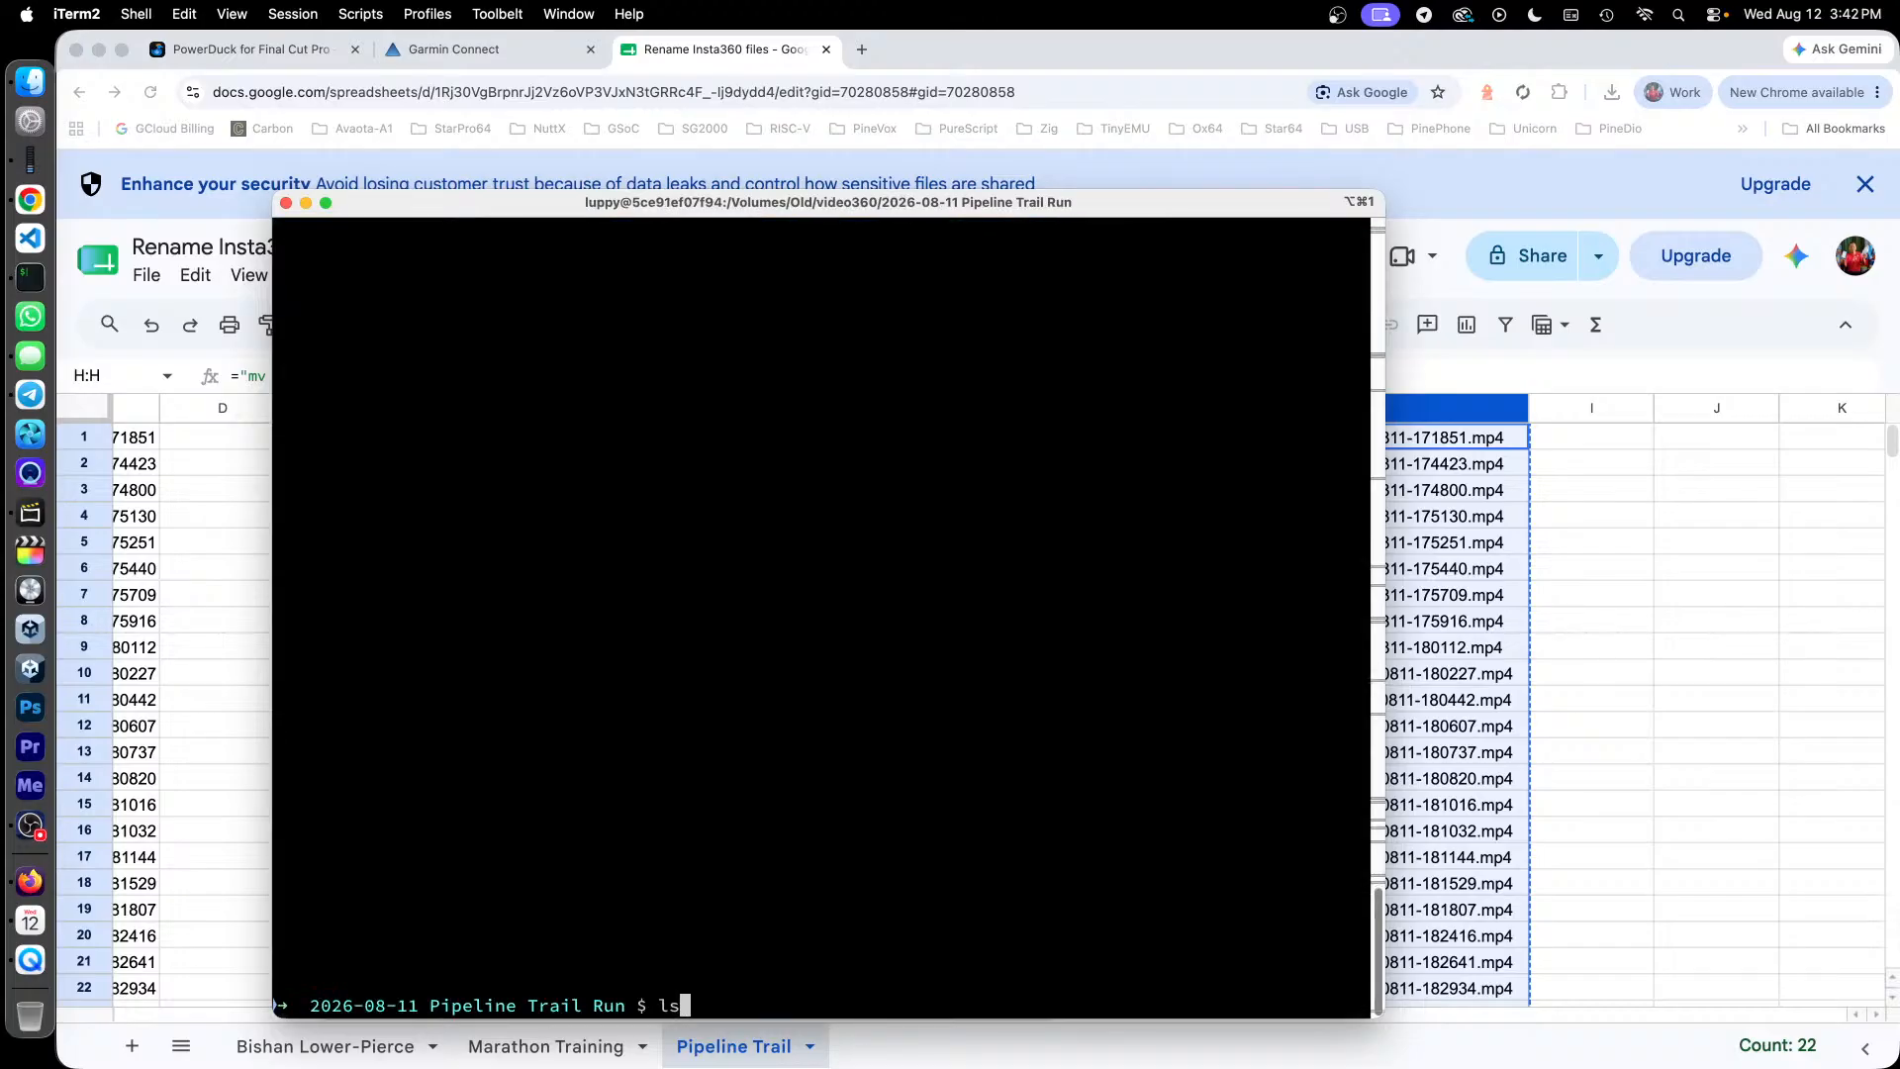
key("Return")
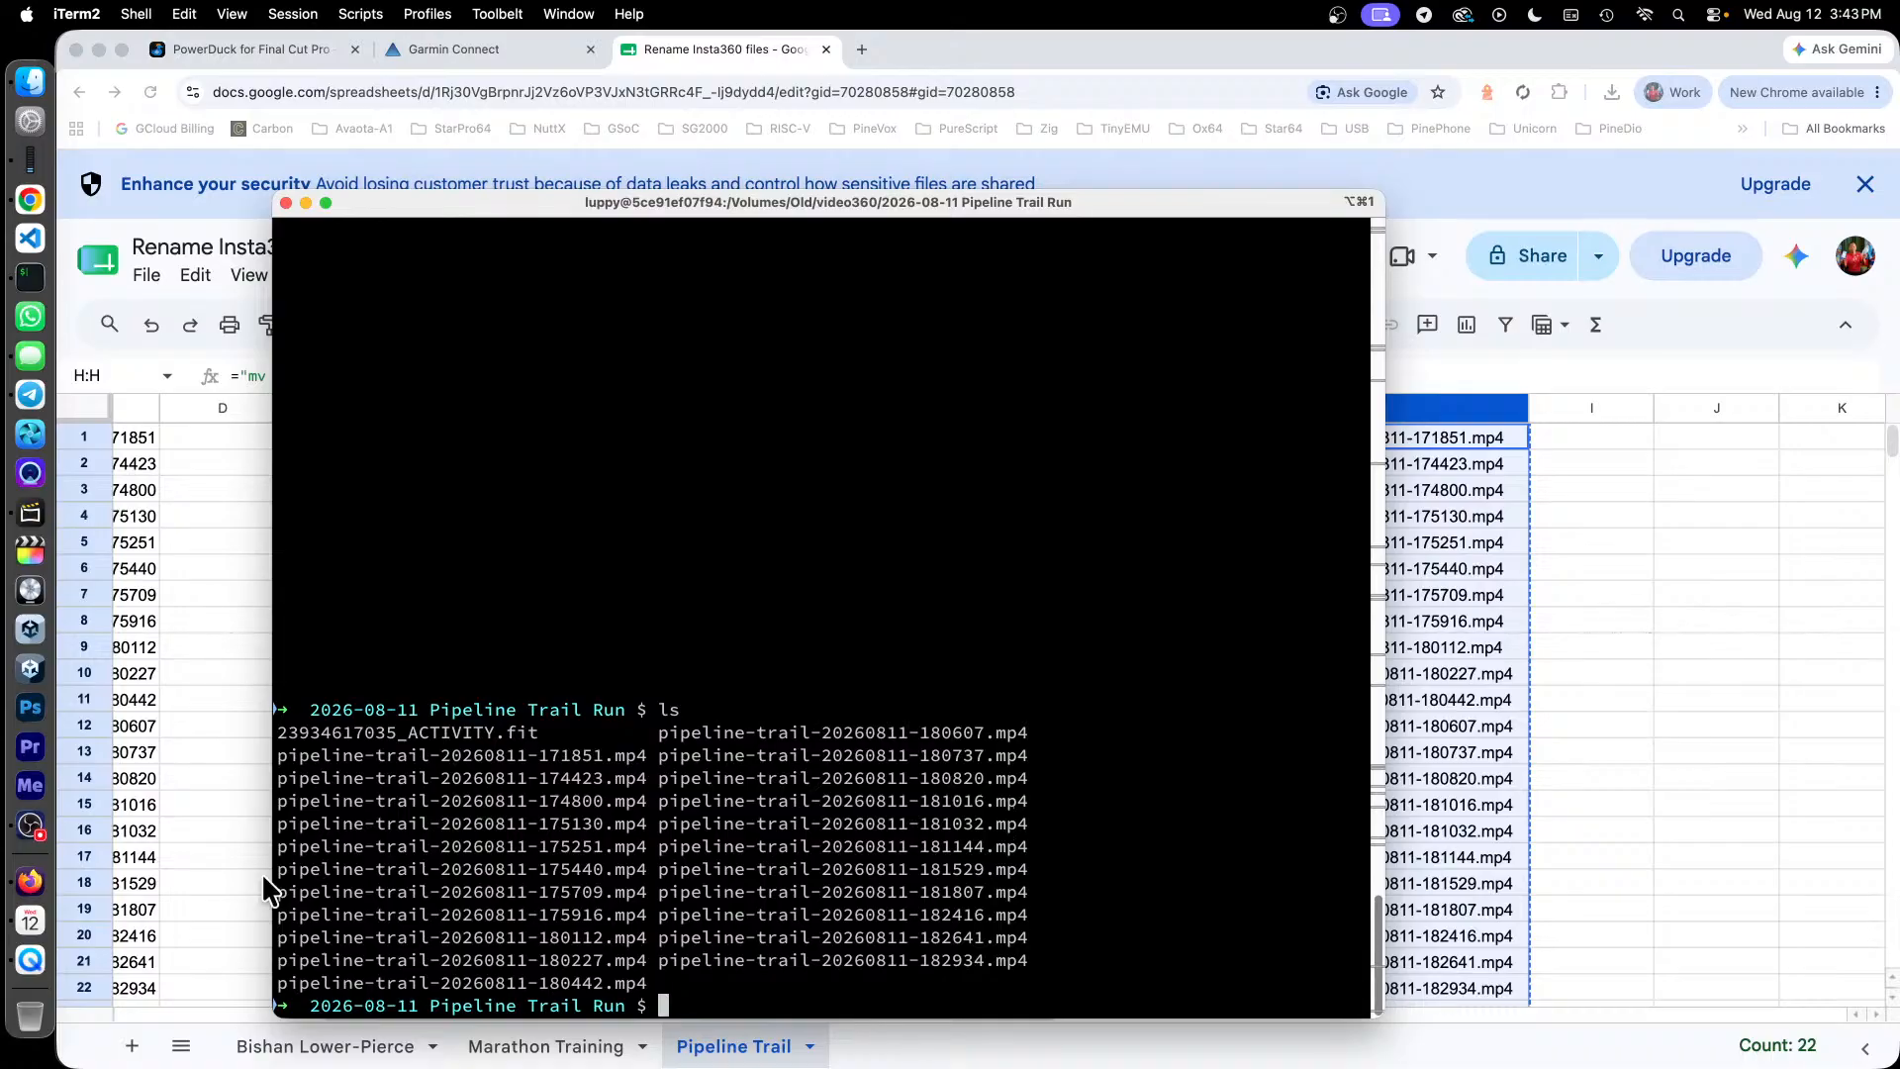
Step: Switch to Final Cut Pro and start a new library, creating a "Final Cut Pro" folder inside video360's 2026-08-11 Pipeline Trail Run for it
left_click(30, 825)
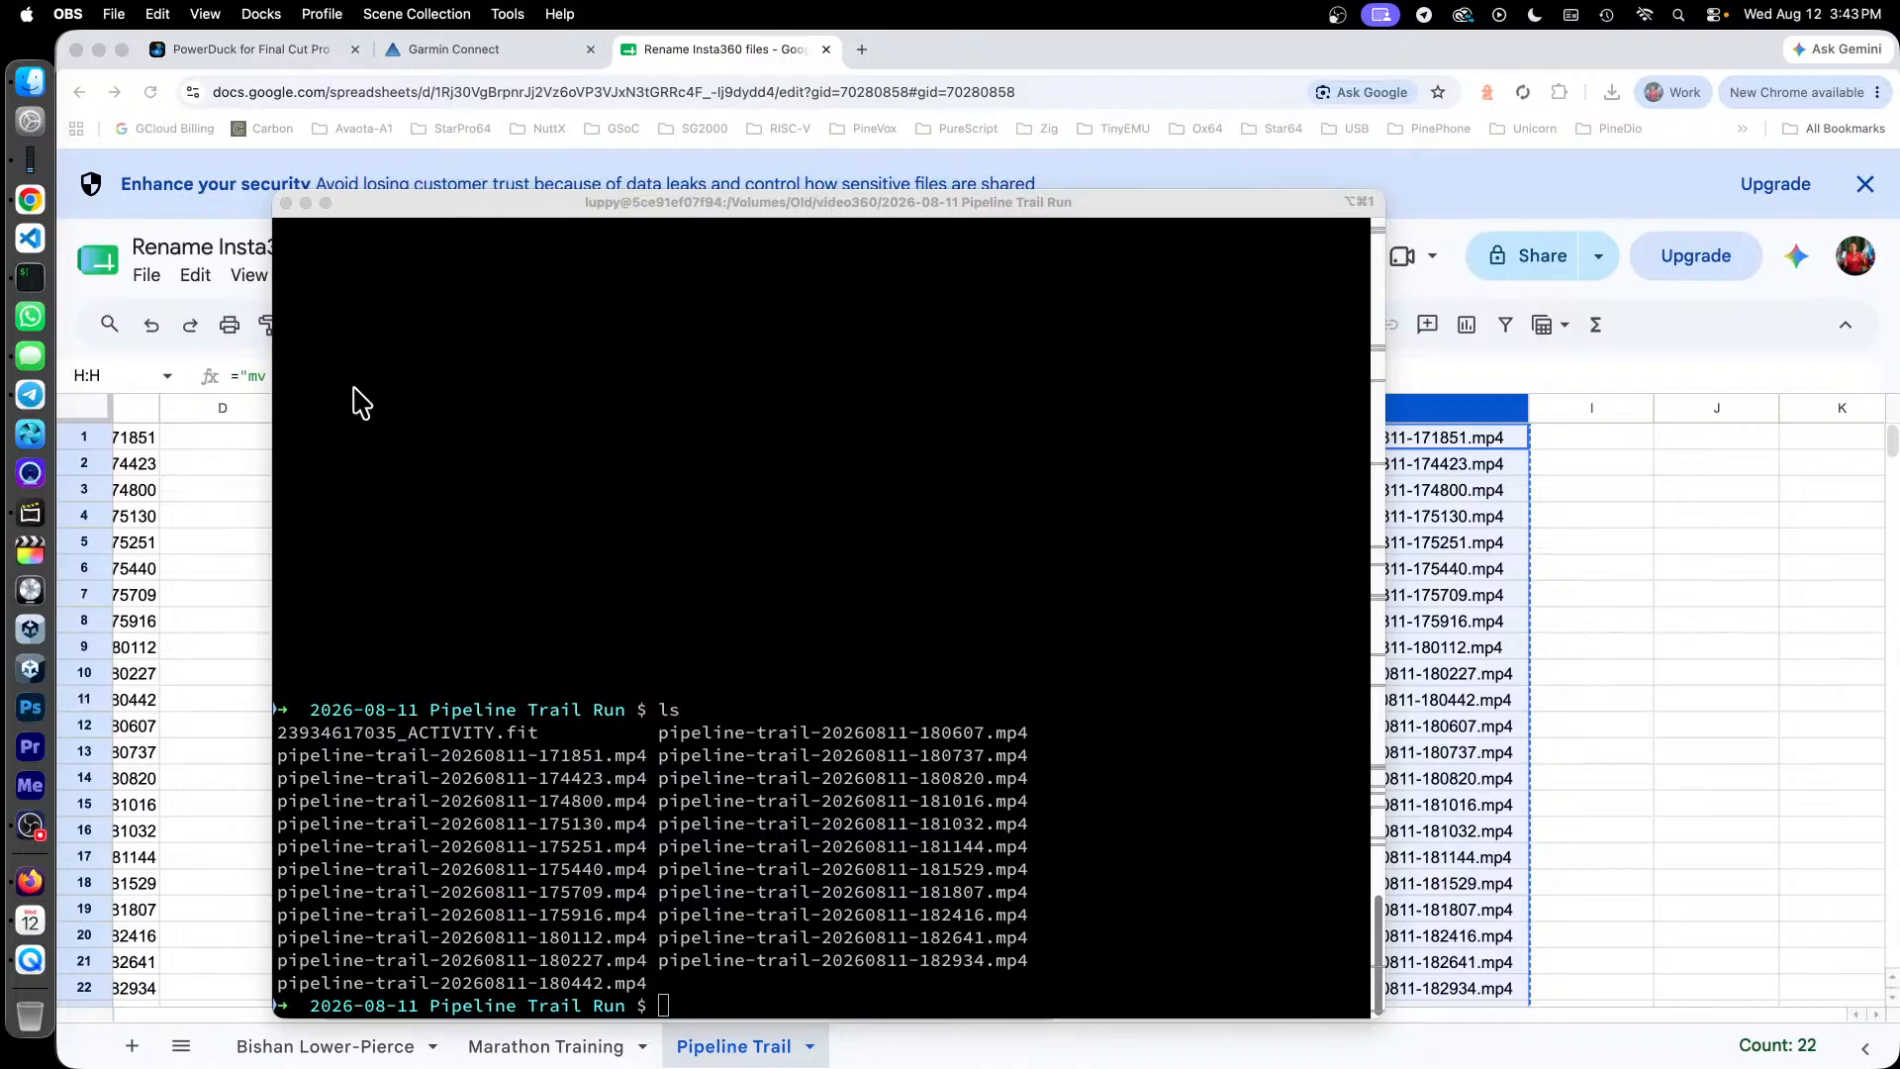
left_click(28, 550)
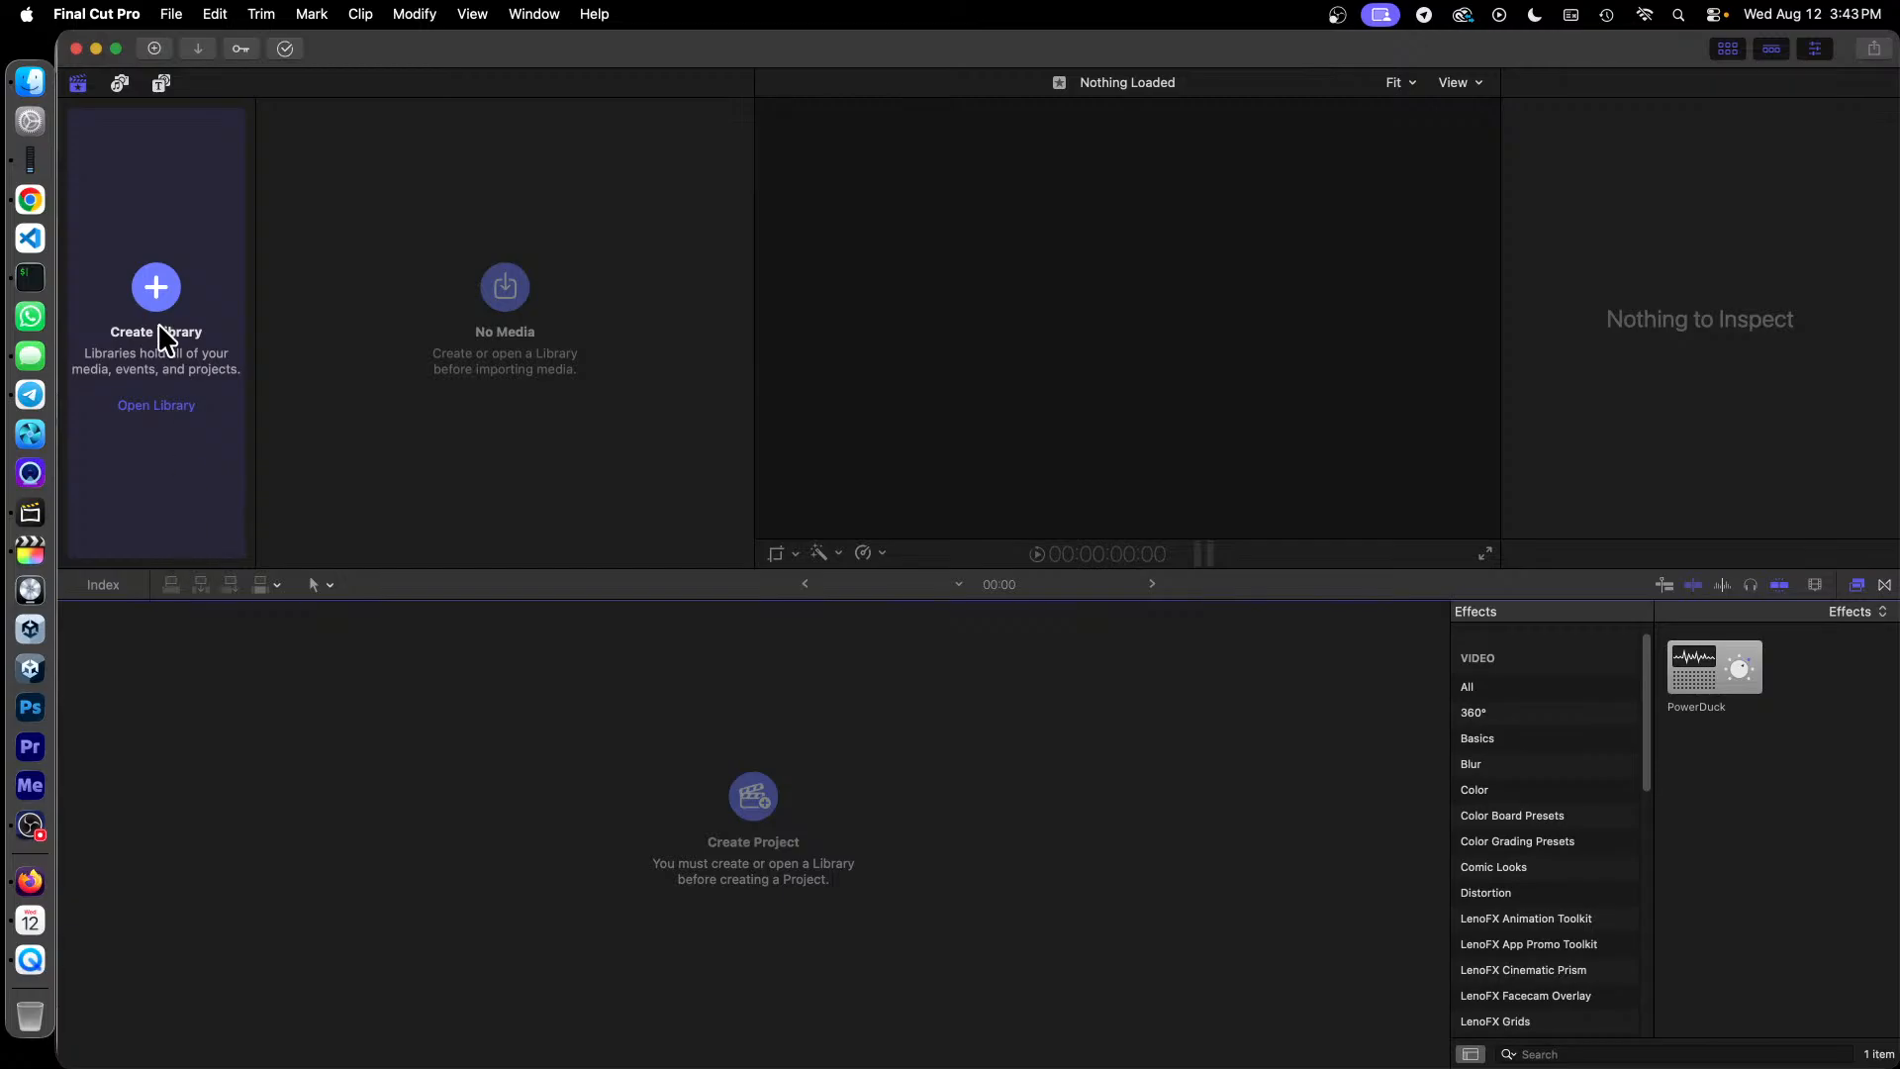
left_click(155, 293)
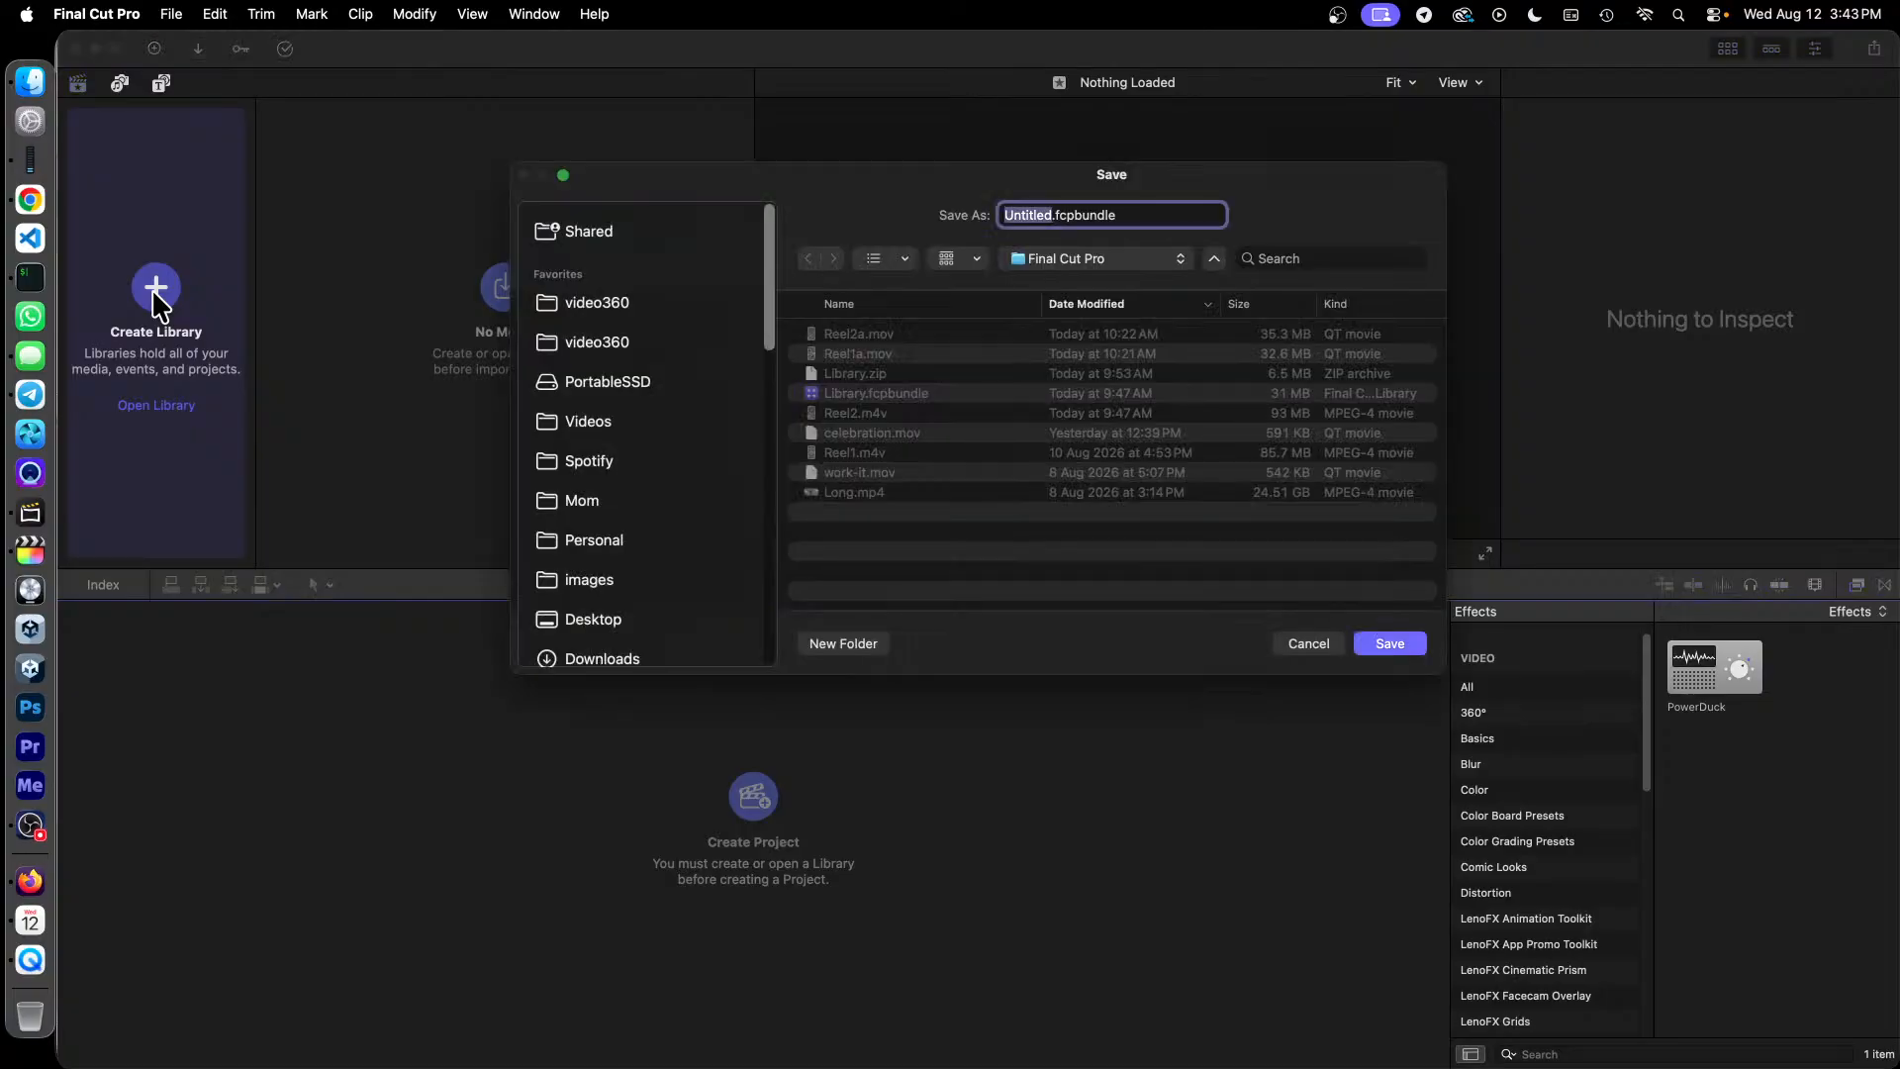
left_click(634, 315)
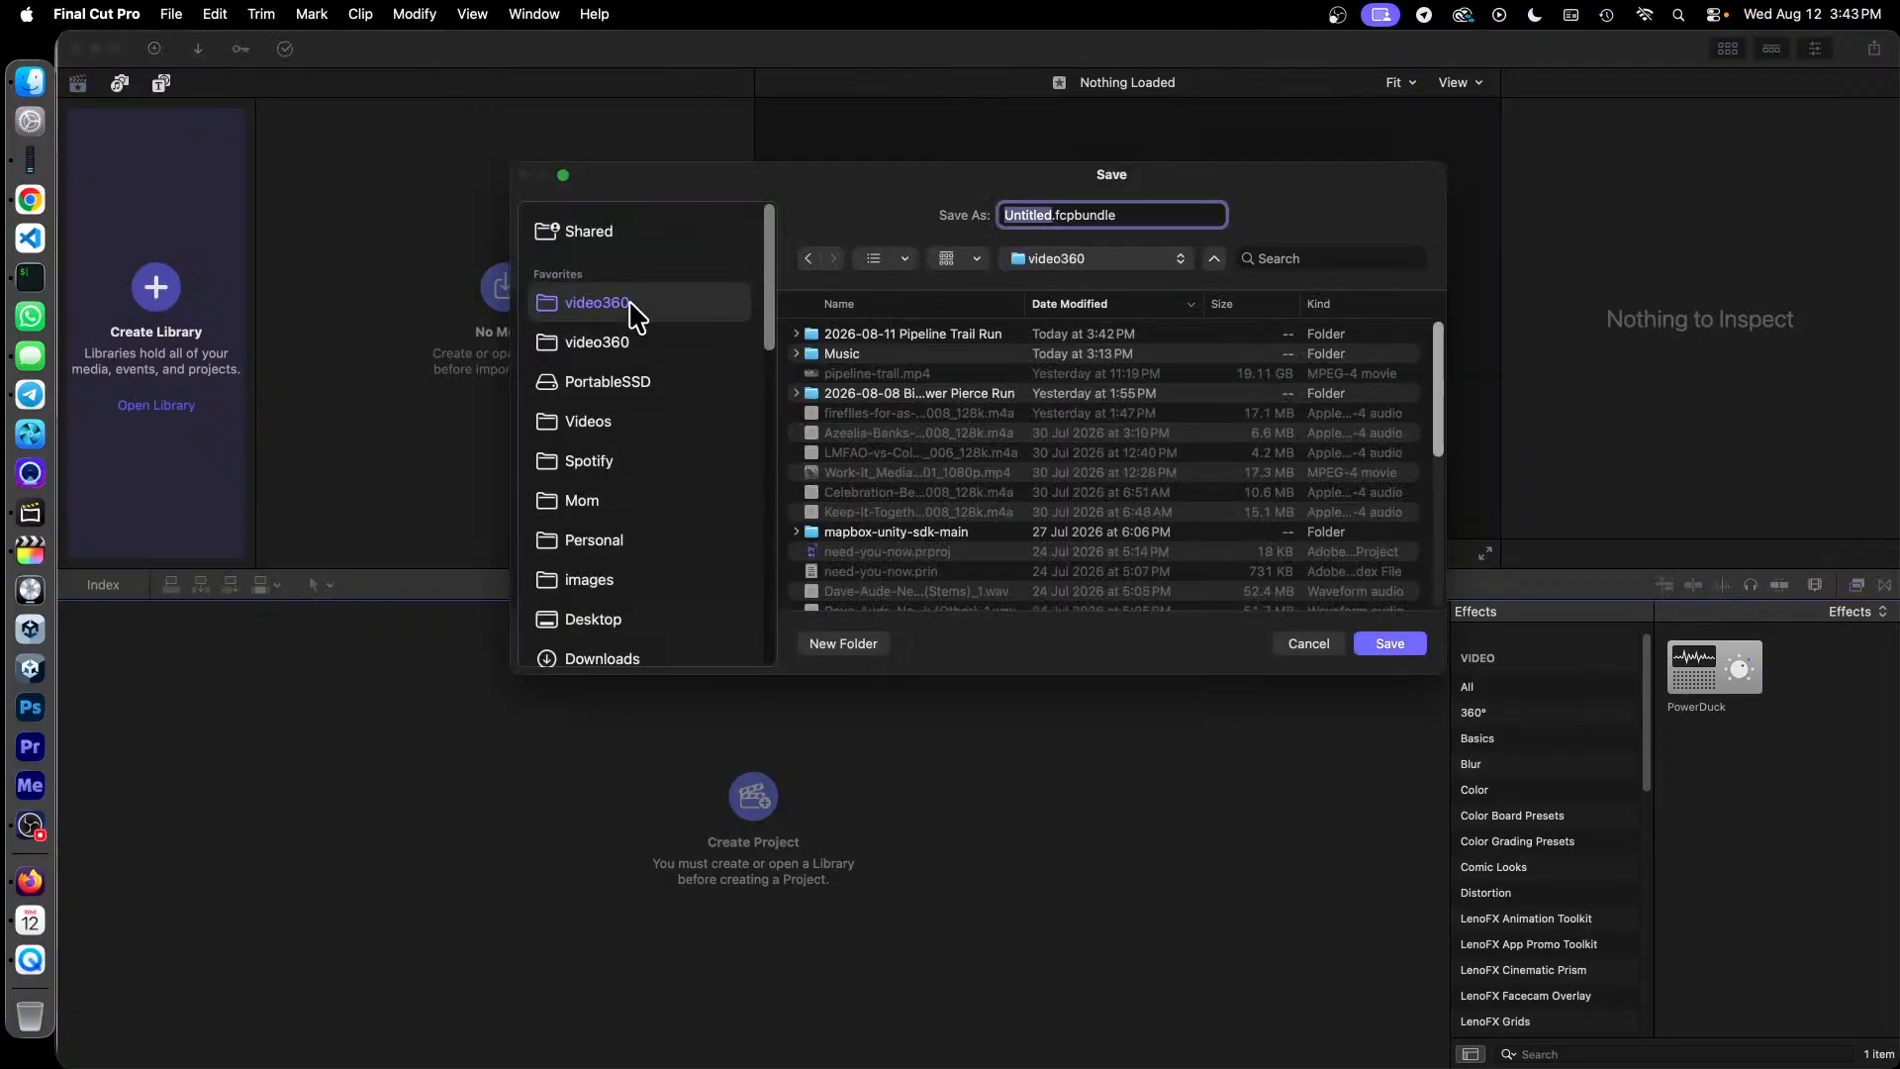
double_click(1001, 338)
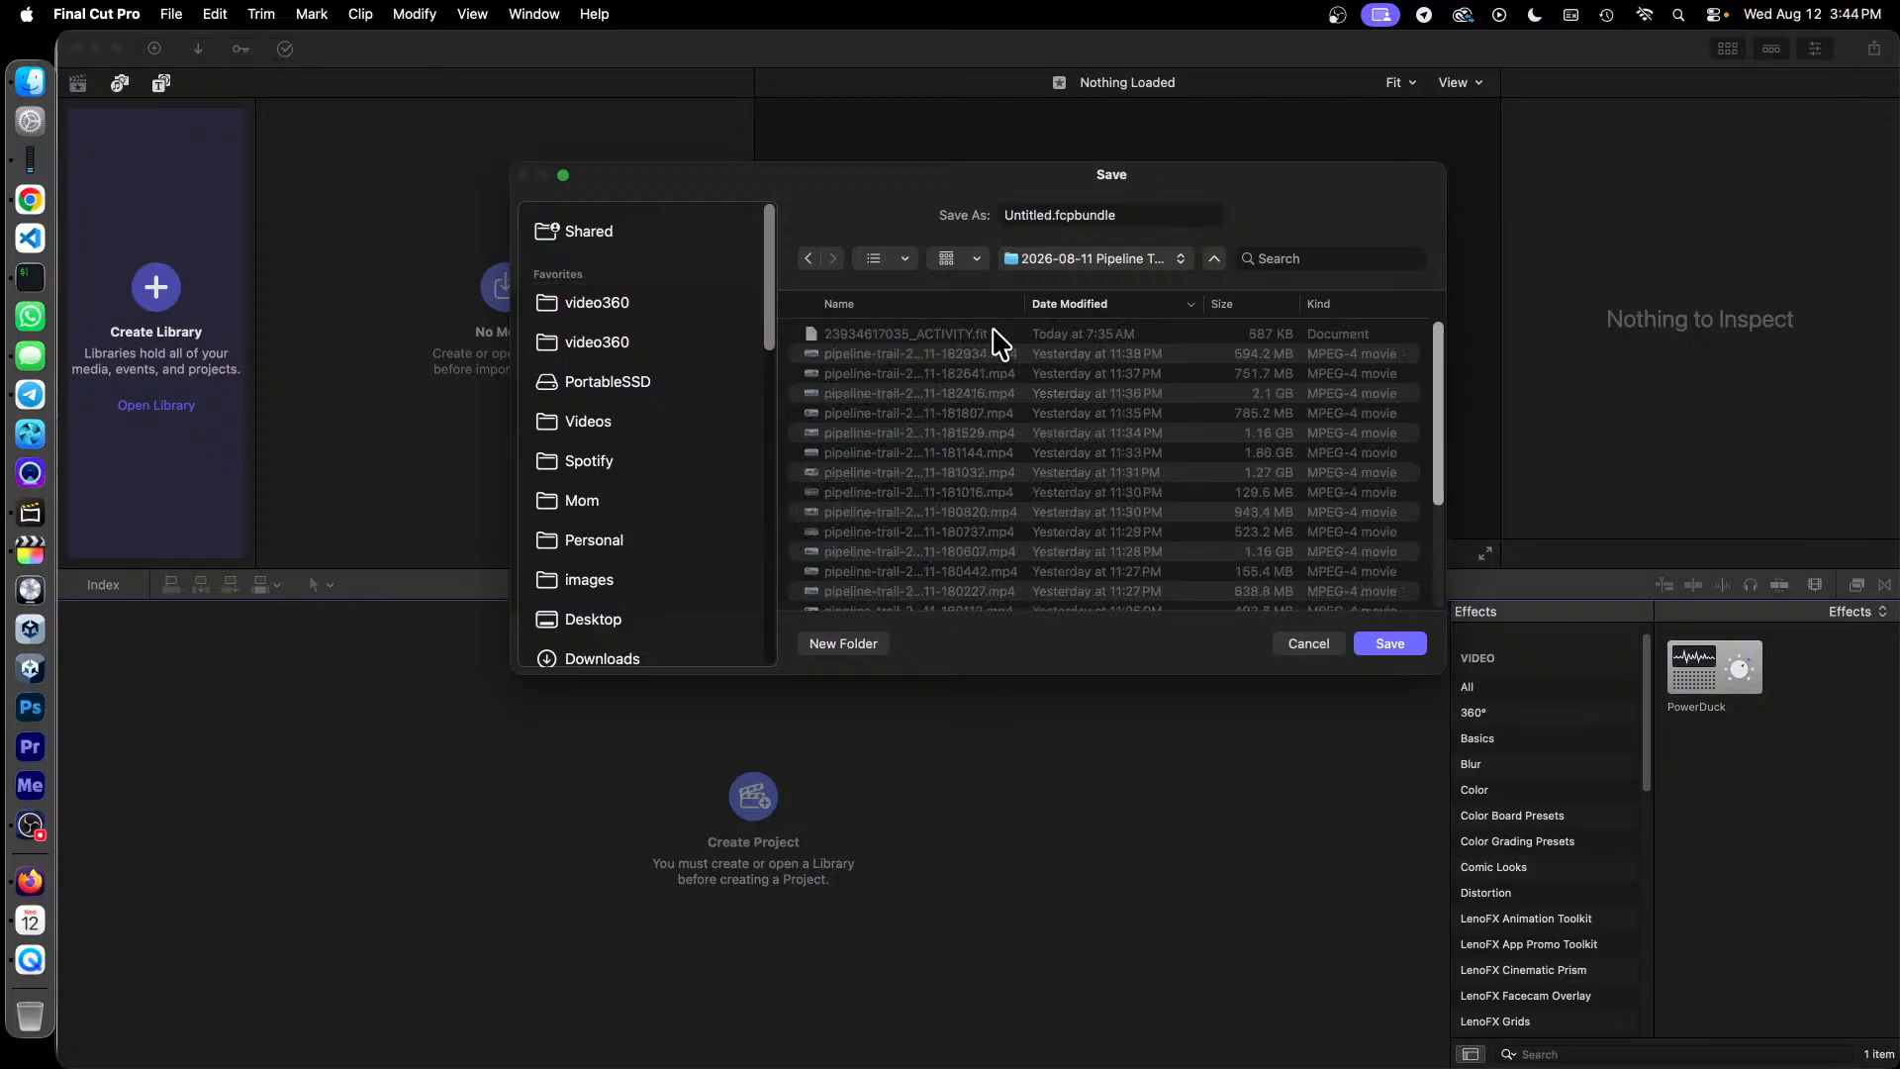
left_click(849, 643)
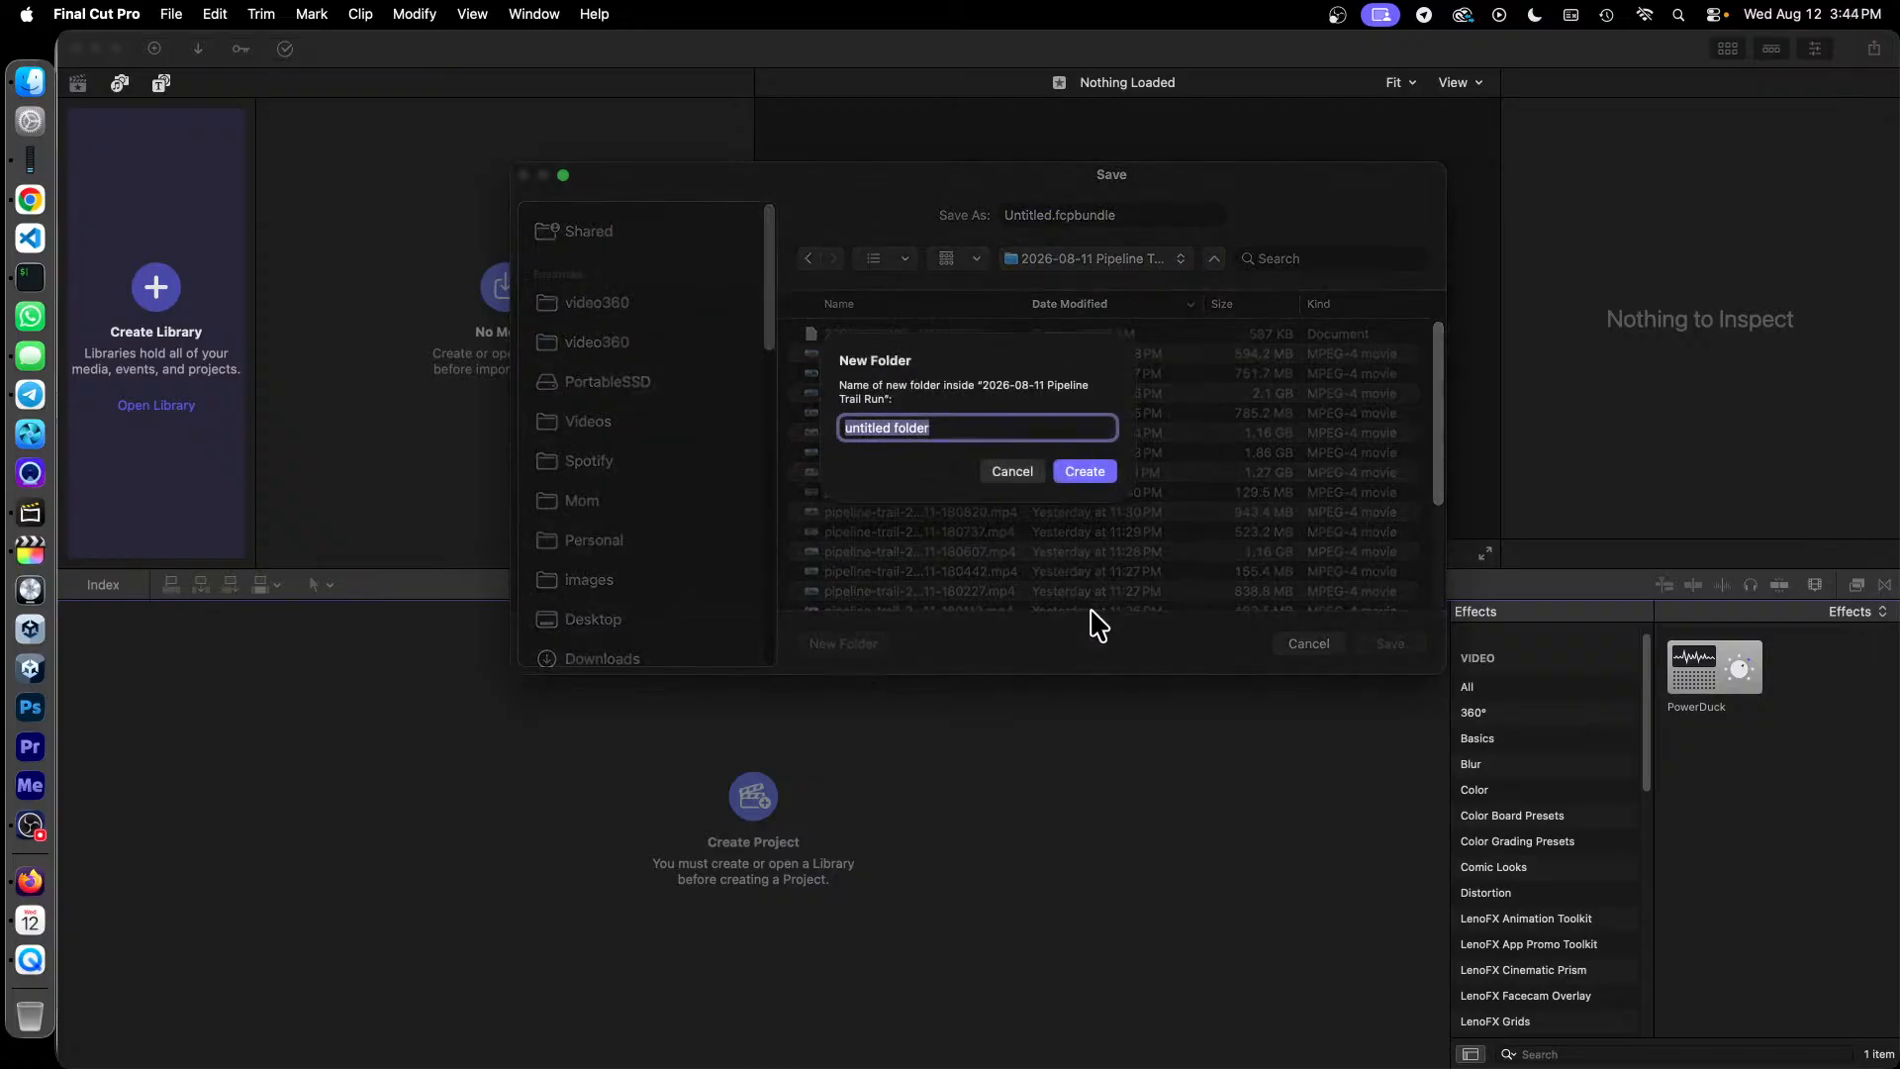
type("Final Cut Pro")
left_click(1109, 474)
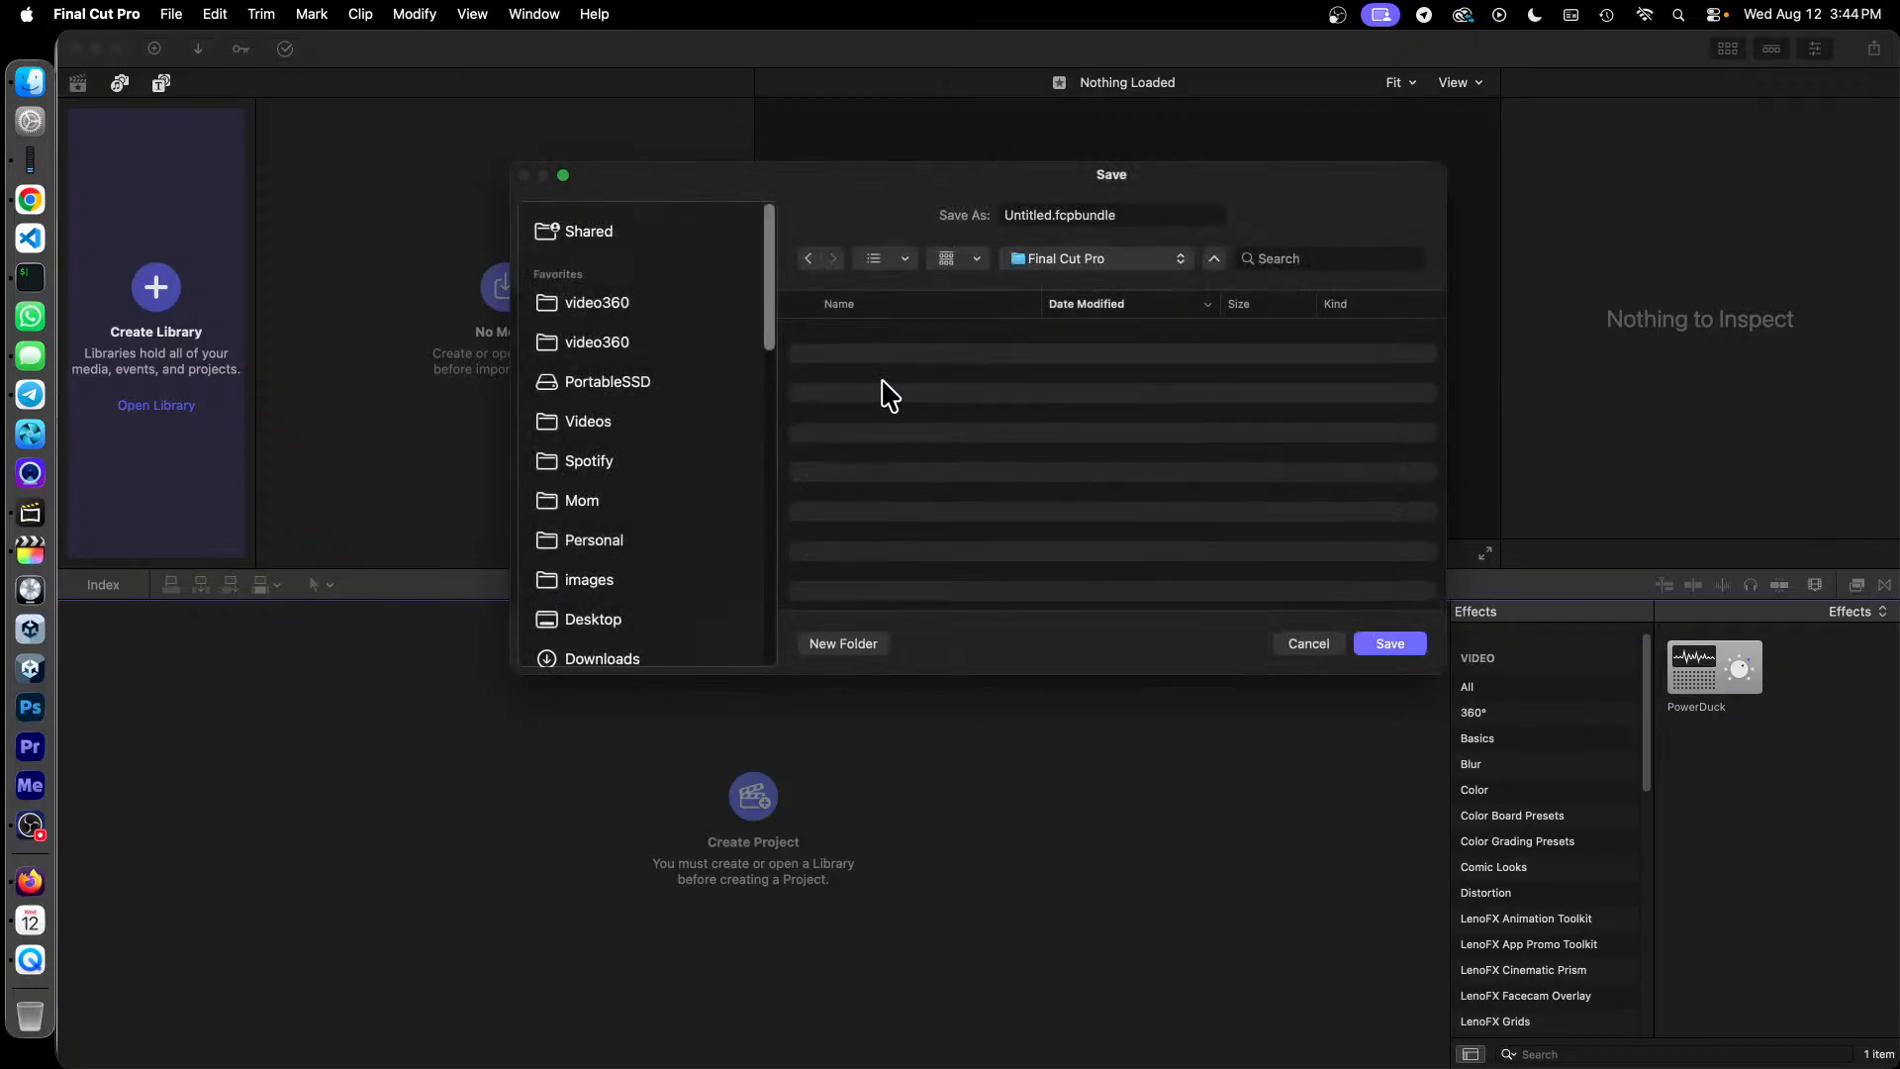
Step: Name the new library "Library" and save it in the new Final Cut Pro folder
left_click(1051, 215)
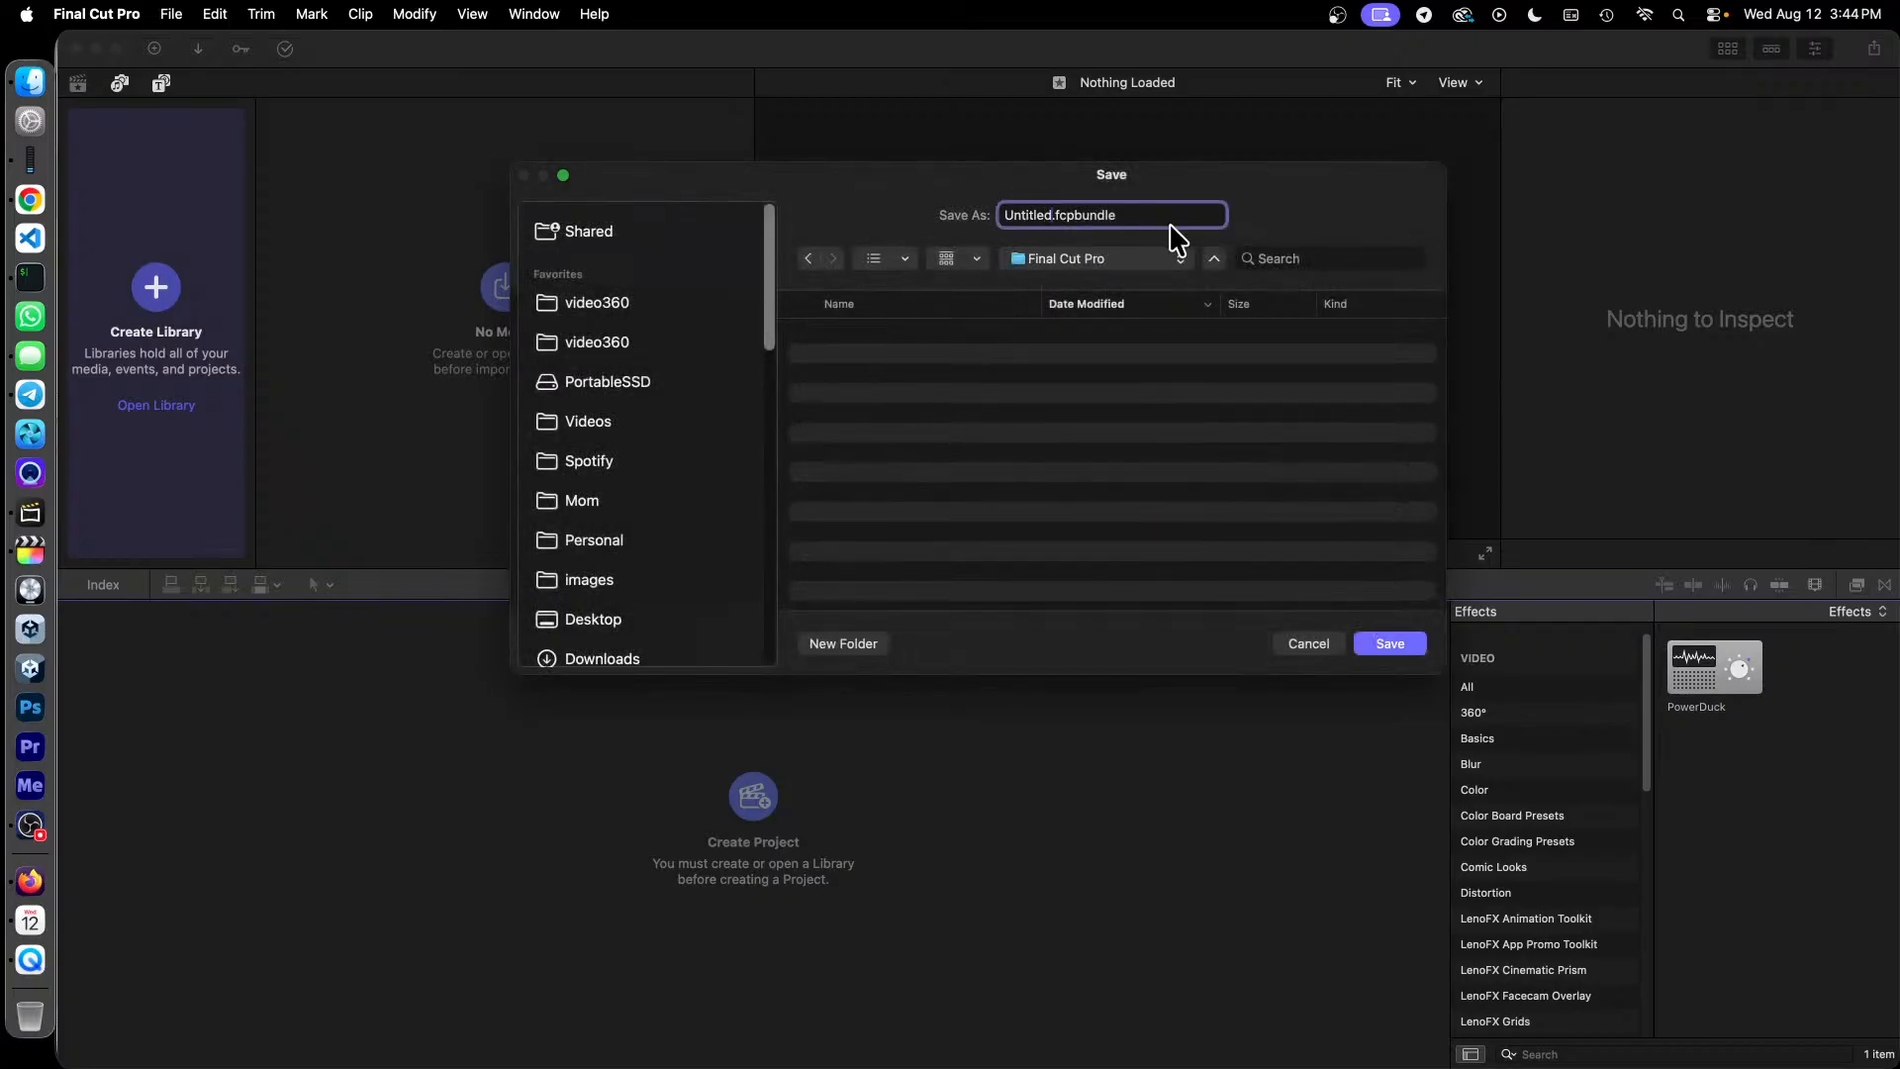
key("alt+shift+Left")
type("Libvrar")
key("BackSpace")
key("BackSpace")
key("BackSpace")
key("BackSpace")
type("rary")
left_click(1394, 645)
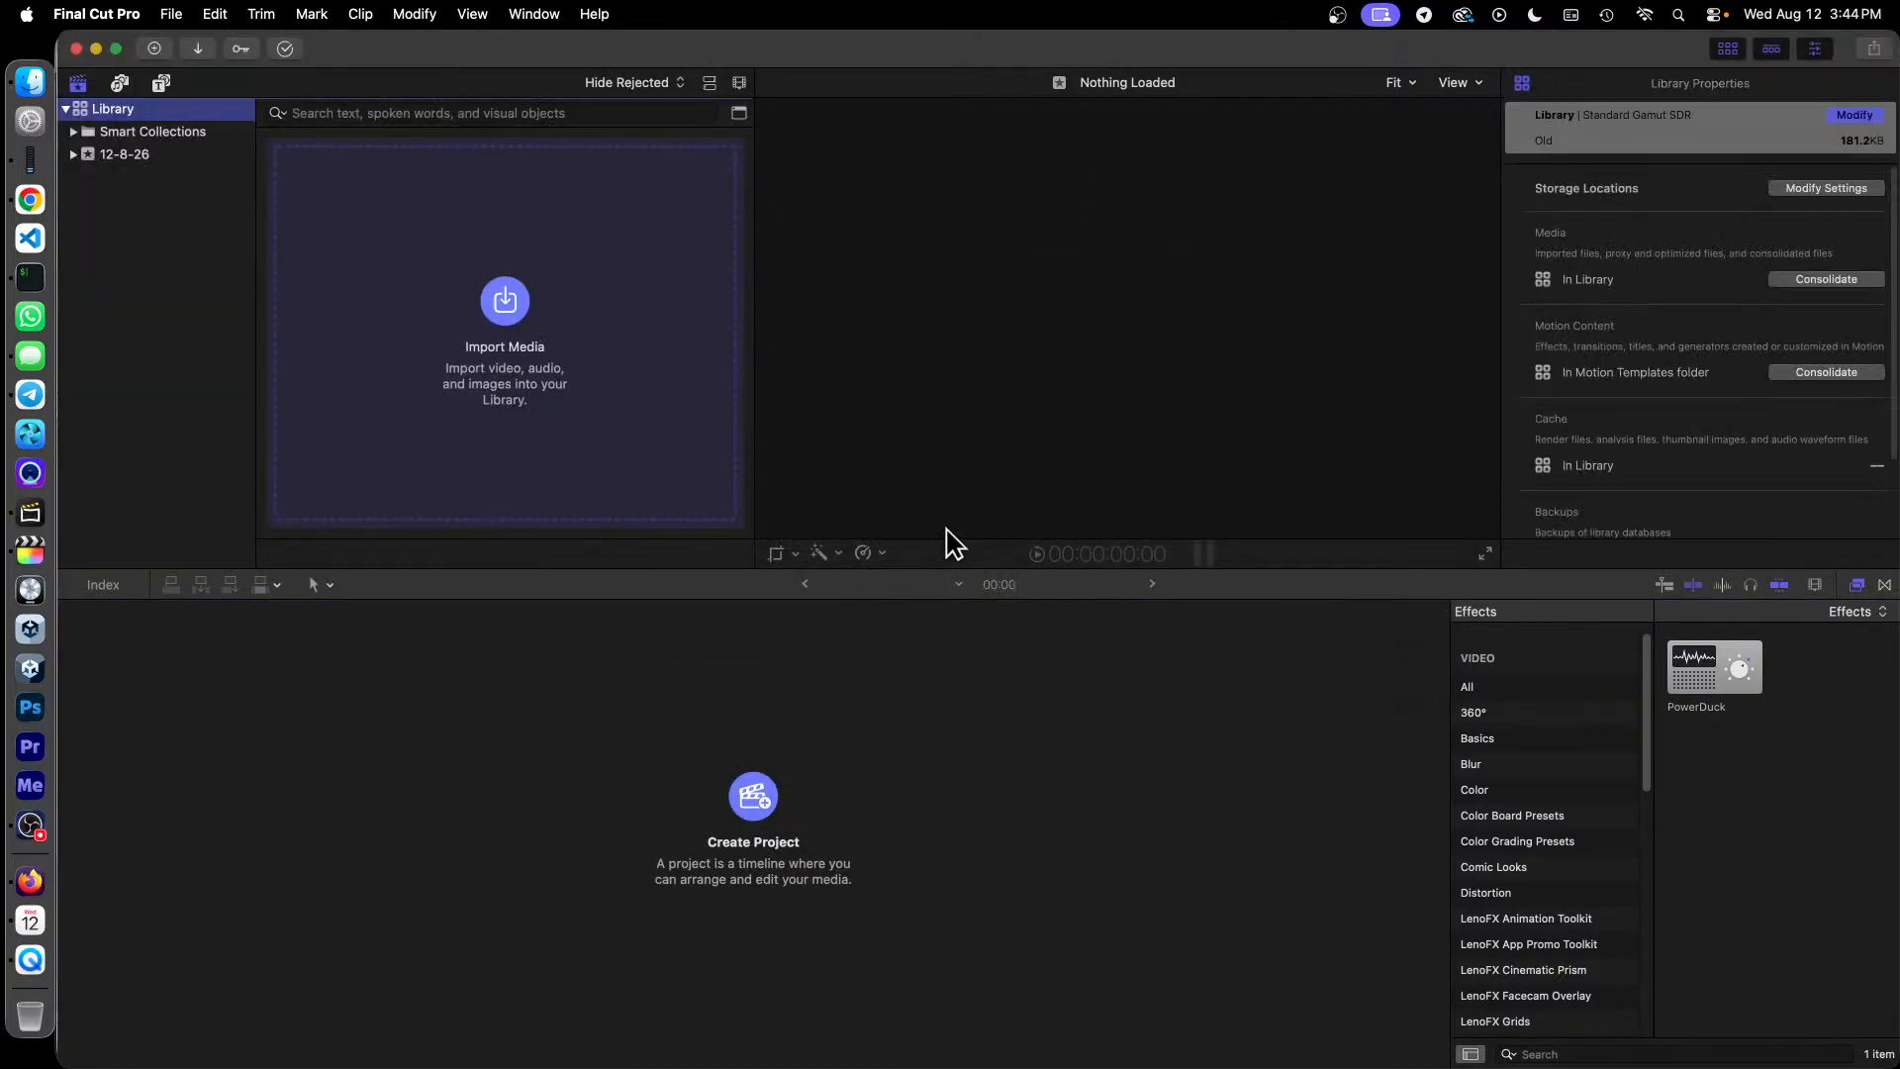
Step: Start a media import and browse to the 2026-08-11 Pipeline Trail Run folder in video360
left_click(505, 309)
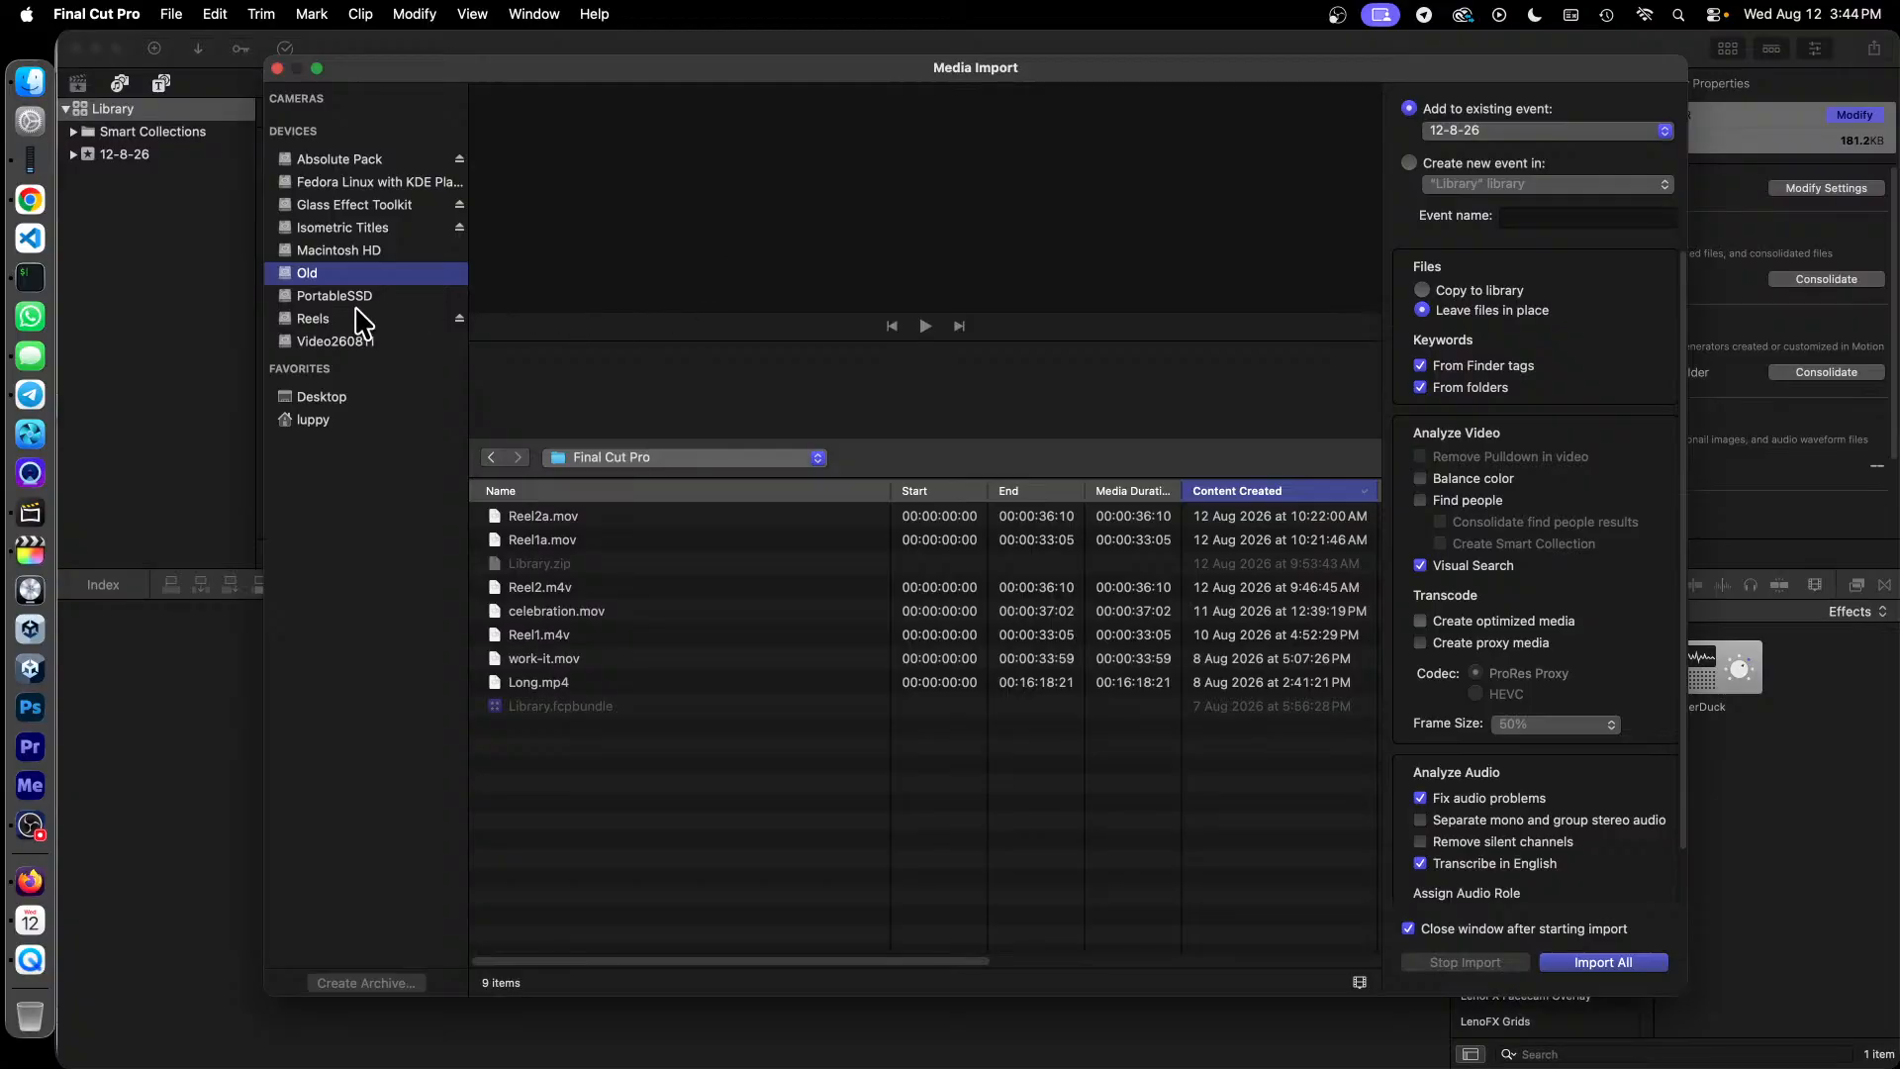
left_click(693, 455)
left_click(693, 504)
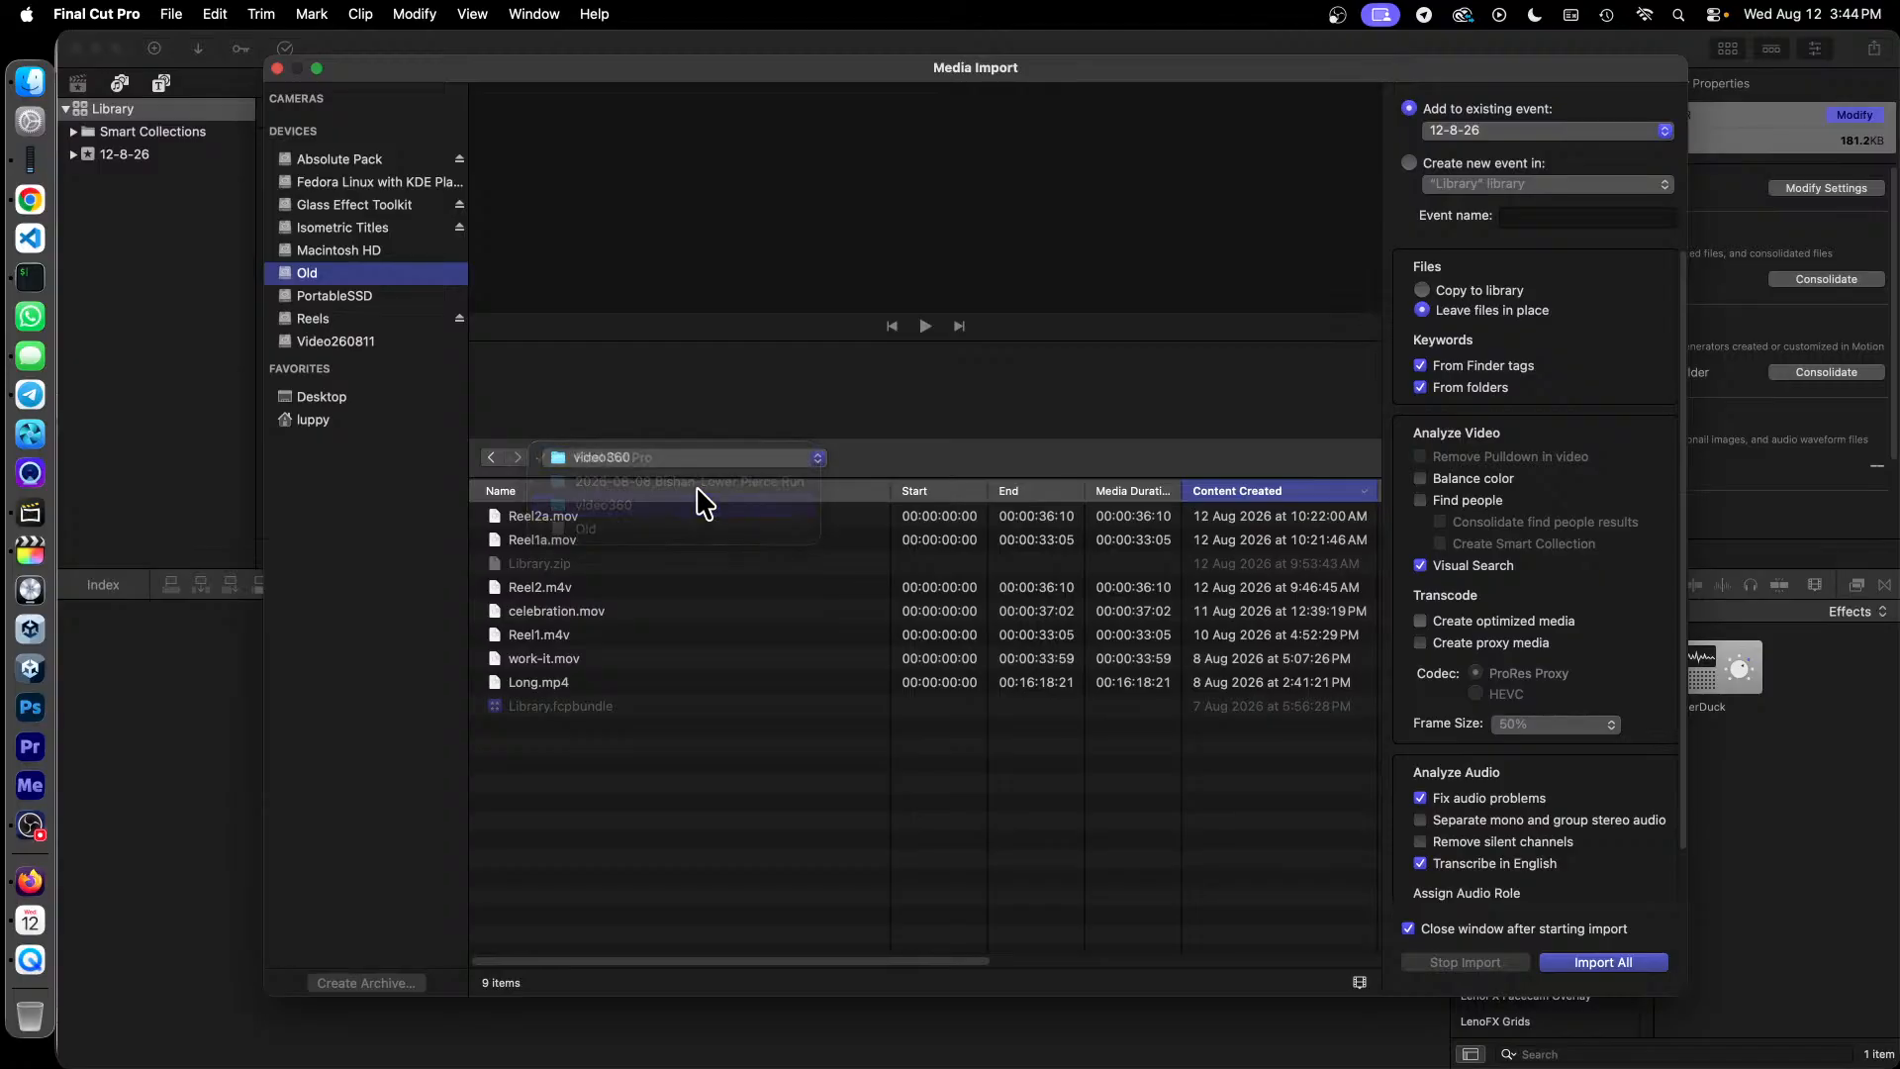
double_click(668, 540)
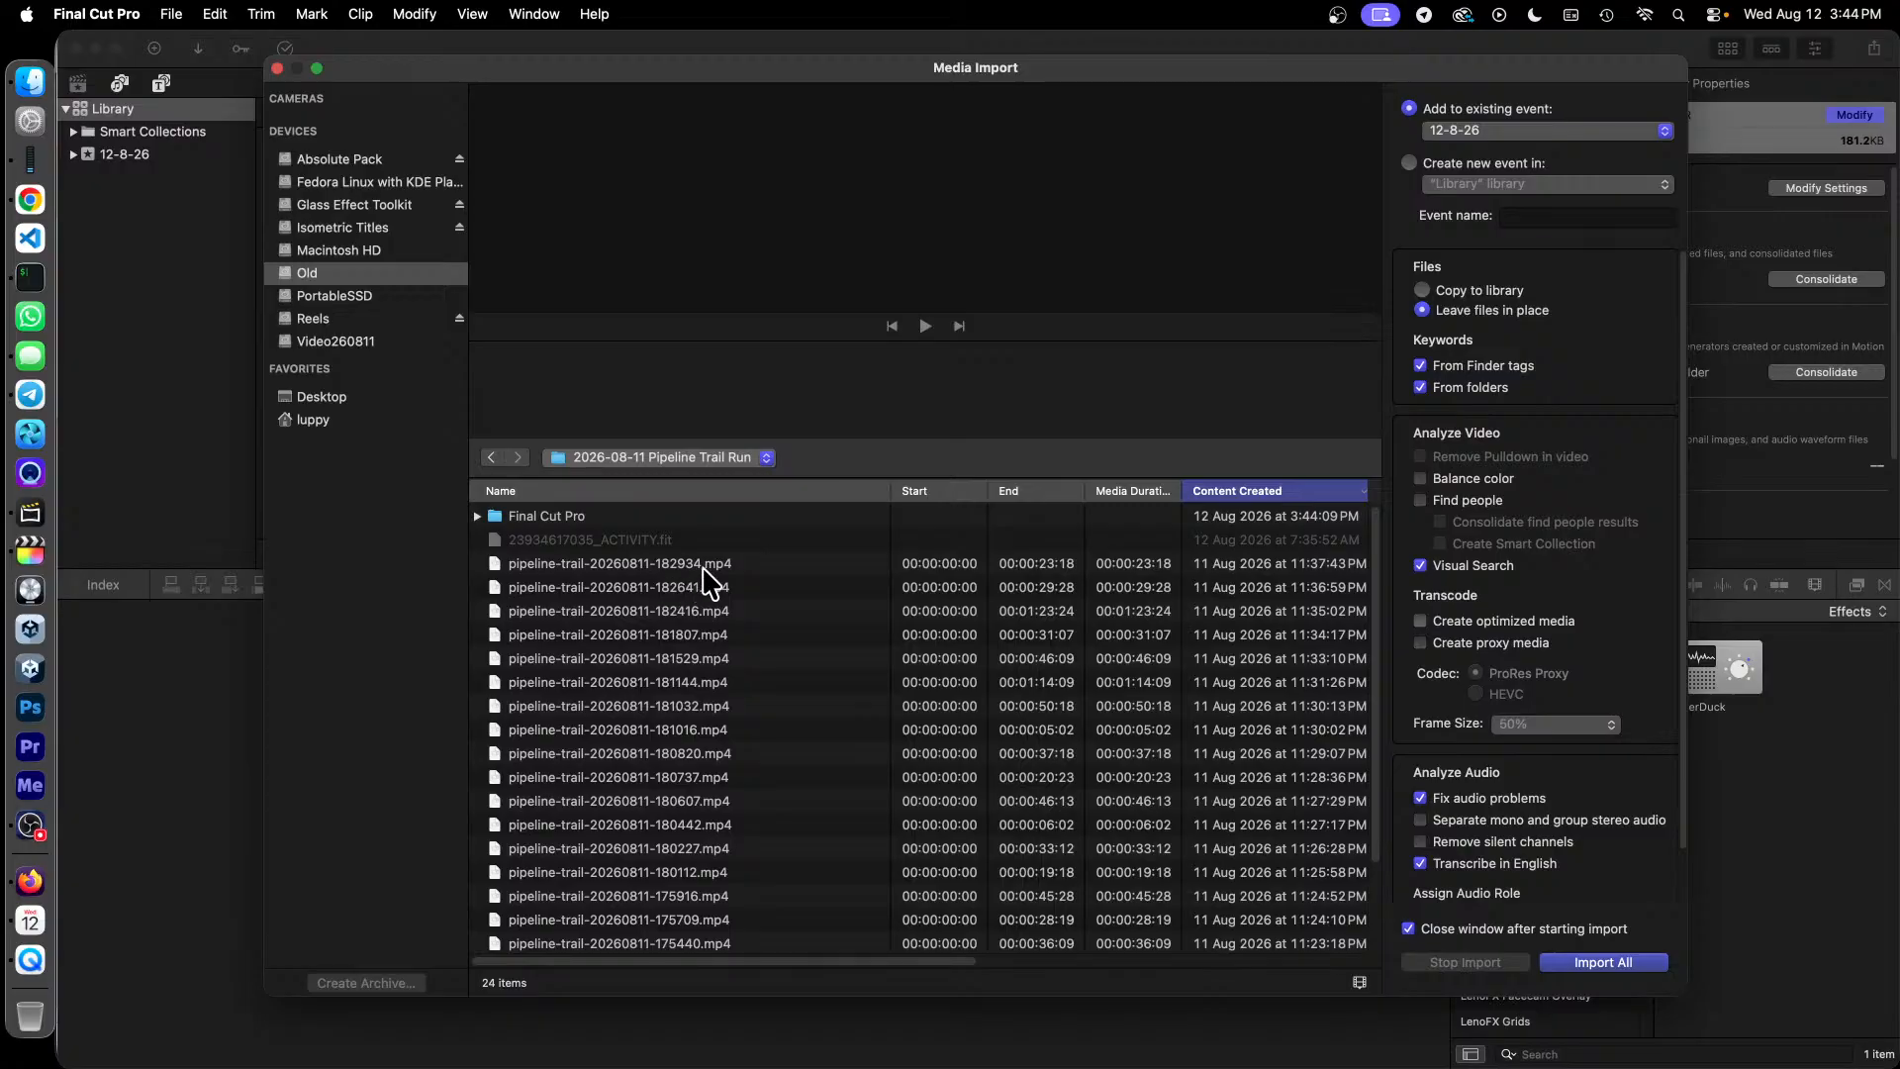
Step: Import all pipeline-trail clips from 182934 to 171851 into the 12-8-26 event and look through the imported clip list
left_click(715, 565)
scroll(722, 579, "down", 3)
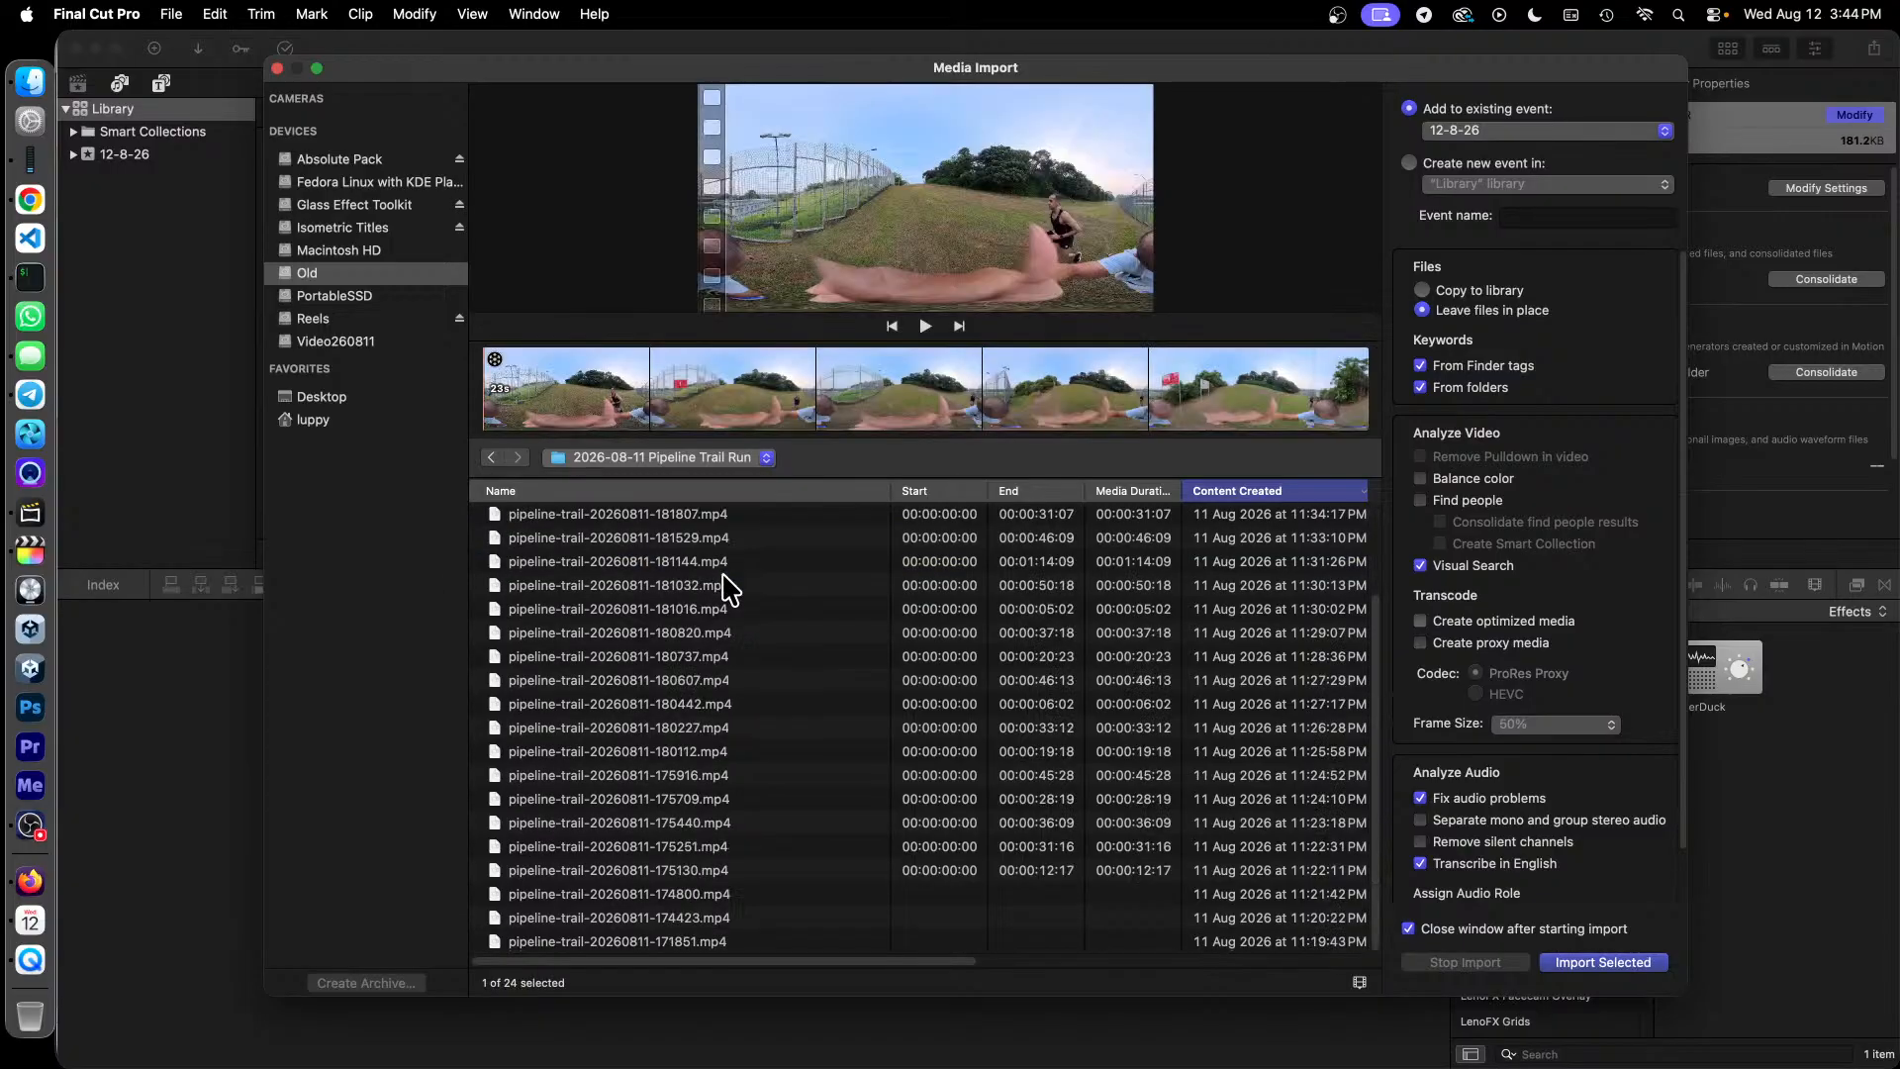
left_click(737, 941, "shift")
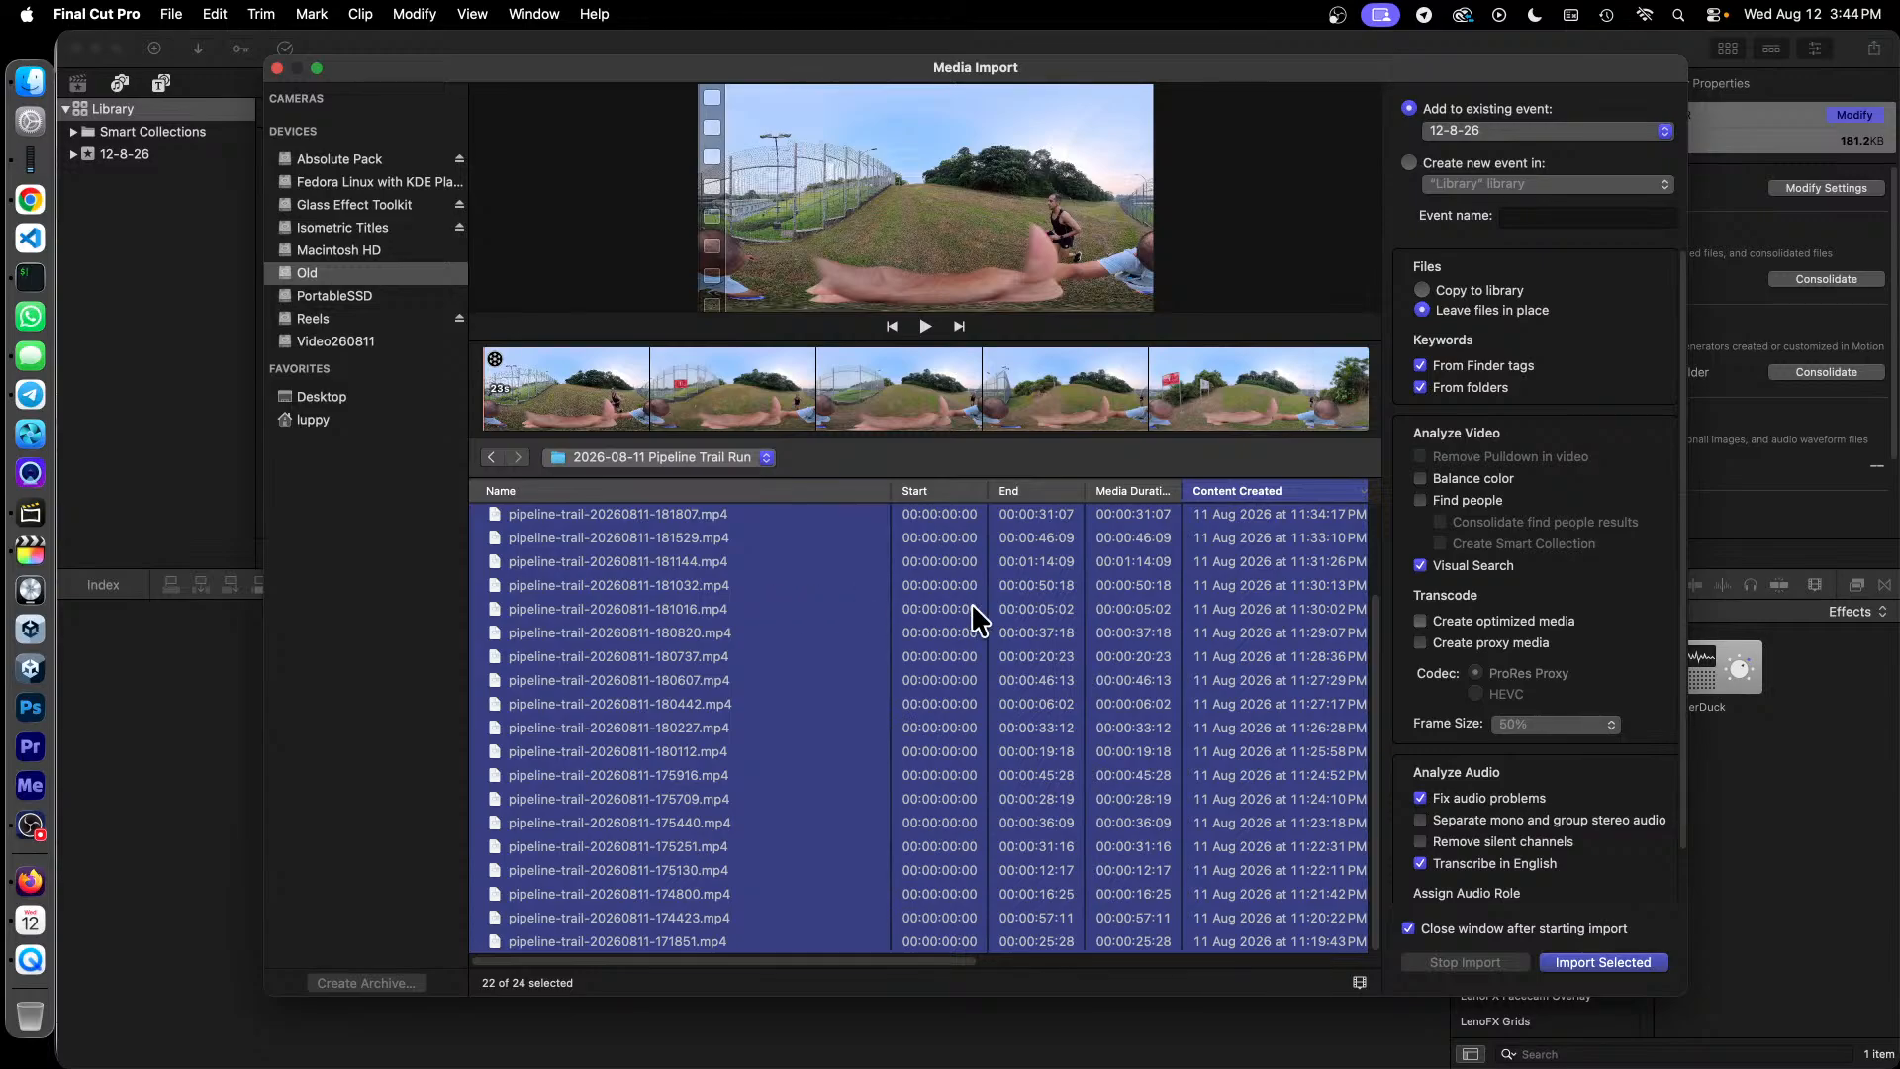
scroll(1514, 767, "down", 3)
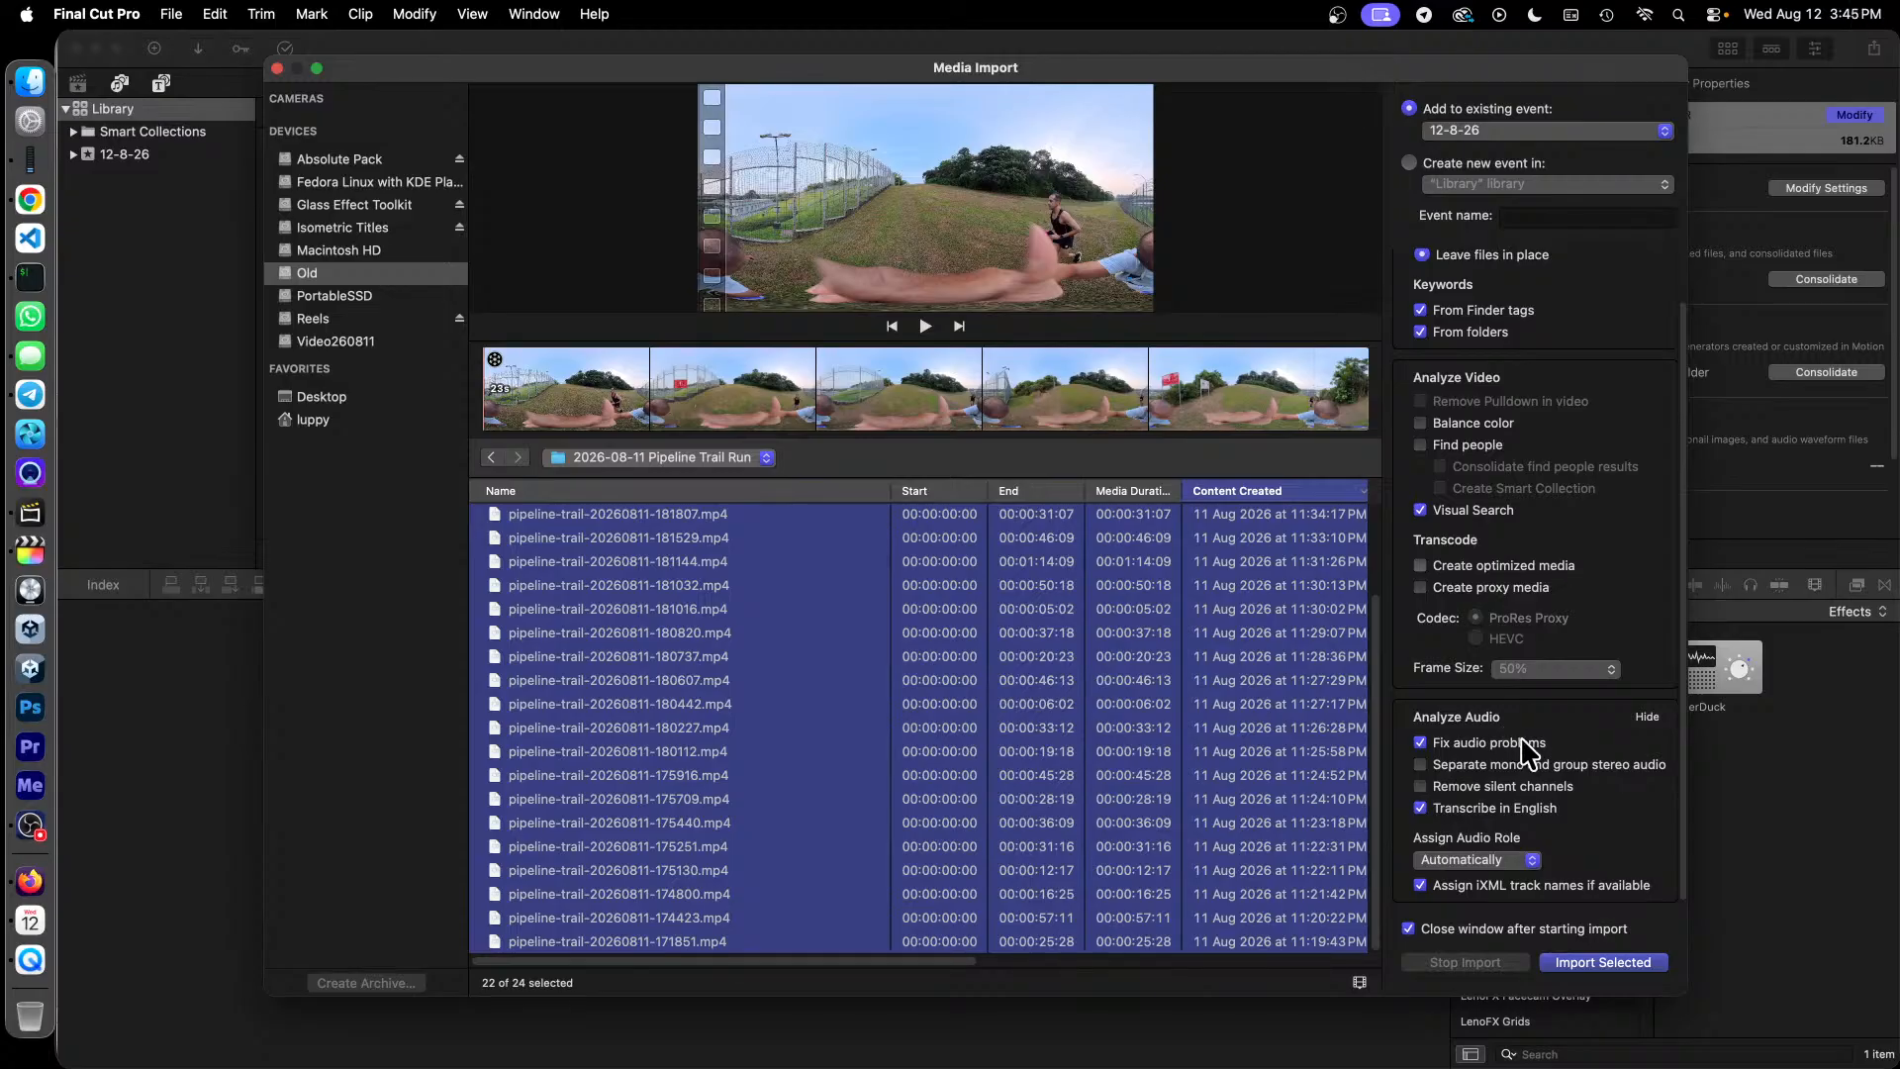
left_click(1595, 963)
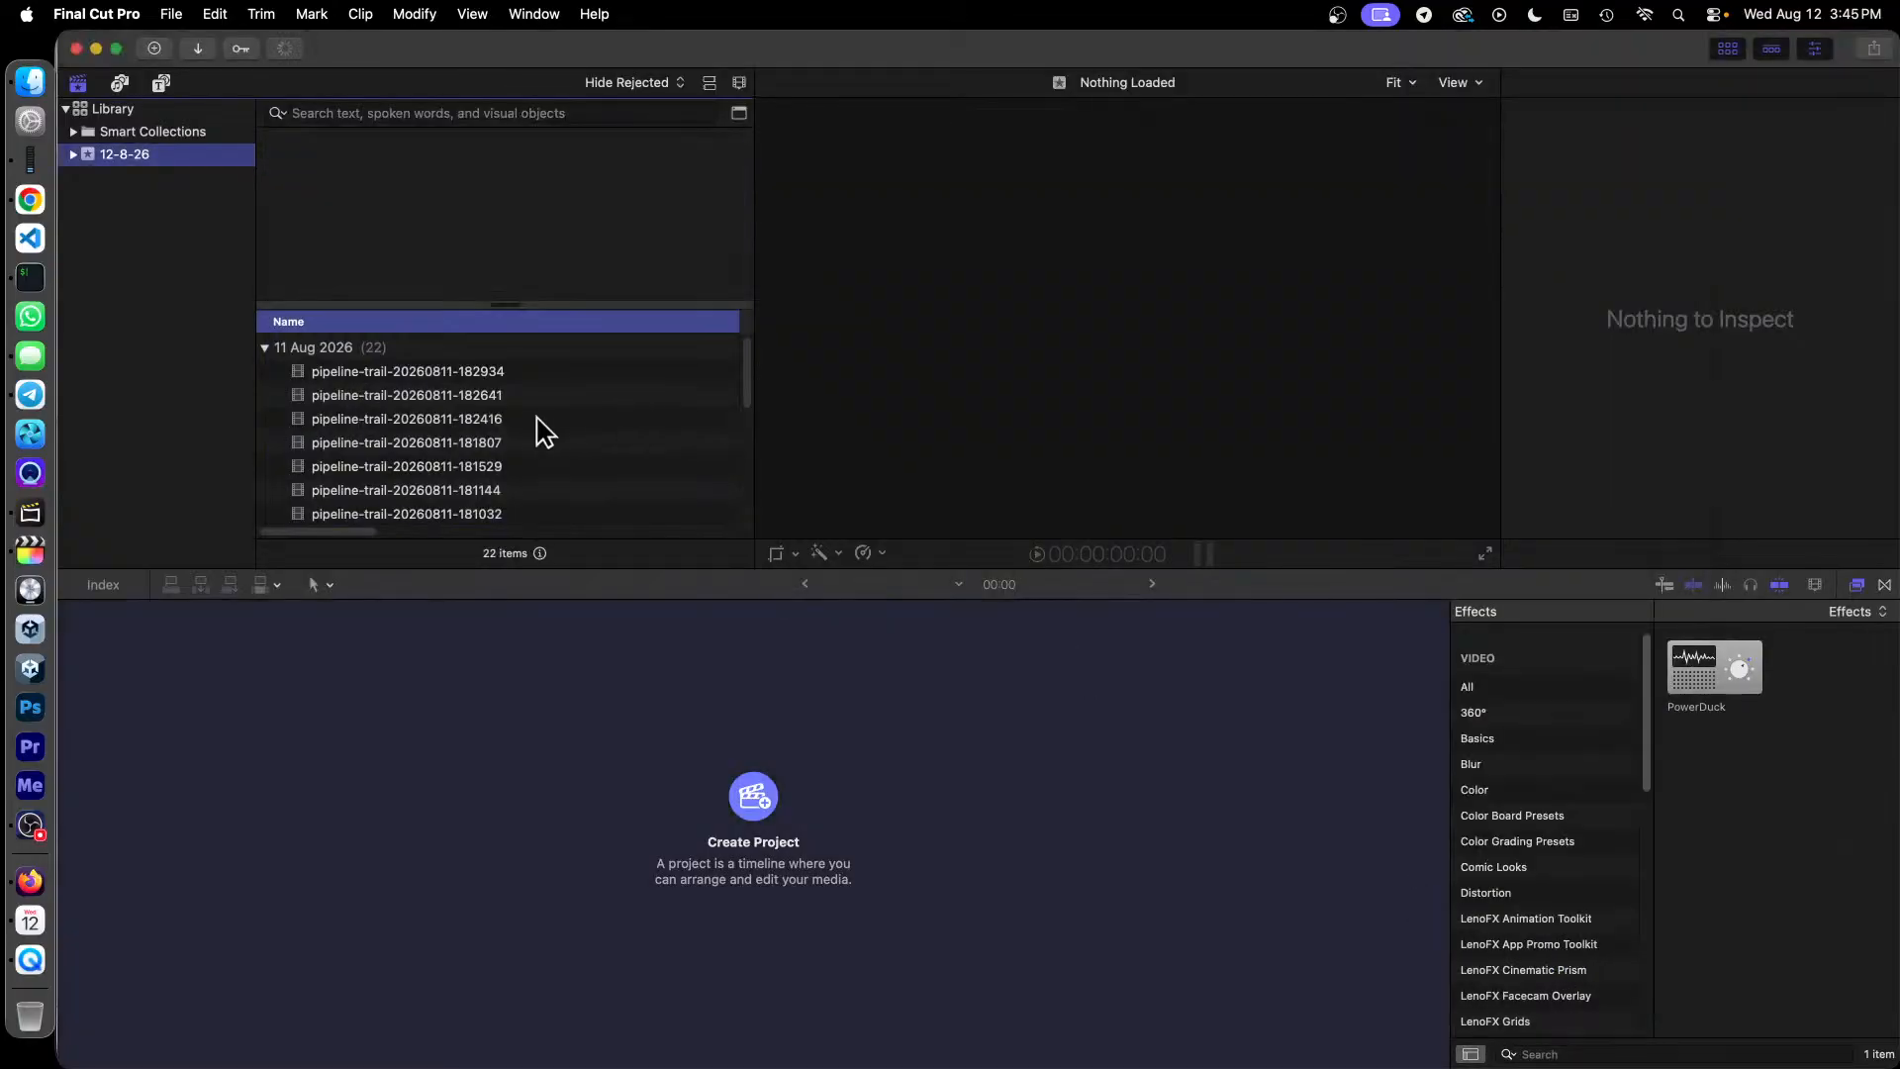
scroll(490, 430, "down", 2)
scroll(483, 416, "up", 5)
scroll(485, 427, "down", 5)
scroll(485, 428, "up", 5)
scroll(485, 427, "down", 3)
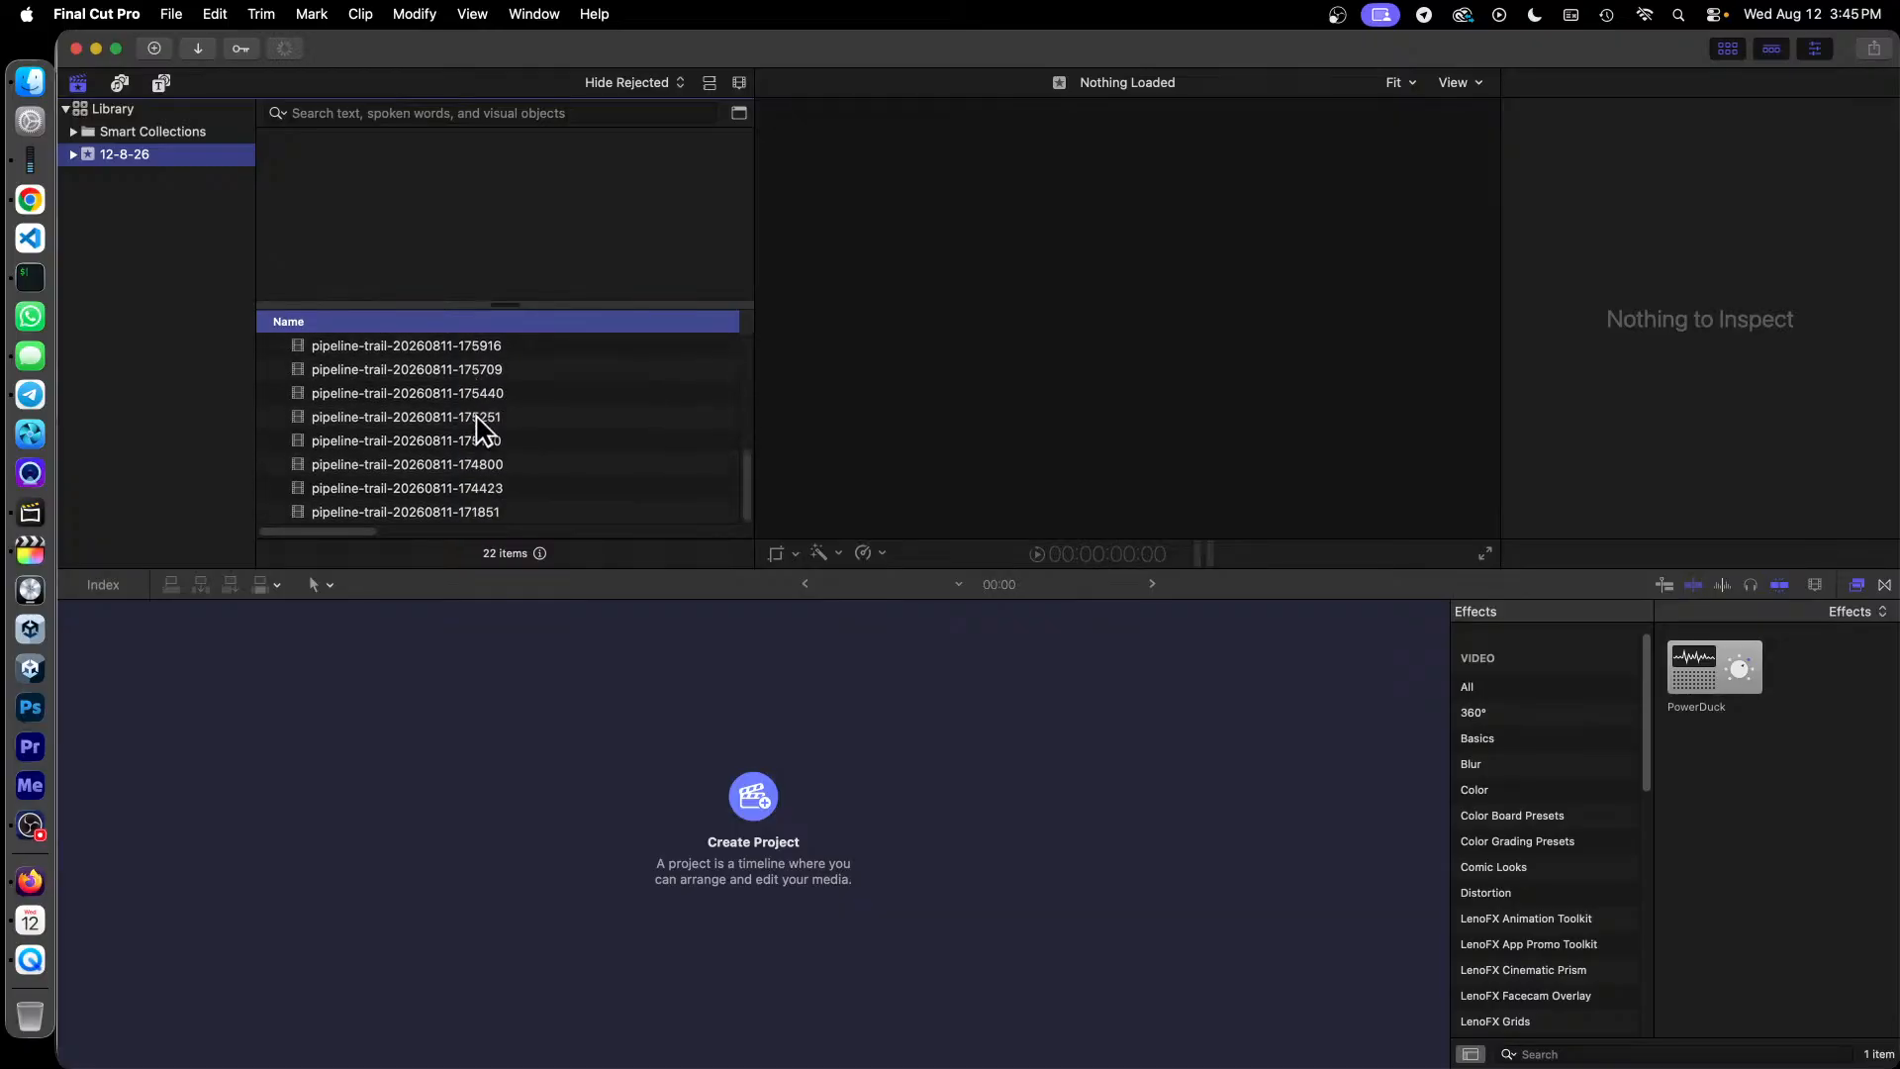
scroll(485, 428, "up", 3)
scroll(485, 429, "down", 1)
scroll(487, 433, "up", 1)
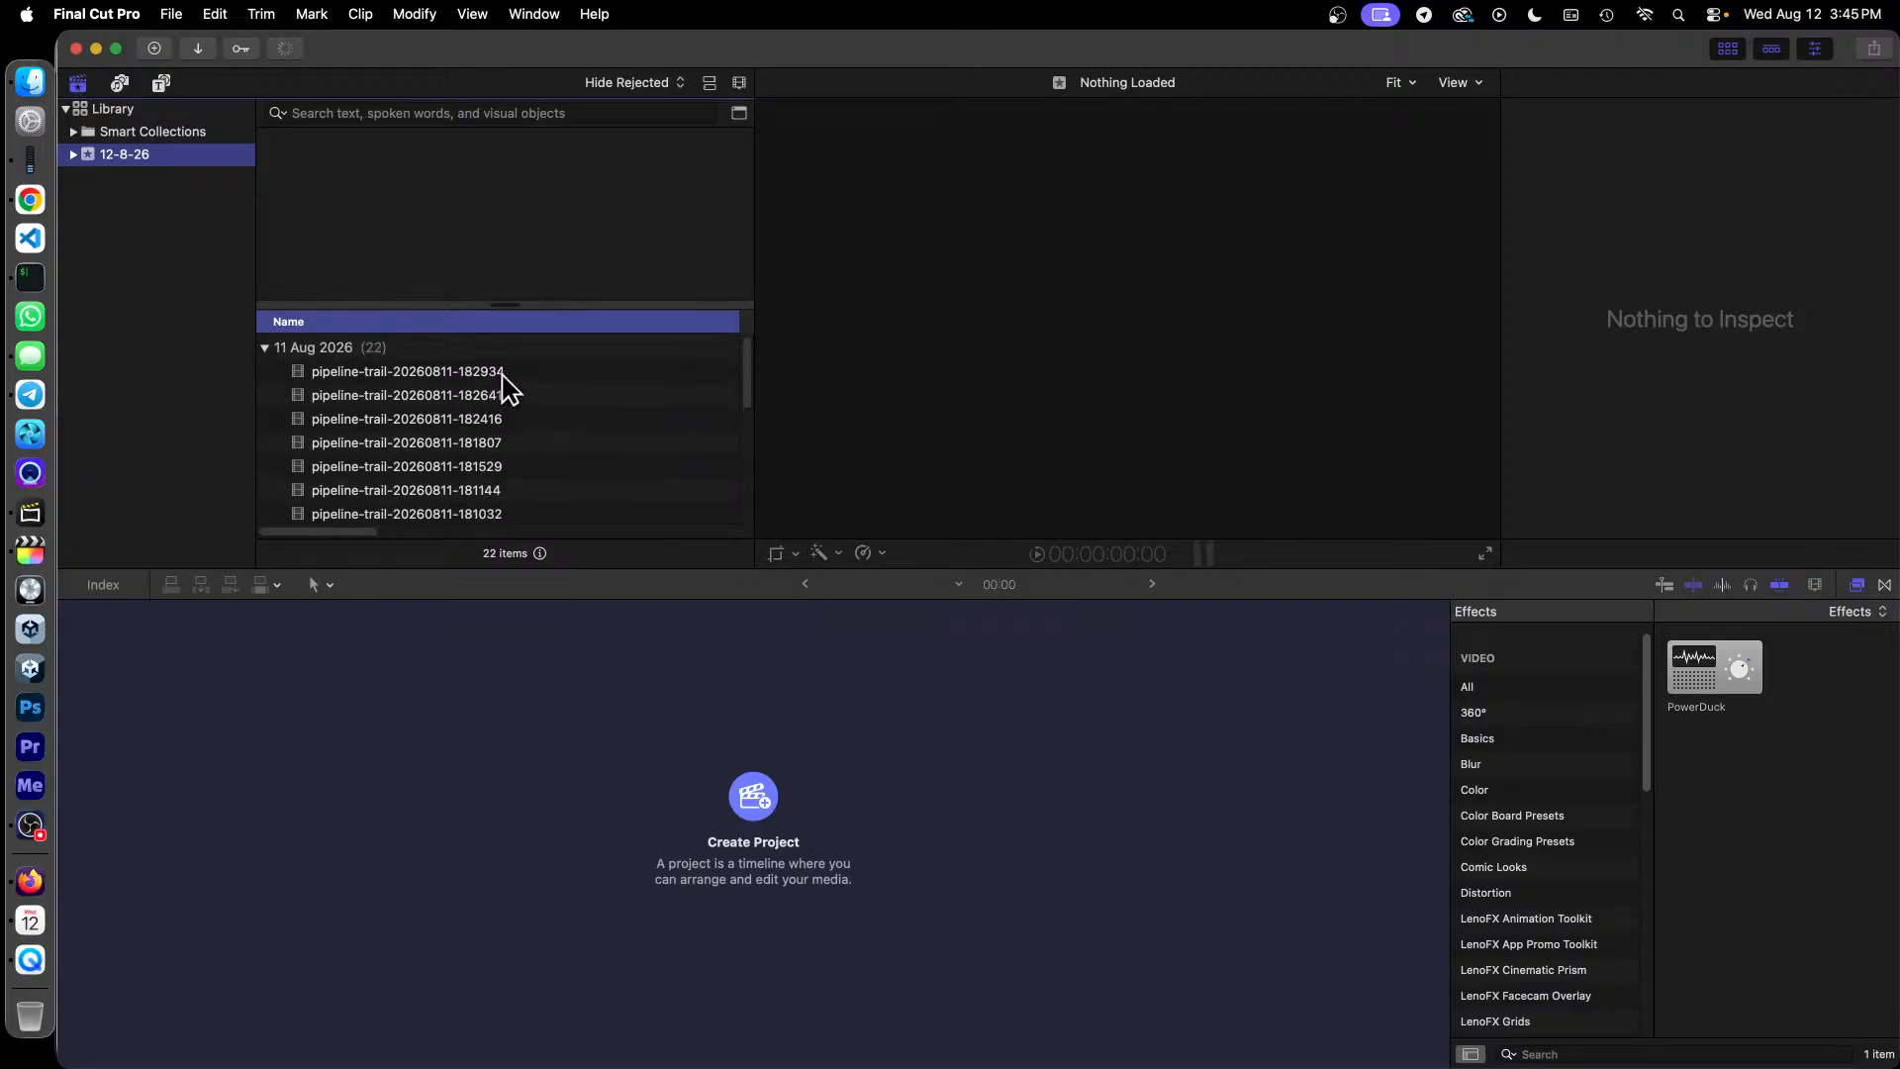
left_click(488, 373)
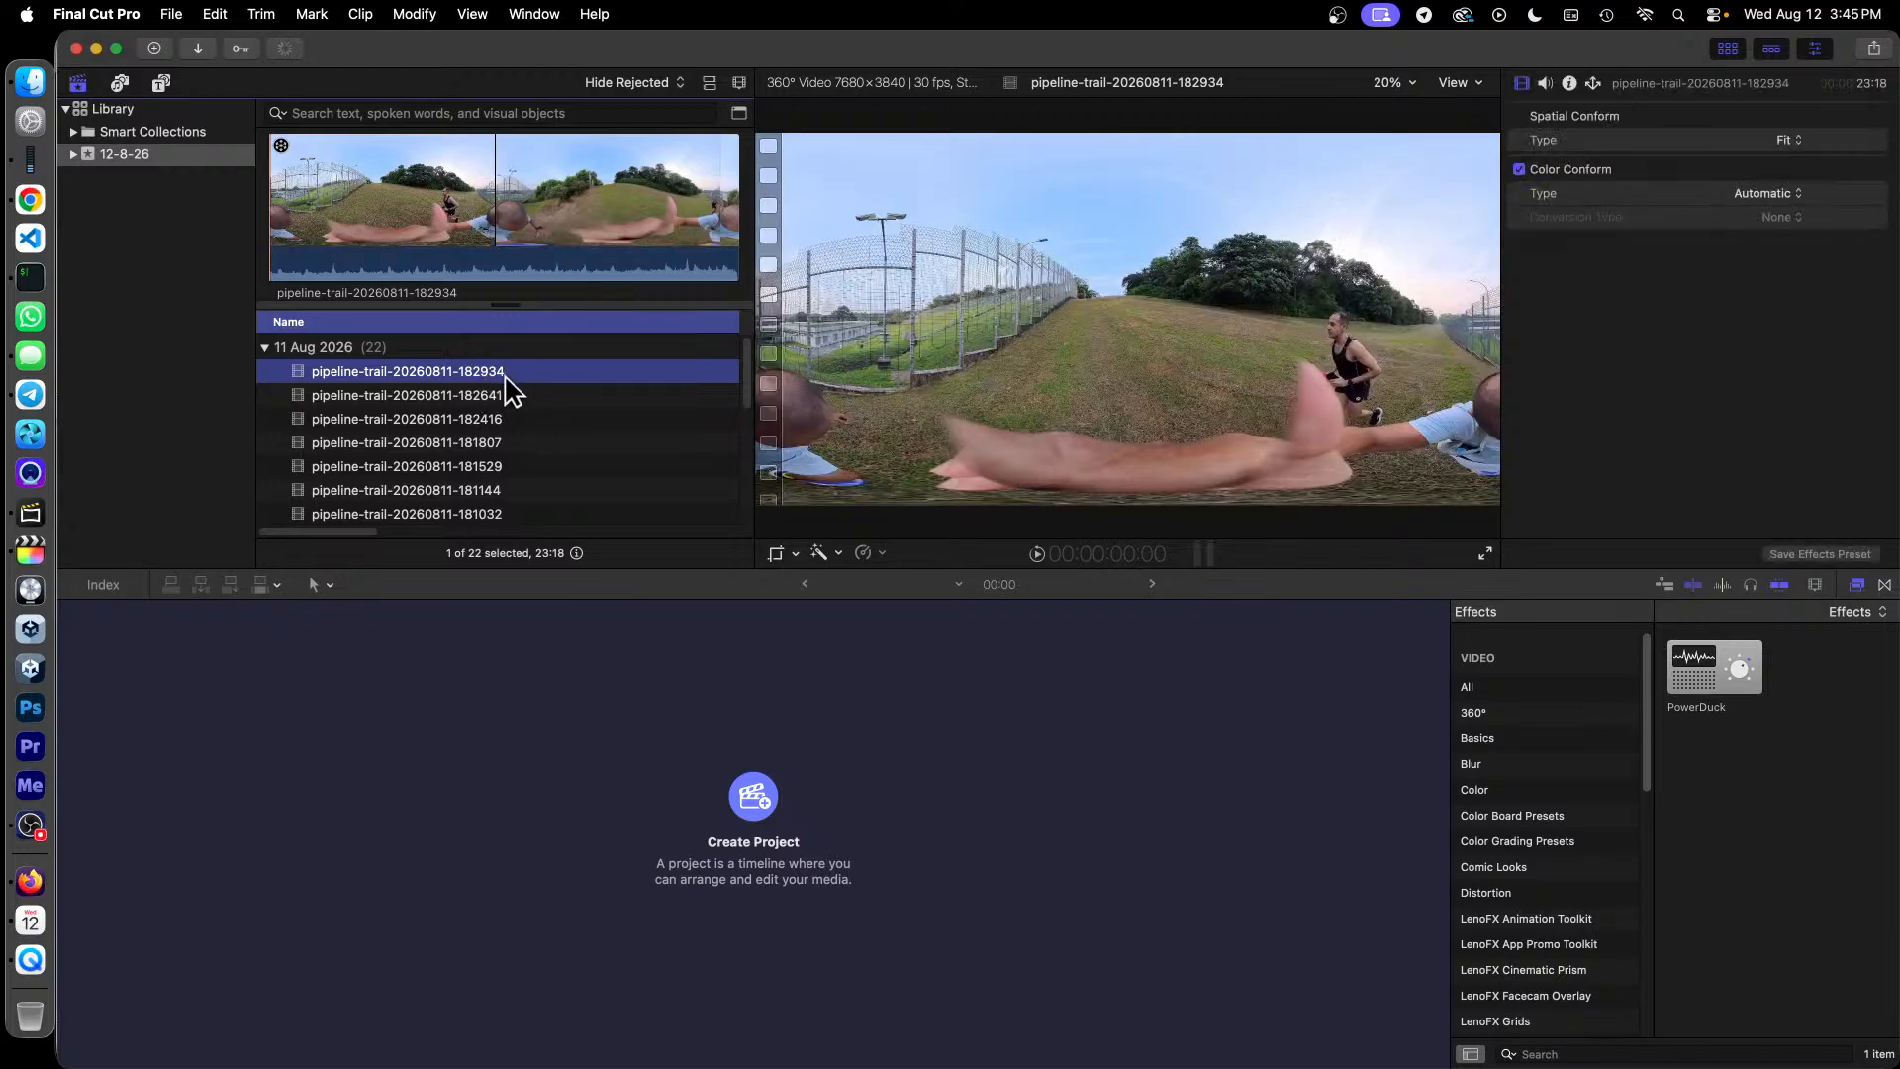
left_click(259, 347)
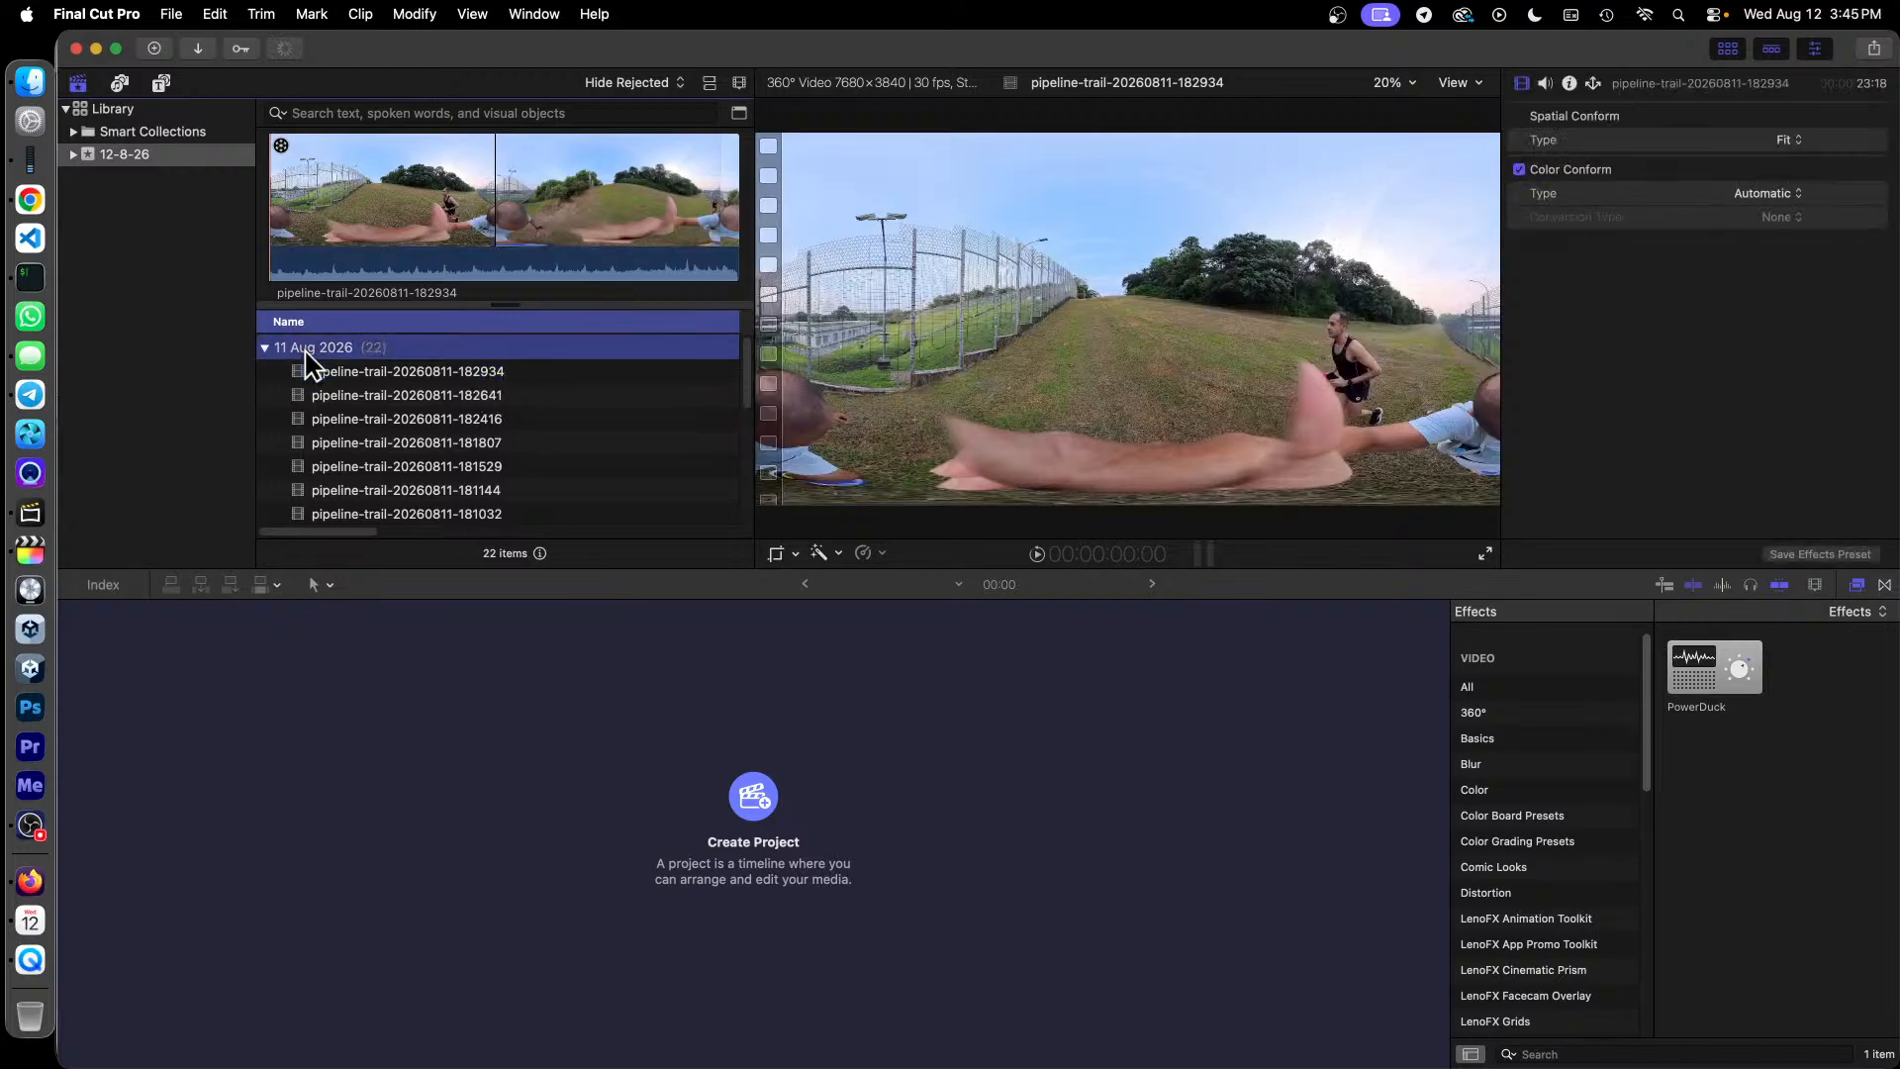
left_click(493, 375)
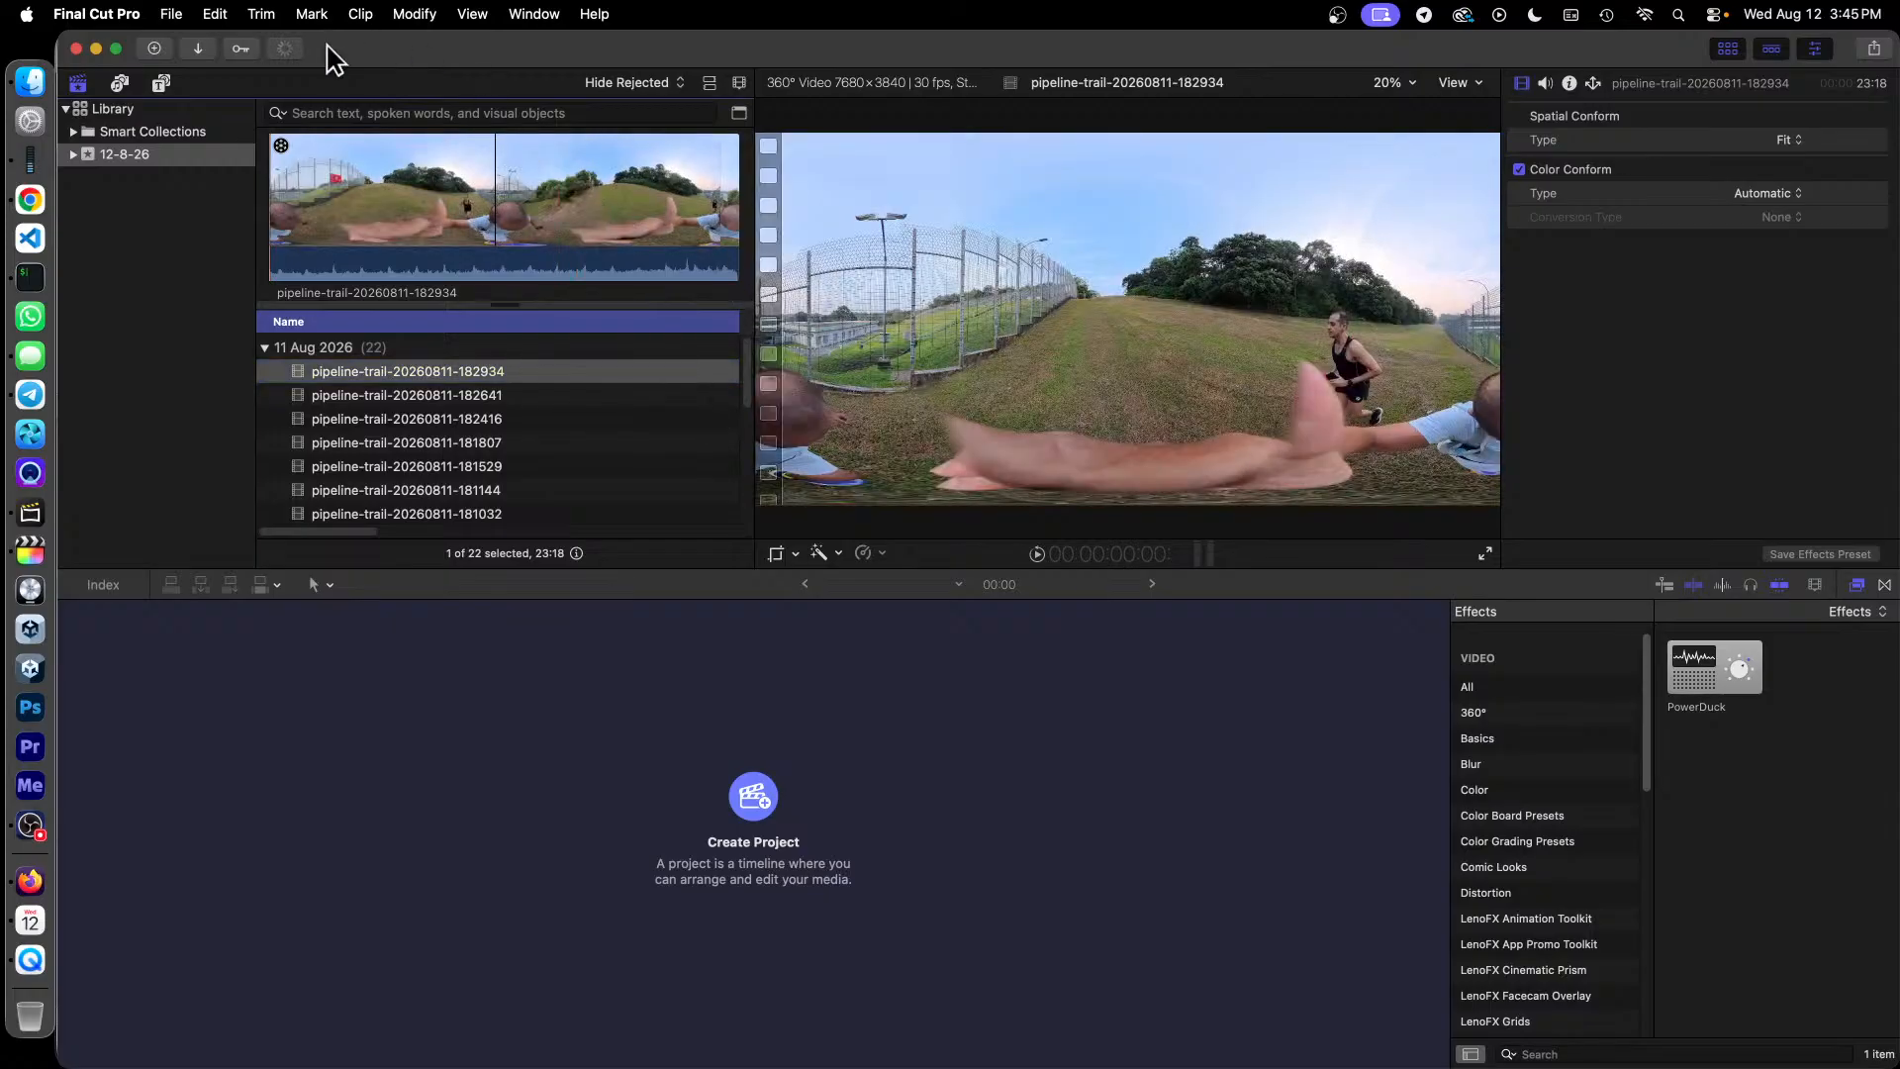
Step: Import the fireflies-for-as-far-as-we-could-see audio file from the video360 folder into the 12-8-26 event and look through the clip list
left_click(173, 15)
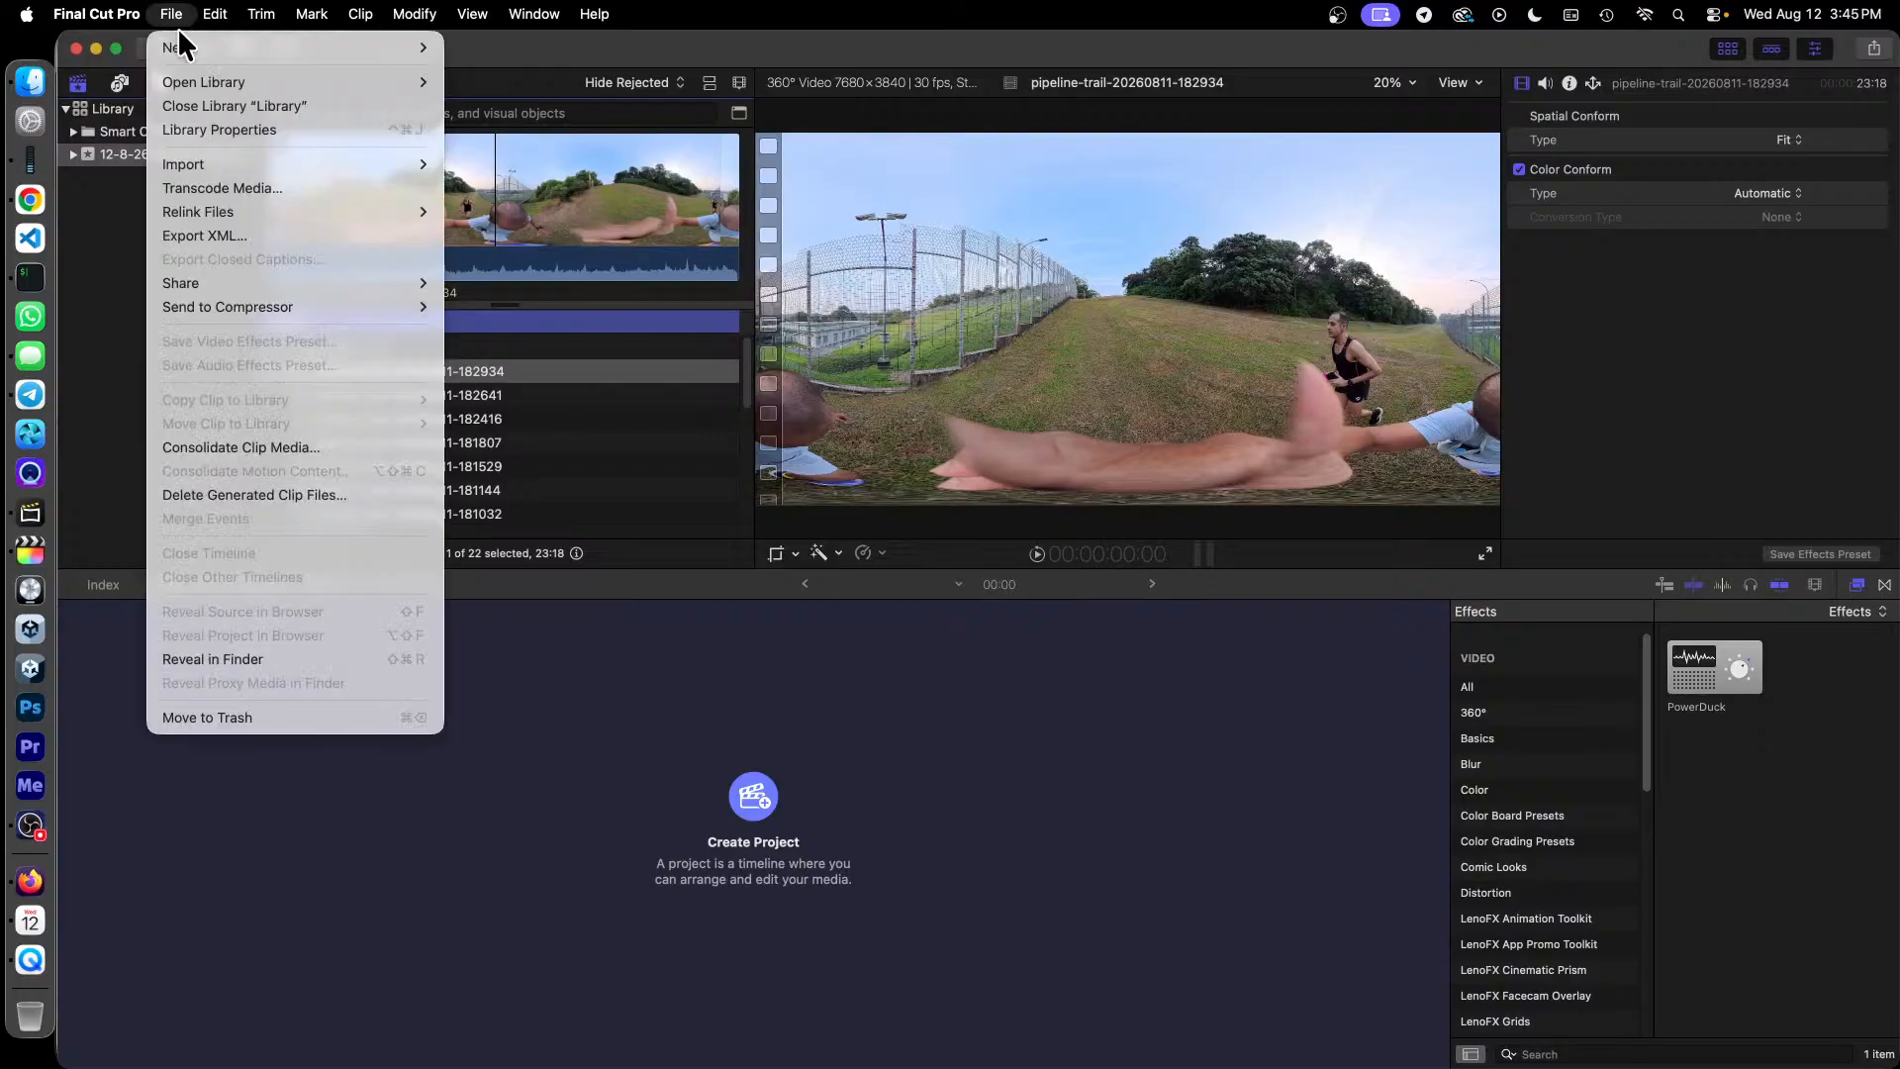
mouse_move(376, 164)
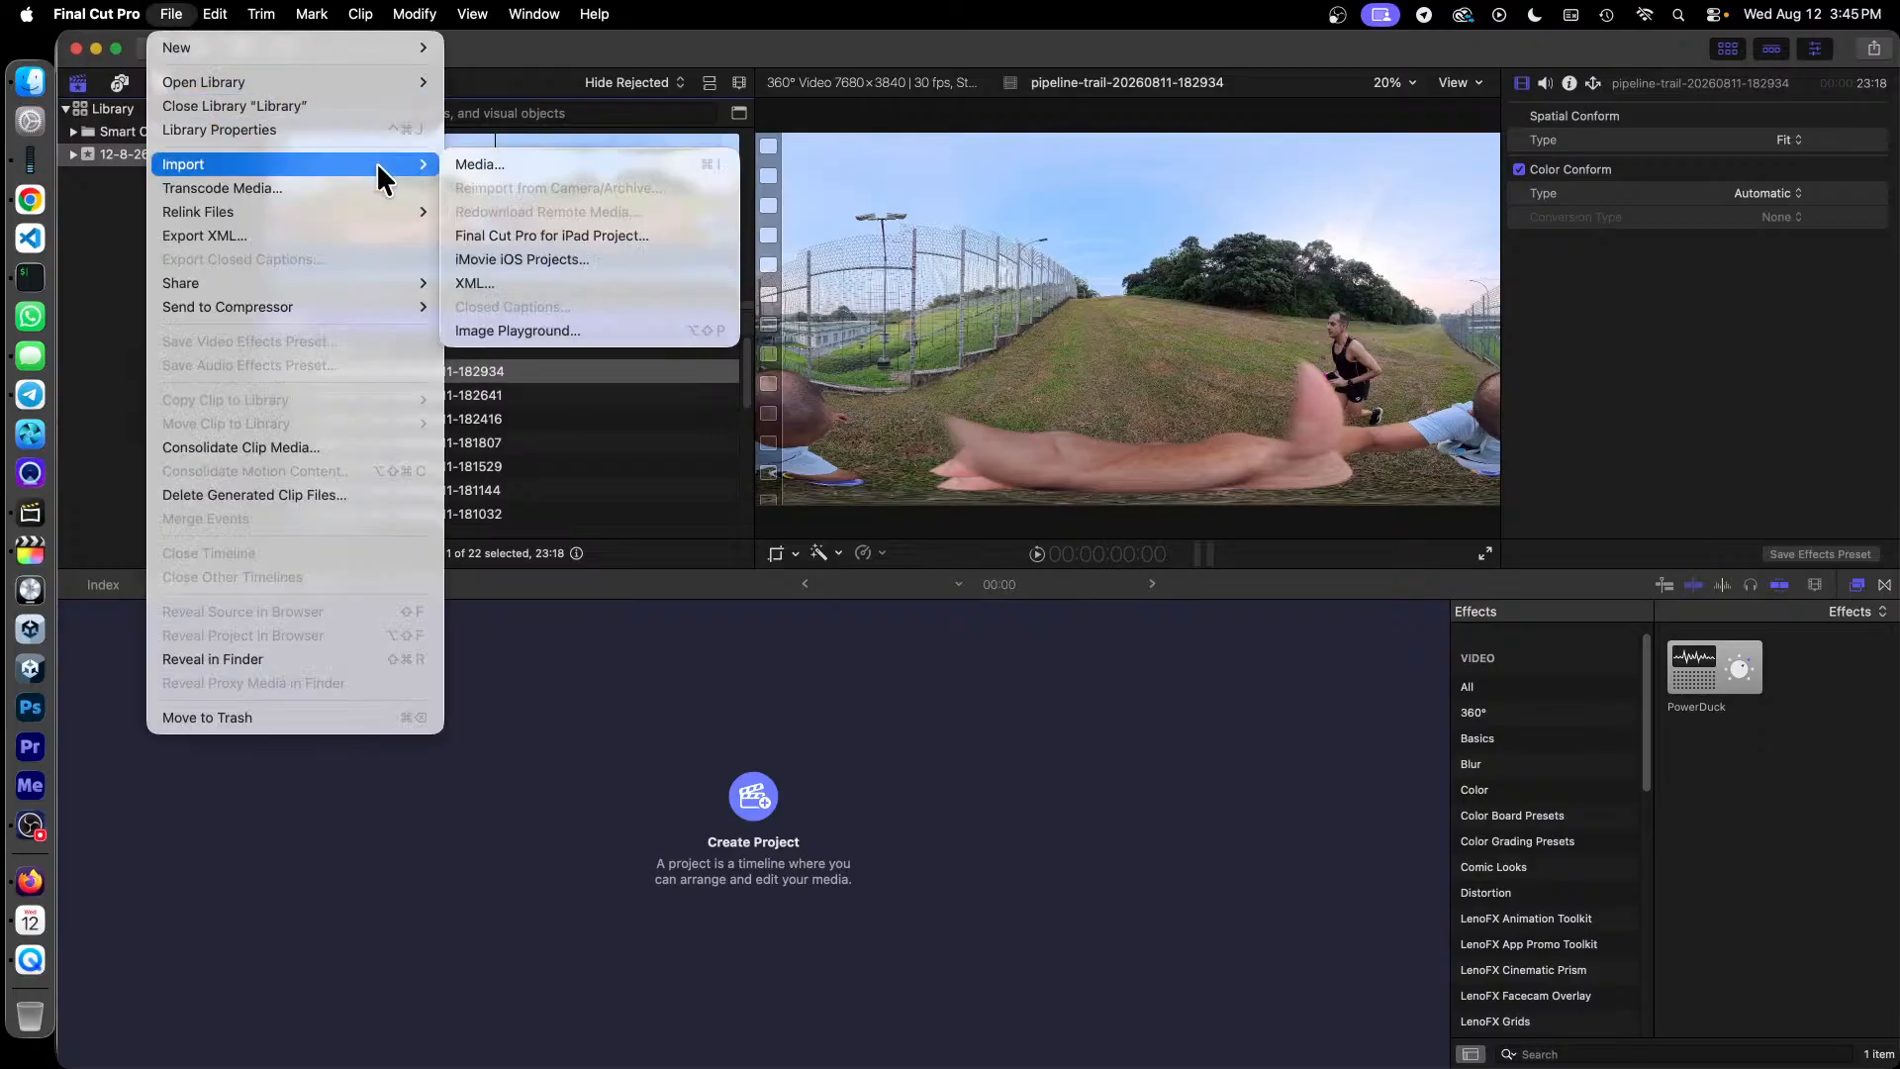
left_click(533, 164)
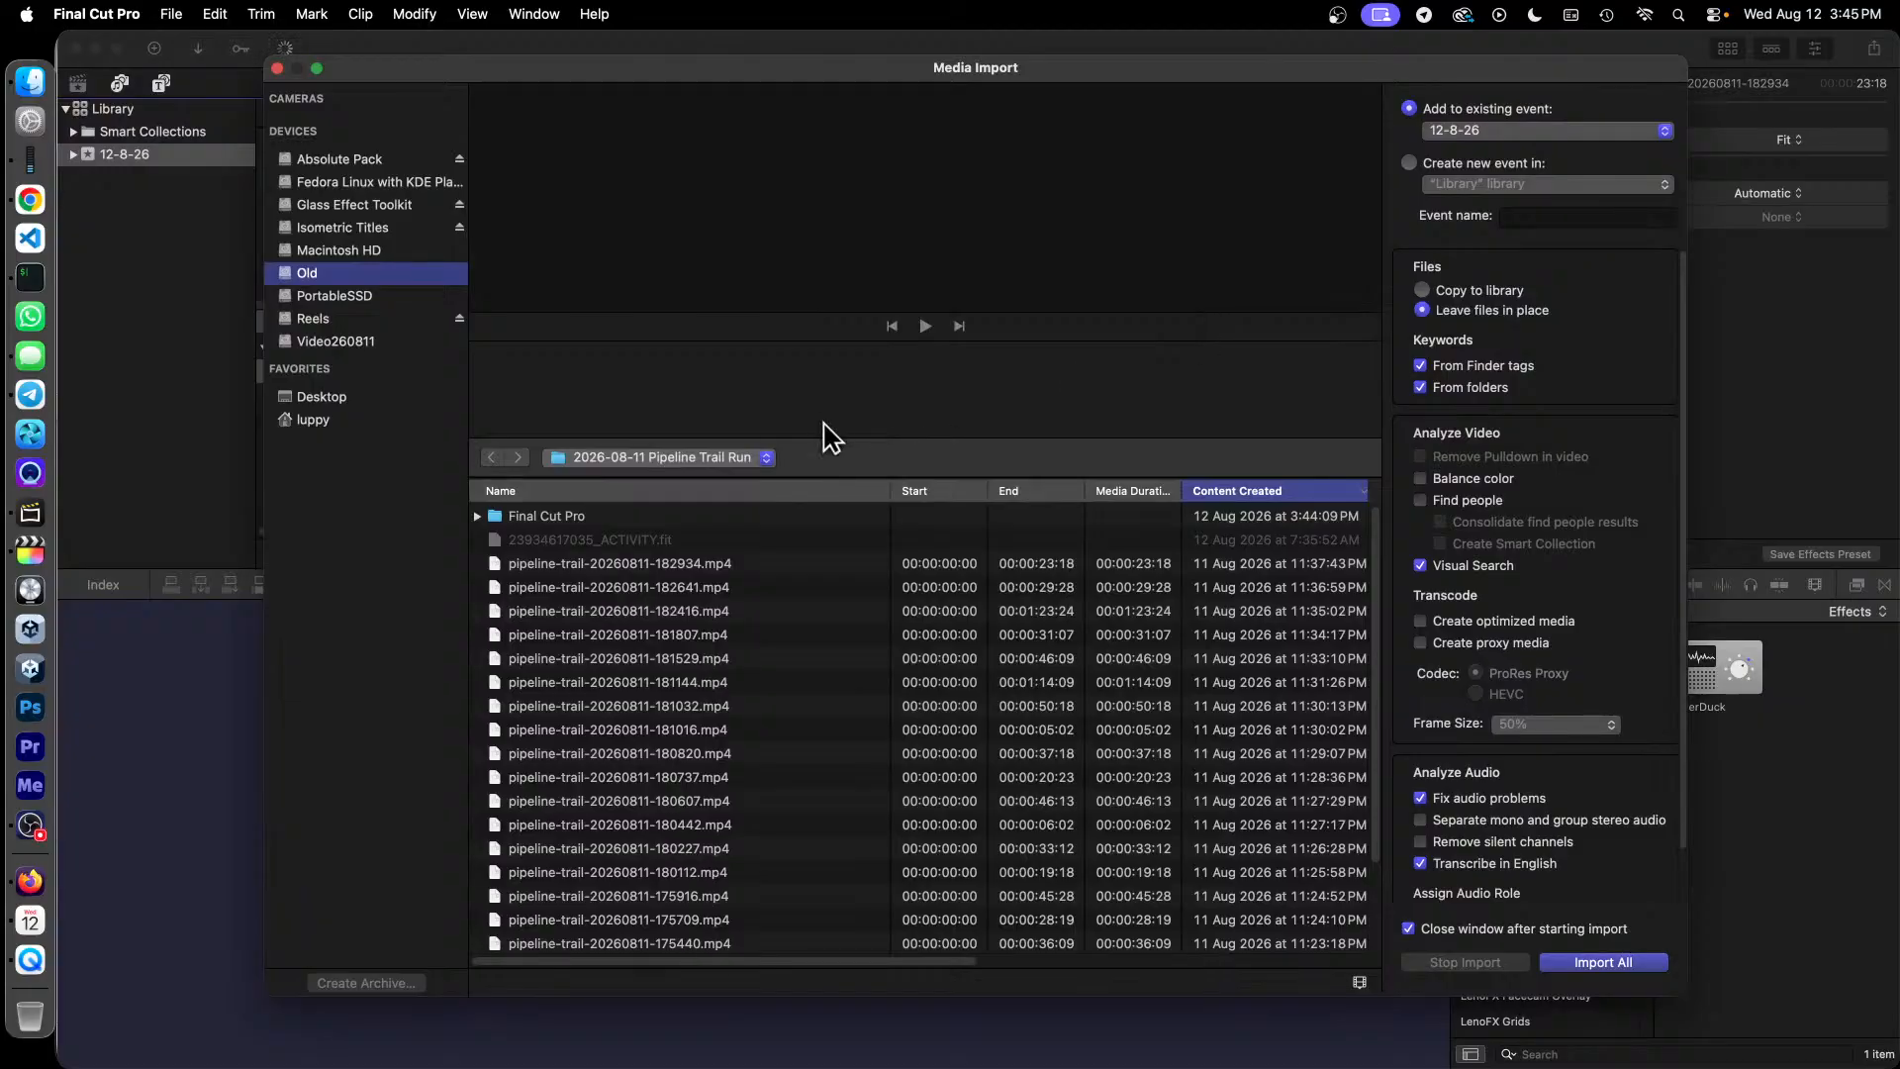
left_click(660, 456)
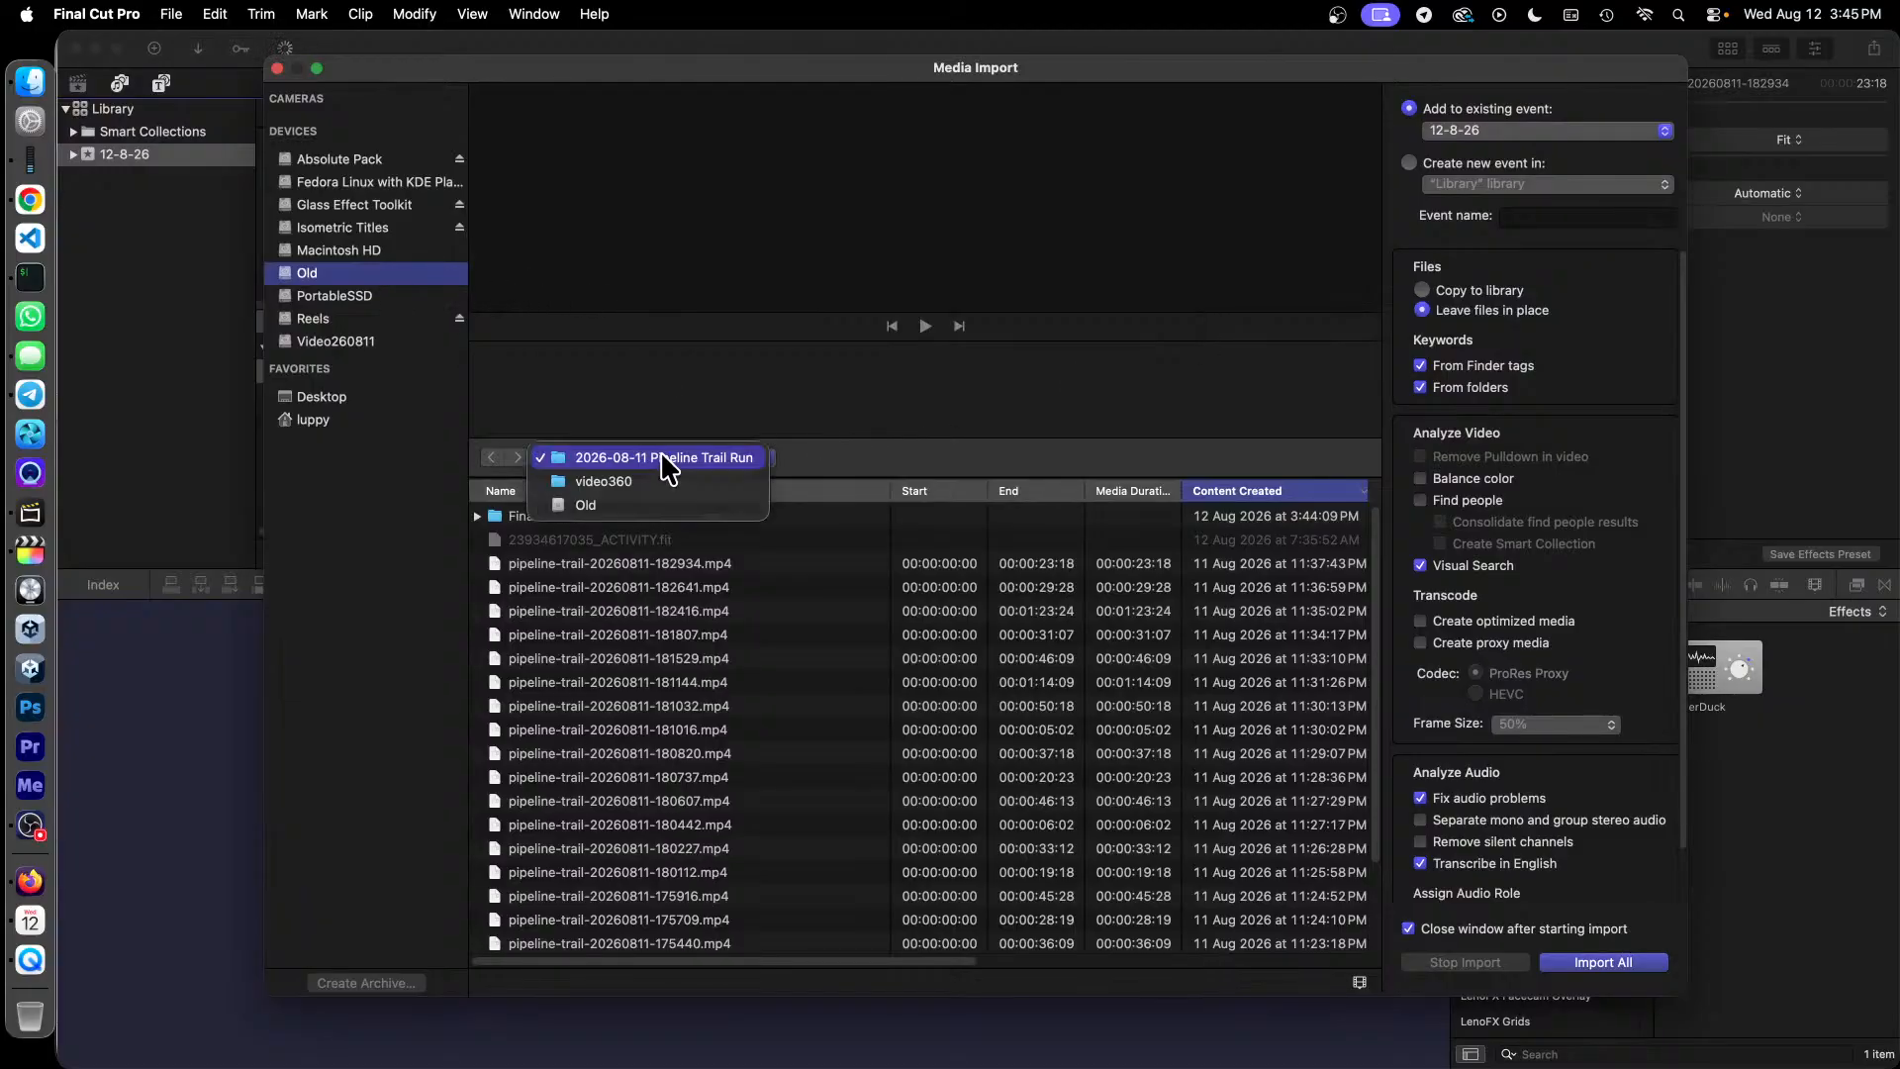
left_click(613, 482)
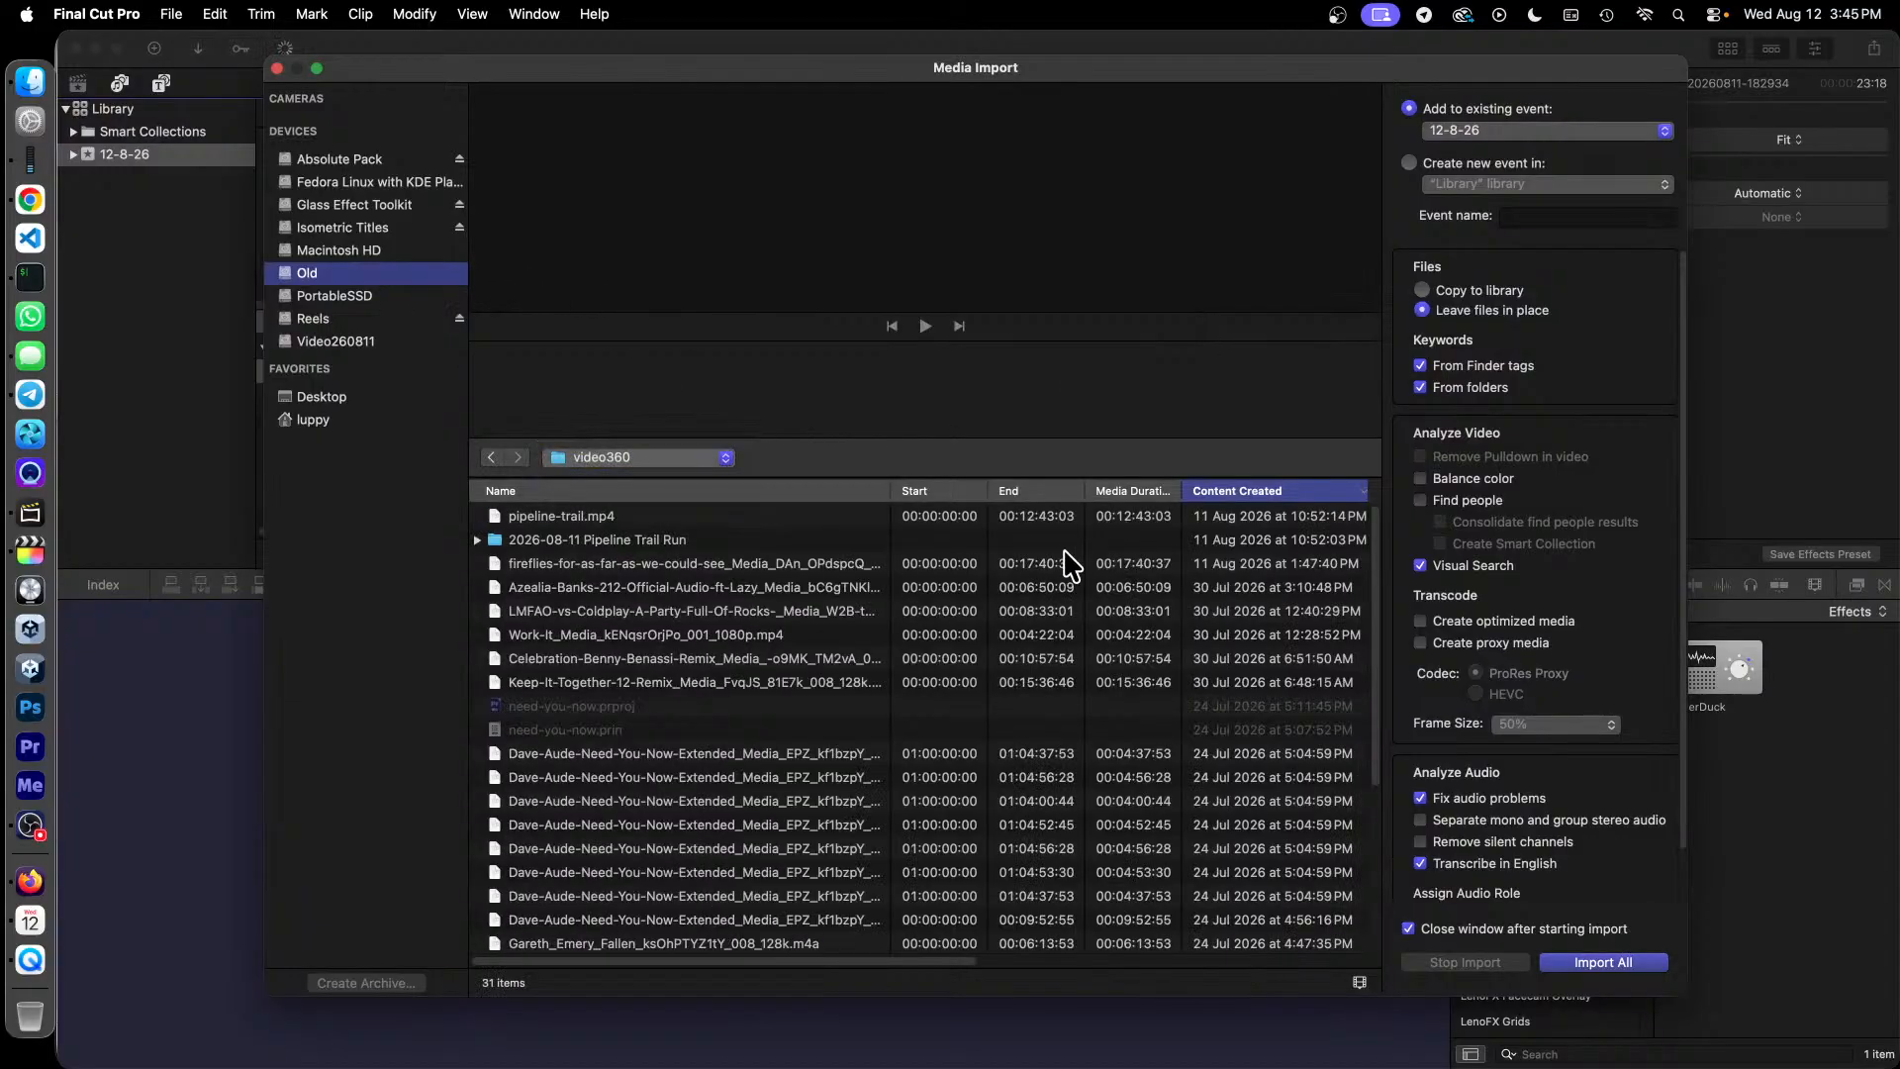
double_click(725, 565)
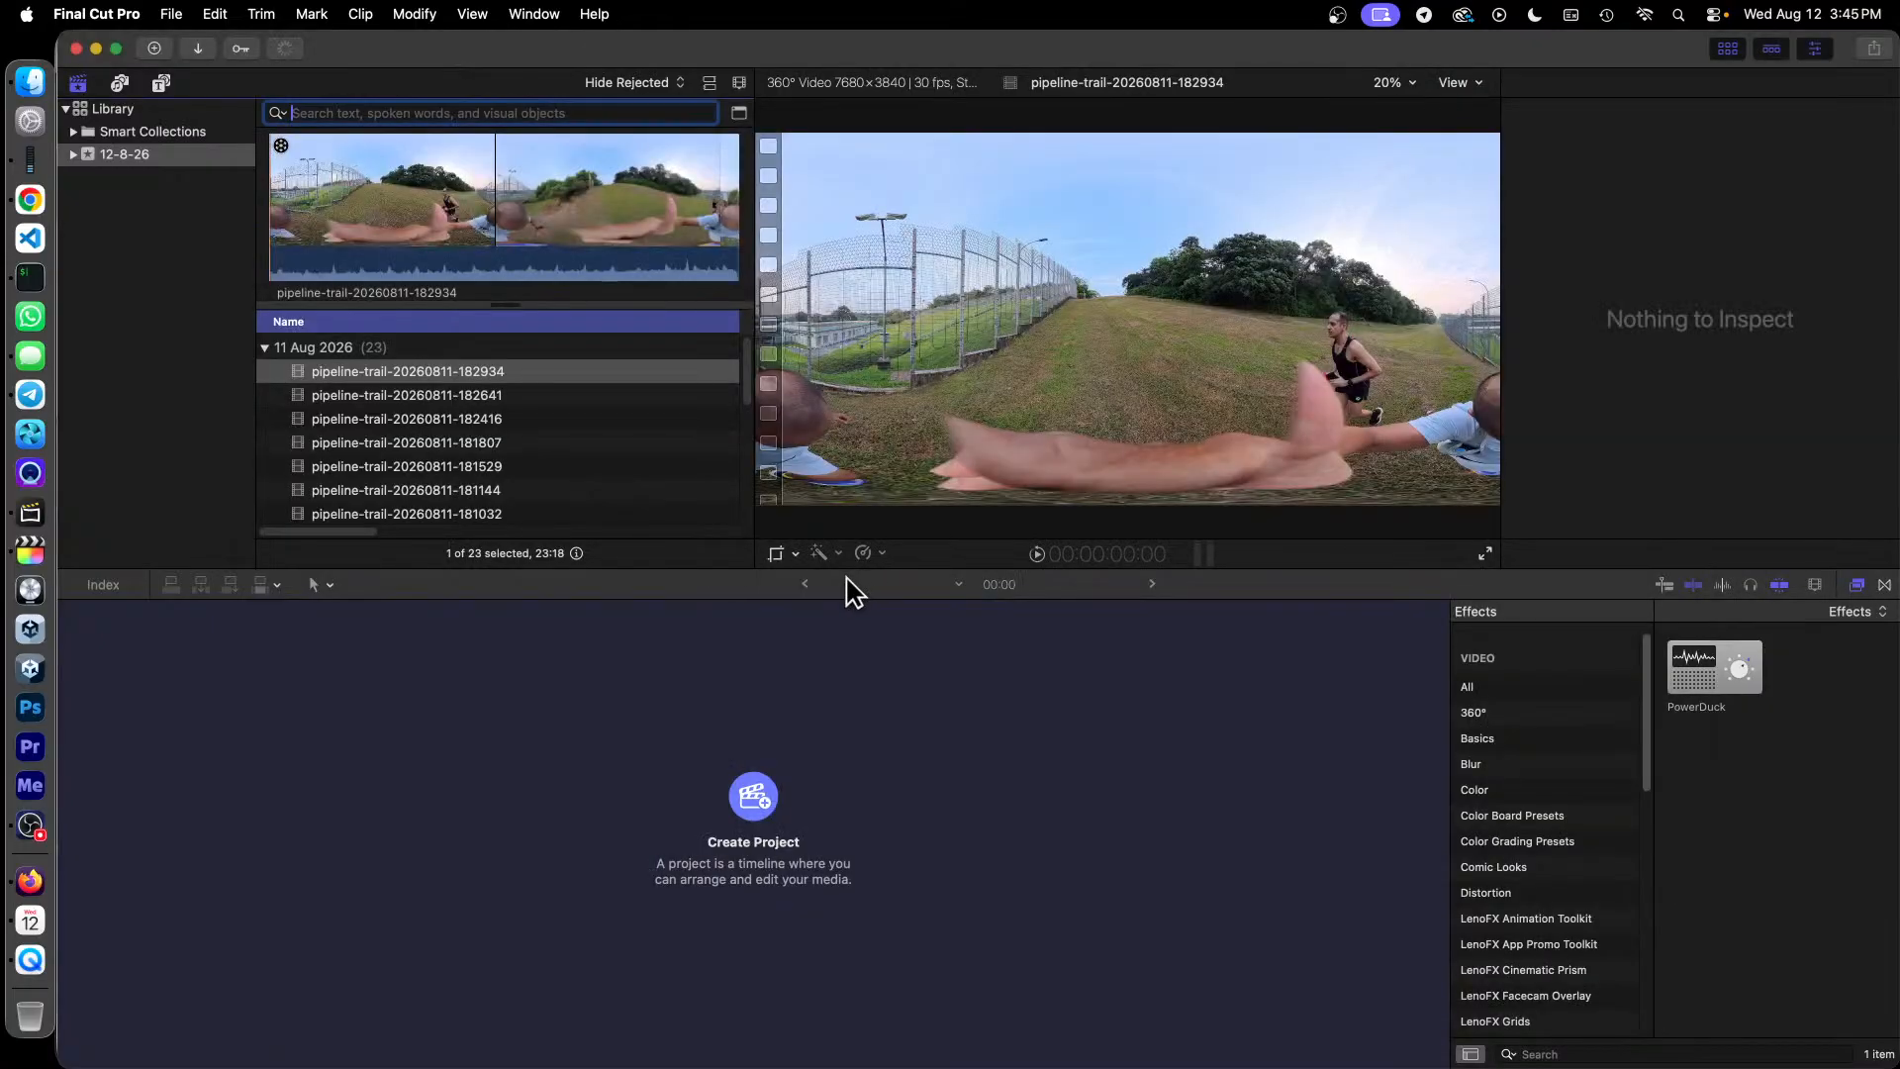
scroll(534, 406, "down", 5)
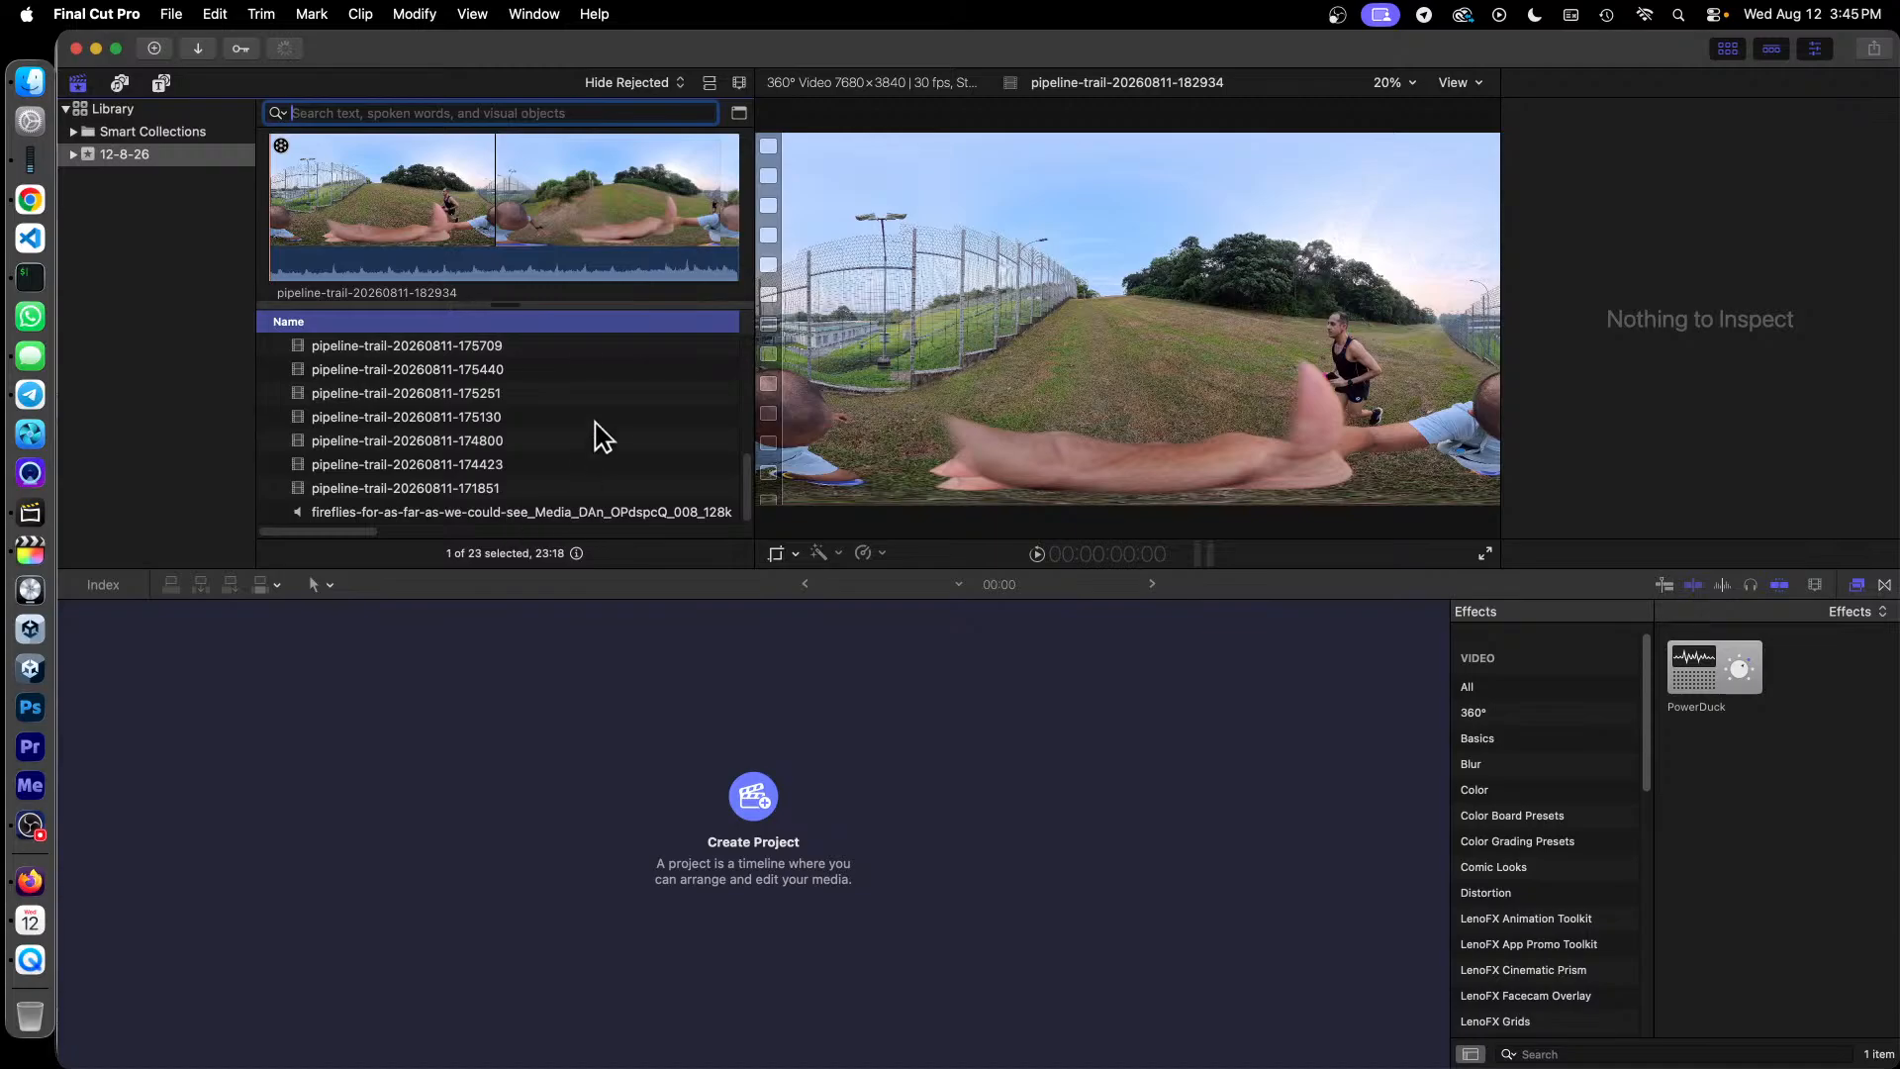
scroll(603, 436, "up", 5)
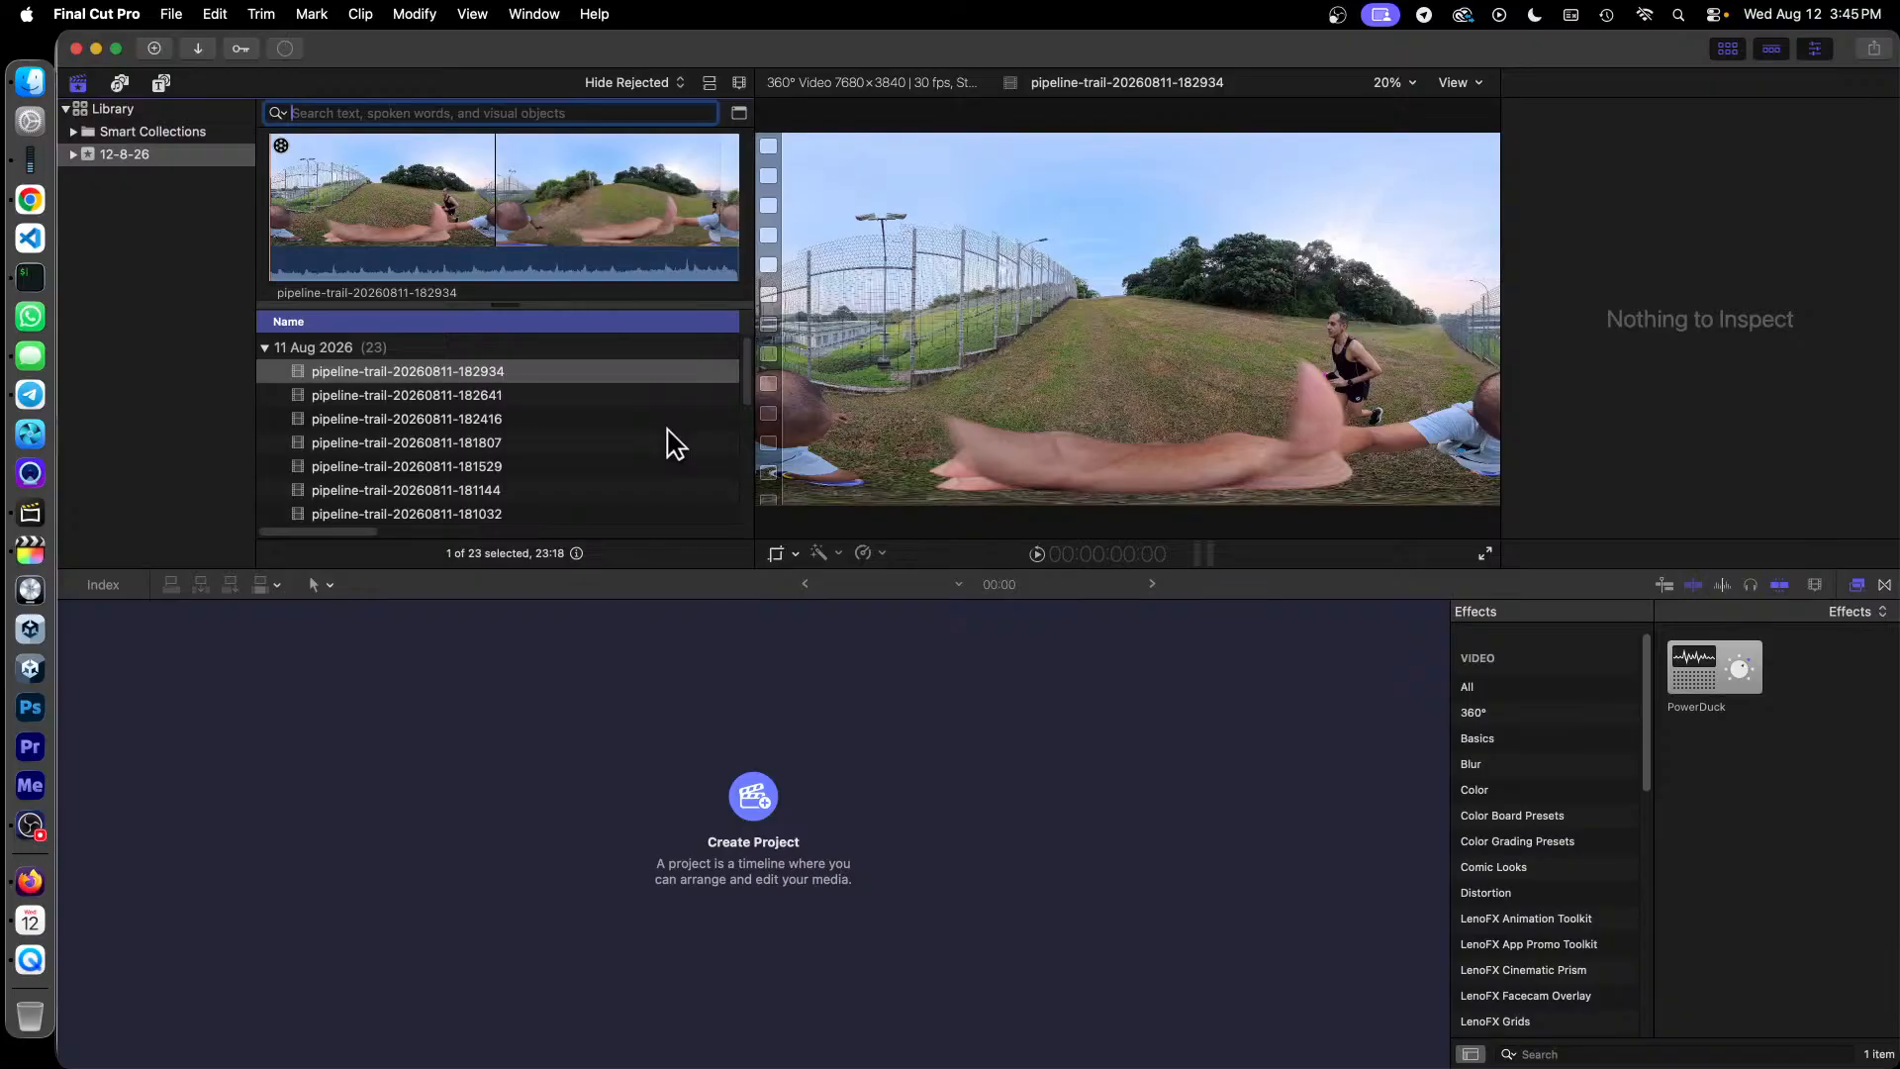
scroll(673, 443, "down", 5)
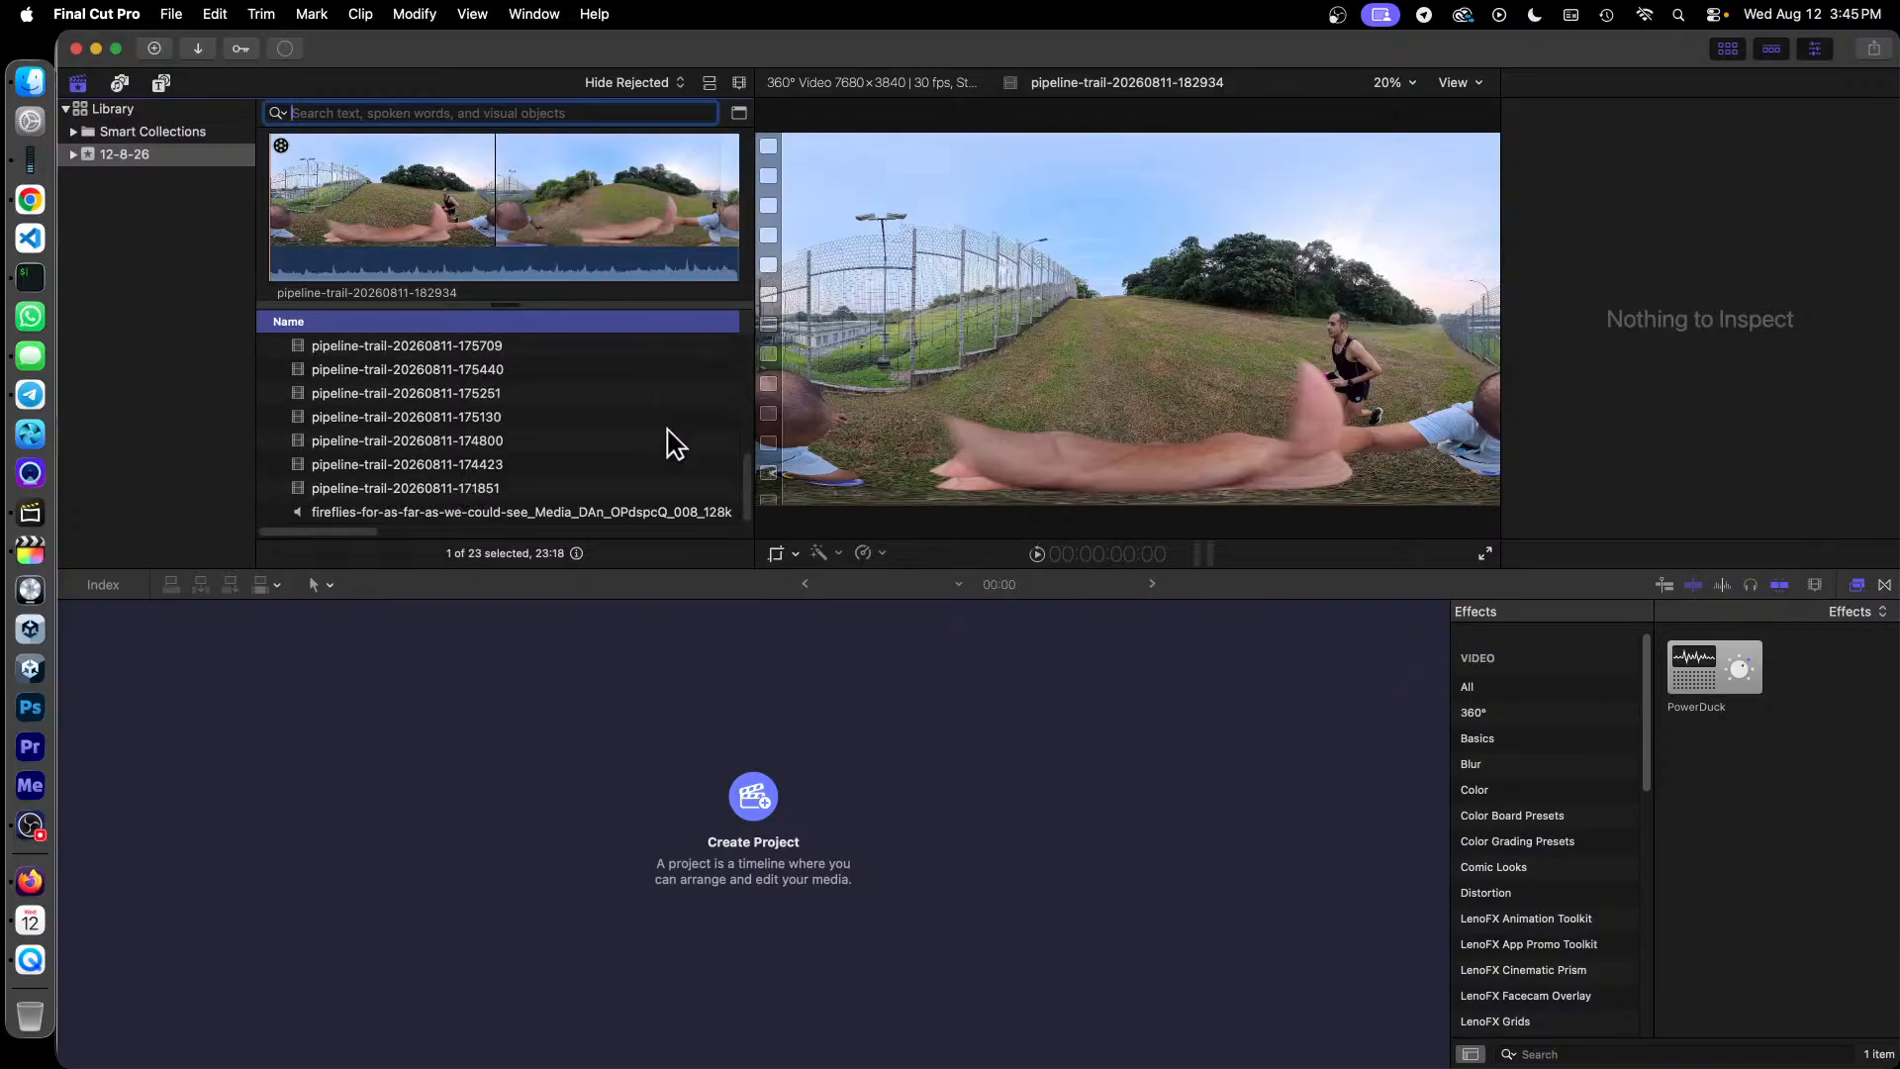
scroll(674, 445, "up", 5)
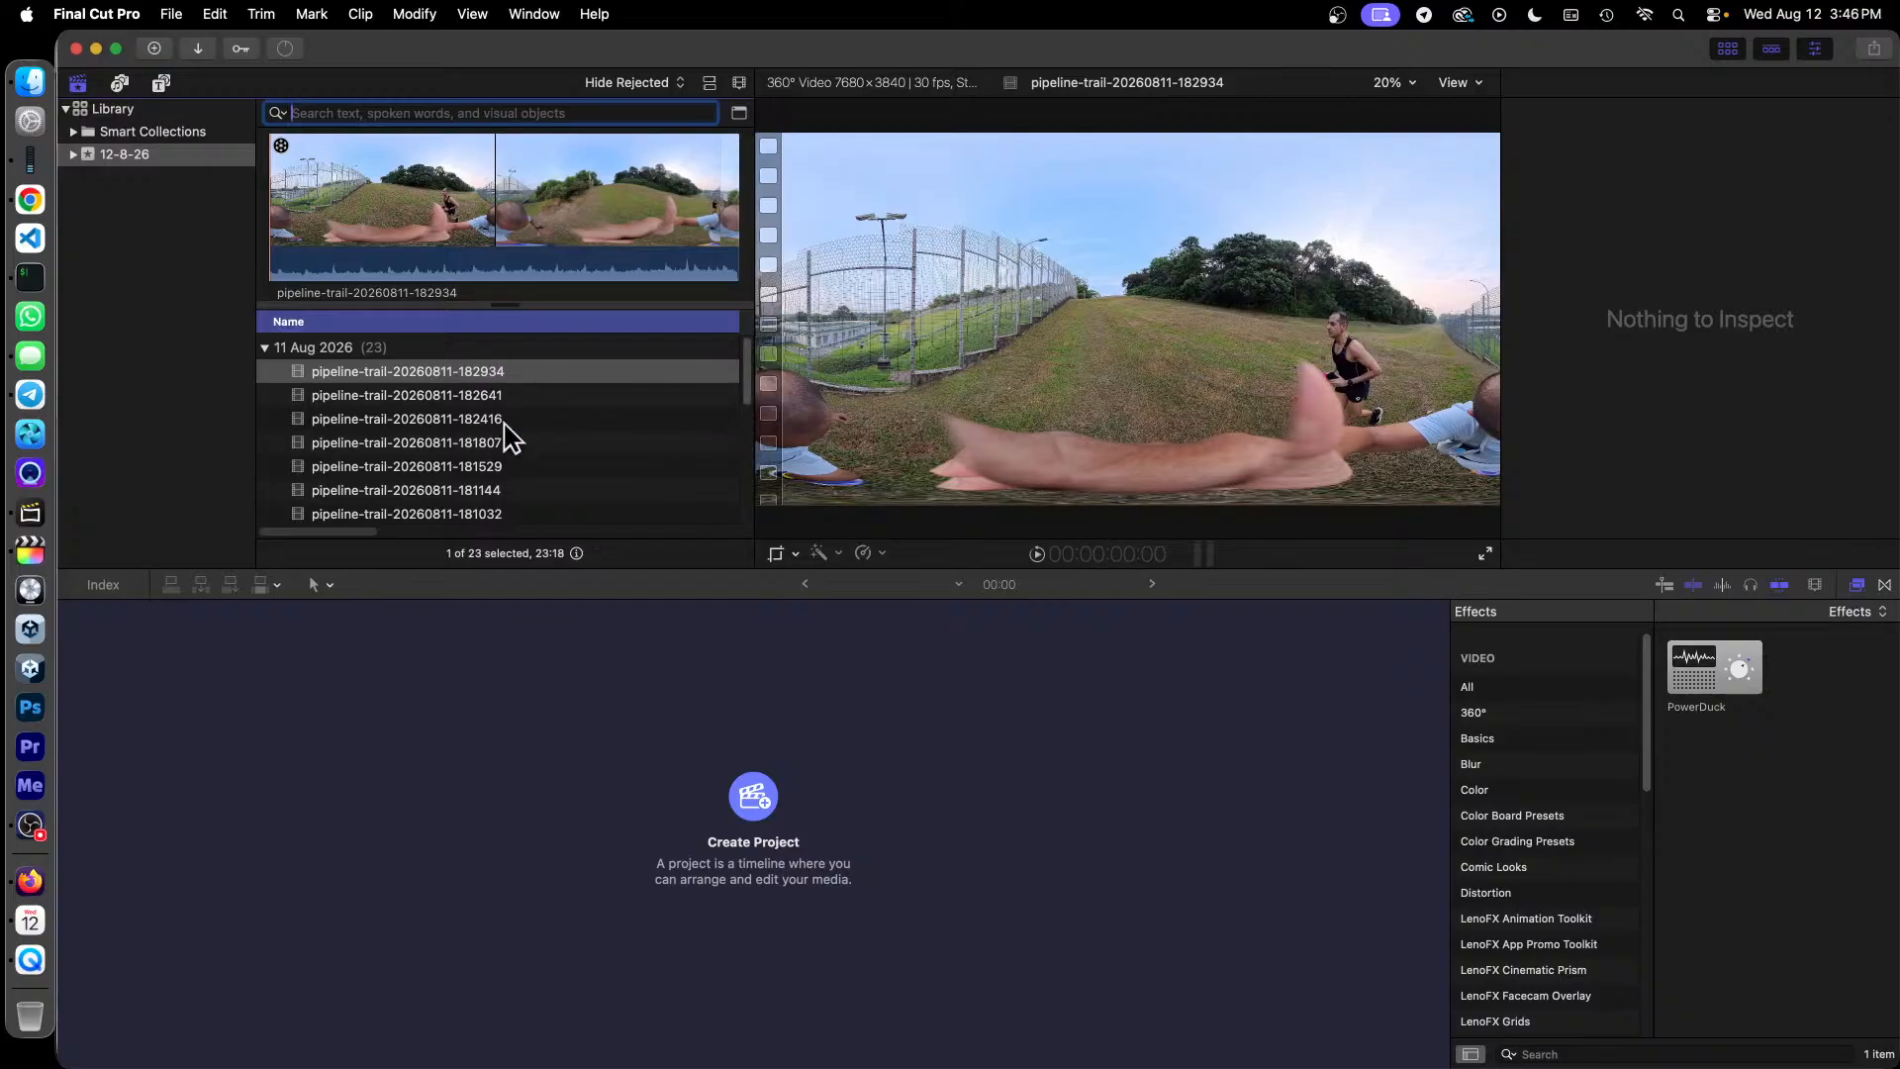
Step: Start another media import and look through the files in the video360 folder
left_click(175, 15)
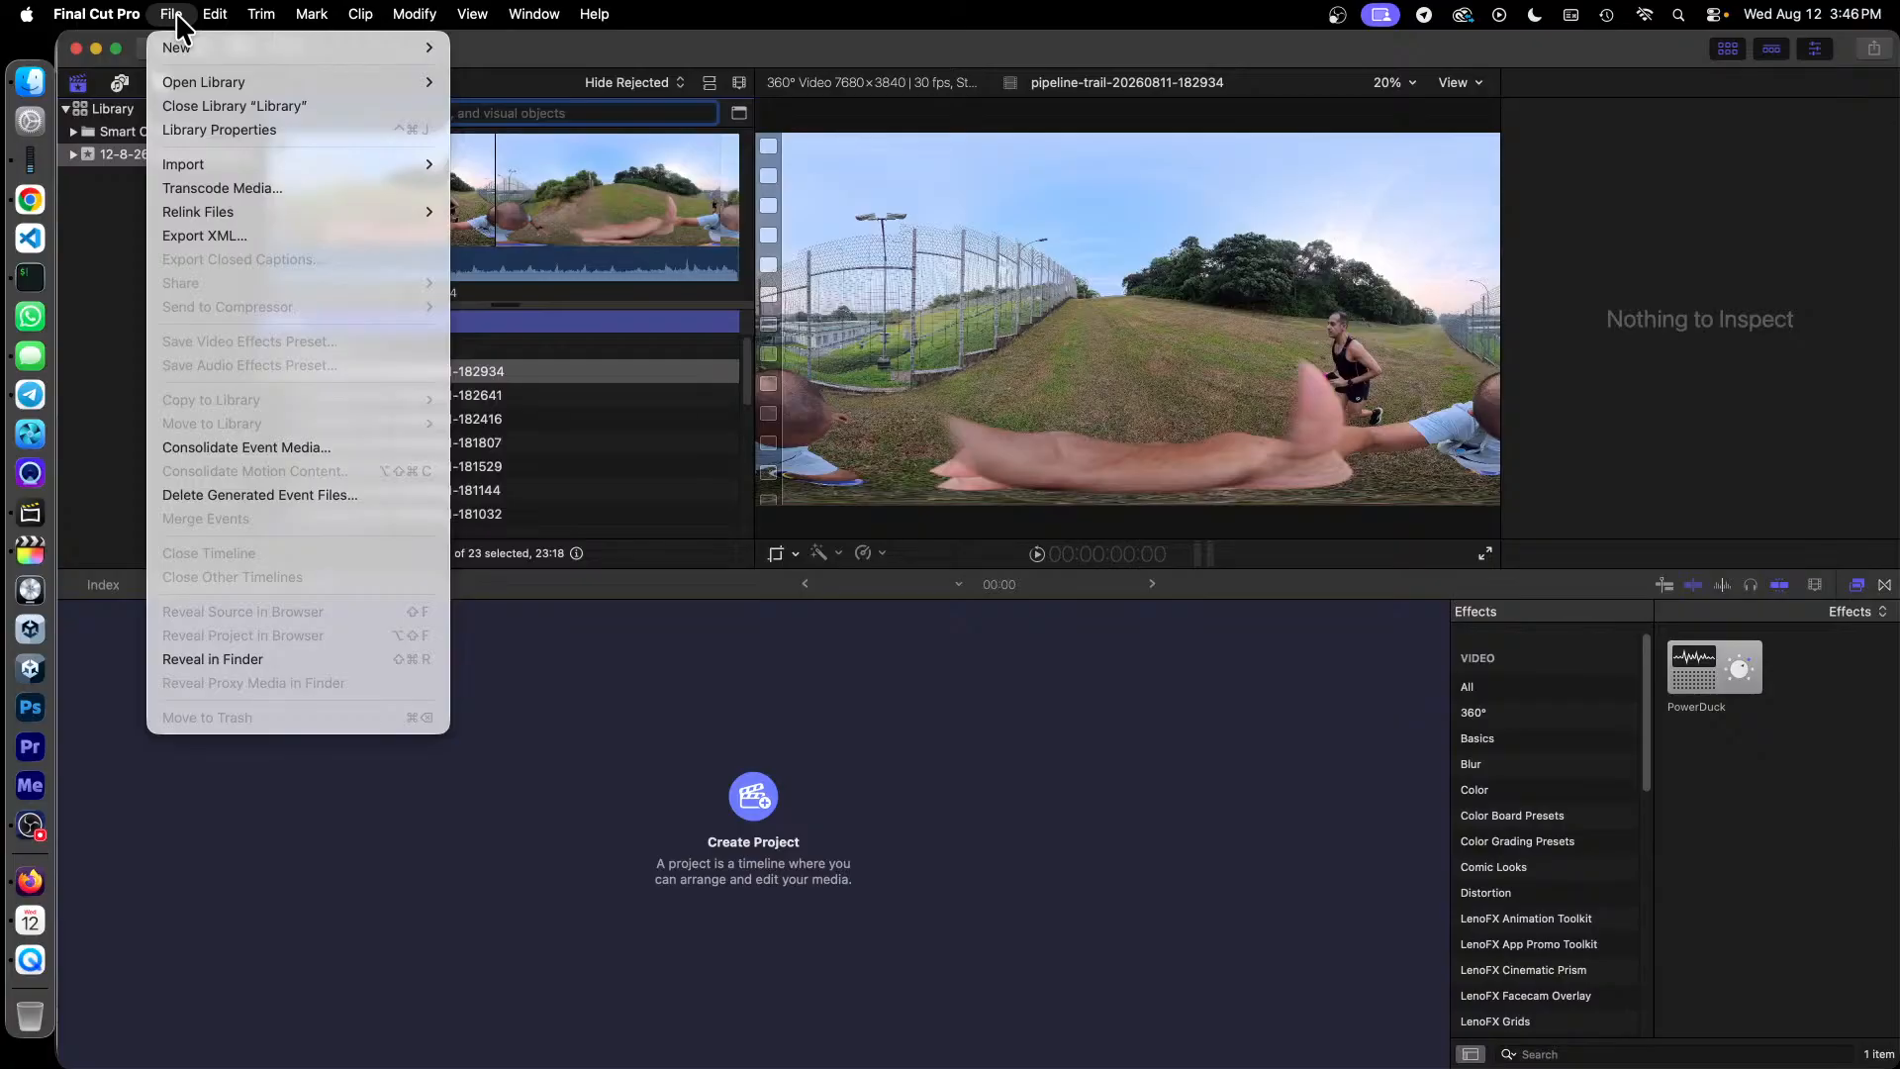
mouse_move(376, 160)
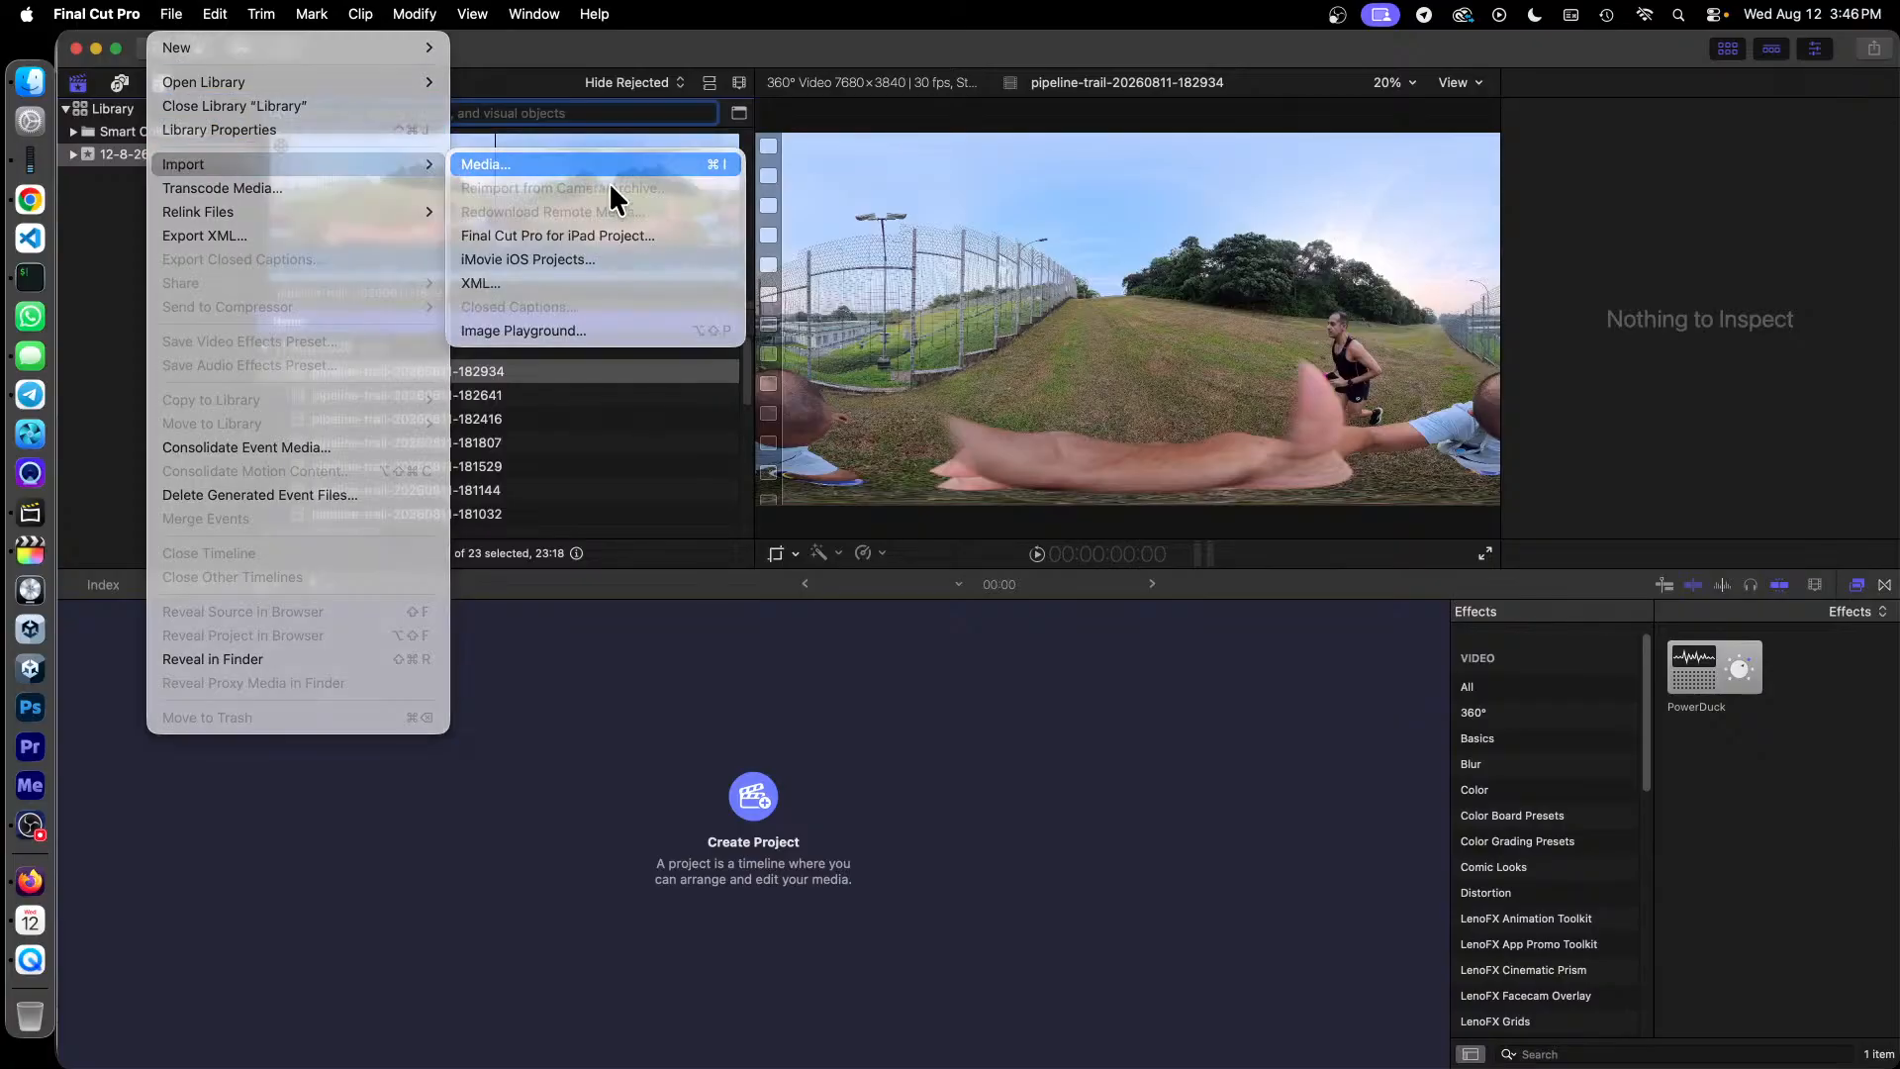
left_click(594, 165)
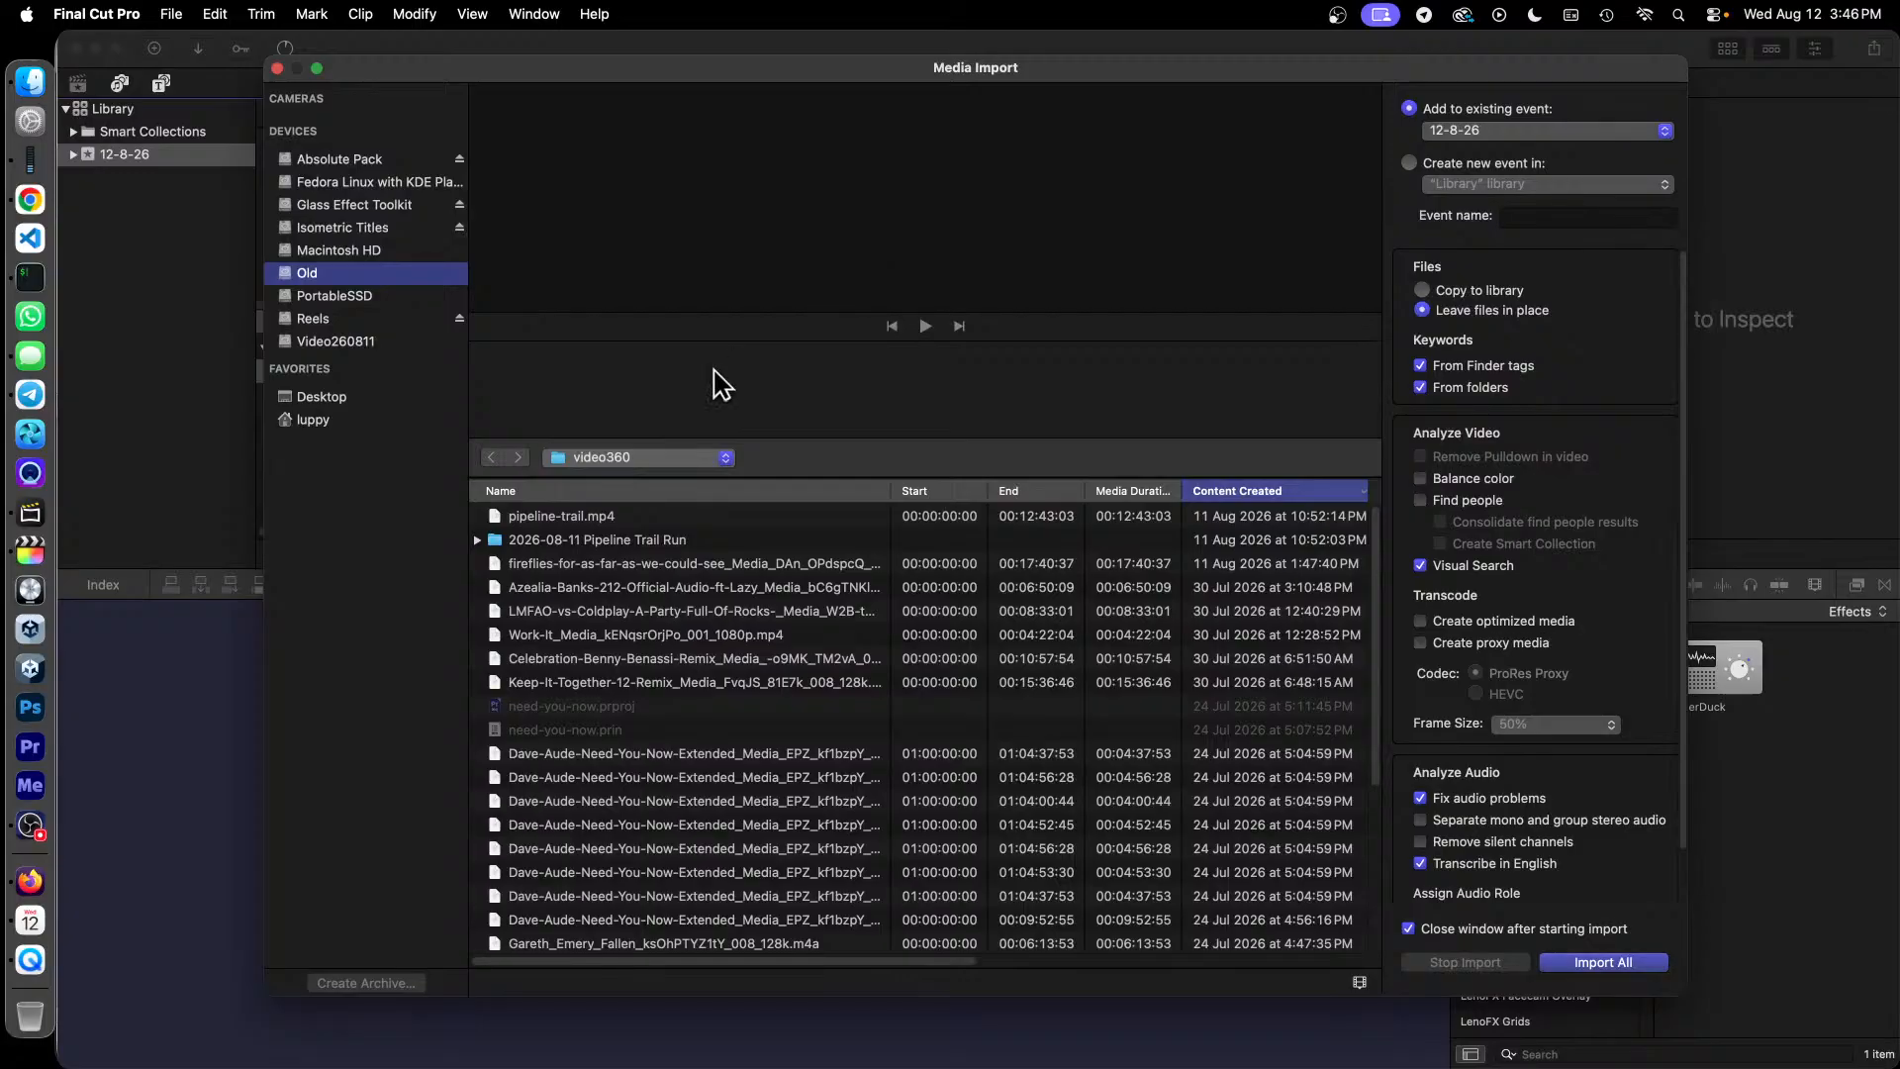
left_click(643, 456)
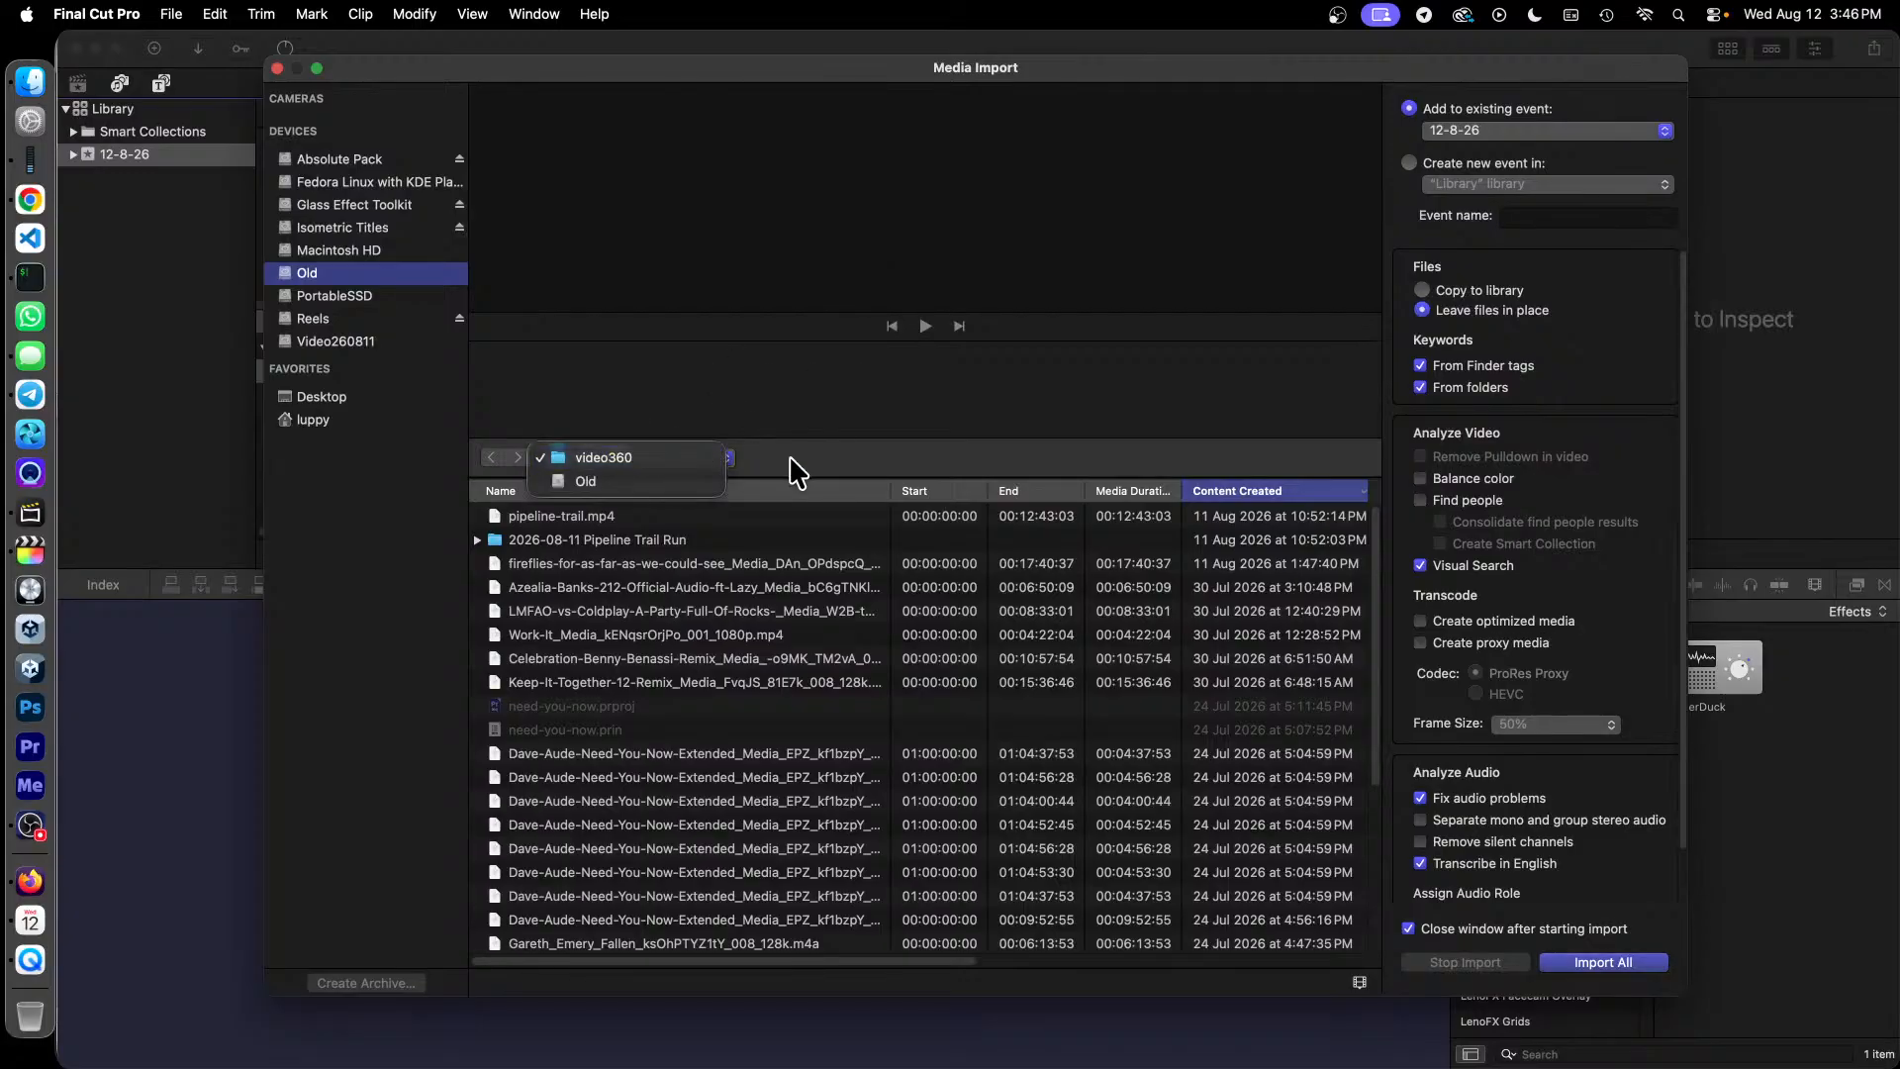
left_click(719, 538)
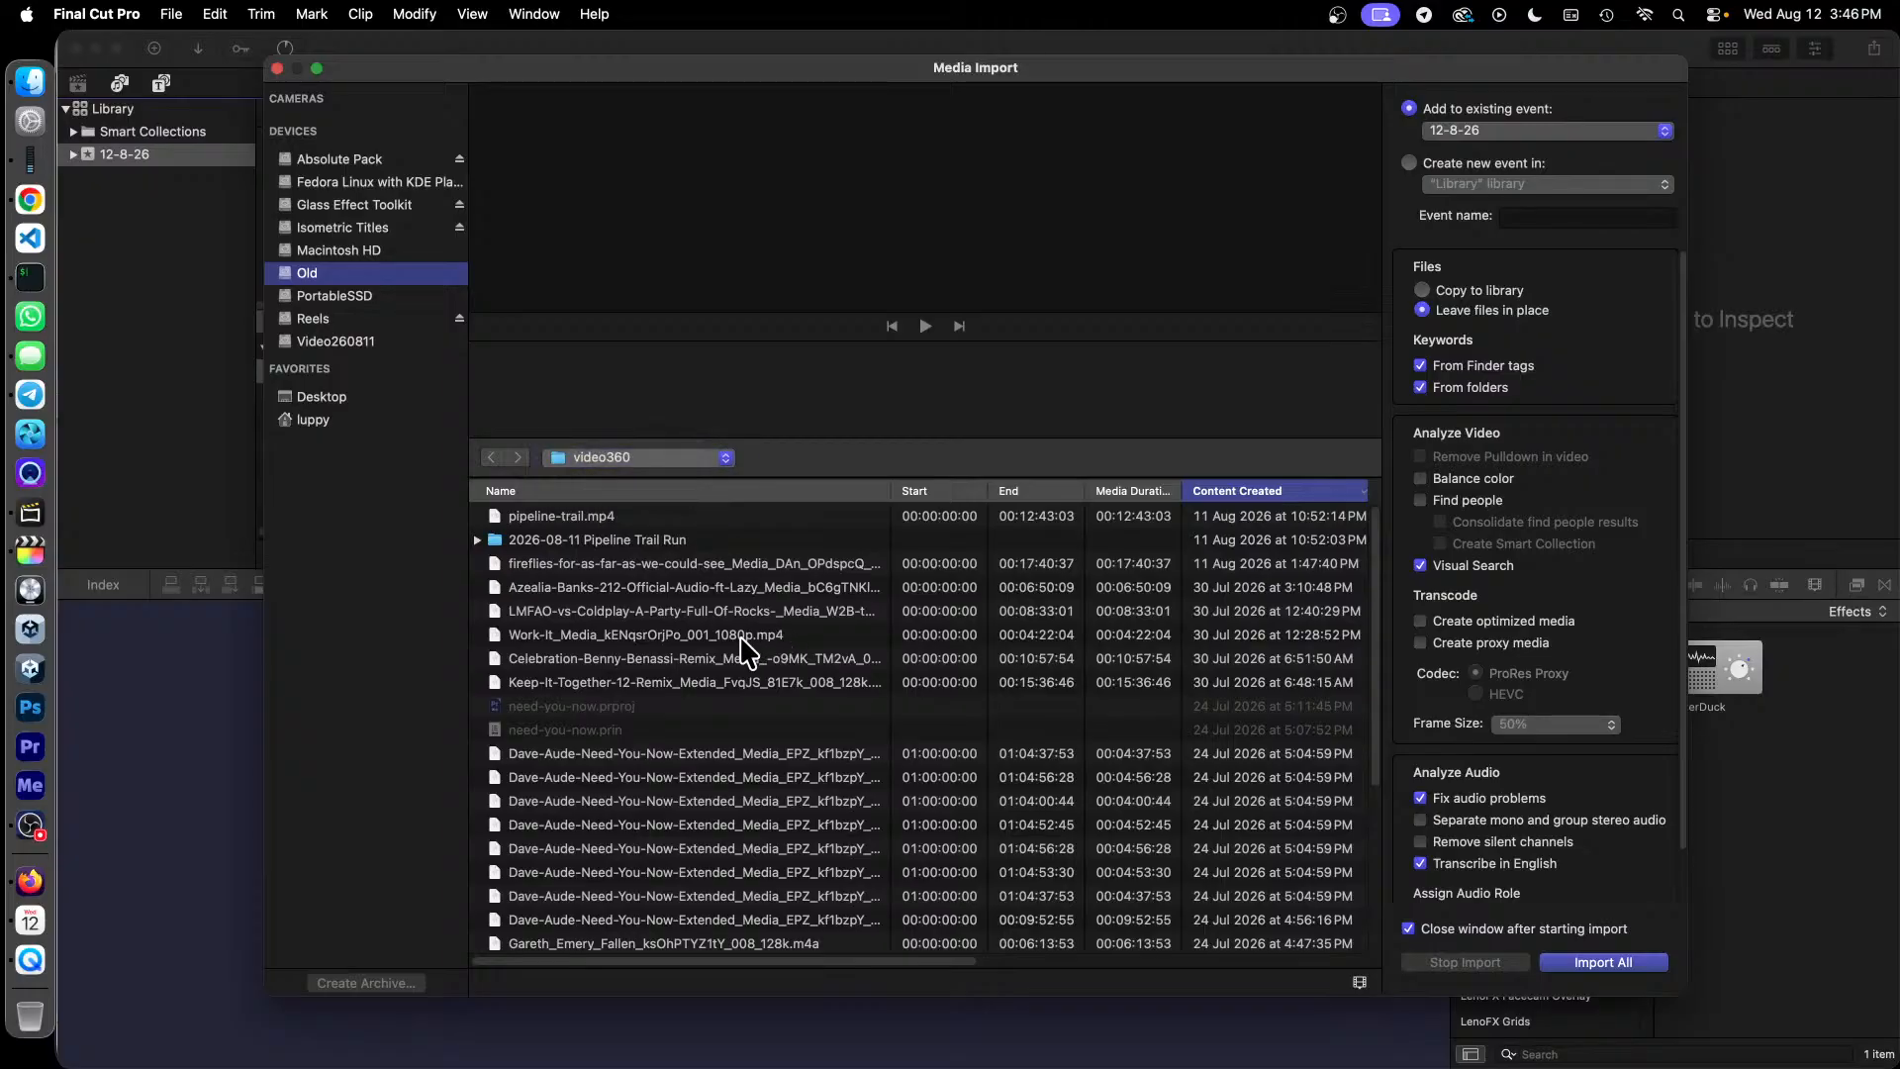
scroll(742, 645, "down", 5)
scroll(742, 645, "up", 5)
Step: Import Reel1.m4v from the Final Cut Pro folder inside PortableSSD's 2026-08-08 Bishan-Lower Pierce Run into the 12-8-26 event
left_click(346, 295)
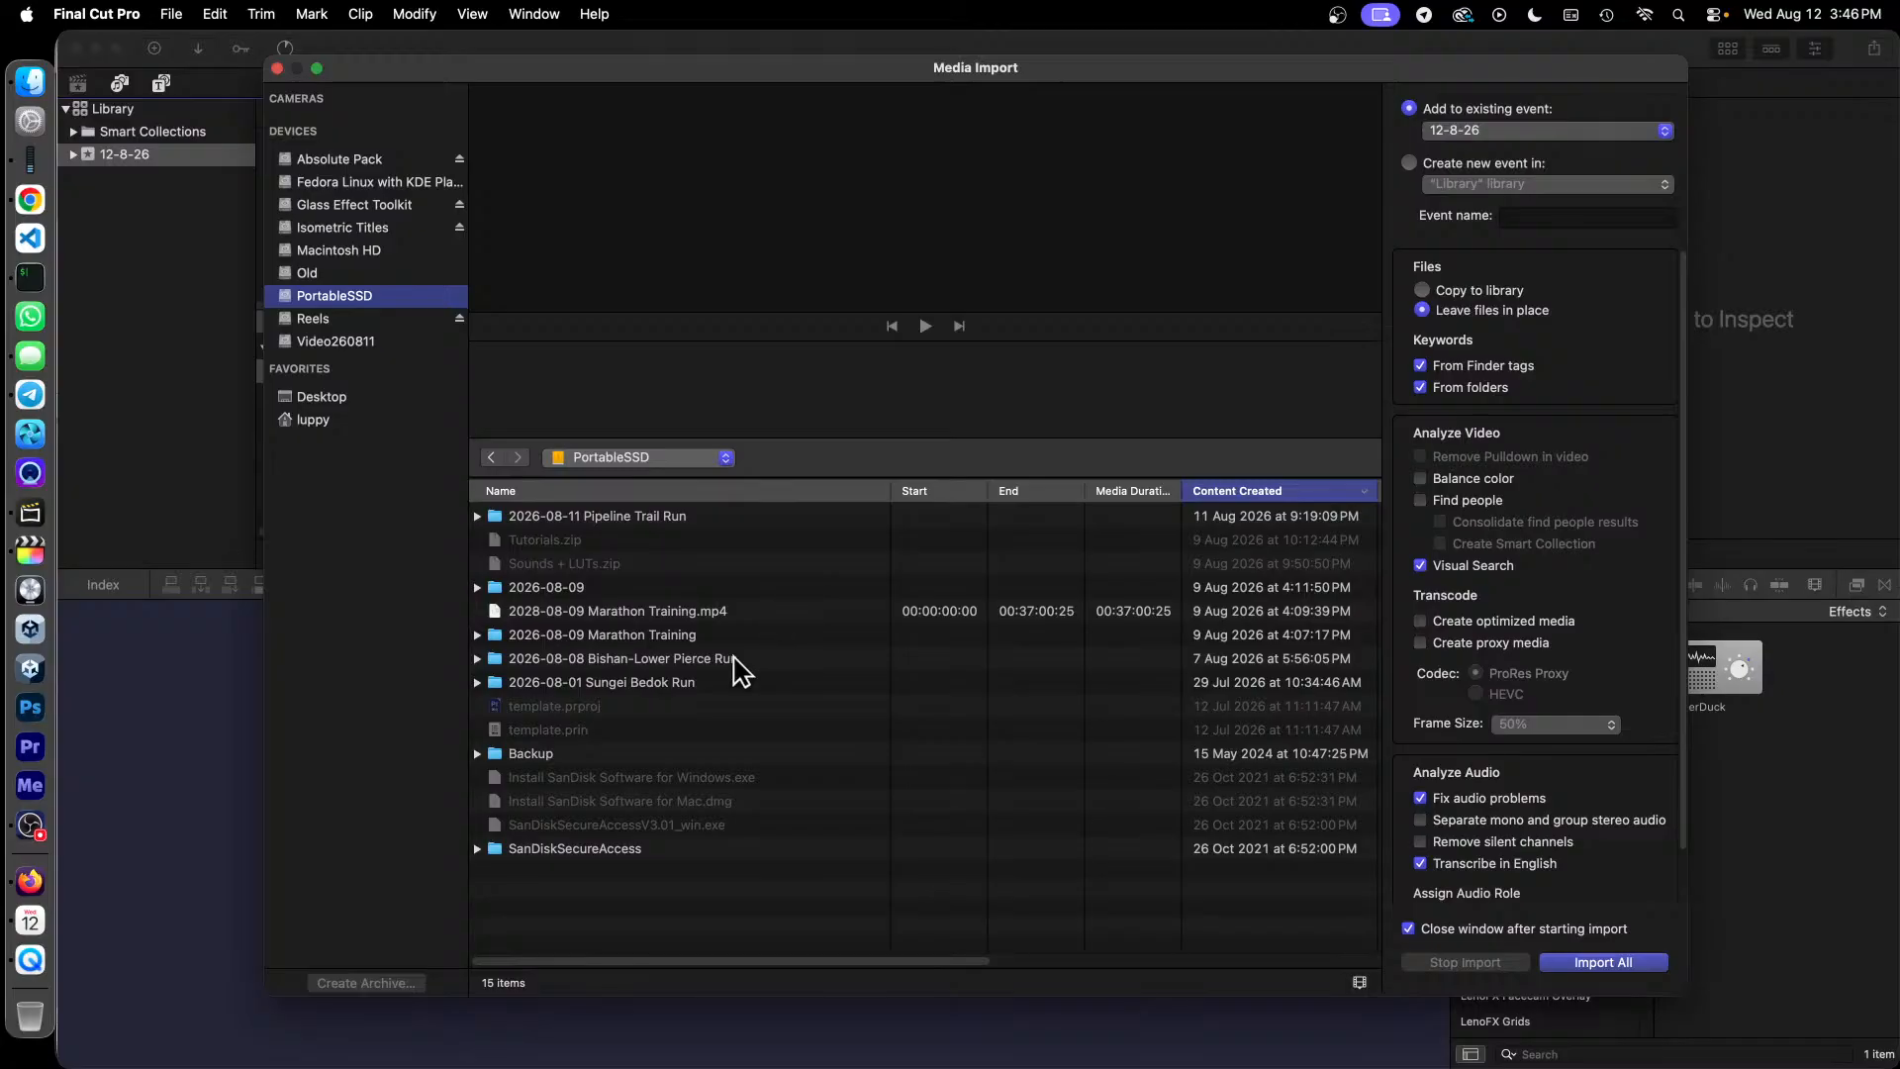
left_click(796, 659)
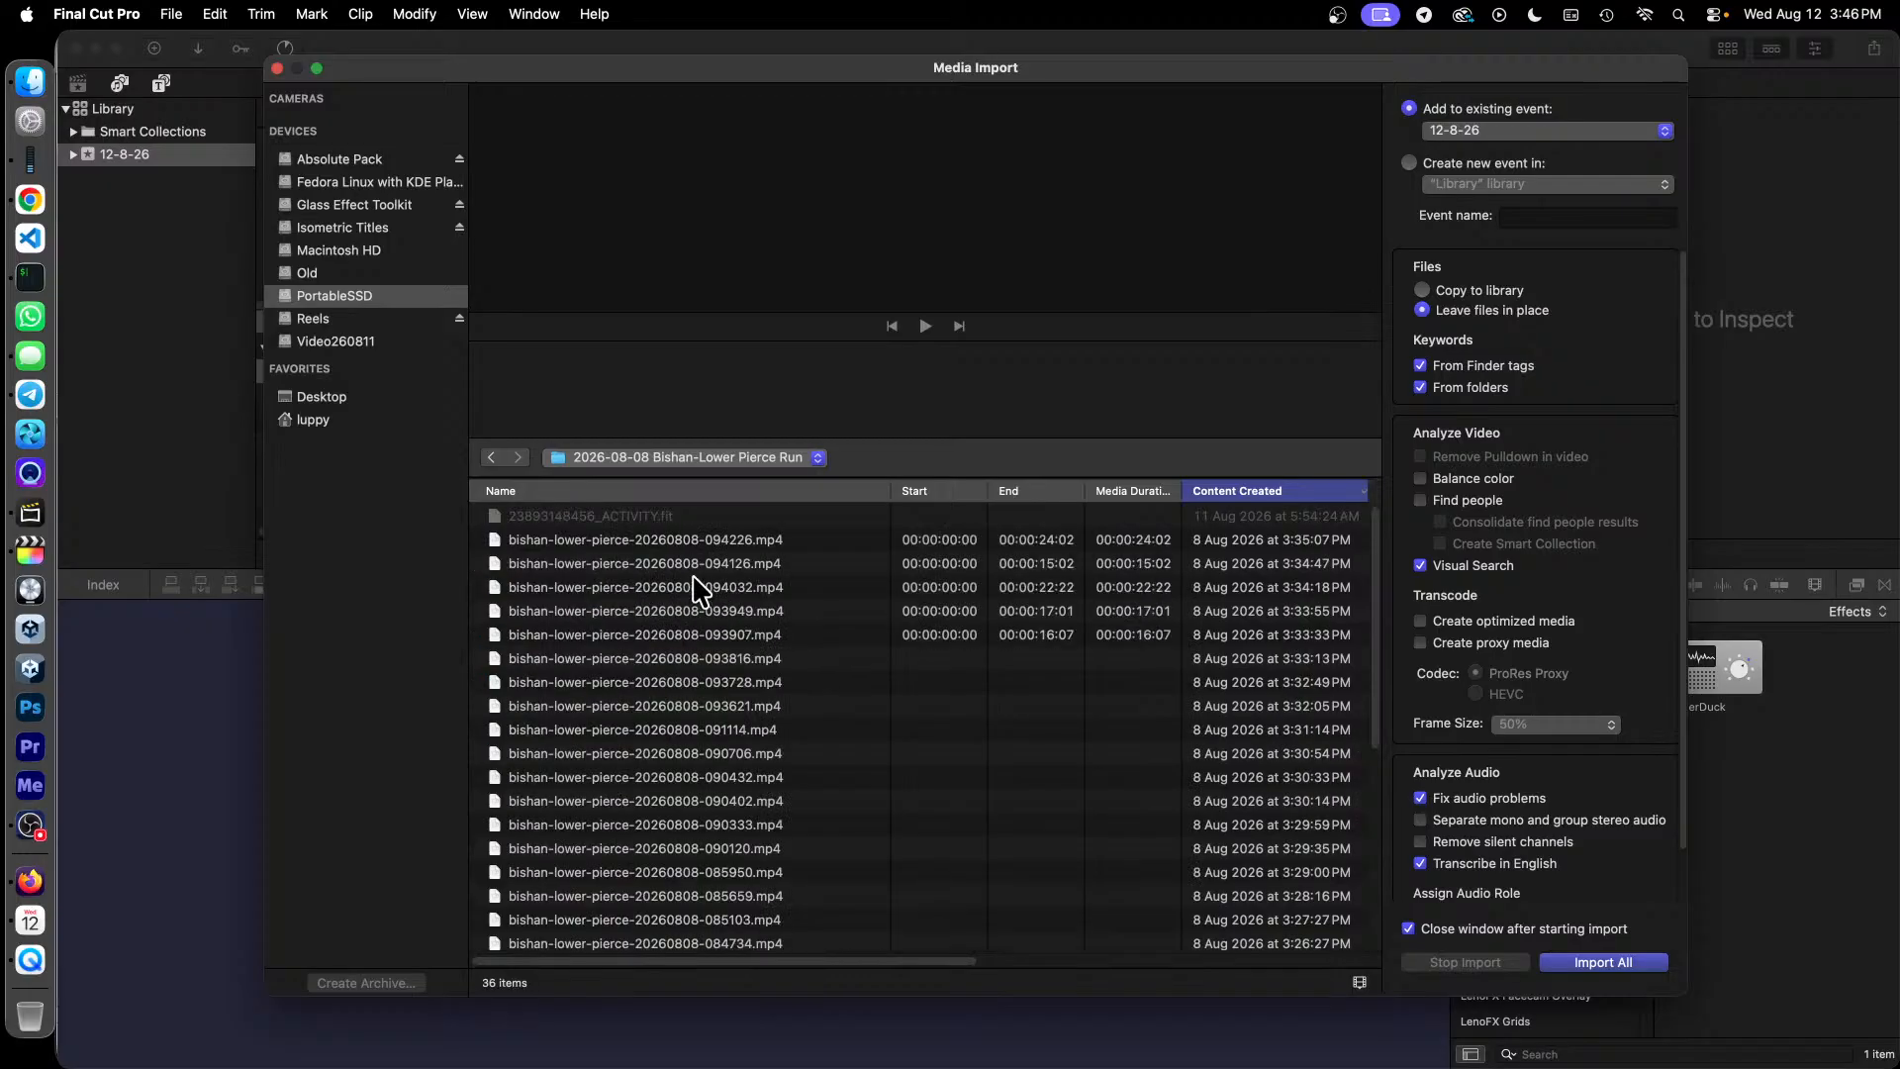
scroll(698, 619, "down", 8)
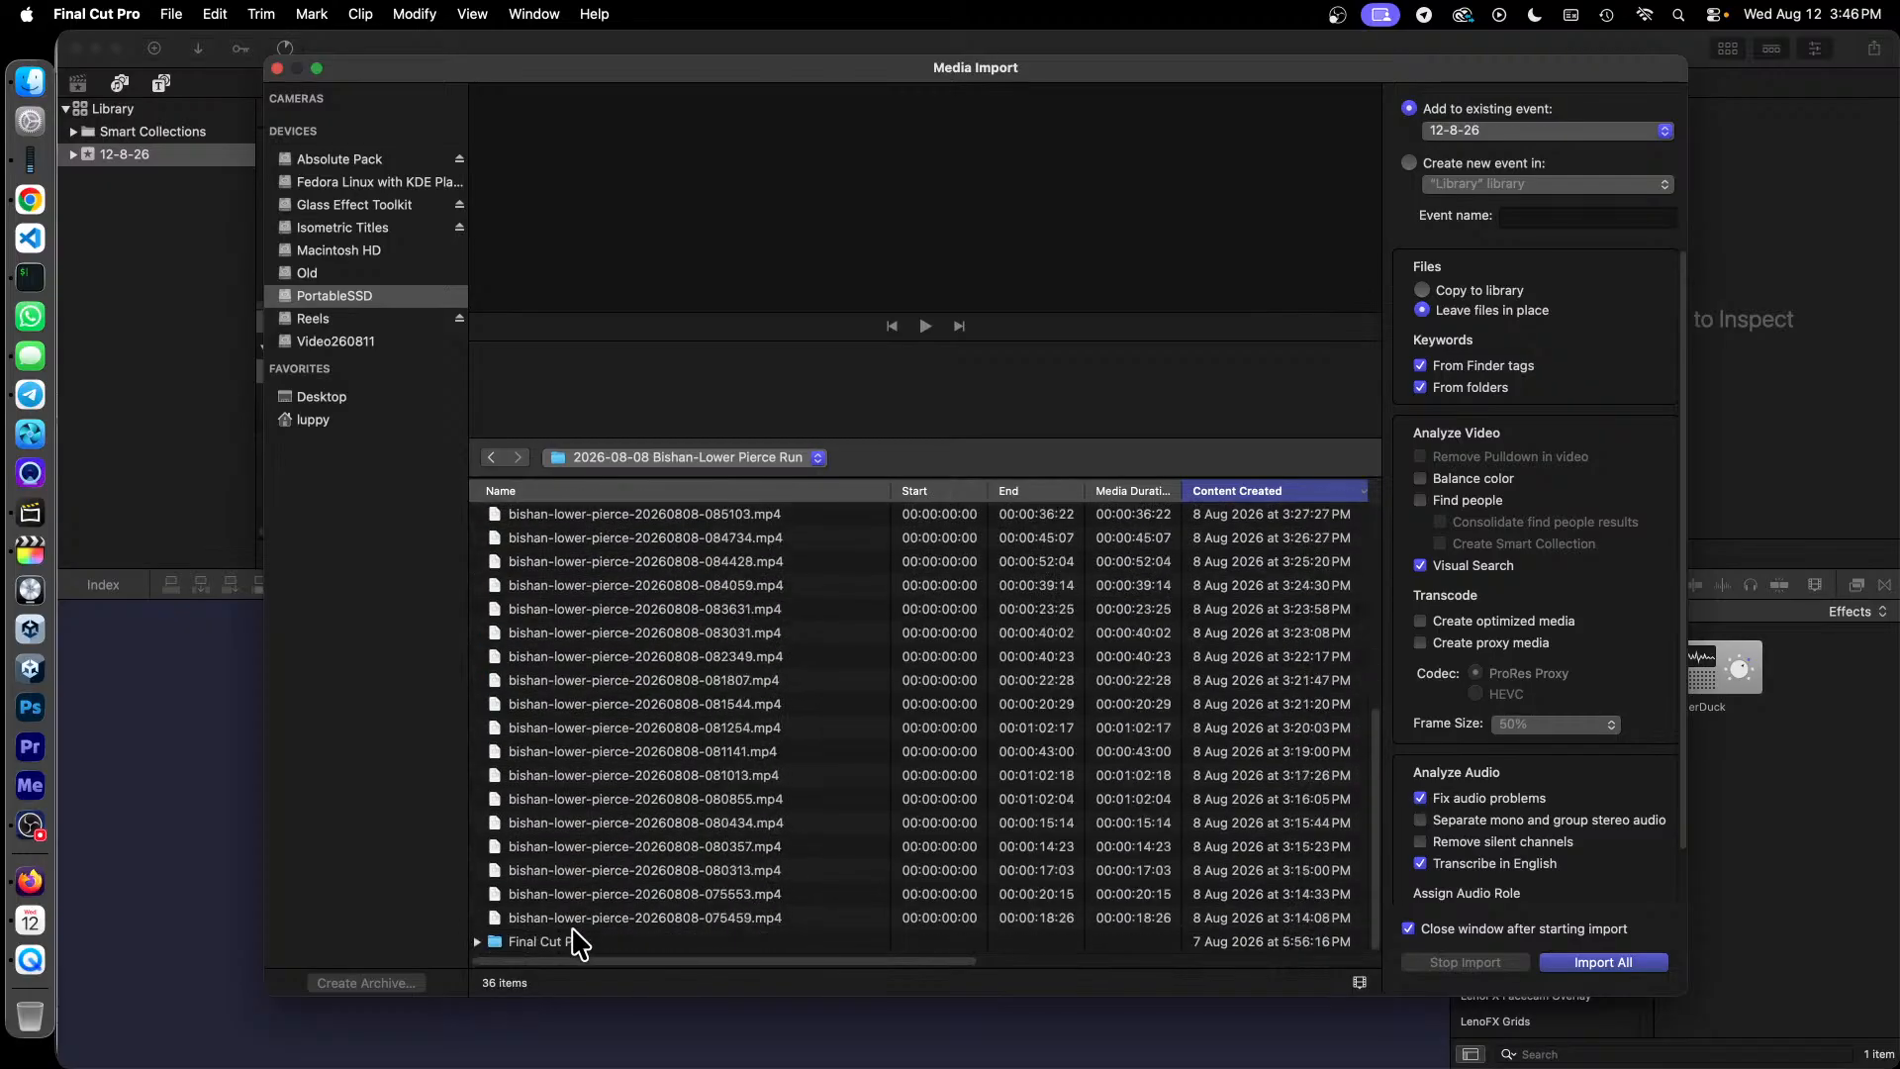
double_click(577, 941)
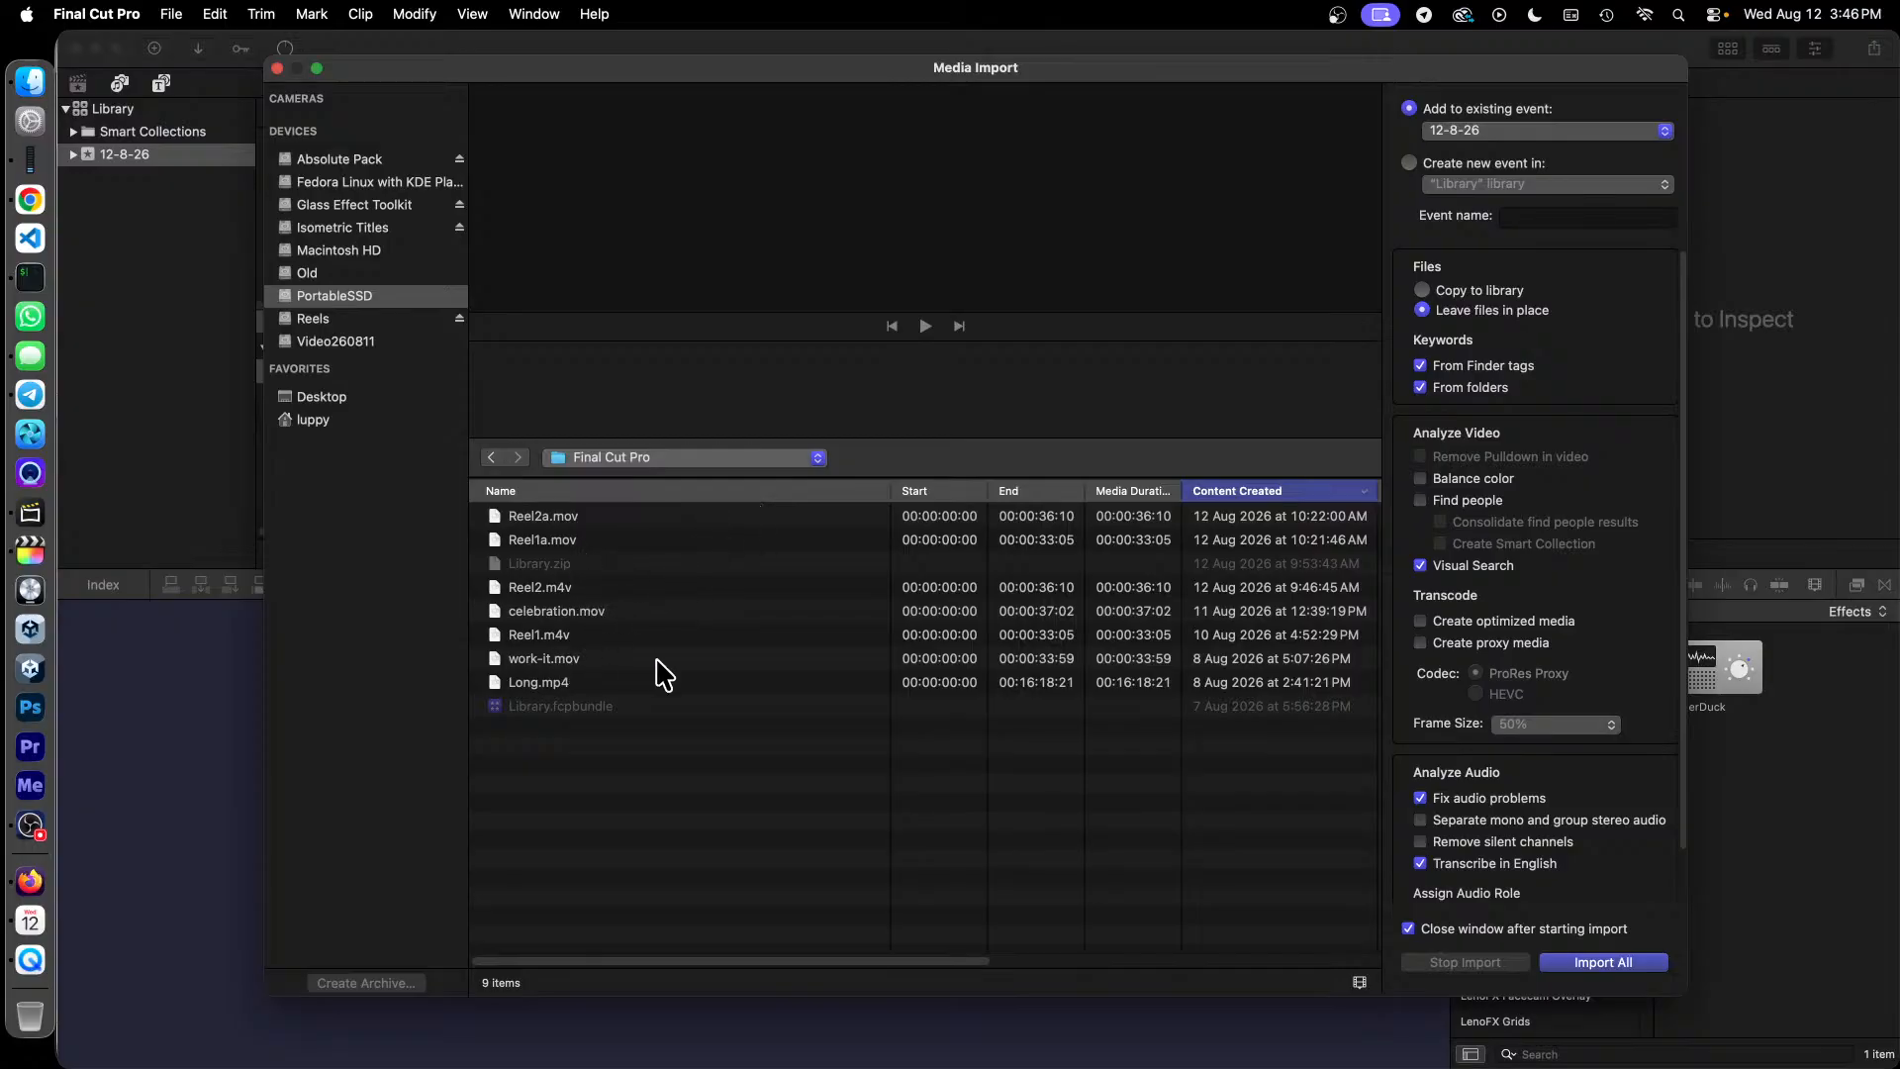
left_click(565, 638)
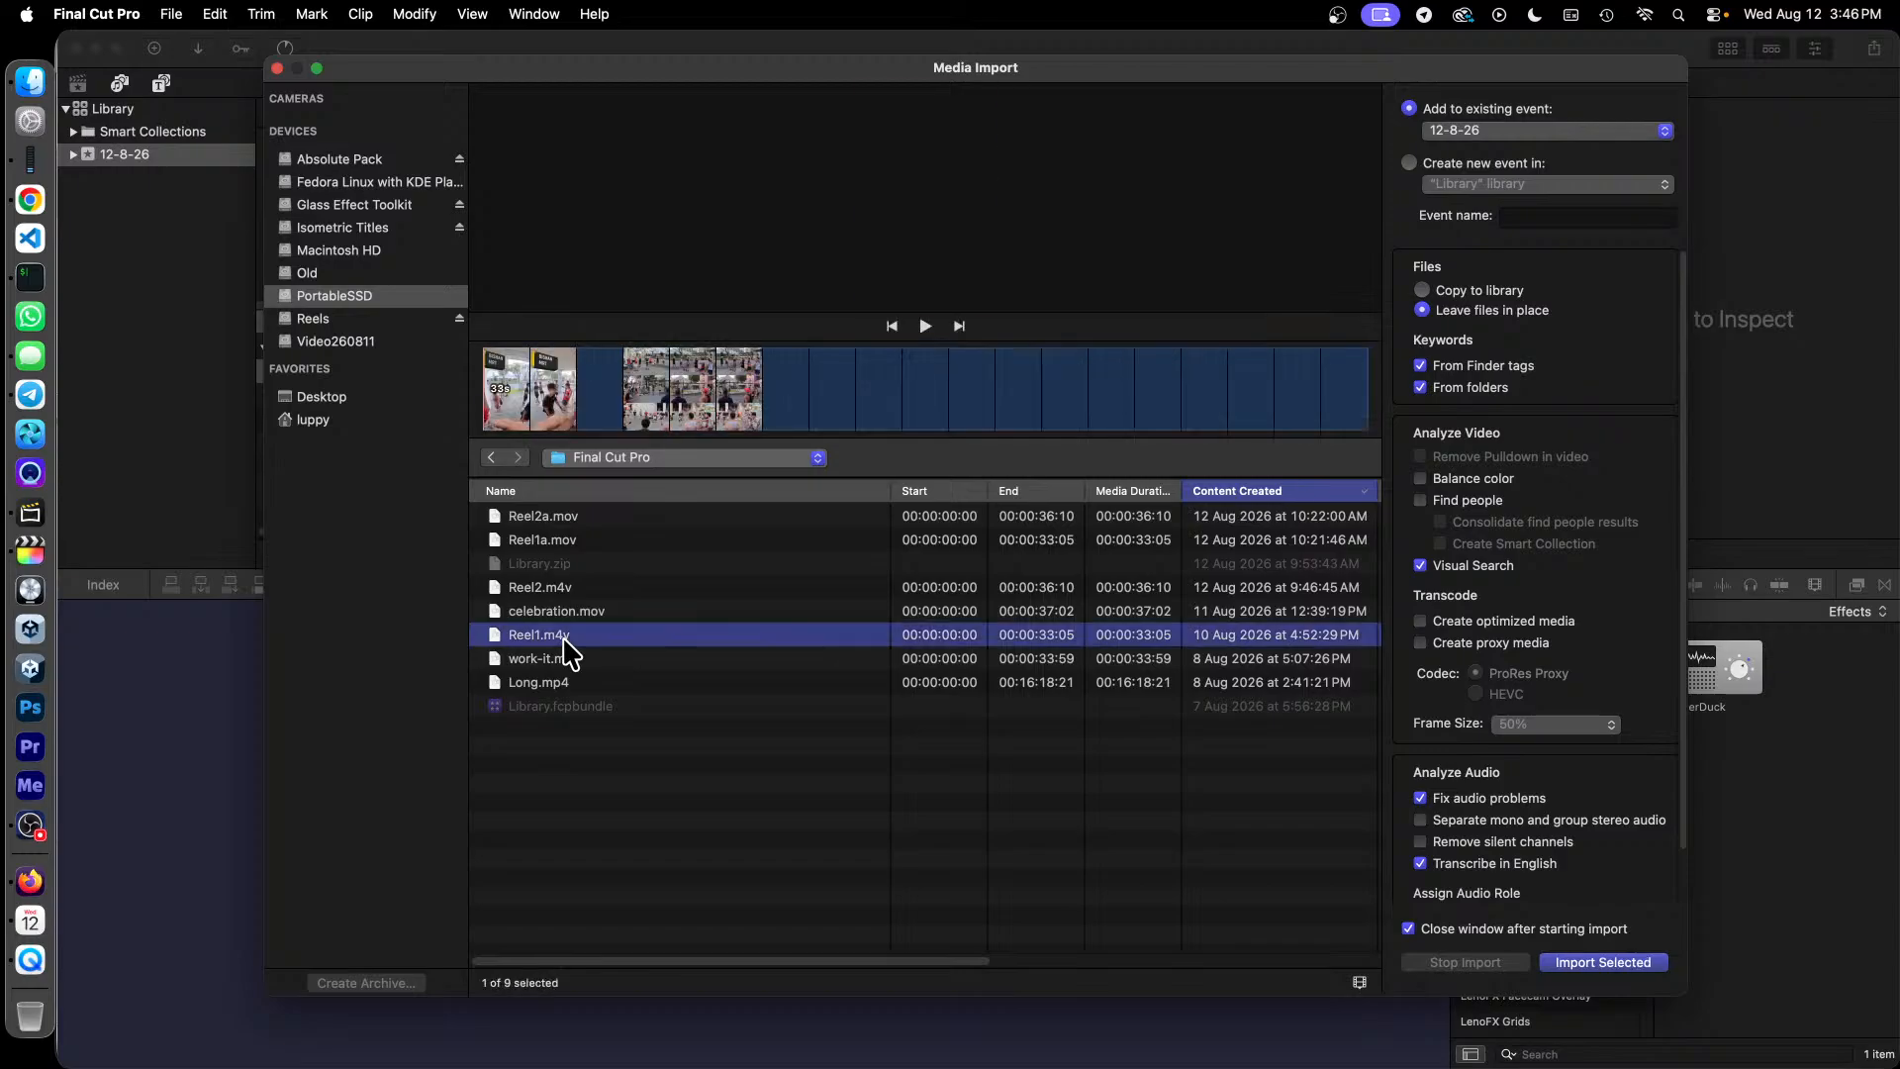
left_click(1605, 964)
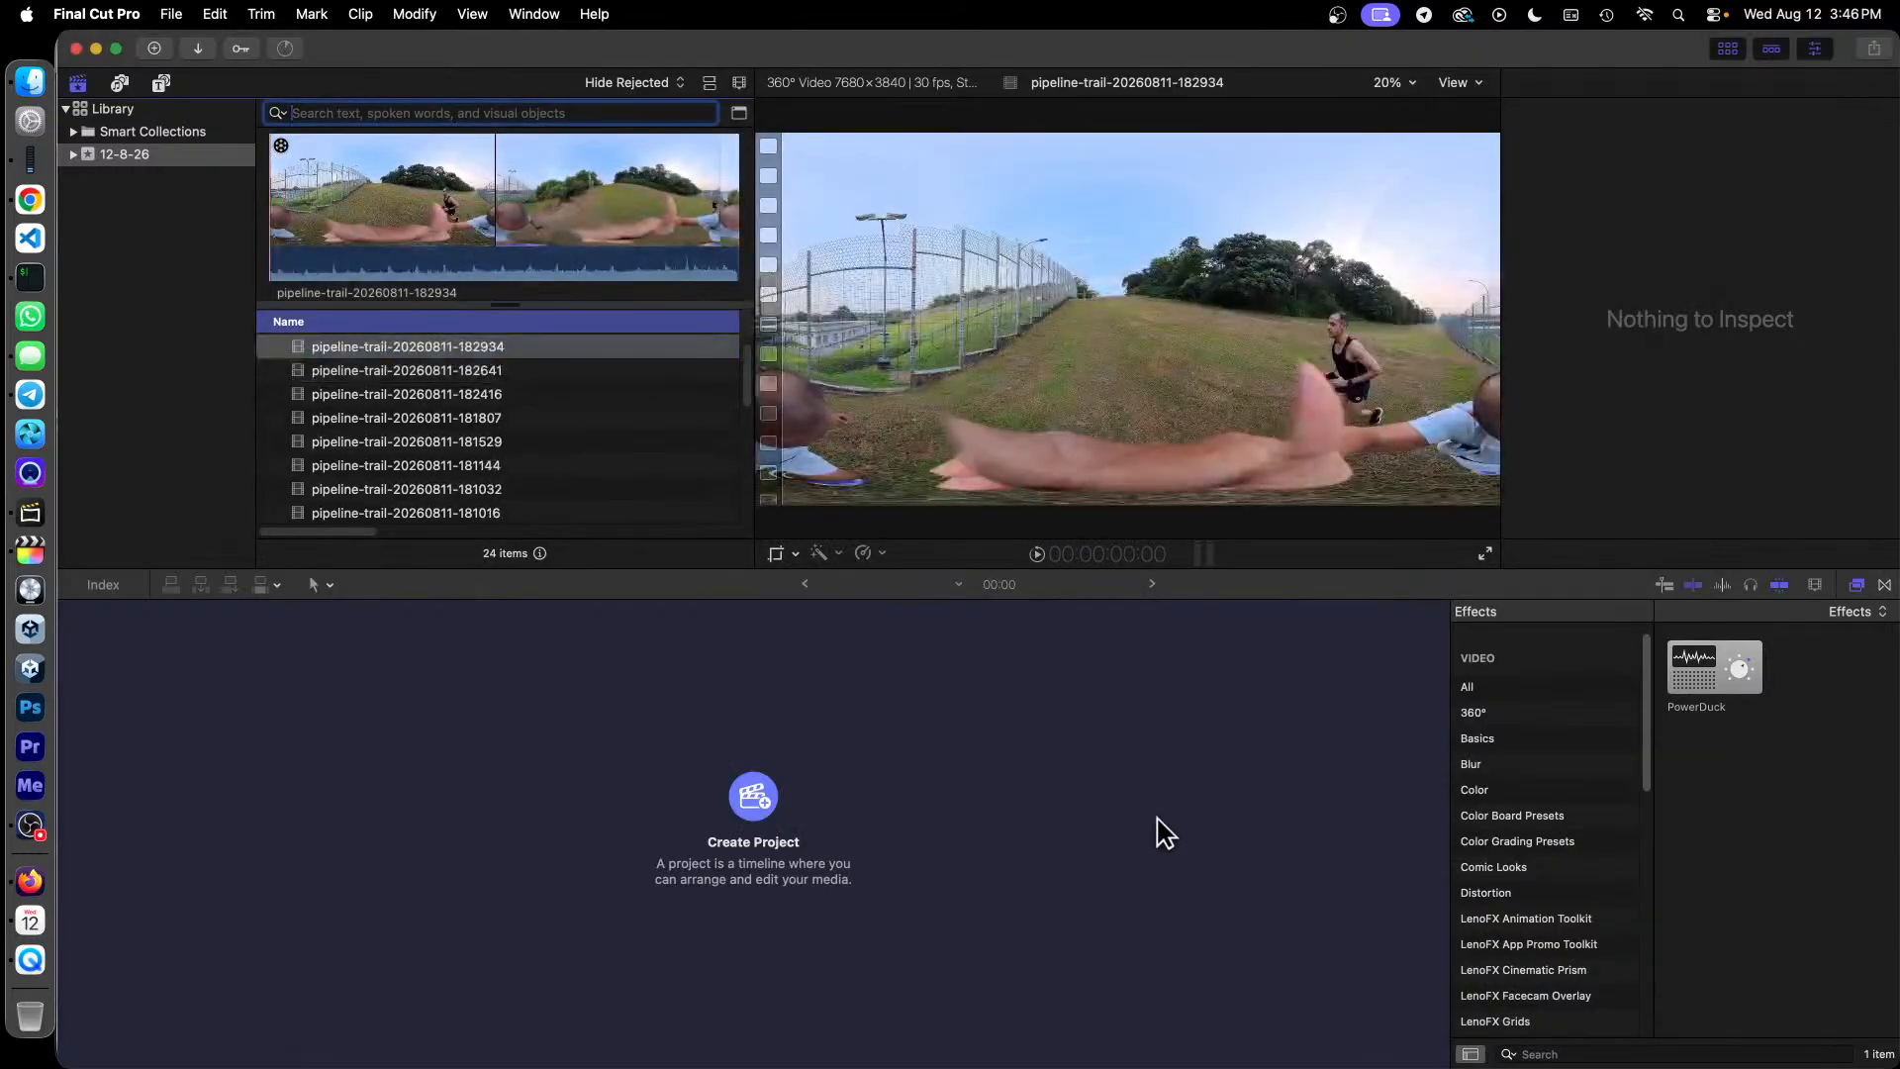
Step: Switch to Finder and look through the 2026-08-08 Bishan-Lower Pierce Run folder on PortableSSD
left_click(31, 81)
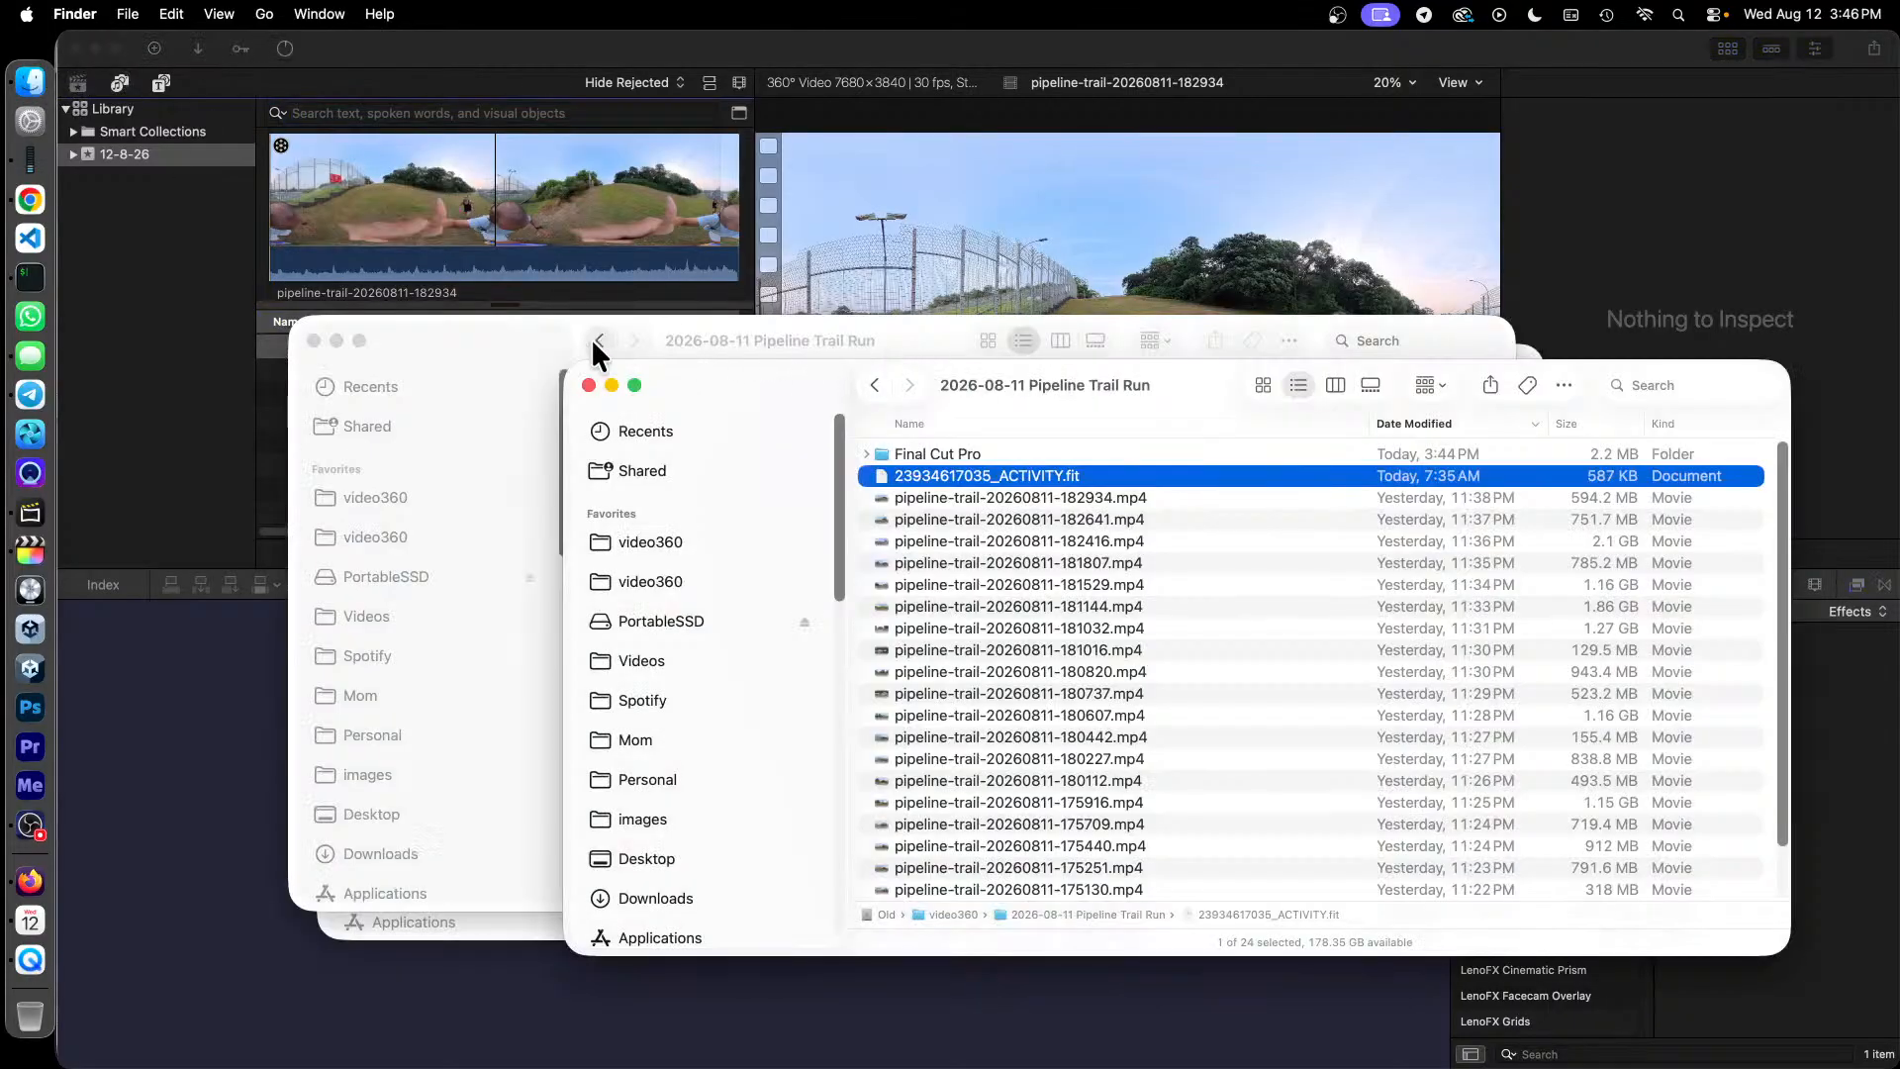
left_click(517, 330)
left_click(411, 574)
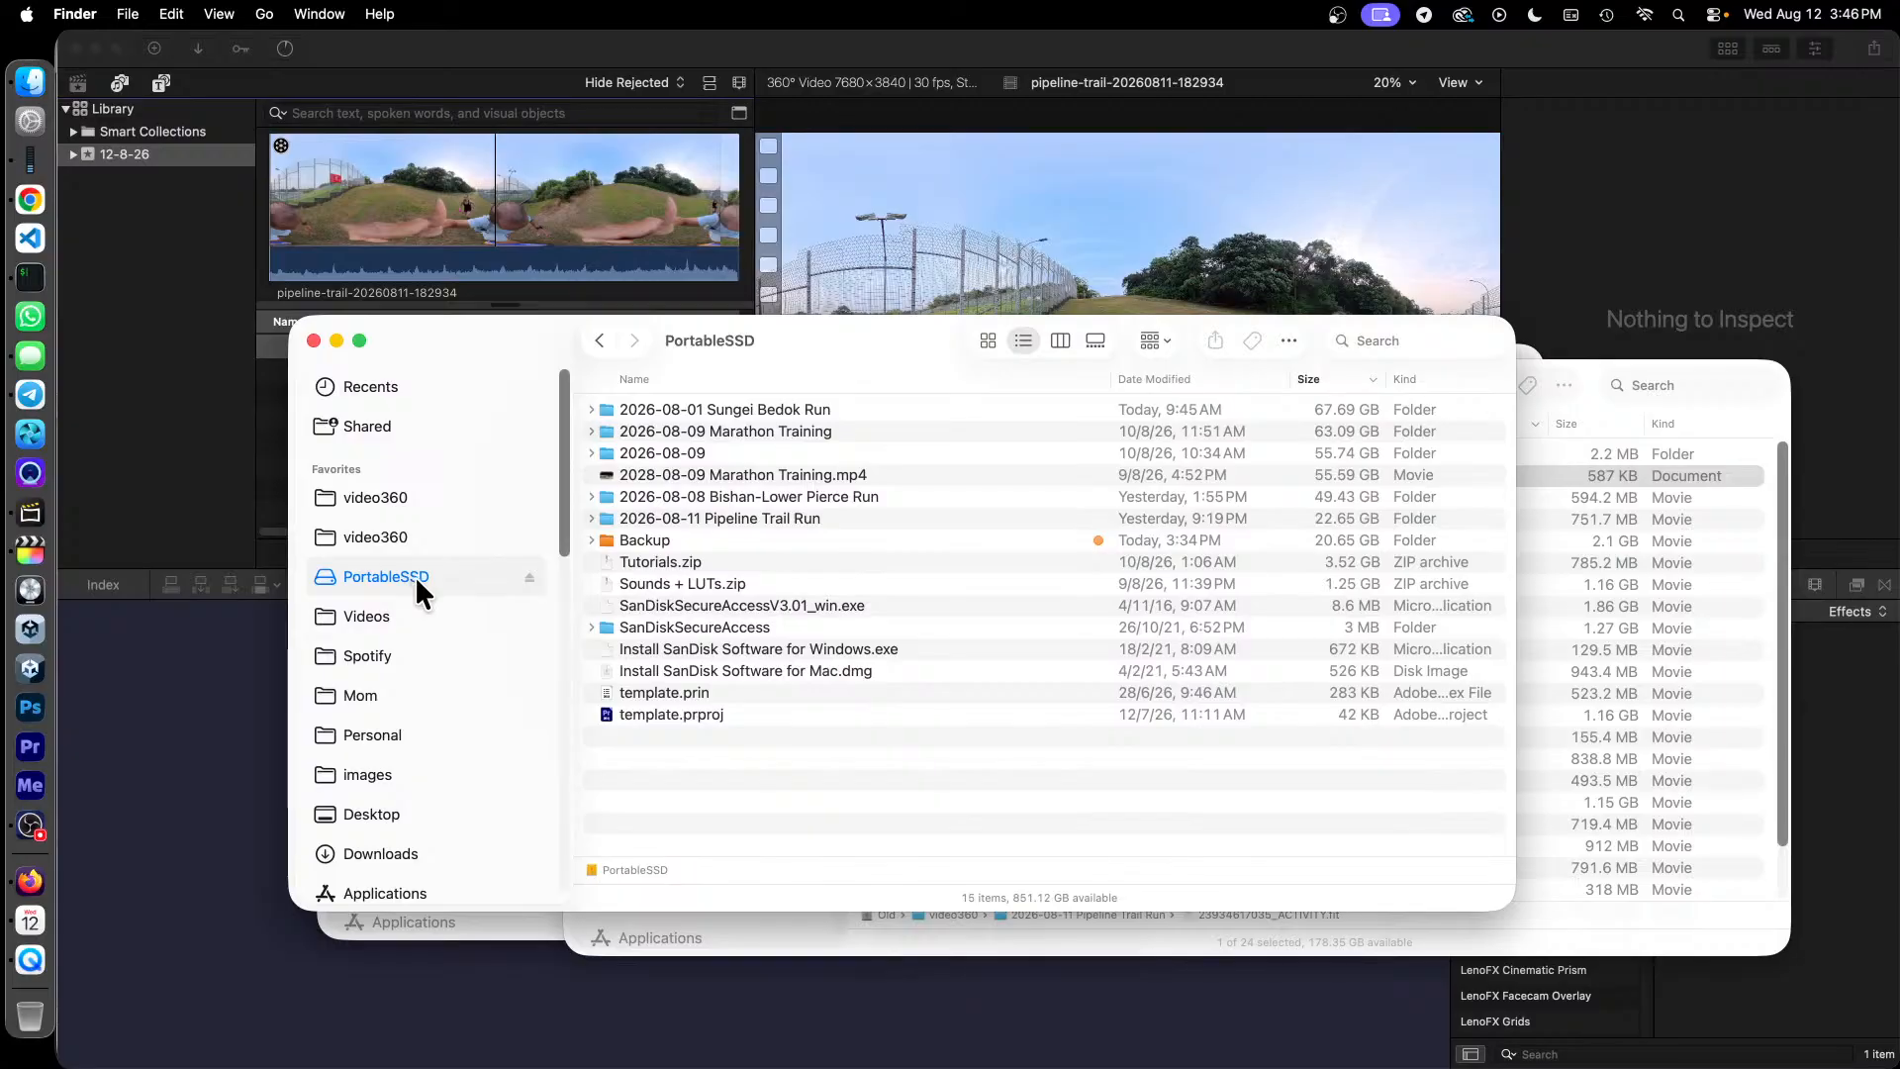
left_click(863, 495)
double_click(863, 495)
scroll(863, 495, "down", 5)
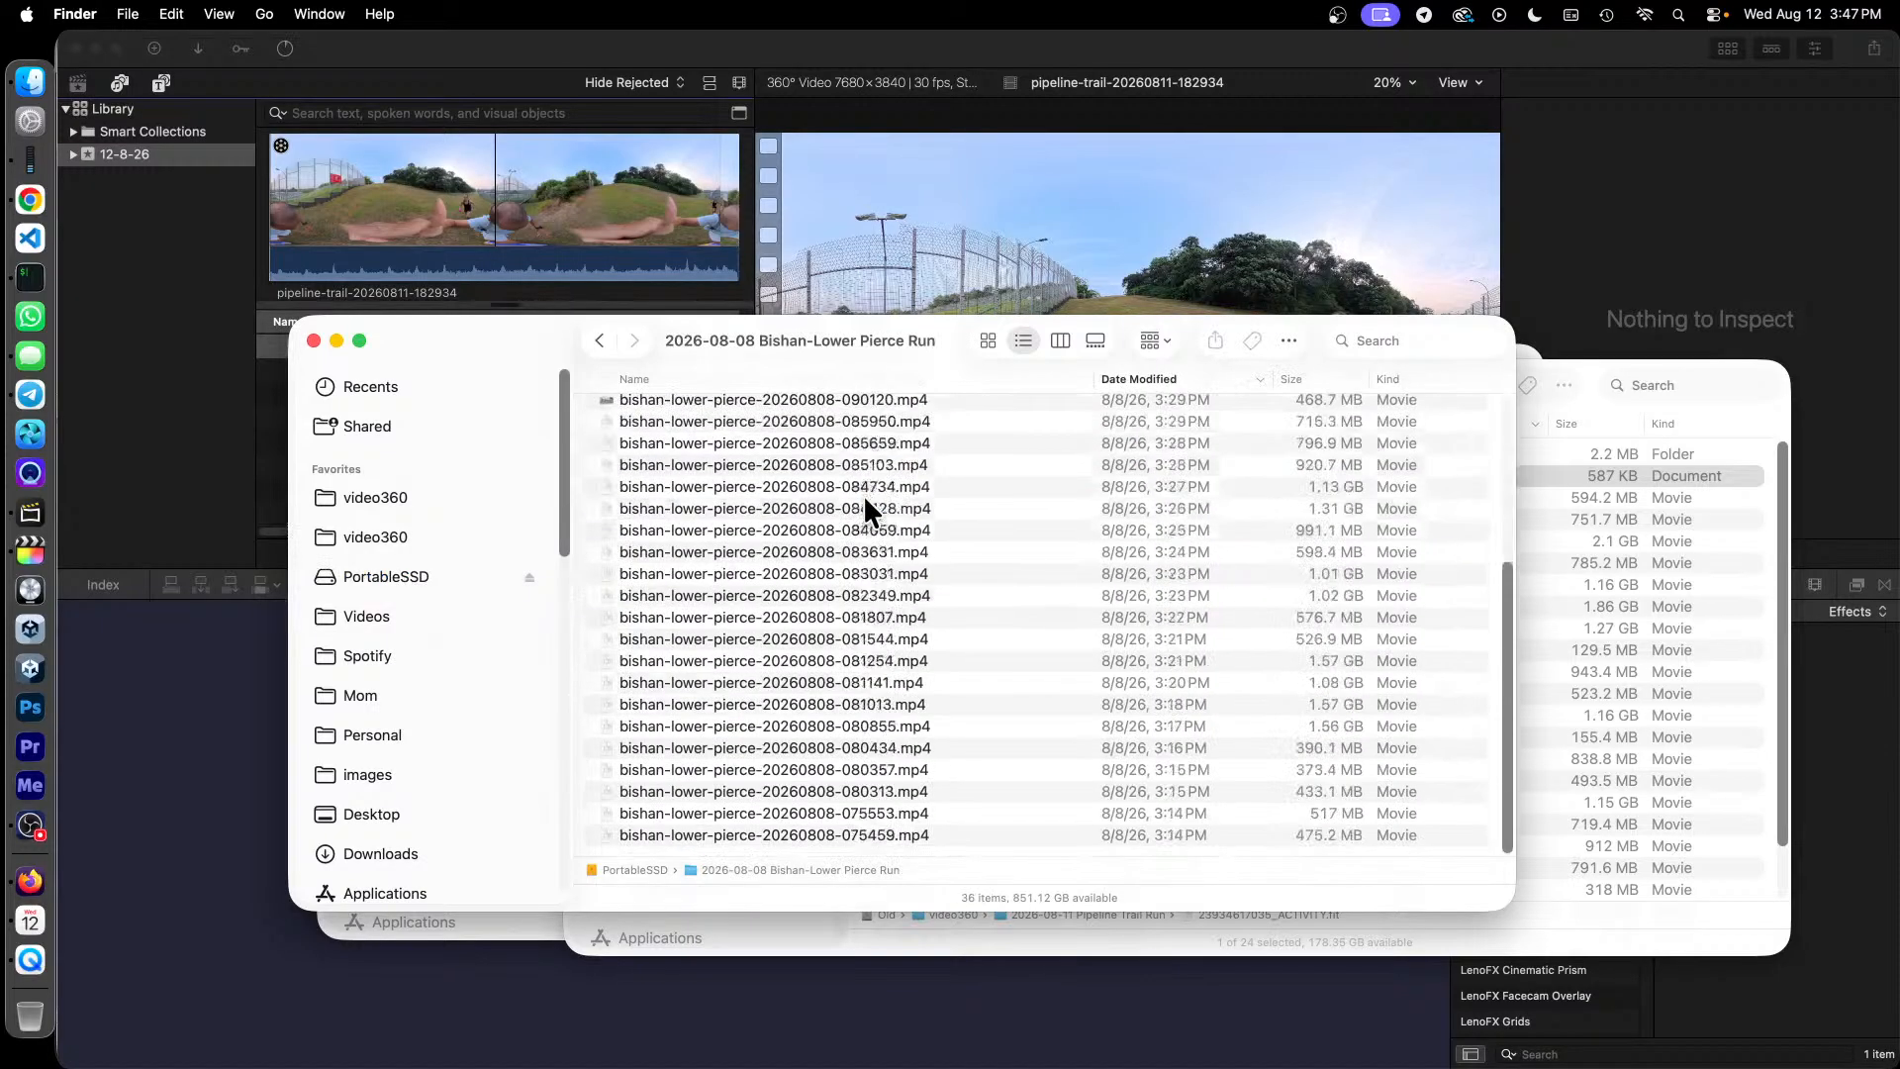
scroll(857, 499, "up", 5)
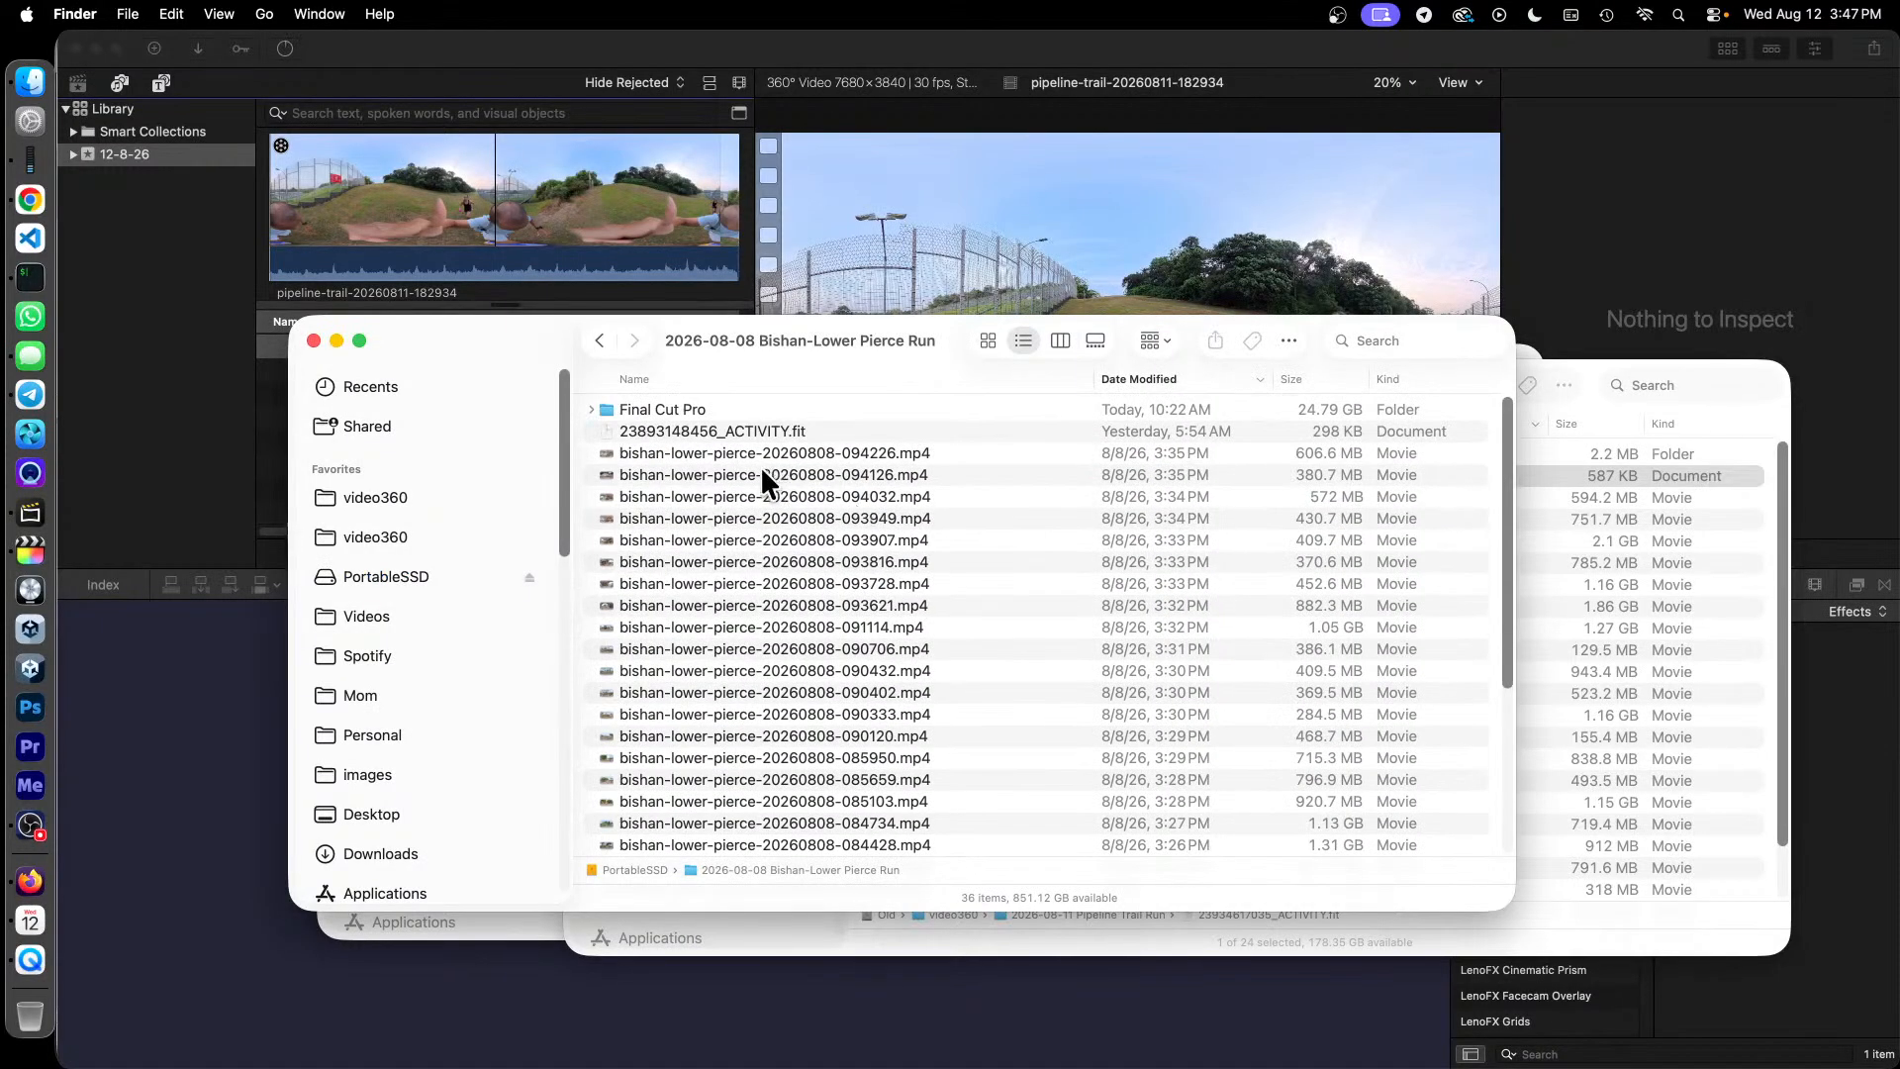
Step: Look through the video360 folder's files and return to the top level of PortableSSD
left_click(400, 495)
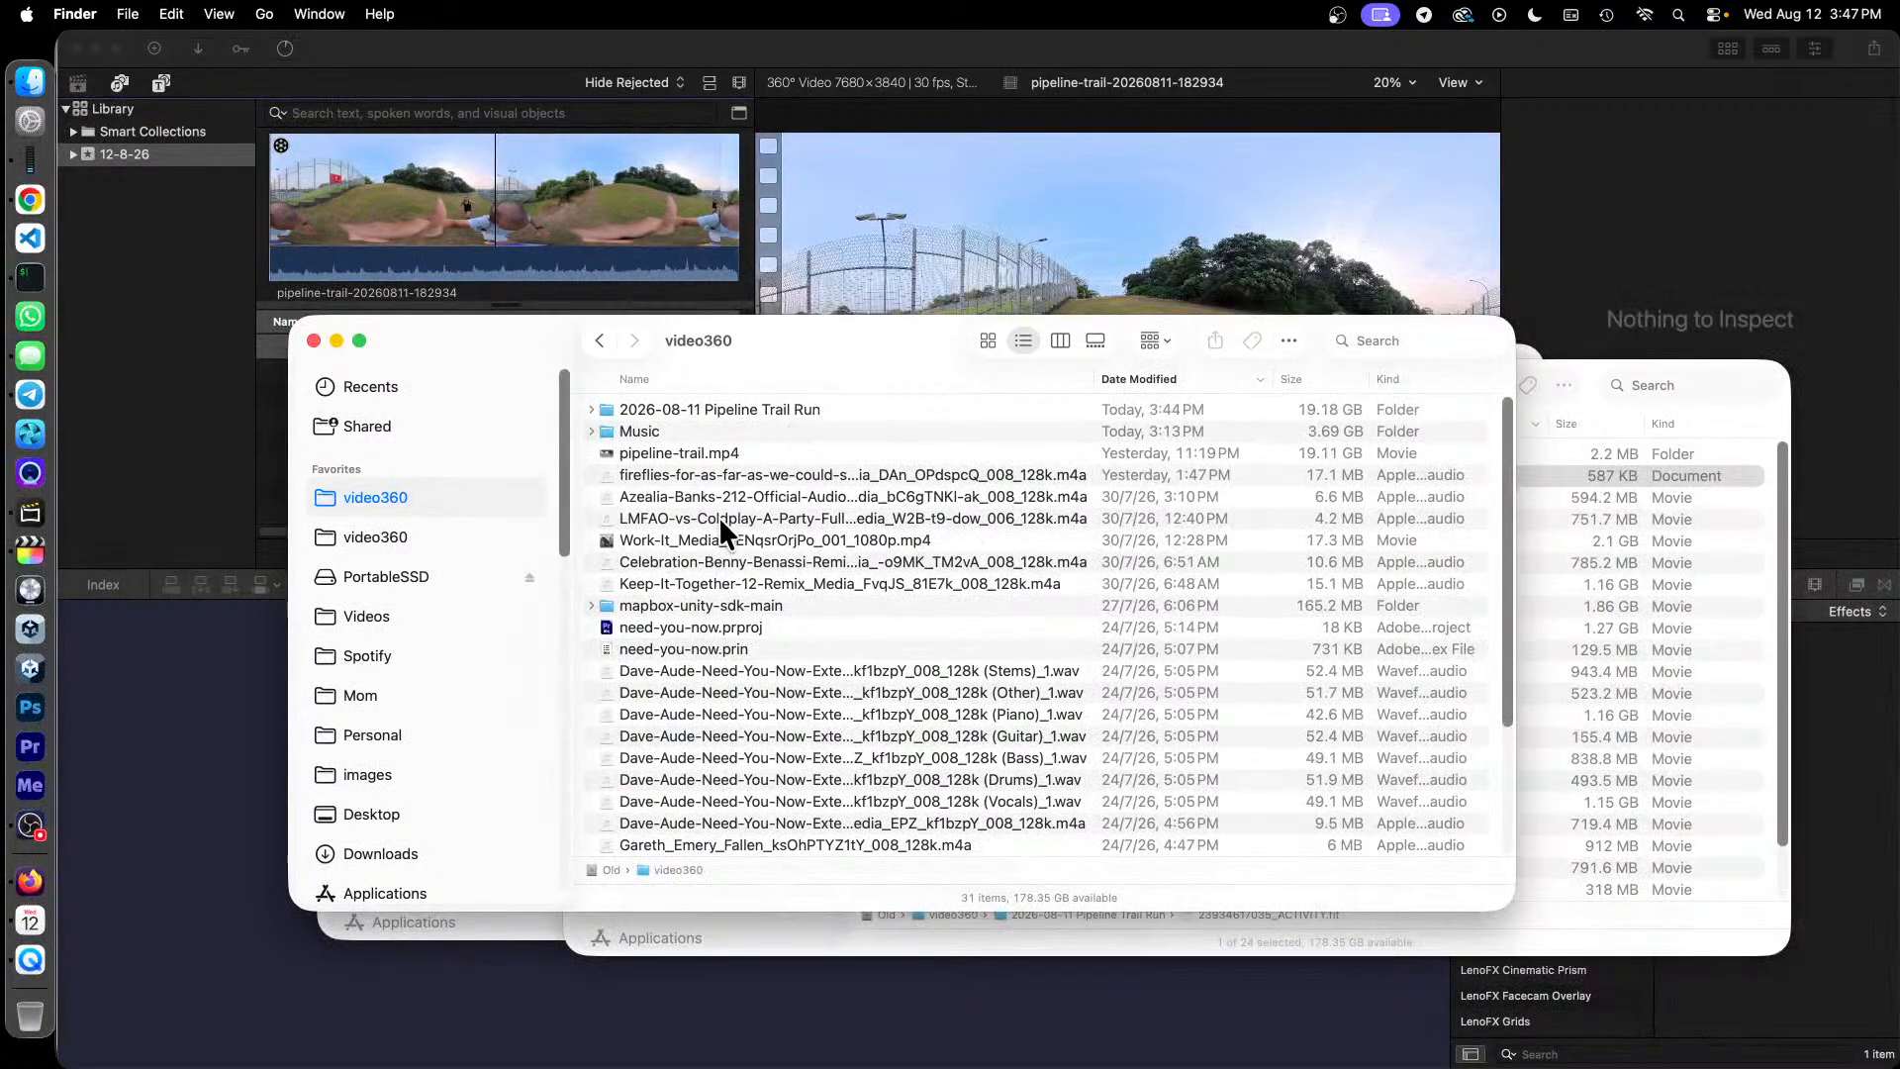
scroll(853, 554, "down", 4)
scroll(849, 557, "up", 4)
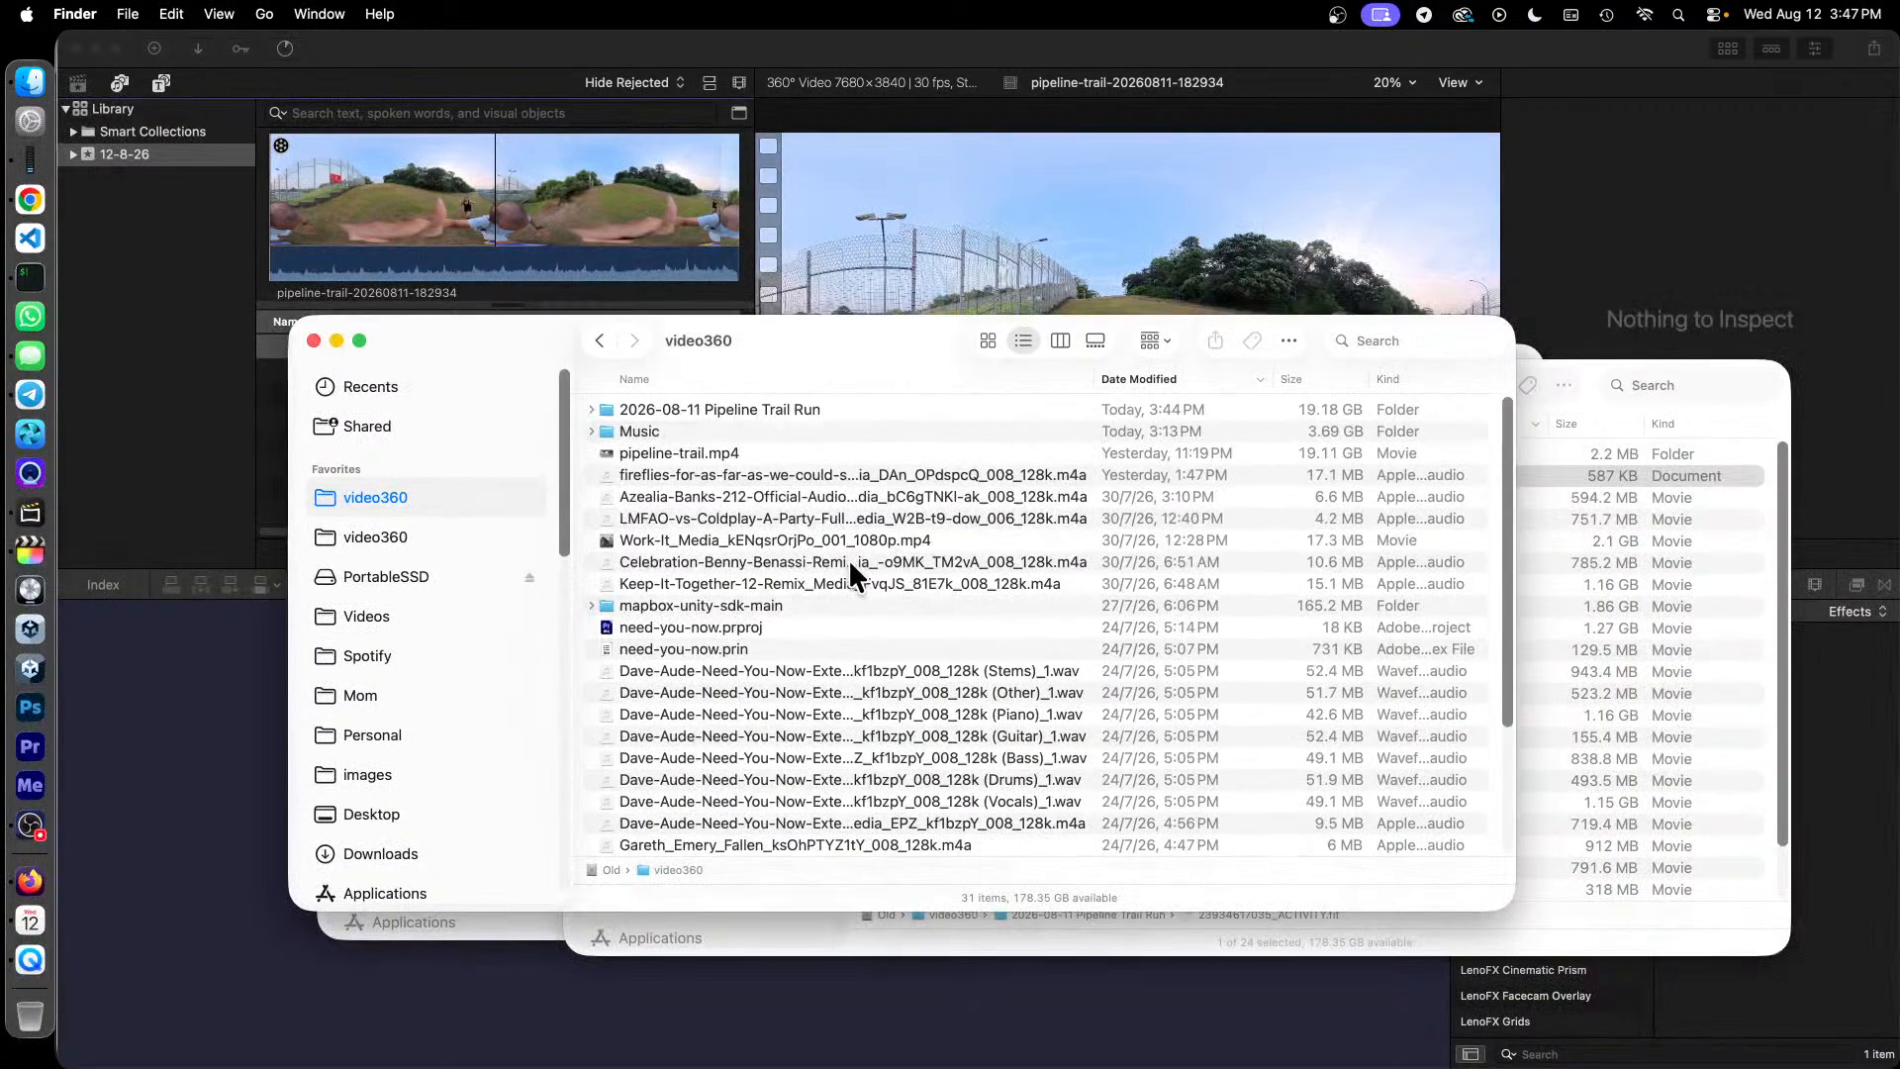
left_click(383, 574)
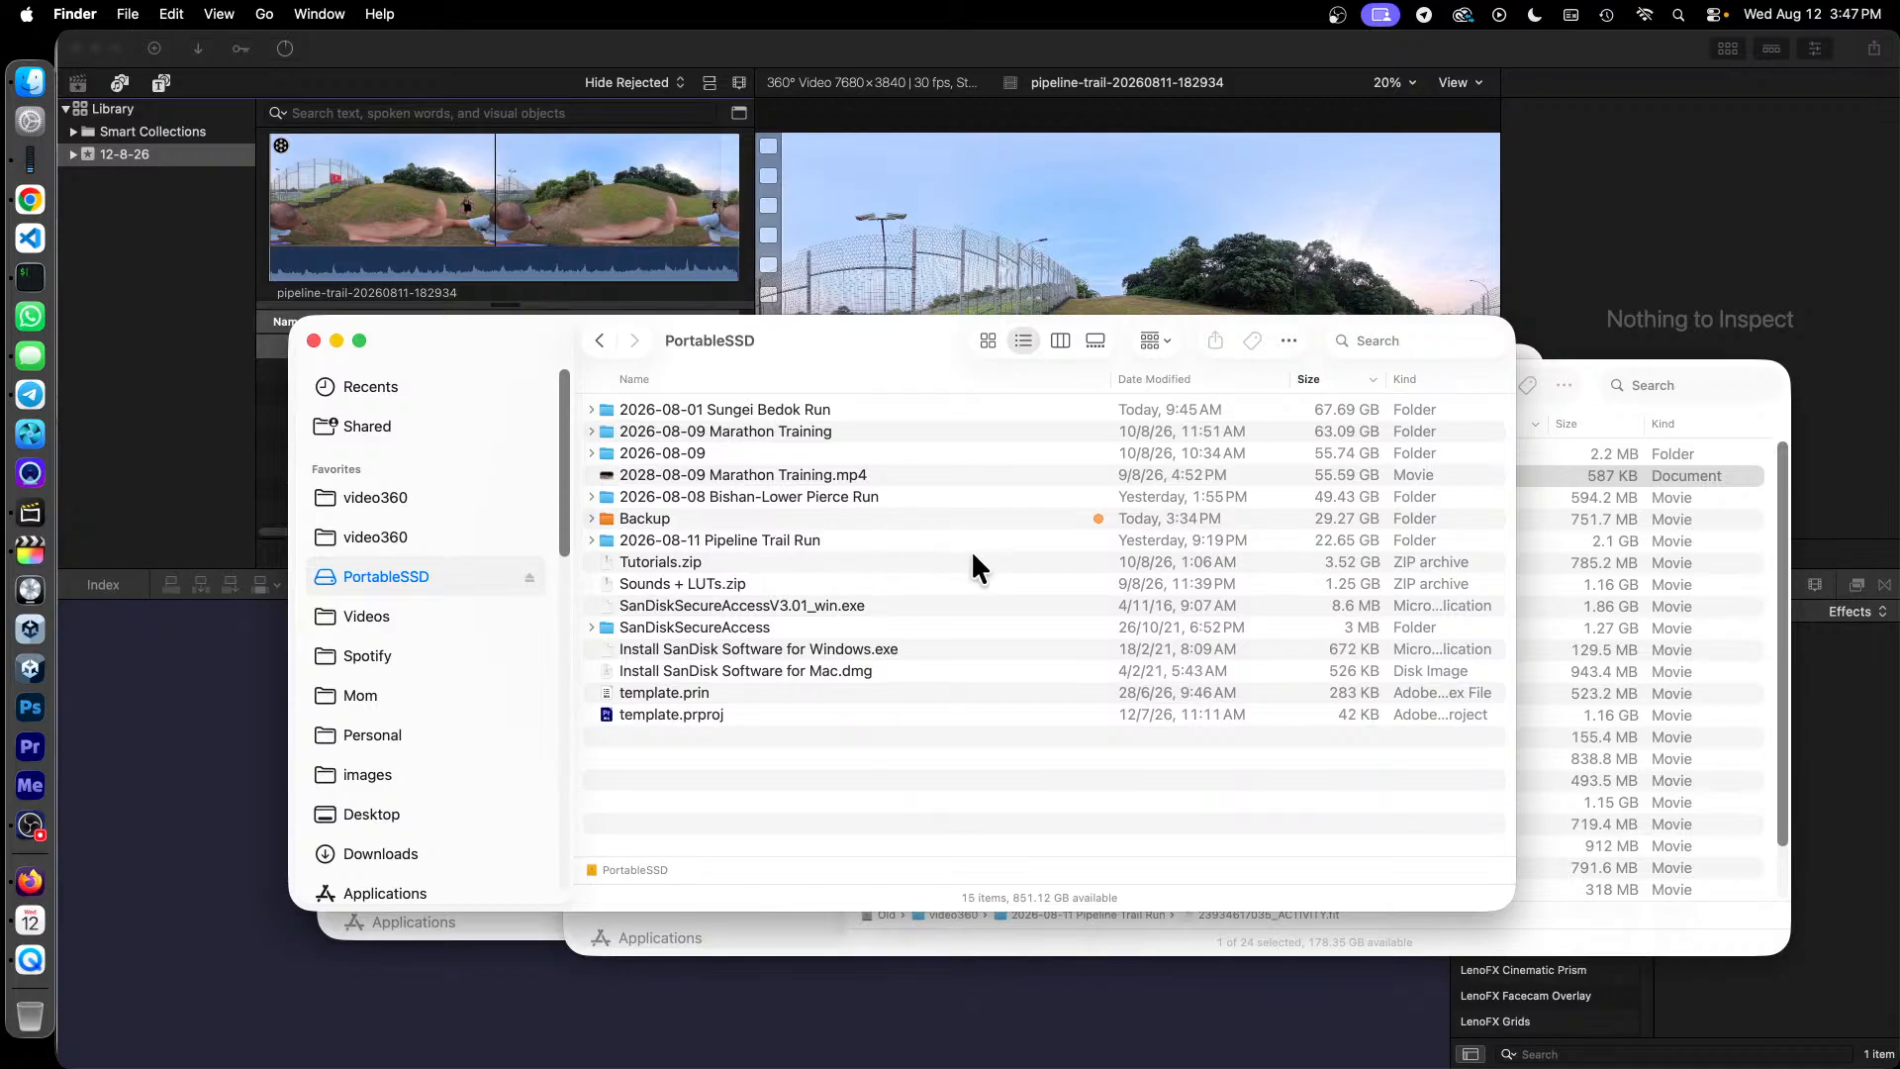
Step: Close the PortableSSD and 2026-08-11 Pipeline Trail Run Finder windows and deselect pinetabv.zip in the Backup window
left_click(313, 339)
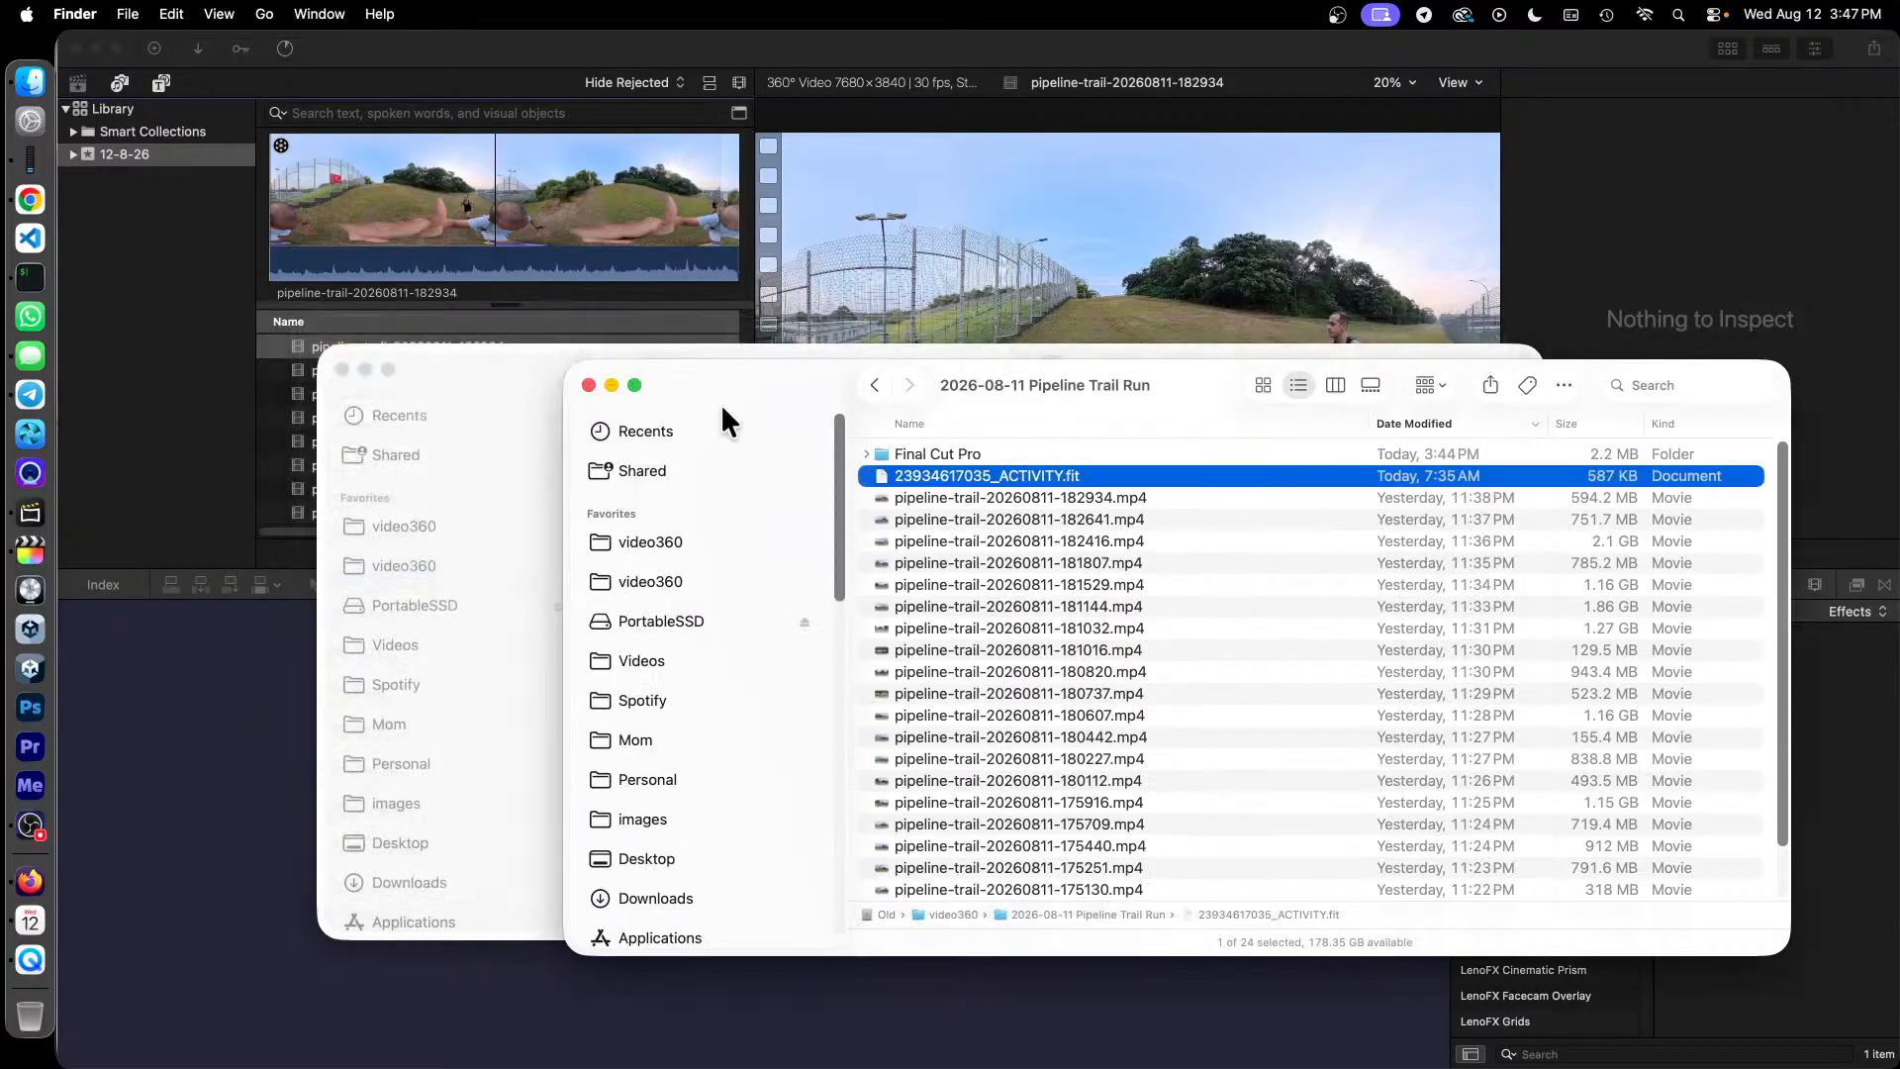
left_click(588, 384)
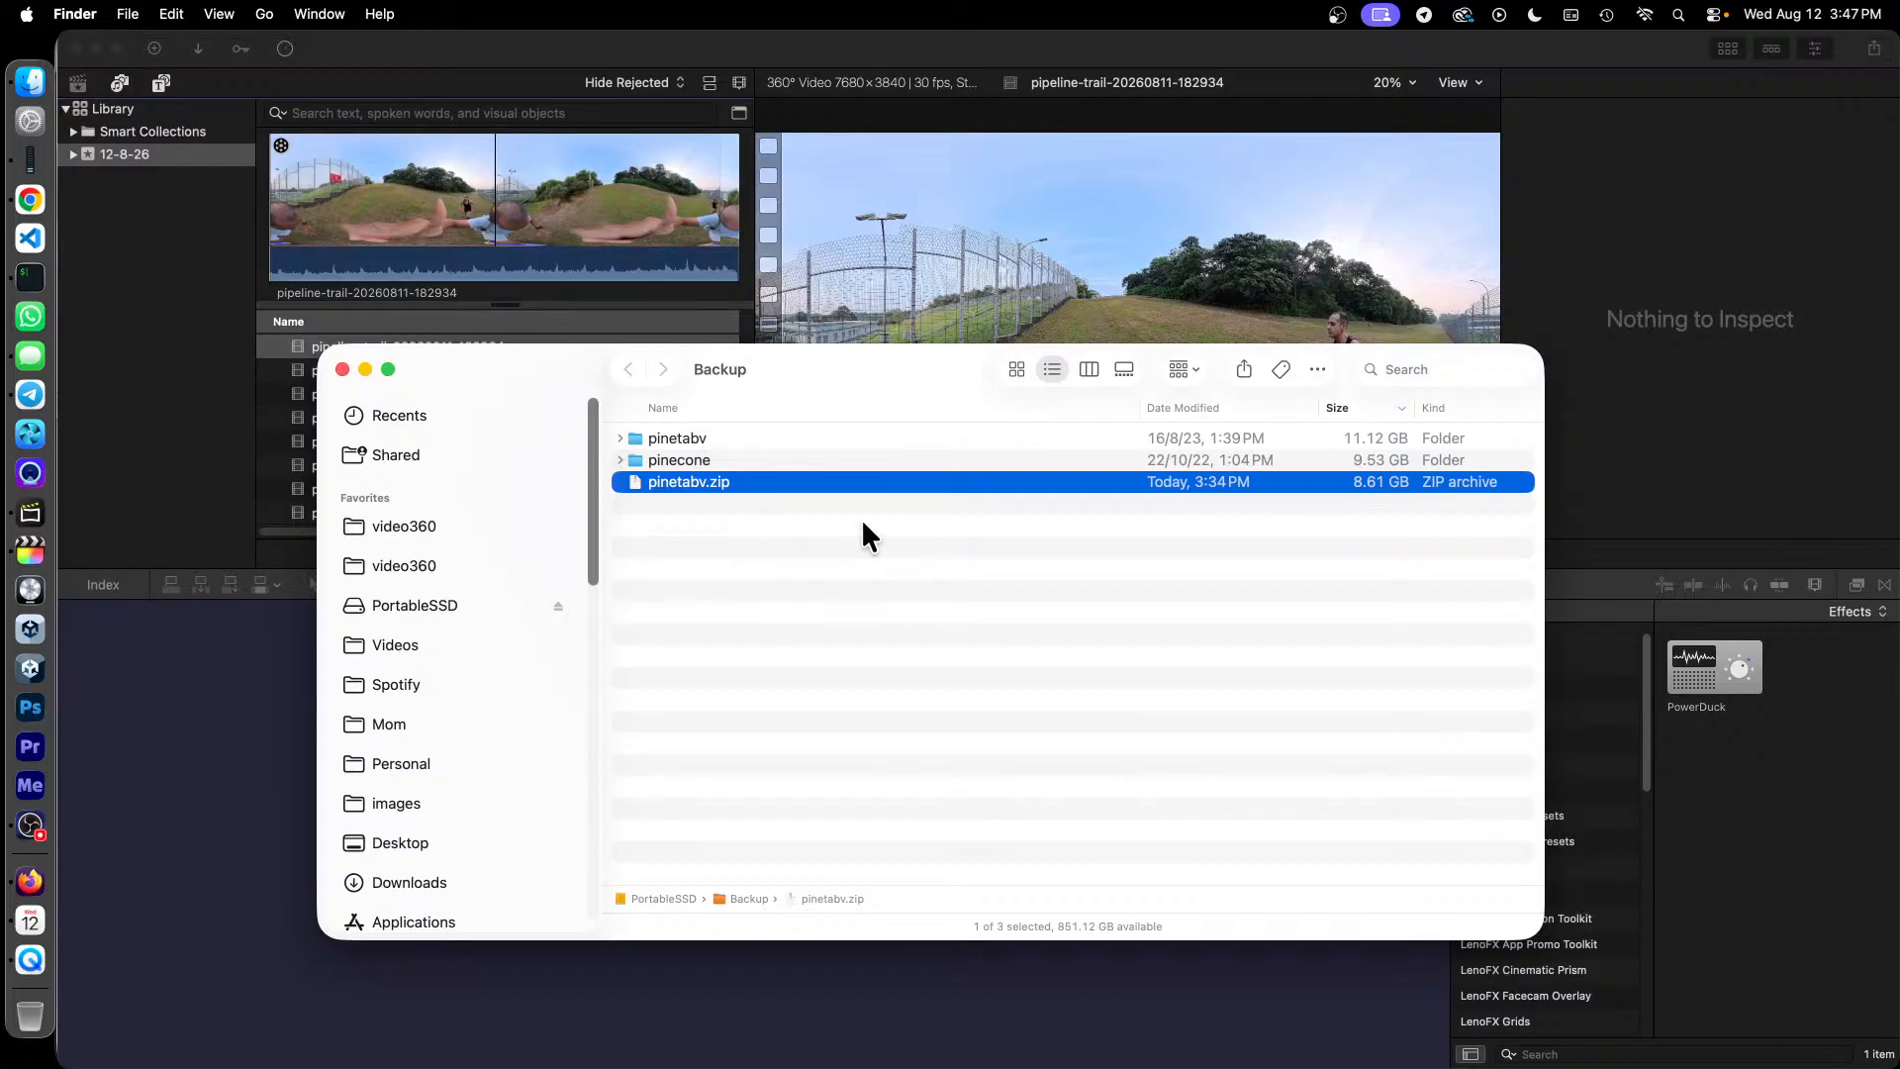
left_click(846, 555)
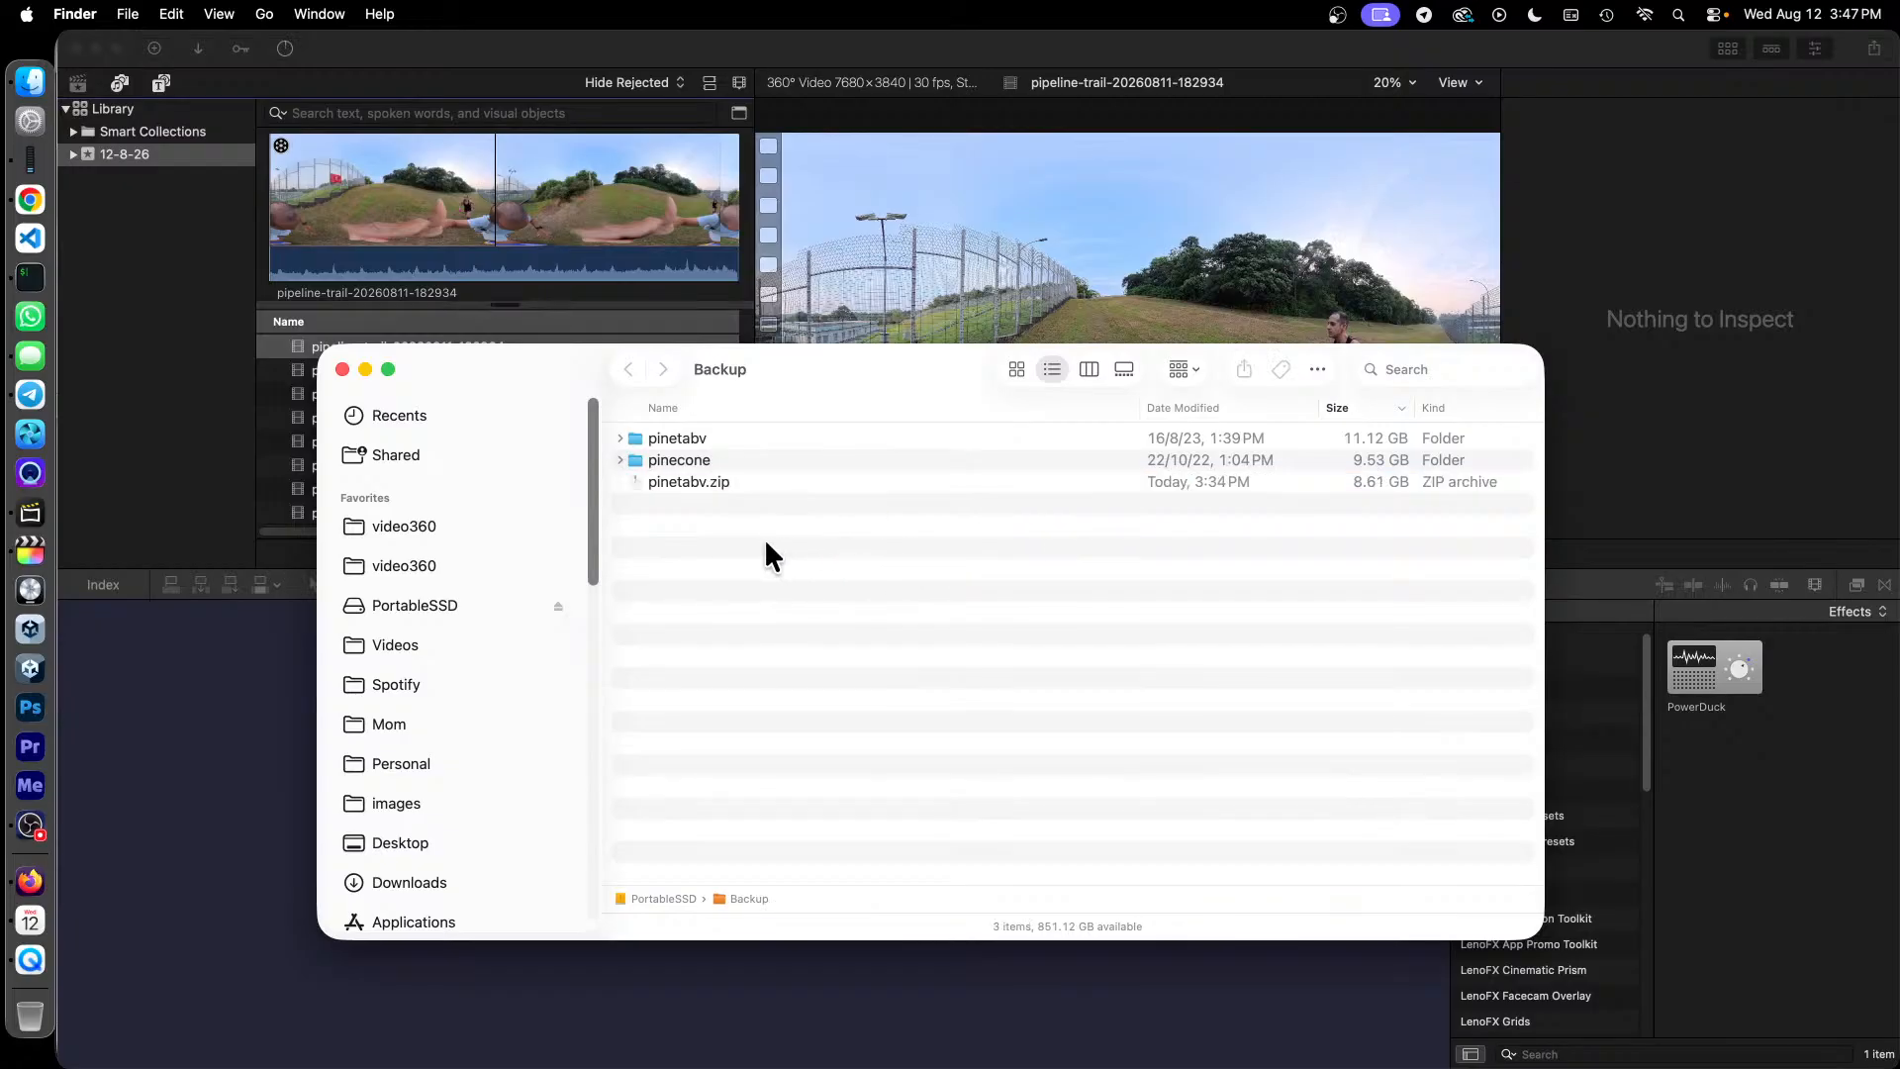
Step: Close the Backup Finder window and switch back to Final Cut Pro
left_click(703, 481)
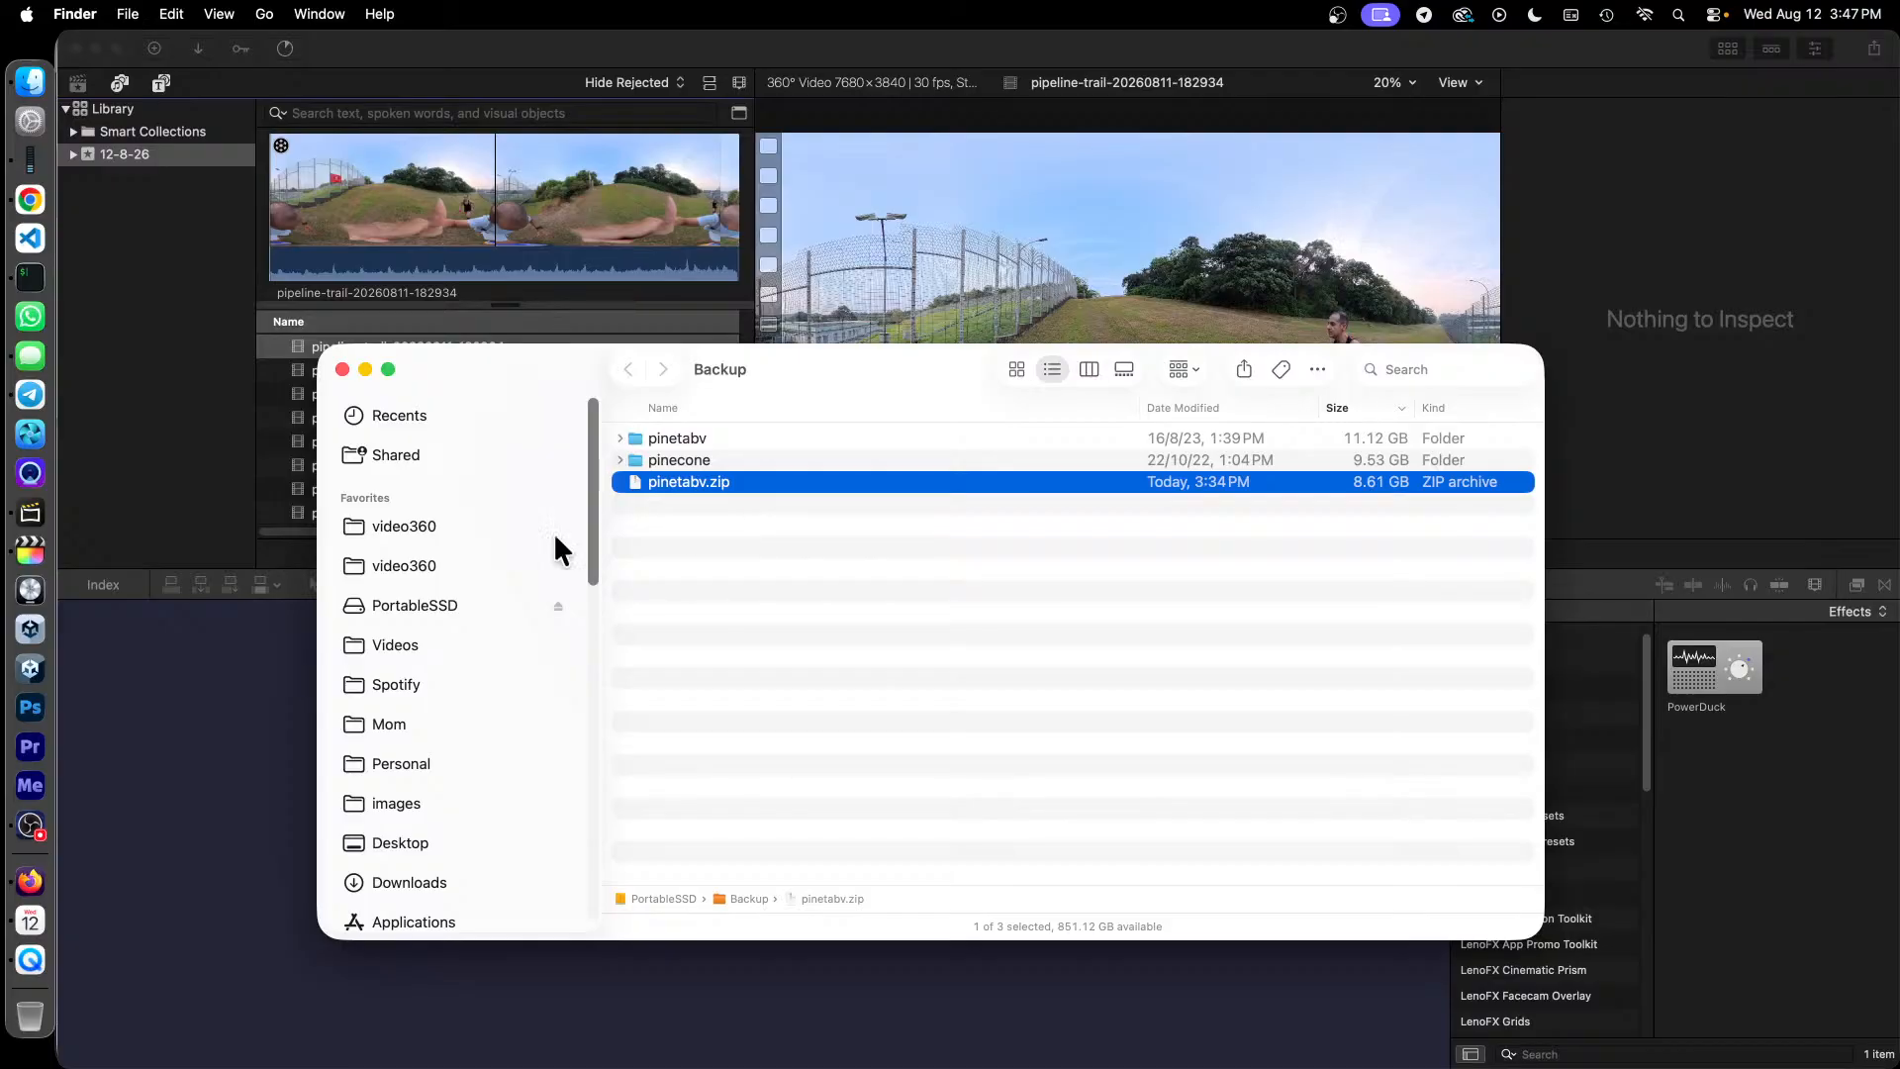
scroll(455, 560, "down", 10)
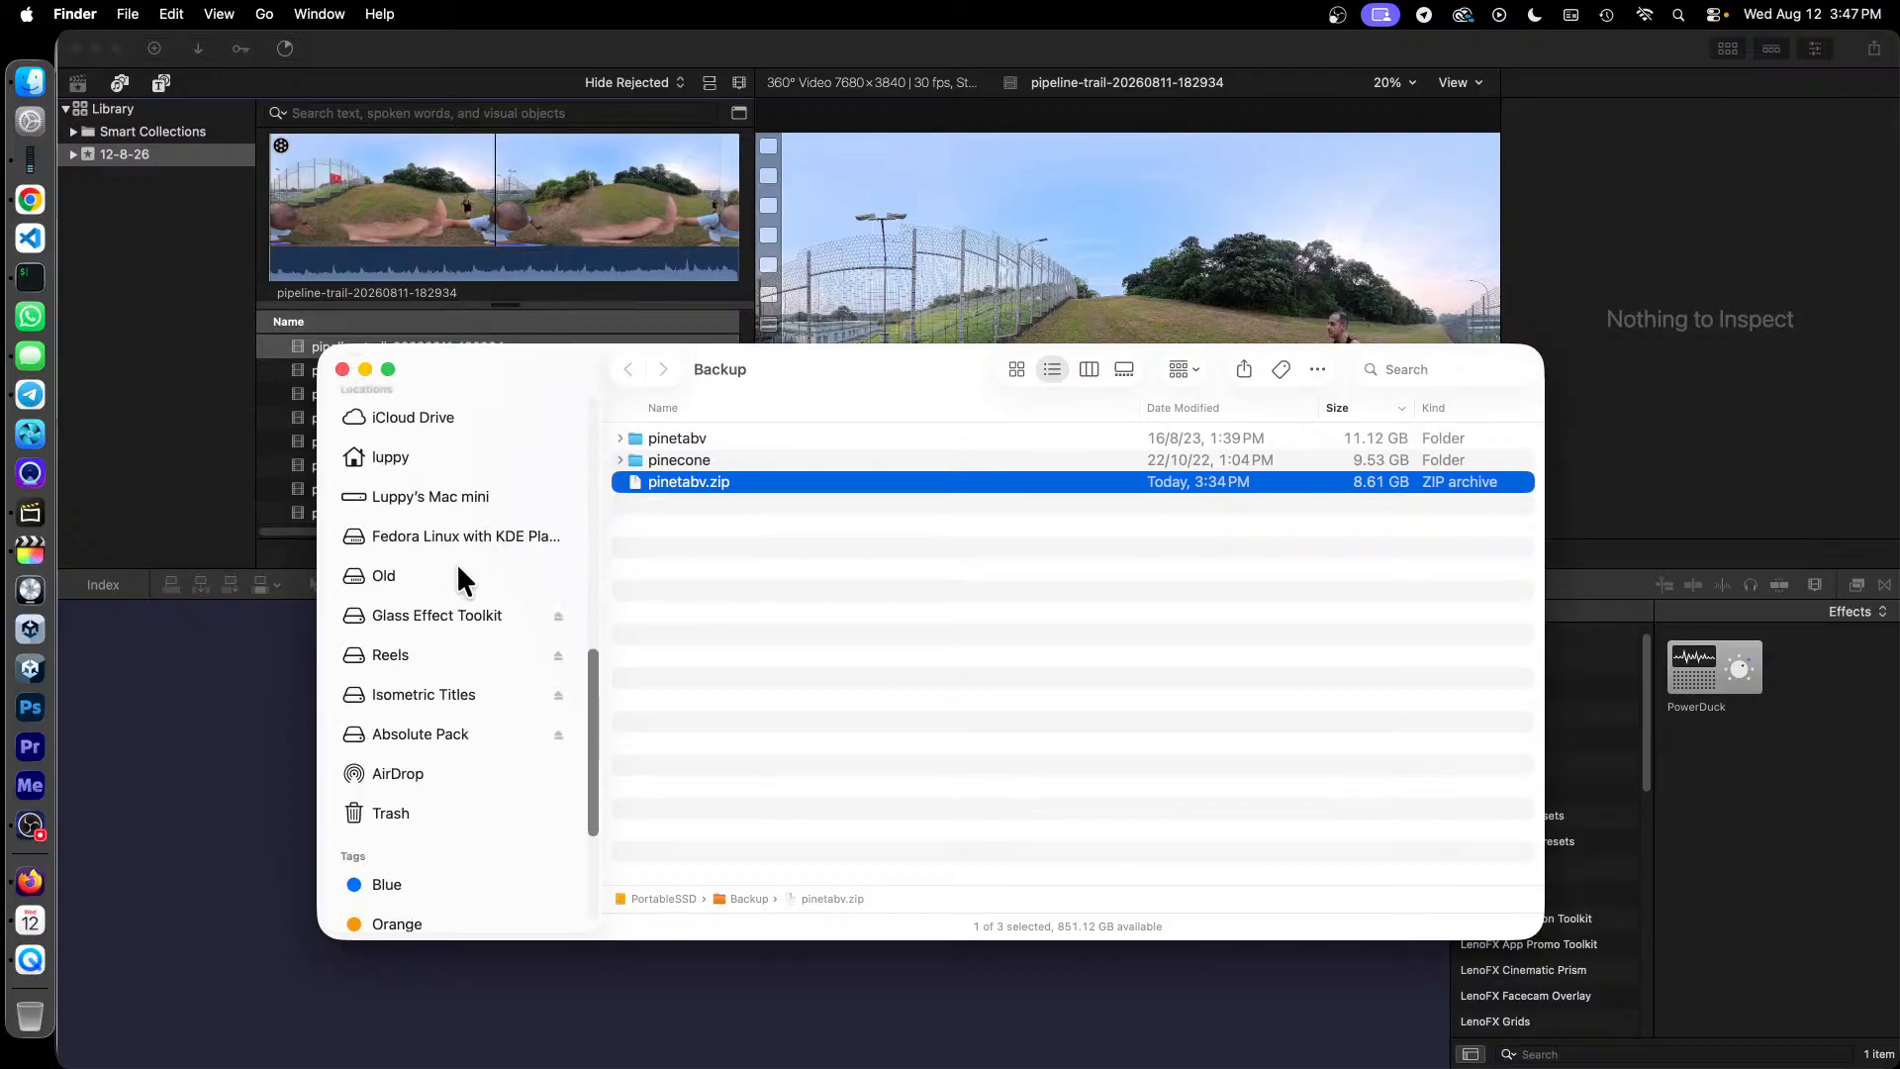
scroll(454, 562, "up", 10)
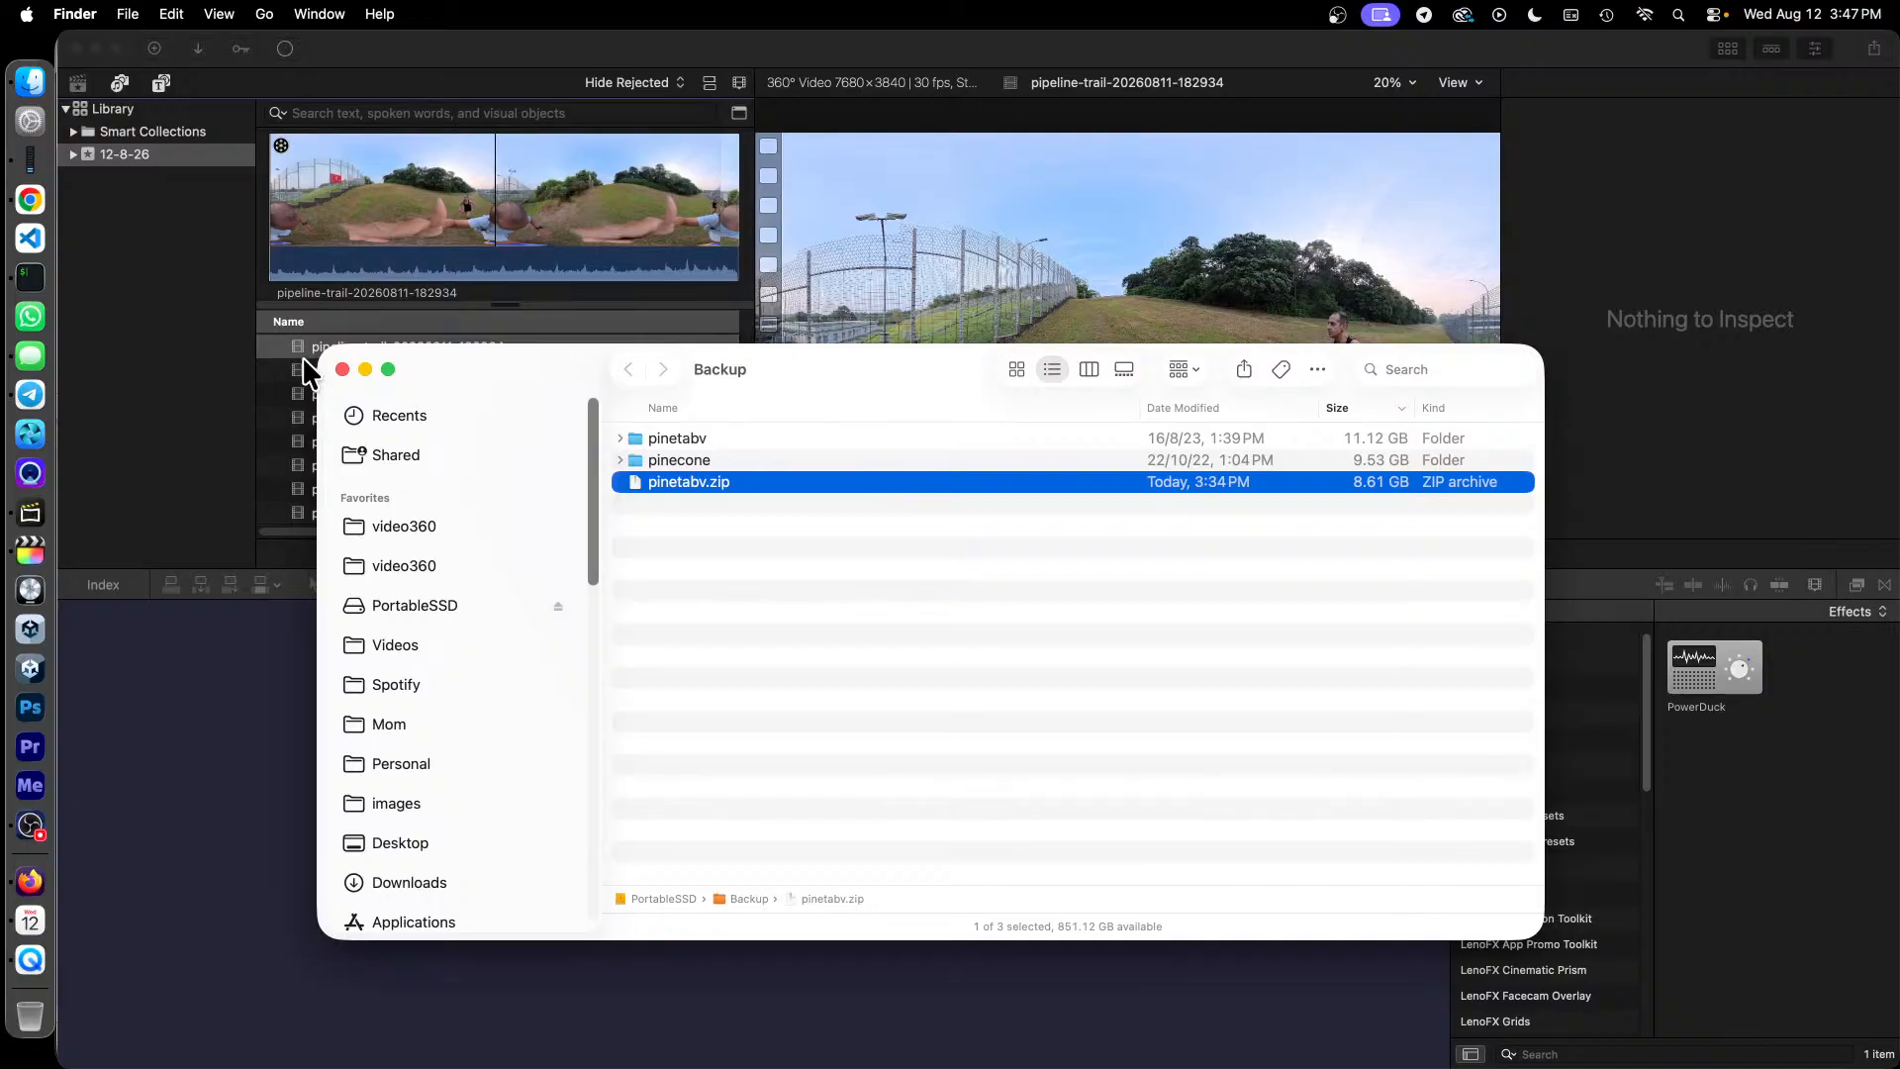
left_click(341, 368)
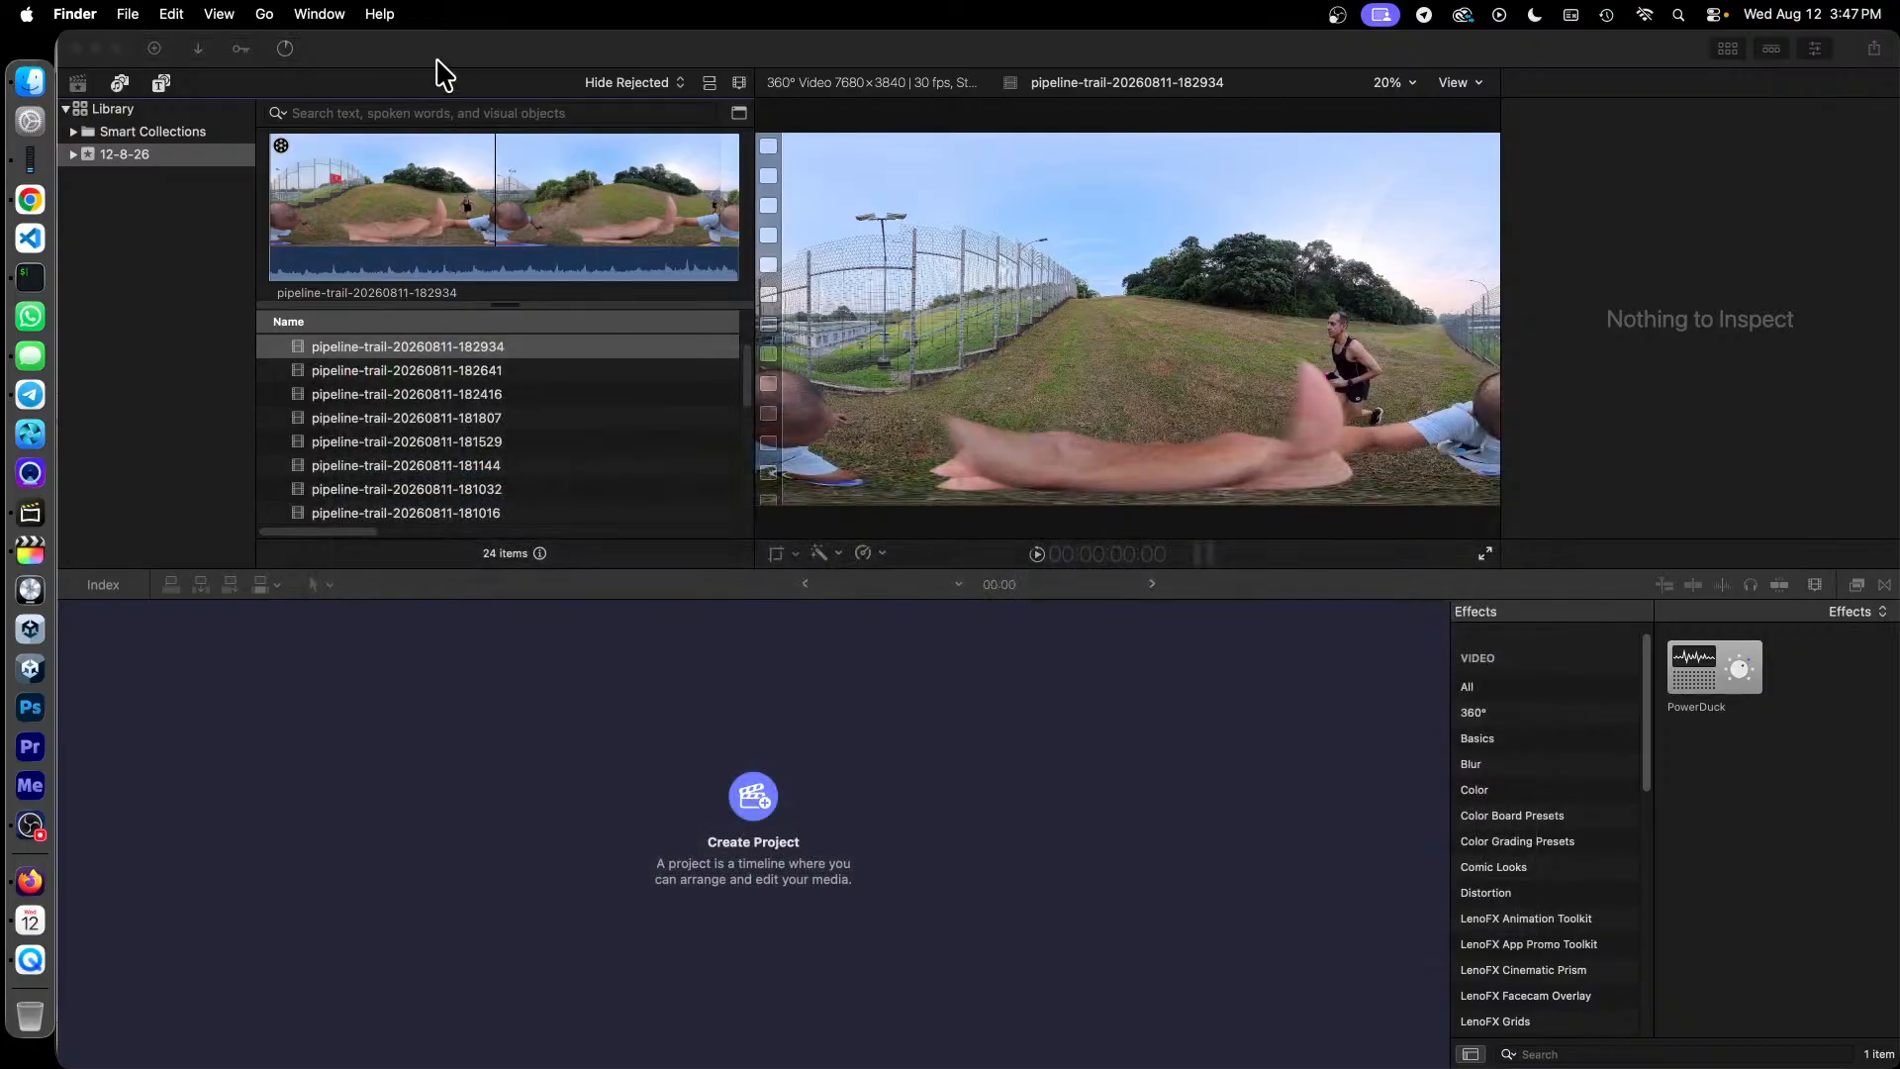
left_click(498, 56)
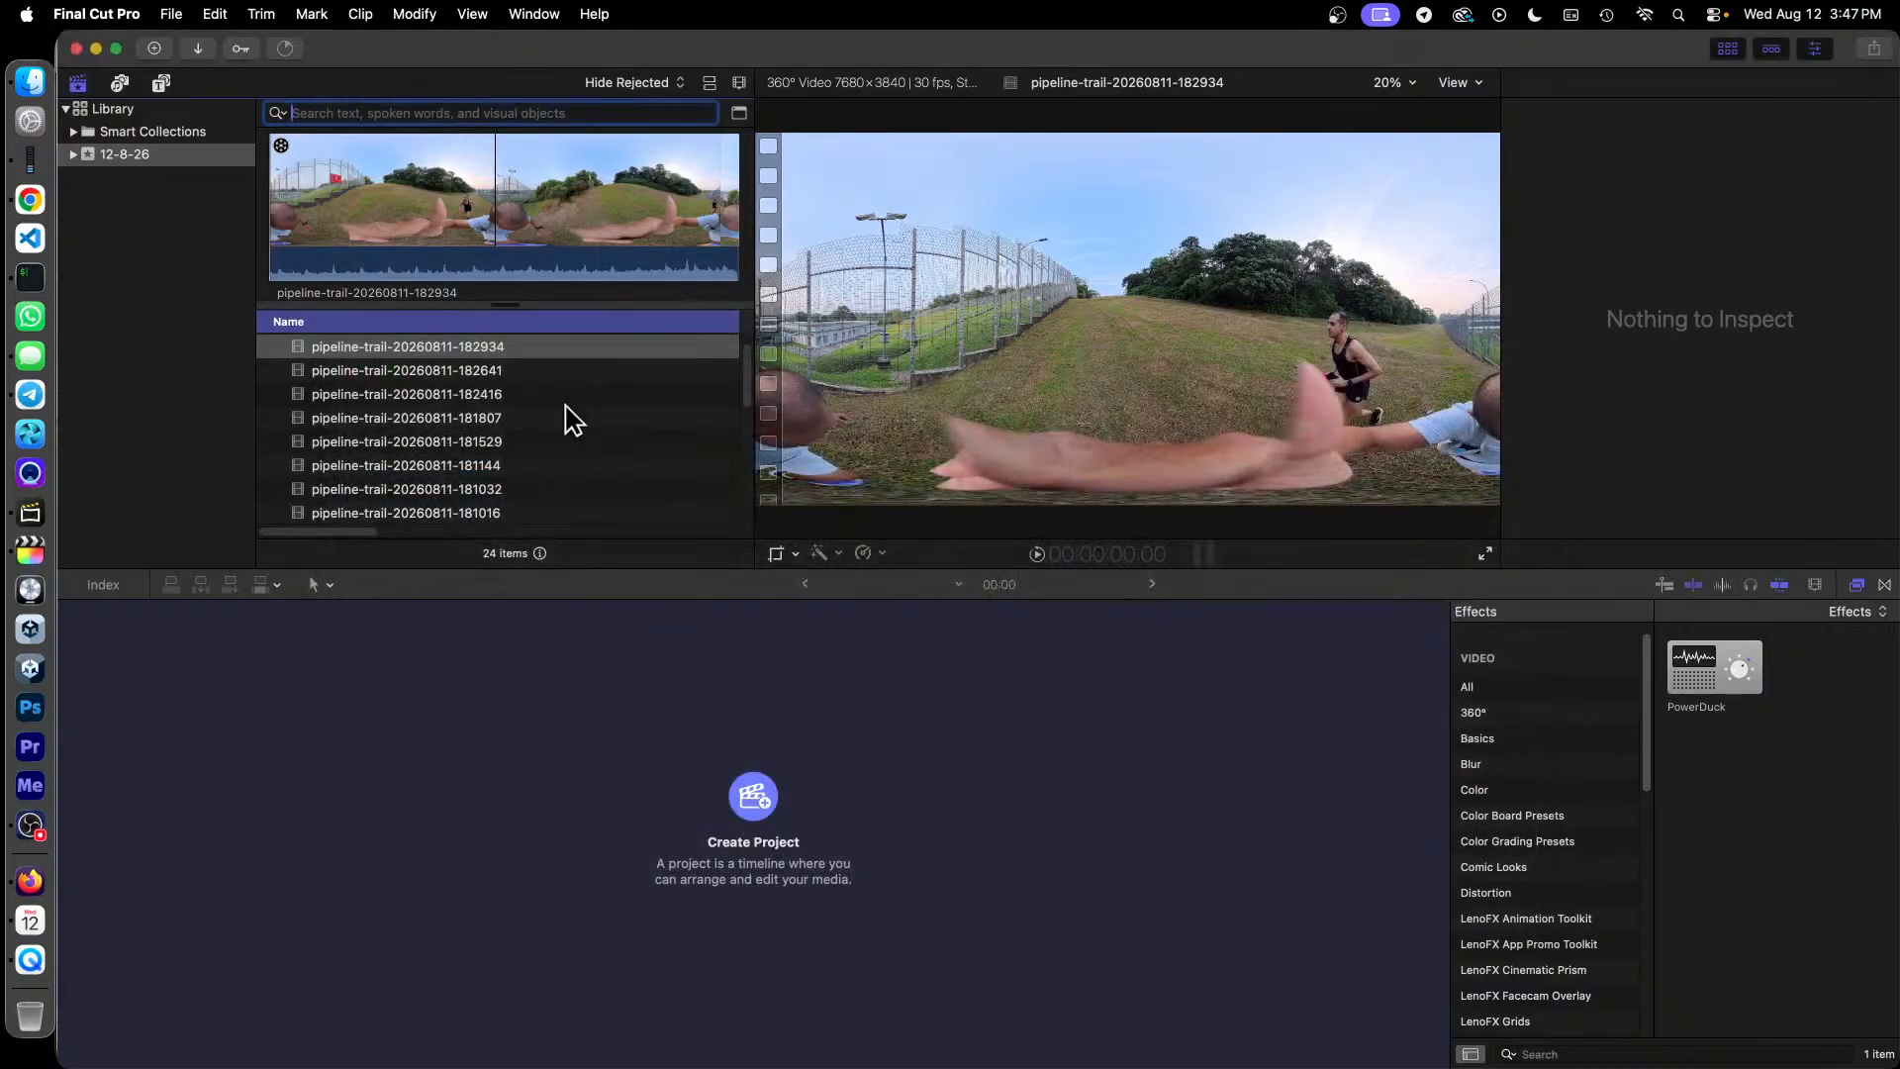
Step: Create a vertical 2160x3840, 29.97p project named Reel in the 12-8-26 event, based on the Reel1 clip
scroll(569, 426, "down", 5)
left_click(338, 511)
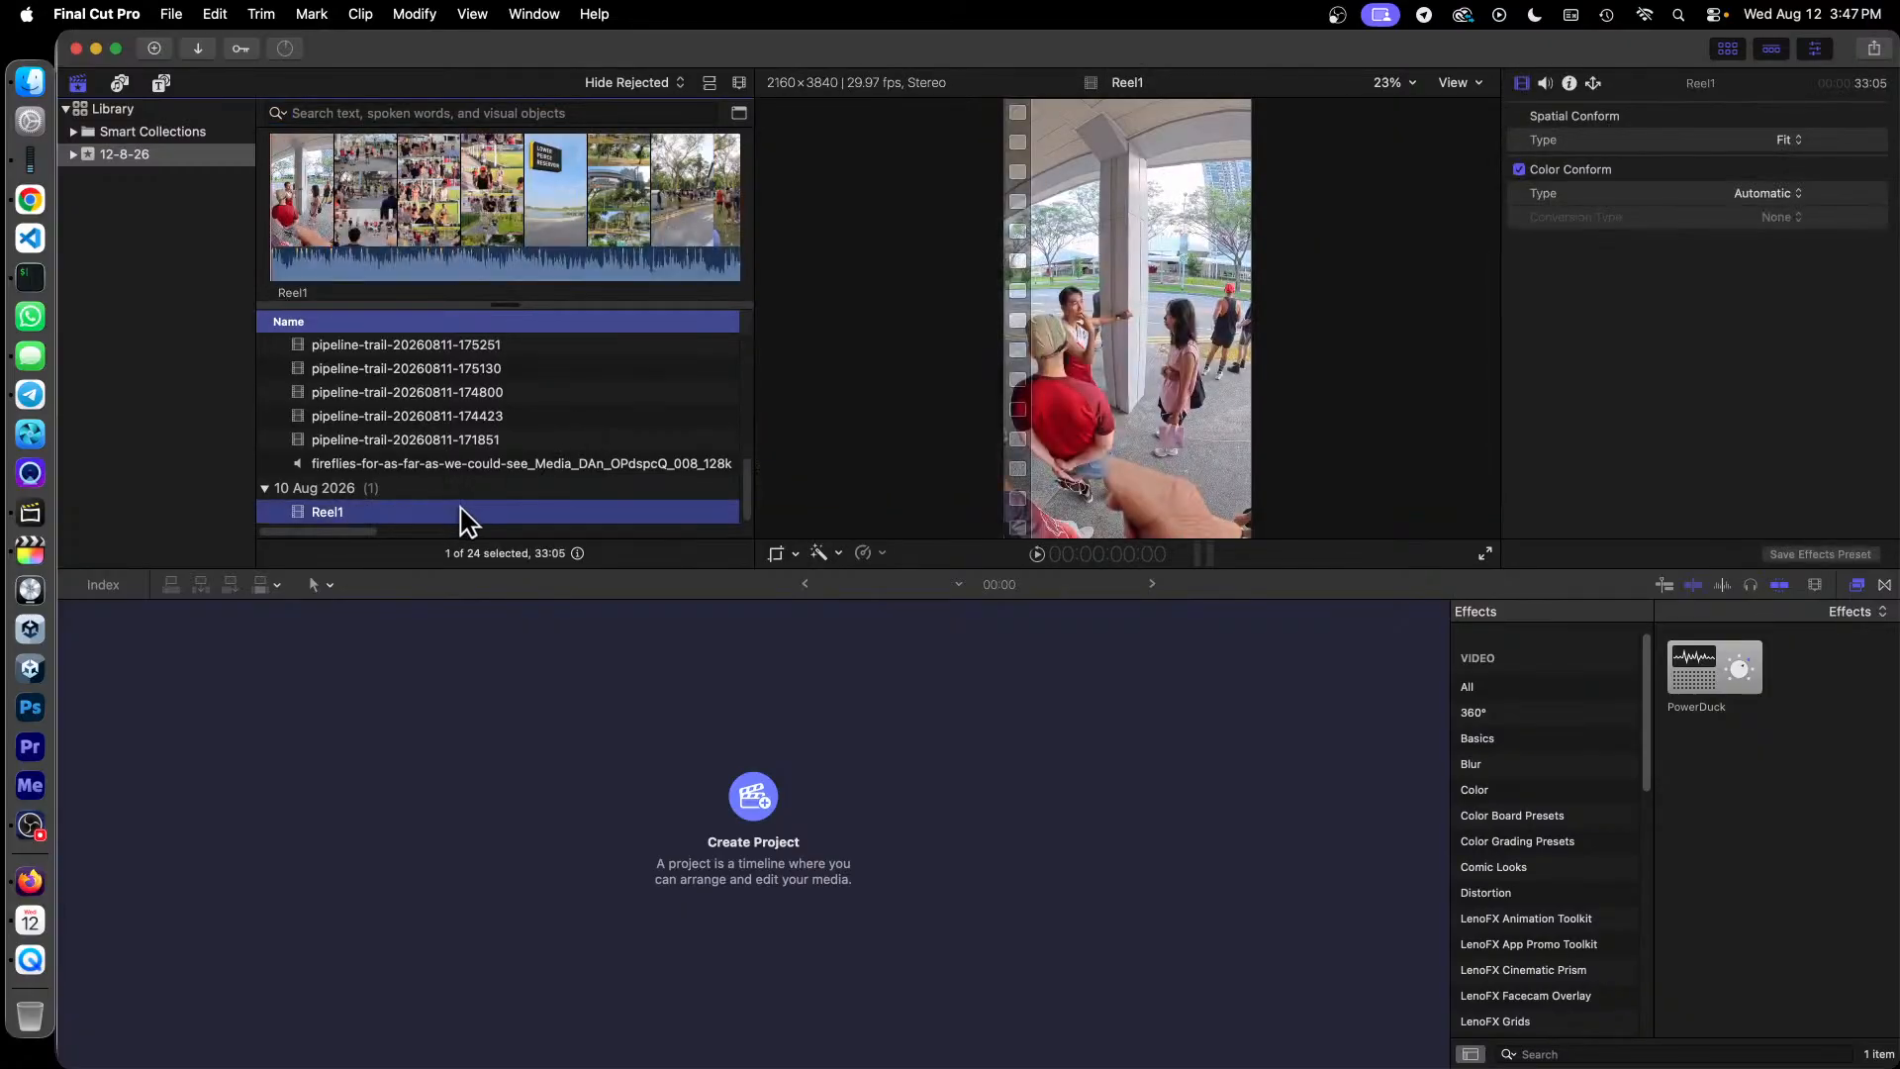
right_click(354, 516)
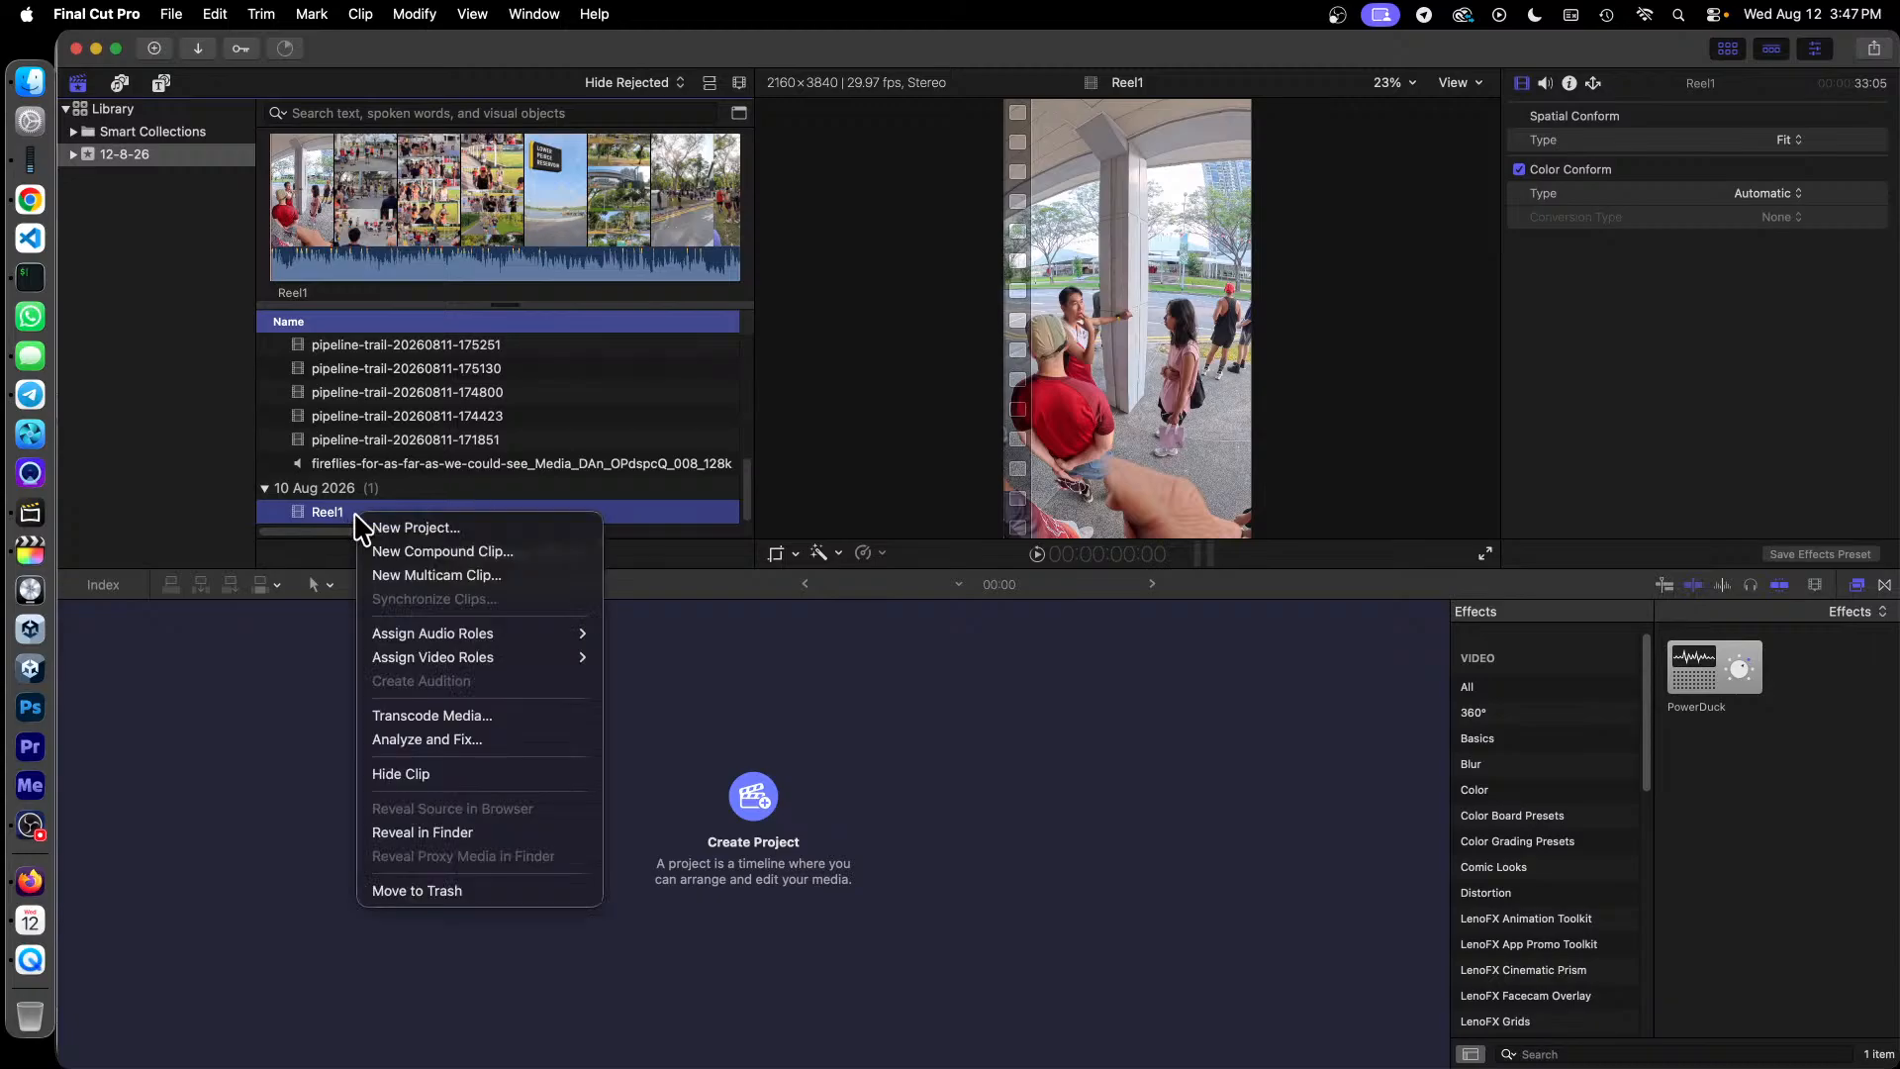
left_click(445, 530)
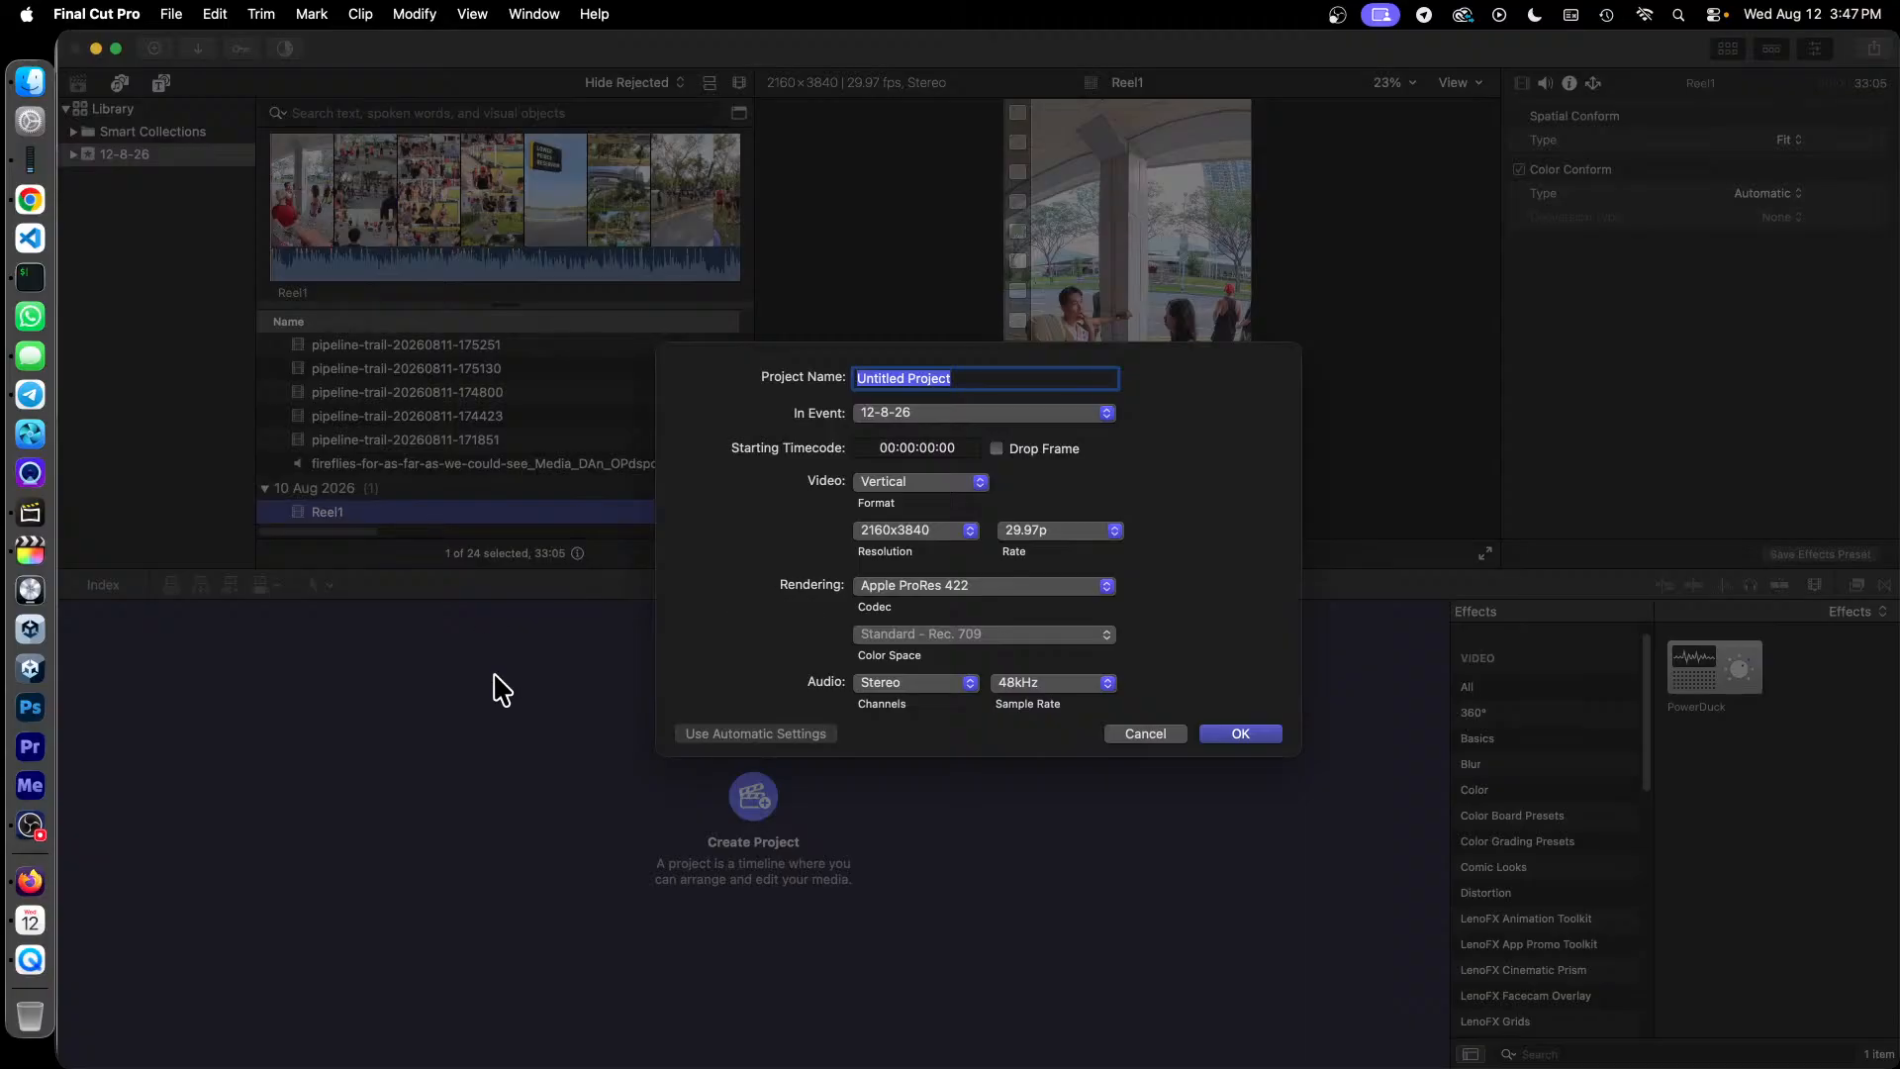
type("Reel")
left_click(1256, 733)
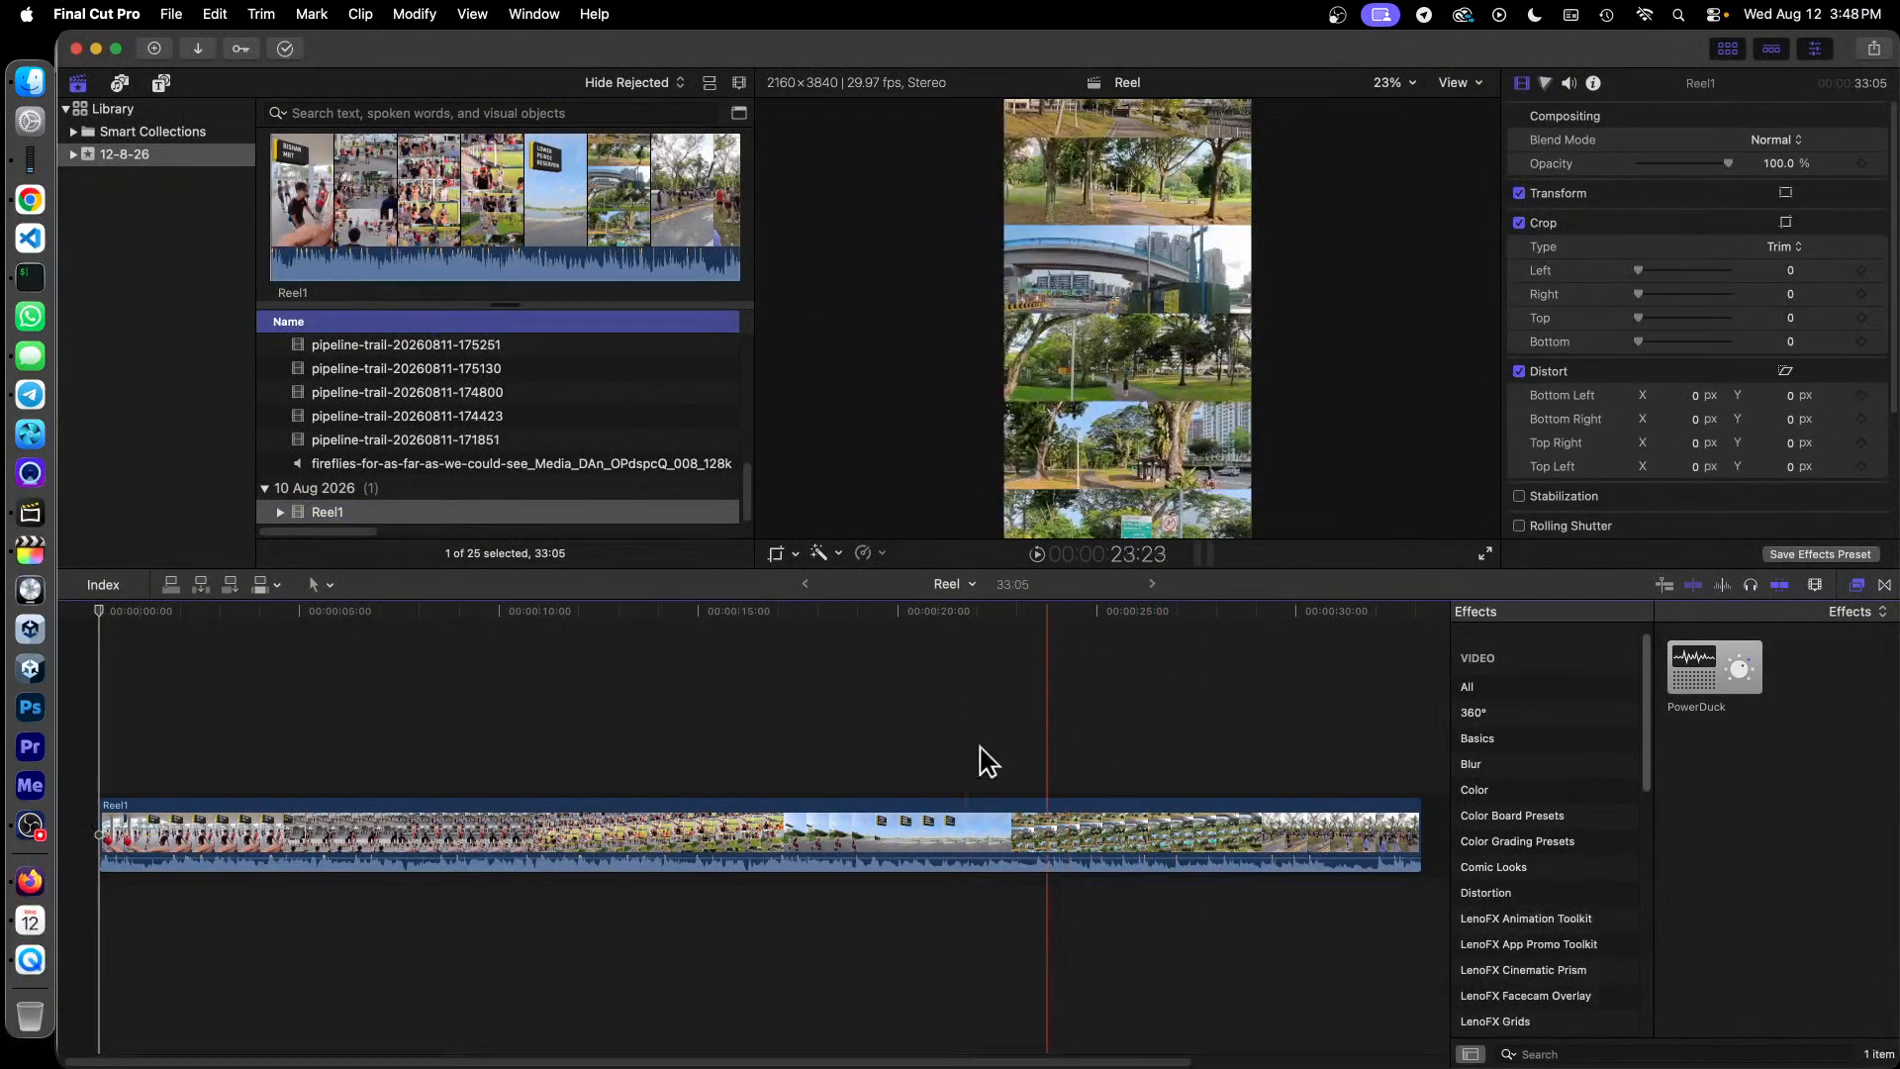
Step: Remove the Reel1 clip and its leftover gap from the Reel timeline so that the project is empty
left_click(520, 834)
key("shift+Delete")
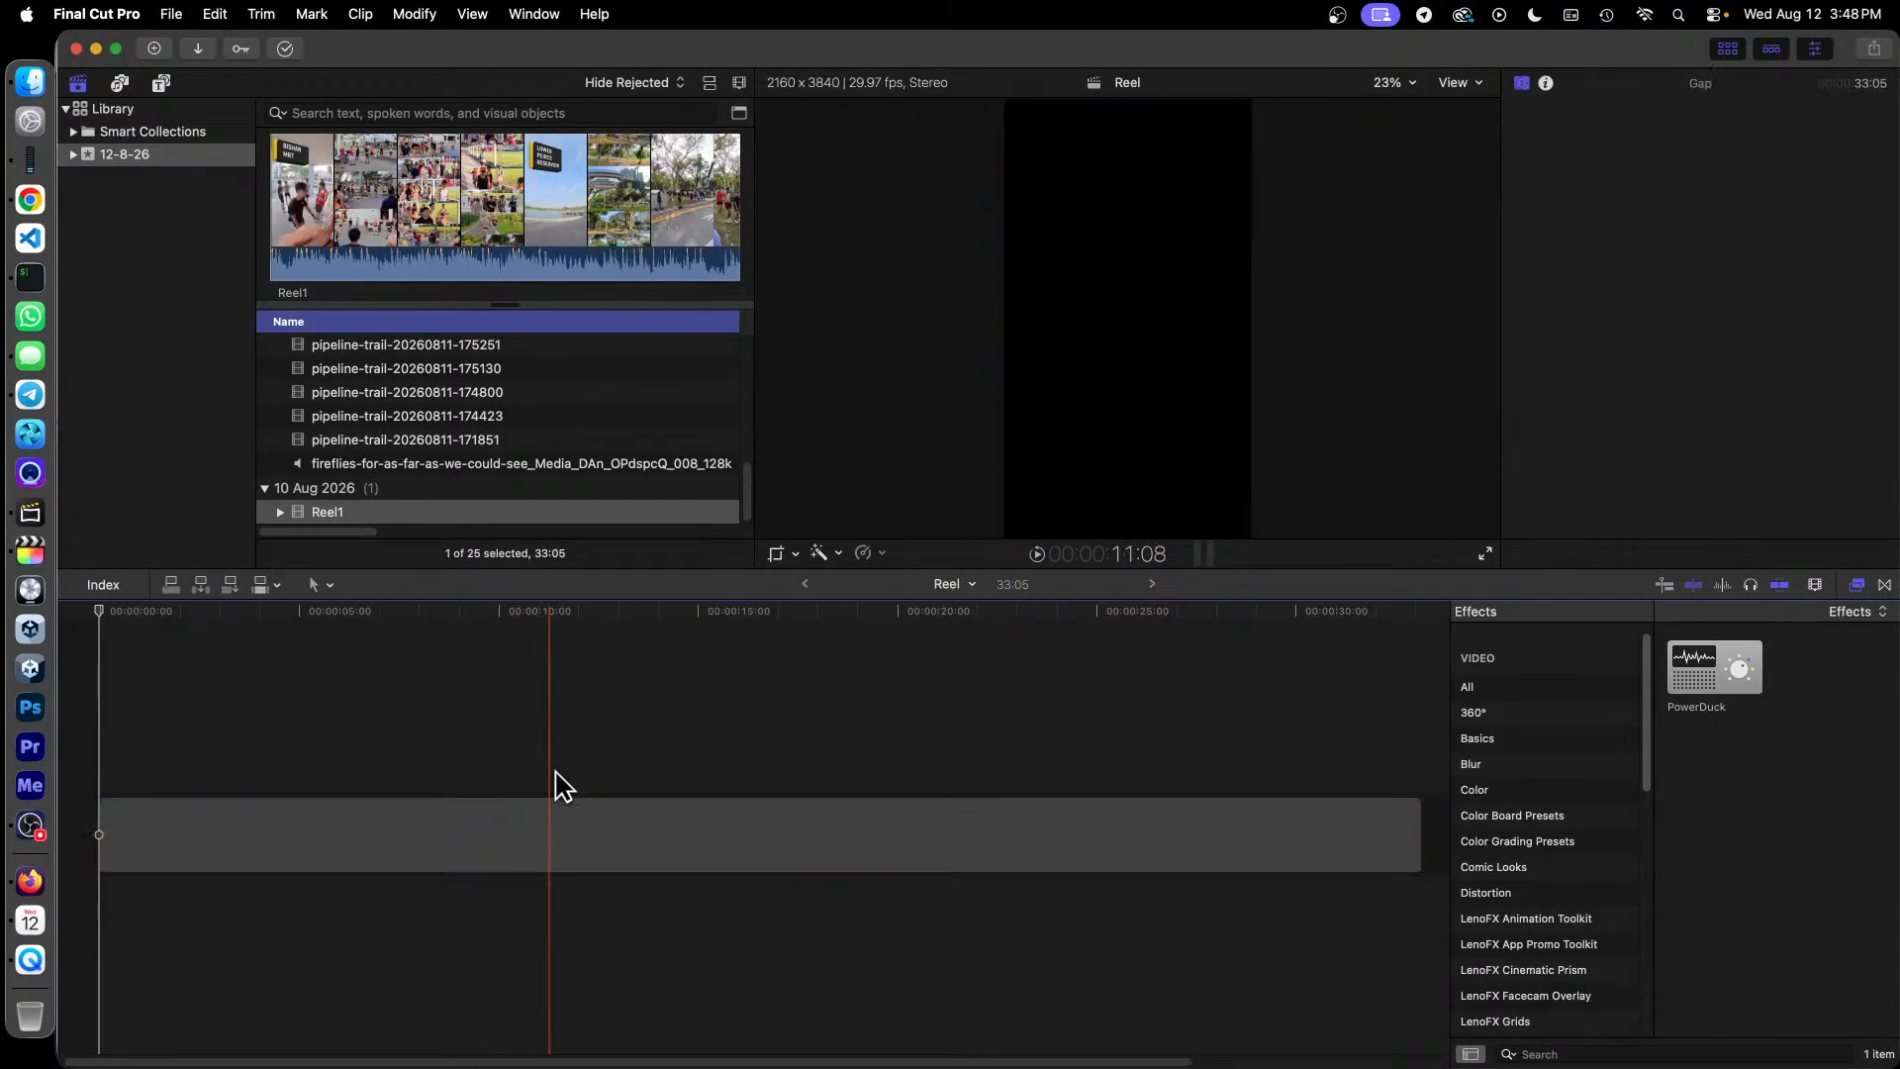
left_click_drag(1413, 841, 89, 836)
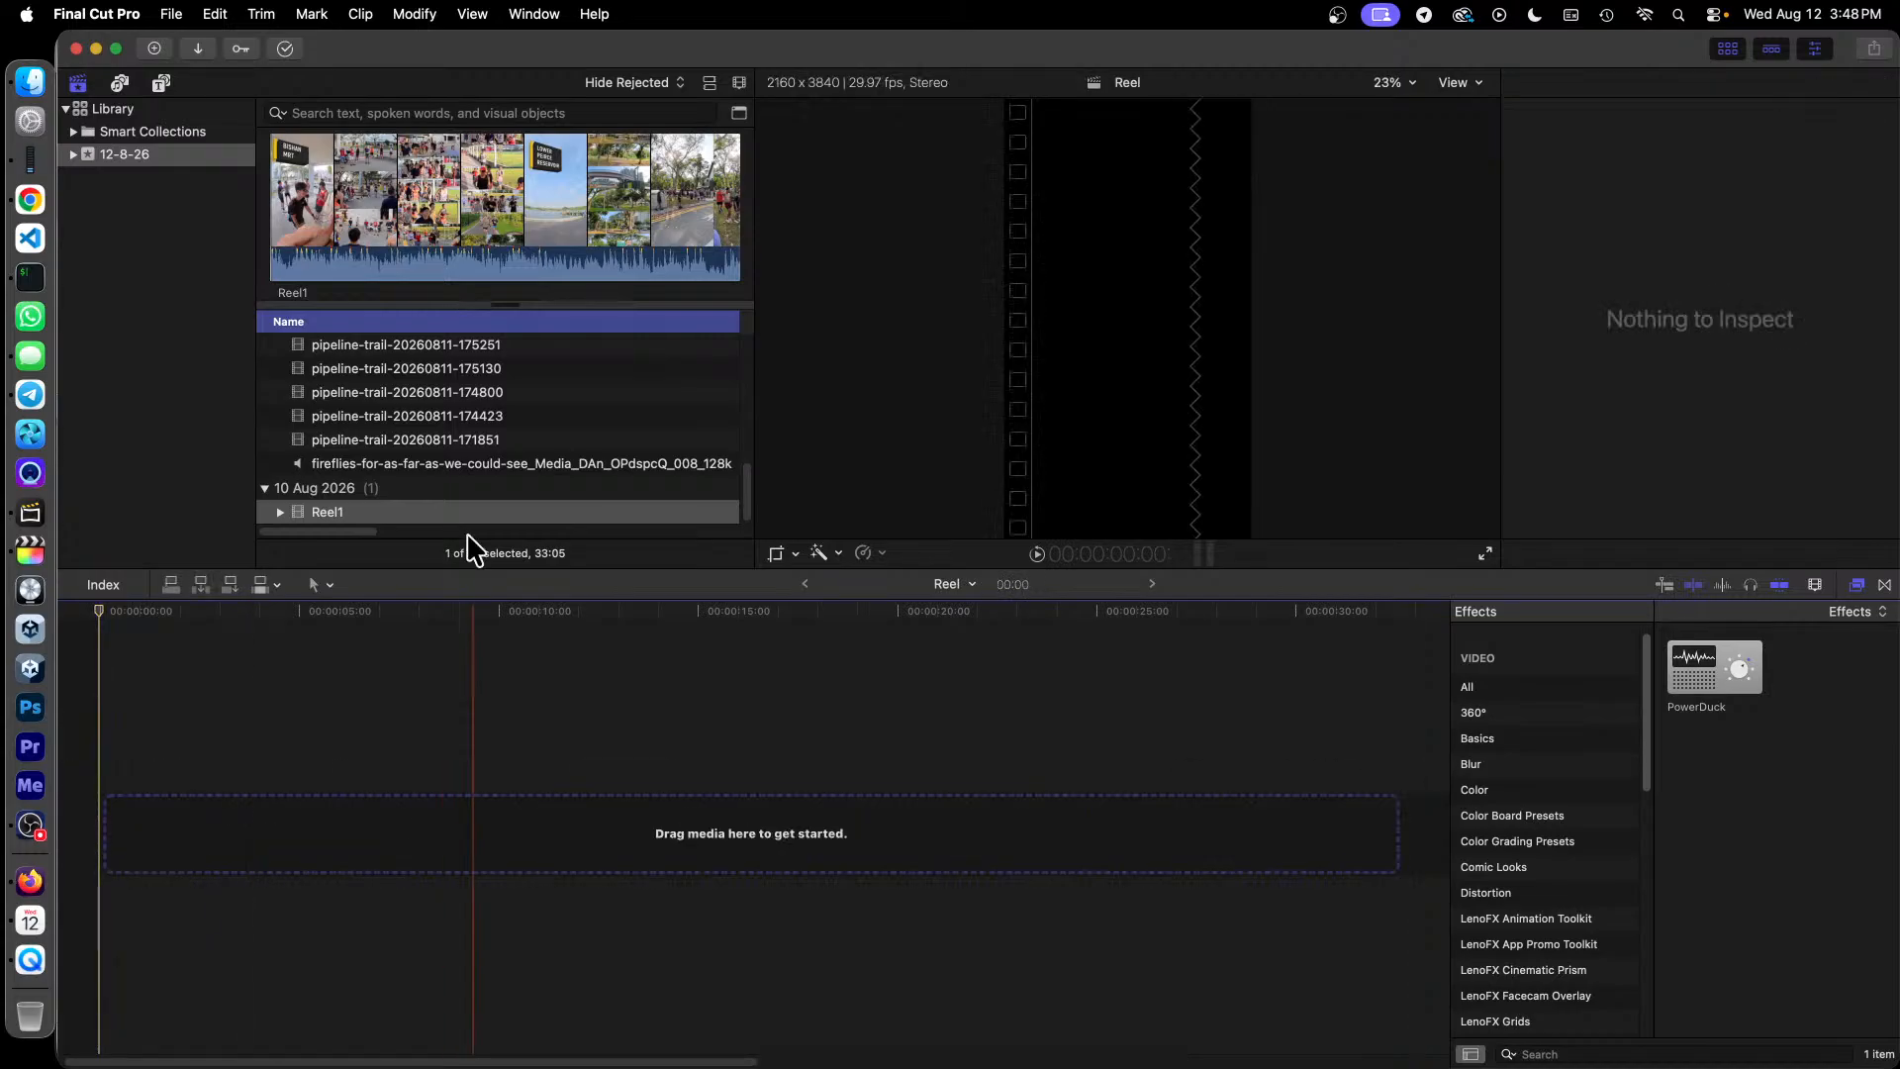
Step: Move the Reel1 source clip to the trash and return the playhead to the start of the timeline
left_click(422, 517)
right_click(421, 511)
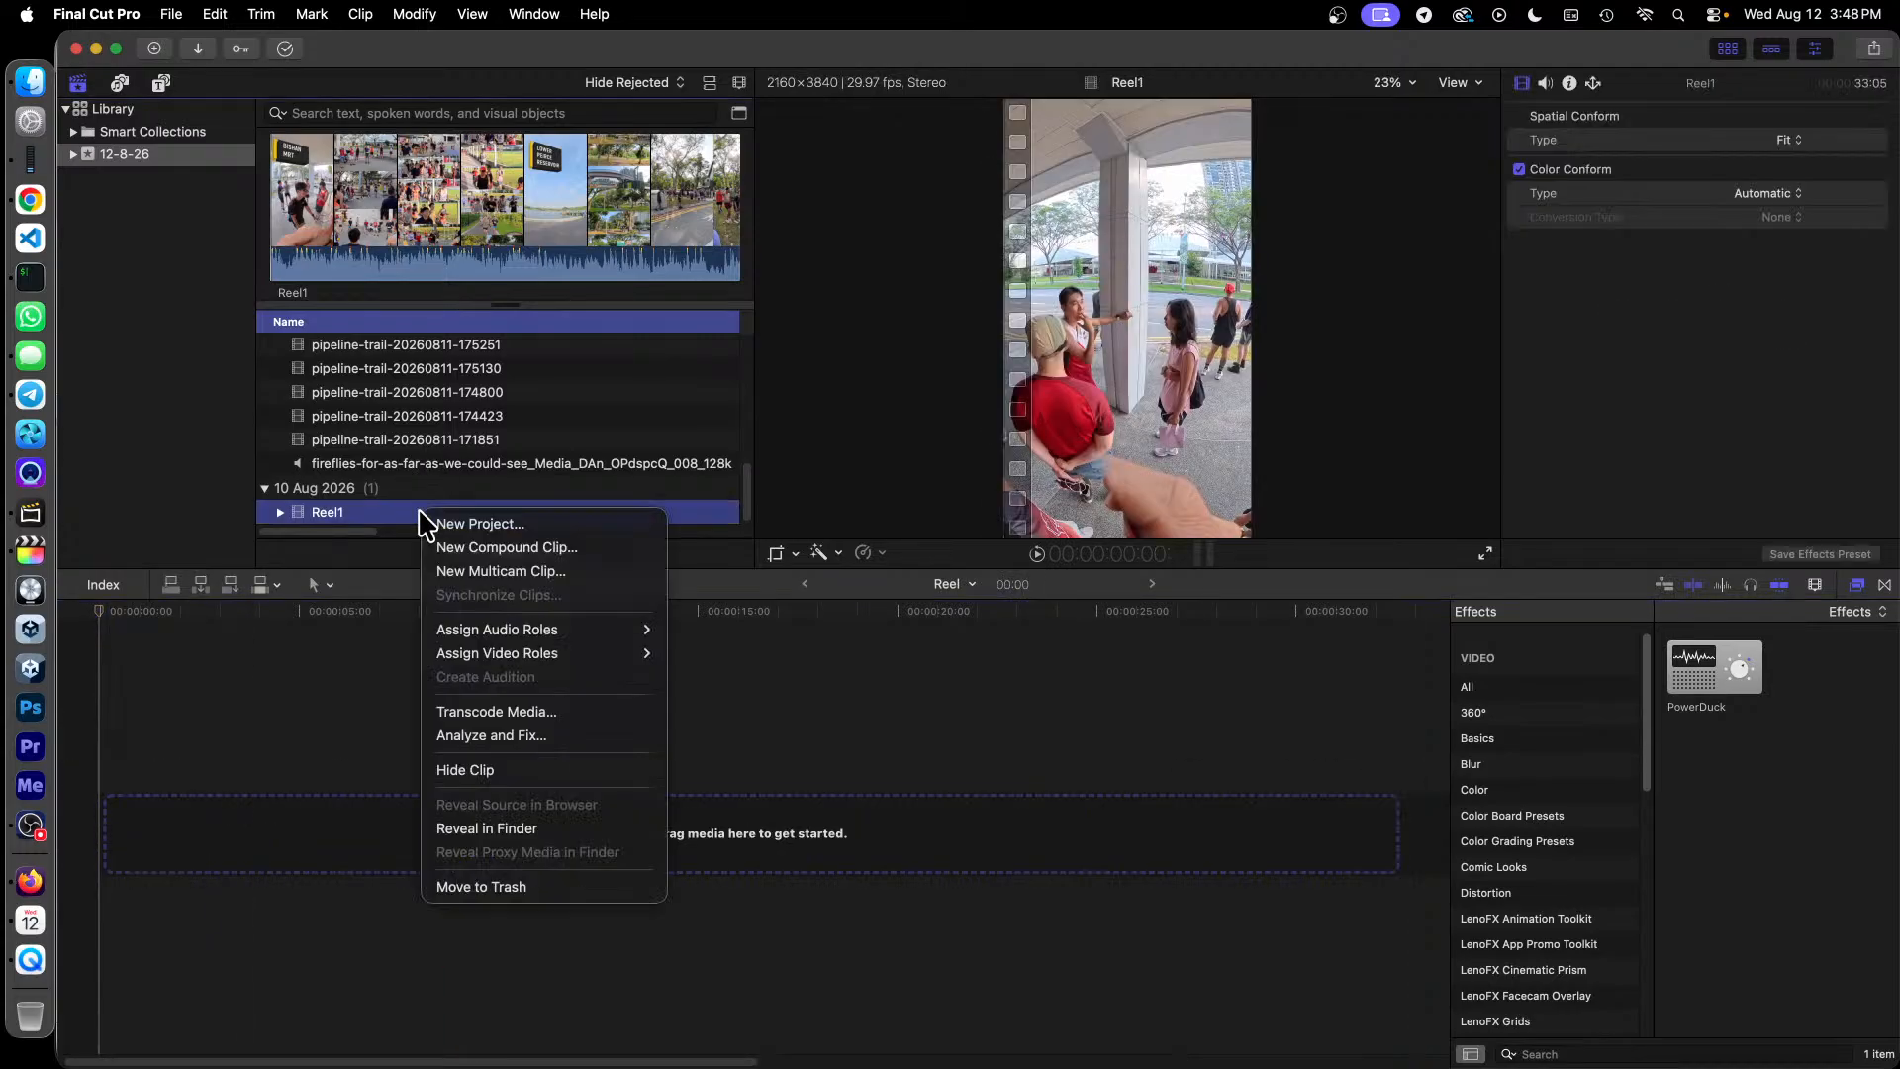
left_click(542, 887)
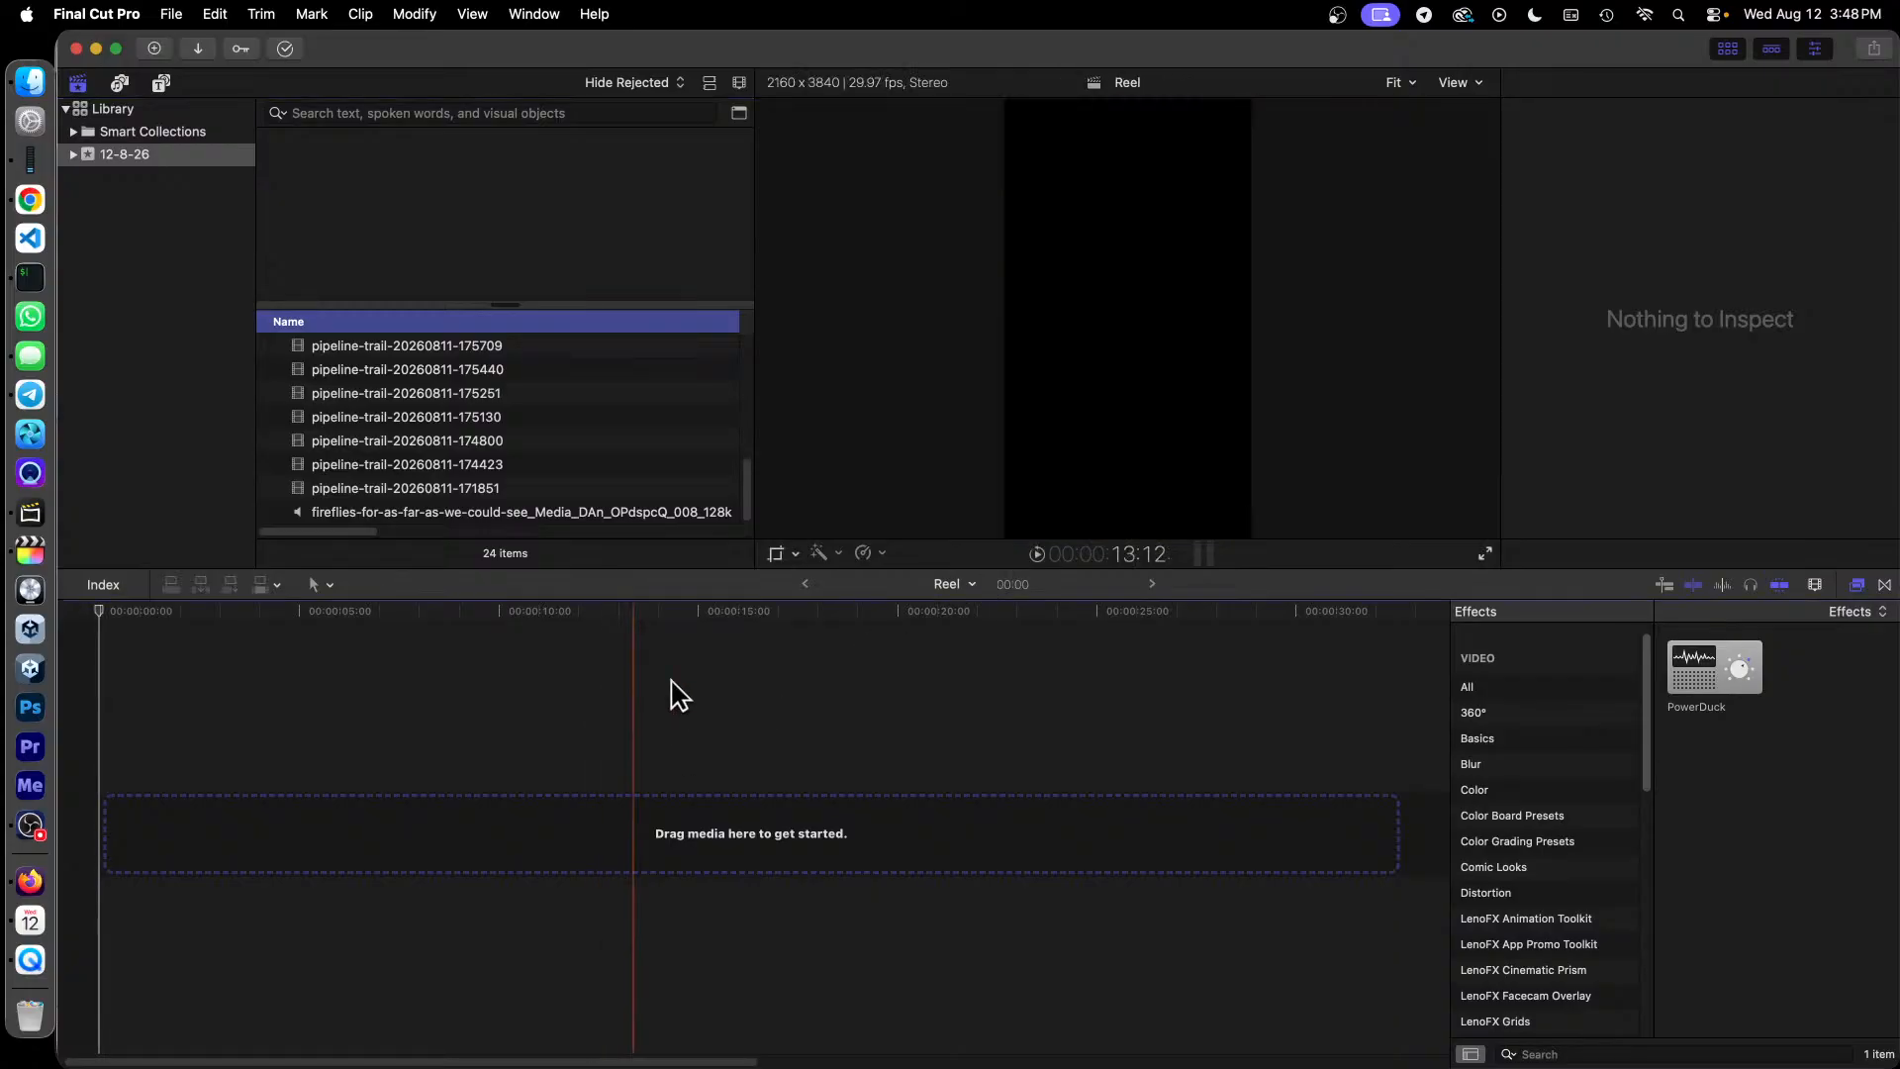
left_click(483, 826)
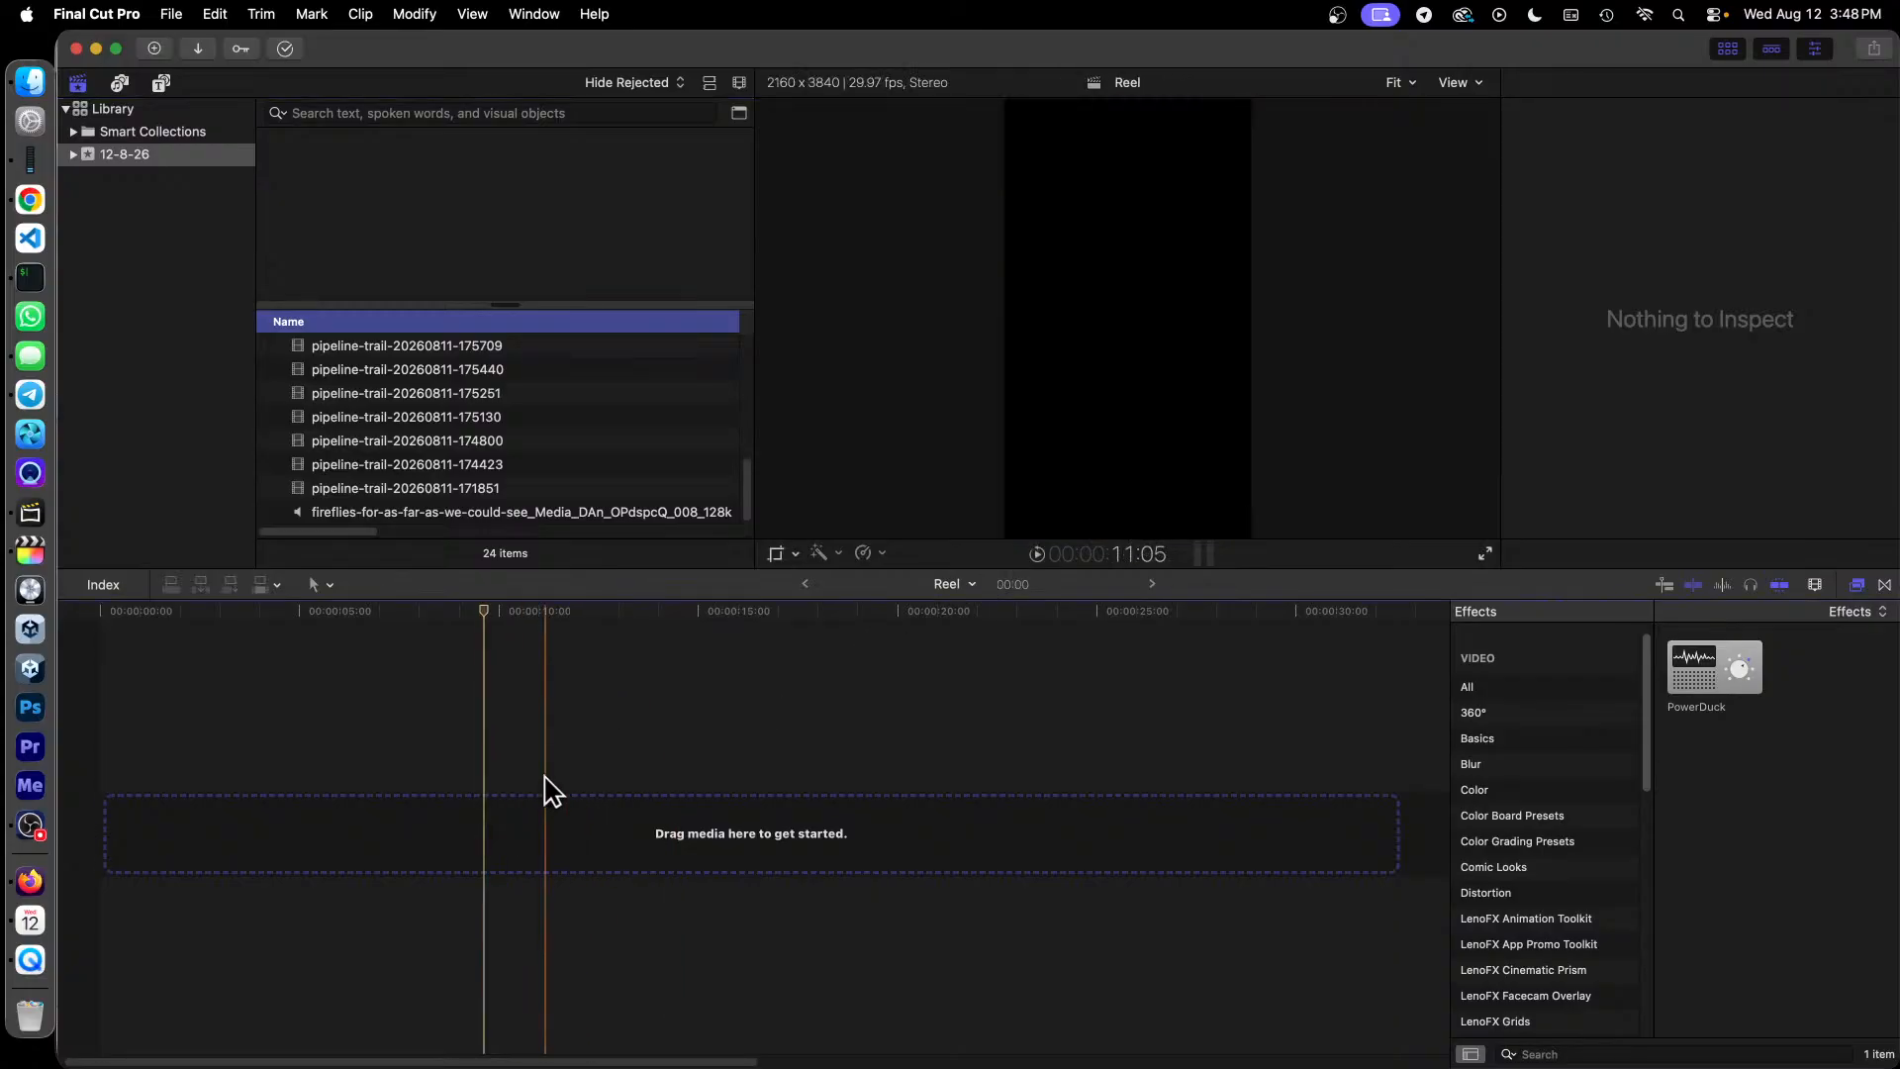
left_click_drag(448, 671, 155, 670)
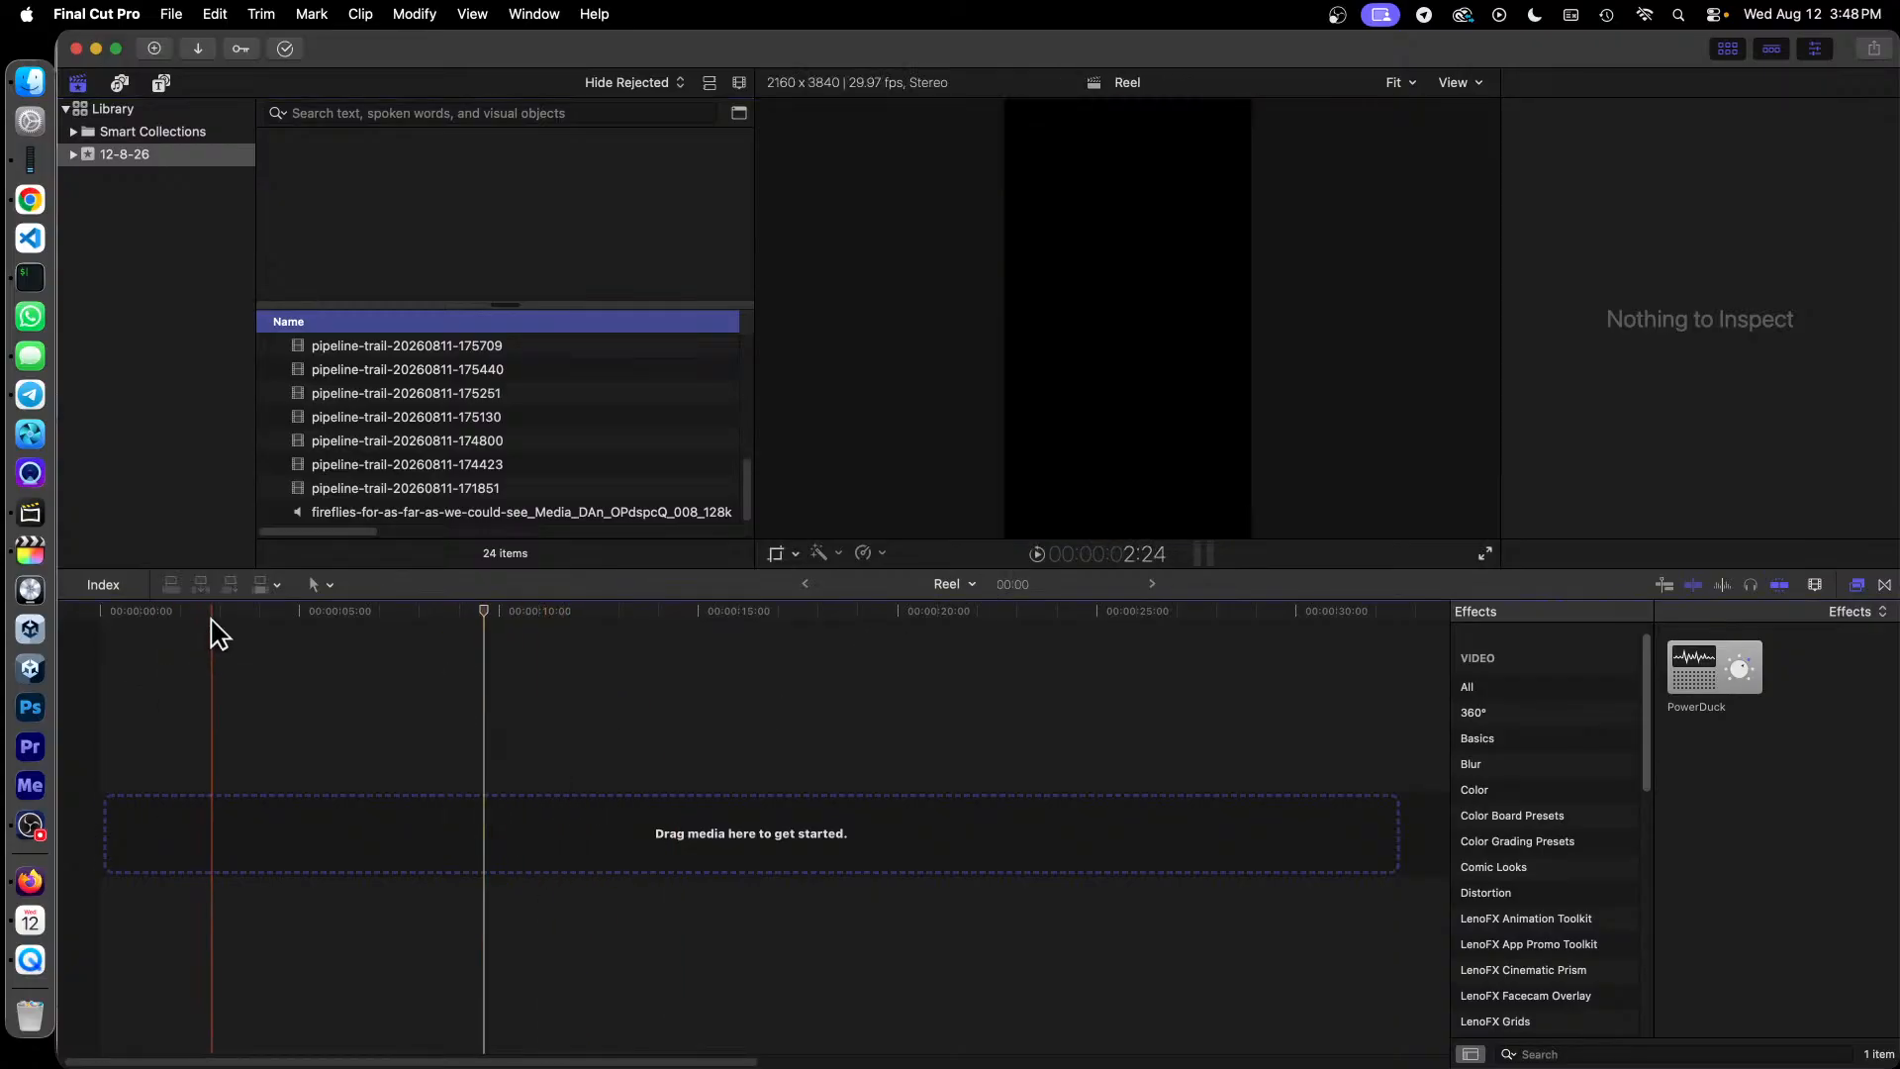
left_click_drag(224, 614, 59, 615)
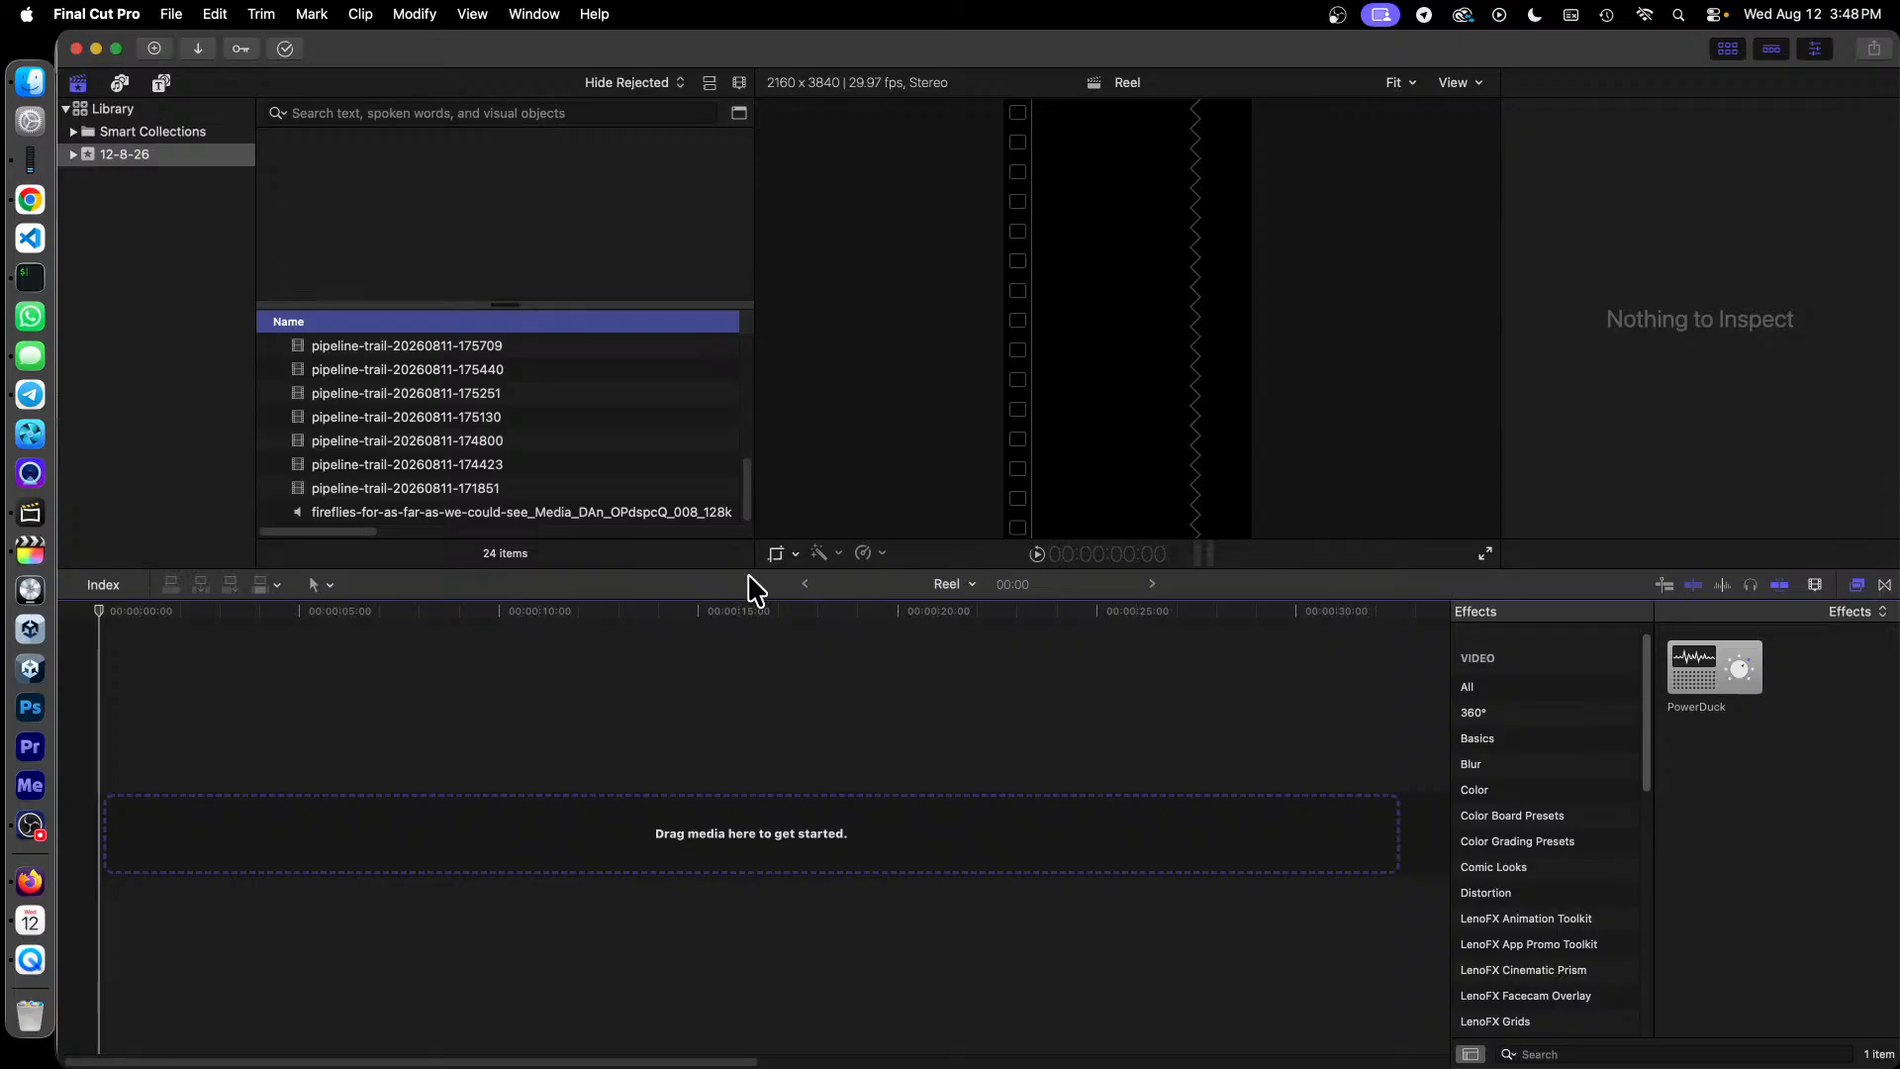
Step: Turn off Noise Removal for the fireflies-for-as-far-as-we-could-see audio clip
left_click(608, 523)
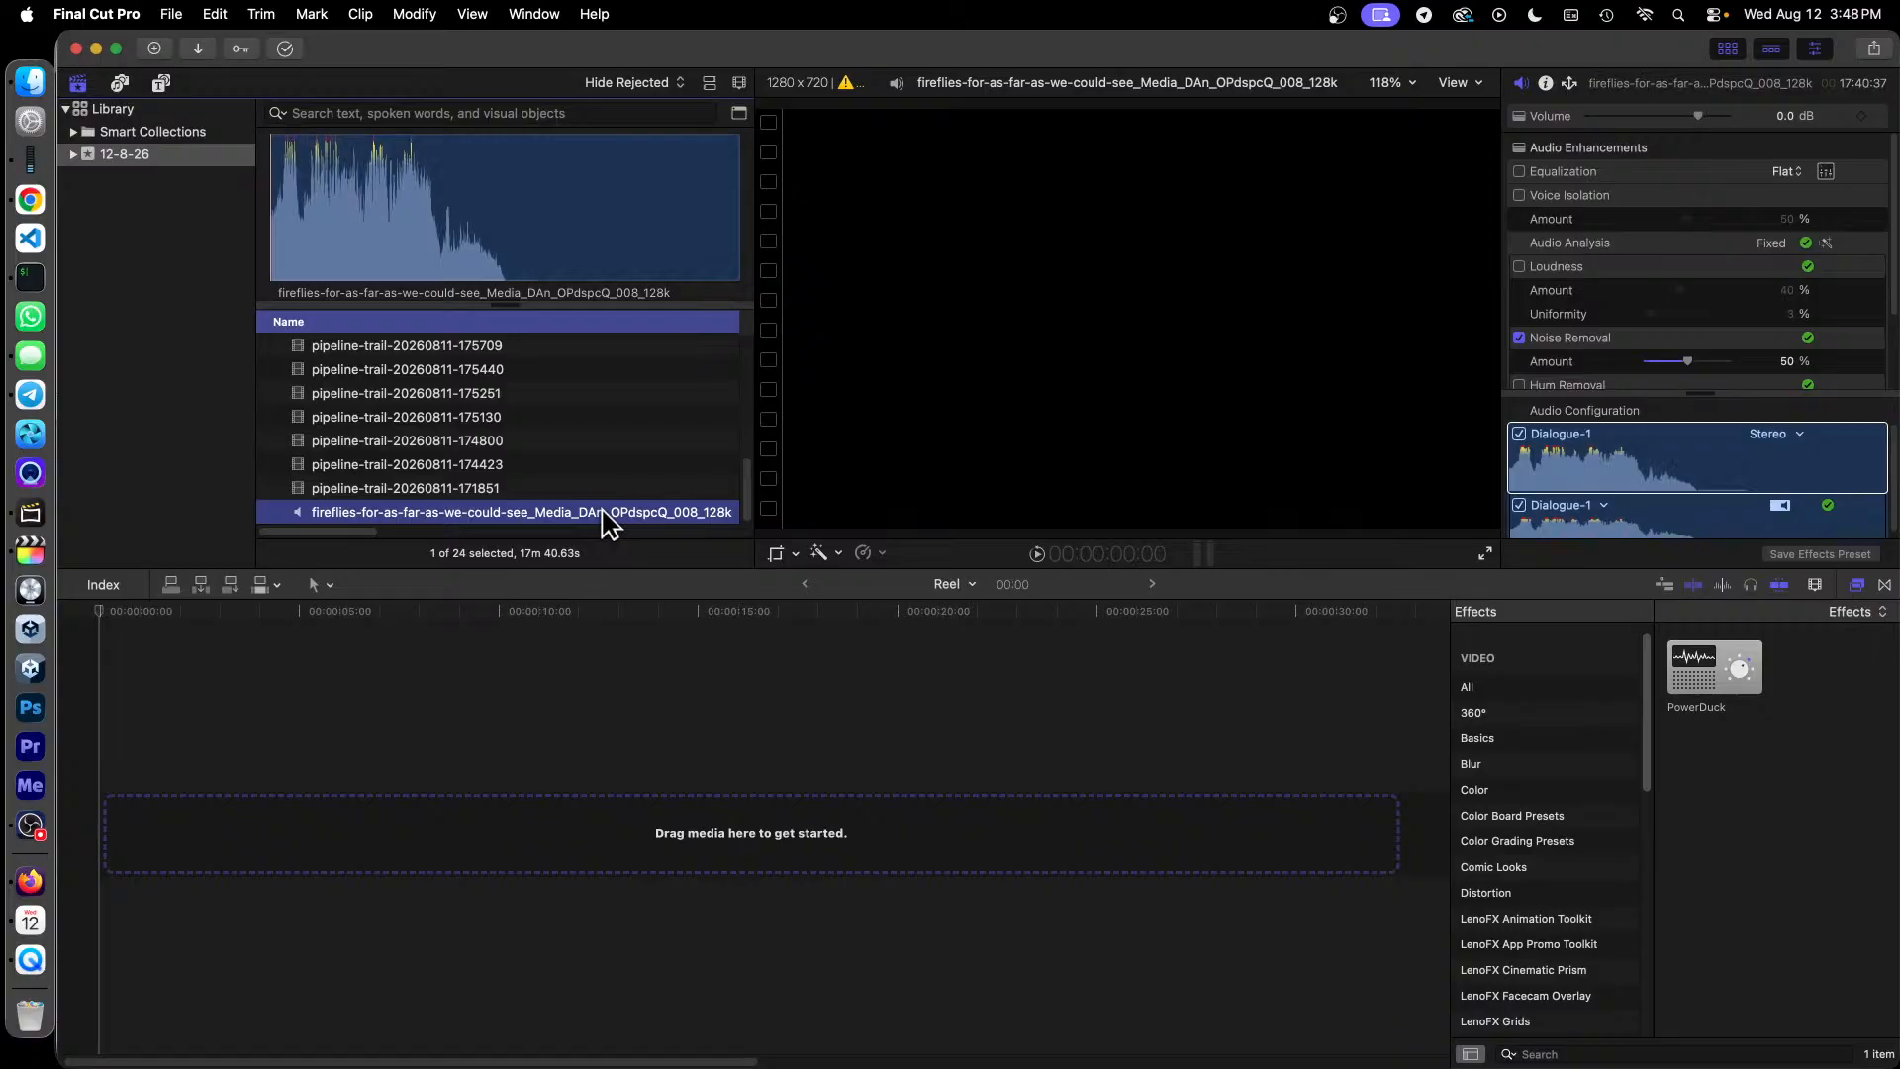
left_click(1701, 456)
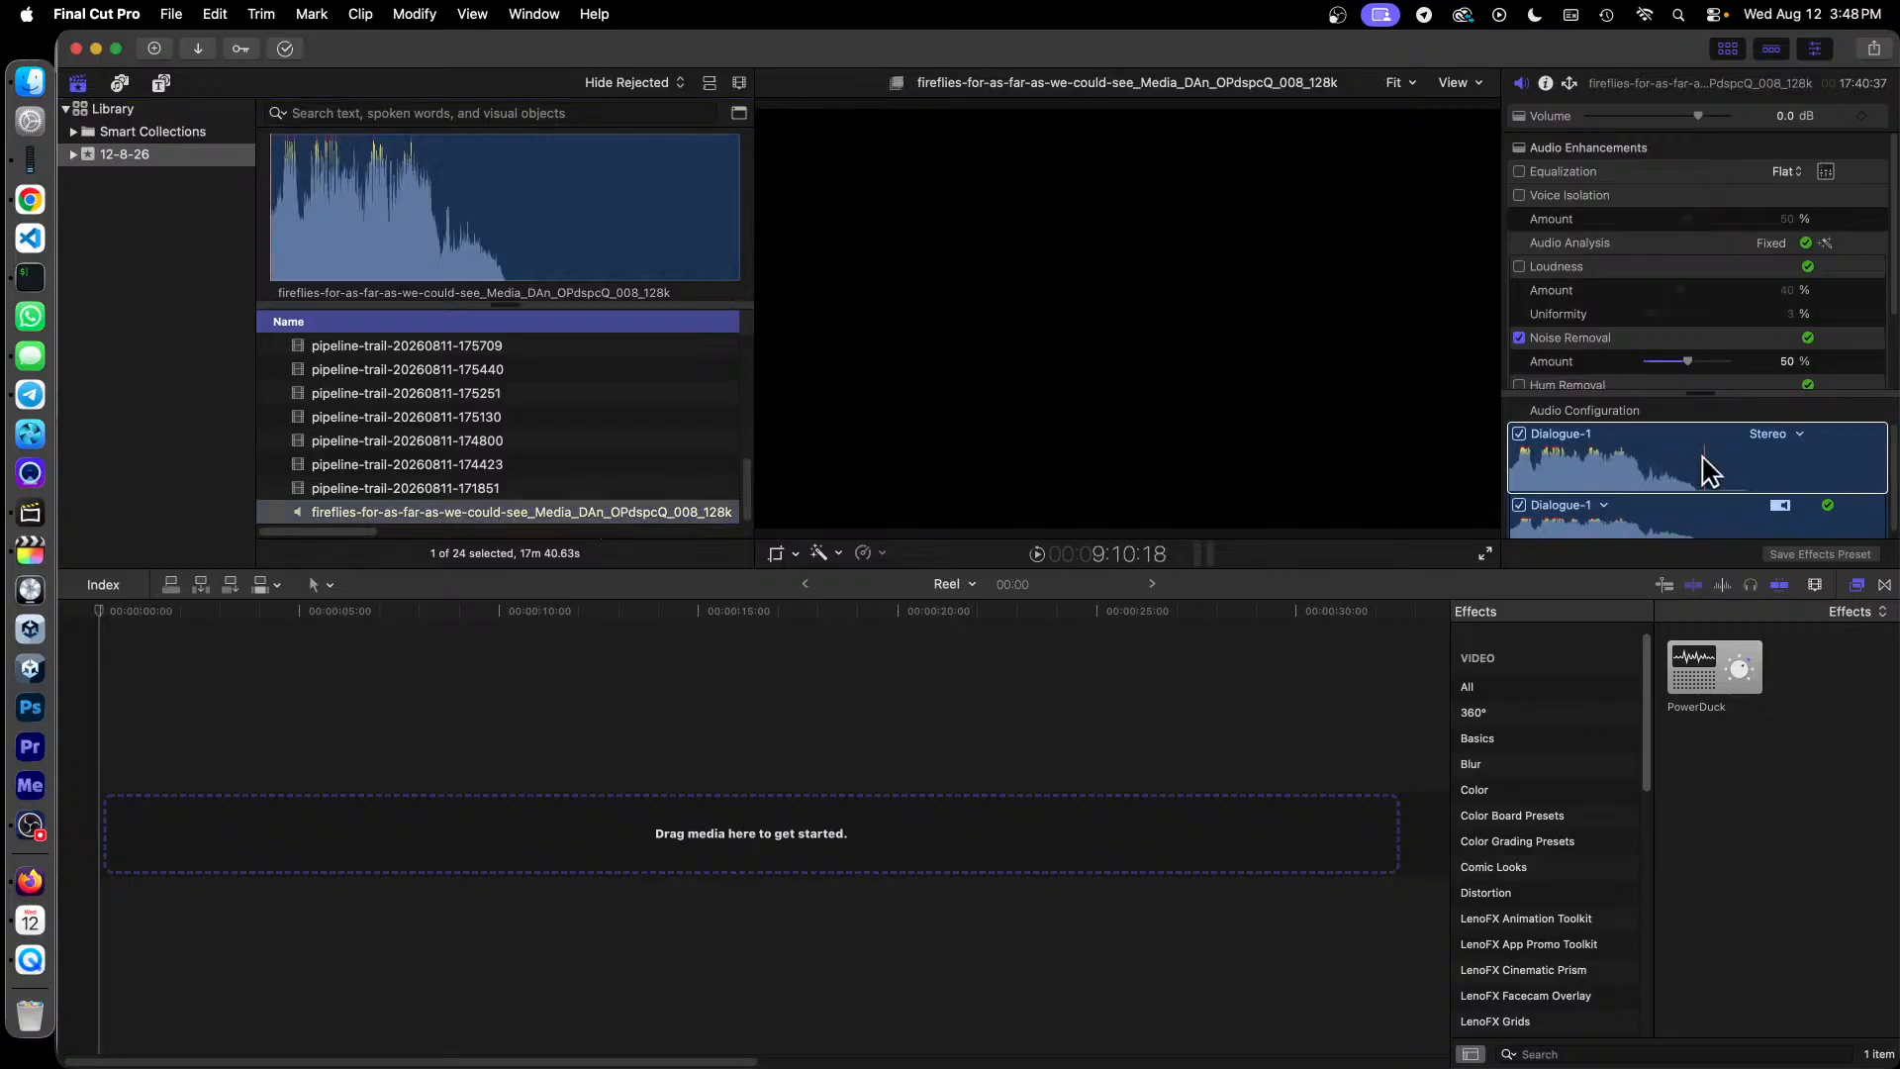
left_click(1518, 337)
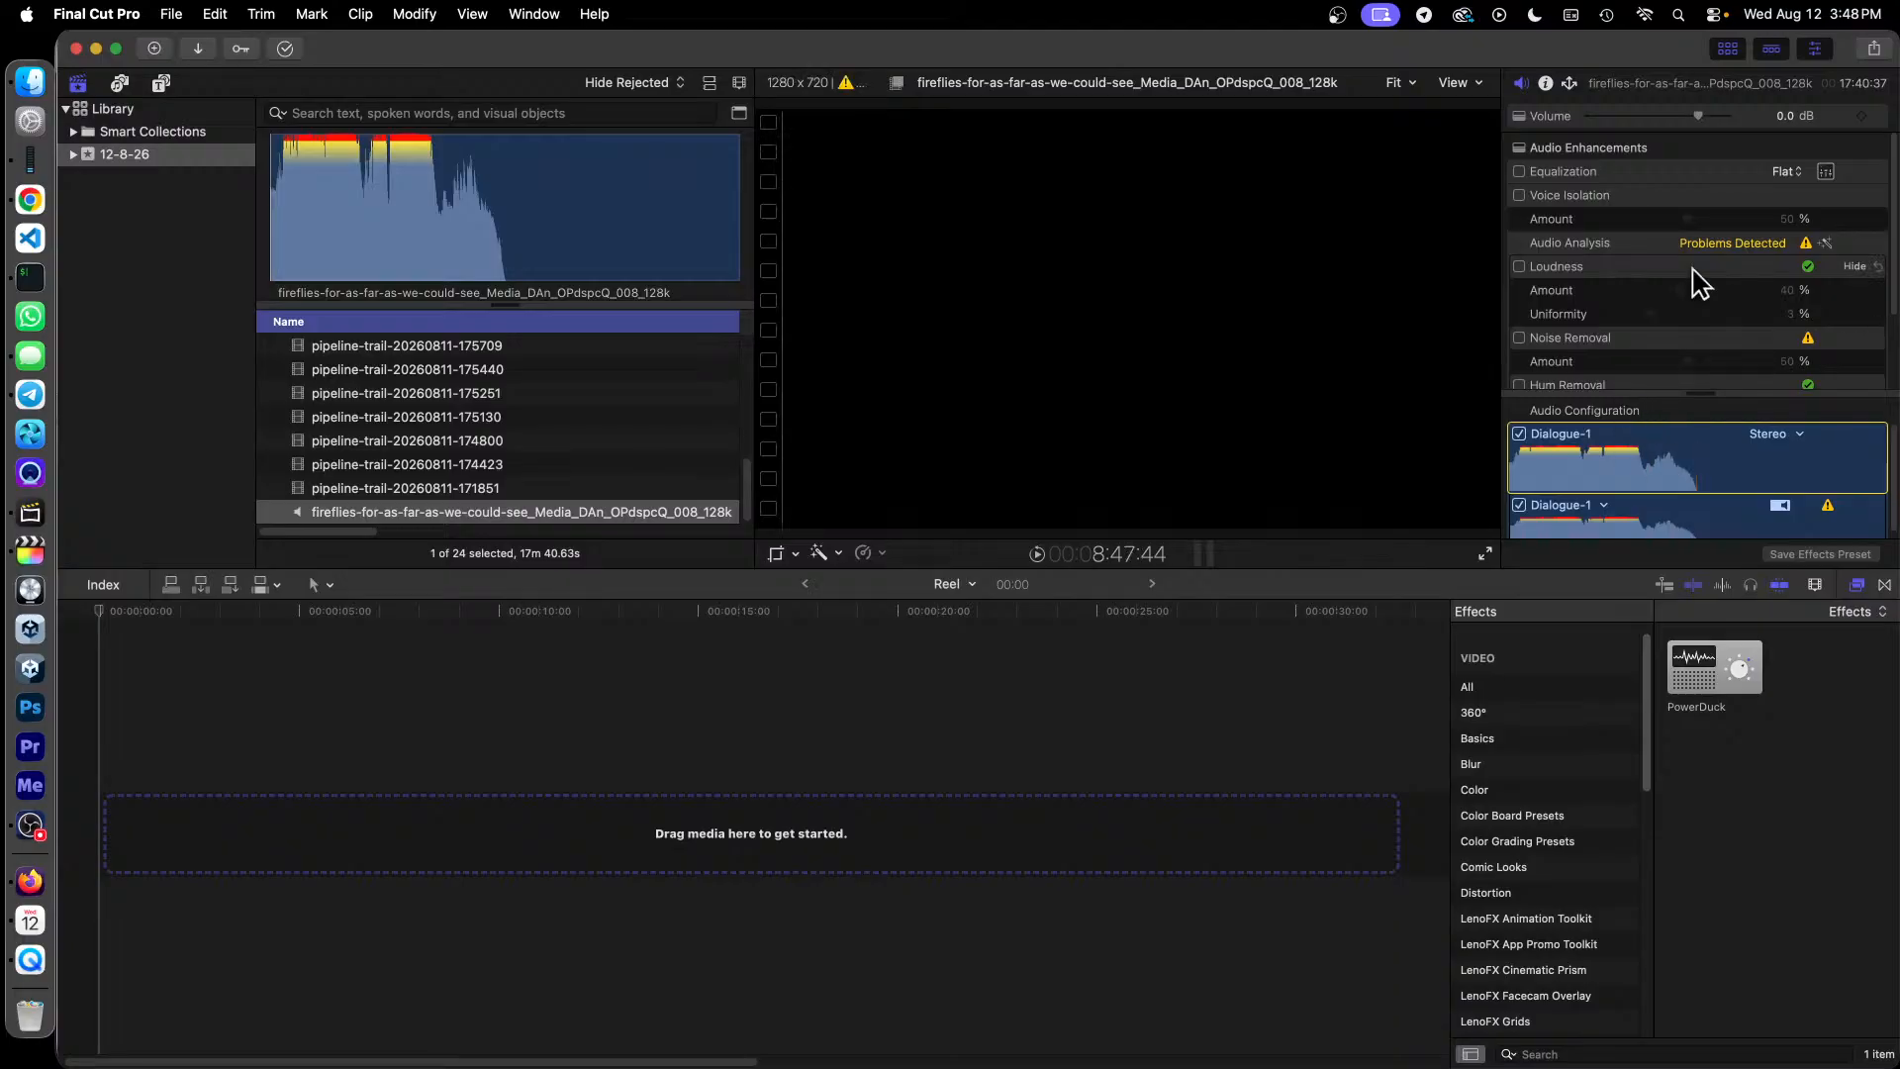
Step: Change the fireflies audio clip's role to Music-1
scroll(1692, 269, "down", 3)
scroll(1694, 282, "up", 3)
scroll(1679, 303, "down", 3)
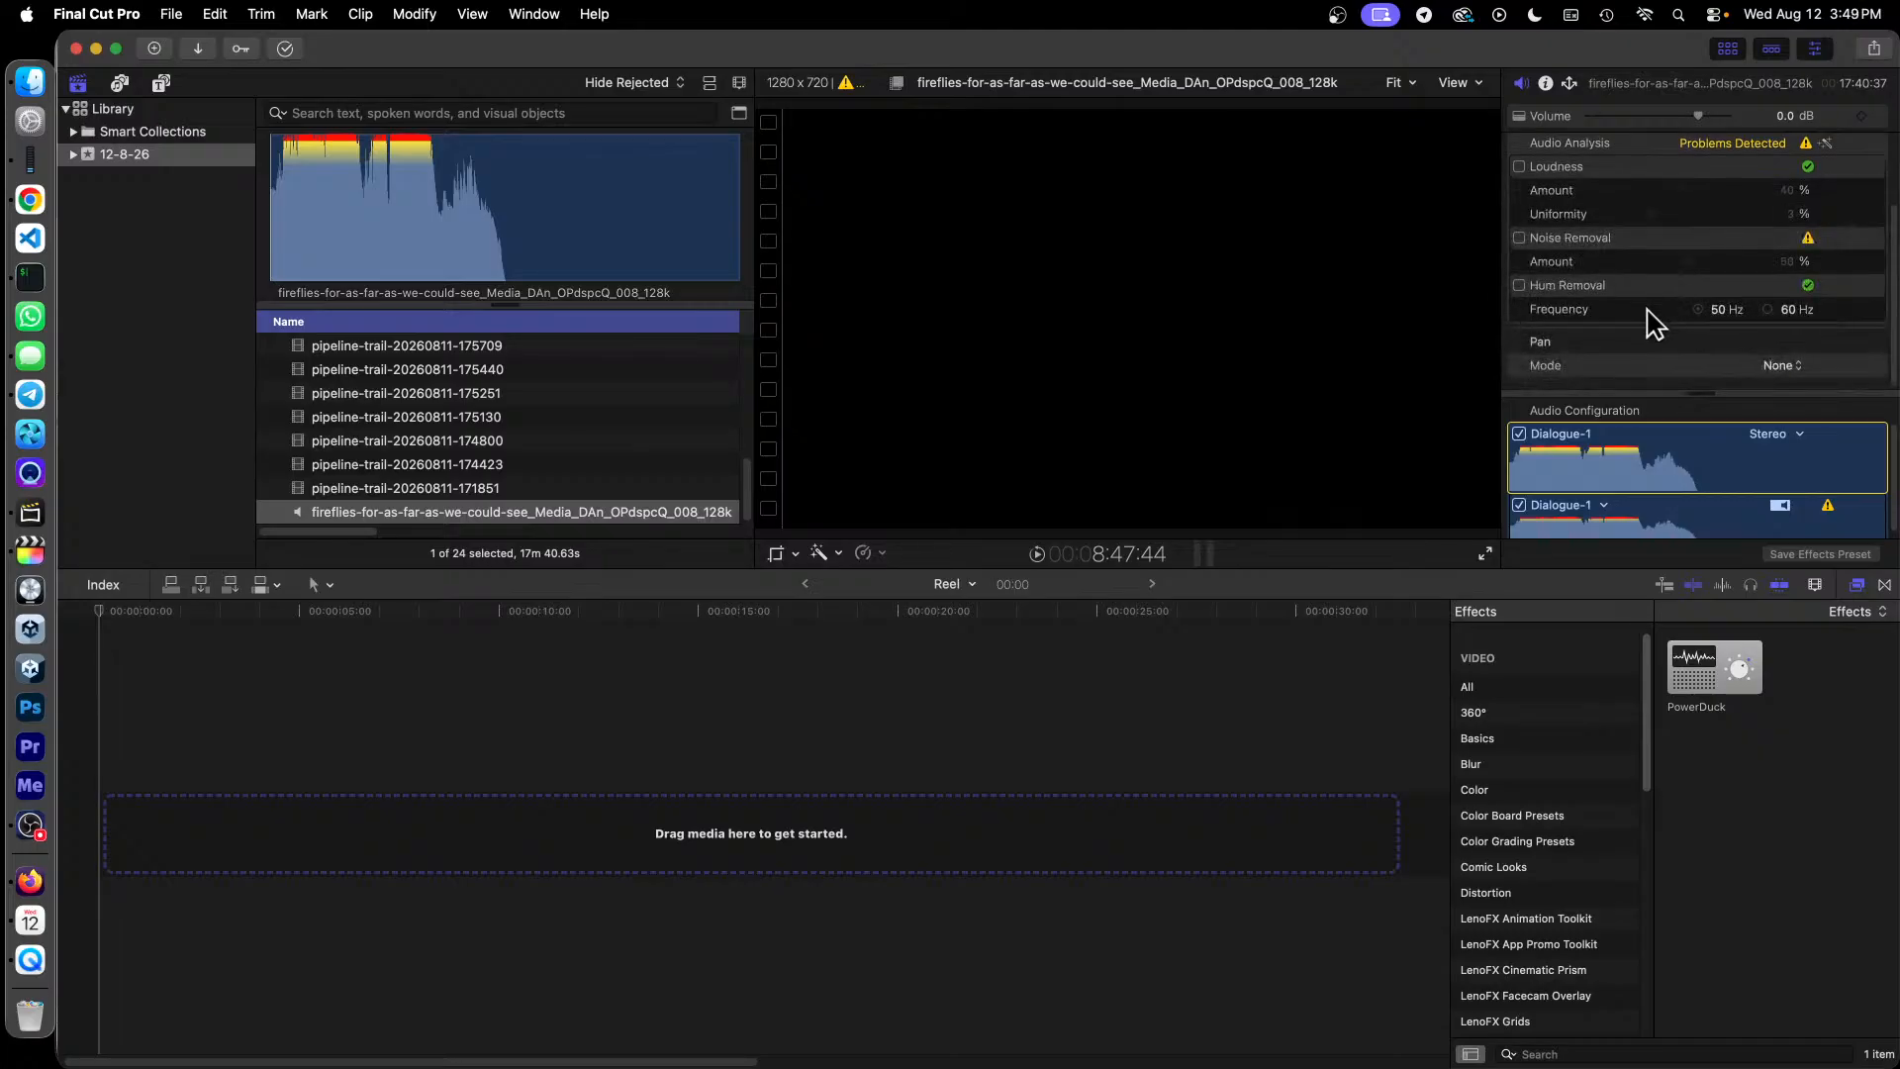
left_click(1603, 508)
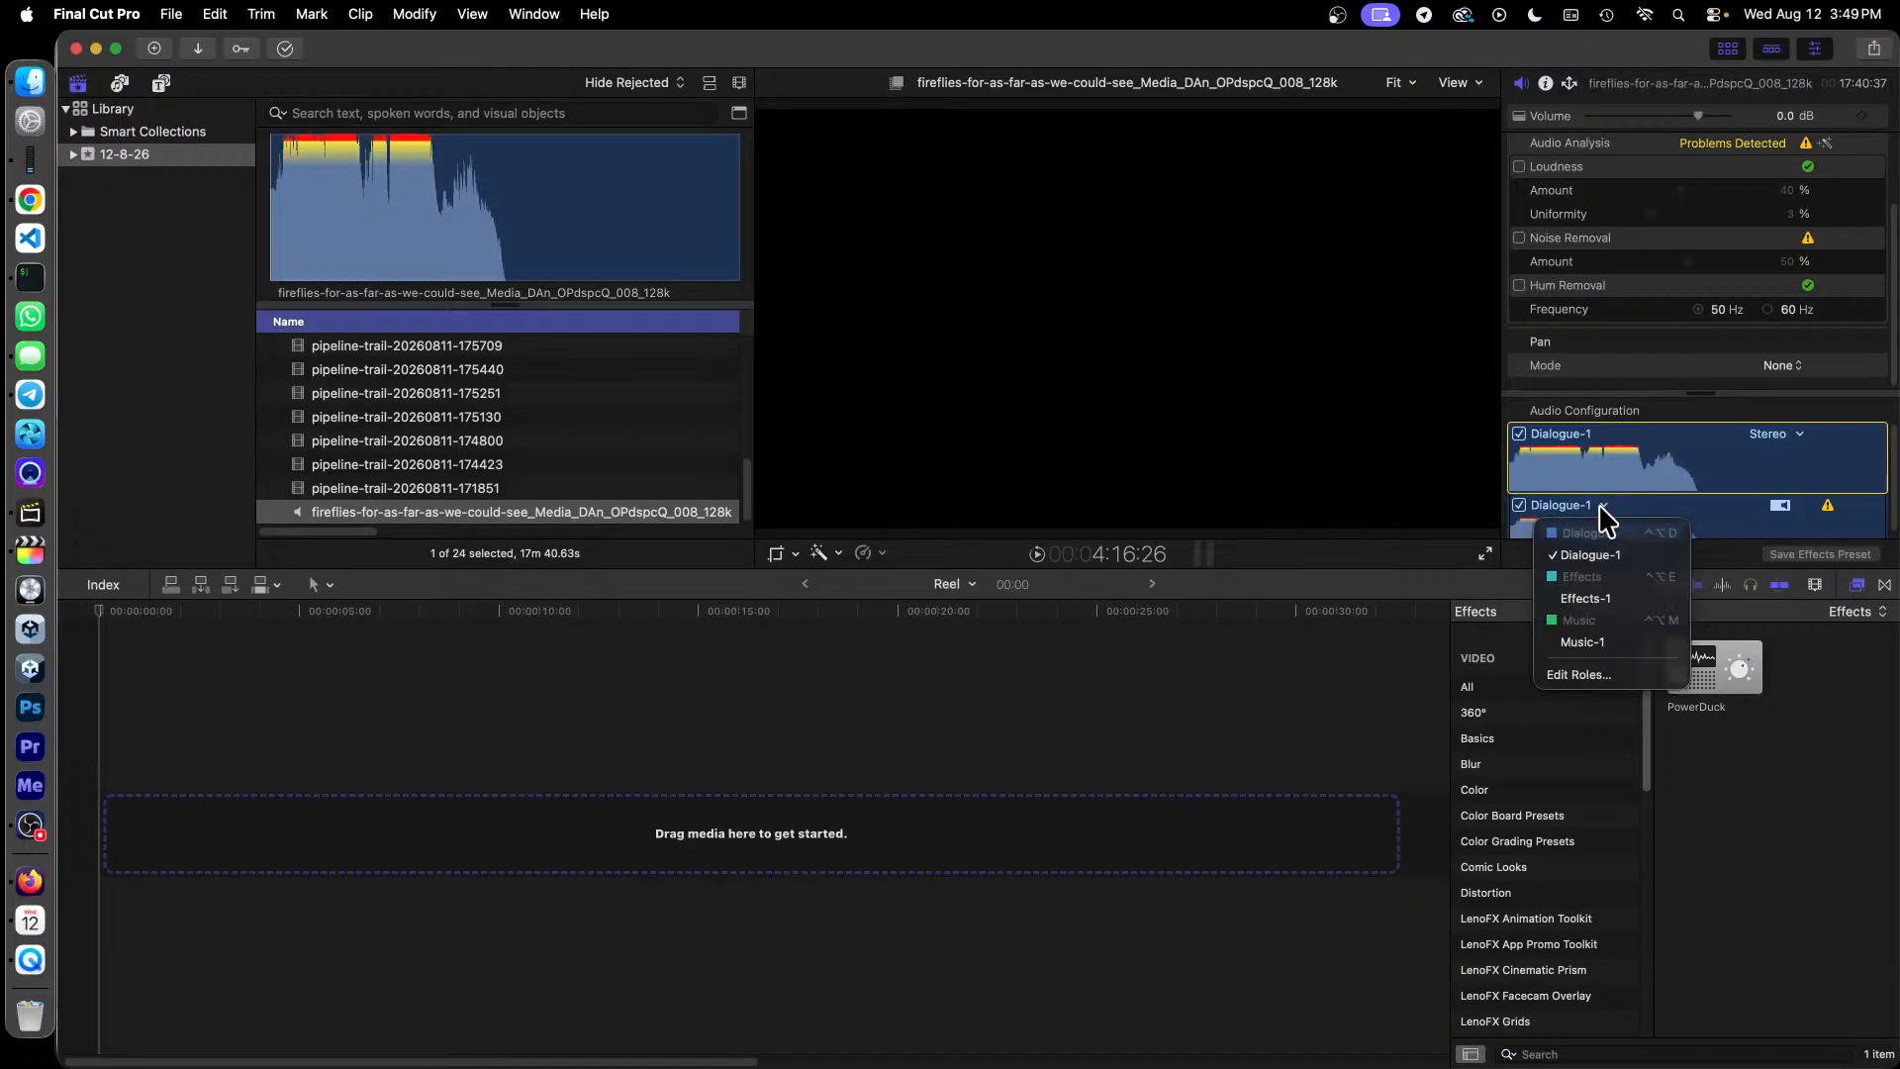
left_click(1583, 643)
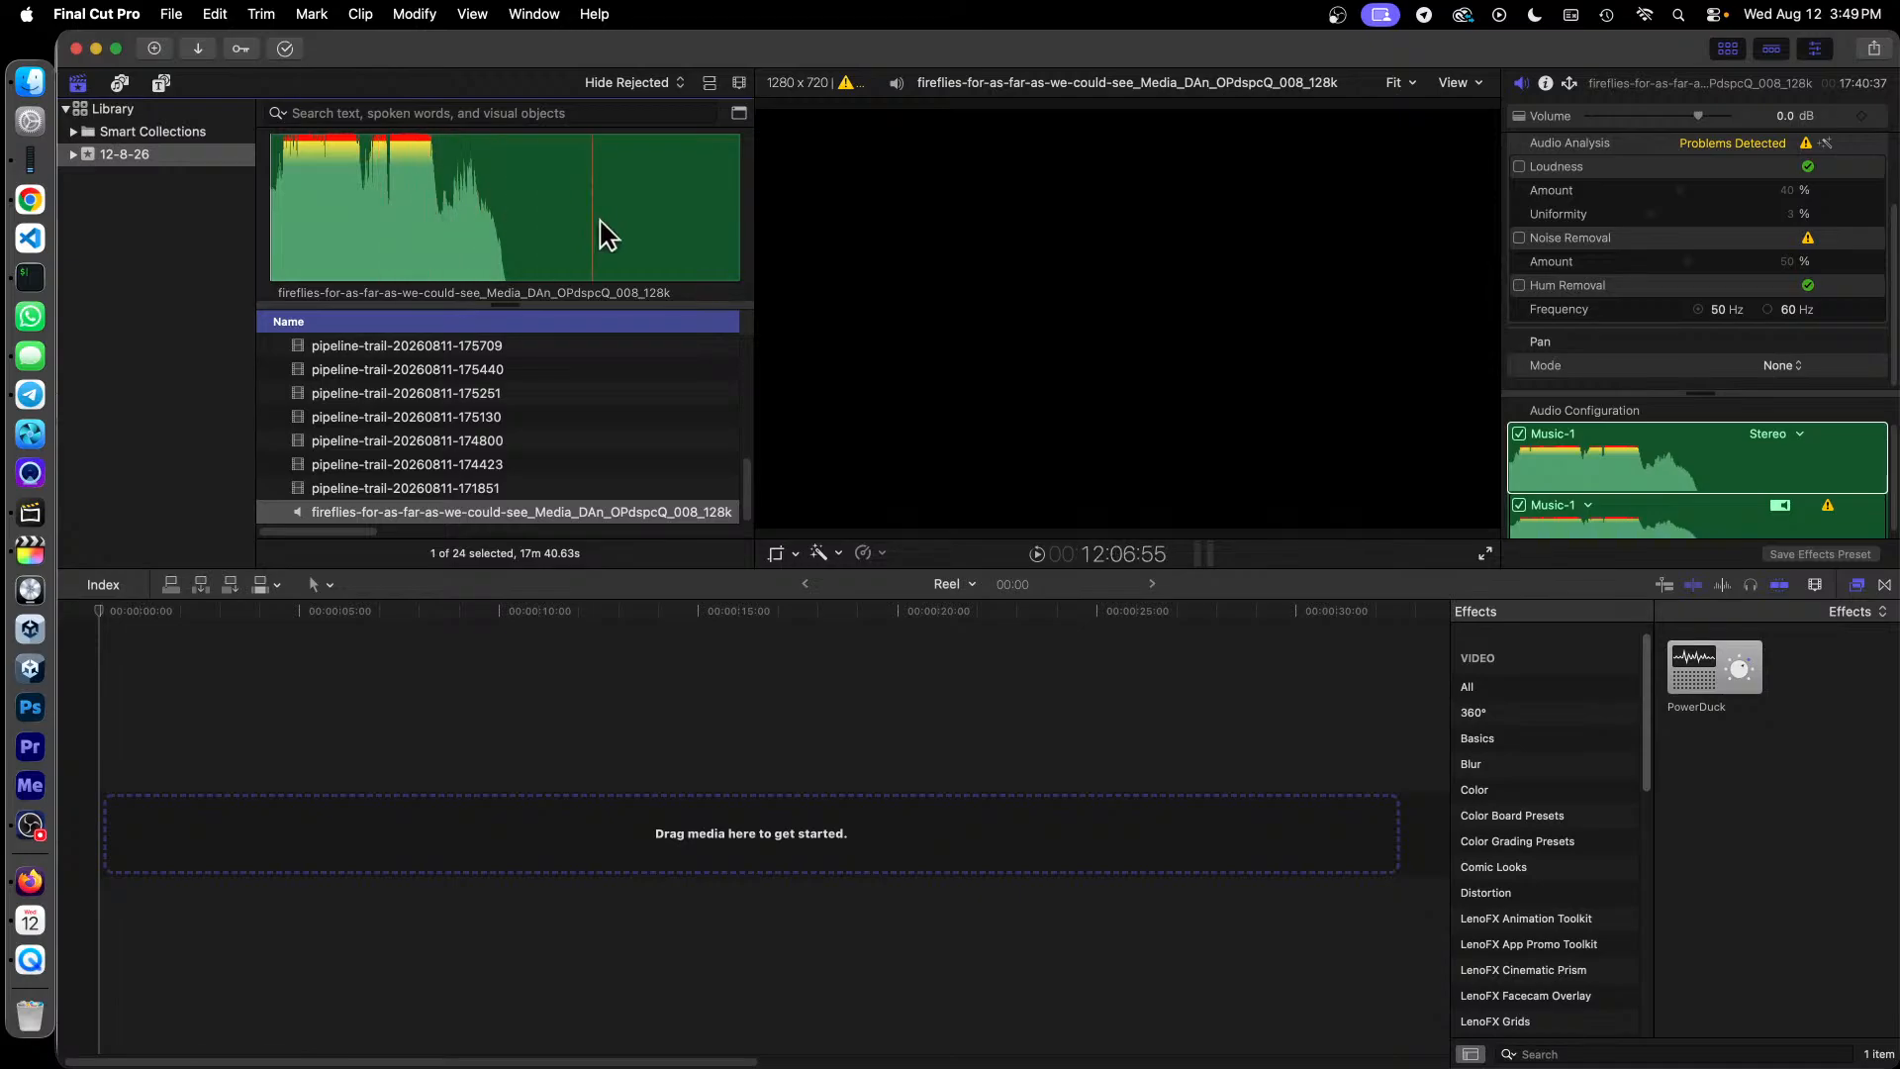
Step: Place about the first 6 min 38 s of the fireflies music at the start of the Reel timeline and play its opening
left_click_drag(390, 214, 212, 228)
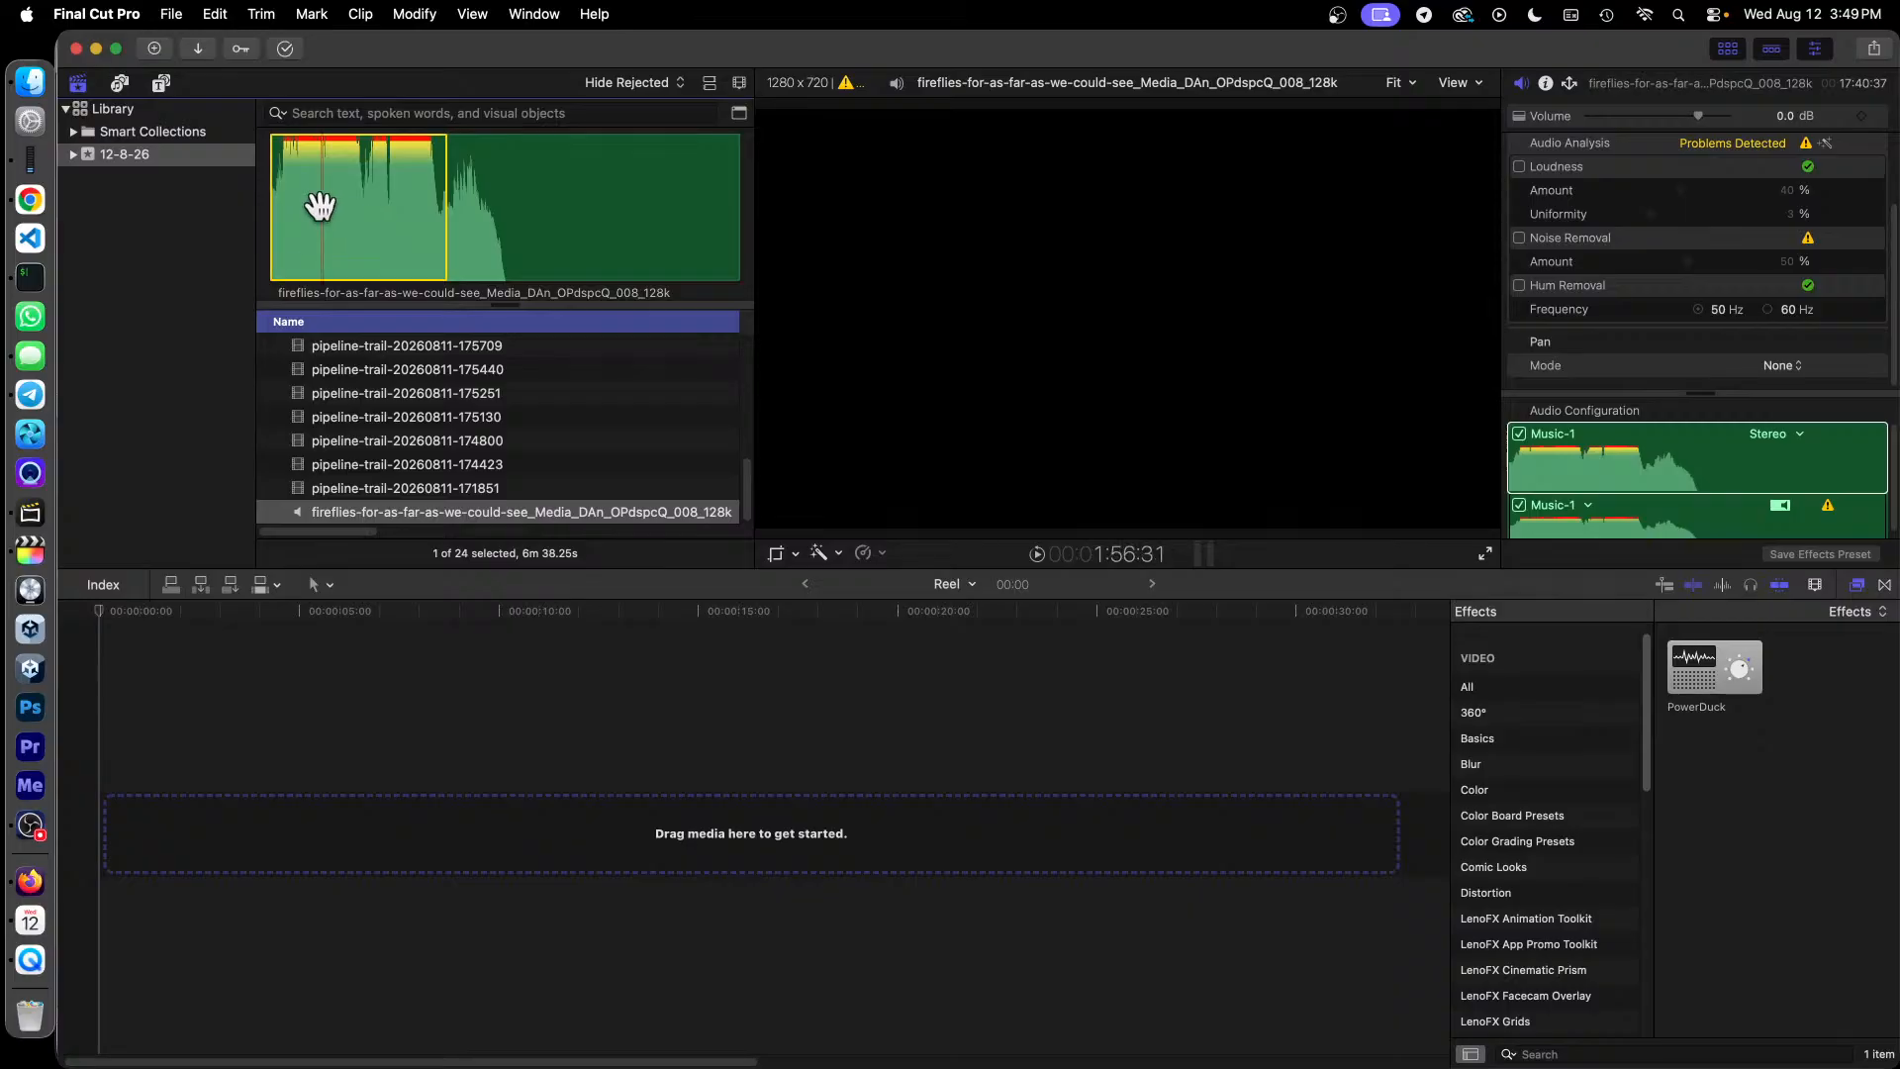
left_click_drag(319, 206, 95, 841)
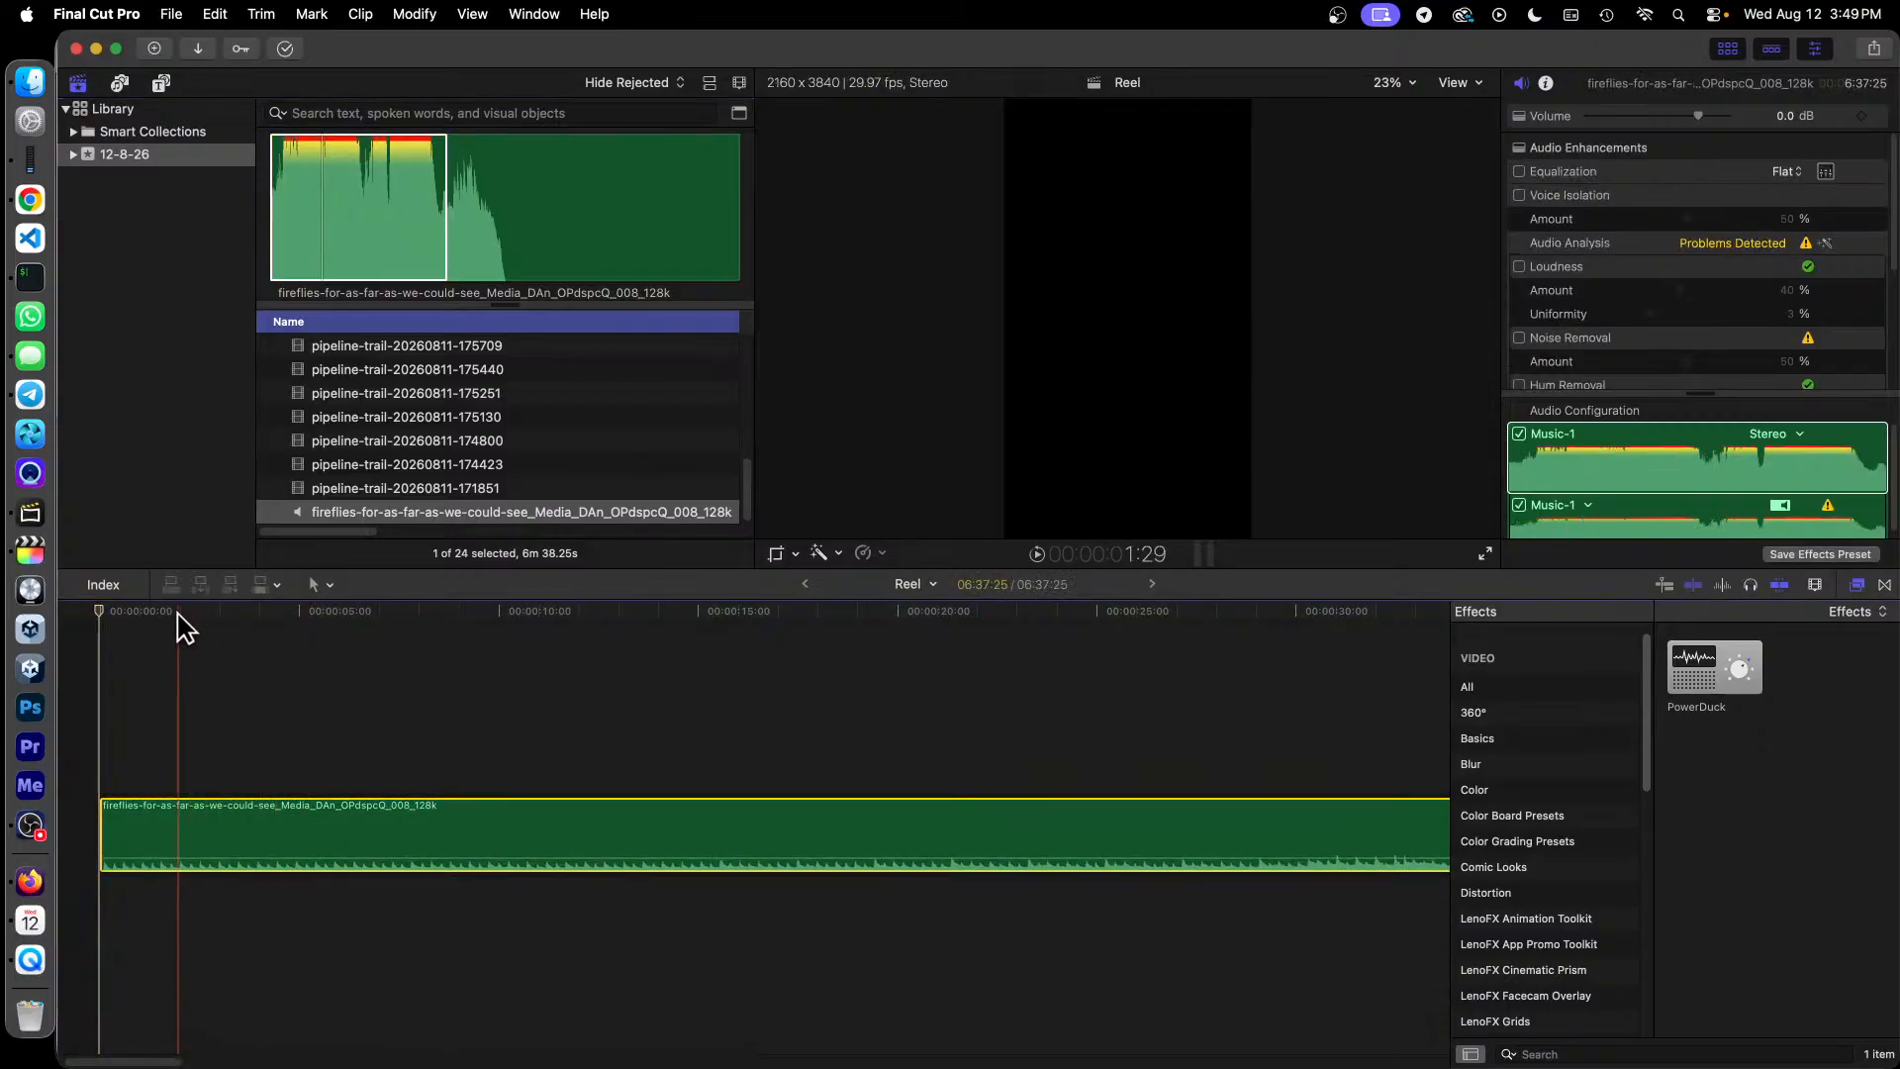
key("space")
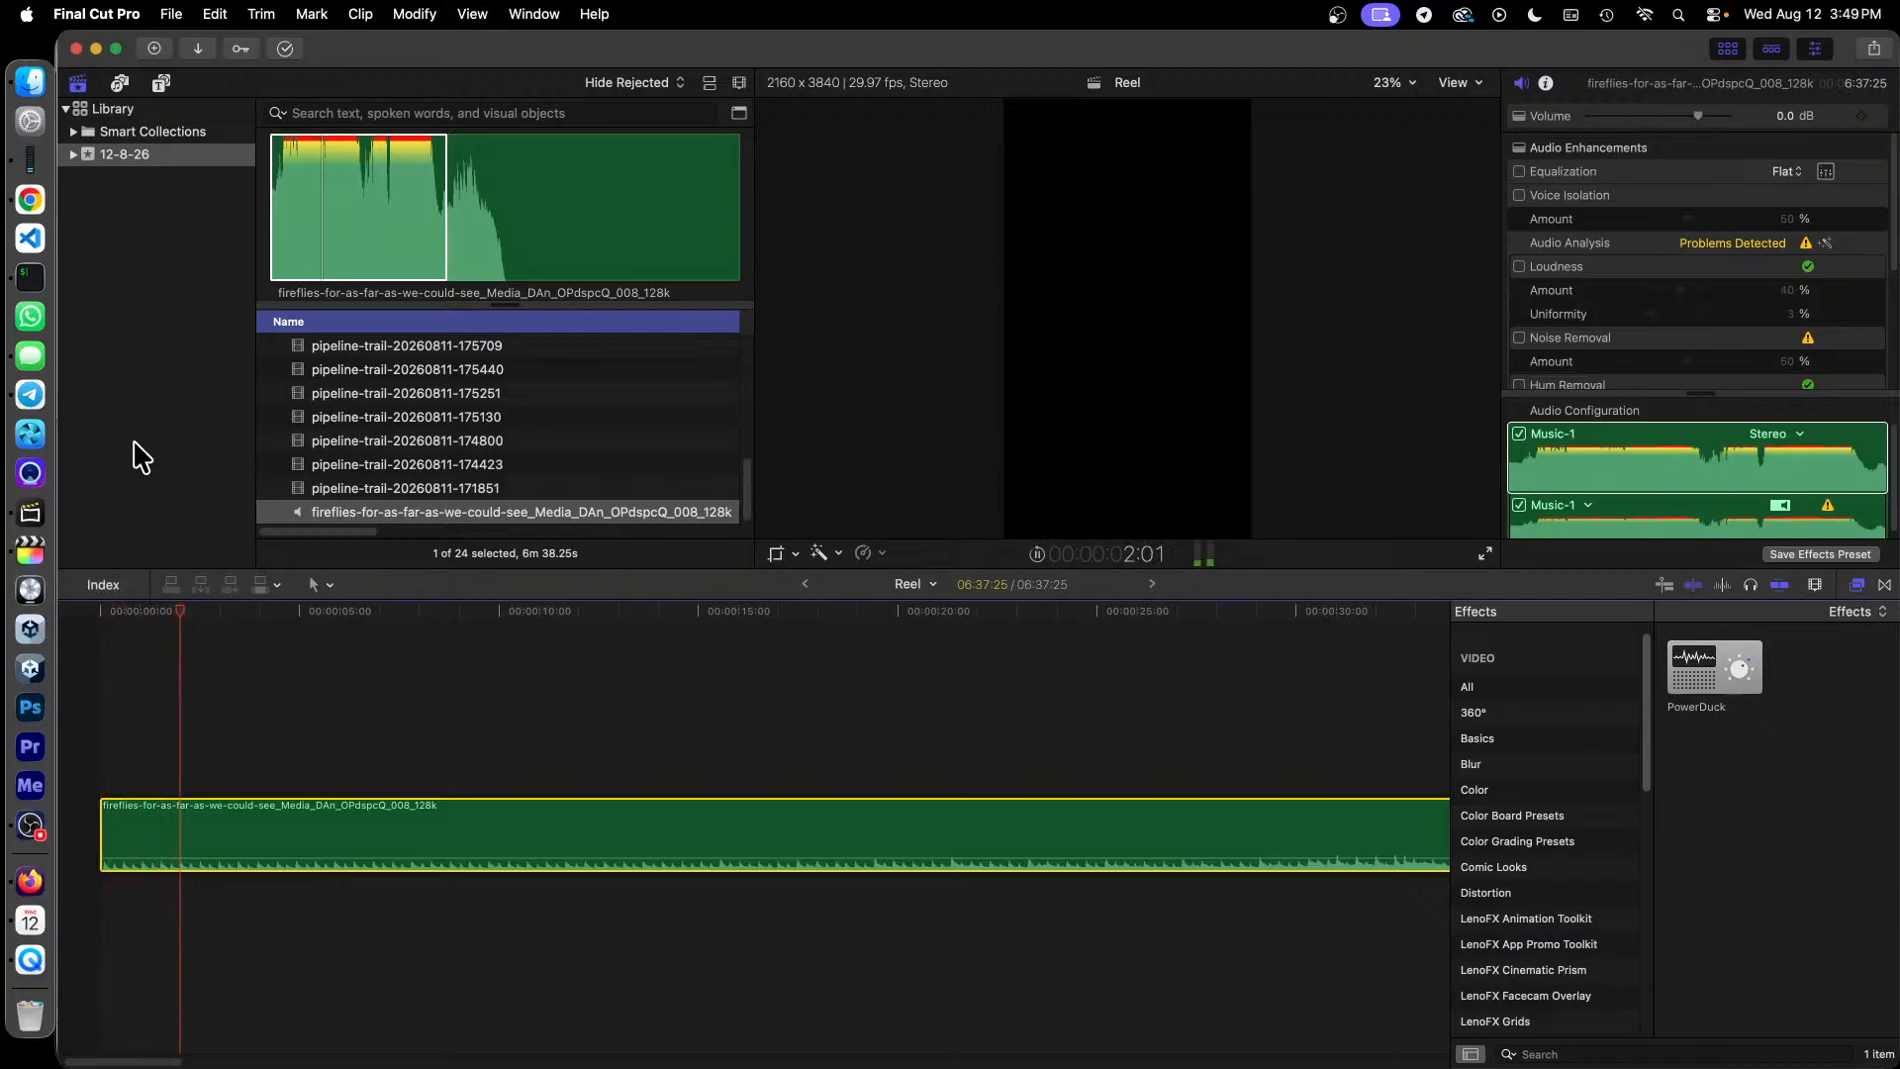
scroll(1781, 277, "down", 3)
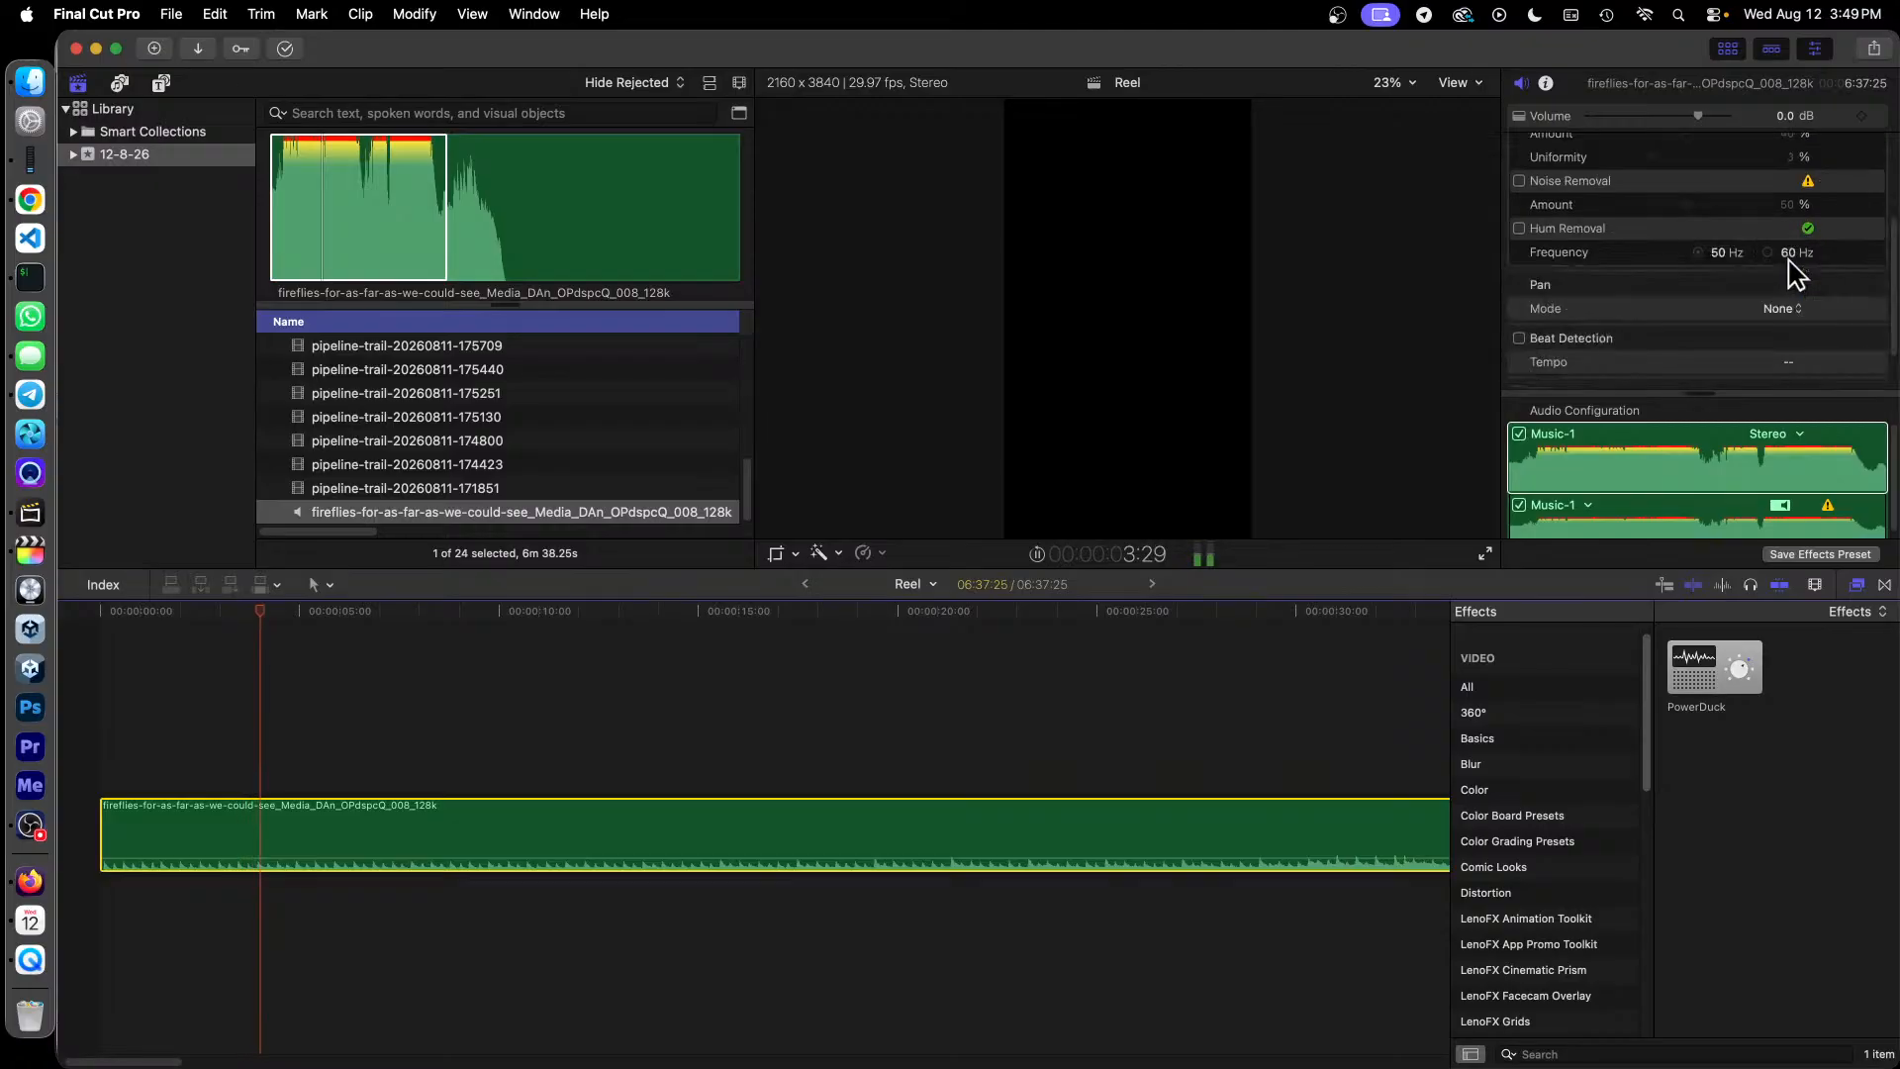
scroll(1793, 272, "down", 2)
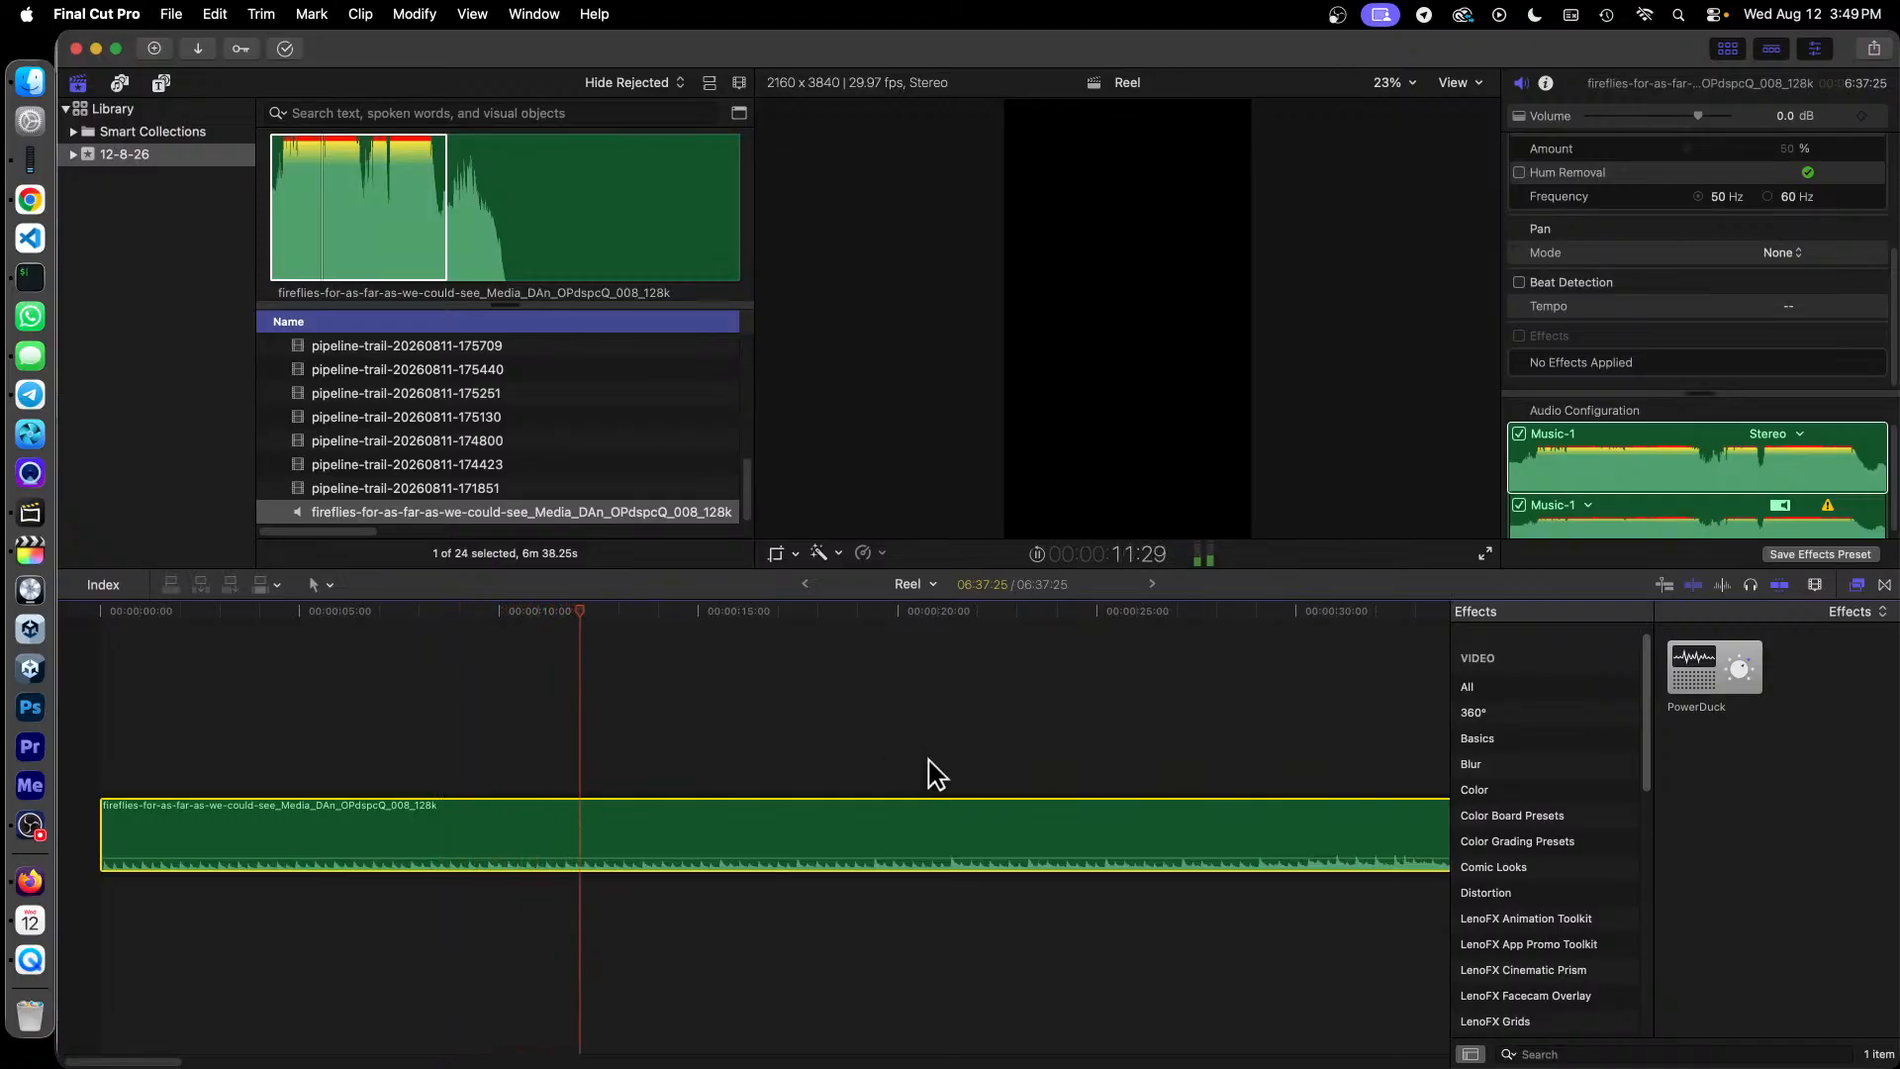
key("space")
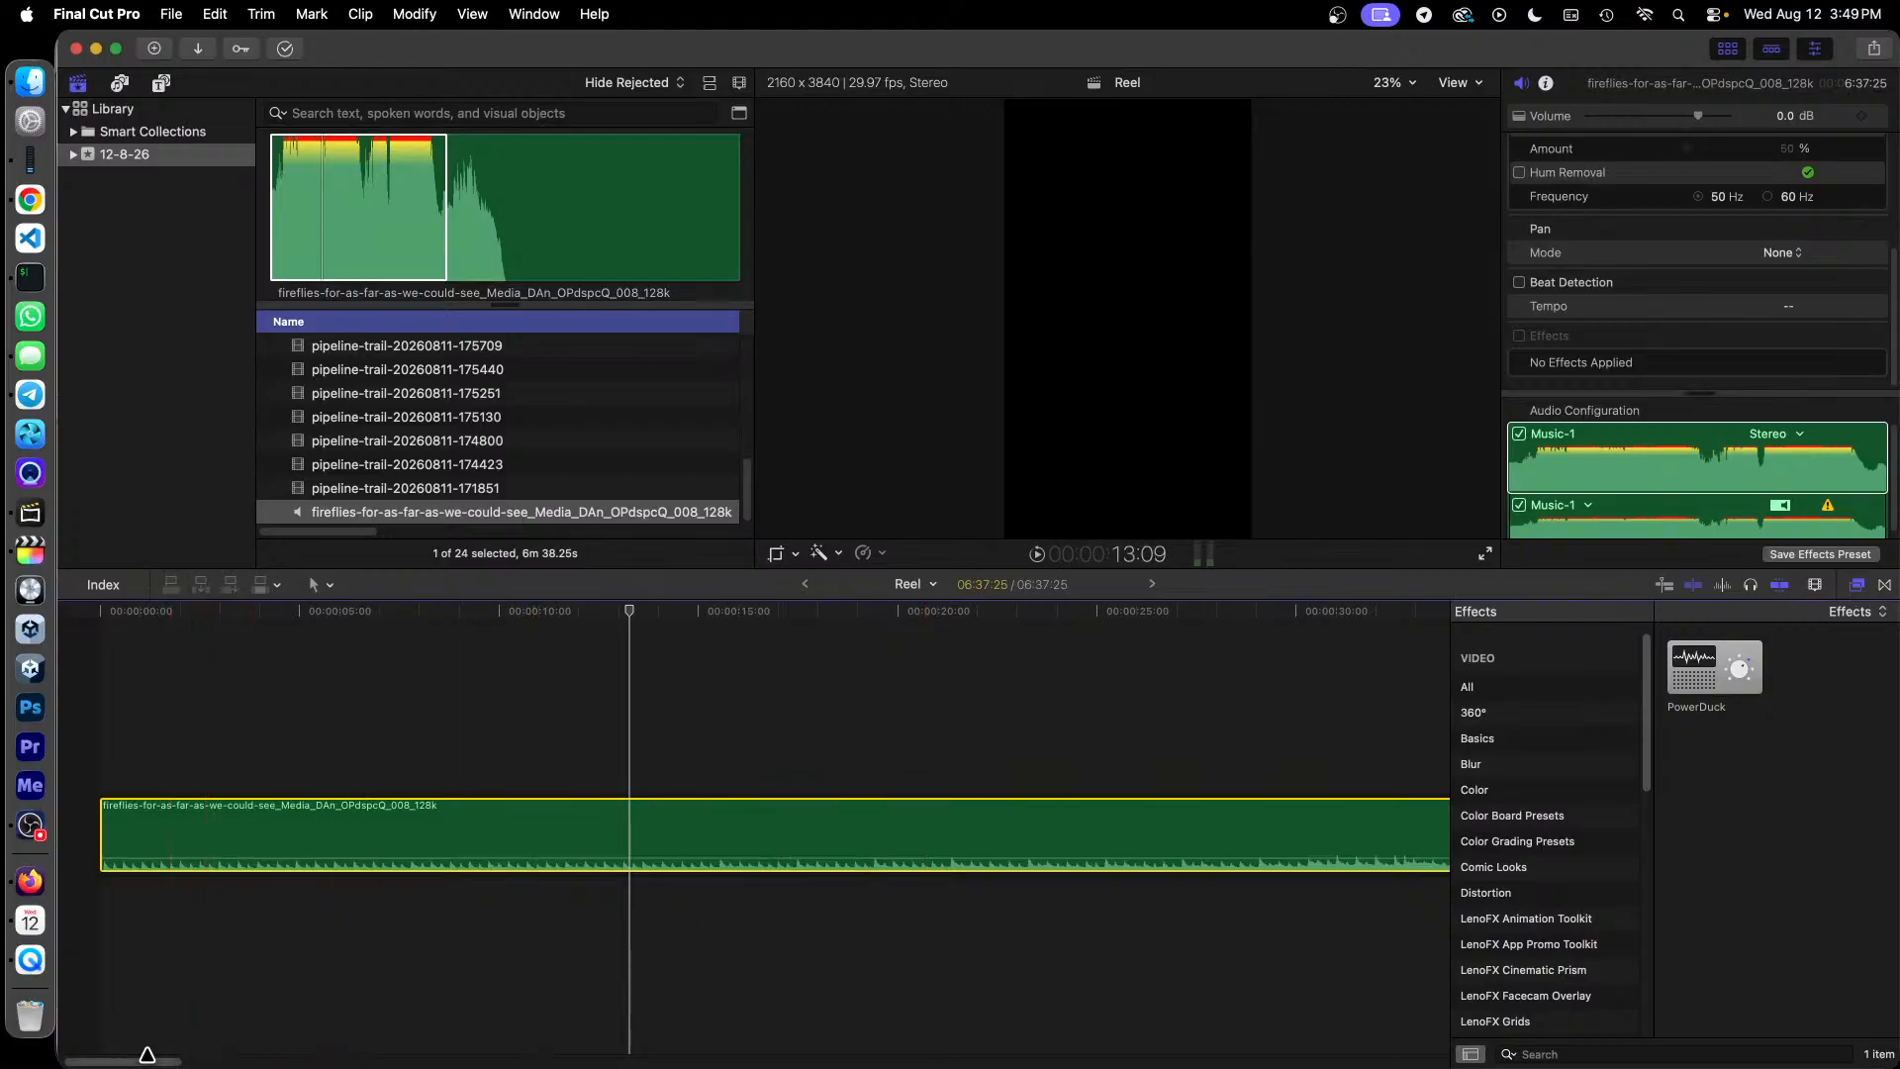
Step: Play a short passage of the music from about 23 seconds into the timeline
left_click_drag(146, 1062, 180, 1062)
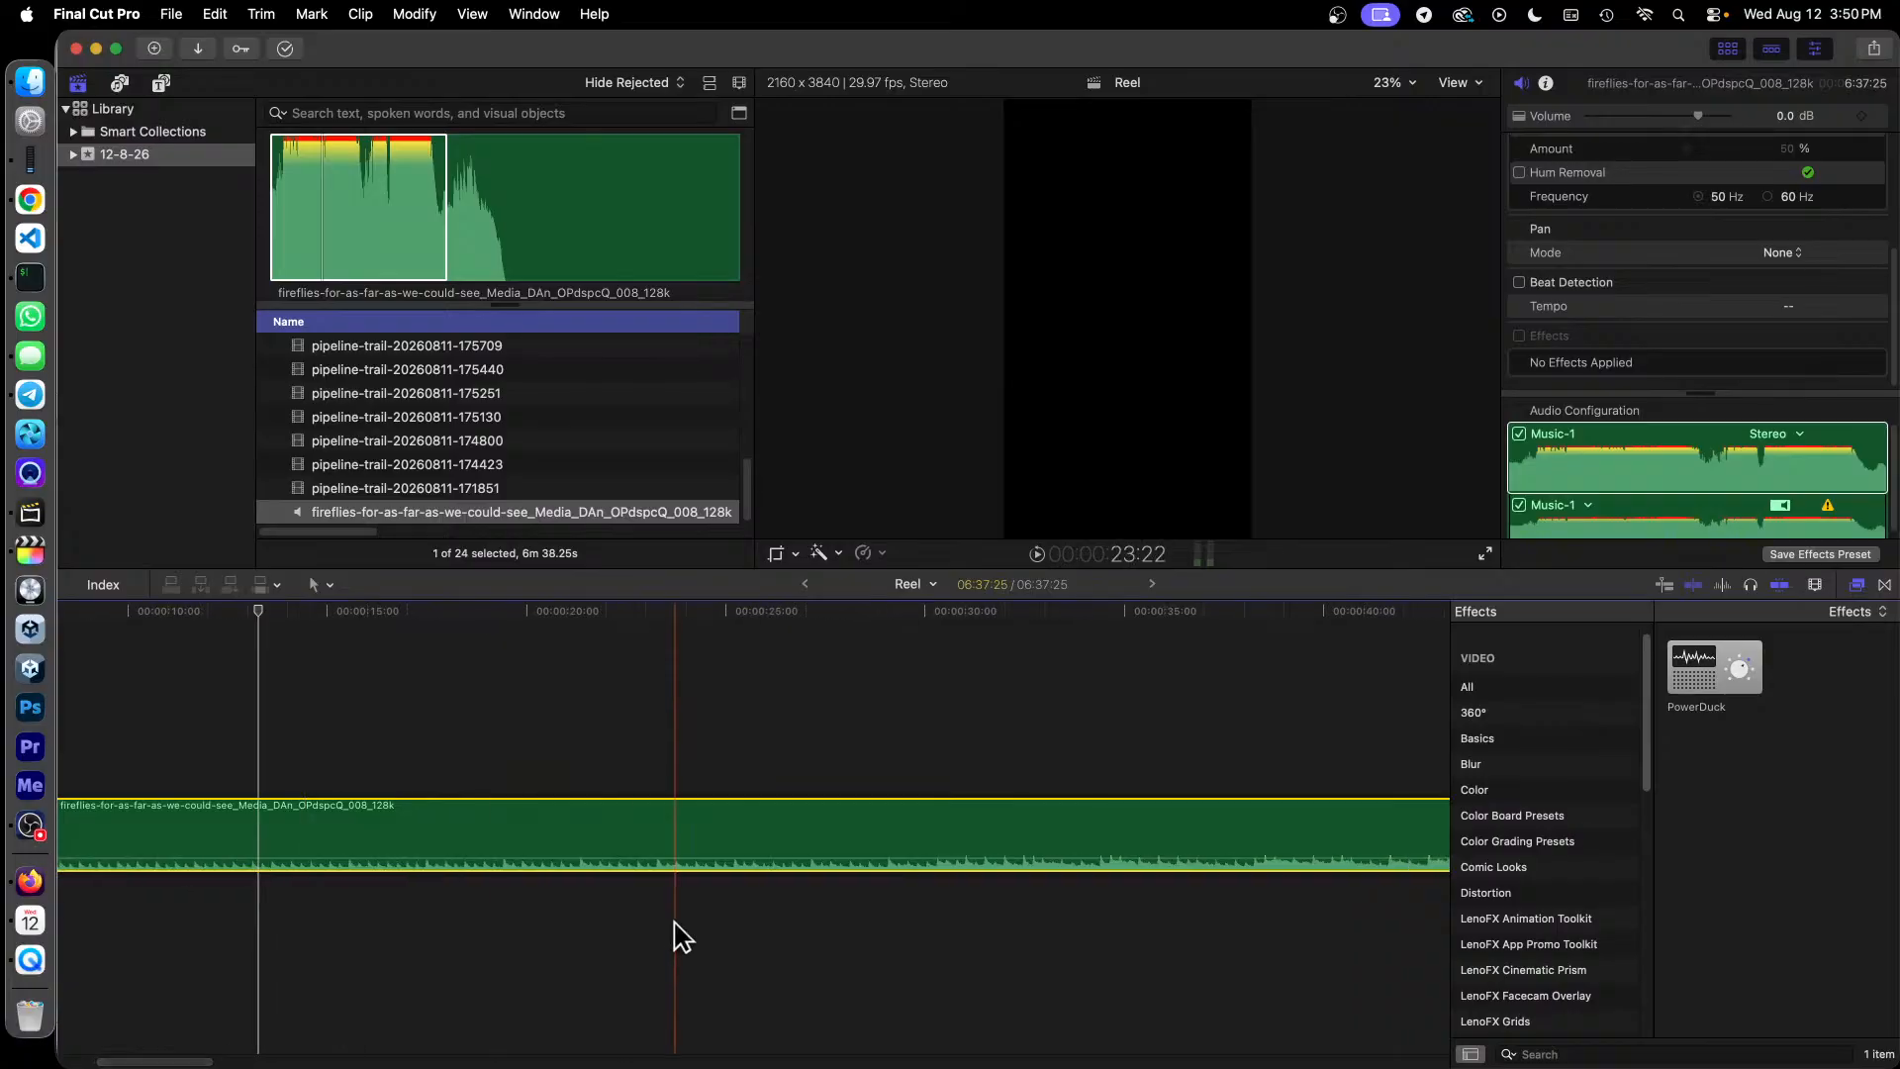
key("space")
key("space")
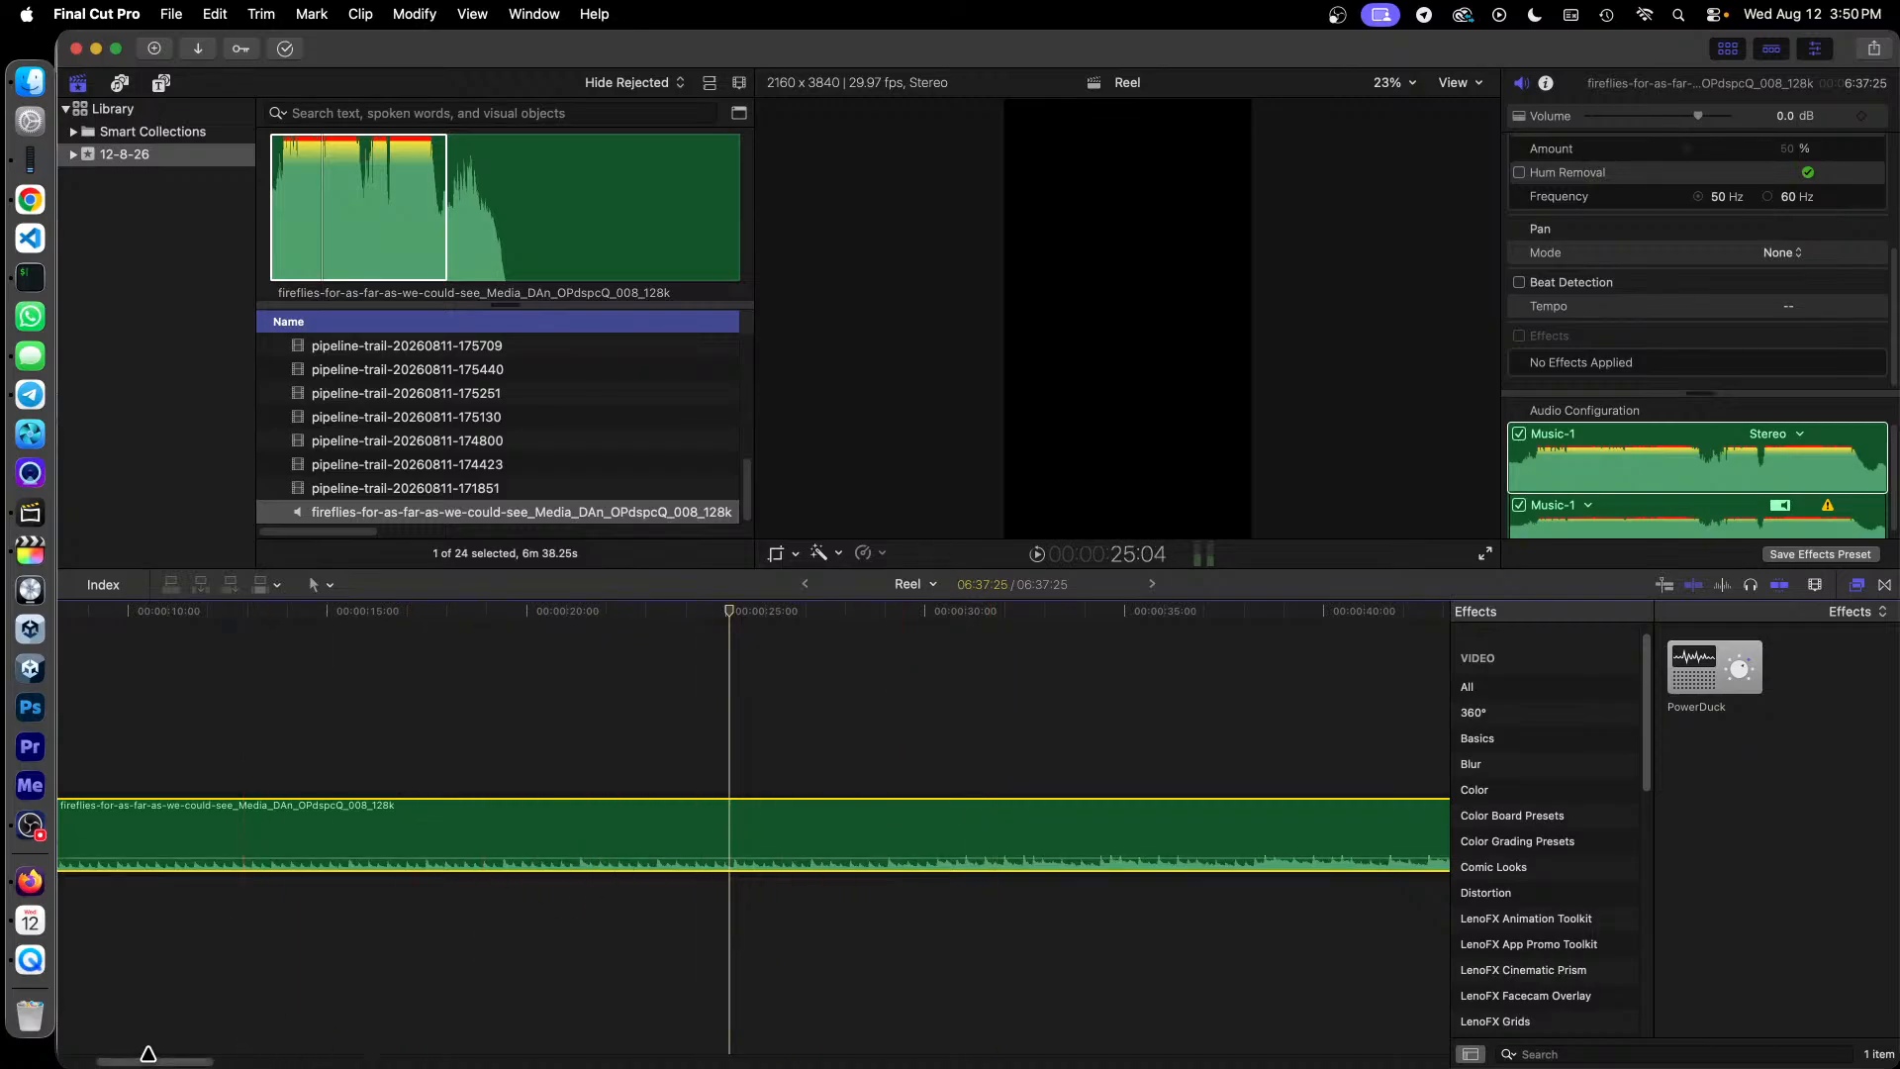
left_click_drag(173, 1064, 221, 1064)
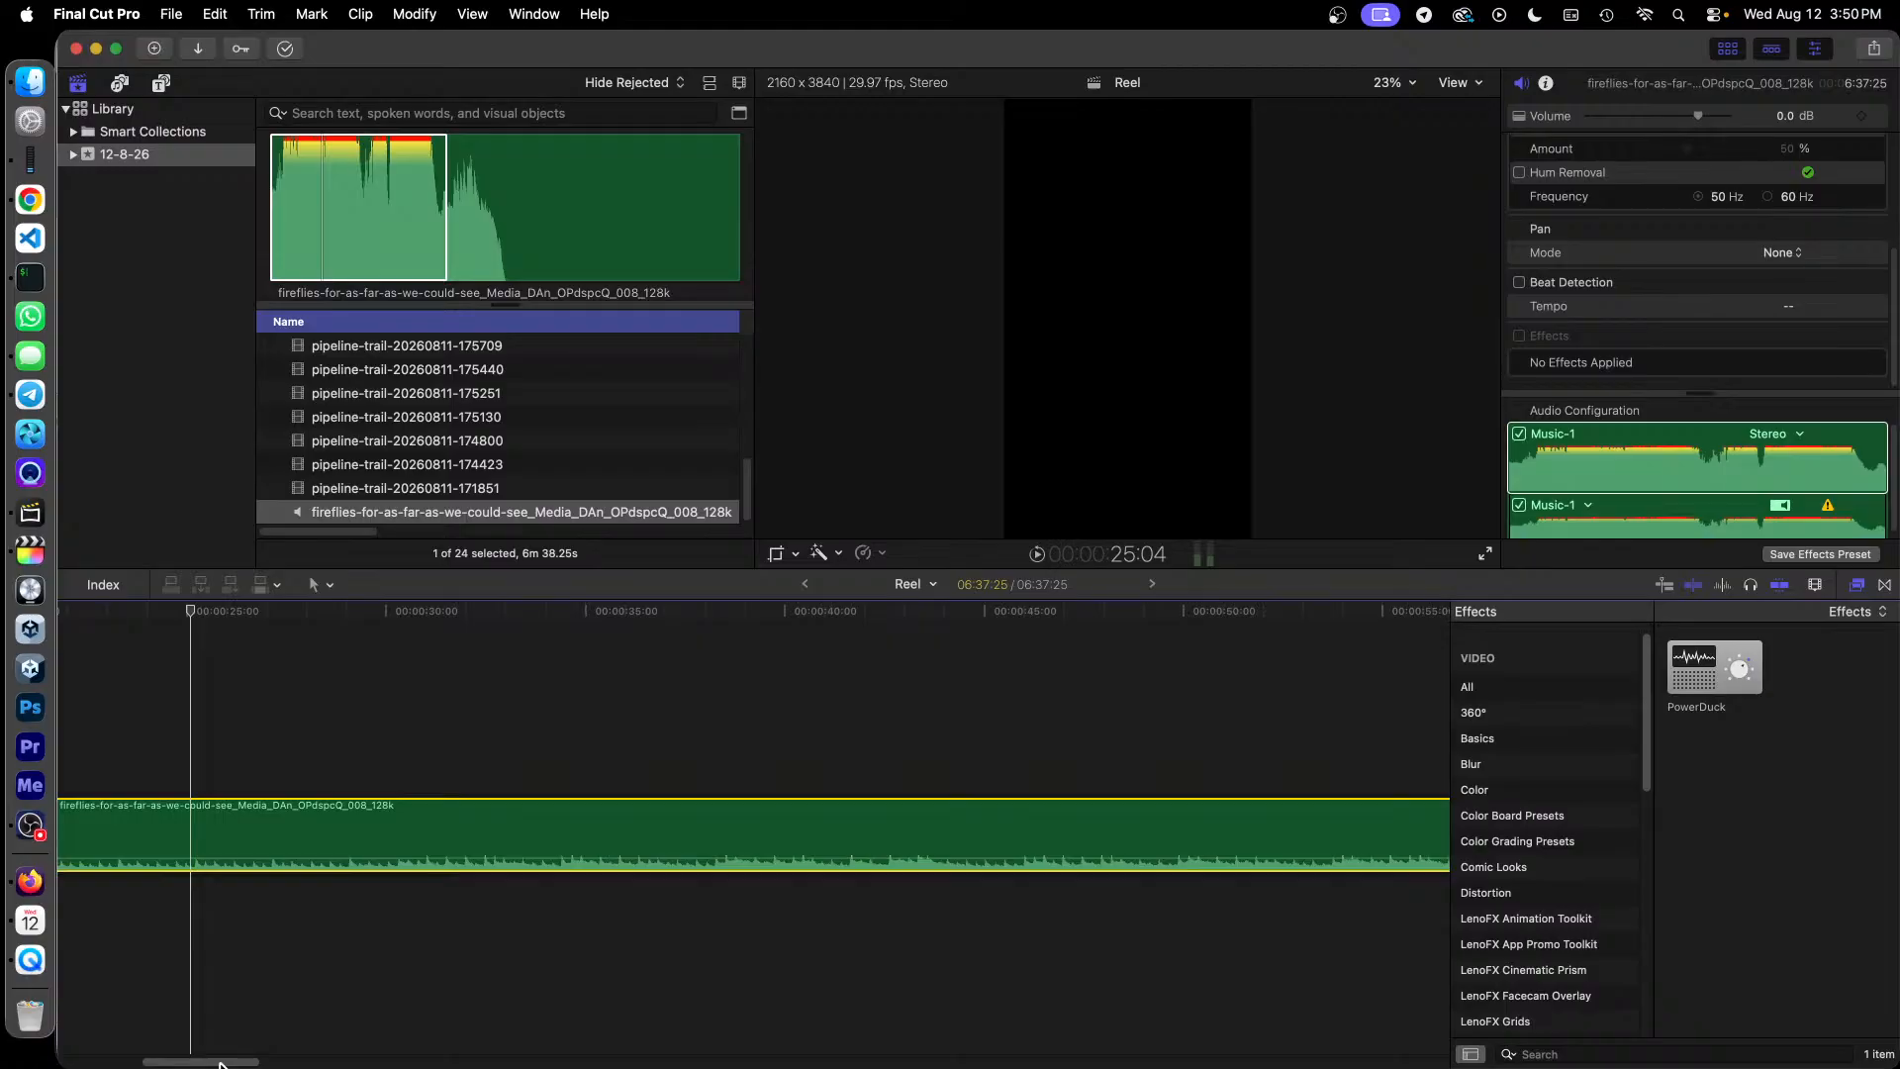
Step: Turn on Beat Detection for the fireflies music clip in the Reel timeline
key("super+minus")
key("super+minus")
key("super+minus")
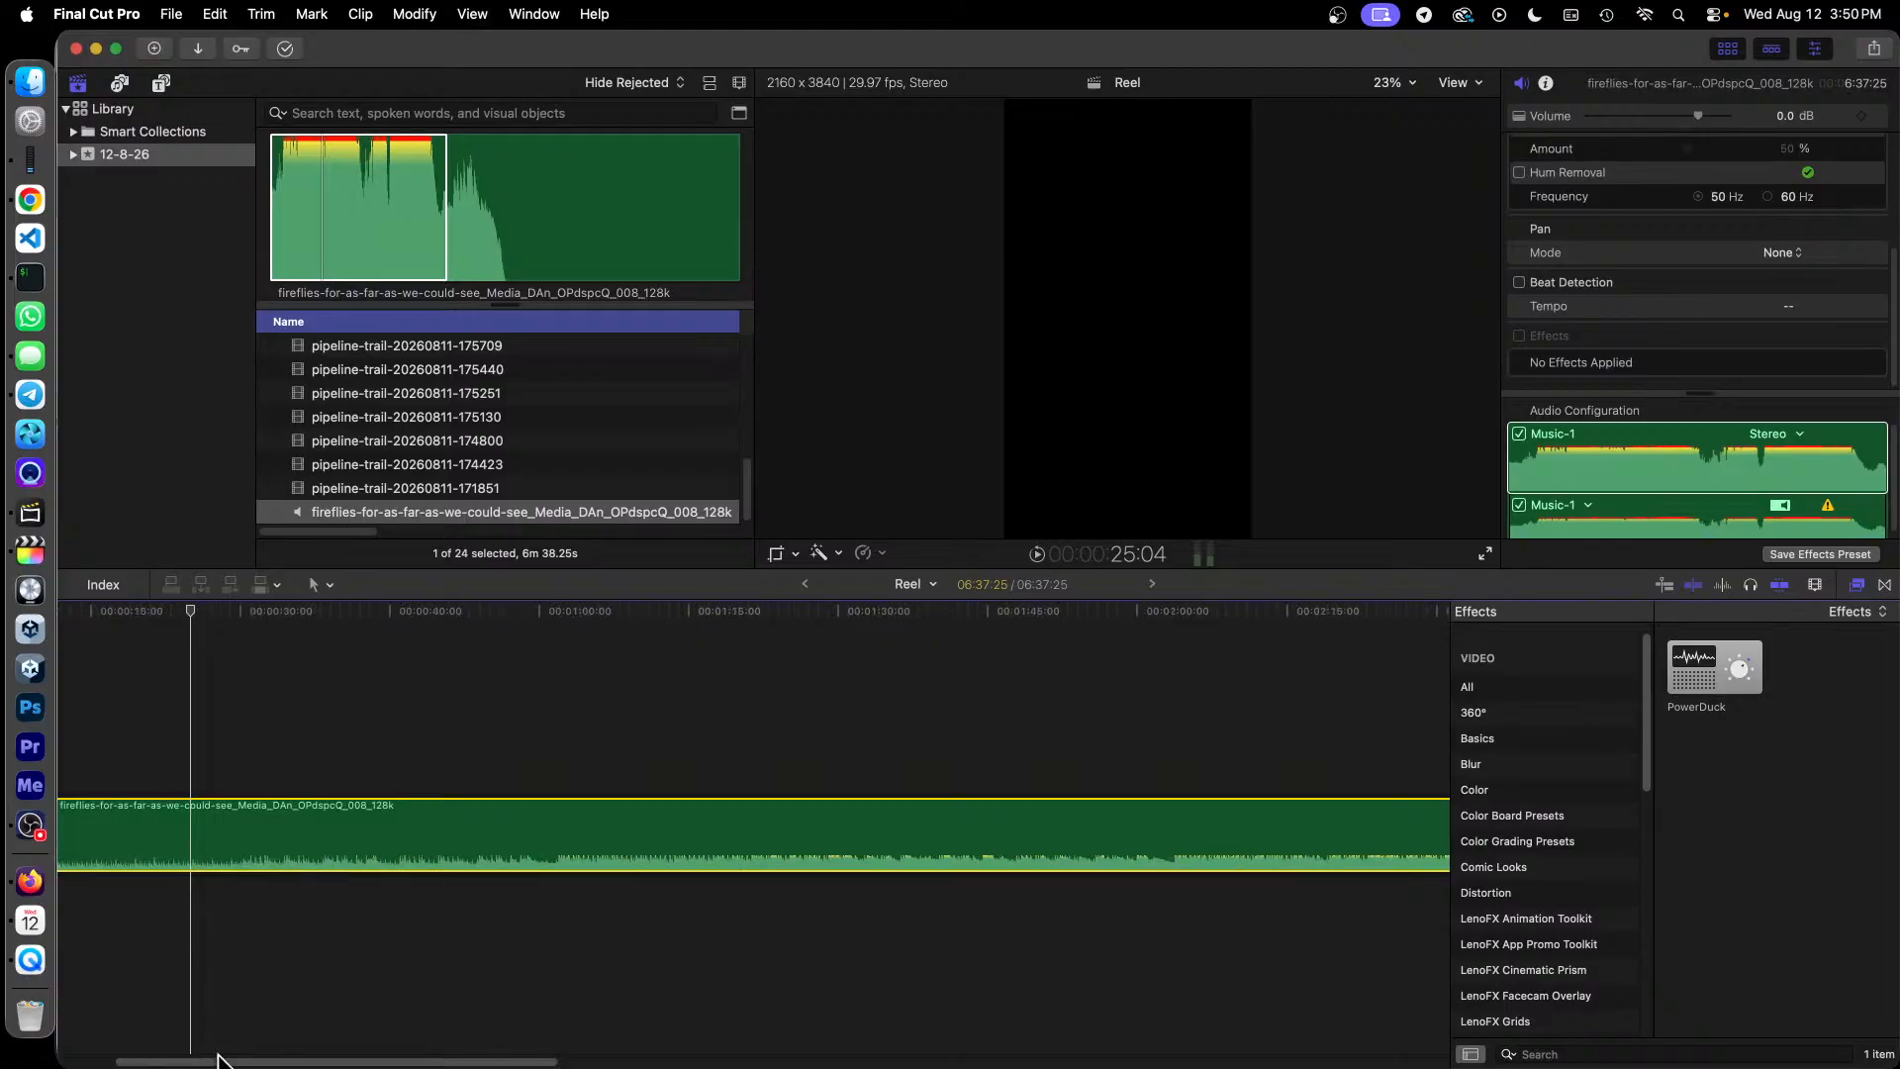
key("super+minus")
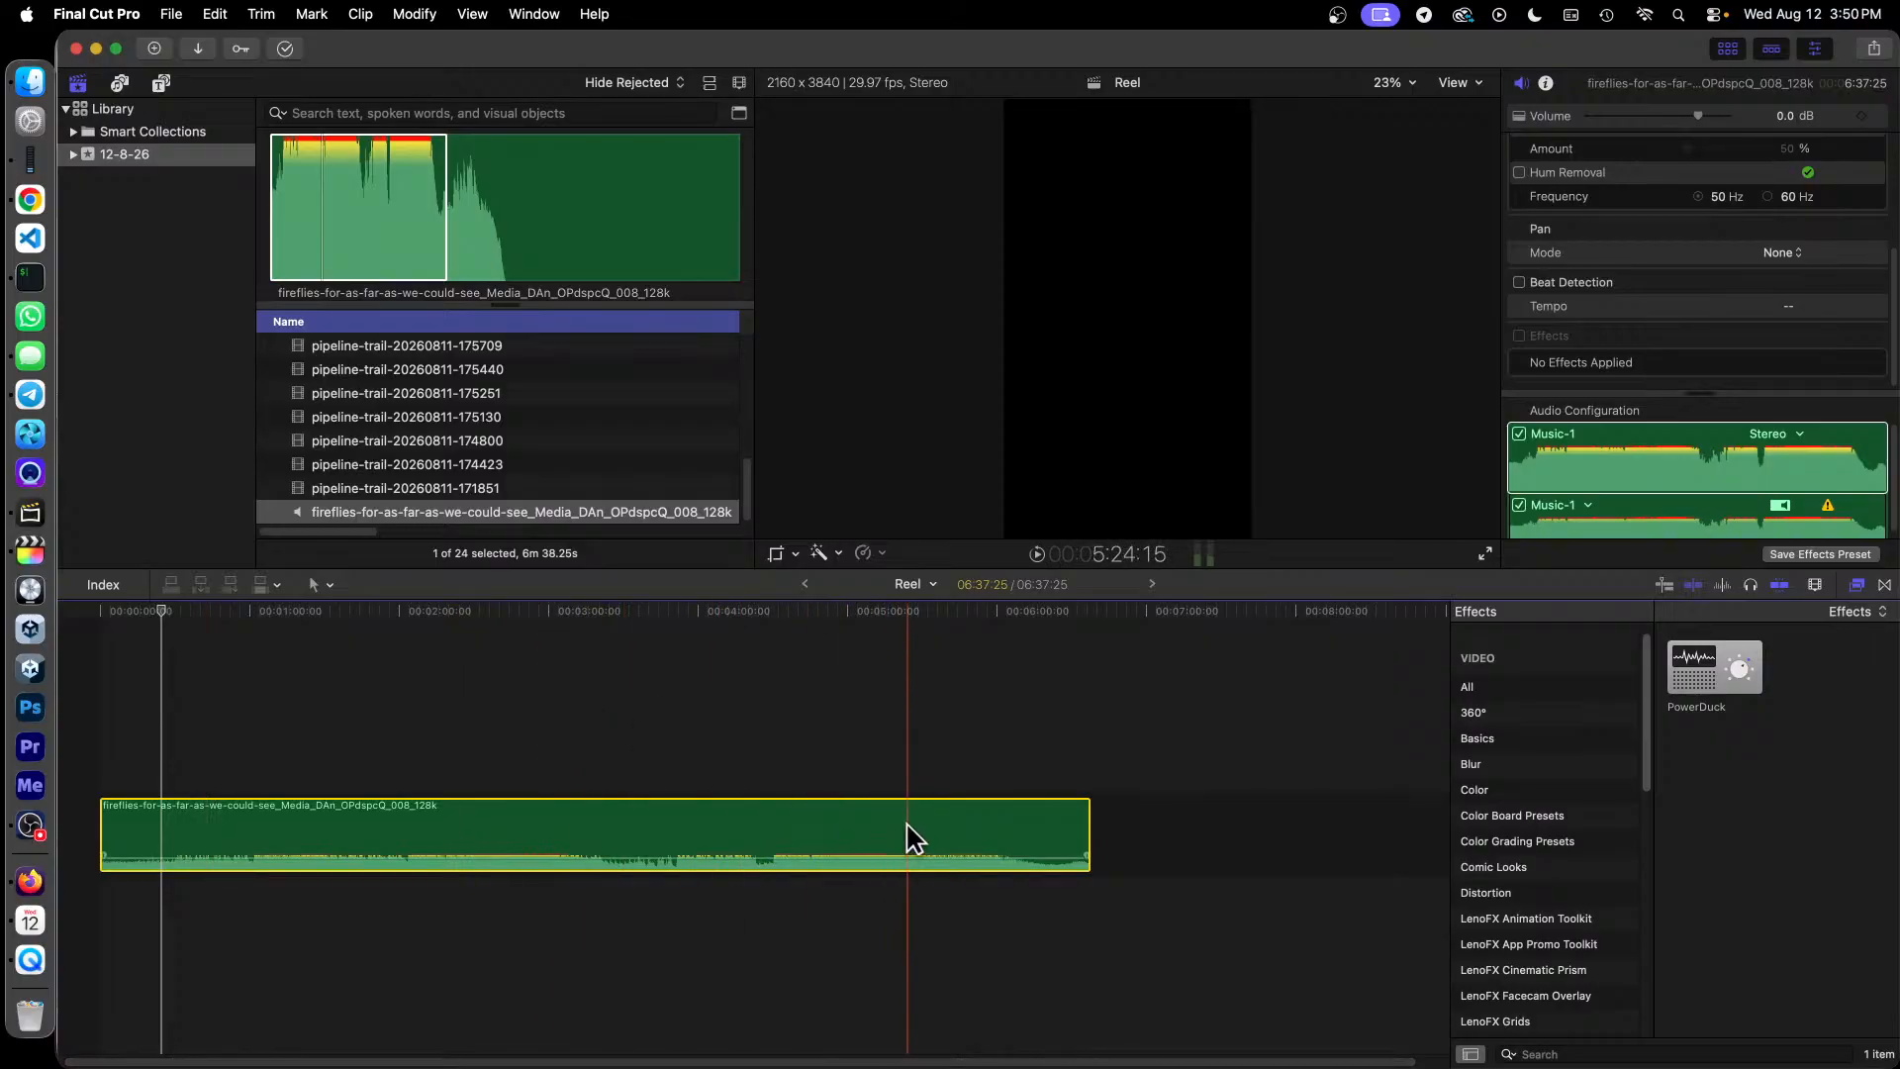
left_click(1166, 751)
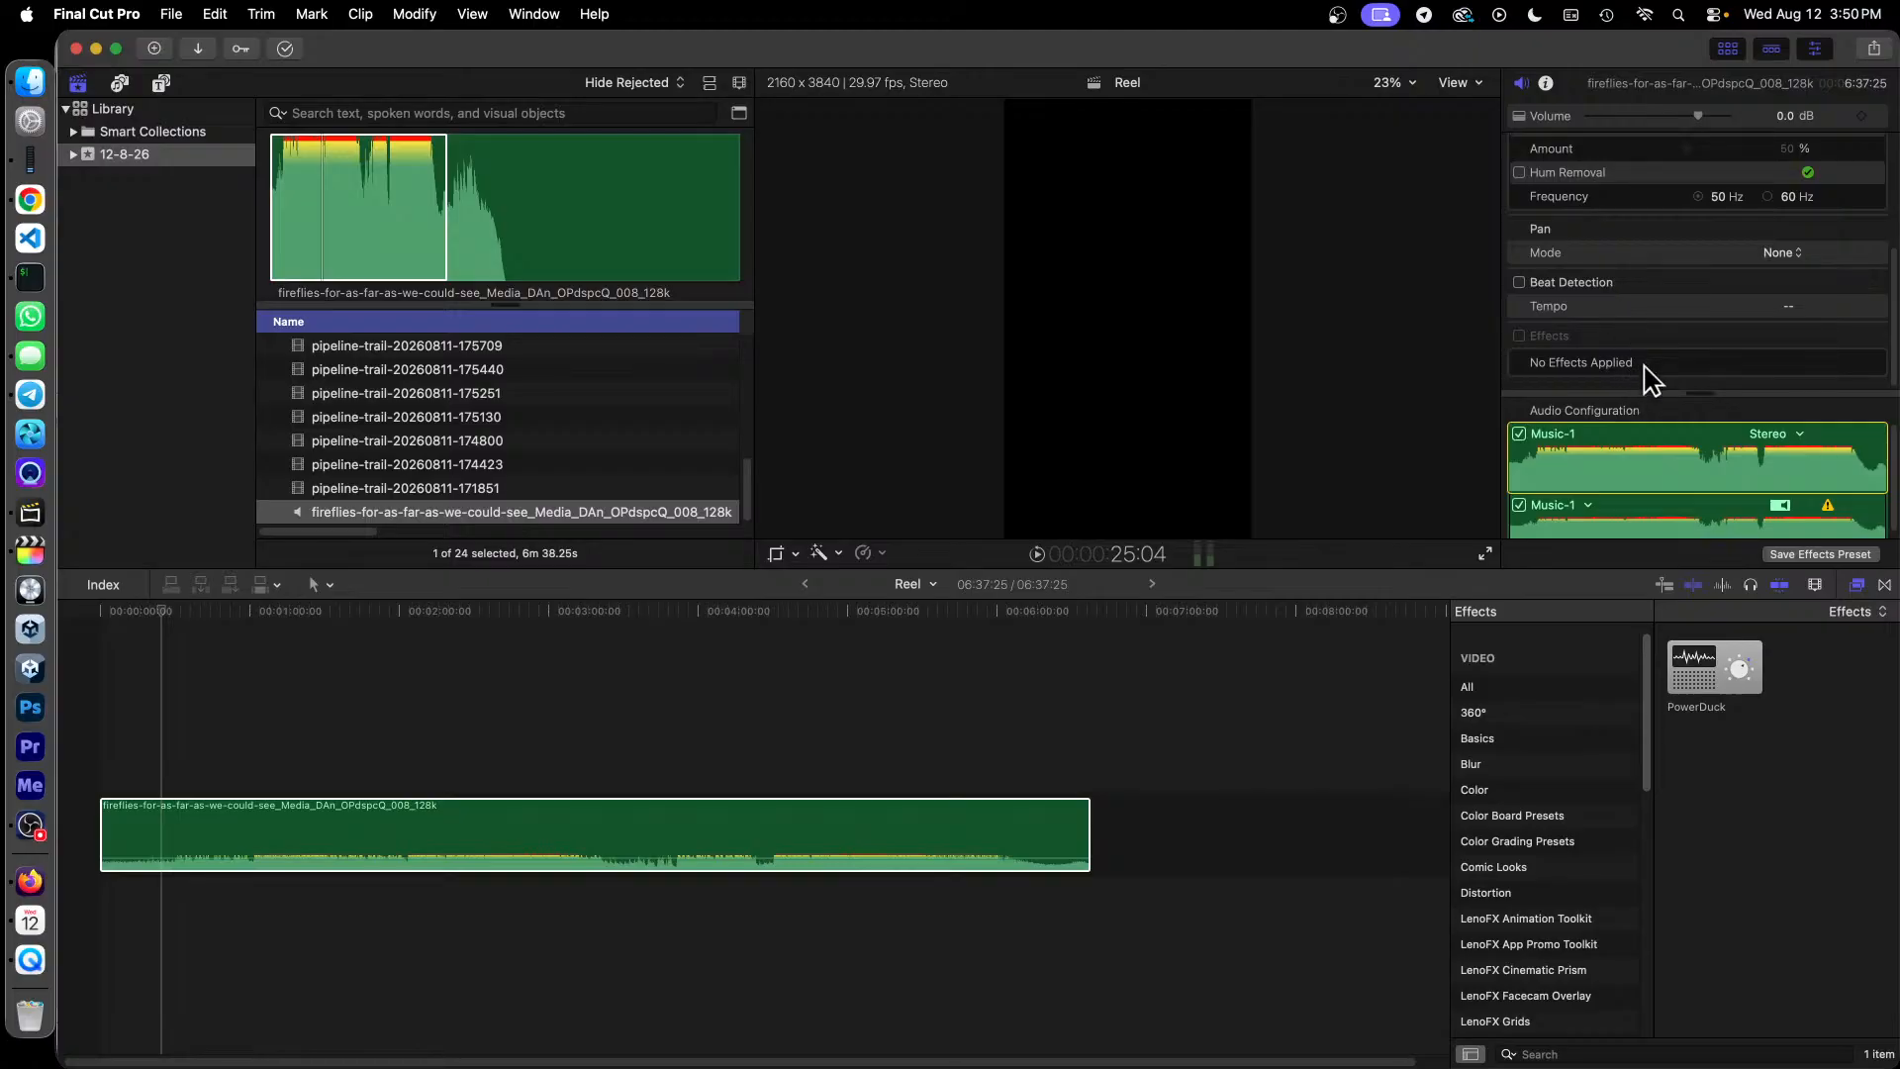
scroll(1632, 348, "up", 3)
scroll(1633, 348, "down", 3)
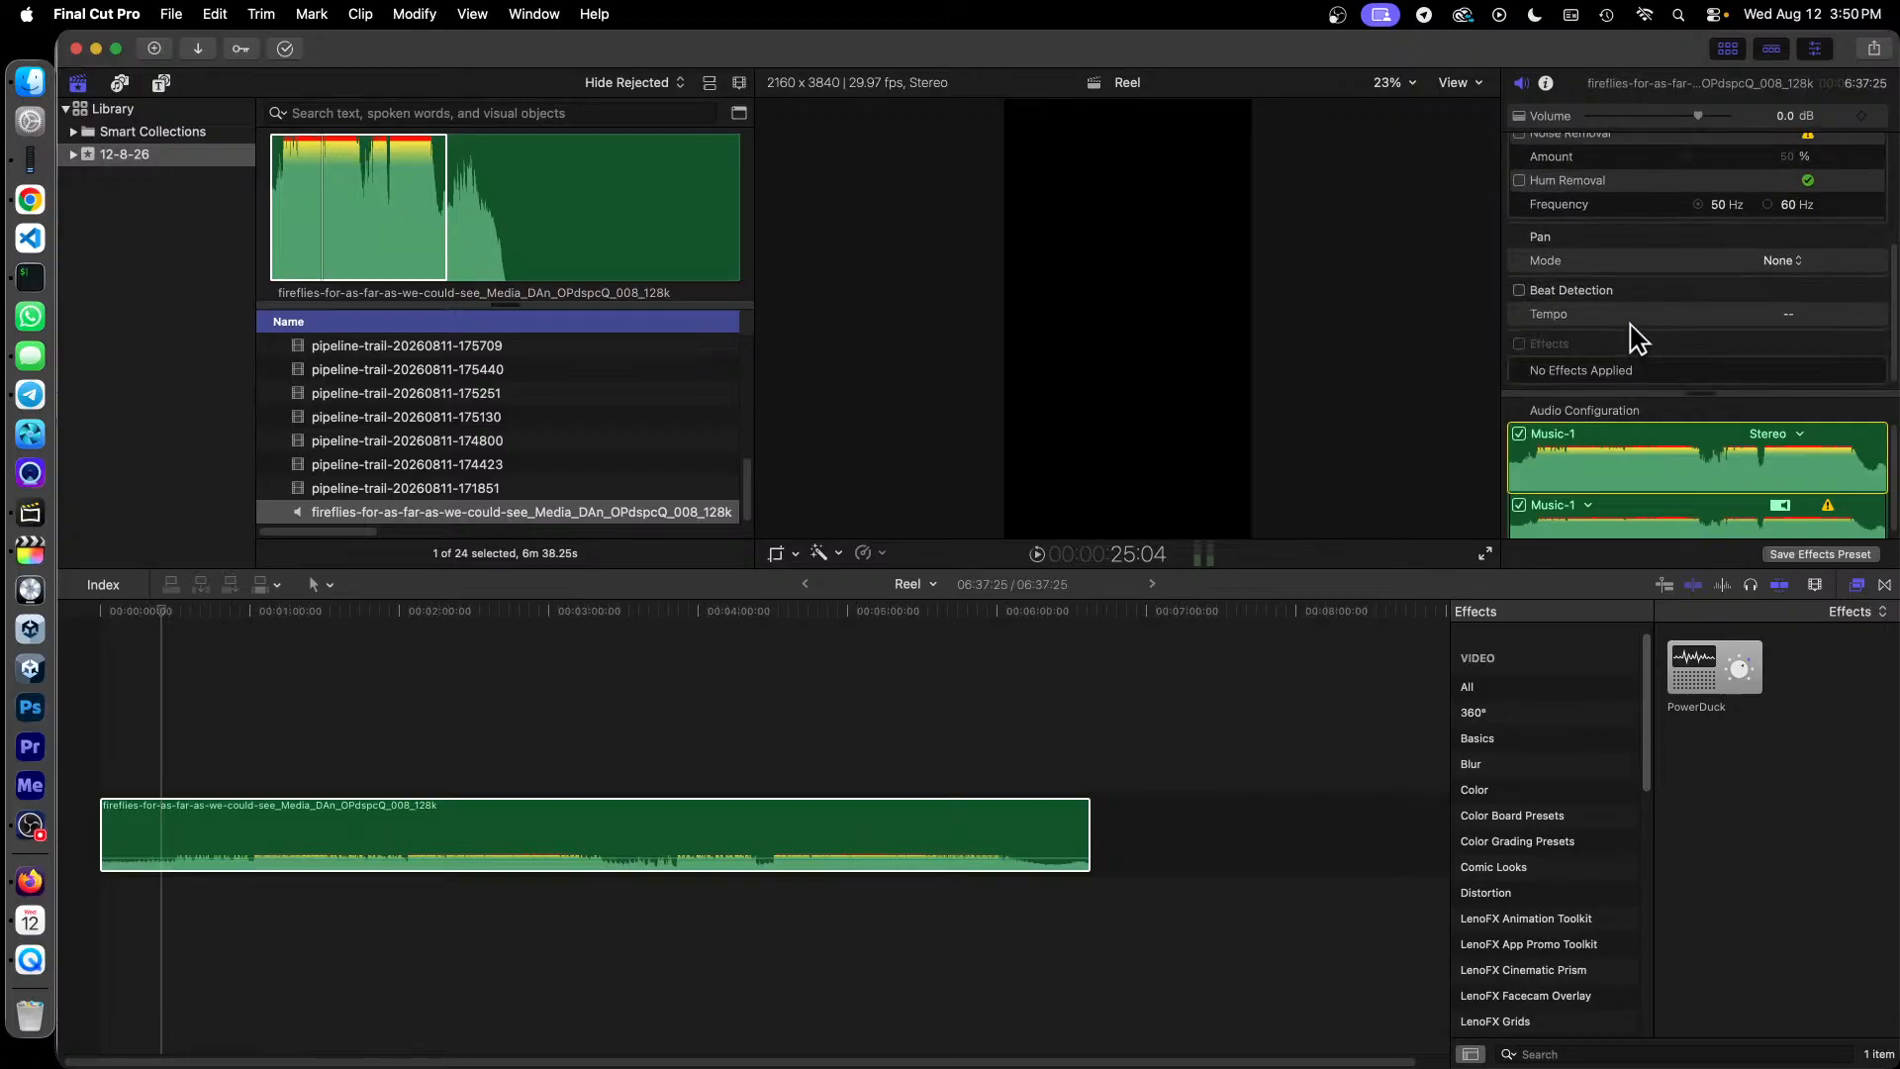
left_click(1519, 290)
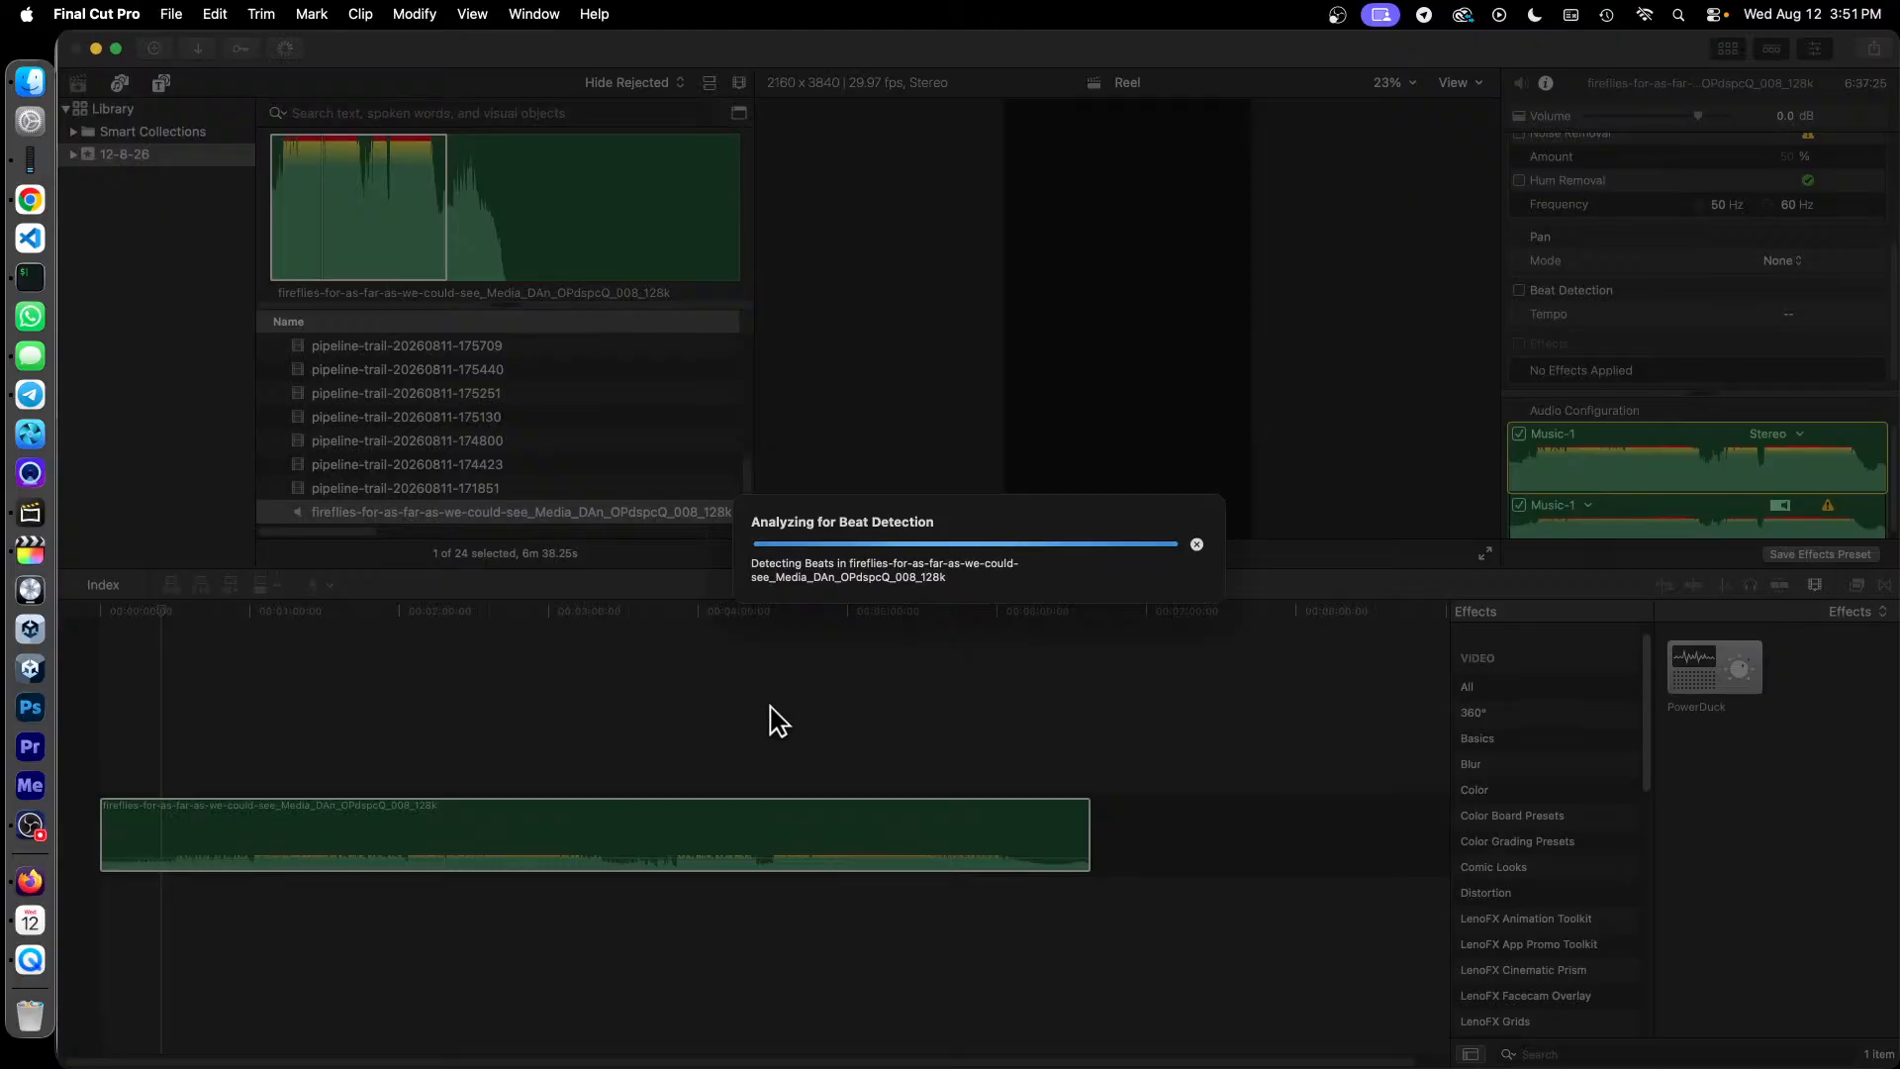
Step: Switch to Chrome and open the watch page of "Pipeline Trail Run - Marsiling MRT to Mandai Rd" from the YouTube Studio channel content
key("ctrl+Up")
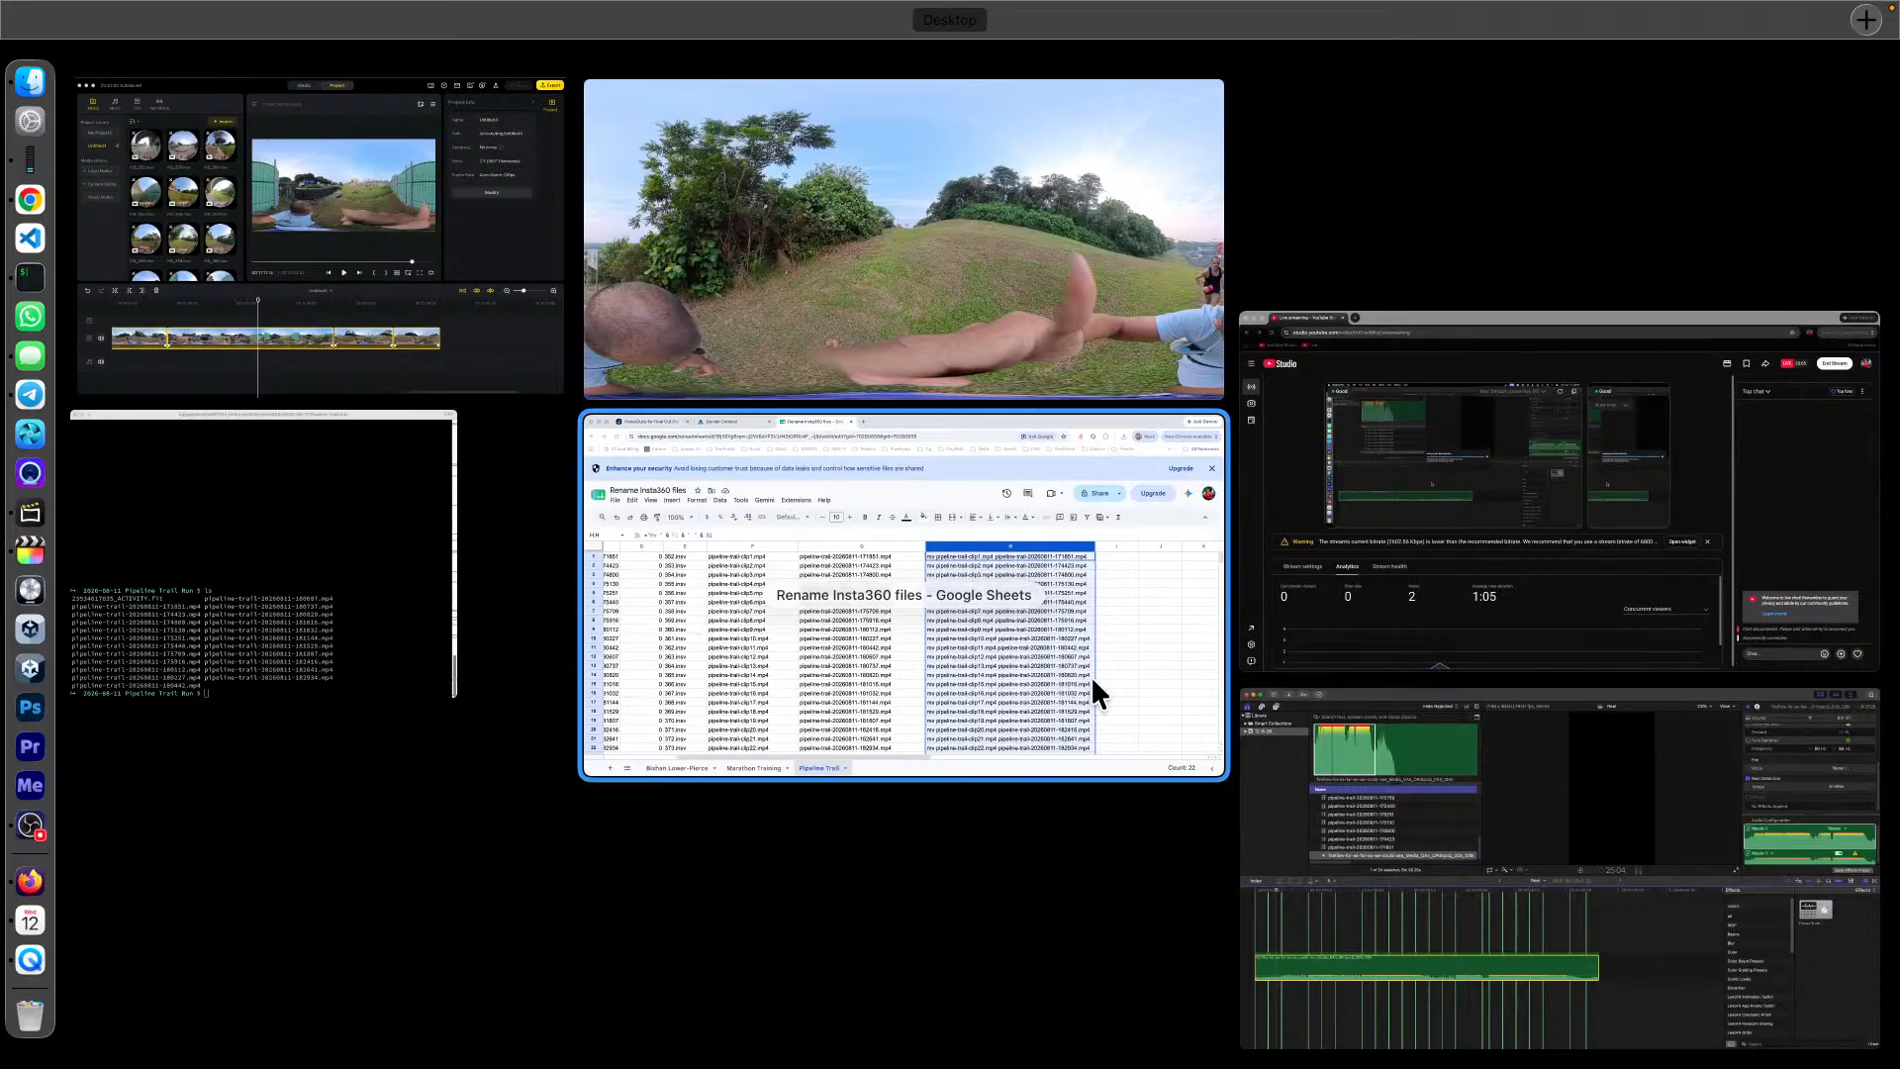
left_click(1476, 327)
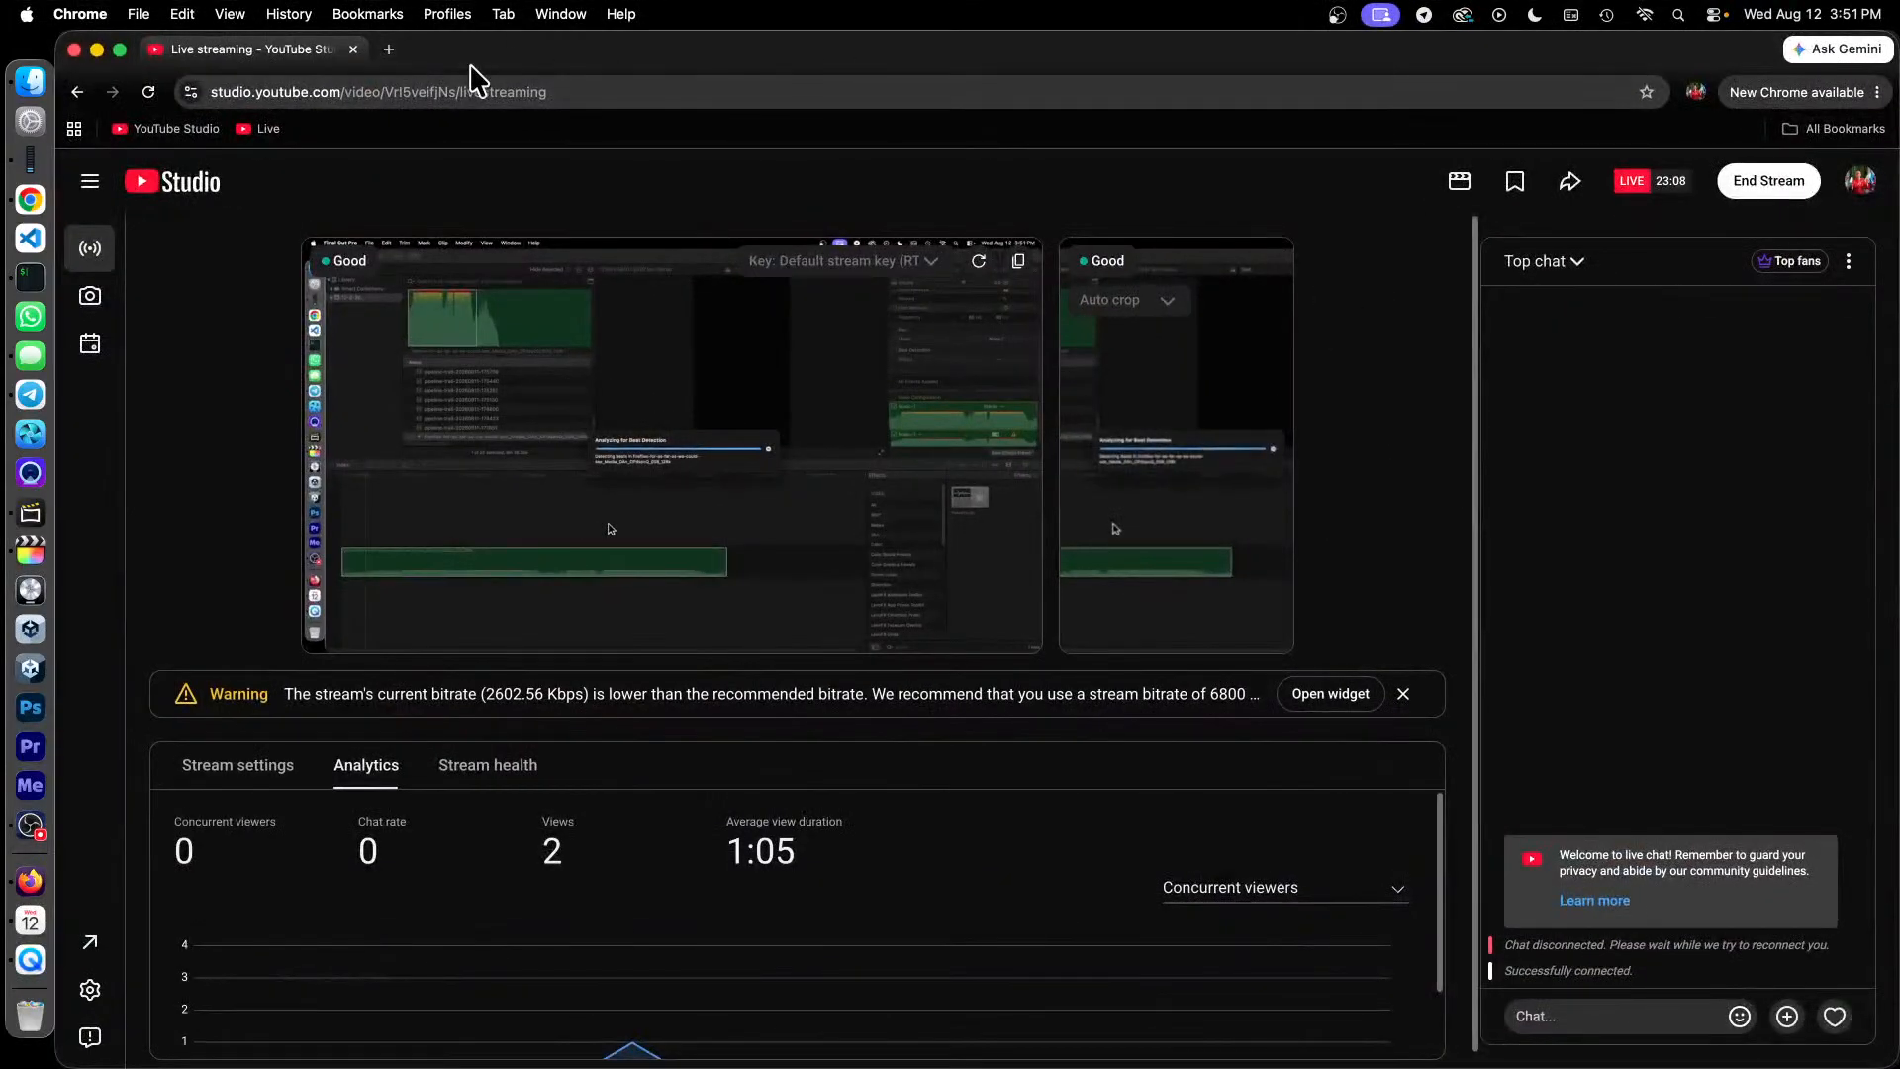
left_click(388, 49)
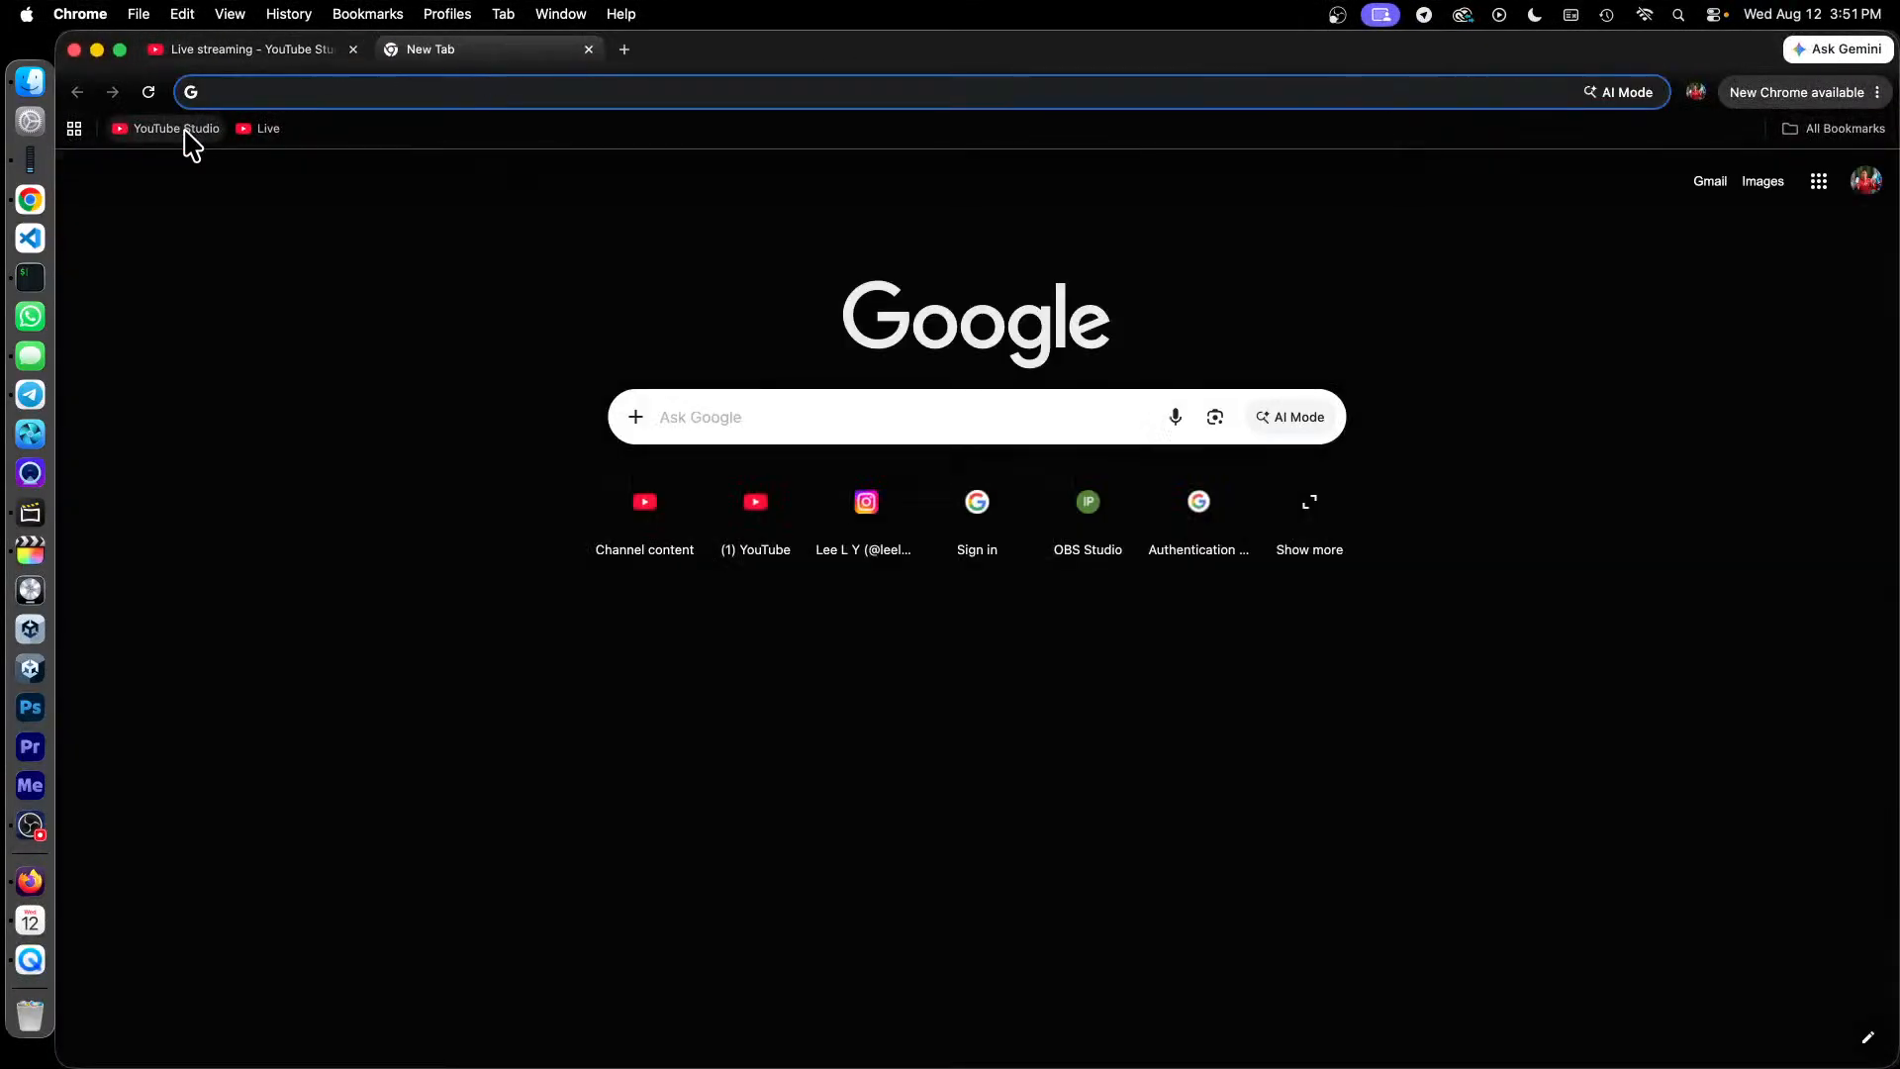
left_click(184, 129)
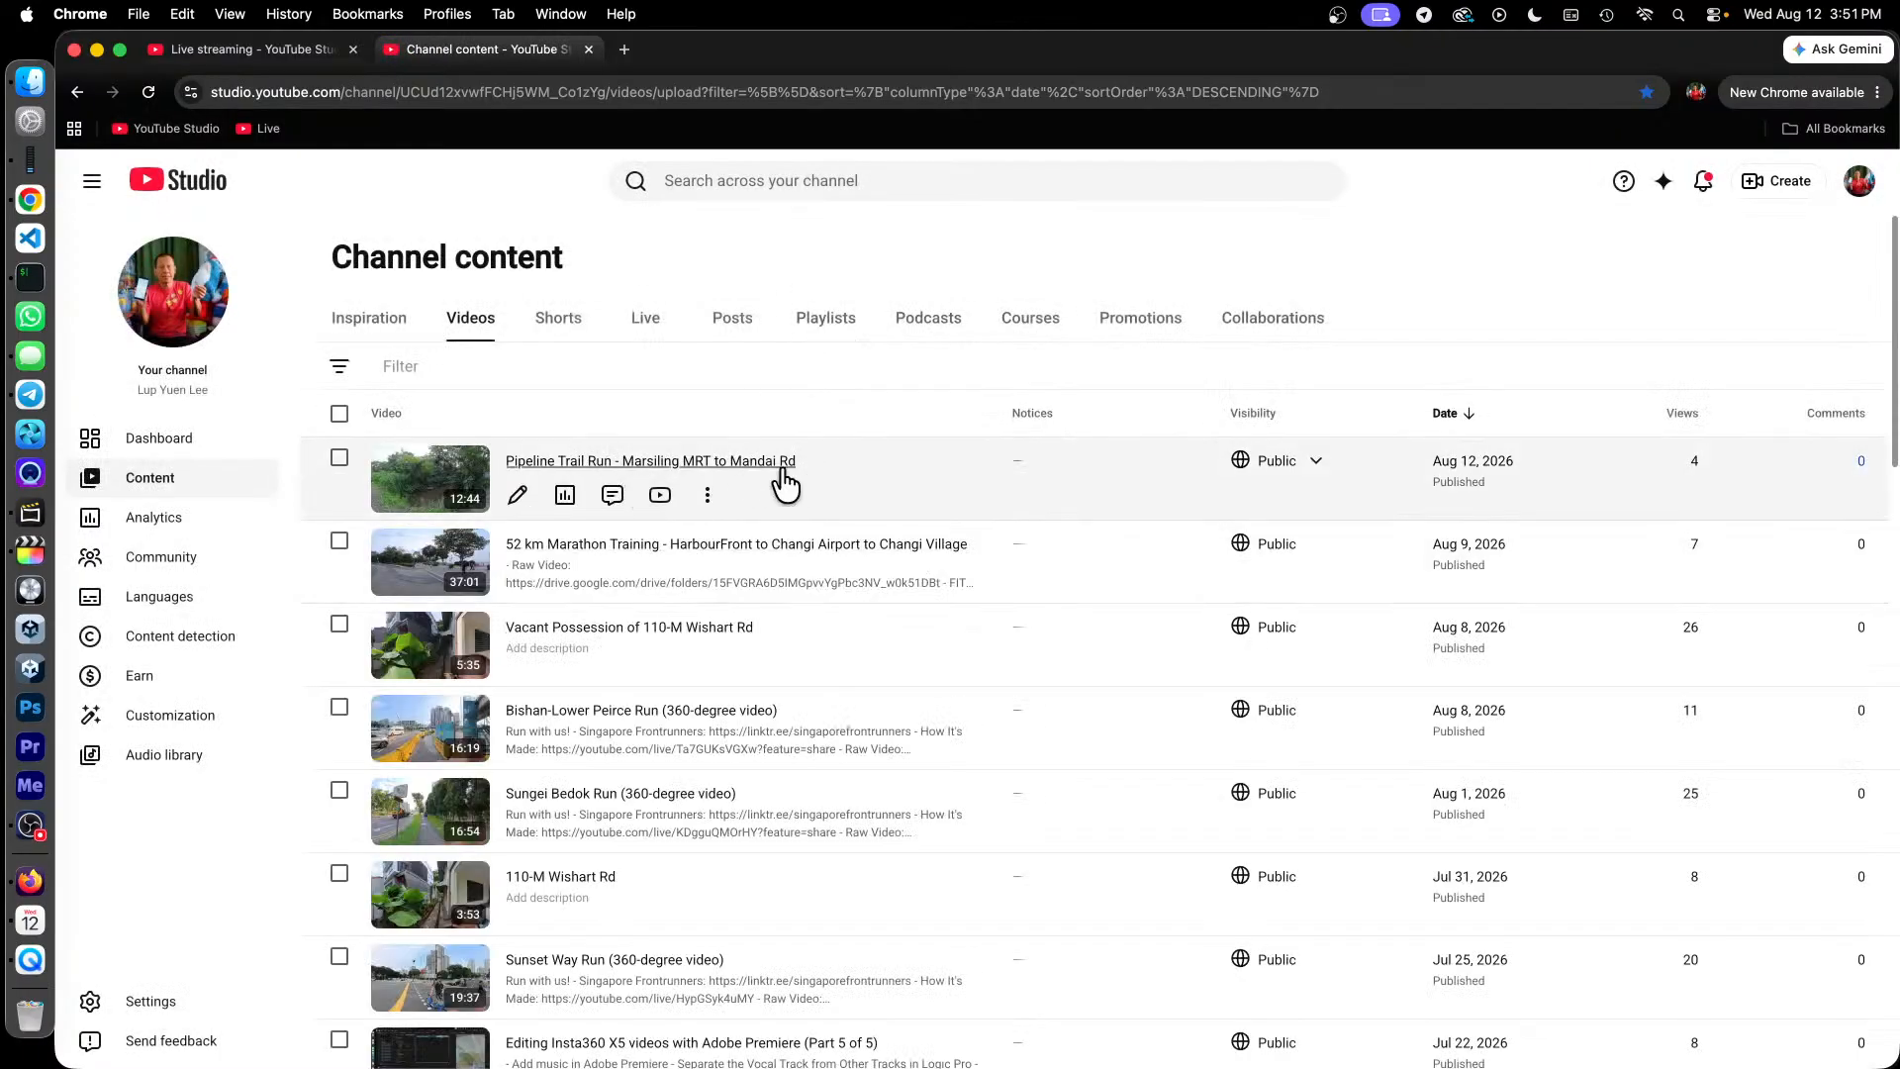
left_click(693, 461)
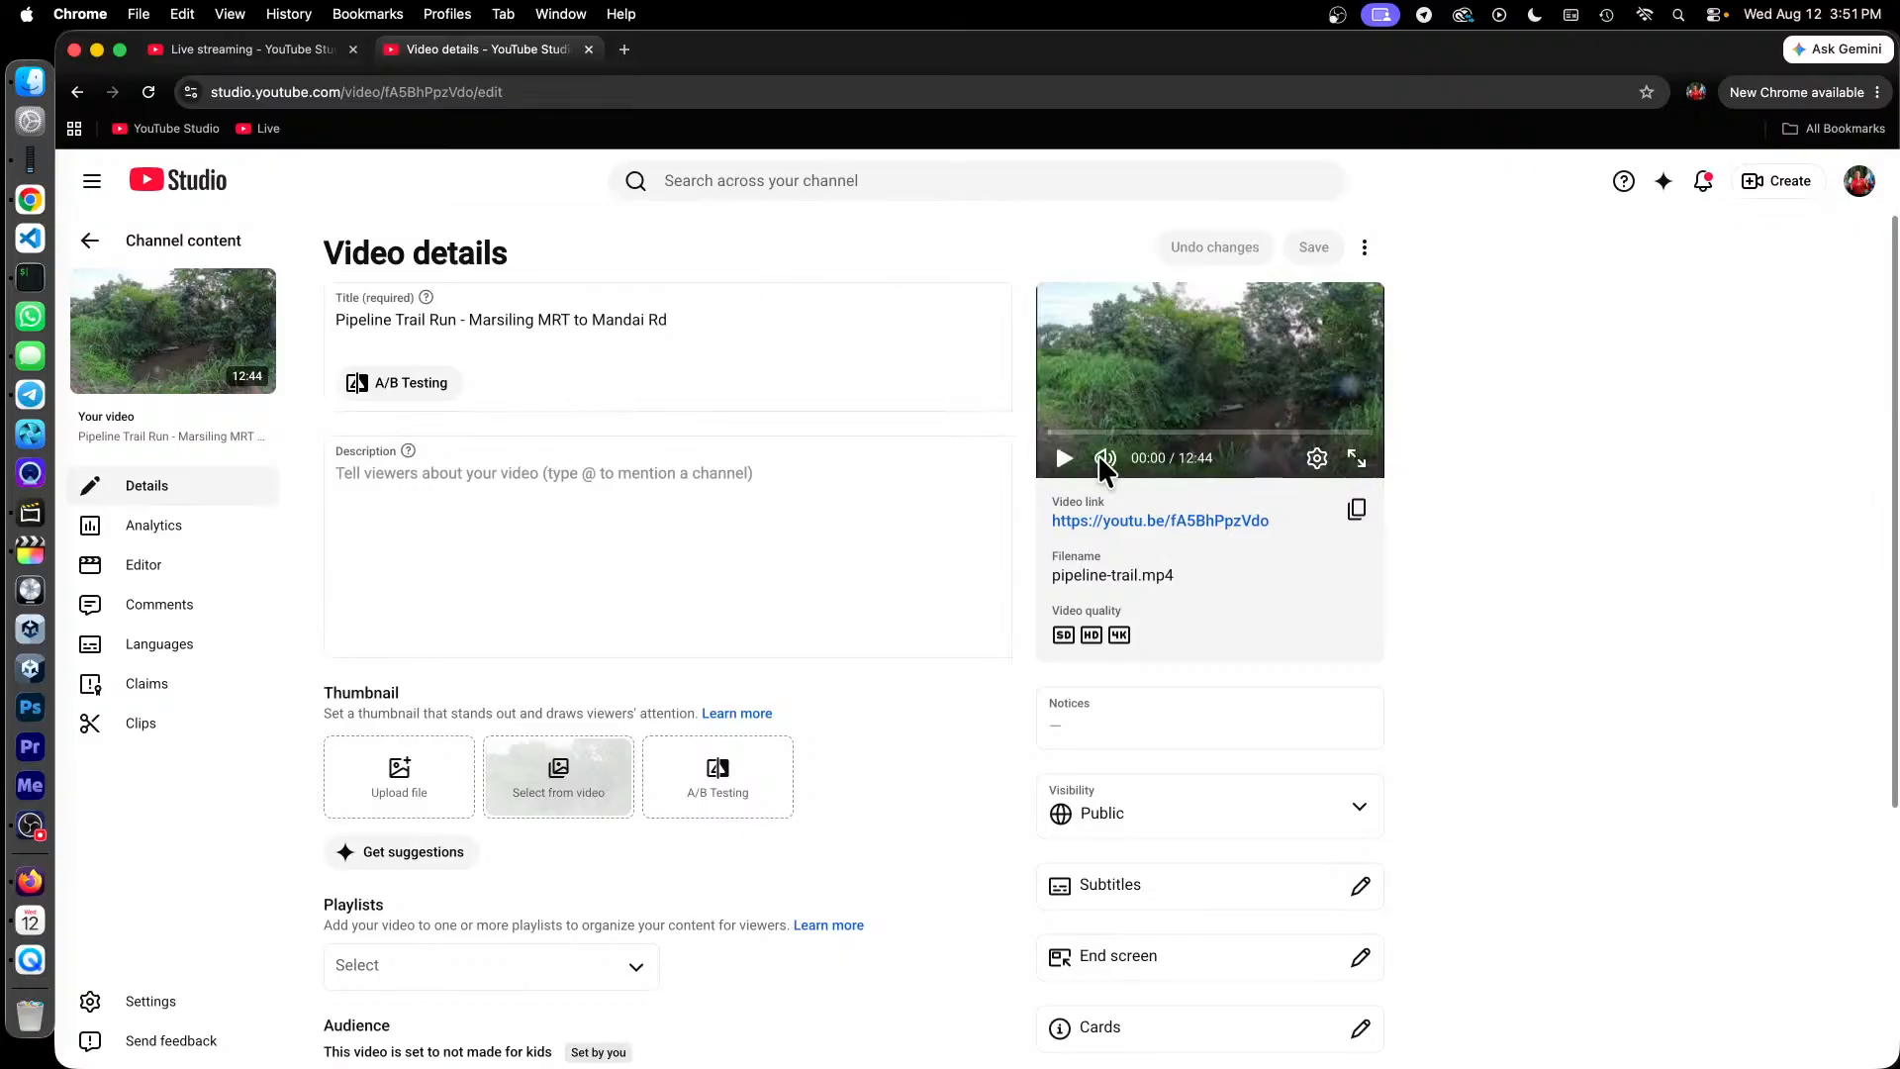
left_click(1185, 521)
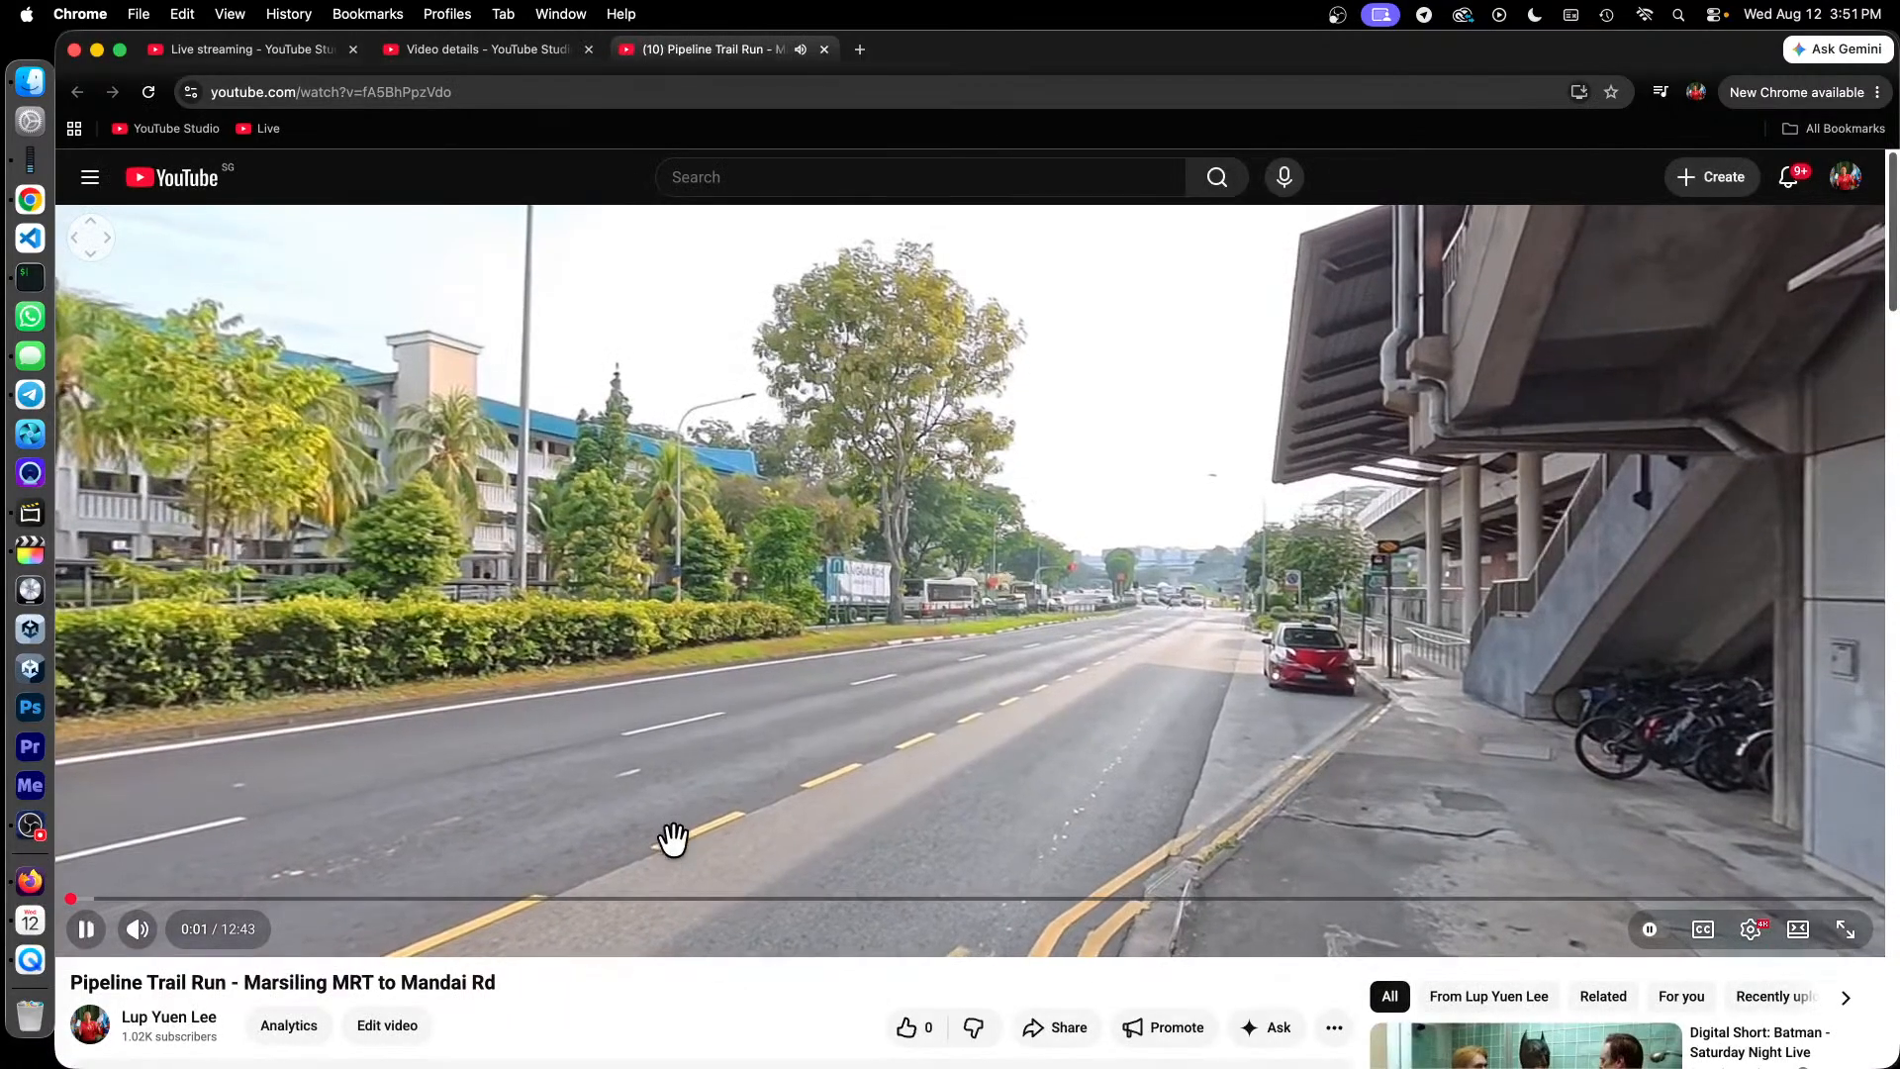
Step: Jump to about 4:12 in the trail run video, look around the 360° view and play a few seconds
left_click_drag(666, 899, 664, 903)
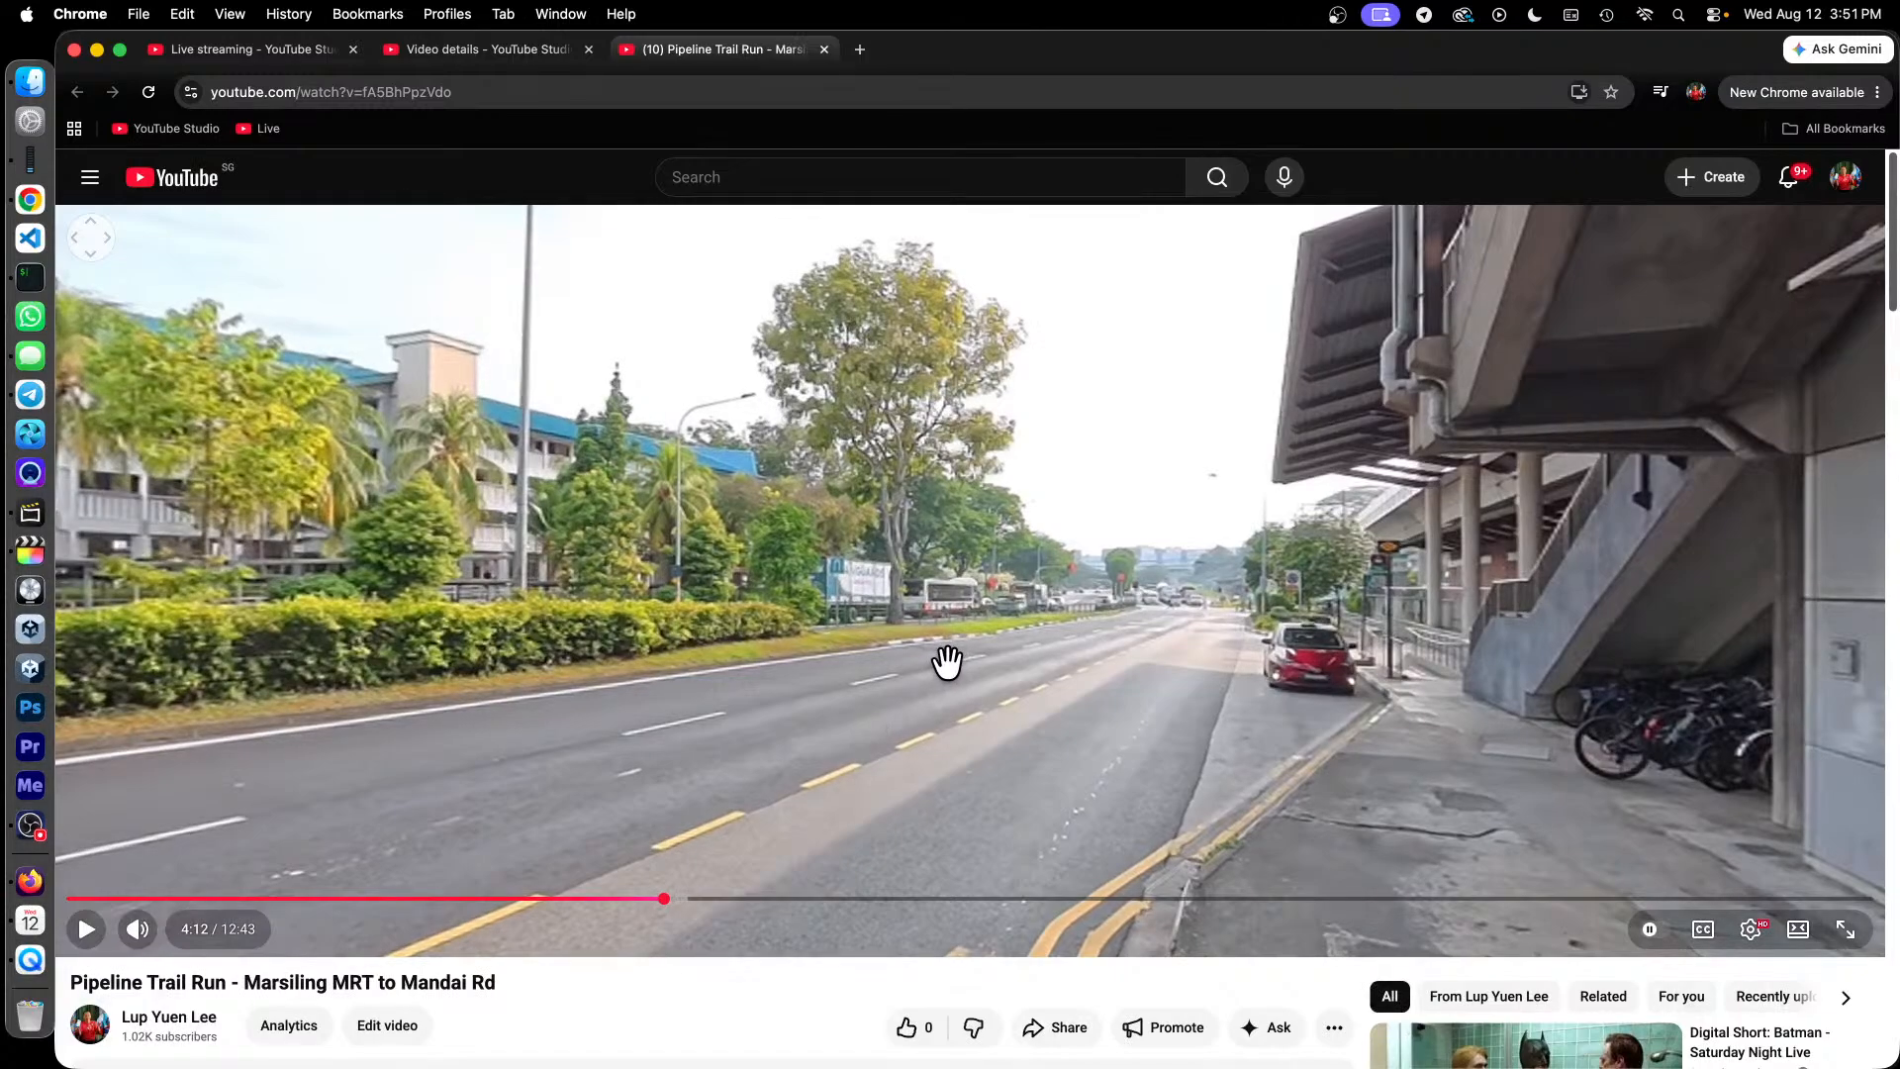
left_click_drag(947, 663, 558, 647)
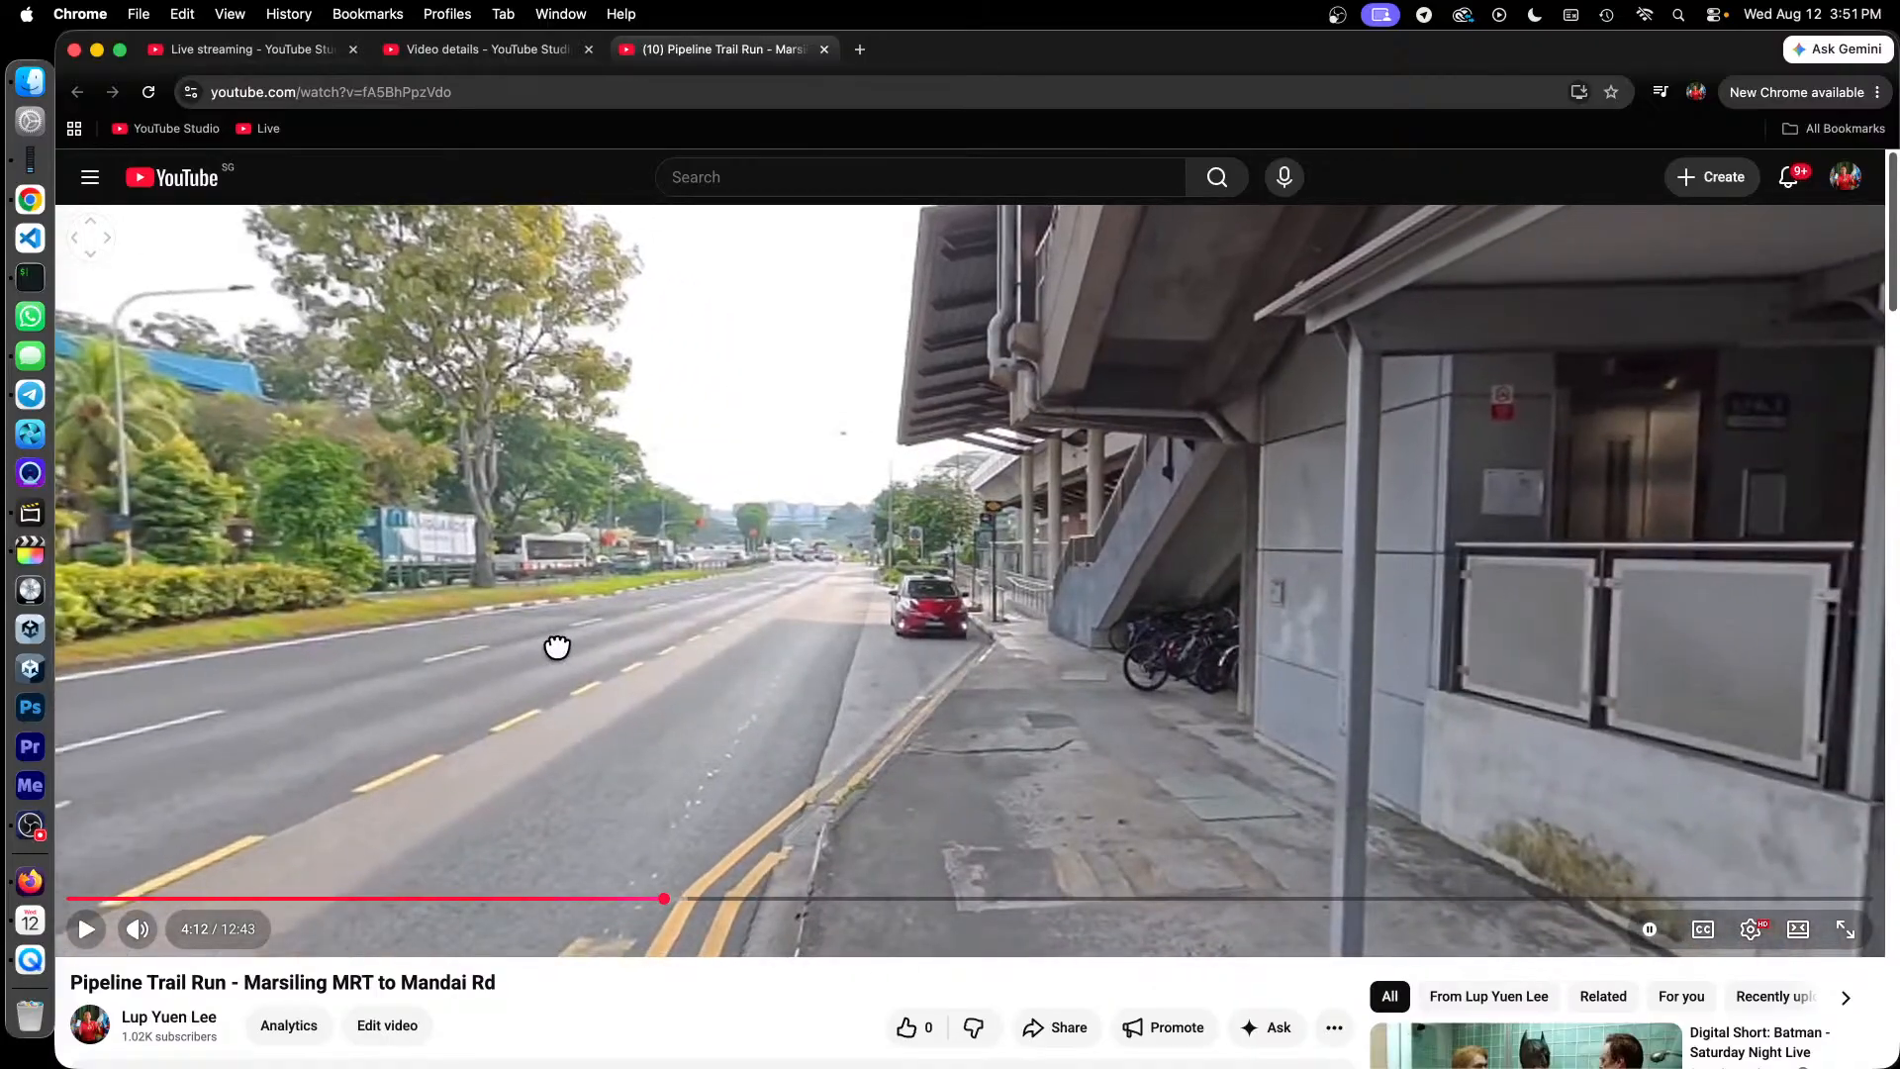
left_click(831, 719)
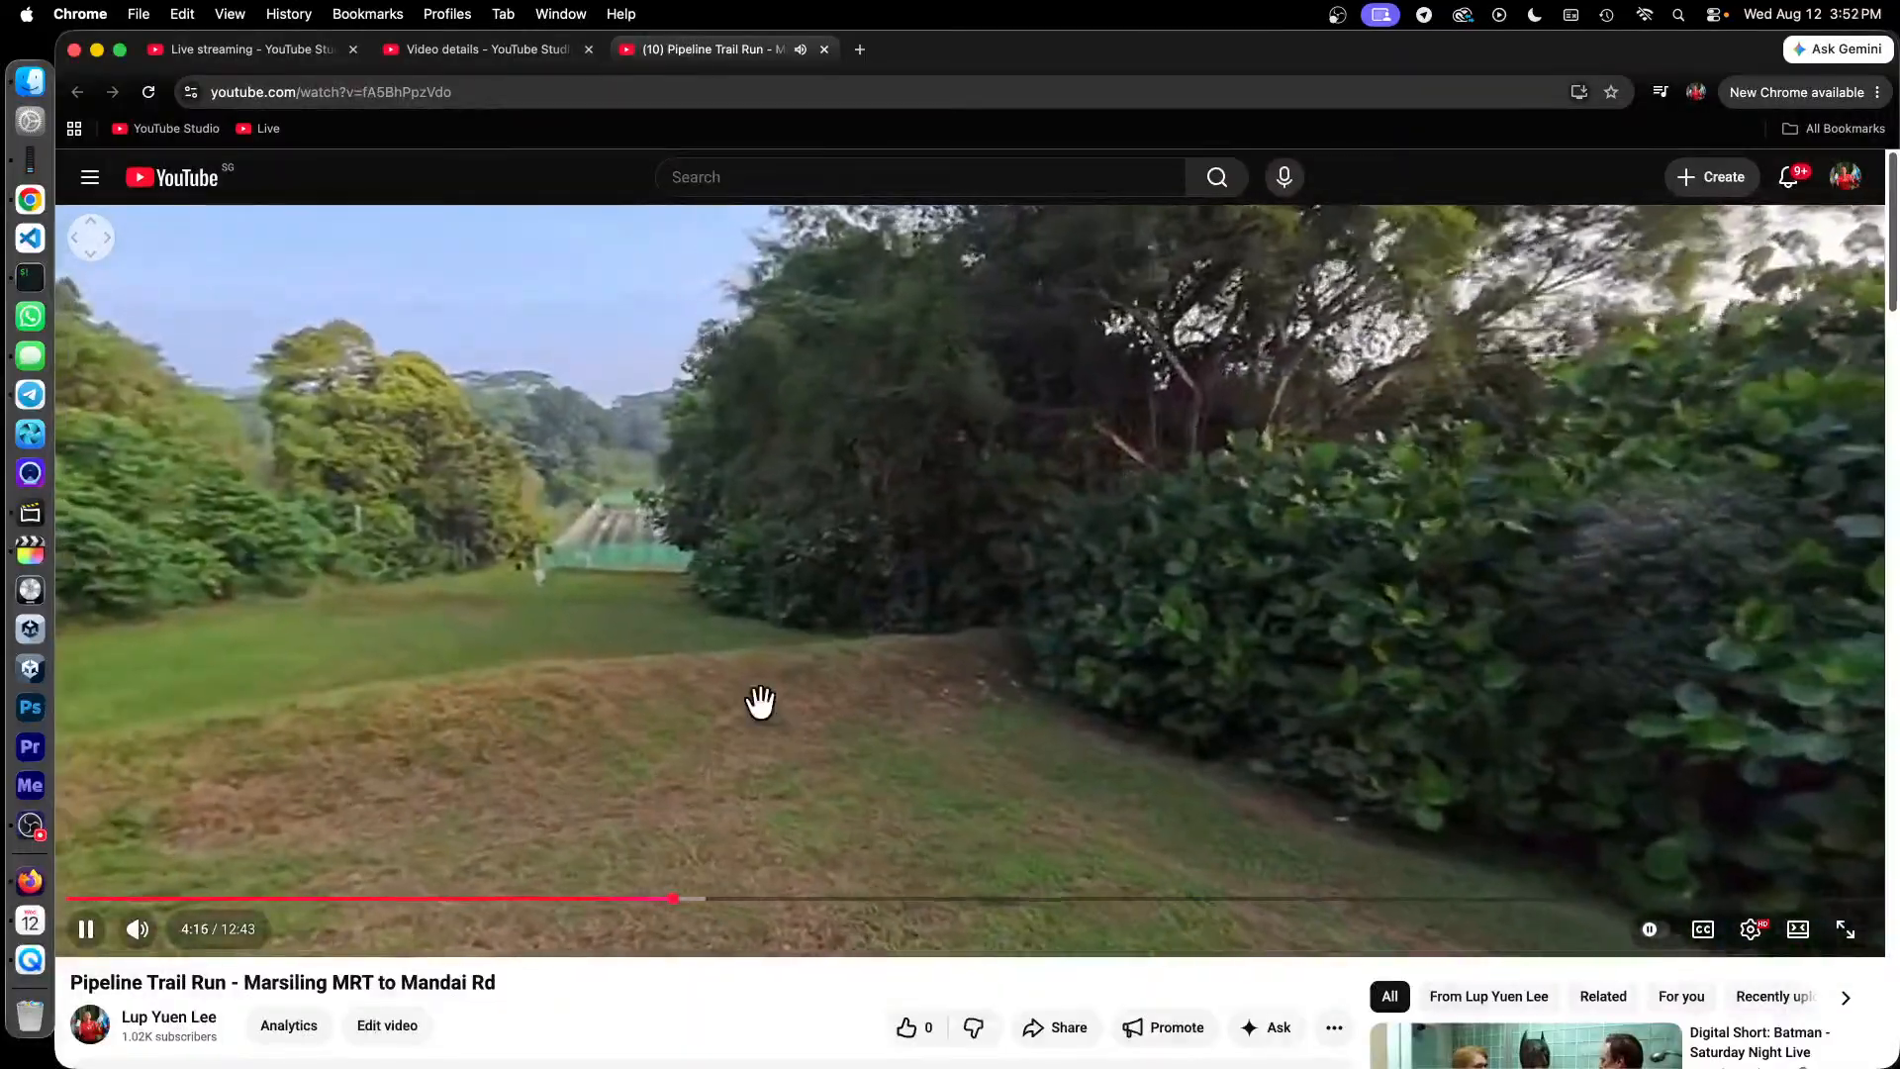
left_click_drag(761, 702, 934, 709)
left_click(897, 657)
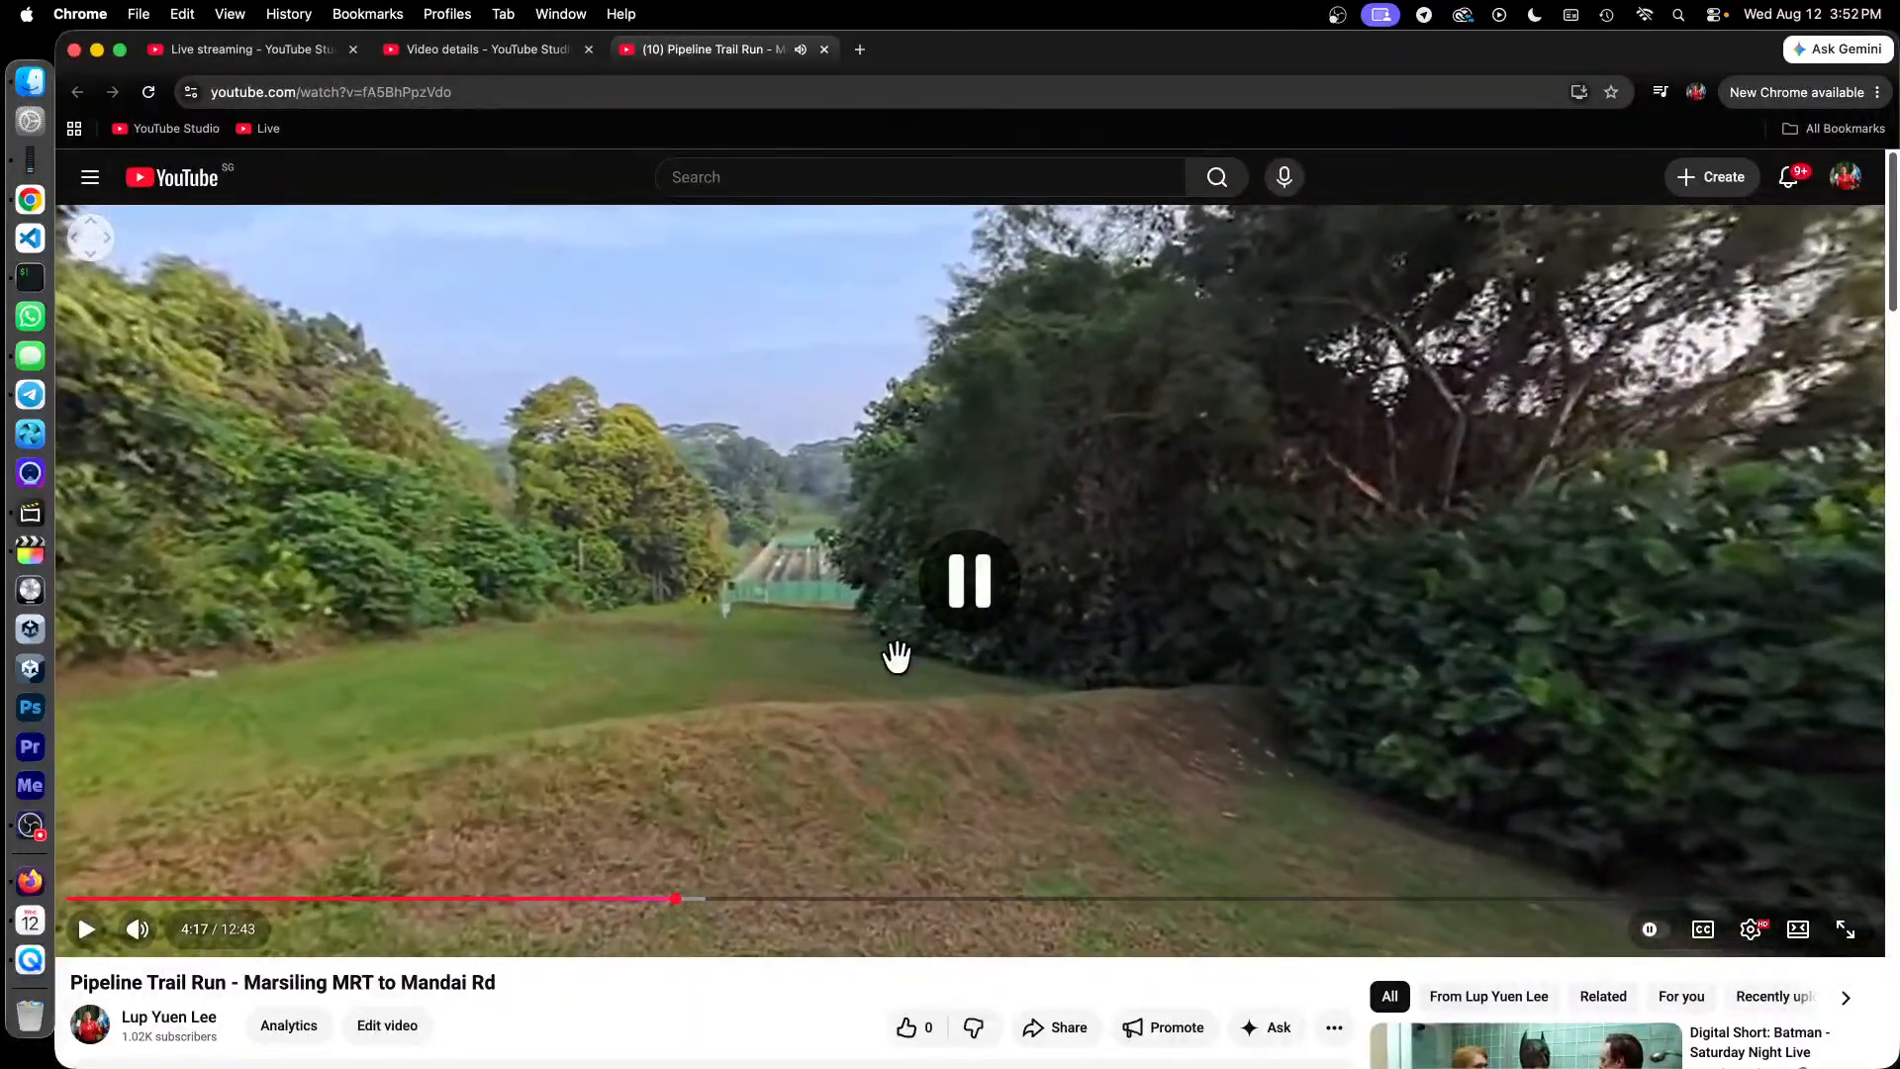
Step: Set the video's playback quality to 2160s 4K and play a brief moment
left_click(1750, 930)
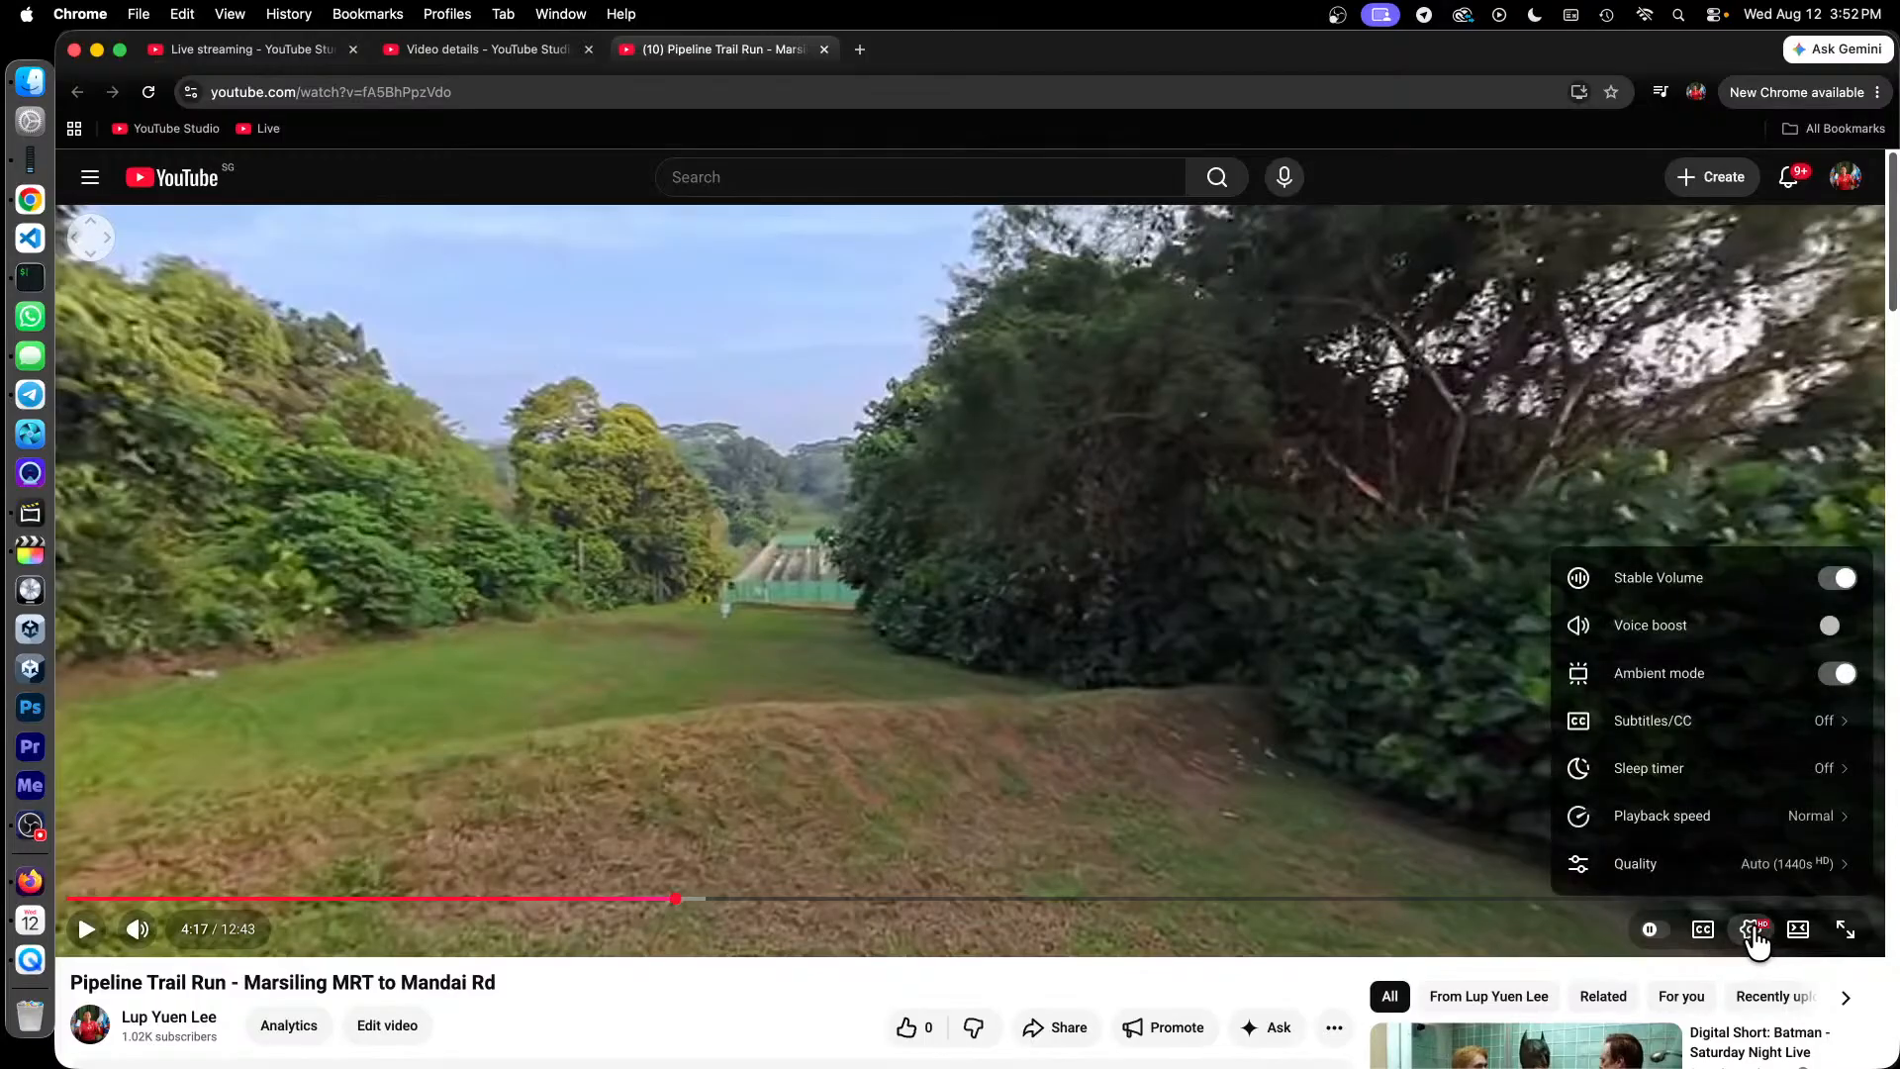
left_click(1811, 867)
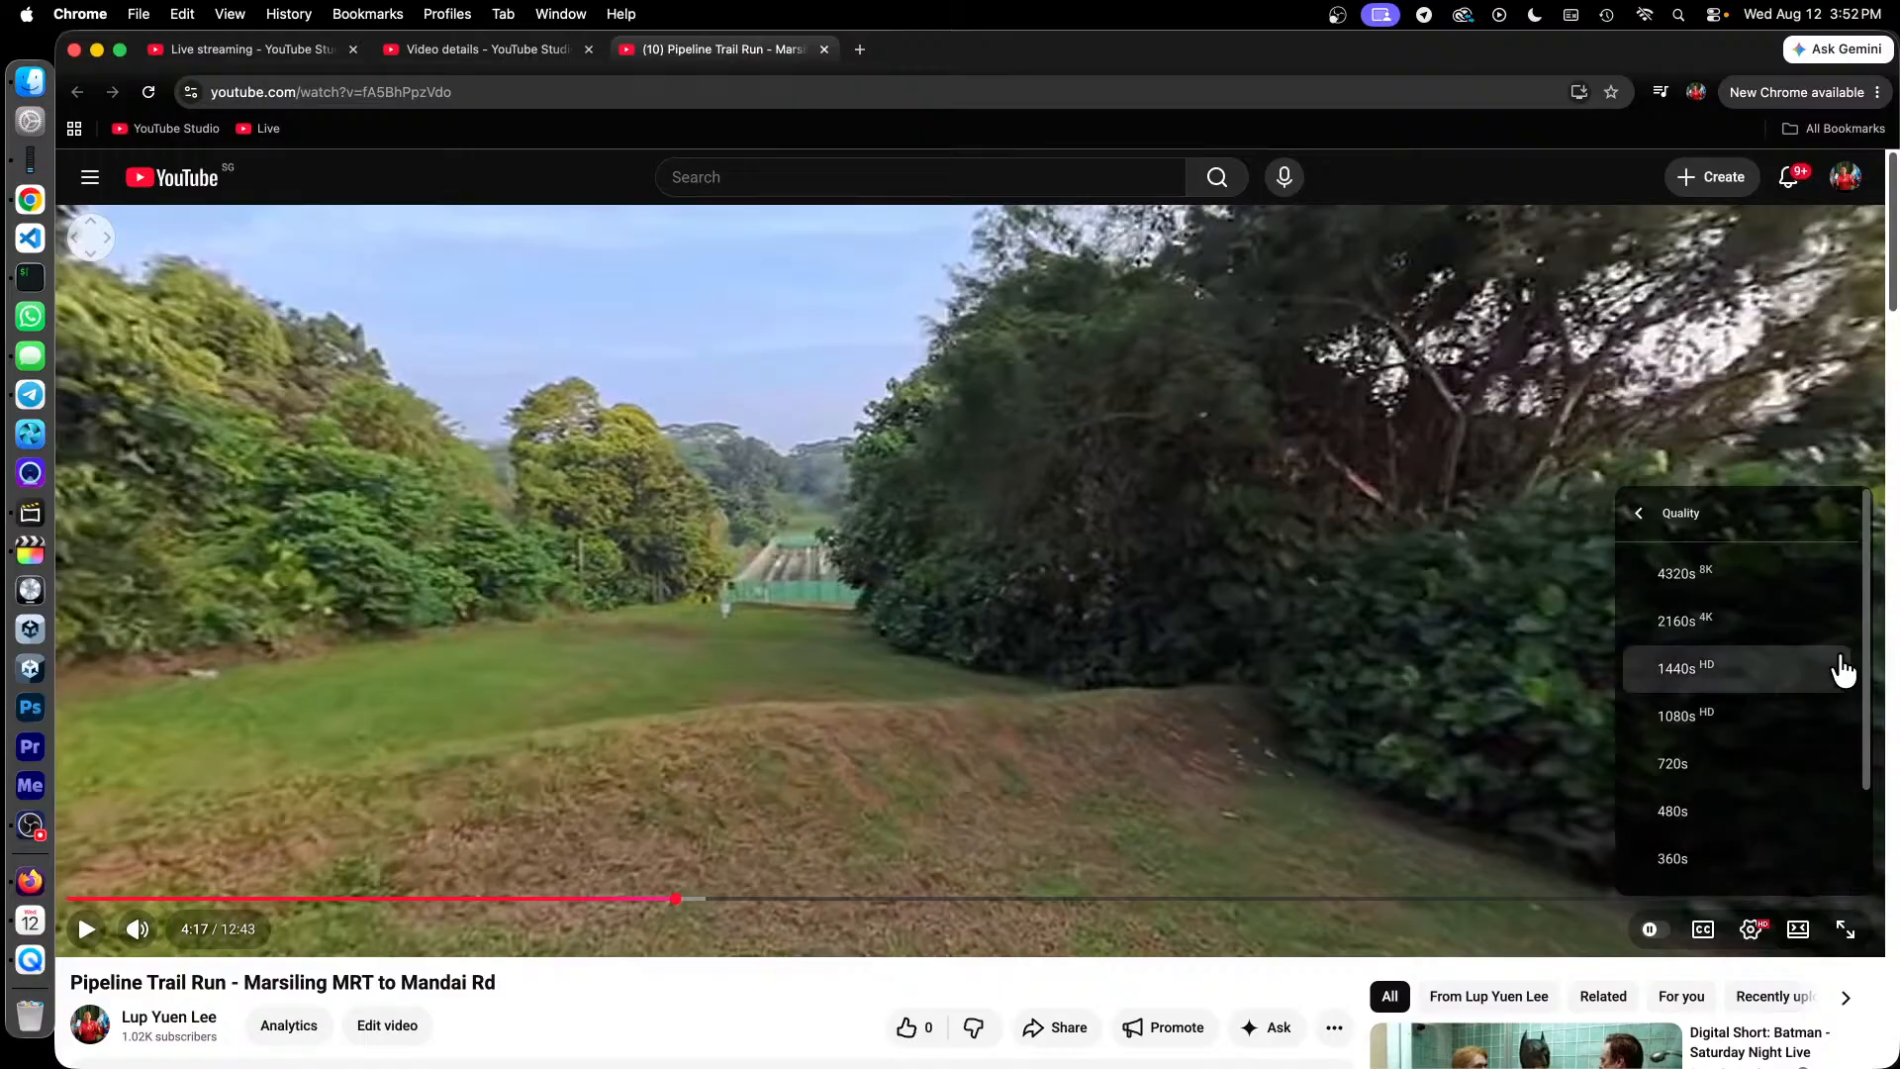
left_click(1733, 627)
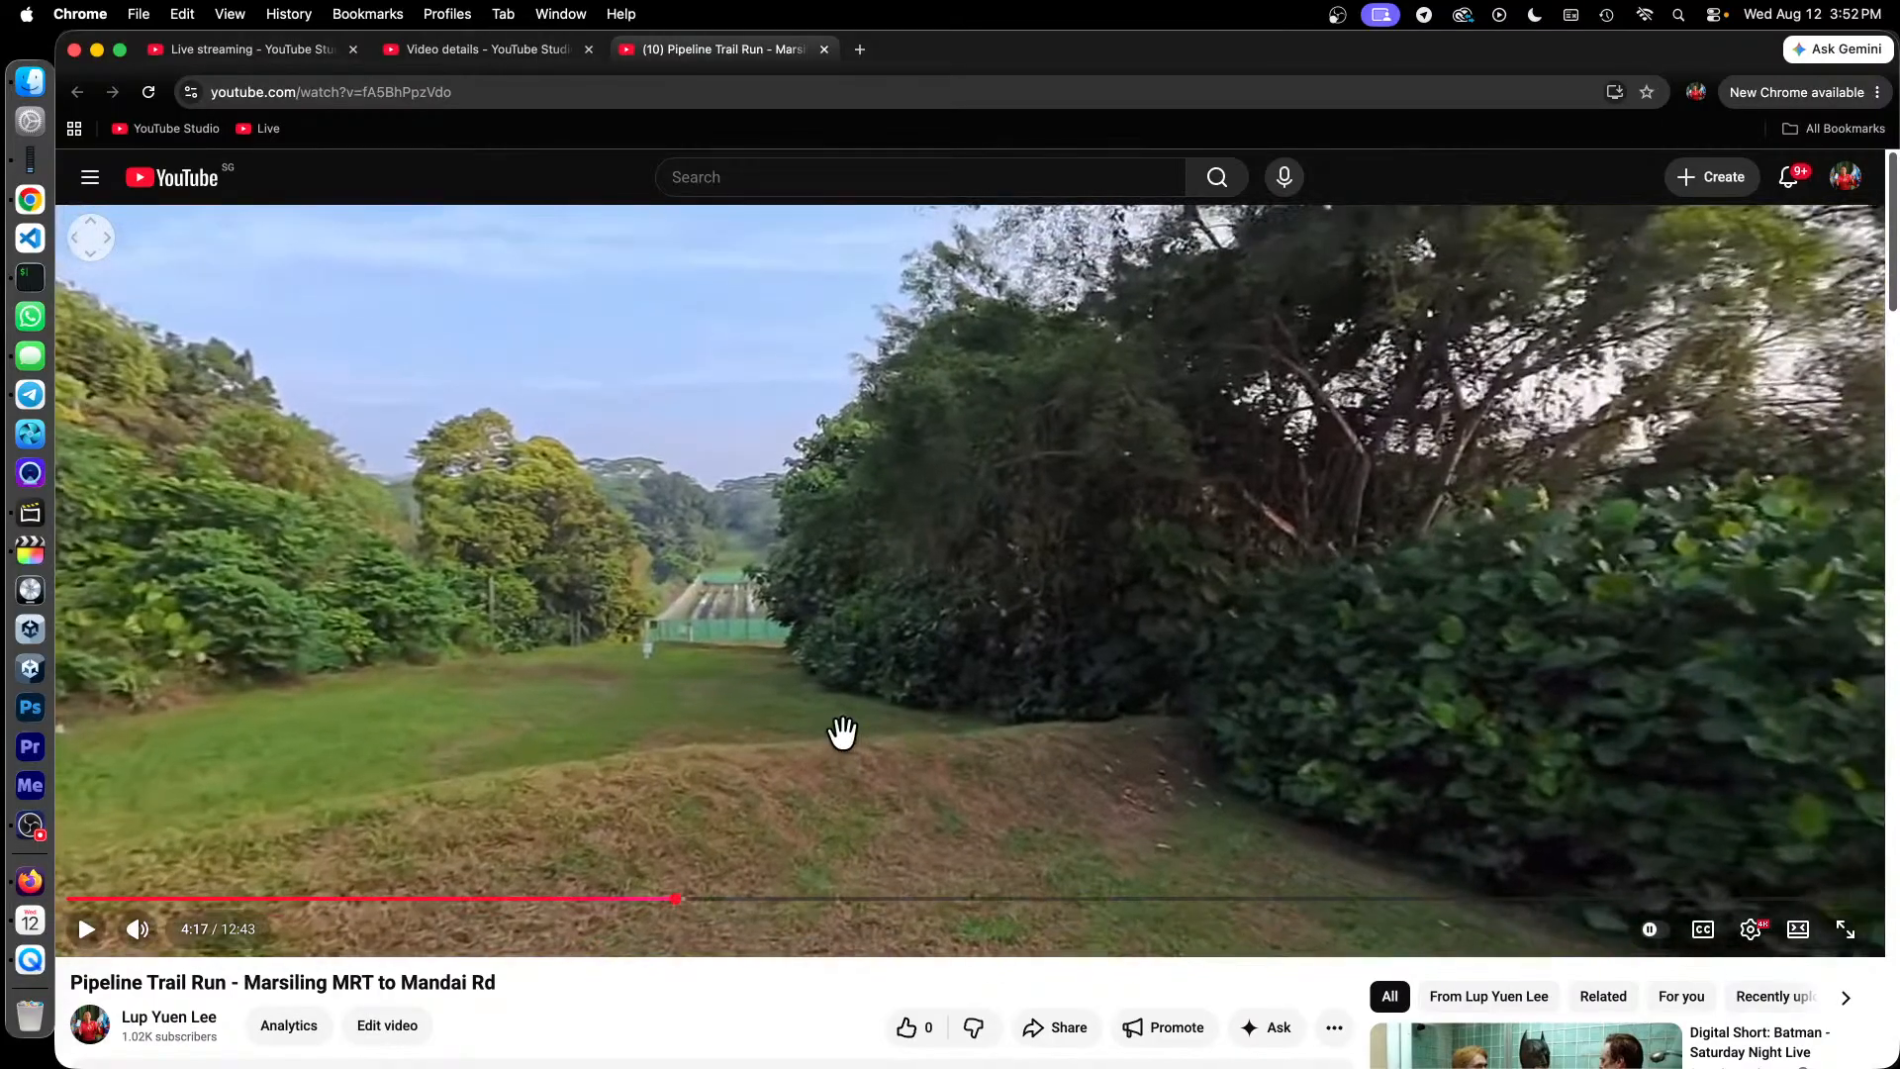
left_click(841, 730)
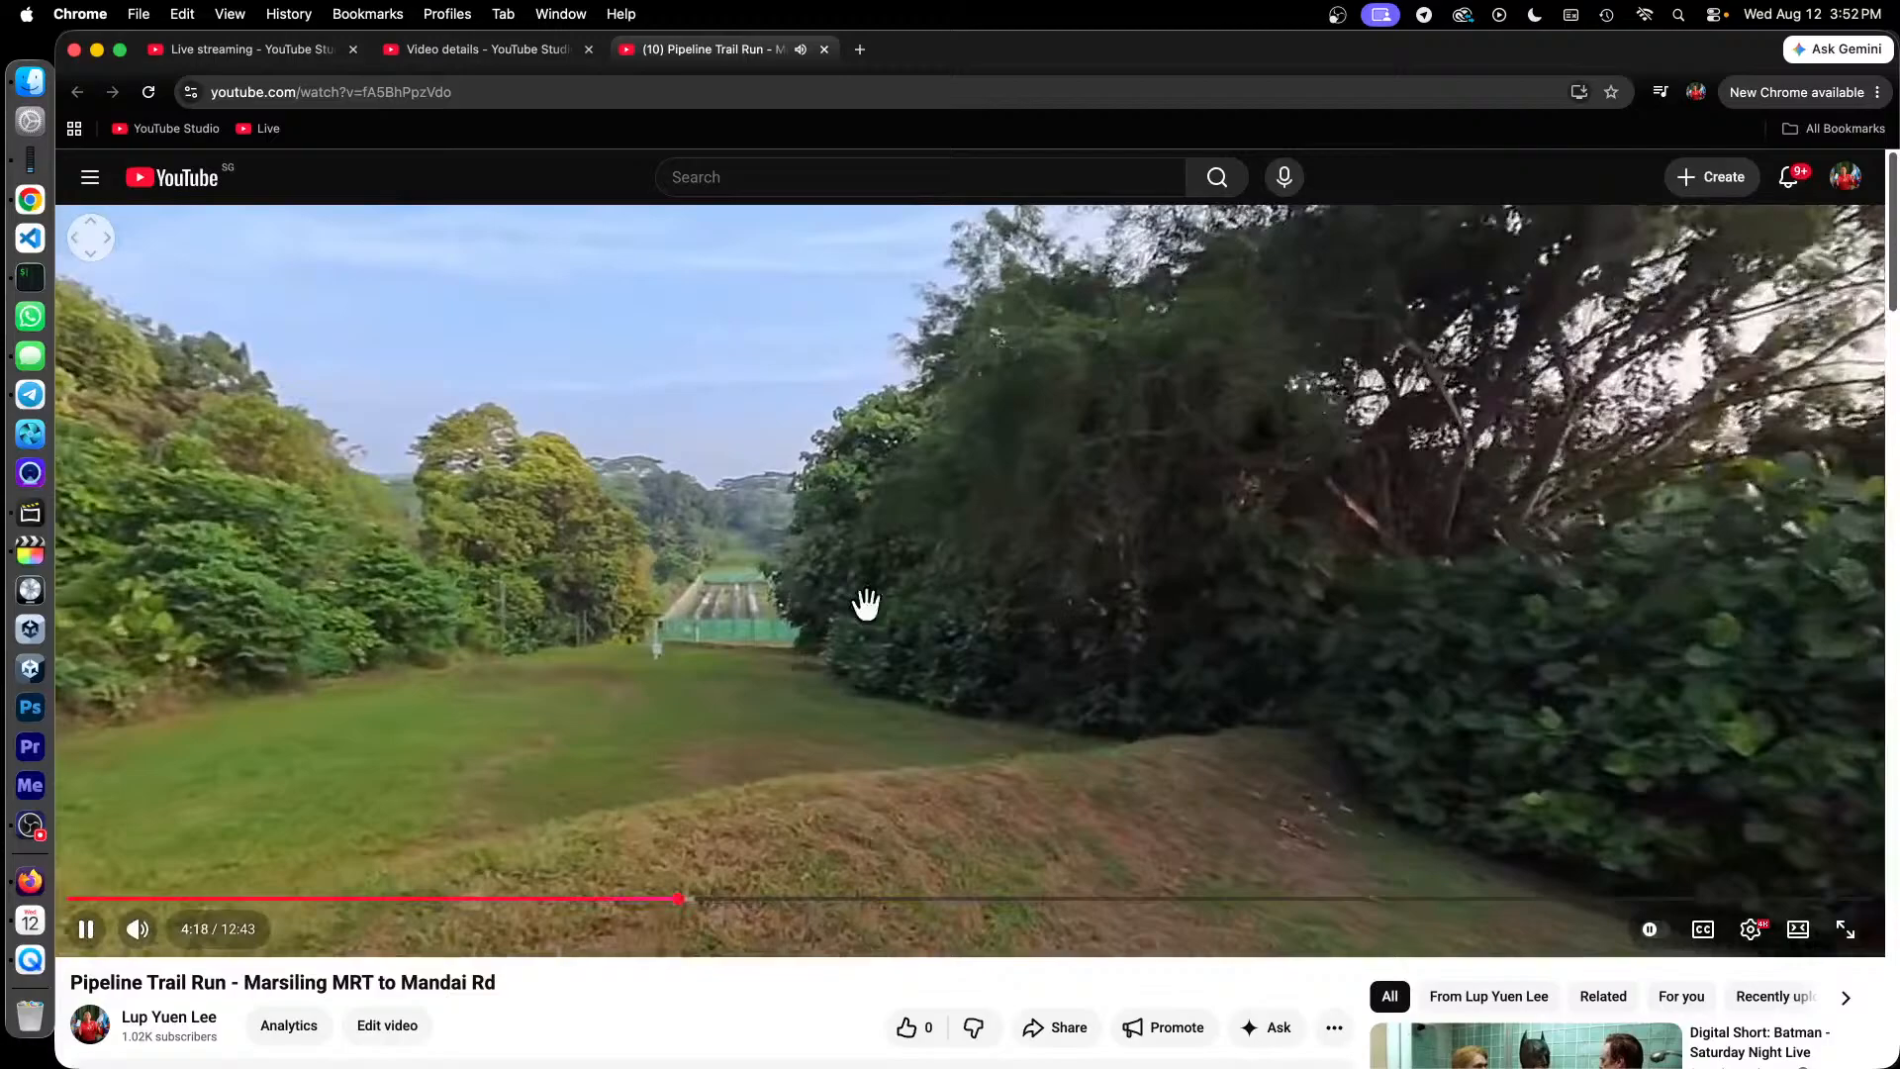
left_click(997, 657)
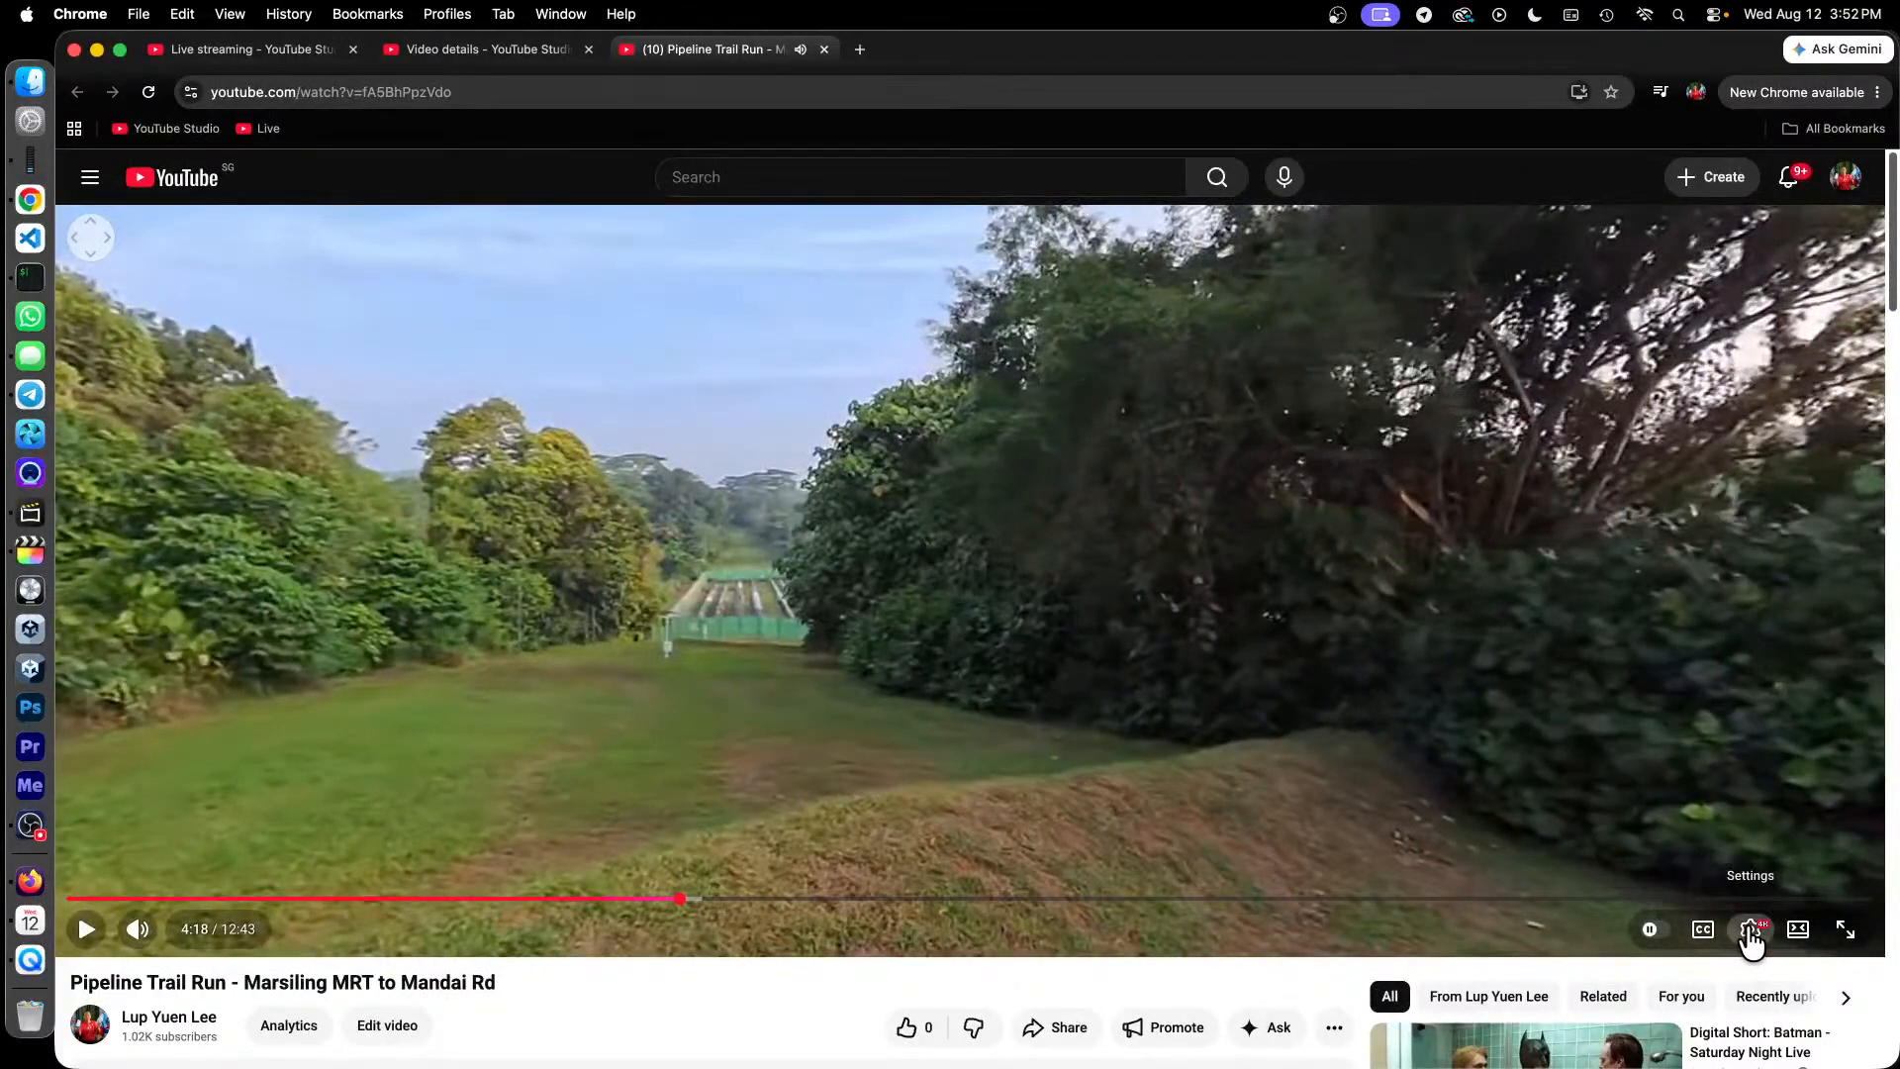
Step: Set the video's playback quality to 4320s 8K and play a few seconds of the trail
left_click(1751, 936)
left_click(1789, 864)
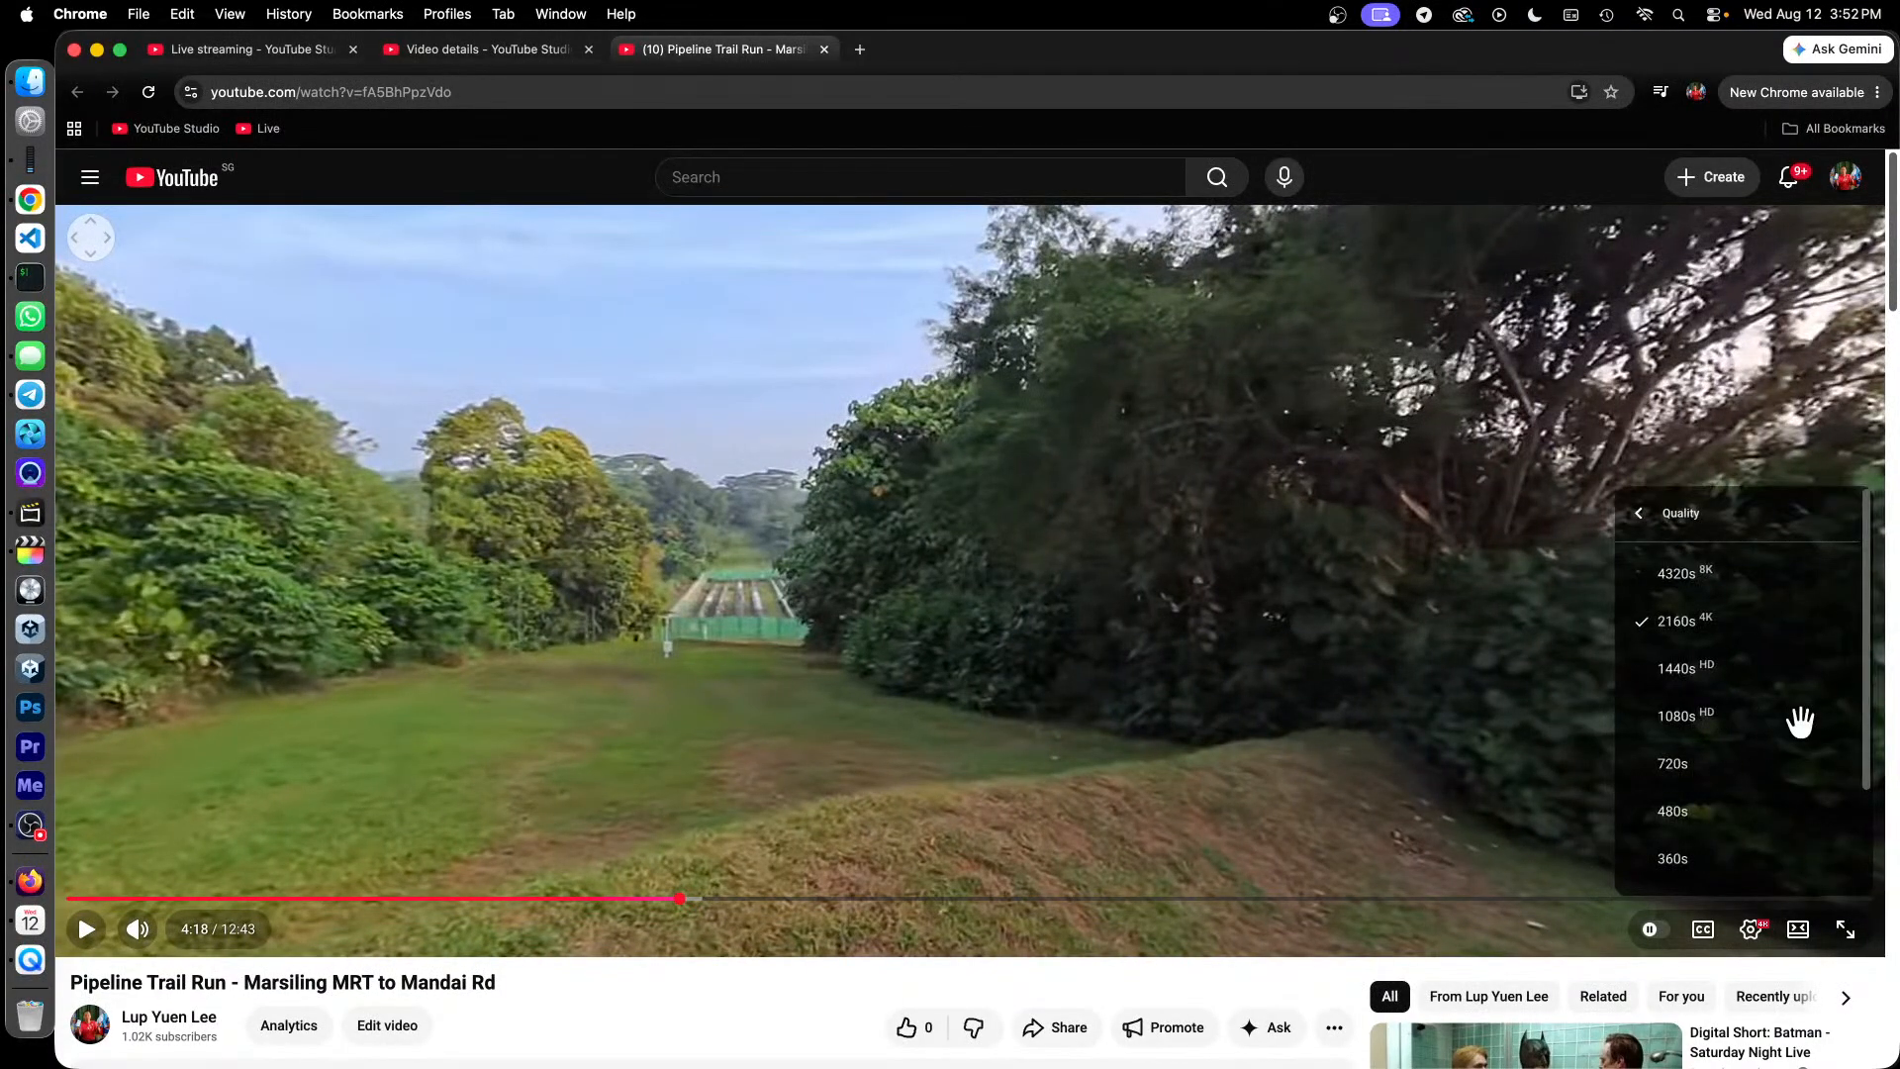
left_click(1770, 587)
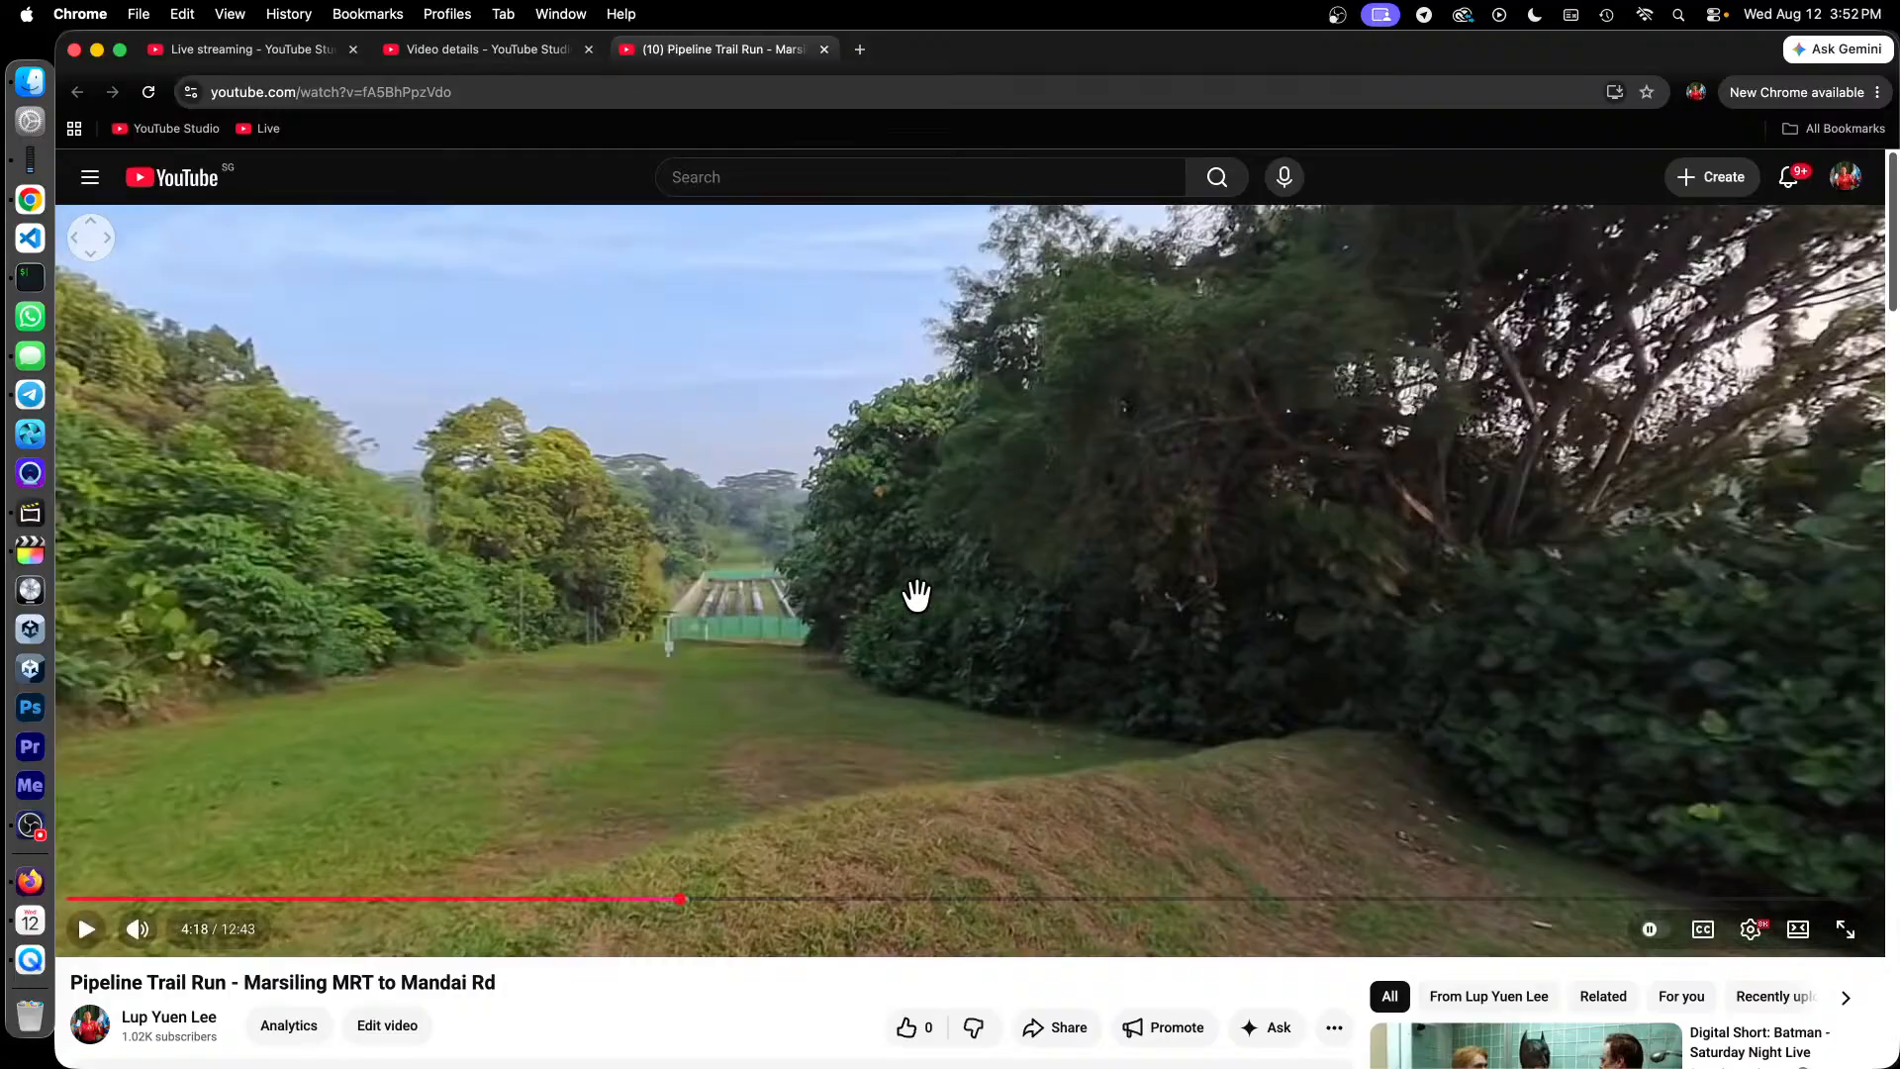
left_click(980, 599)
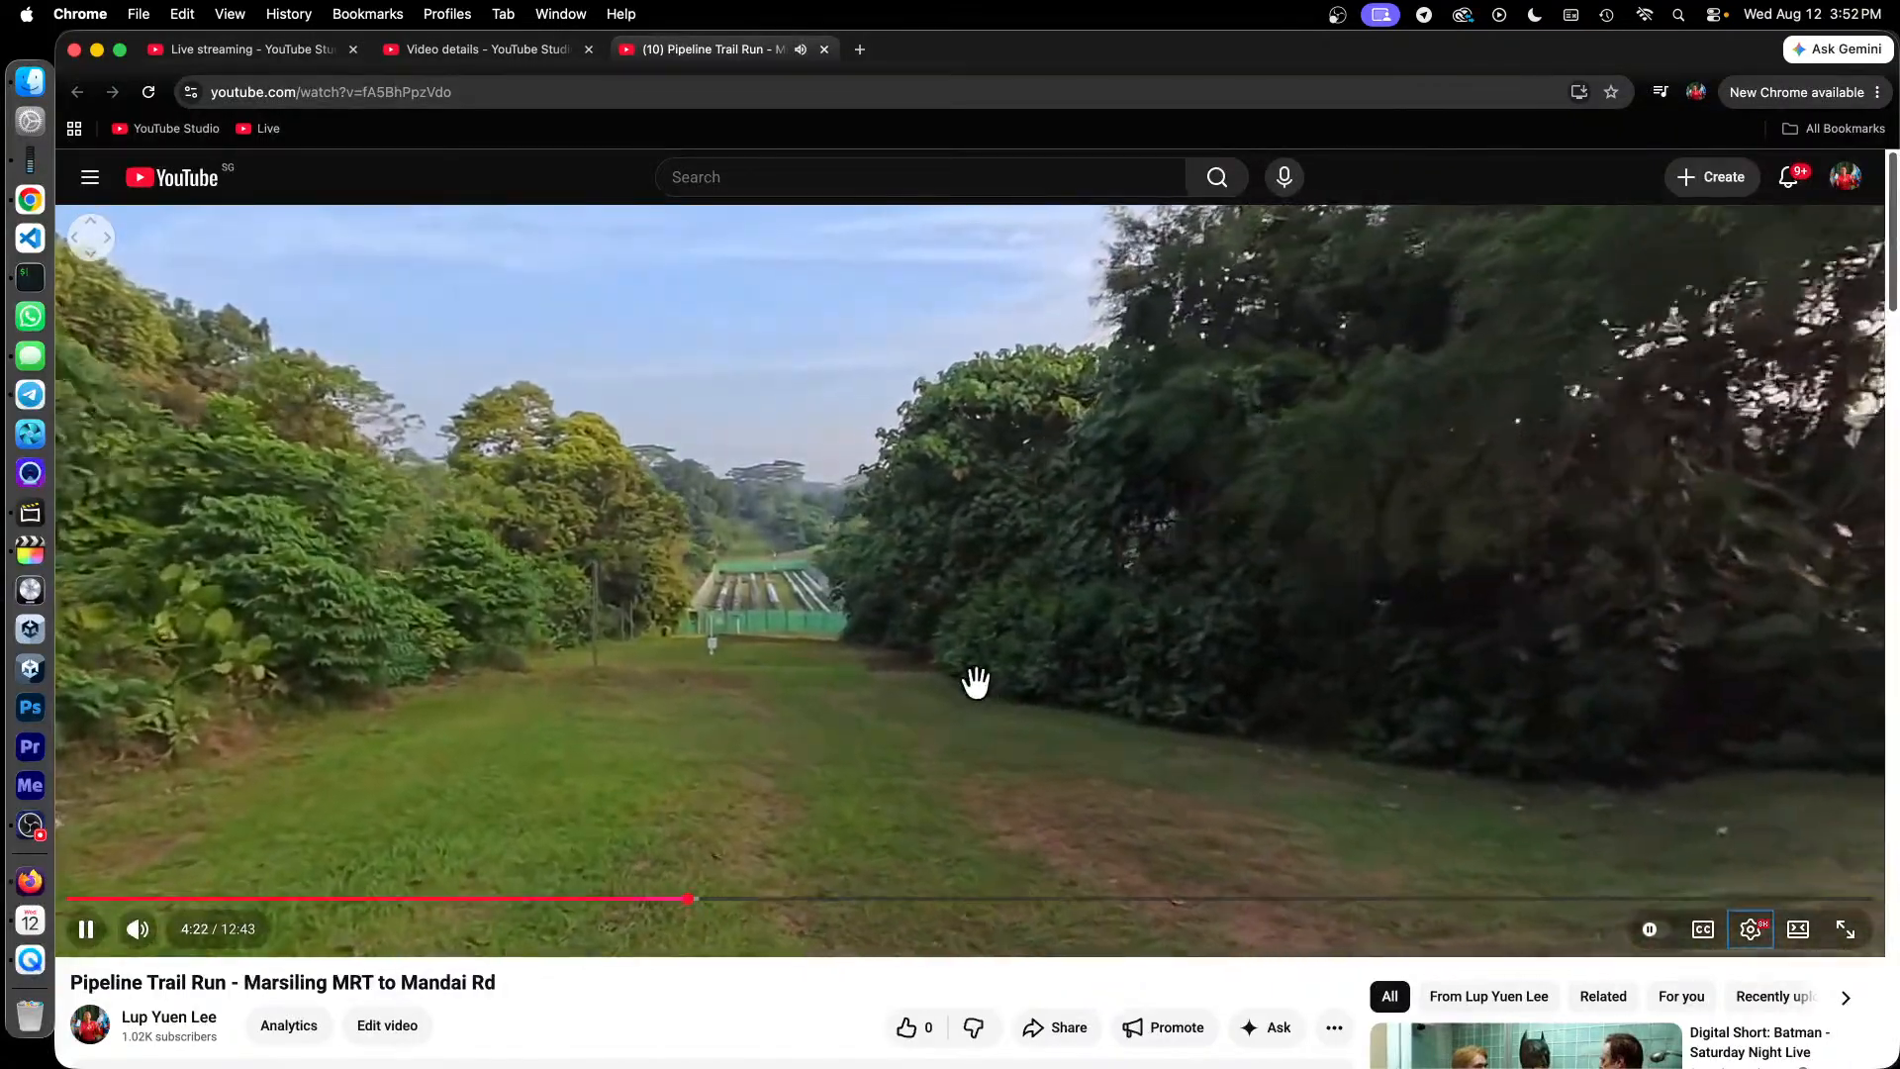
left_click(971, 679)
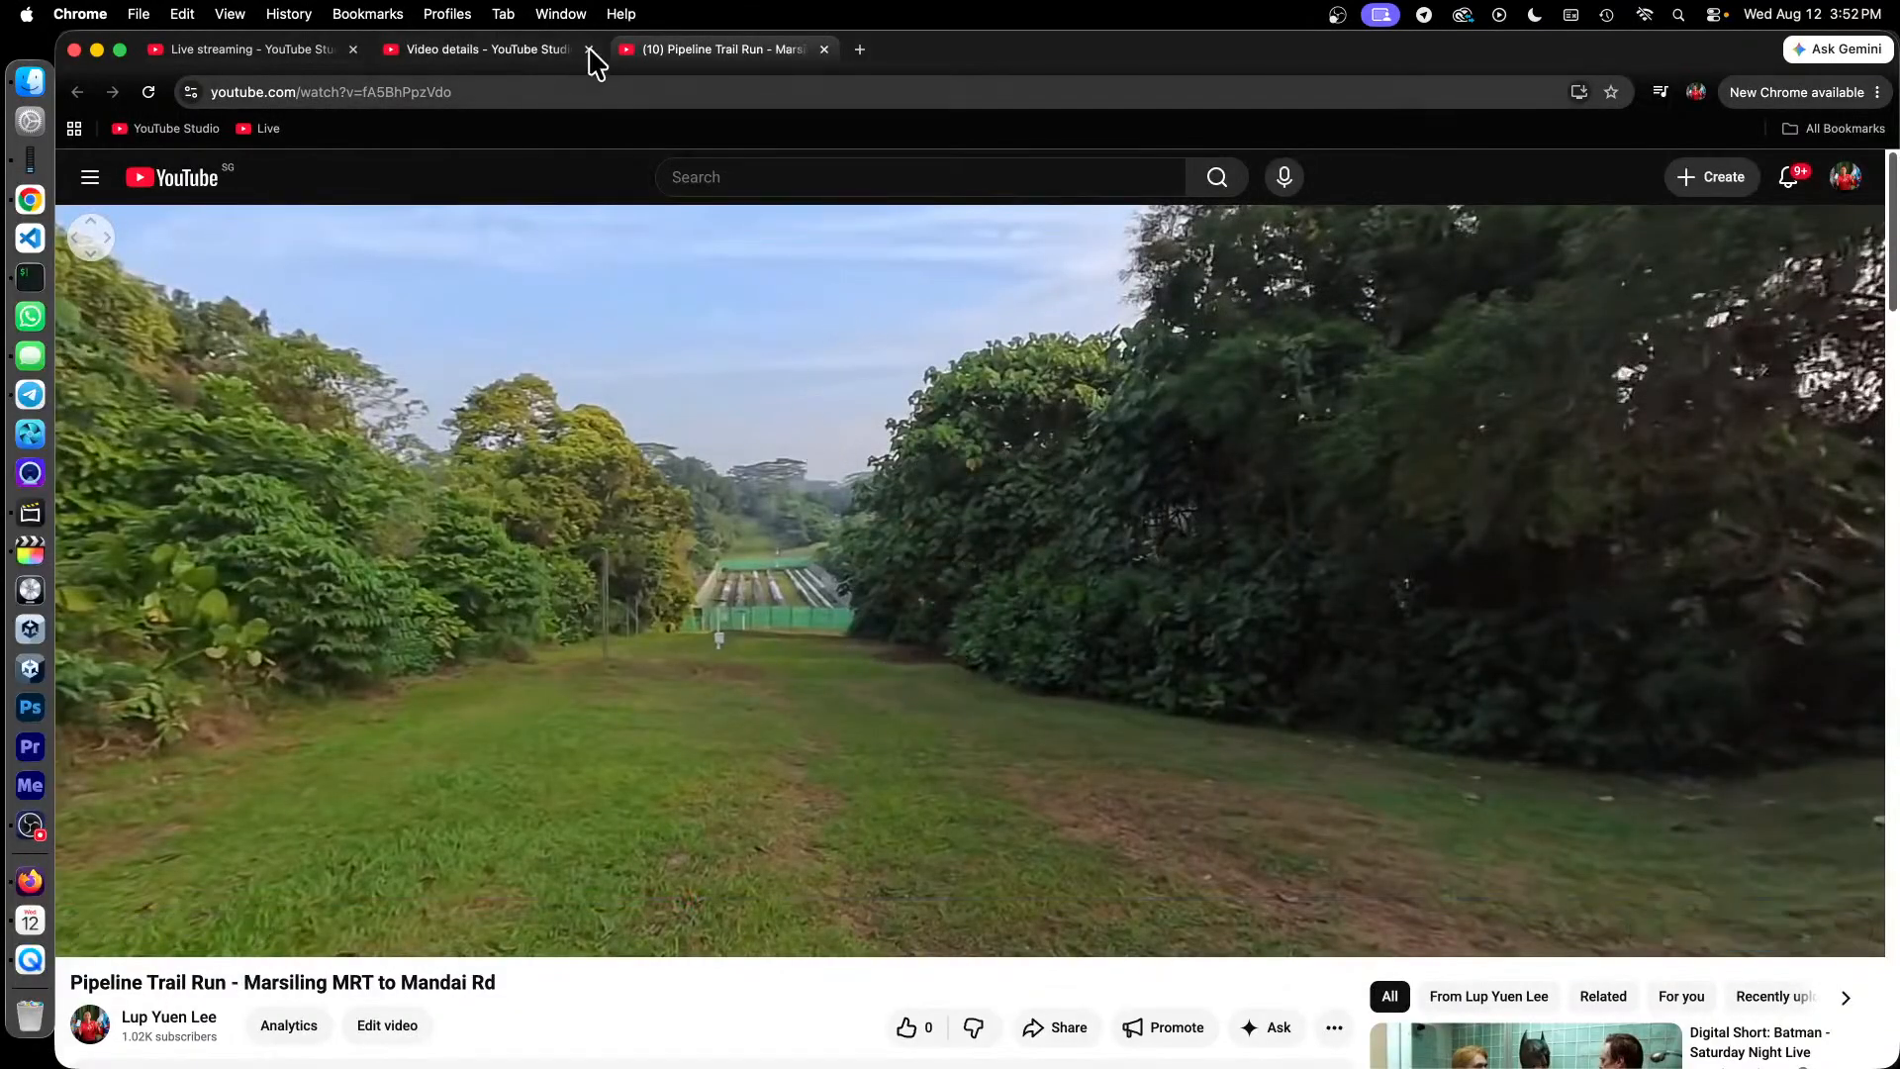
Step: Close the trail run video's watch page and switch back to Final Cut Pro
left_click(822, 49)
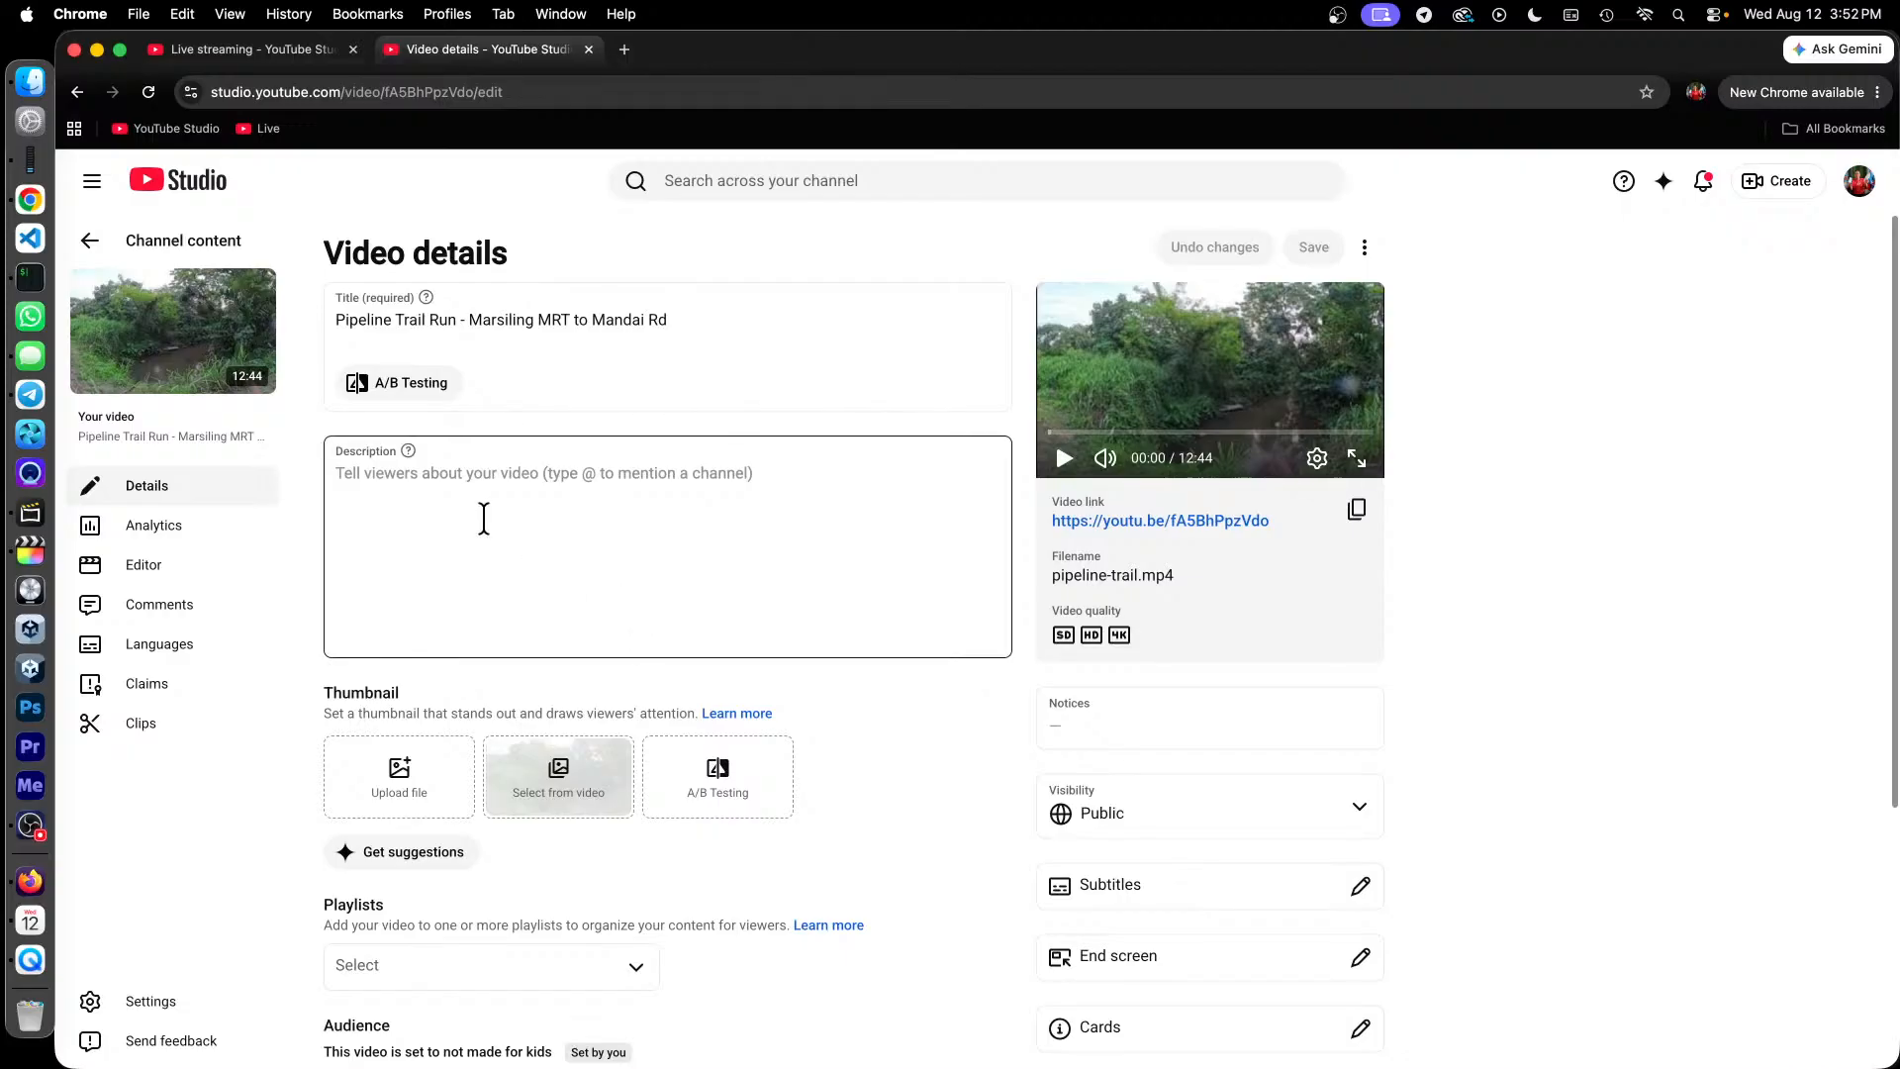
left_click(395, 471)
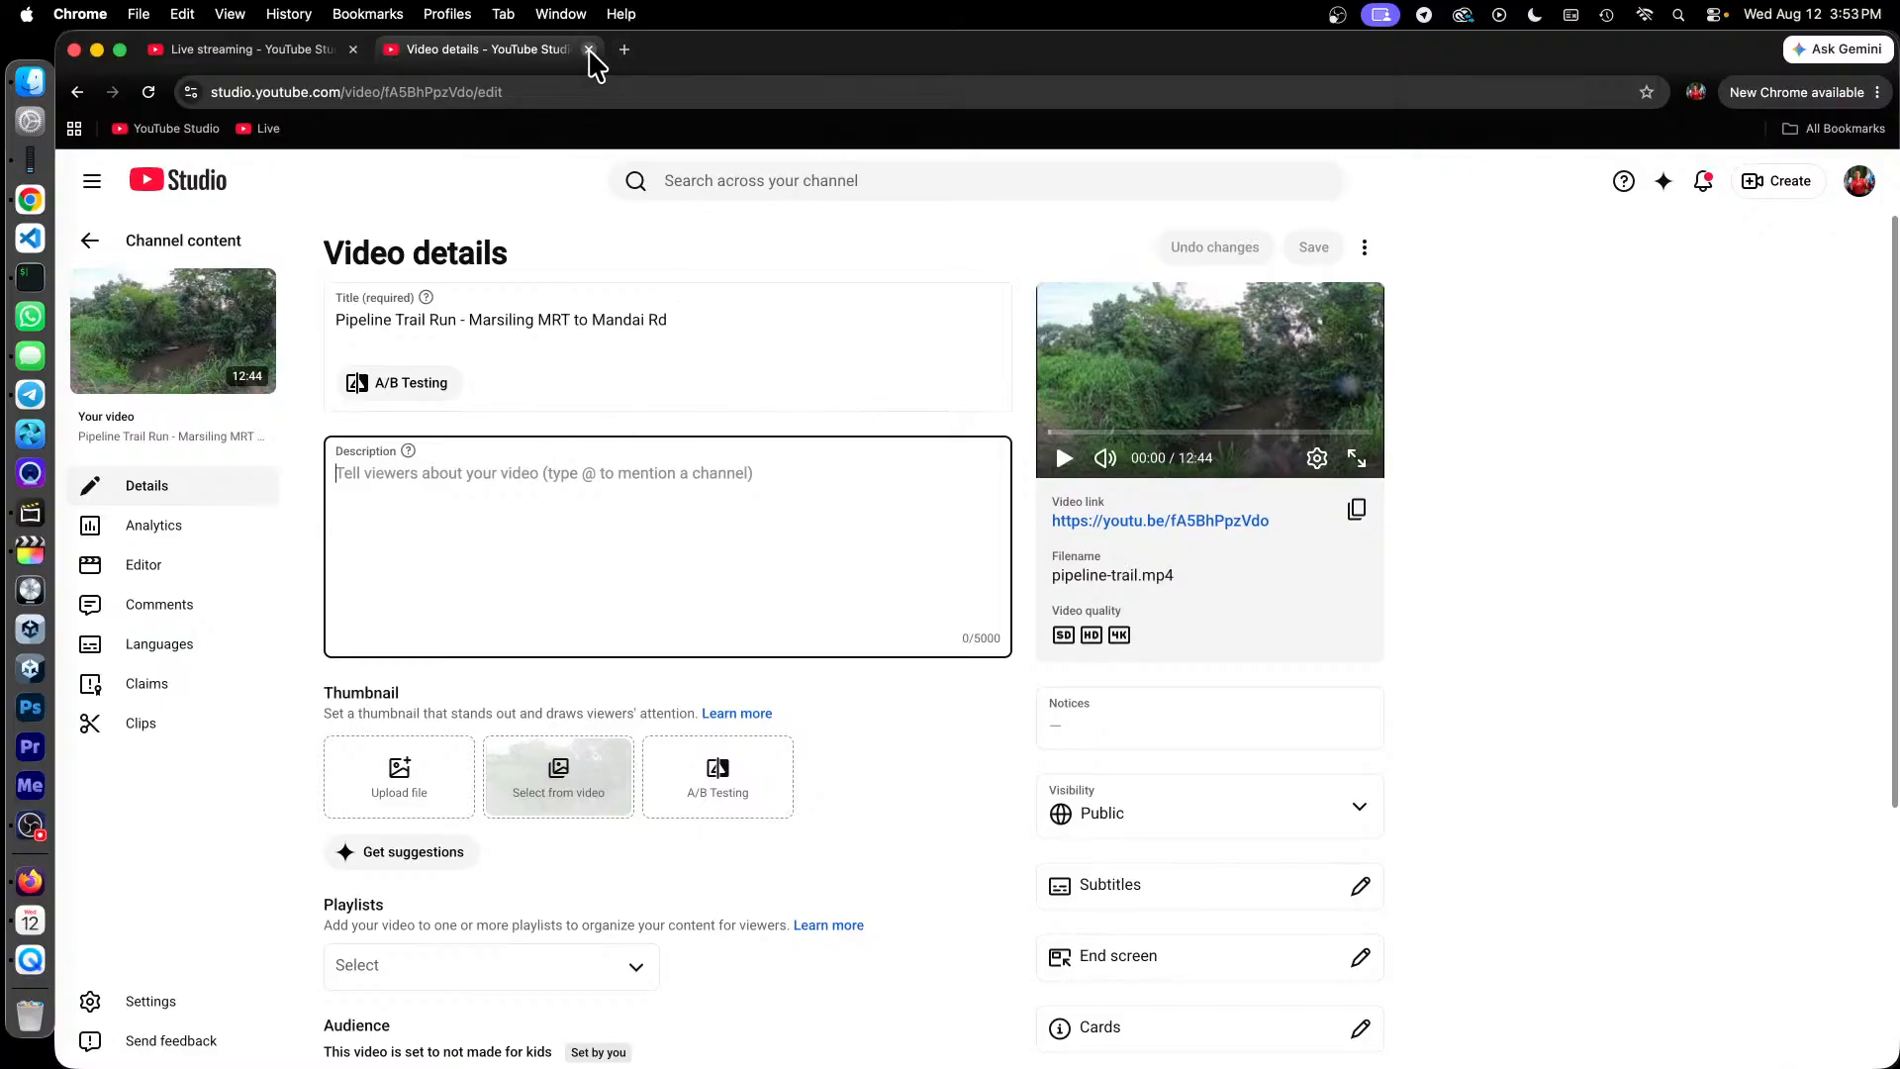
key("ctrl+Up")
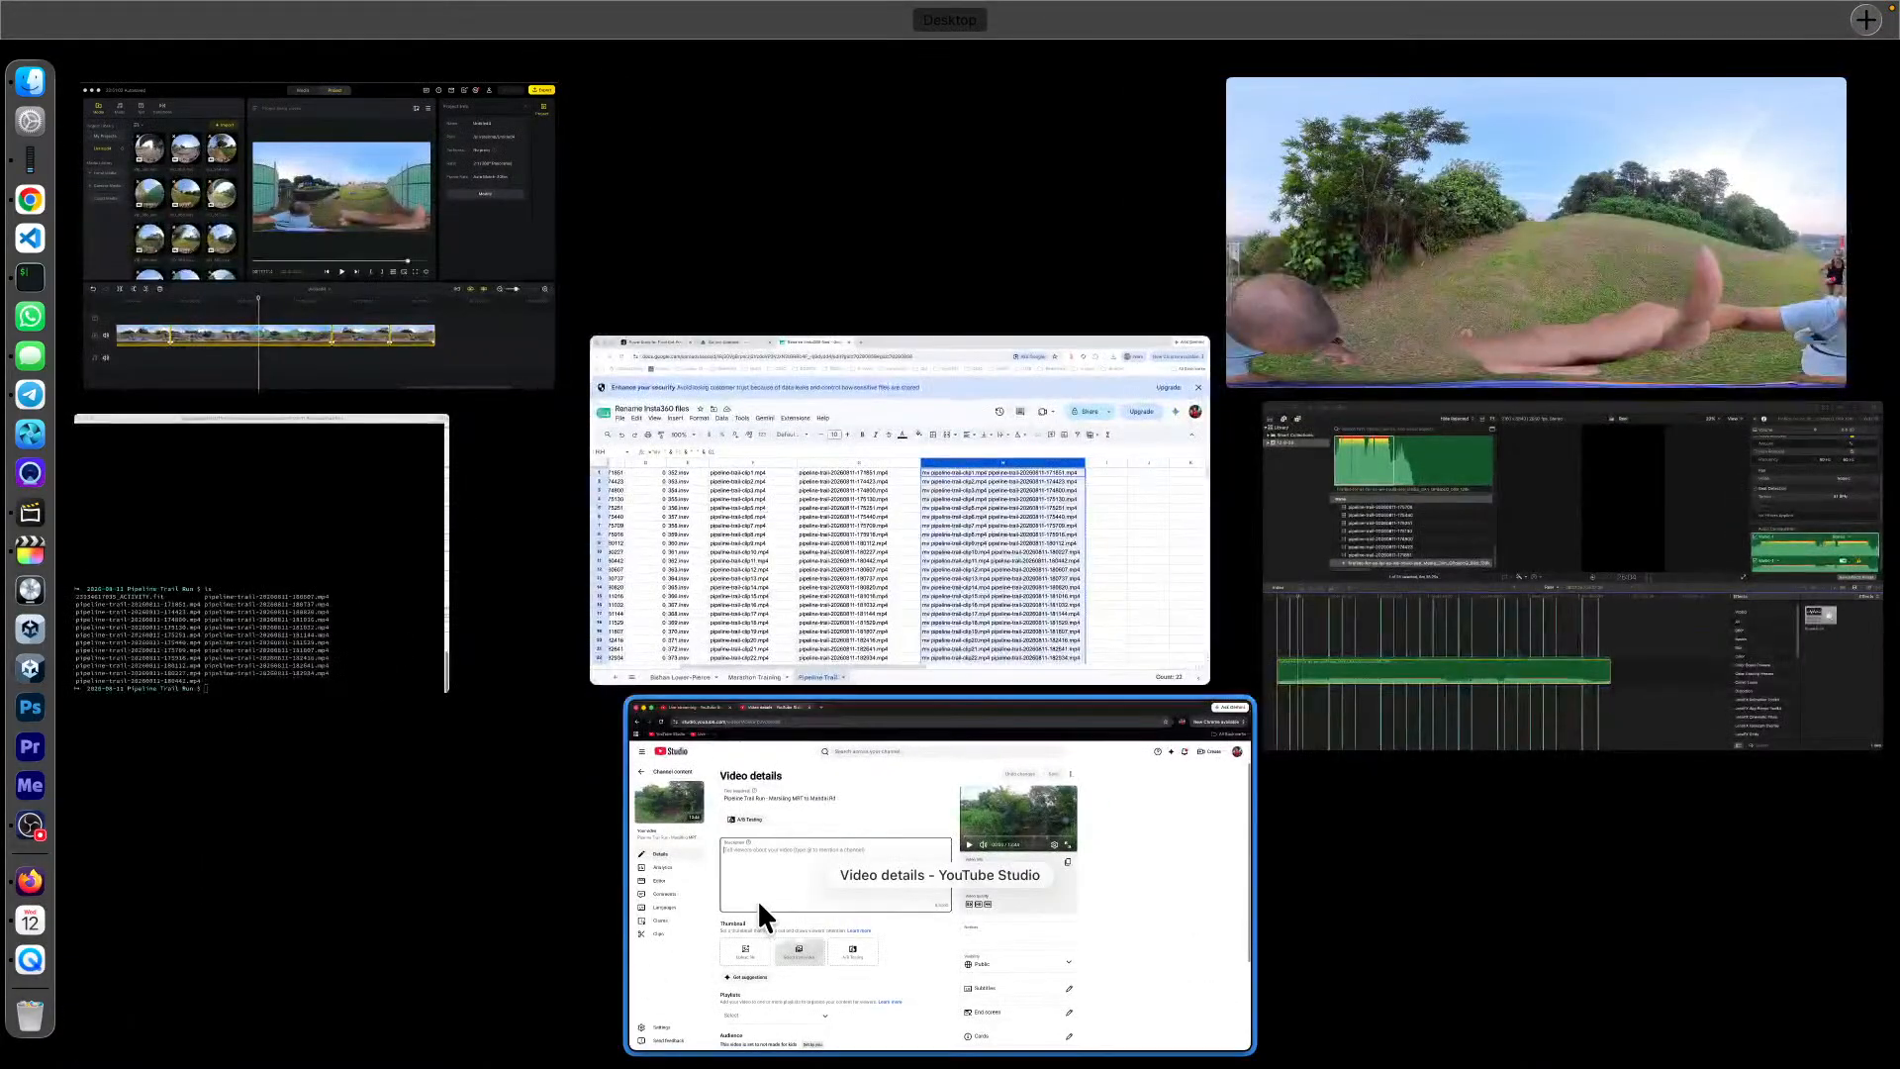
left_click(1536, 556)
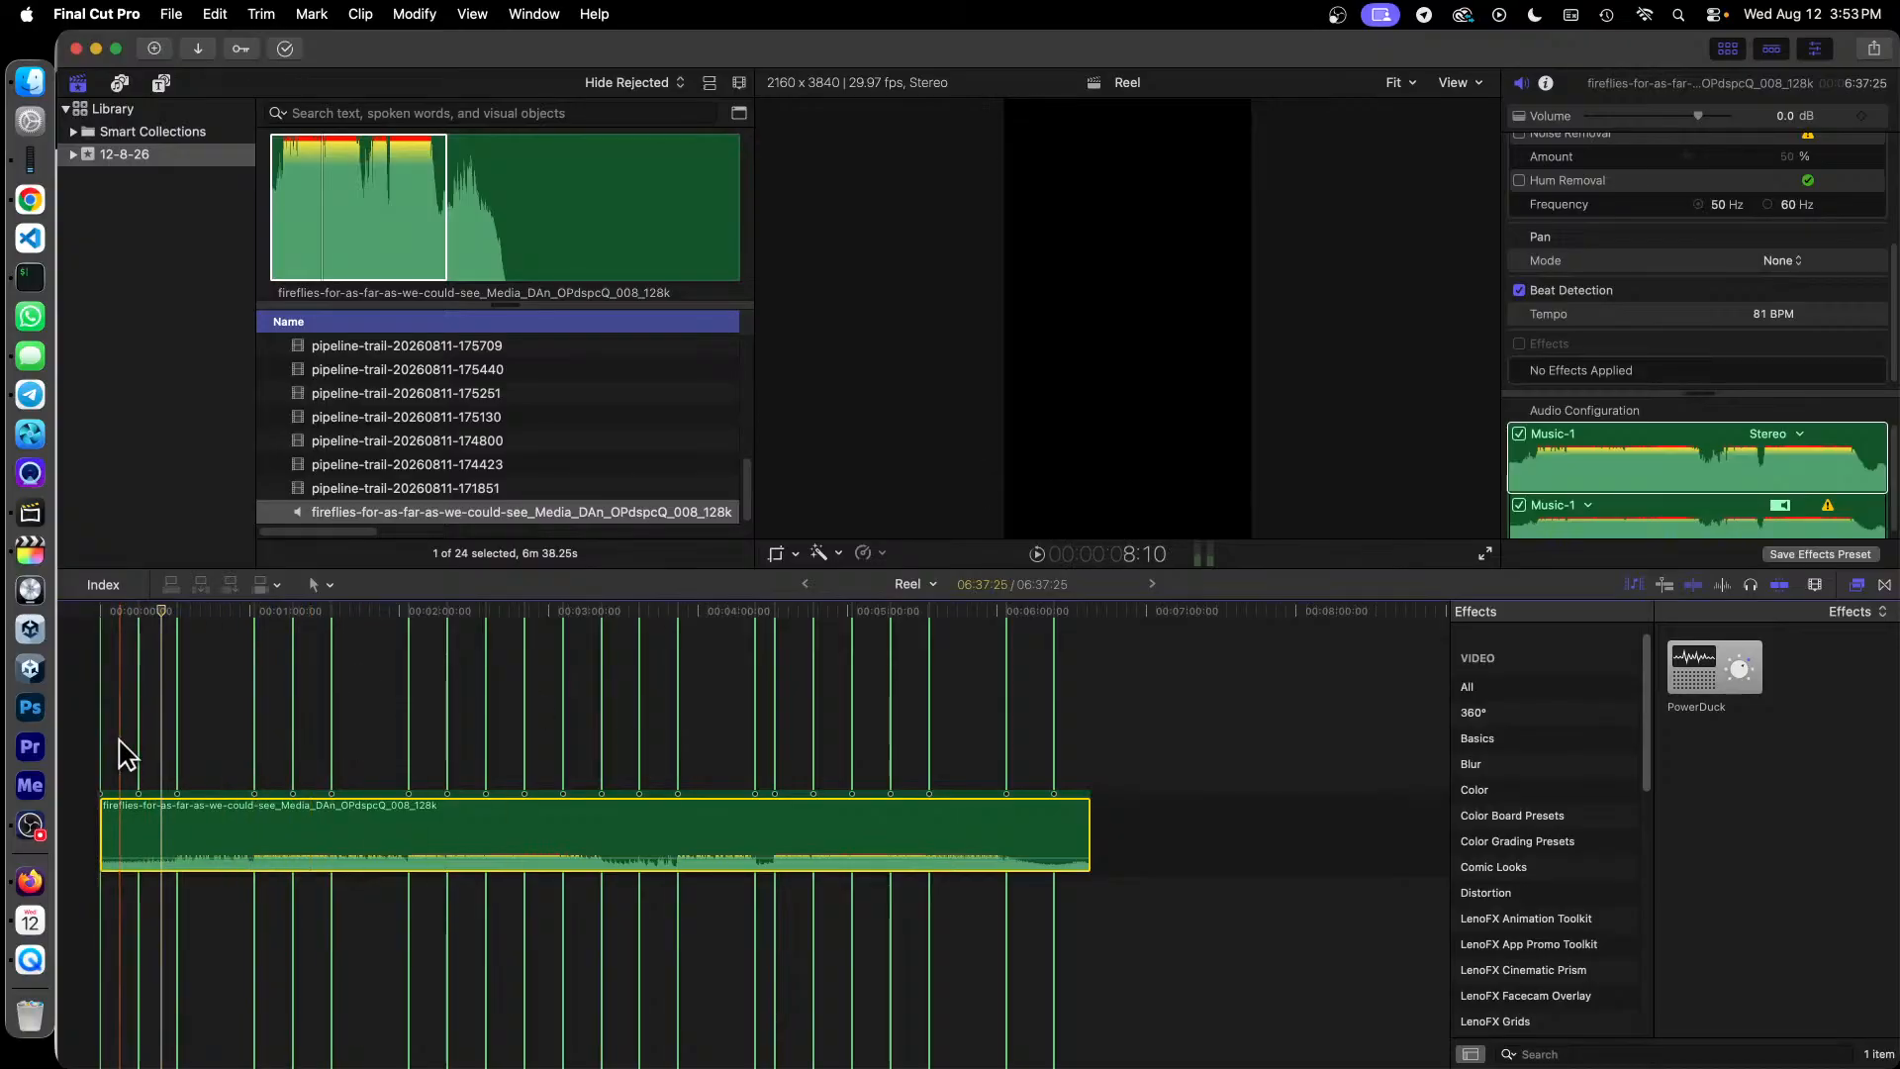
Step: Examine the beat markers along the fireflies music and play it from about 12 seconds
key("super+equal")
key("super+equal")
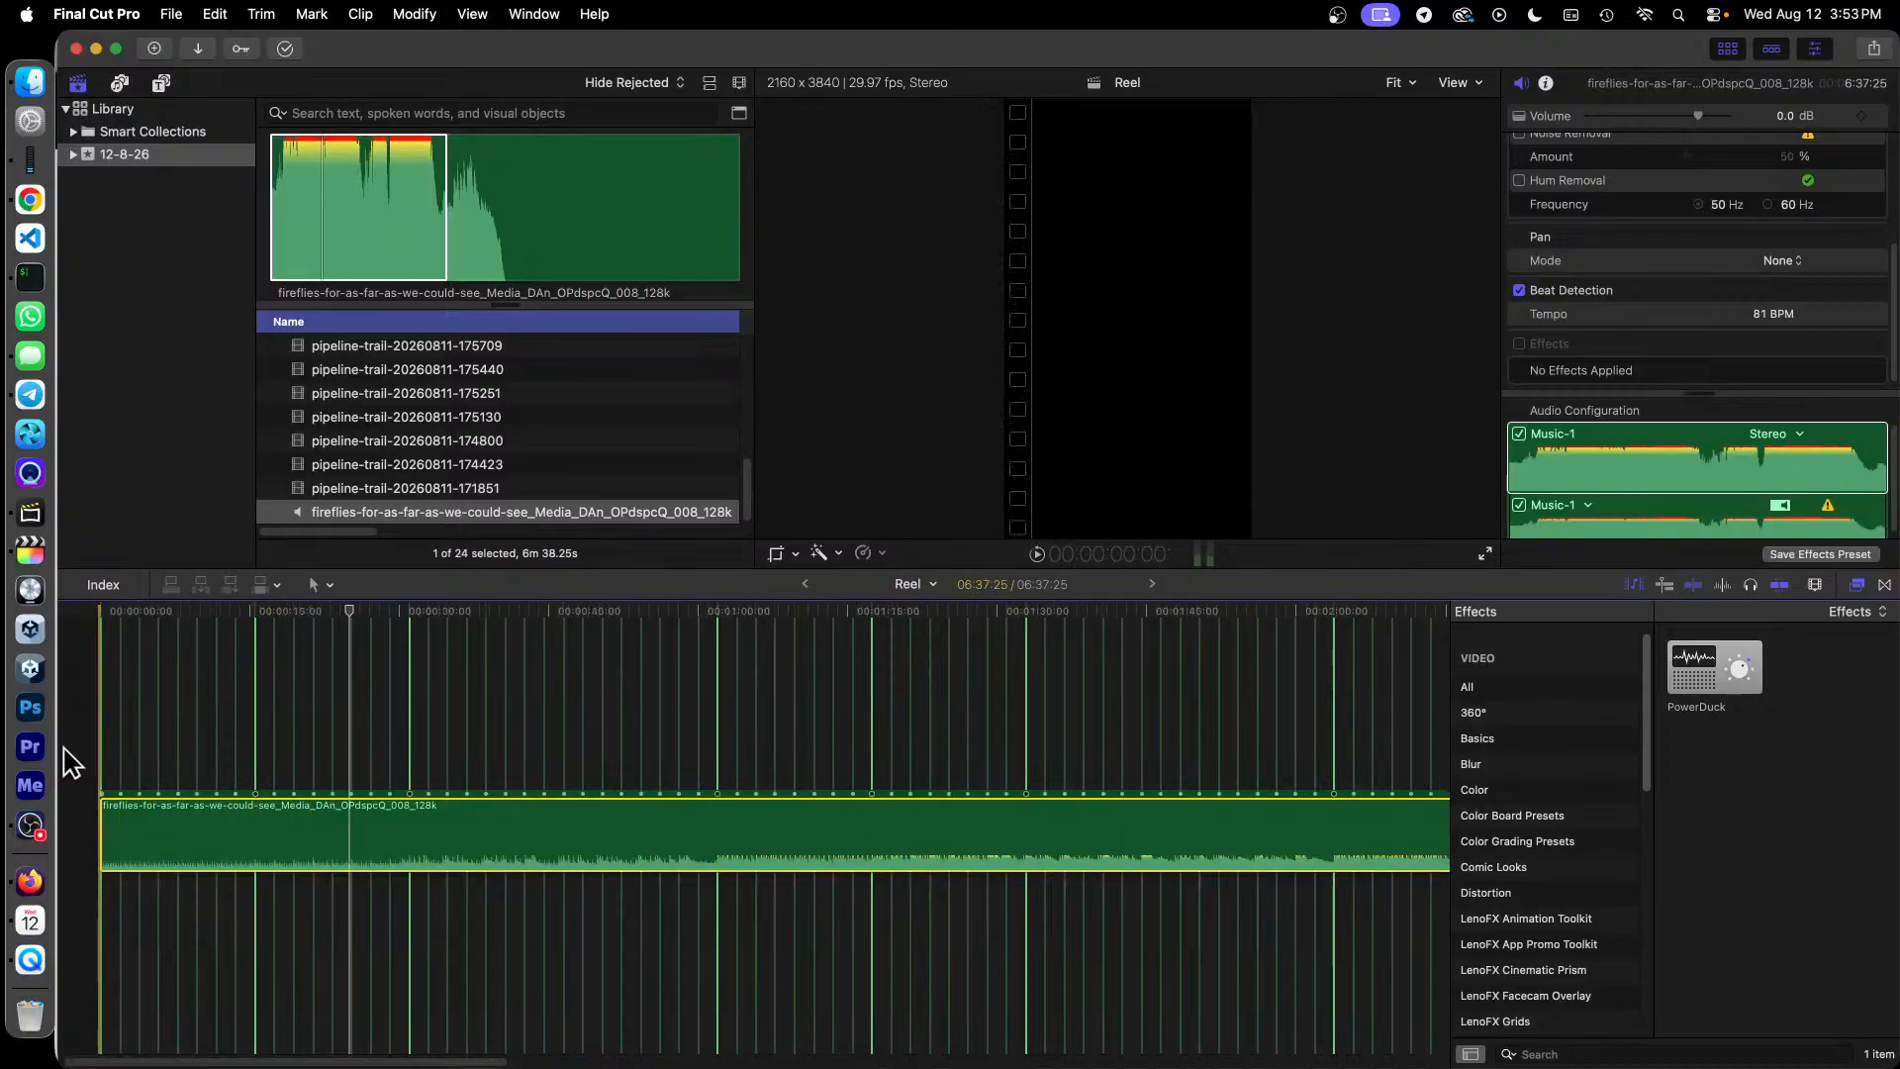
key("super+equal")
key("super+equal")
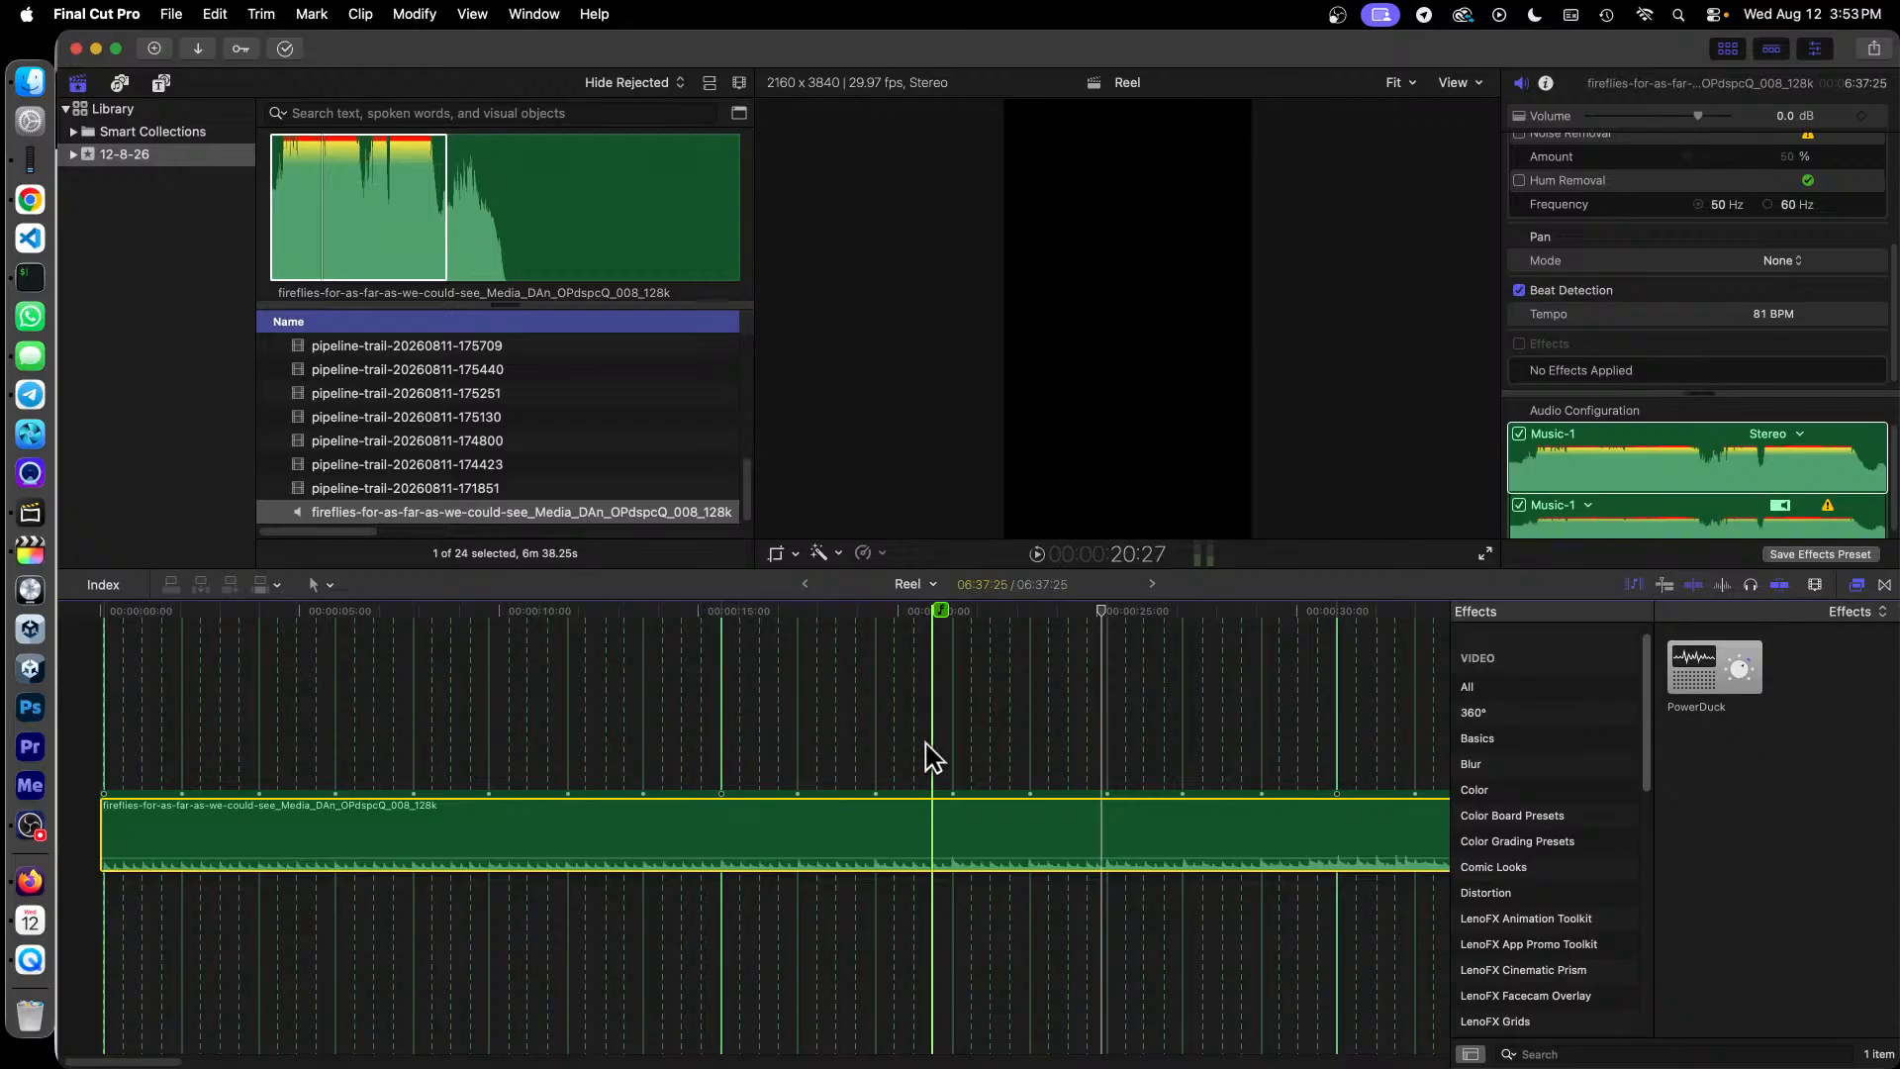
key("super+minus")
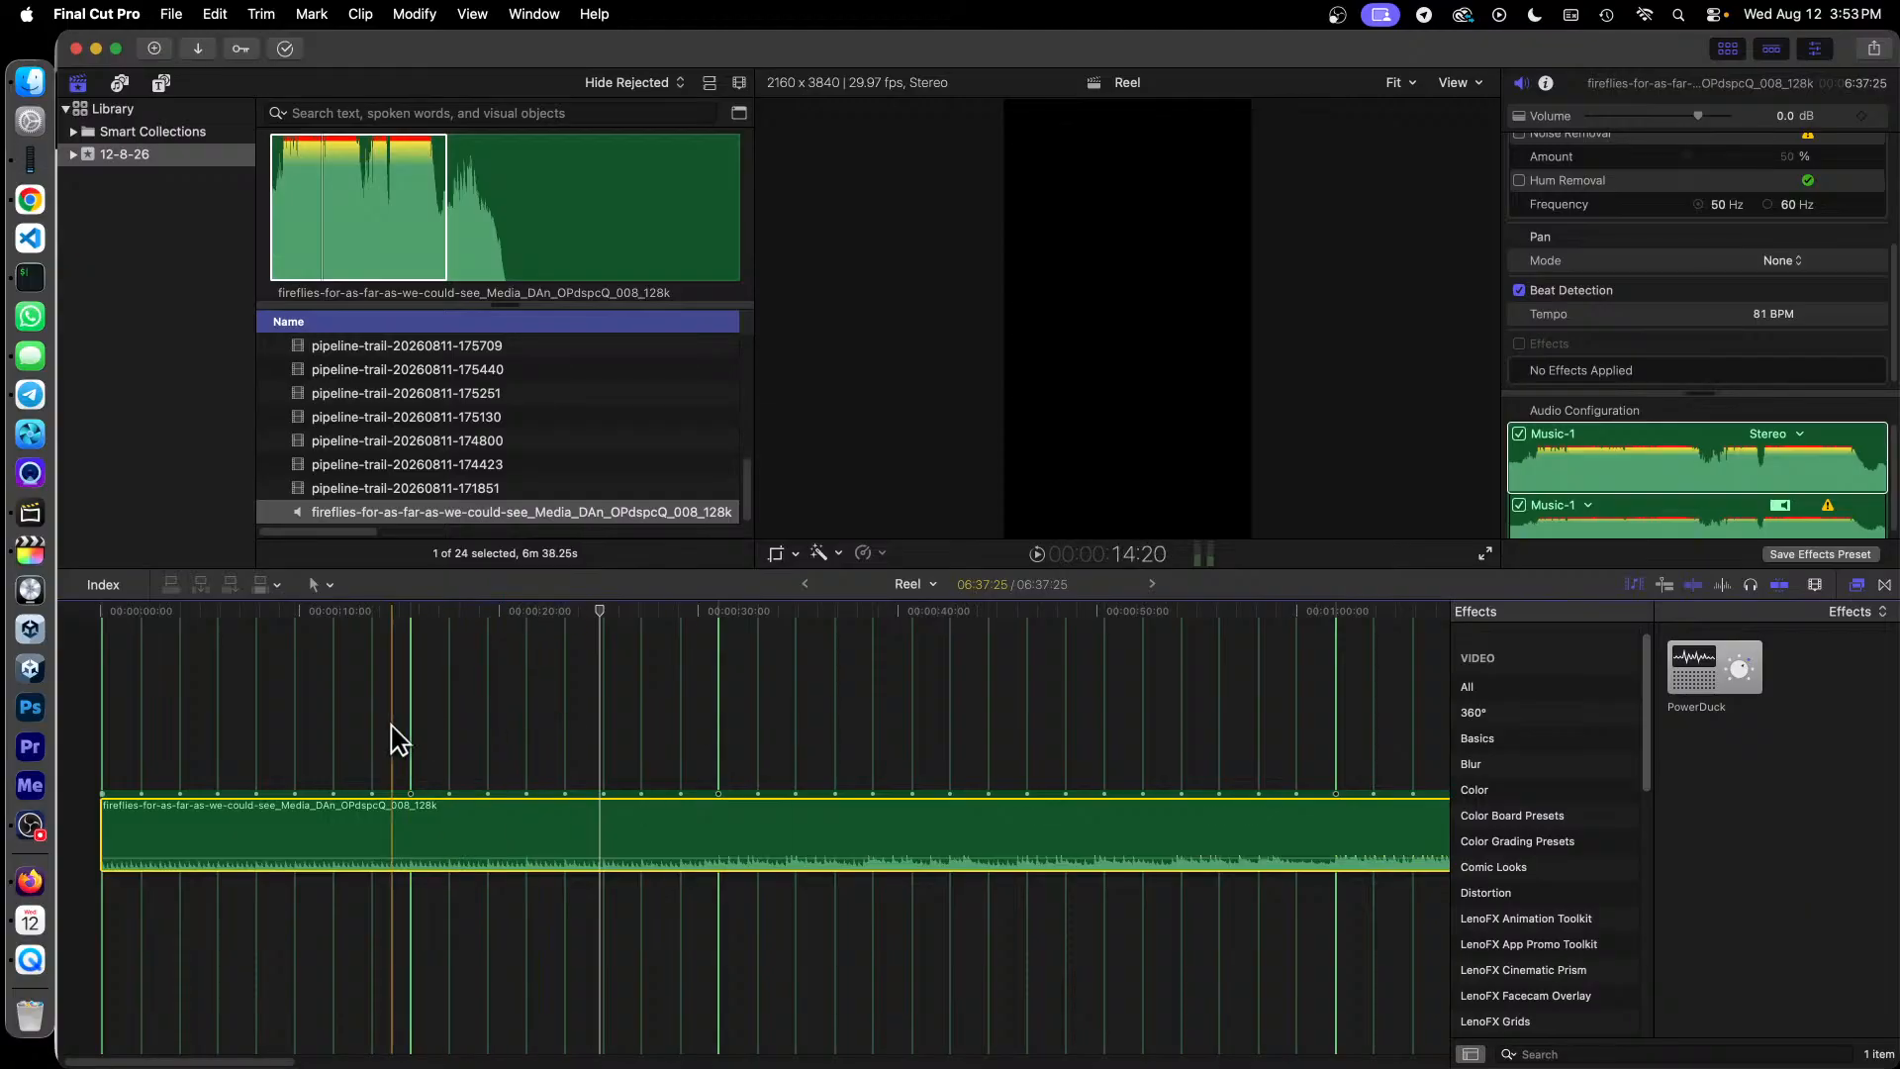
left_click(346, 622)
key("space")
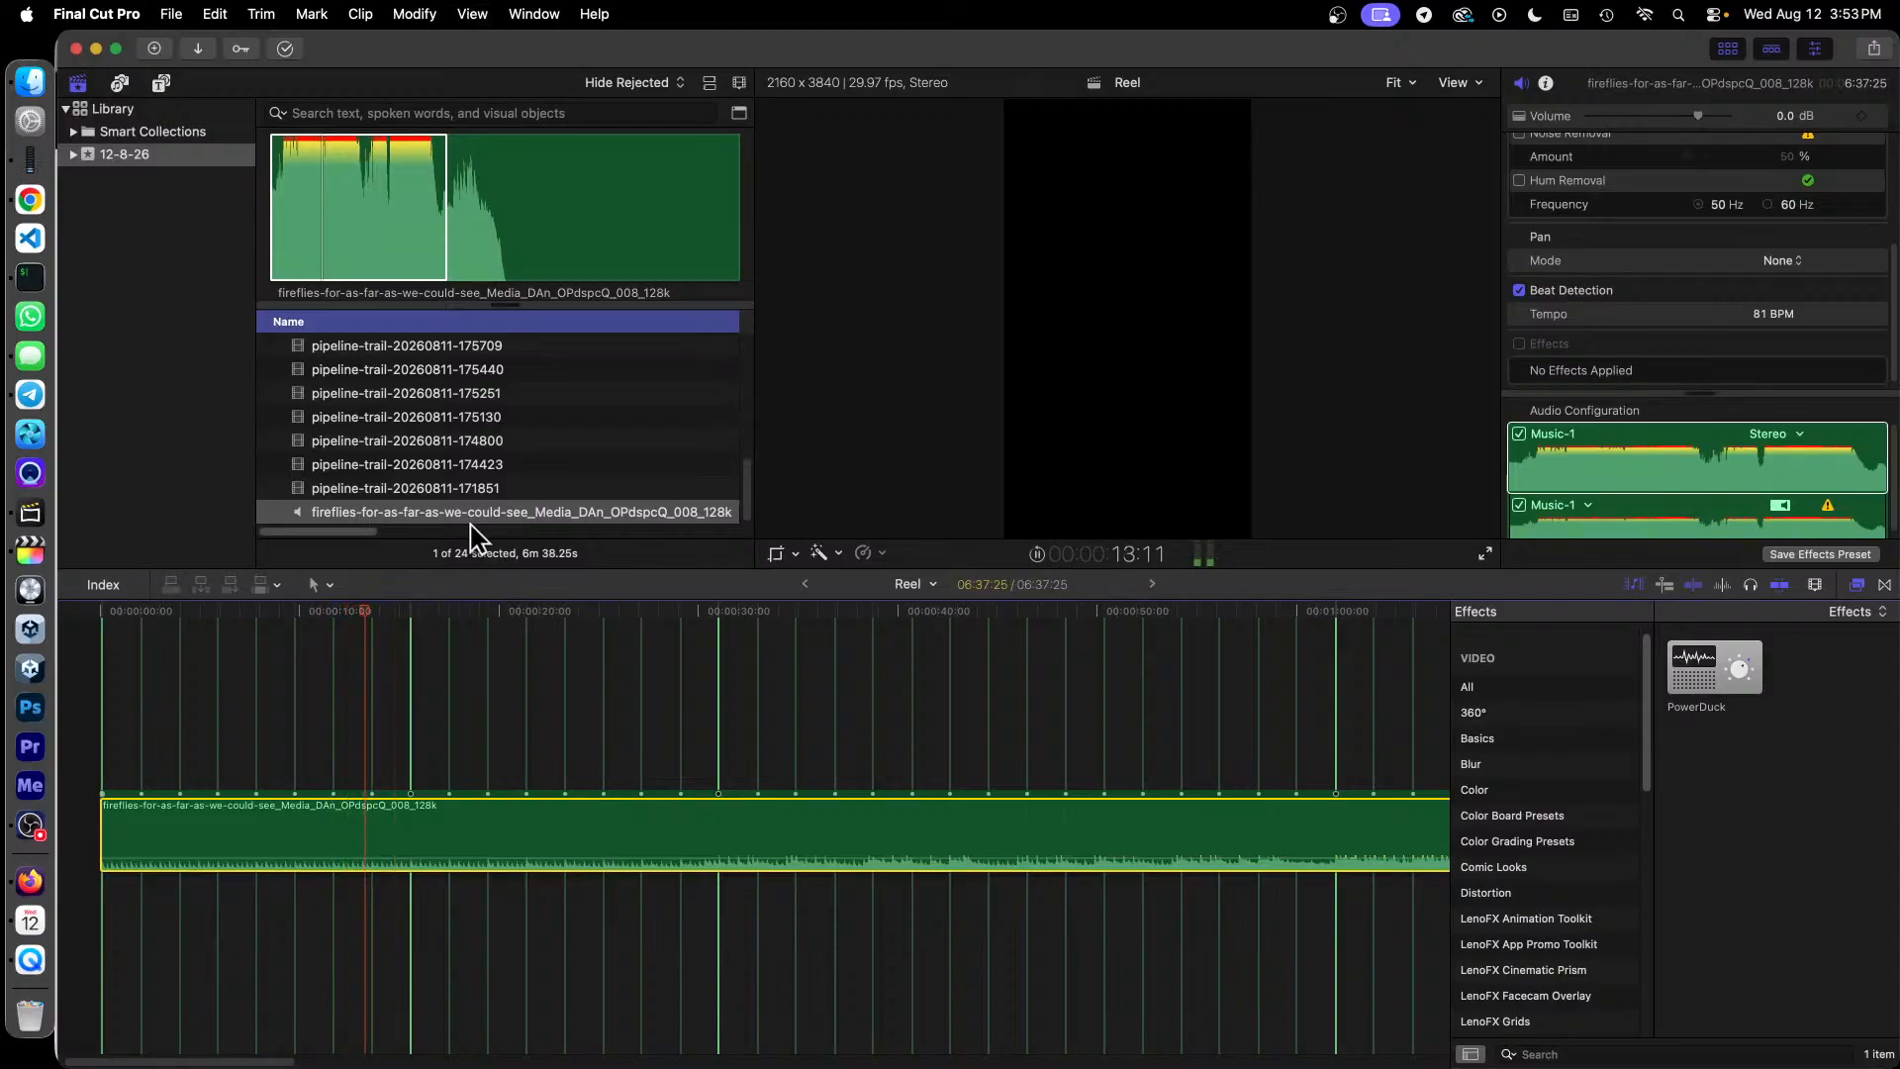
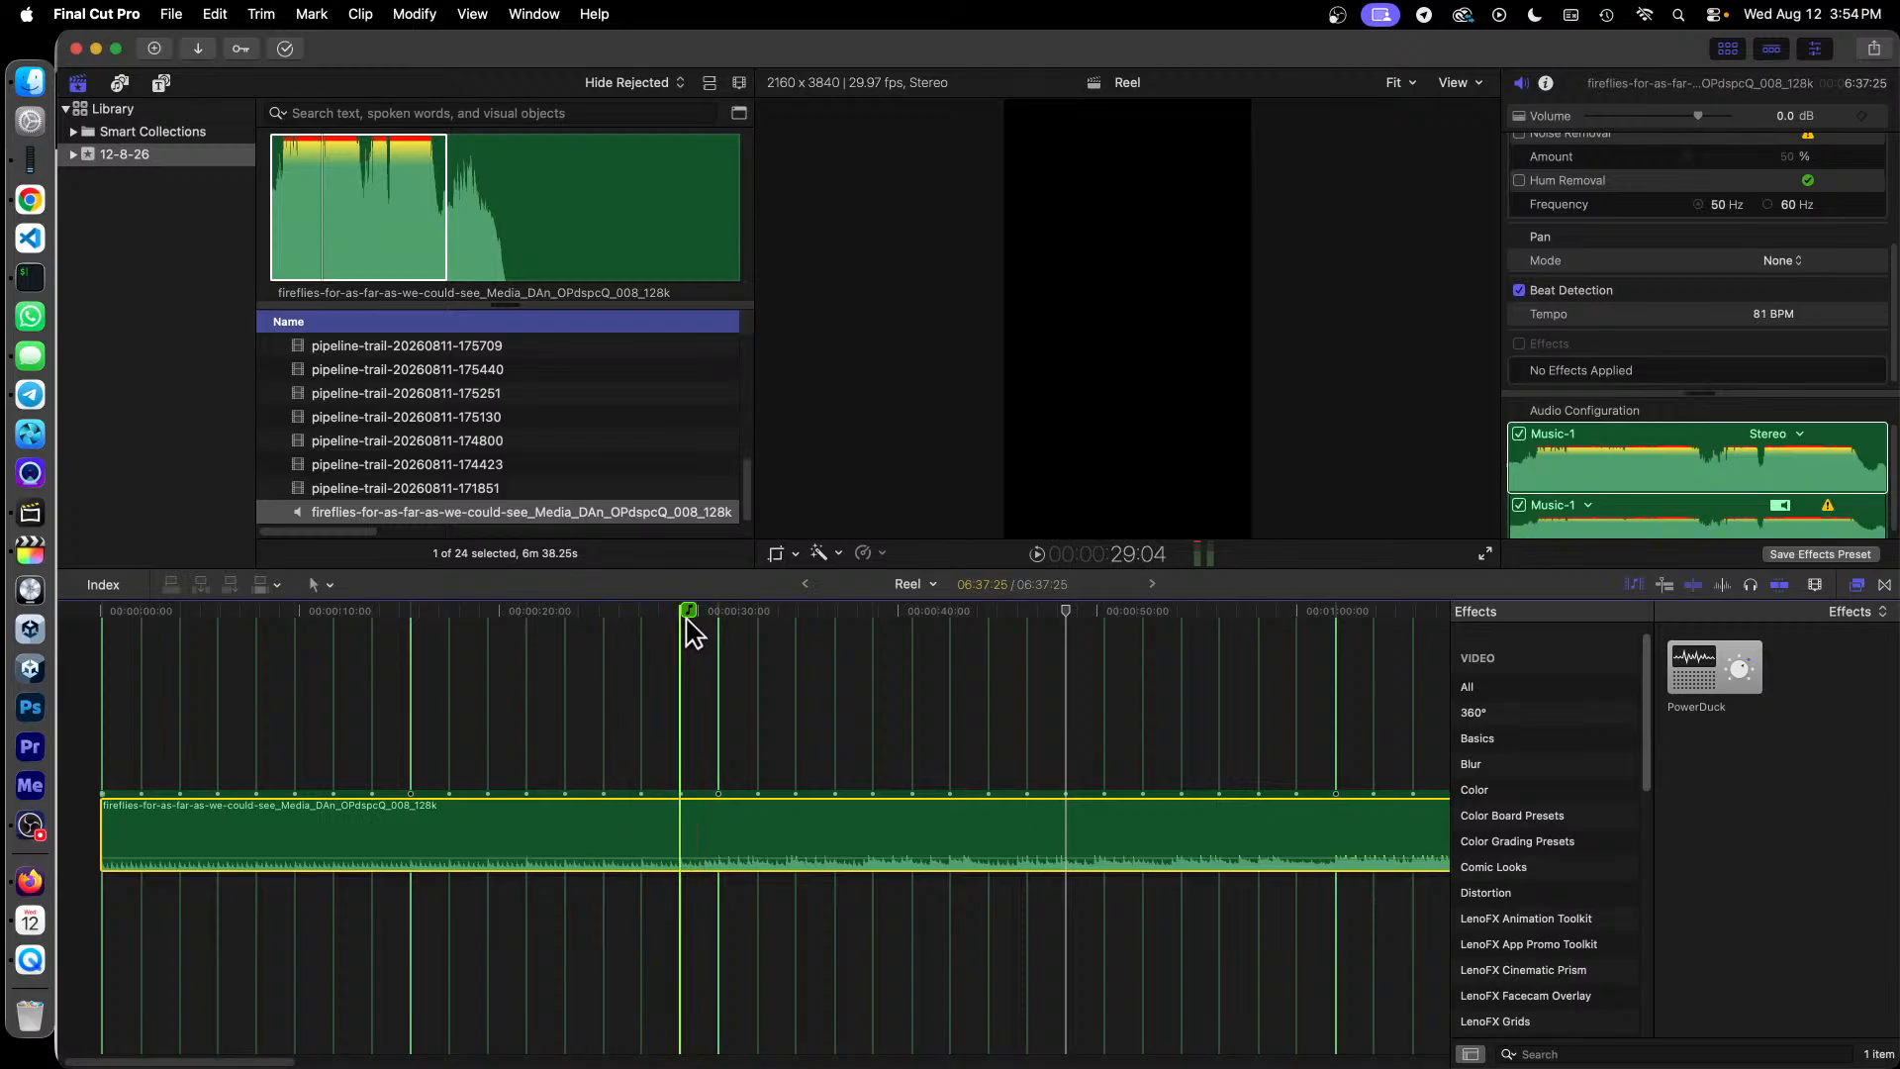
Step: Trim the beginning off the fireflies music so it starts at the beat about 29 seconds in
left_click(682, 619)
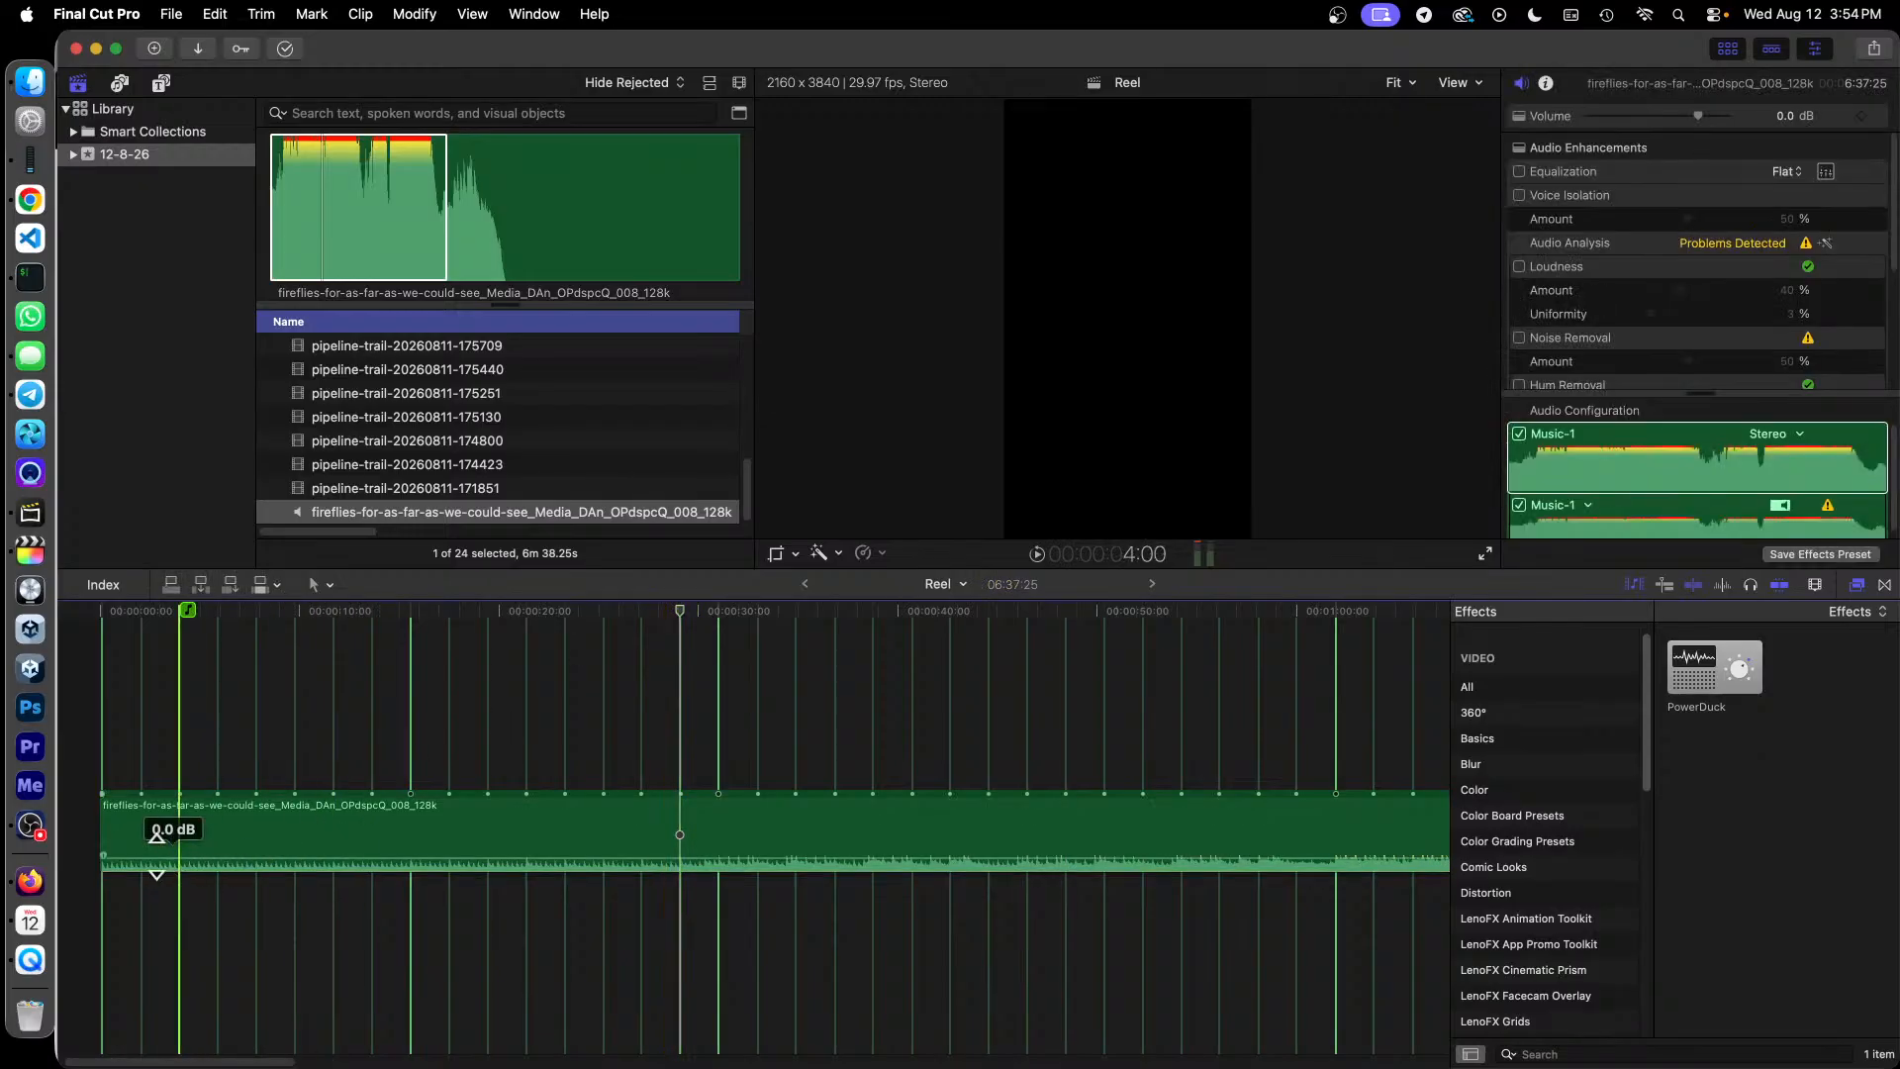
left_click_drag(104, 822, 673, 846)
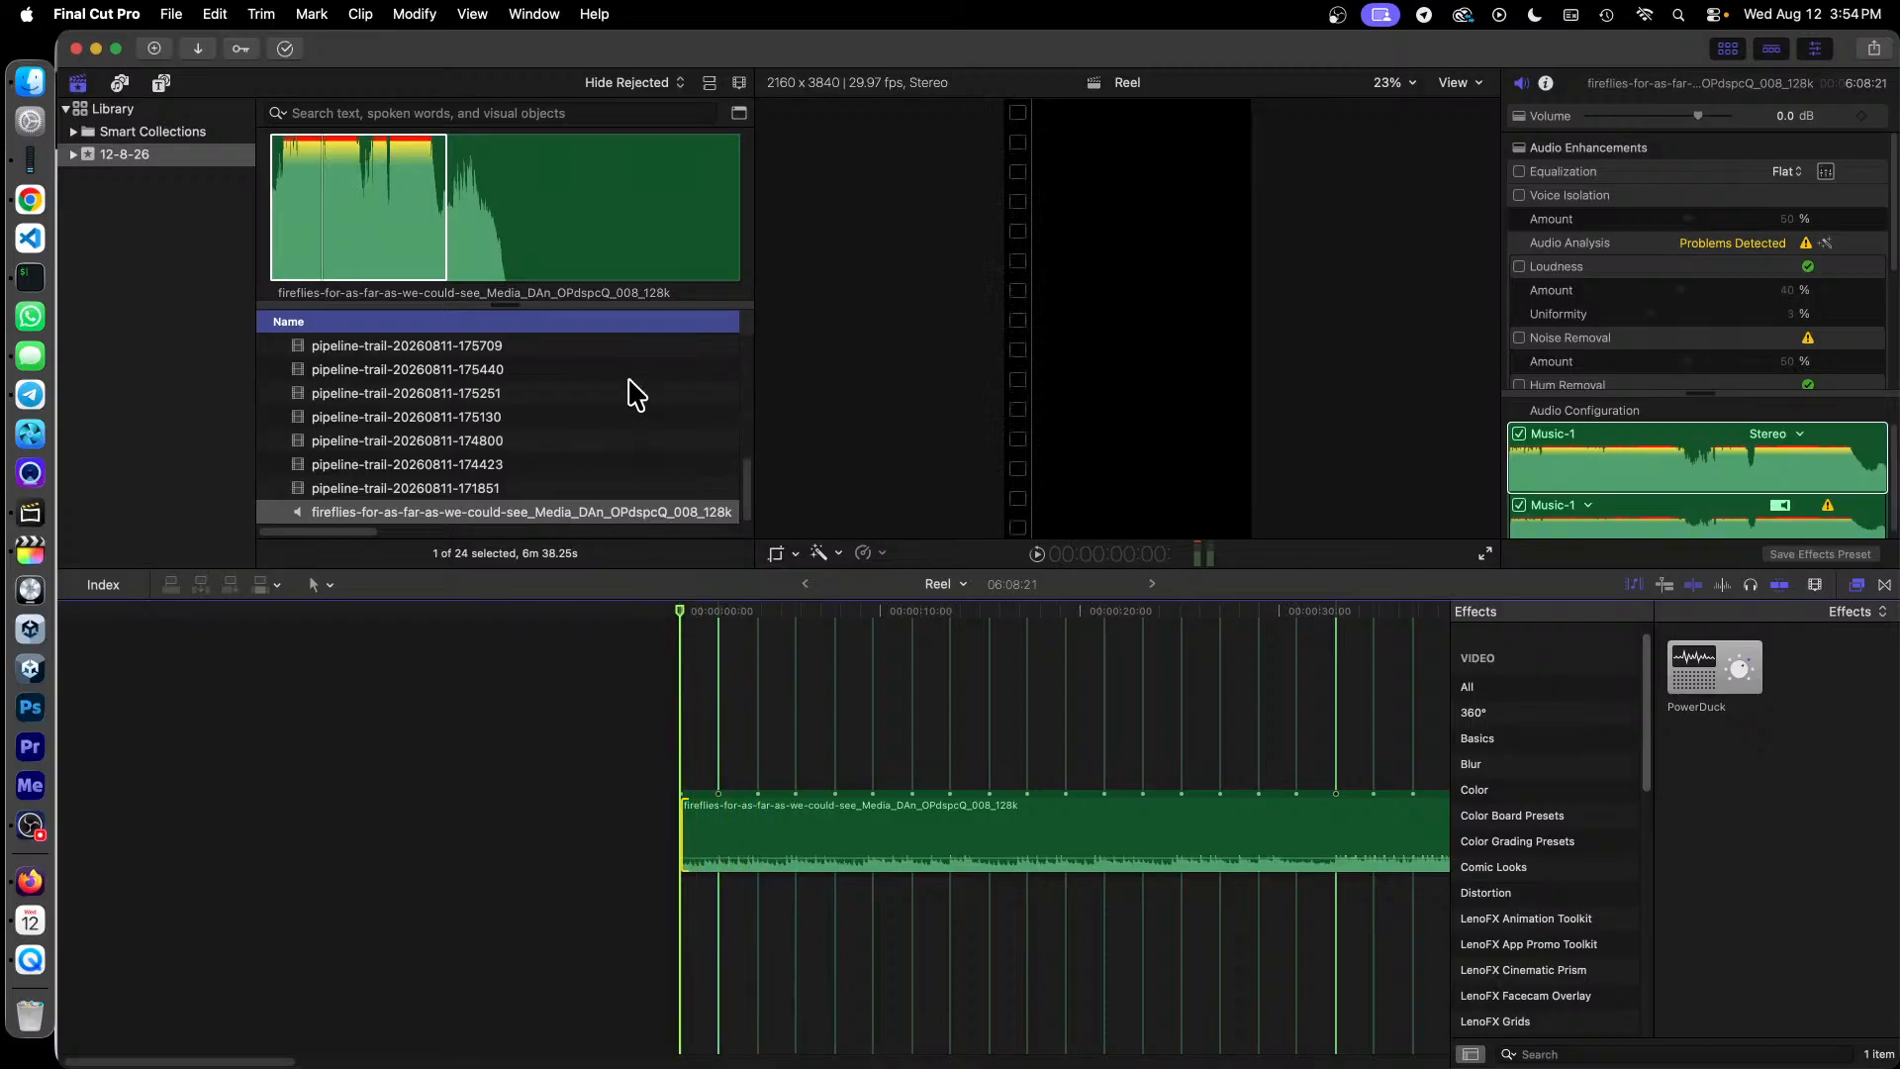
Step: Play the opening seconds of the fireflies music and add a short fade-in of under a second at its start
key("space")
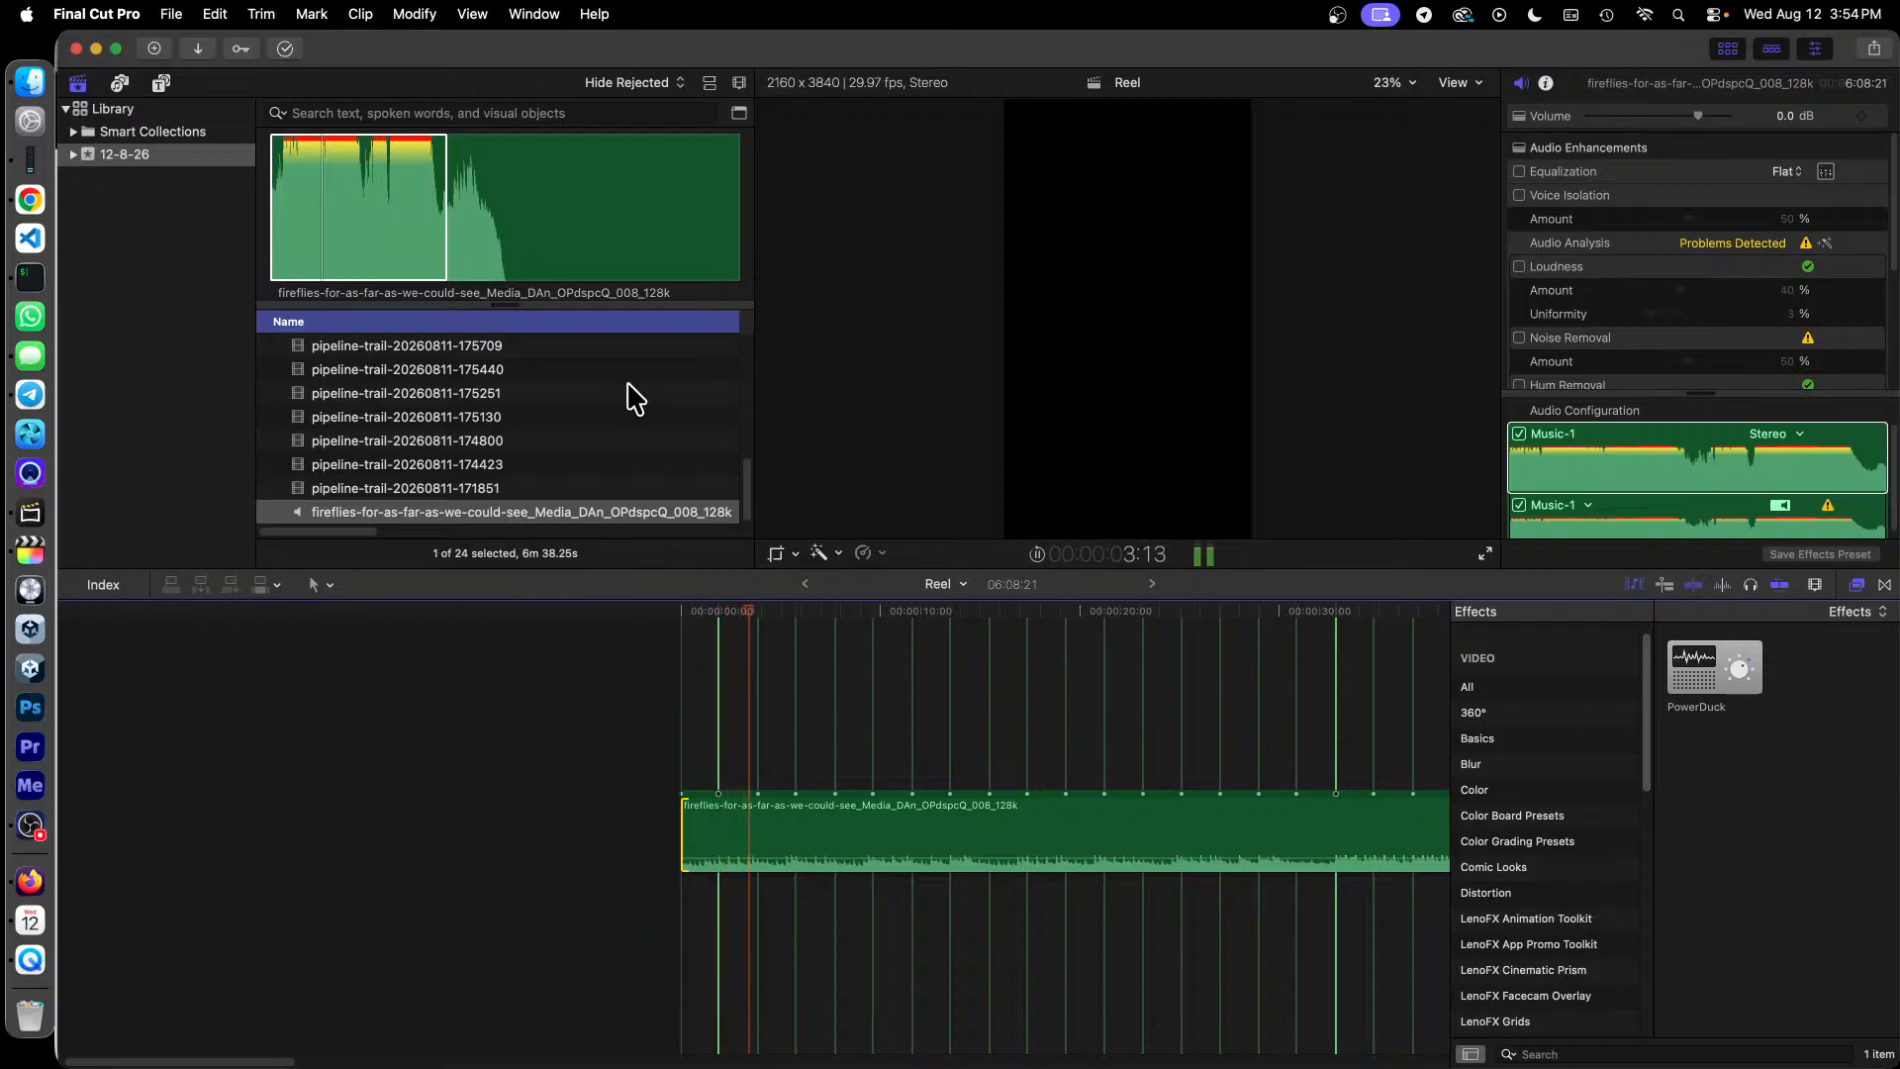
key("space")
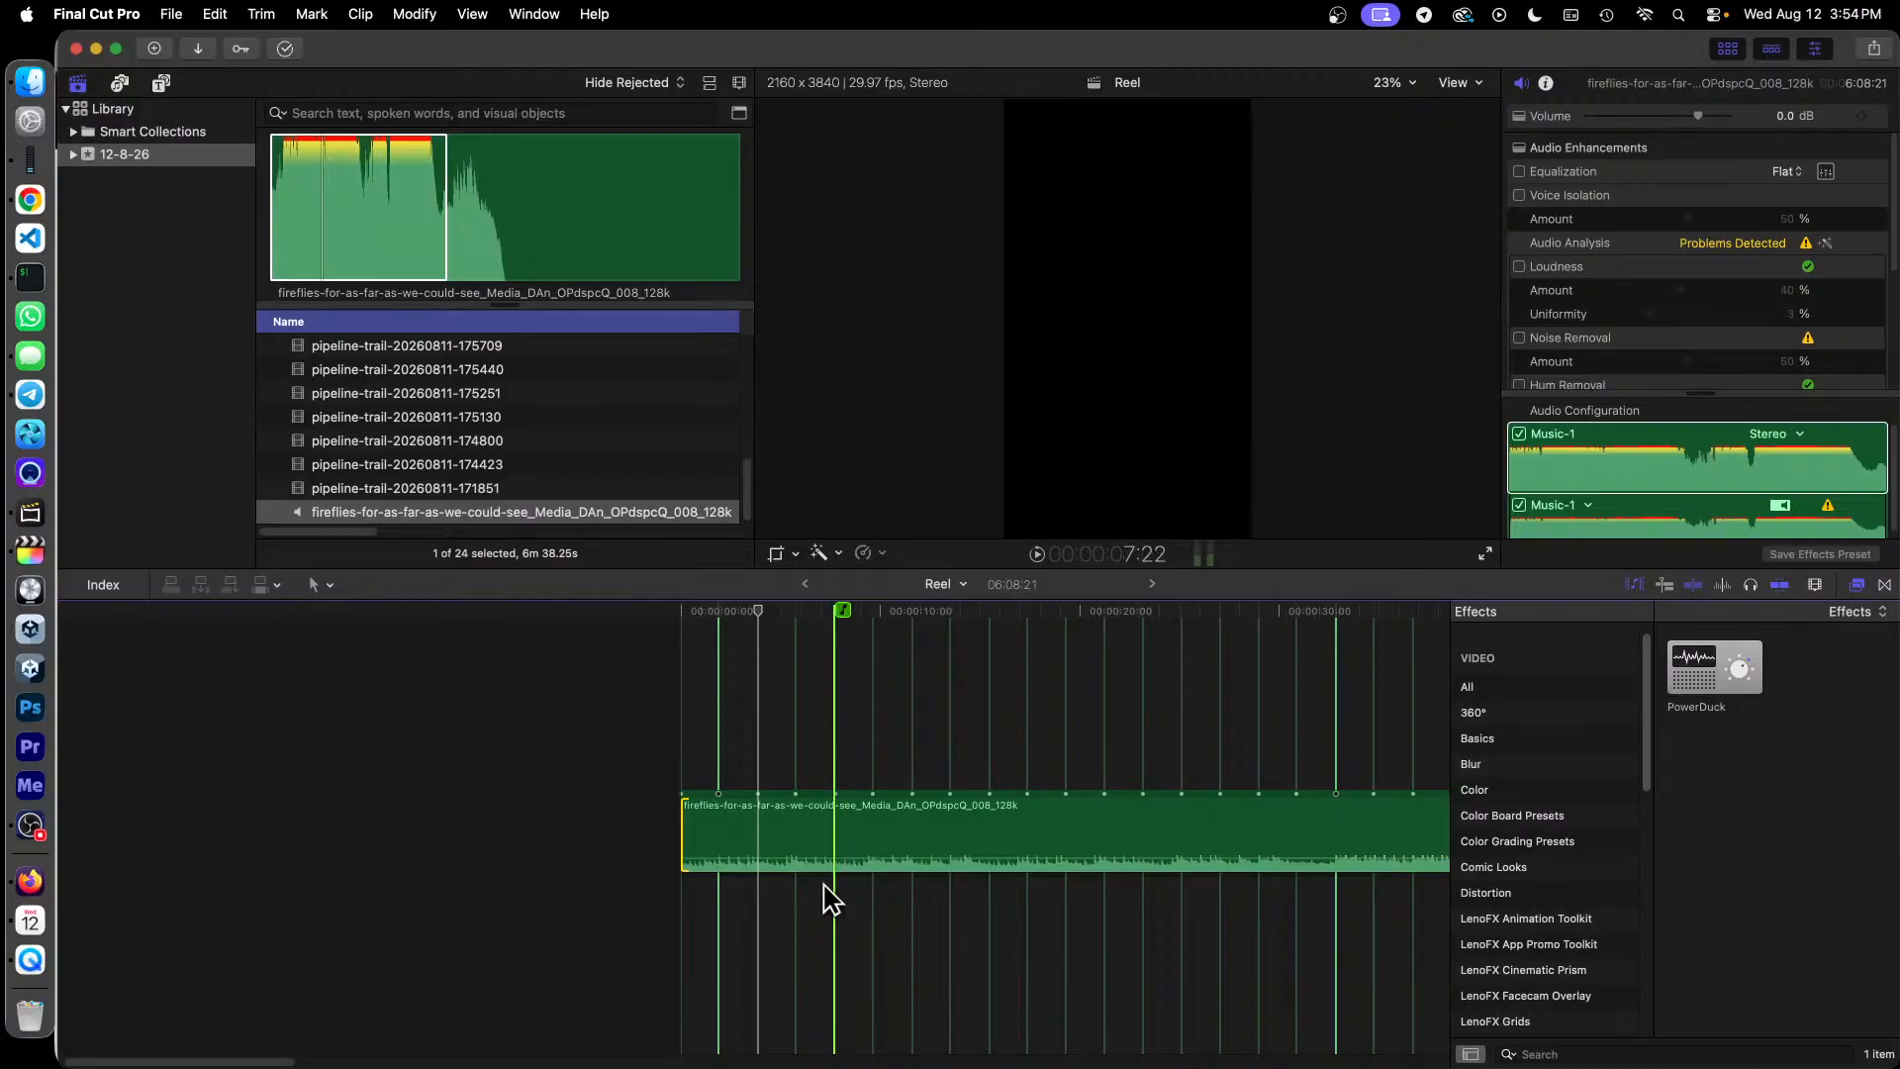
key("super+equal")
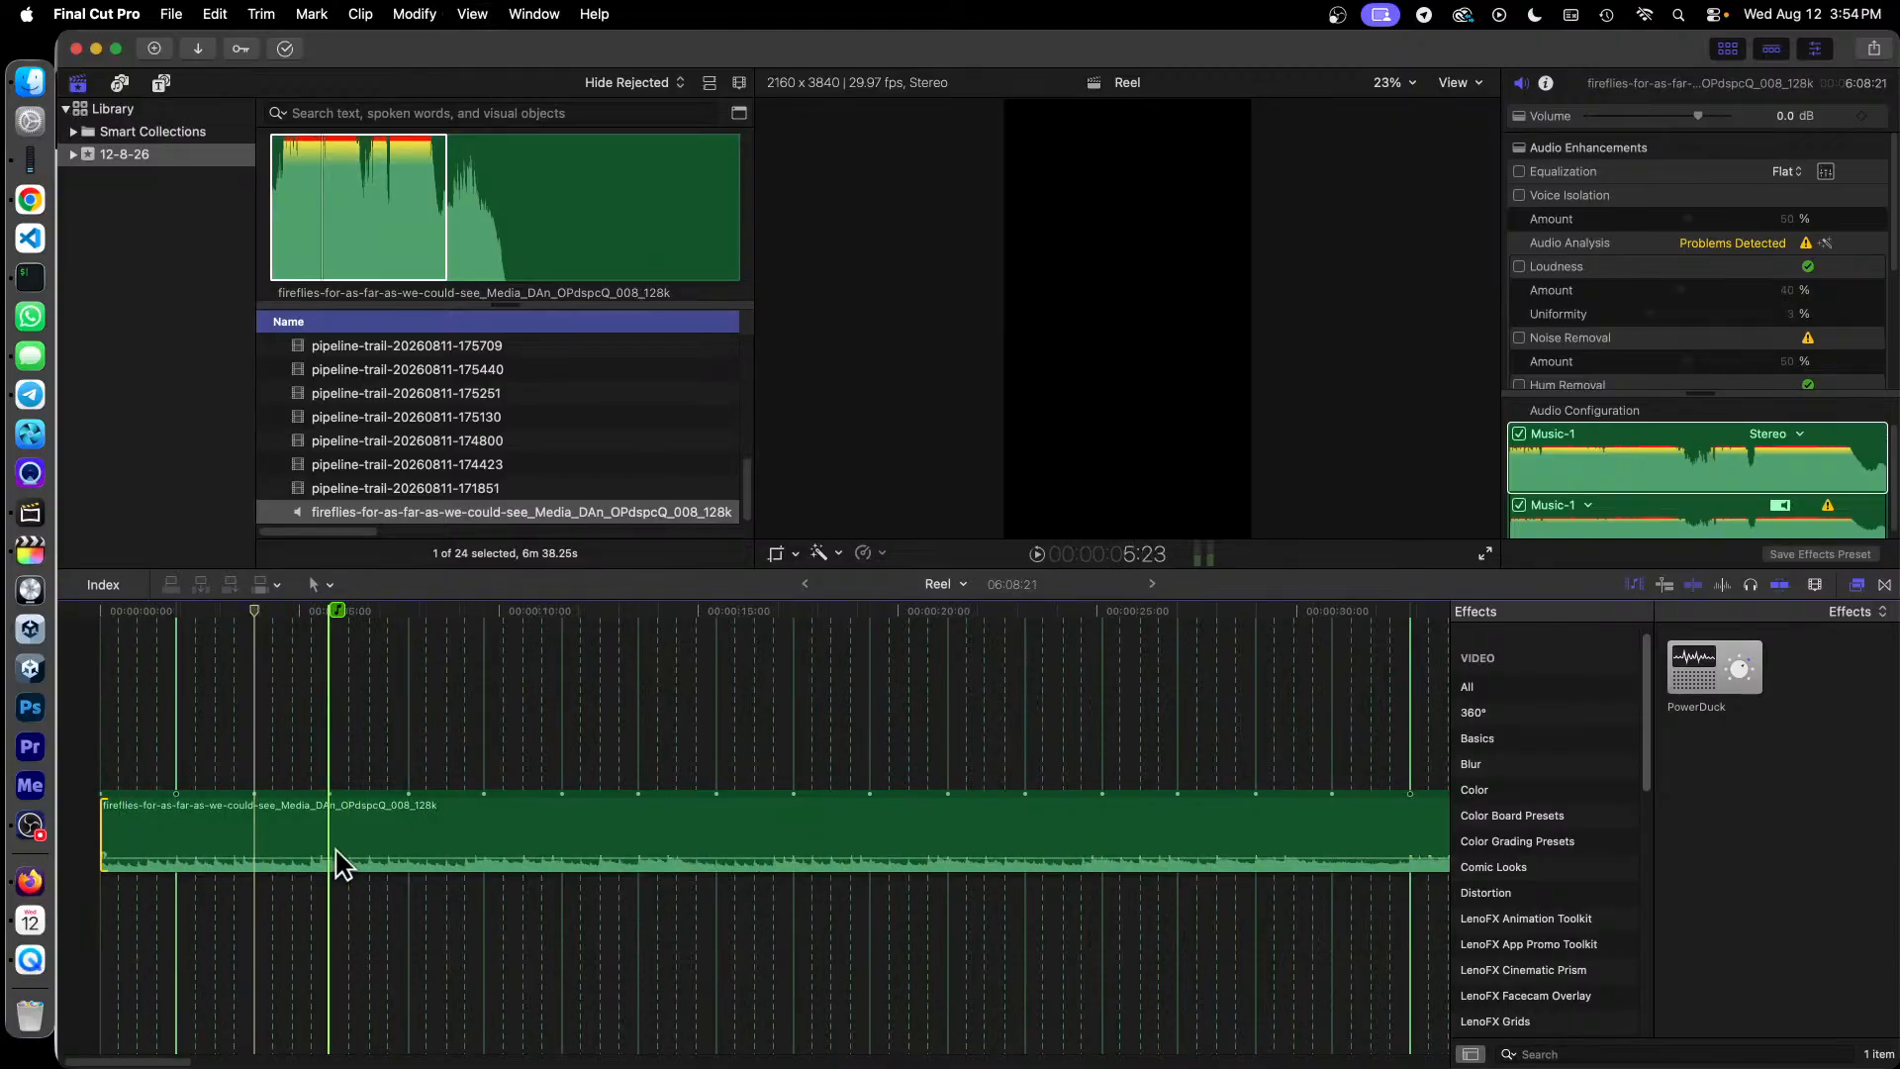
key("super+equal")
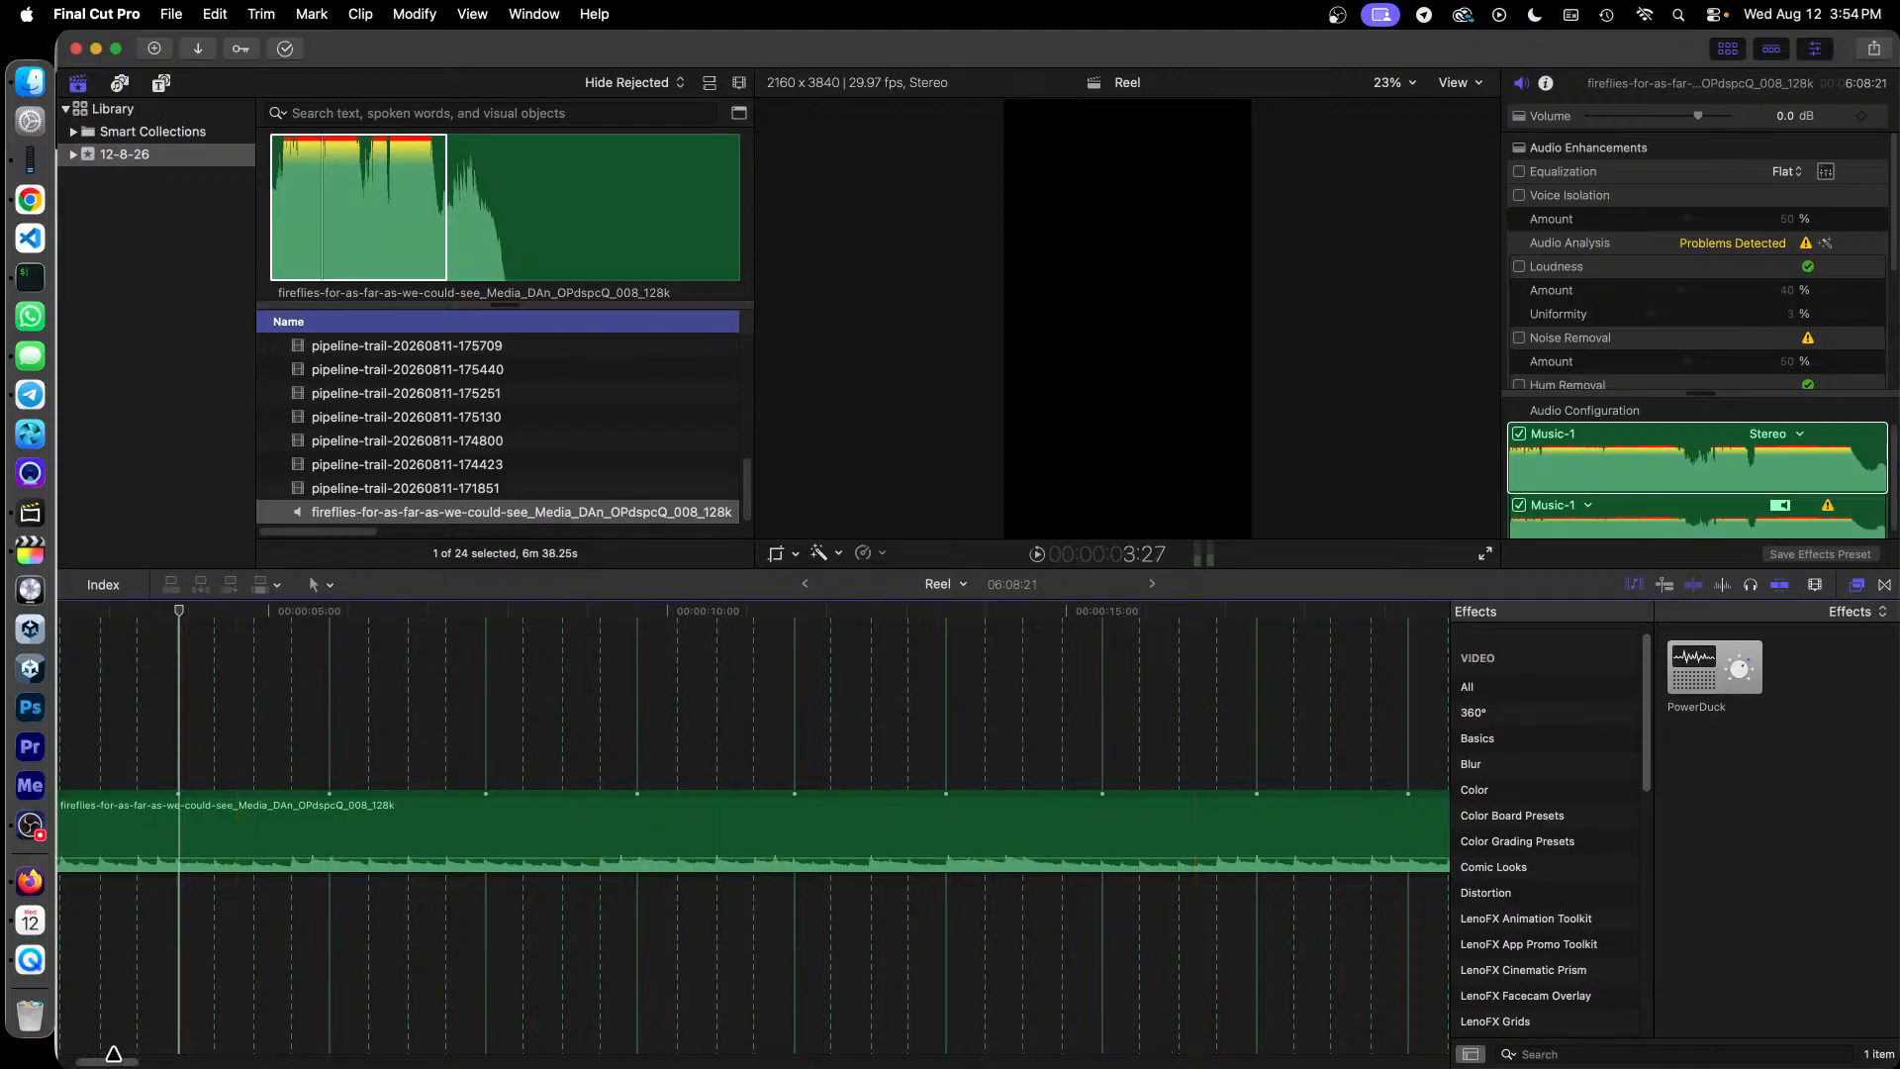
left_click_drag(112, 1062, 71, 1064)
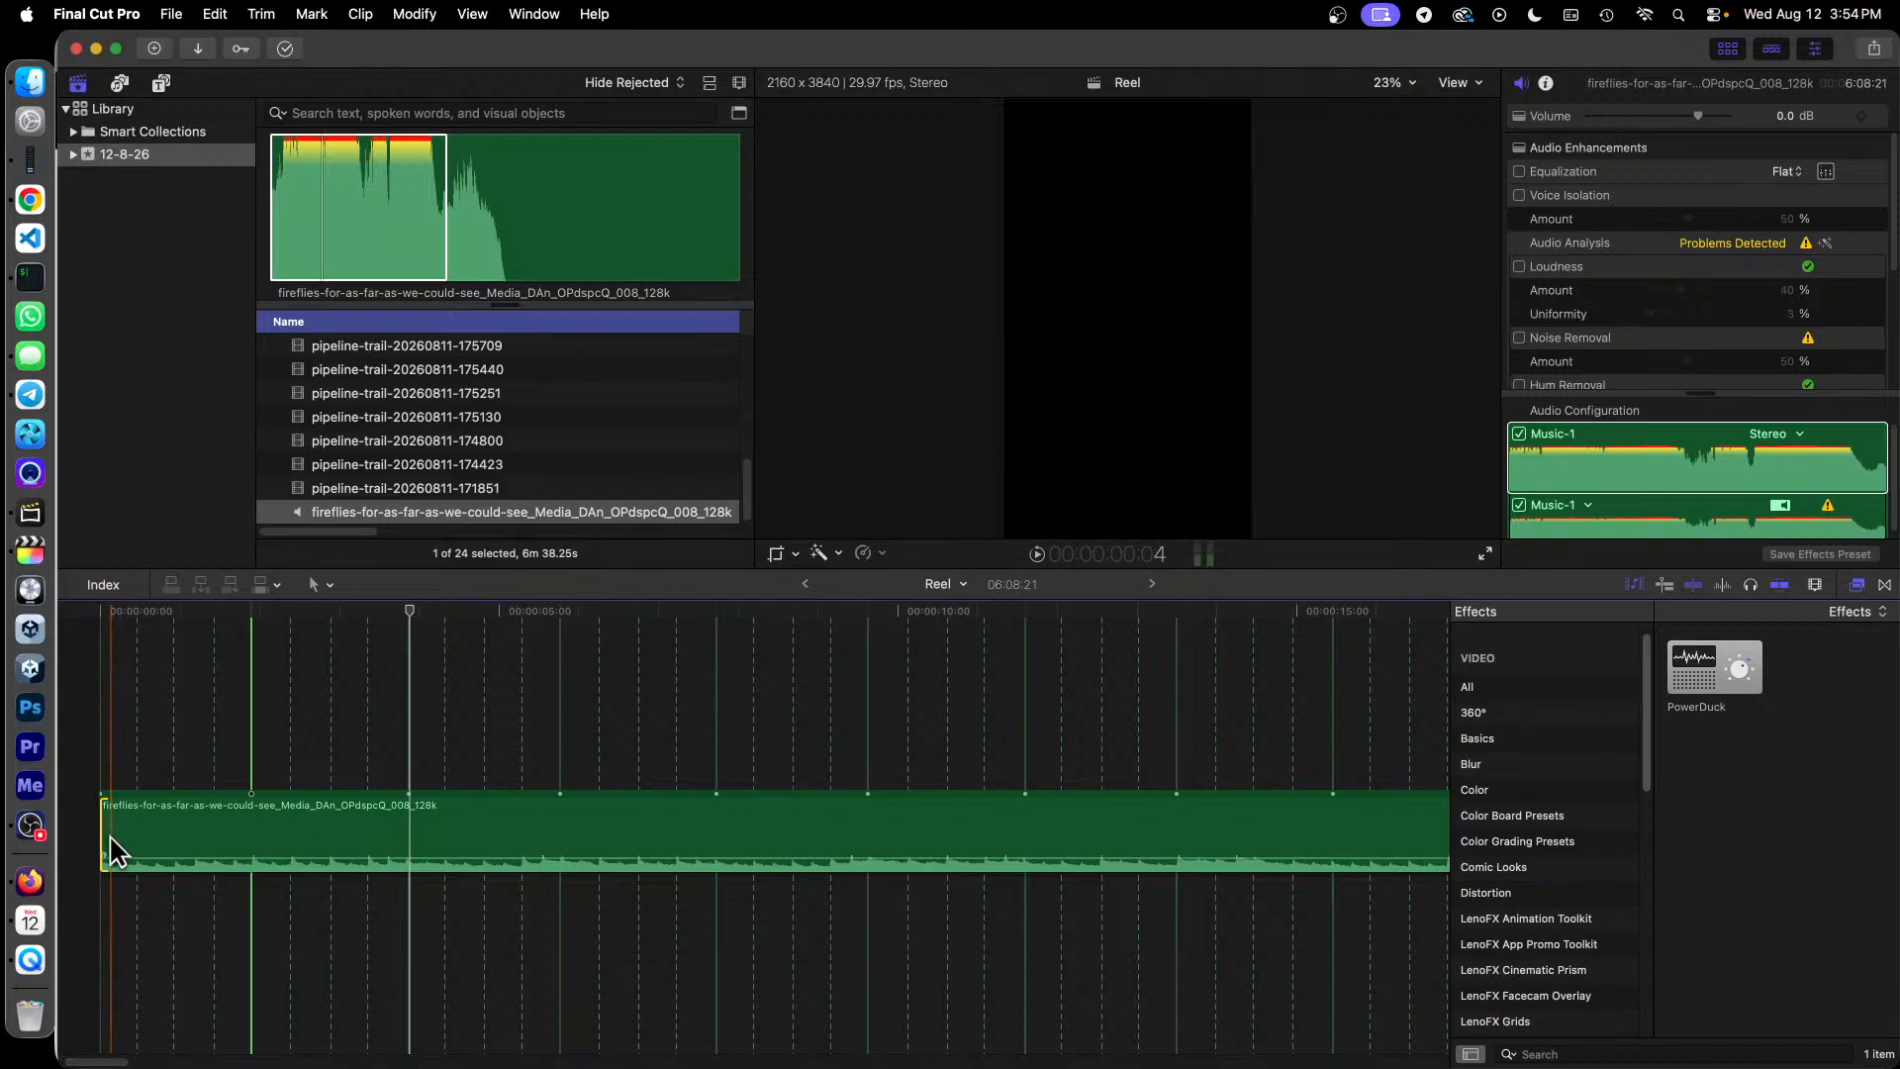
left_click_drag(109, 858, 137, 858)
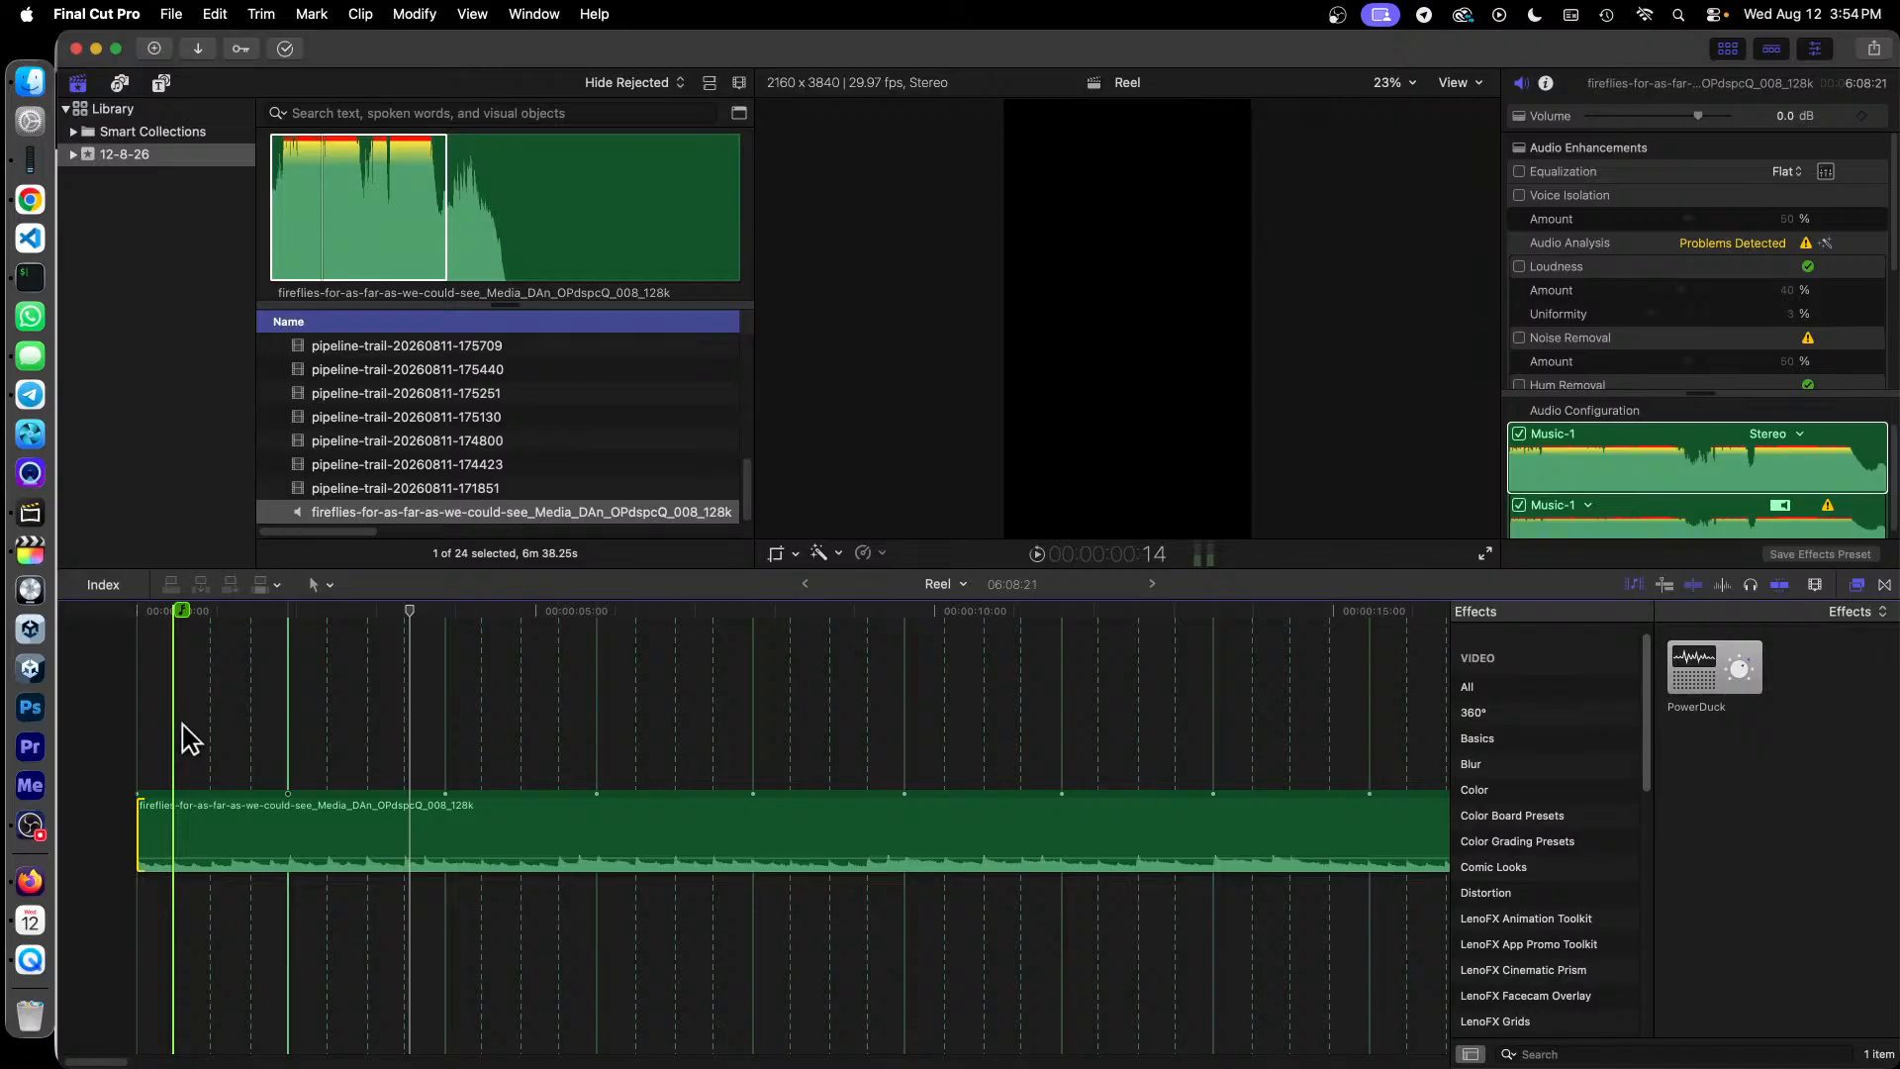
left_click(141, 757)
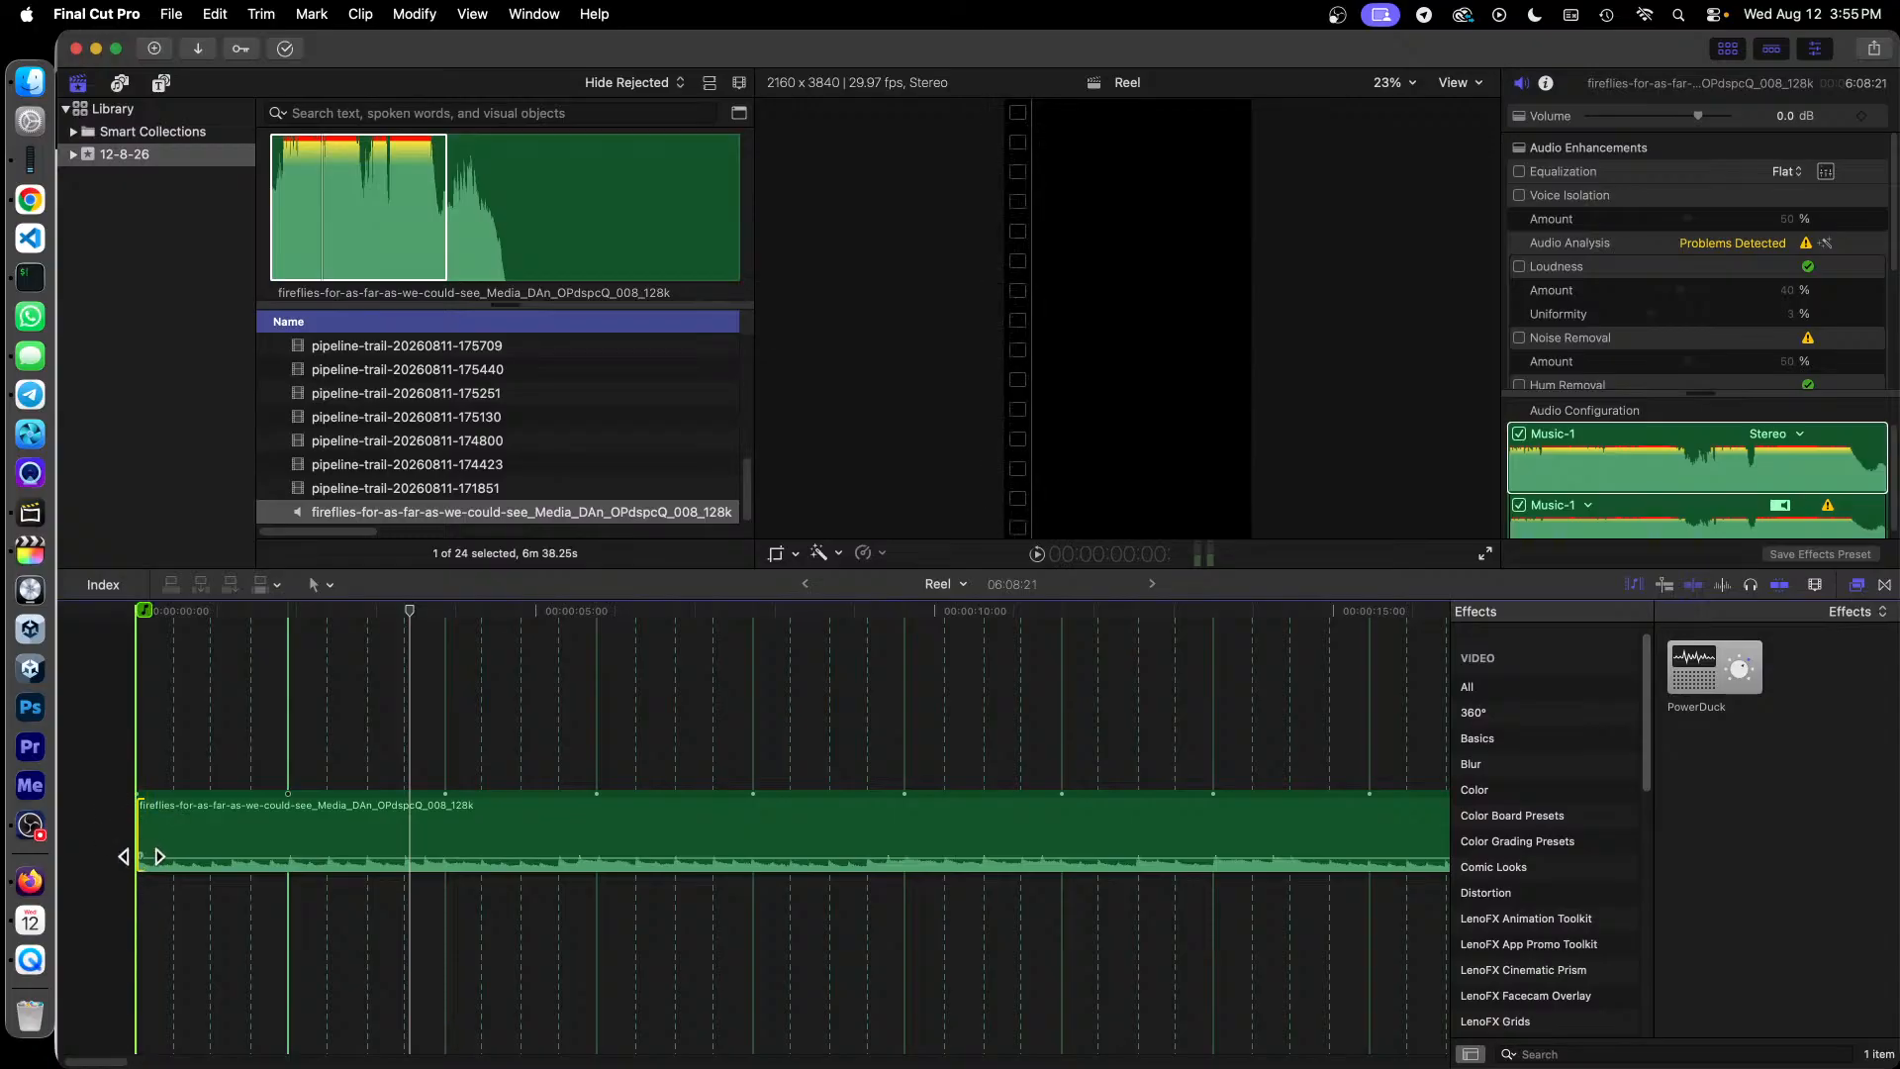
left_click_drag(140, 856, 149, 857)
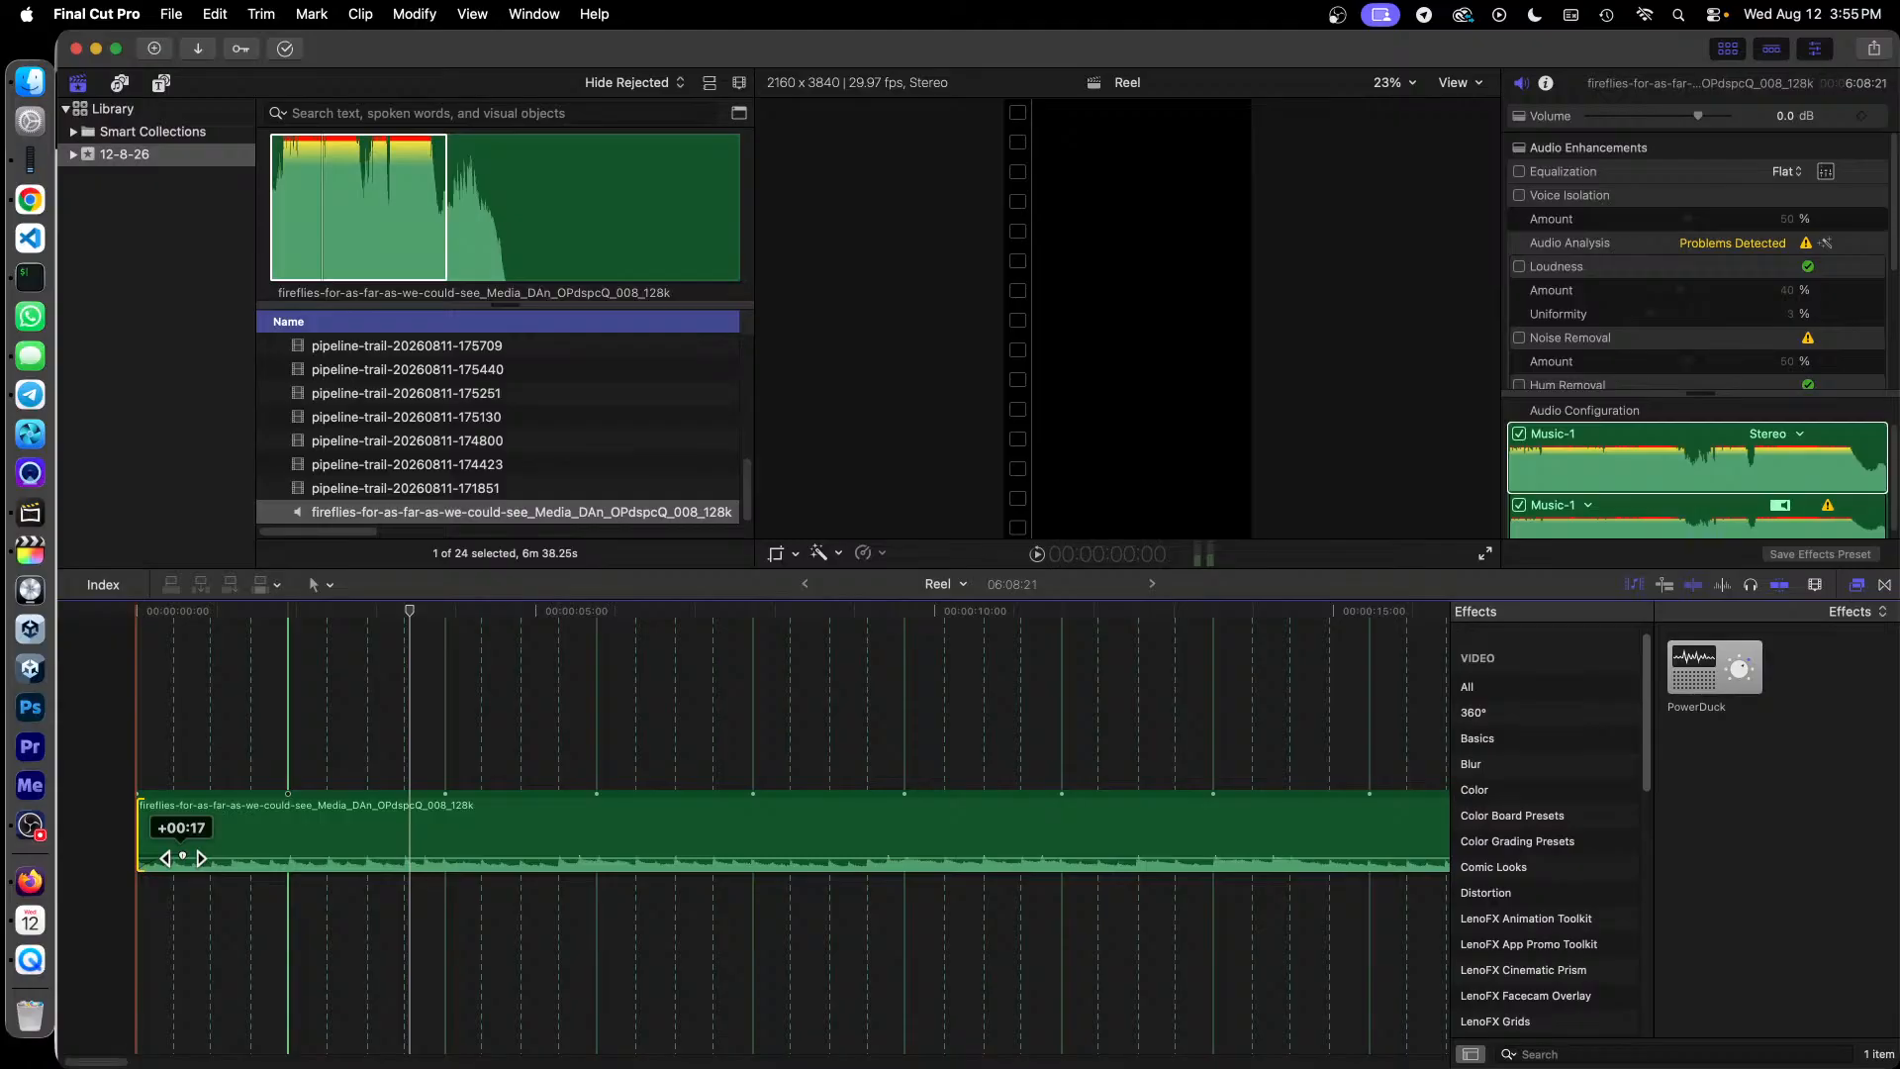
left_click_drag(183, 856, 204, 848)
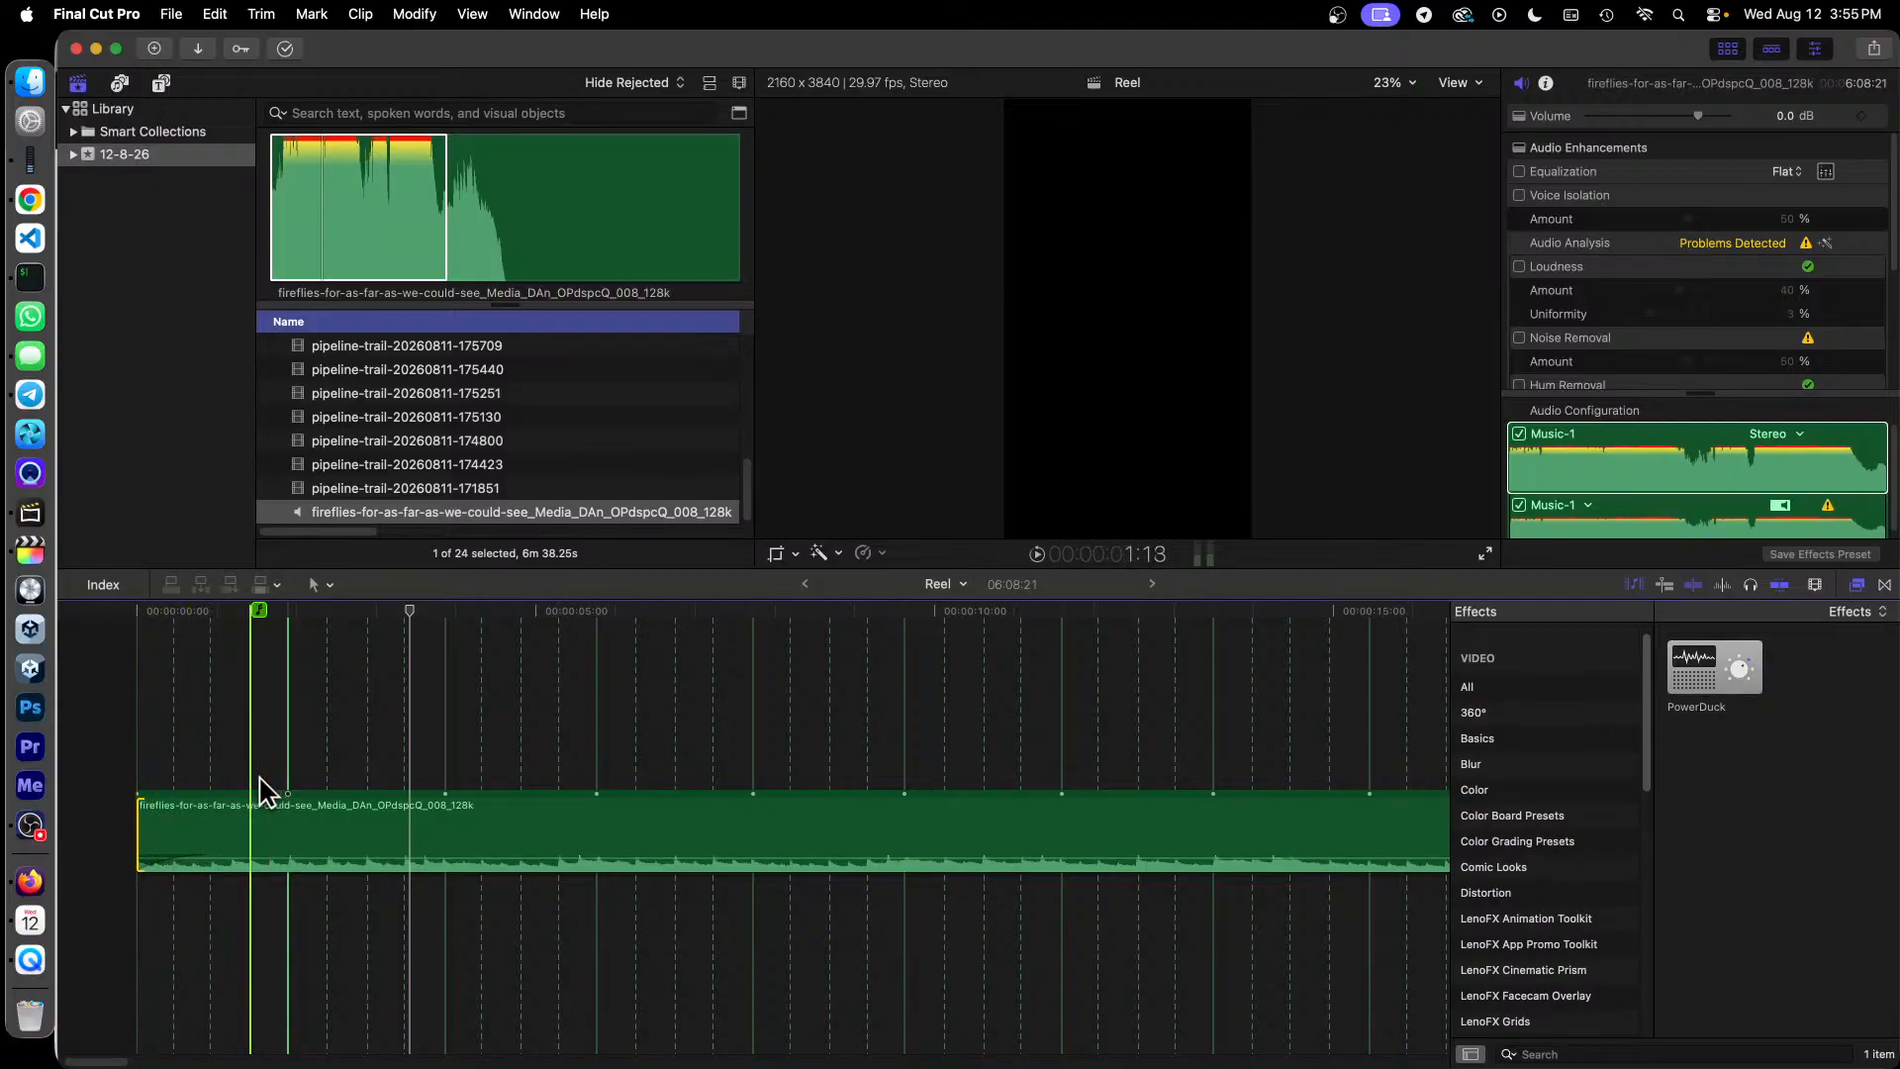
Step: Play the fireflies music from the start of the timeline to about 44 seconds to check the fade-in and beats
left_click_drag(170, 609, 98, 587)
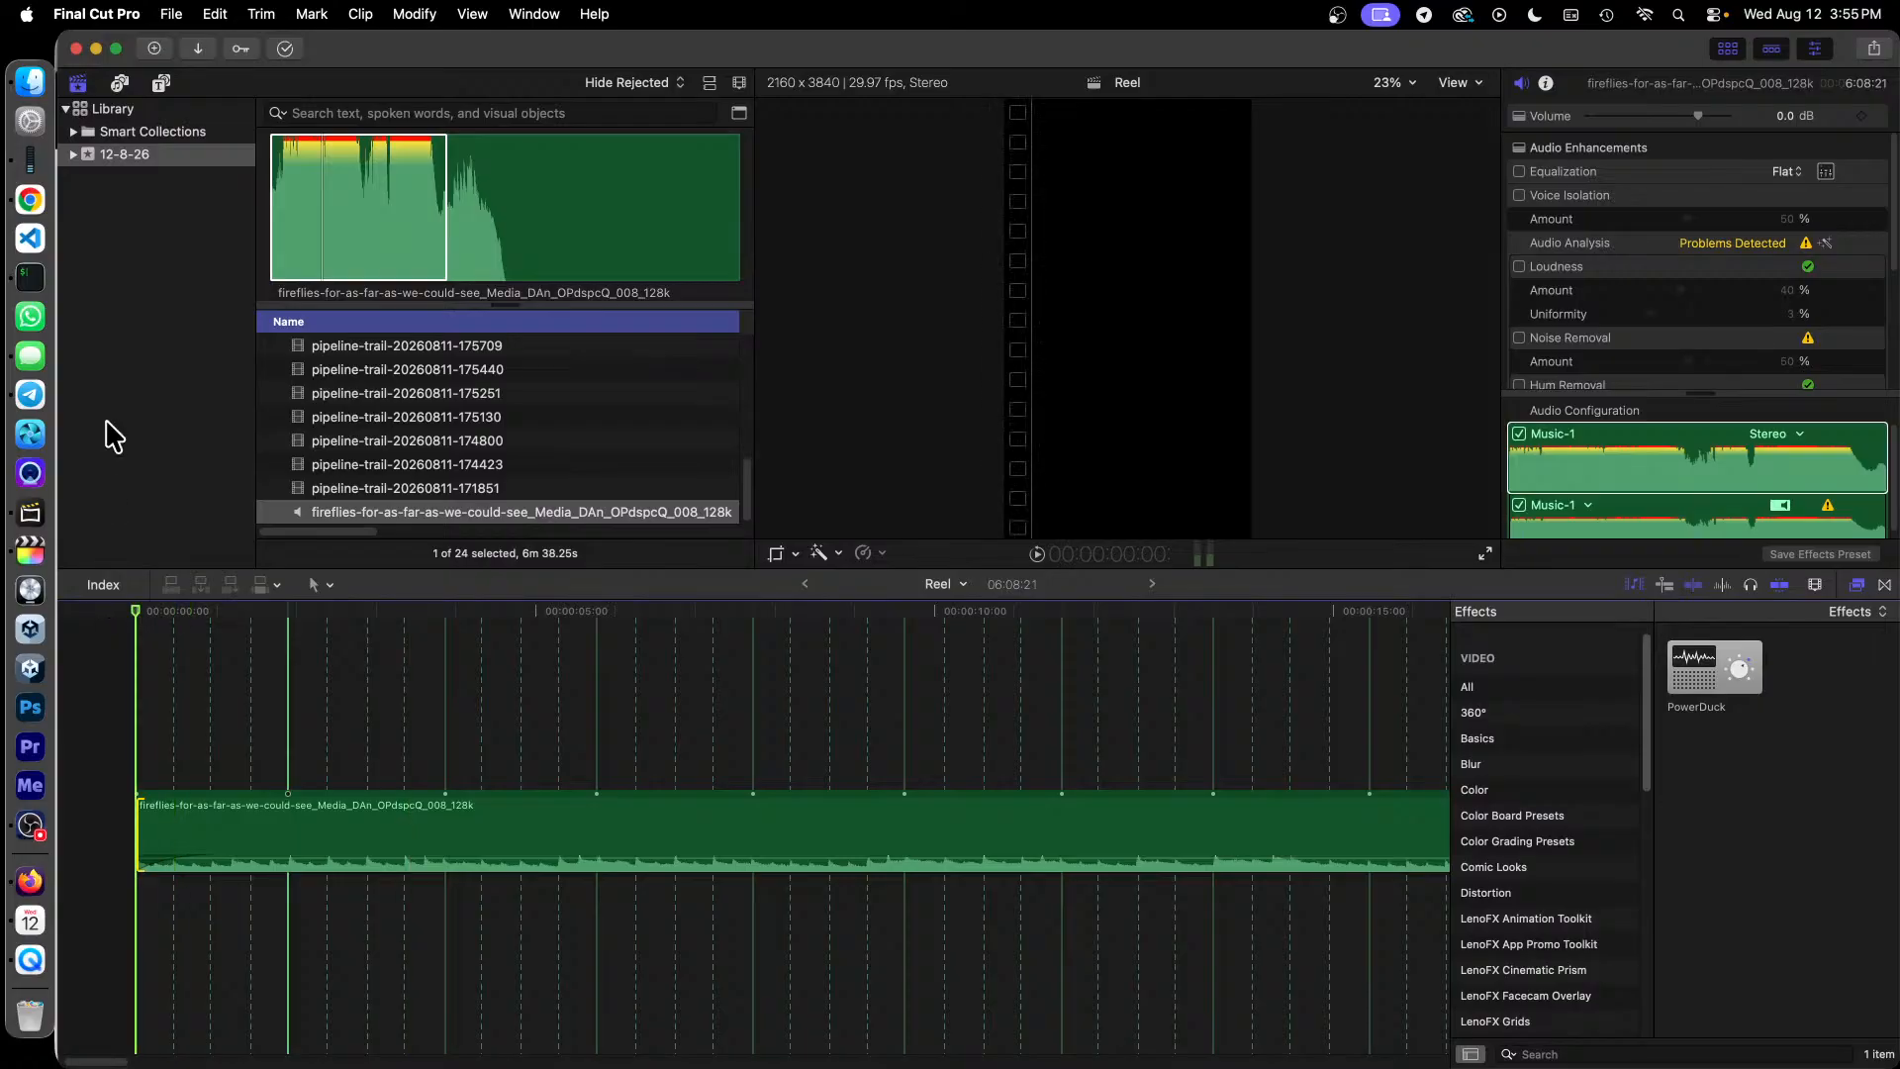
key("space")
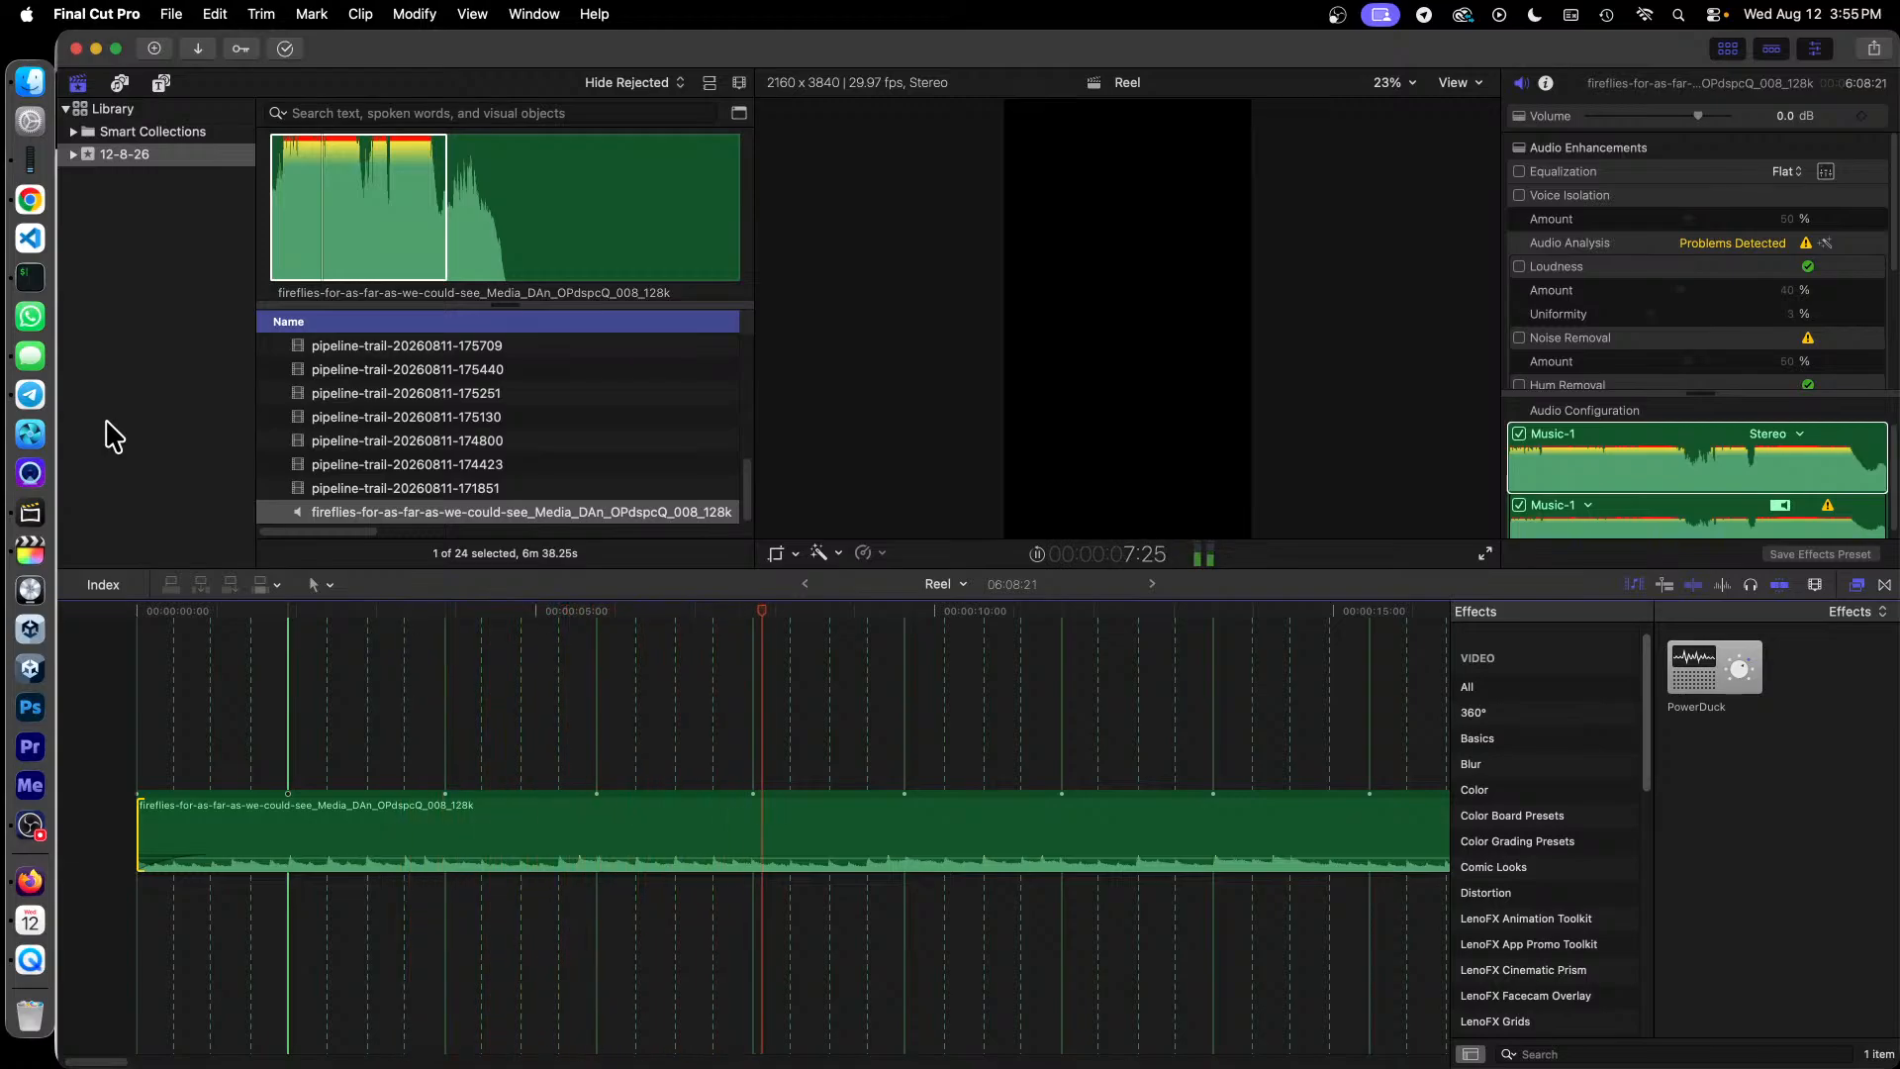
key("super+minus")
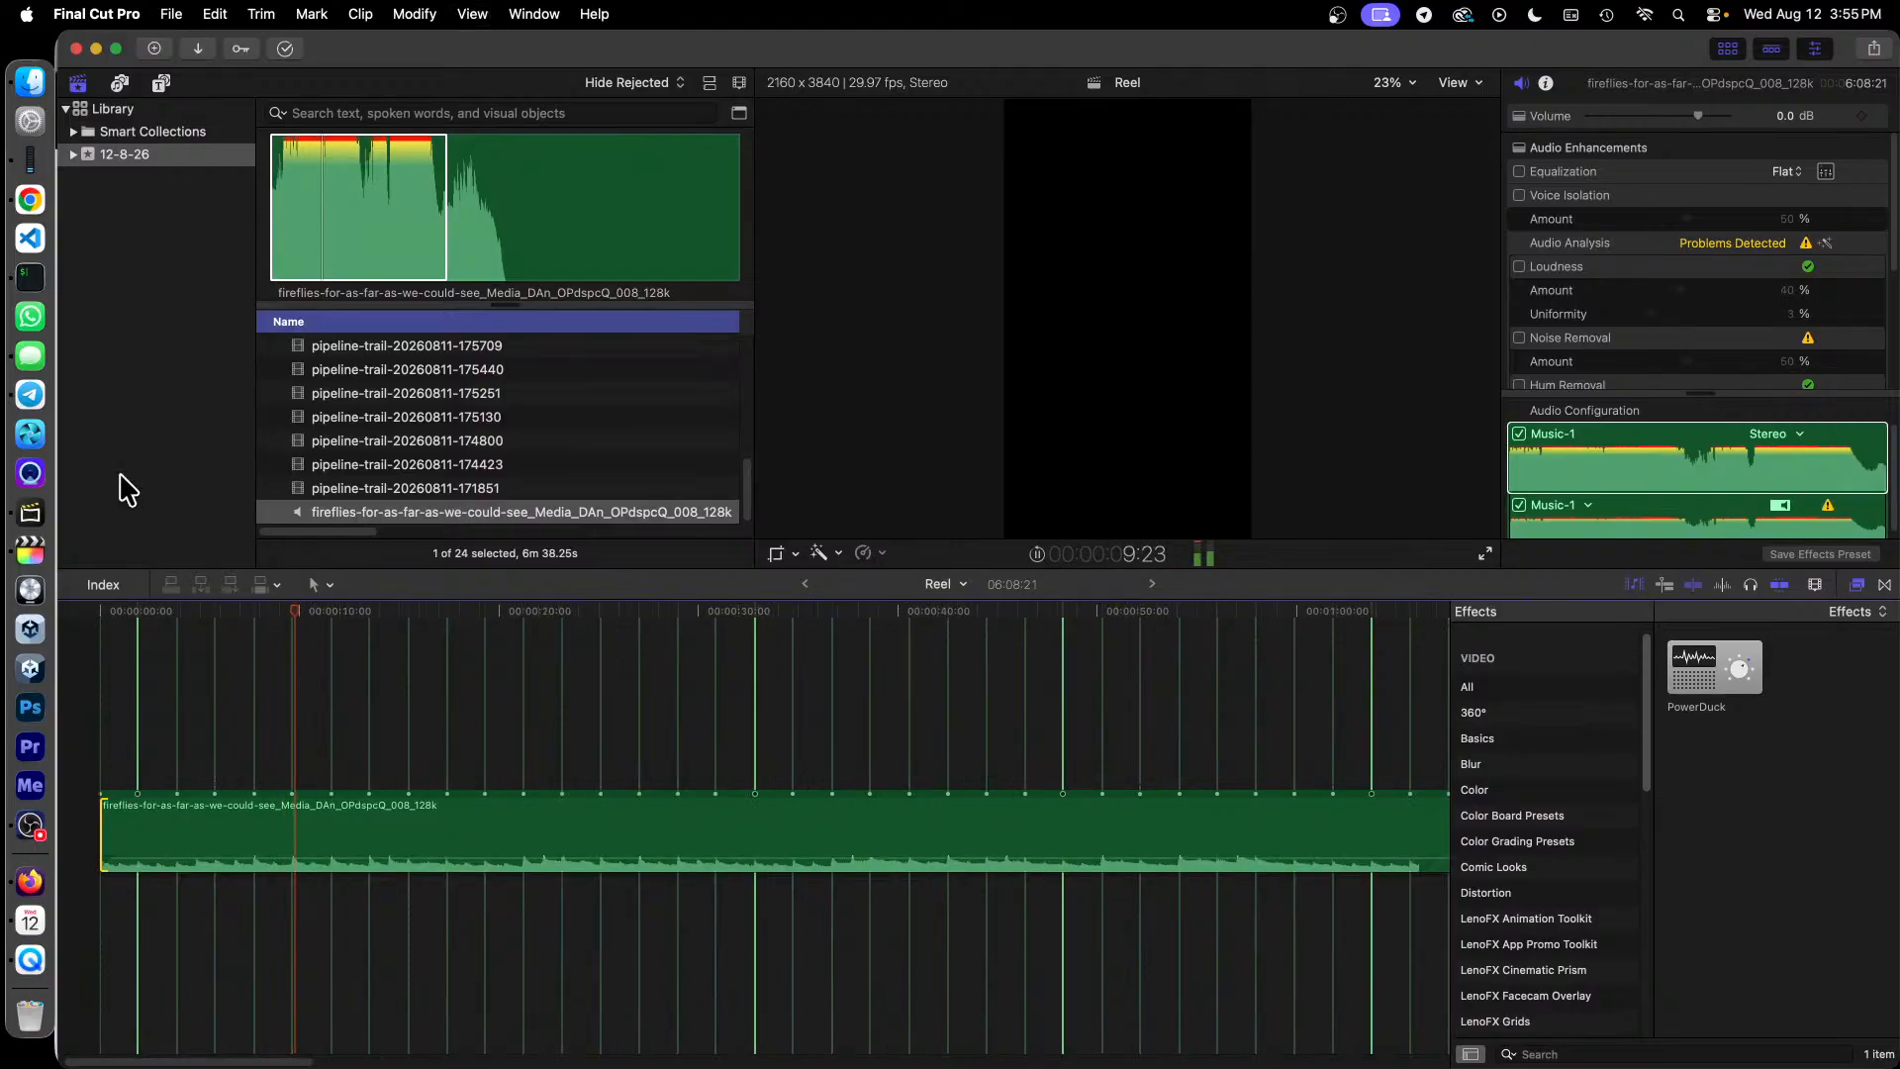
key("super+minus")
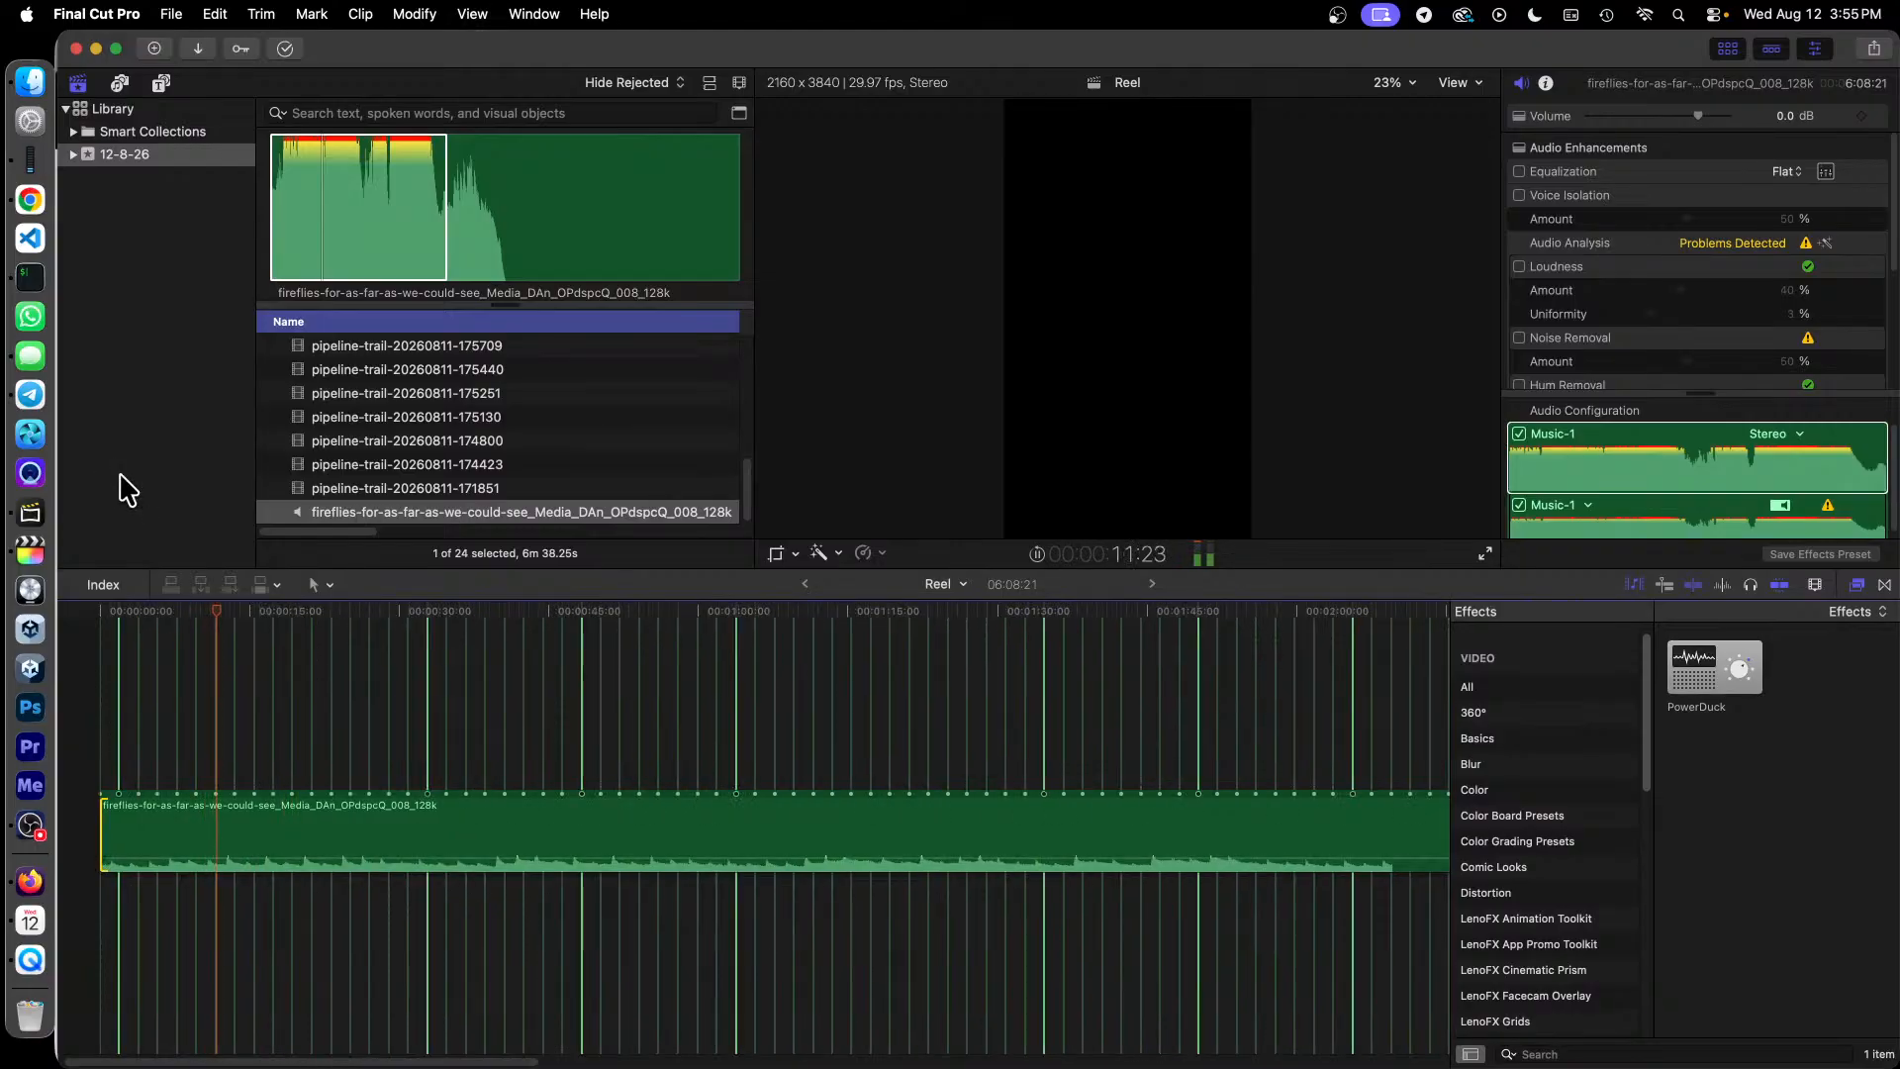
key("super+minus")
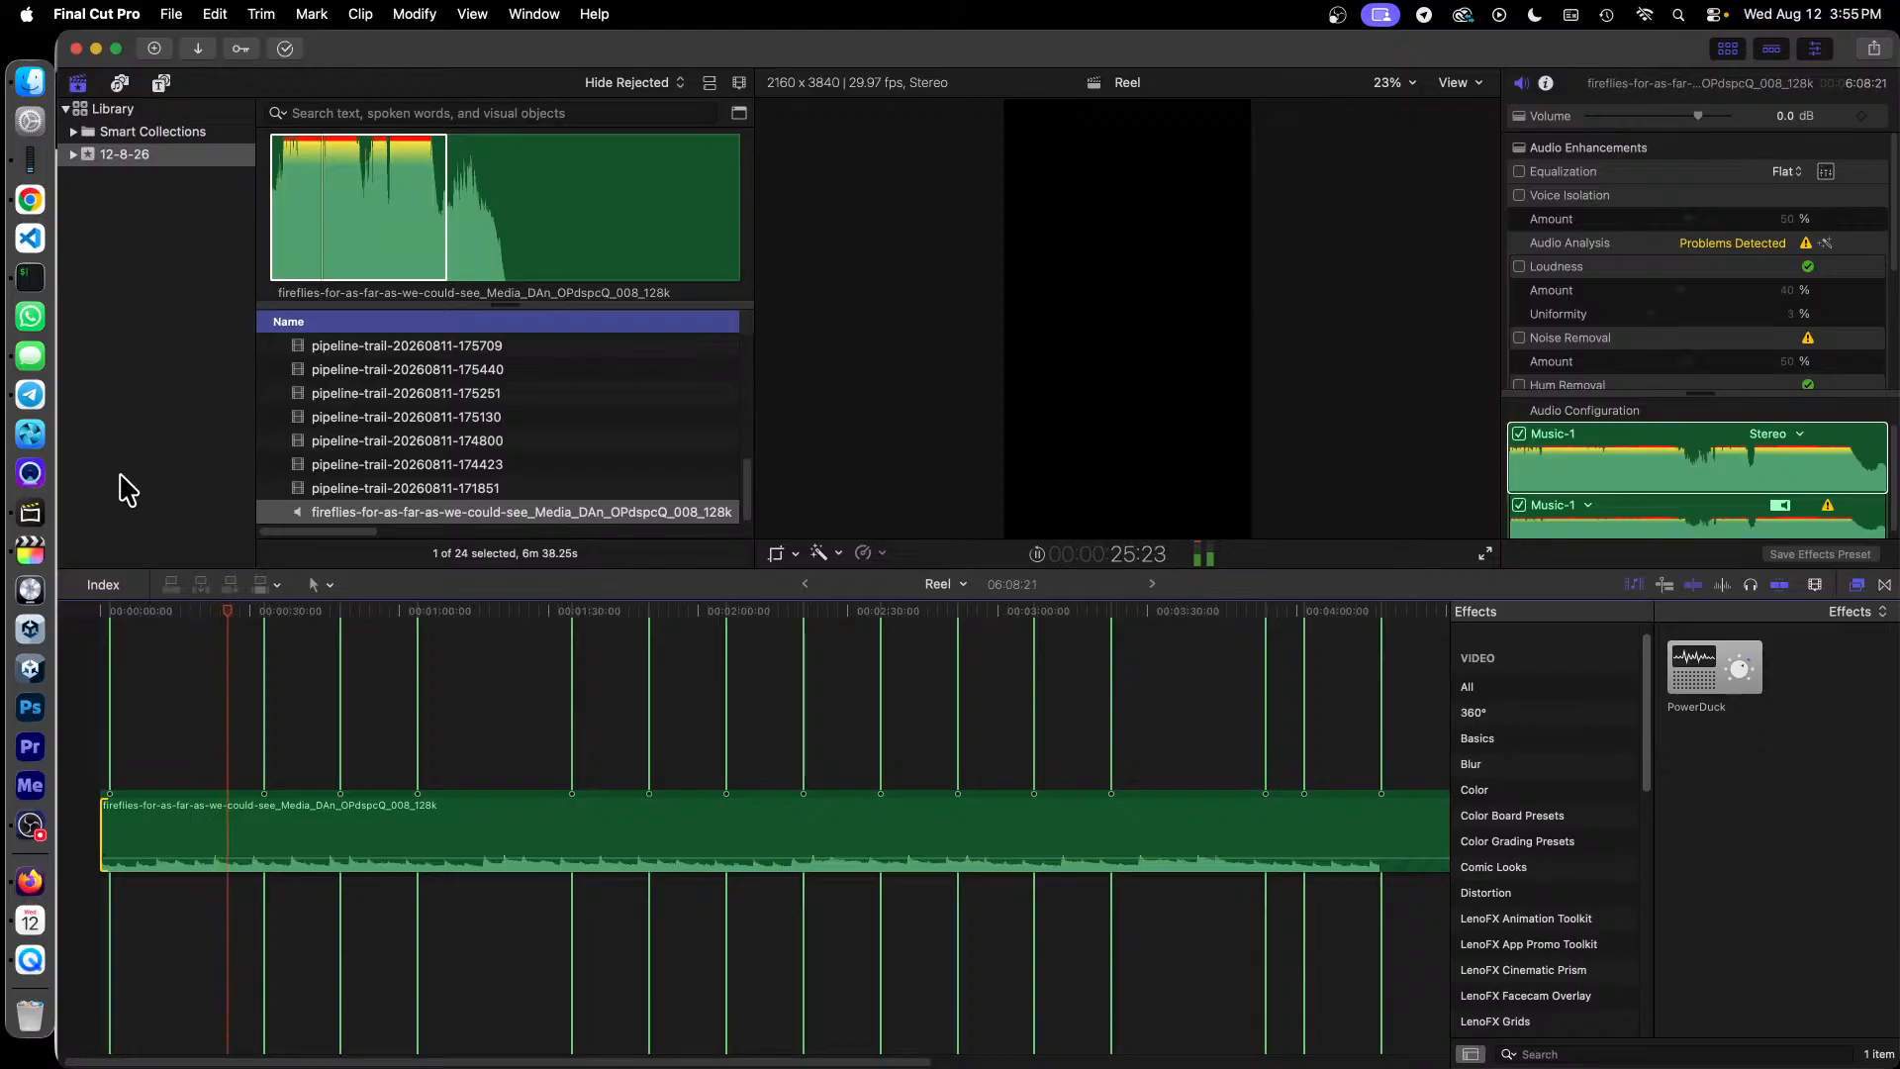
left_click(31, 825)
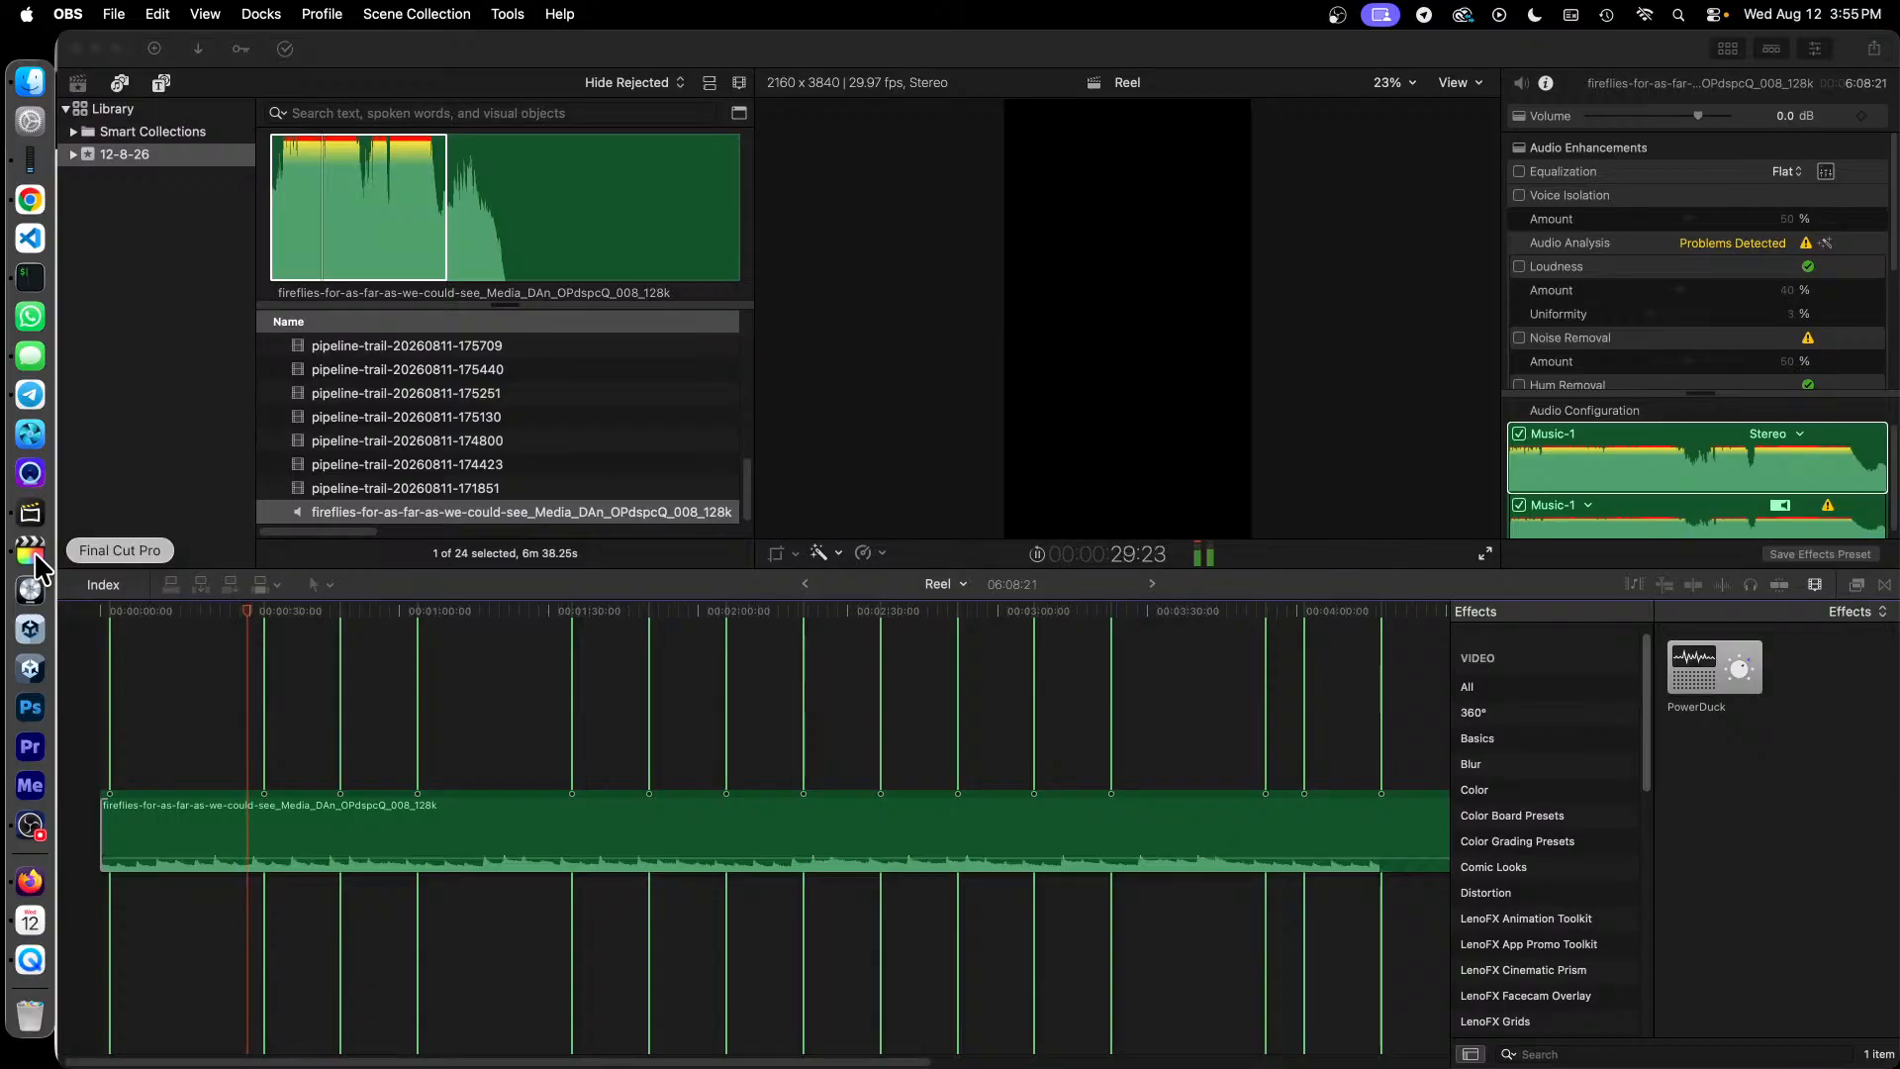
left_click(34, 550)
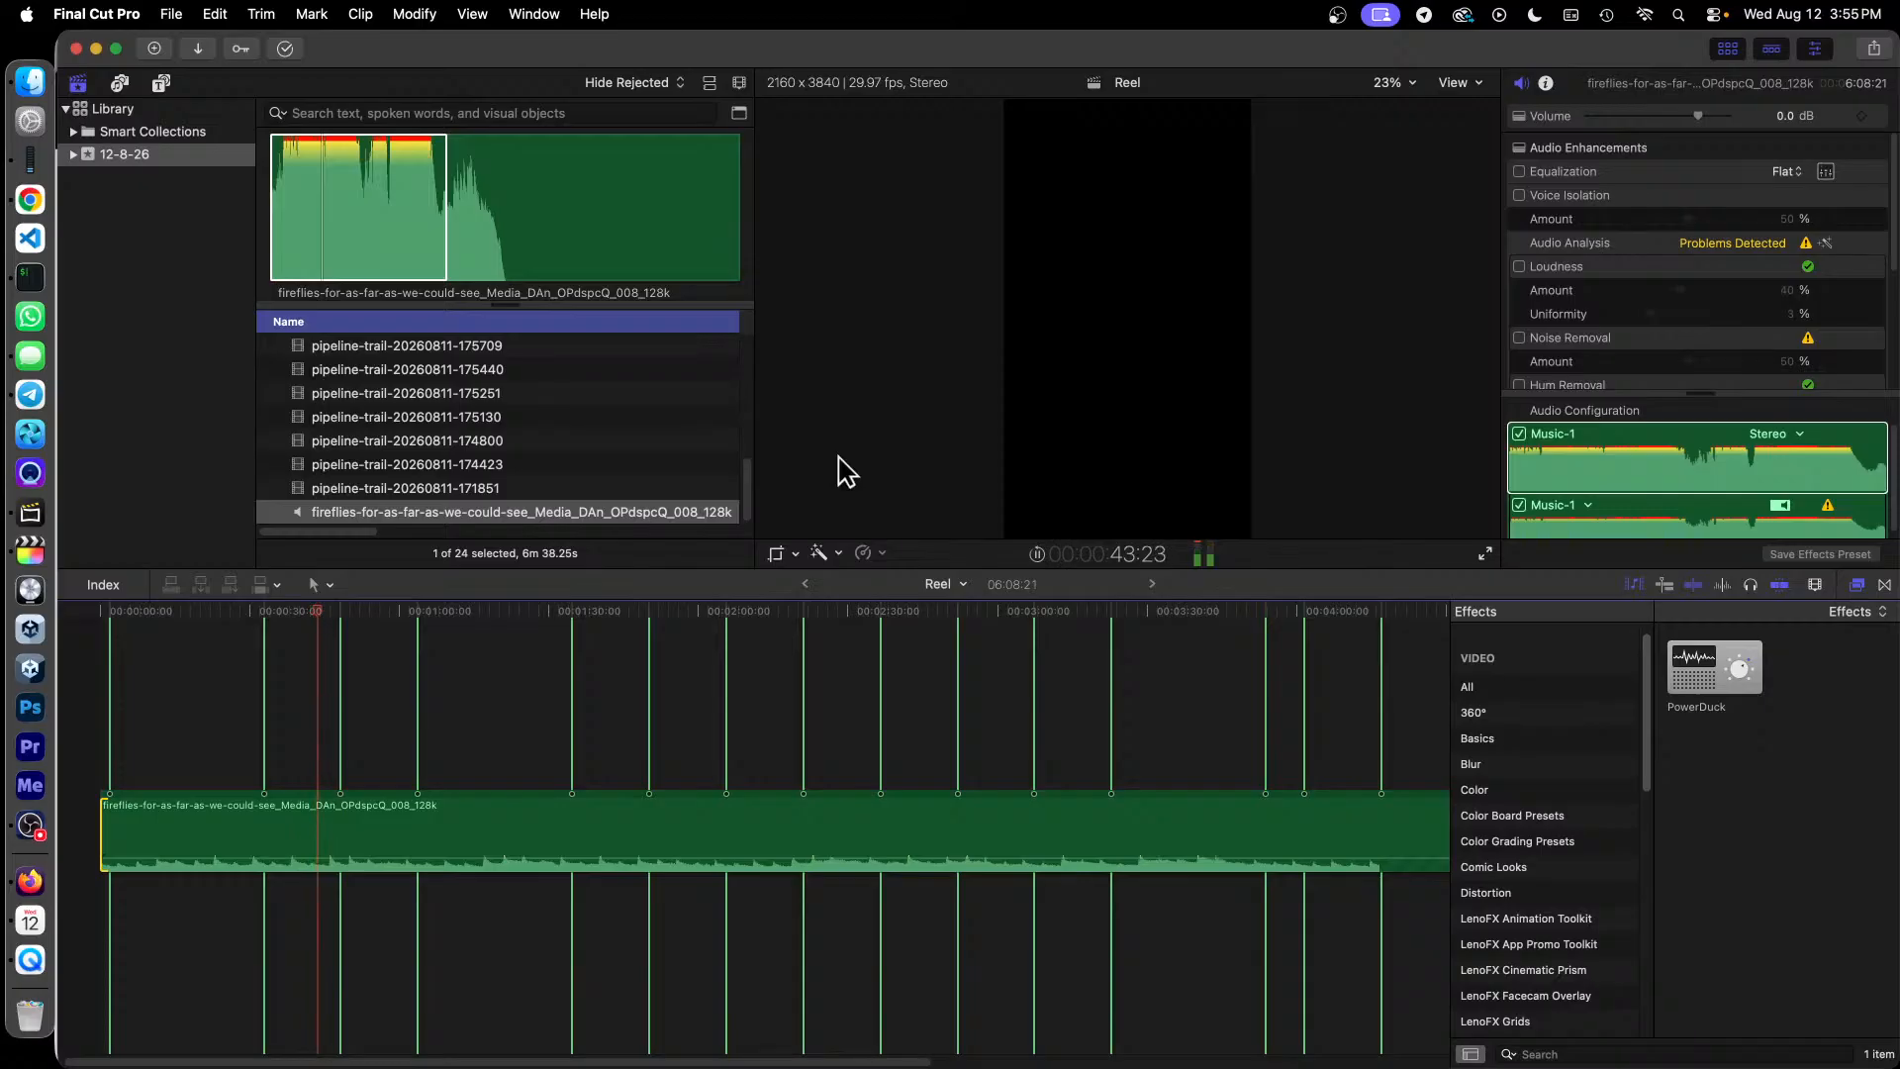
key("space")
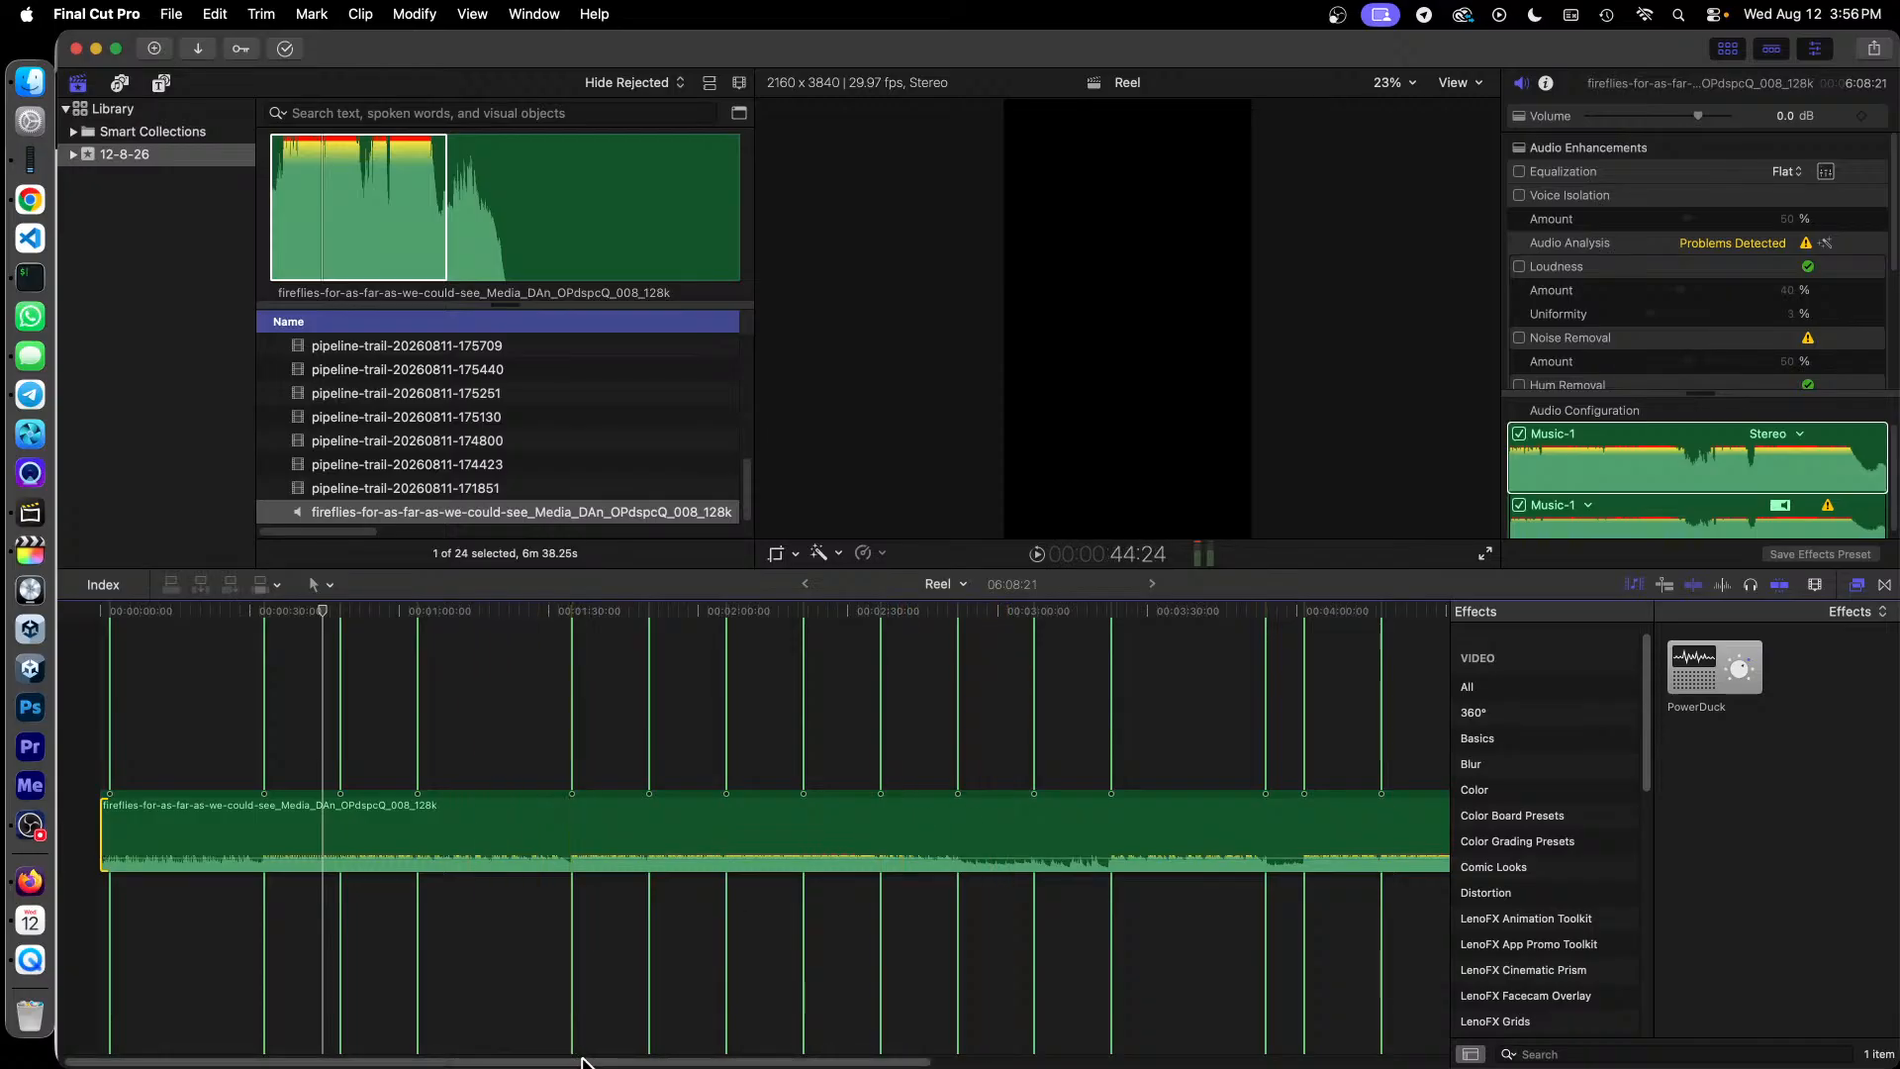
Step: Trim the end of the fireflies music so the Reel timeline lasts 2:55:28, and play back the trimmed music
left_click_drag(584, 1063, 941, 1060)
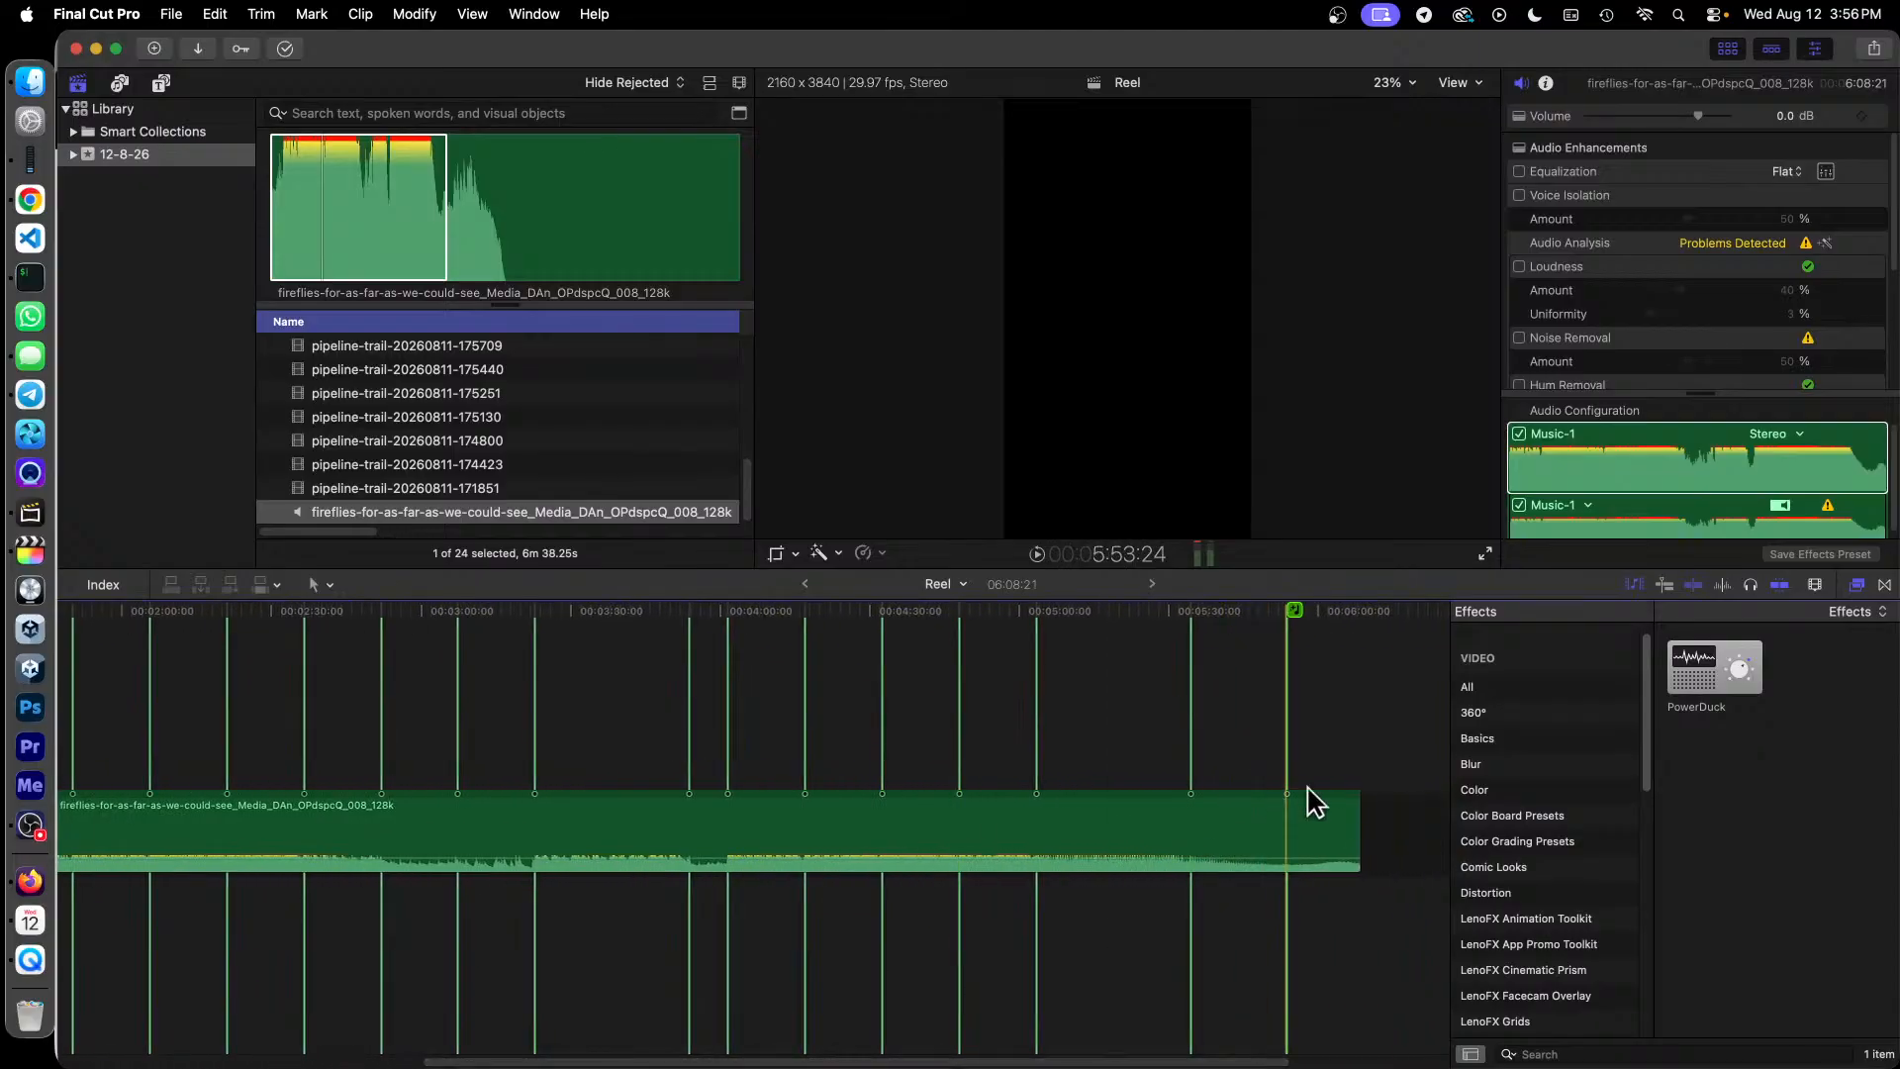
left_click_drag(1356, 817, 417, 817)
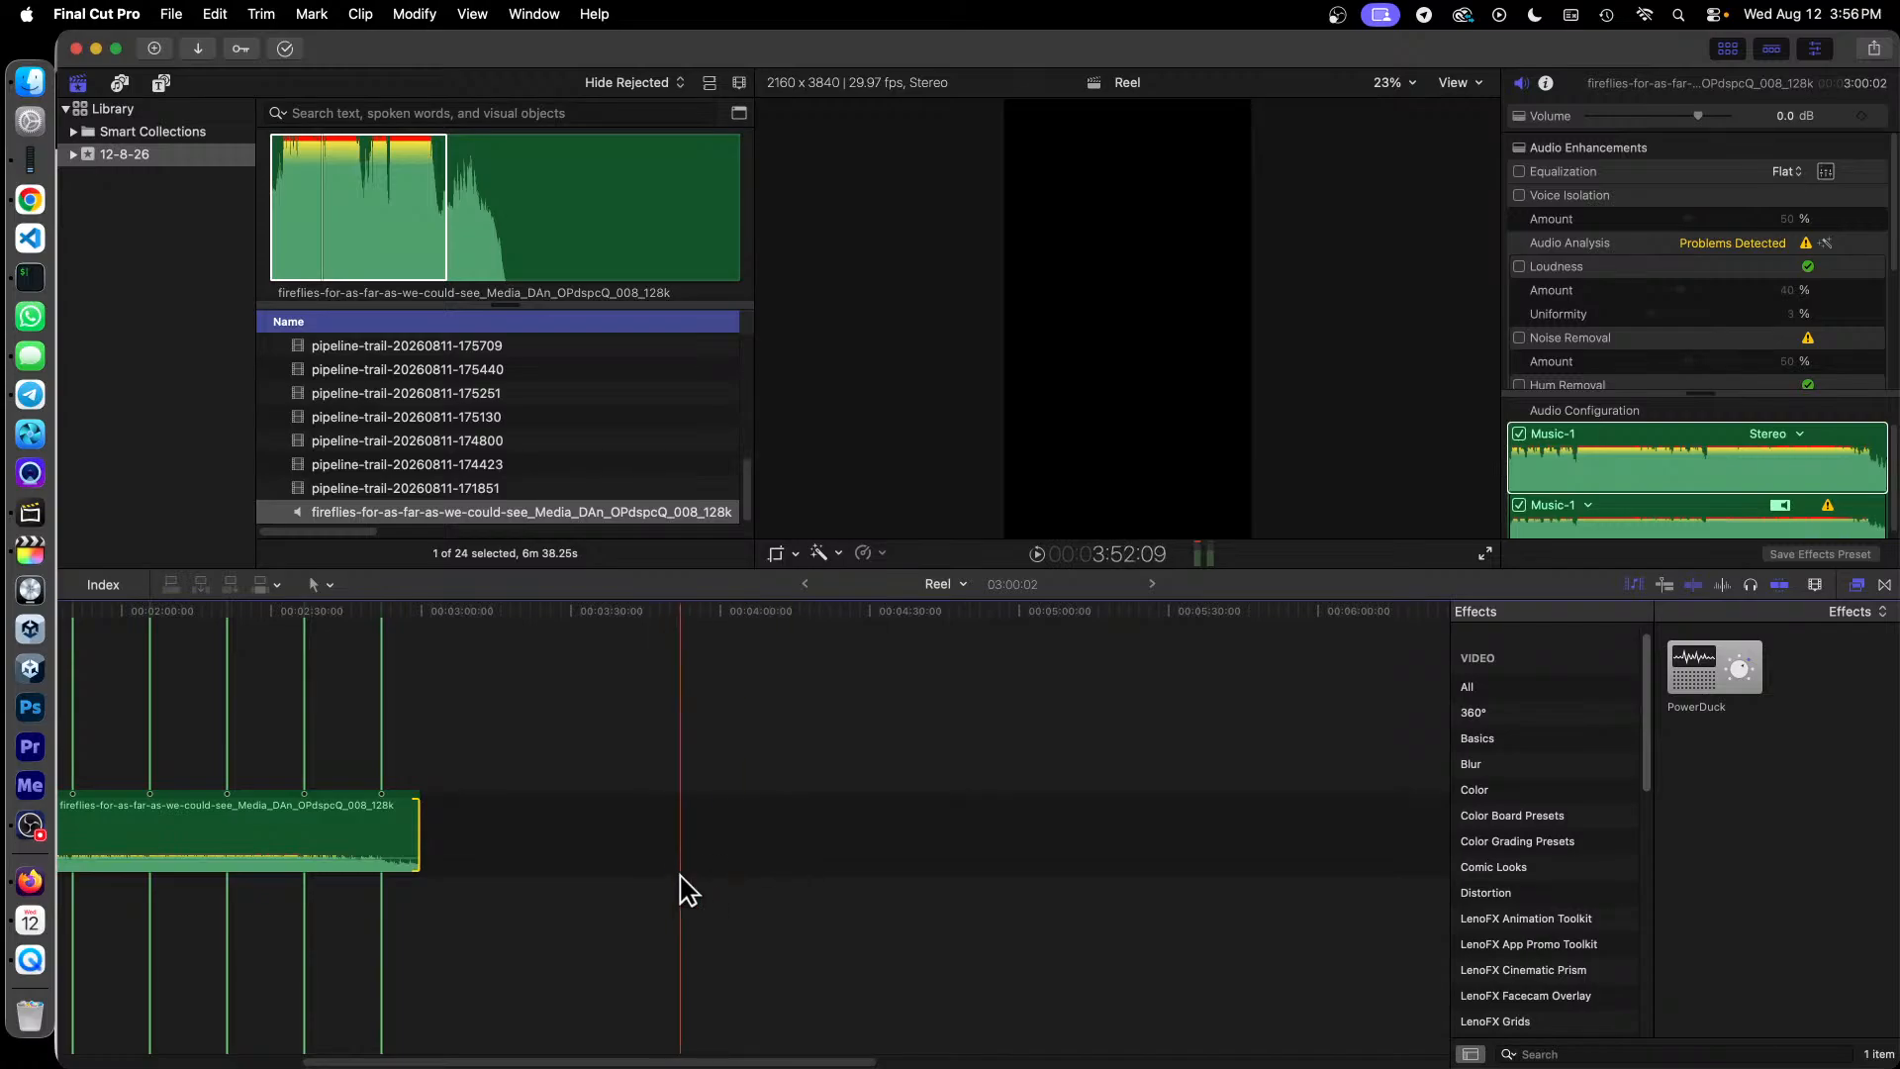
key("super+equal")
key("super+equal")
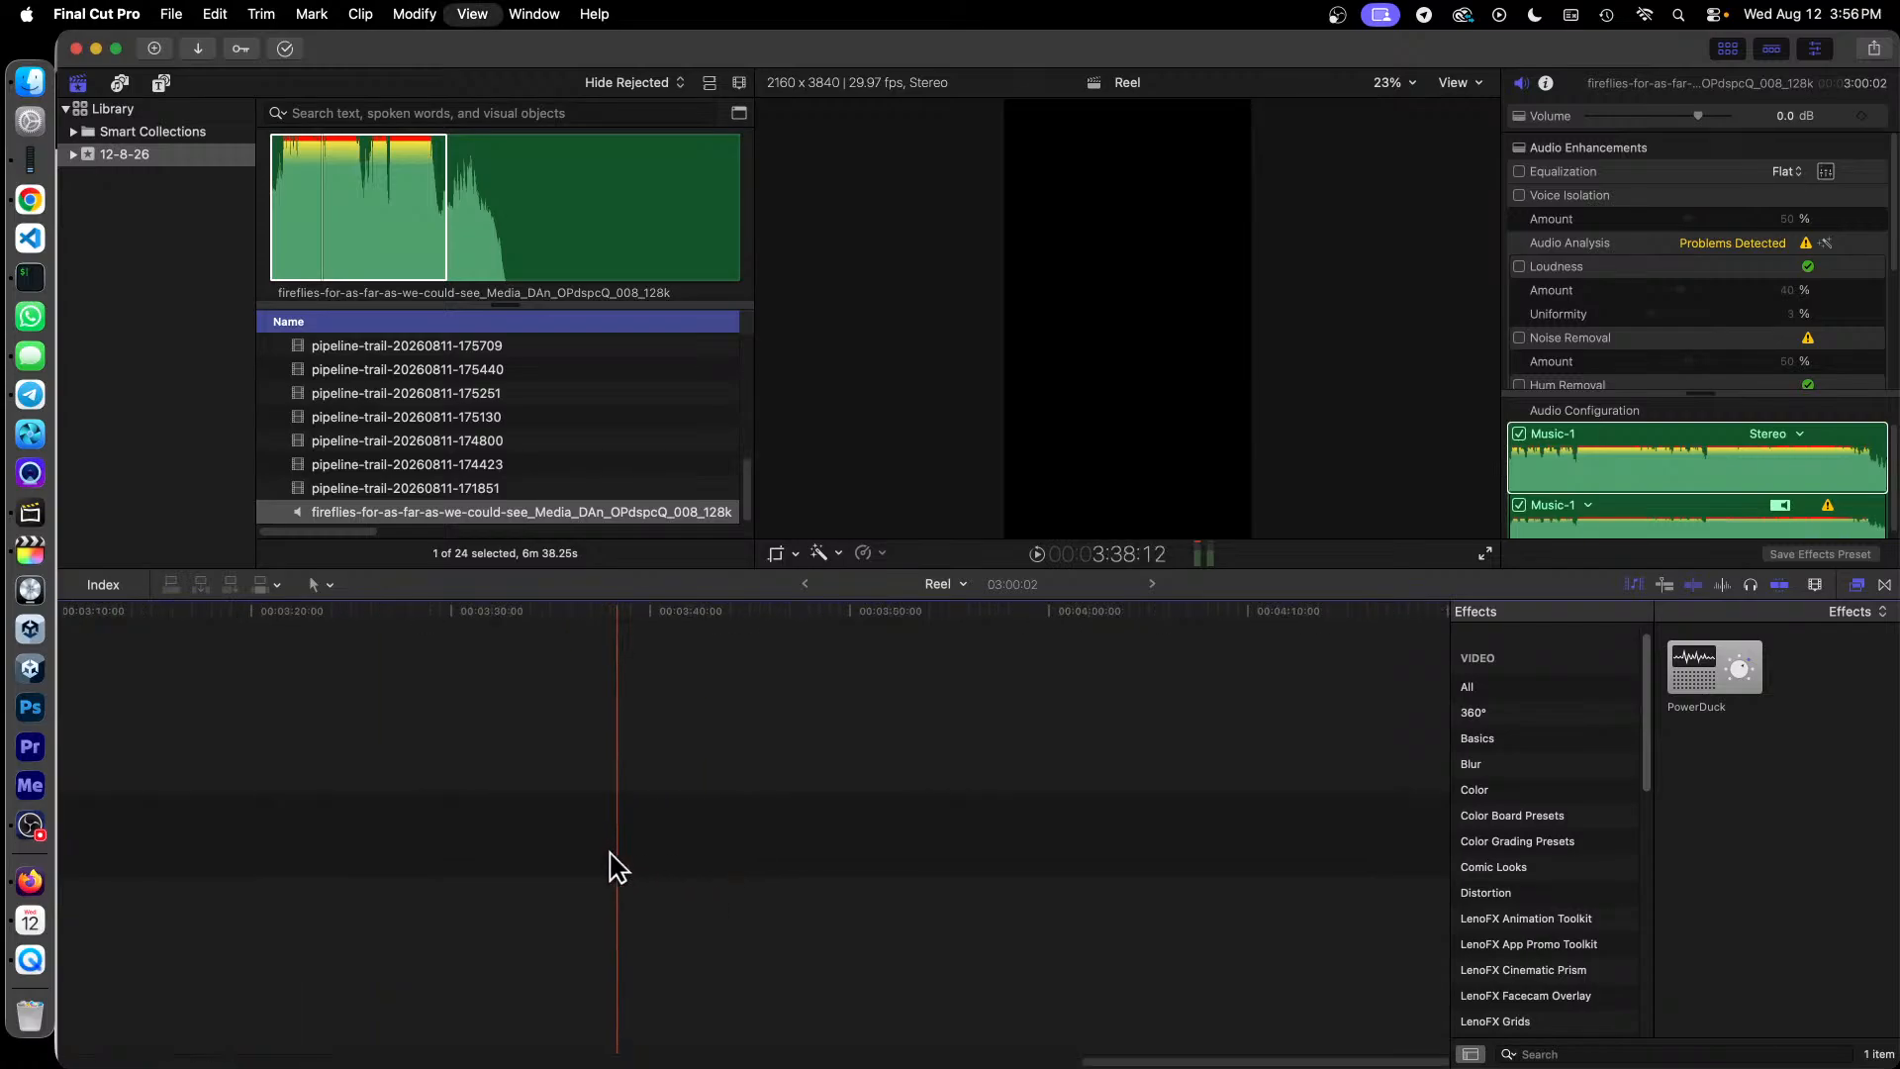
key("super+minus")
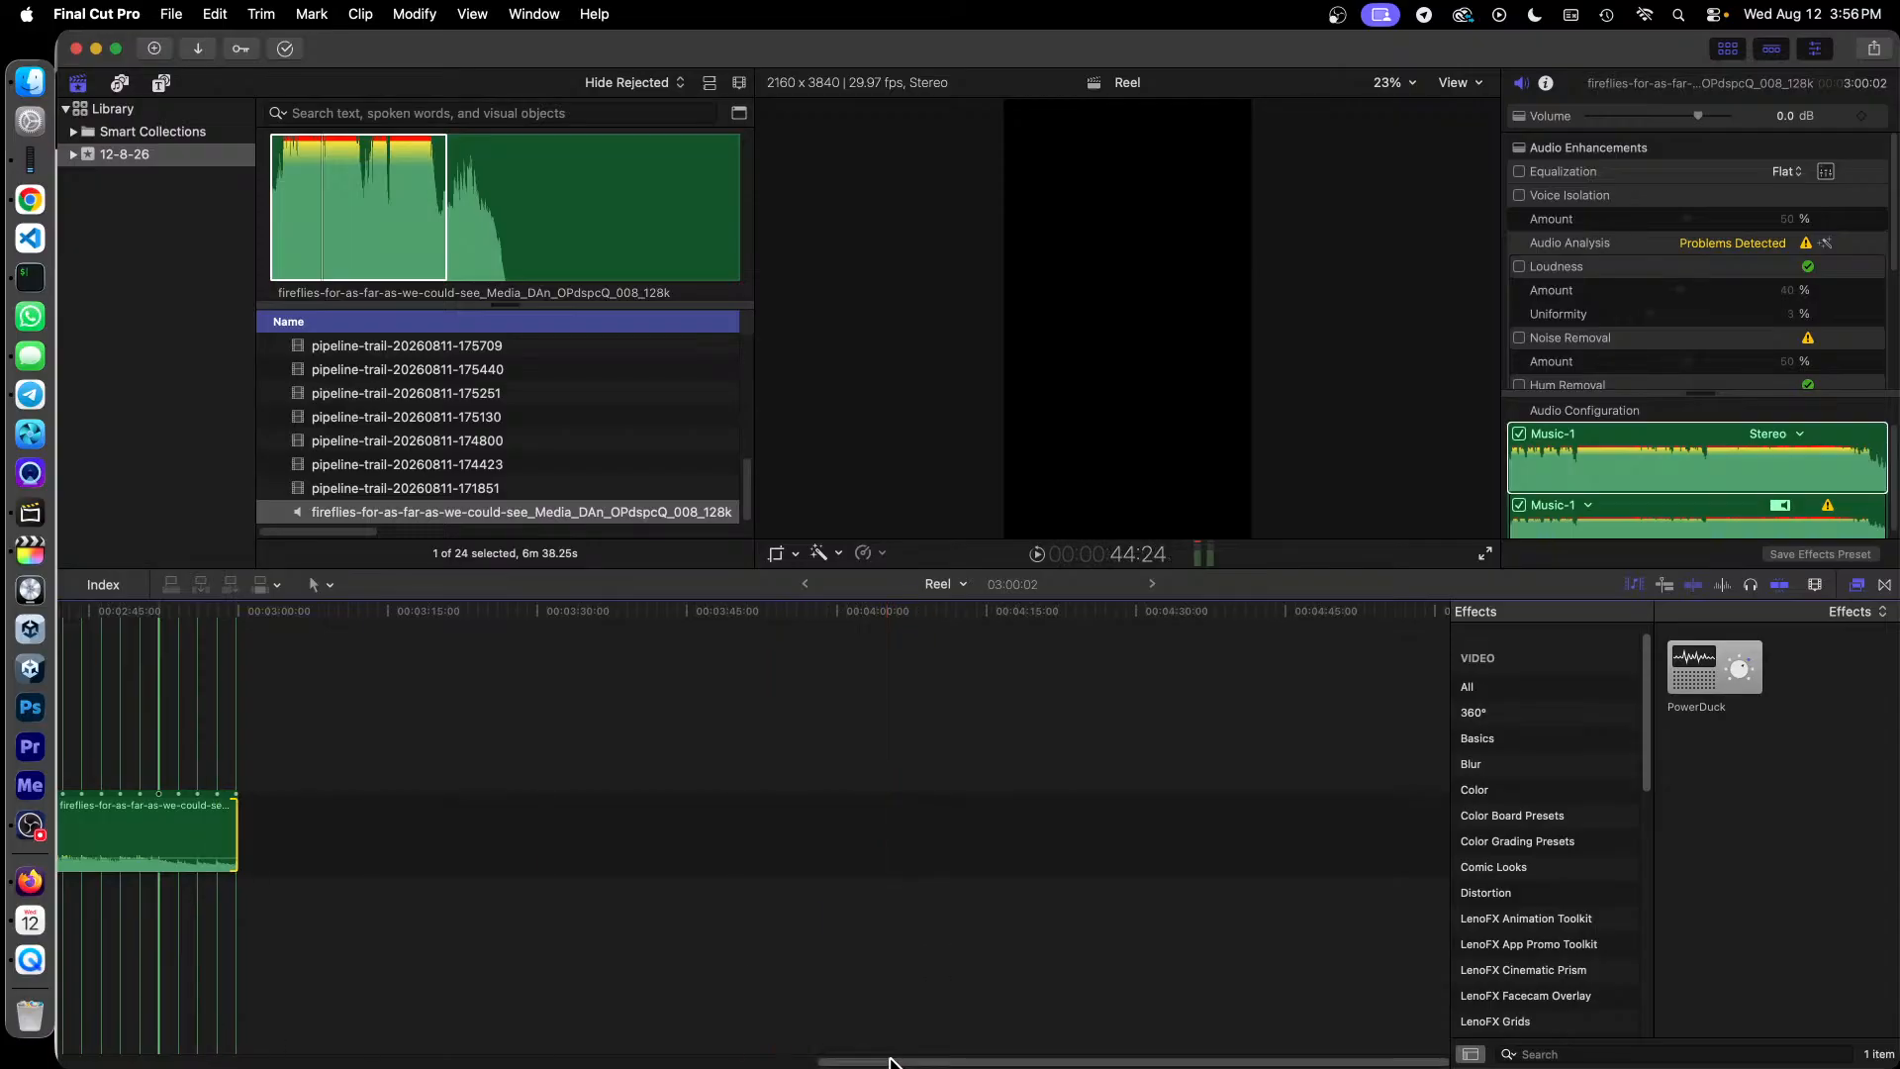
left_click_drag(891, 1062, 634, 1041)
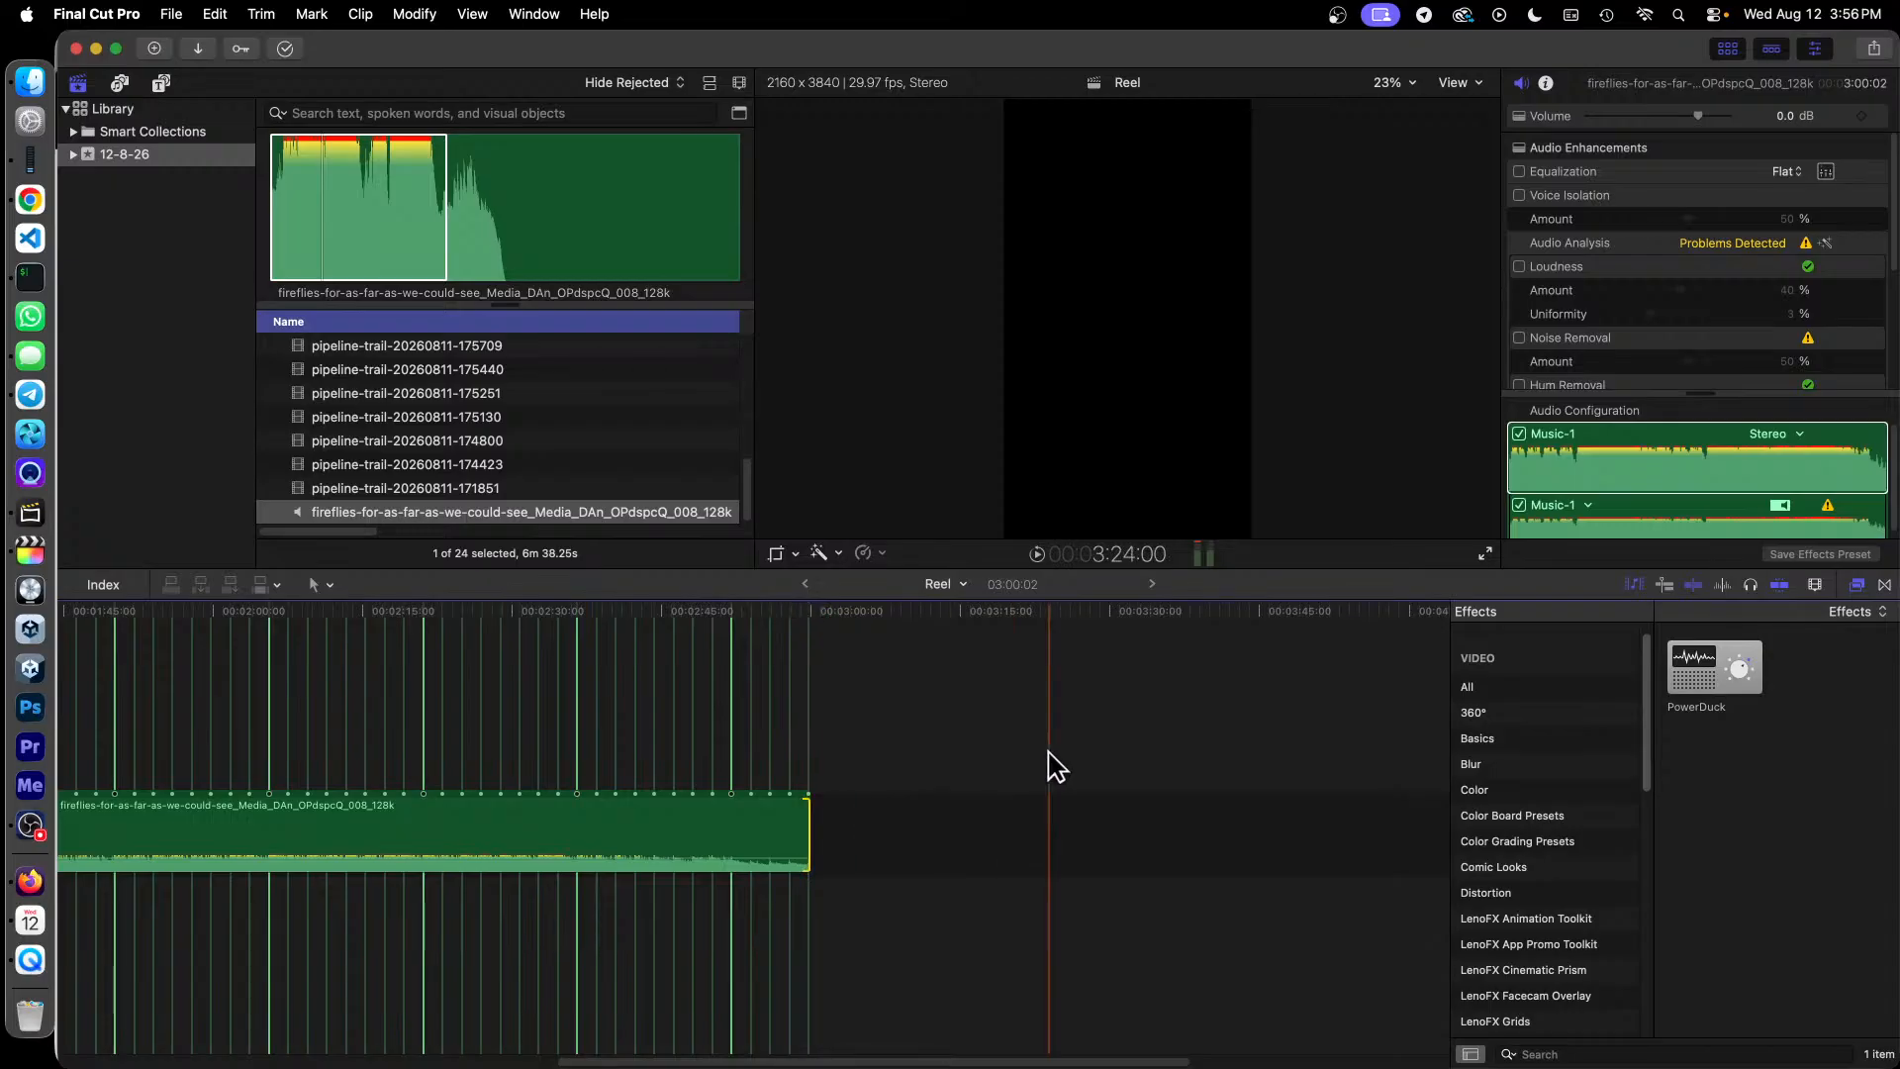
left_click(809, 640)
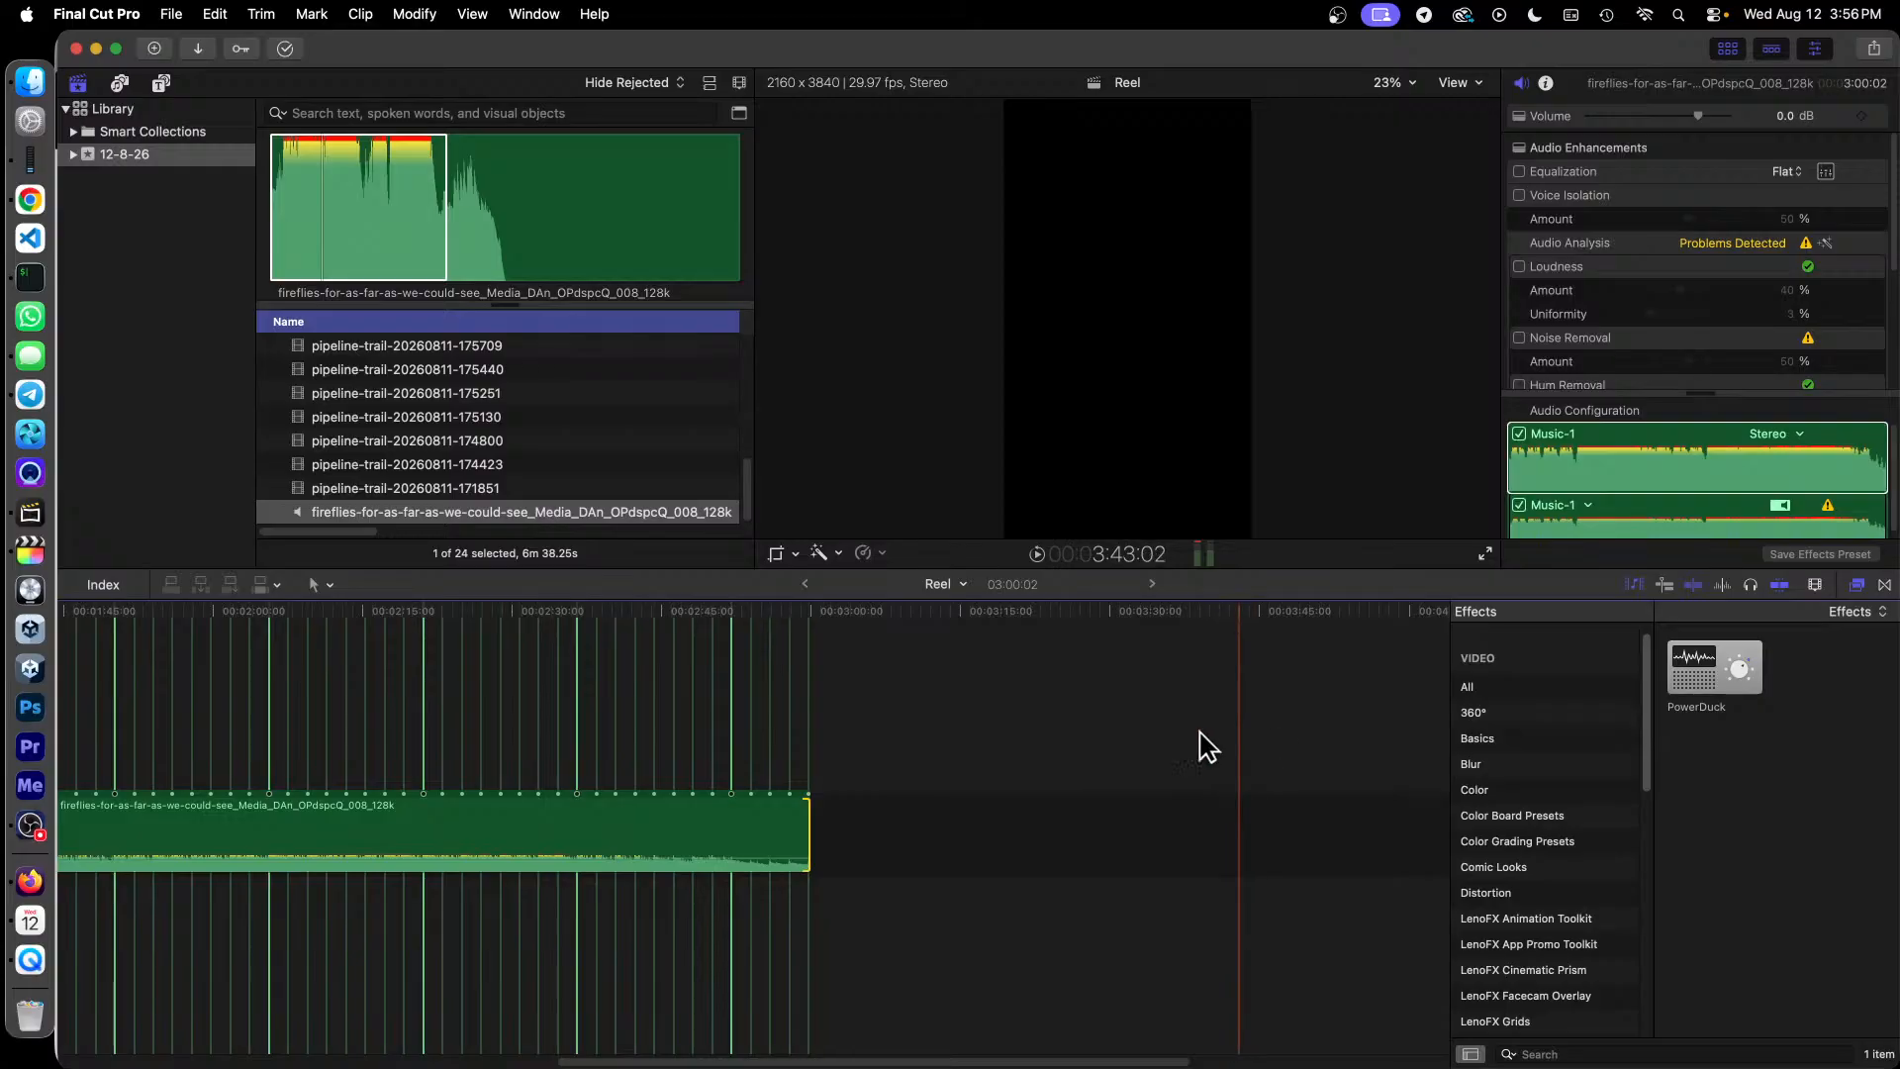
left_click_drag(773, 626, 762, 625)
left_click(755, 836)
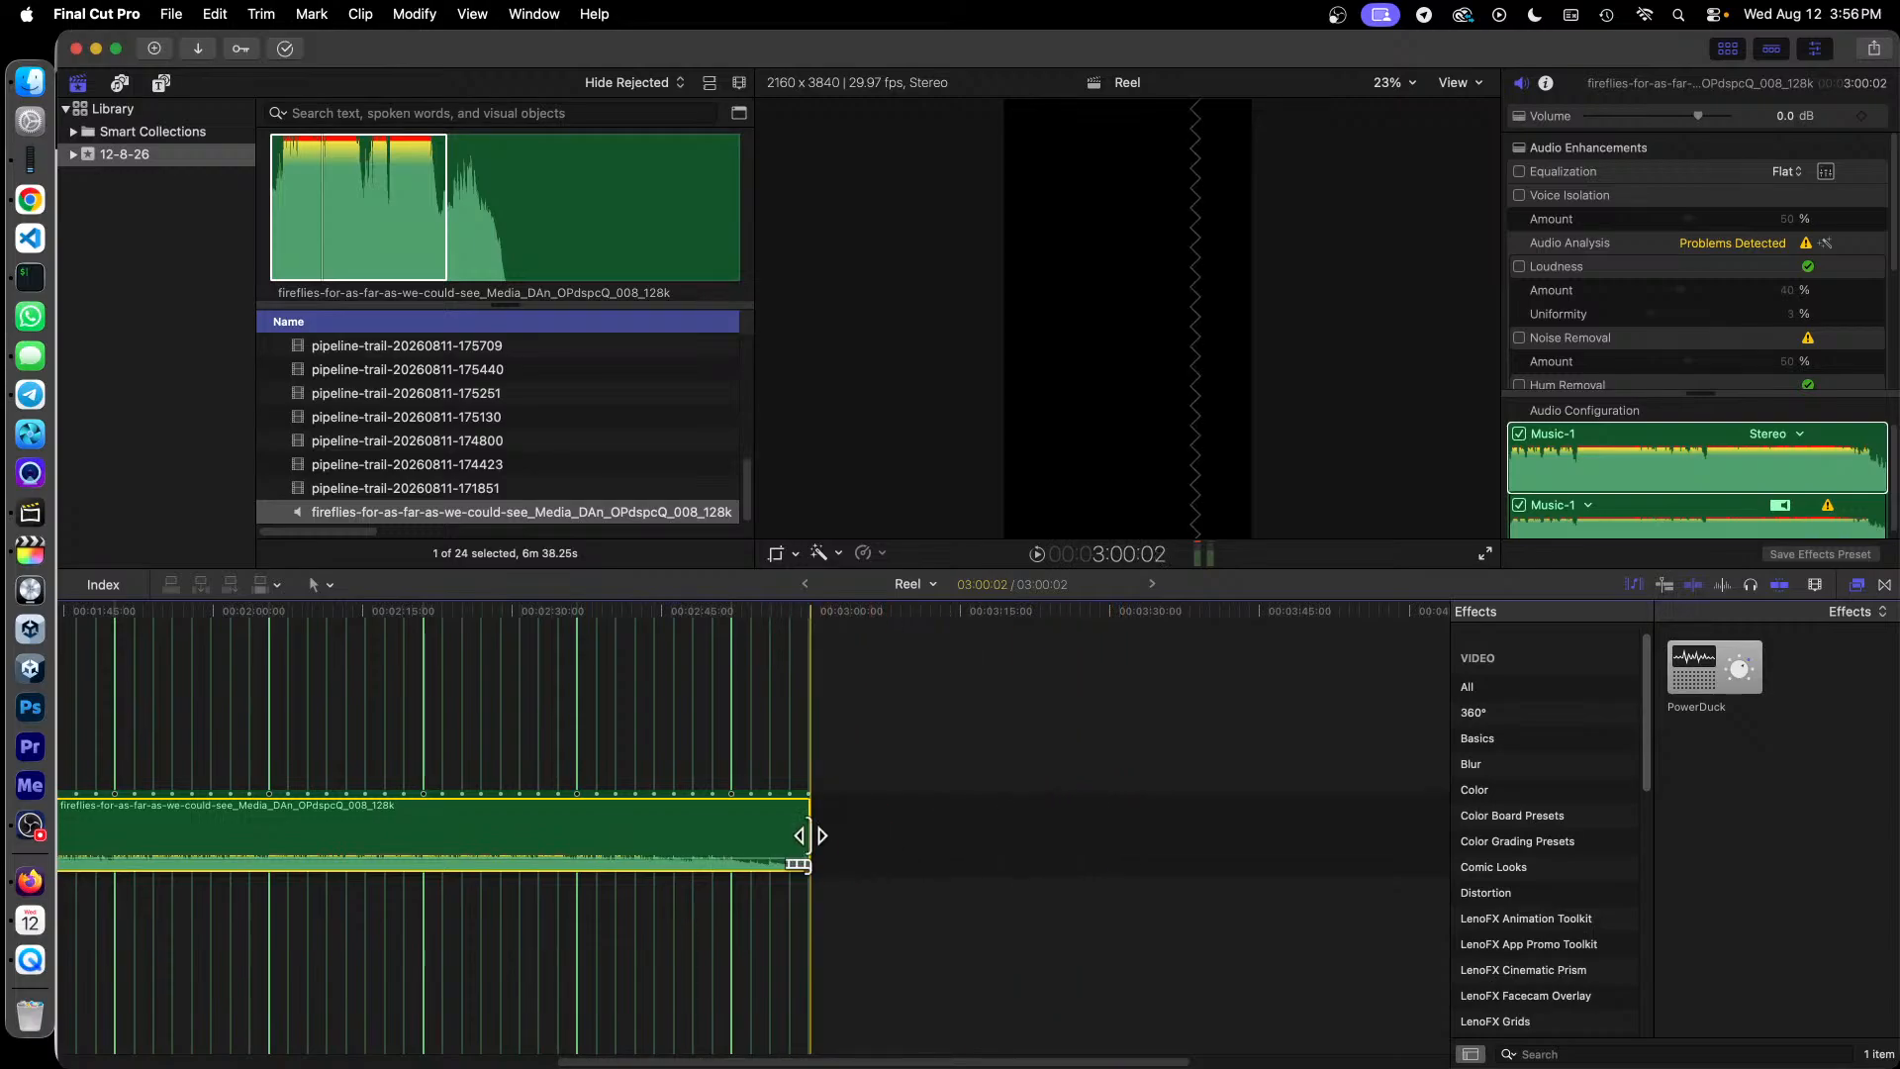
left_click_drag(809, 835, 770, 849)
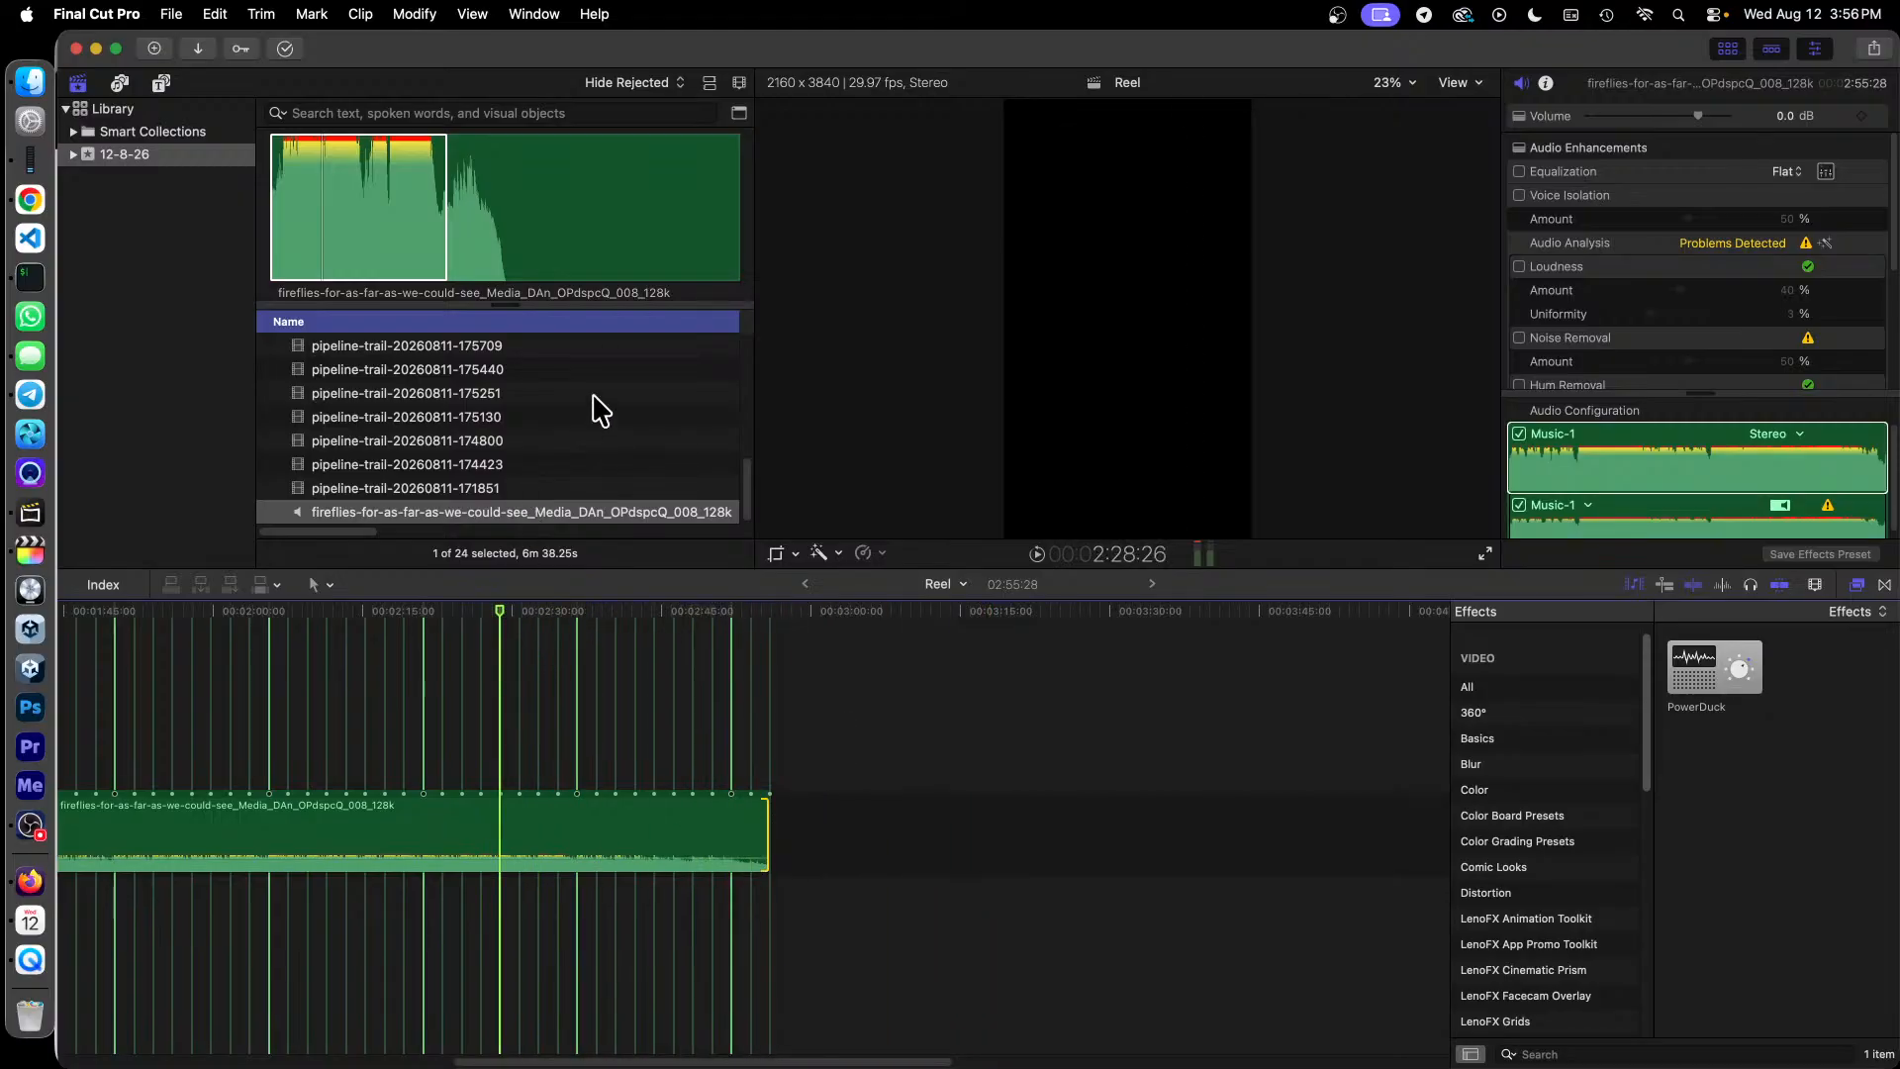
key("space")
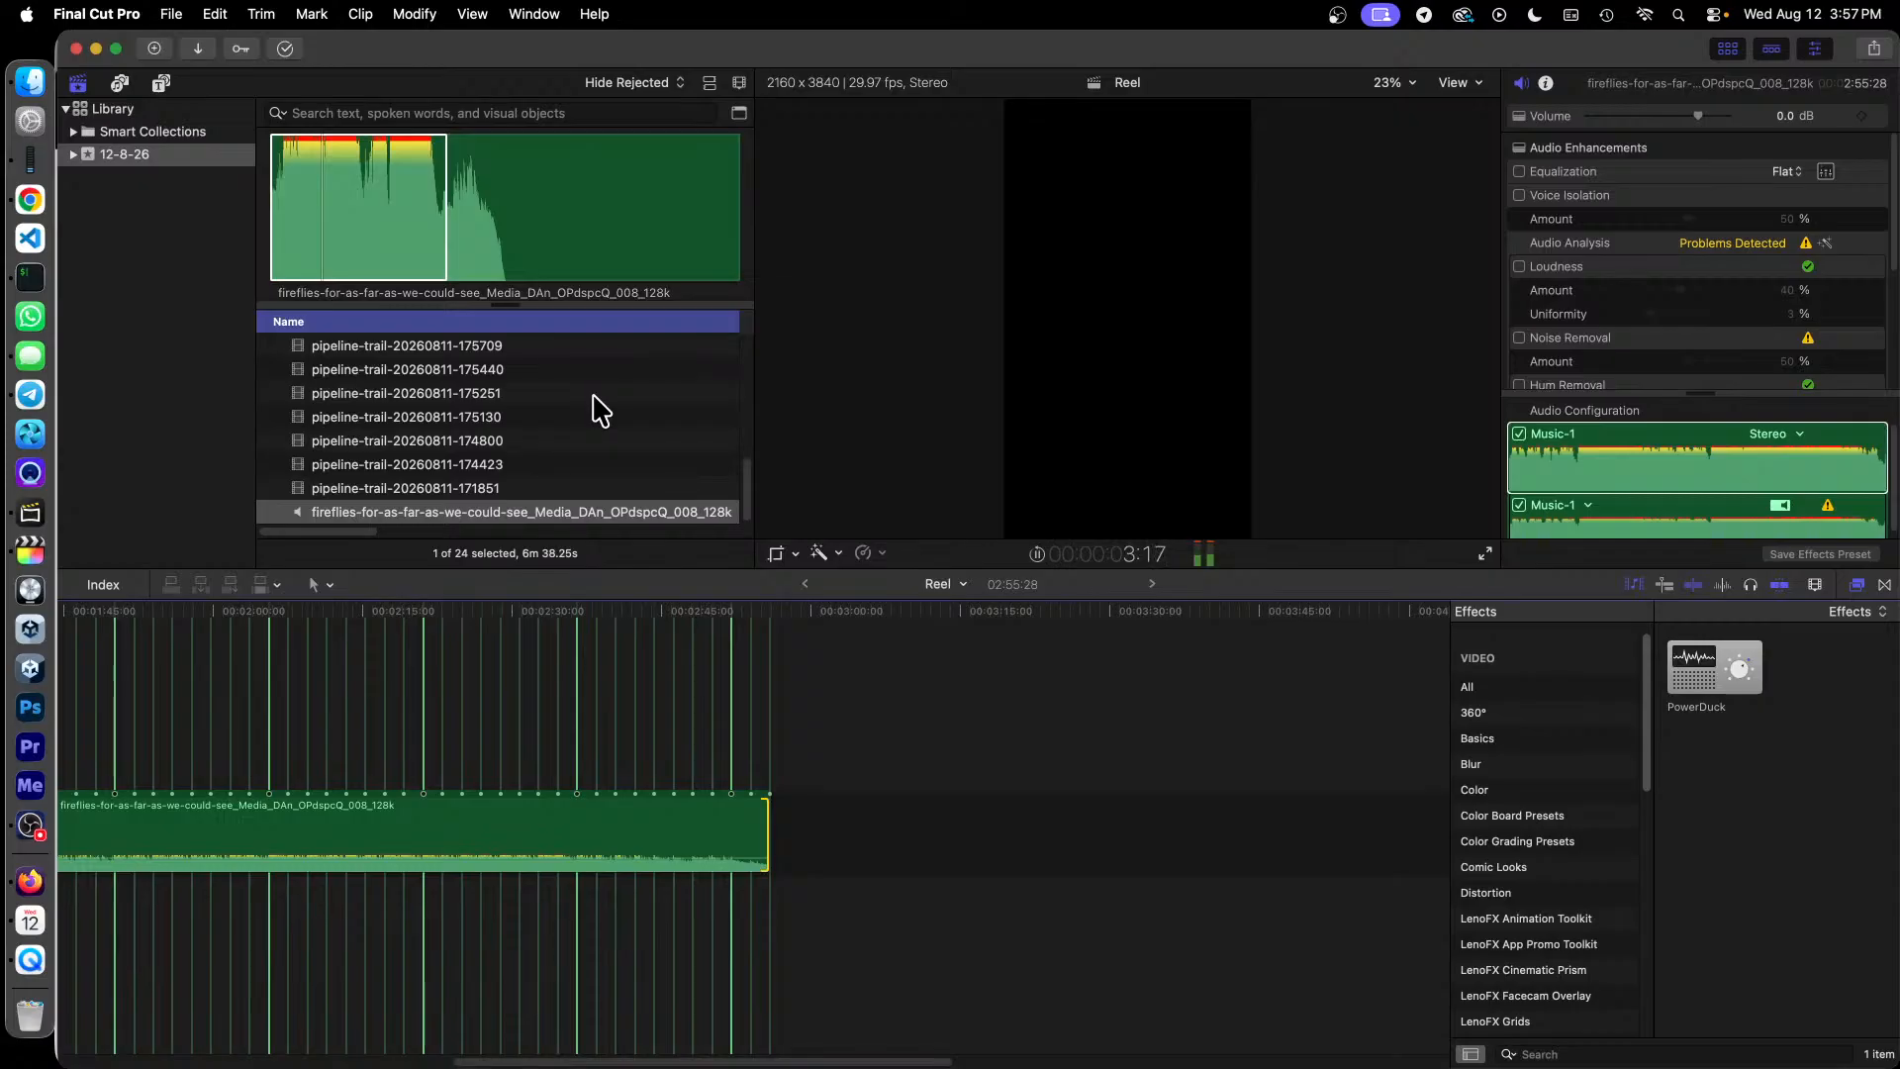
key("space")
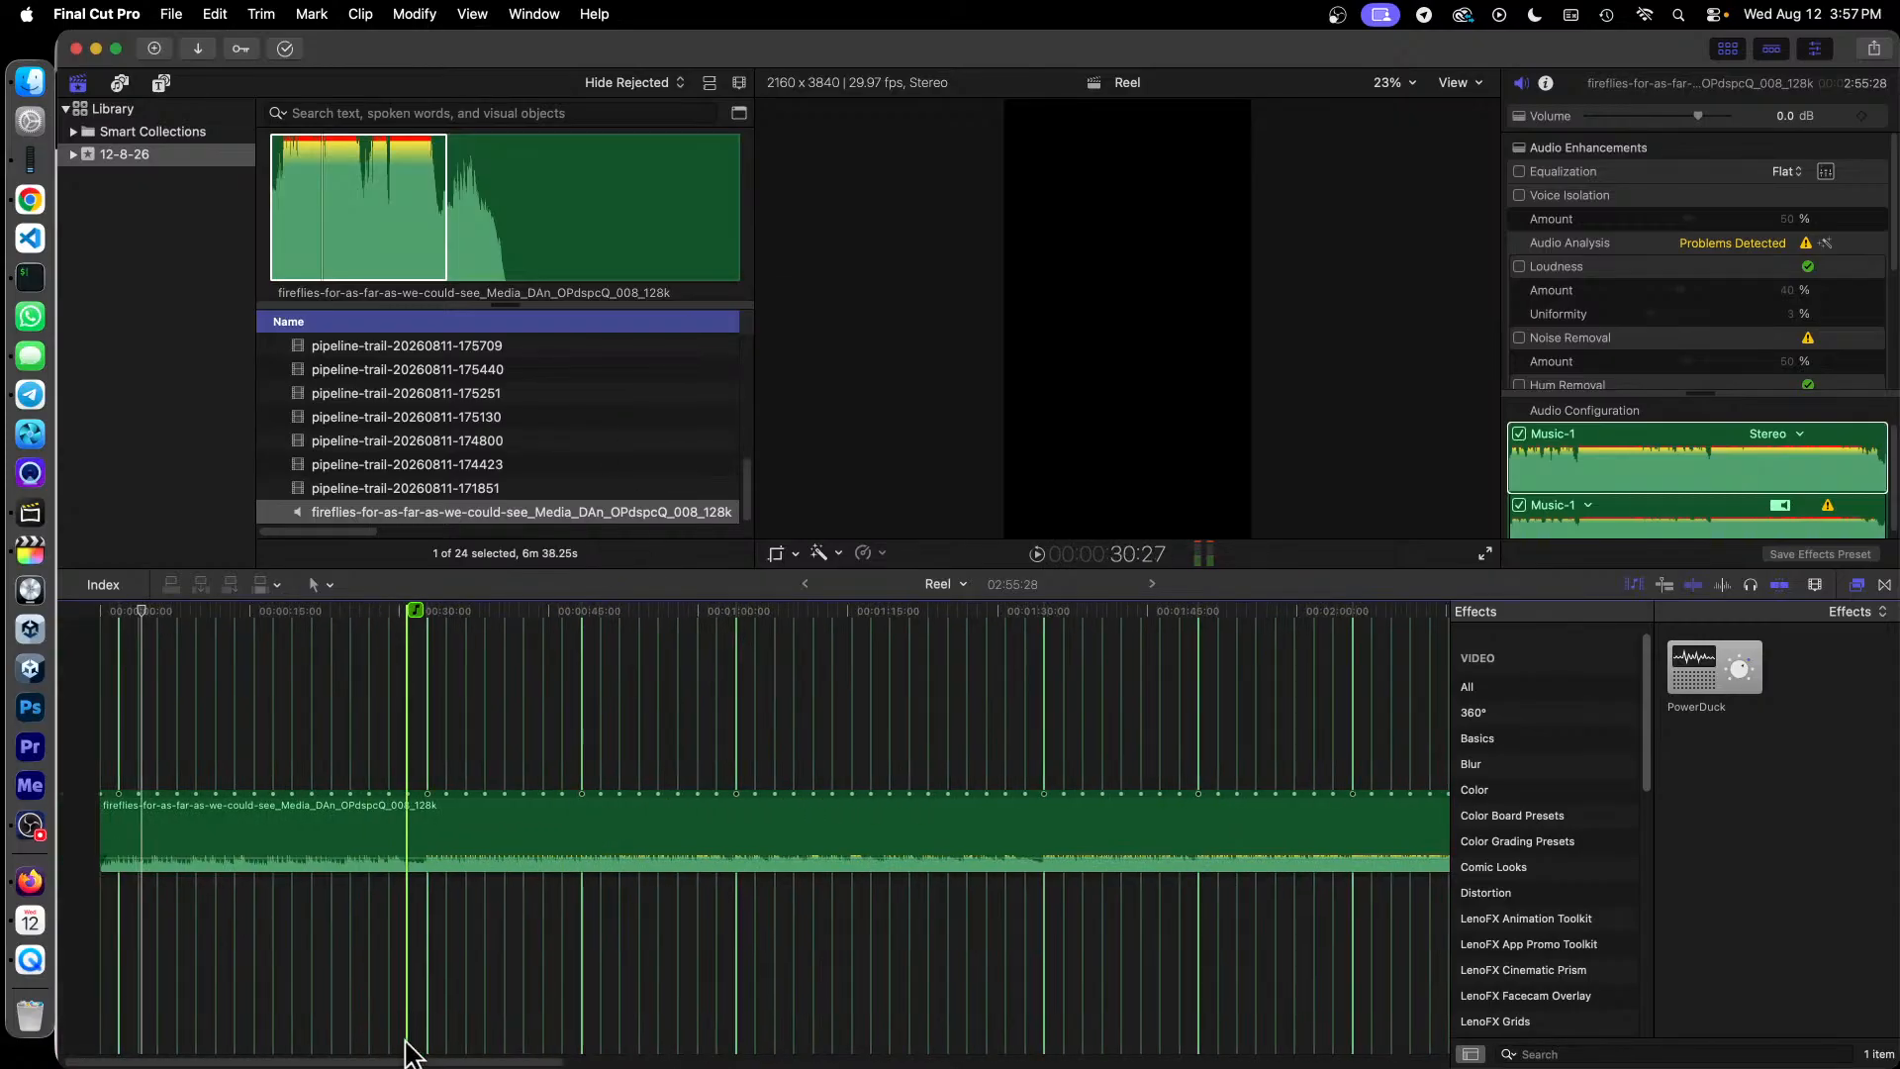
scroll(545, 485, "up", 10)
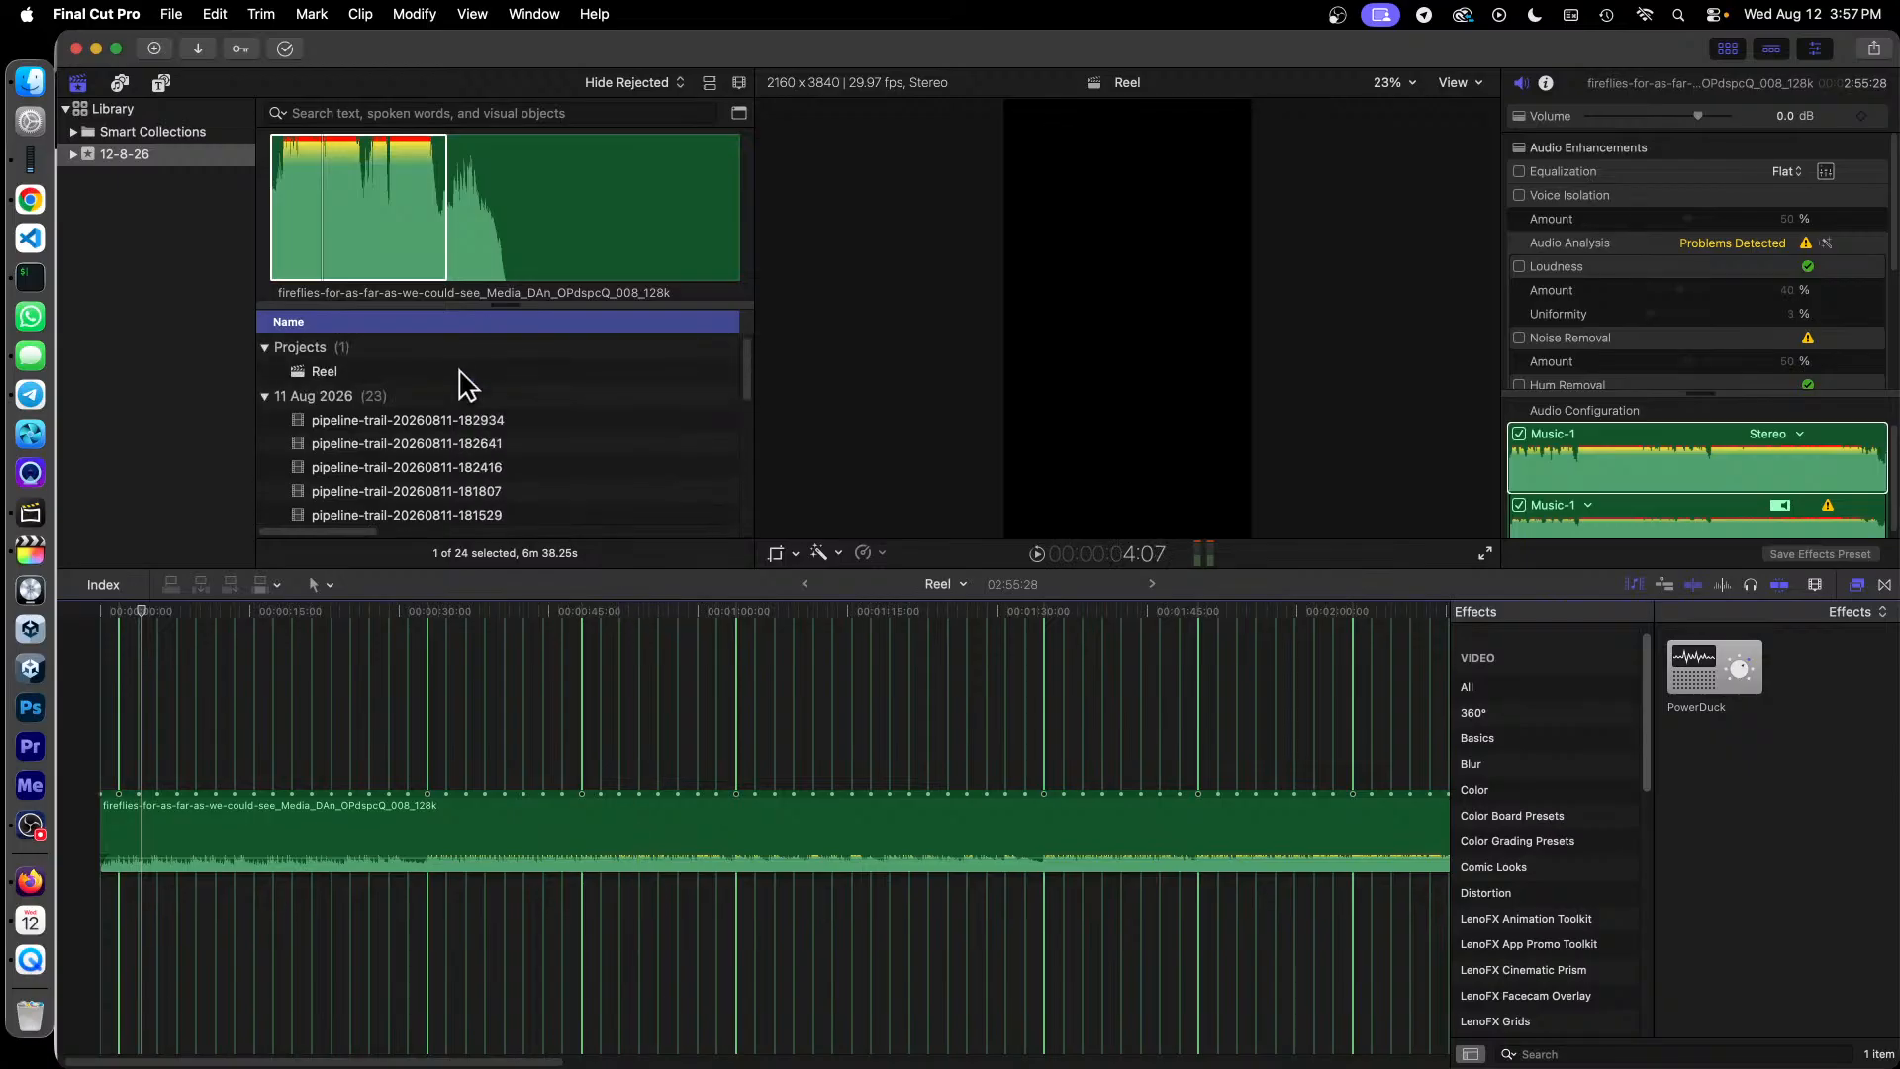
scroll(467, 386, "down", 10)
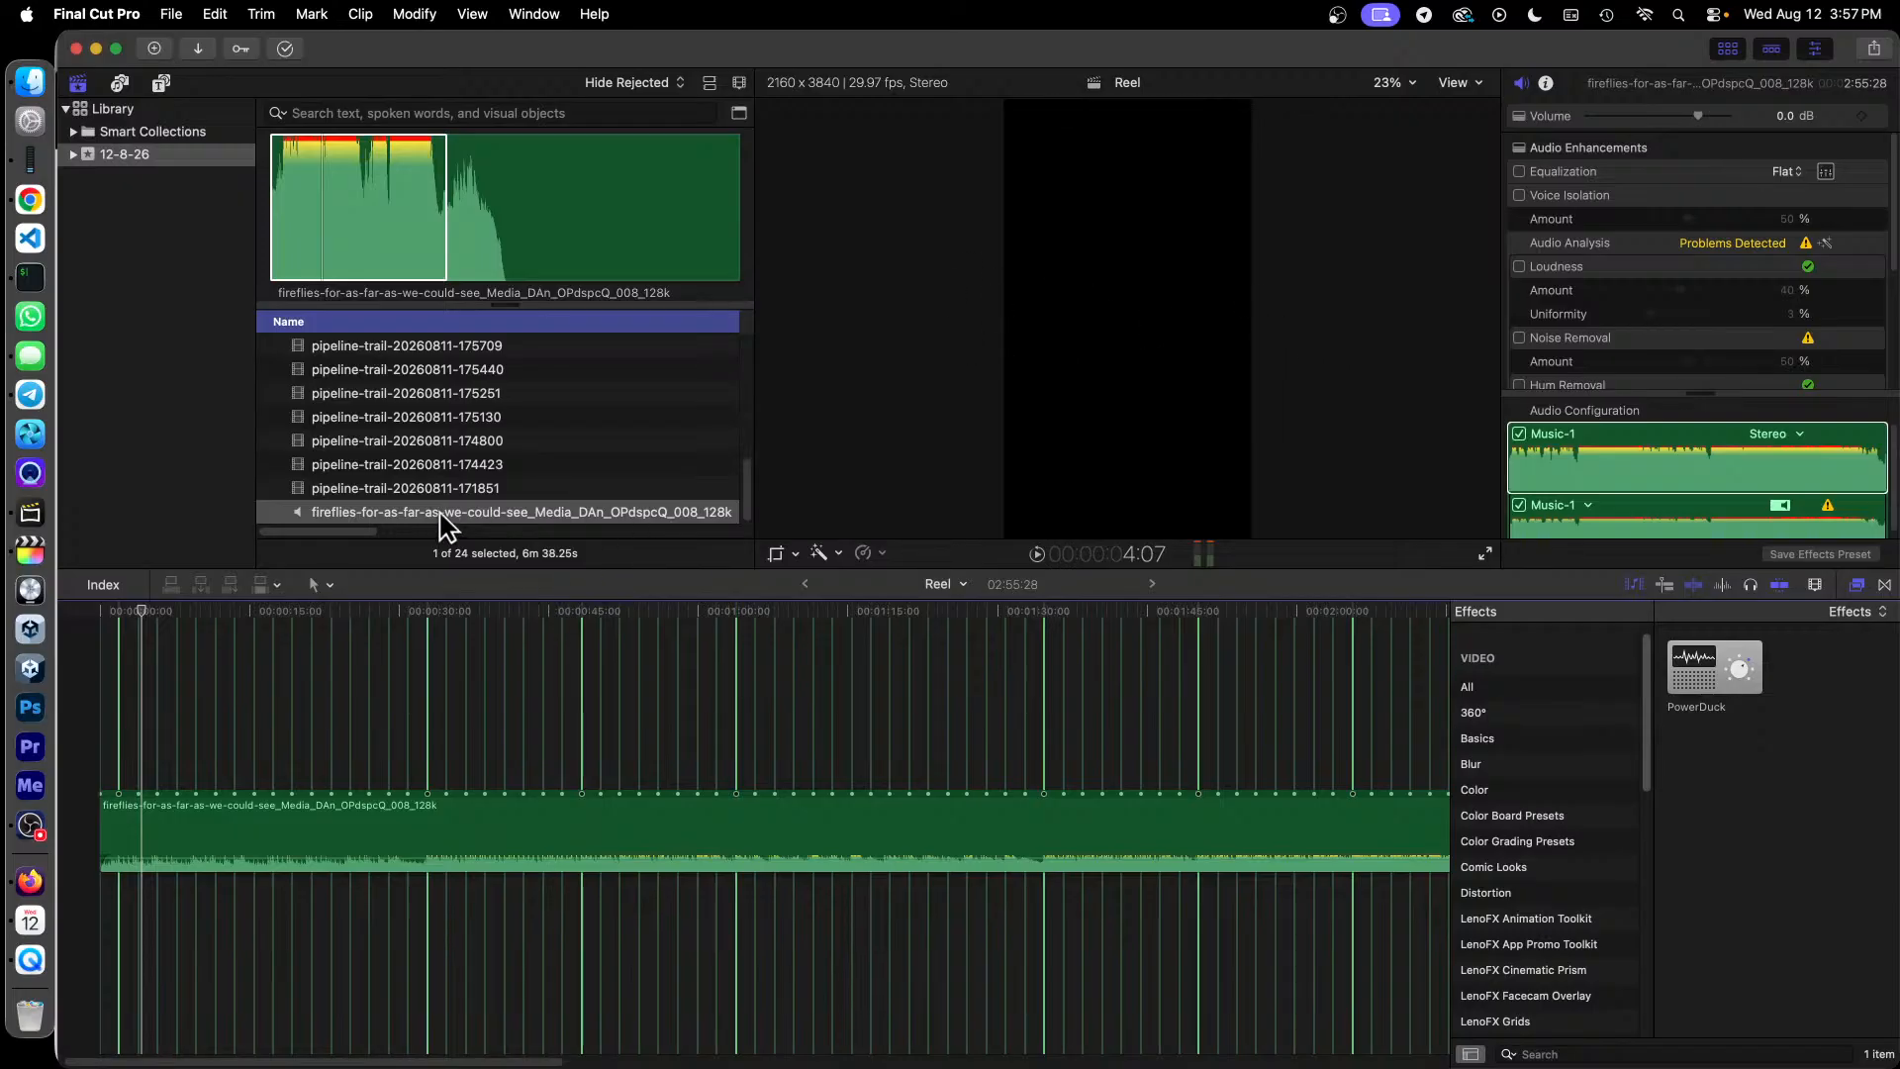
left_click(481, 488)
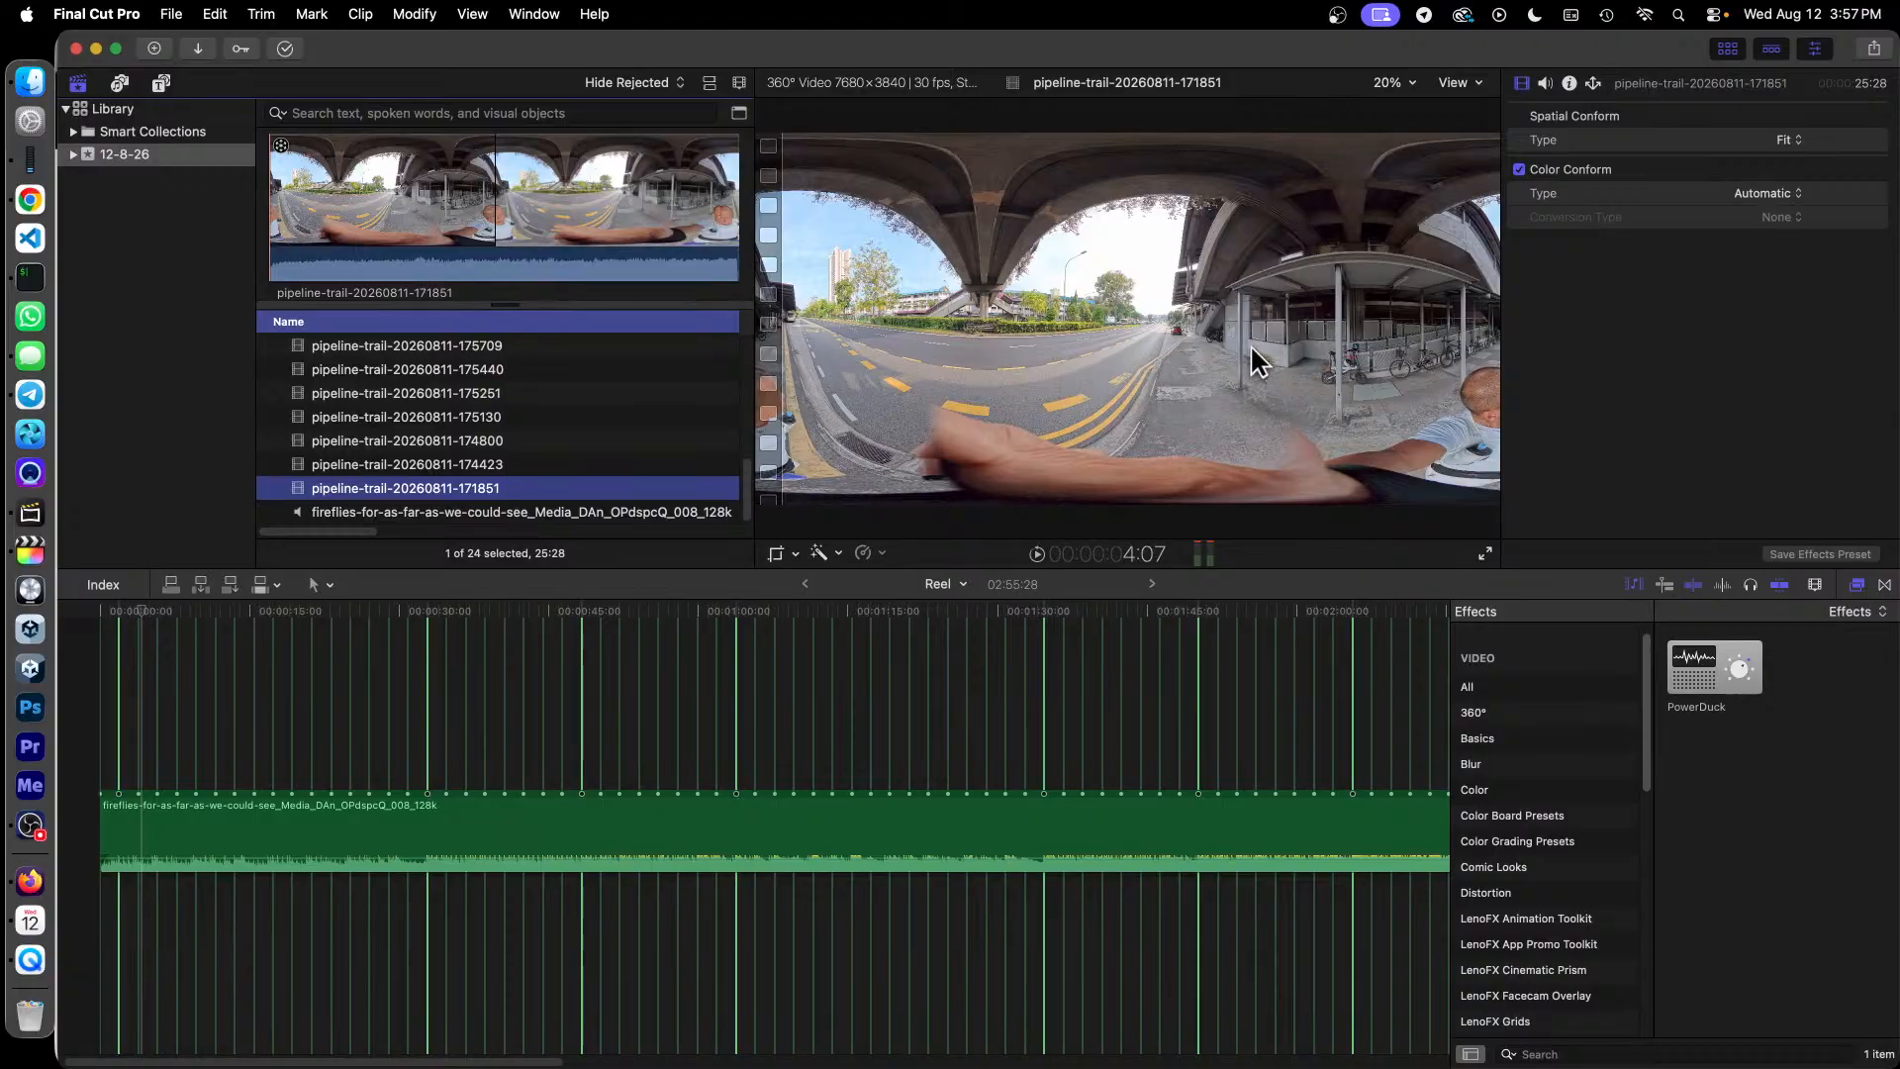
left_click(618, 611)
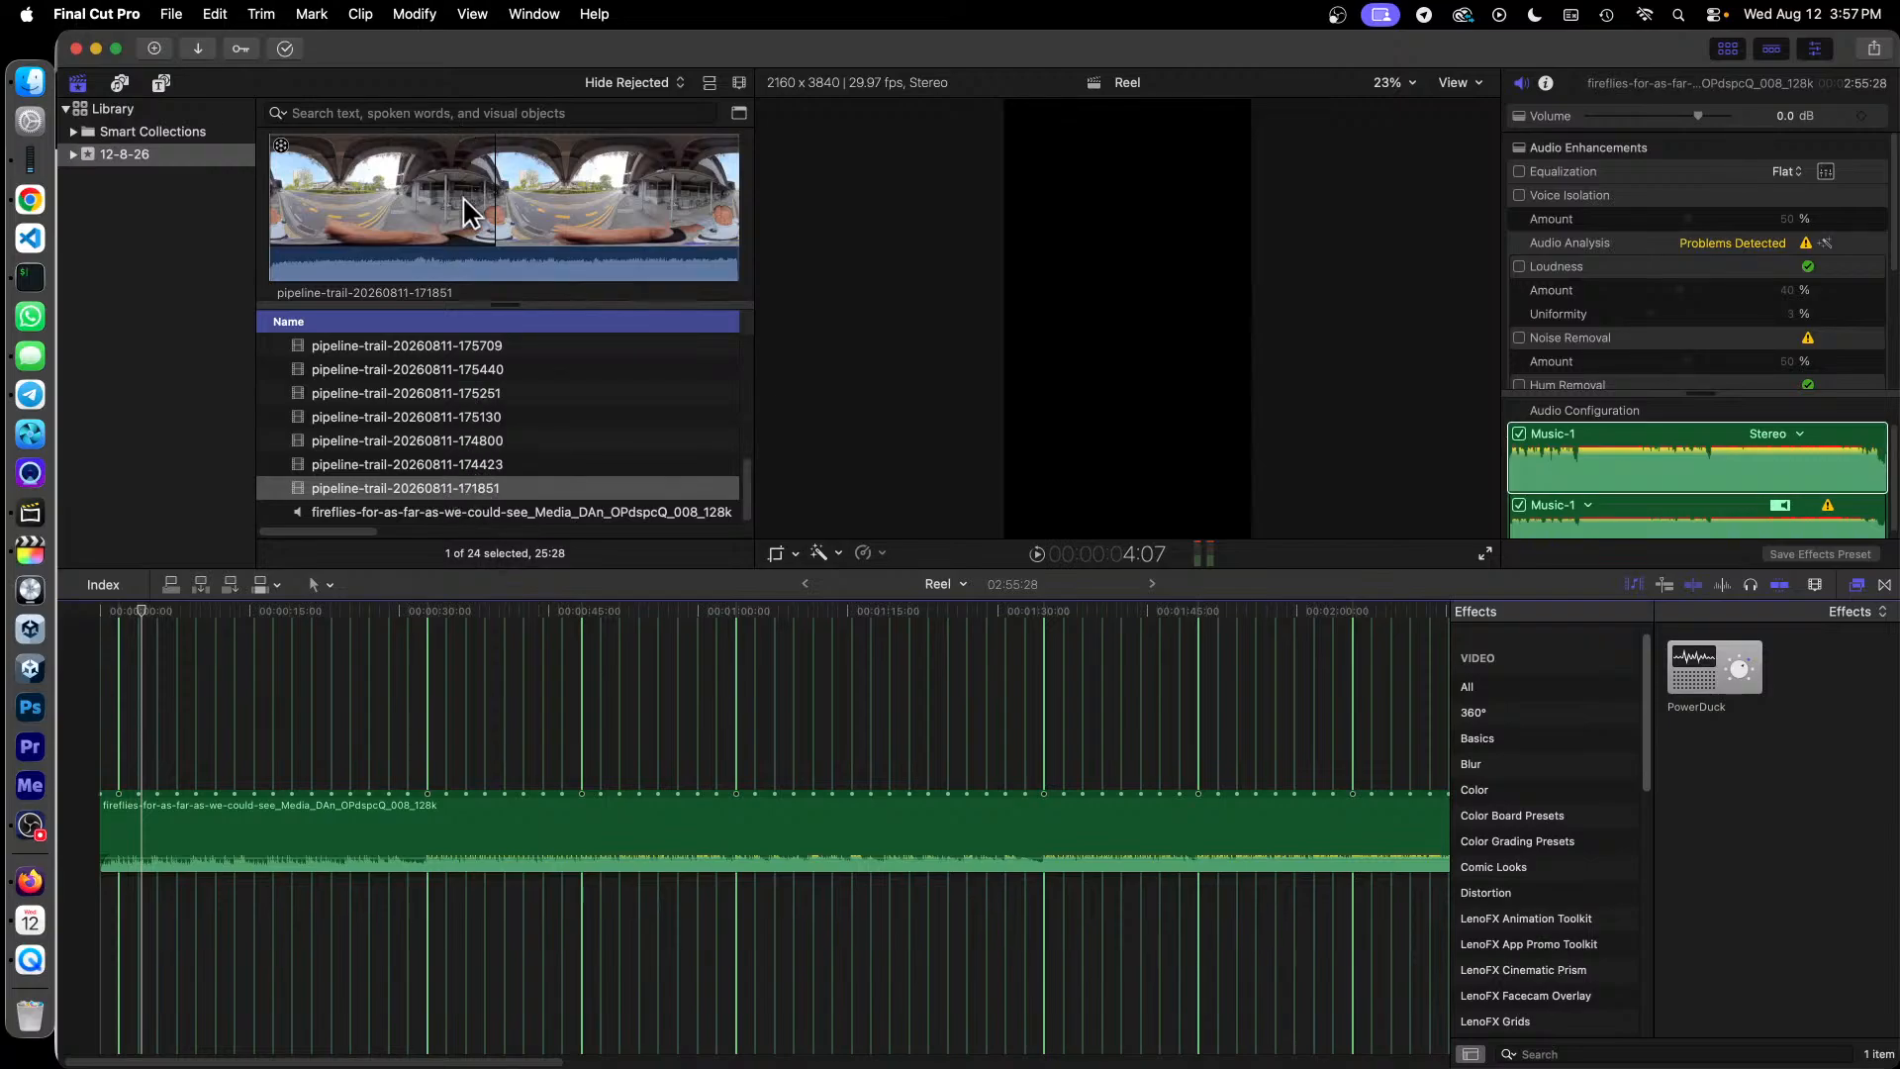
left_click_drag(443, 208, 567, 217)
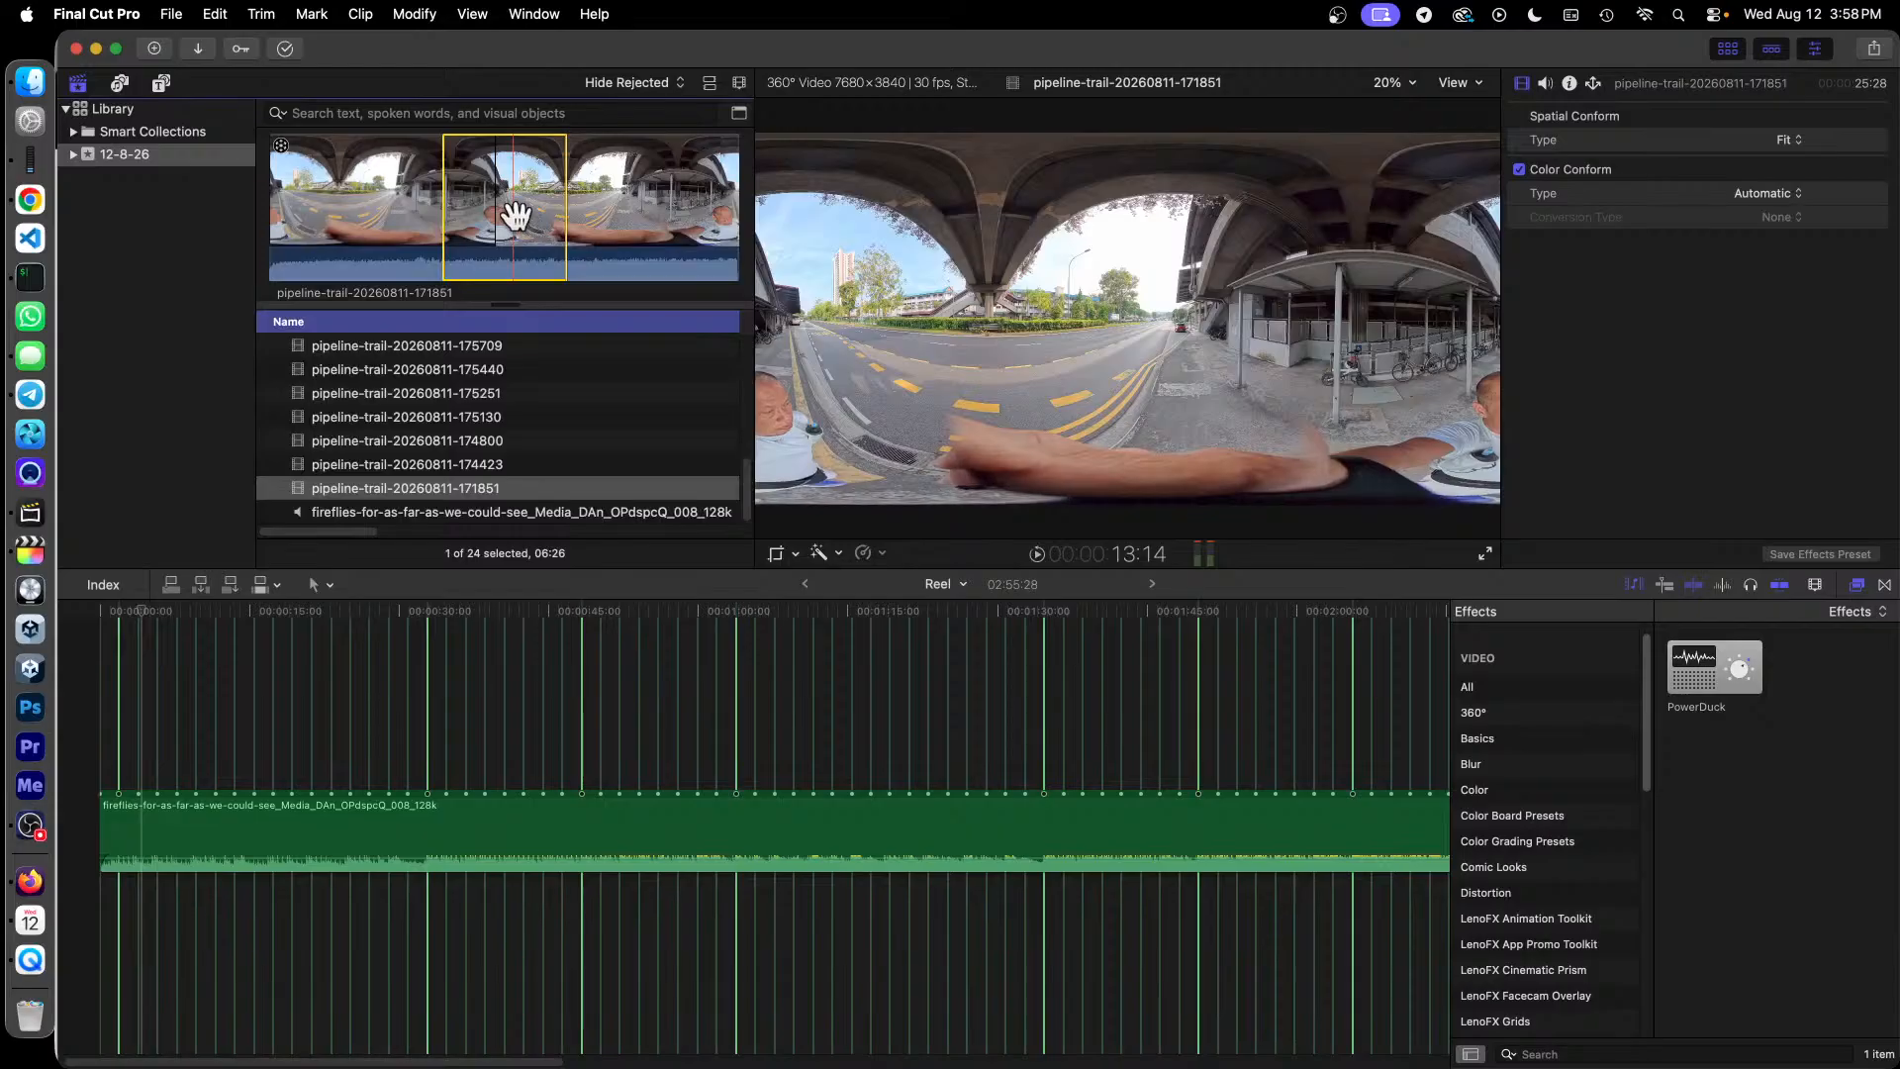
left_click_drag(510, 209, 104, 767)
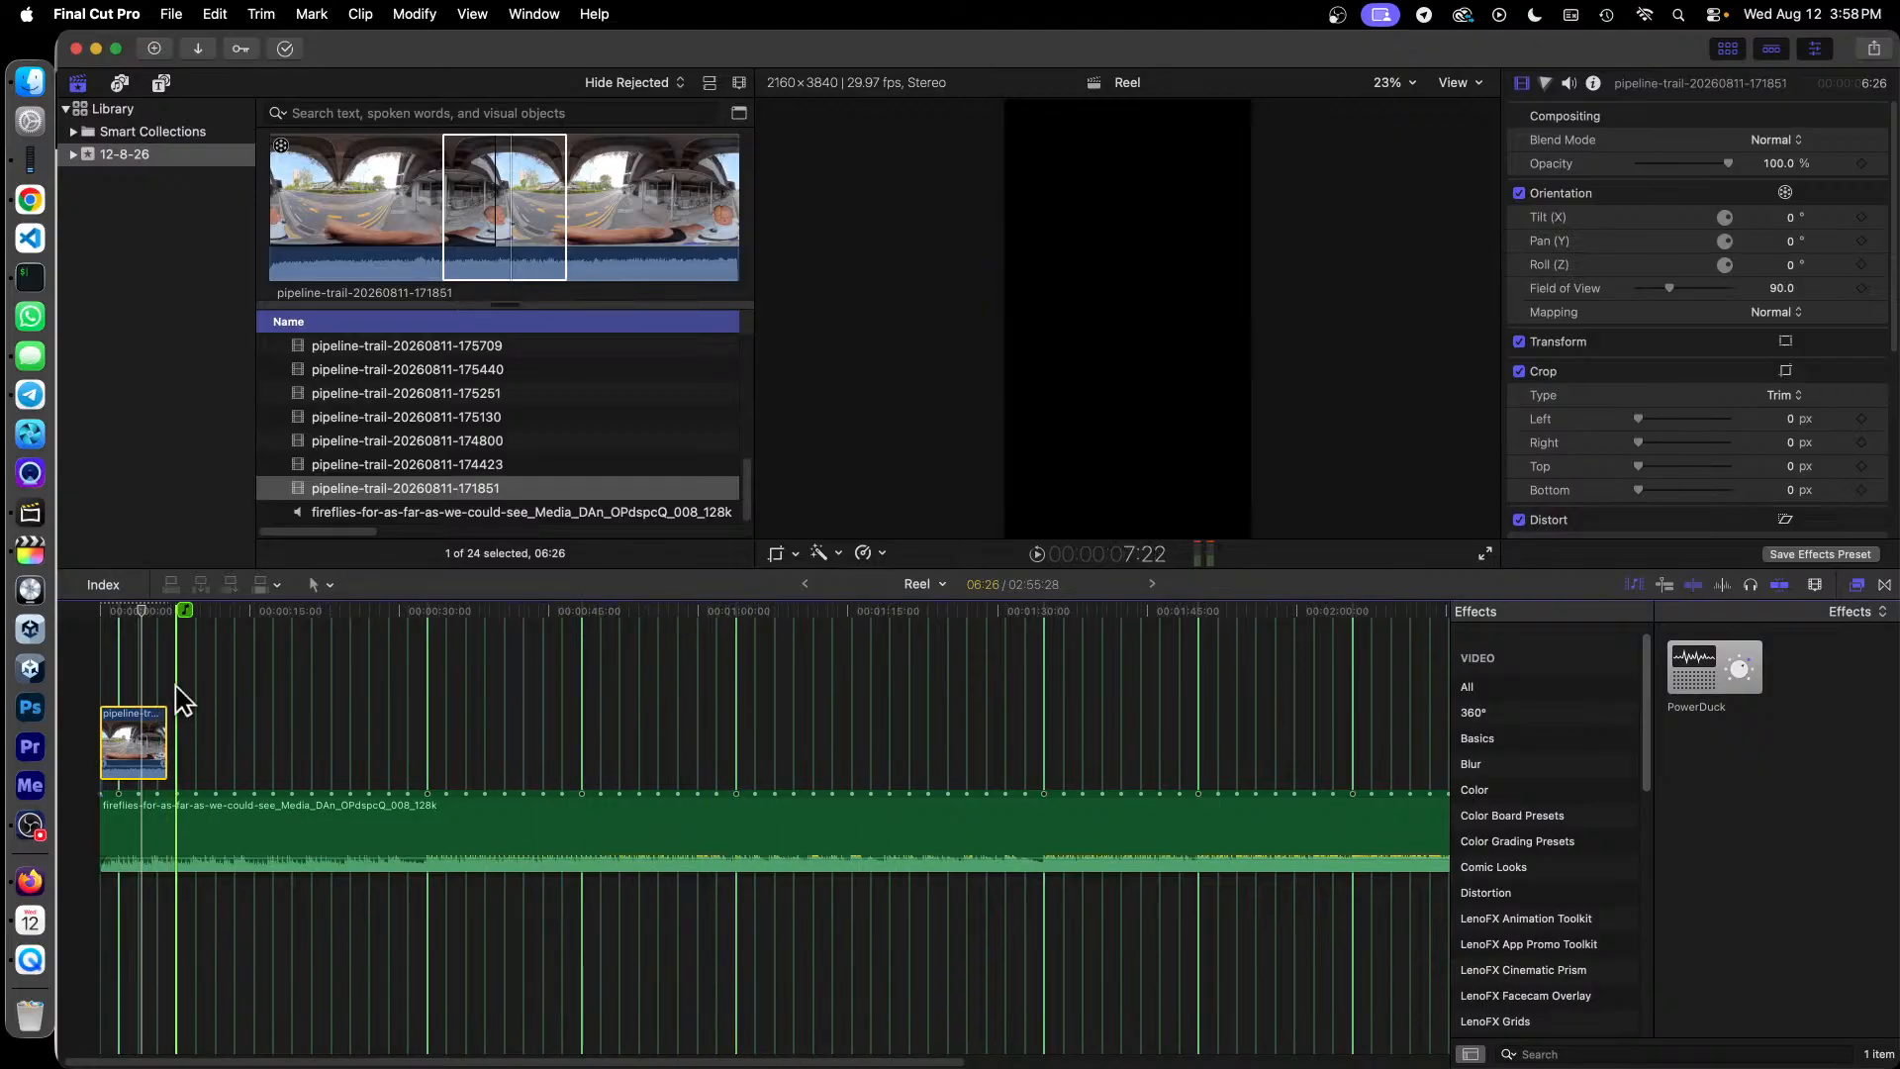
left_click(124, 625)
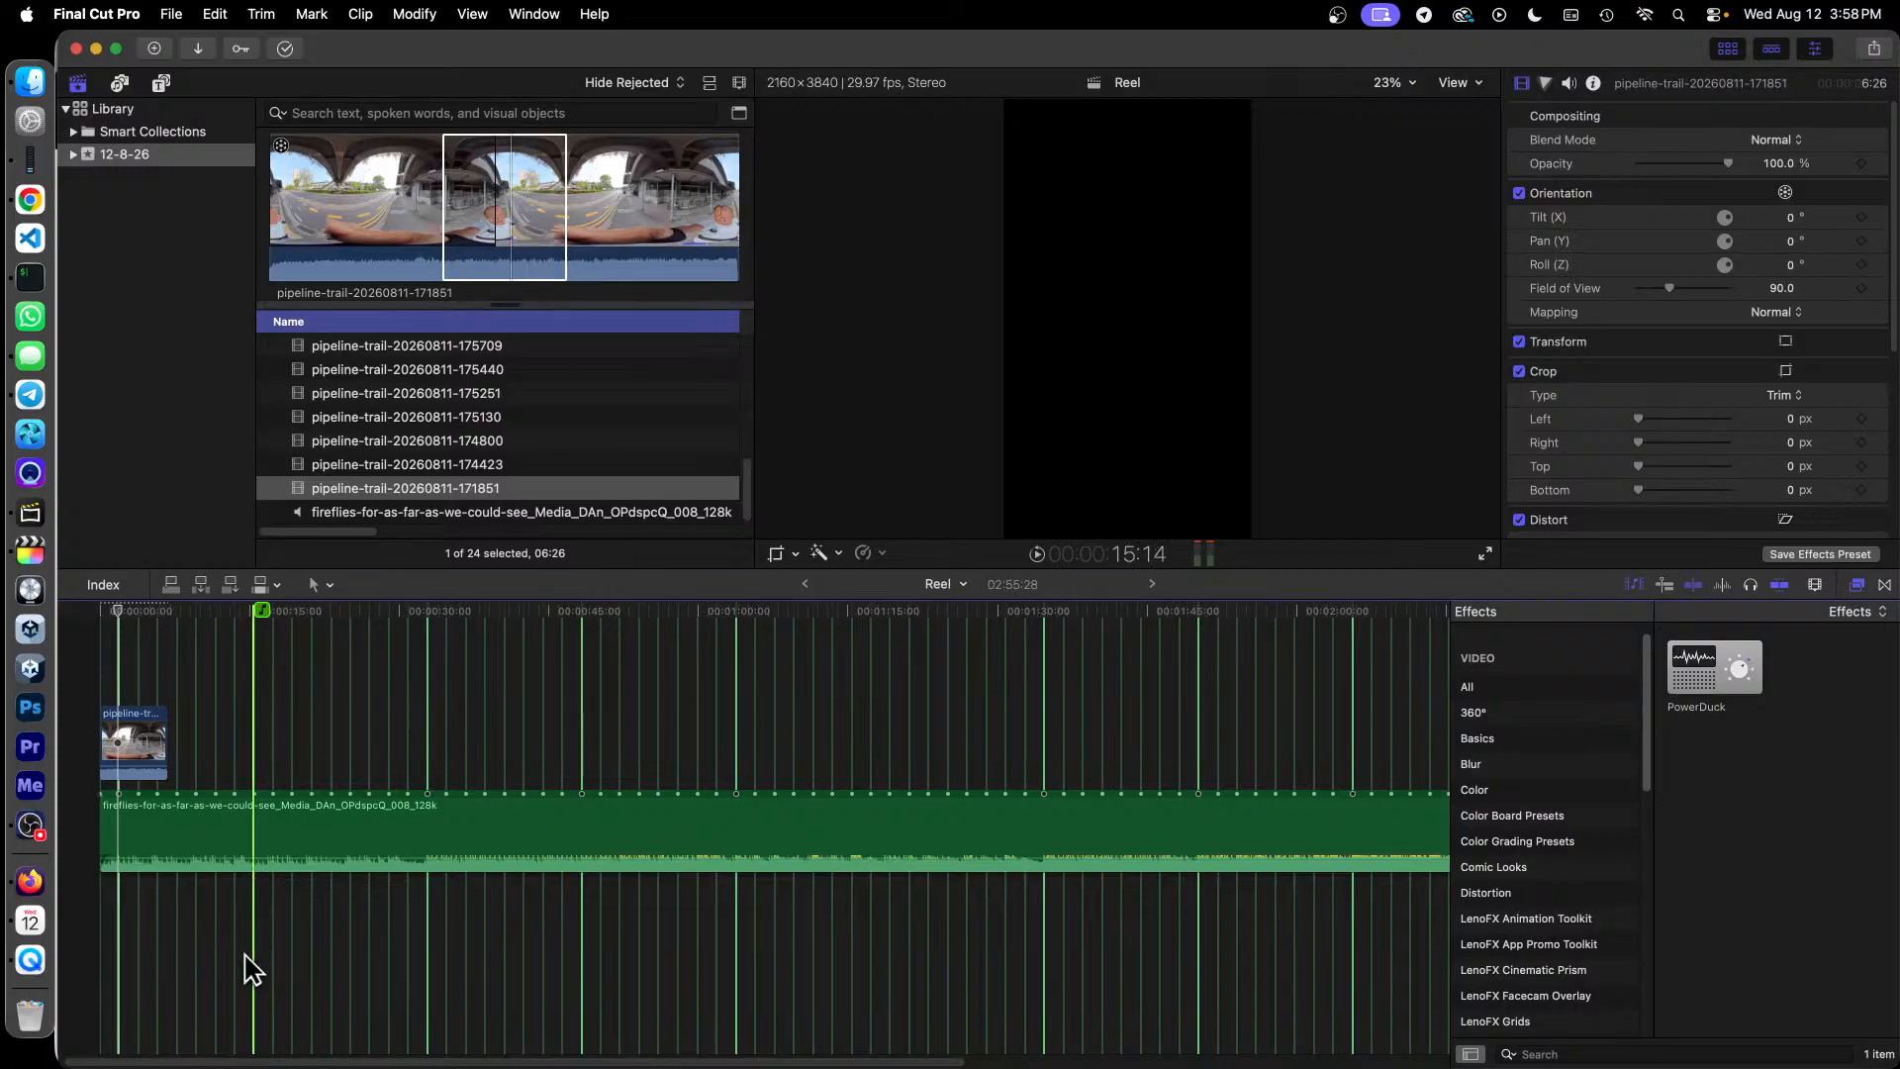
key("super+equal")
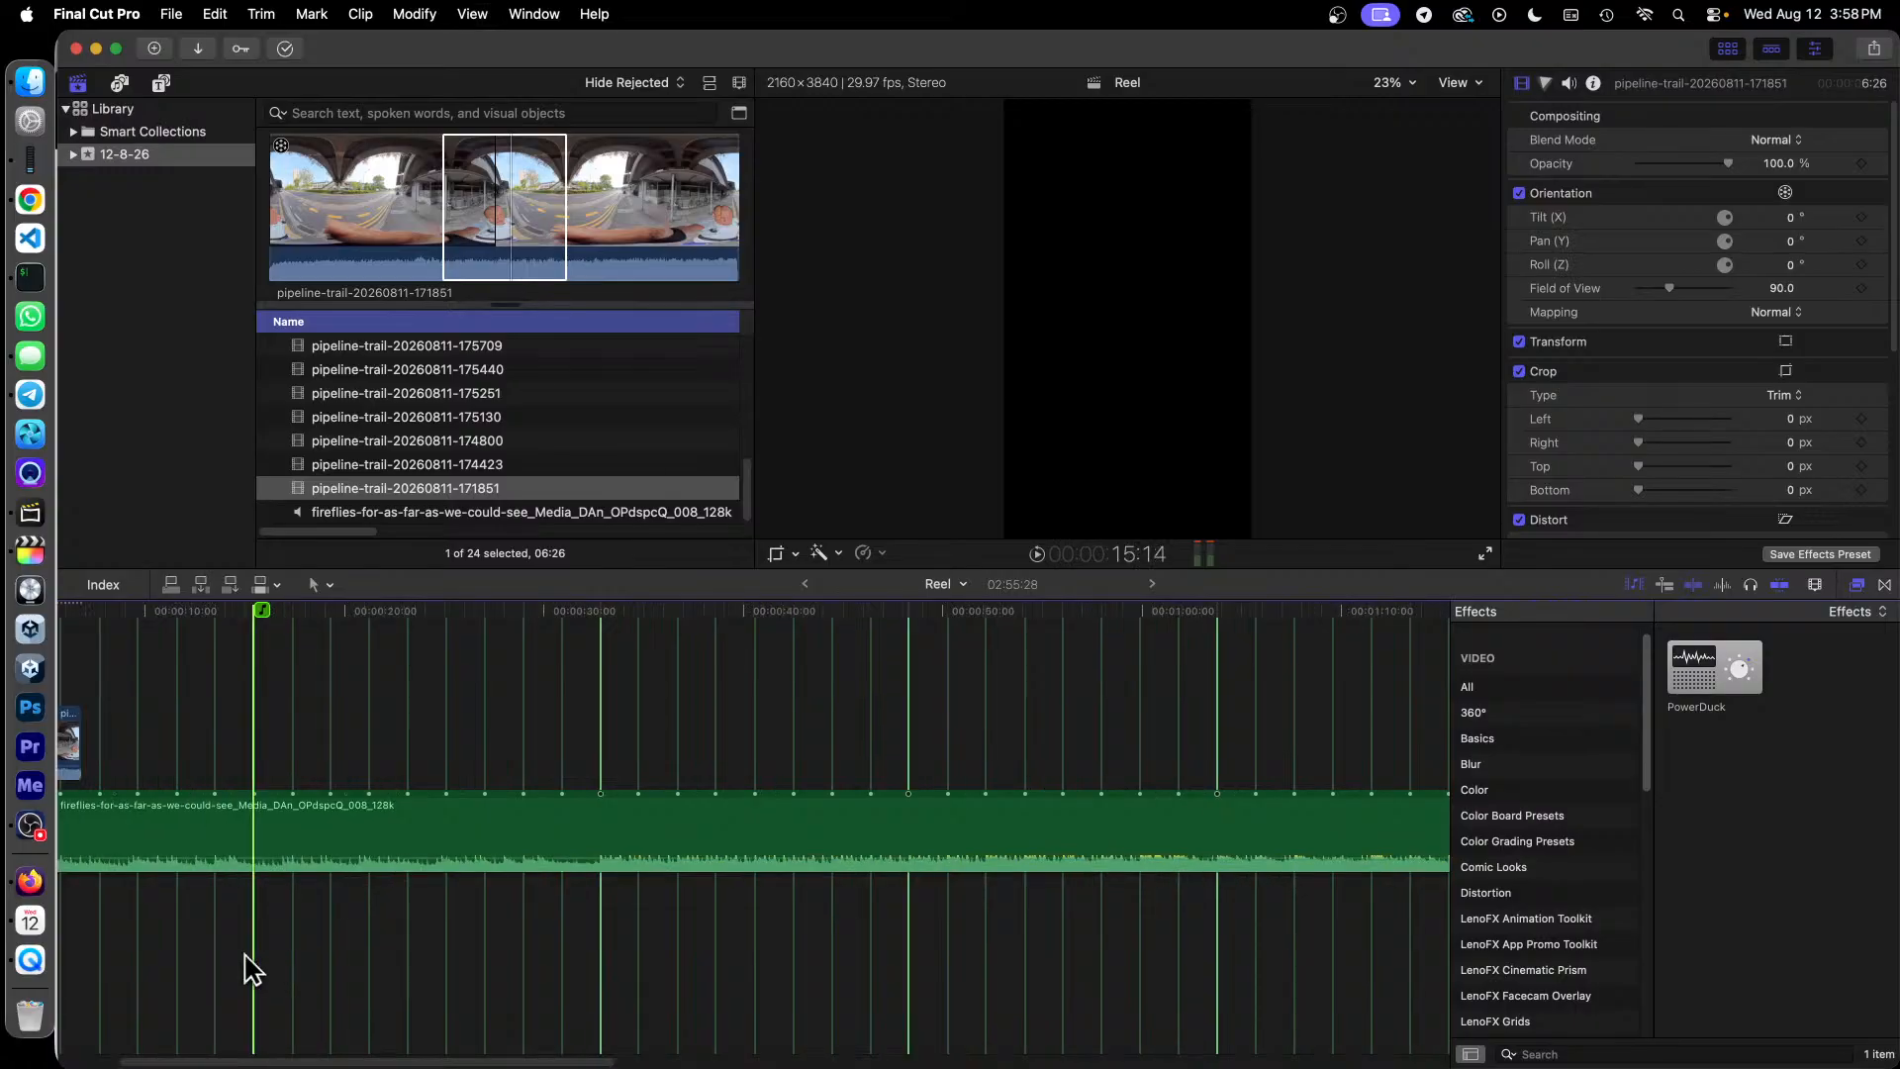
left_click_drag(345, 1064, 167, 1062)
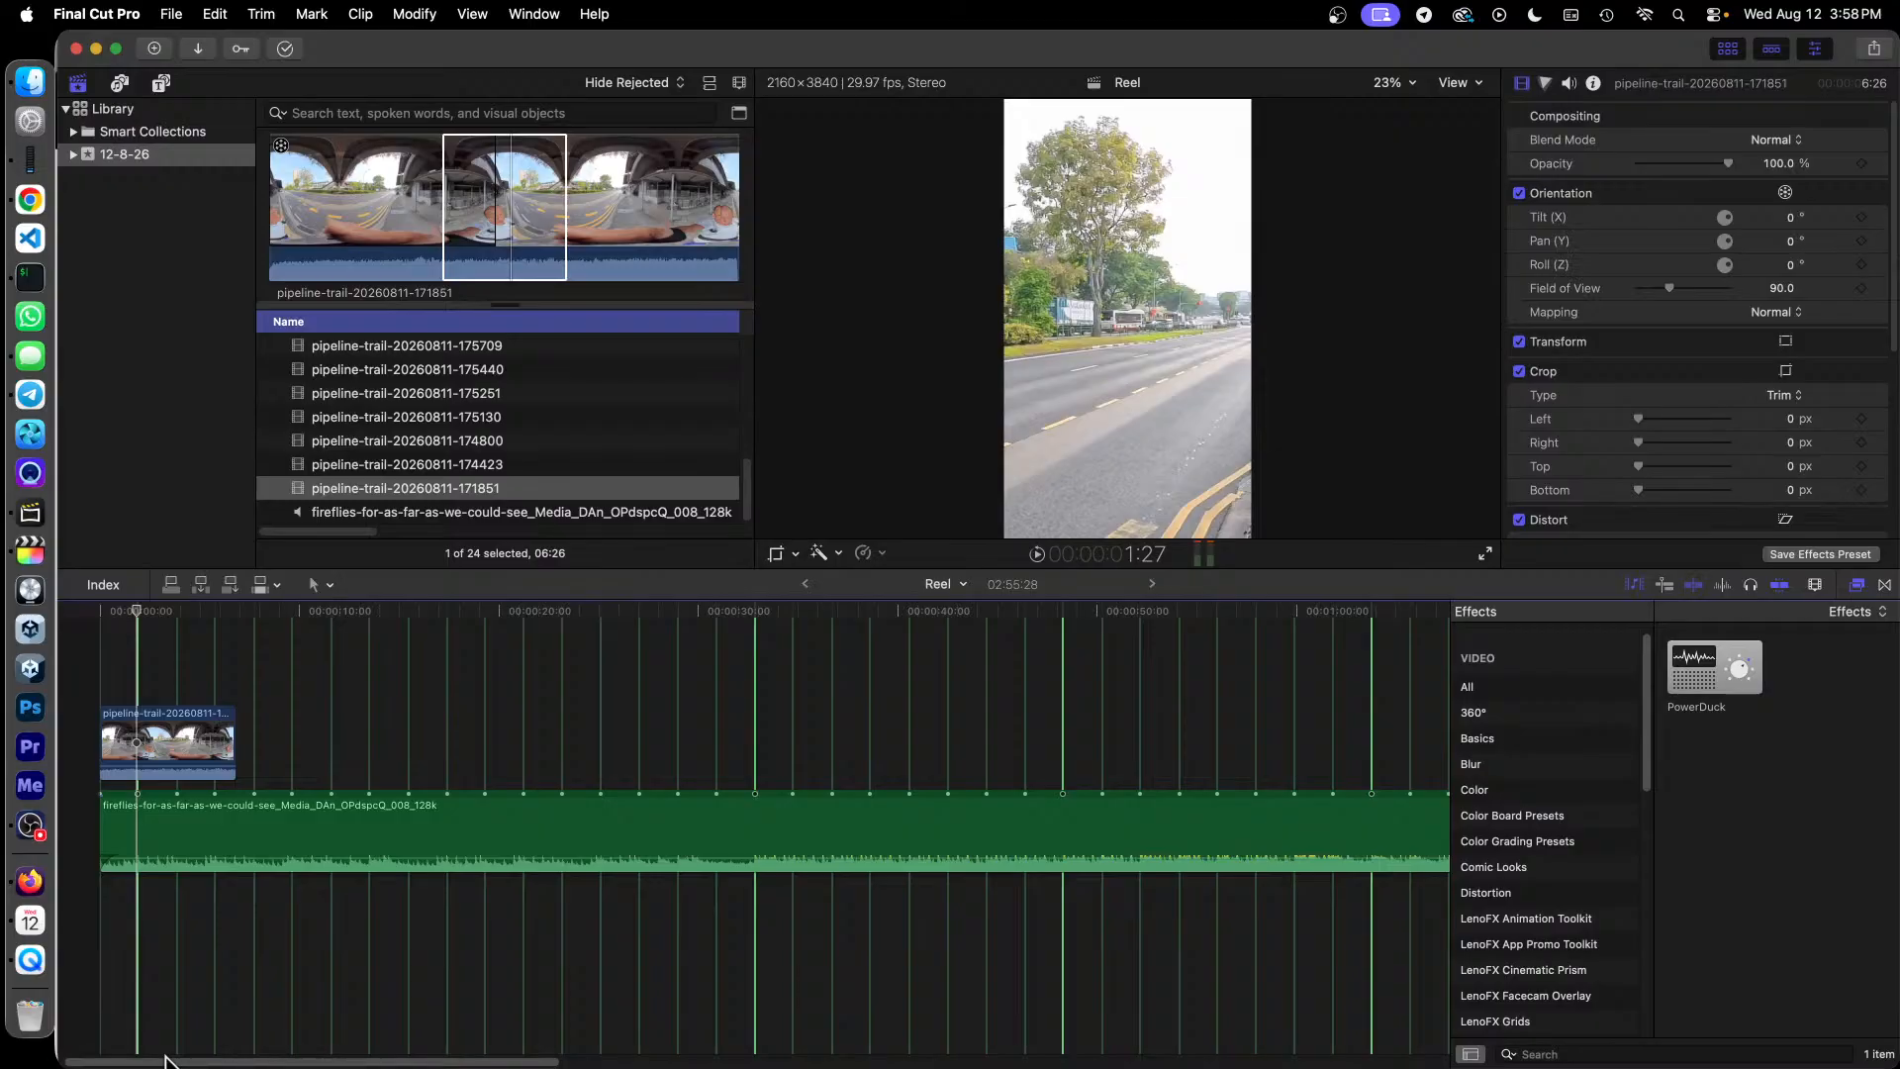
left_click(173, 716)
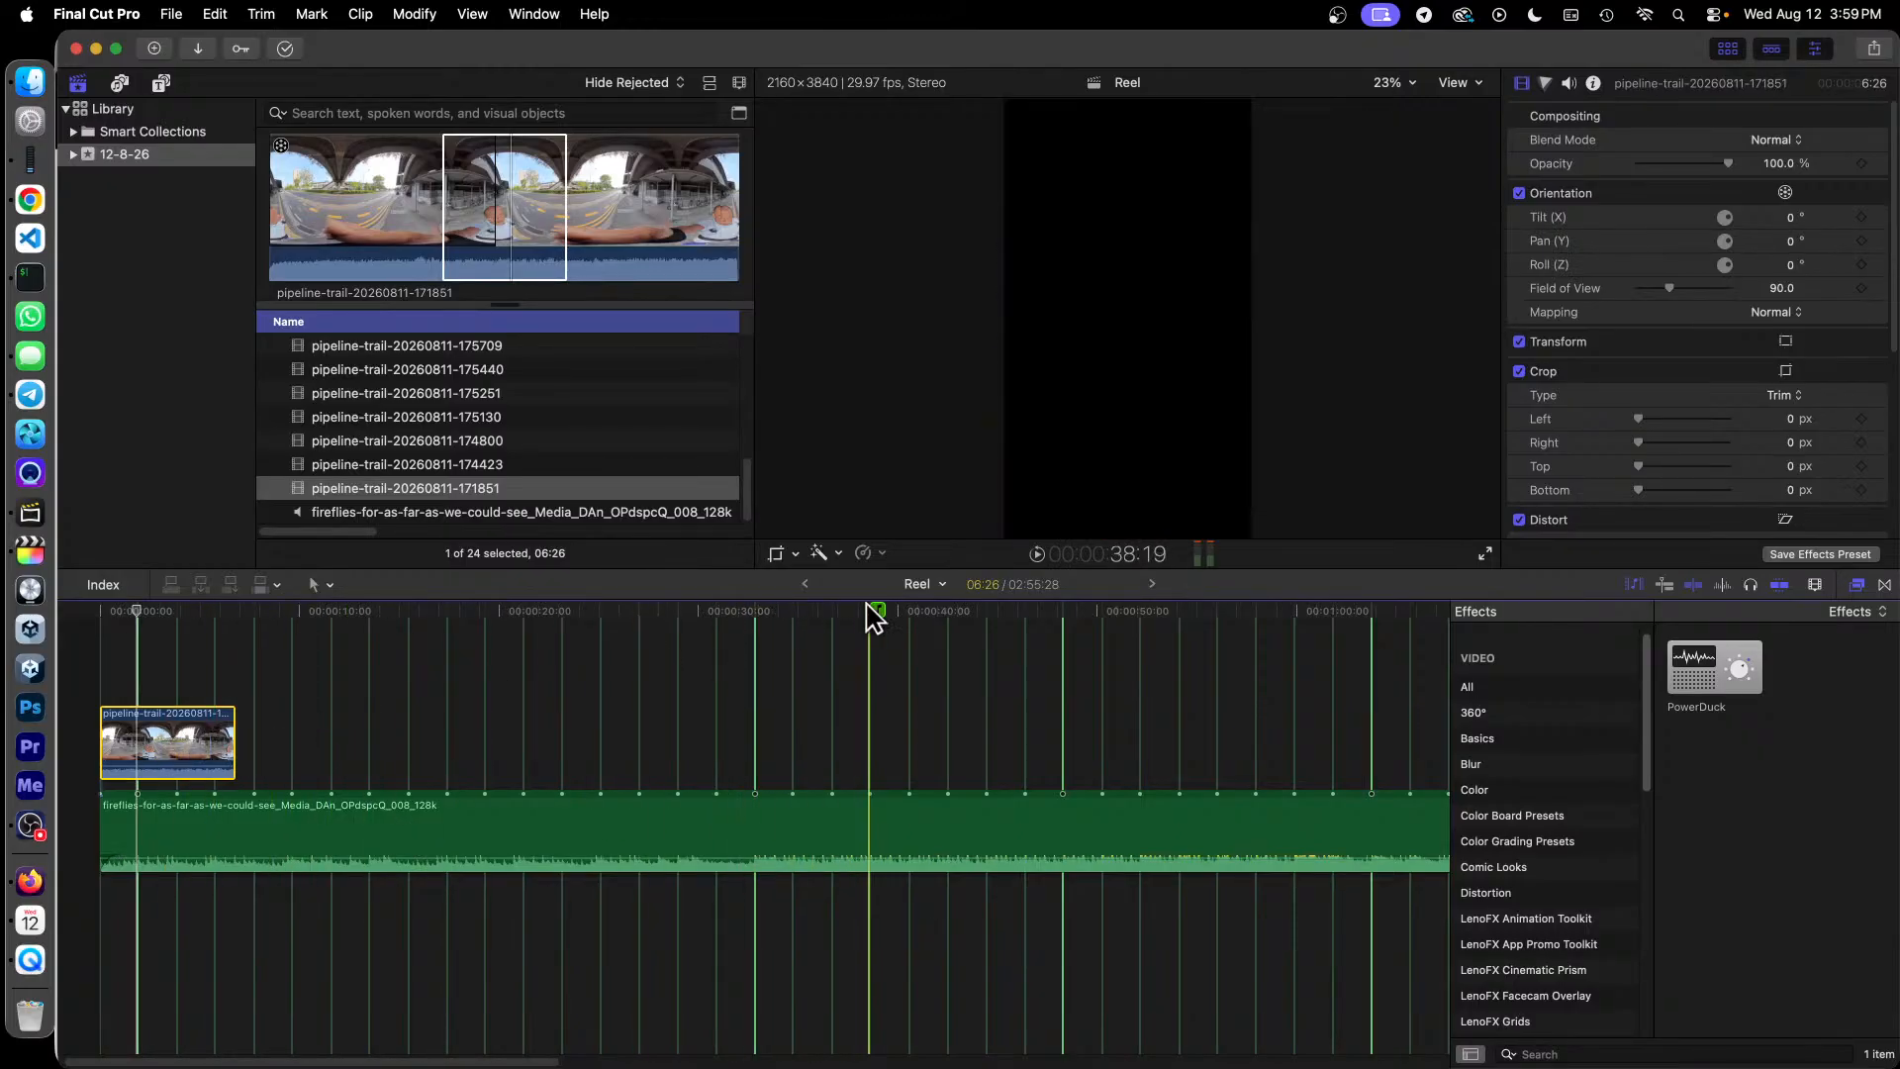
left_click(882, 554)
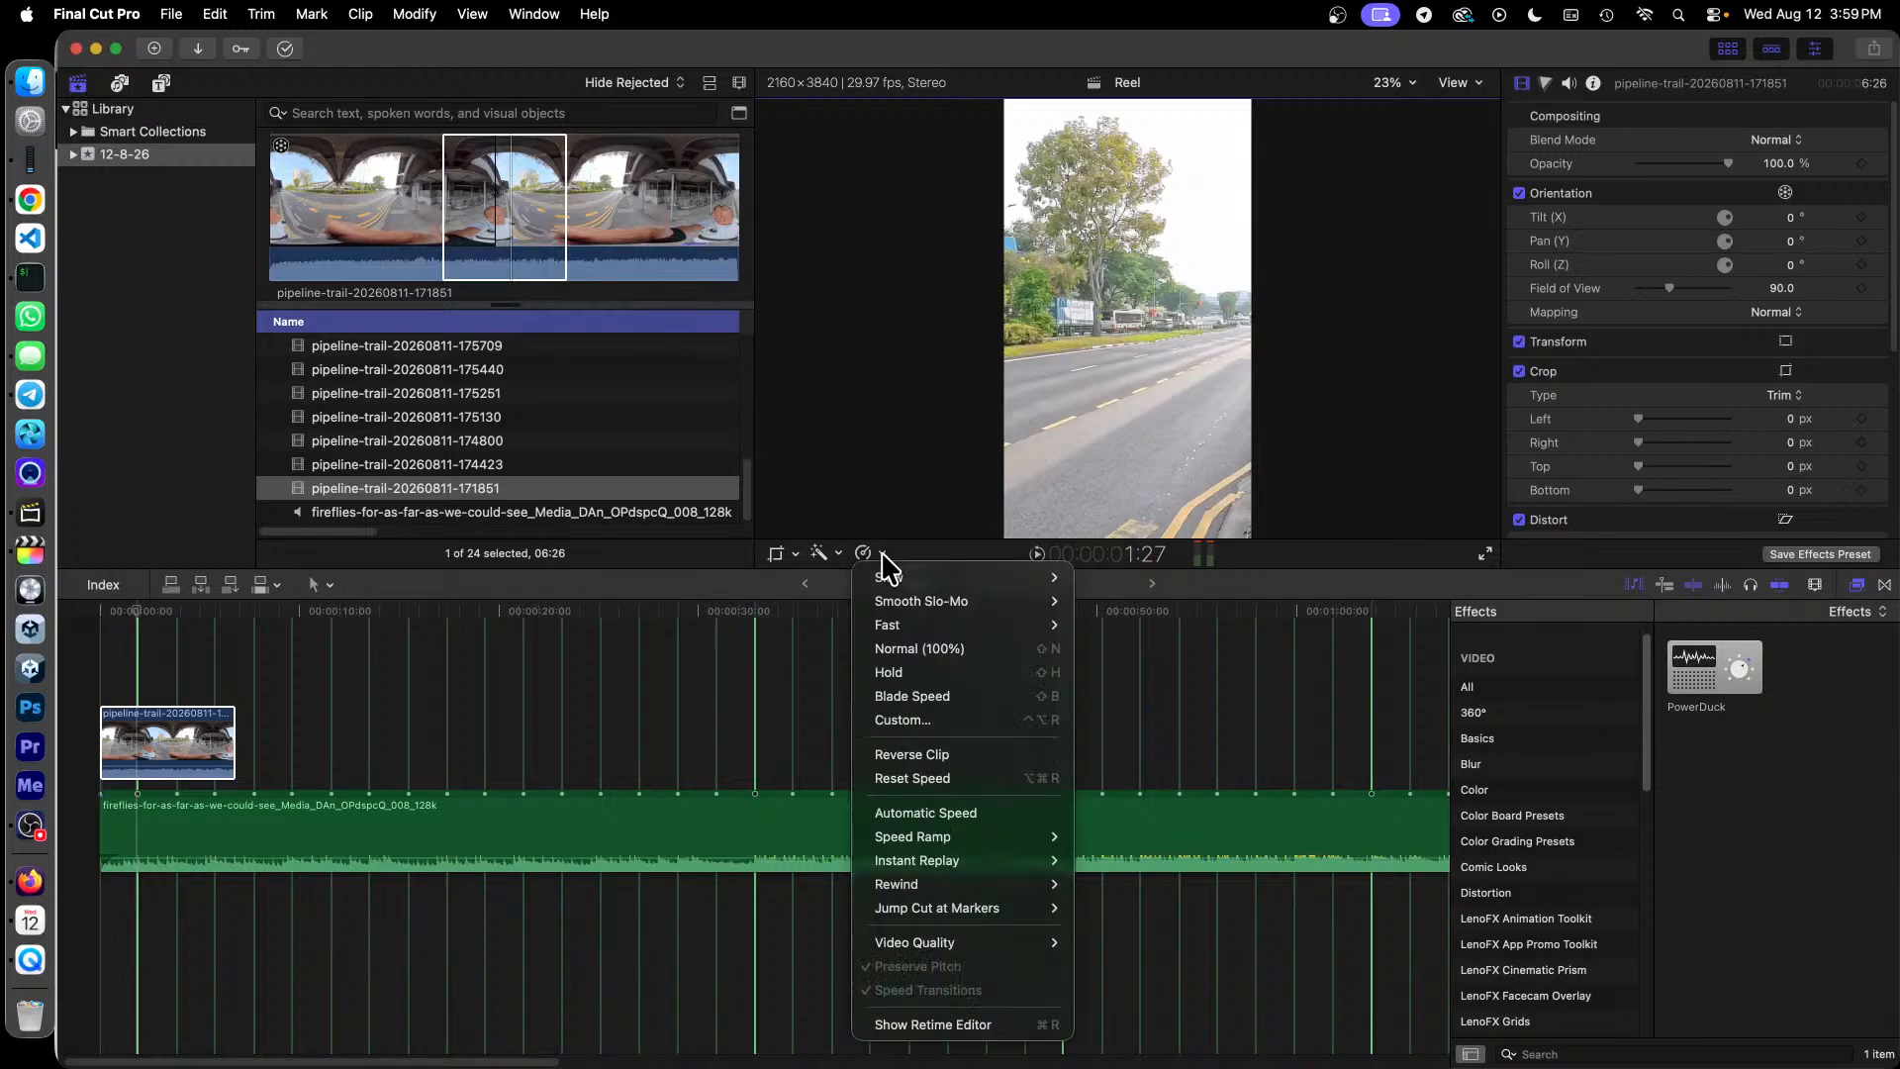
left_click(933, 720)
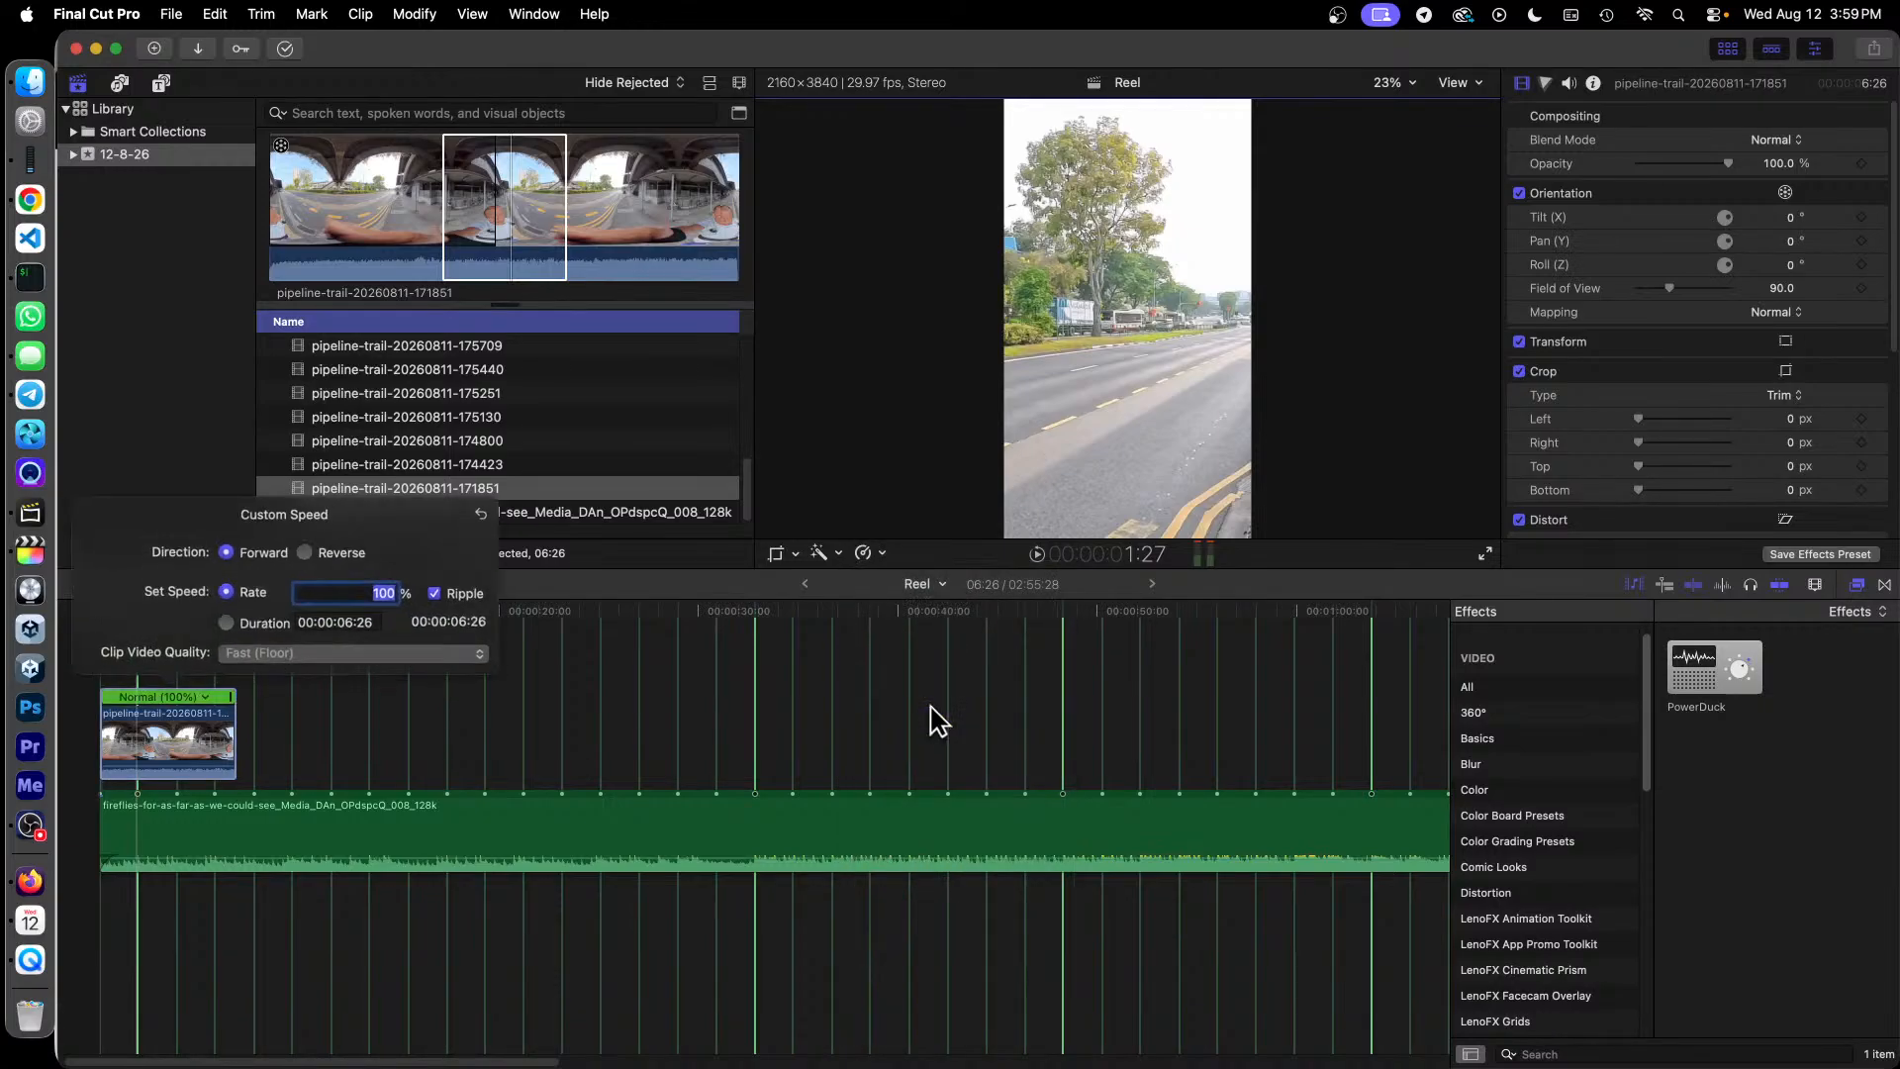
left_click(383, 591)
type("150")
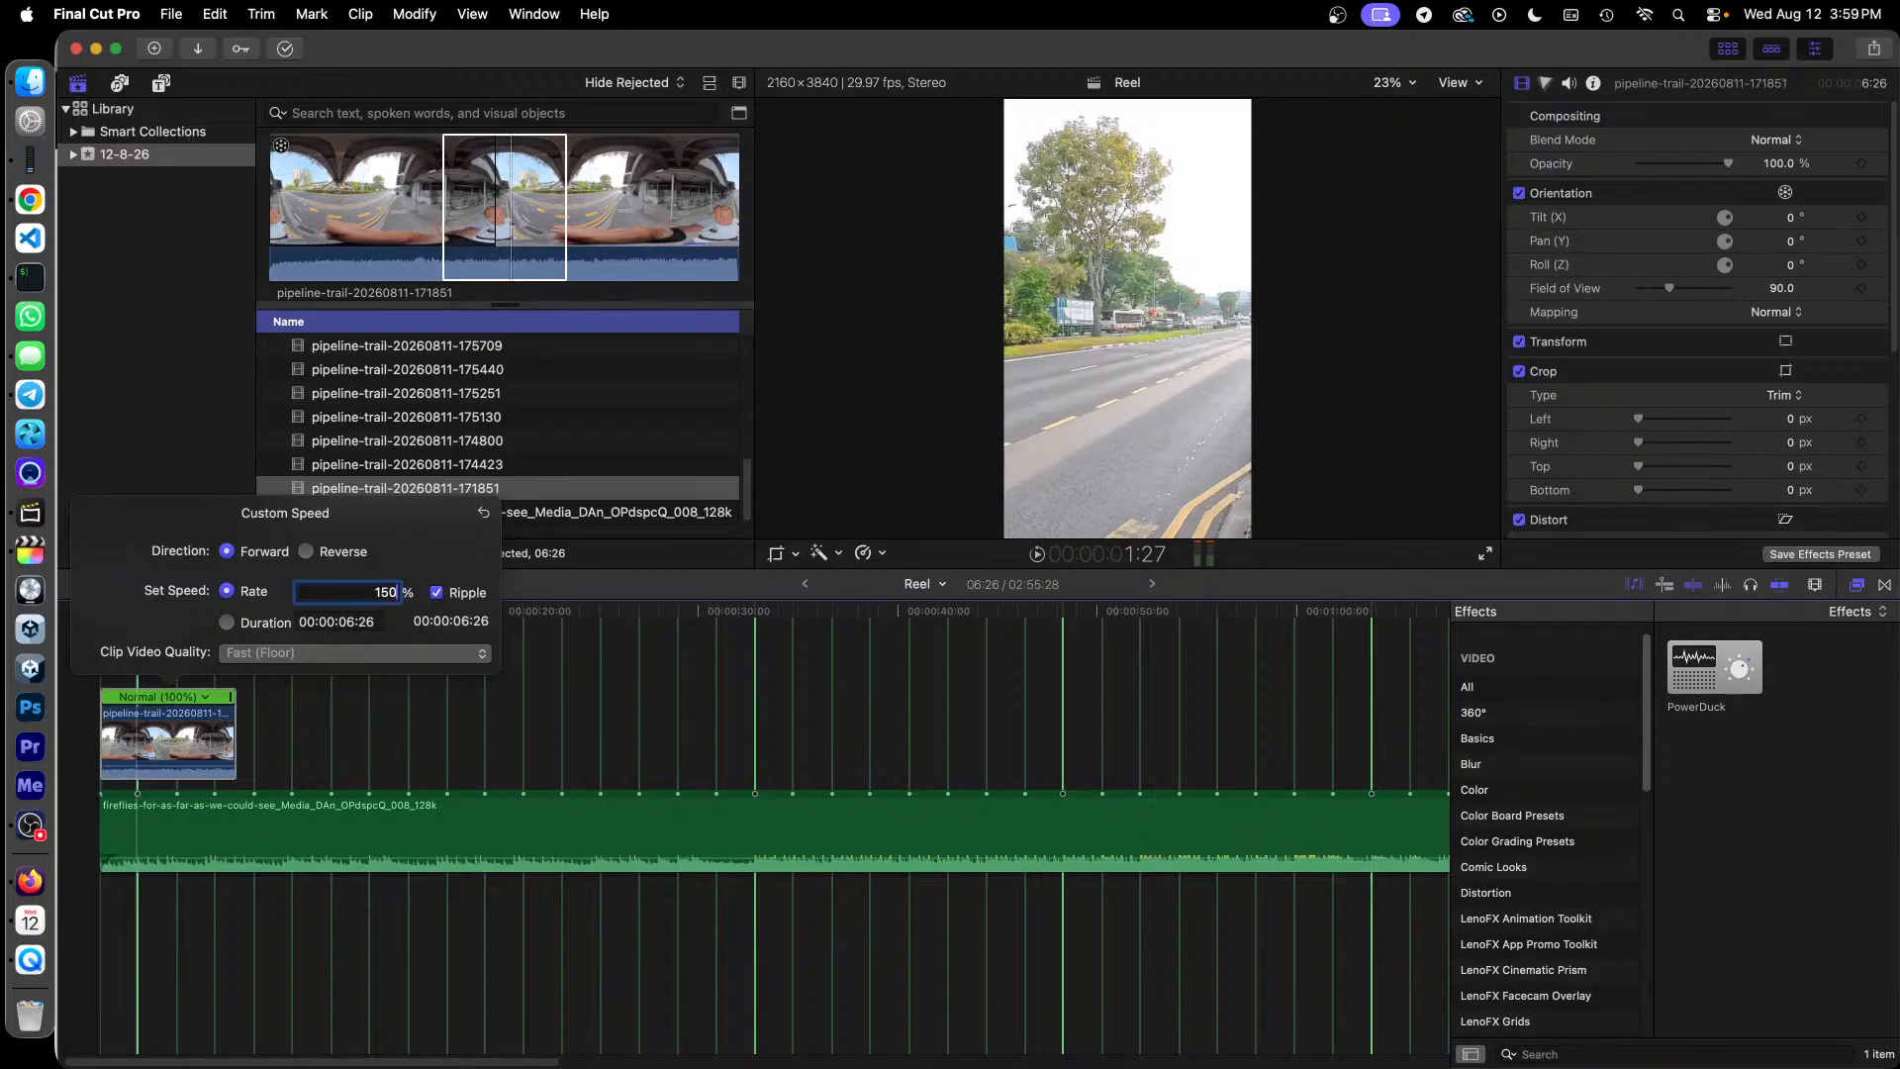
key("Return")
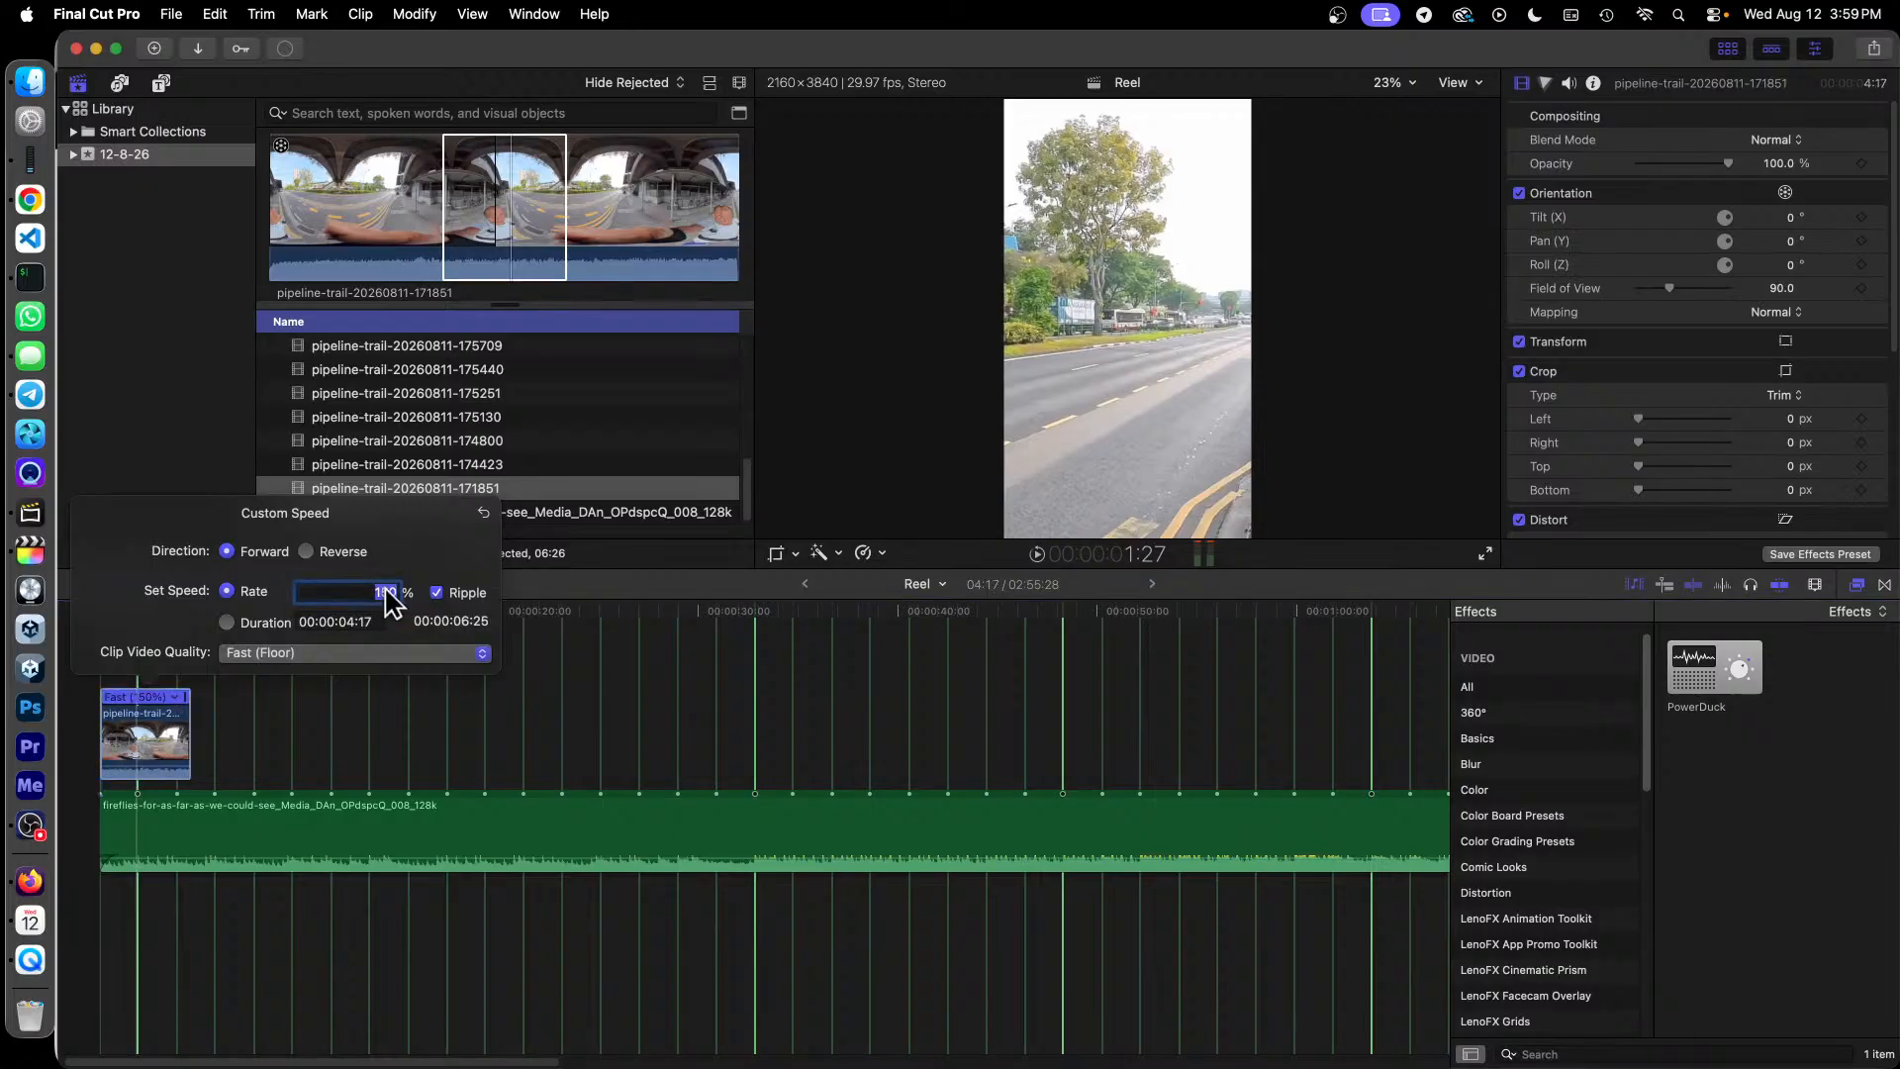
left_click(424, 653)
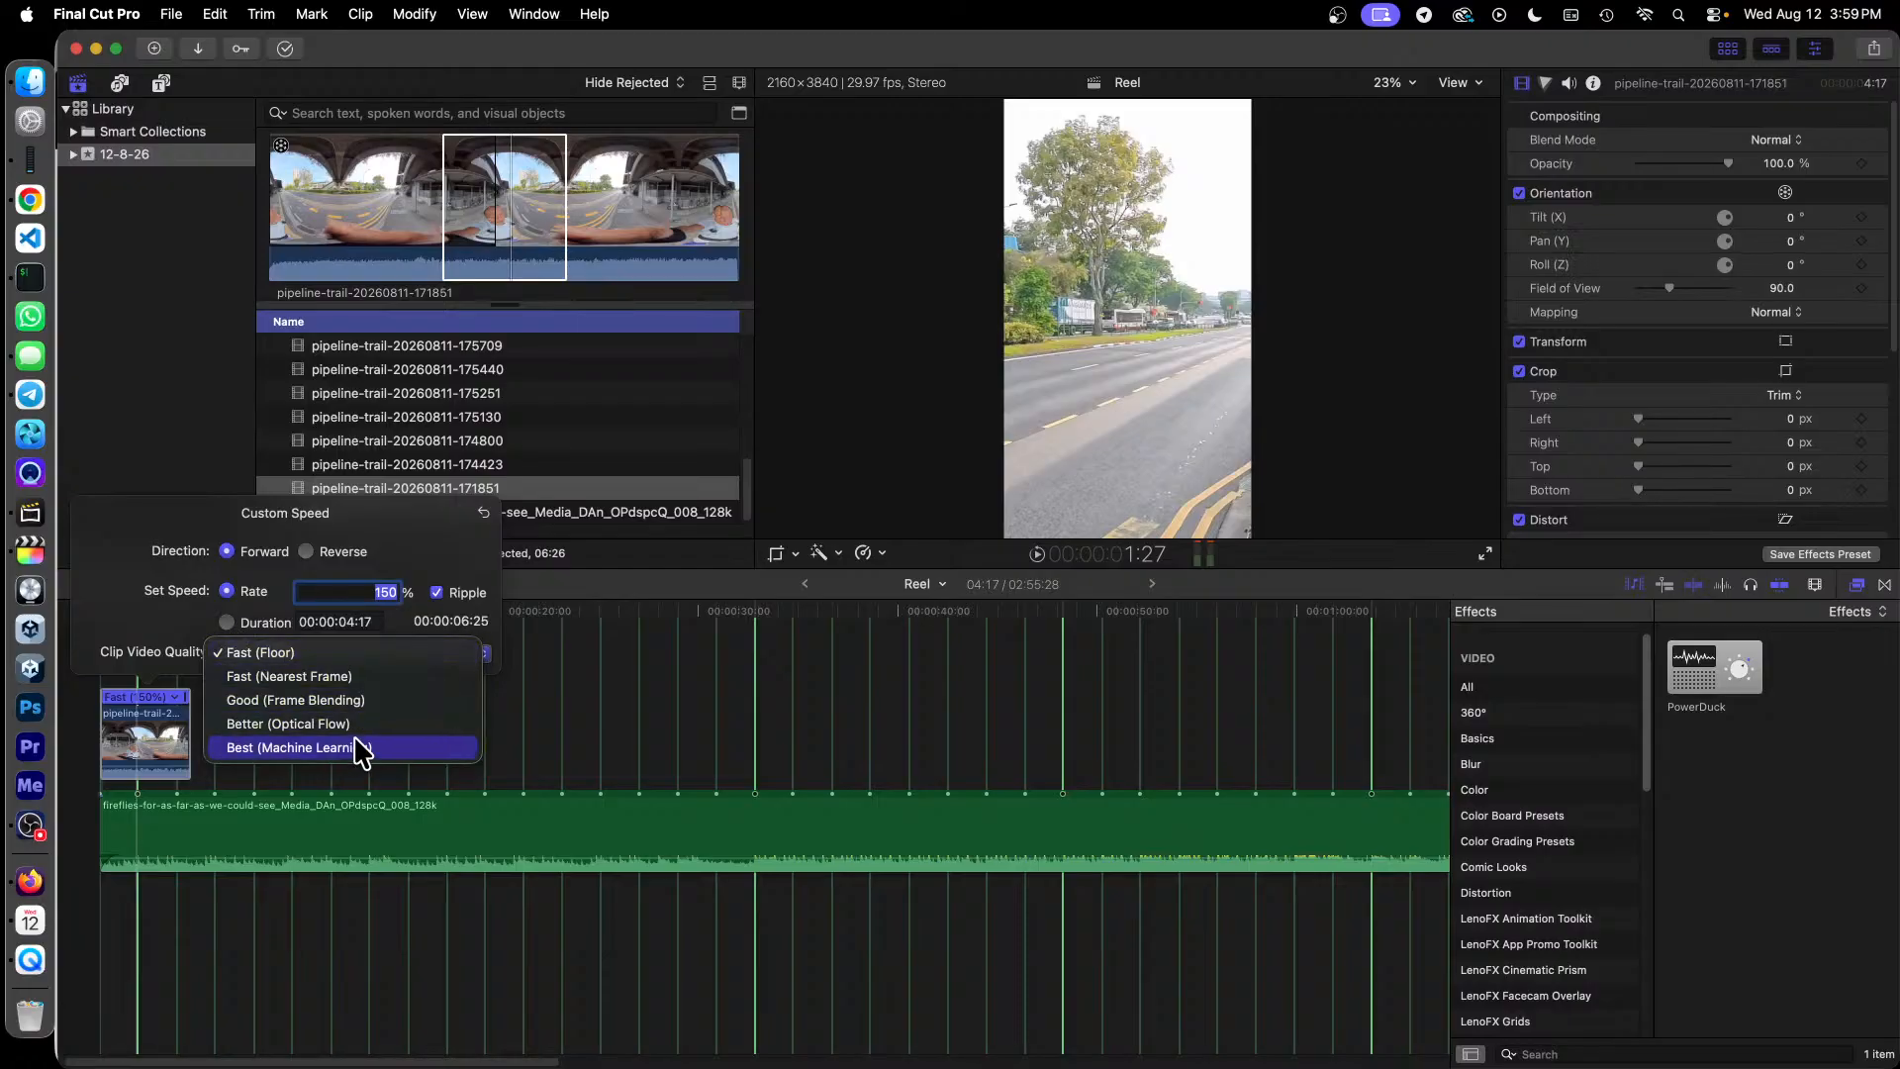
left_click(425, 548)
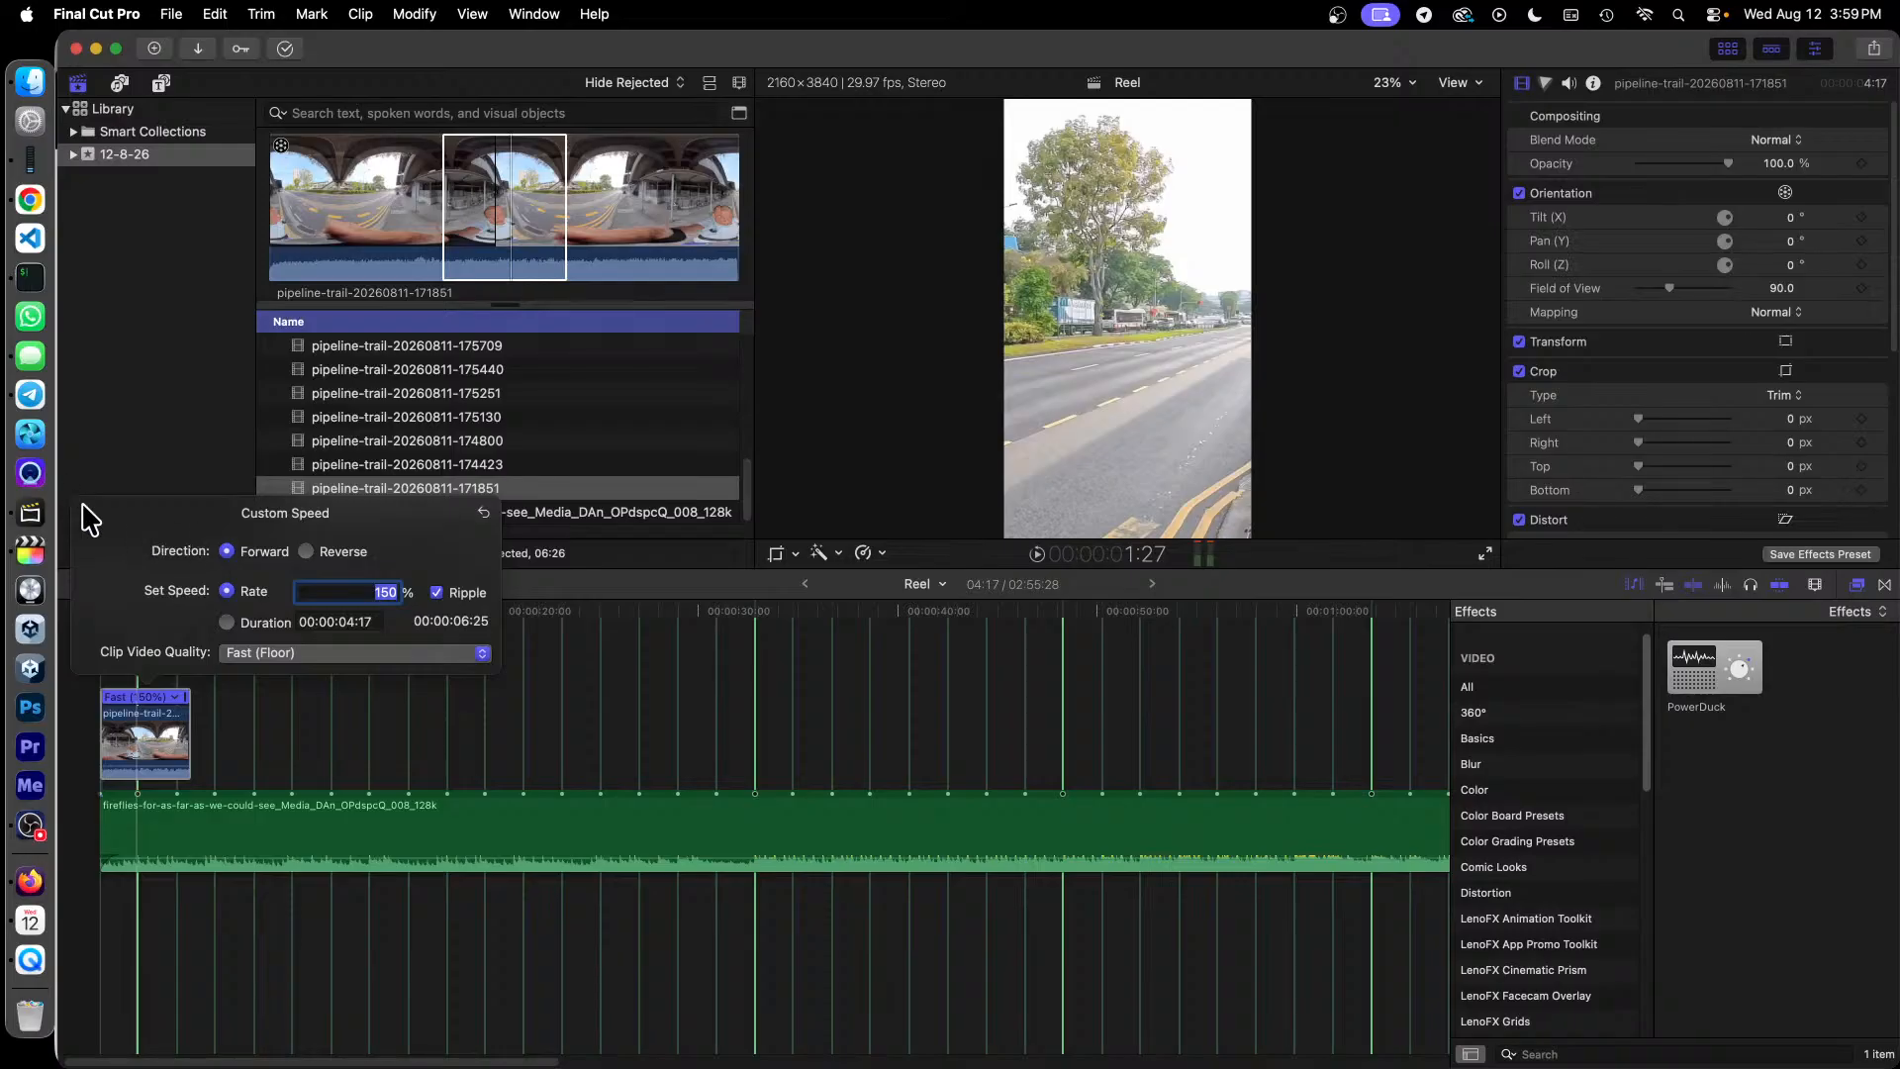
Step: Trim the end of the sped-up trail clip to a music beat so it lasts 3:26, and play it back from the start
left_click(164, 728)
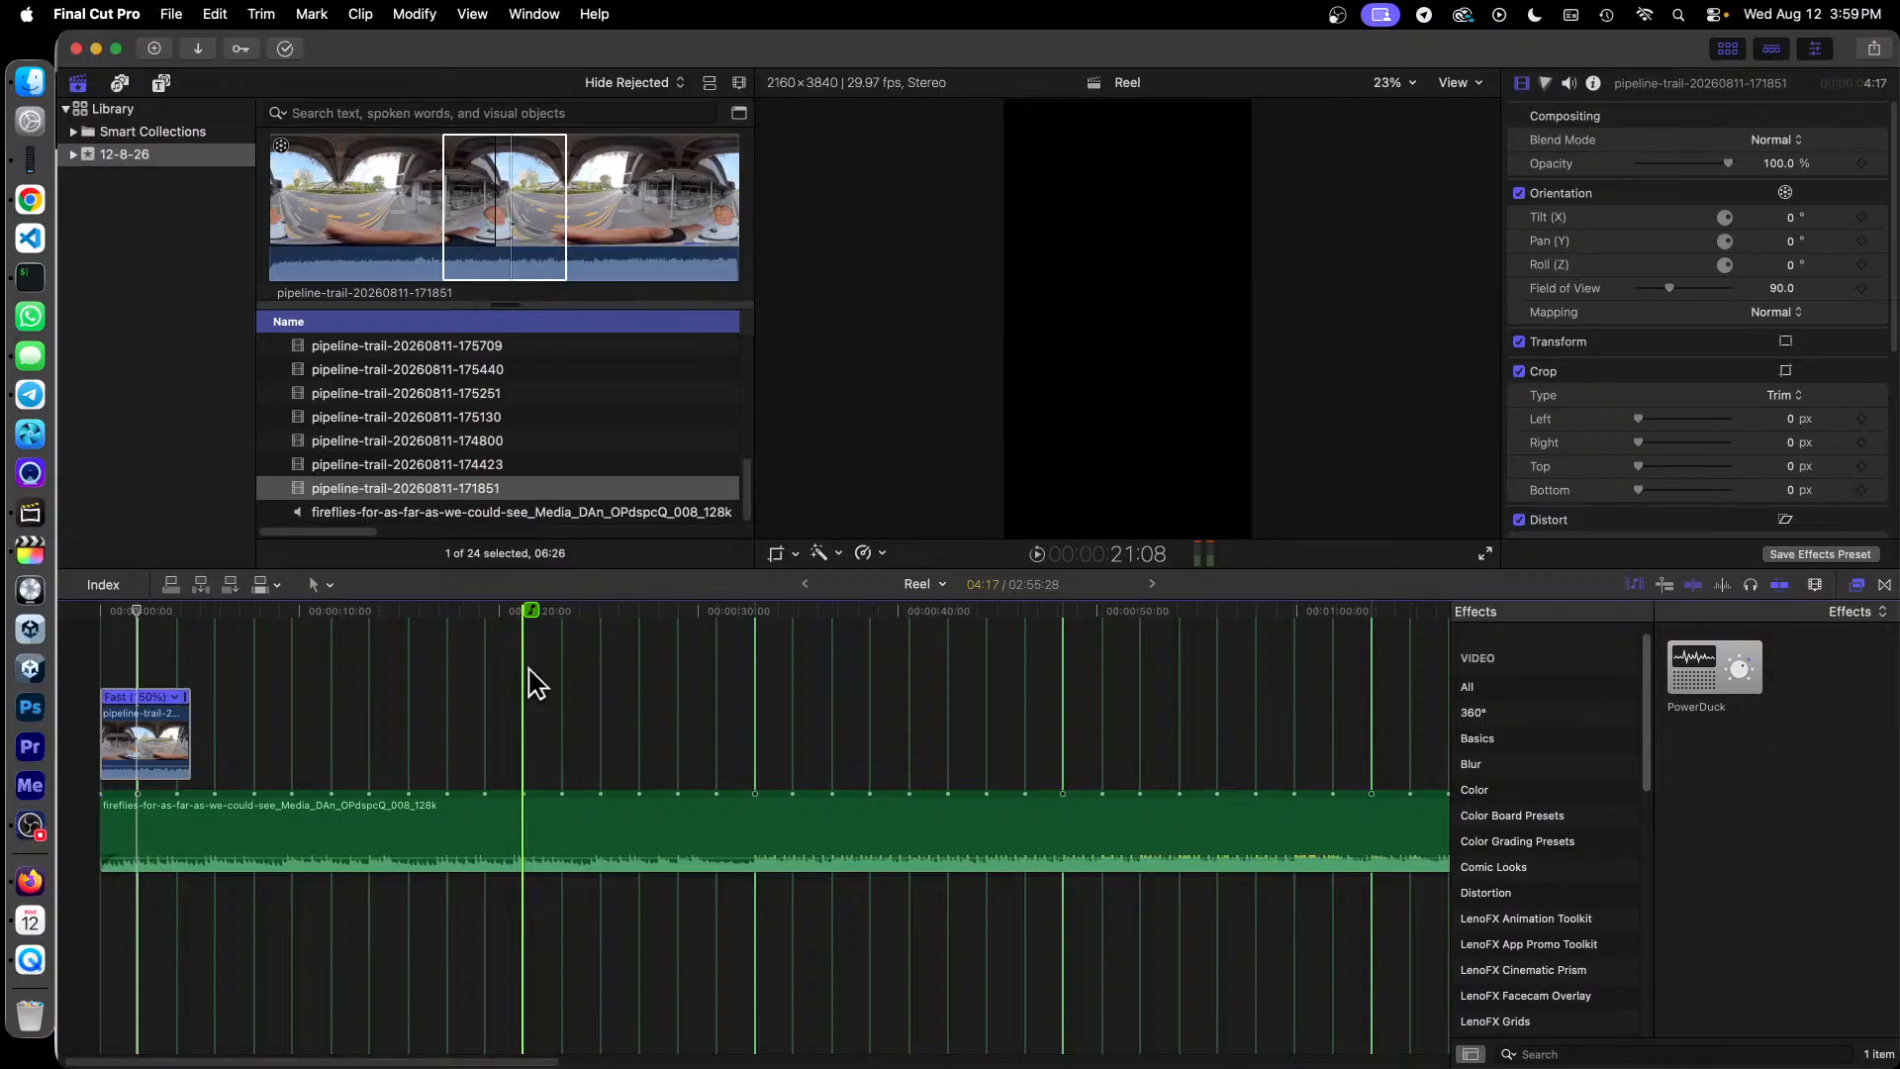
key("super+equal")
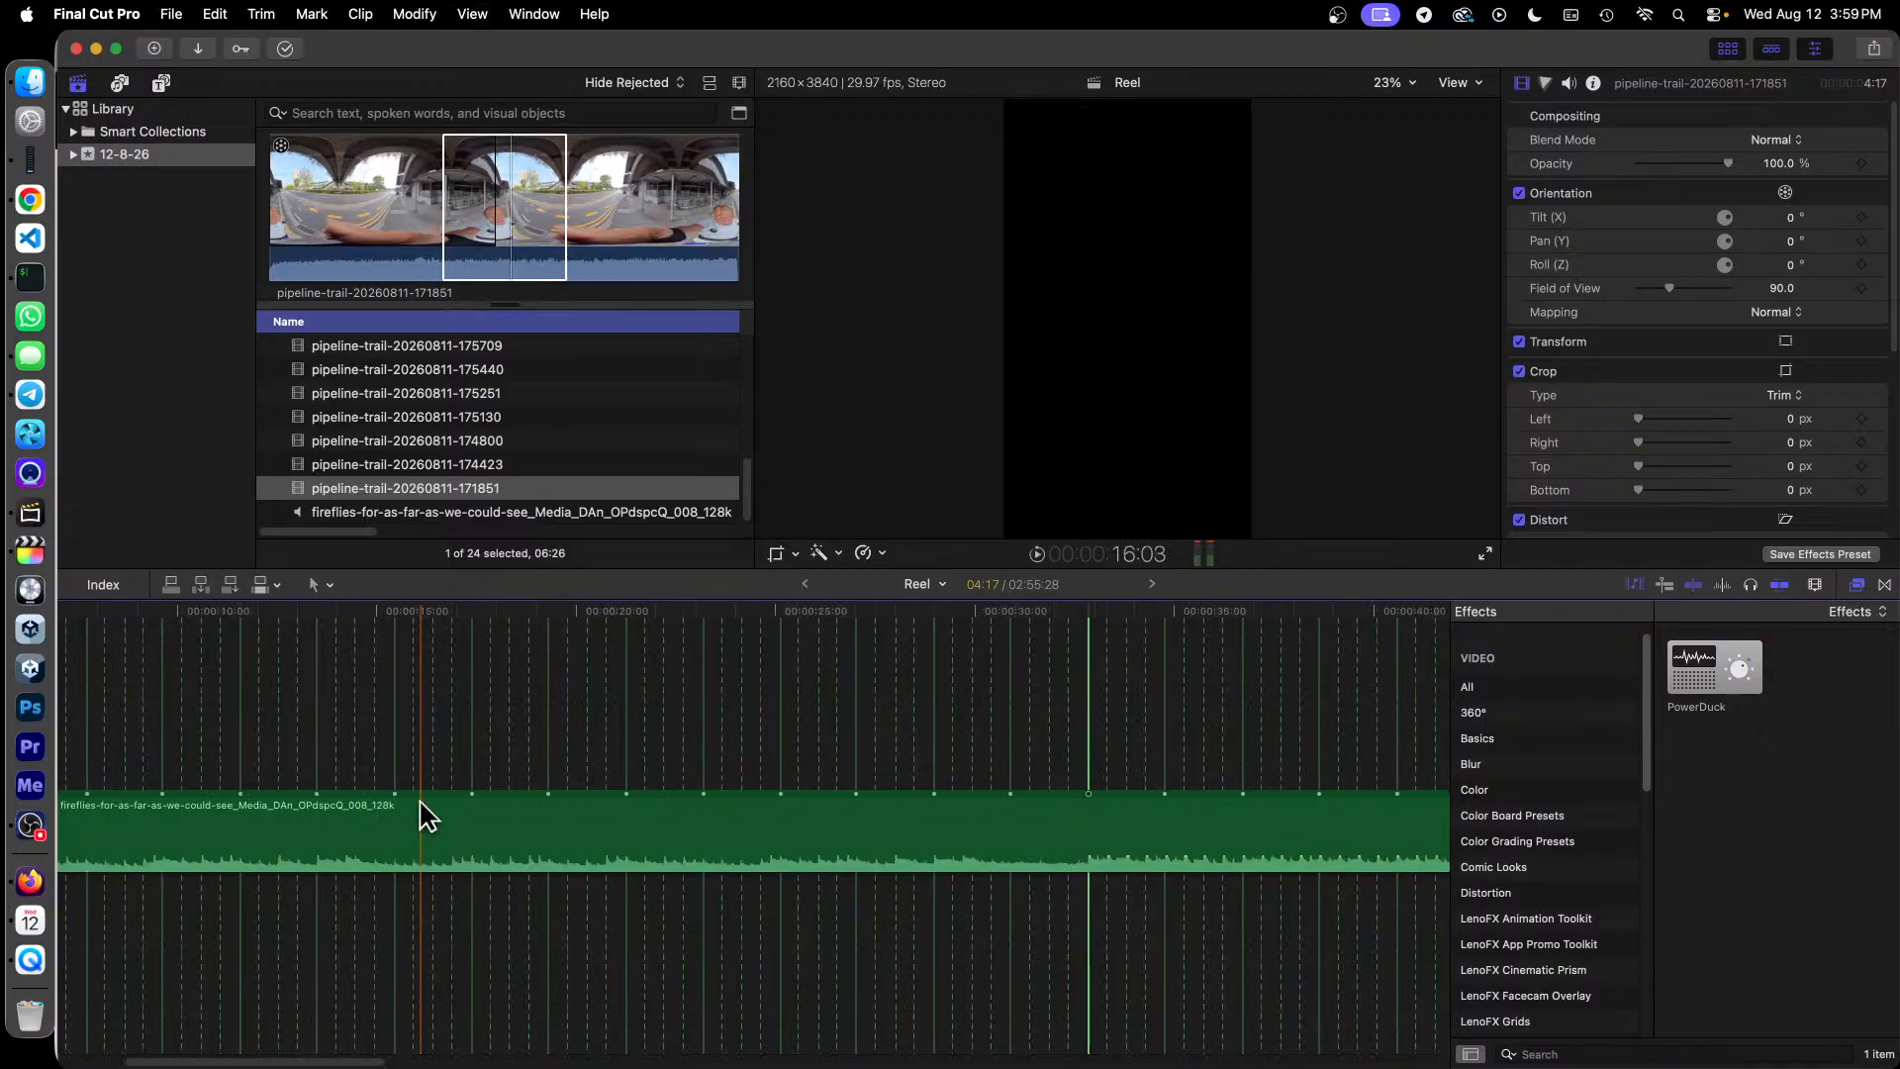
left_click_drag(341, 1060, 198, 1064)
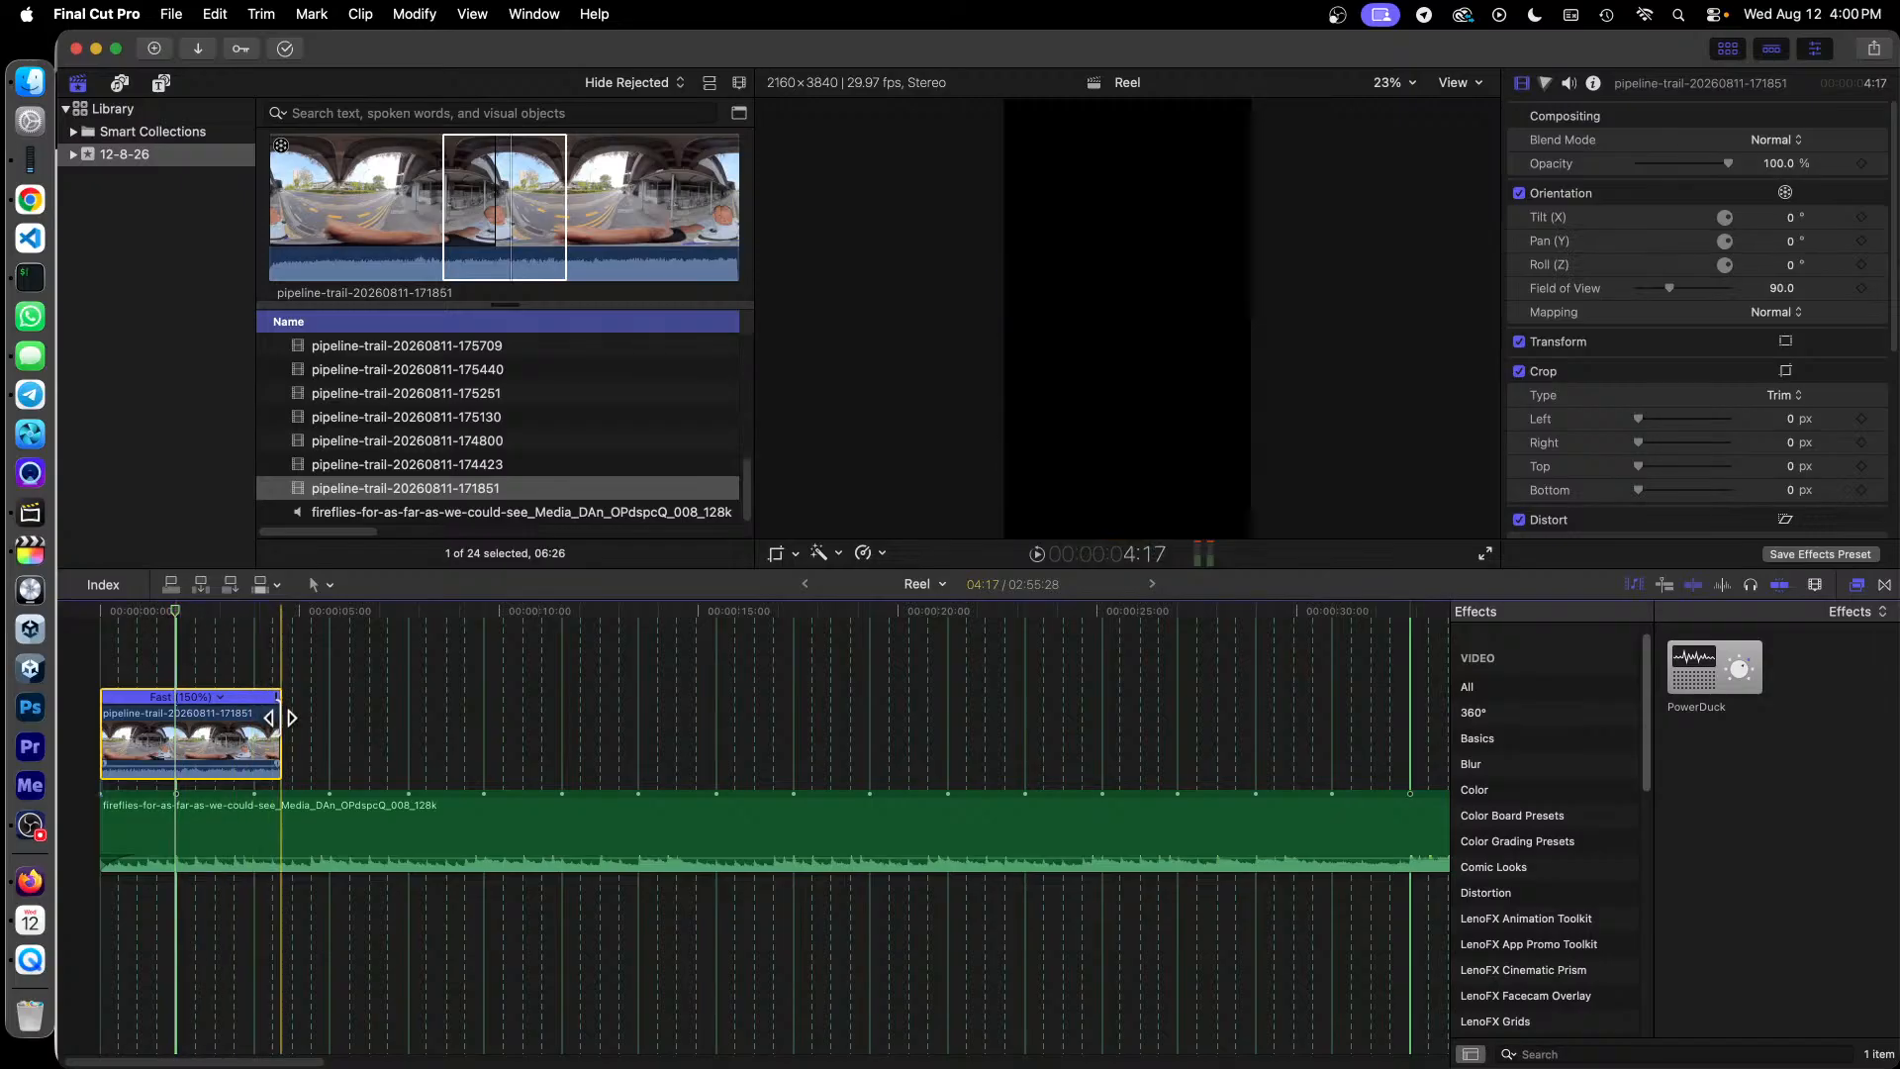
left_click_drag(281, 727, 251, 727)
left_click(103, 615)
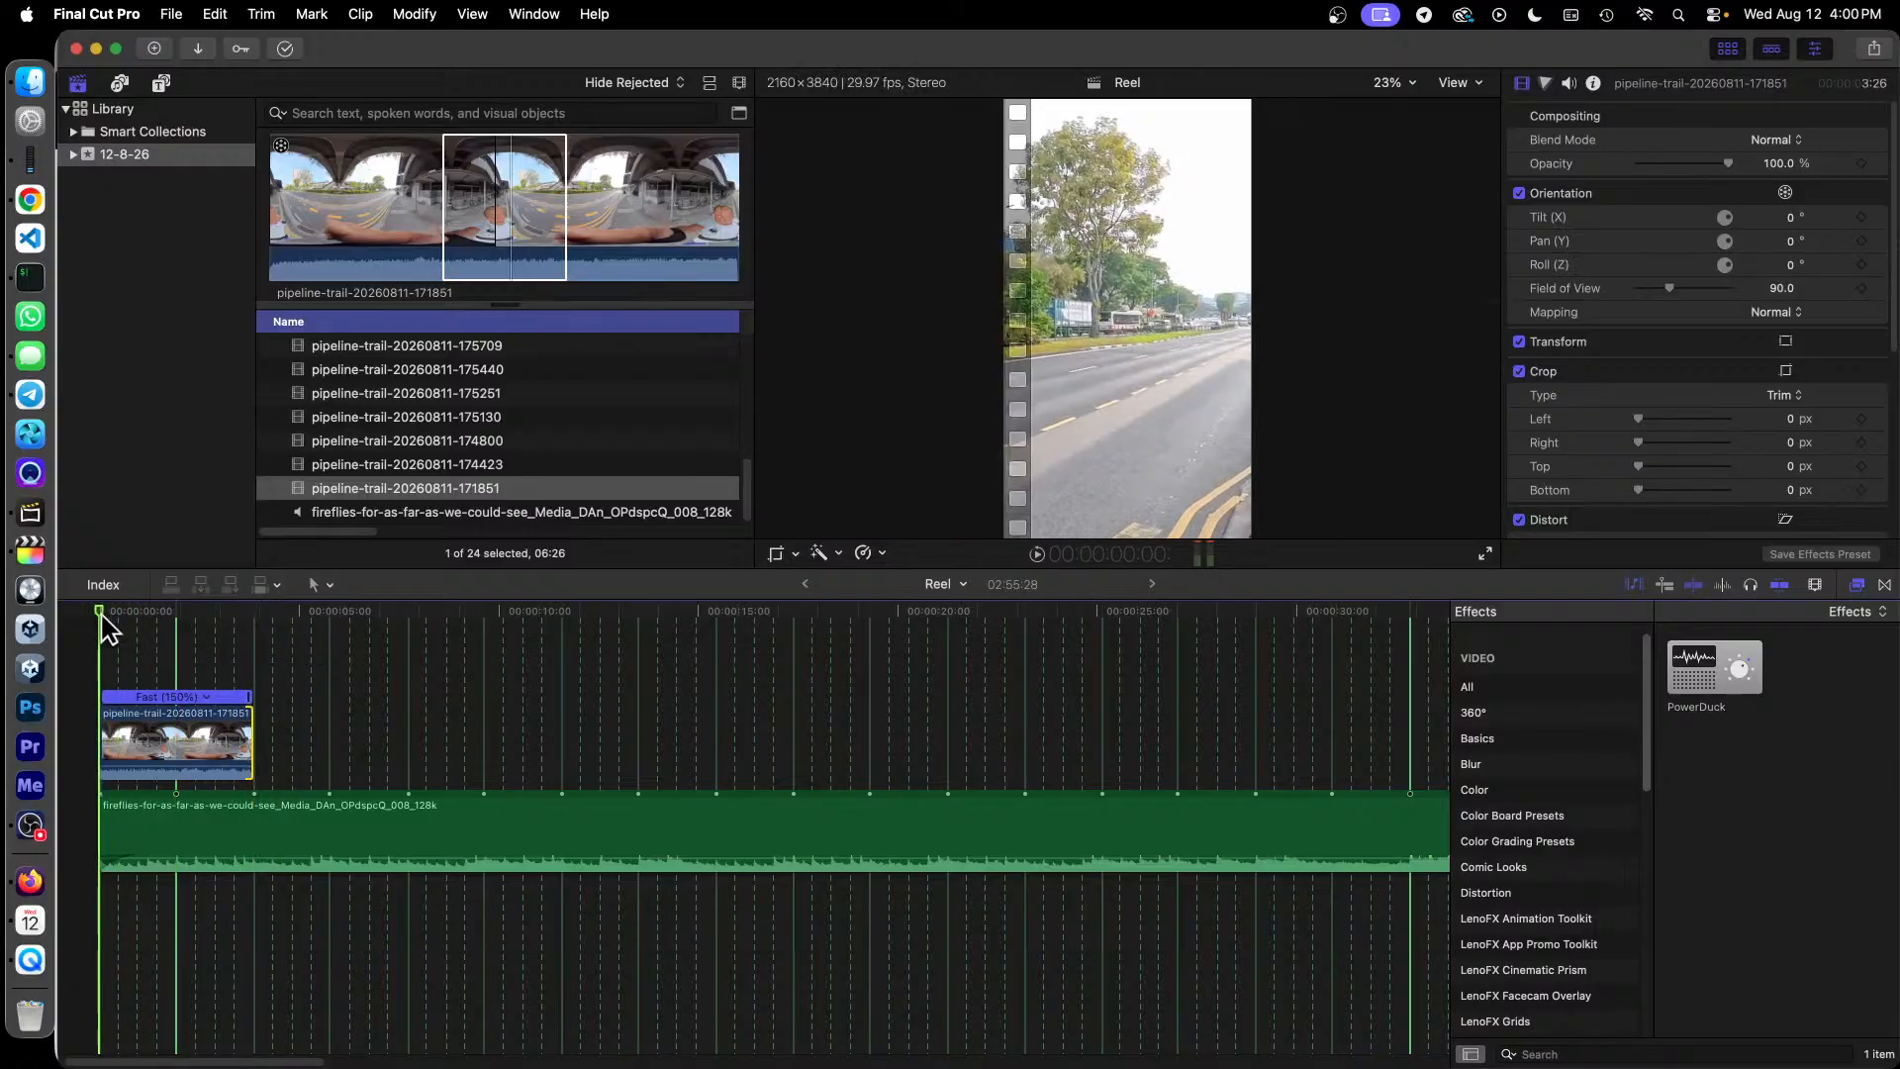
key("space")
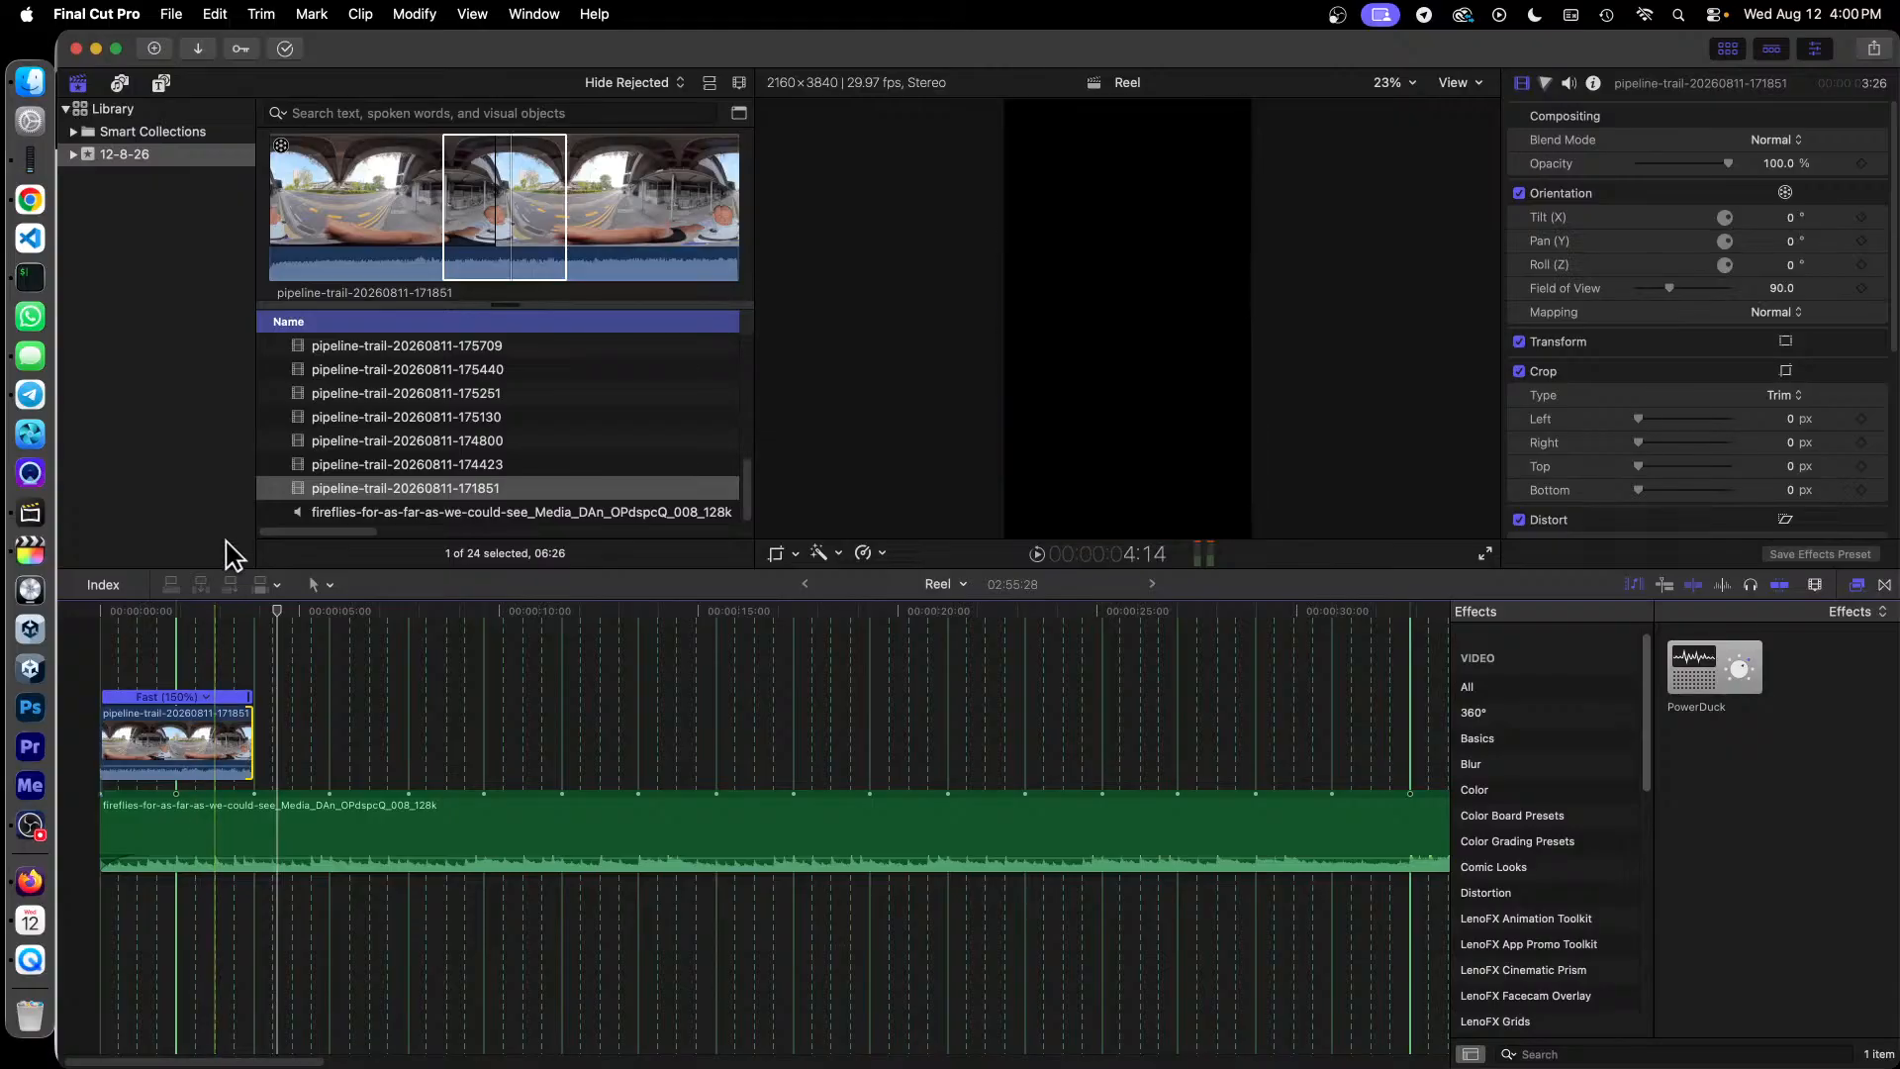
Step: Browse the LenoFX Reels titles down to the Split Screen templates and preview Split Screen 2.2
left_click(162, 83)
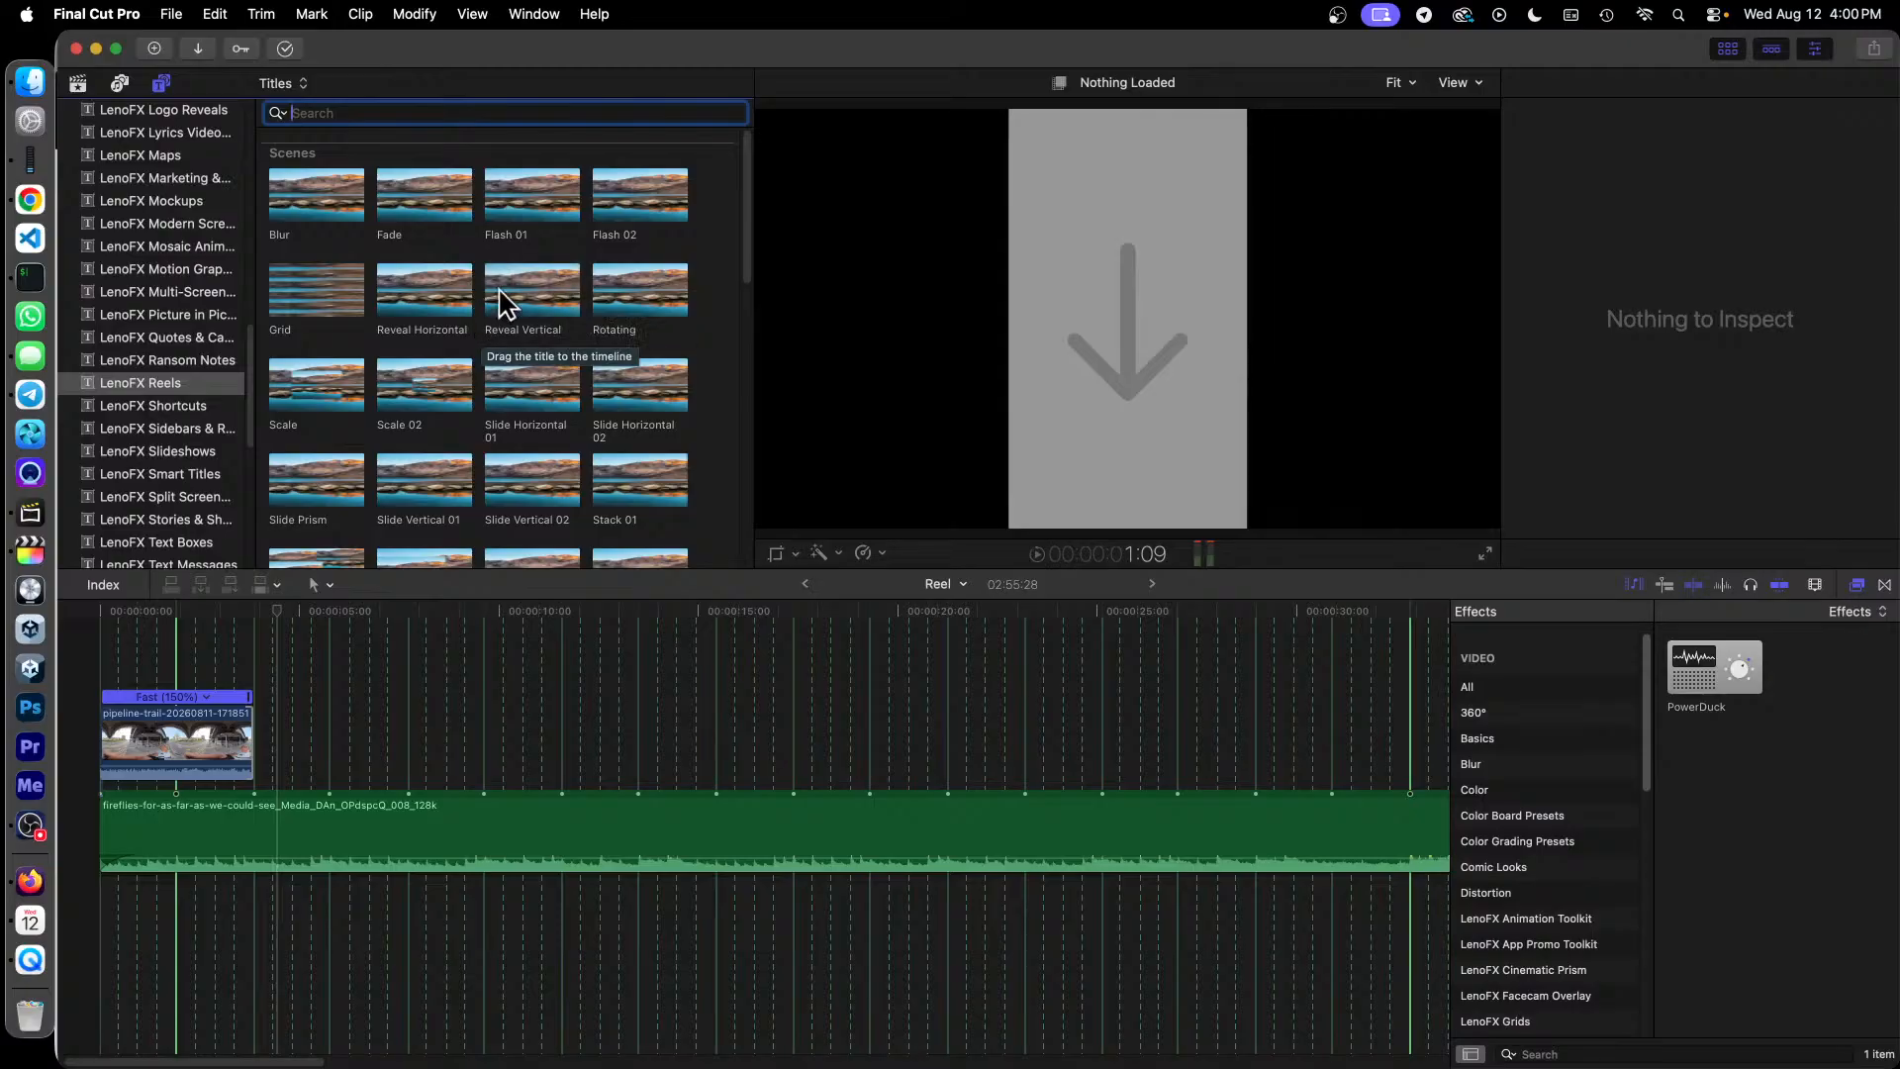
scroll(482, 309, "down", 5)
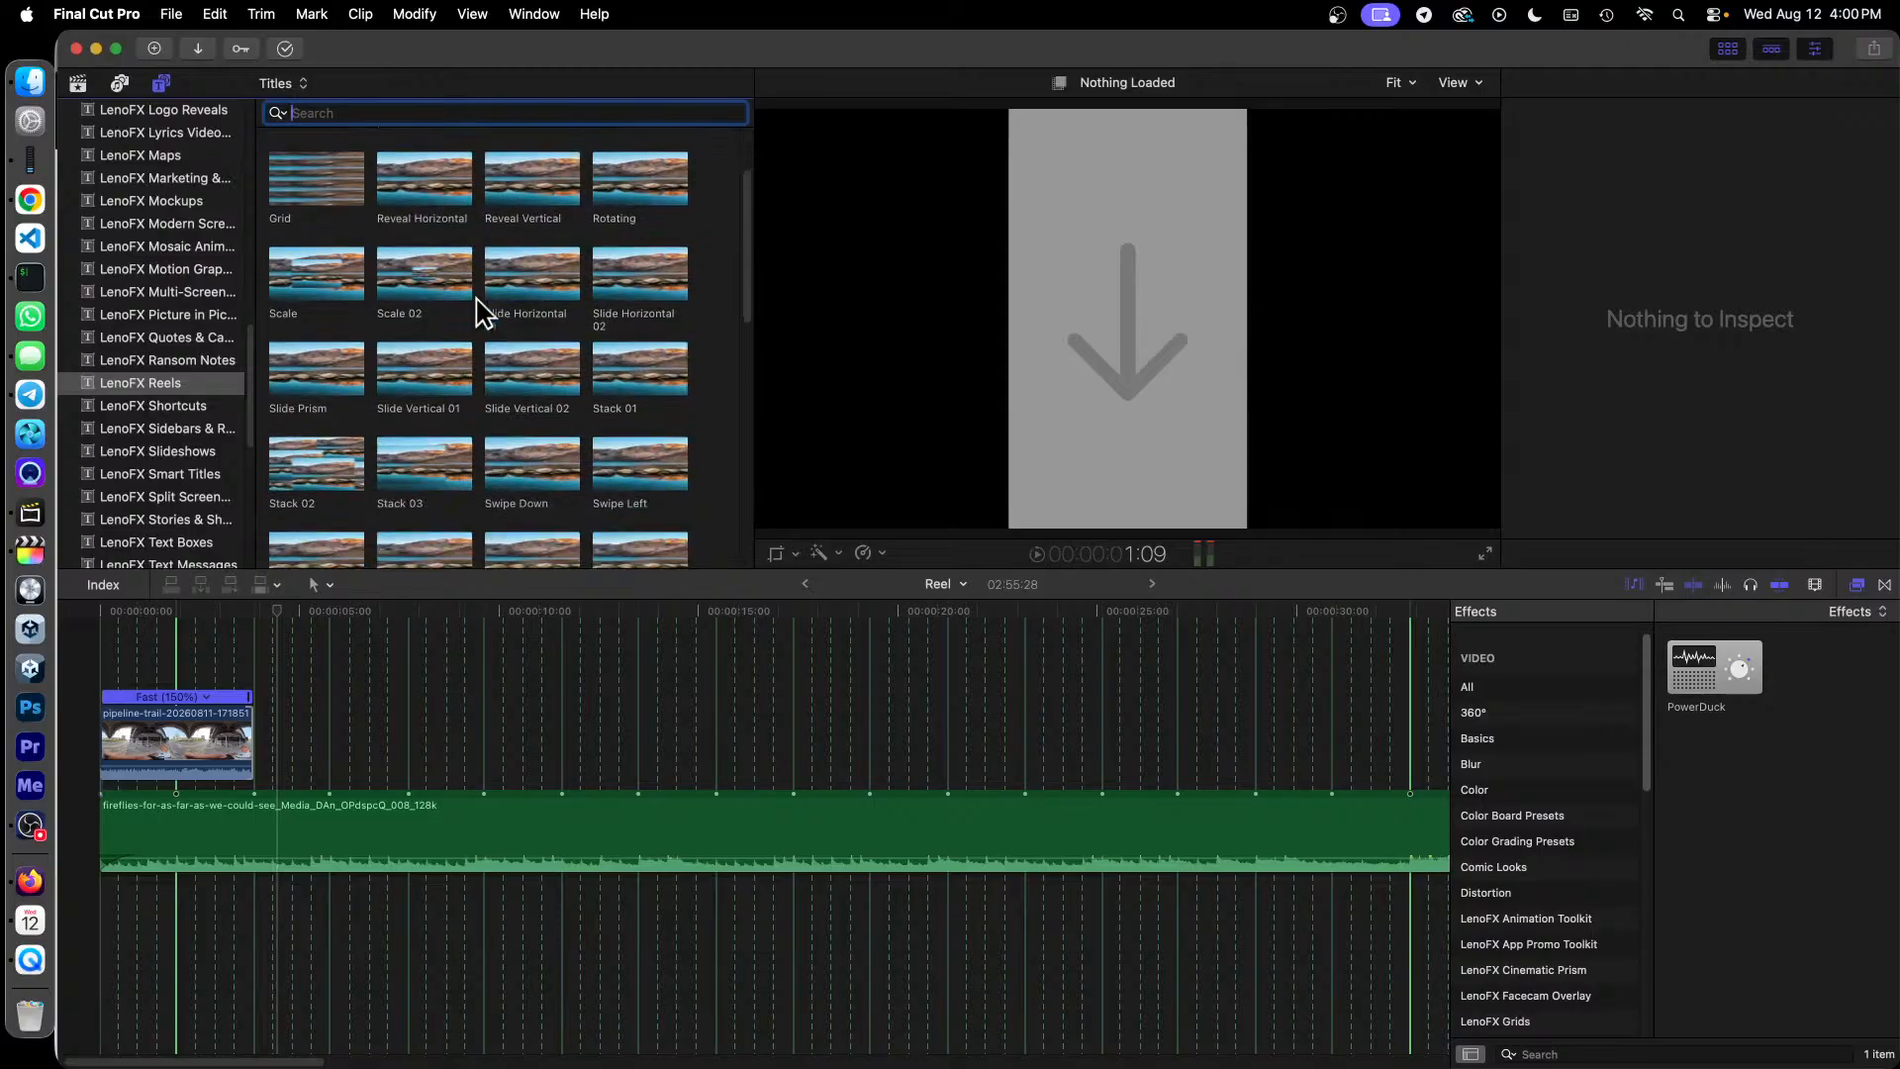
scroll(482, 309, "down", 5)
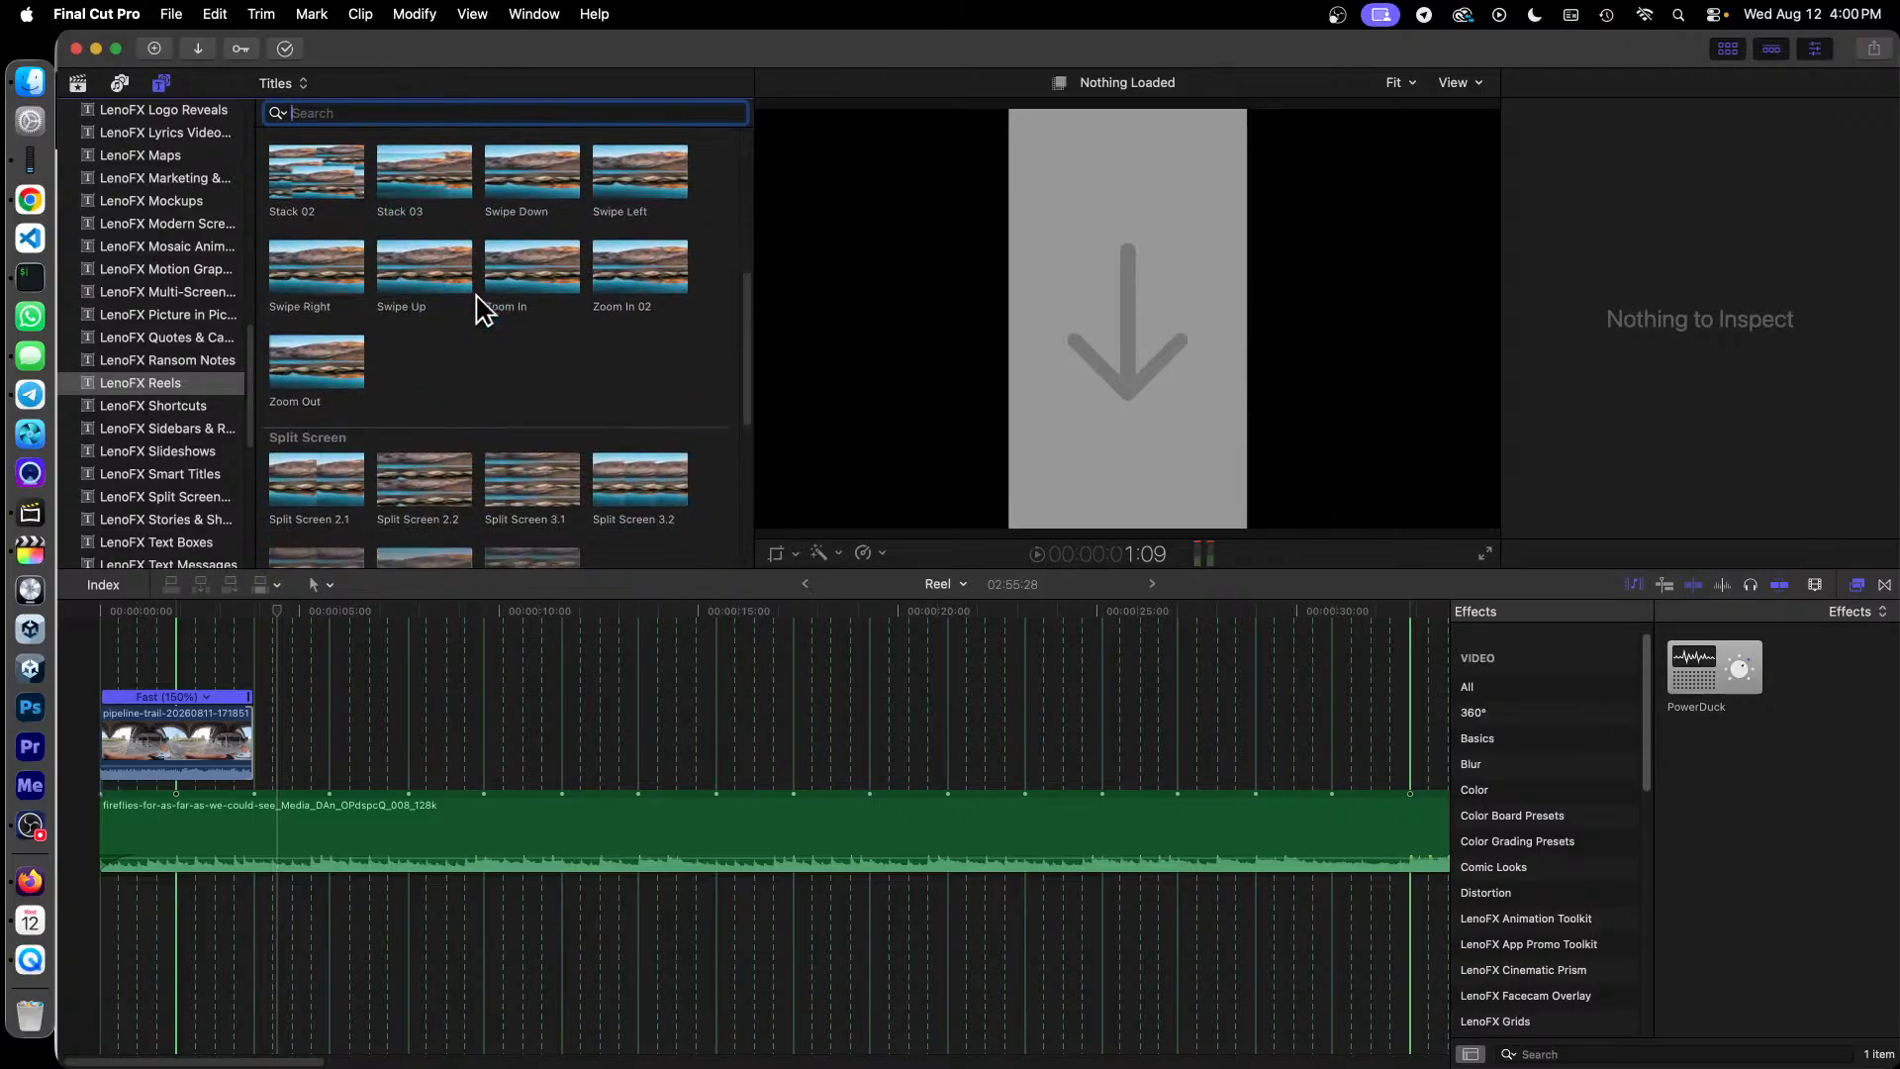
scroll(482, 309, "down", 2)
scroll(482, 309, "down", 1)
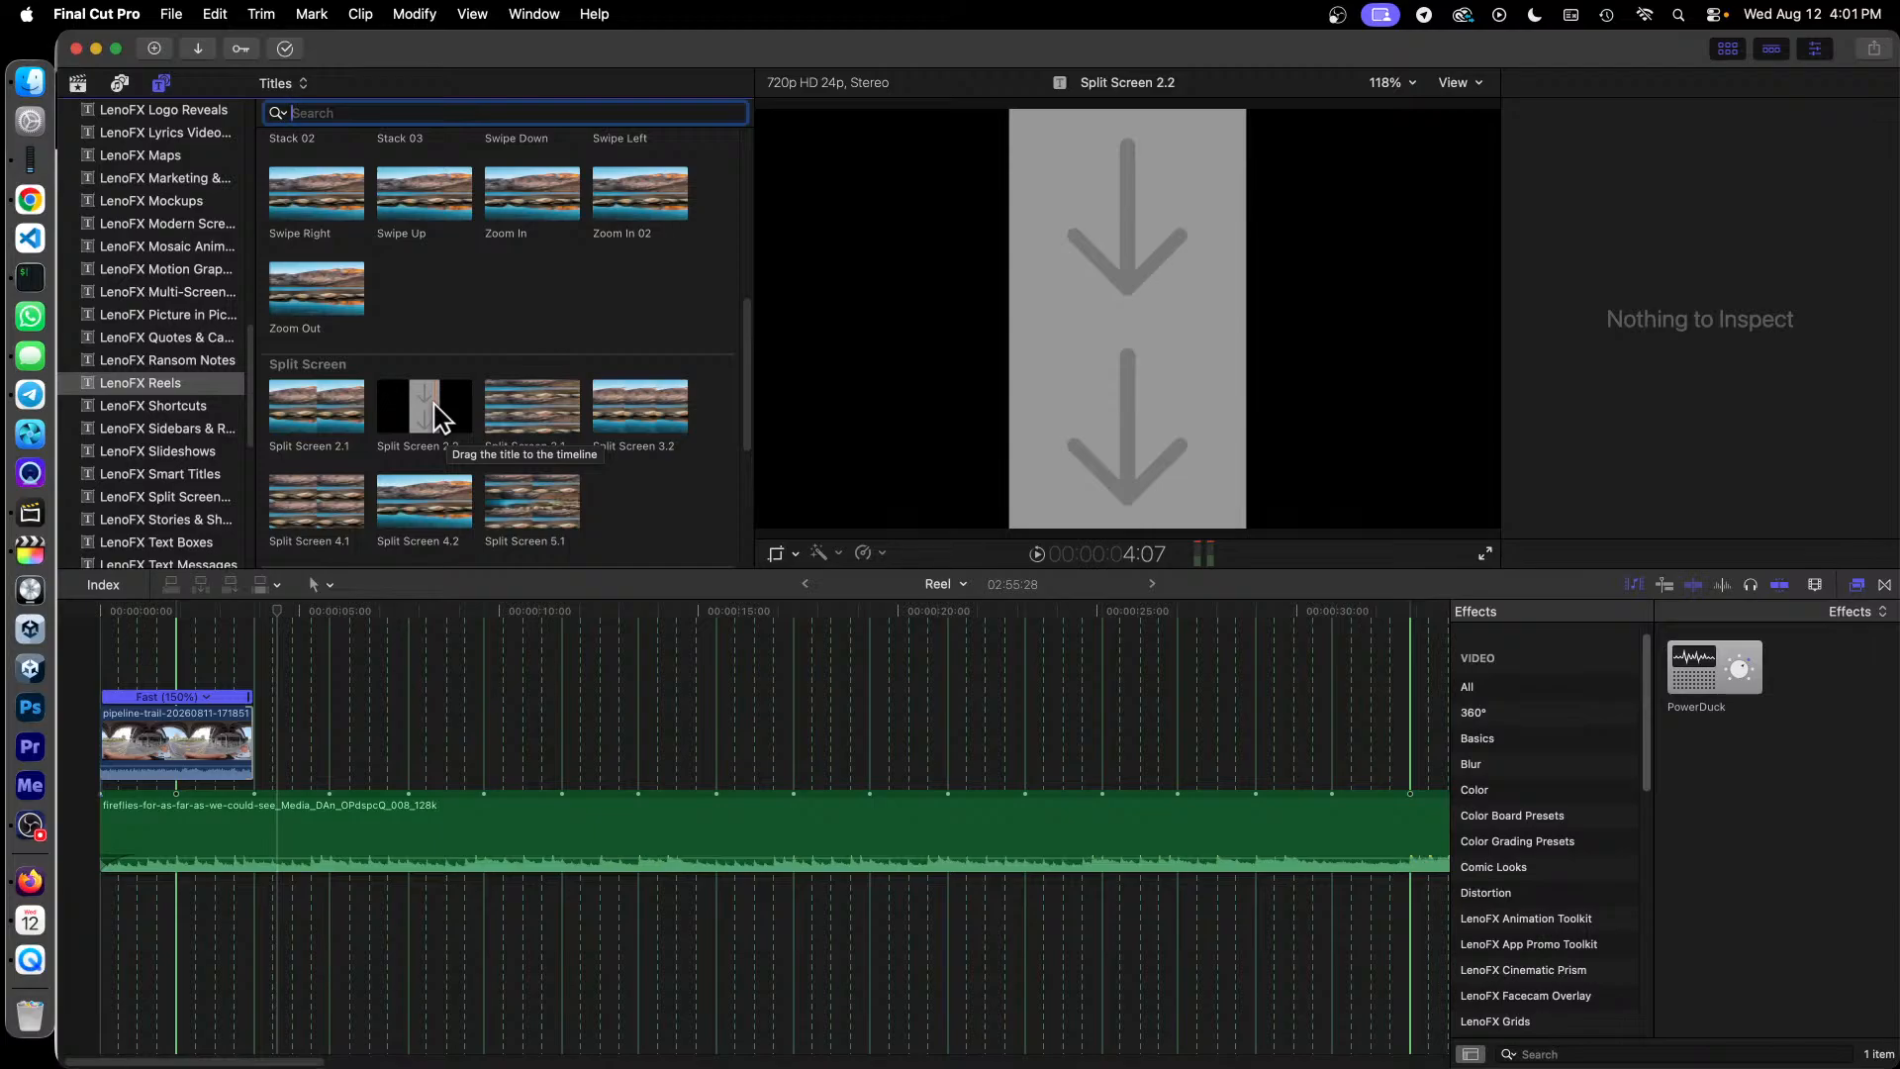
Step: Duplicate the trimmed trail clip and stack the copy directly above the original at the start of the timeline
left_click(192, 716)
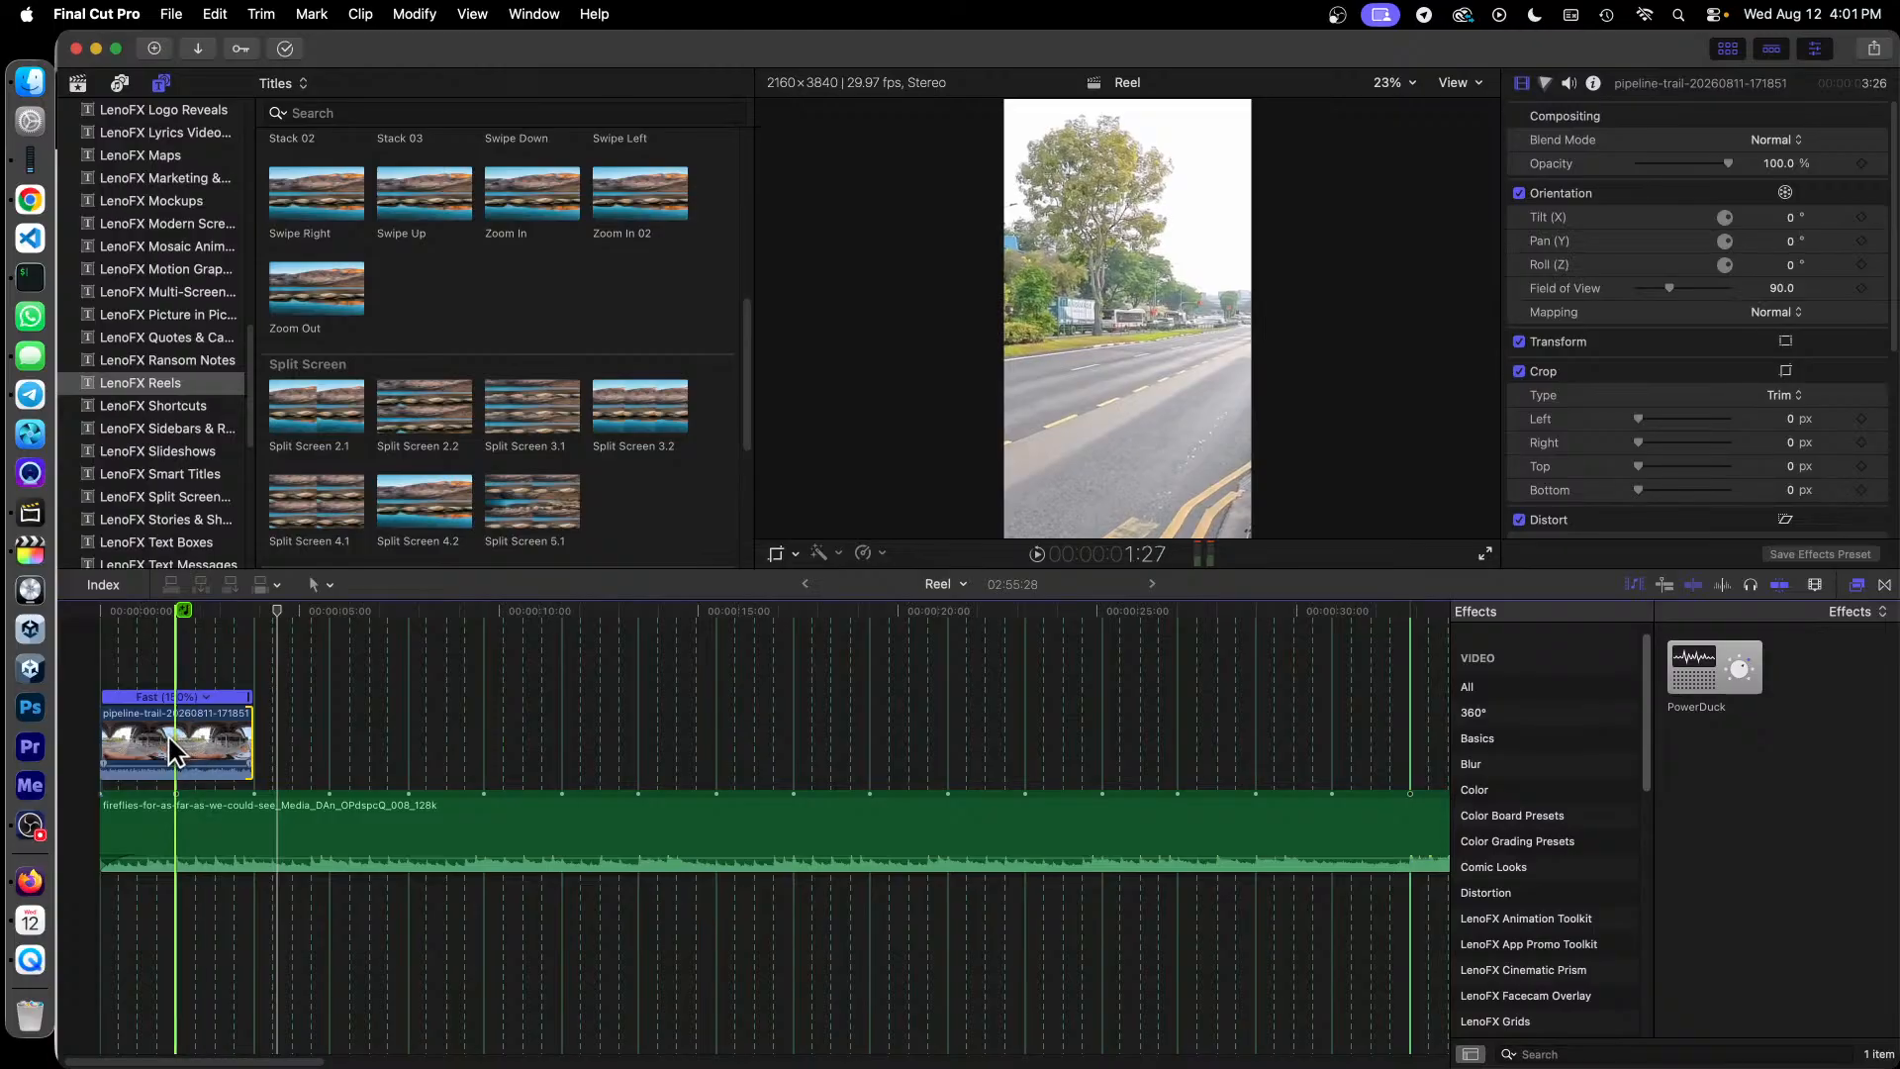
left_click(169, 733)
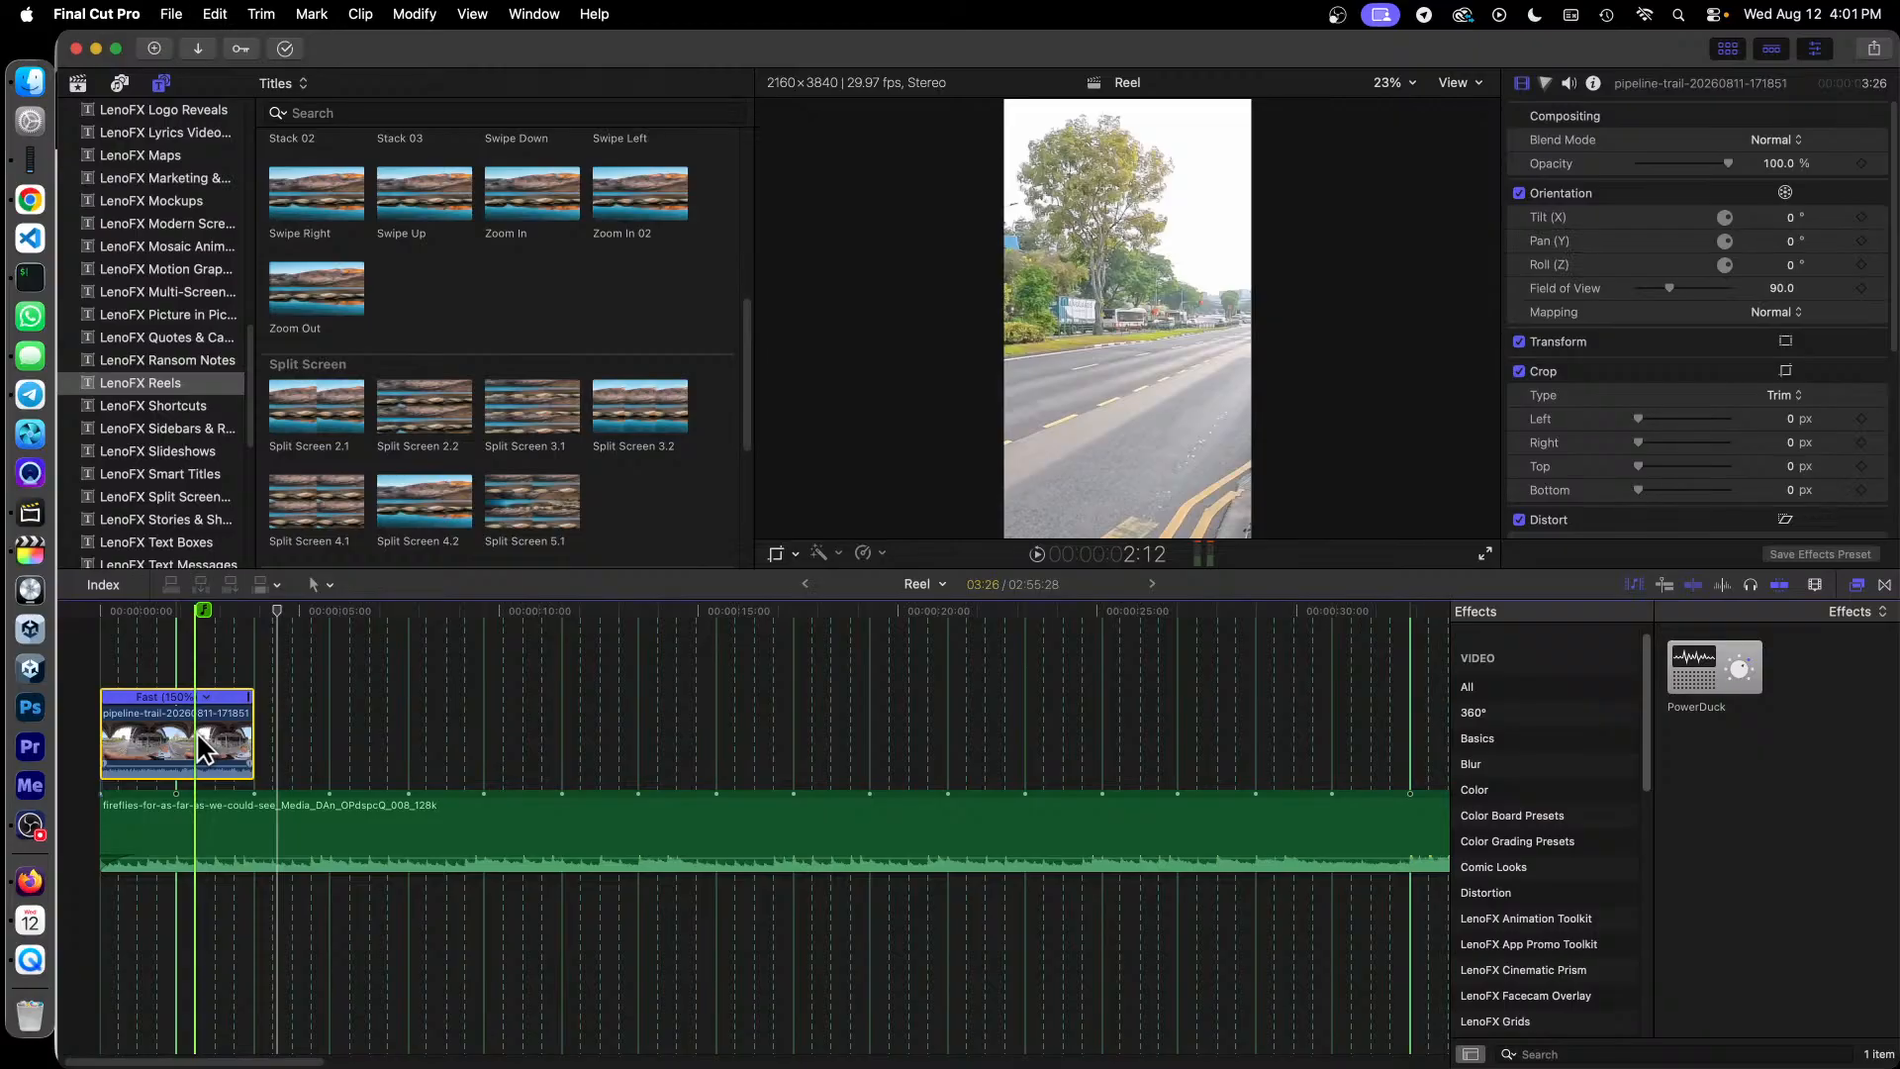
key("super+v")
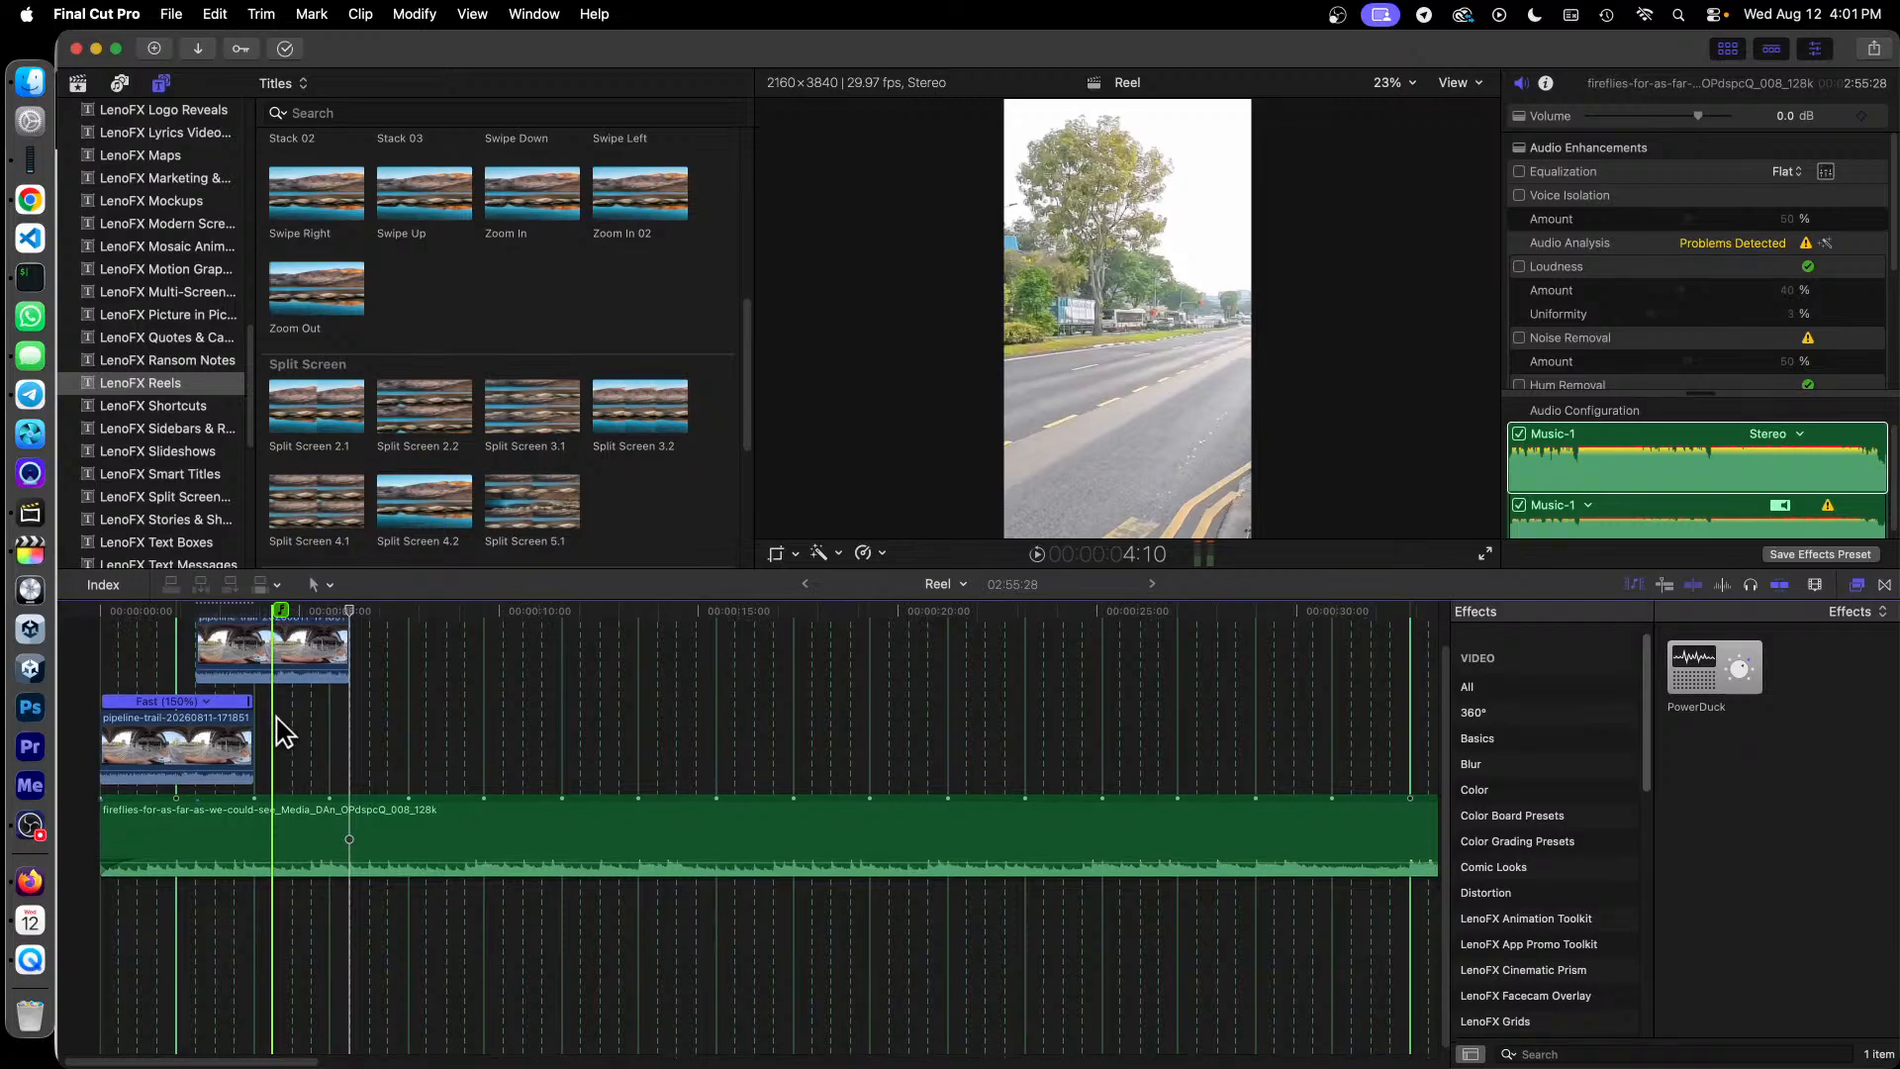
scroll(278, 728, "up", 3)
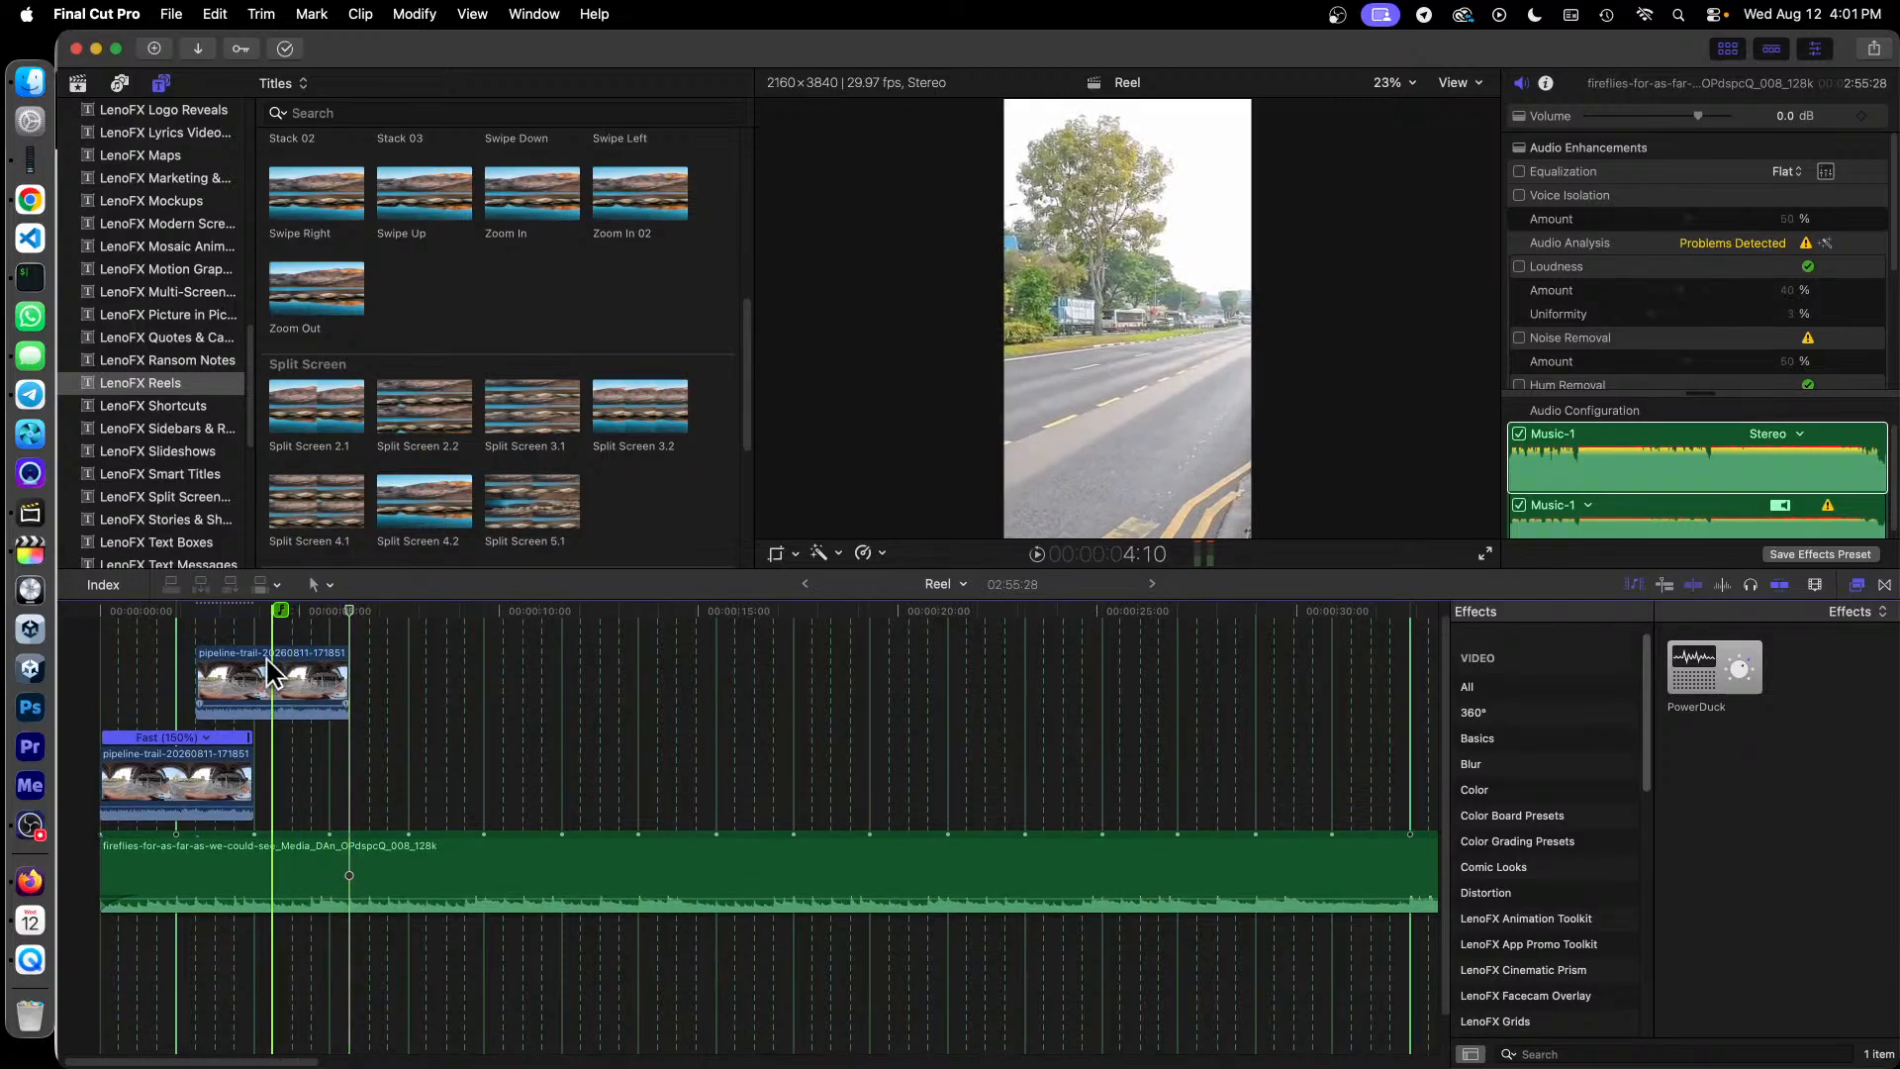
left_click_drag(265, 656, 166, 665)
left_click(178, 673)
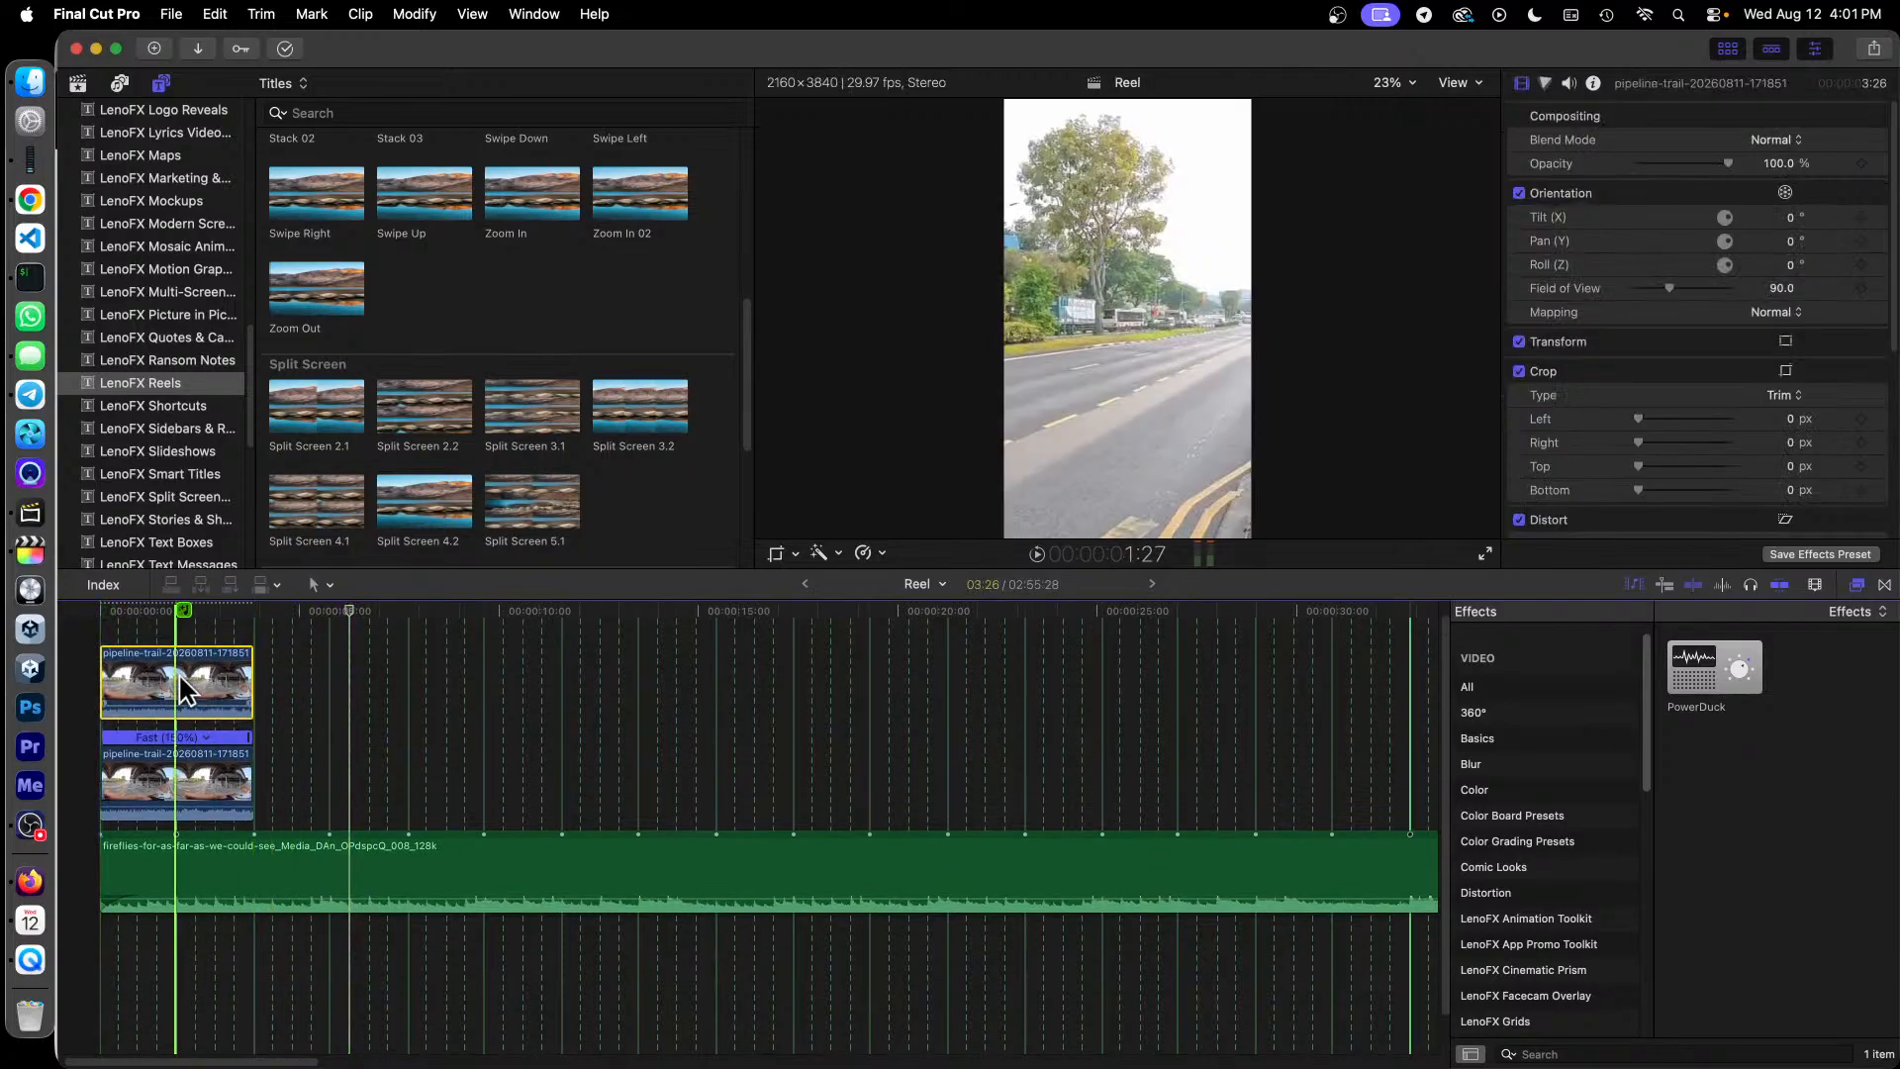
Step: Check the custom speed settings of the upper trail clip copy
key("space")
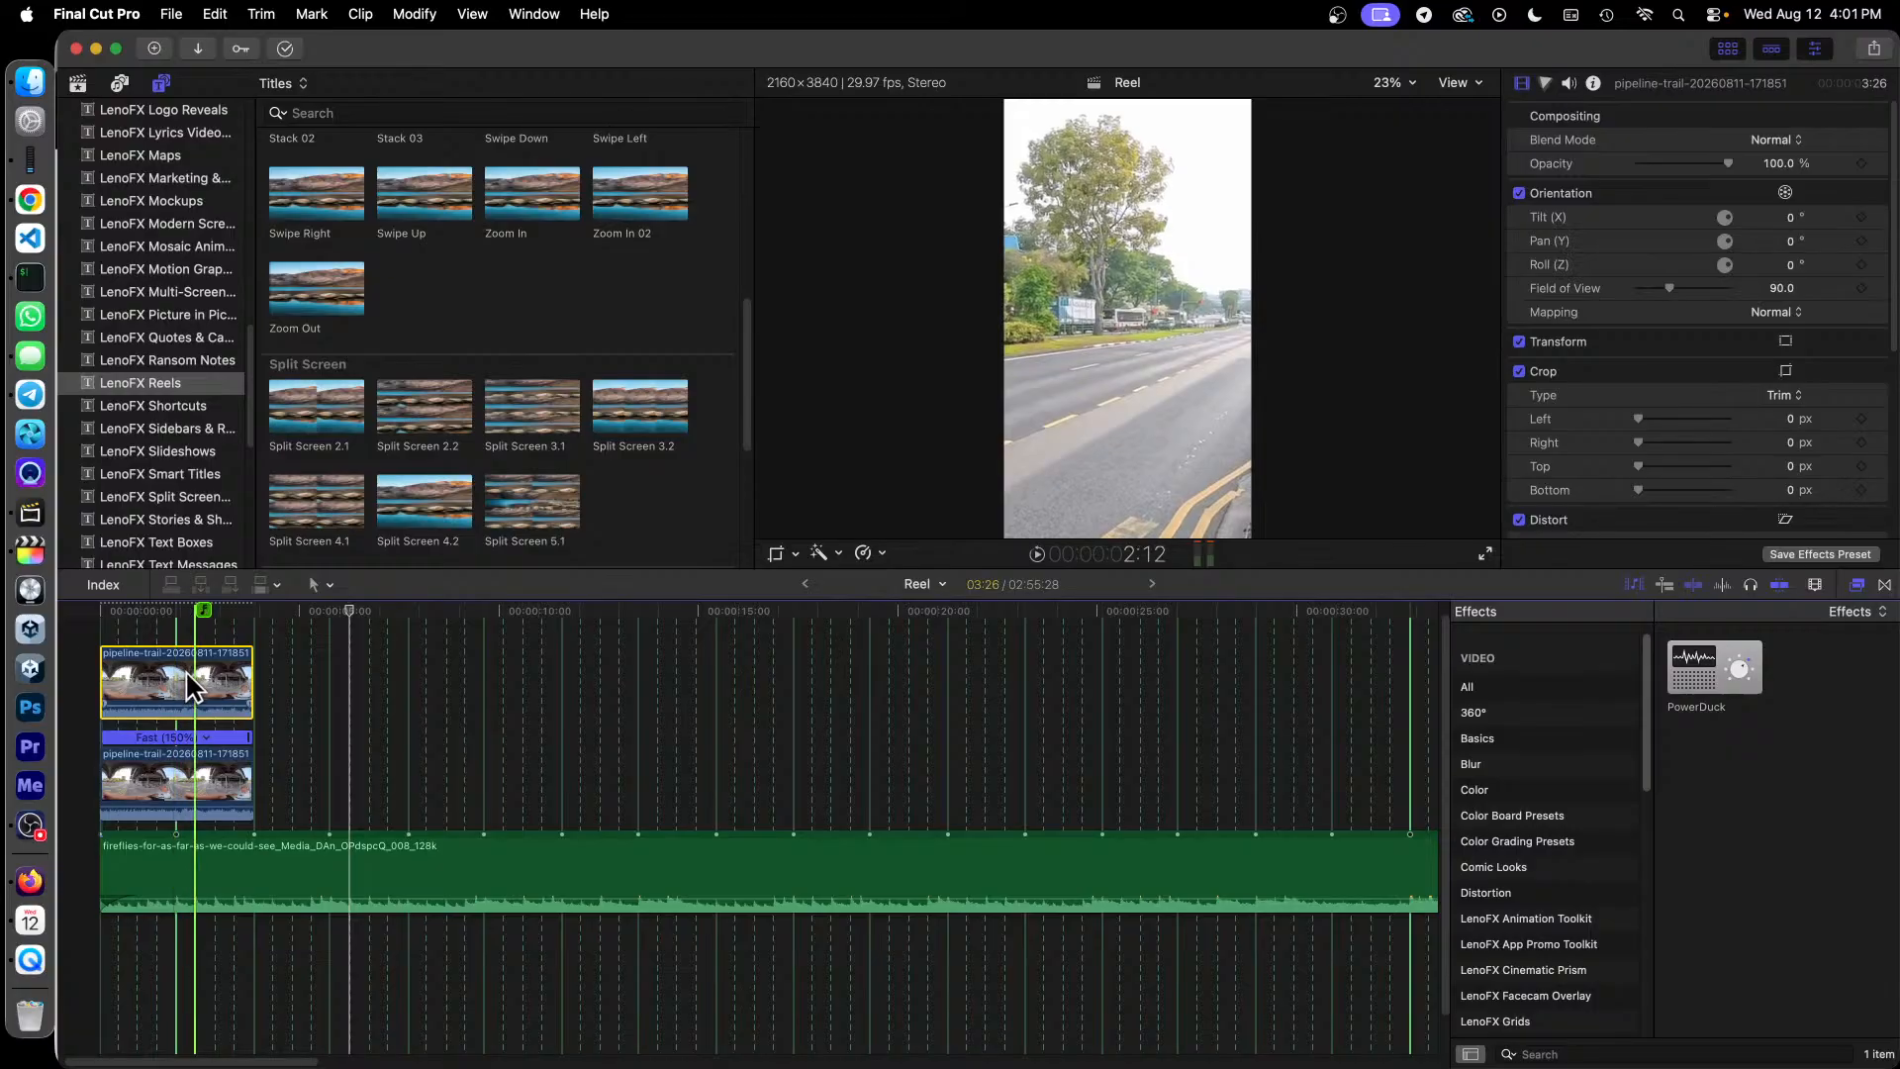
left_click(863, 552)
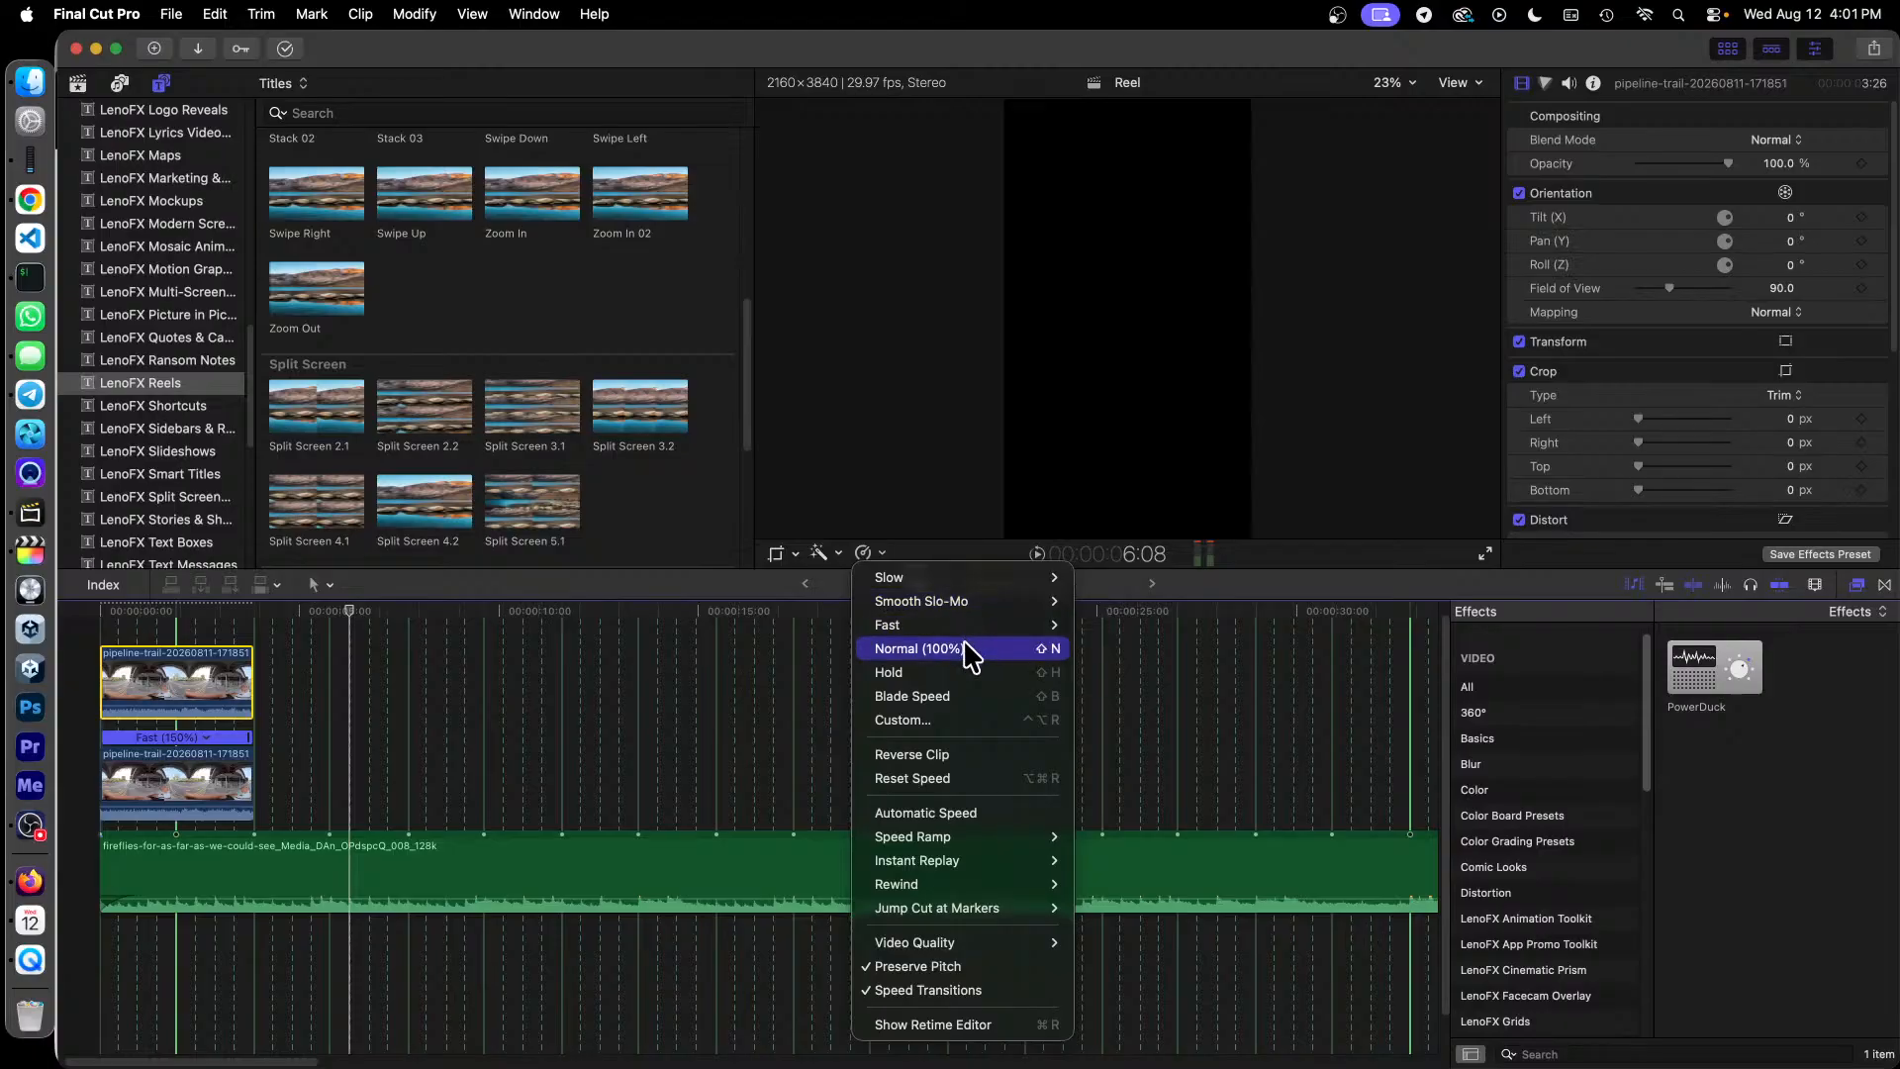
left_click(950, 733)
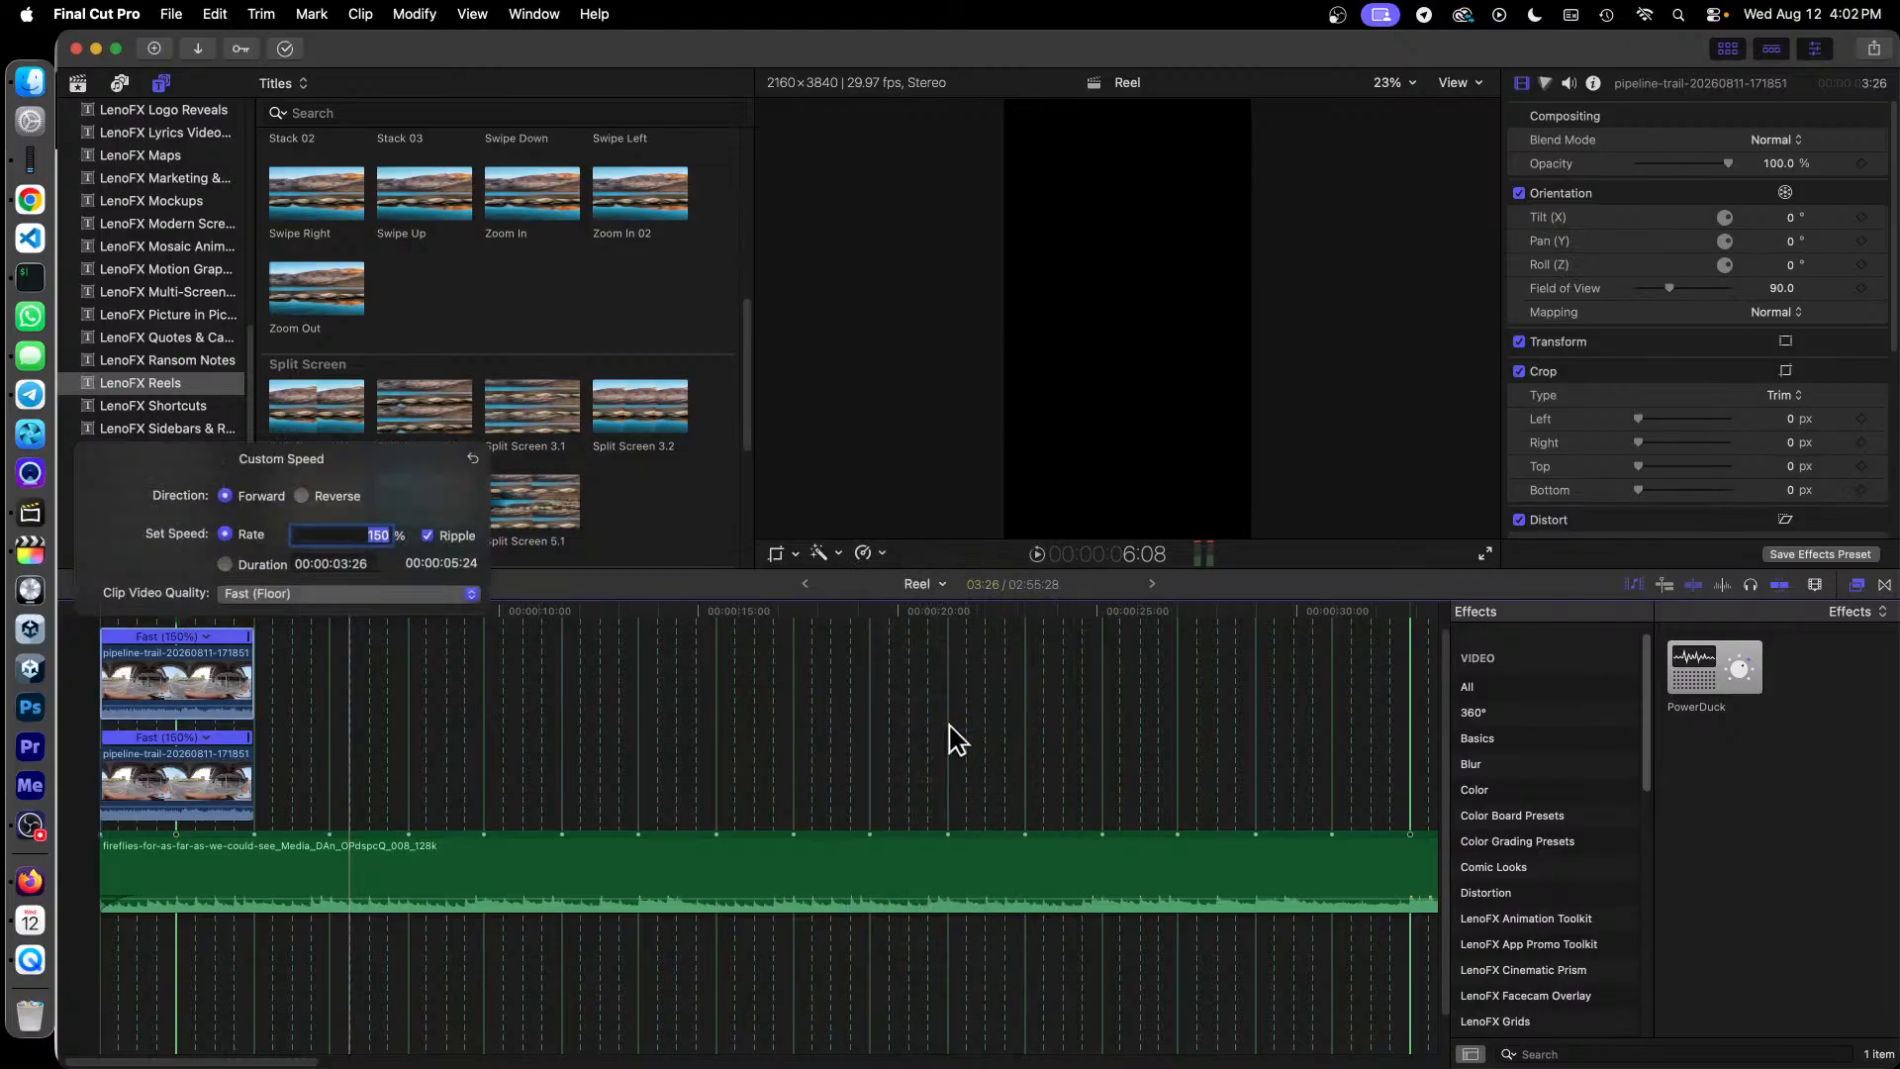
left_click(218, 674)
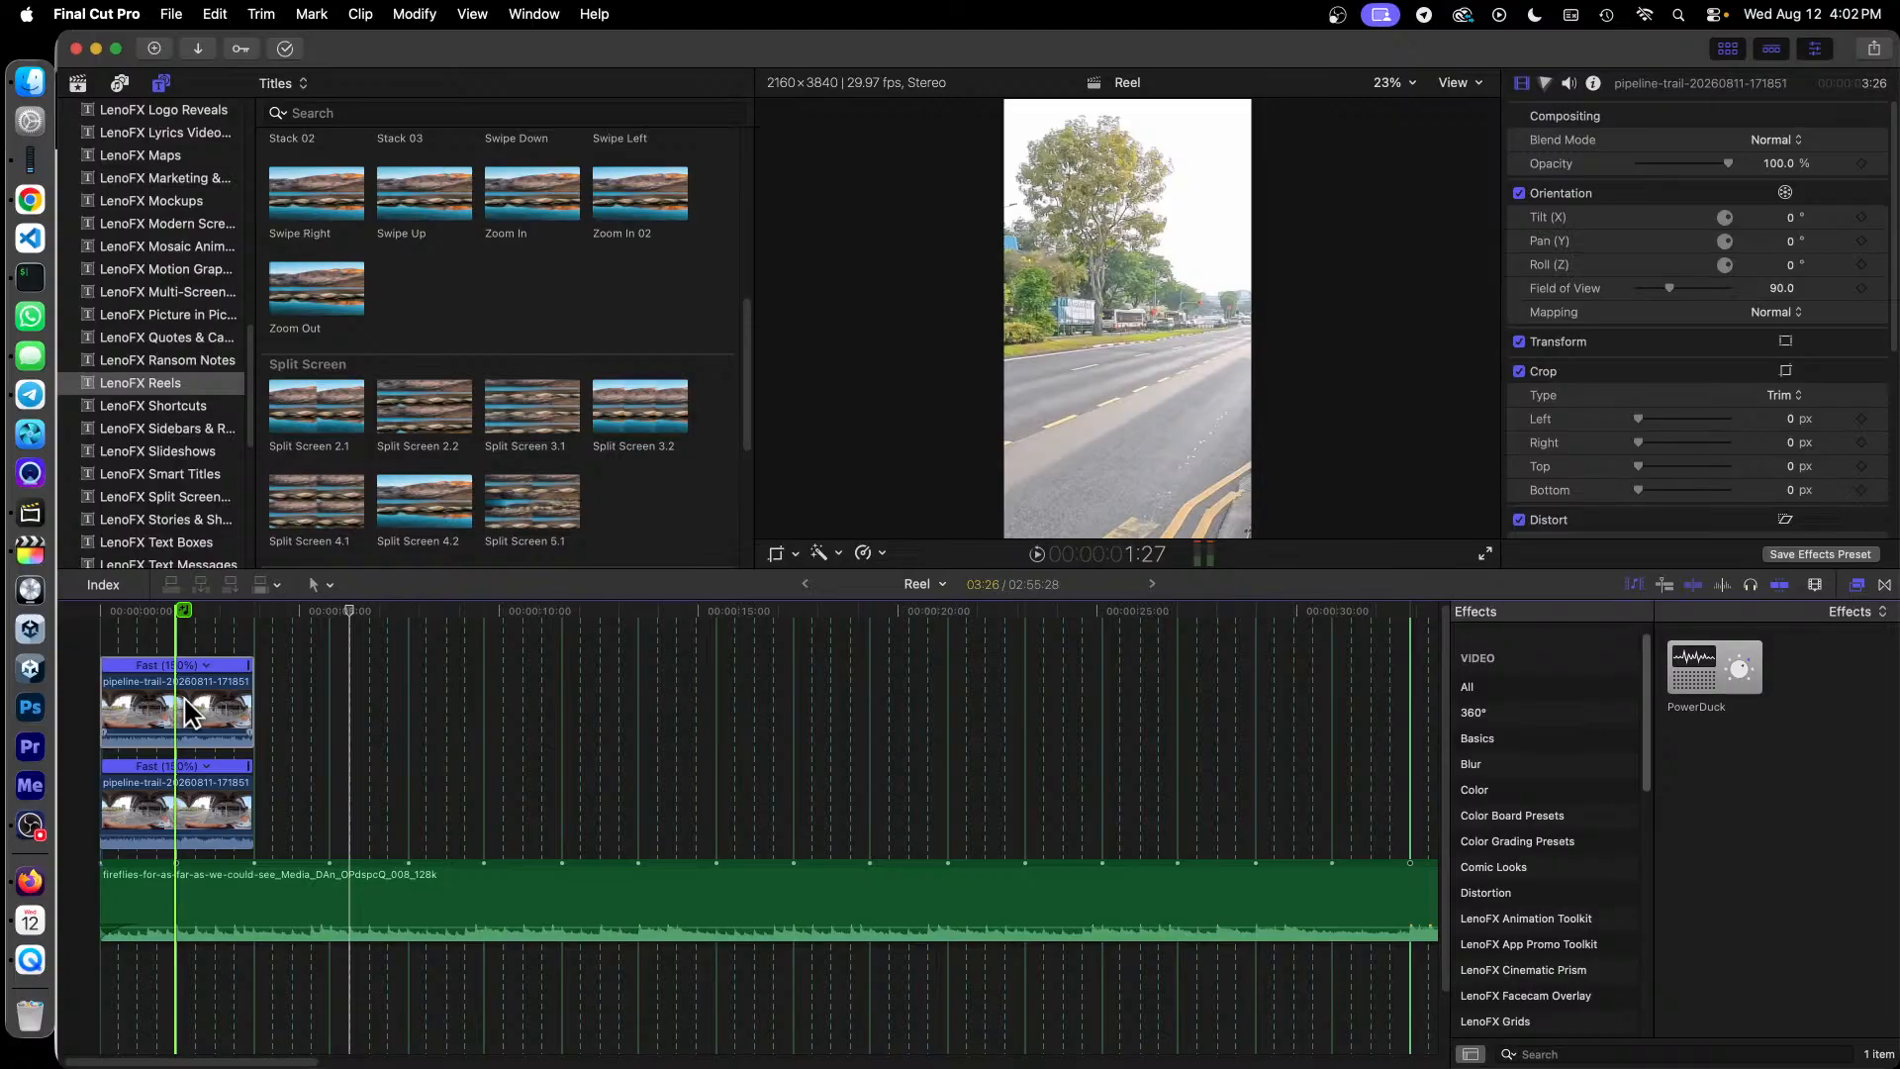
Step: Turn the upper trail clip into a compound clip named 171851a in the 12-8-26 event
right_click(182, 695)
left_click(416, 450)
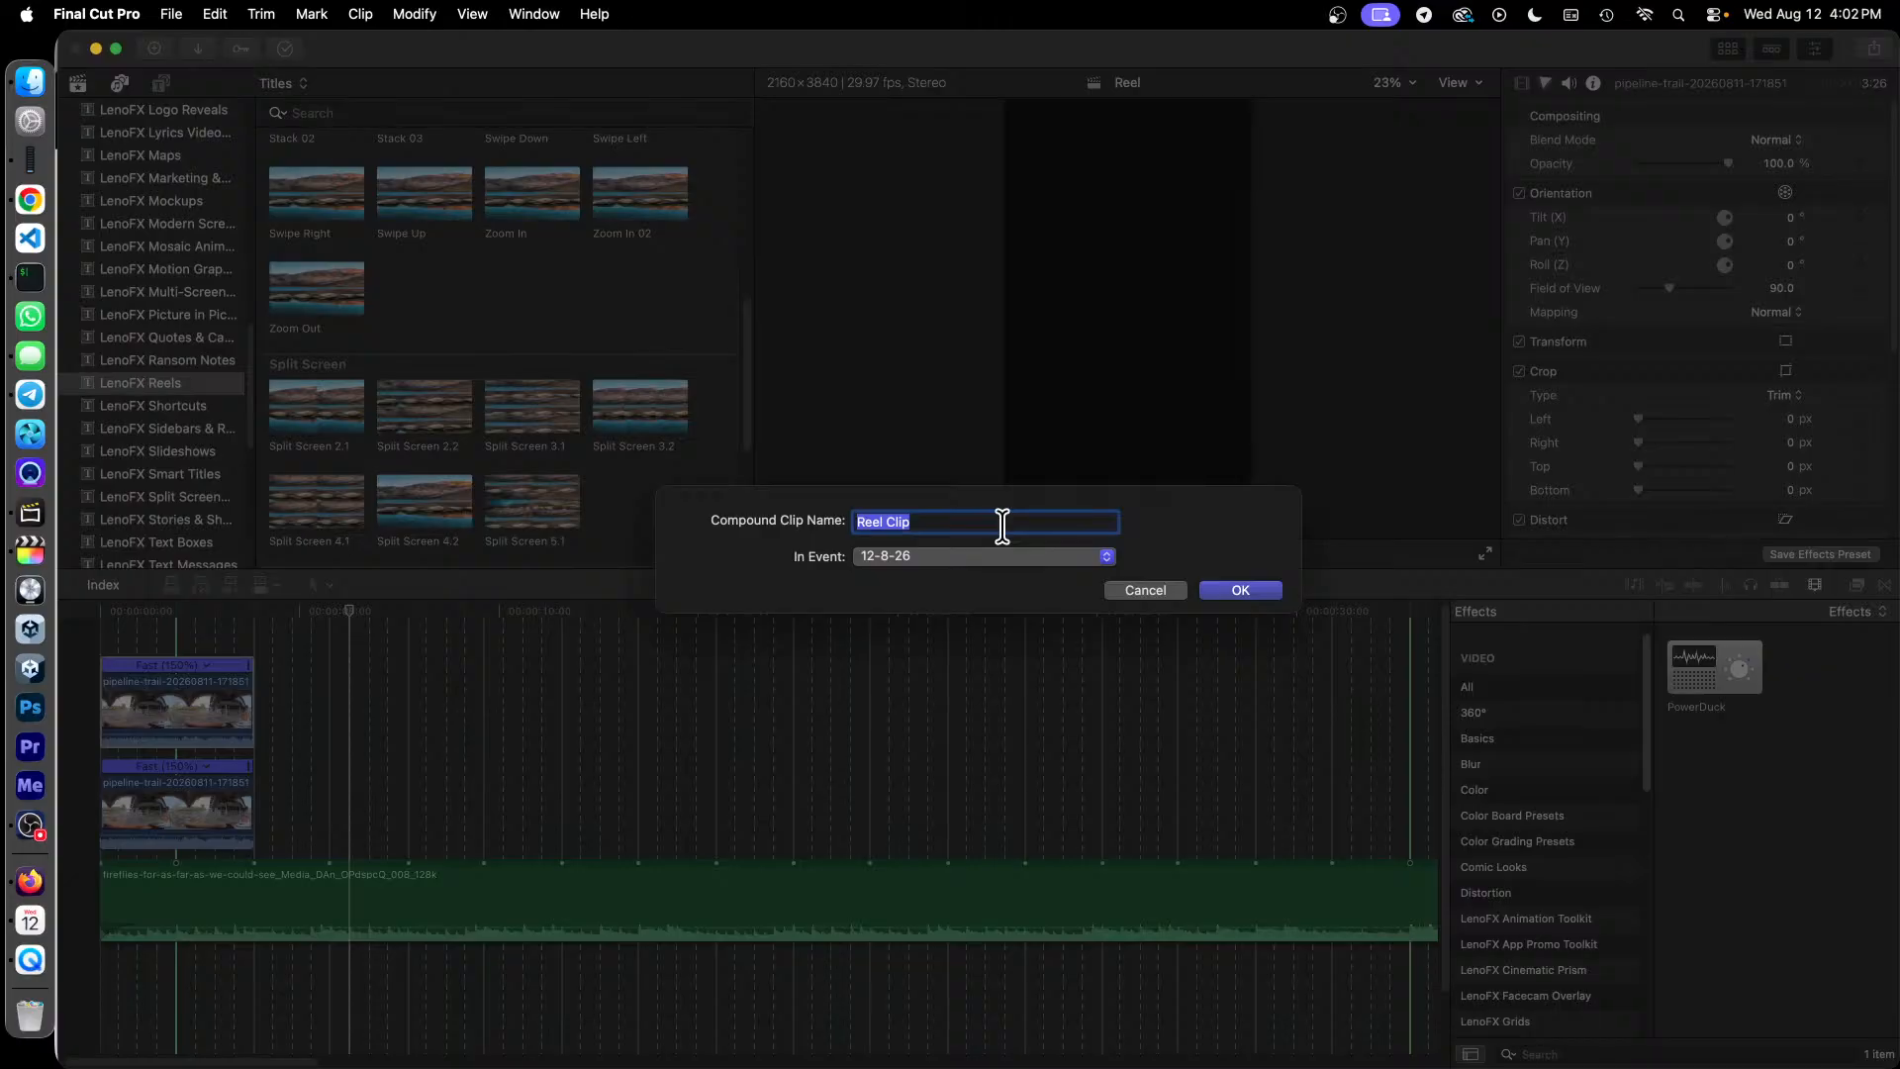
type("171851a")
left_click(986, 556)
left_click(985, 556)
left_click(1053, 557)
left_click(1051, 557)
left_click(1237, 591)
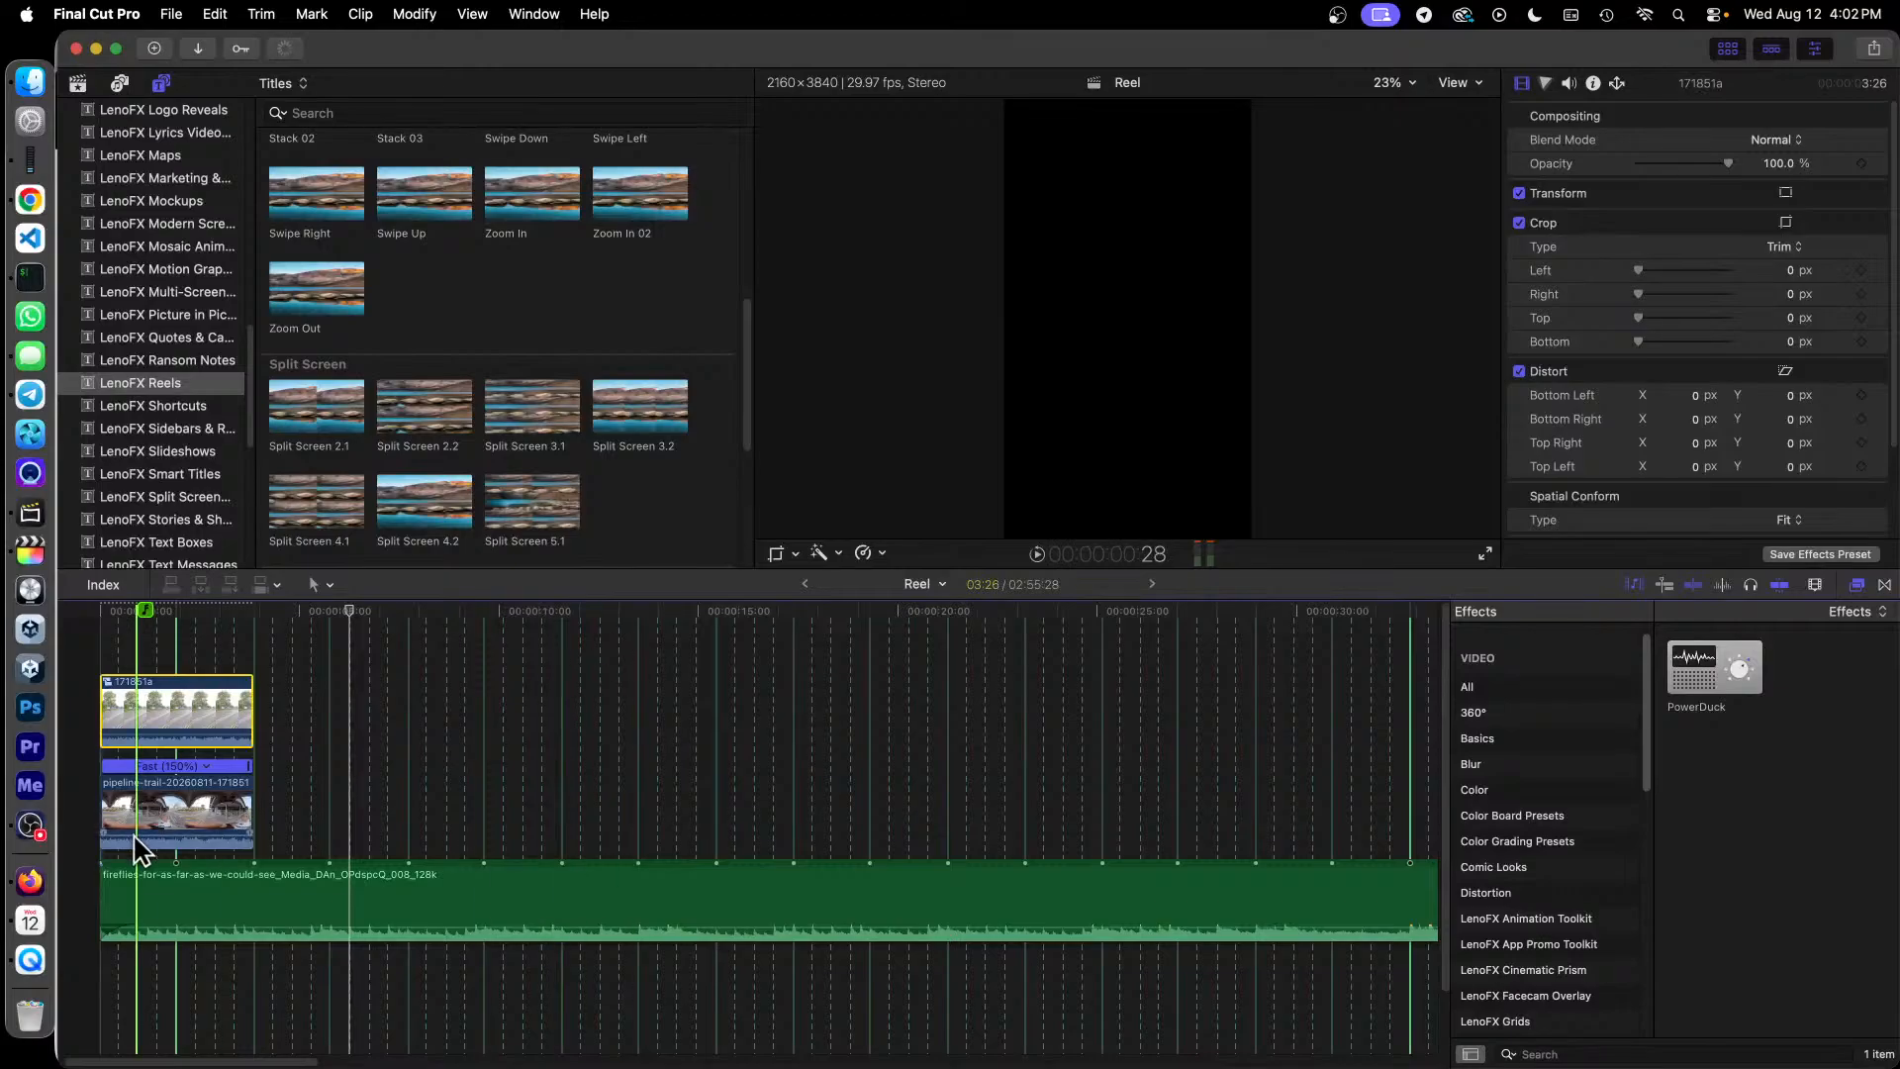
Step: Turn the lower trail clip into a compound clip named 171851b in the 12-8-26 event
left_click(182, 802)
right_click(184, 803)
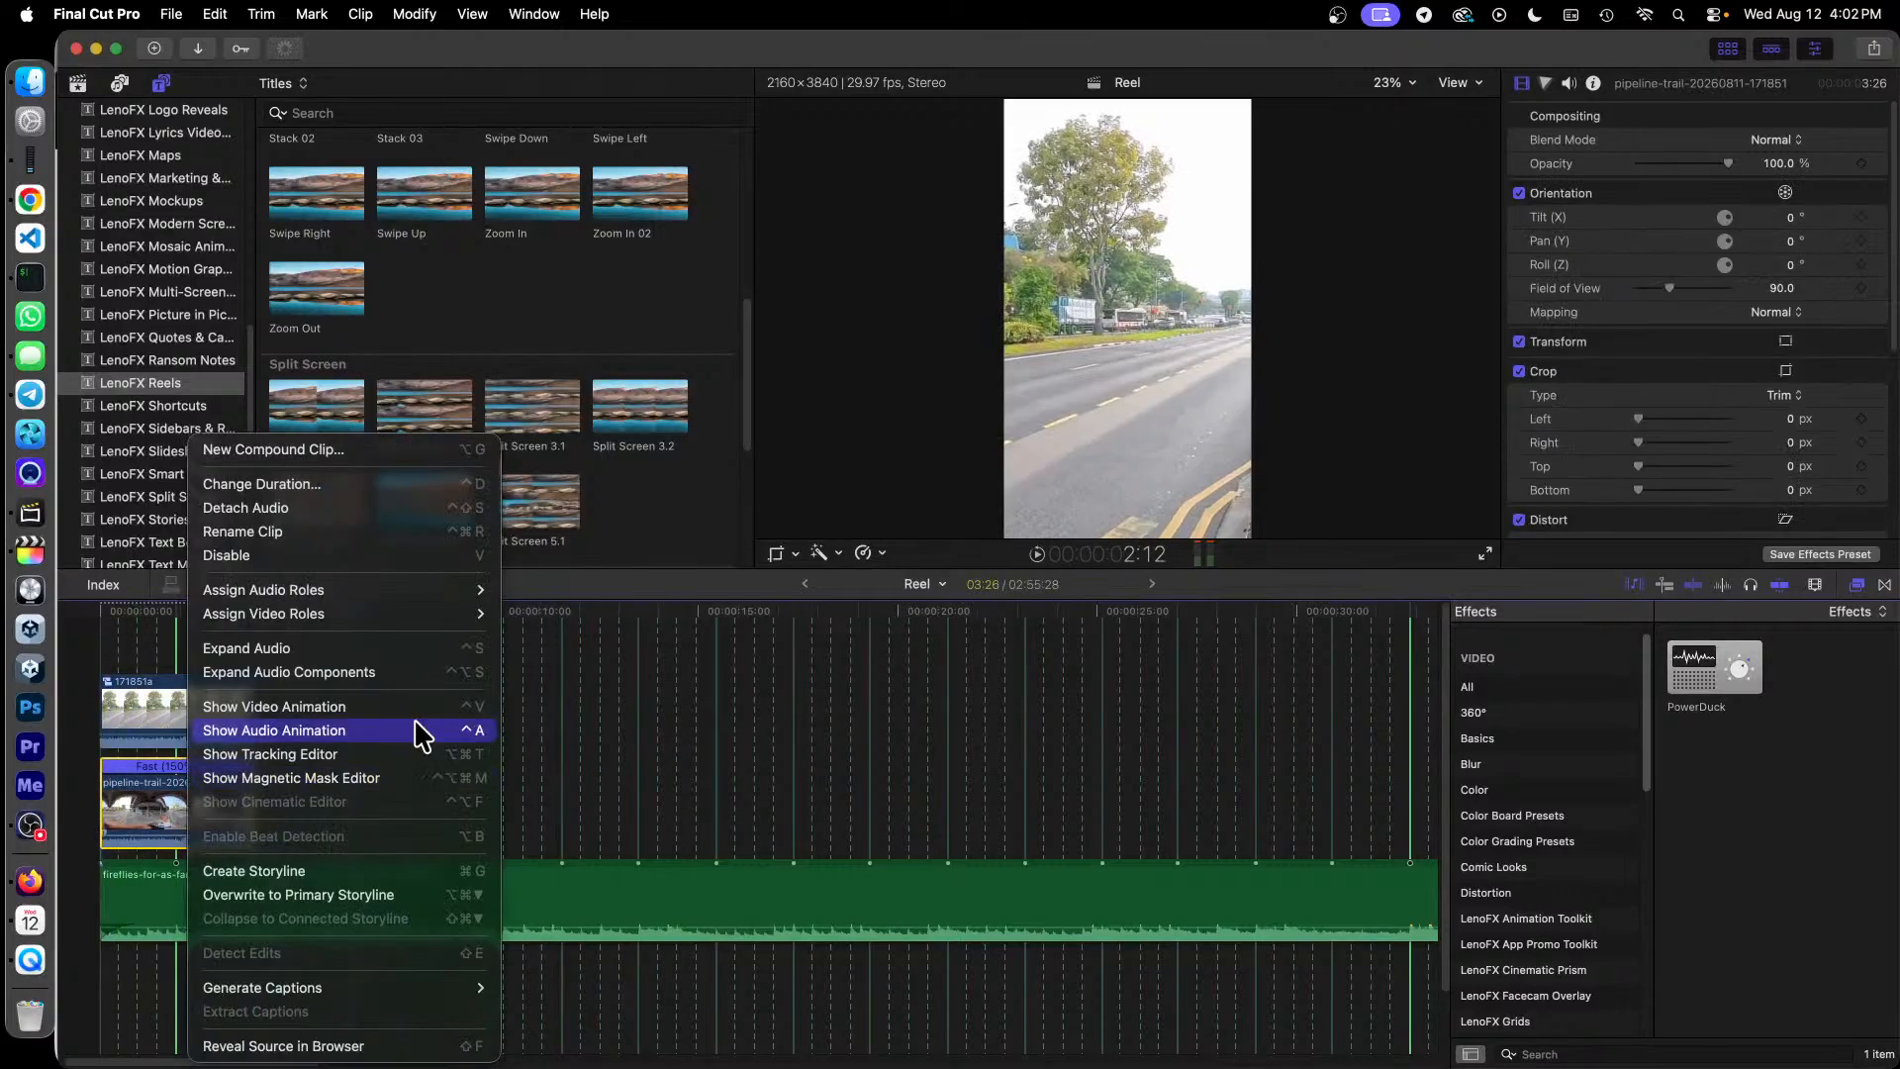
left_click(387, 452)
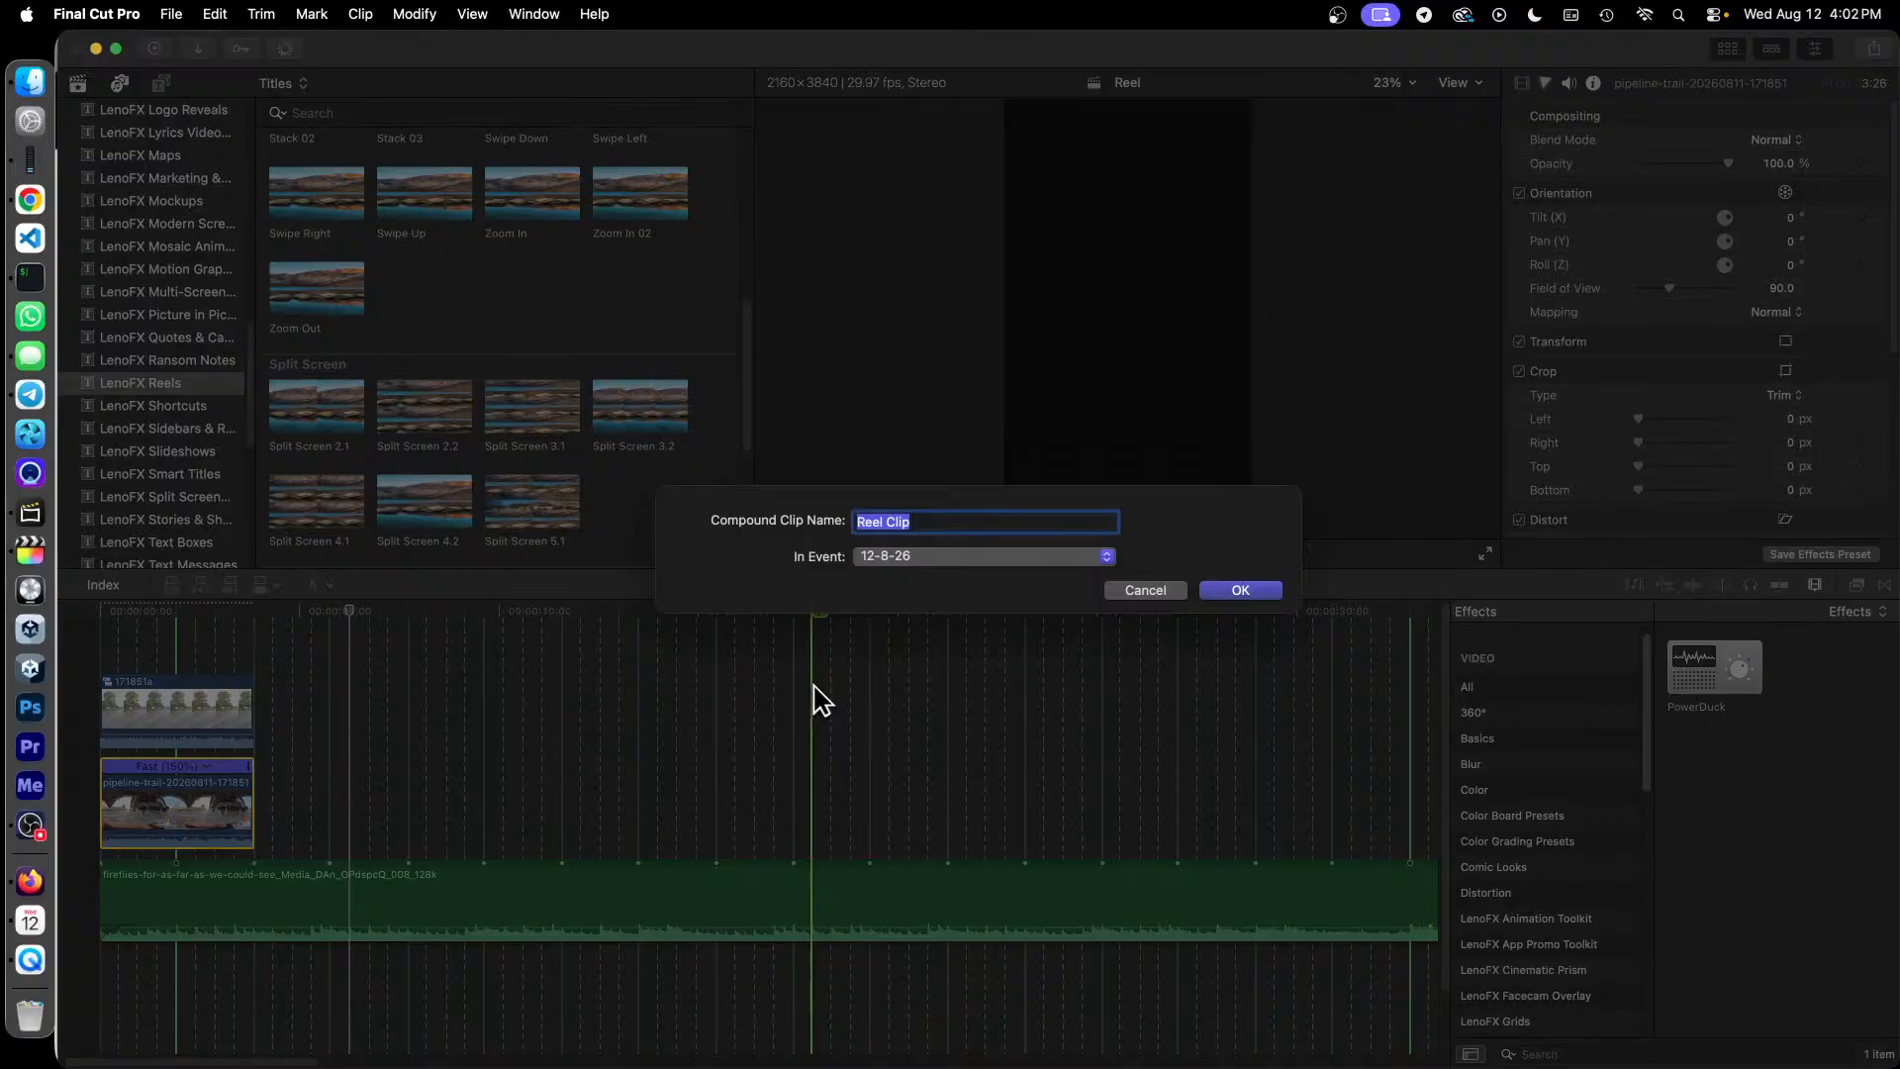
type("171851b")
key("Return")
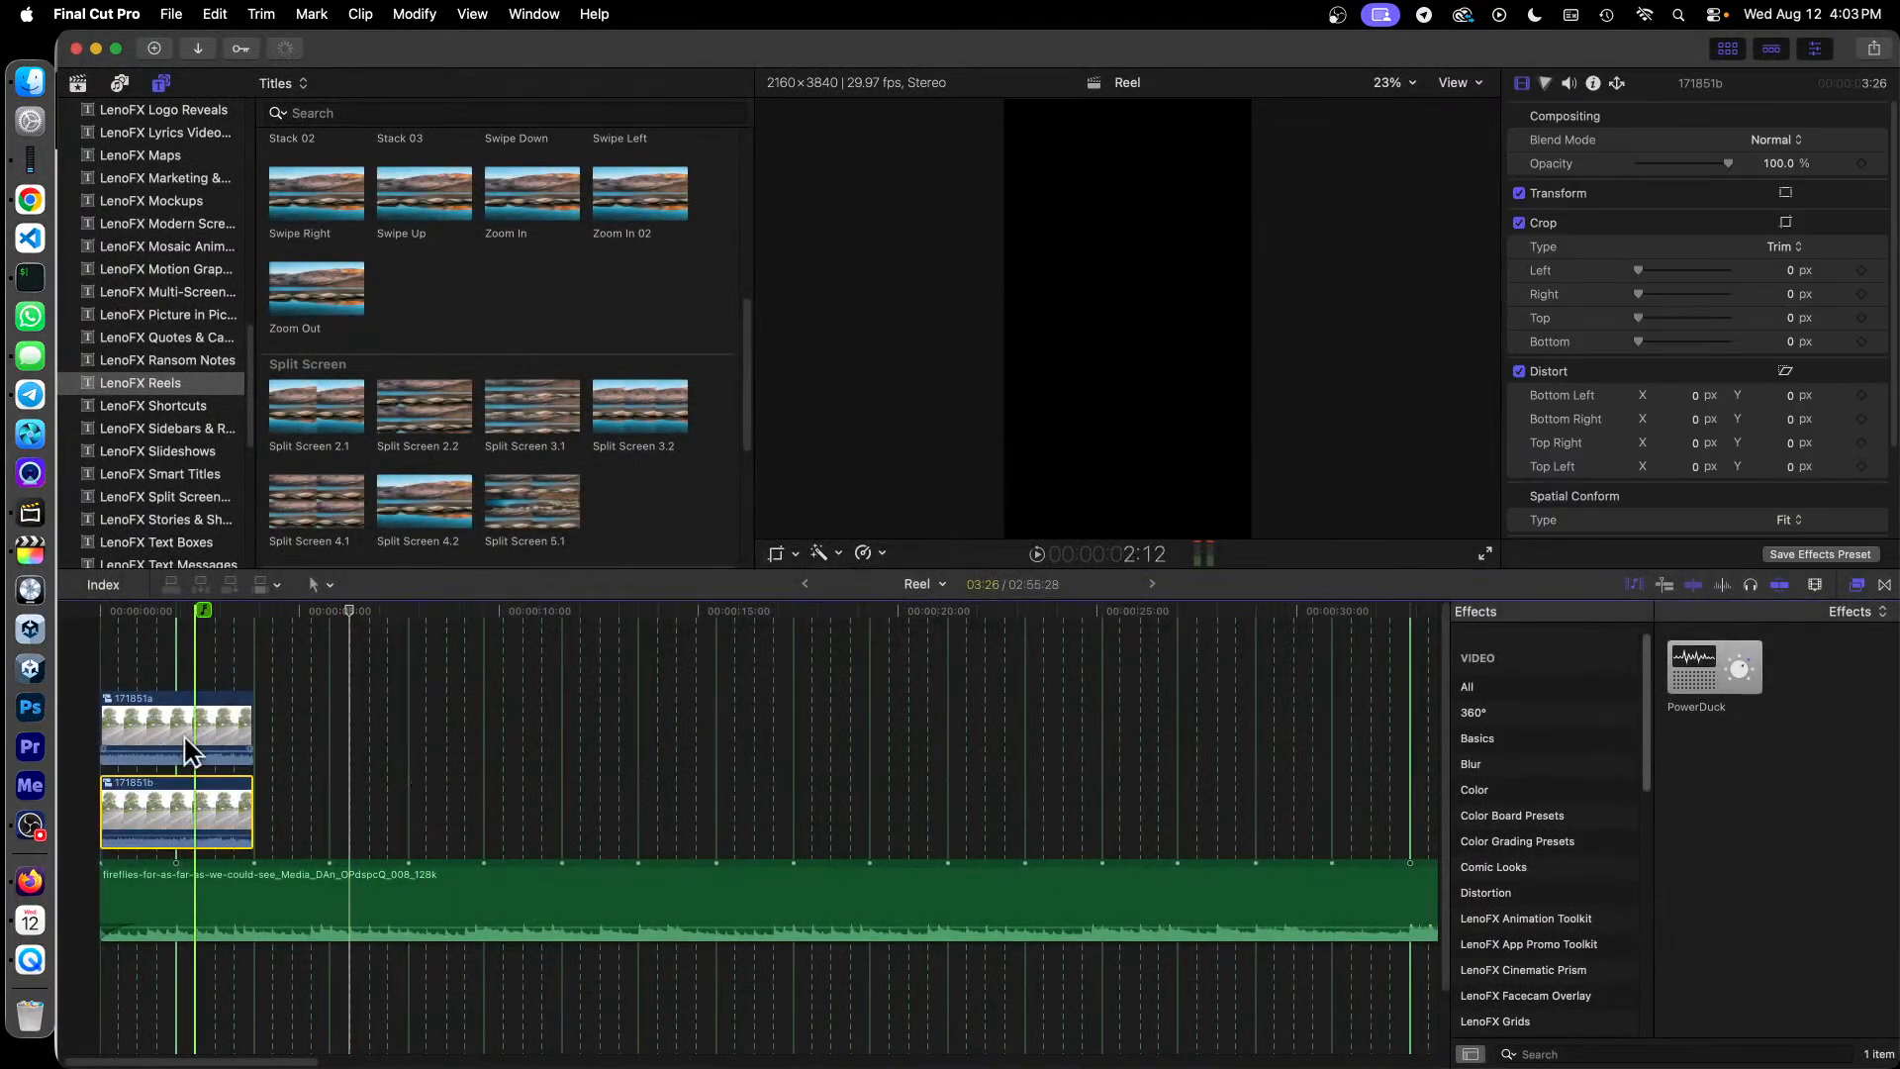
Step: Open compound clip 171851a and widen its 360° trail clip's field of view to 143
double_click(202, 715)
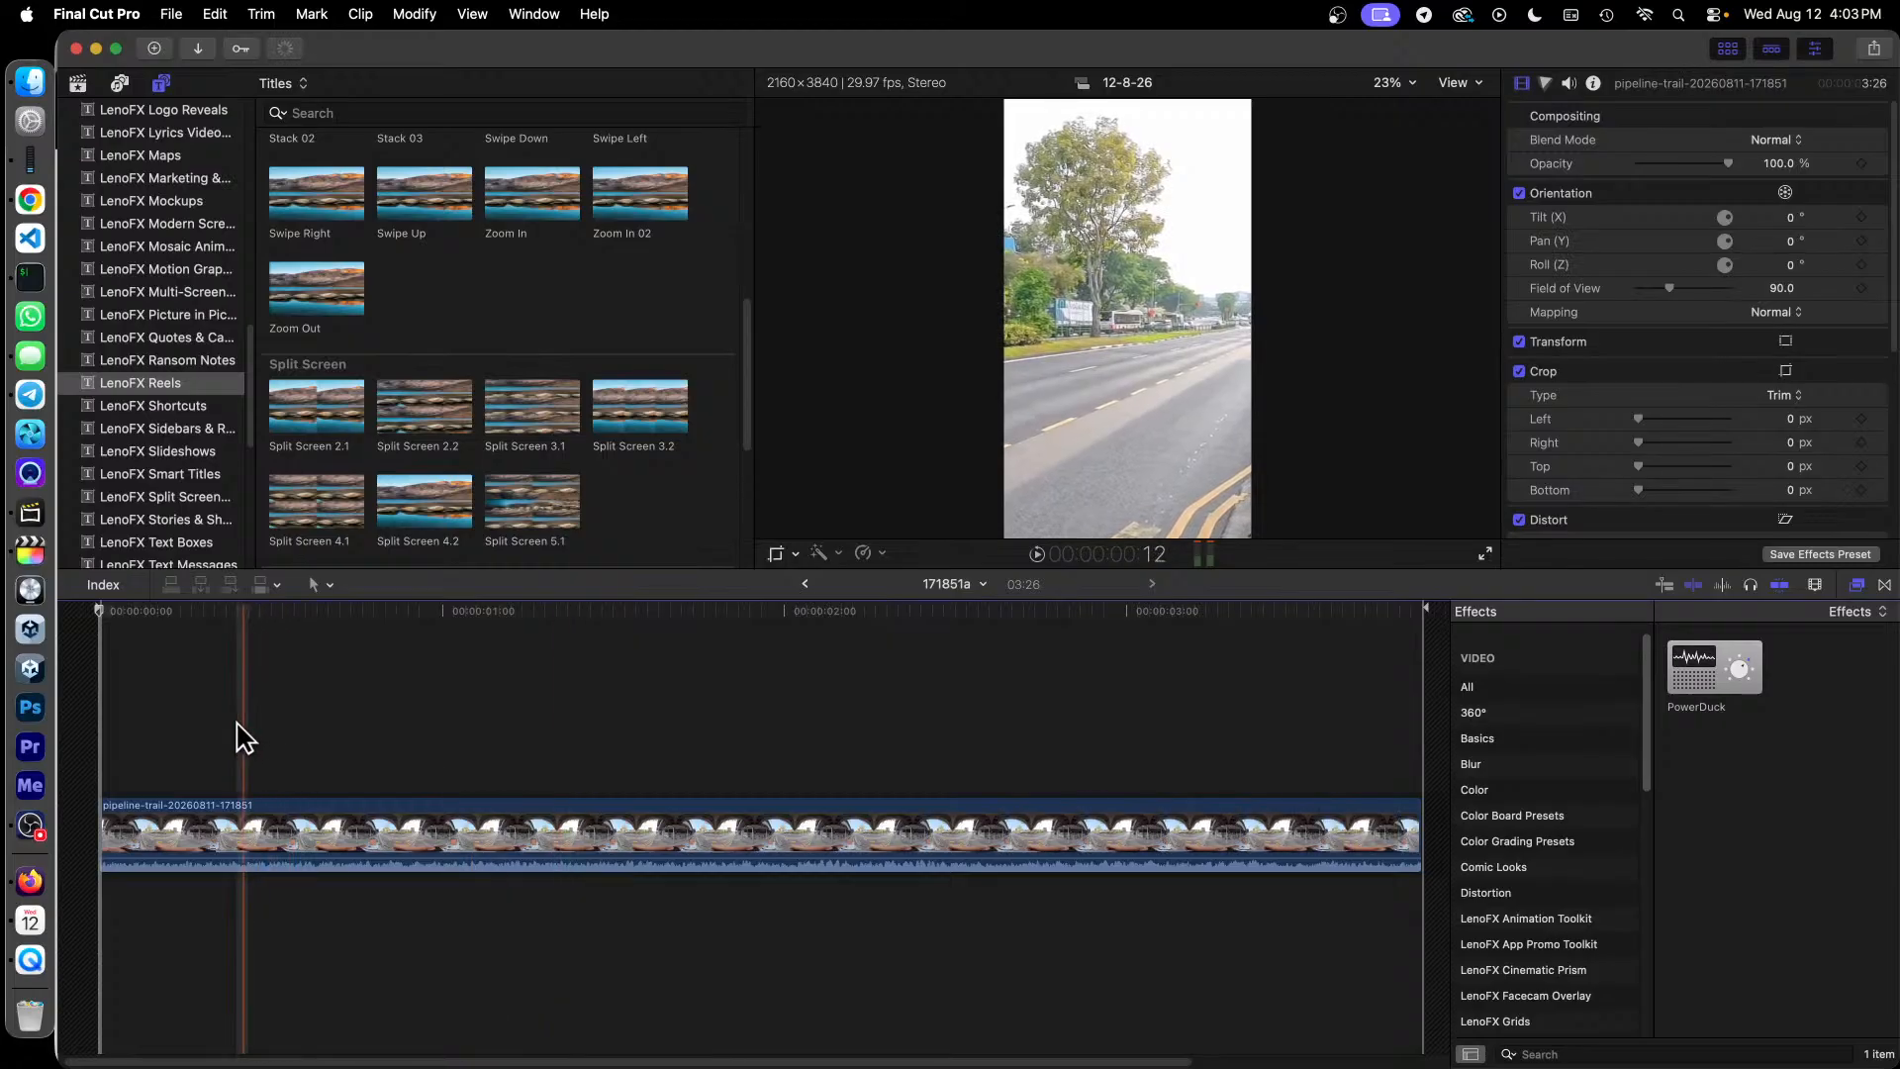
left_click(327, 615)
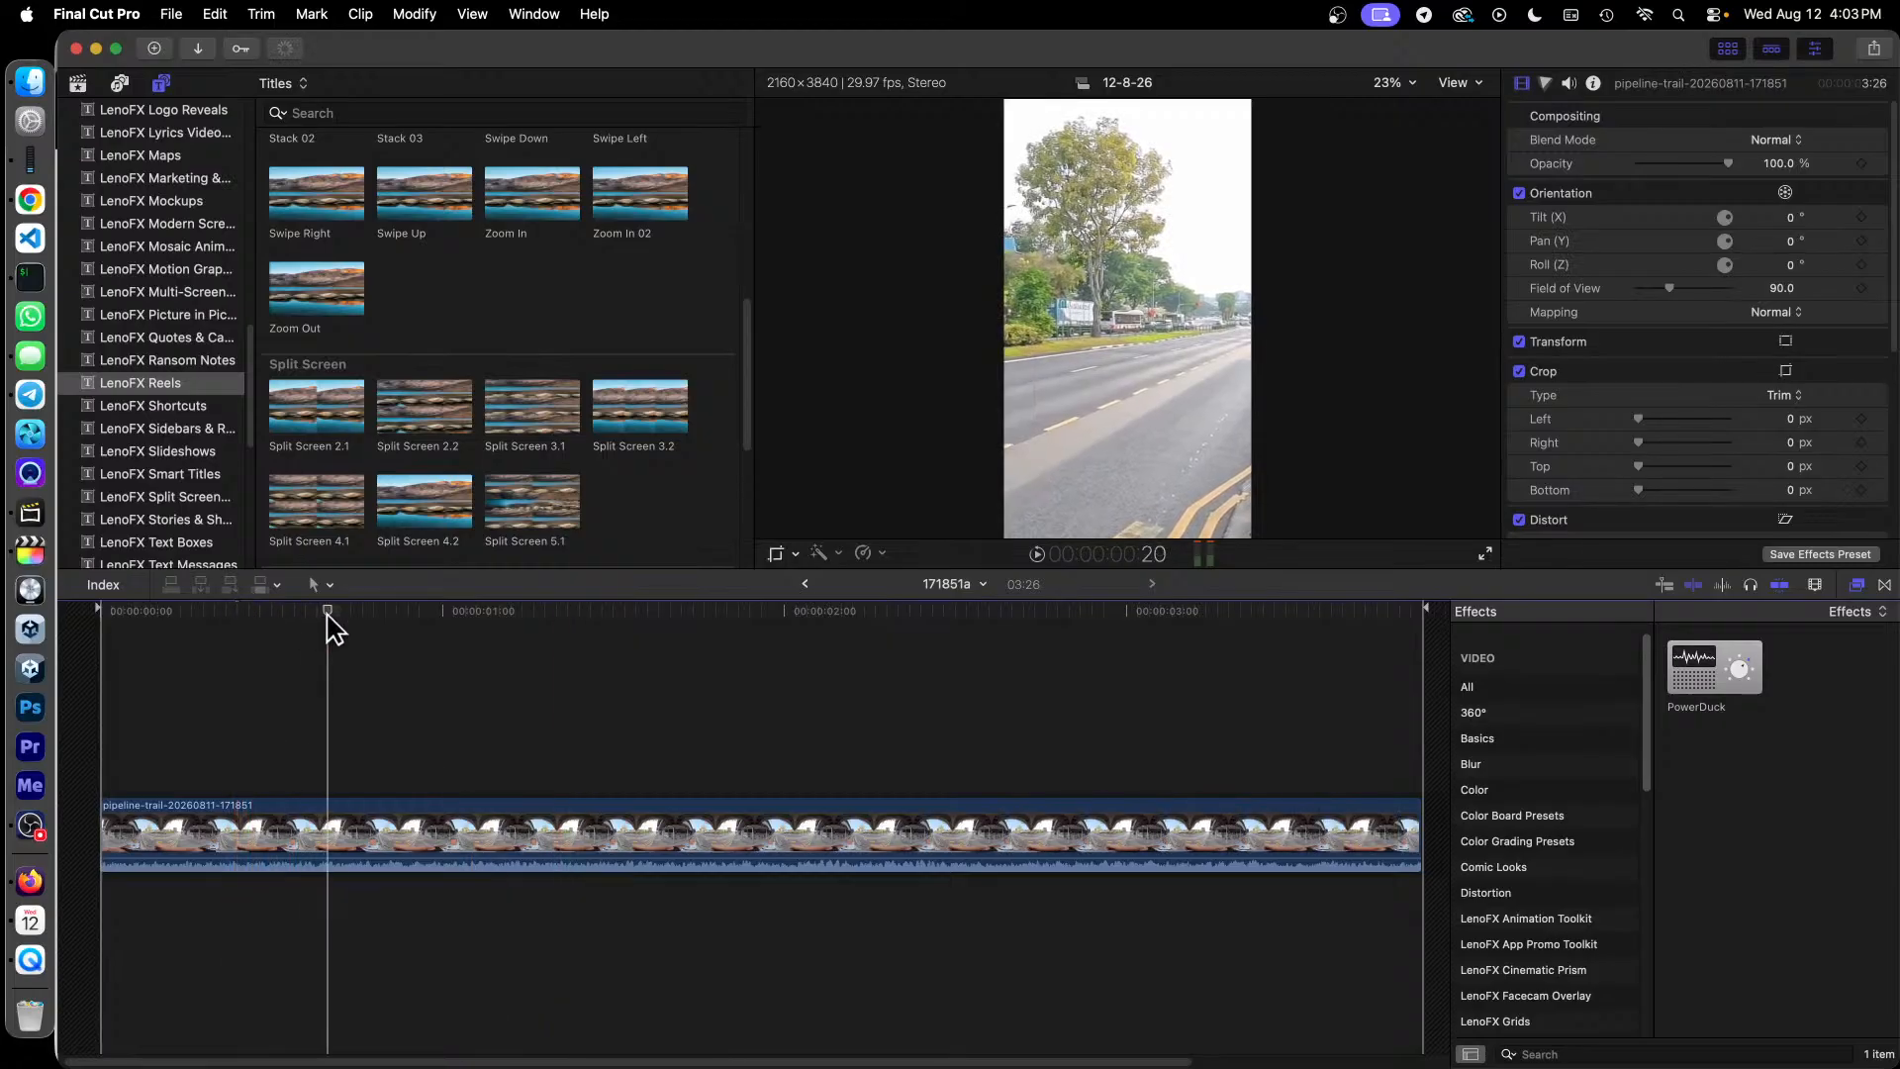
left_click(566, 831)
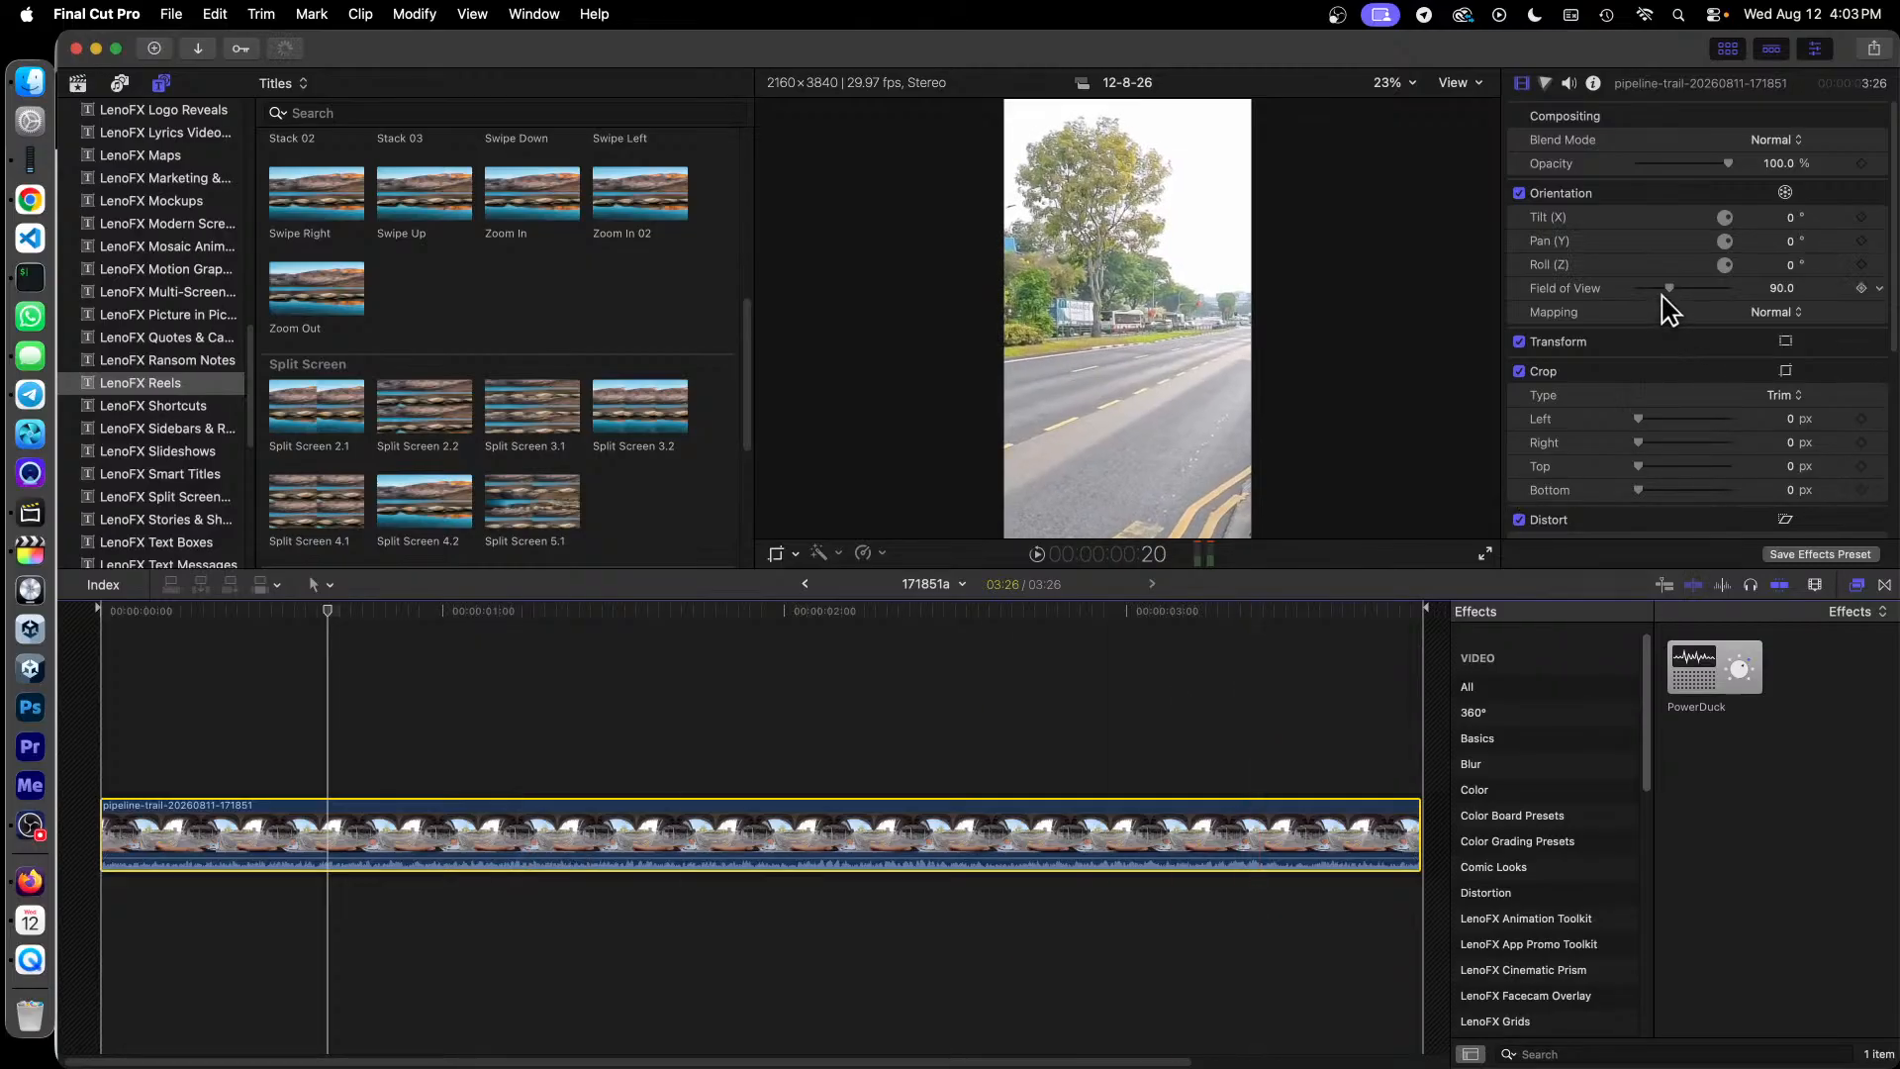
left_click_drag(1669, 288, 1705, 301)
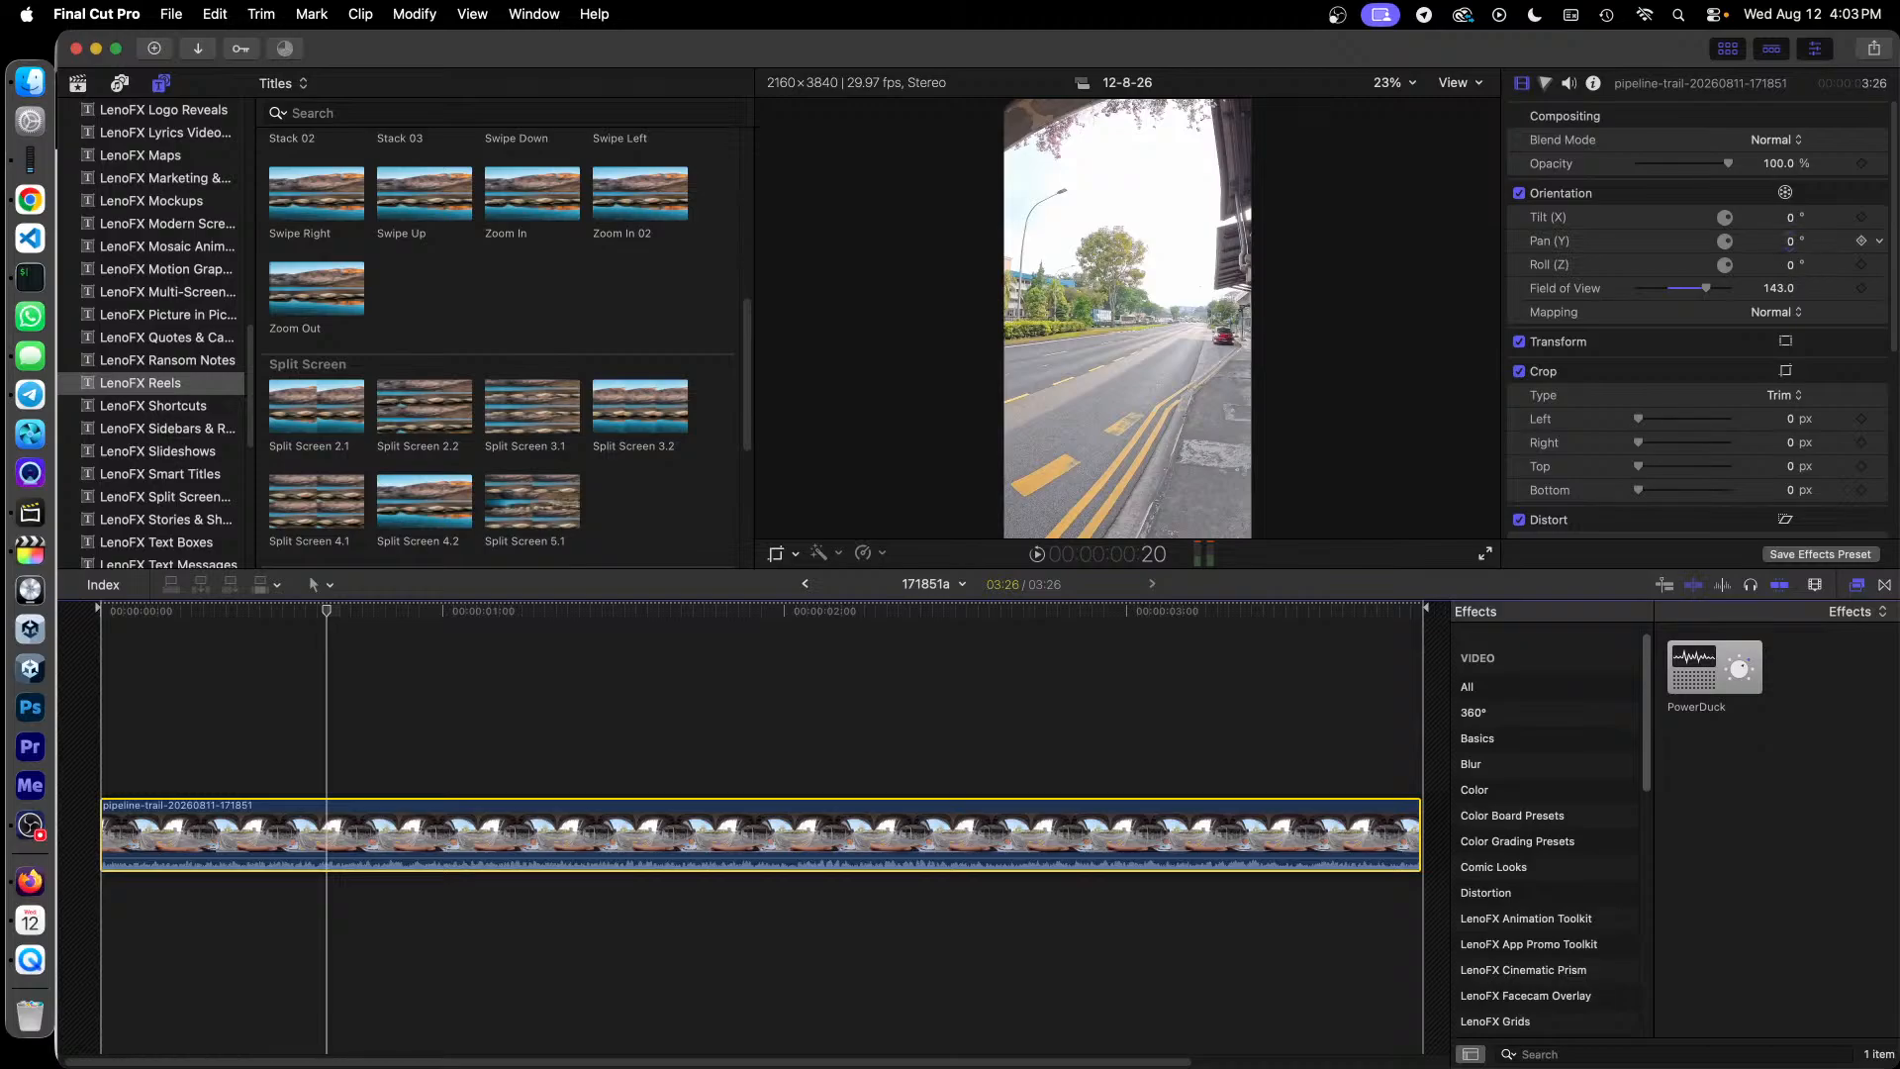
Step: Set the 360° clip's Pan (Y) orientation to 171.8° inside 171851a so the runner is in frame
left_click_drag(1789, 240, 1789, 240)
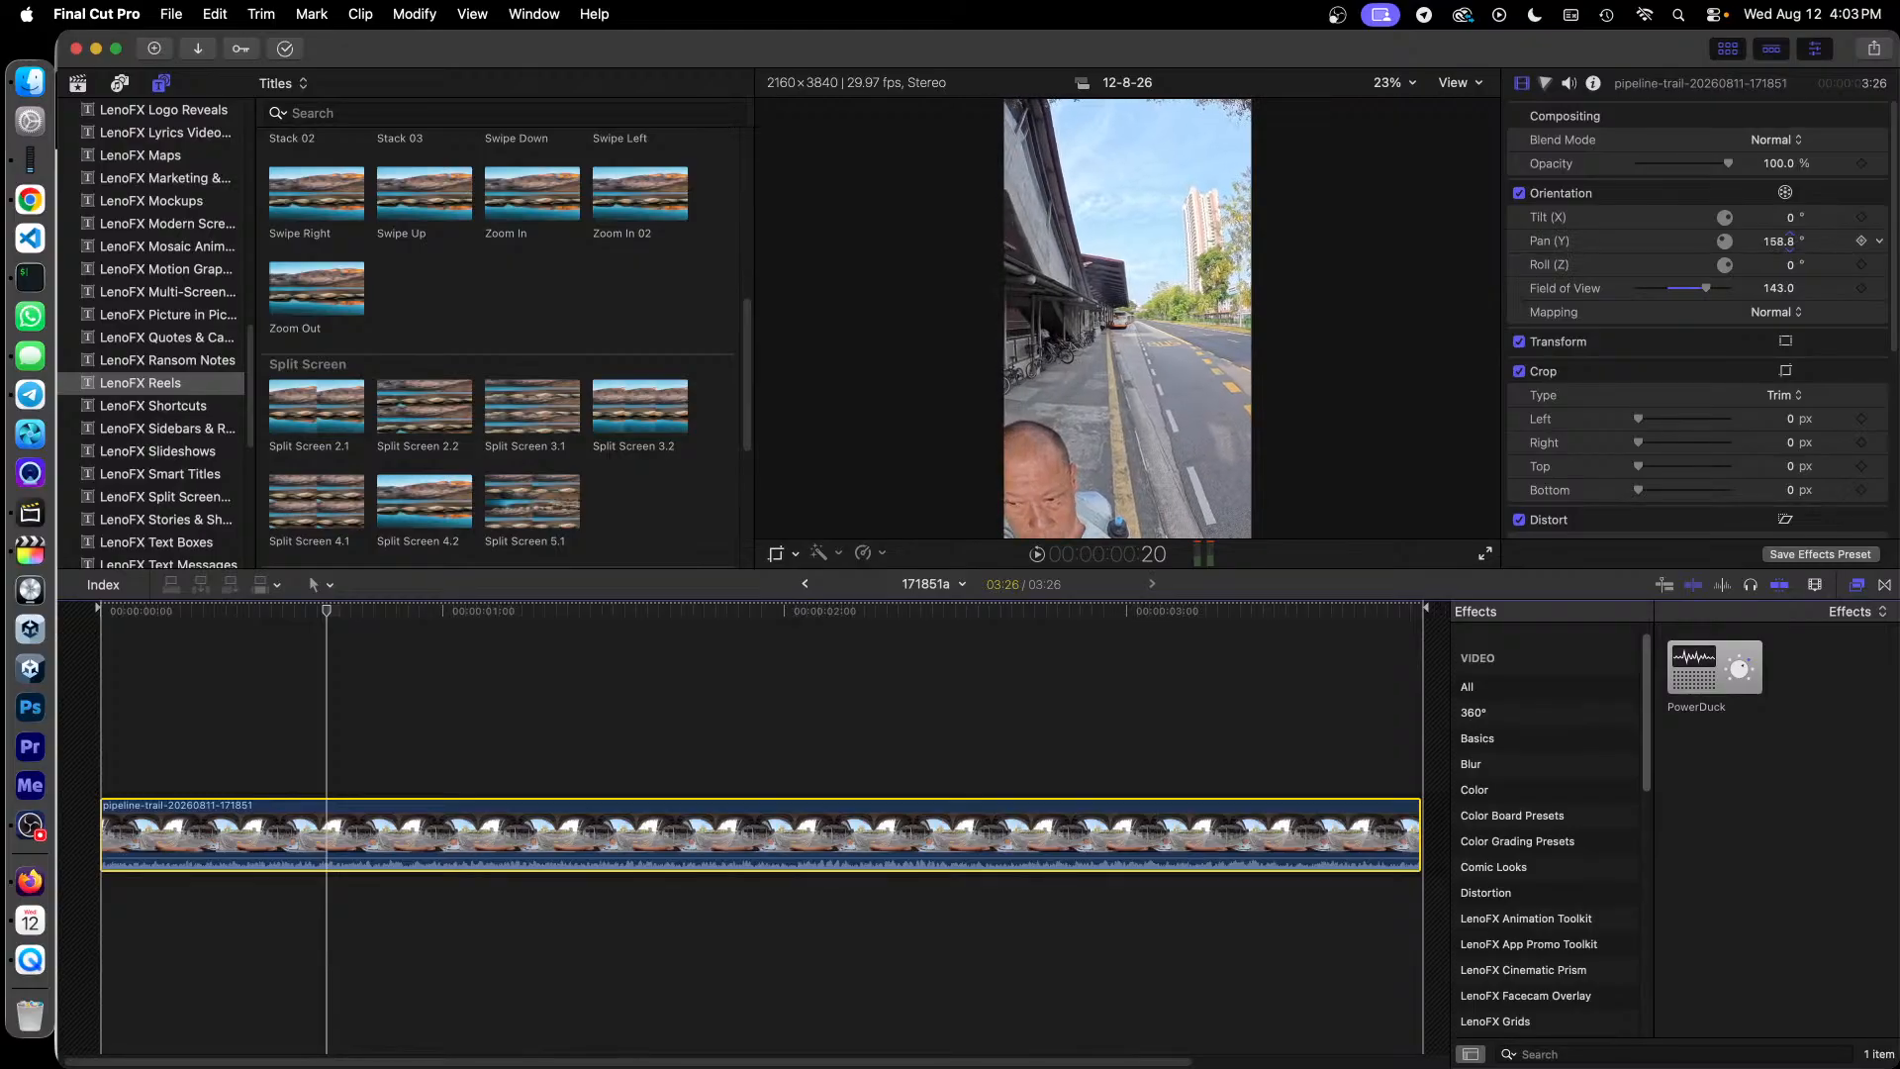
left_click_drag(1789, 240, 1789, 240)
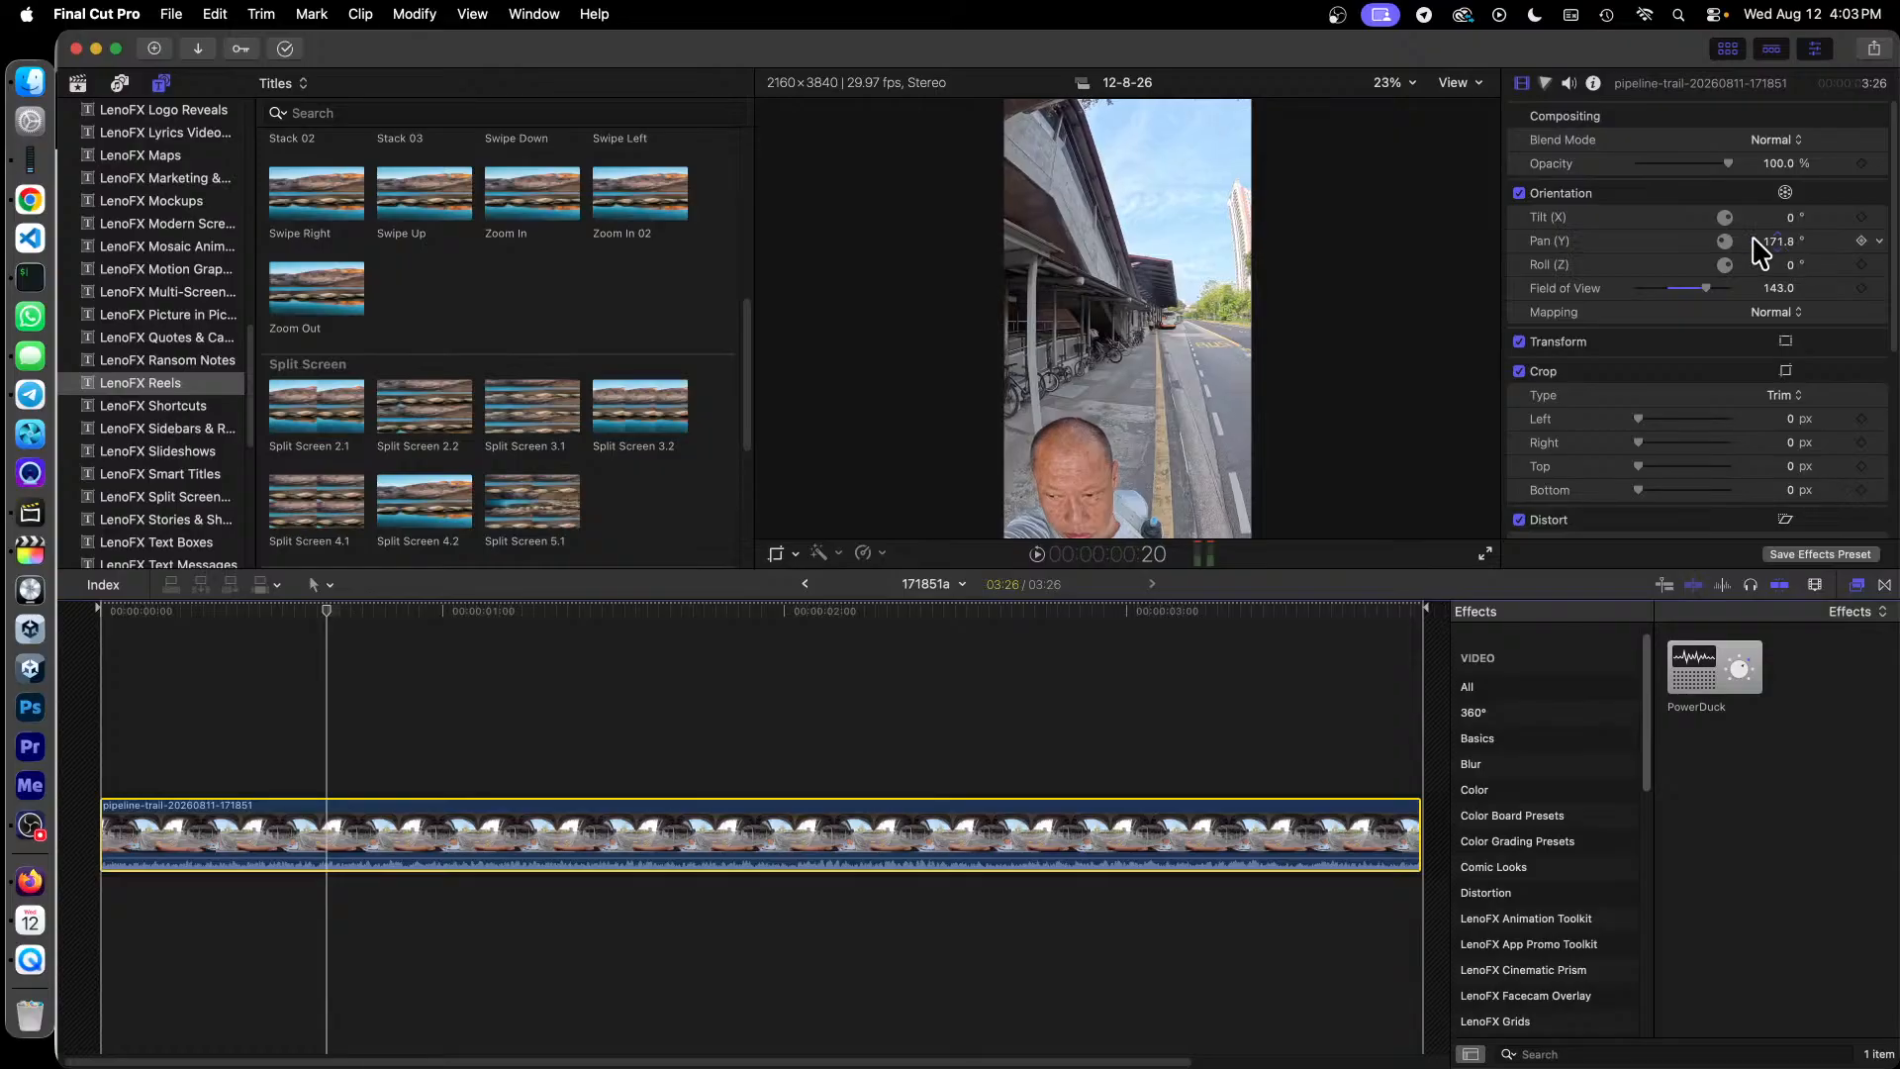
left_click(1779, 161)
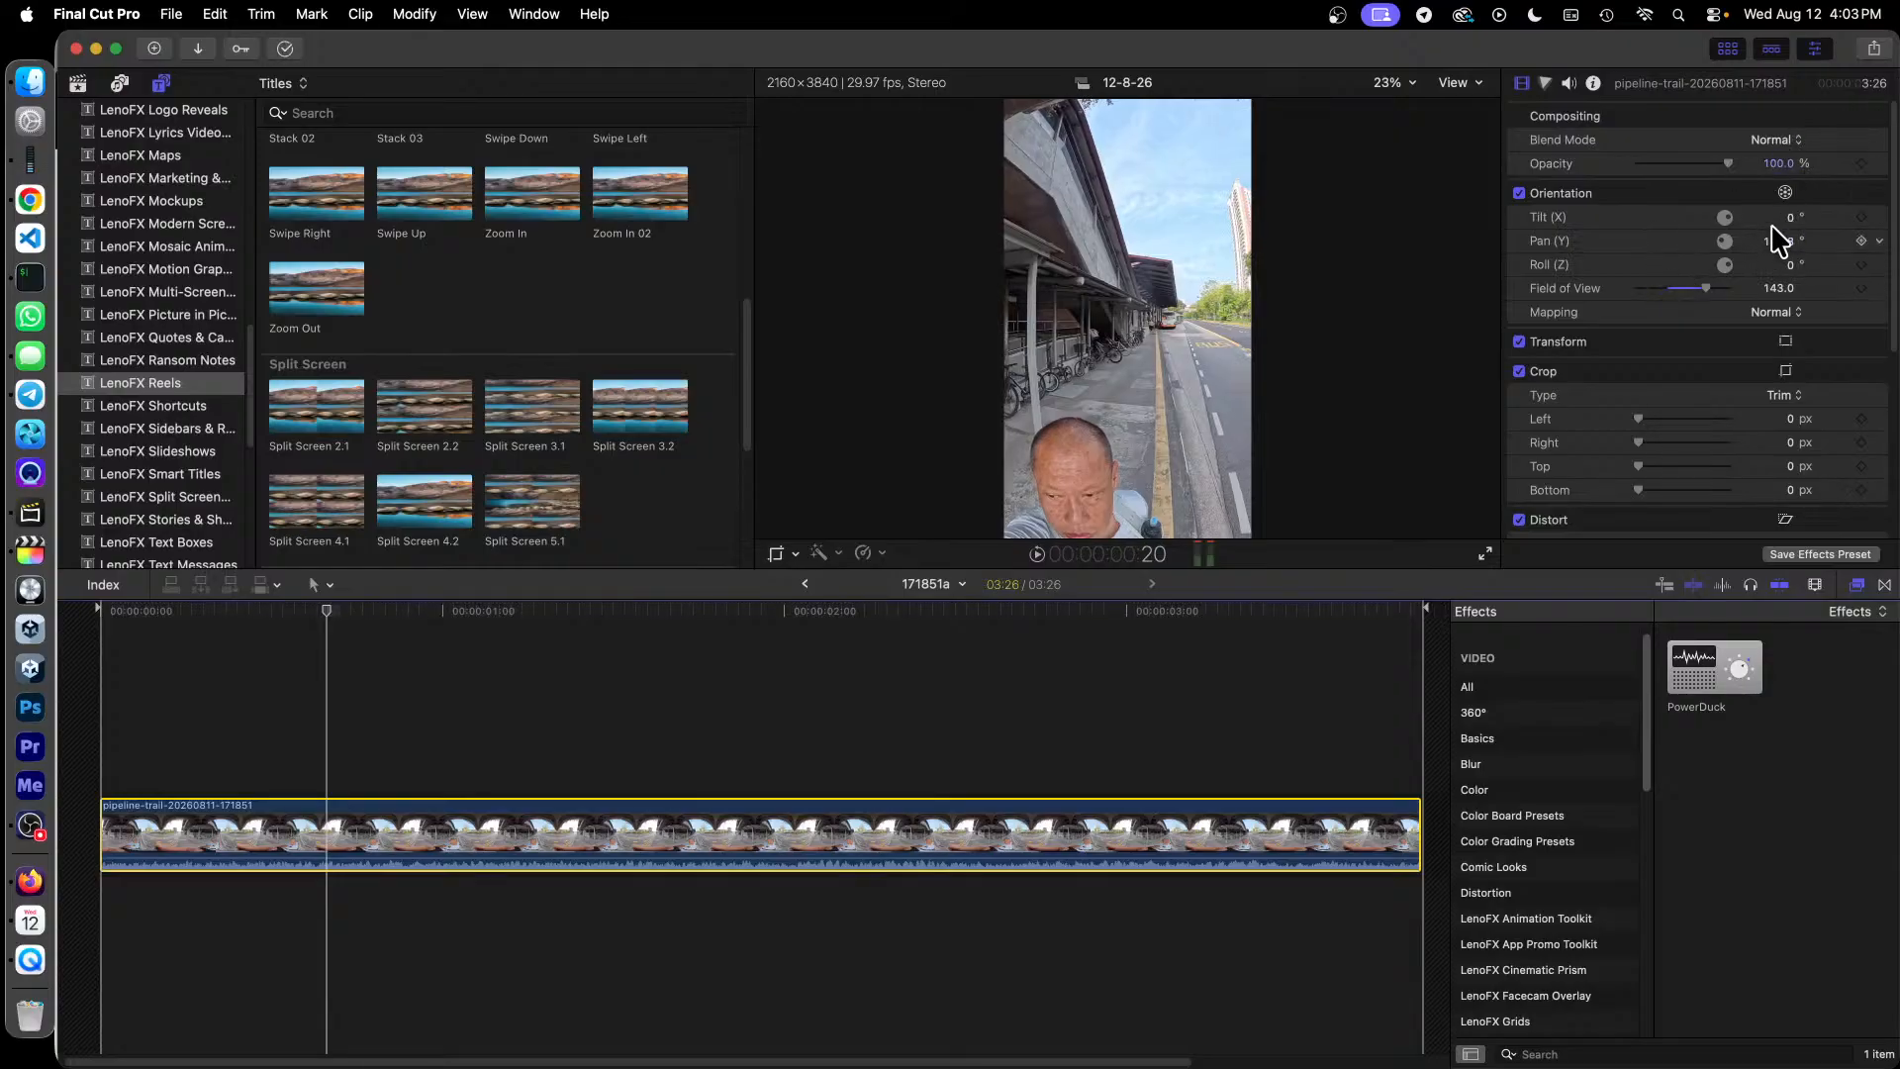
Step: Set the 360 clip's orientation in compound clip 171851a to Tilt 28.4° and Roll 1.7°, and return to the Reel project
mouse_move(1789, 220)
left_mouse_down()
mouse_move(1789, 193)
mouse_move(1789, 212)
left_mouse_up()
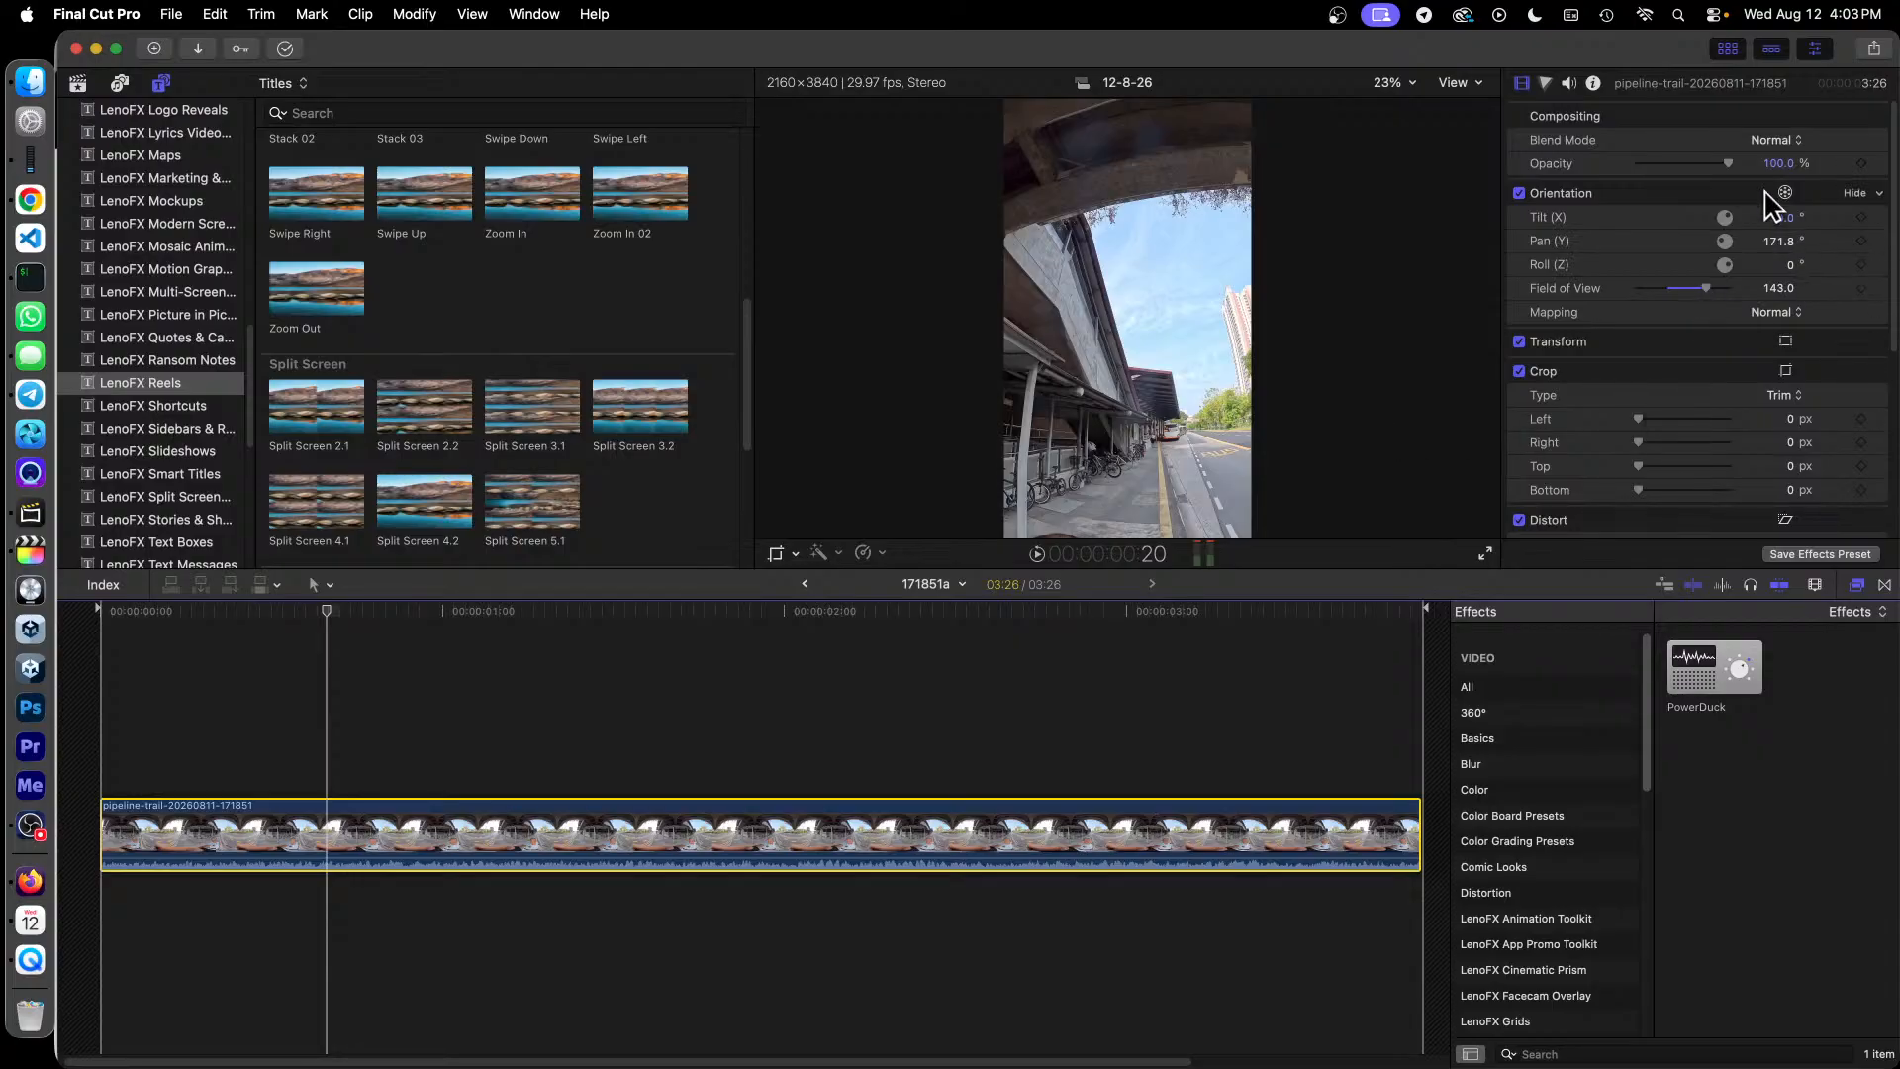
left_click_drag(1781, 217, 1788, 275)
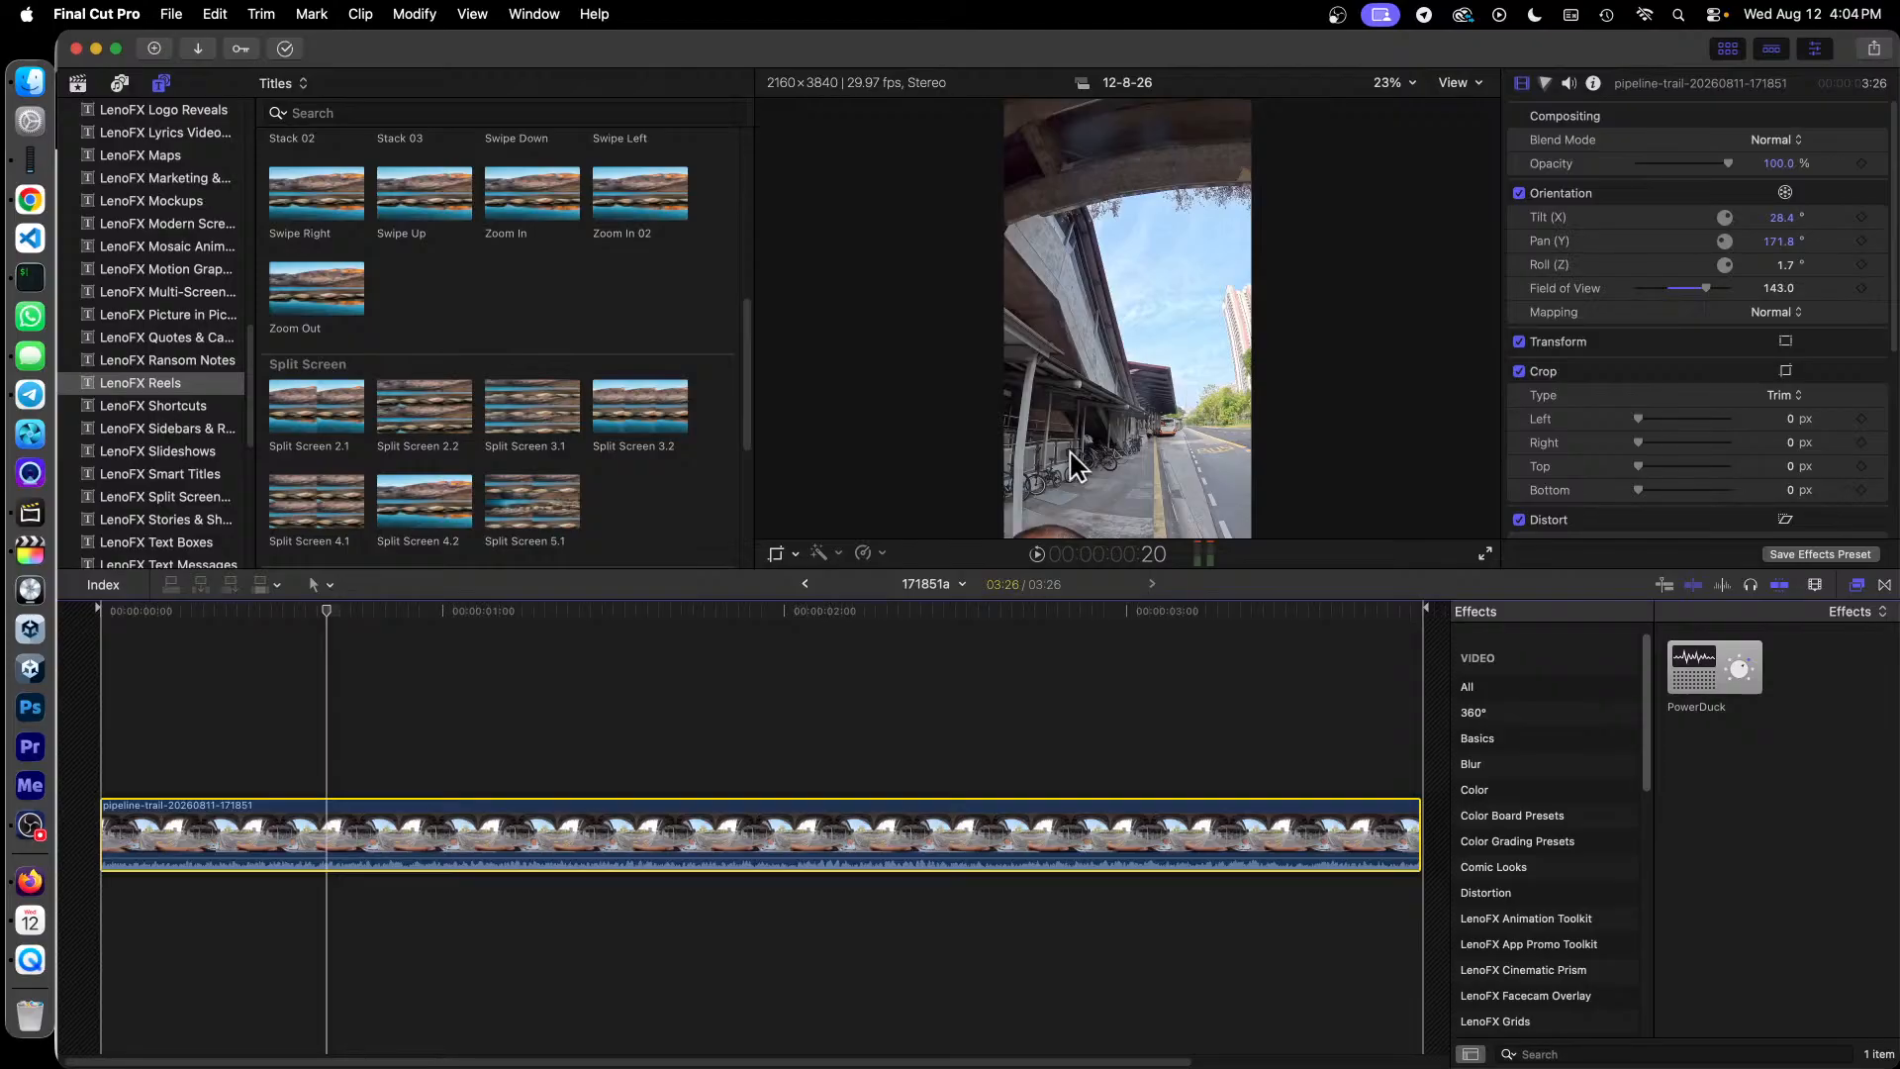
left_click(804, 586)
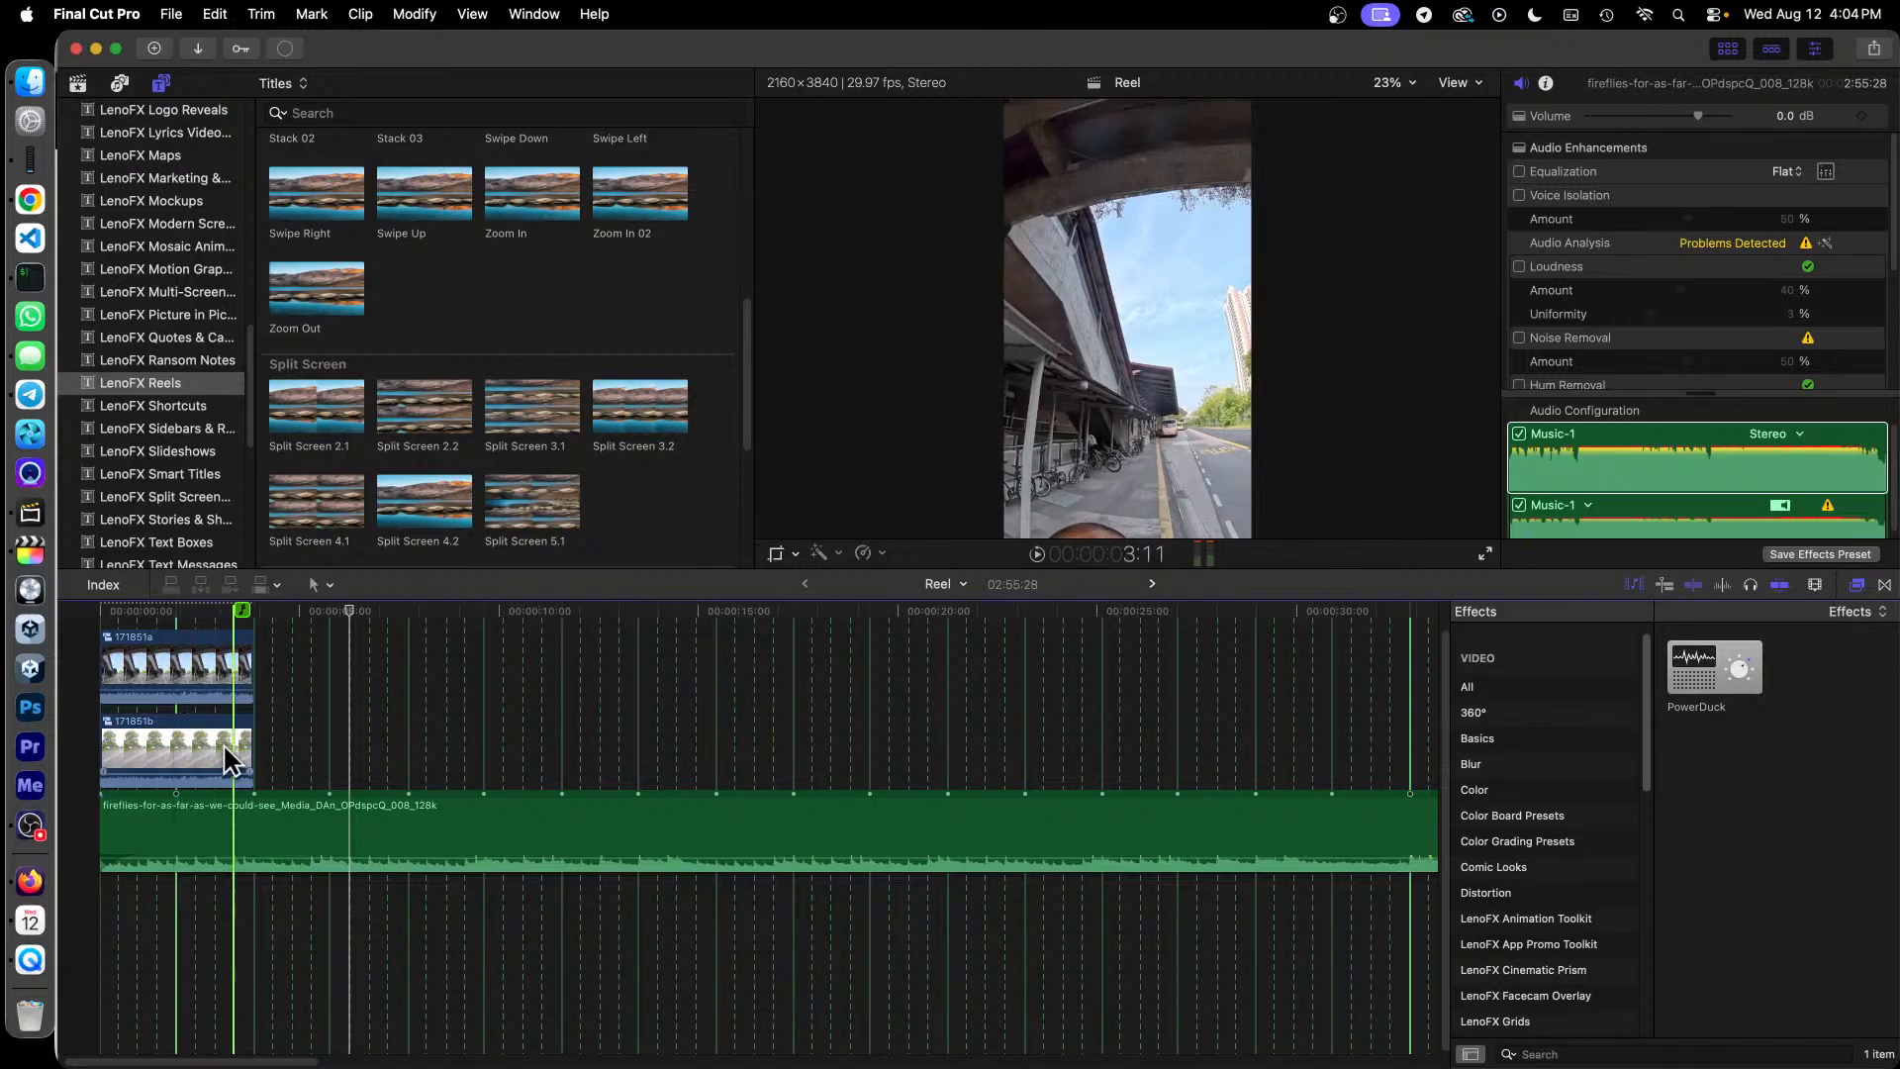
Step: In compound clip 171851b, set the 360 clip's Field of View to 150, Pan to -18.8° and Tilt to 25.6°, and return to the Reel project
double_click(175, 751)
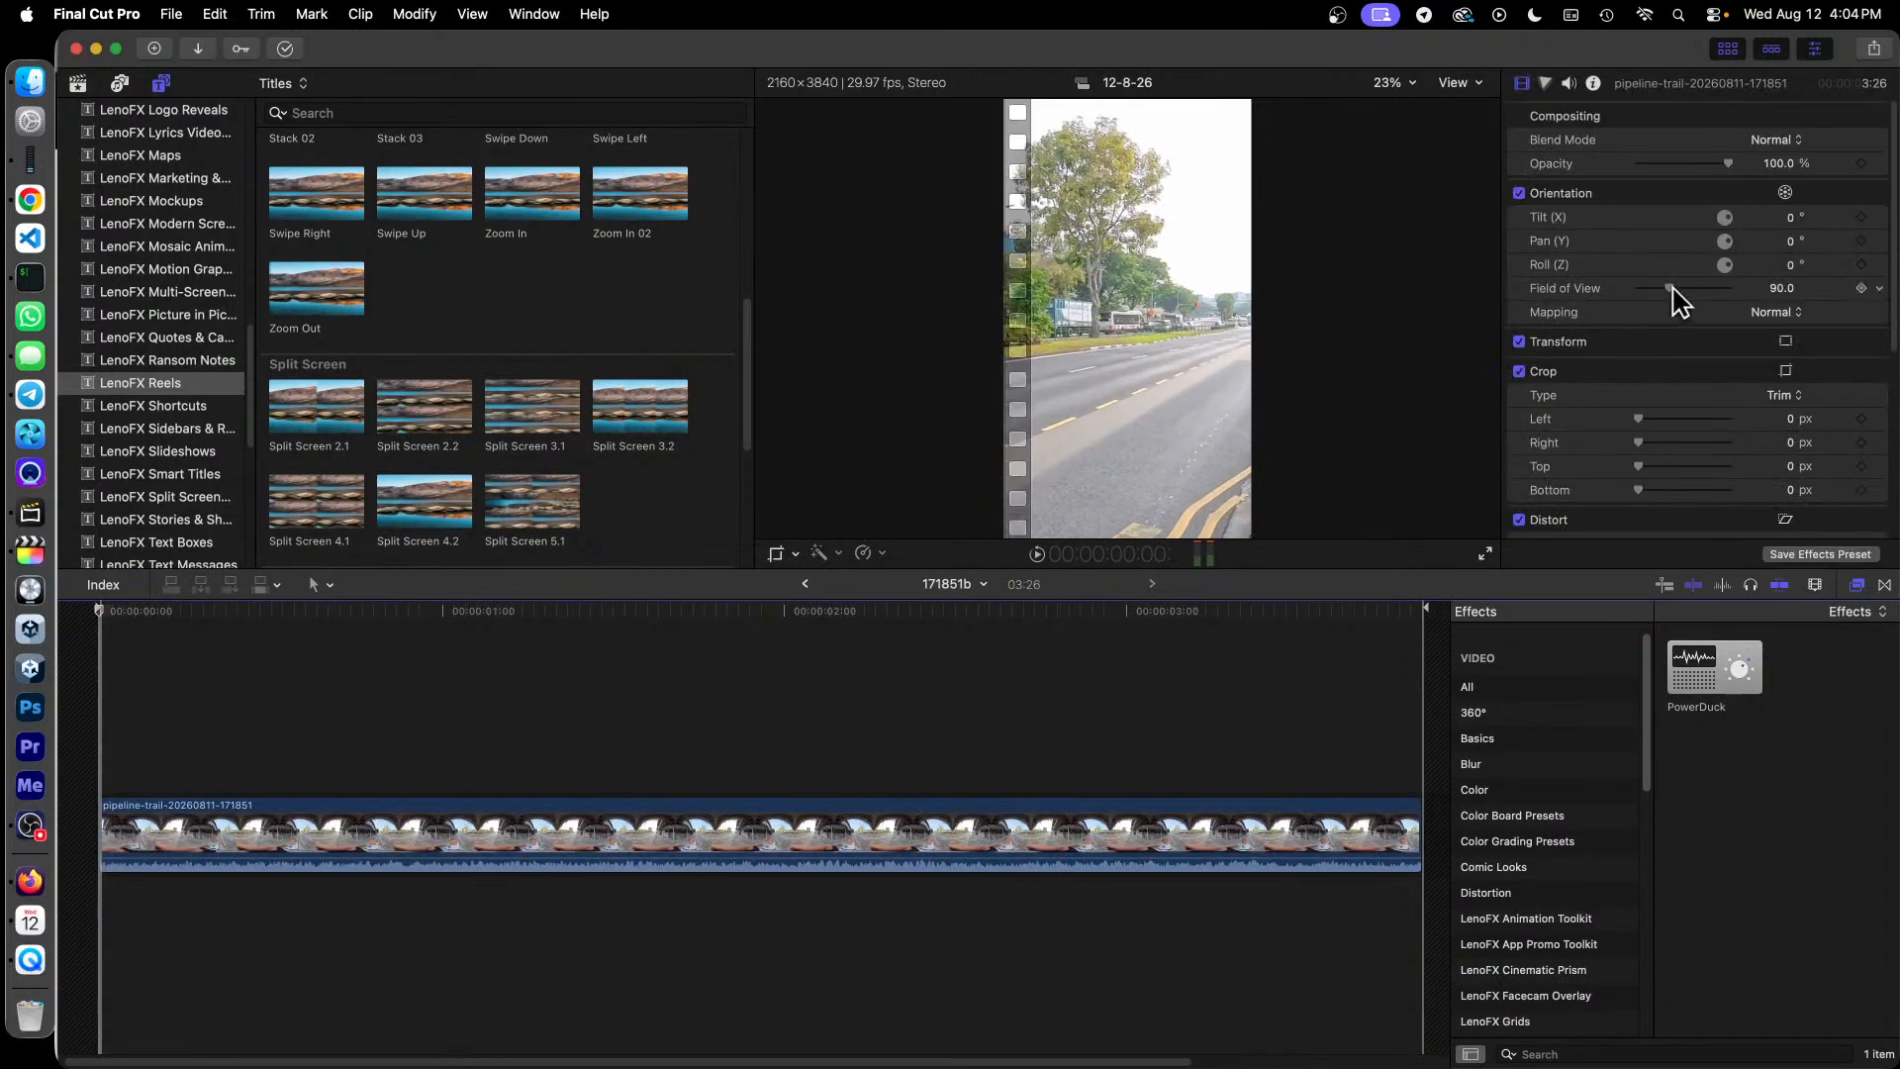
left_click_drag(1669, 288, 1711, 288)
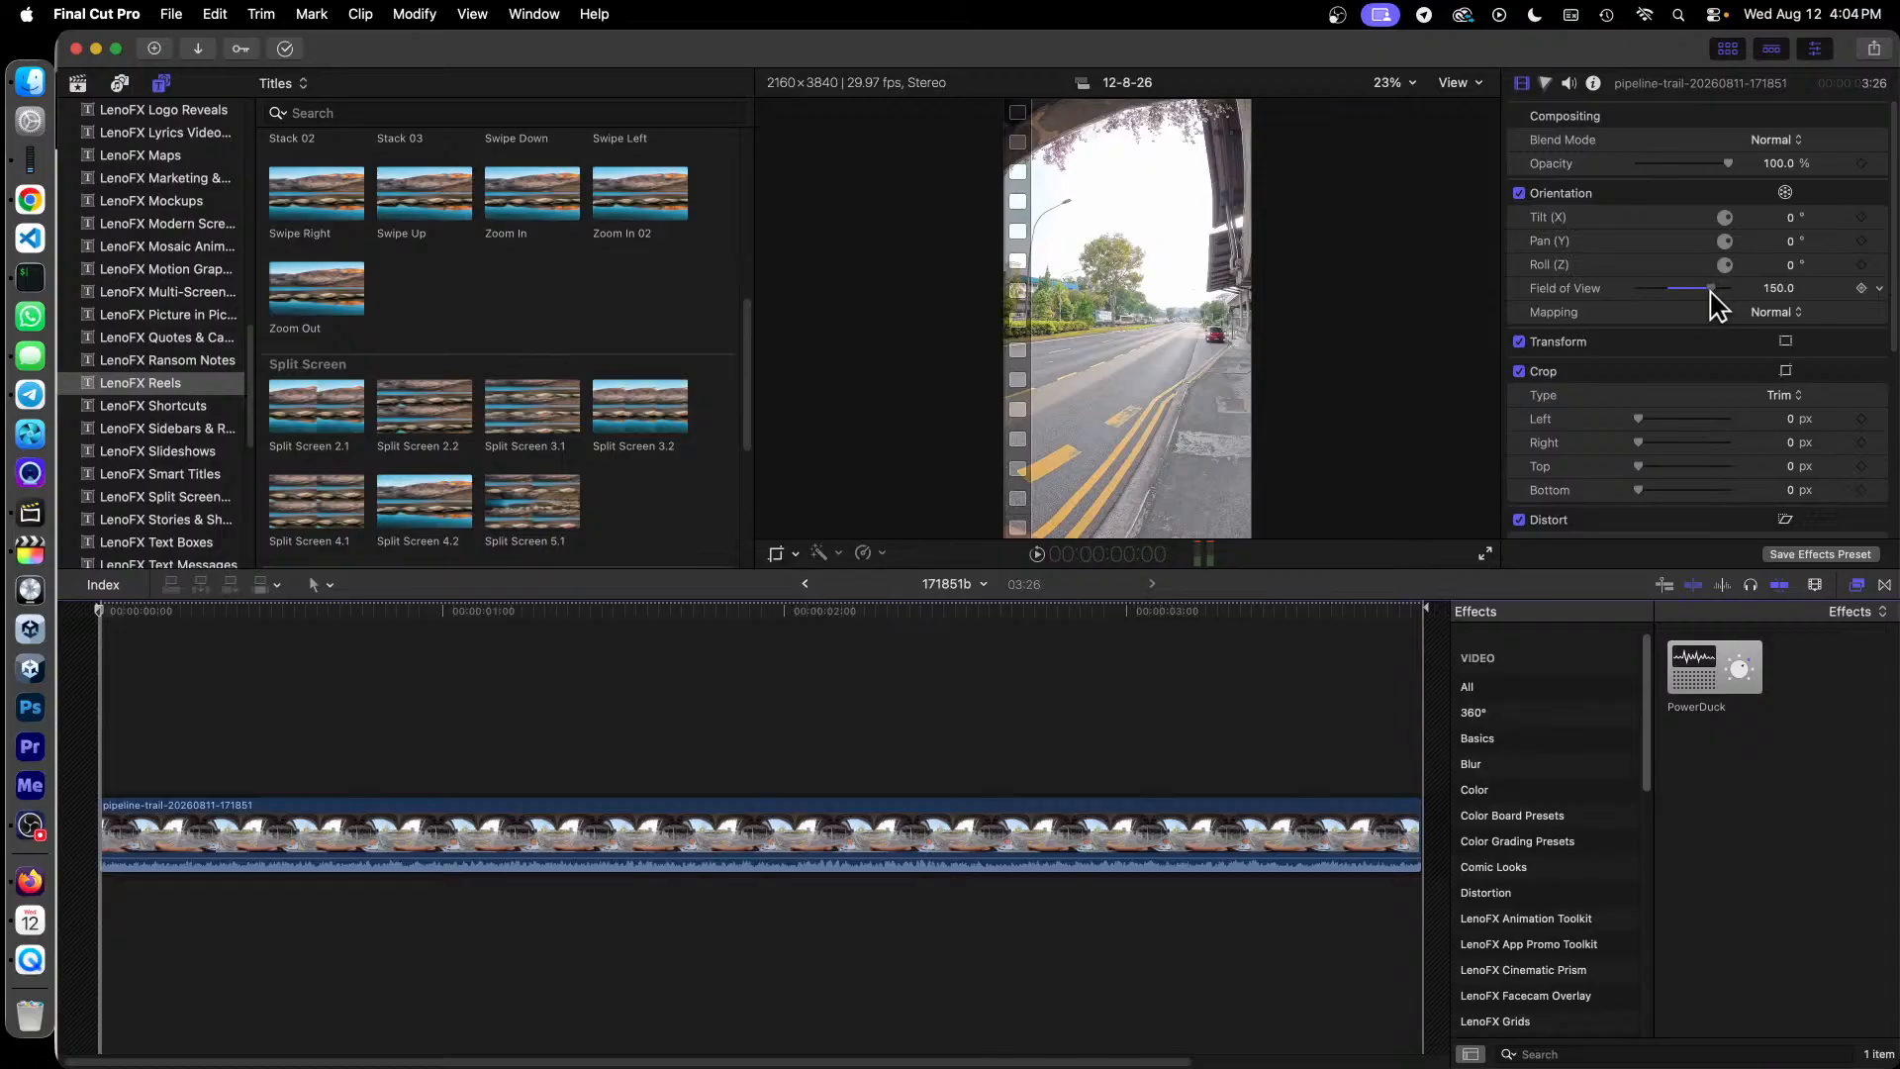
left_click(1798, 242)
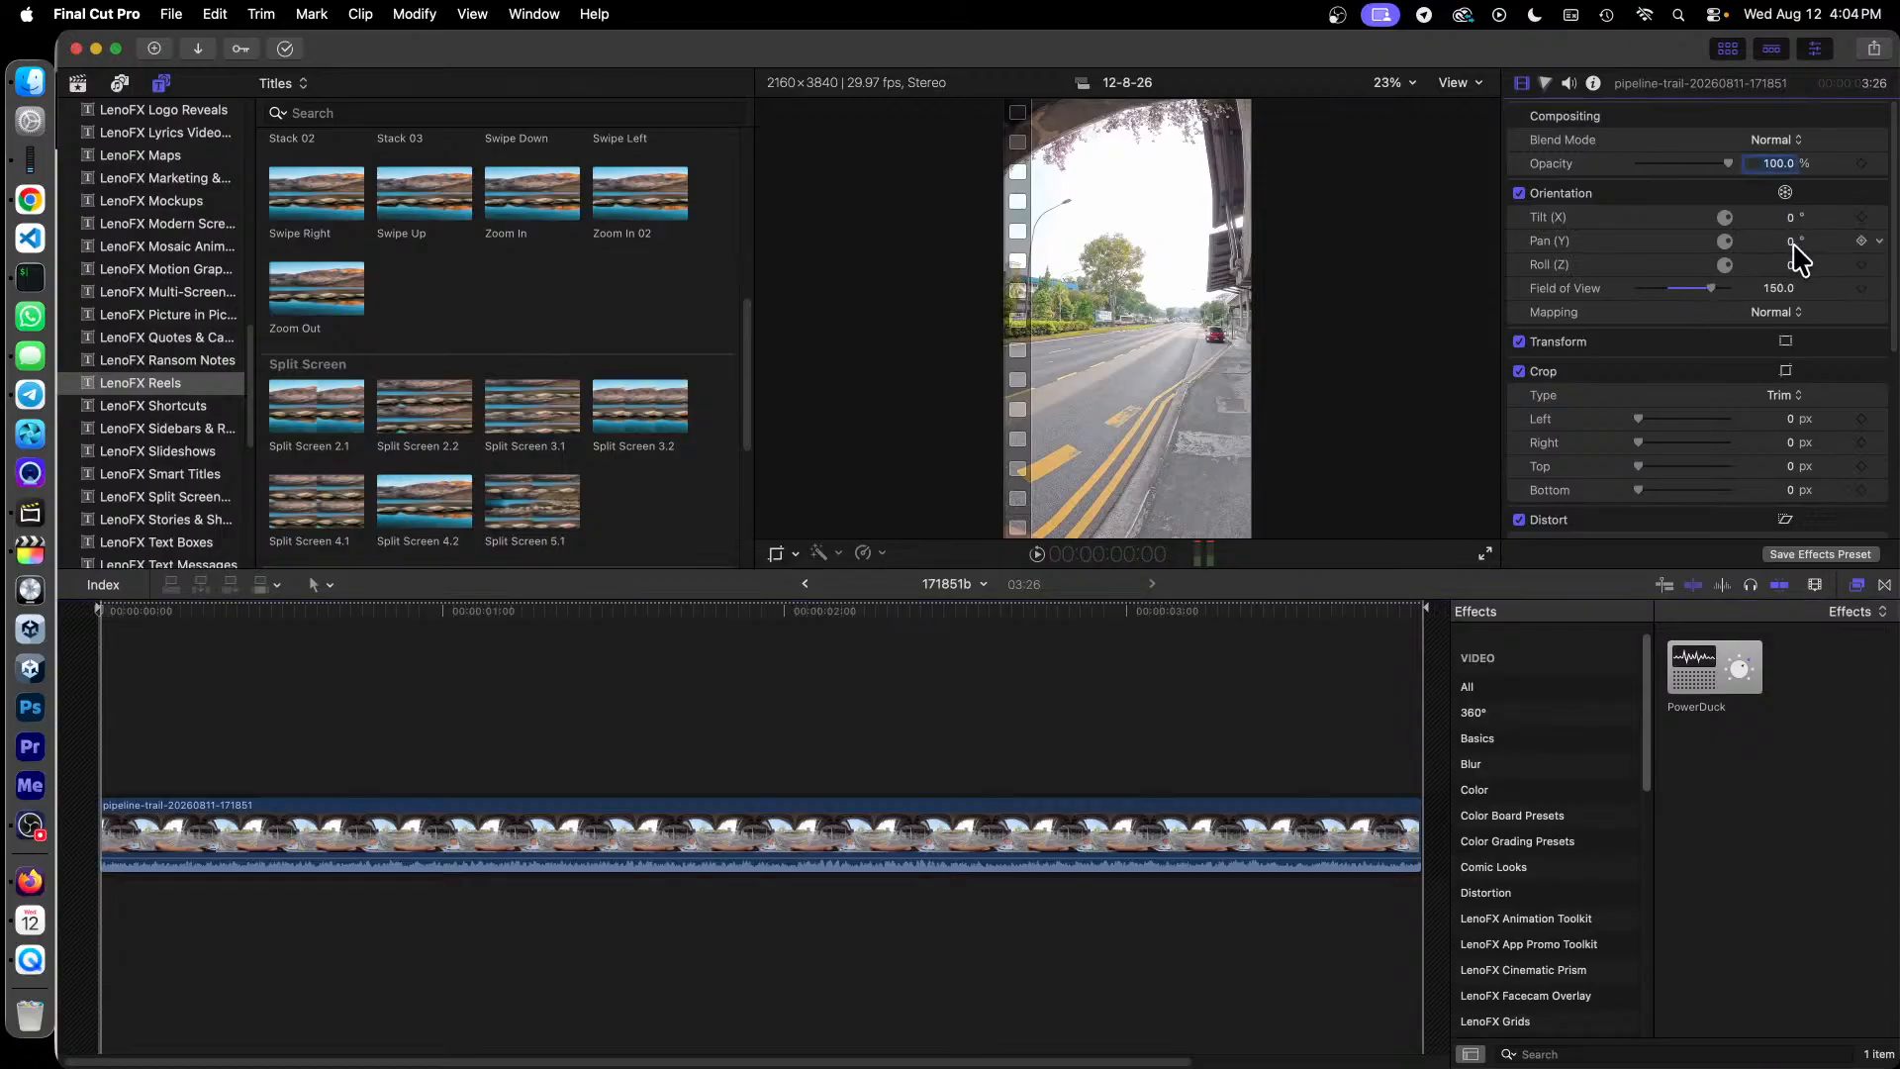
left_click_drag(1794, 244, 1760, 245)
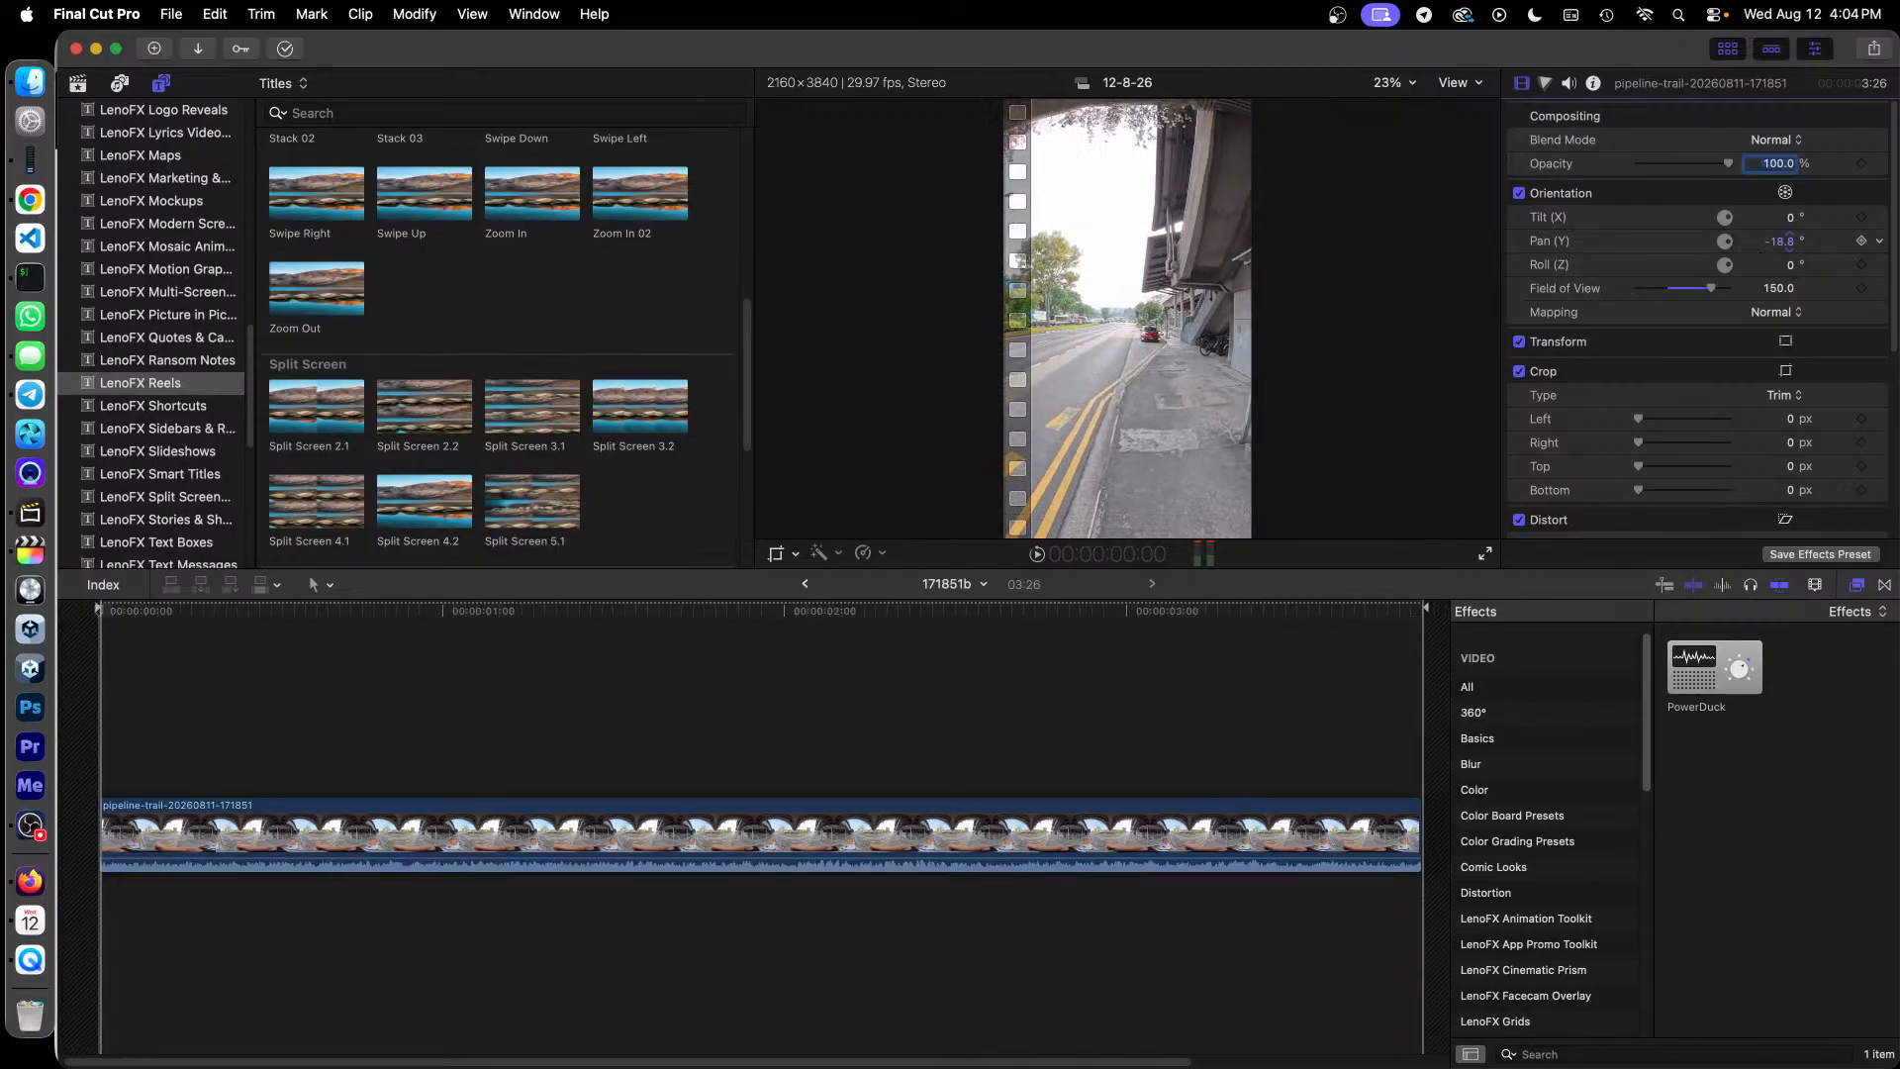
left_click(1791, 219)
mouse_move(1787, 219)
left_mouse_down()
mouse_move(1768, 218)
mouse_move(1799, 219)
left_mouse_up()
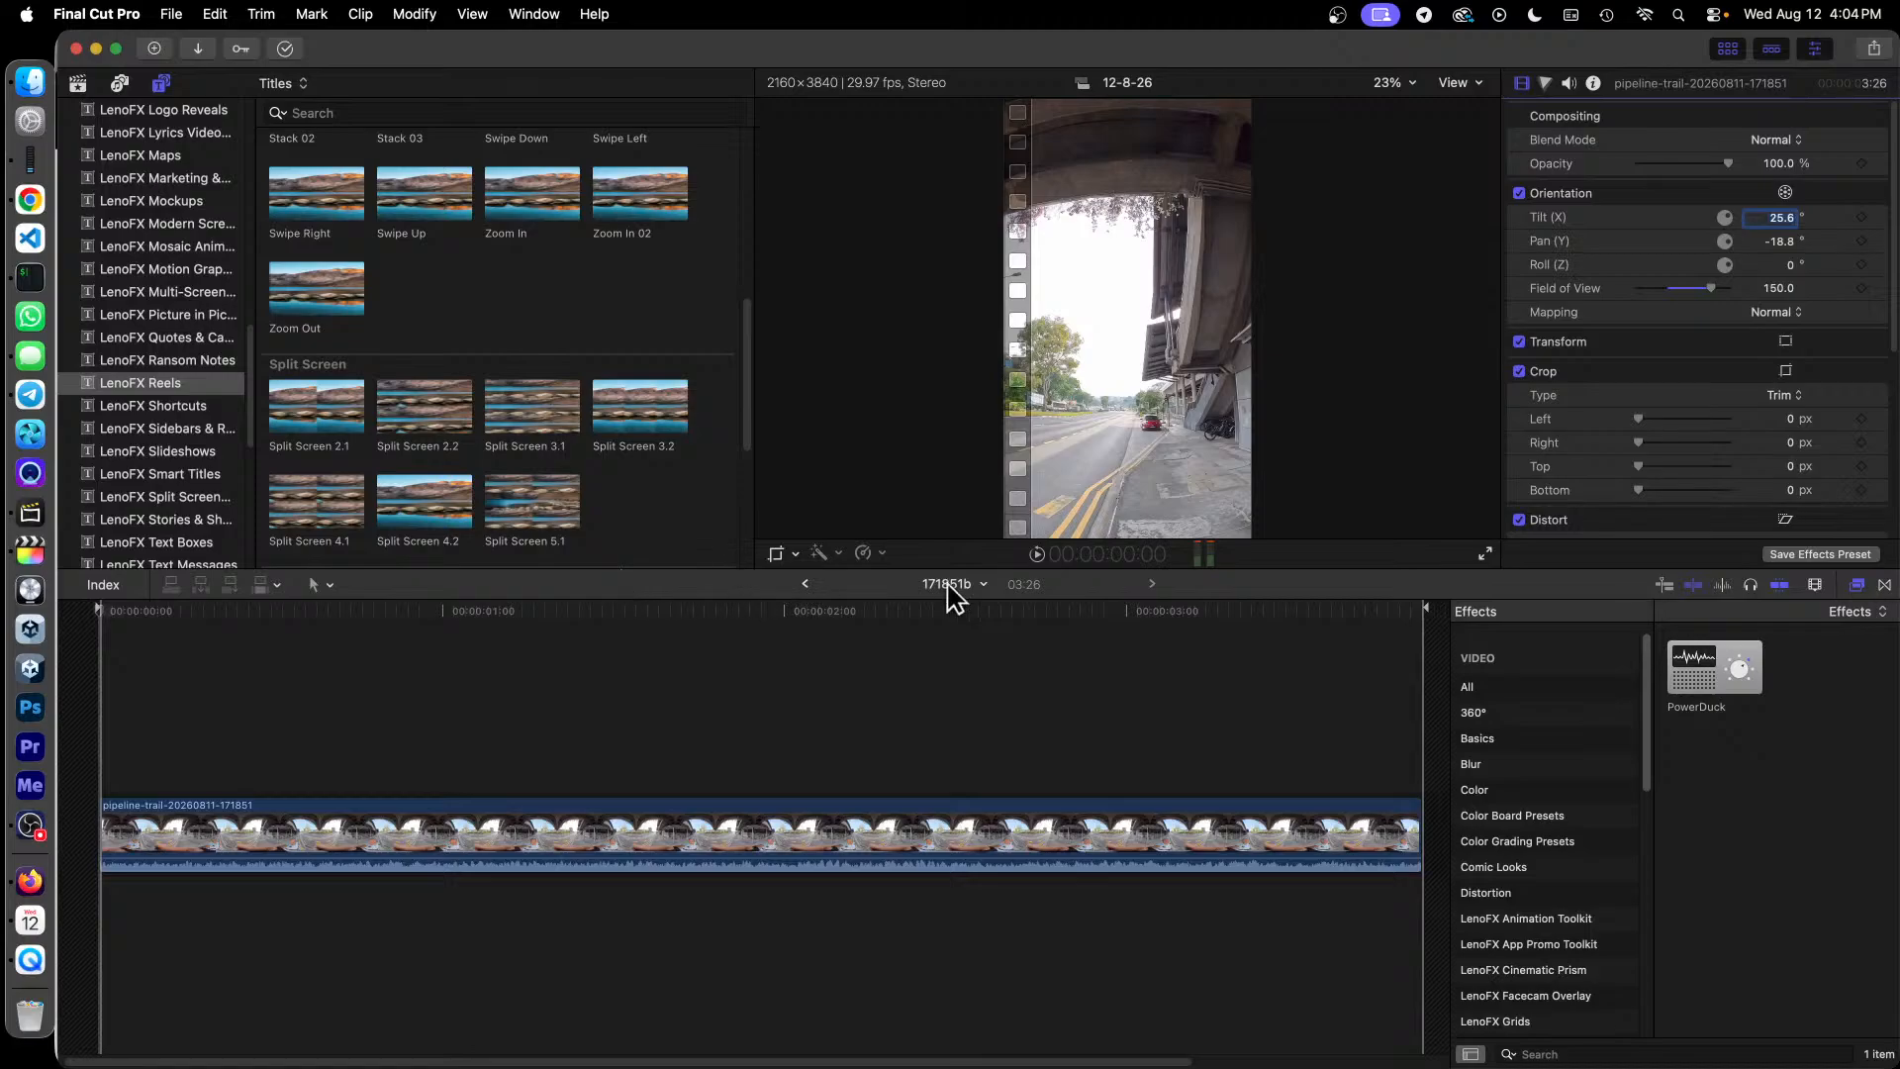
left_click(804, 586)
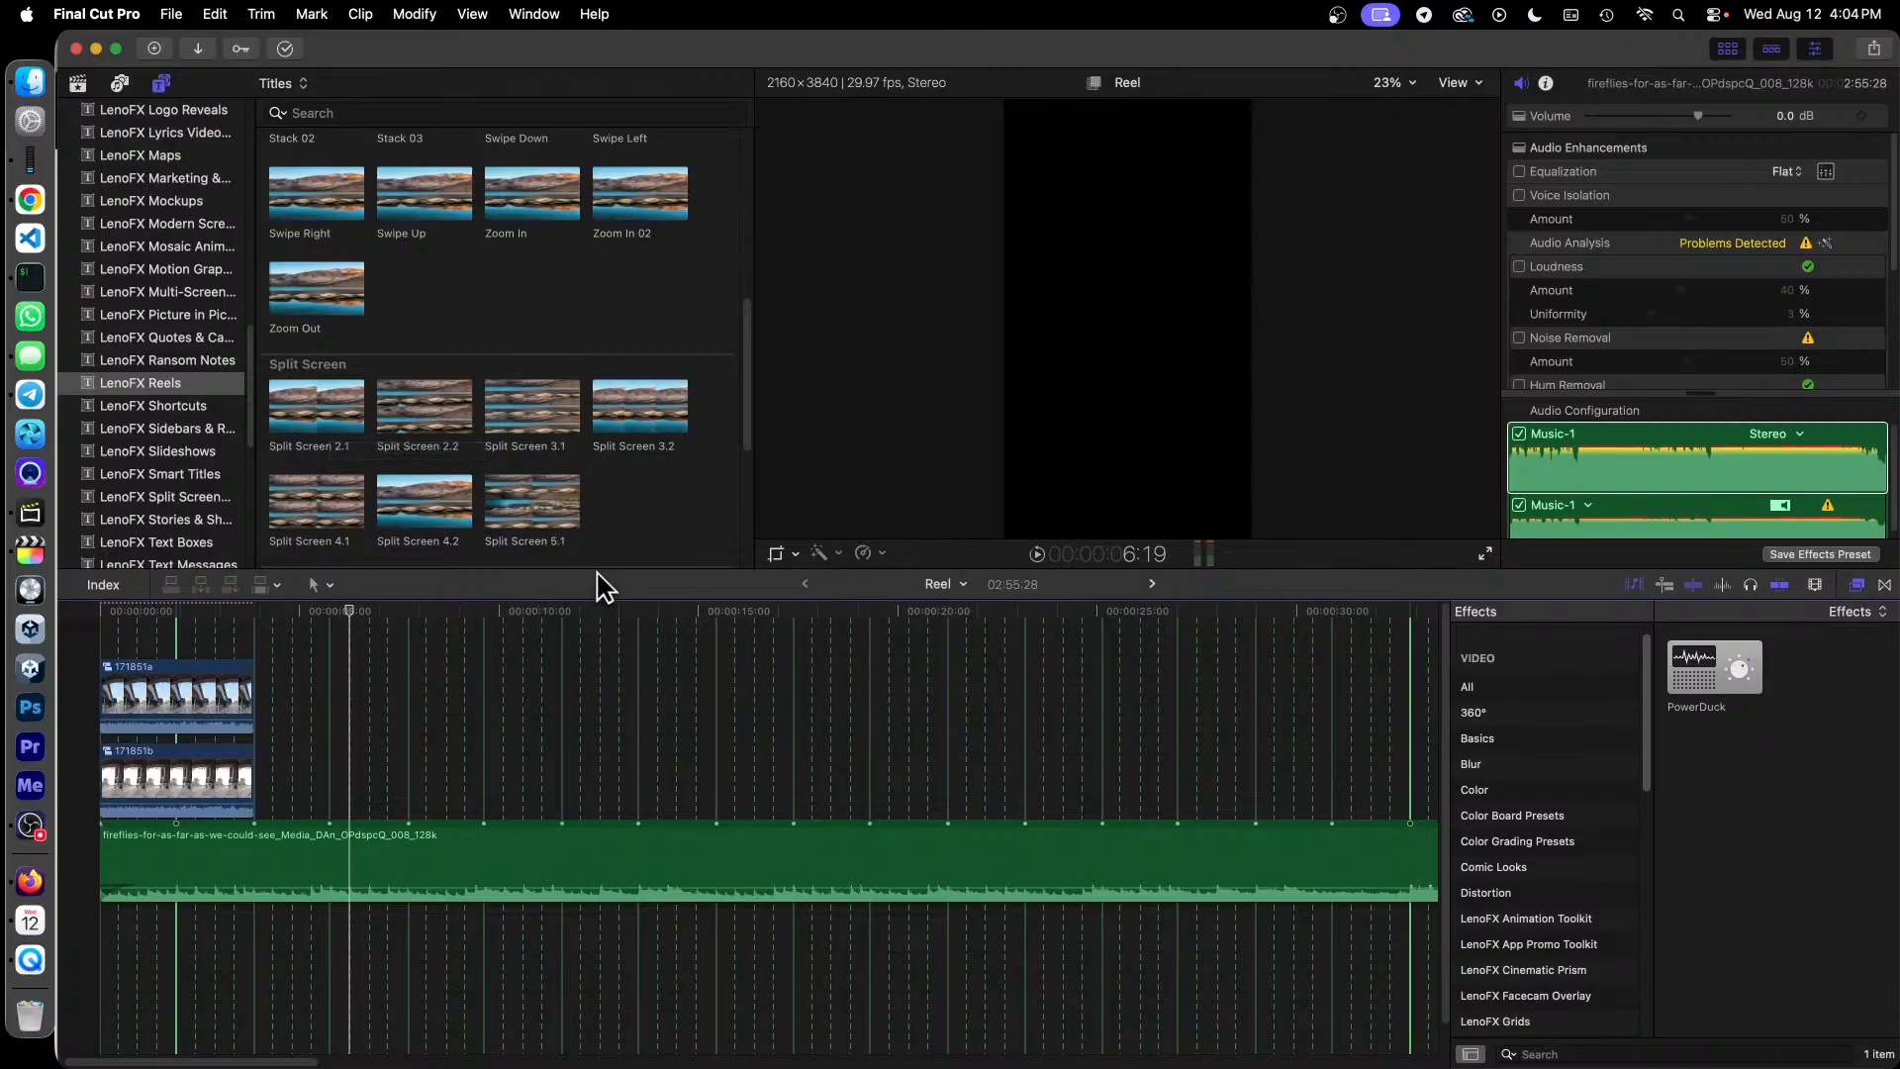
Step: Add the Split Screen 2.2 title above the two compound clips at the timeline's start and trim it to their length
left_click_drag(420, 427, 106, 639)
left_click_drag(378, 626, 254, 641)
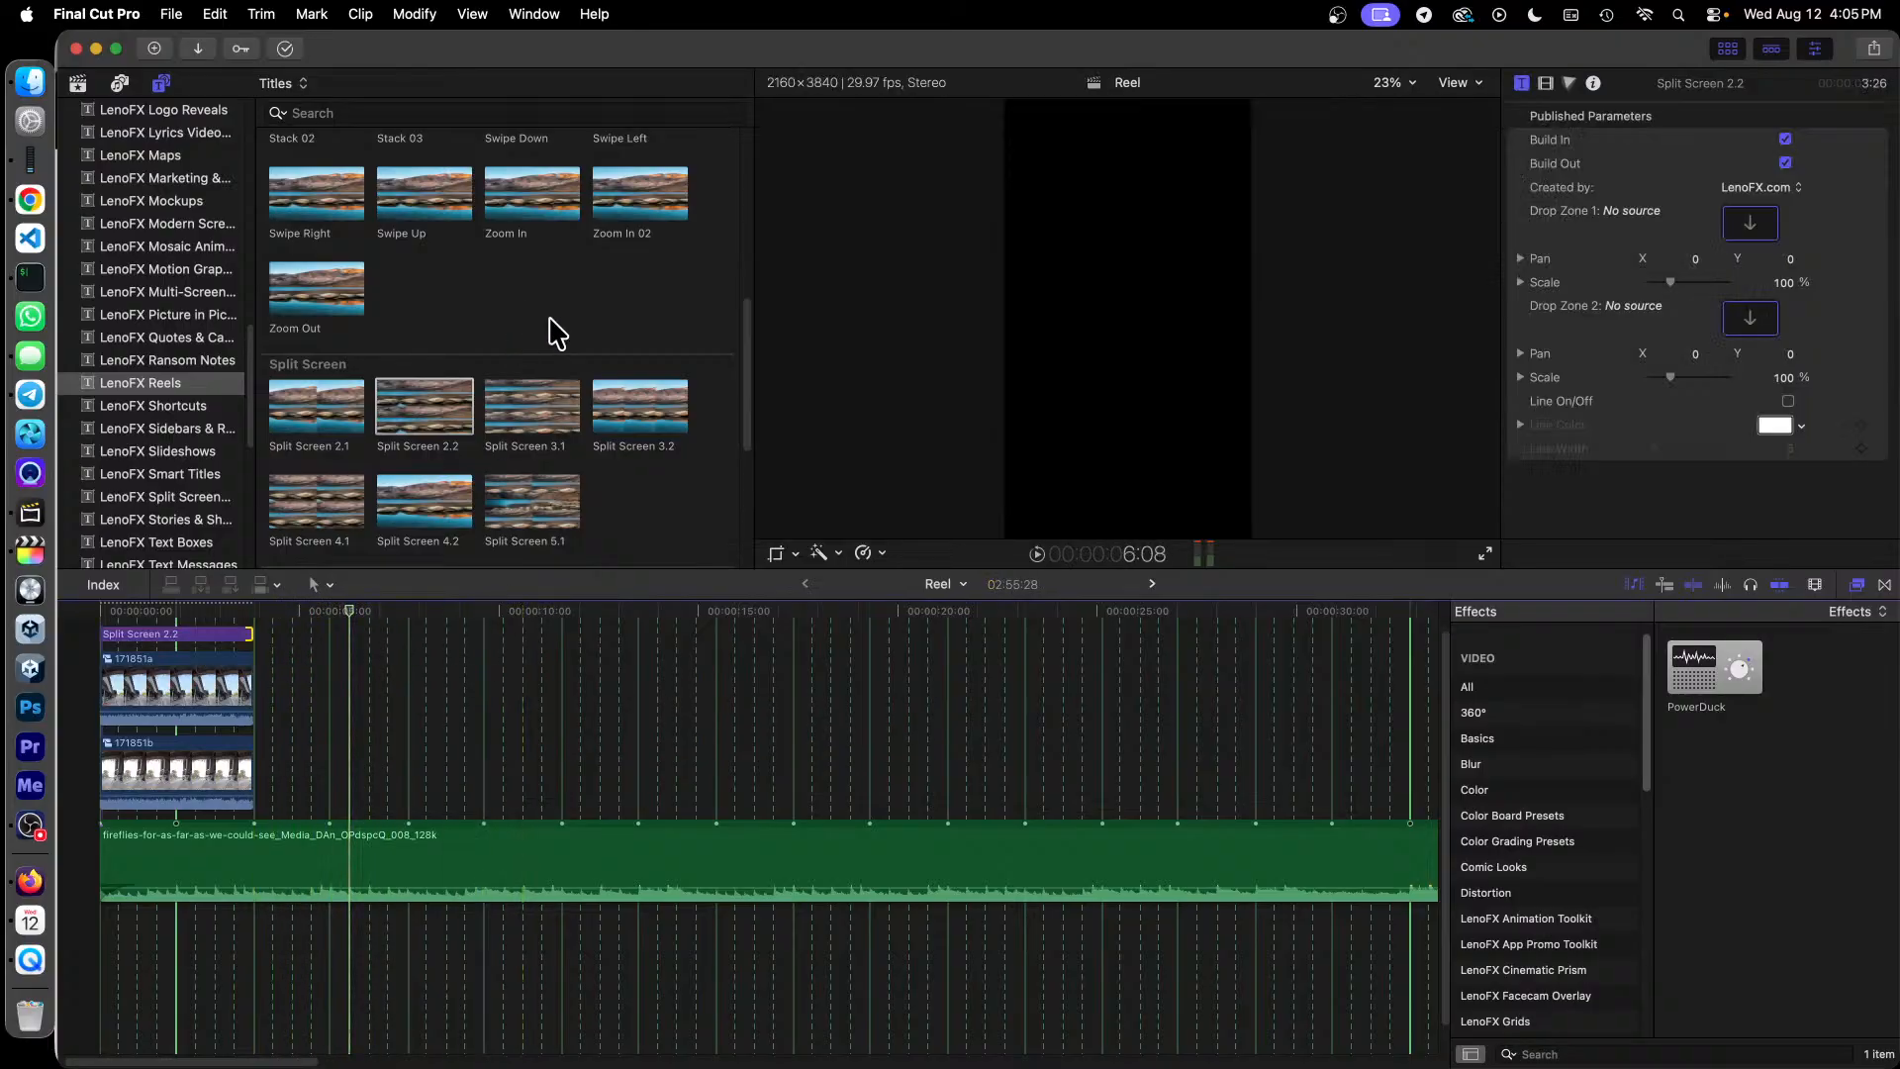
Step: Create a new event named Reel in the library
left_click(78, 86)
right_click(119, 110)
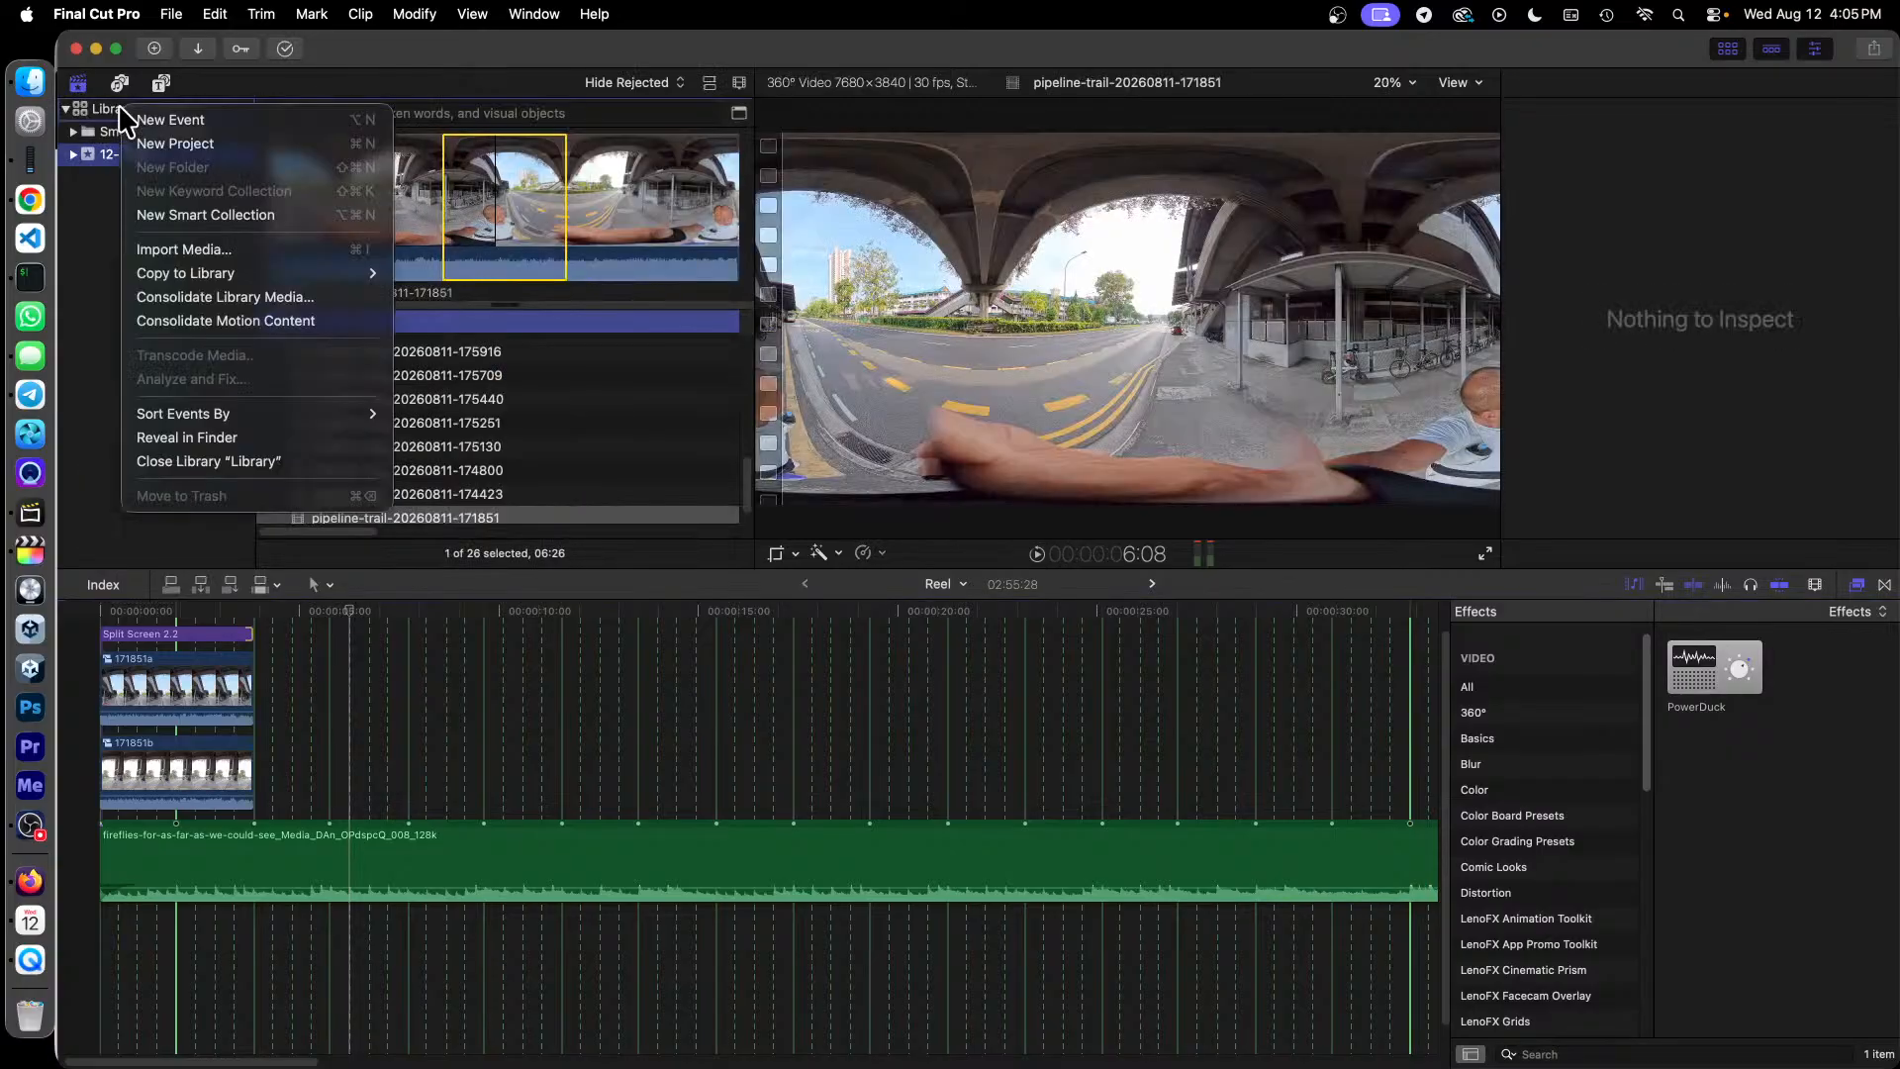
left_click(203, 121)
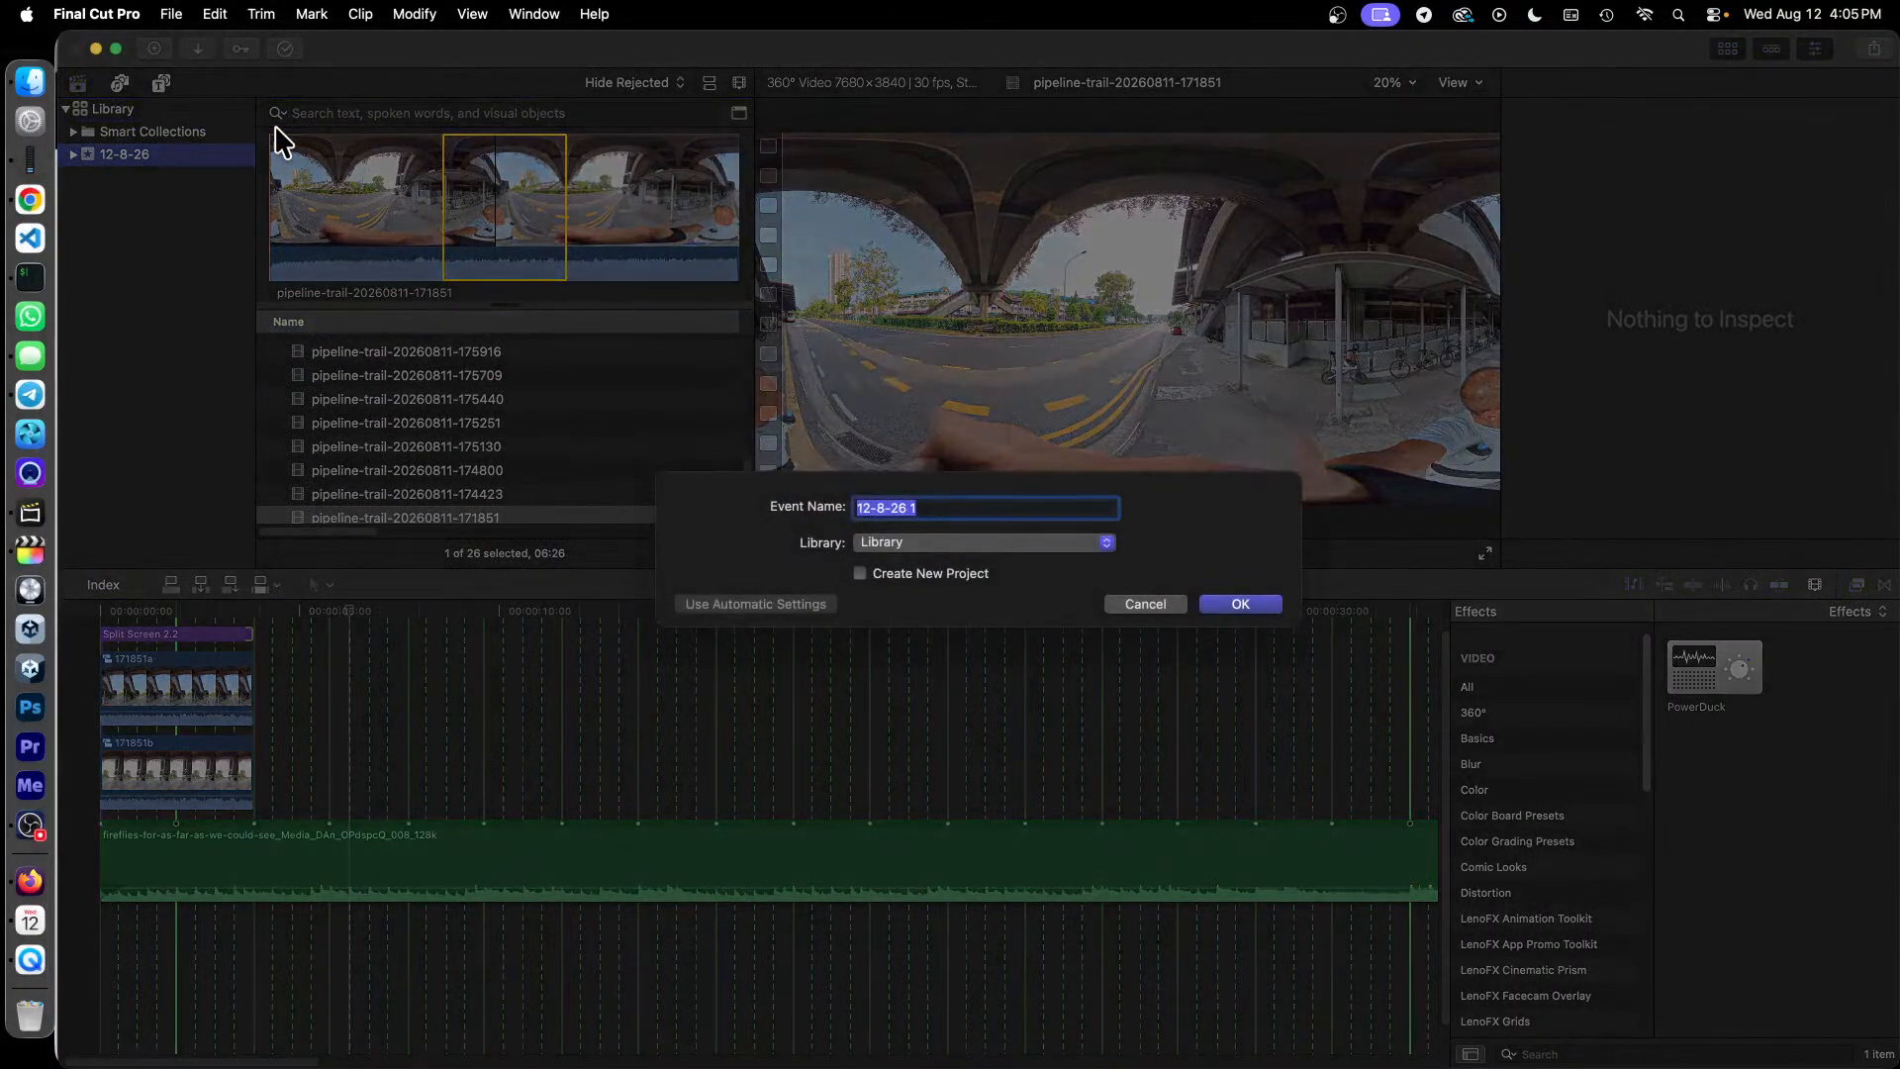
type("Reel")
key("Return")
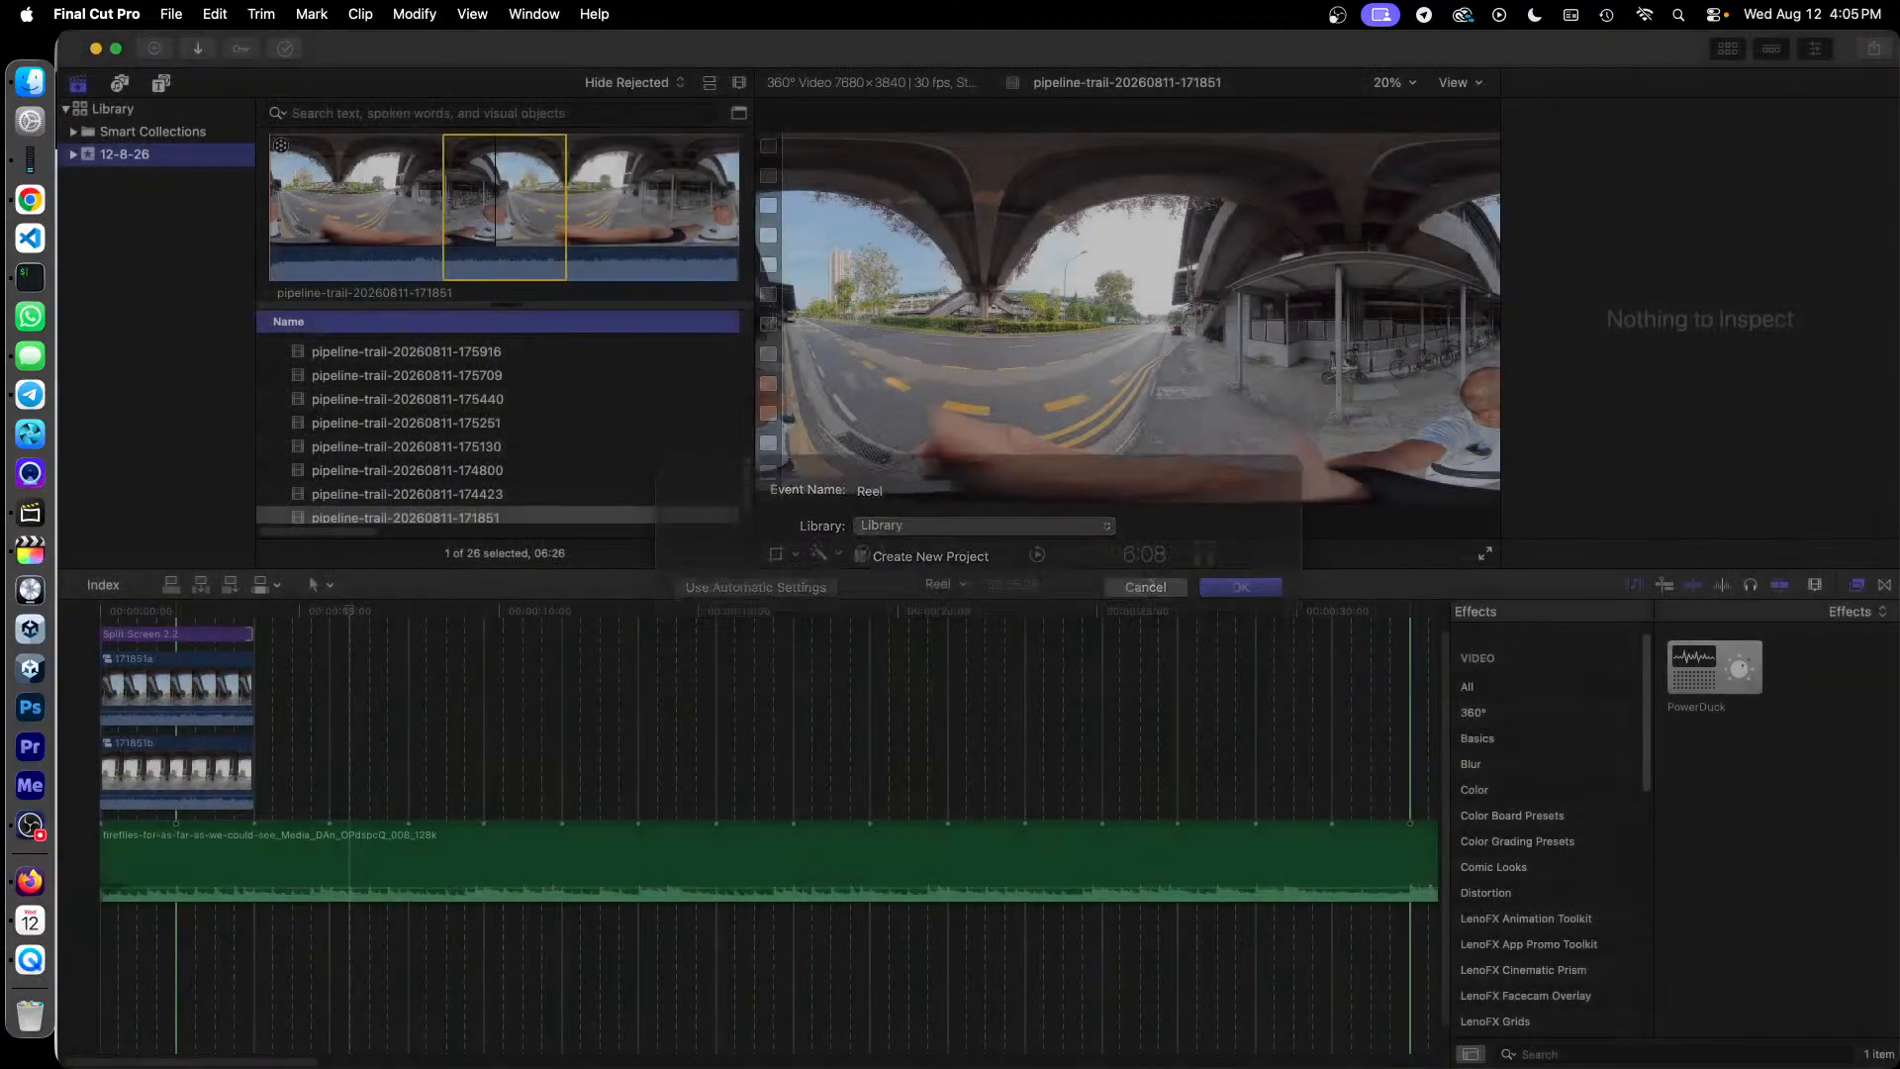
Step: Move the Reel project from the 12-8-26 event into the Reel event
left_click(157, 156)
scroll(466, 371, "up", 5)
scroll(478, 374, "up", 1)
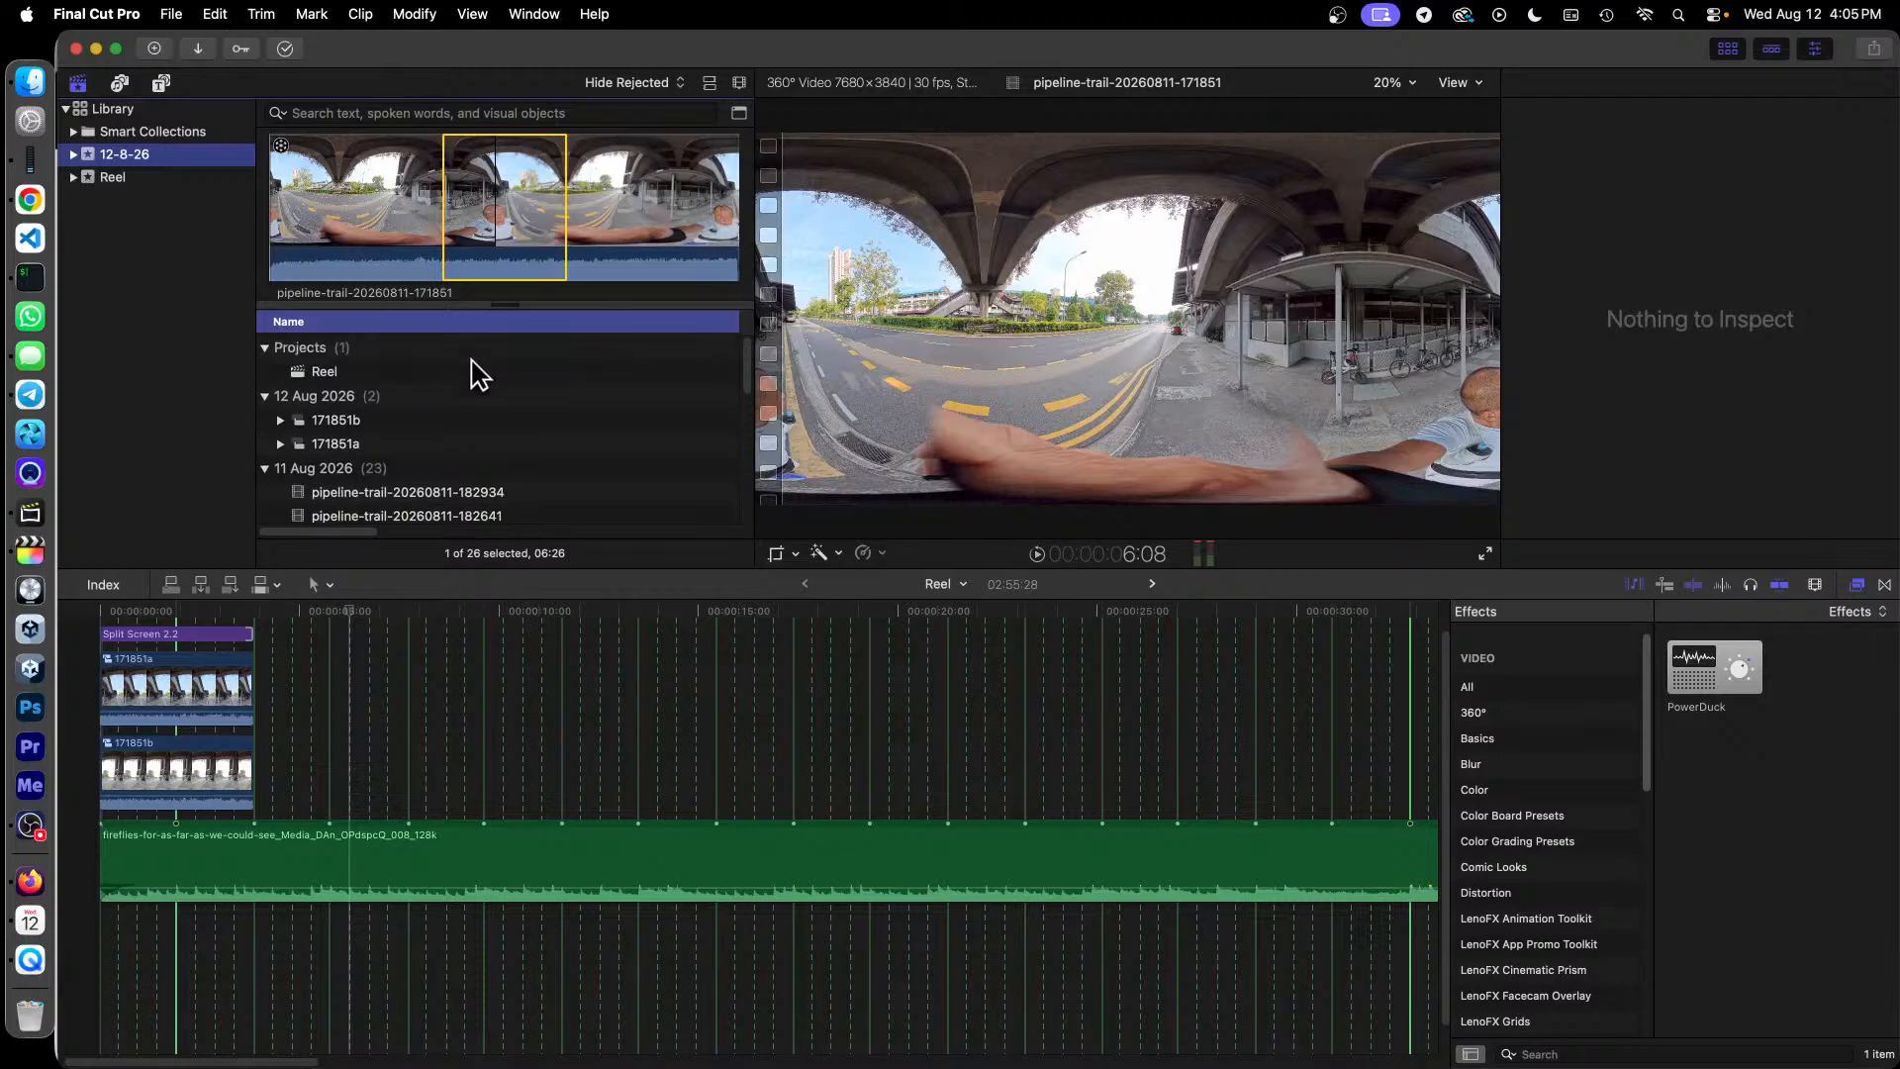
left_click(126, 178)
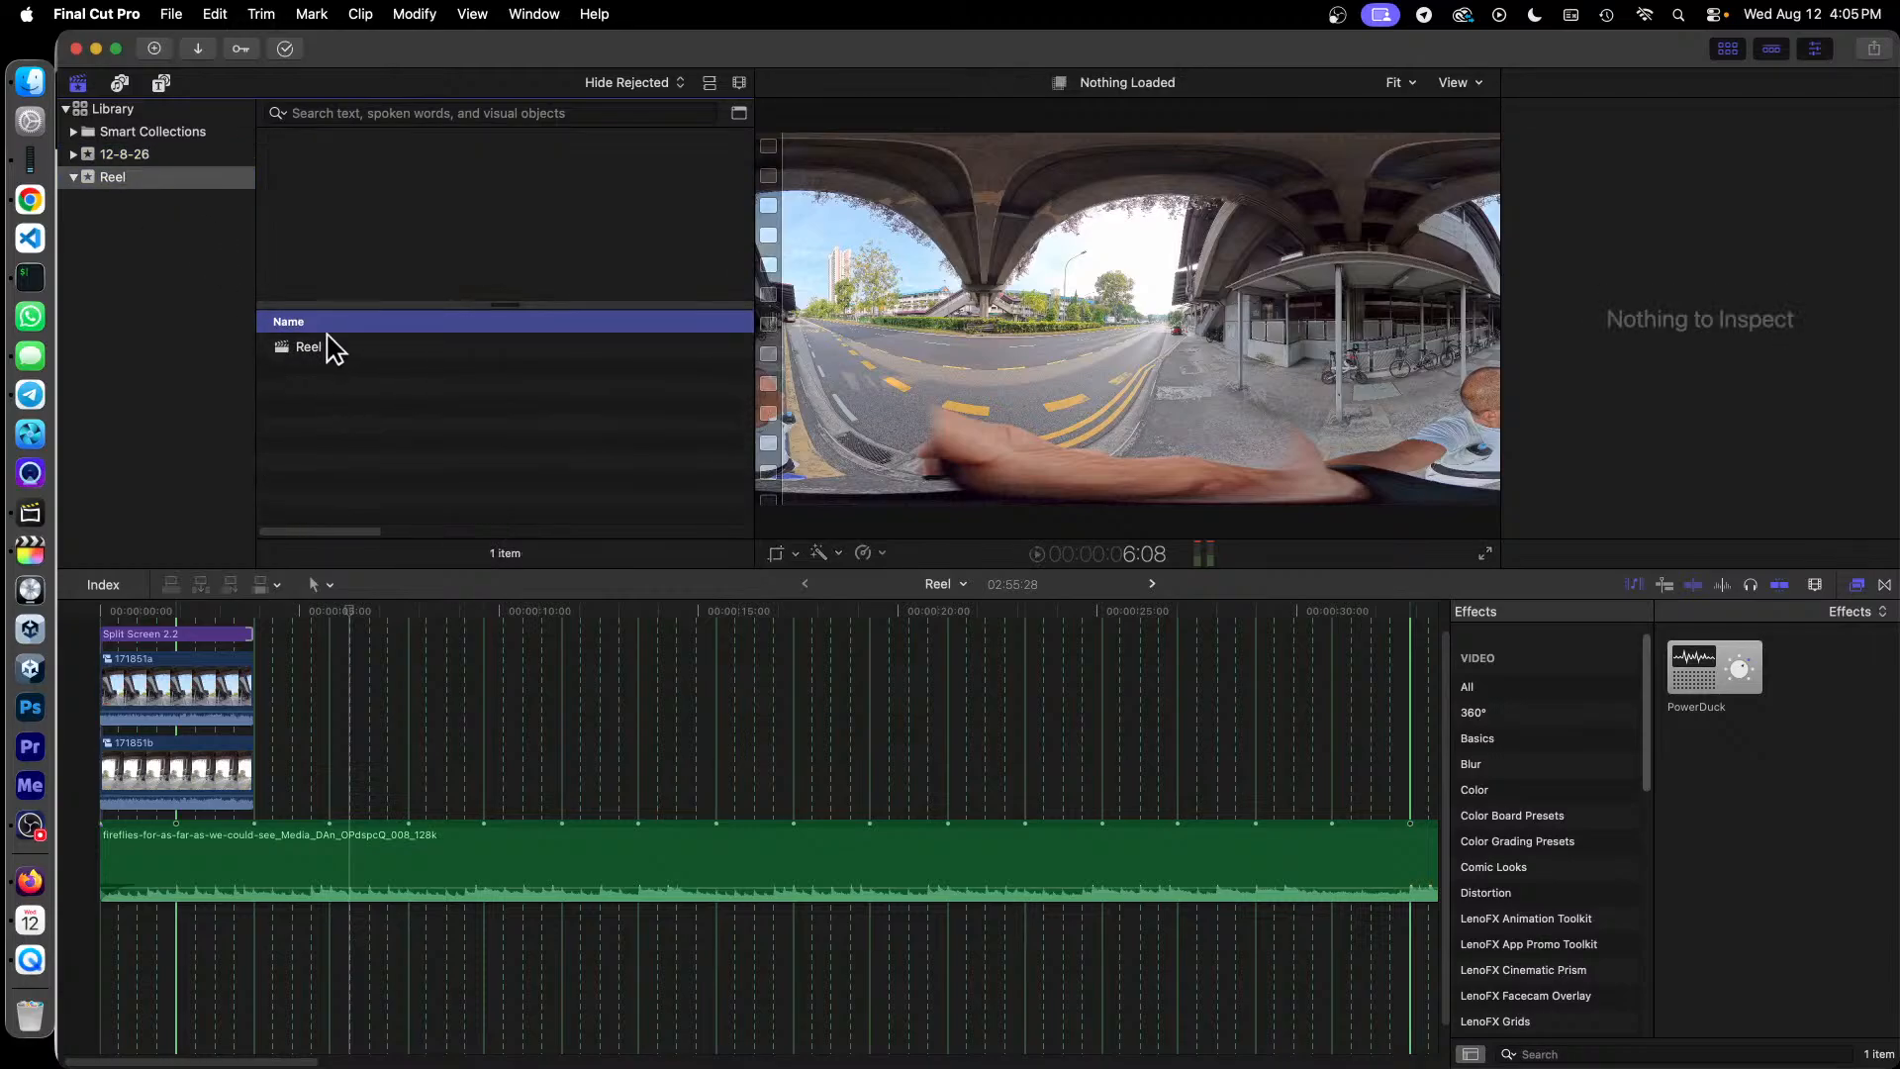
Step: Move the compound clips 171851b and 171851a from the 12-8-26 event into the Reel event
left_click(158, 154)
scroll(485, 403, "down", 3)
scroll(485, 406, "up", 5)
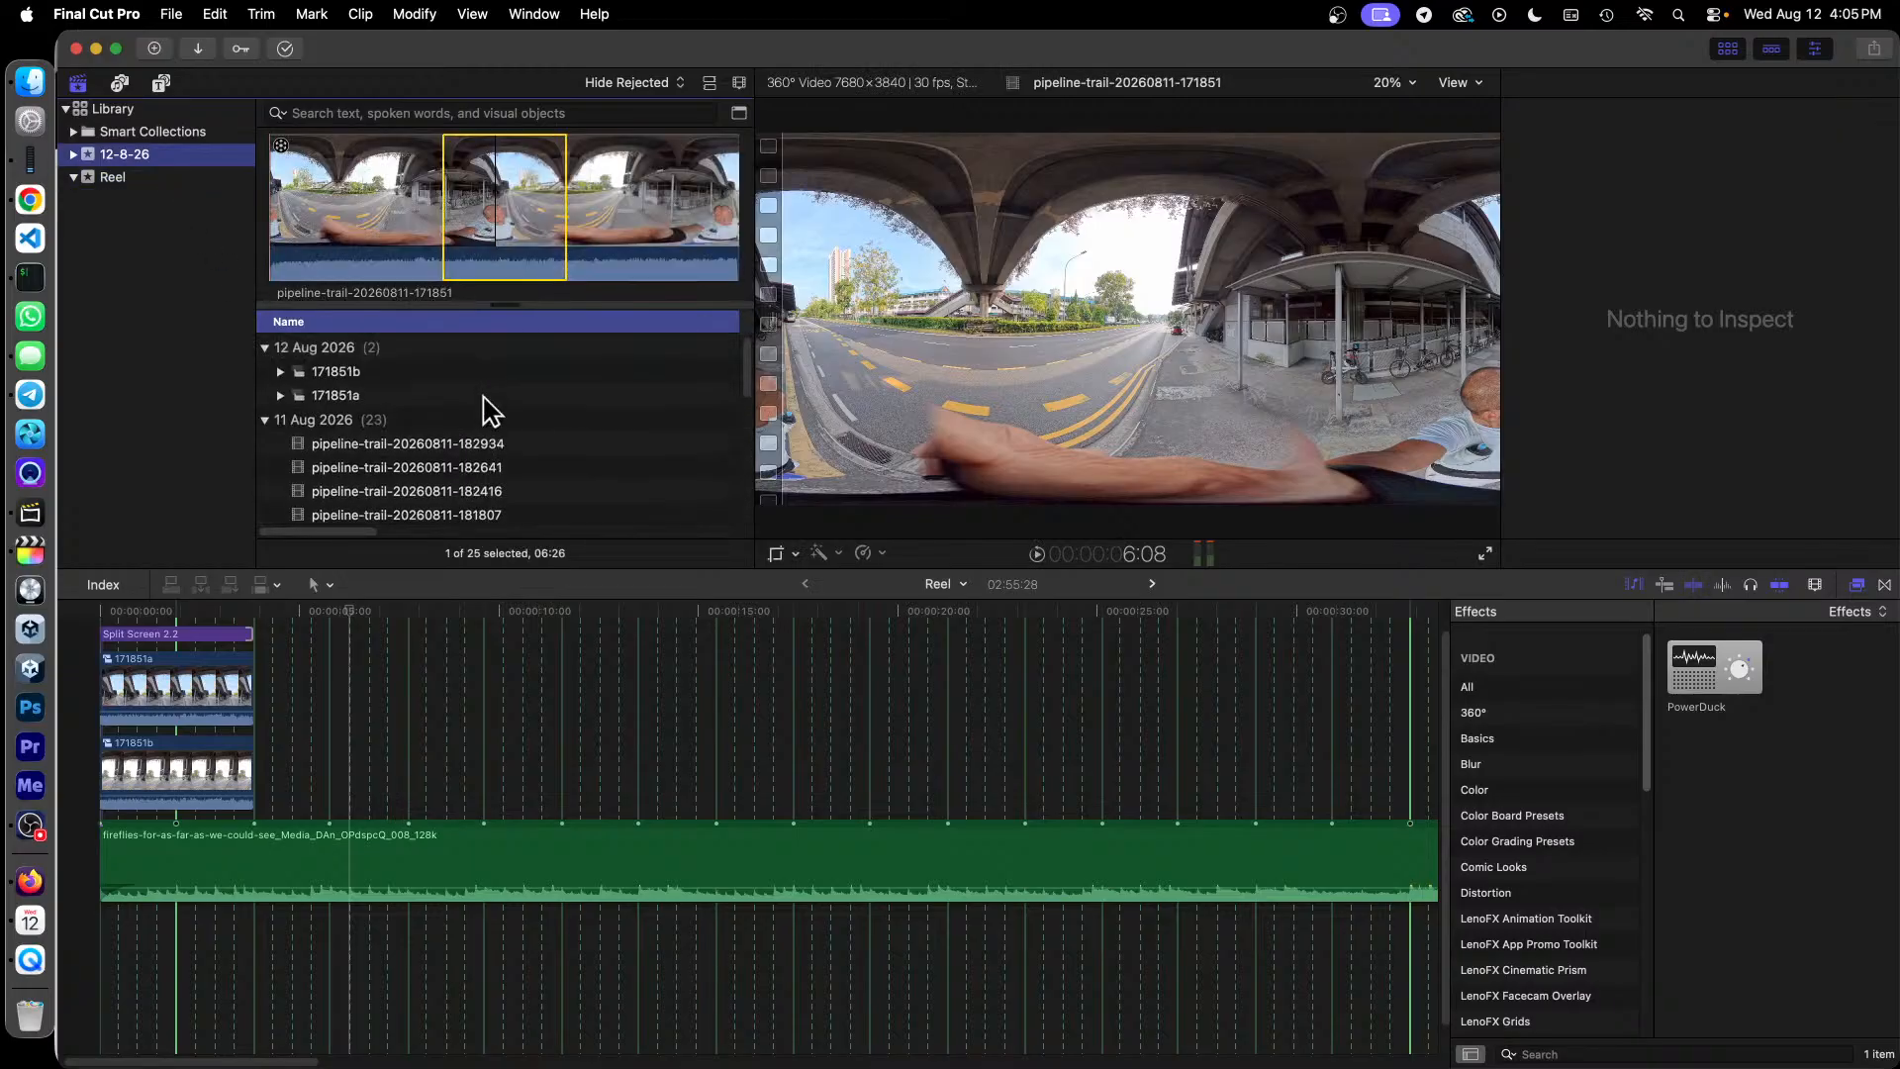
left_click(346, 371, "shift")
left_click(348, 393)
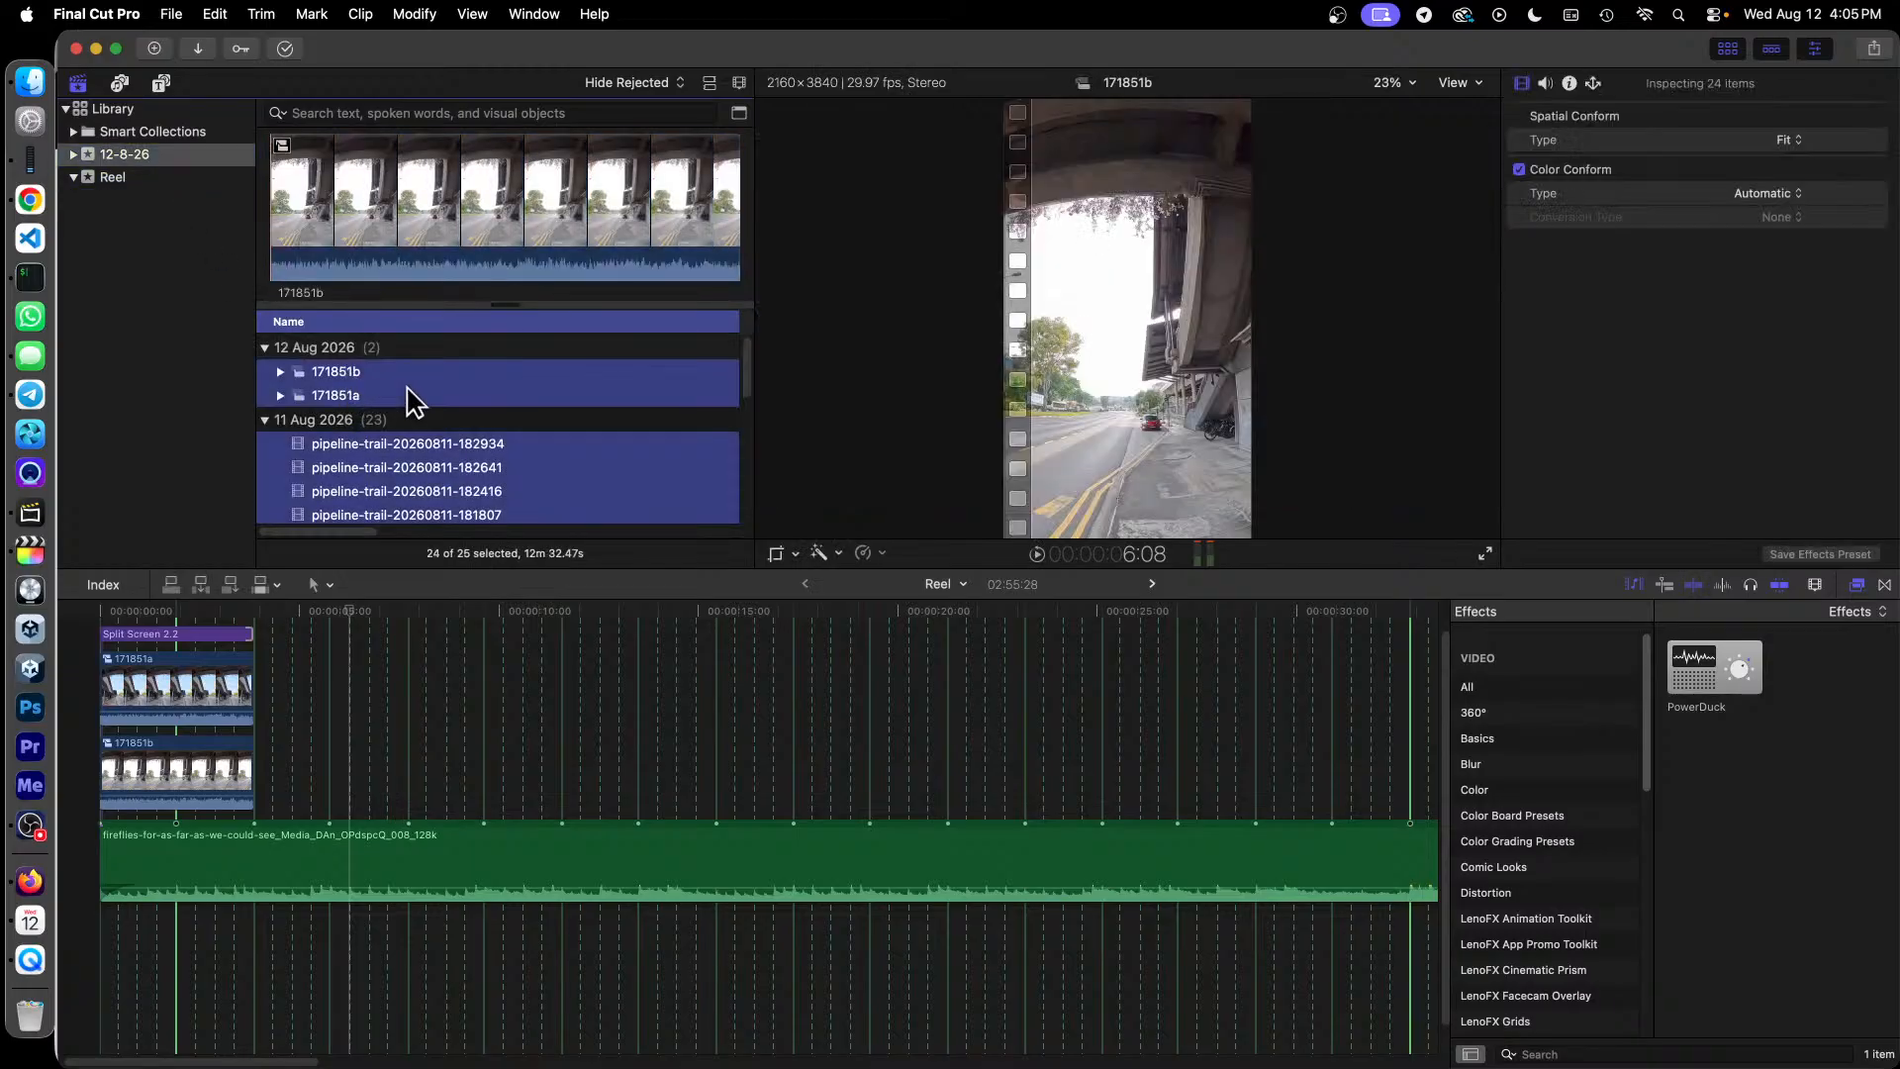
left_click_drag(331, 371, 120, 183)
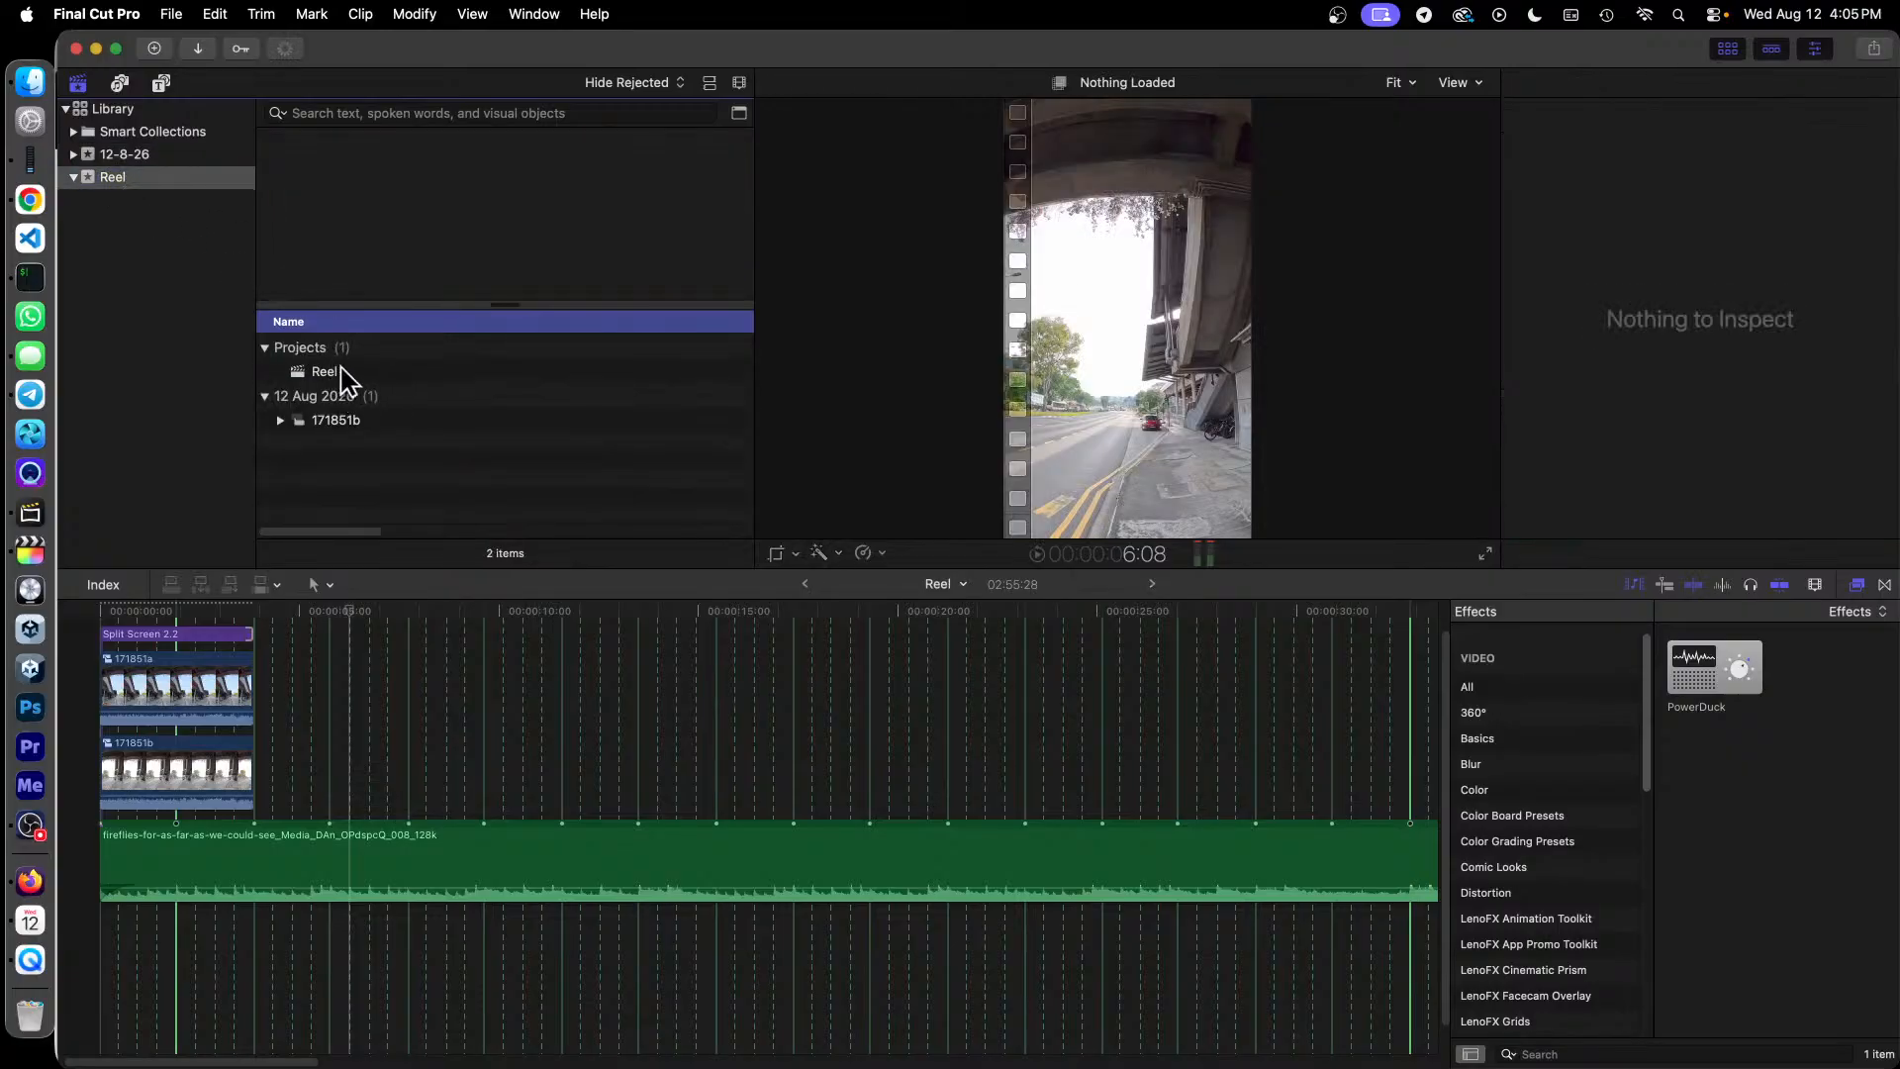
left_click(123, 154)
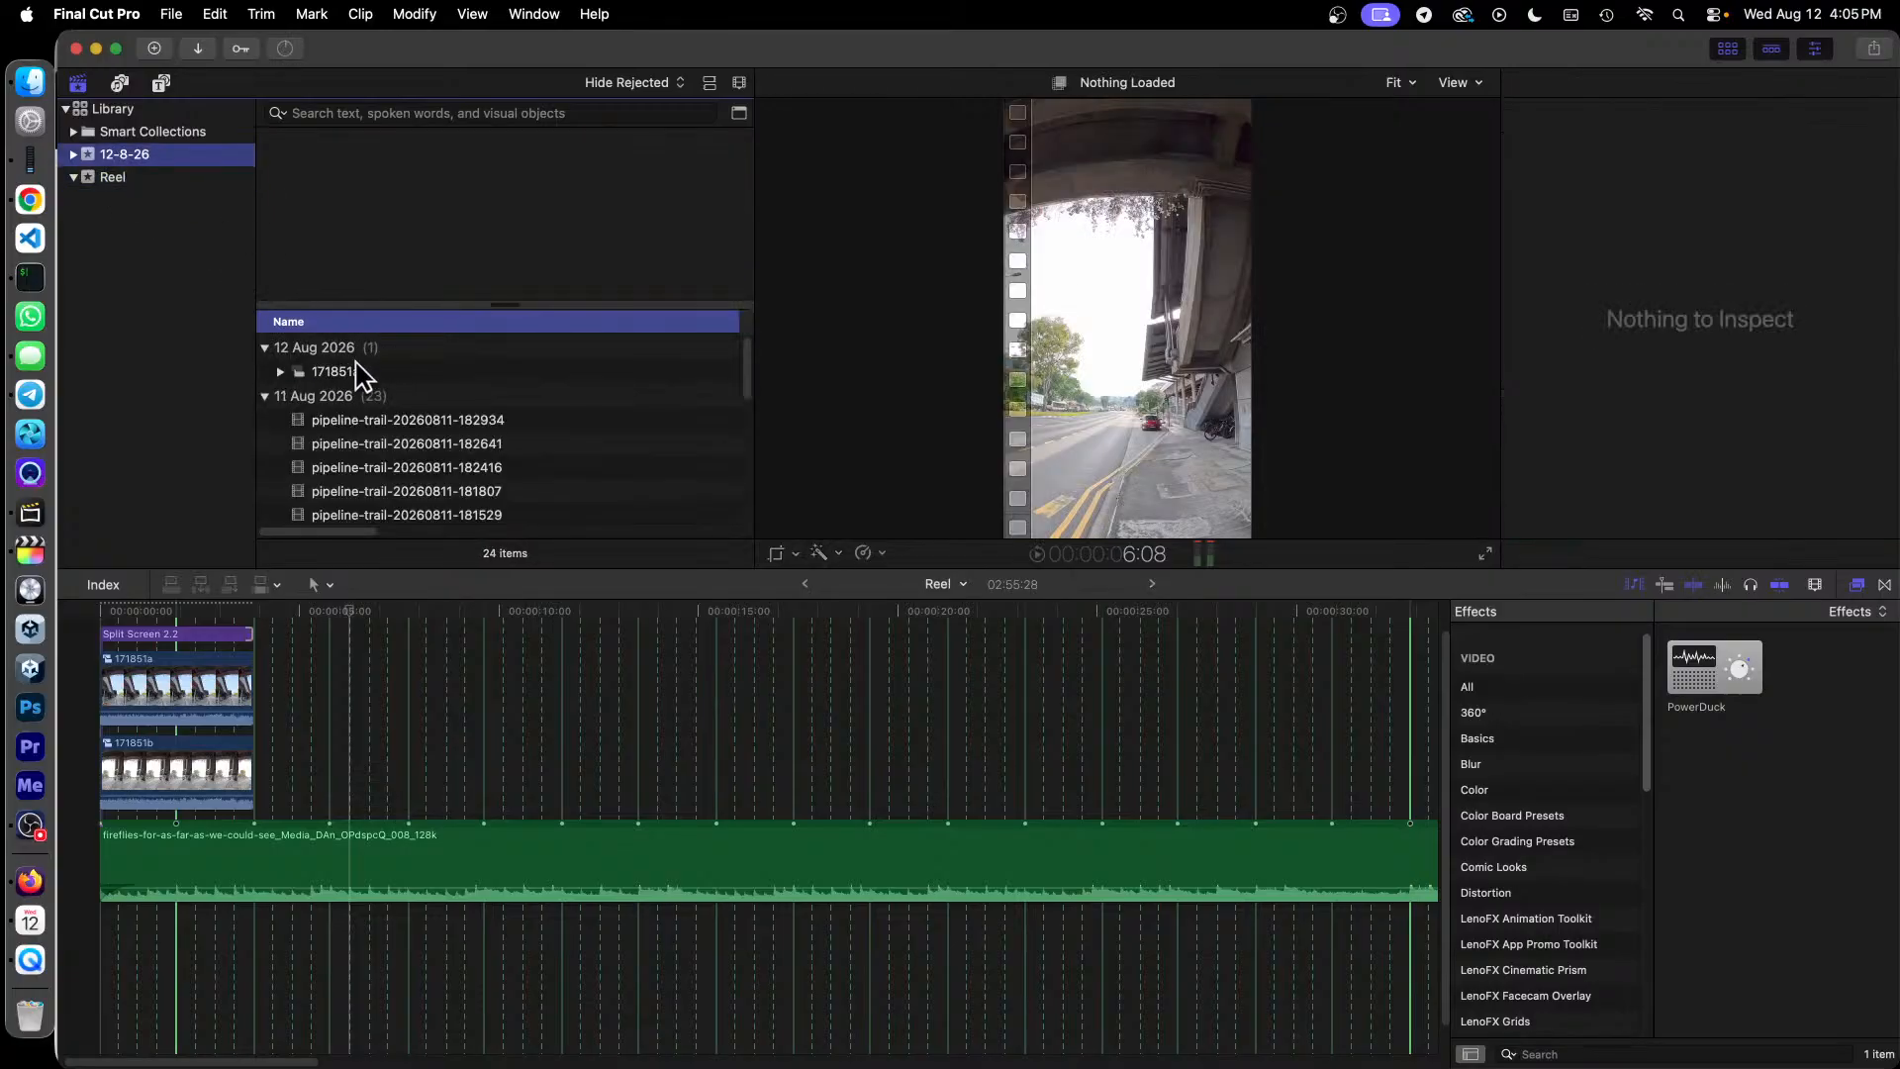
left_click_drag(331, 373, 130, 177)
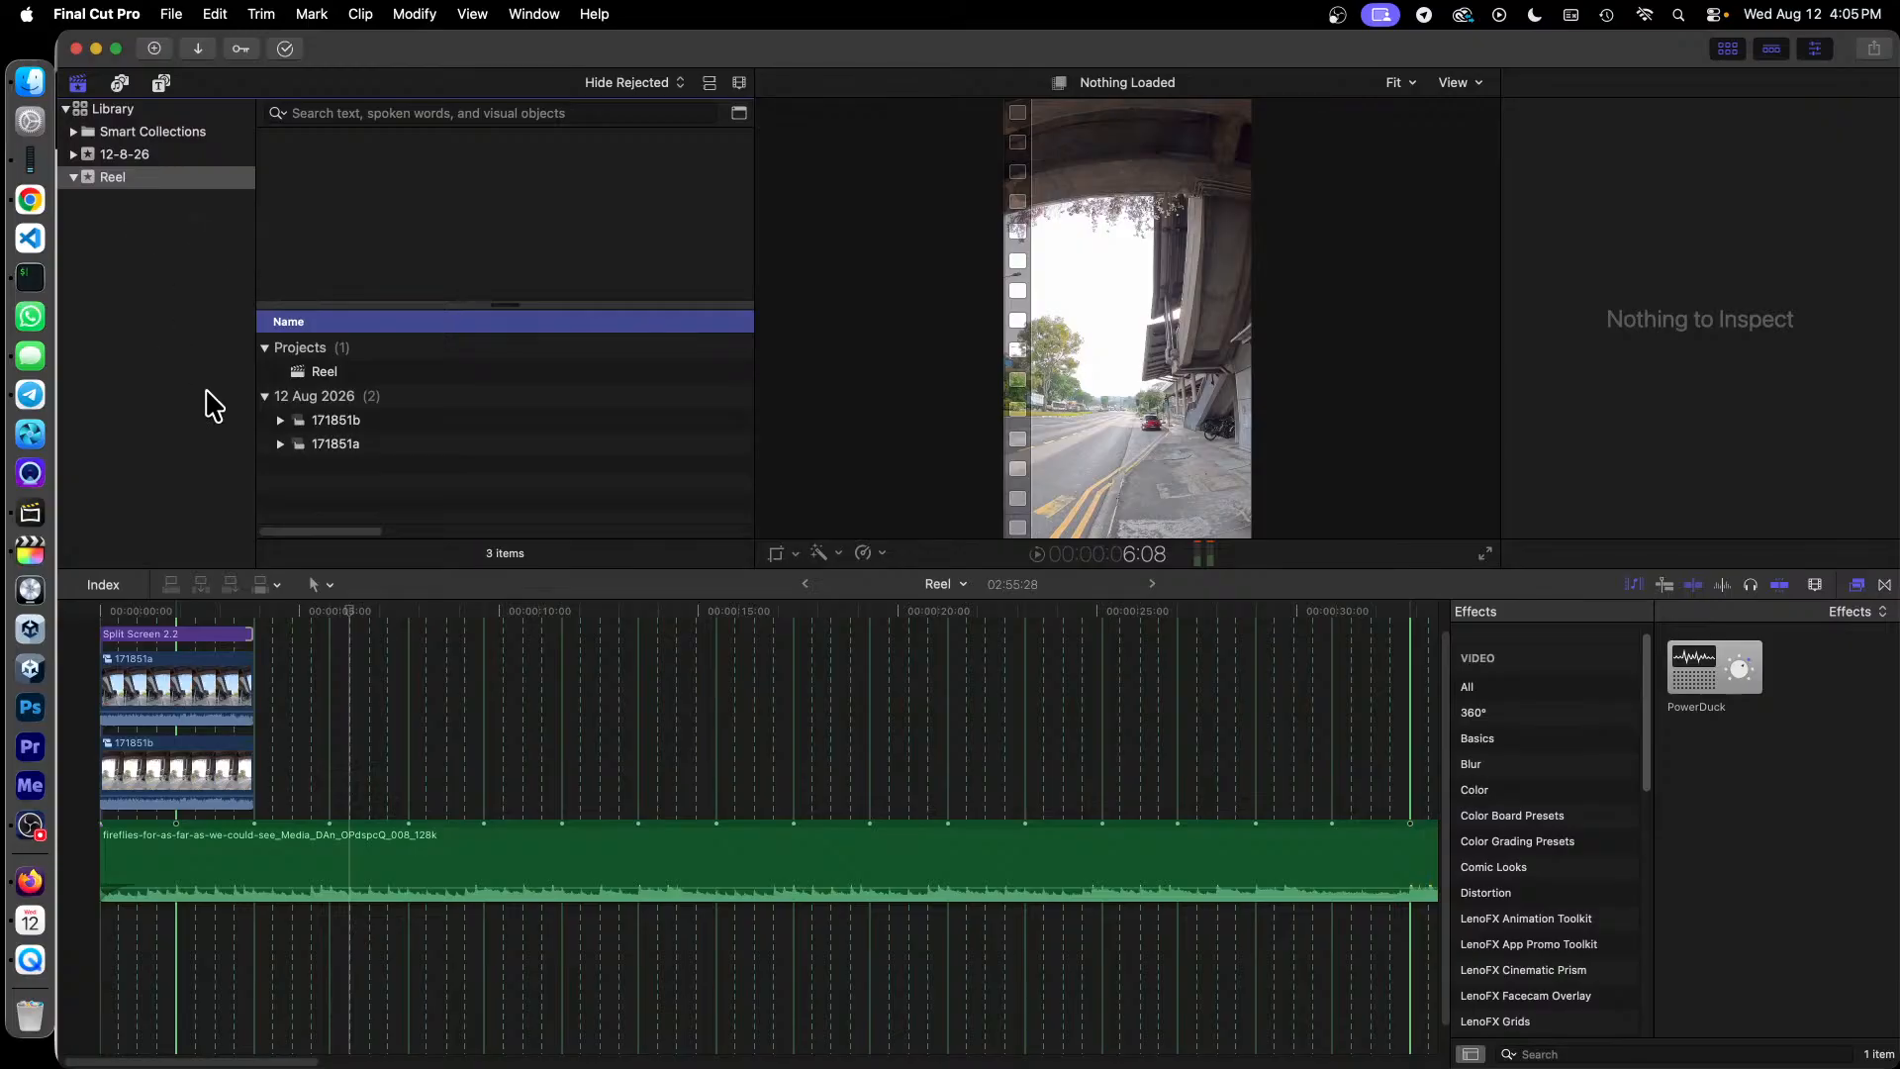
Step: Fill the Split Screen 2.2 title's Drop Zone 1 with compound clip 171851a and Drop Zone 2 with 171851b
left_click(211, 634)
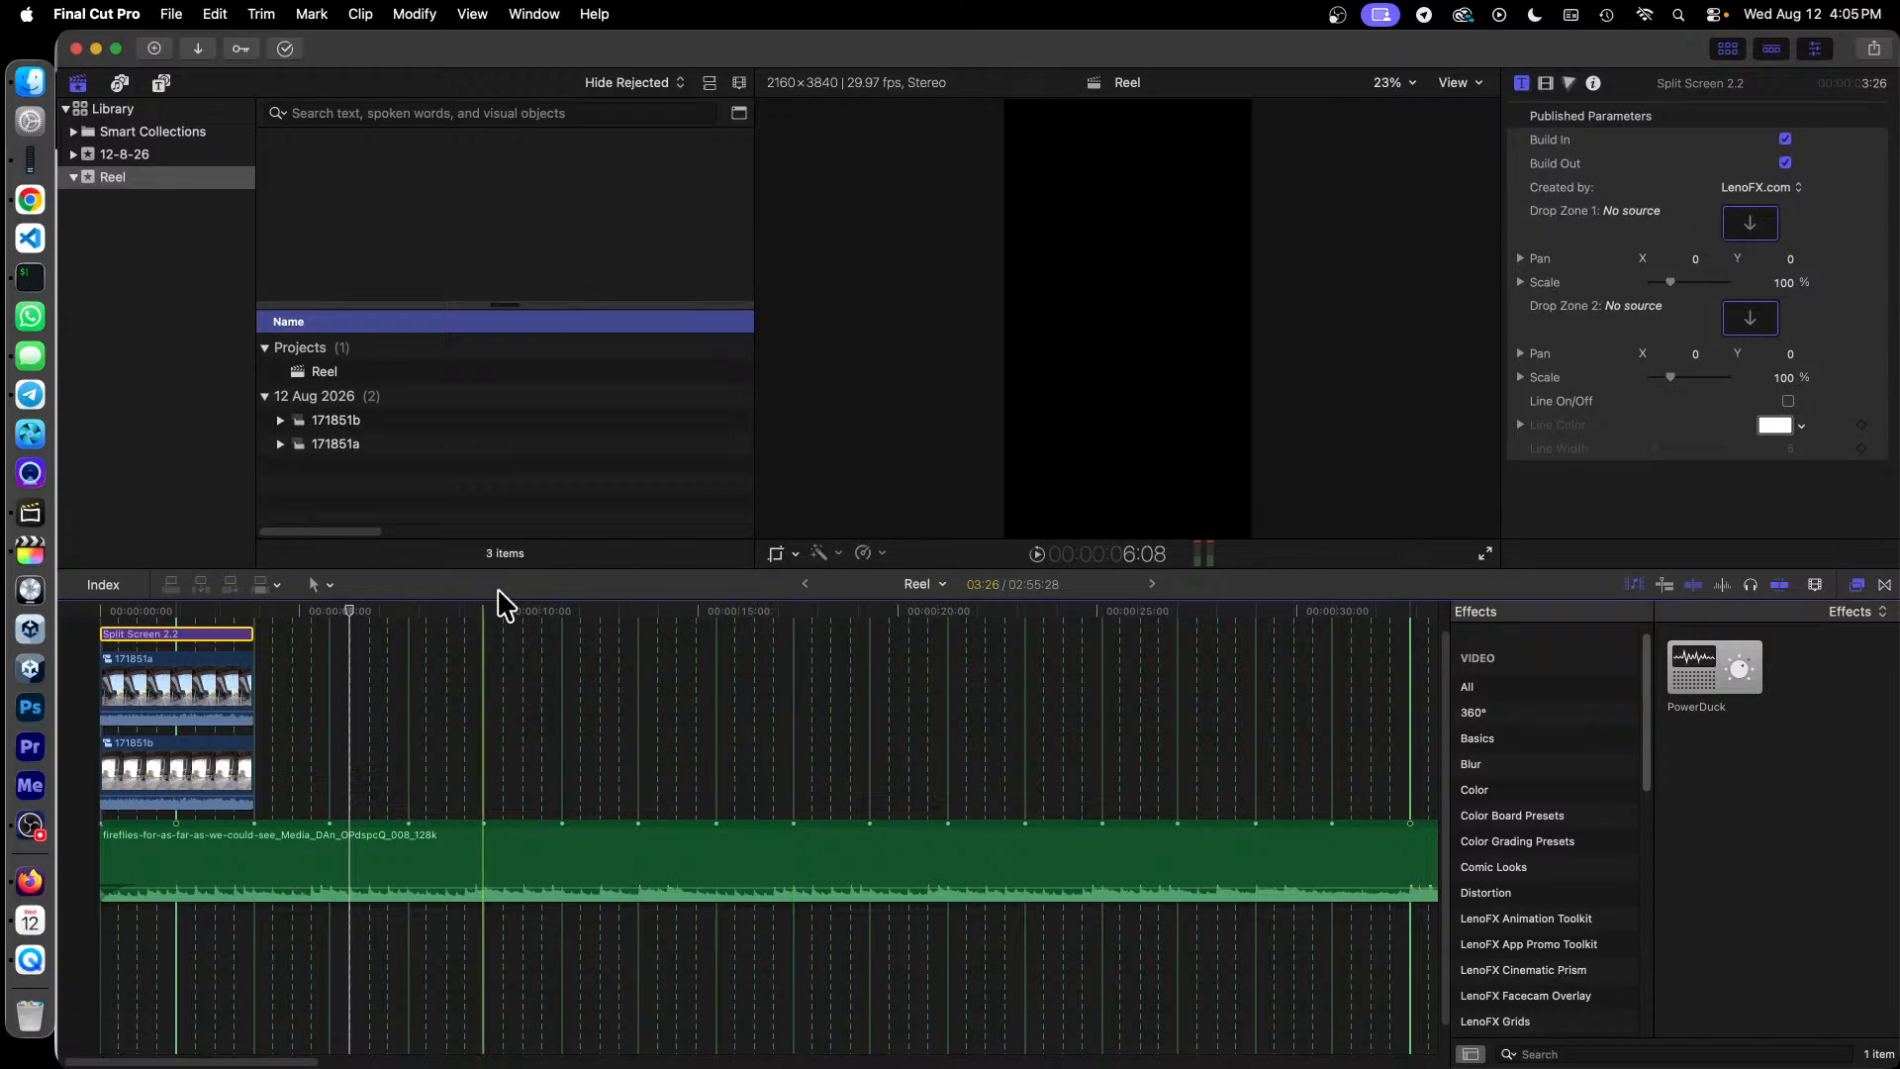
left_click(174, 619)
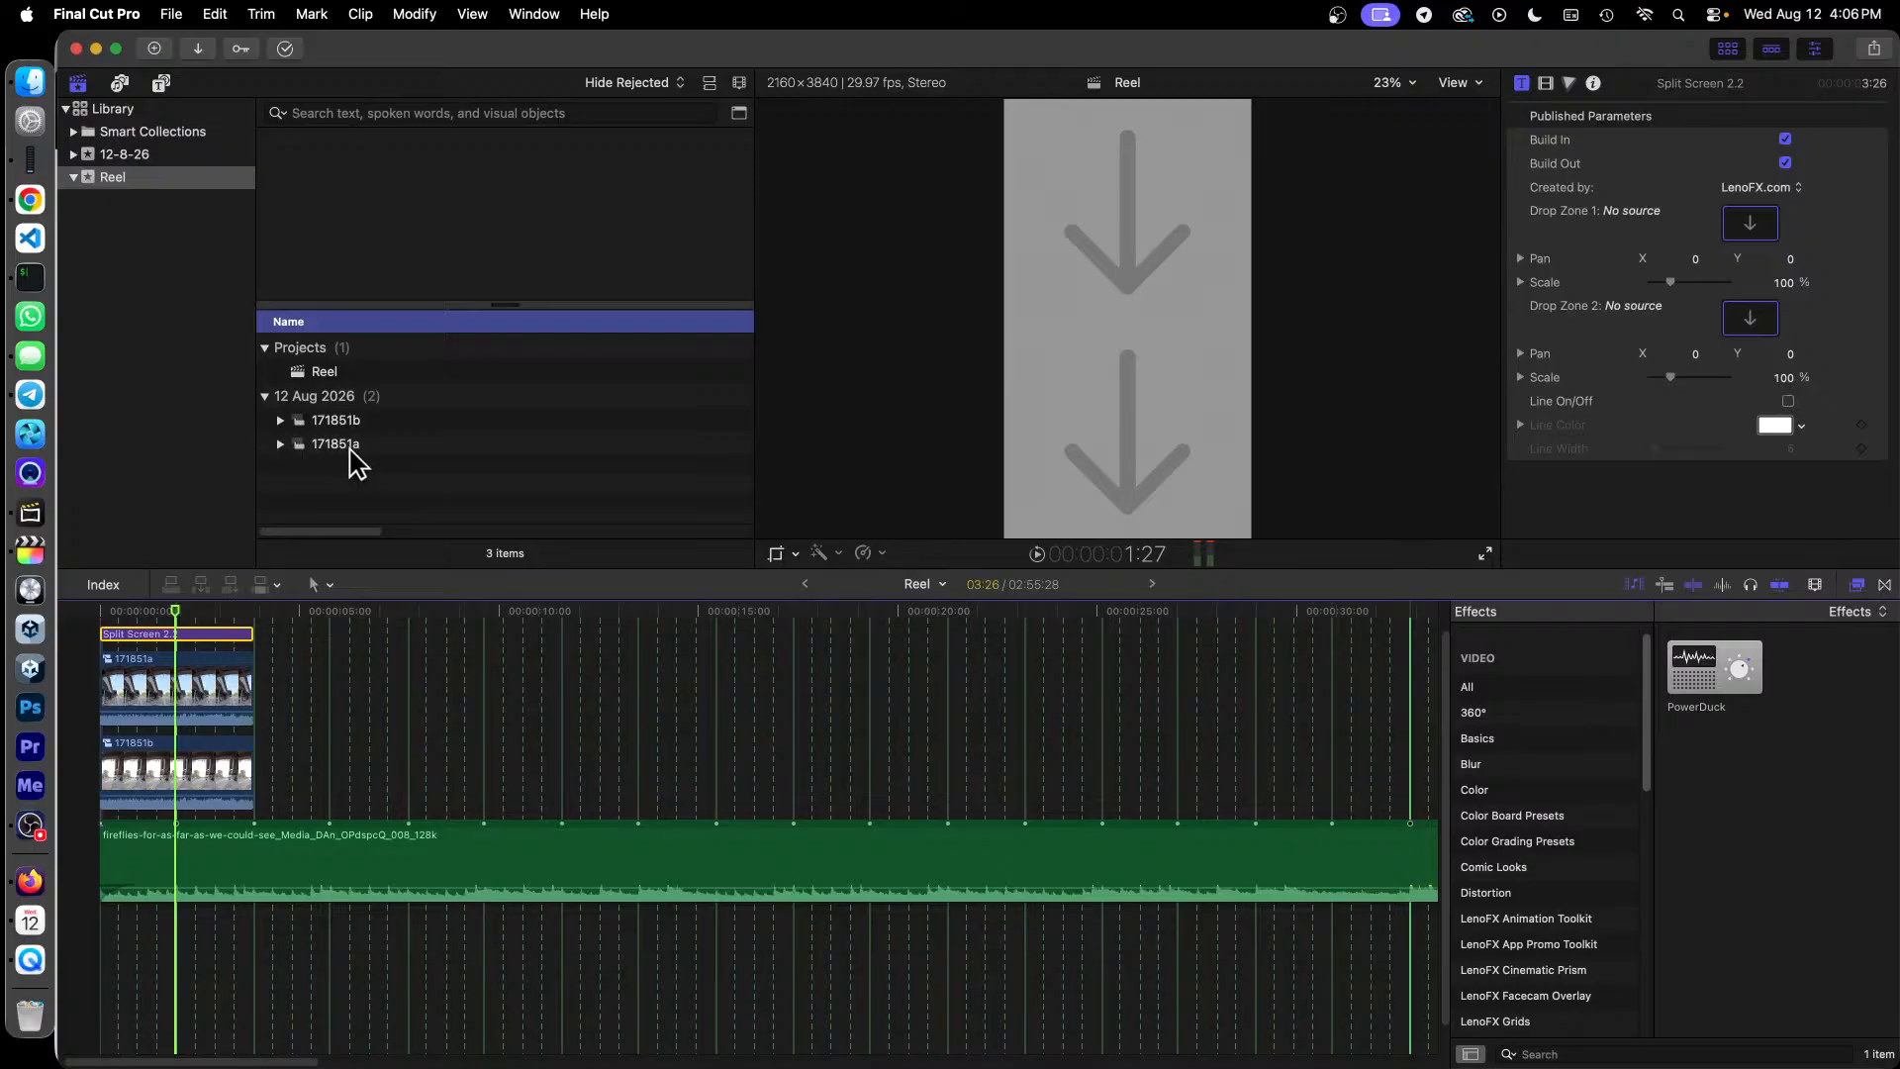
left_click_drag(349, 449, 484, 462)
left_click(198, 631)
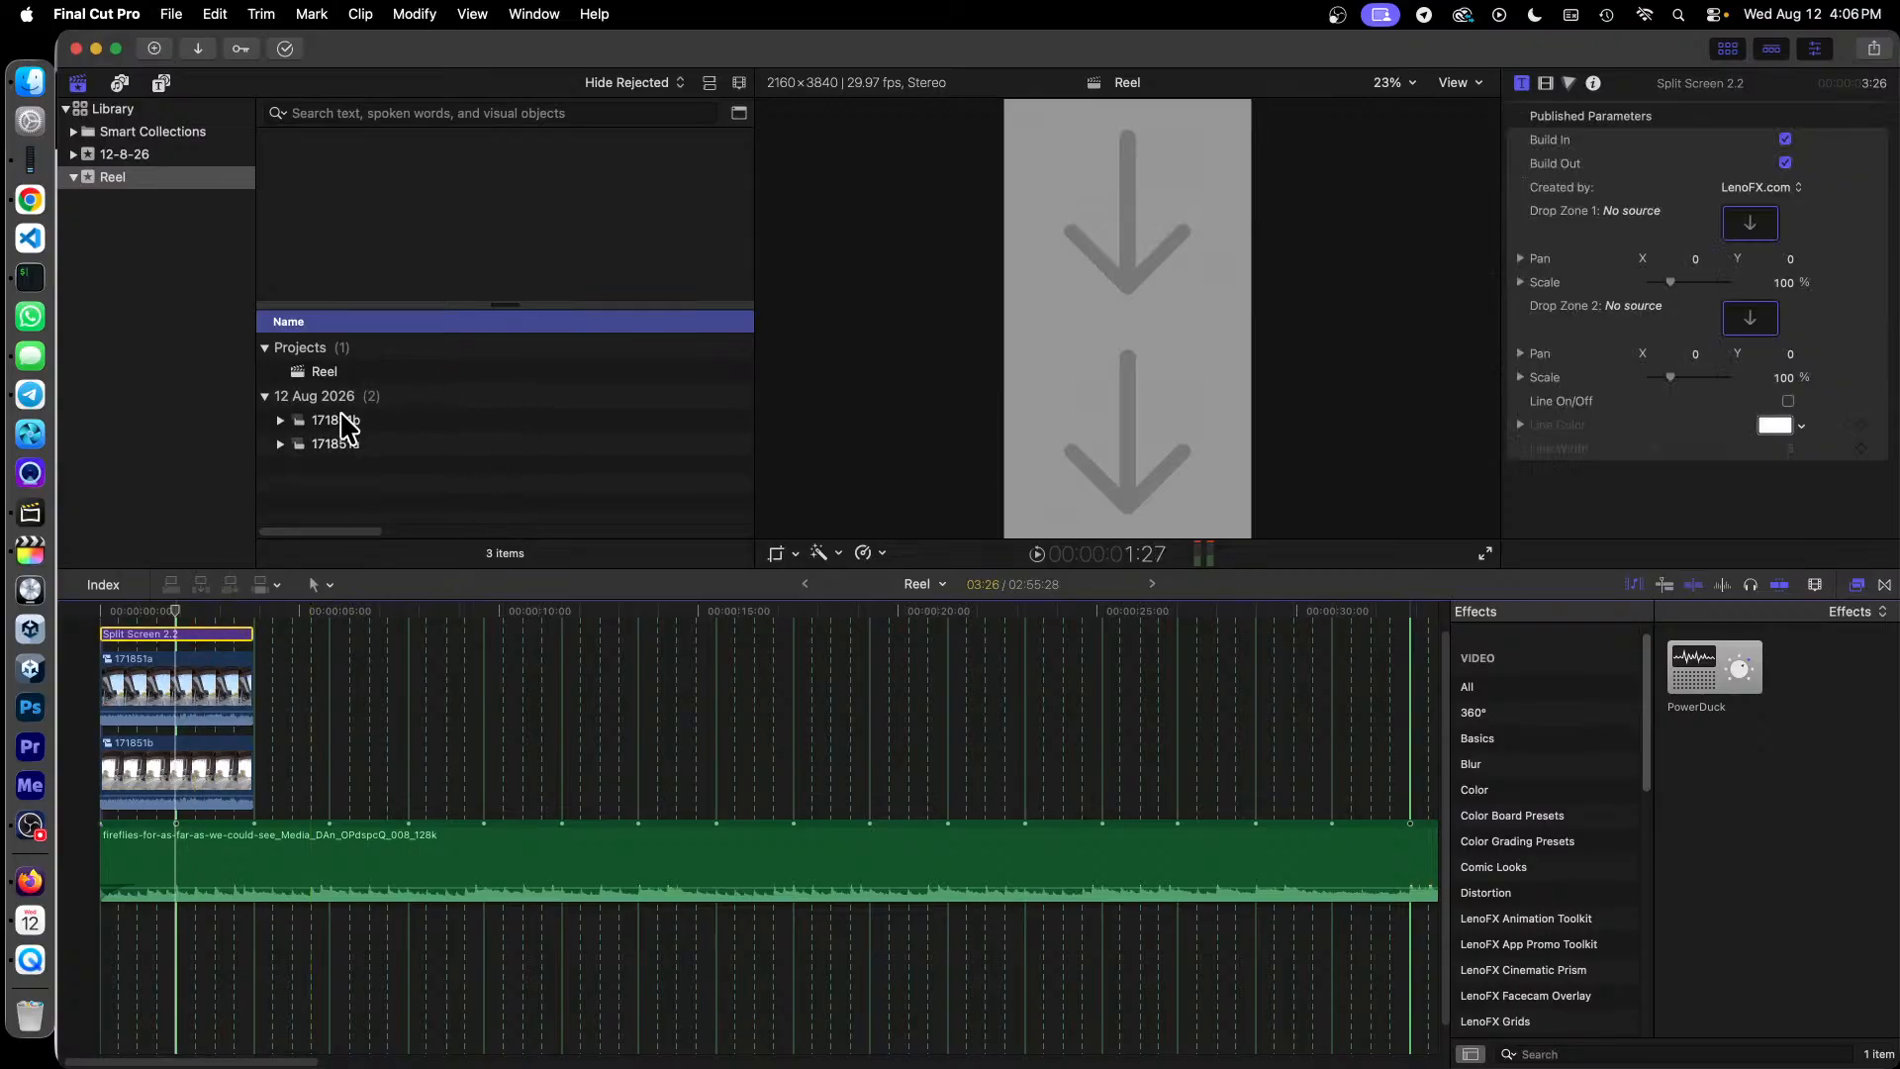
left_click_drag(343, 457, 704, 450)
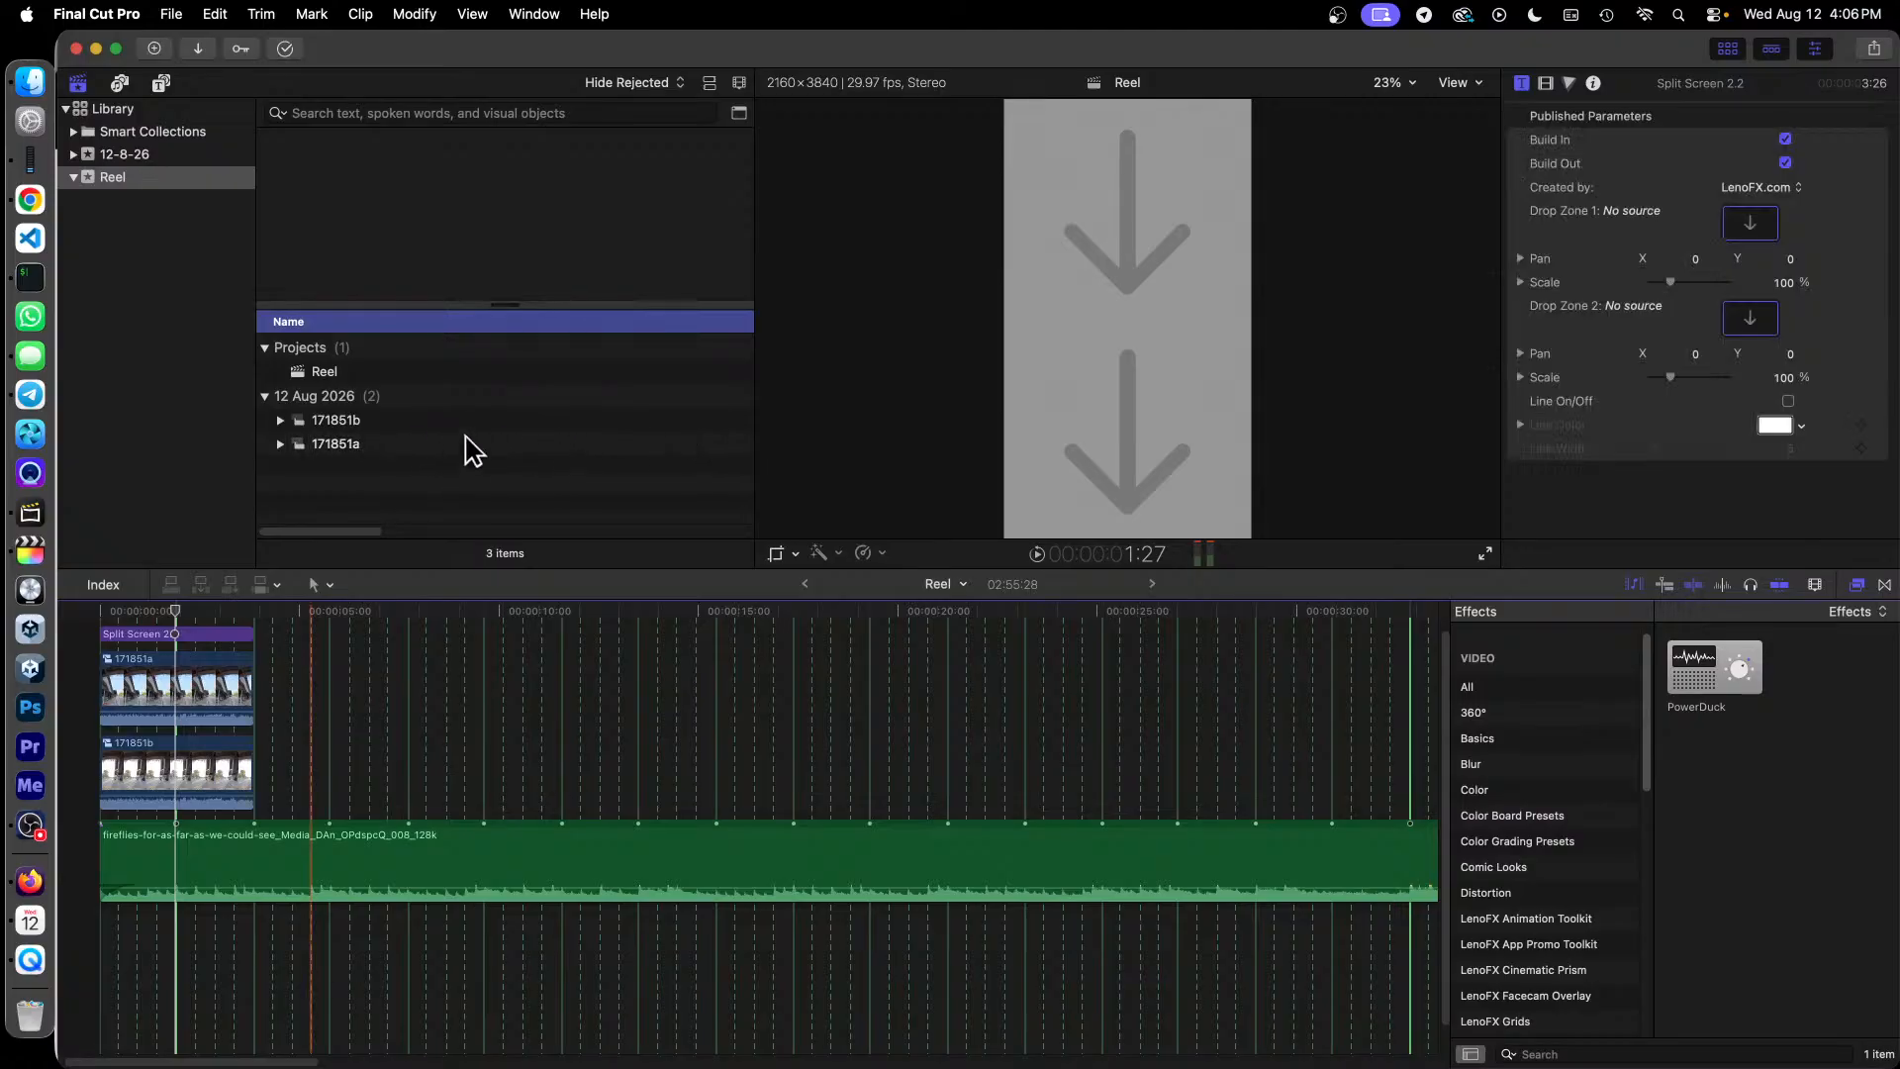
left_click(343, 453)
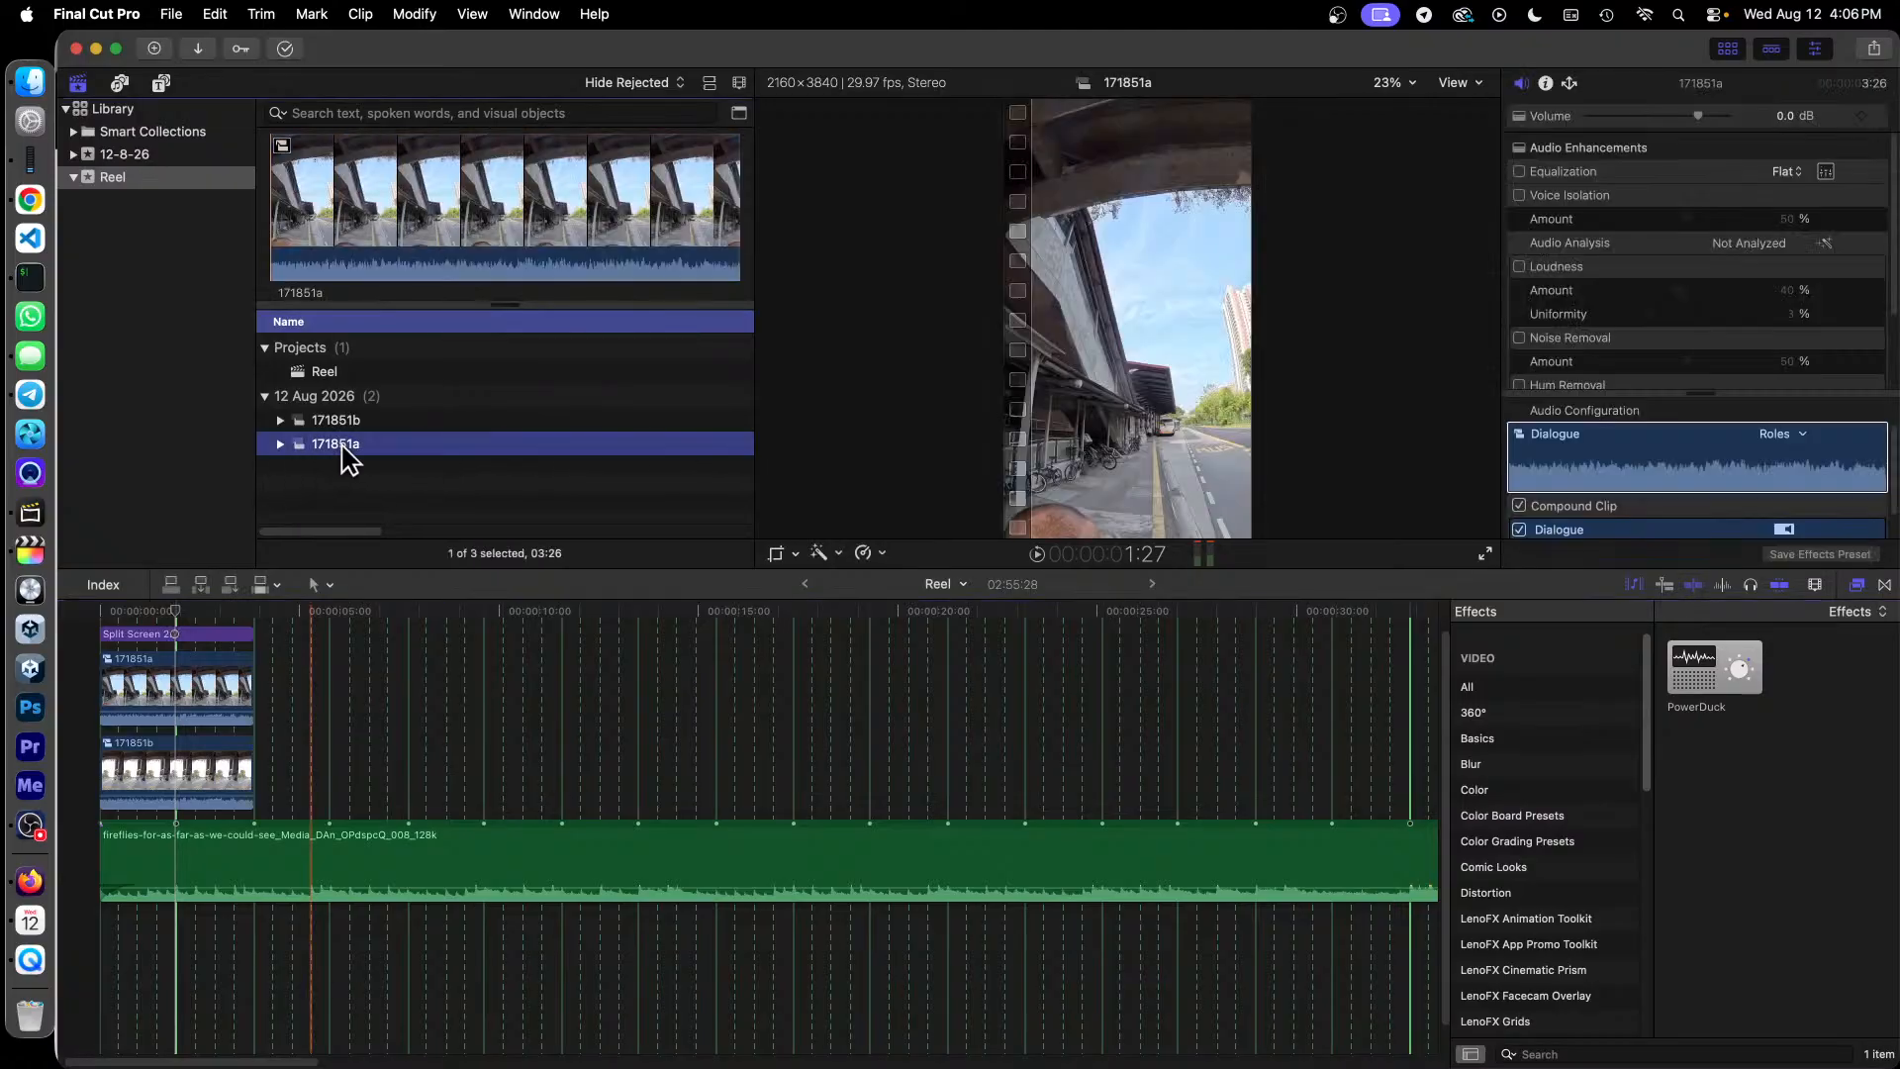
left_click(193, 634)
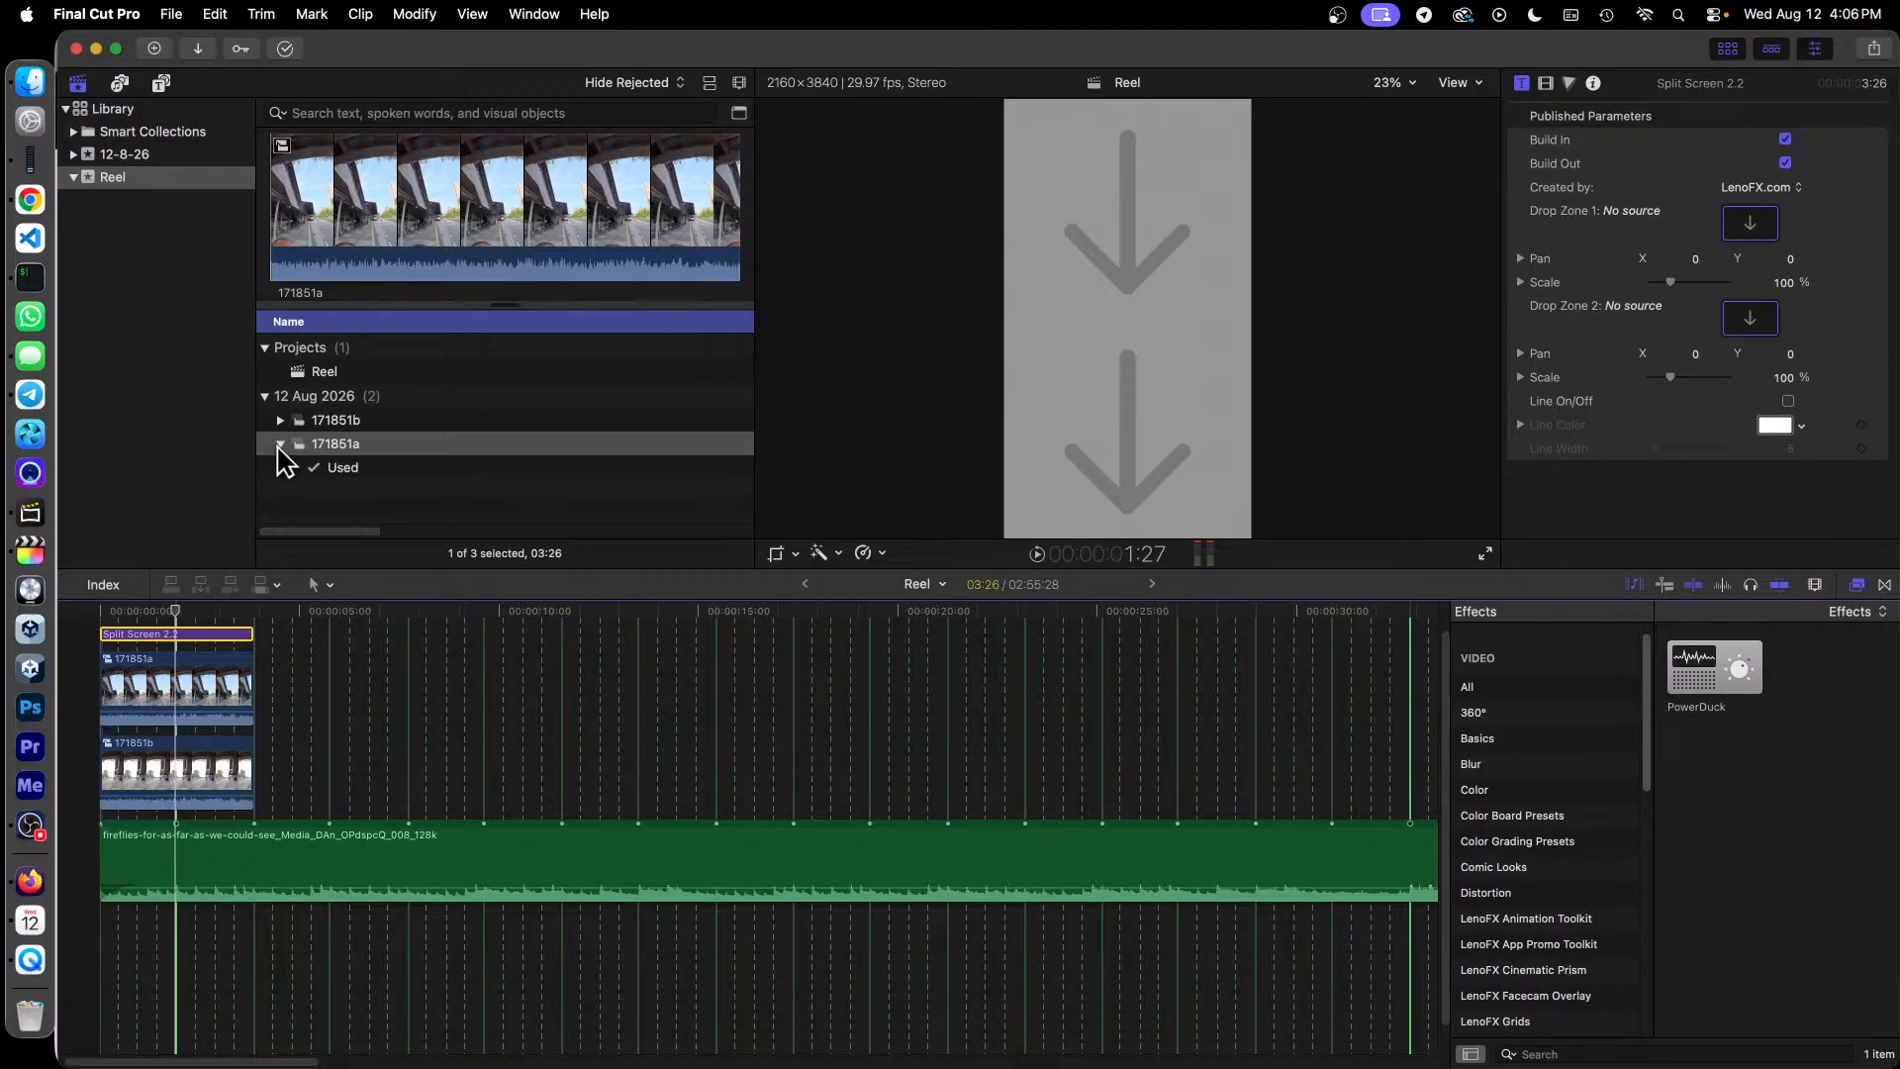
left_click_drag(346, 450, 1751, 228)
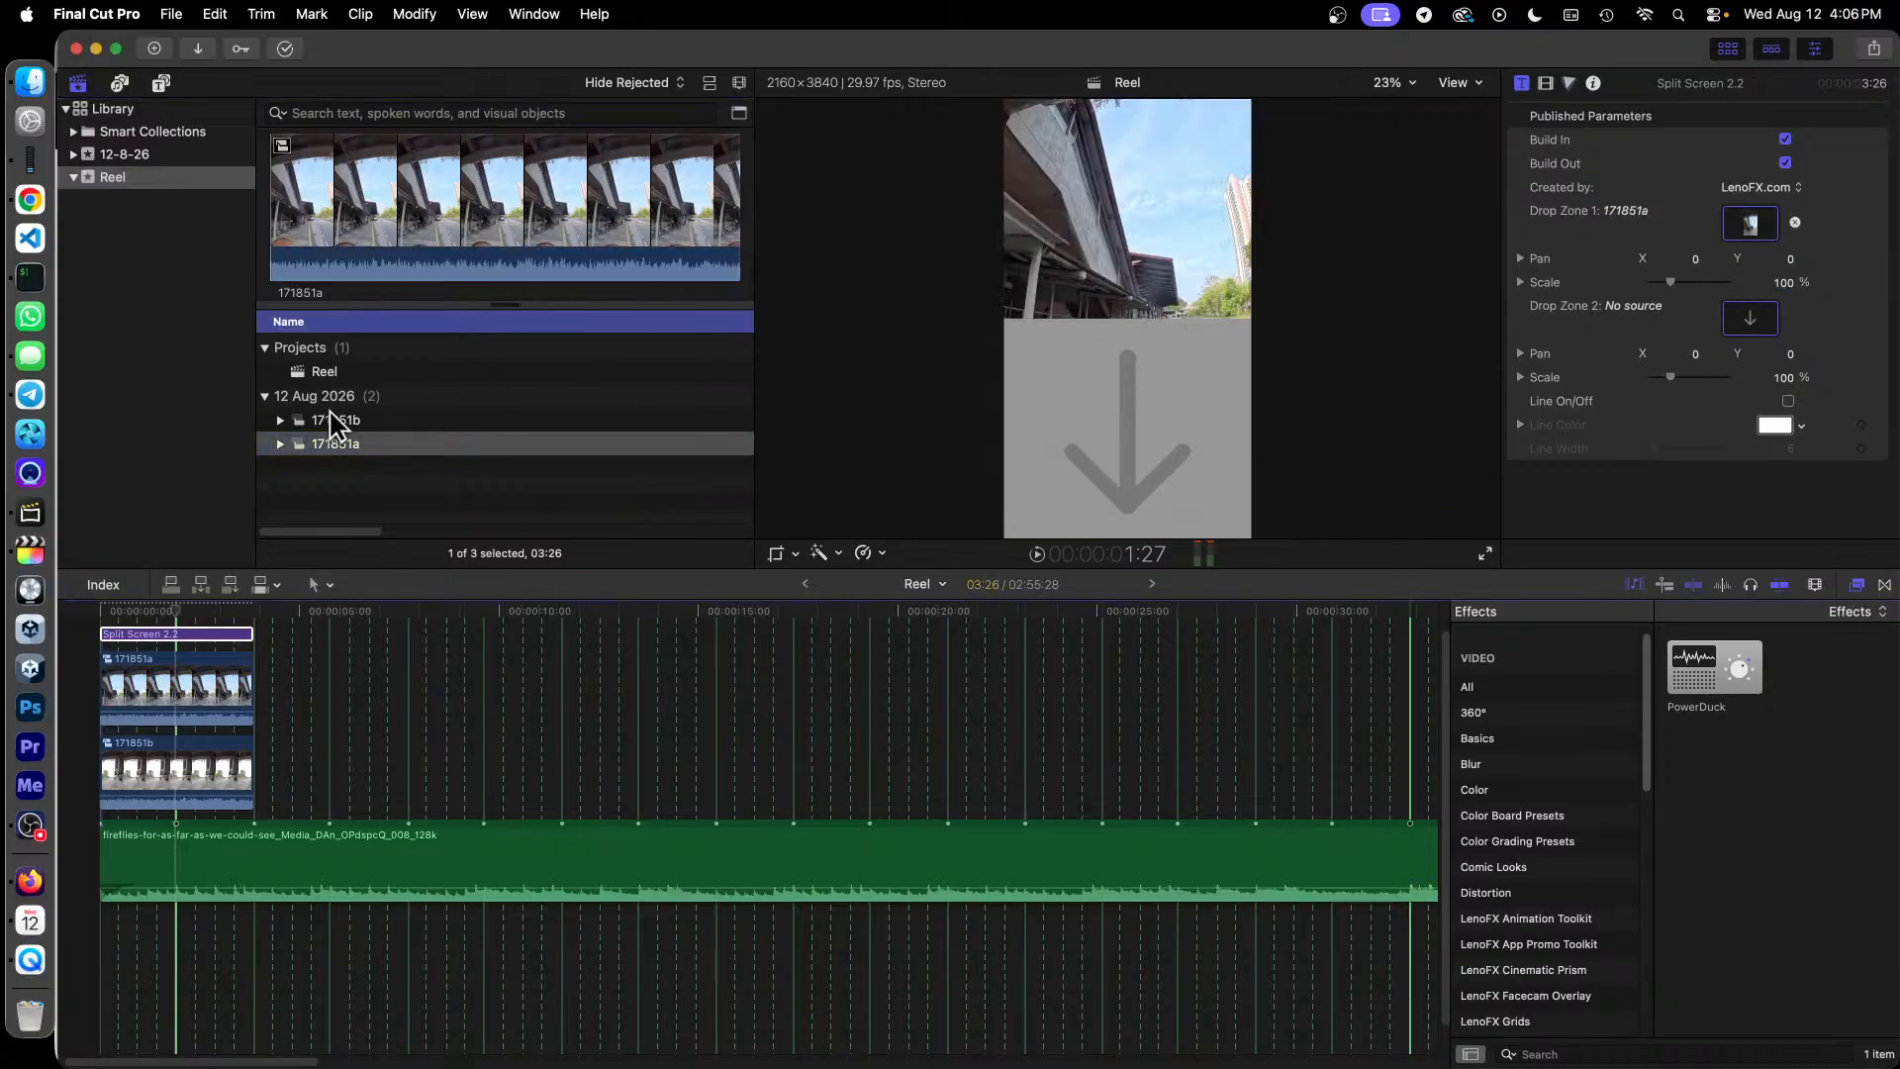
left_click_drag(347, 432, 1749, 317)
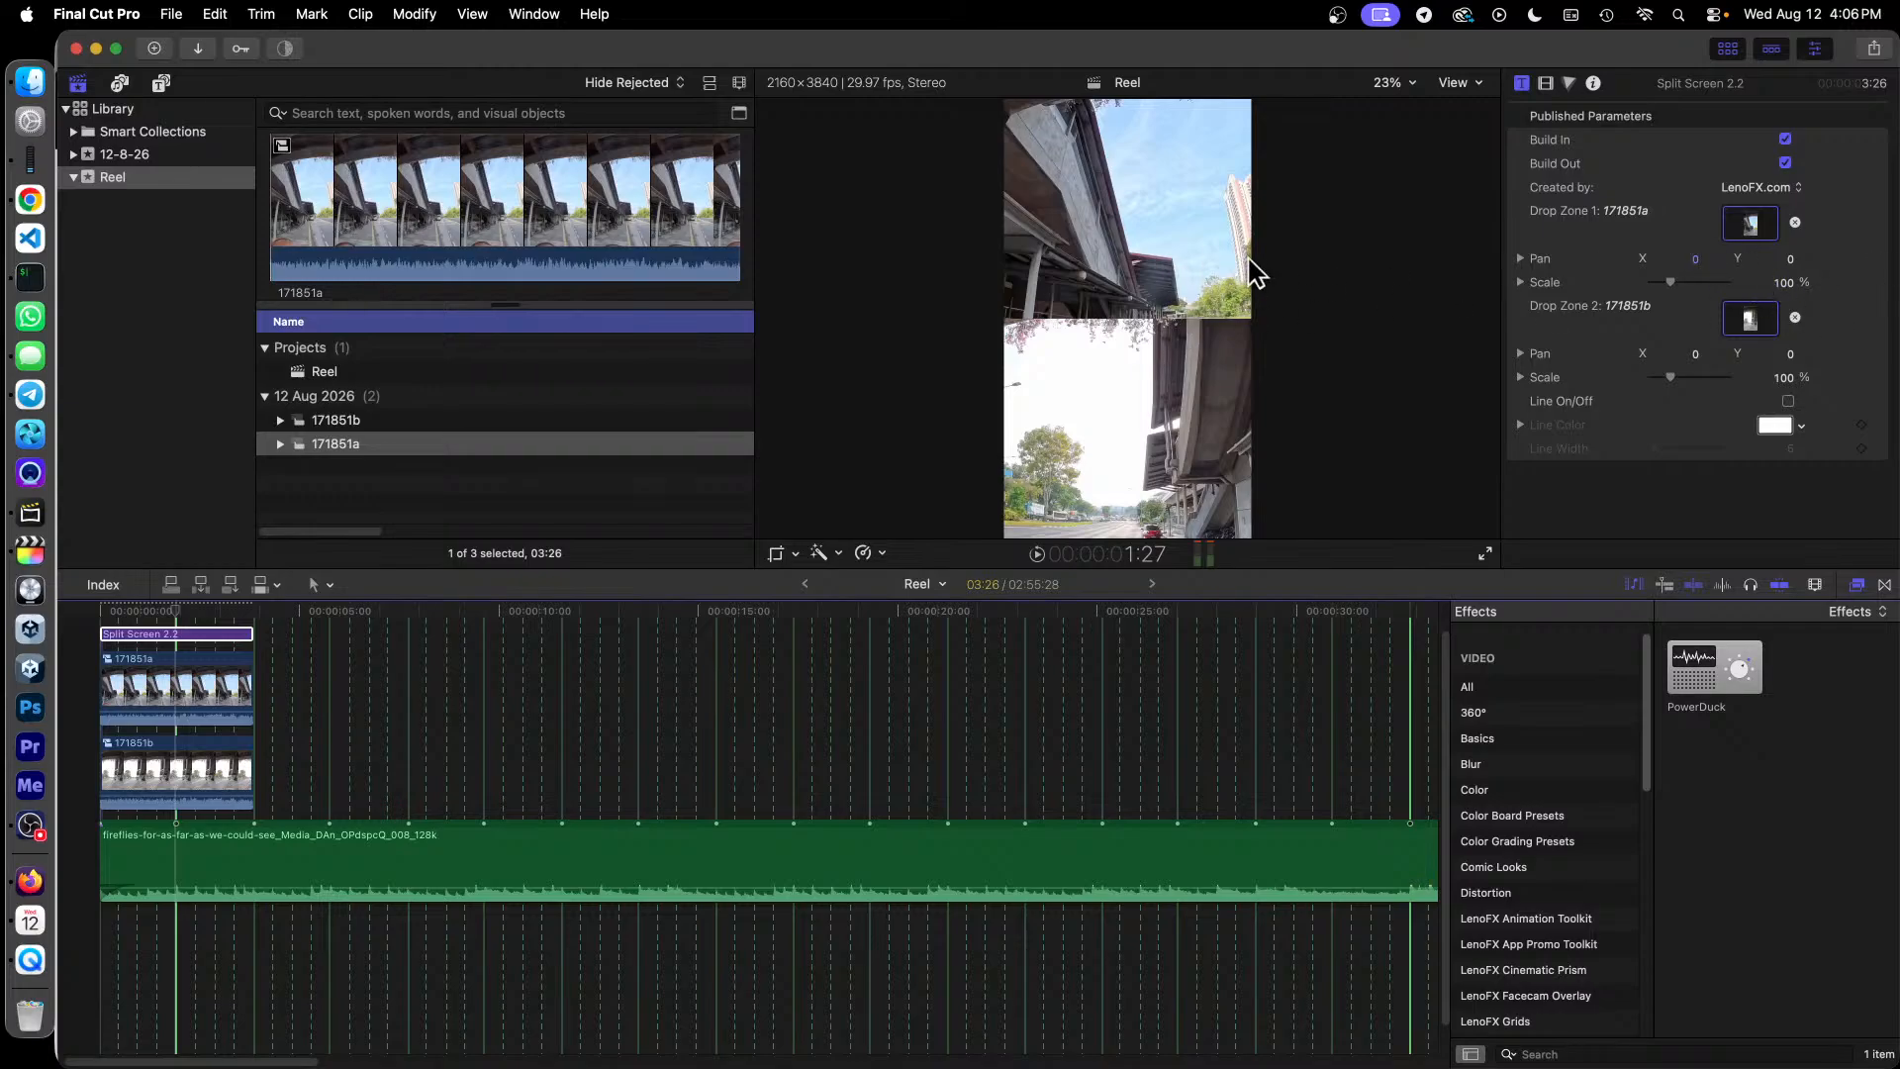
Step: Set the split-screen title's Pan Y to 19.7 for Drop Zone 1 and 19.2 for Drop Zone 2, and disable Build In and Build Out
left_click(1739, 260)
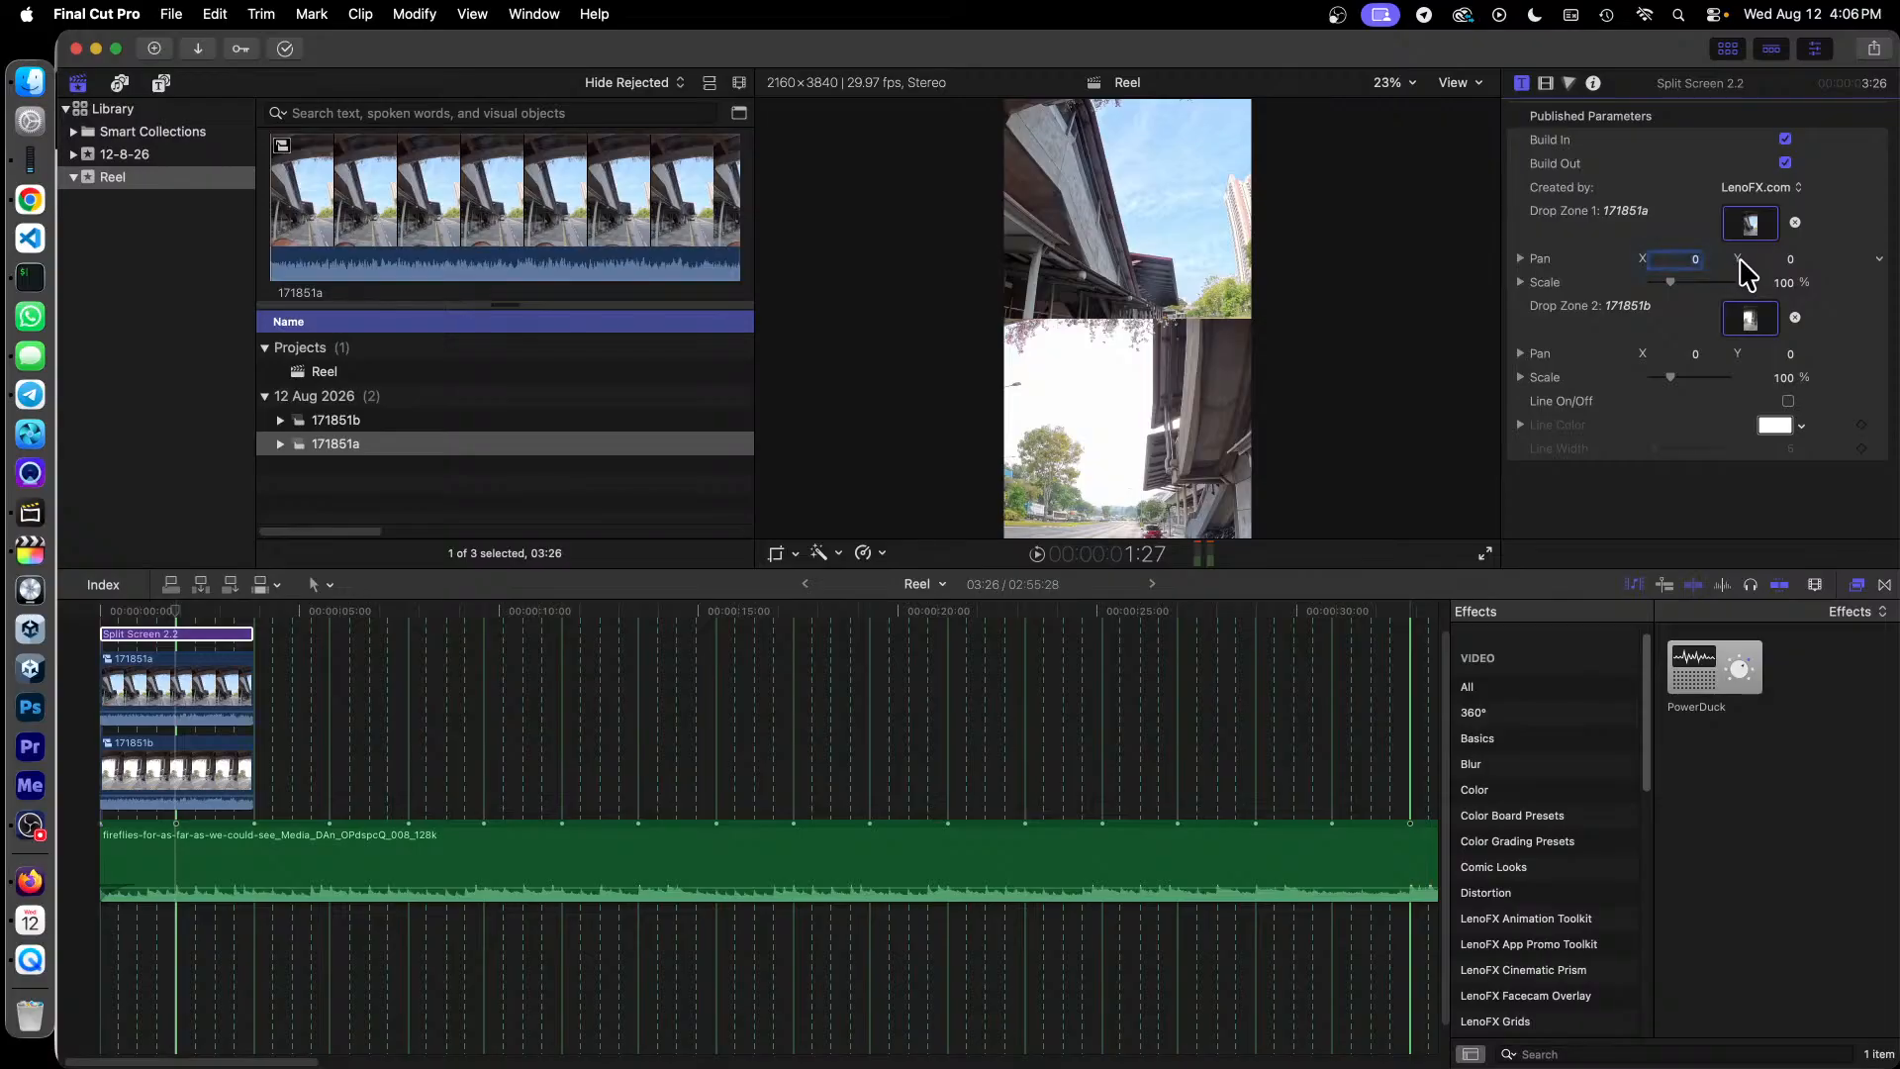
left_click_drag(1789, 259, 1789, 262)
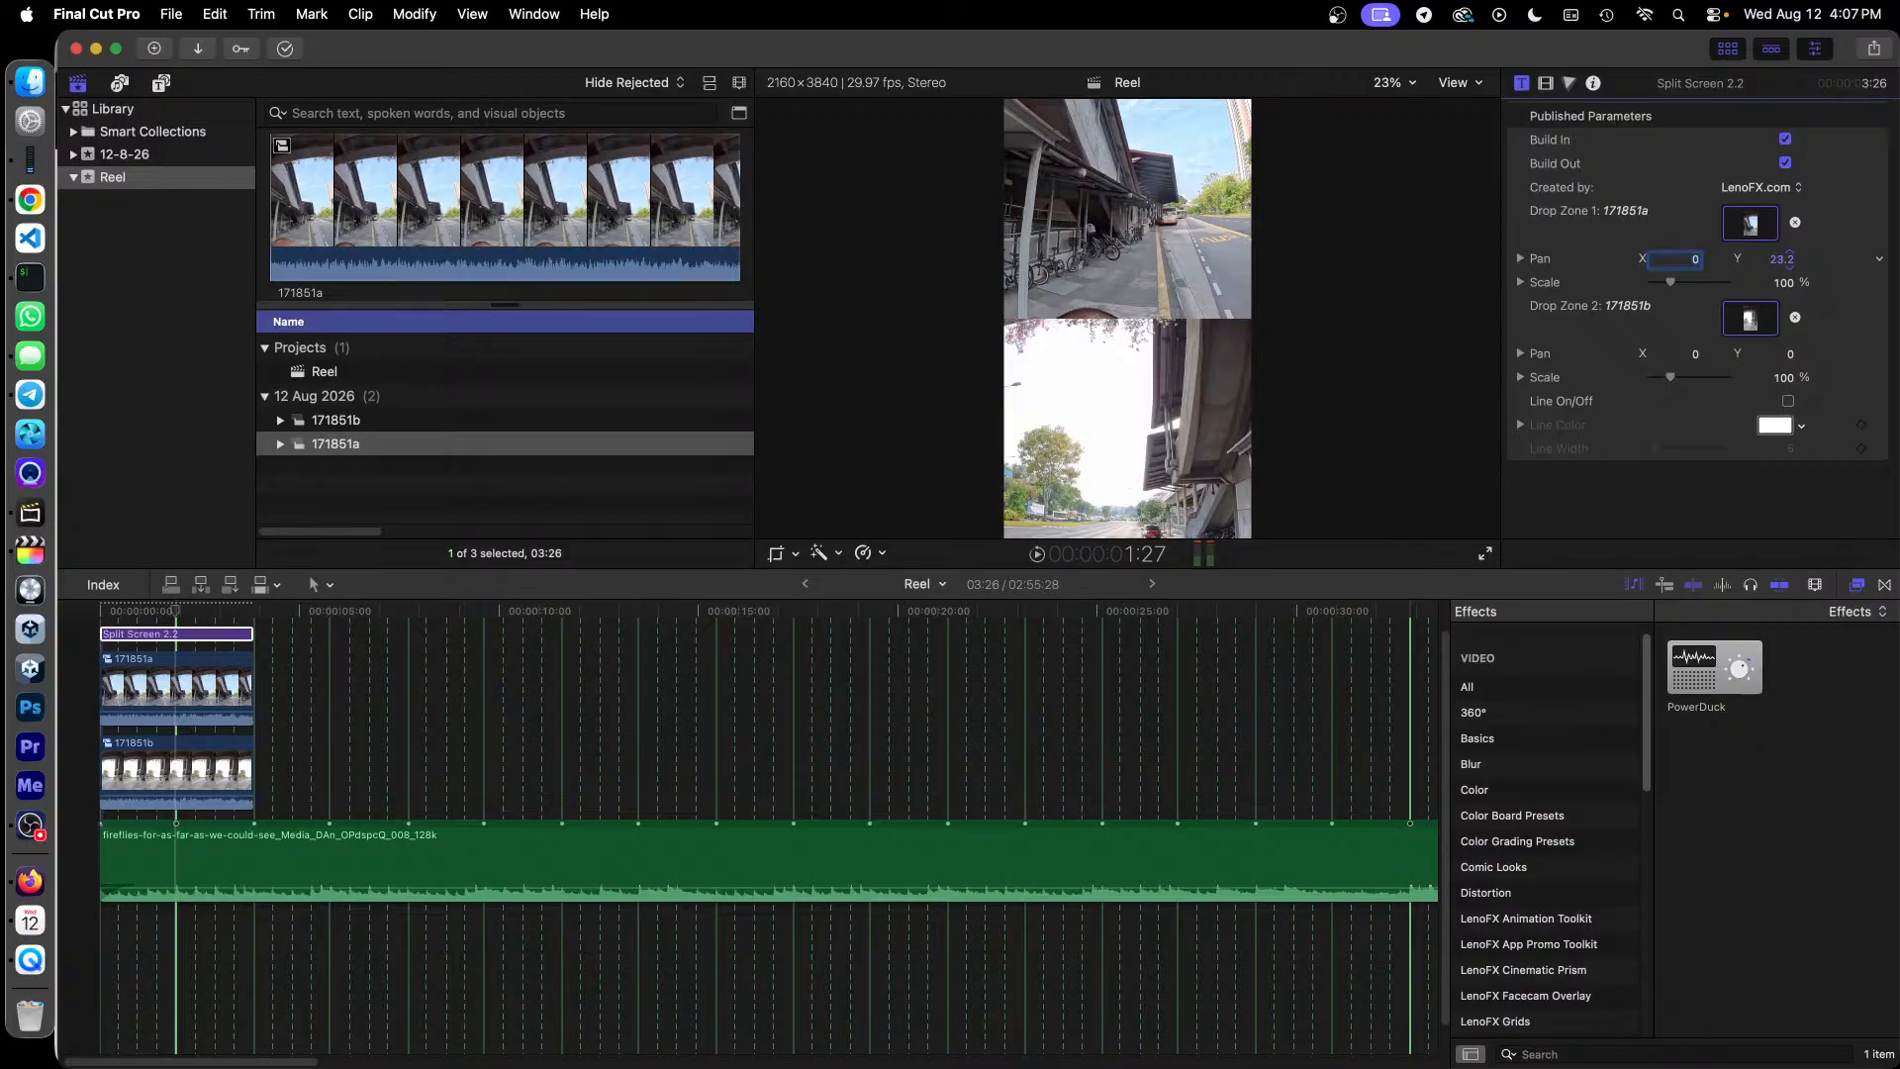
left_click_drag(1789, 262, 1789, 262)
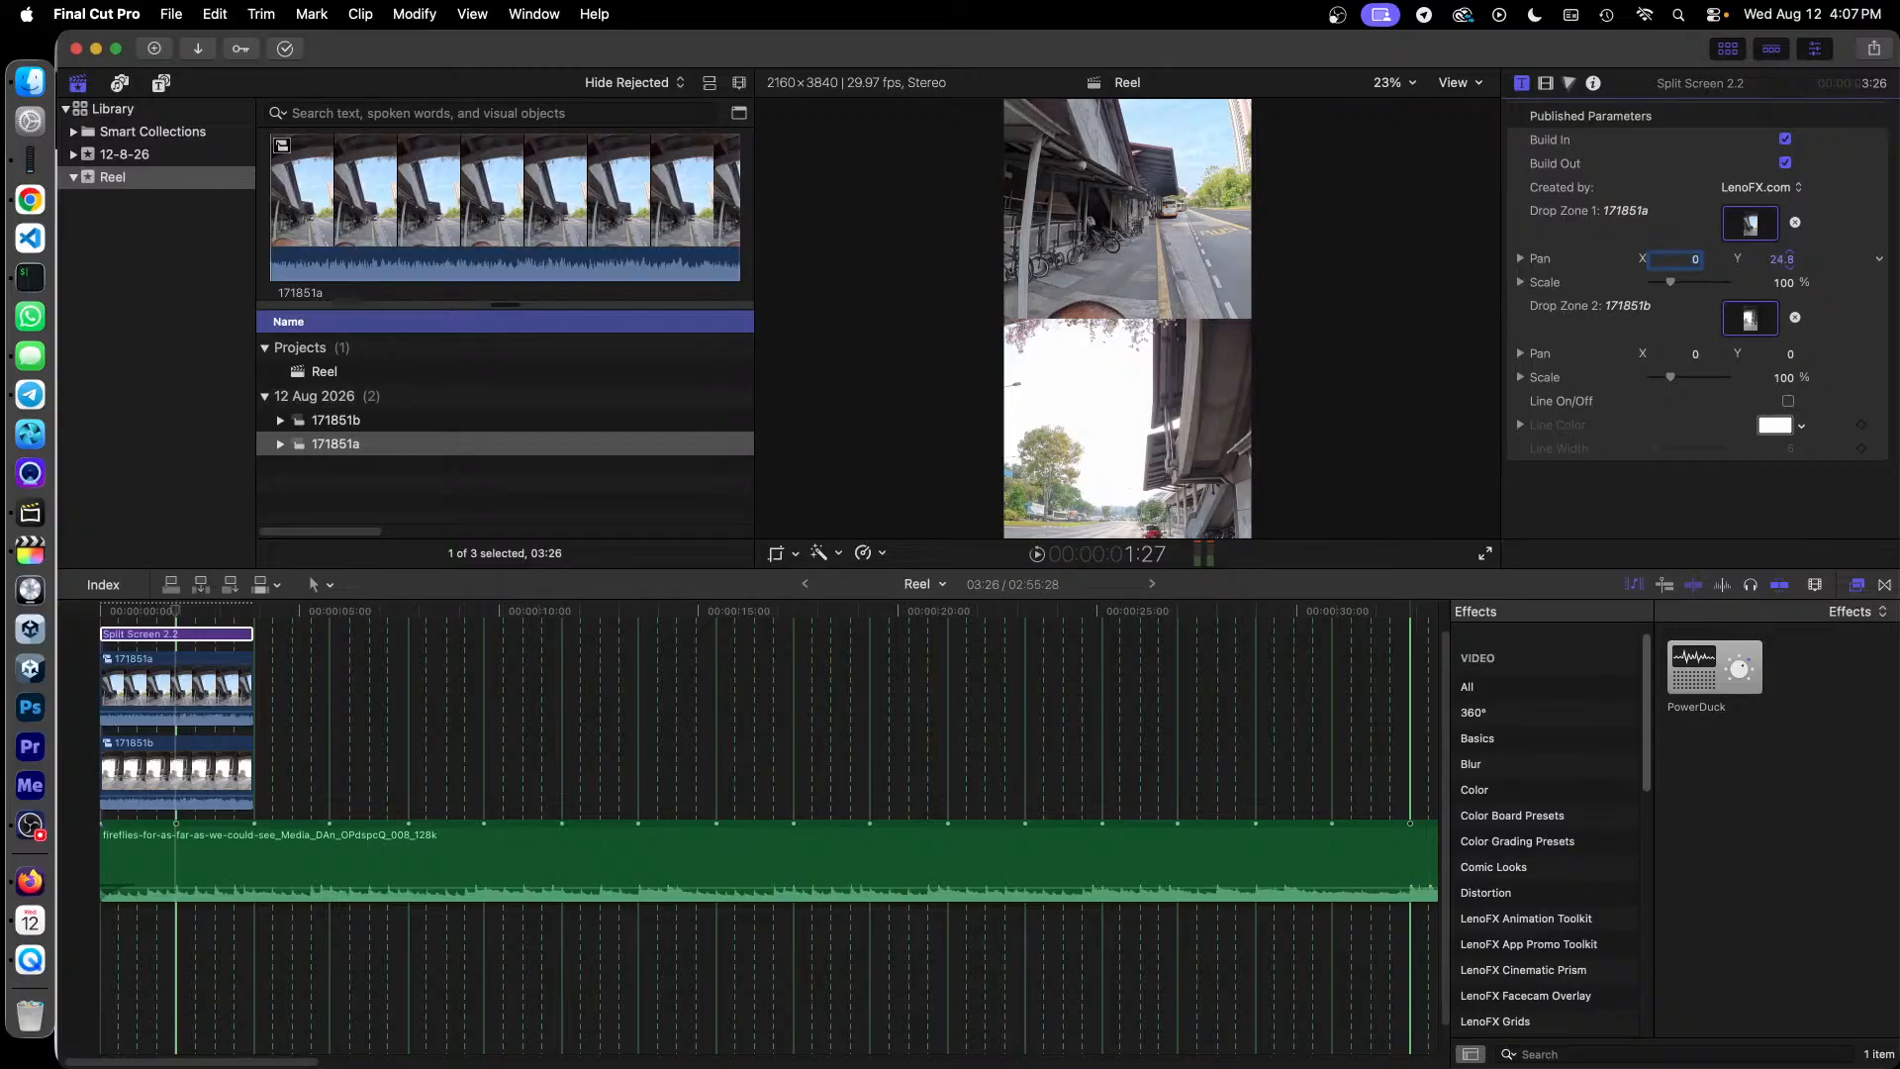
left_click_drag(1789, 263, 1789, 262)
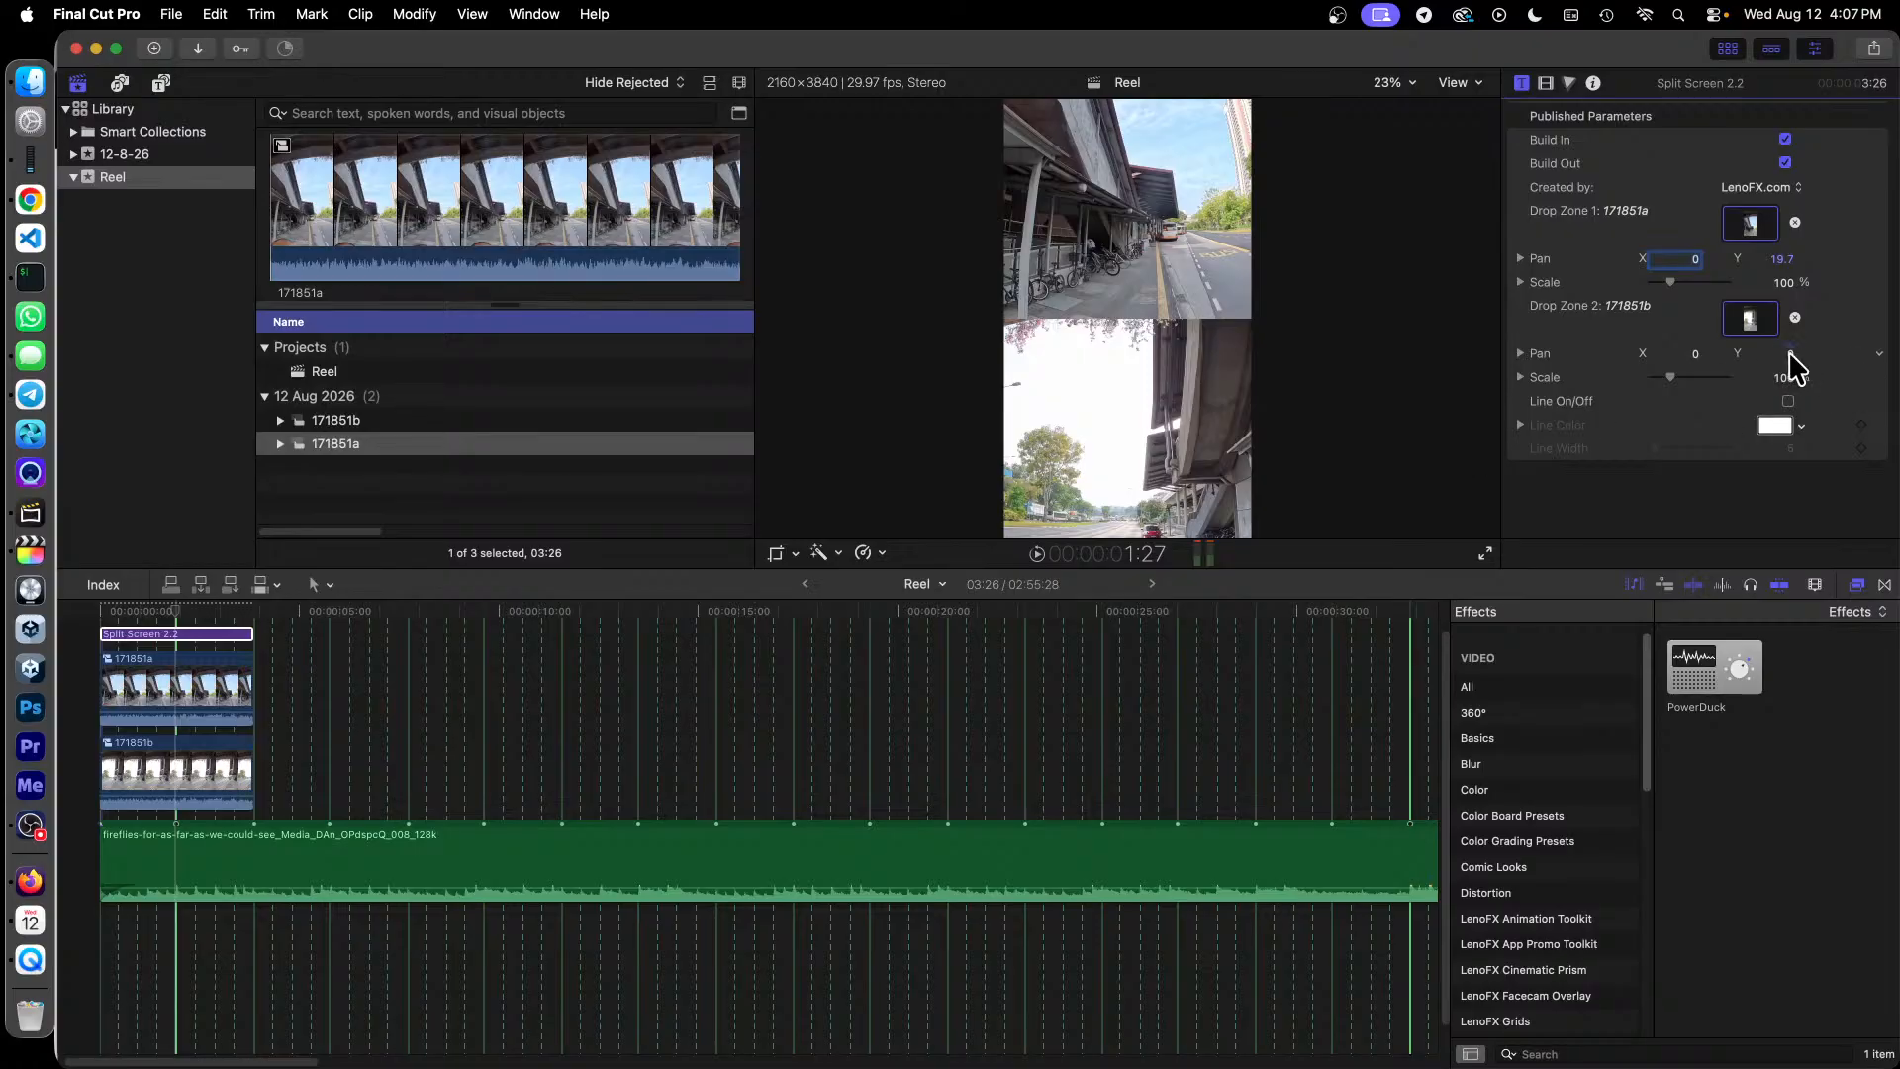
left_click_drag(1789, 353, 1758, 357)
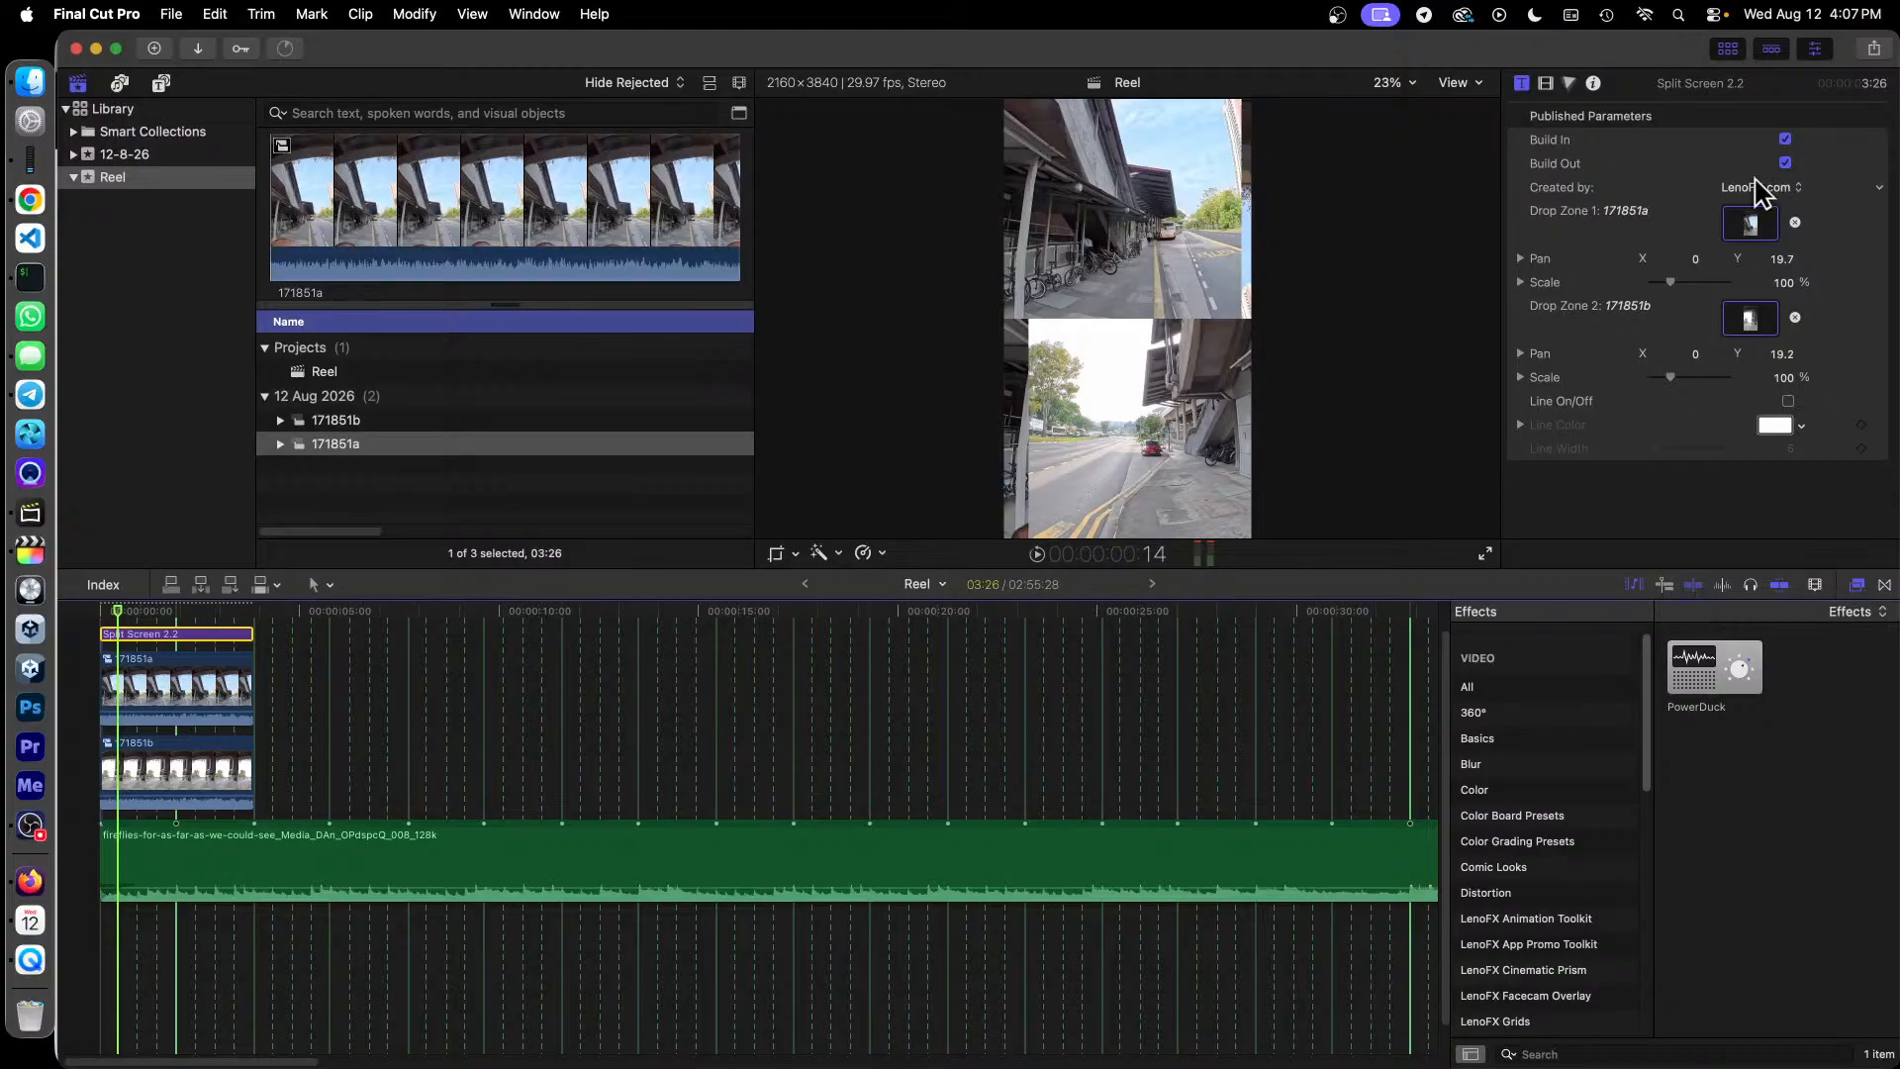
left_click(1785, 140)
left_click(1785, 162)
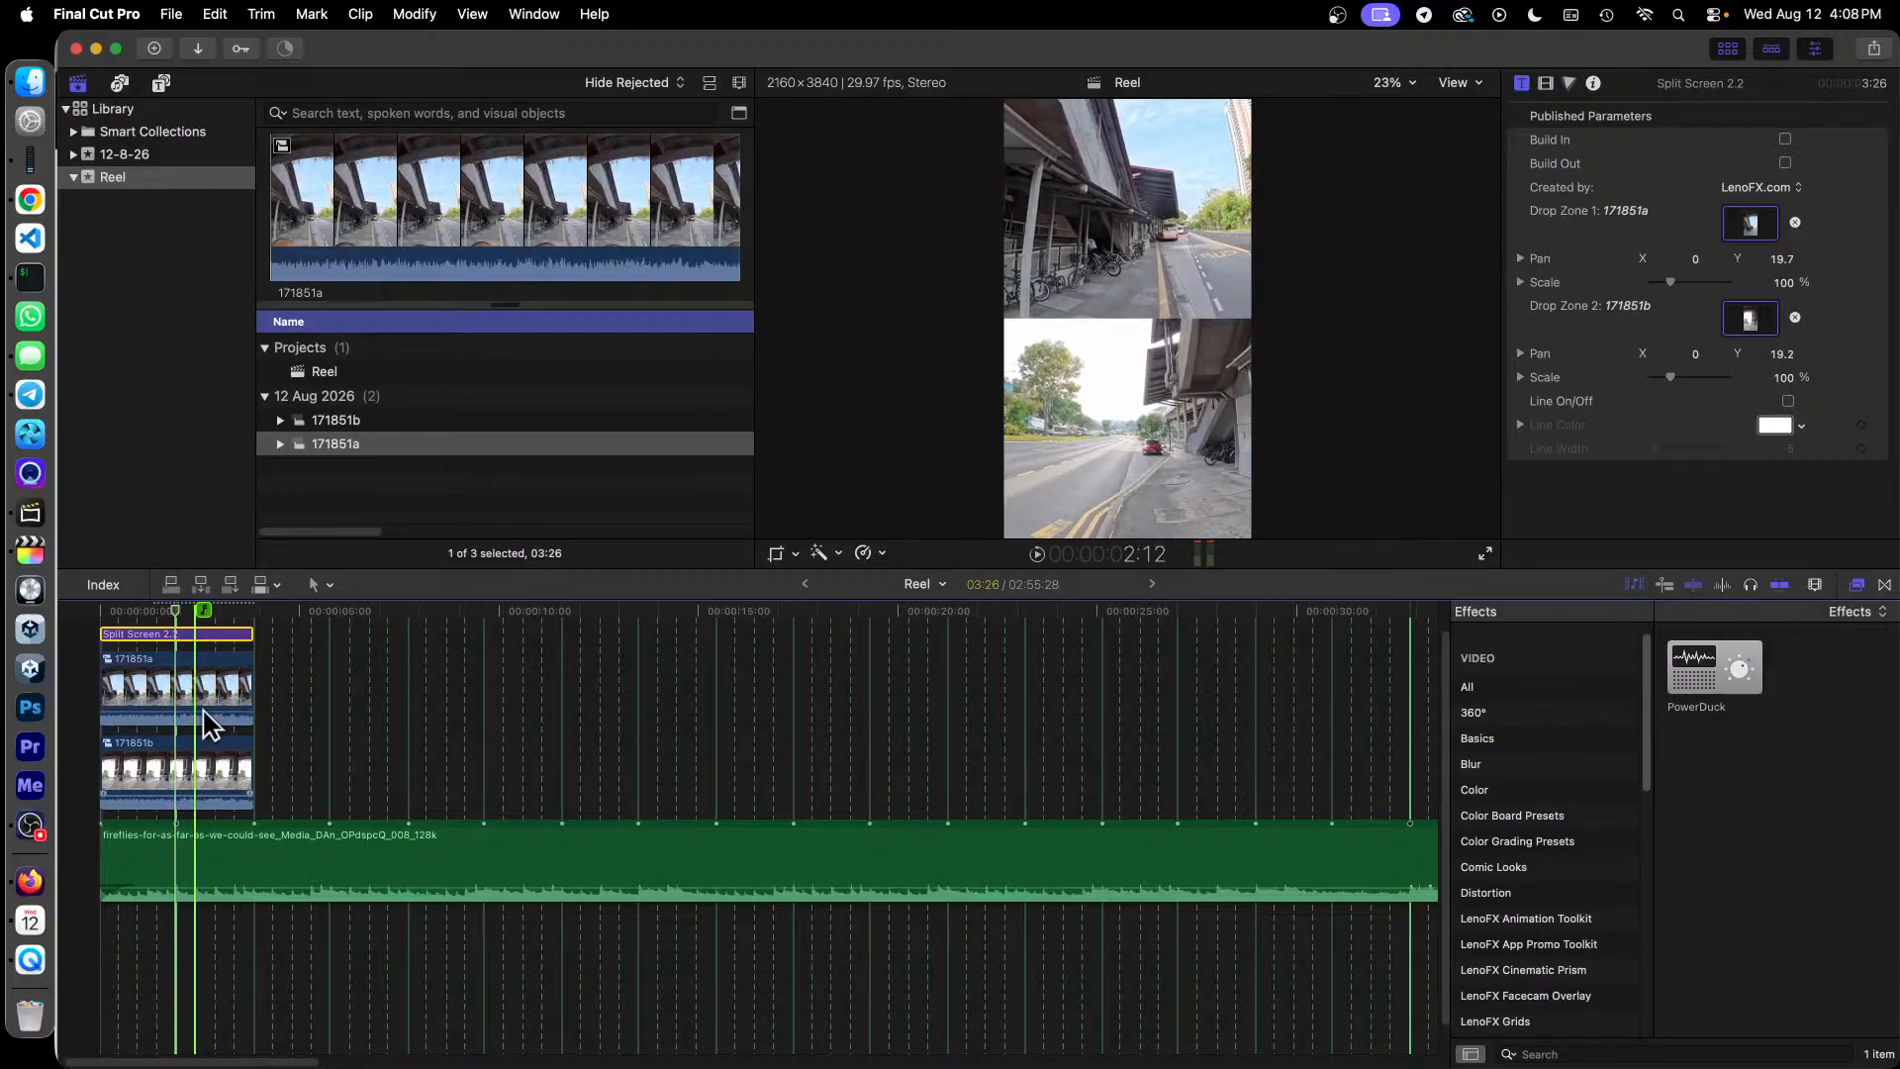
left_click(154, 683)
double_click(153, 680)
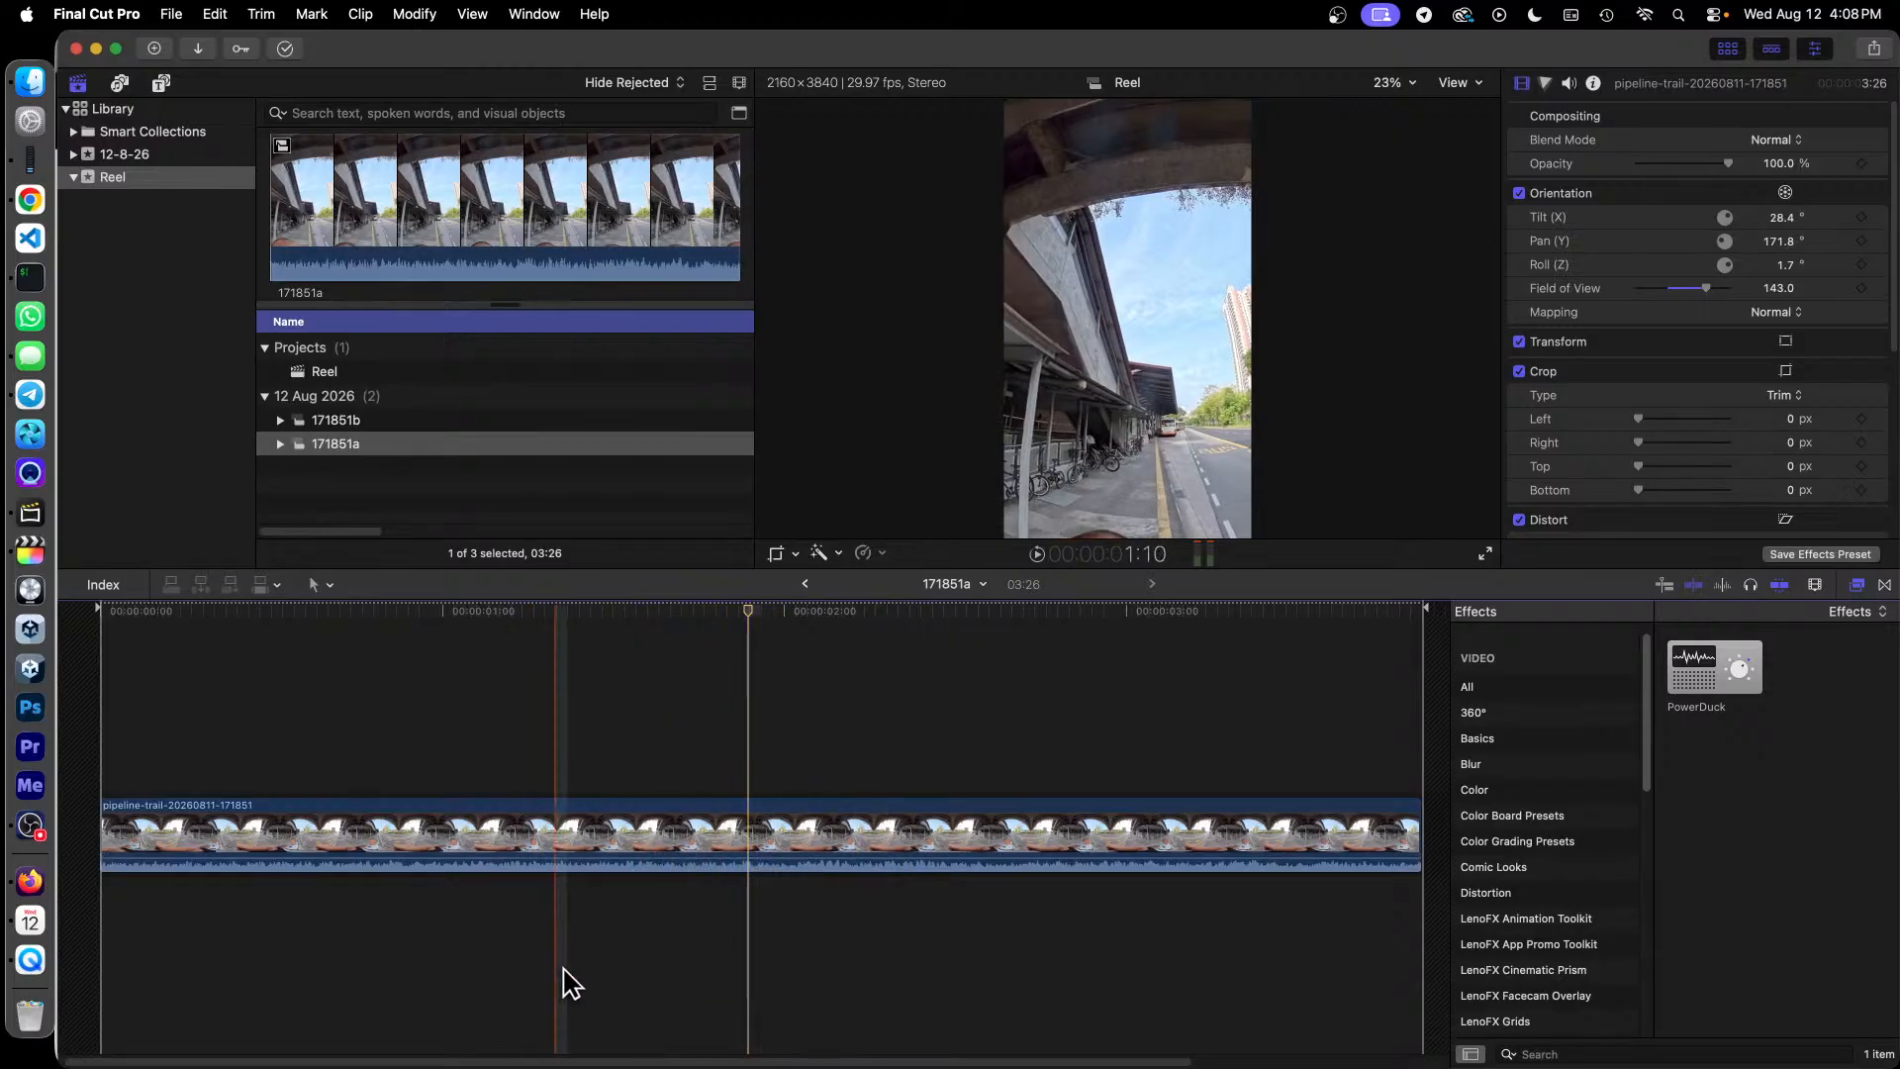
key("super+minus")
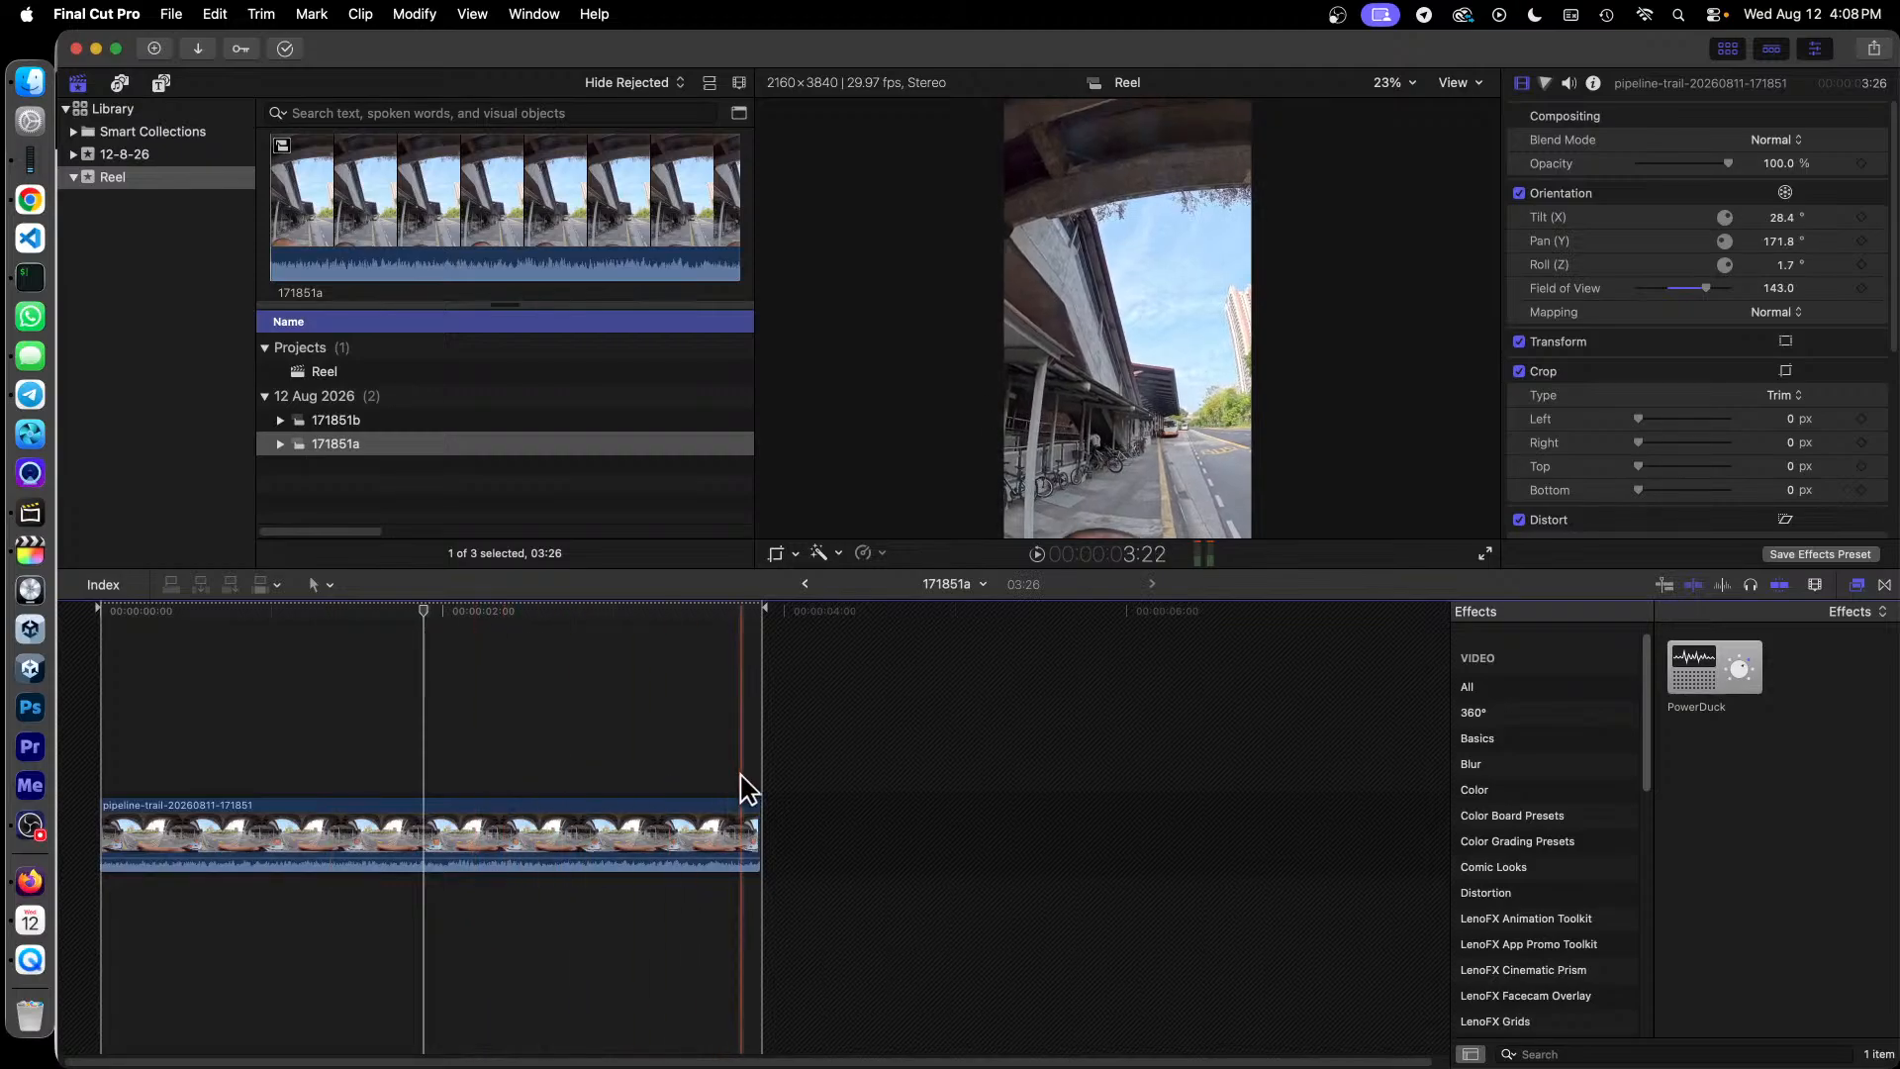
left_click(550, 199)
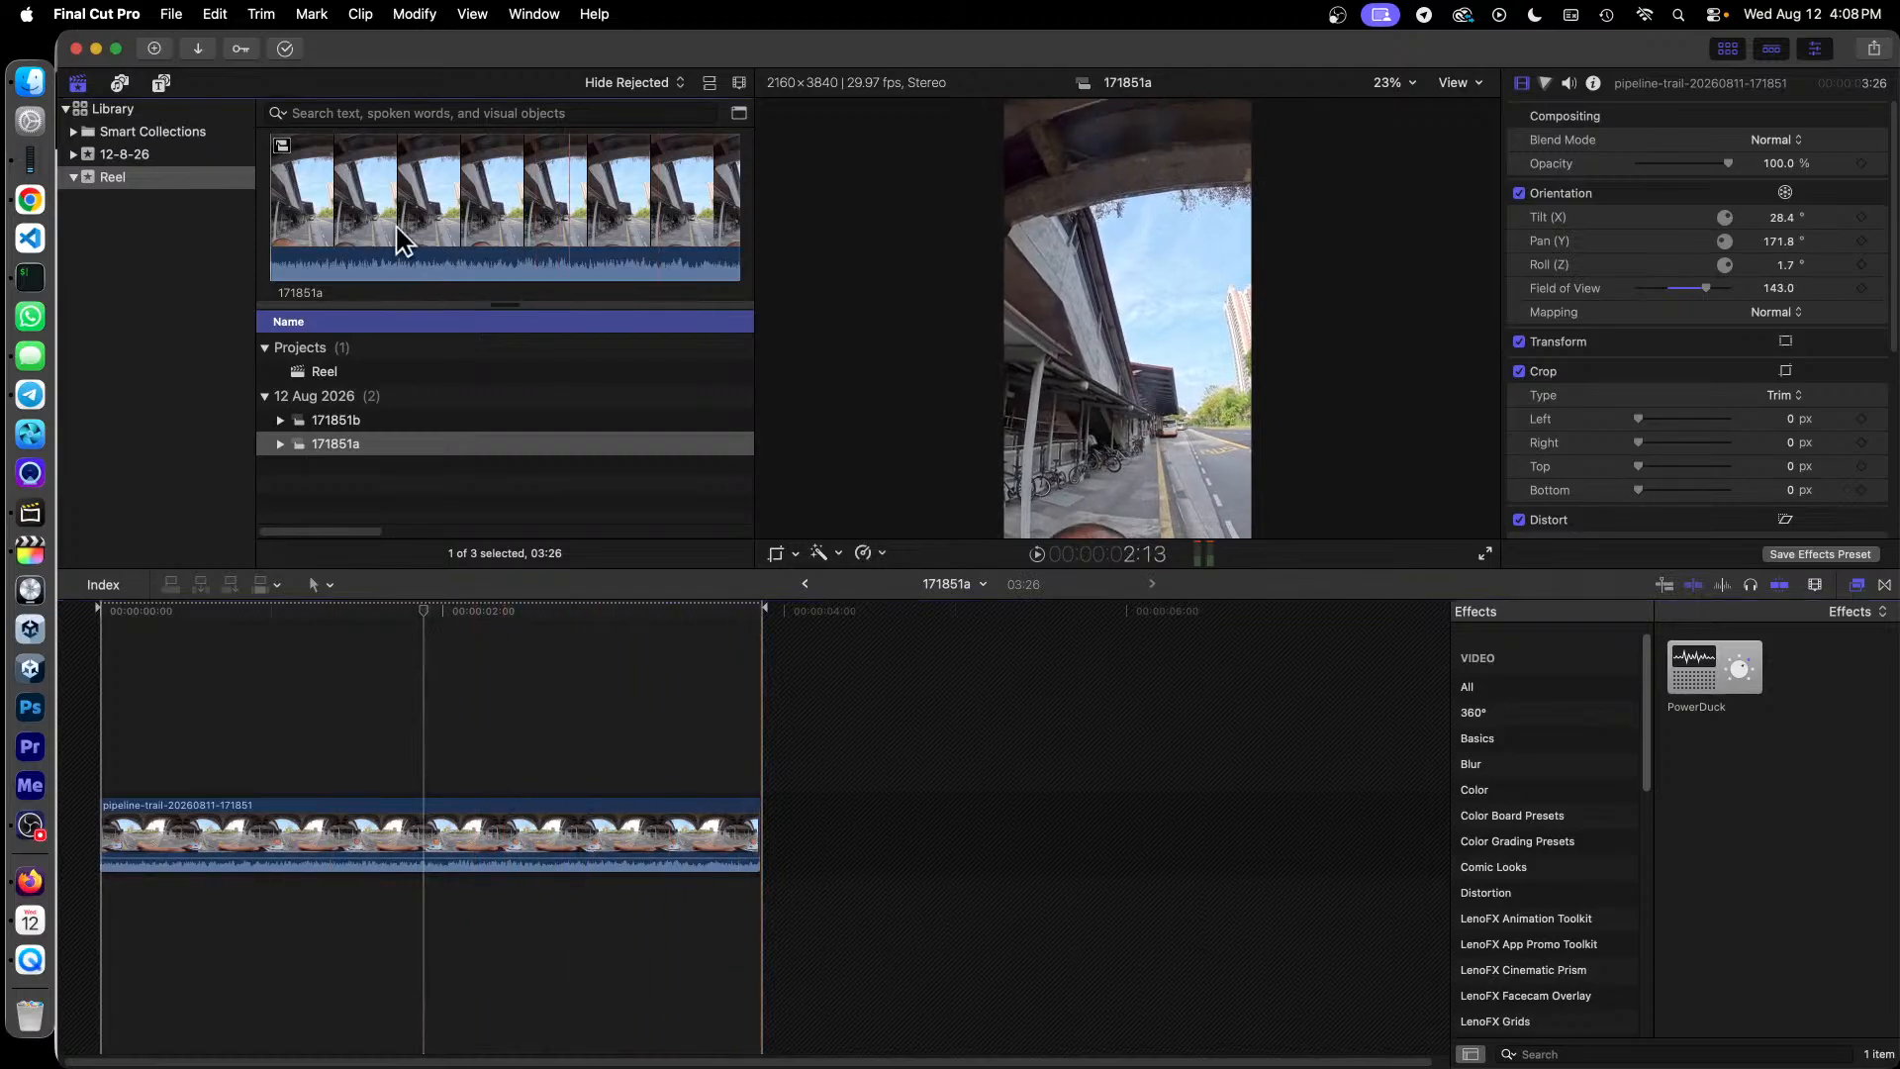
left_click(146, 157)
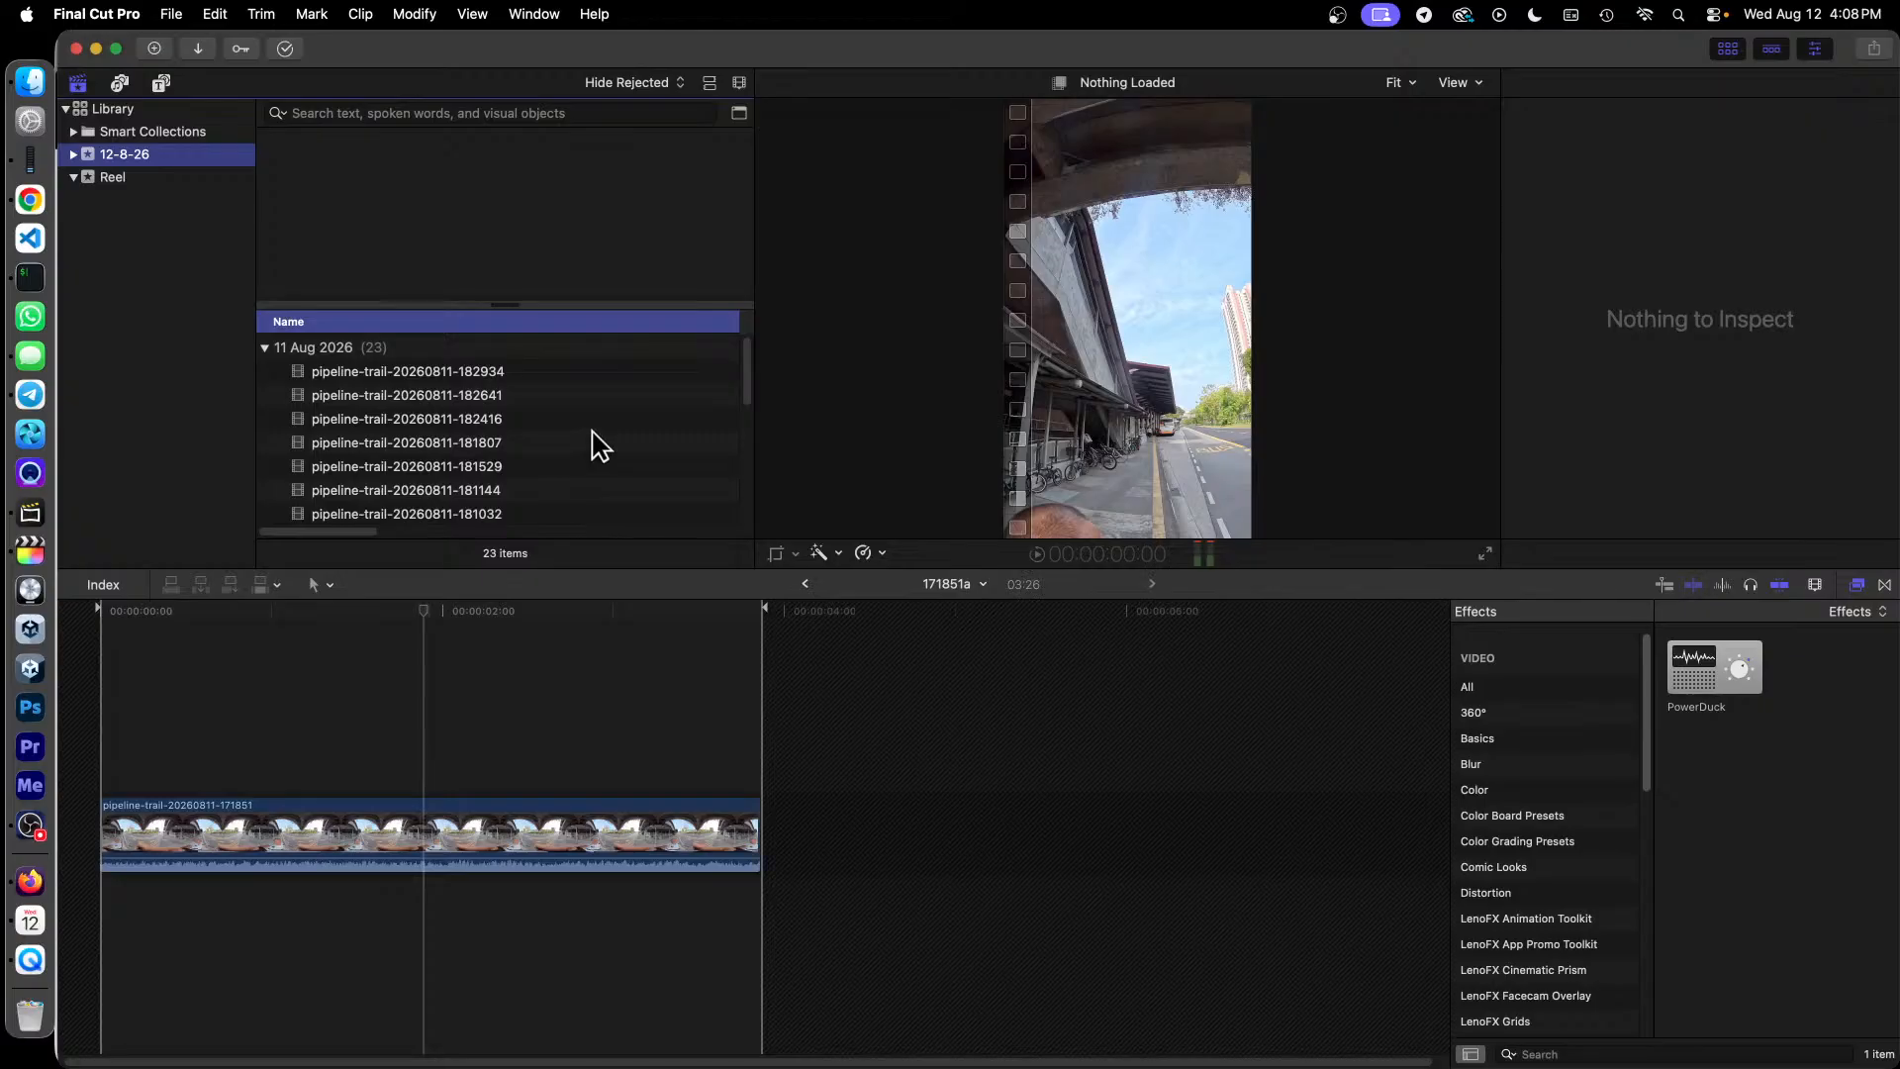
left_click(598, 618)
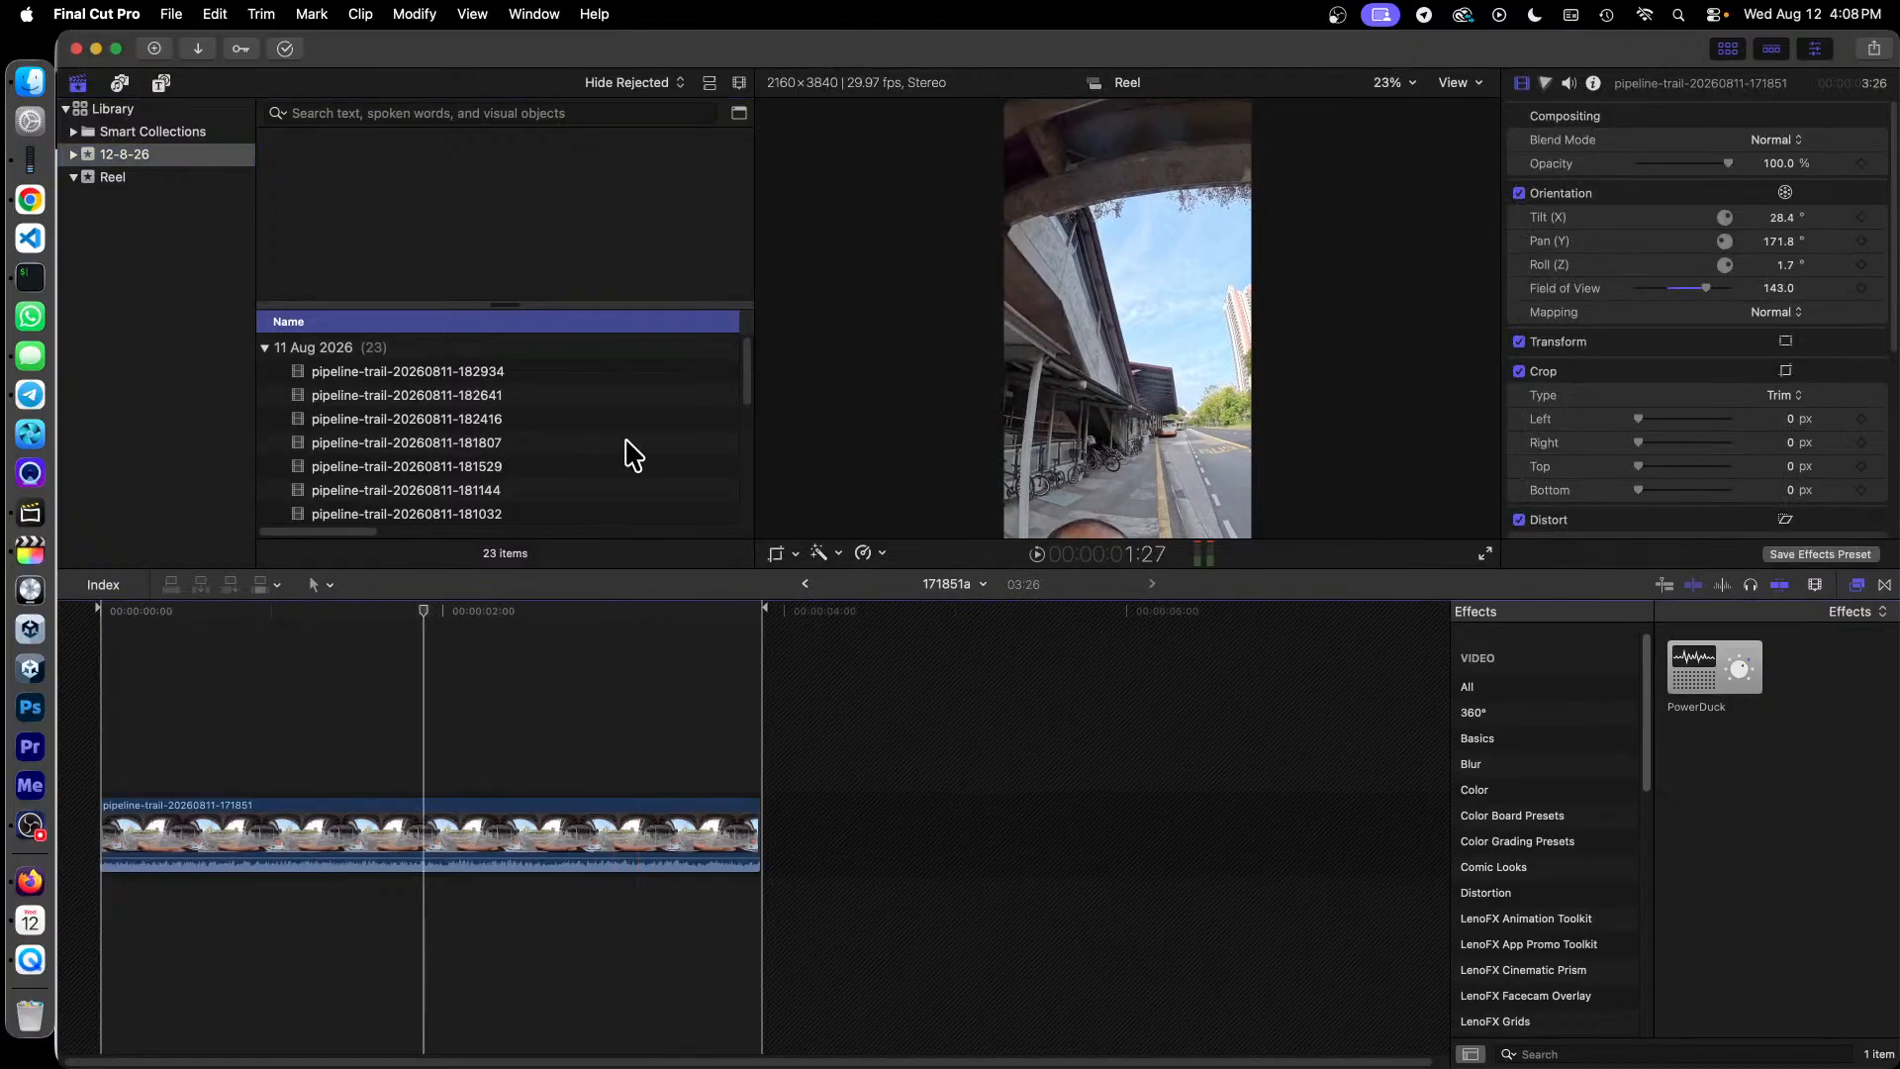
left_click(631, 817)
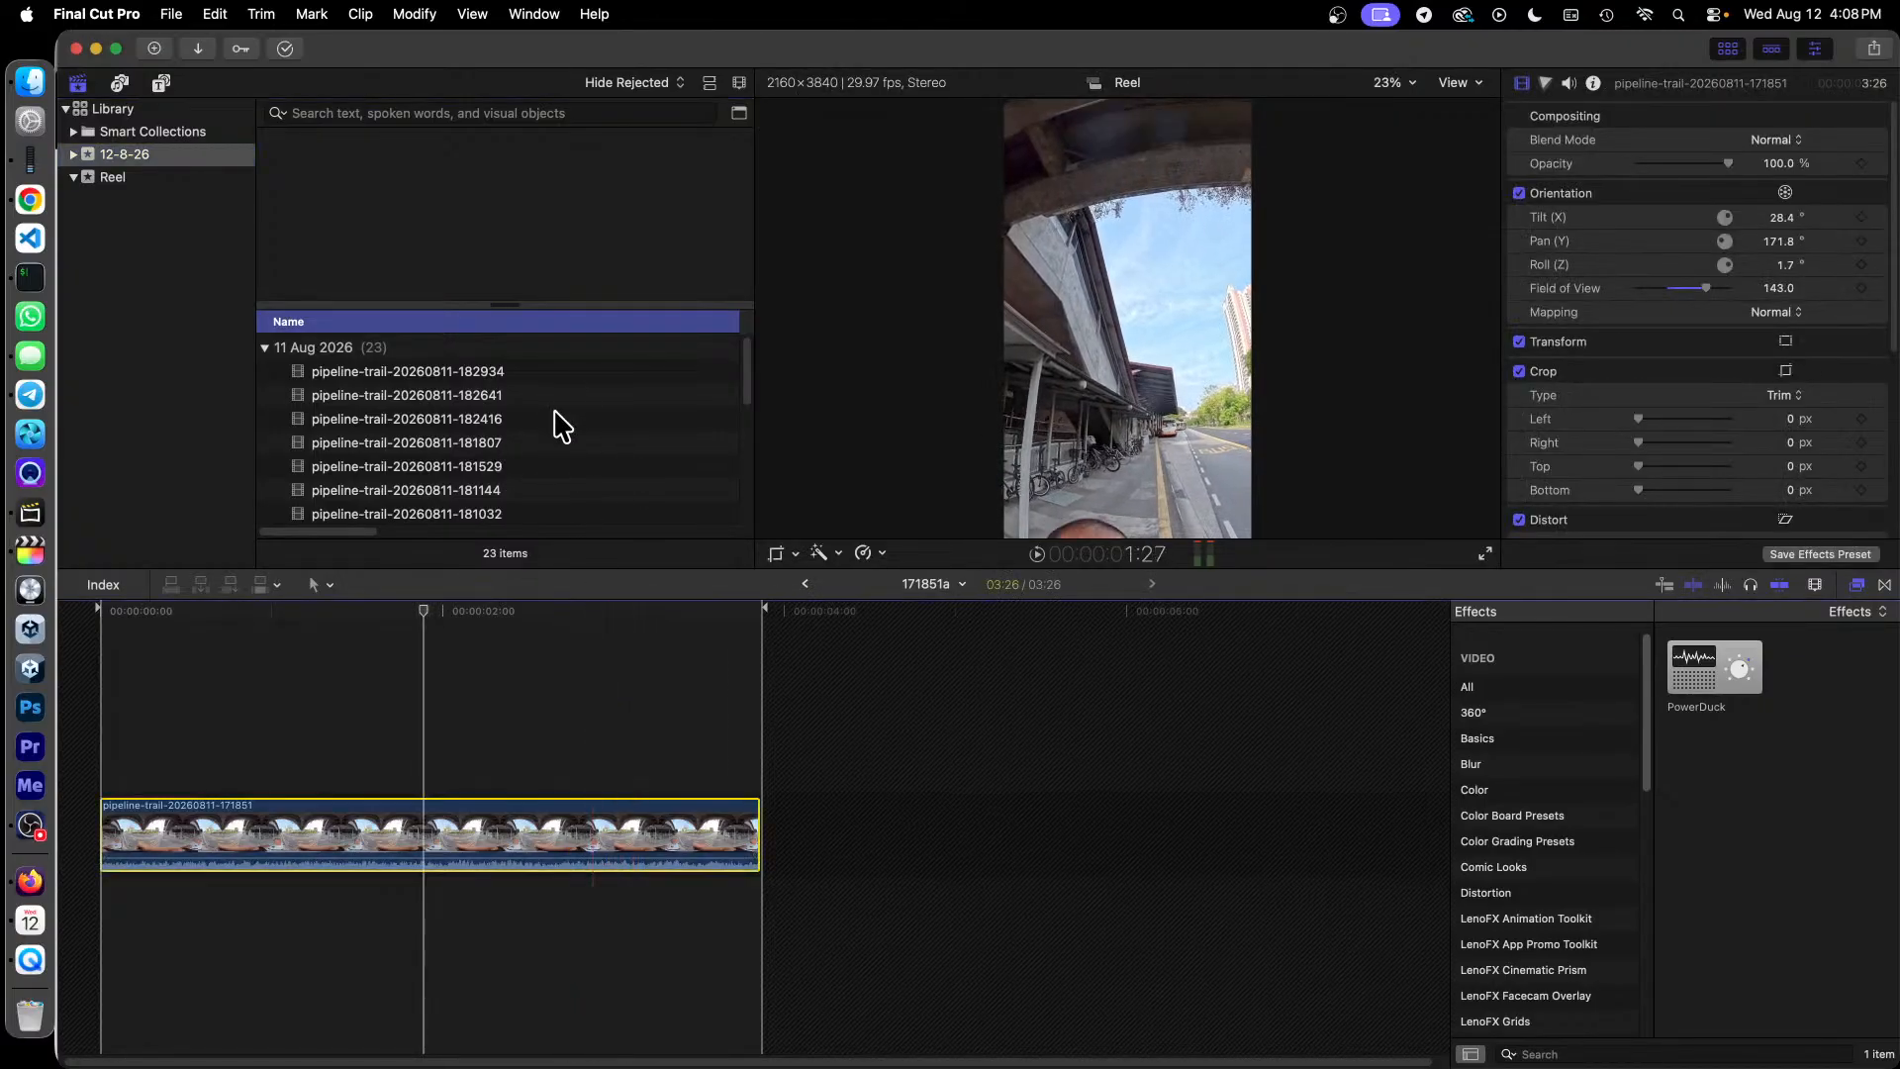
scroll(554, 425, "down", 3)
scroll(561, 426, "down", 3)
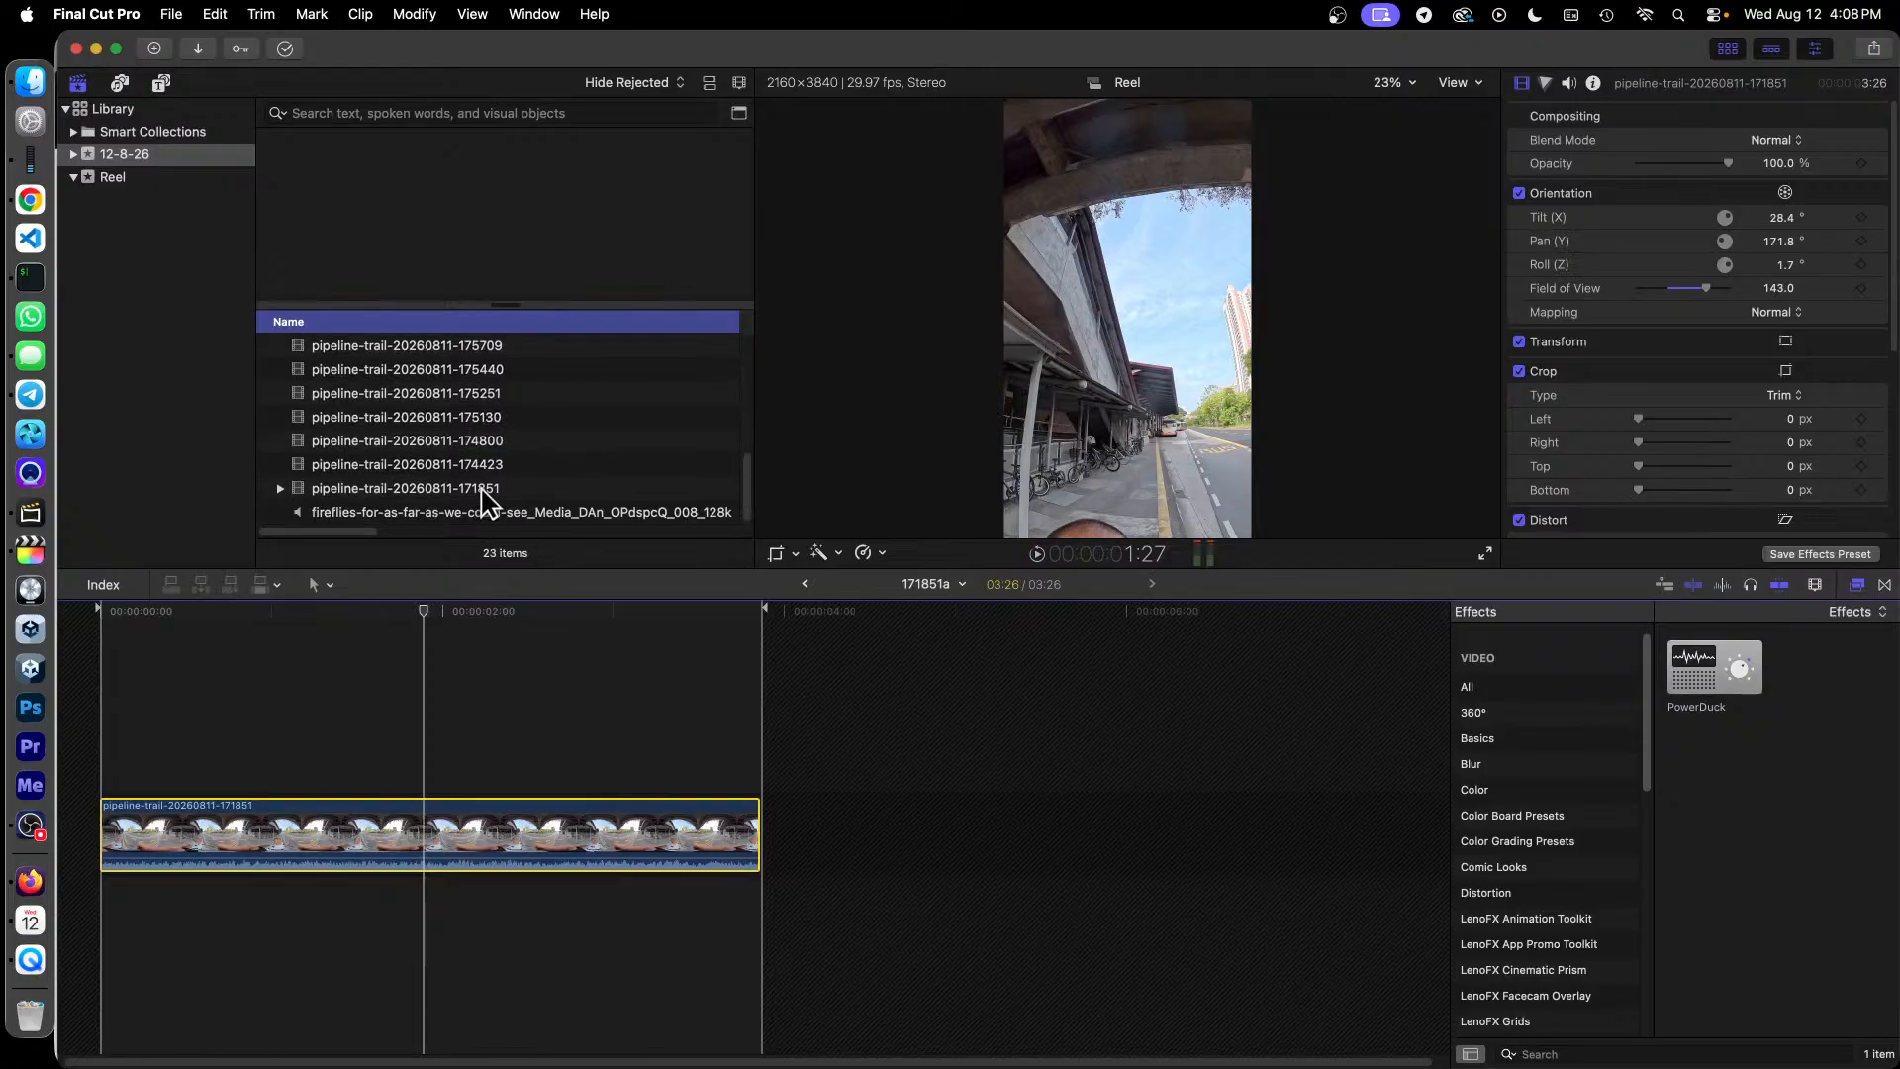
left_click(485, 489)
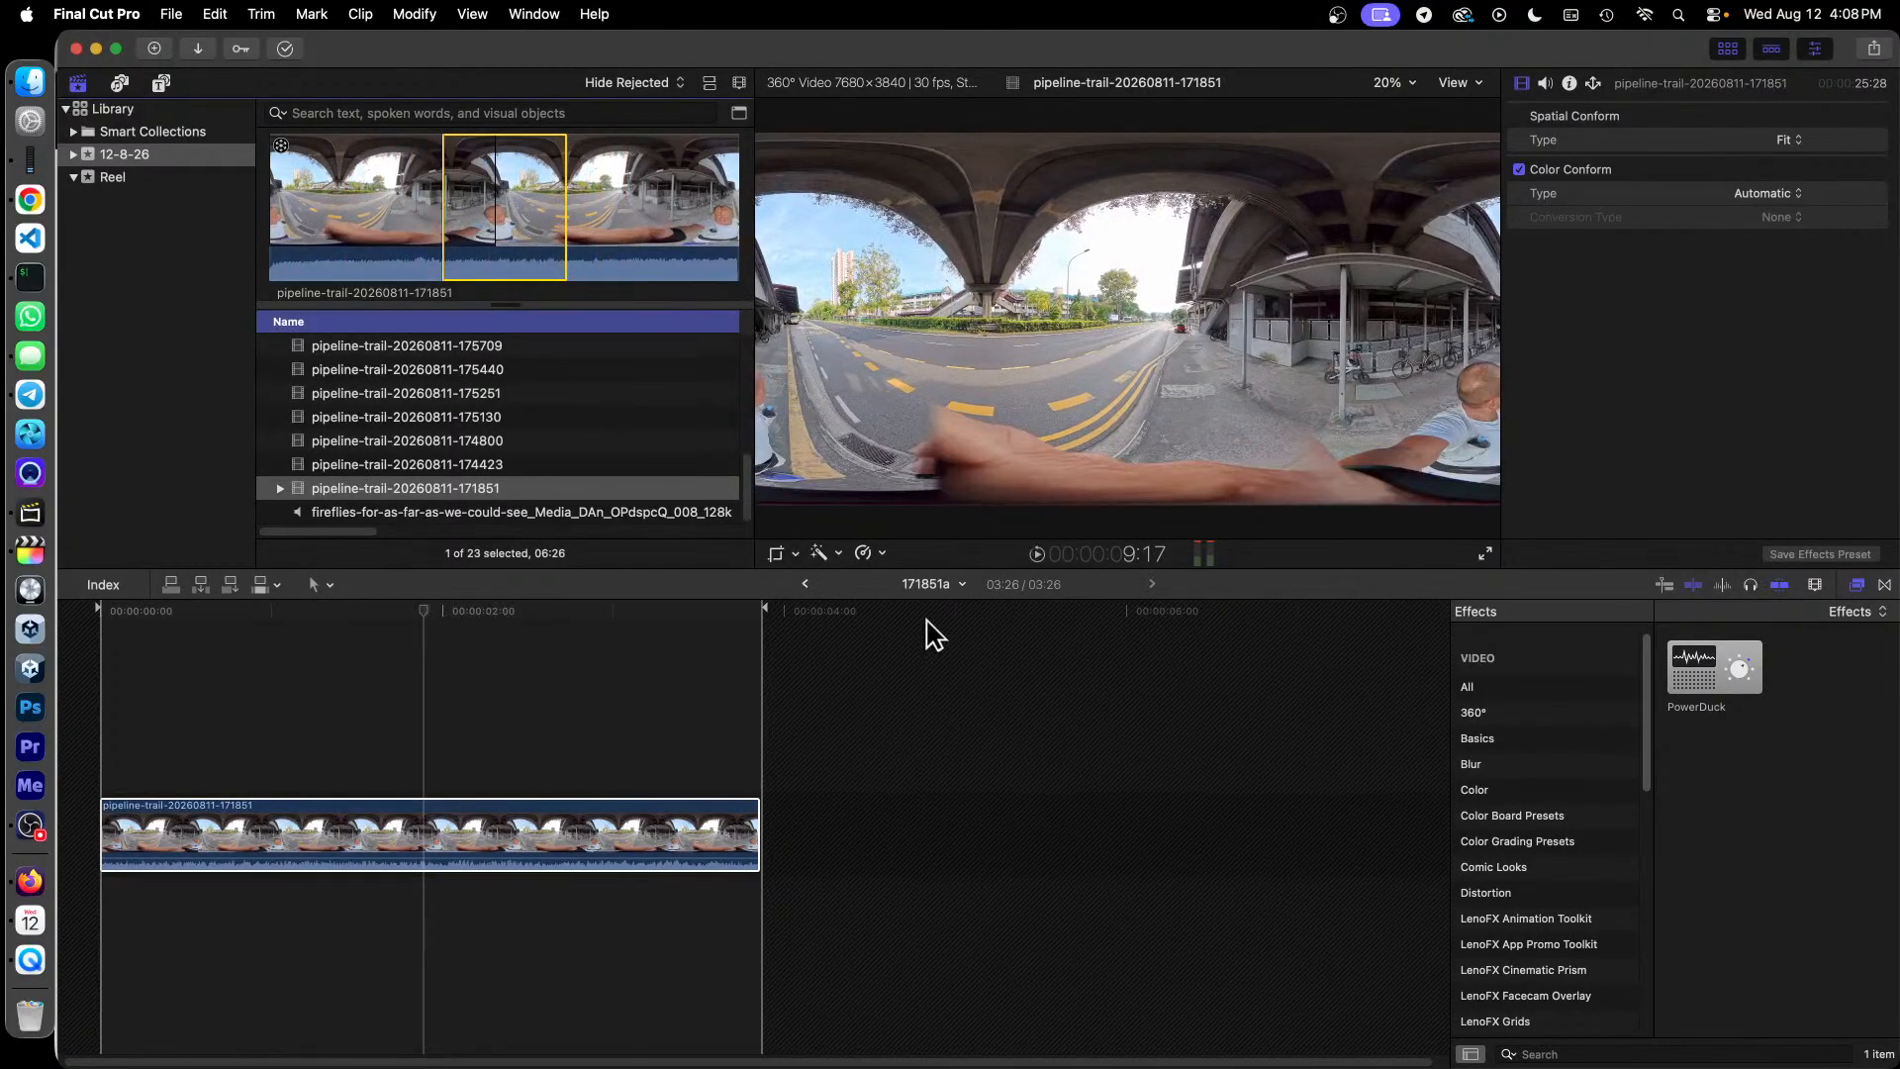
Step: Return to the Reel project and play the split-screen section from the beginning
left_click(804, 584)
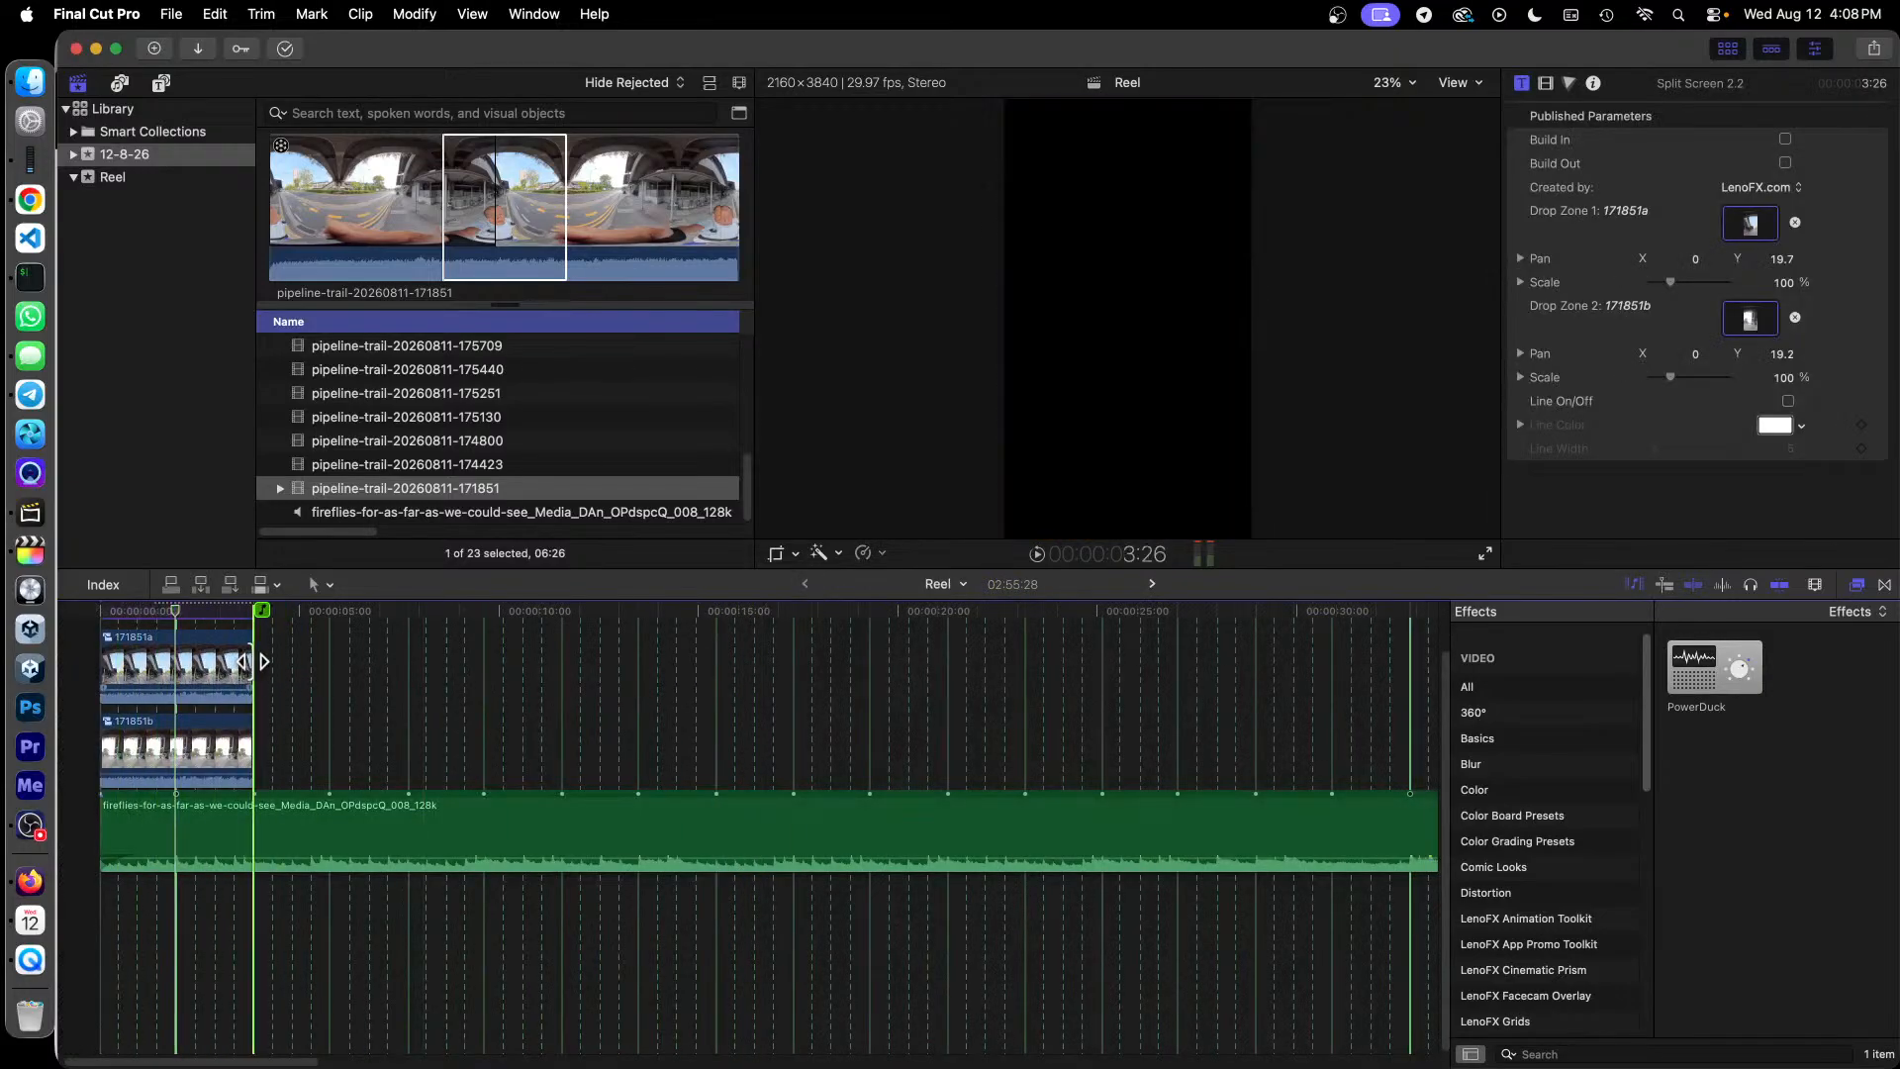
left_click(260, 621)
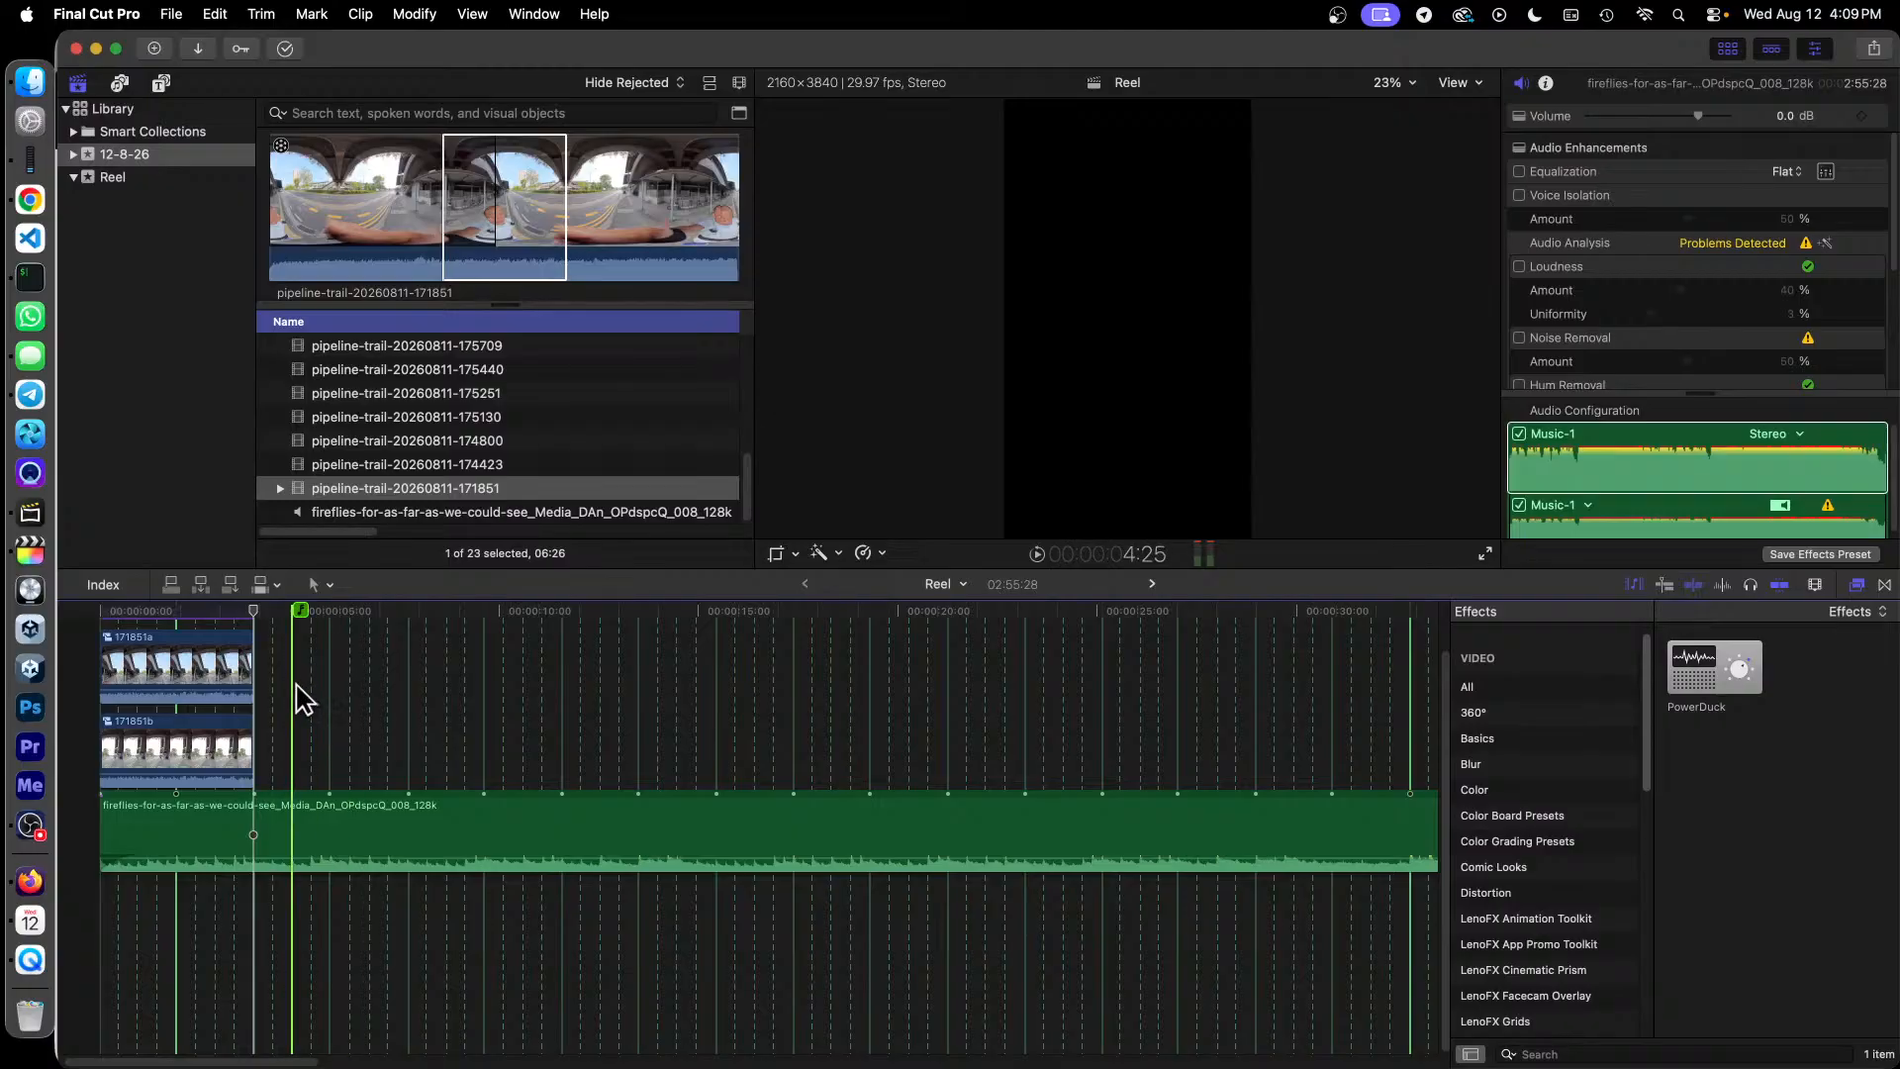
left_click(202, 658)
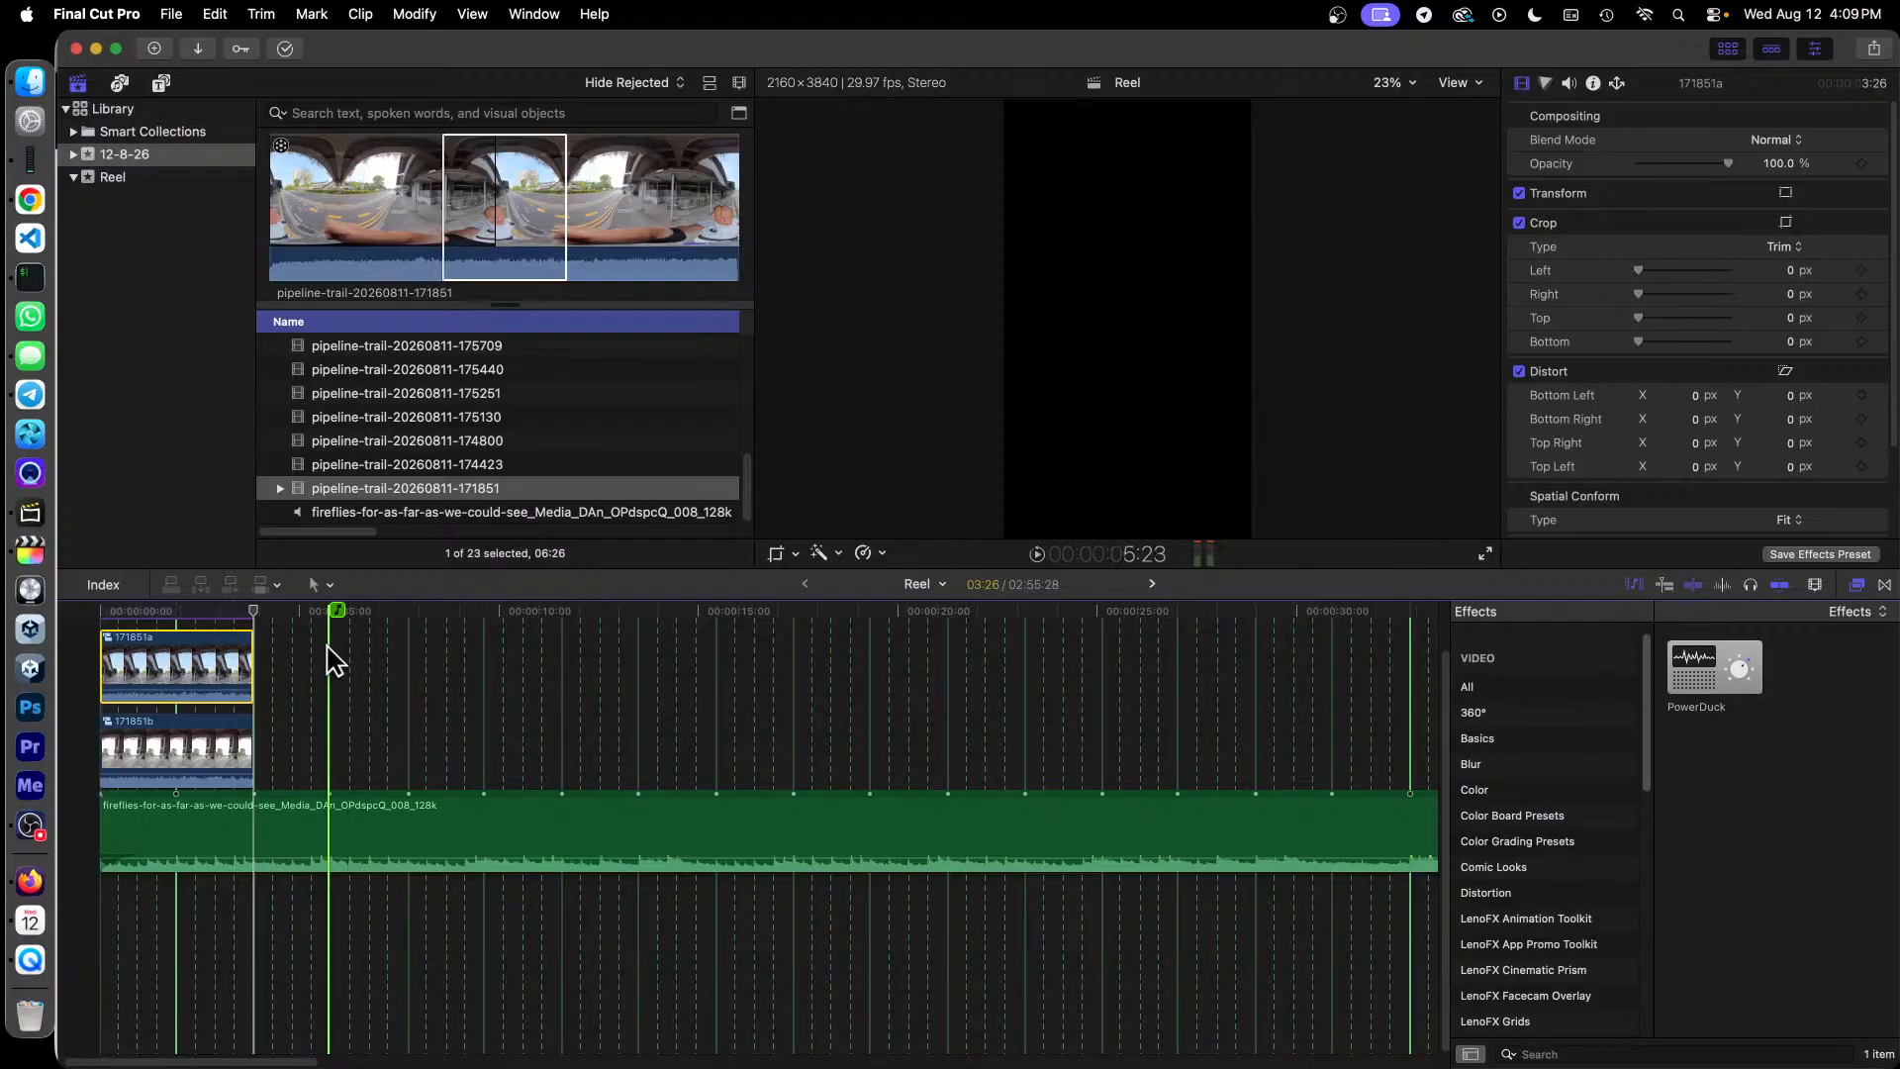
left_click(110, 617)
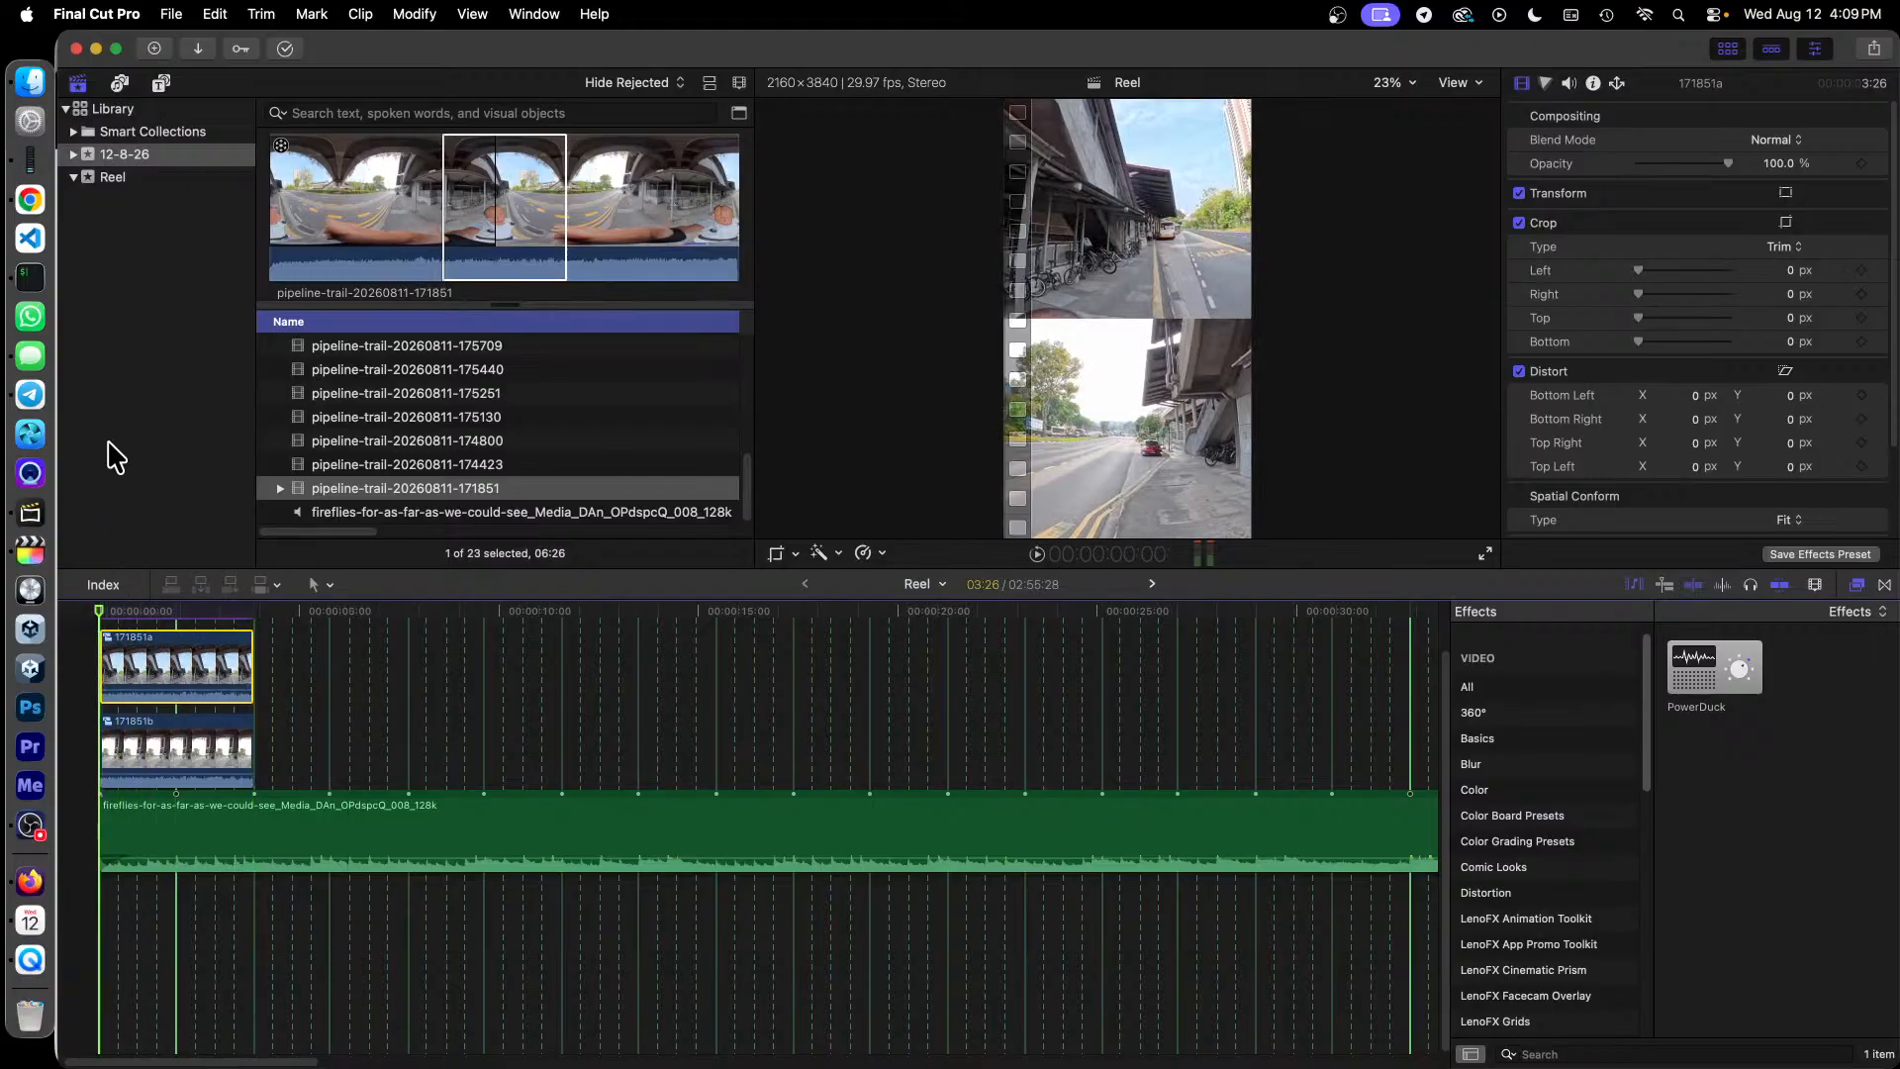
key("space")
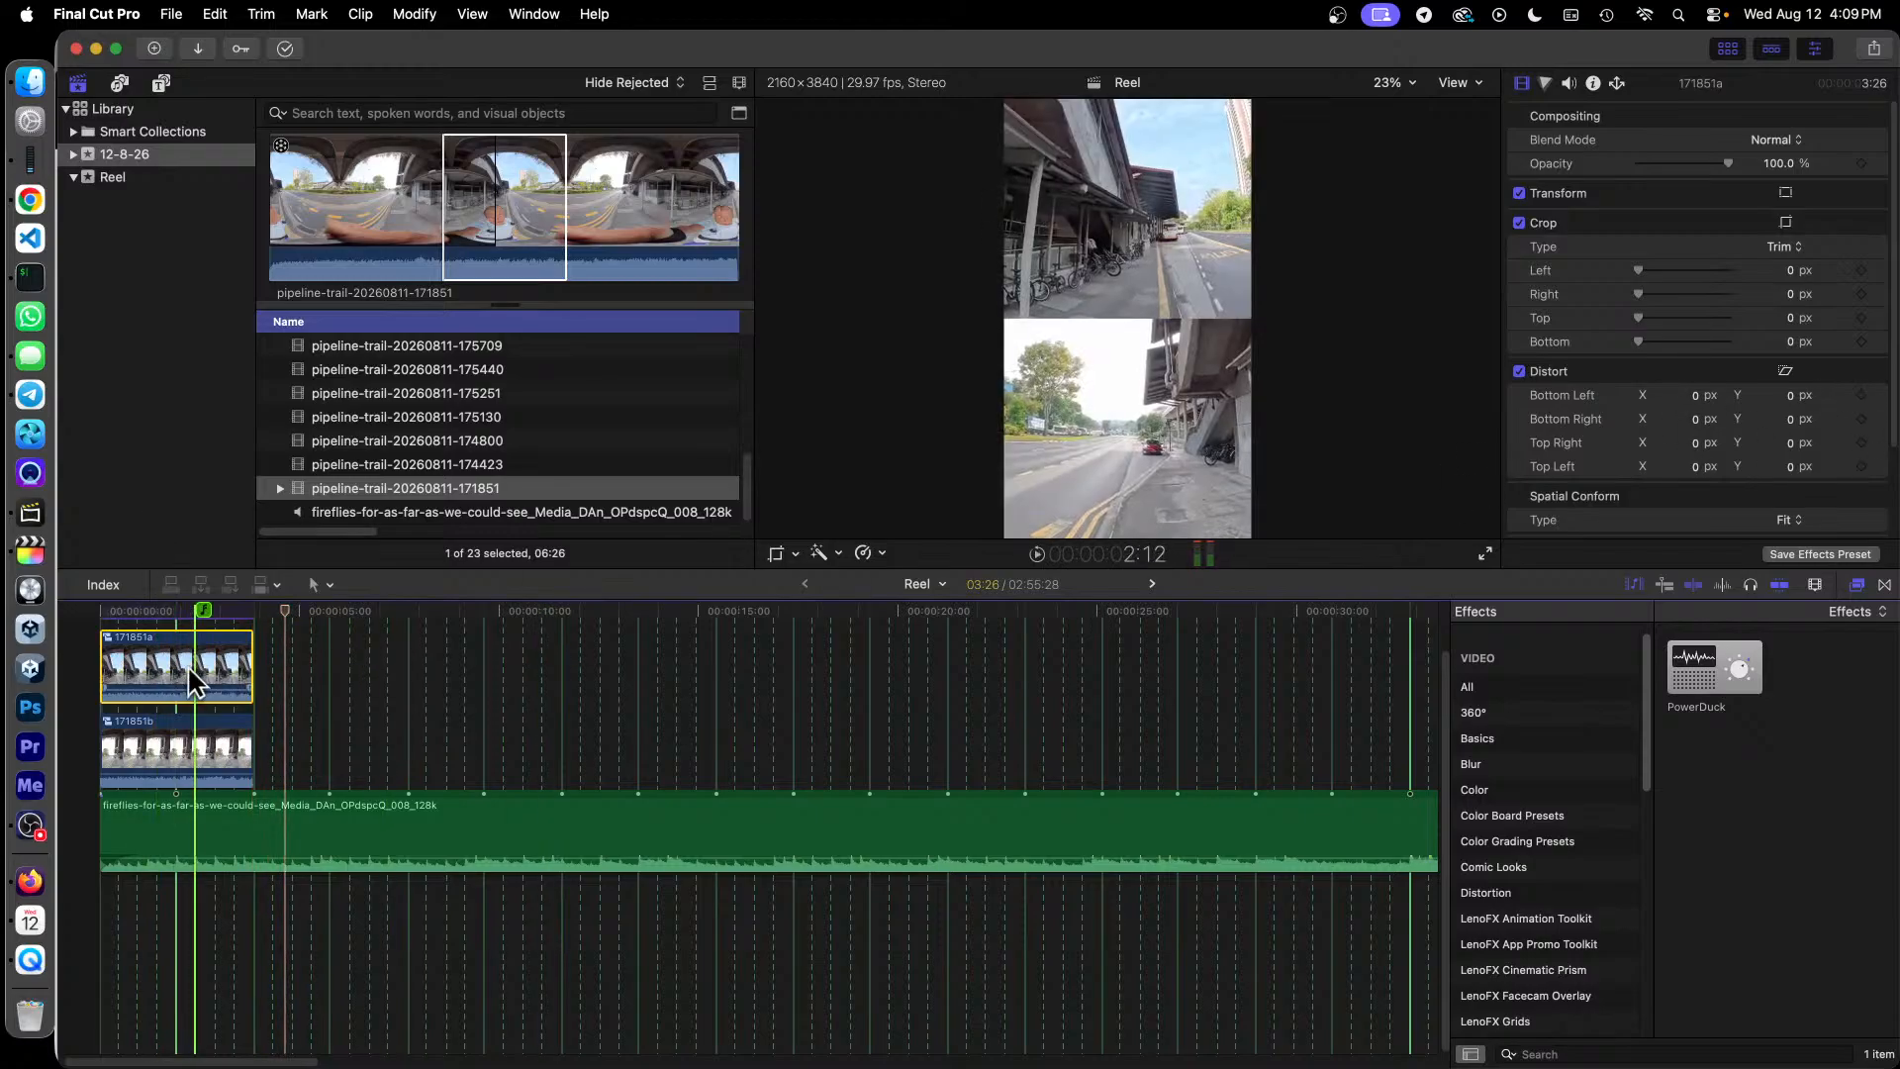
Step: Examine the video settings of compound clip 171851a, the 360° clip inside it, and the Split Screen 2.2 title
scroll(1731, 361, "down", 3)
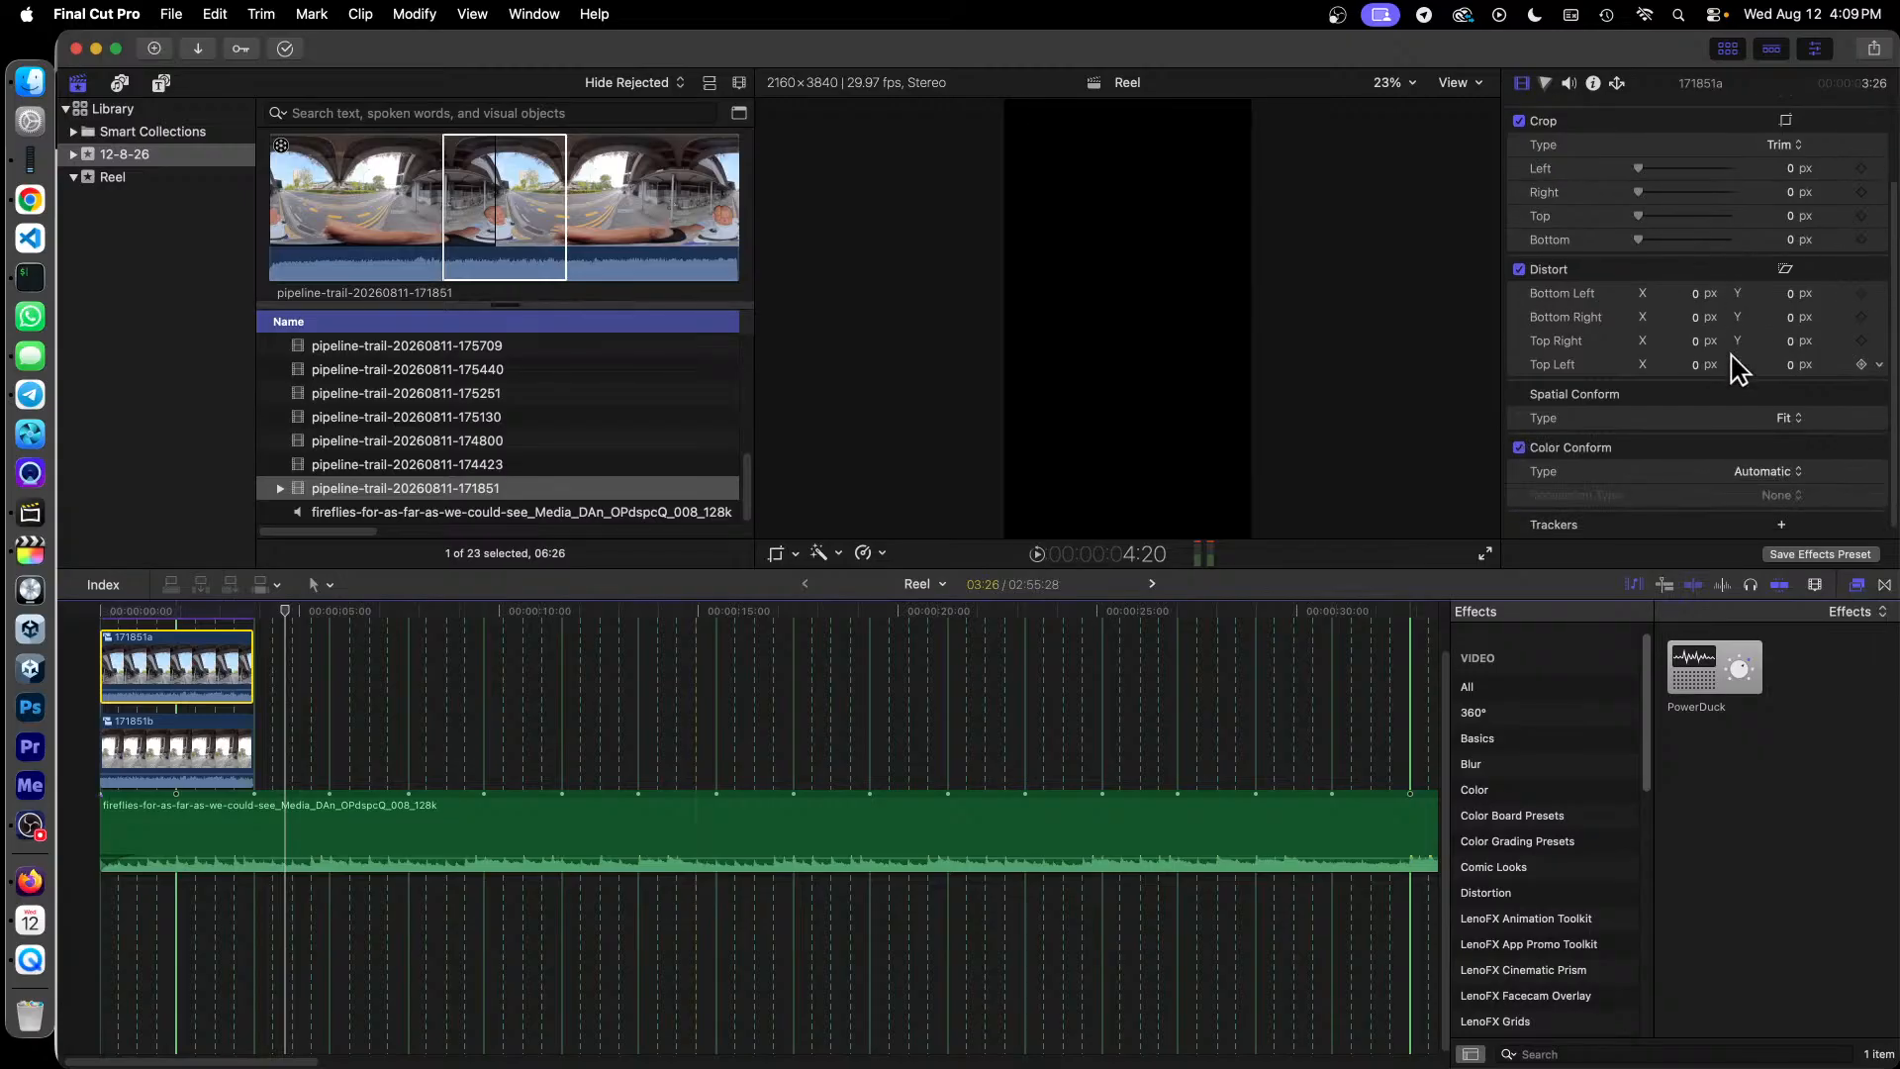
scroll(1728, 374, "up", 3)
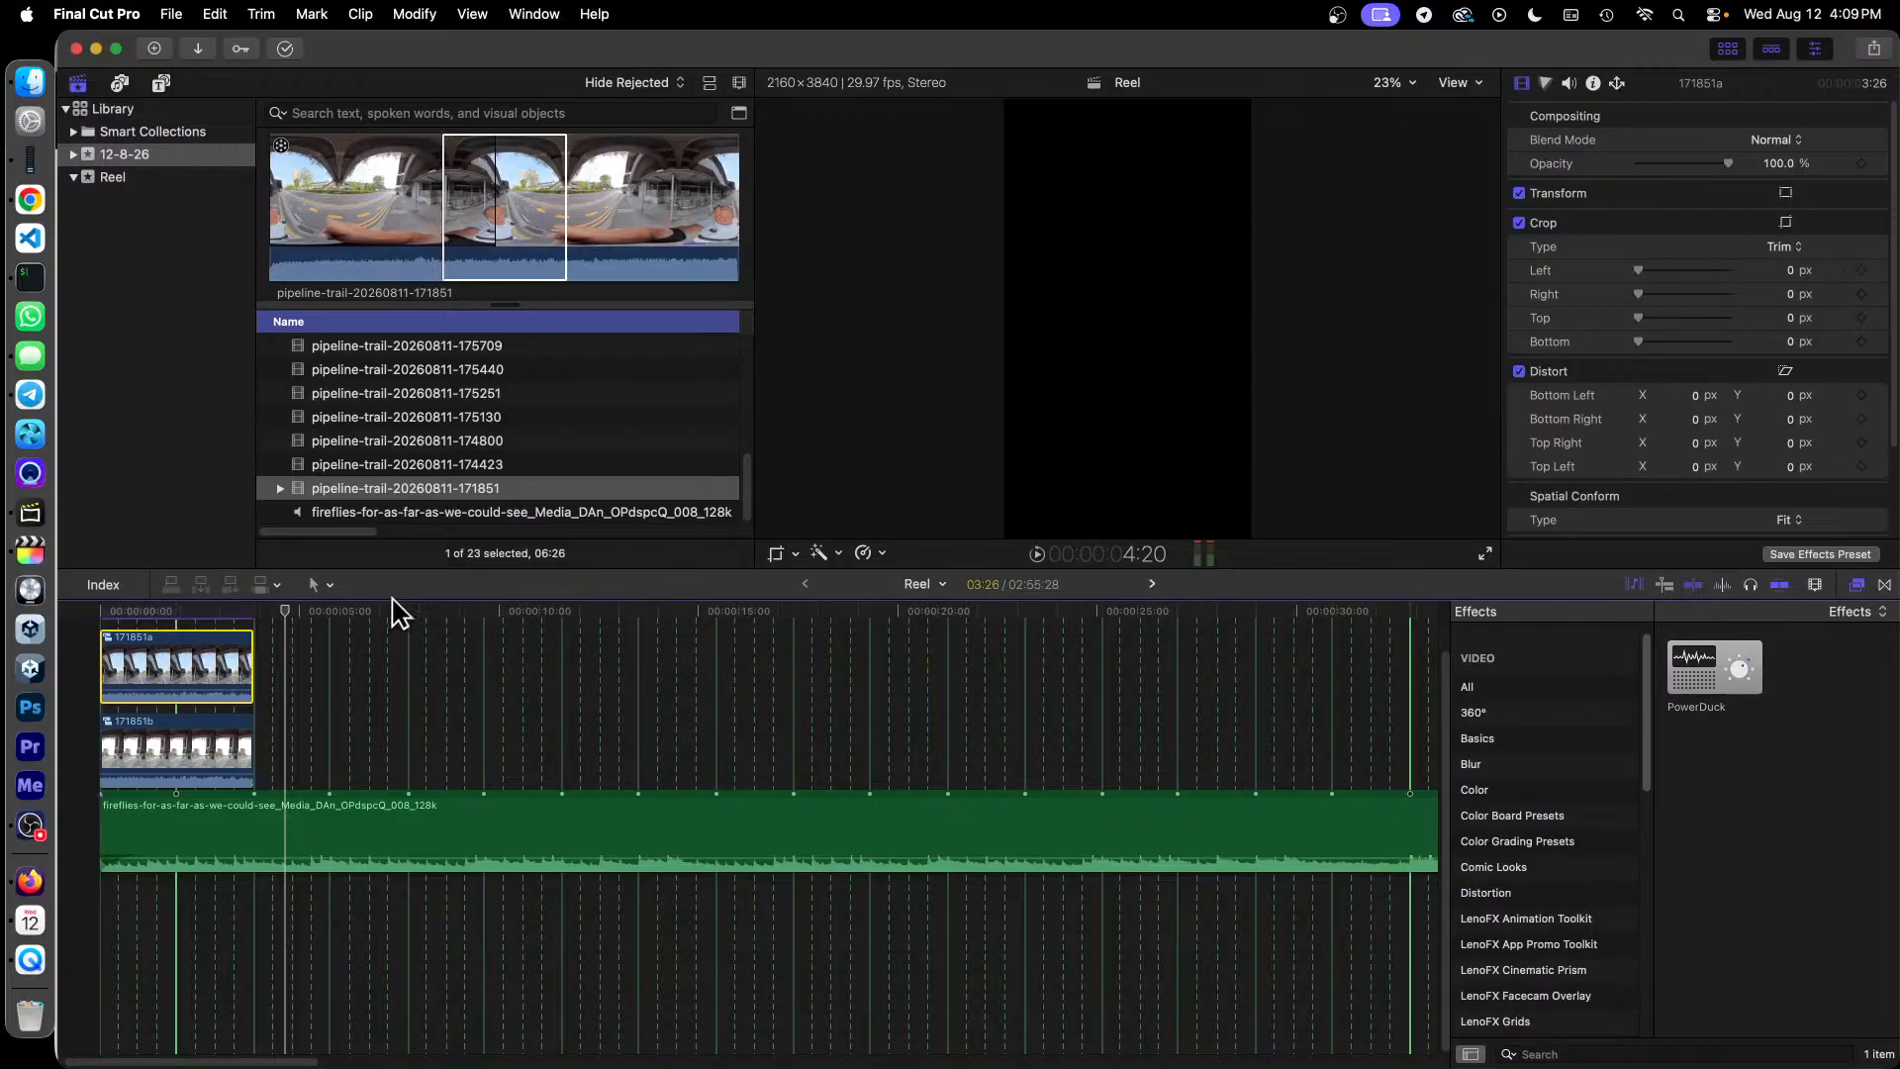
double_click(152, 657)
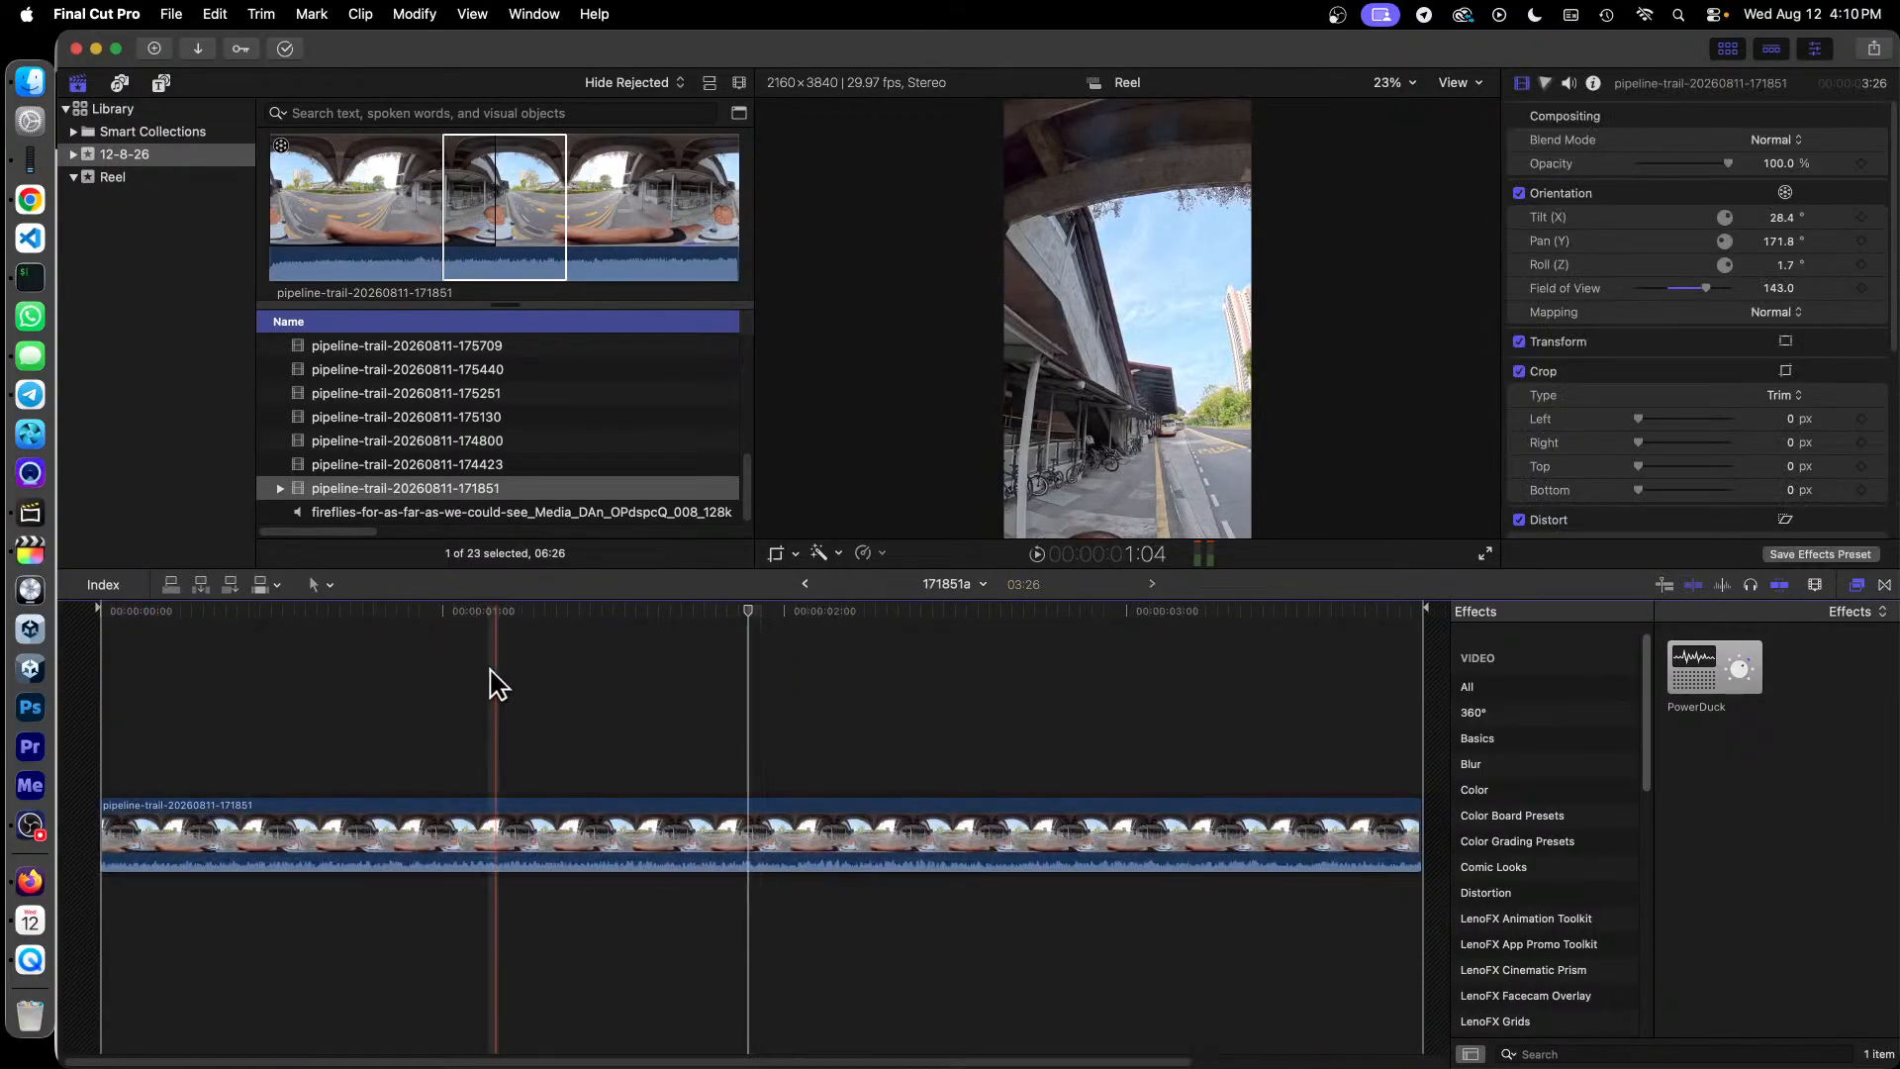
left_click(470, 834)
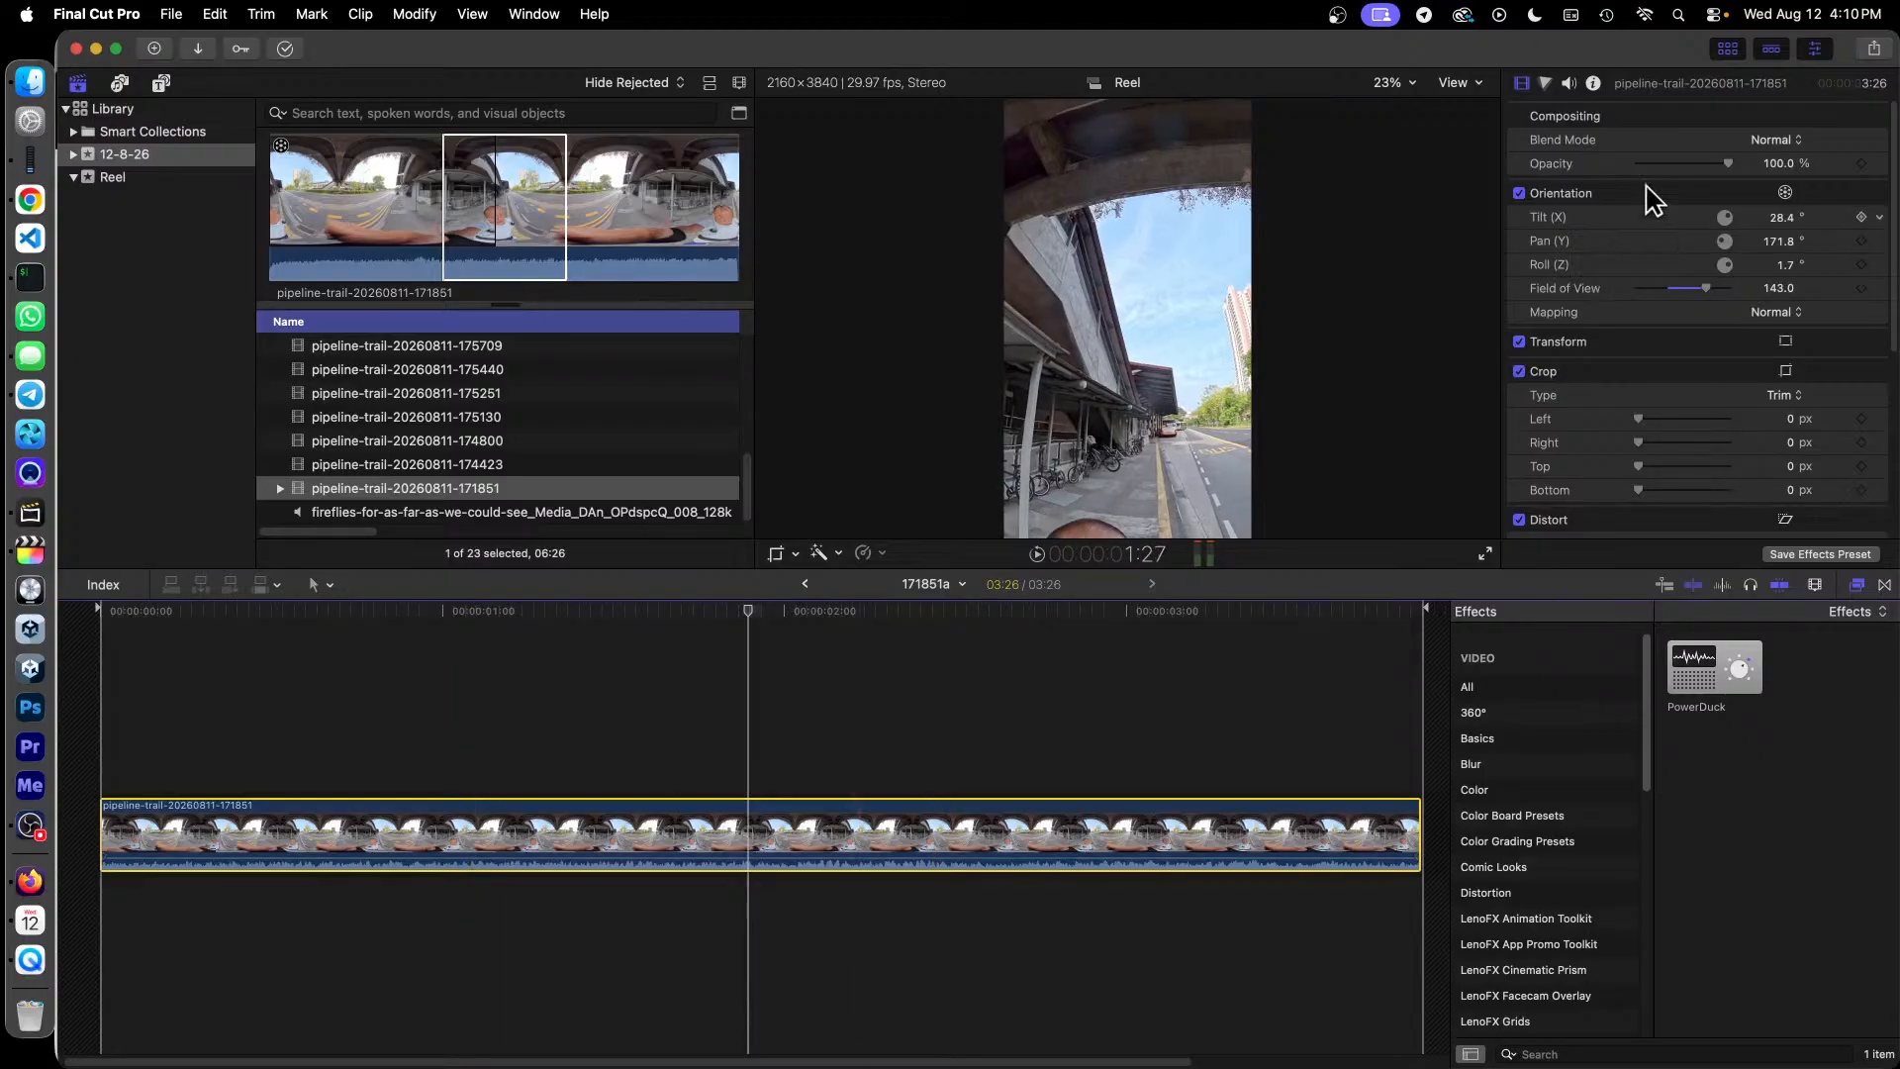
left_click(804, 584)
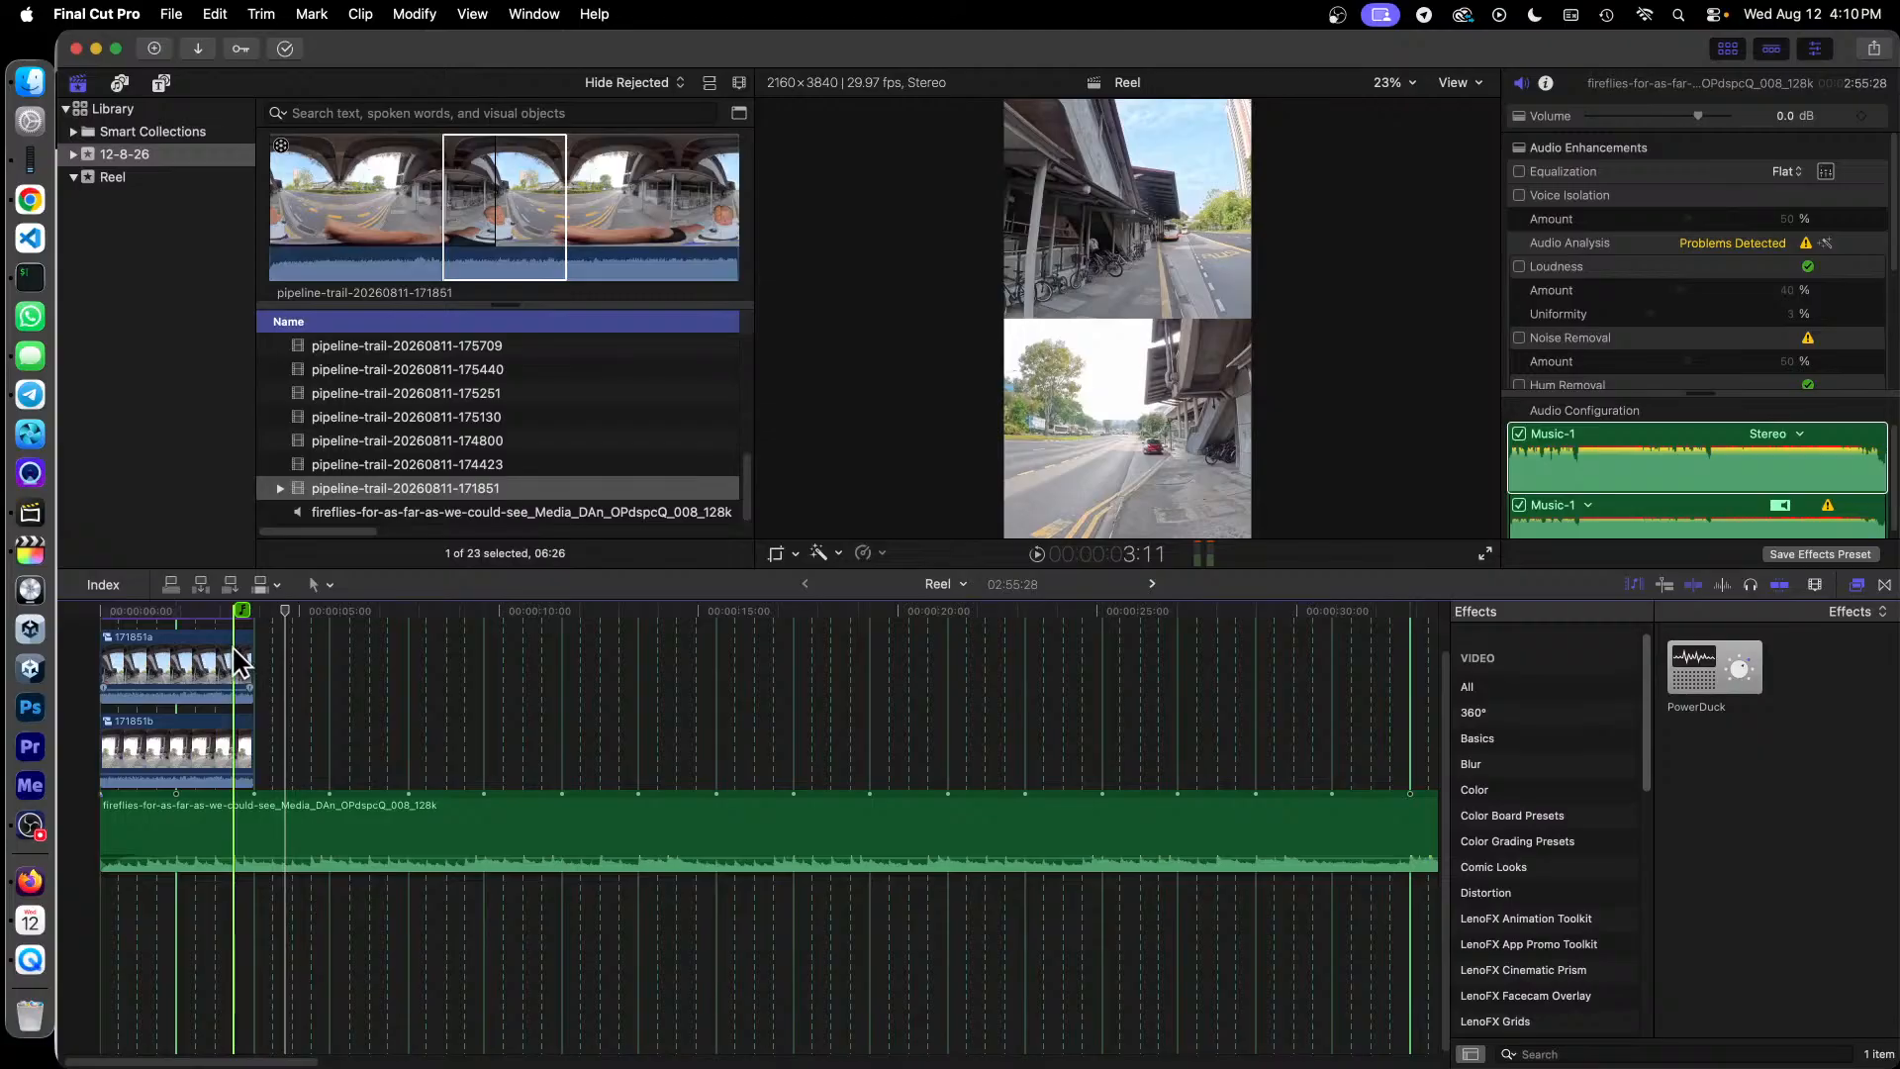
left_click(179, 663)
scroll(184, 665, "up", 3)
left_click(196, 667)
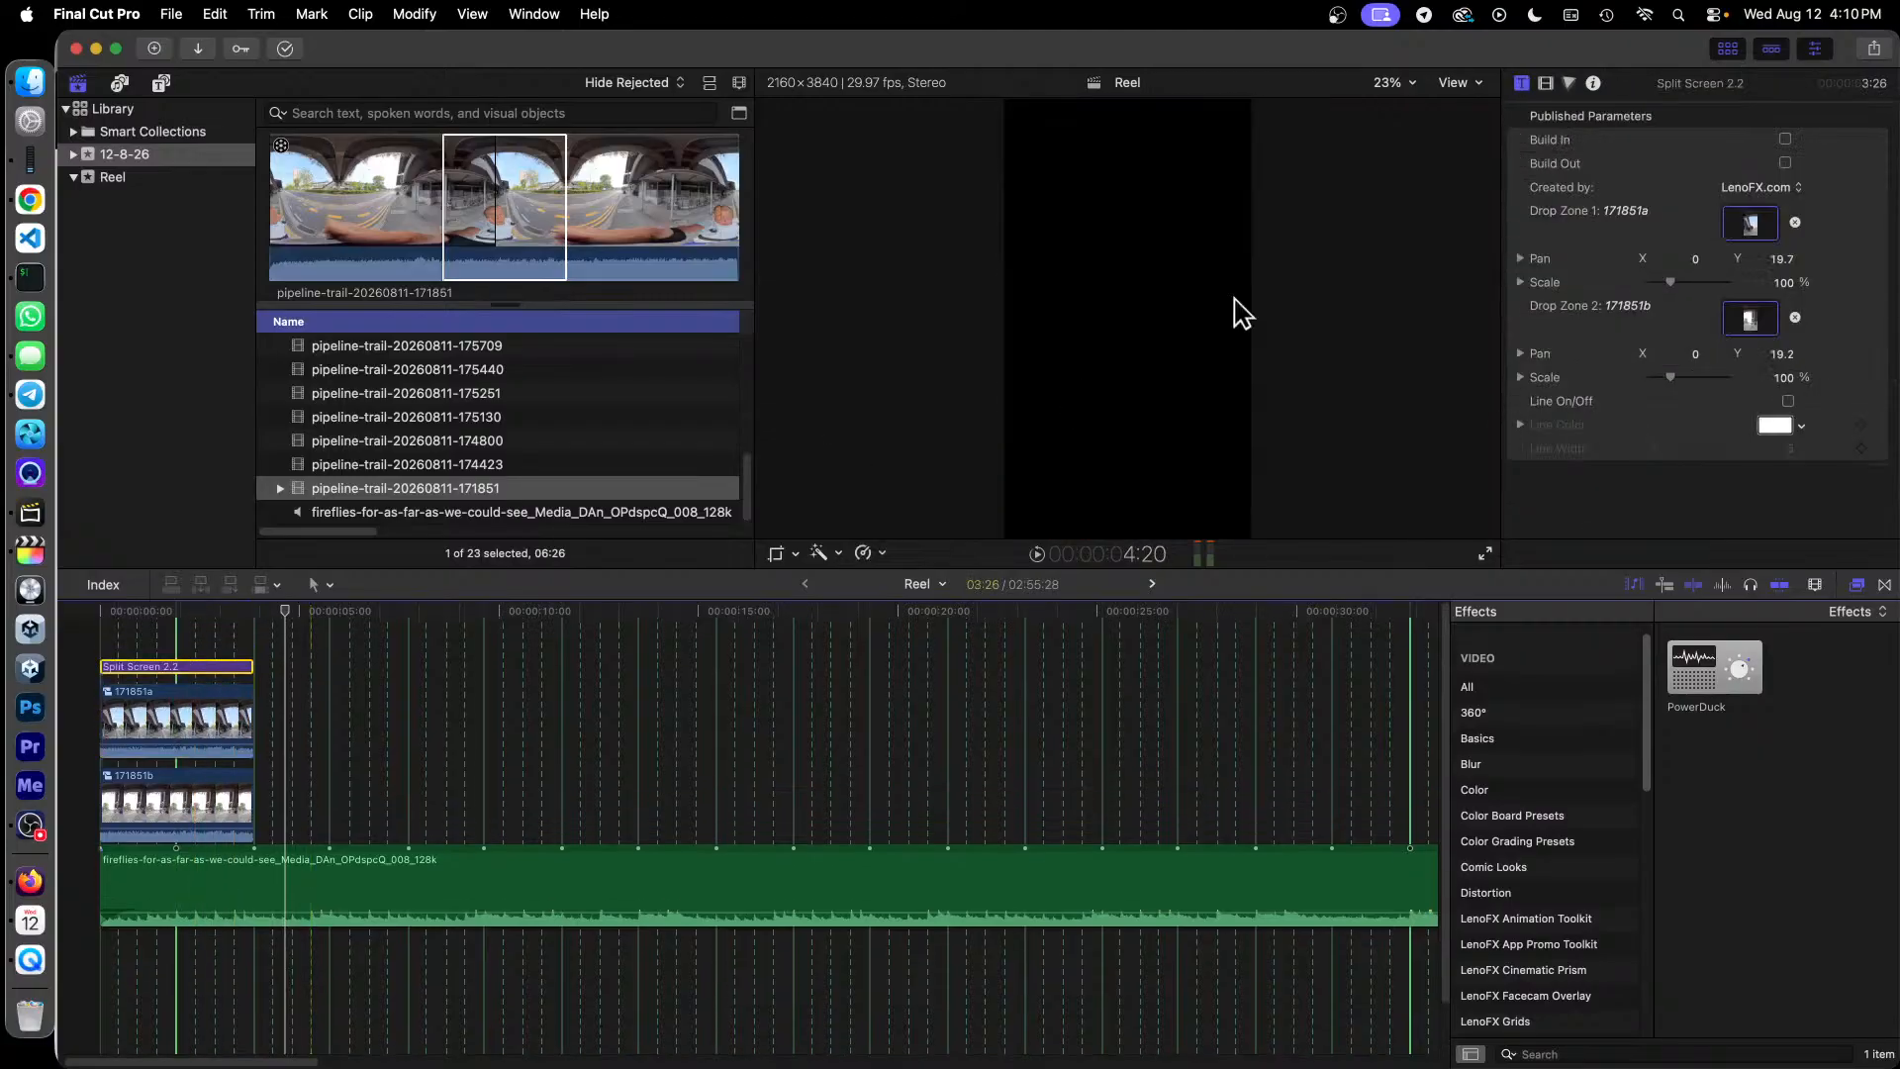
left_click(1571, 84)
left_click(1545, 83)
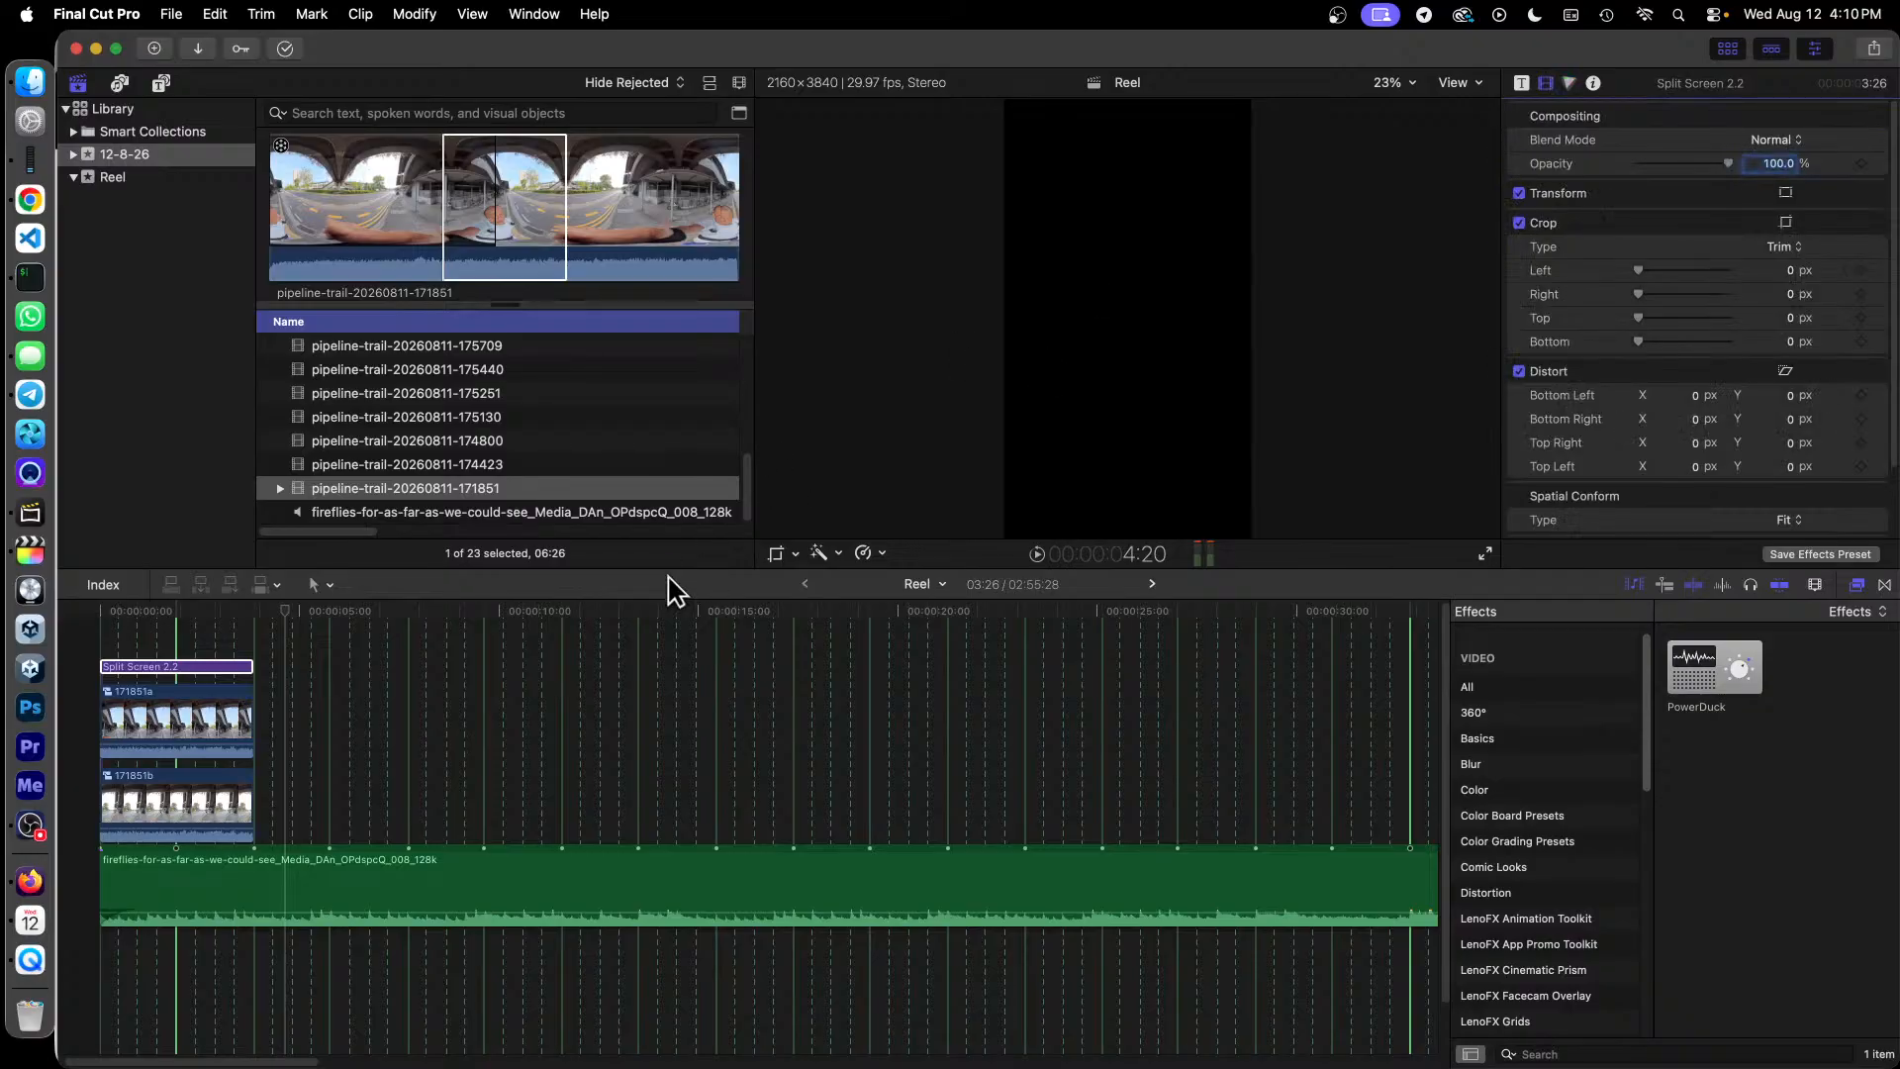
Step: Assign the Effects-1 audio role to the clip inside compound clip 171851a and play it back
double_click(231, 722)
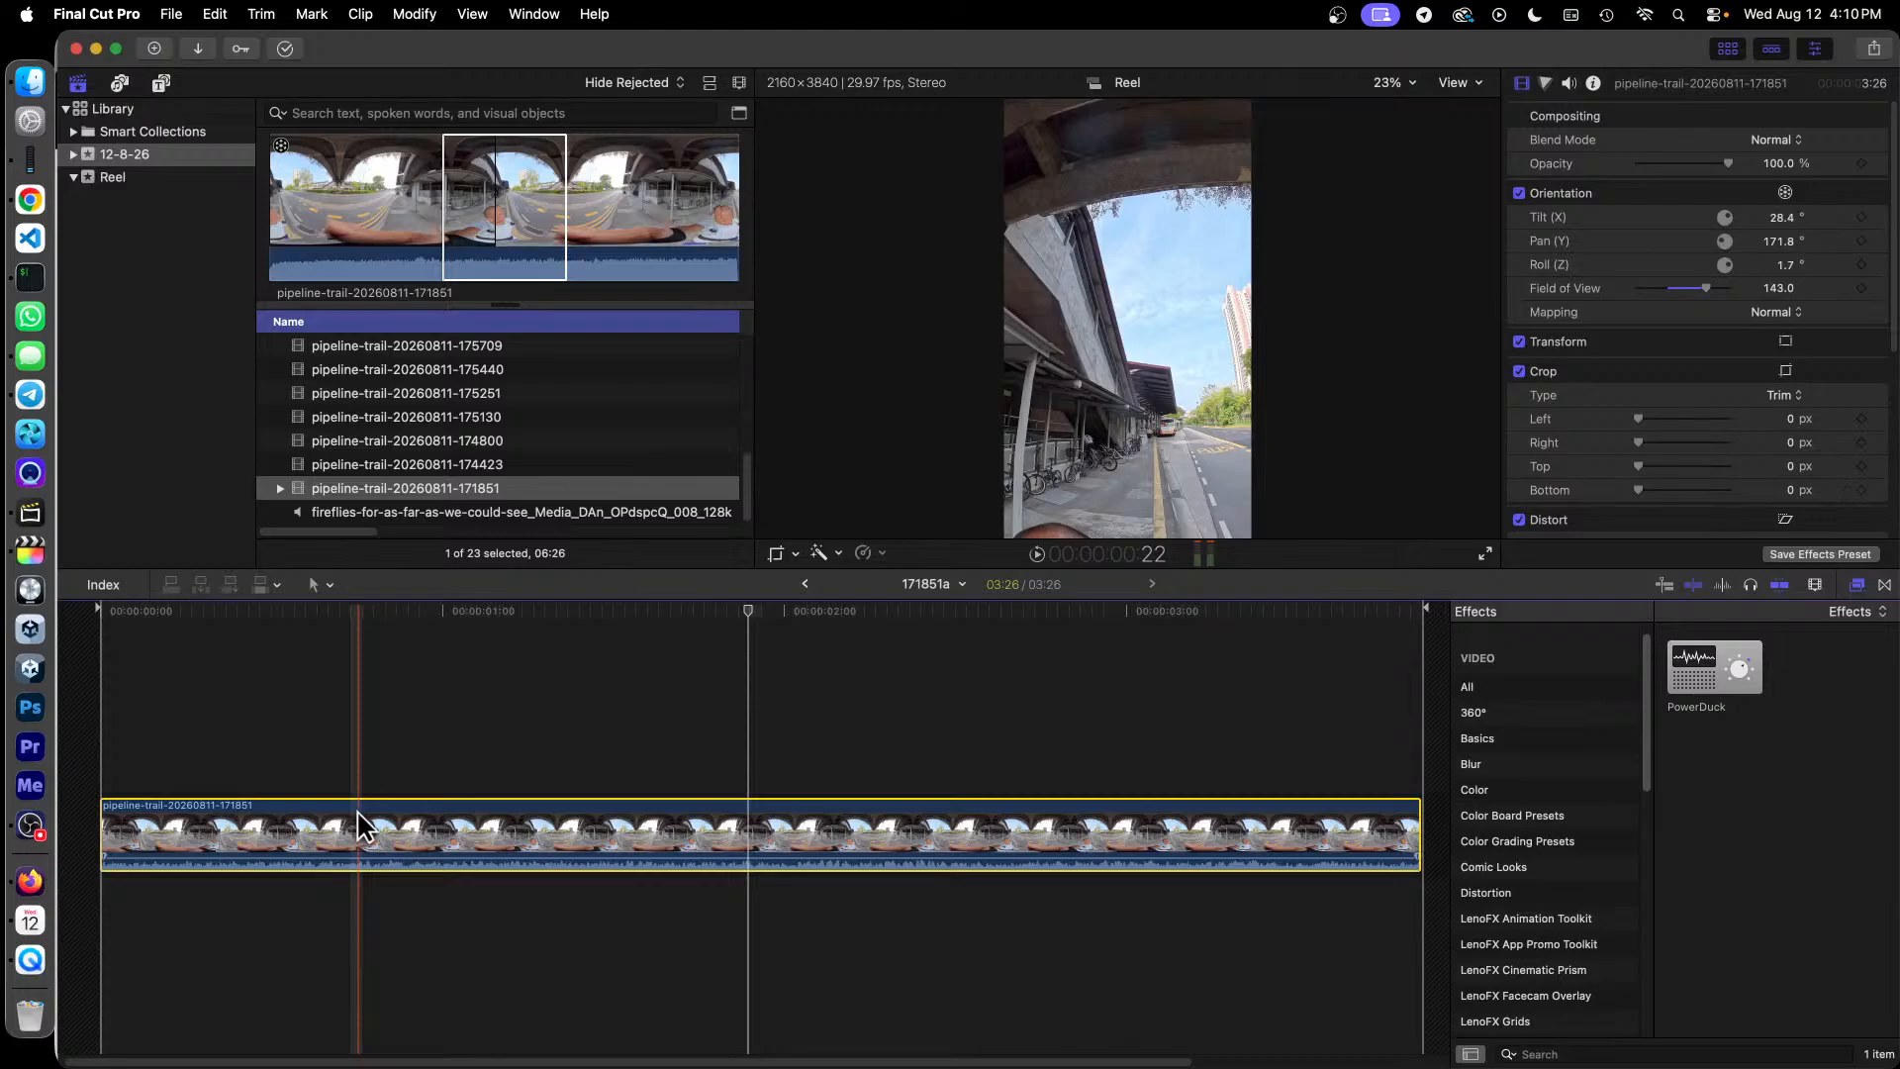
left_click(1569, 84)
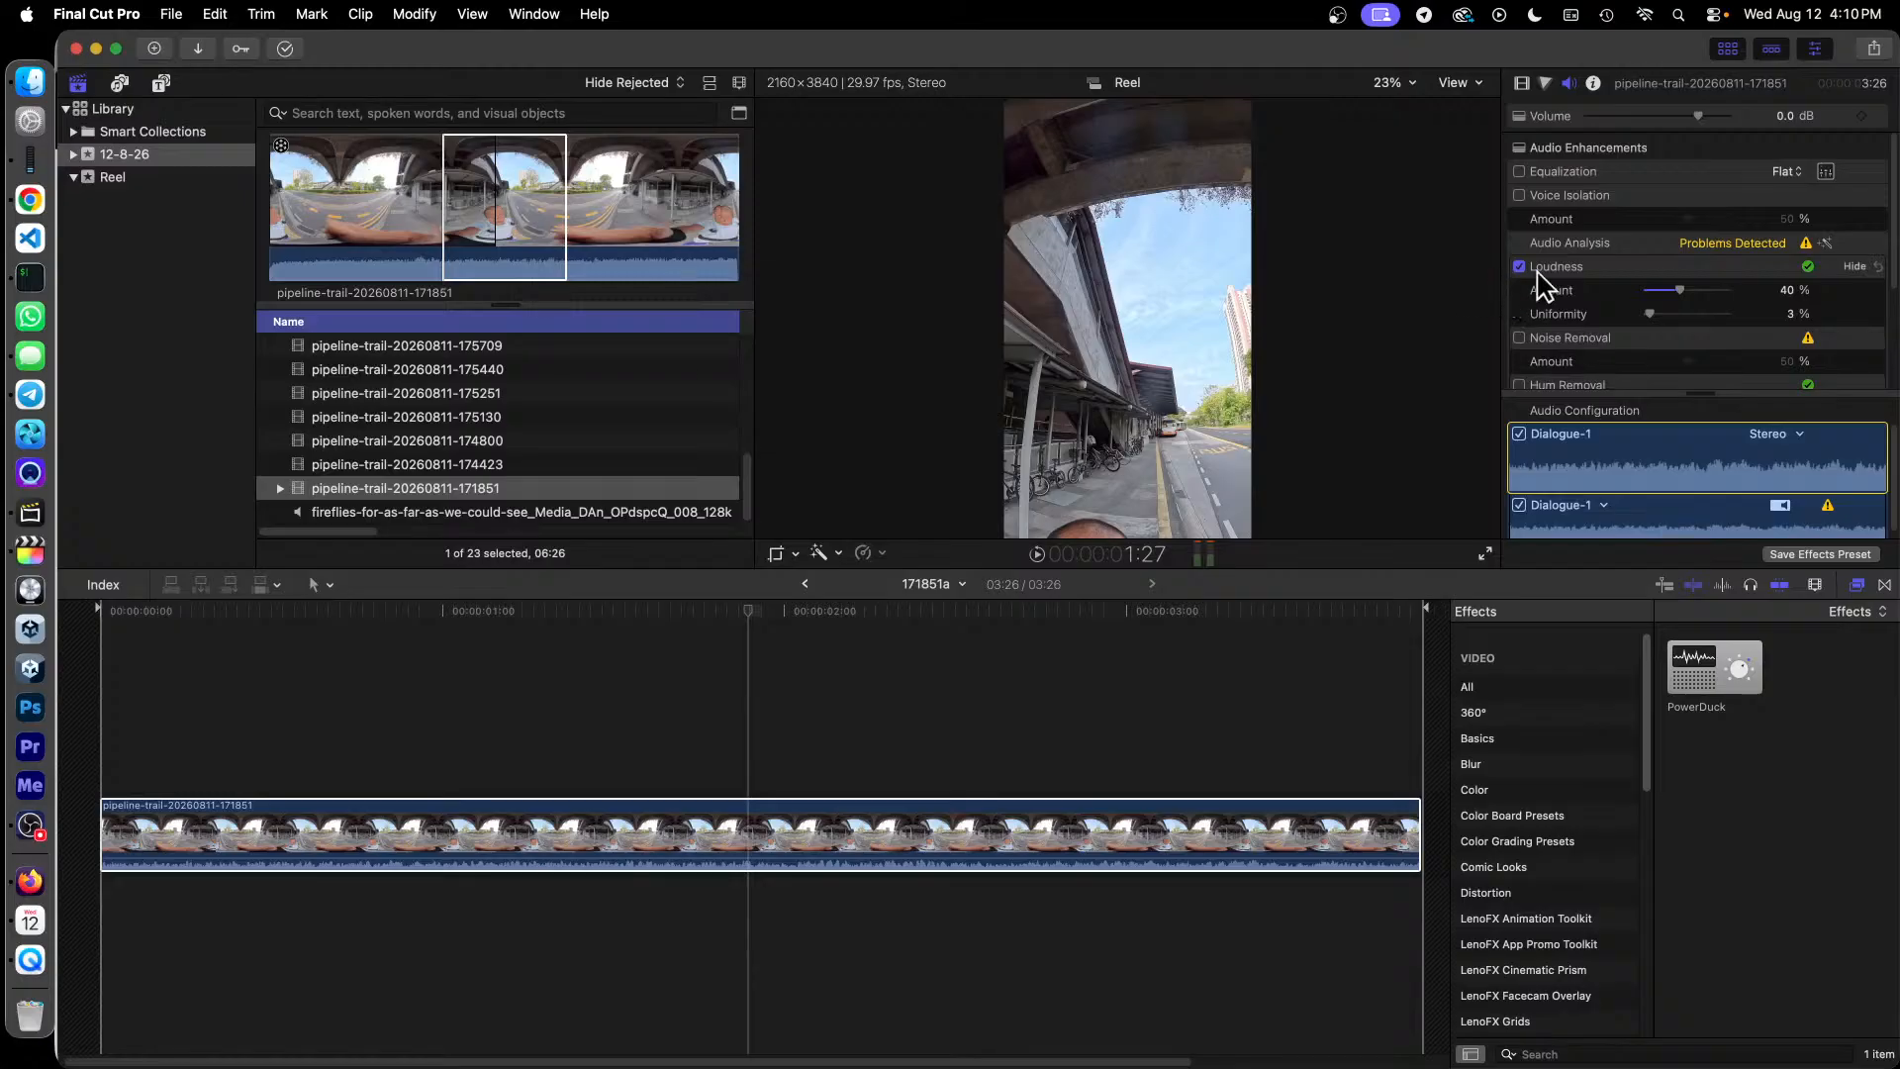
left_click(1595, 517)
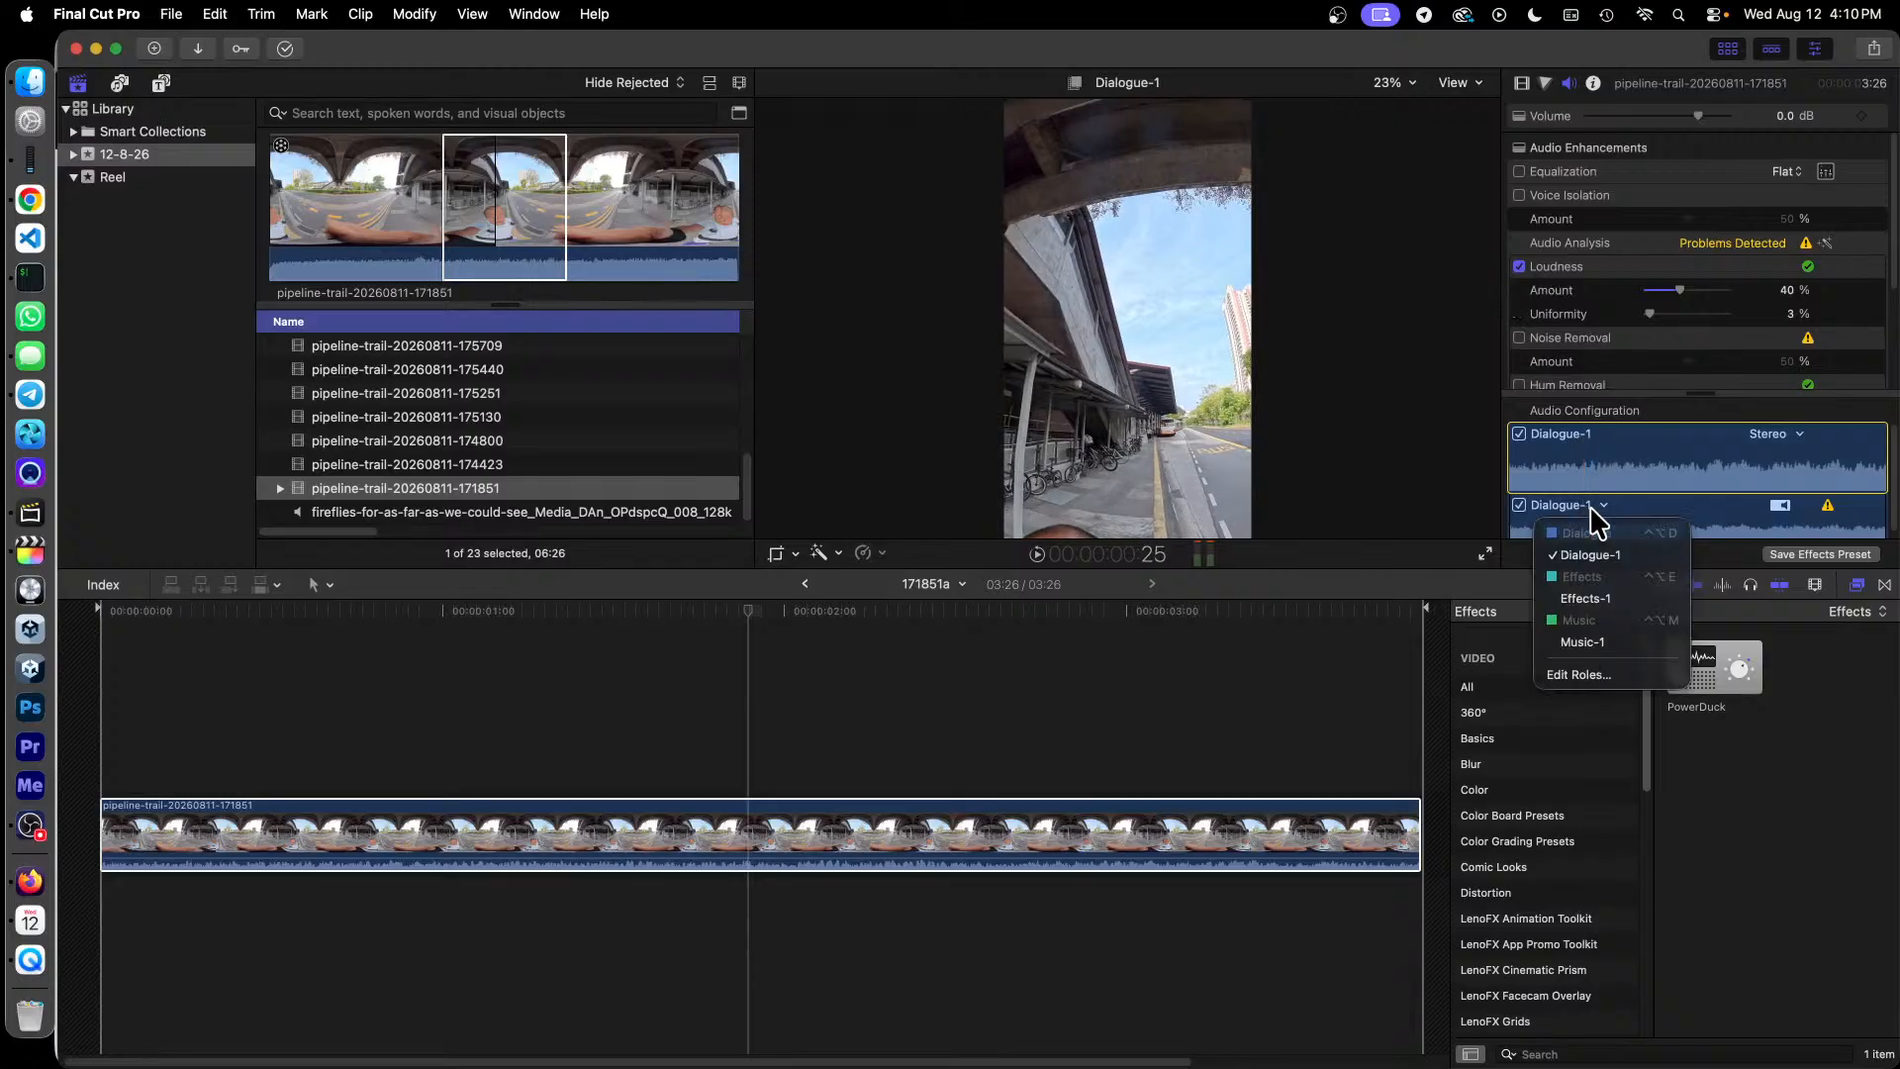
left_click(1596, 598)
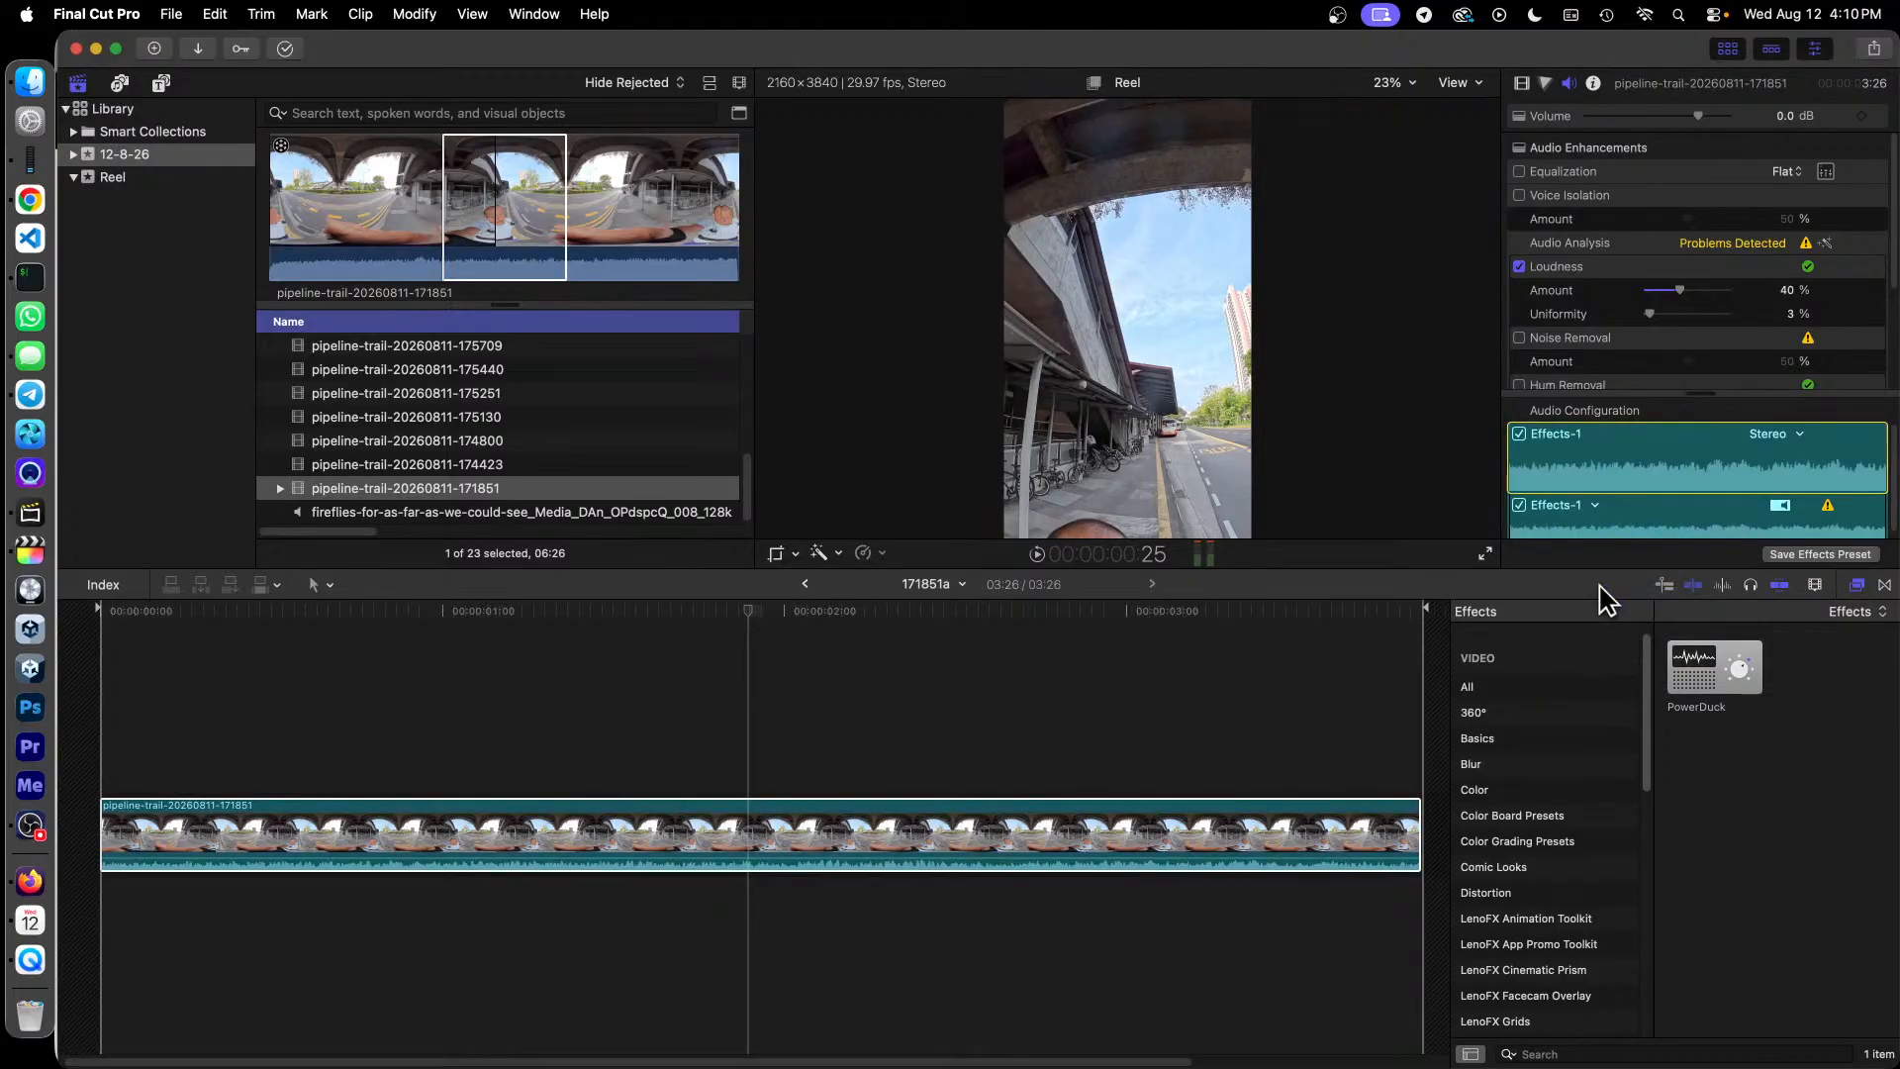
left_click(222, 610)
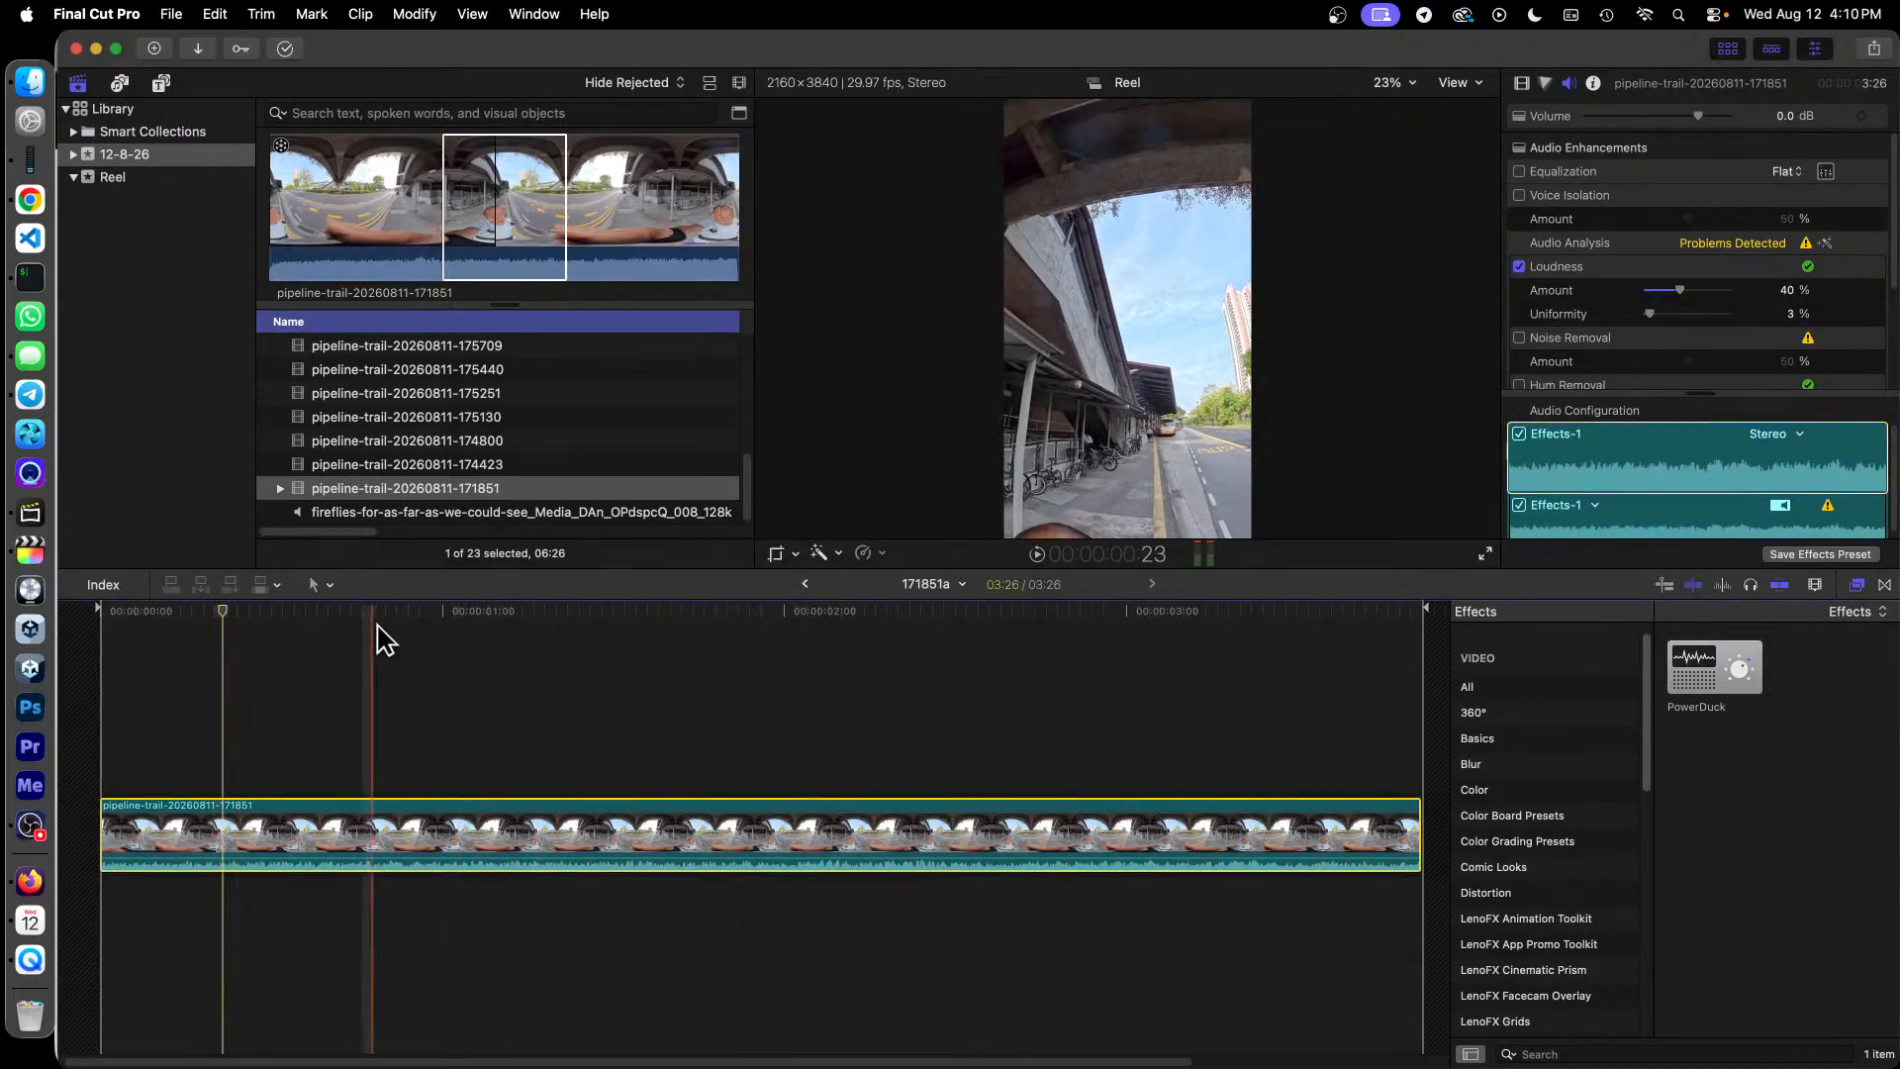
key("space")
Step: Disable the Loudness enhancement on the clip inside 171851a and listen to the result
left_click(1590, 527)
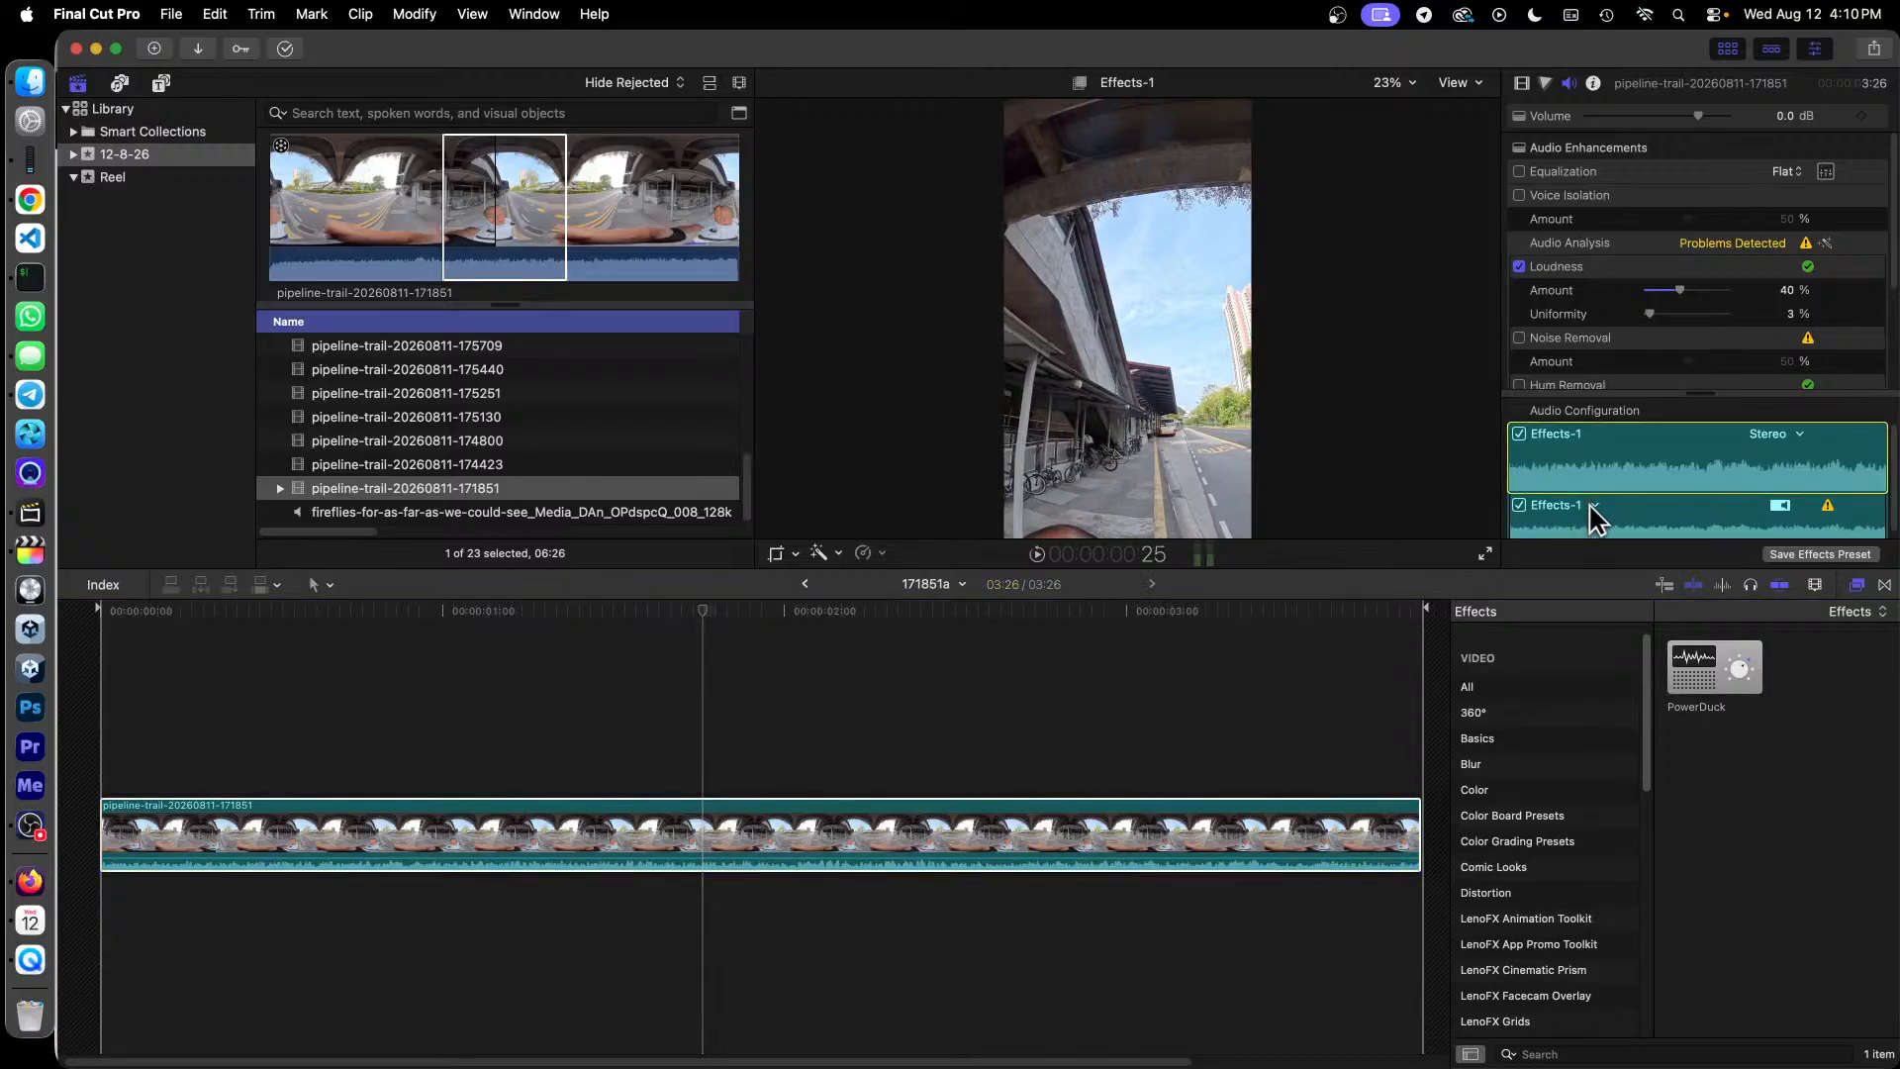
left_click(1520, 267)
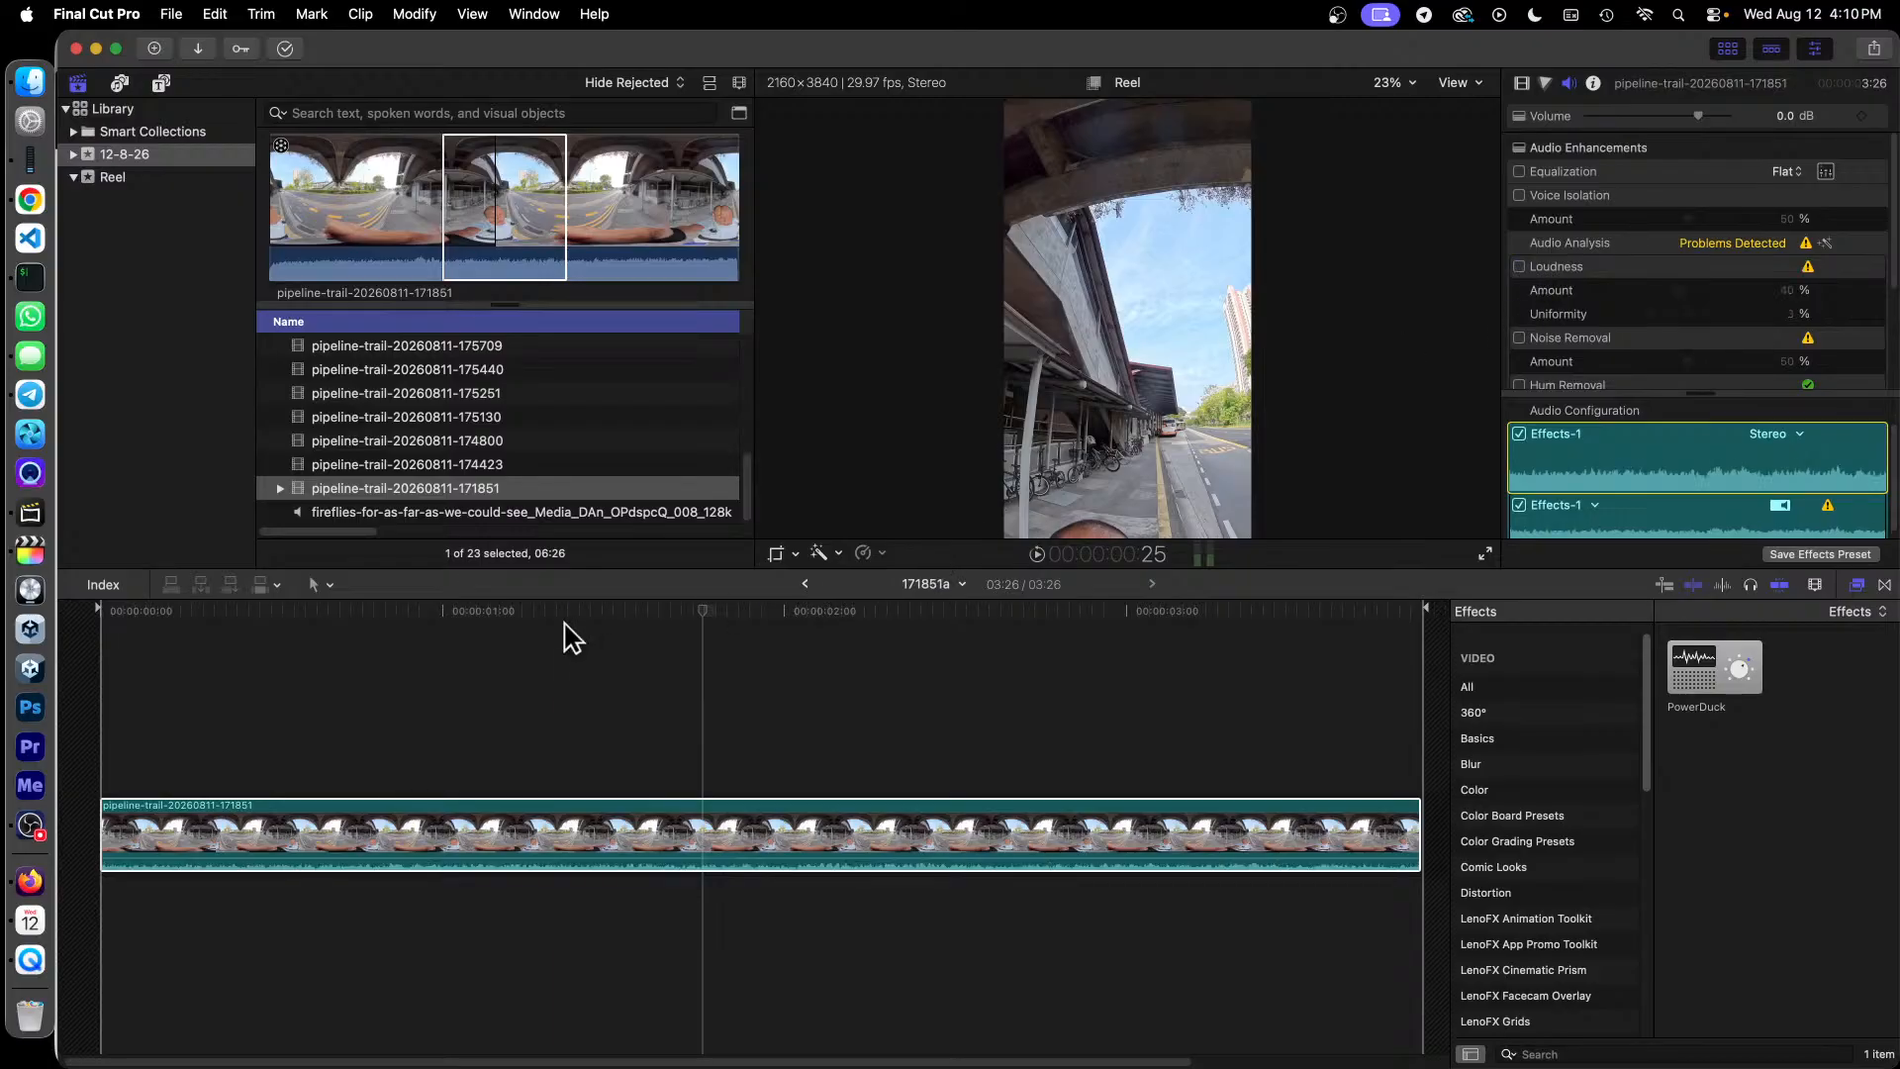
left_click(169, 627)
key("space")
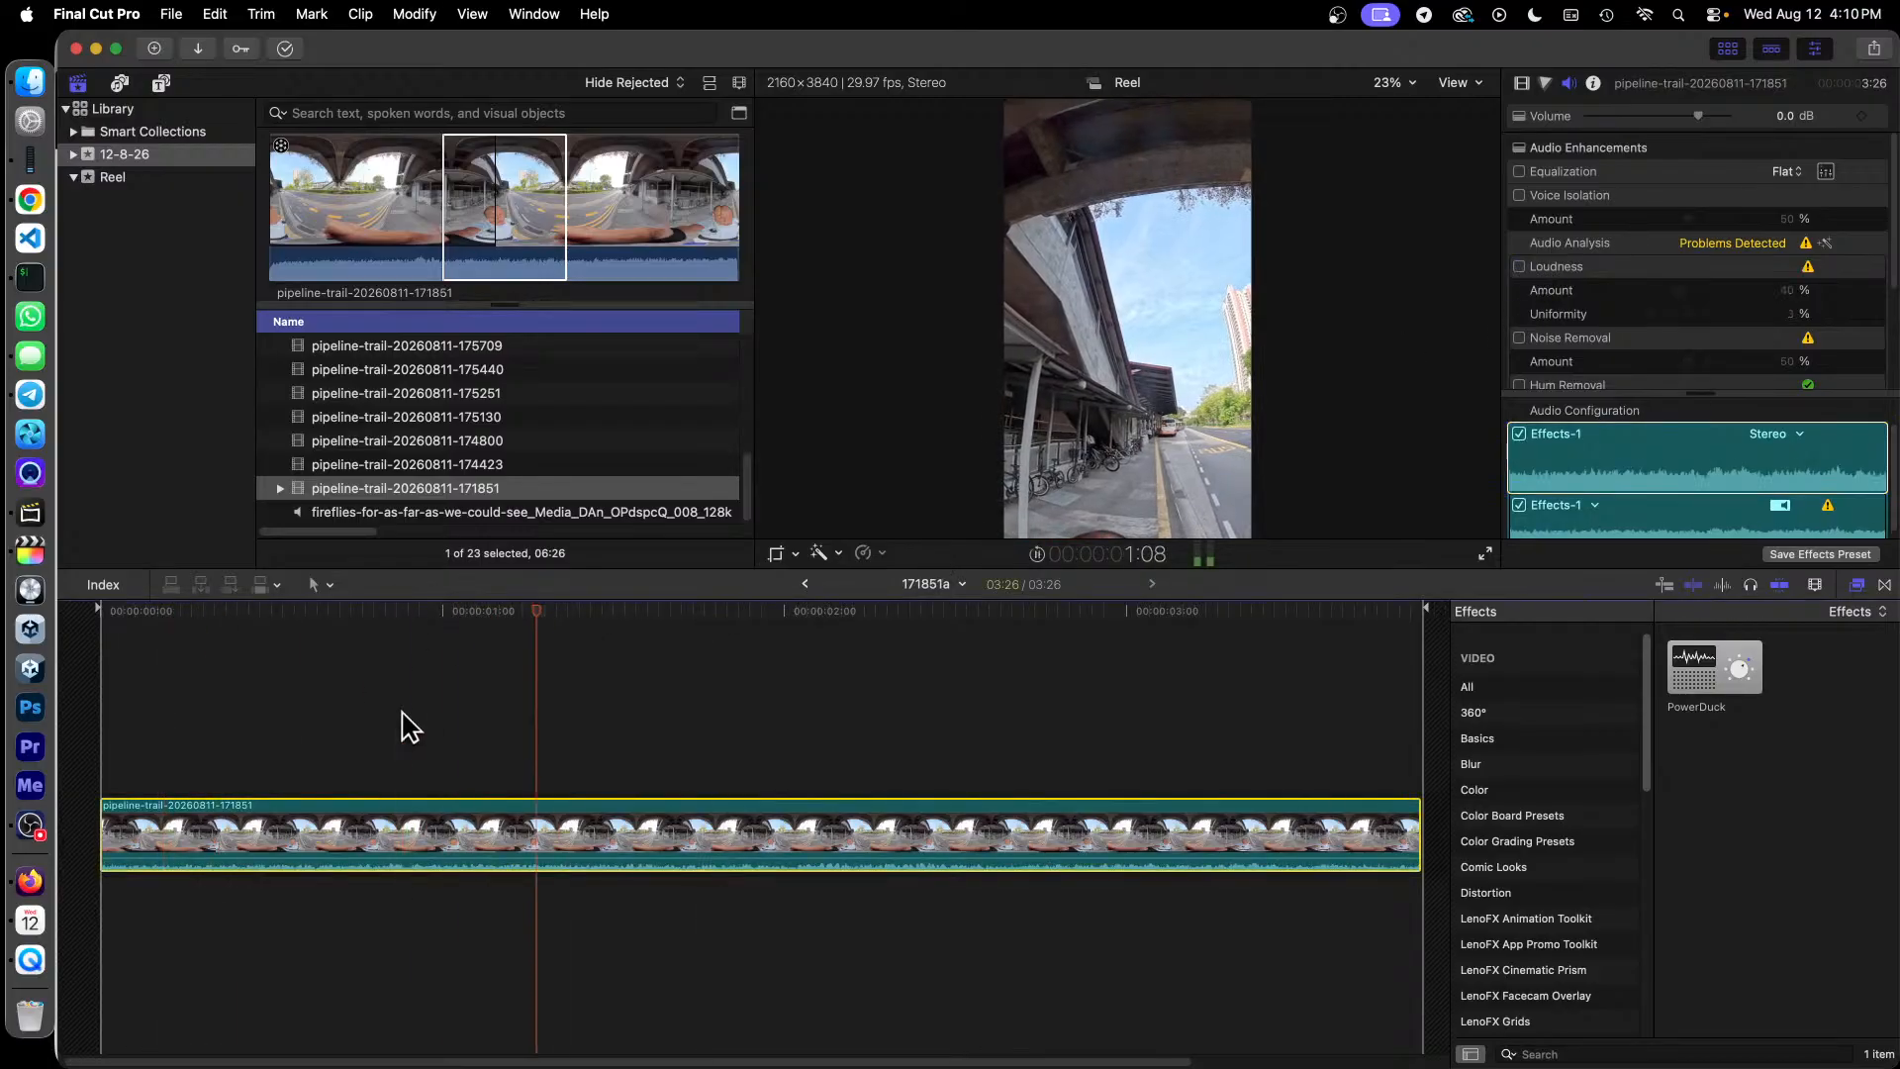
key("space")
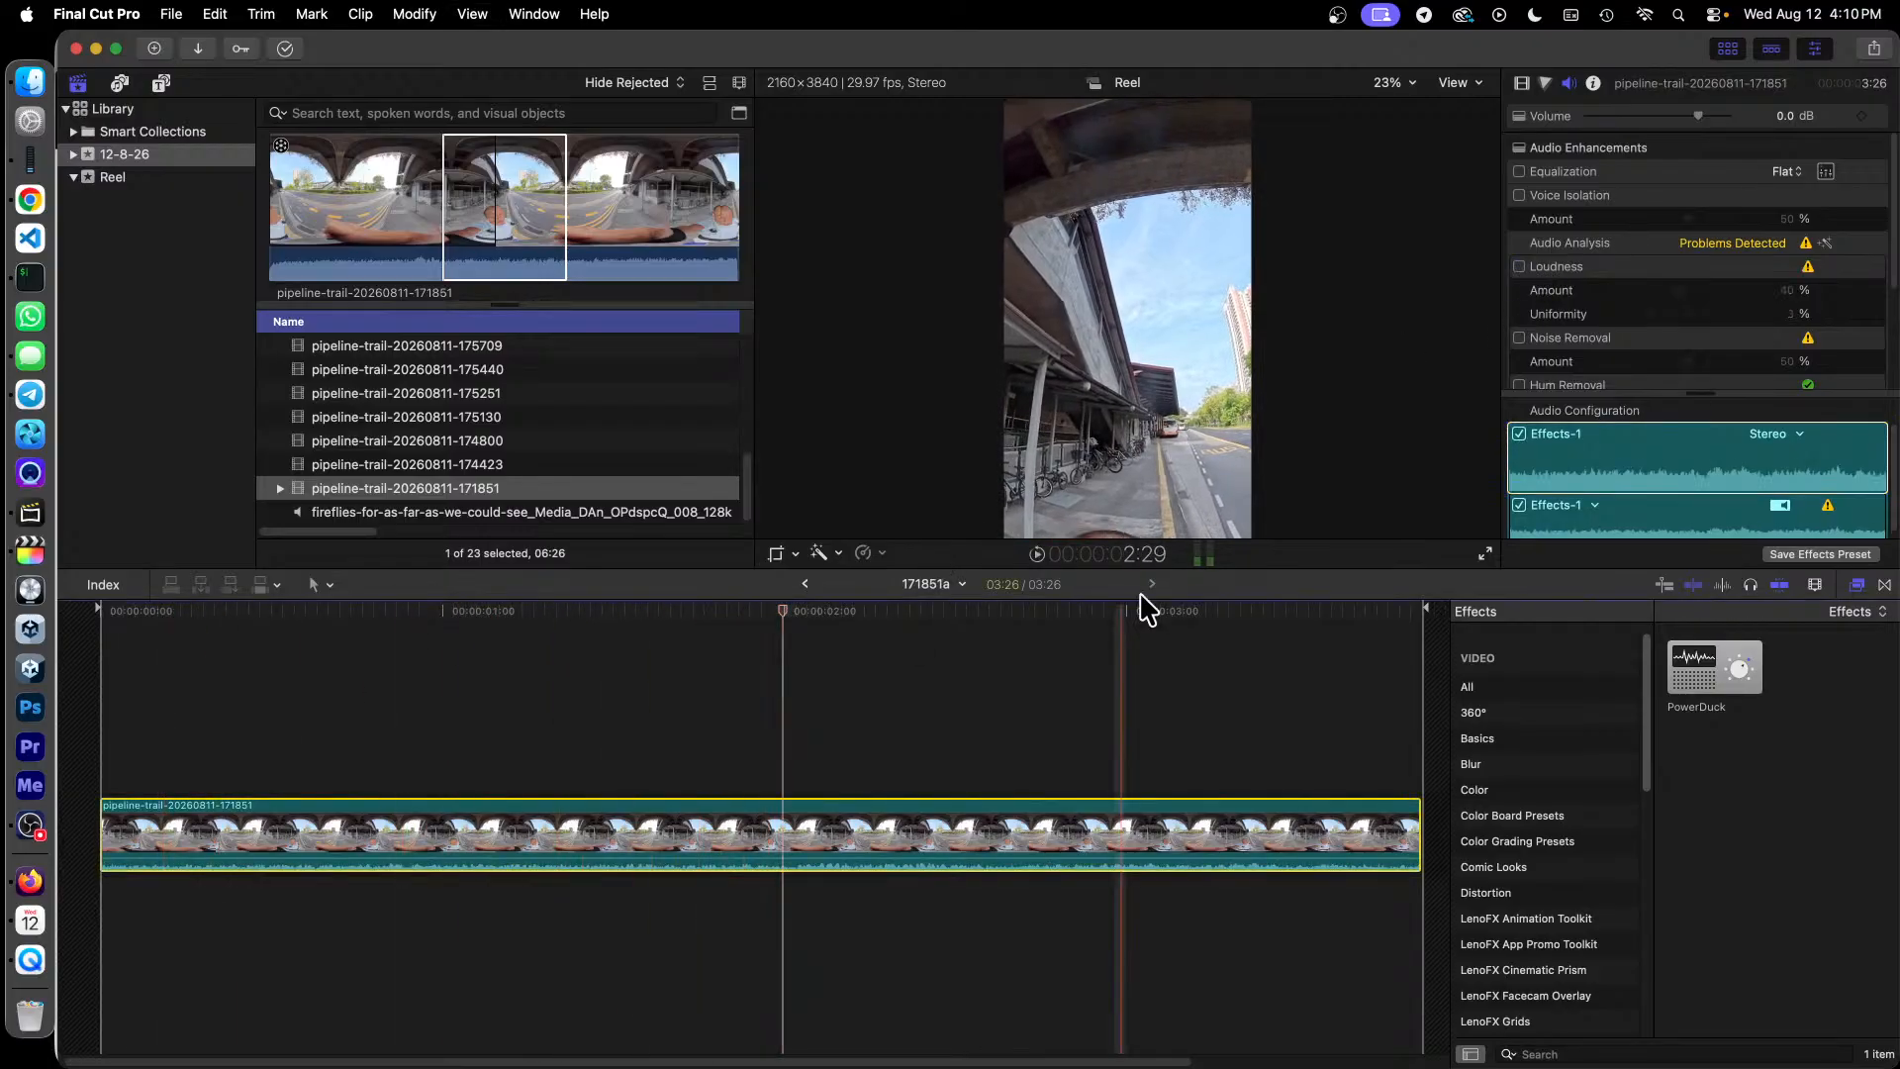
Step: Enable Noise Removal at 50% on the clip inside 171851a, check it, and return to the Reel project
left_click(1520, 337)
left_click(161, 629)
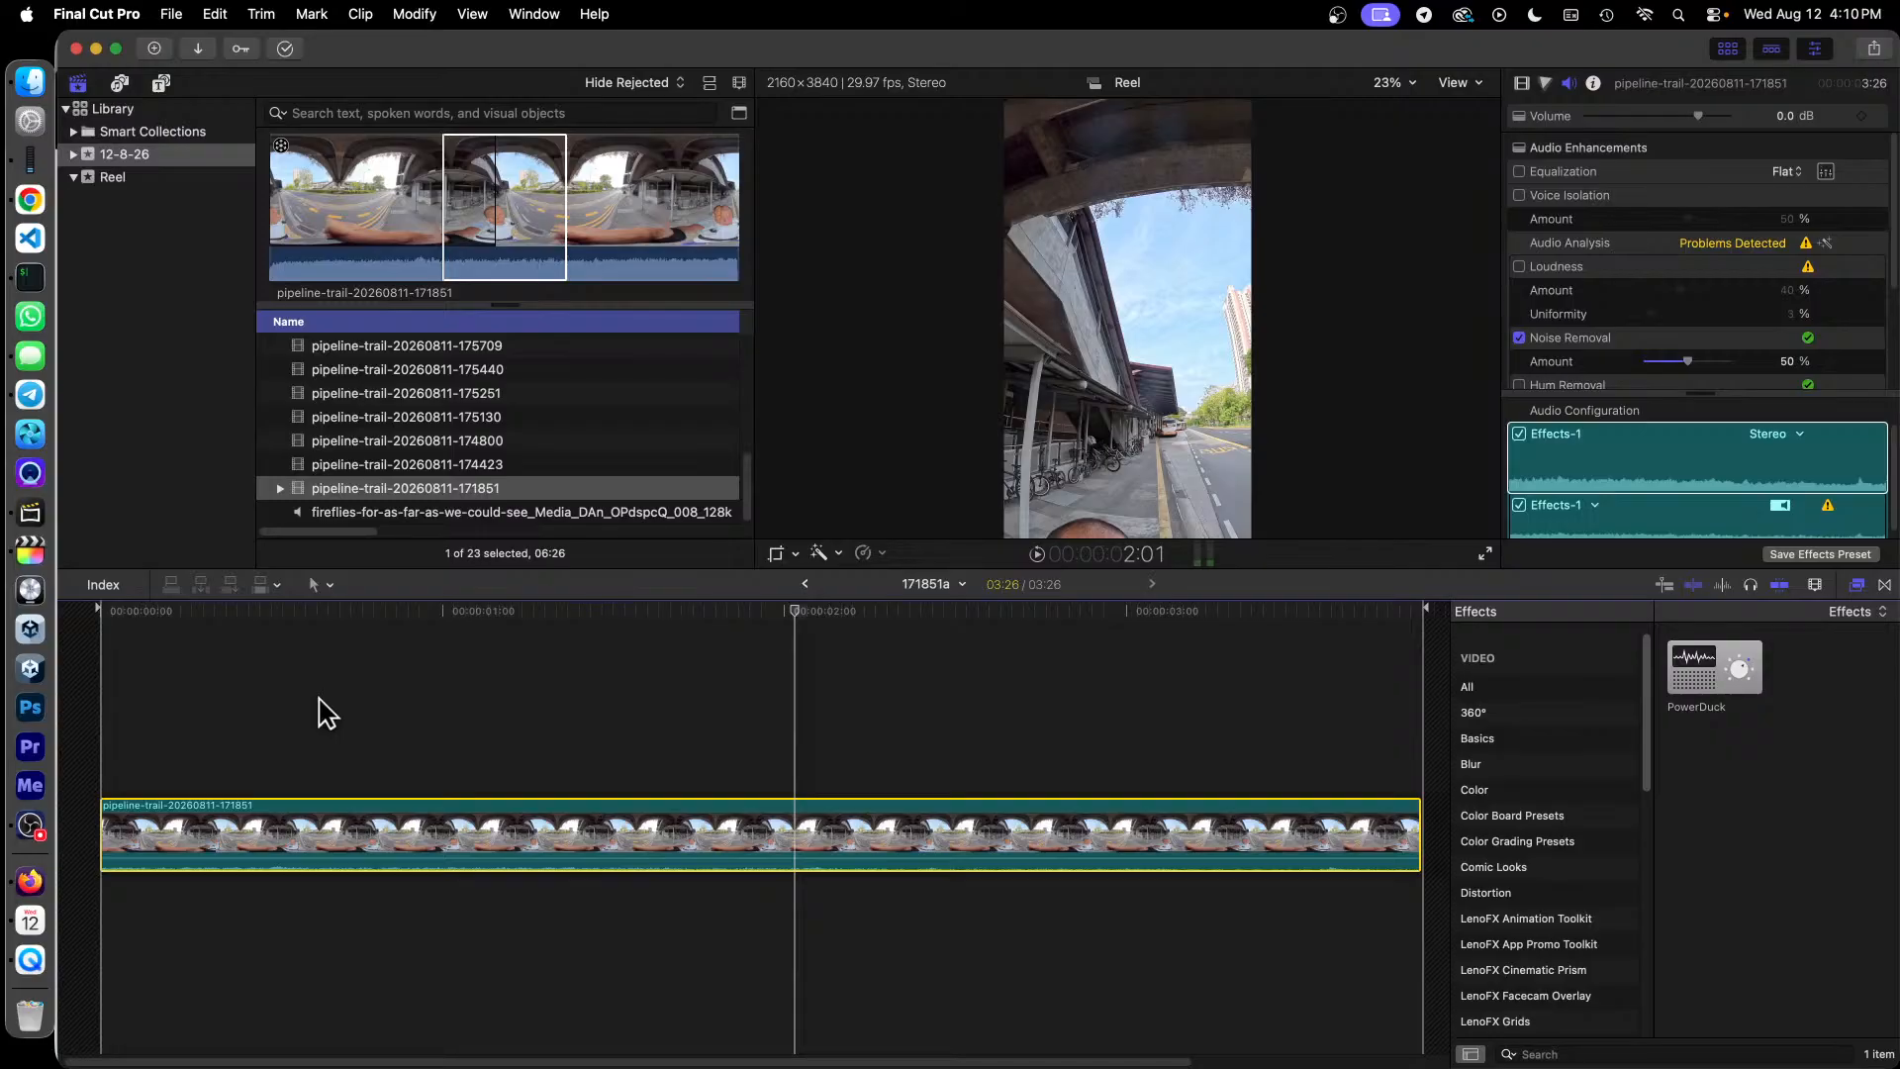
left_click(806, 585)
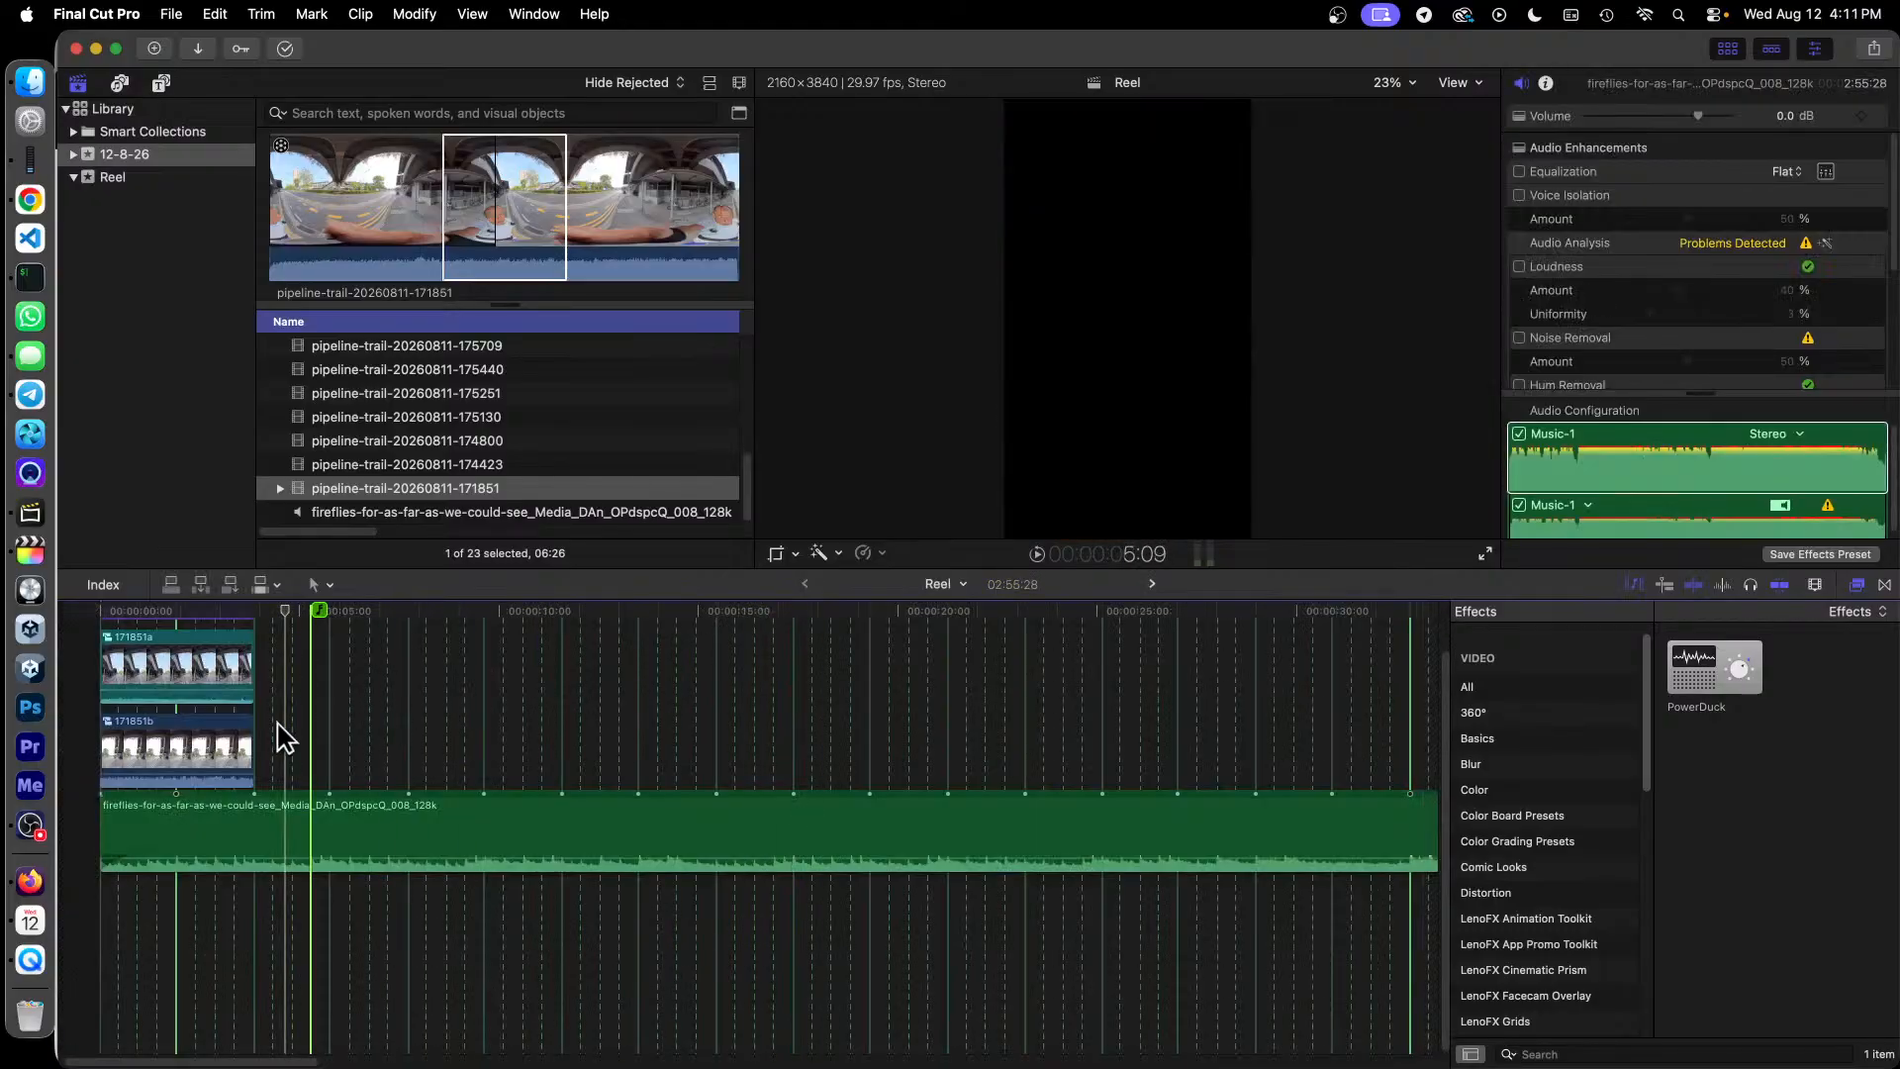
Step: Open compound clip 171851b and assign the Effects-1 audio role to the clip inside it
double_click(190, 744)
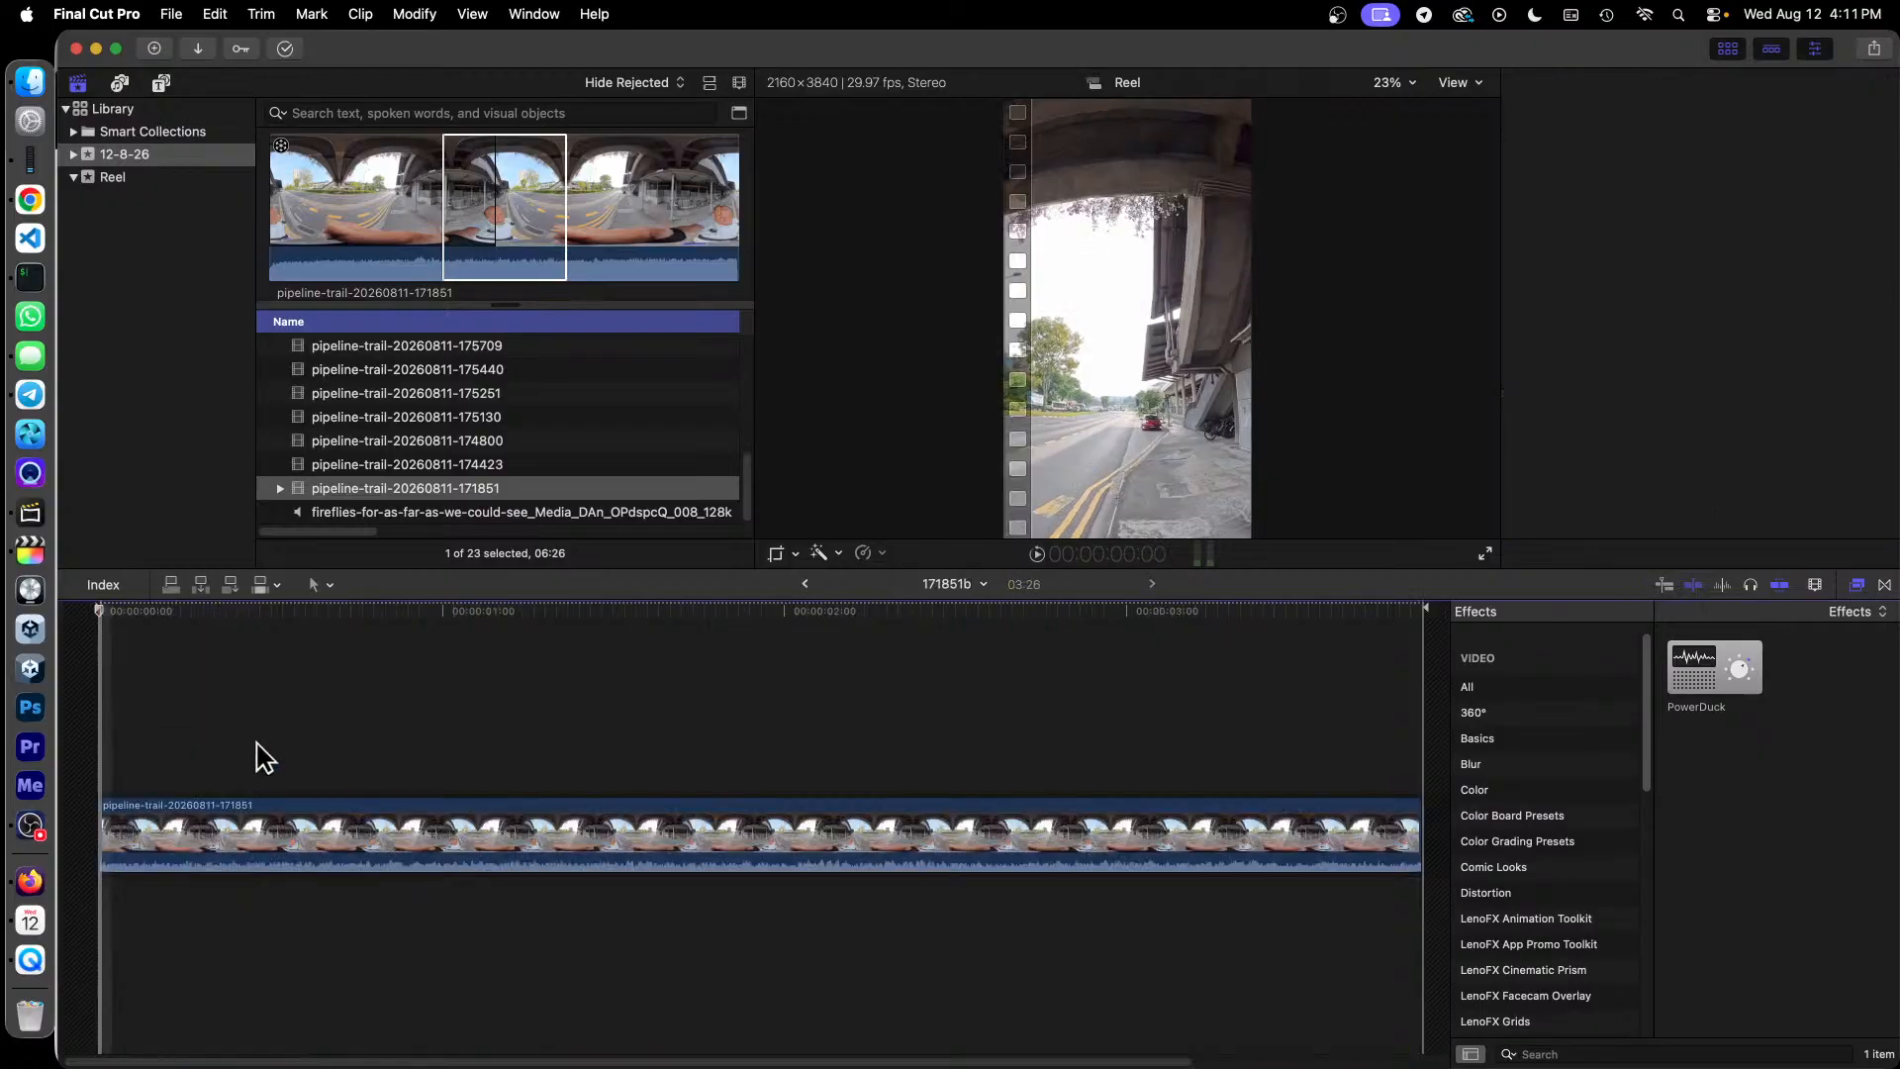
left_click(851, 824)
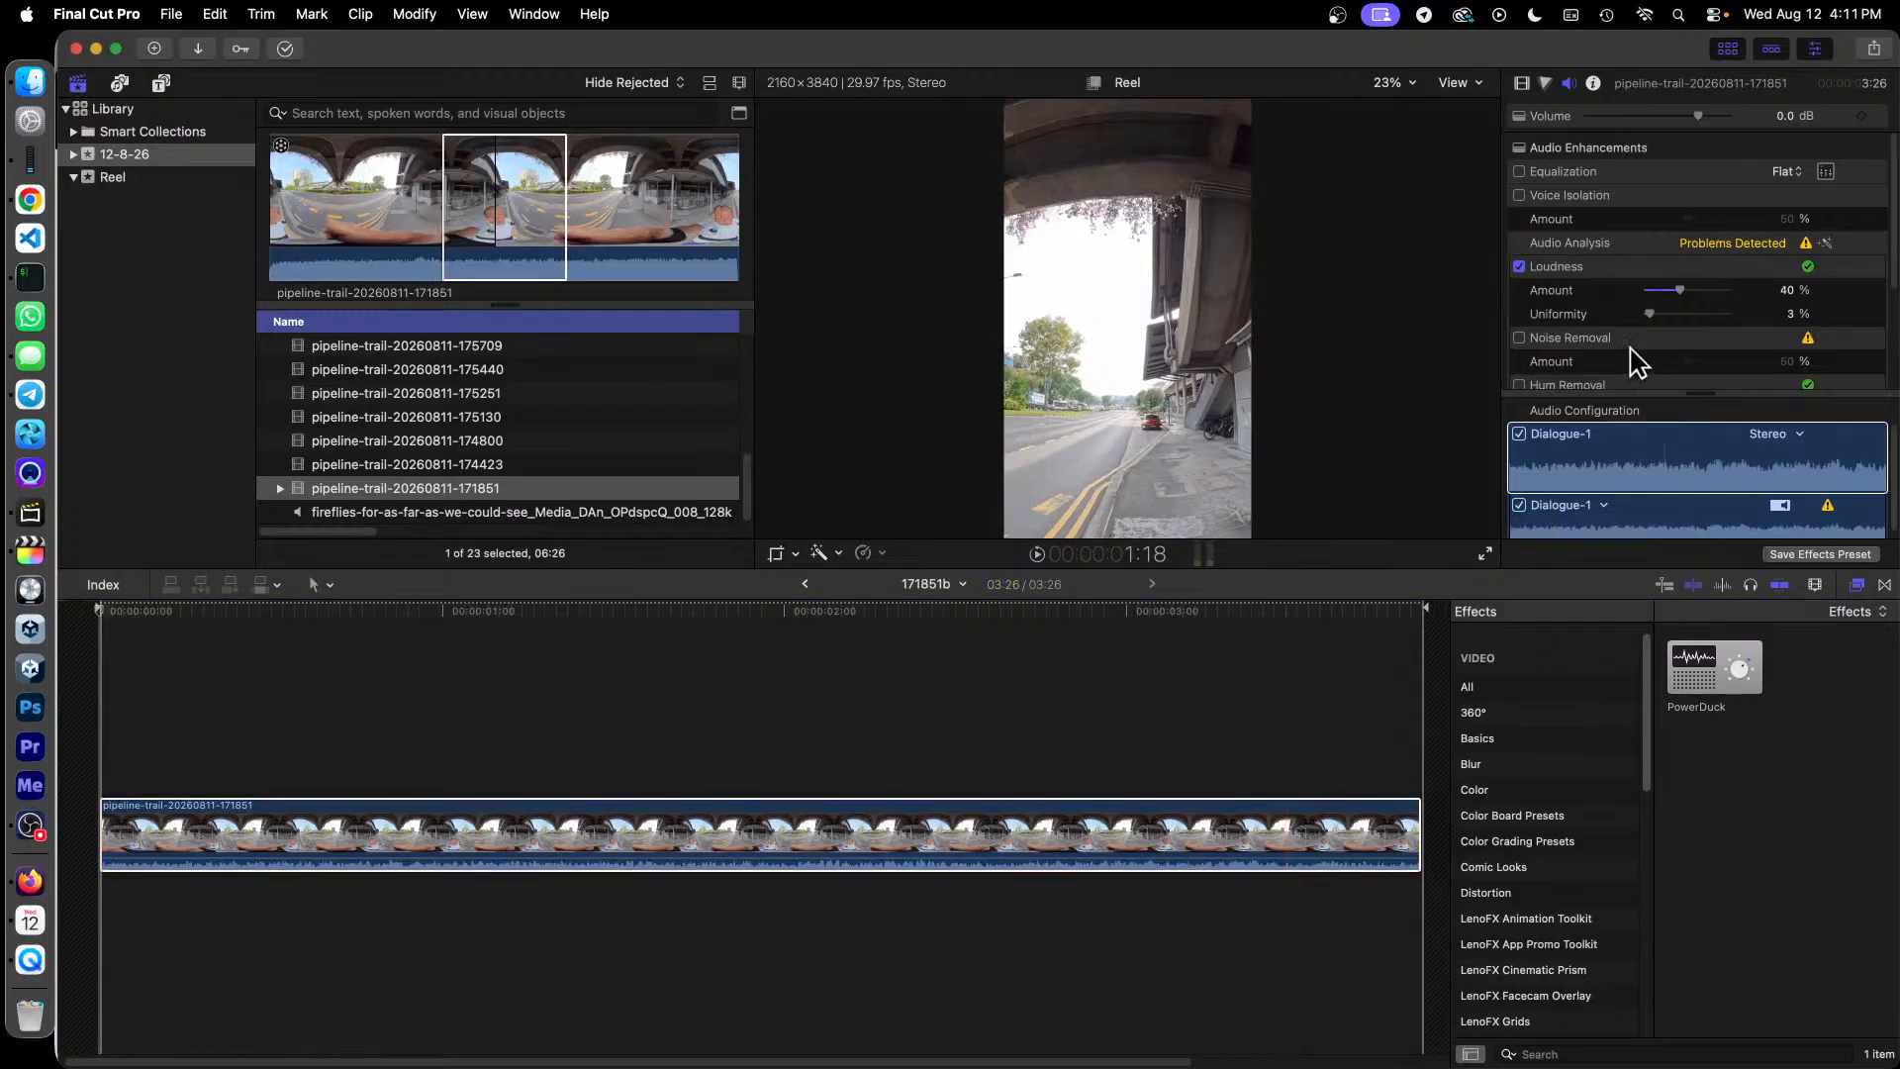
left_click(1588, 524)
left_click(1595, 506)
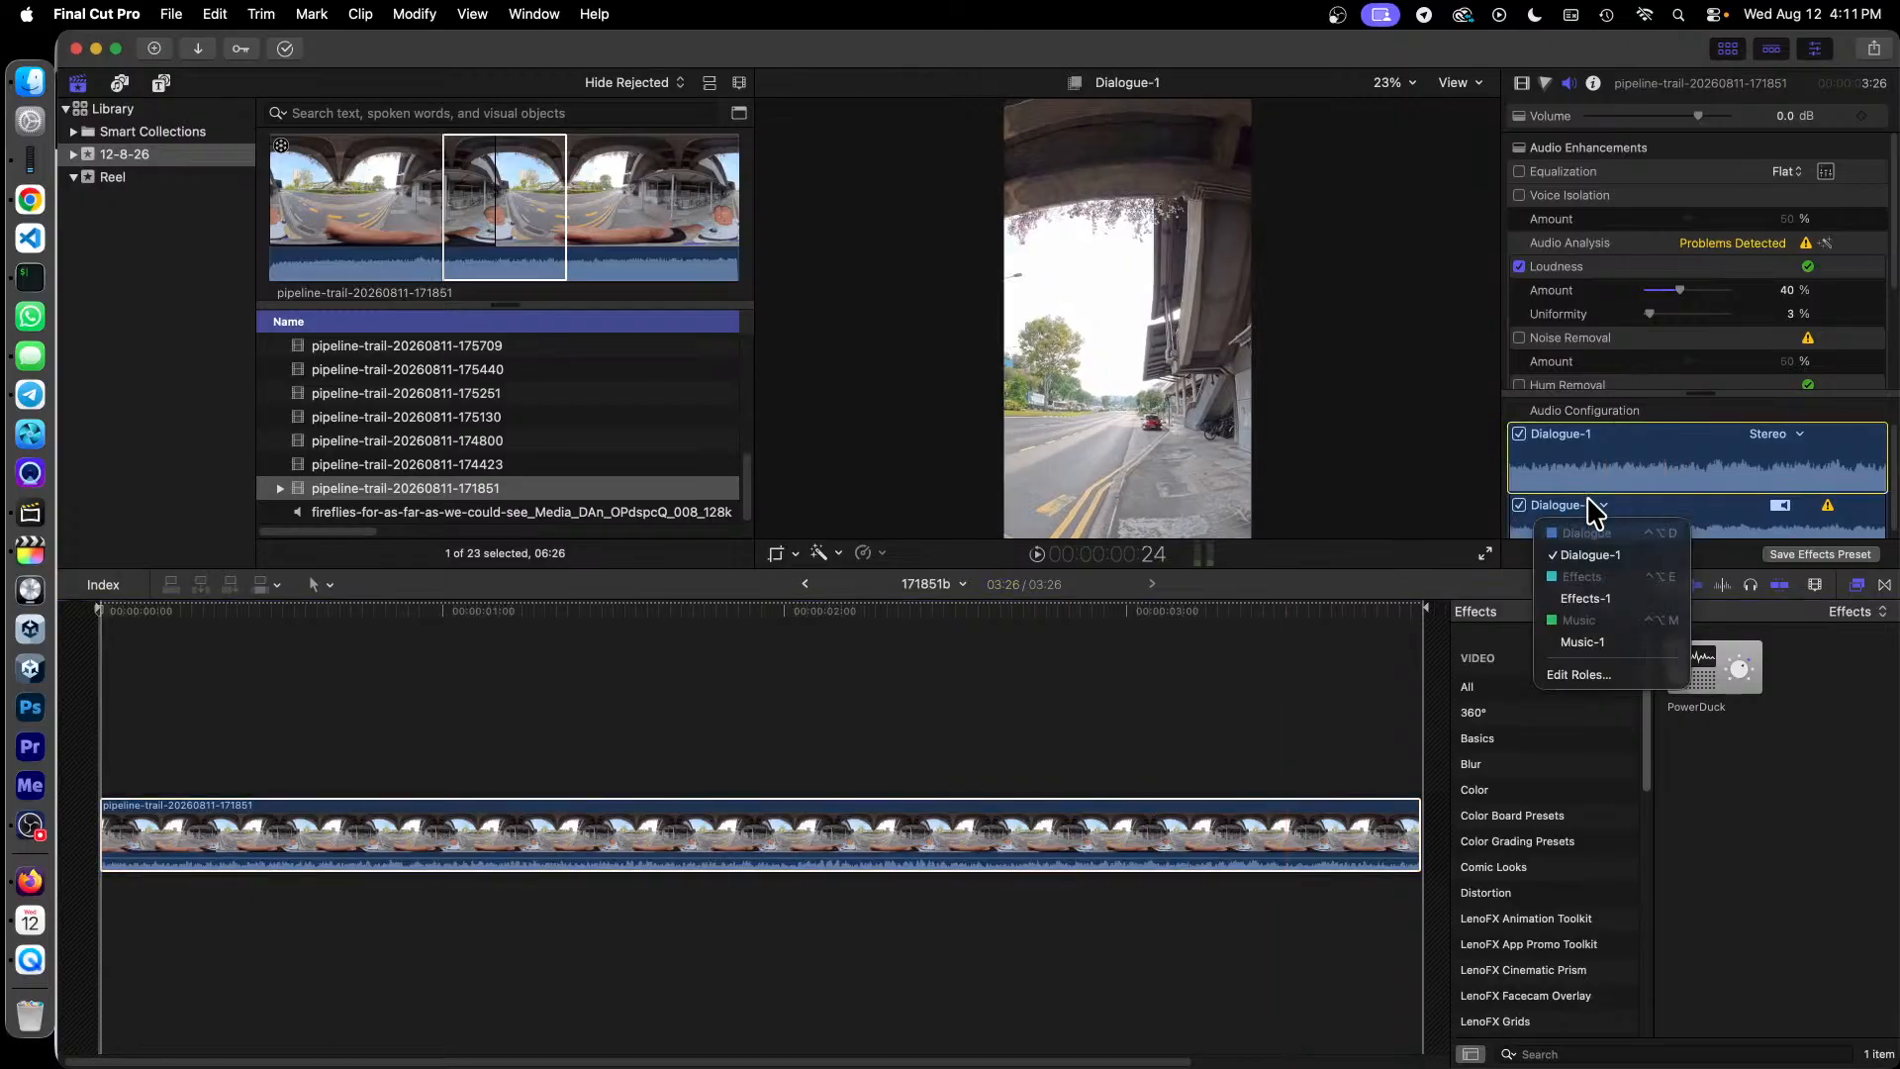
left_click(1598, 599)
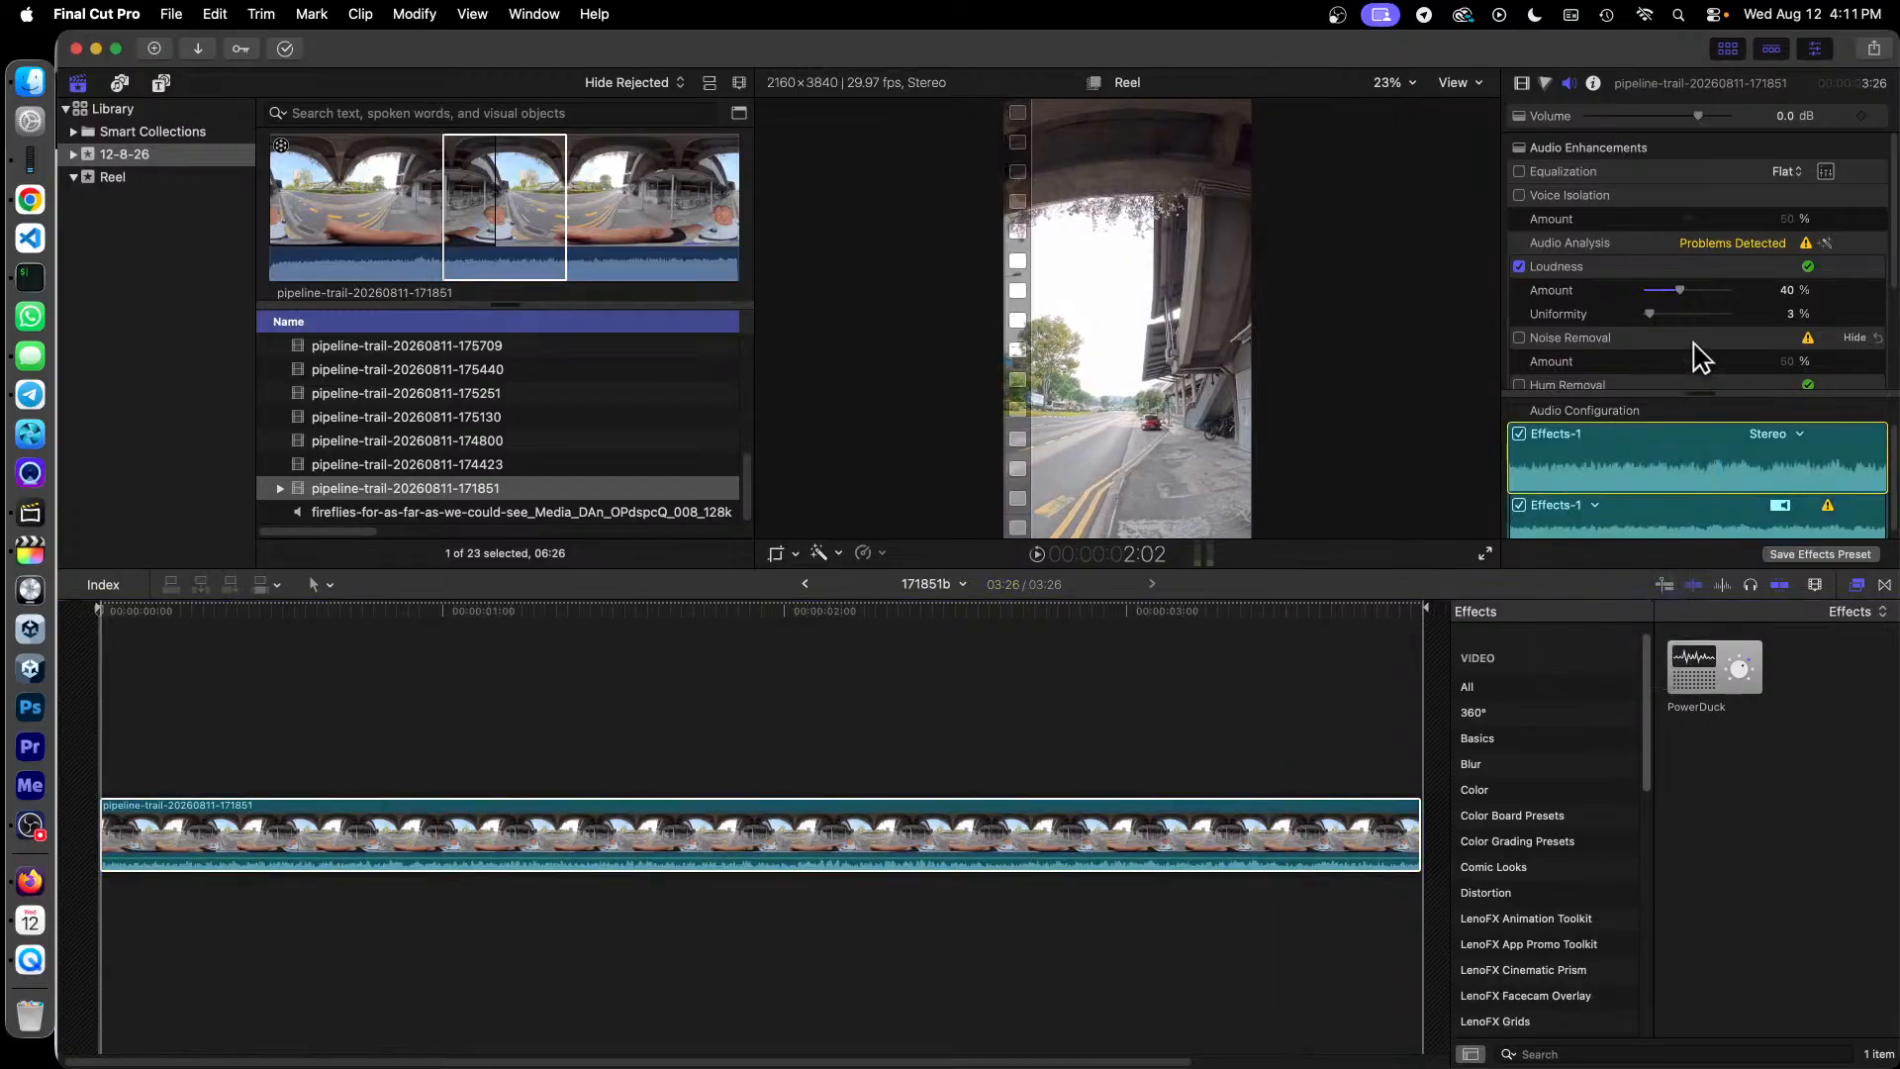
Step: Disable Loudness and enable Noise Removal at 50% on the clip inside 171851b, listen to it, and return to the Reel project
left_click(1520, 267)
left_click(1520, 338)
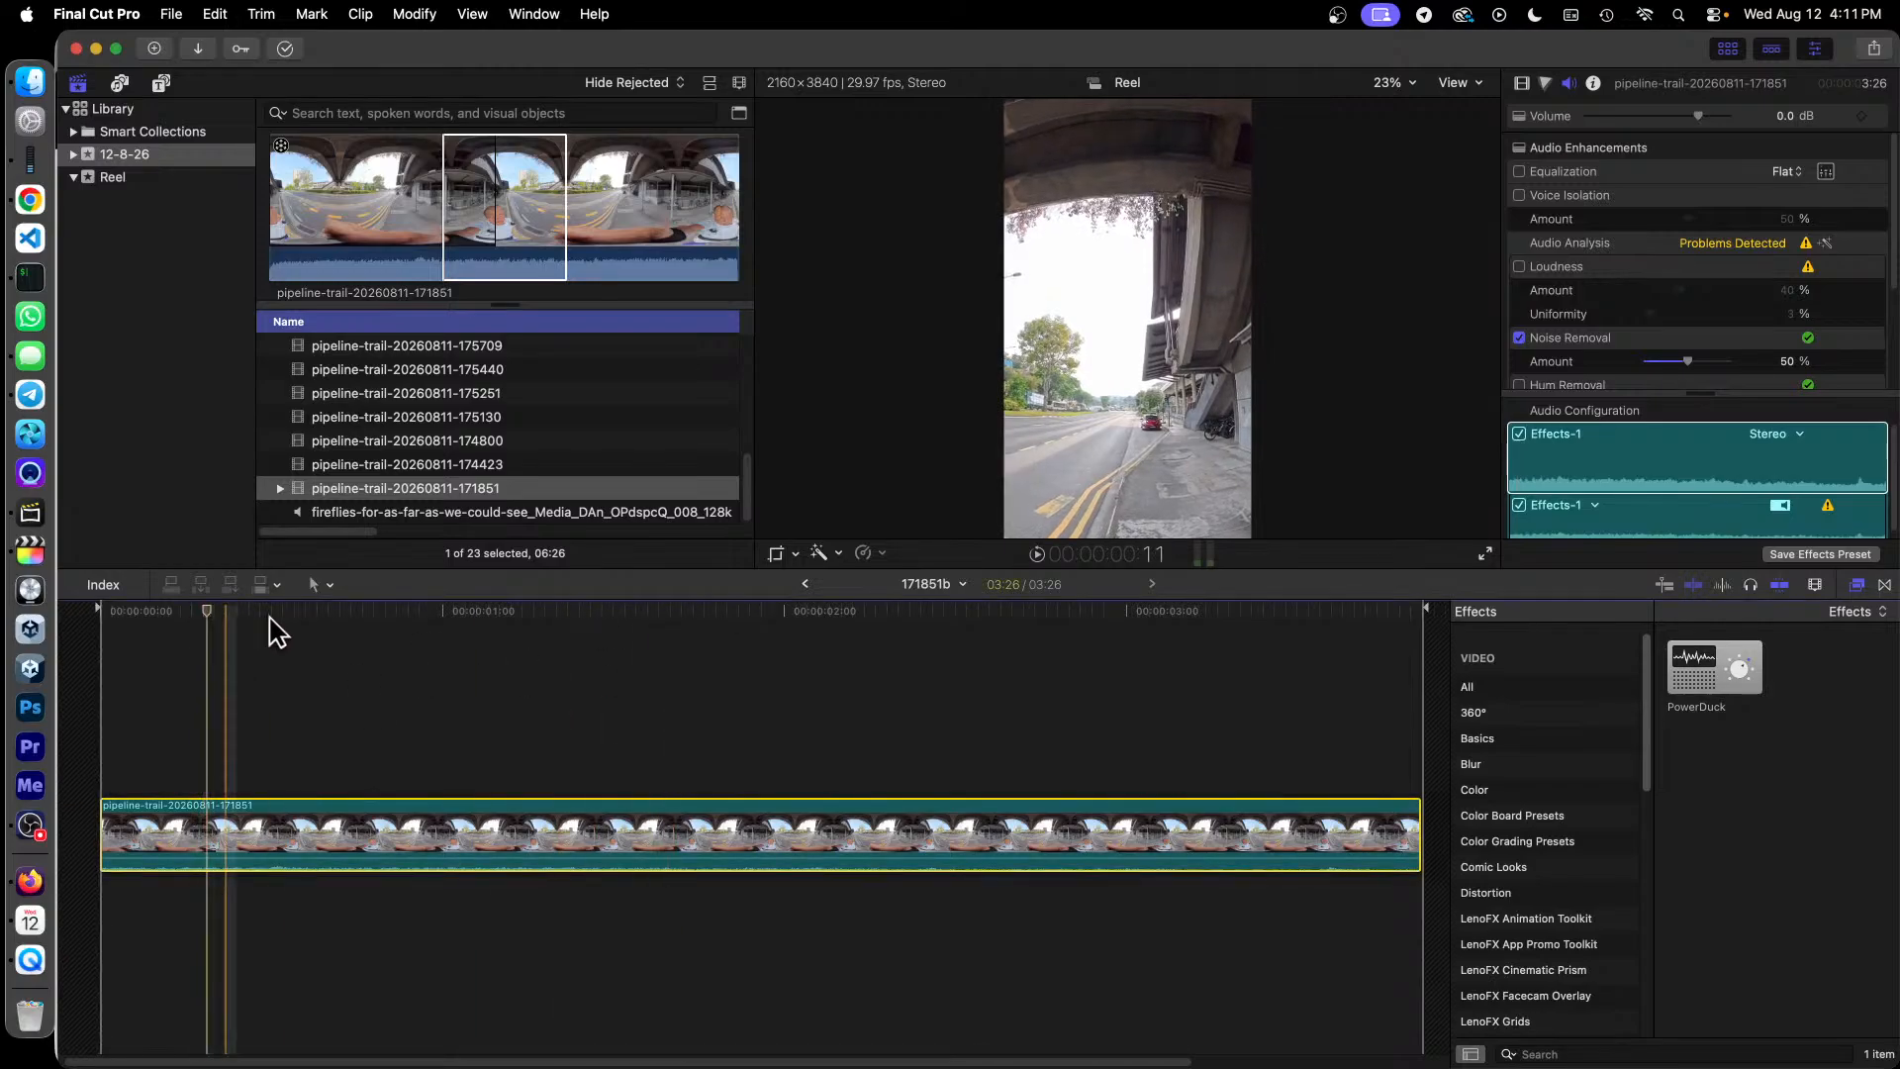
key("space")
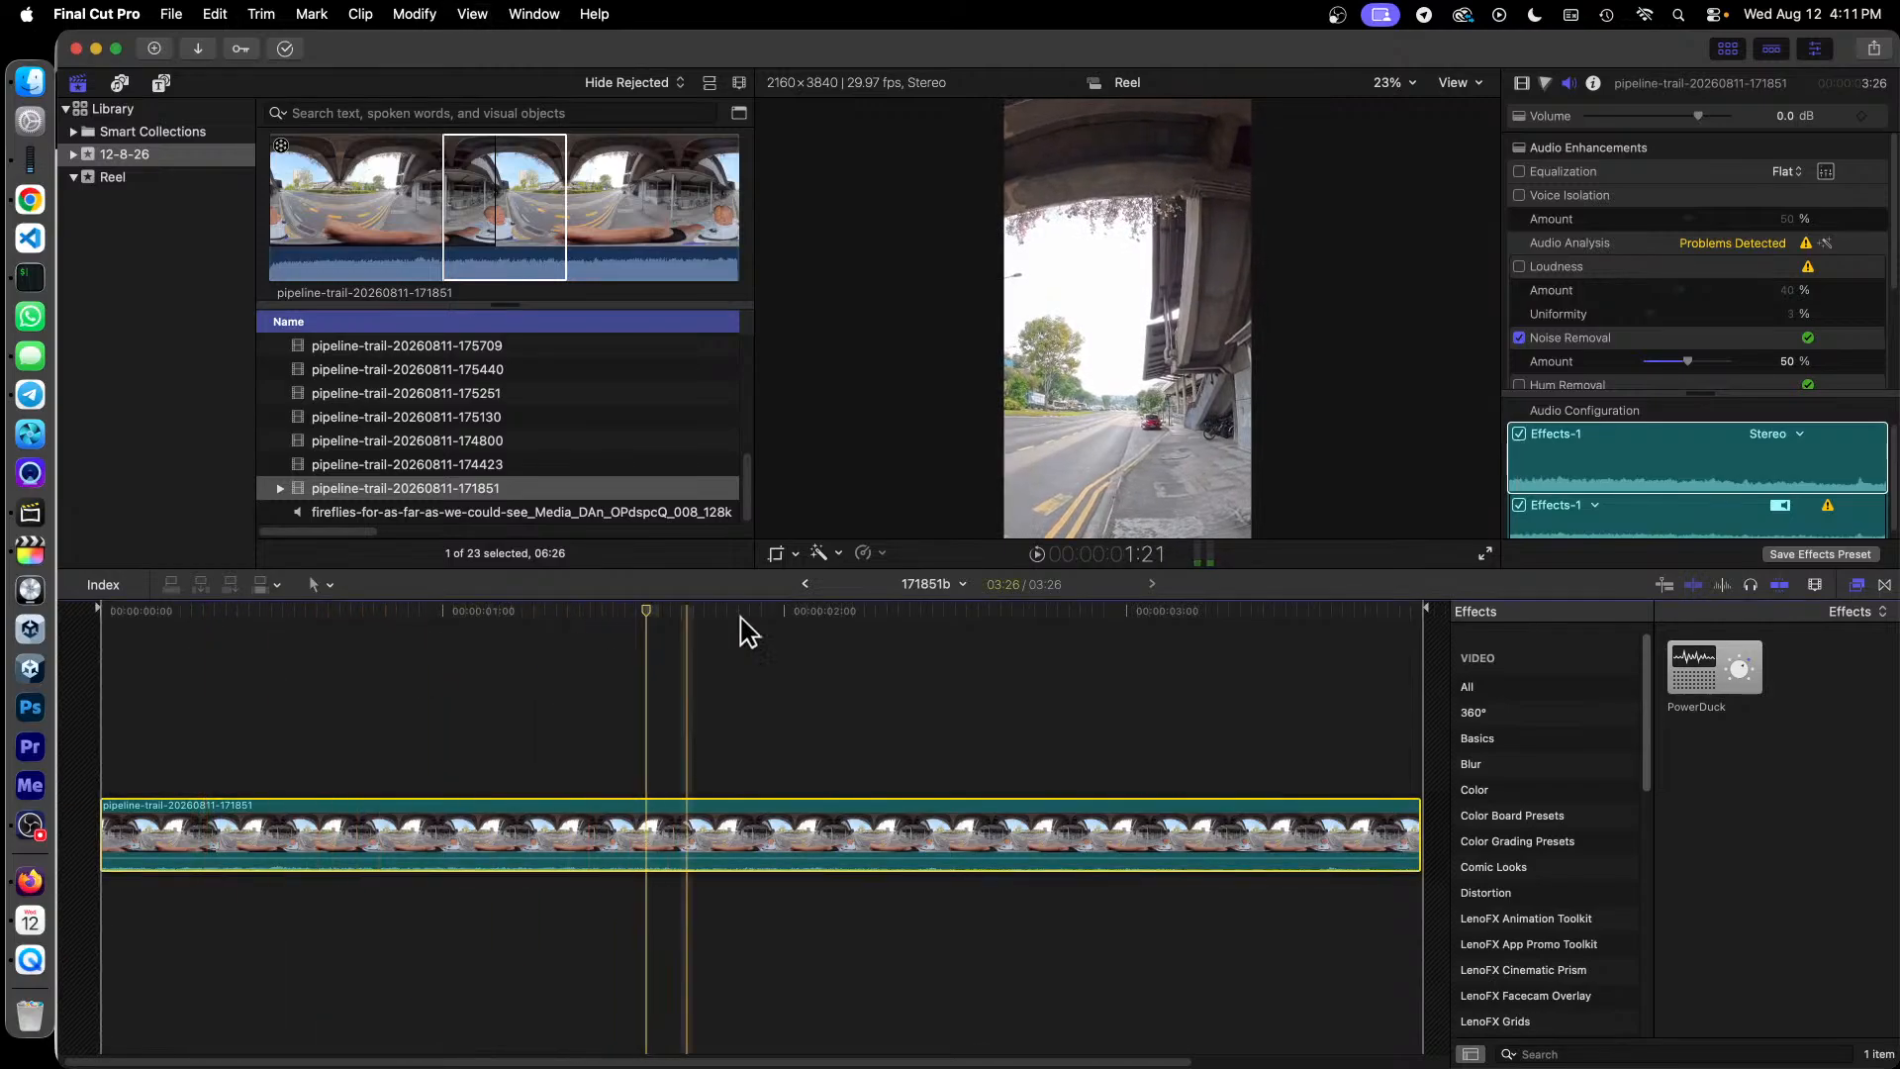
left_click(804, 585)
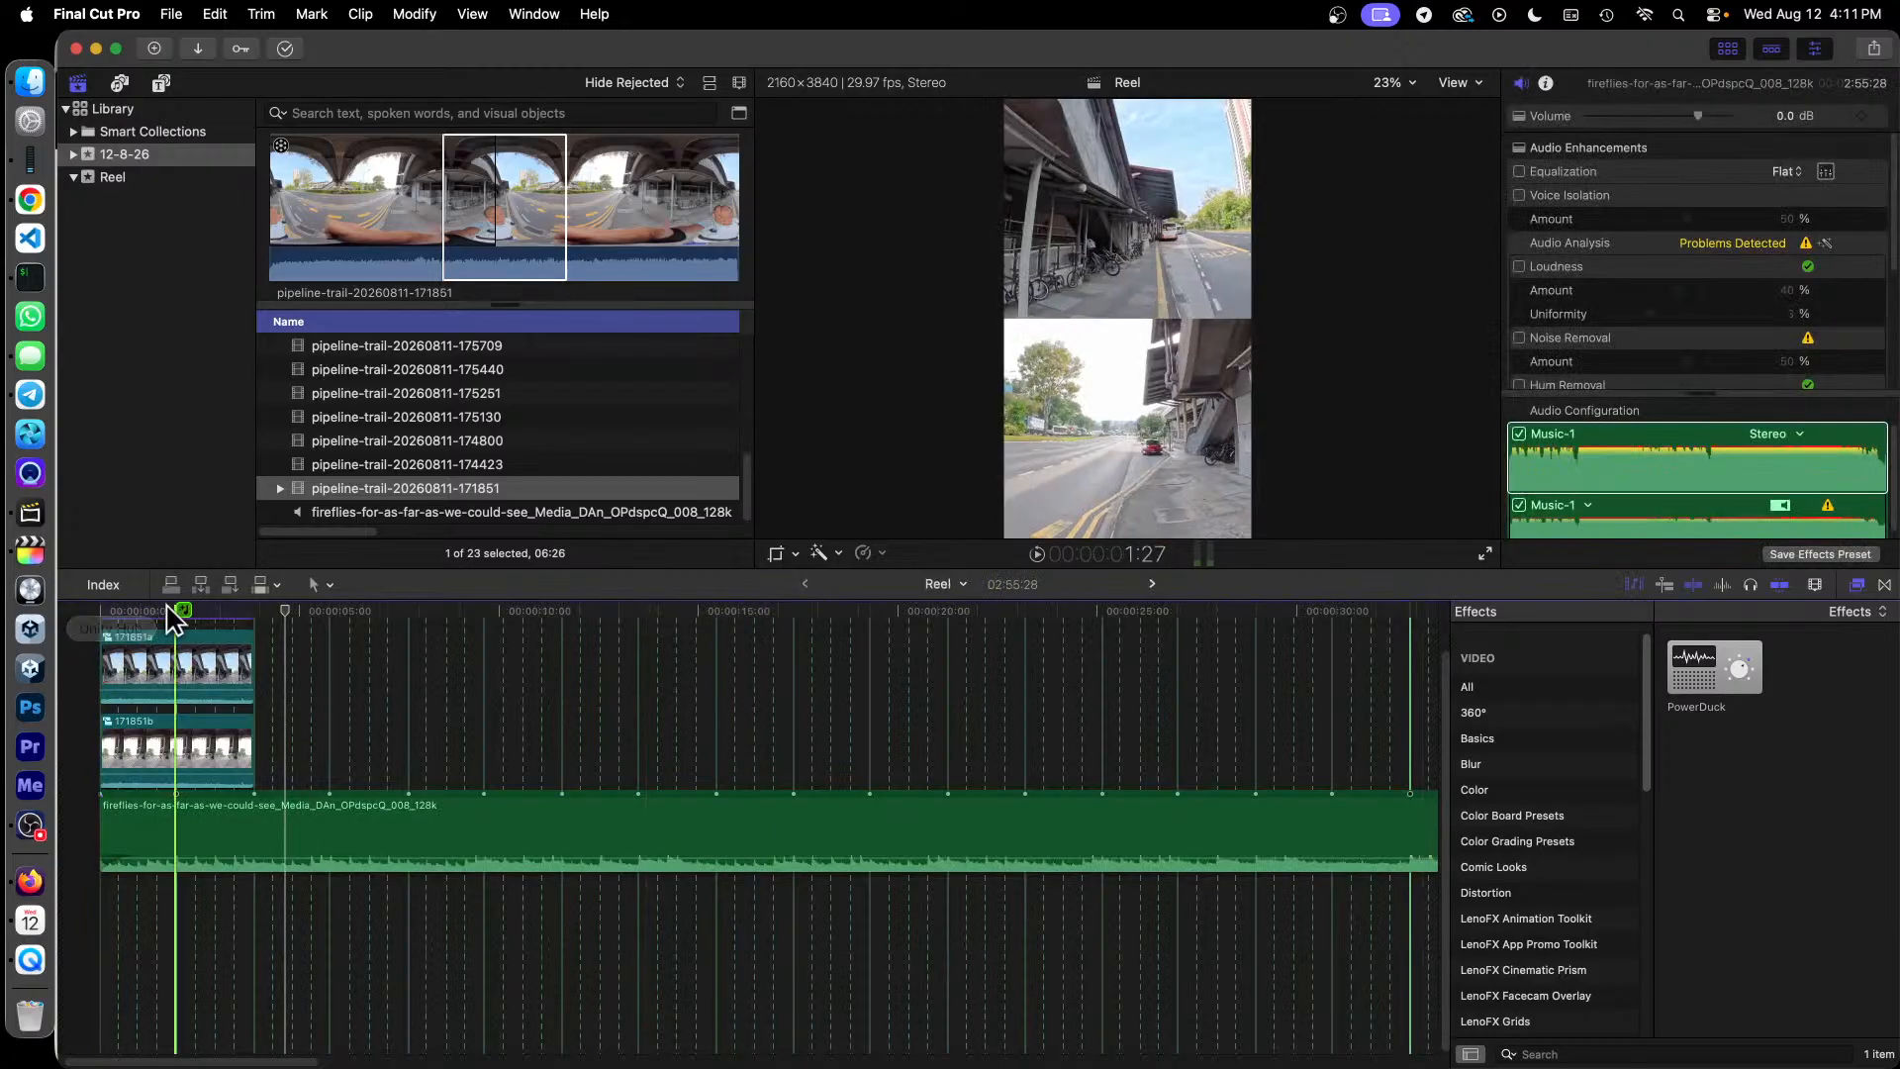
Step: Play the Reel project from its start to check the clip audio under the music
left_click_drag(174, 610, 97, 561)
key("space")
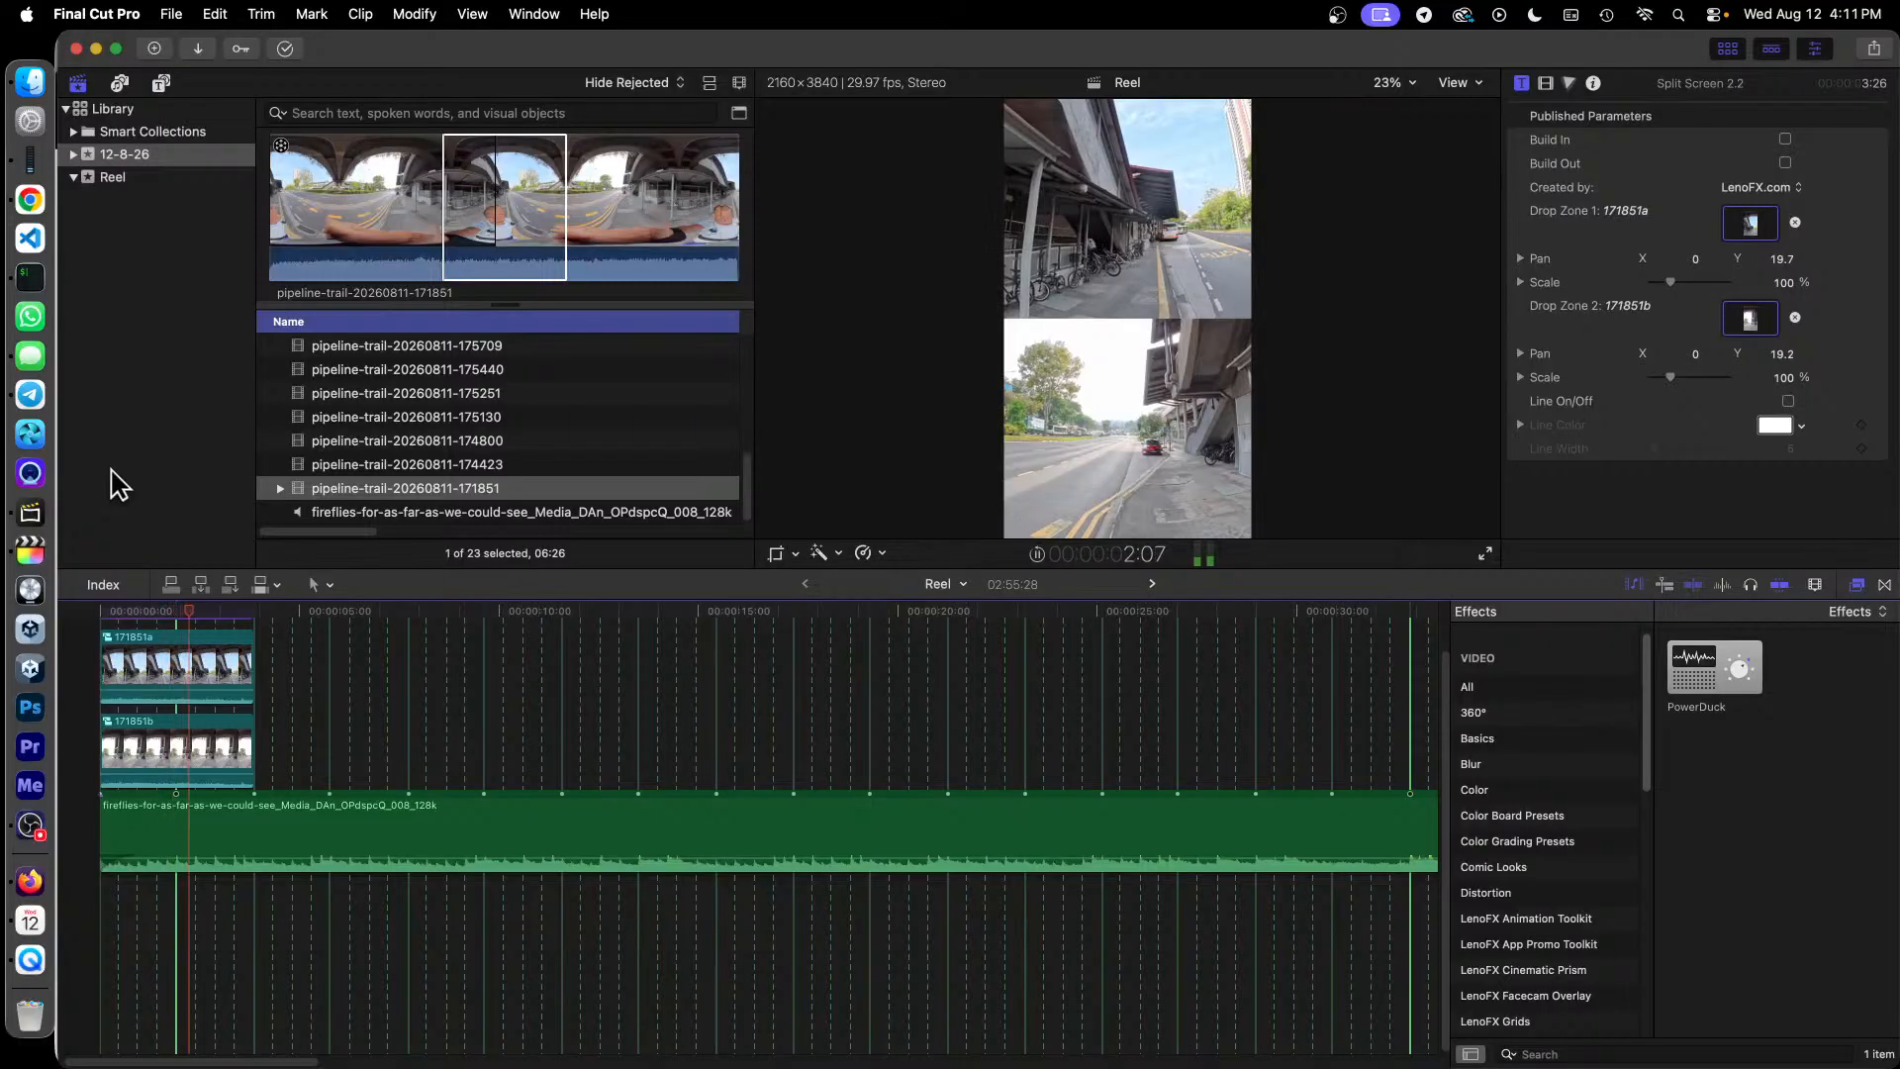
key("space")
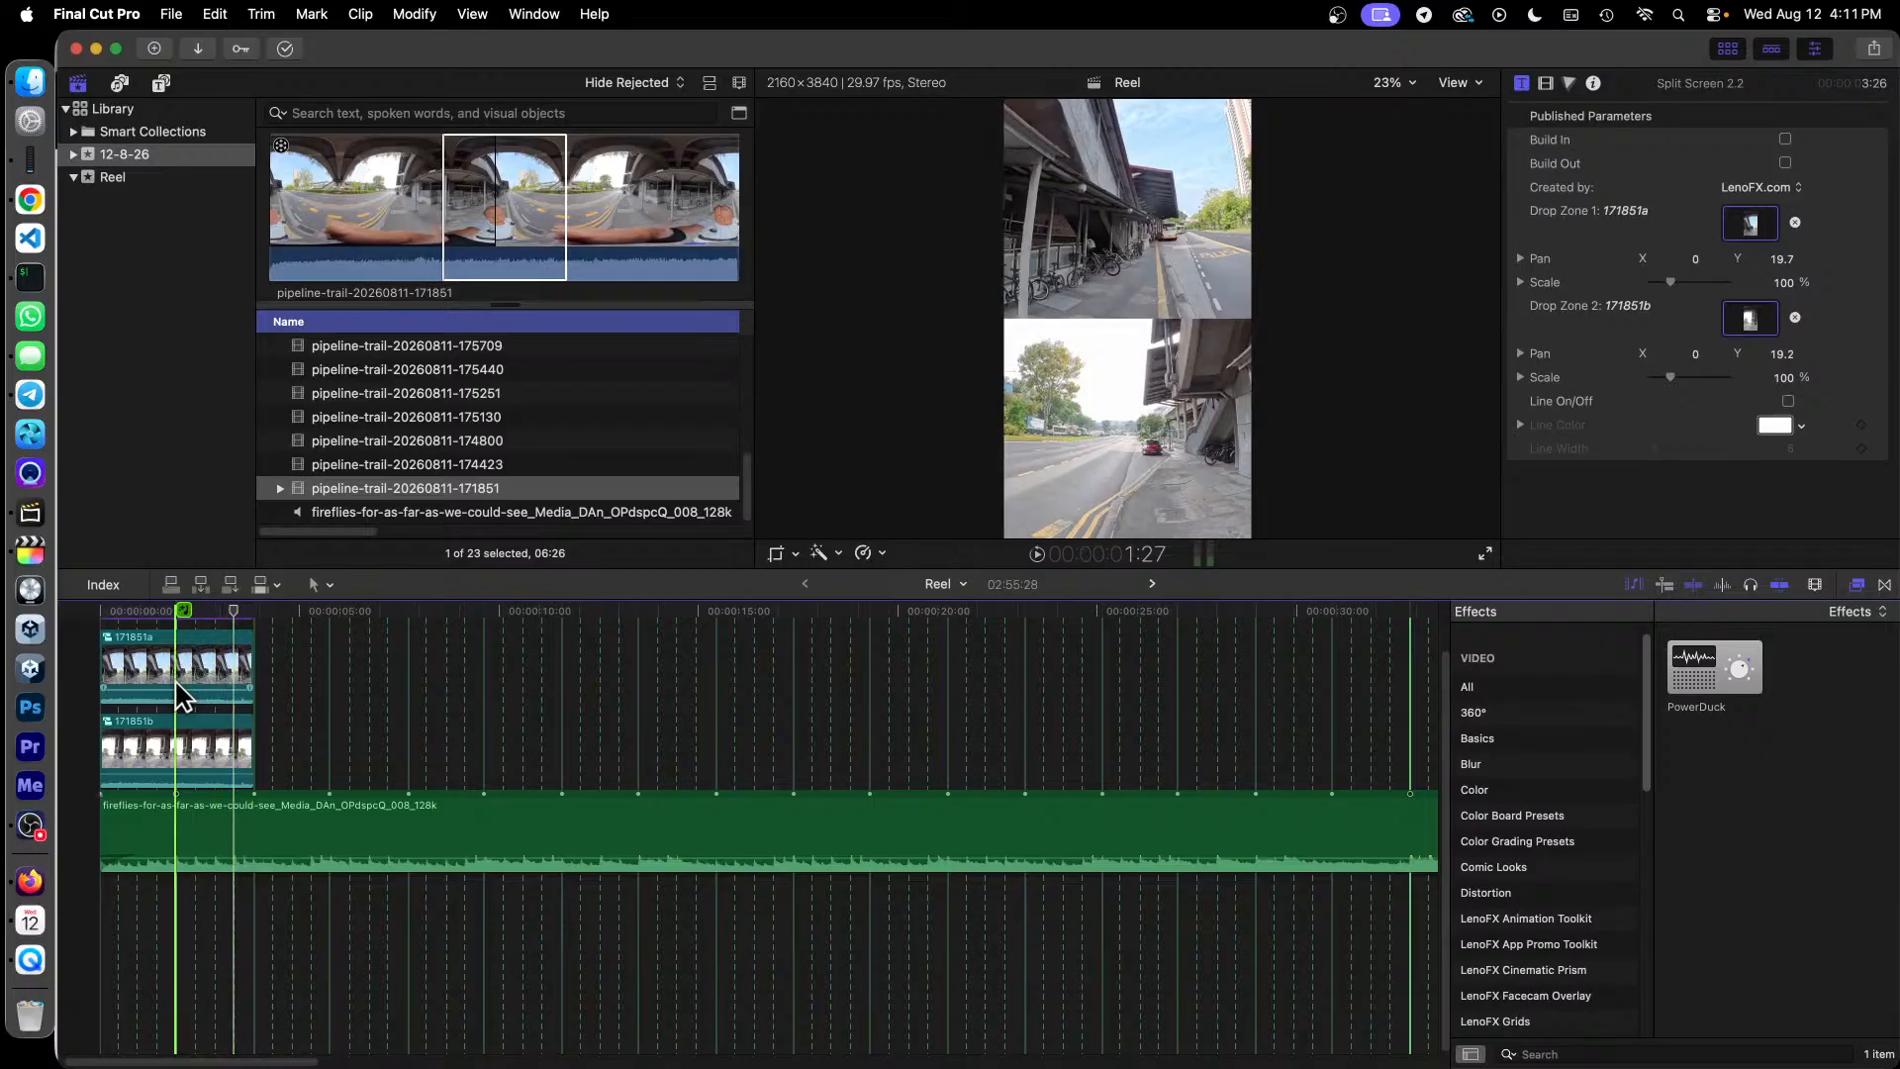
scroll(177, 681, "up", 2)
scroll(178, 683, "up", 1)
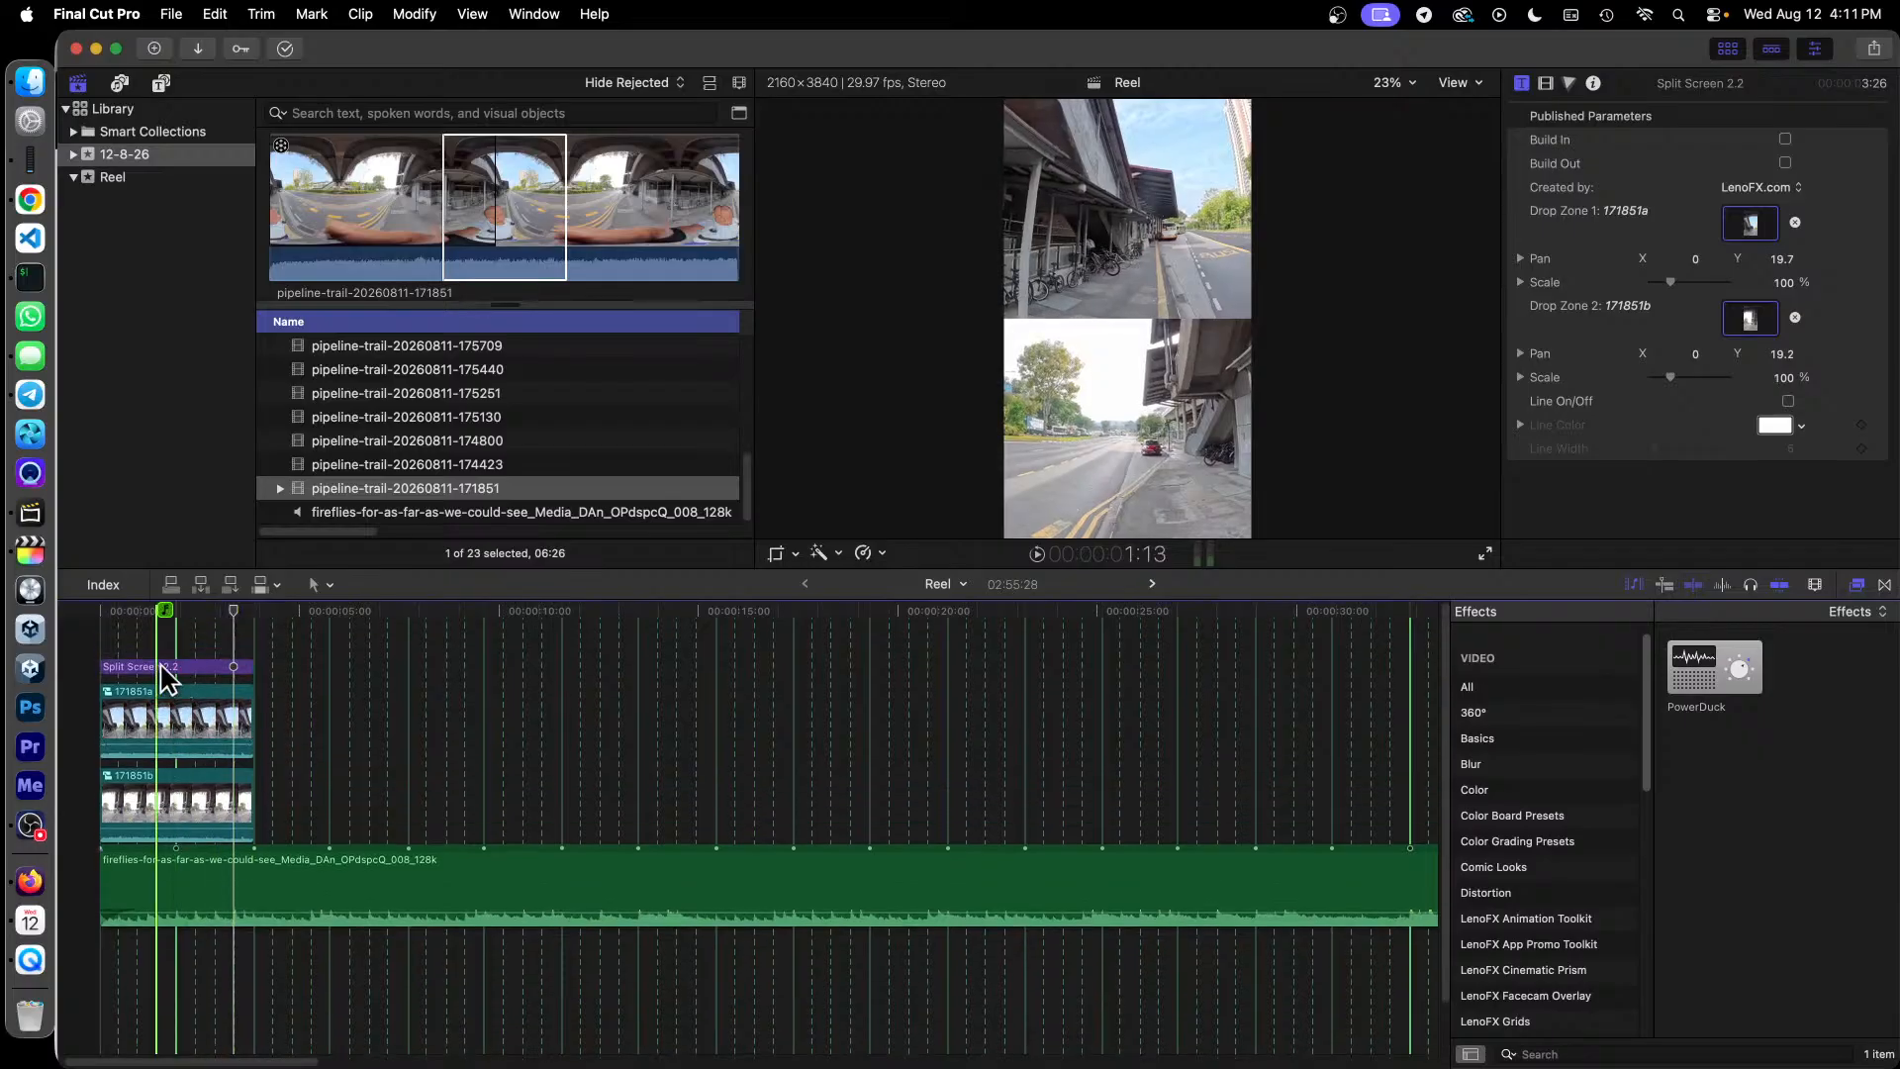
left_click(162, 667)
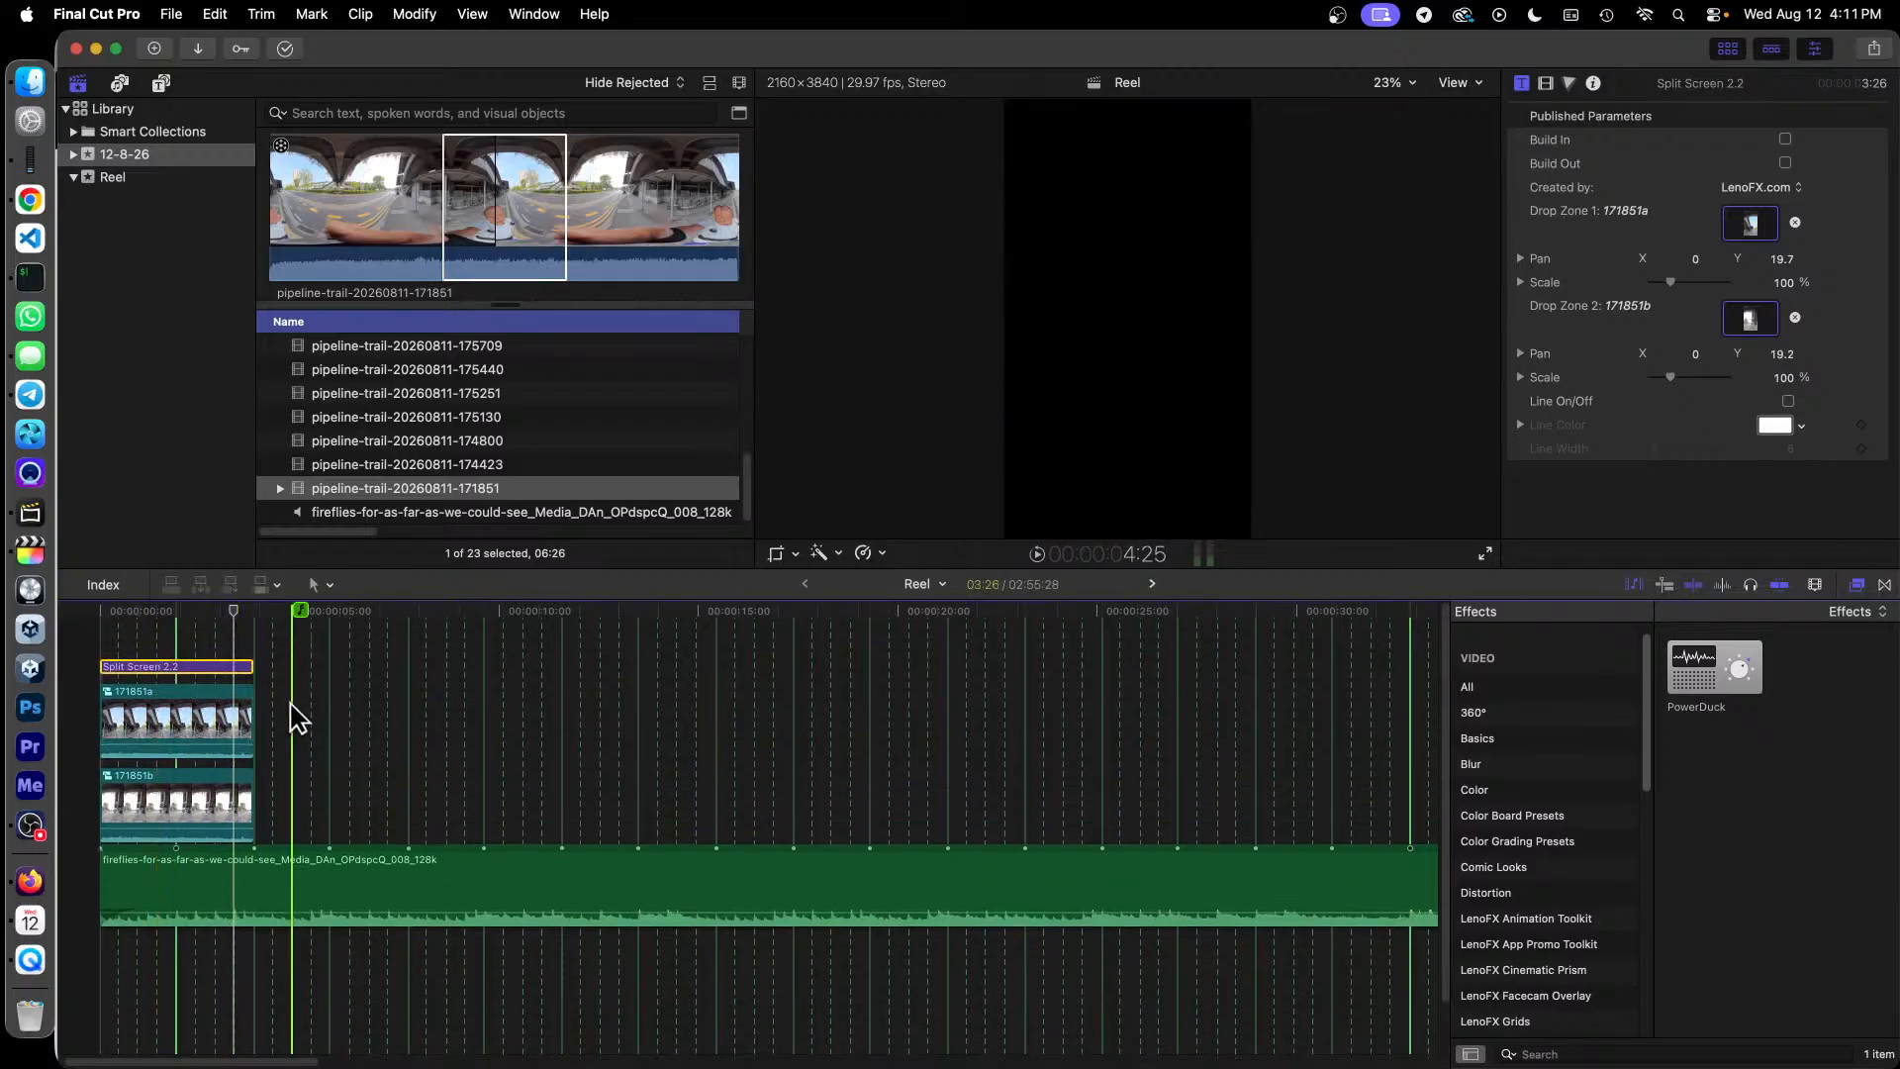
Step: Inside compound clip 171851a, fade in the clip's audio over about the first 2 seconds, listen to it, and return to the Reel project
double_click(172, 710)
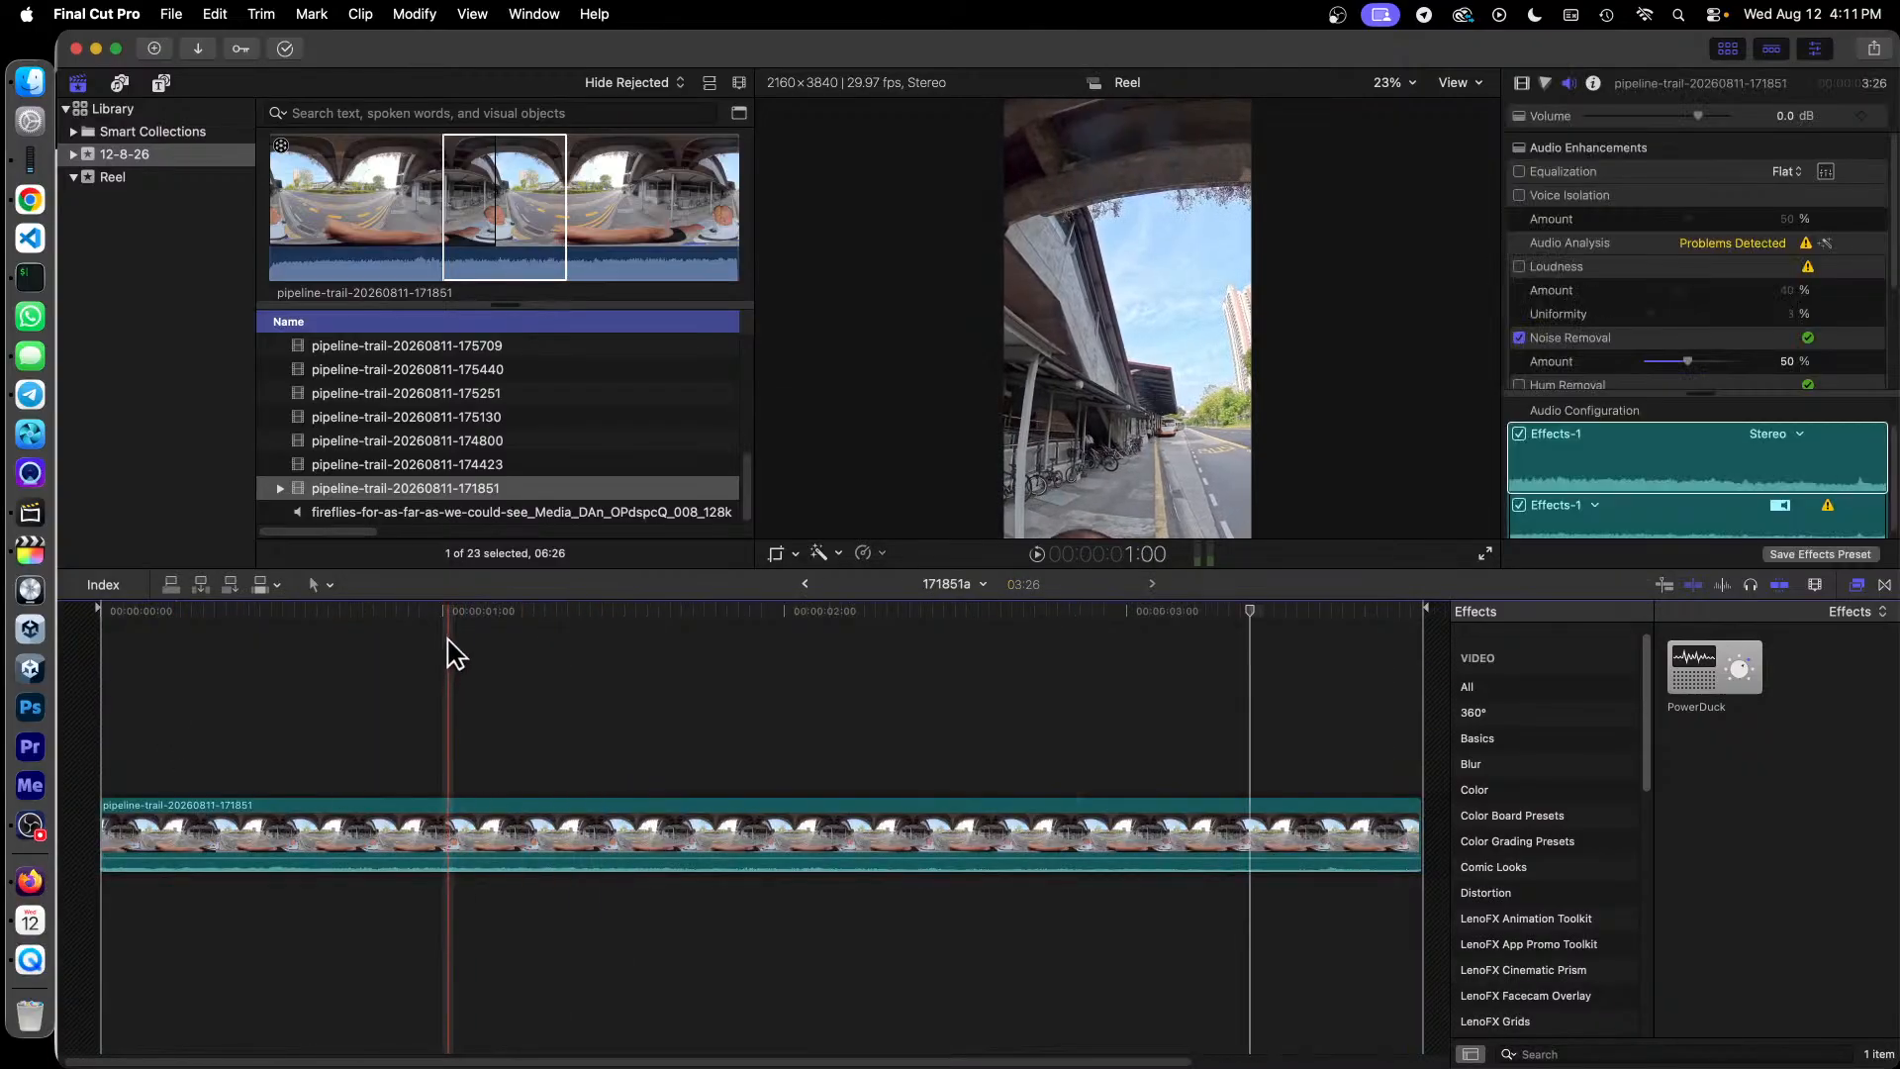
left_click(784, 635)
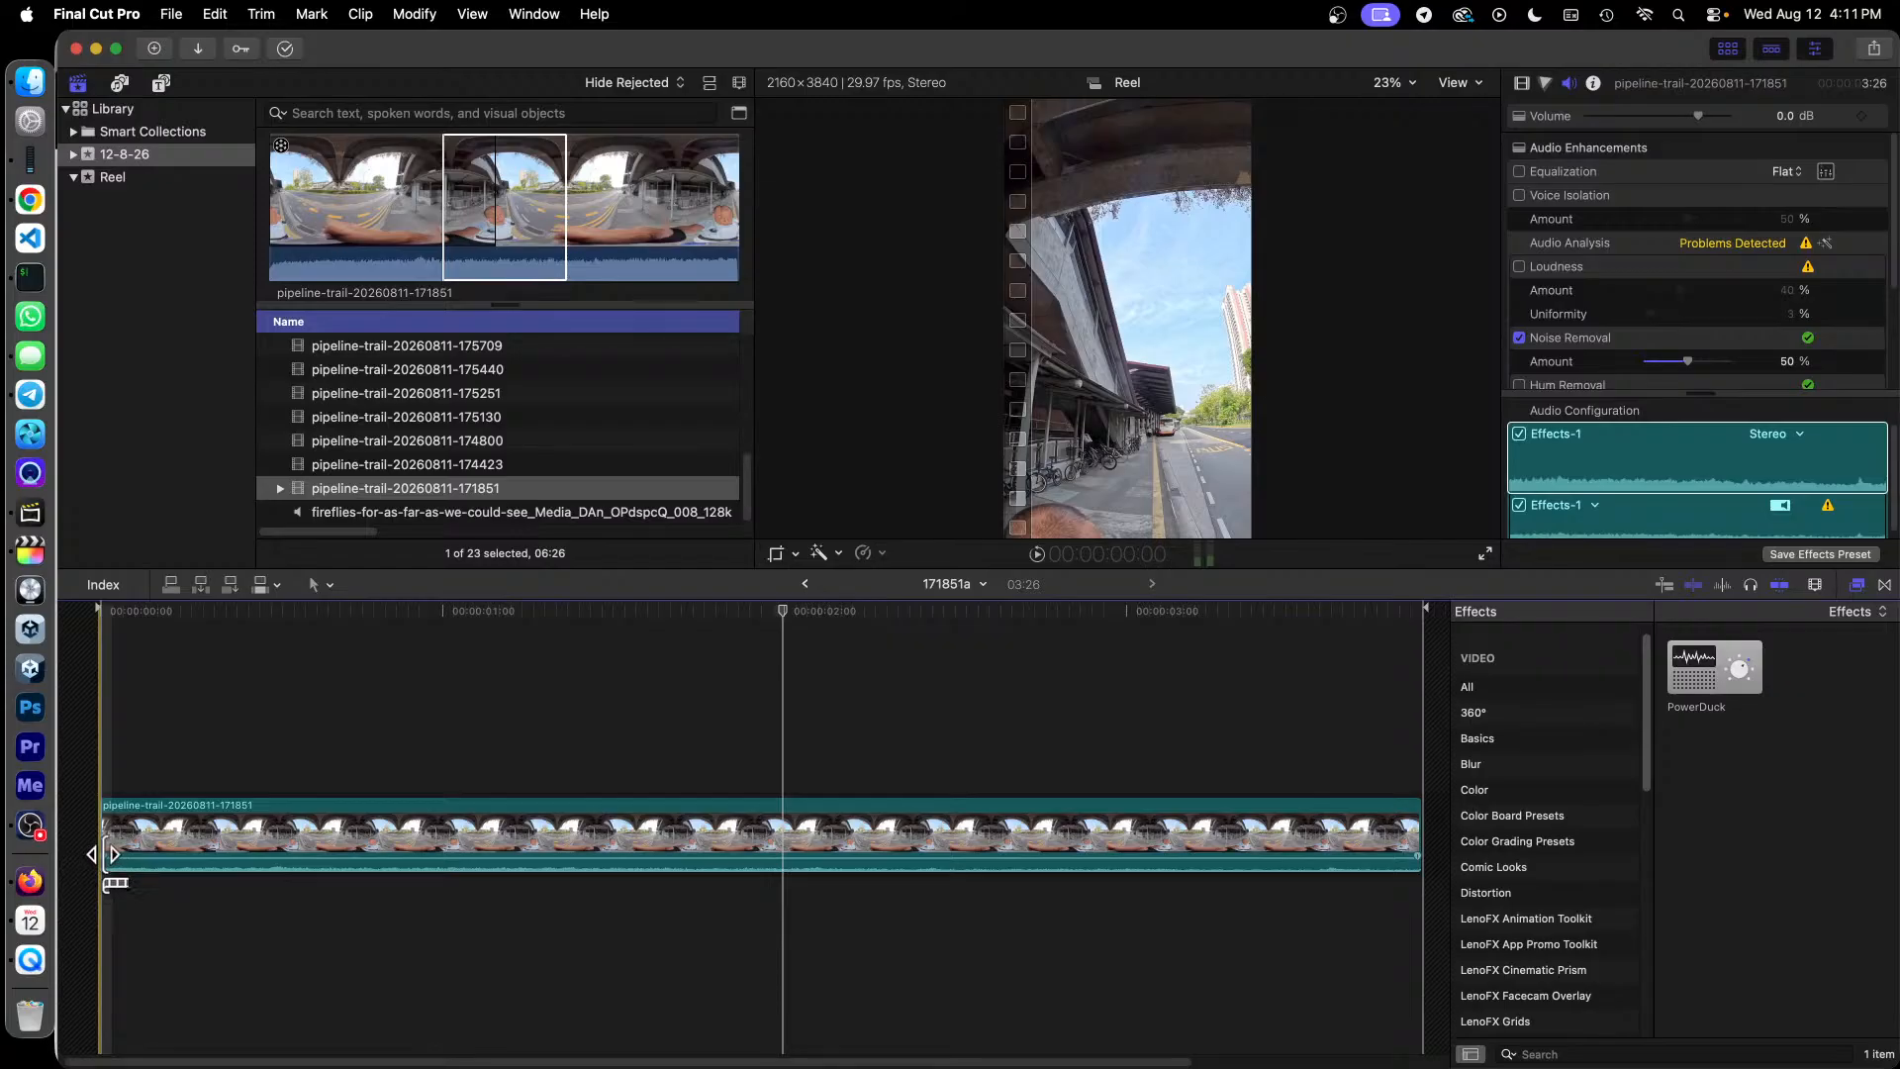
left_click_drag(104, 857, 763, 881)
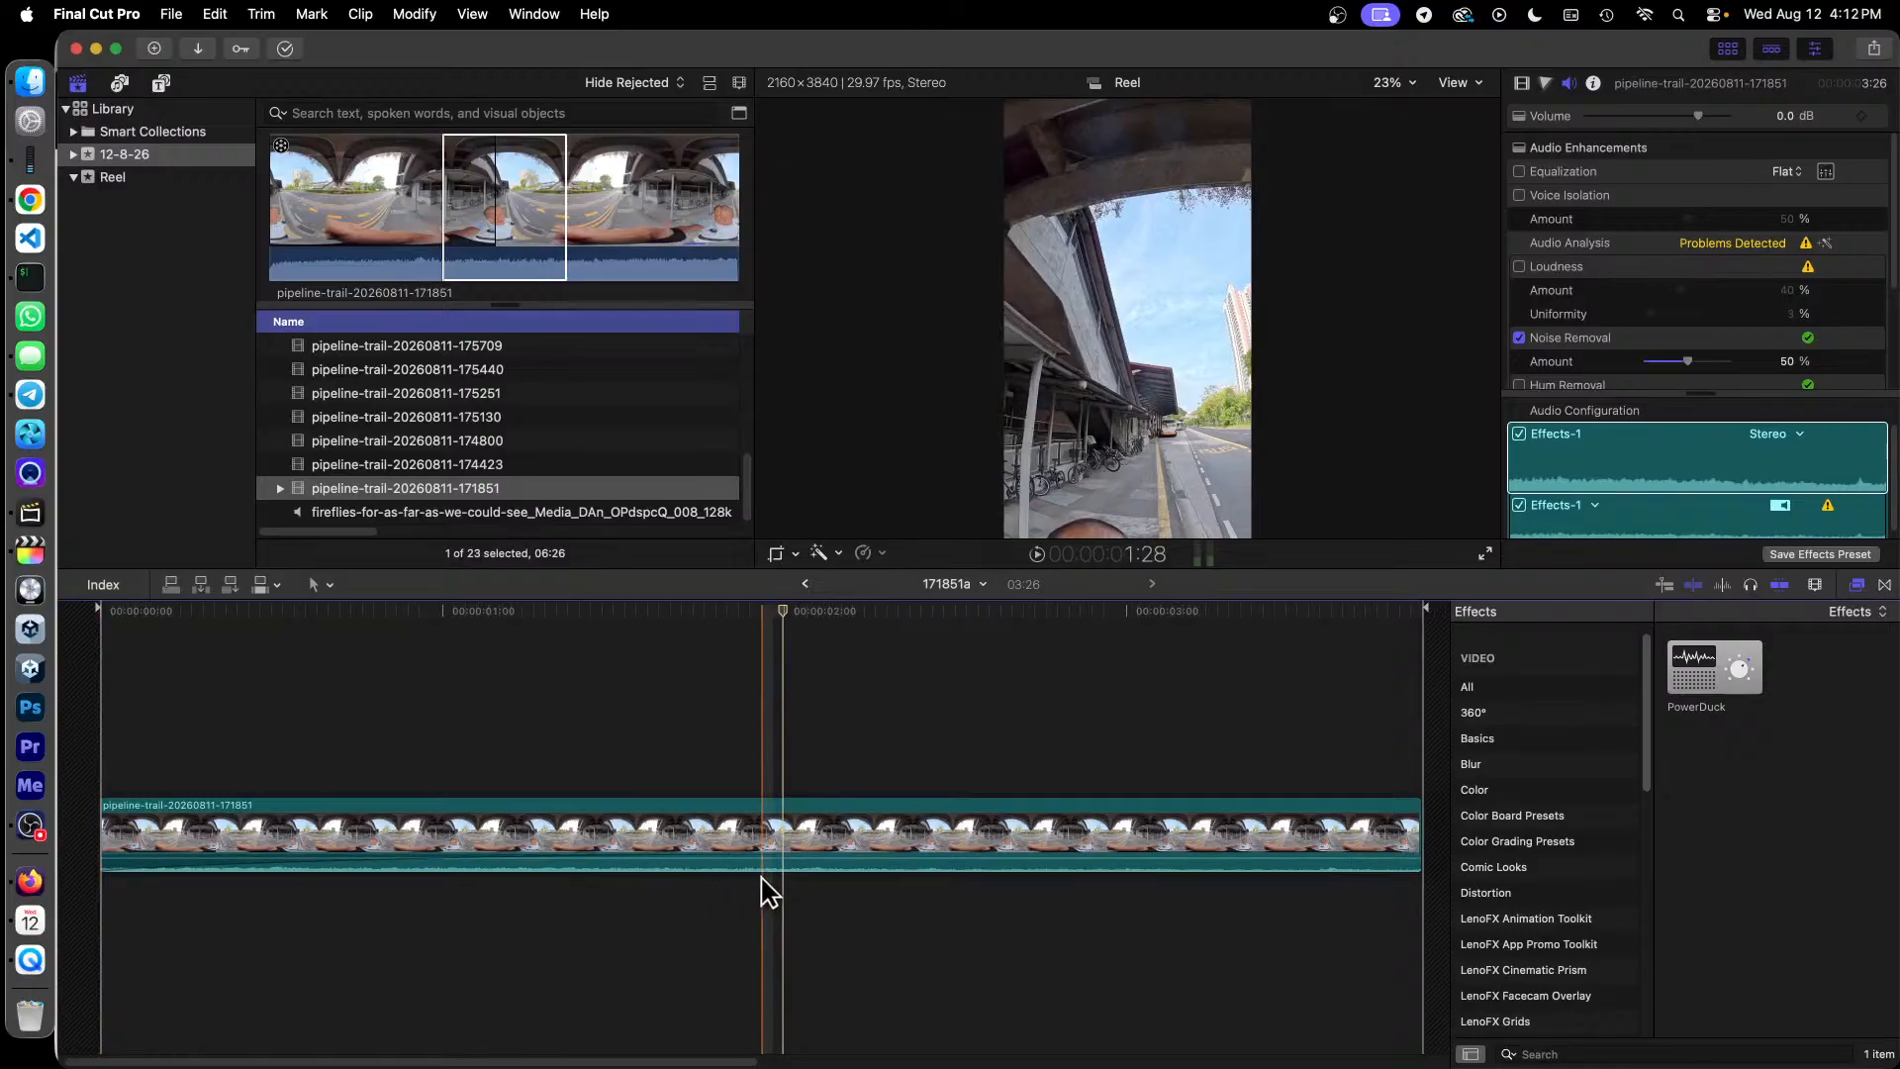
key("space")
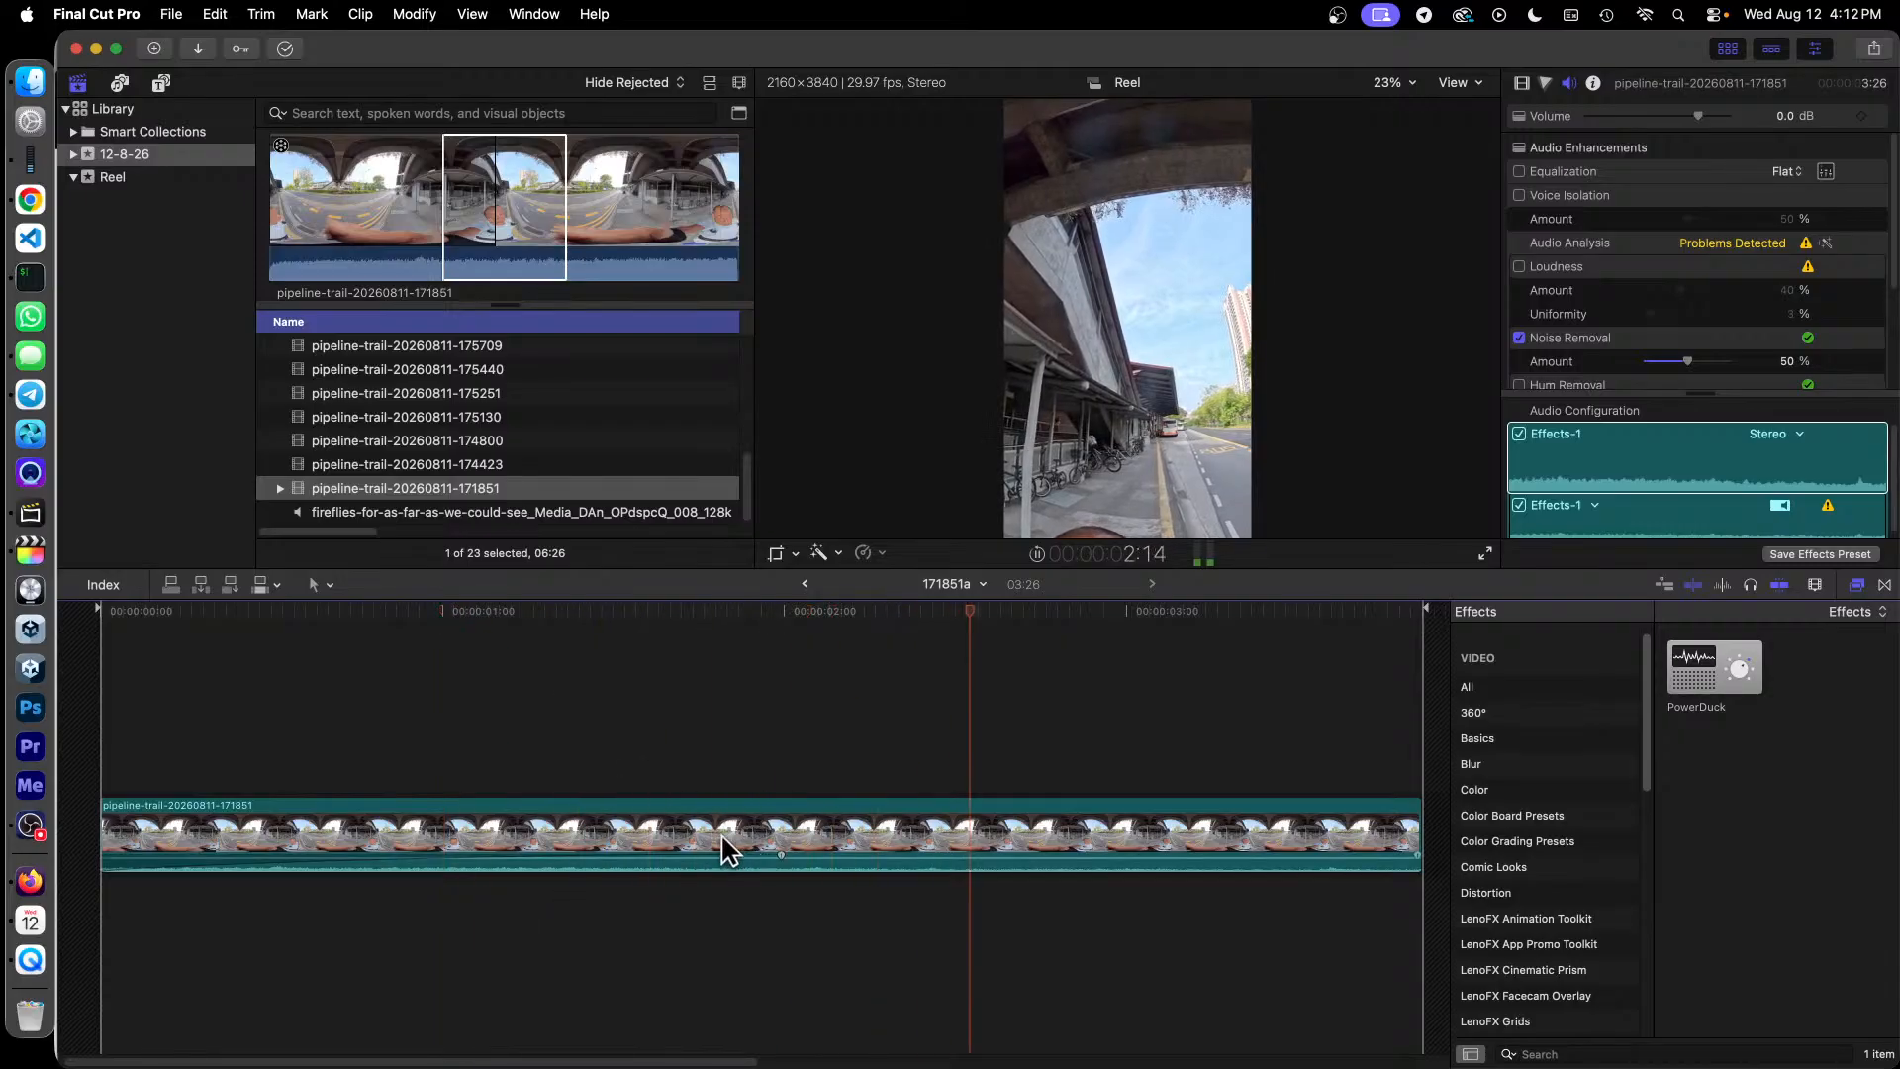
key("space")
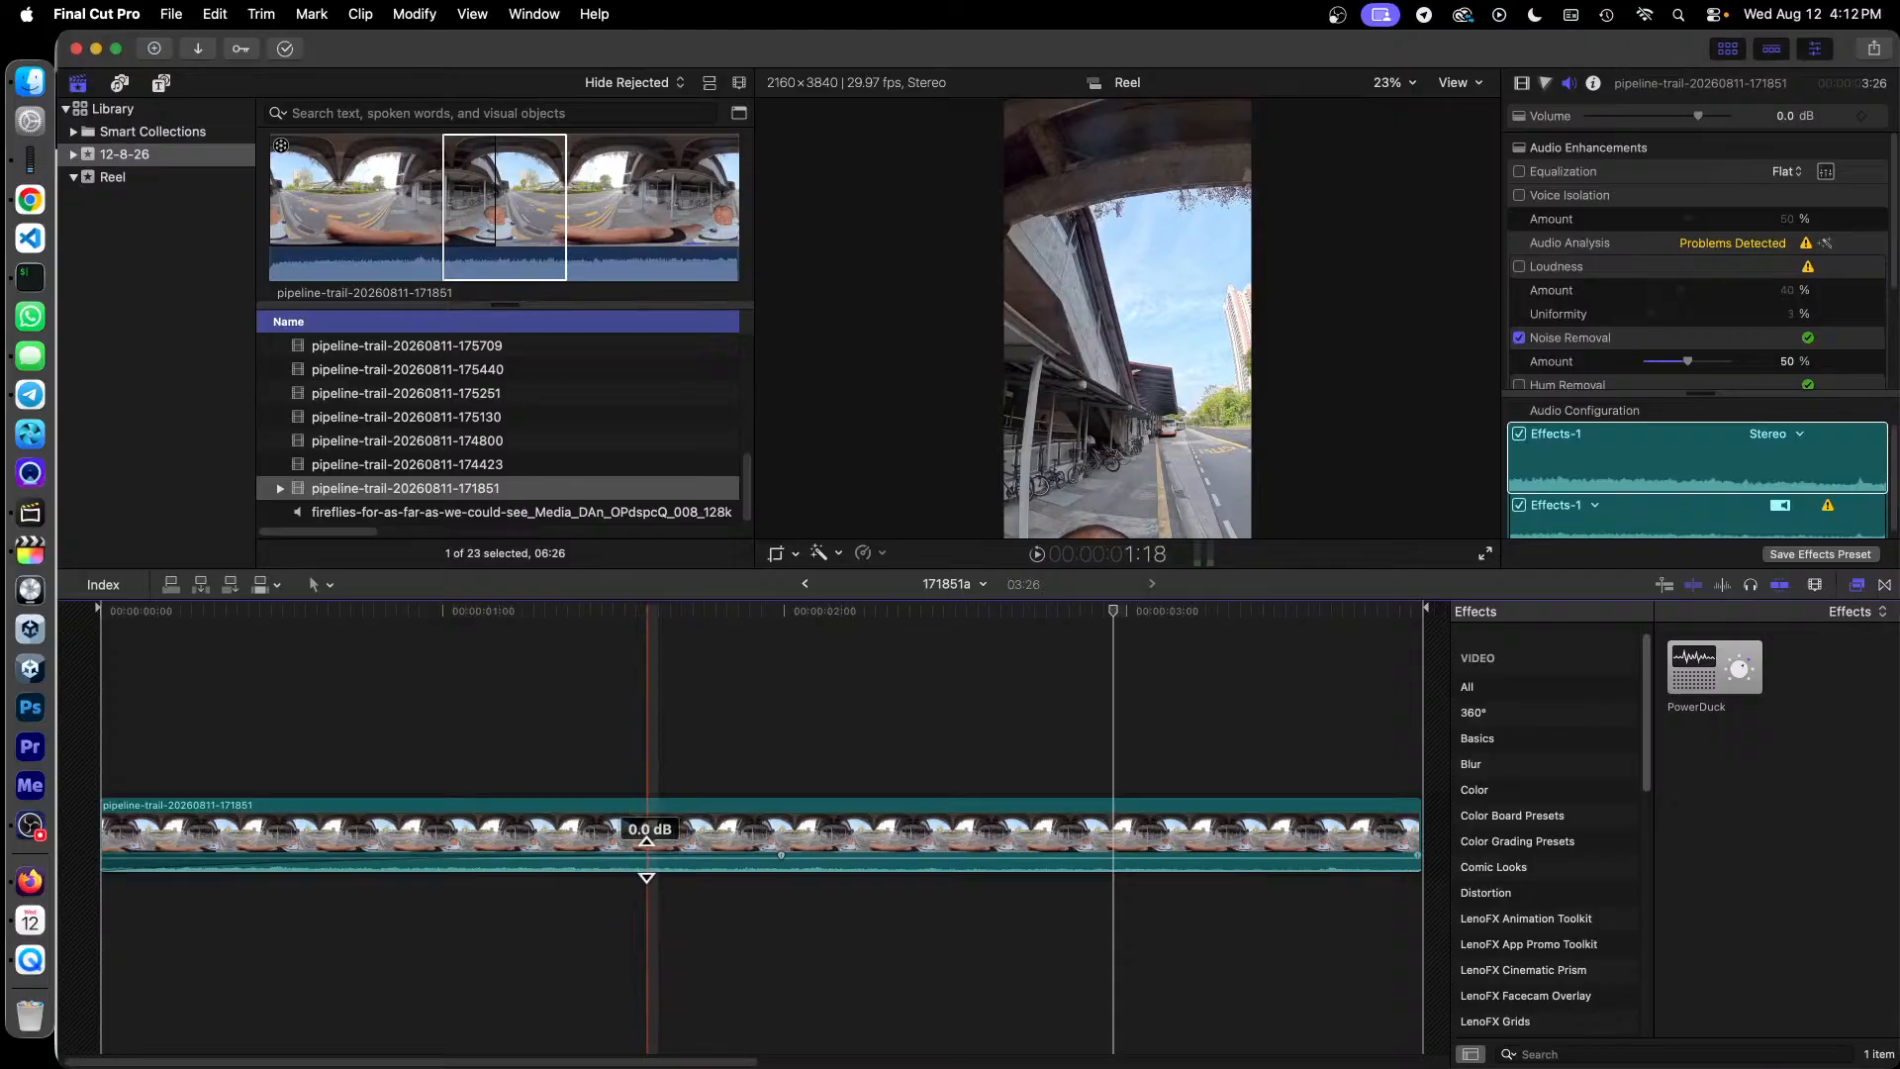
left_click(624, 831)
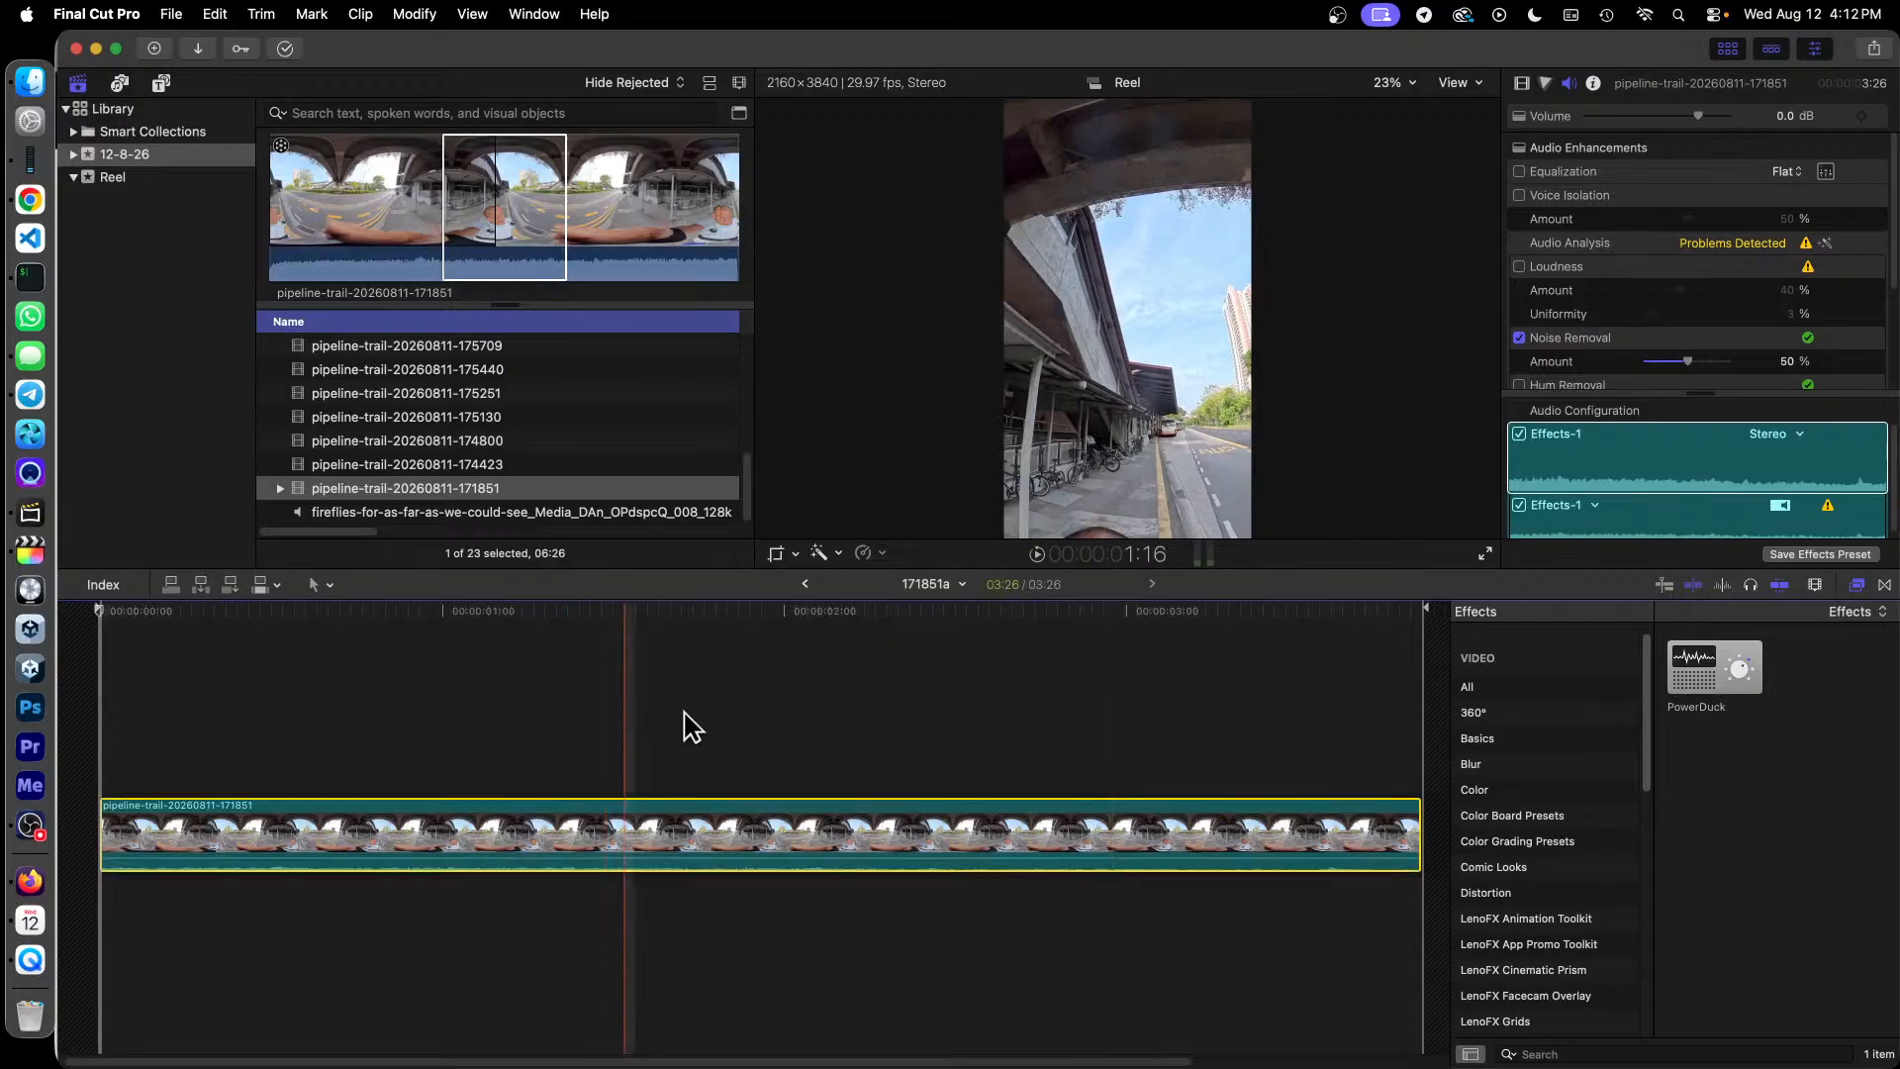
left_click(803, 584)
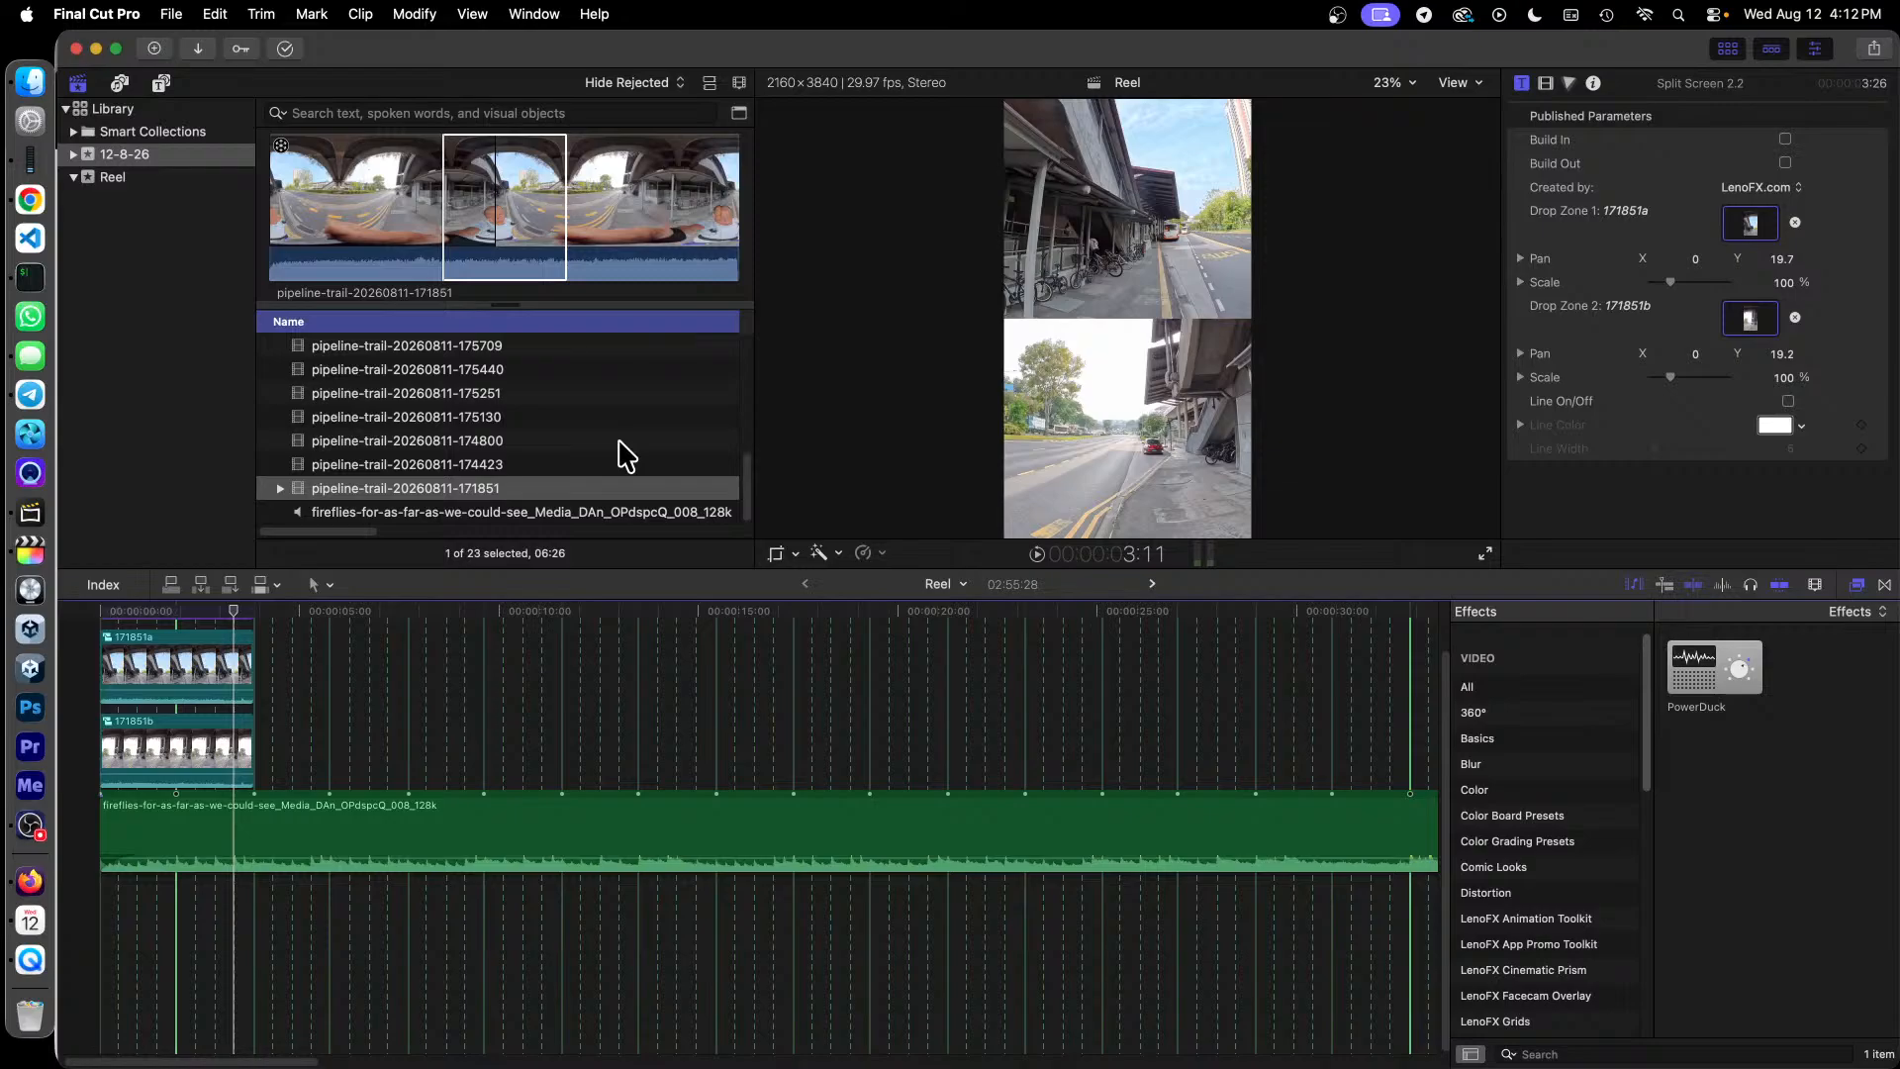
left_click(499, 465)
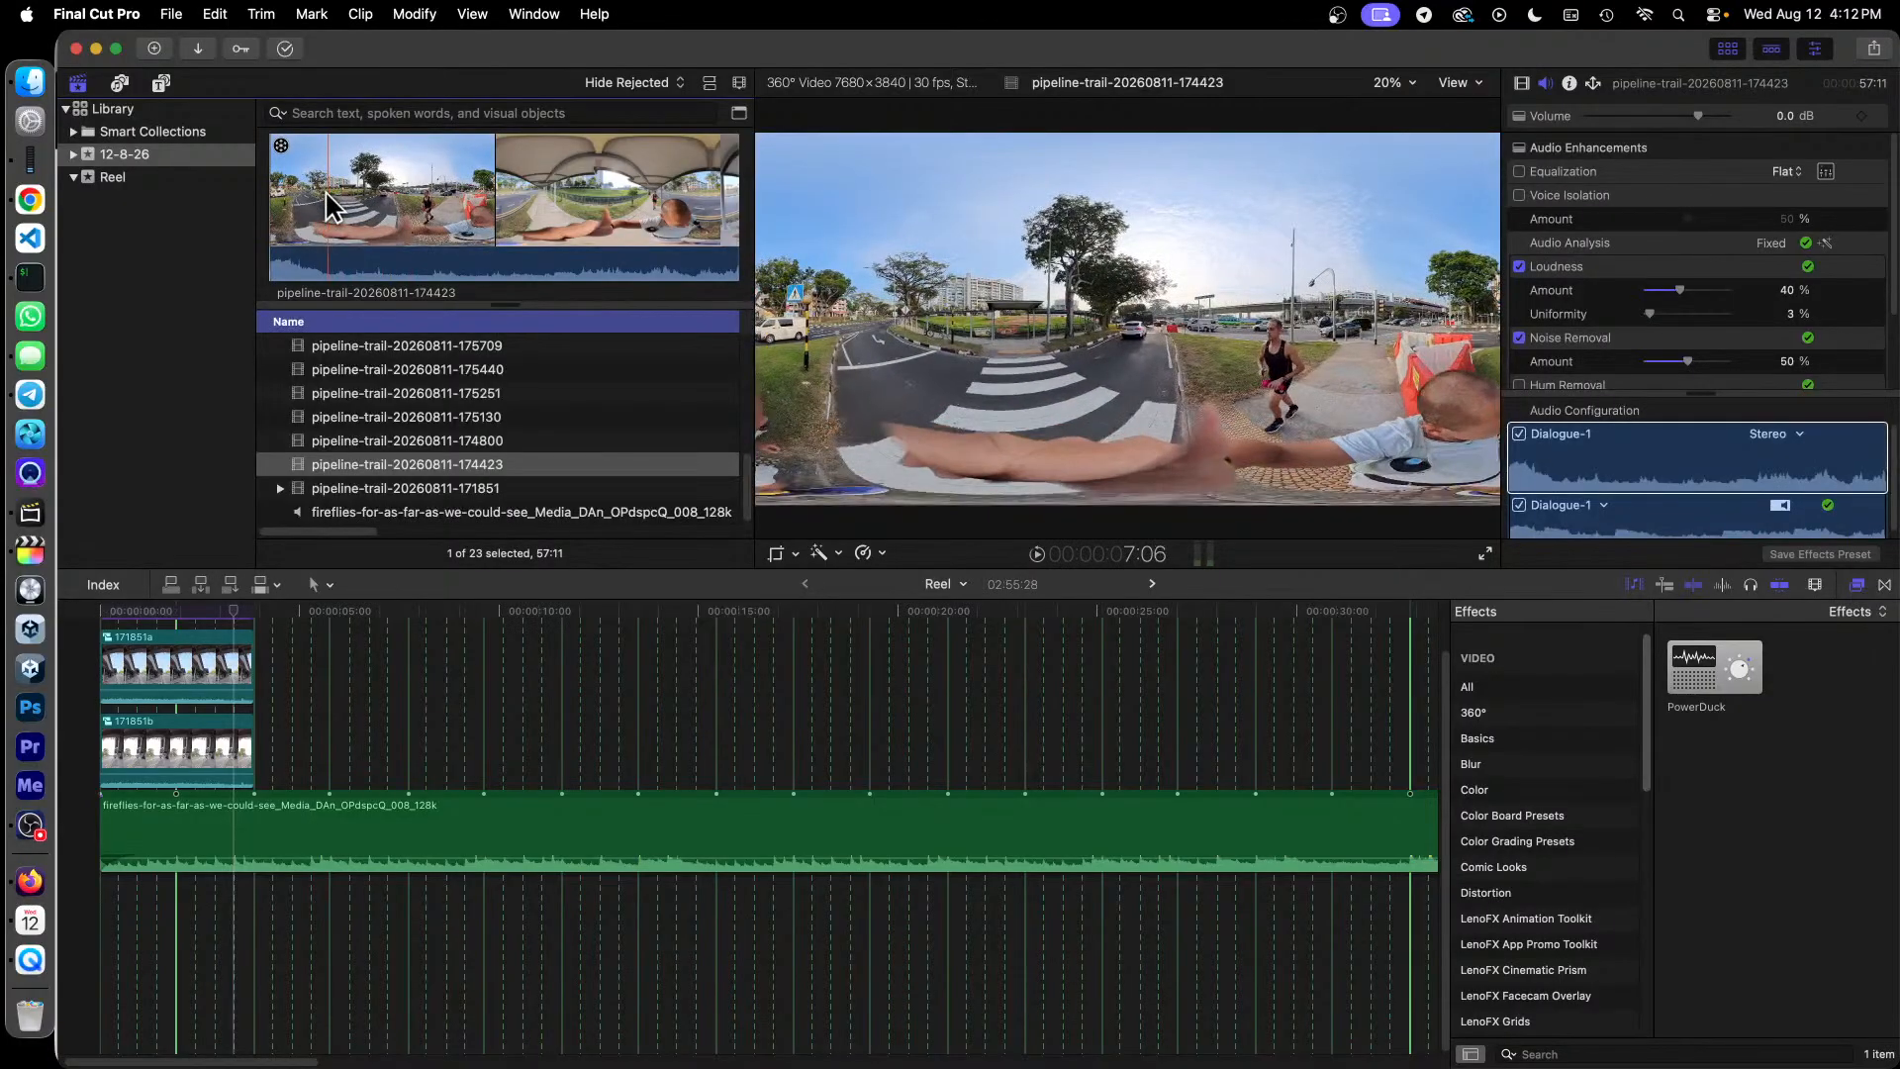
left_click_drag(327, 190, 361, 202)
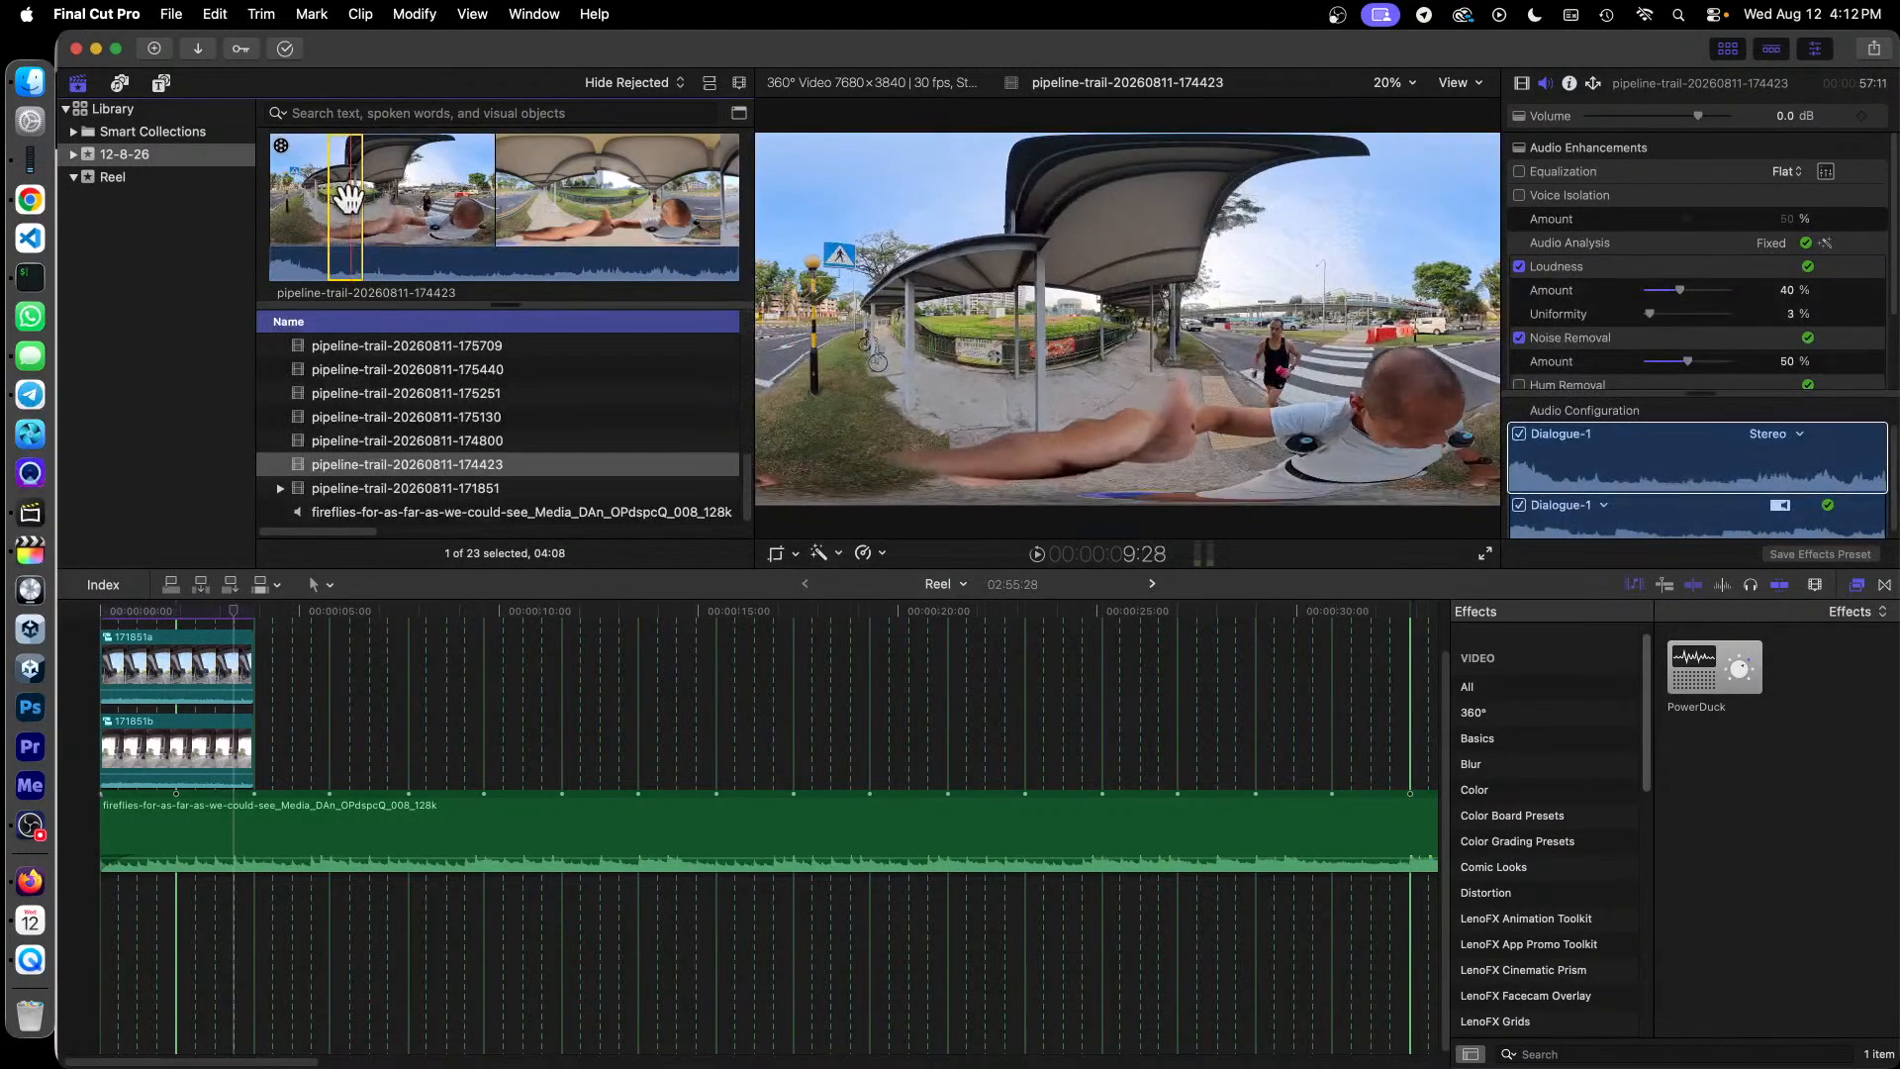
left_click_drag(354, 460, 260, 752)
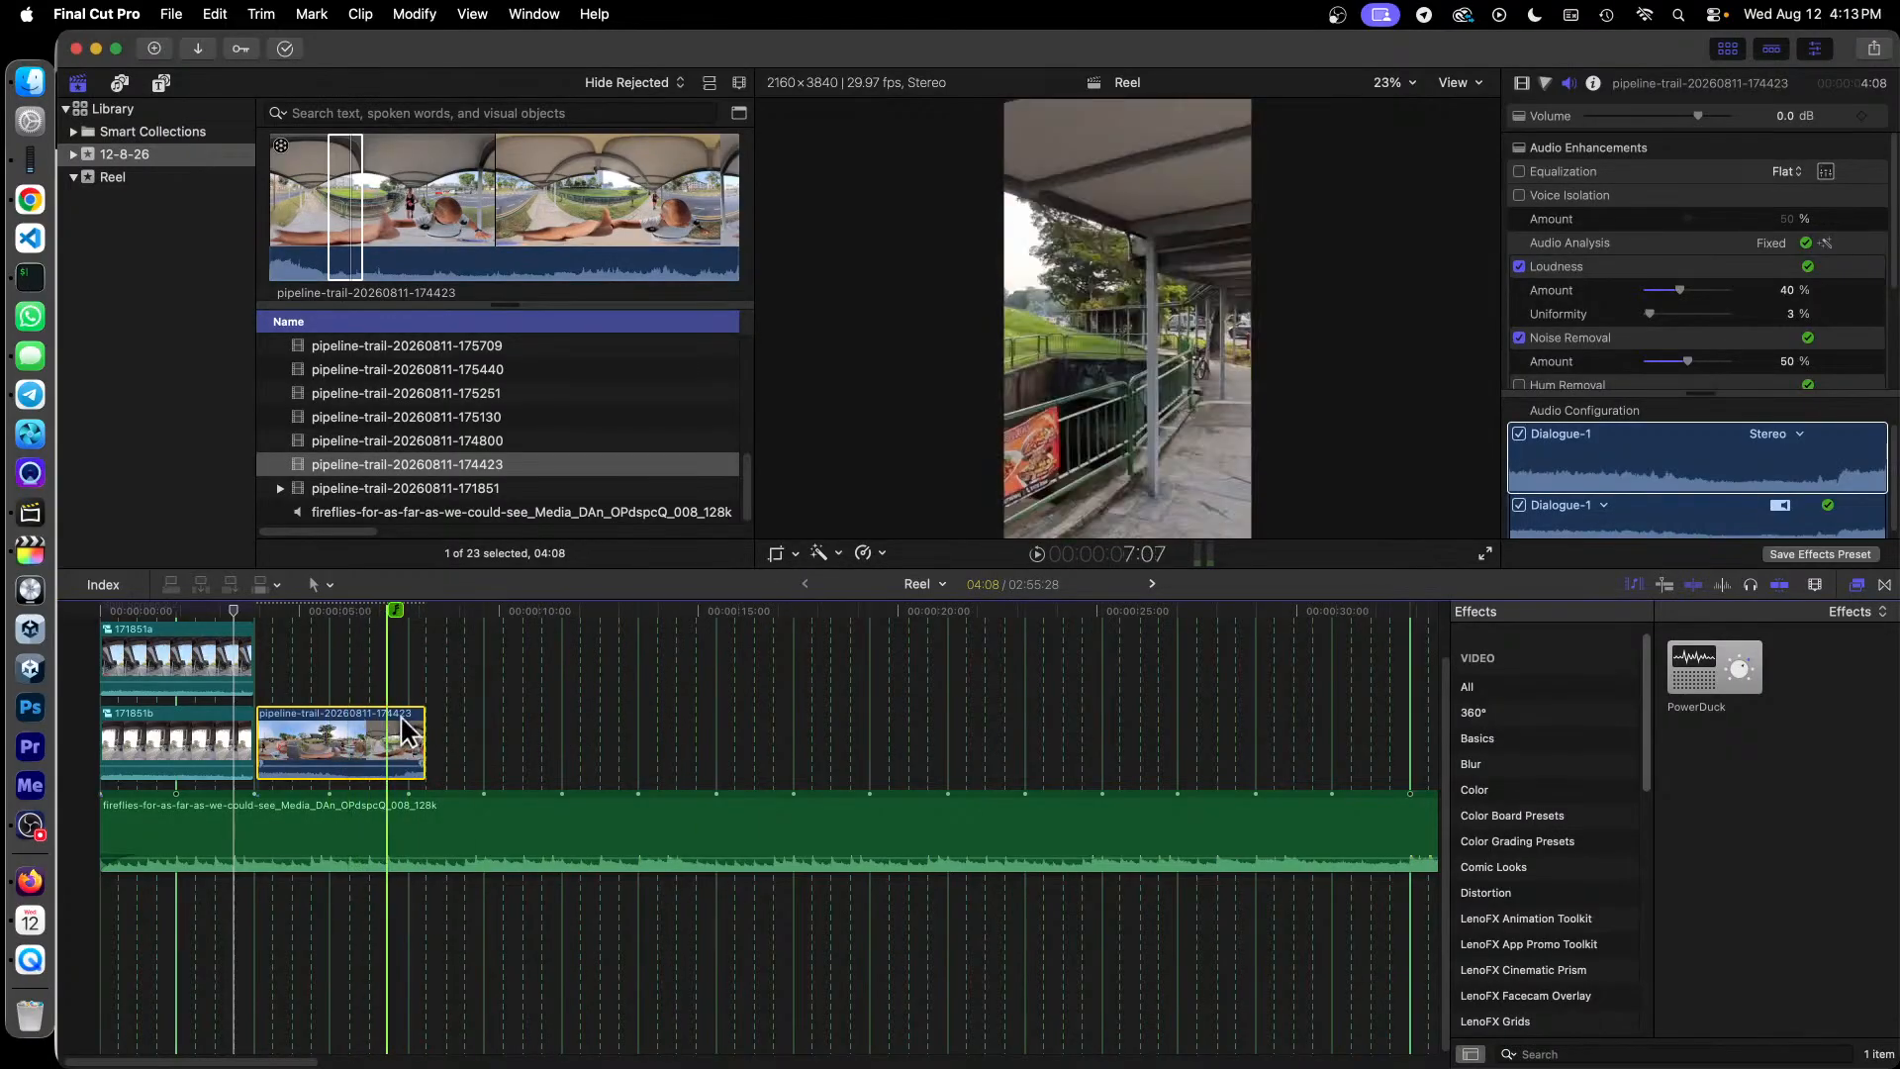
left_click_drag(411, 732, 405, 732)
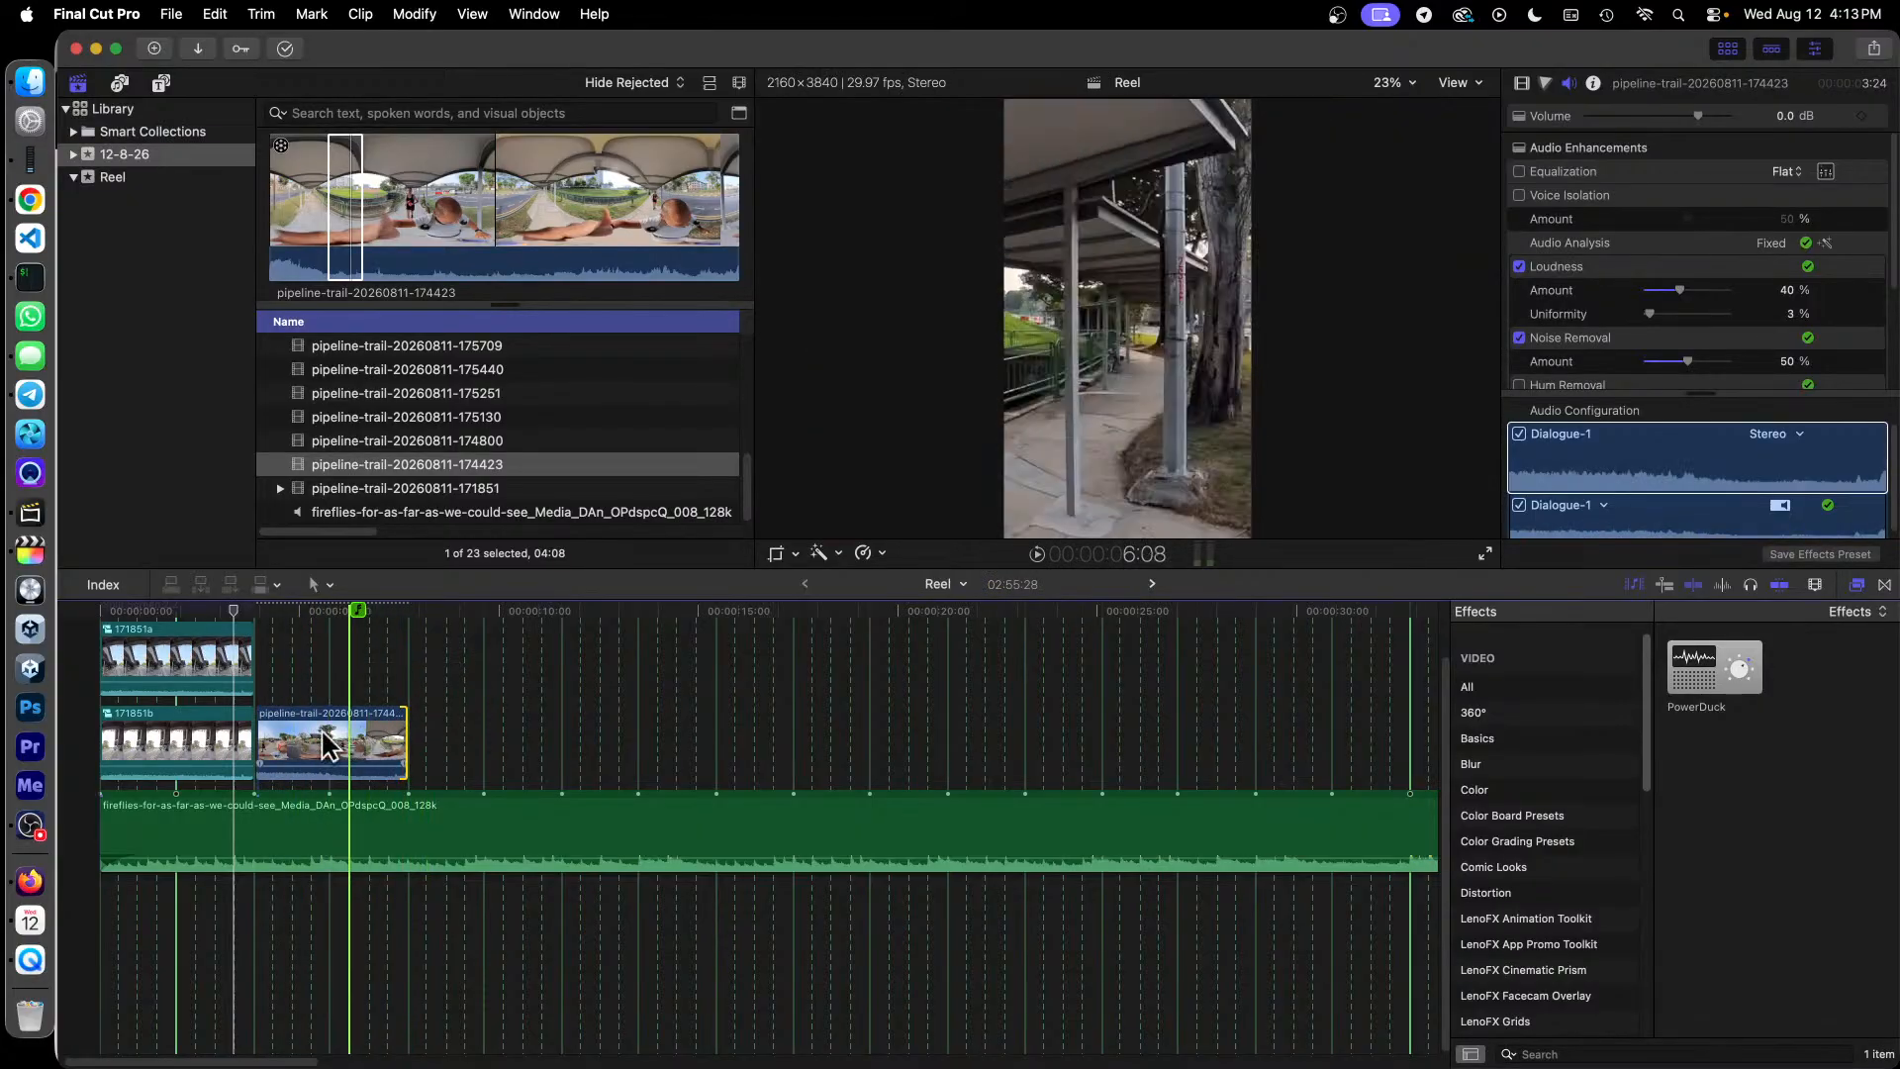
Step: Duplicate the 174423 clip in the timeline and place the copy directly above the original, directly after 171851a
scroll(316, 742, "up", 2)
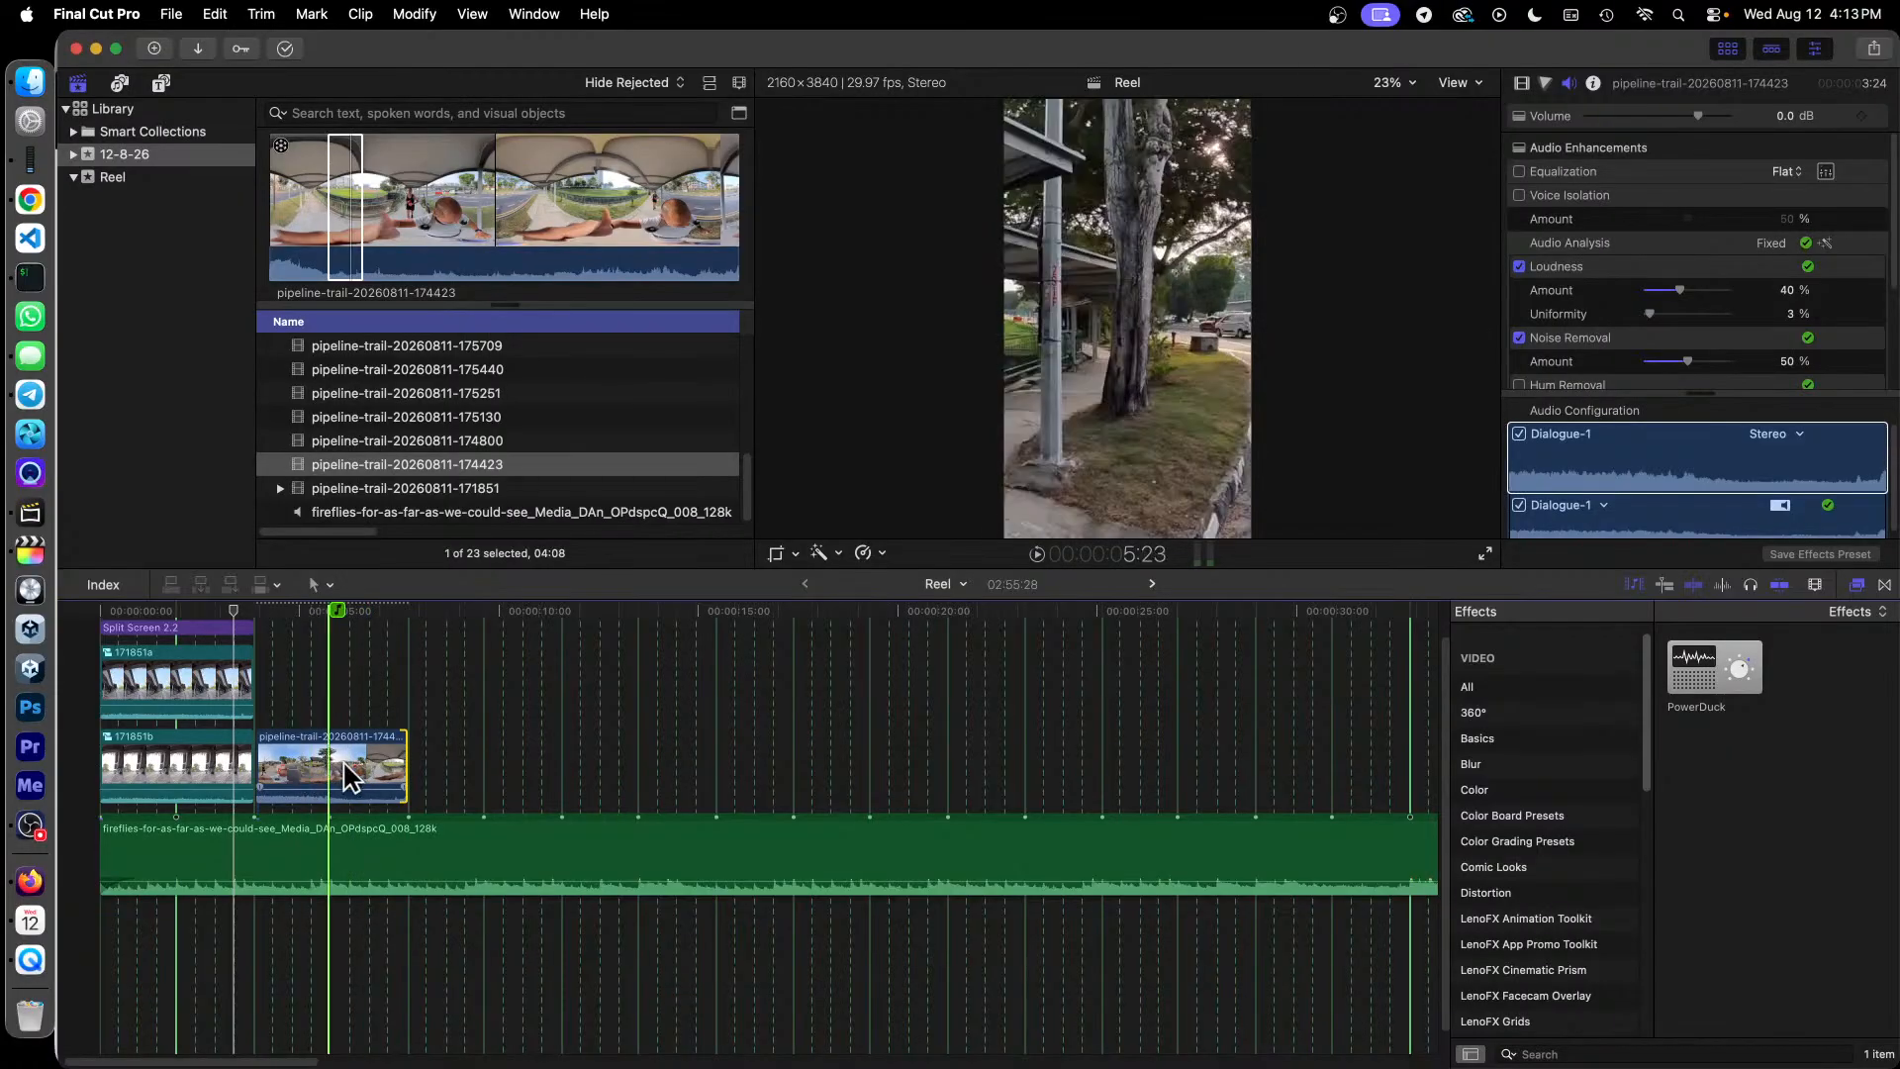
left_click(342, 758)
key("space")
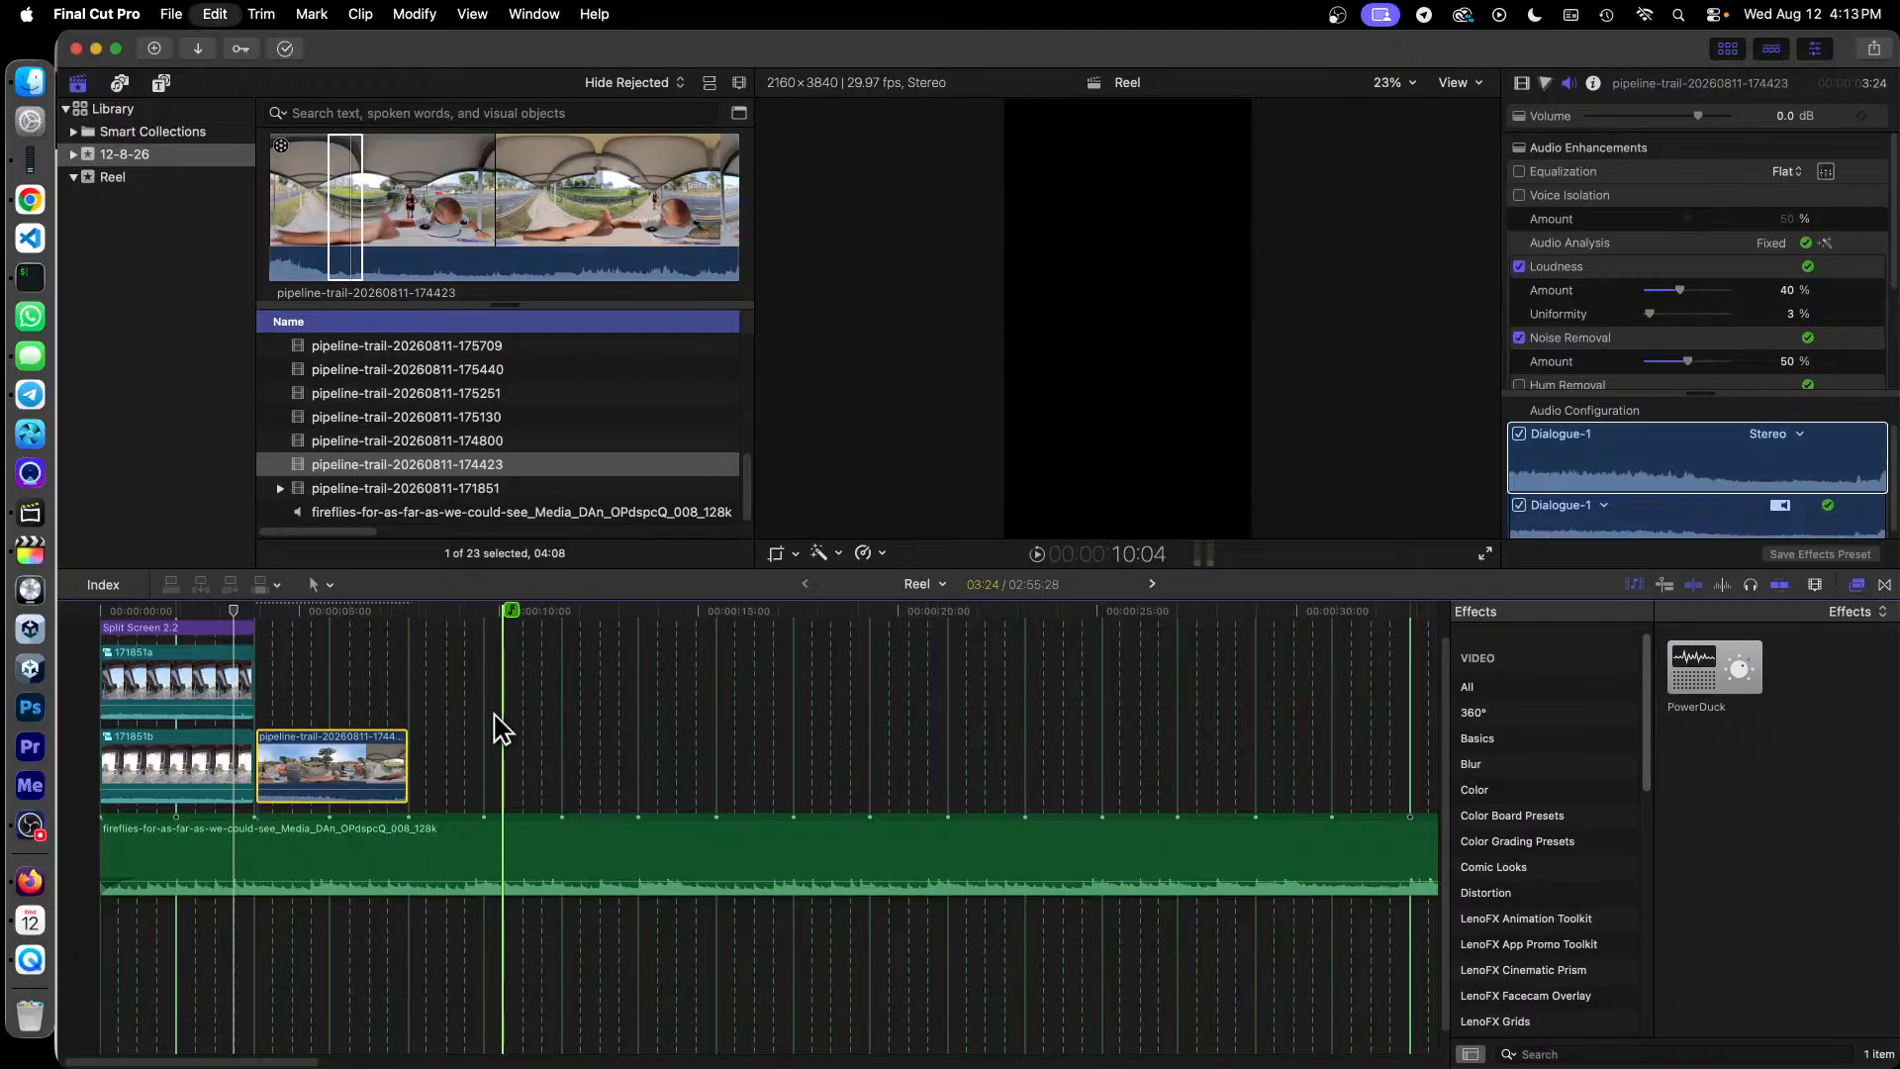
key("super+v")
left_click_drag(578, 752, 324, 673)
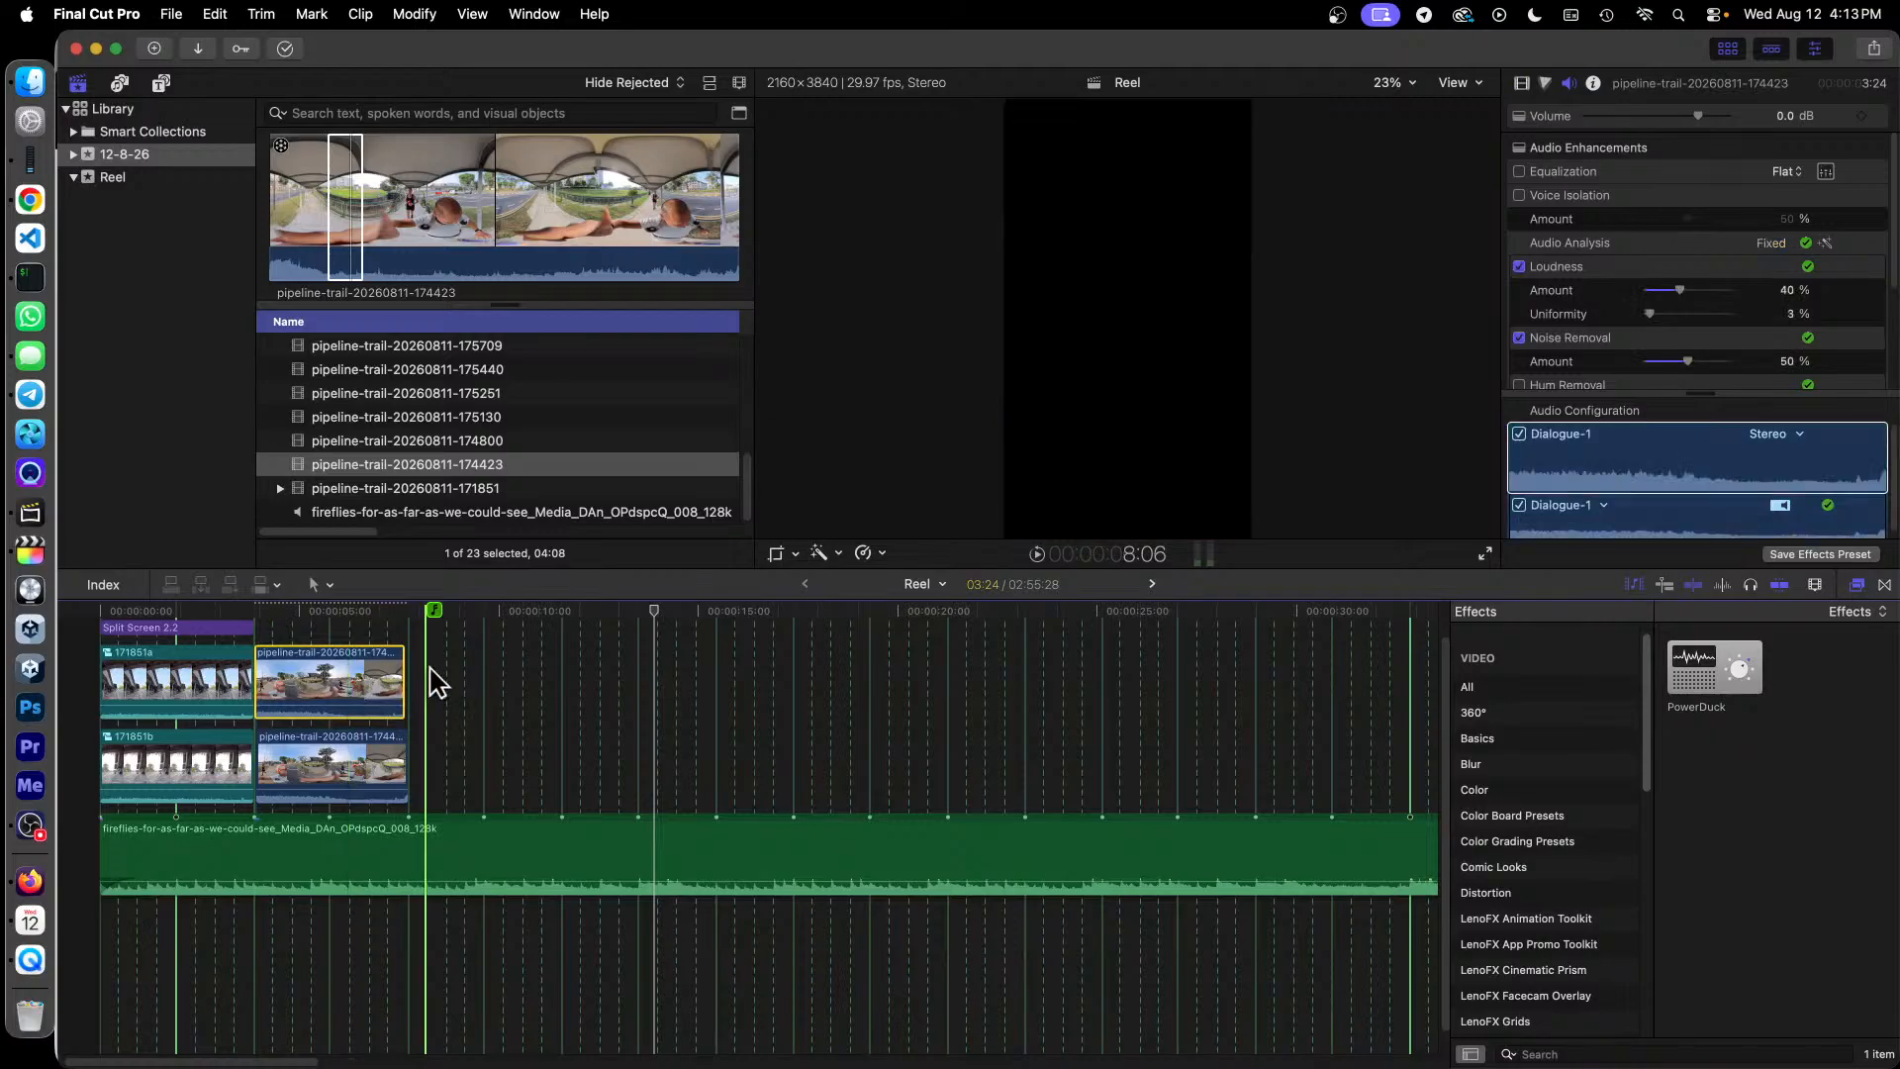
Step: Turn the upper 174423 clip into a compound clip named 174423a in the Reel event
right_click(342, 671)
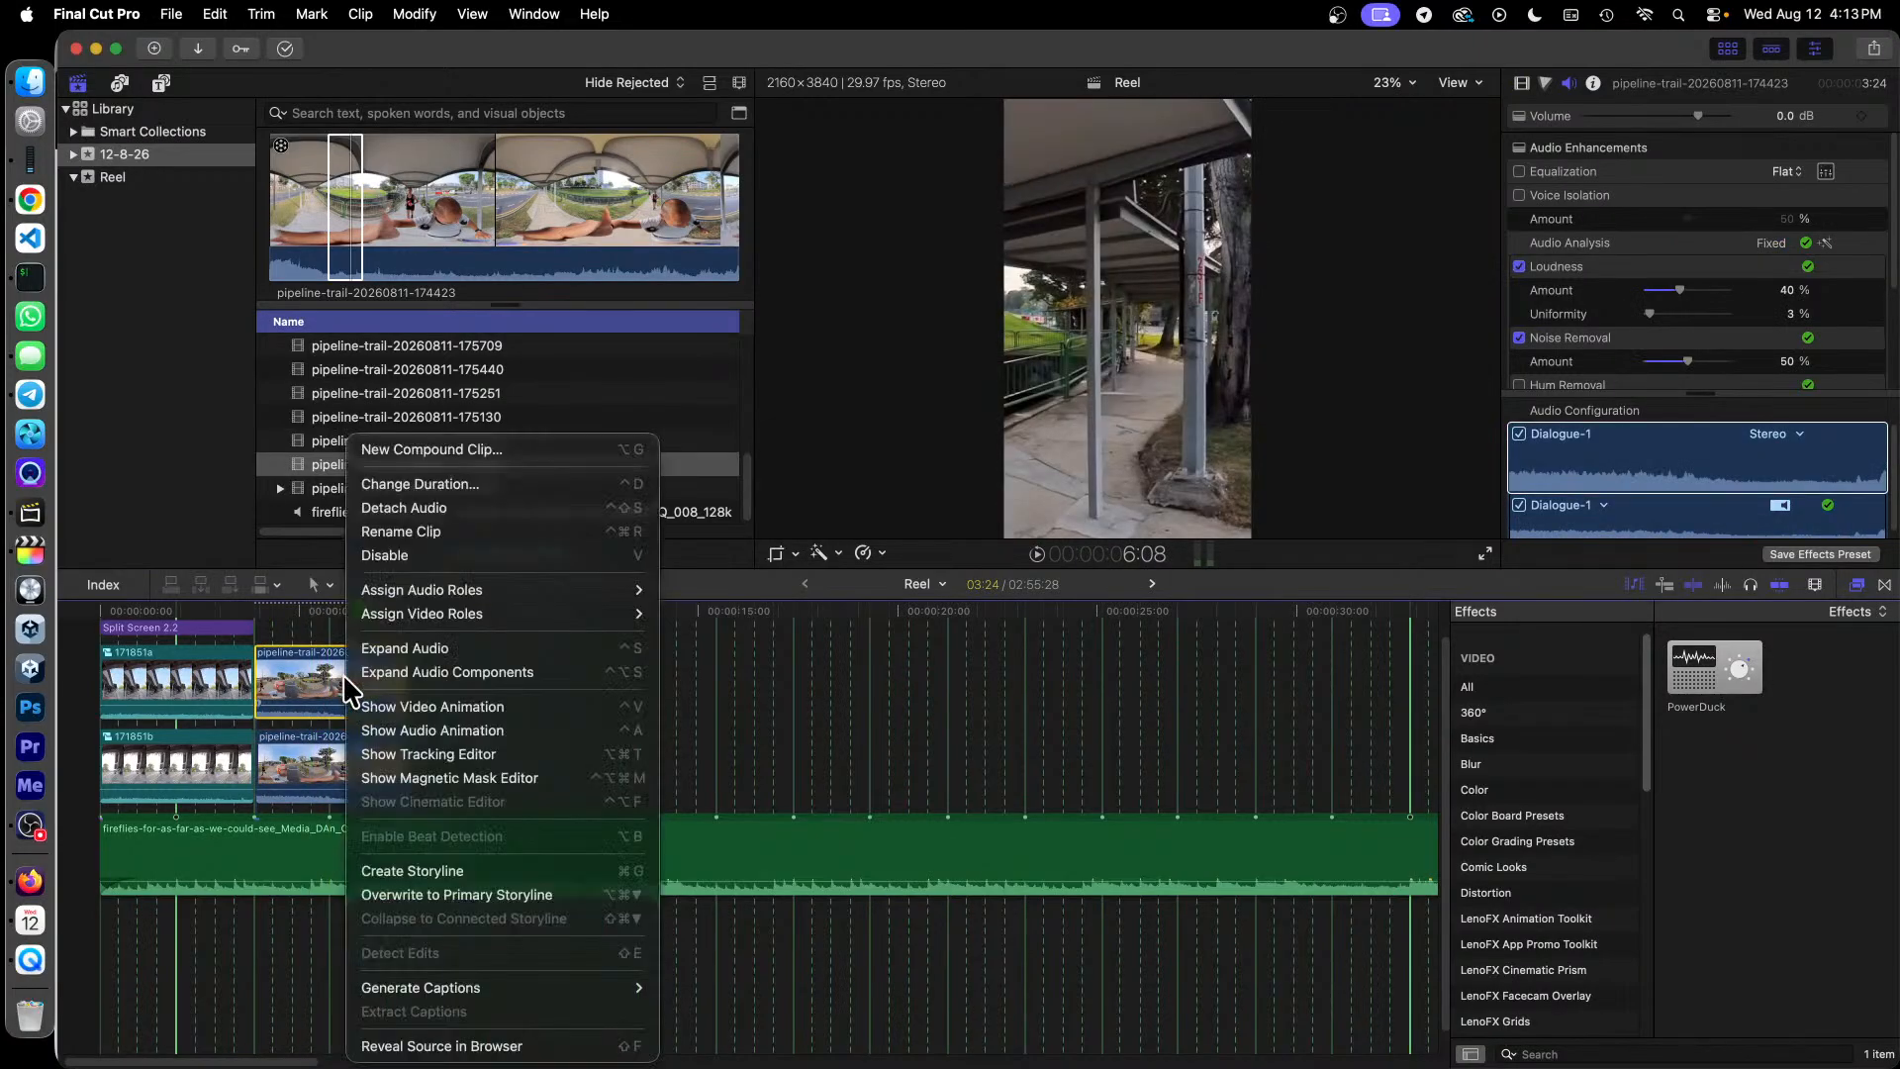
left_click(592, 458)
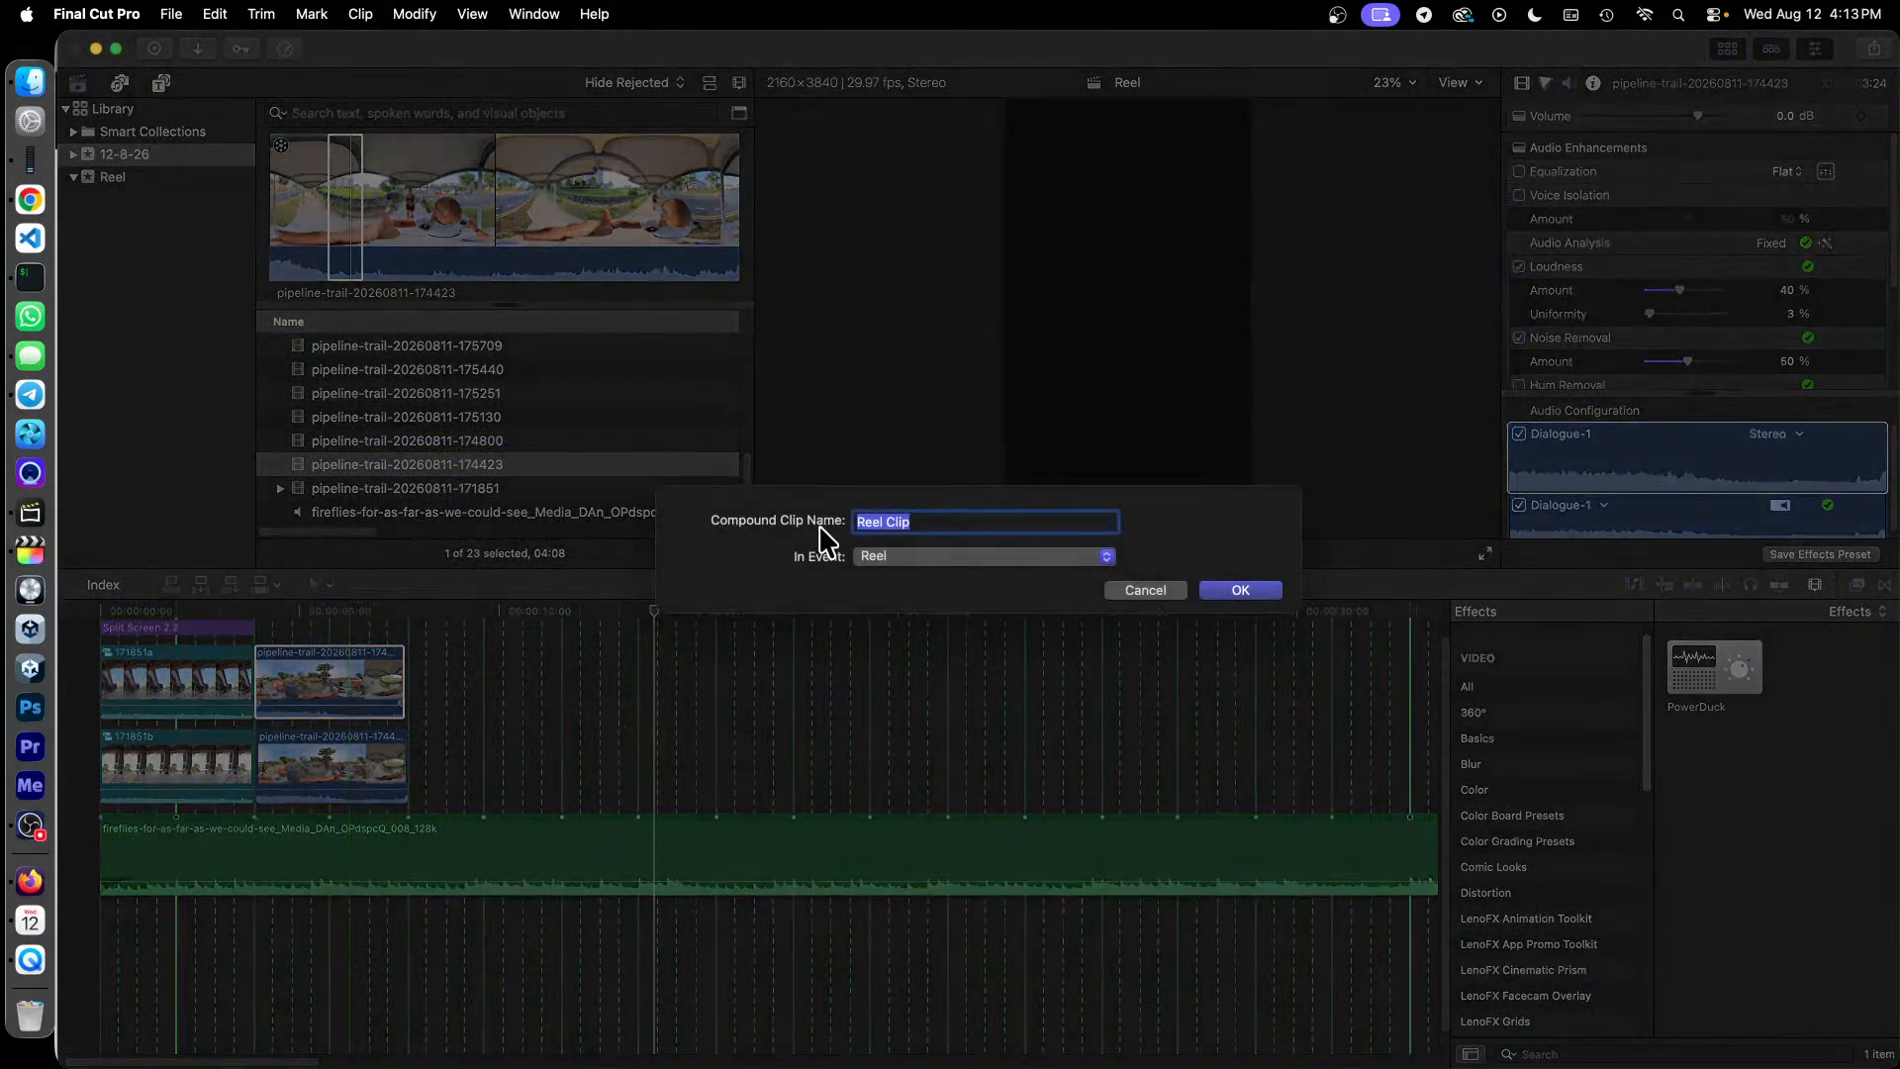
type("174423a")
key("Return")
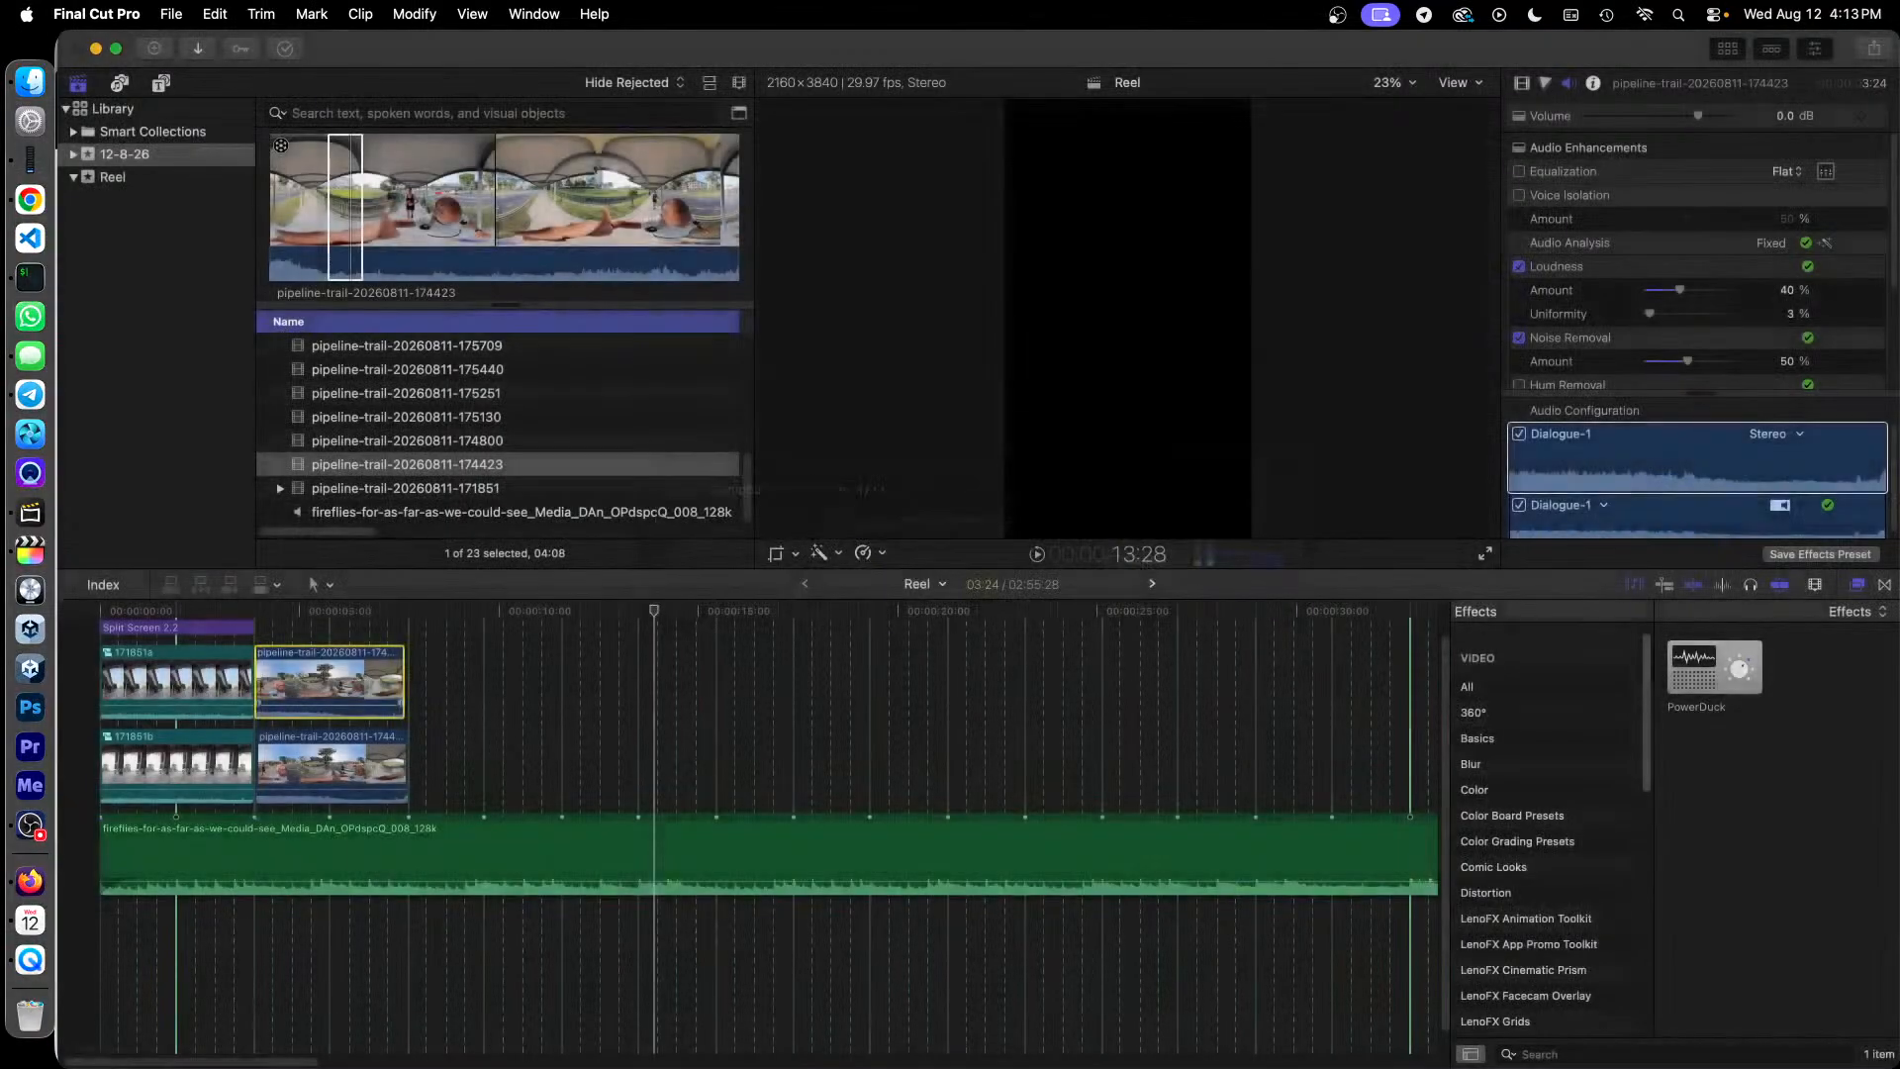
Step: Turn the lower 174423 clip into a compound clip named 174423b in the Reel event
right_click(336, 767)
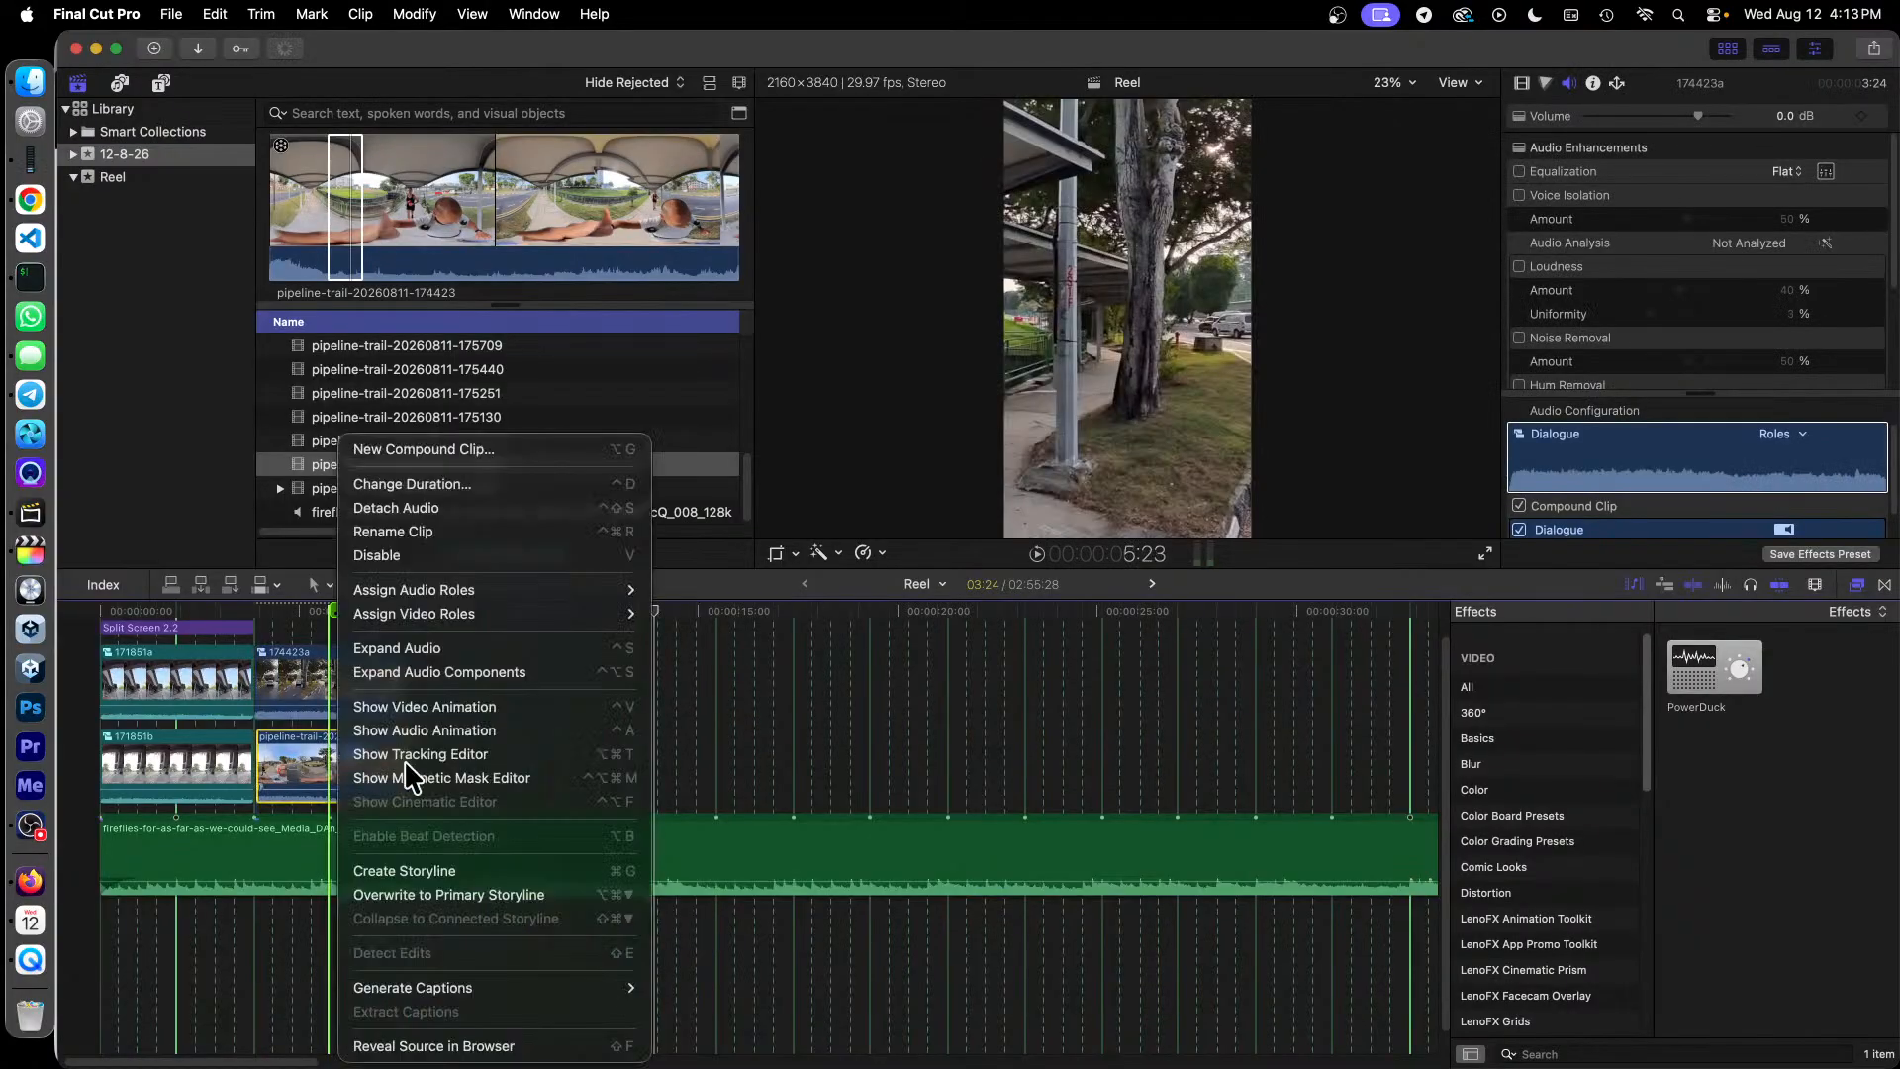
left_click(562, 457)
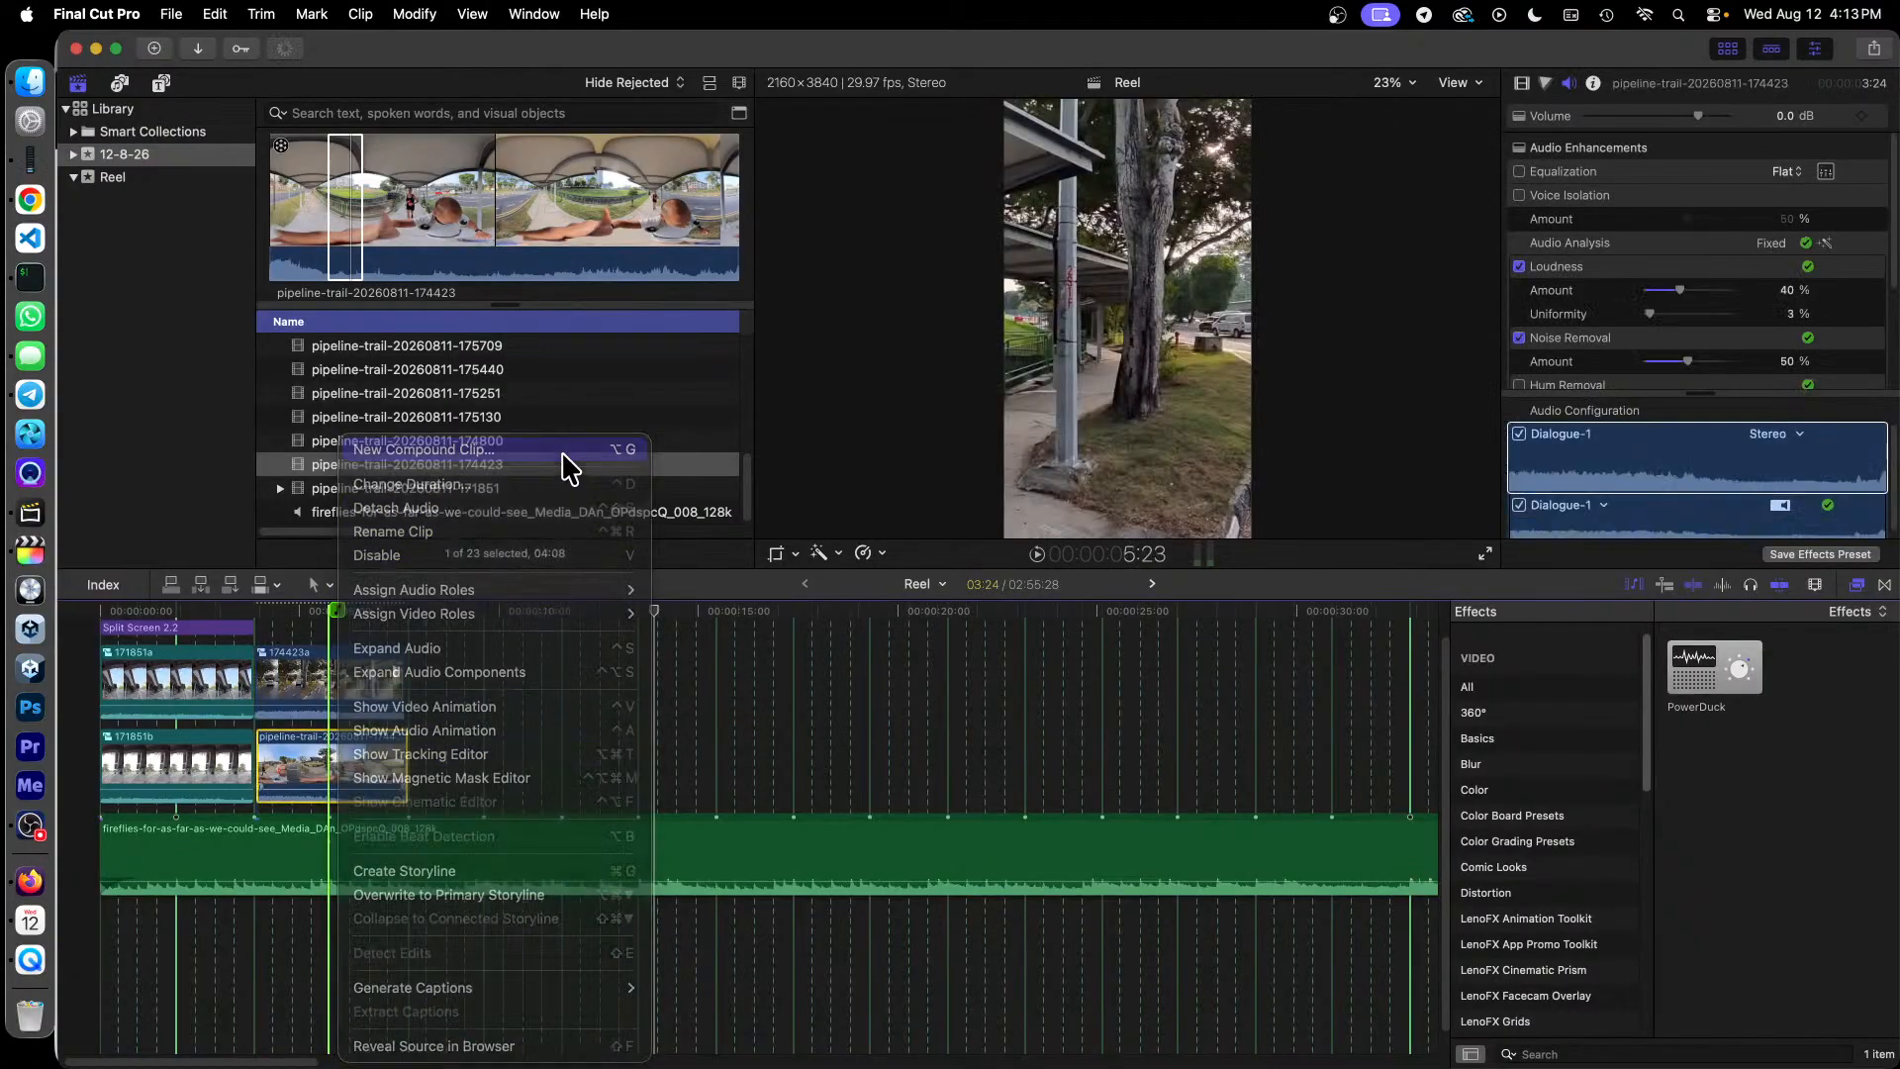
type("1")
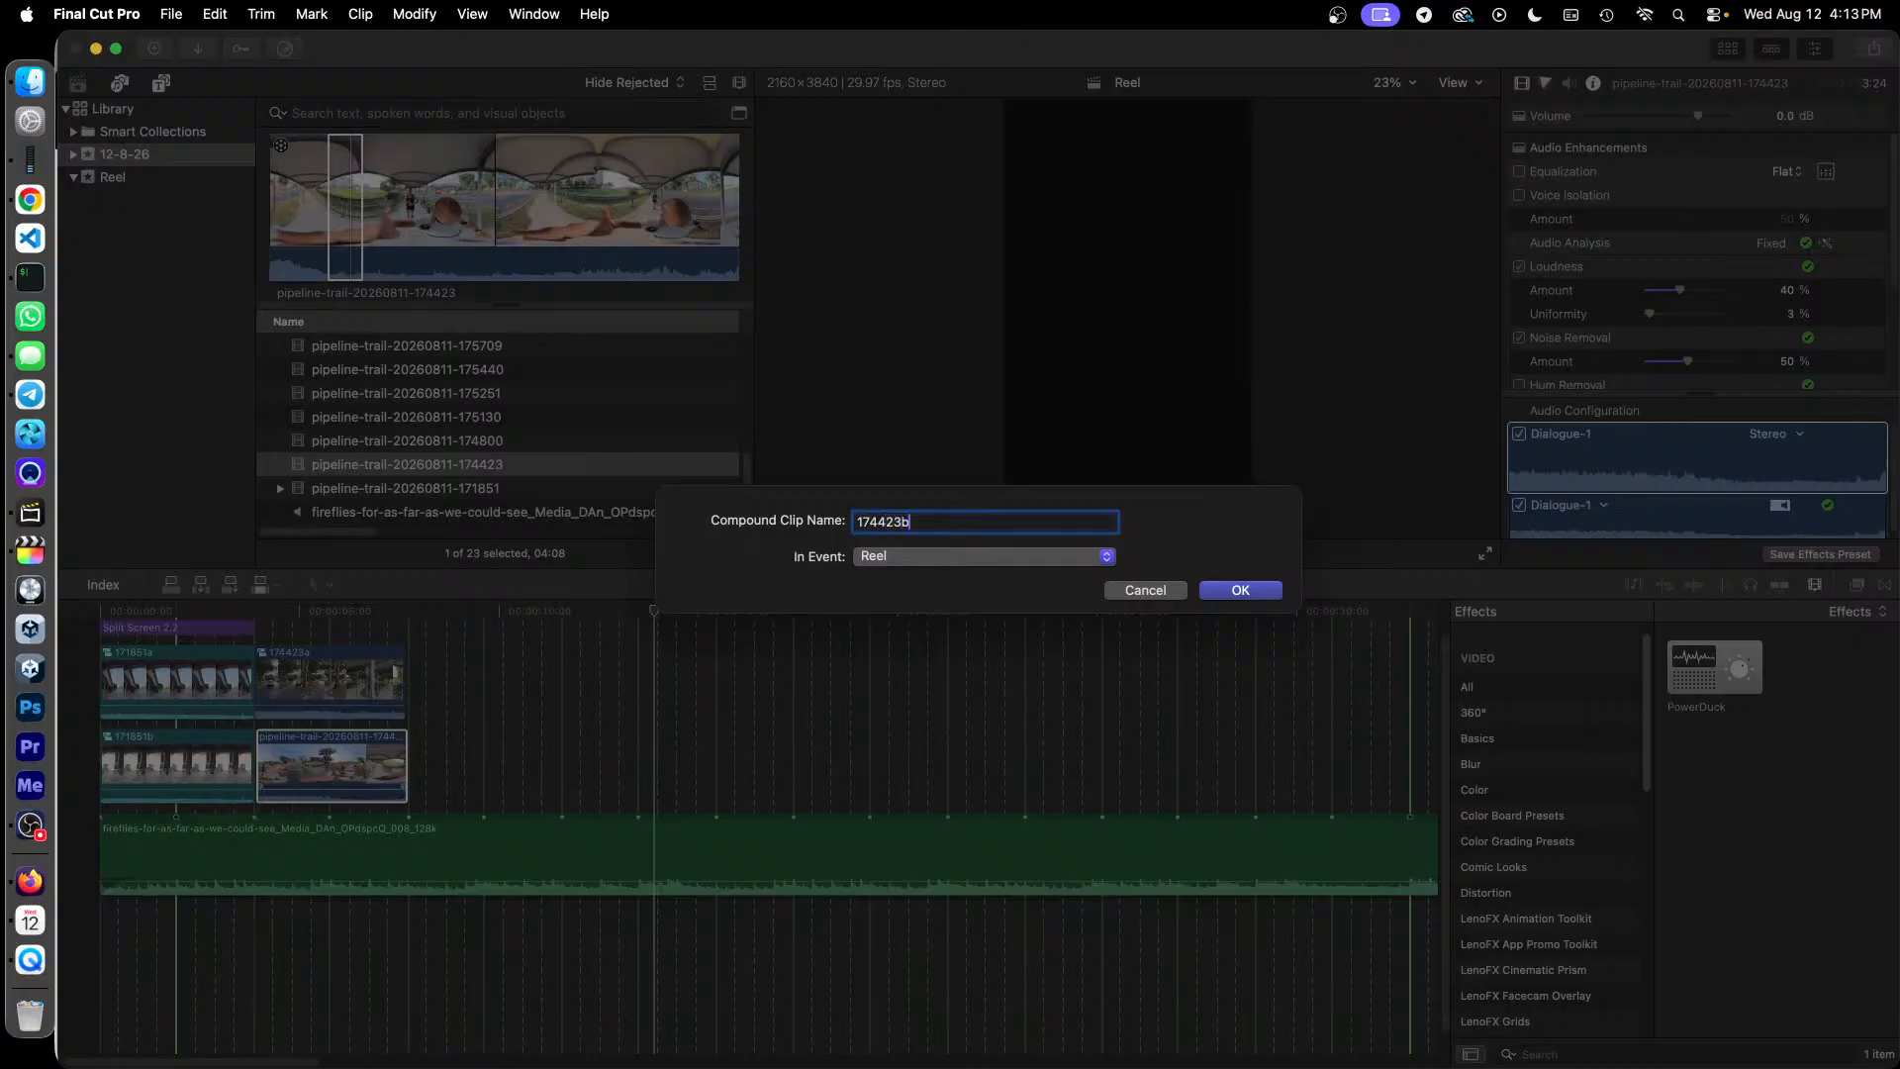
type("74423b")
key("Return")
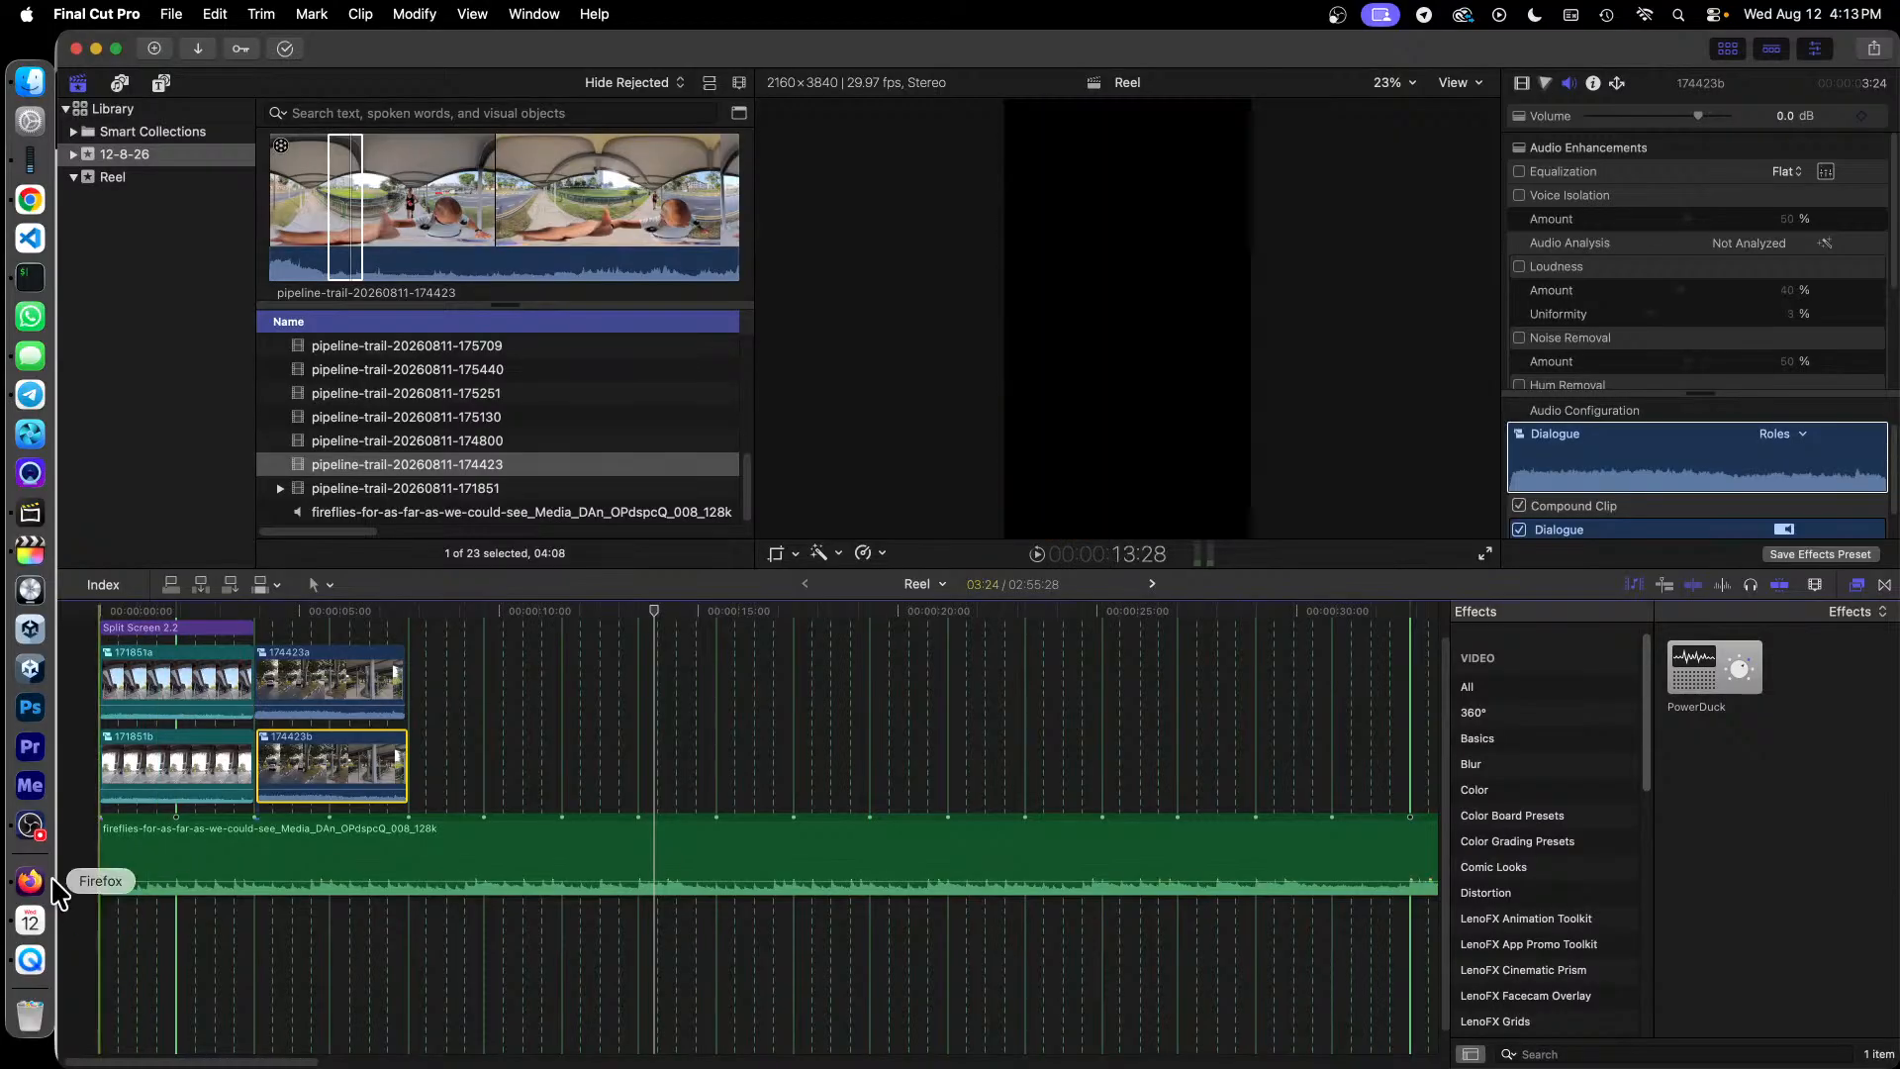
left_click(31, 826)
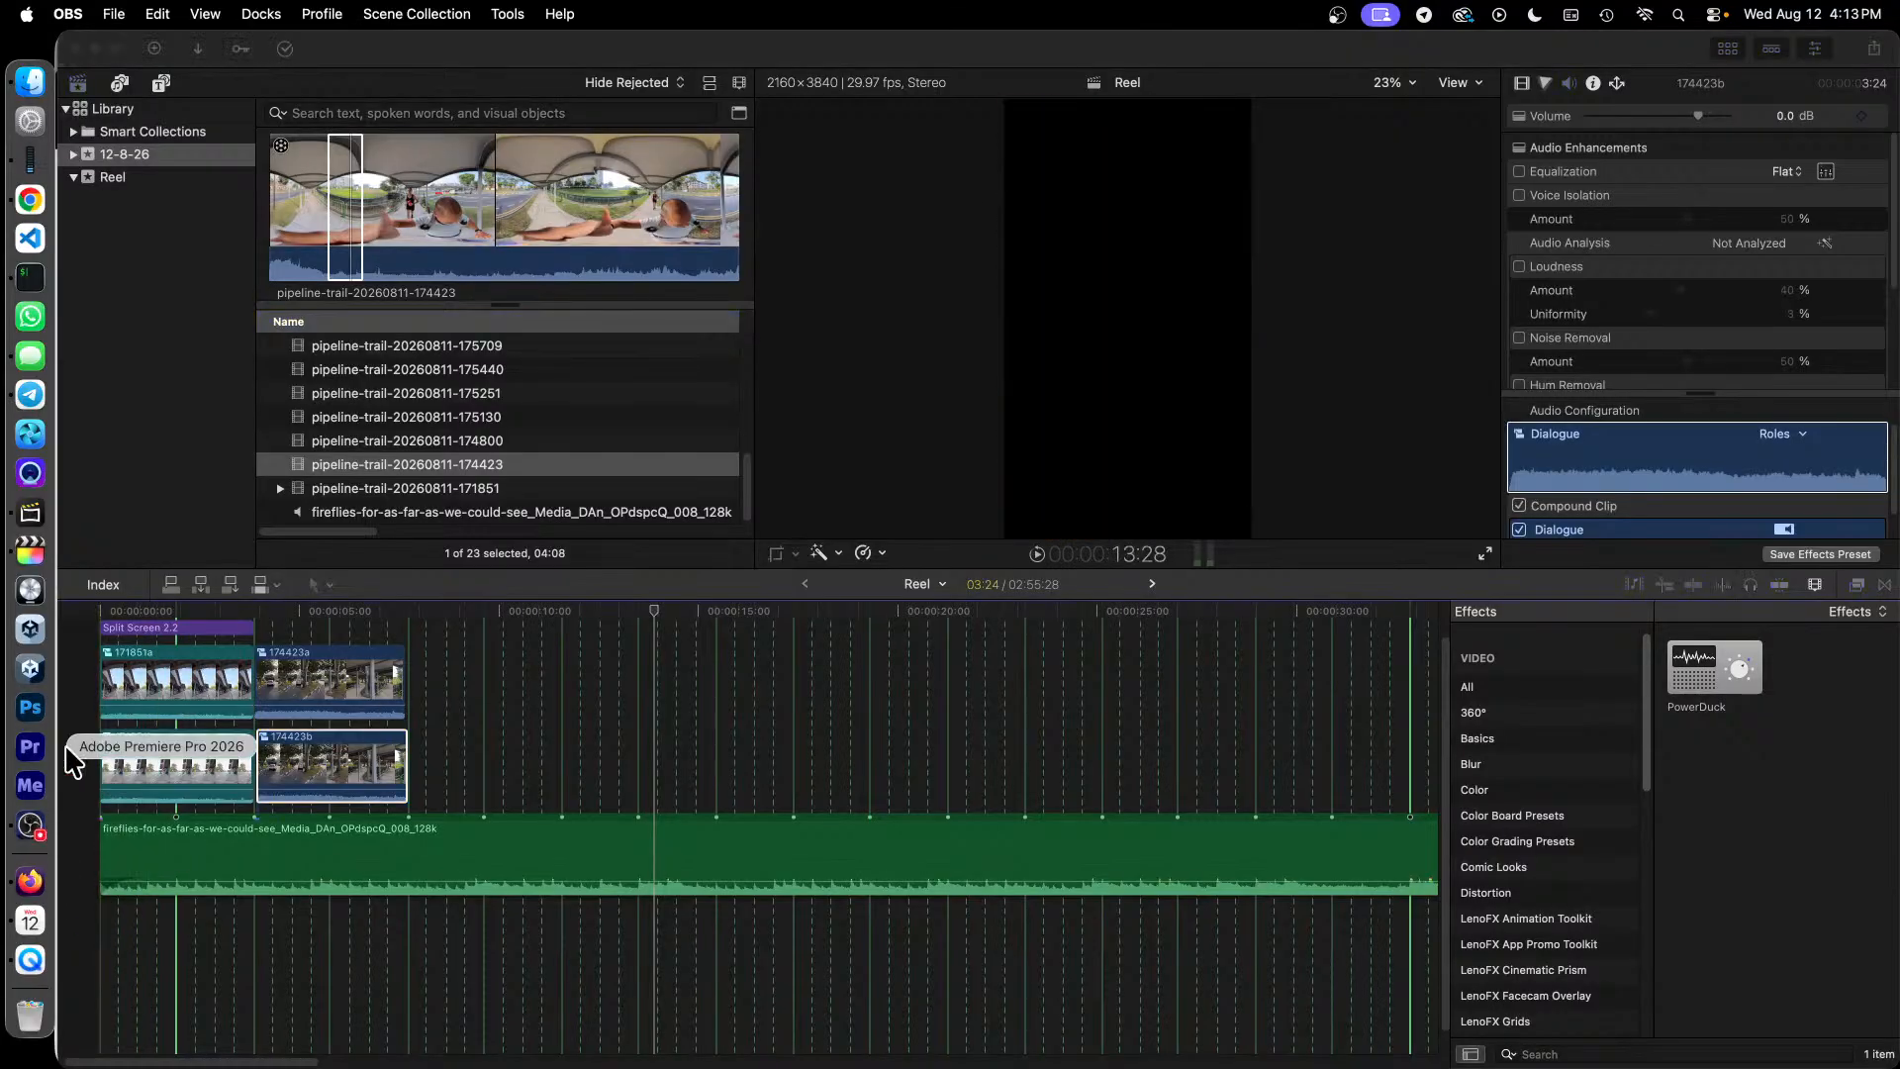
left_click(31, 554)
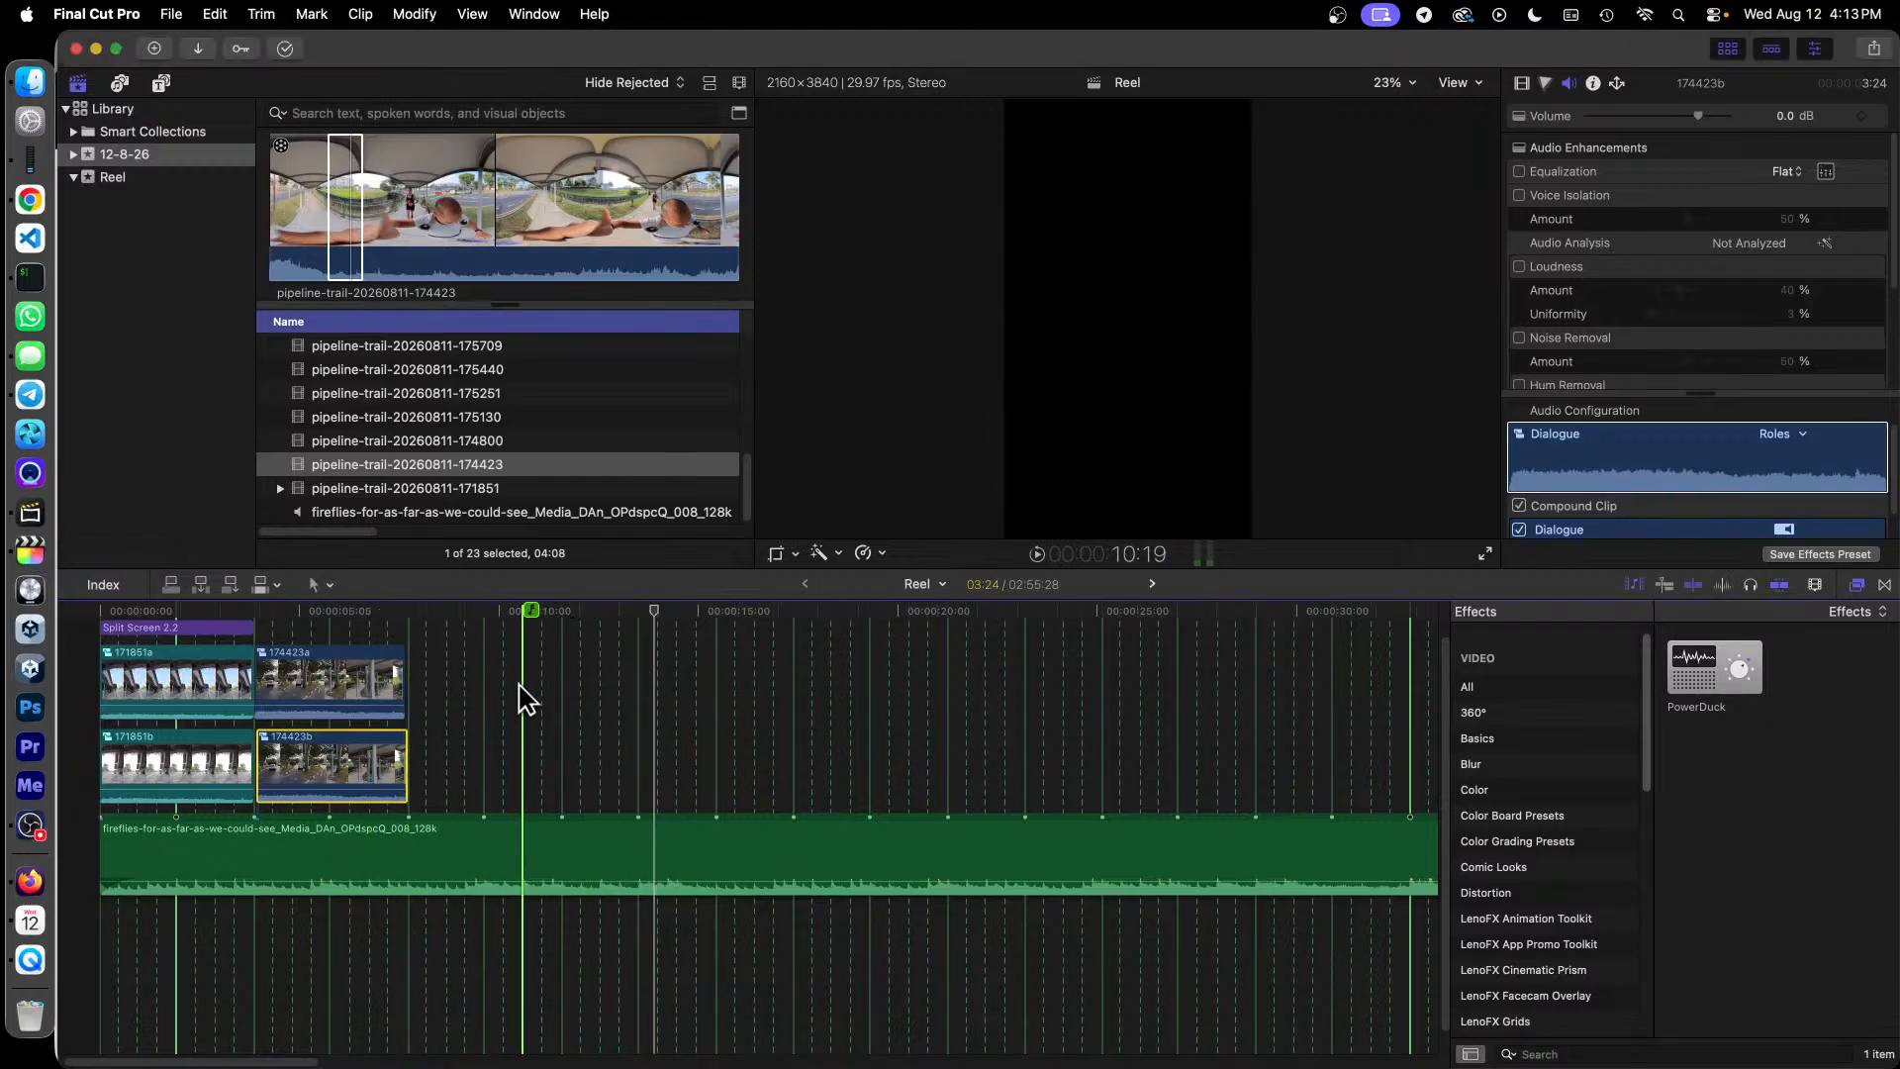
Step: Try to extend the end of compound clip 174423a beyond its trimmed length in the Reel timeline
left_click(365, 673)
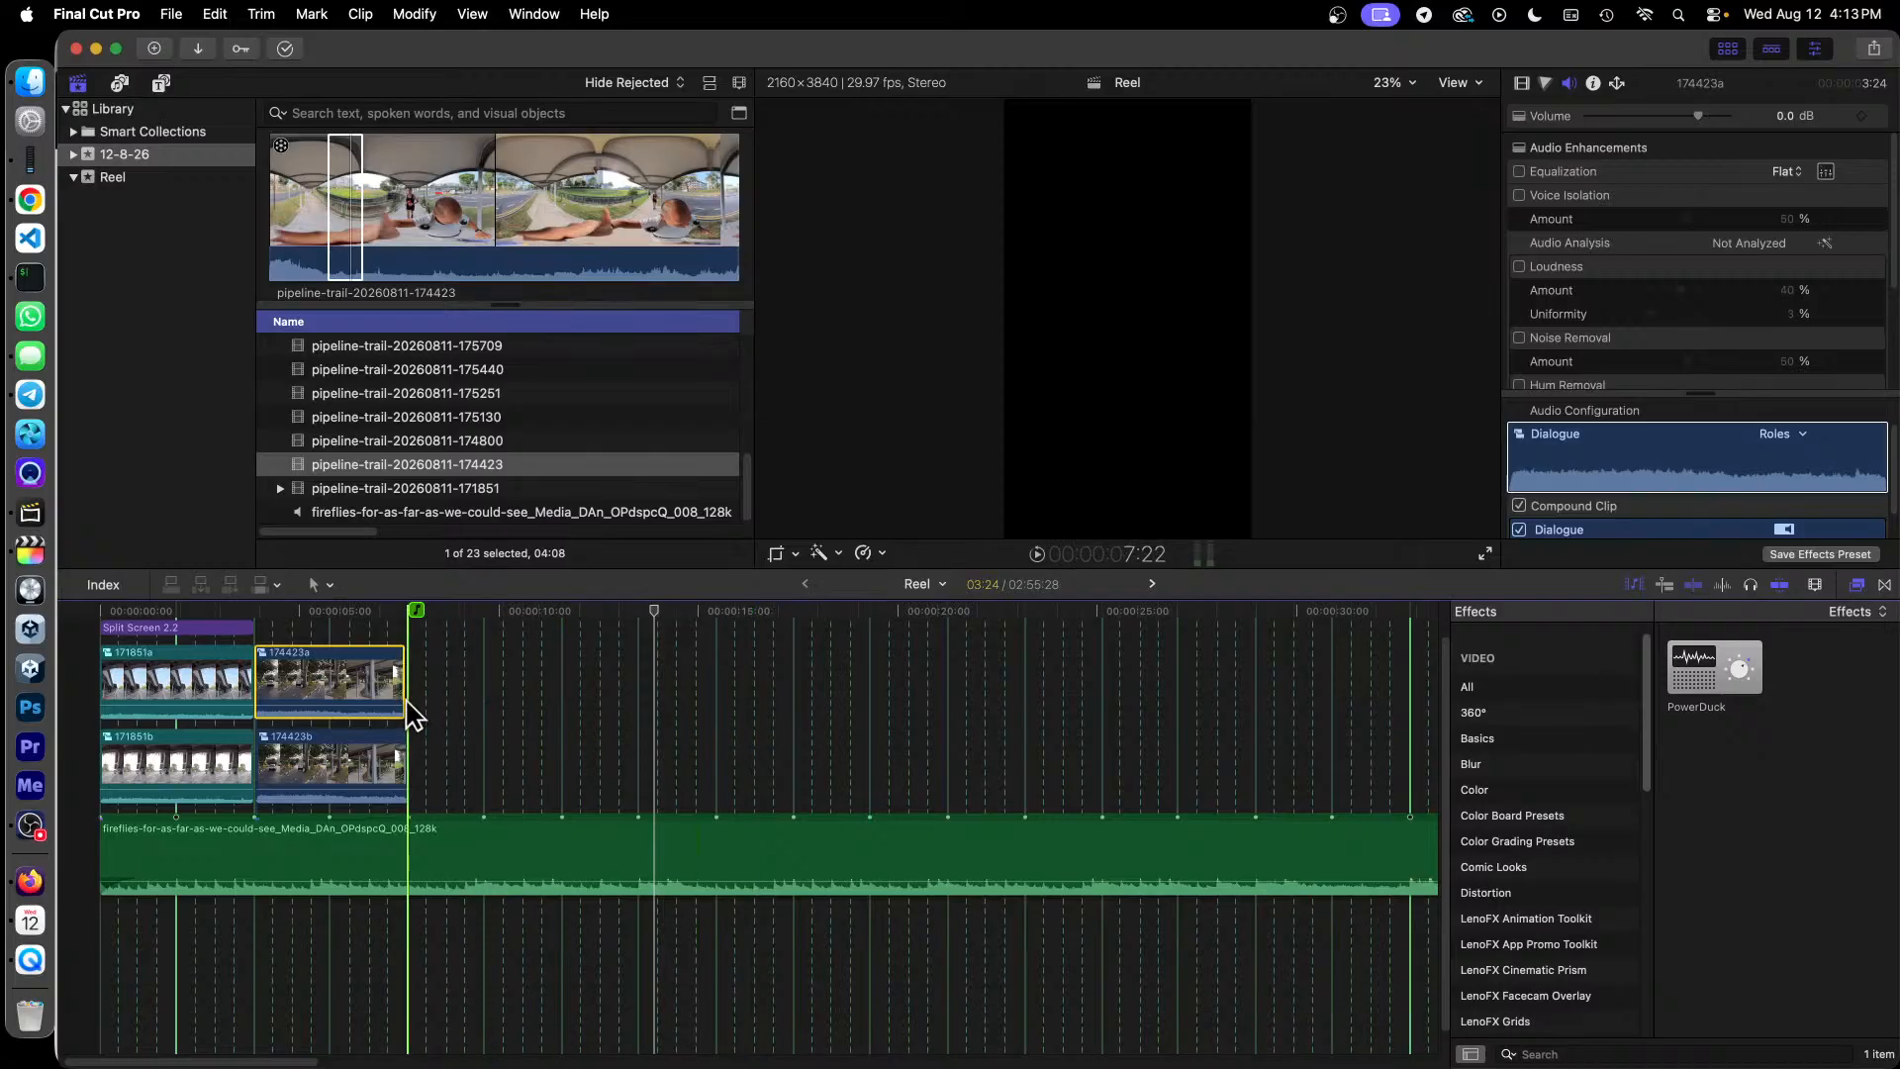
left_click_drag(406, 697, 579, 695)
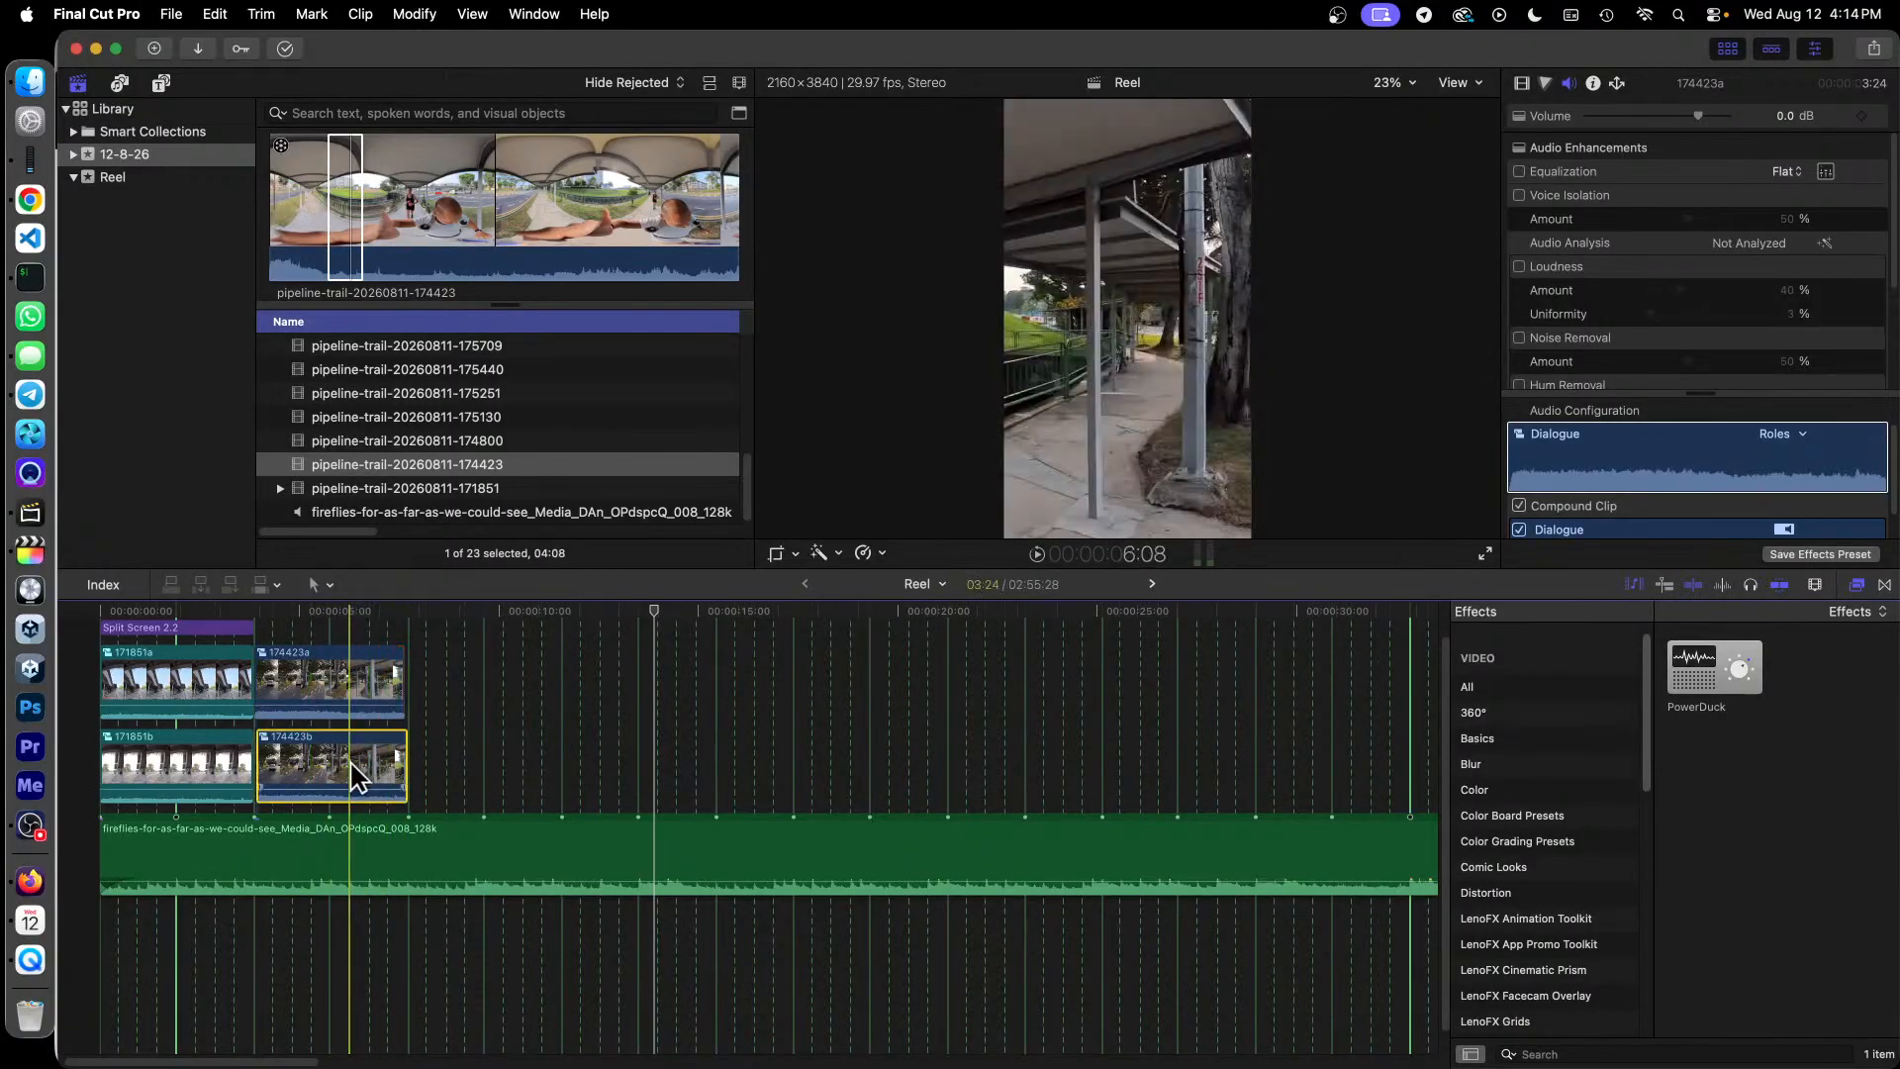
left_click(381, 754)
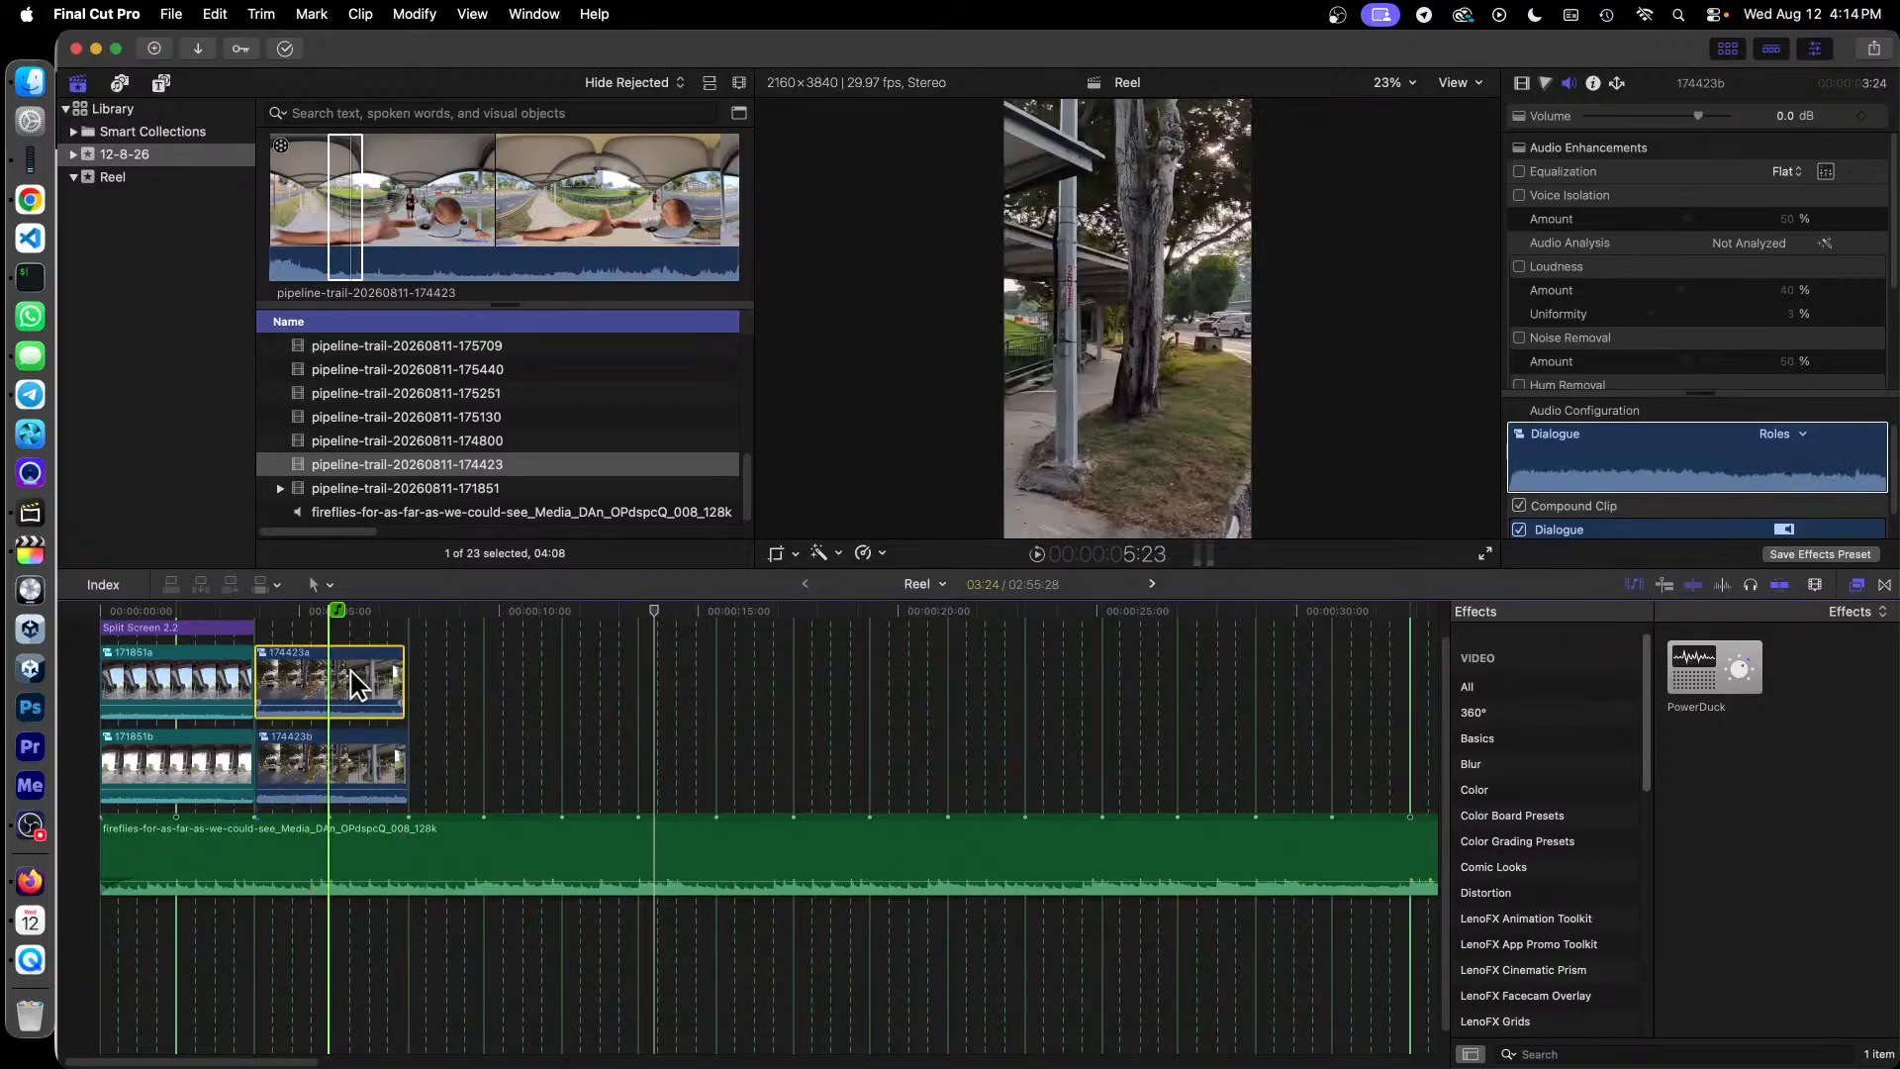
left_click(396, 678)
left_click_drag(399, 678, 465, 690)
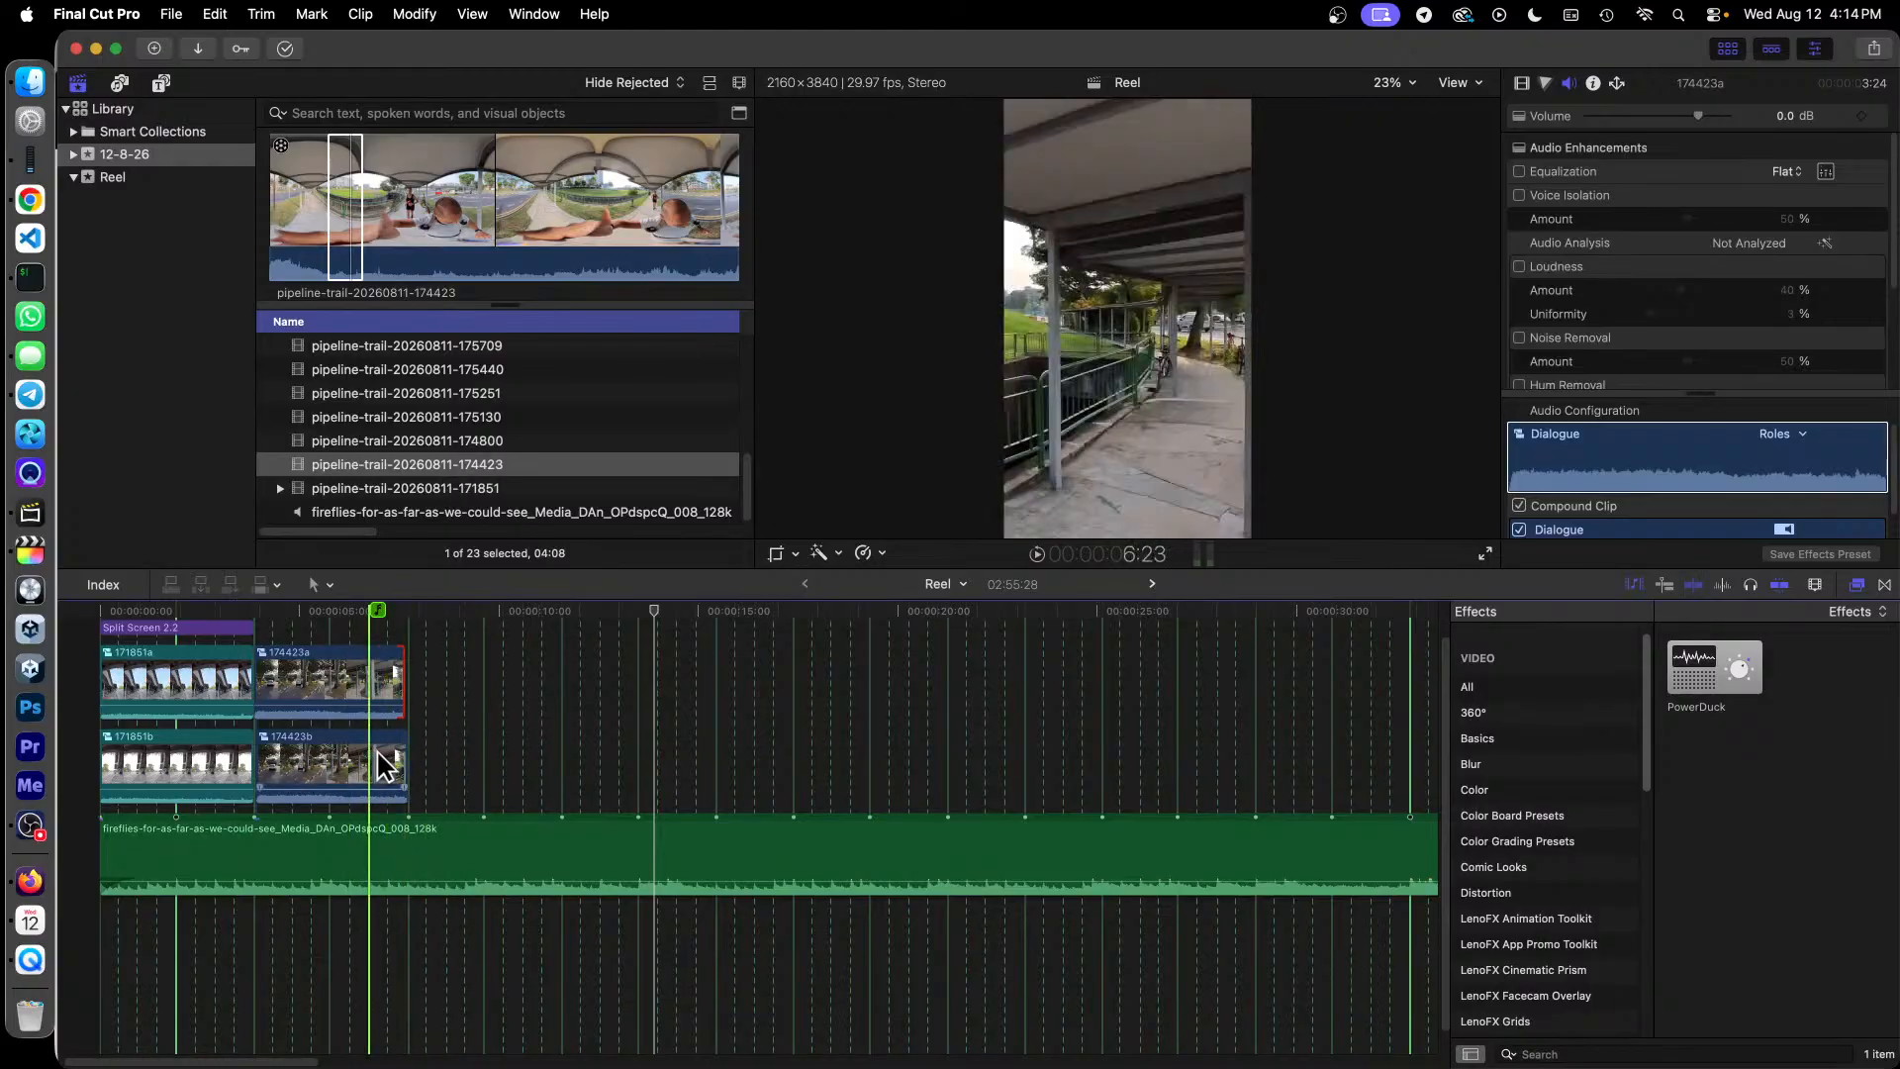
Step: Inspect the end of the clip inside compound clip 174423a and return to the Reel timeline
double_click(326, 693)
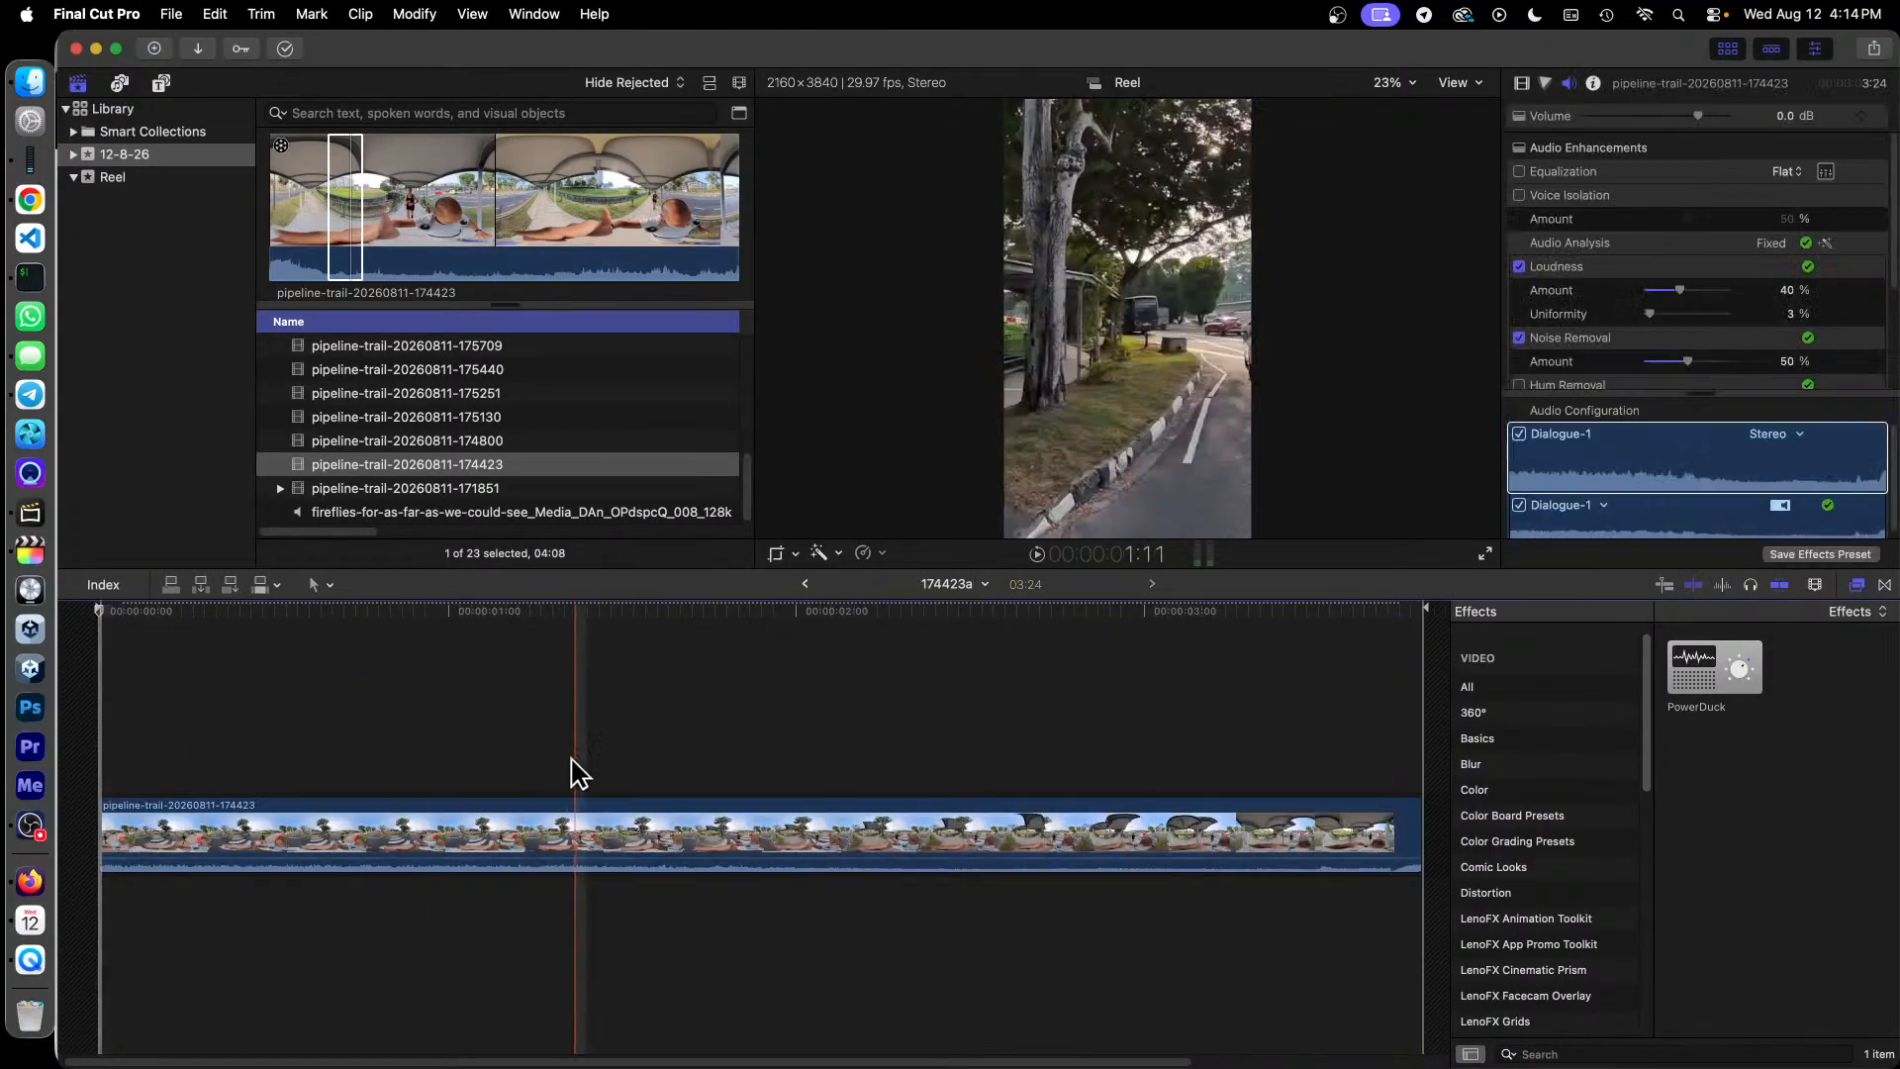
left_click_drag(481, 1064, 783, 1064)
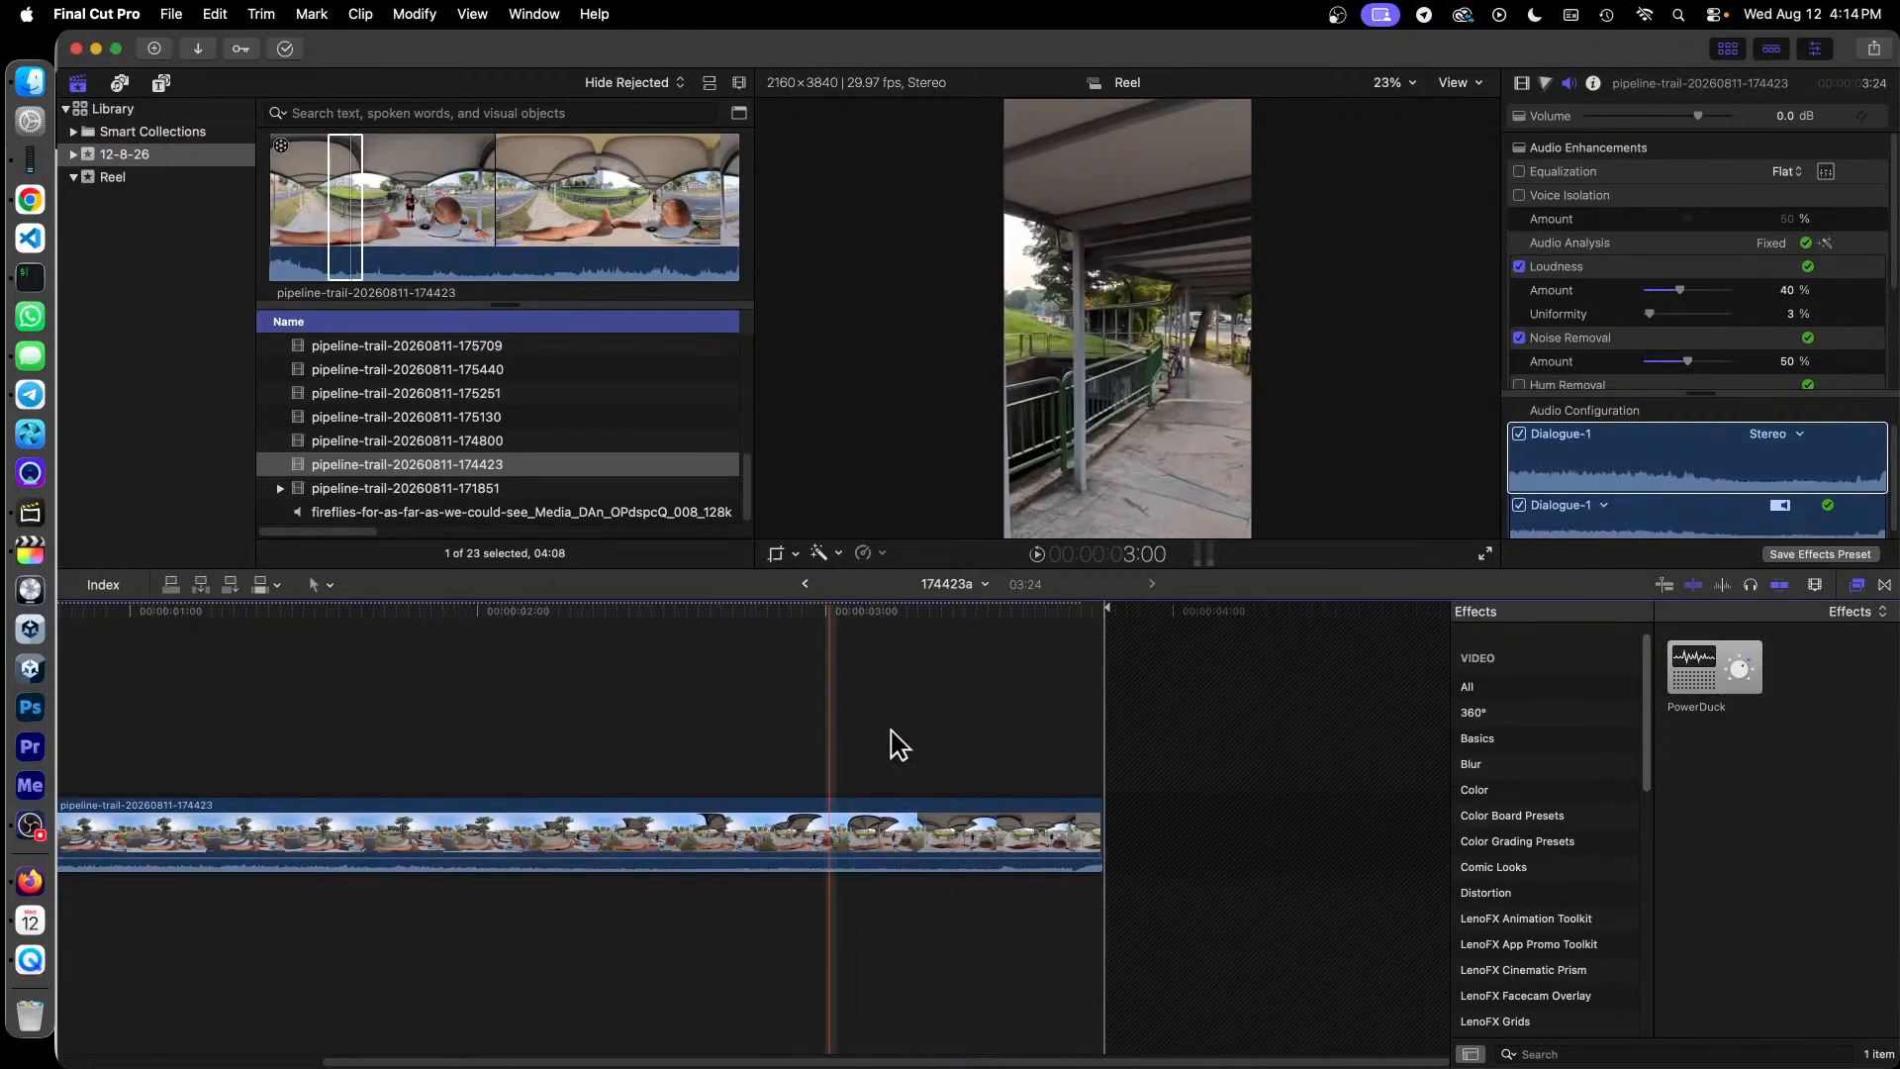
left_click(805, 584)
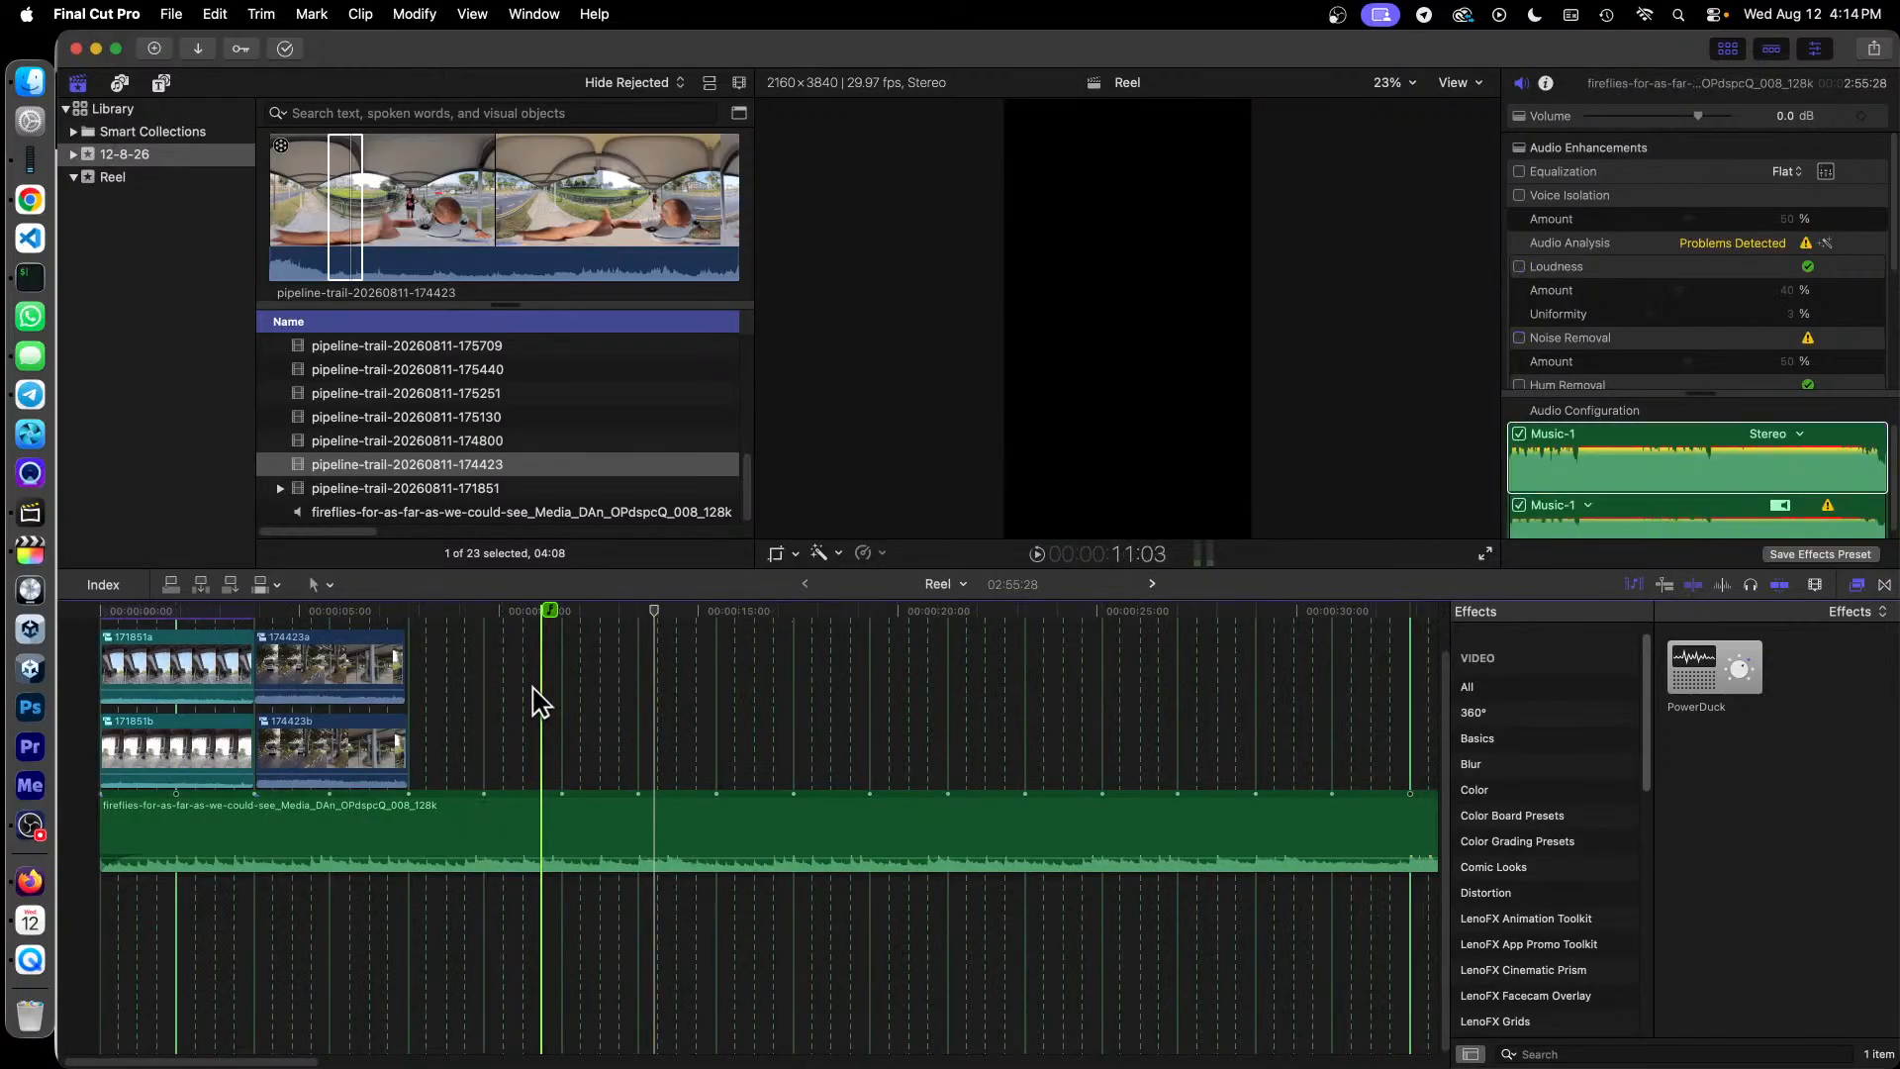
Step: Undo both 174423 compound clips and extend the upper 174423 clip's end to line up with the beat marker
key("super+z")
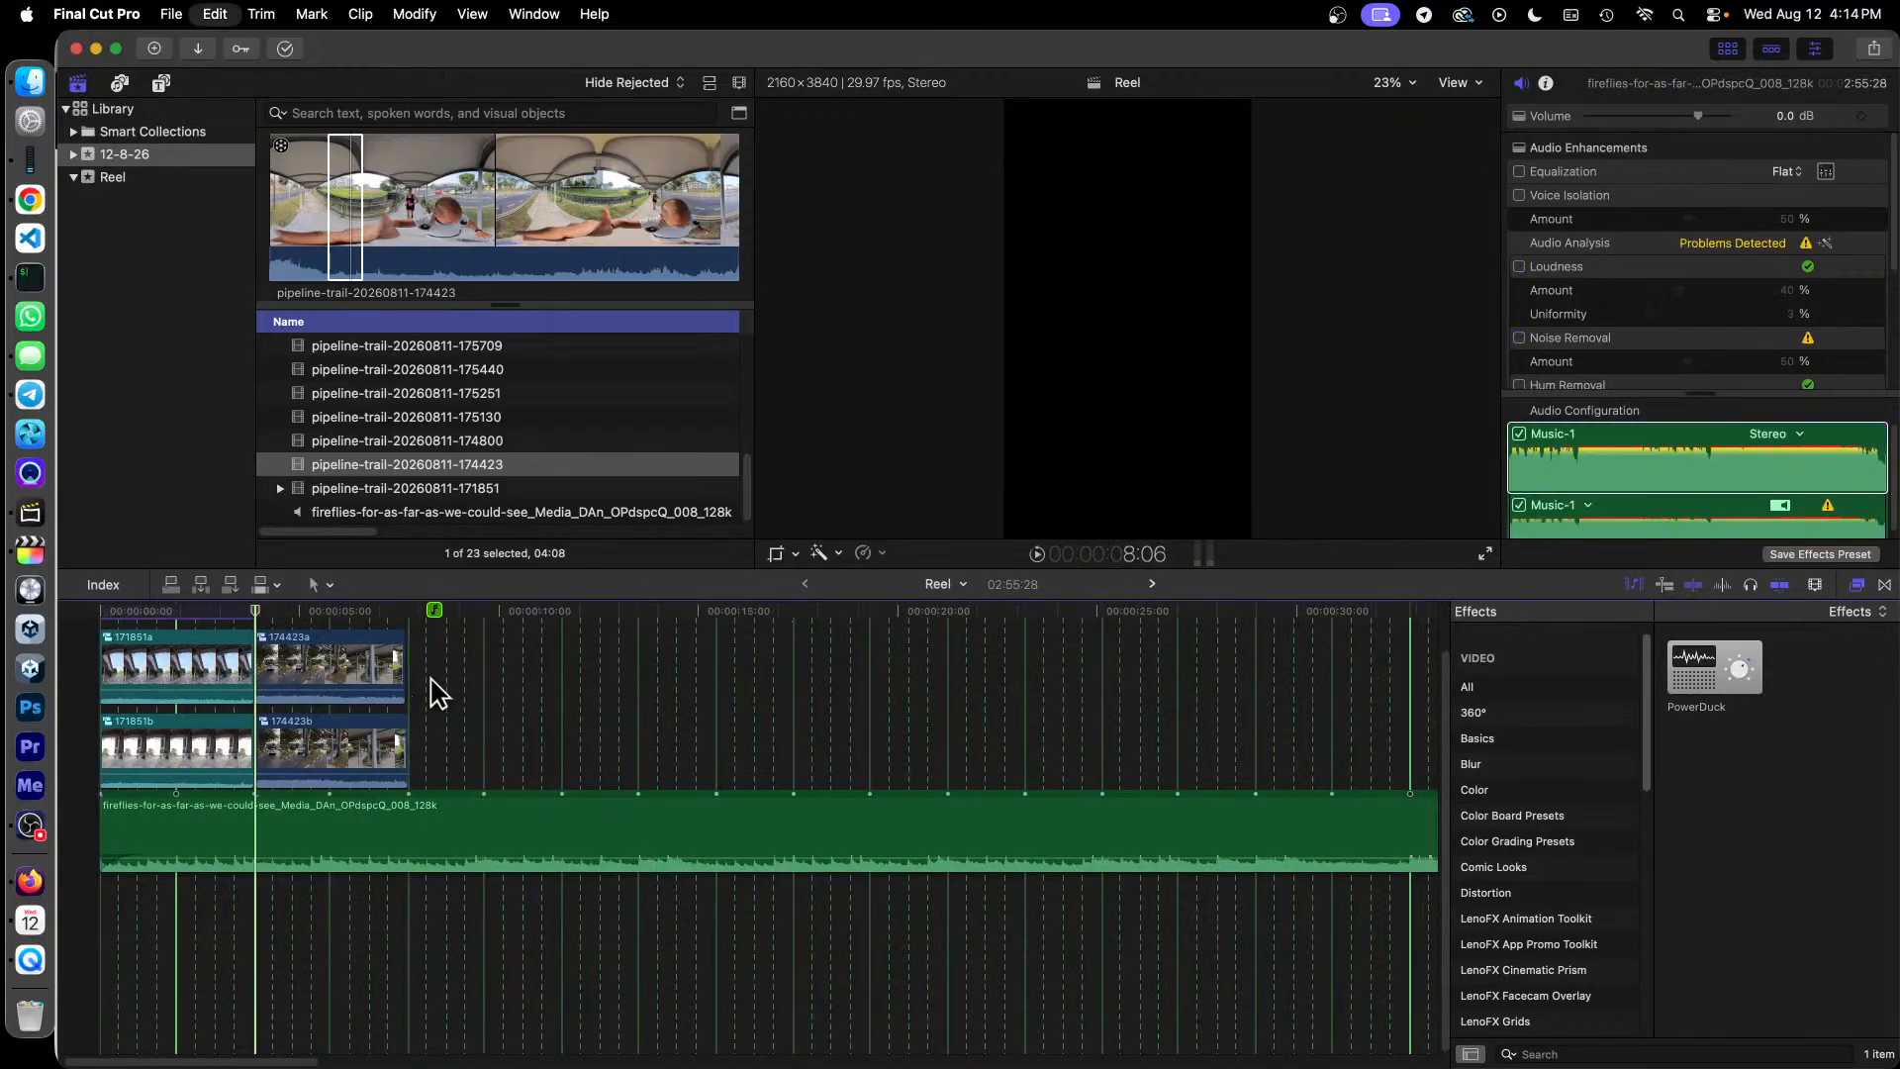
key("super+z")
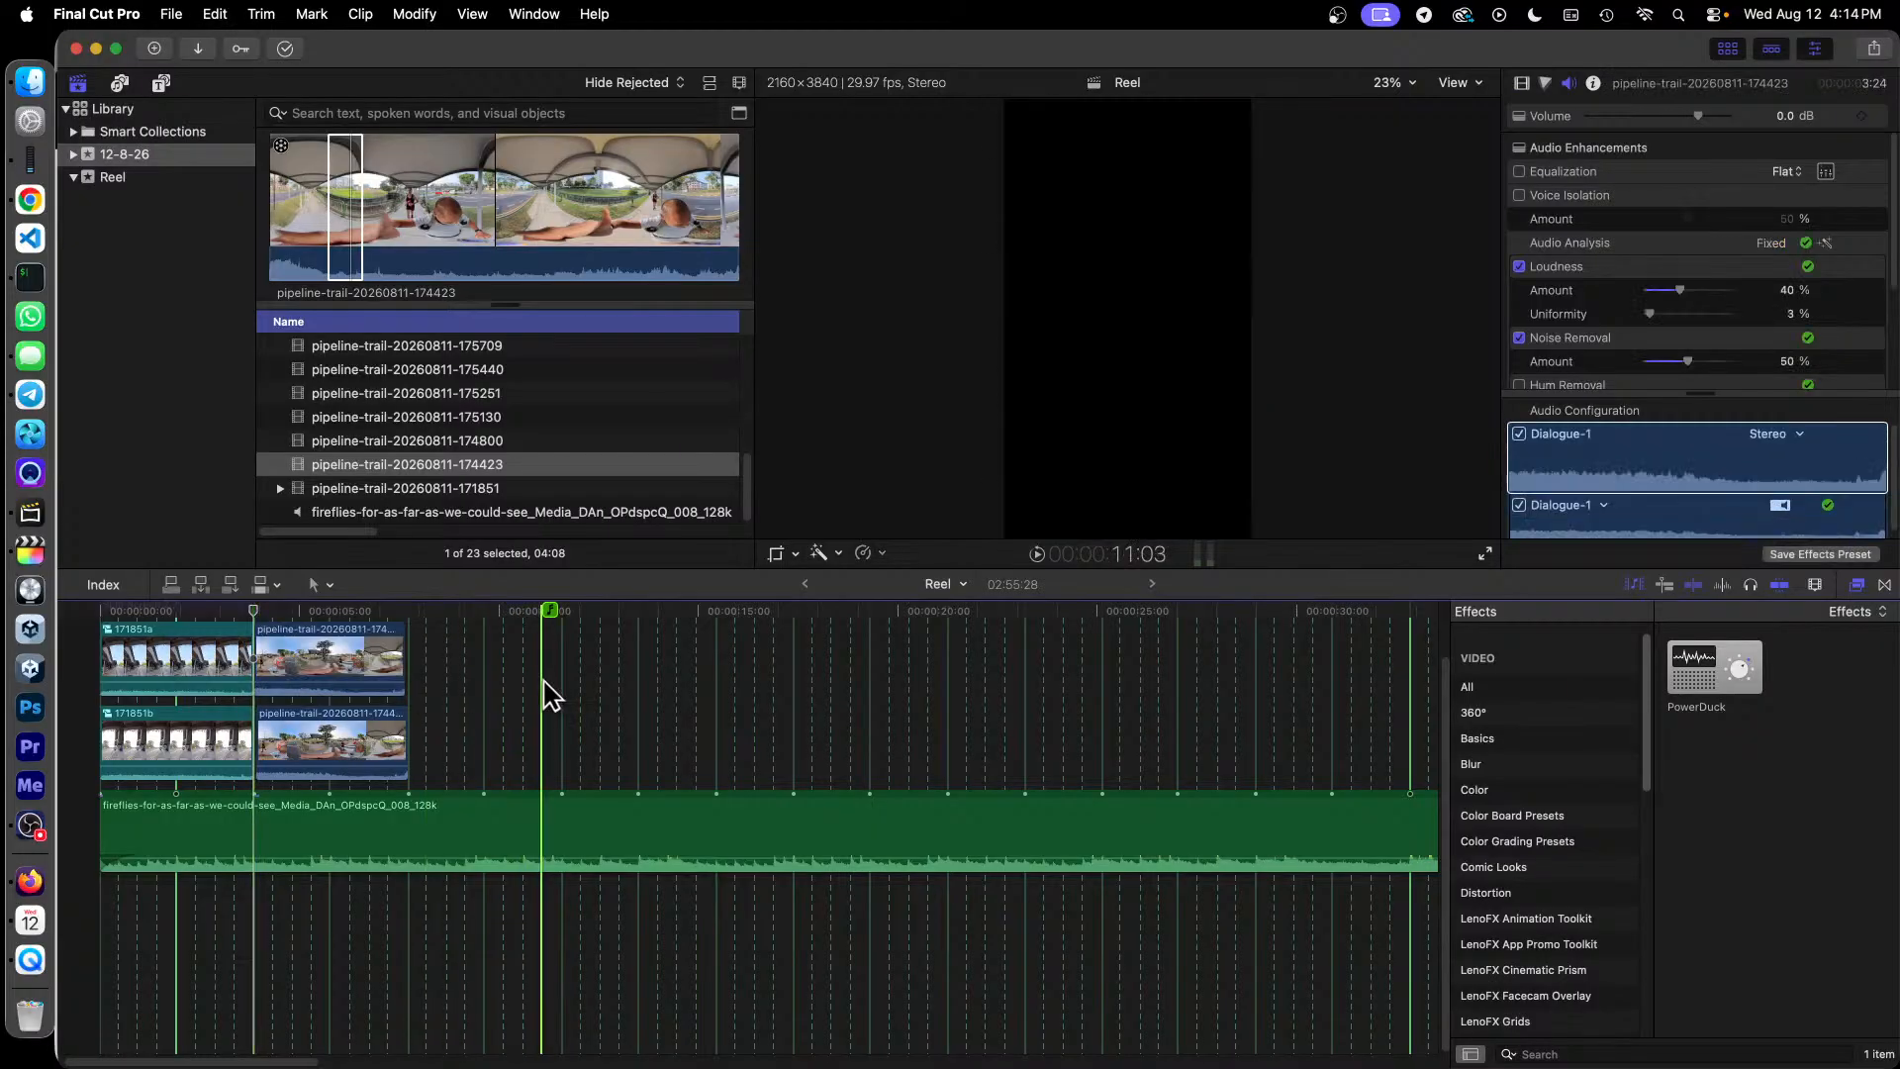
left_click_drag(405, 675, 408, 677)
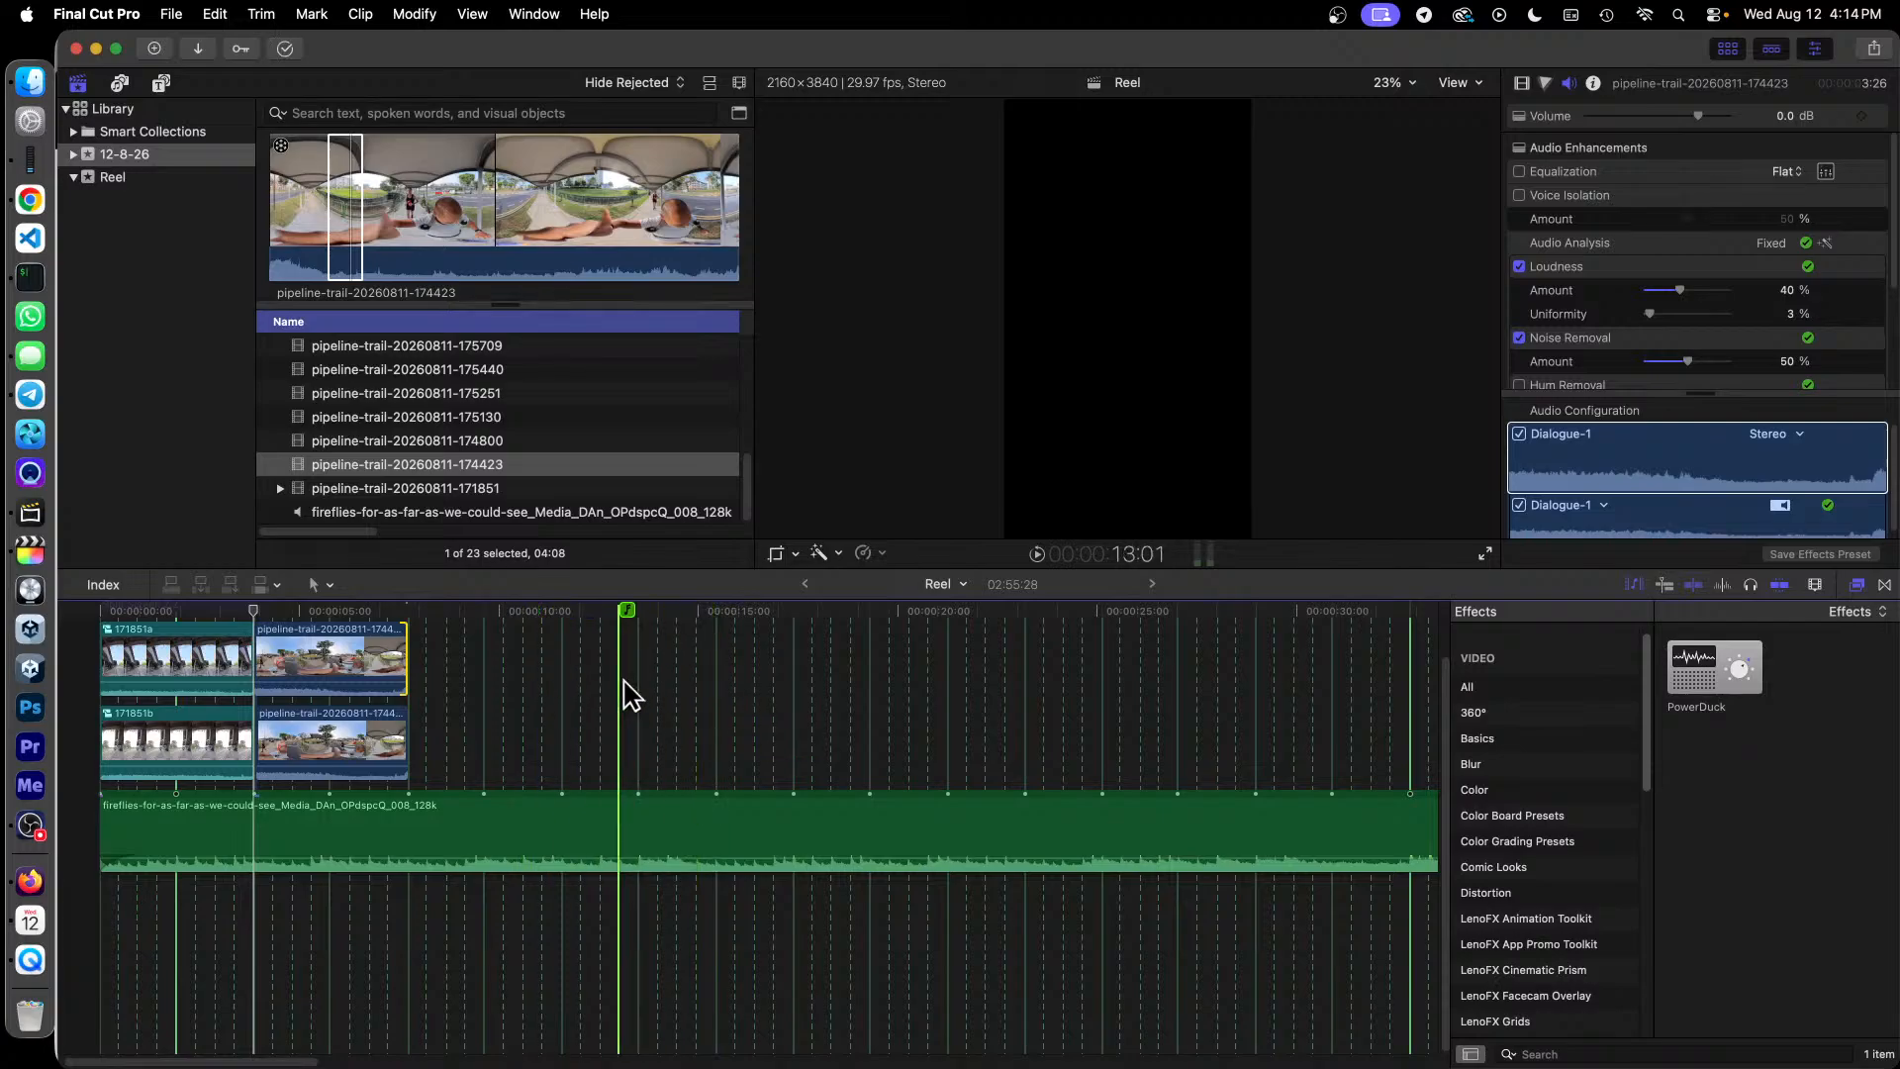
Step: Set both stacked 174423 clips to 150% speed with ripple and extend their ends back to the beat marker in the music
left_click_drag(466, 768, 312, 657)
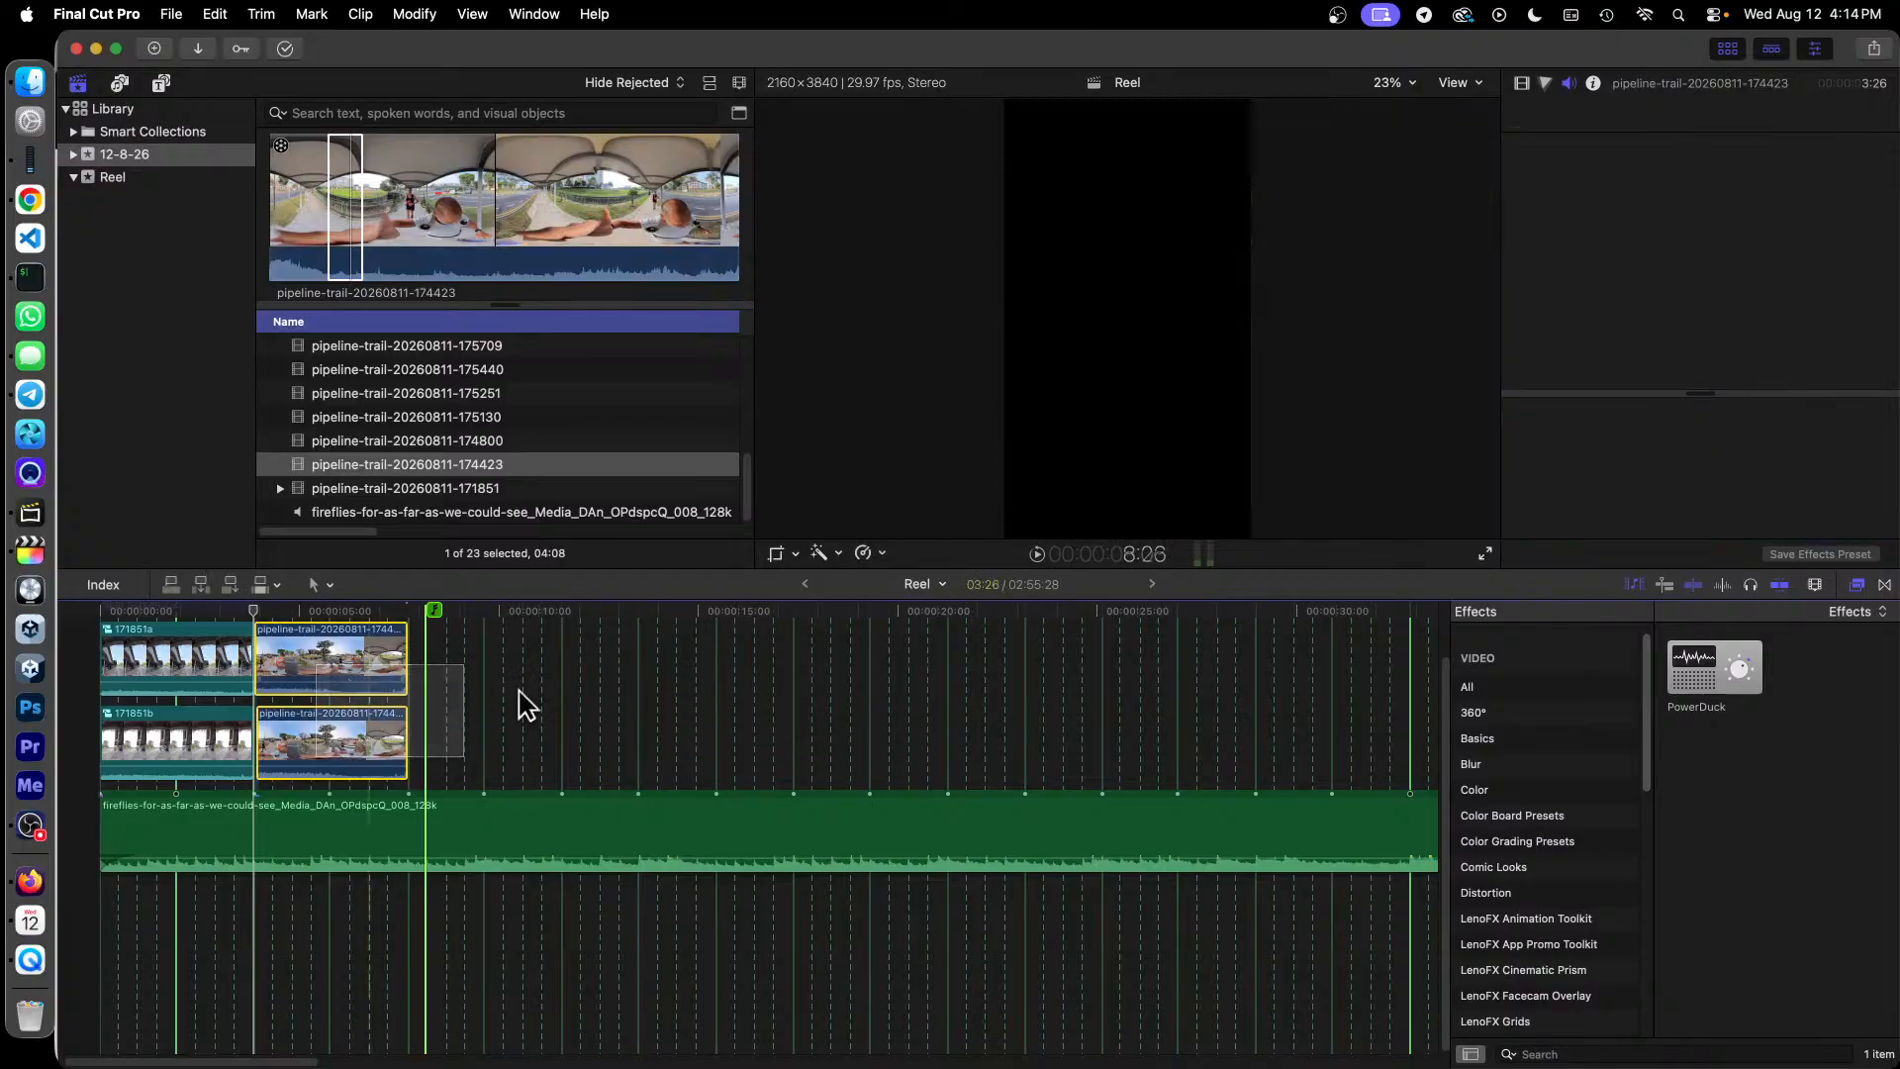
left_click(882, 554)
left_click(935, 723)
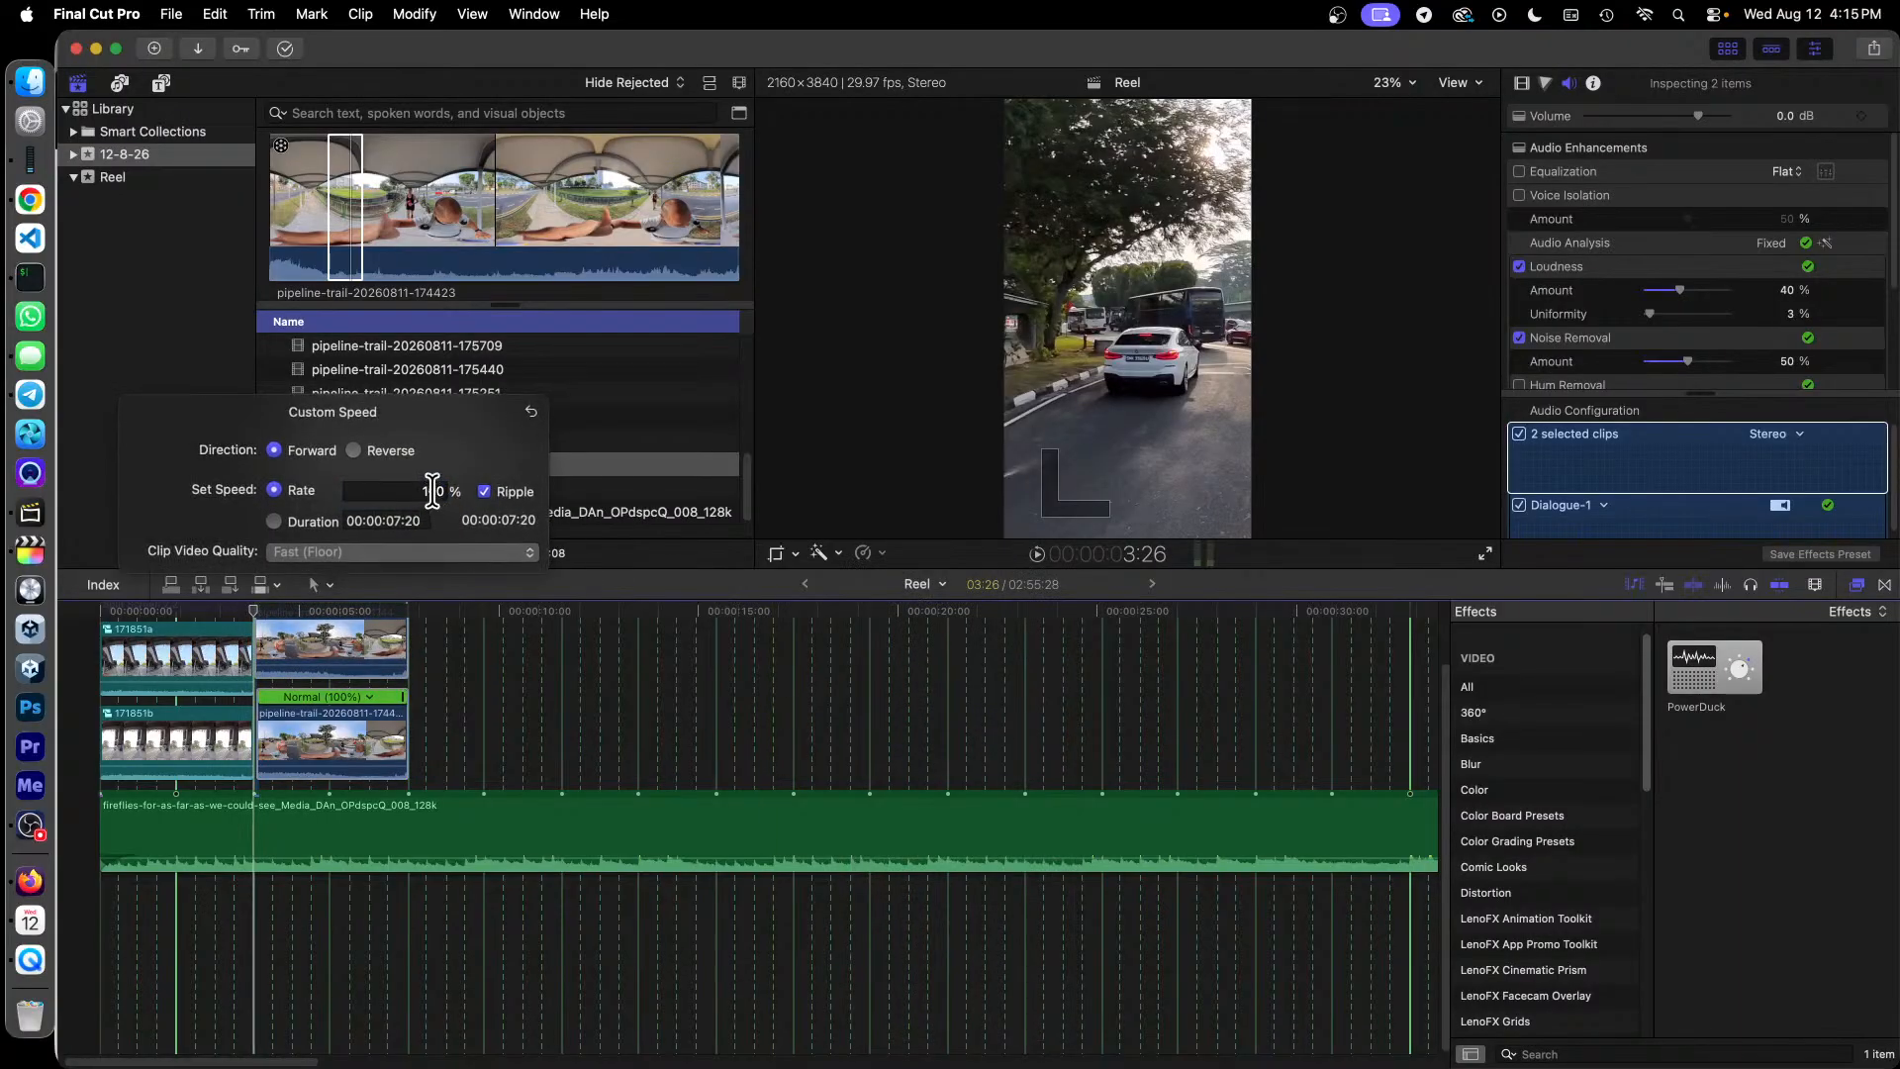
double_click(432, 490)
type("150")
key("Return")
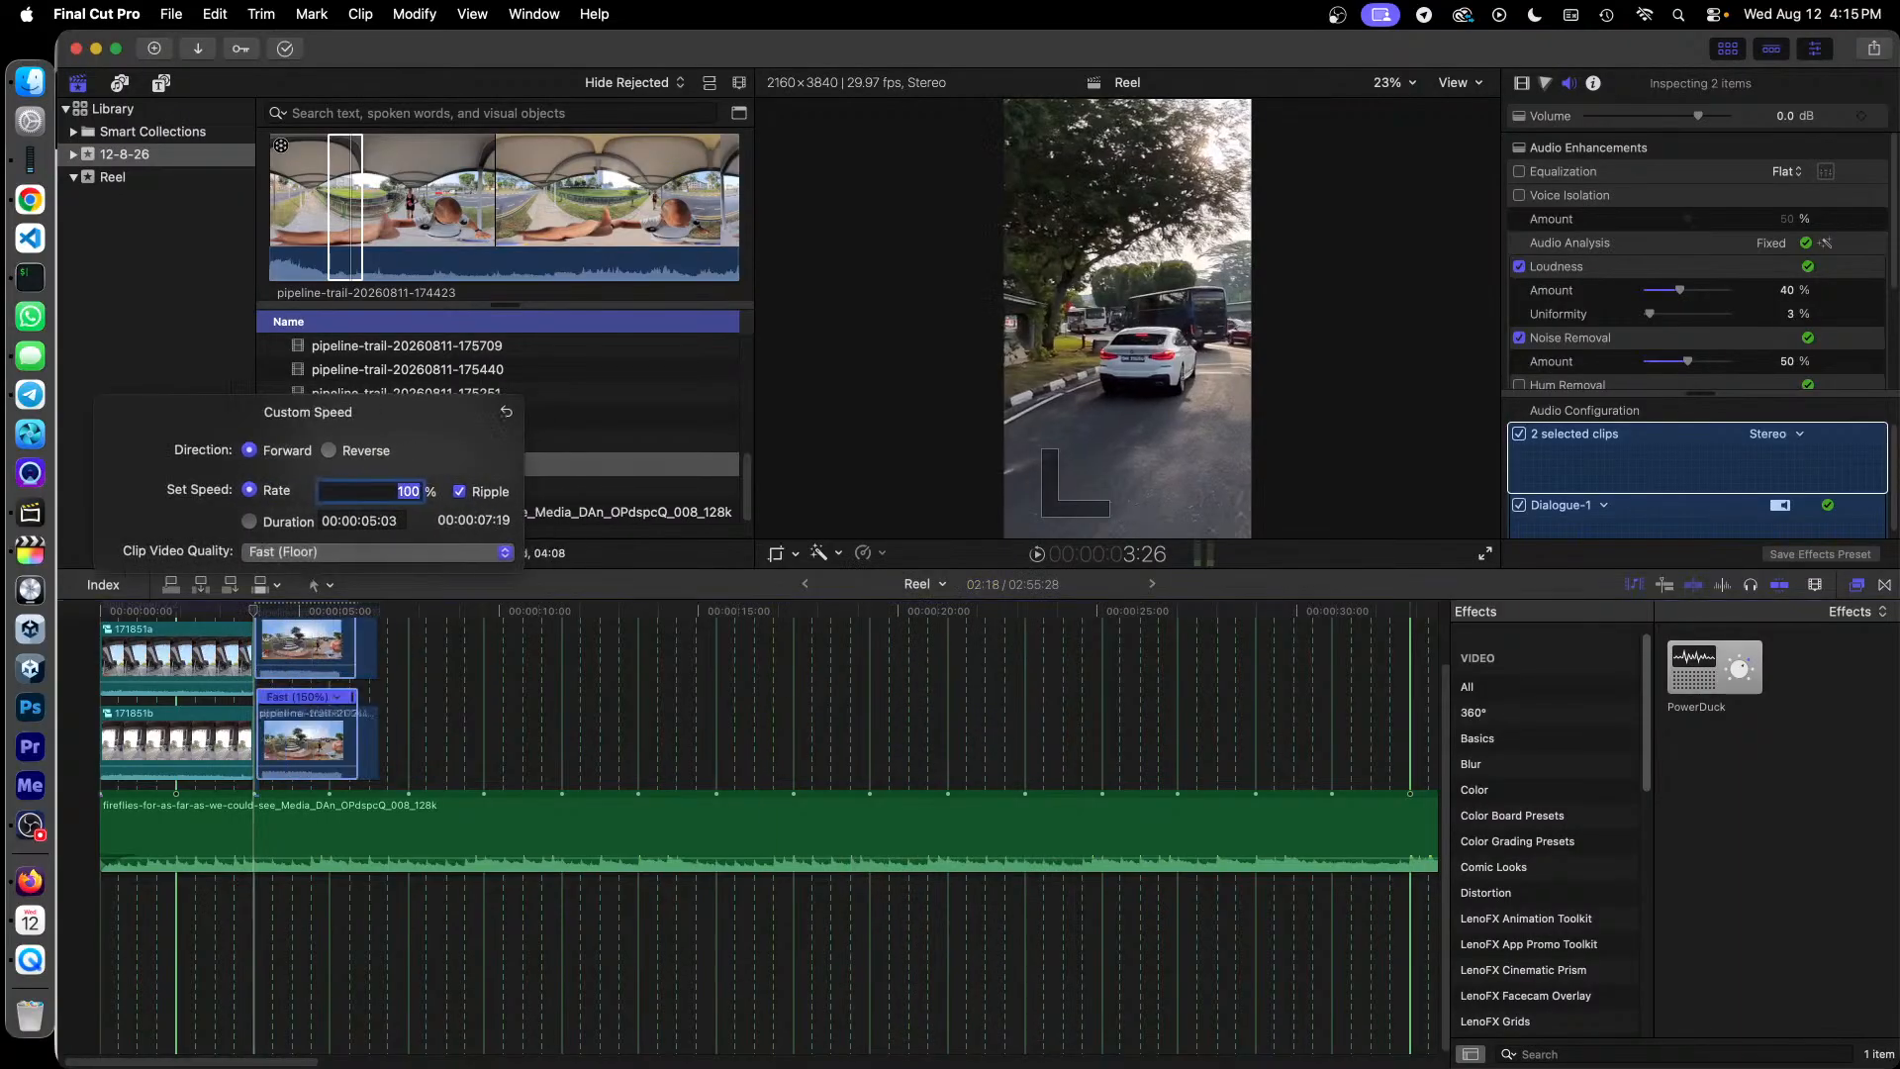
left_click(602, 735)
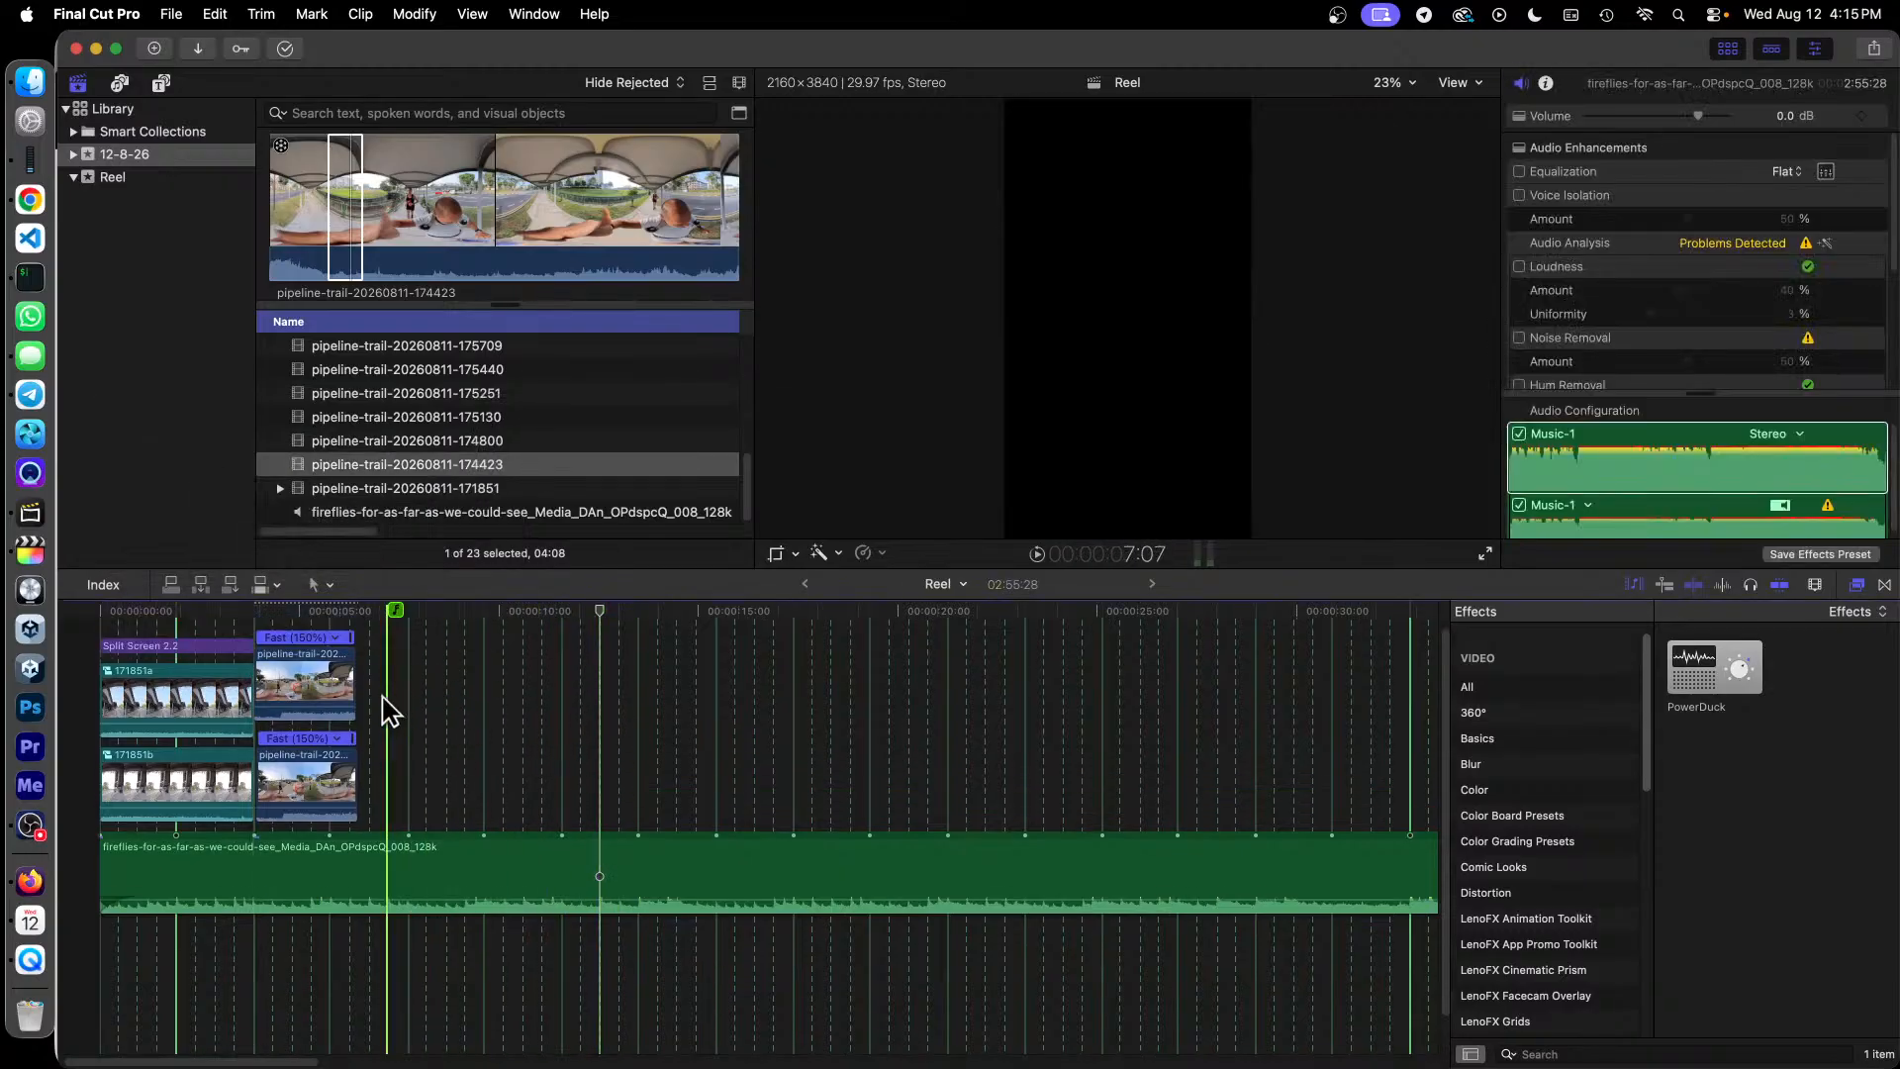
left_click_drag(353, 695, 414, 702)
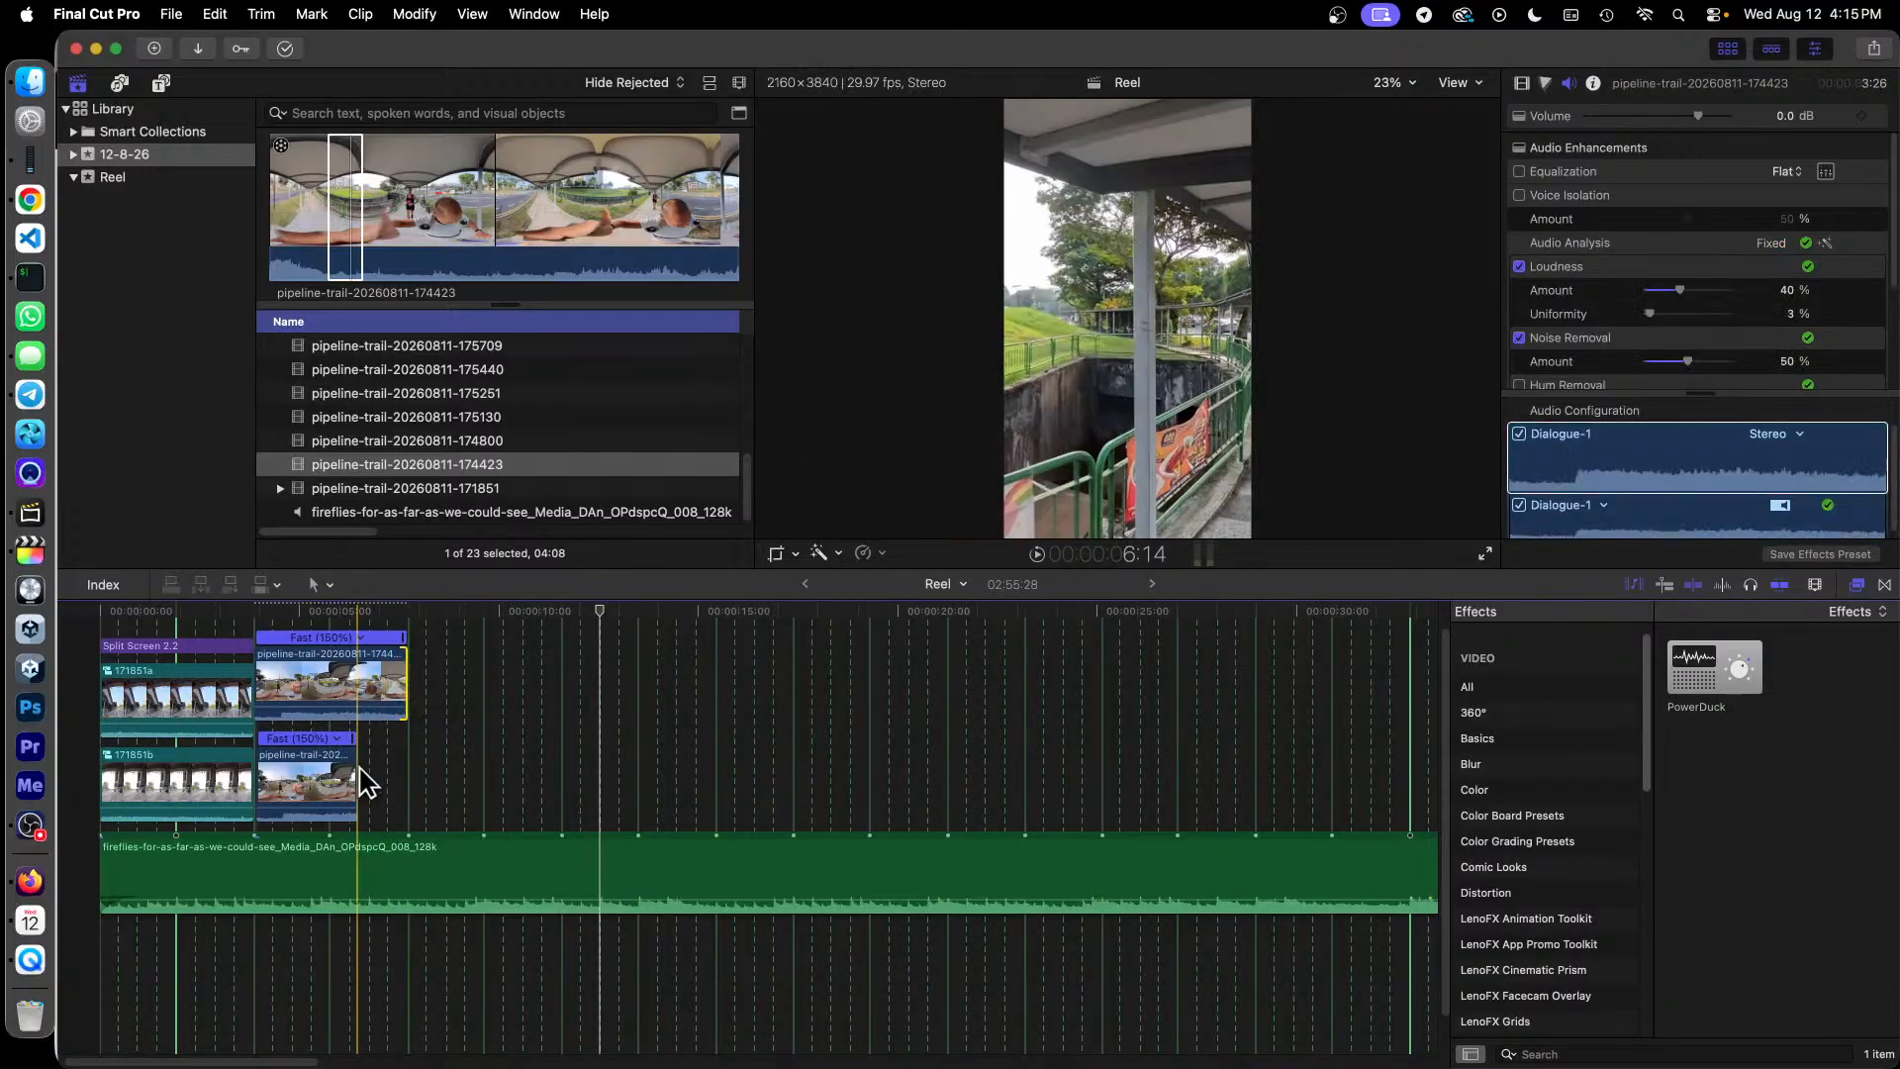
left_click_drag(355, 775, 406, 770)
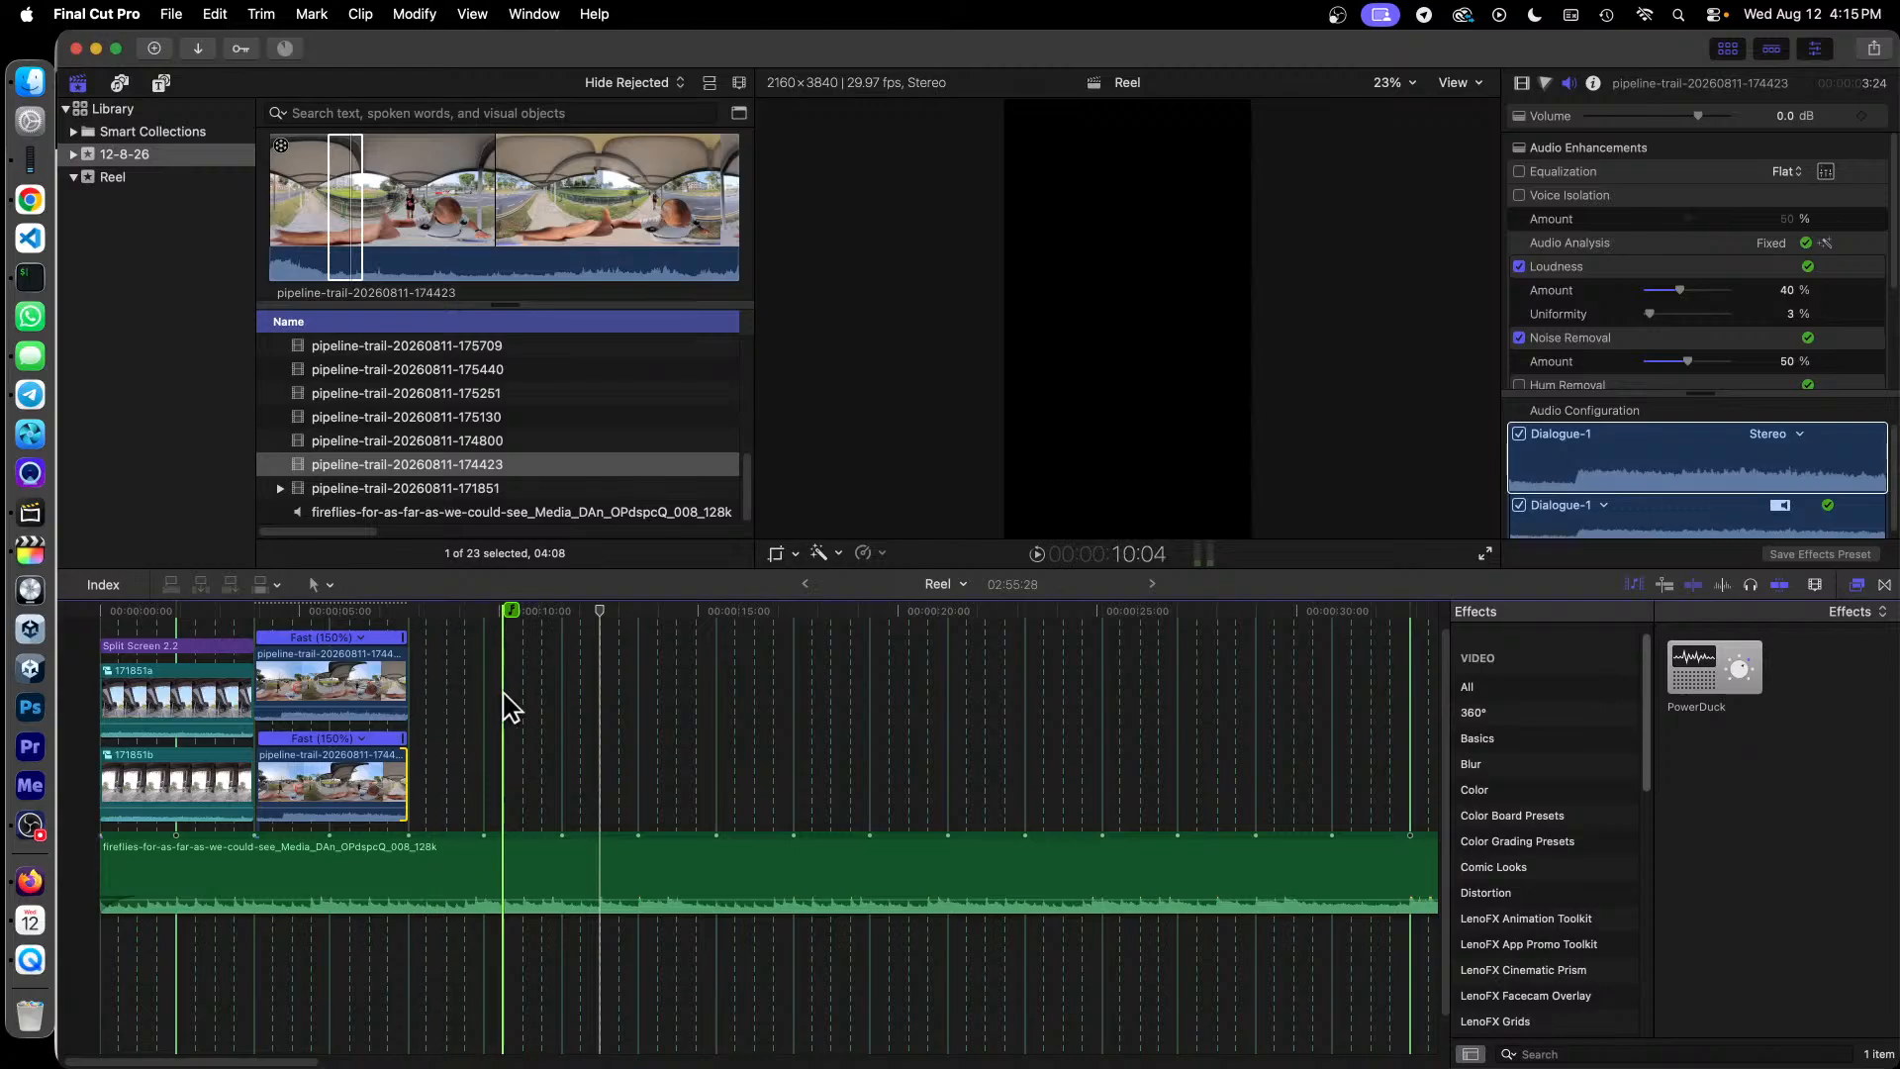
Step: Assign the Effects-1 audio role to both 174423 clips and turn off their Loudness enhancement
left_click(346, 680)
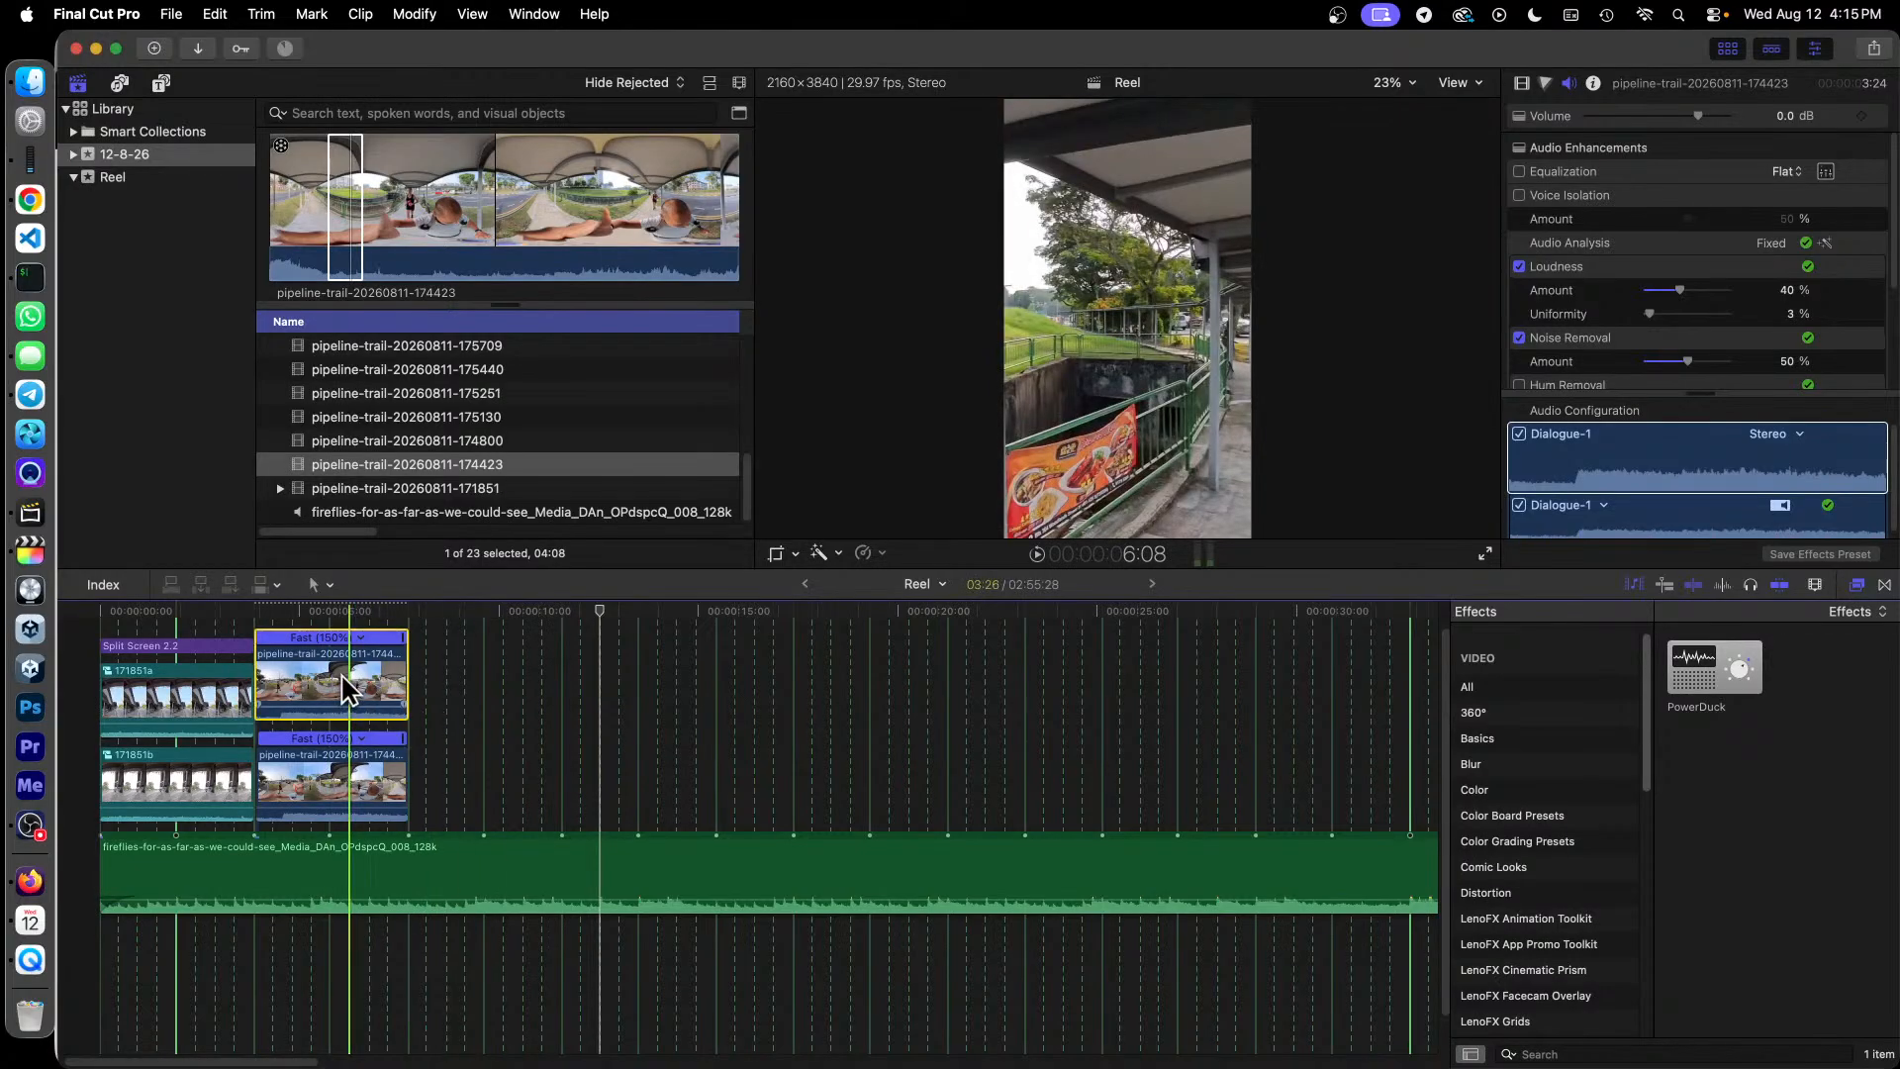
left_click(369, 775, "super")
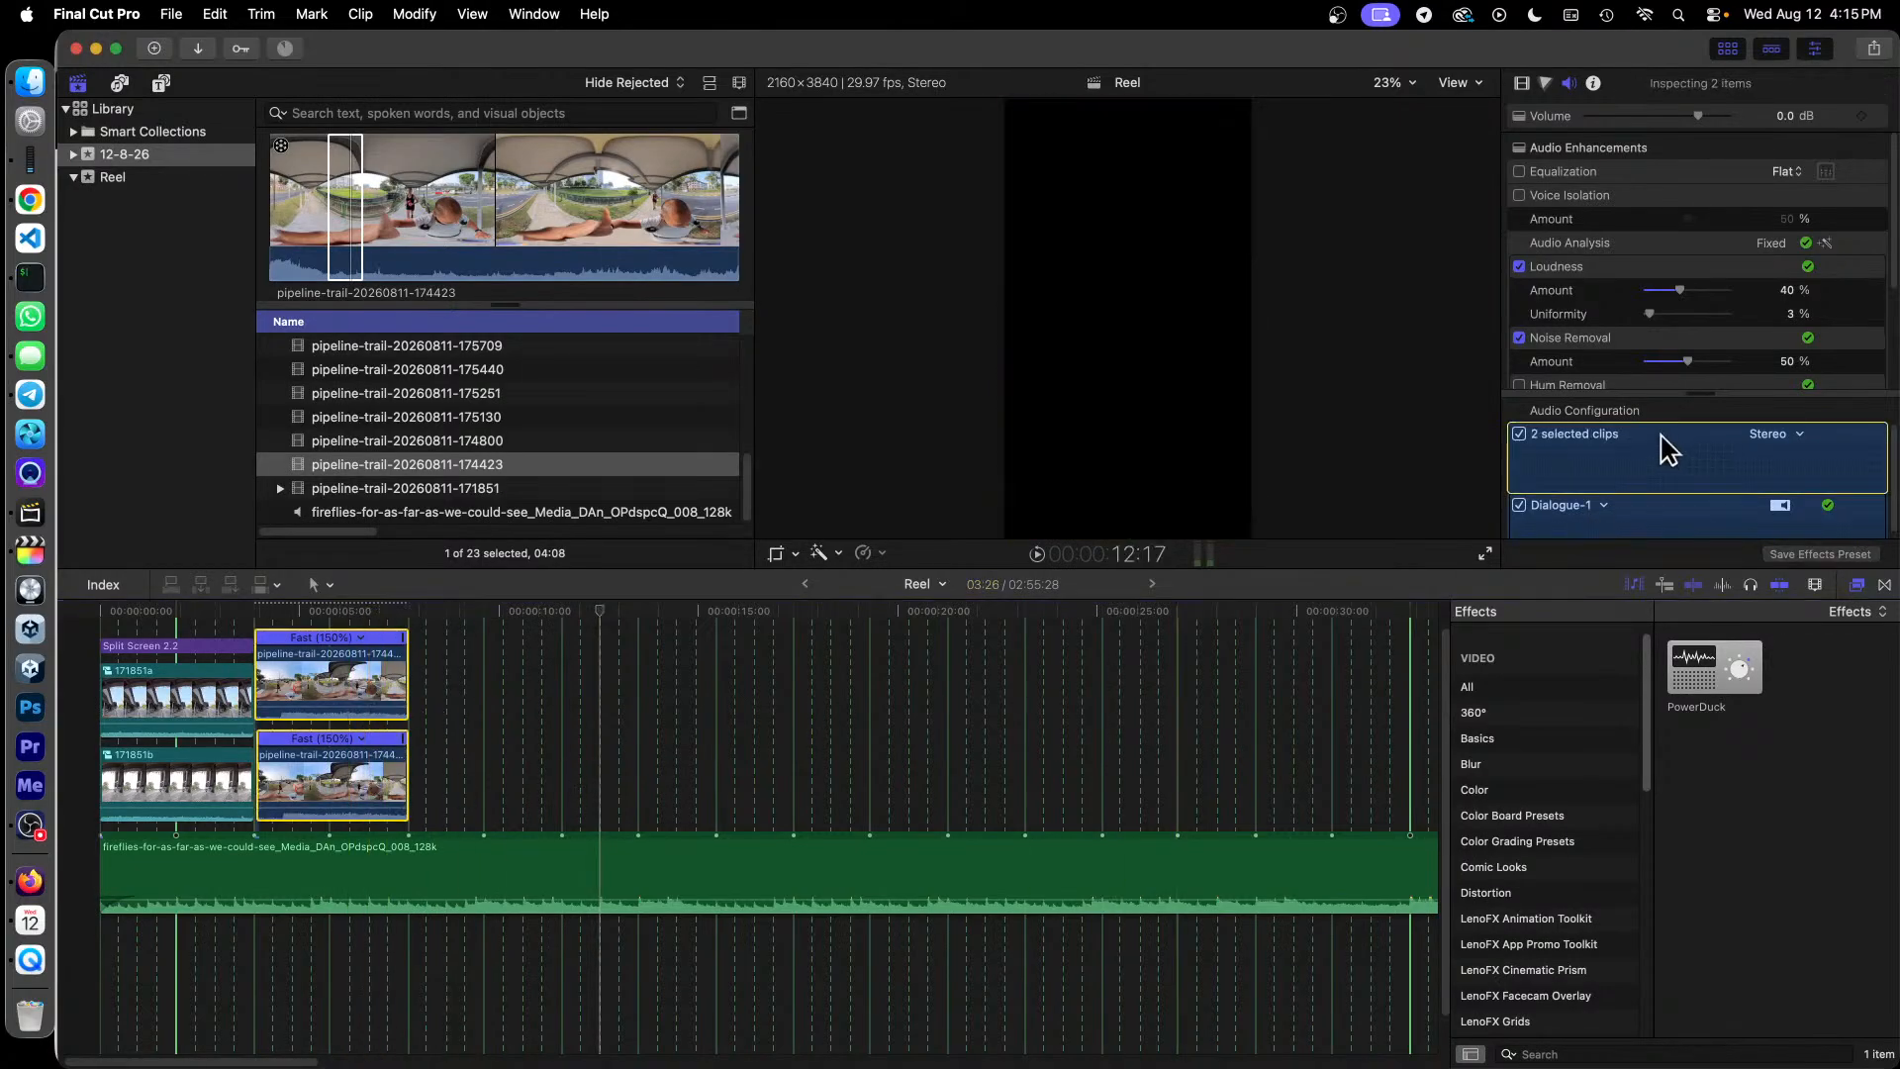
left_click(1595, 500)
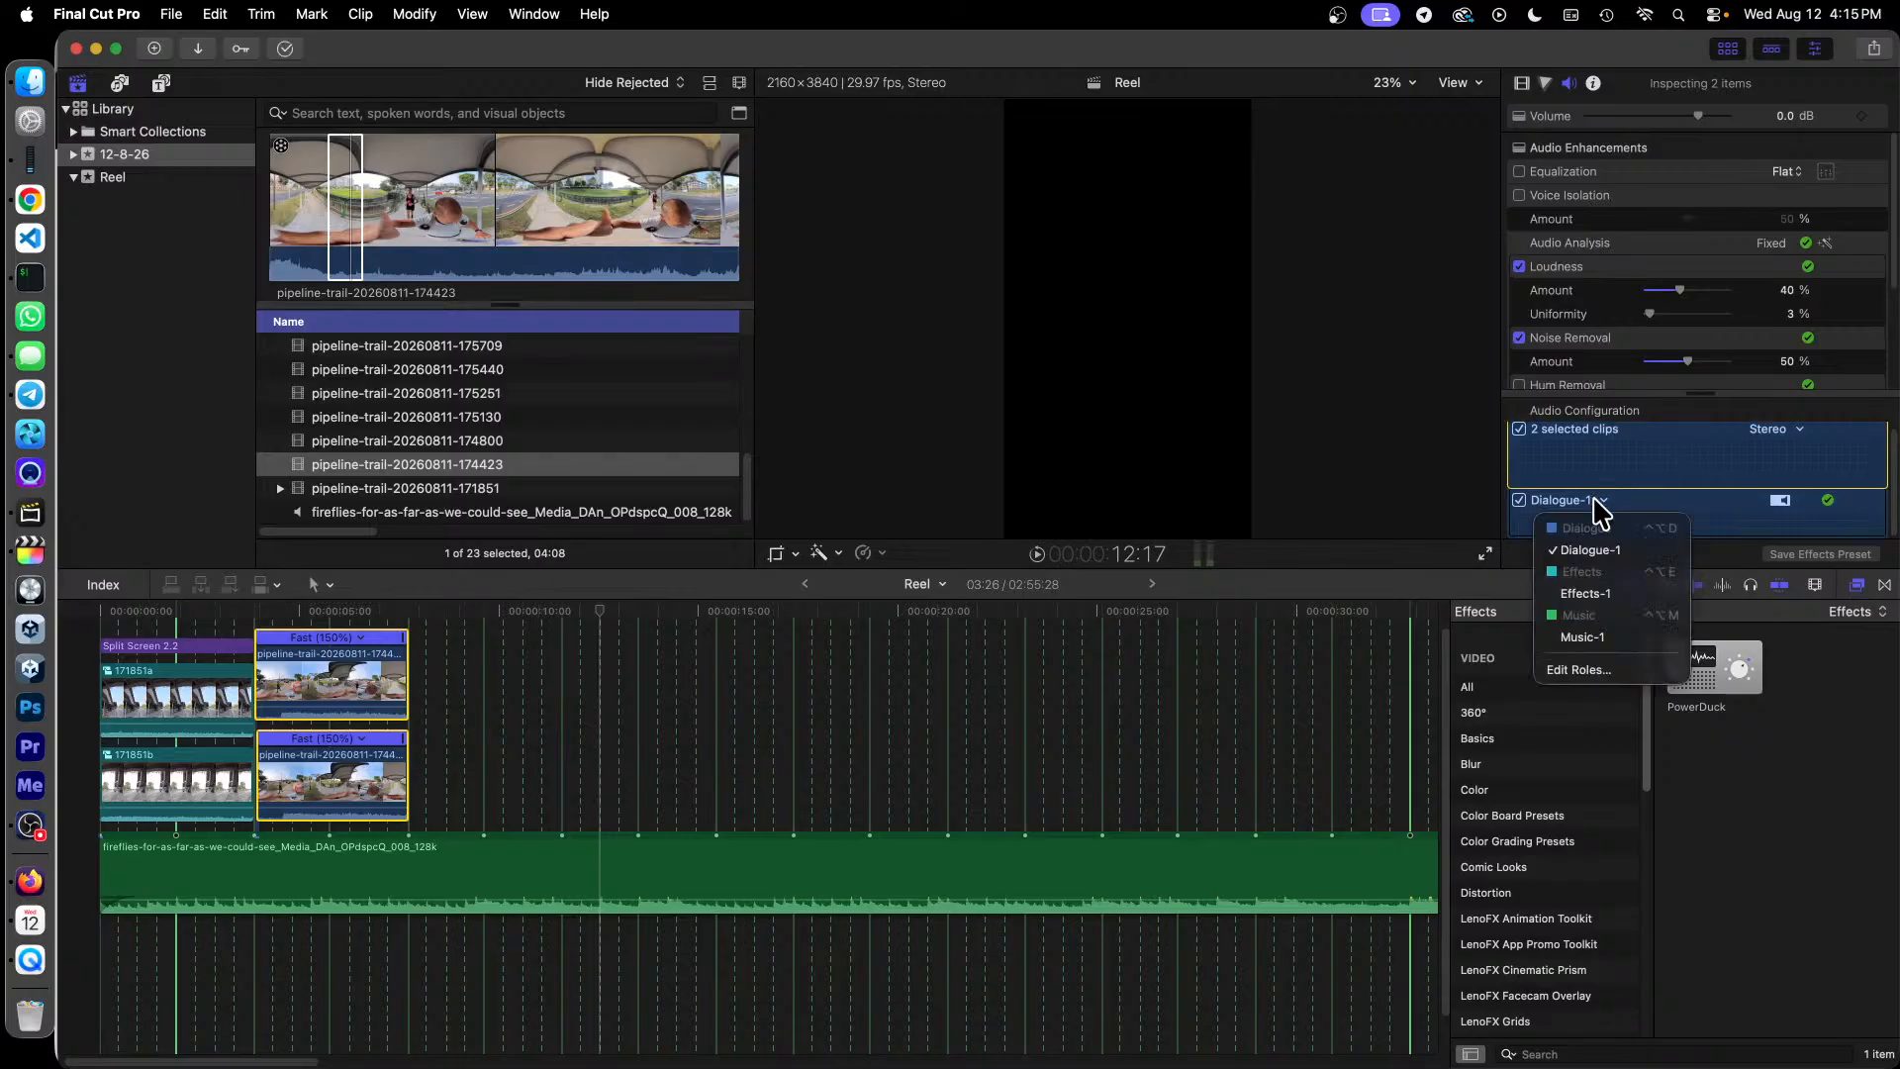
left_click(1595, 594)
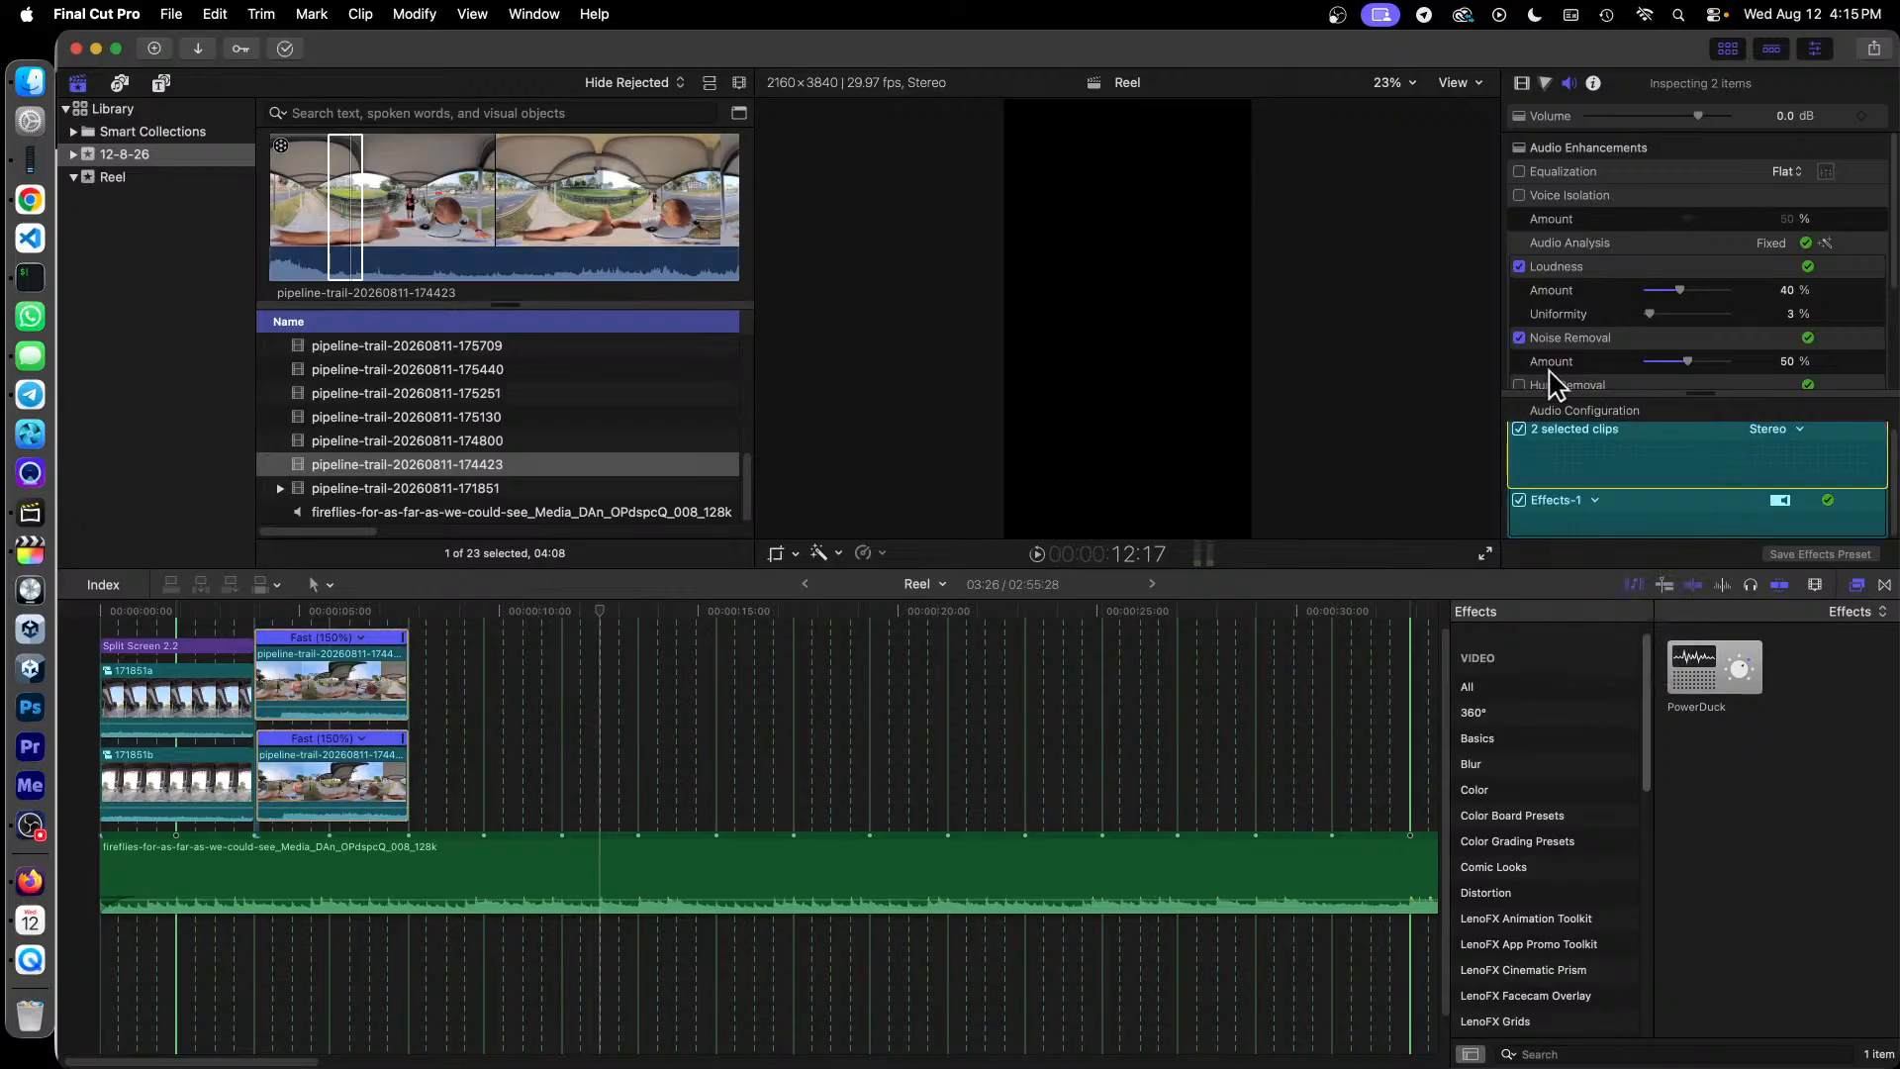
left_click(1519, 267)
scroll(1611, 307, "down", 3)
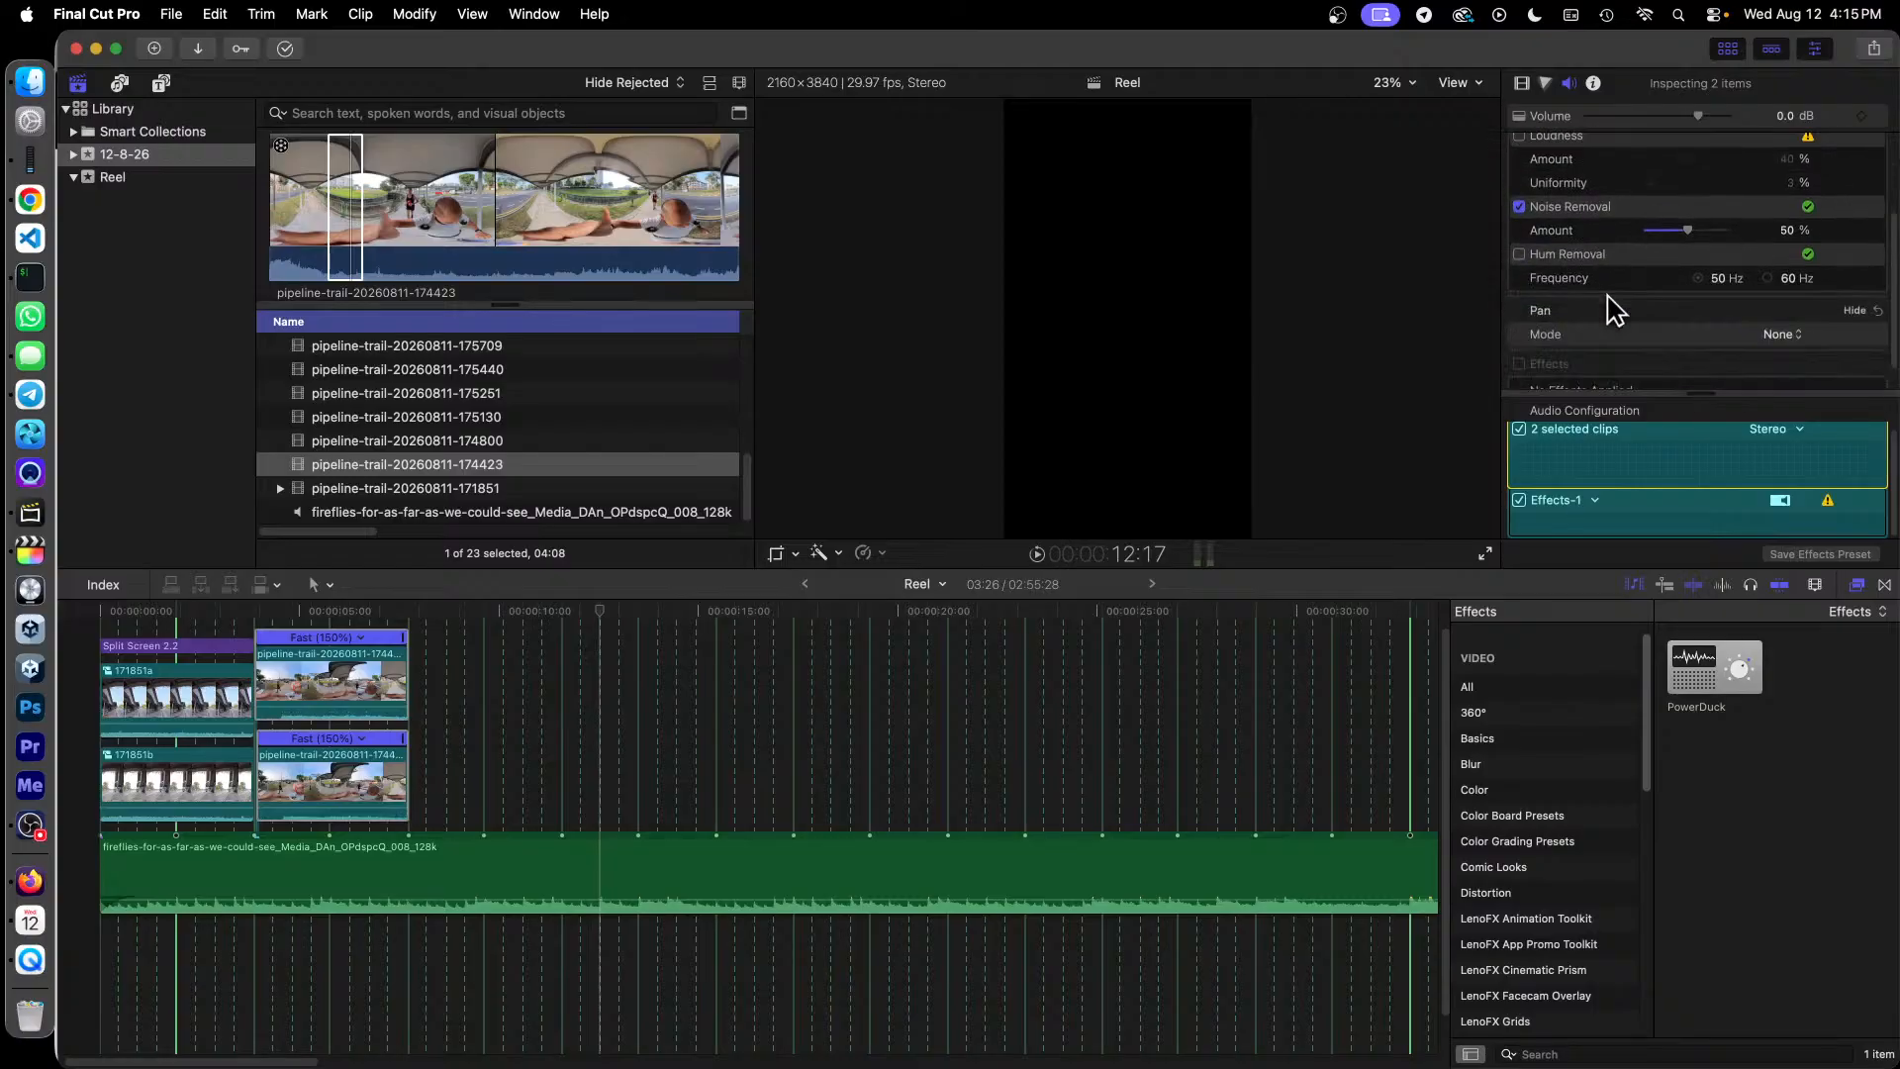
scroll(1615, 310, "up", 5)
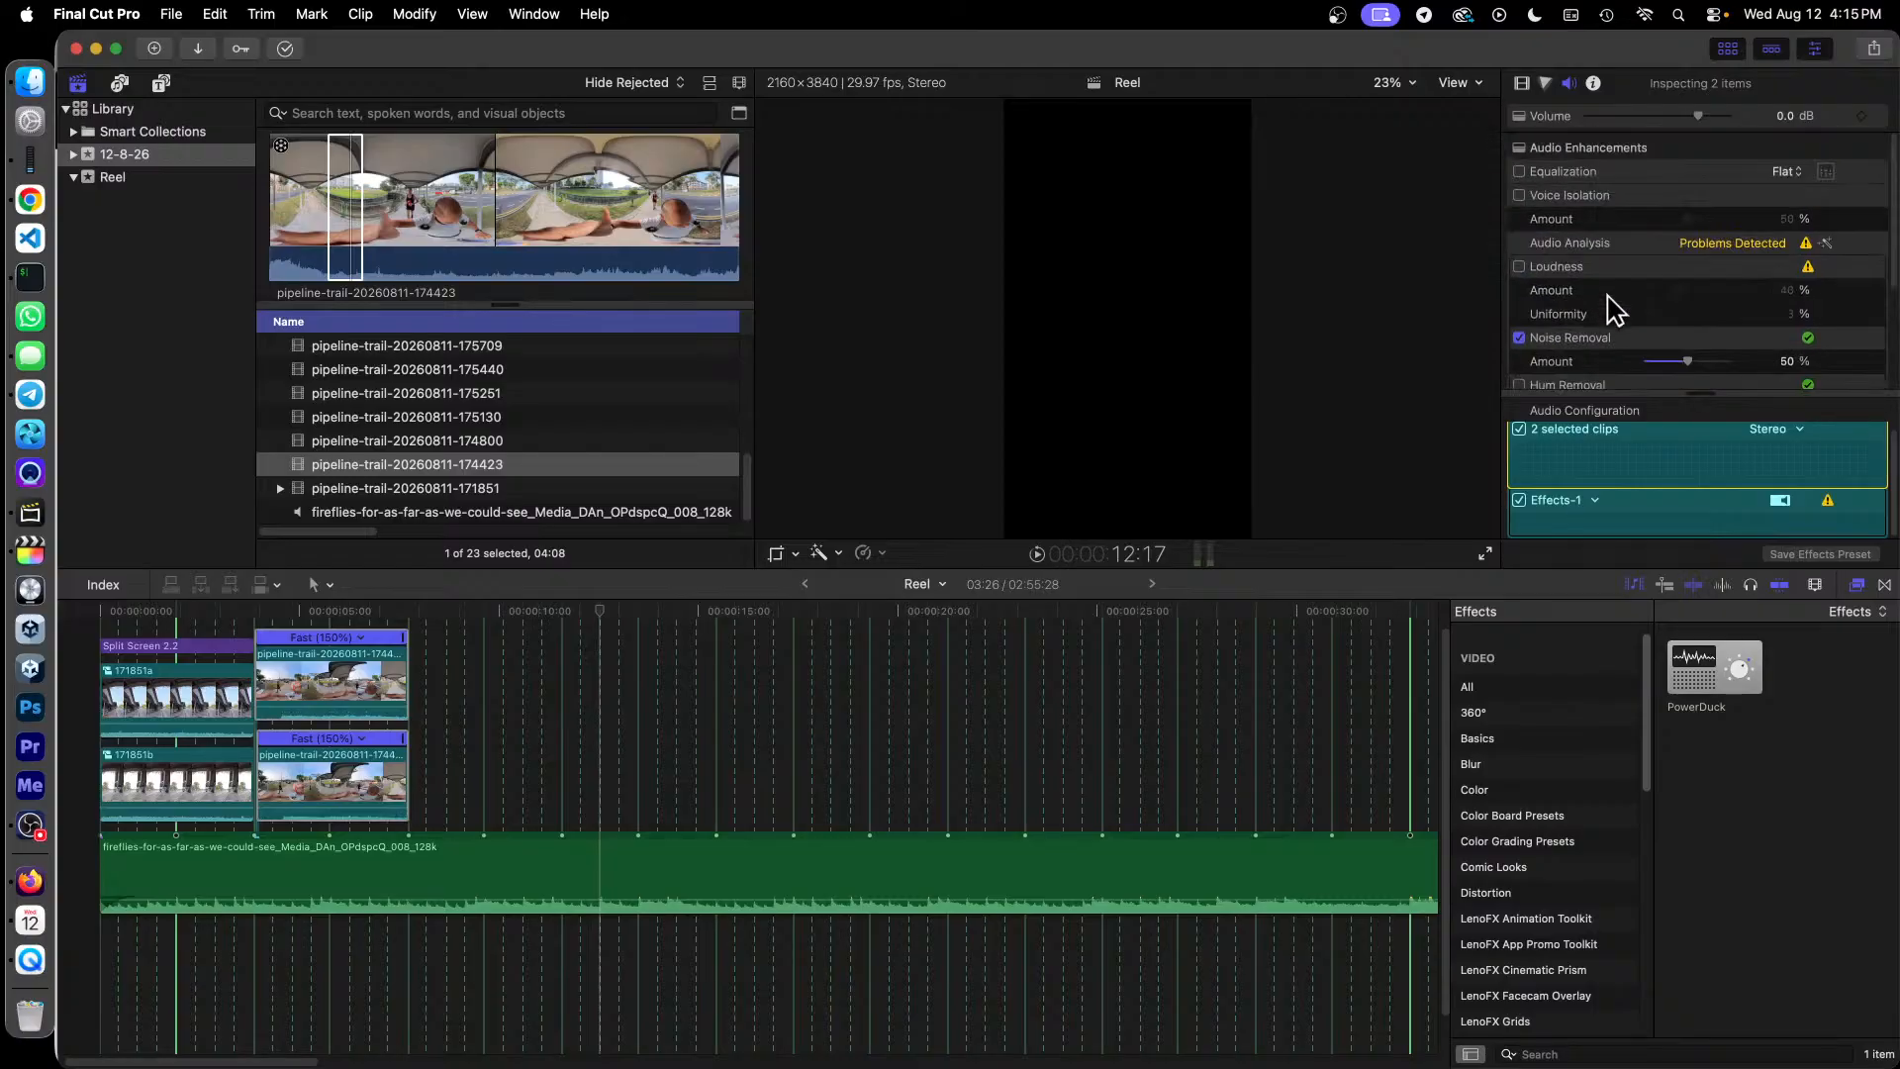
left_click(510, 693)
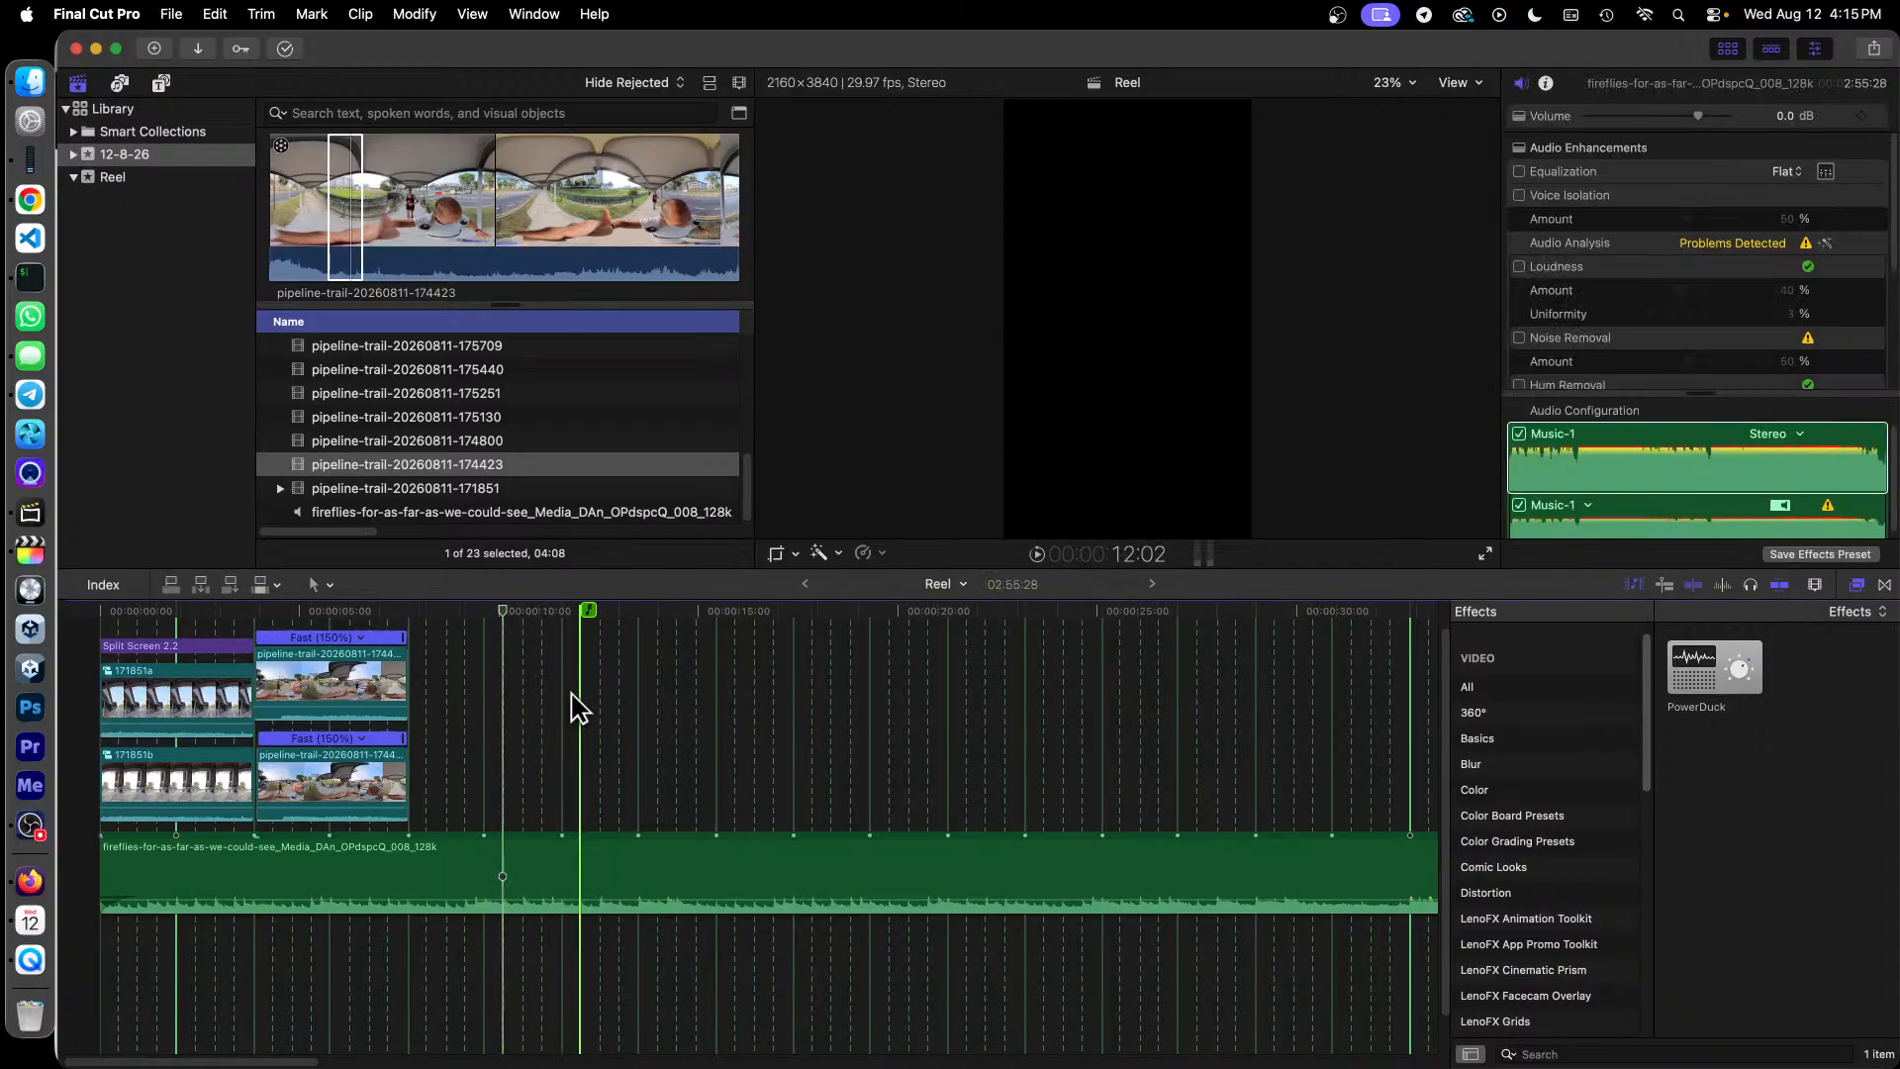
Step: Turn the upper 150% speed 174423 clip into a compound clip named 174423a in the Reel event
right_click(328, 674)
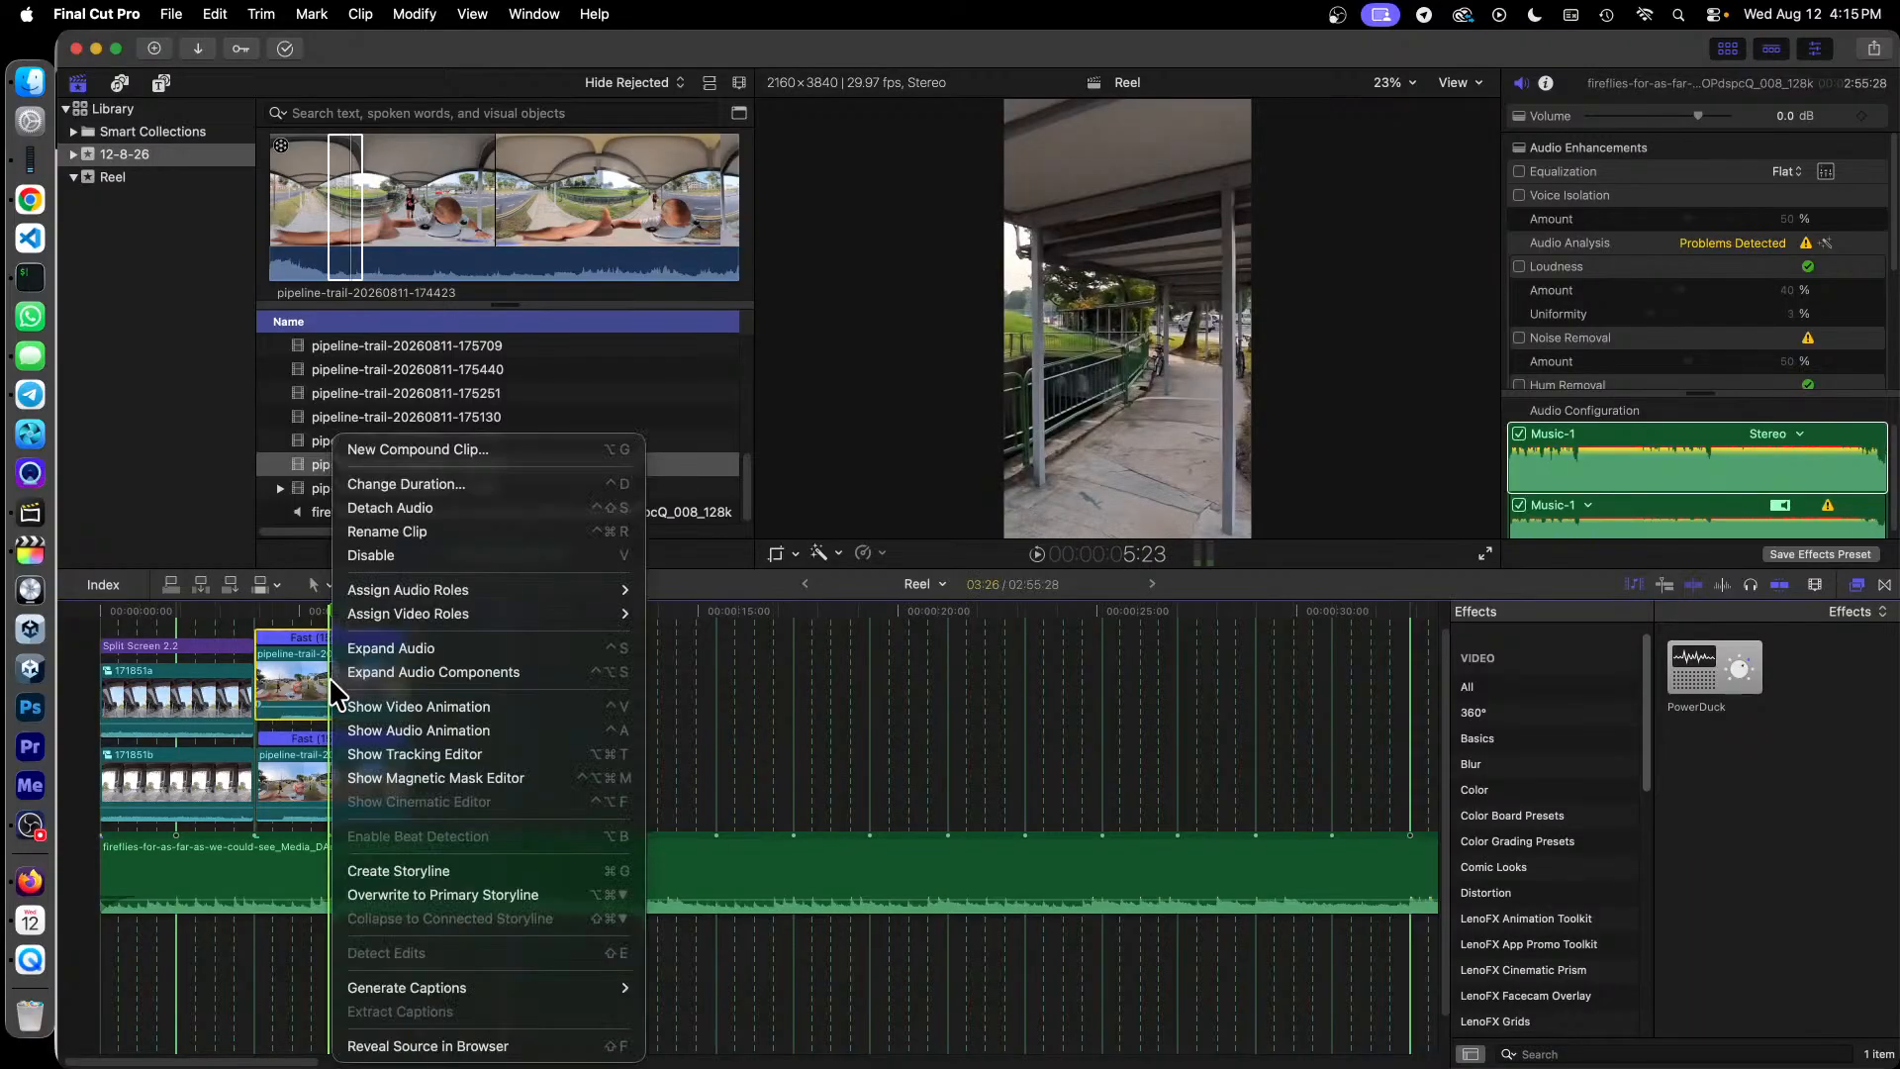
left_click(502, 454)
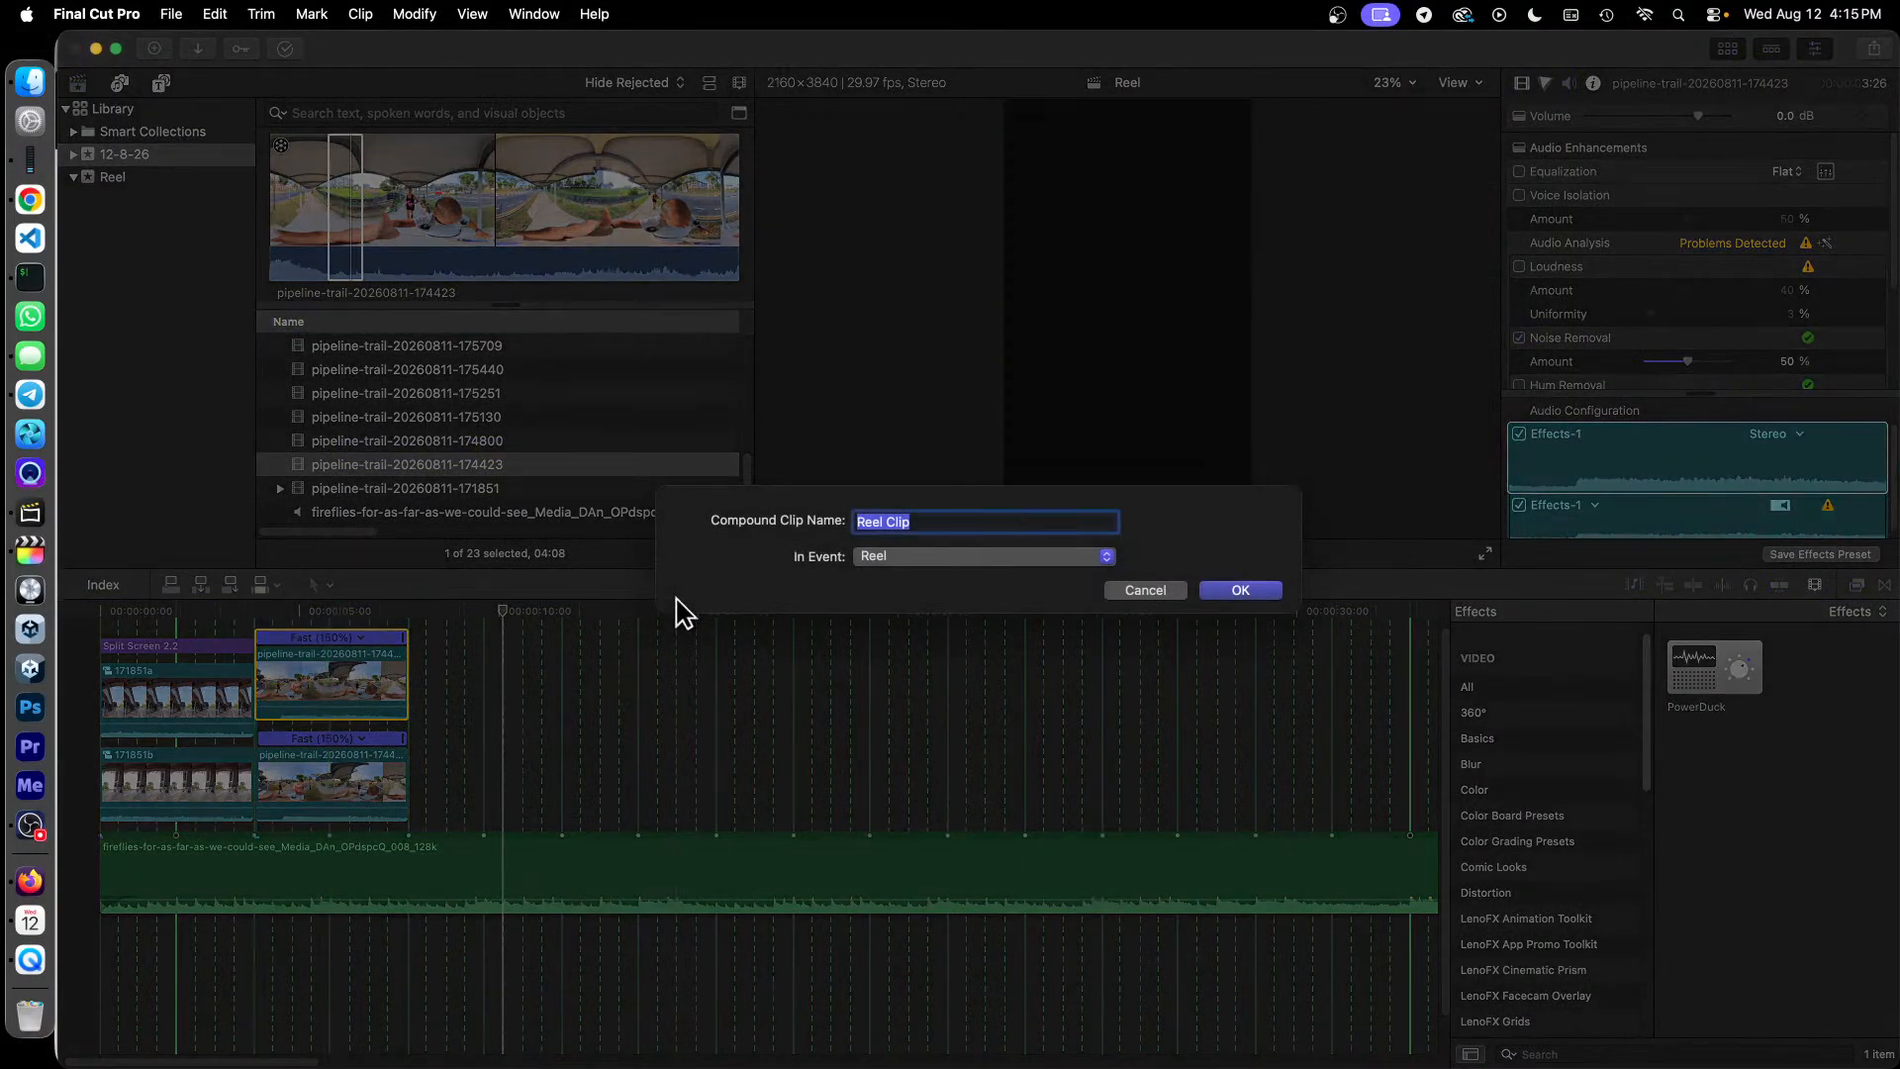
type("174423a")
key("Return")
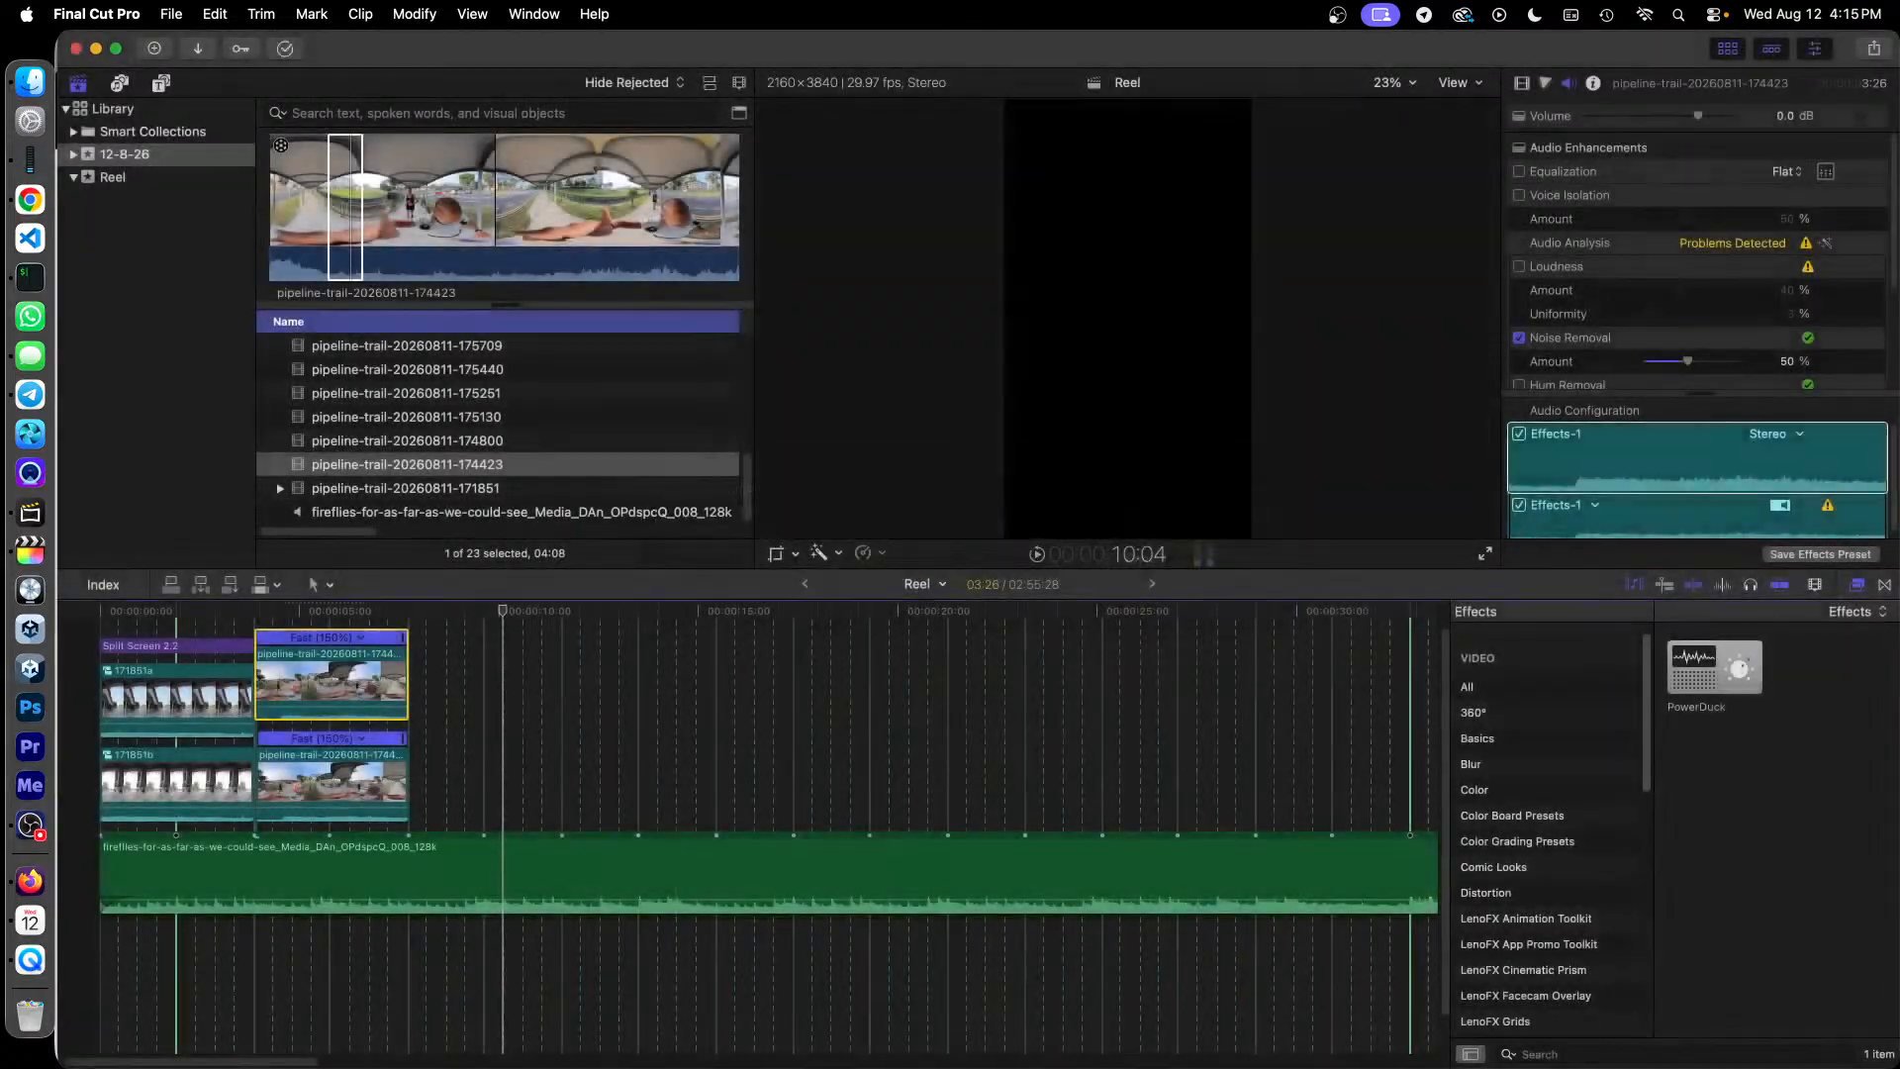
Step: Turn the lower 150% speed 174423 clip into a compound clip named 174423b in the Reel event
right_click(339, 763)
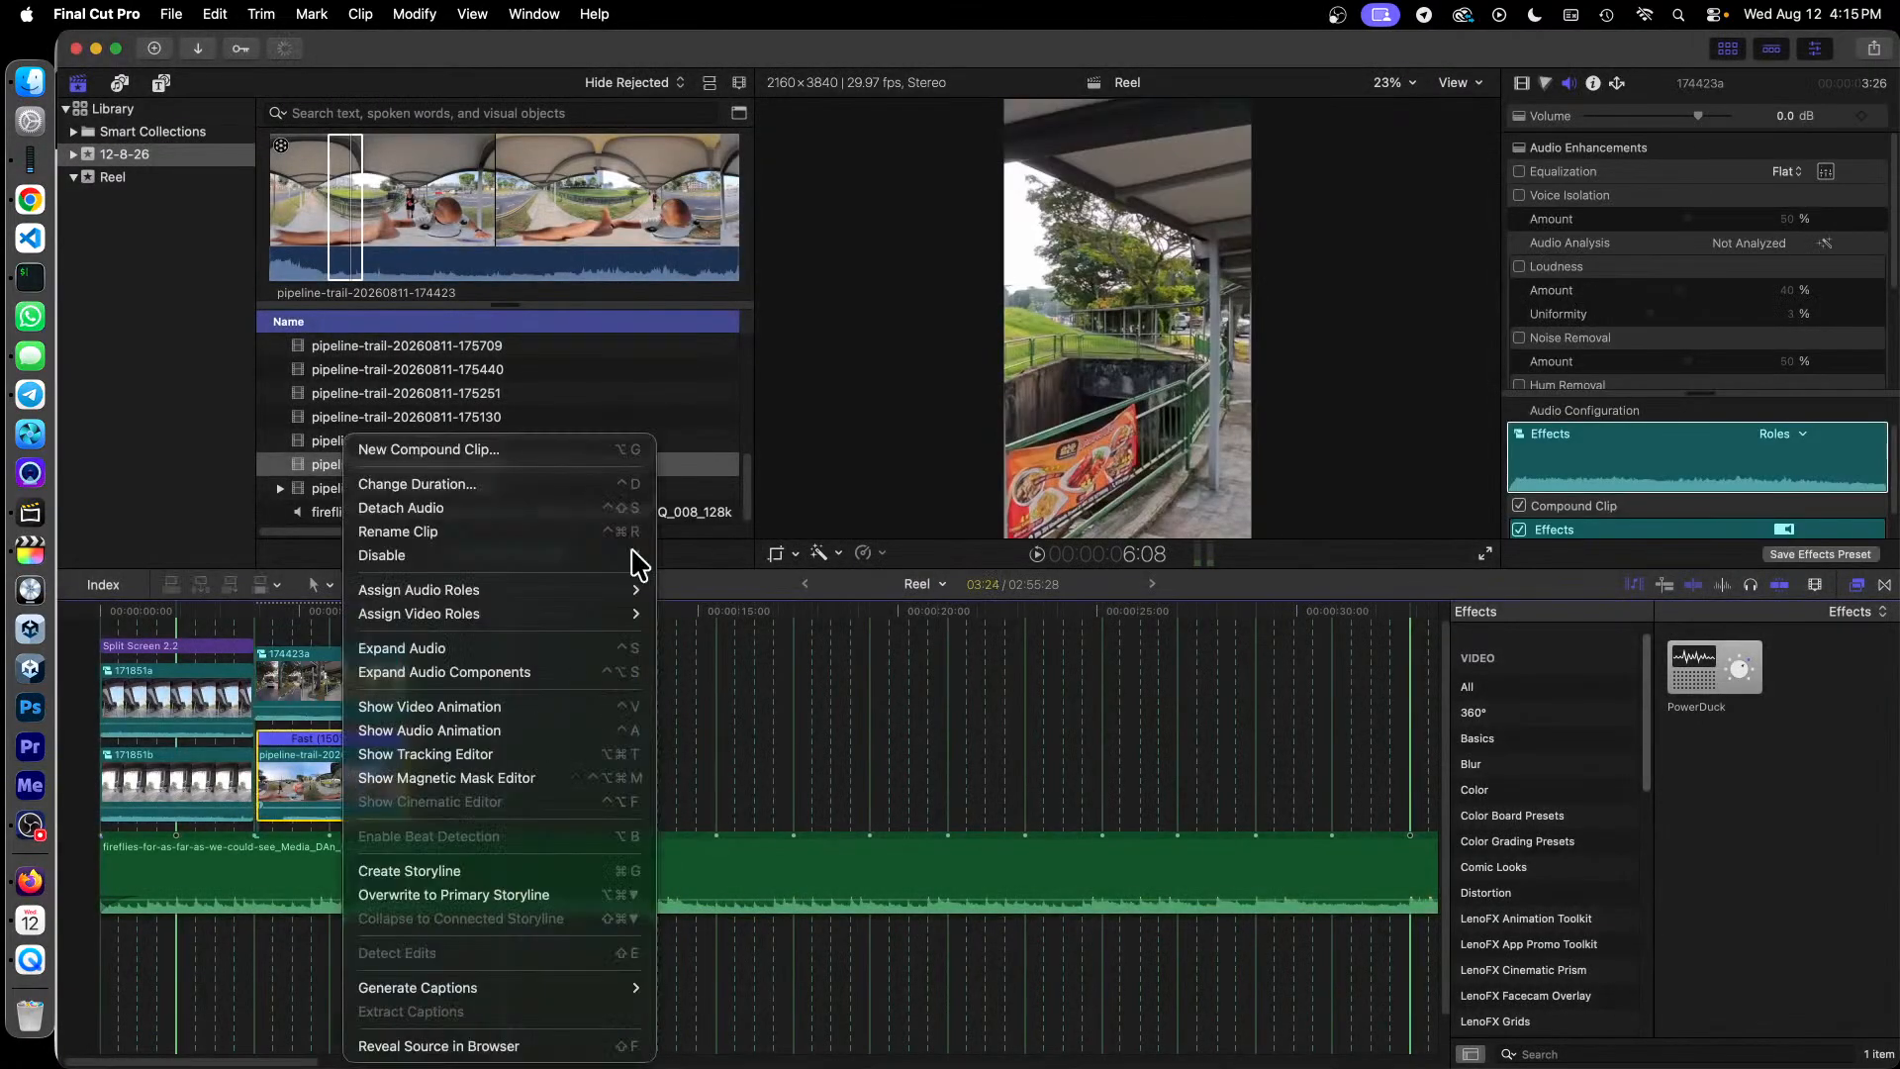
left_click(554, 450)
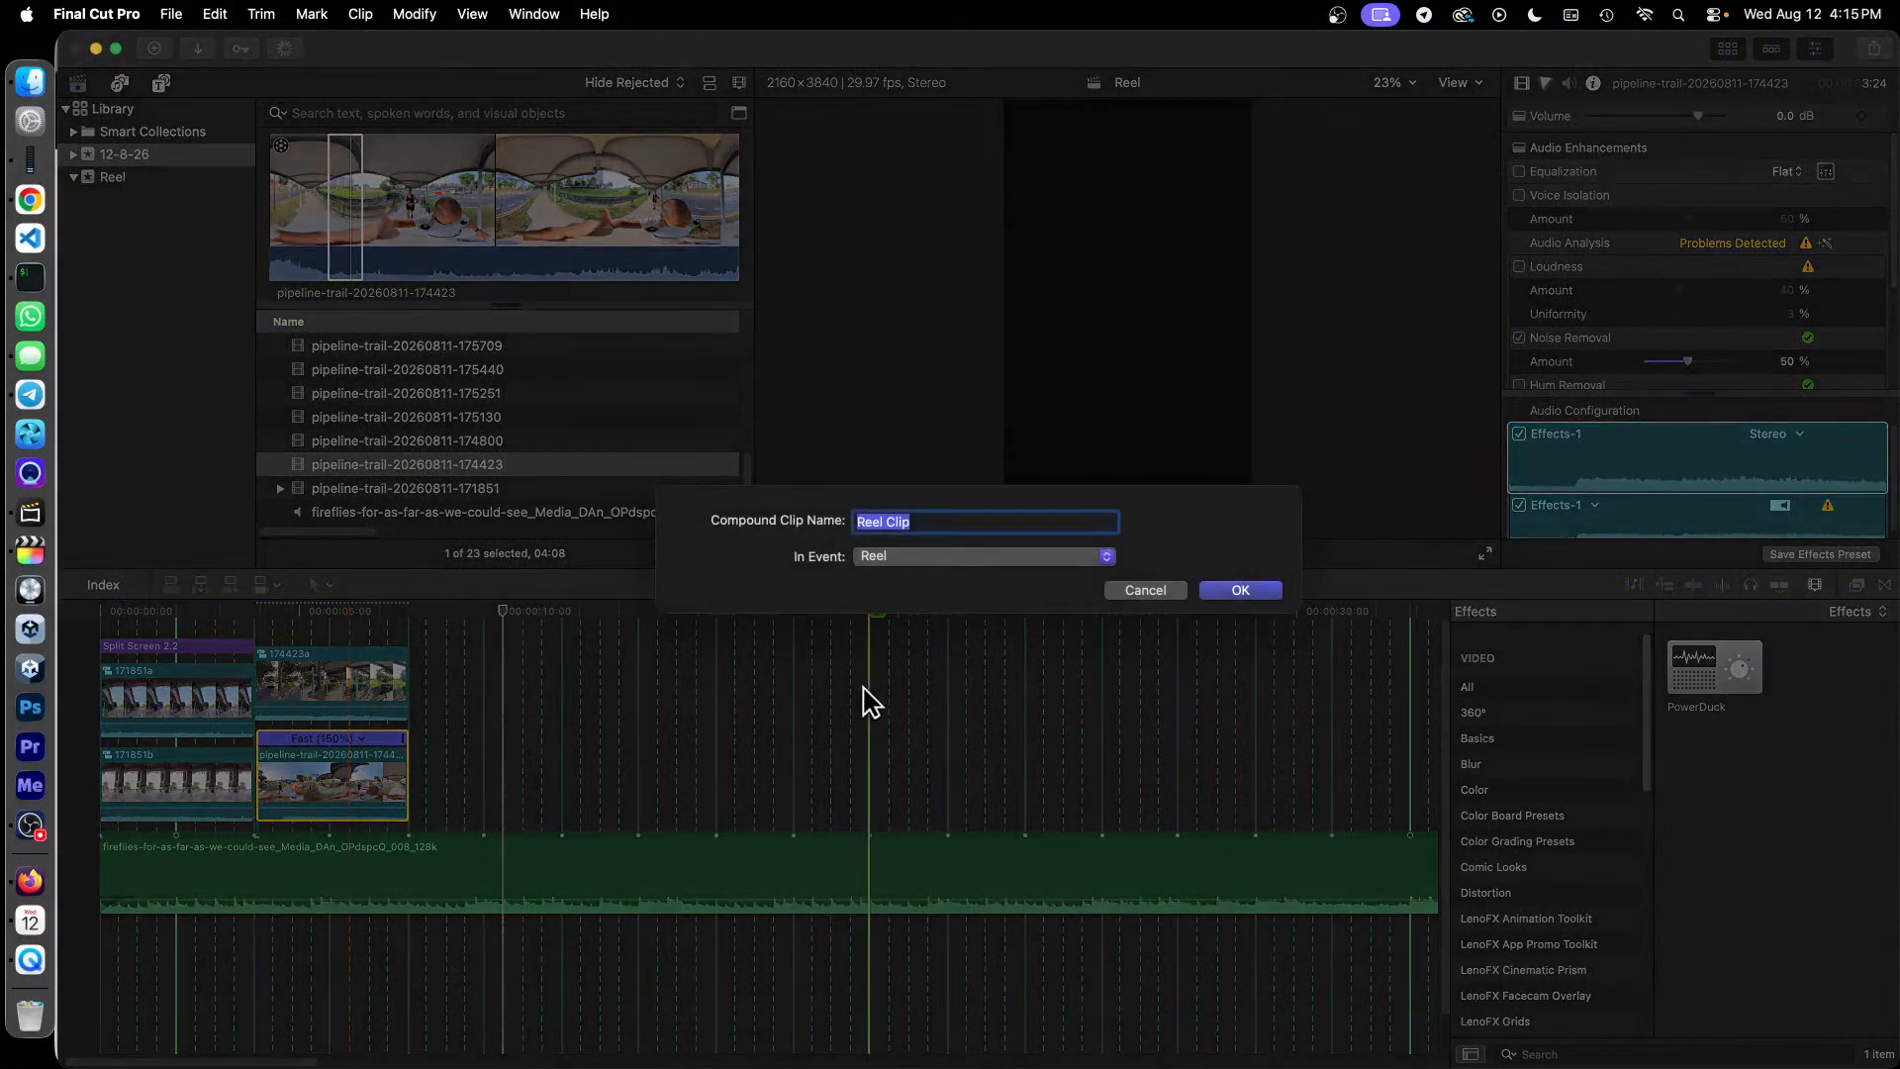
type("174423b")
left_click(1241, 591)
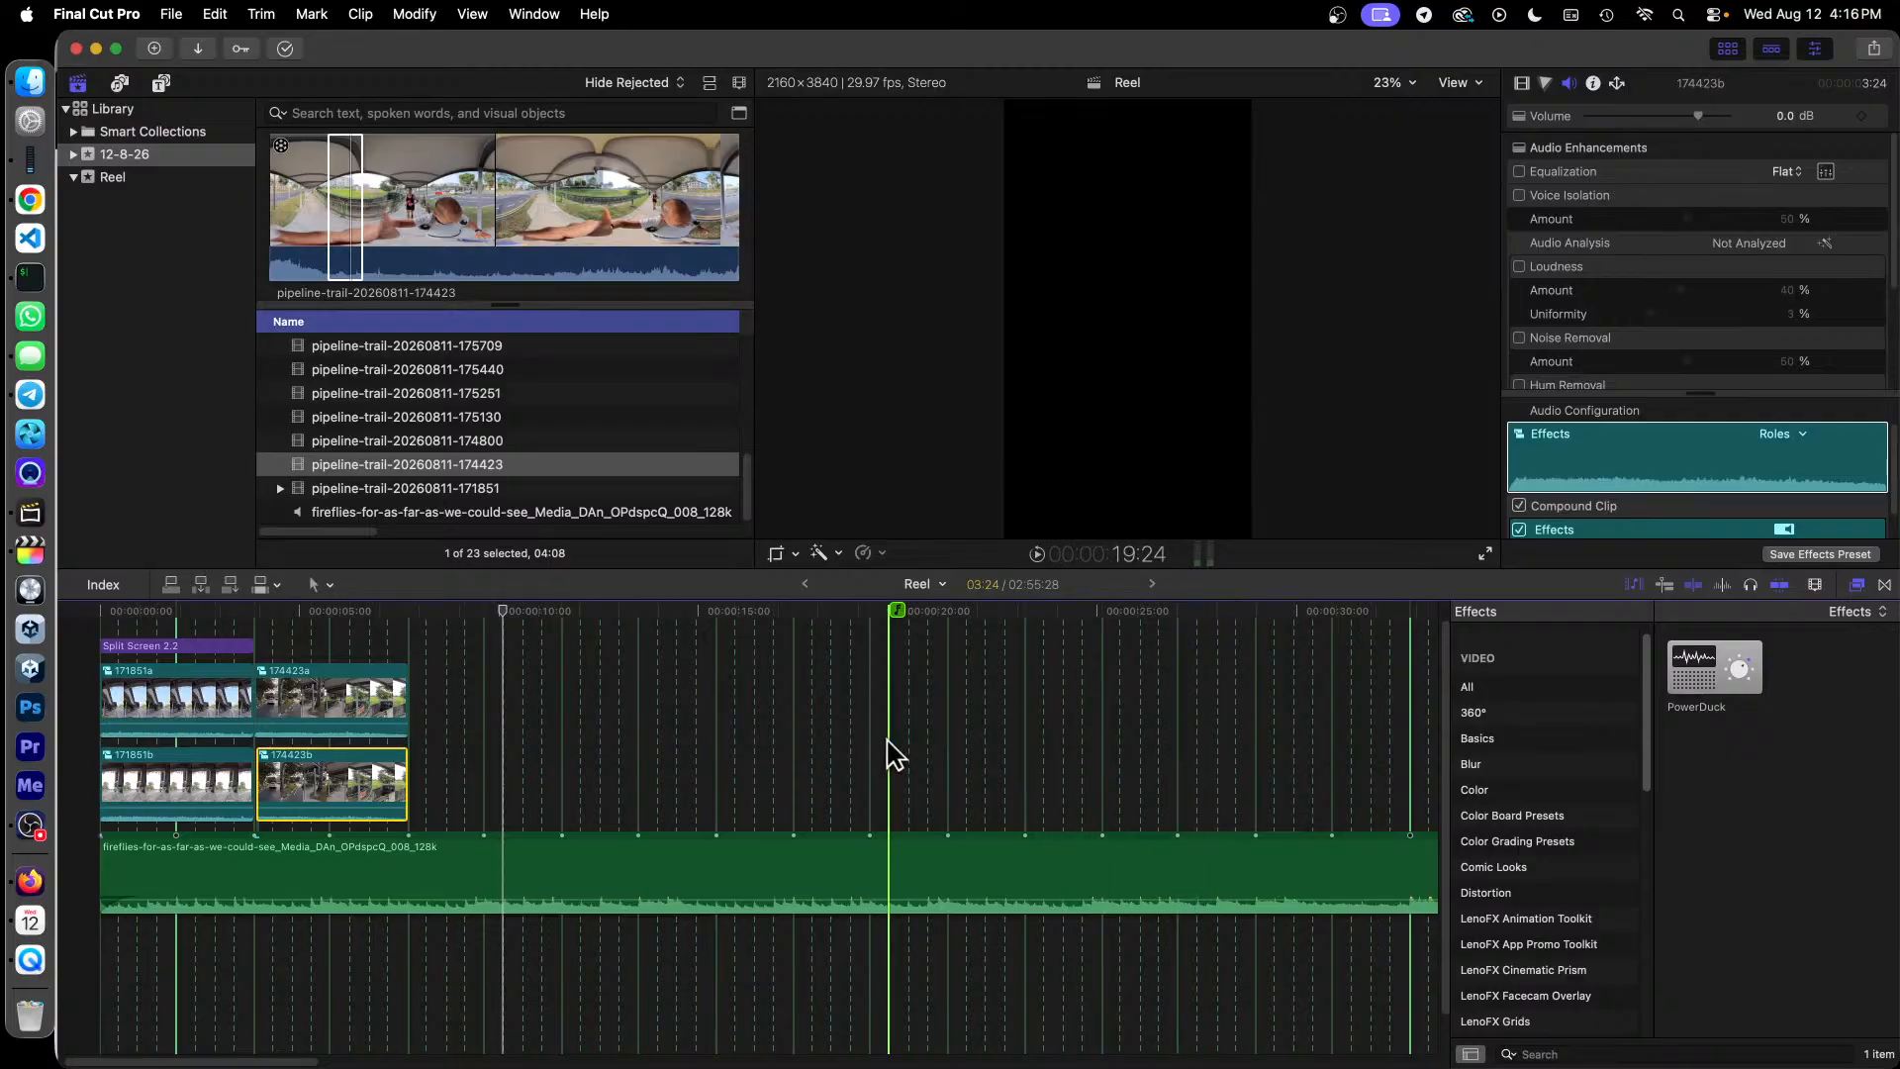
Step: Reframe the clip inside compound clip 174423a with field of view 151, tilt 23.2° and pan 55.5°, and return to the Reel timeline
double_click(336, 698)
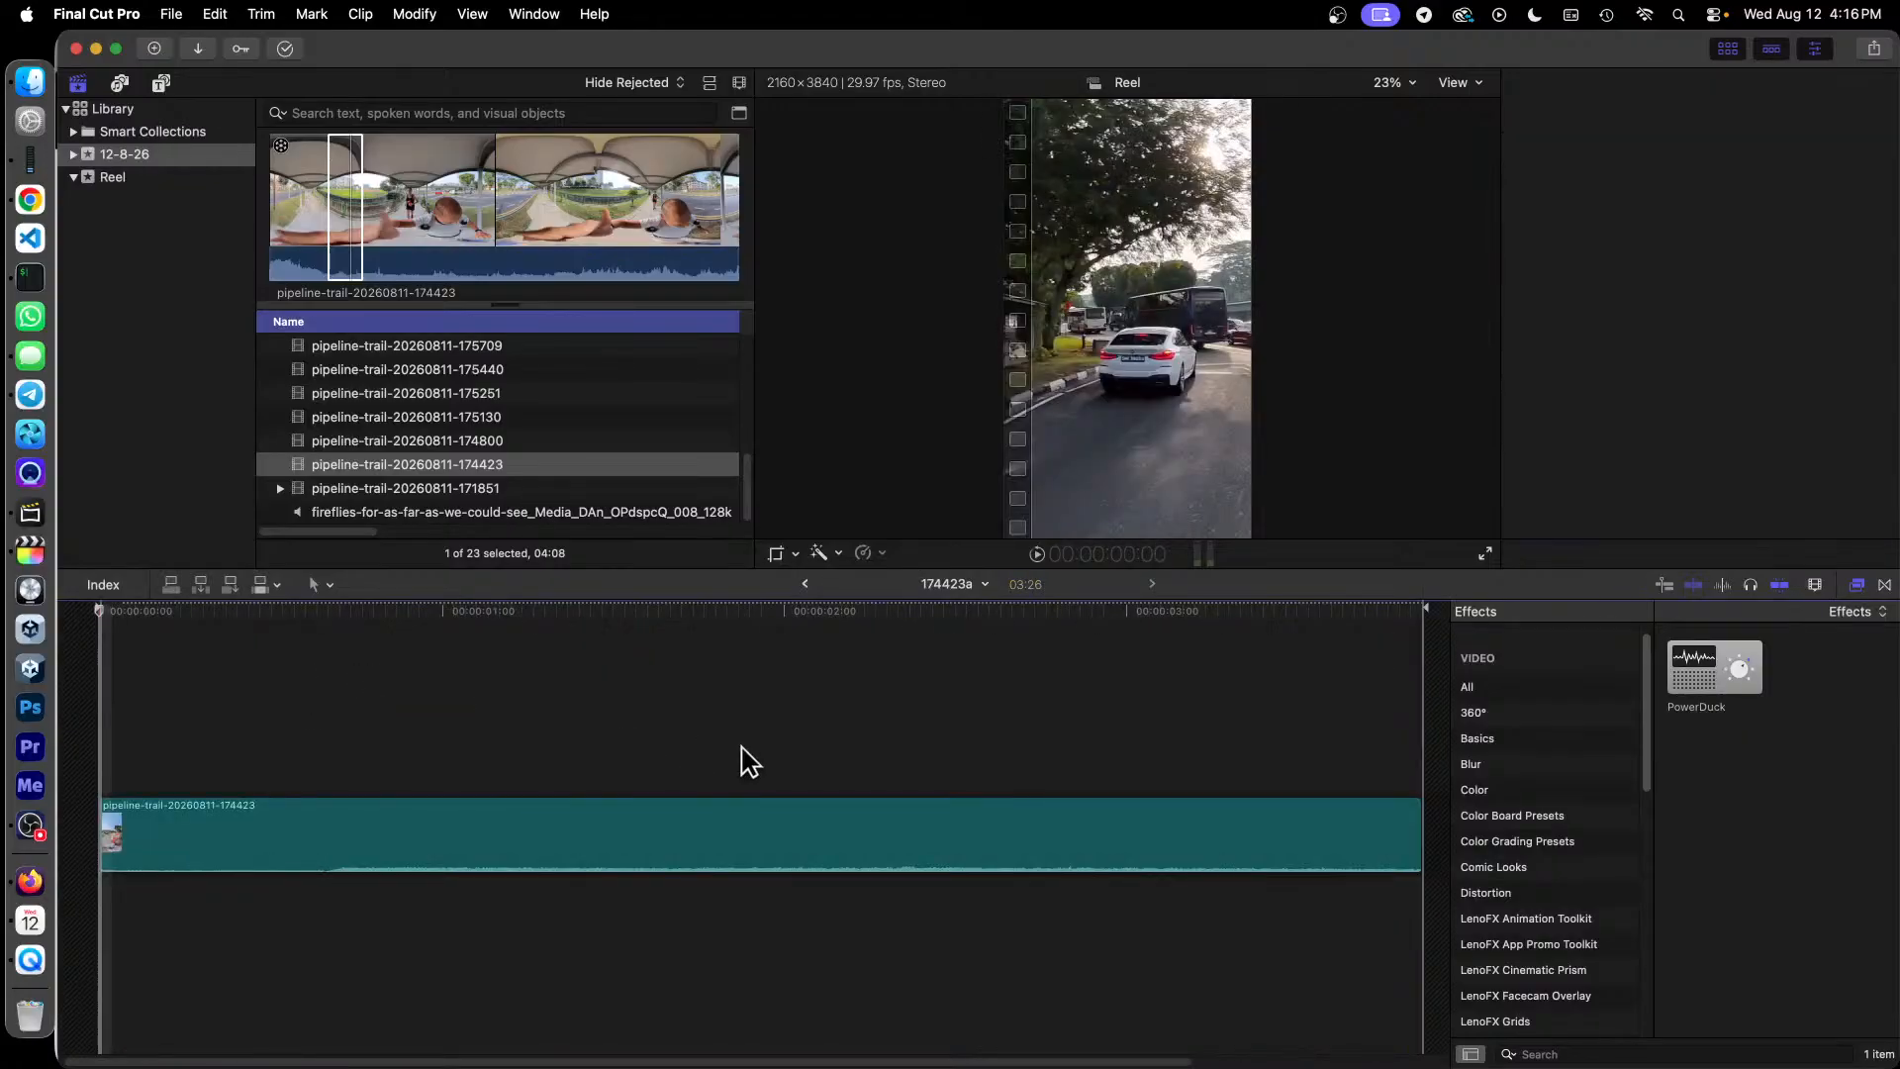
left_click(753, 833)
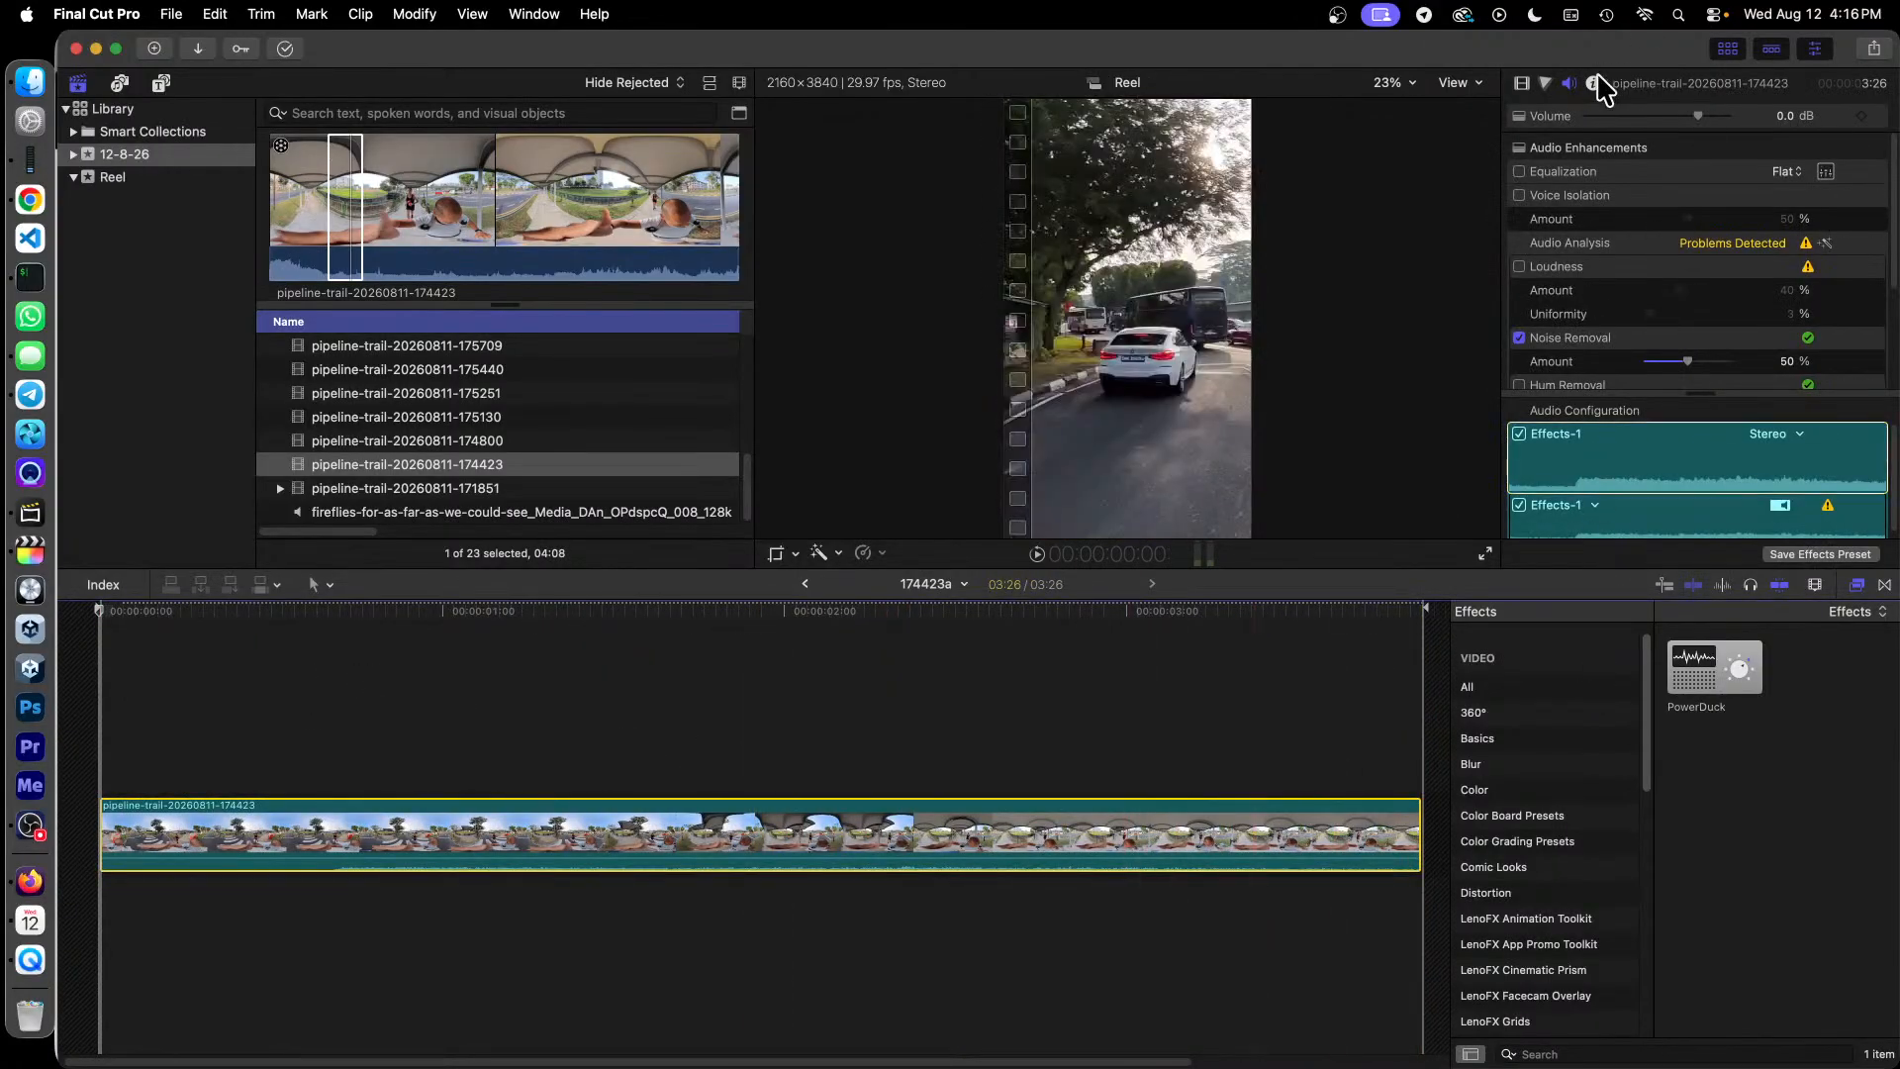
left_click(1521, 83)
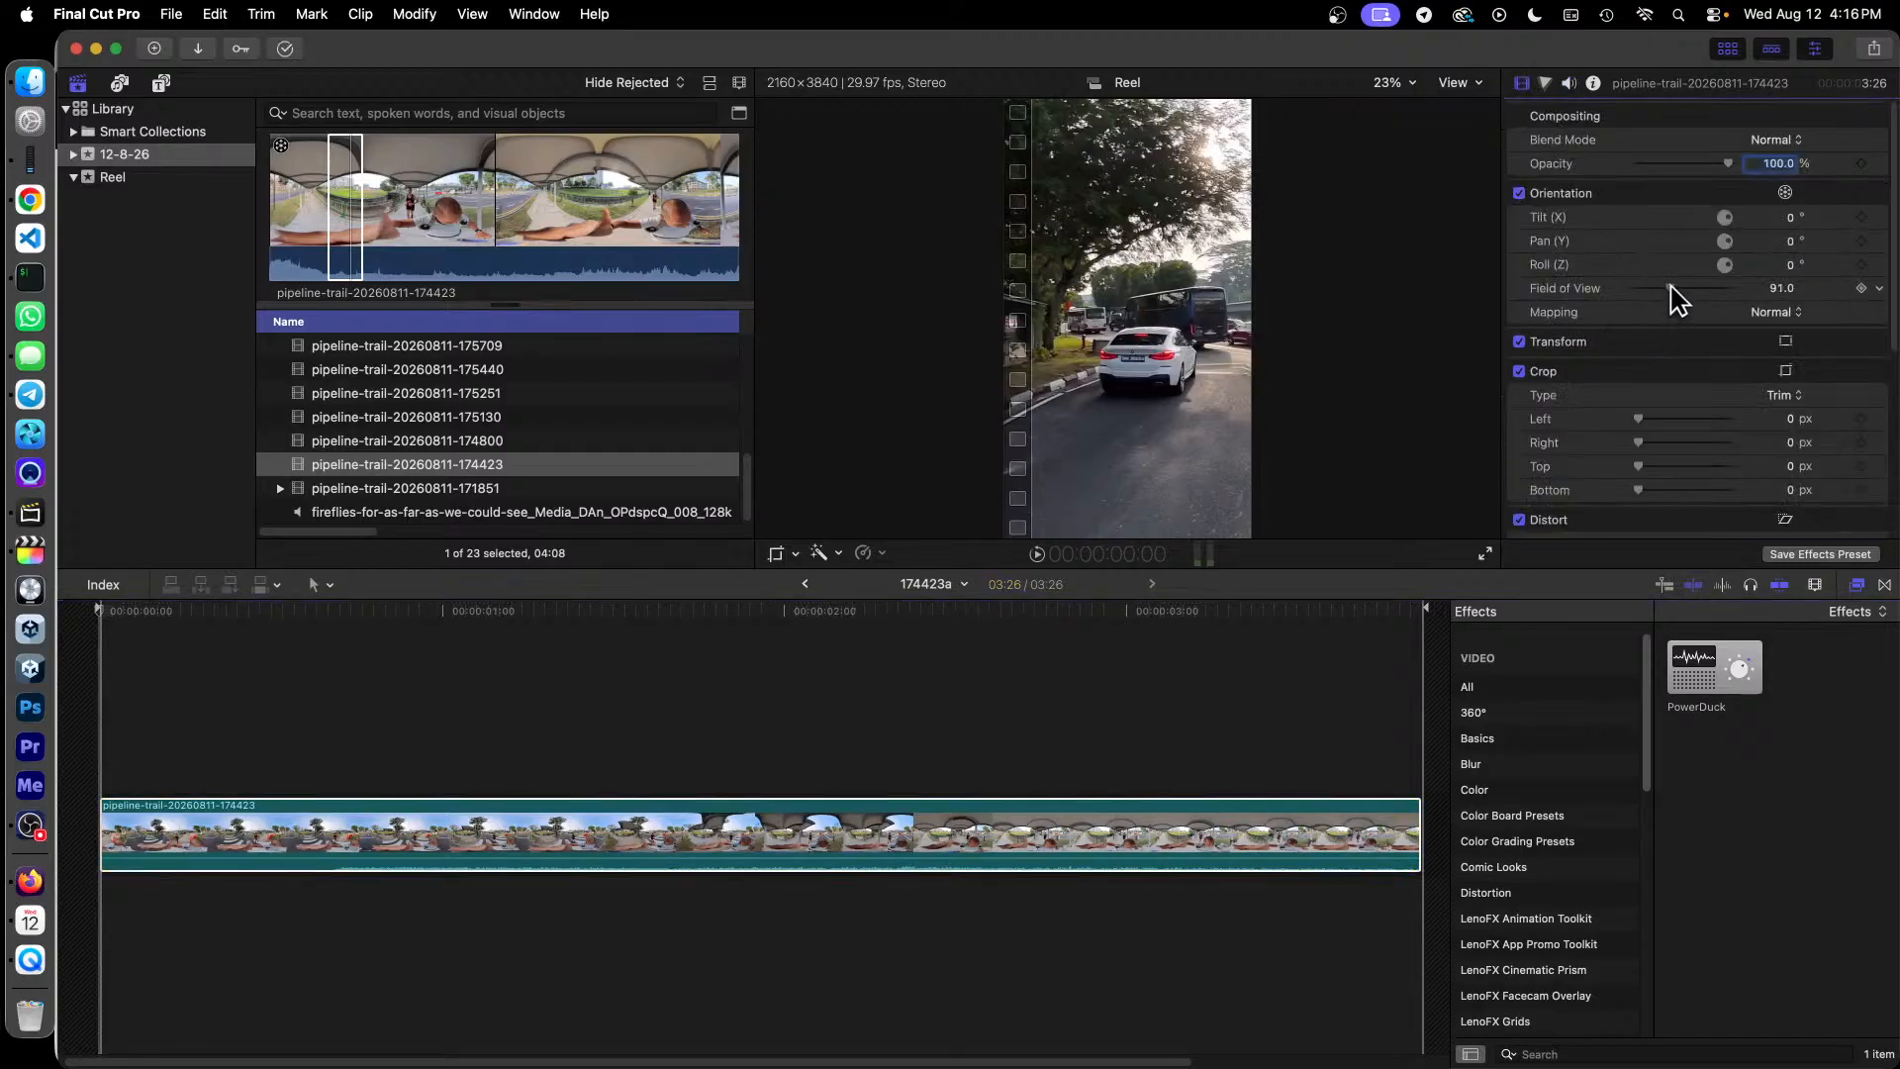
left_click_drag(1671, 287, 1712, 295)
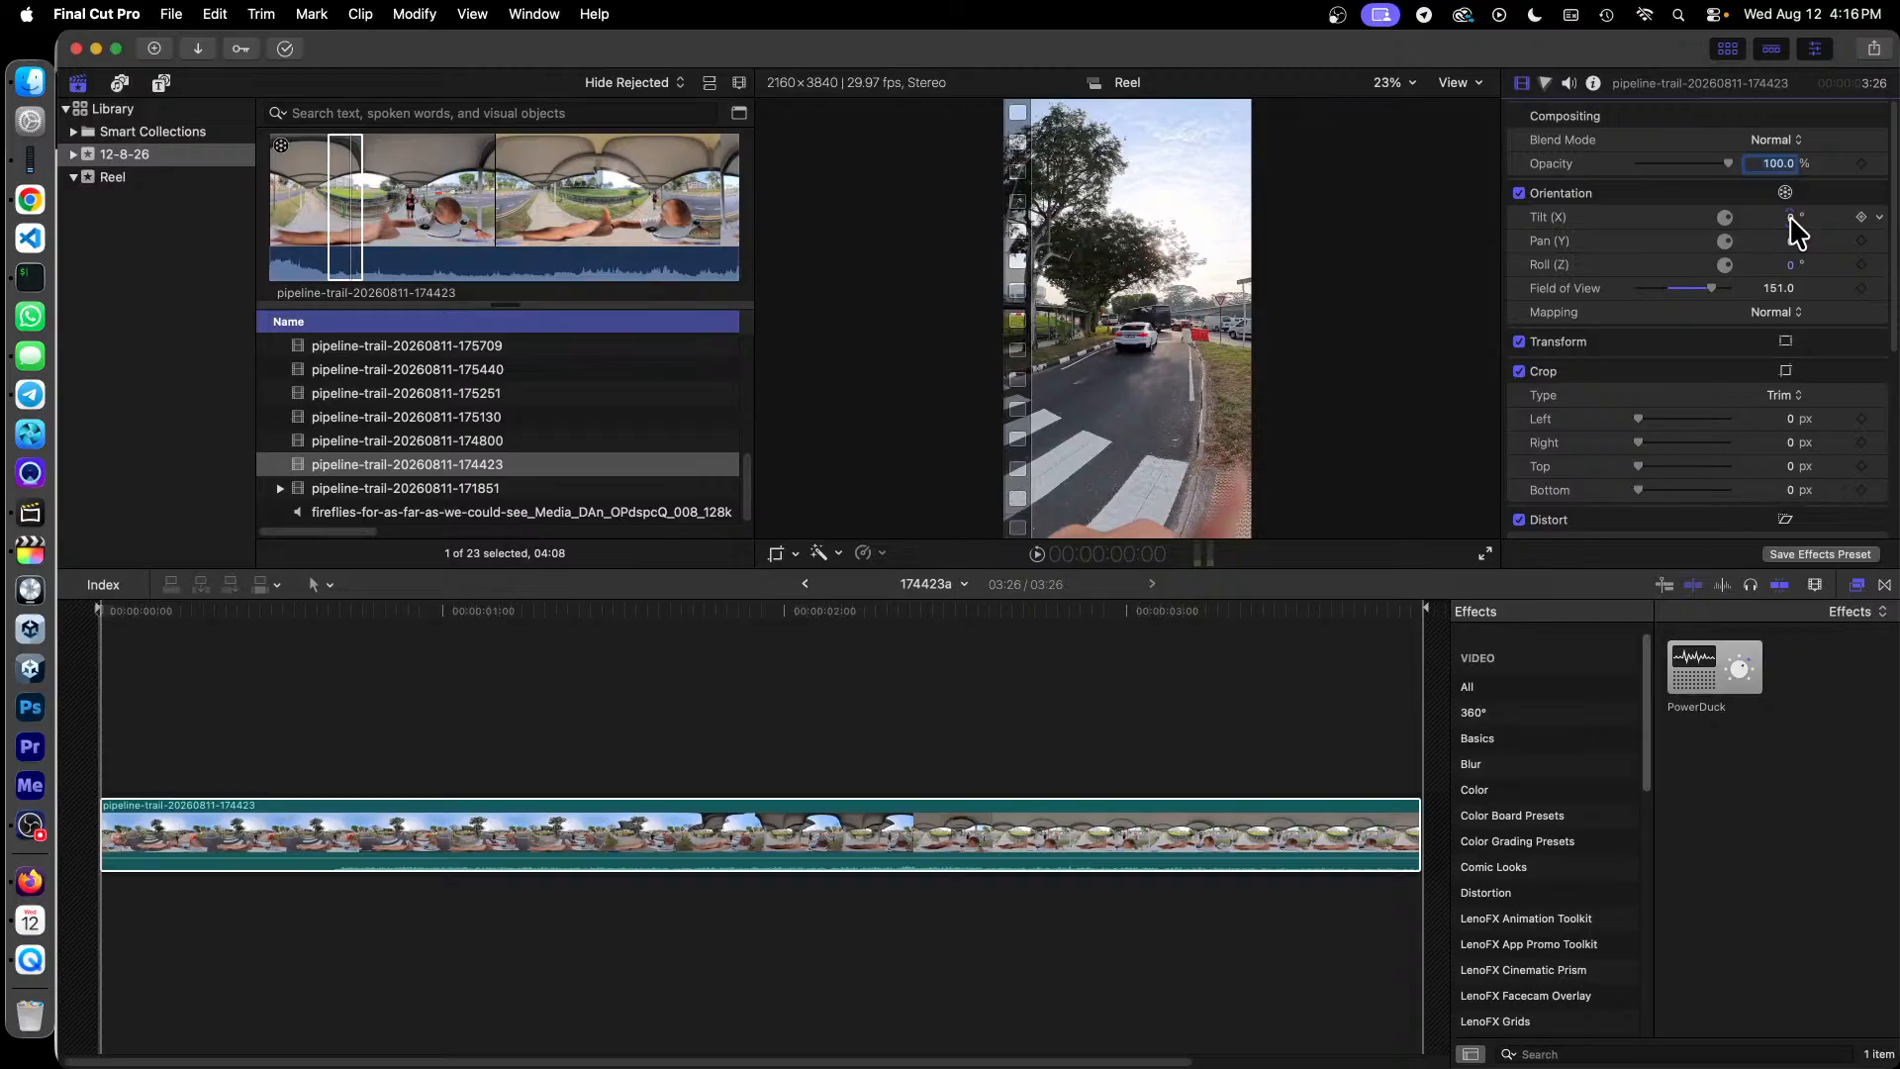
left_click_drag(1789, 219, 1775, 282)
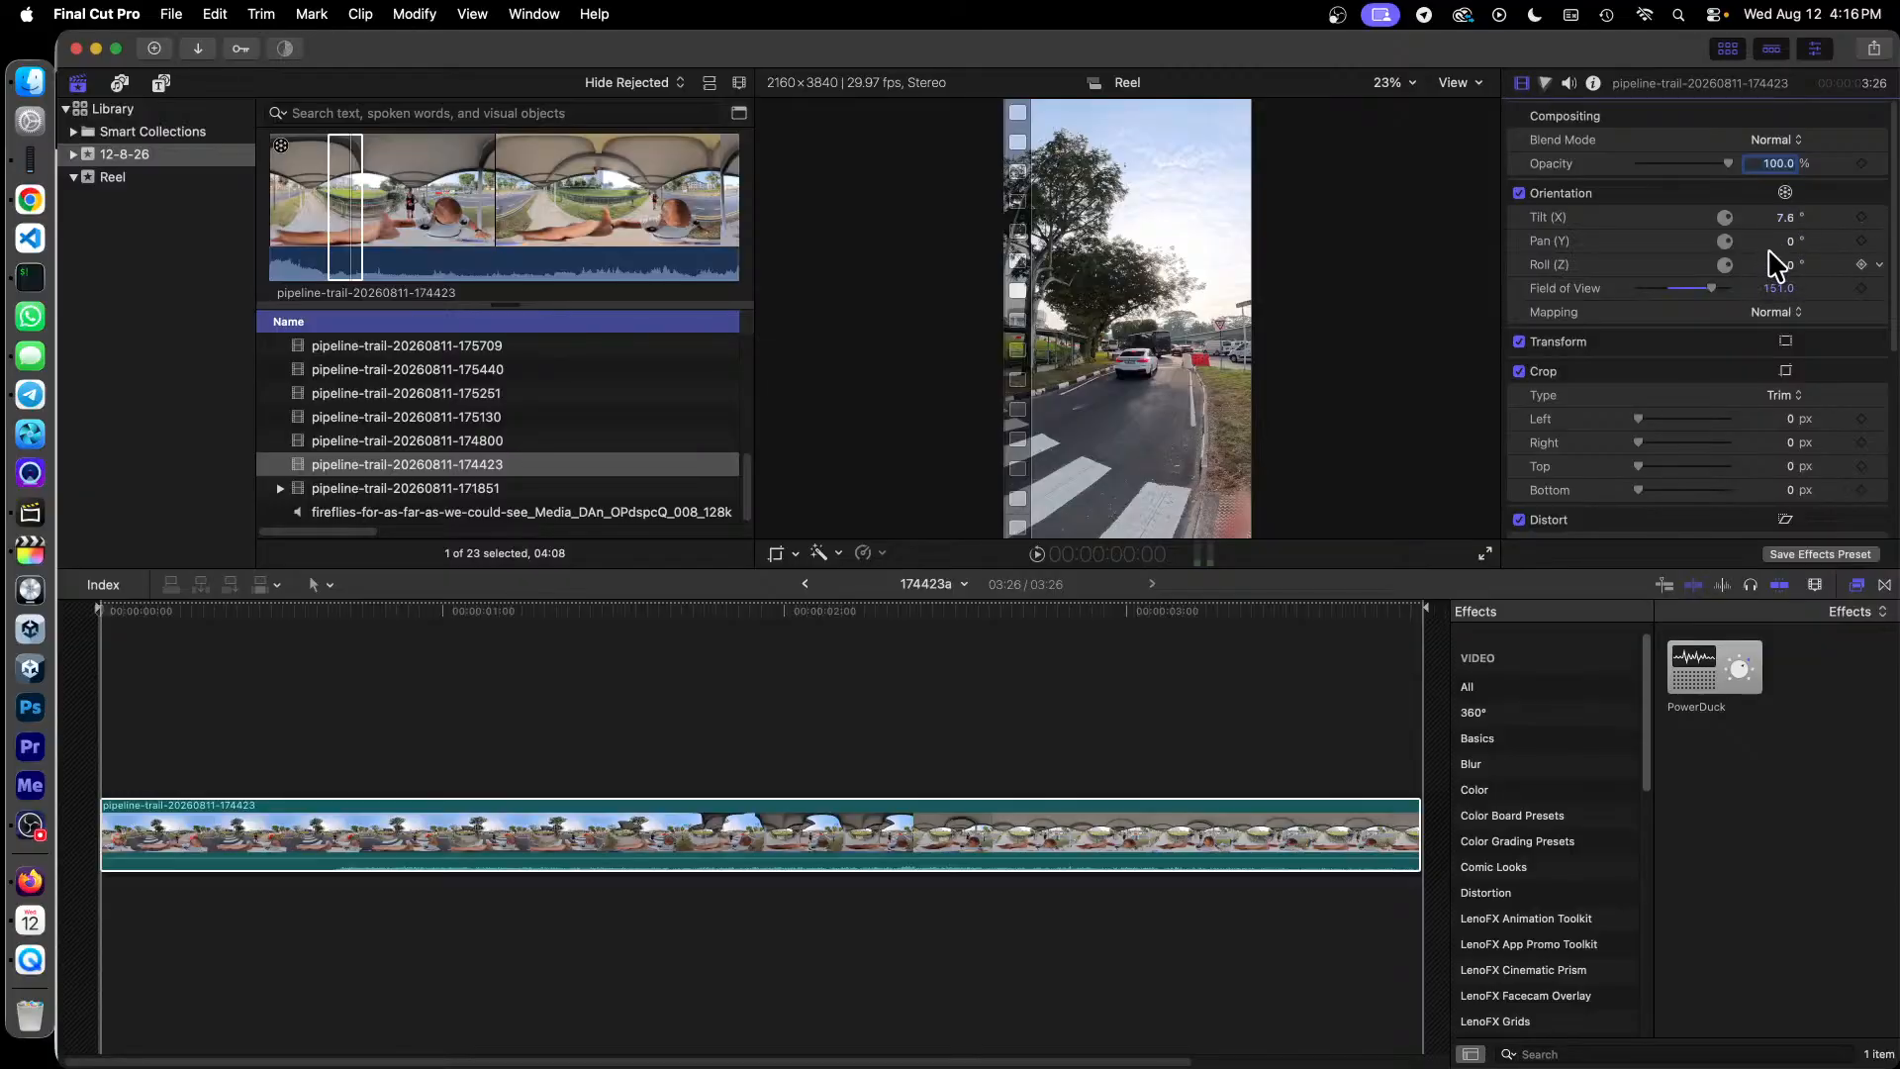
left_click_drag(1792, 242, 1796, 240)
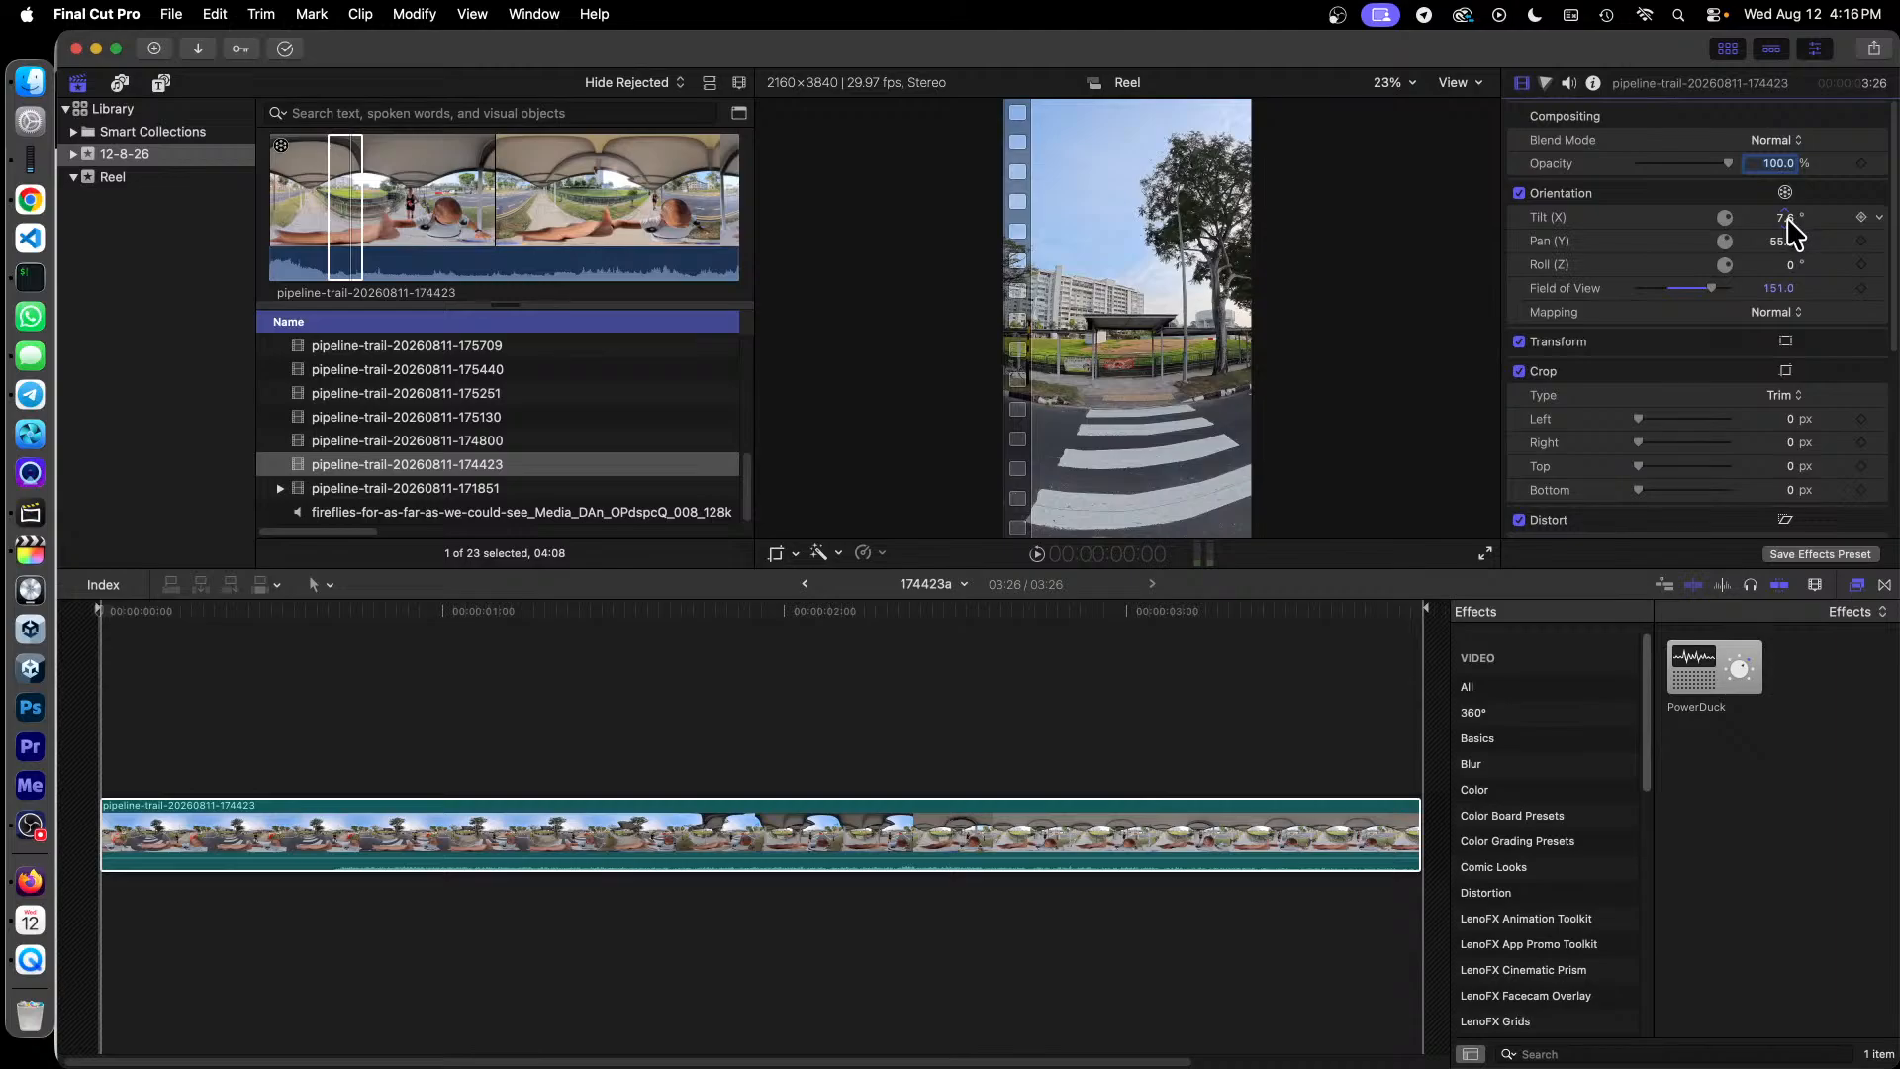
left_click_drag(1787, 221, 1793, 215)
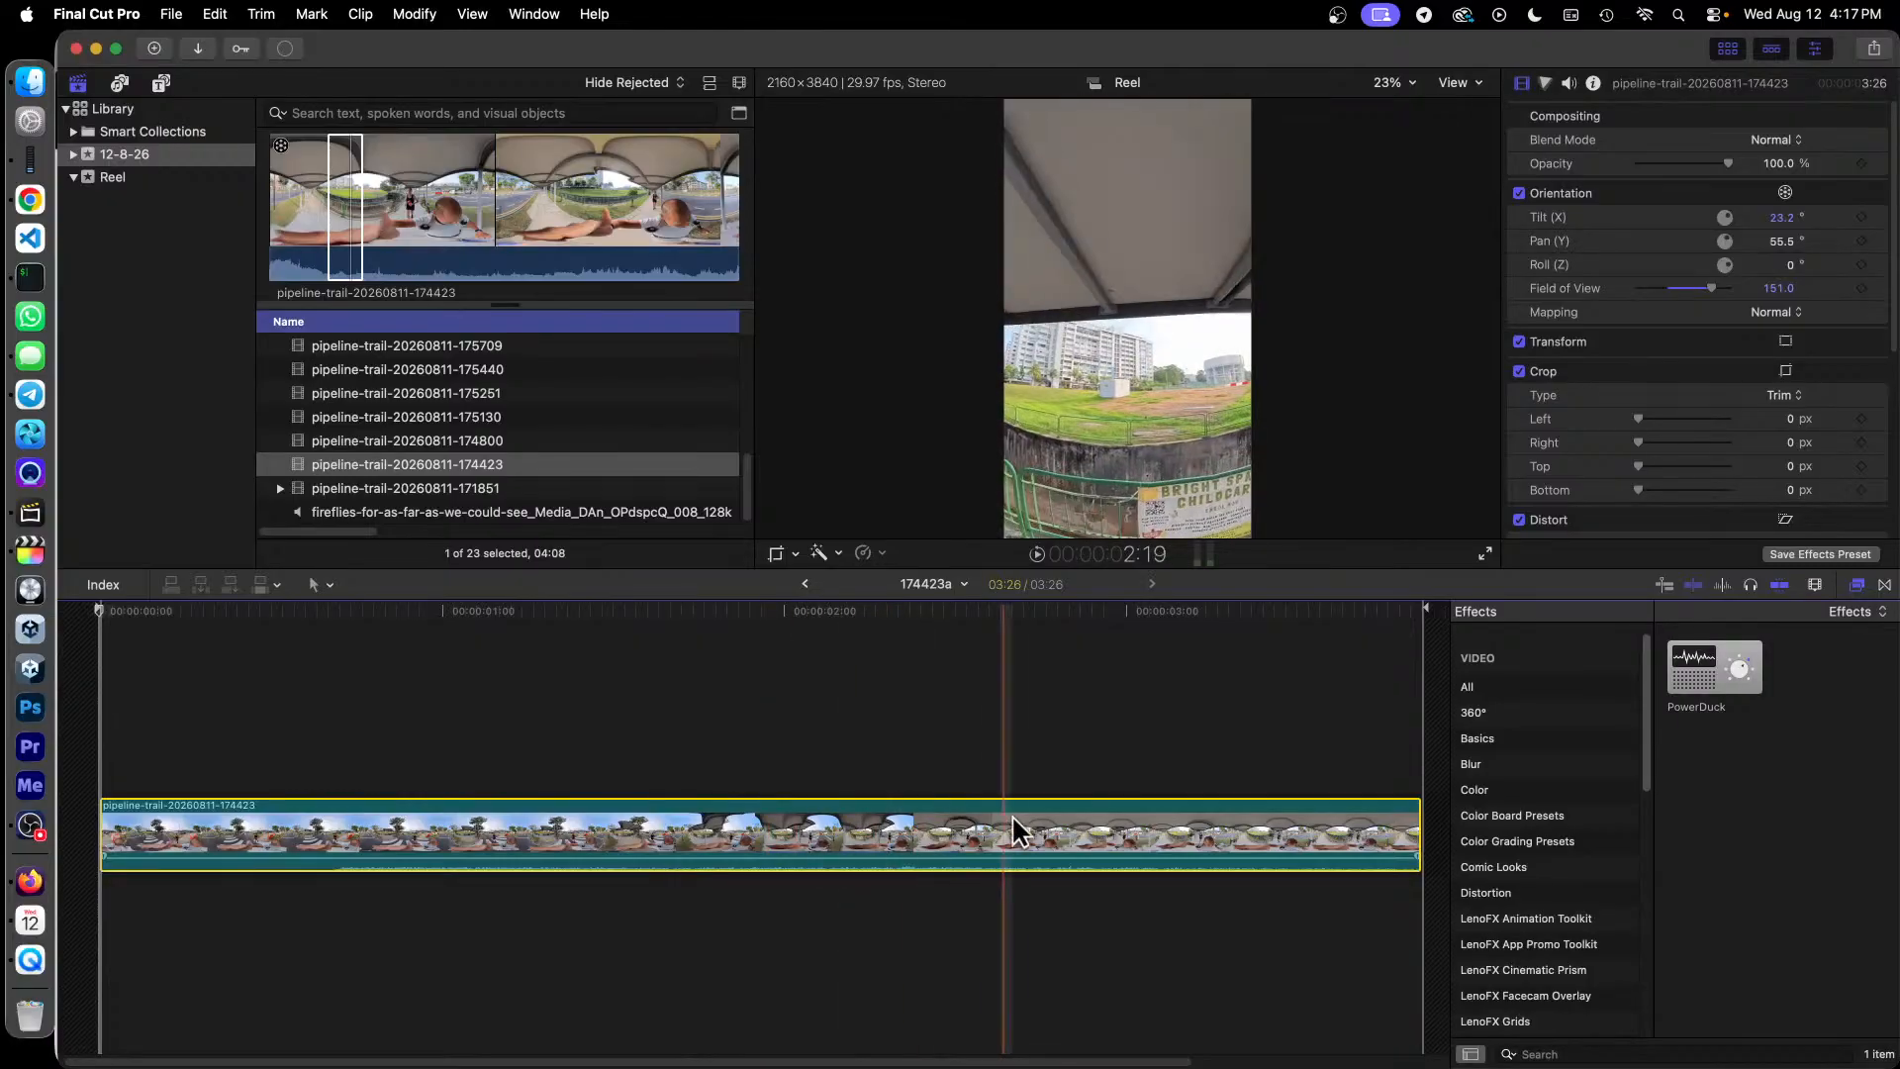
left_click(804, 584)
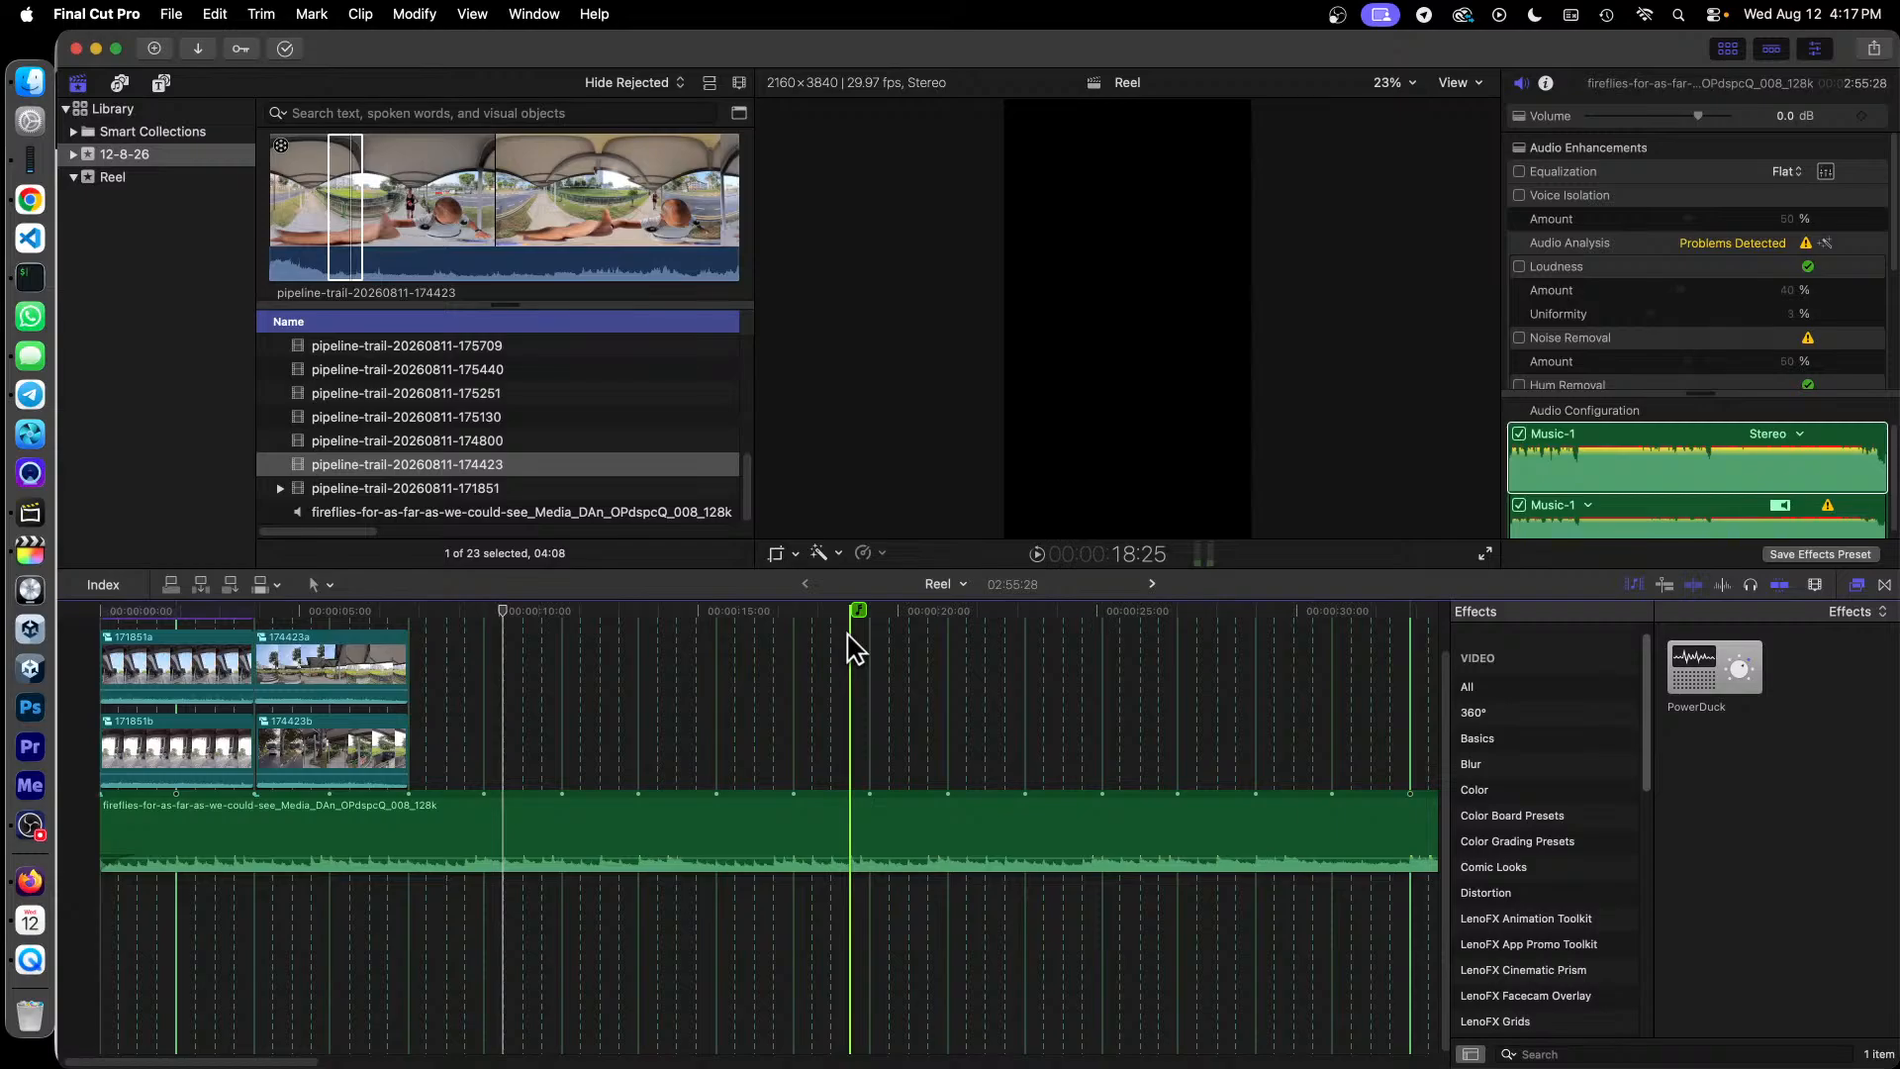
Step: Reframe the clip inside compound clip 174423b with field of view 150, tilt 5° and pan -66°, and return to the Reel timeline
double_click(349, 742)
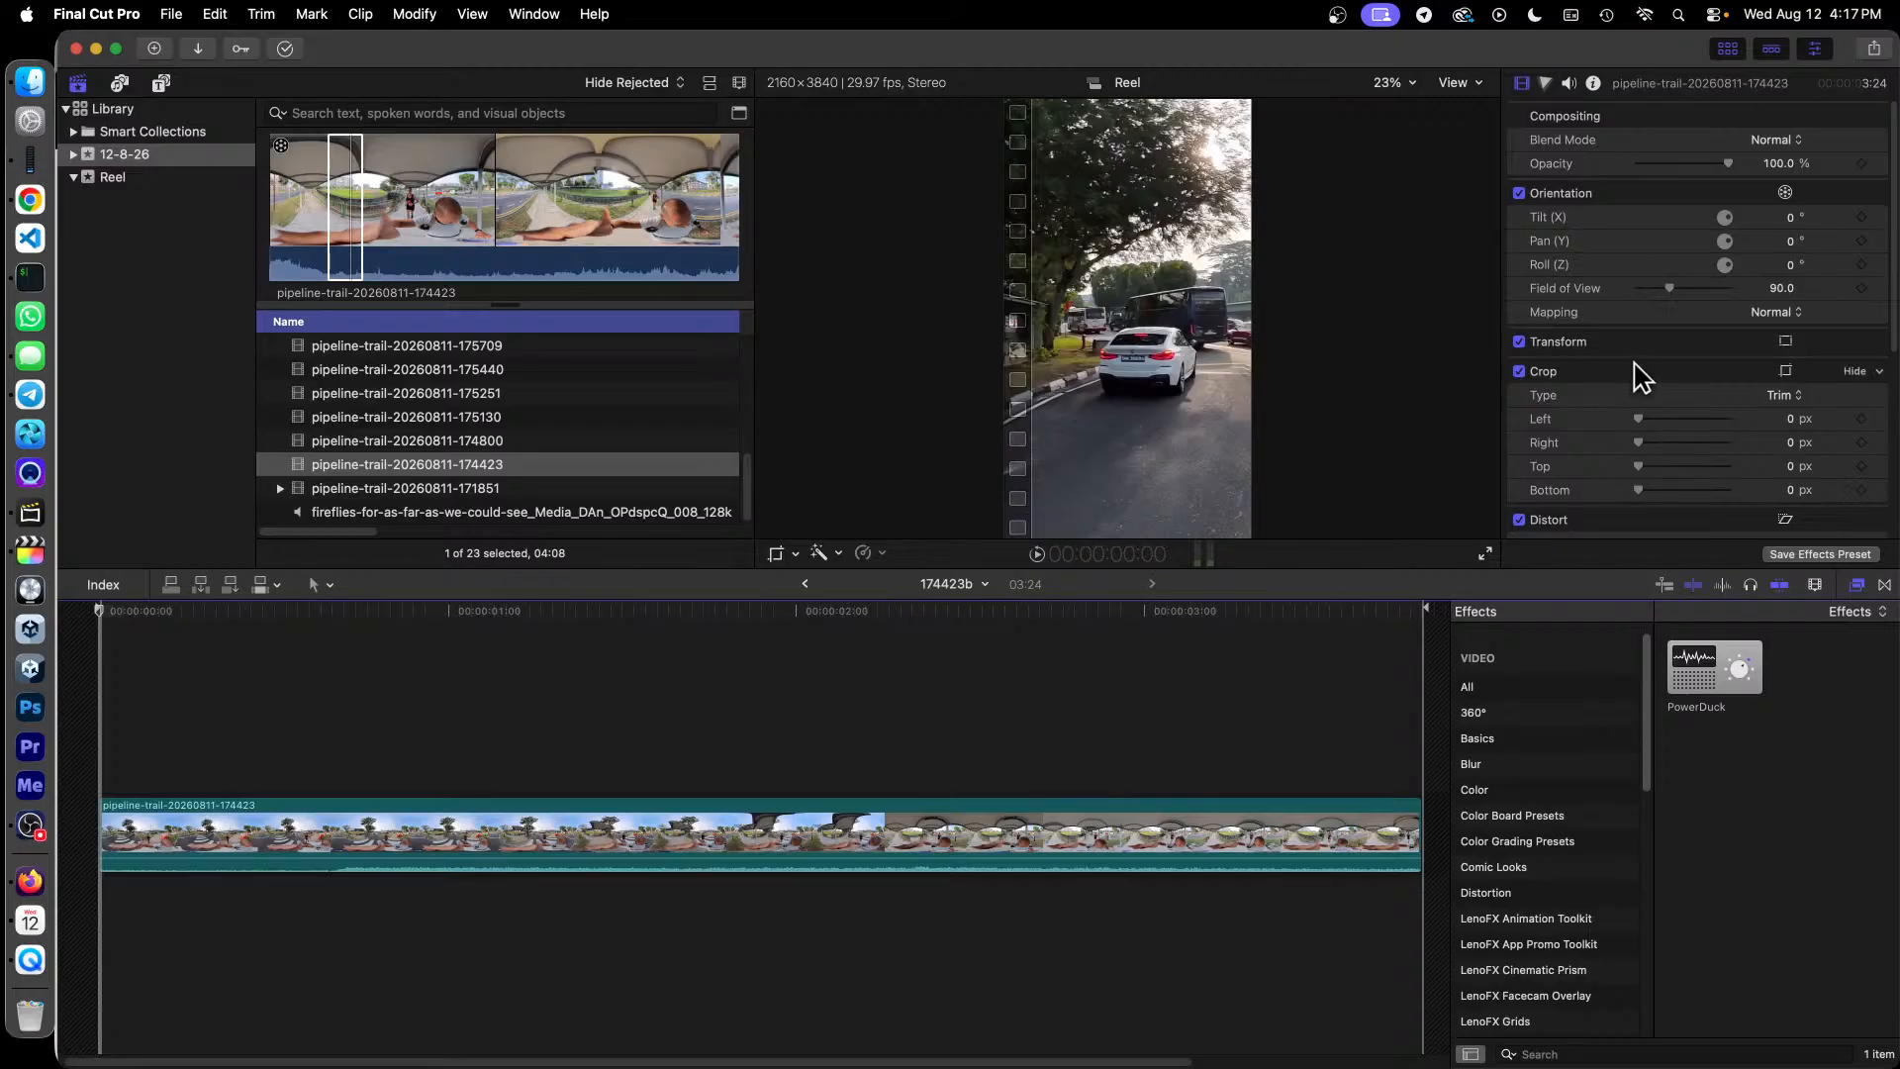
left_click(1781, 287)
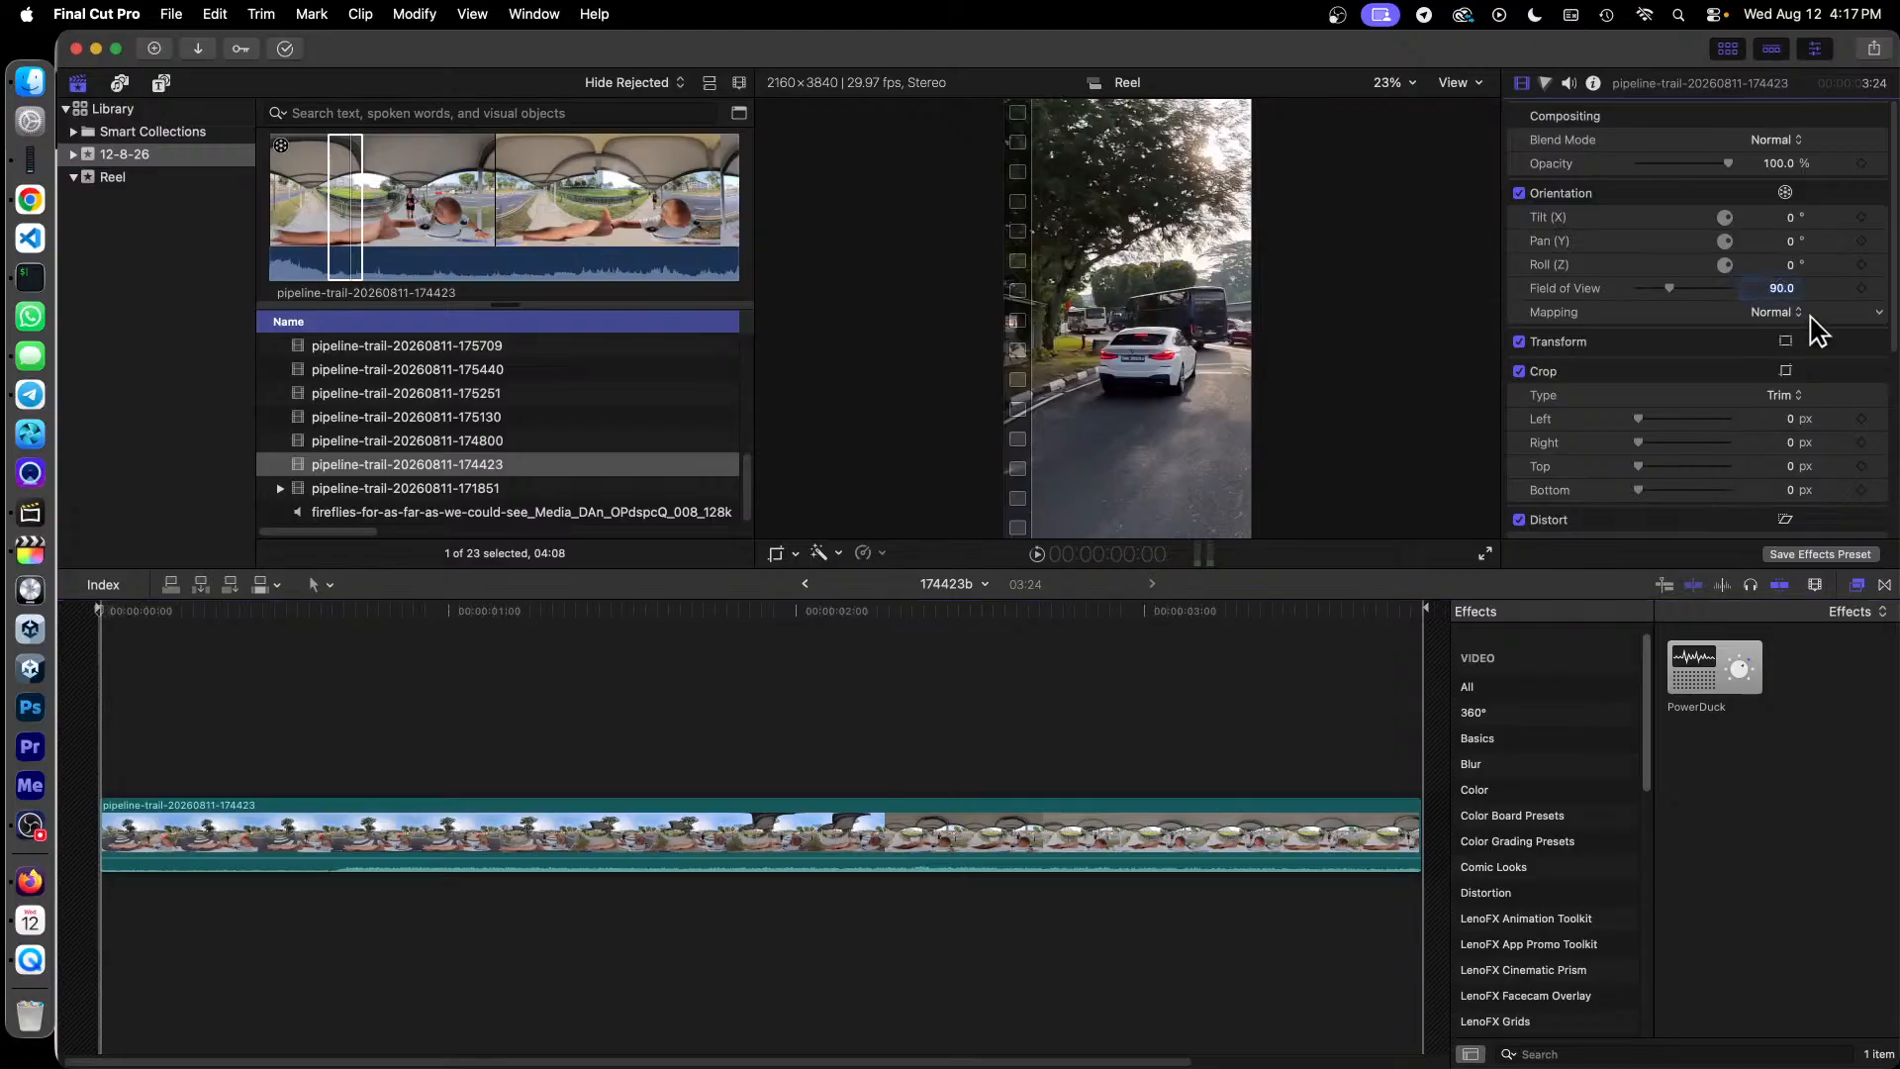
key("Return")
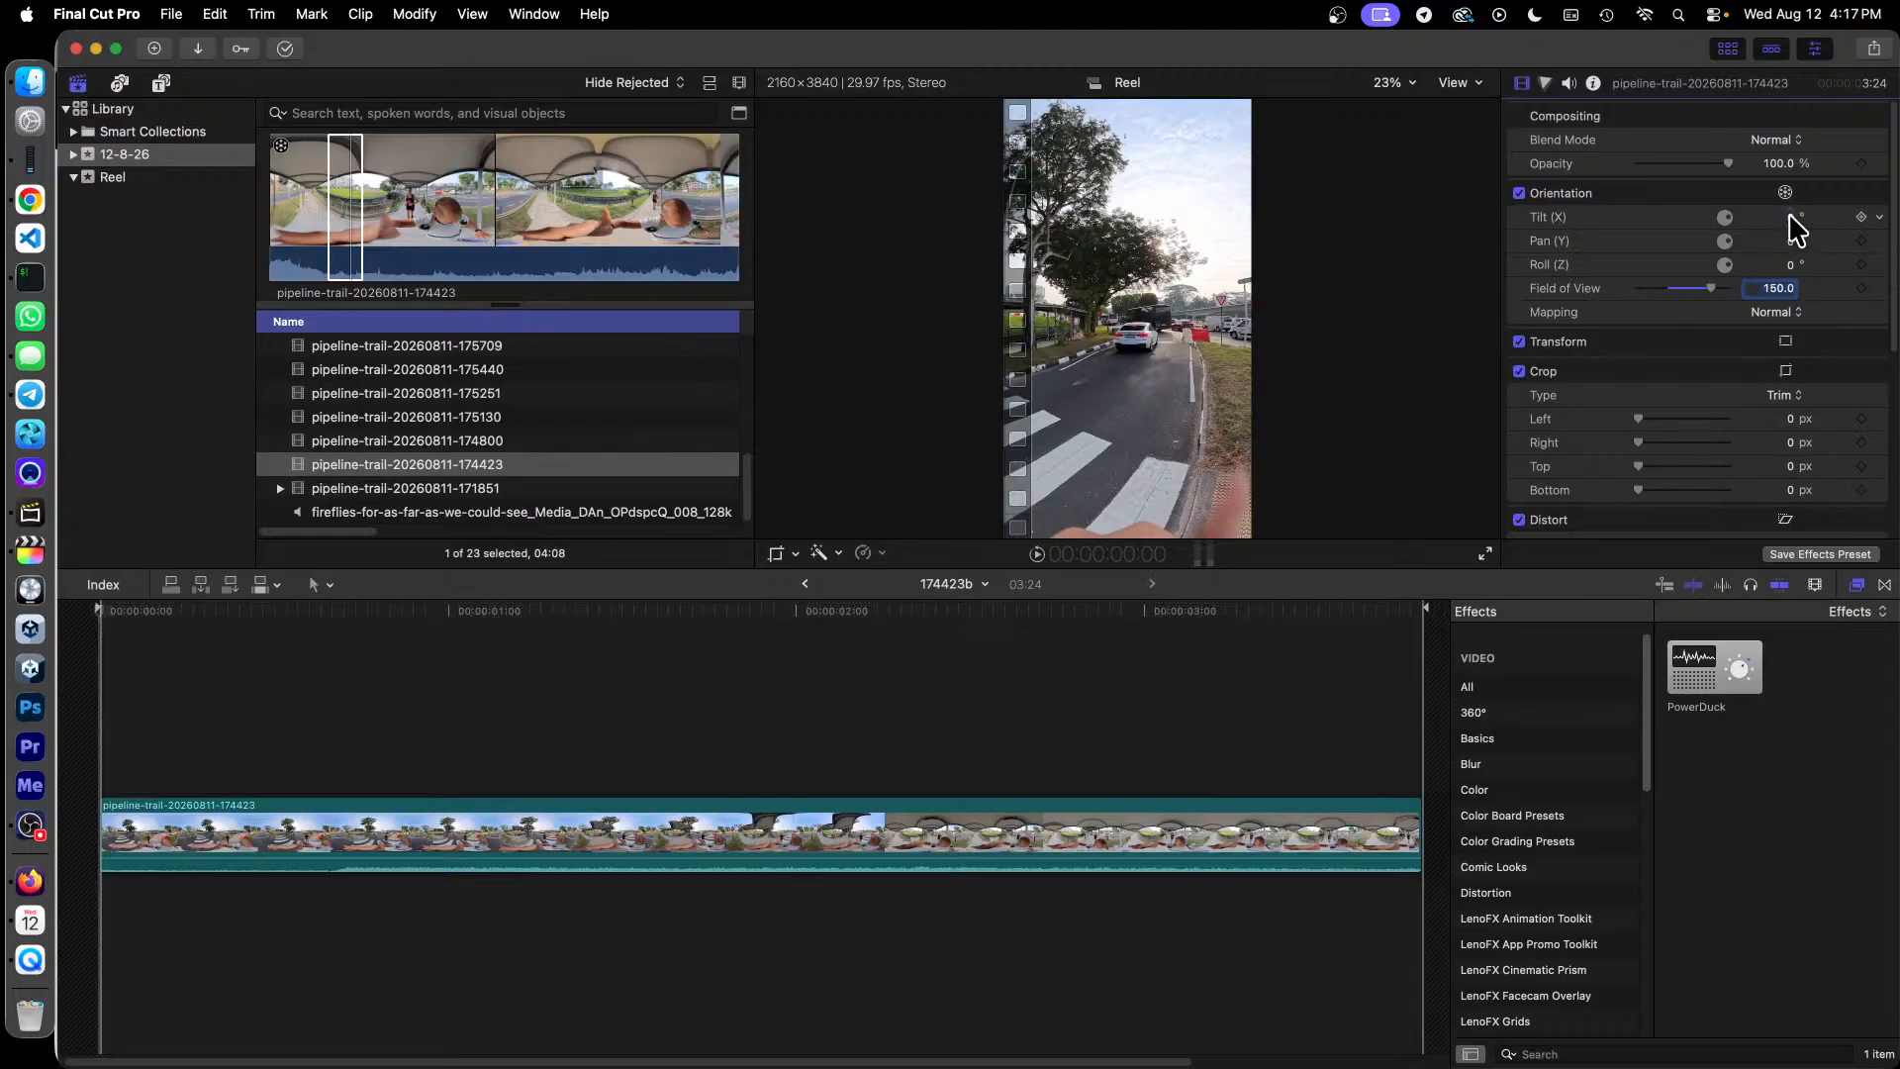
left_click_drag(1789, 217, 1758, 217)
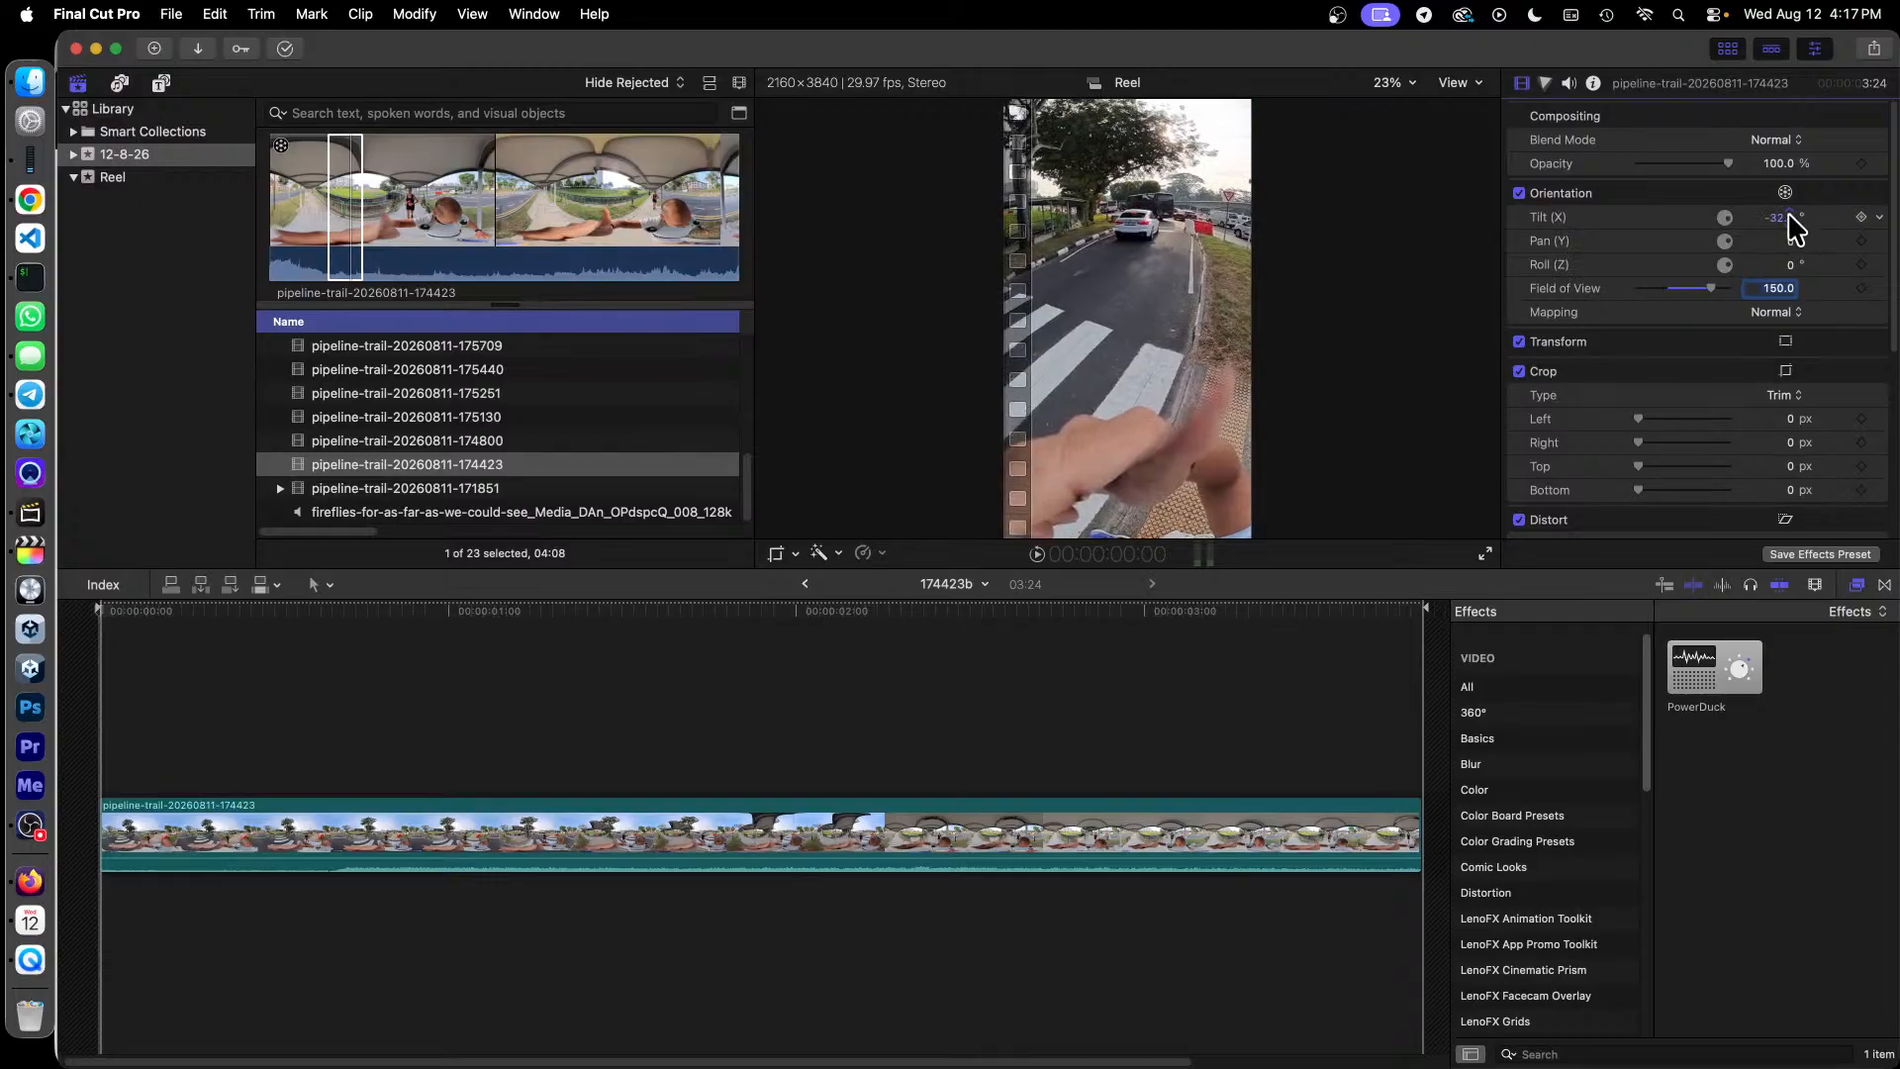
key("super+z")
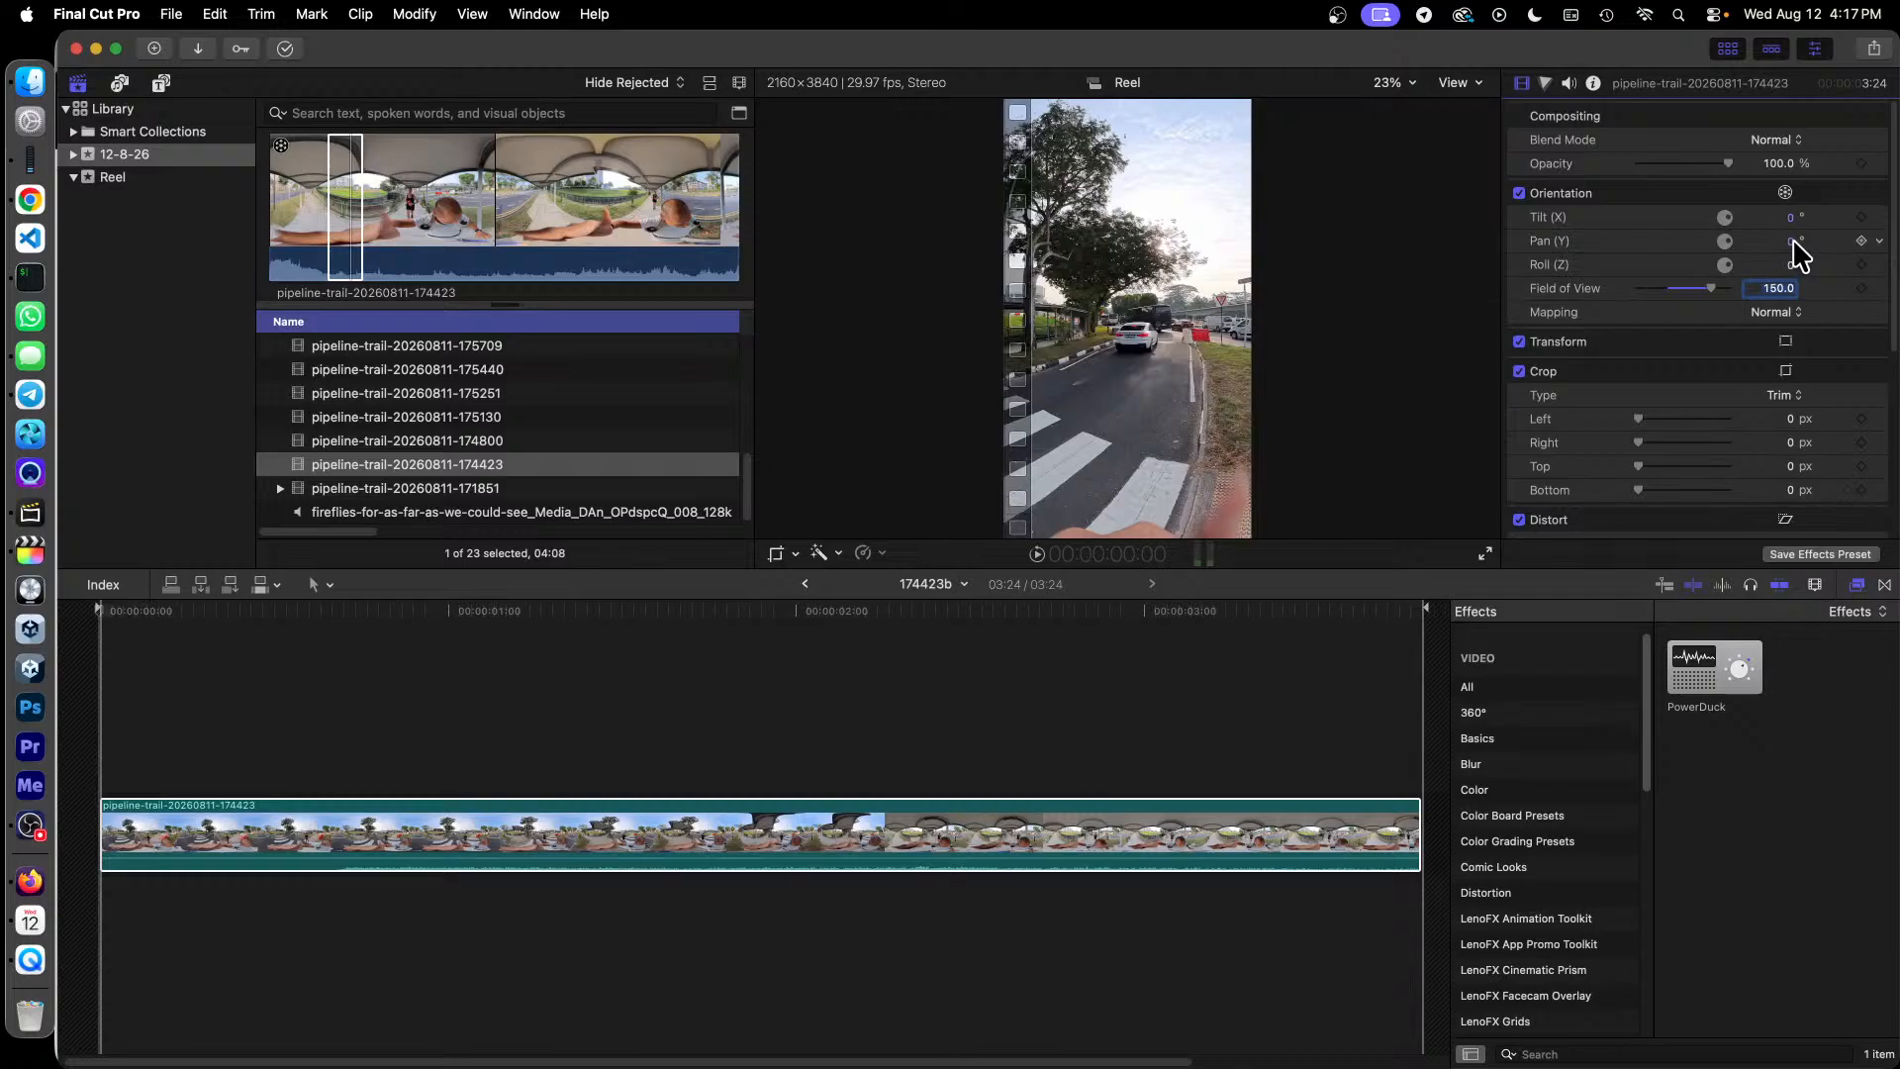
left_click(1793, 240)
type("-42")
key("Return")
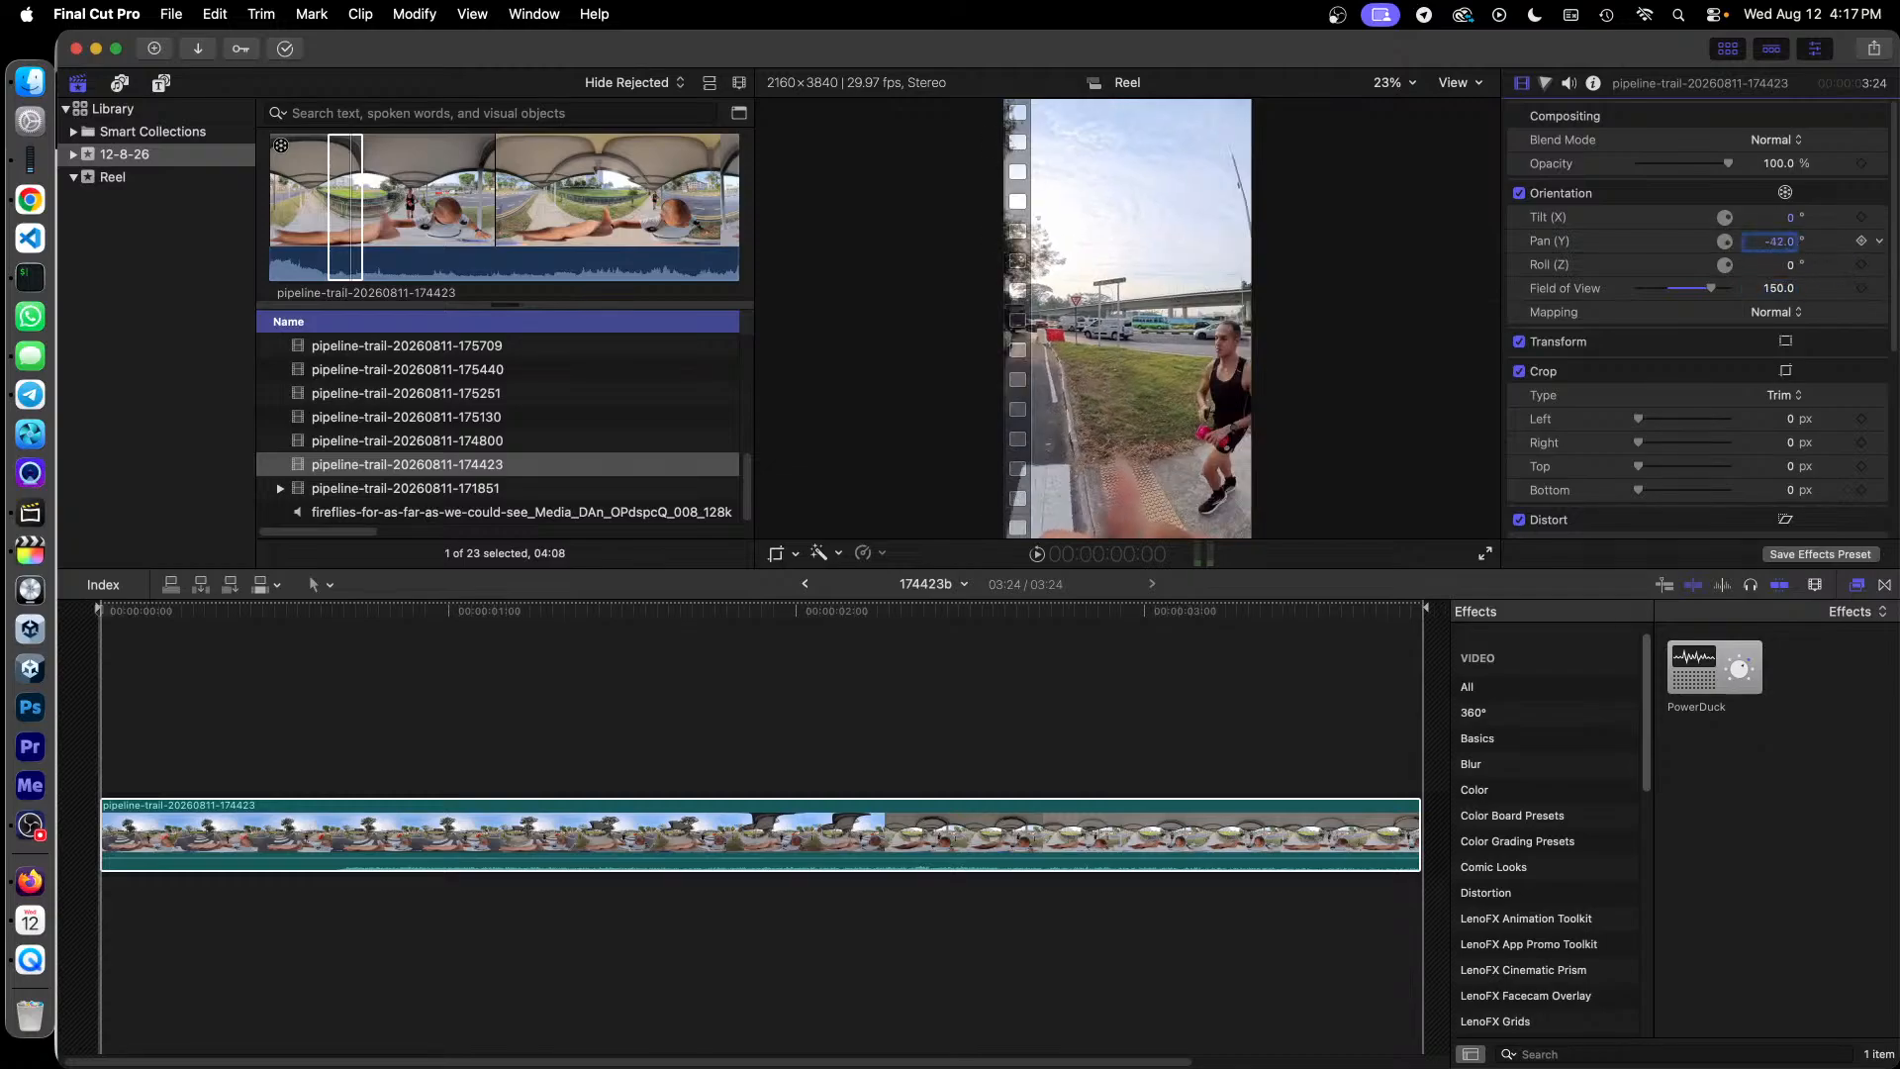
mouse_move(1780, 242)
left_mouse_down()
mouse_move(1780, 268)
mouse_move(1789, 210)
left_mouse_up()
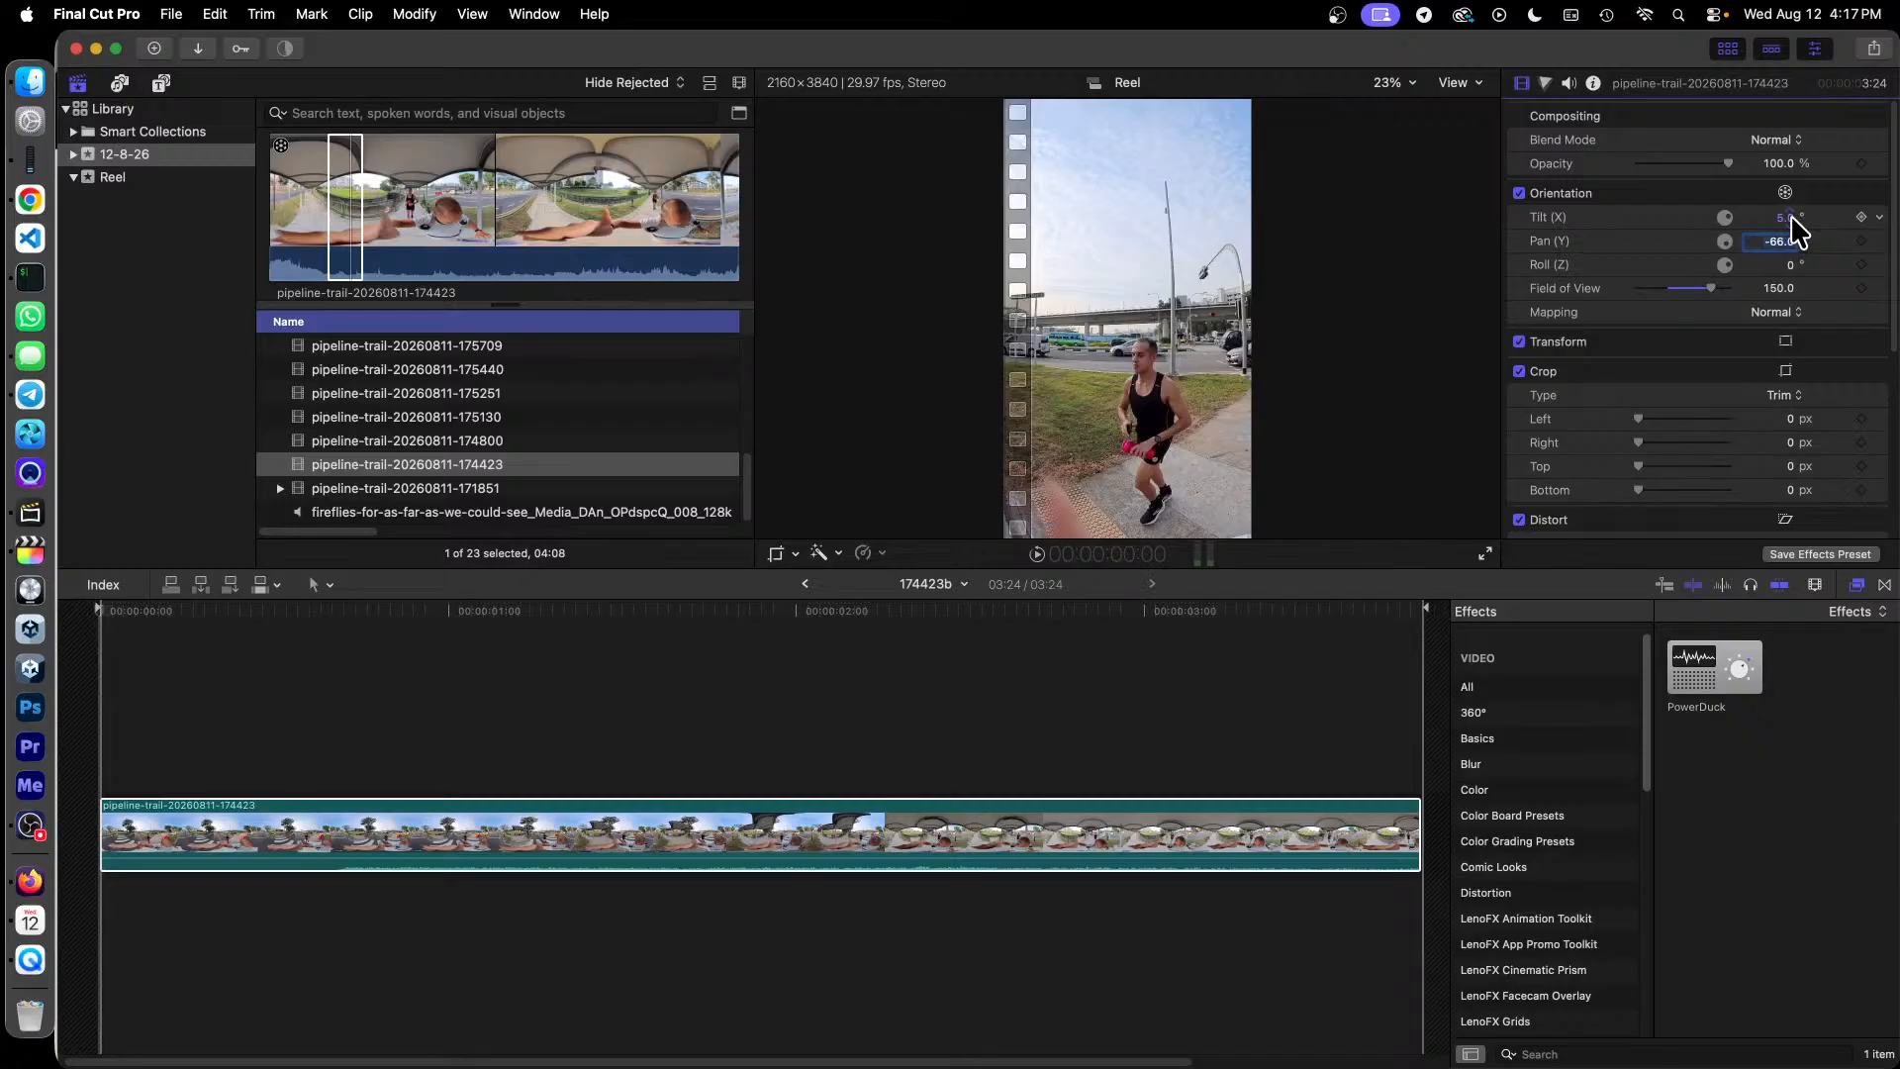
left_click(109, 610)
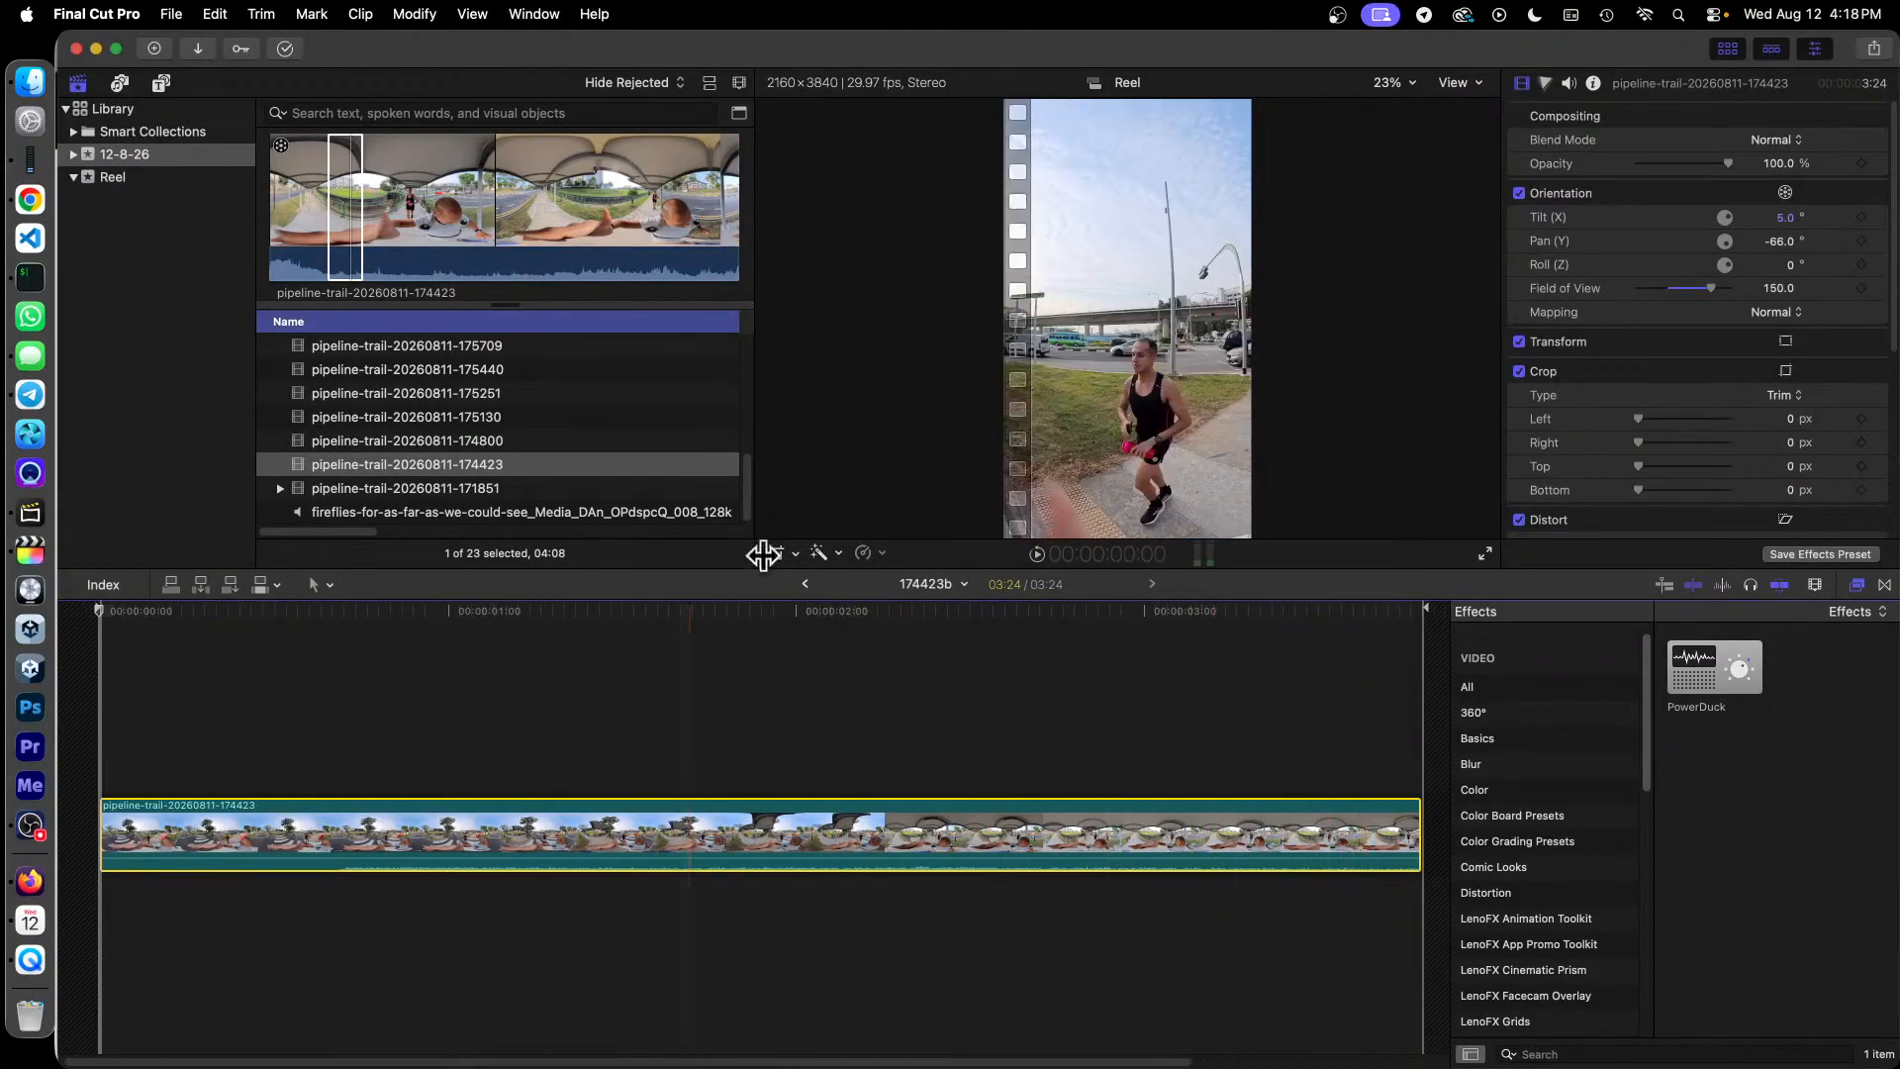
left_click(805, 584)
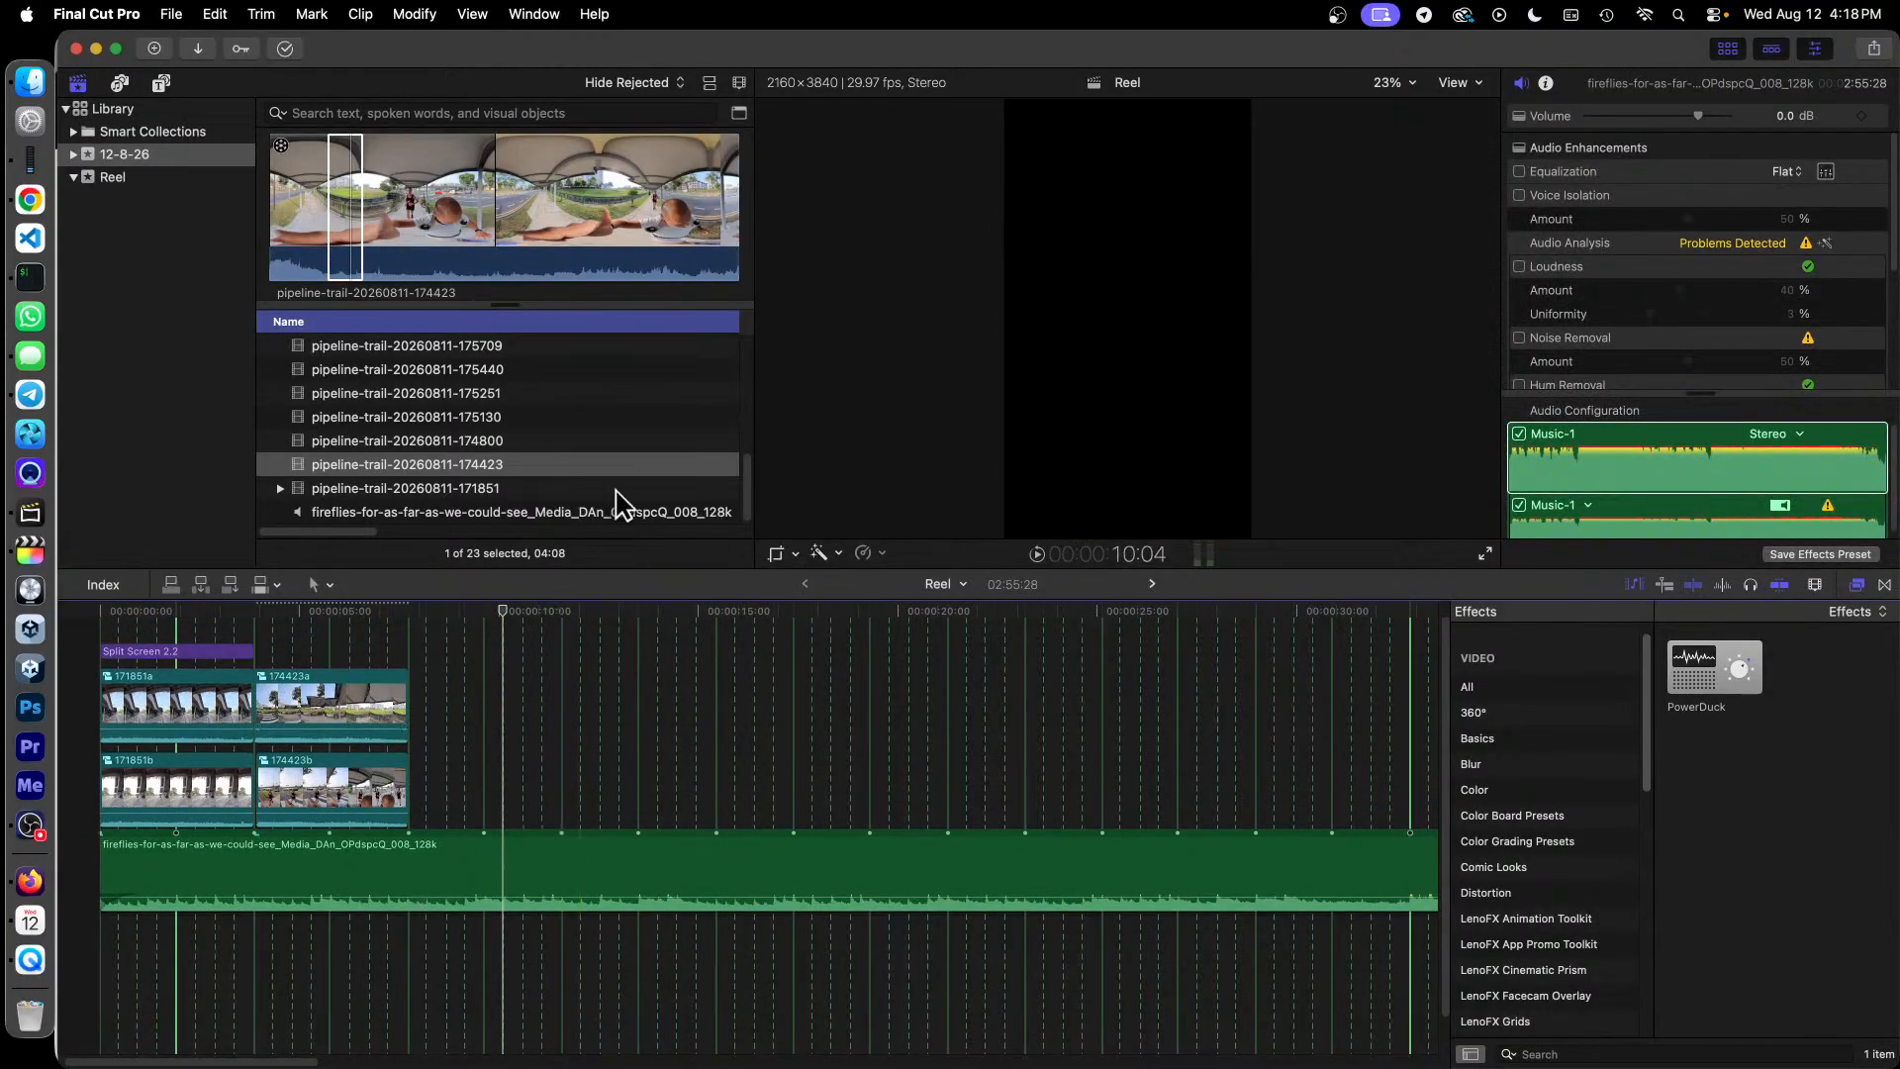
Step: Duplicate the Split Screen 2.2 title above the 174423a and 174423b clips and show the copy's published parameters
left_click(205, 657)
left_click_drag(206, 657, 346, 693)
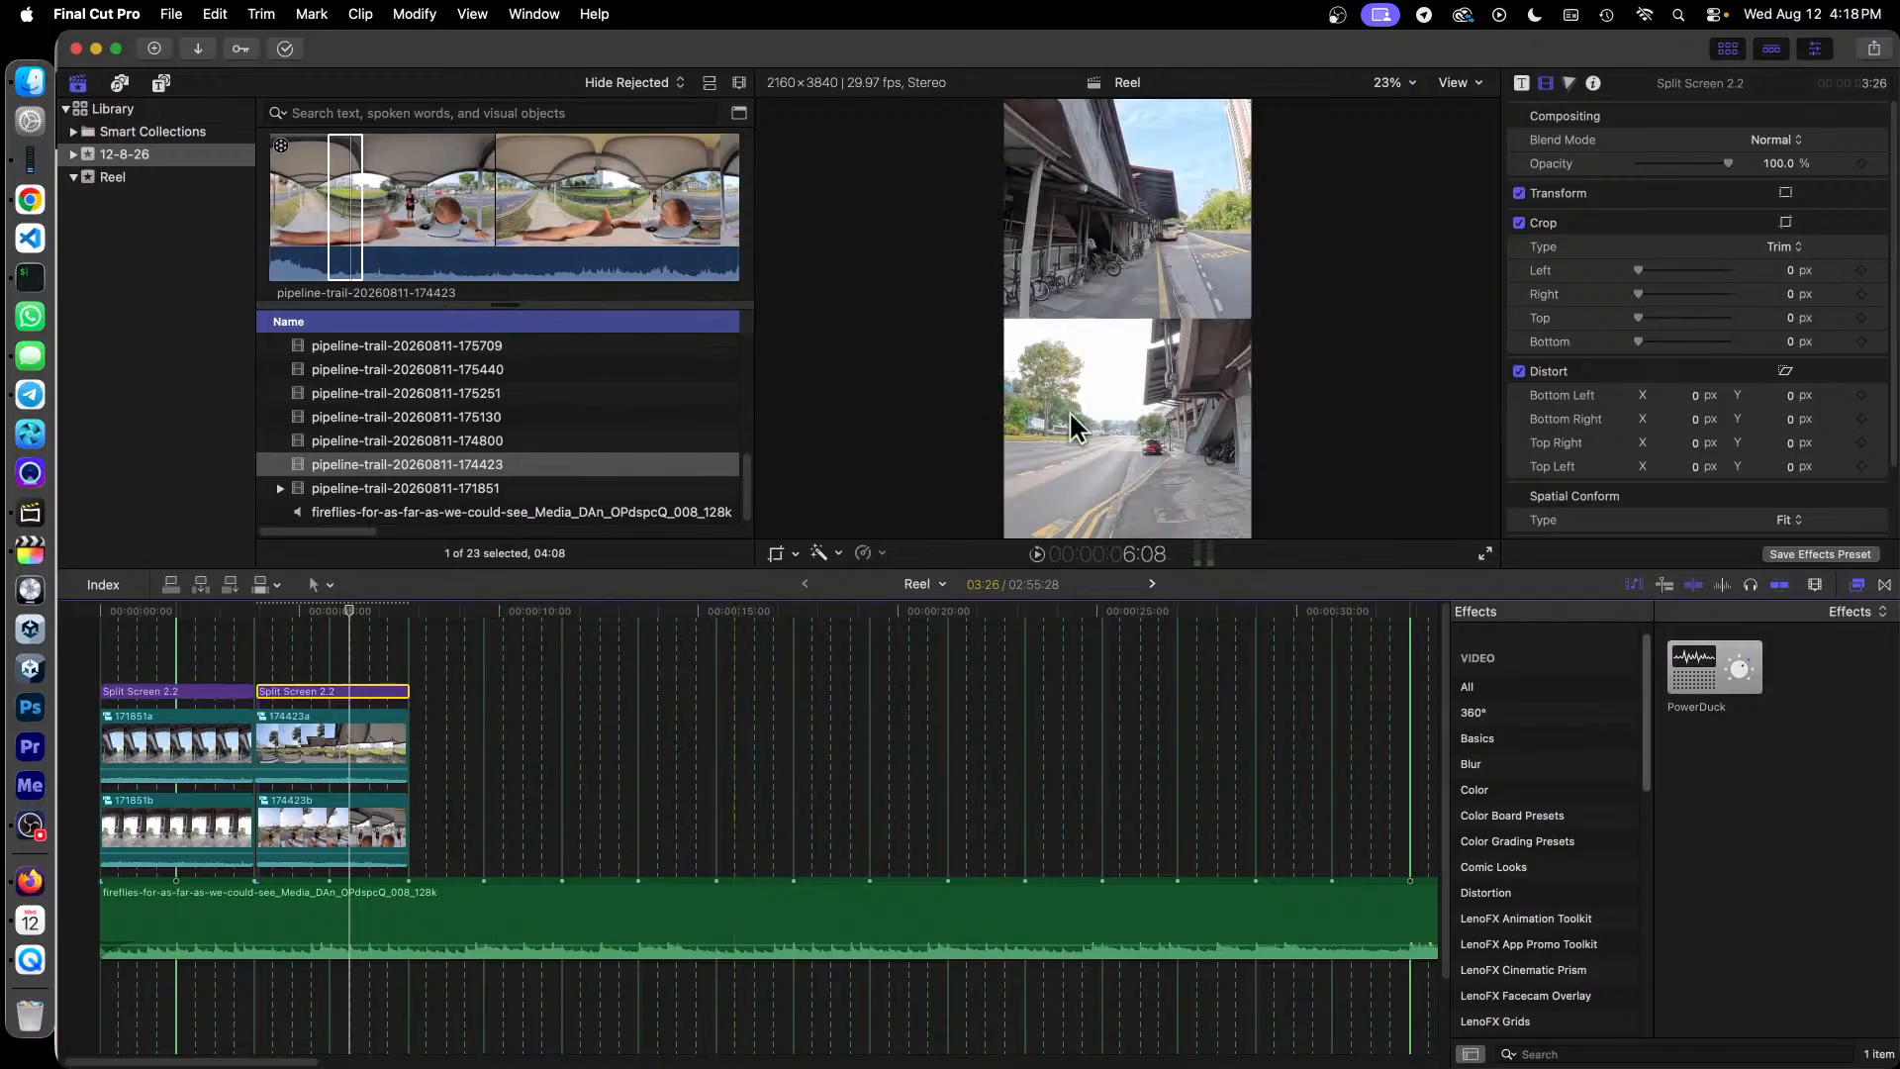
left_click(1521, 83)
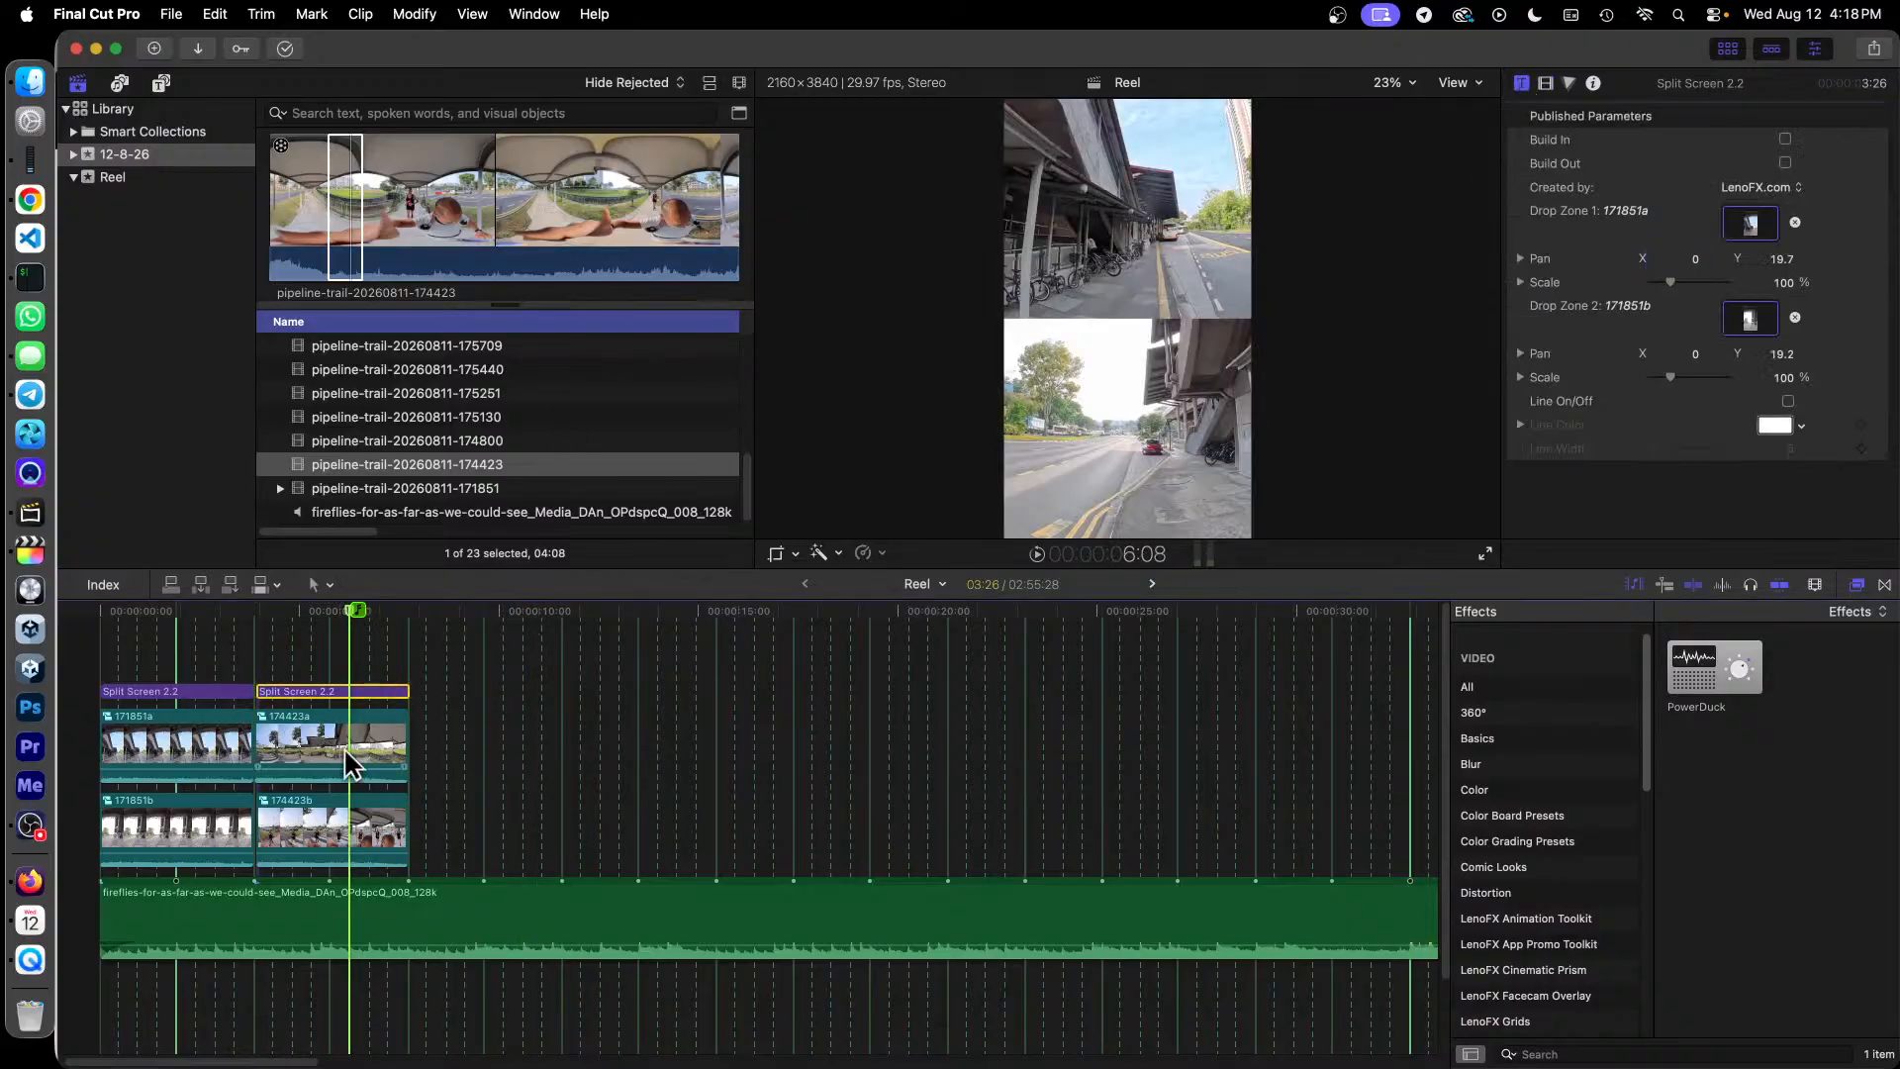
Step: Replace drop zone 1 of the second Split Screen 2.2 title with compound clip 174423a from the Reel event
left_click_drag(314, 765, 801, 822)
key("super+z")
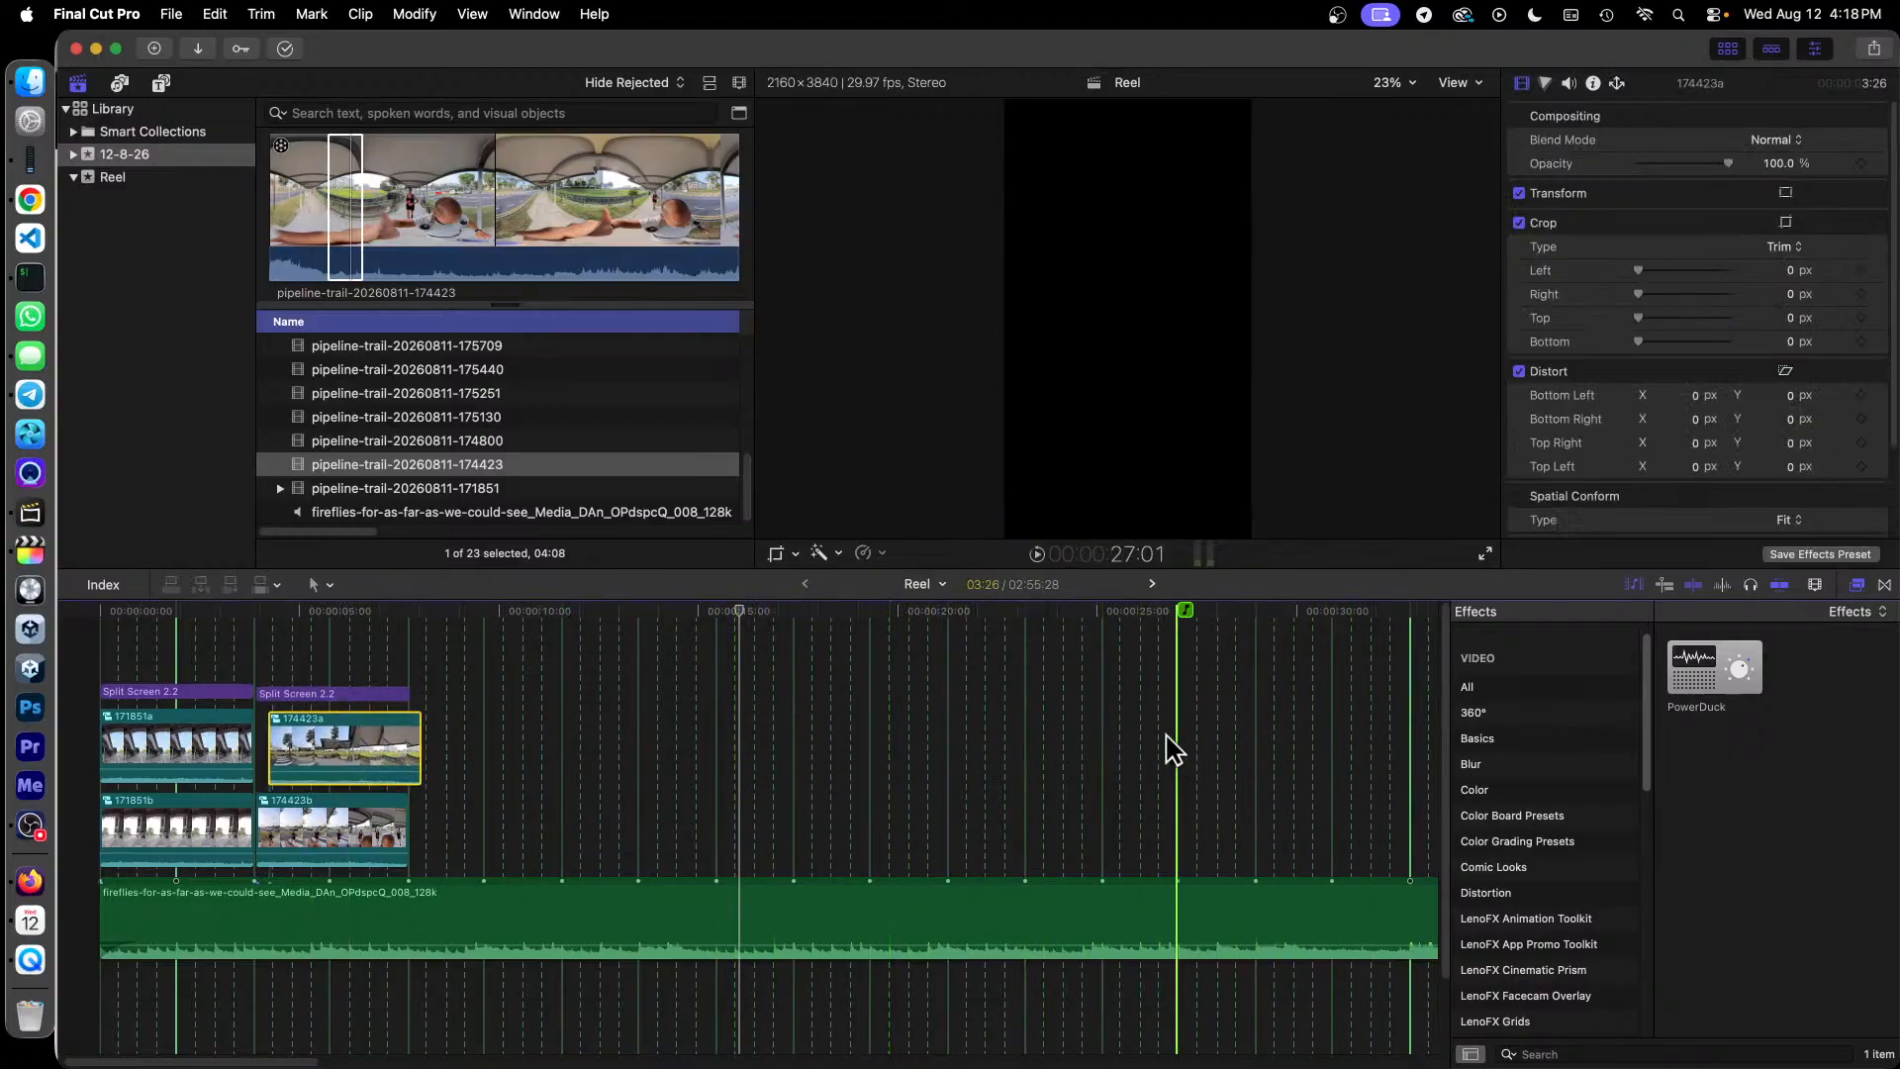
left_click(143, 179)
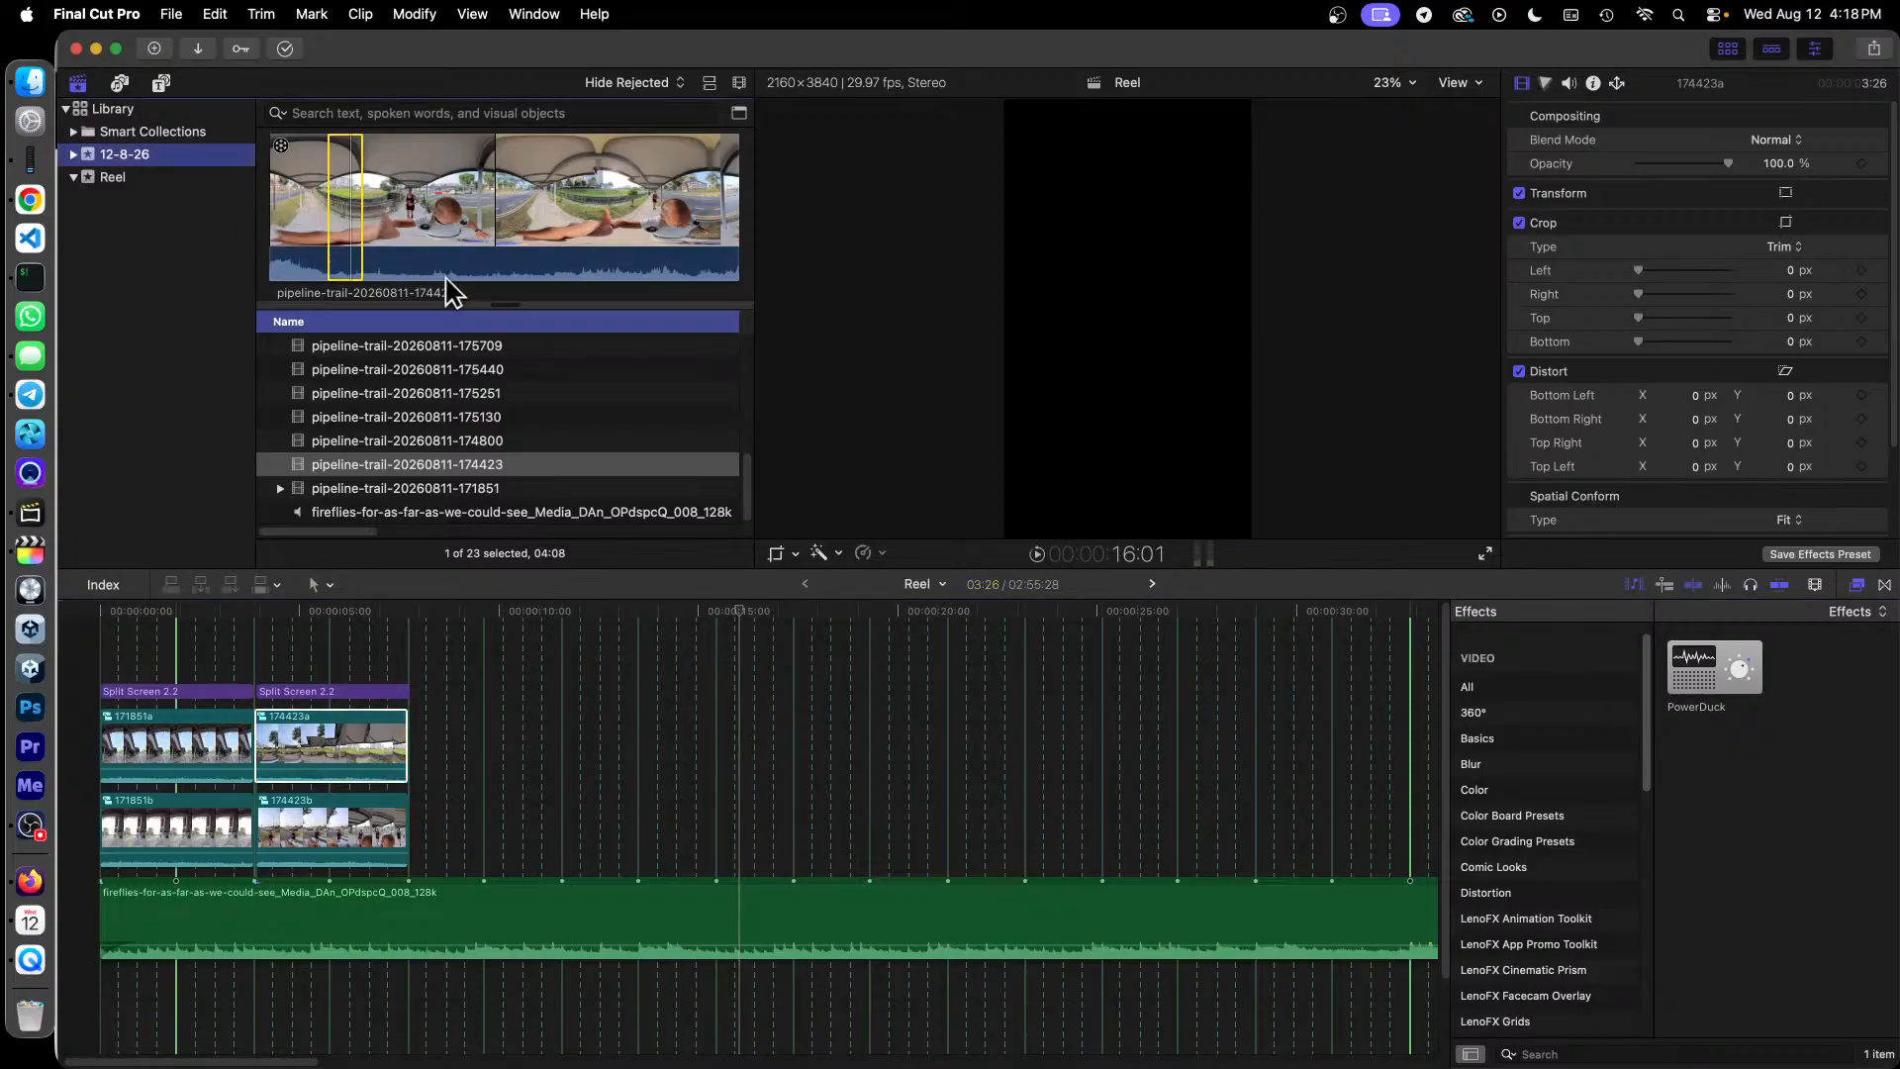
left_click_drag(351, 447, 744, 411)
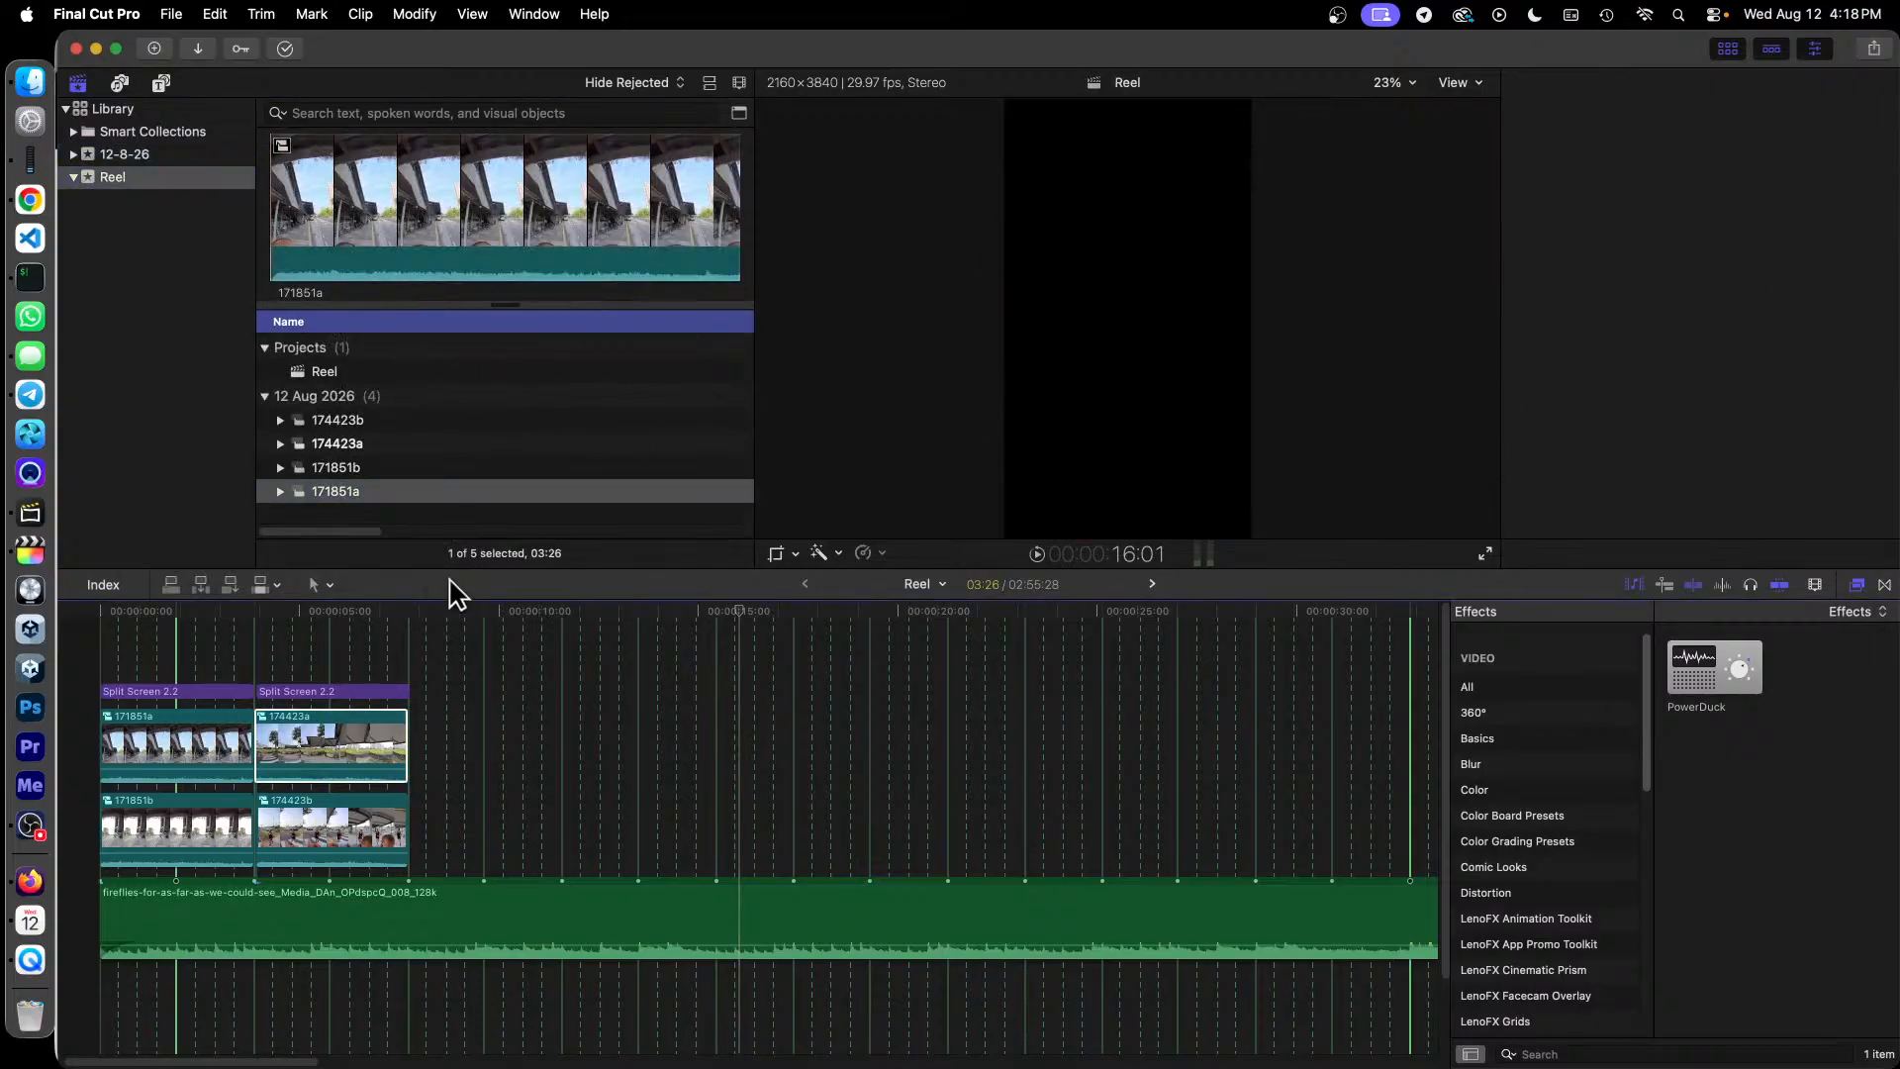
left_click(354, 722)
left_click(339, 691)
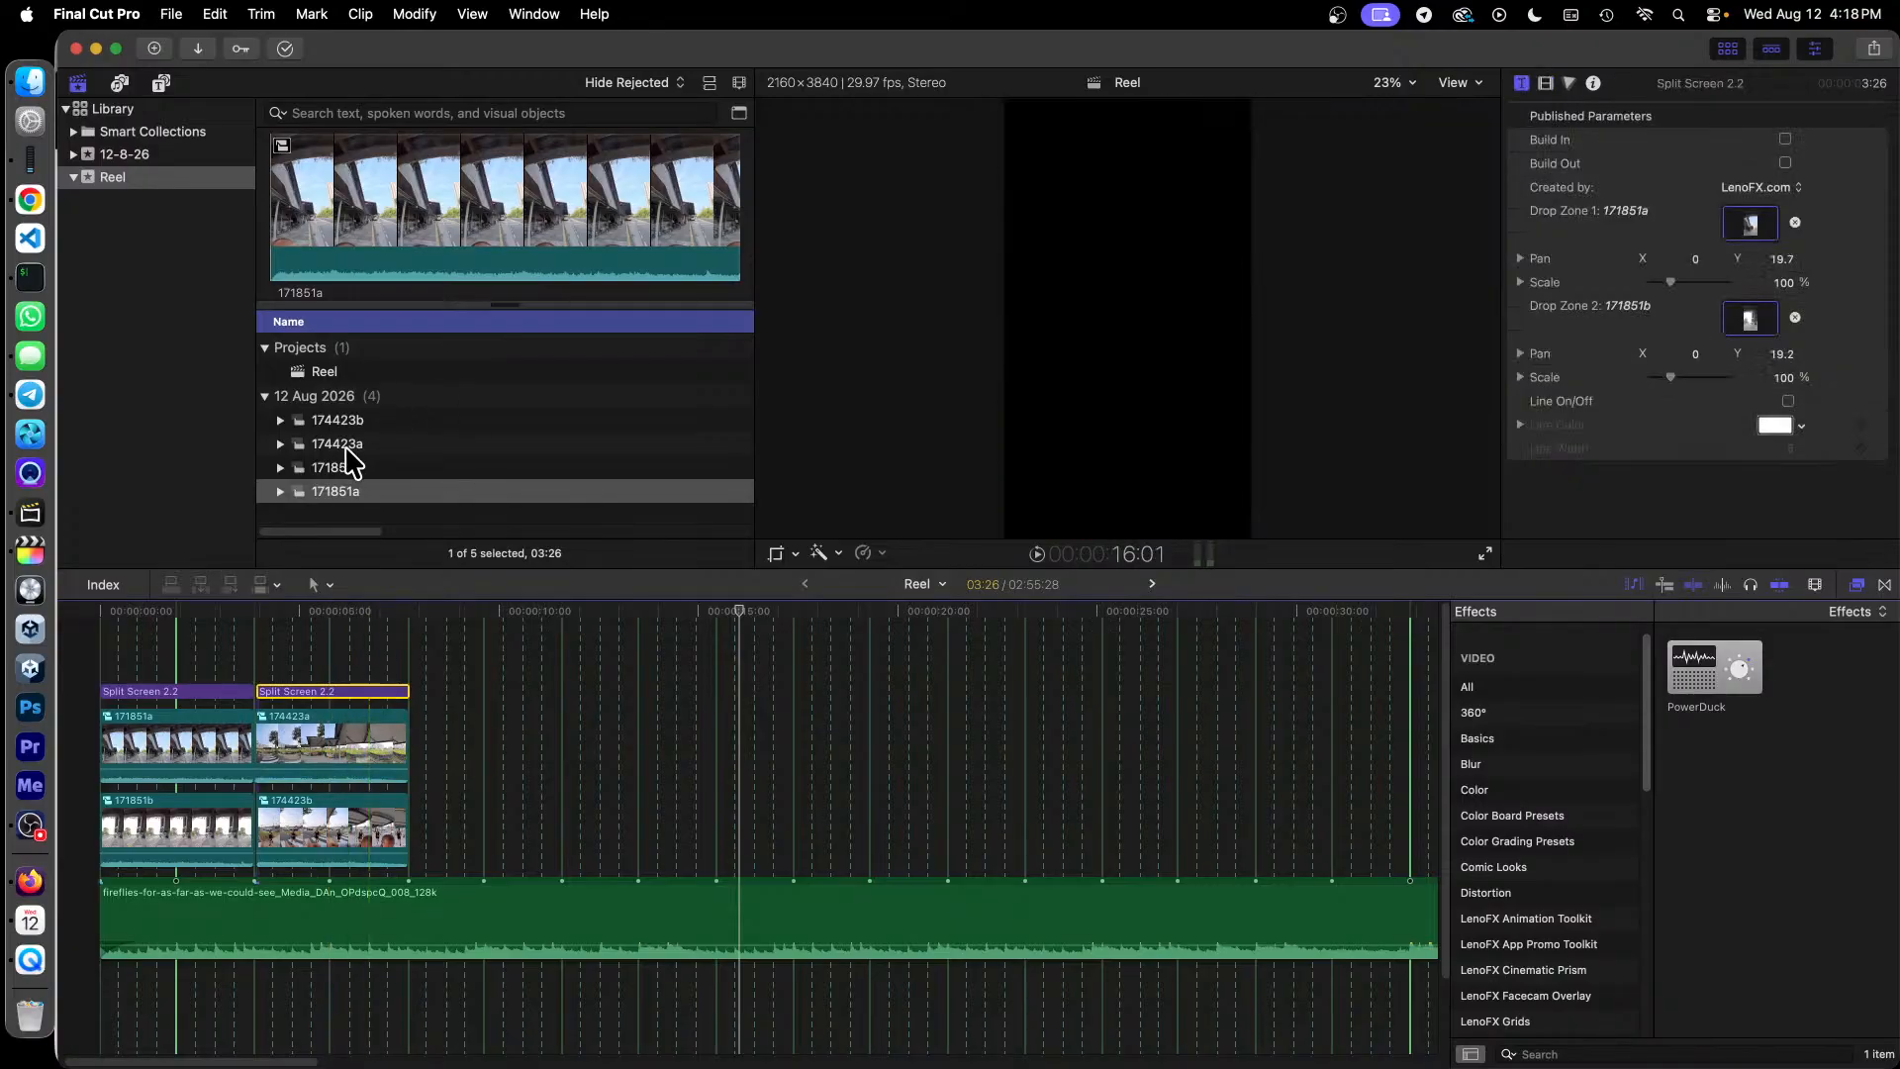
left_click_drag(353, 447, 1750, 227)
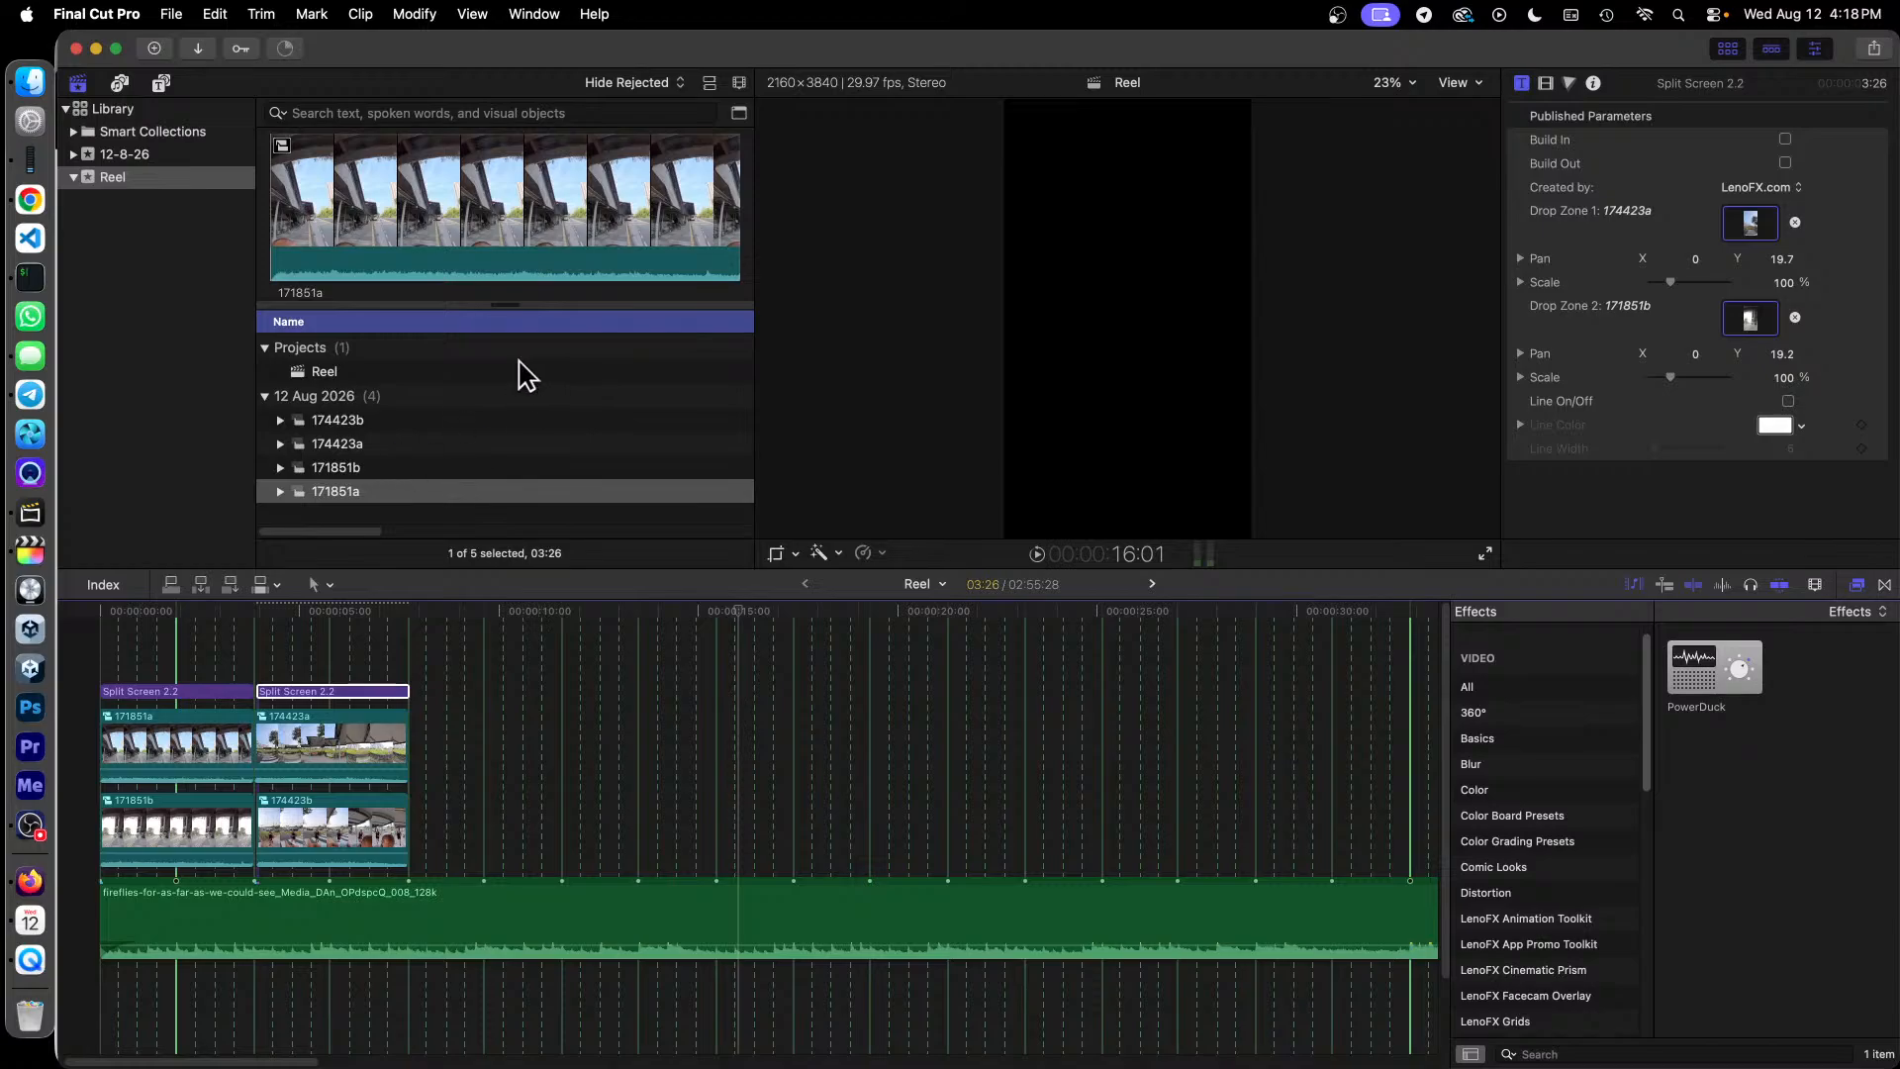
Step: Replace drop zone 2 of the second Split Screen 2.2 title with compound clip 174423b and play the reel back from the start
left_click(332, 421)
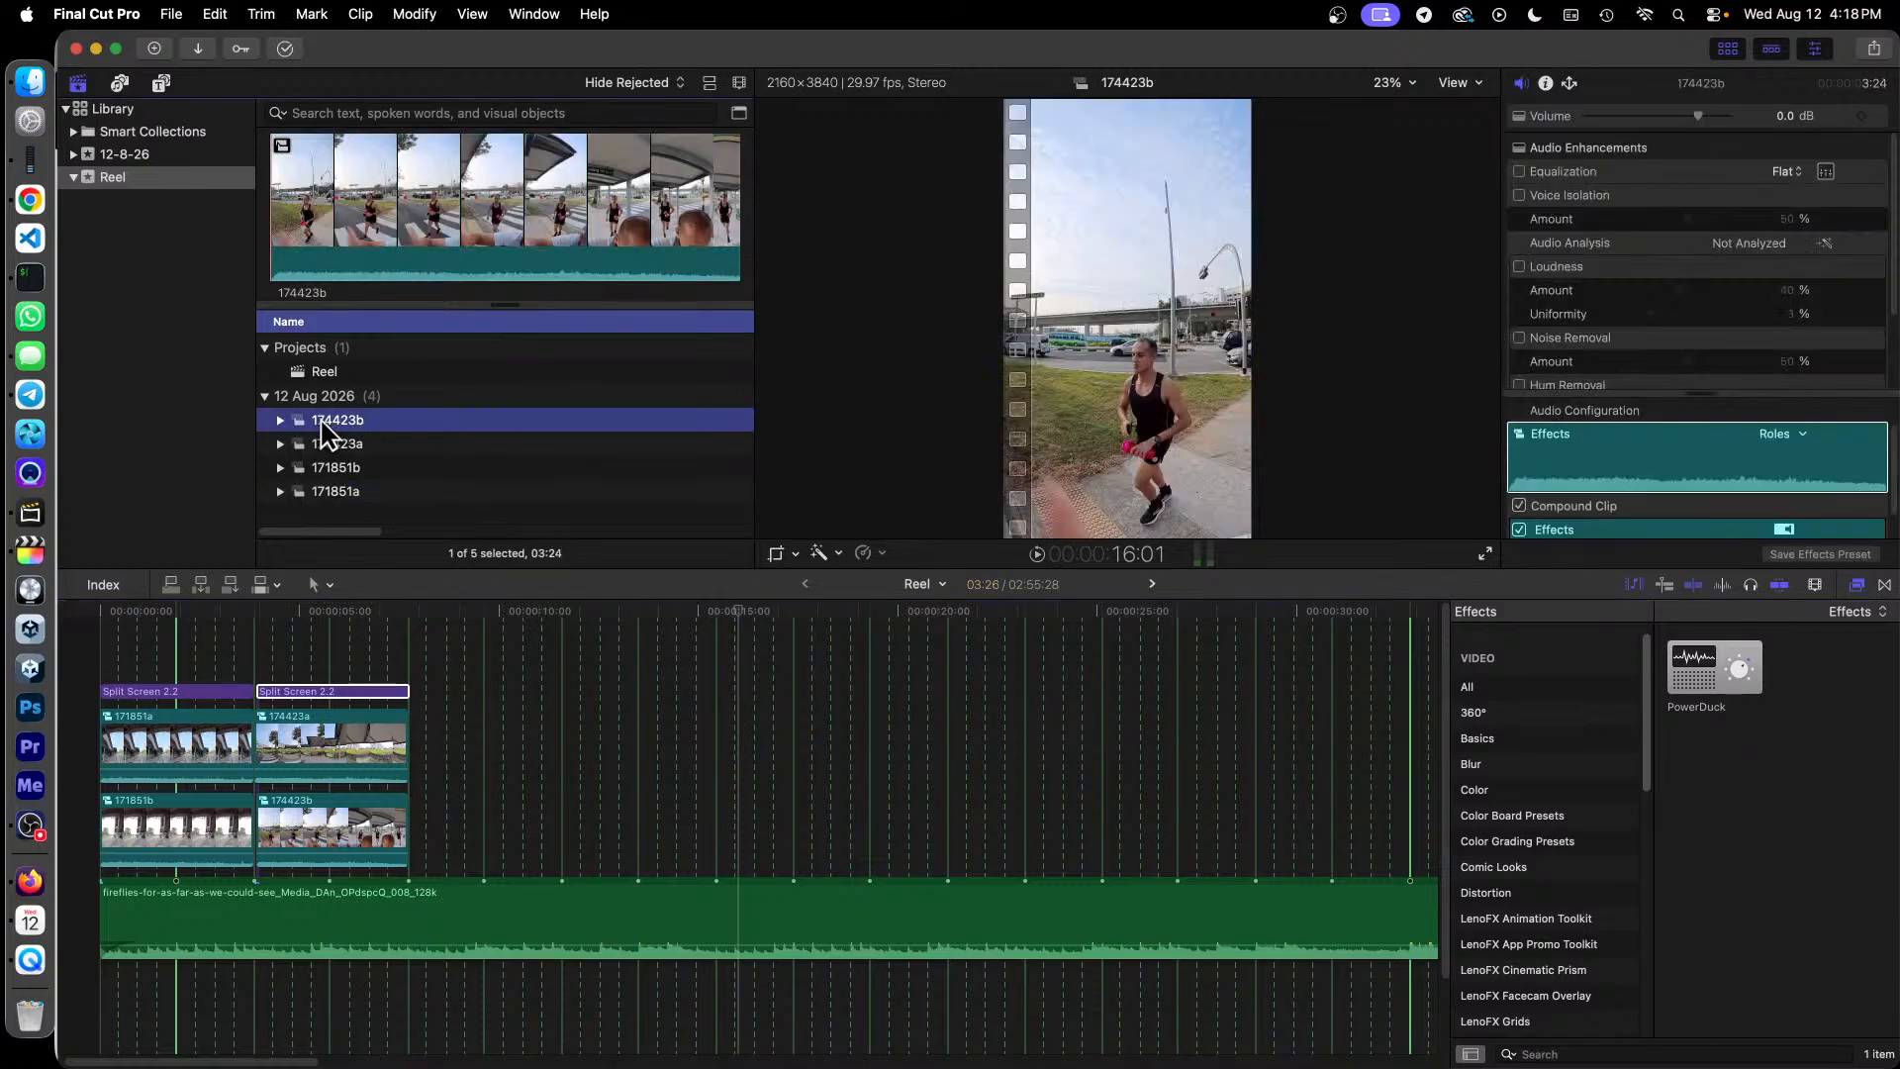
left_click(371, 691)
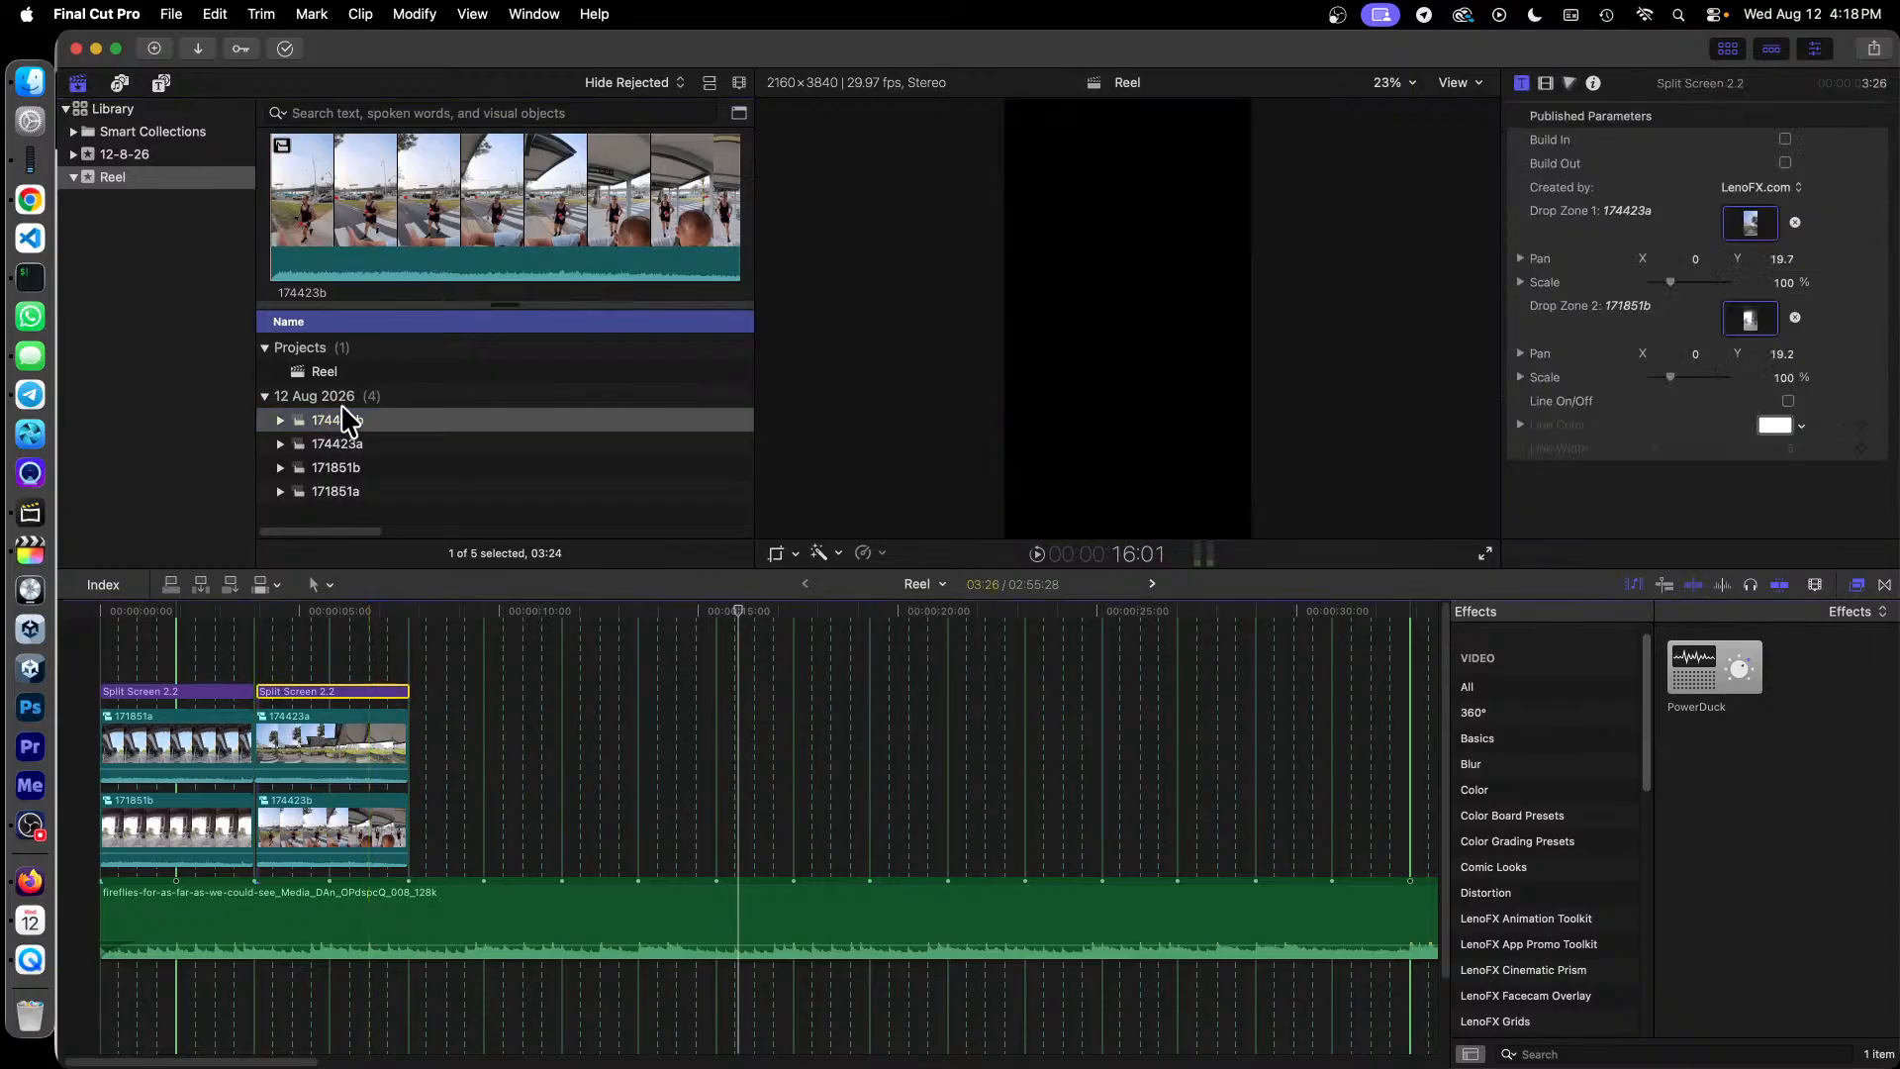
left_click_drag(337, 432, 1749, 326)
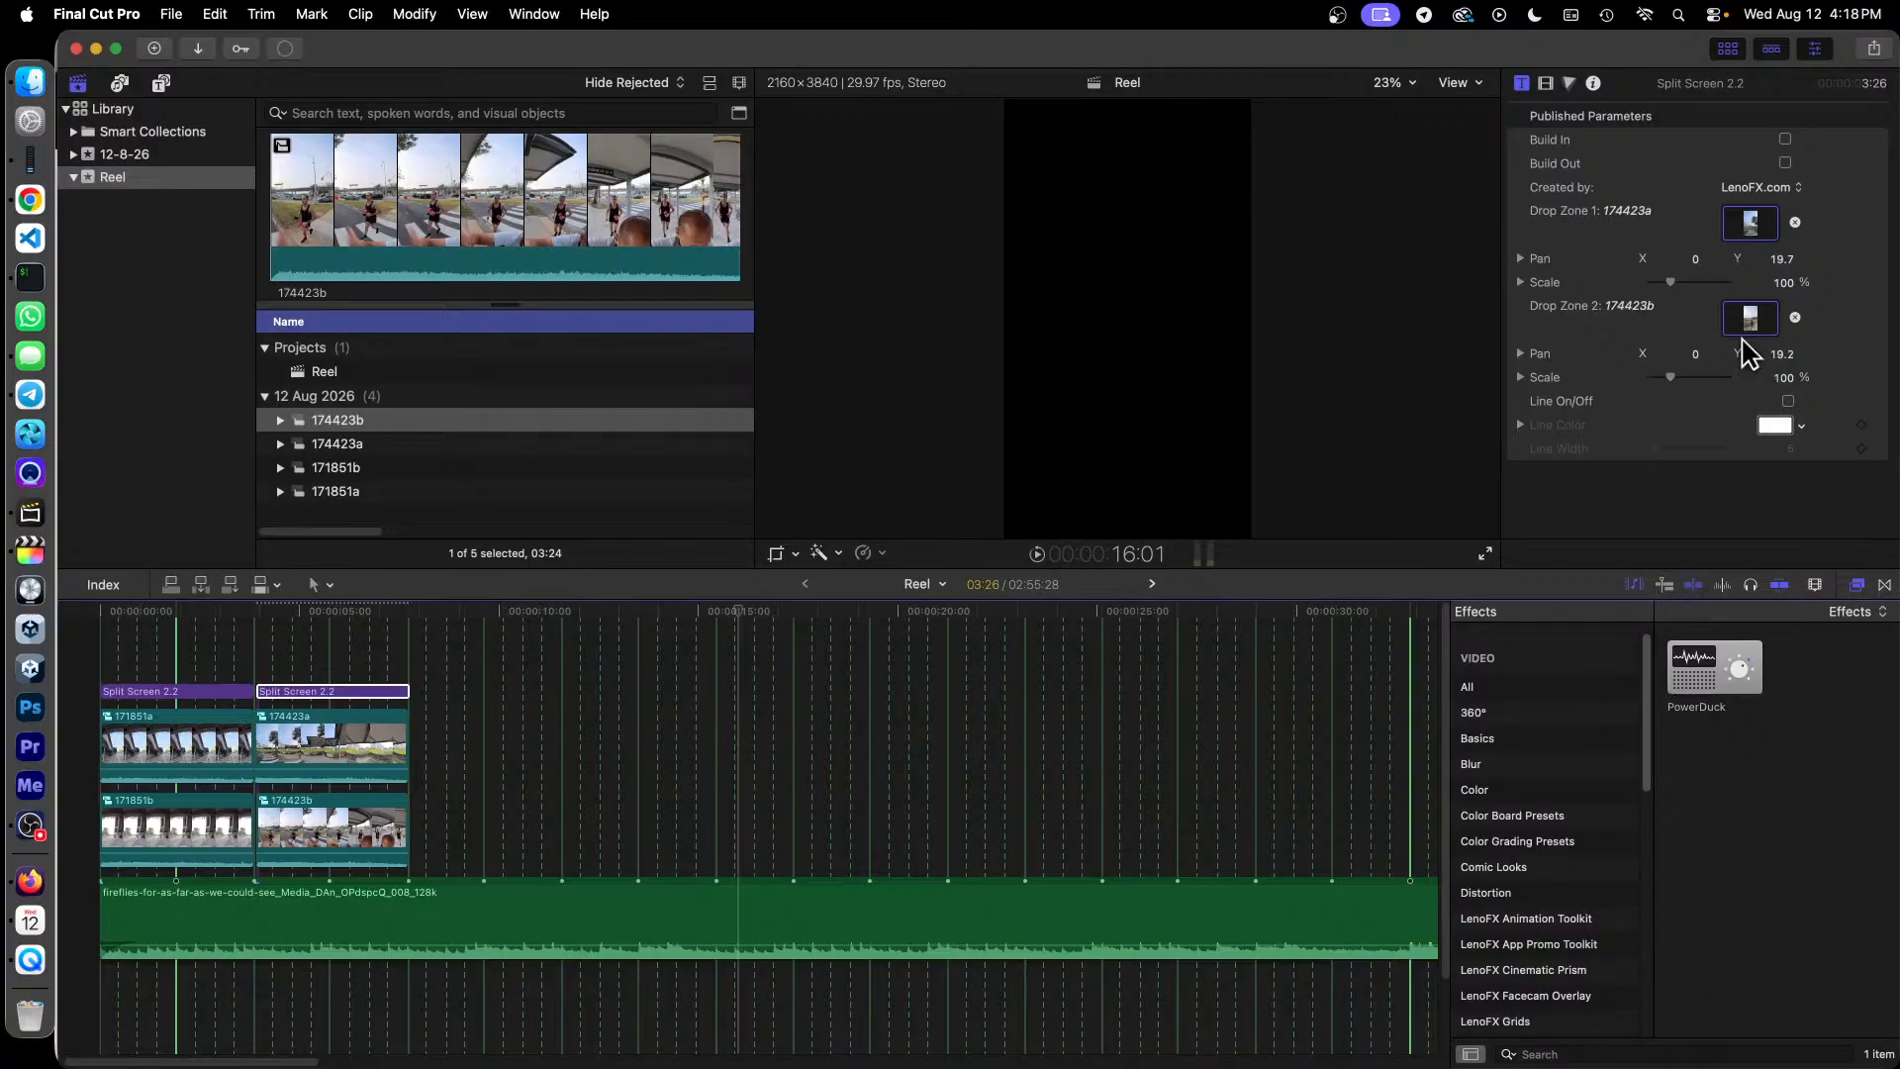
left_click(99, 611)
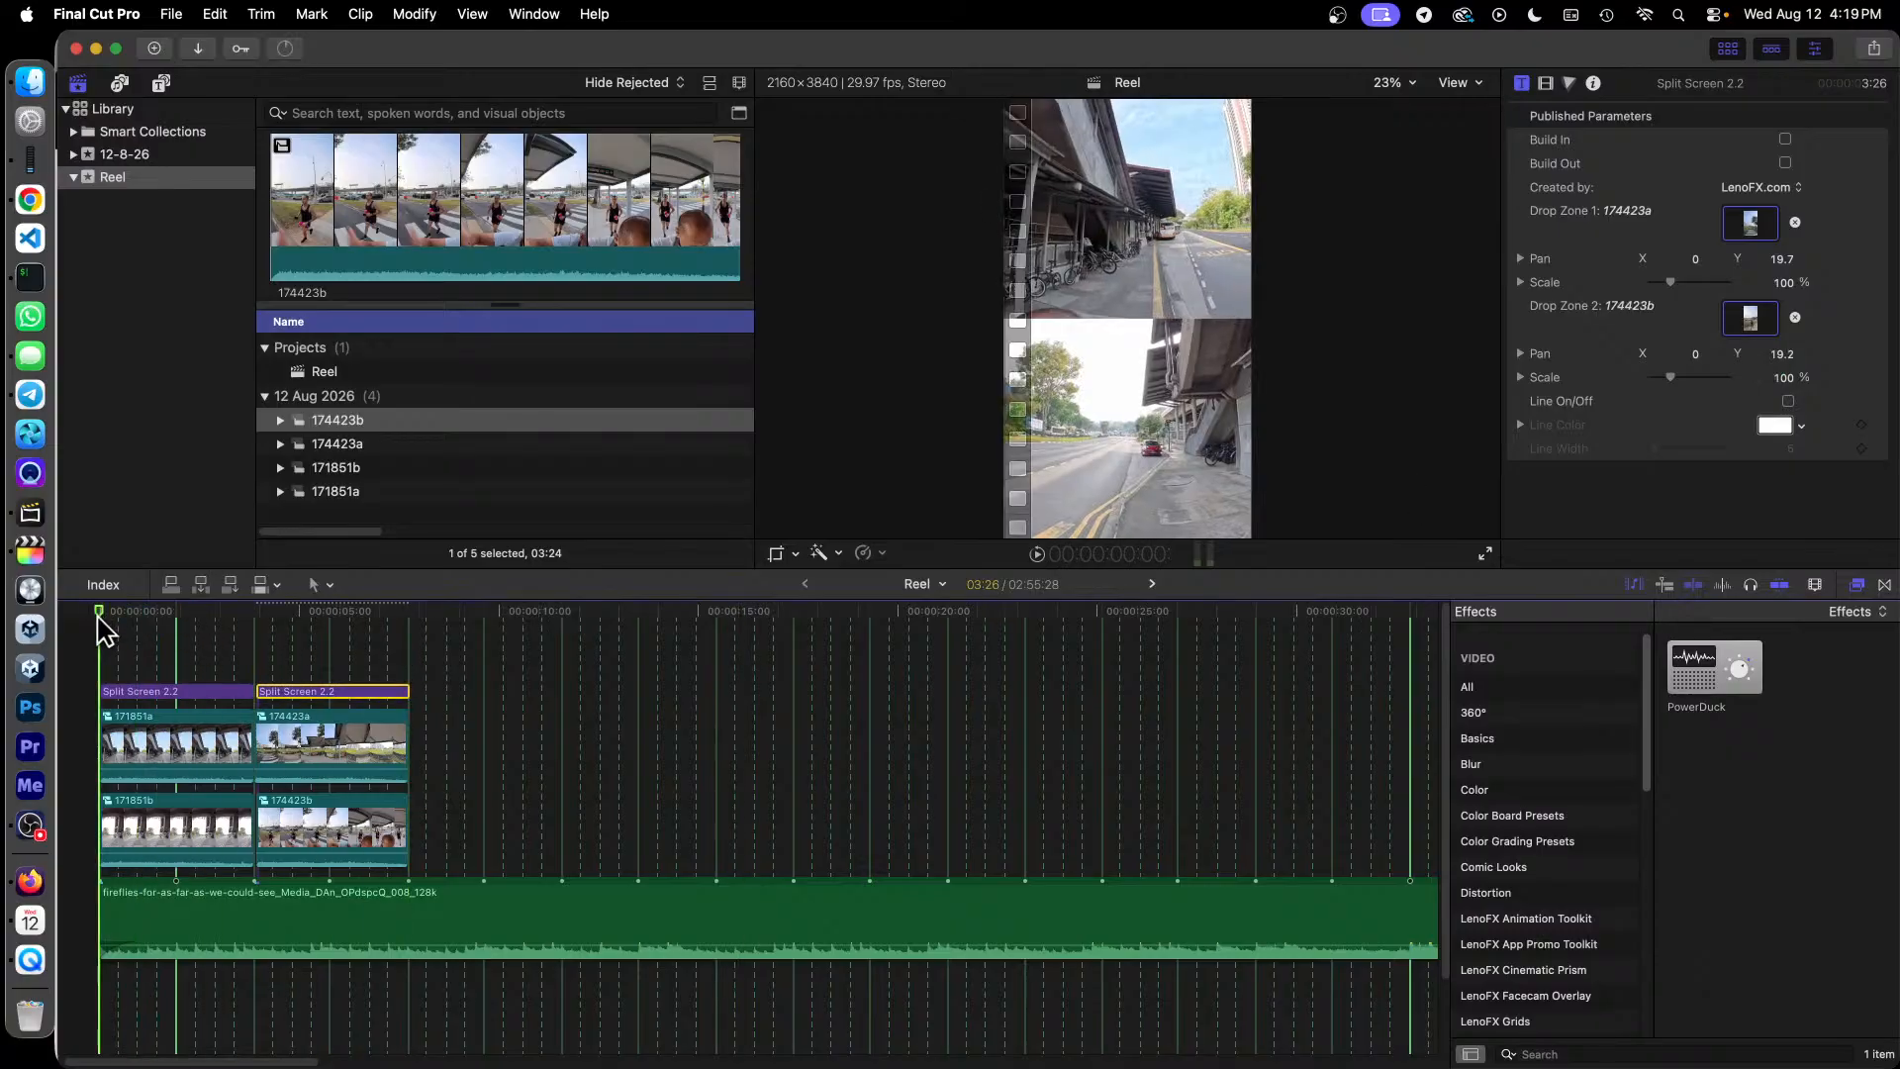
key("space")
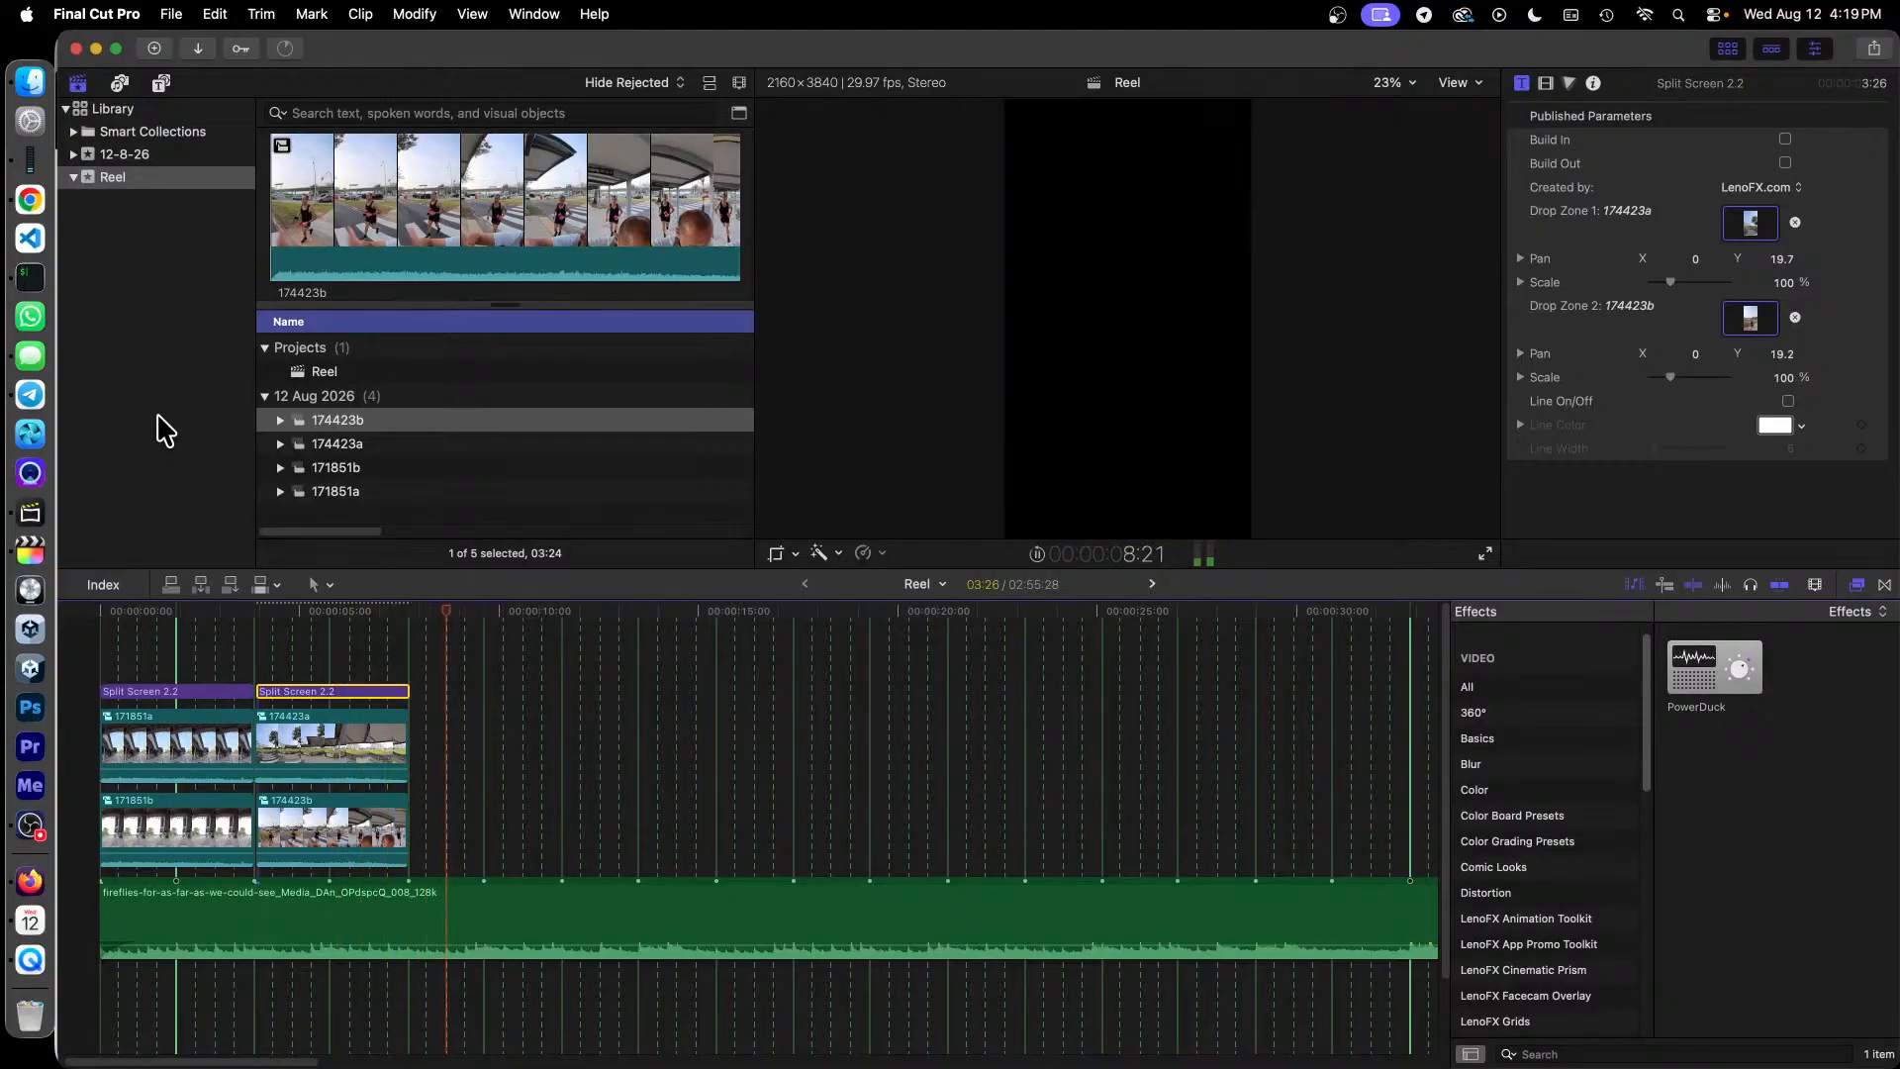
key("space")
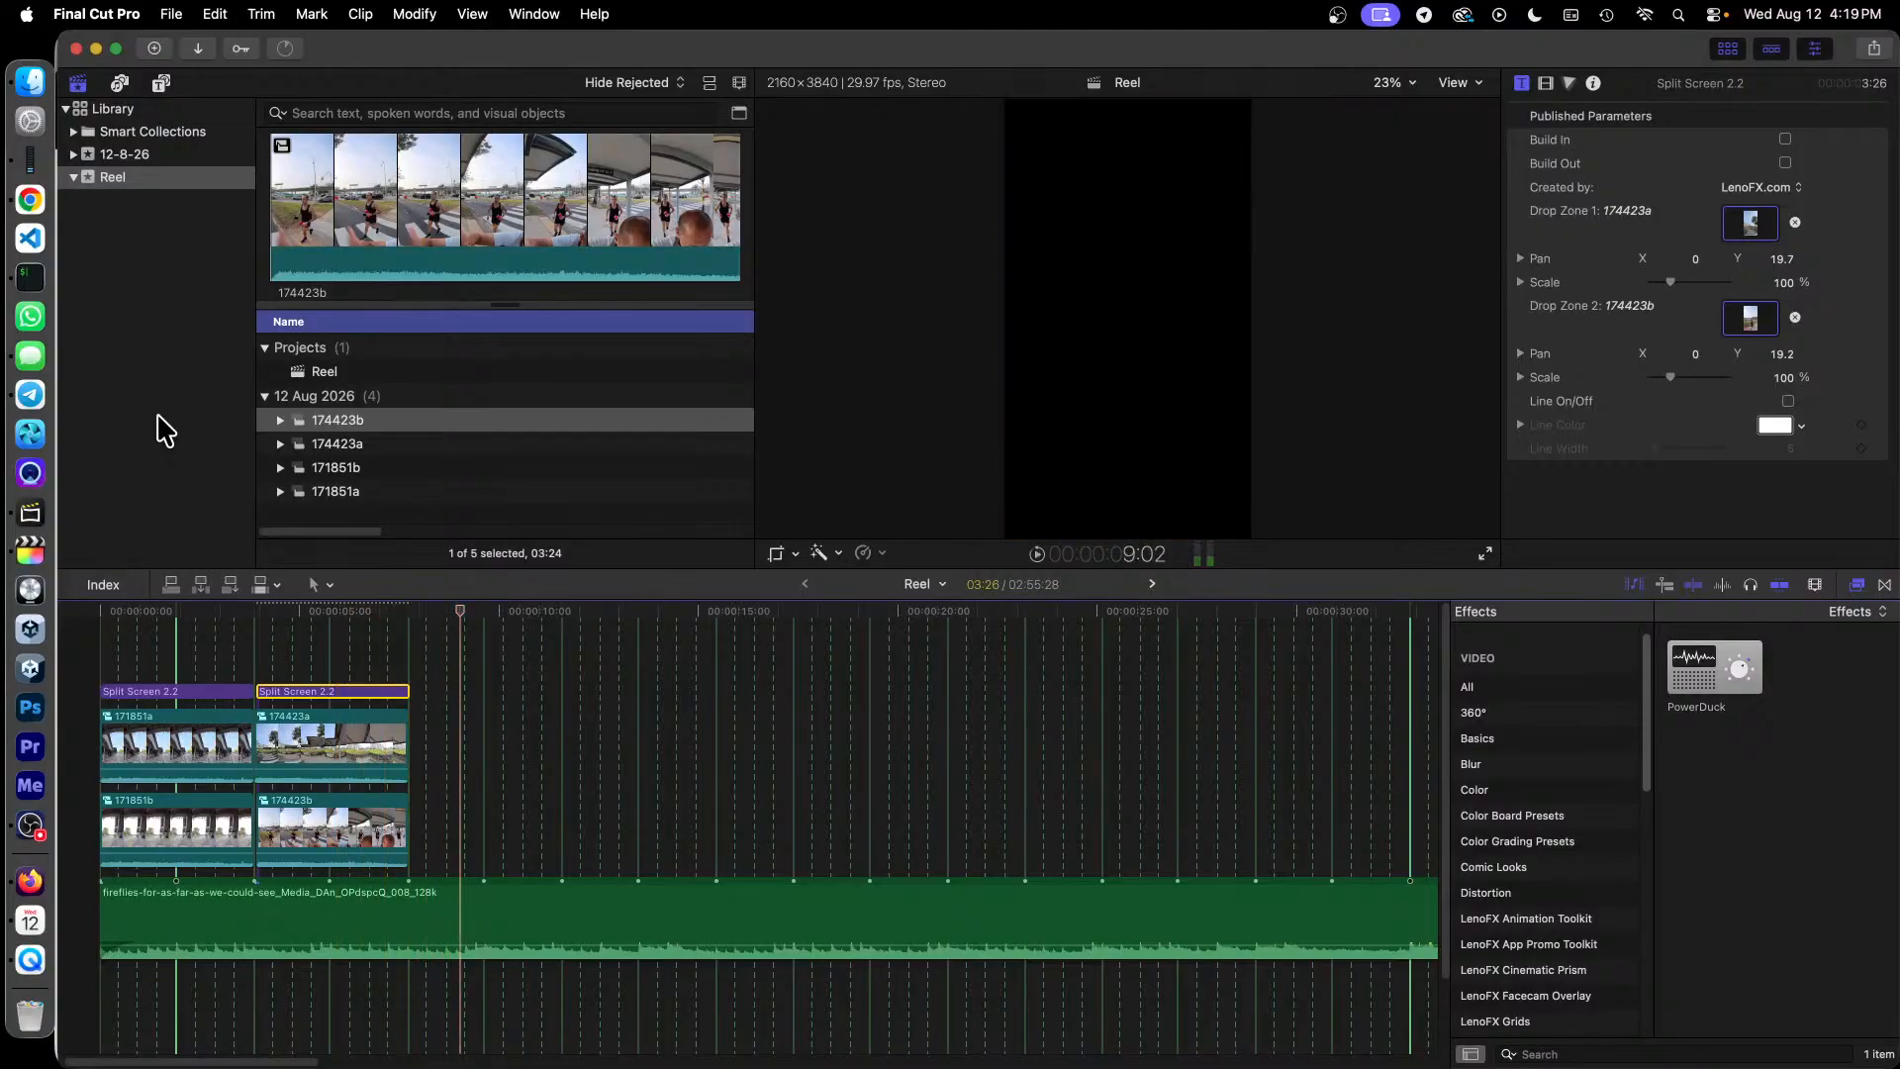
left_click(256, 614)
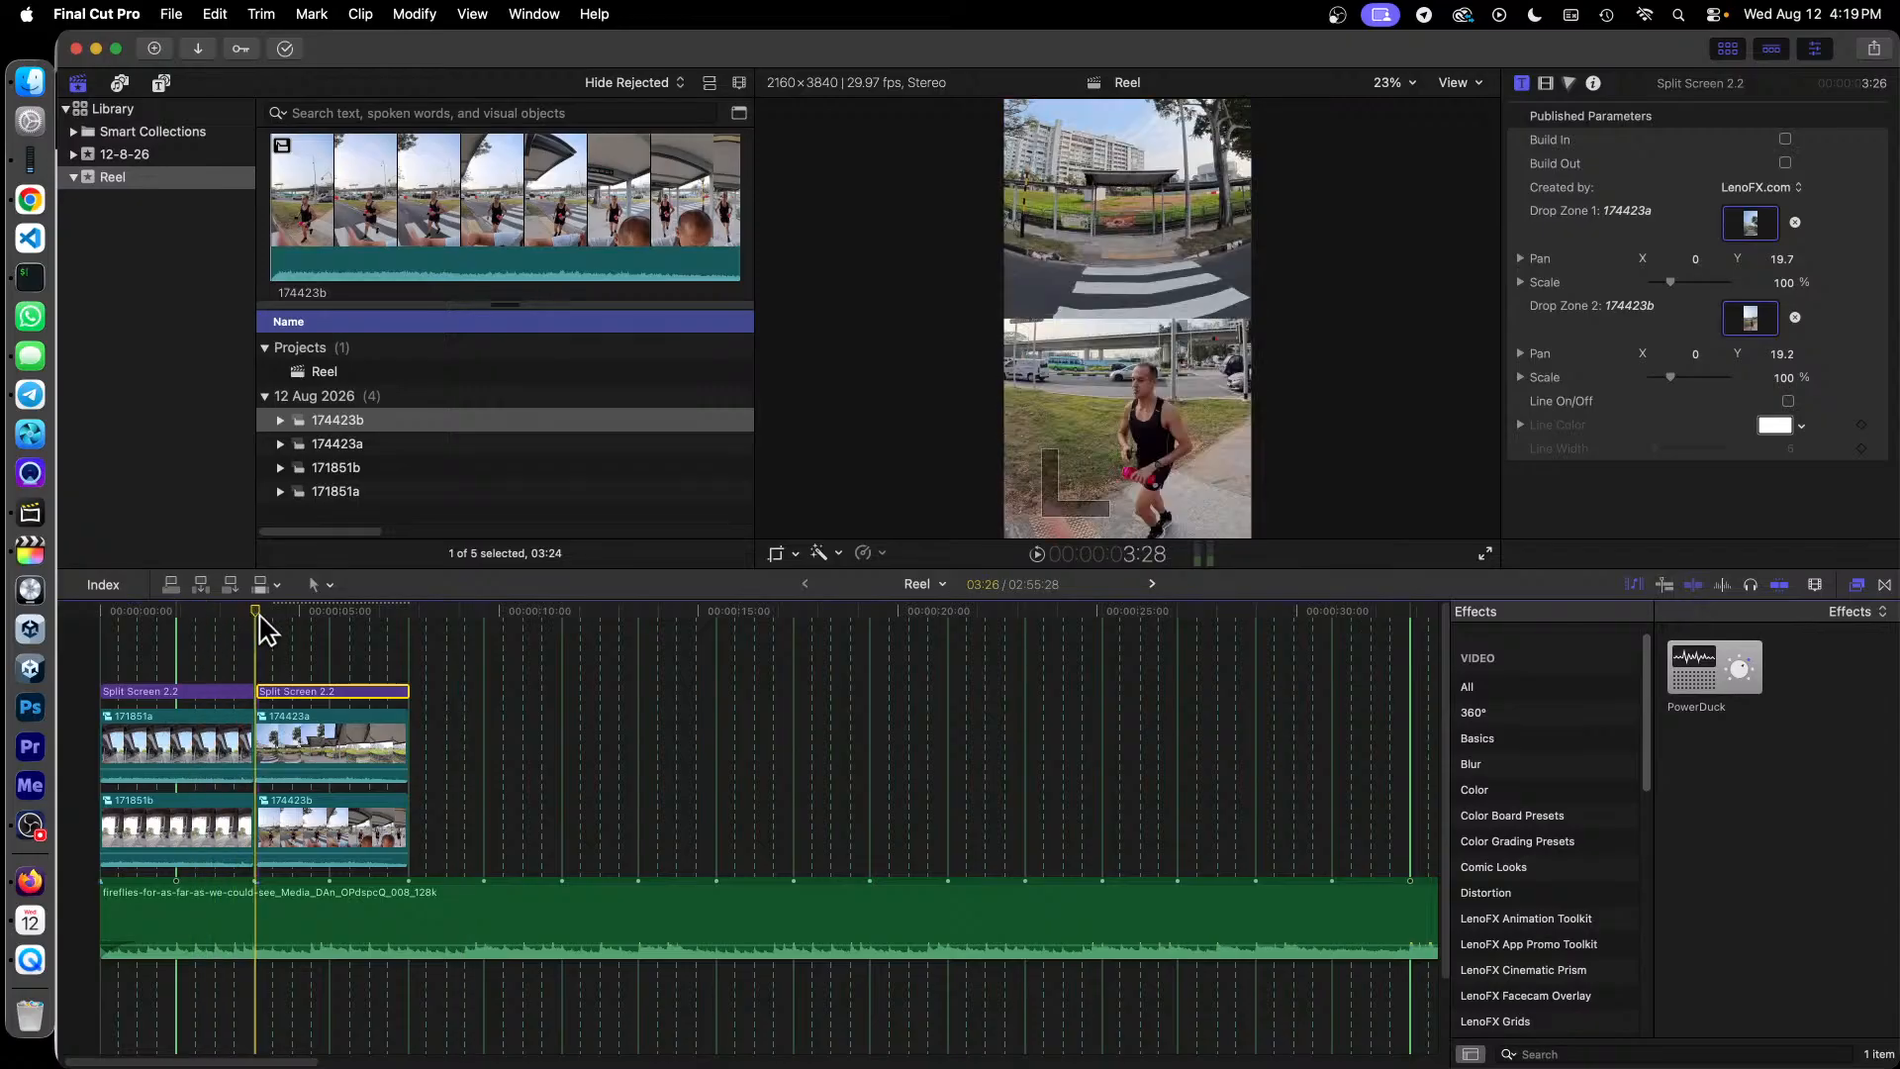
left_click_drag(260, 616, 101, 623)
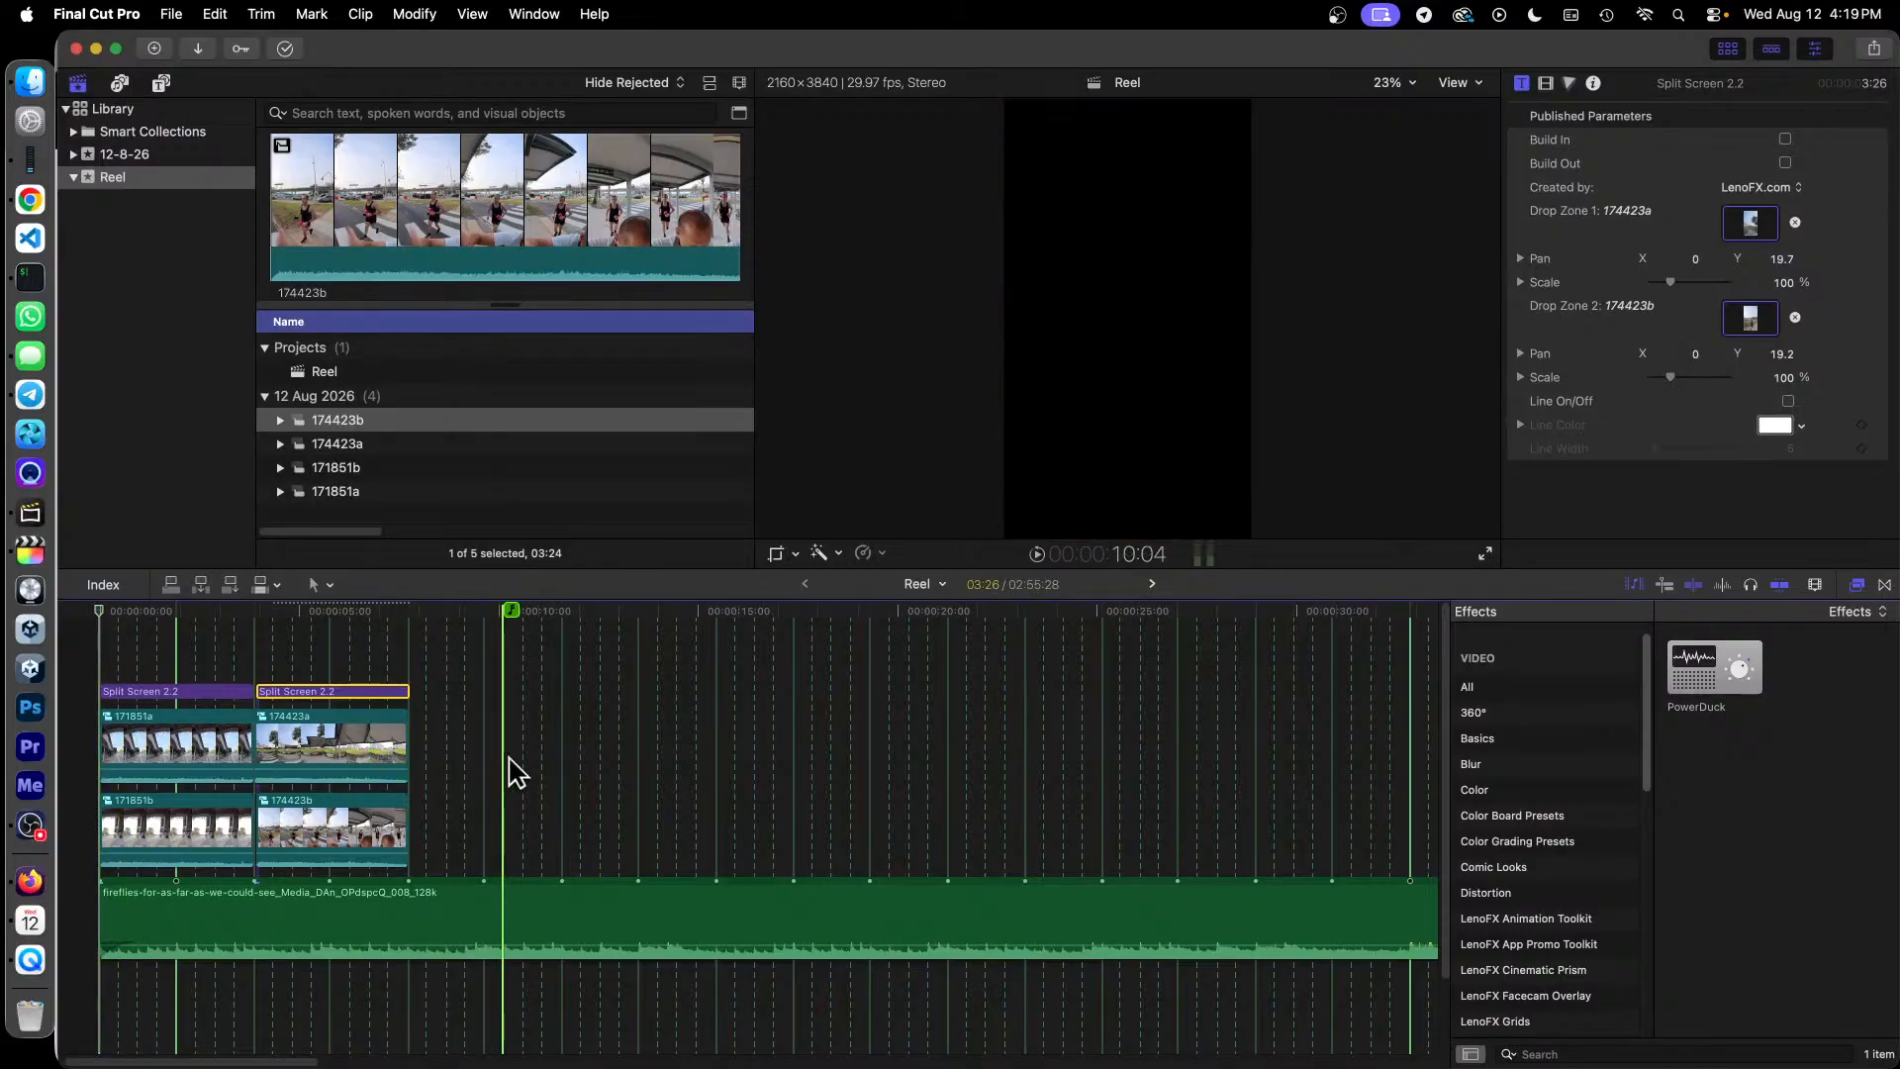
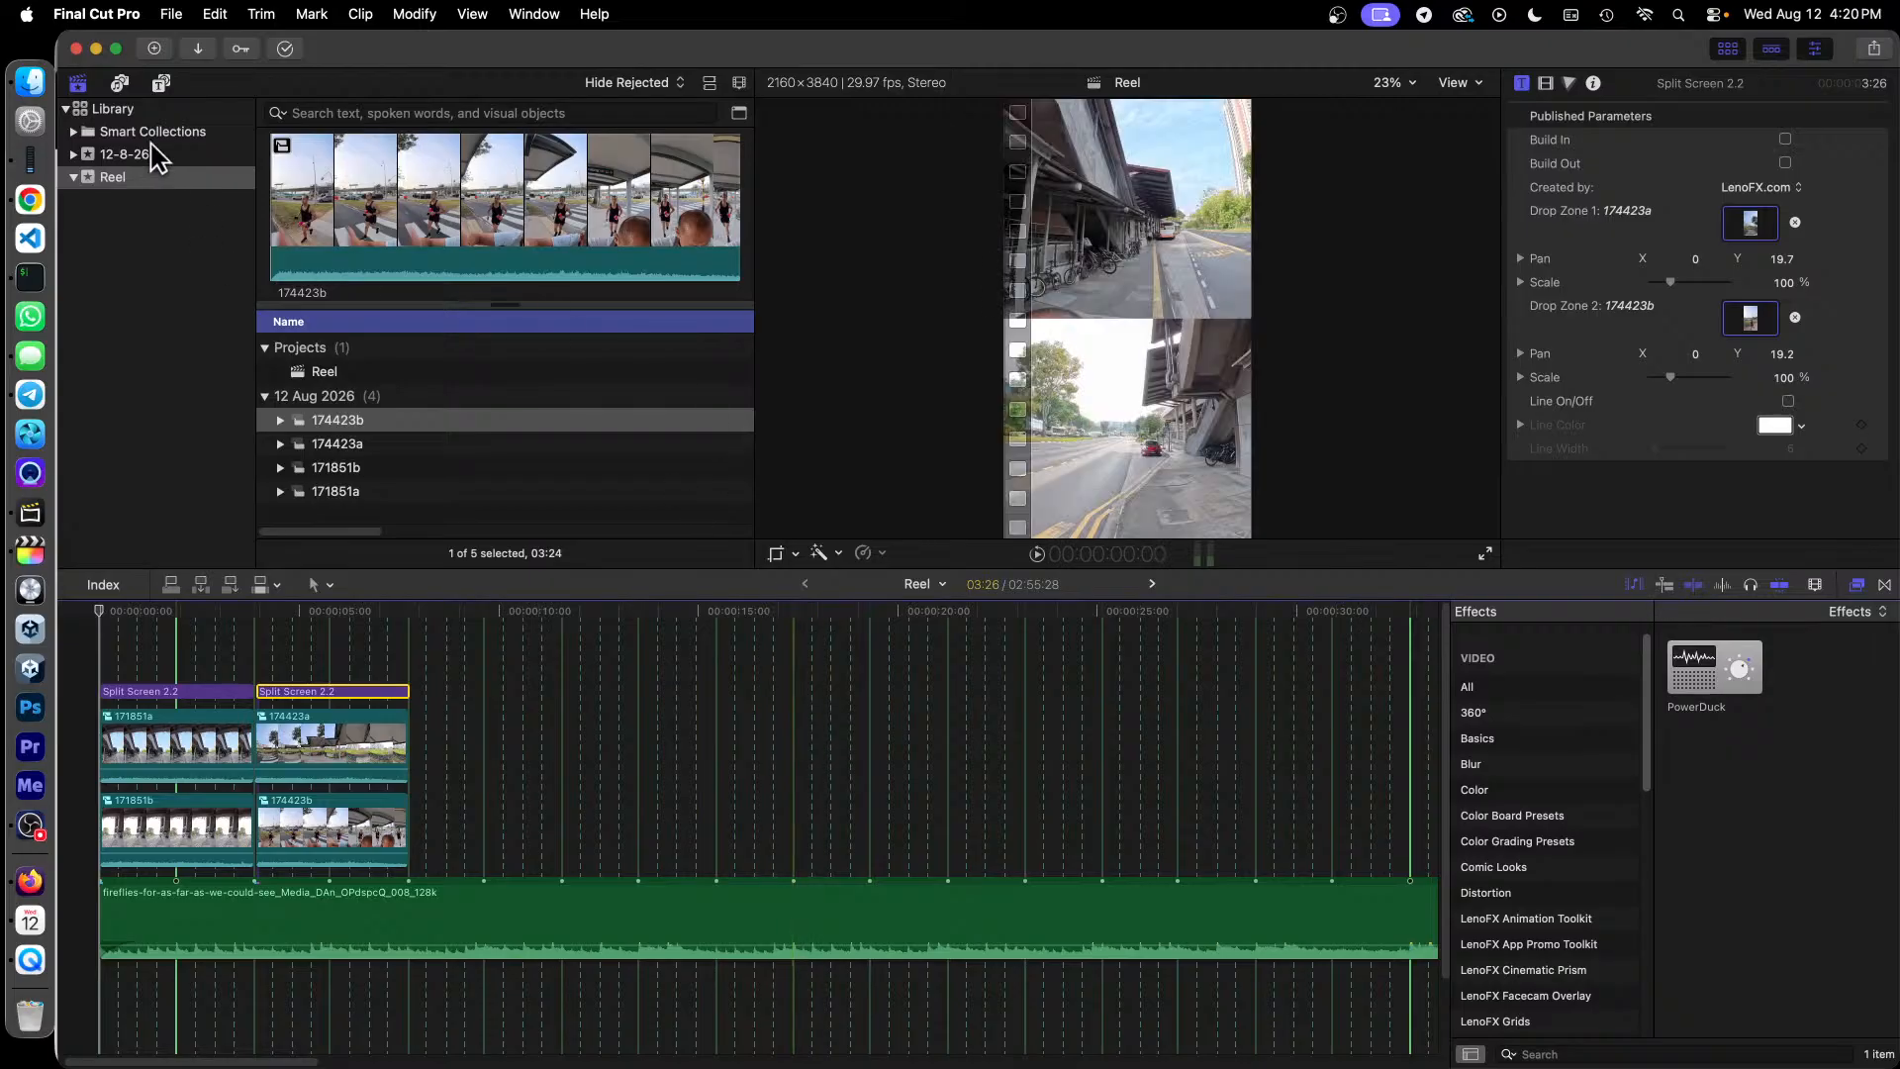
left_click(126, 157)
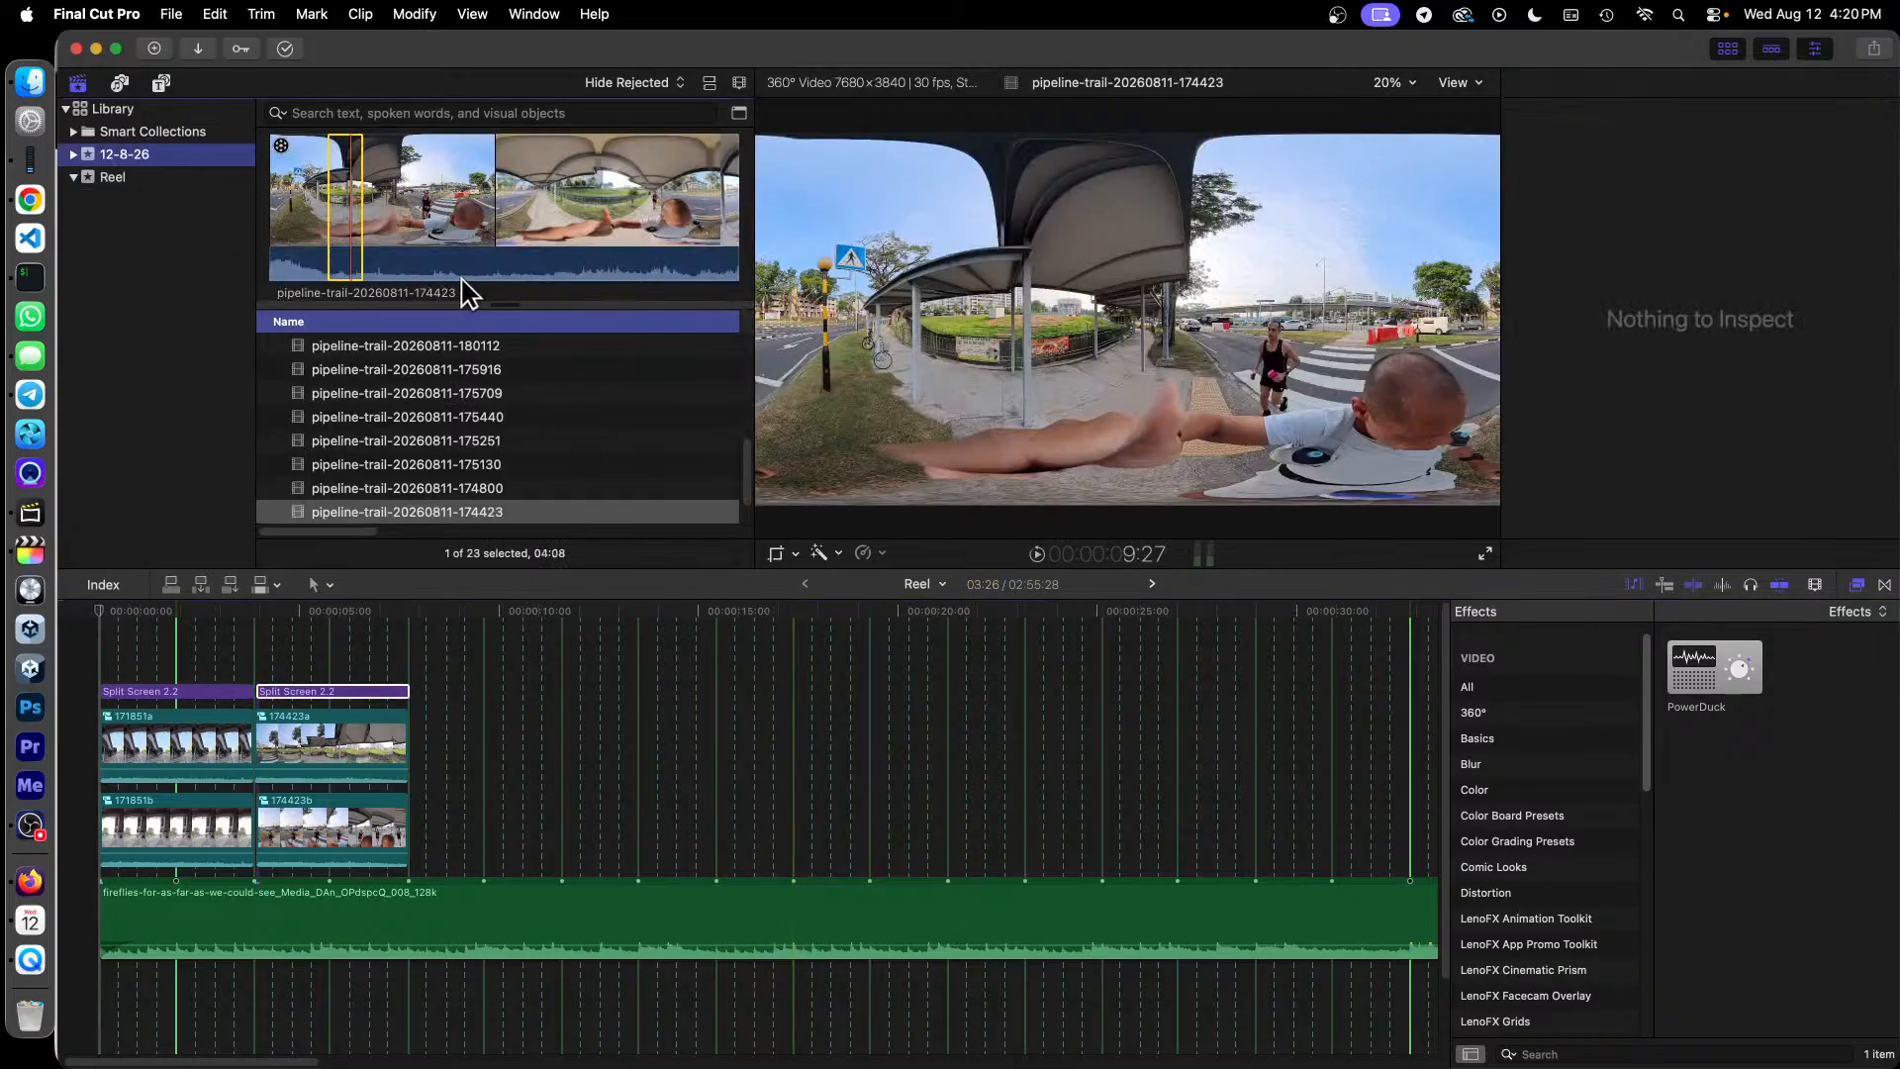
left_click(484, 489)
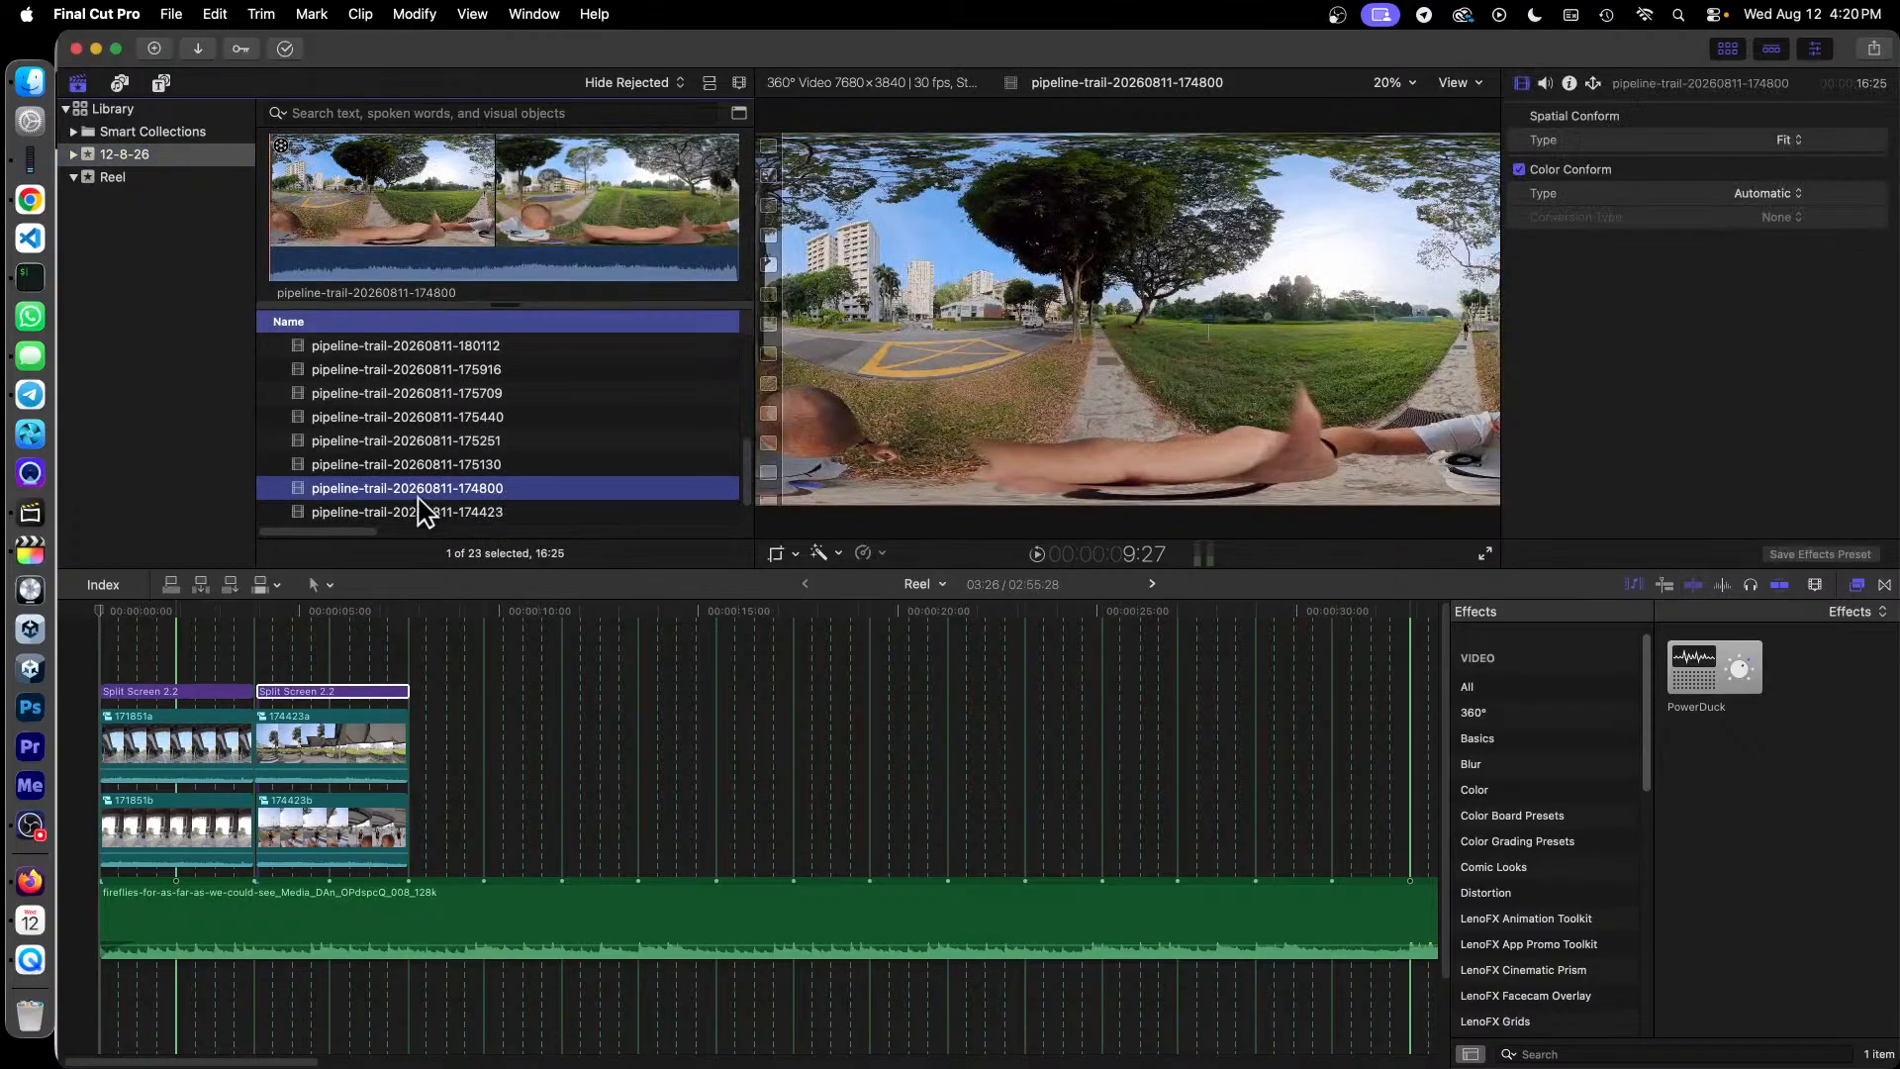
left_click_drag(408, 193, 547, 202)
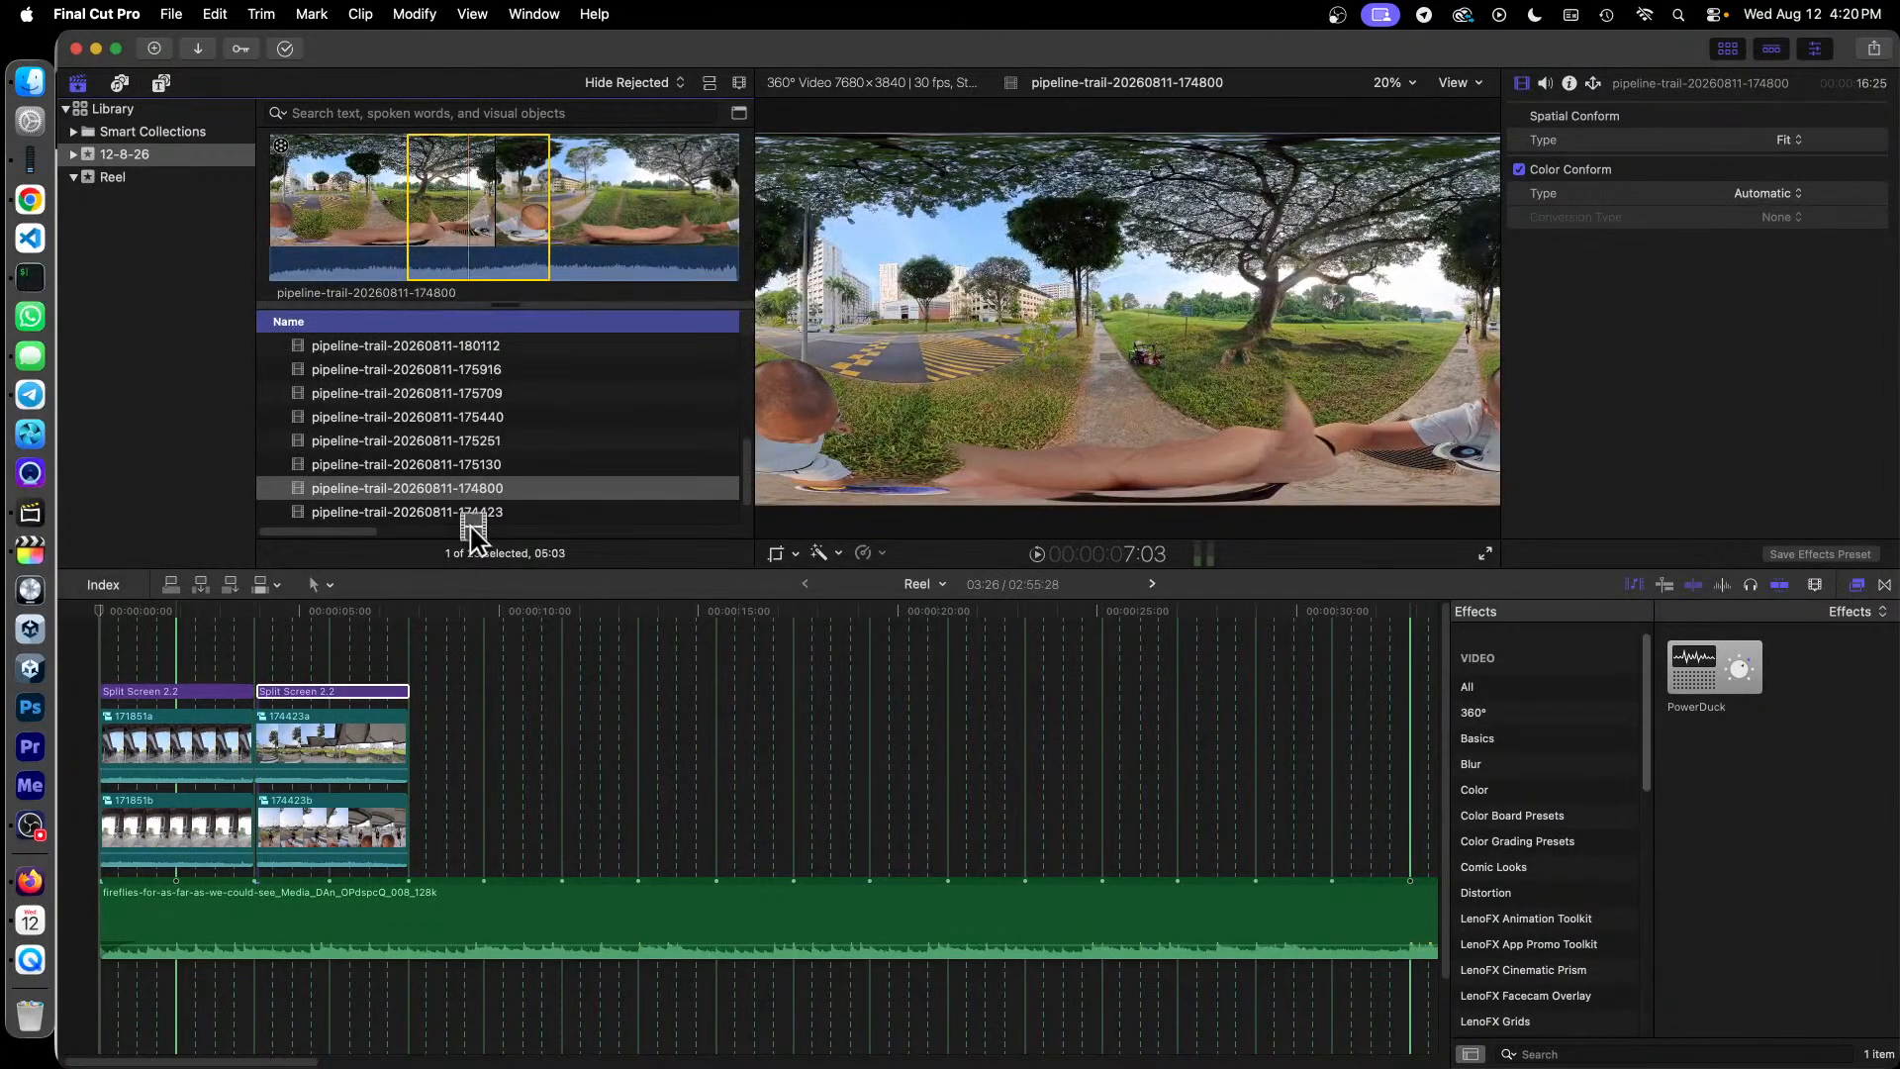
left_click_drag(459, 163, 485, 823)
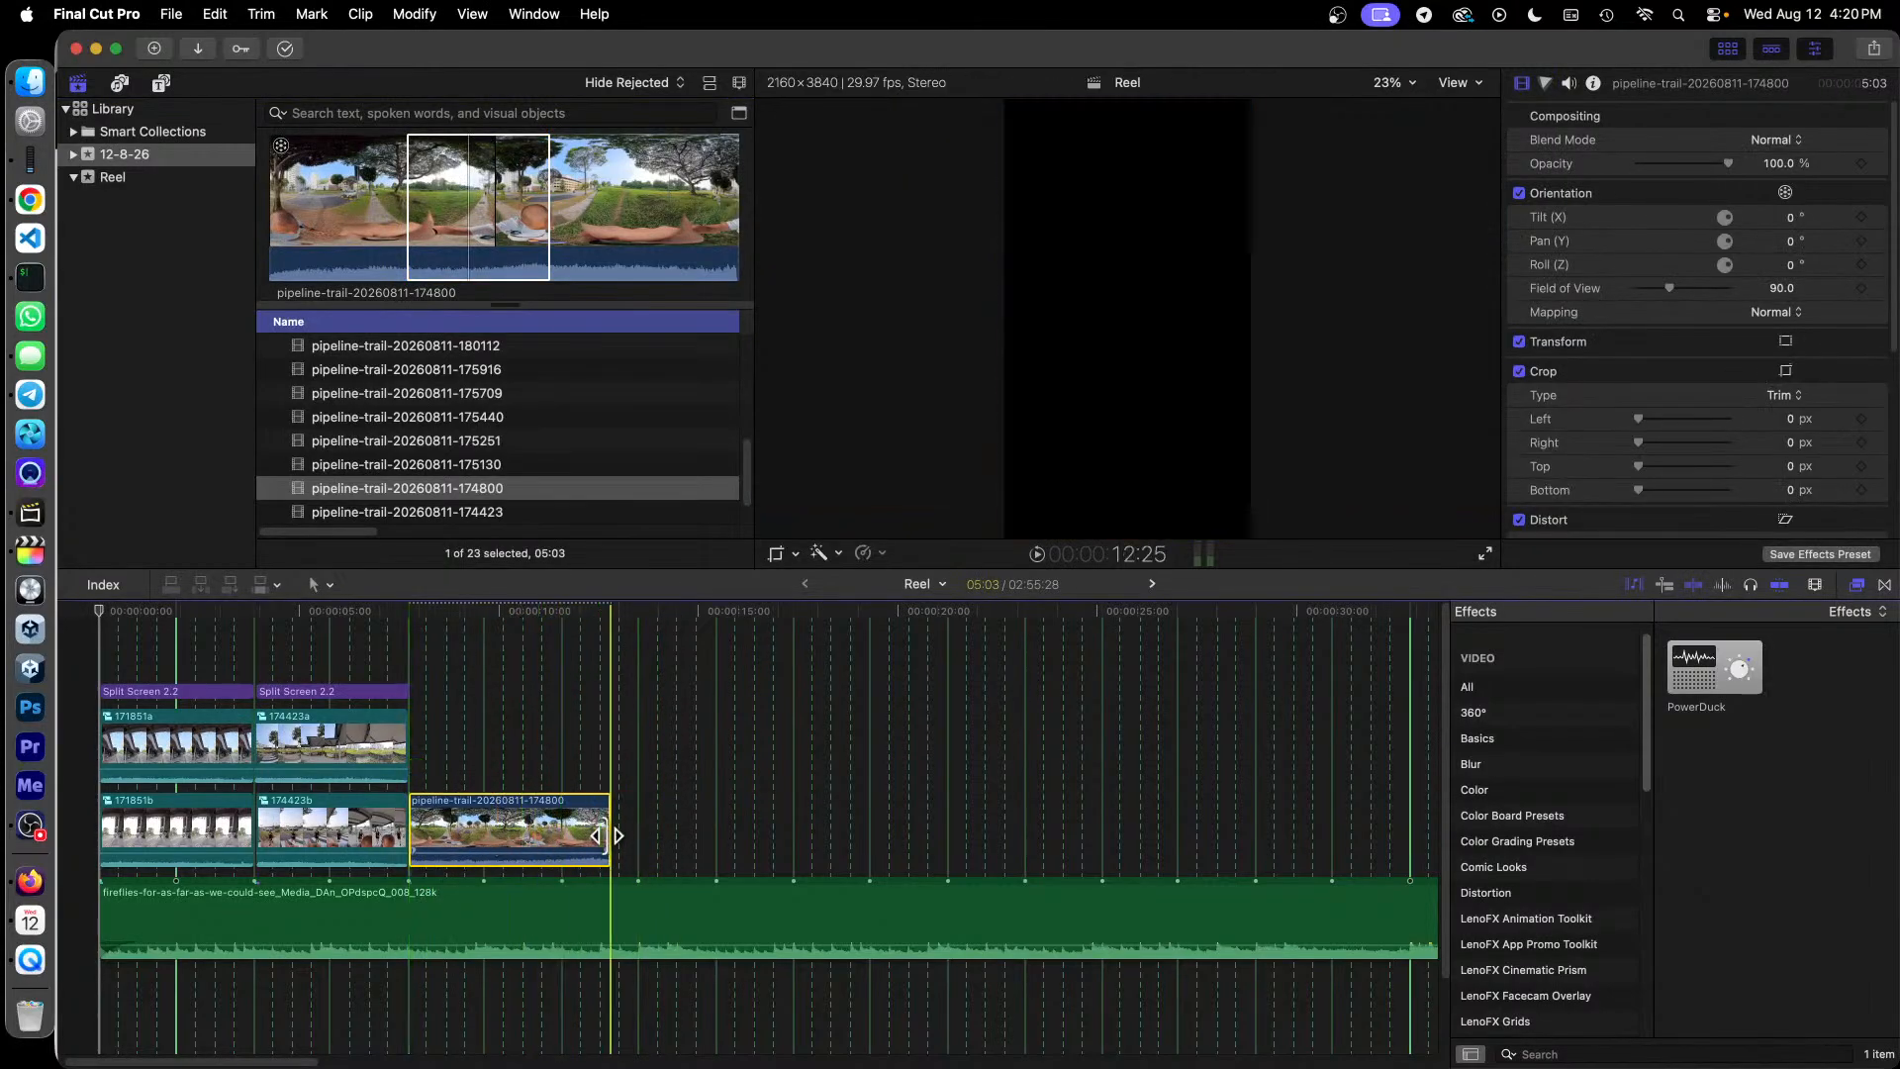
left_click_drag(620, 832, 636, 829)
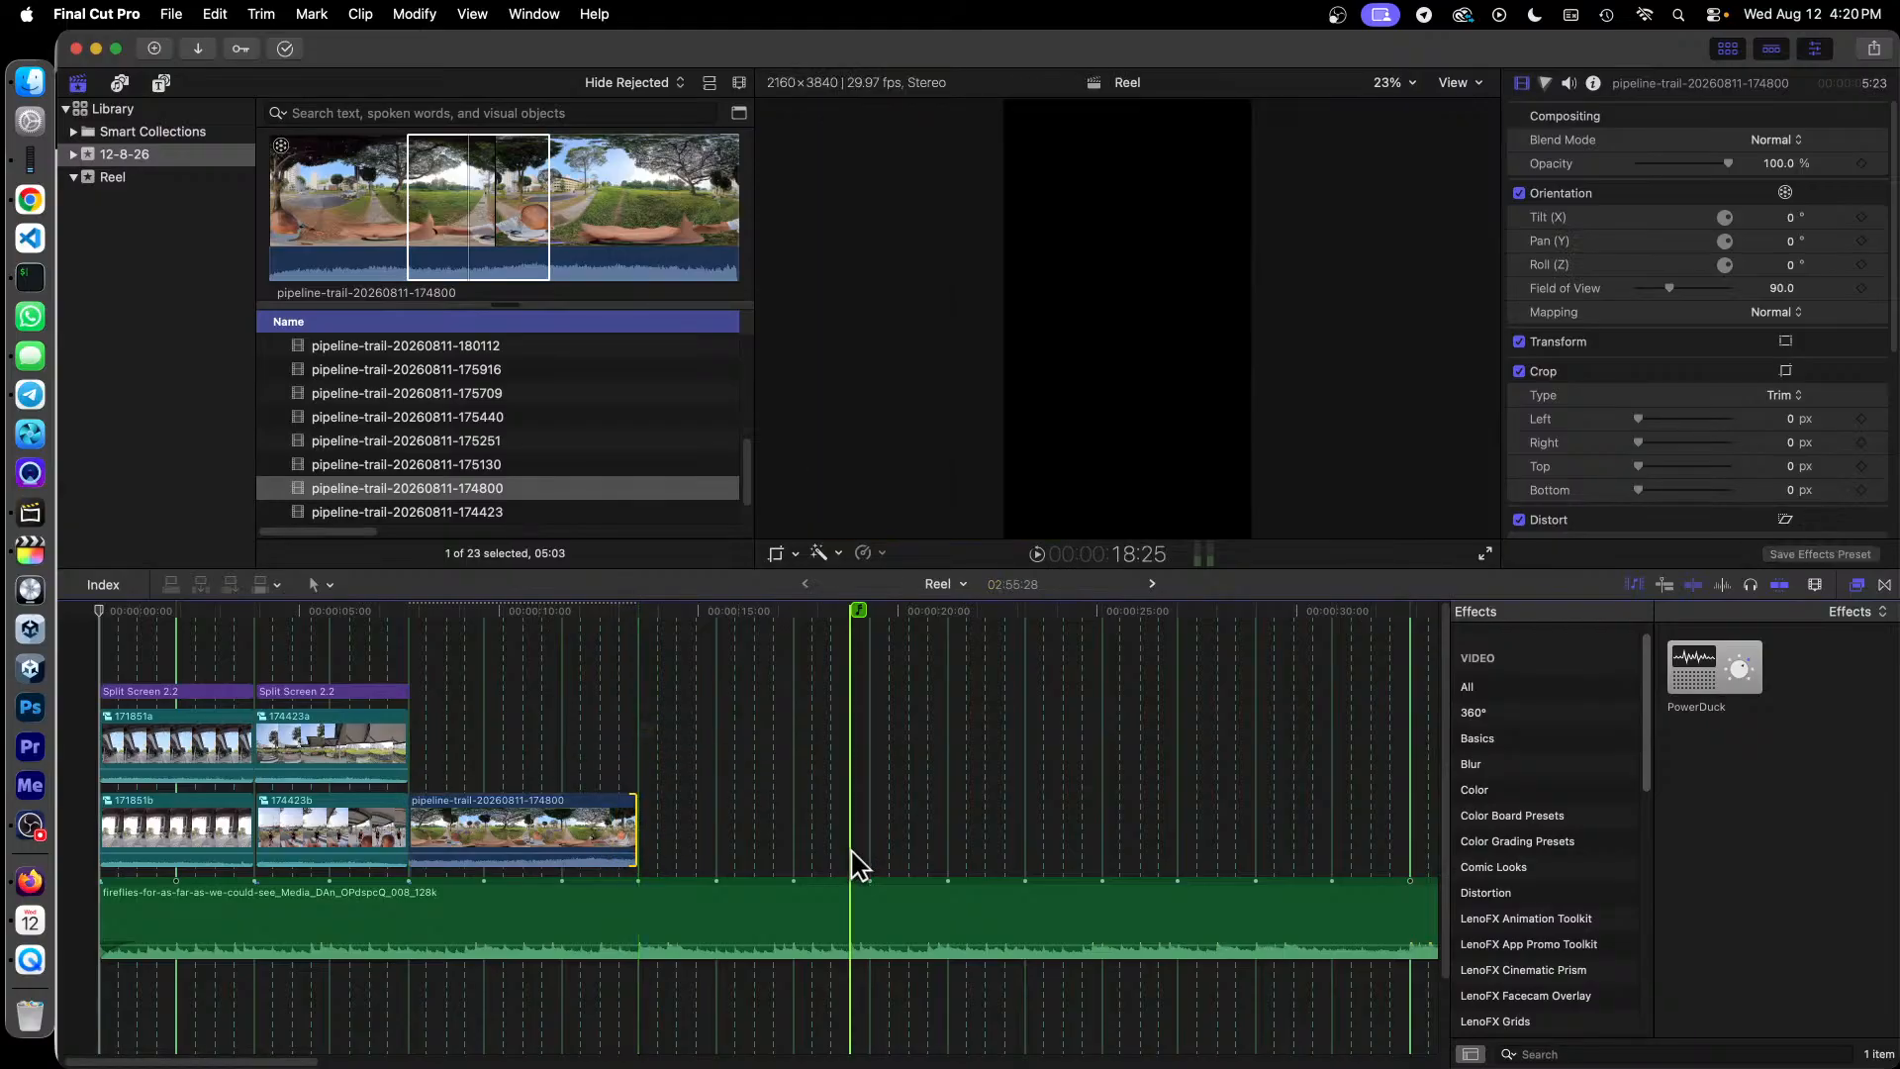
left_click(866, 553)
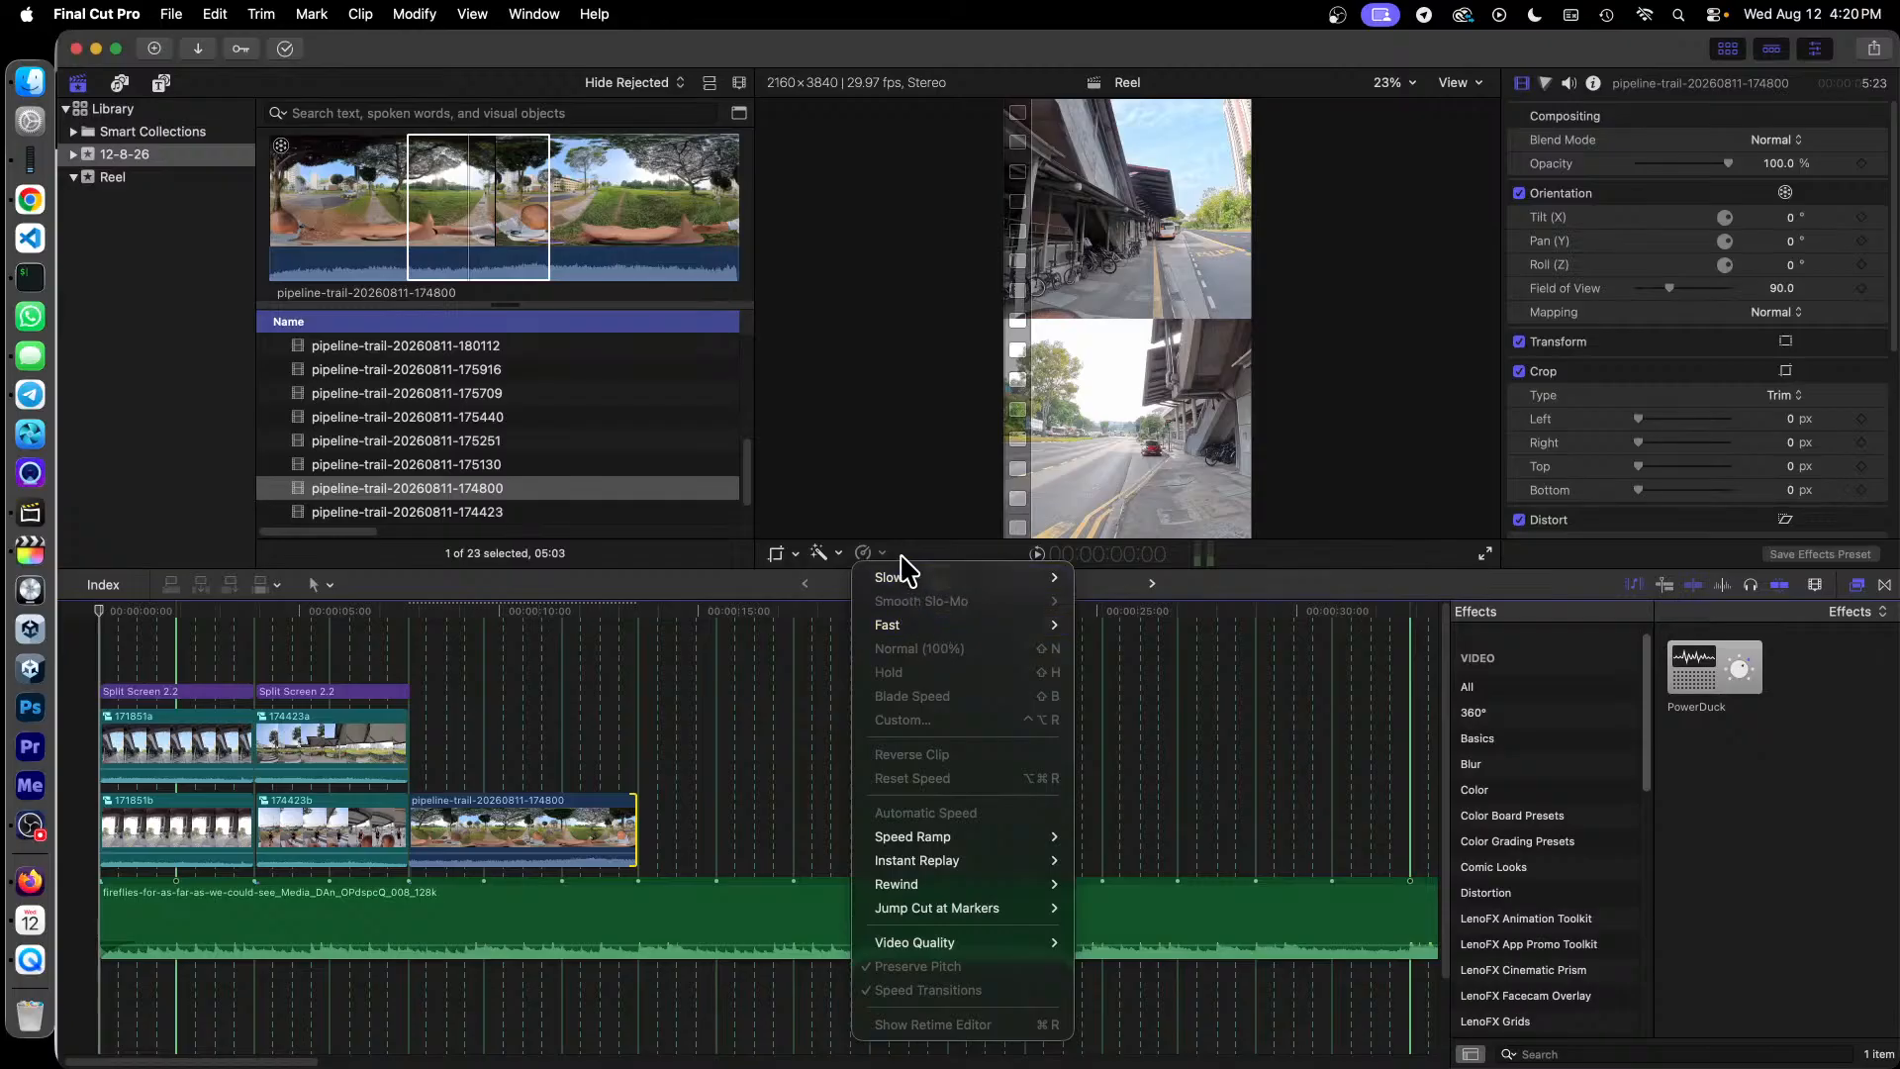
left_click(875, 562)
left_click(867, 557)
left_click(871, 562)
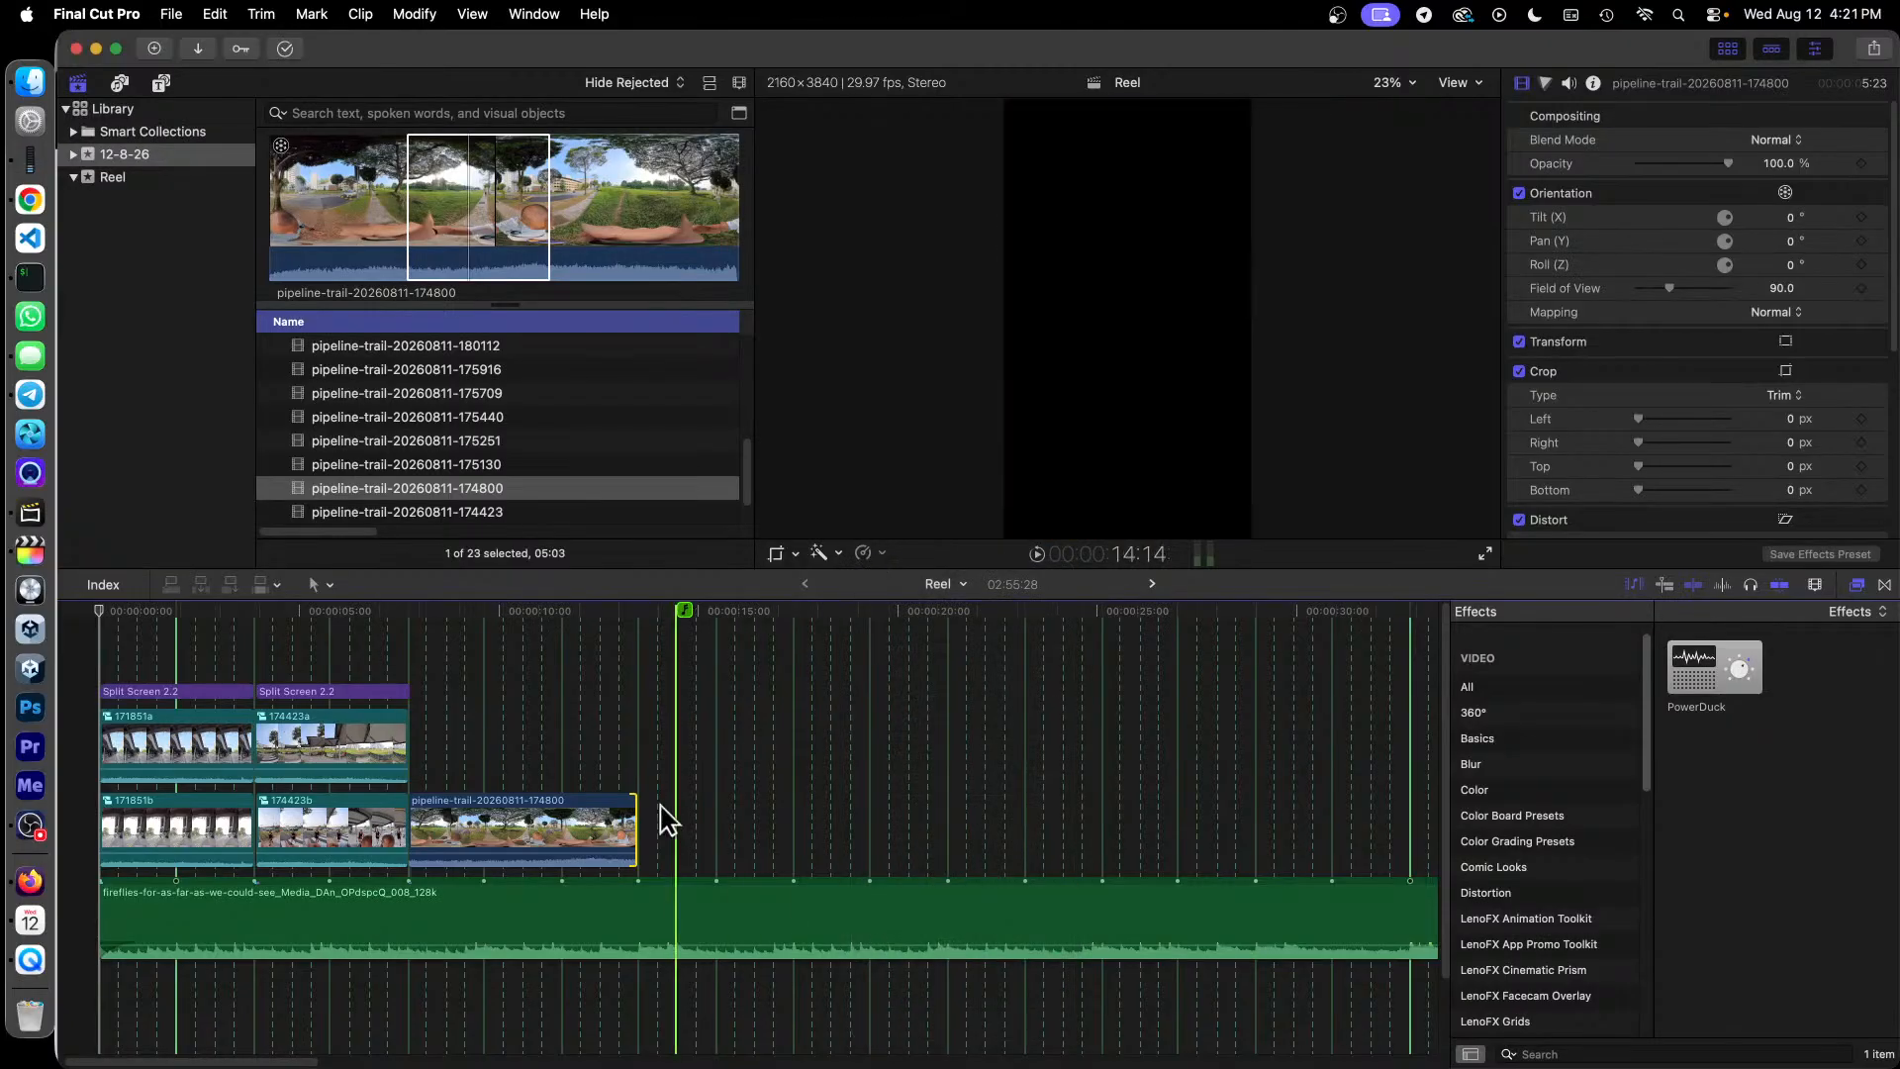
left_click(869, 559)
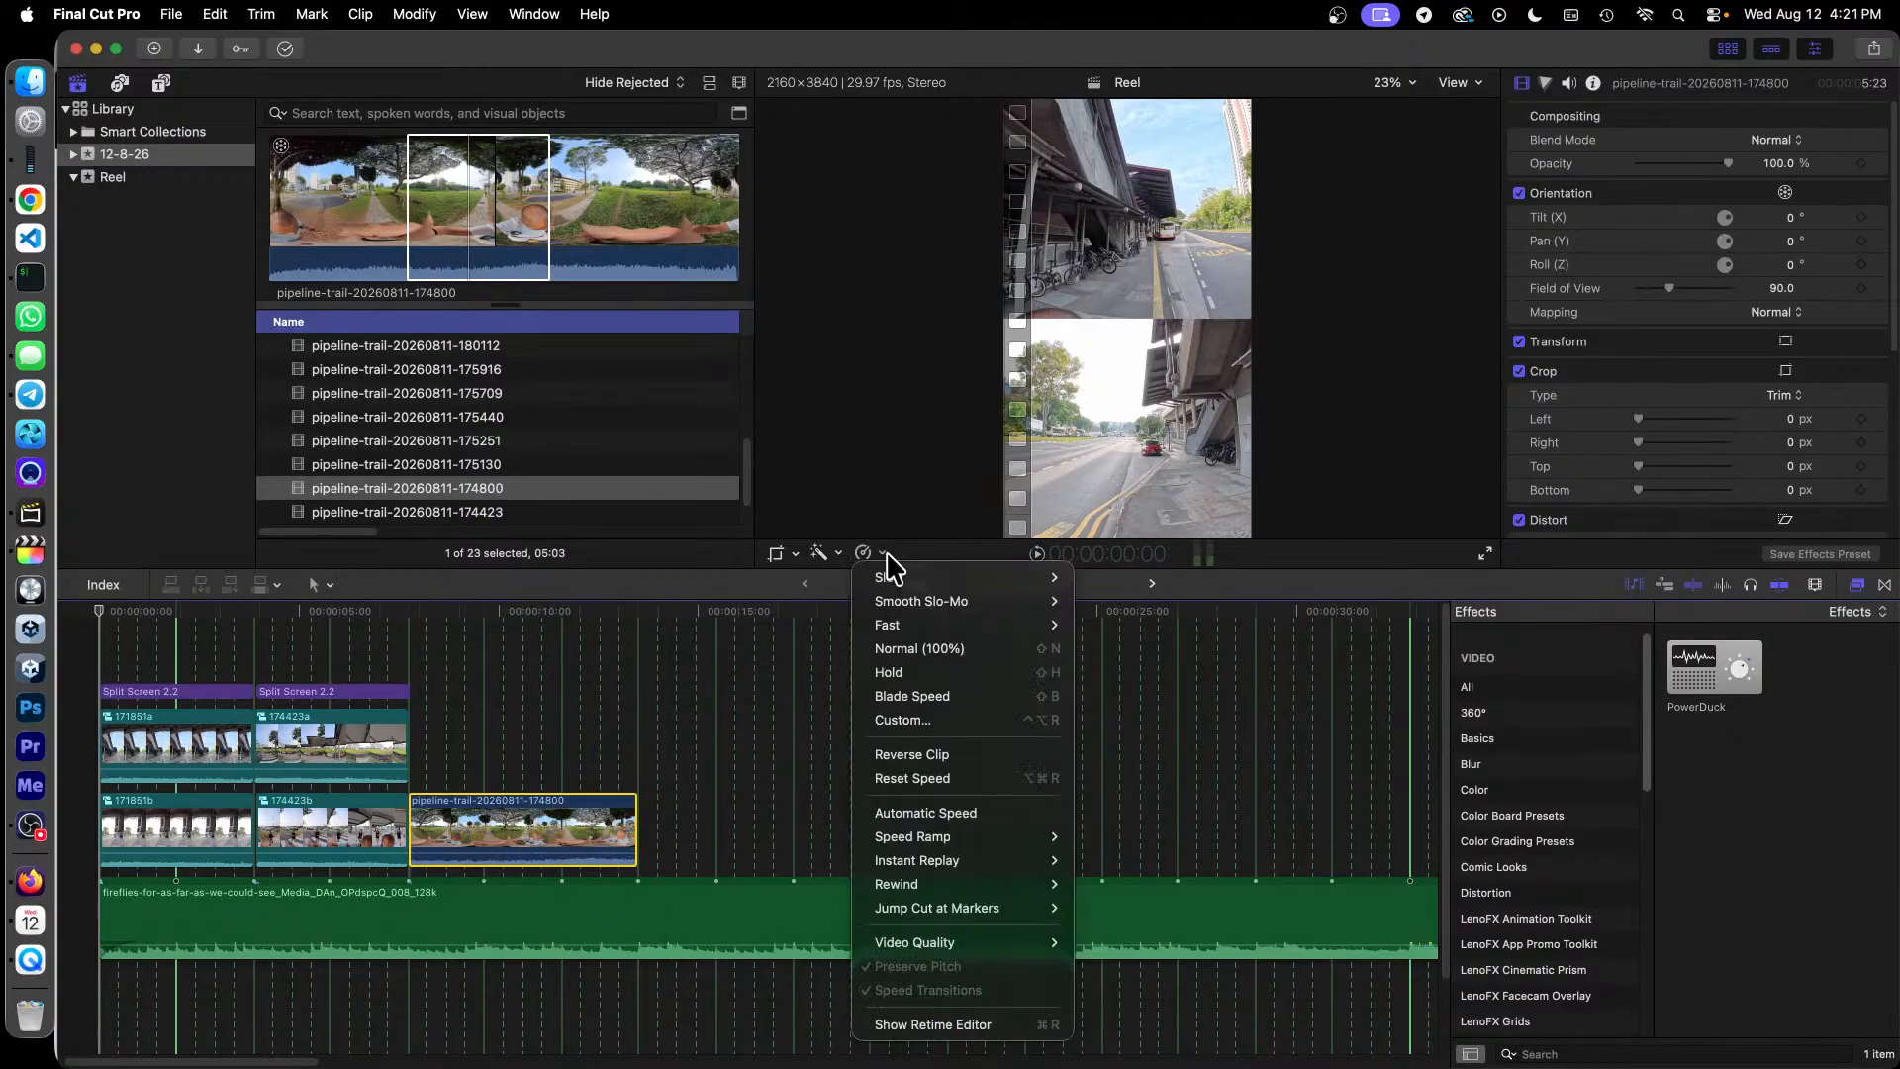
left_click(916, 722)
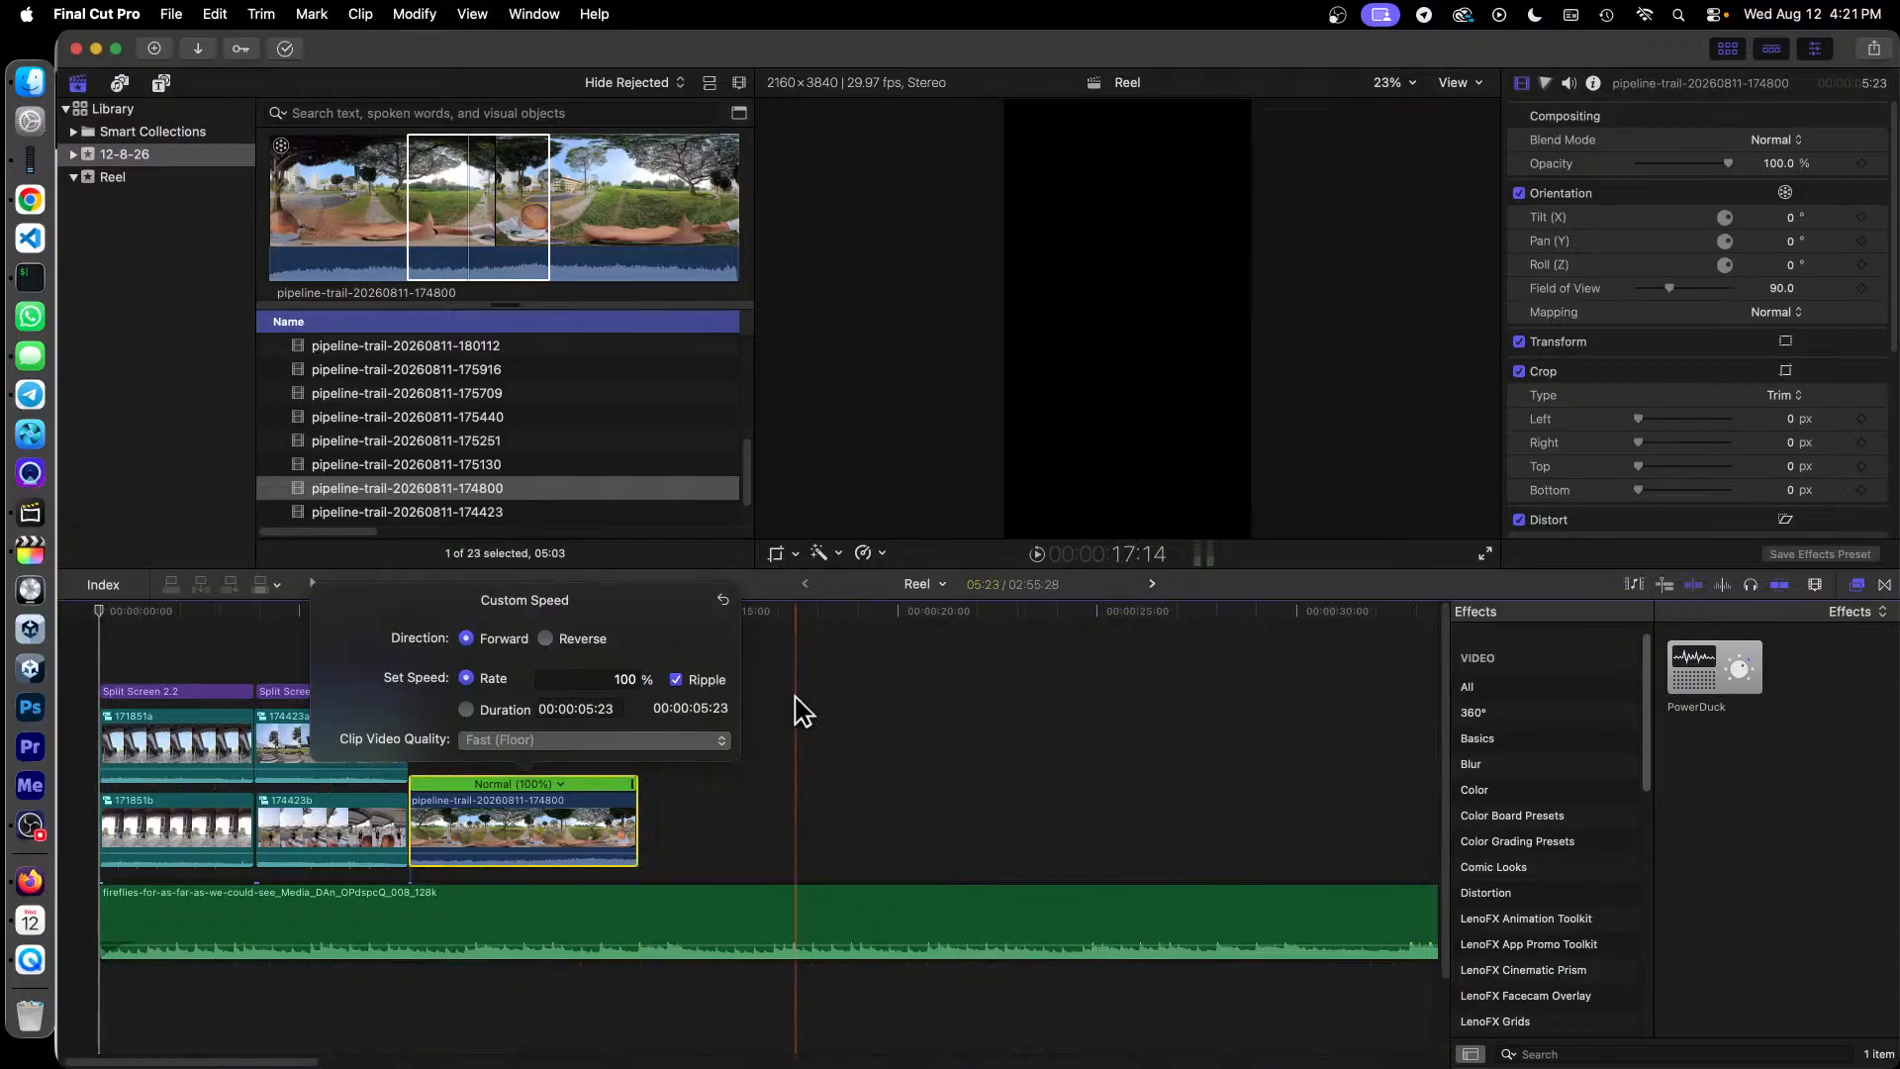
key("alt+shift+b")
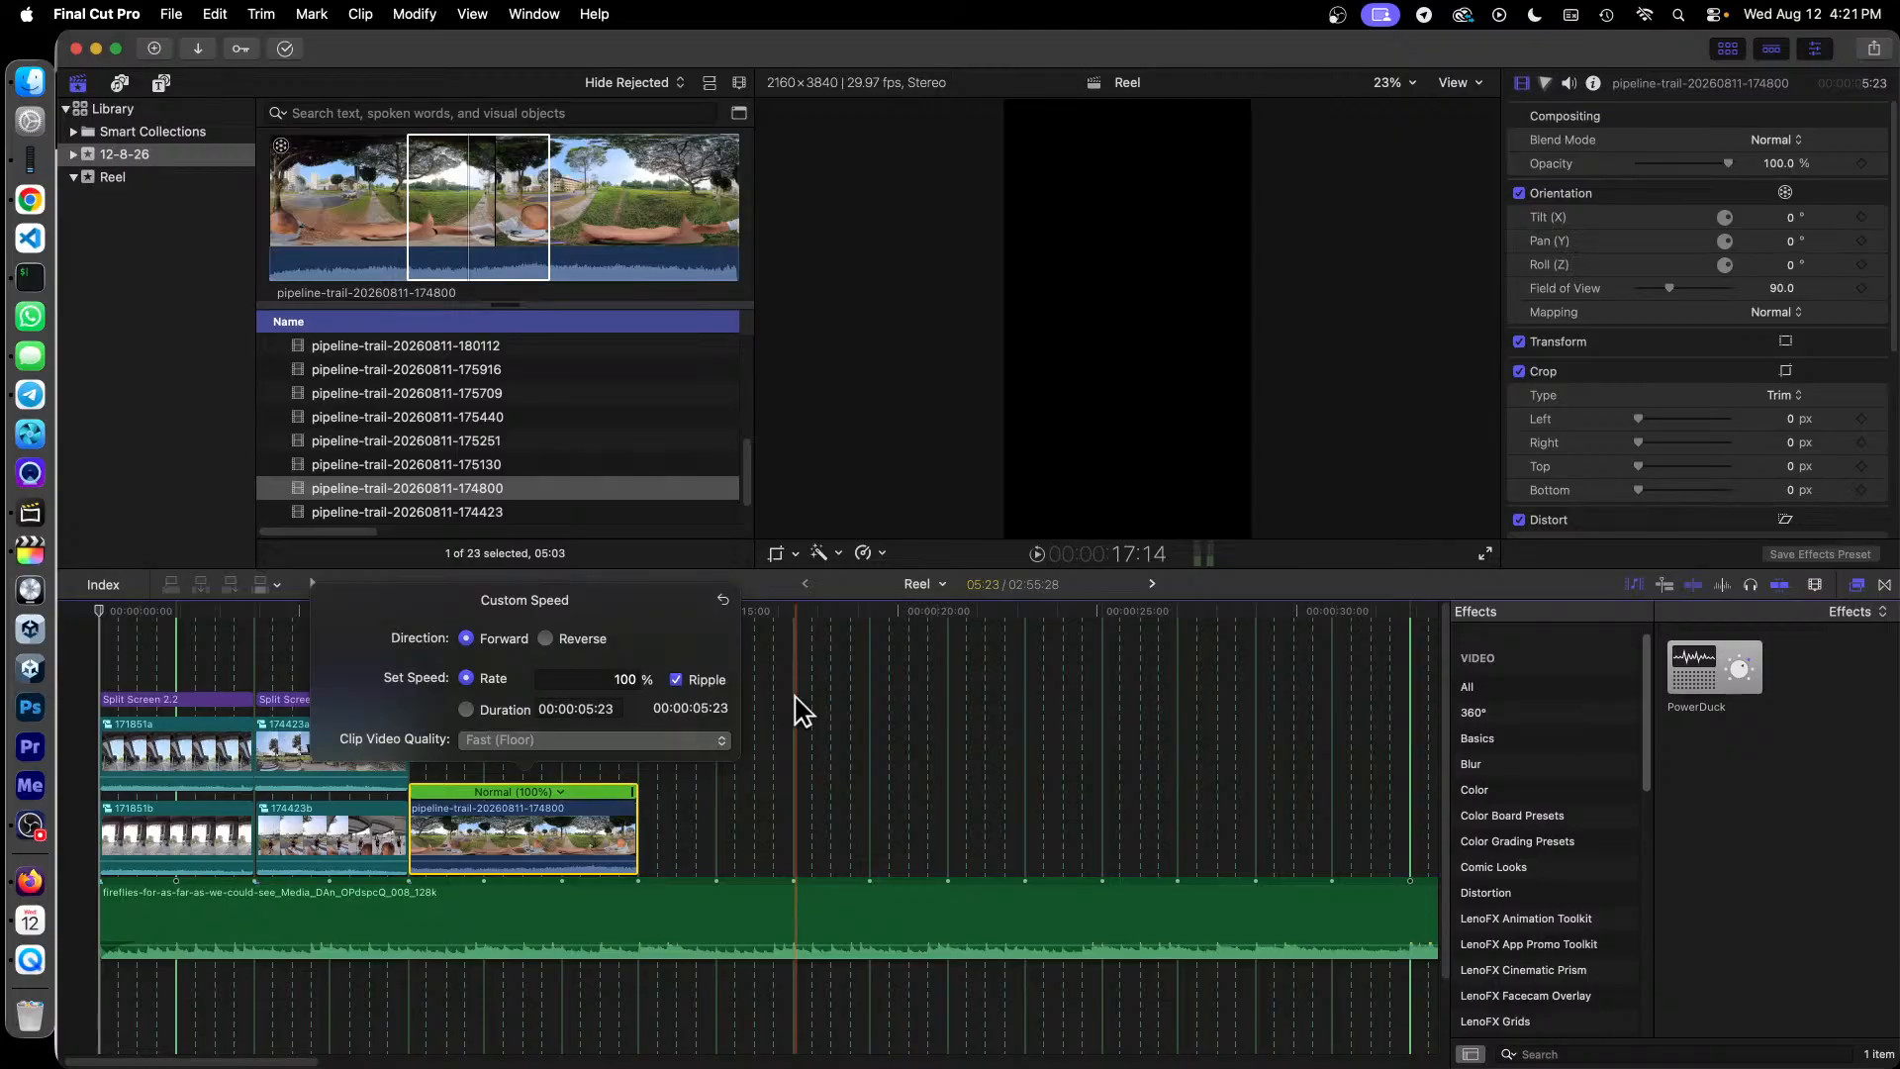
double_click(629, 679)
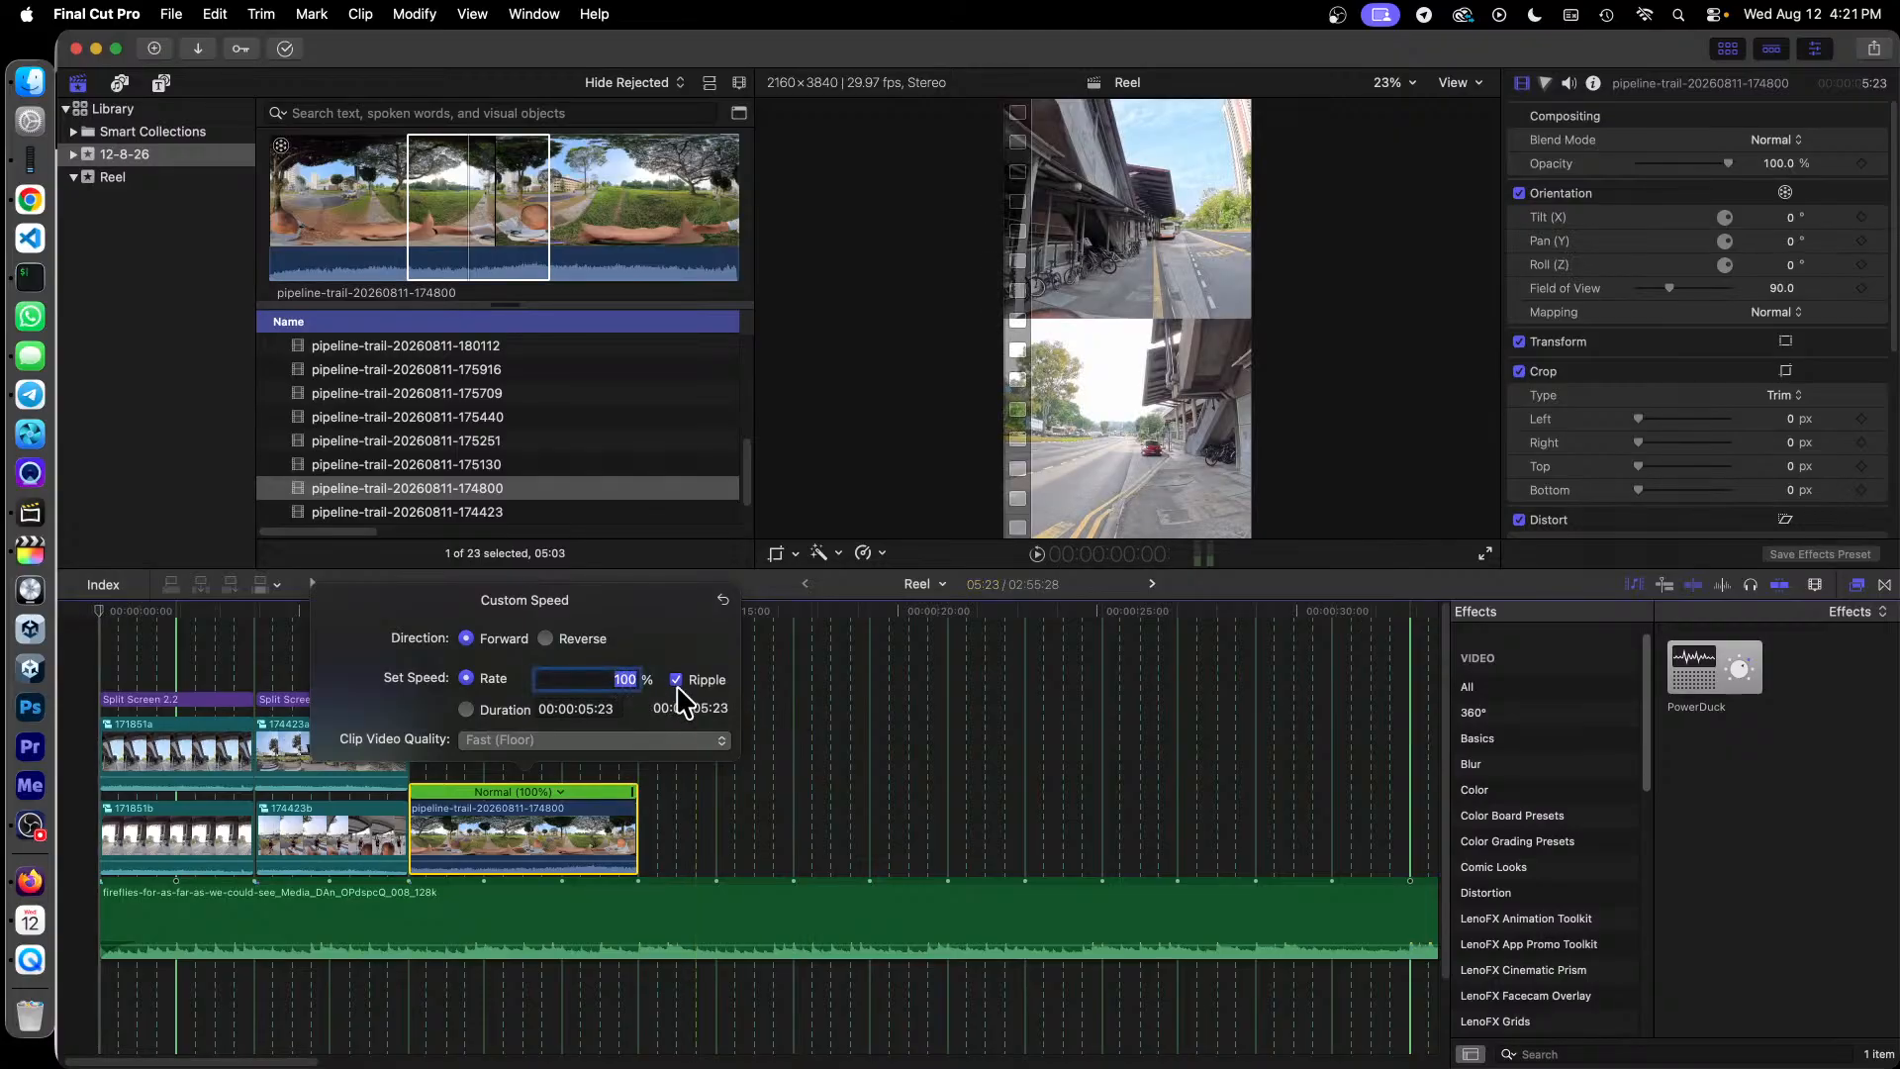
type("15")
key("Return")
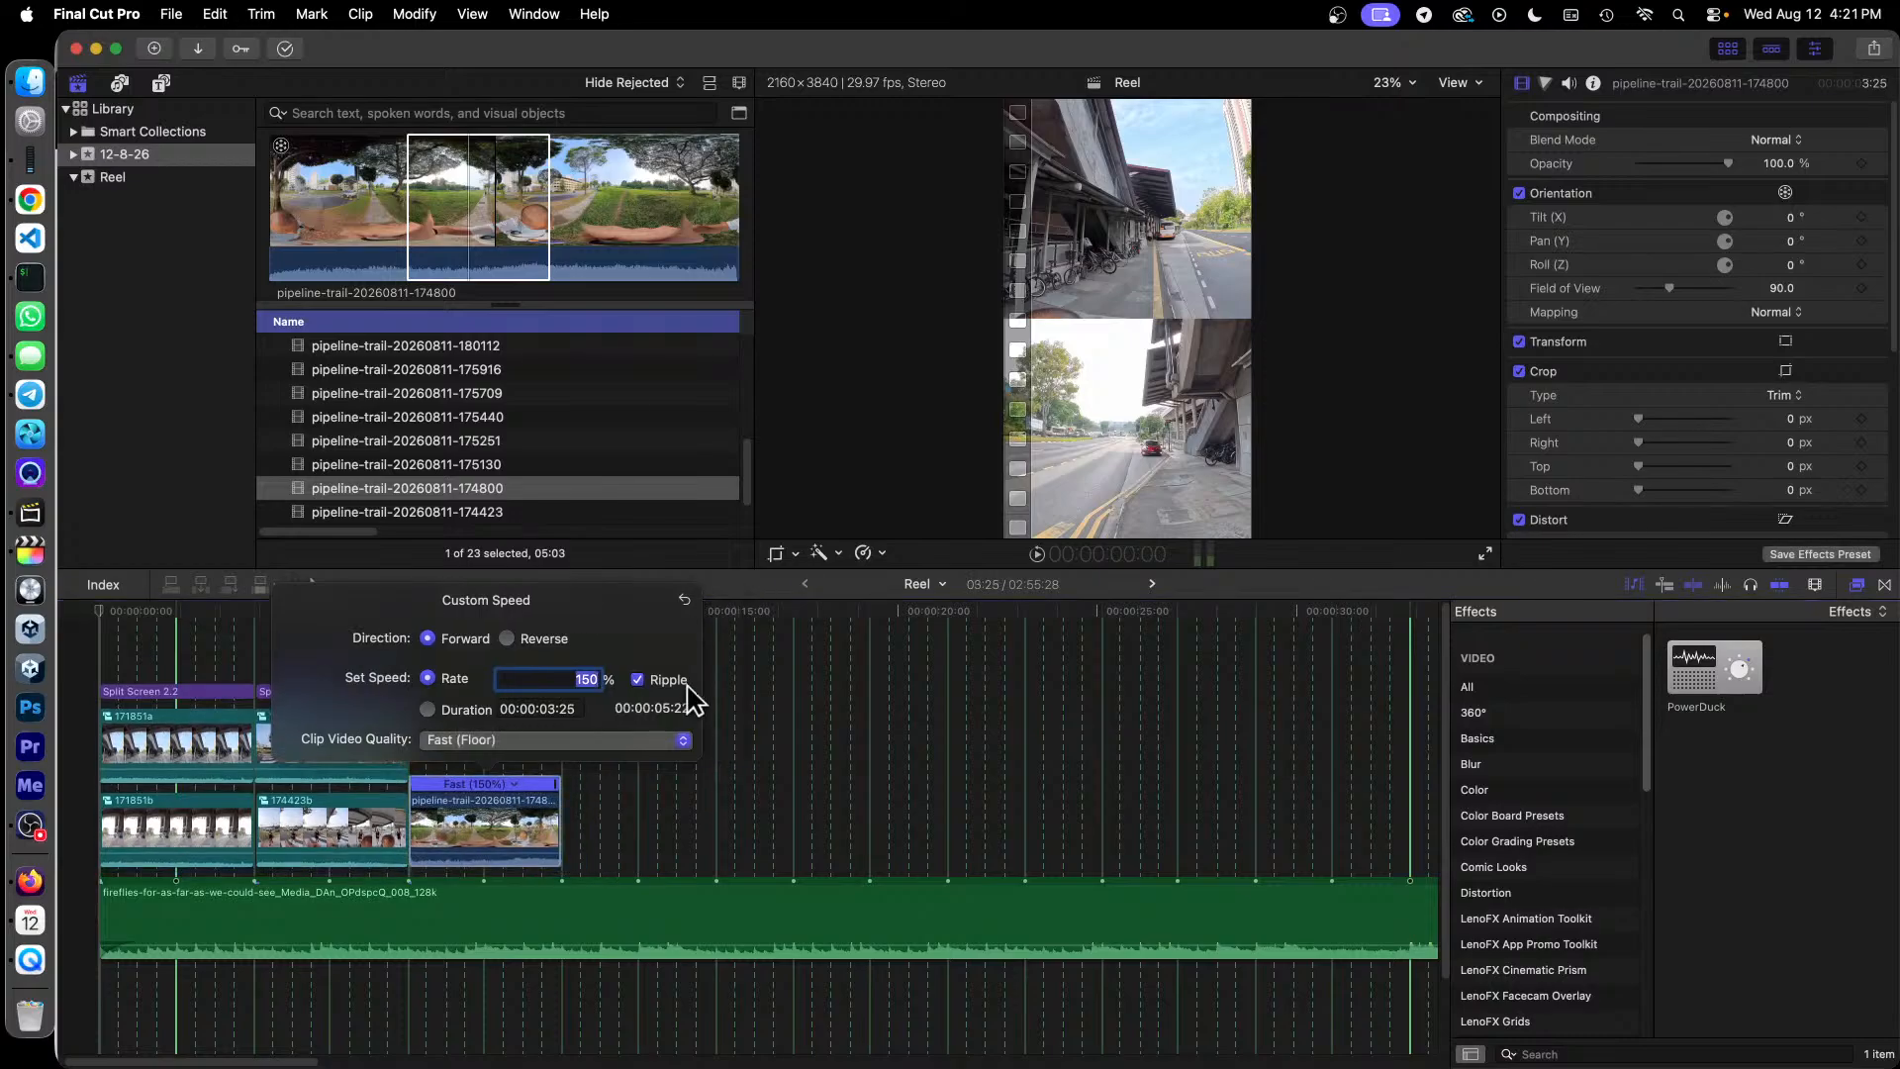
left_click(806, 755)
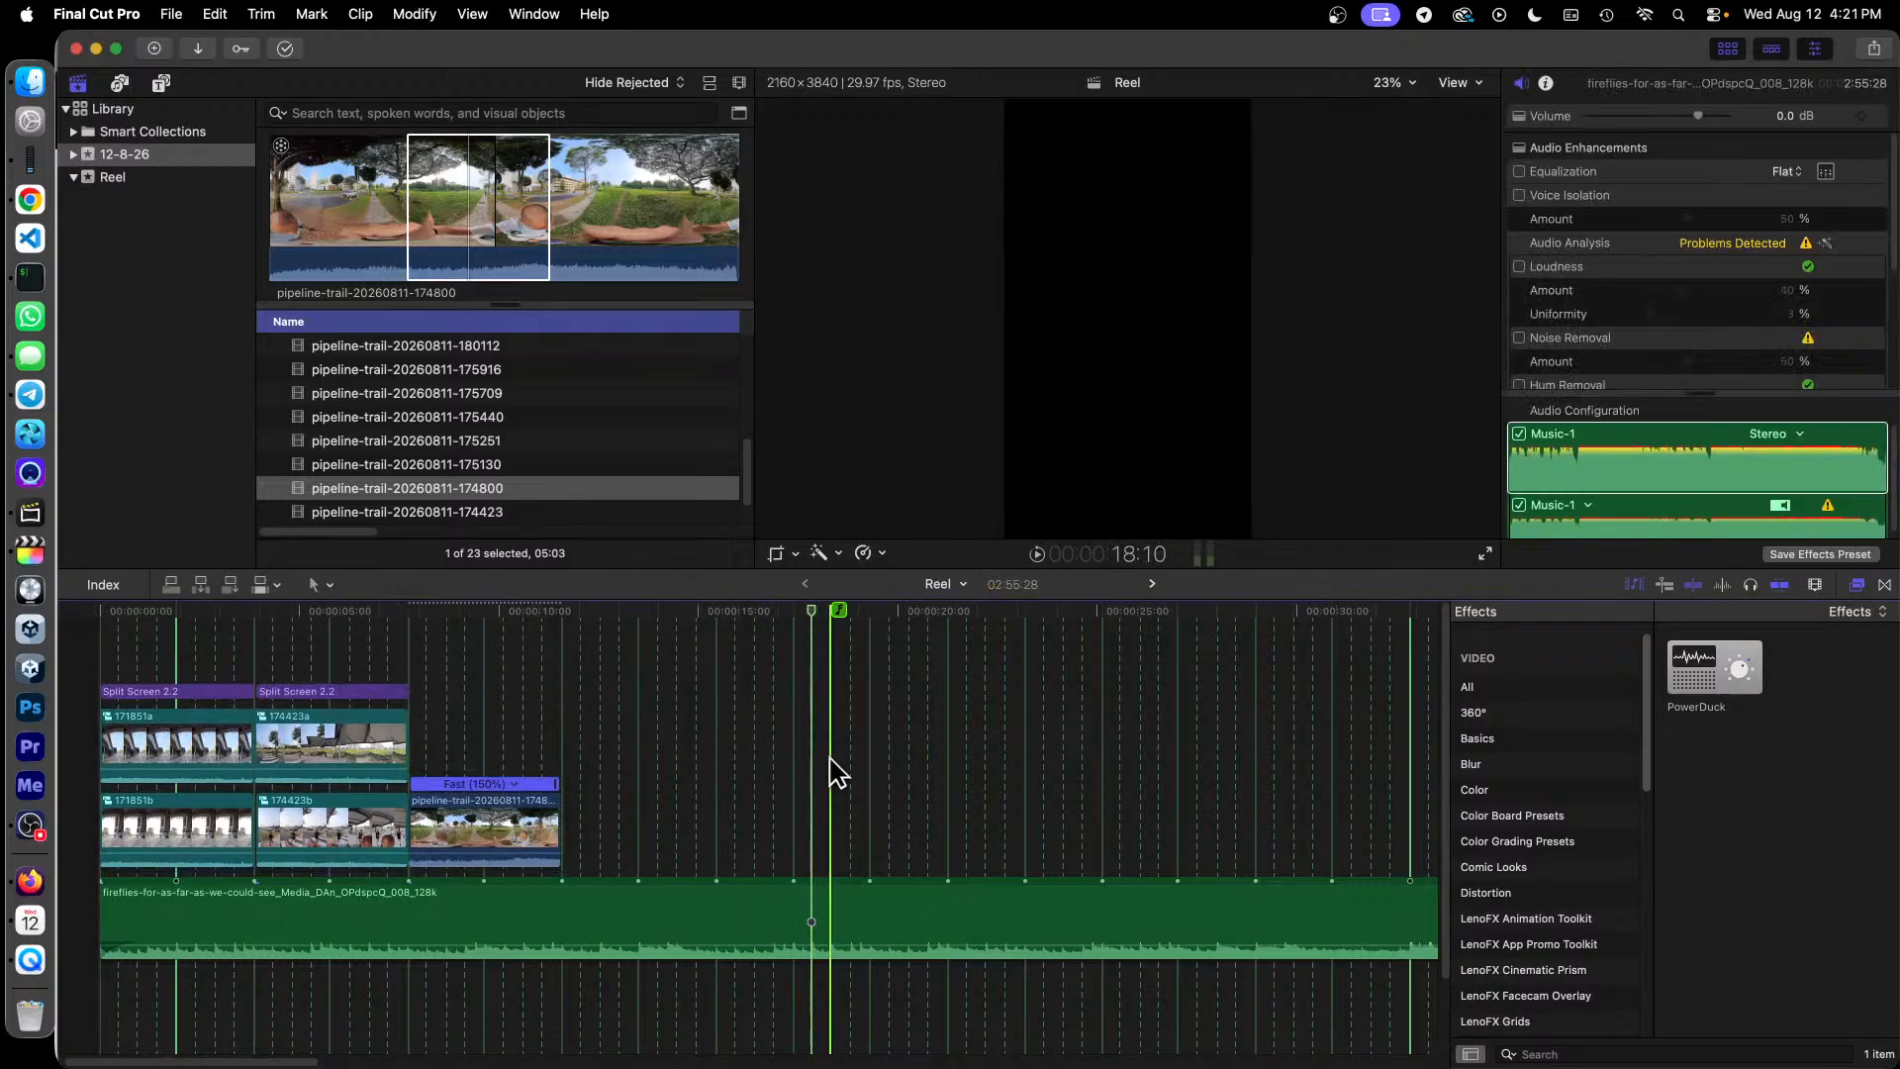
Step: Try to adjust the end of the sped-up pipeline-trail clip, and reset its speed to Normal (100%)
left_click_drag(572, 827, 576, 826)
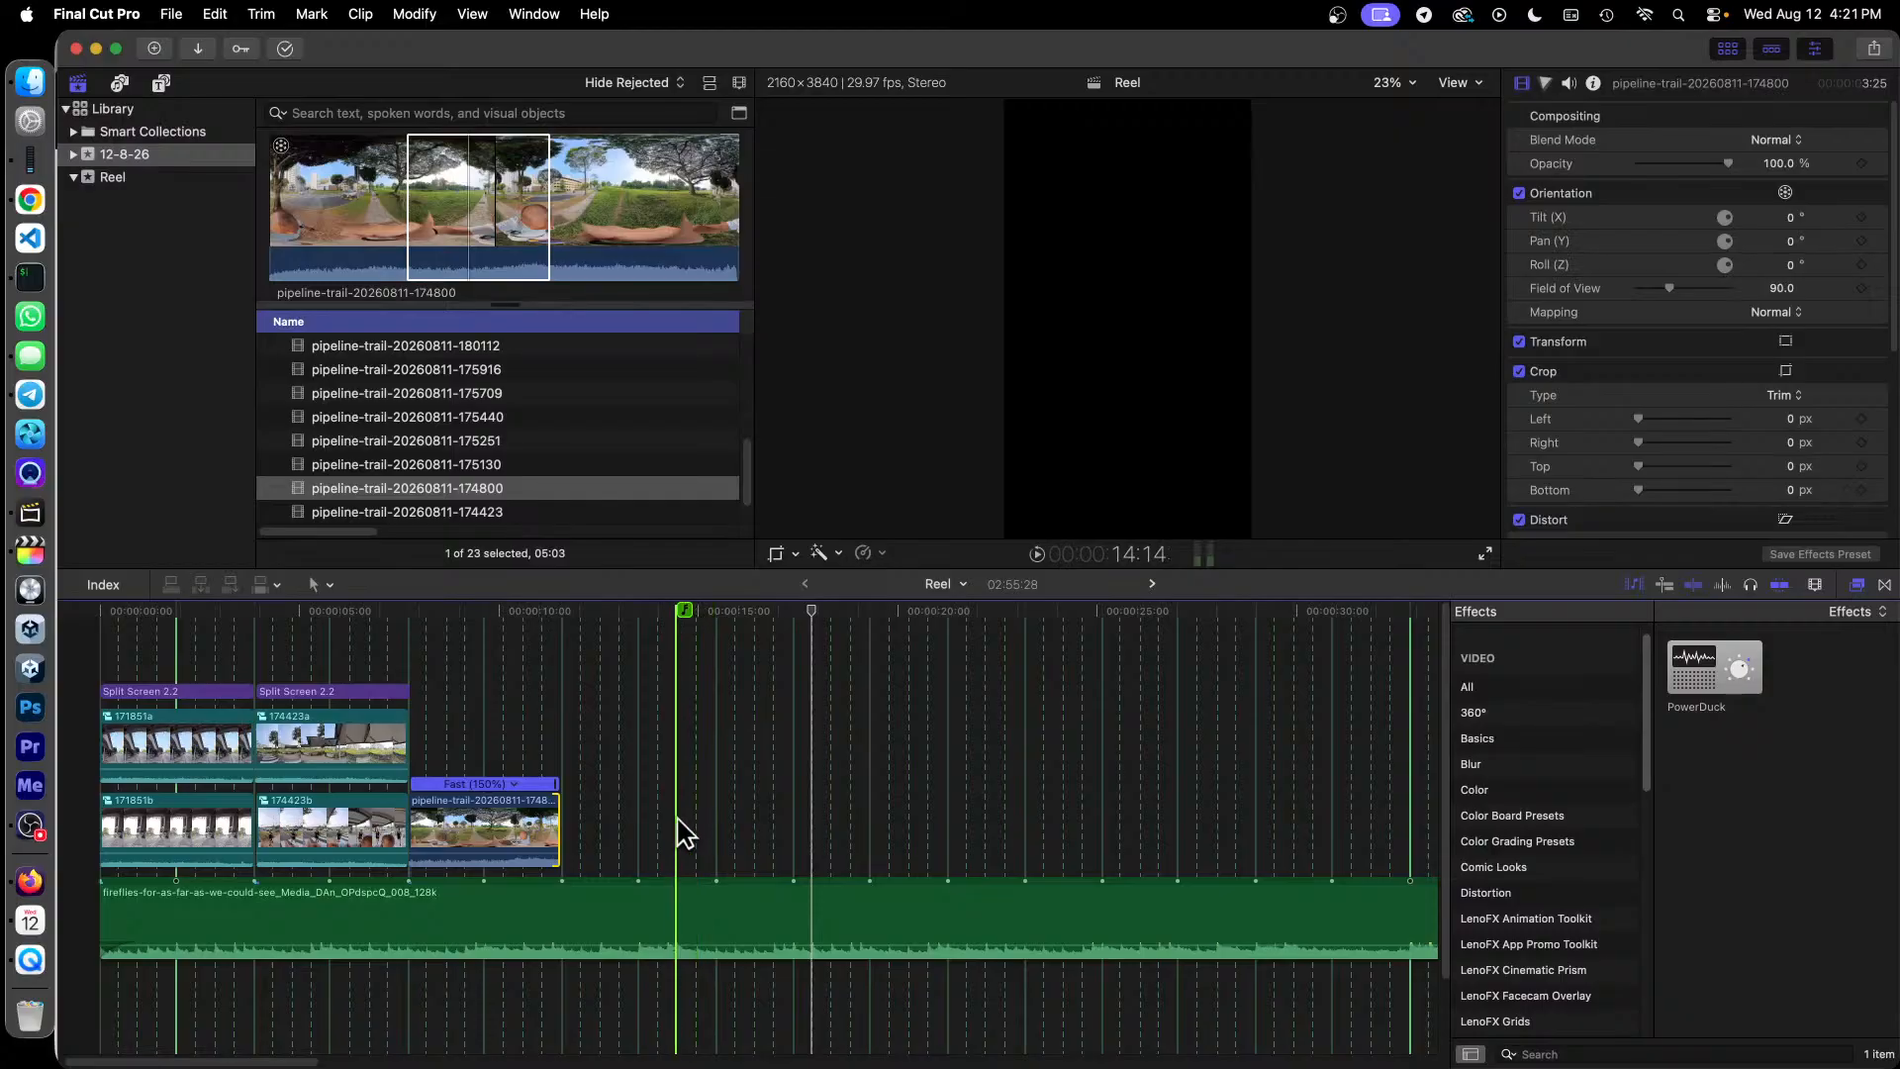
key("shift+n")
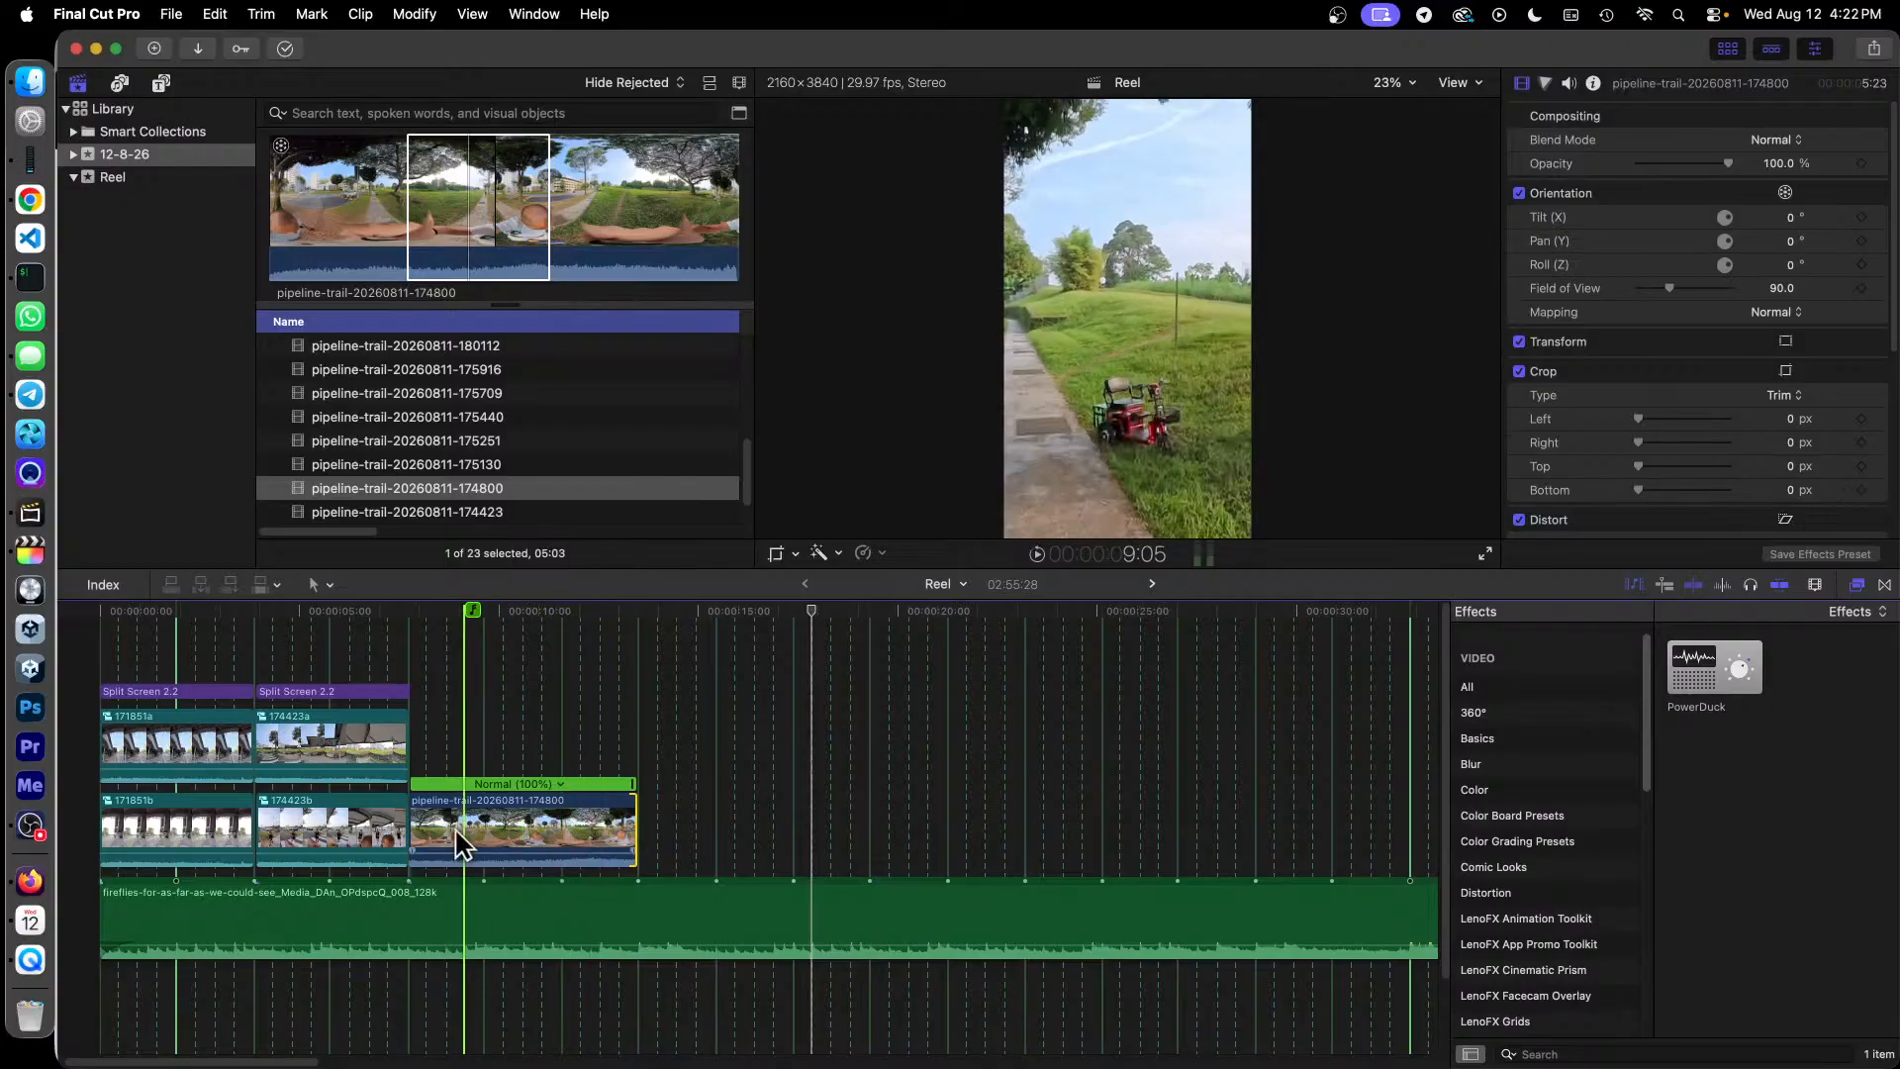
left_click(531, 823)
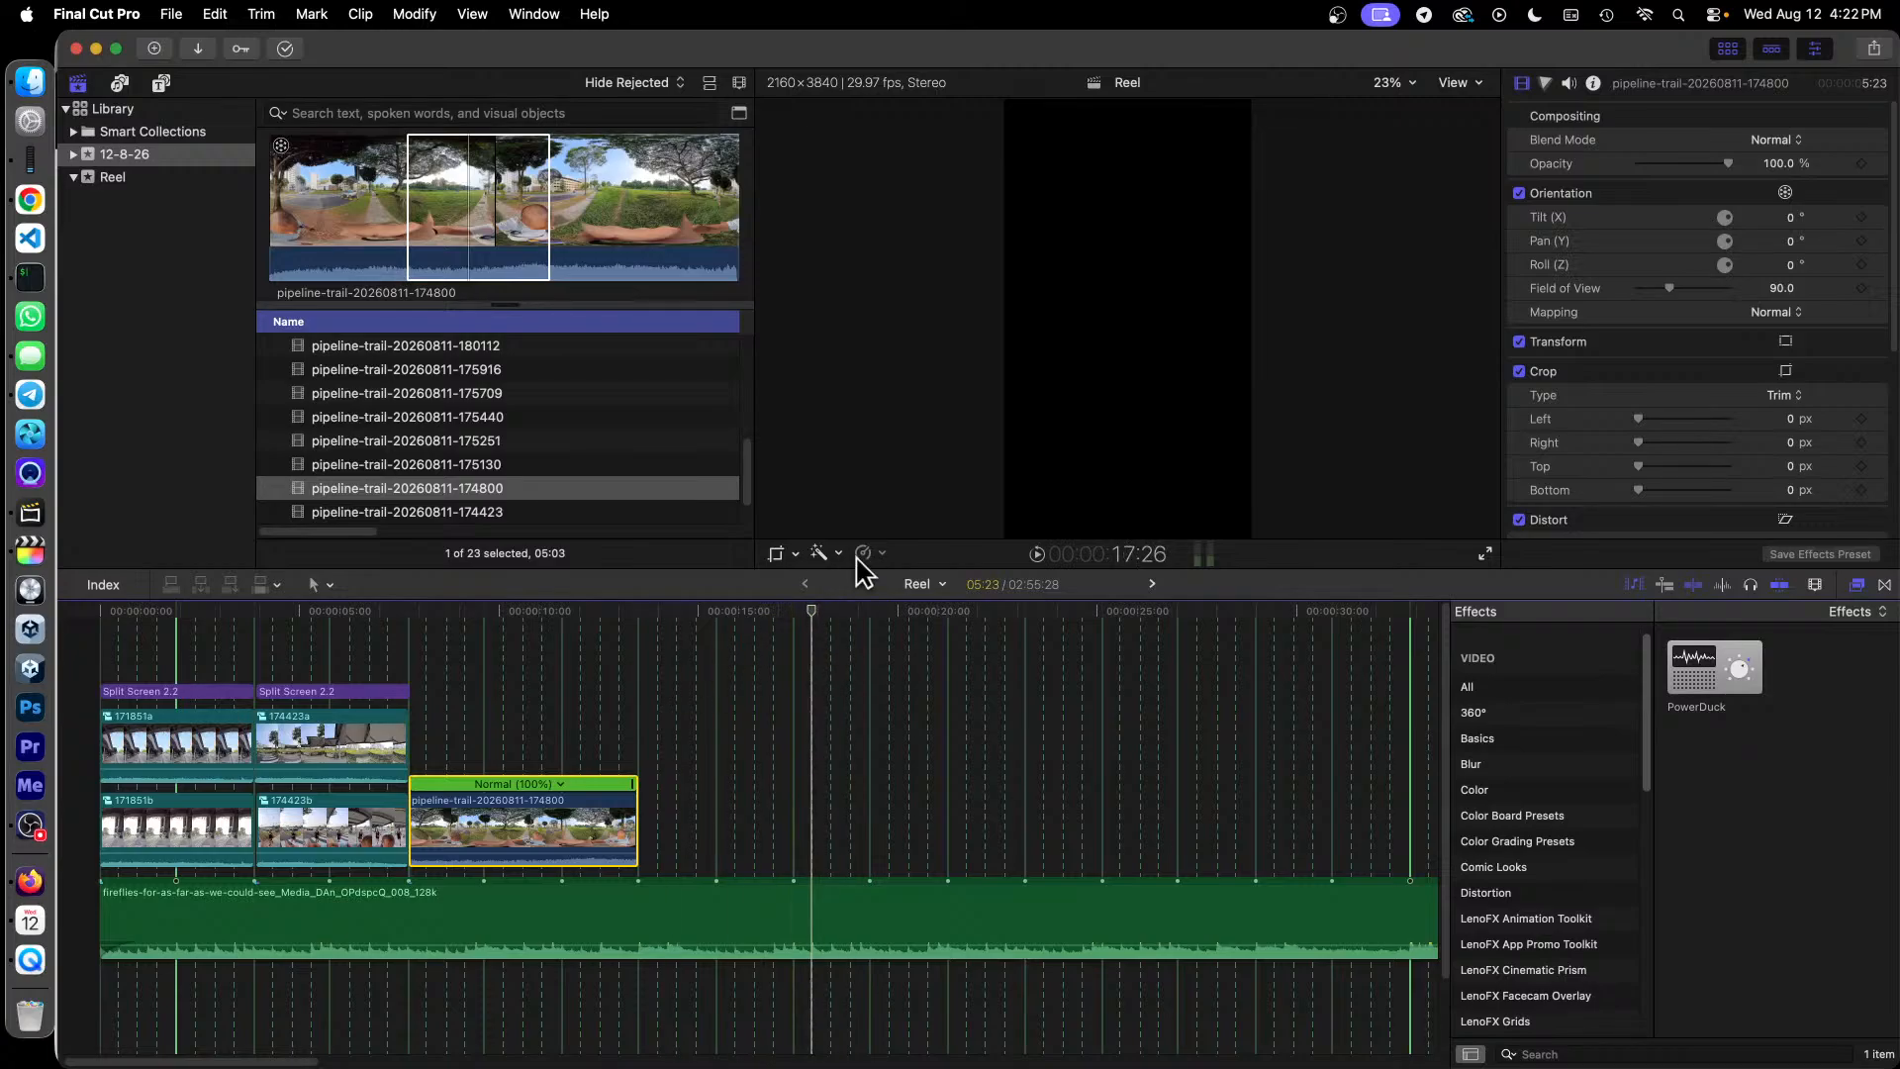
left_click(880, 553)
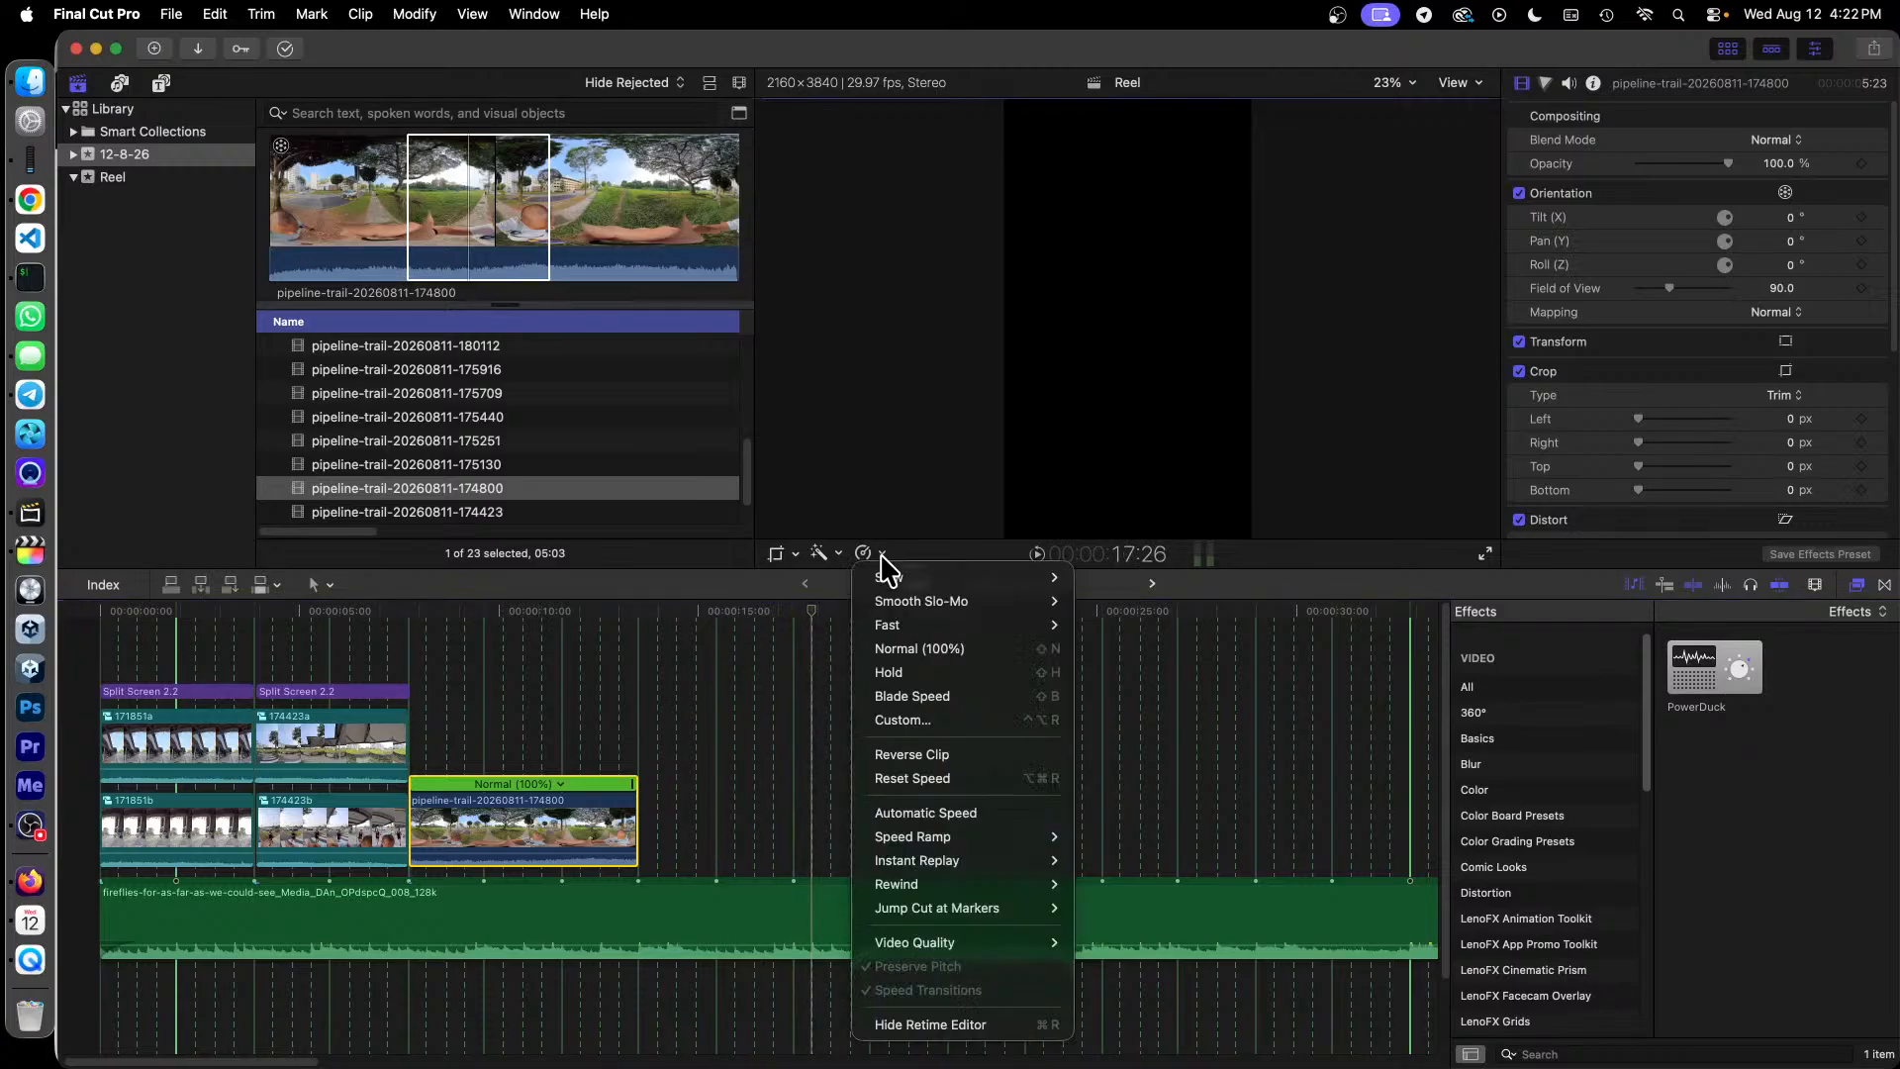
left_click(940, 720)
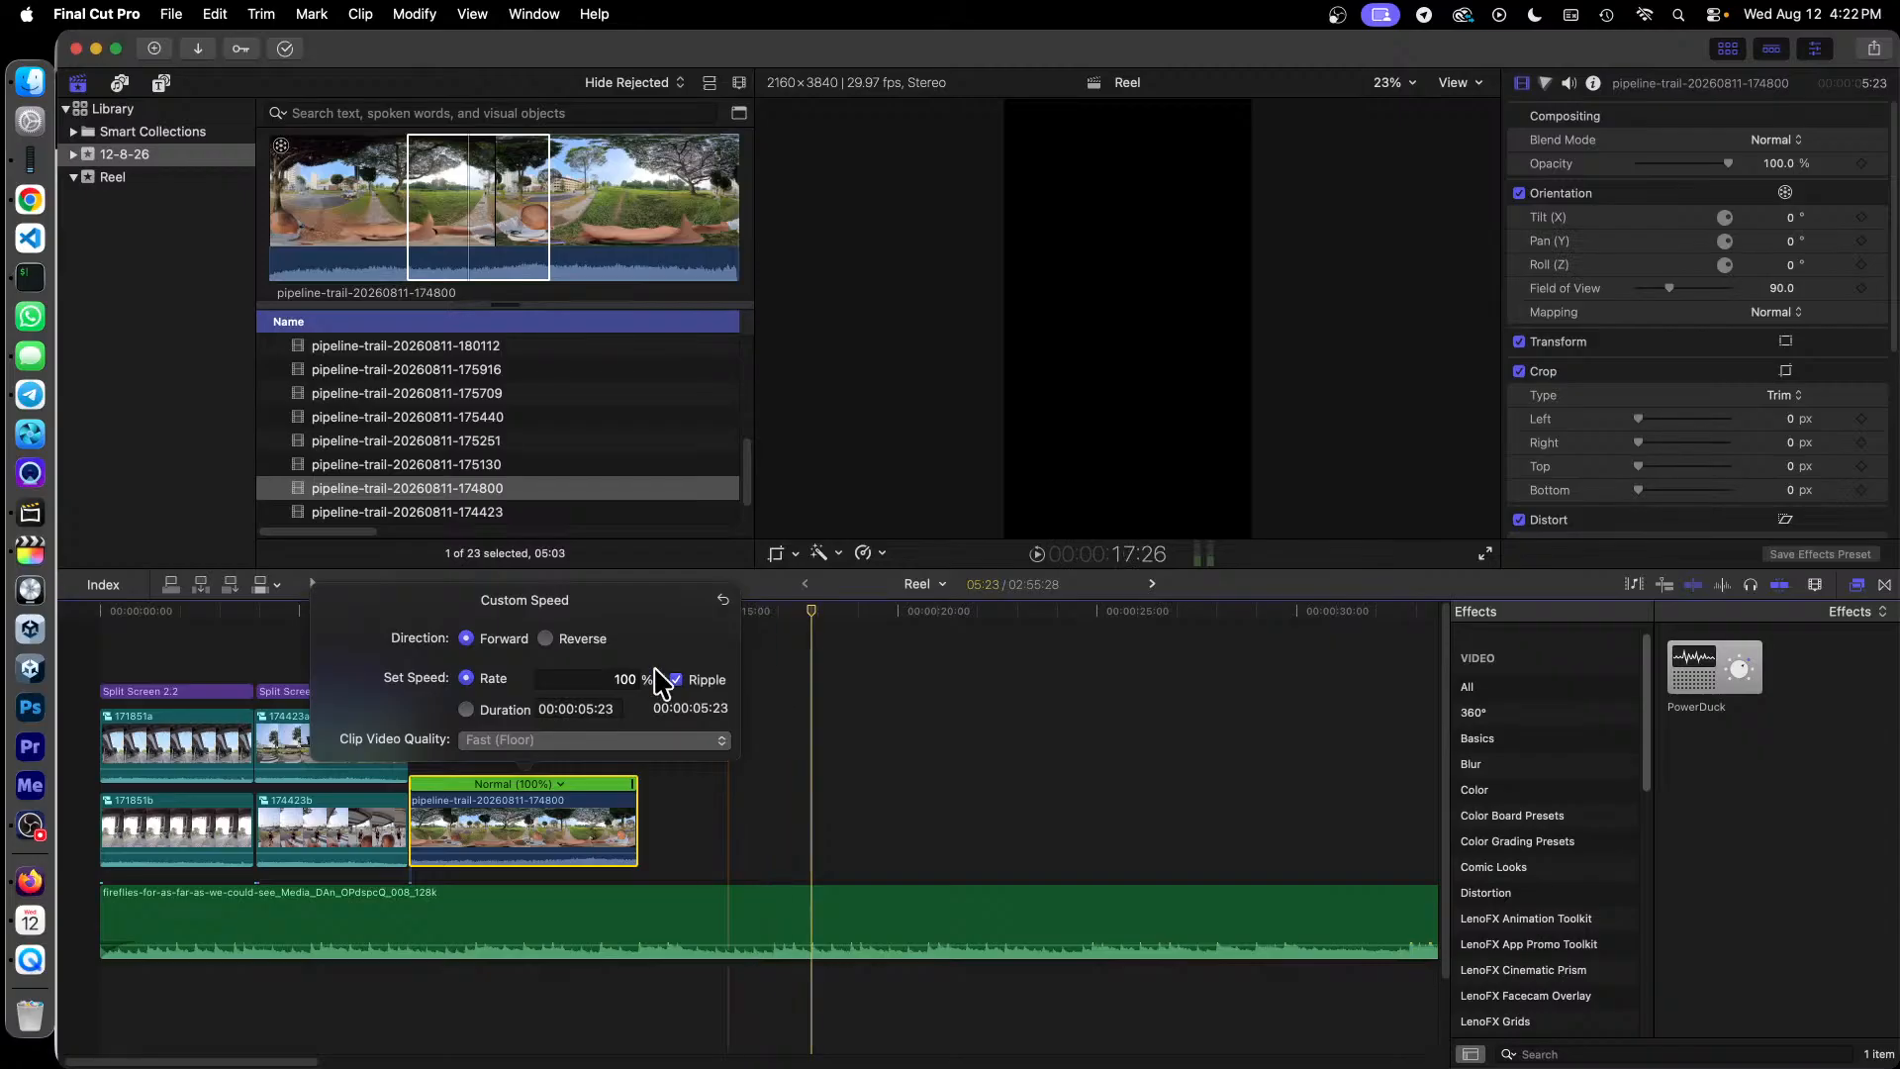
left_click(614, 676)
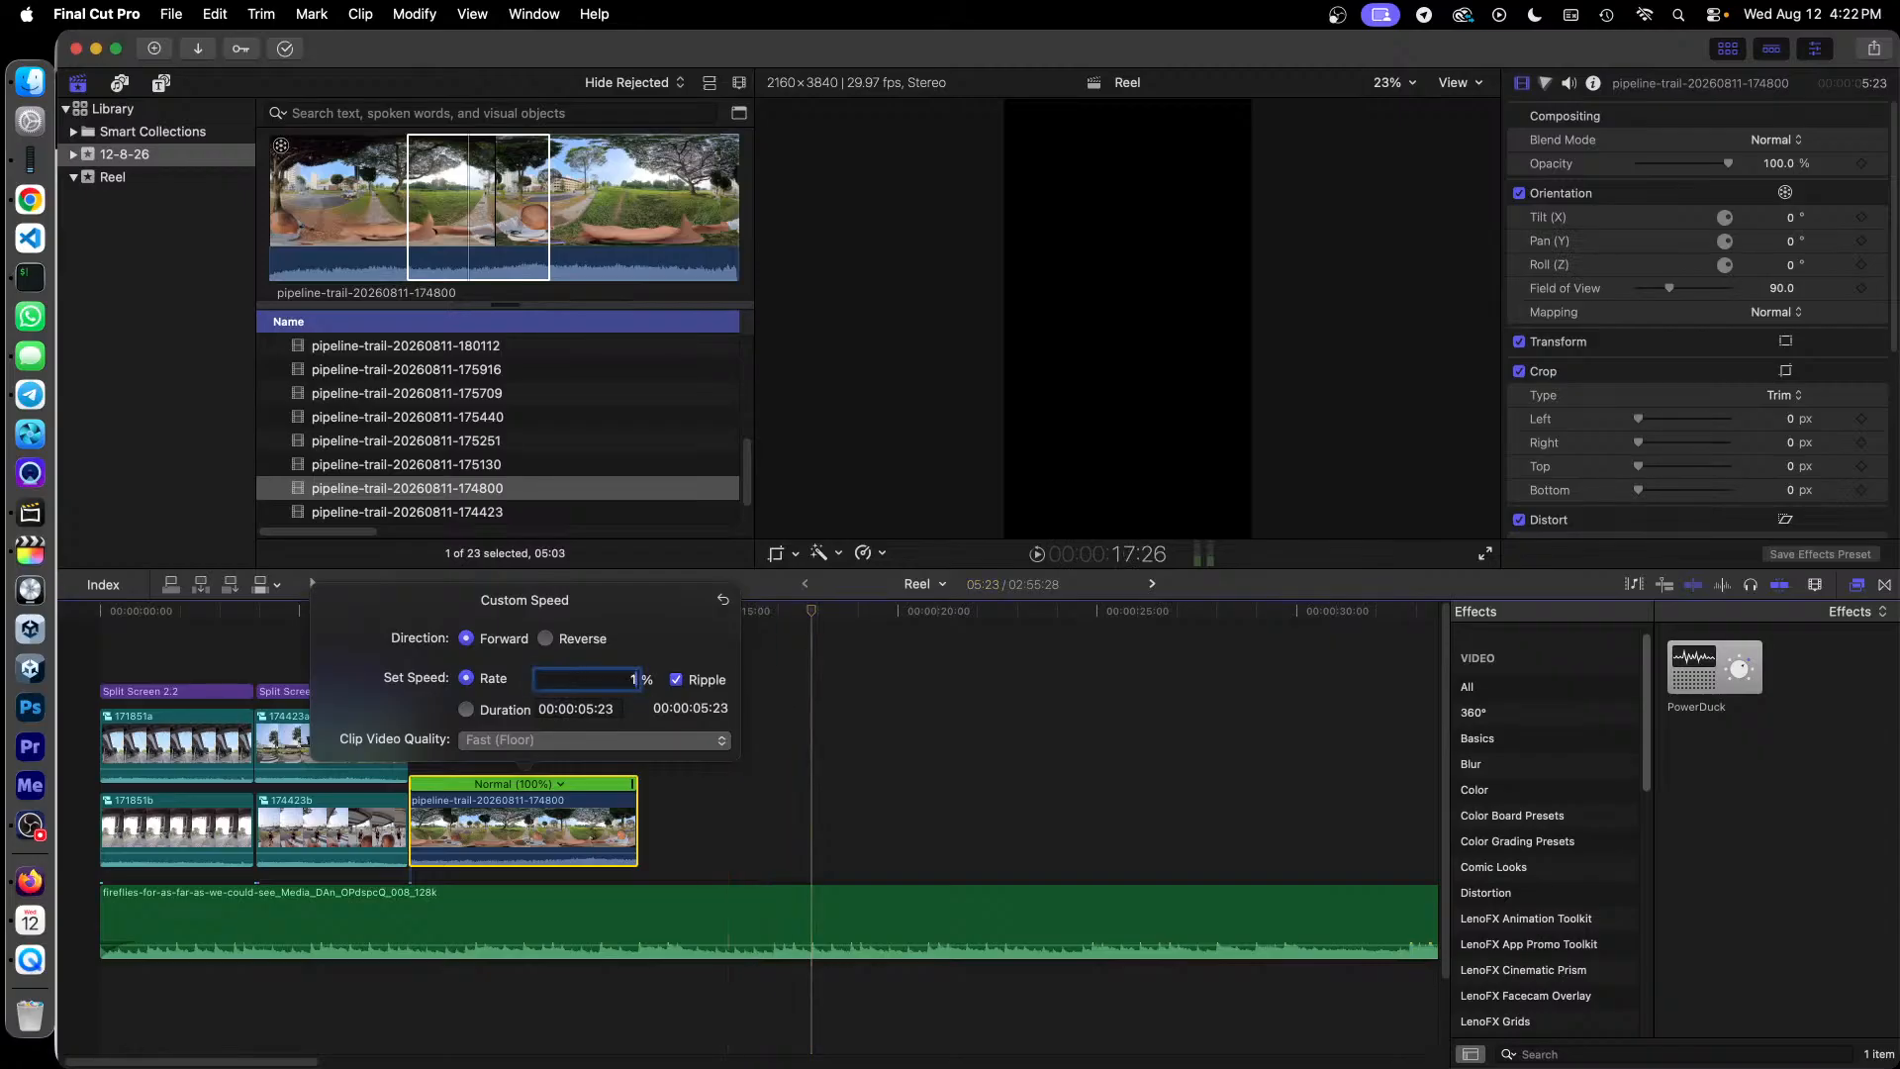
key("Return")
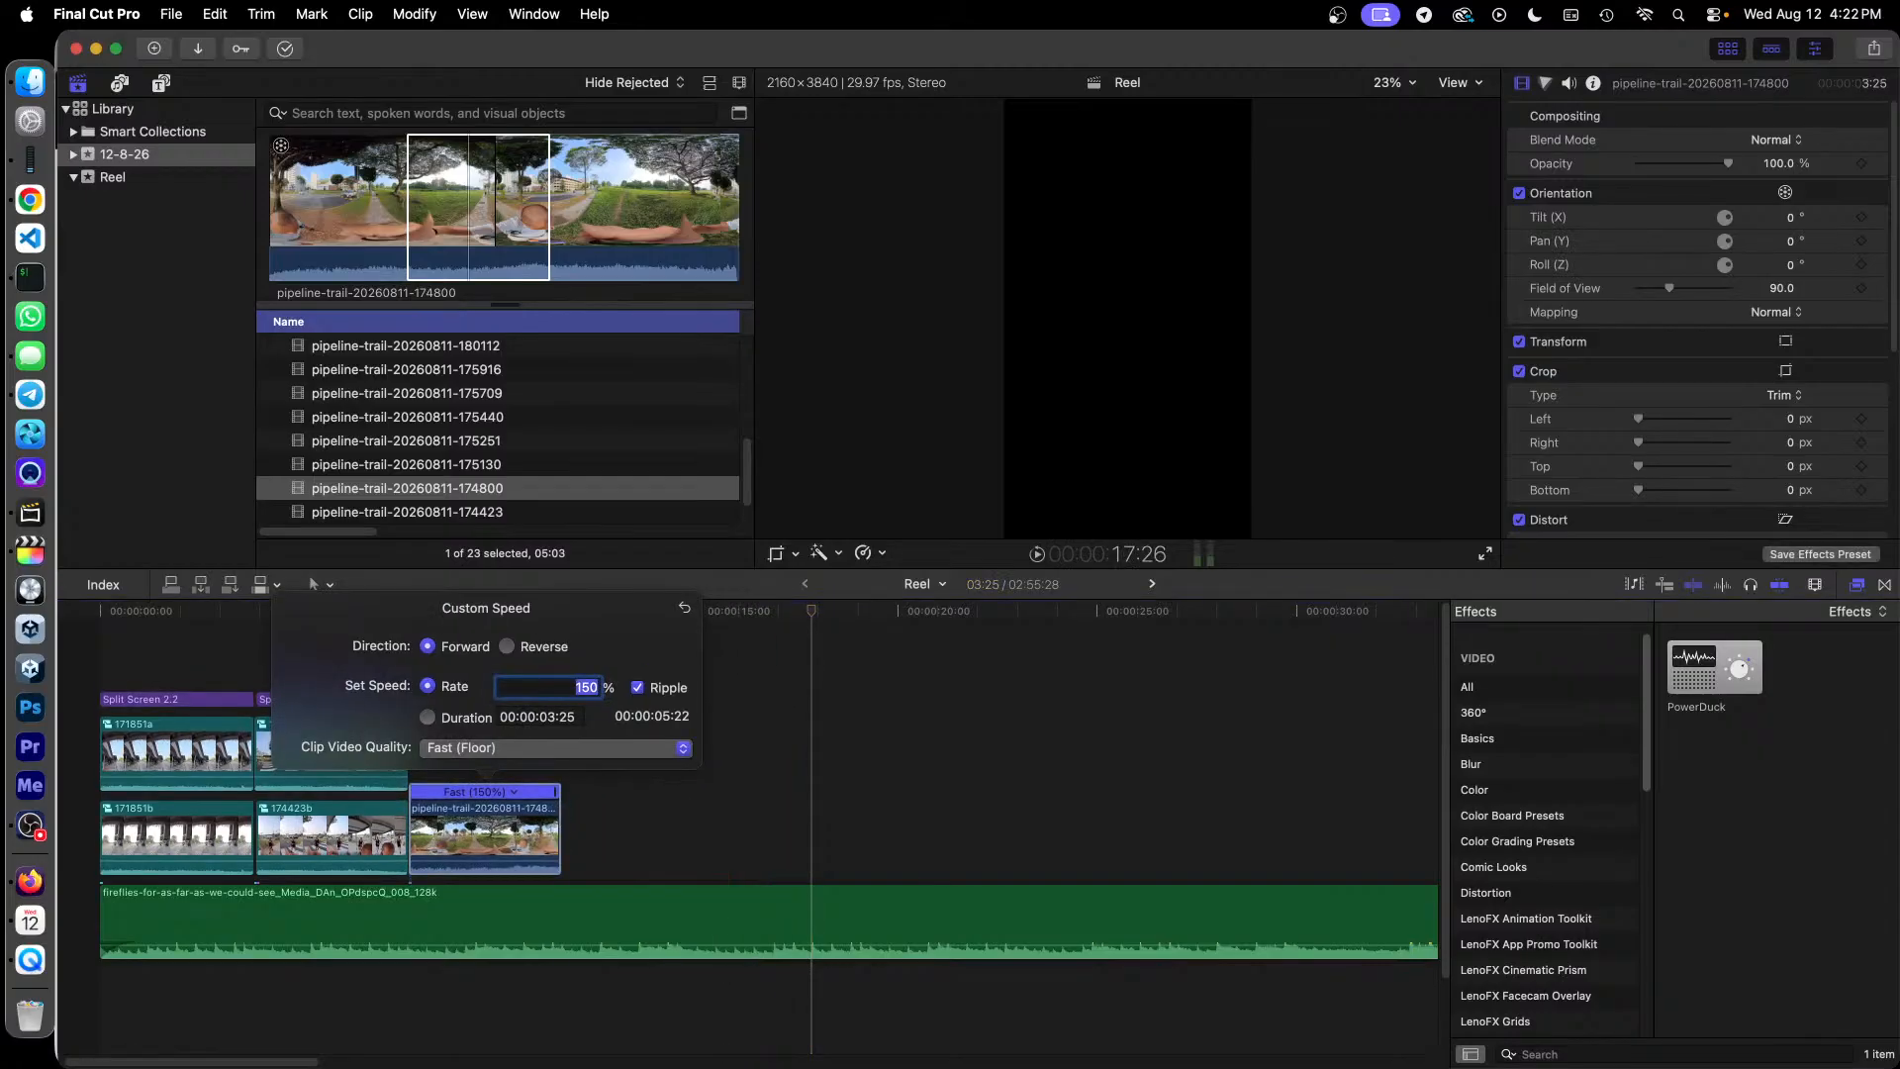
left_click(769, 715)
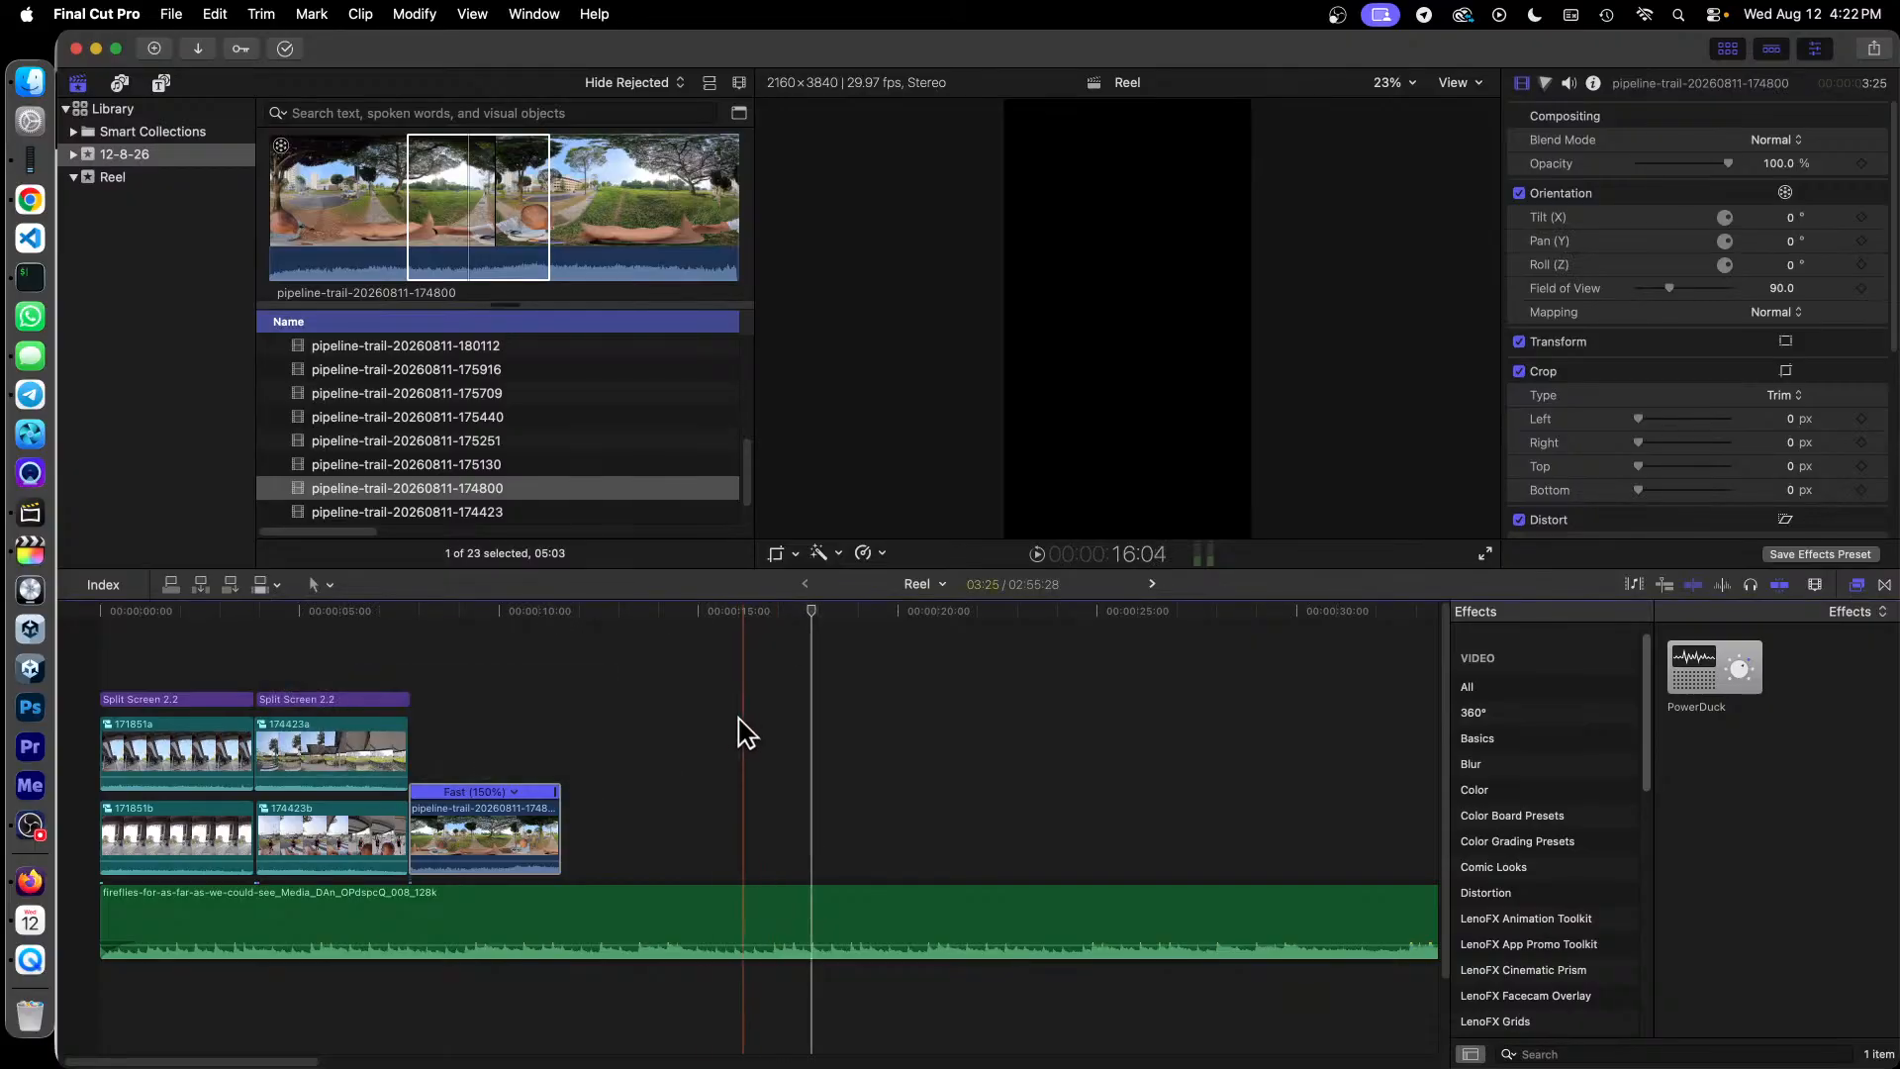
Step: Select the fireflies music clip and use its Beat Detection setting to bring the beat grid back in the timeline
left_click(639, 697)
left_click(722, 921)
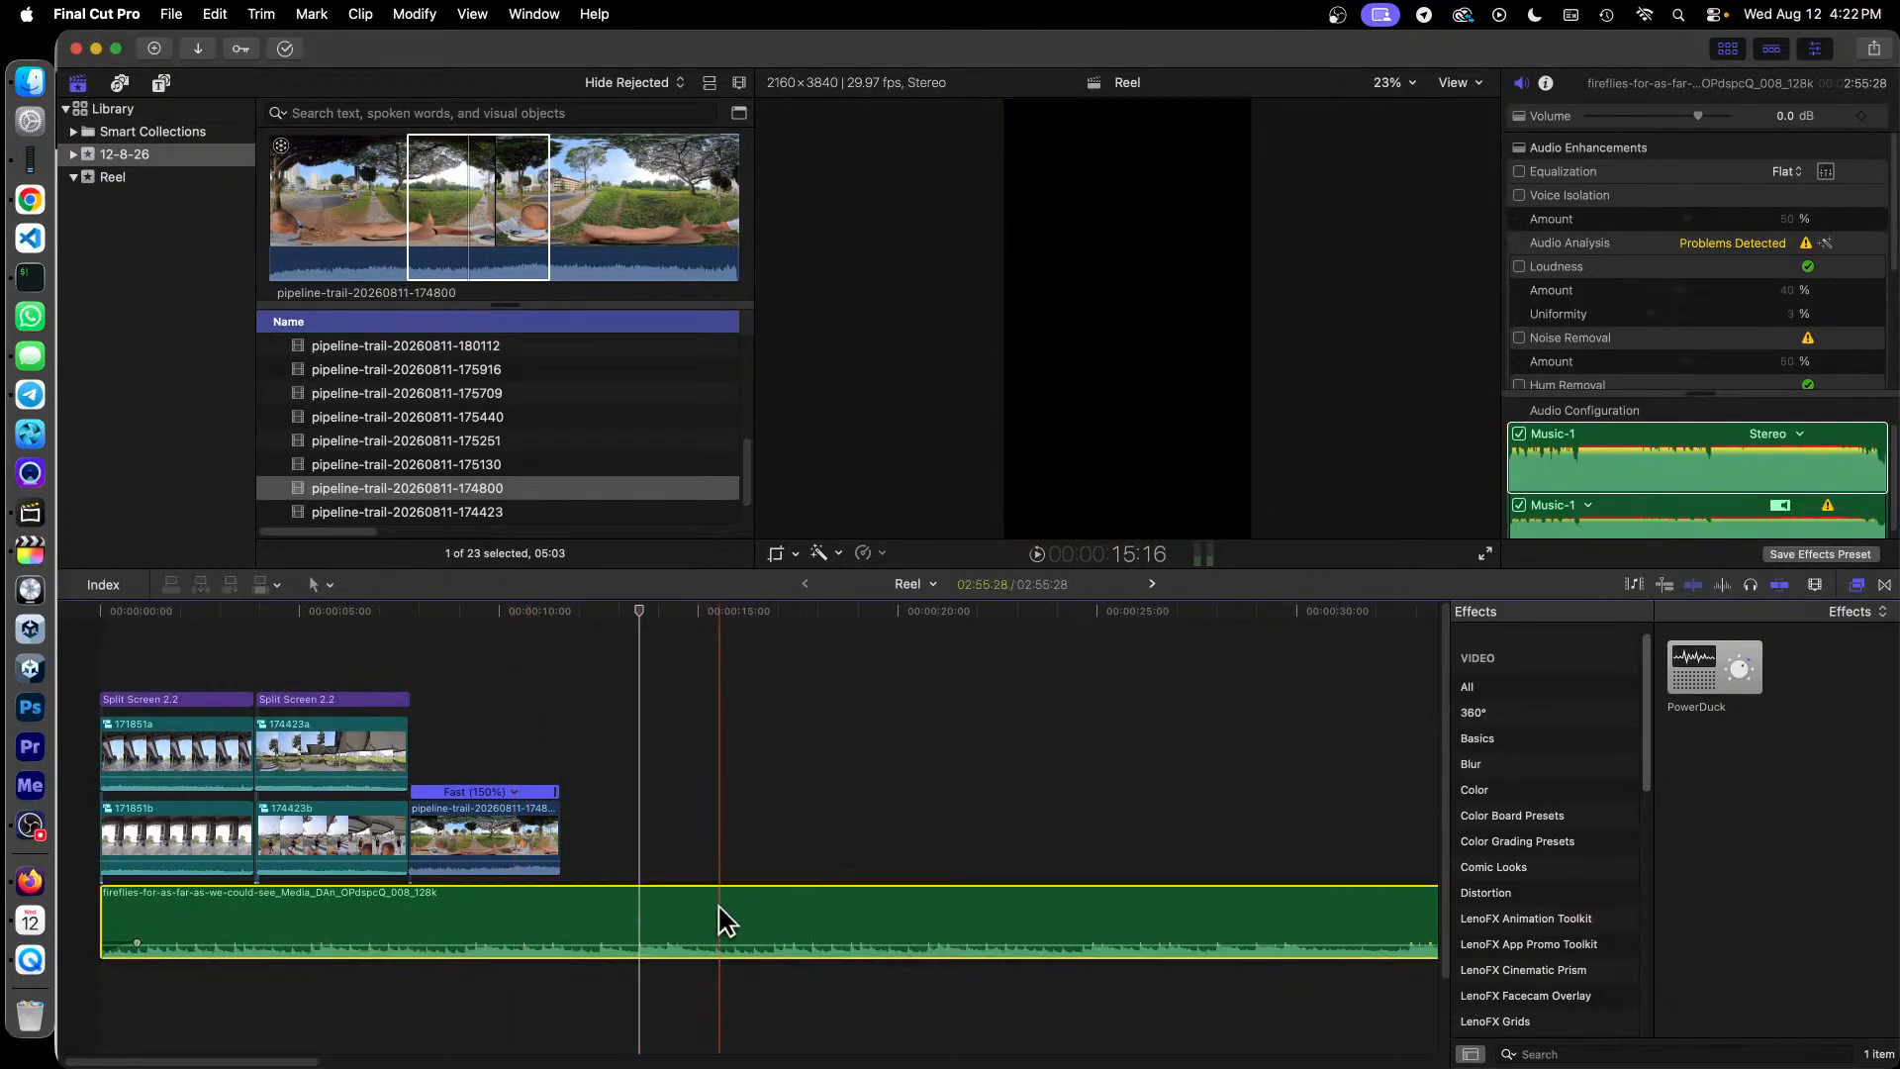
scroll(1626, 318, "down", 5)
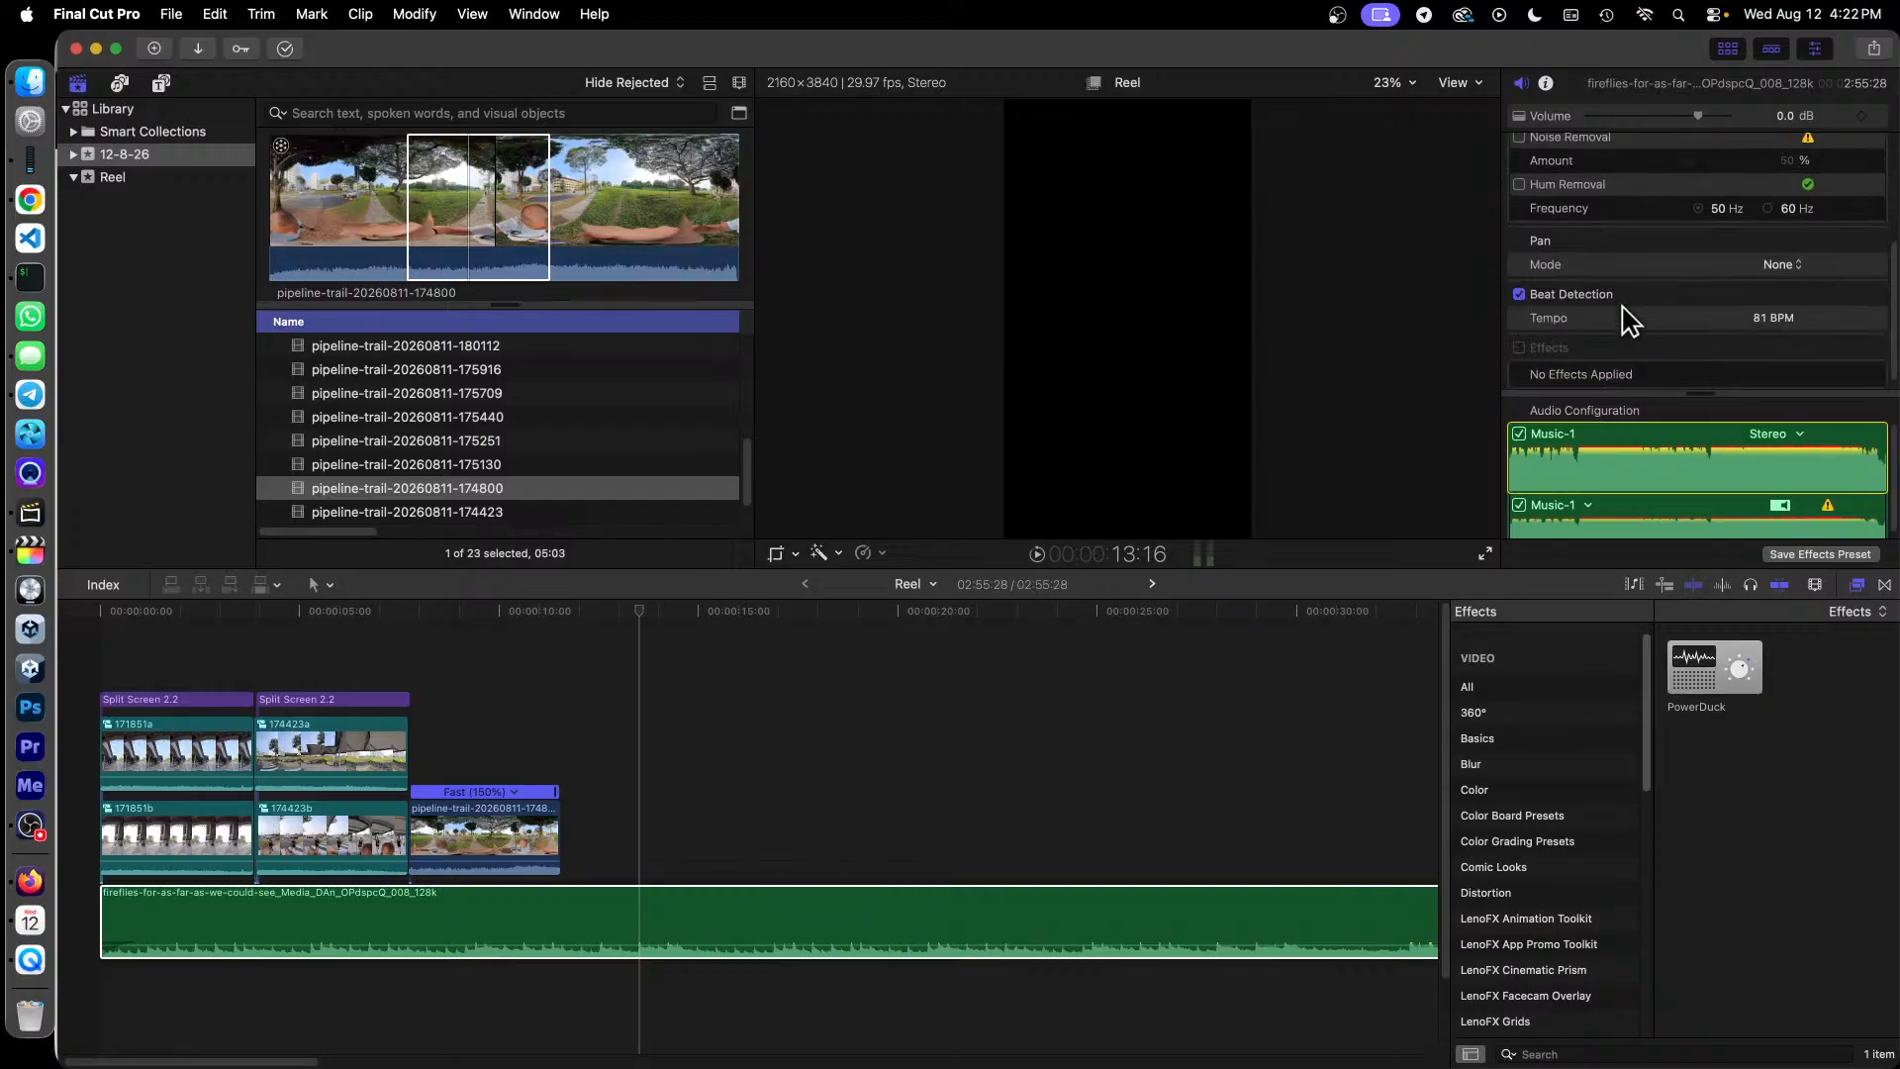
left_click(1520, 295)
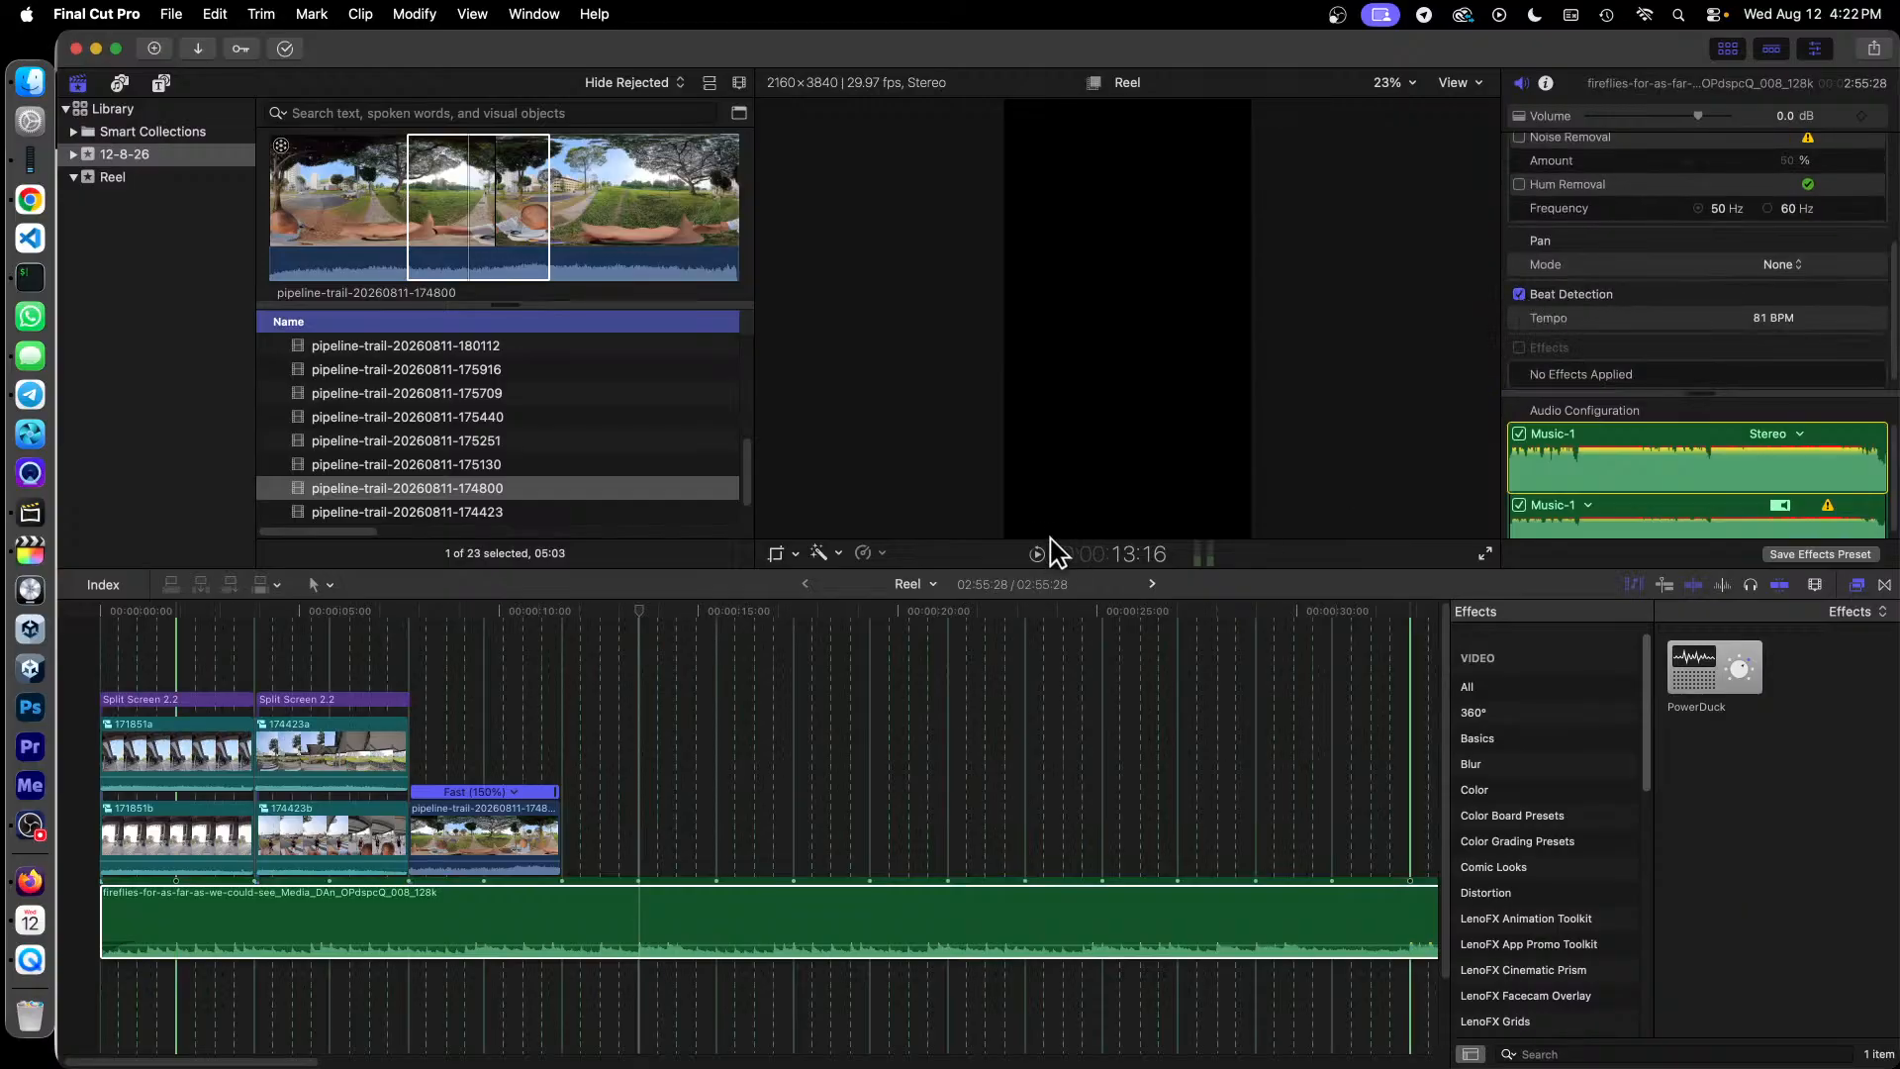
Step: Extend the end of the 150% pipeline-trail clip to the beat marker for a 3:26 duration, and return it to Normal (100%) speed
left_click(473, 811)
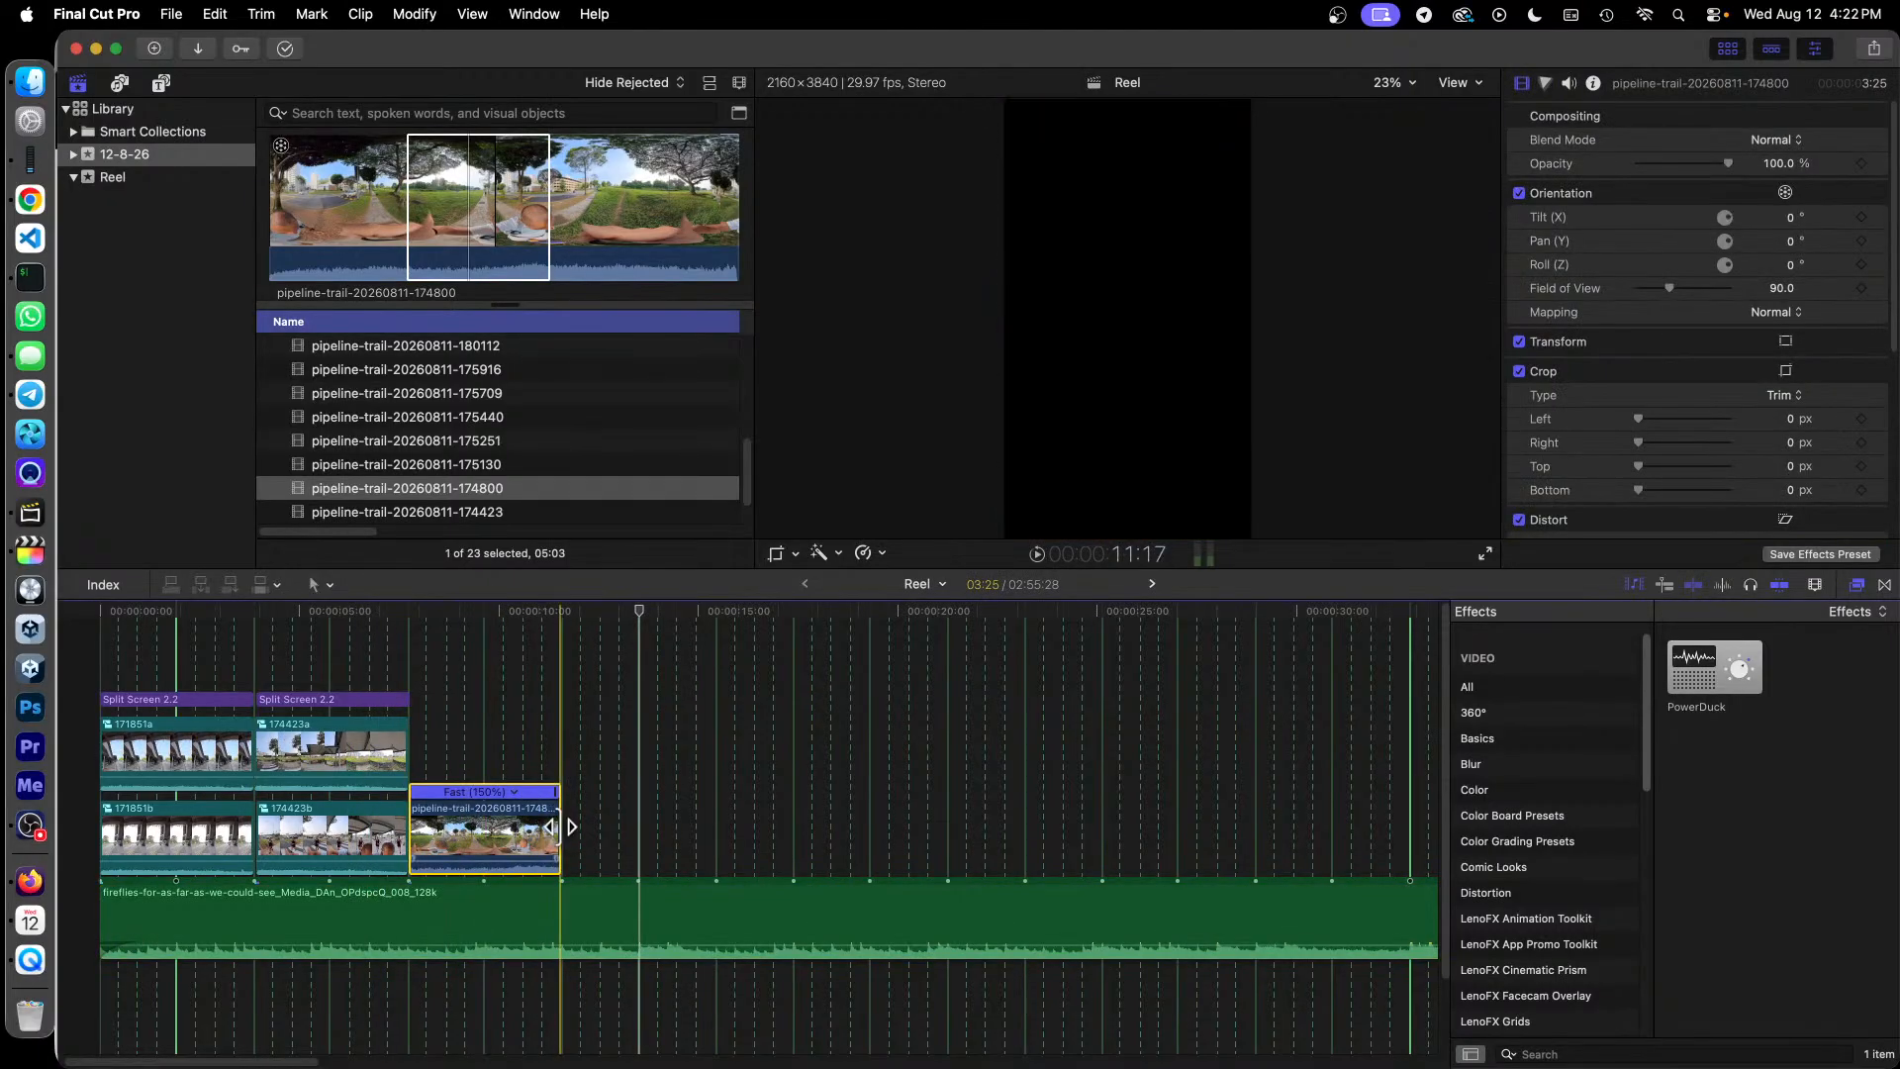
mouse_move(551, 827)
left_mouse_down()
mouse_move(600, 829)
mouse_move(564, 843)
left_mouse_up()
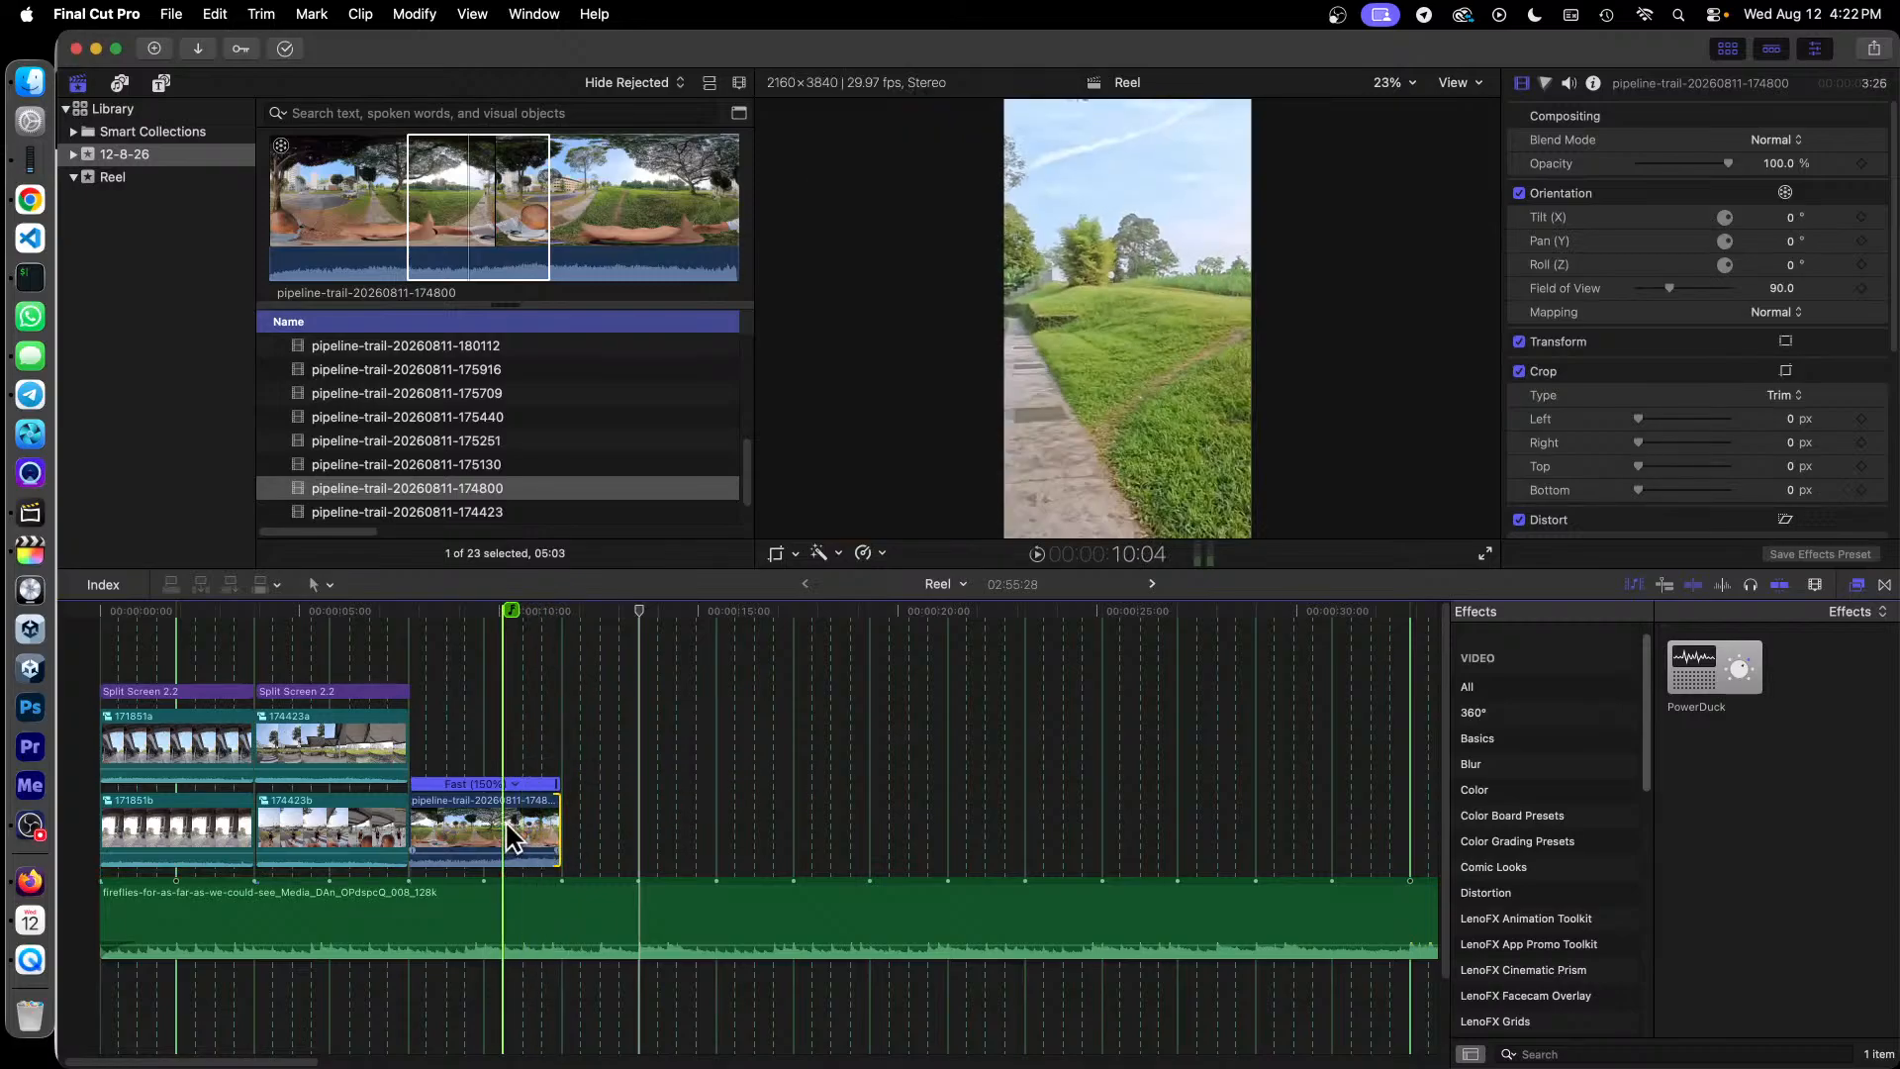
left_click(516, 834)
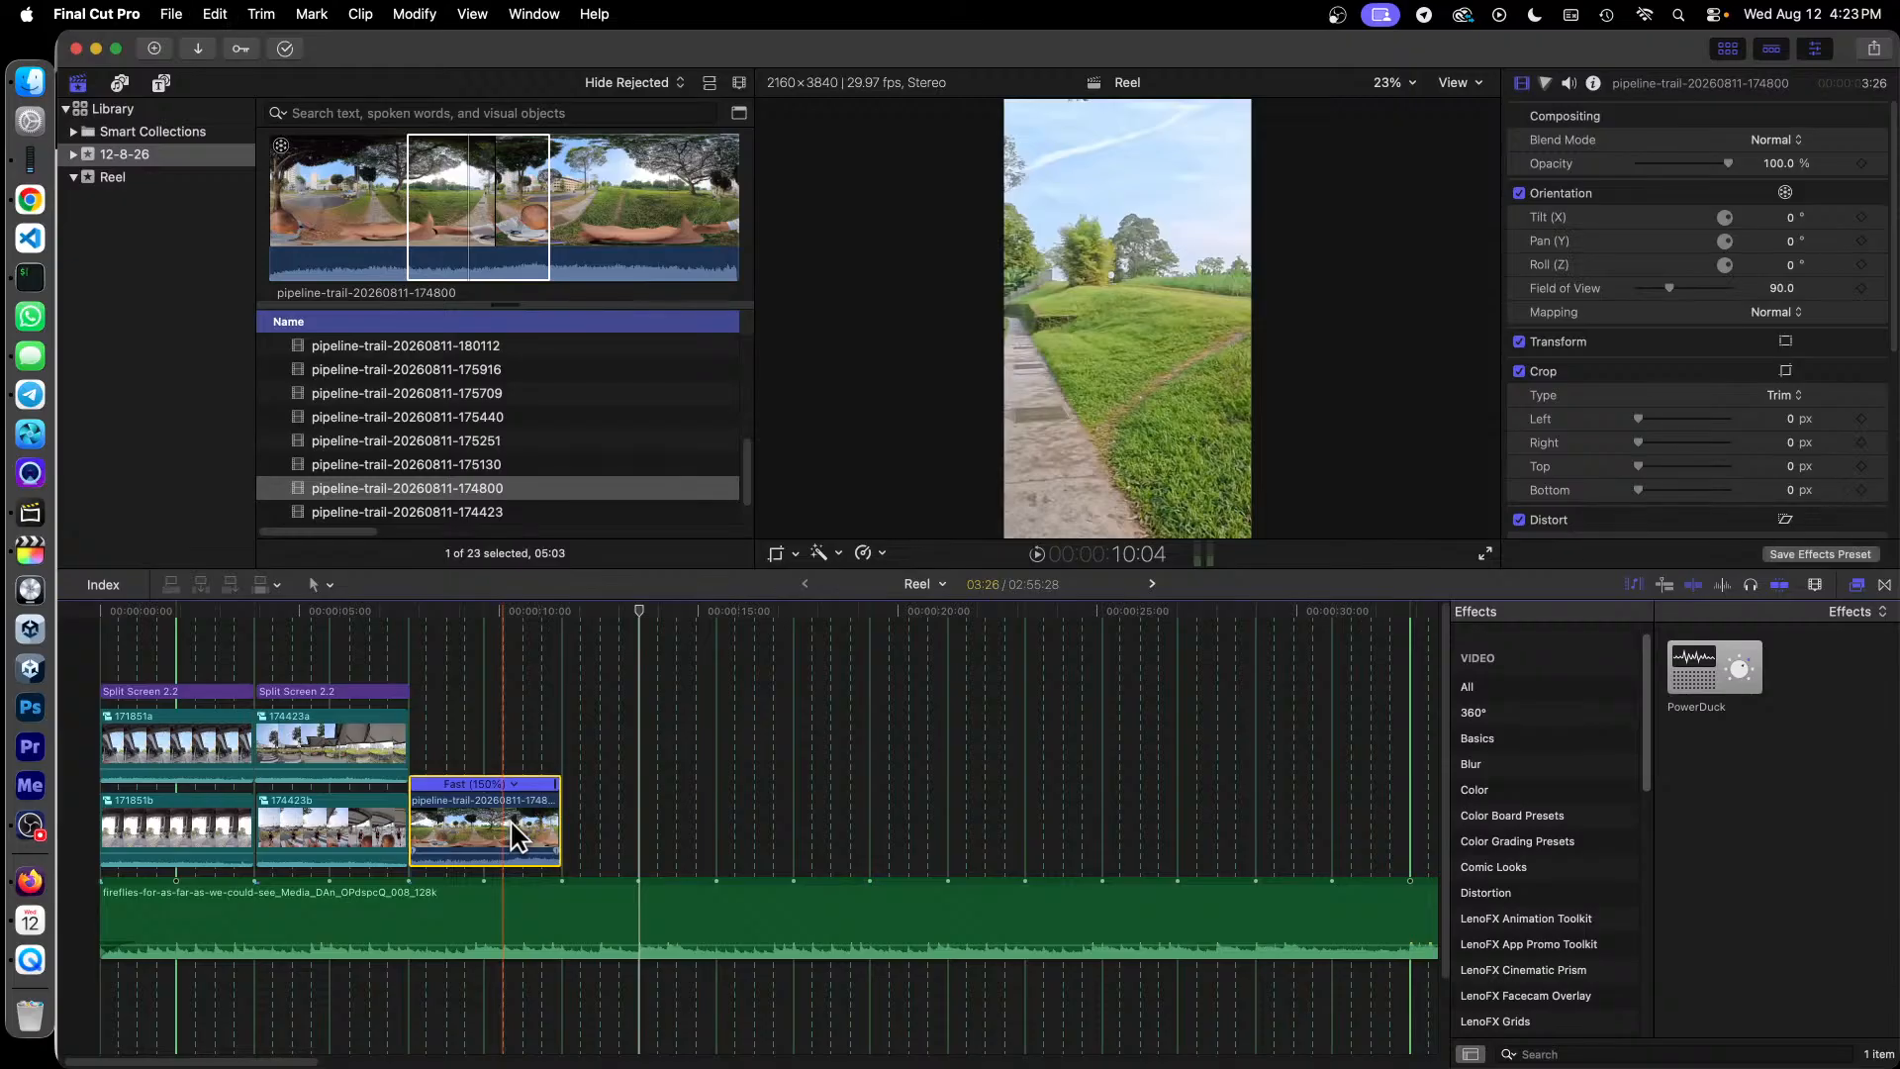
key("space")
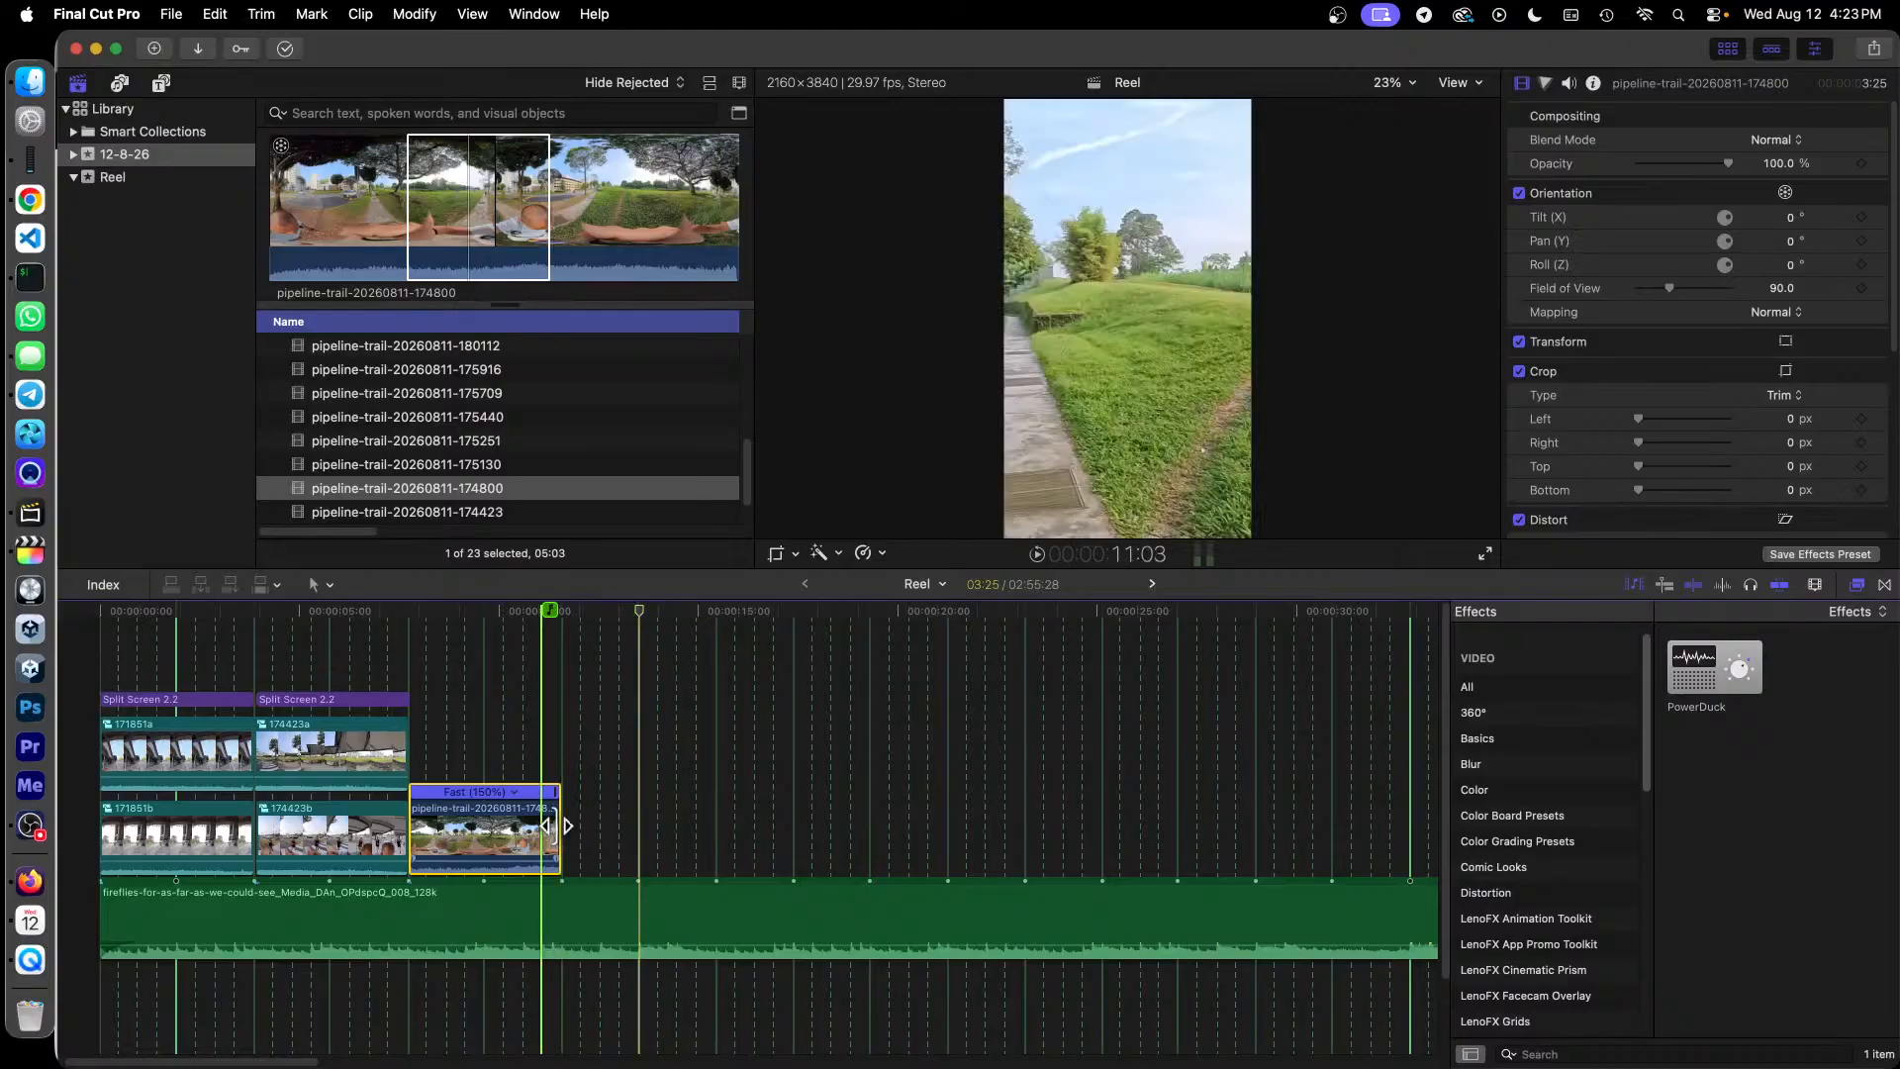
key("shift+n")
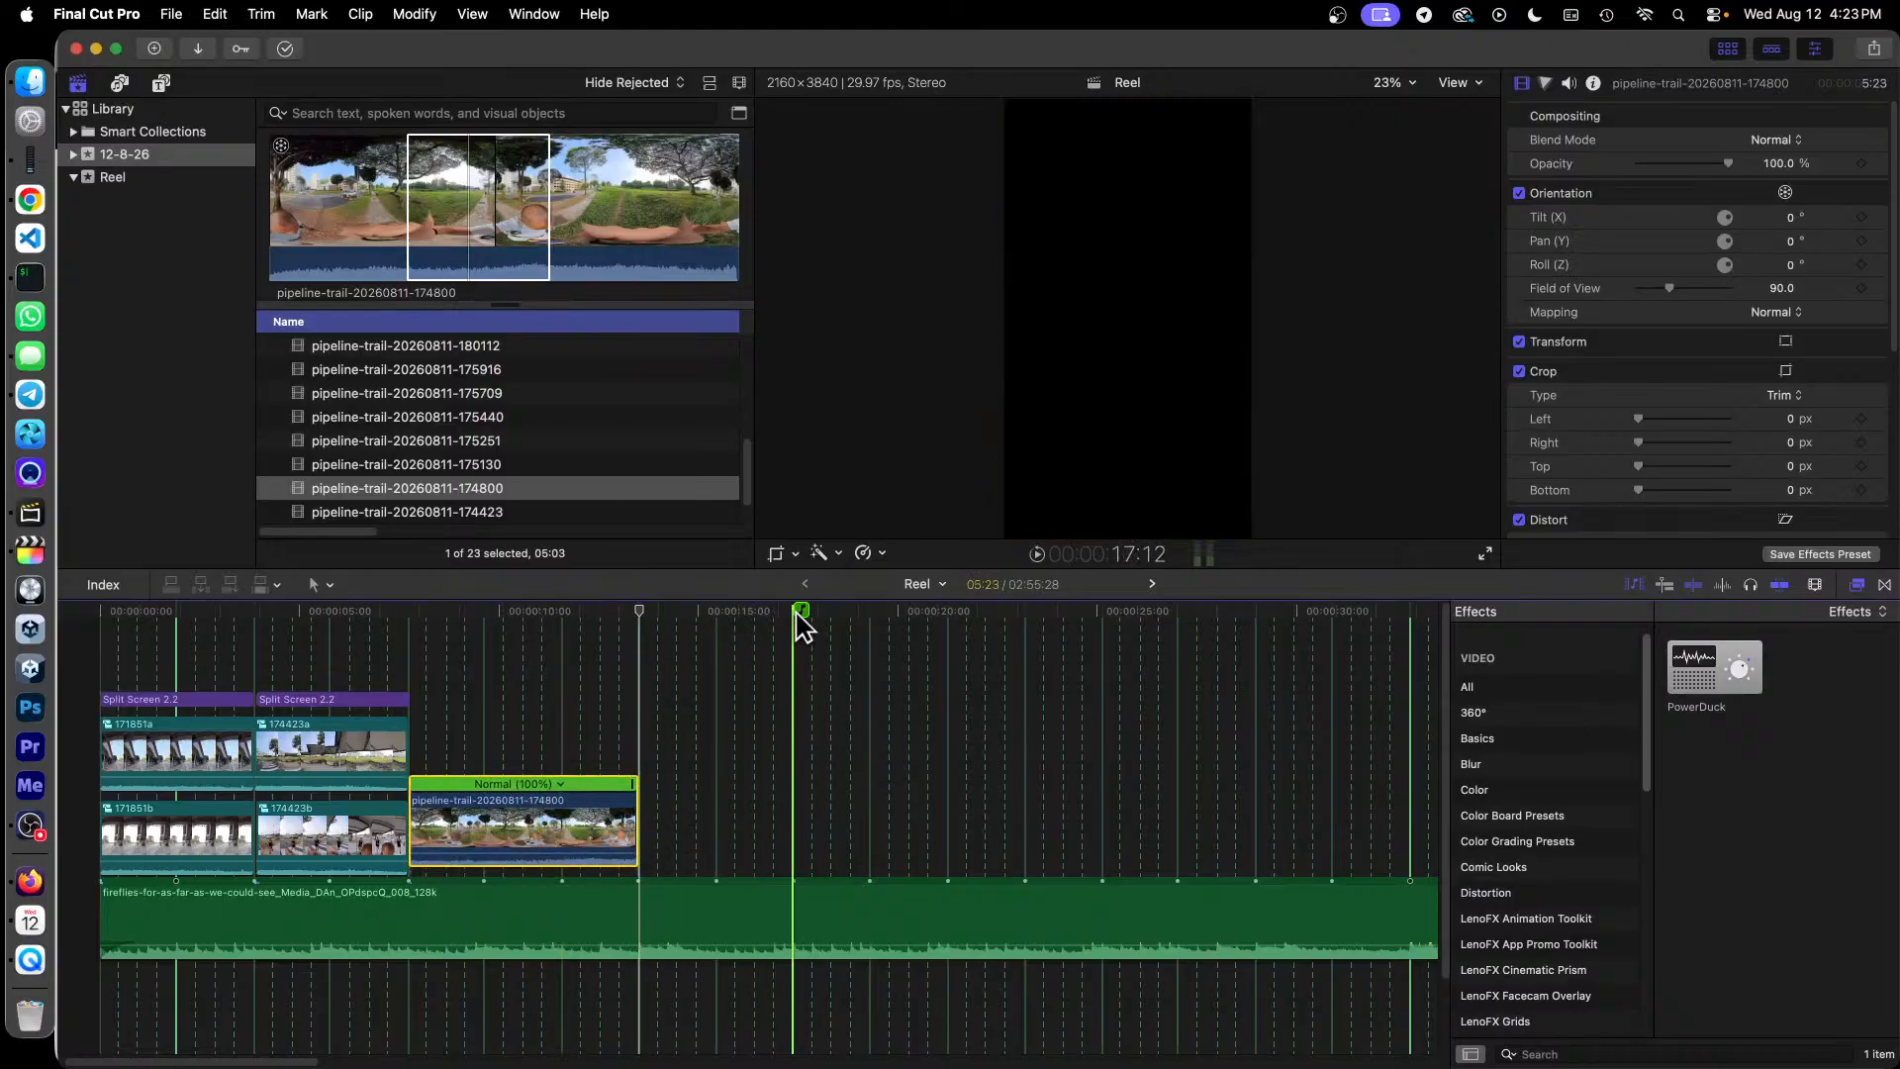
left_click(793, 673)
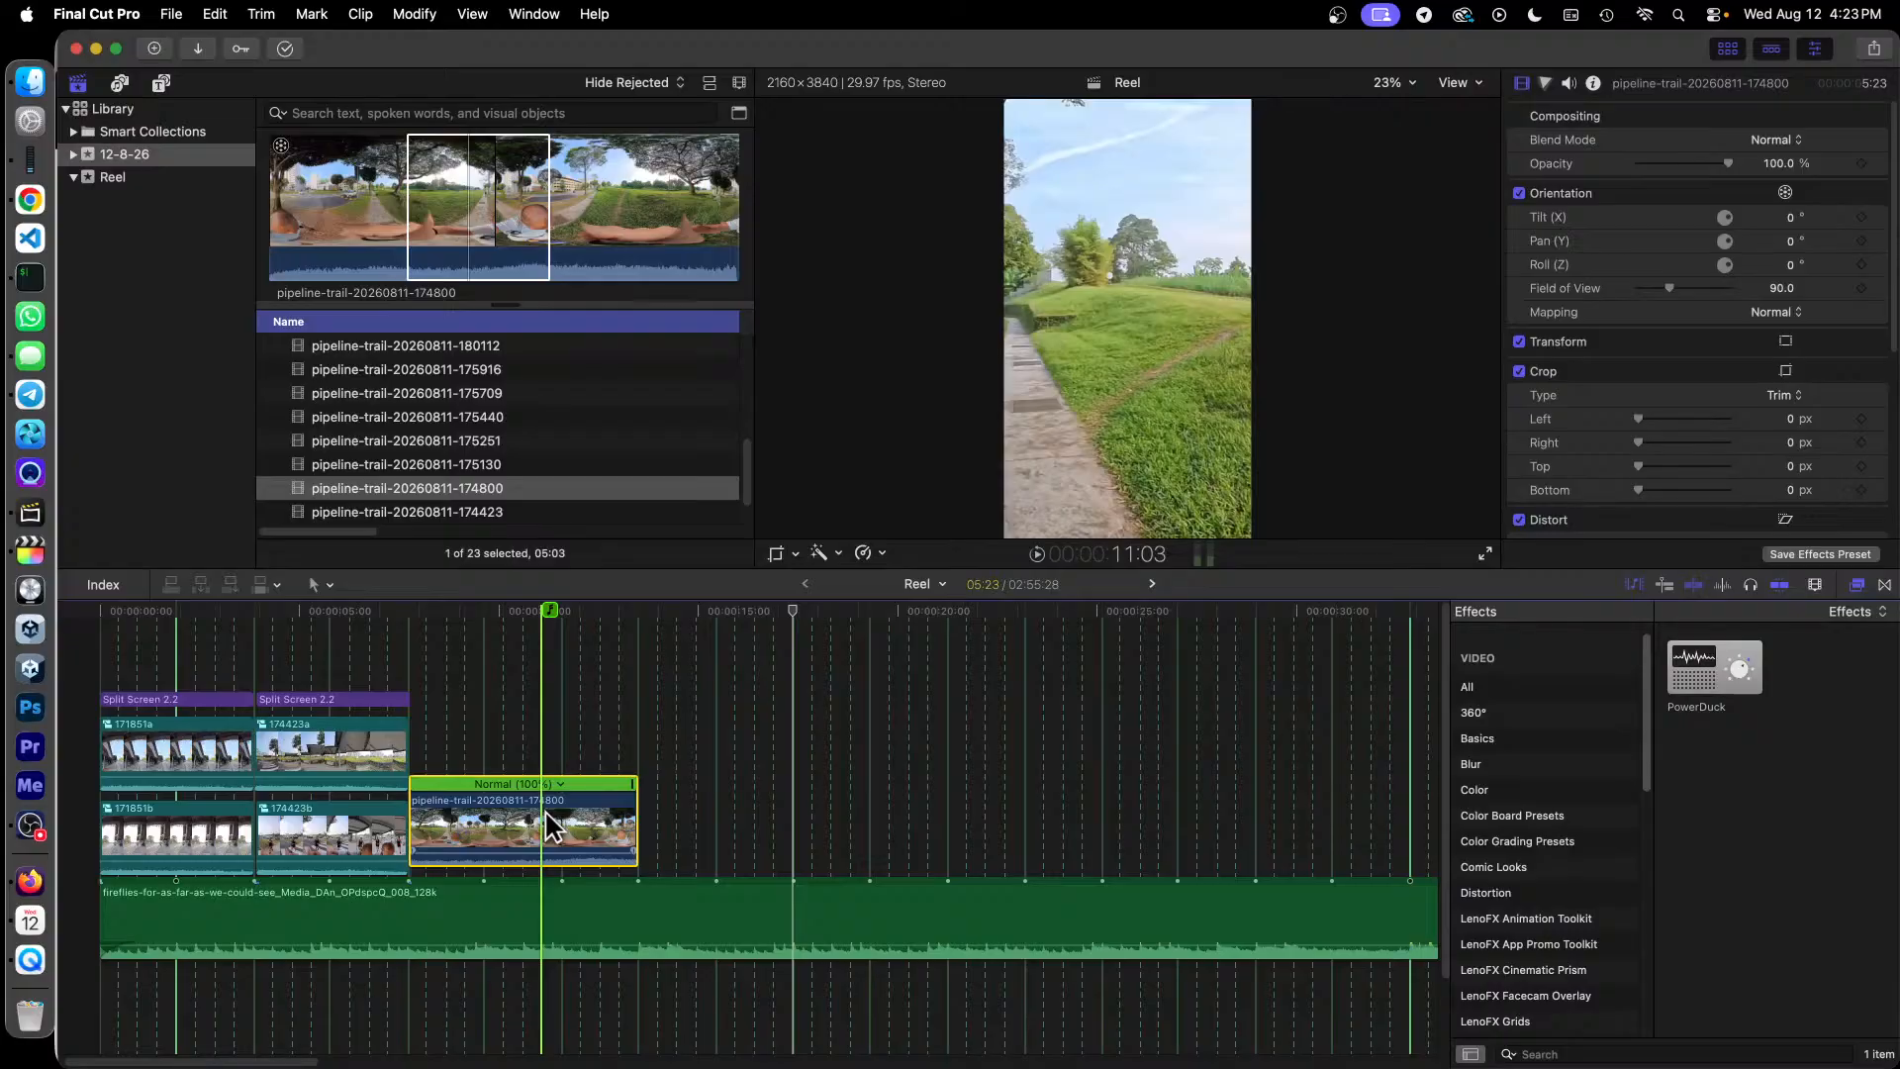
left_click_drag(544, 809, 570, 716)
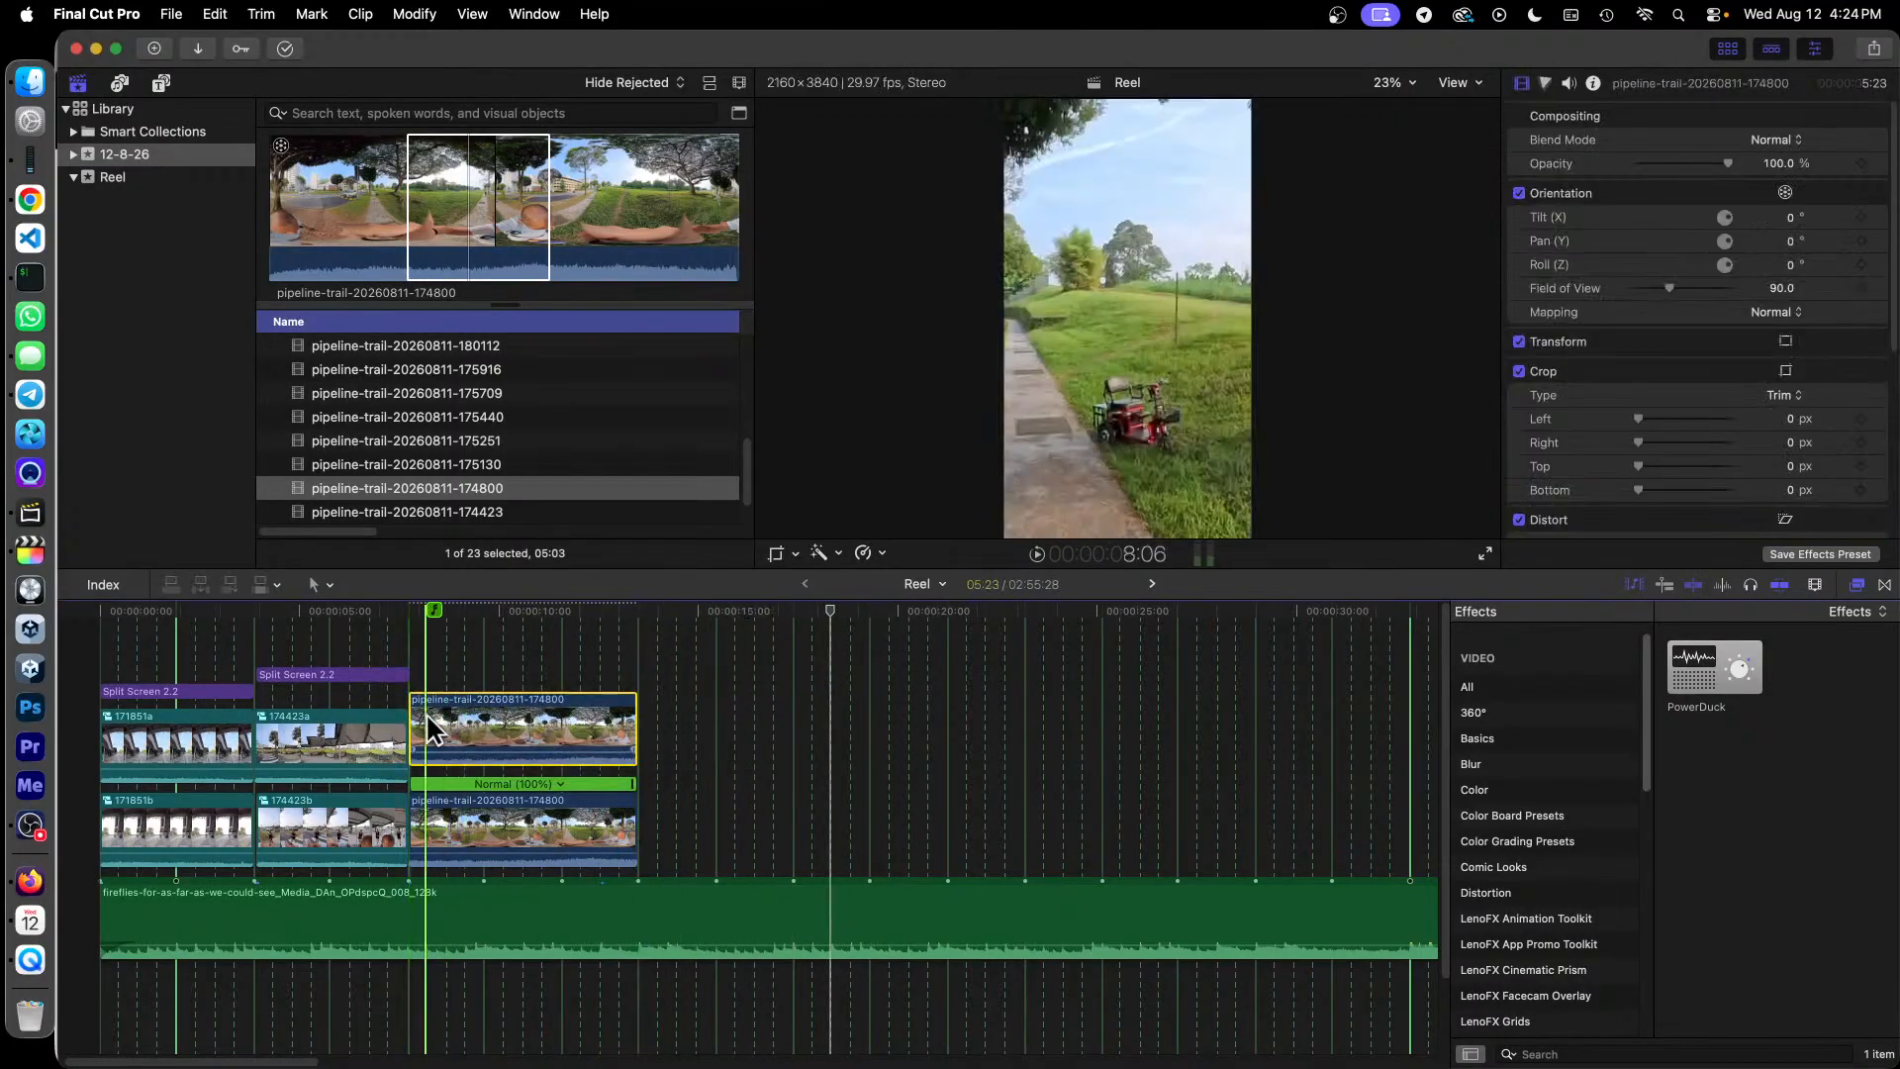
left_click_drag(509, 722, 521, 724)
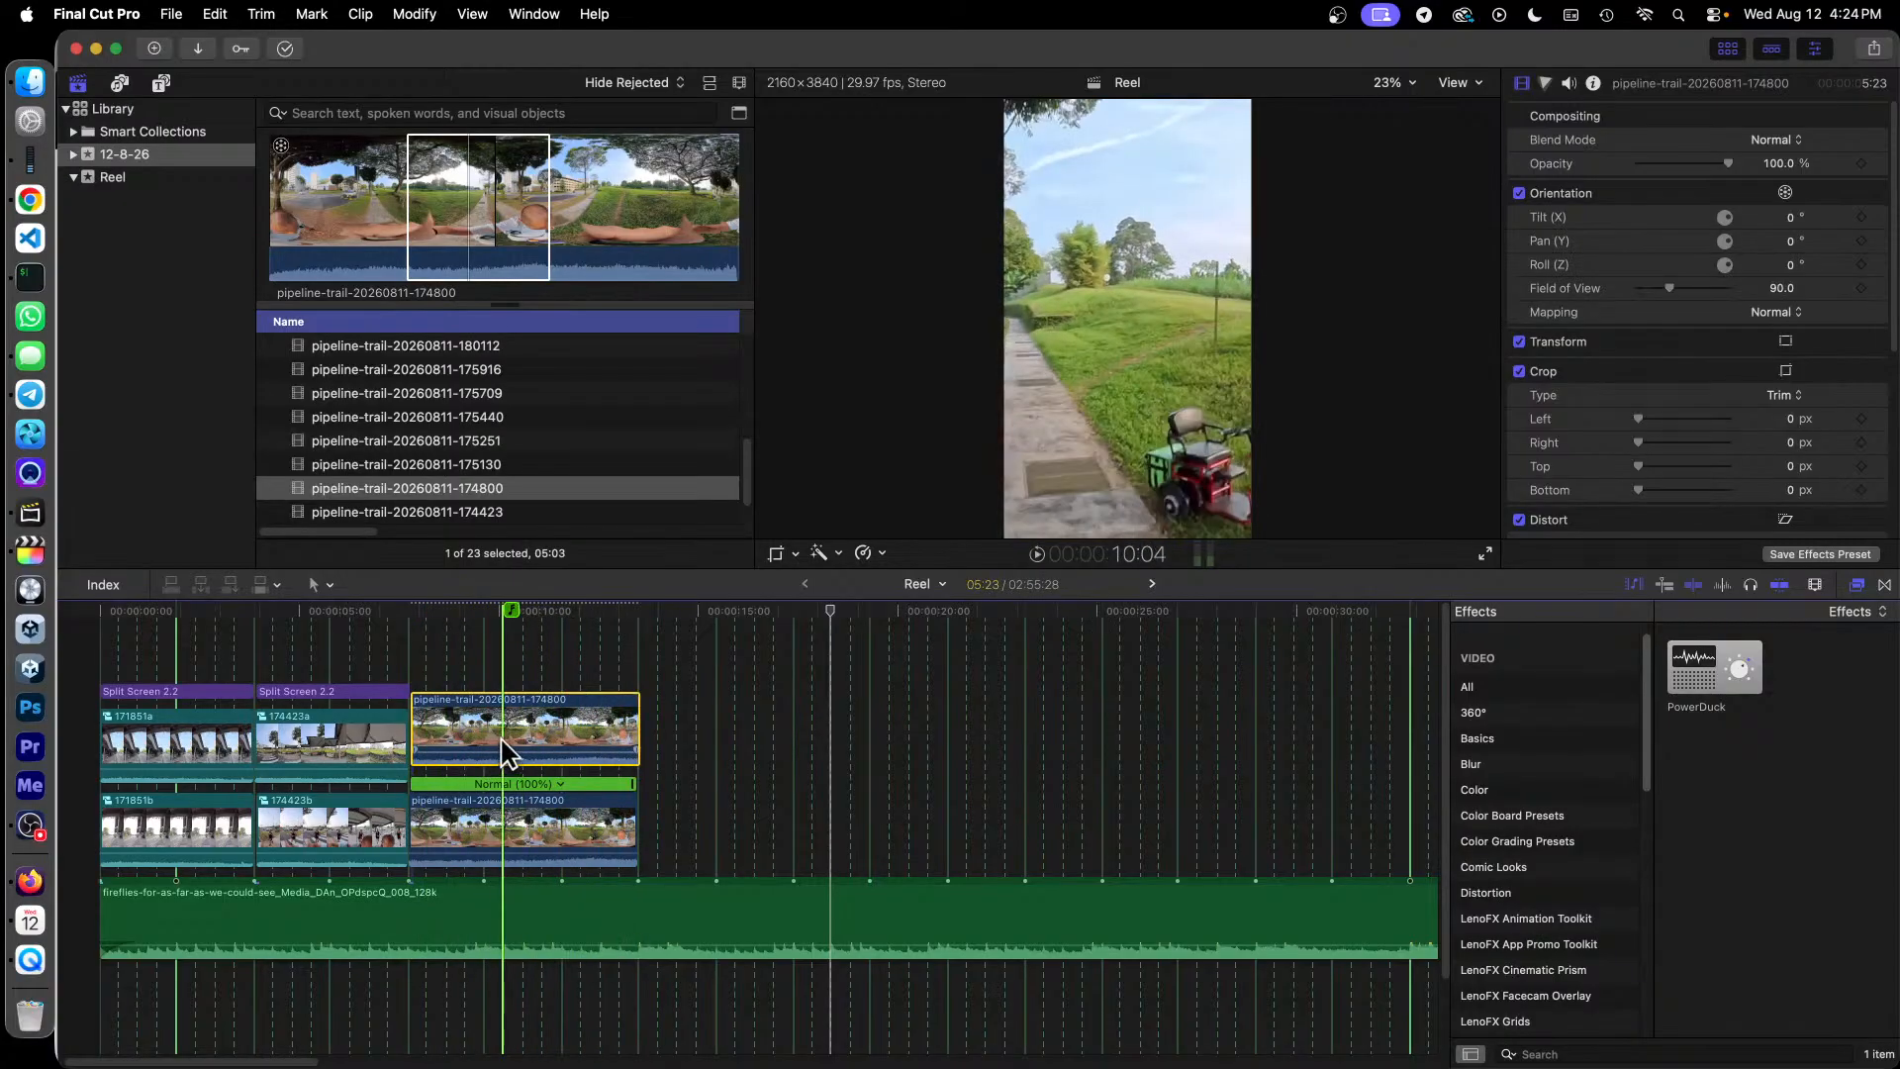
left_click(475, 210)
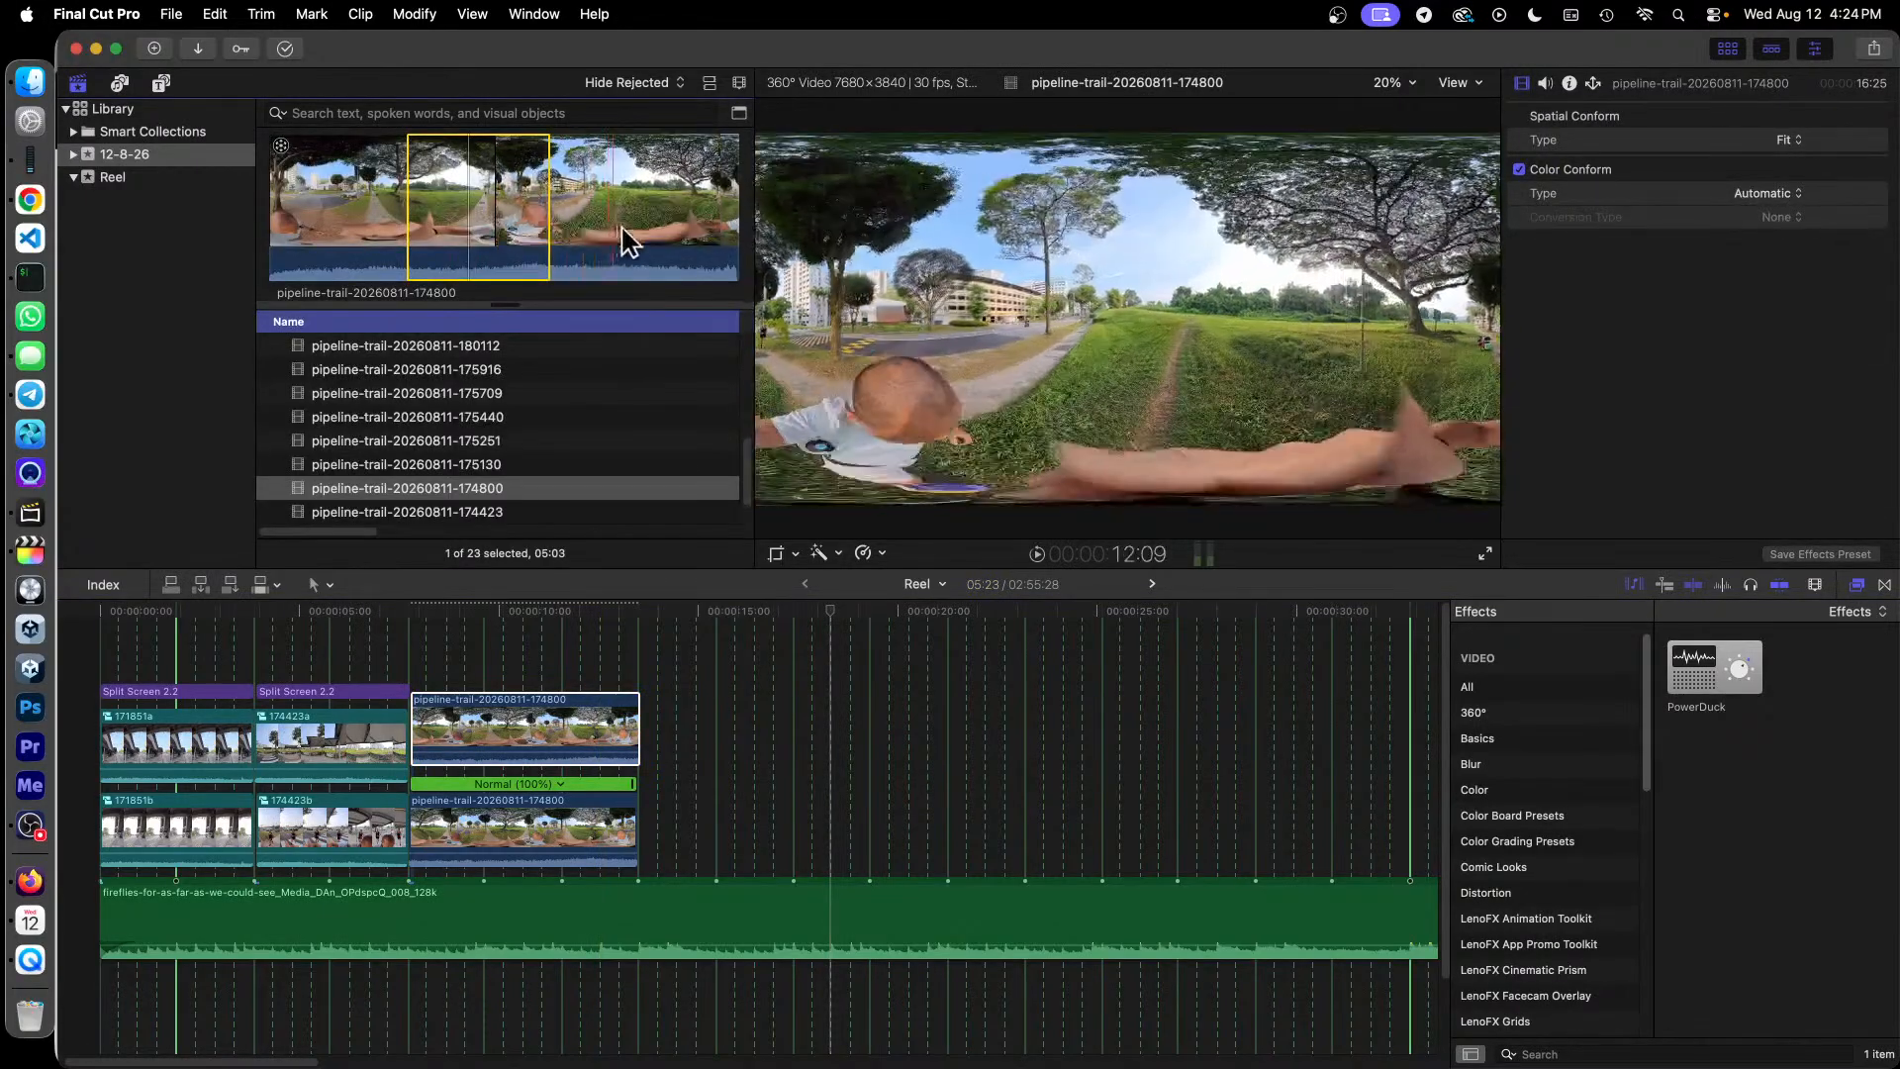
left_click(502, 723)
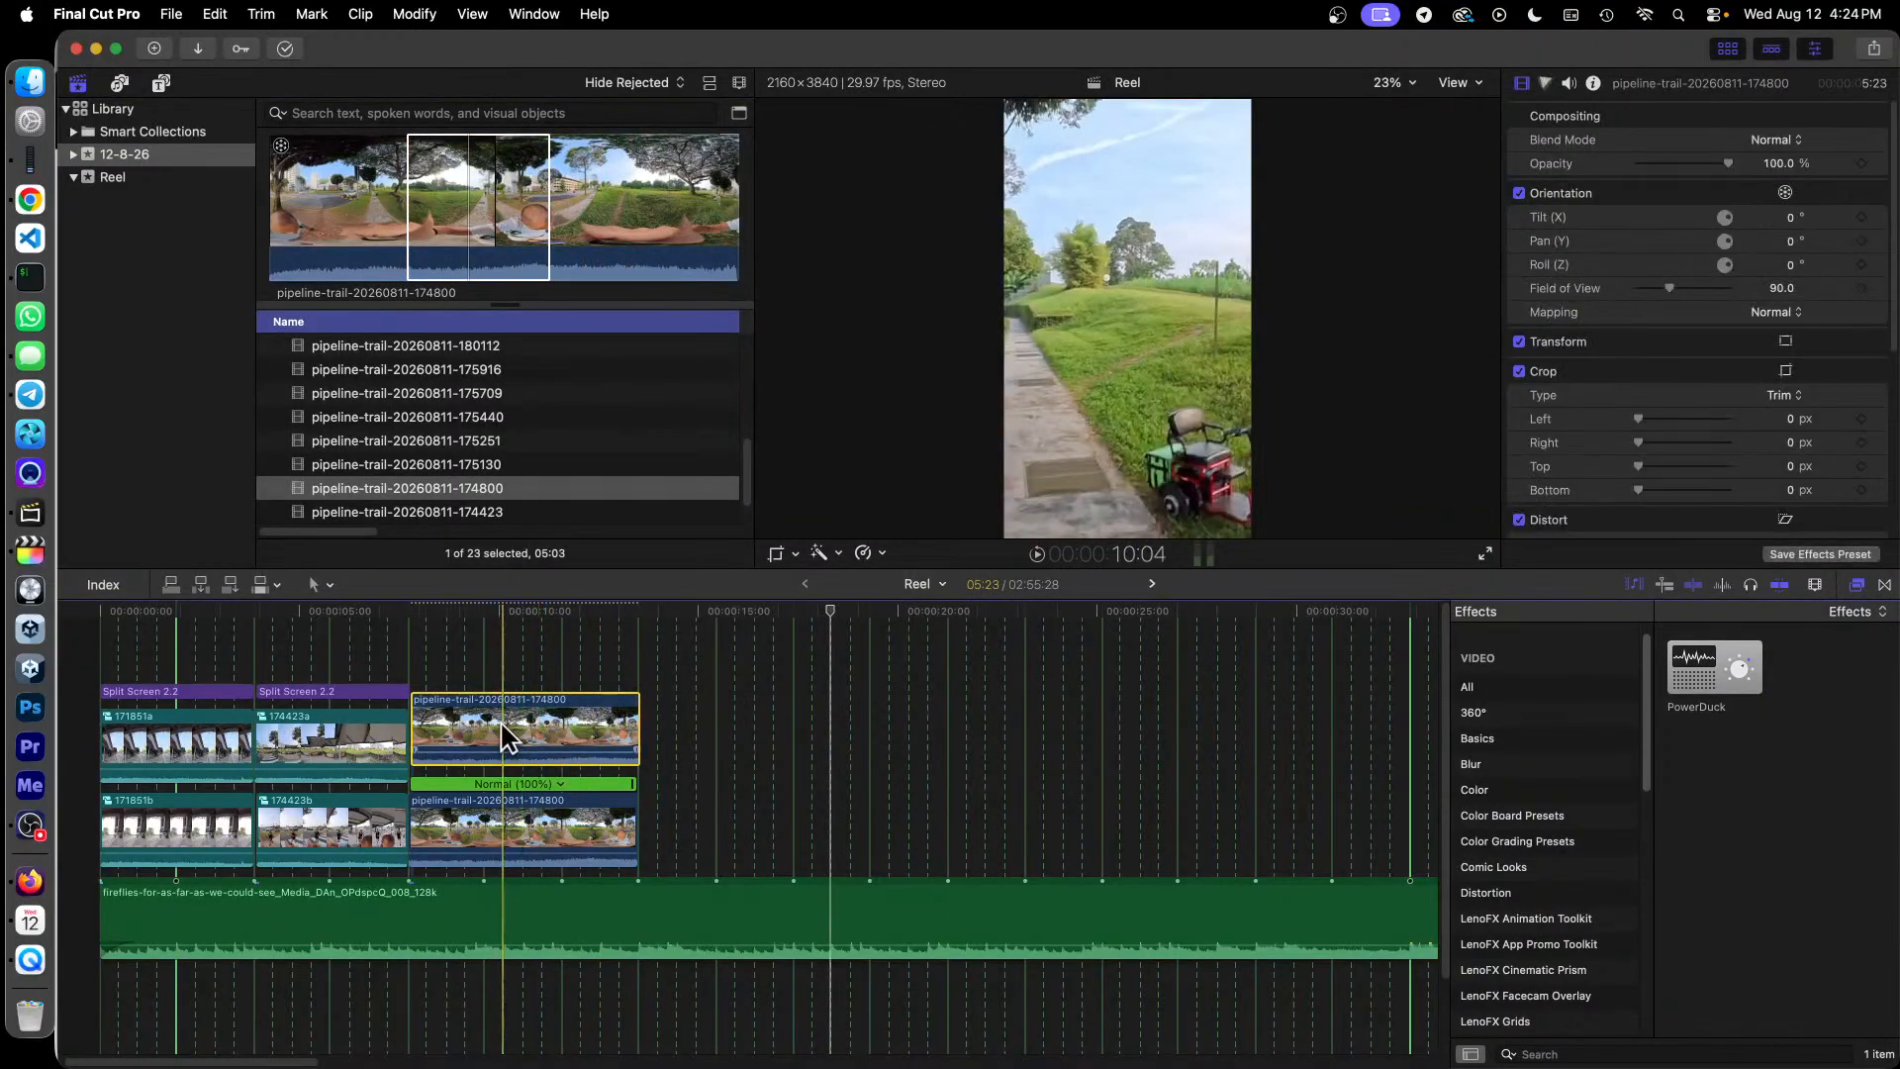
key("Delete")
left_click(579, 817)
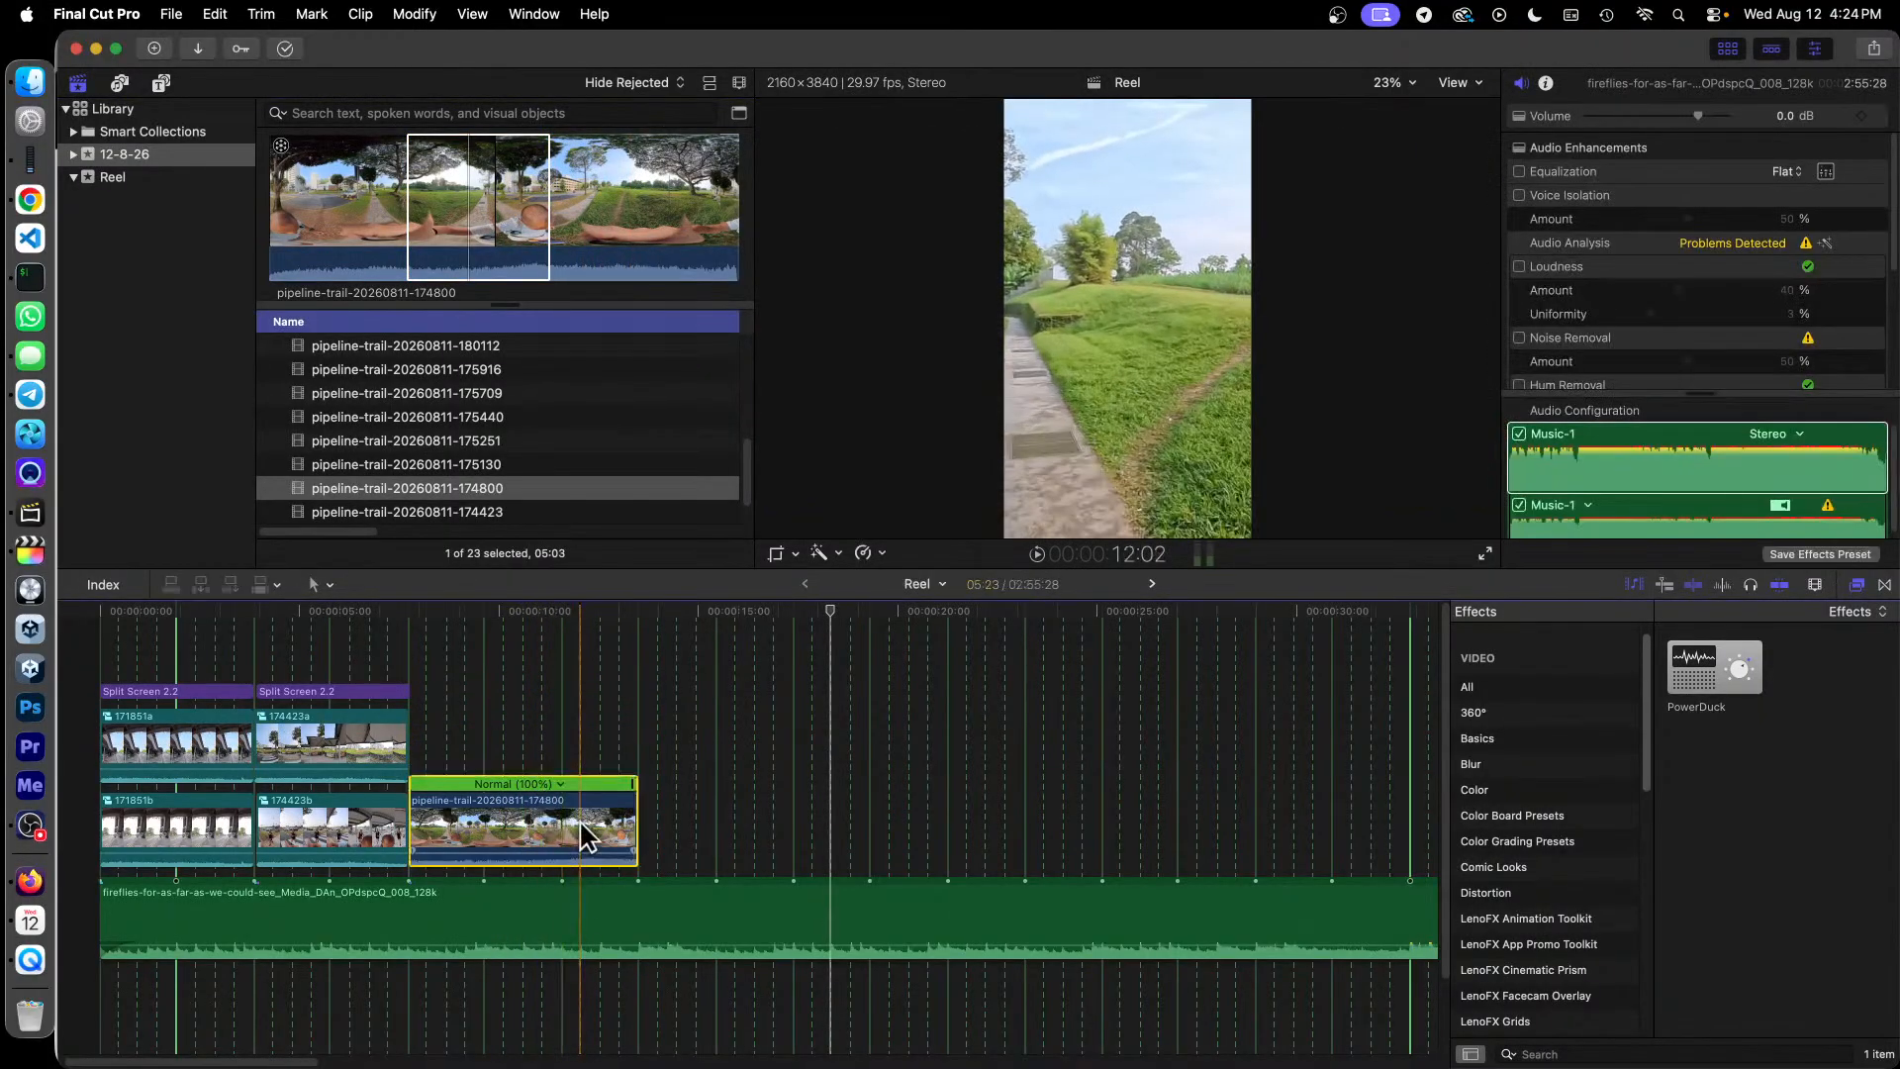
key("Delete")
left_click(500, 199)
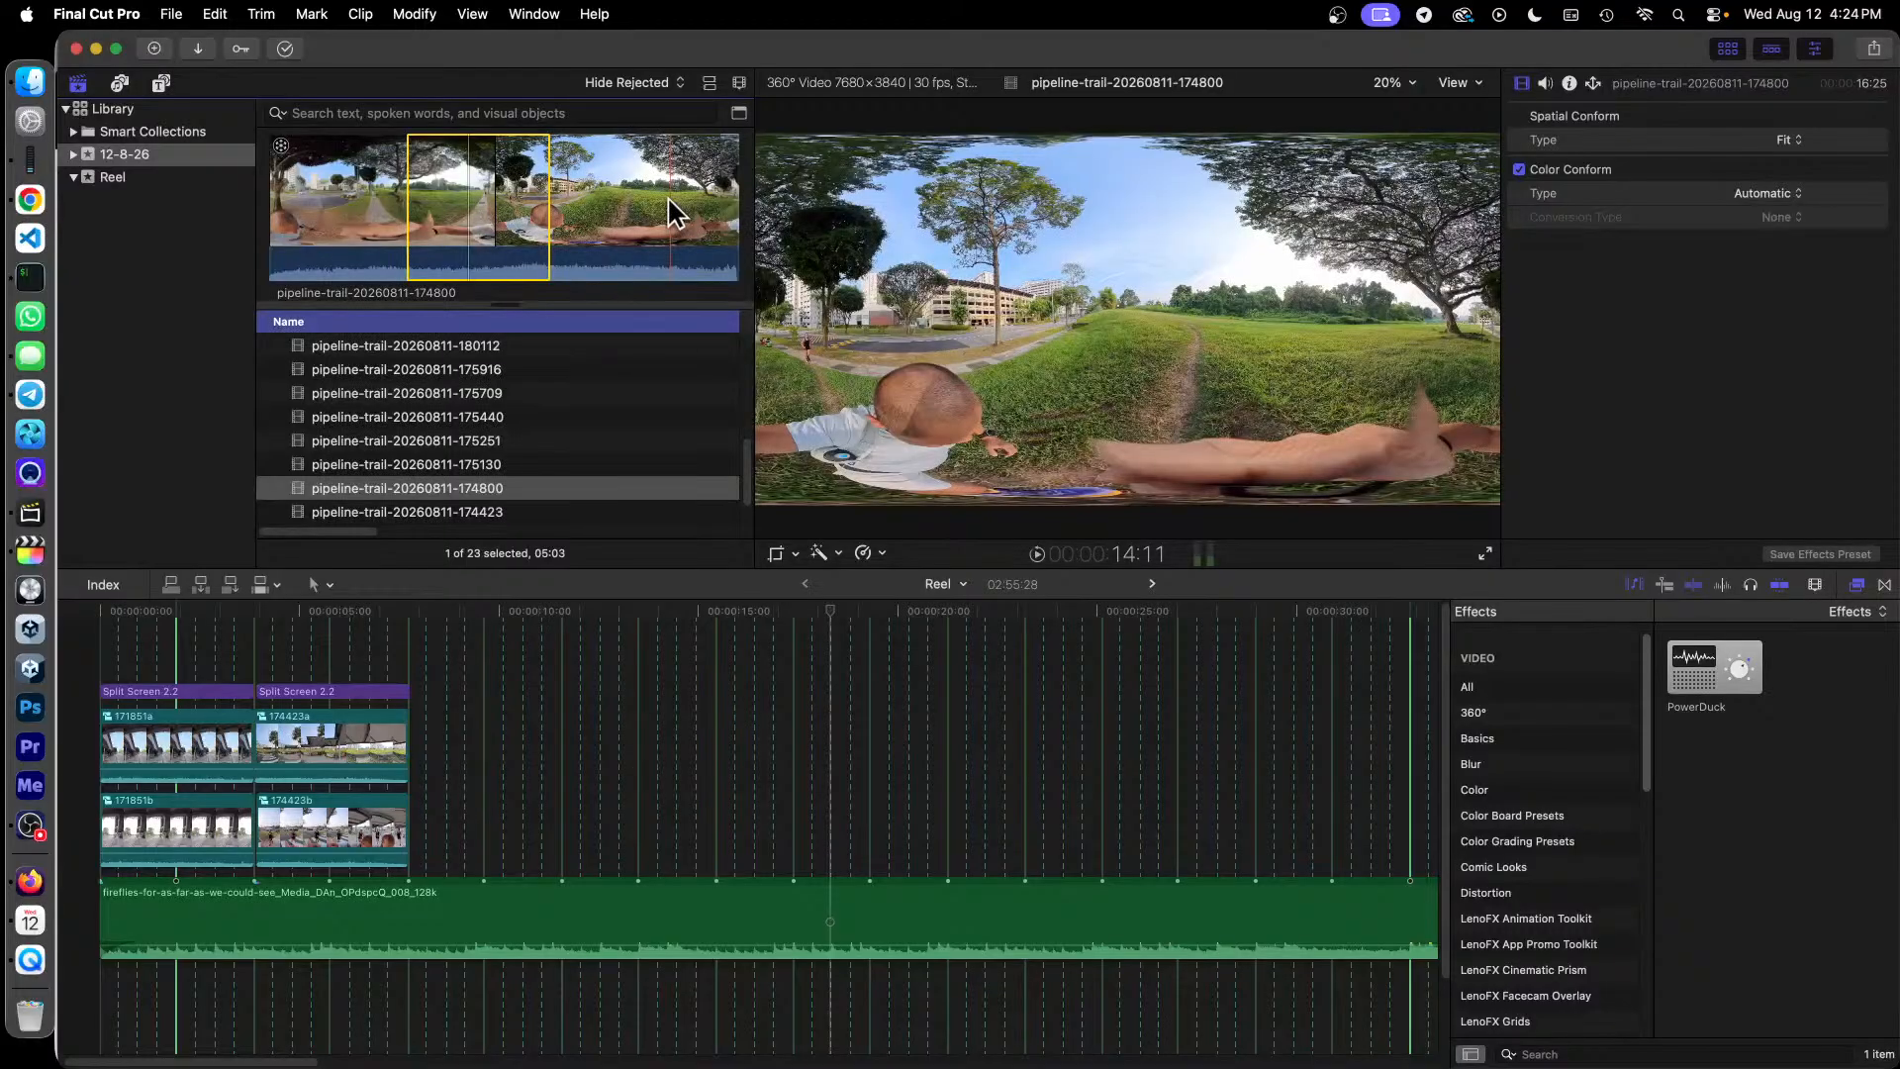
left_click_drag(670, 198, 729, 211)
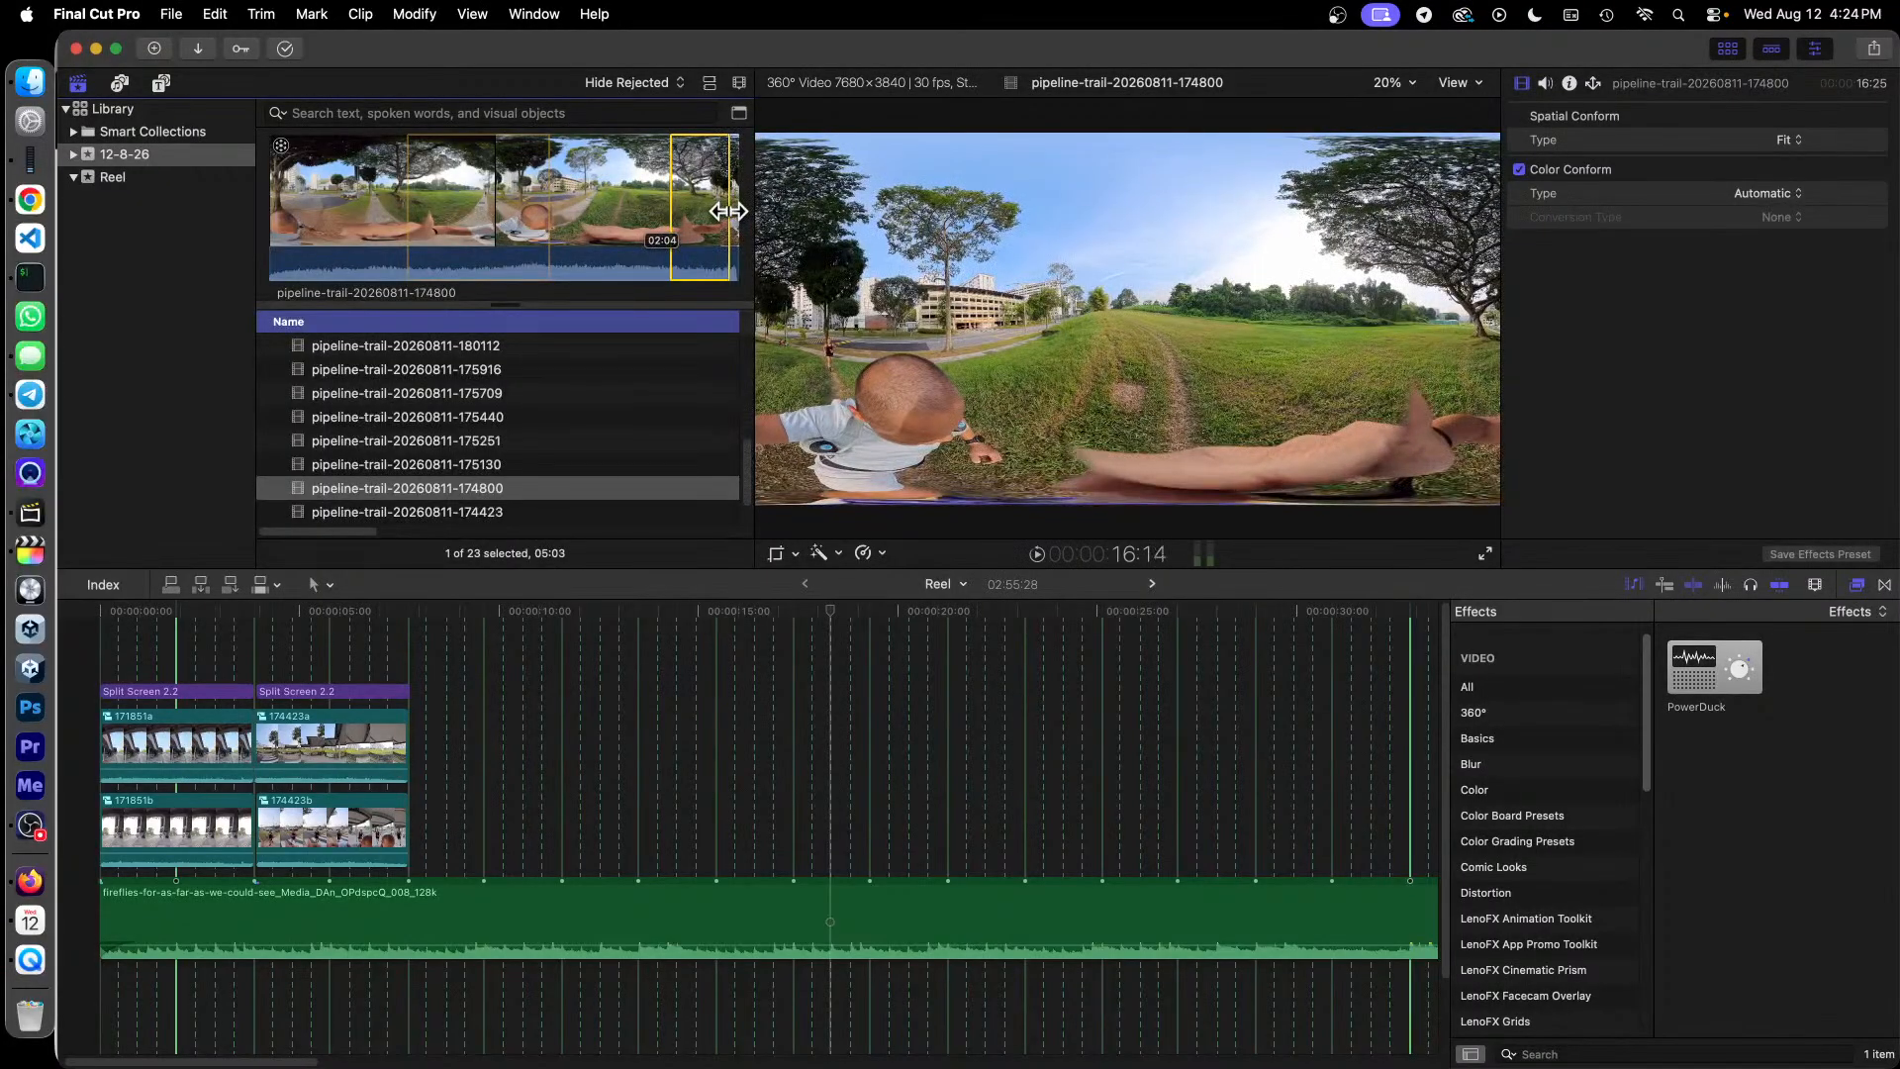
left_click_drag(729, 210, 729, 210)
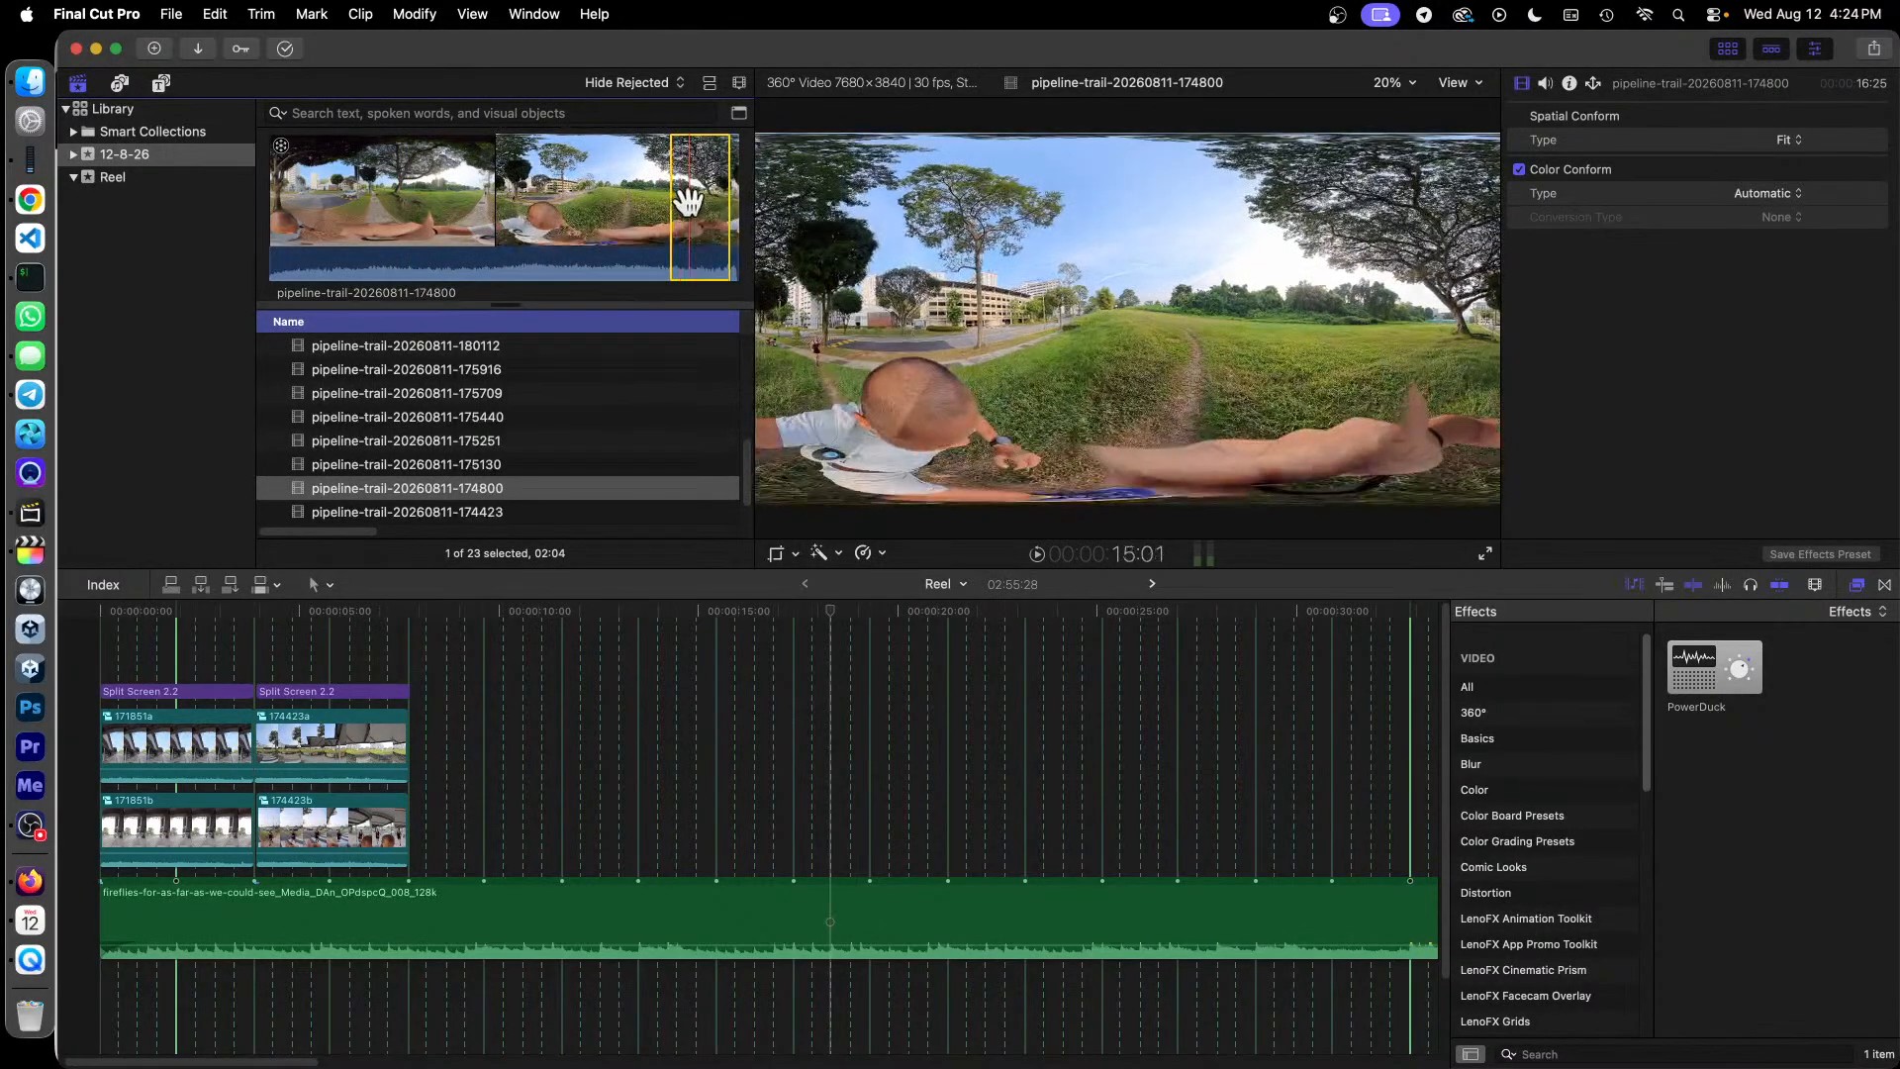
left_click_drag(687, 191, 416, 829)
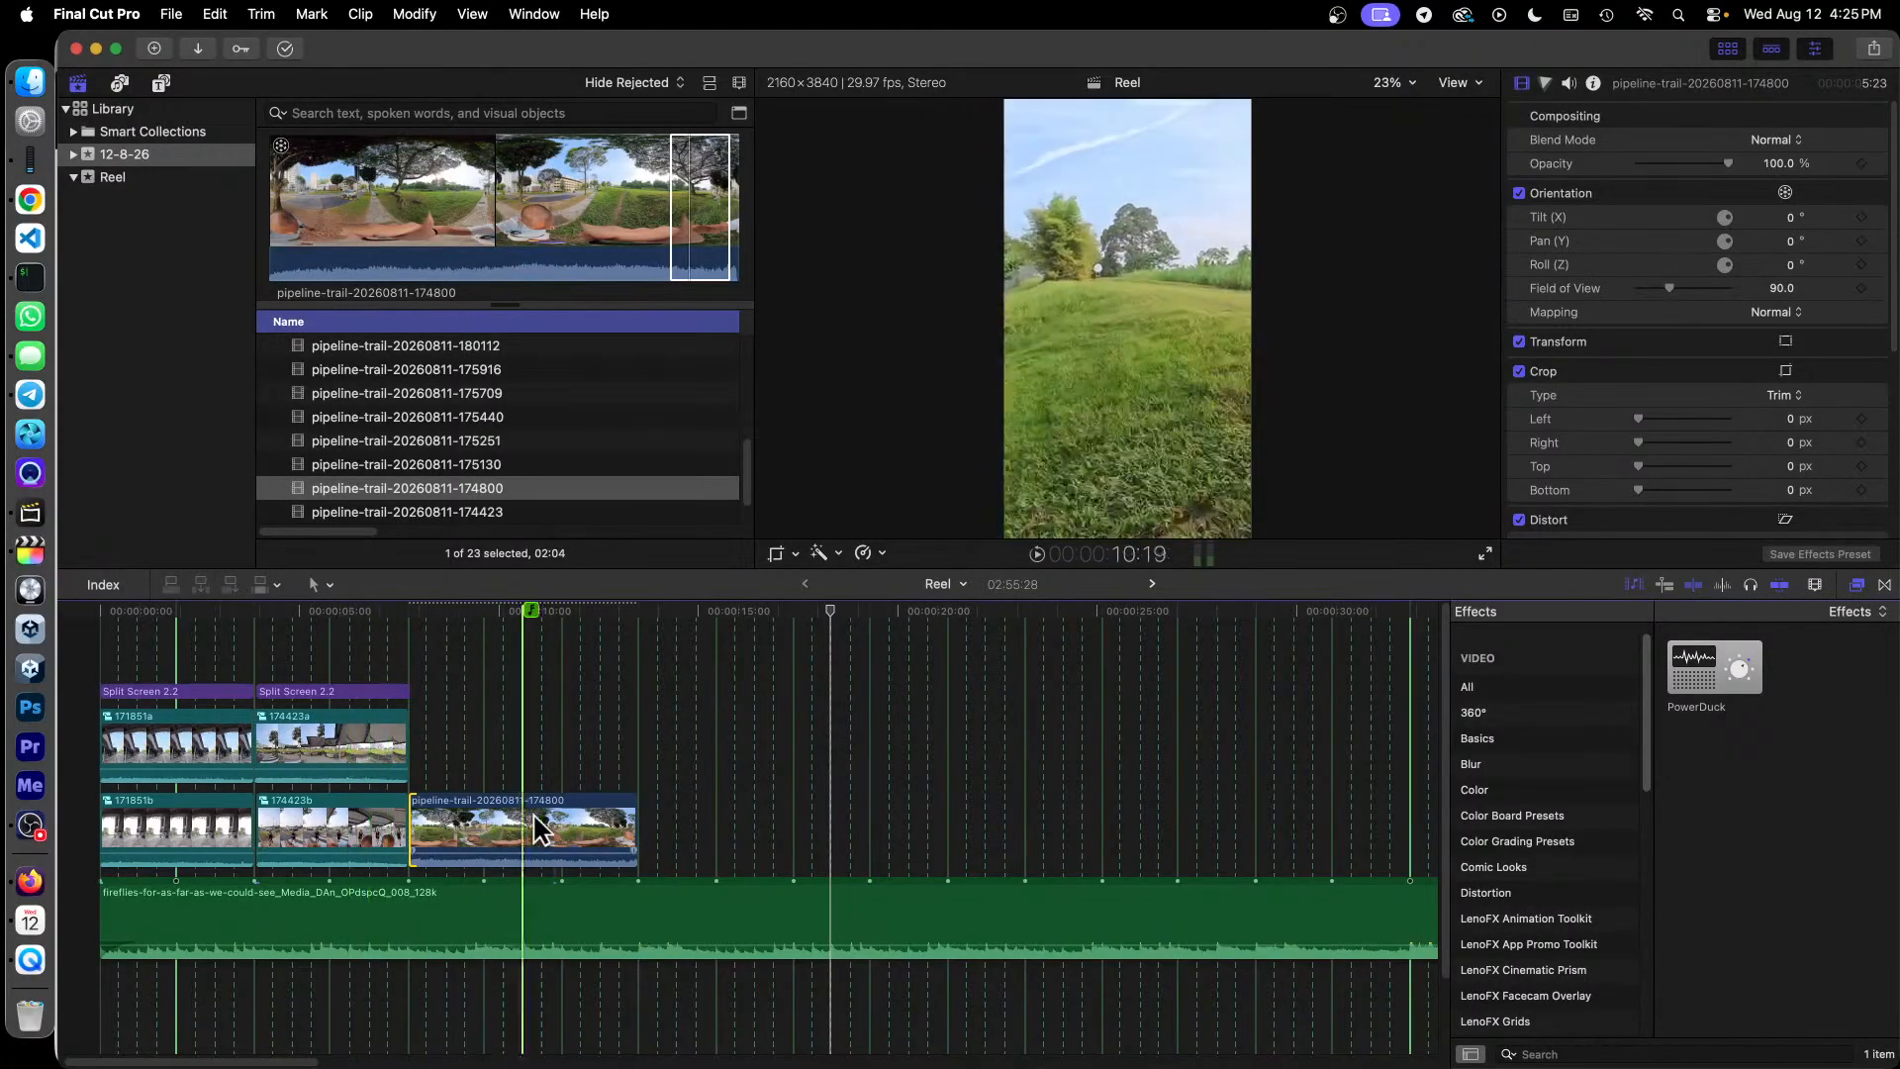
left_click(572, 806)
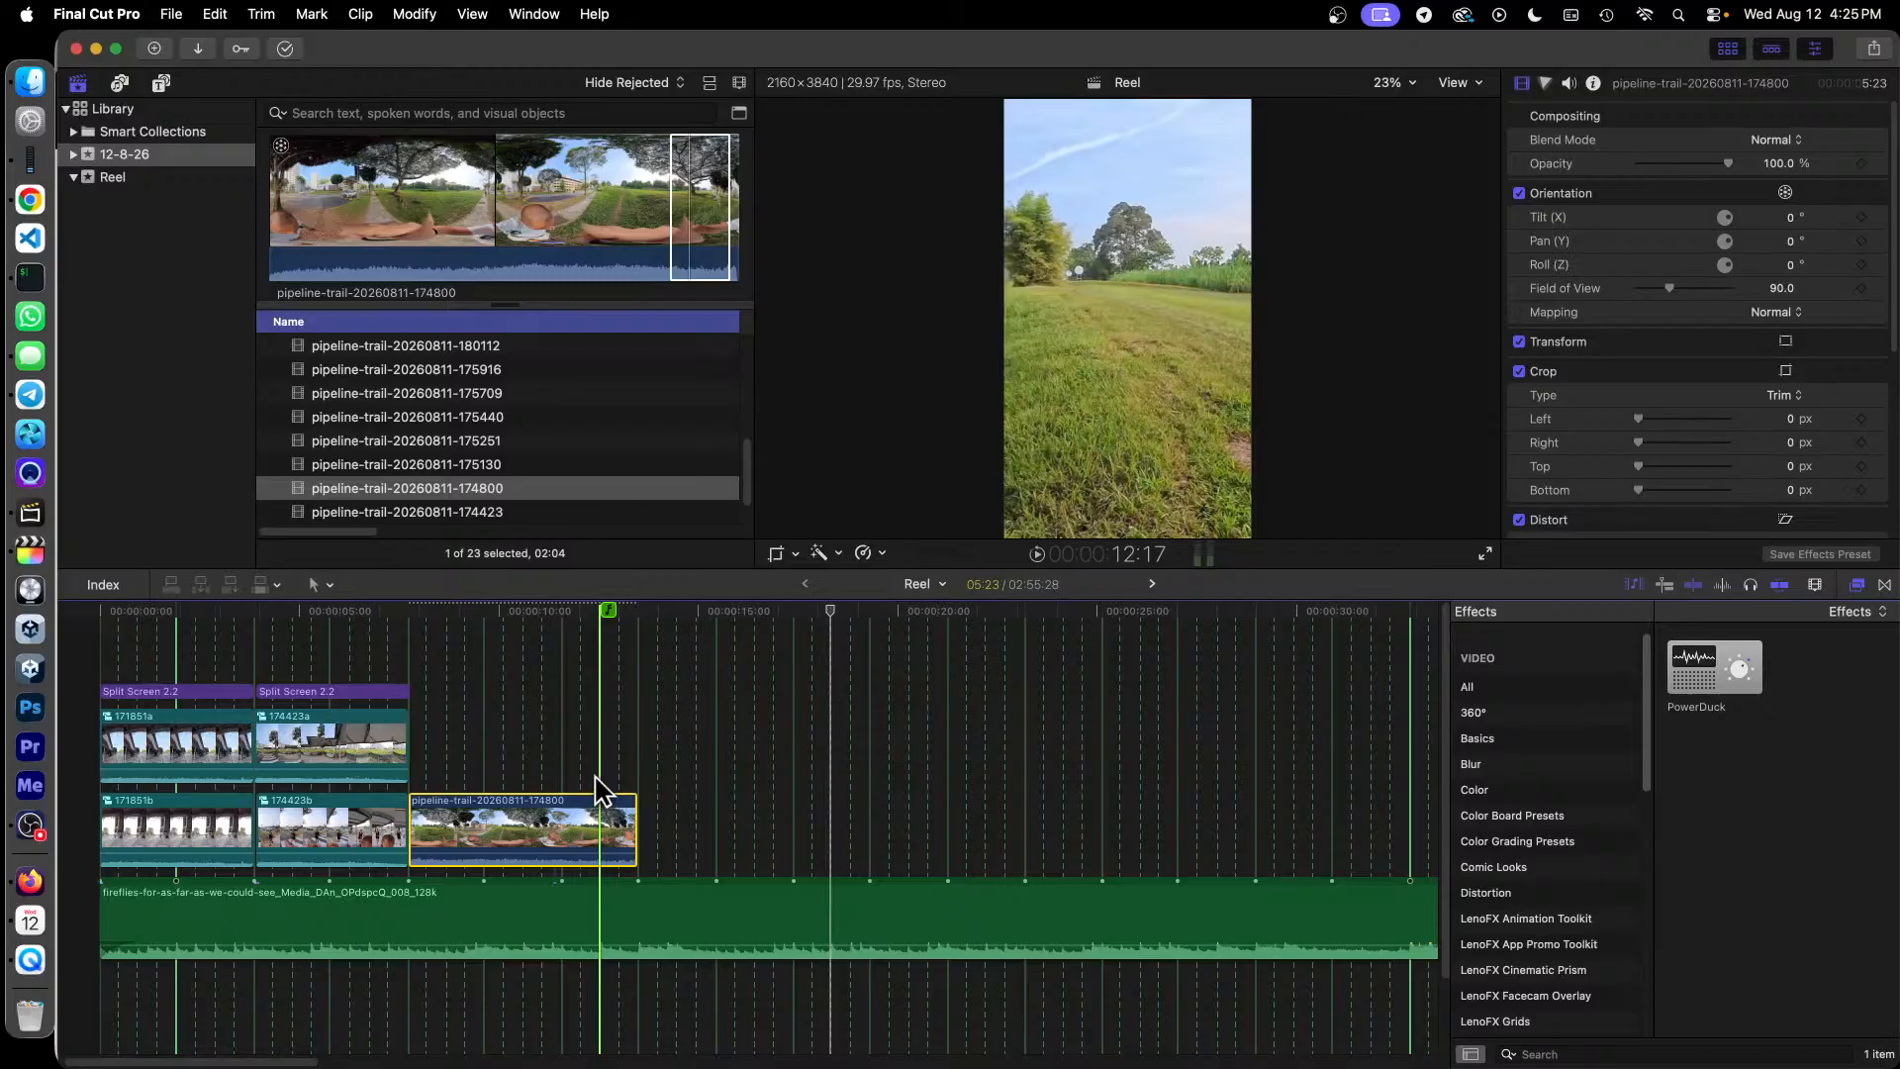
key("alt+v")
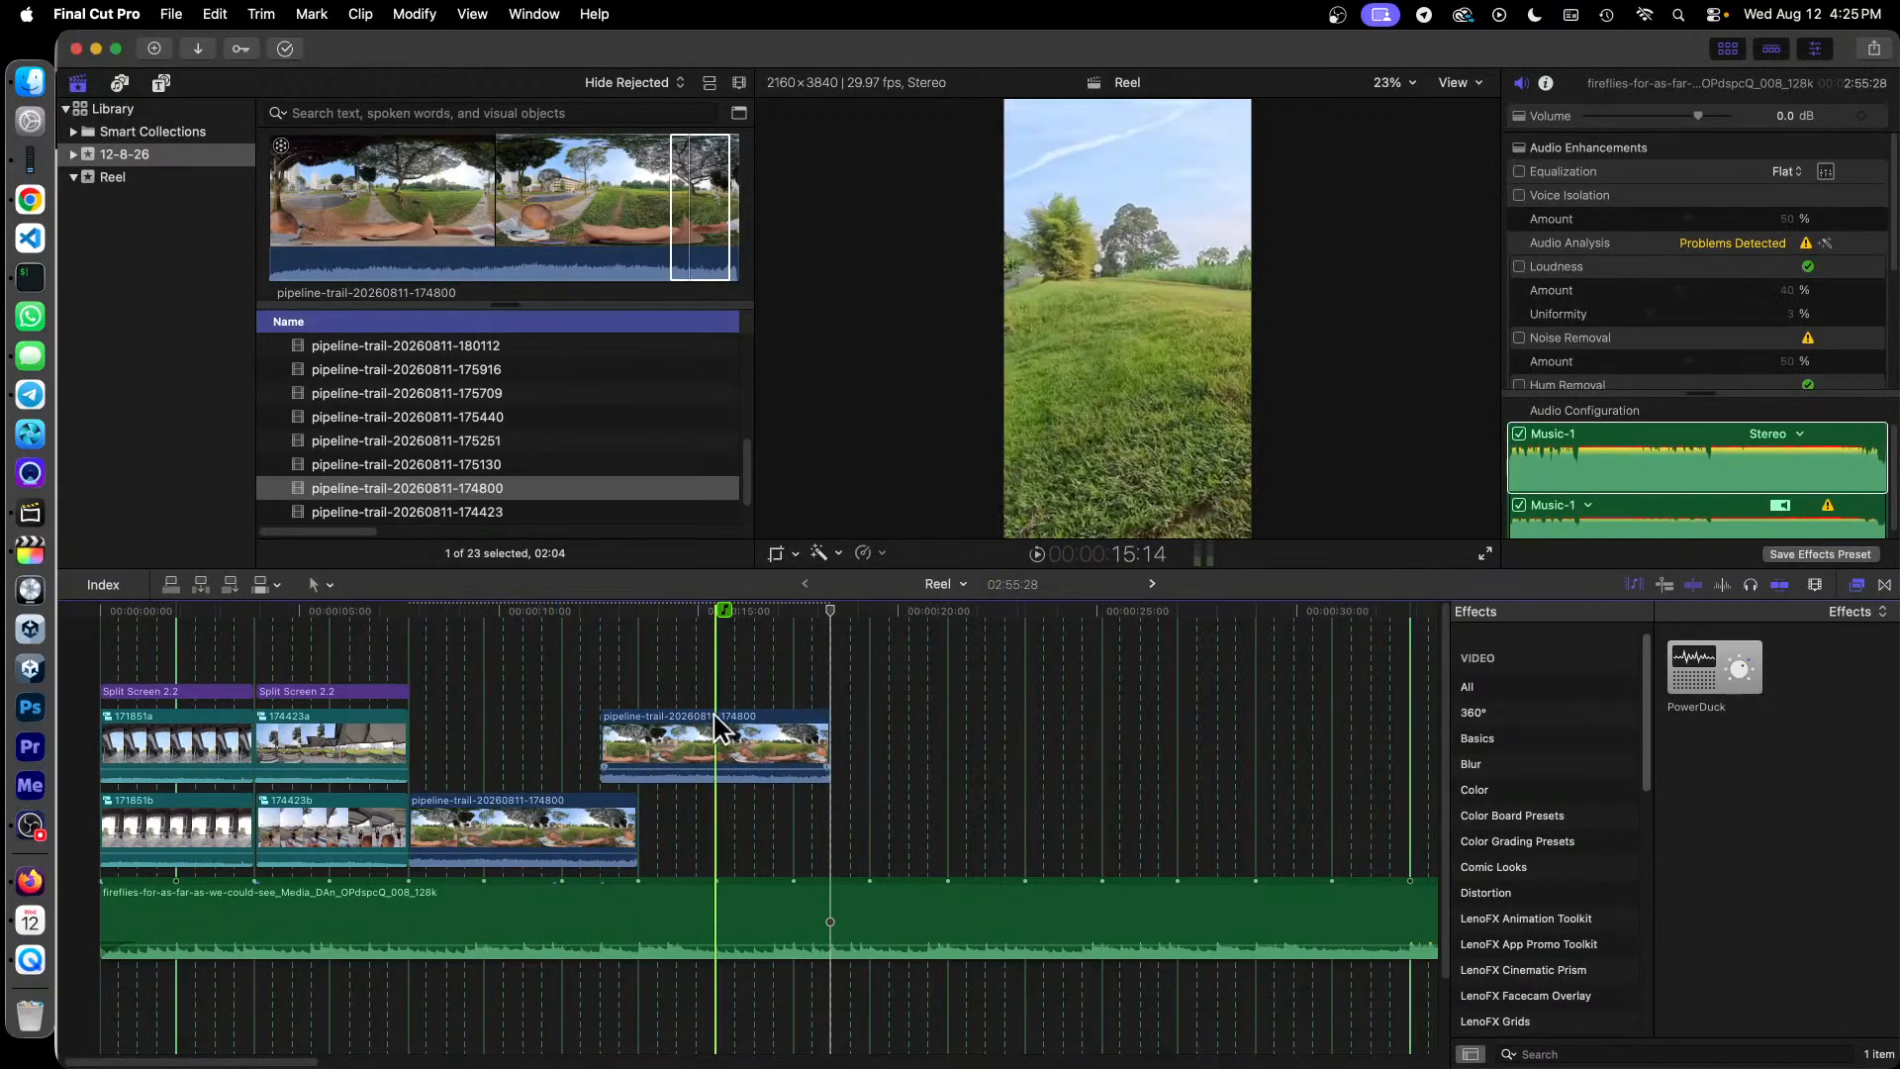
left_click_drag(758, 726, 591, 740)
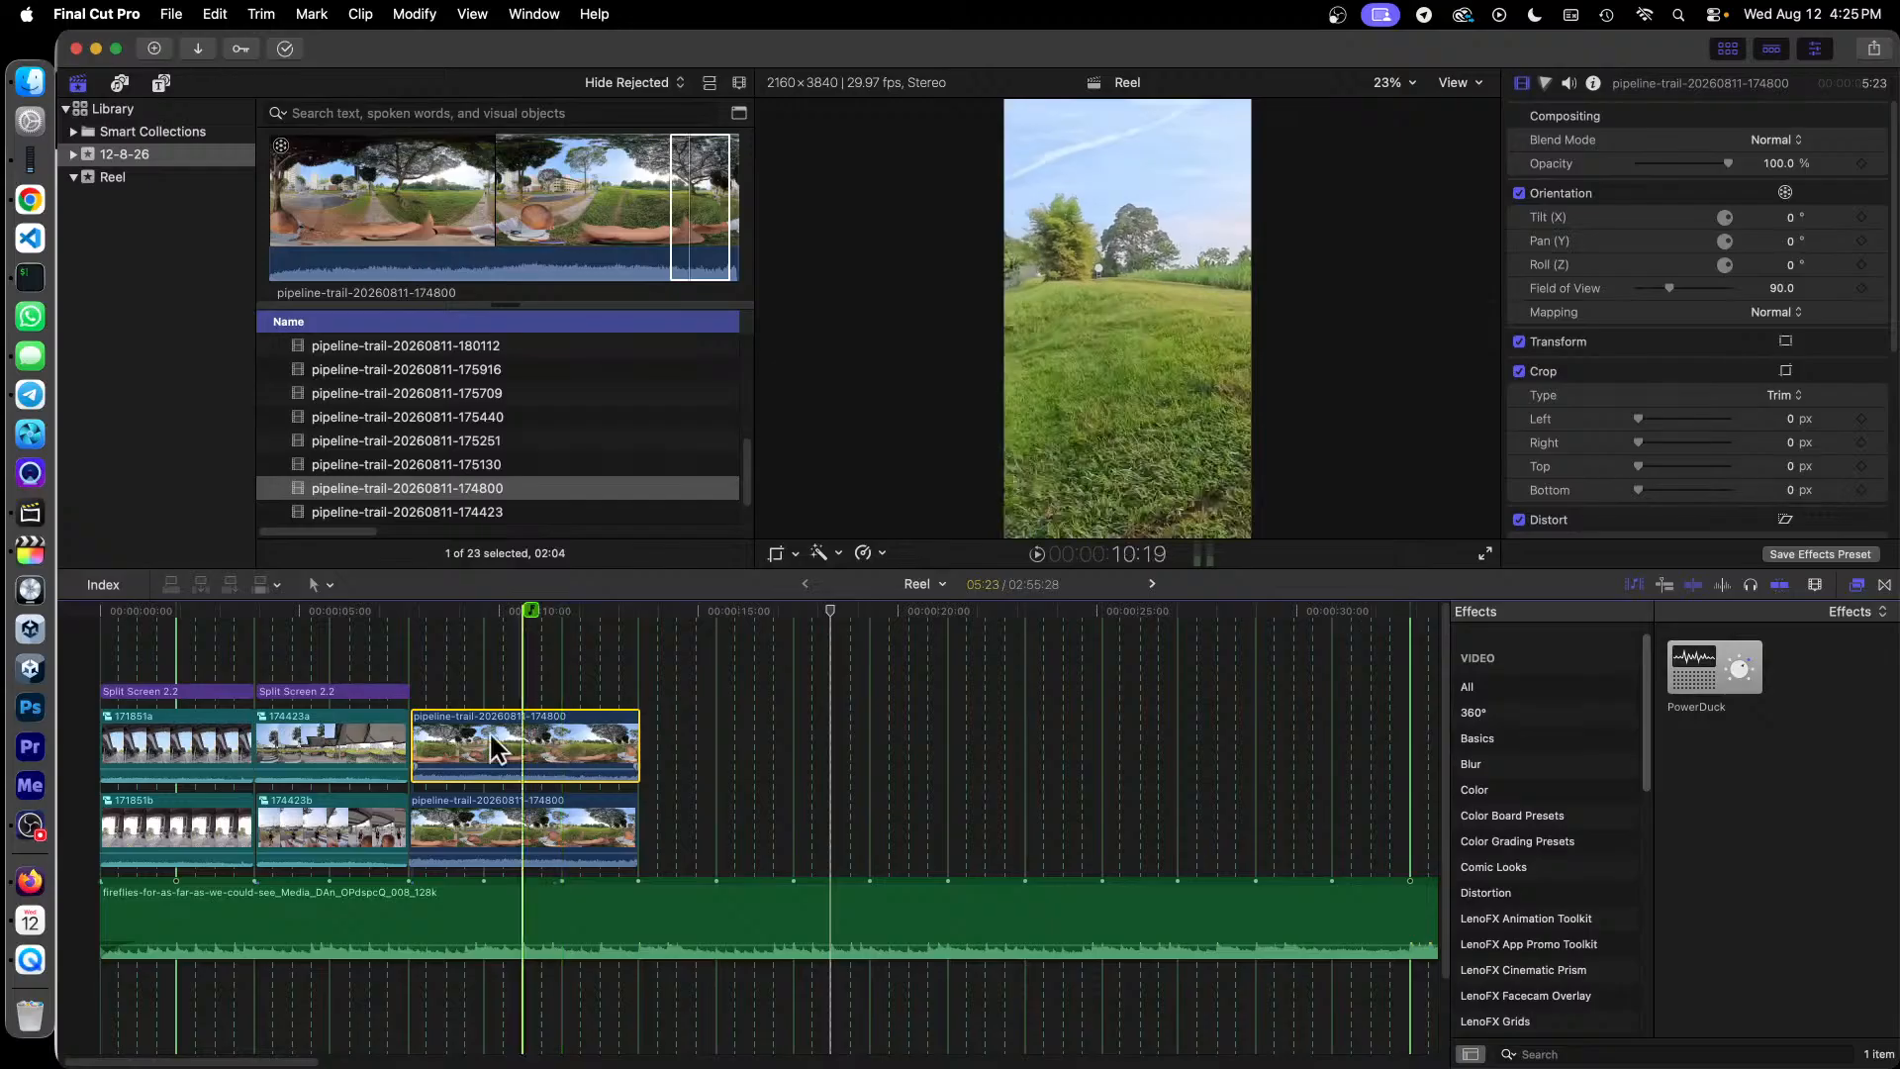
left_click_drag(604, 653, 650, 834)
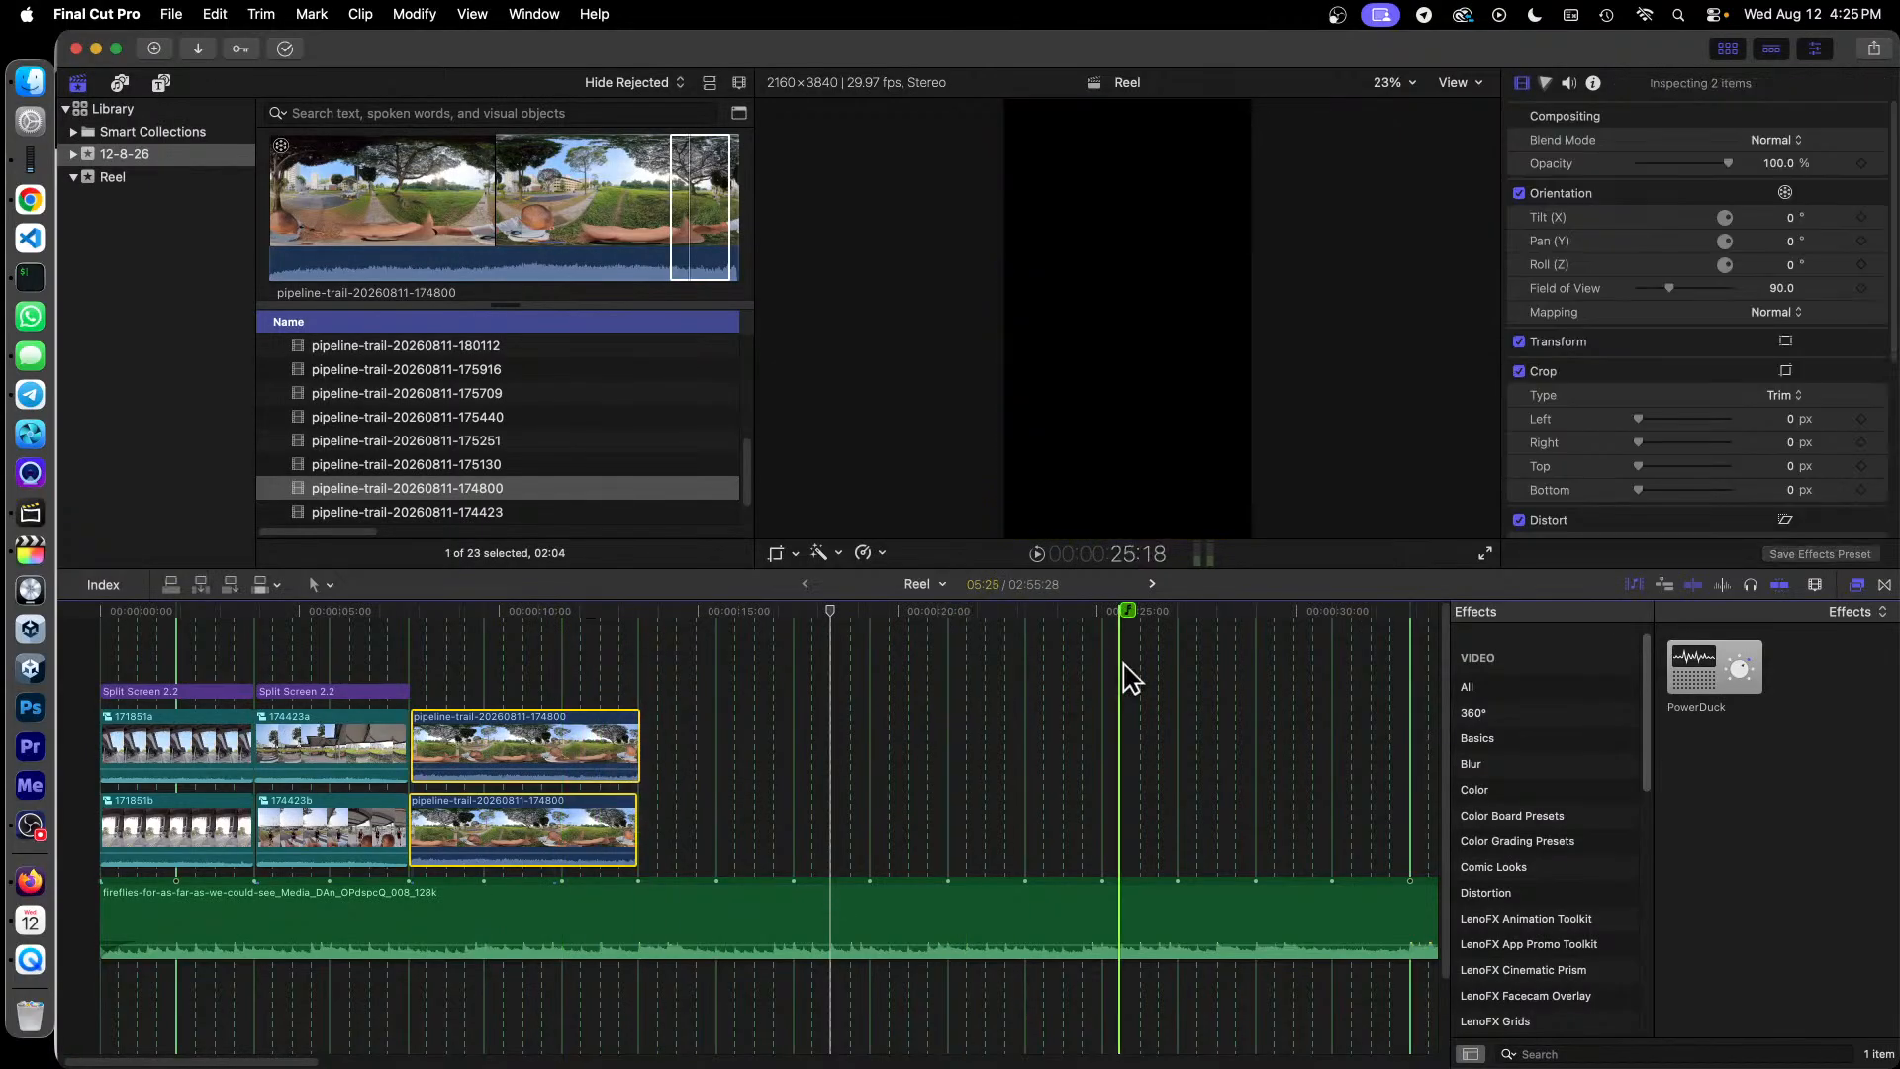
left_click(1779, 288)
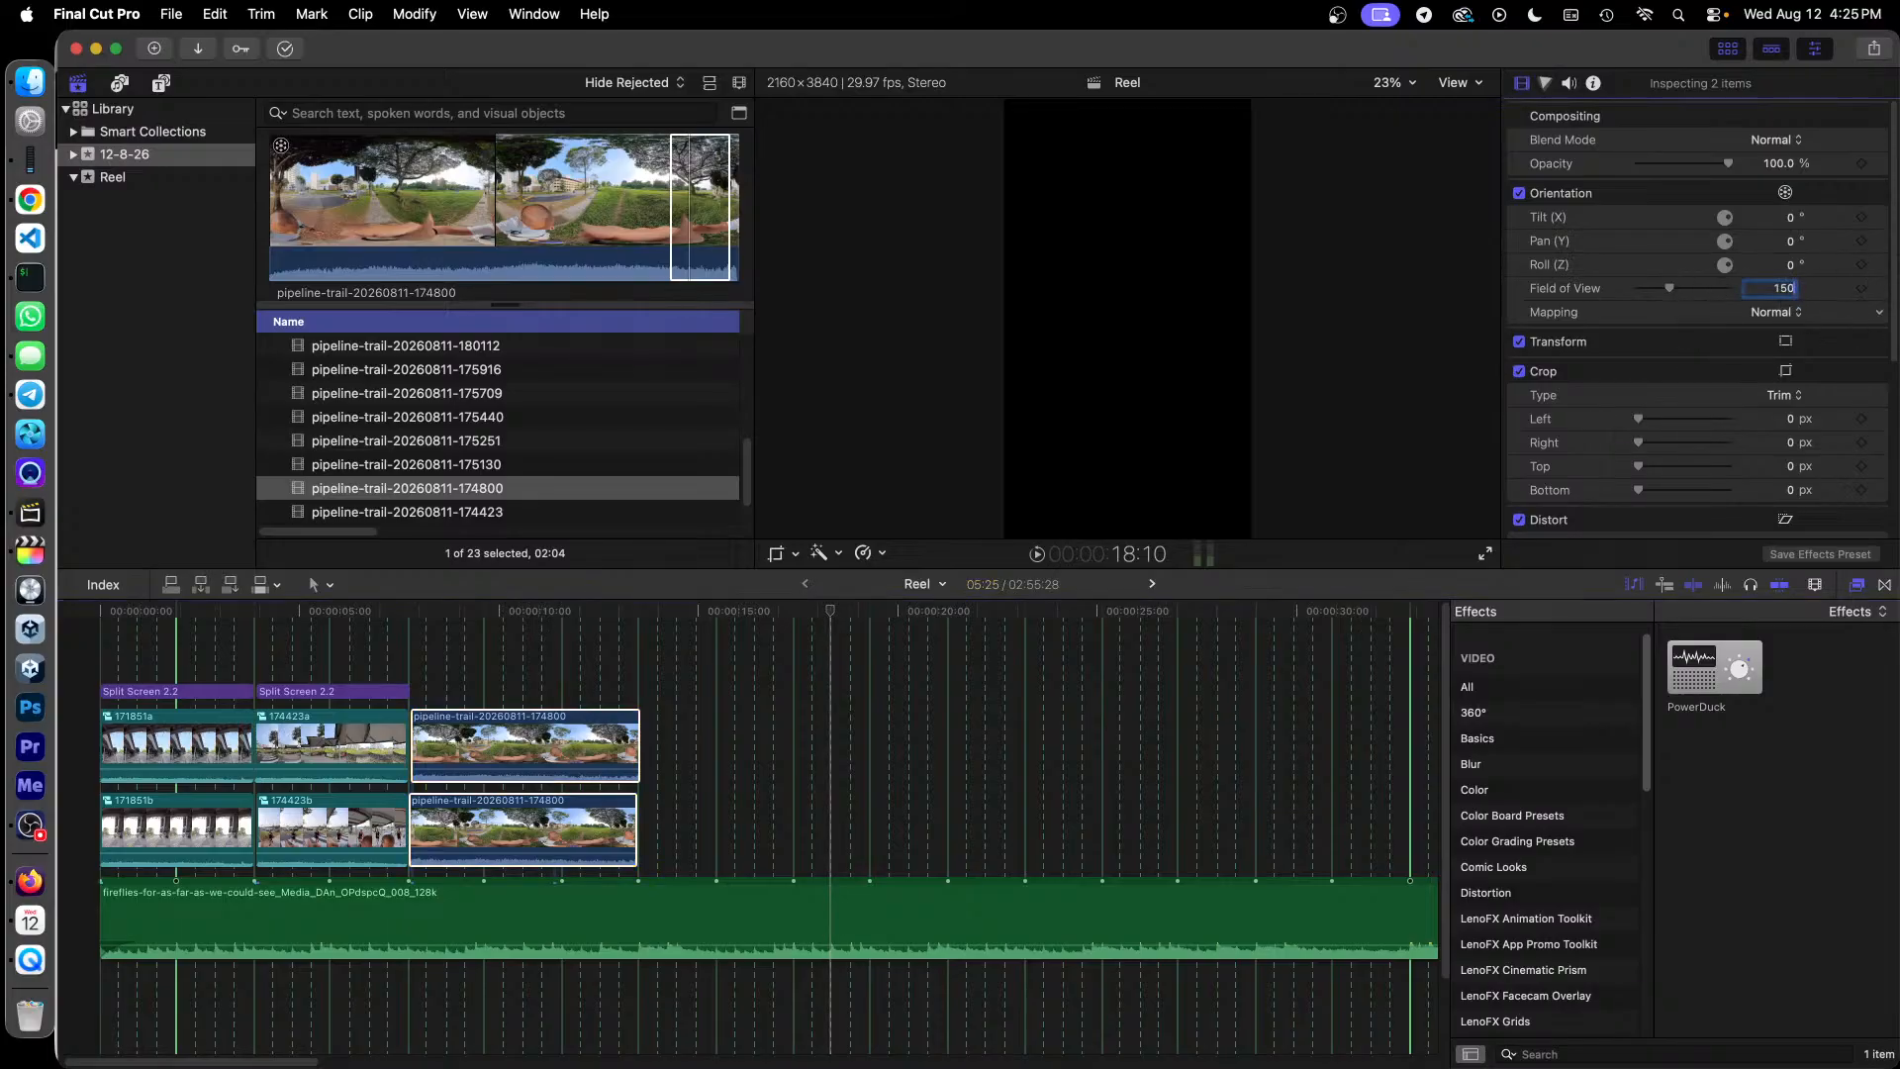
key("Return")
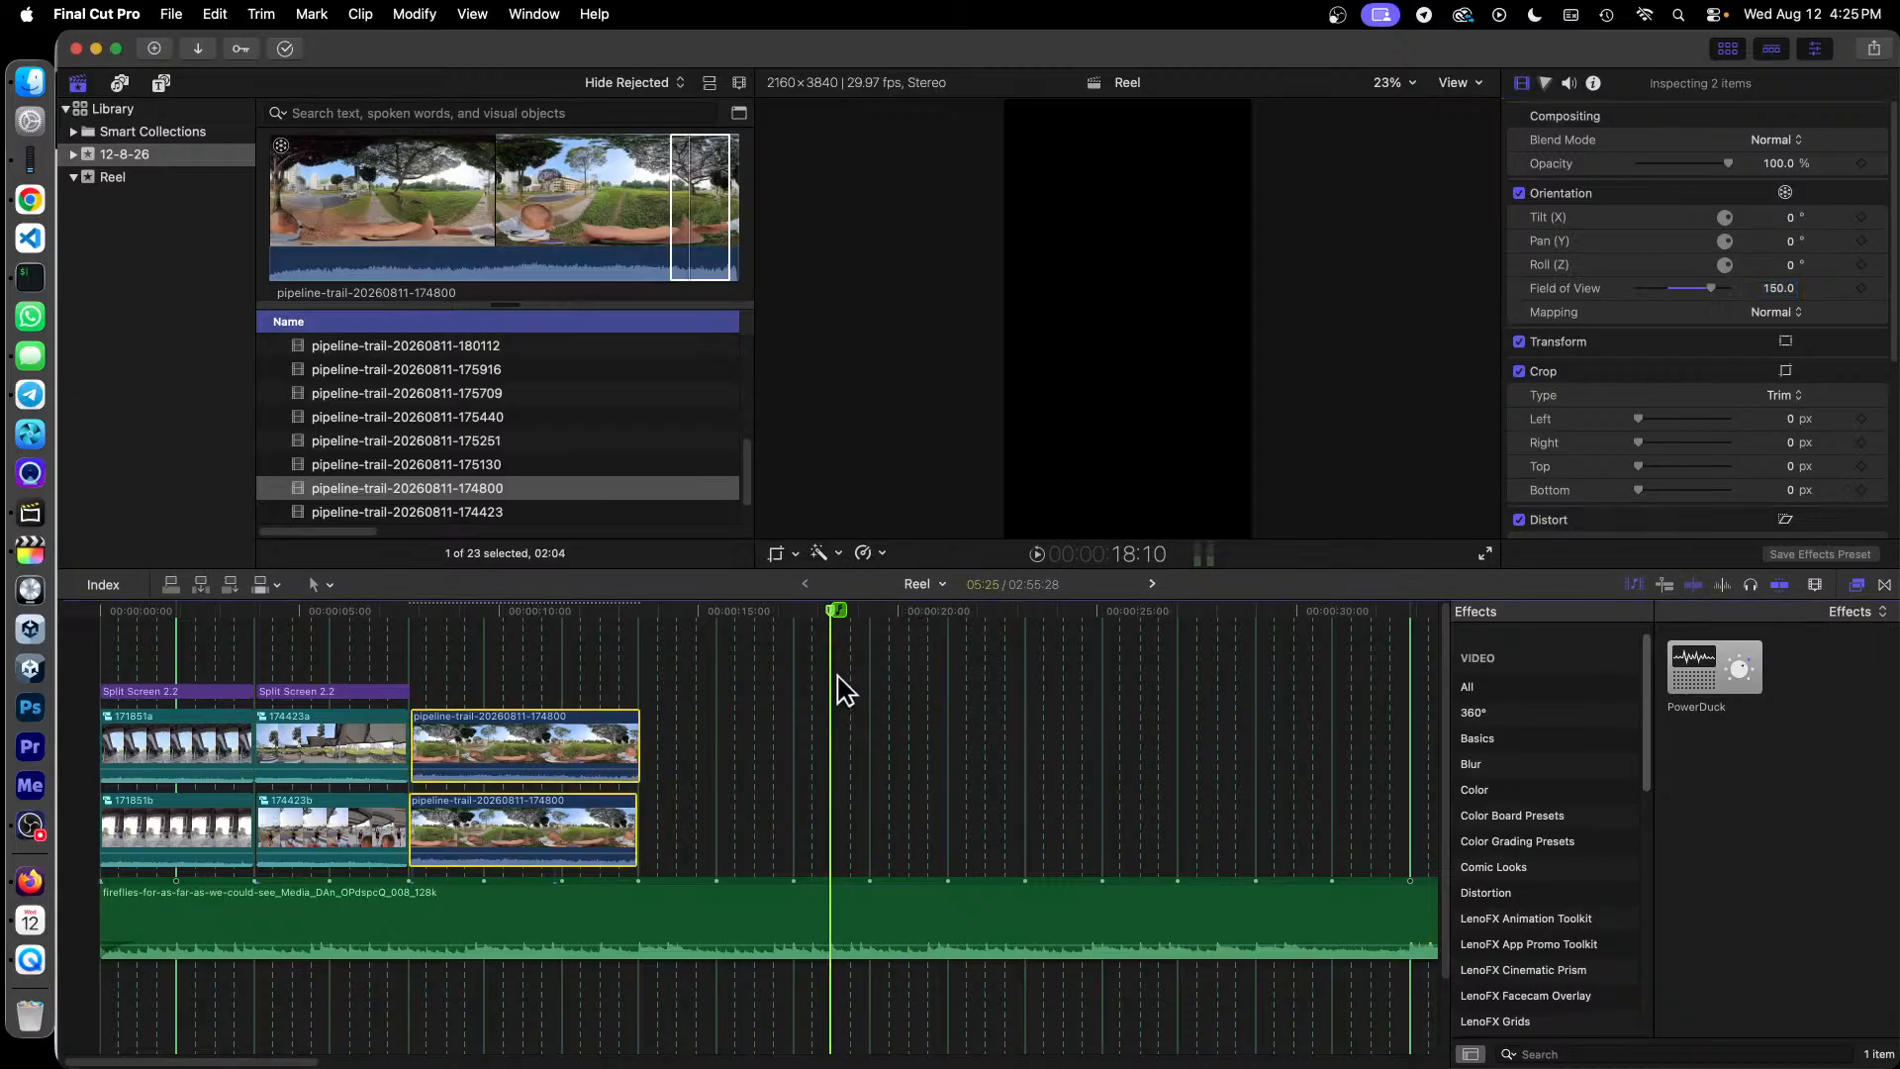
Step: Trim the end of the upper 174800 copy to a 5:21 duration and reframe it with pan -31° and tilt 28°
left_click(697, 745)
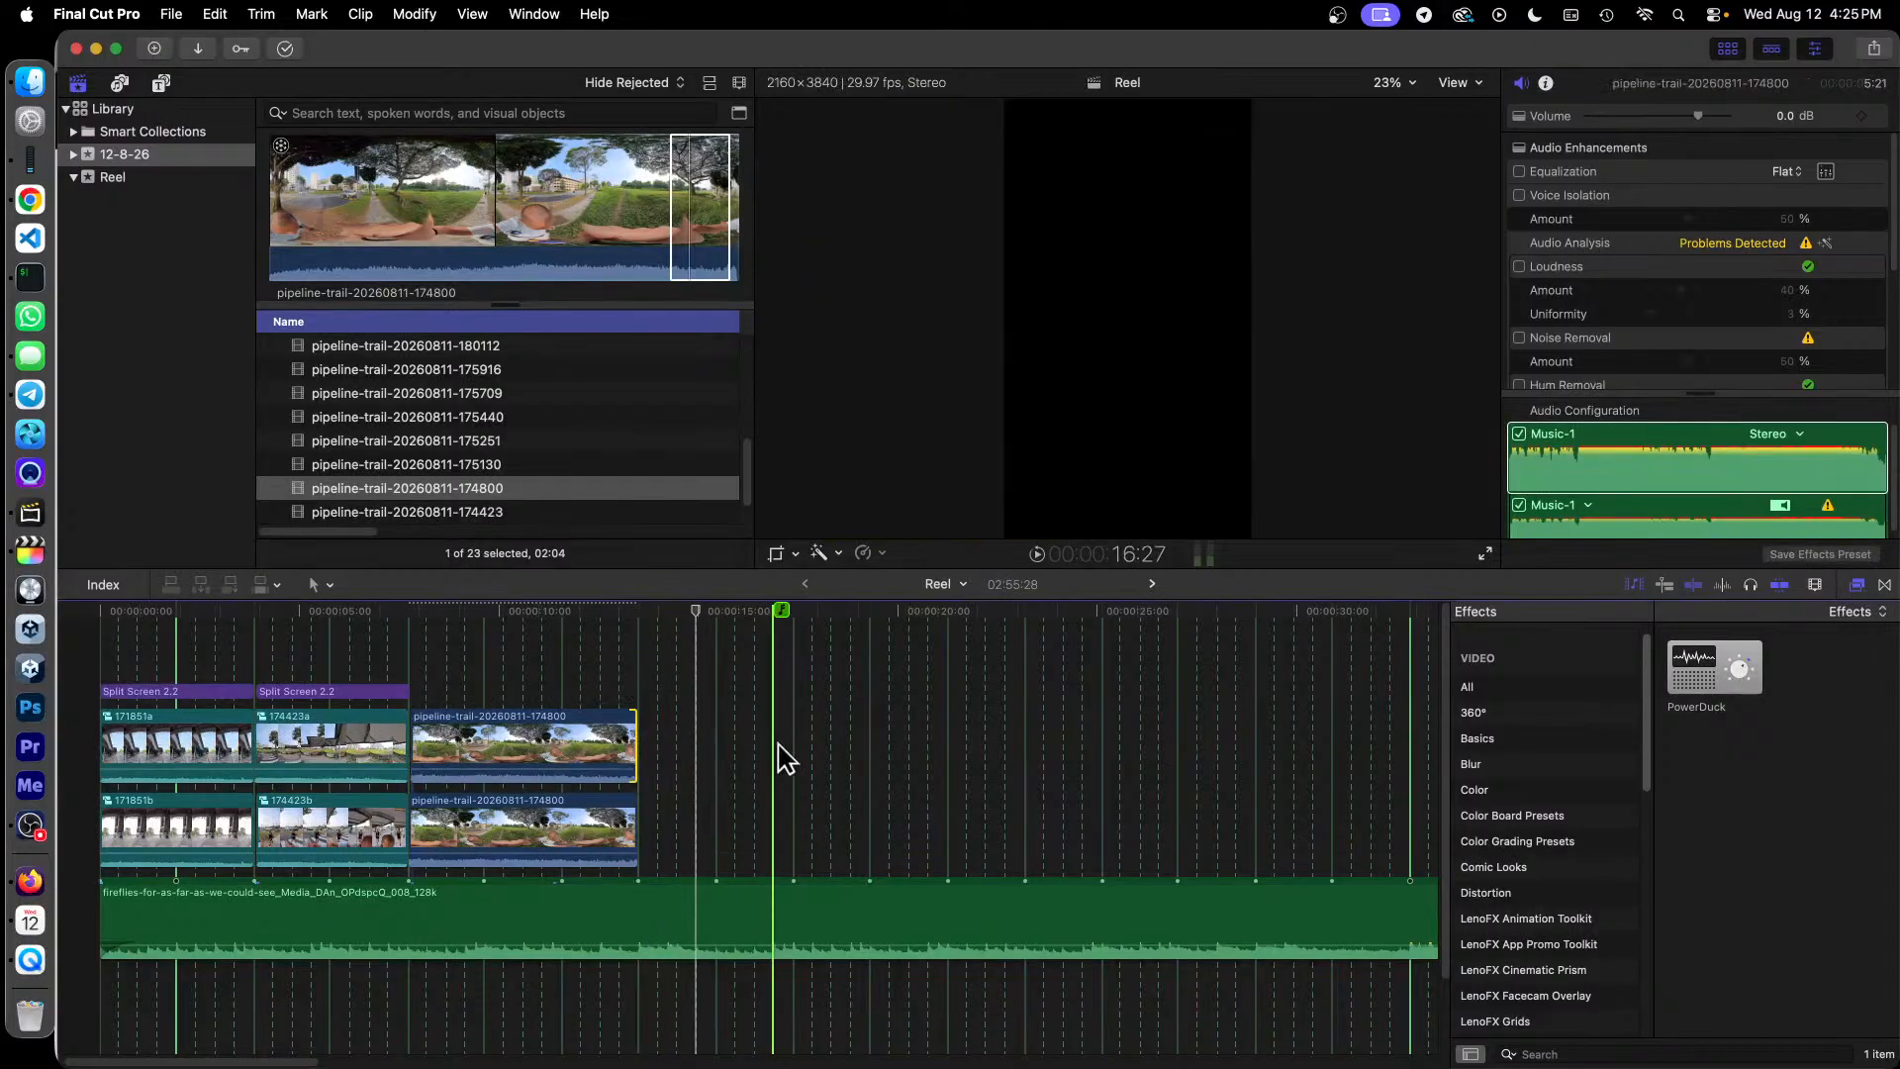
left_click(607, 737)
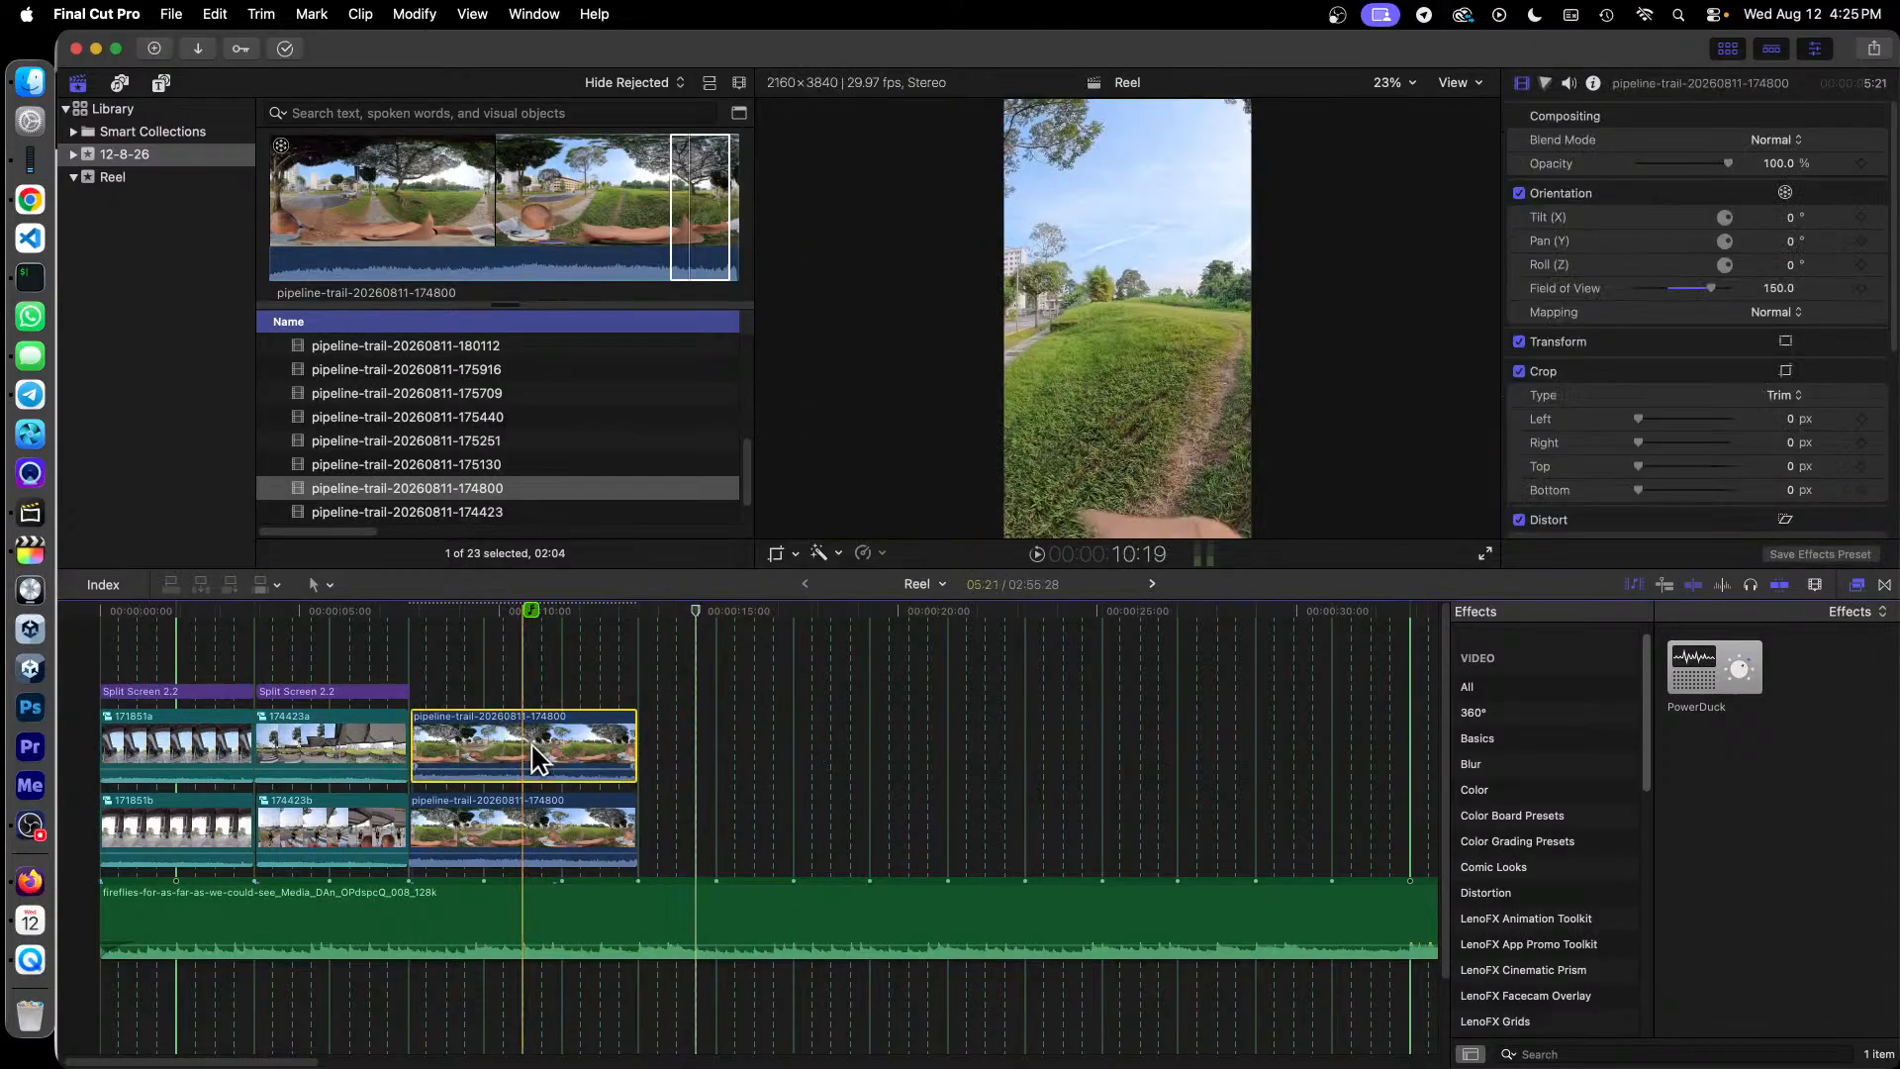
left_click(544, 807)
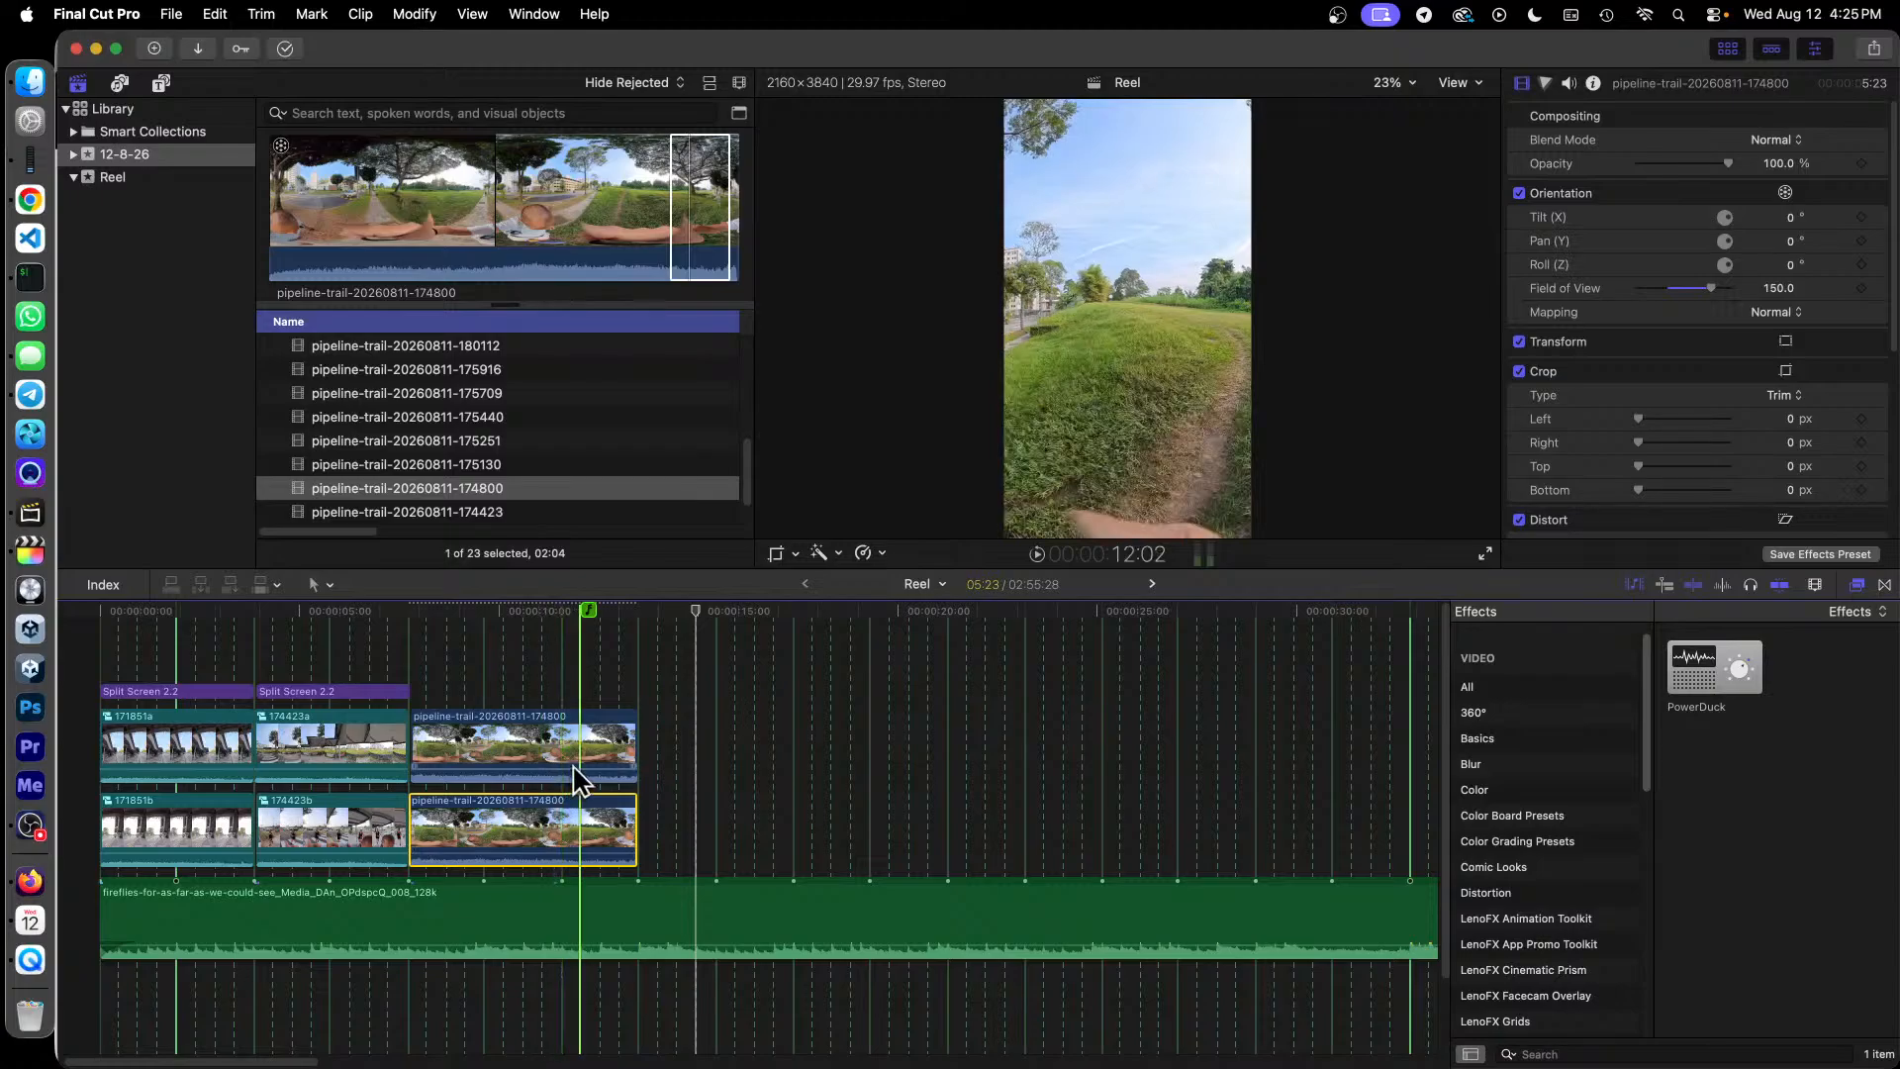
left_click(580, 739)
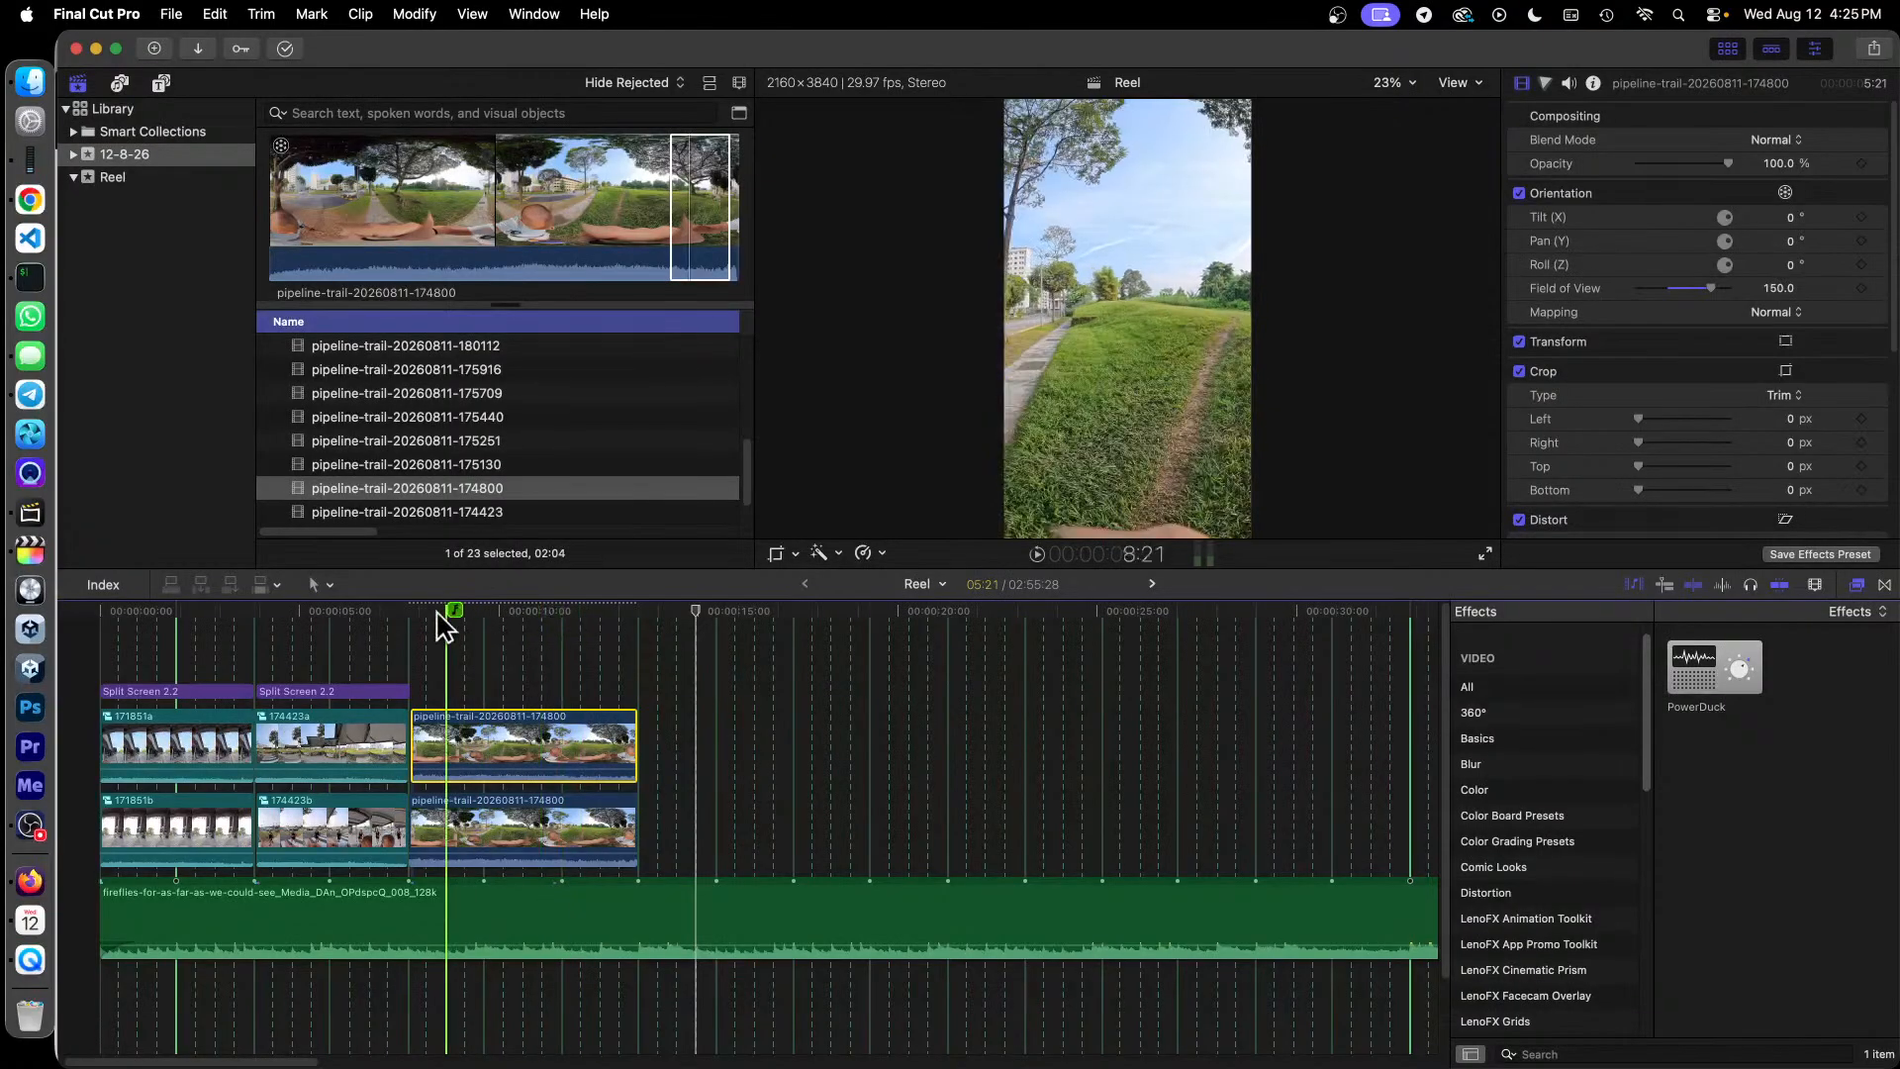
left_click(542, 629)
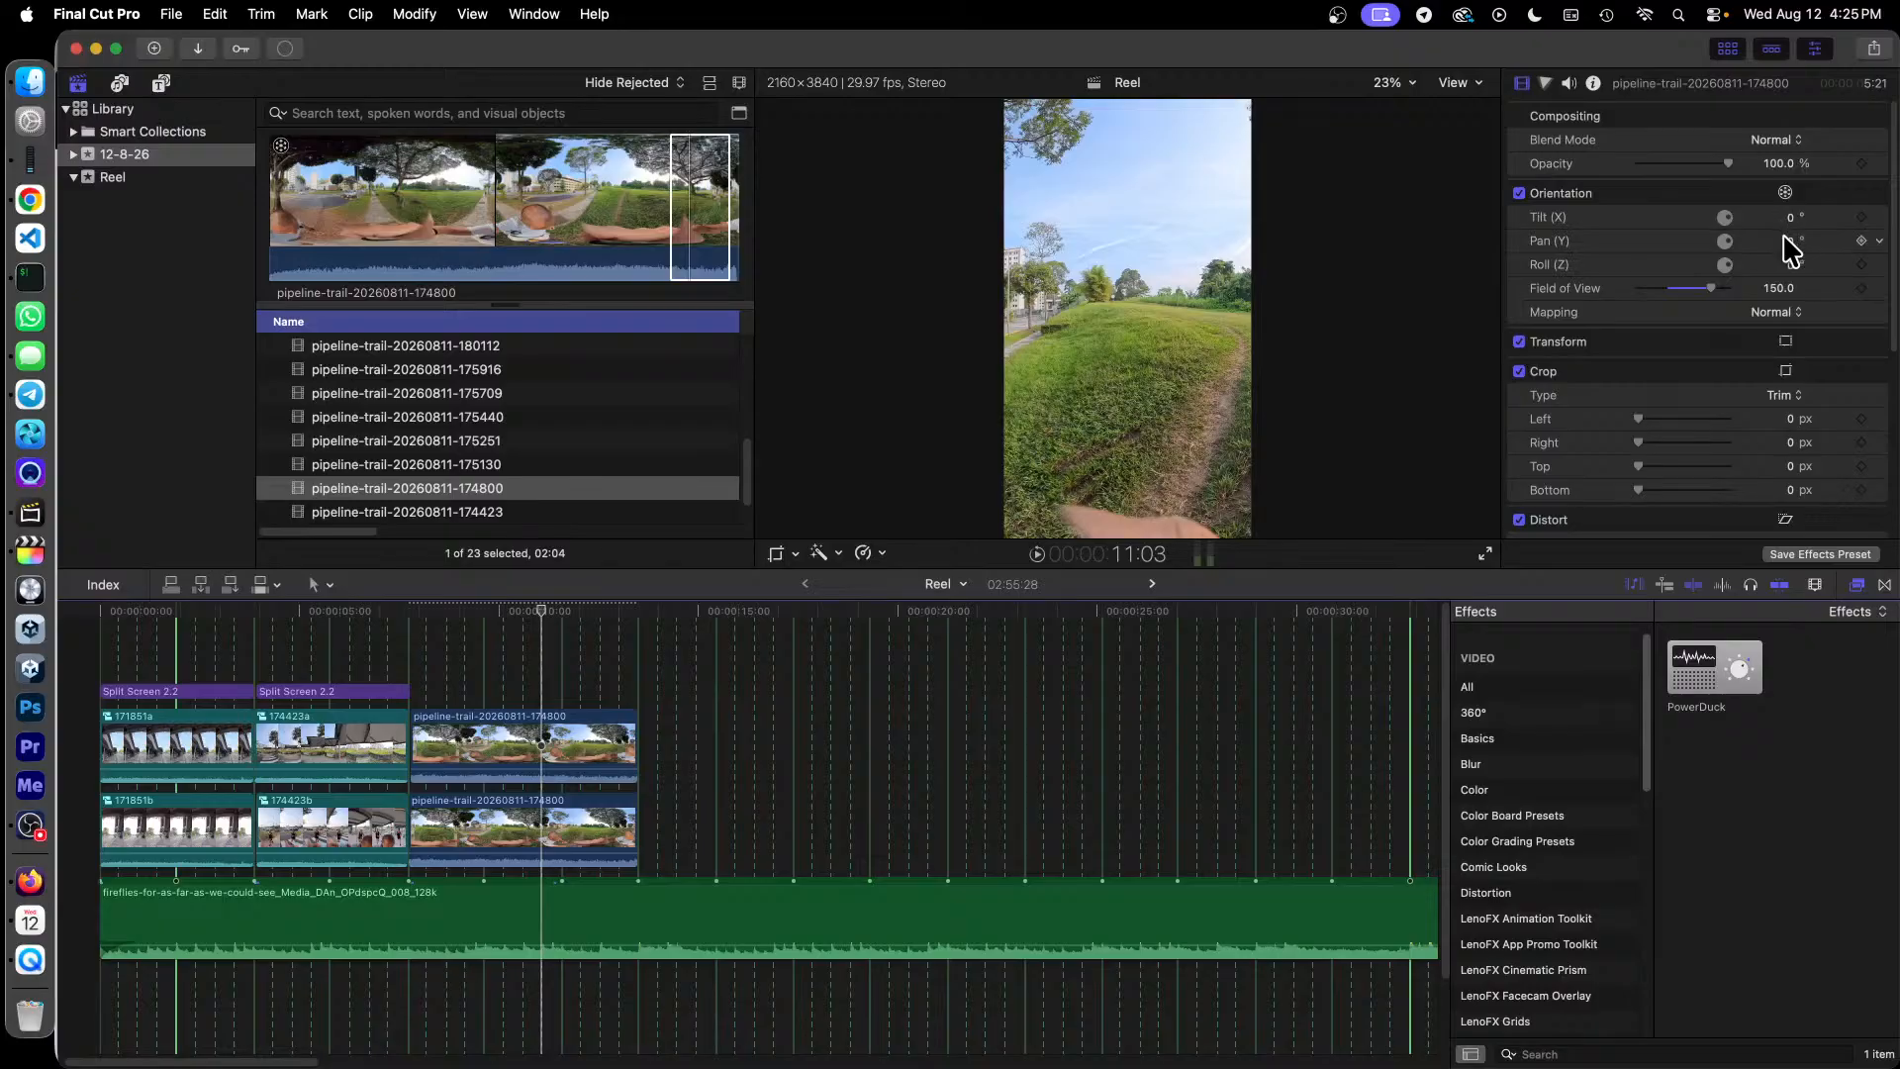
mouse_move(1791, 240)
left_mouse_down()
mouse_move(1760, 240)
mouse_move(1807, 217)
left_mouse_up()
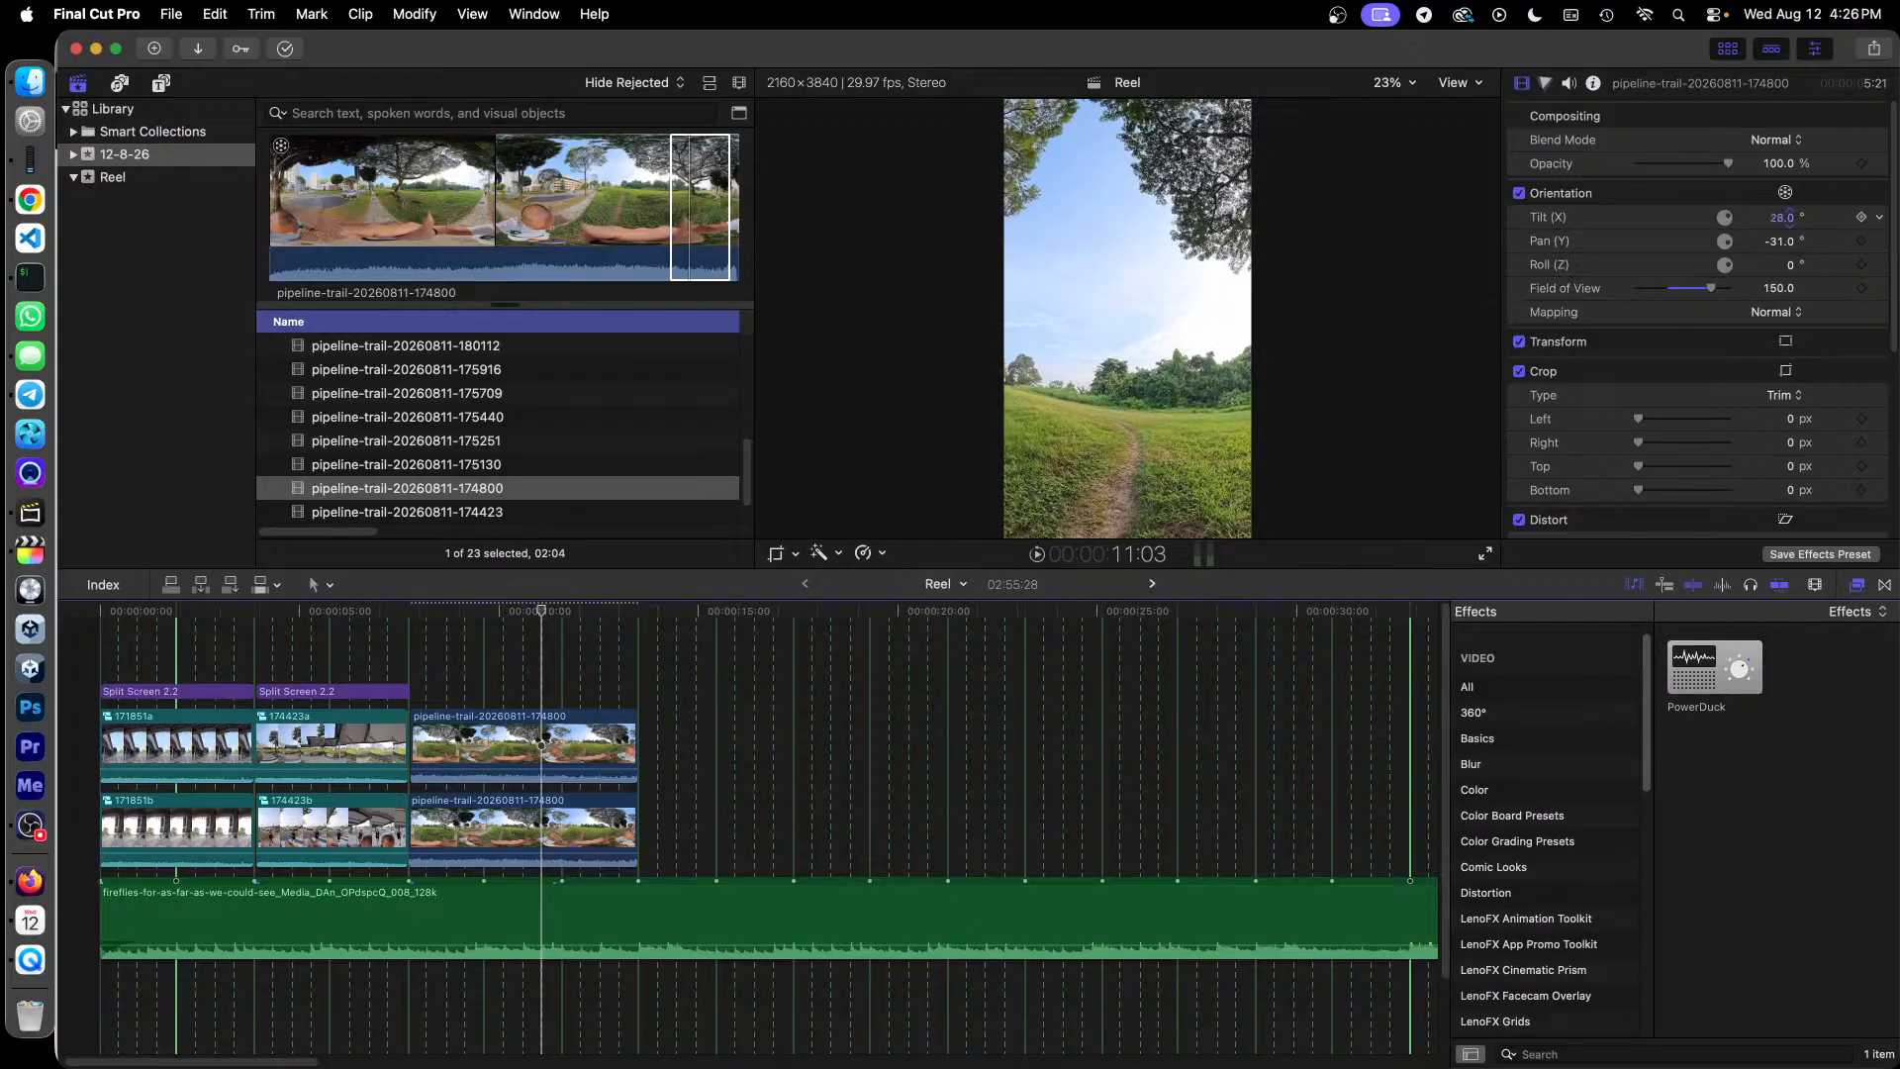
Step: Disable the upper 174800 clip, set the lower clip's pan to 163.6° and review the reframed footage
left_click(570, 817)
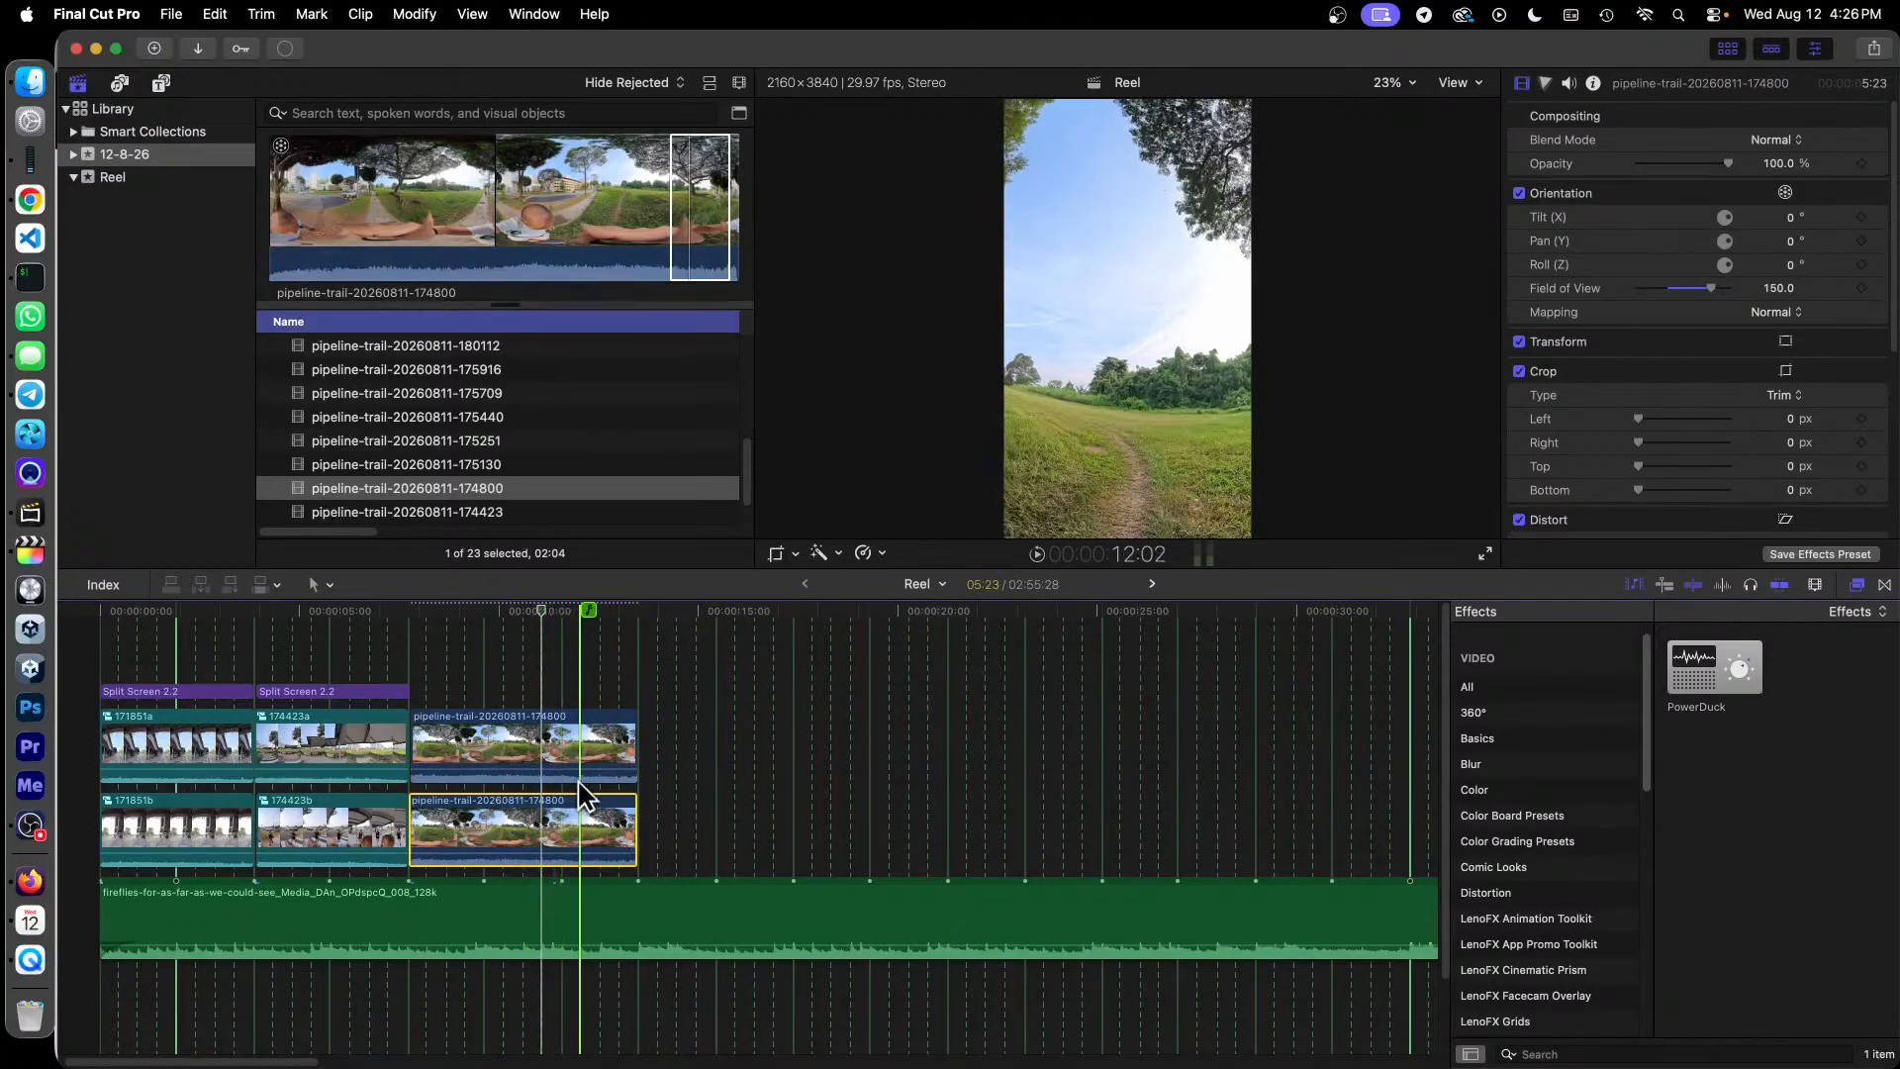
right_click(486, 737)
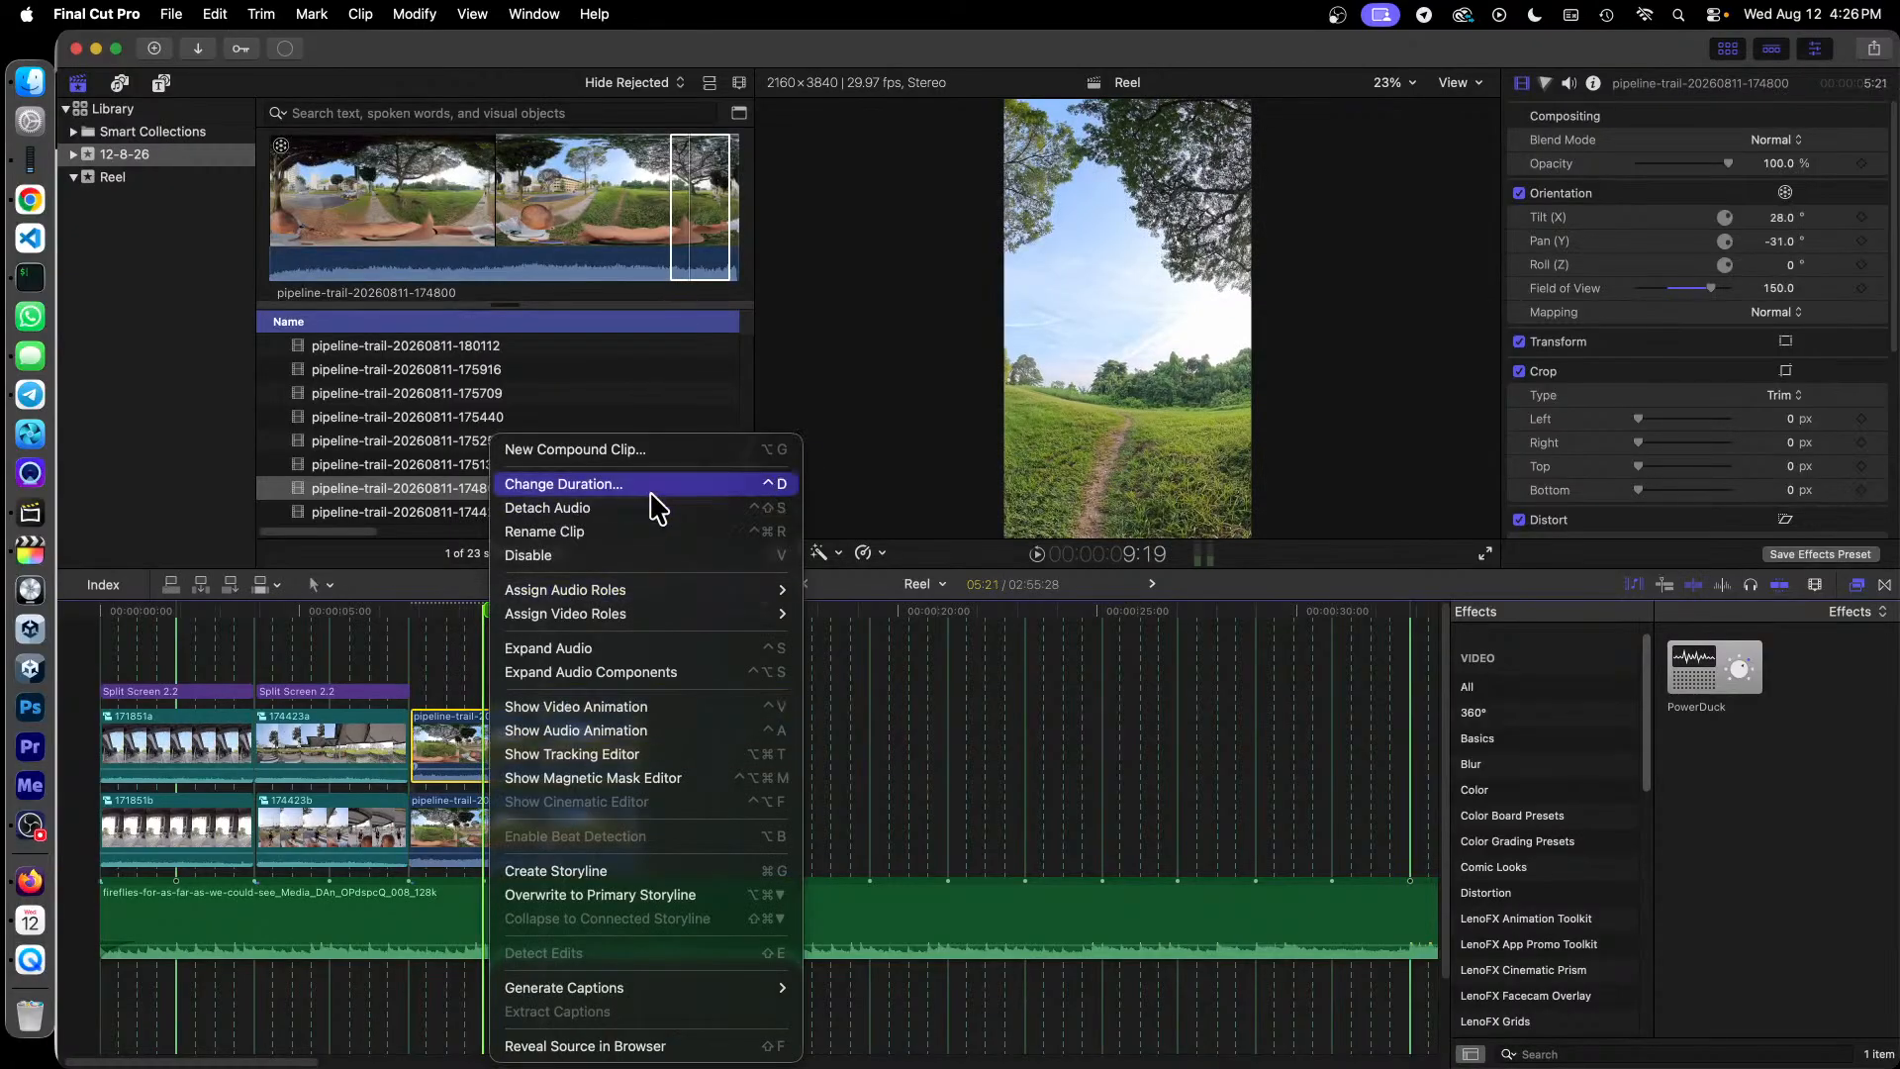
left_click(650, 555)
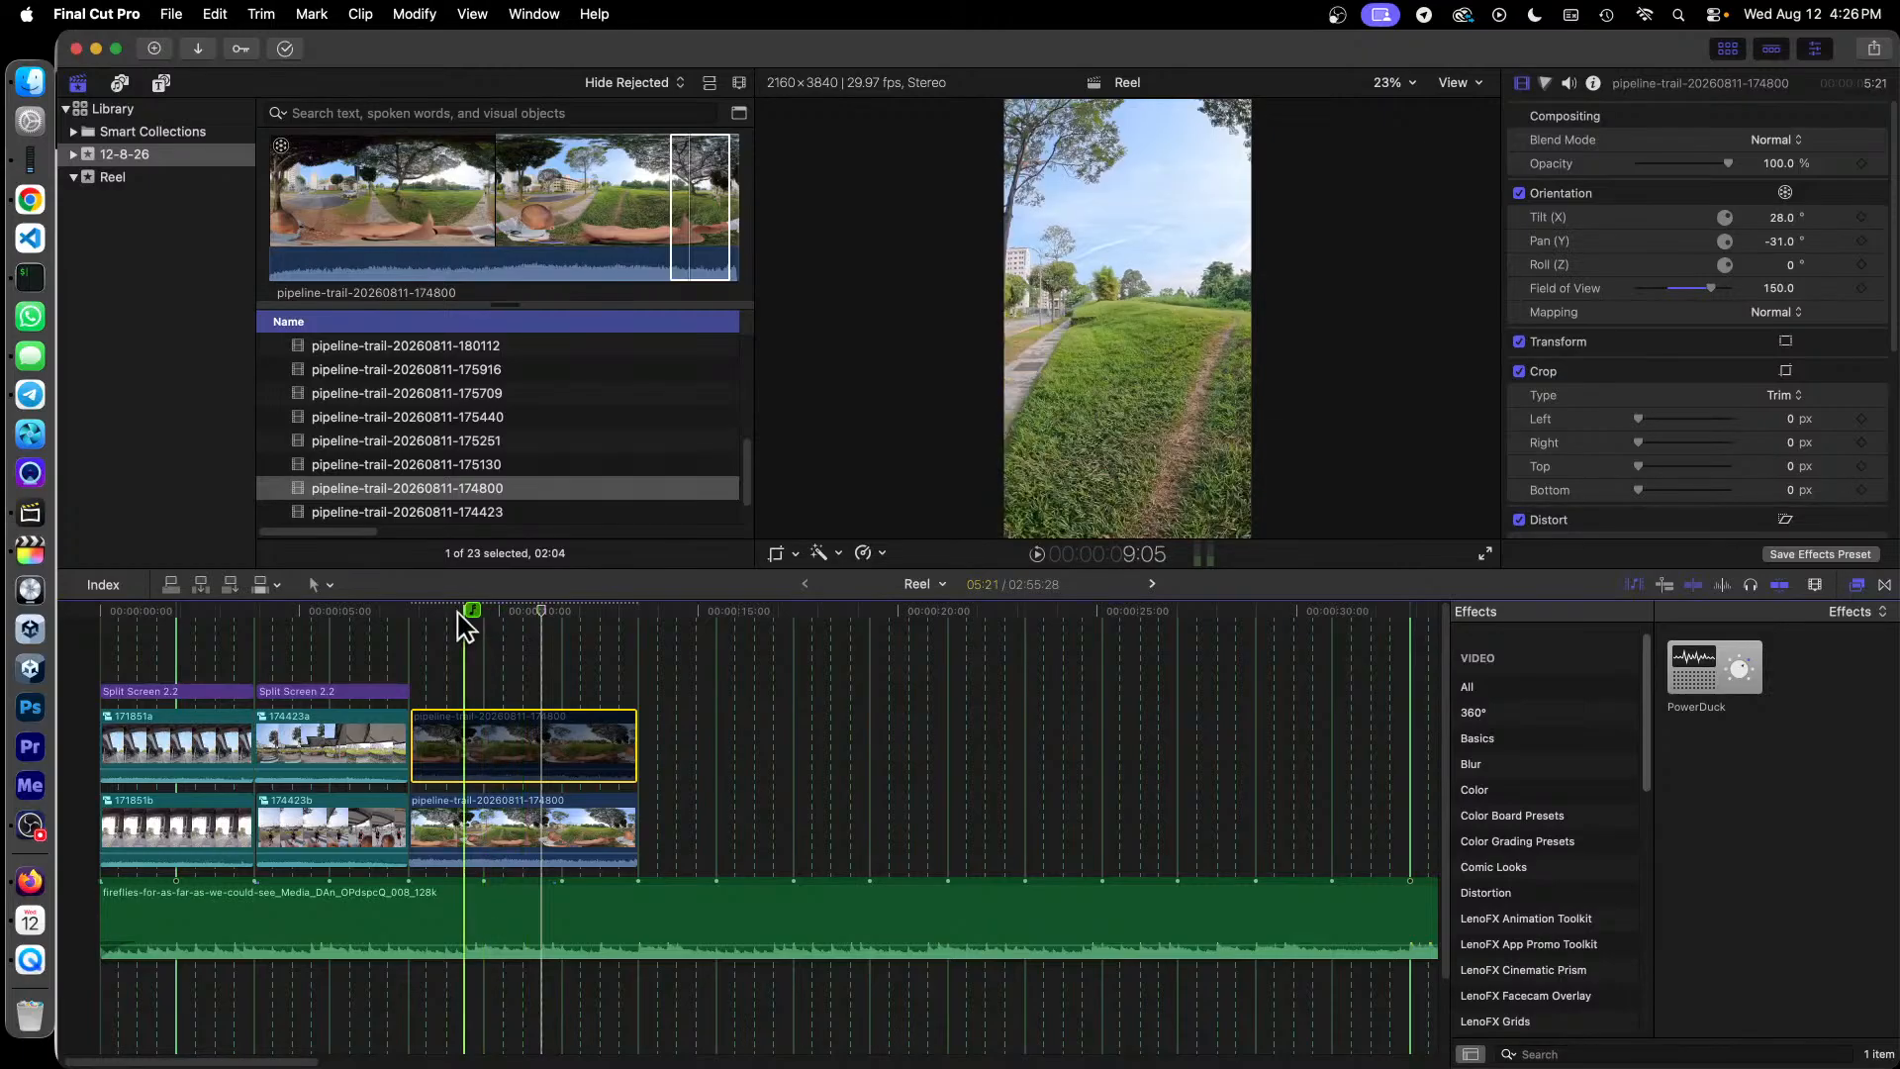
left_click_drag(461, 610, 506, 609)
left_click(601, 831)
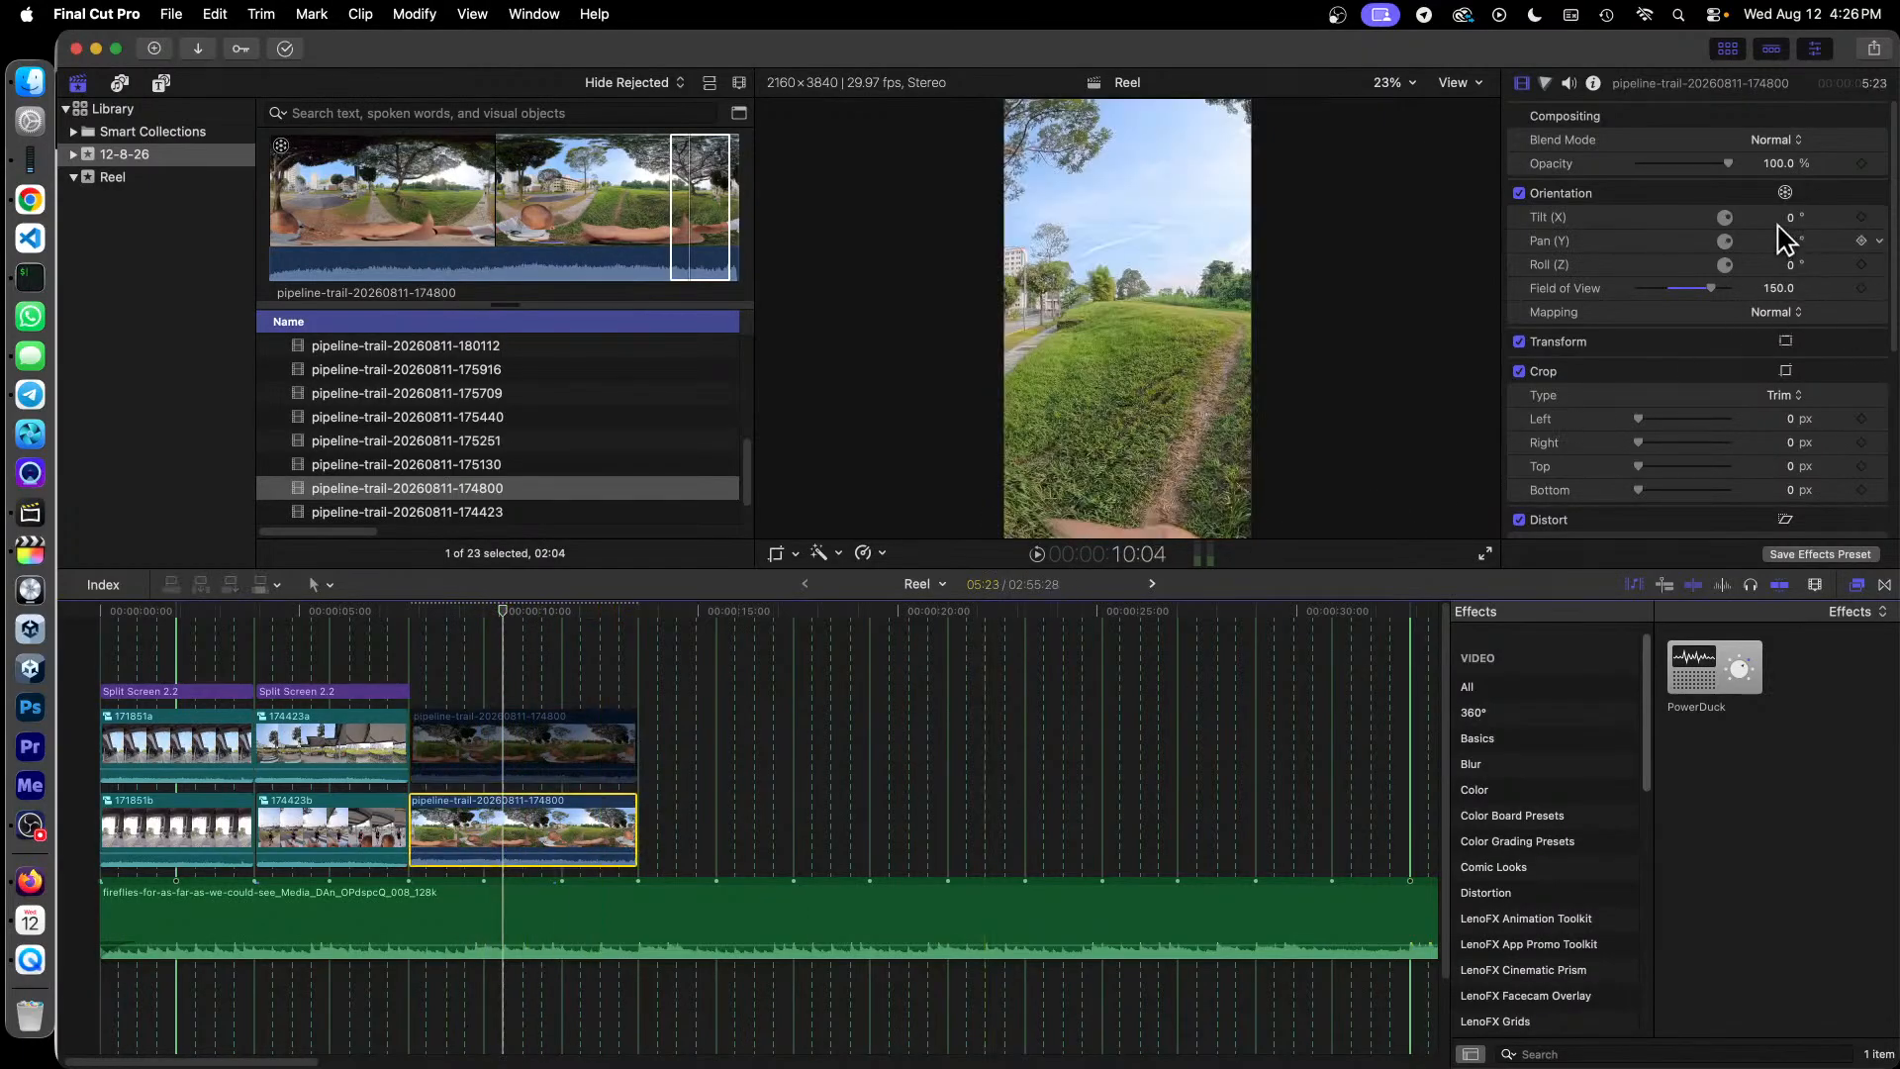
left_click_drag(1790, 242, 1898, 242)
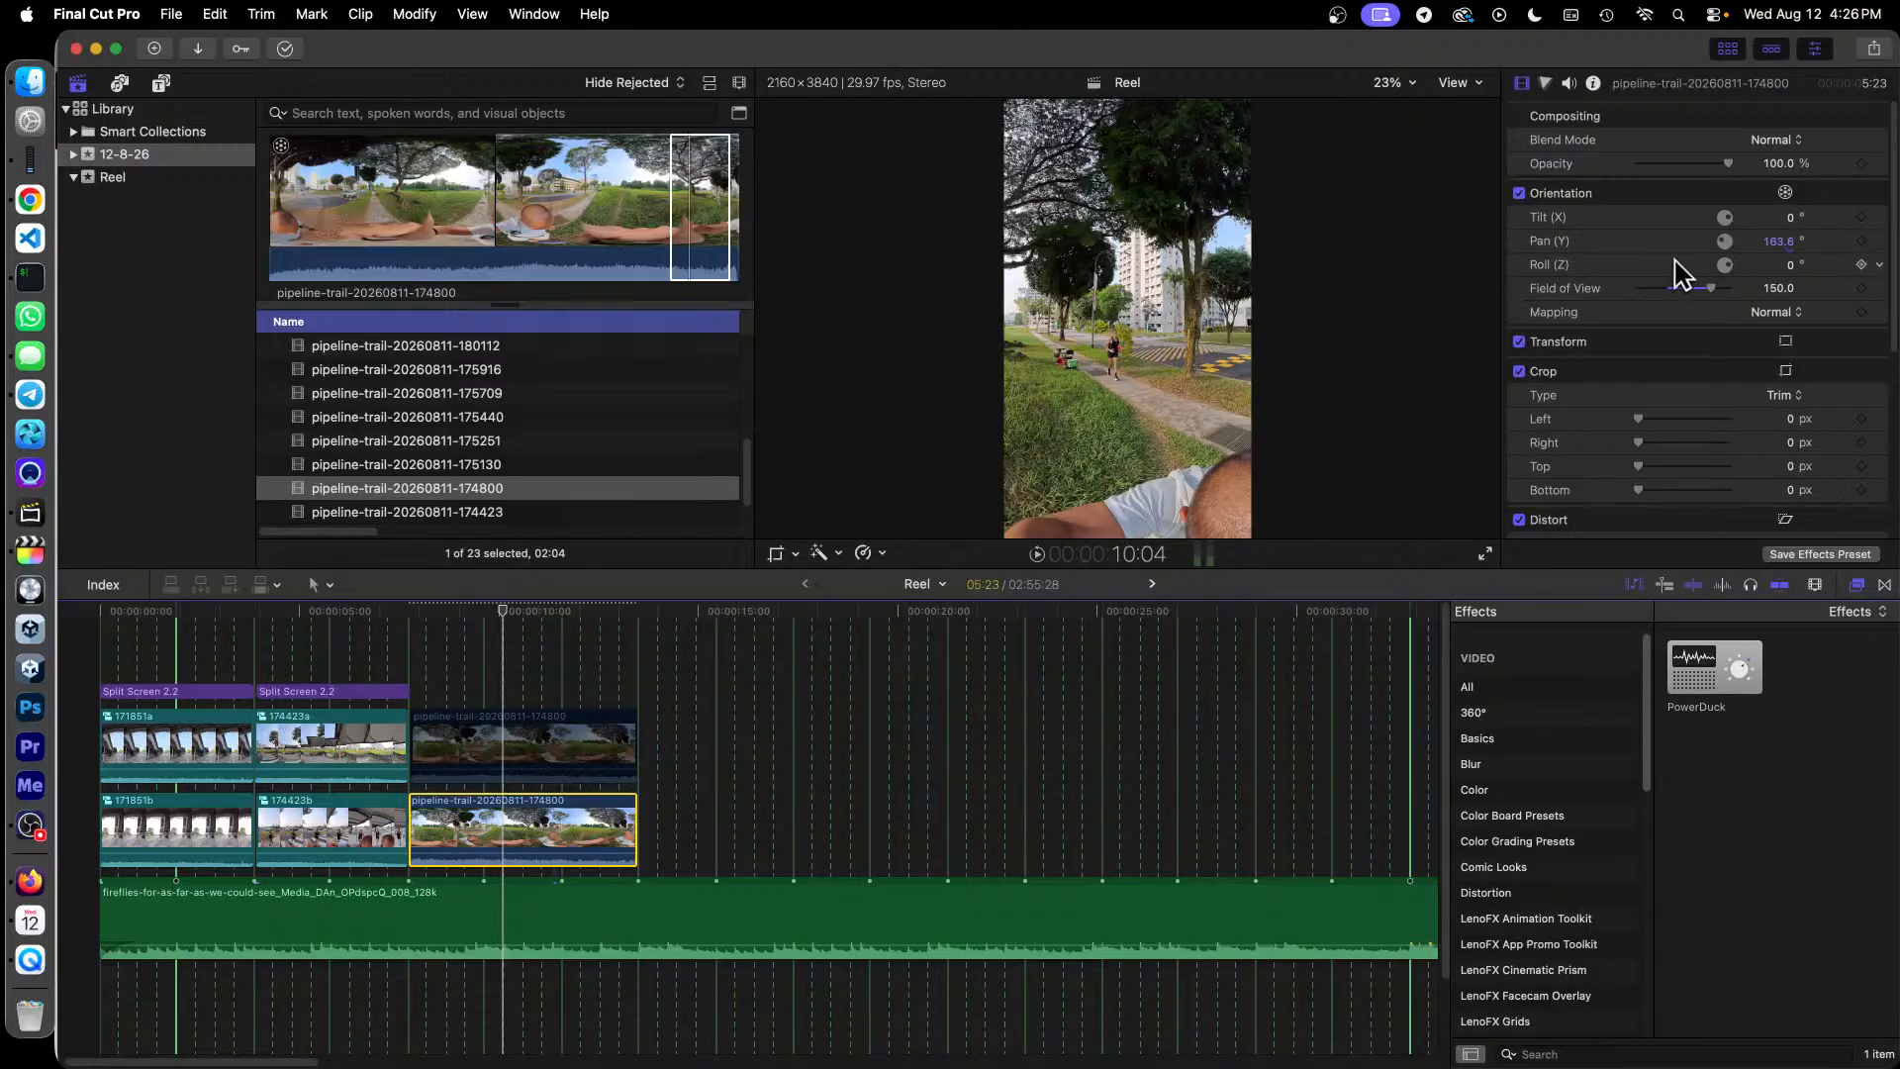
left_click_drag(742, 623, 590, 642)
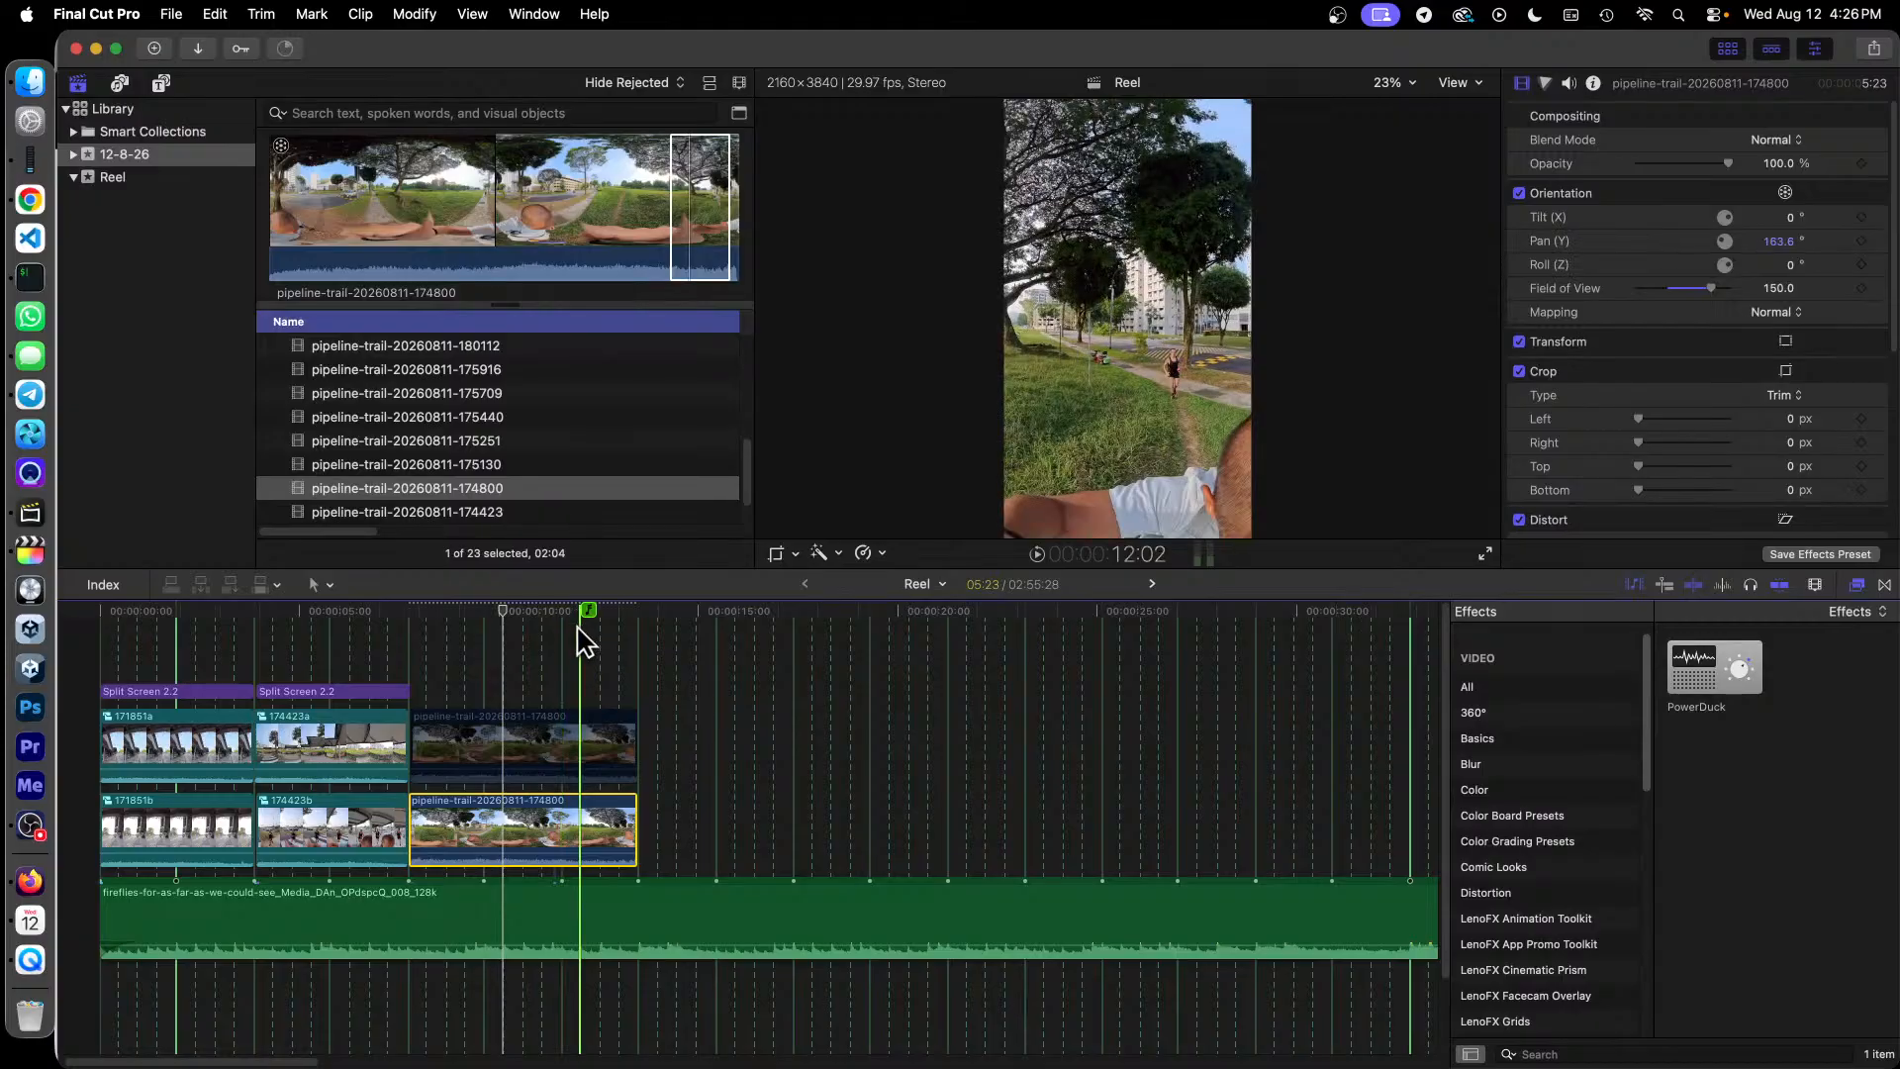
left_click_drag(578, 629, 513, 665)
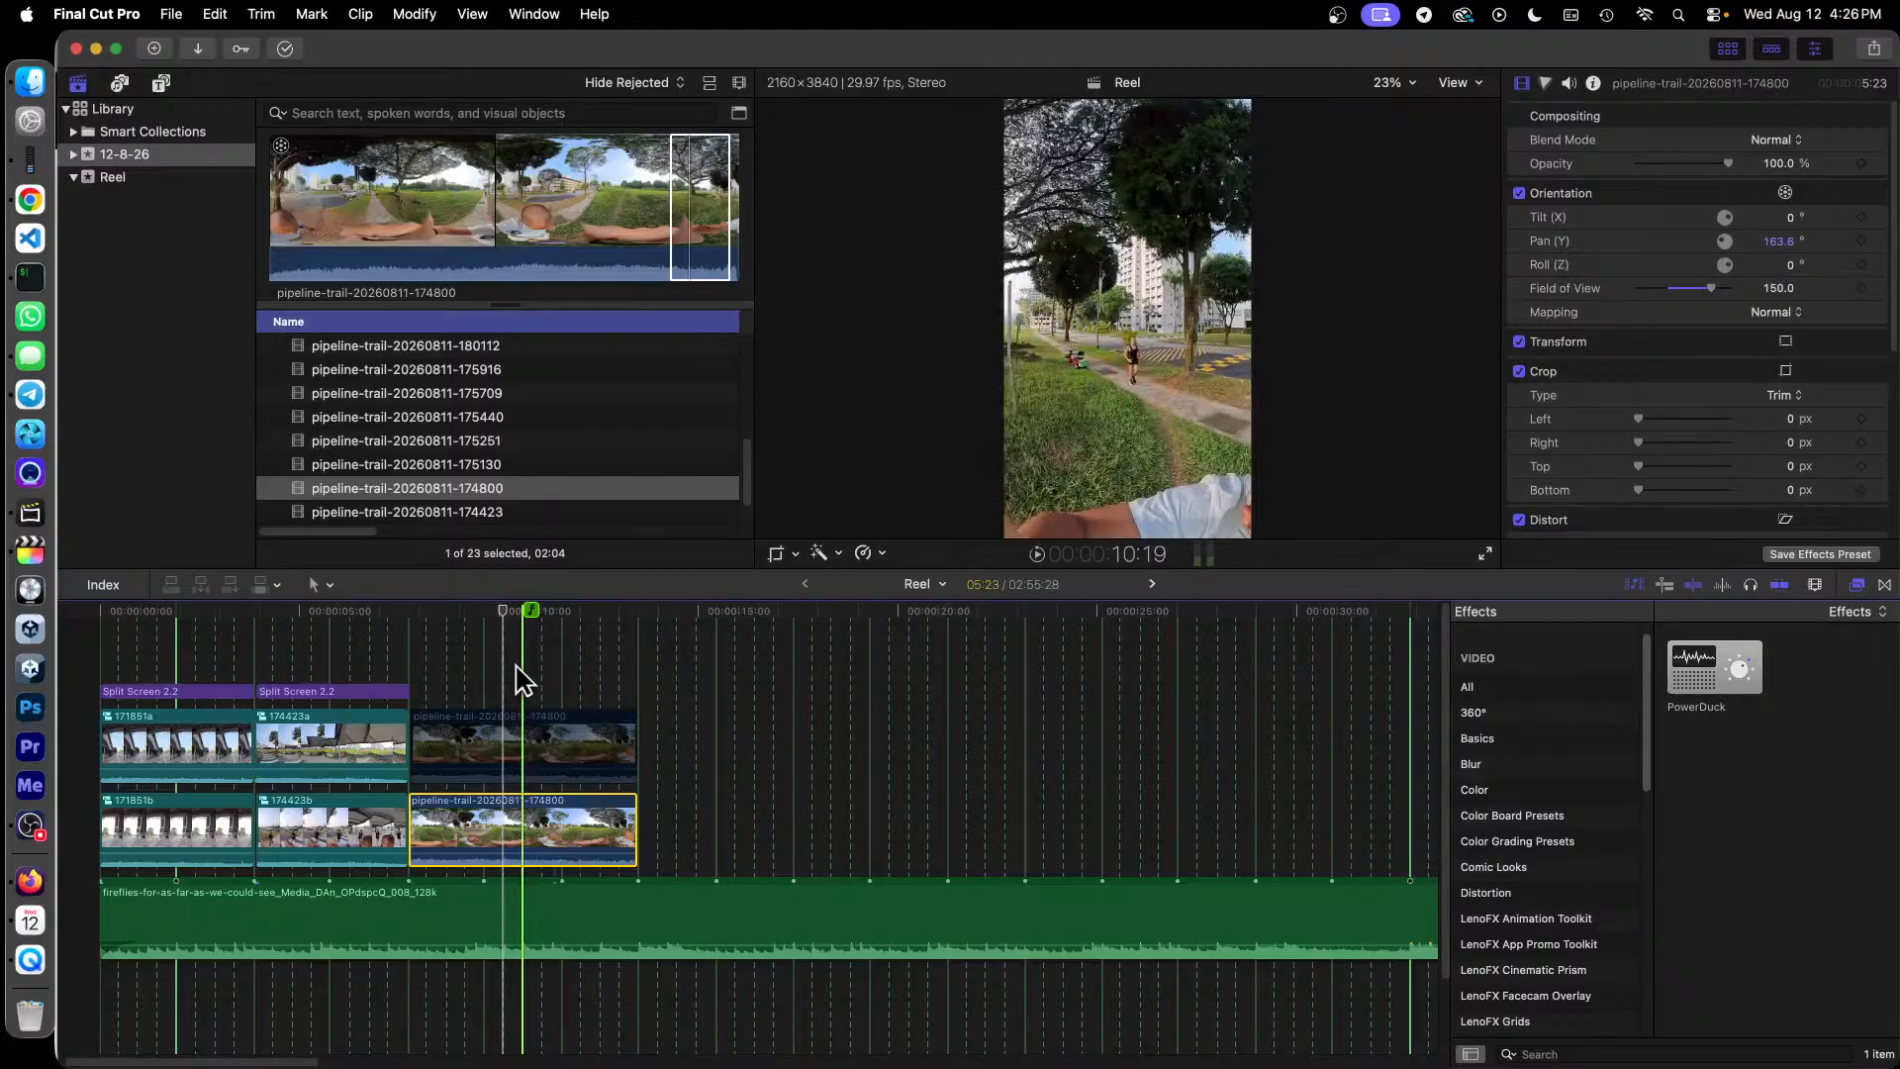
Step: Enable the upper 174800 clip to compare its view with the lower one, and disable it again
right_click(558, 742)
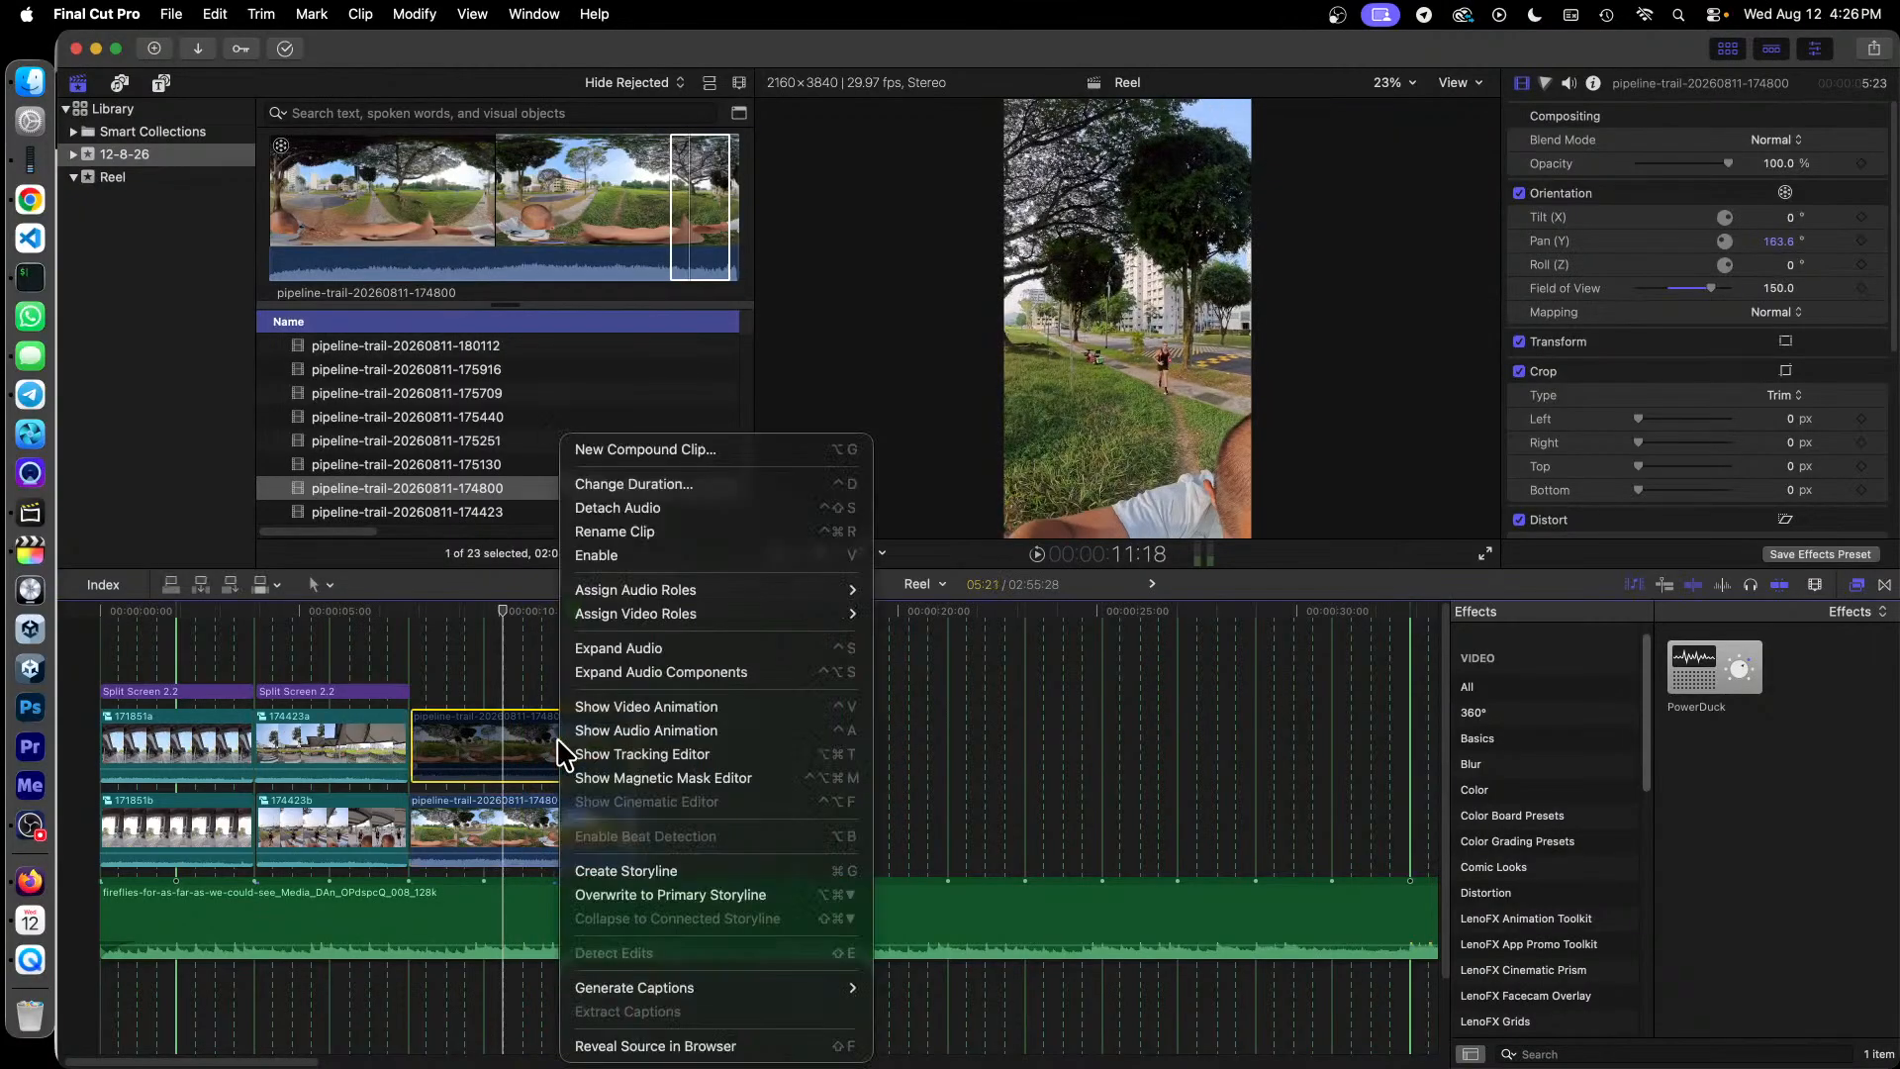
left_click(712, 556)
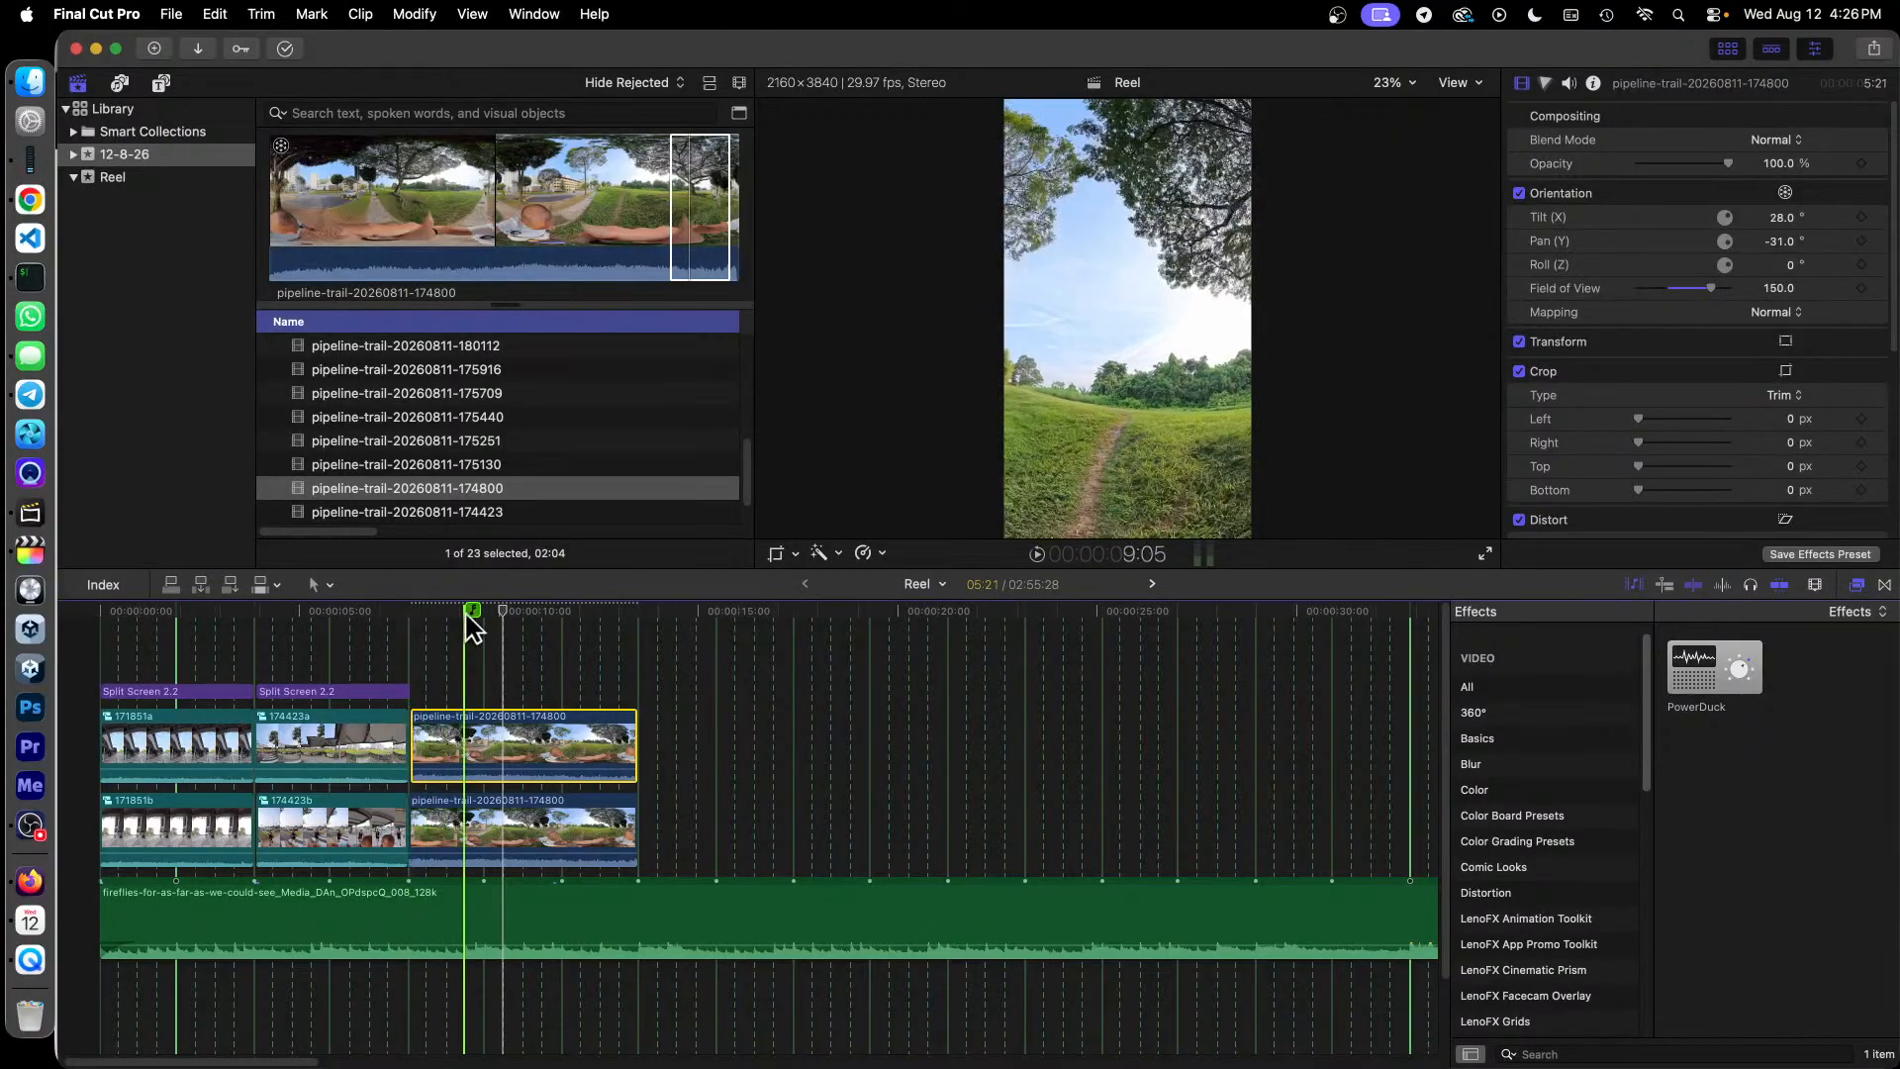
right_click(552, 720)
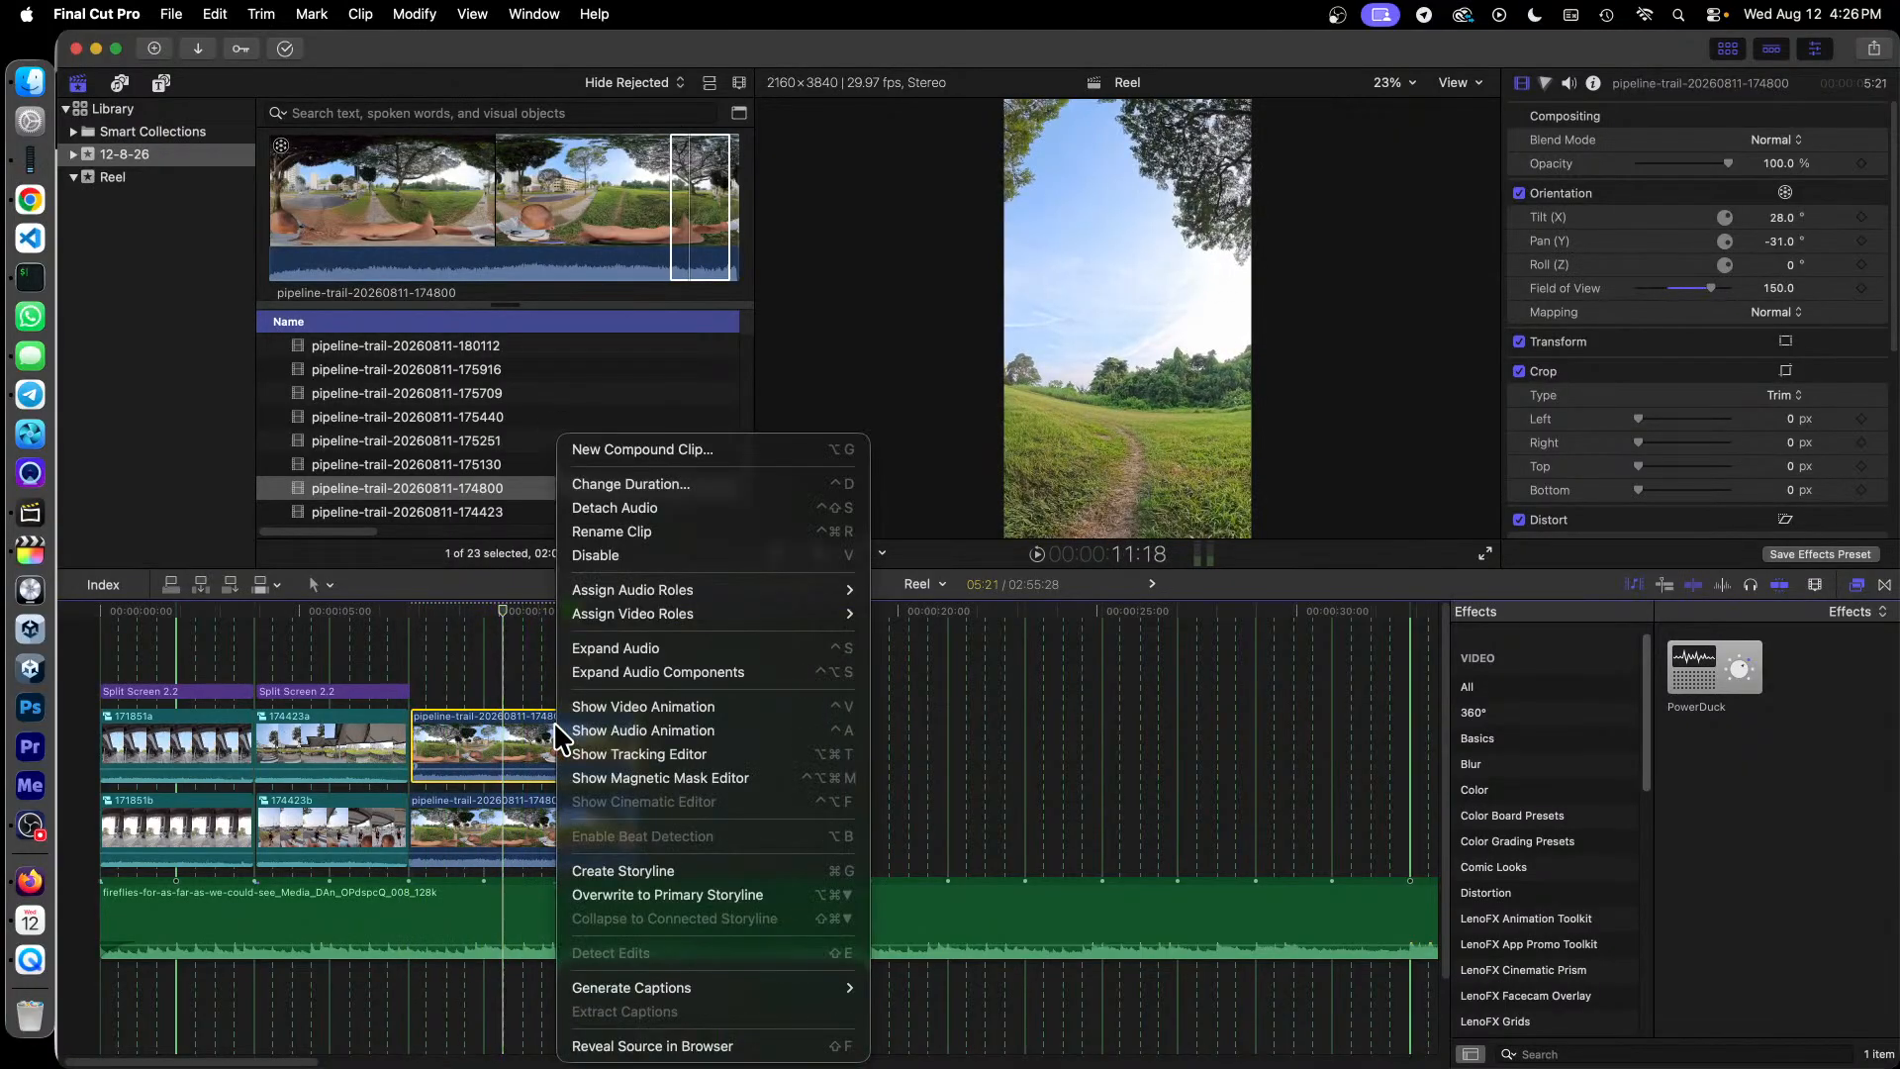
left_click(666, 555)
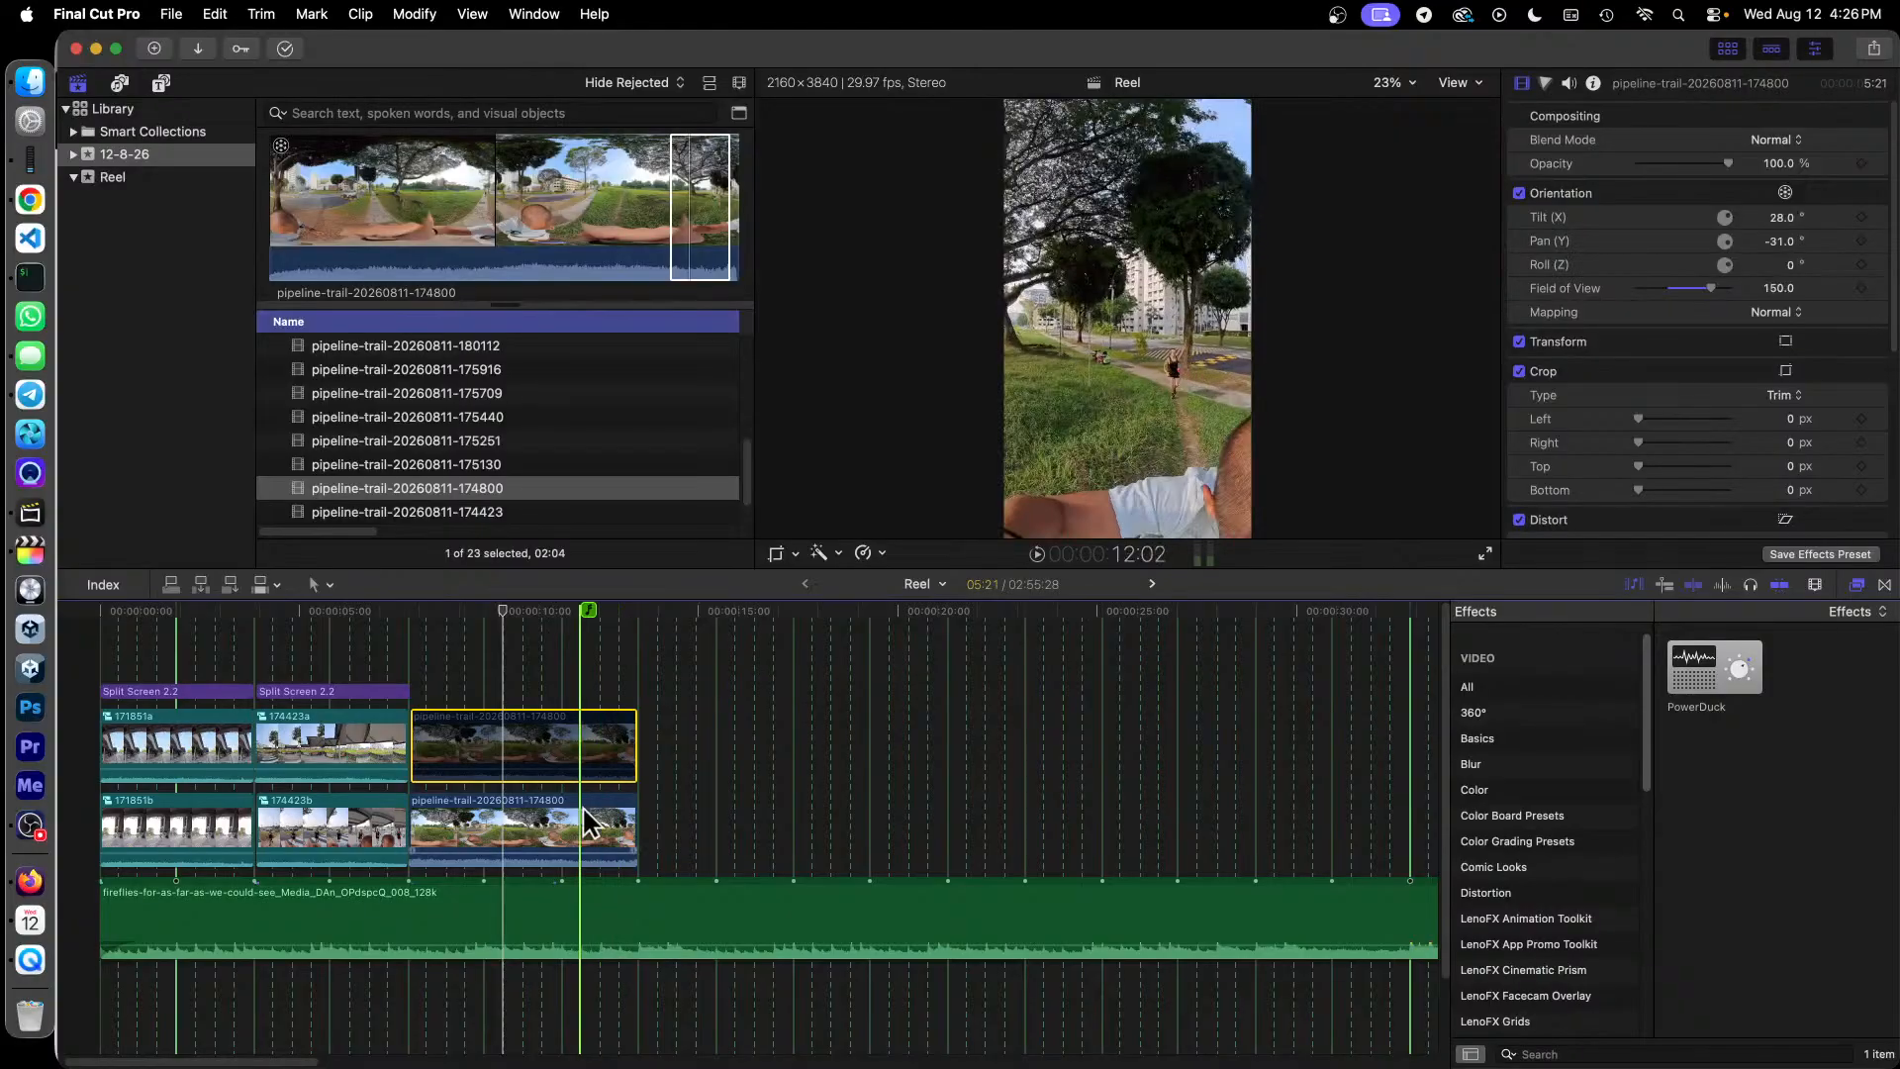
Step: Set the tilt of the lower 174800 clip to 20.3°
left_click(543, 829)
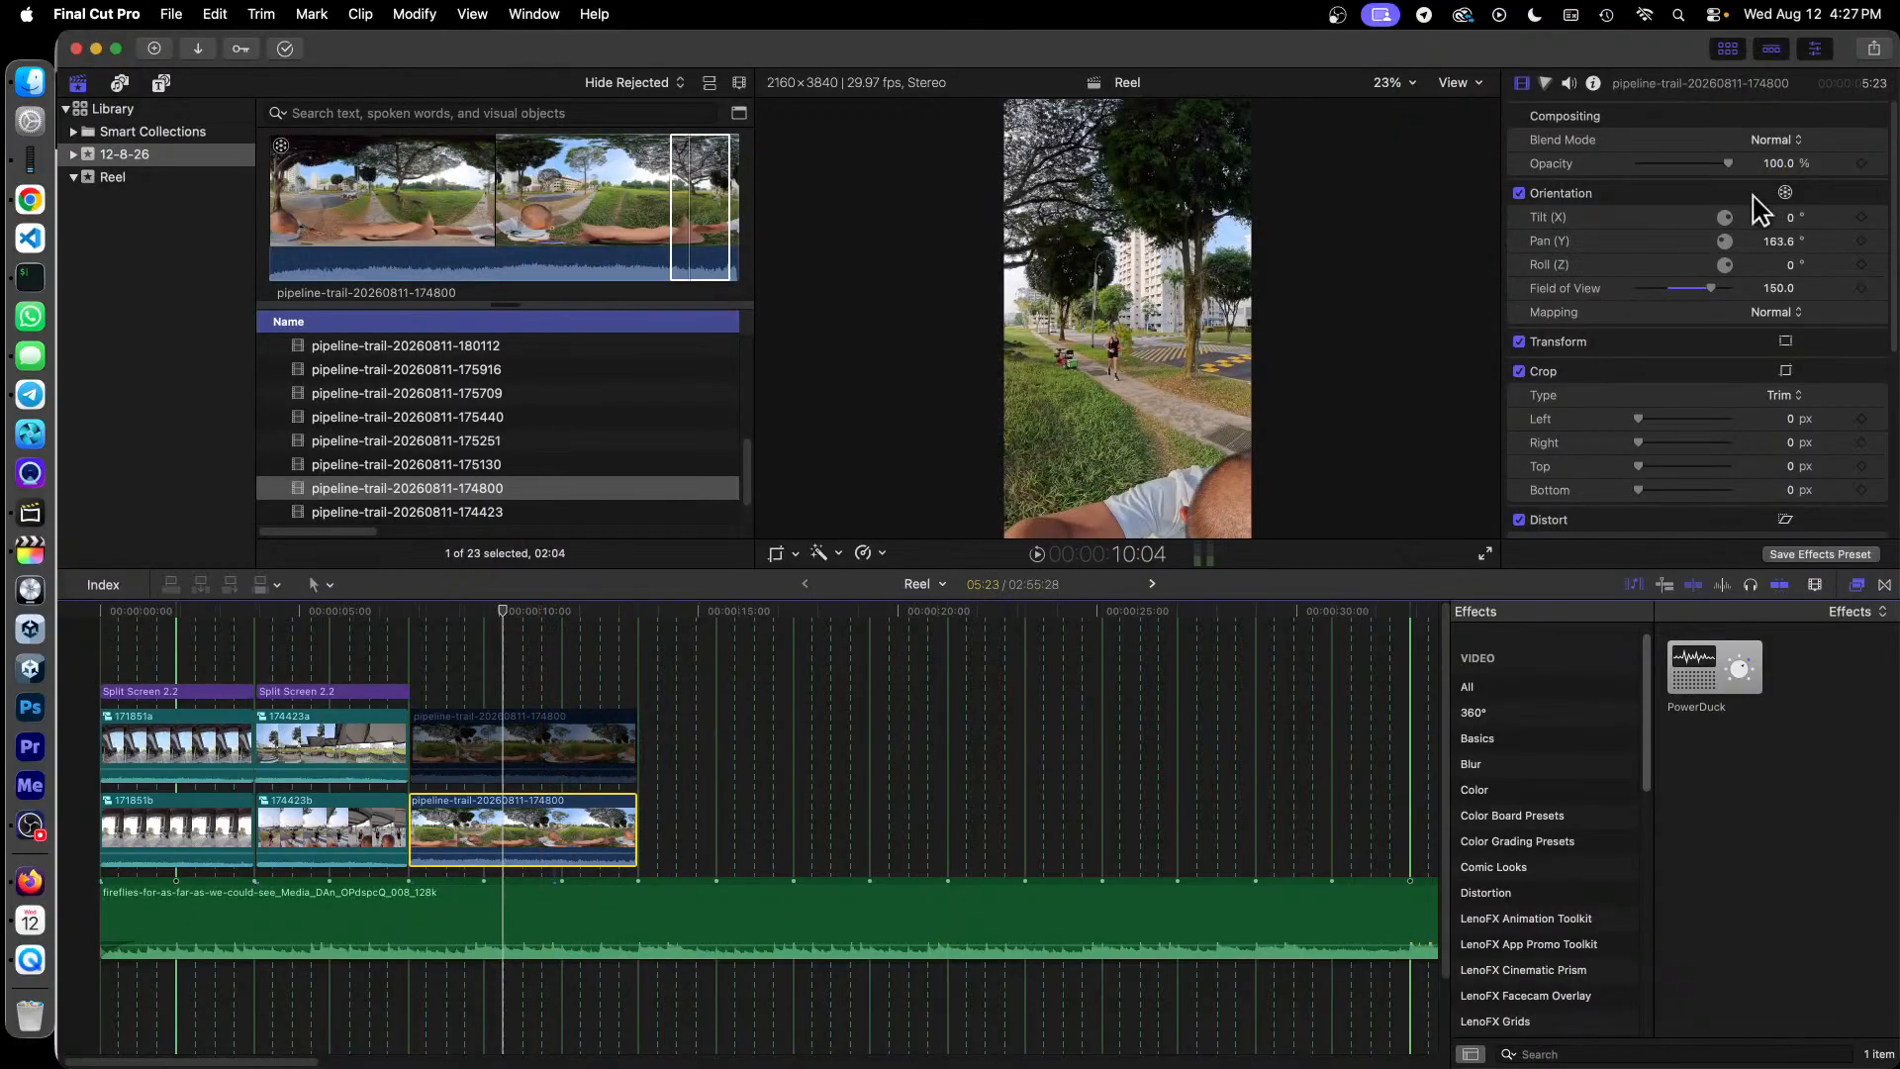
left_click_drag(1789, 217, 1782, 217)
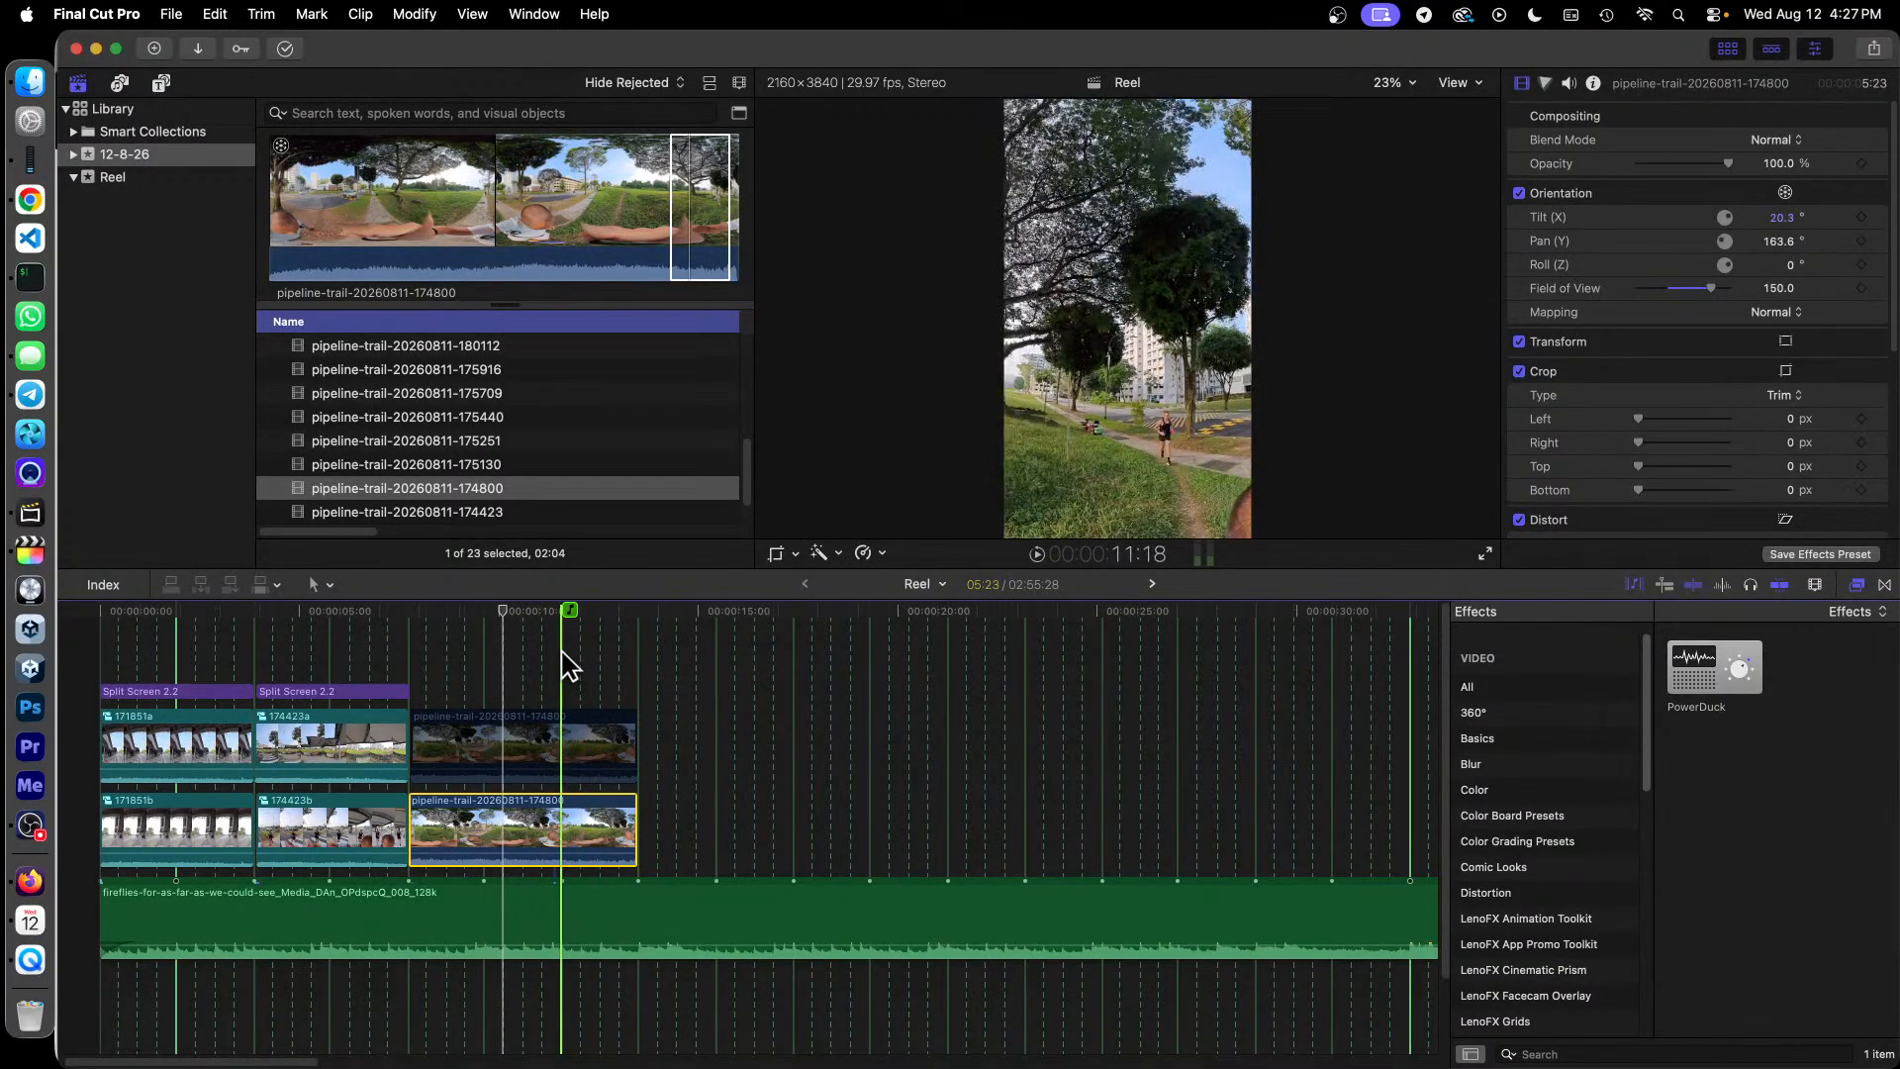
scroll(602, 478, "up", 5)
scroll(601, 478, "down", 8)
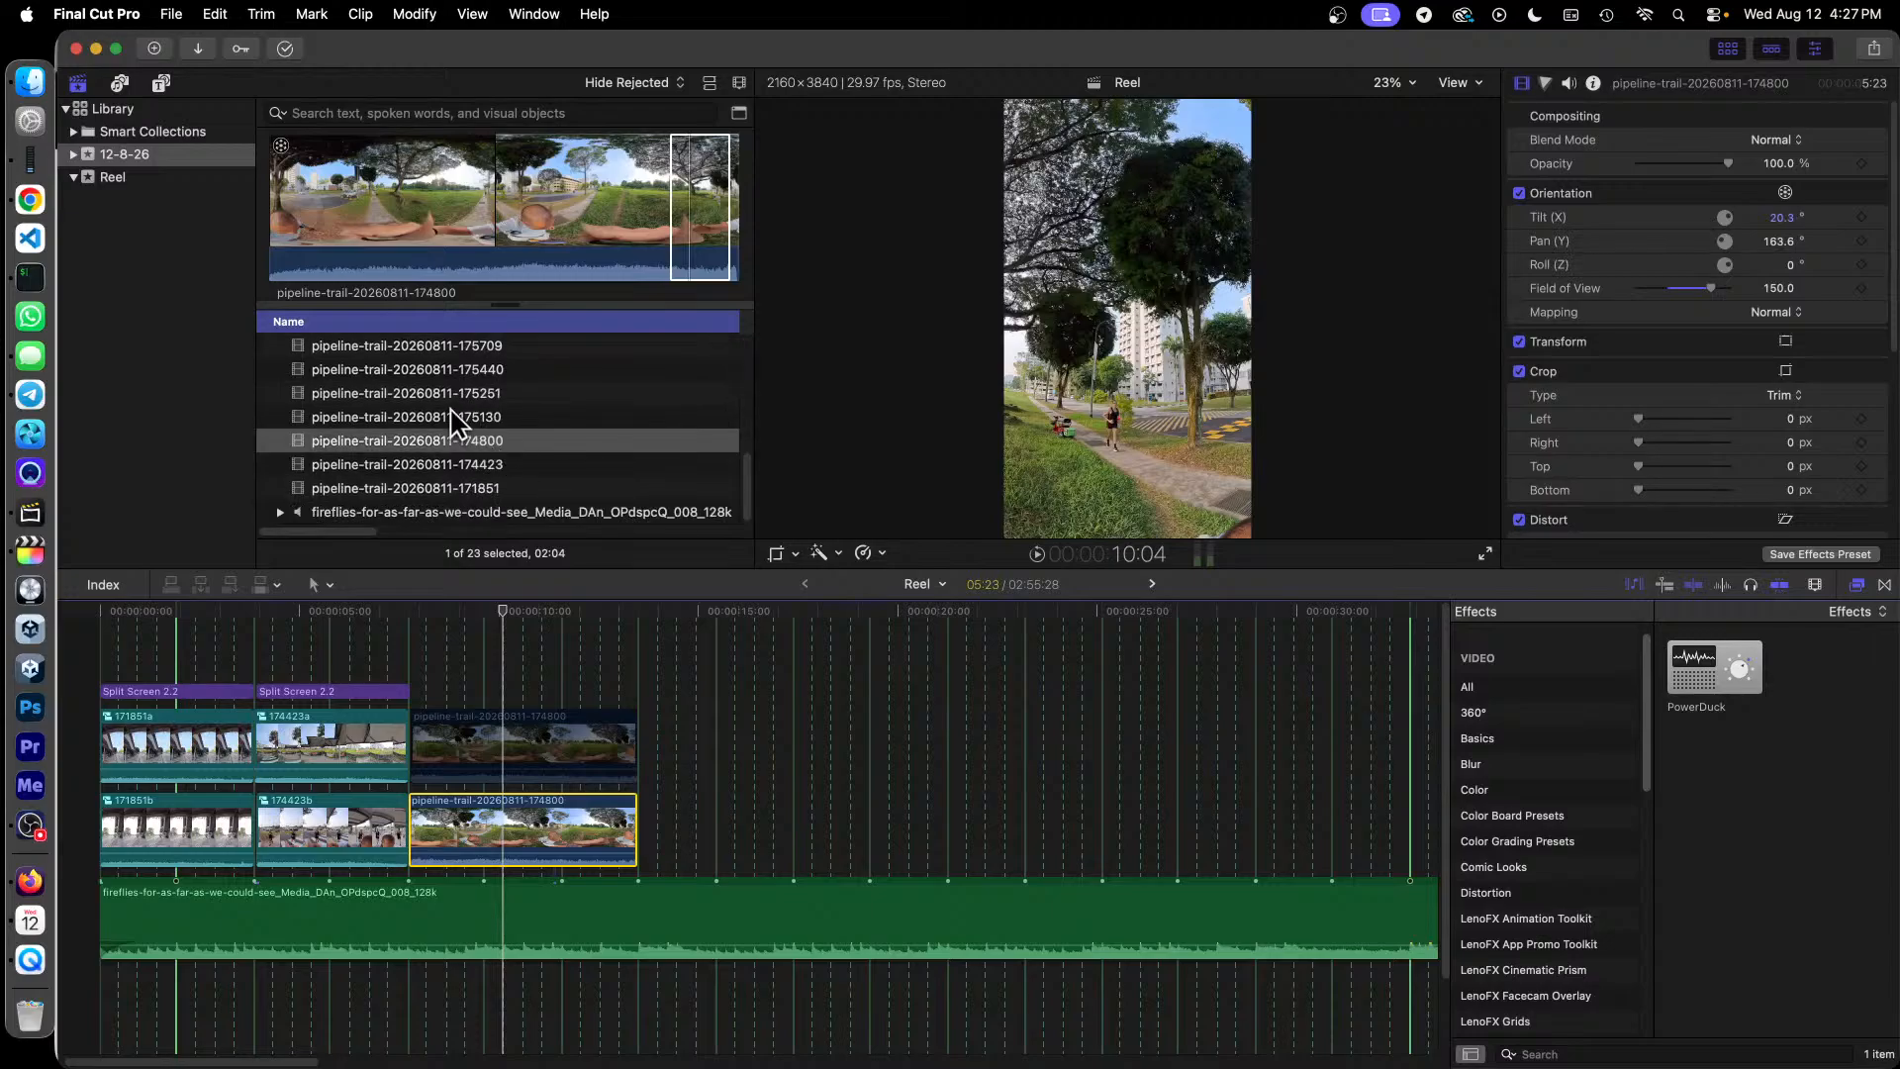
left_click(457, 419)
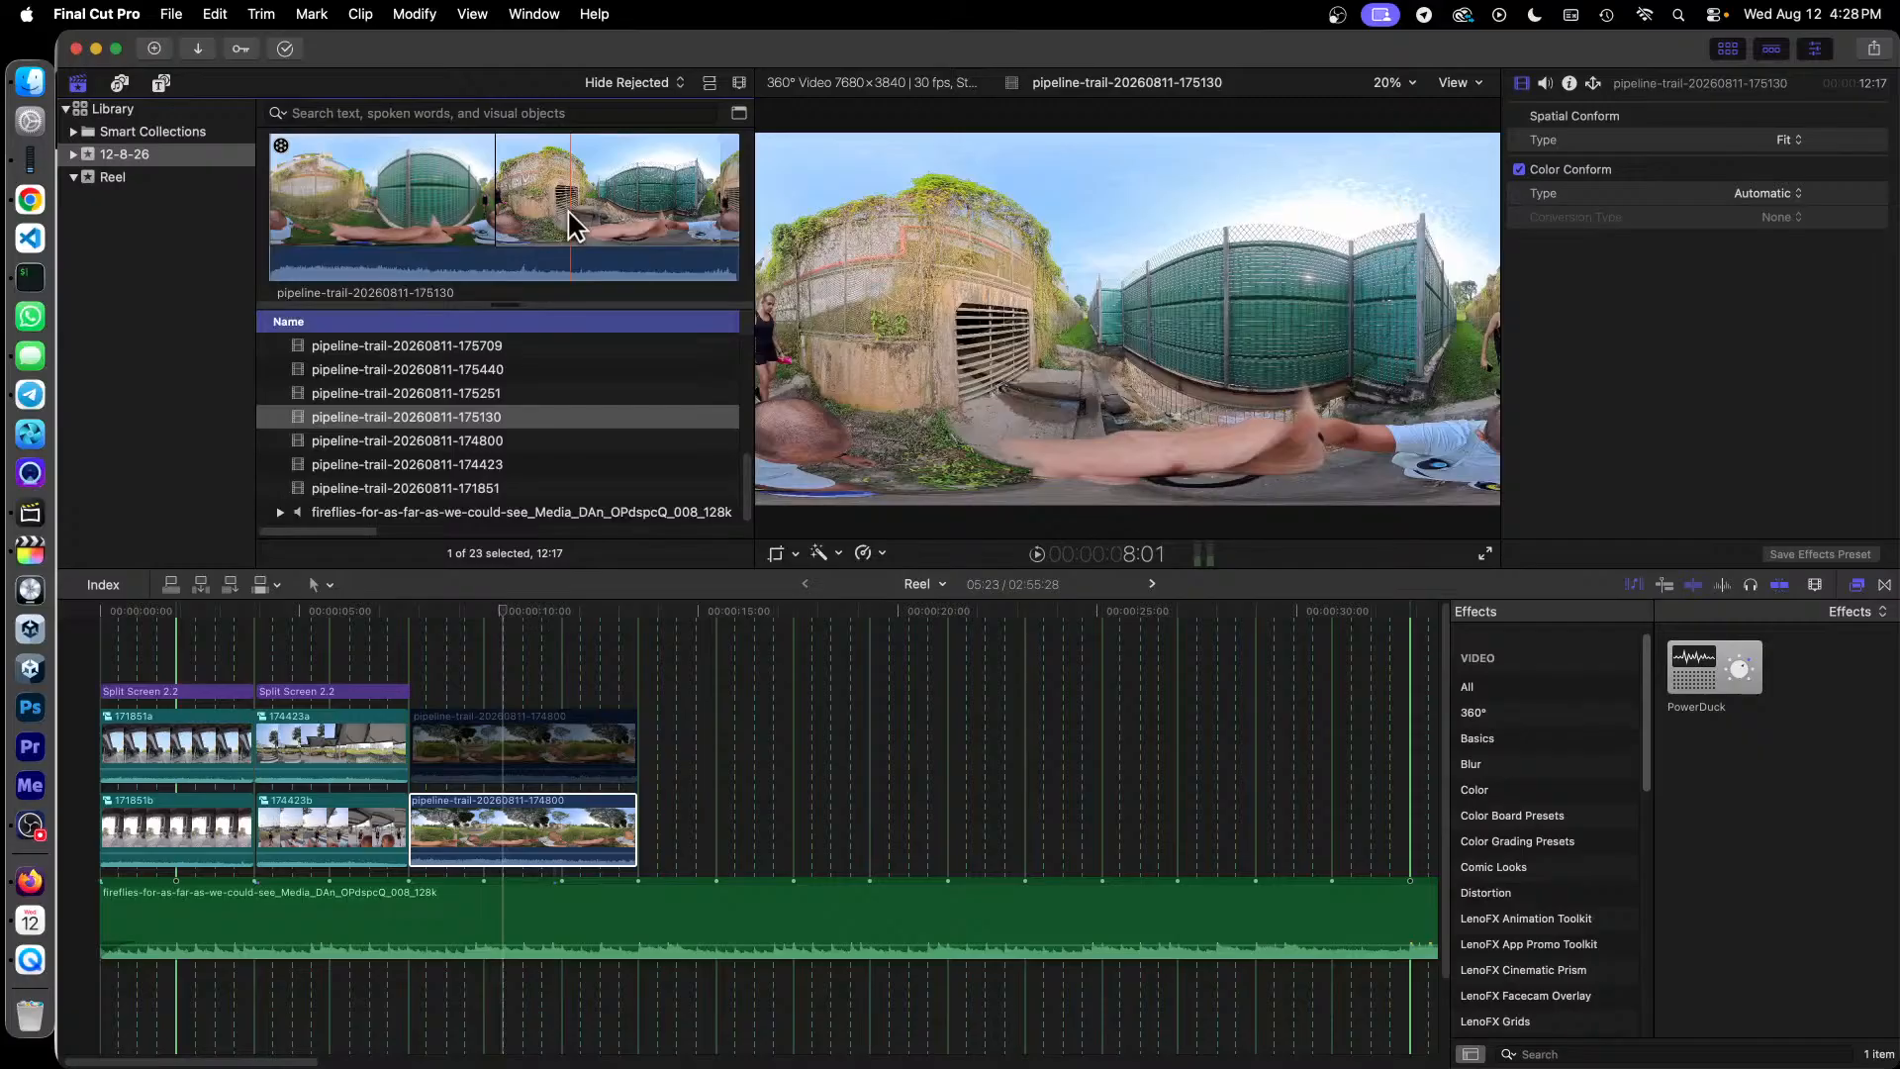
left_click_drag(570, 208, 680, 227)
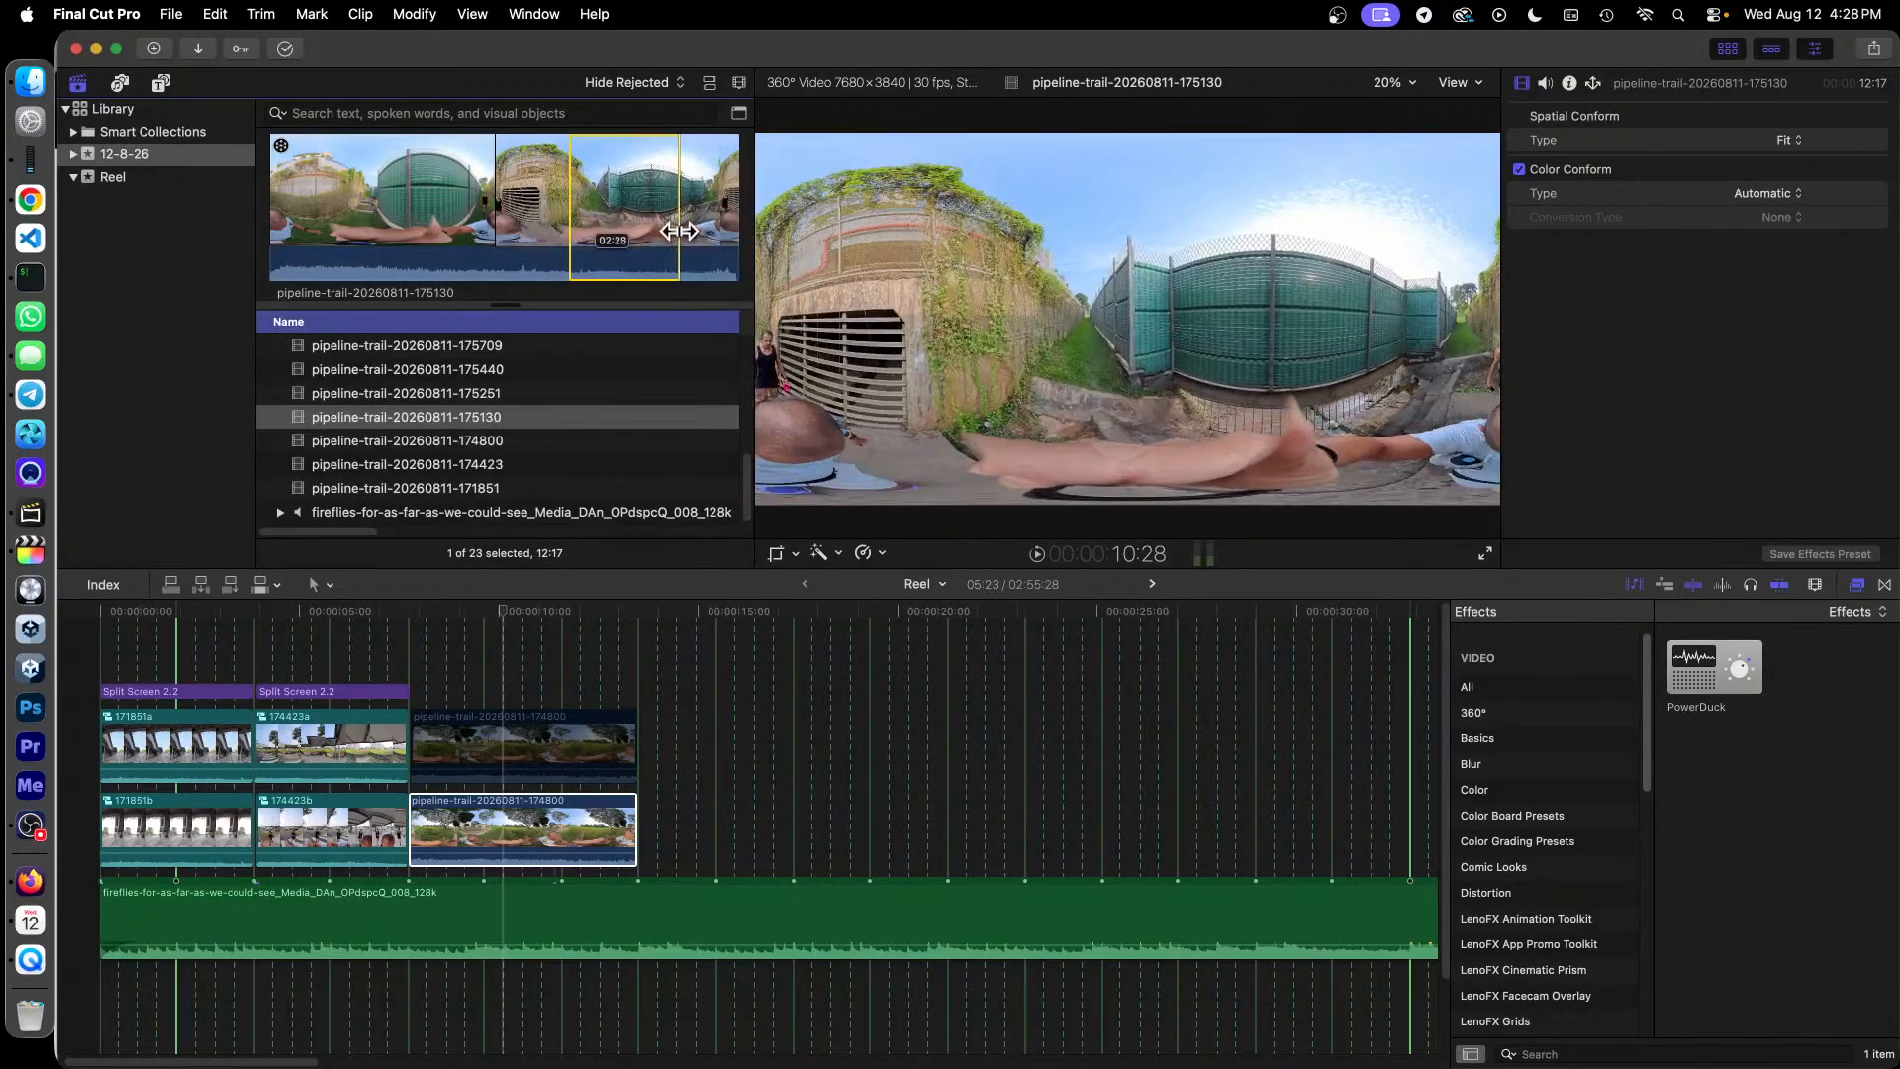
left_click_drag(690, 592, 641, 829)
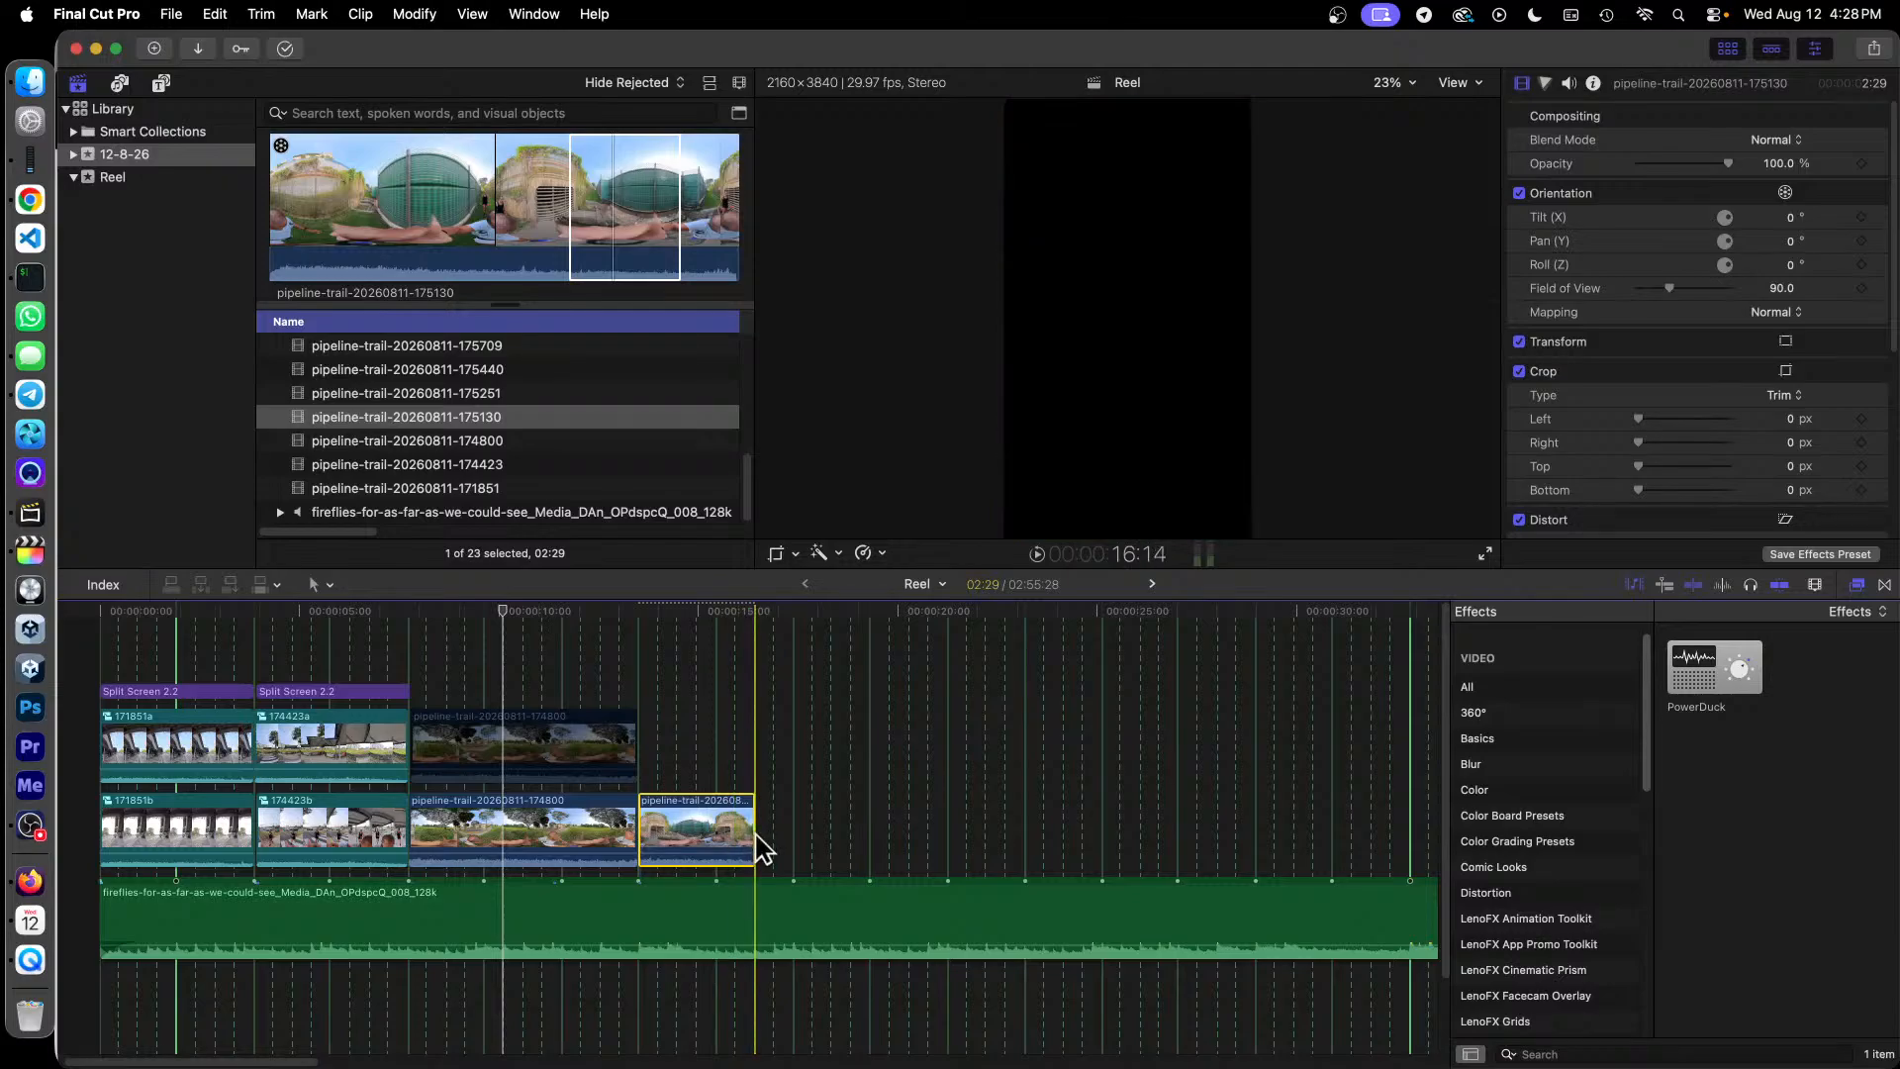
Step: Extend the 175130 clip to 4:11, shift it to end on the beat marker, and extend its start back to 174800 for a 5:25 duration
left_click_drag(754, 841, 880, 838)
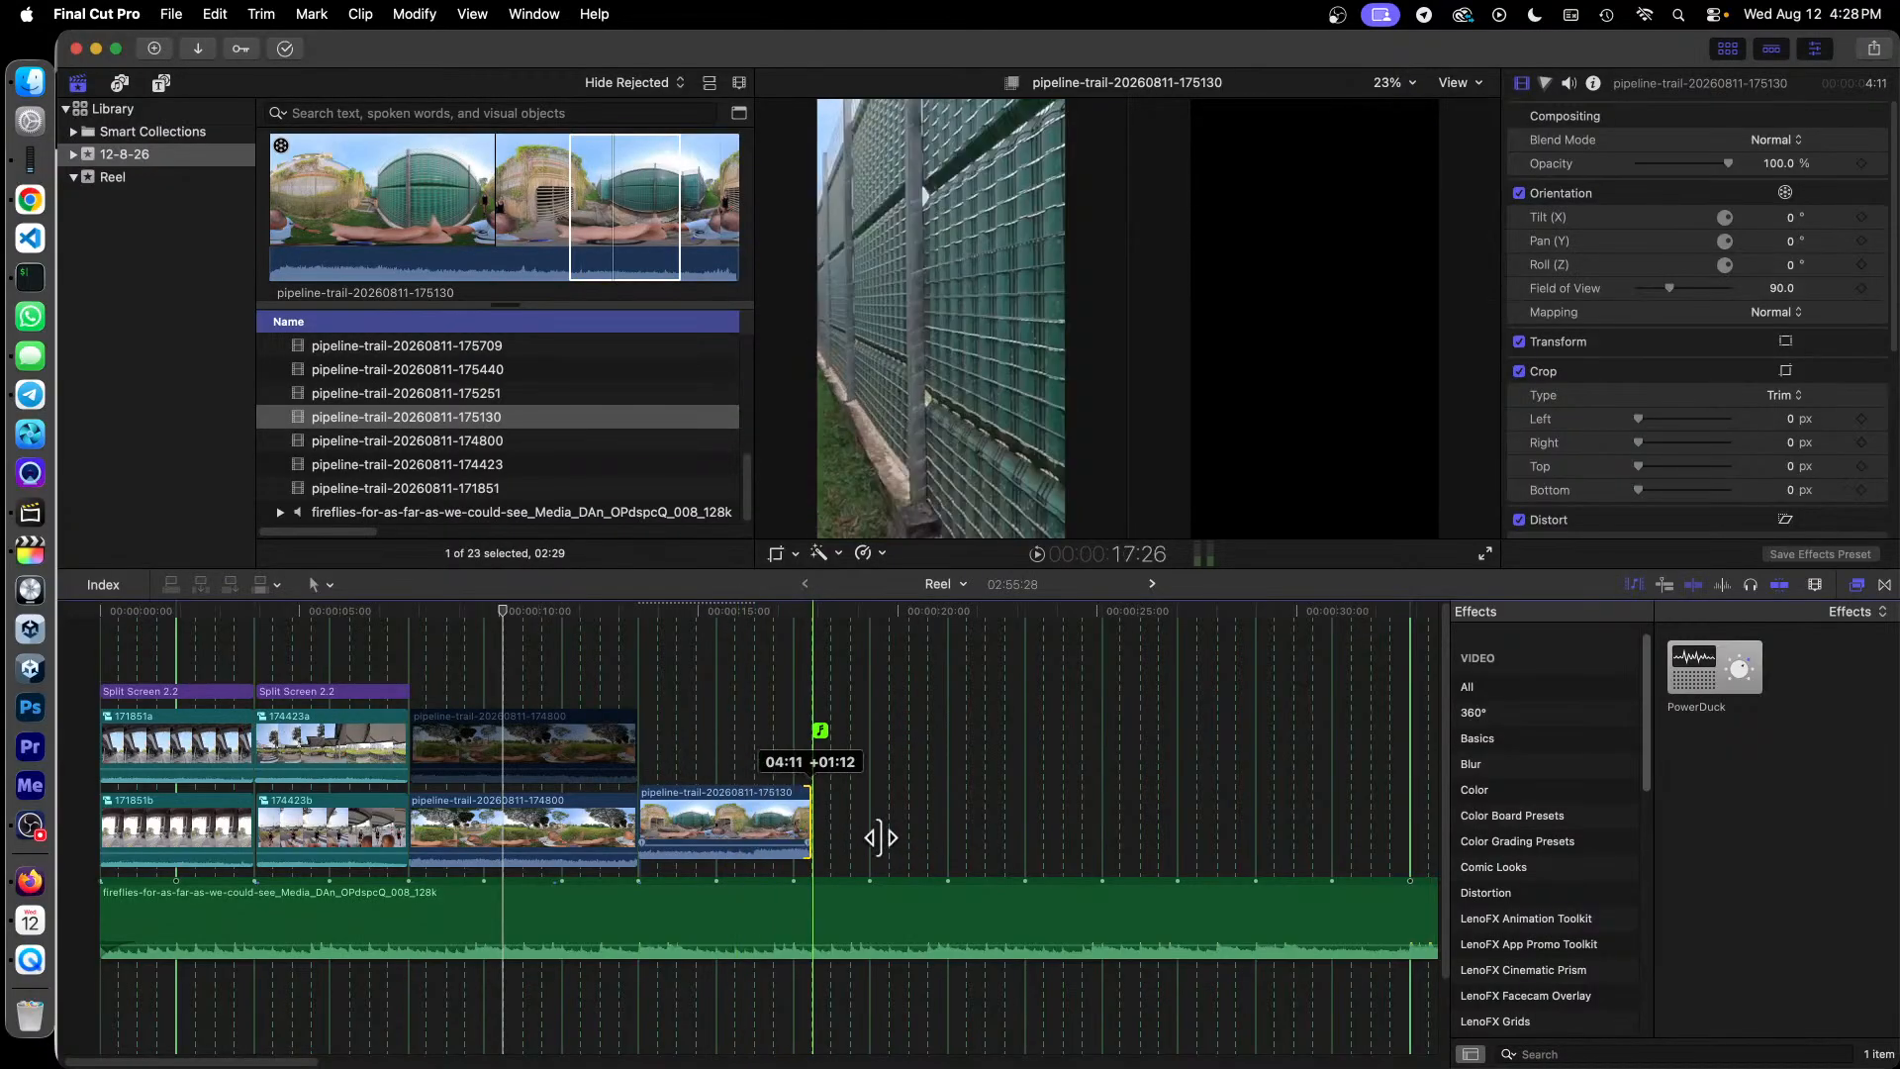
left_click_drag(733, 821, 798, 823)
left_click(734, 823)
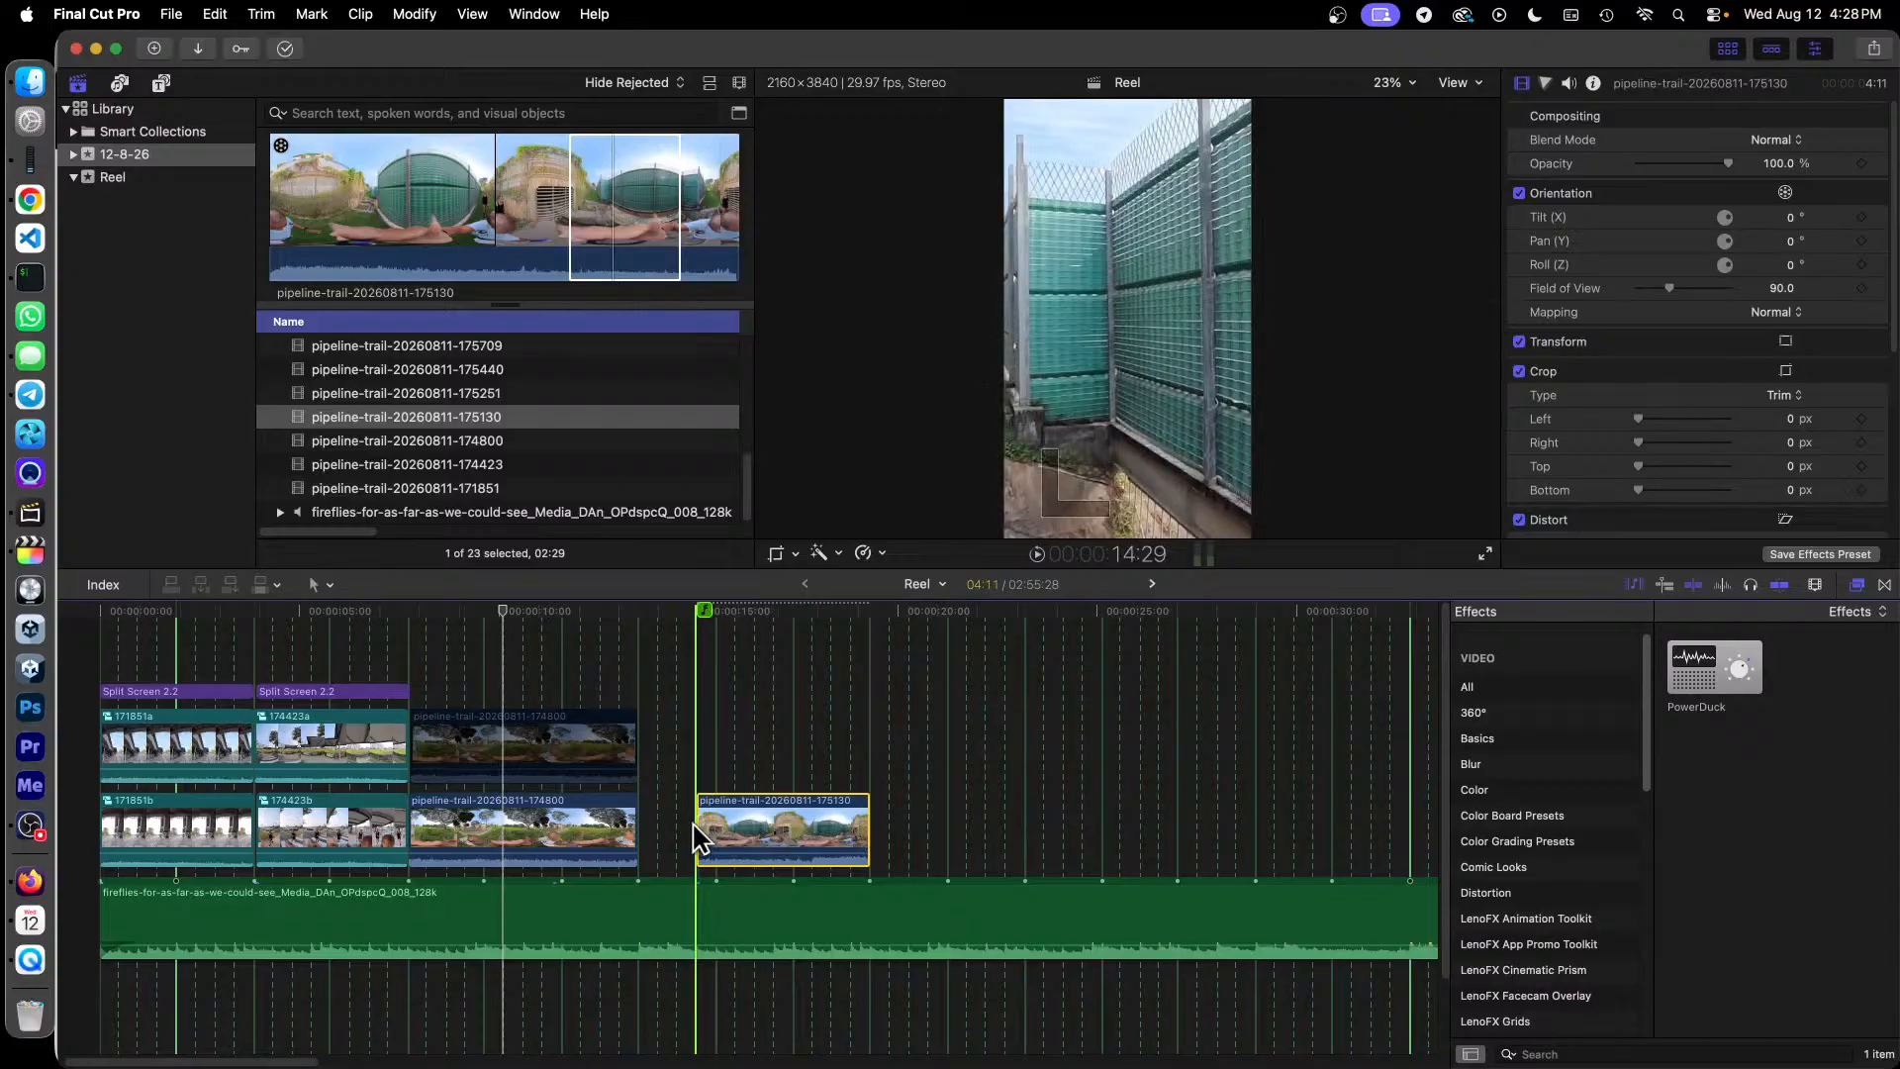
left_click_drag(697, 839, 641, 836)
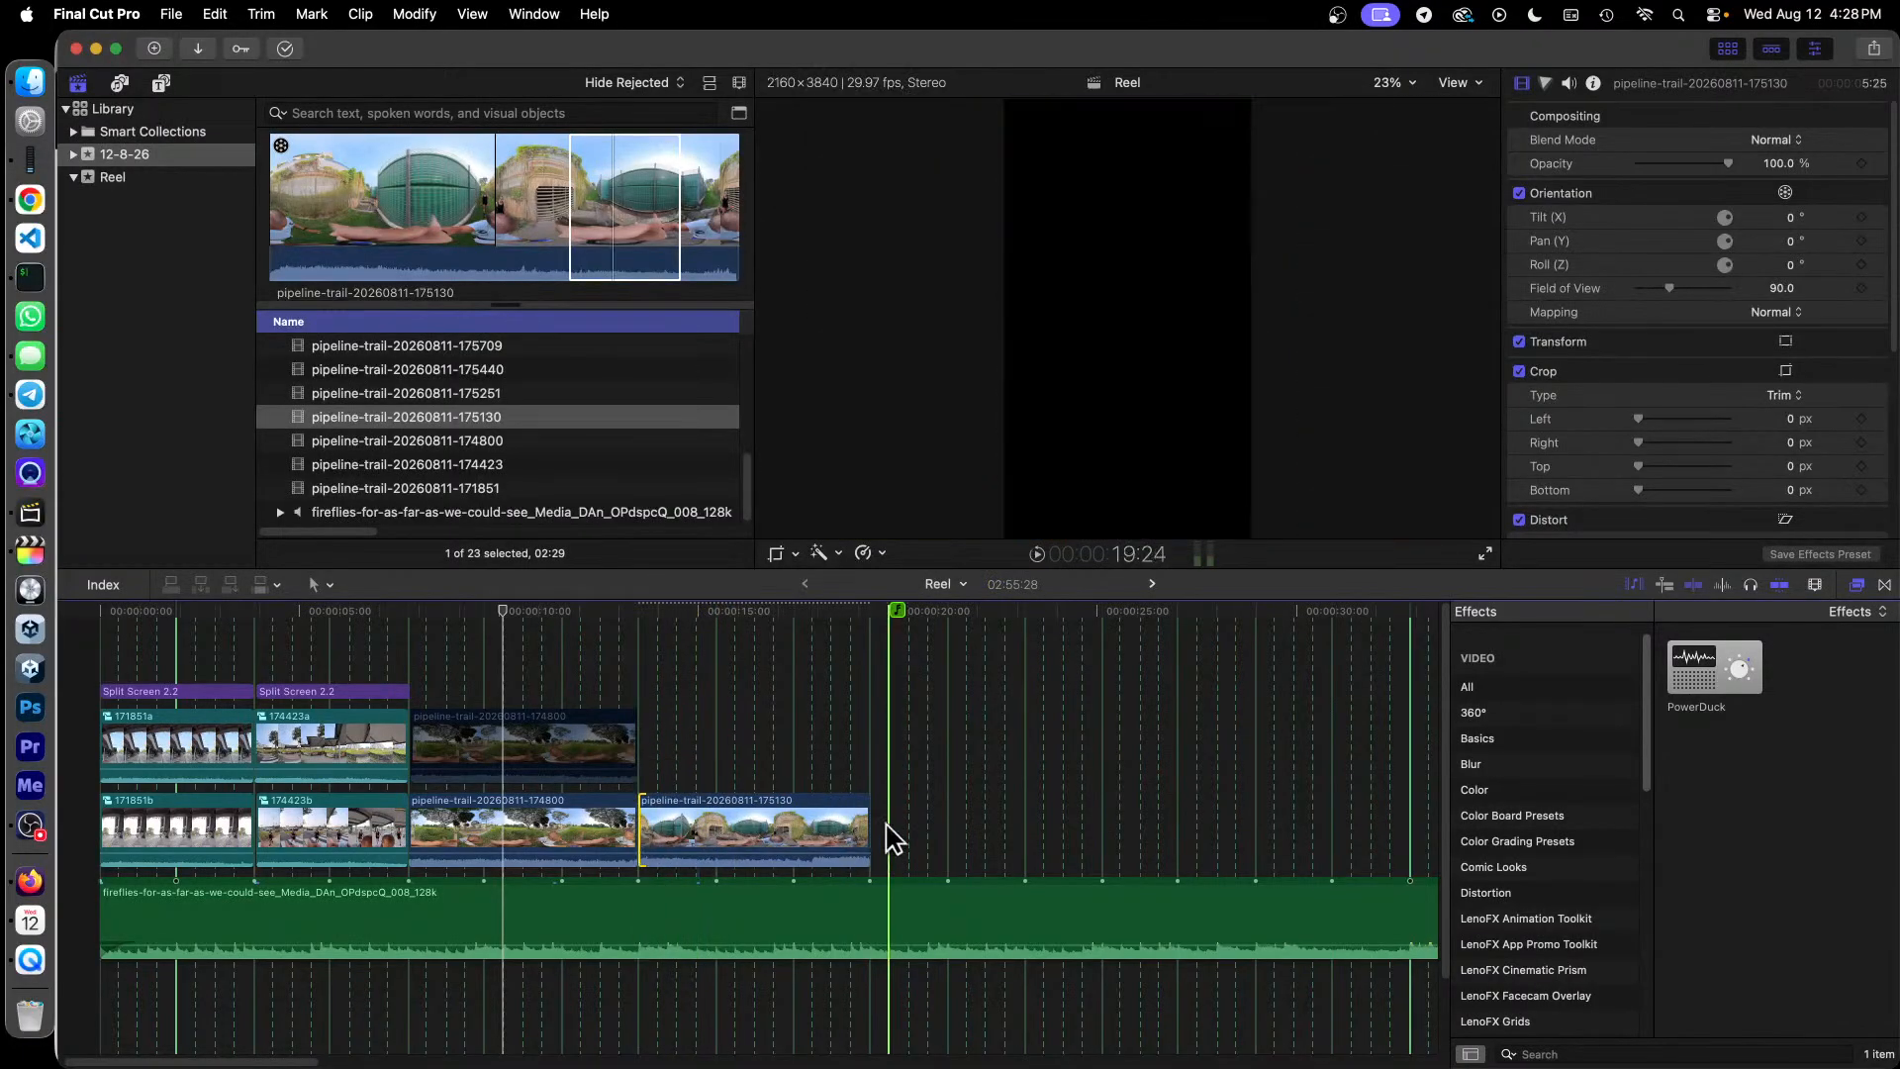
left_click(721, 815)
key("super+c")
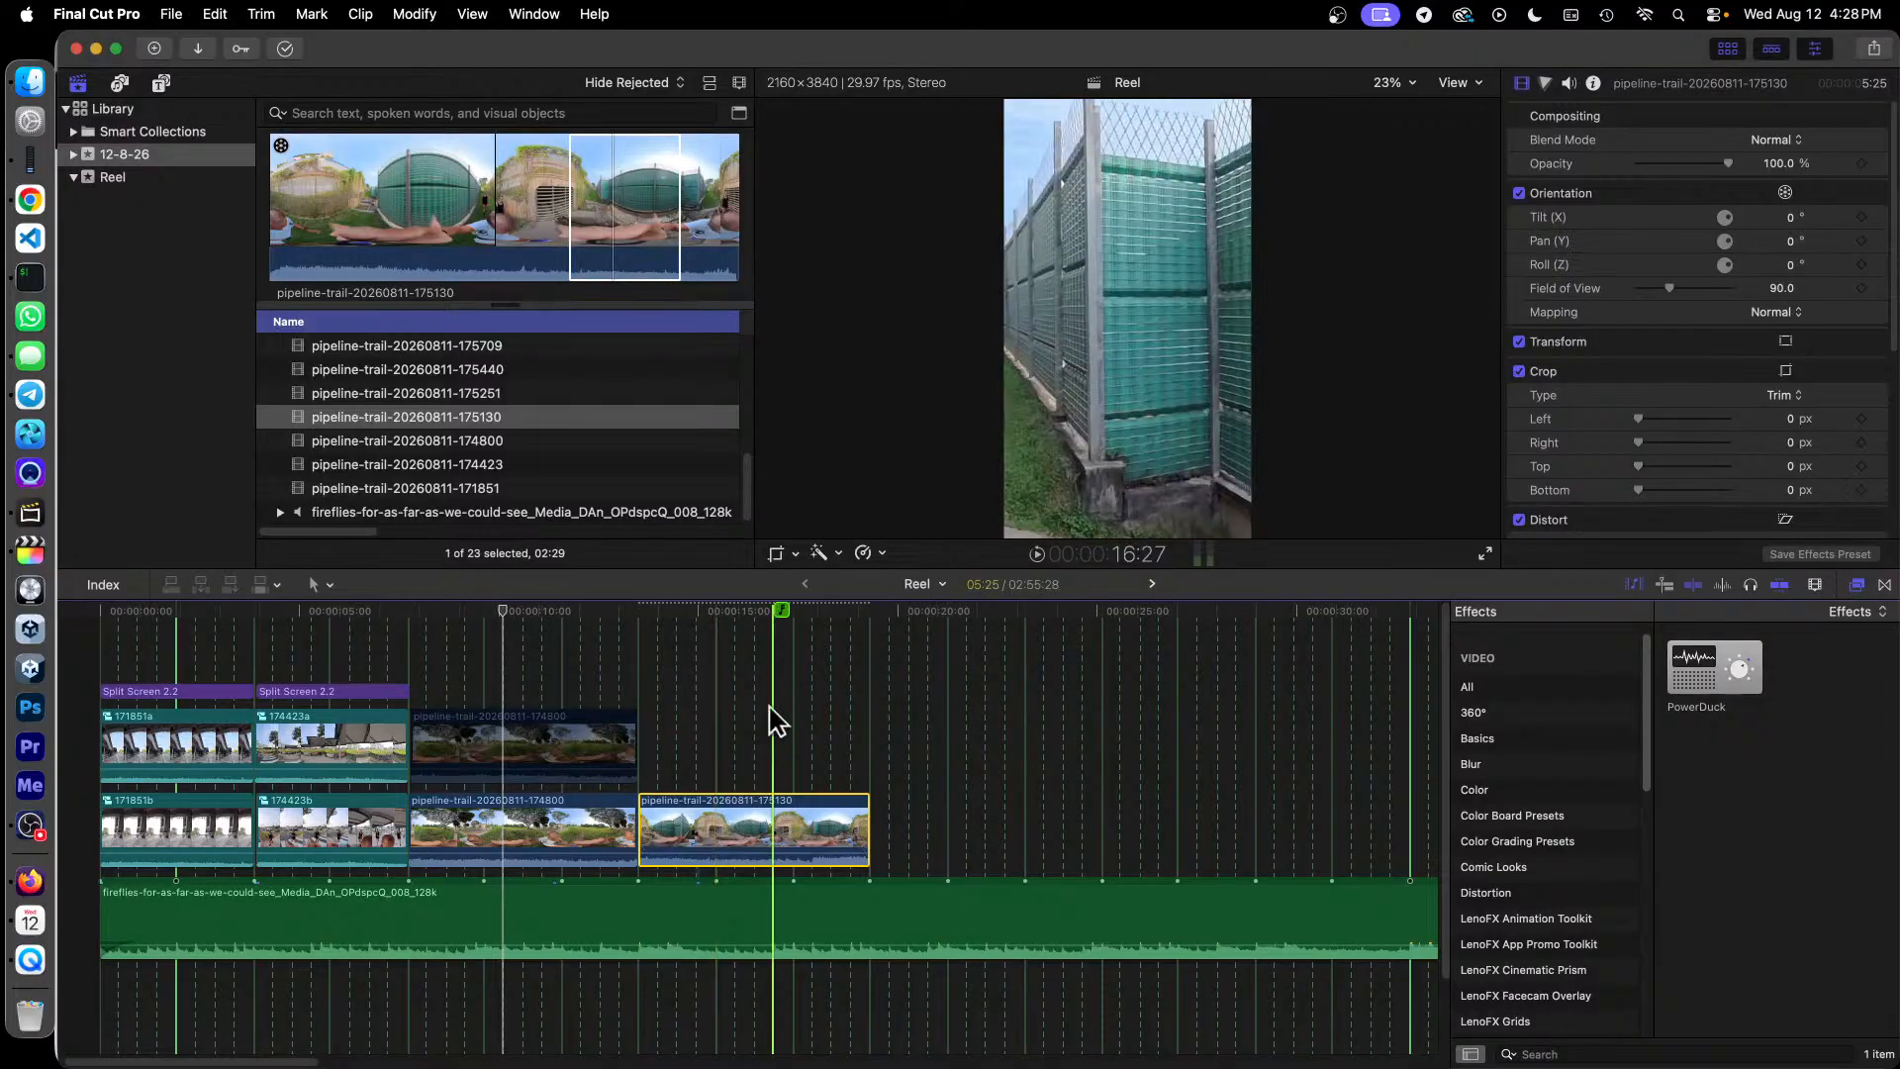
key("super+v")
left_click(895, 752)
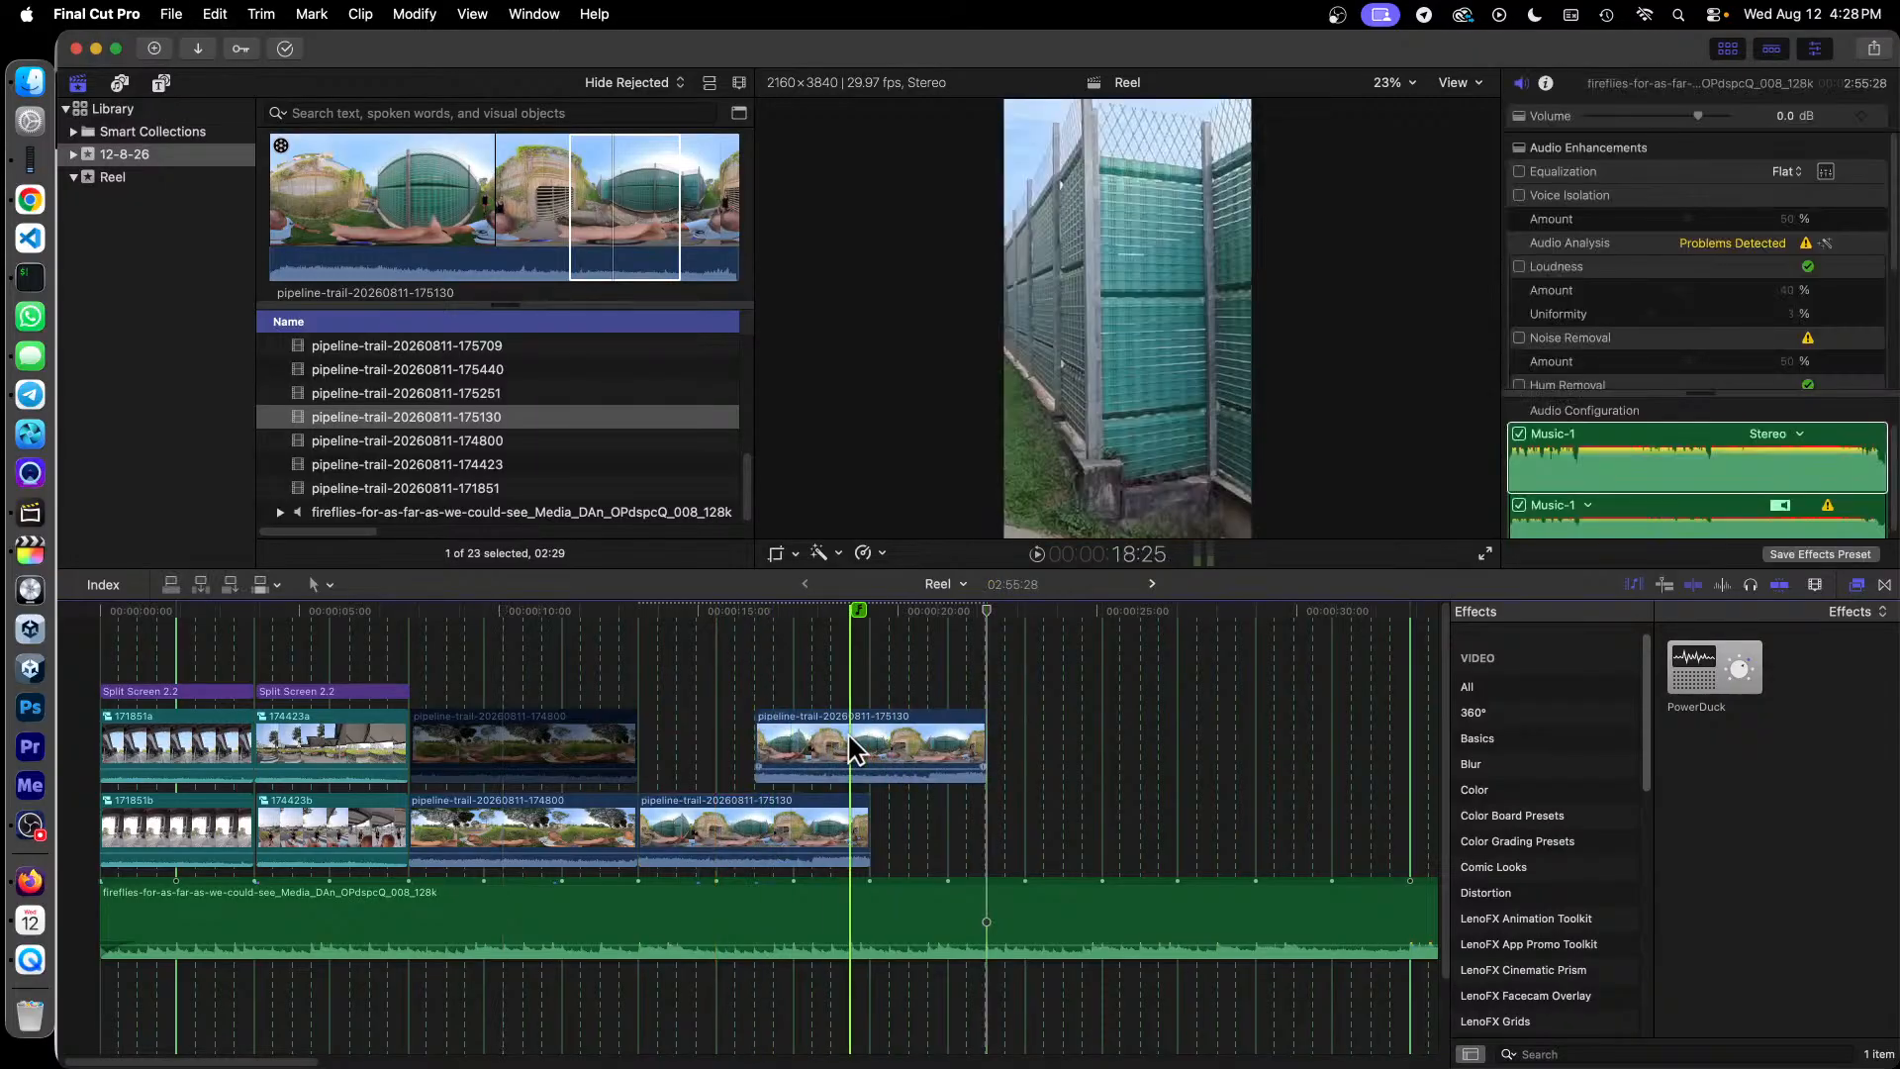
left_click_drag(848, 737, 730, 732)
right_click(518, 757)
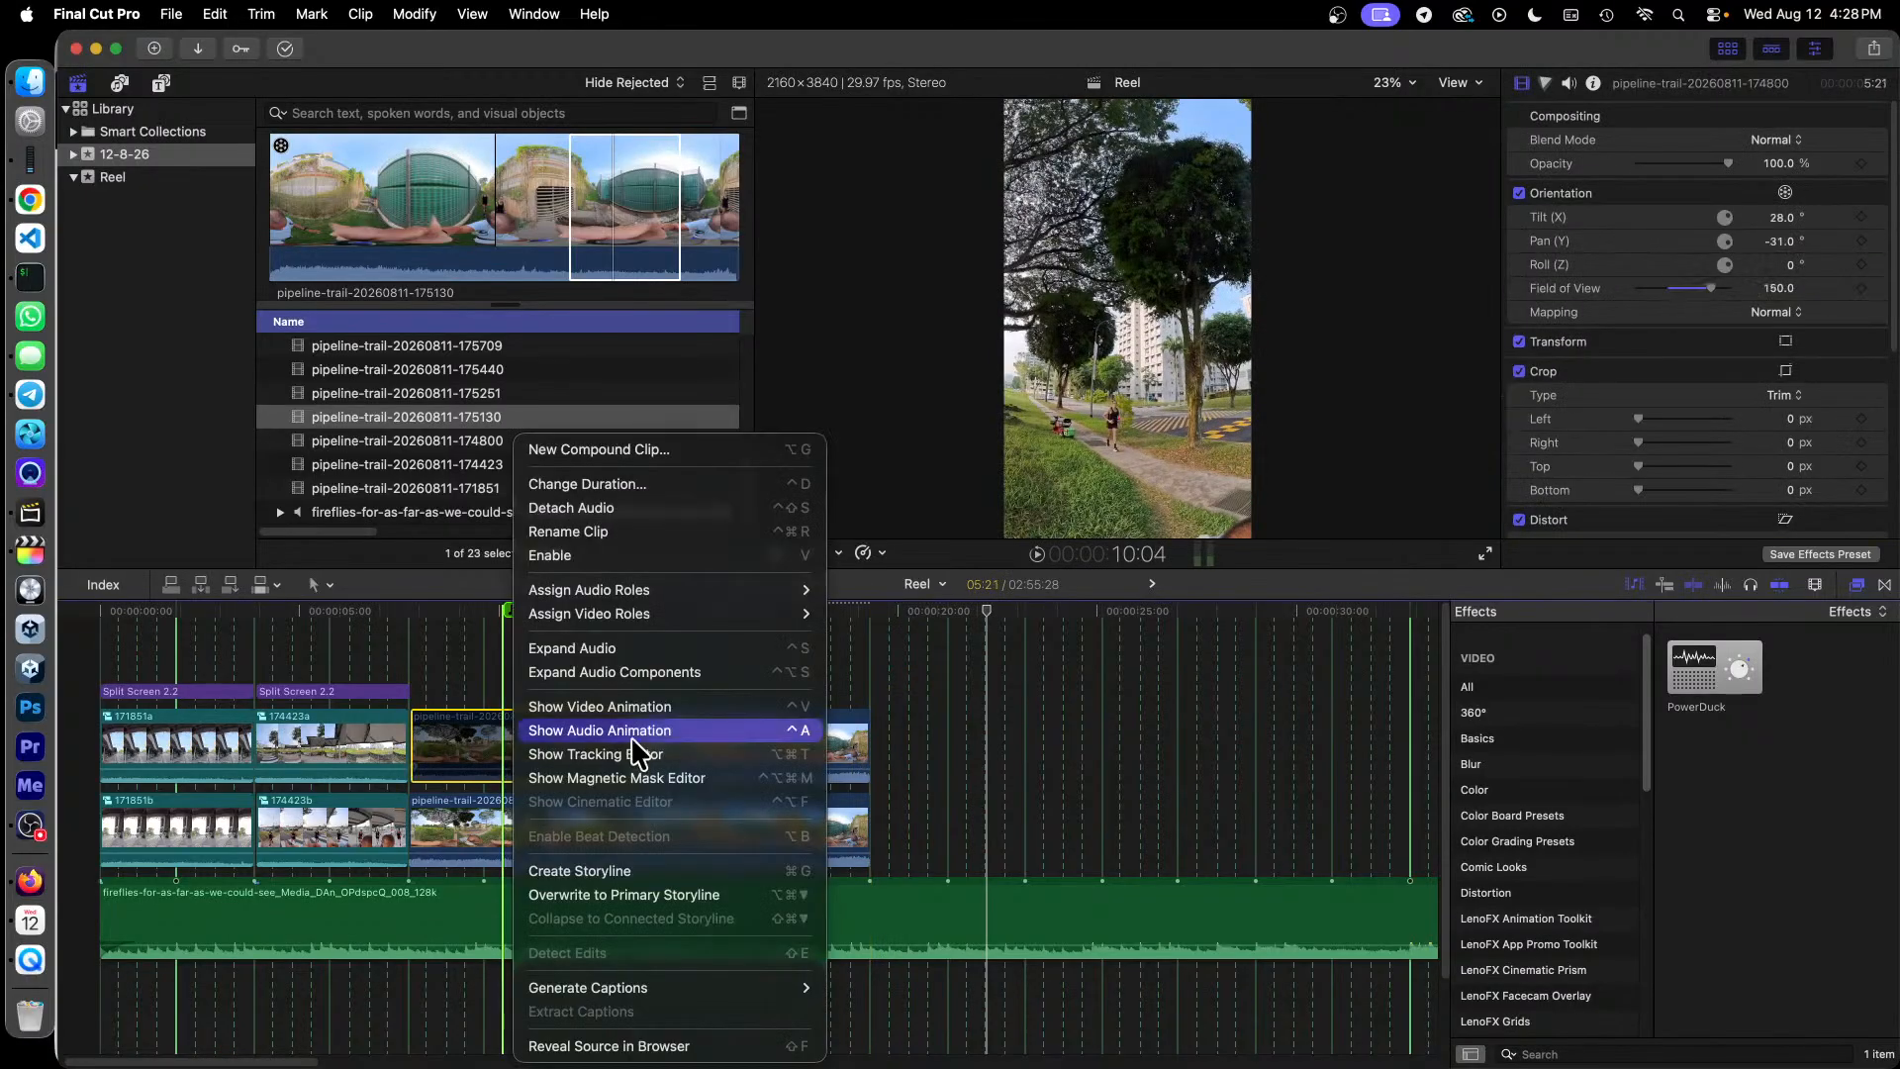
left_click(644, 555)
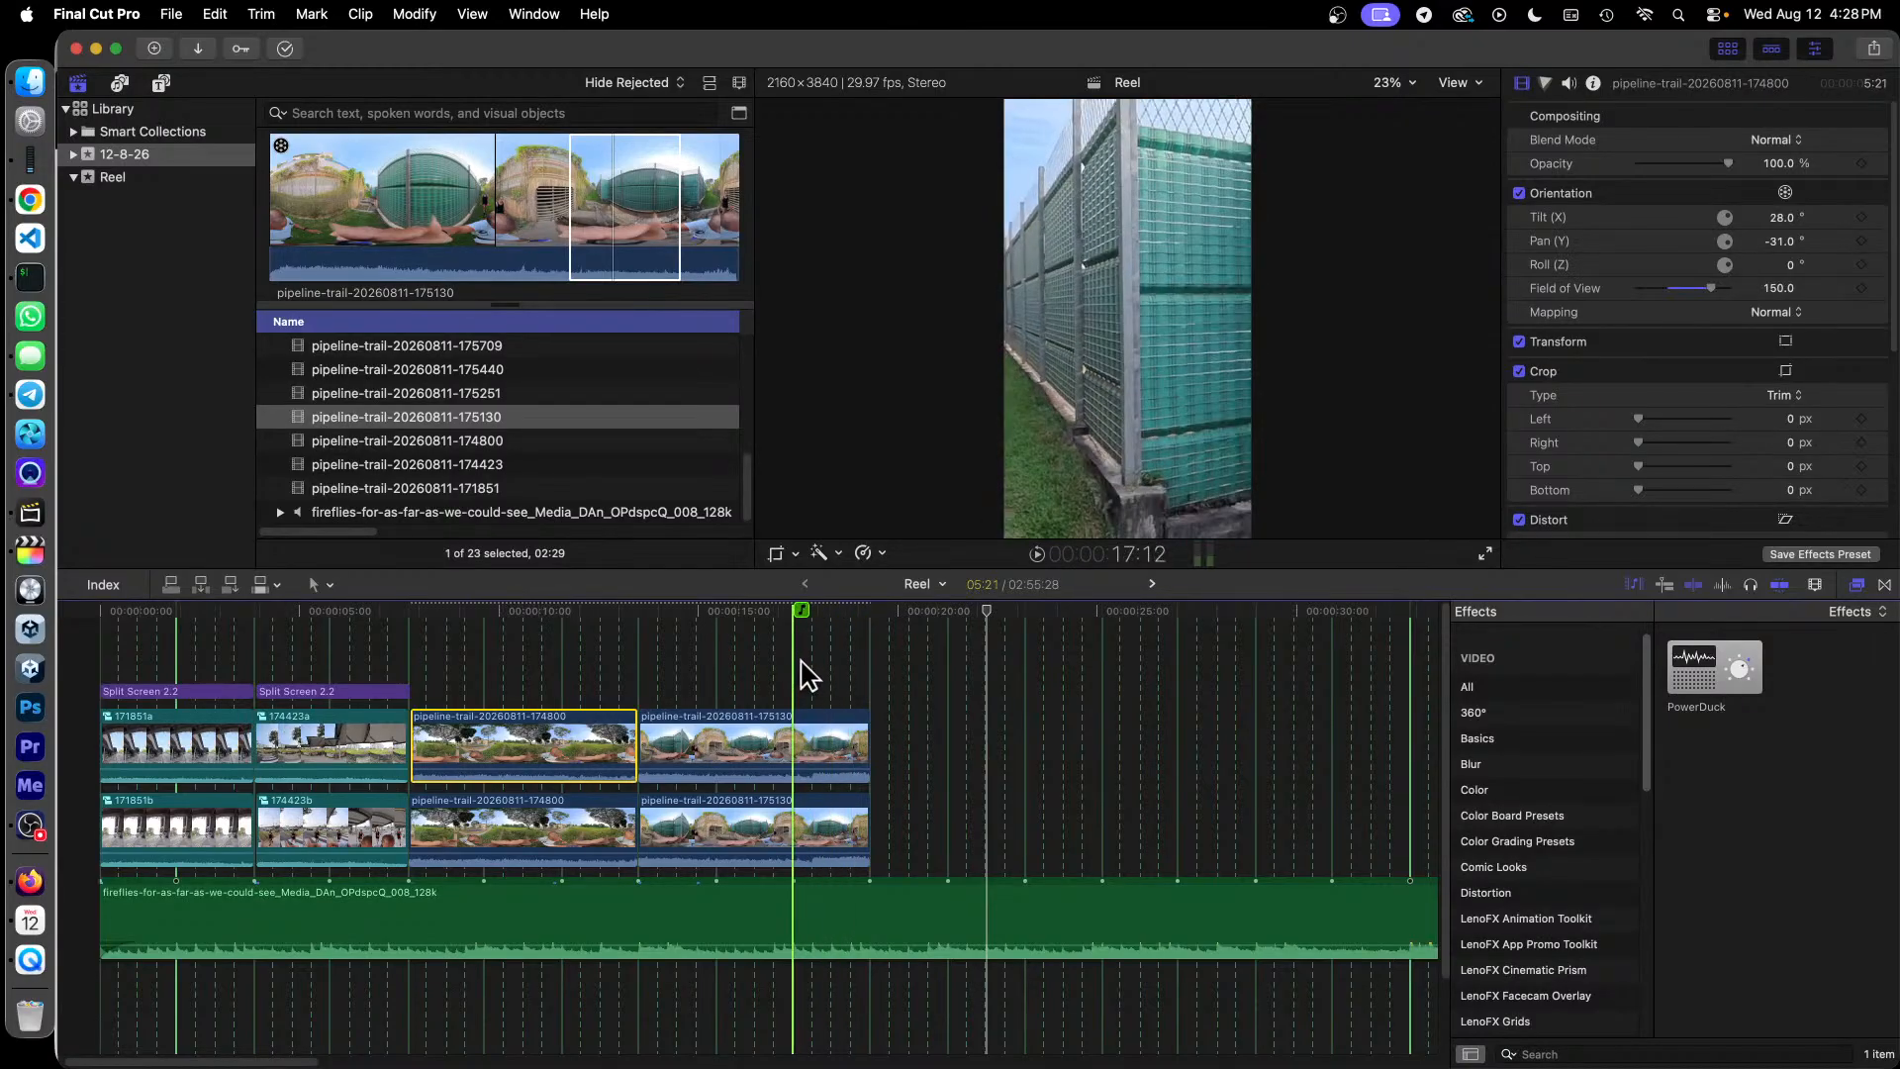
left_click_drag(814, 678, 898, 843)
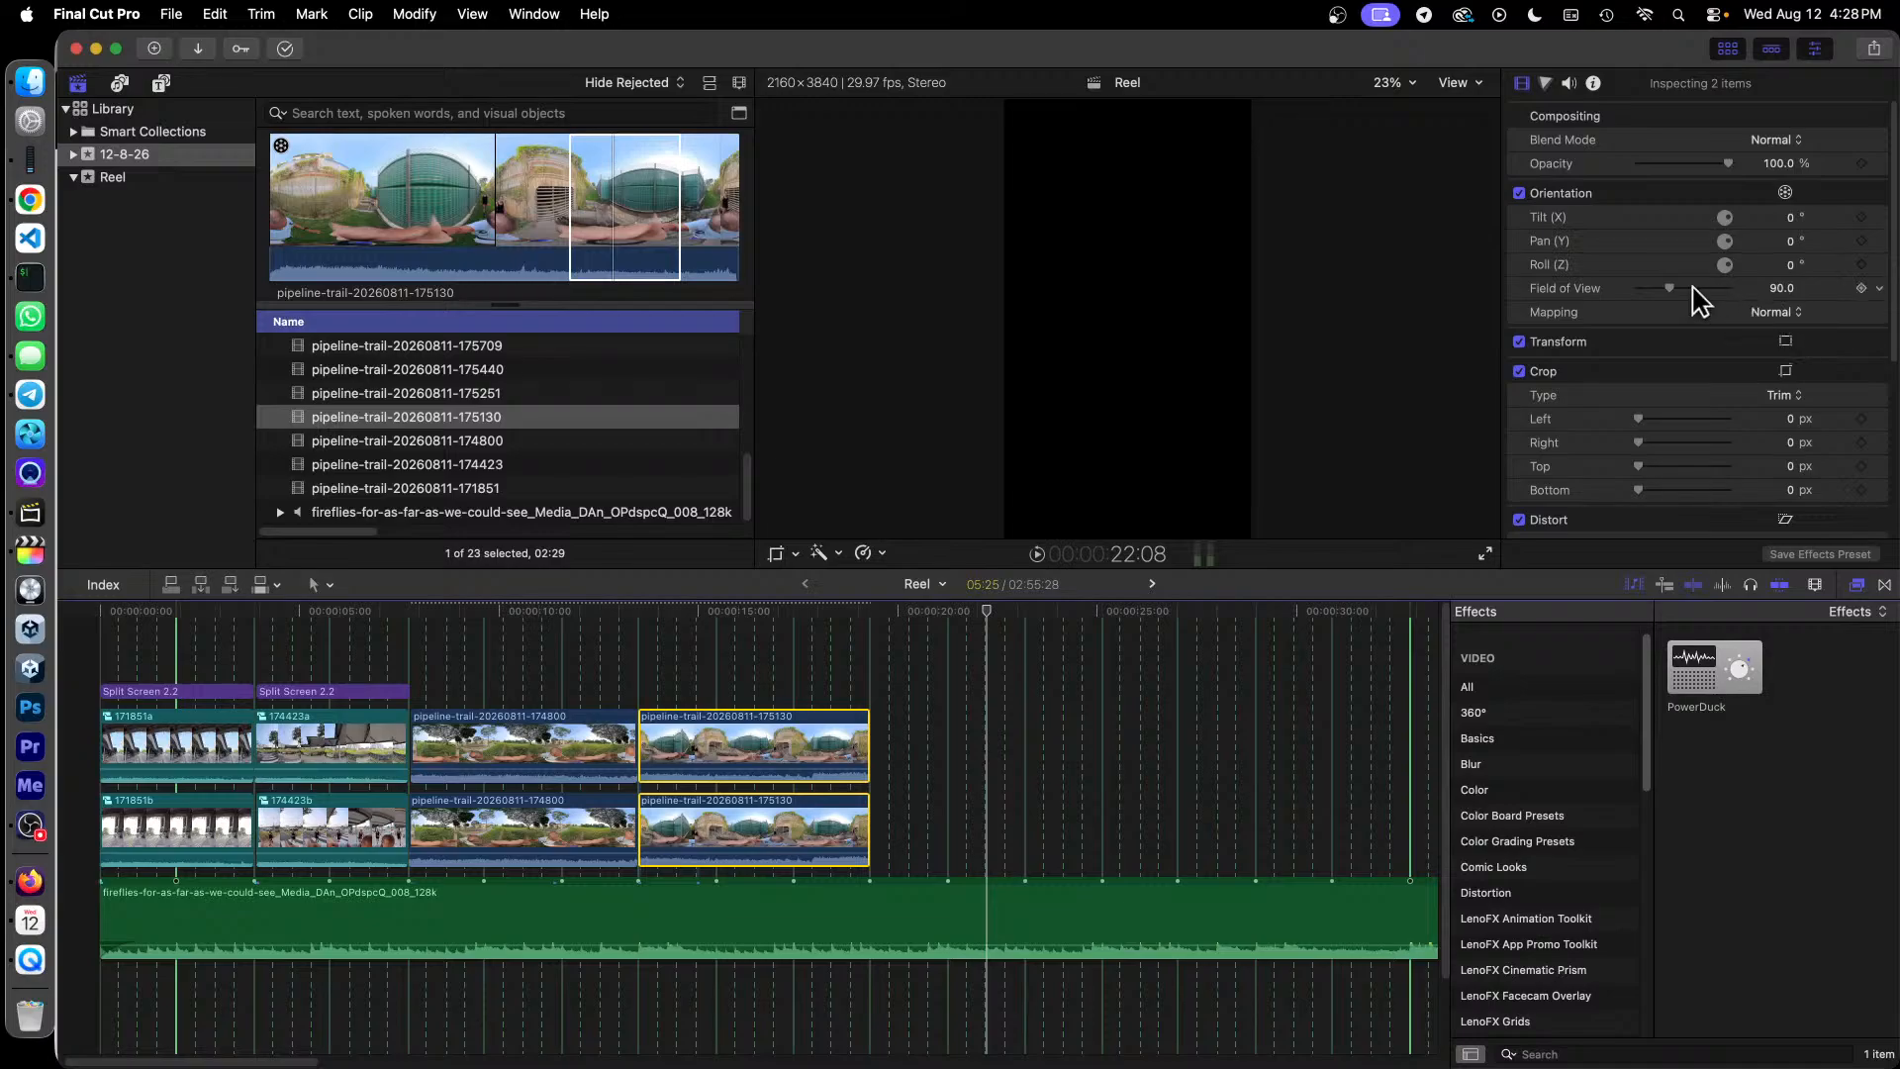
left_click(1779, 289)
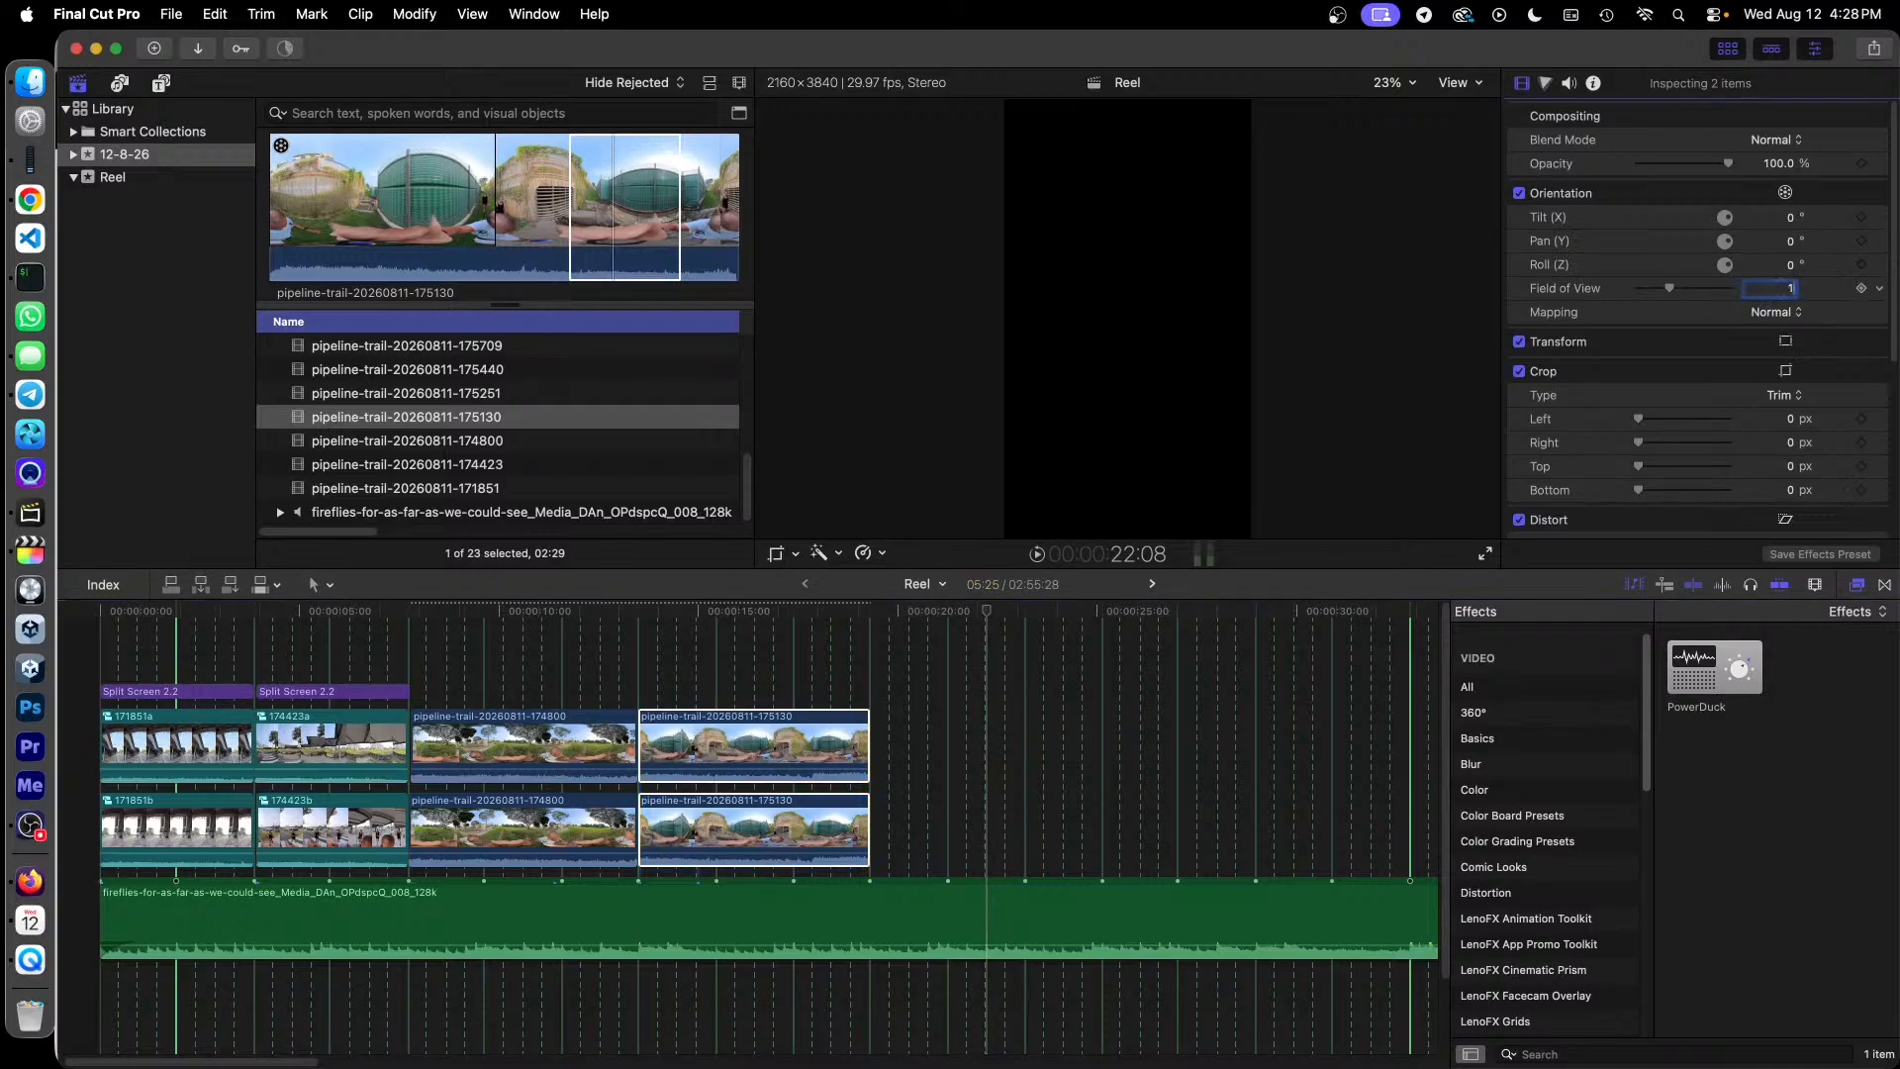
key("Return")
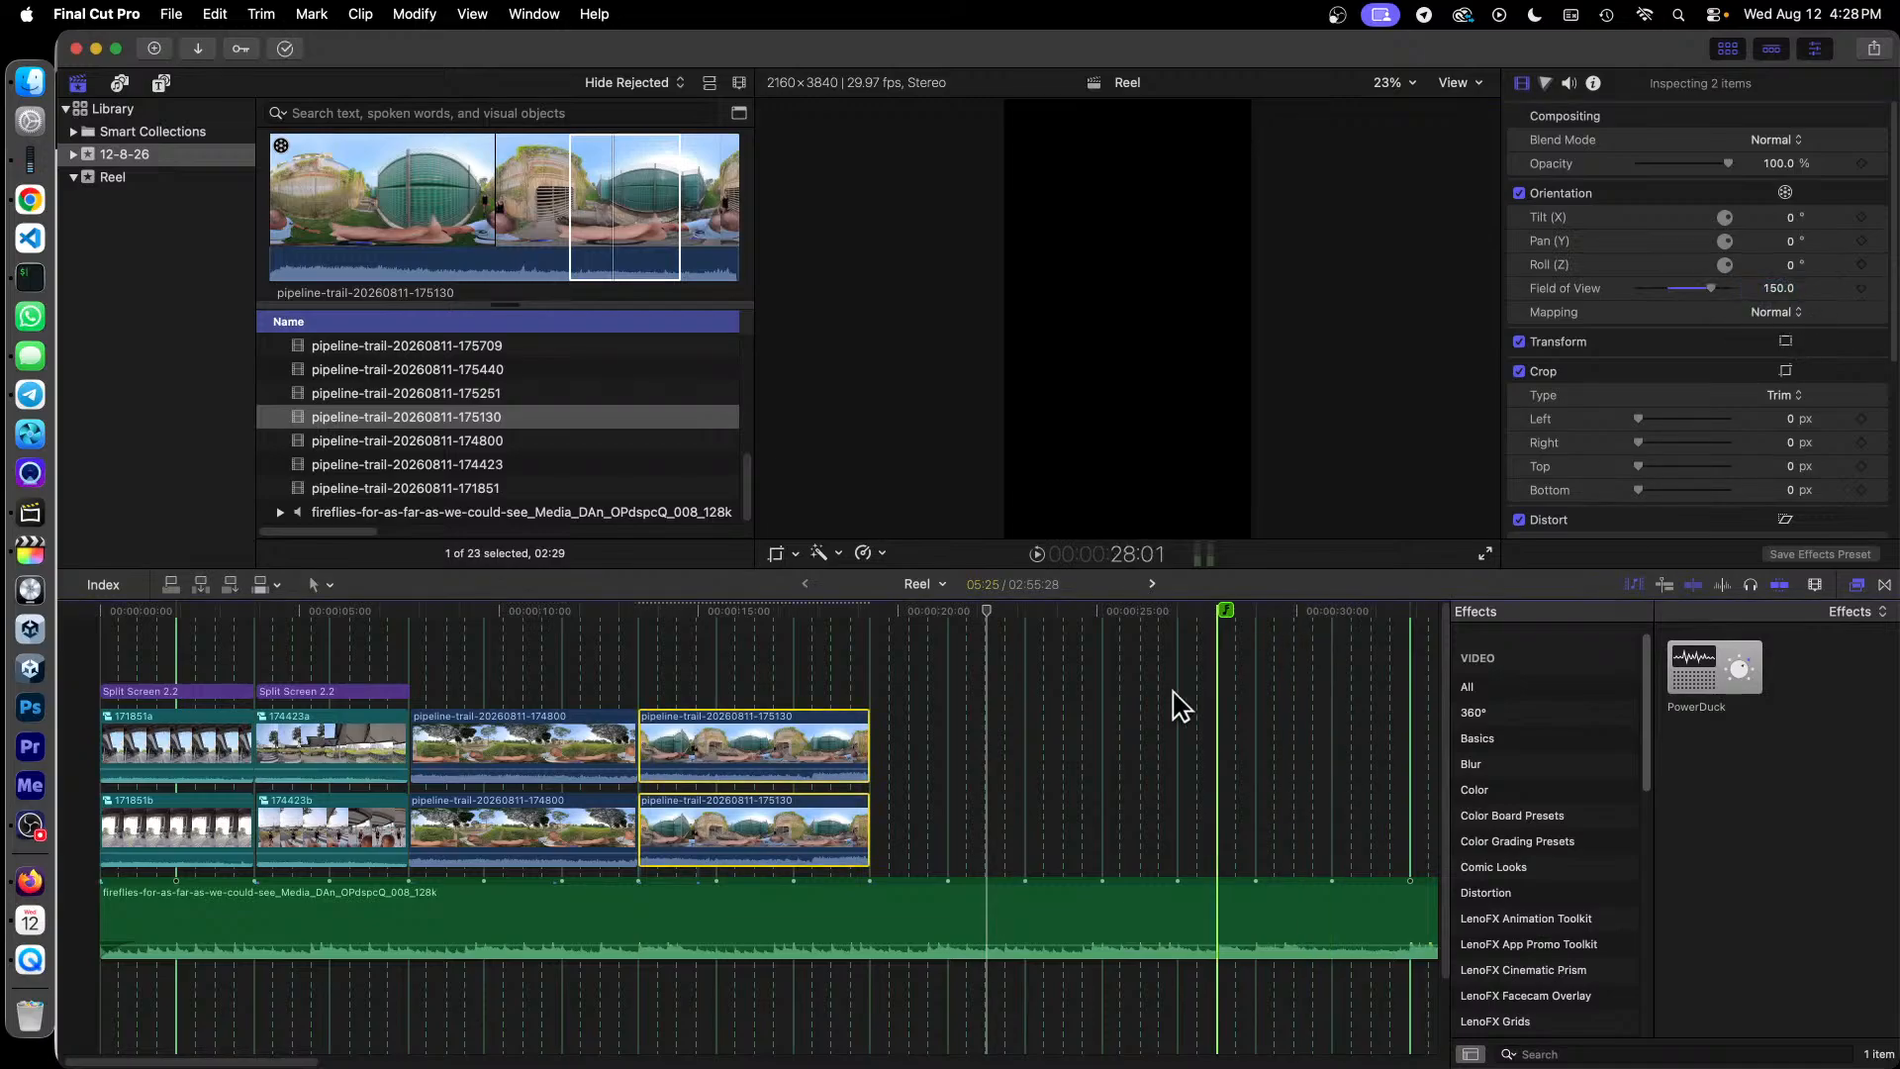
left_click(734, 747)
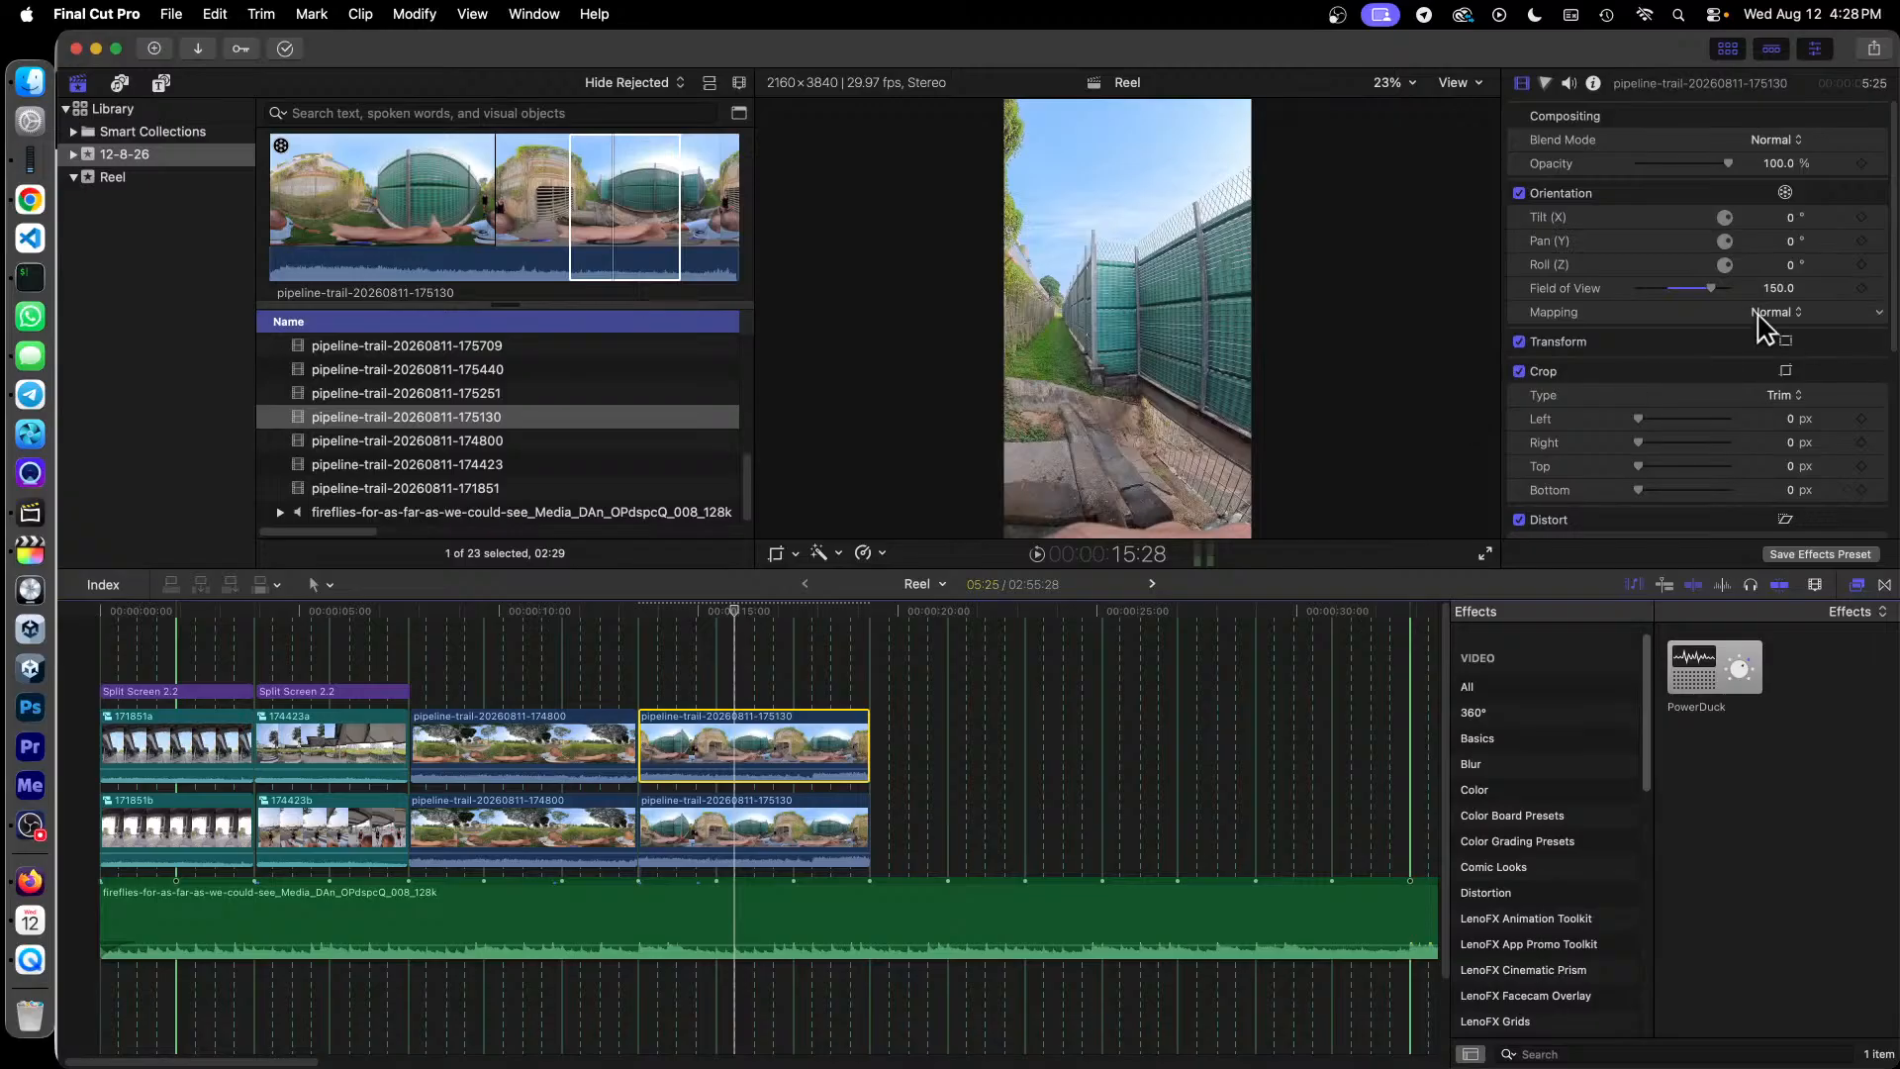
left_click(1792, 240)
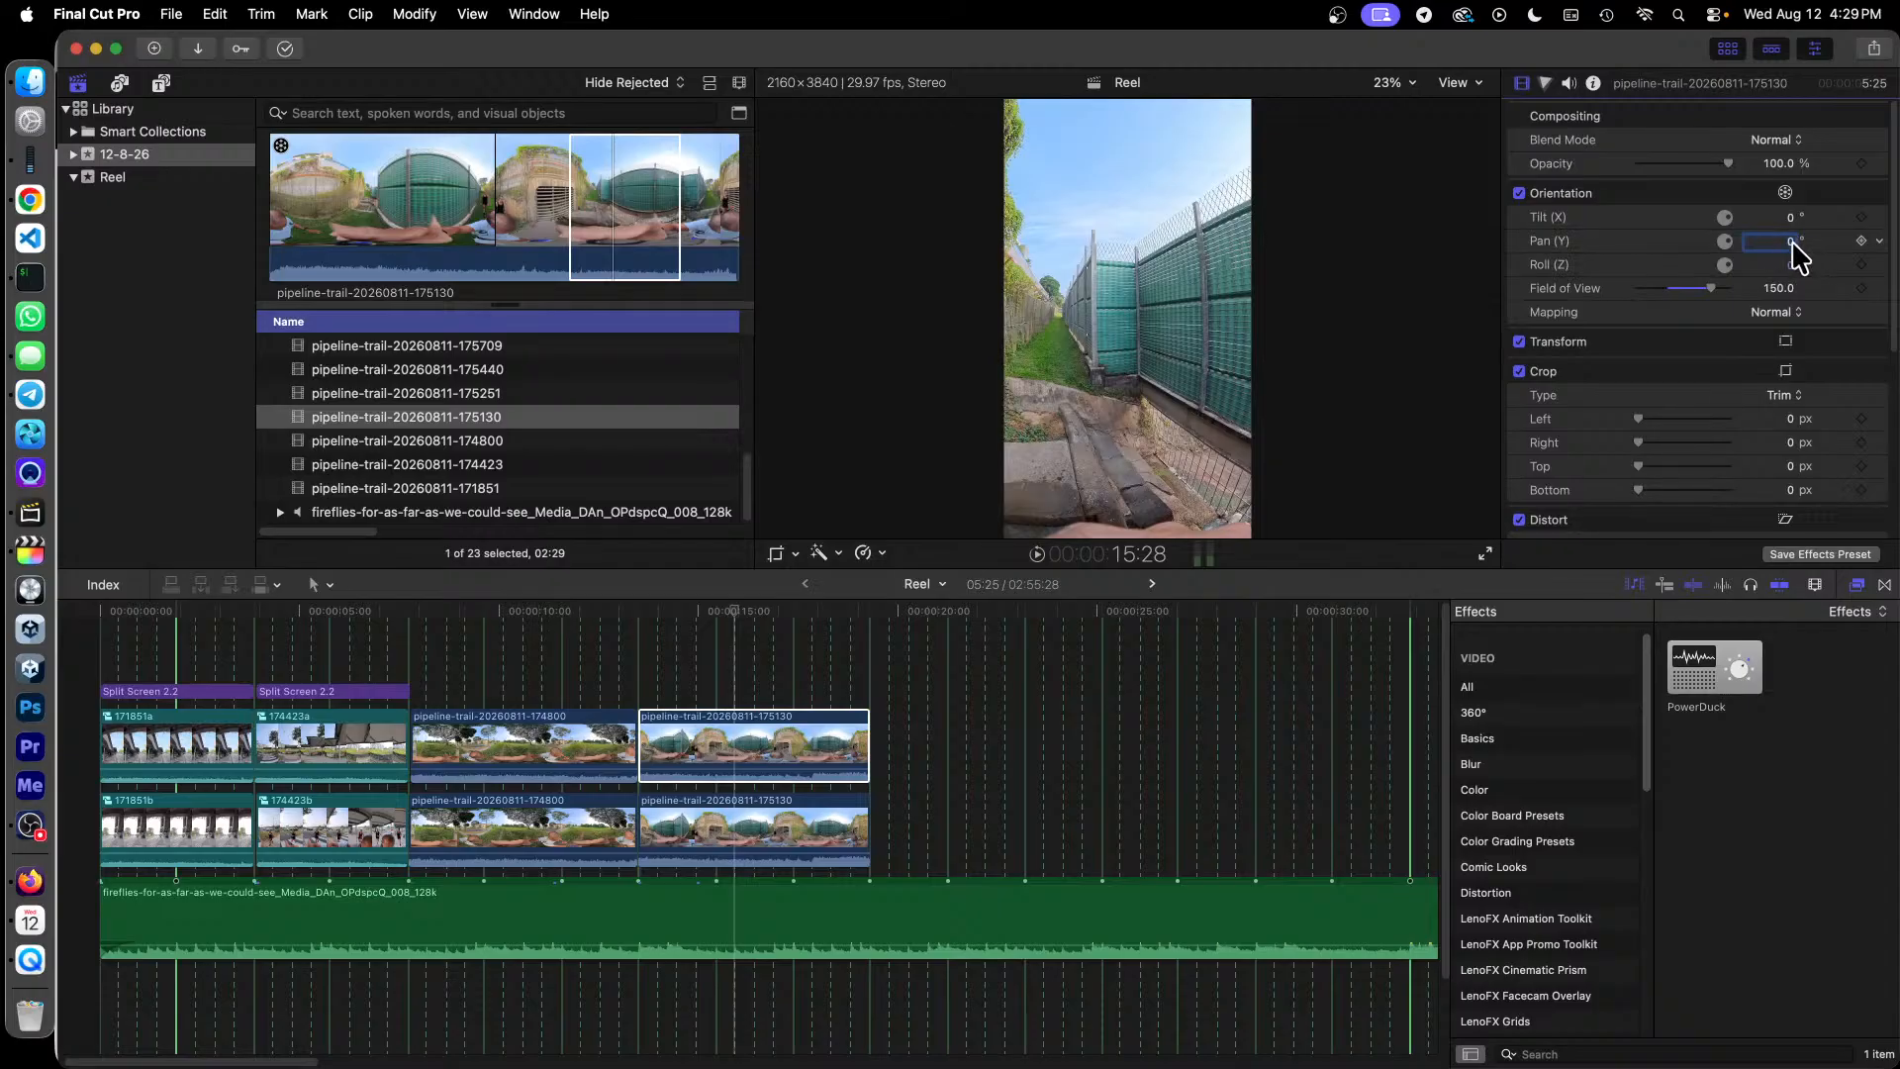
type("23")
key("Return")
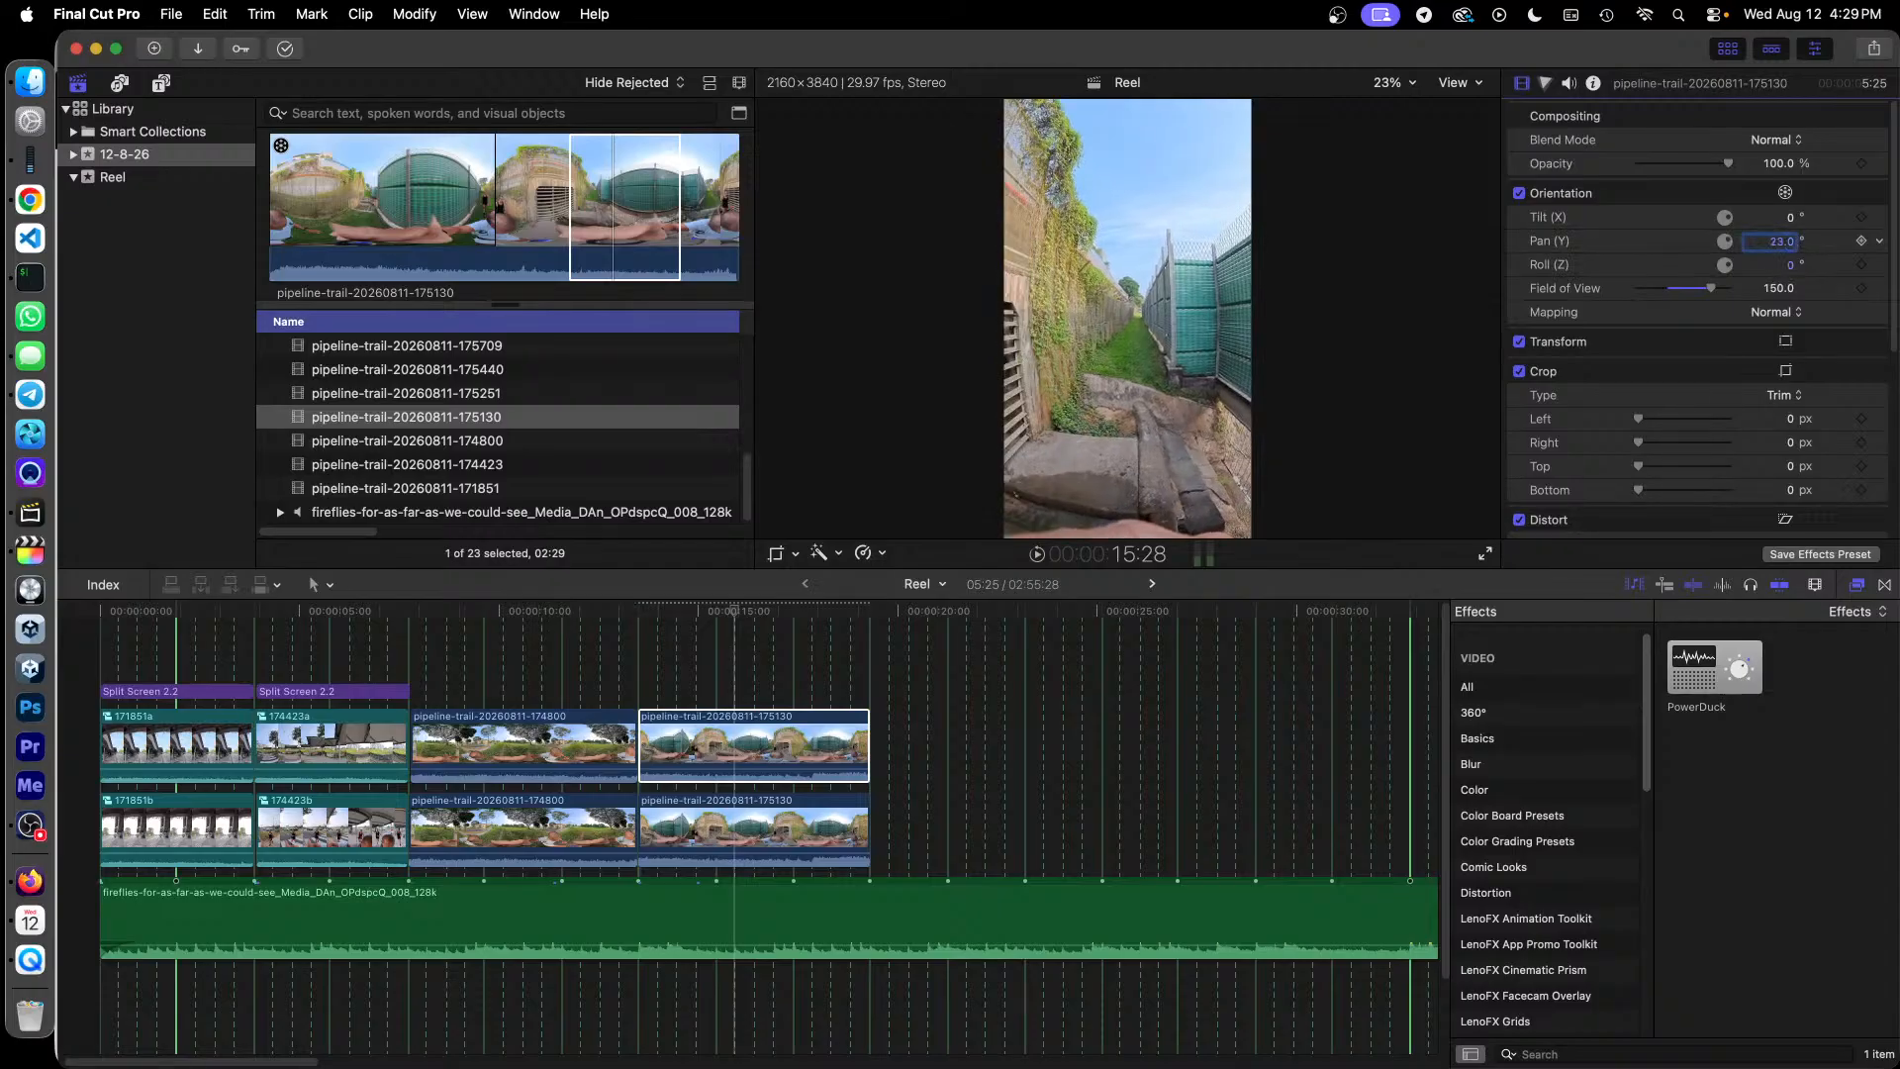
left_click(1782, 219)
mouse_move(1785, 216)
left_mouse_down()
mouse_move(1785, 245)
mouse_move(1785, 180)
left_mouse_up()
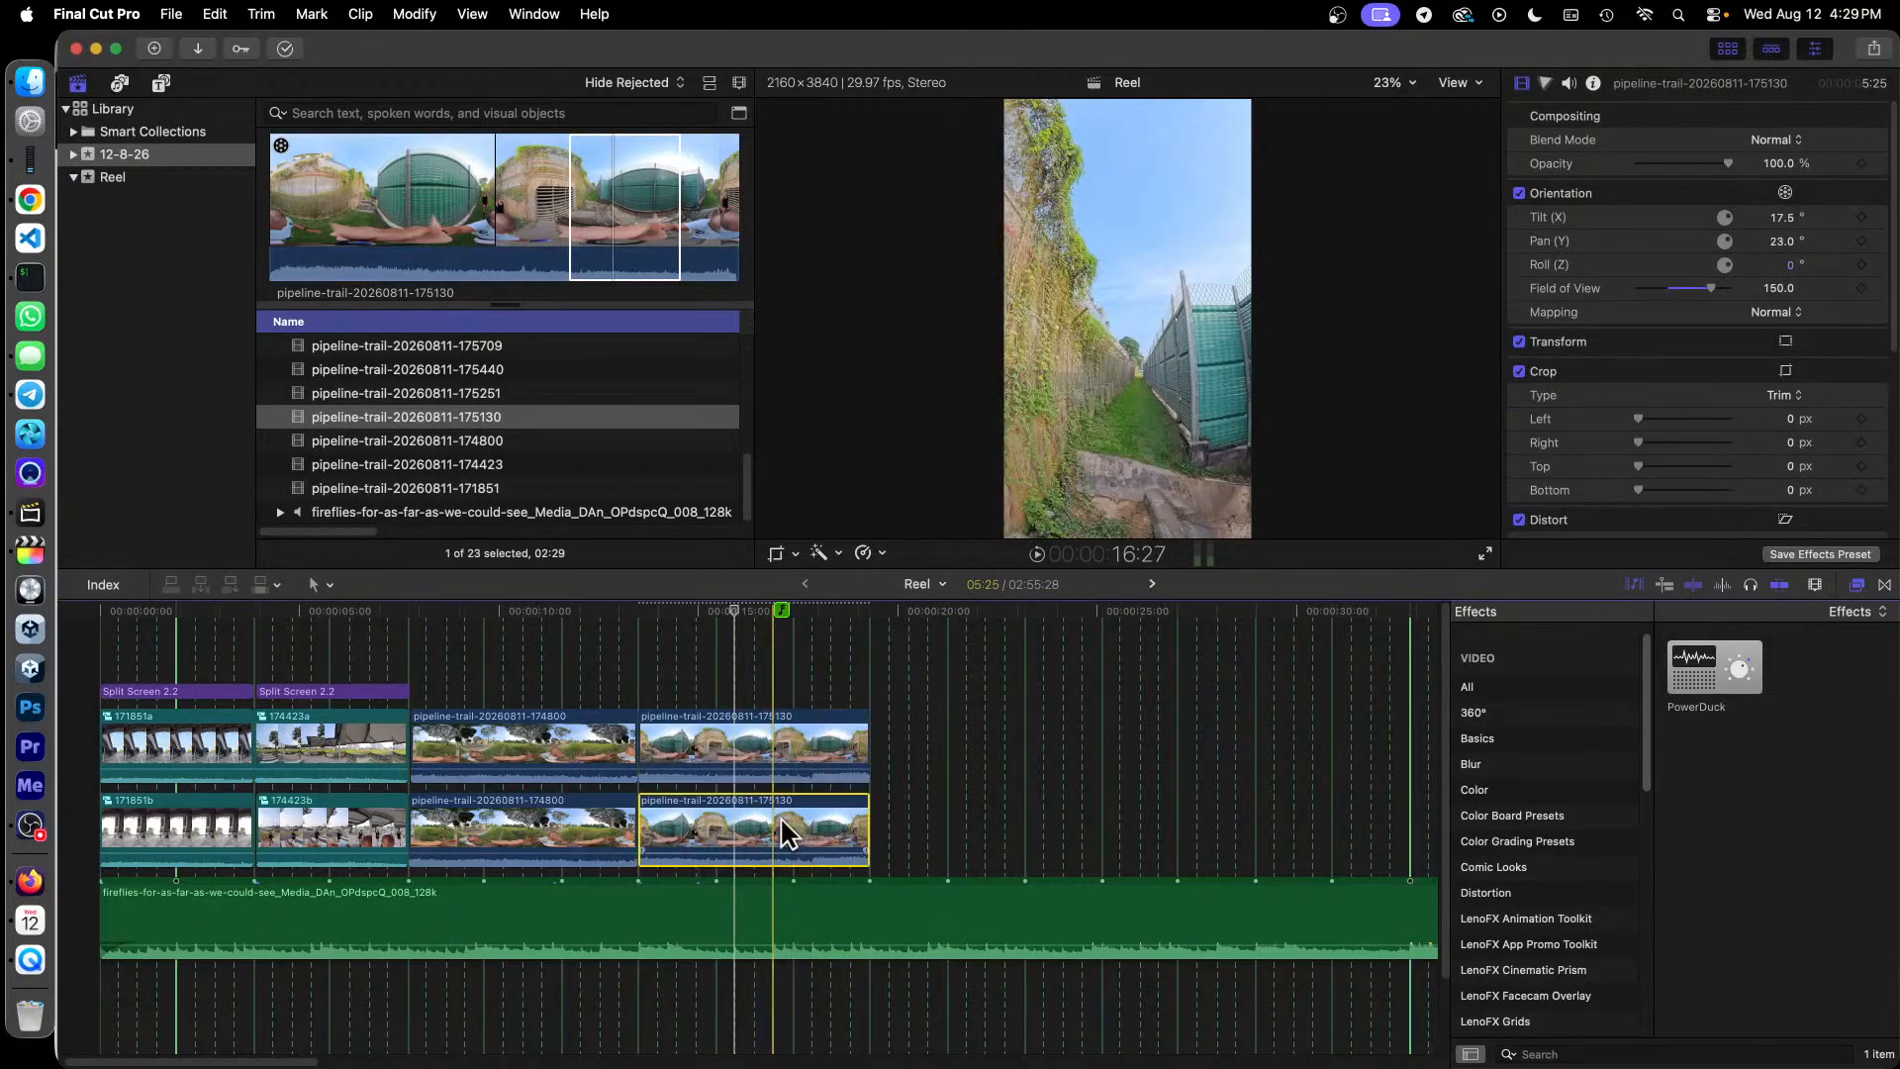
Step: Reframe the lower 175130 clip to pan -170.6° and tilt 21.6°, disabling the upper copy only while adjusting
right_click(764, 738)
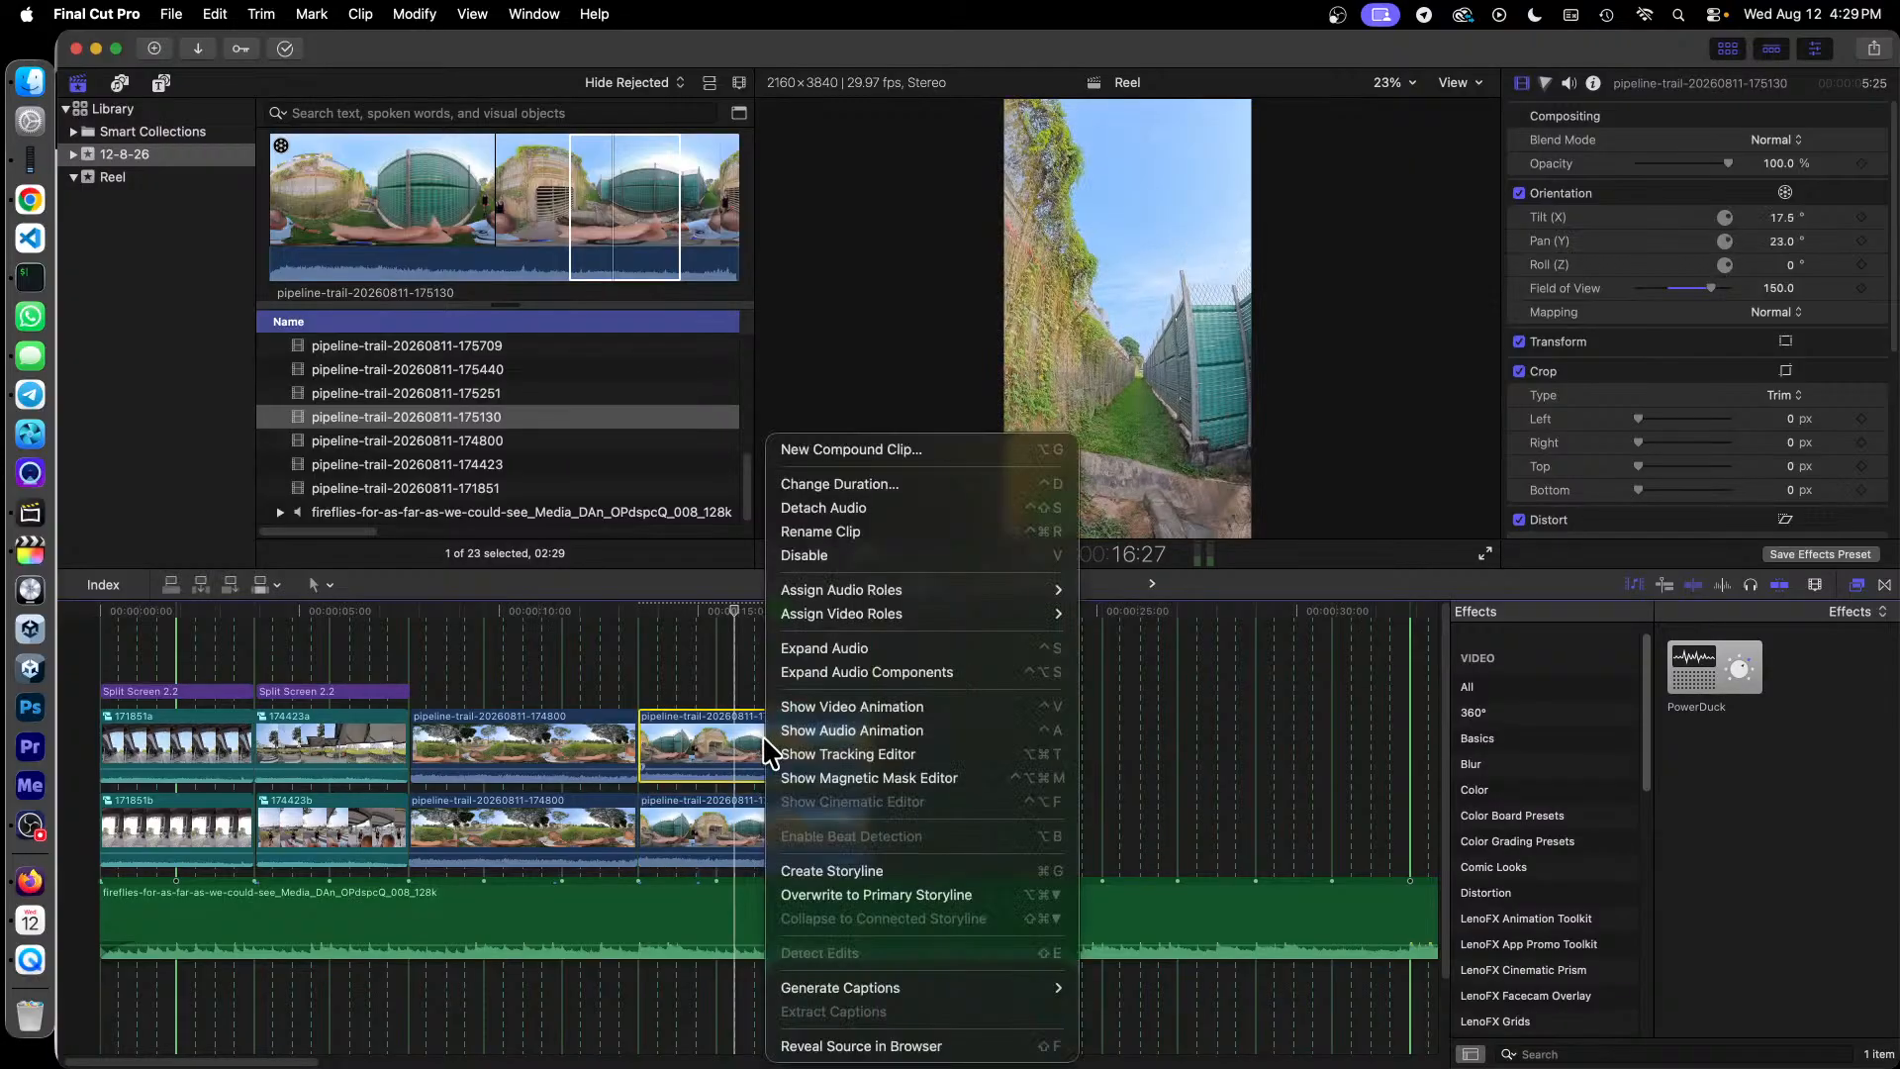
left_click(948, 573)
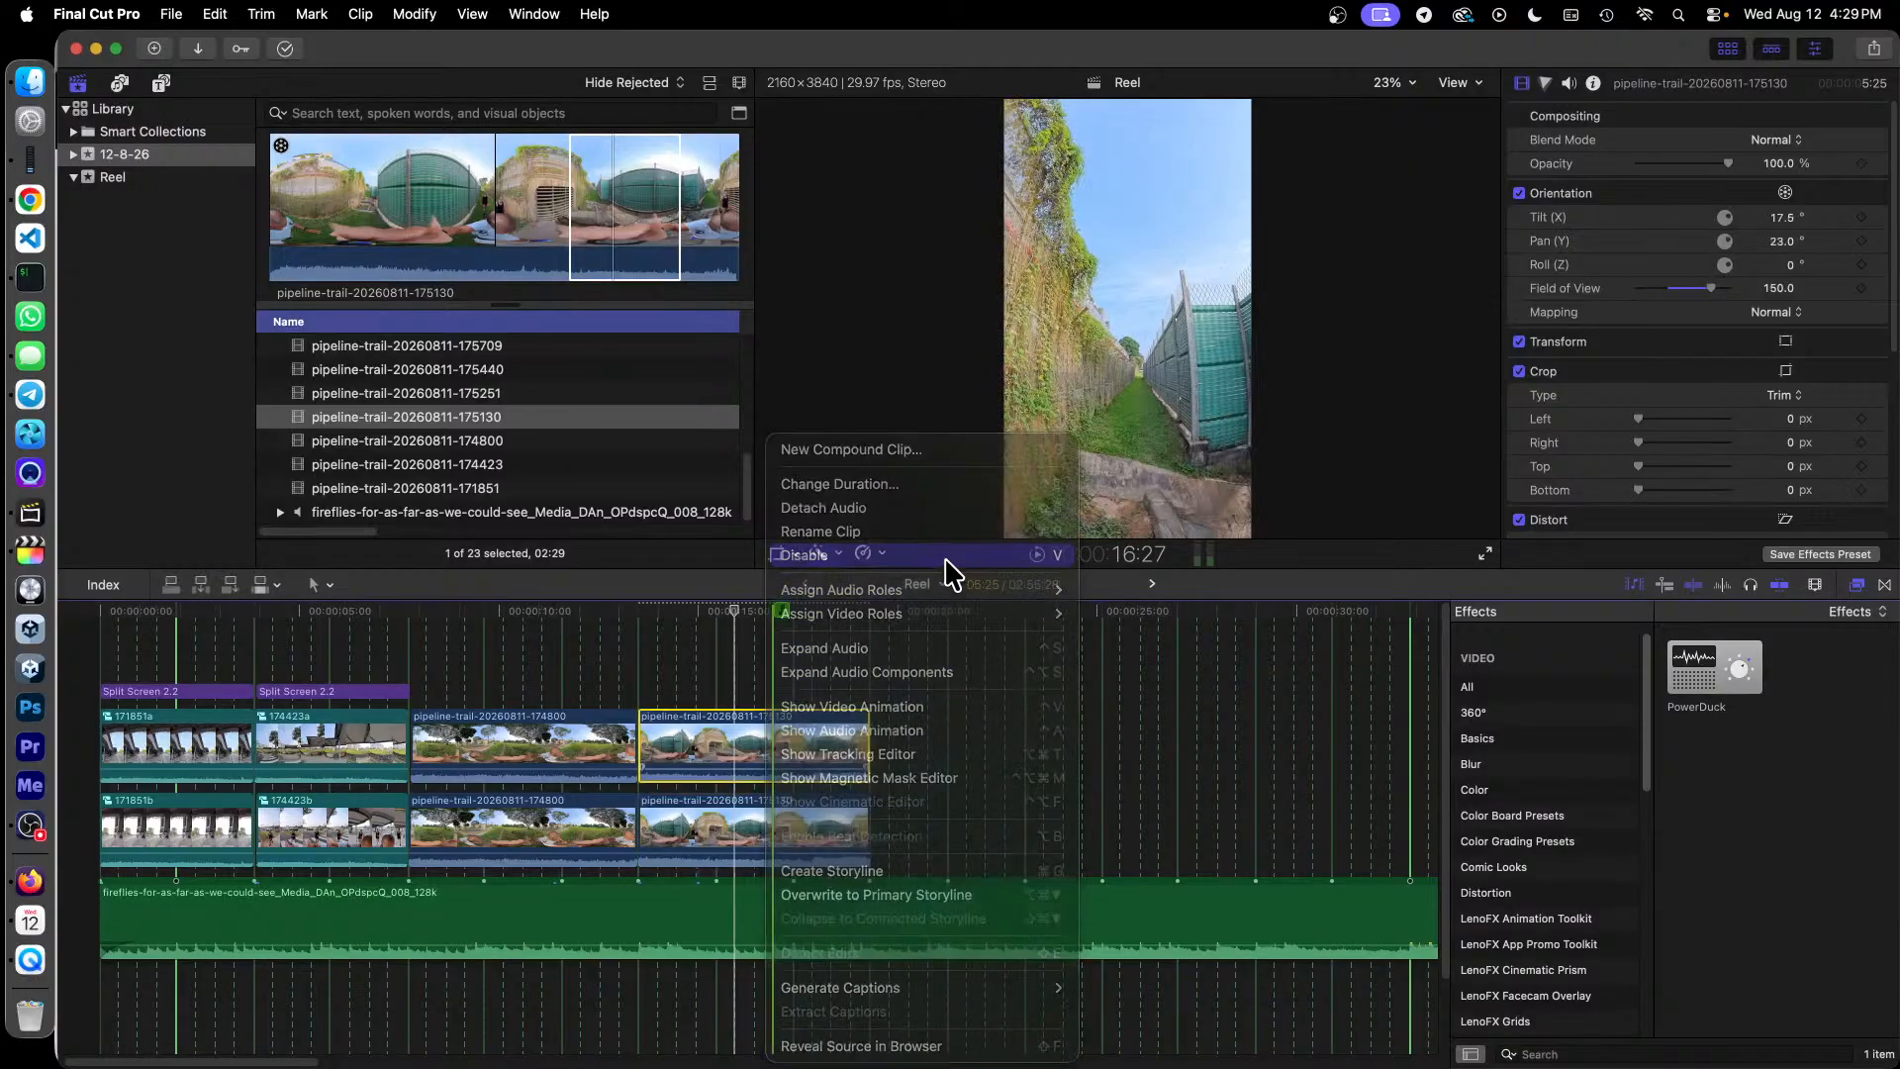
left_click(798, 805)
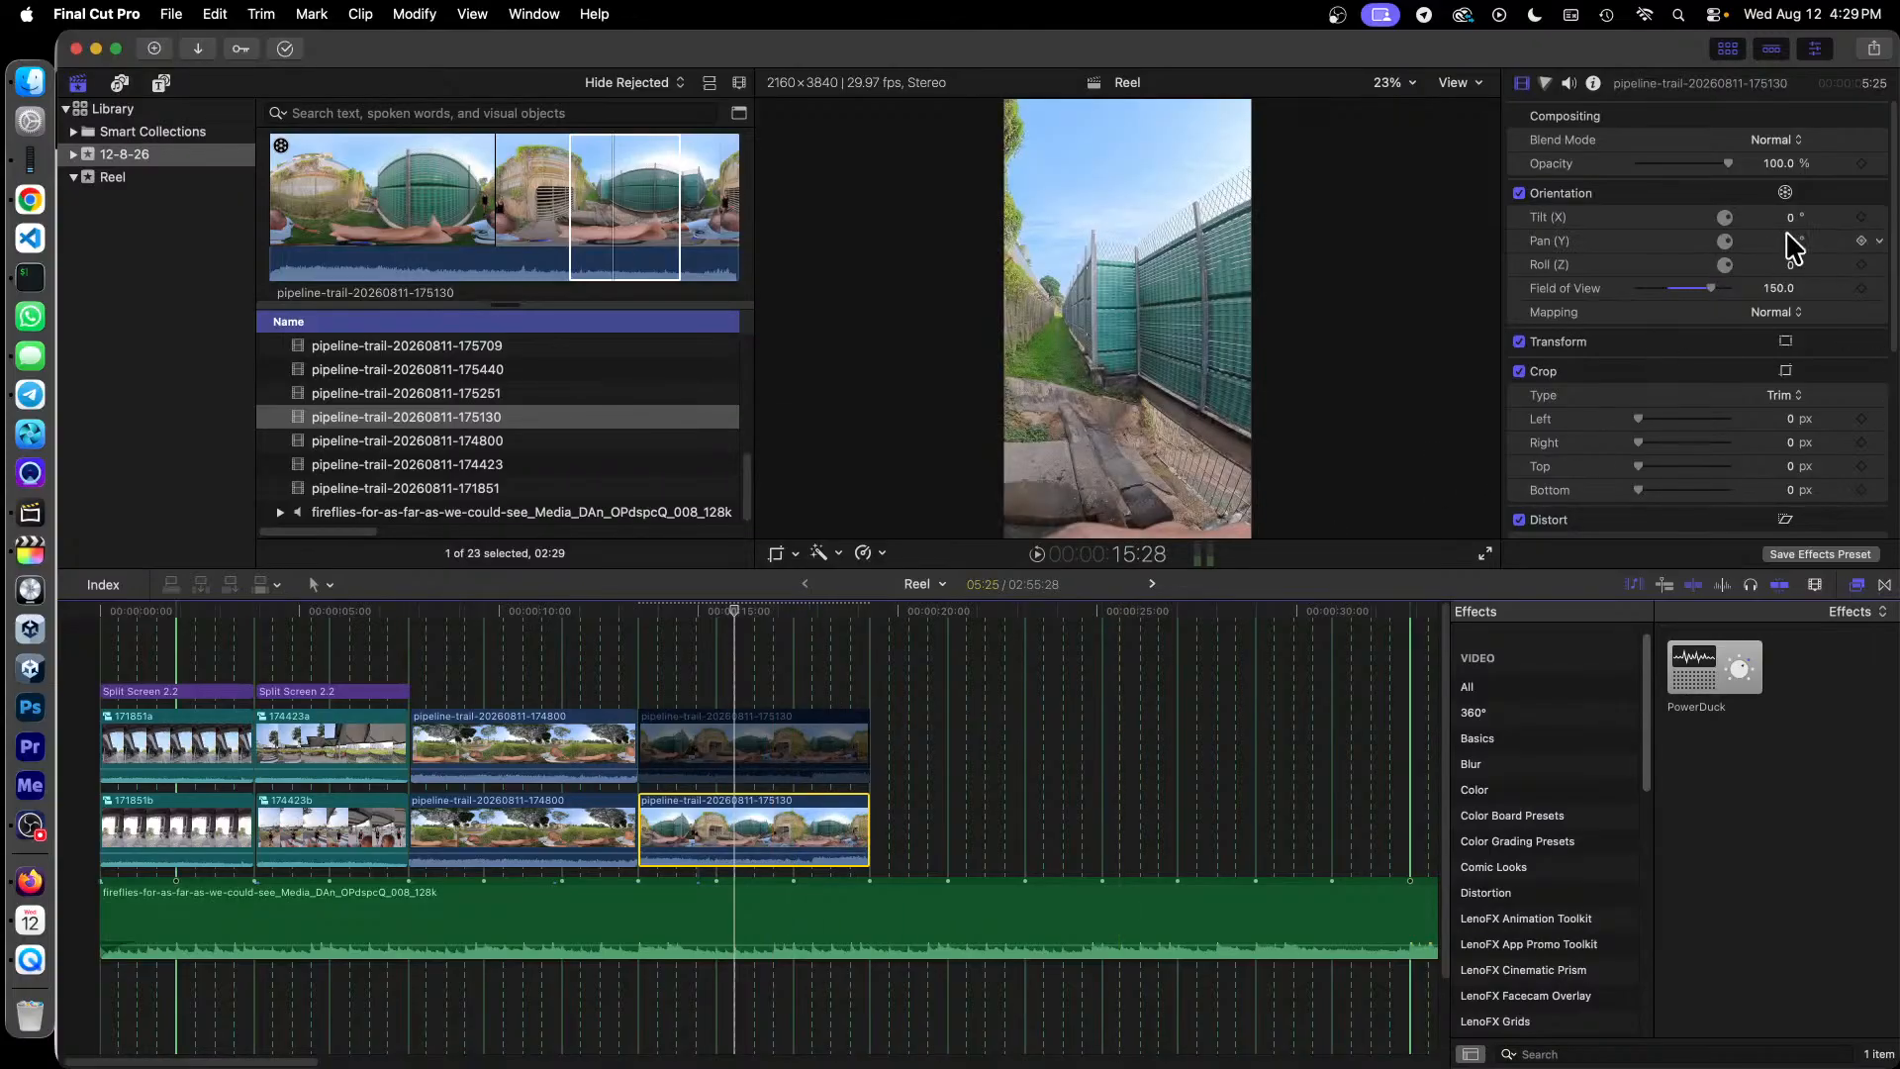
left_click_drag(1792, 240, 1624, 241)
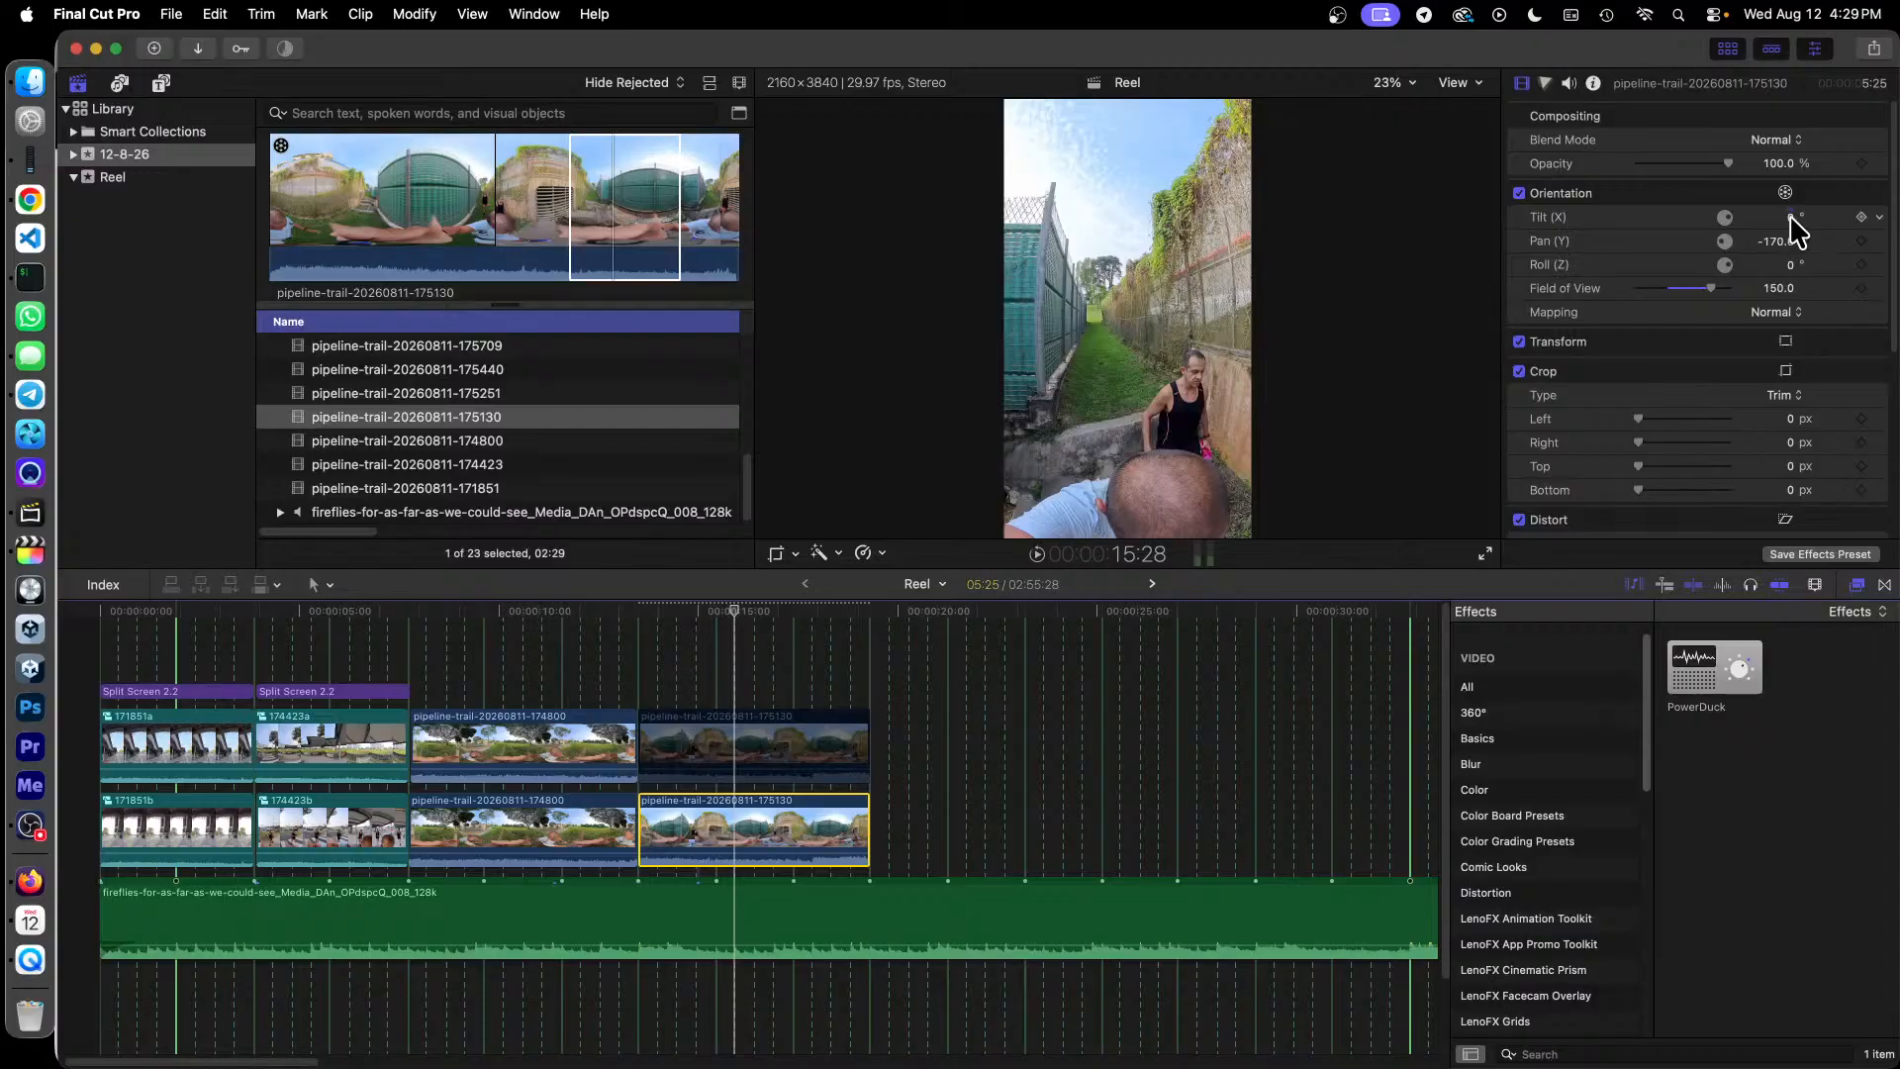
left_click_drag(1790, 217, 1812, 218)
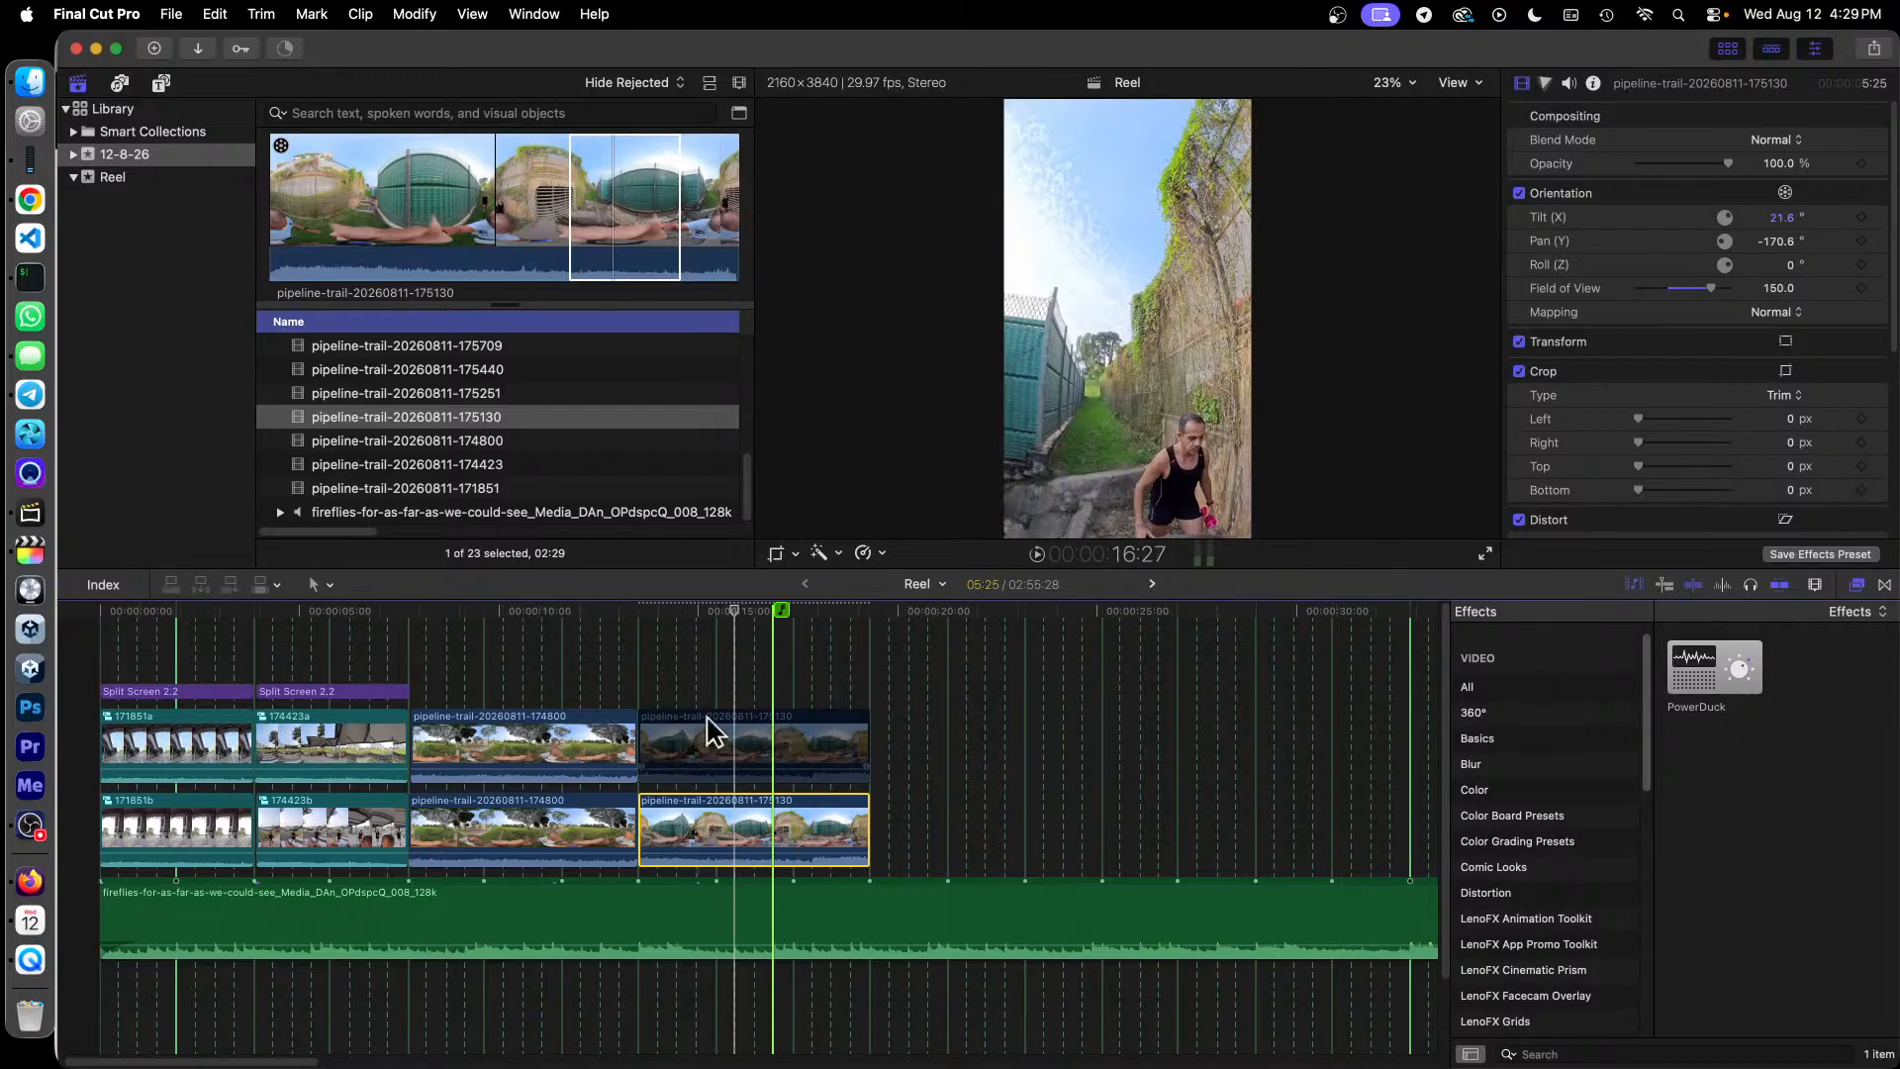
right_click(693, 762)
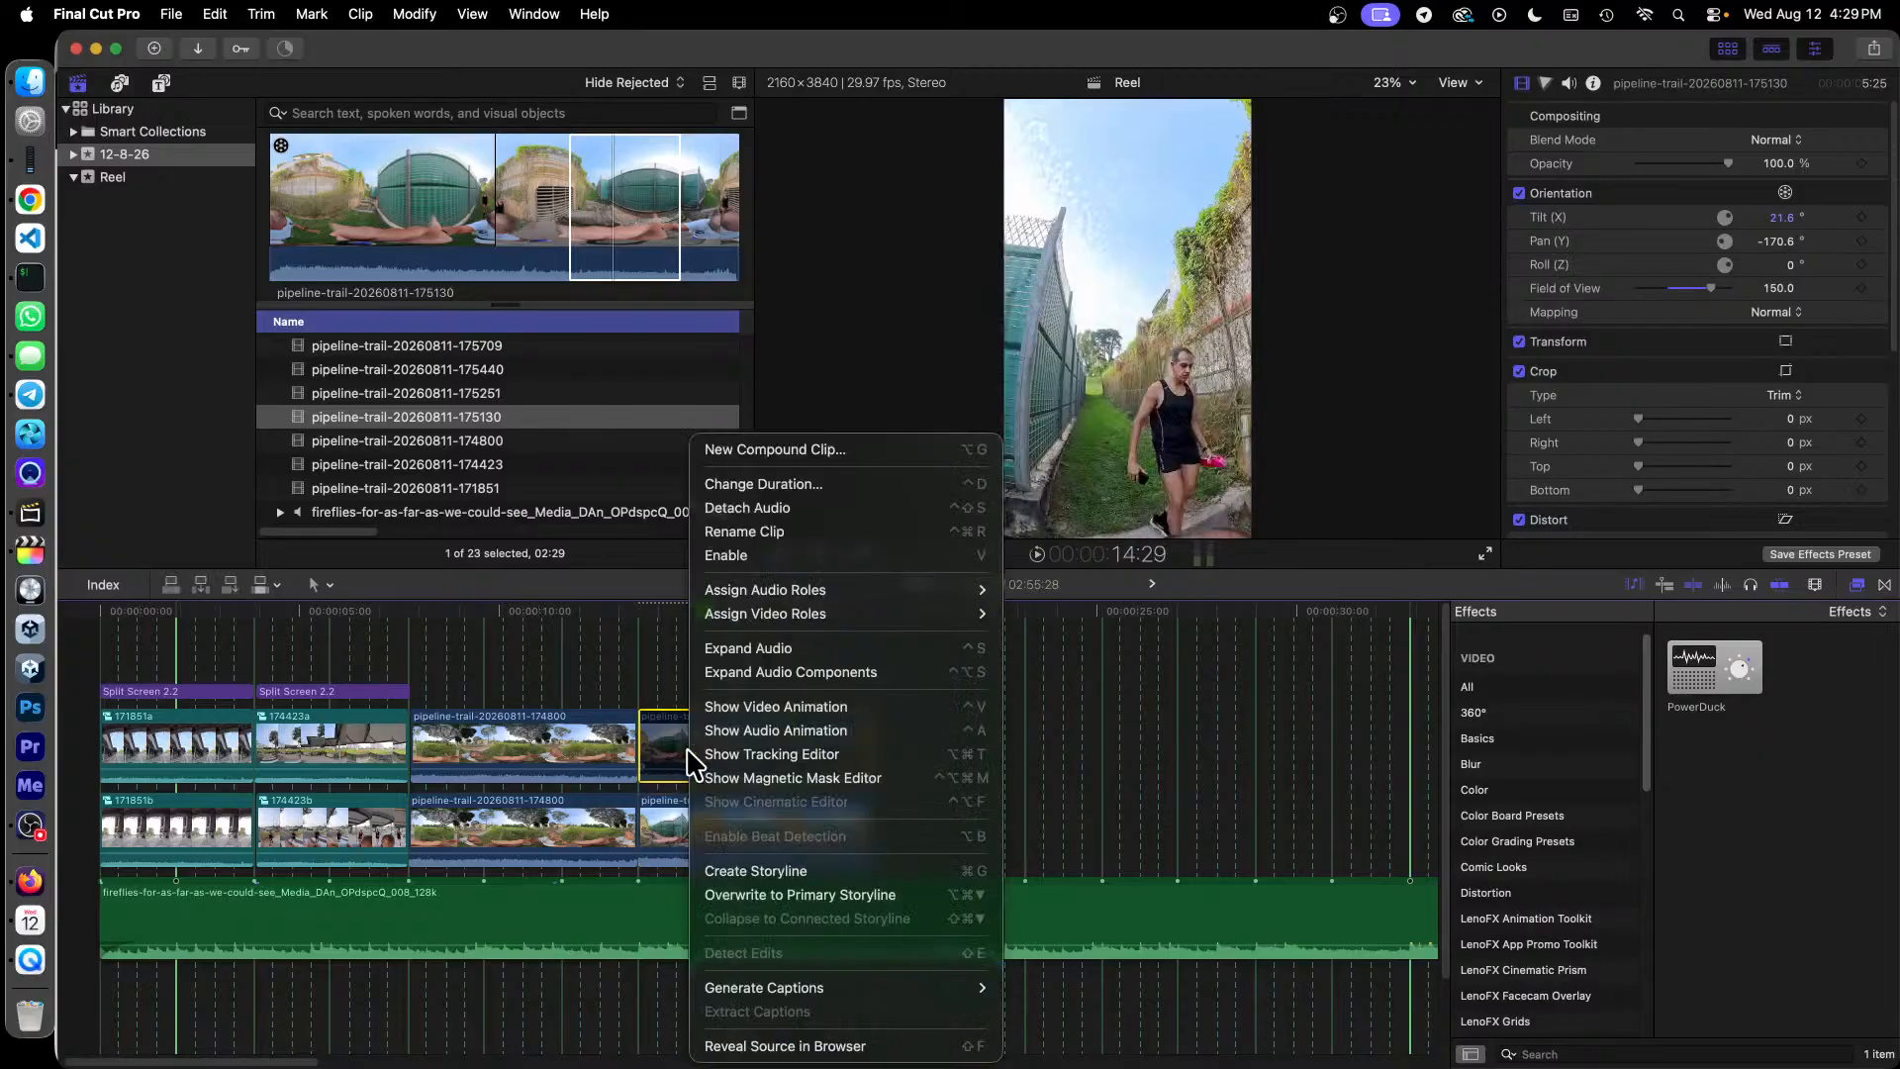
left_click(814, 556)
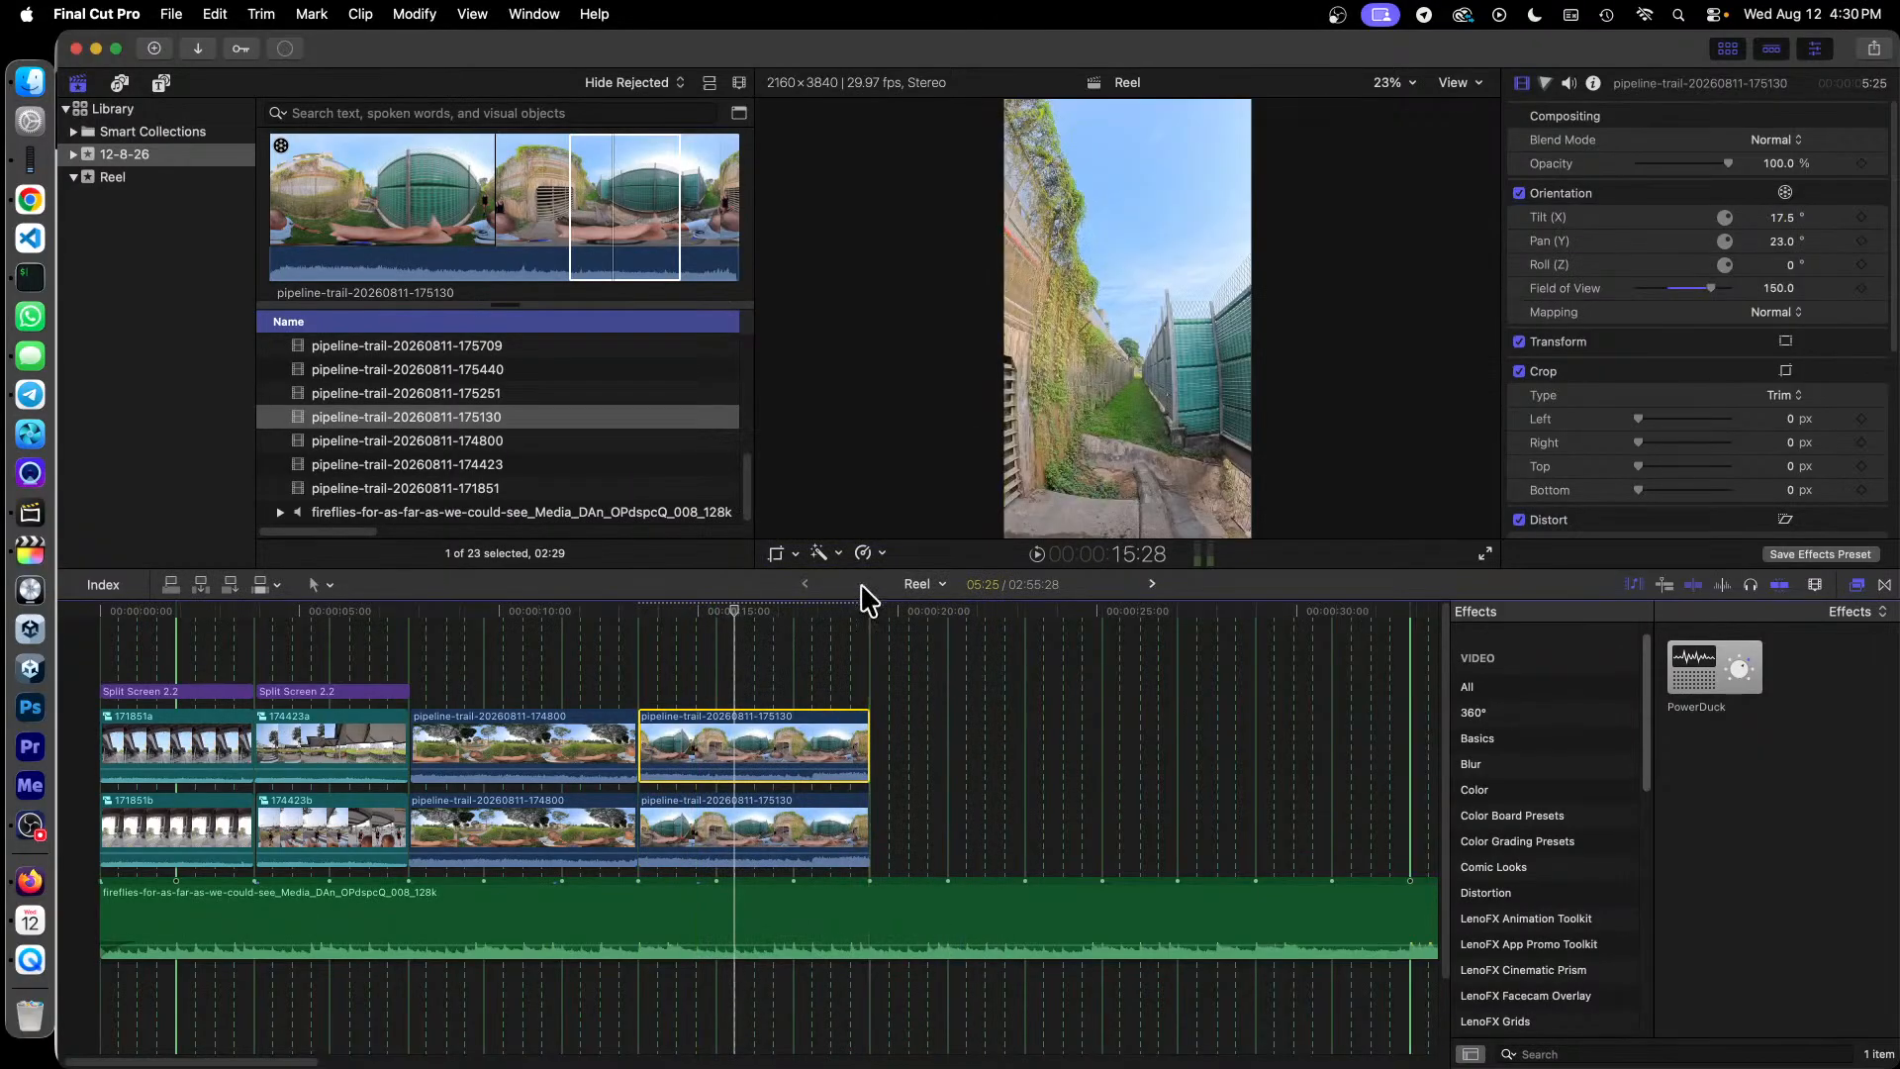
left_click(481, 394)
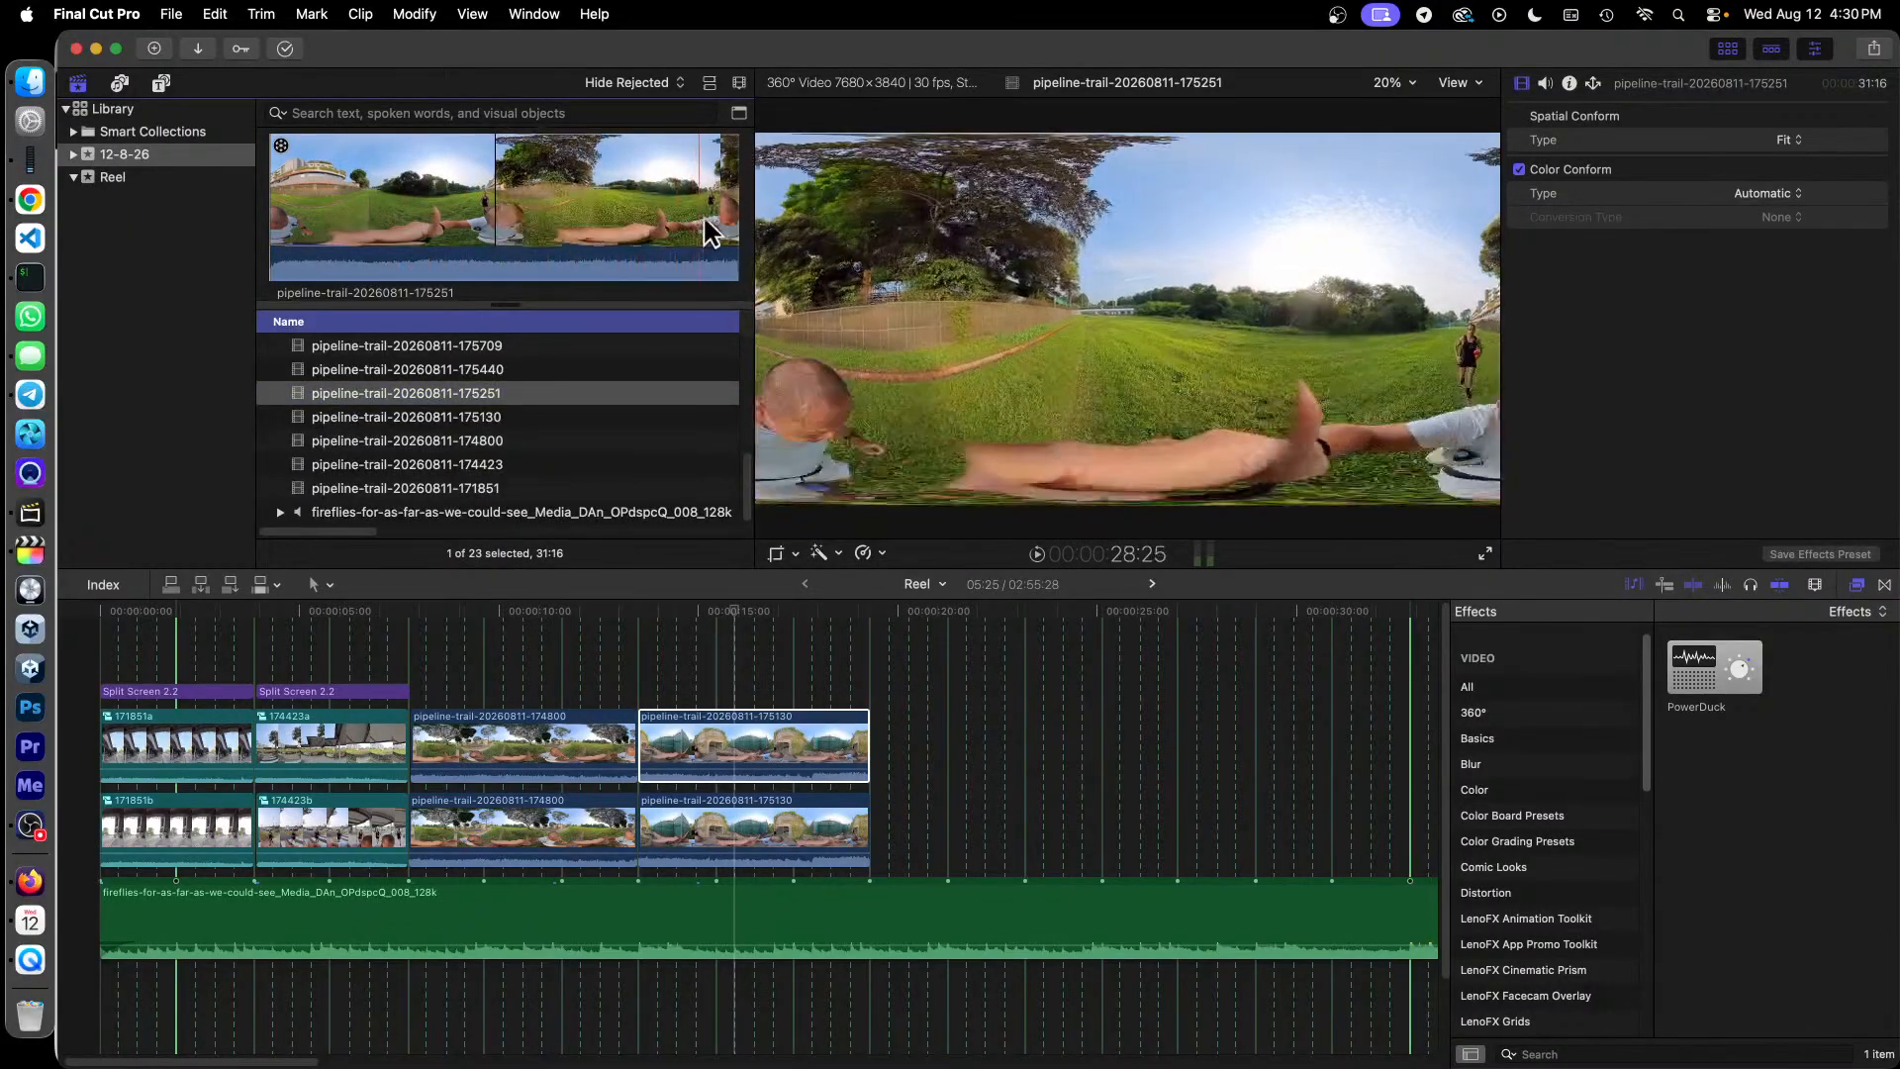
left_click_drag(727, 233, 871, 831)
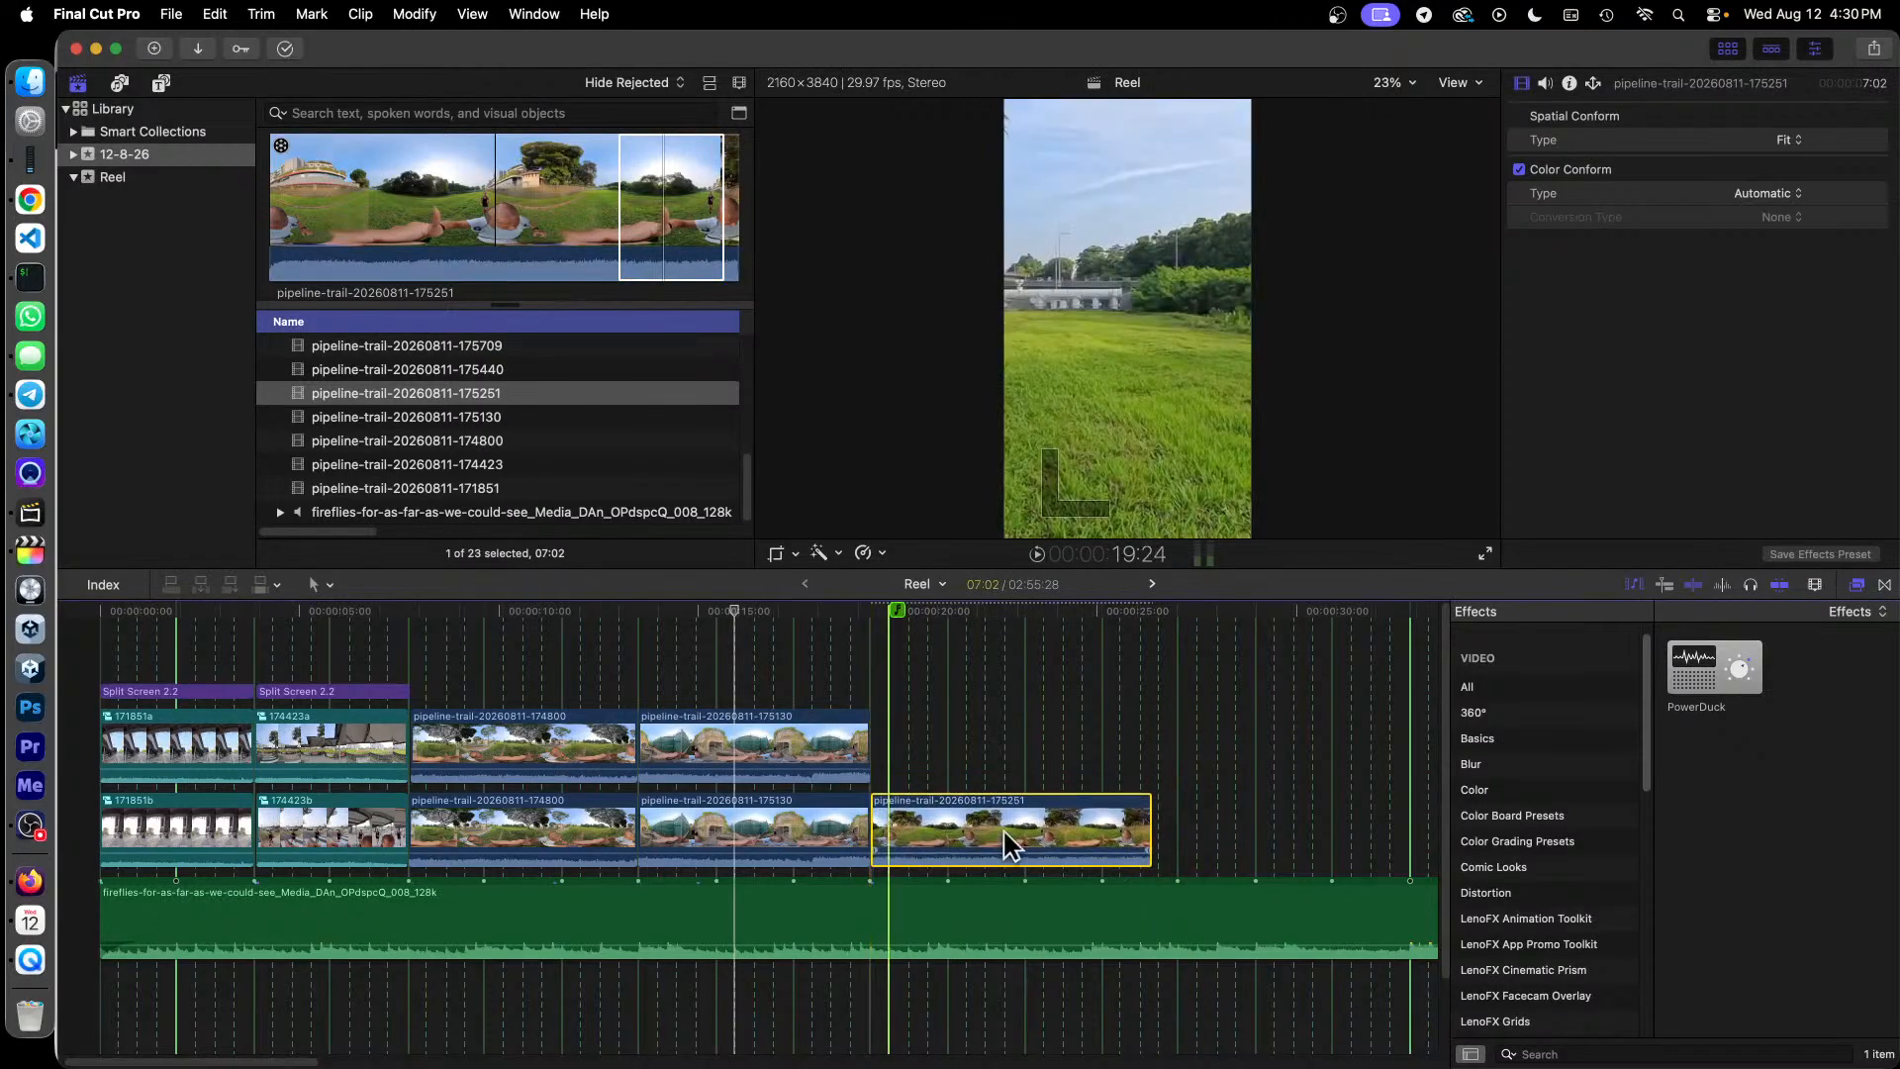
left_click_drag(1151, 824, 1100, 827)
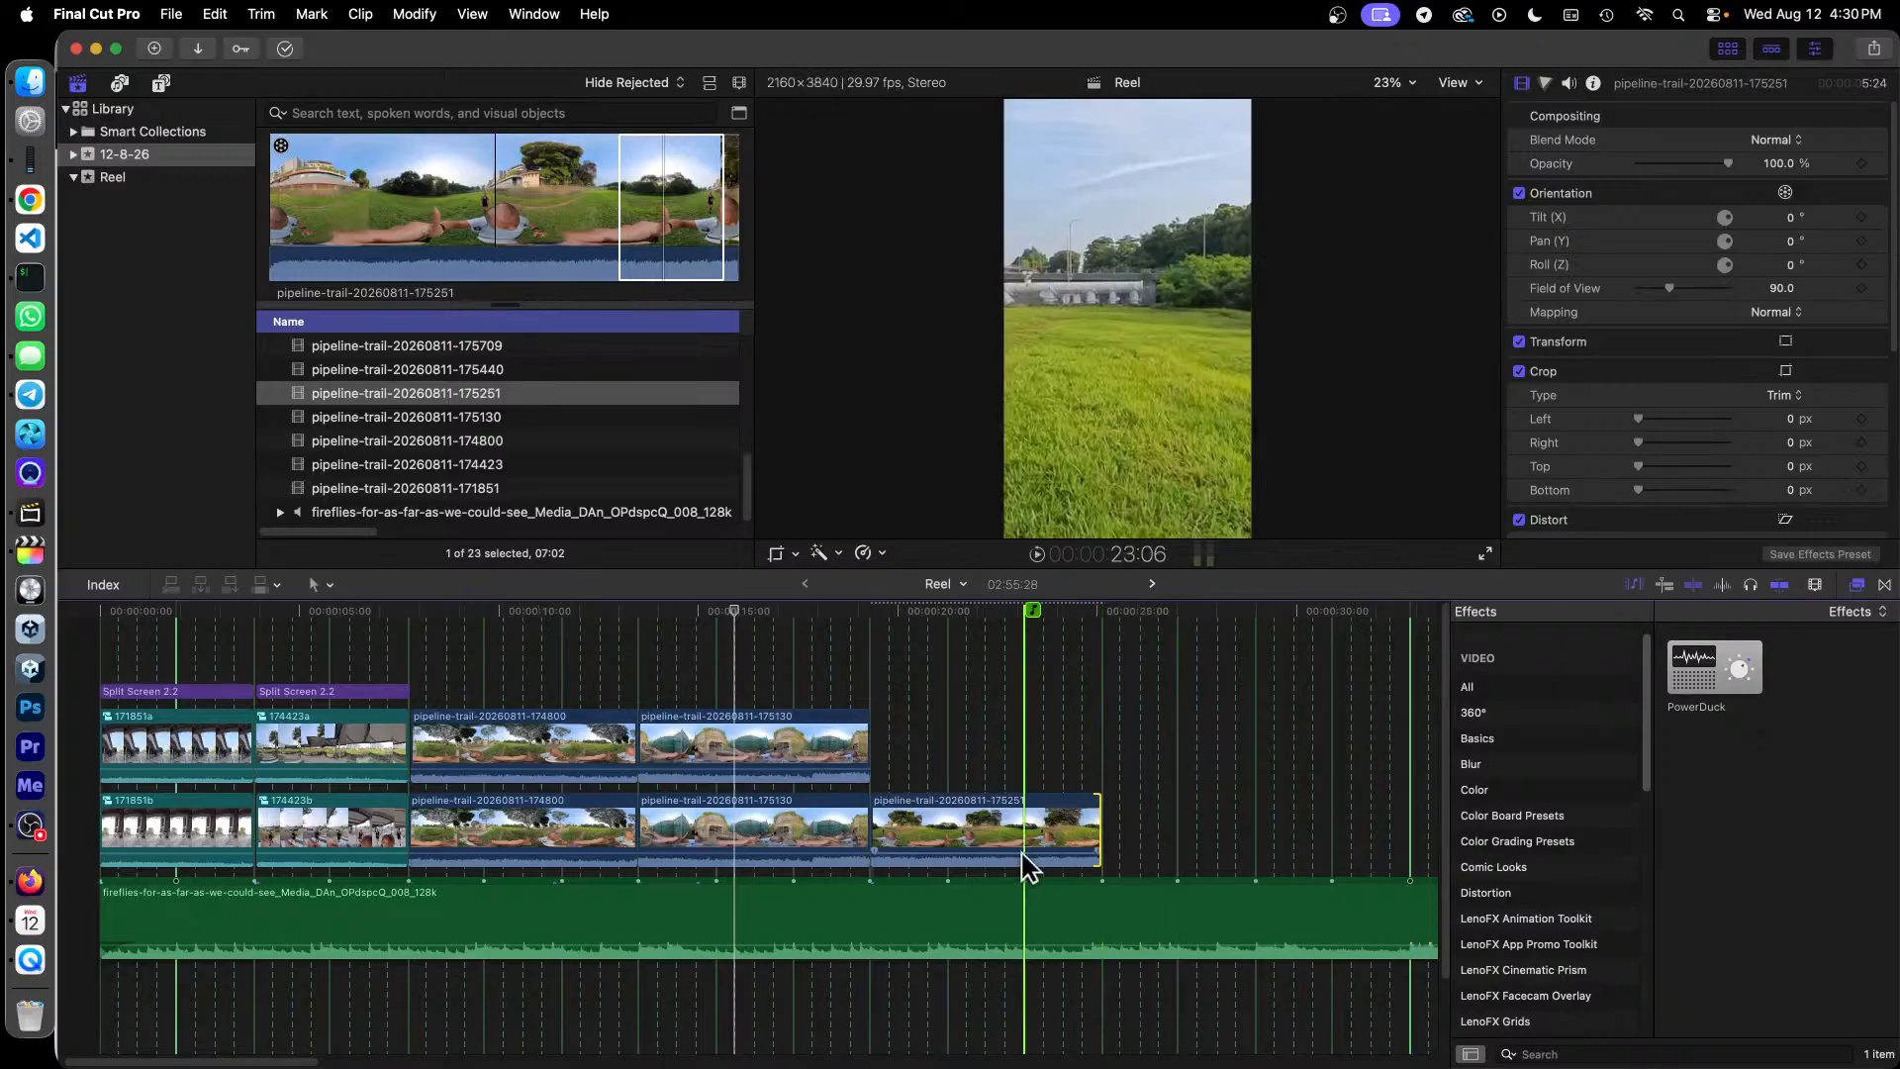
left_click(1024, 821)
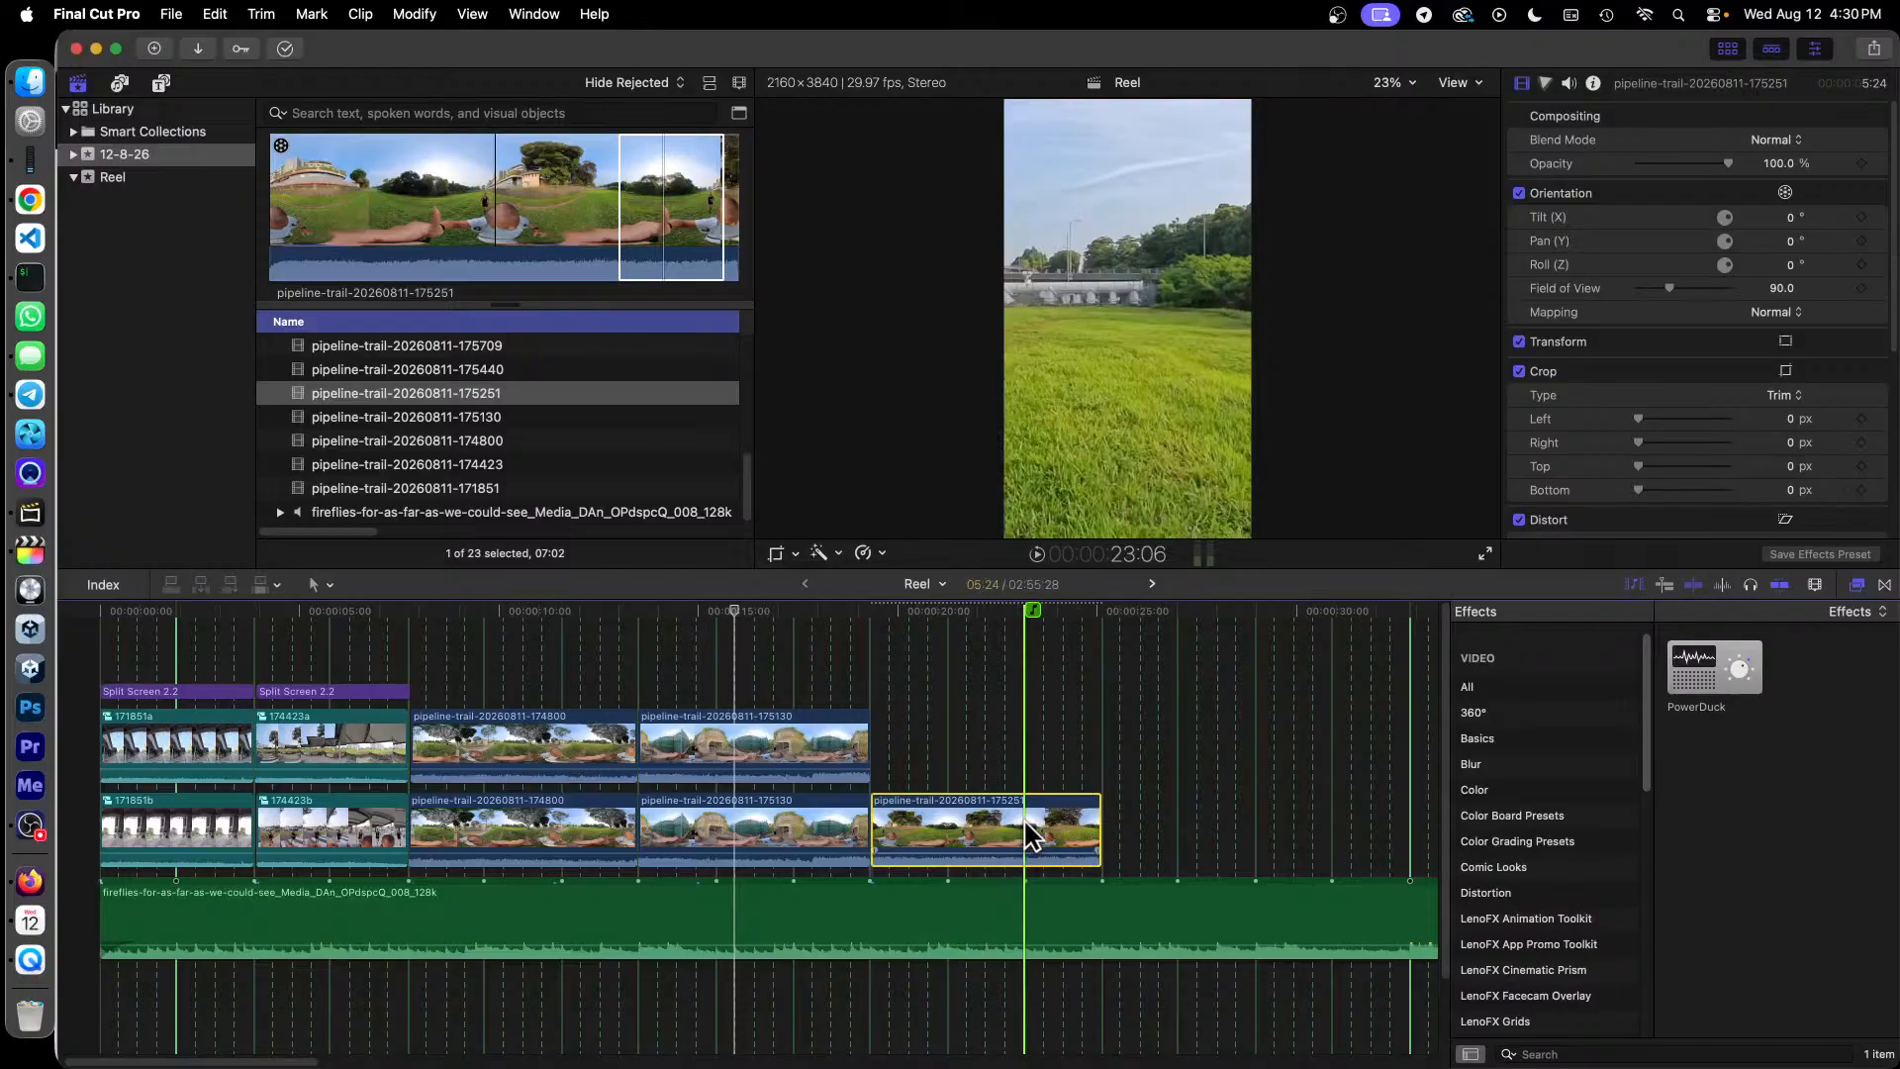
left_click_drag(1023, 817, 981, 738)
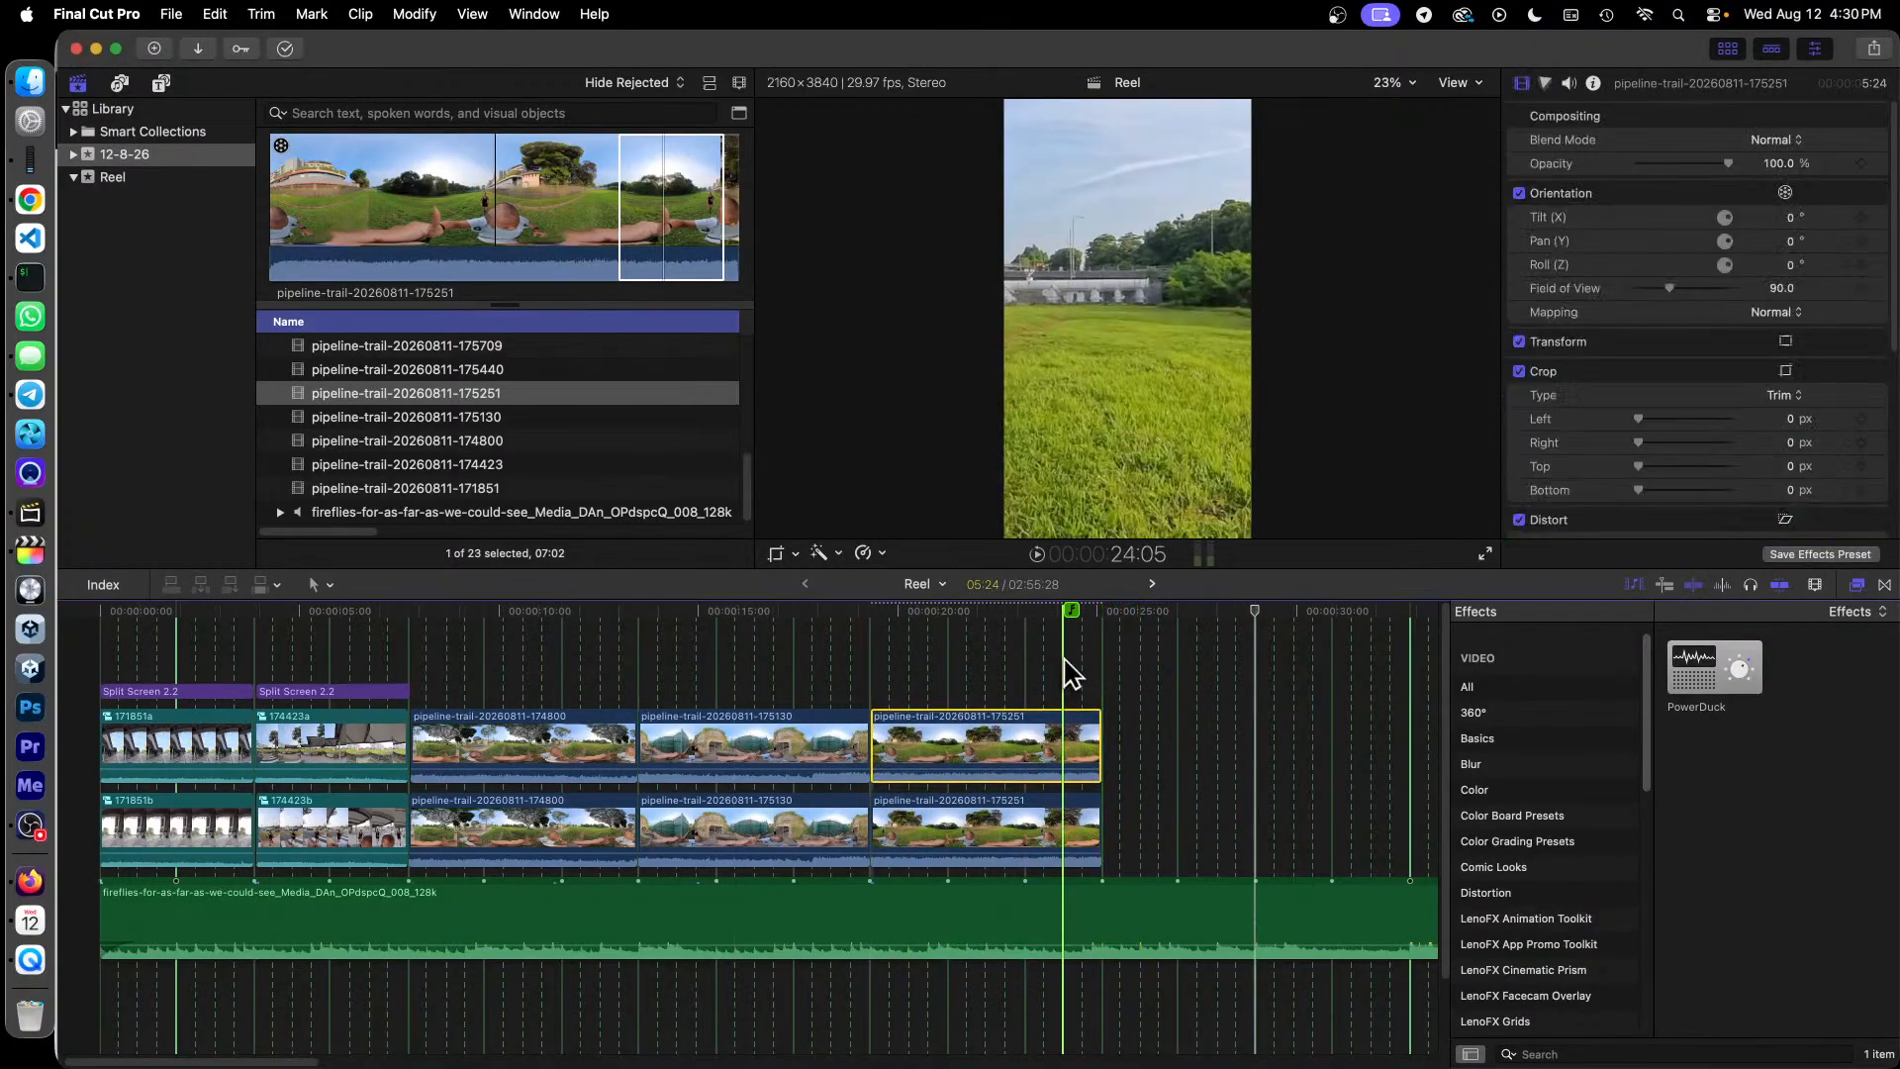
left_click_drag(1064, 661, 1128, 857)
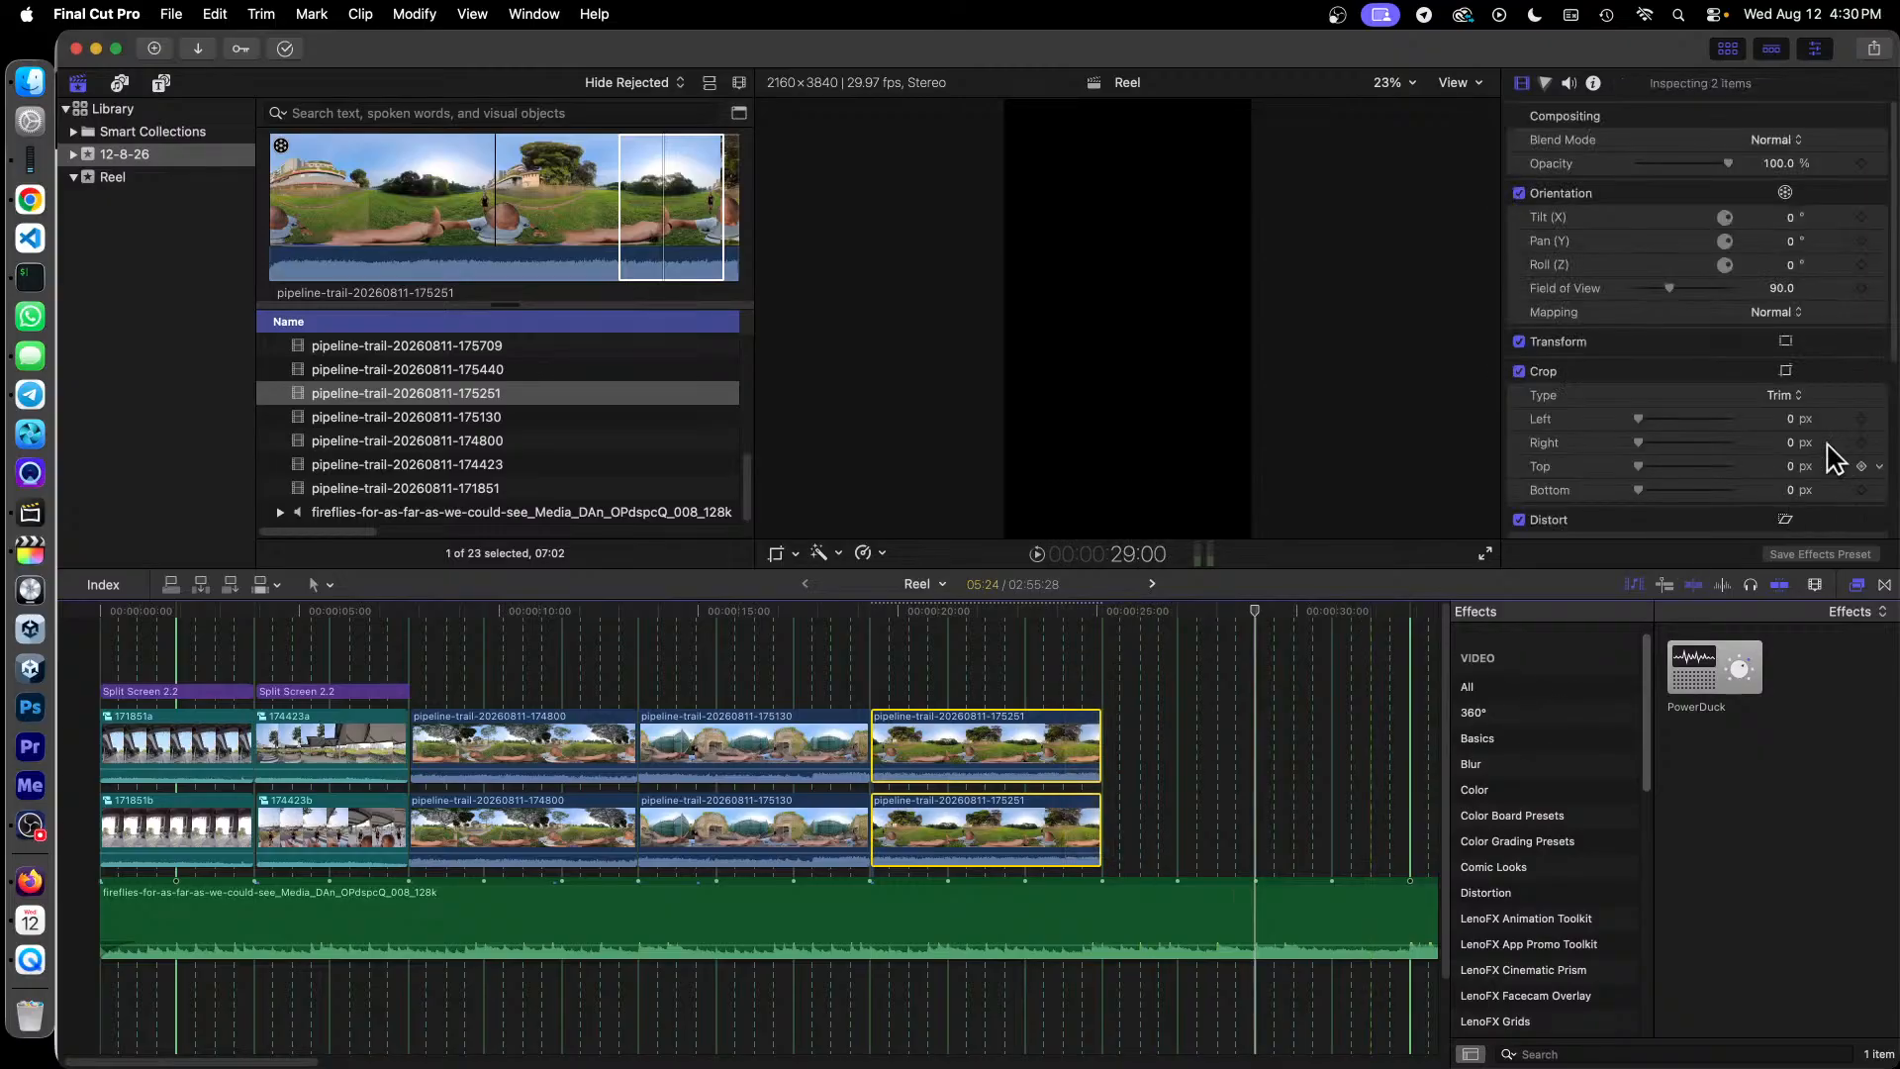
left_click(1781, 288)
left_click(968, 633)
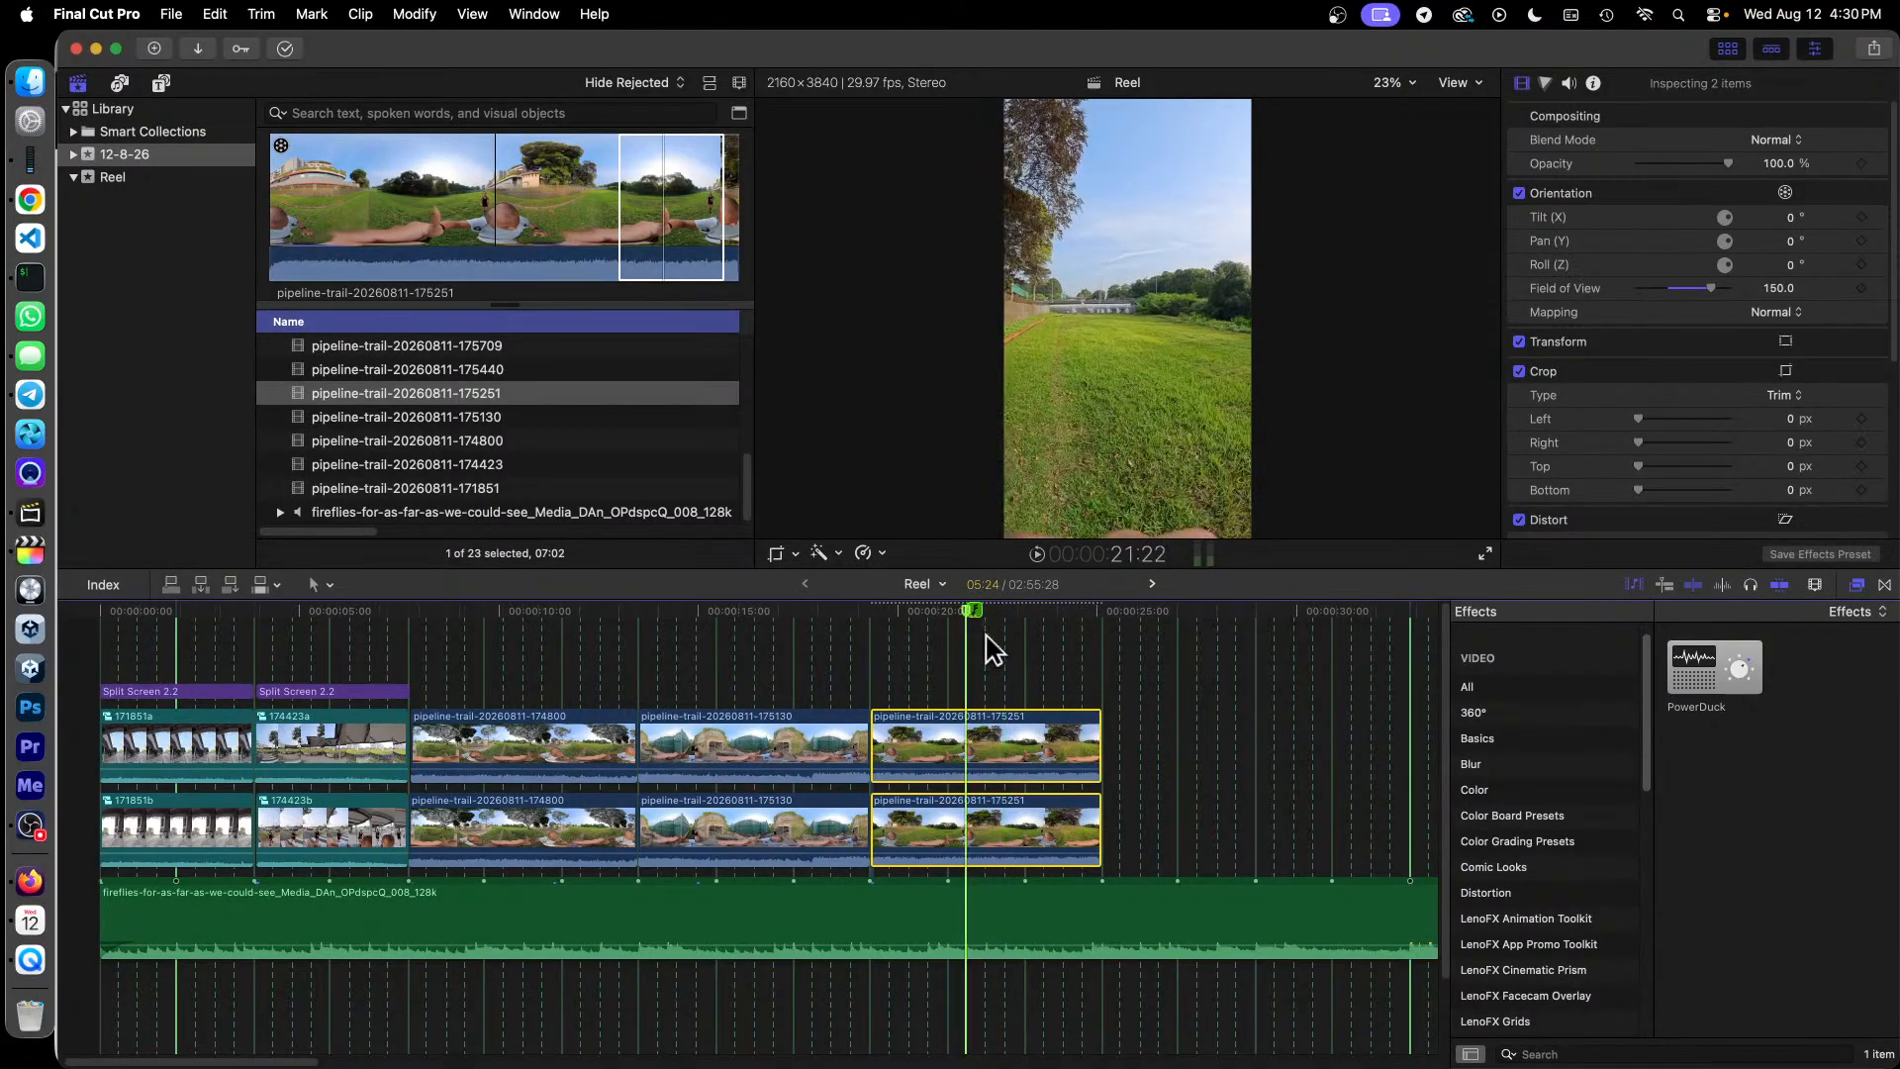
left_click(1196, 735)
left_click(1026, 742)
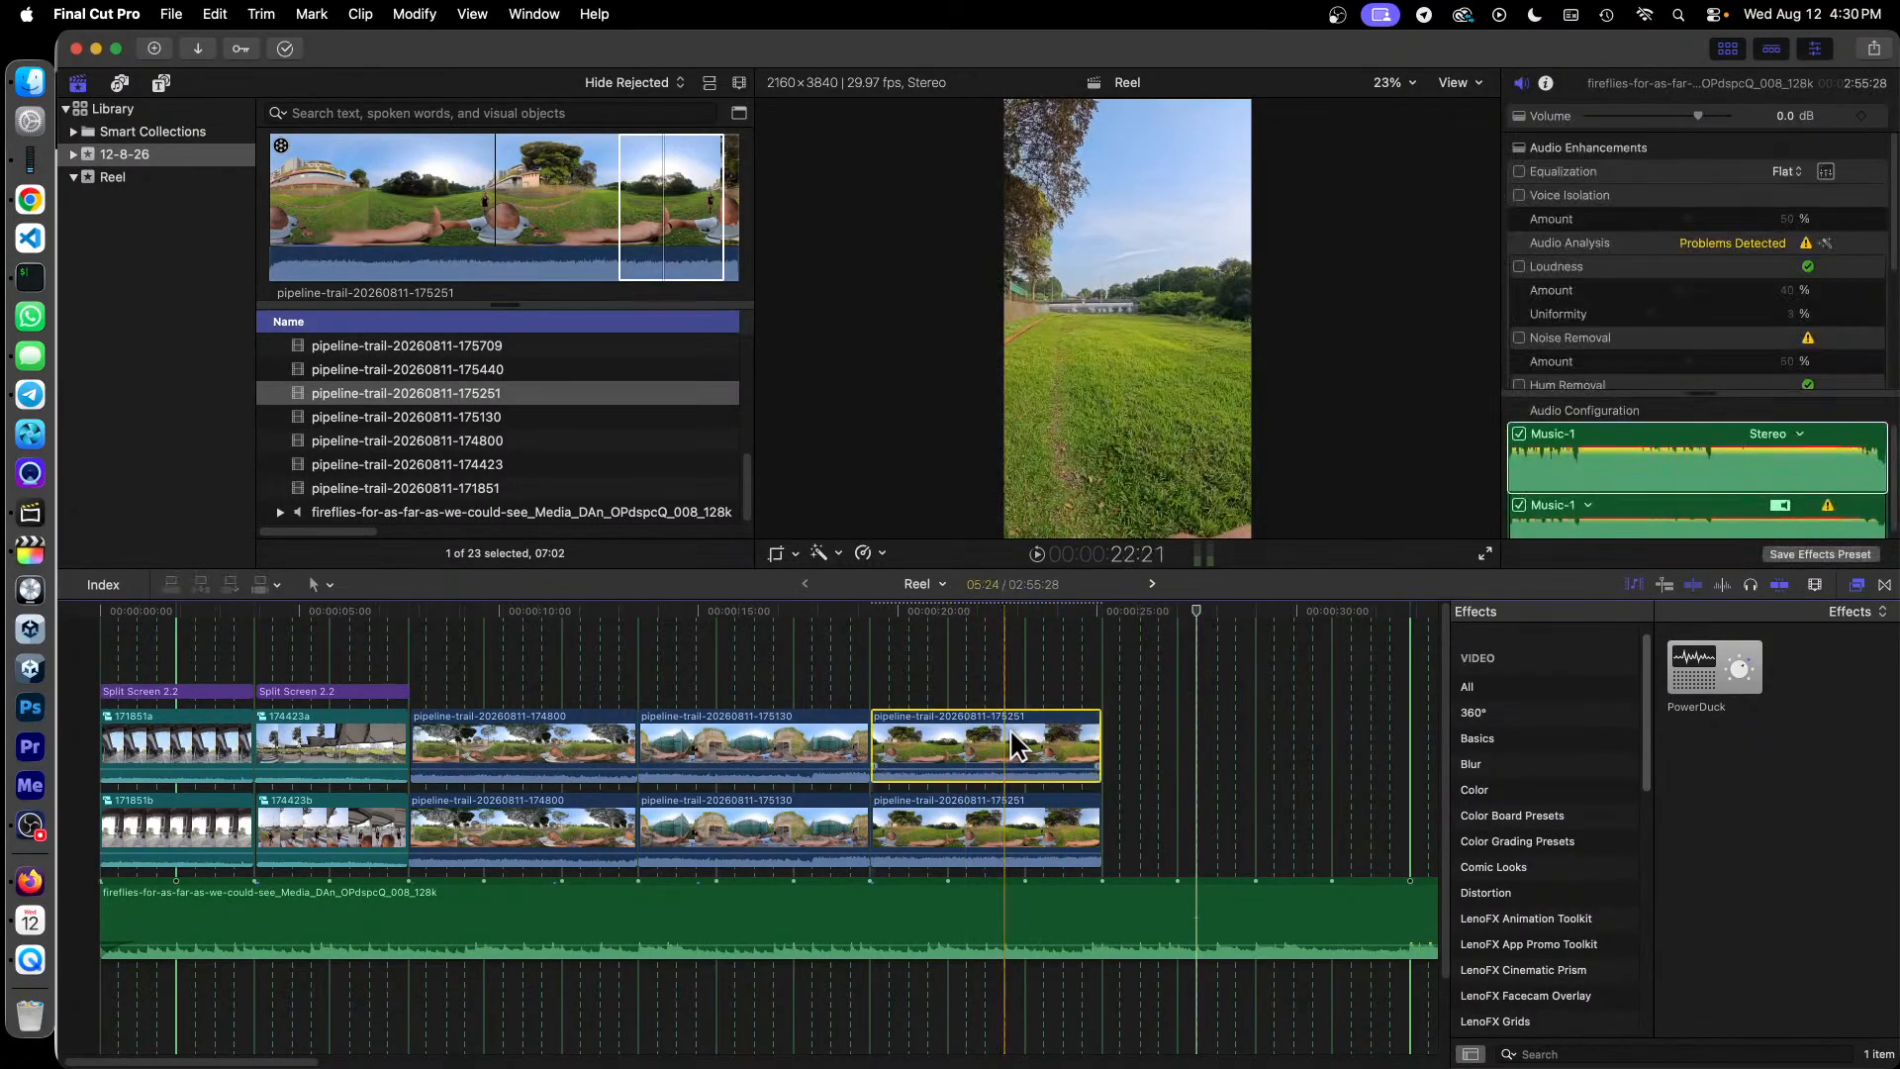
left_click(968, 625)
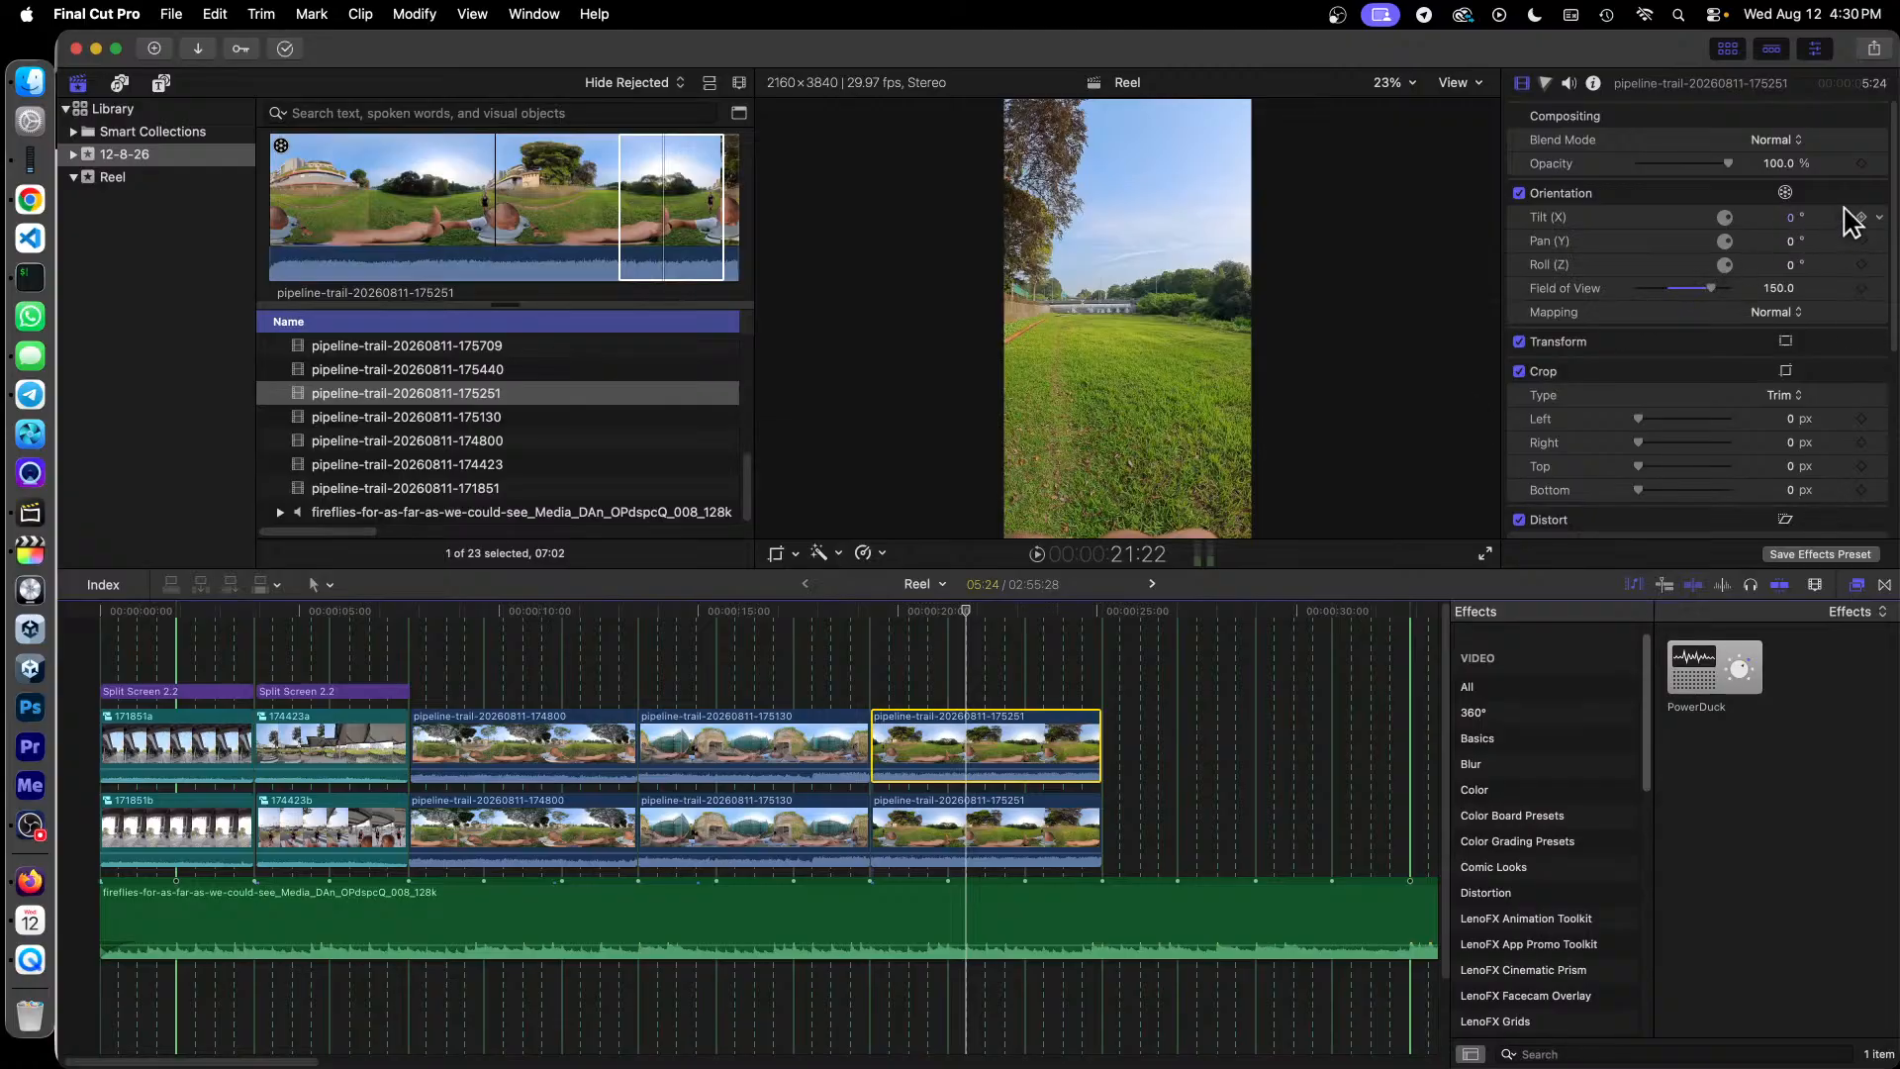
left_click(1794, 217)
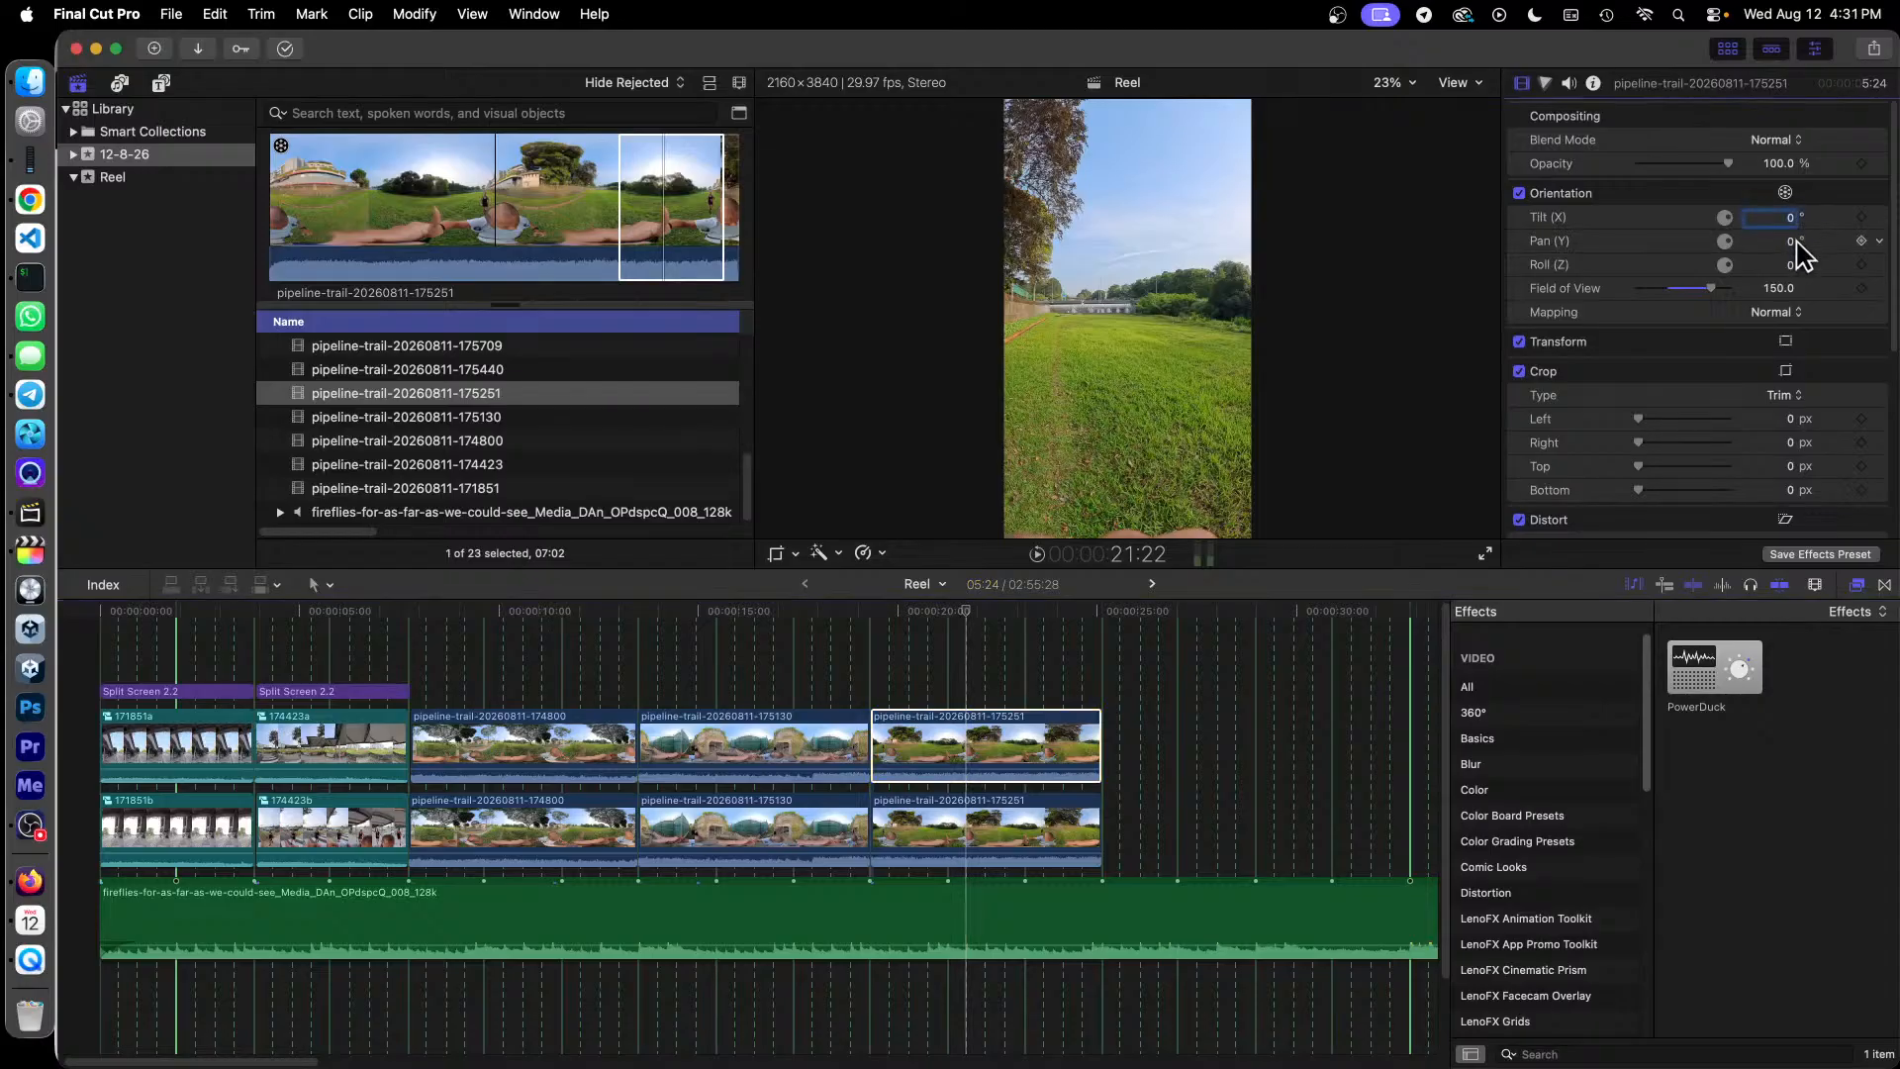
mouse_move(1791, 242)
left_mouse_down()
mouse_move(1843, 235)
mouse_move(1794, 250)
left_mouse_up()
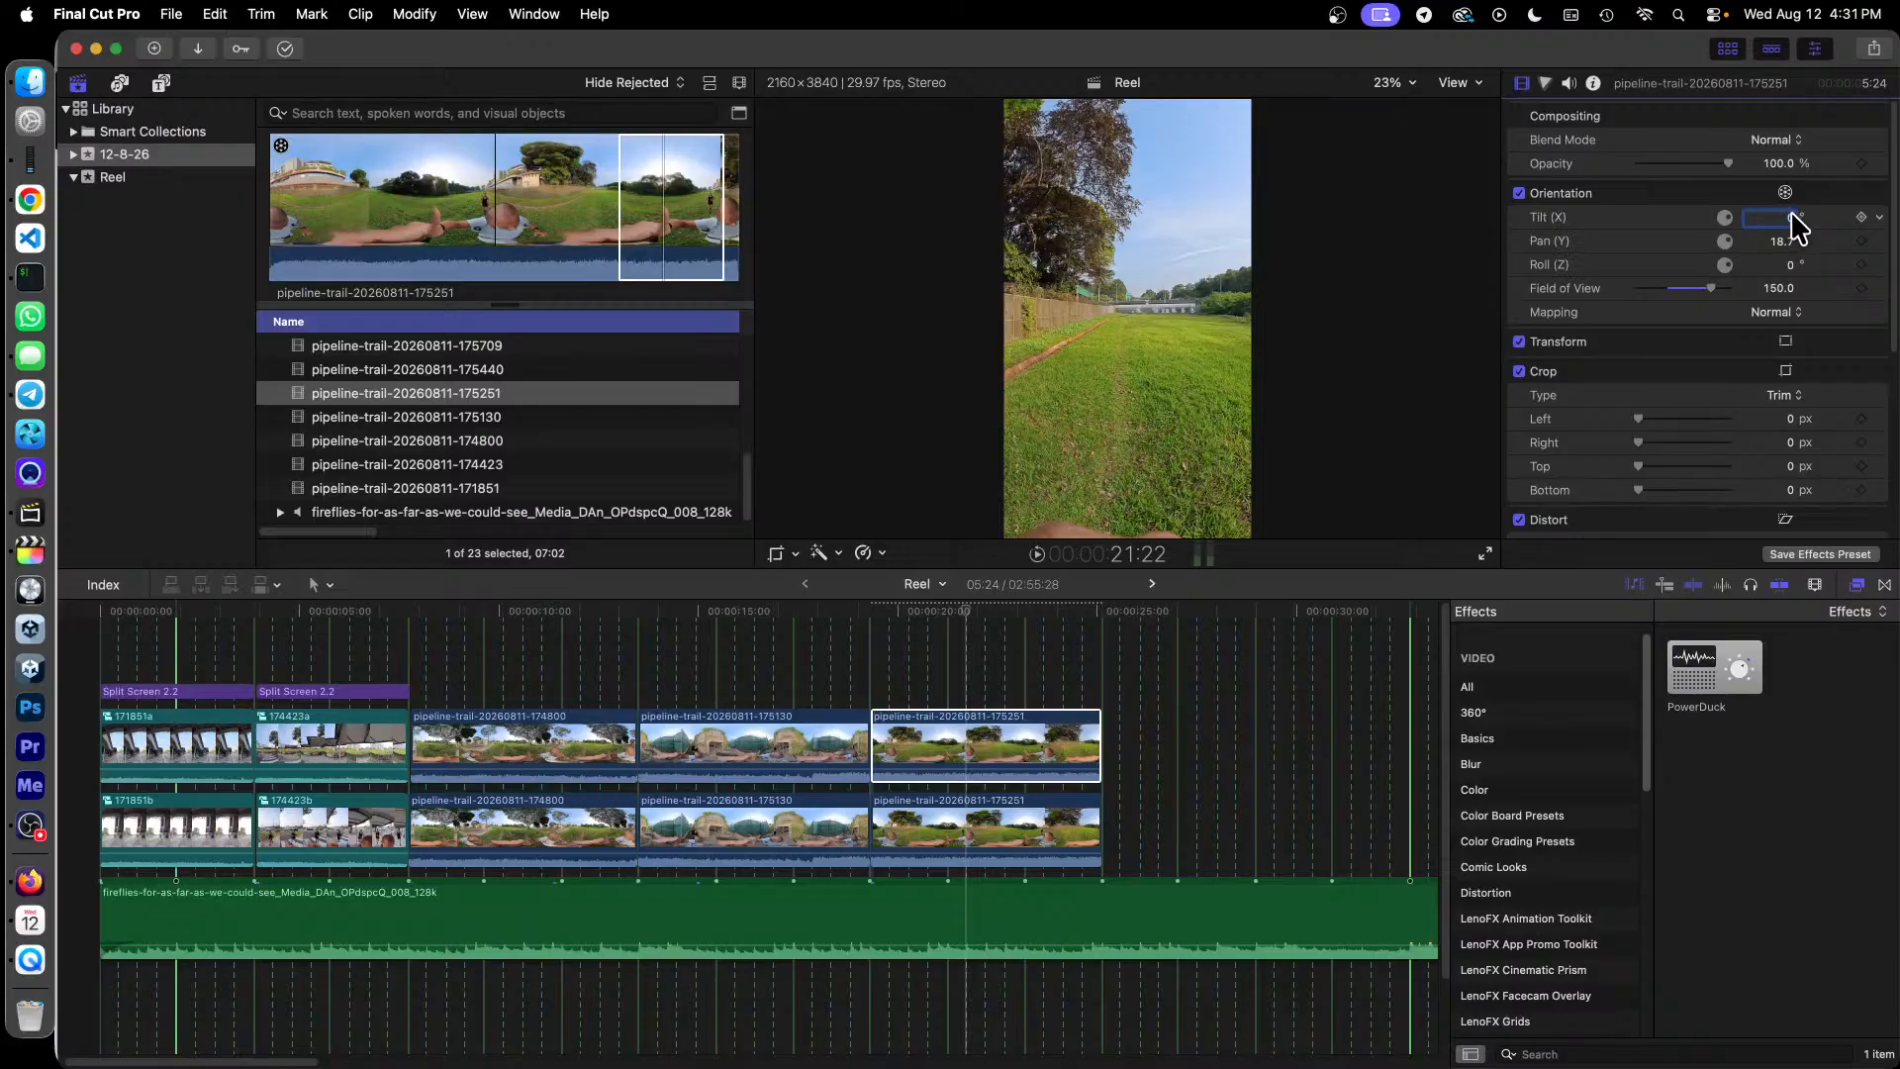
left_click_drag(1796, 223, 1855, 215)
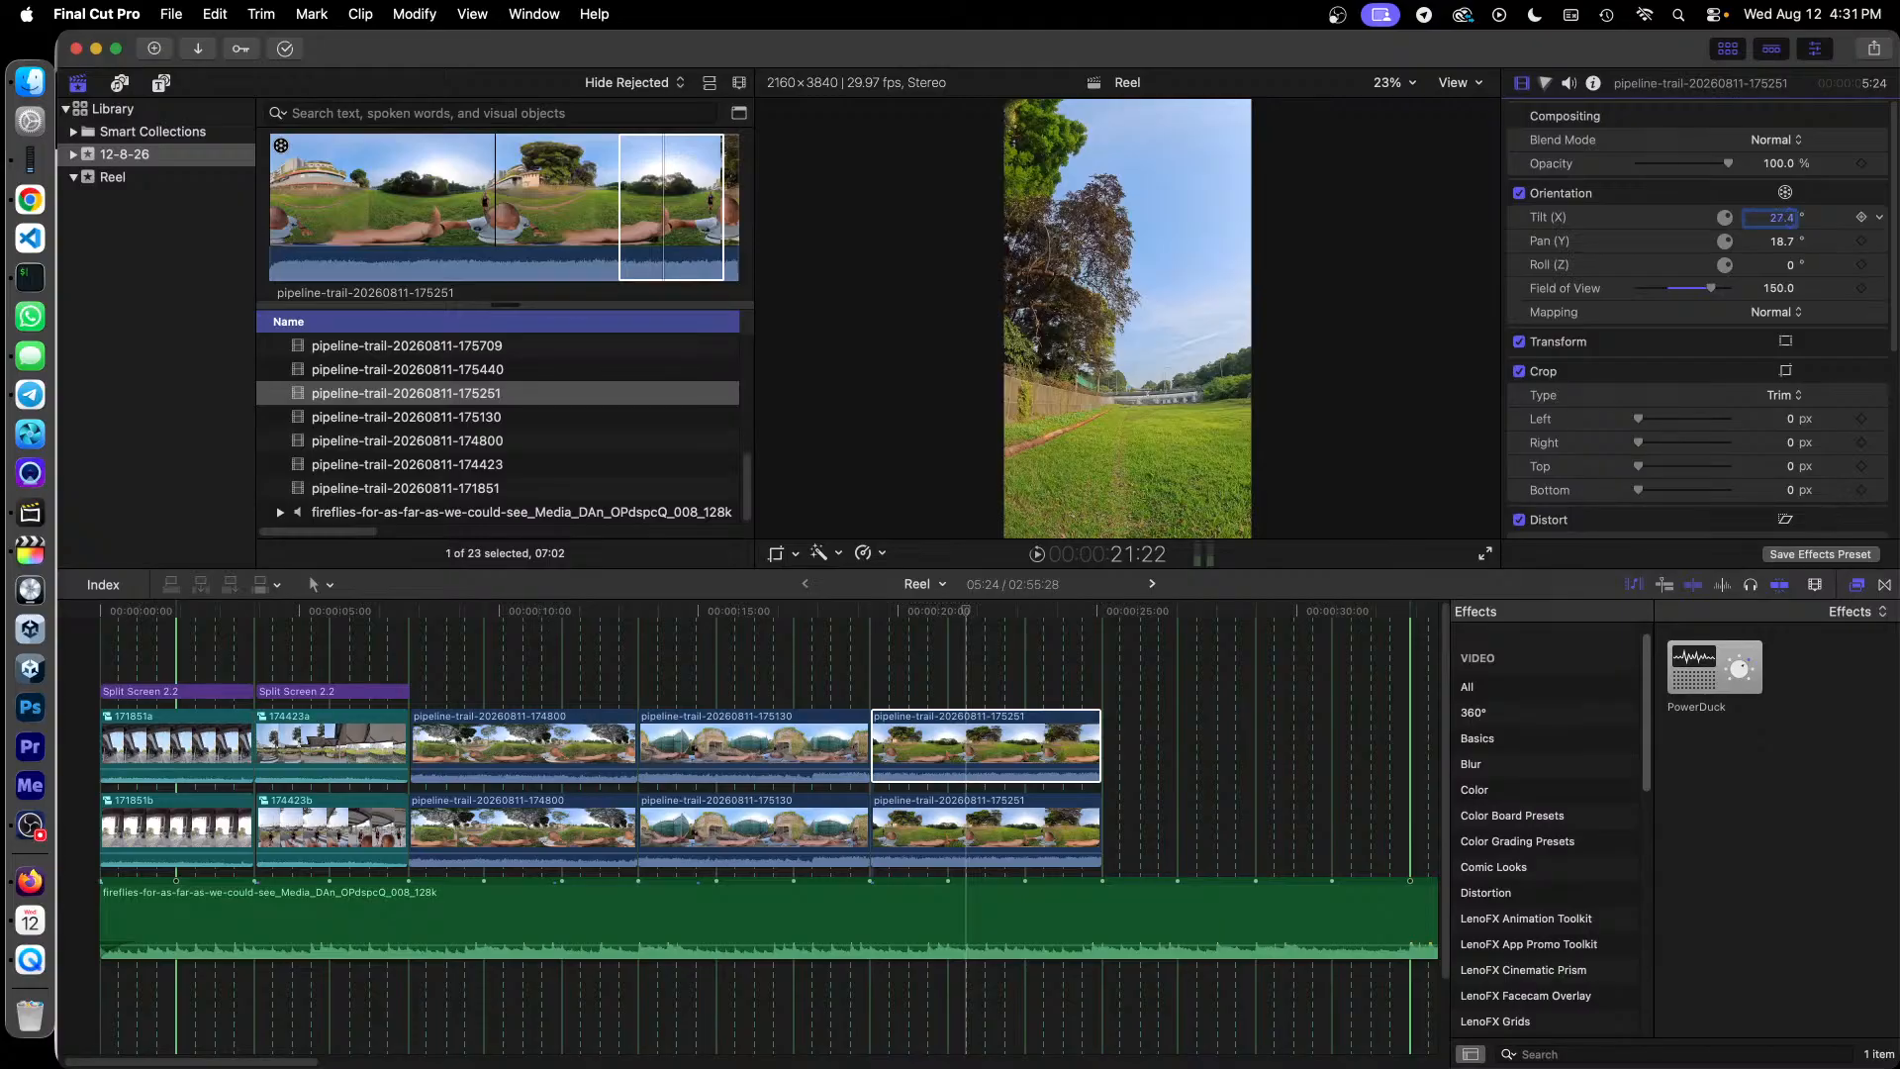
left_click_drag(1790, 222, 1790, 217)
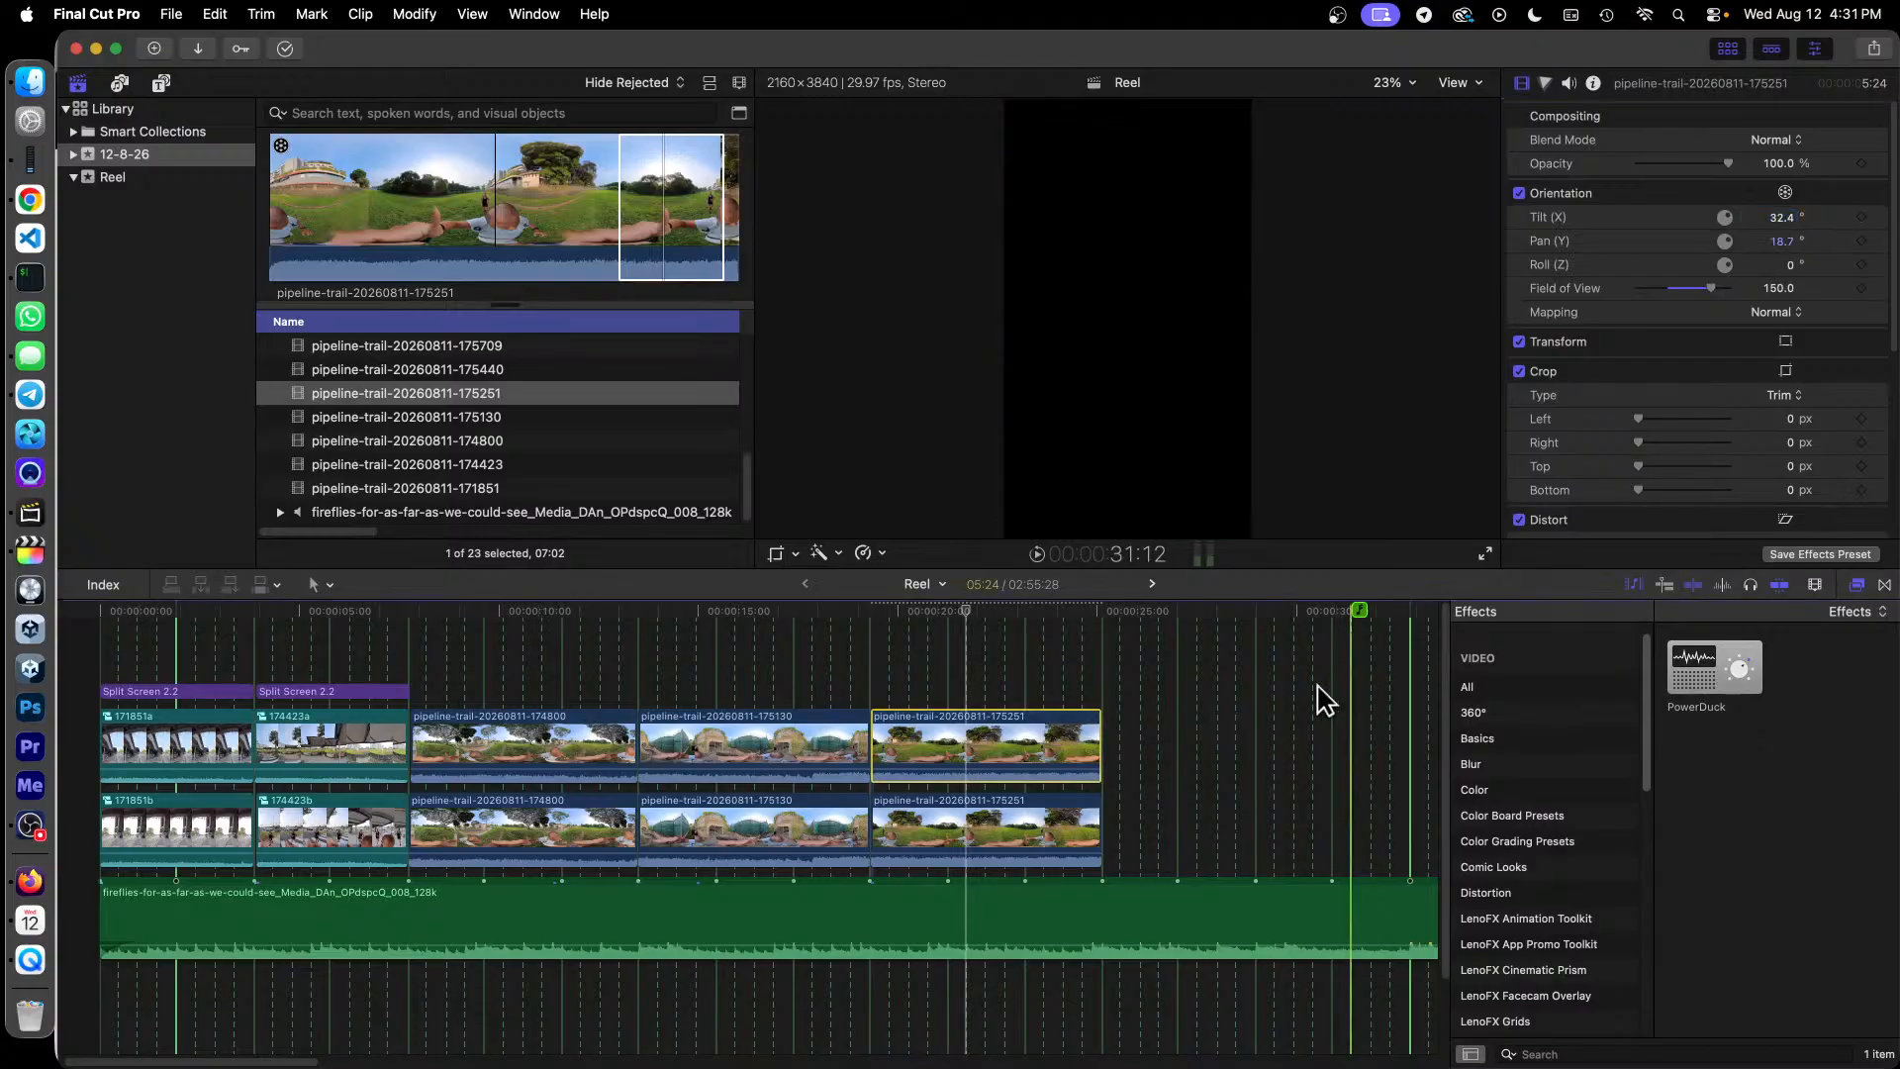
Step: Reframe the lower 175251 clip to pan 196° and tilt 21°, disabling the upper copy only while adjusting
right_click(1025, 740)
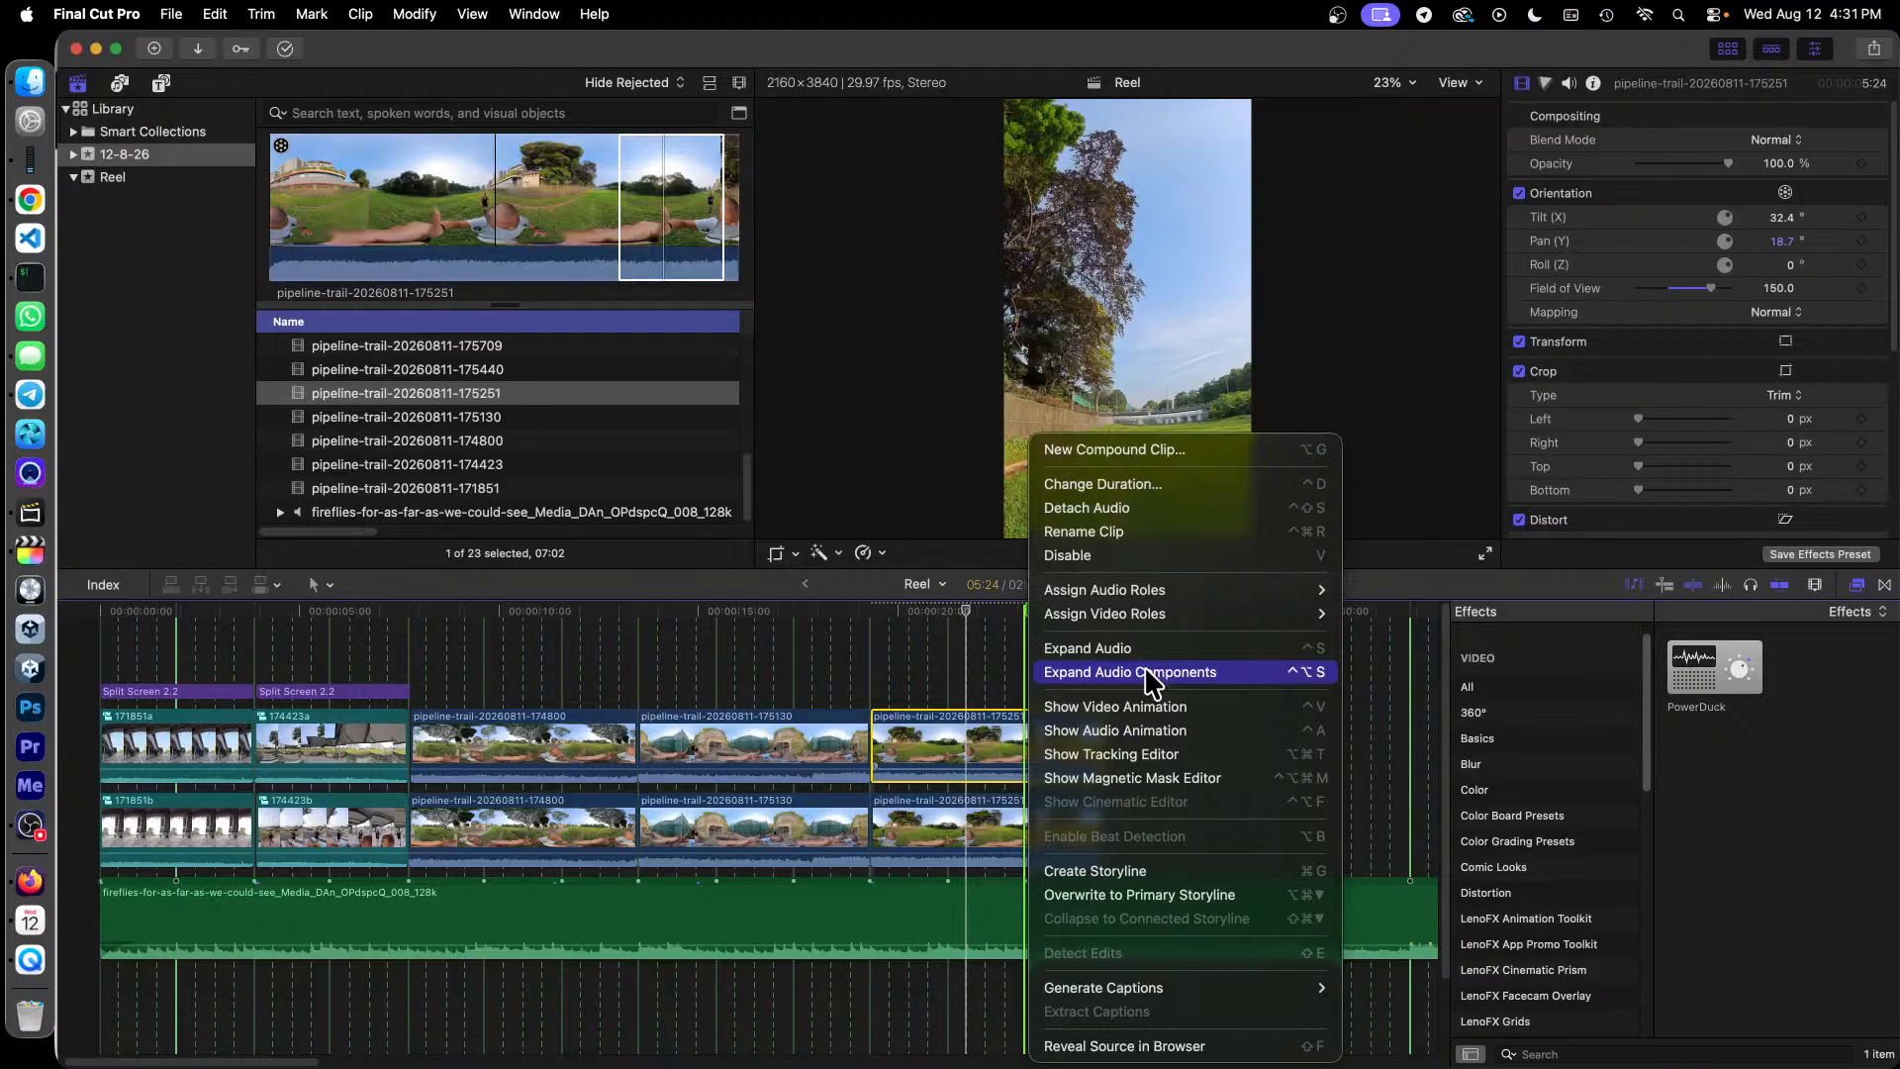
left_click(1155, 556)
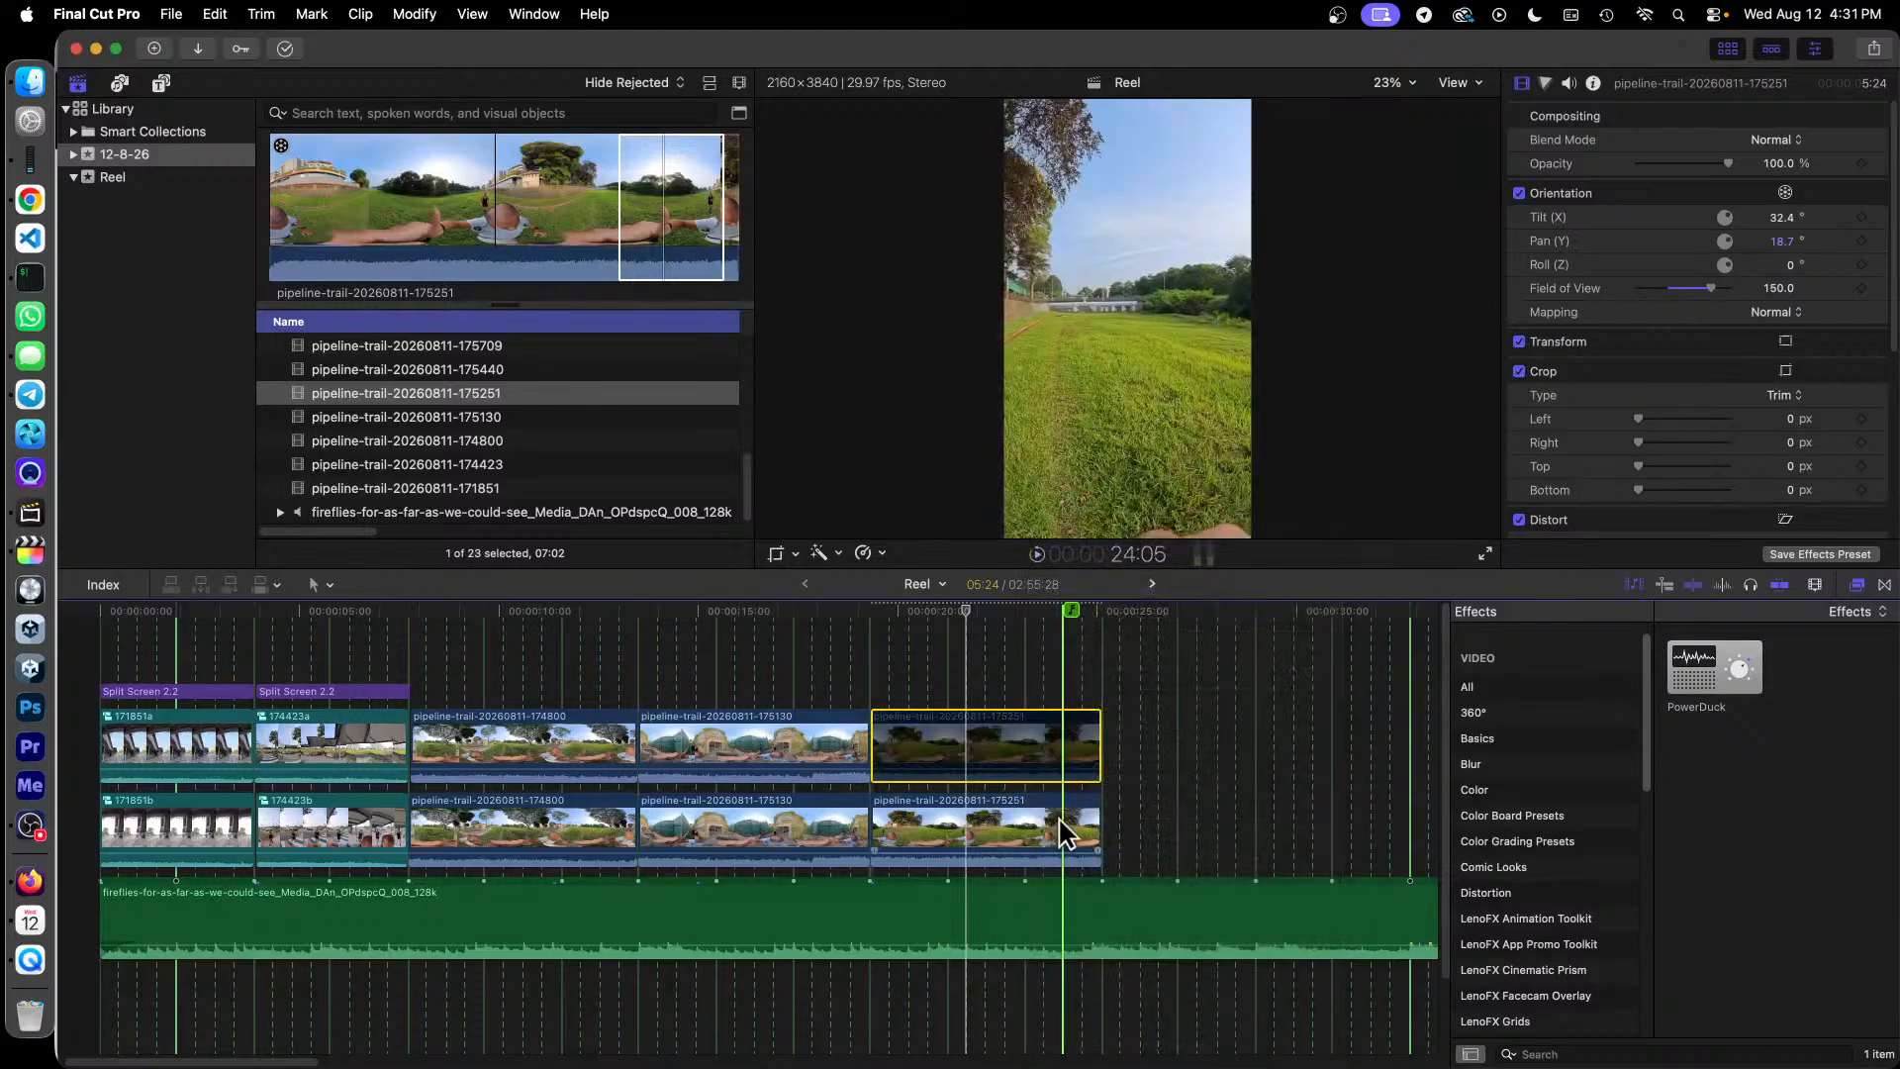
left_click(1019, 809)
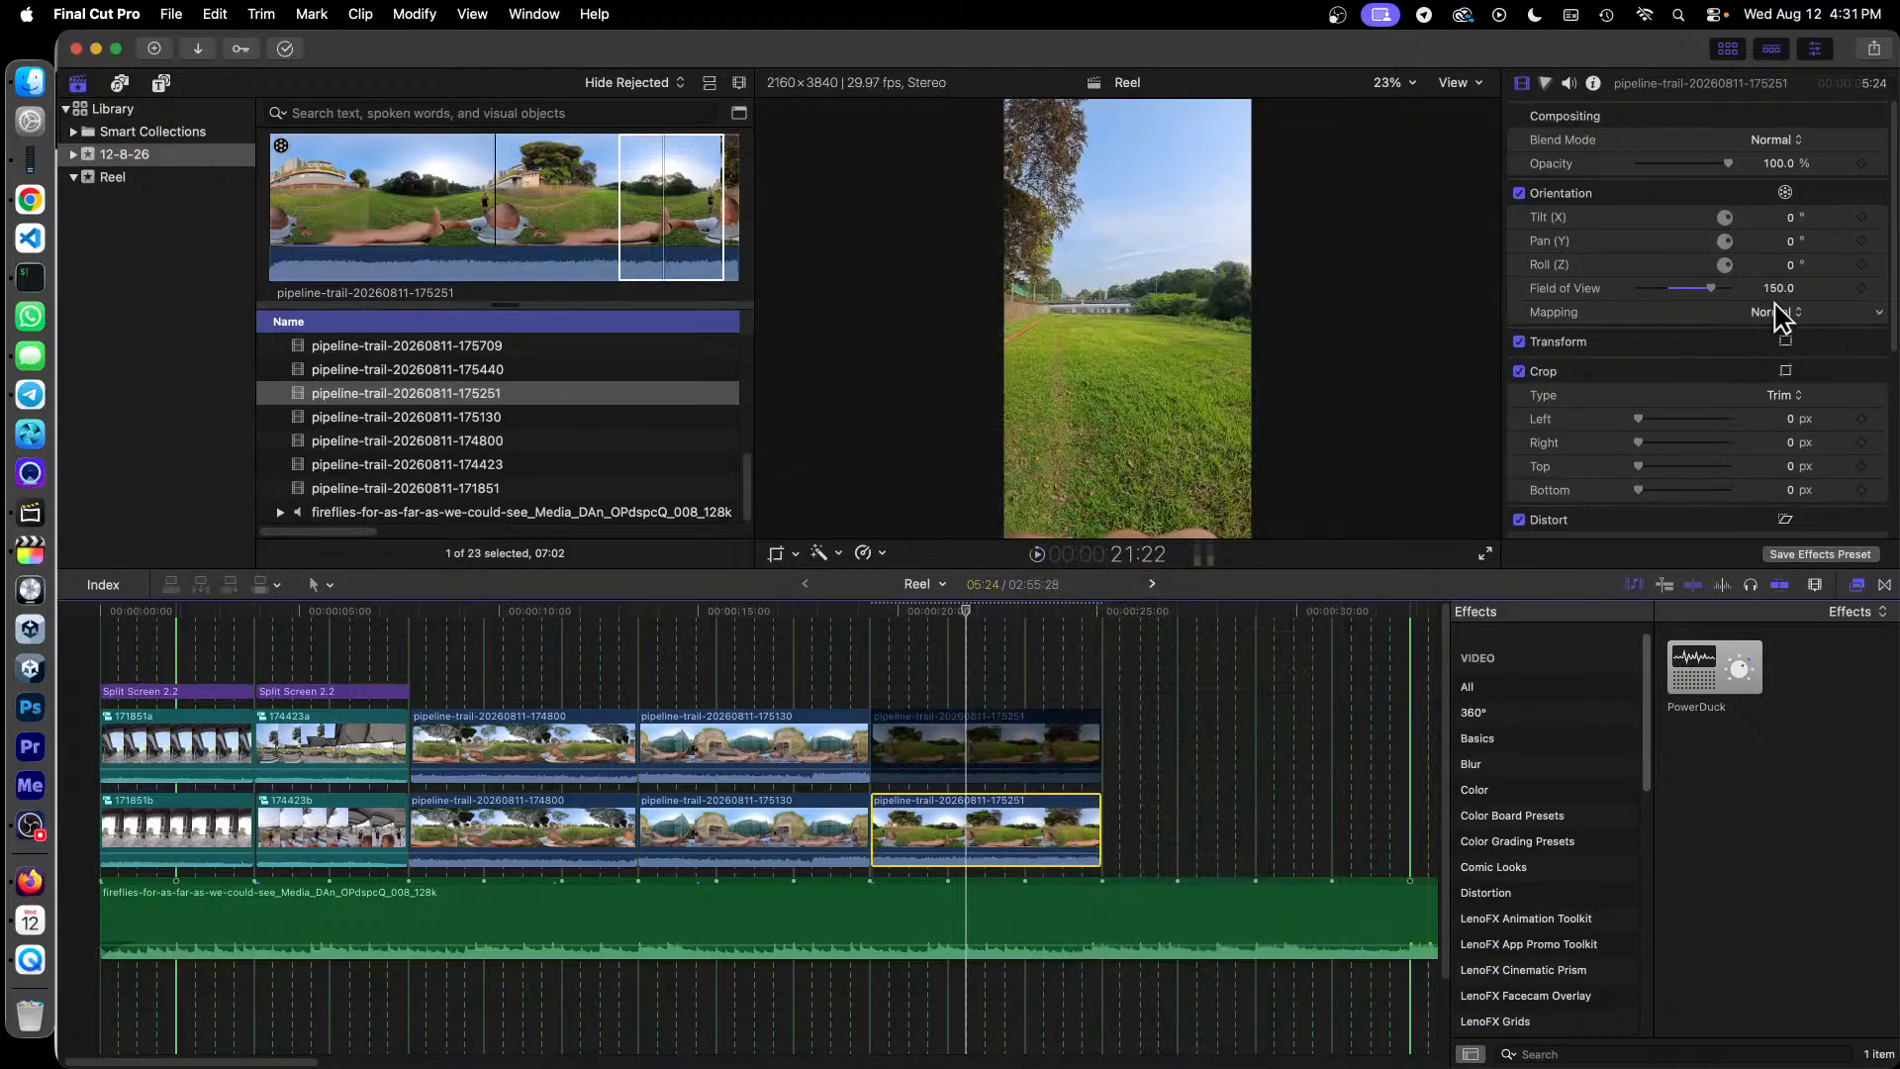
mouse_move(1793, 242)
left_mouse_down()
mouse_move(1871, 243)
mouse_move(1785, 217)
left_mouse_up()
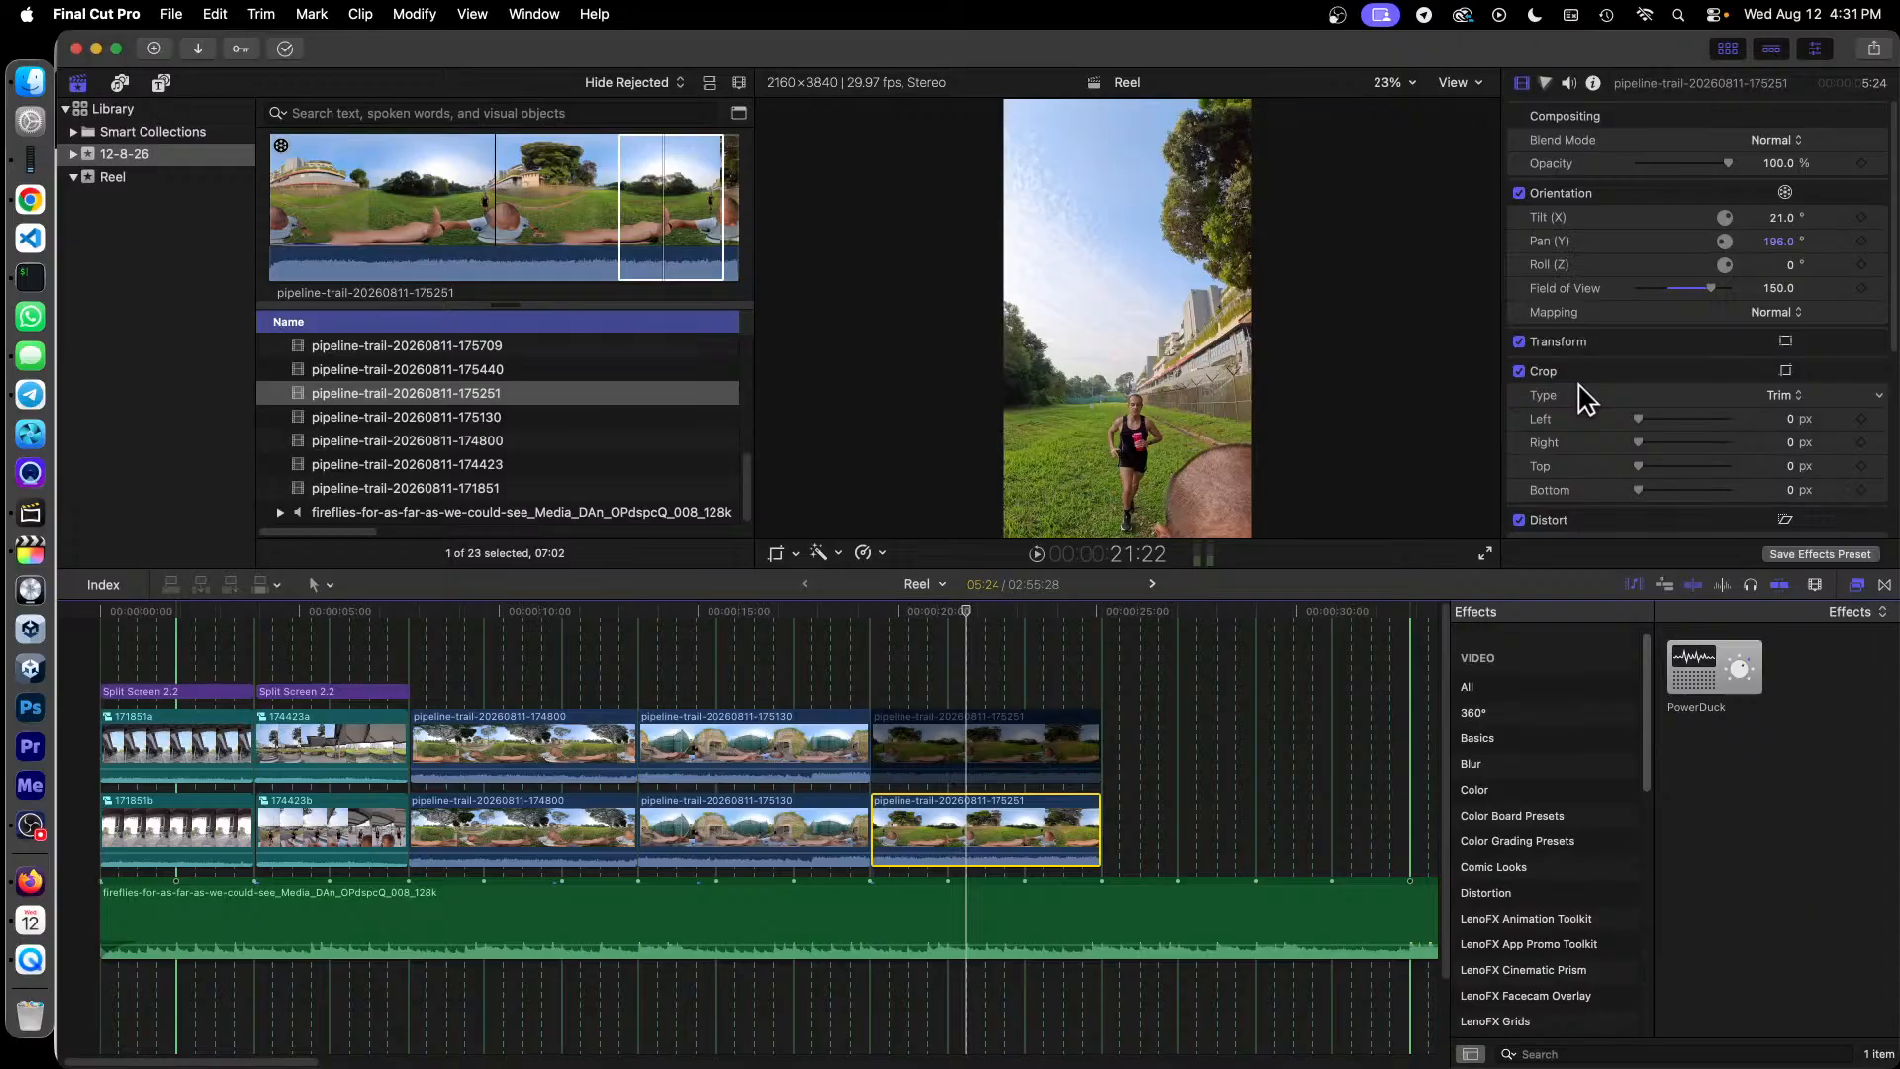
left_click(1006, 755)
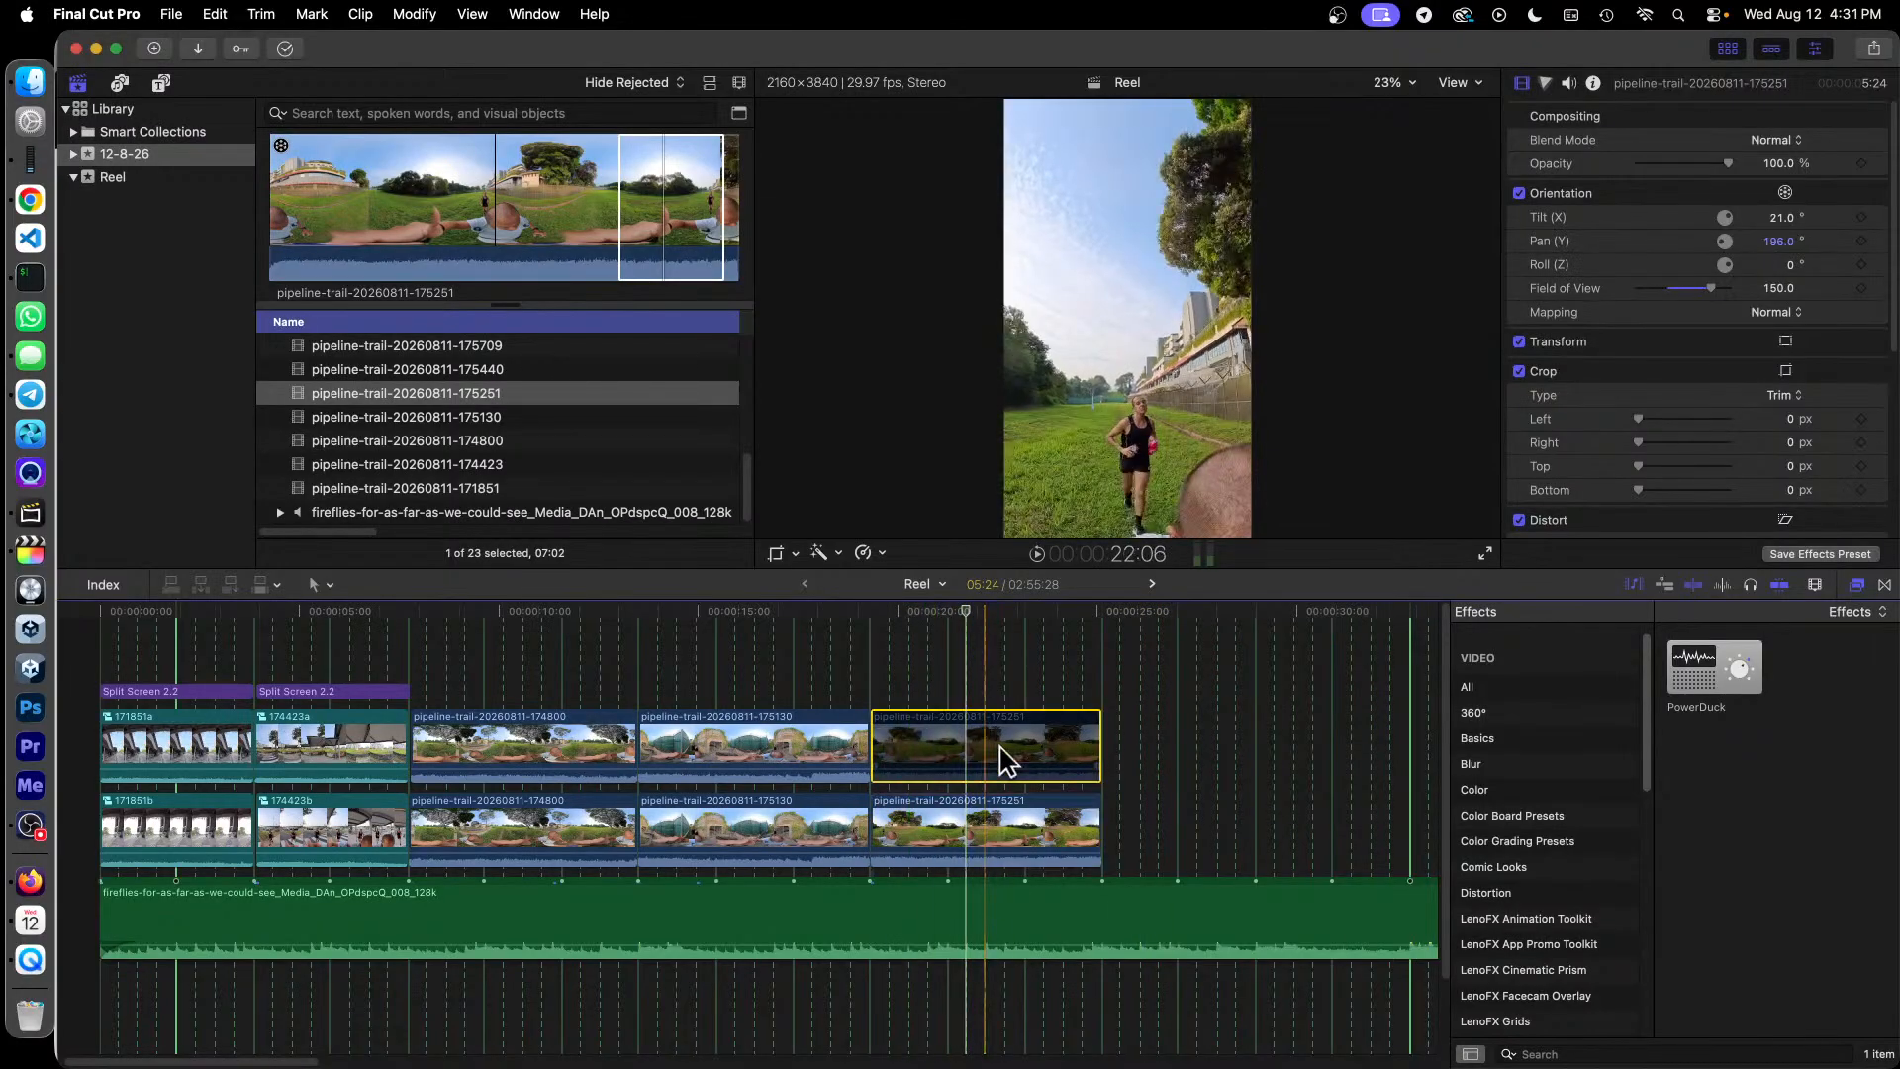
right_click(1030, 760)
left_click(1179, 557)
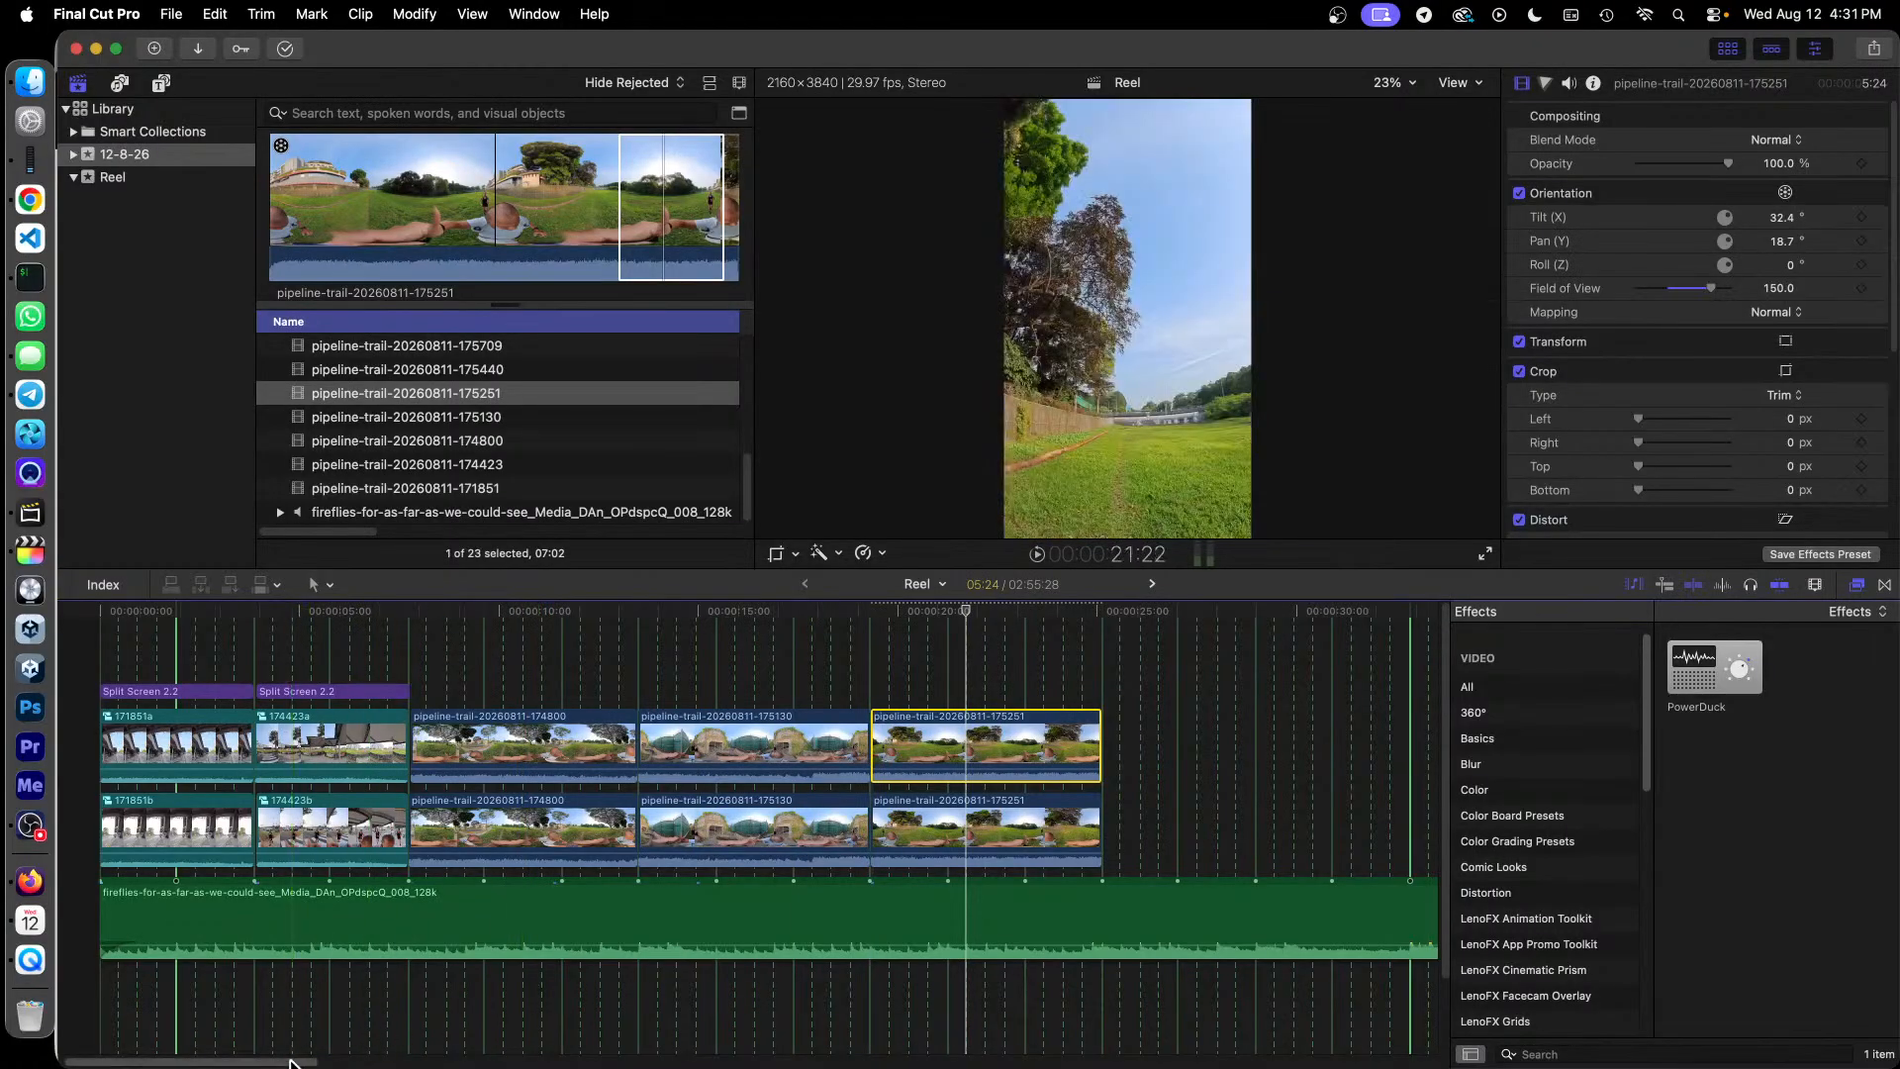
left_click_drag(292, 1061, 419, 1064)
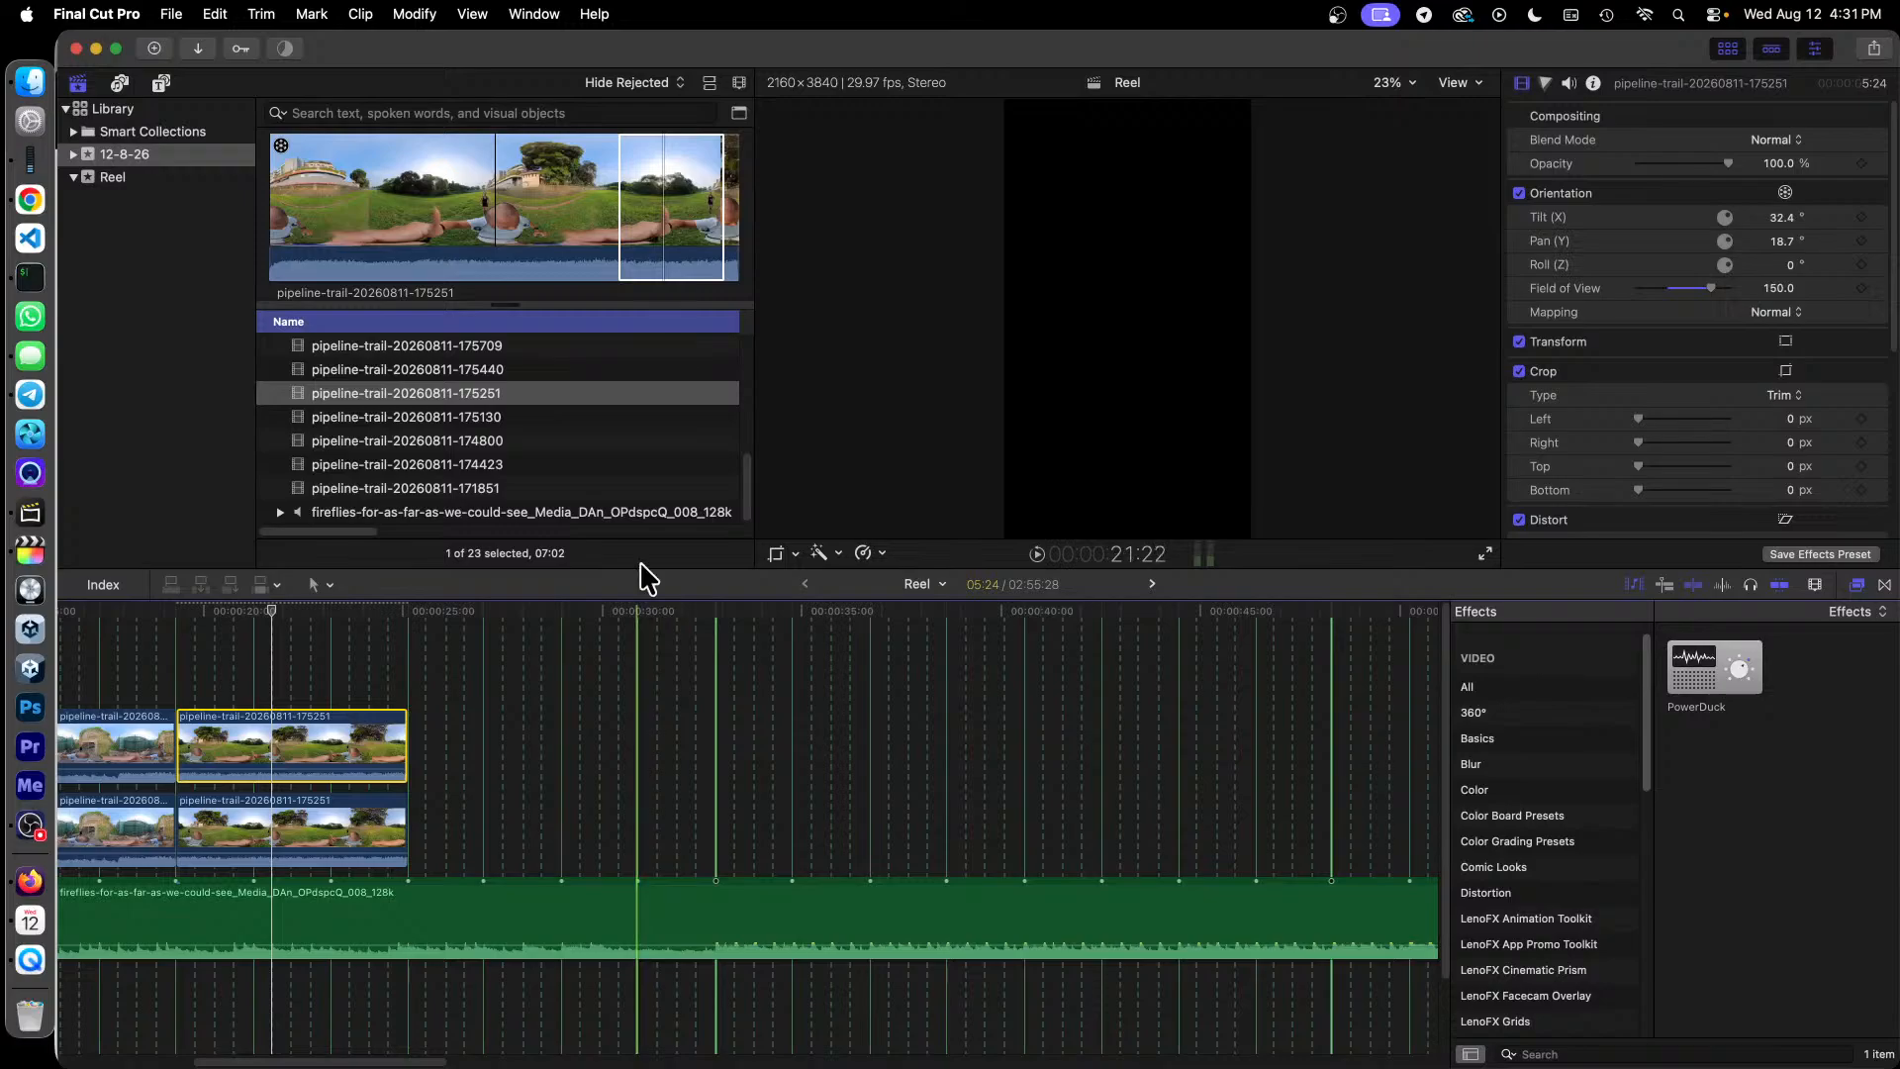
left_click(493, 369)
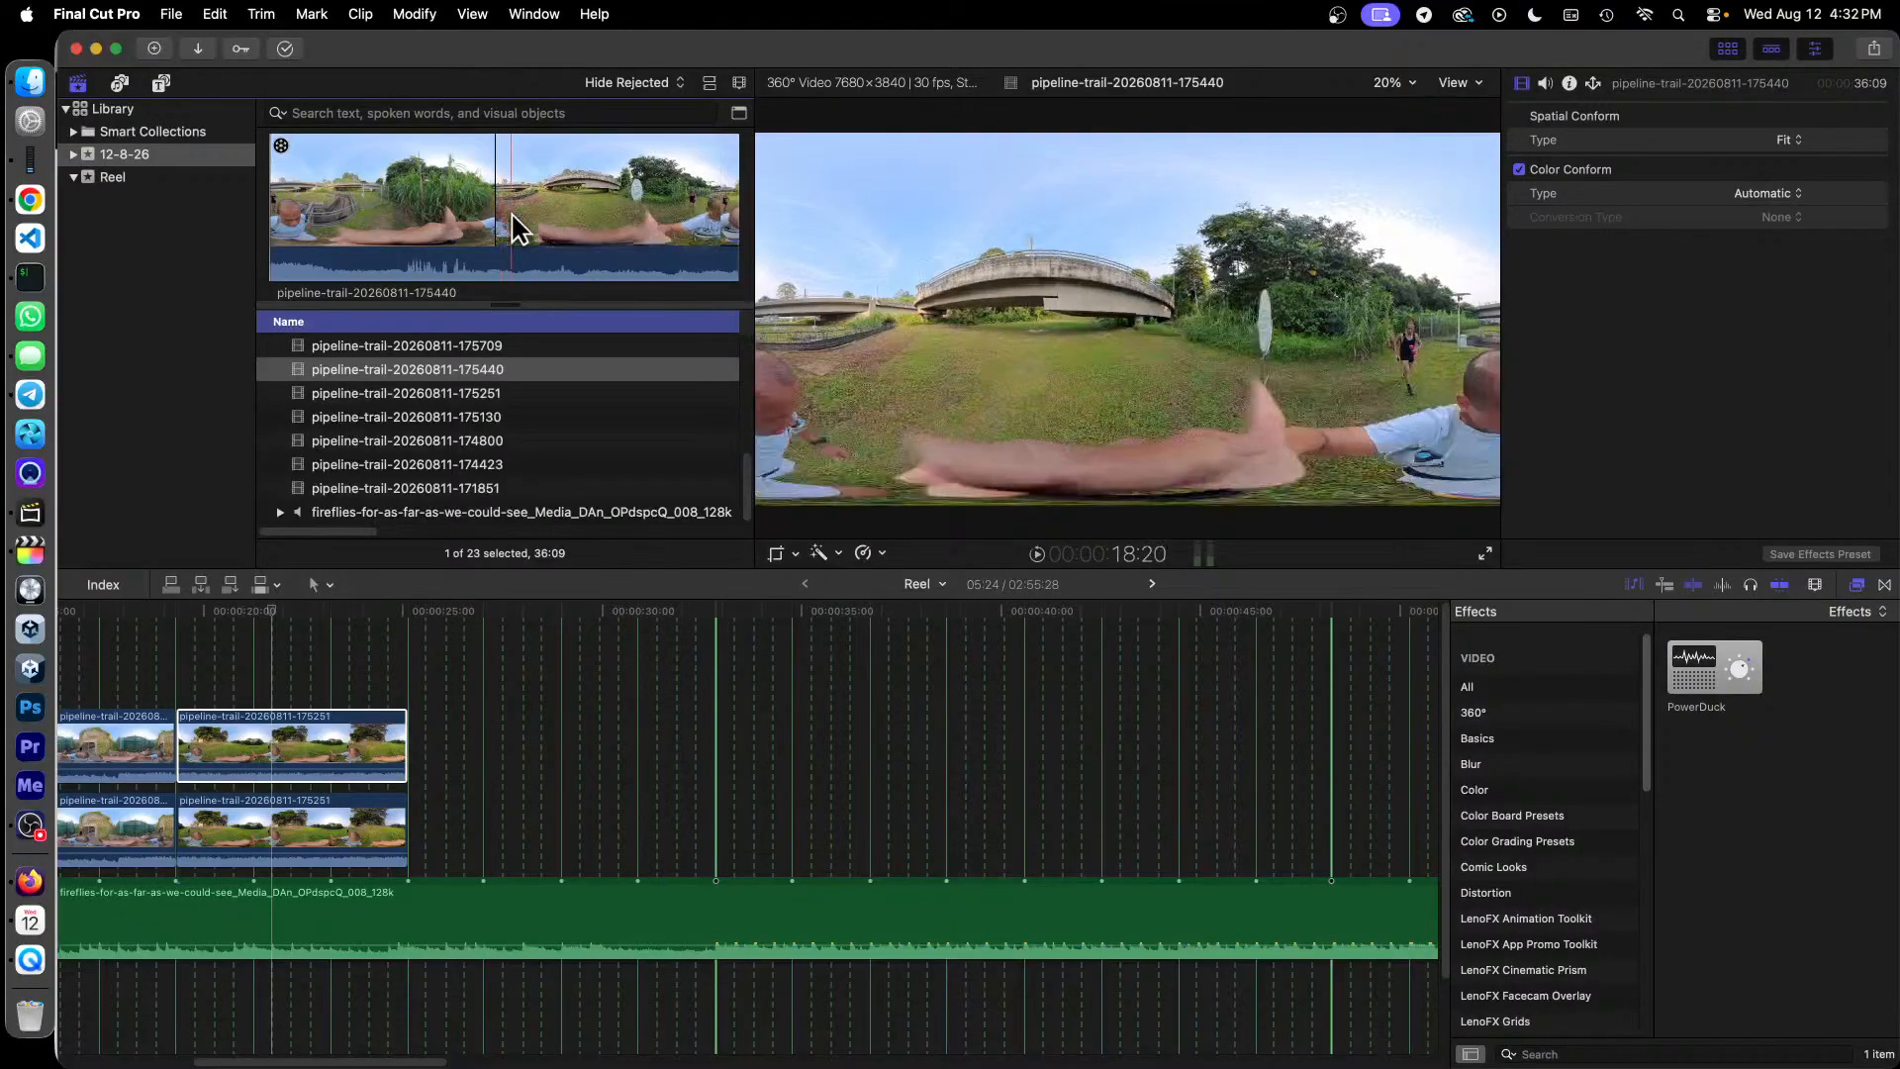
left_click_drag(514, 211, 412, 827)
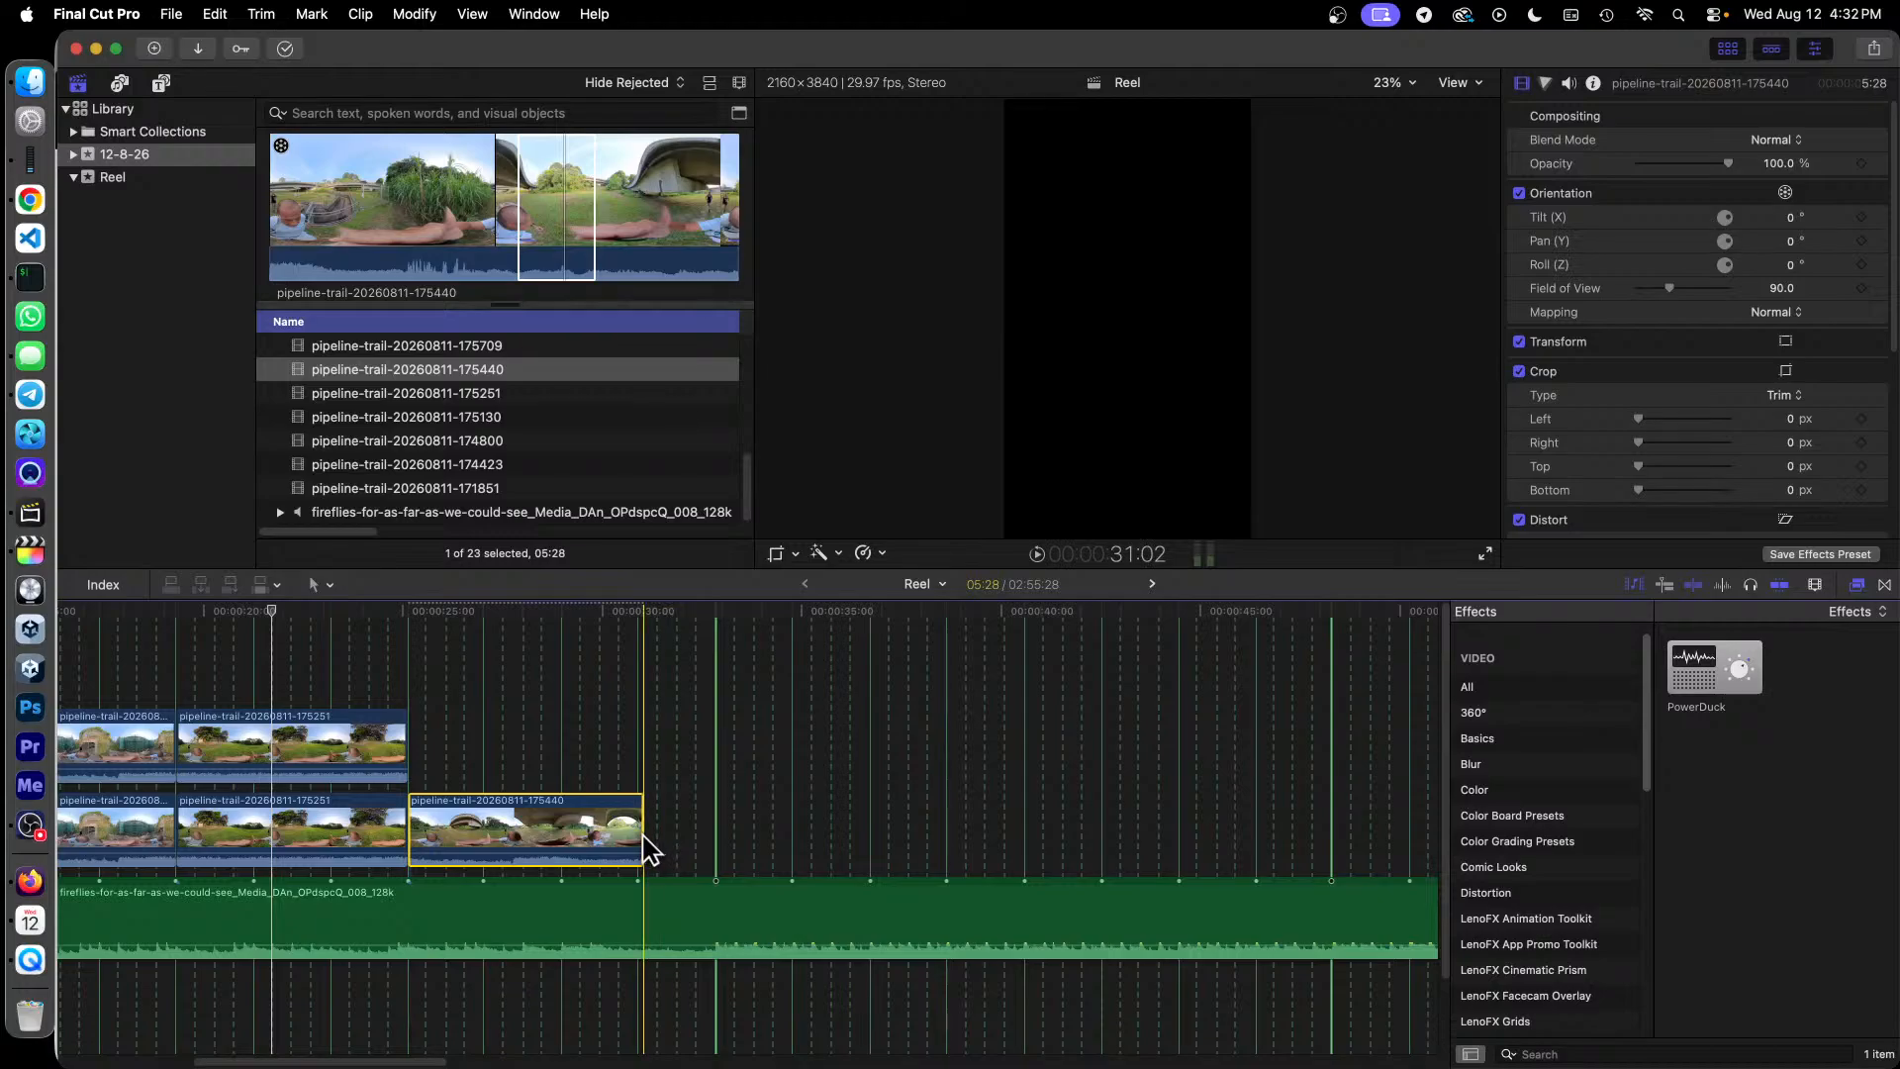
left_click_drag(642, 836, 600, 824)
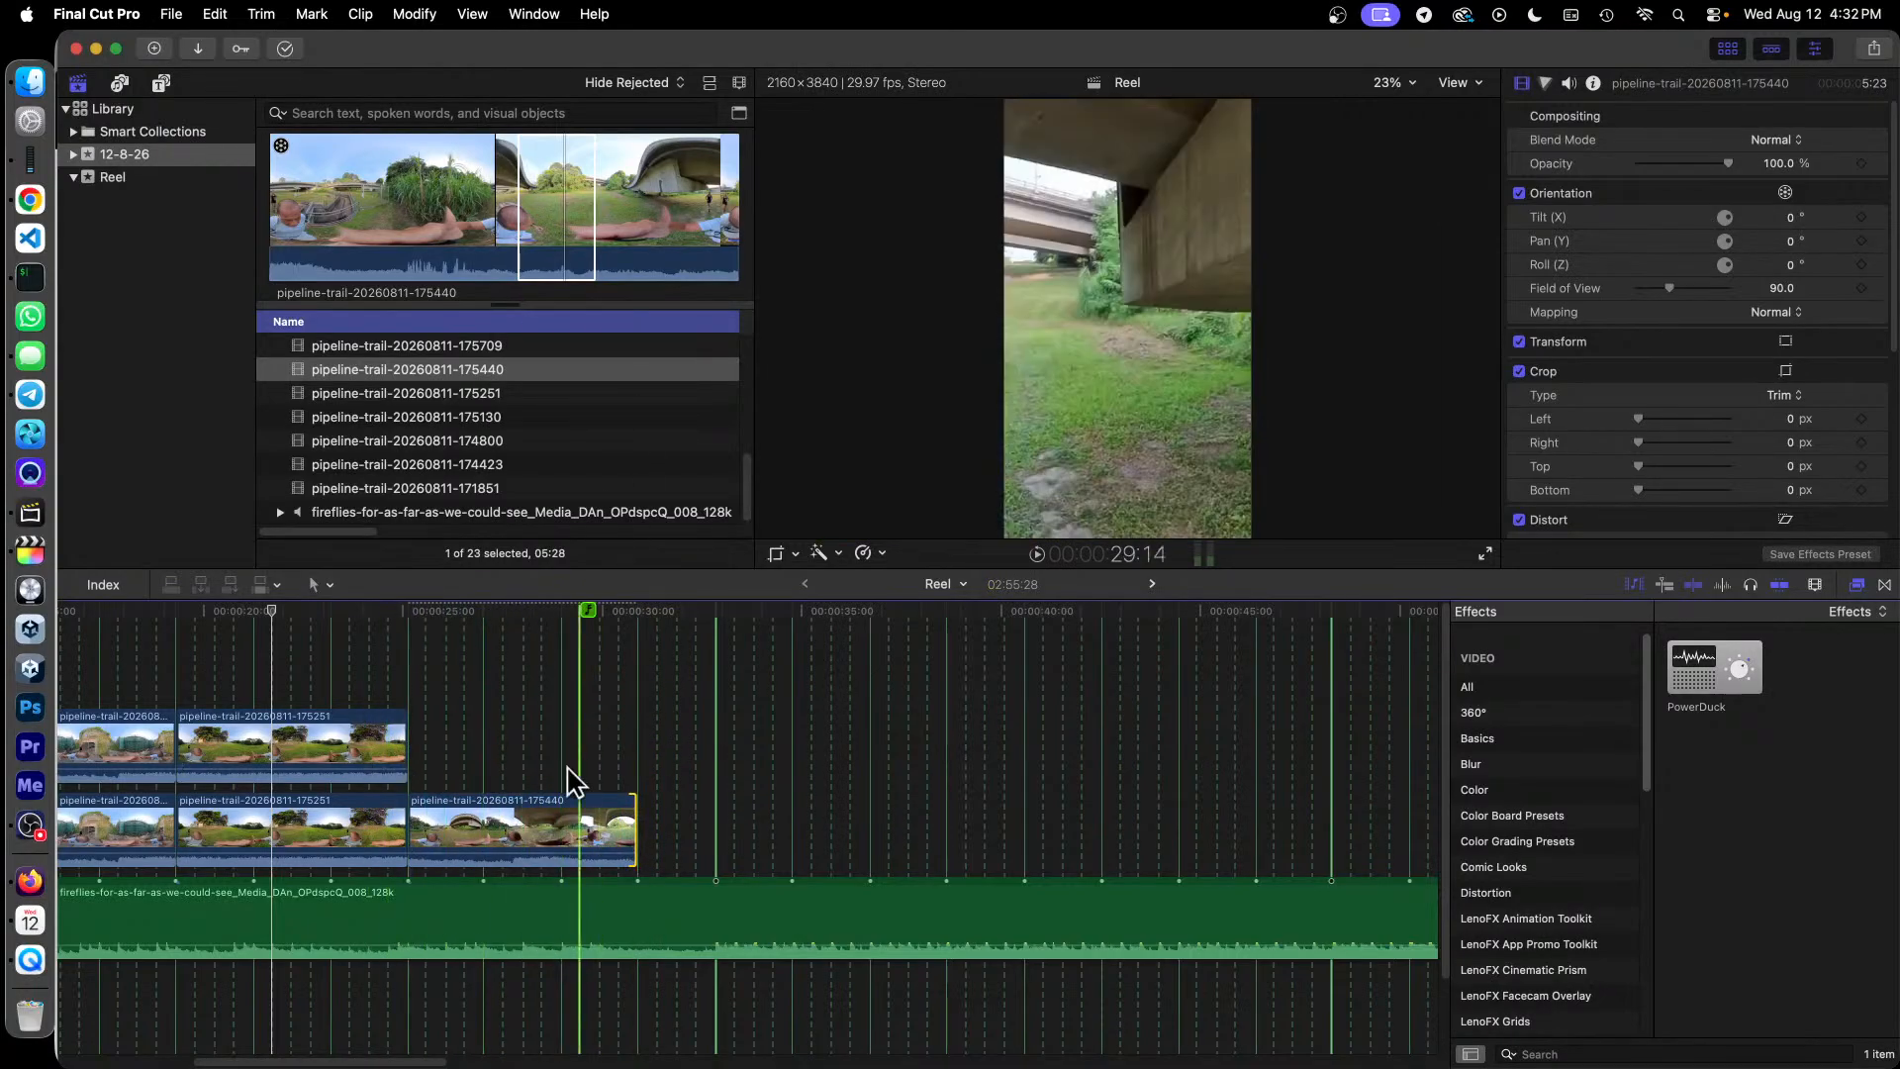
left_click(529, 819)
key("super+v")
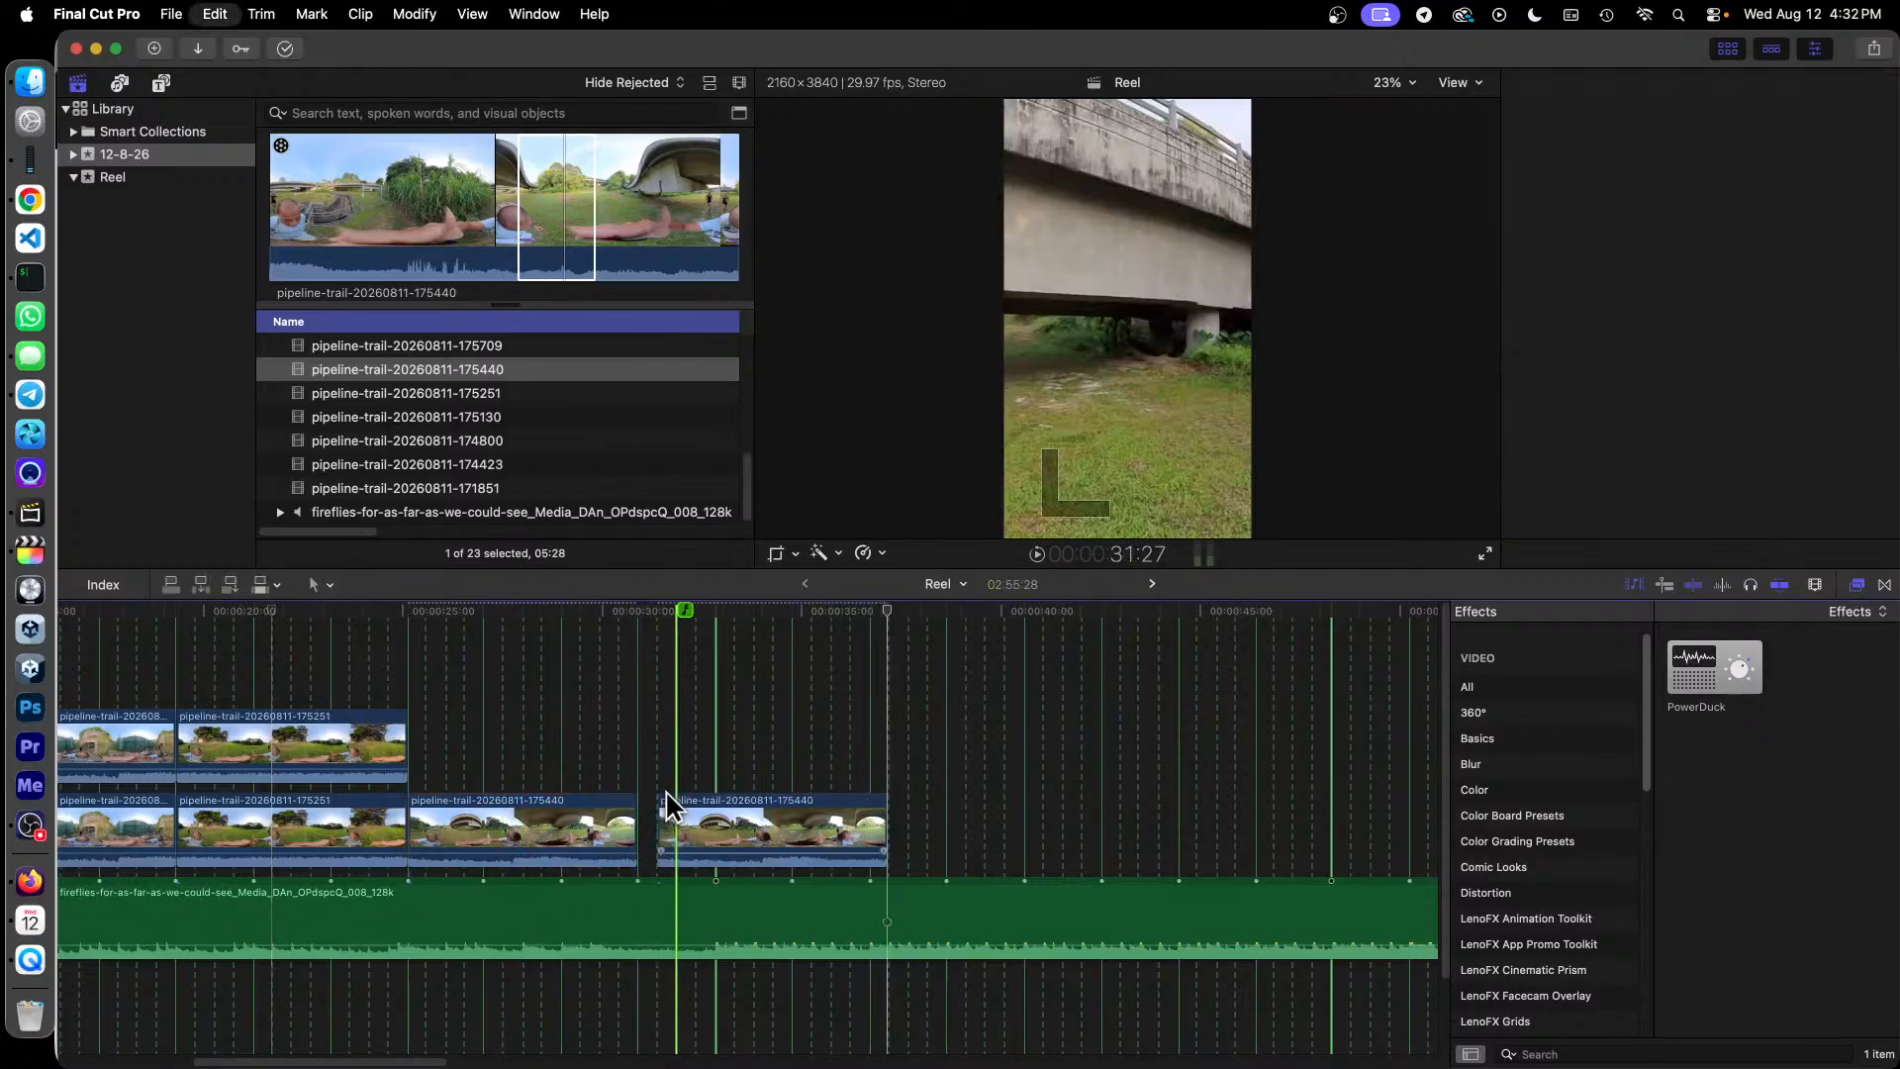
left_click_drag(737, 832, 495, 755)
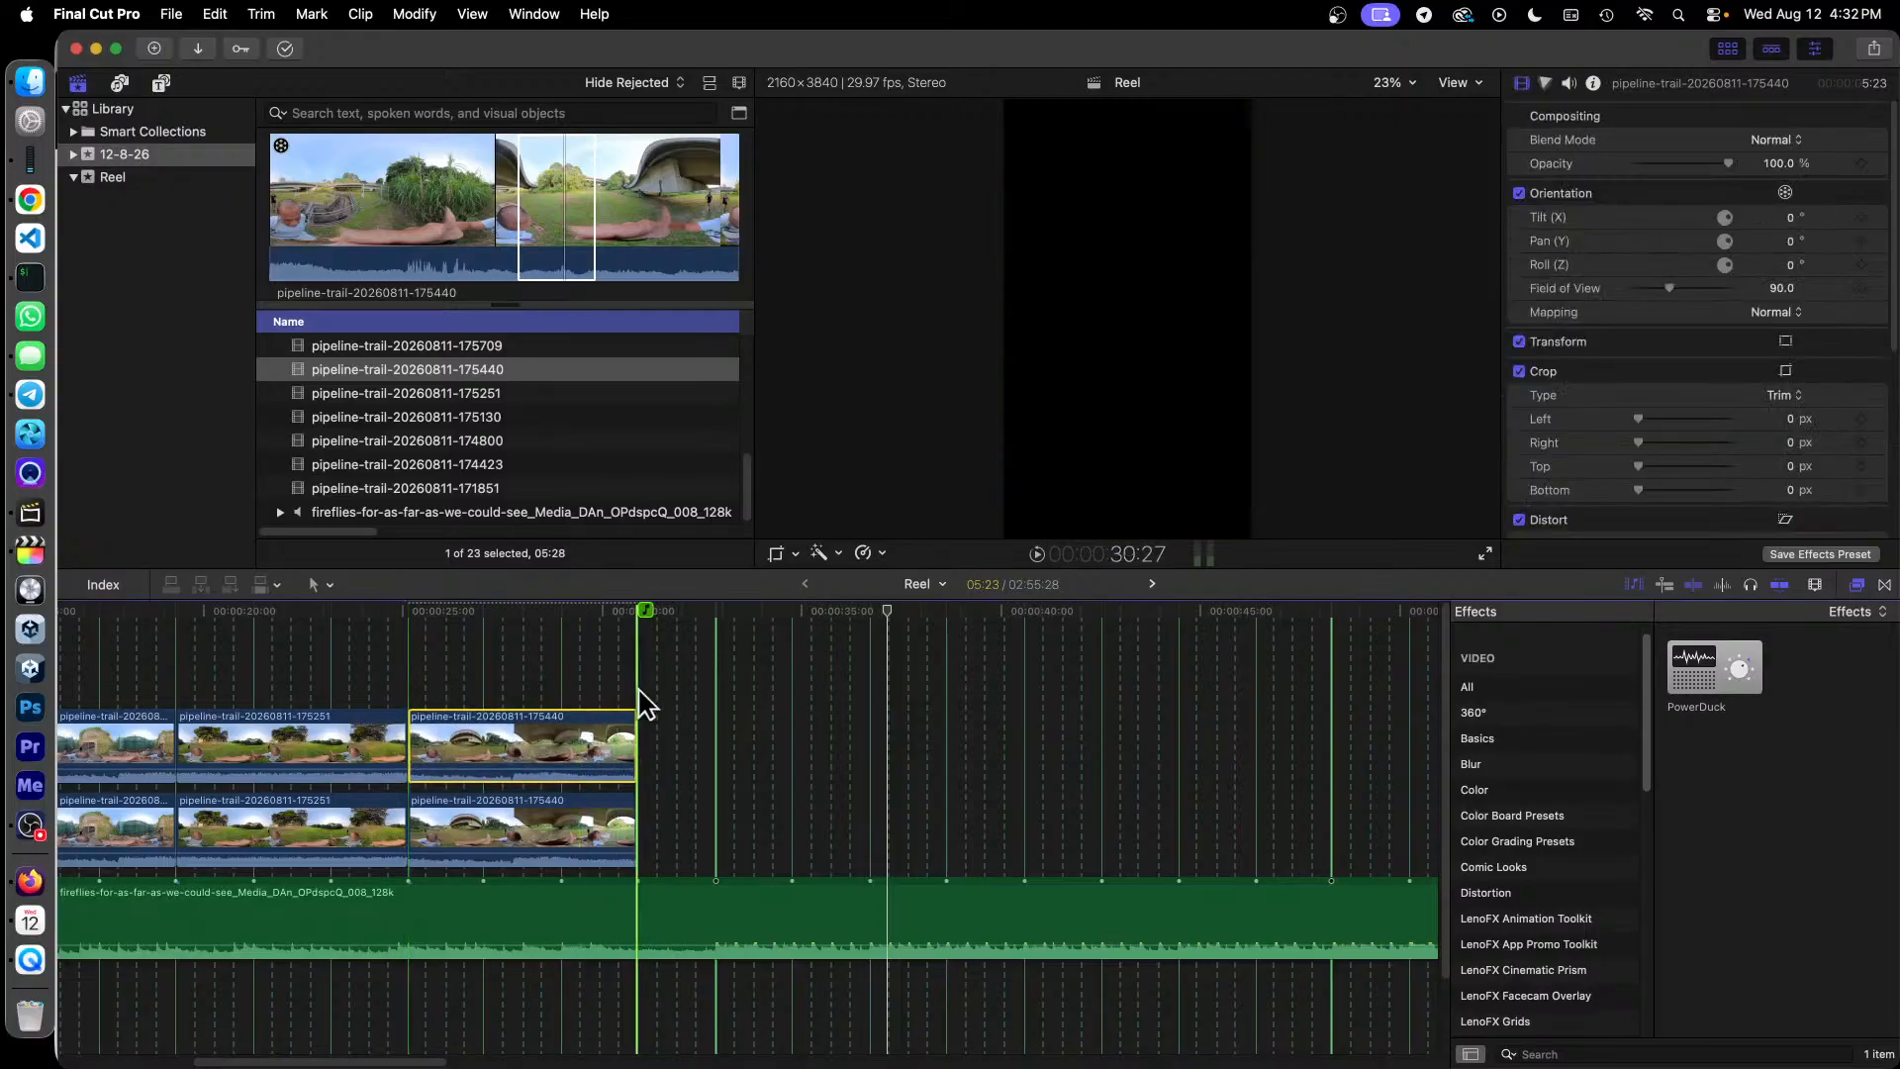
left_click_drag(579, 667, 669, 831)
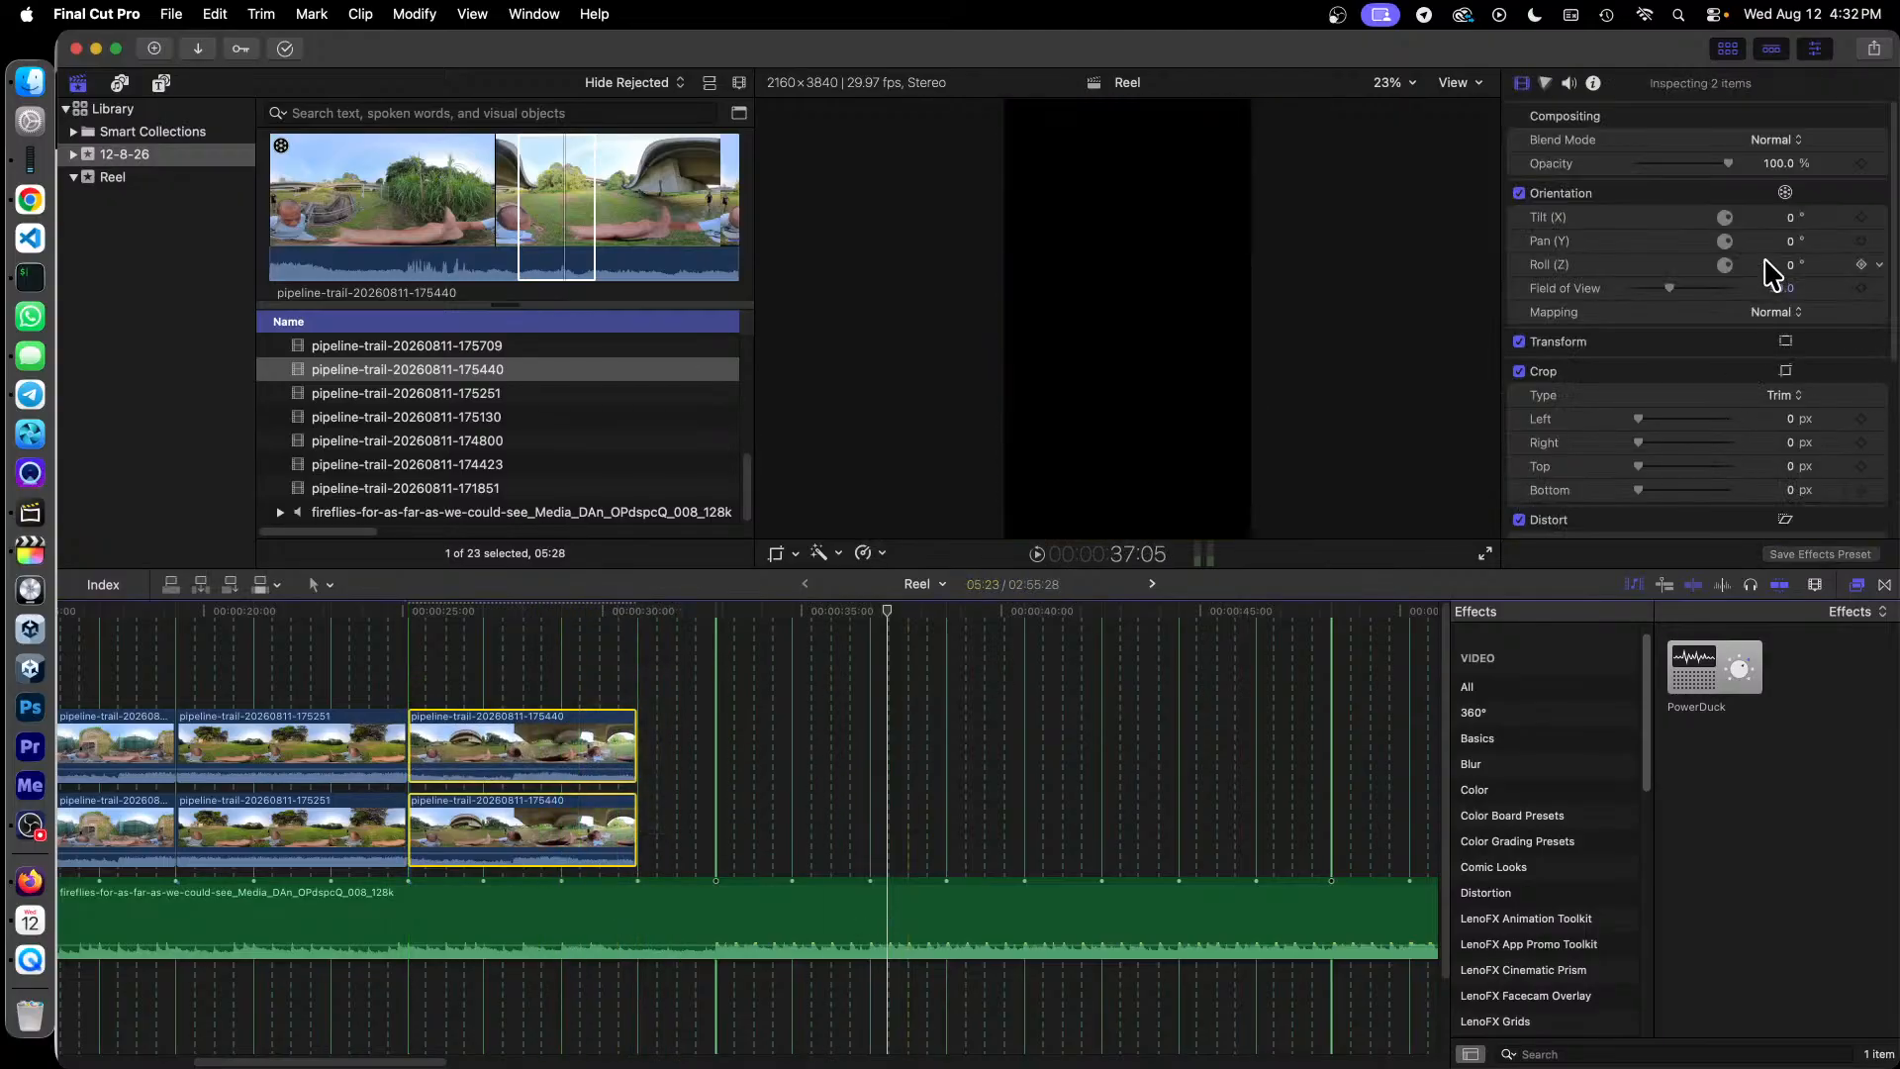
left_click(1787, 218)
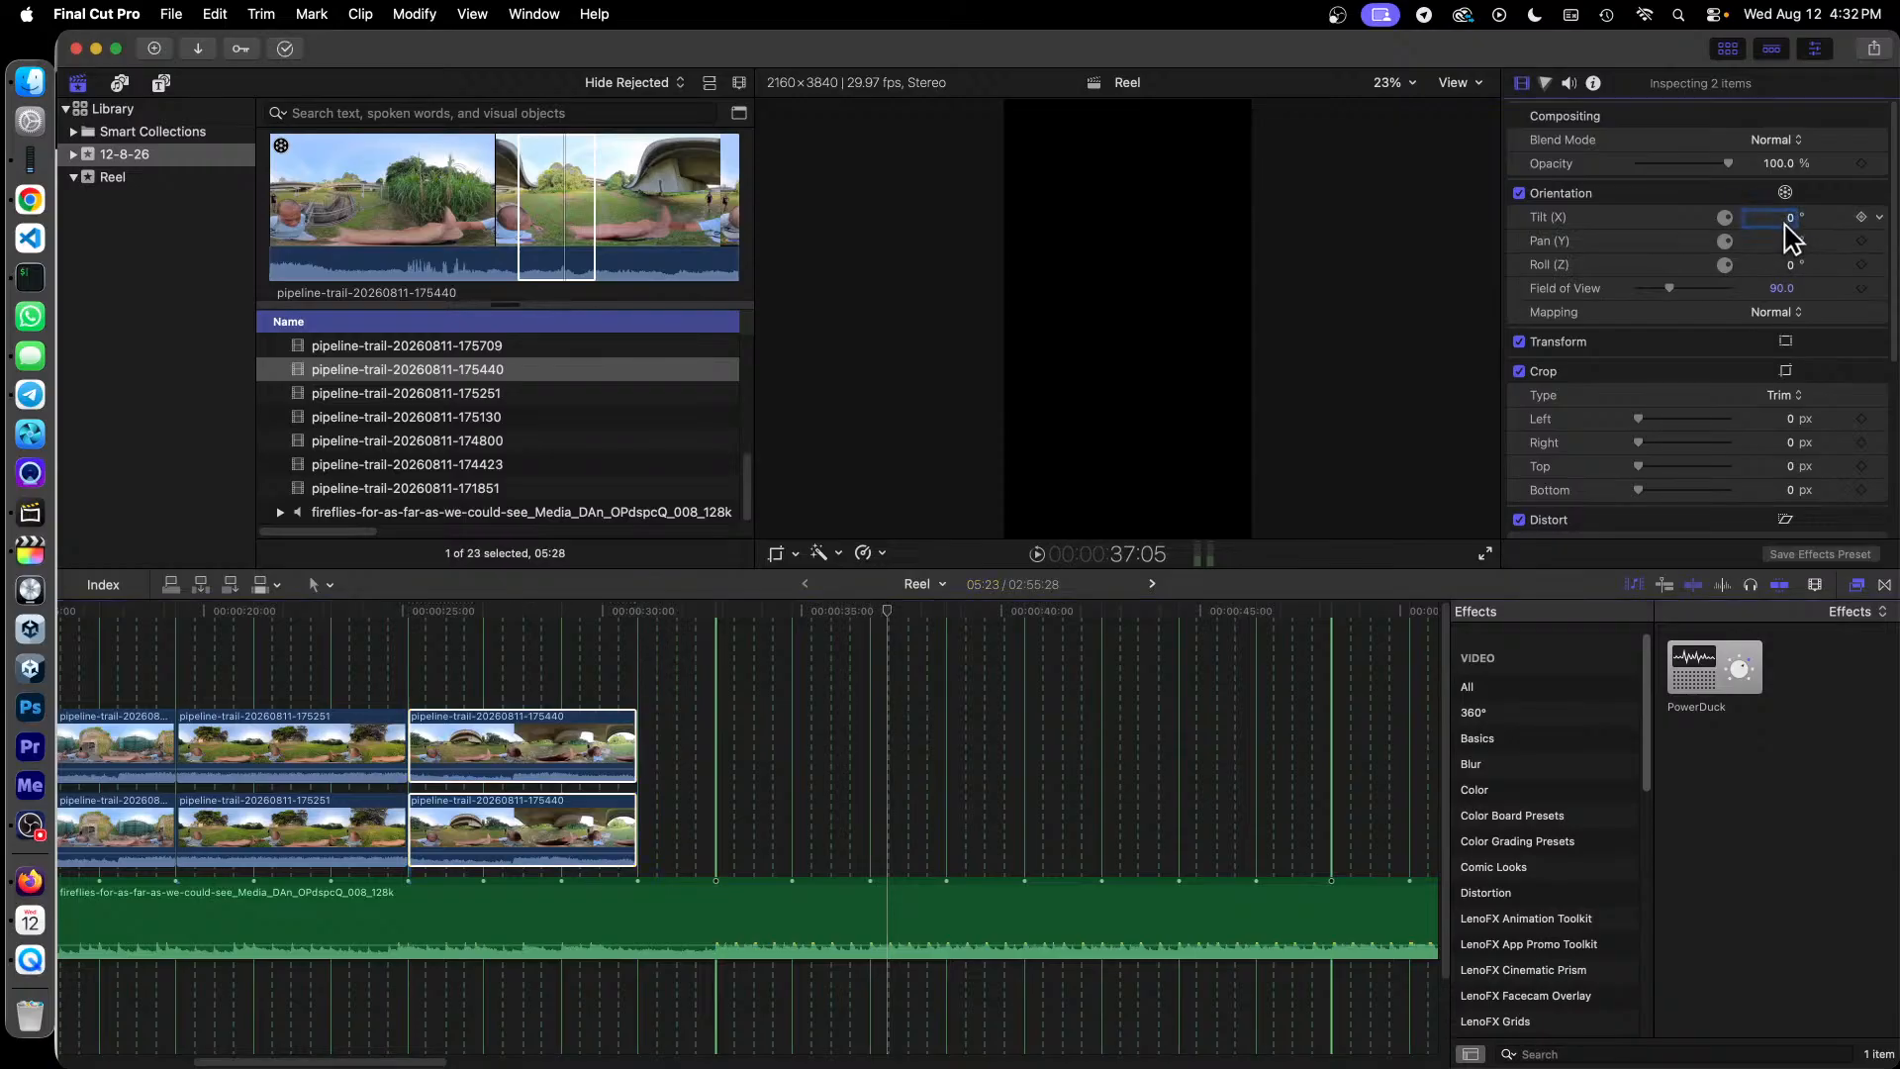
left_click(308, 729)
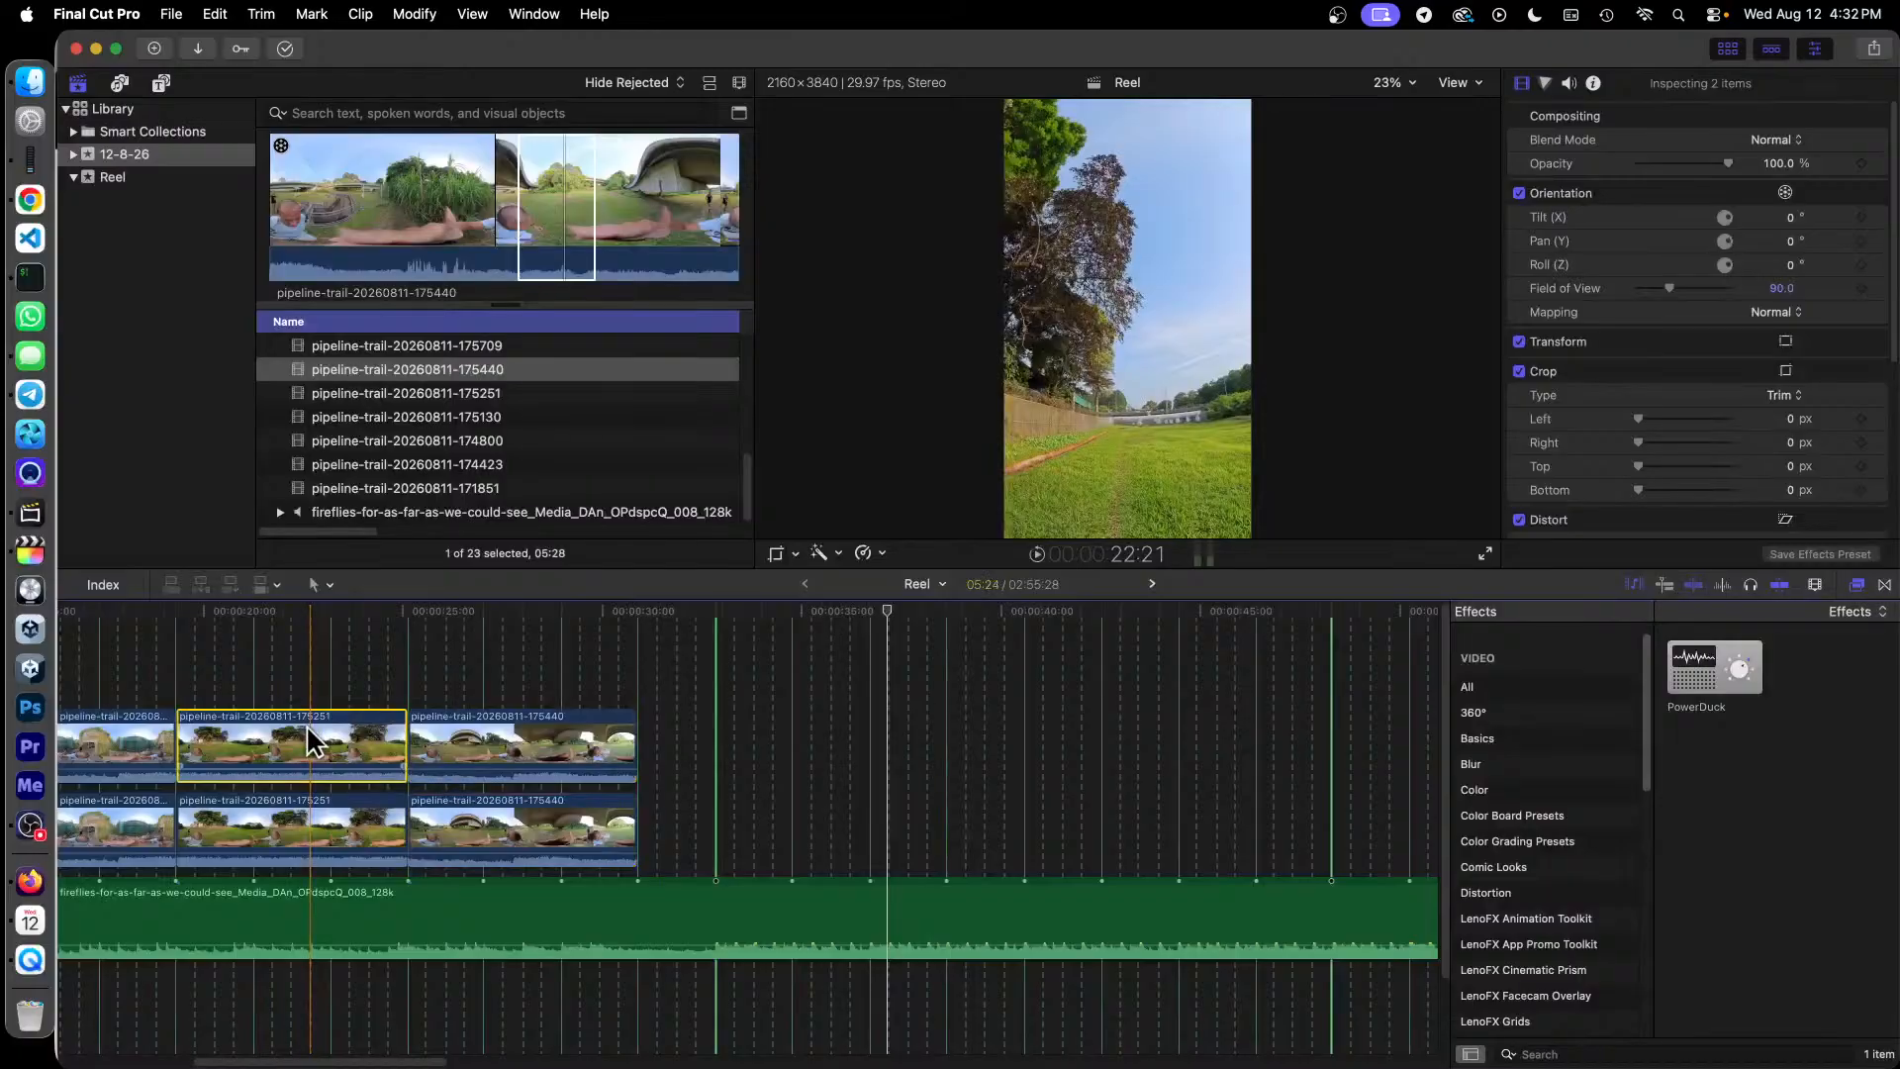
left_click(356, 849)
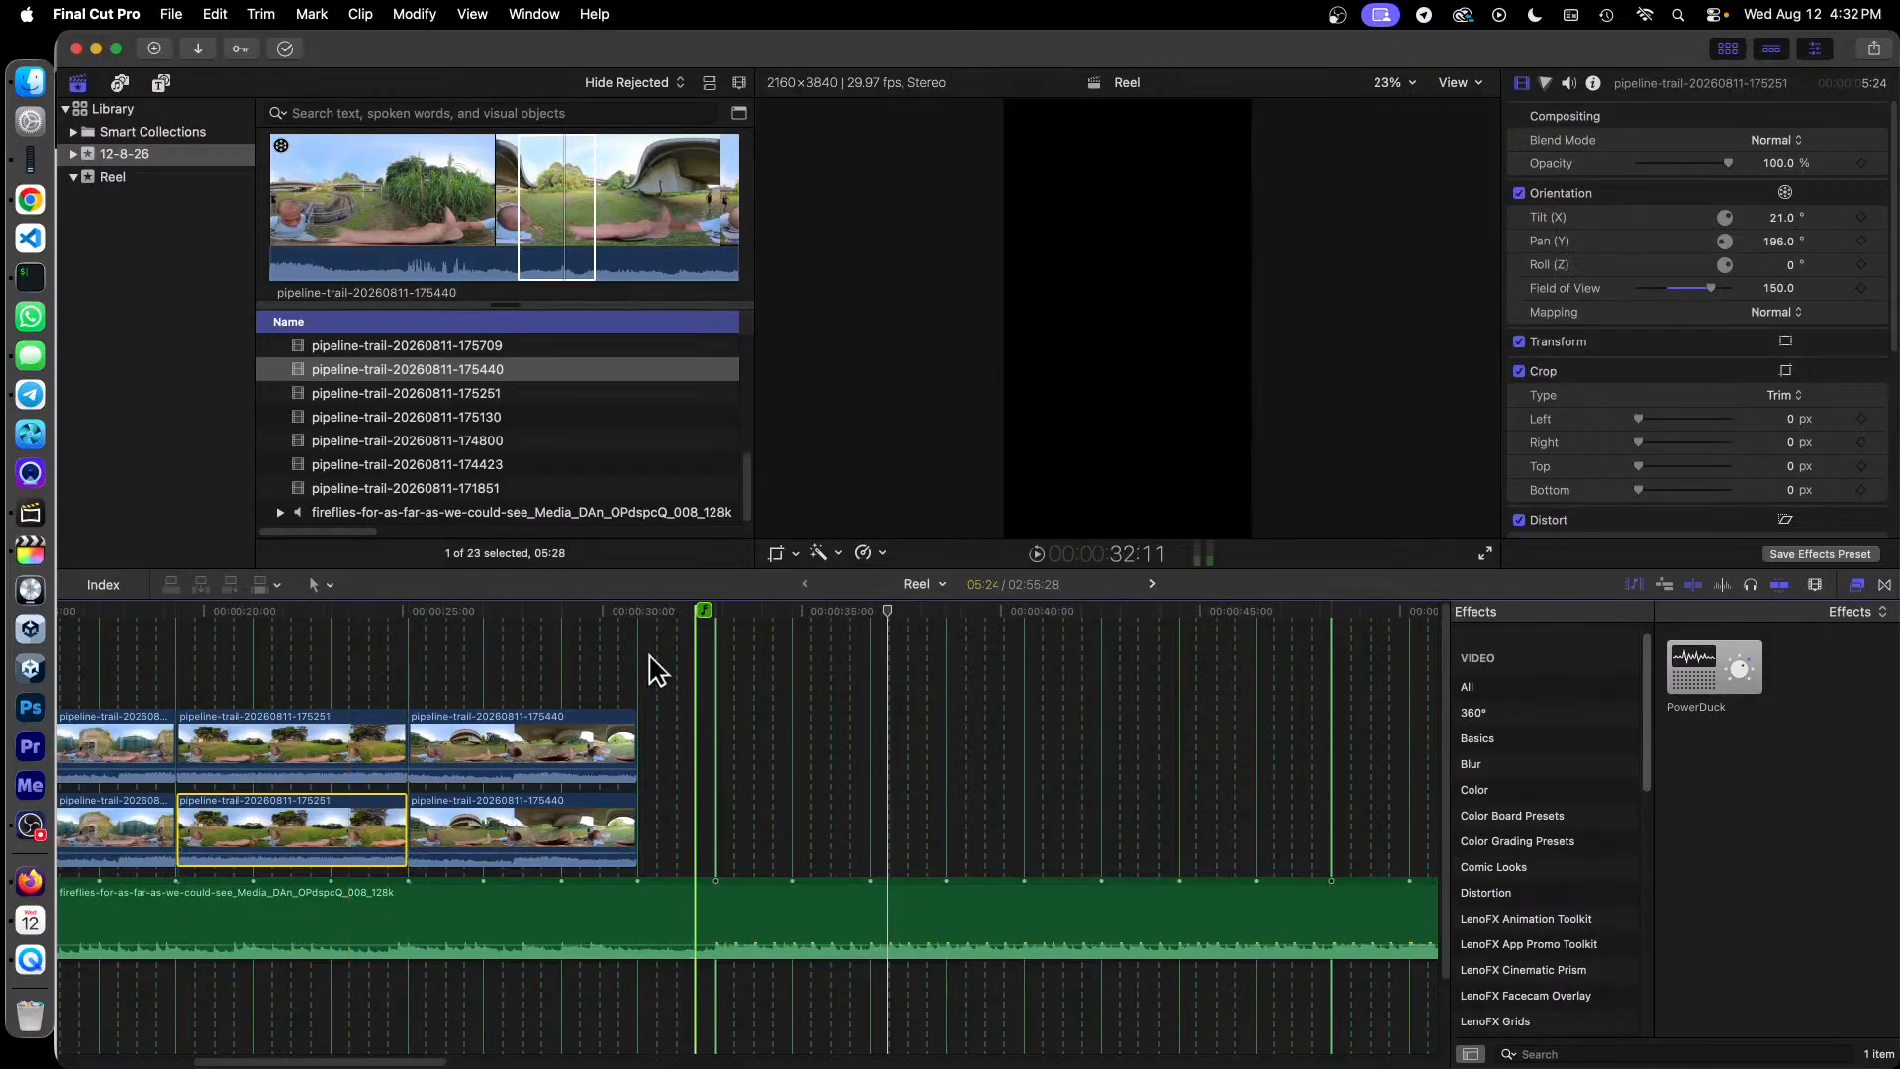
left_click(562, 675)
left_click_drag(587, 665, 655, 876)
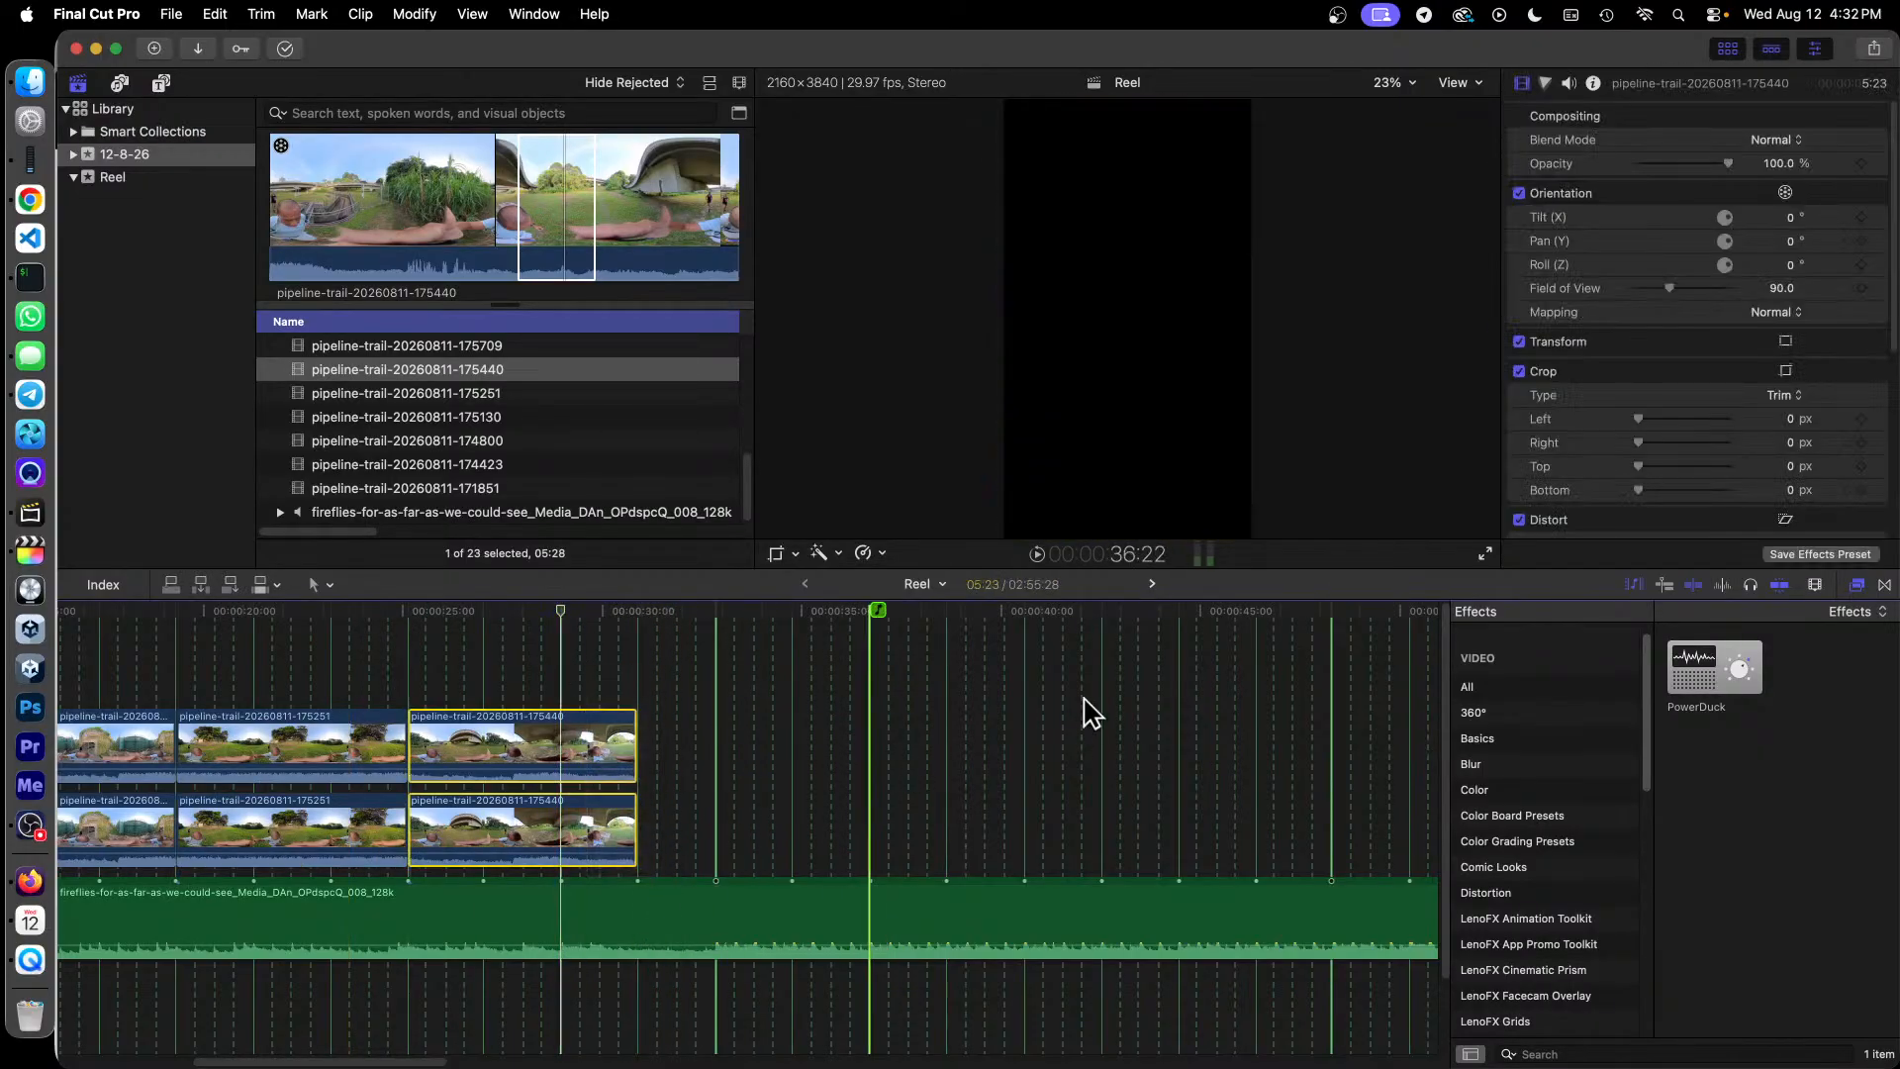
left_click(1789, 217)
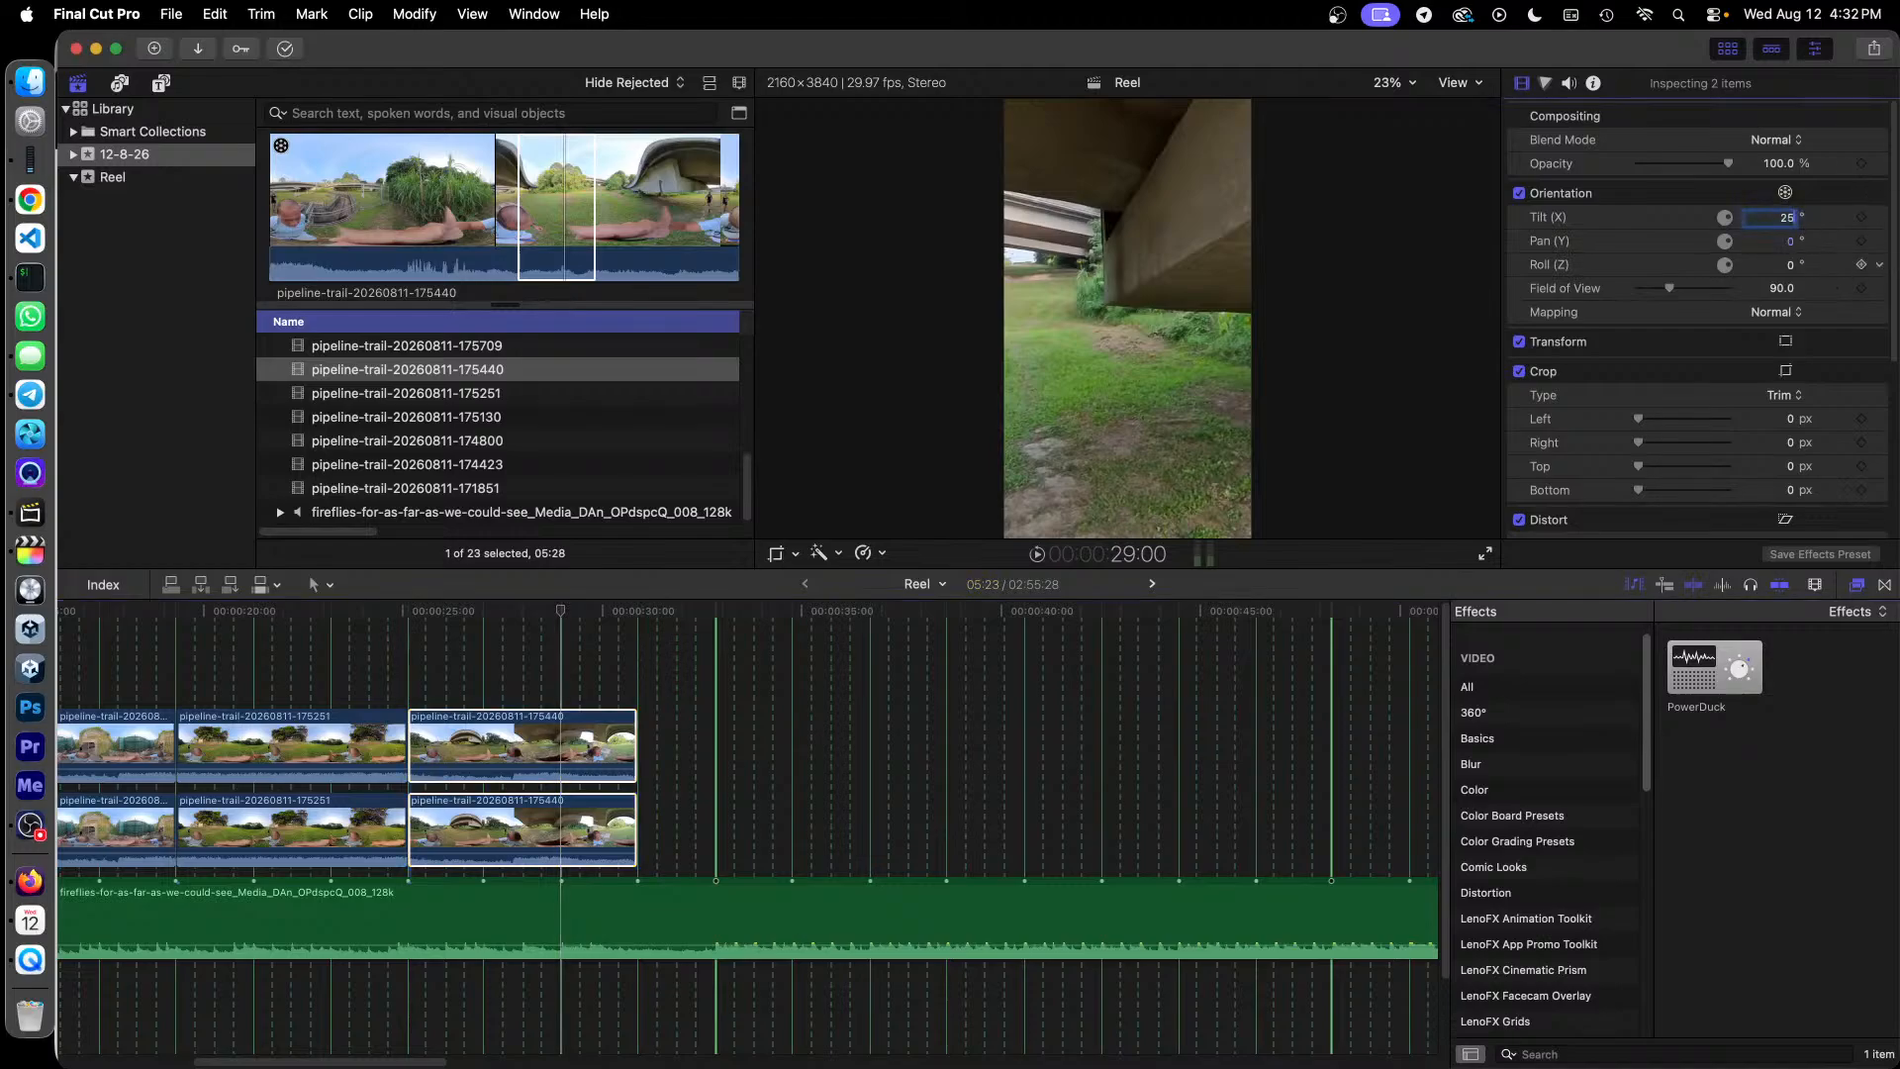
left_click(1780, 288)
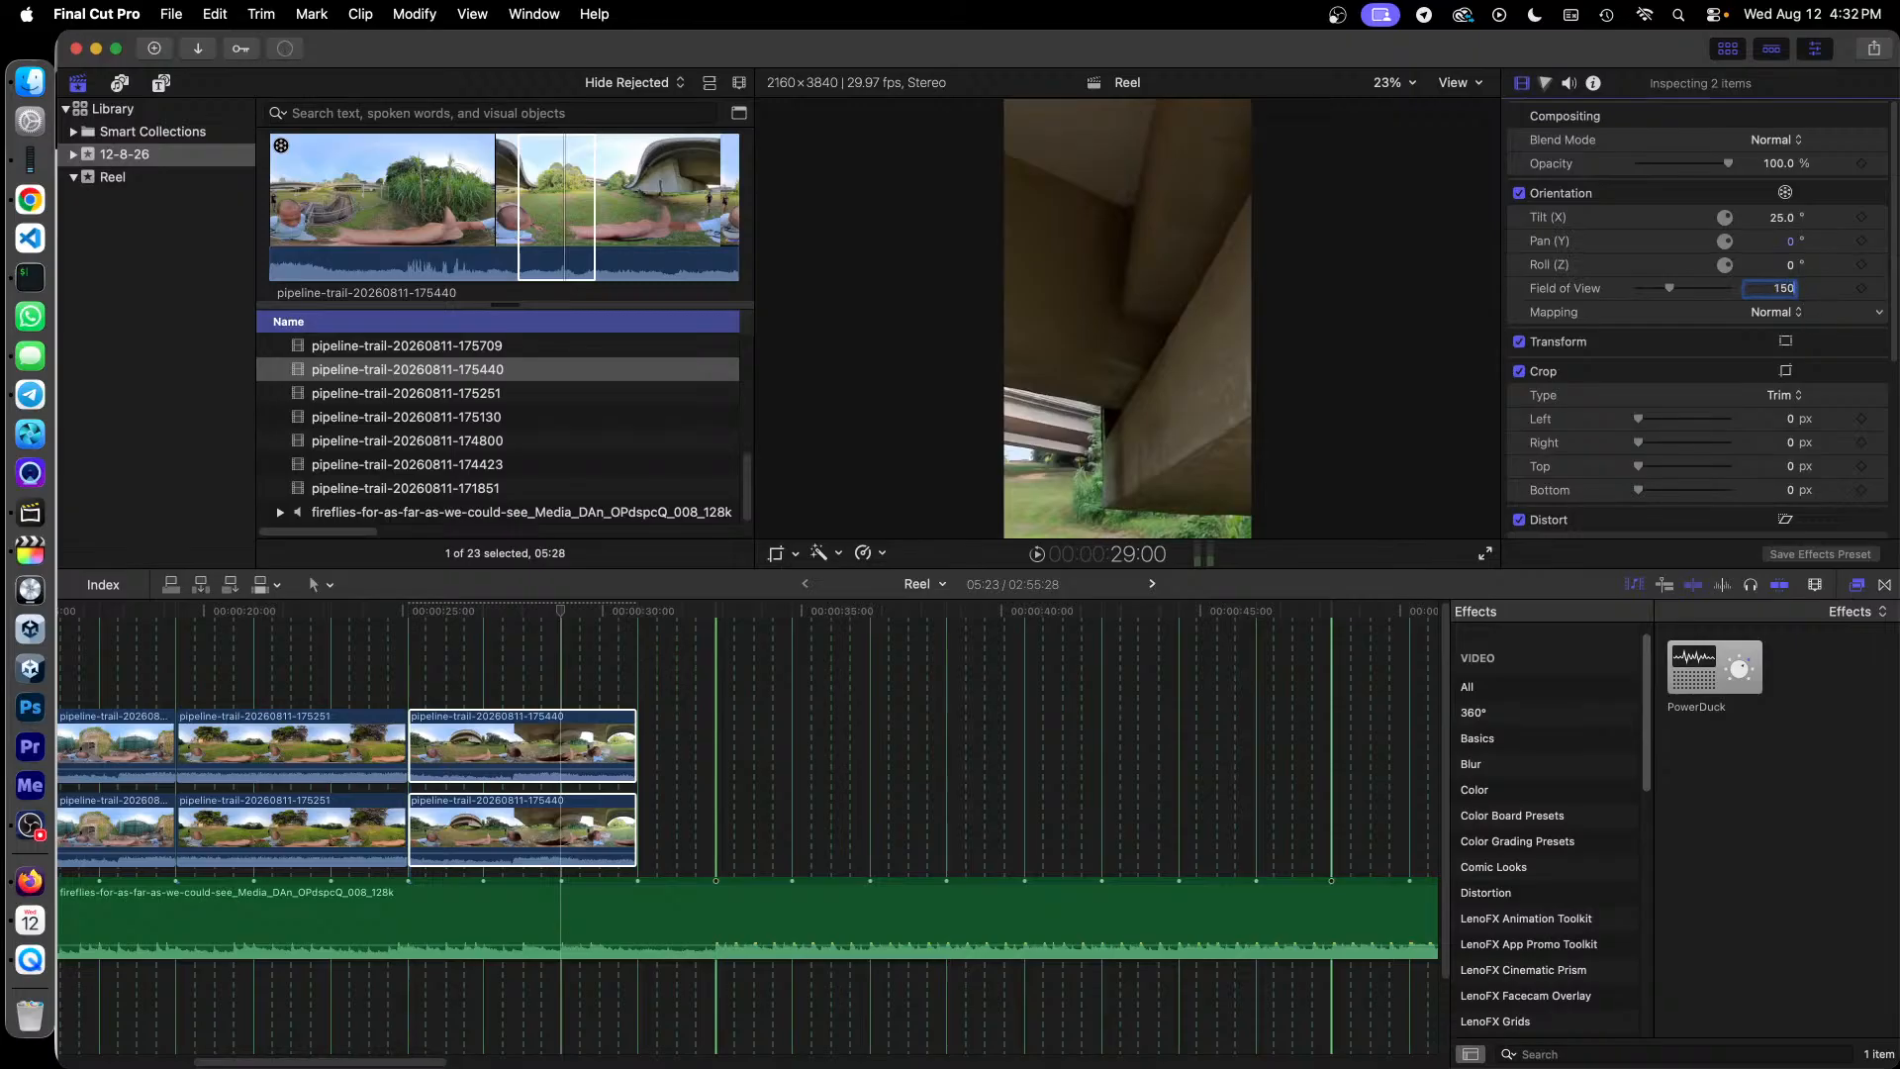
key("Return")
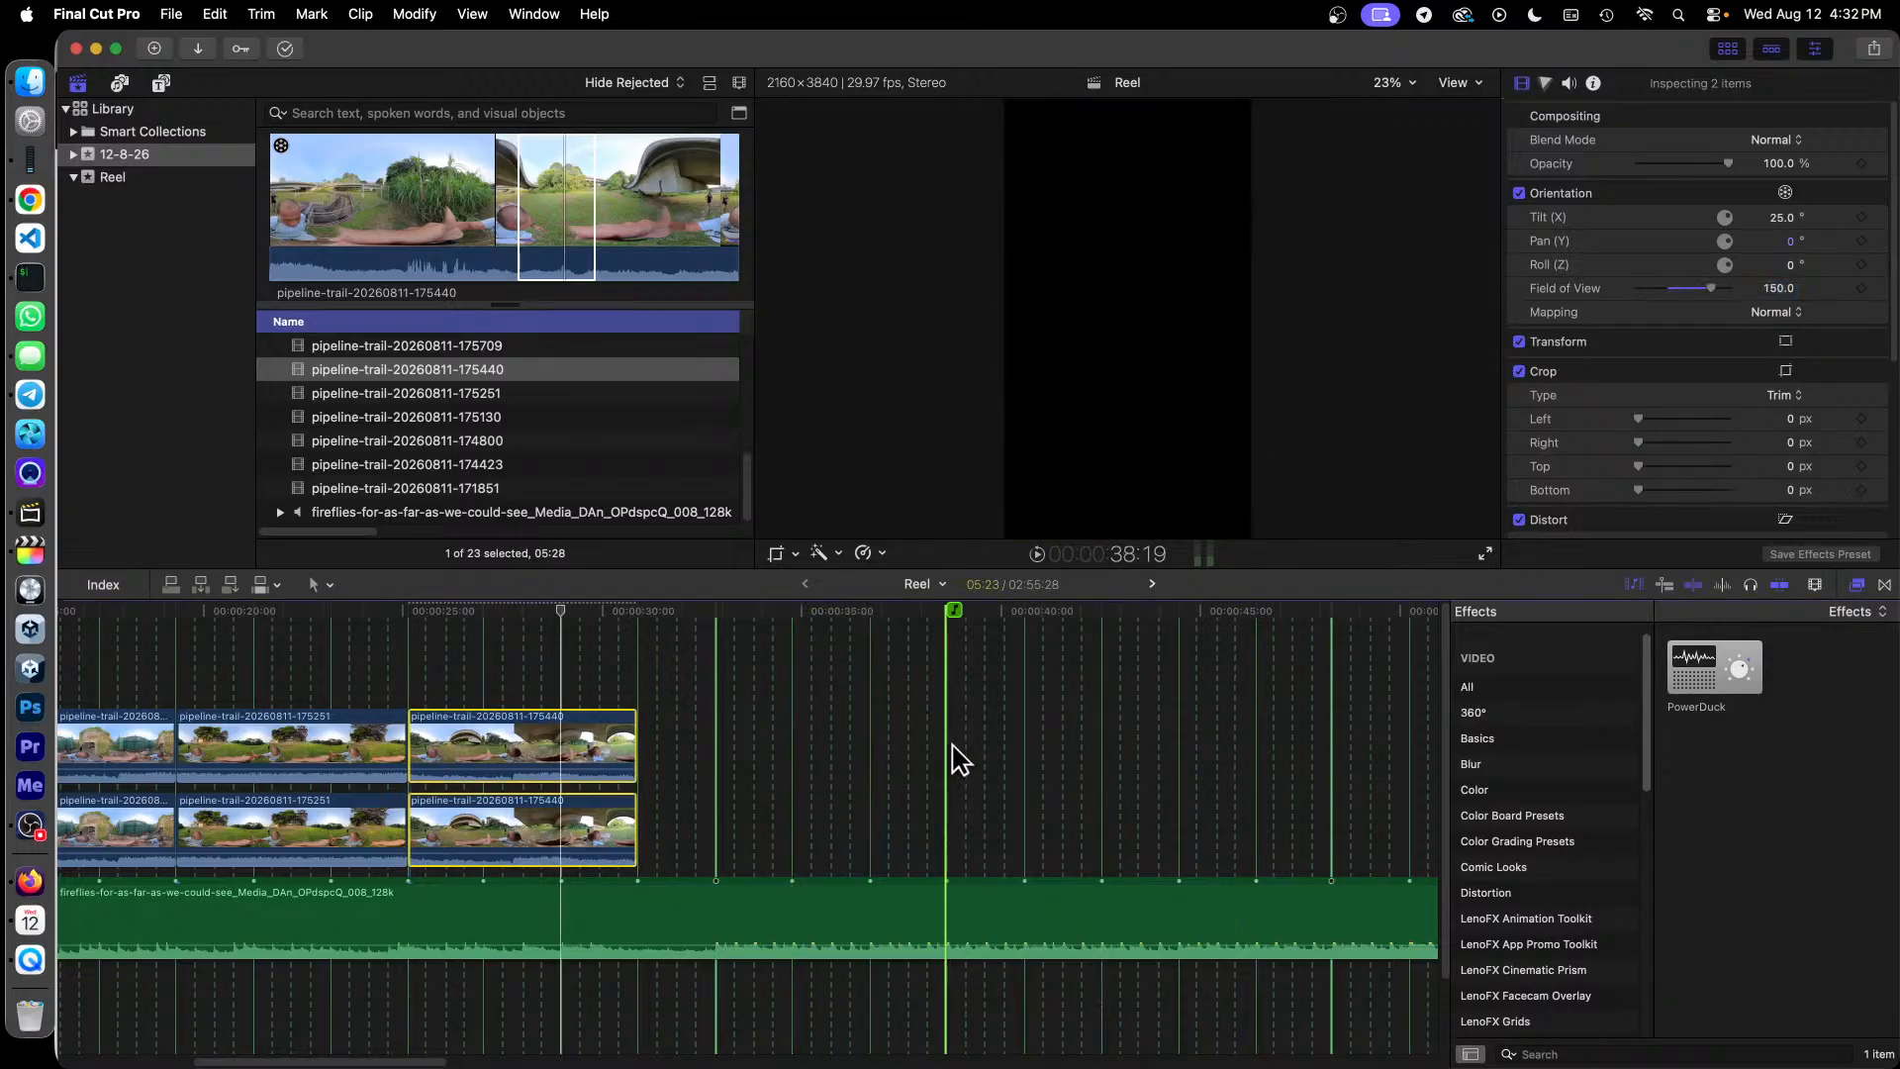
left_click(962, 763)
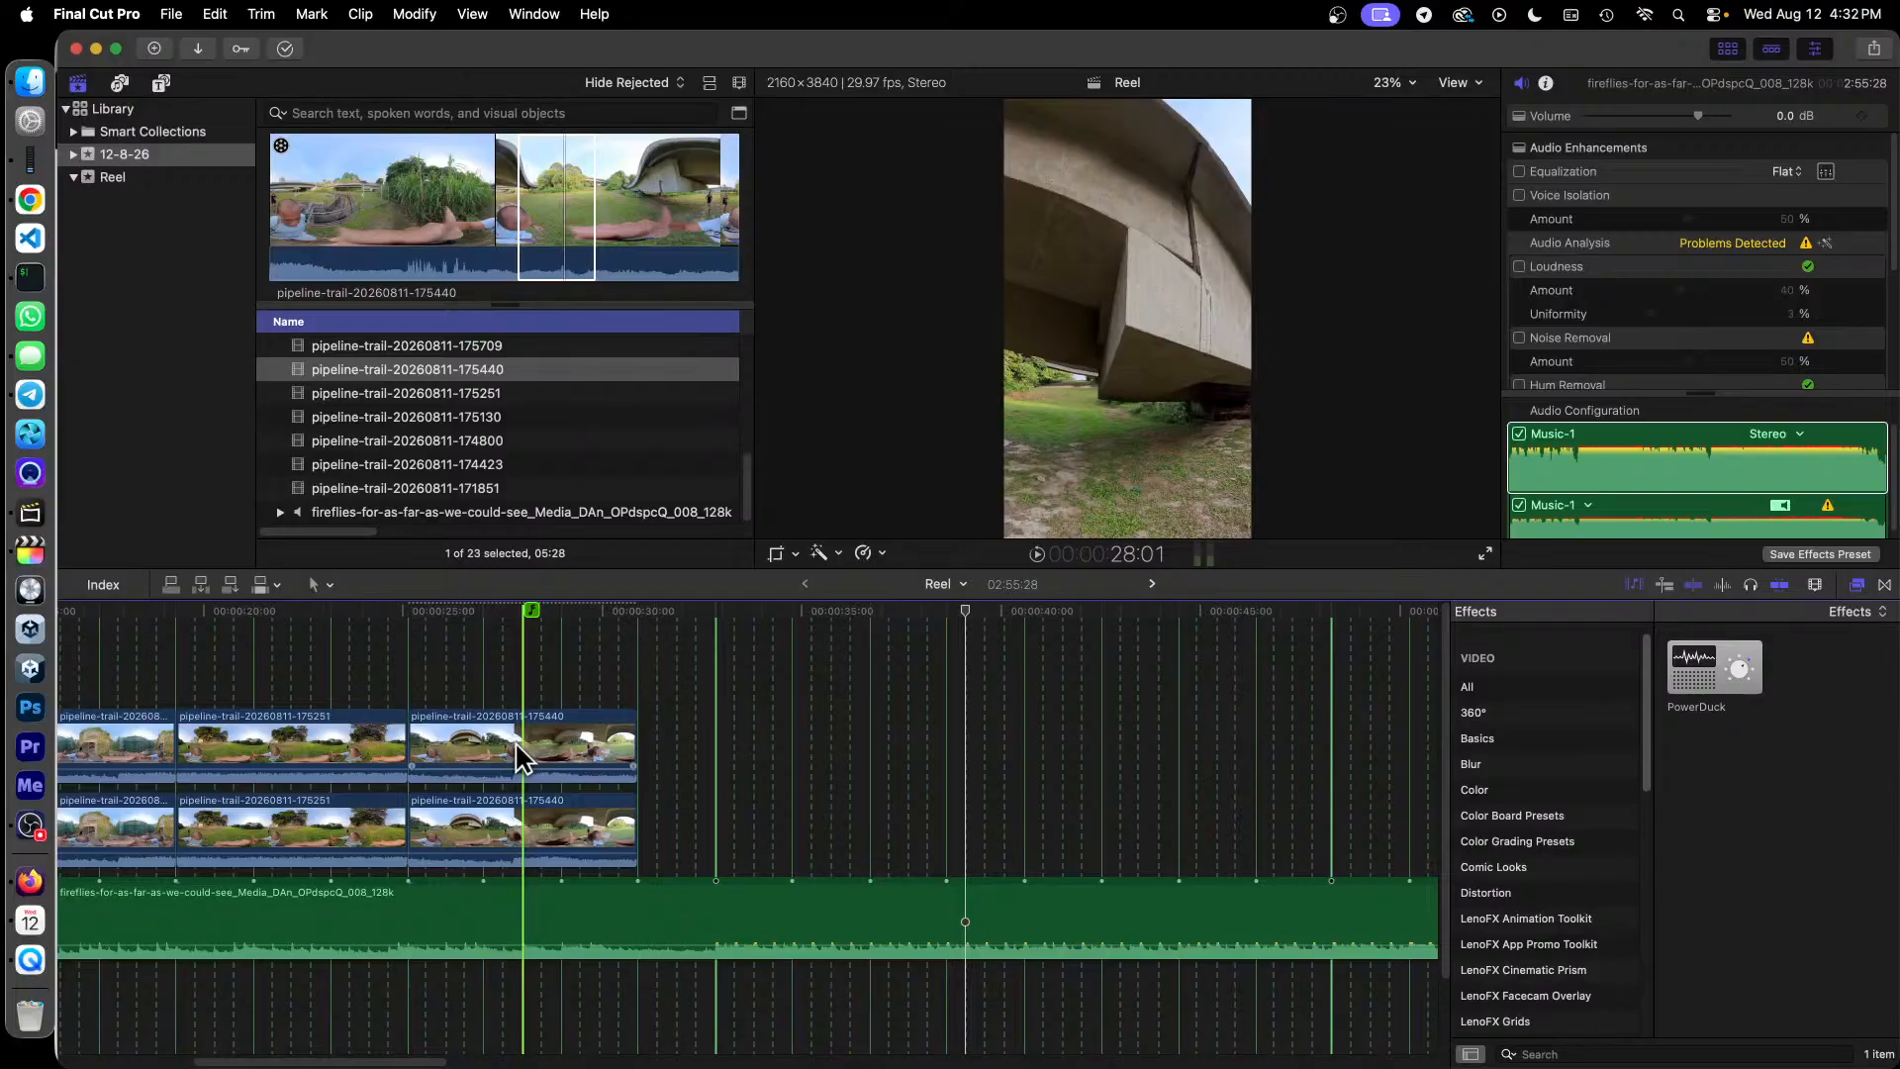
left_click(514, 740)
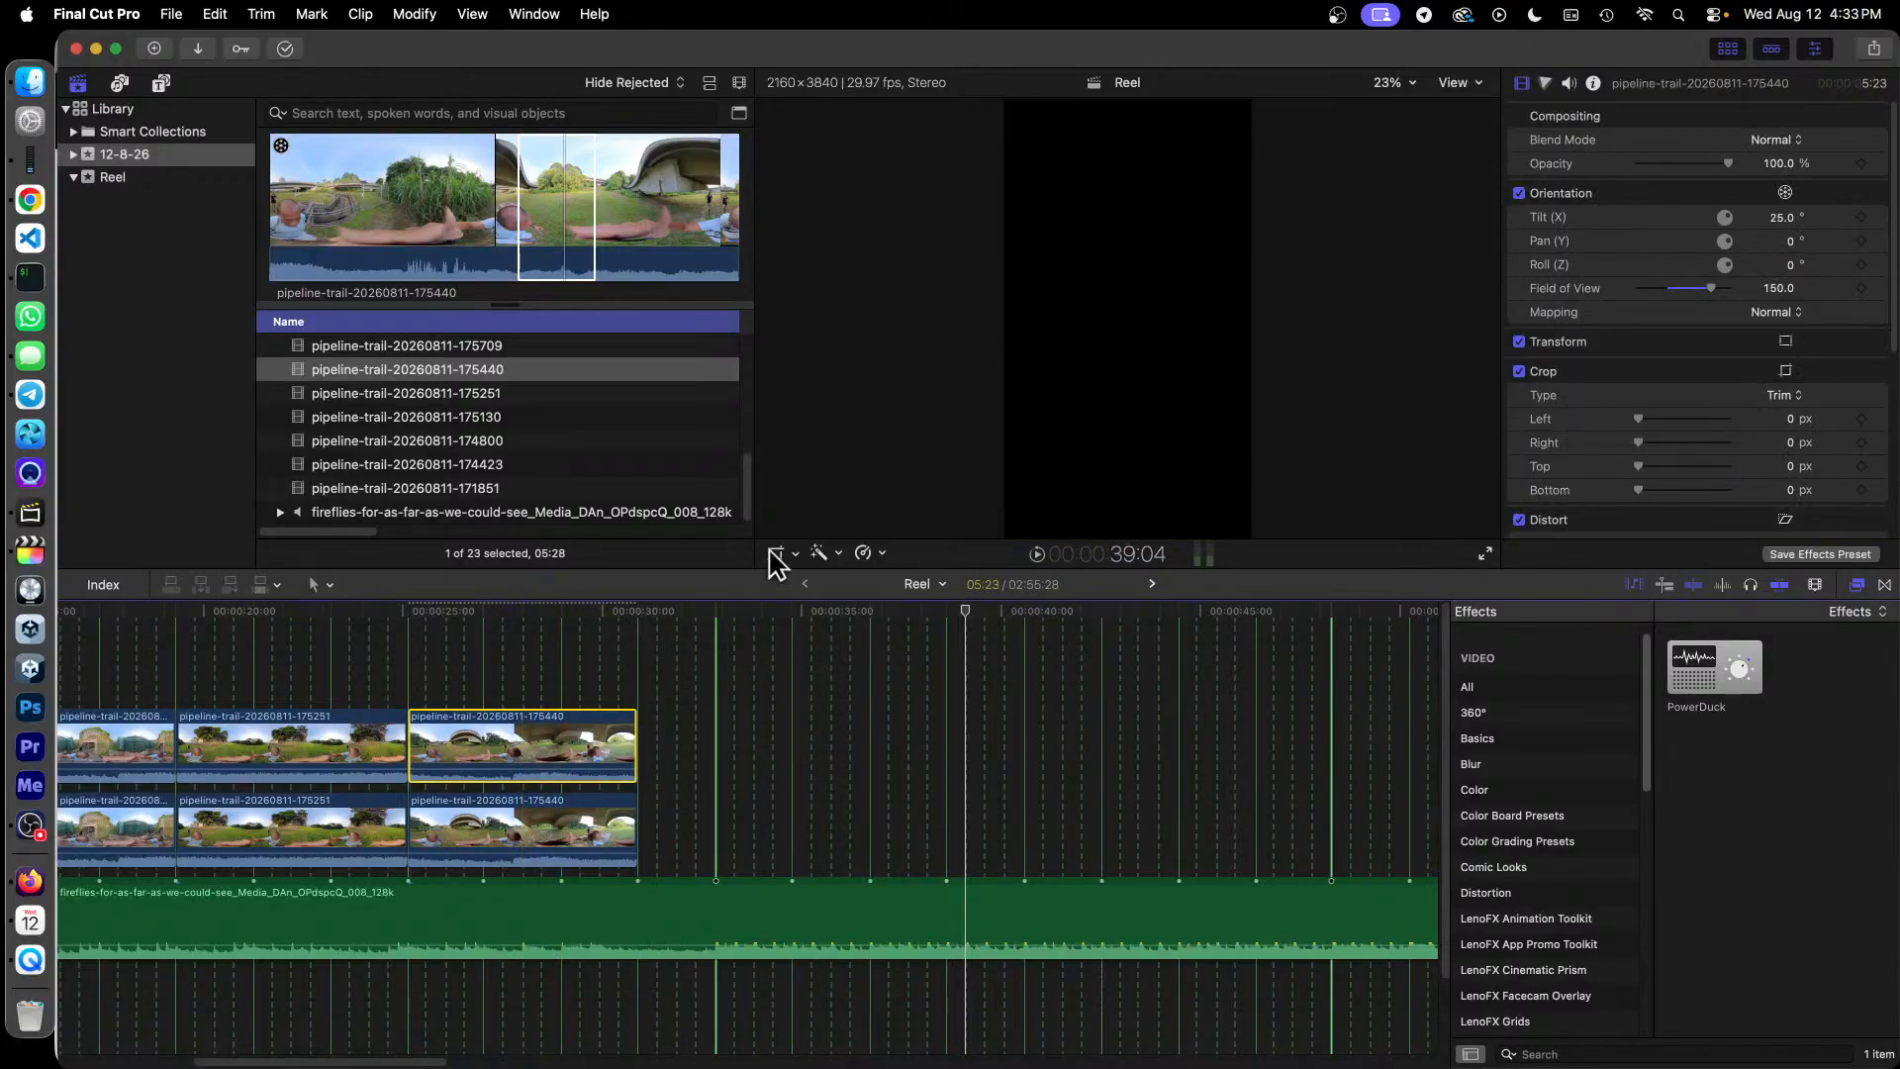
left_click(524, 629)
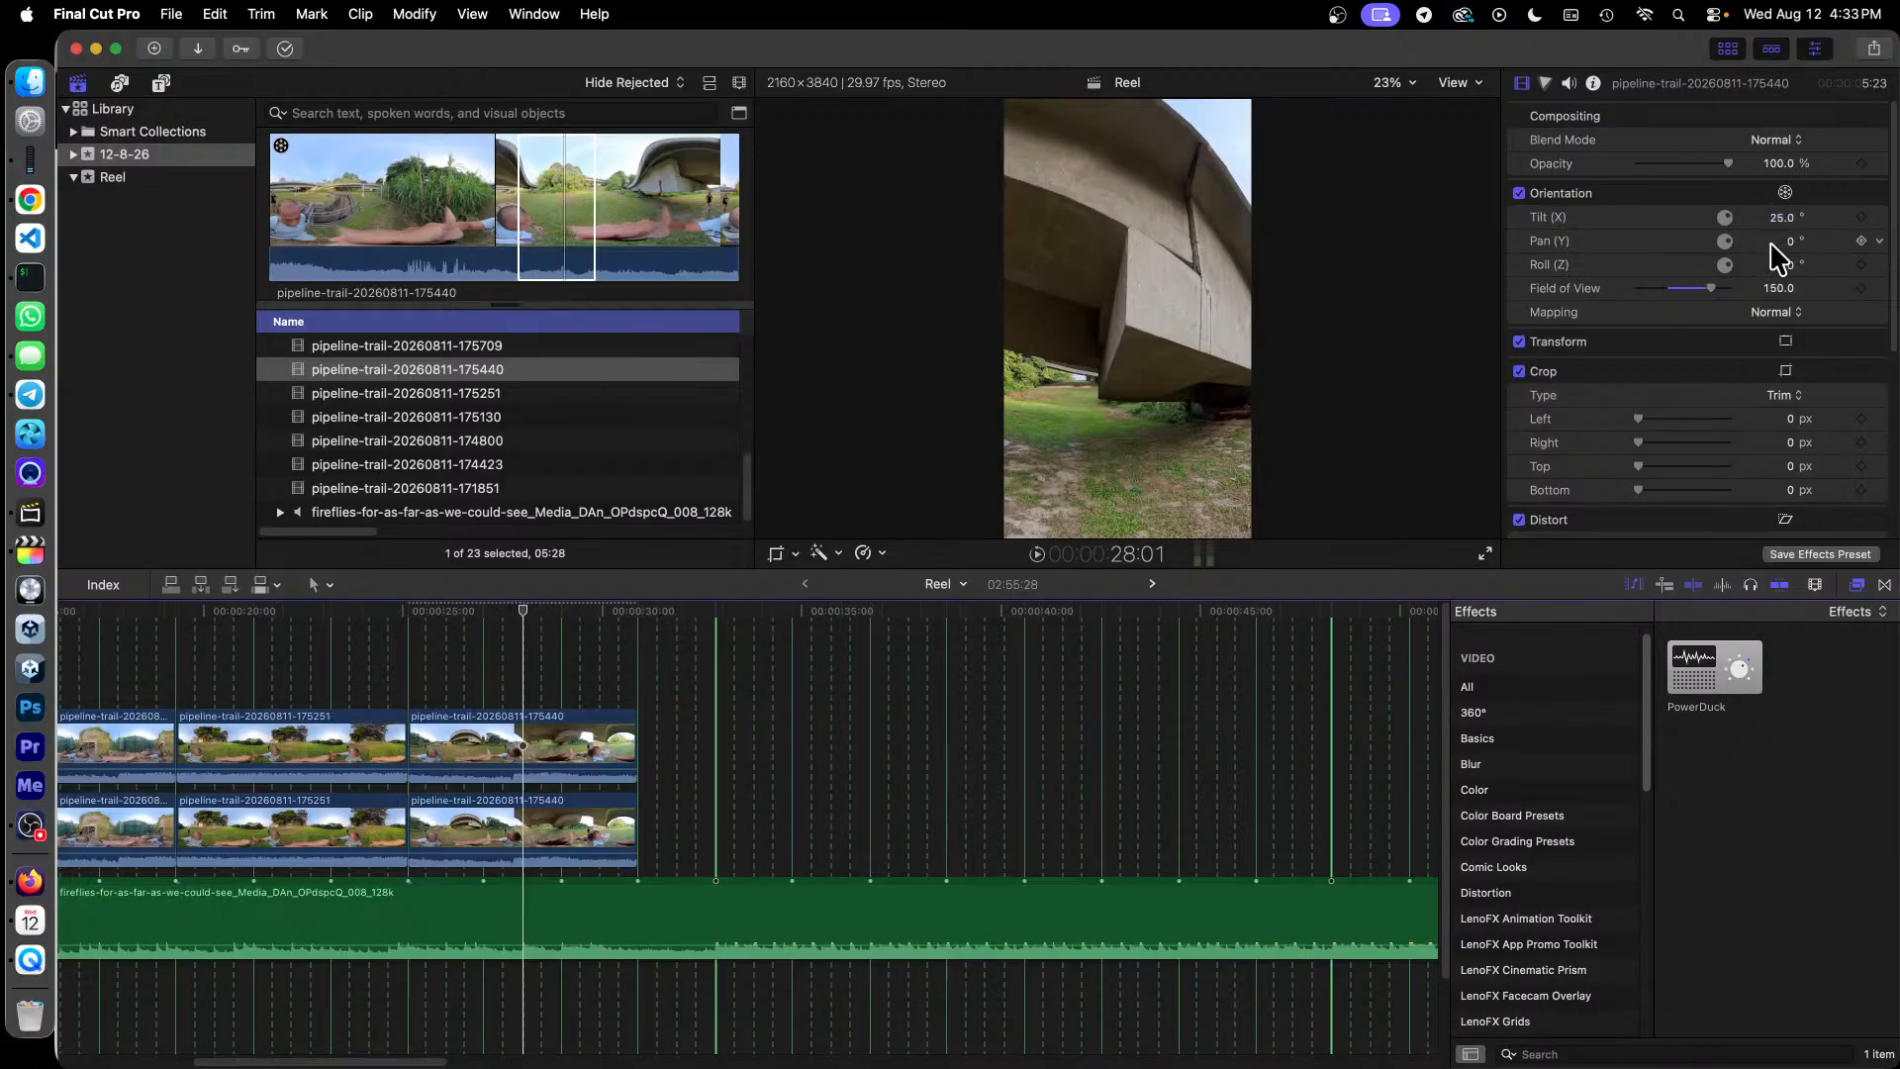
mouse_move(1792, 240)
left_mouse_down()
mouse_move(1871, 240)
mouse_move(1787, 241)
left_mouse_up()
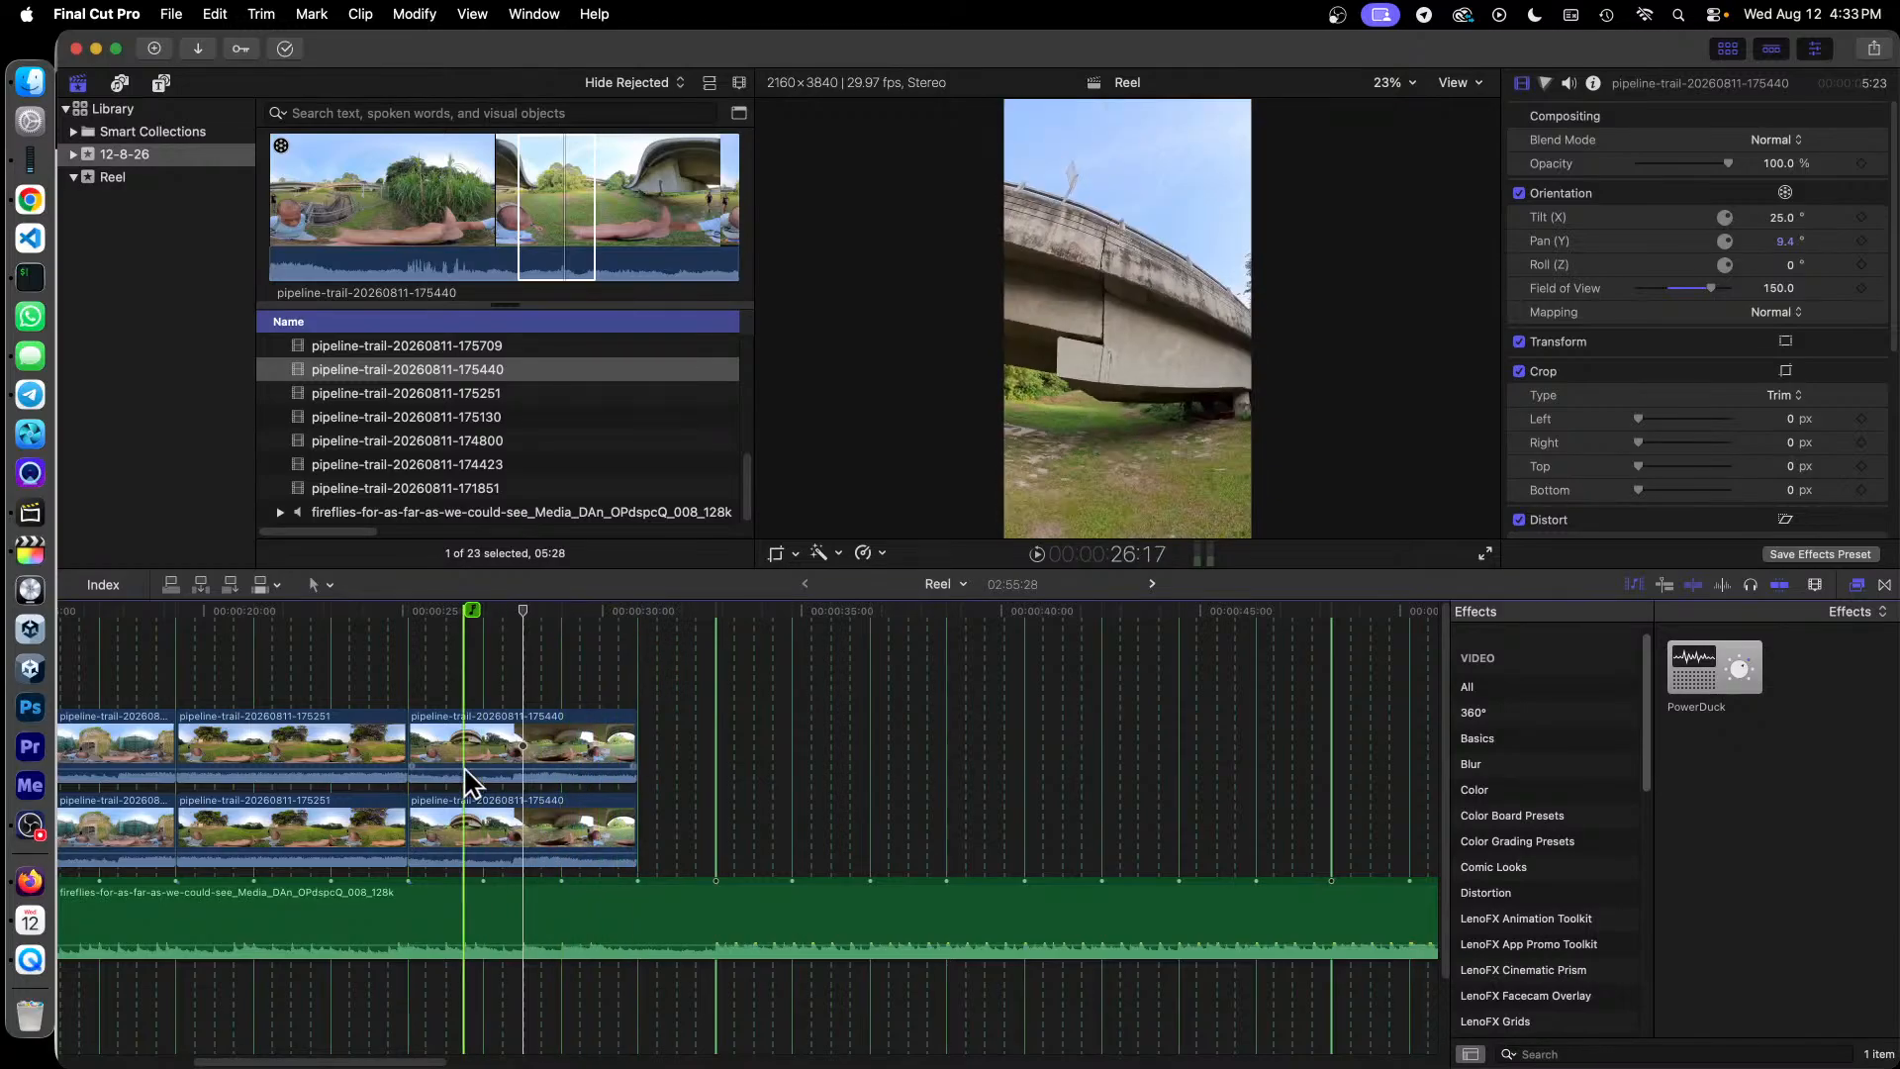
Step: Pan the lower 175440 clip around to frame the approaching runner, disabling the upper copy only while adjusting
right_click(476, 730)
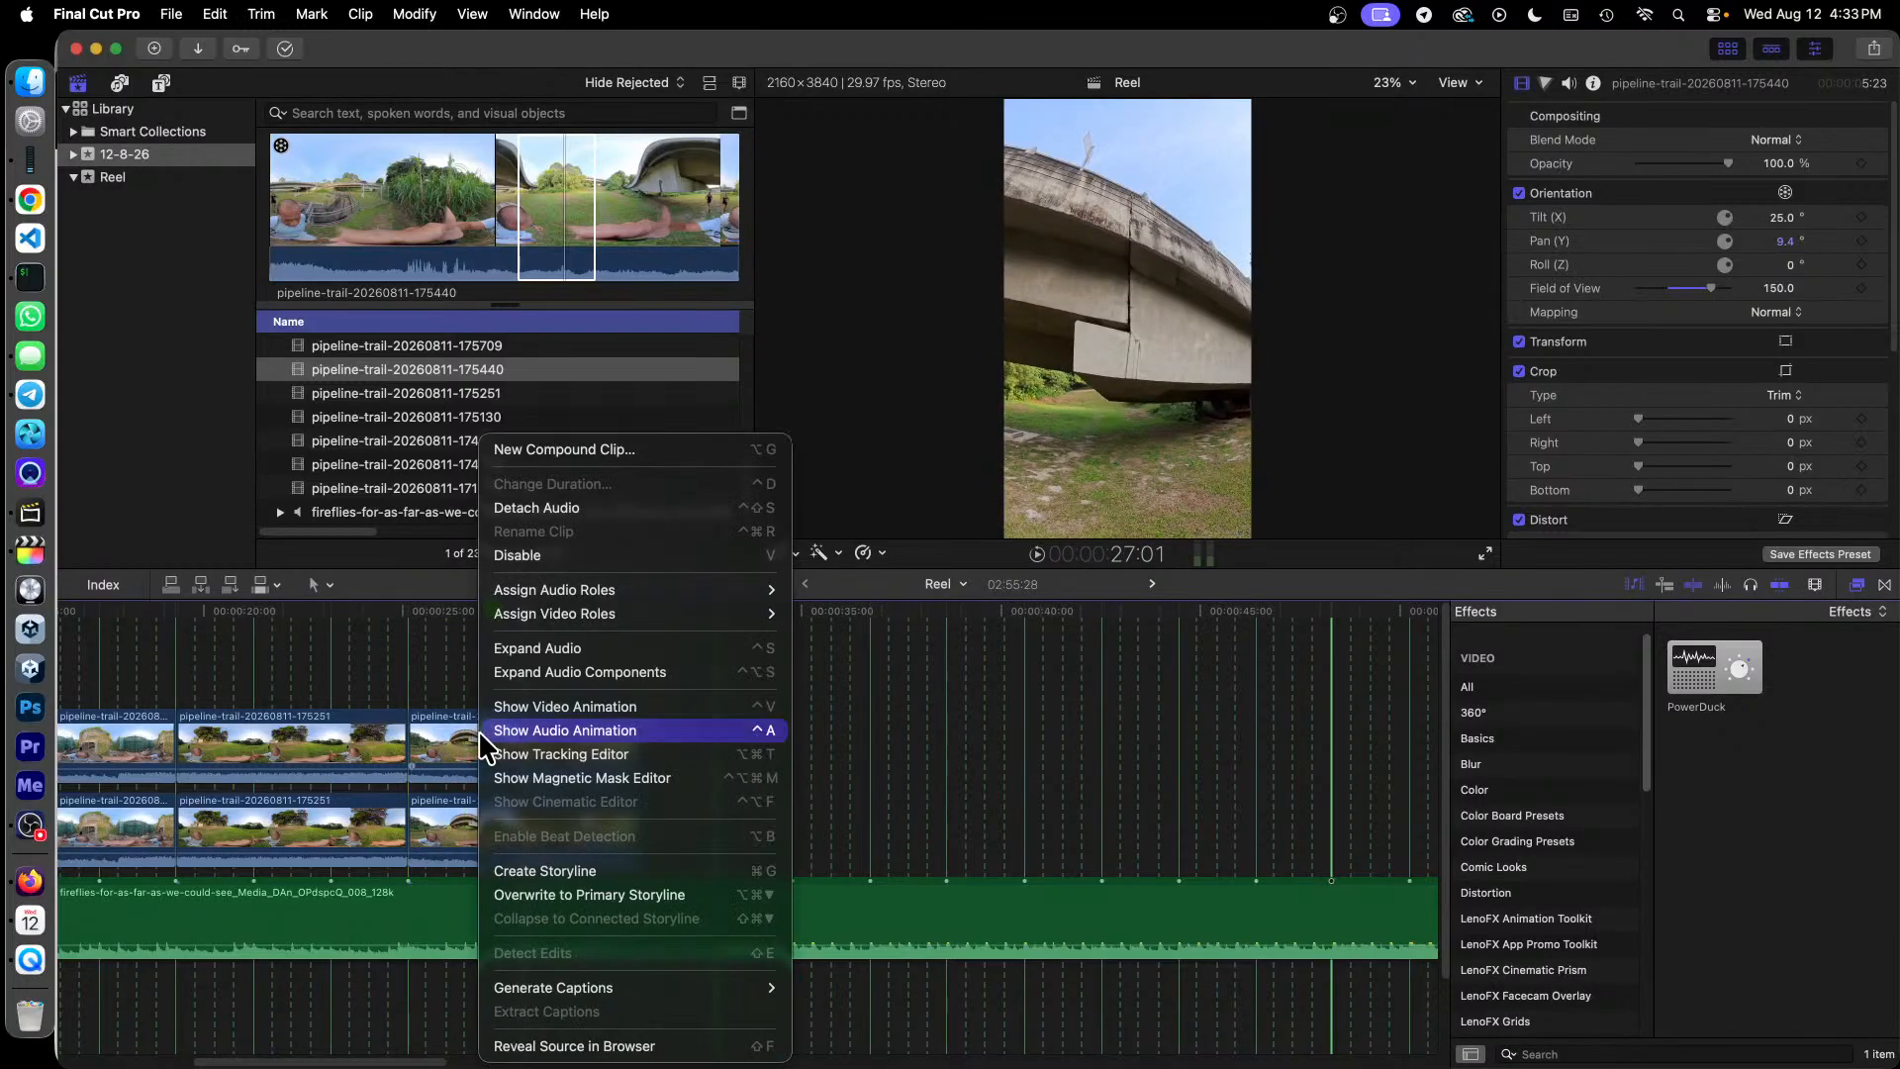
left_click(646, 563)
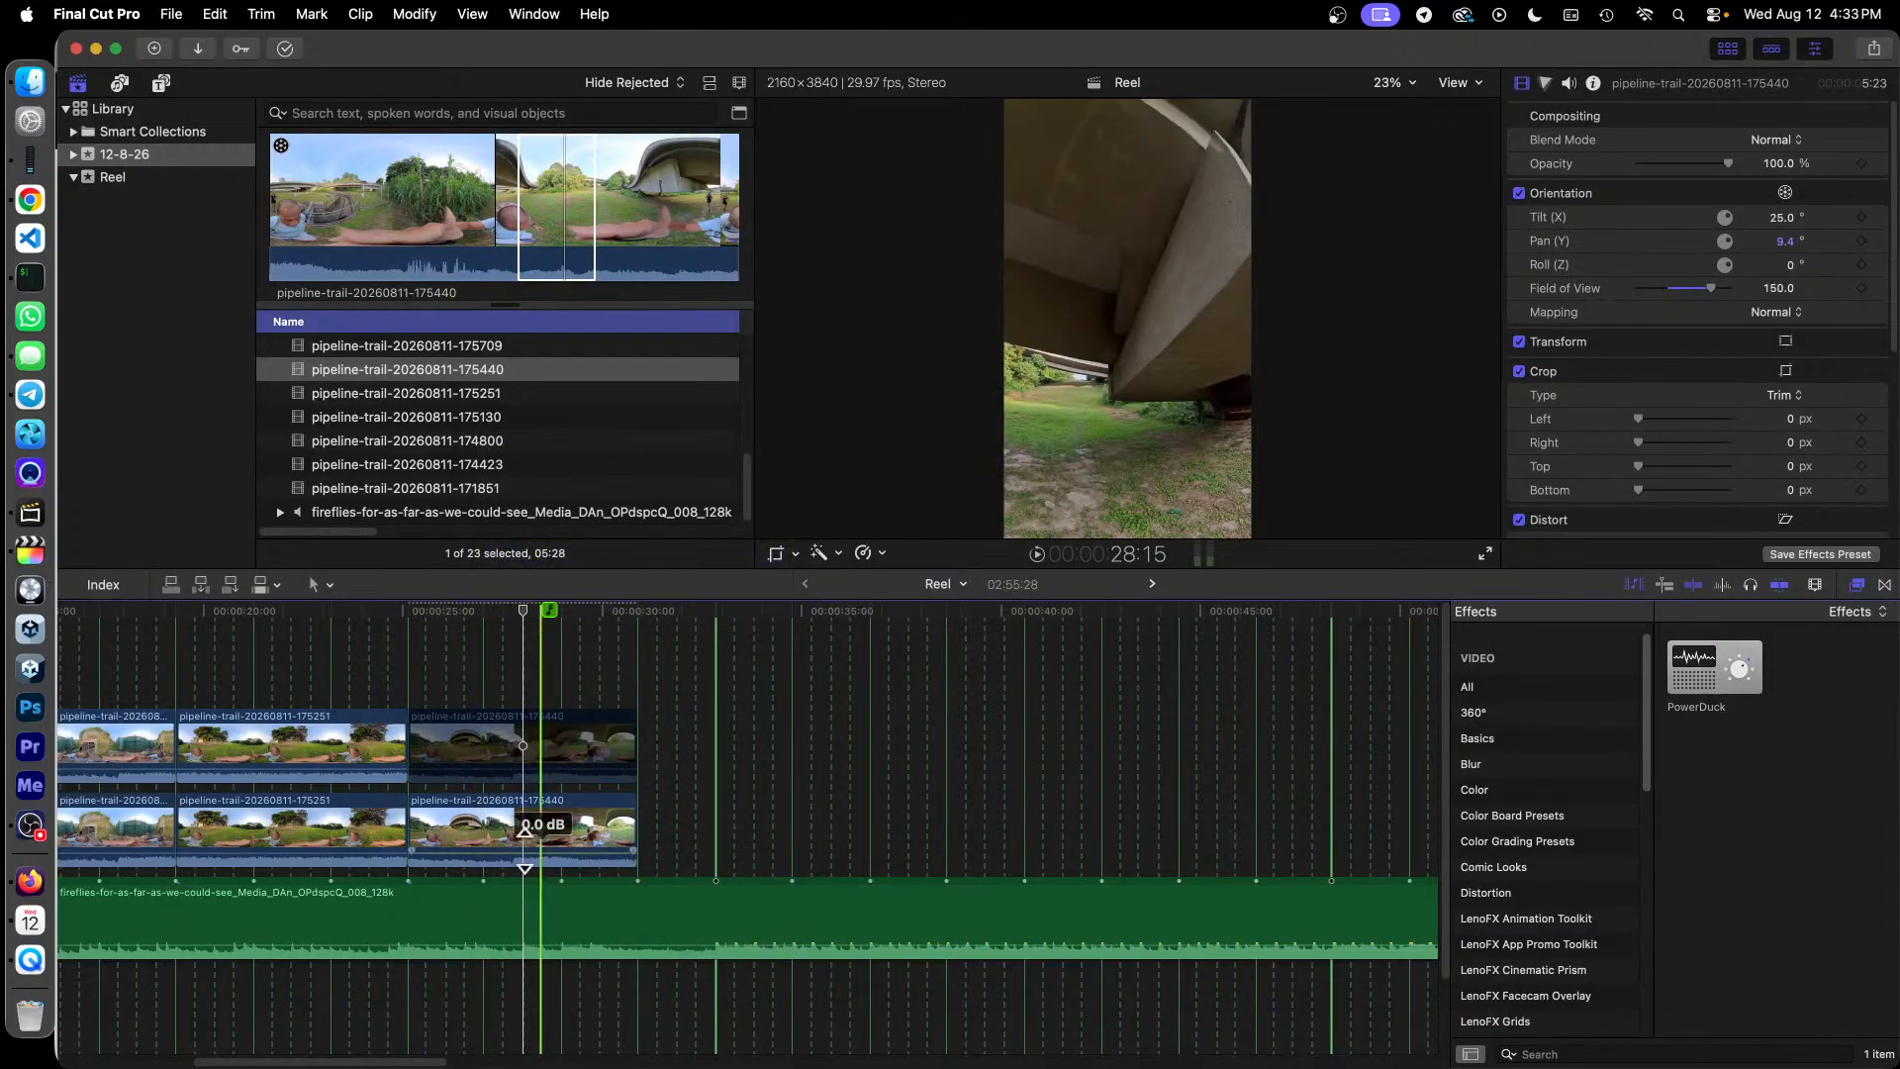
left_click(465, 822)
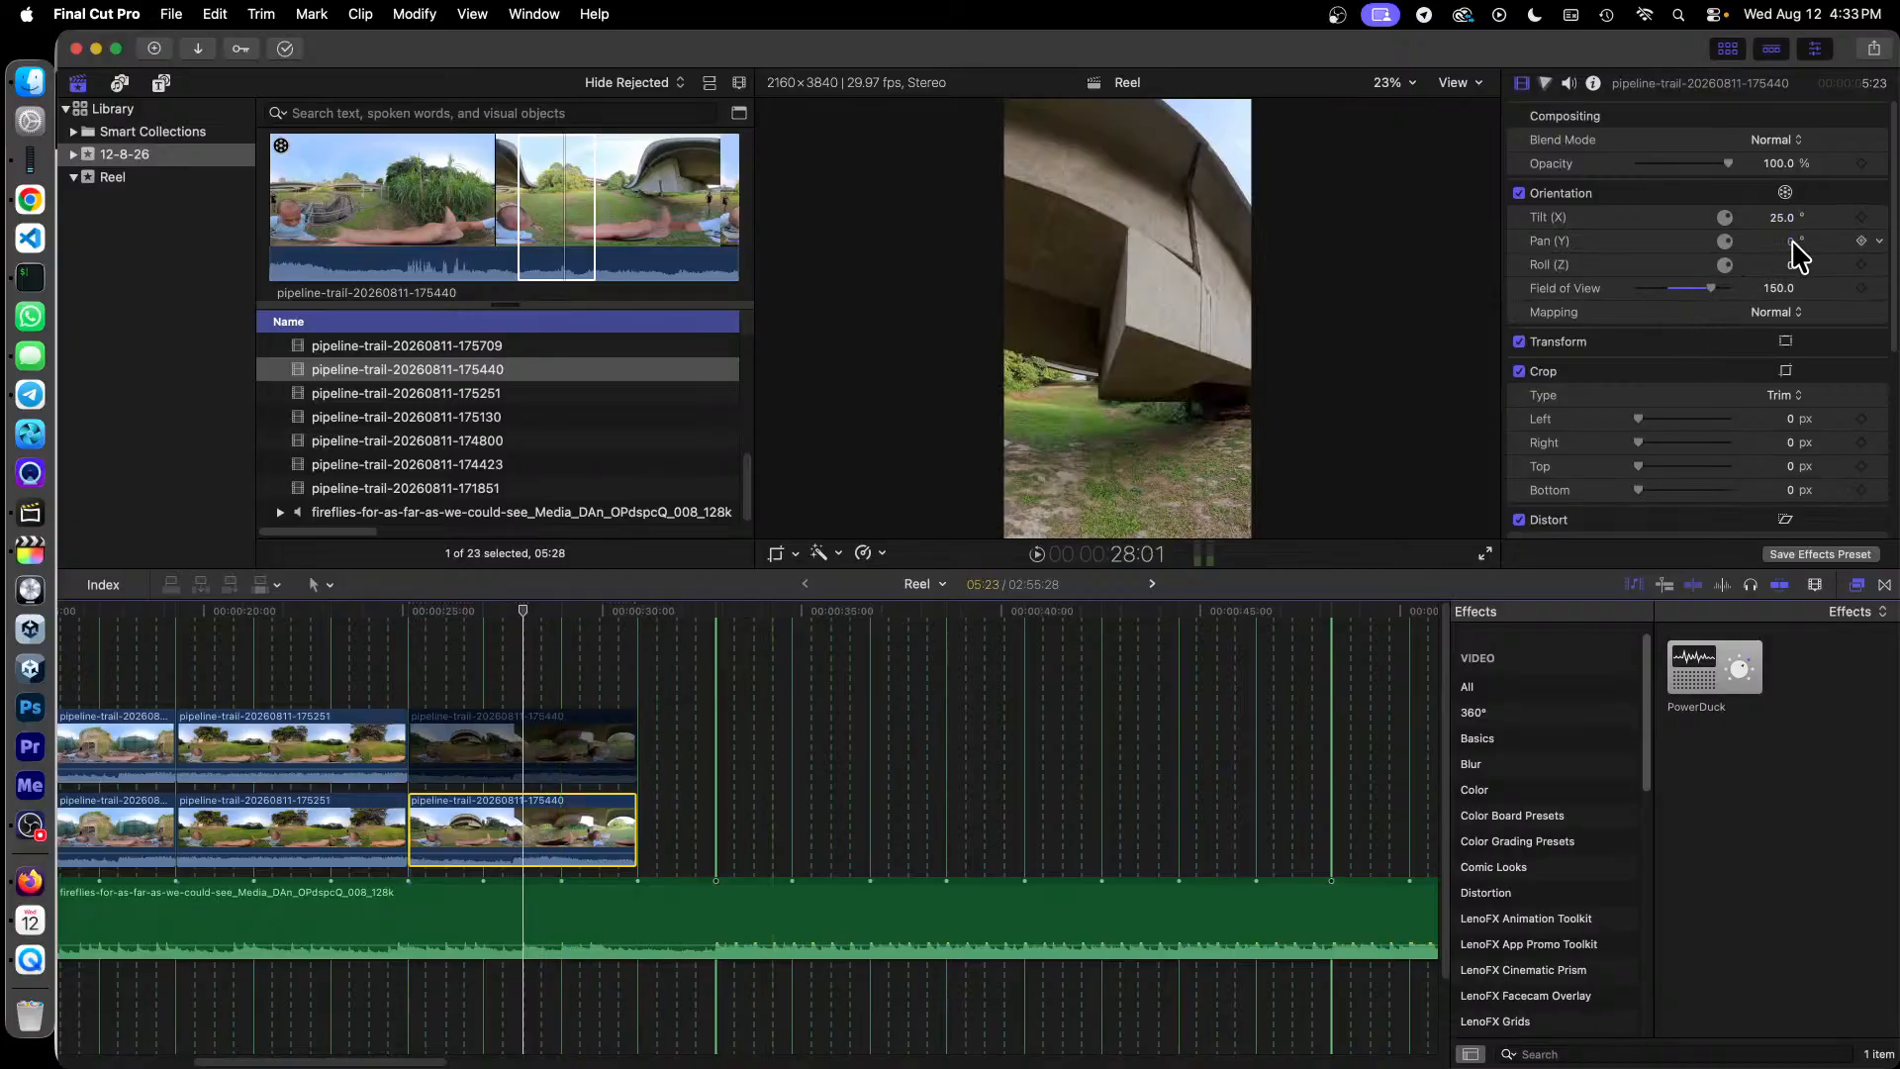
left_click_drag(1791, 240, 1649, 240)
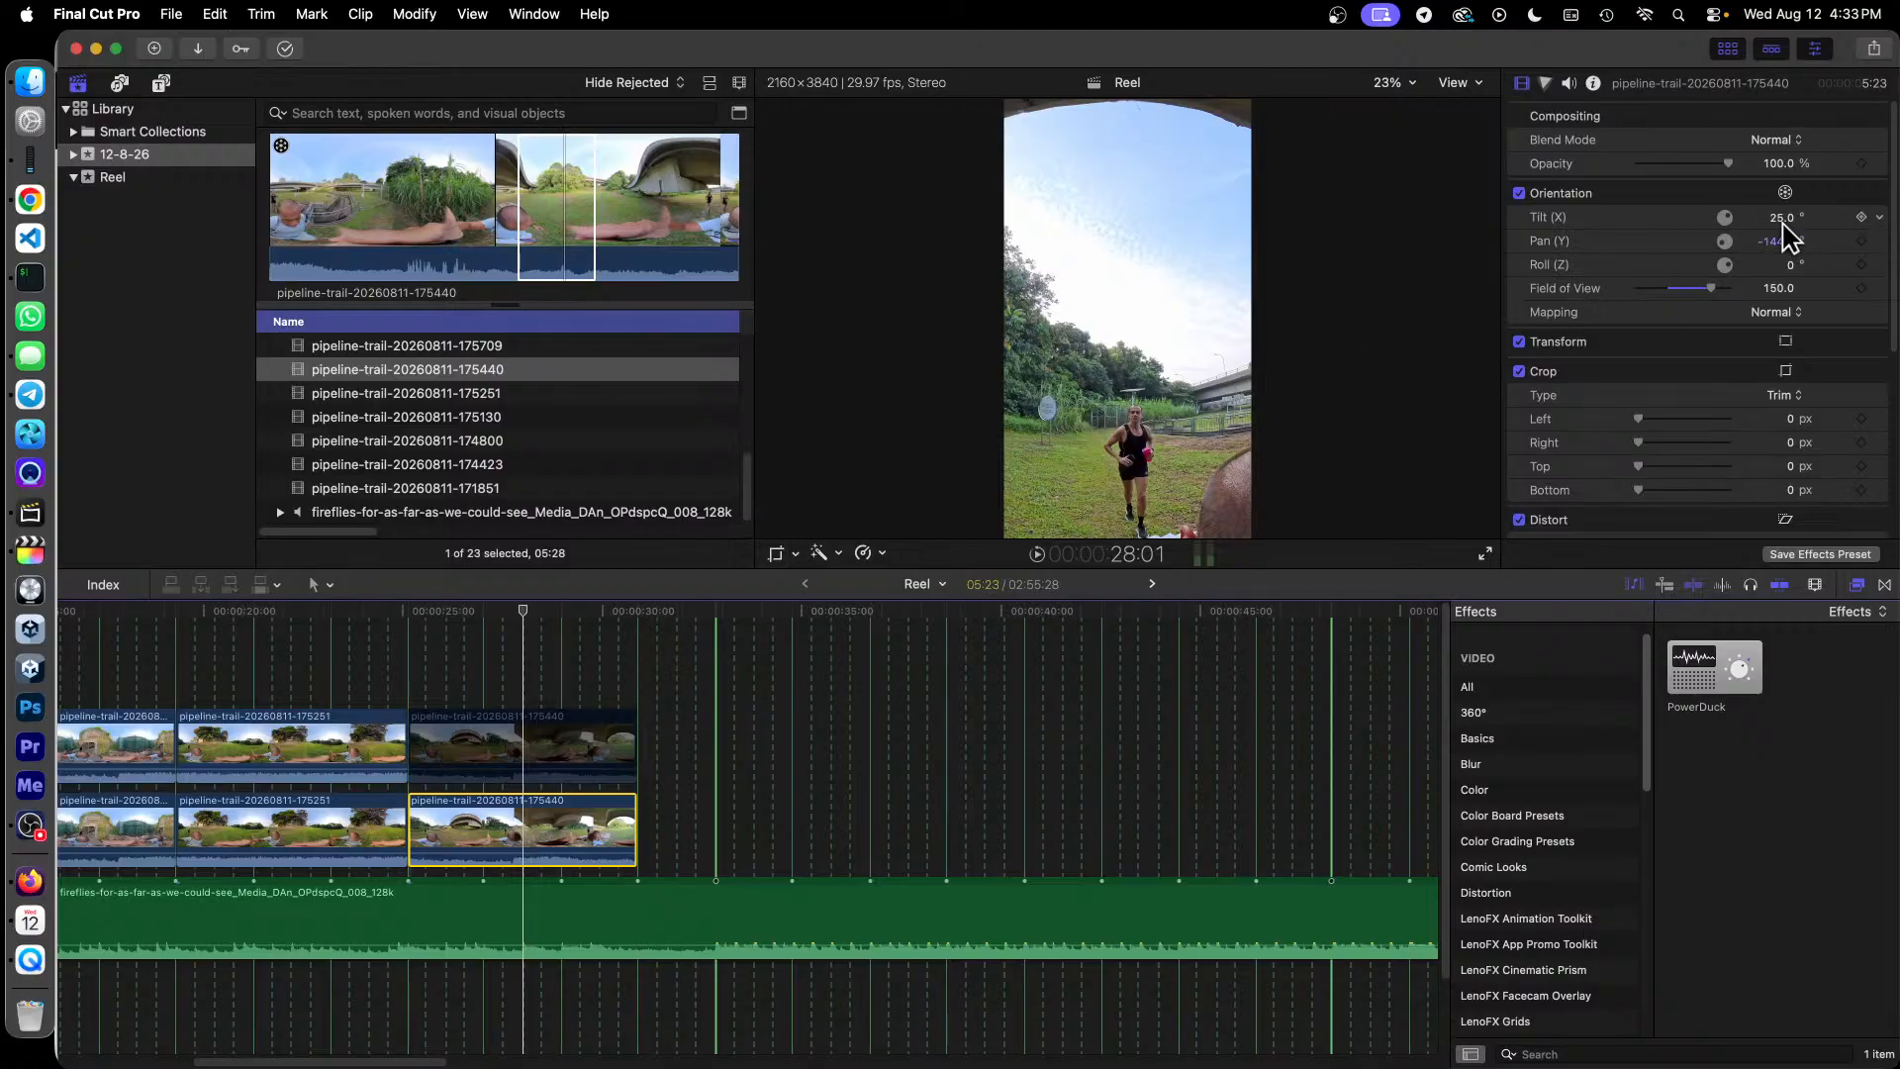
right_click(471, 744)
left_click(605, 556)
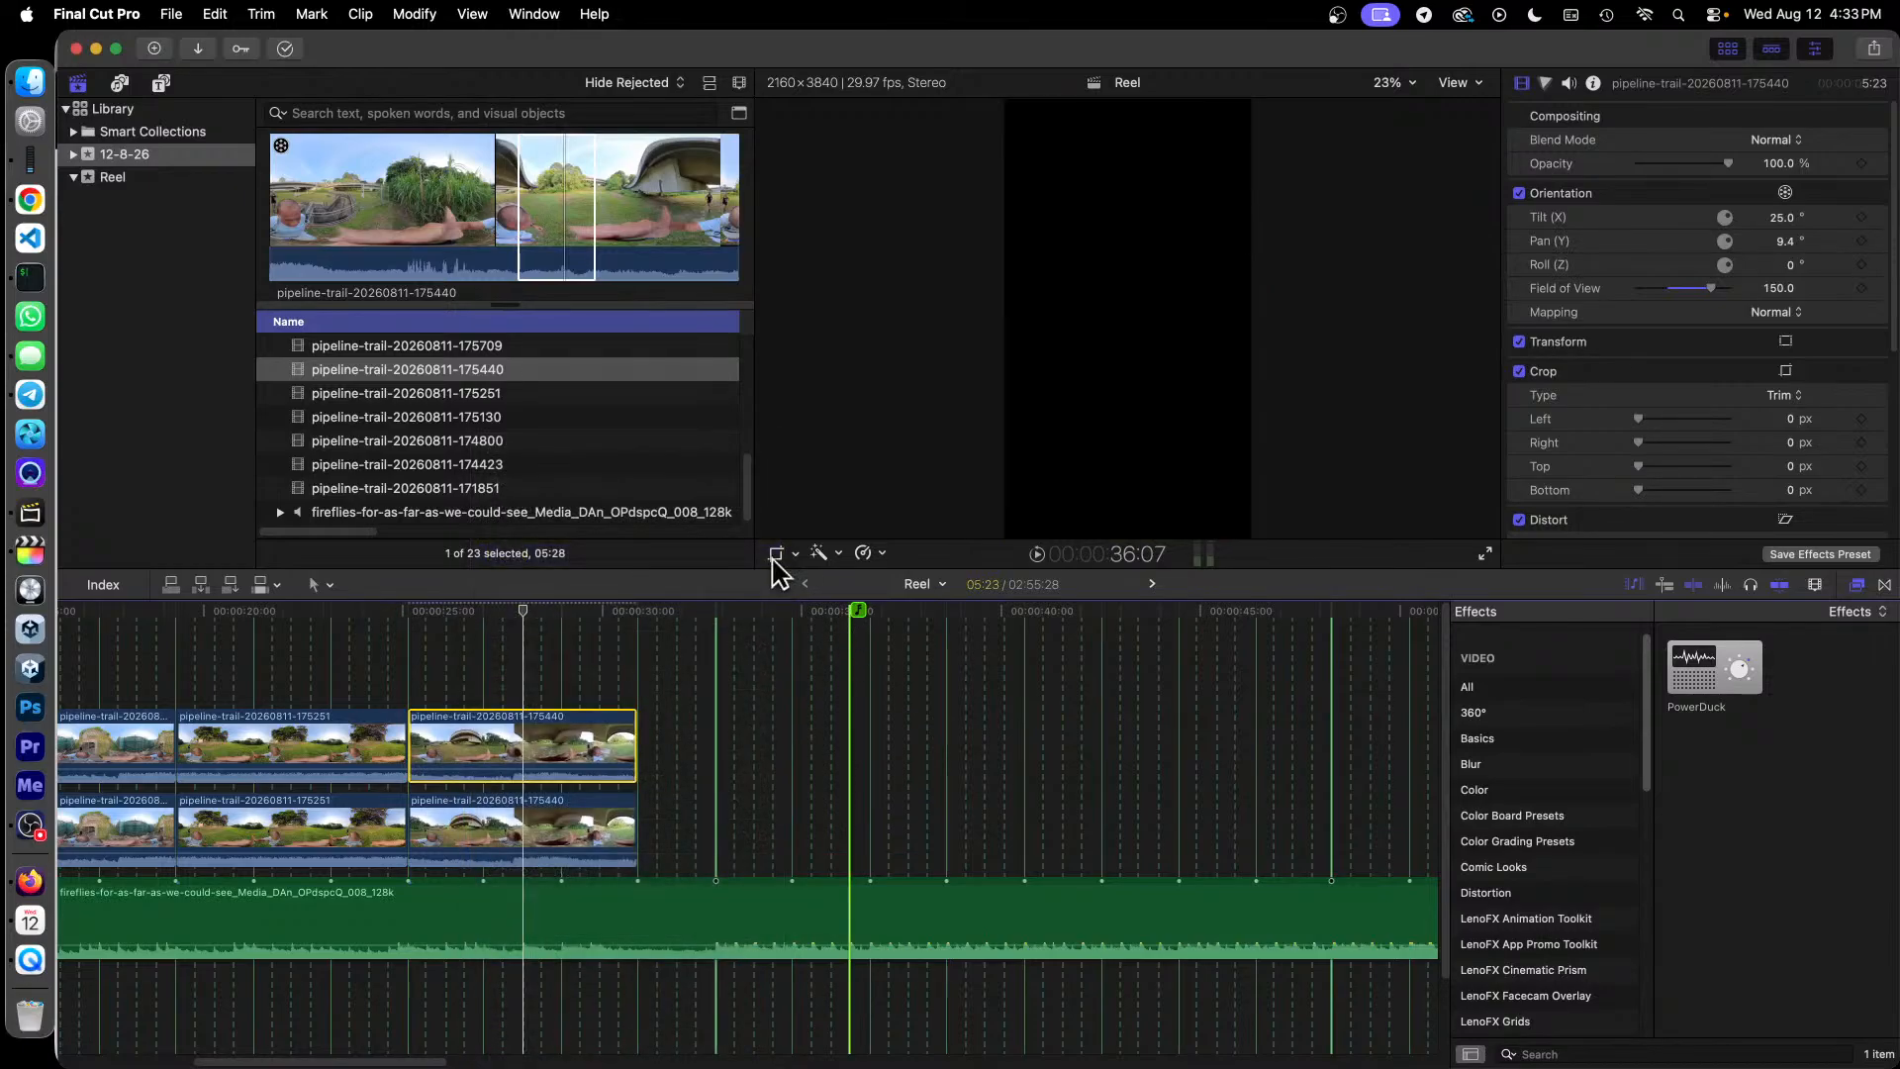
scroll(569, 460, "up", 3)
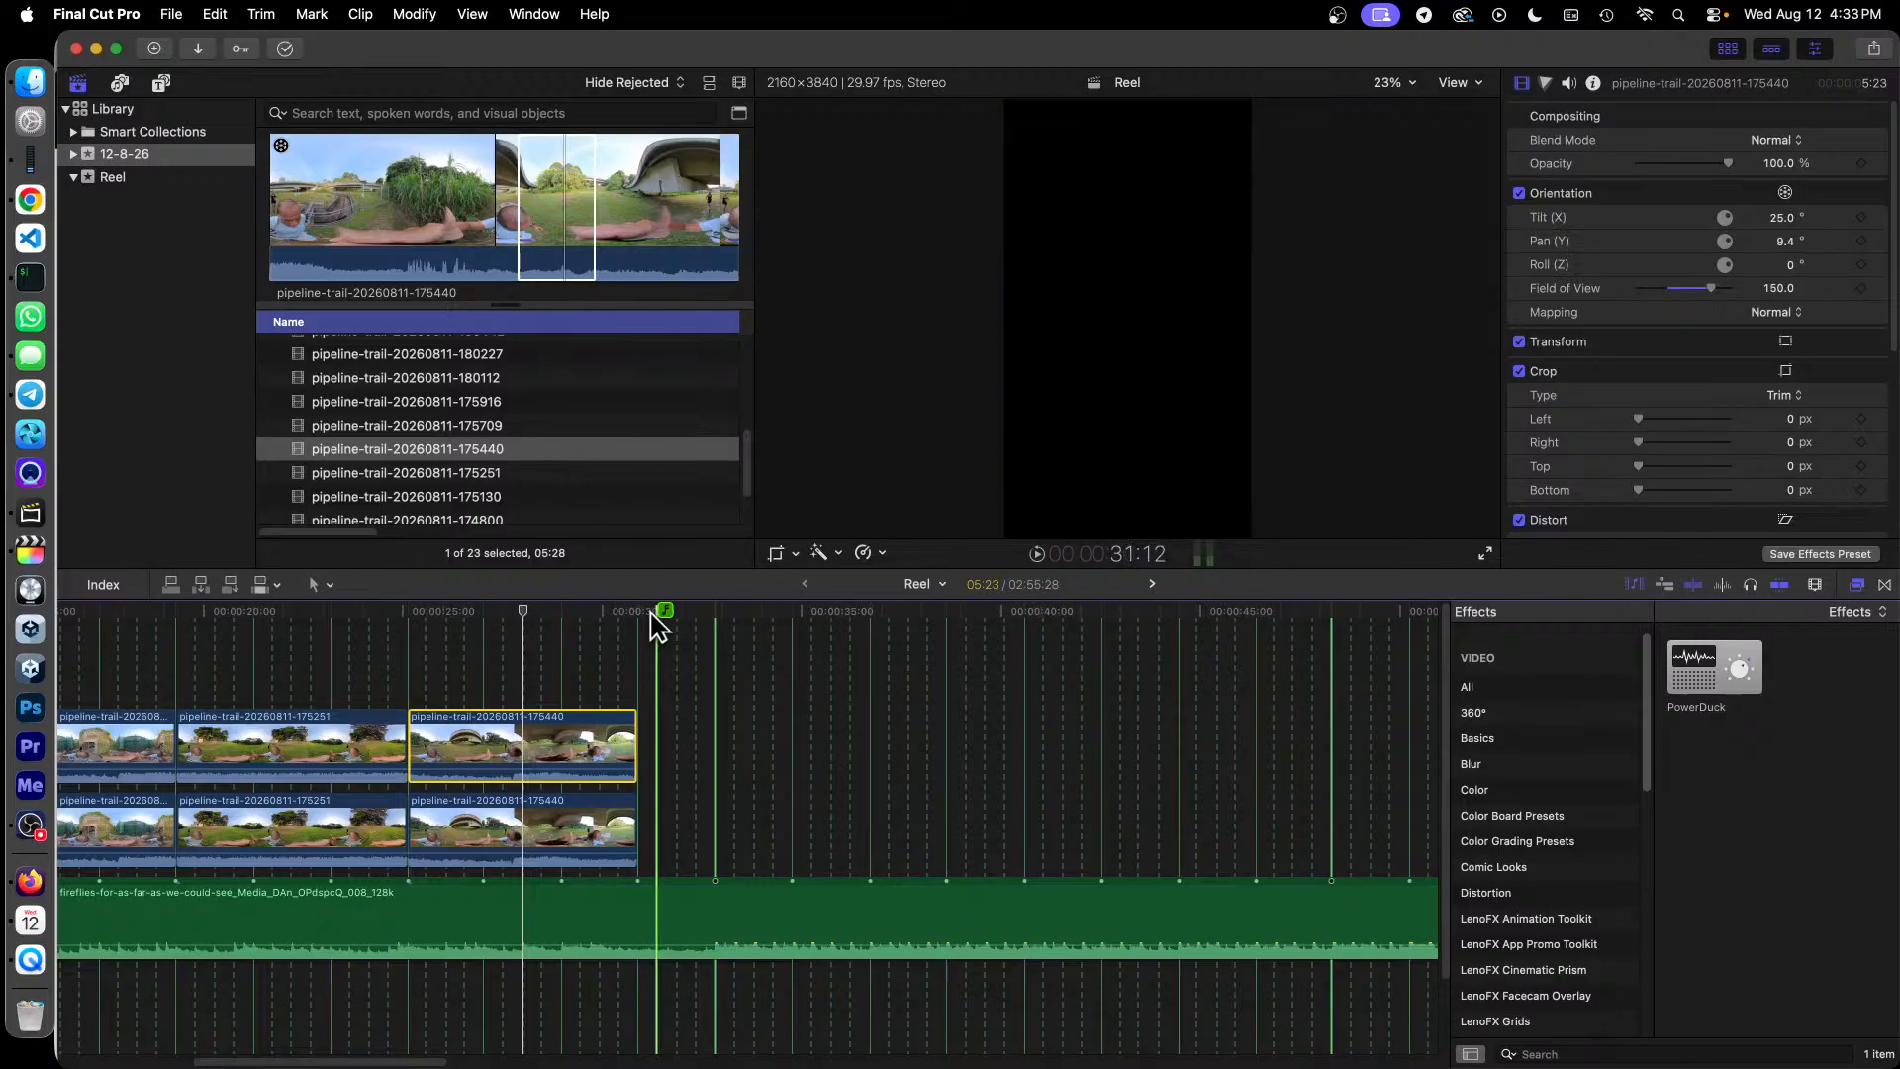
scroll(584, 457, "down", 1)
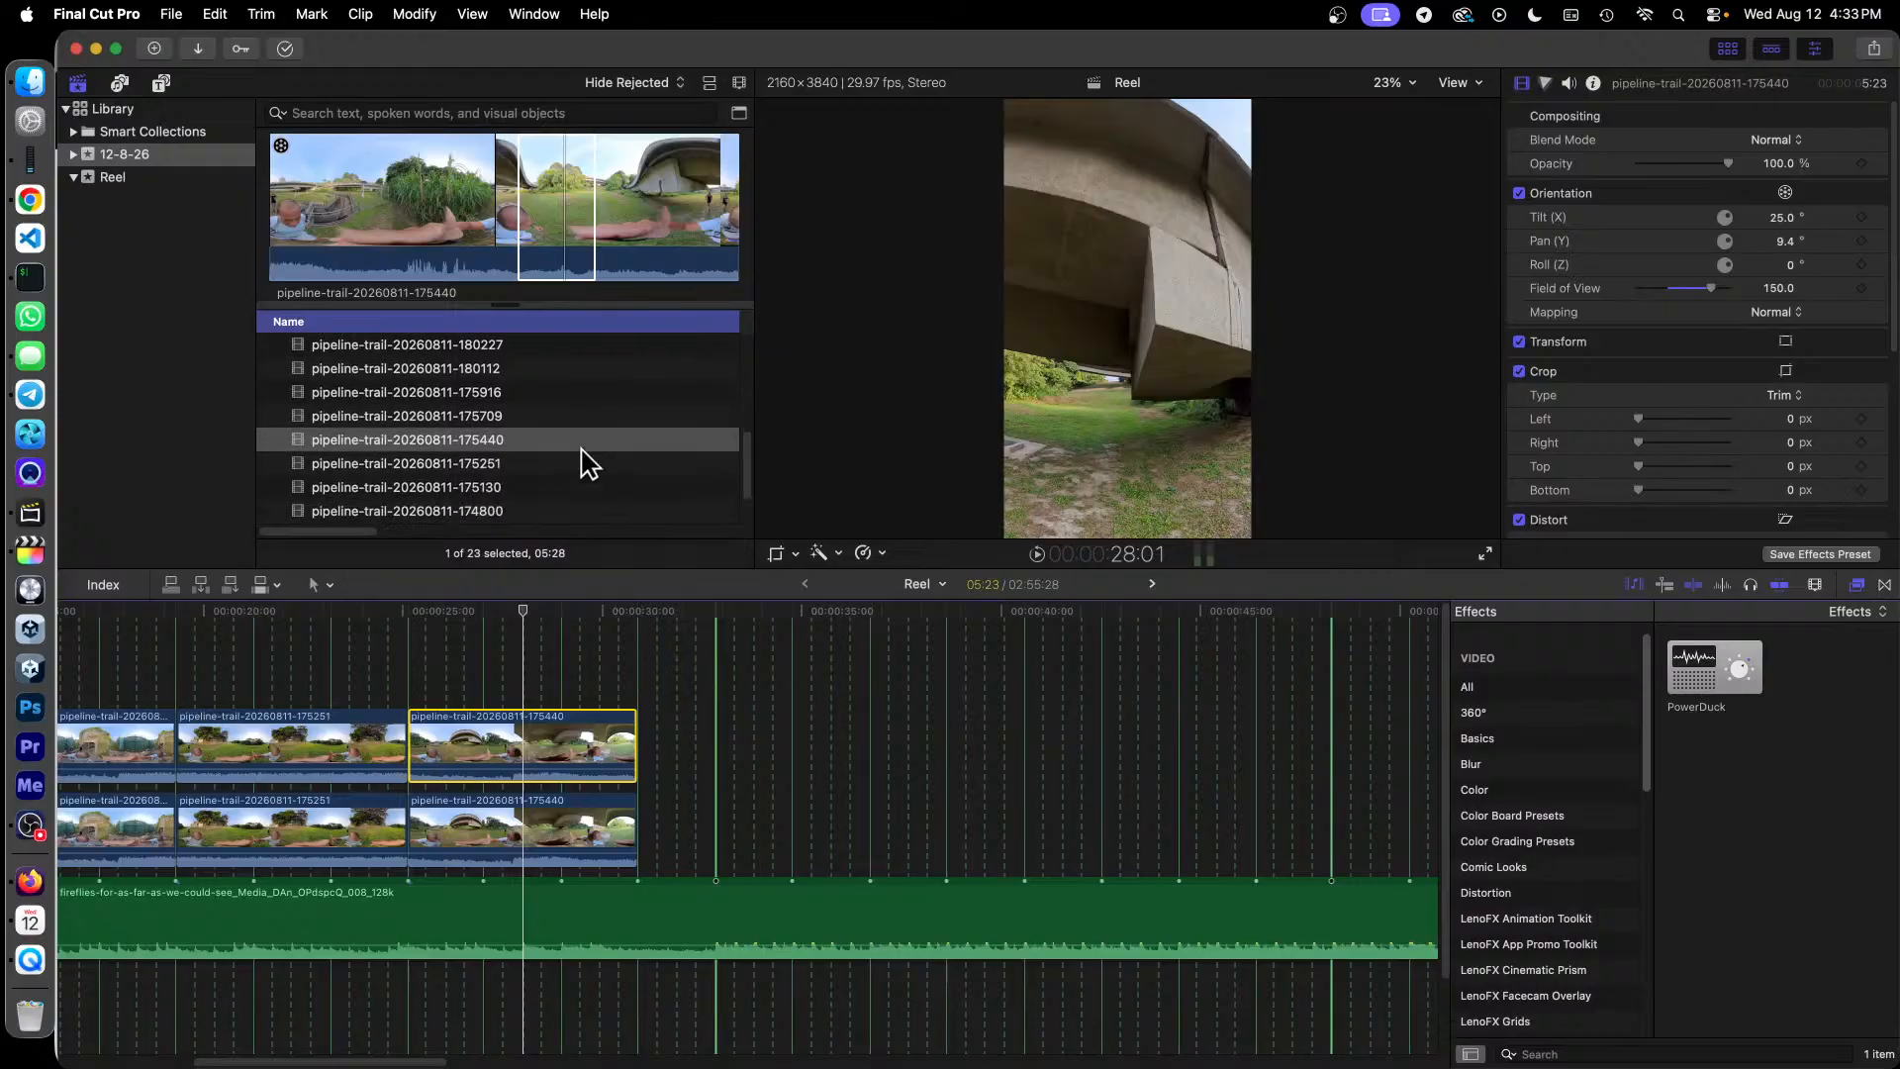
left_click(478, 417)
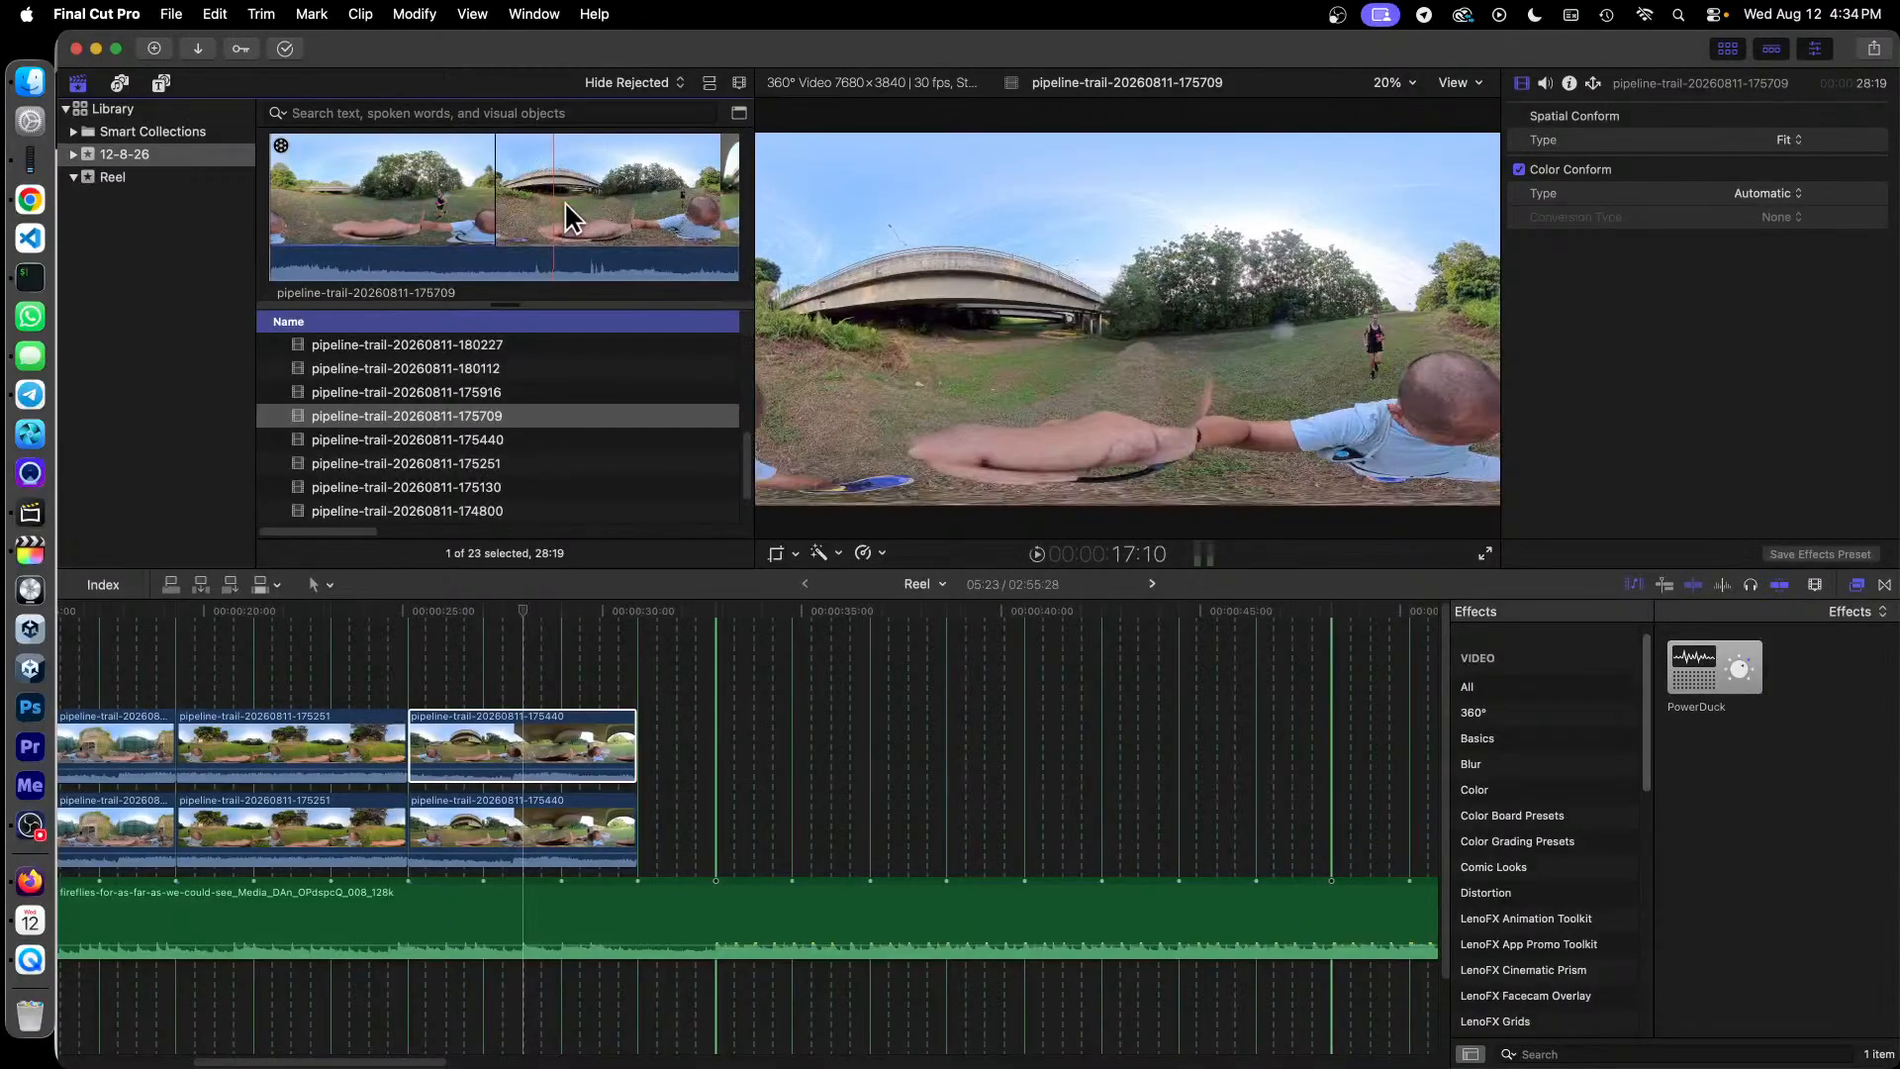
left_click_drag(577, 201, 646, 837)
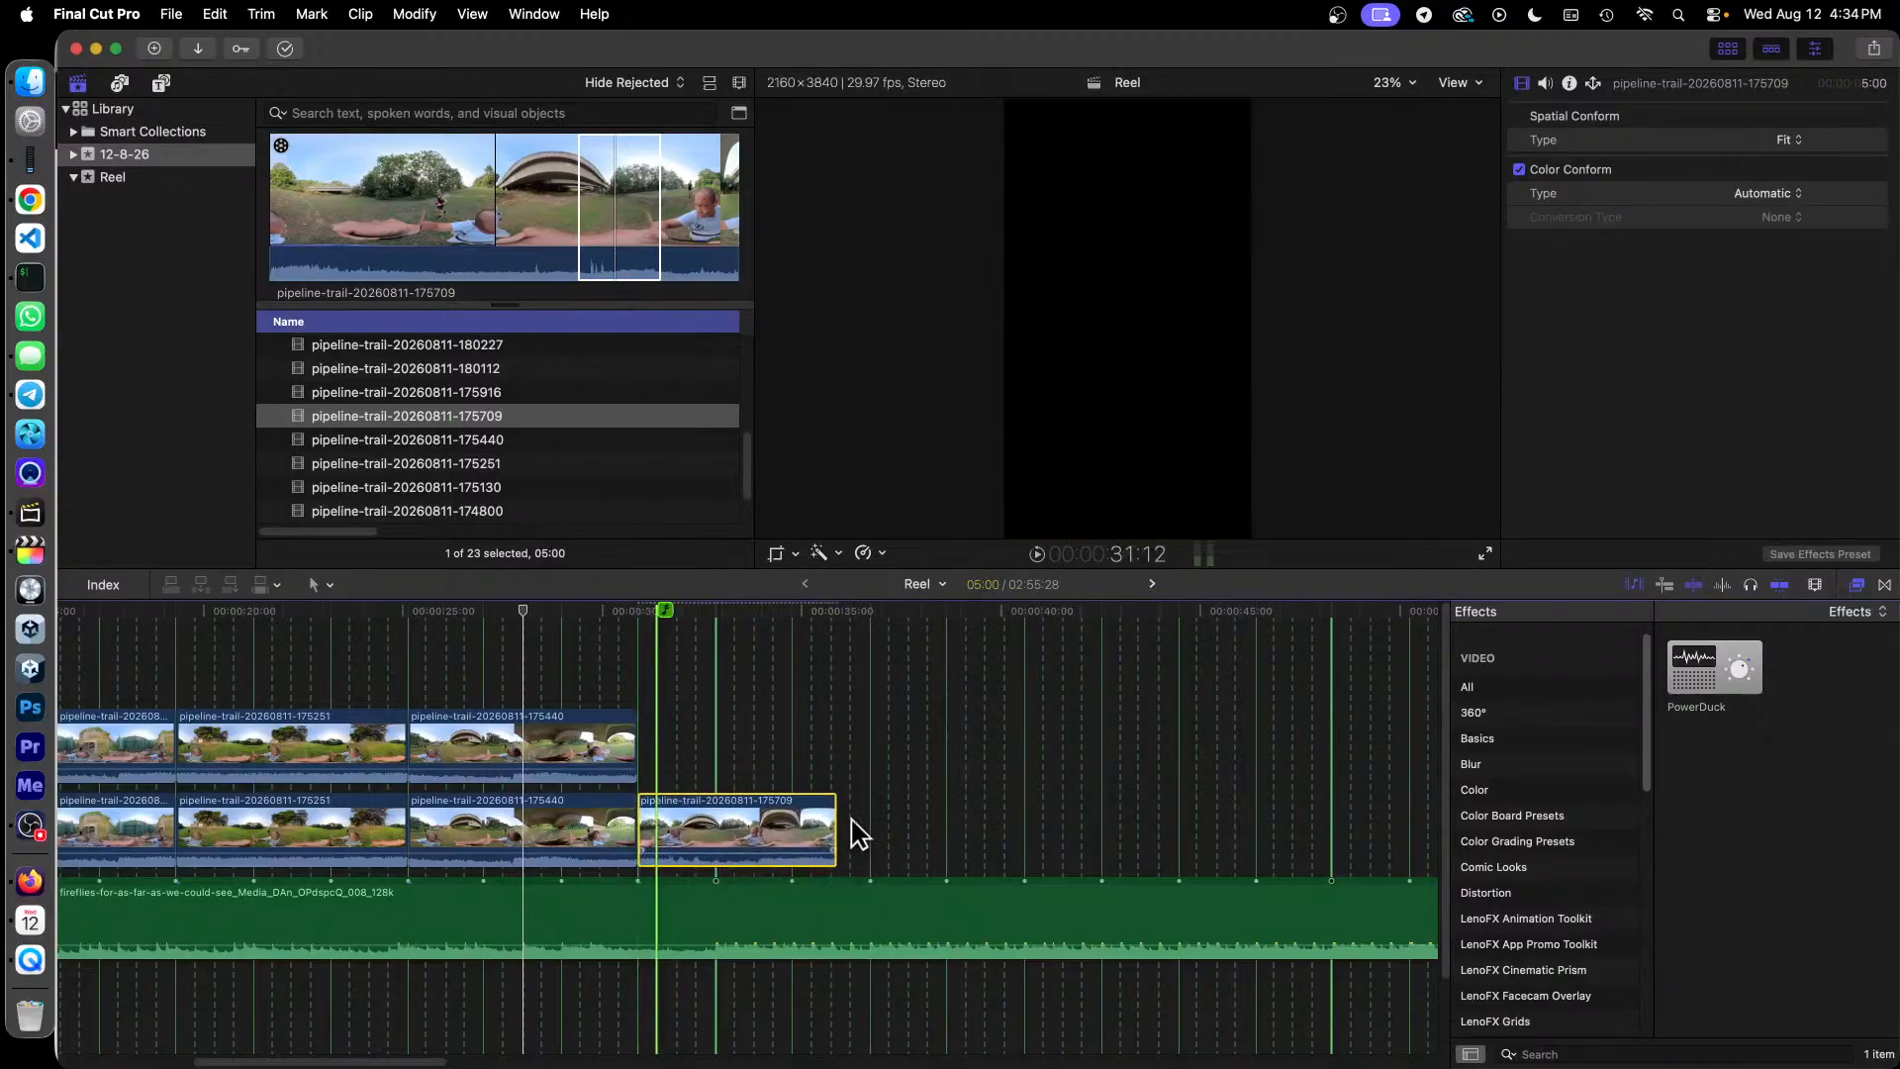
left_click_drag(837, 848, 871, 847)
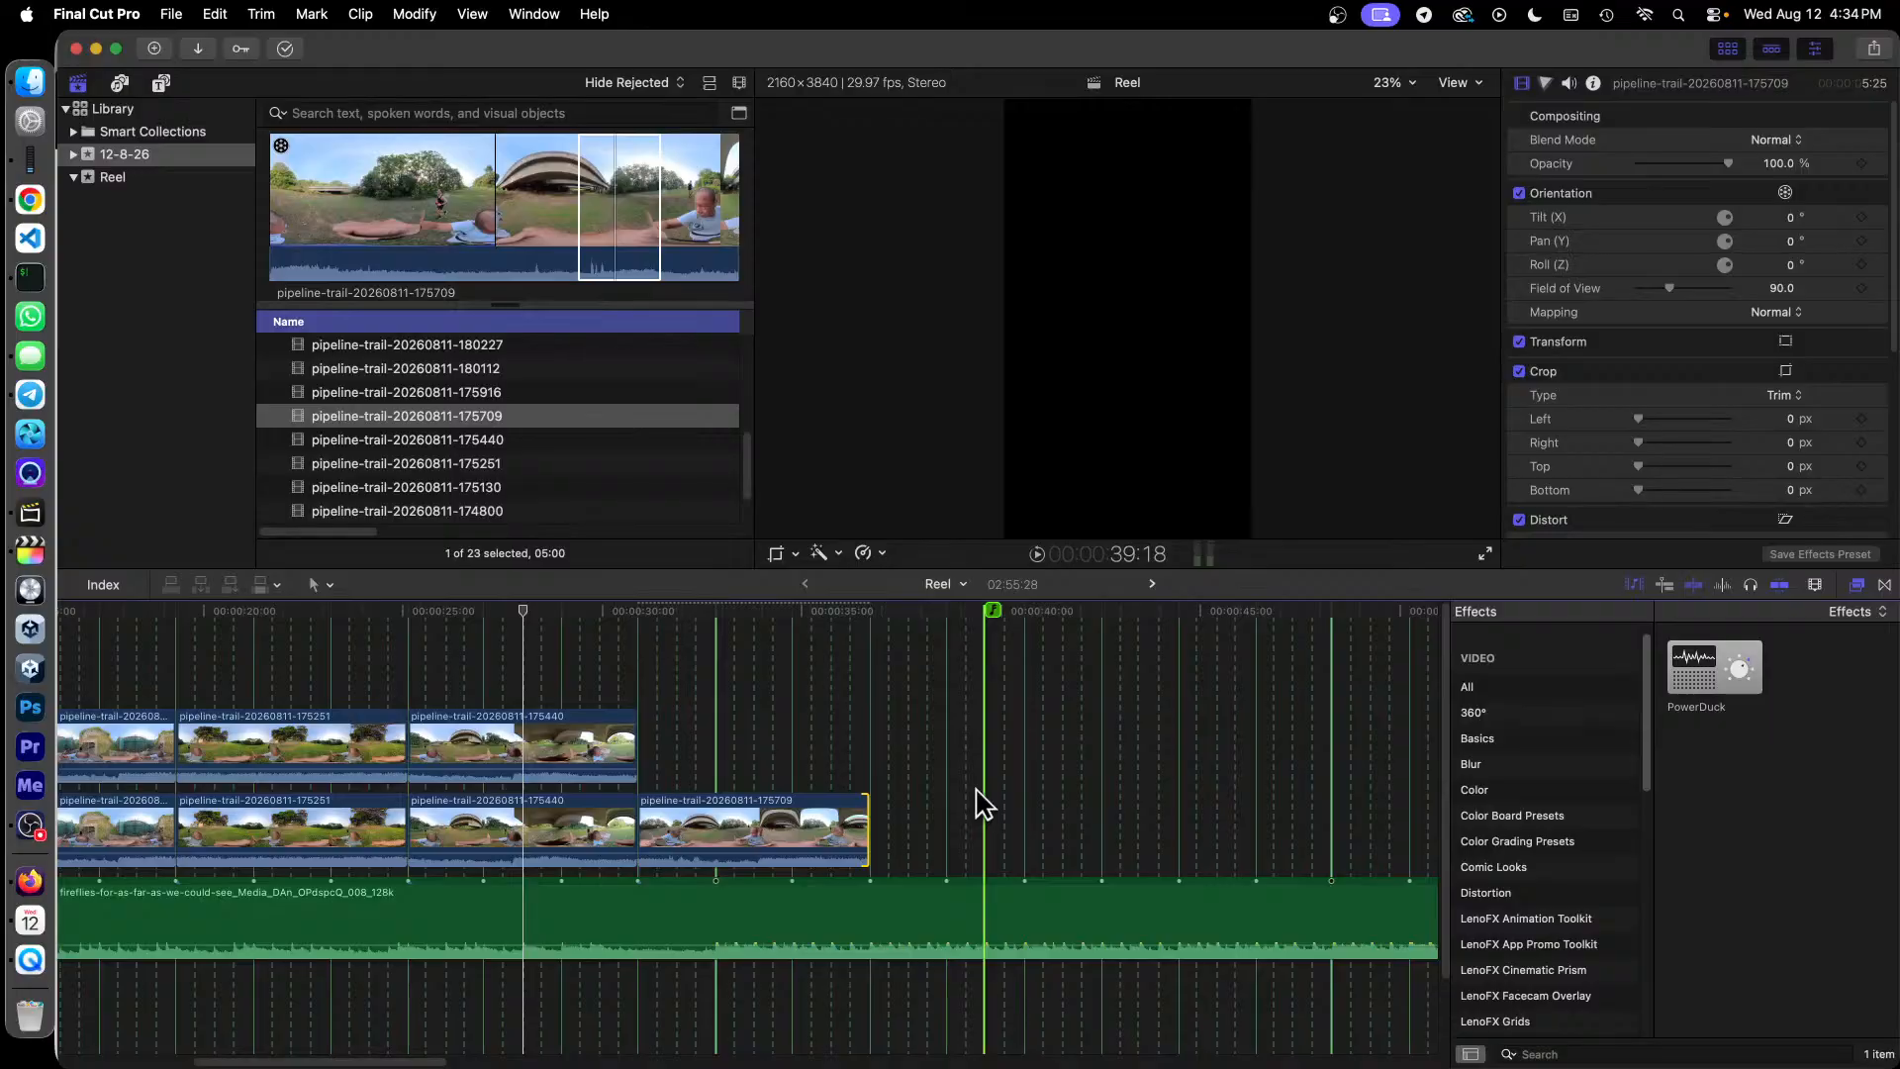
left_click(775, 817)
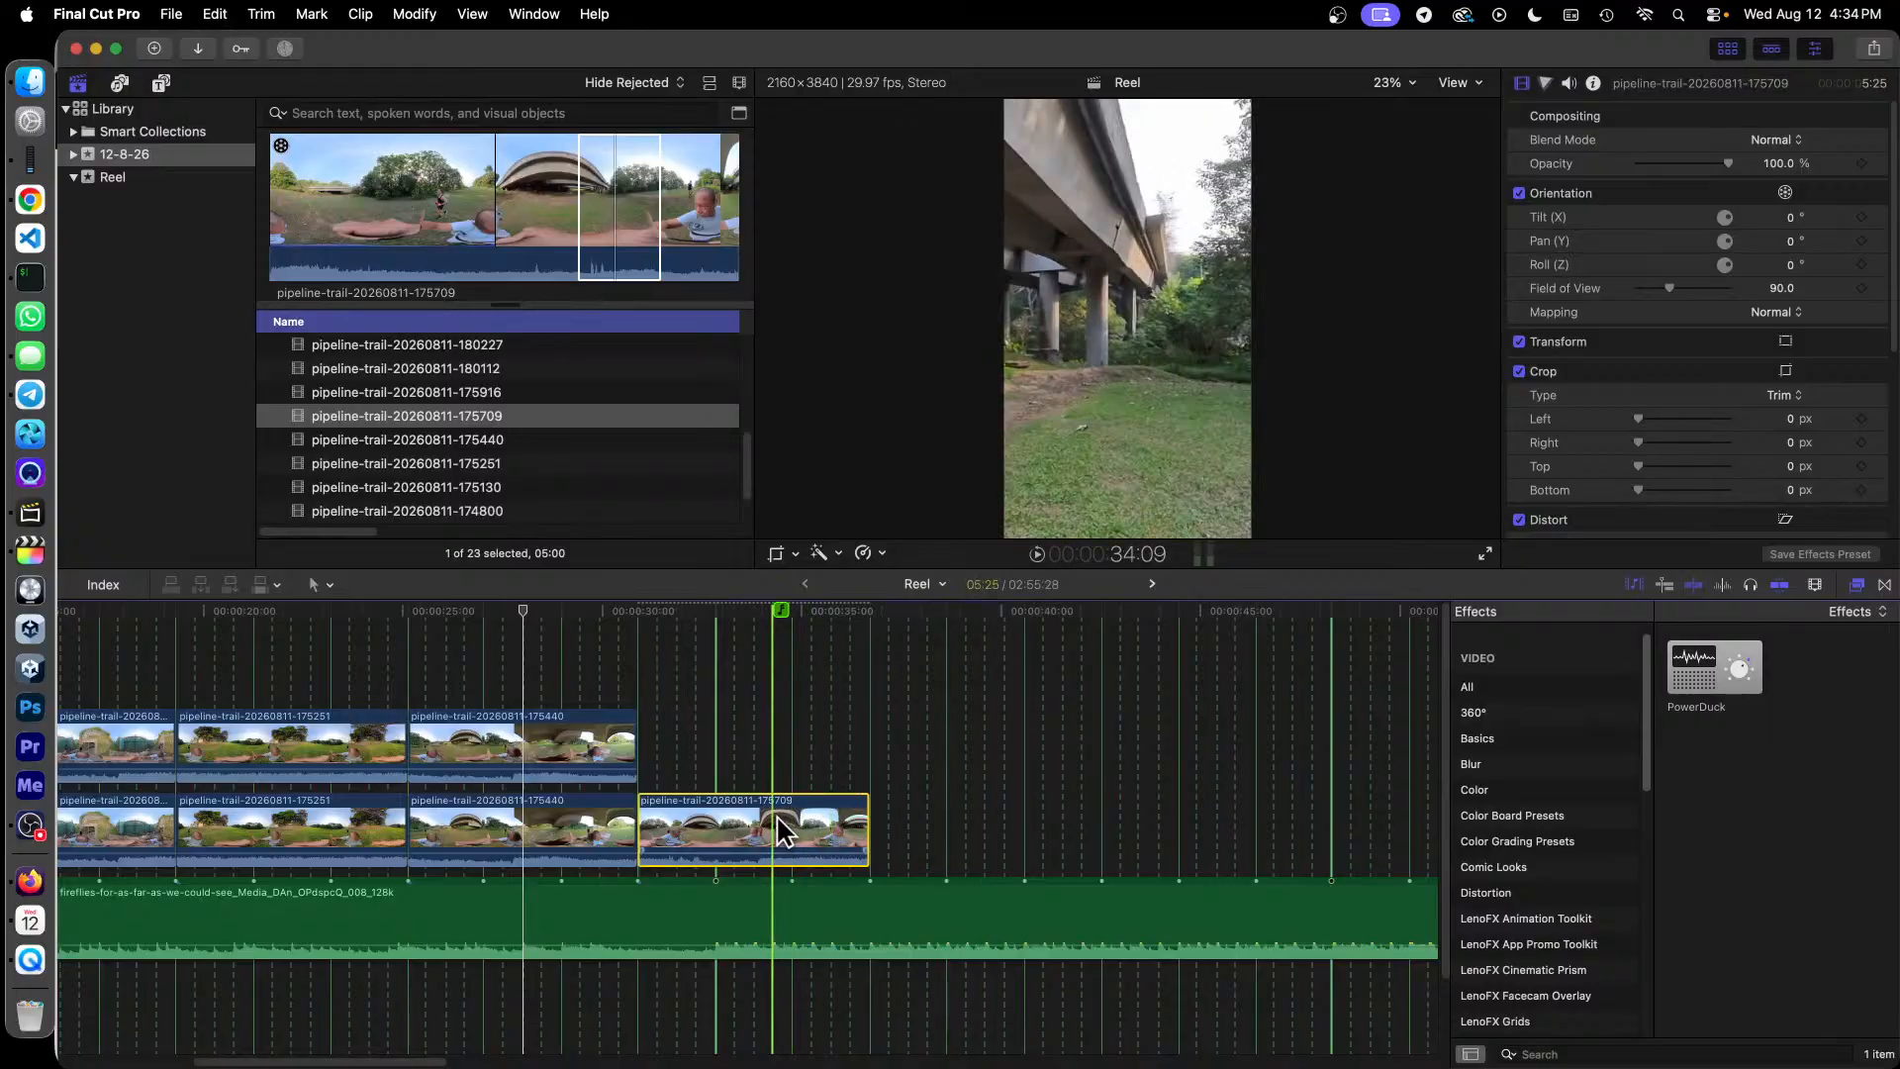
left_click_drag(781, 831, 777, 734)
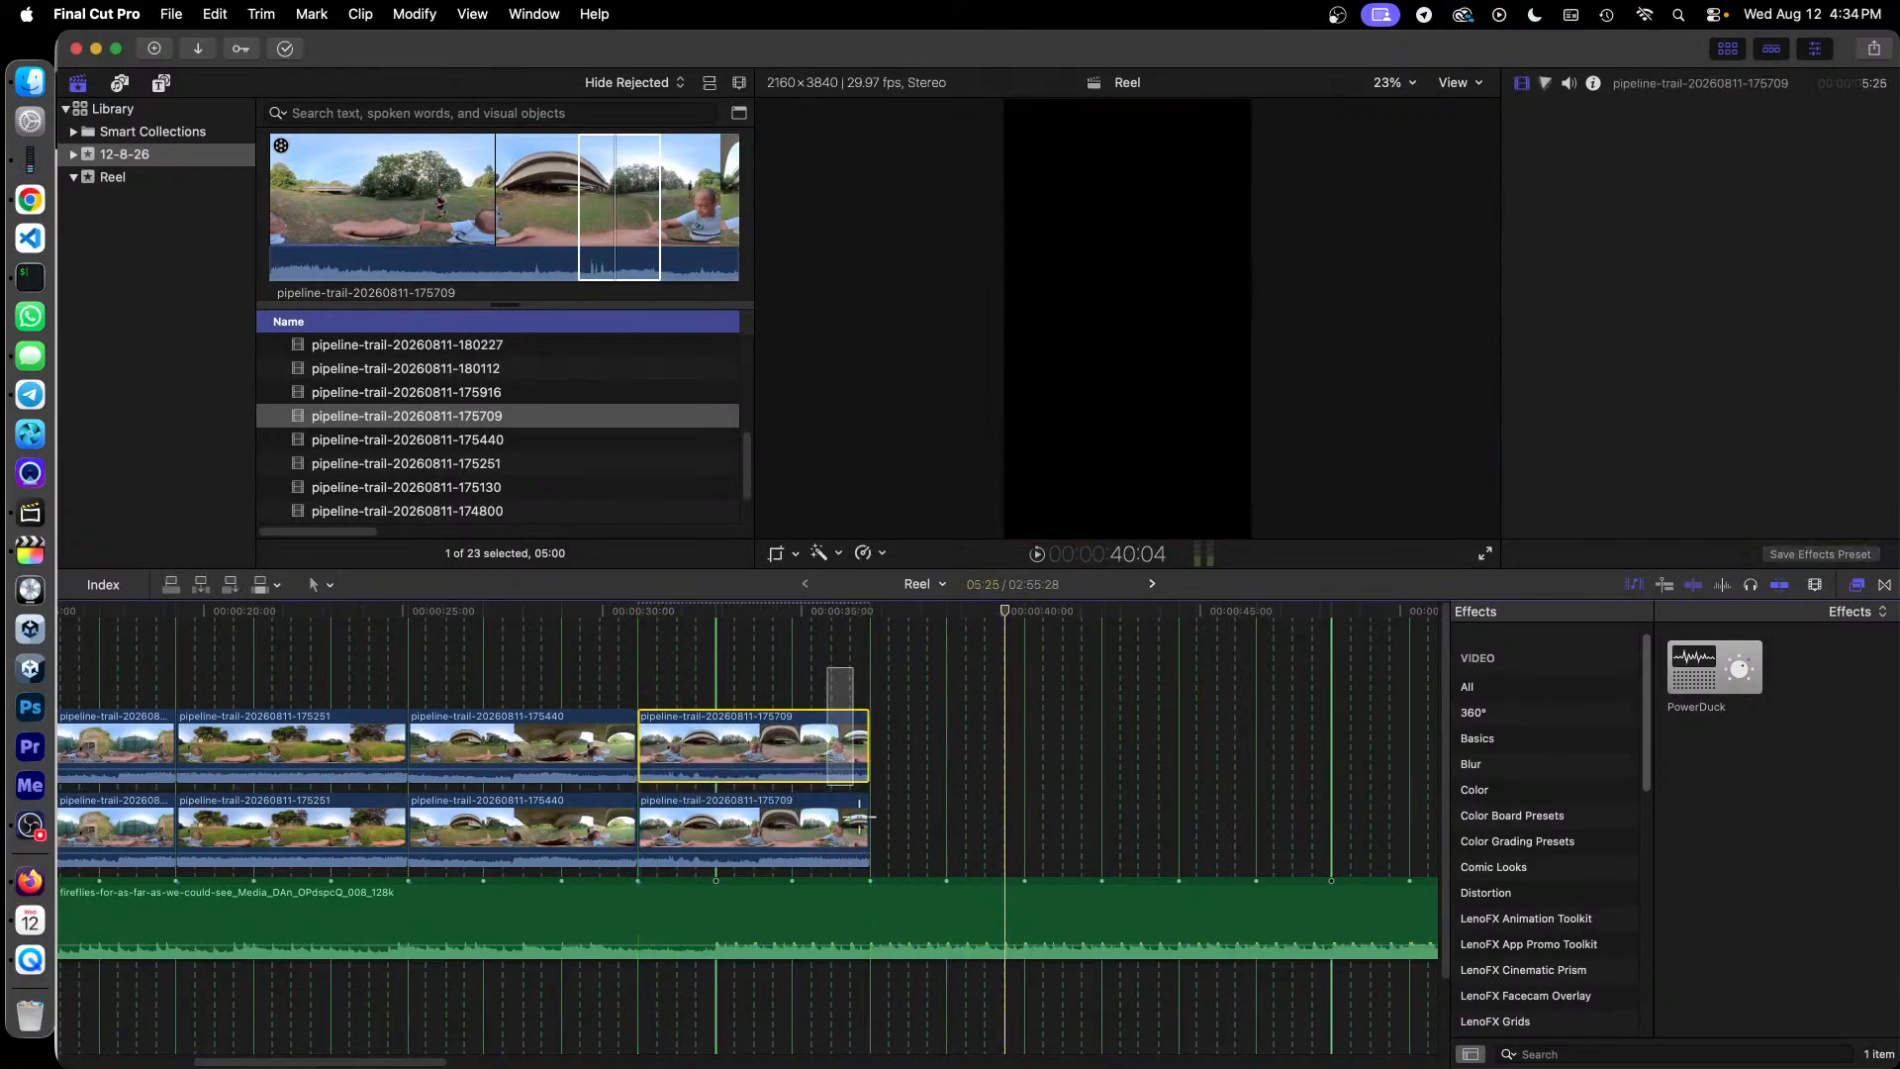
left_click(857, 823, "super")
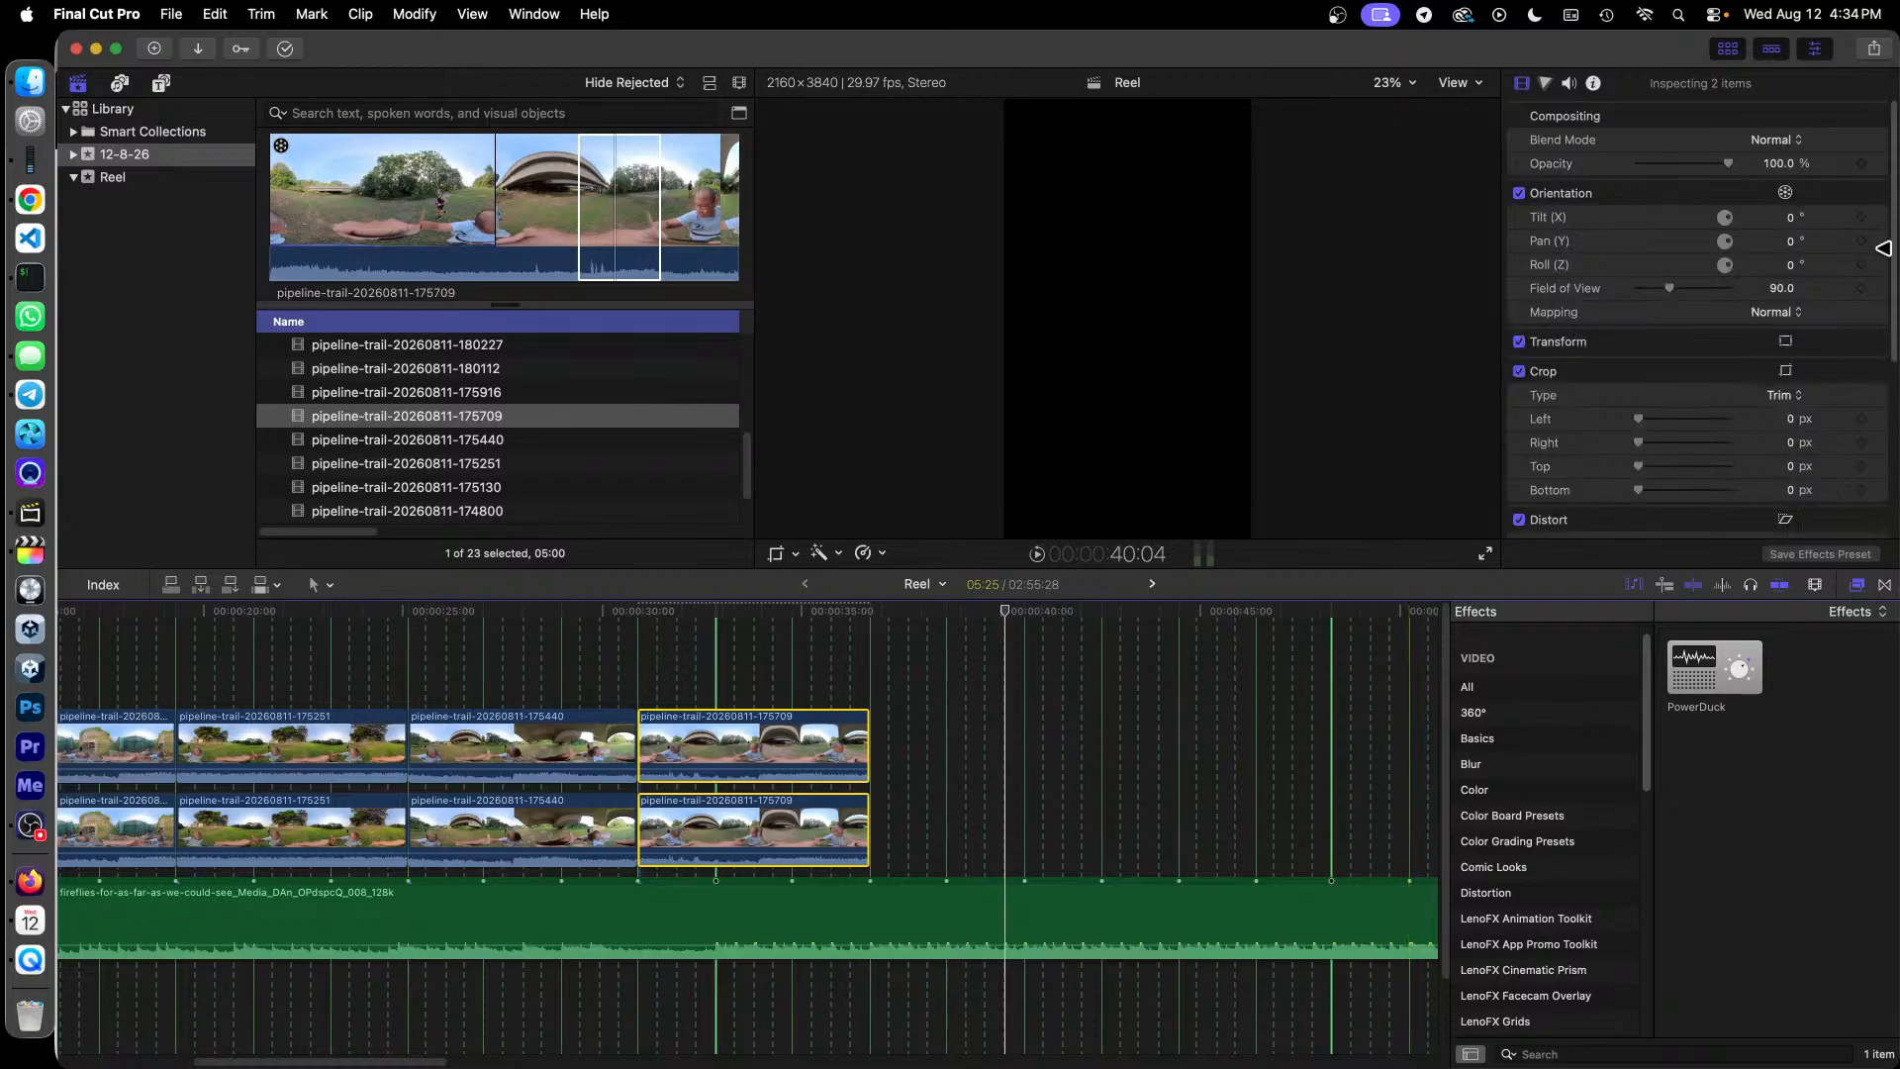
left_click(1789, 217)
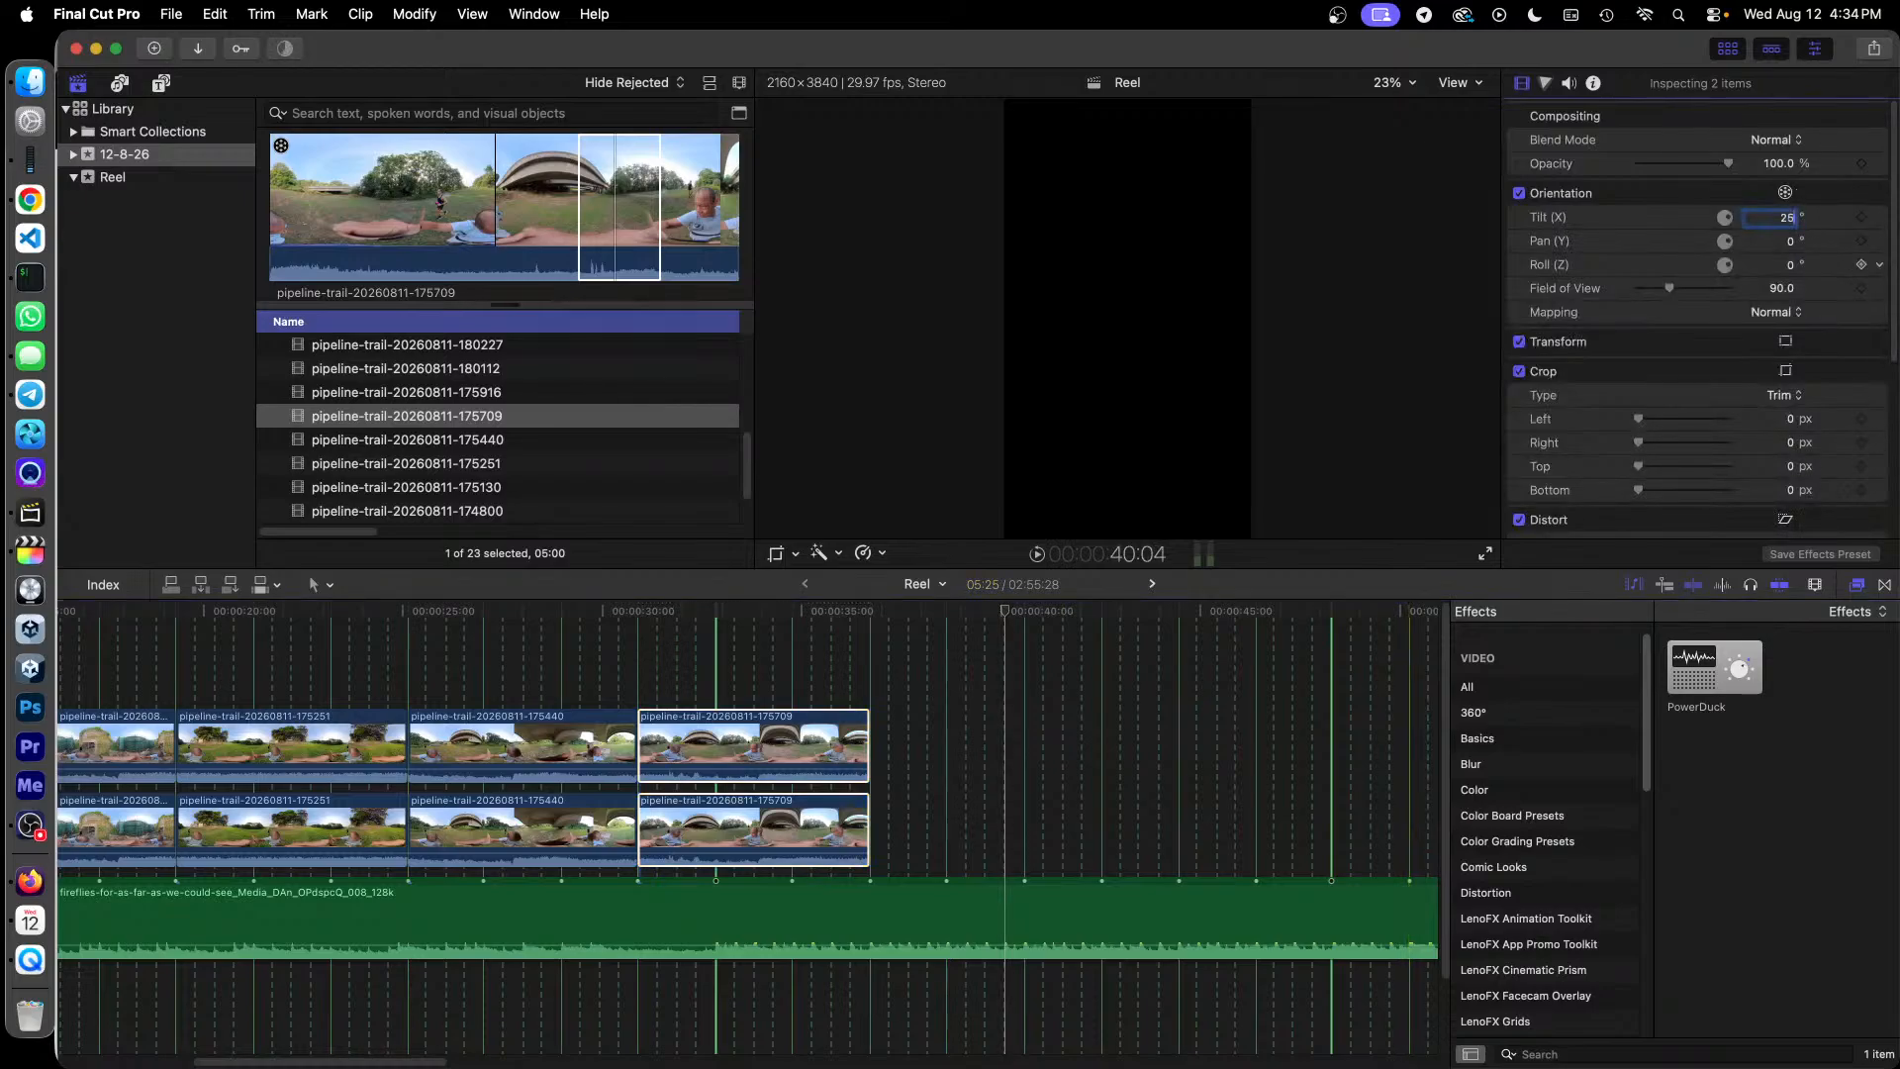
type("25")
left_click(1773, 287)
key("Return")
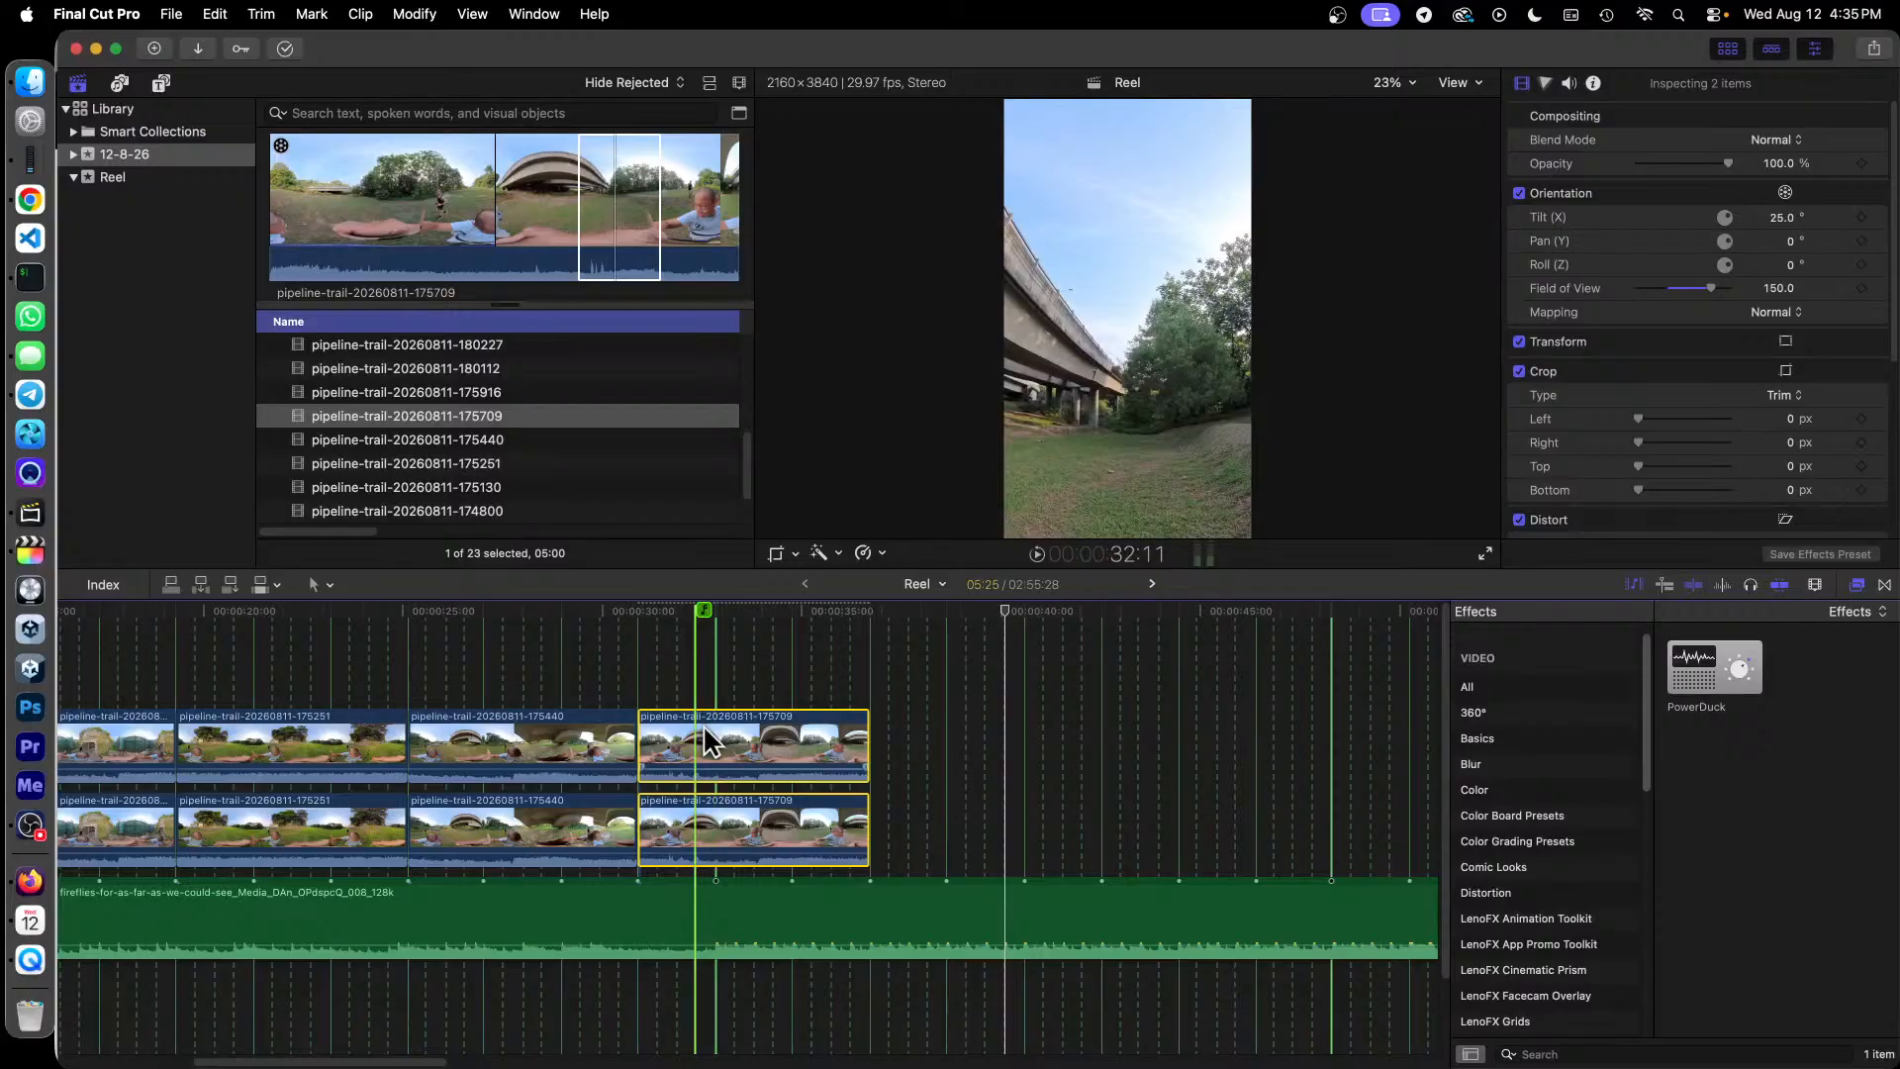
left_click(902, 667)
left_click(766, 744)
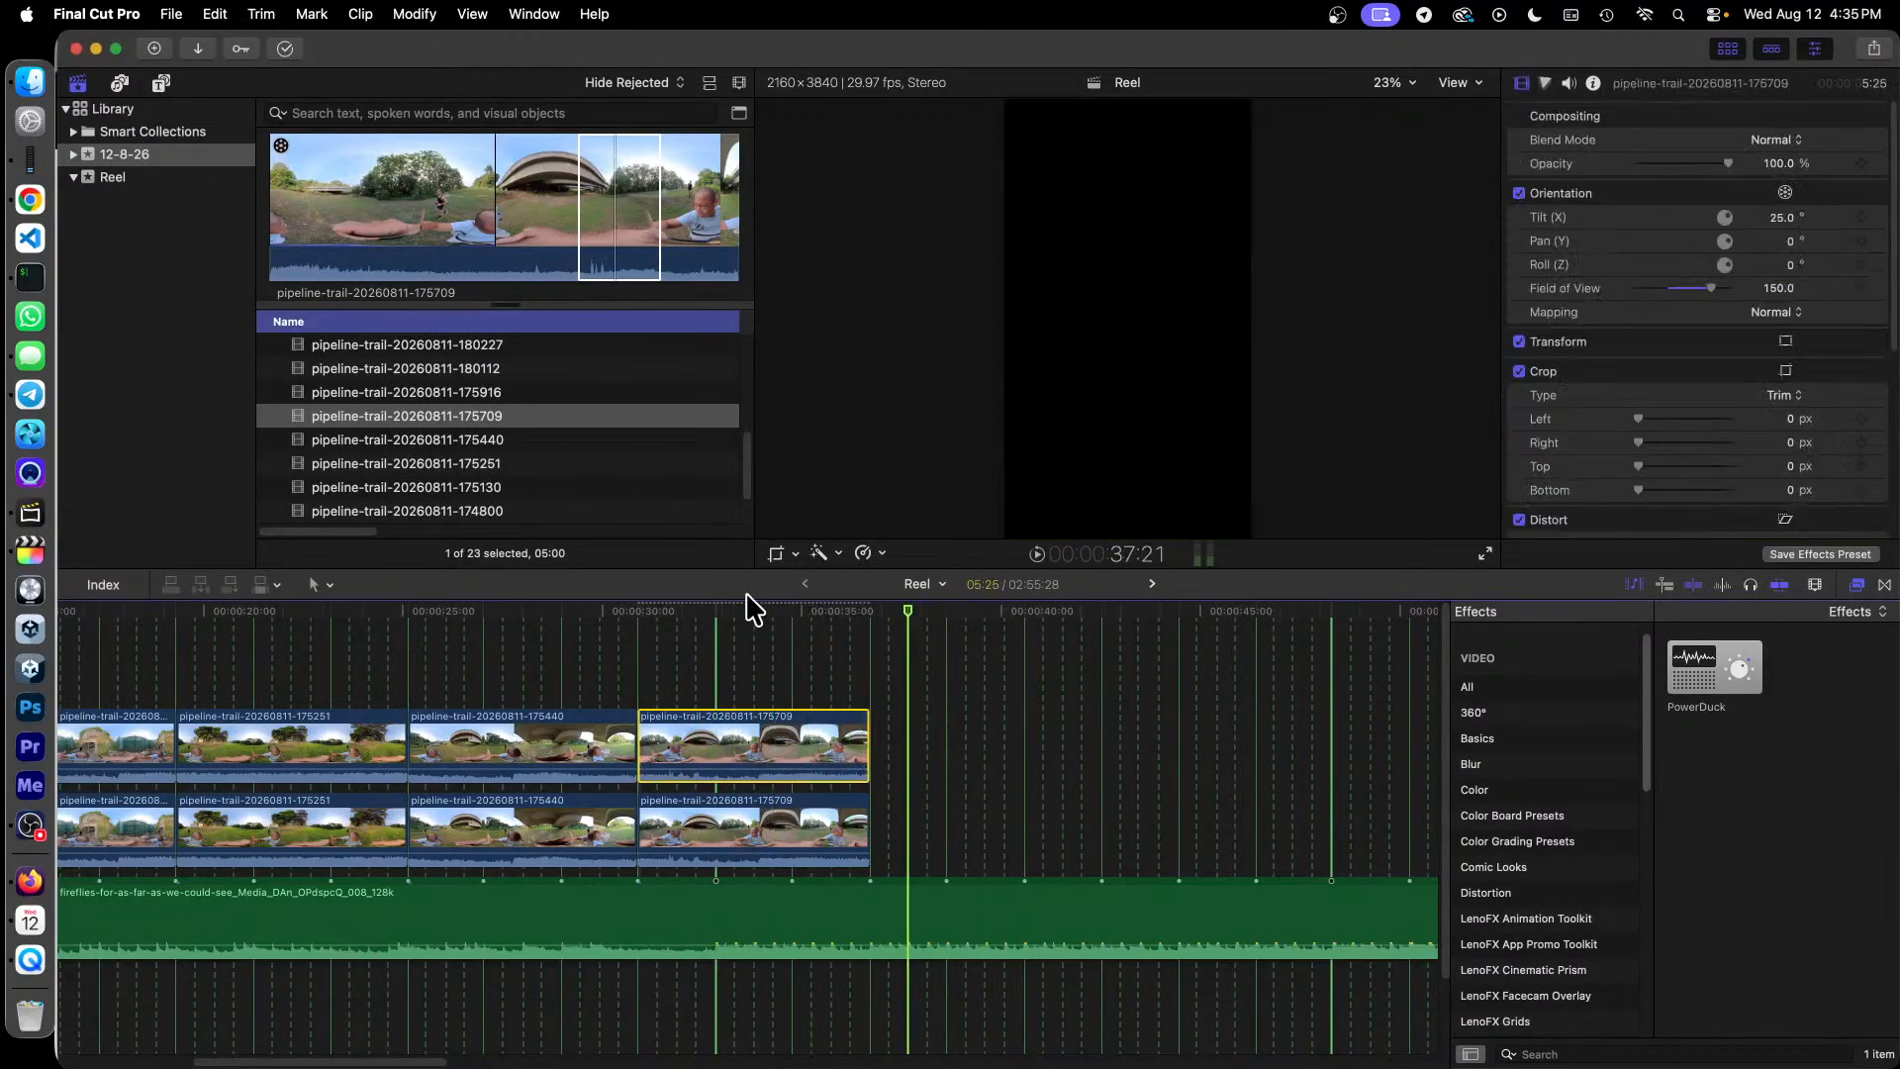
left_click(733, 623)
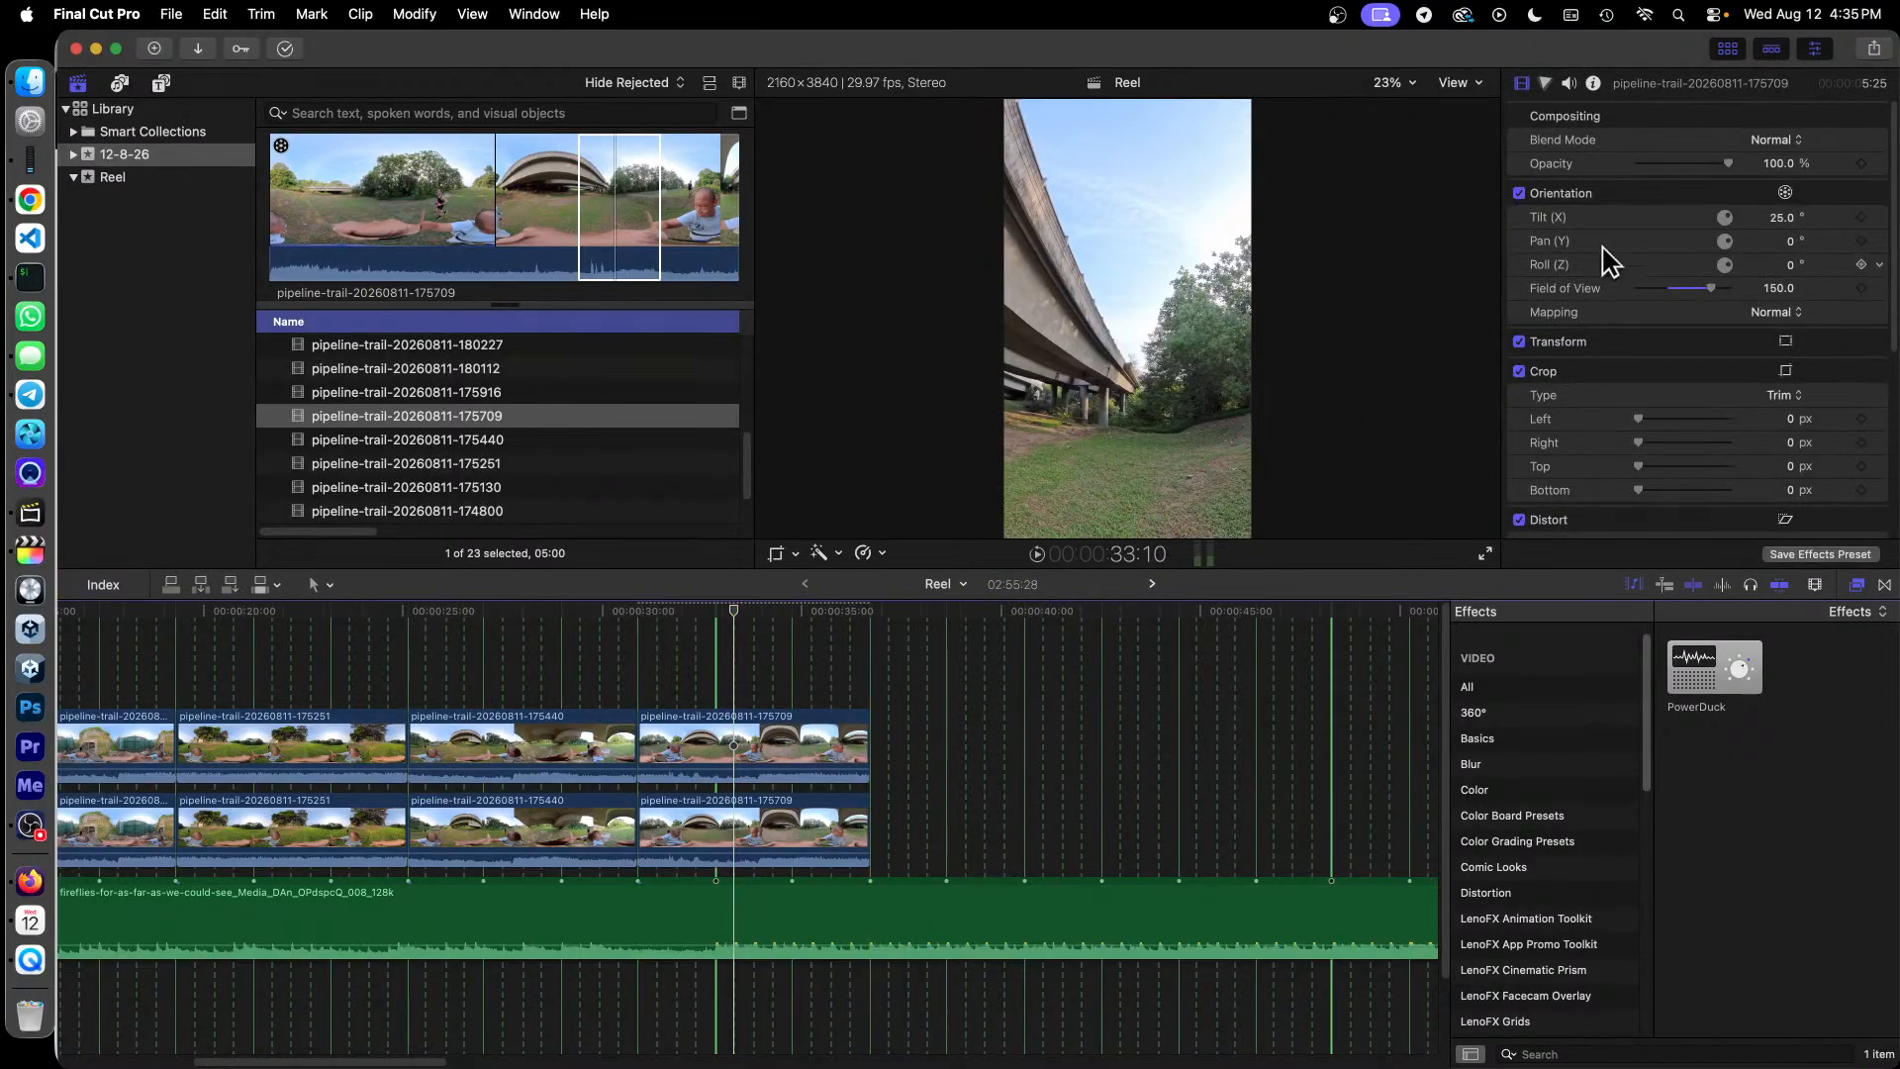
left_click(1779, 217)
left_click_drag(1791, 243, 1741, 241)
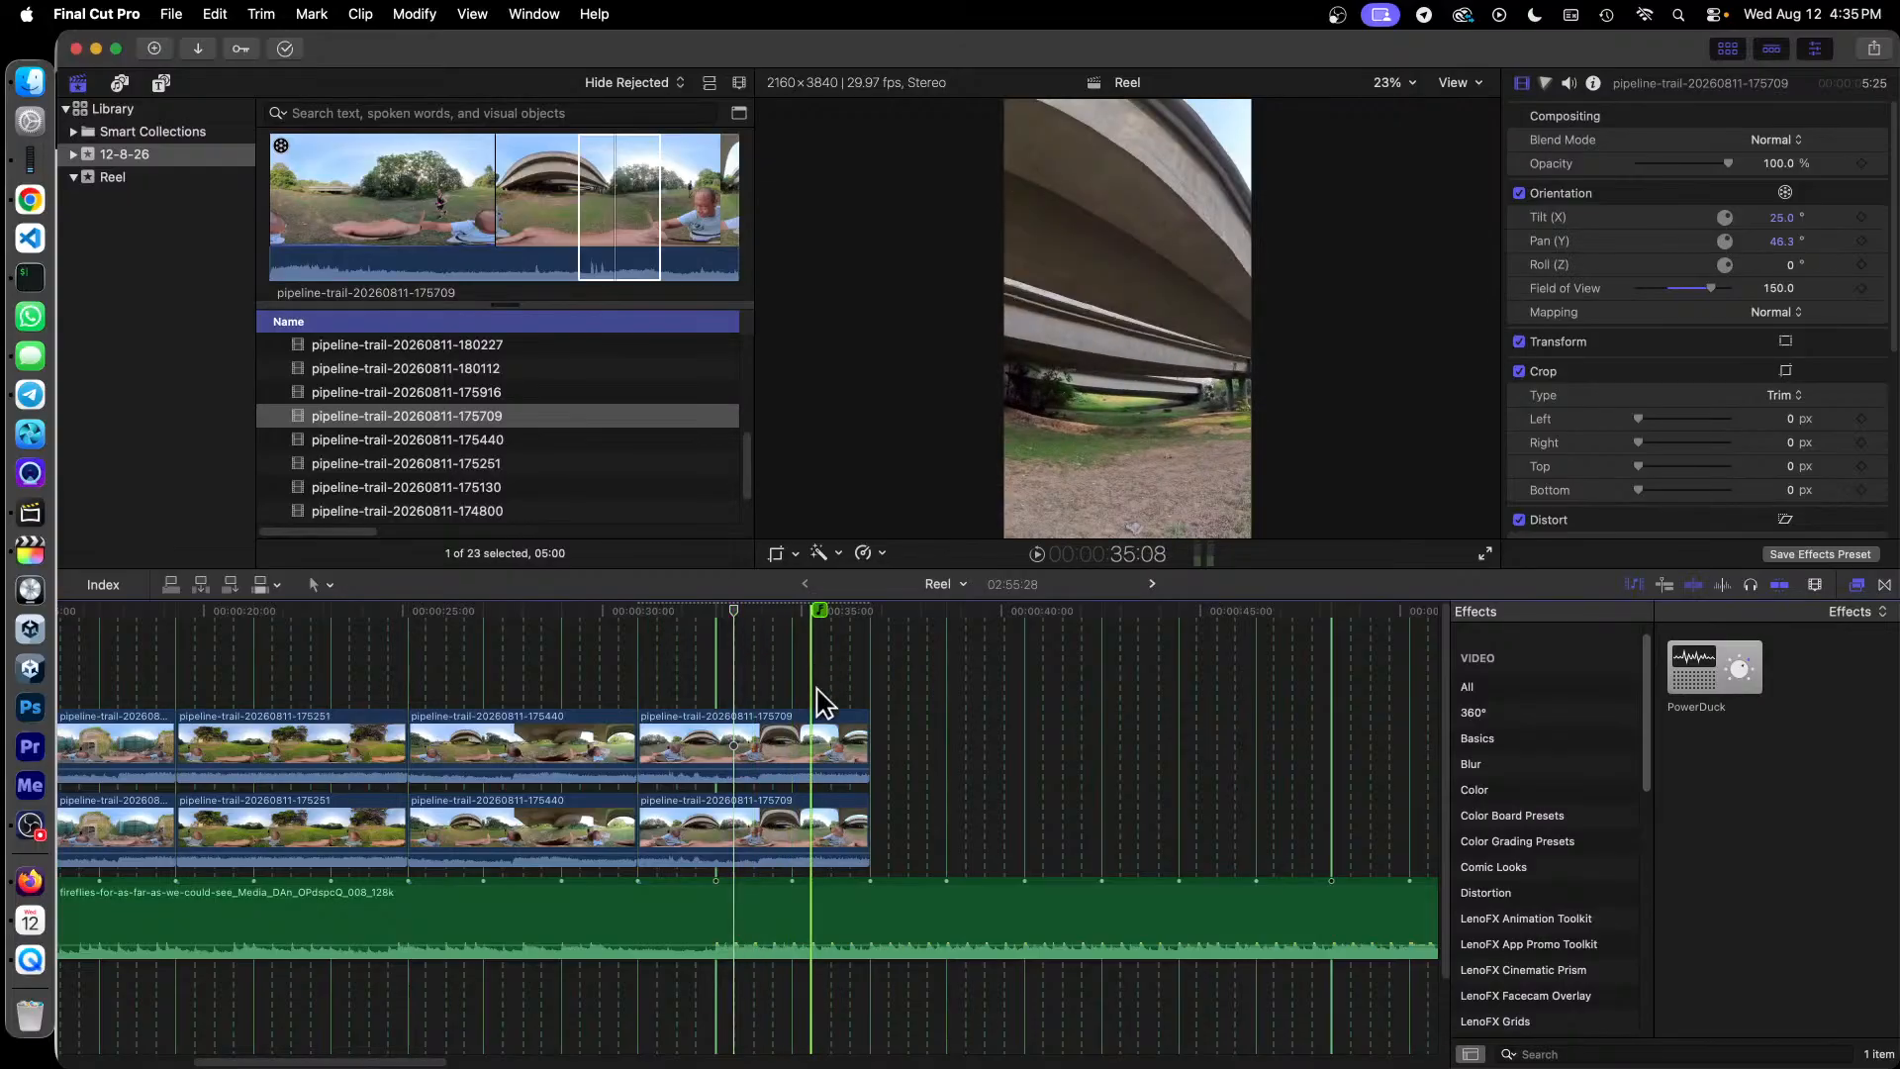
Step: Disable the upper 175709 copy and reframe the lower one toward the runner with a pan of -127.2° and a tilt of 39°
left_click(787, 811)
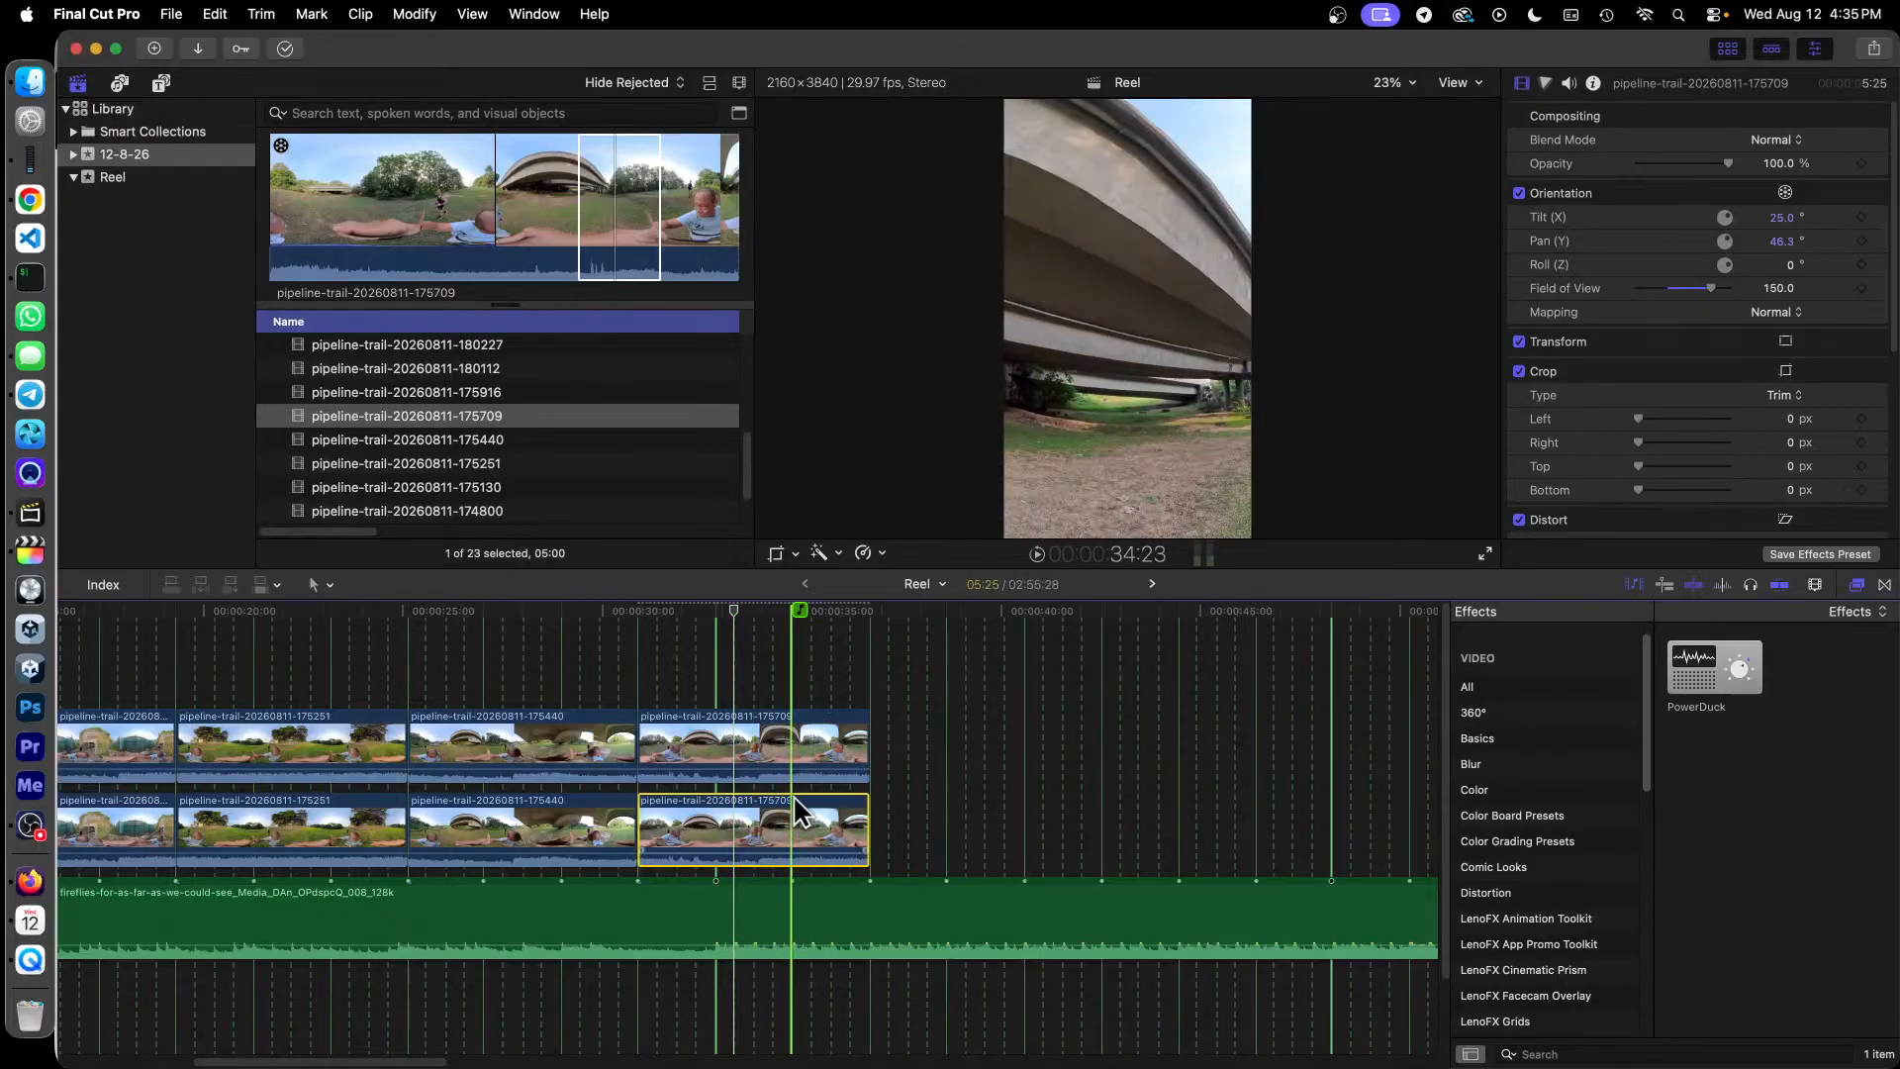
right_click(801, 737)
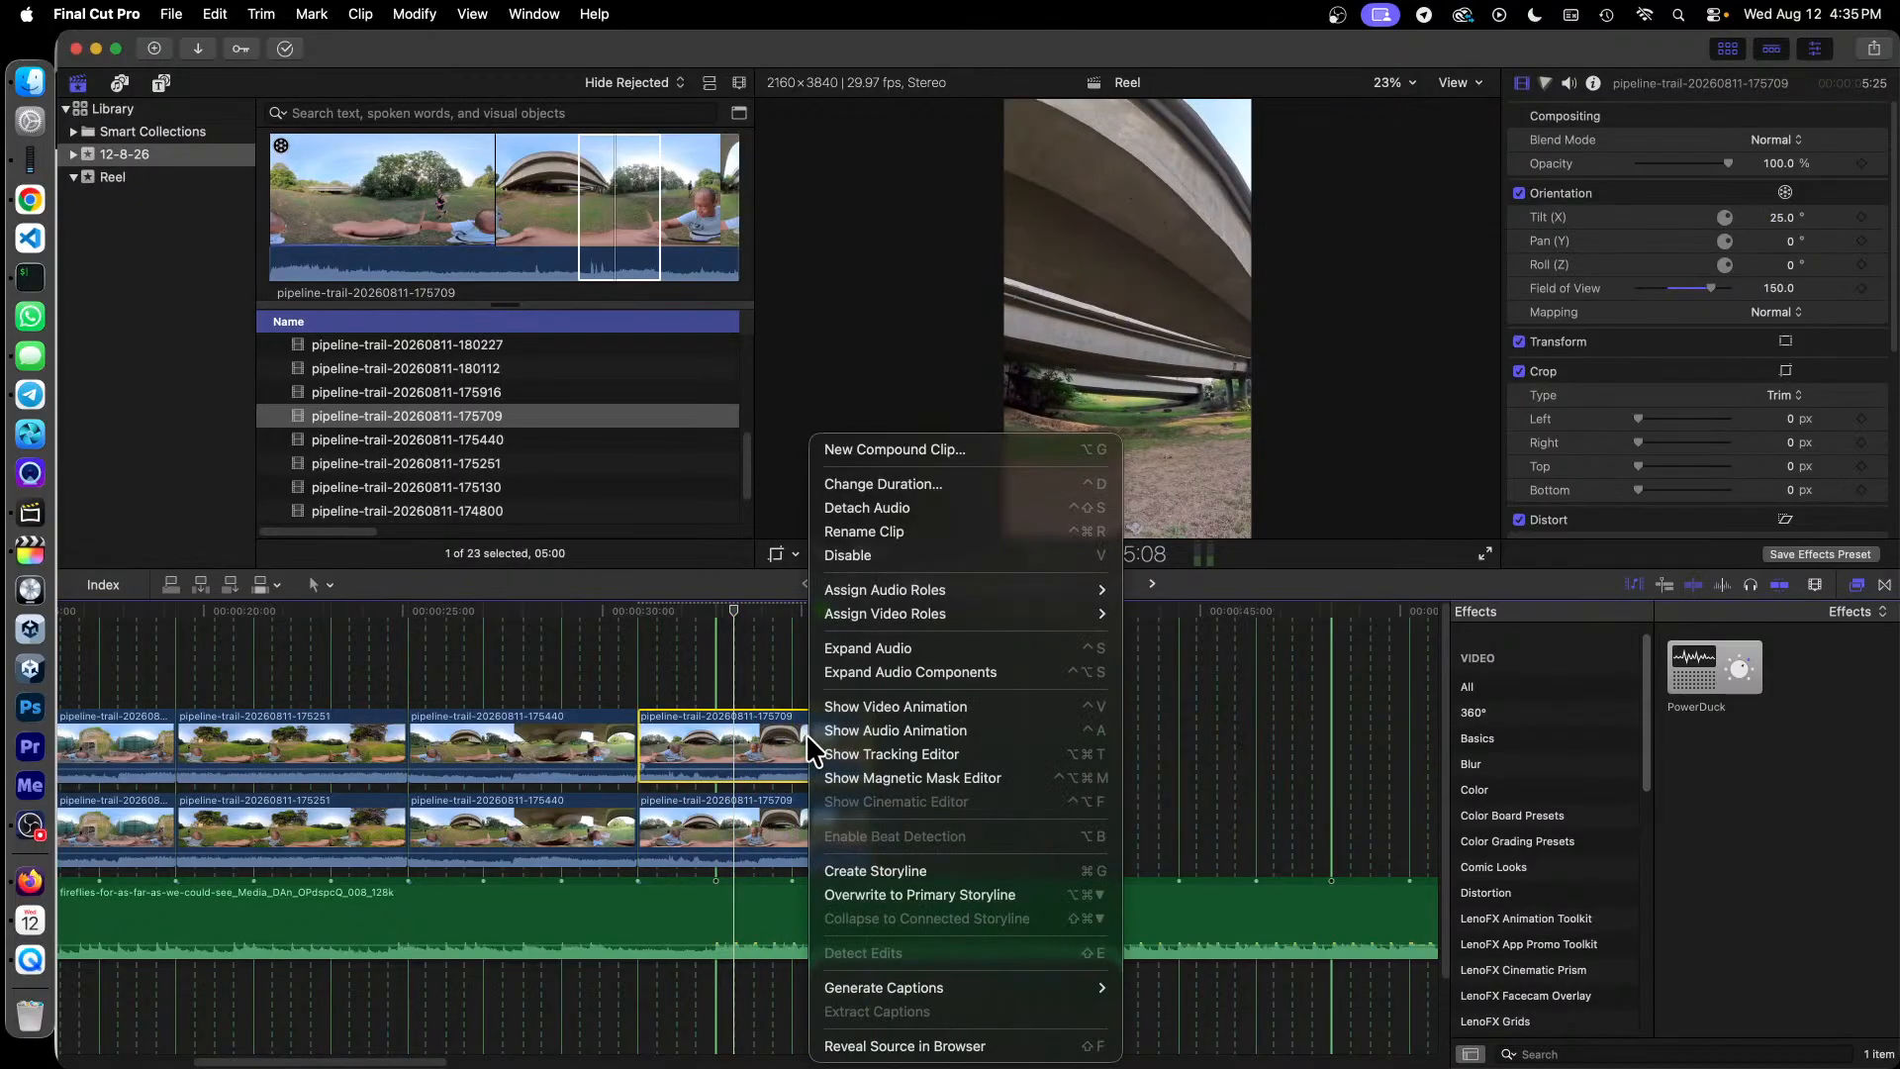
left_click(941, 555)
left_click(826, 841)
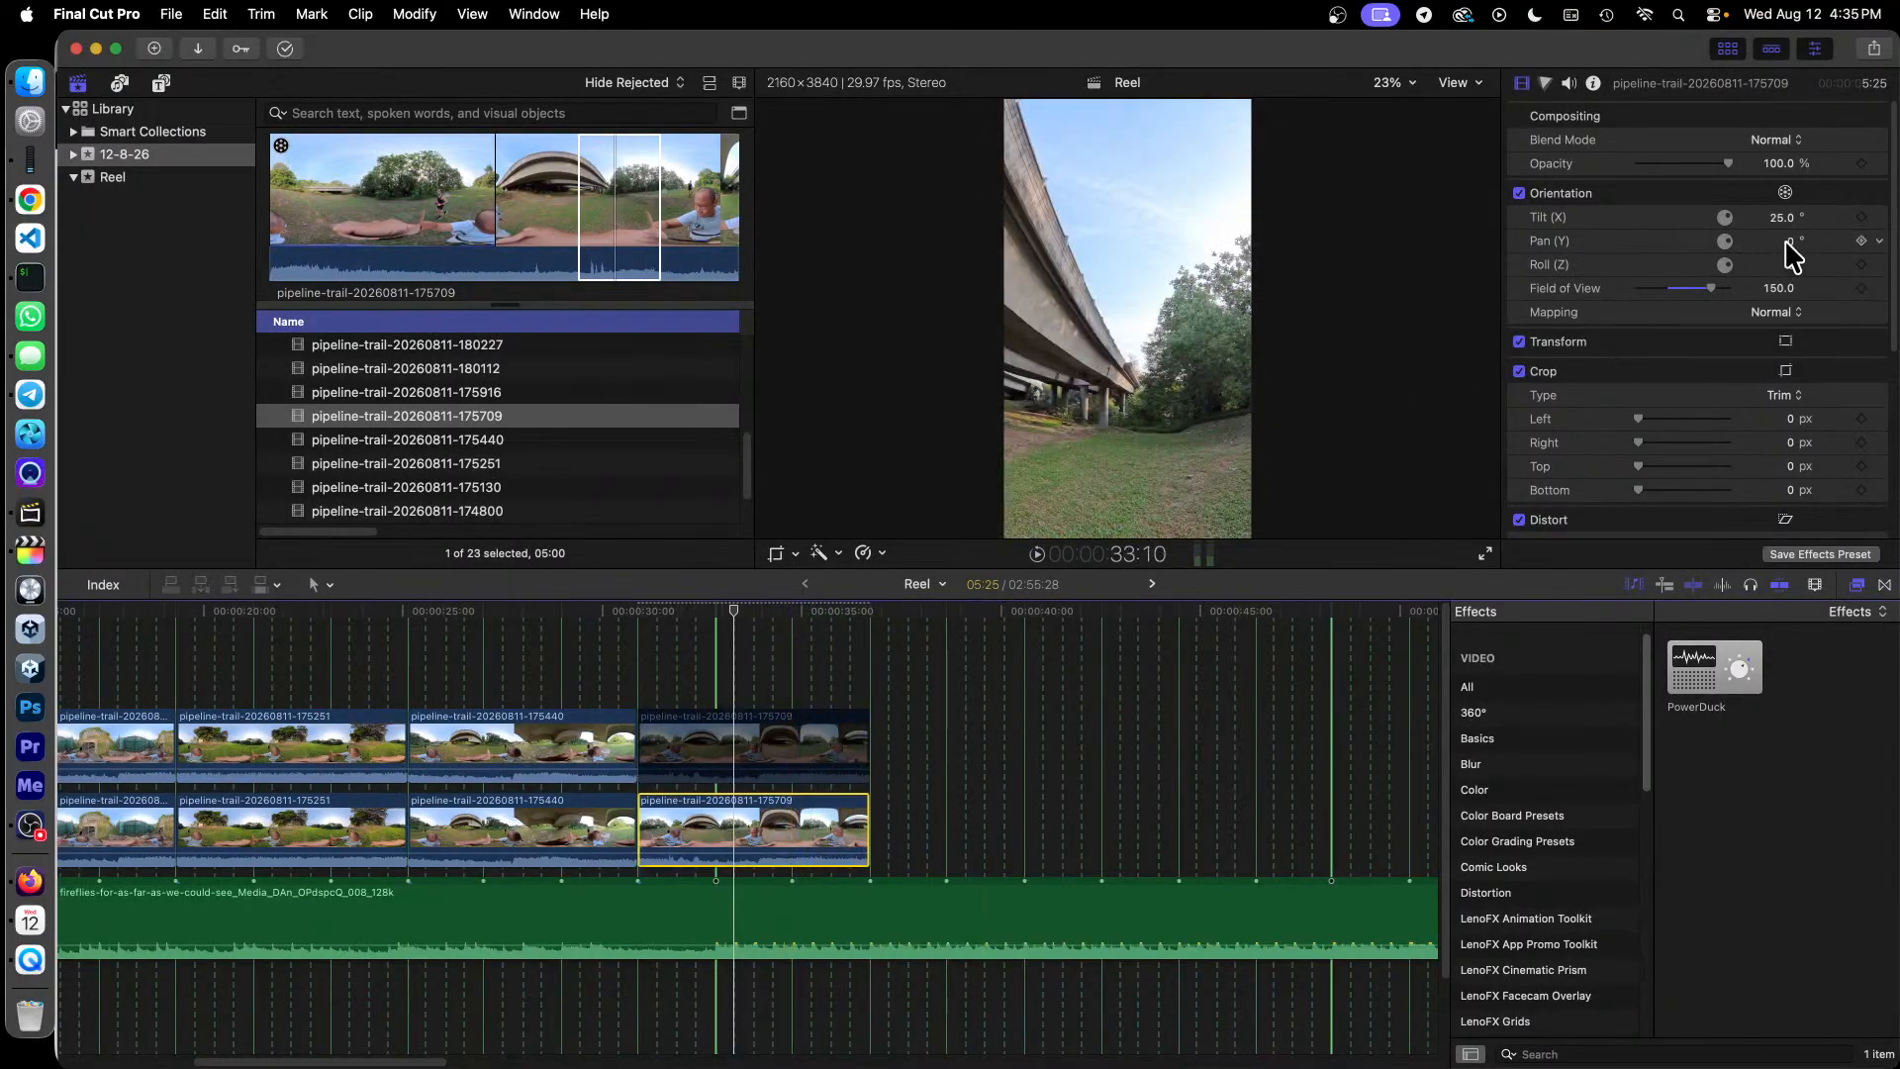
mouse_move(1793, 243)
left_mouse_down()
mouse_move(1714, 242)
mouse_move(1795, 241)
mouse_move(1773, 241)
mouse_move(1797, 219)
left_mouse_up()
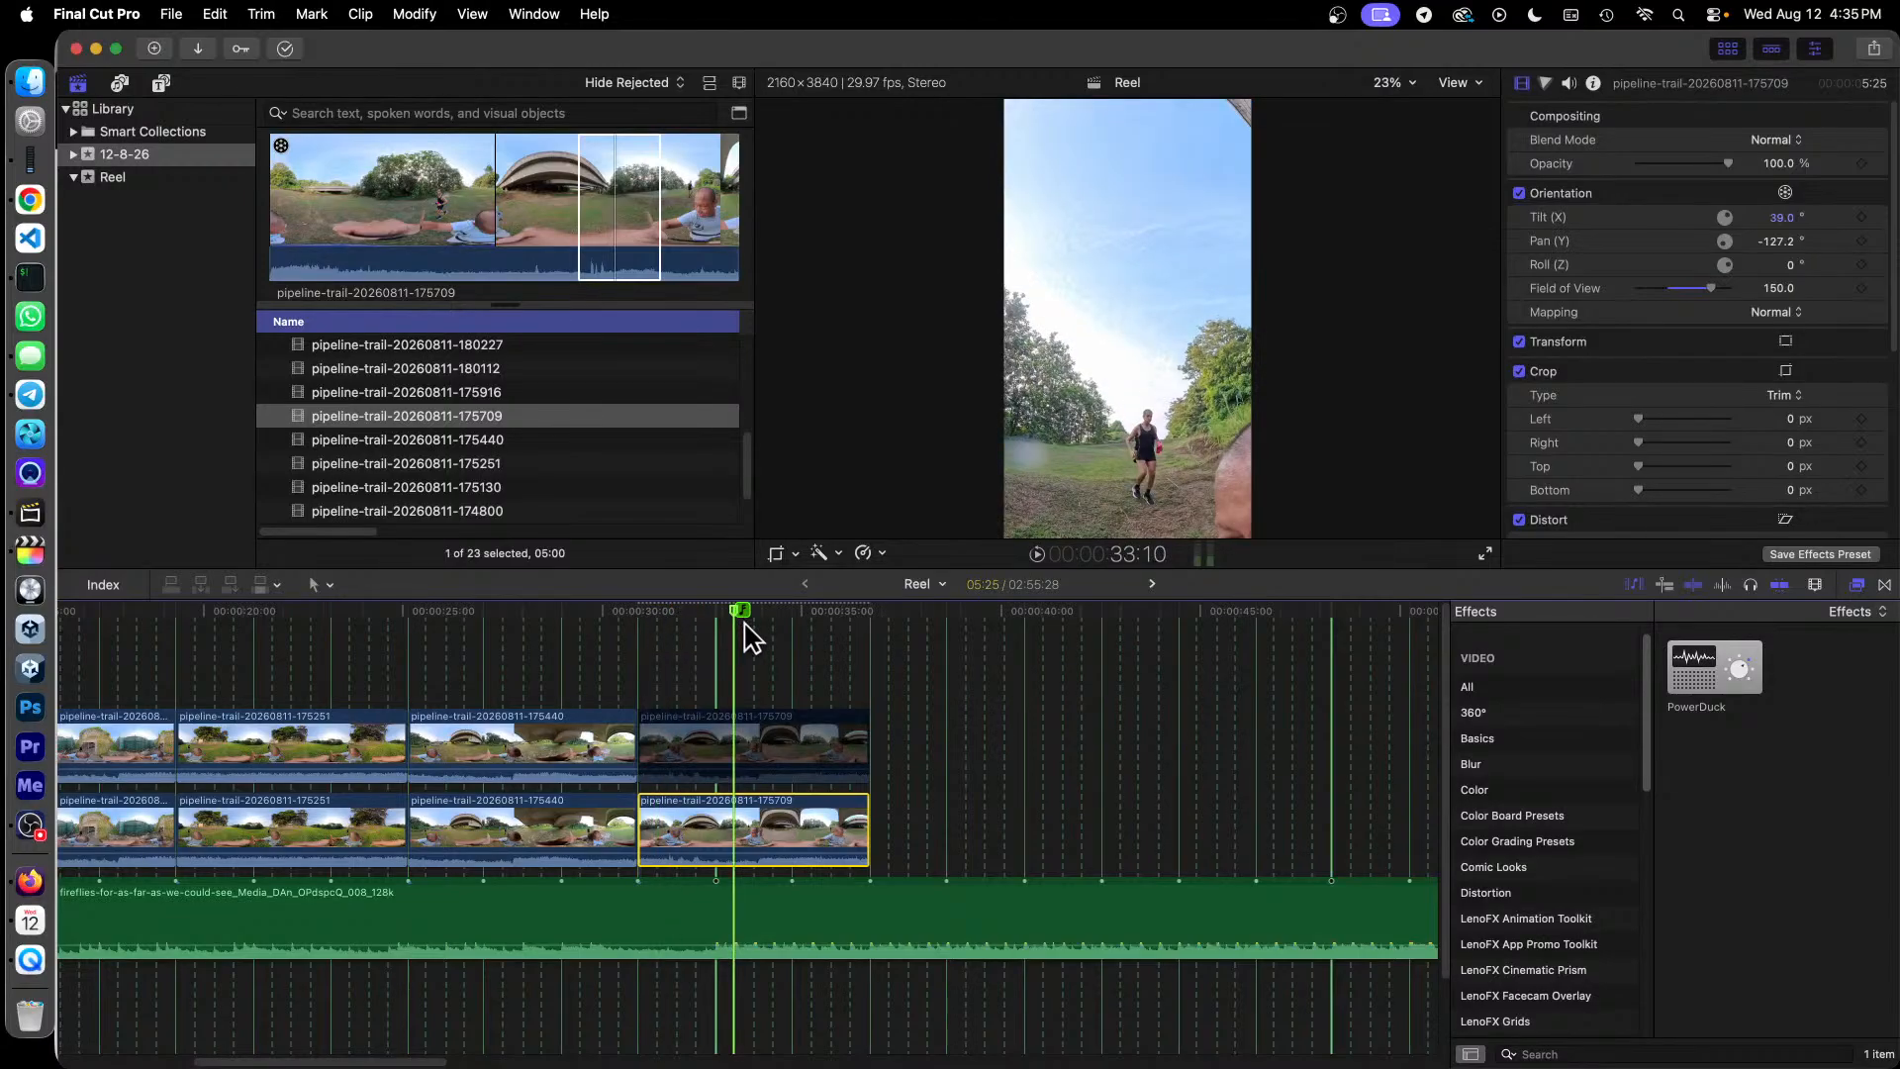
Step: Set the lower 175709 clip's tilt to 25° and enable the upper copy again
key("space")
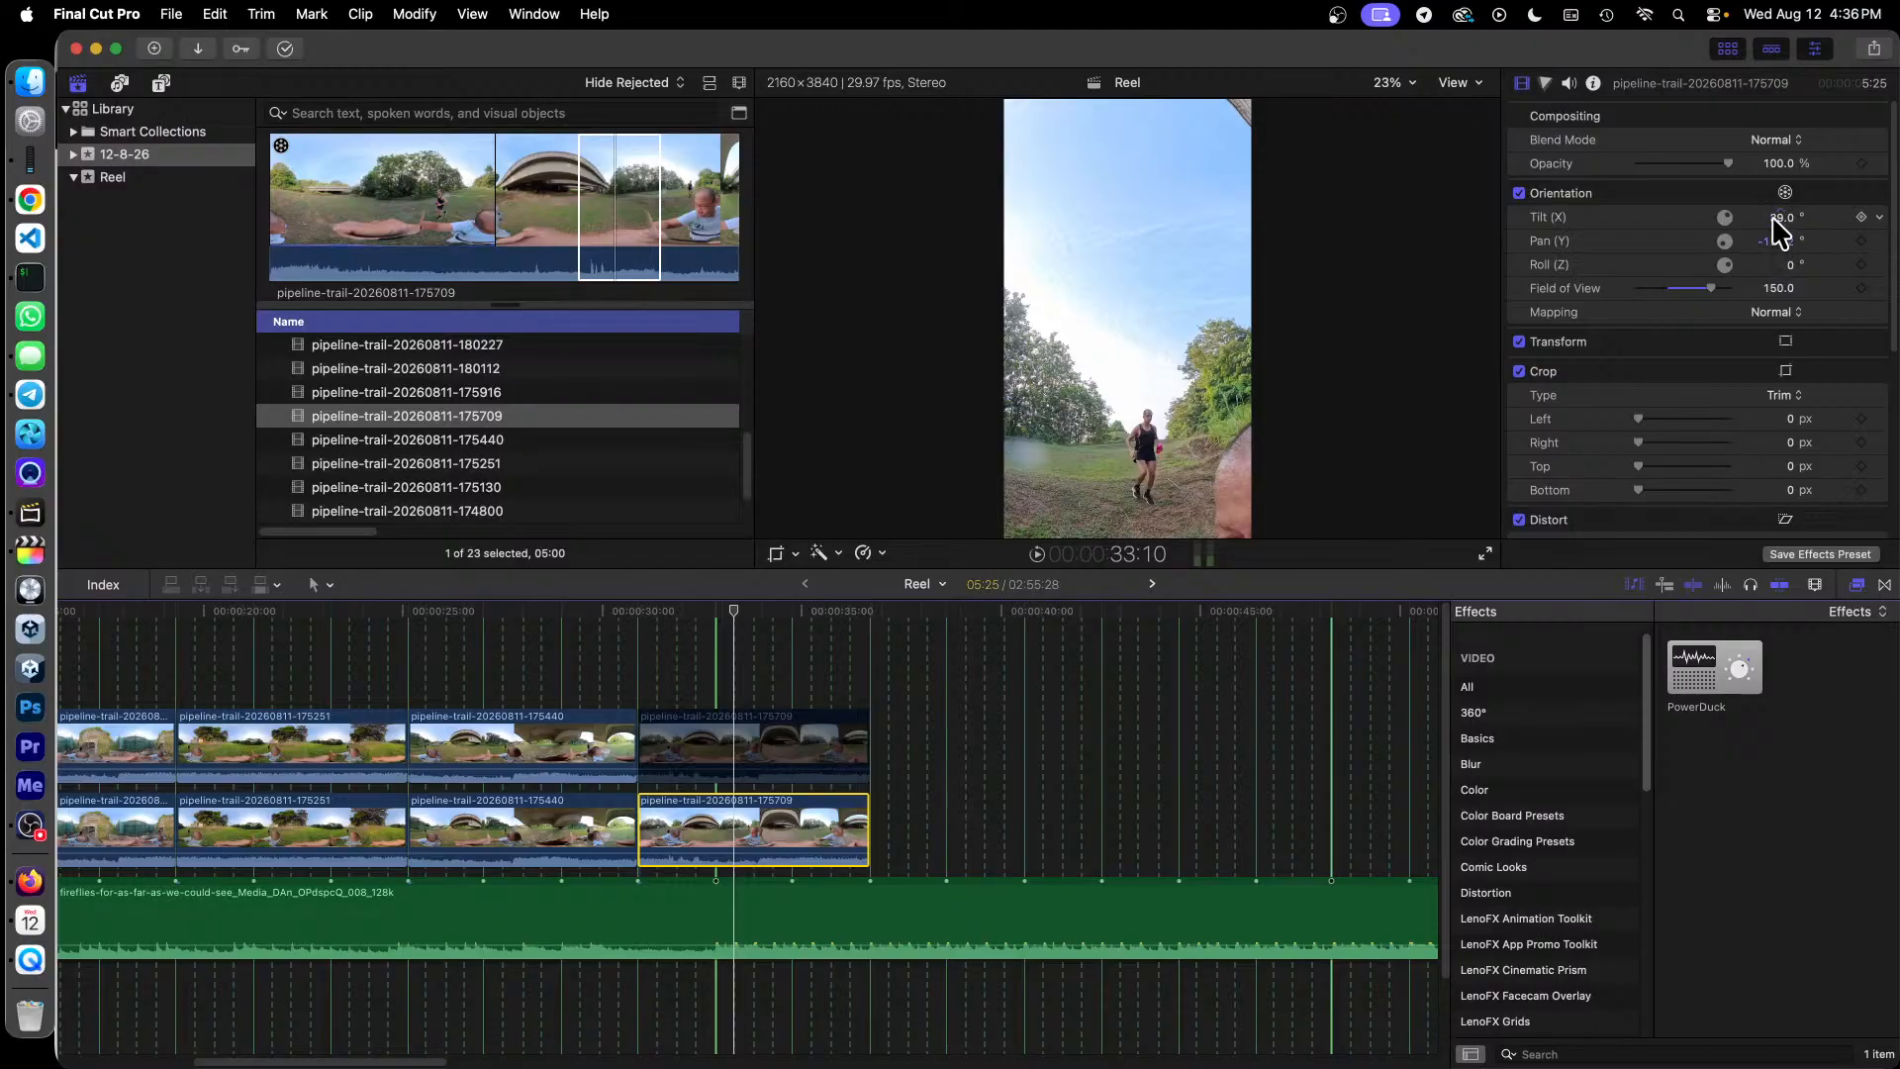
left_click_drag(1781, 216, 1779, 217)
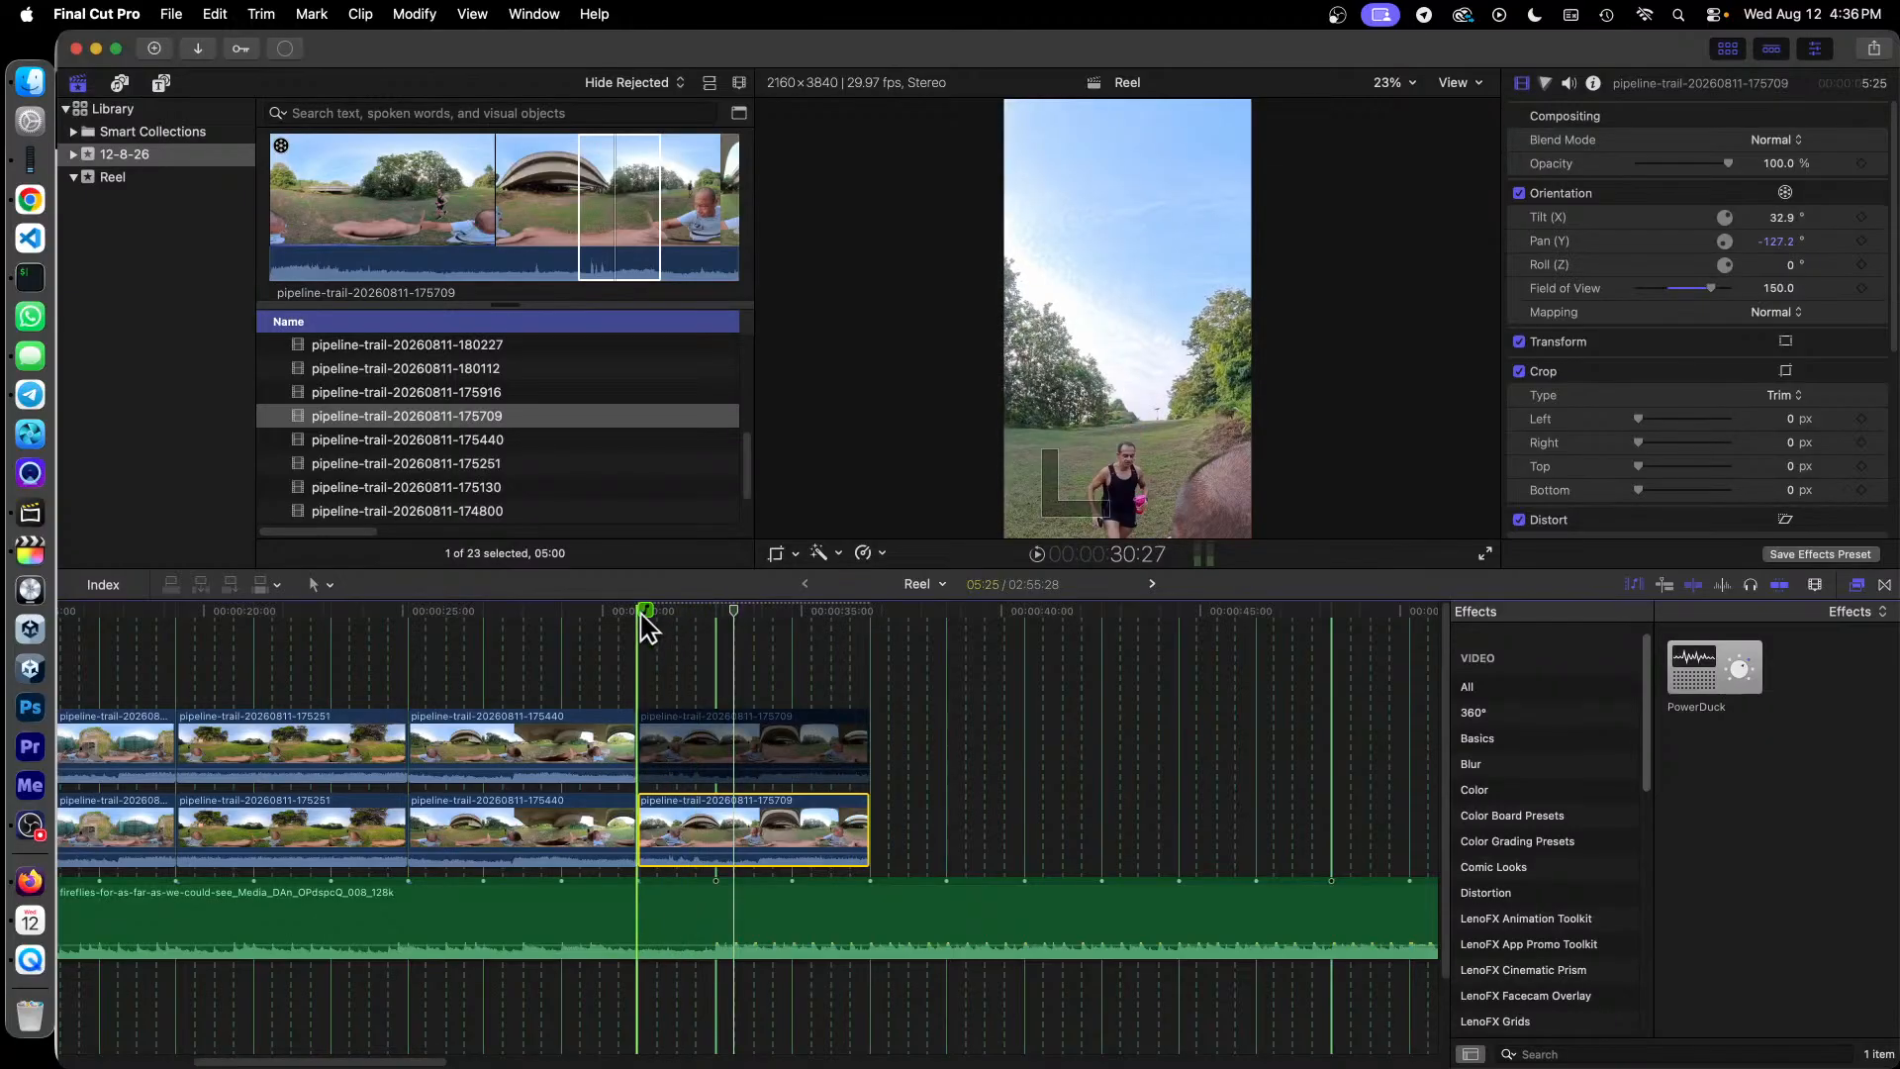
left_click(1779, 218)
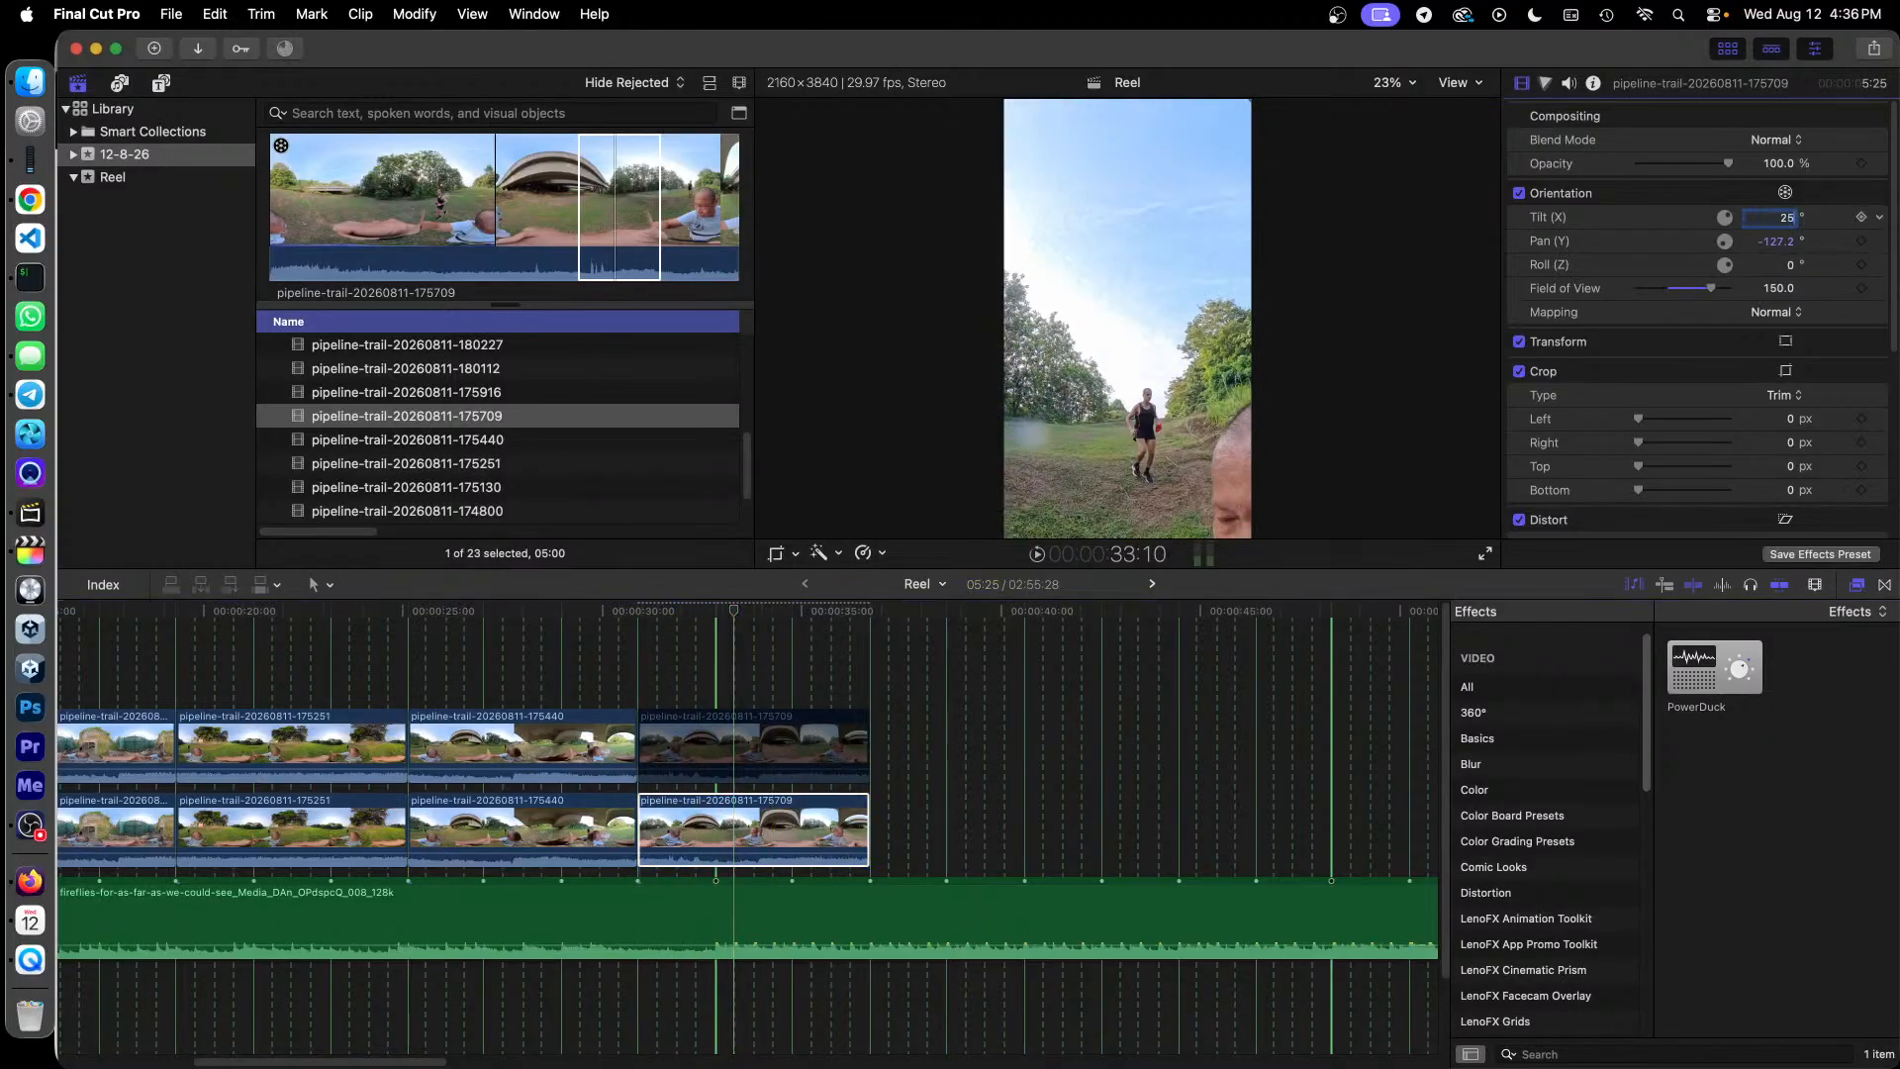
type("25")
key("Return")
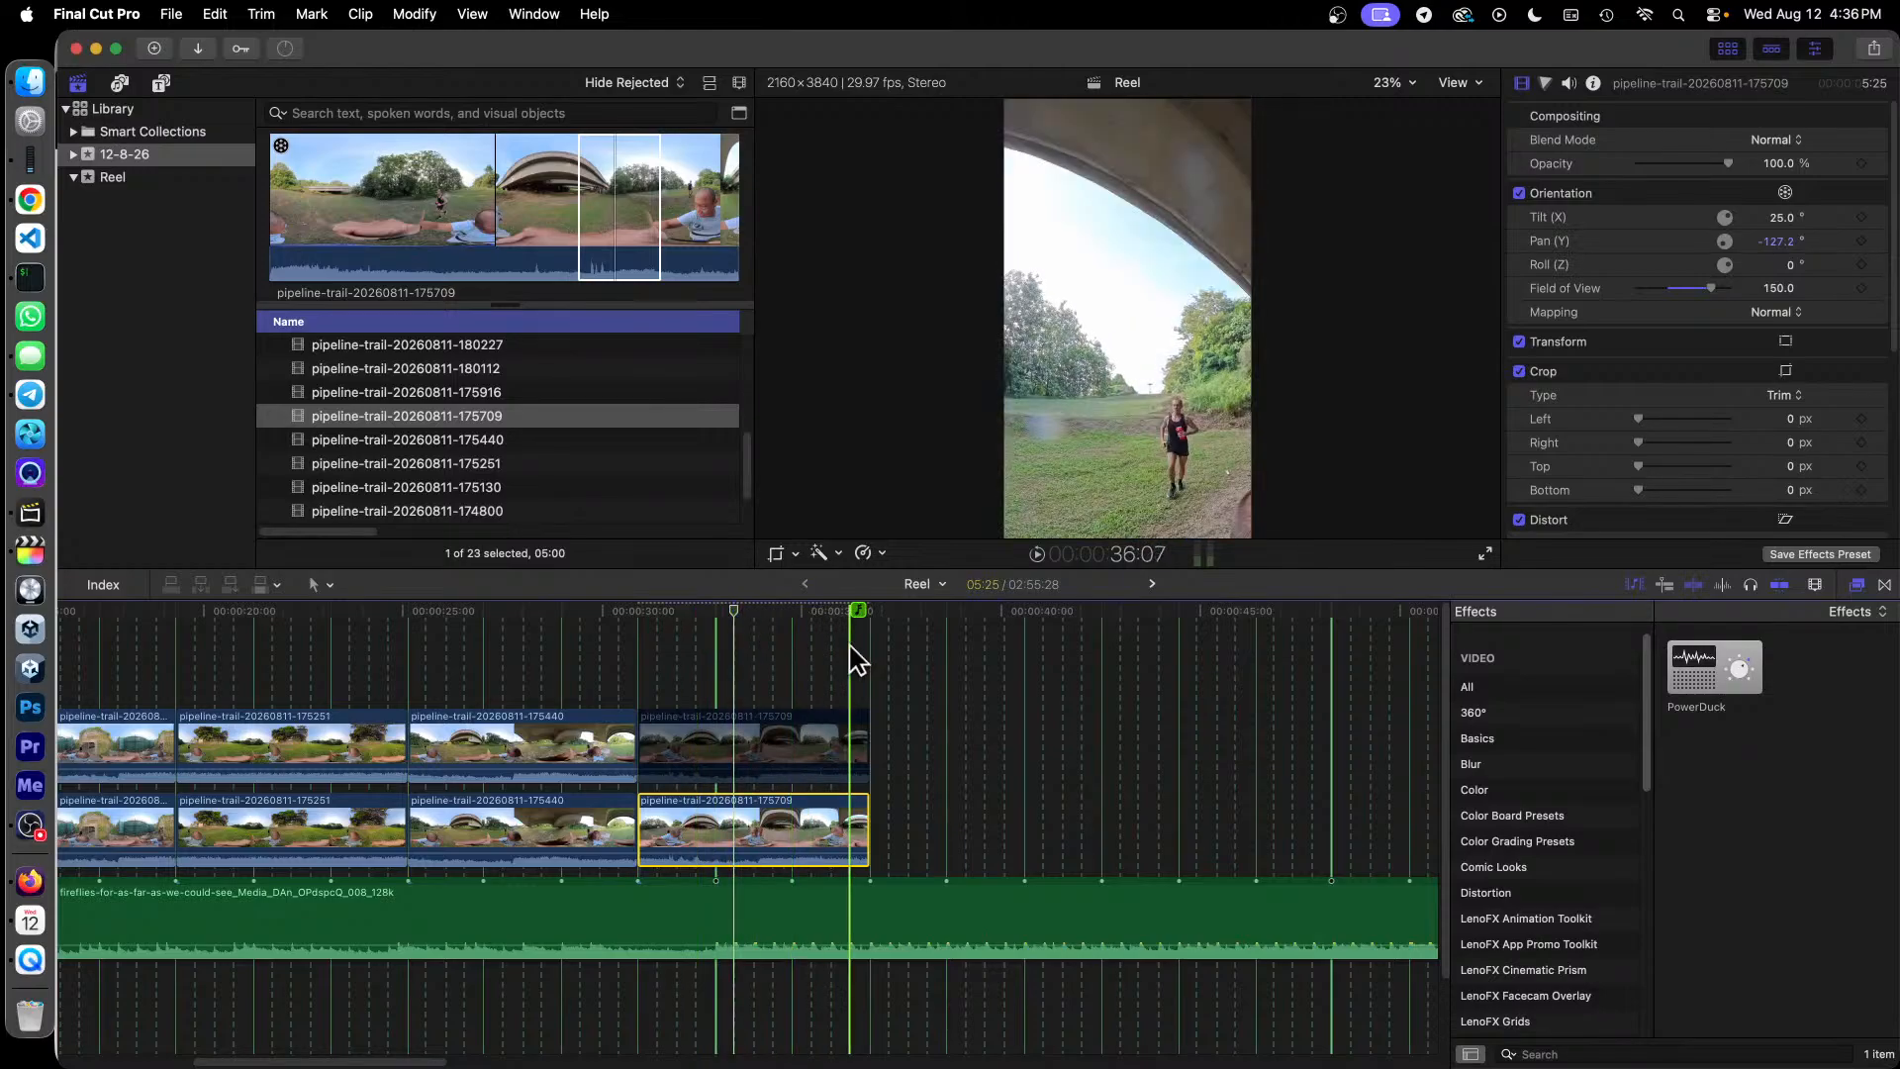
right_click(699, 747)
left_click(804, 555)
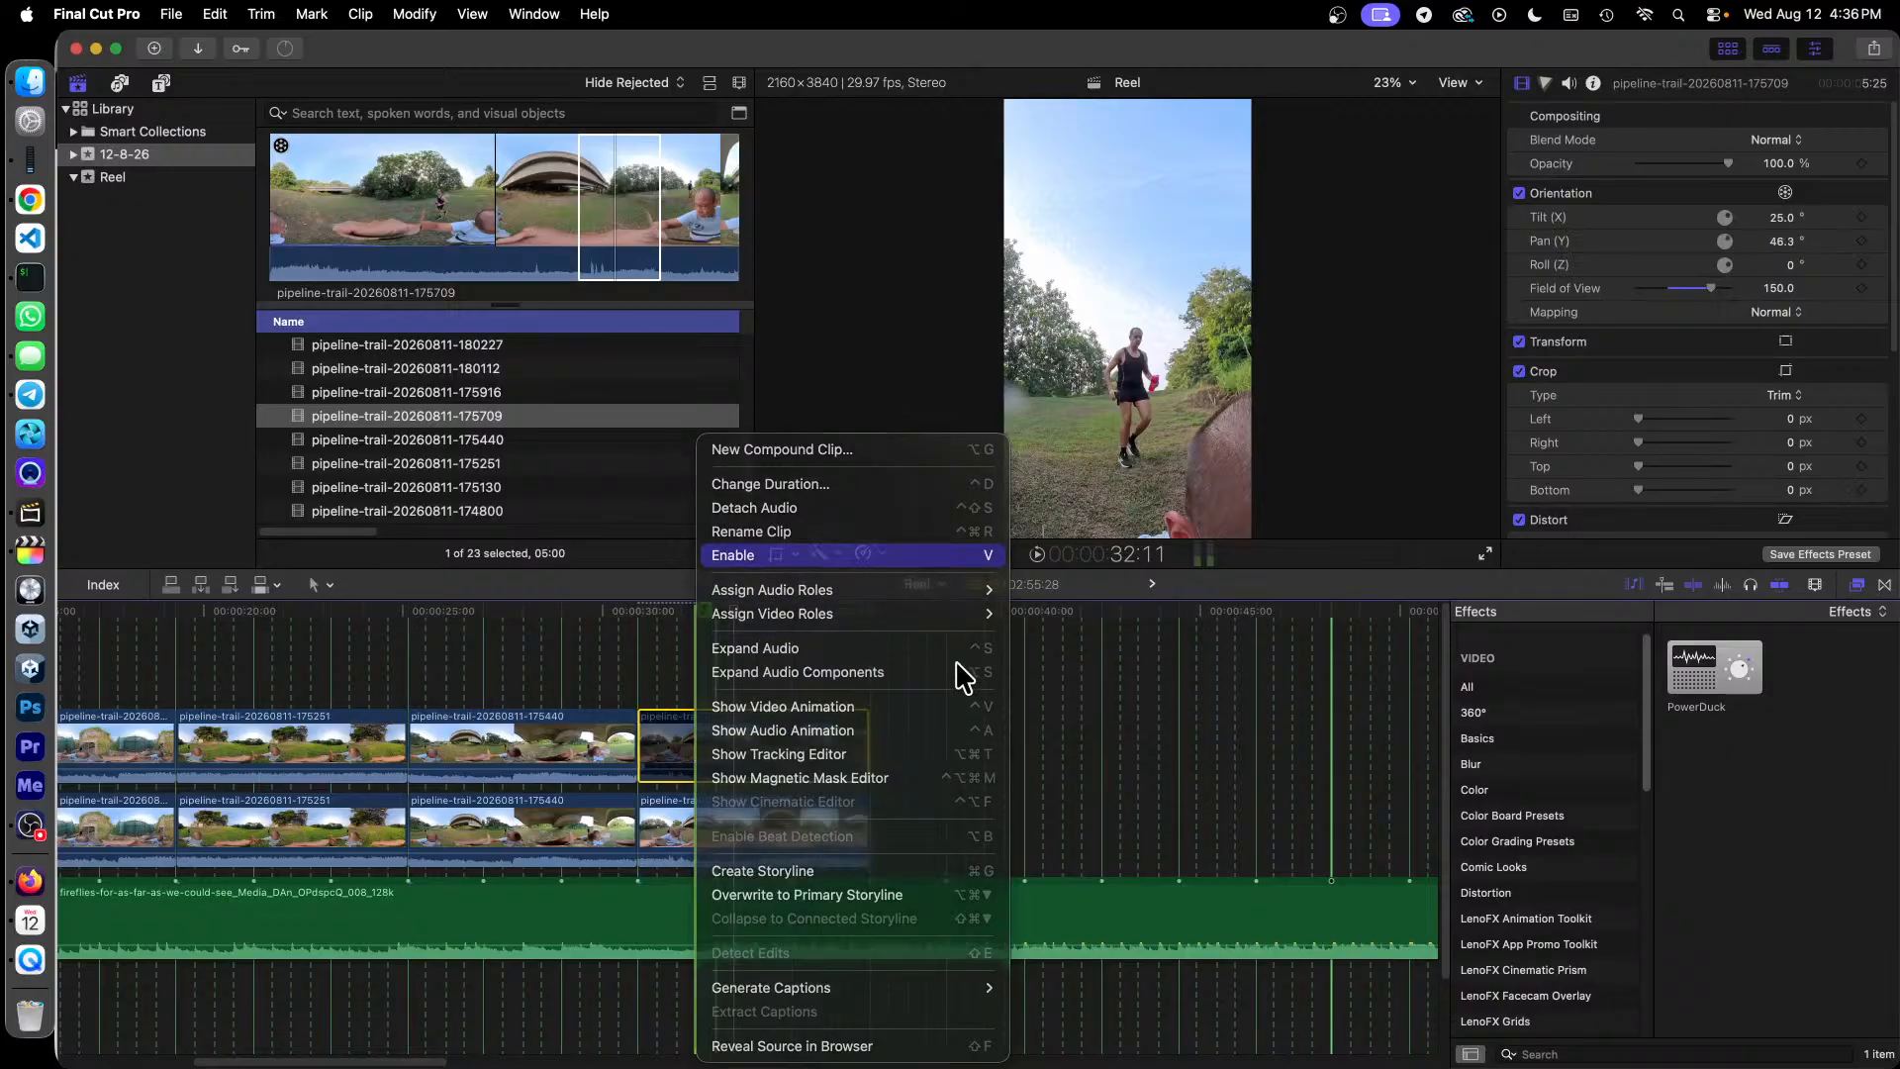
scroll(551, 431, "up", 5)
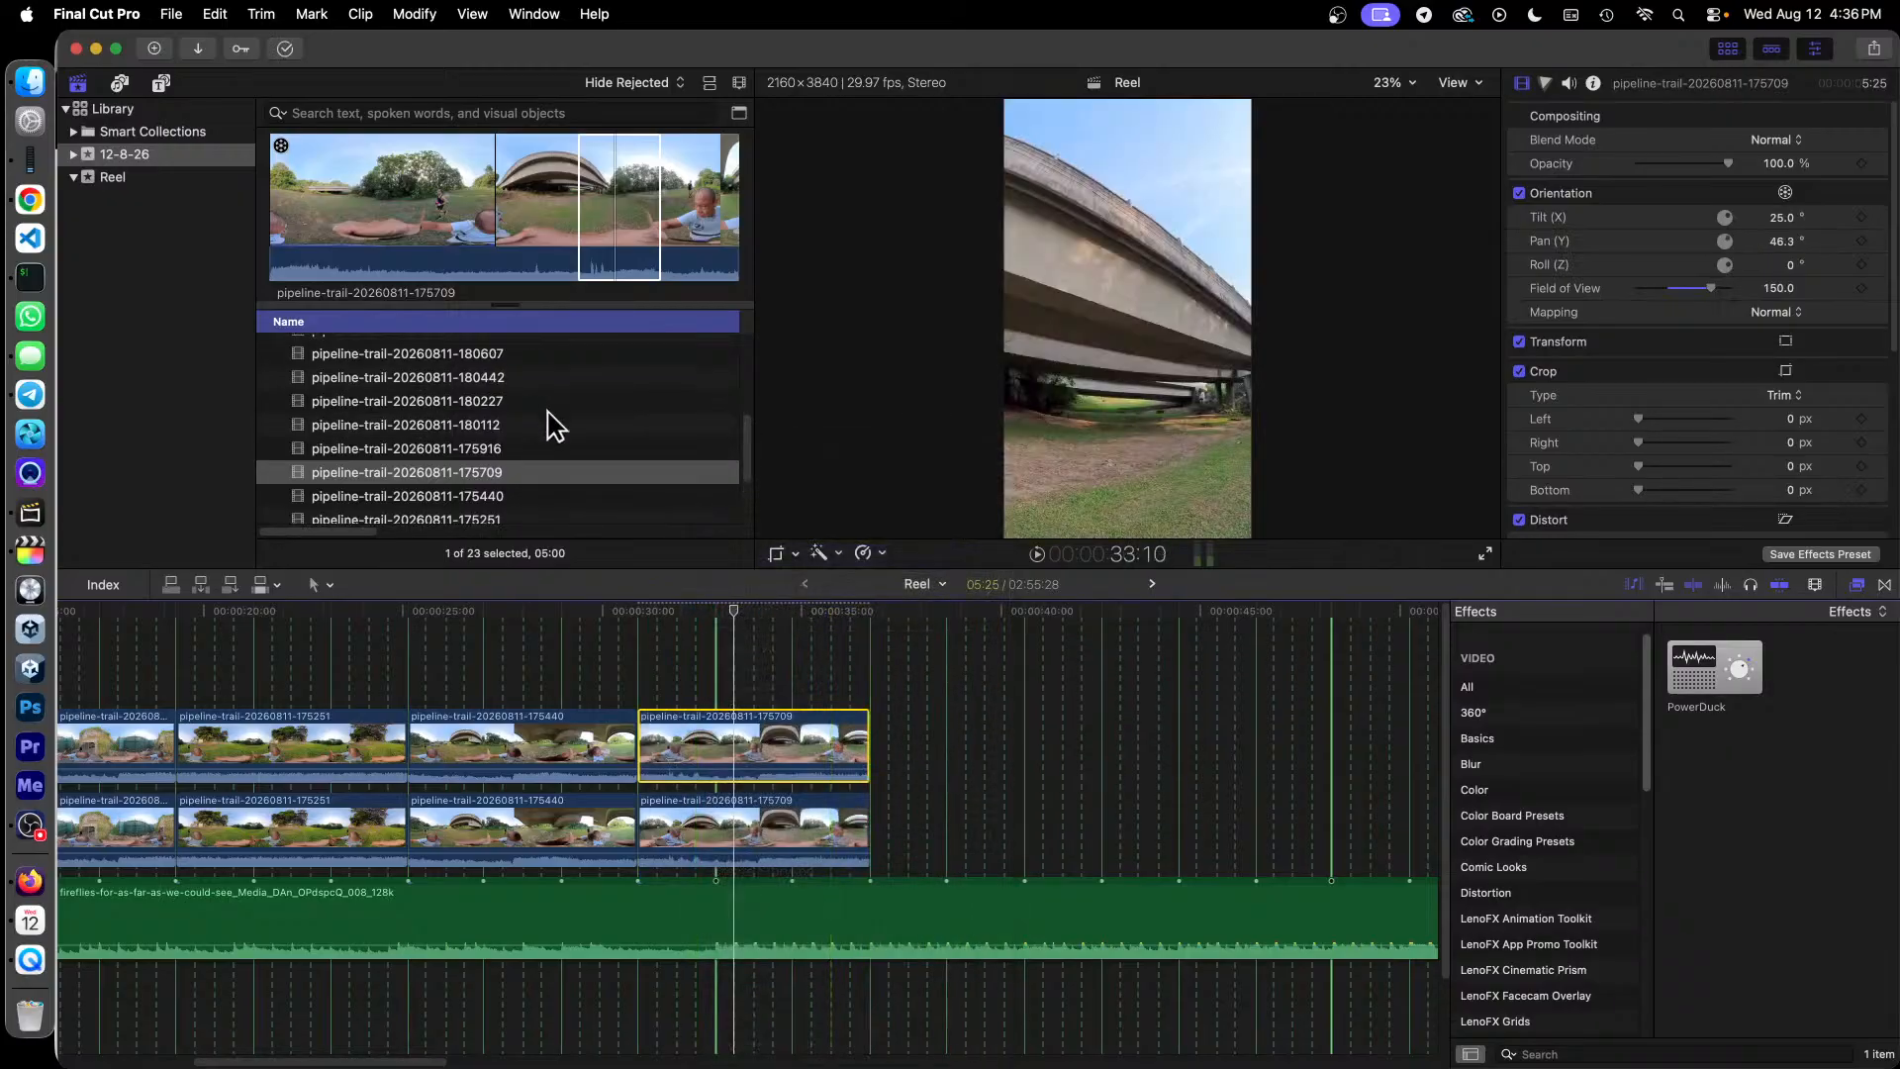
scroll(561, 438, "down", 5)
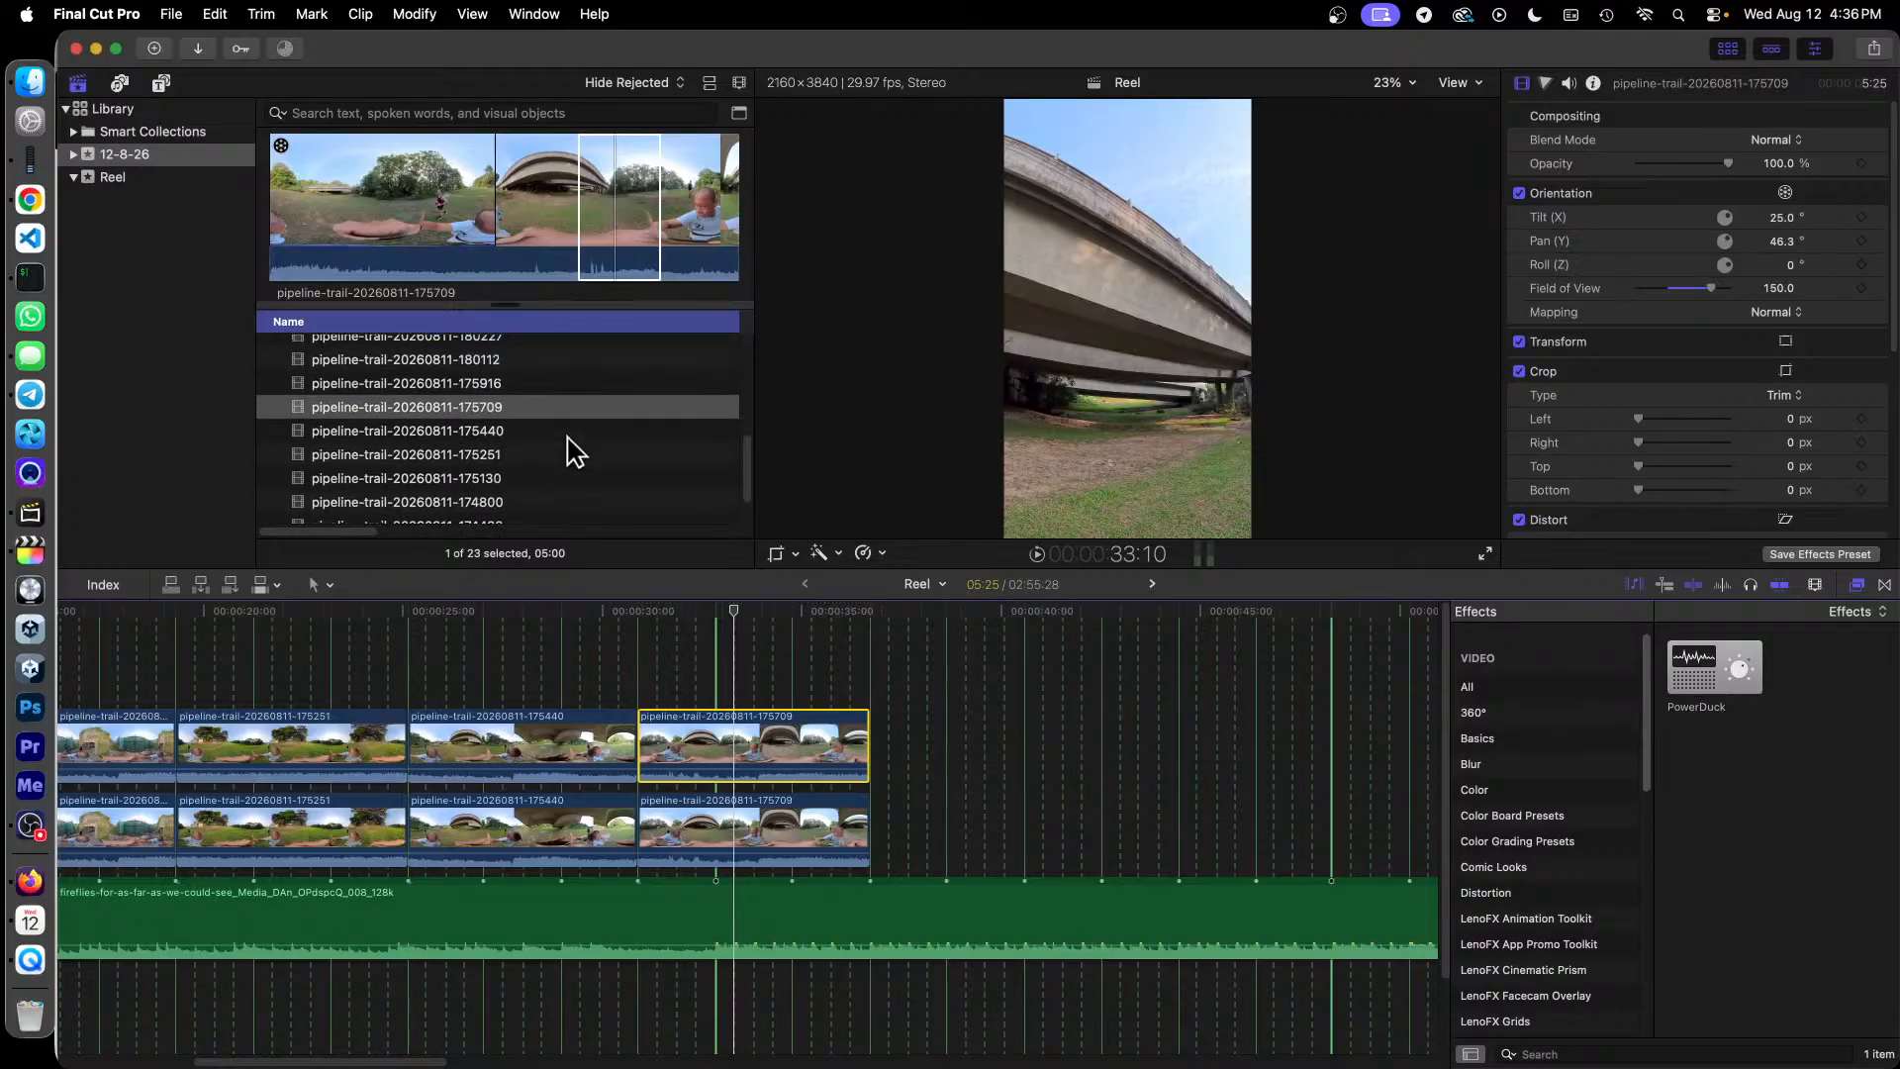
key("Up")
scroll(564, 424, "up", 5)
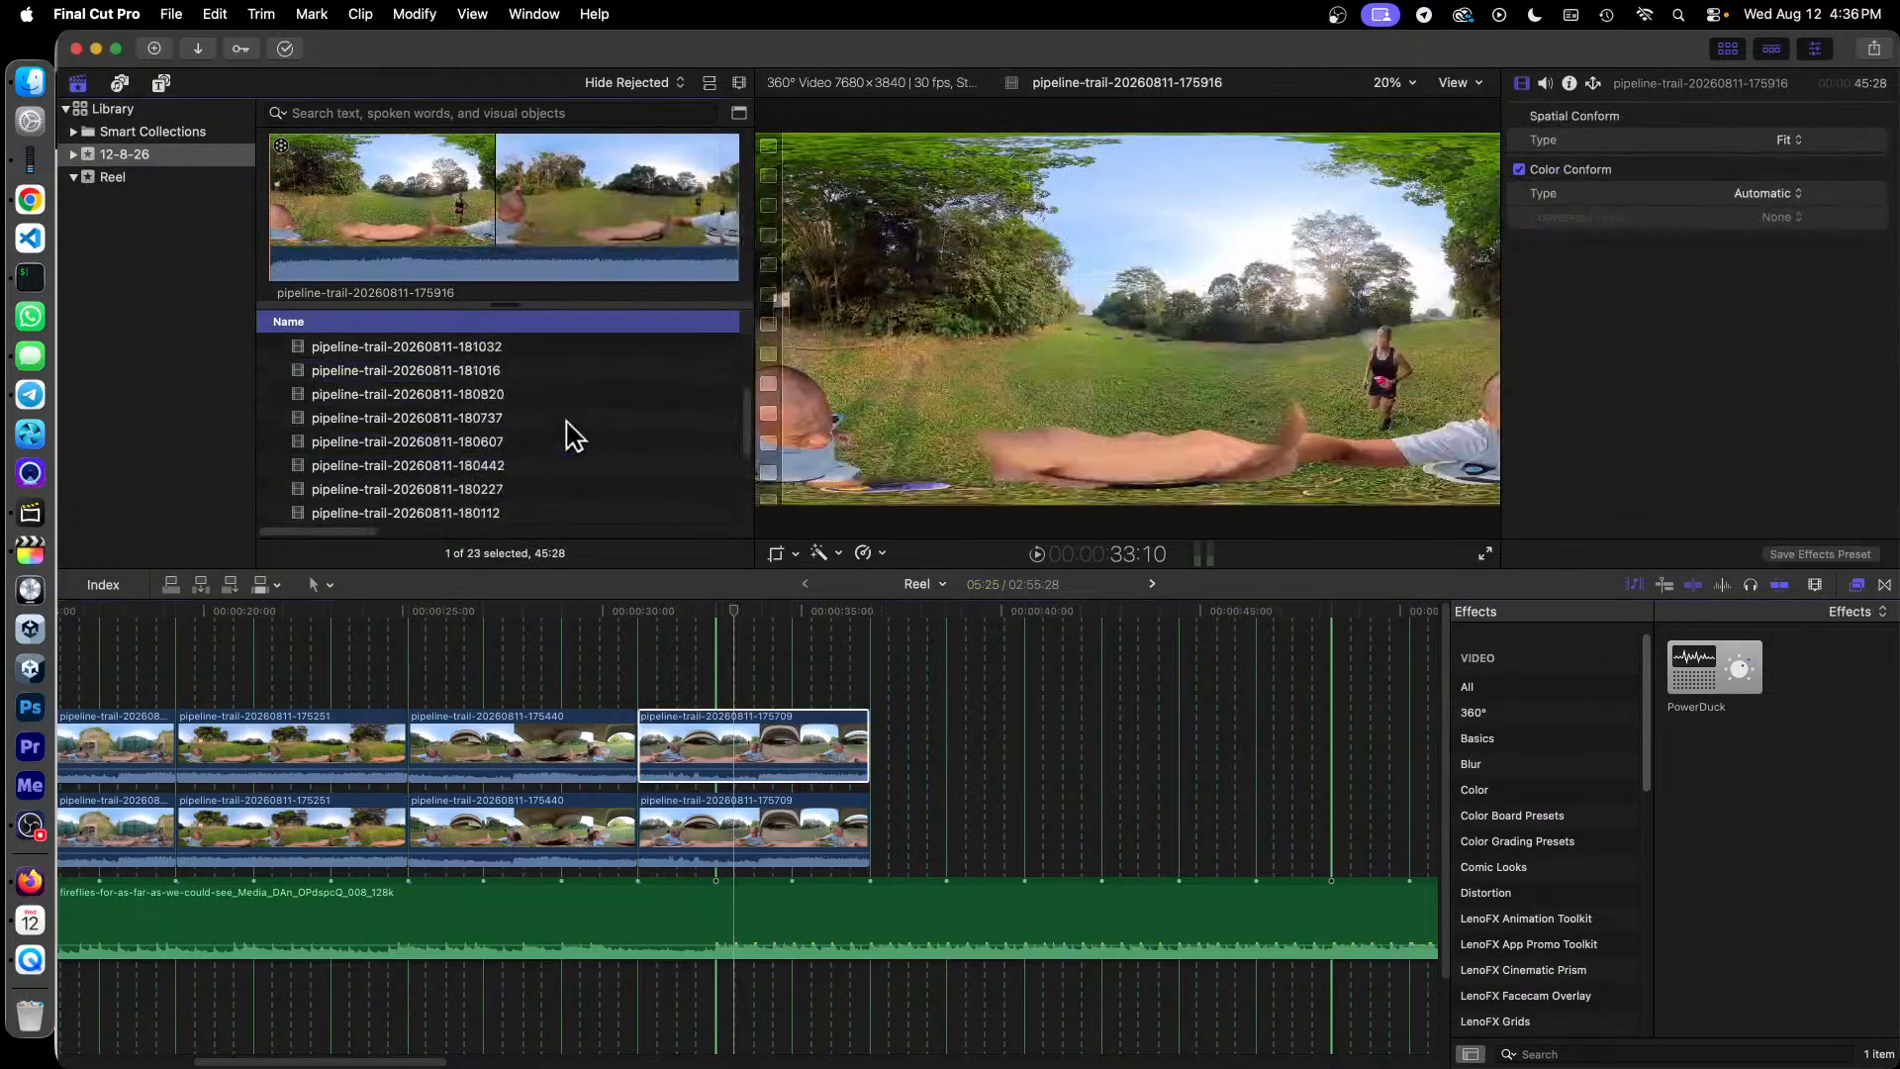
left_click(527, 373, "shift")
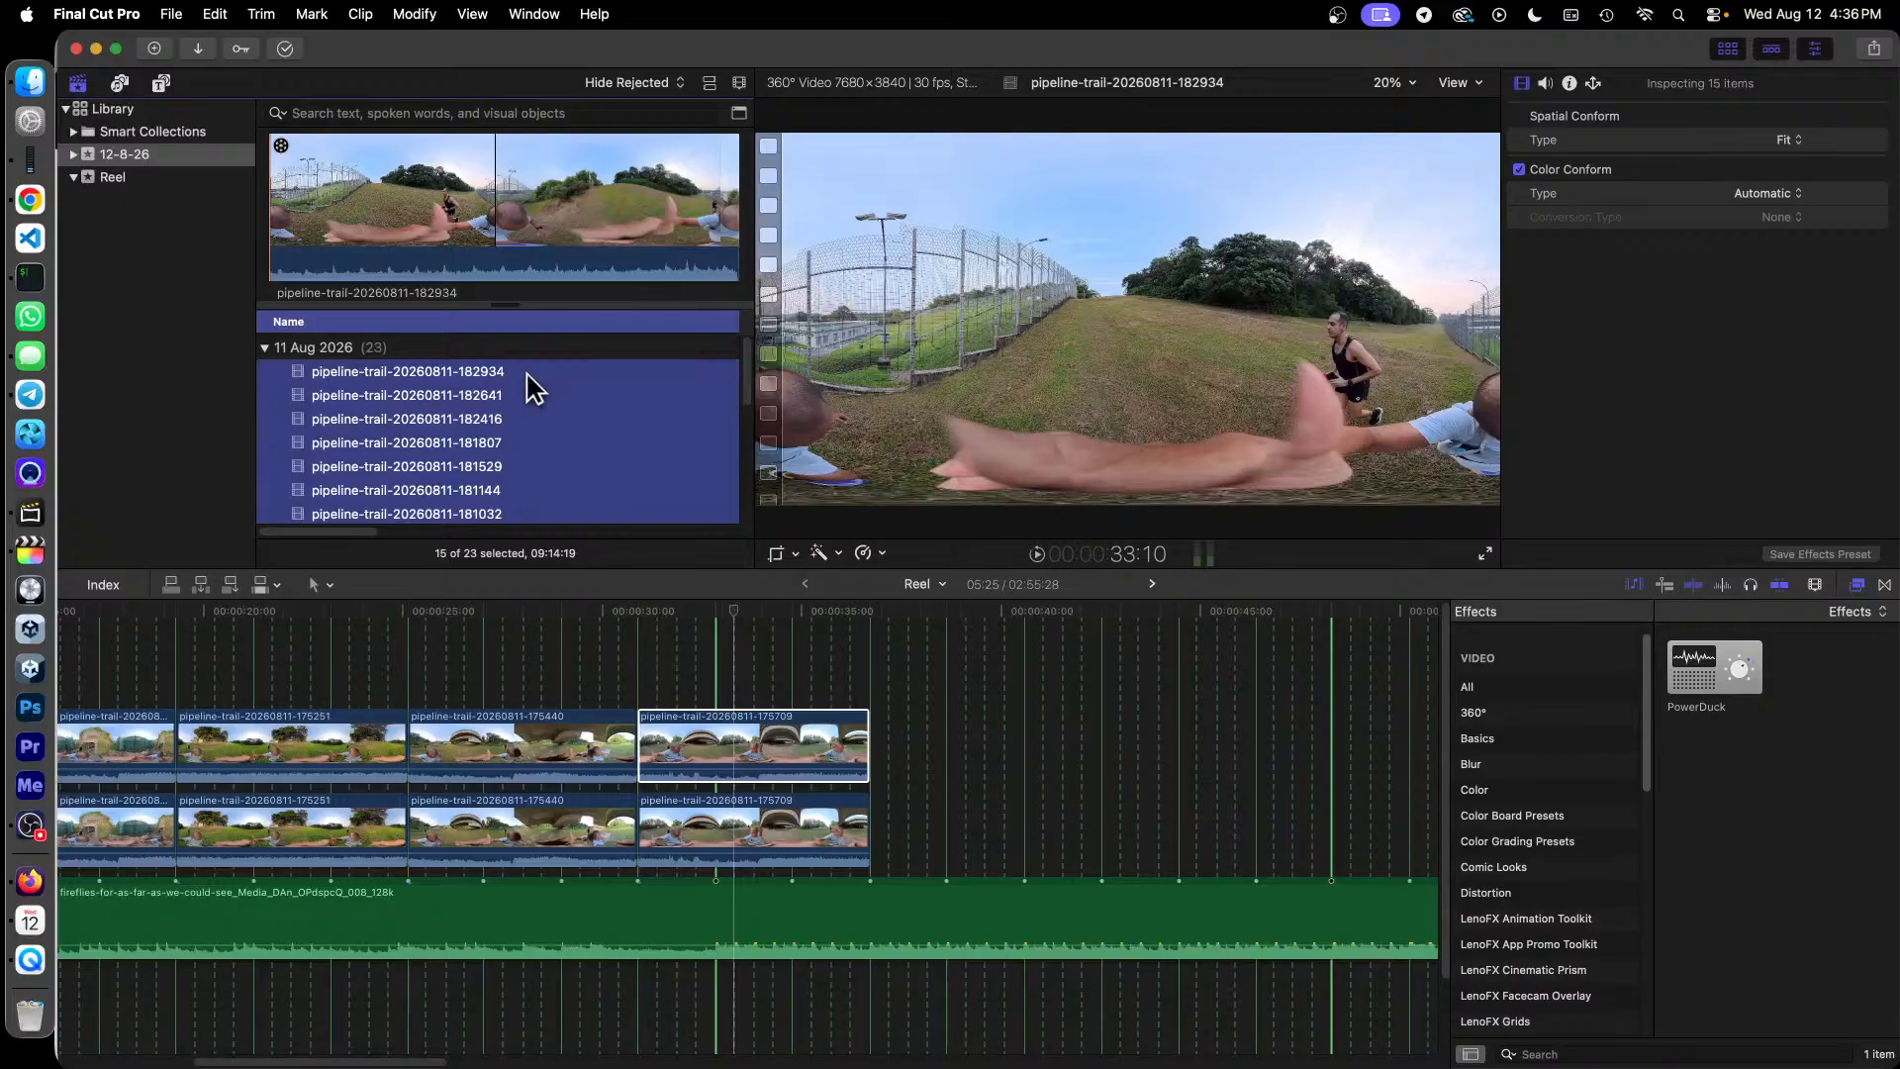
left_click(719, 752)
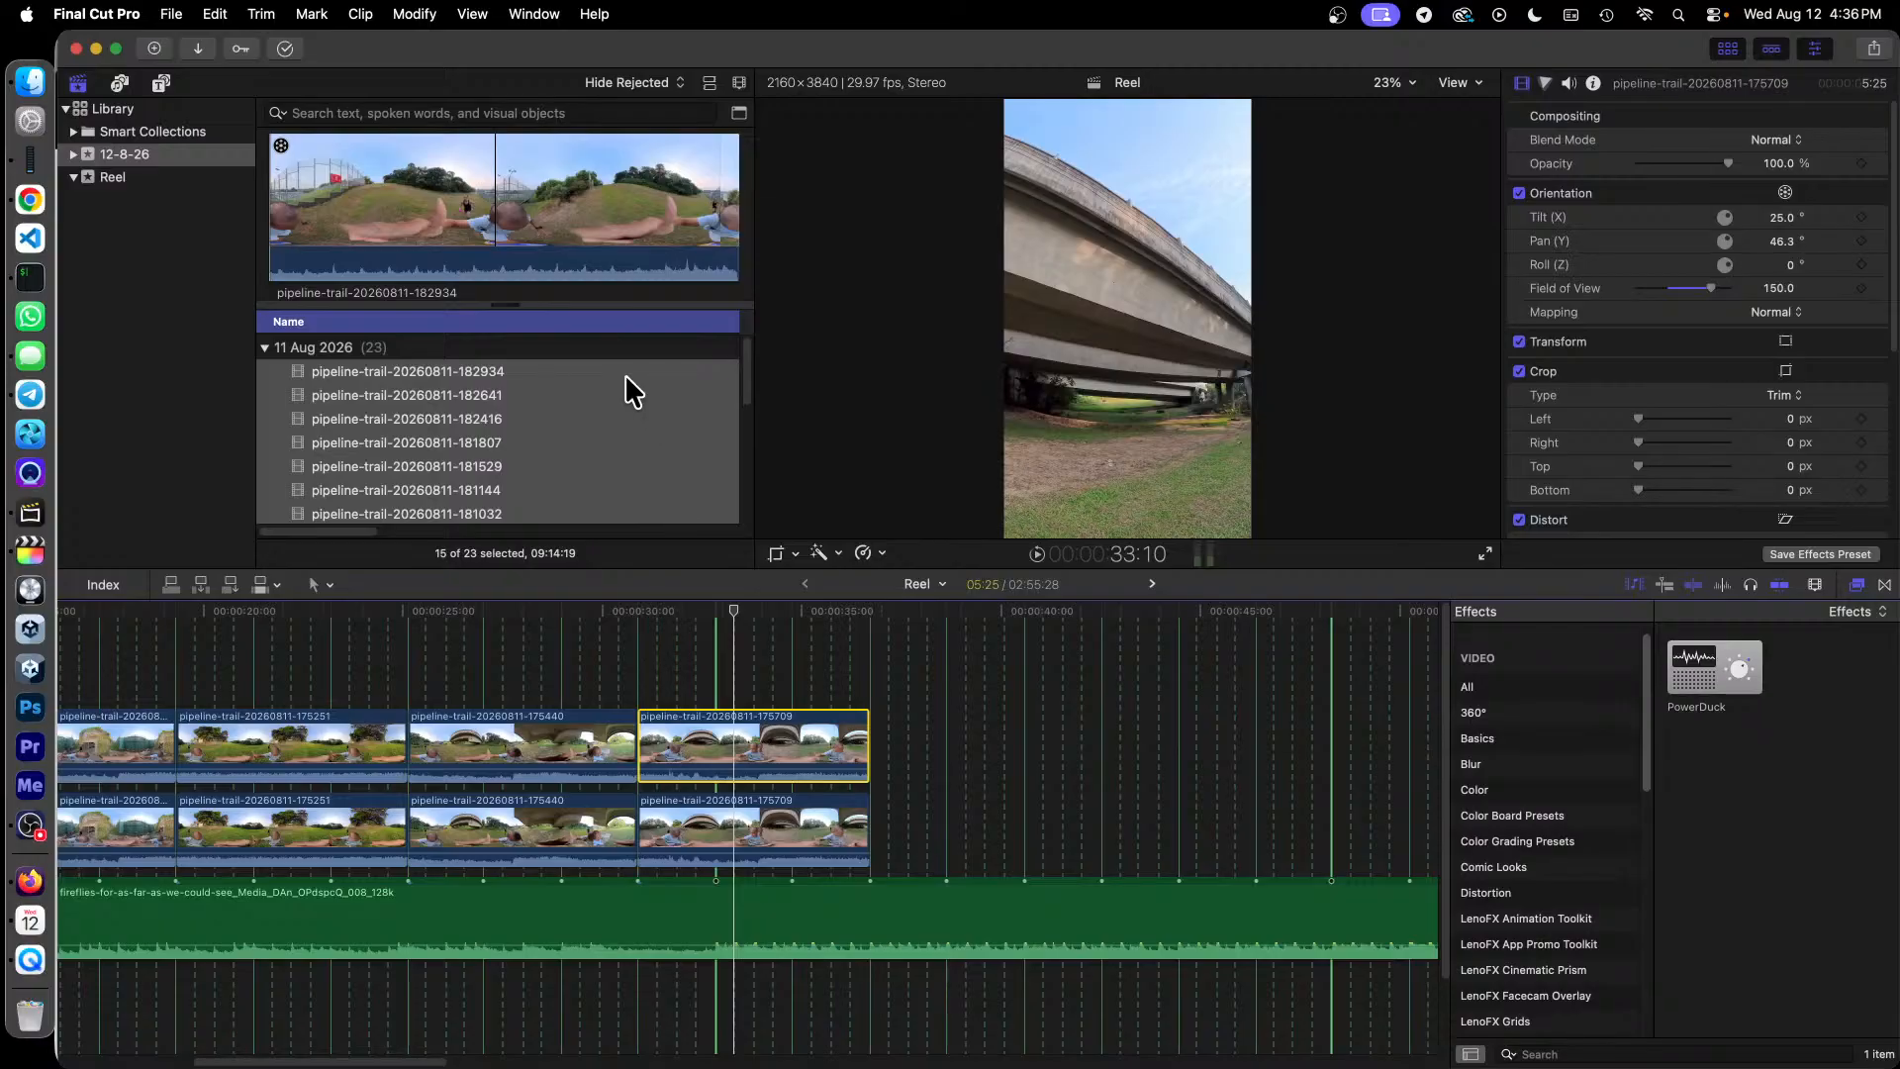
scroll(621, 396, "down", 5)
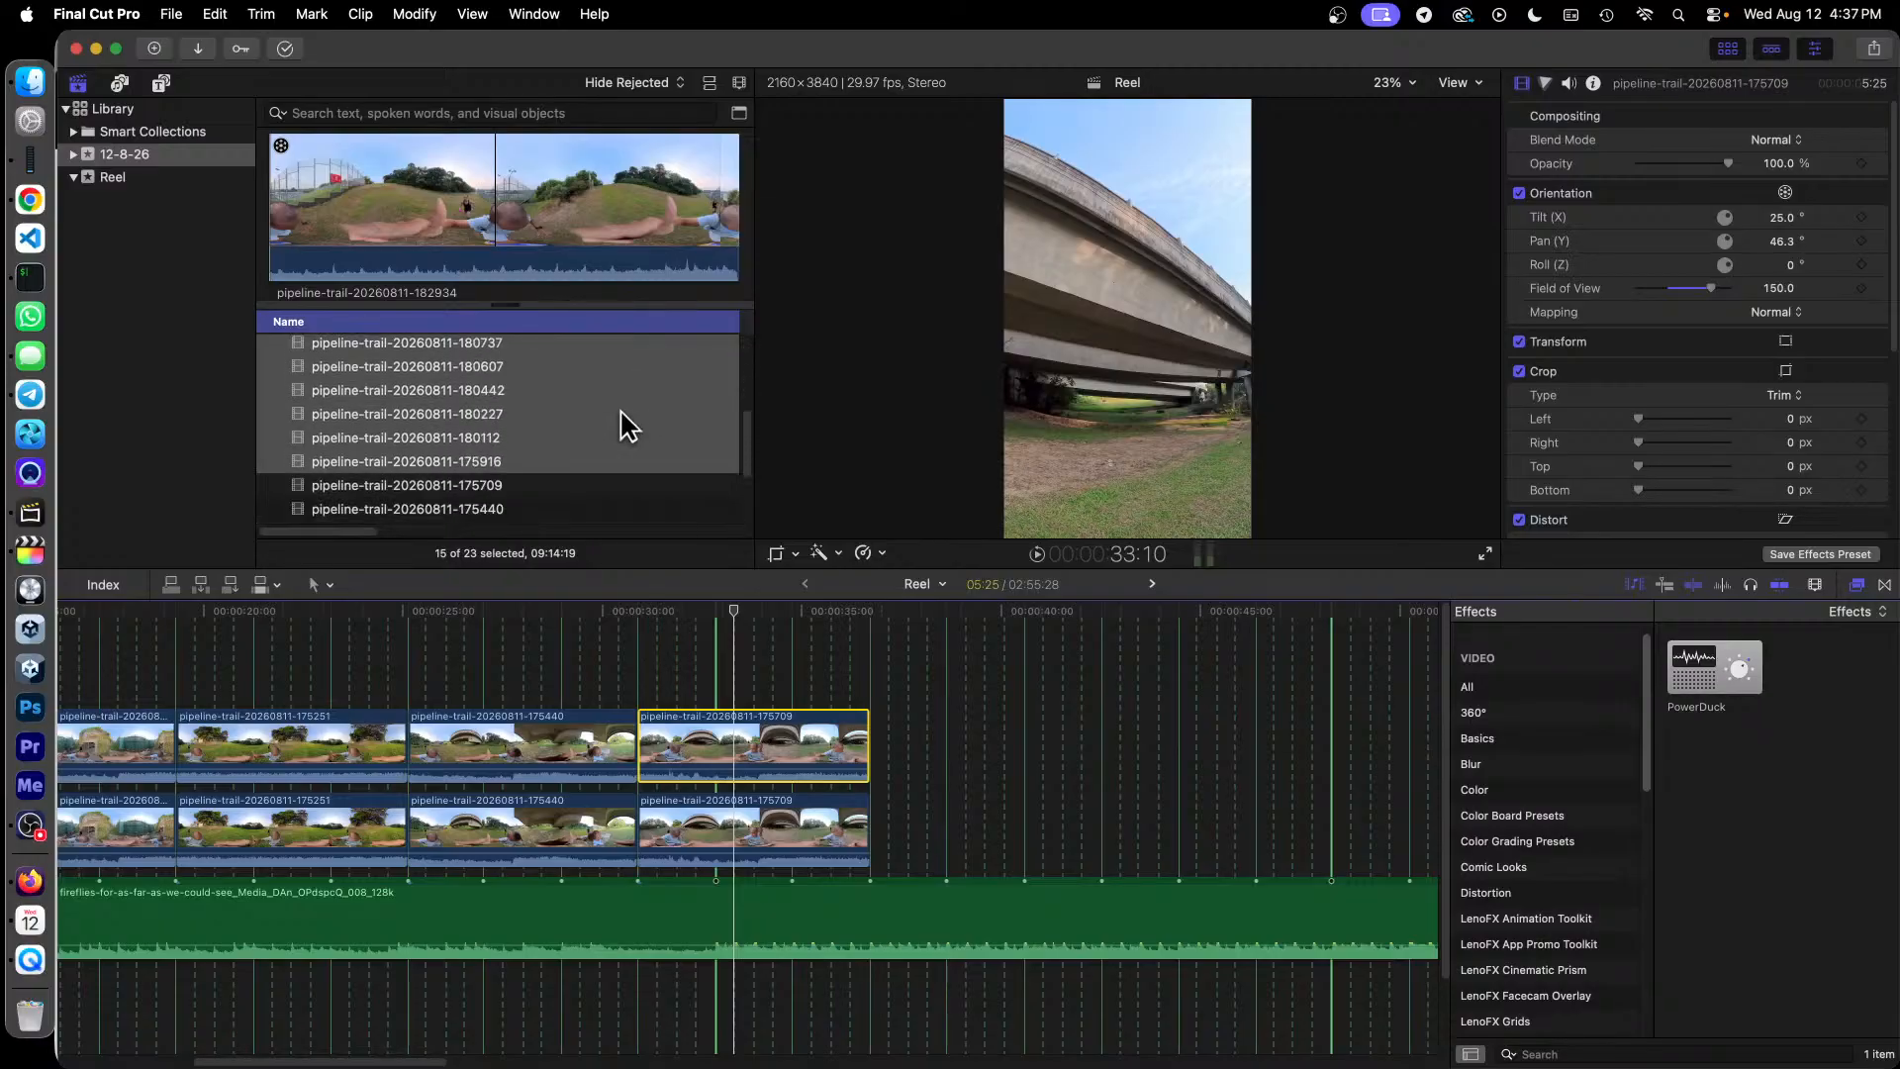
scroll(620, 426, "down", 1)
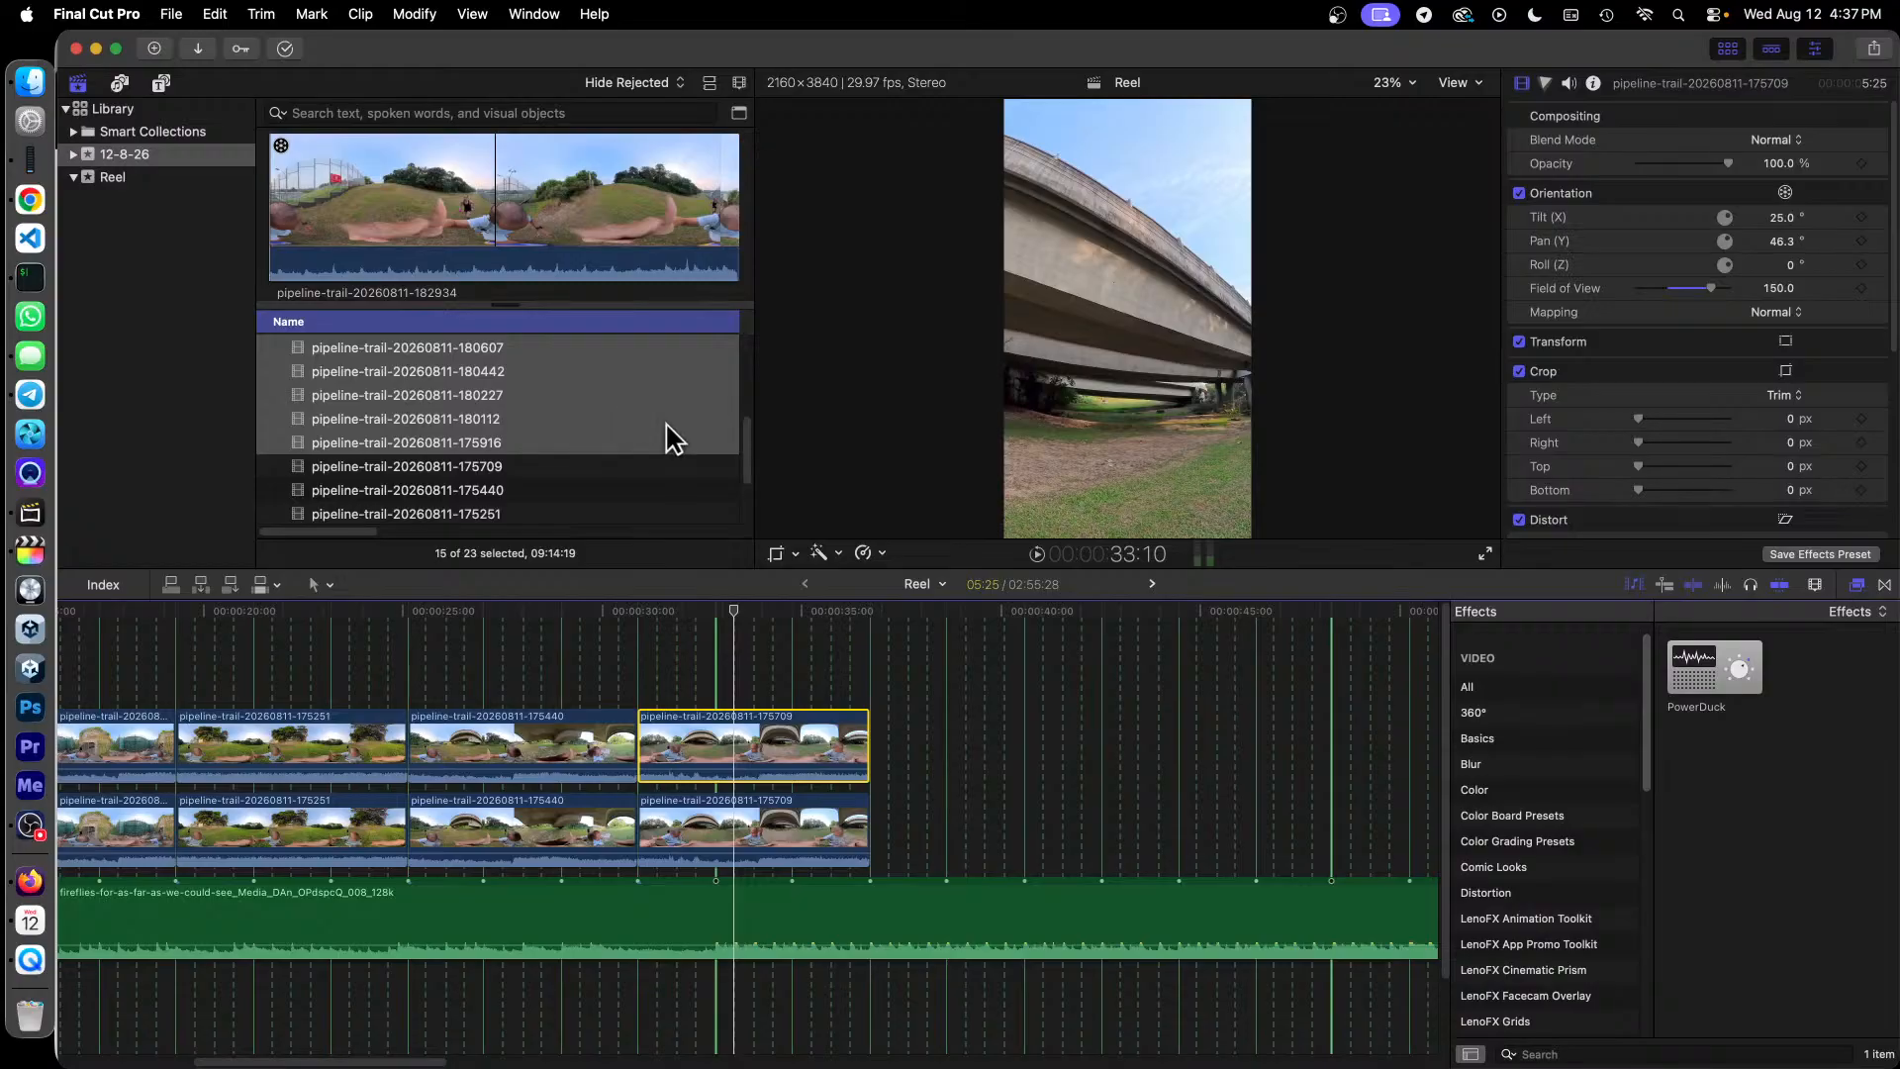
left_click(553, 443)
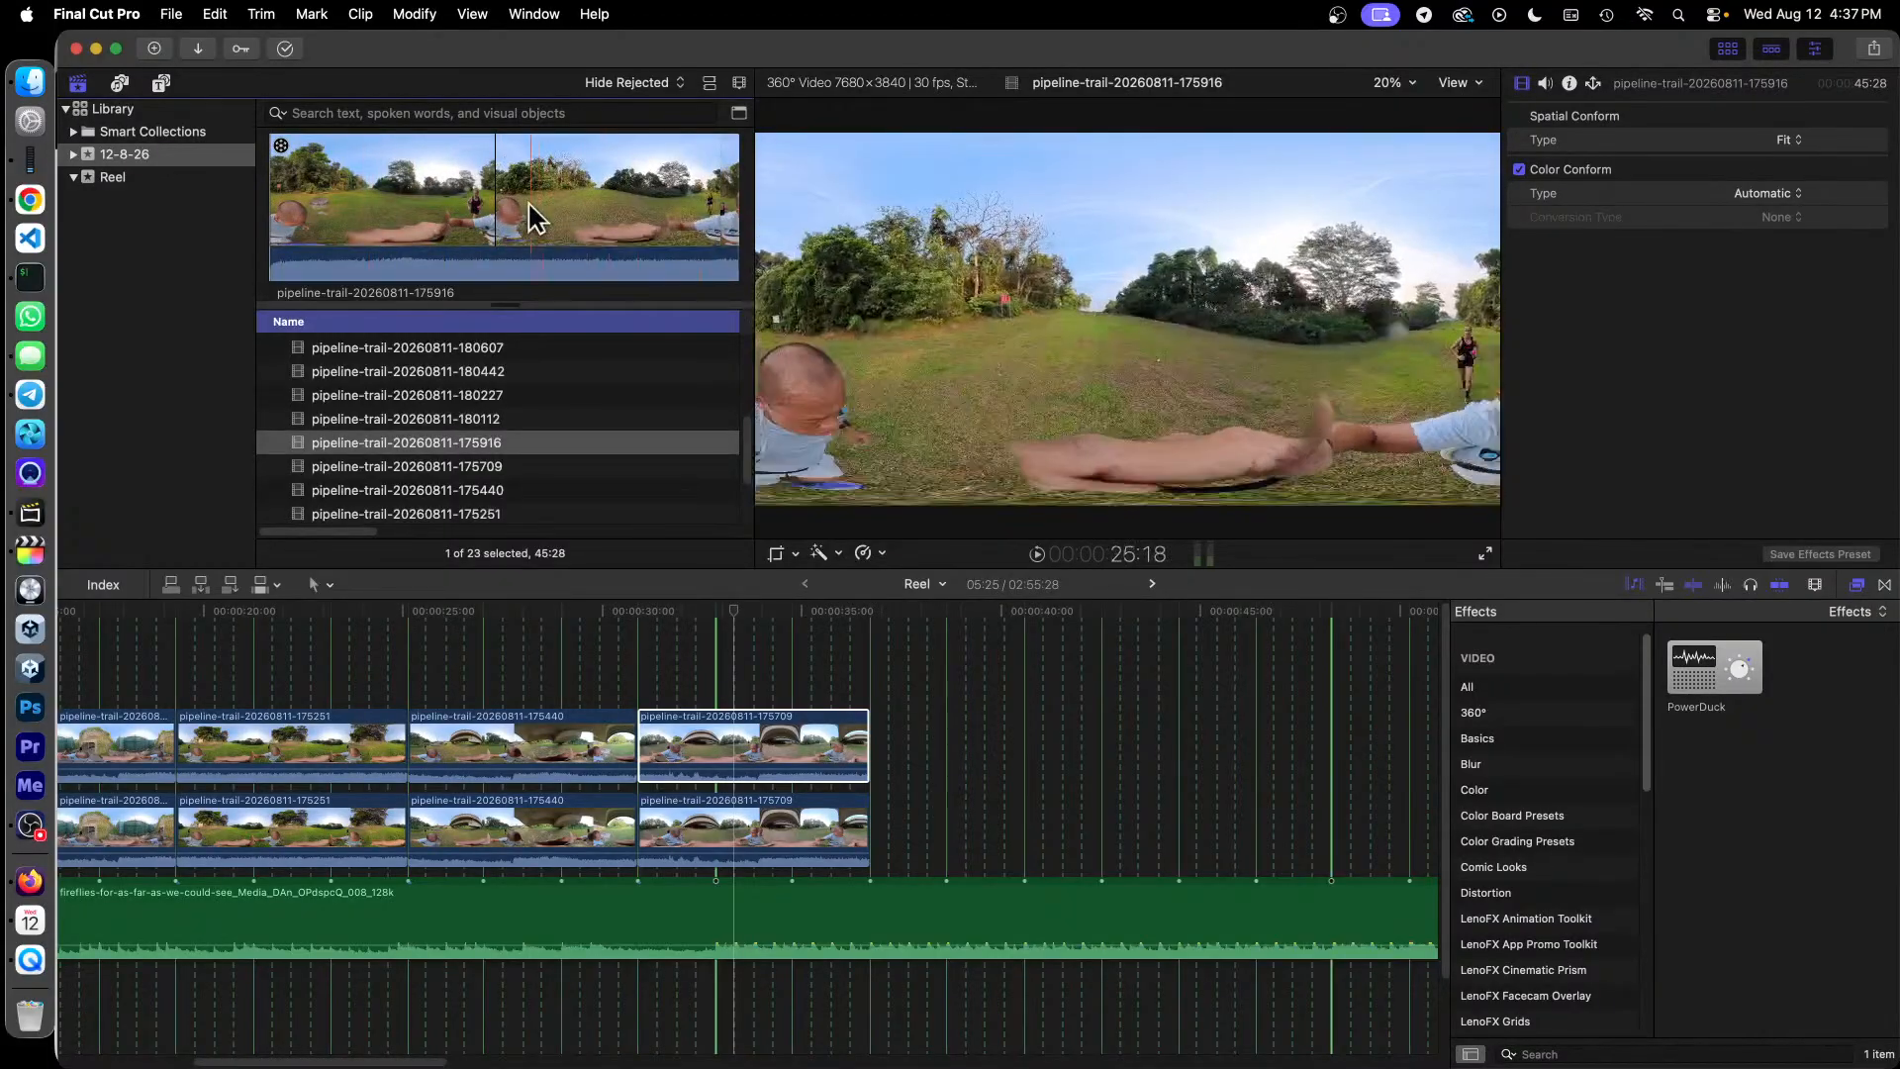
left_click_drag(532, 208, 873, 829)
left_click_drag(371, 1064, 439, 1064)
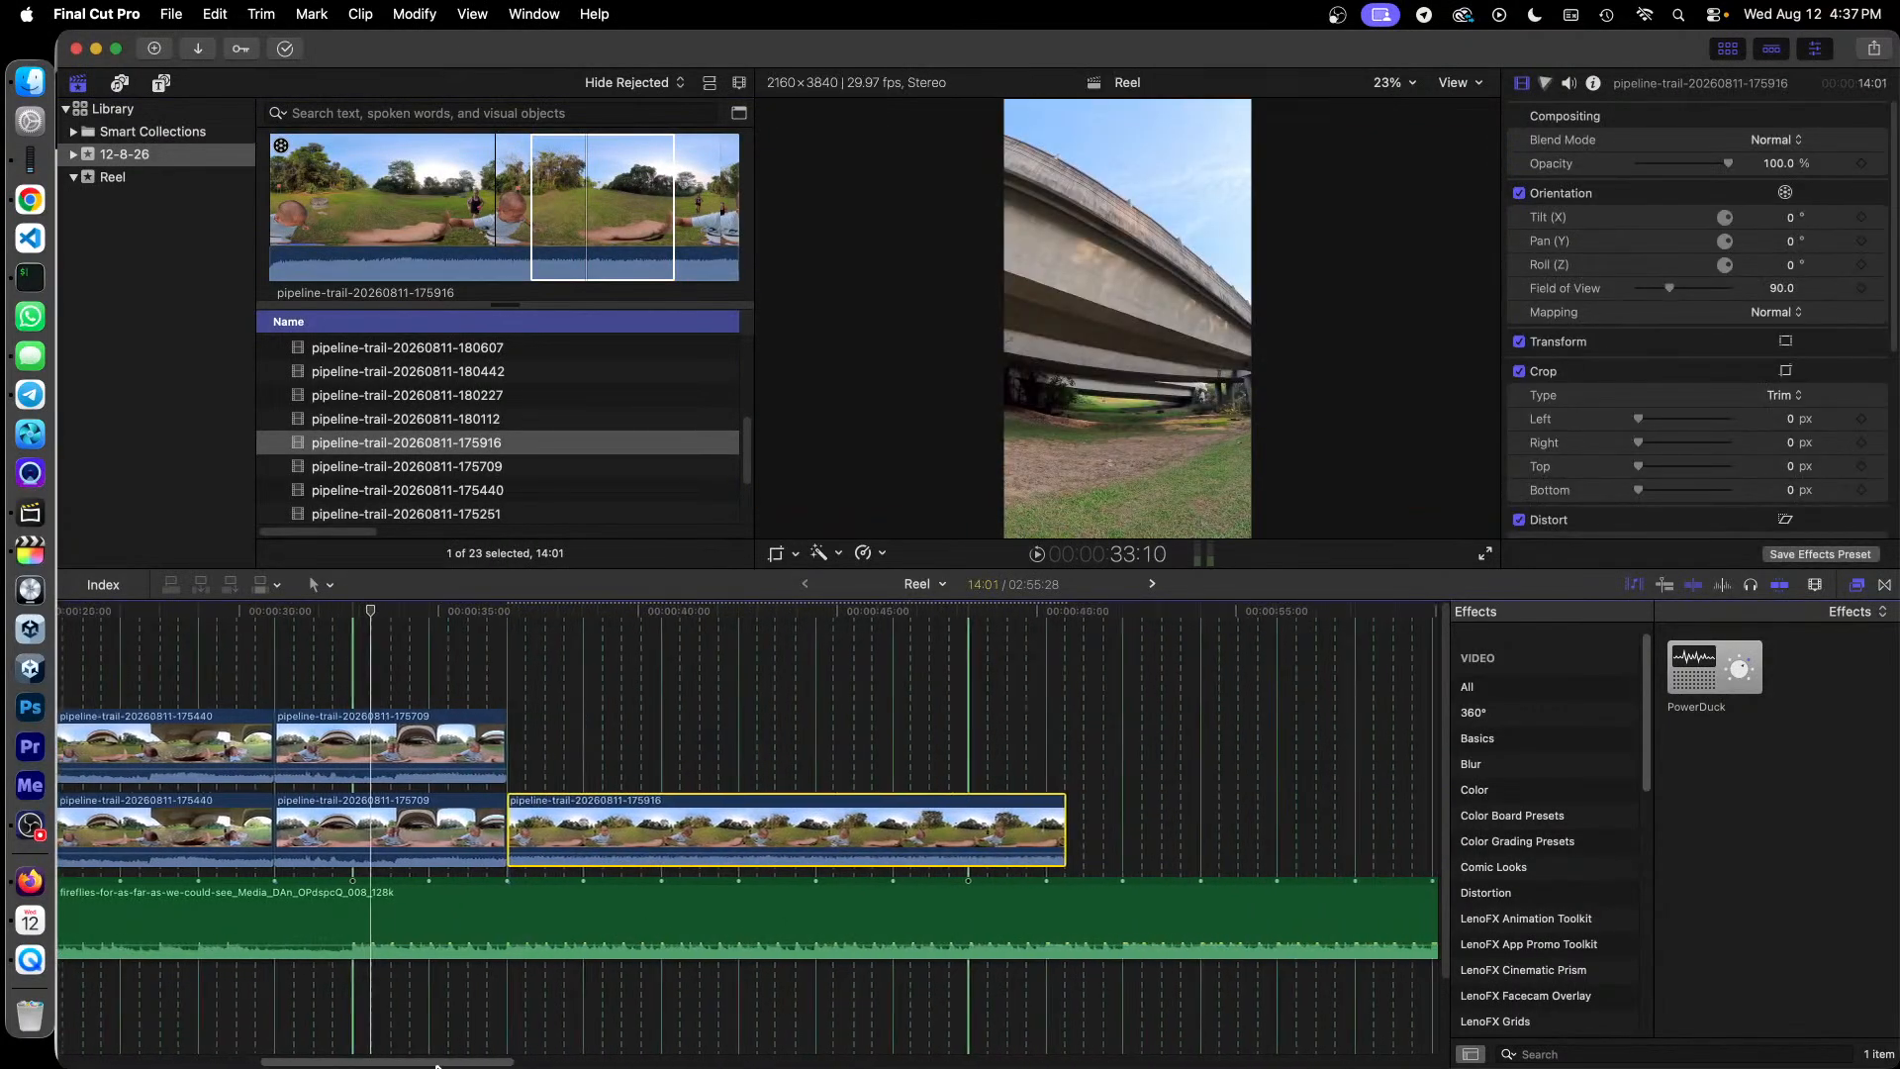
left_click_drag(1068, 811, 641, 728)
left_click_drag(679, 661, 740, 831)
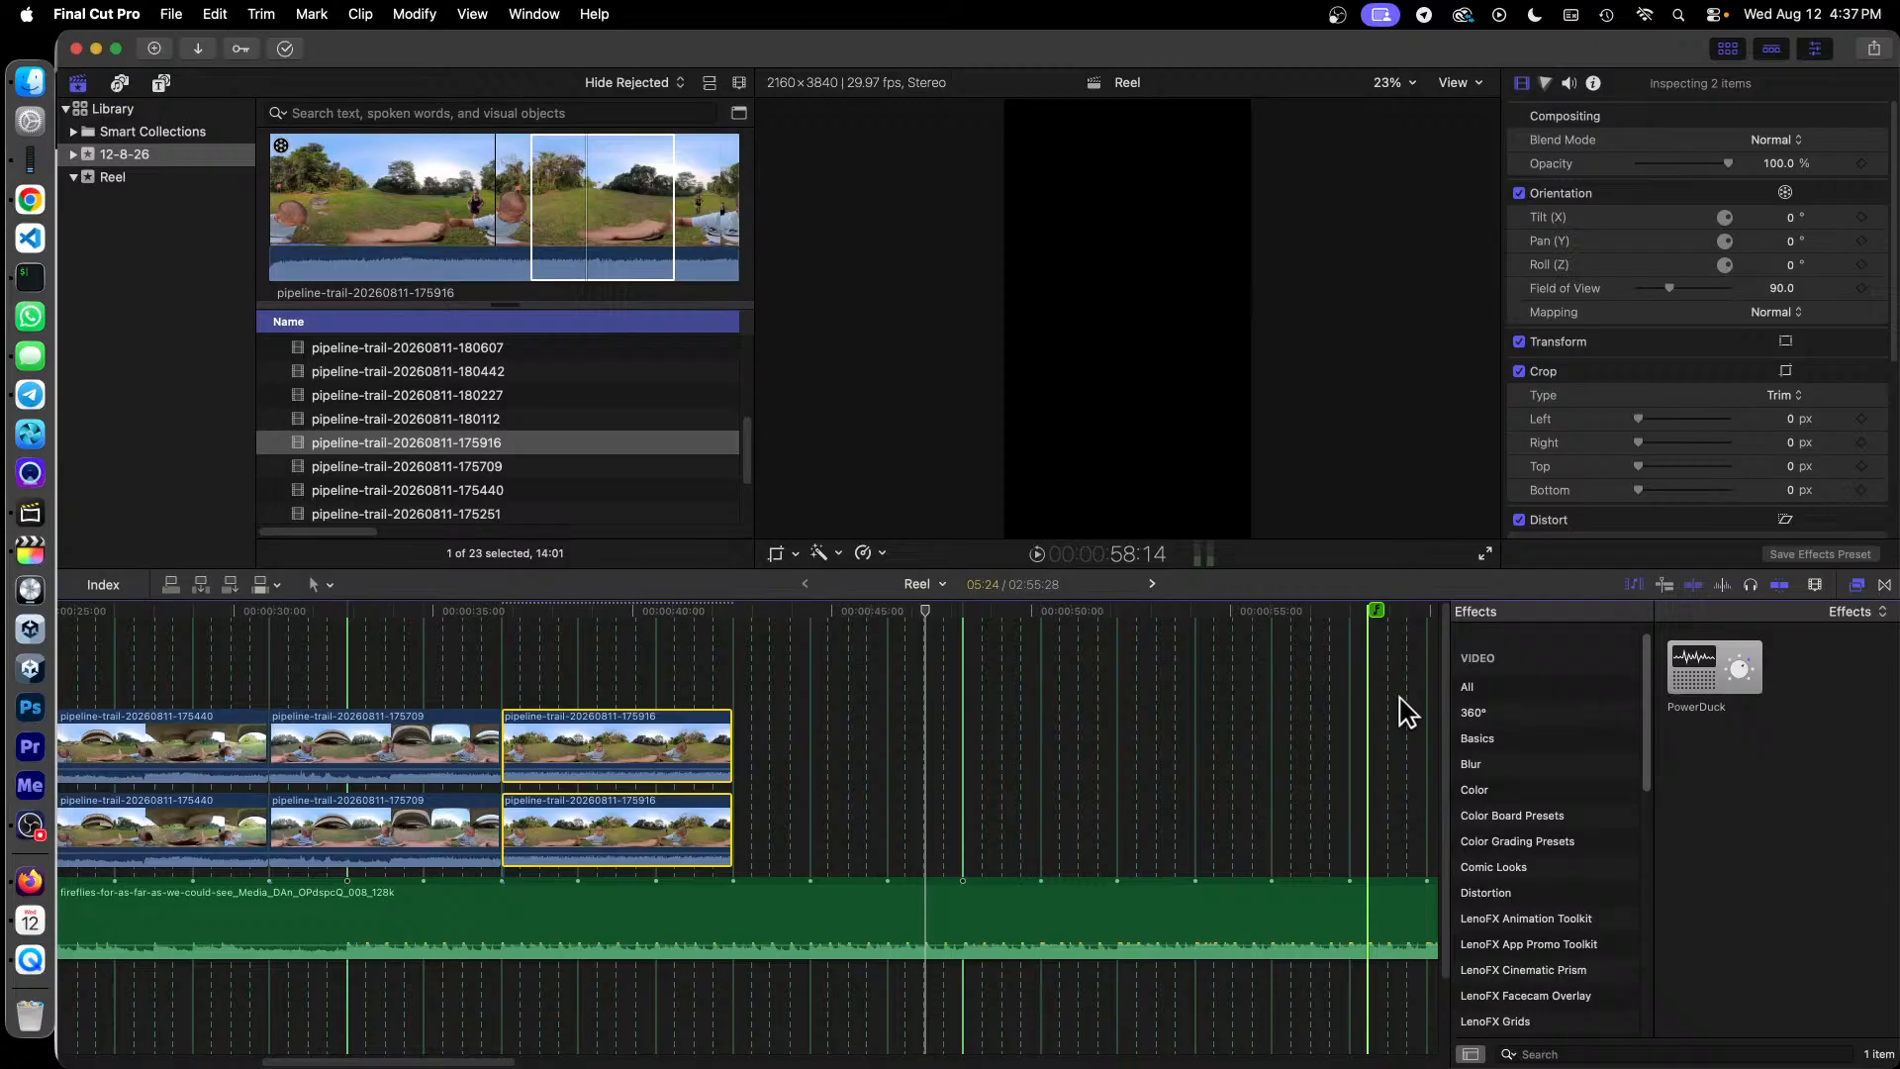
left_click(1791, 217)
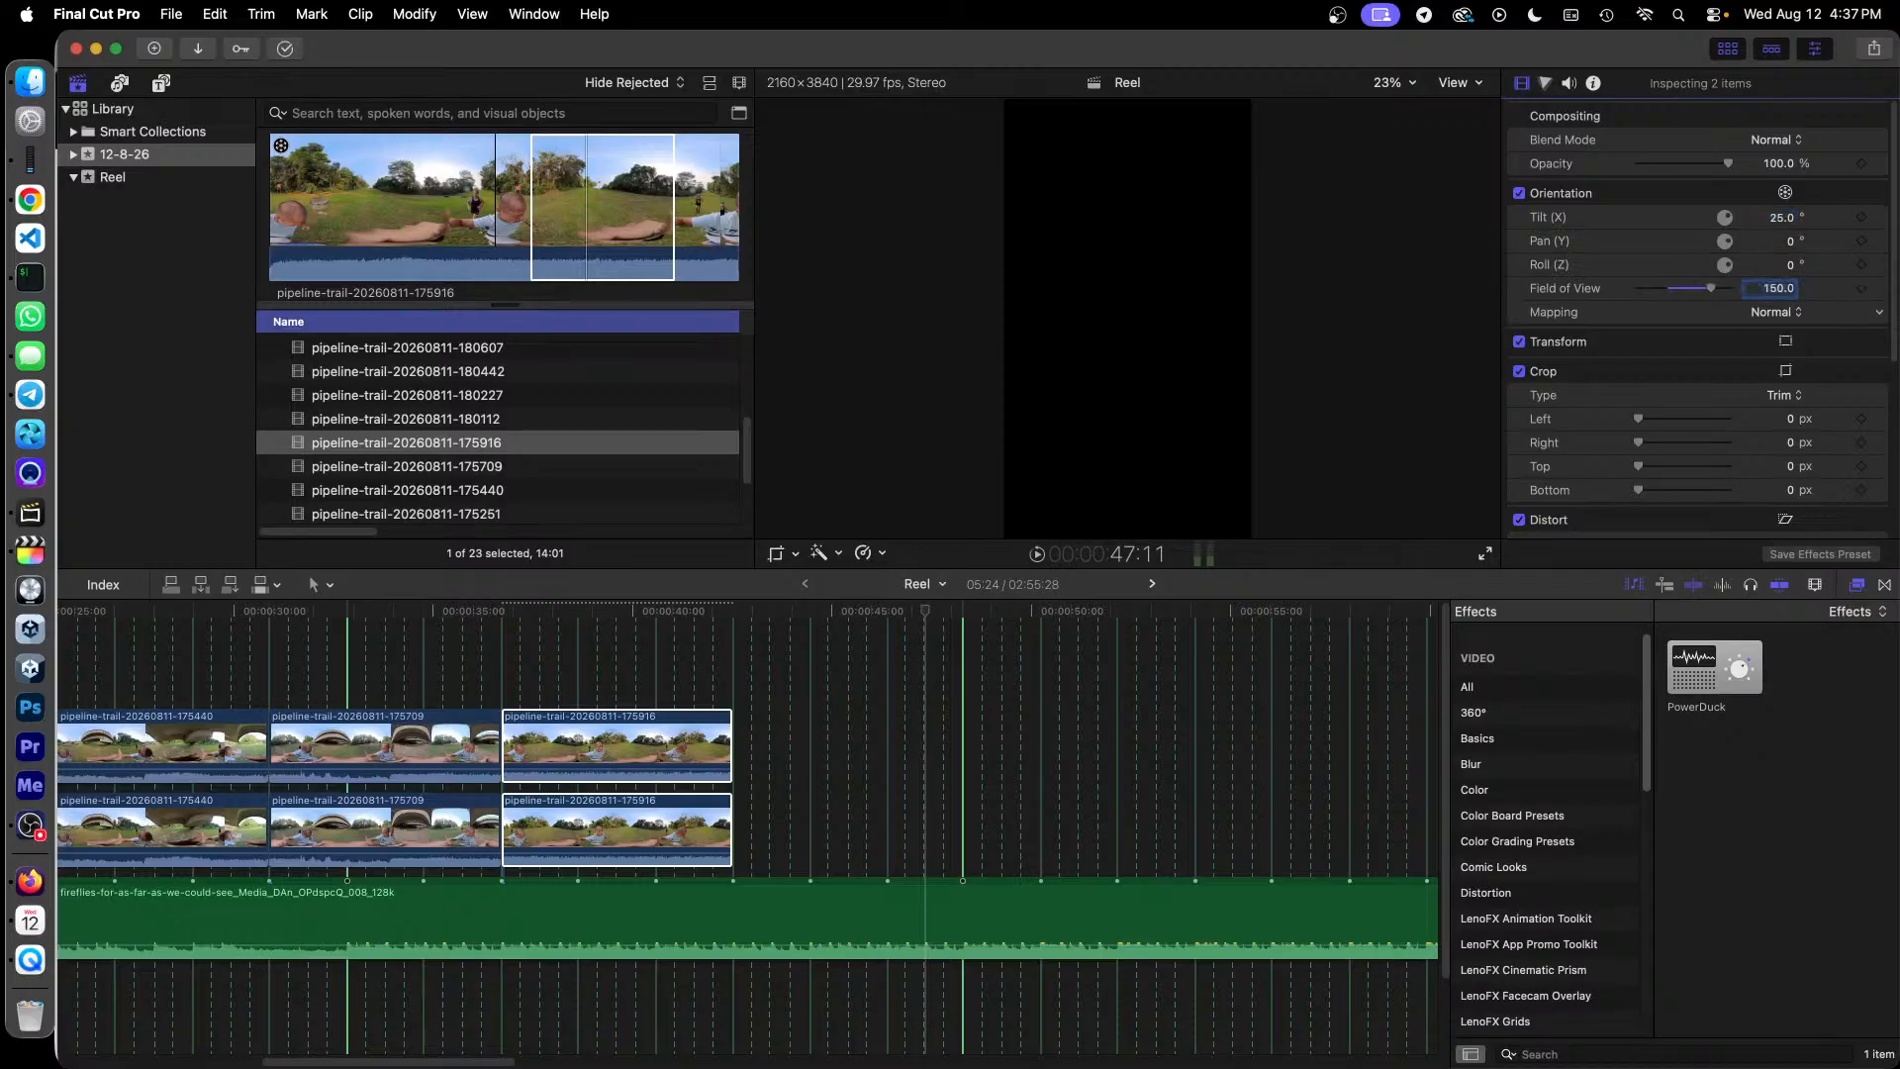
left_click(601, 612)
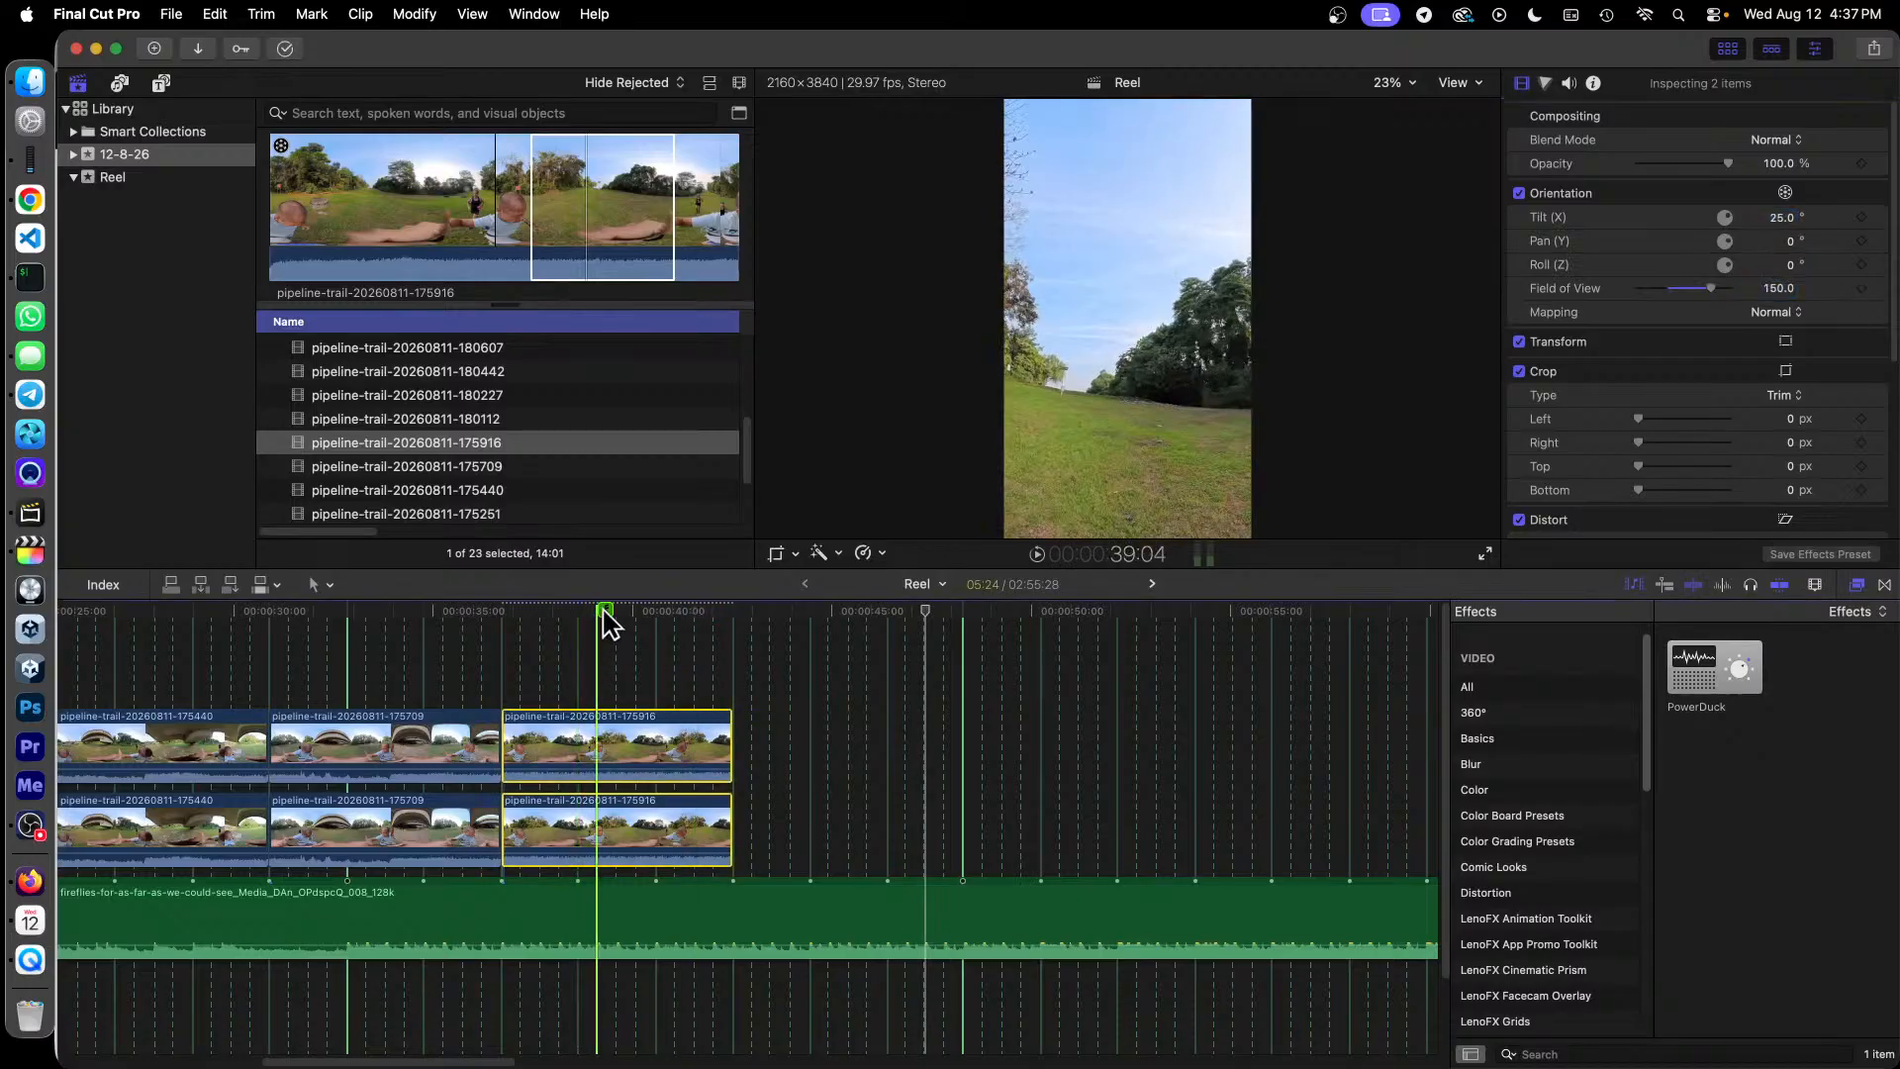
left_click(576, 611)
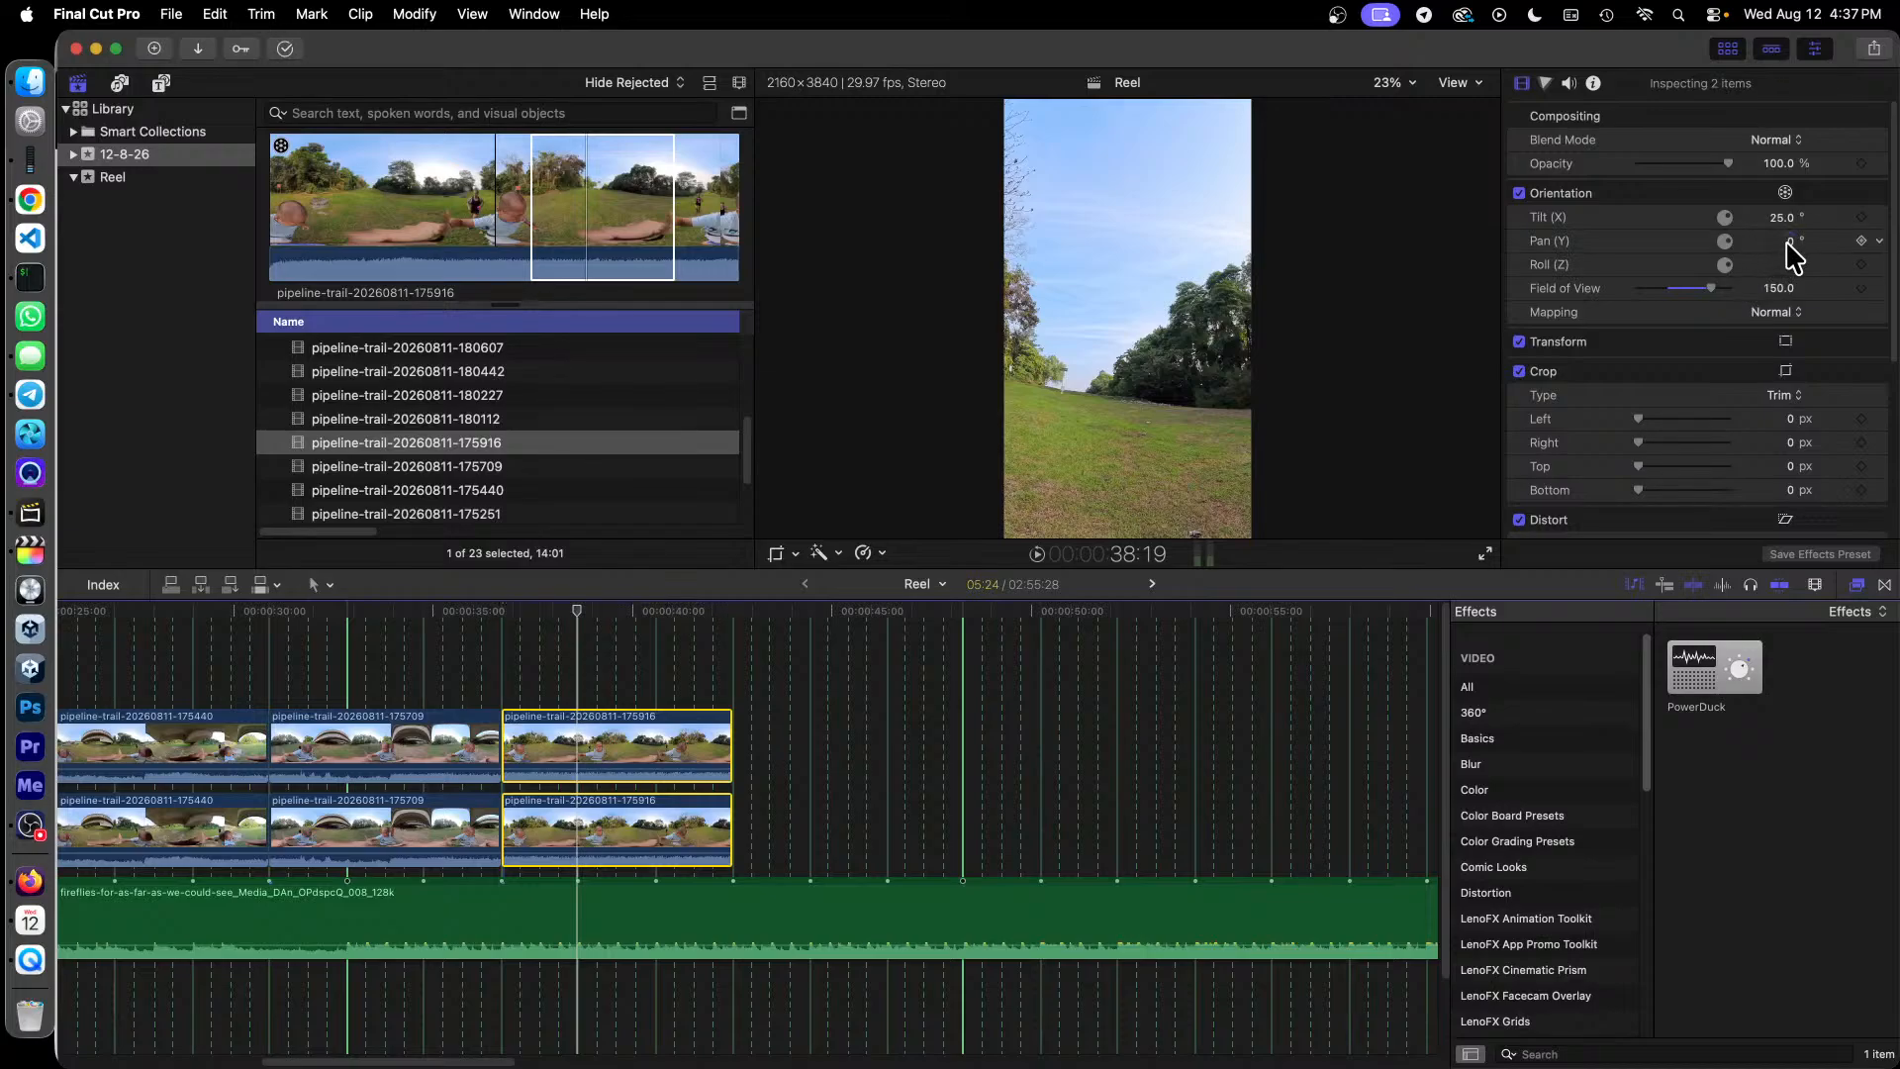
left_click_drag(1789, 240, 1789, 241)
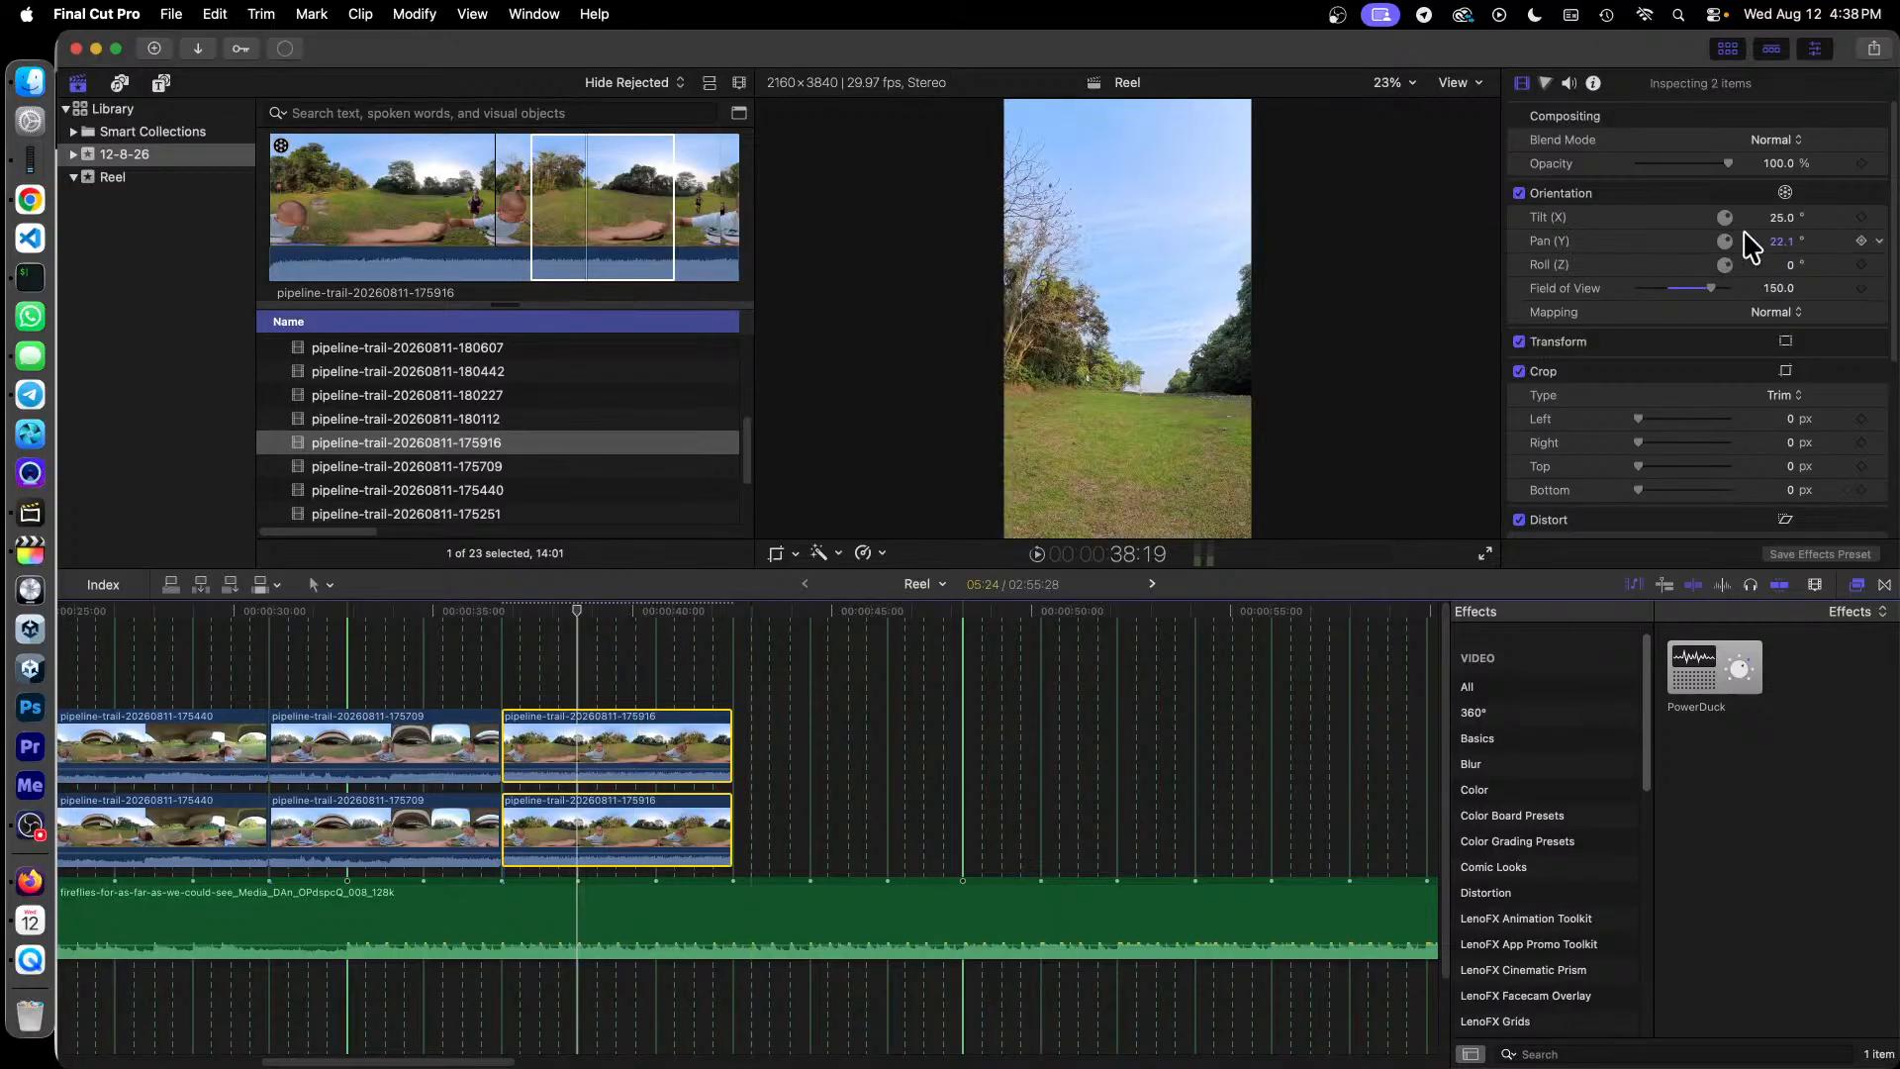
left_click_drag(1777, 219, 1779, 220)
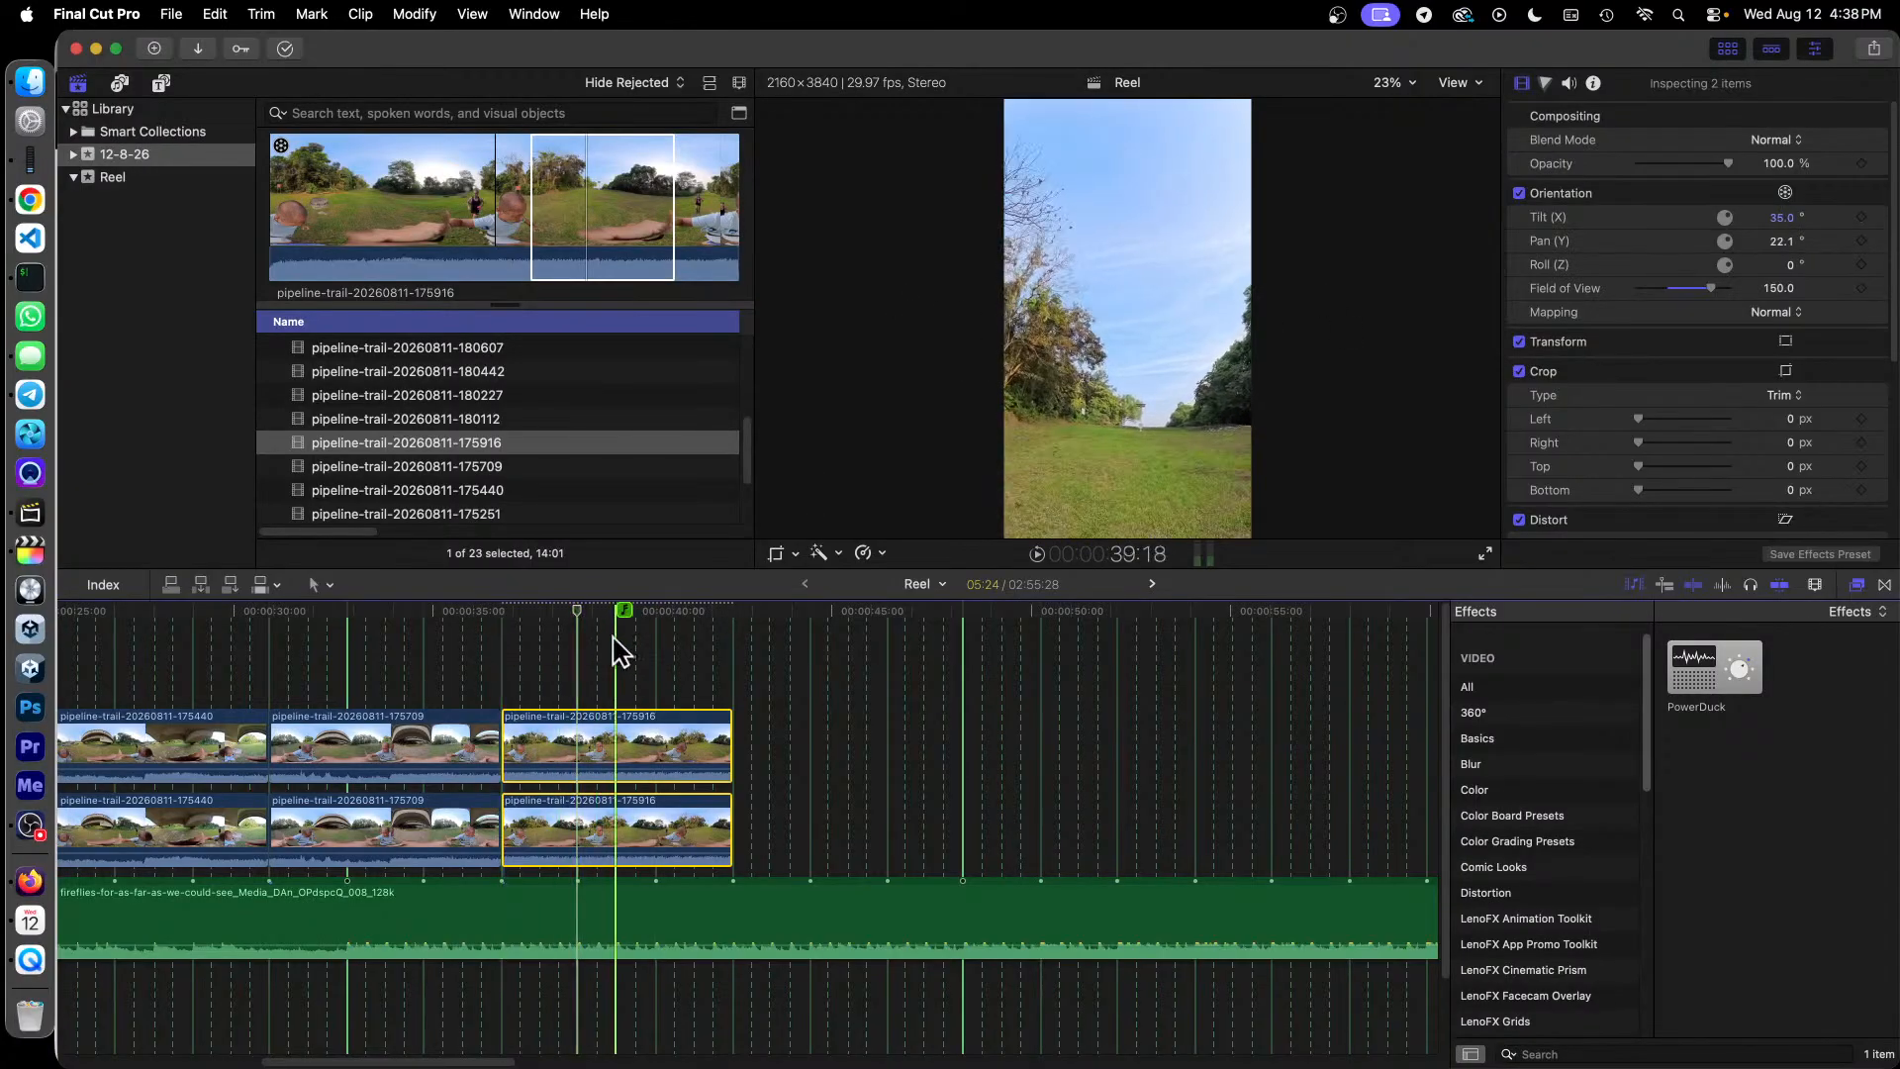
right_click(658, 732)
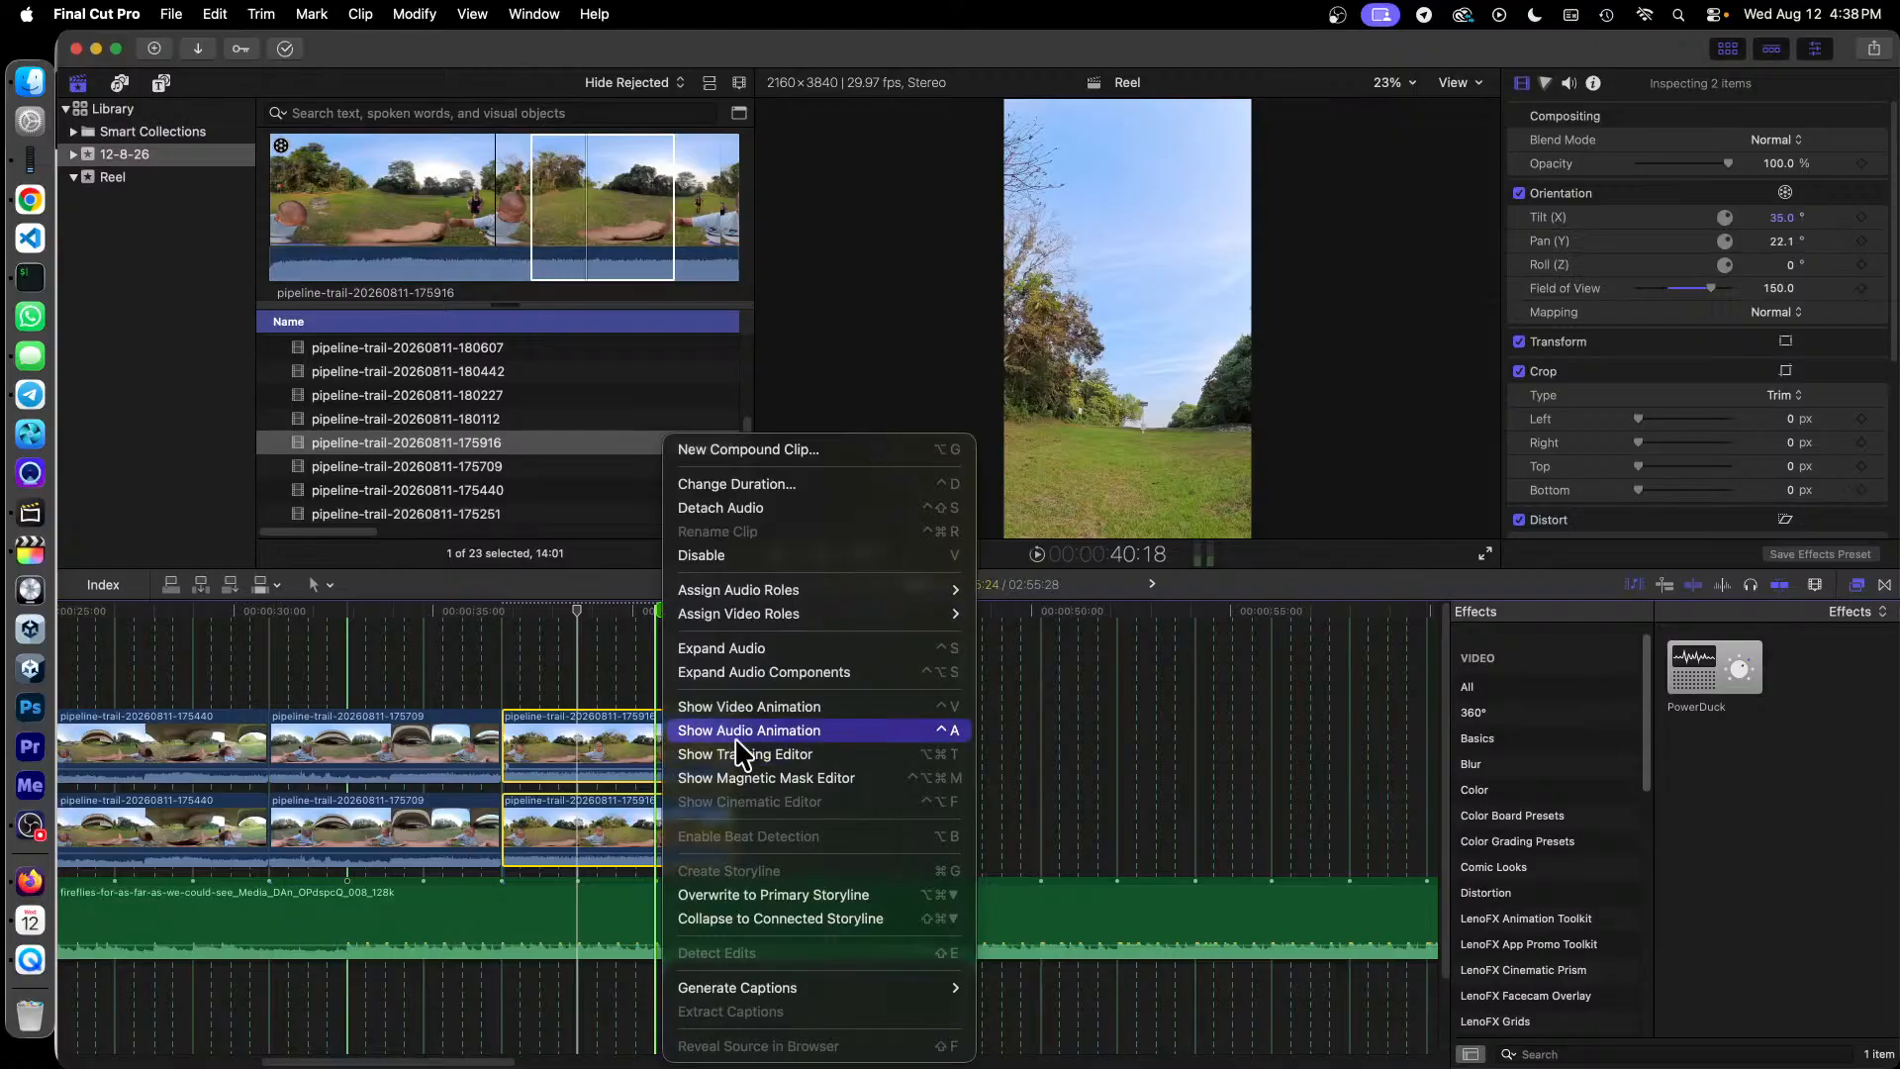
left_click(866, 563)
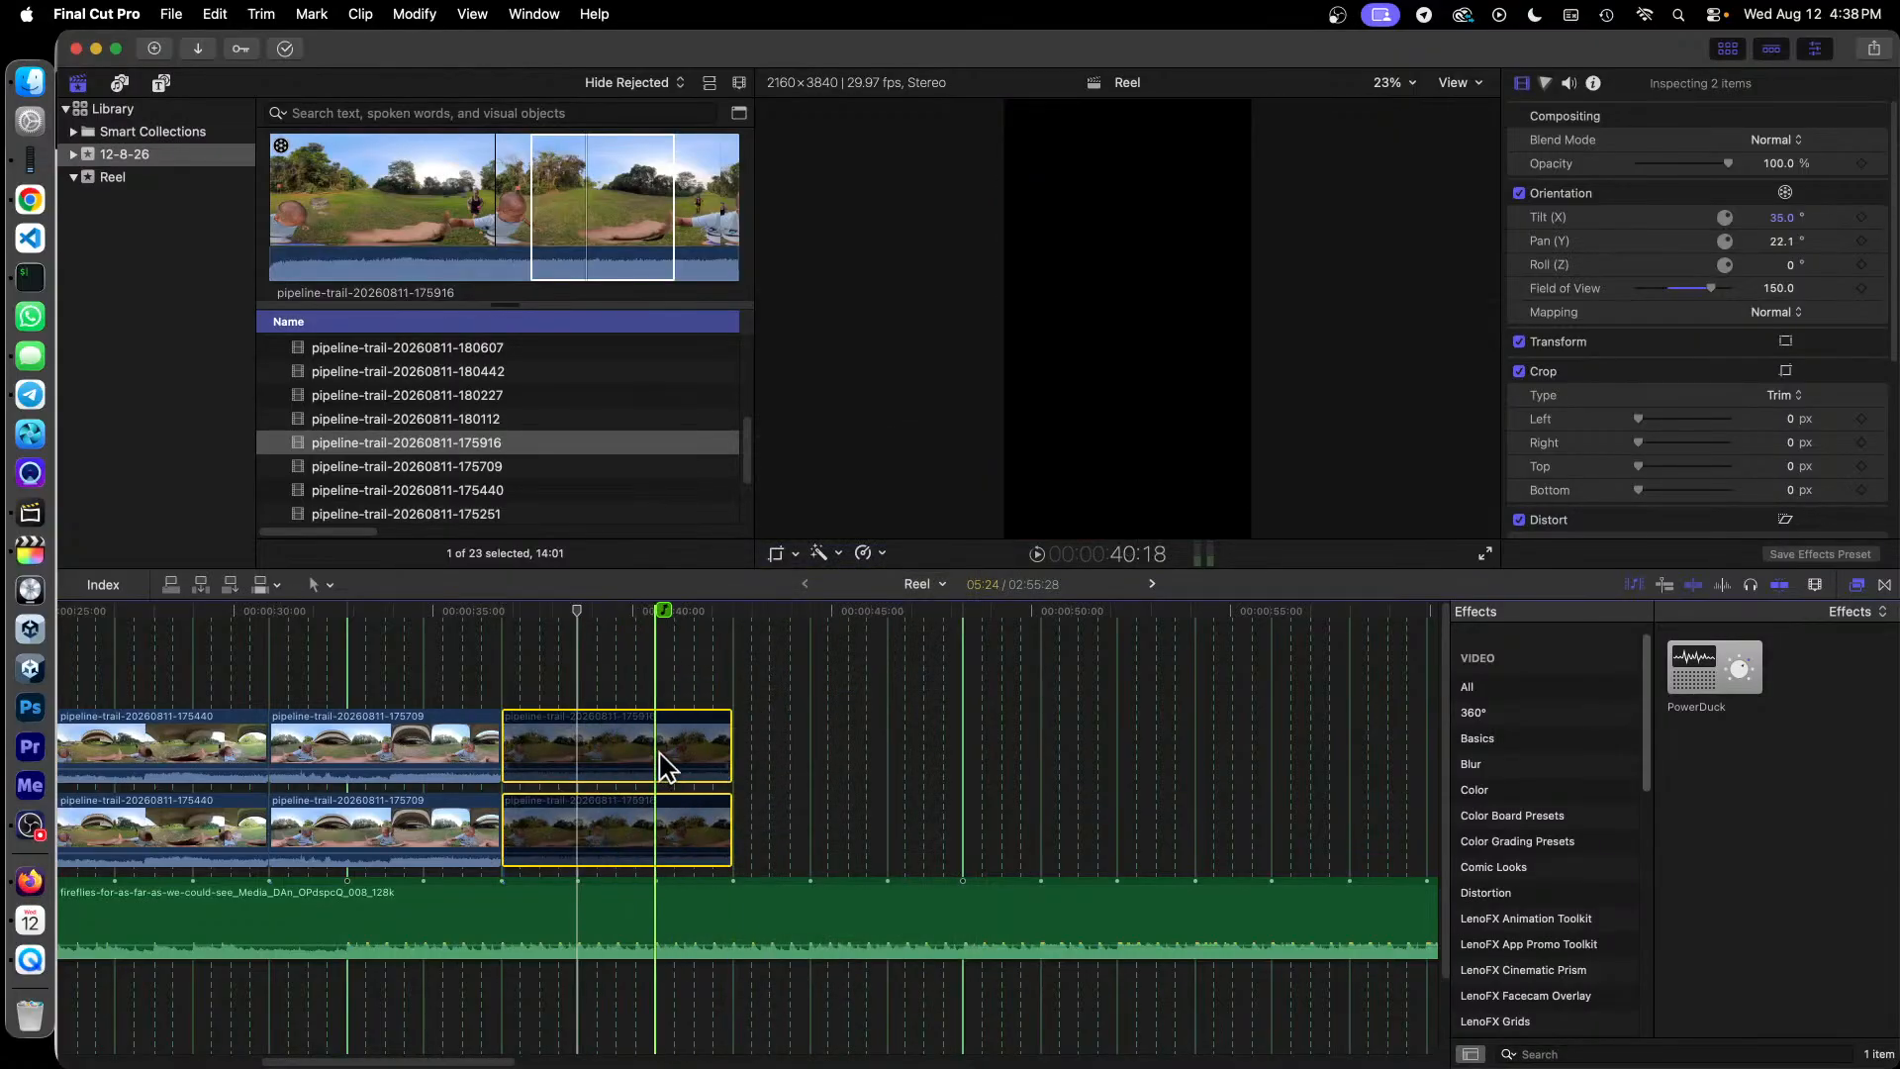
key("super+z")
left_click(790, 765)
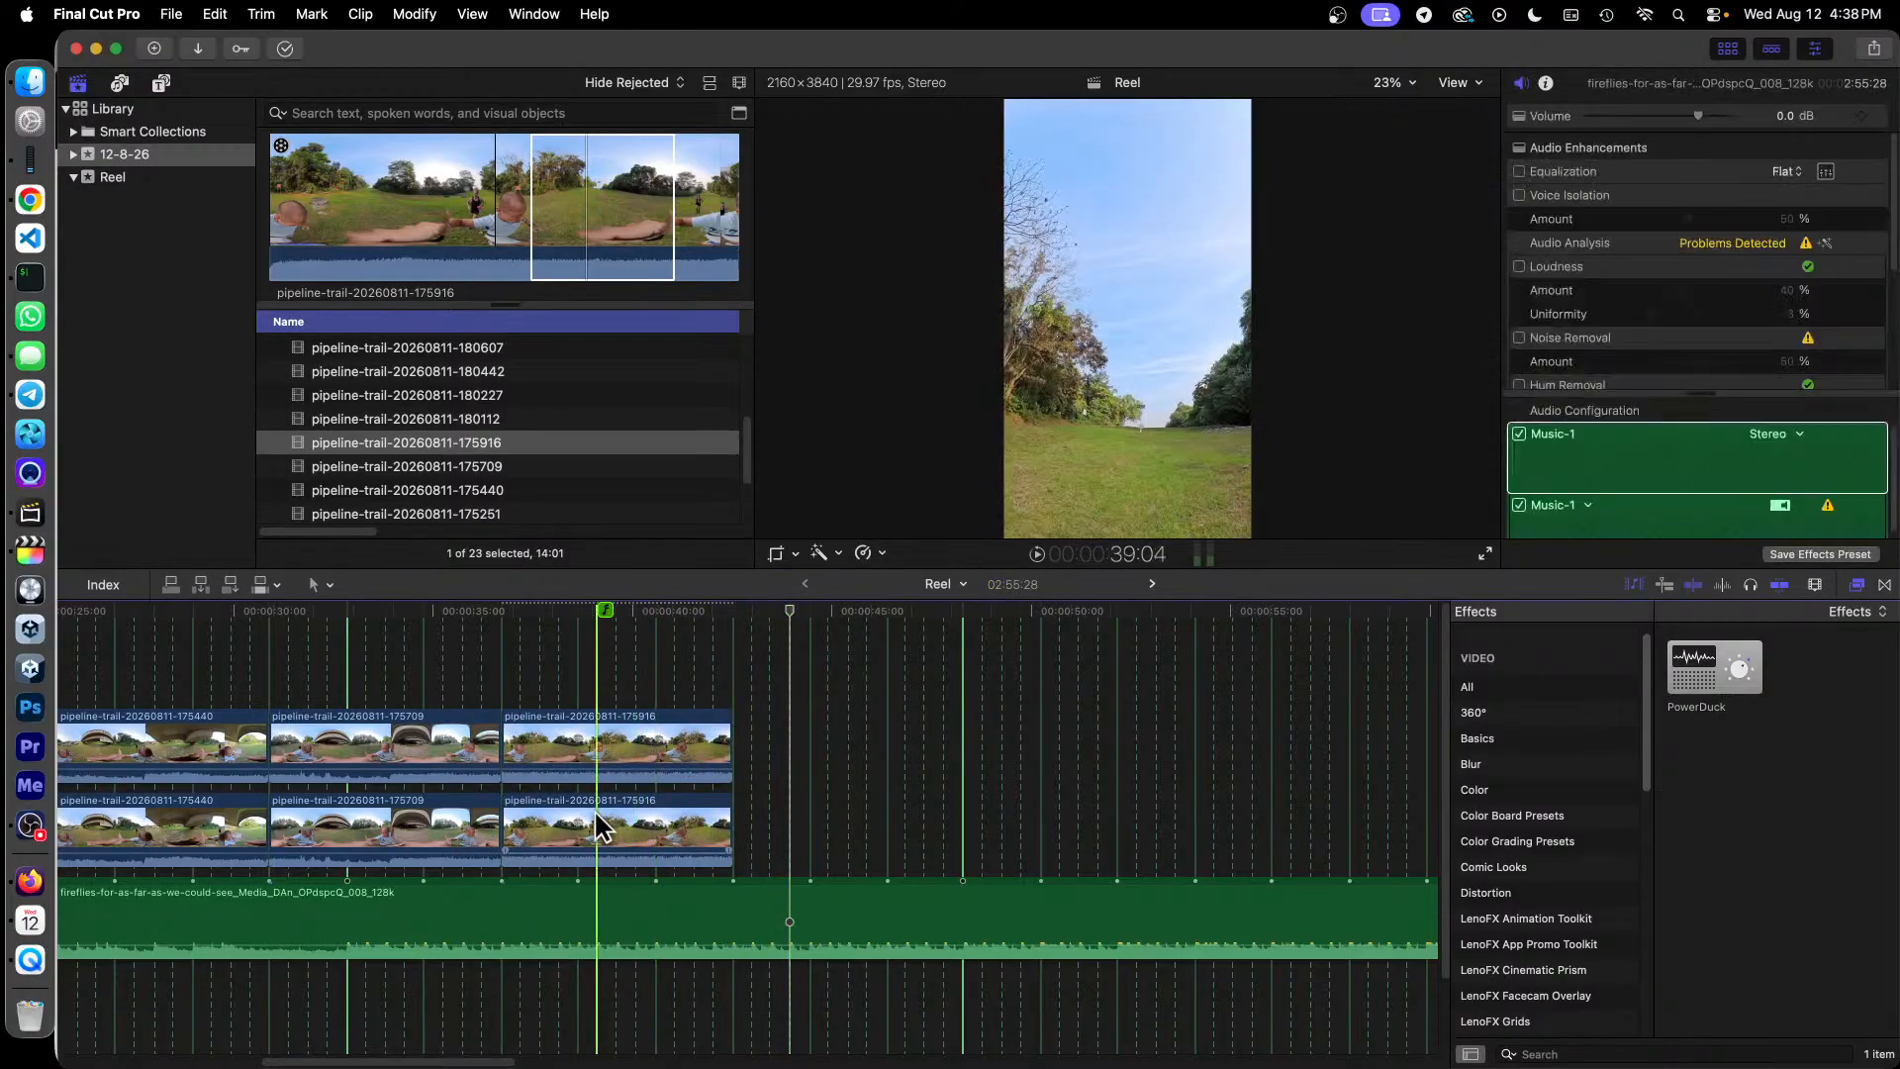
left_click(588, 814)
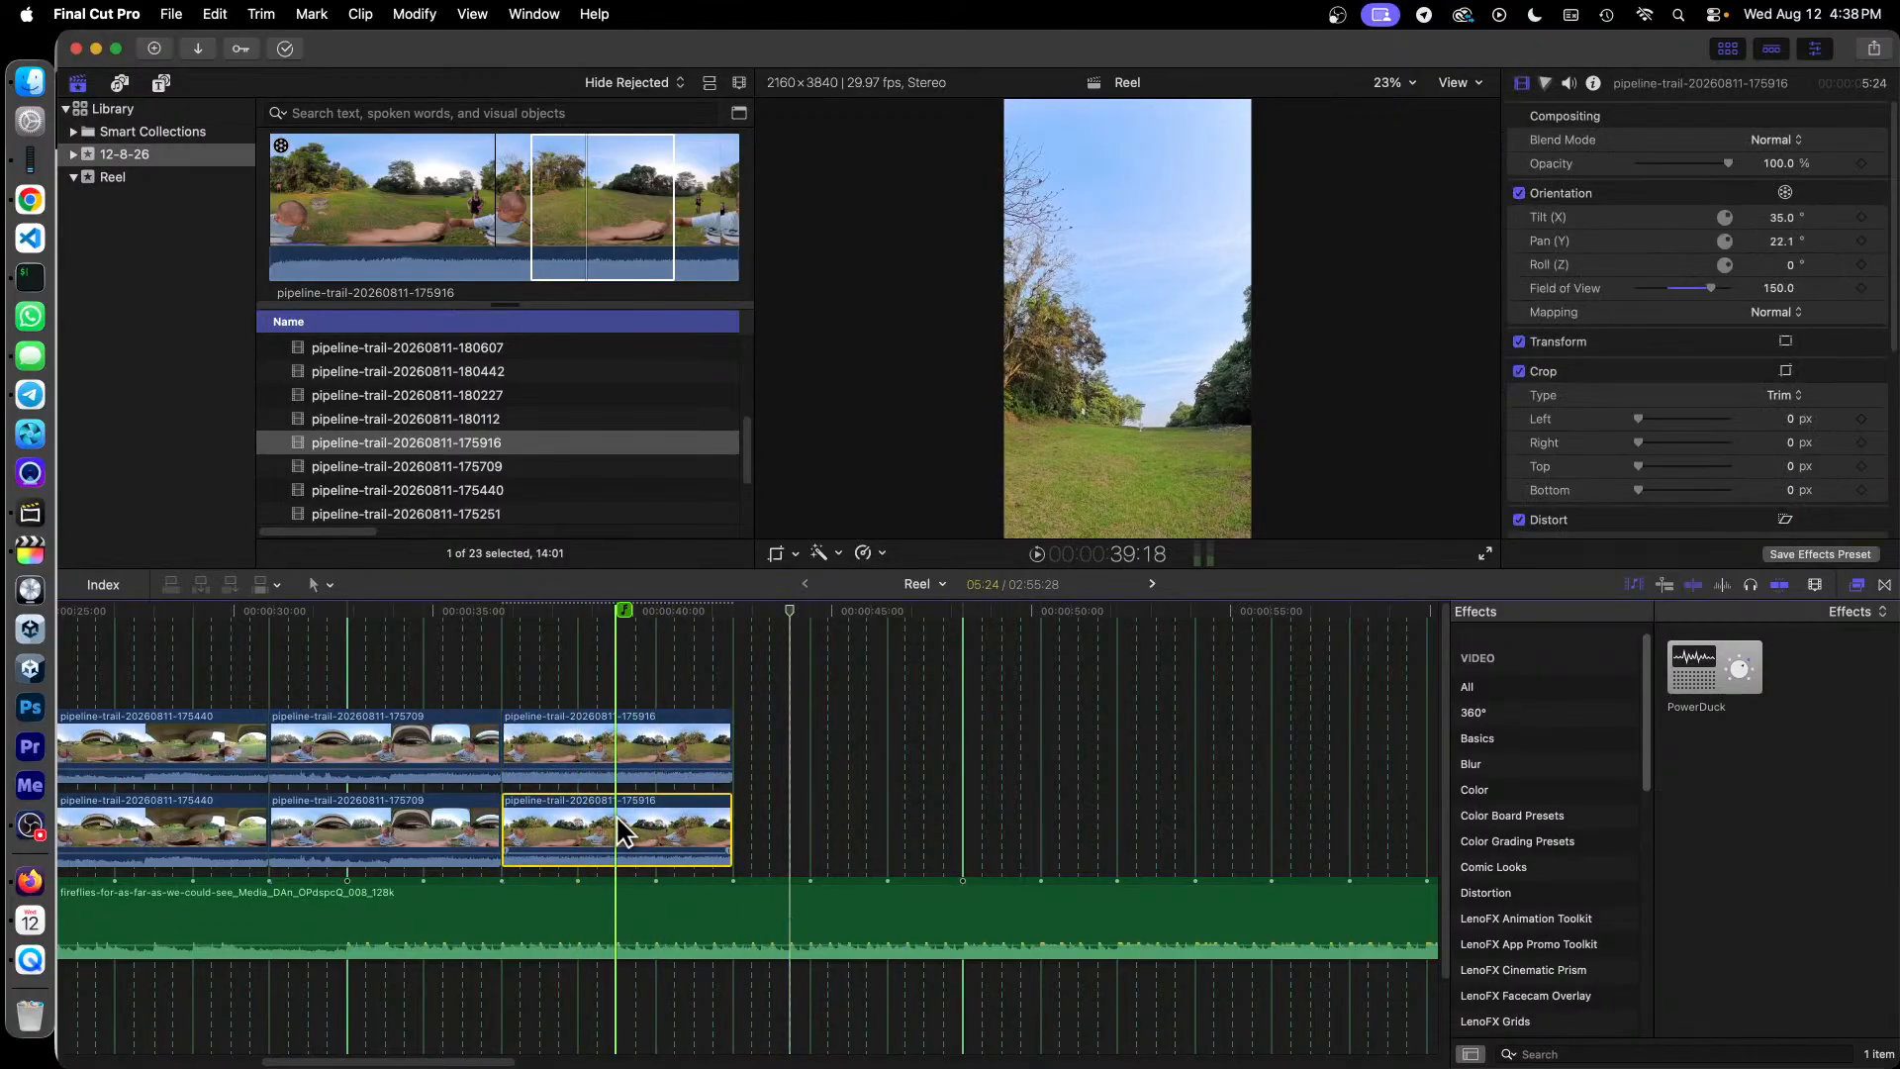
right_click(568, 736)
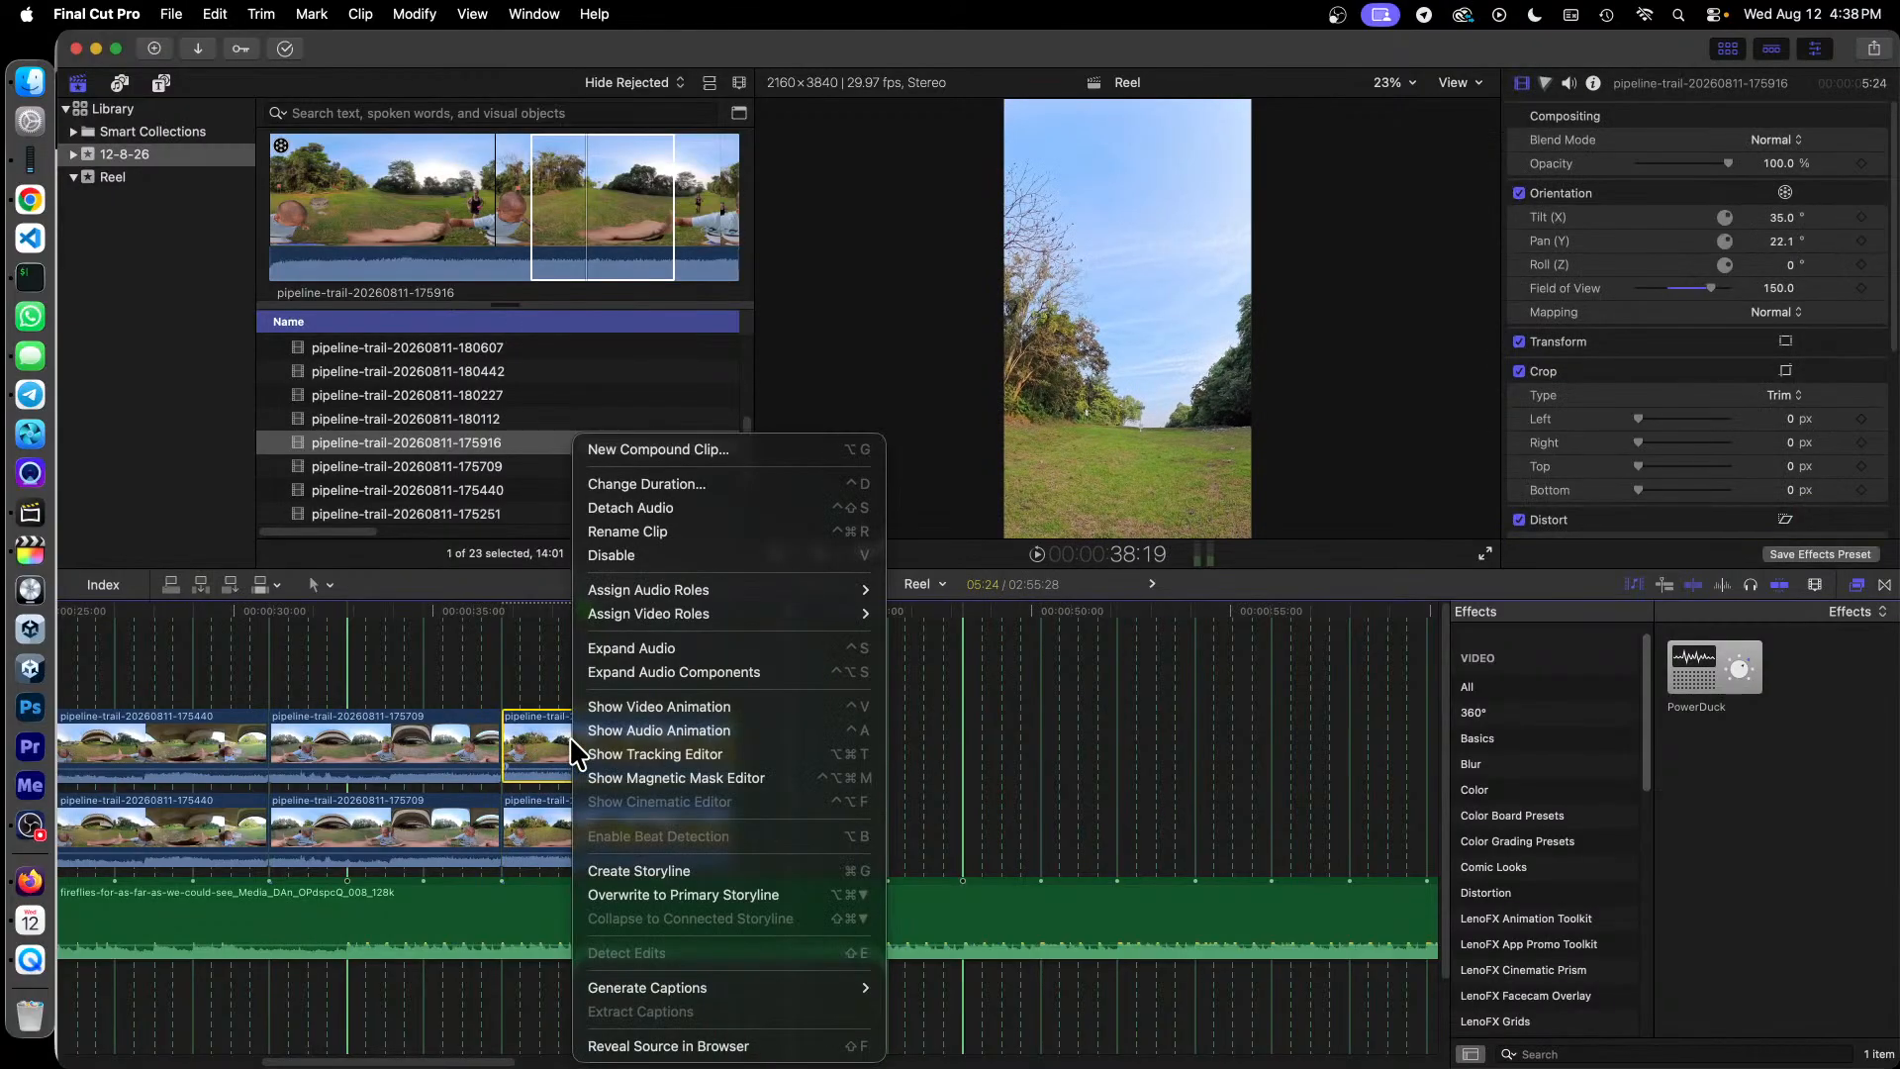
left_click(704, 556)
left_click(668, 806)
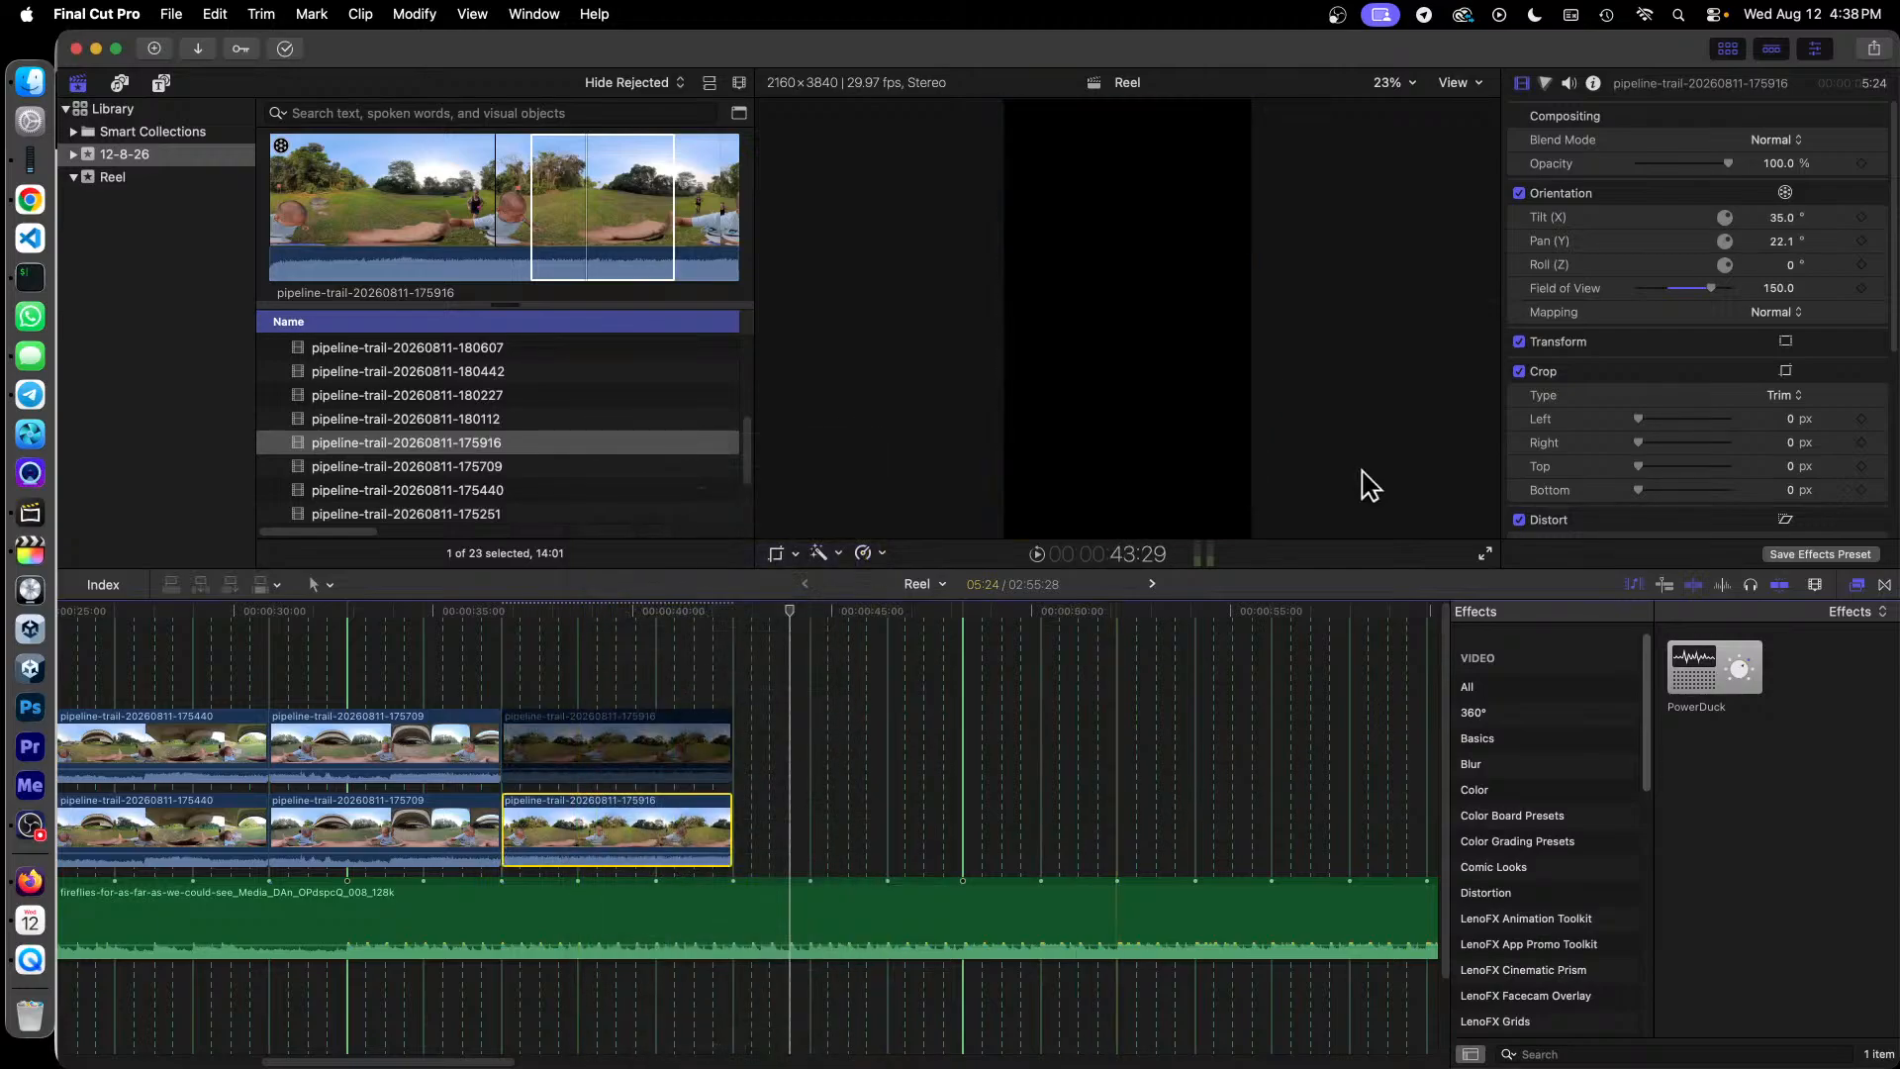
left_click(599, 622)
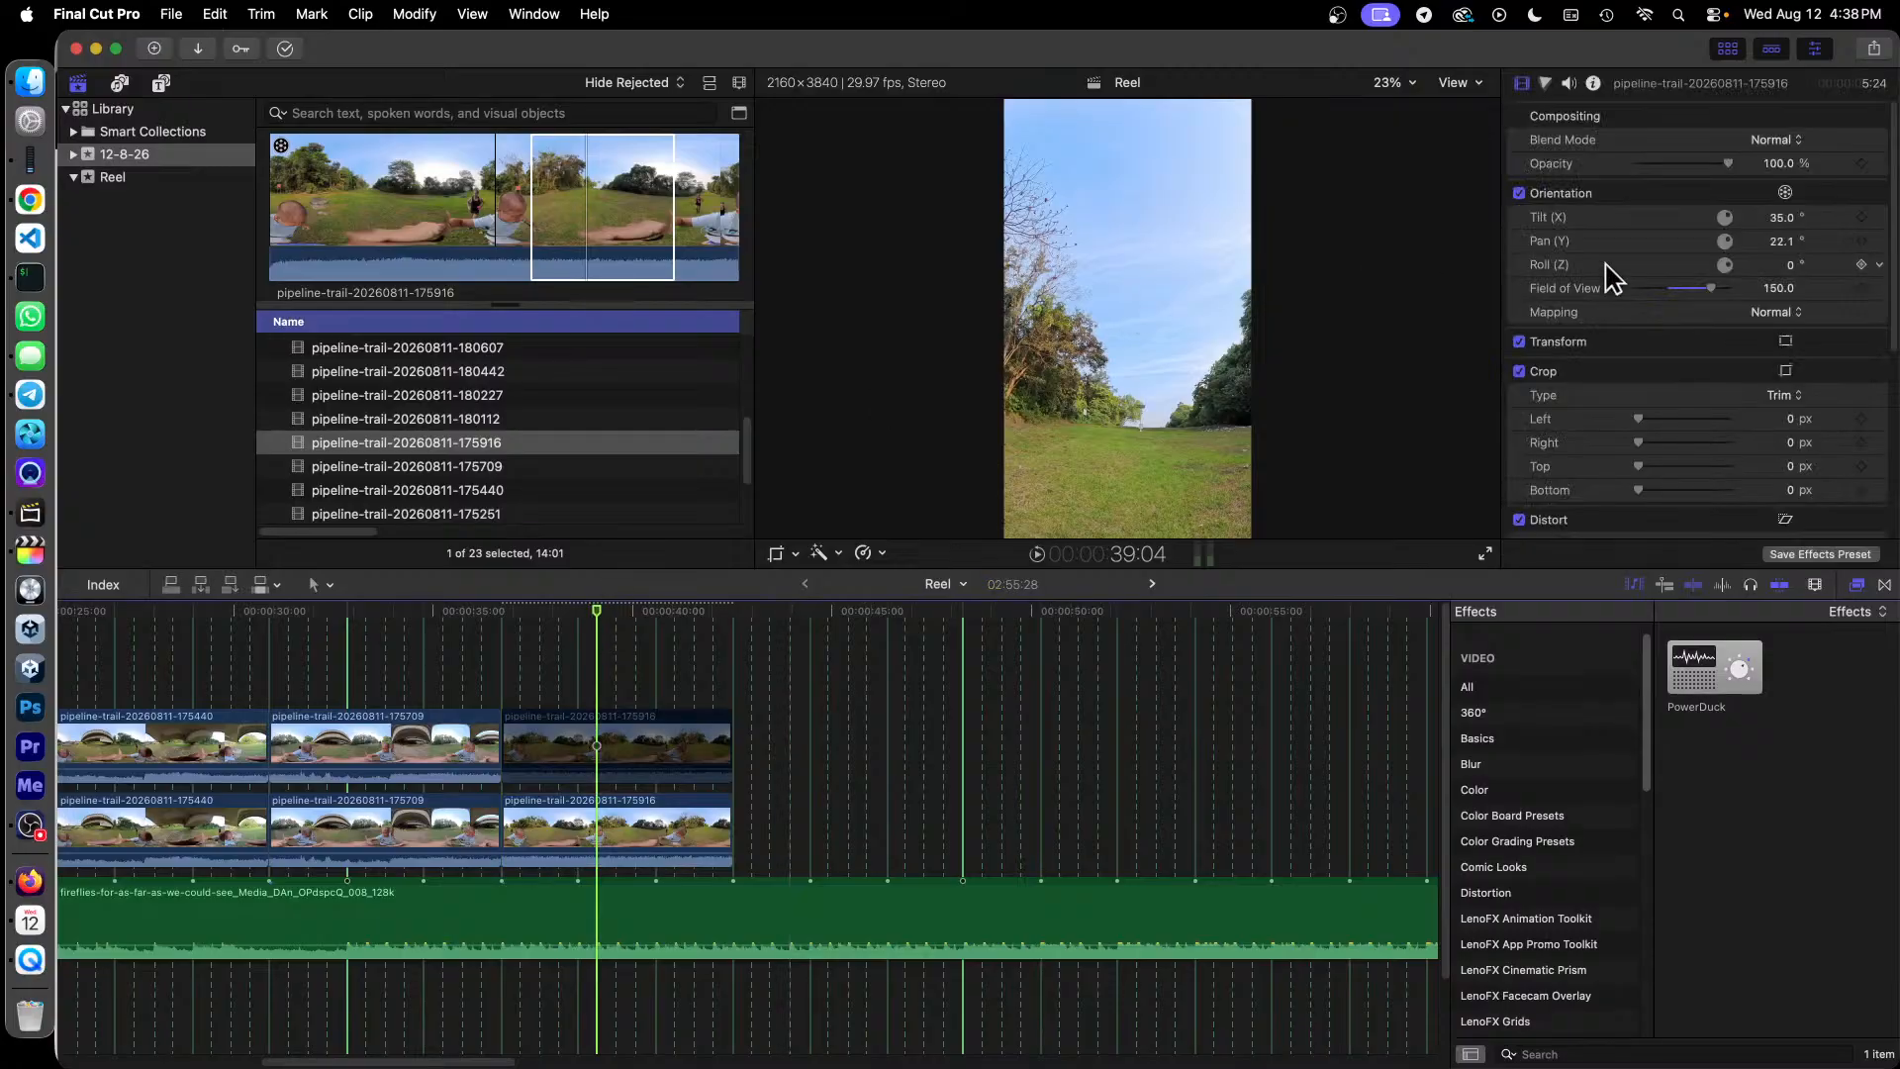
left_click_drag(1781, 240, 1781, 244)
left_click(670, 826)
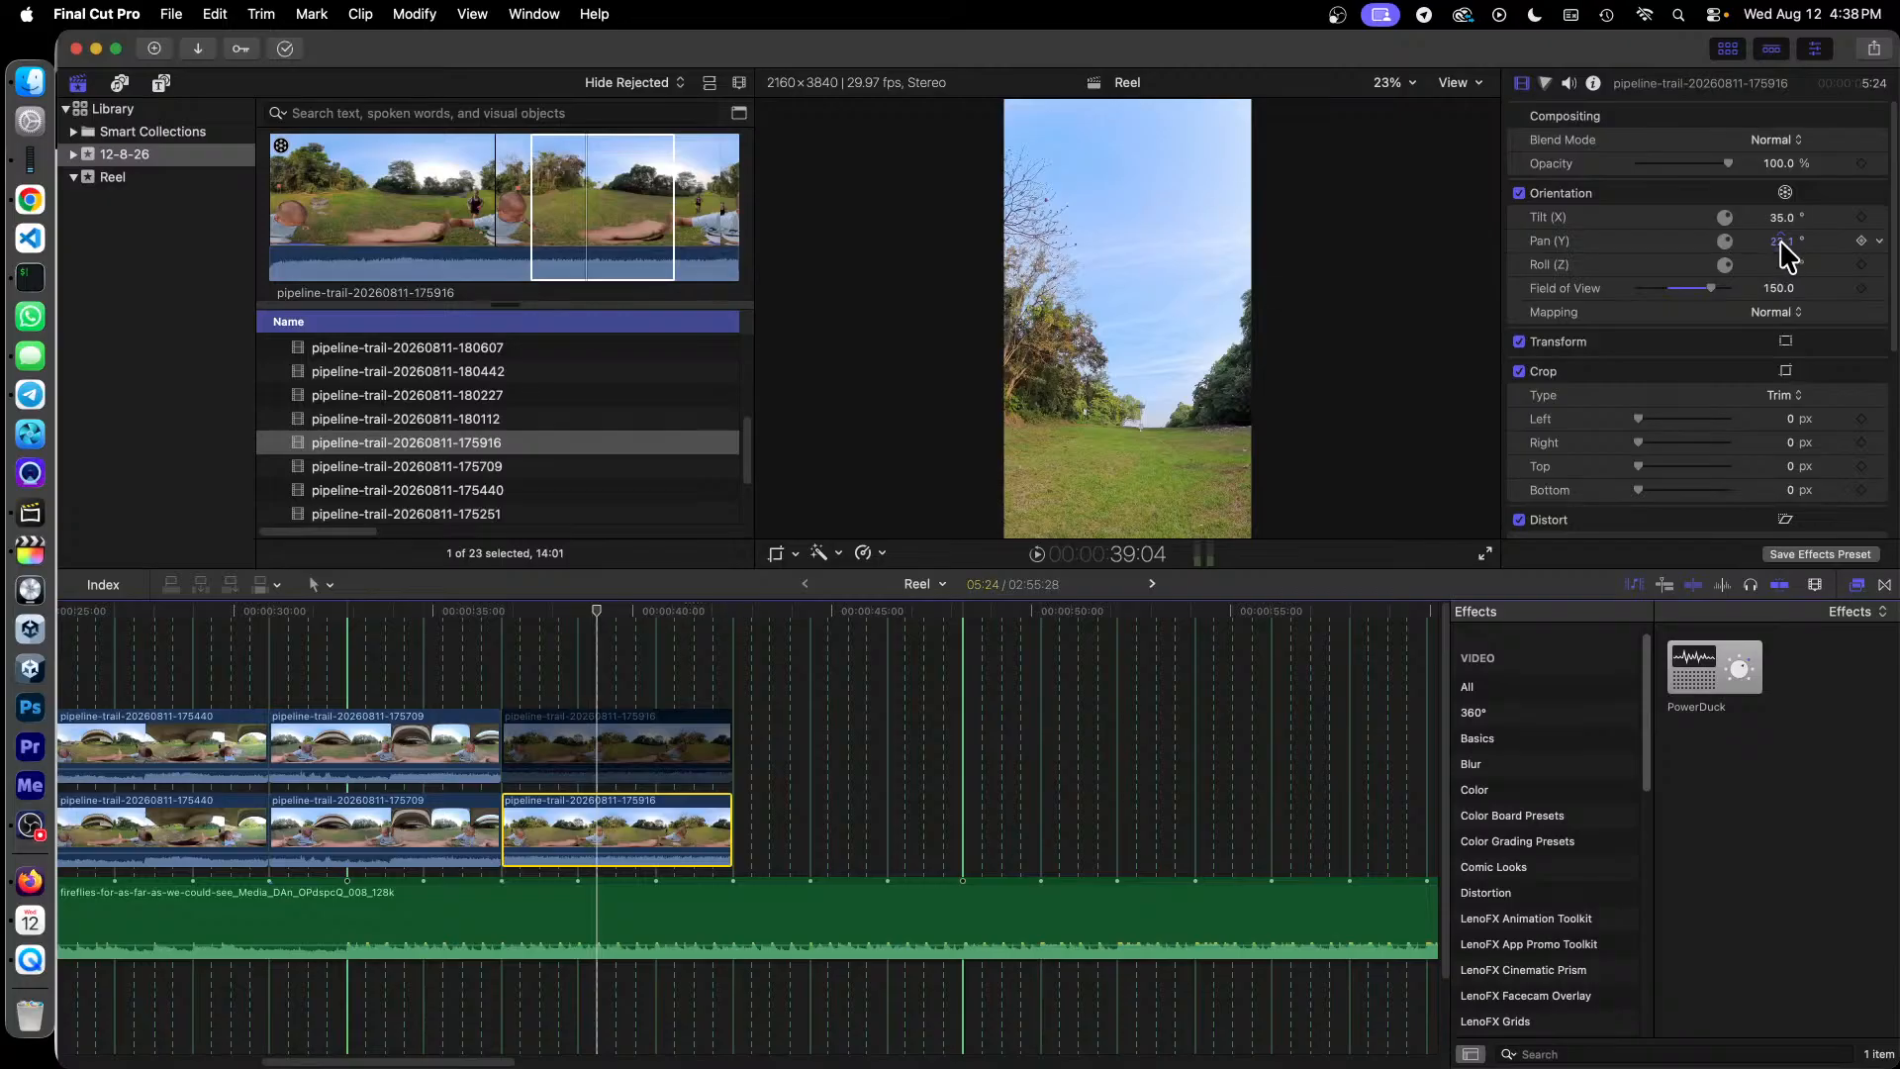
left_click_drag(1781, 241, 1631, 242)
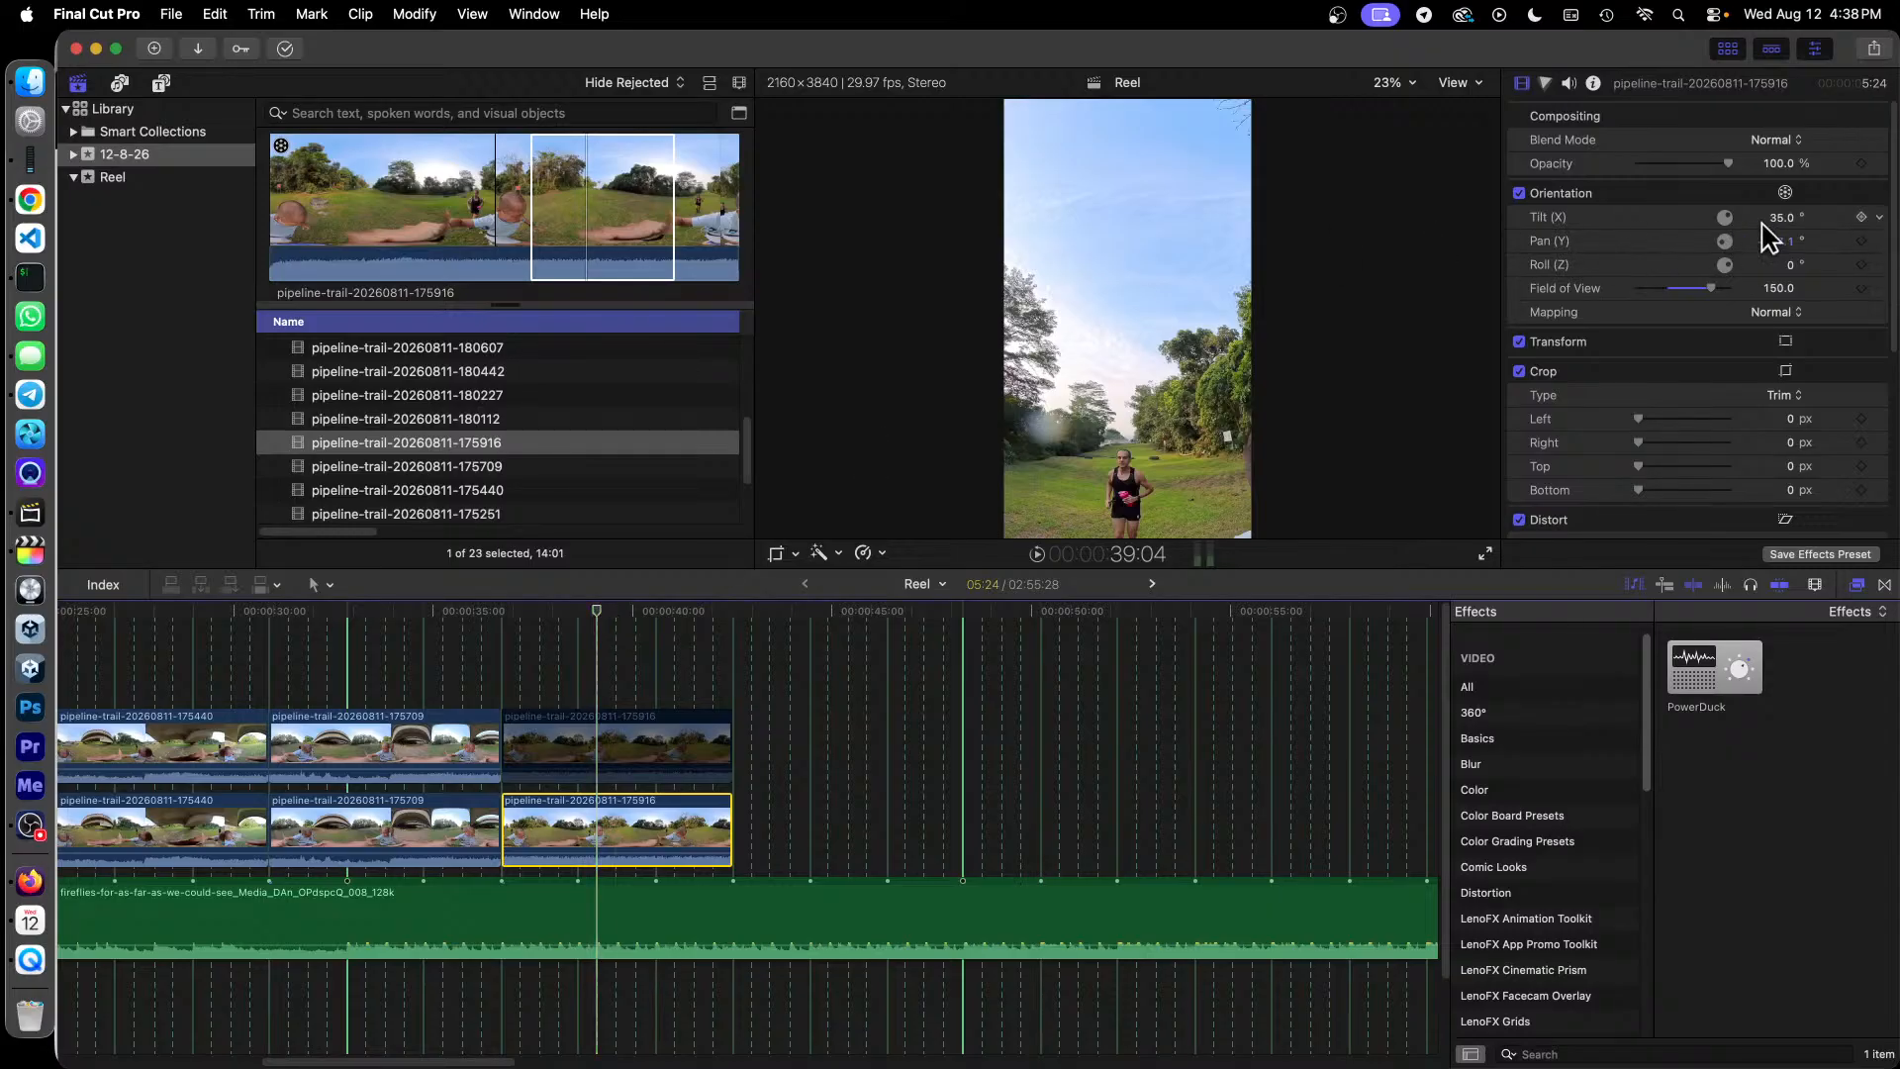
left_click_drag(1791, 228, 1773, 238)
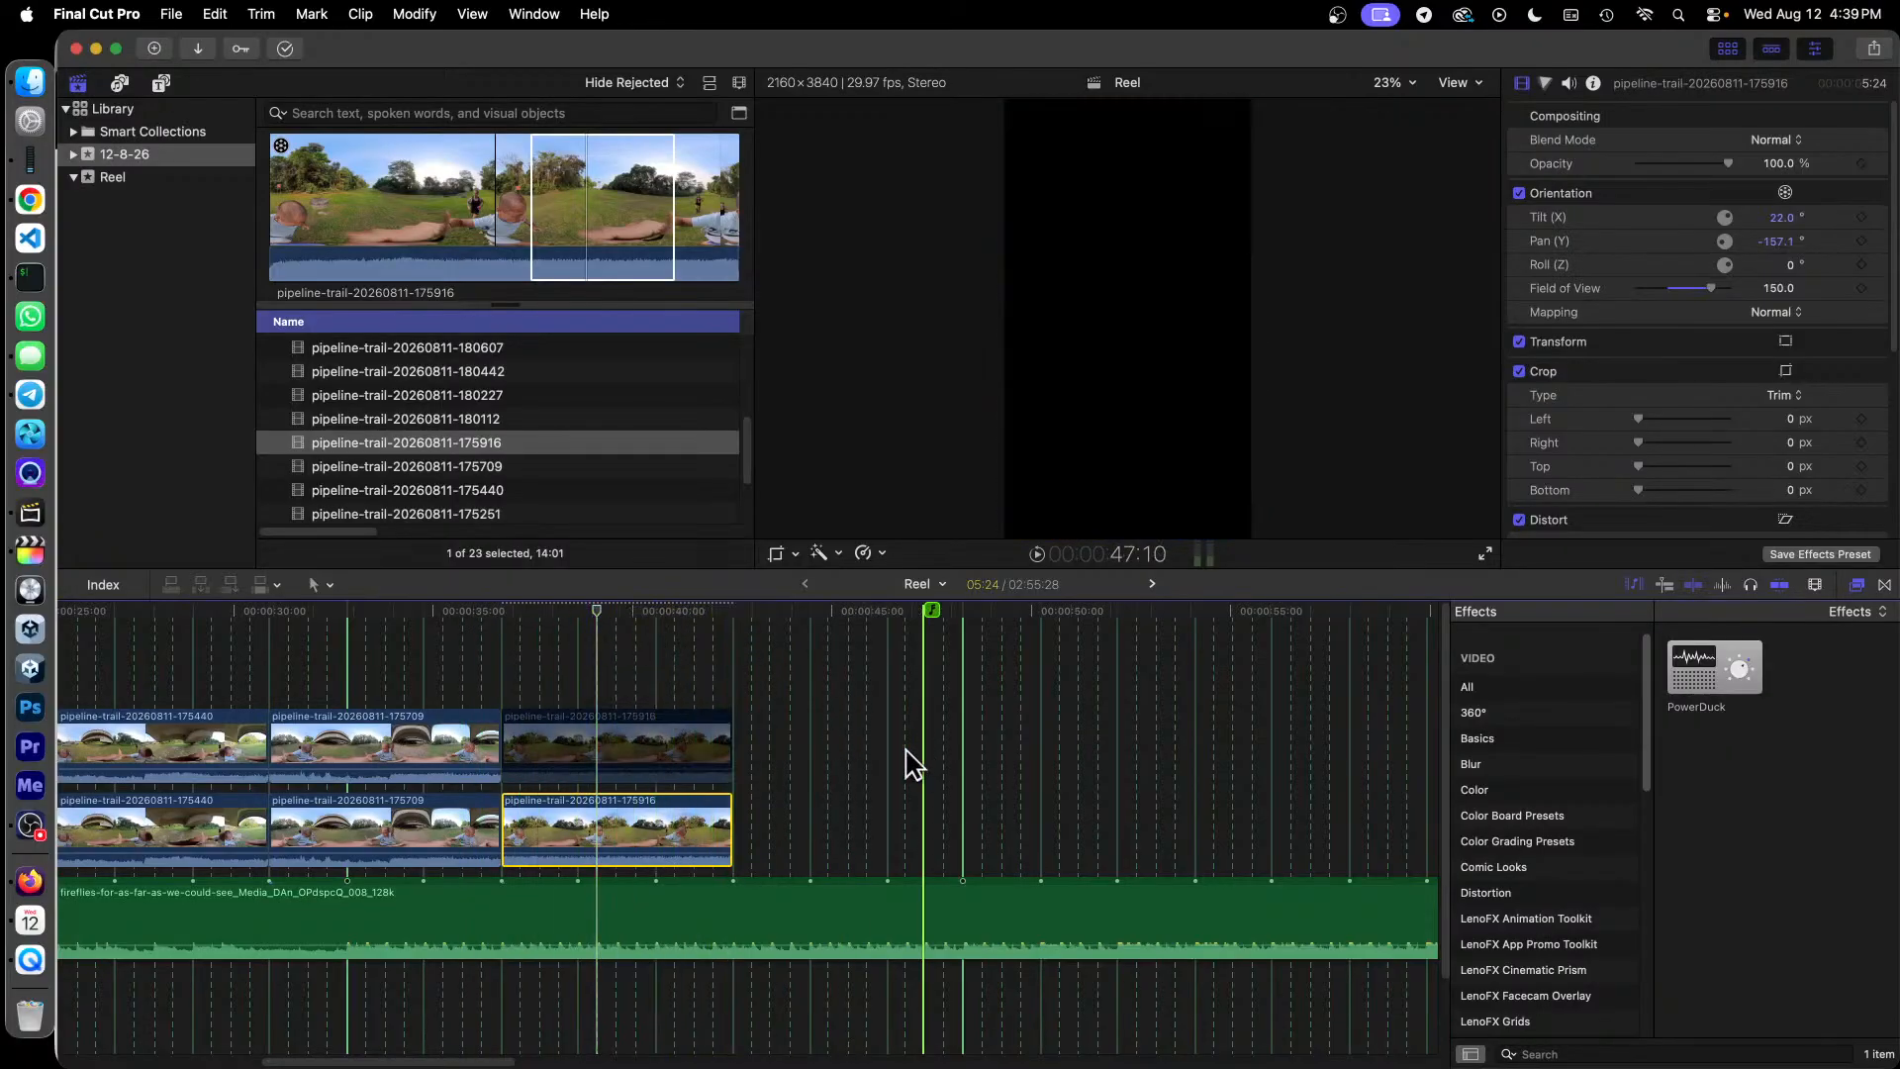
left_click(485, 426)
scroll(606, 448, "up", 1)
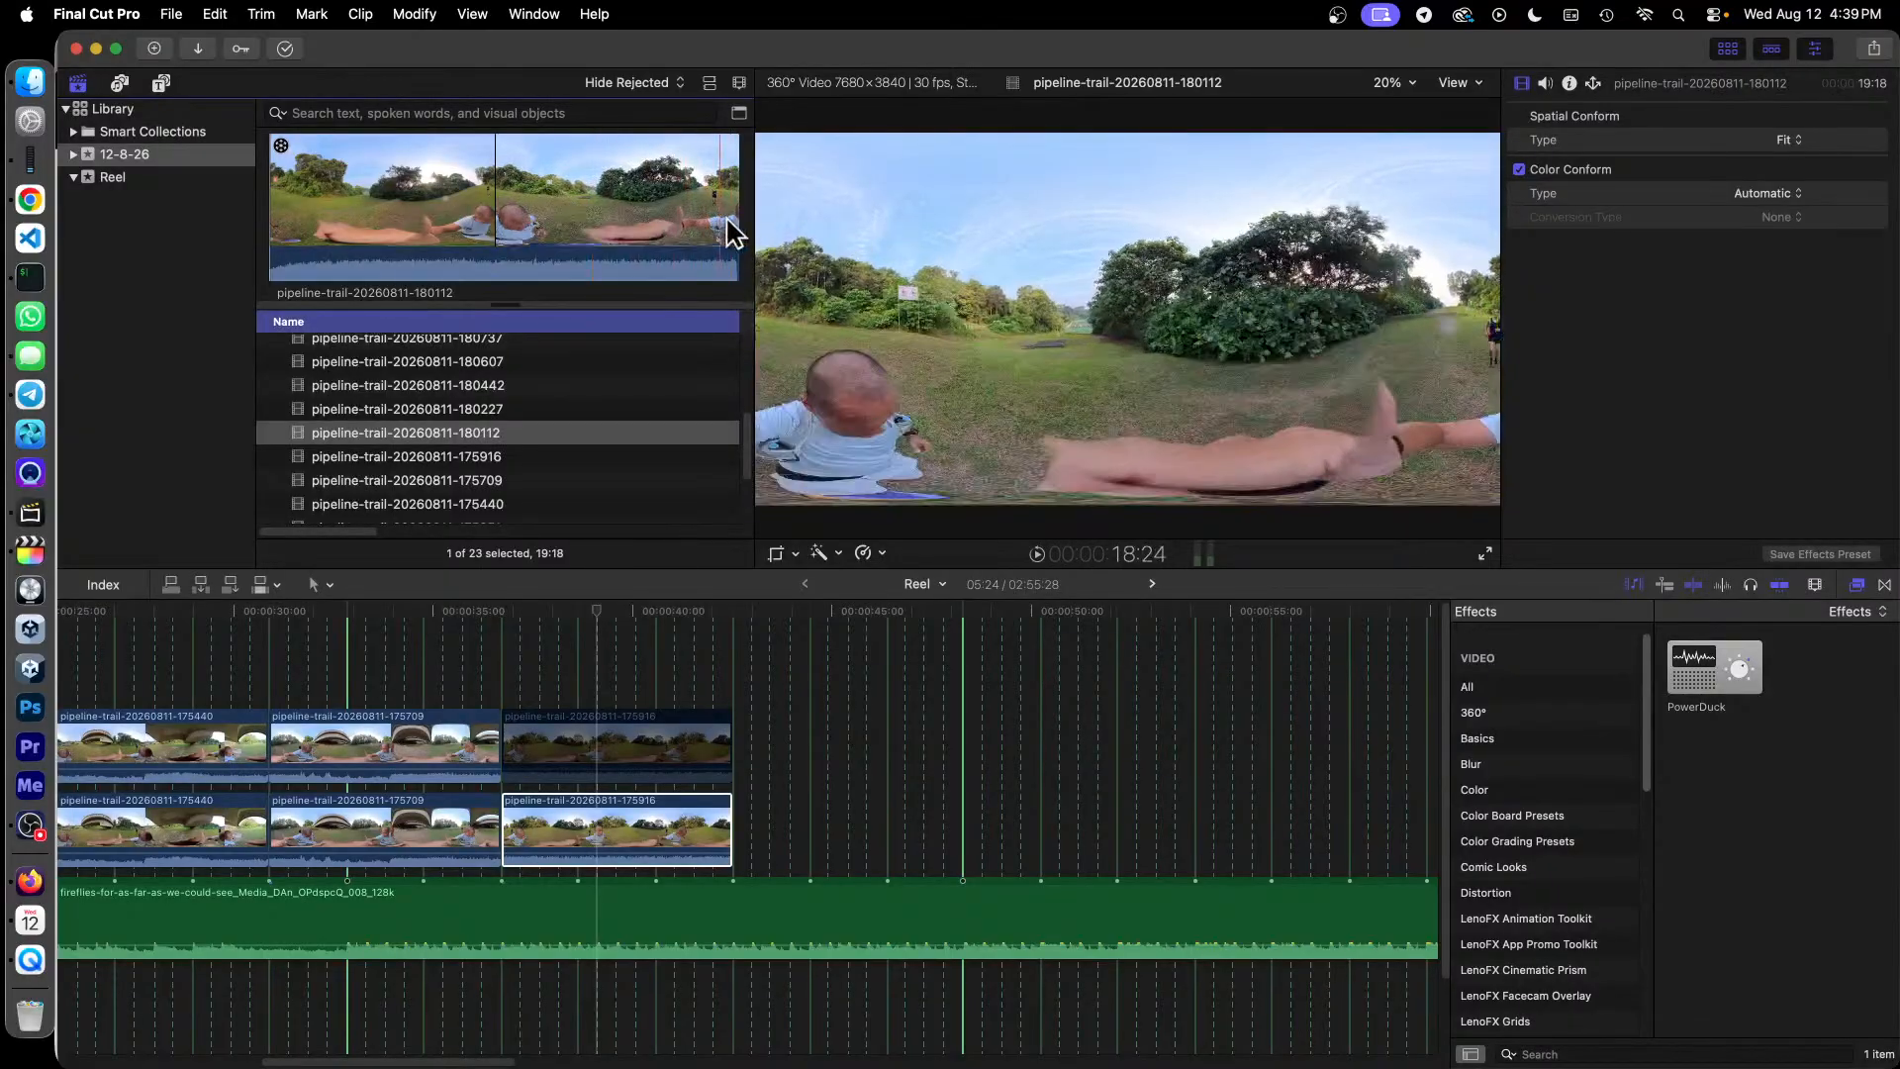
left_click_drag(737, 236, 775, 813)
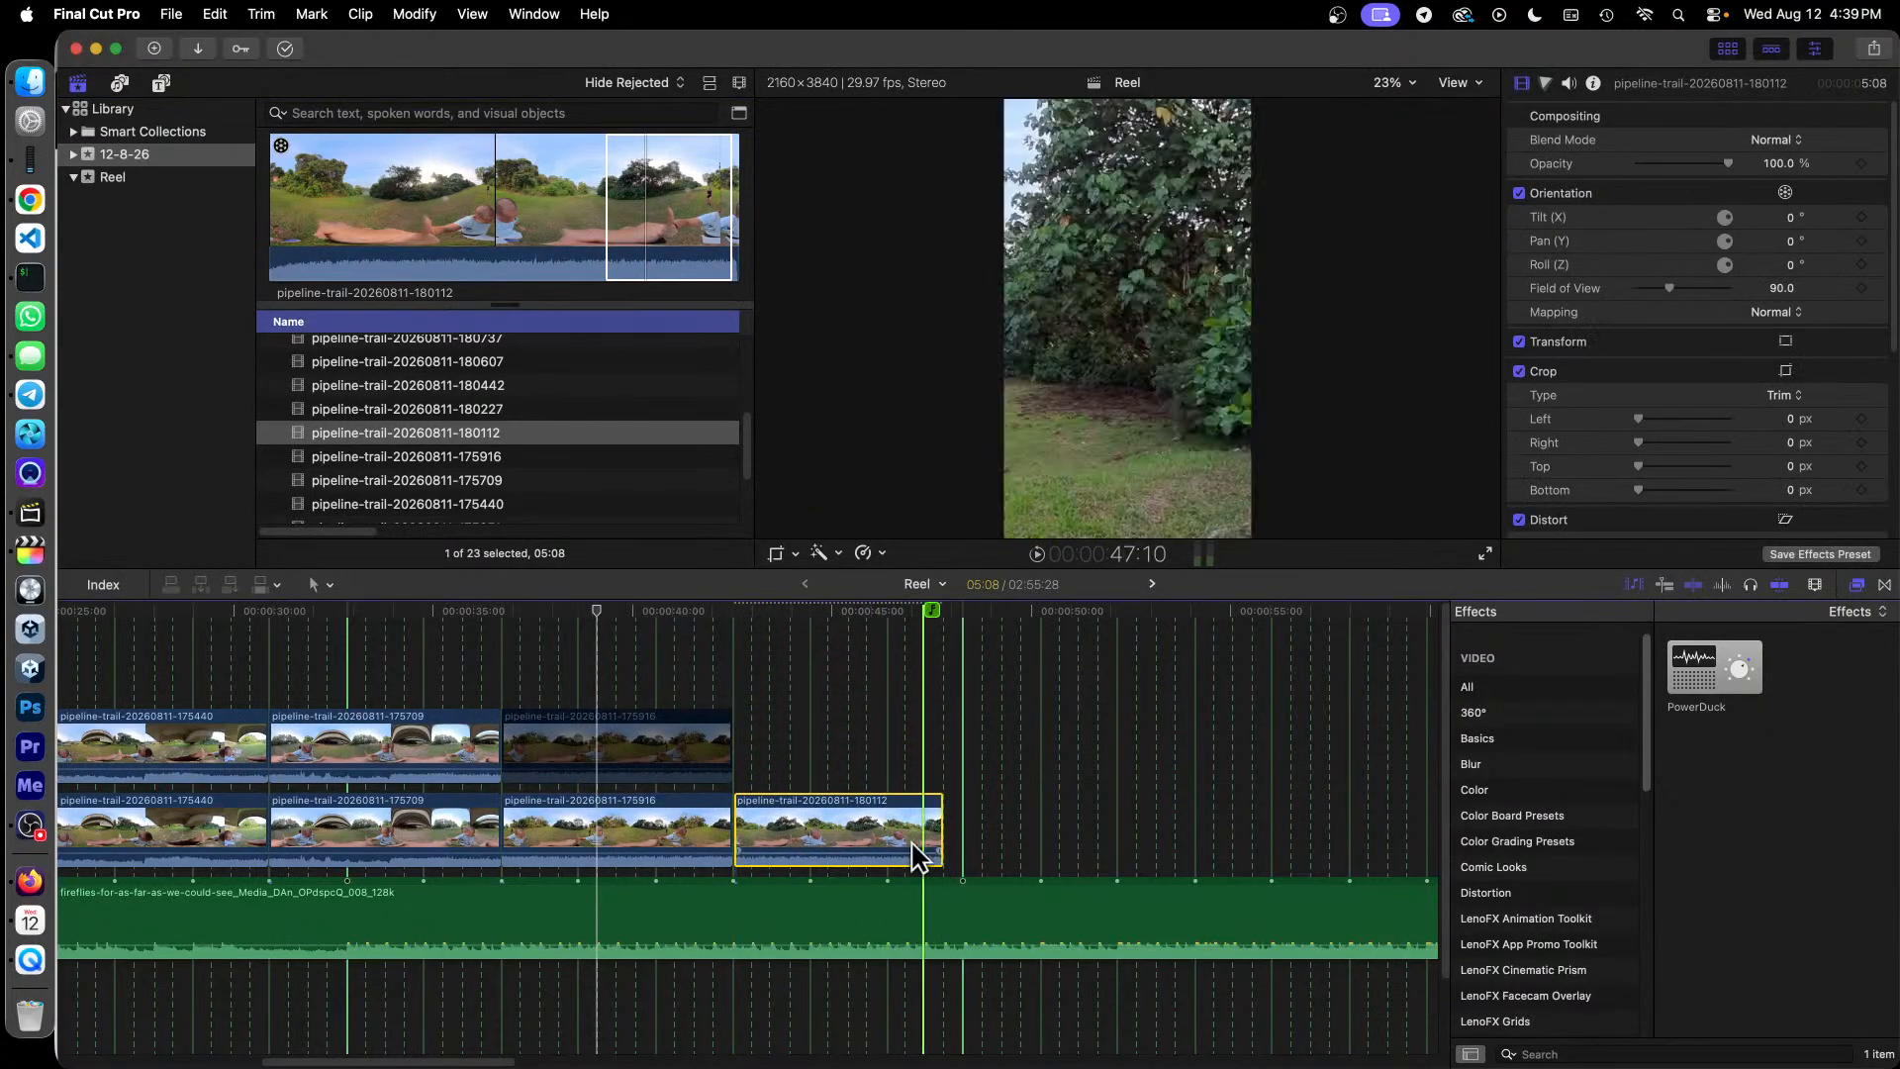
left_click_drag(941, 836, 971, 838)
left_click_drag(858, 822, 863, 823)
left_click_drag(743, 828, 732, 827)
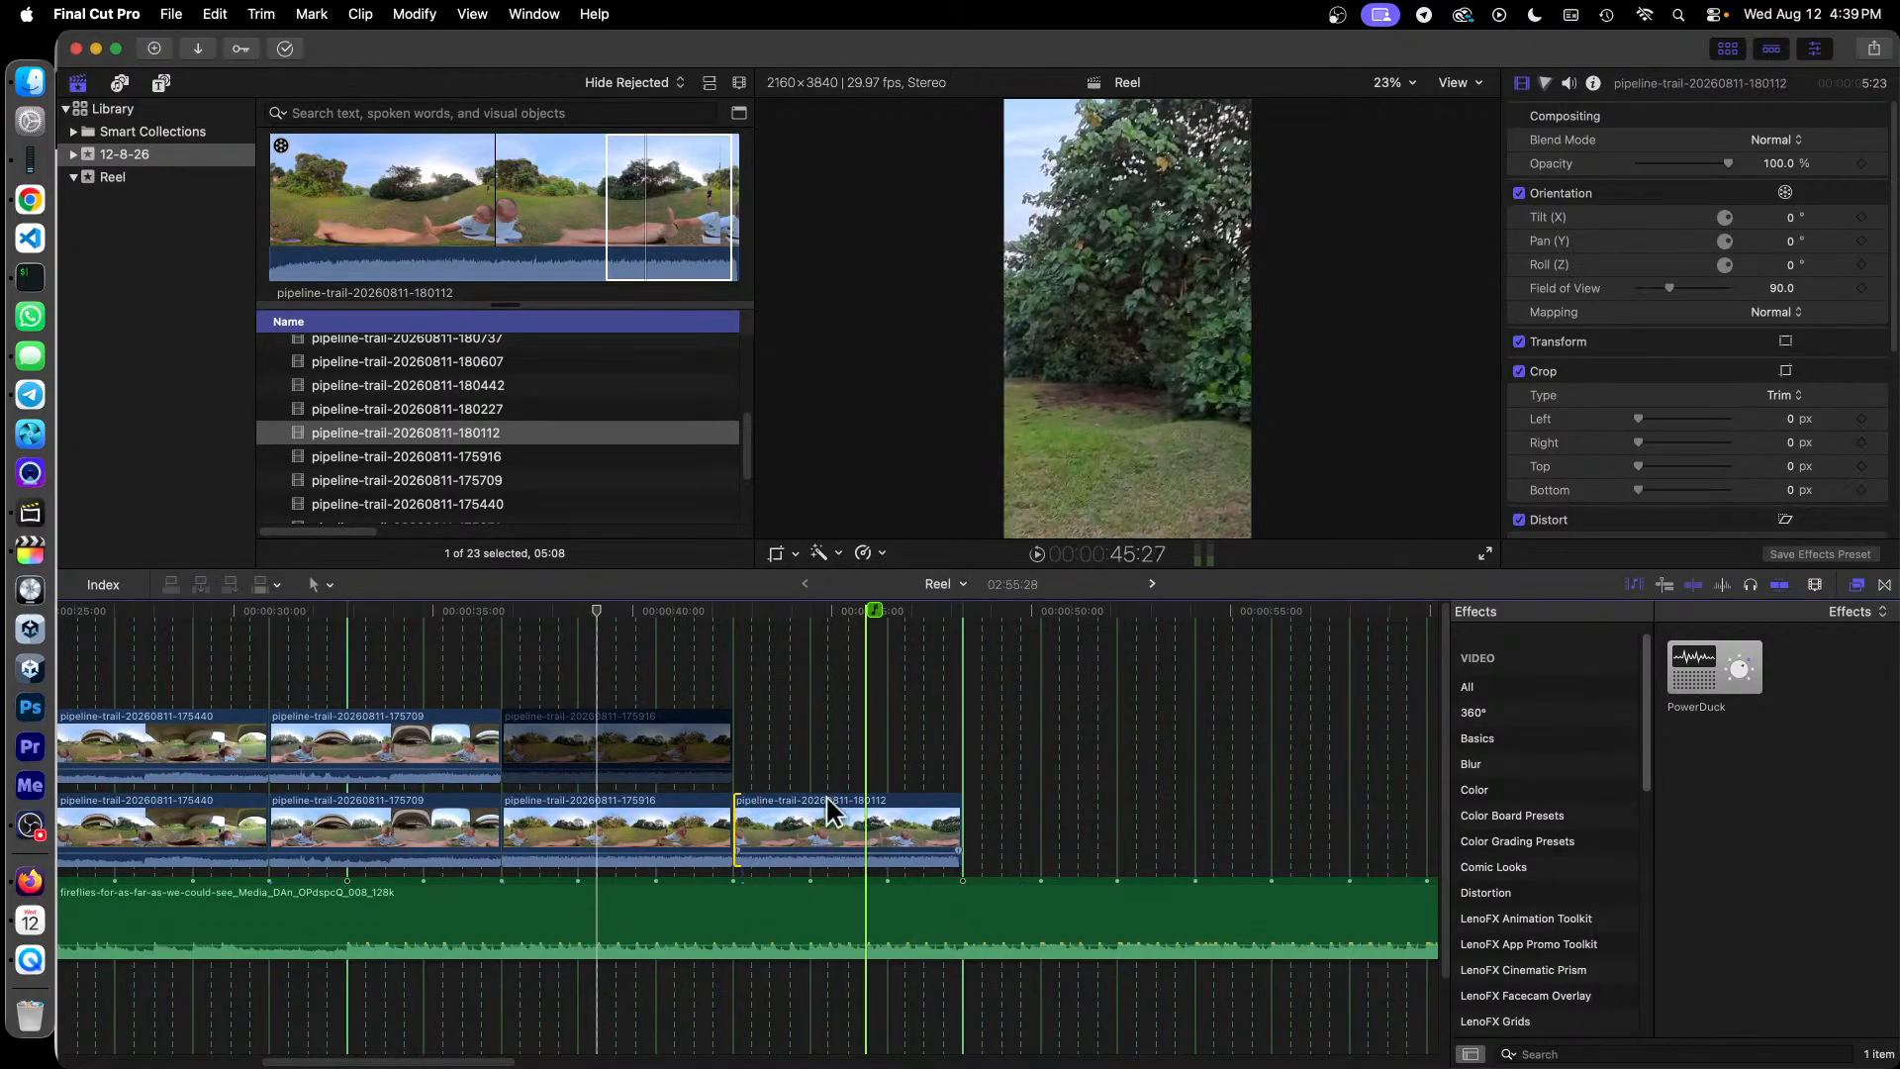
right_click(691, 742)
left_click(771, 554)
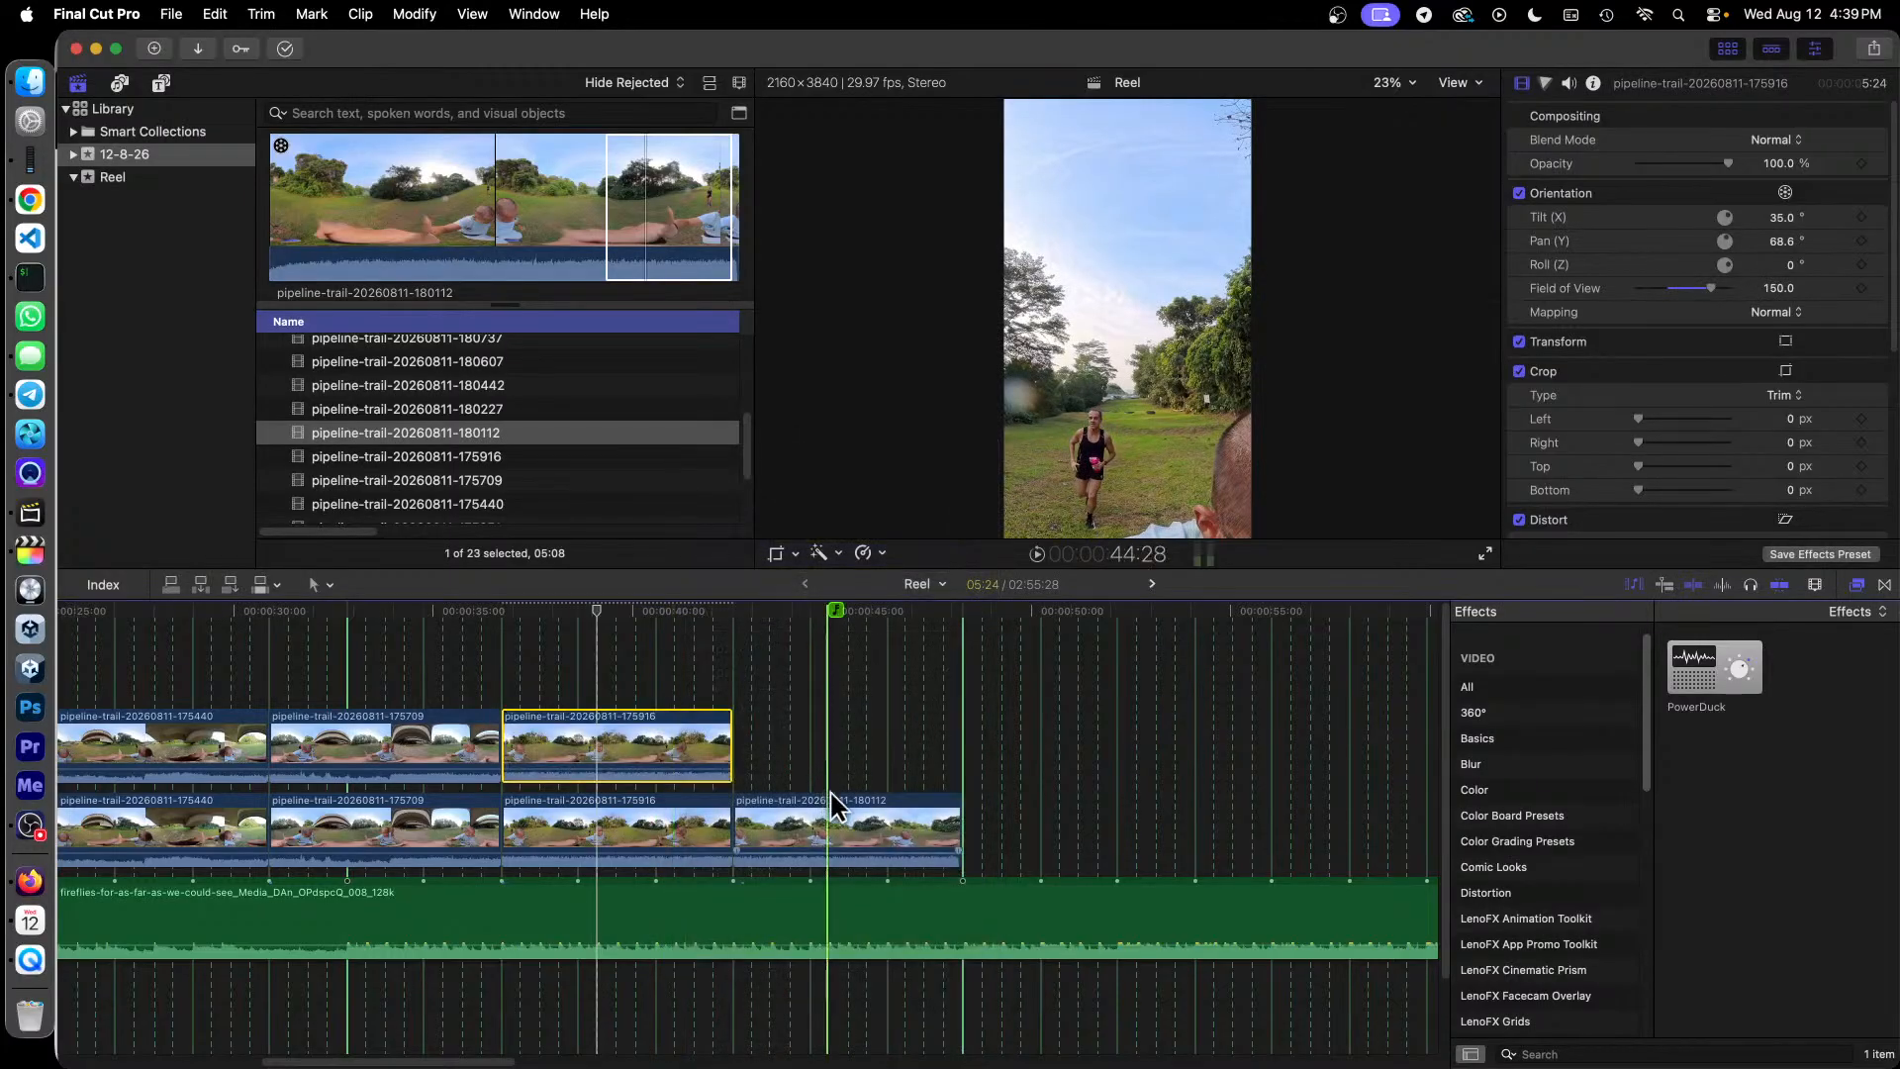
left_click(867, 829)
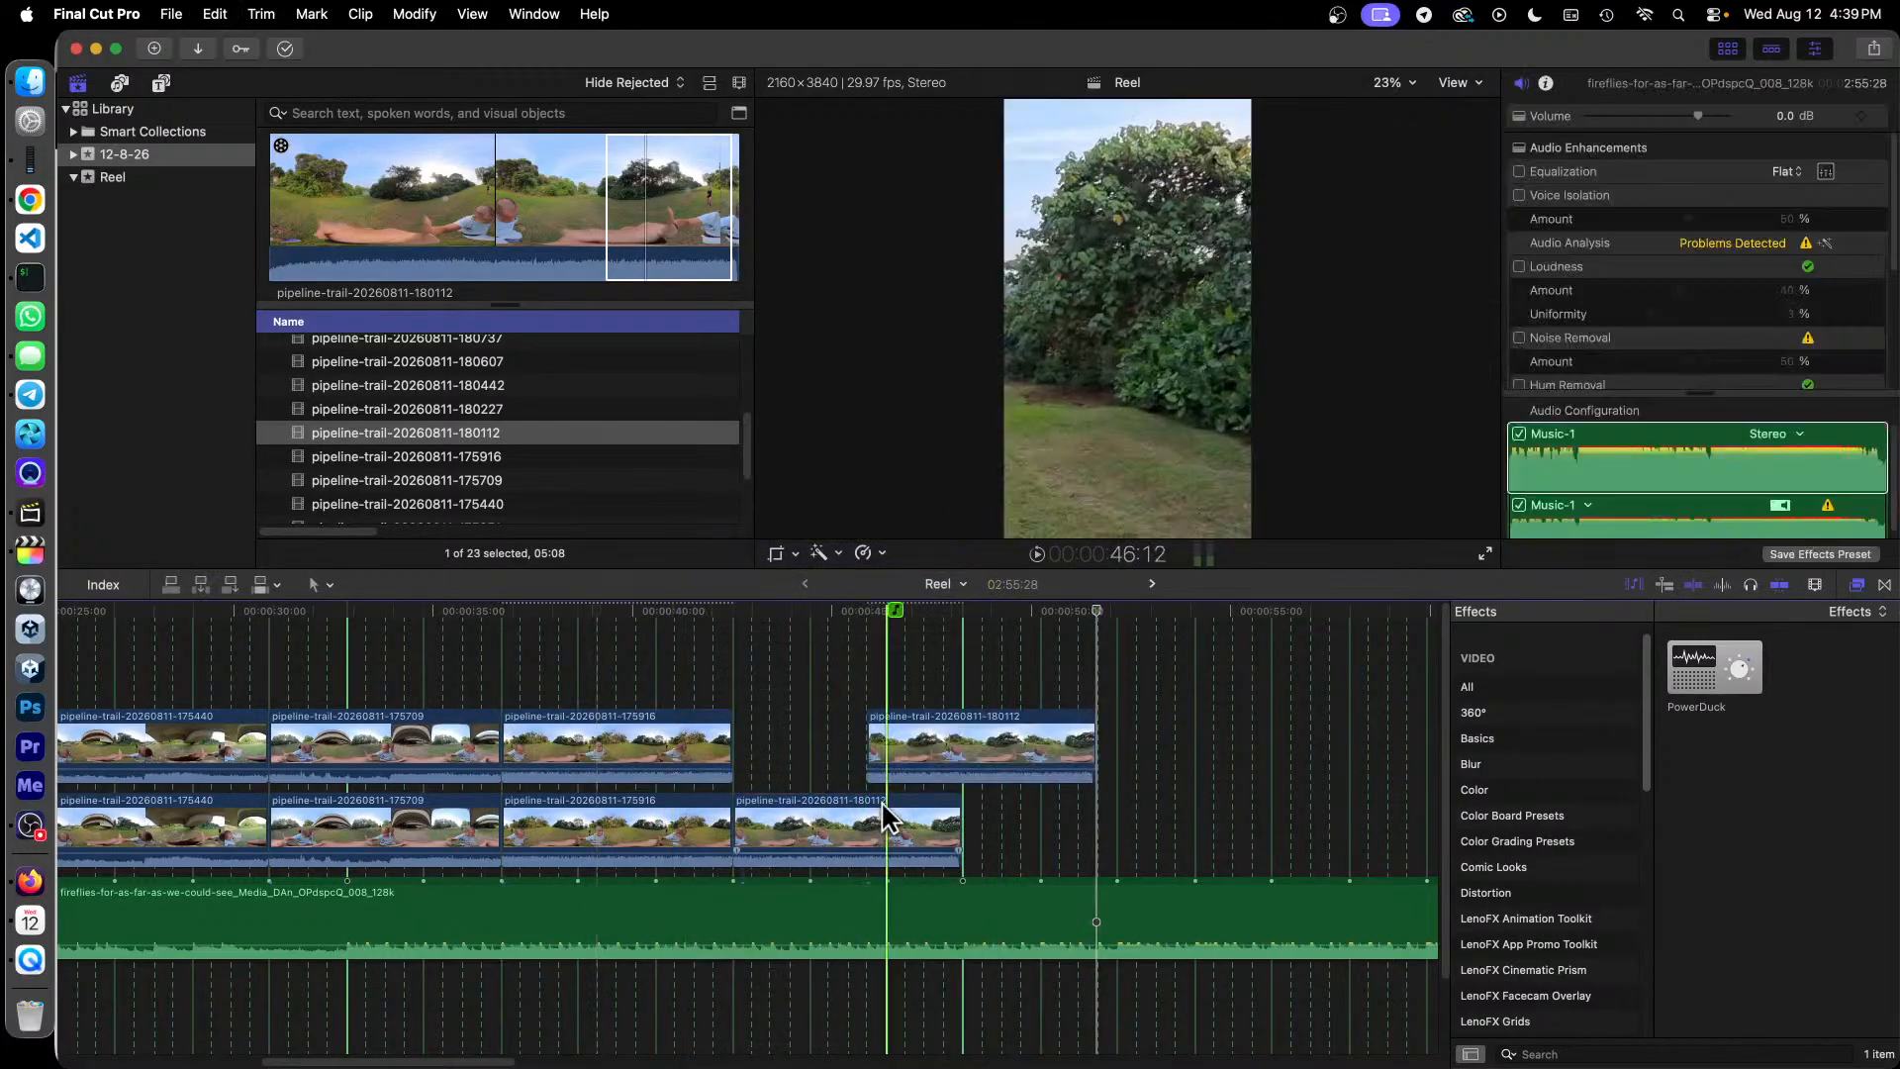
mouse_move(873, 825)
left_mouse_down()
mouse_move(1007, 728)
mouse_move(855, 730)
mouse_move(877, 729)
left_mouse_up()
left_click_drag(876, 635, 991, 858)
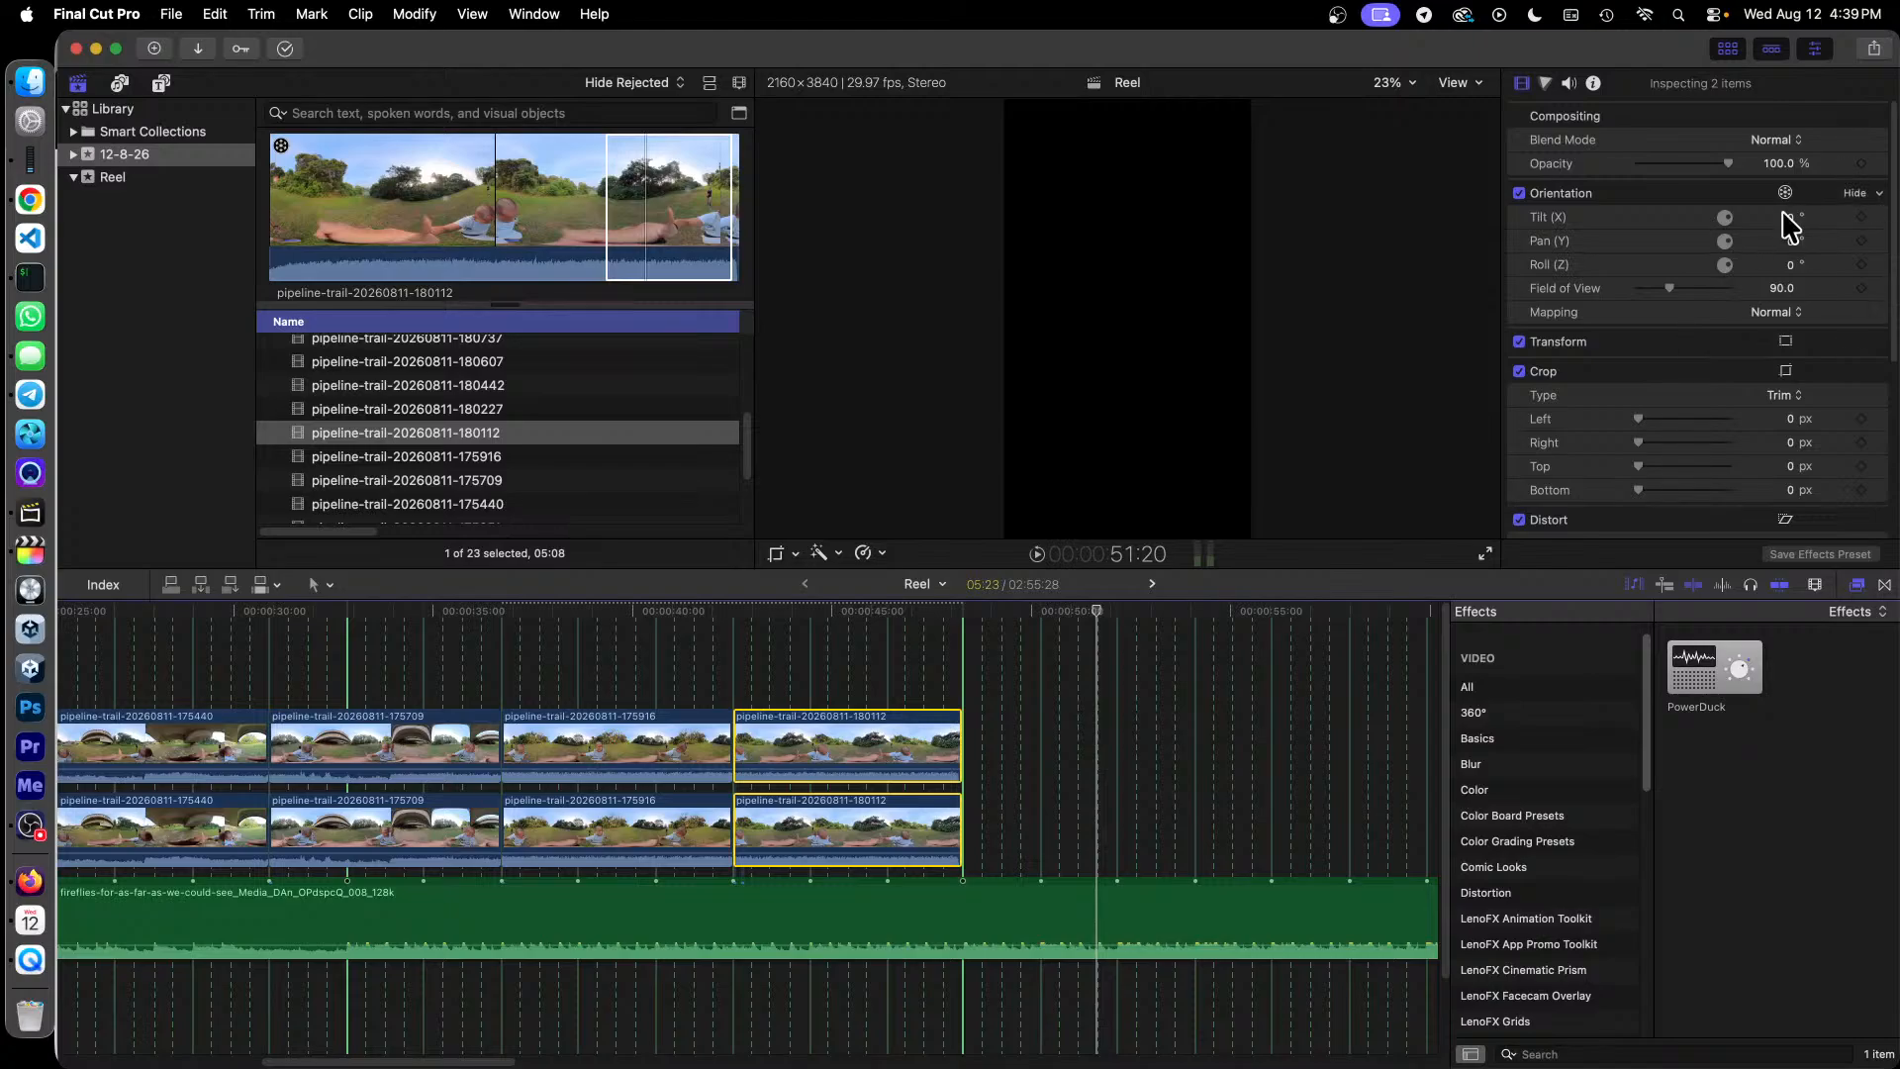
left_click(1790, 214)
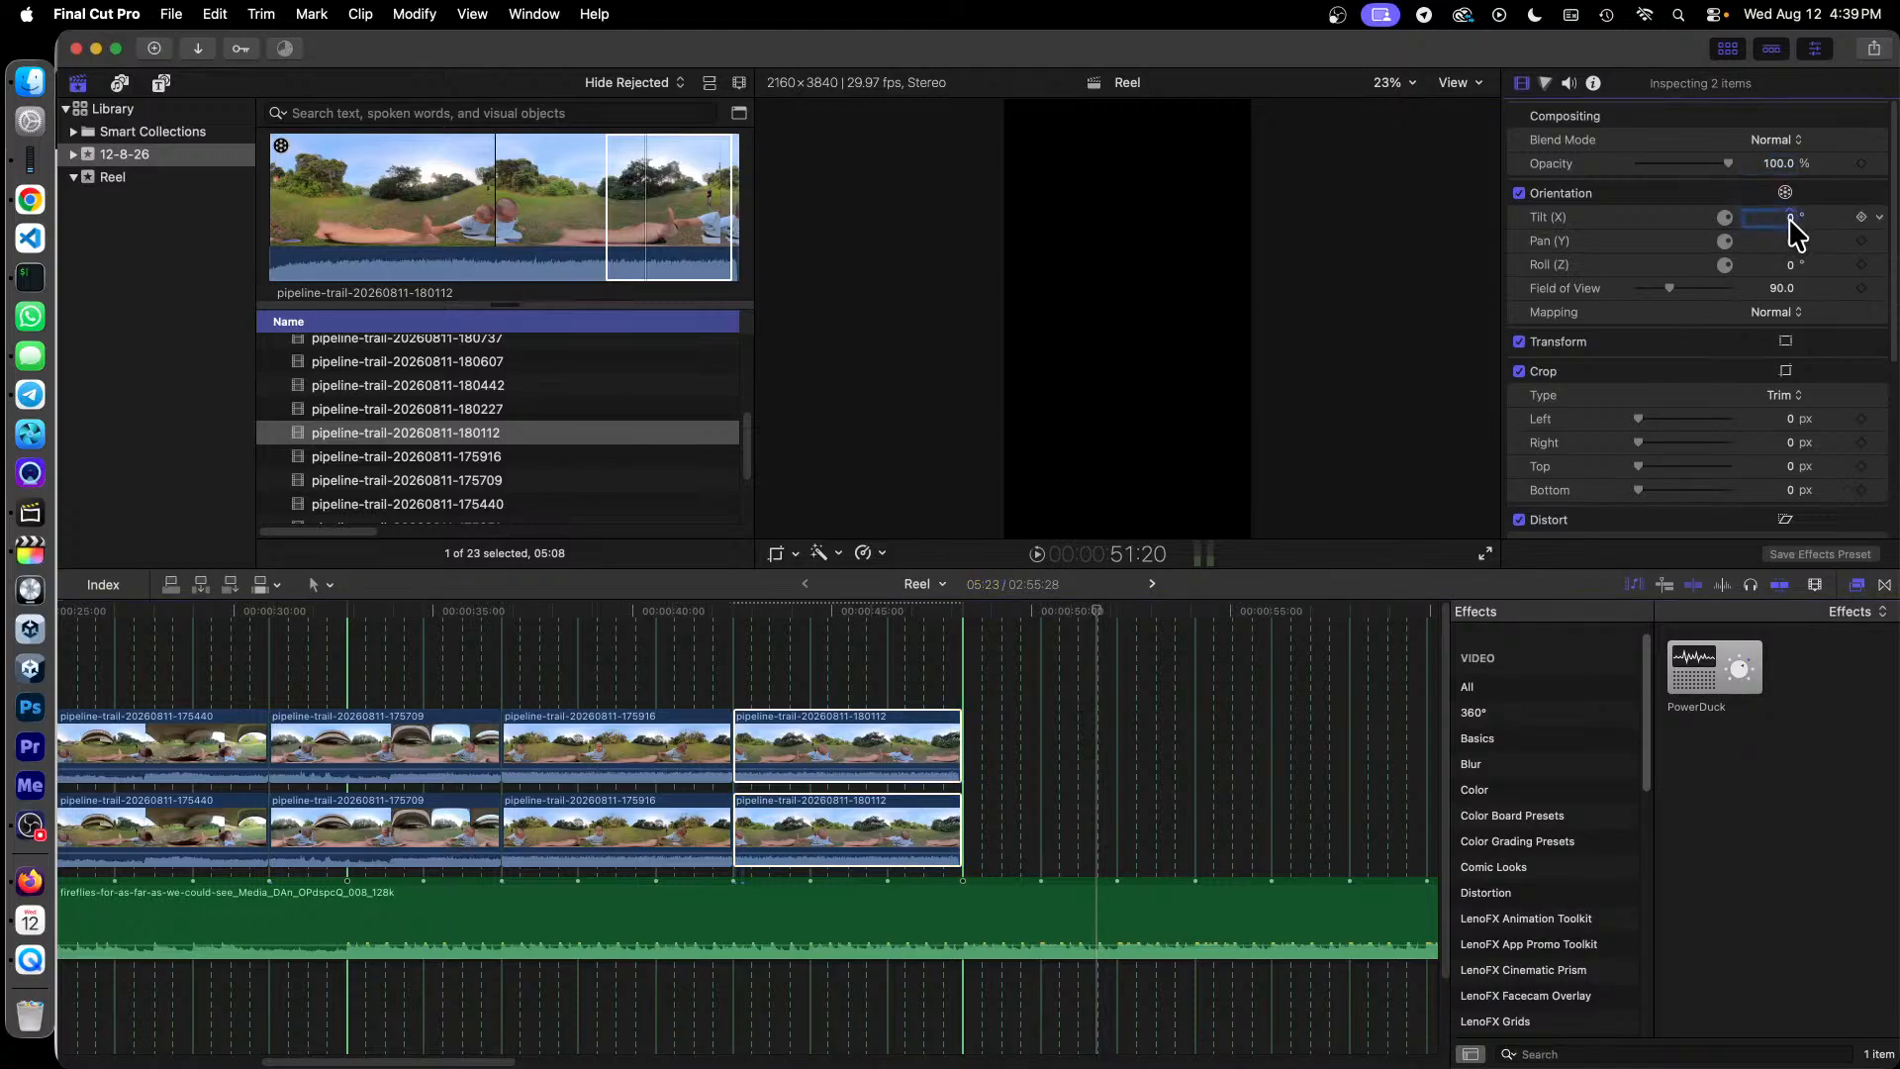
left_click(1775, 287)
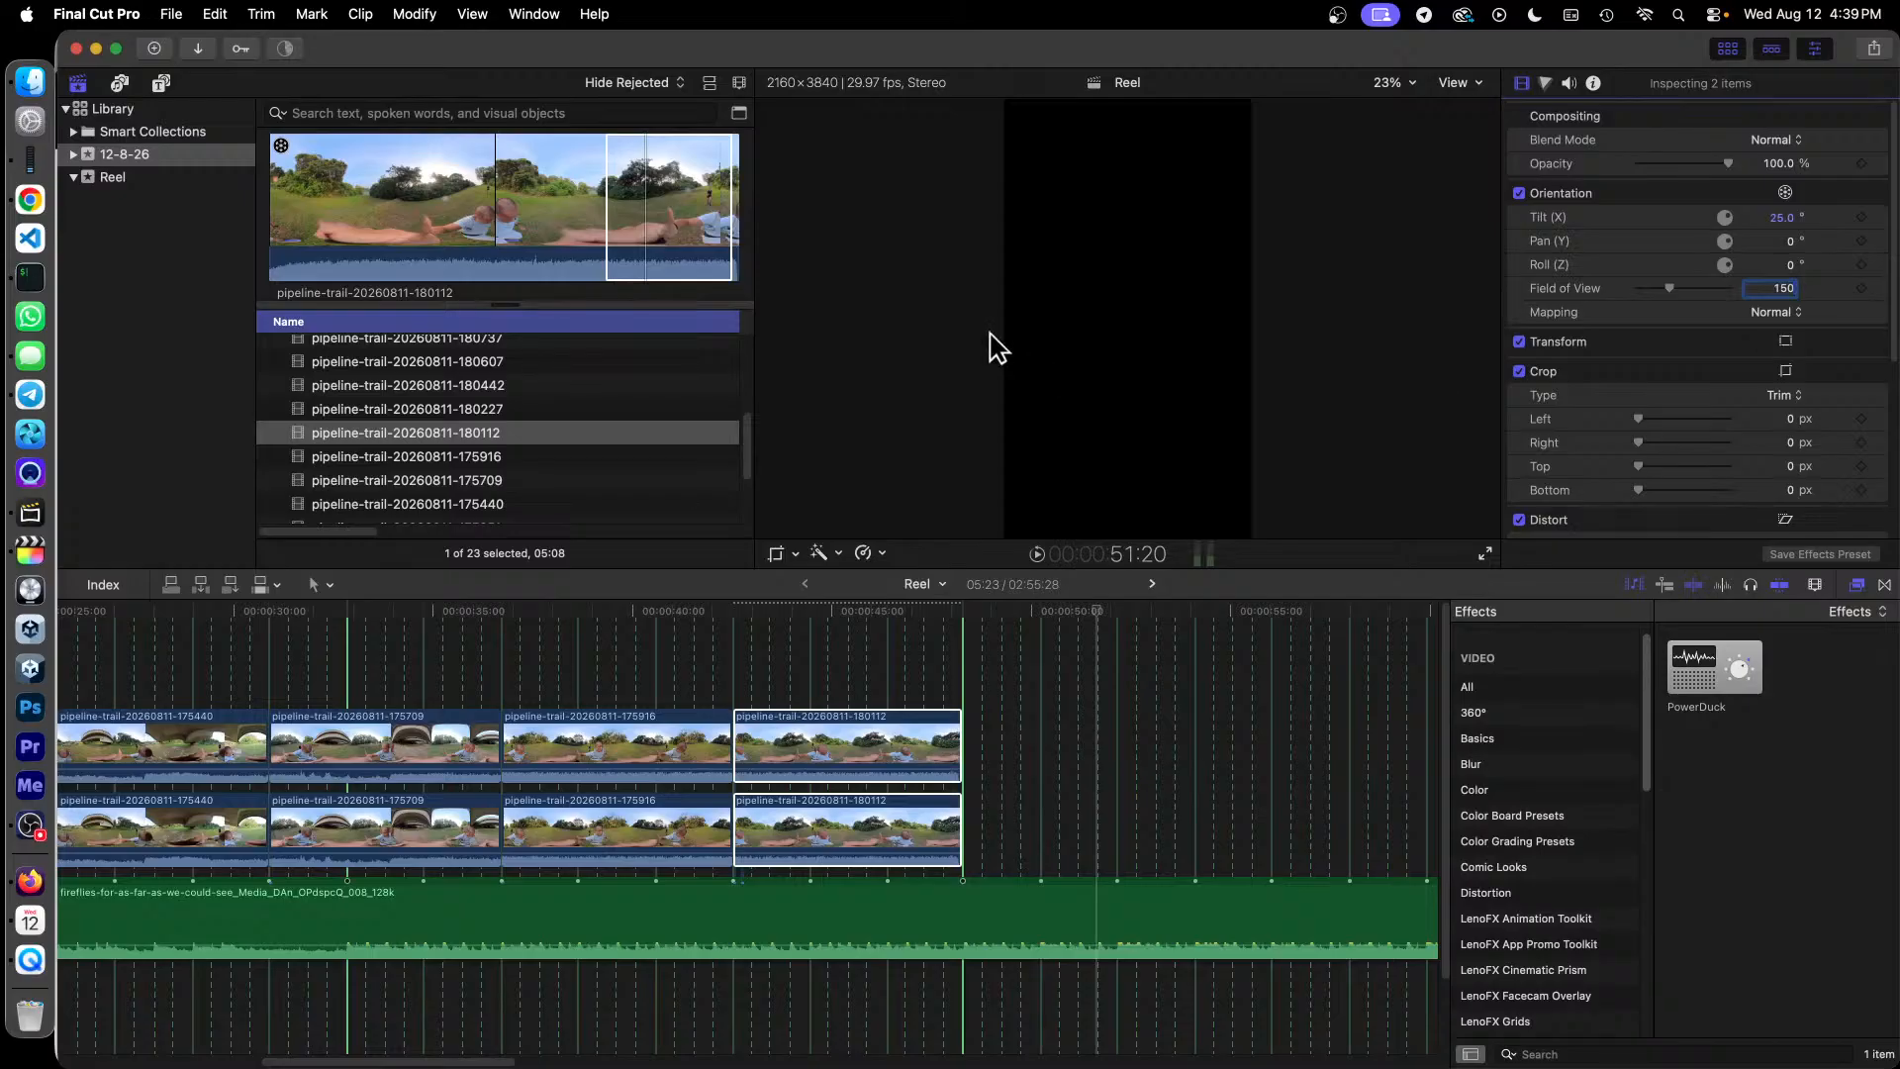
left_click(29, 825)
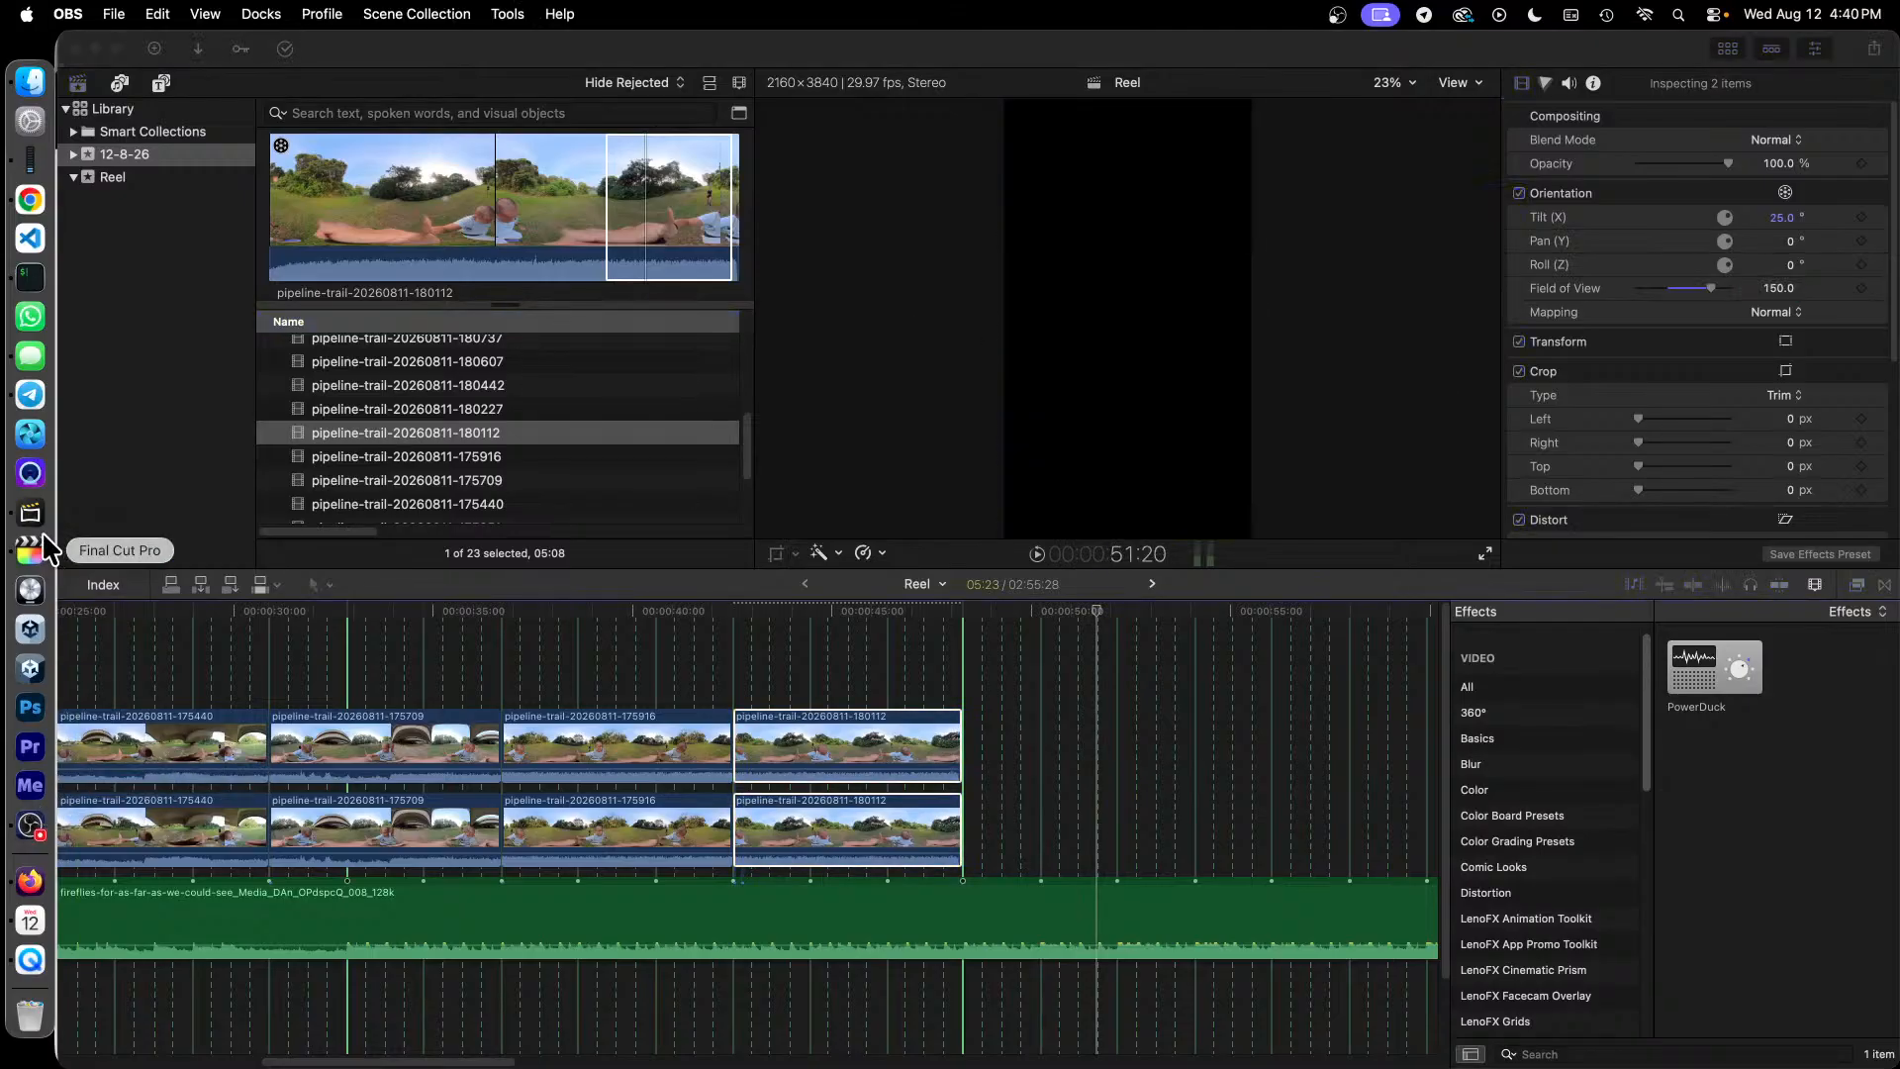
left_click(30, 552)
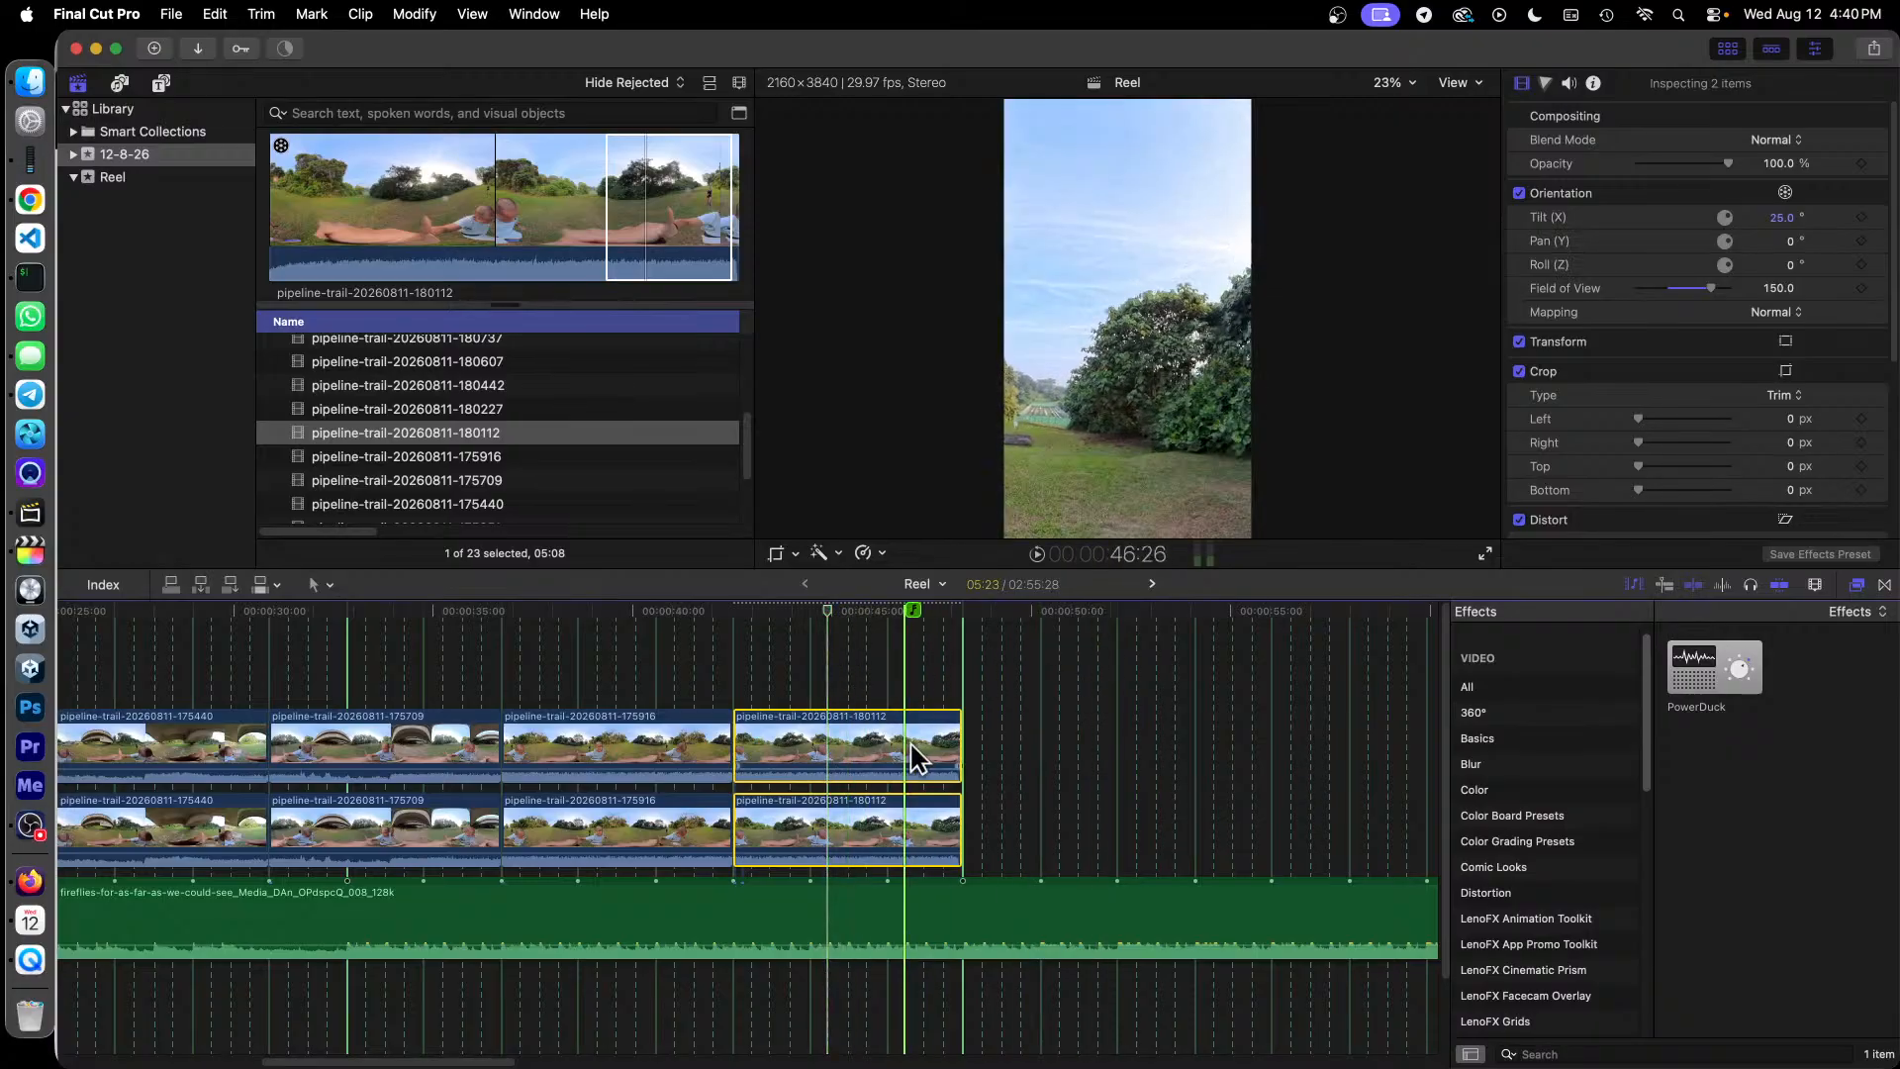
left_click(1020, 679)
left_click(845, 716)
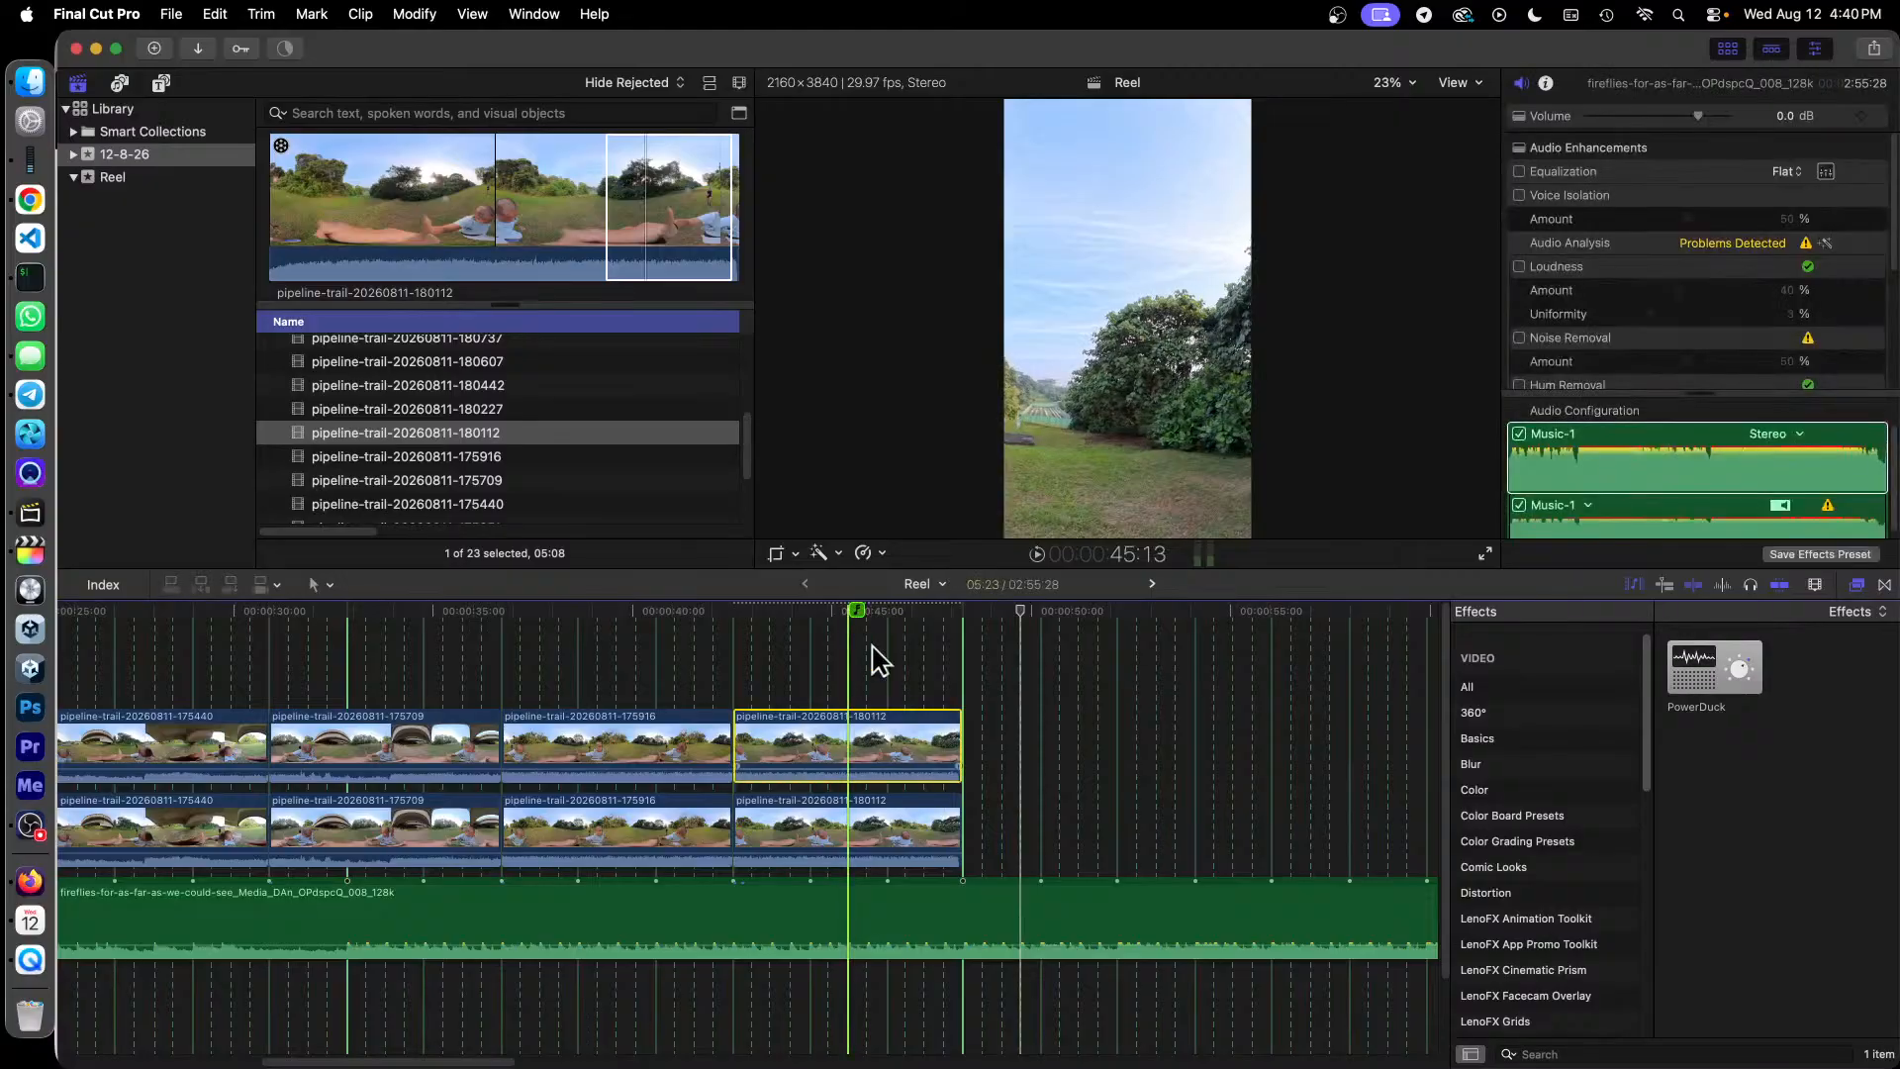
left_click(815, 631)
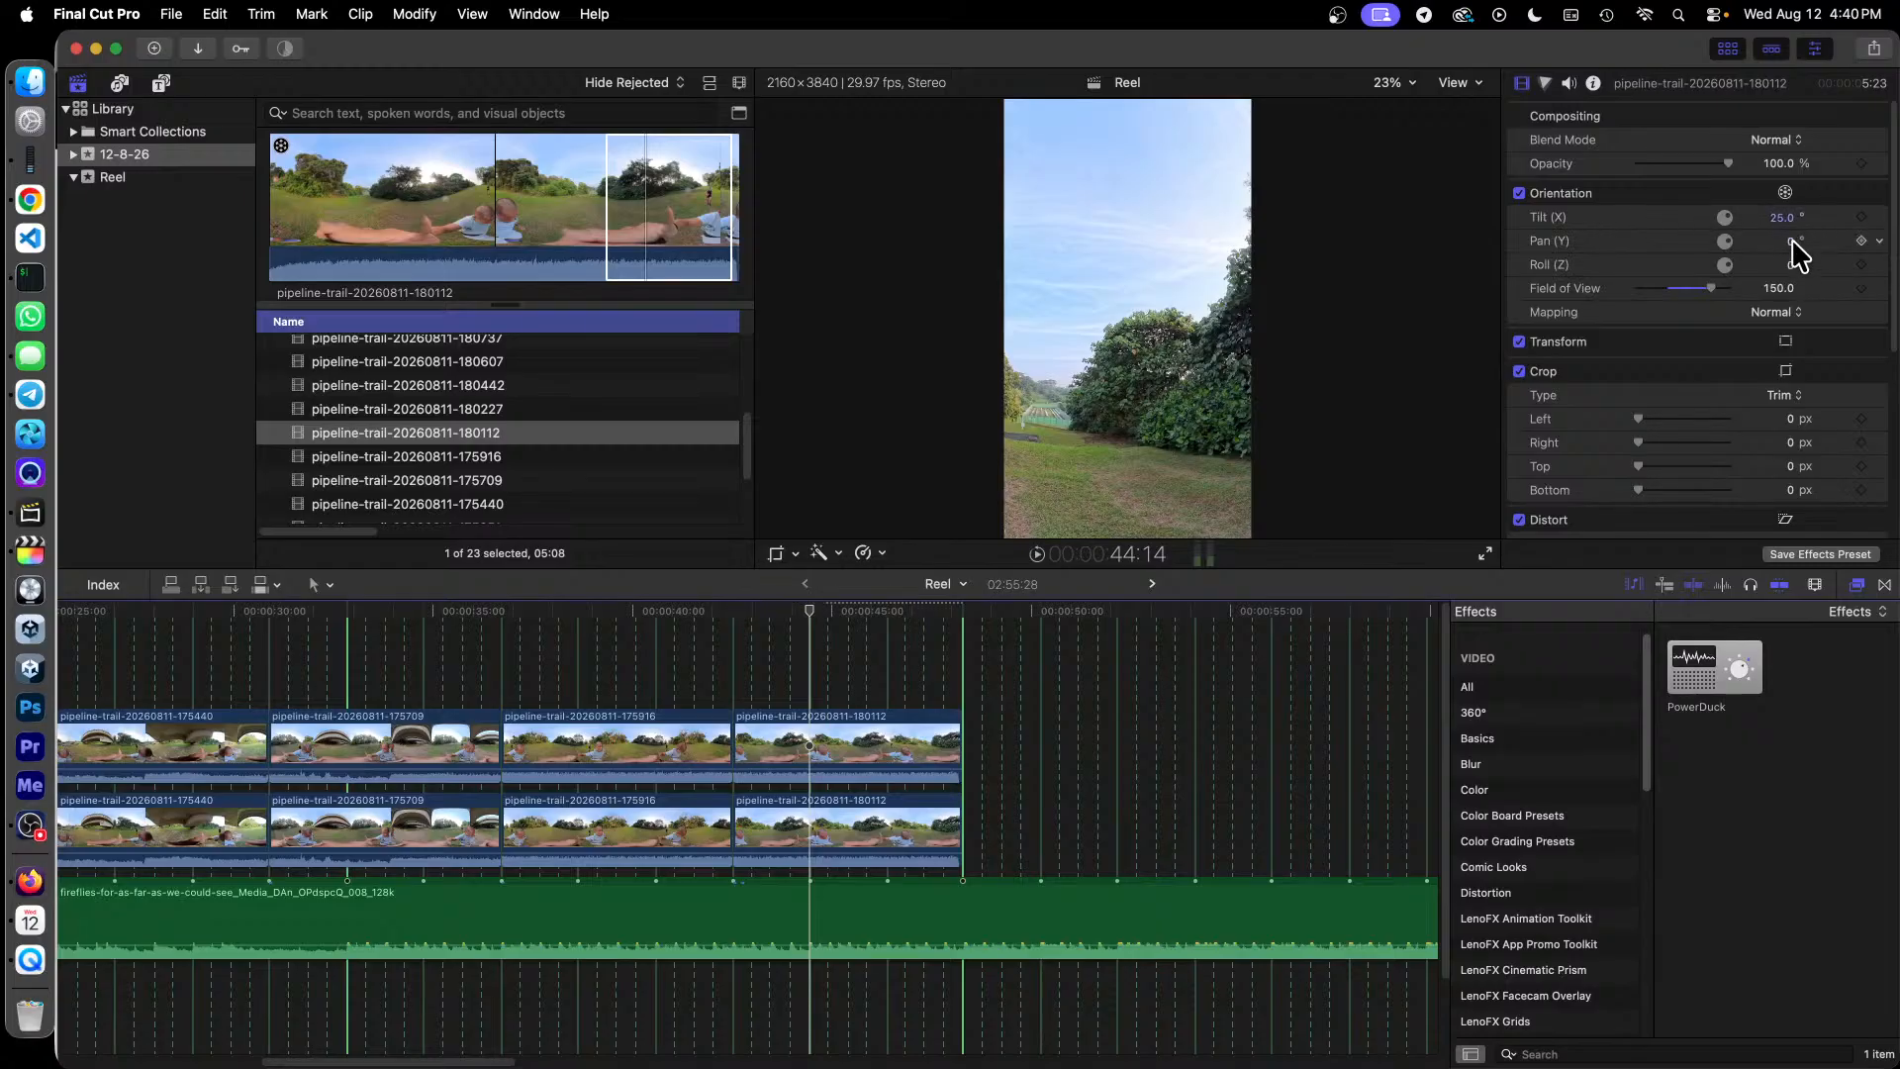
left_click_drag(1793, 242, 1831, 241)
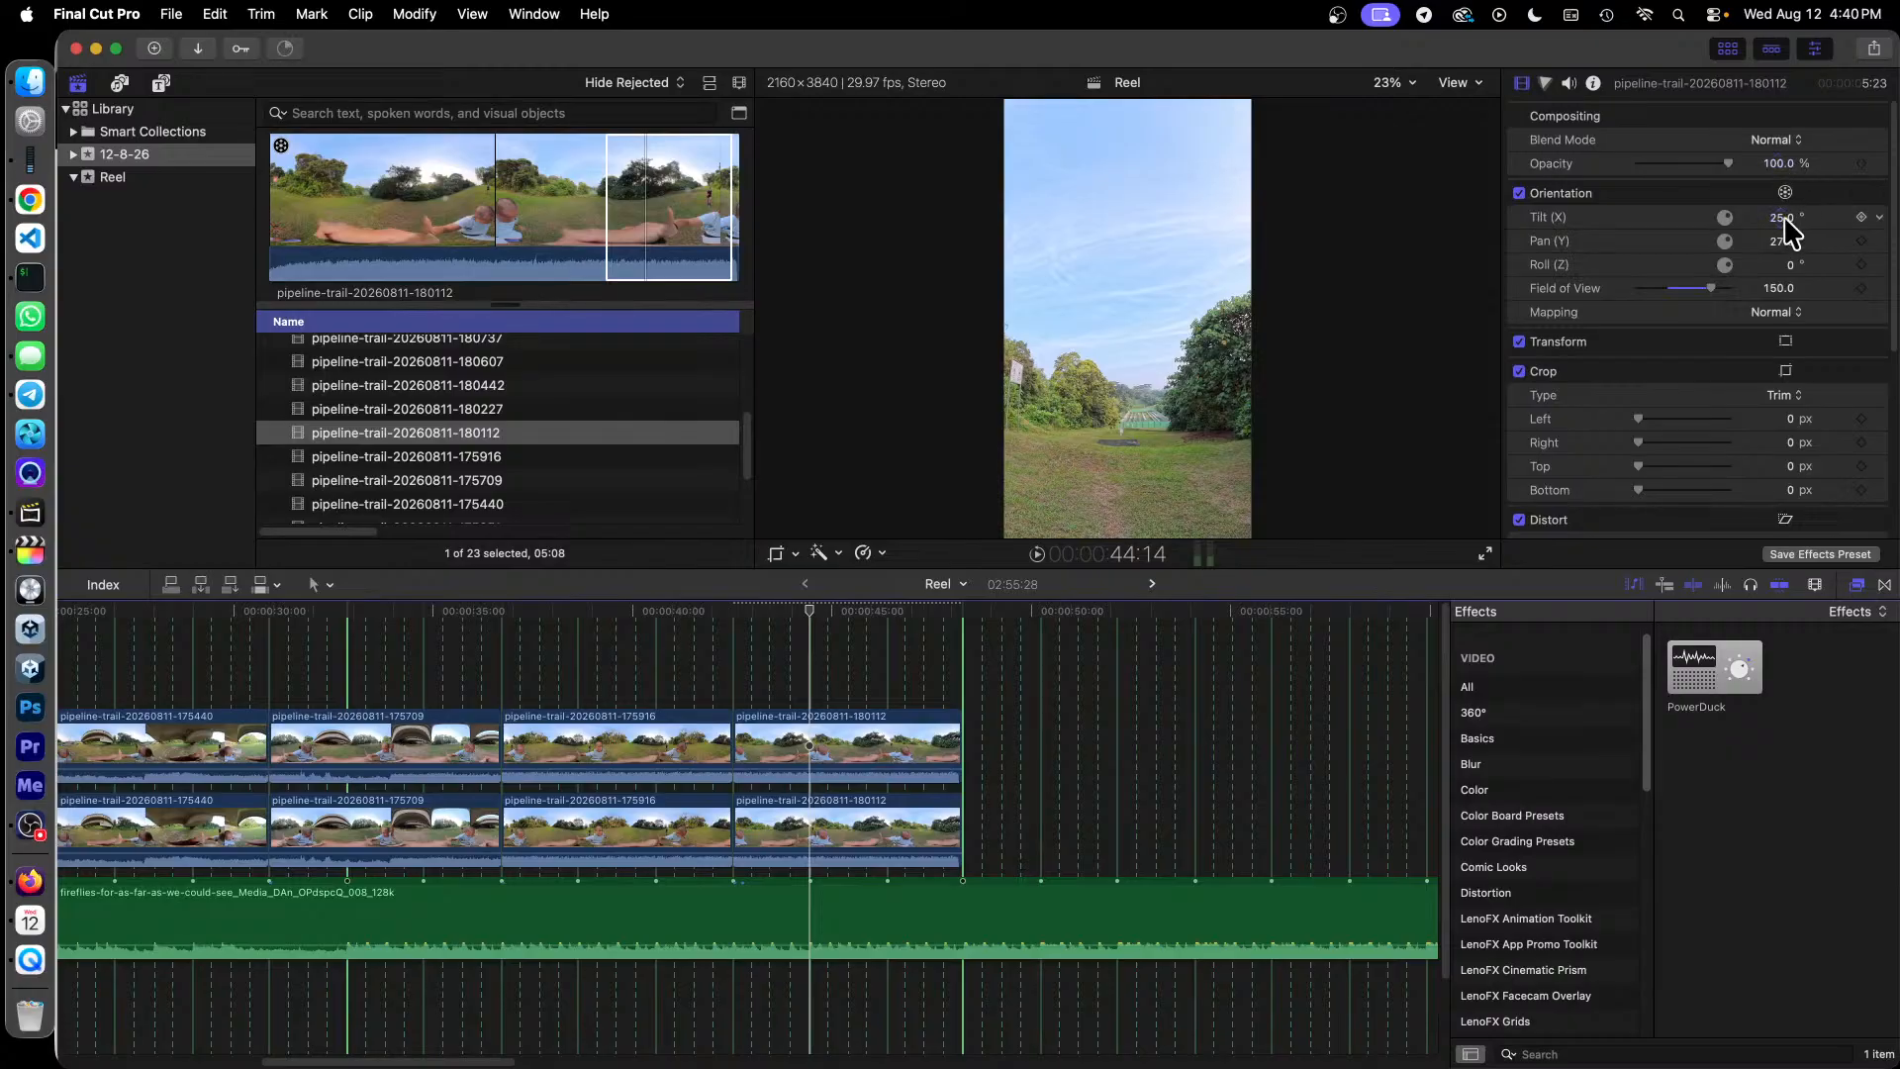
left_click_drag(1780, 219, 1780, 218)
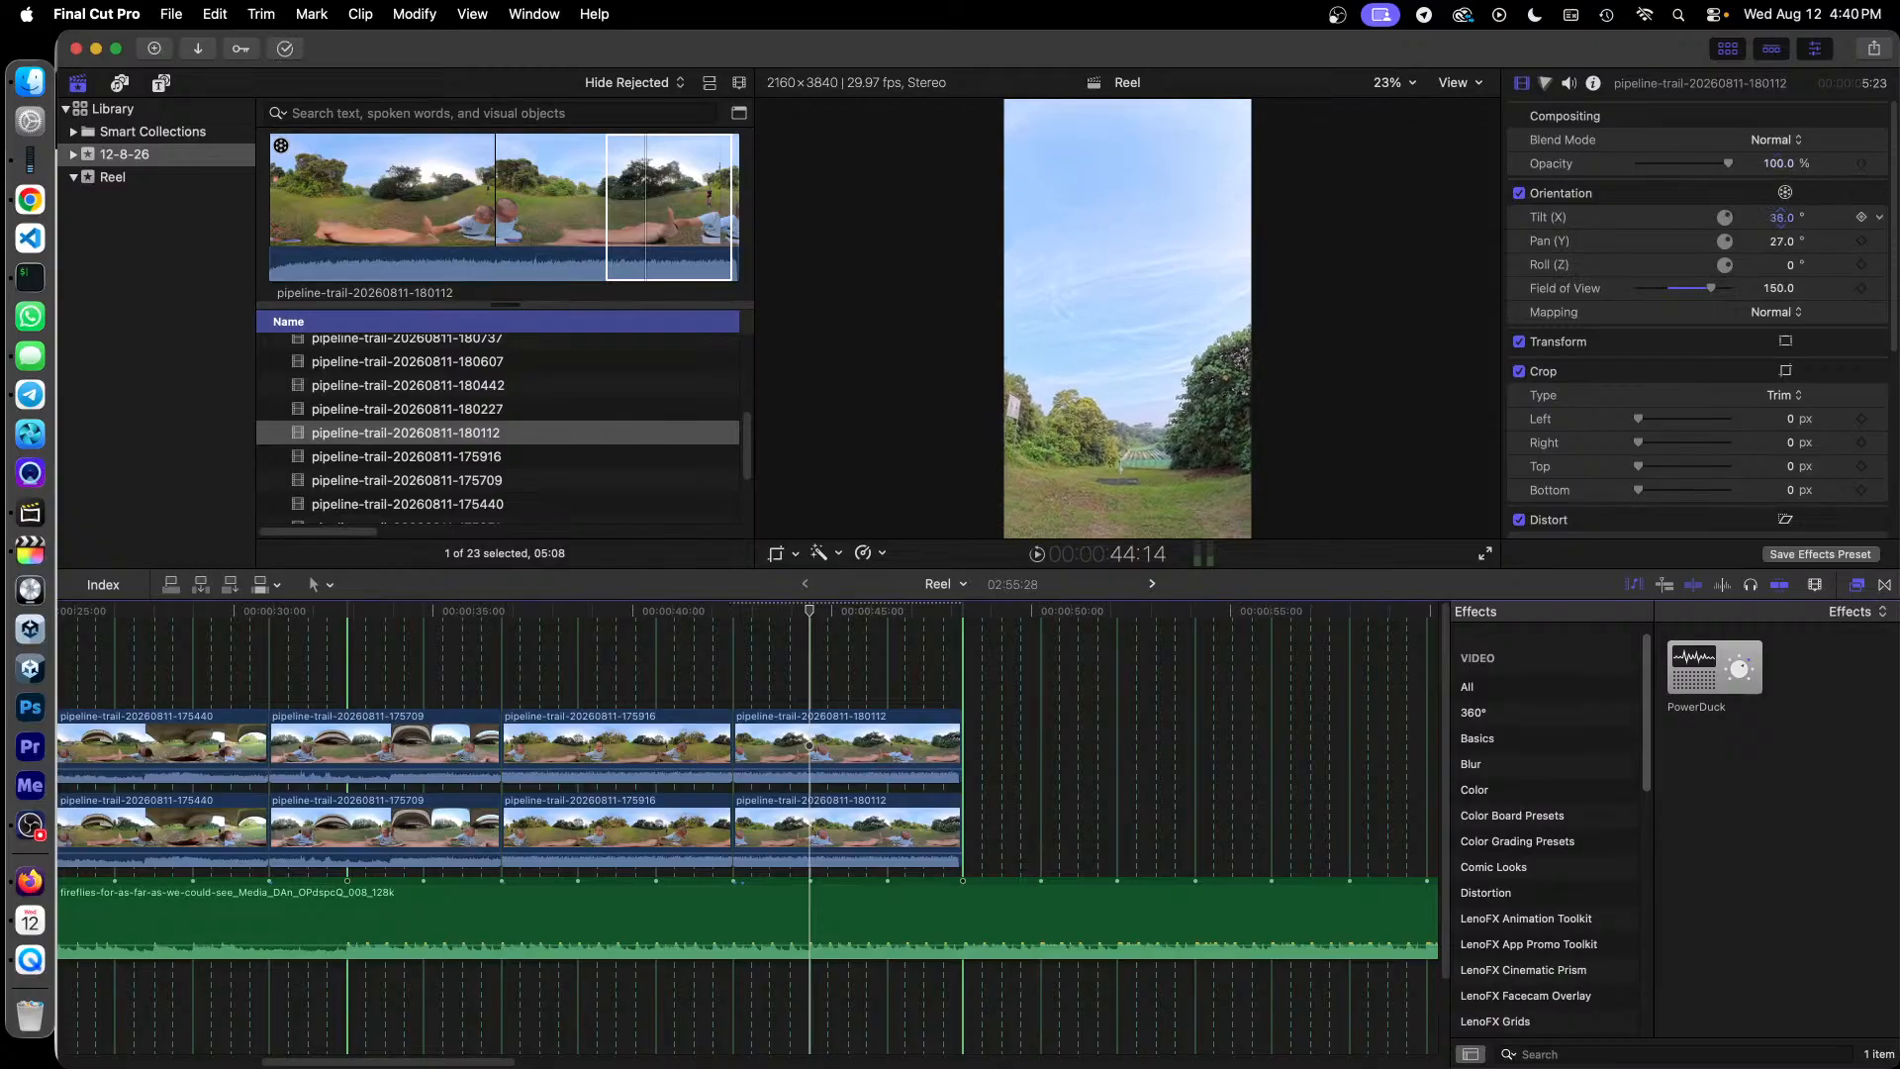
right_click(854, 730)
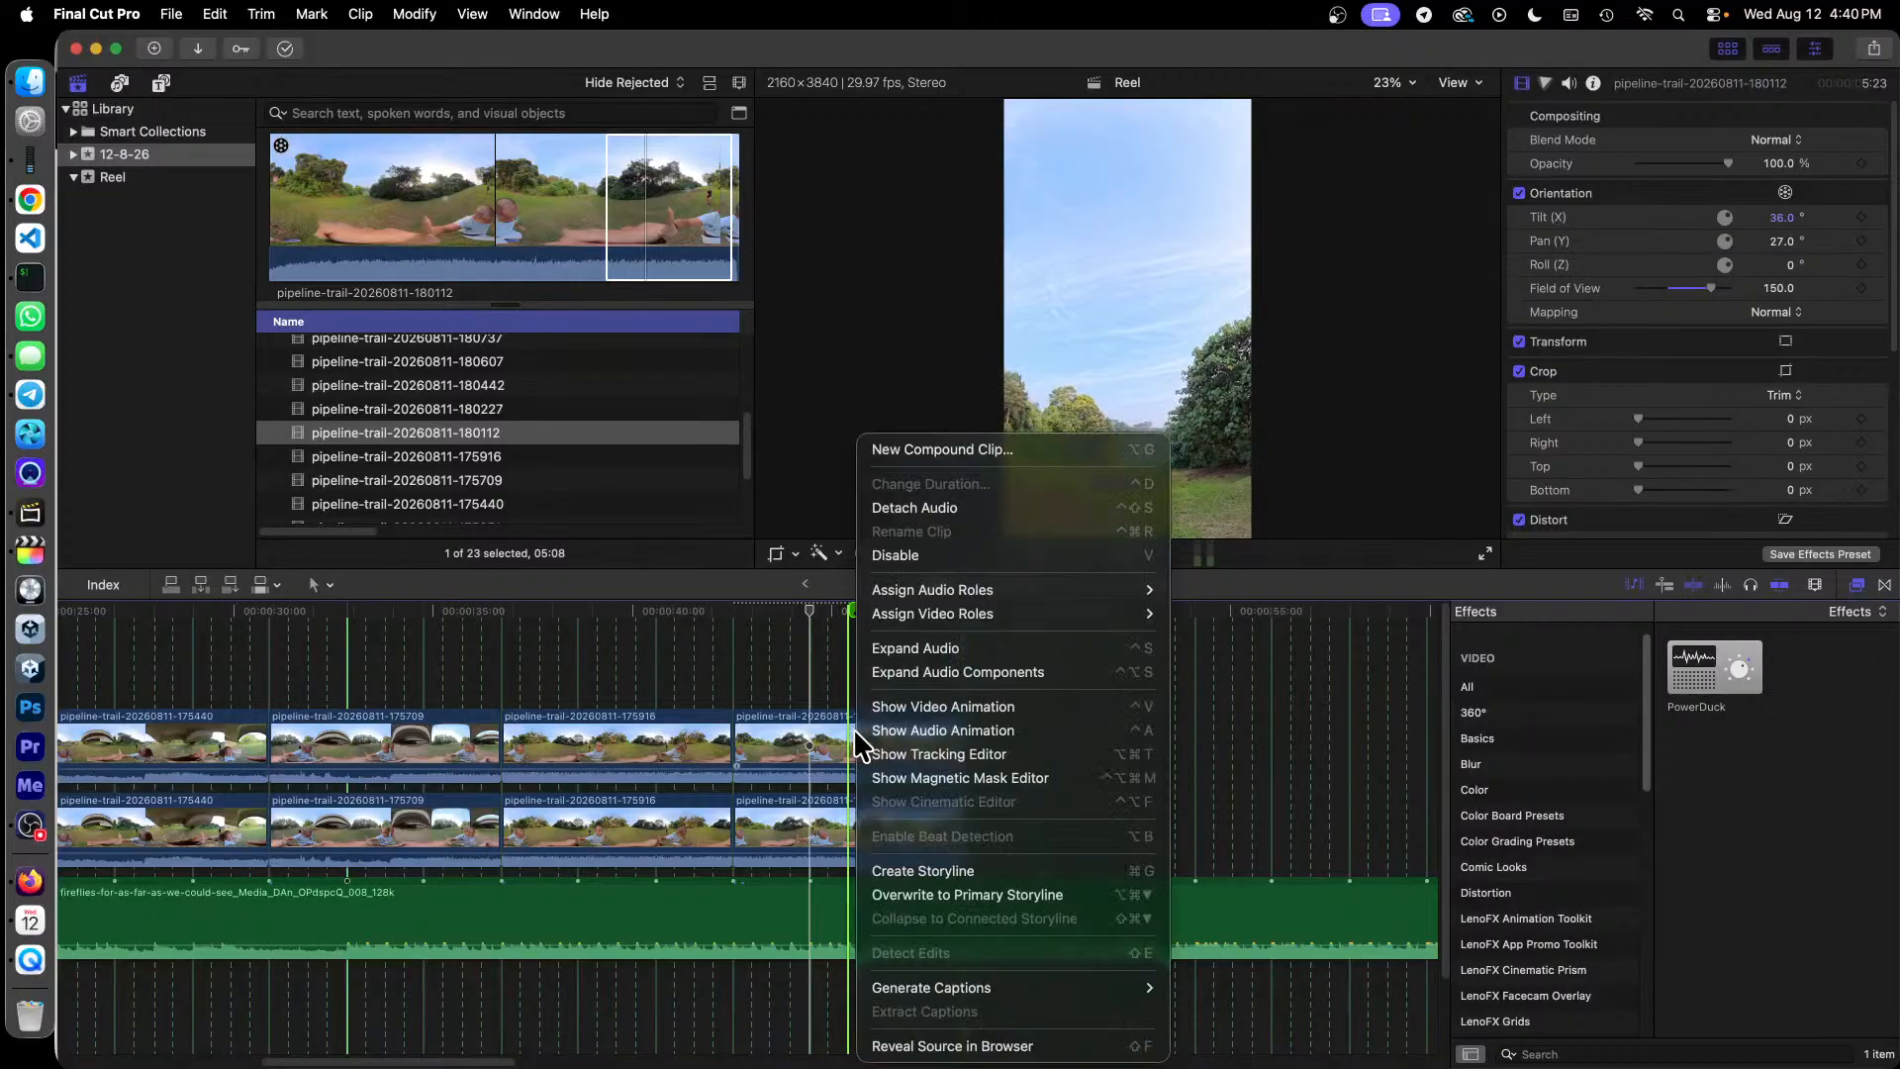
left_click(983, 555)
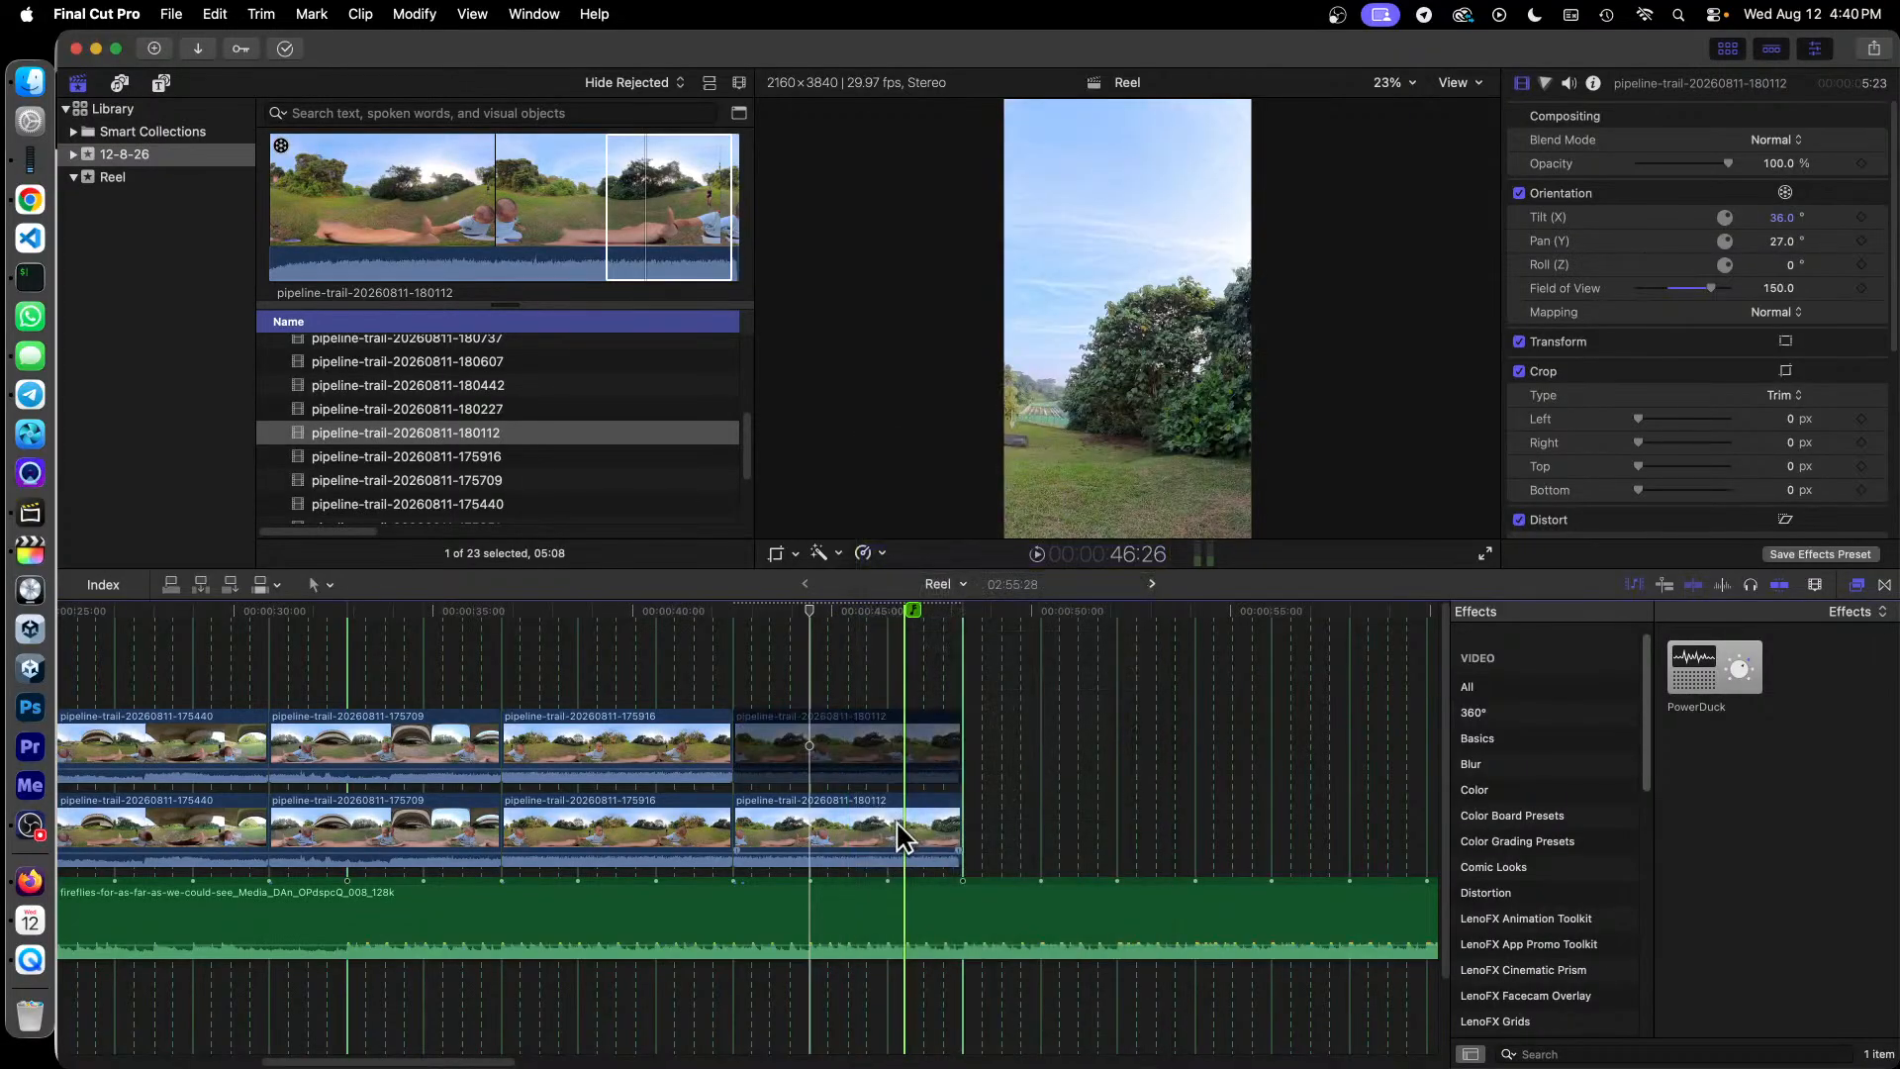
left_click(869, 804)
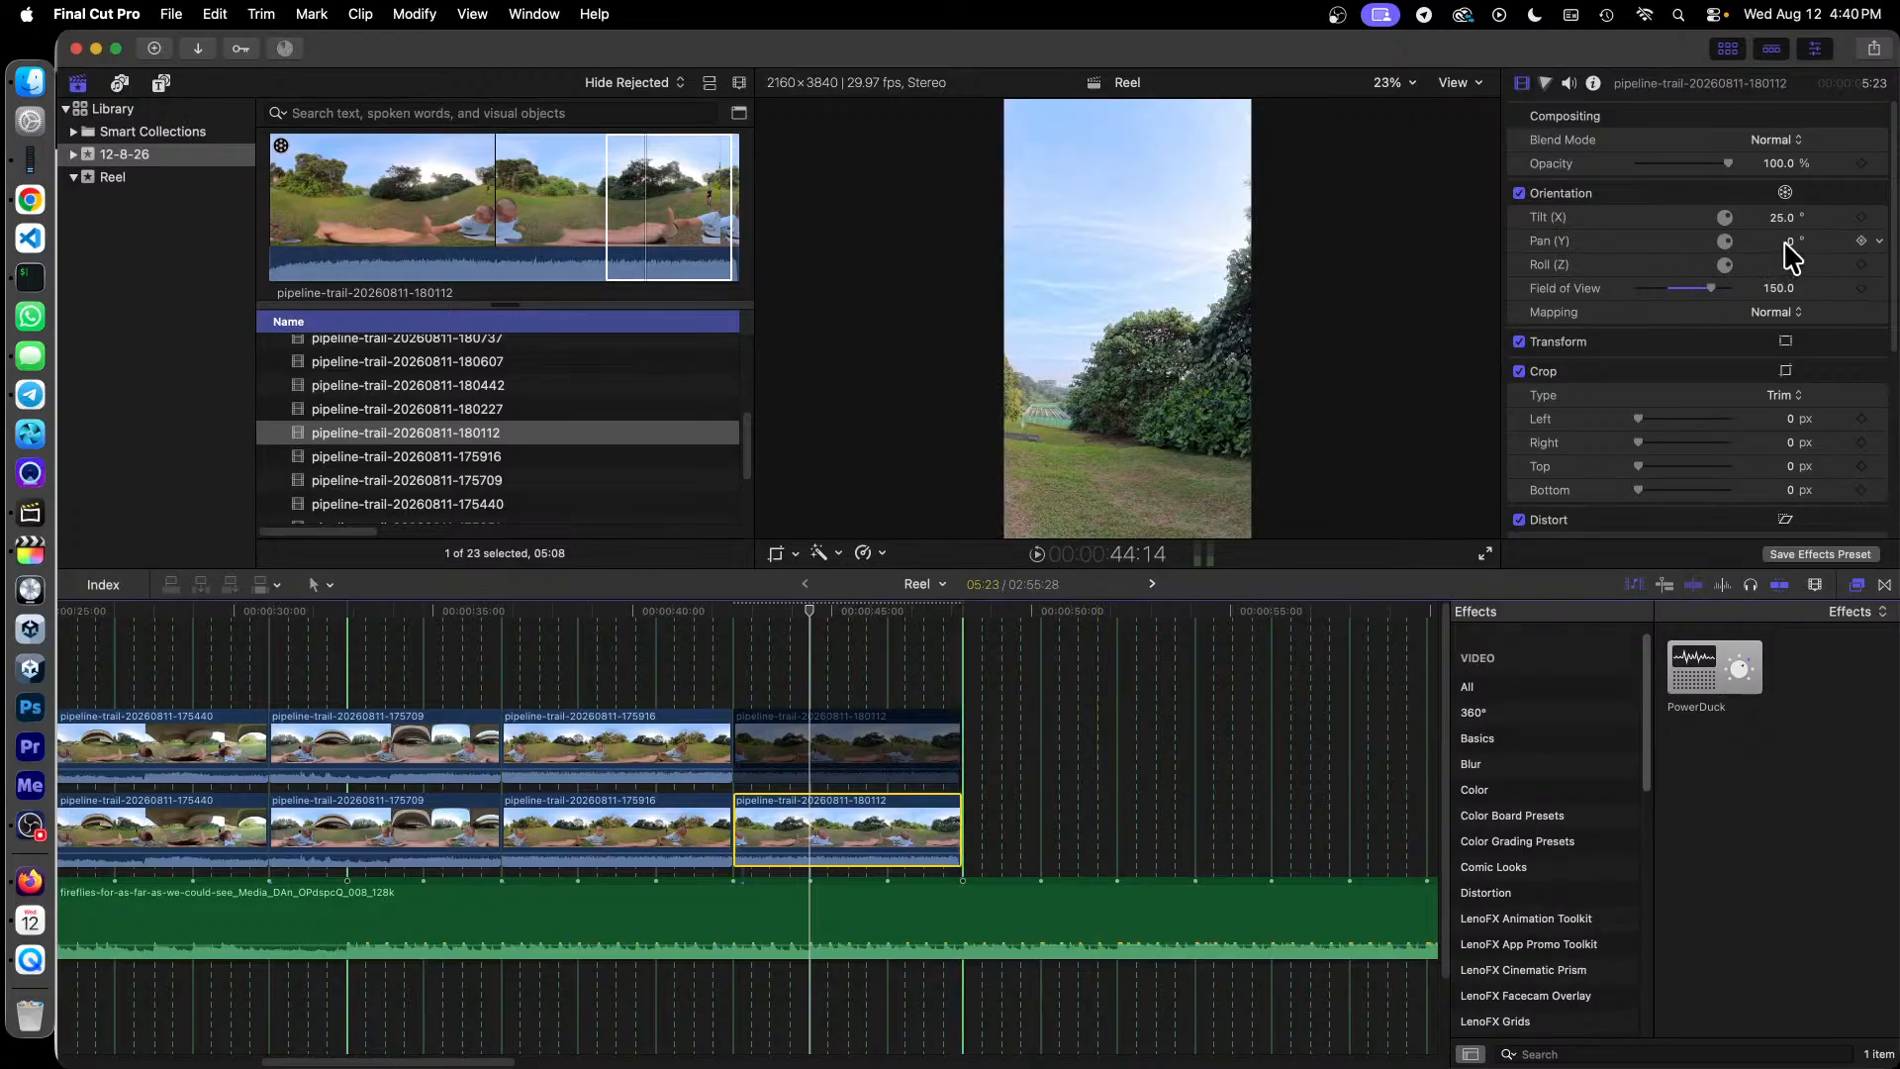
left_click_drag(1789, 241, 1789, 240)
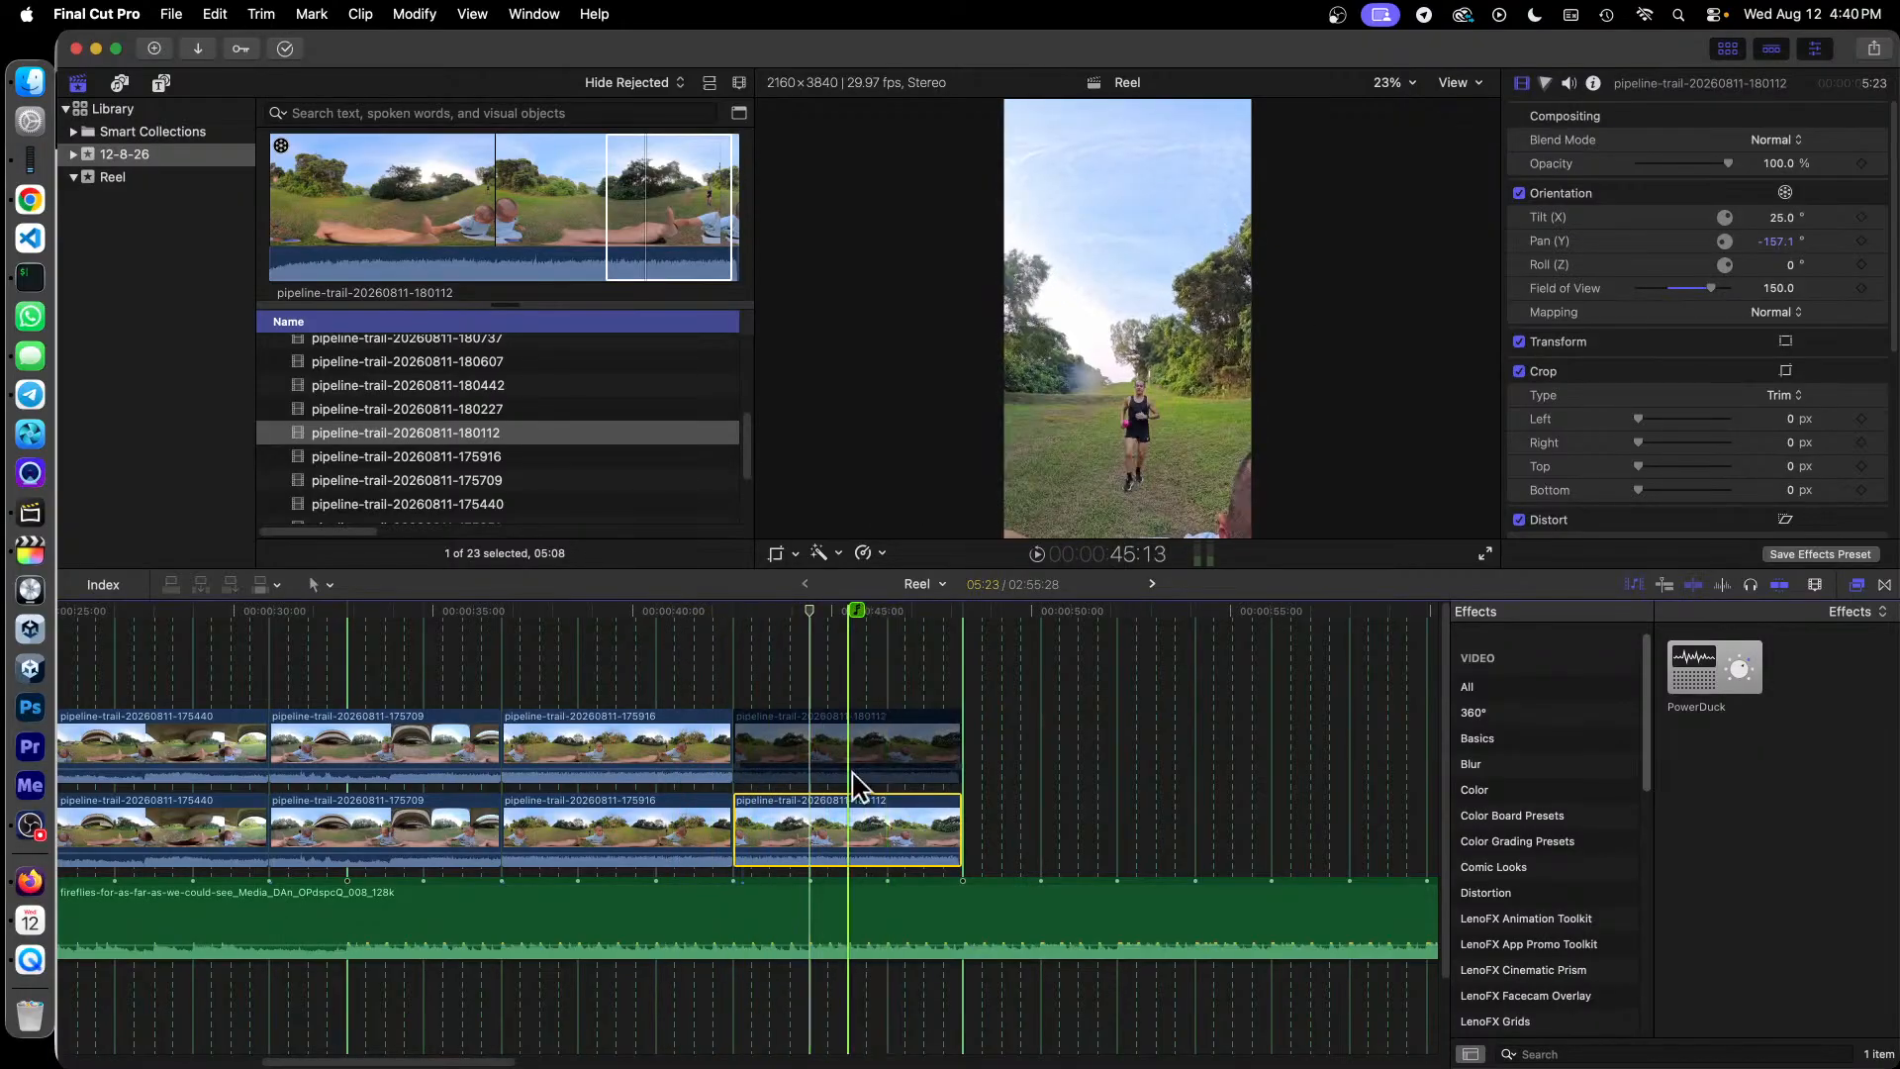
left_click(927, 755)
right_click(884, 757)
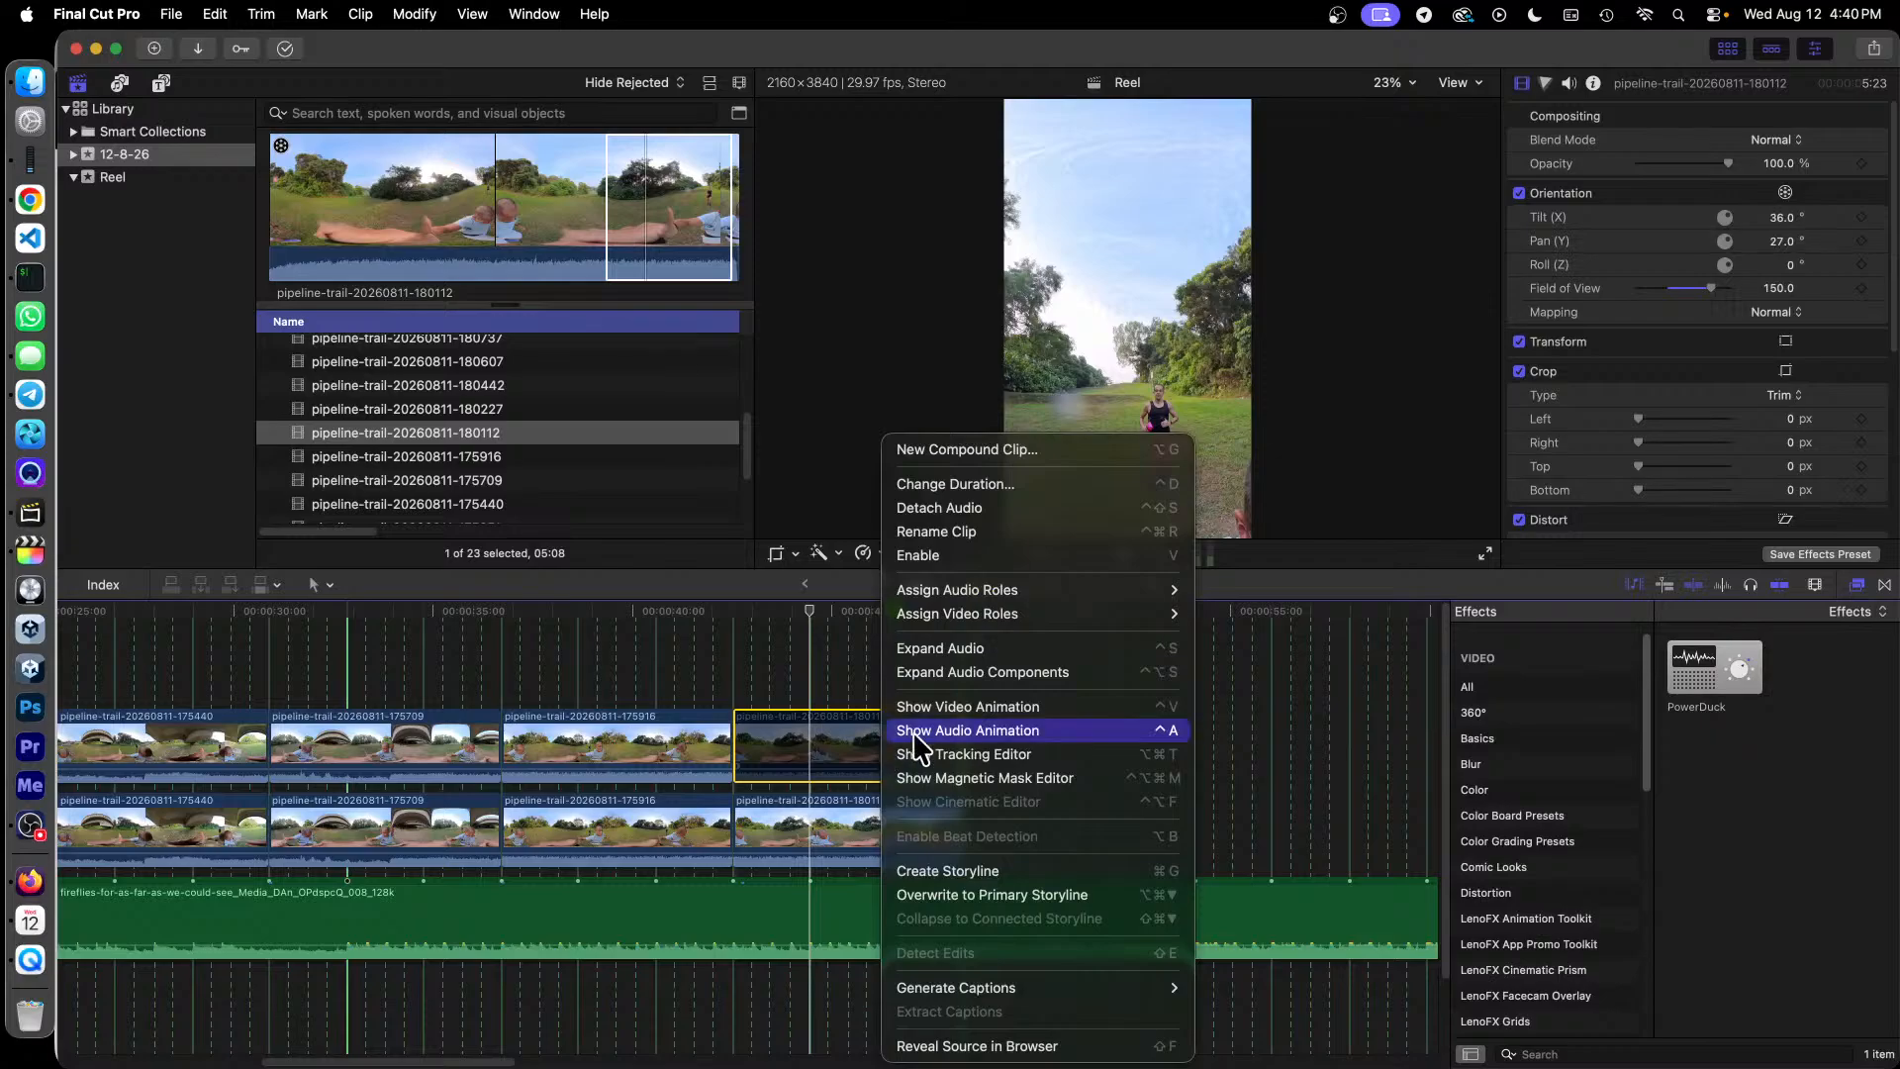
left_click(998, 560)
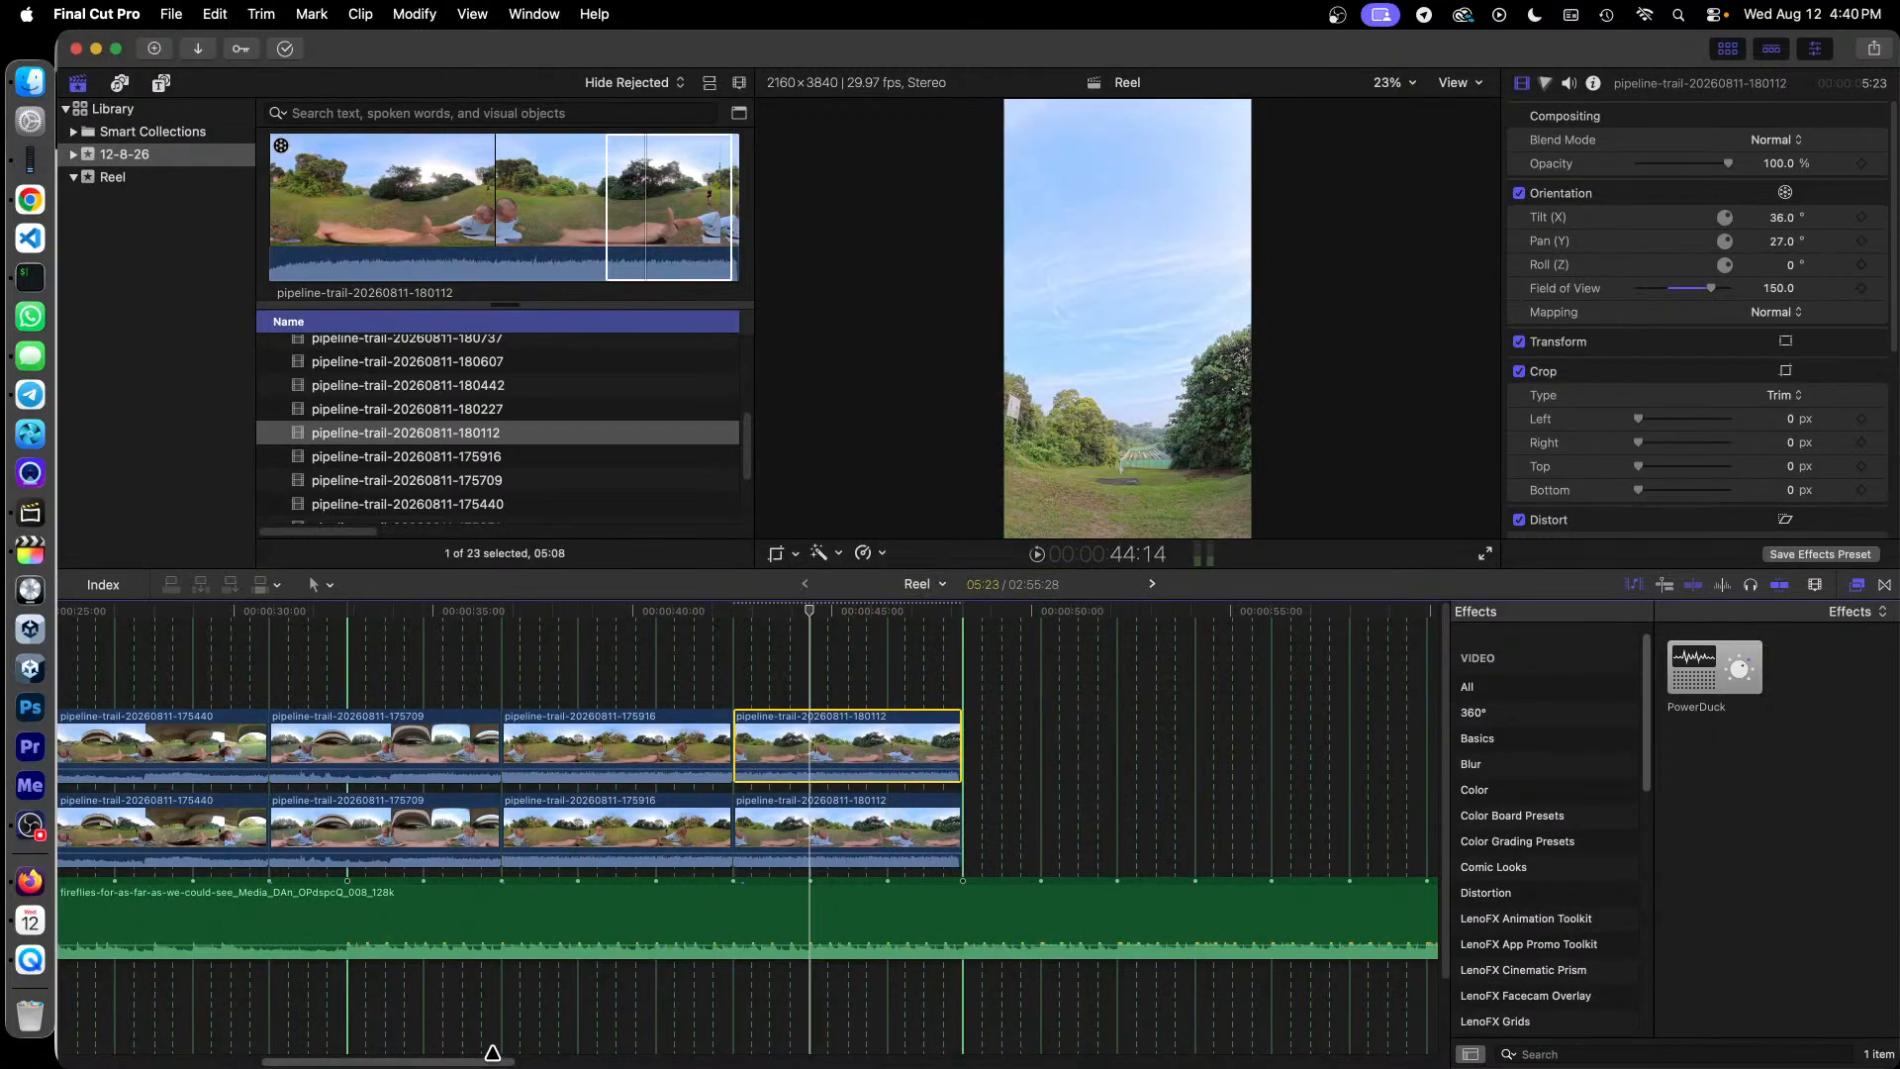
left_click_drag(491, 1064, 606, 1059)
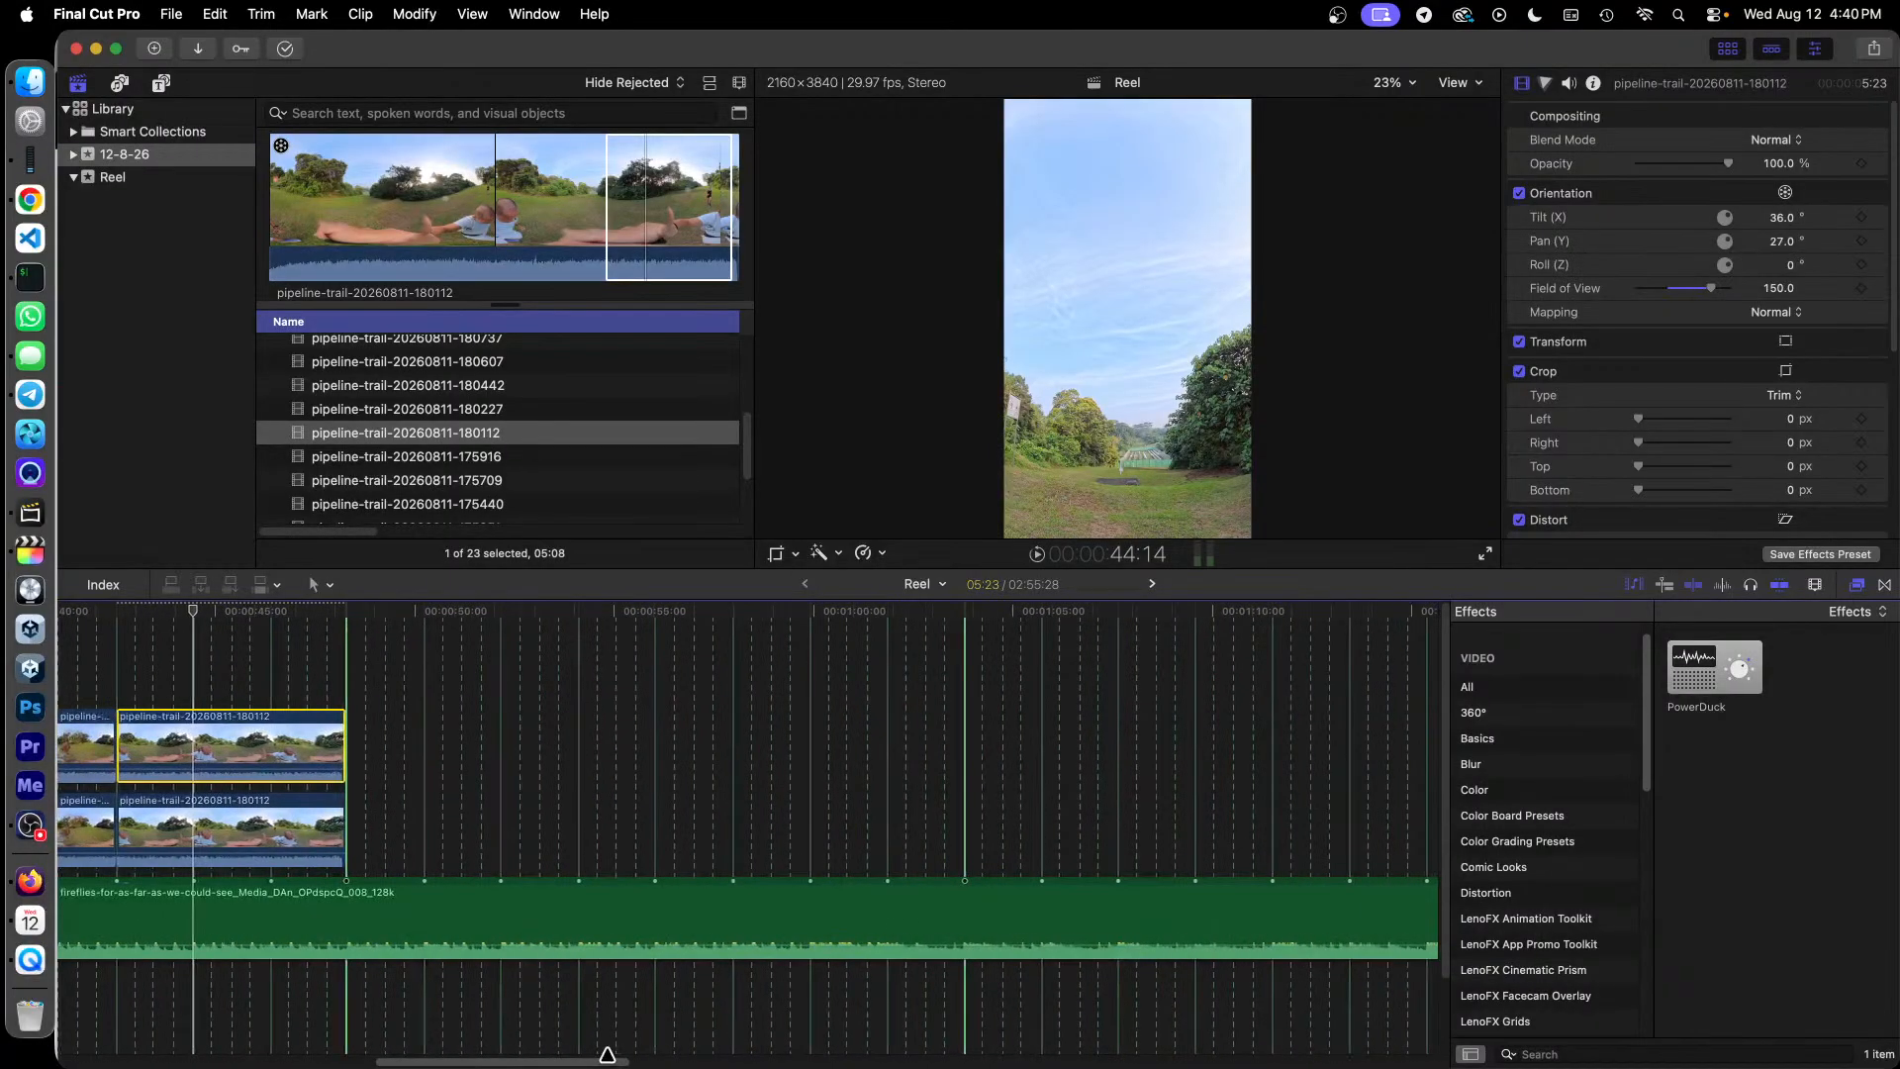
left_click(473, 410)
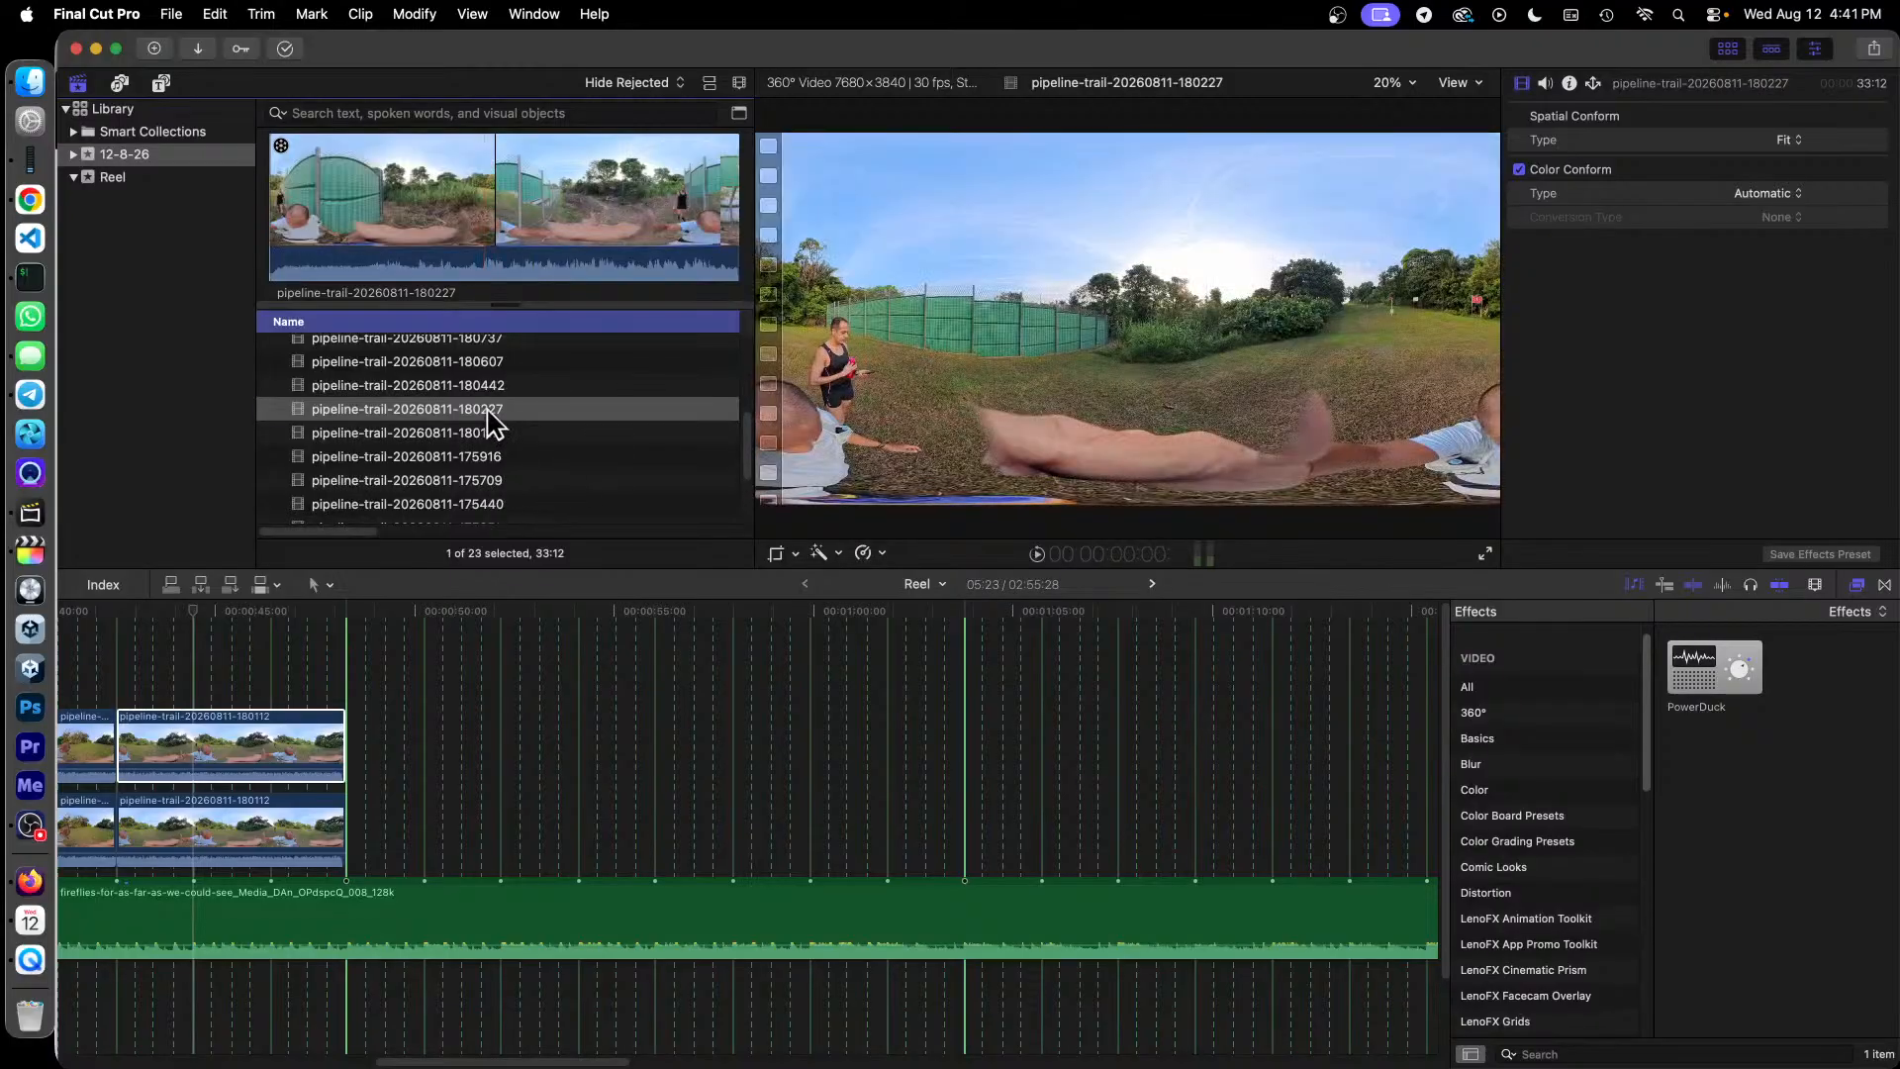
left_click_drag(487, 424, 358, 837)
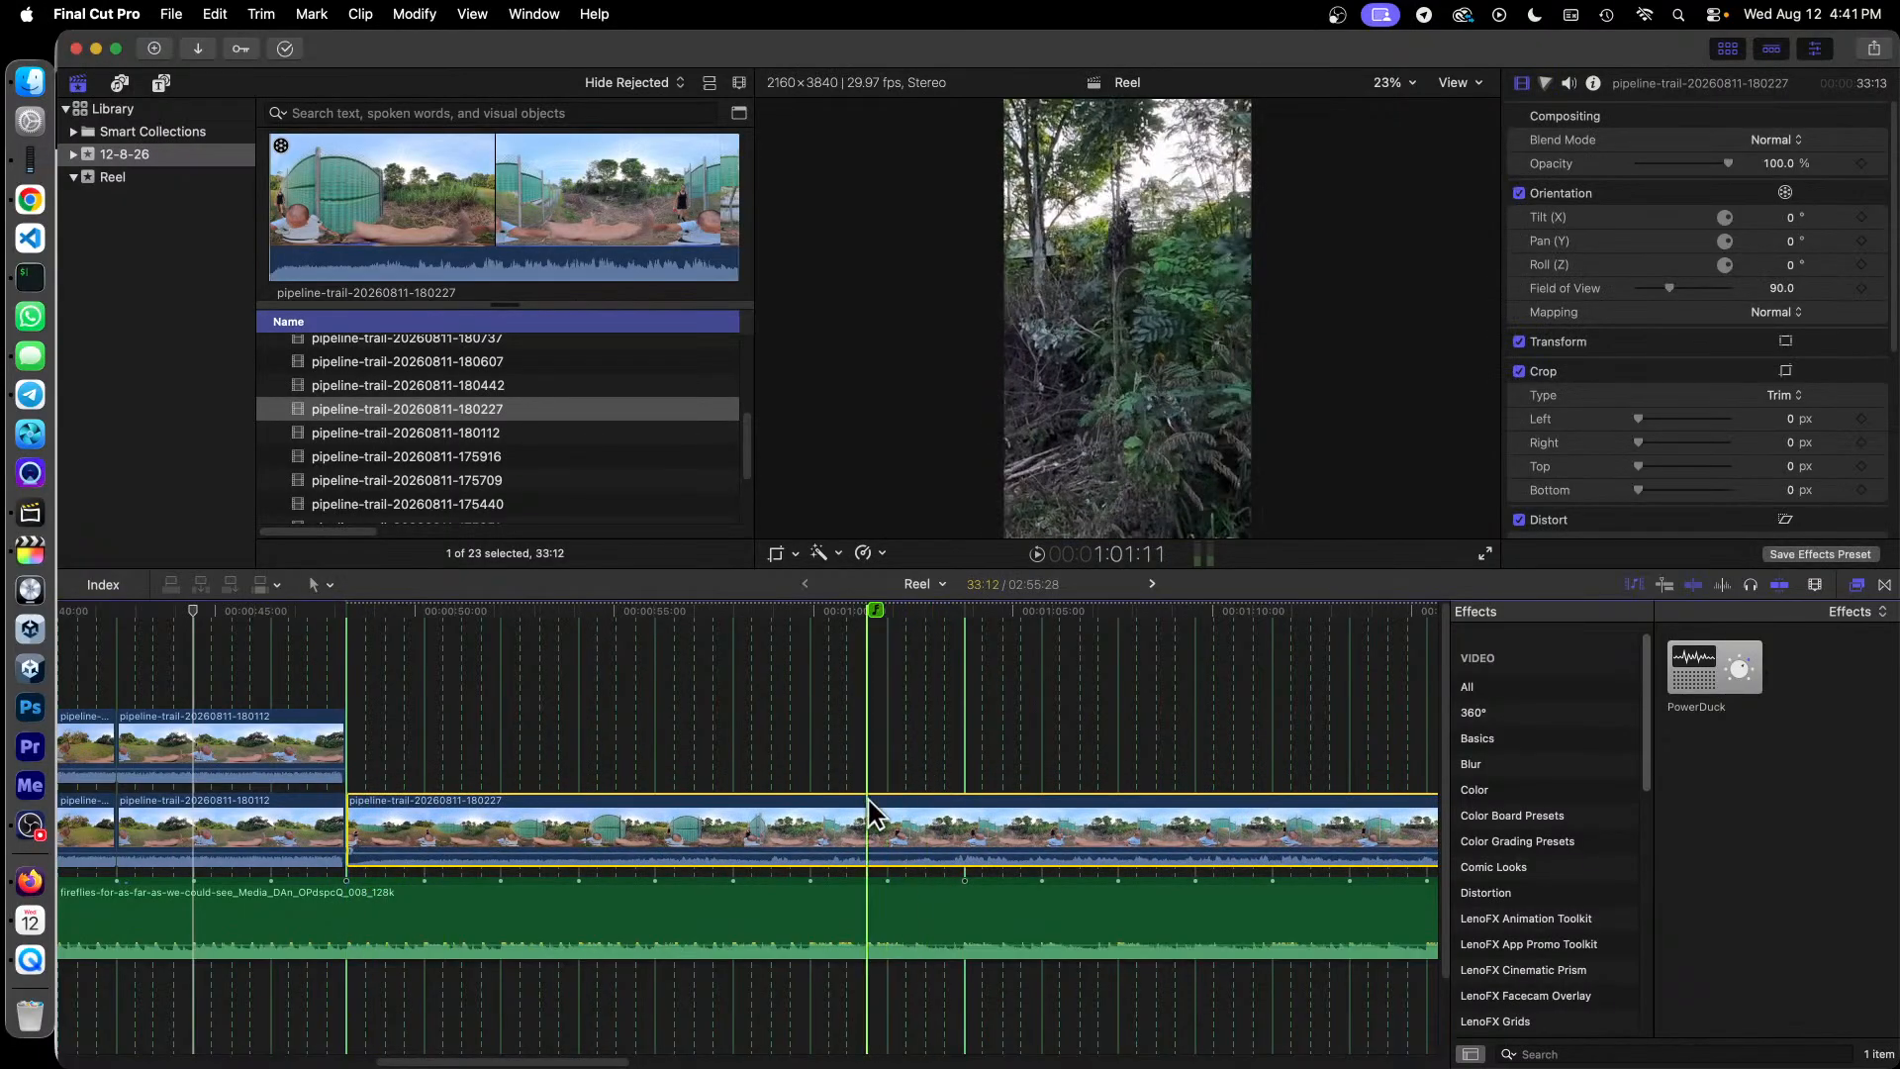
key("super+minus")
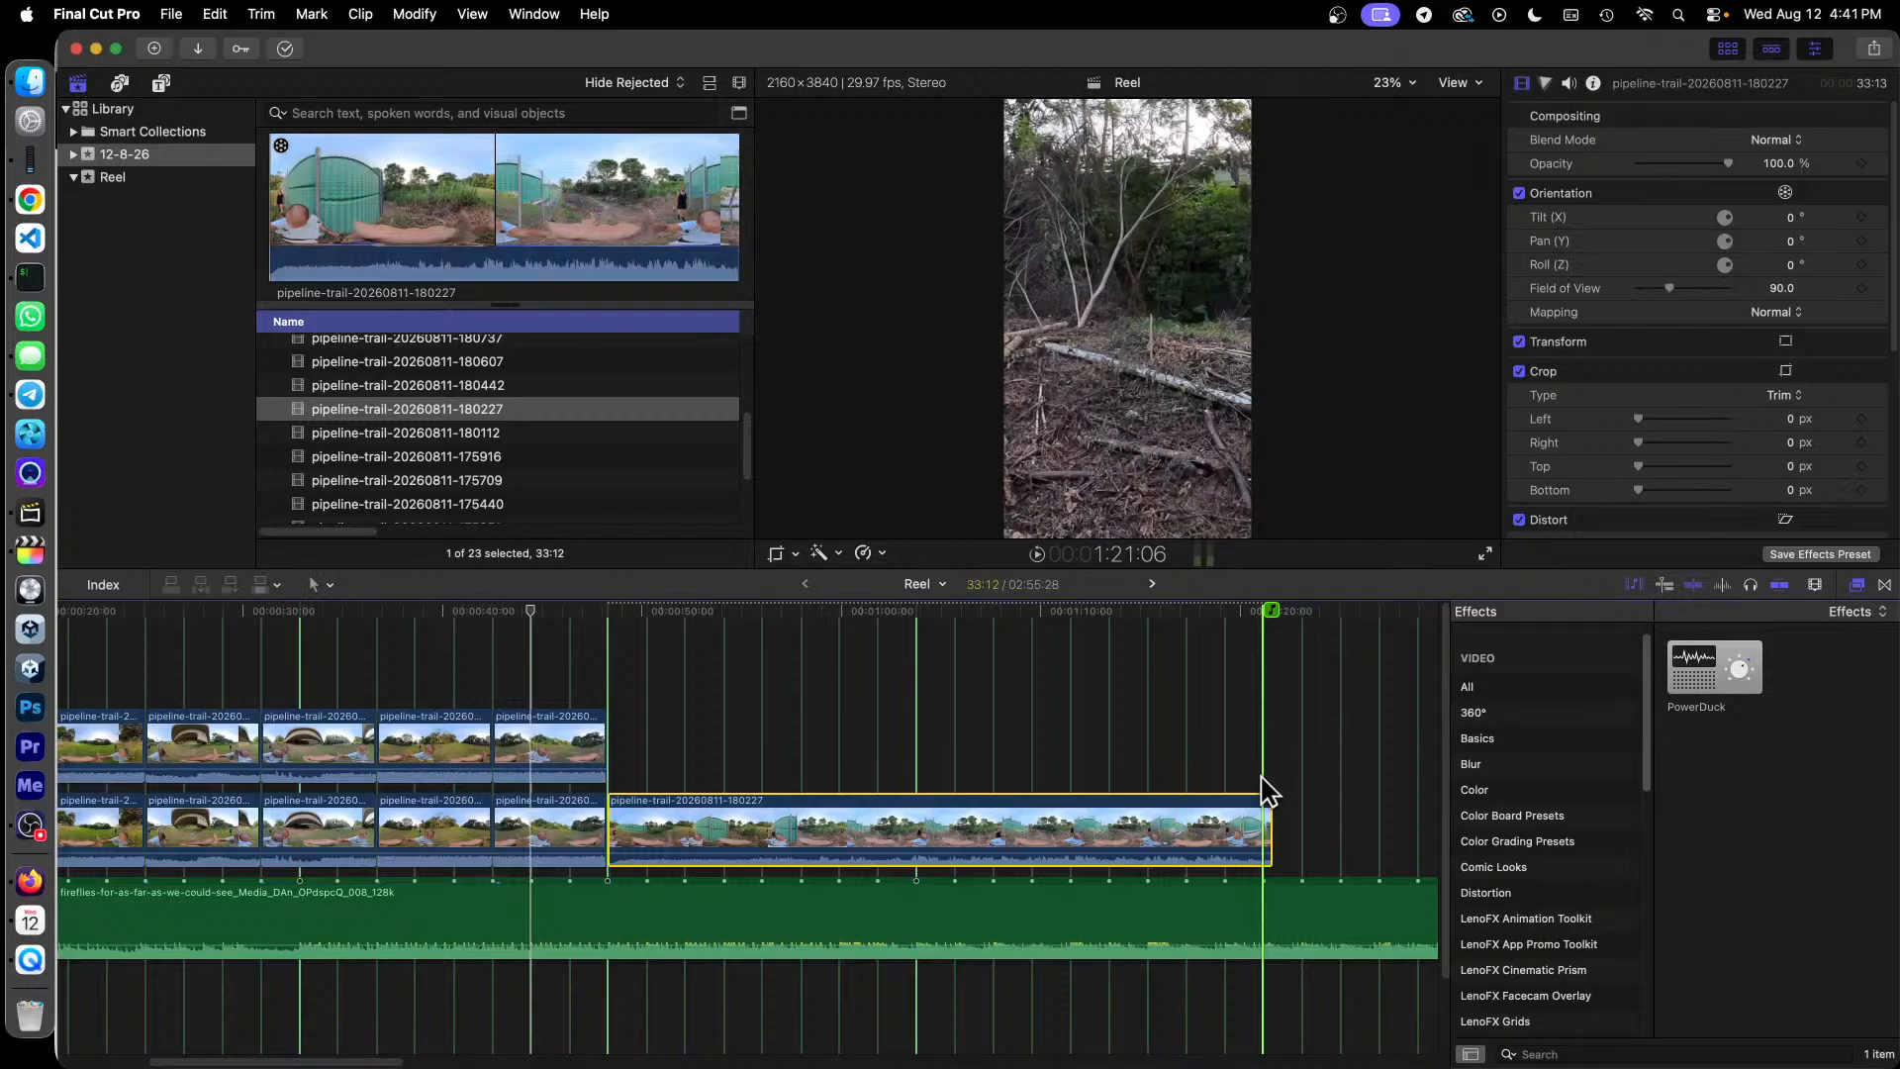
left_click(954, 826)
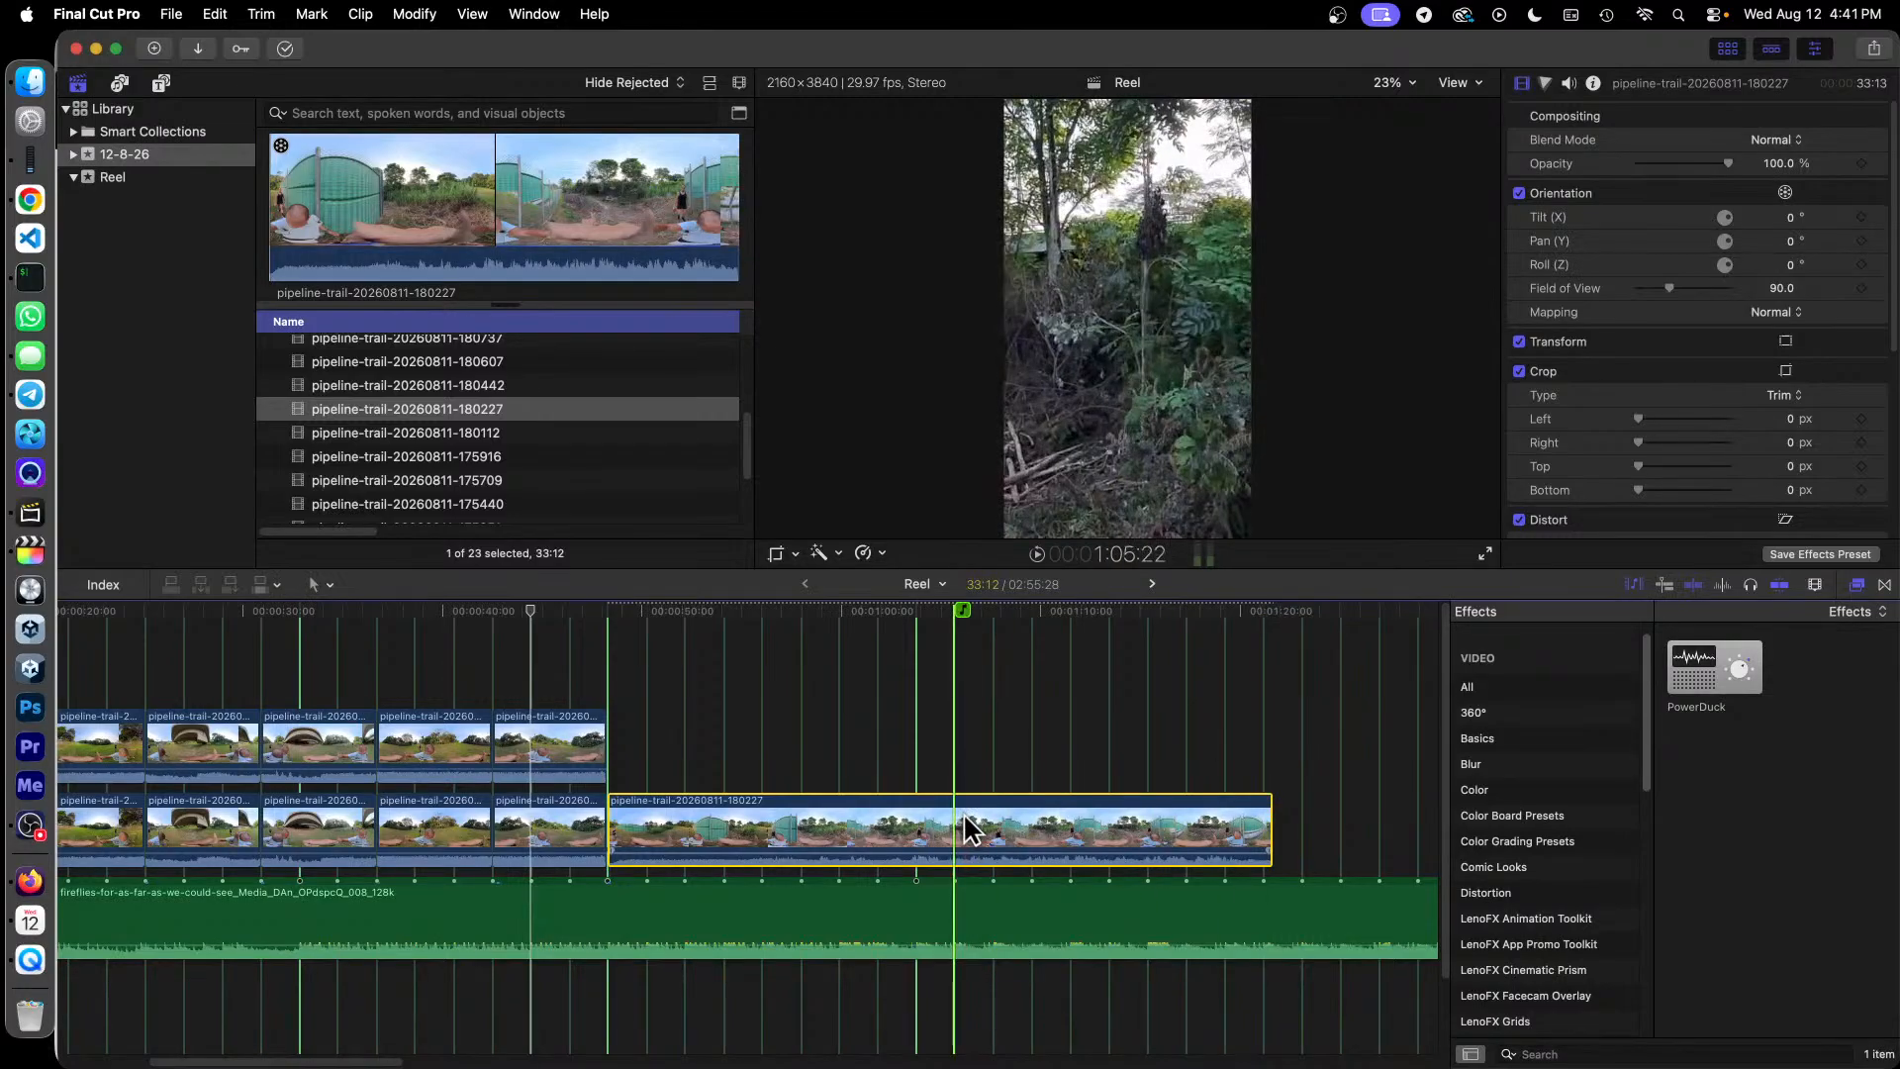
key("space")
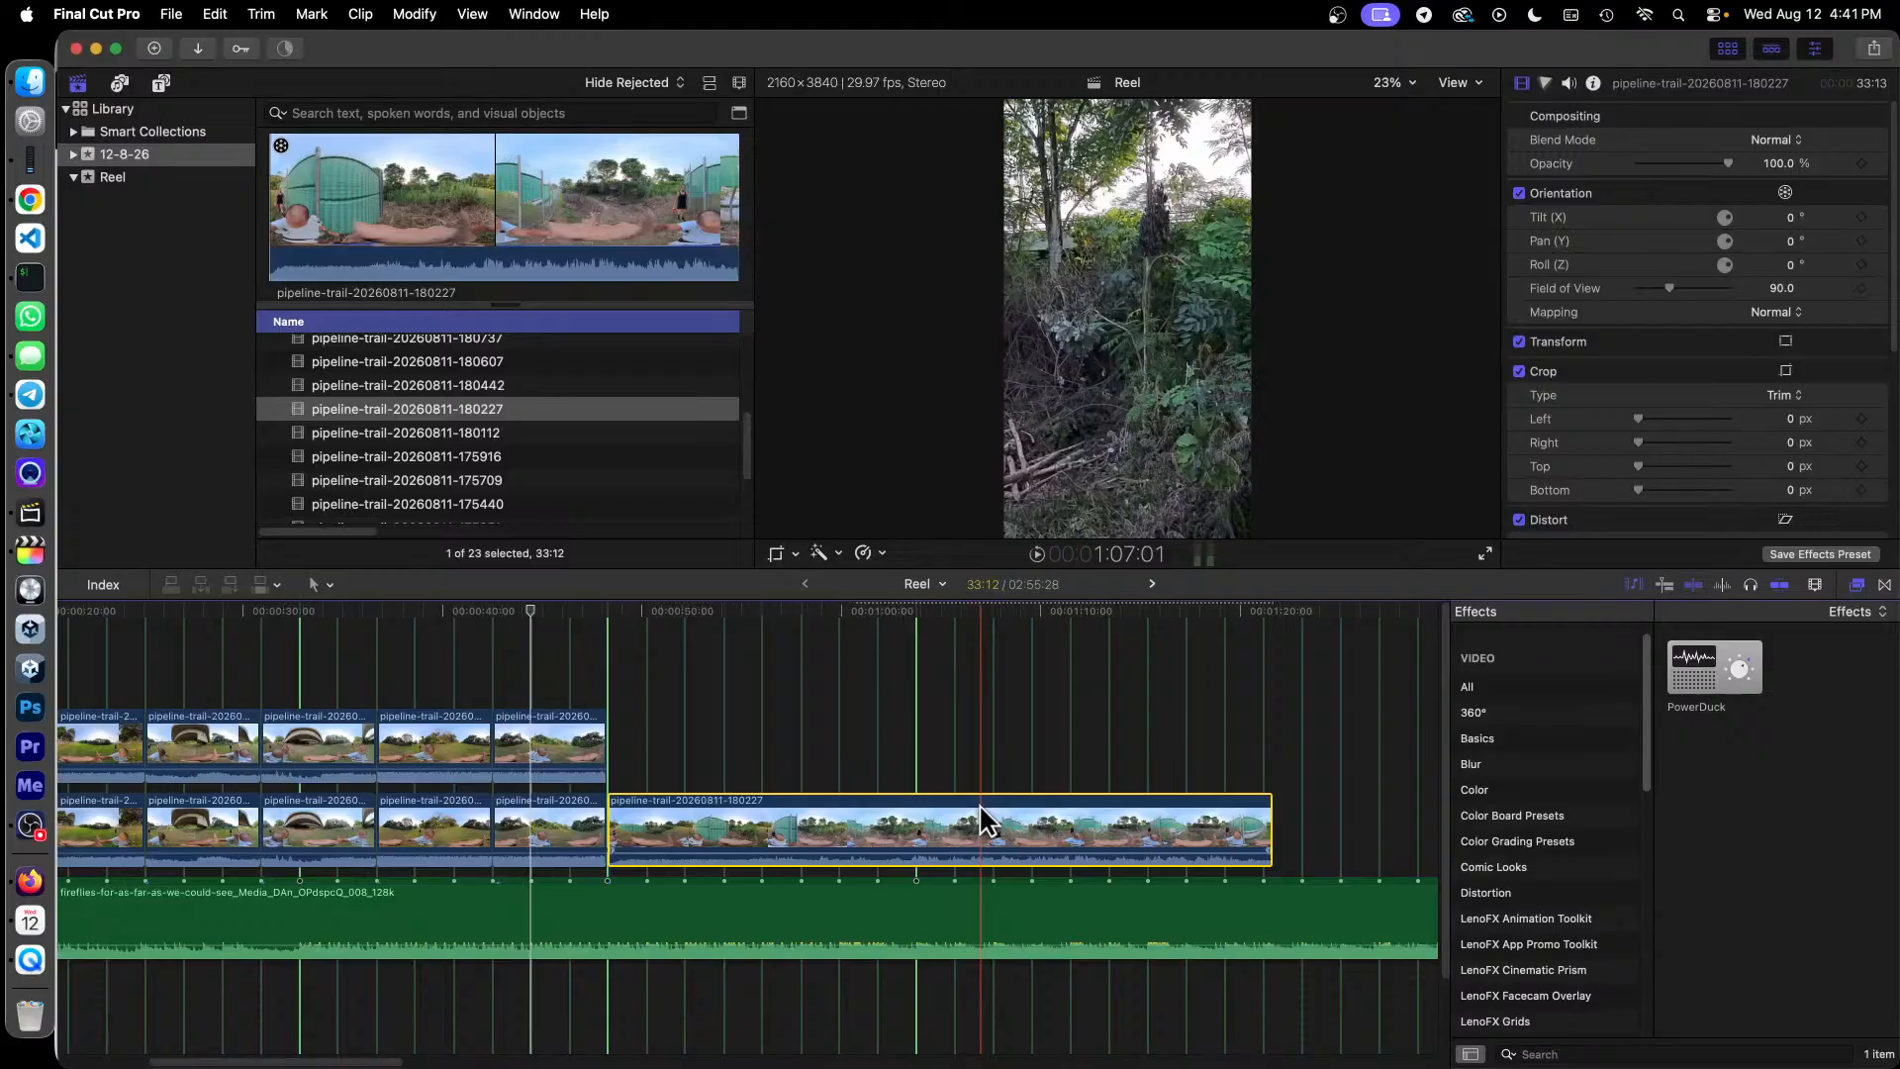
left_click(754, 674)
left_click(607, 611)
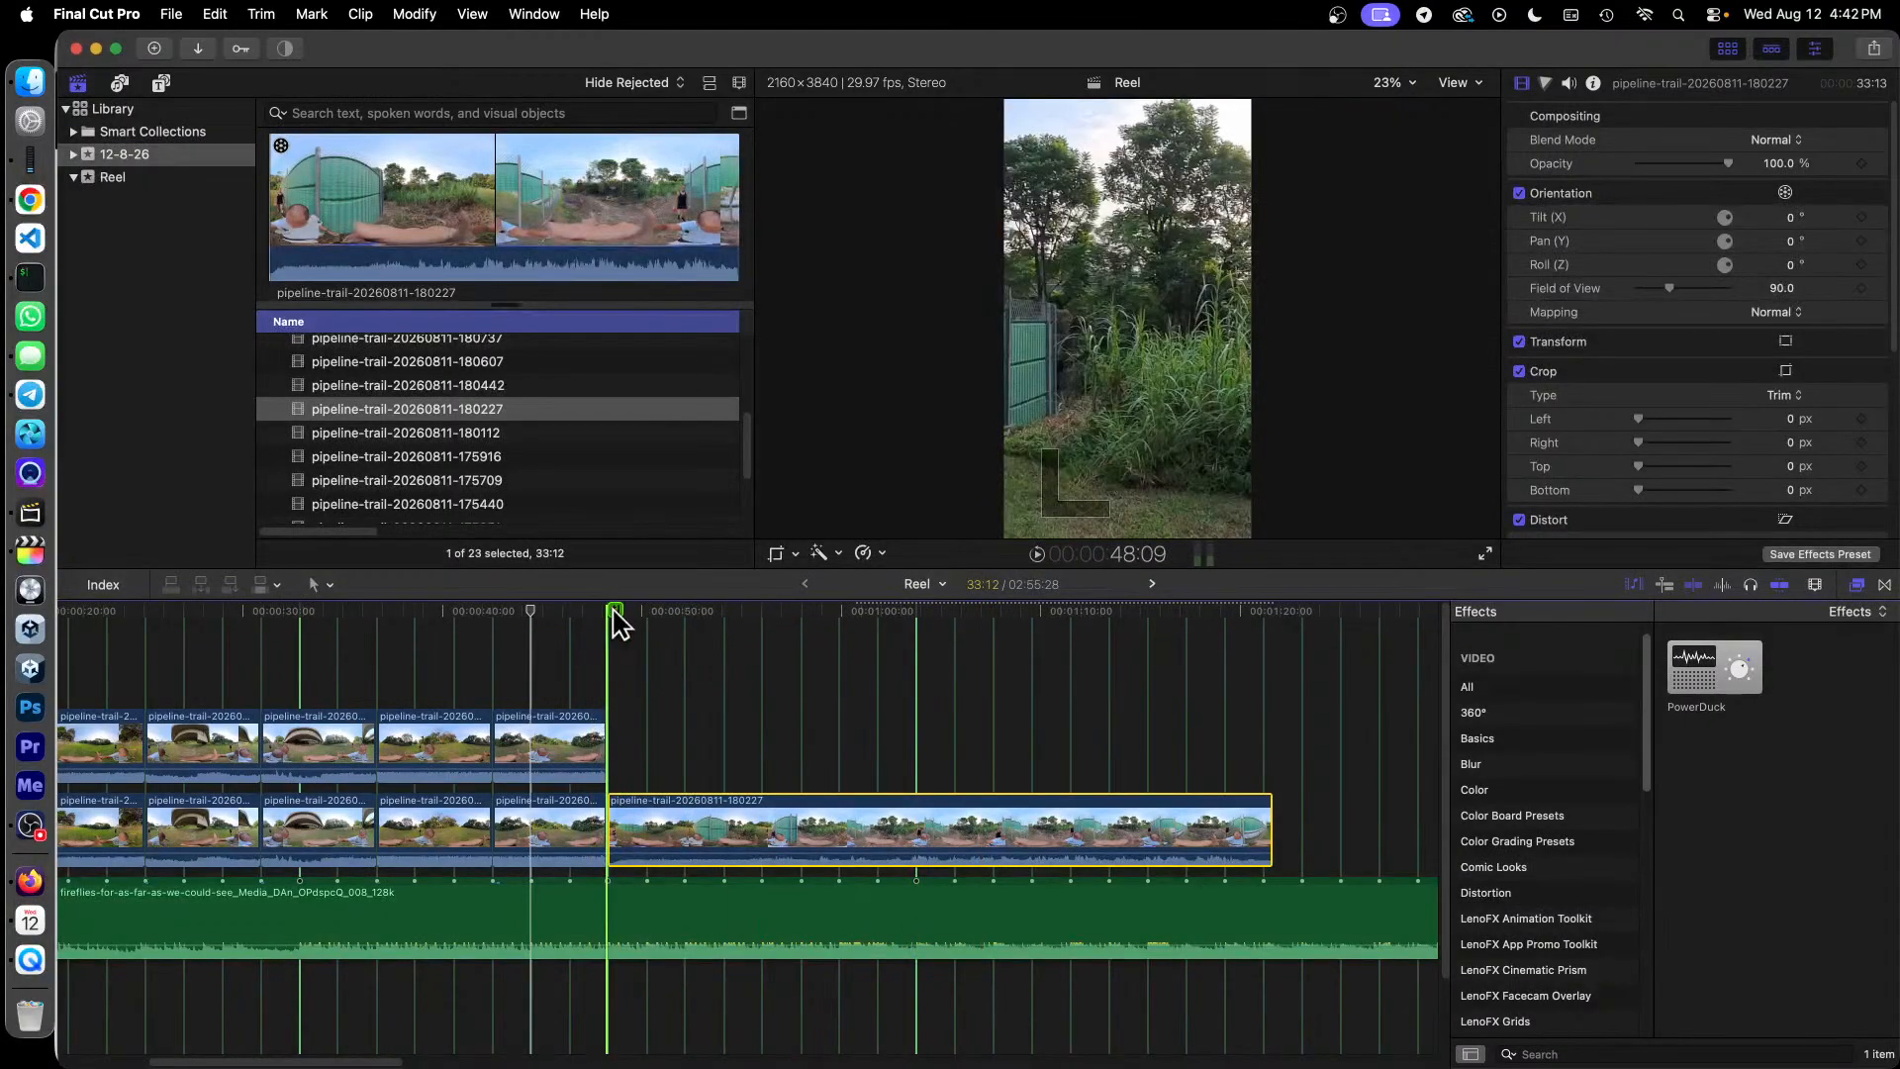
key("space")
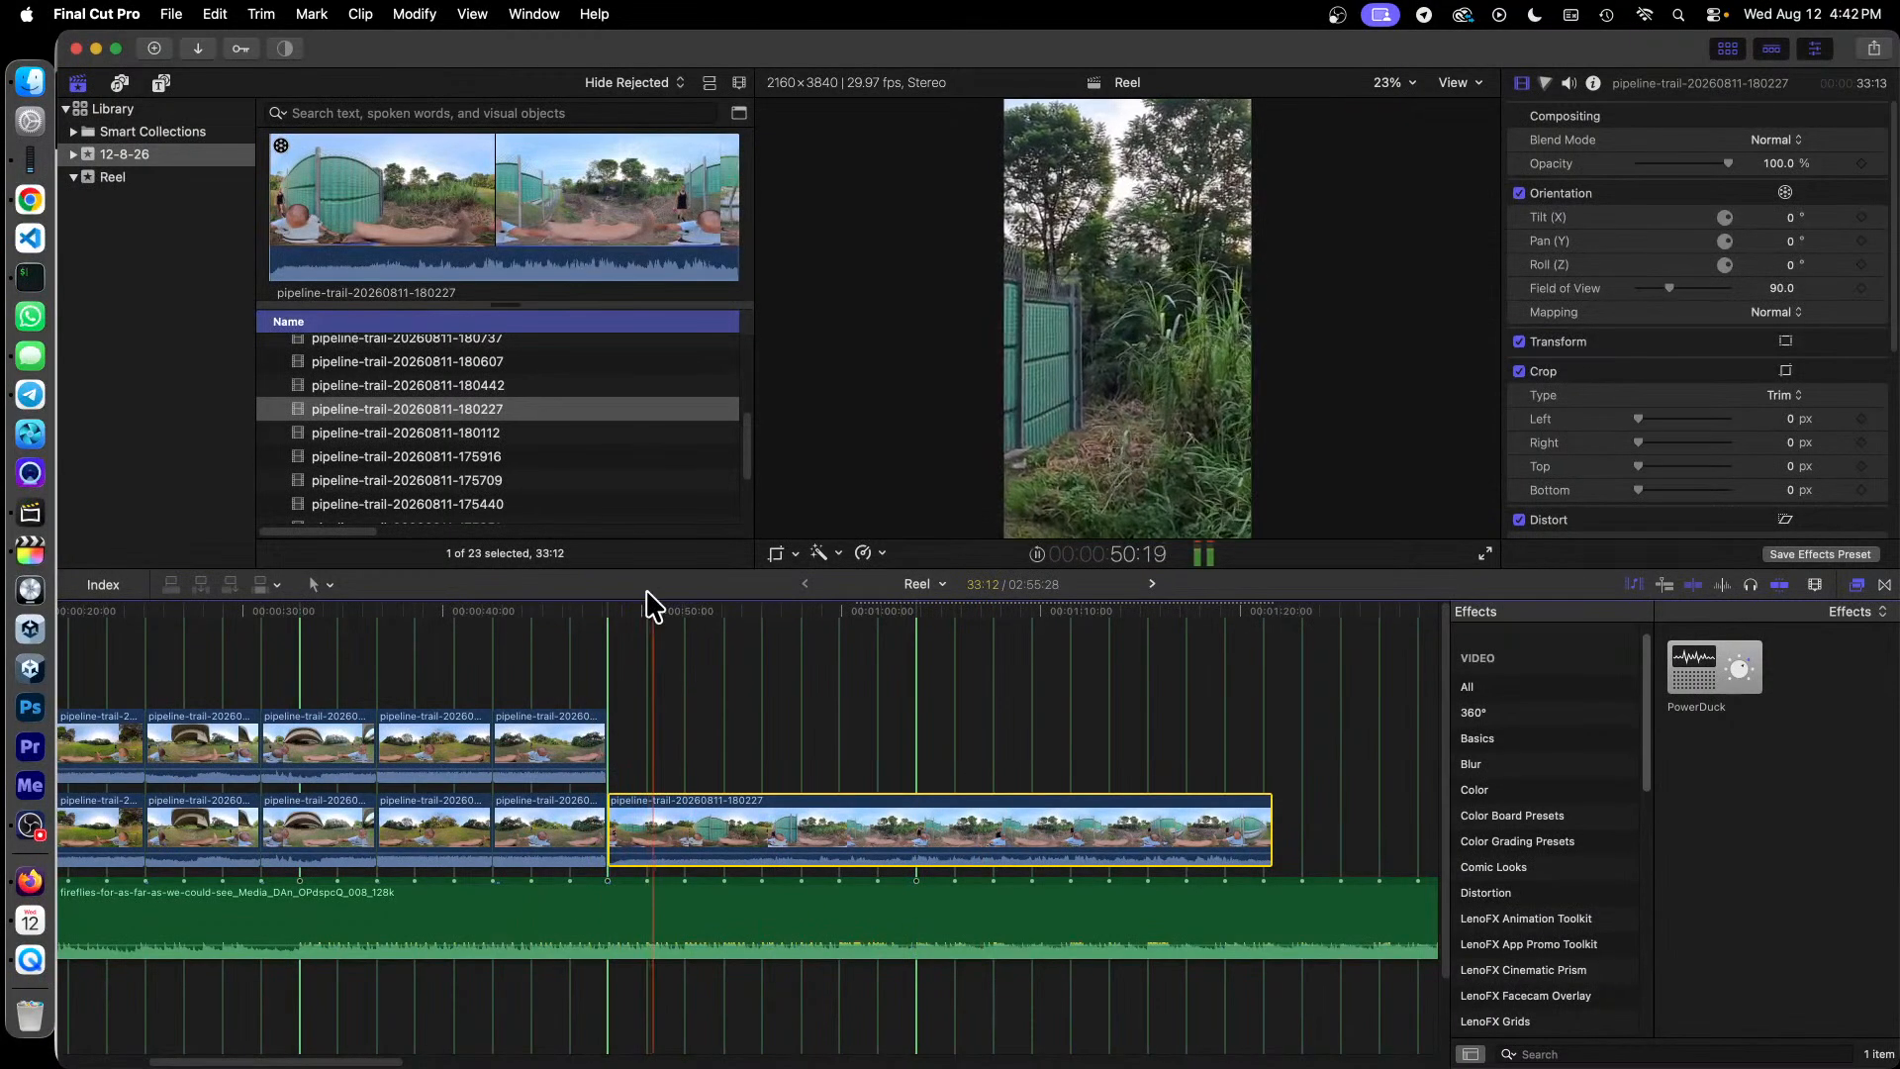
right_click(804, 905)
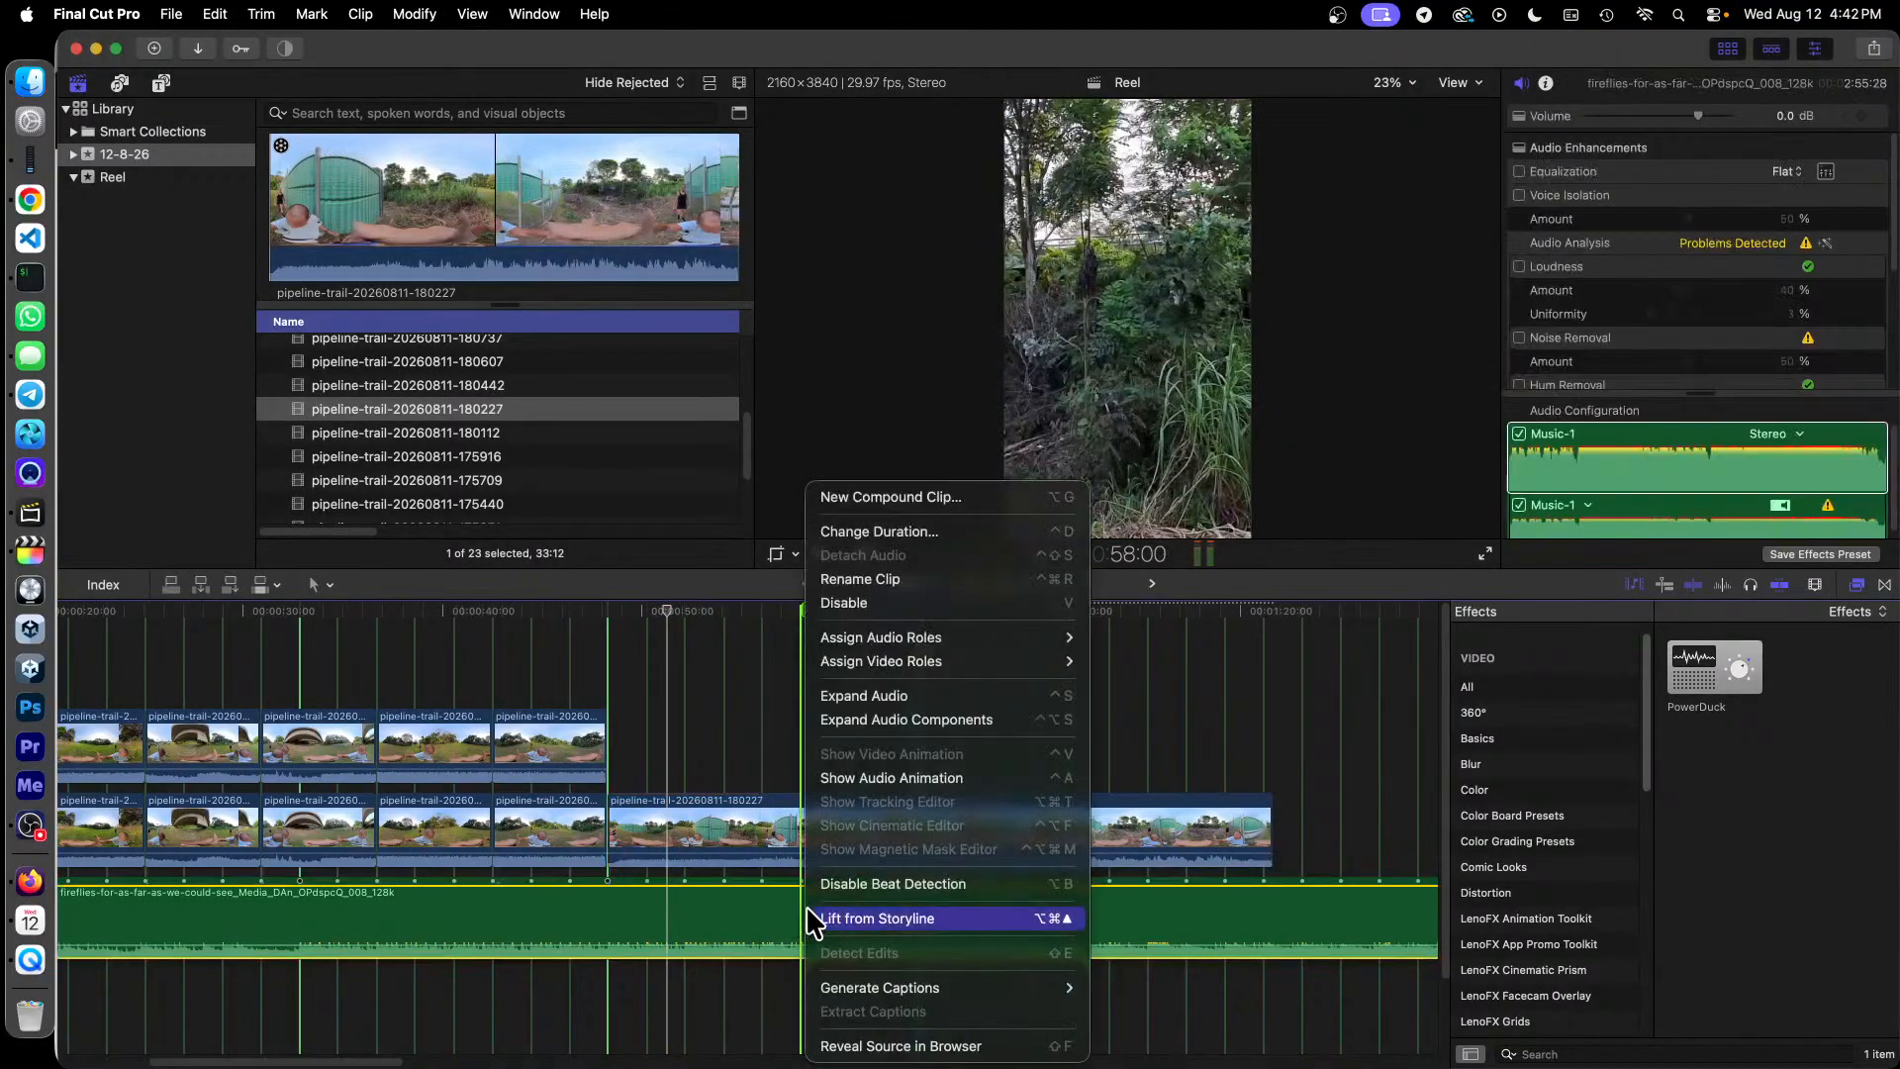
left_click(938, 602)
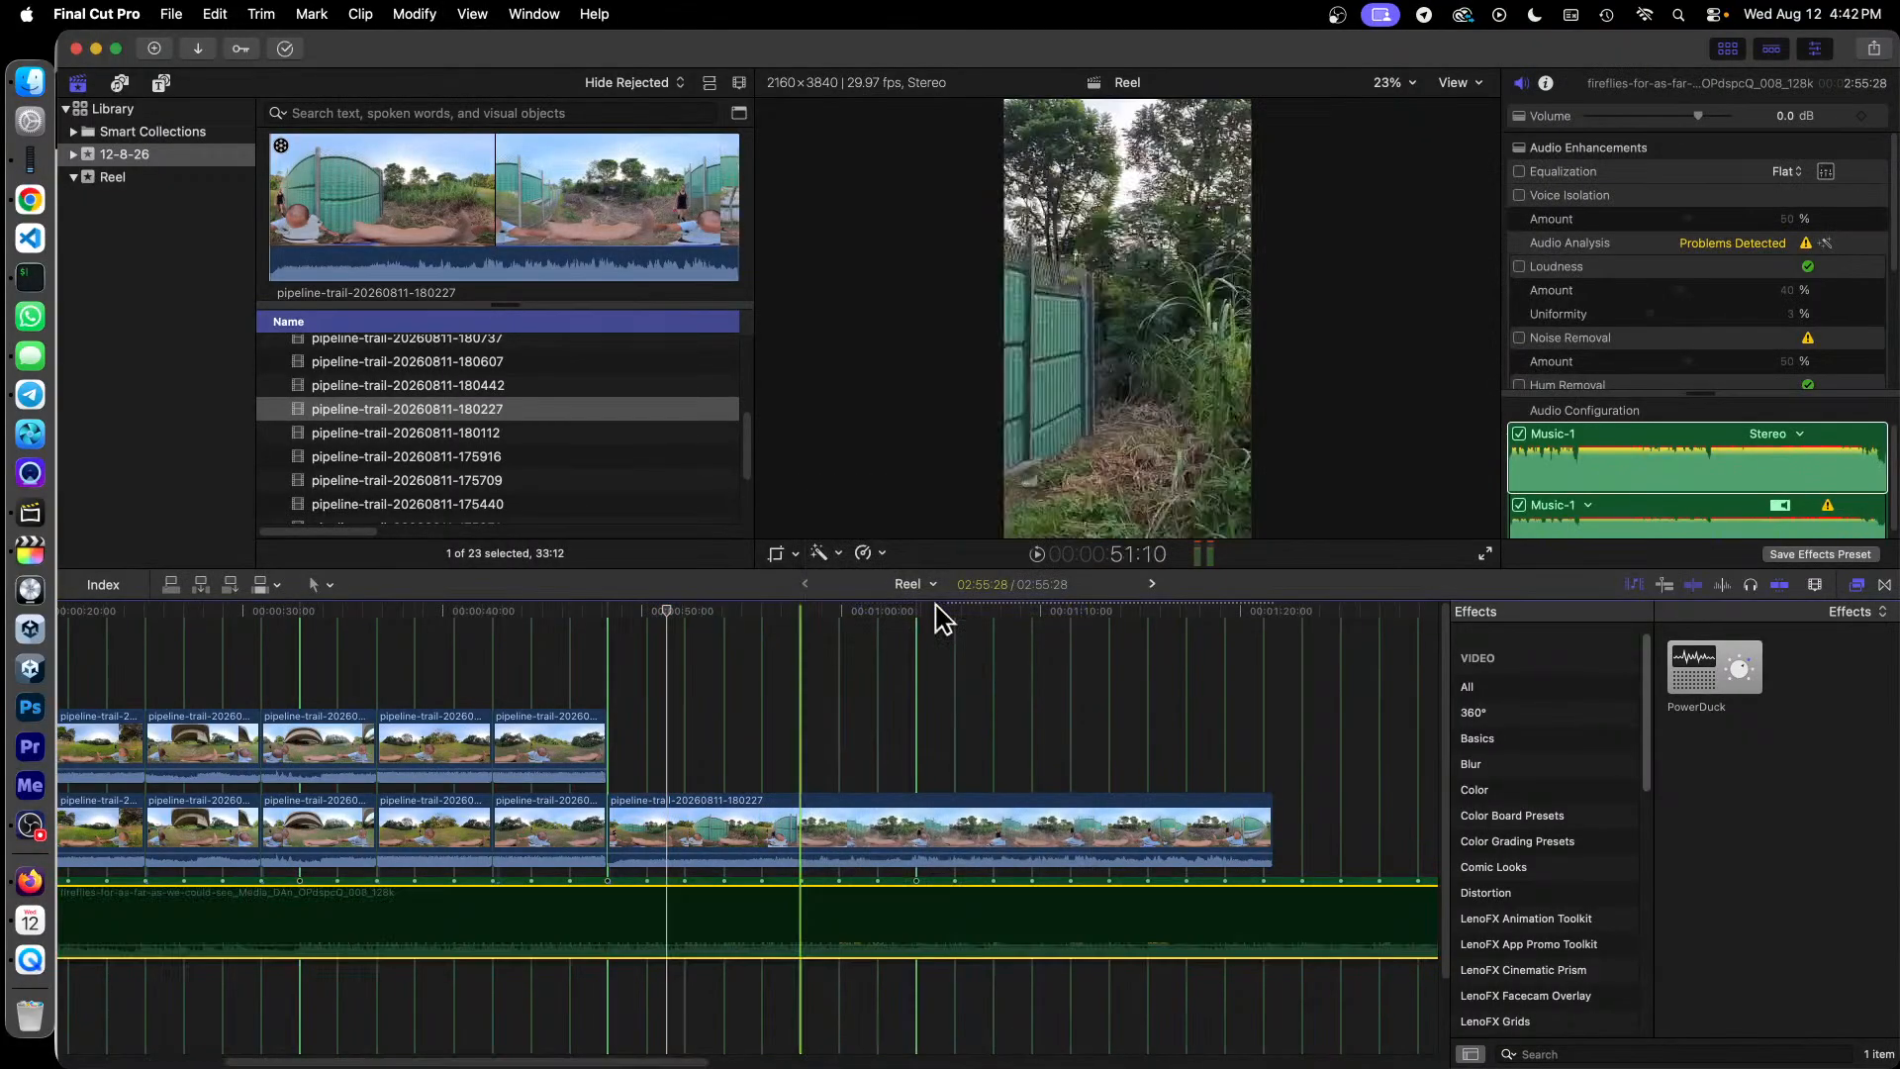
left_click(791, 805)
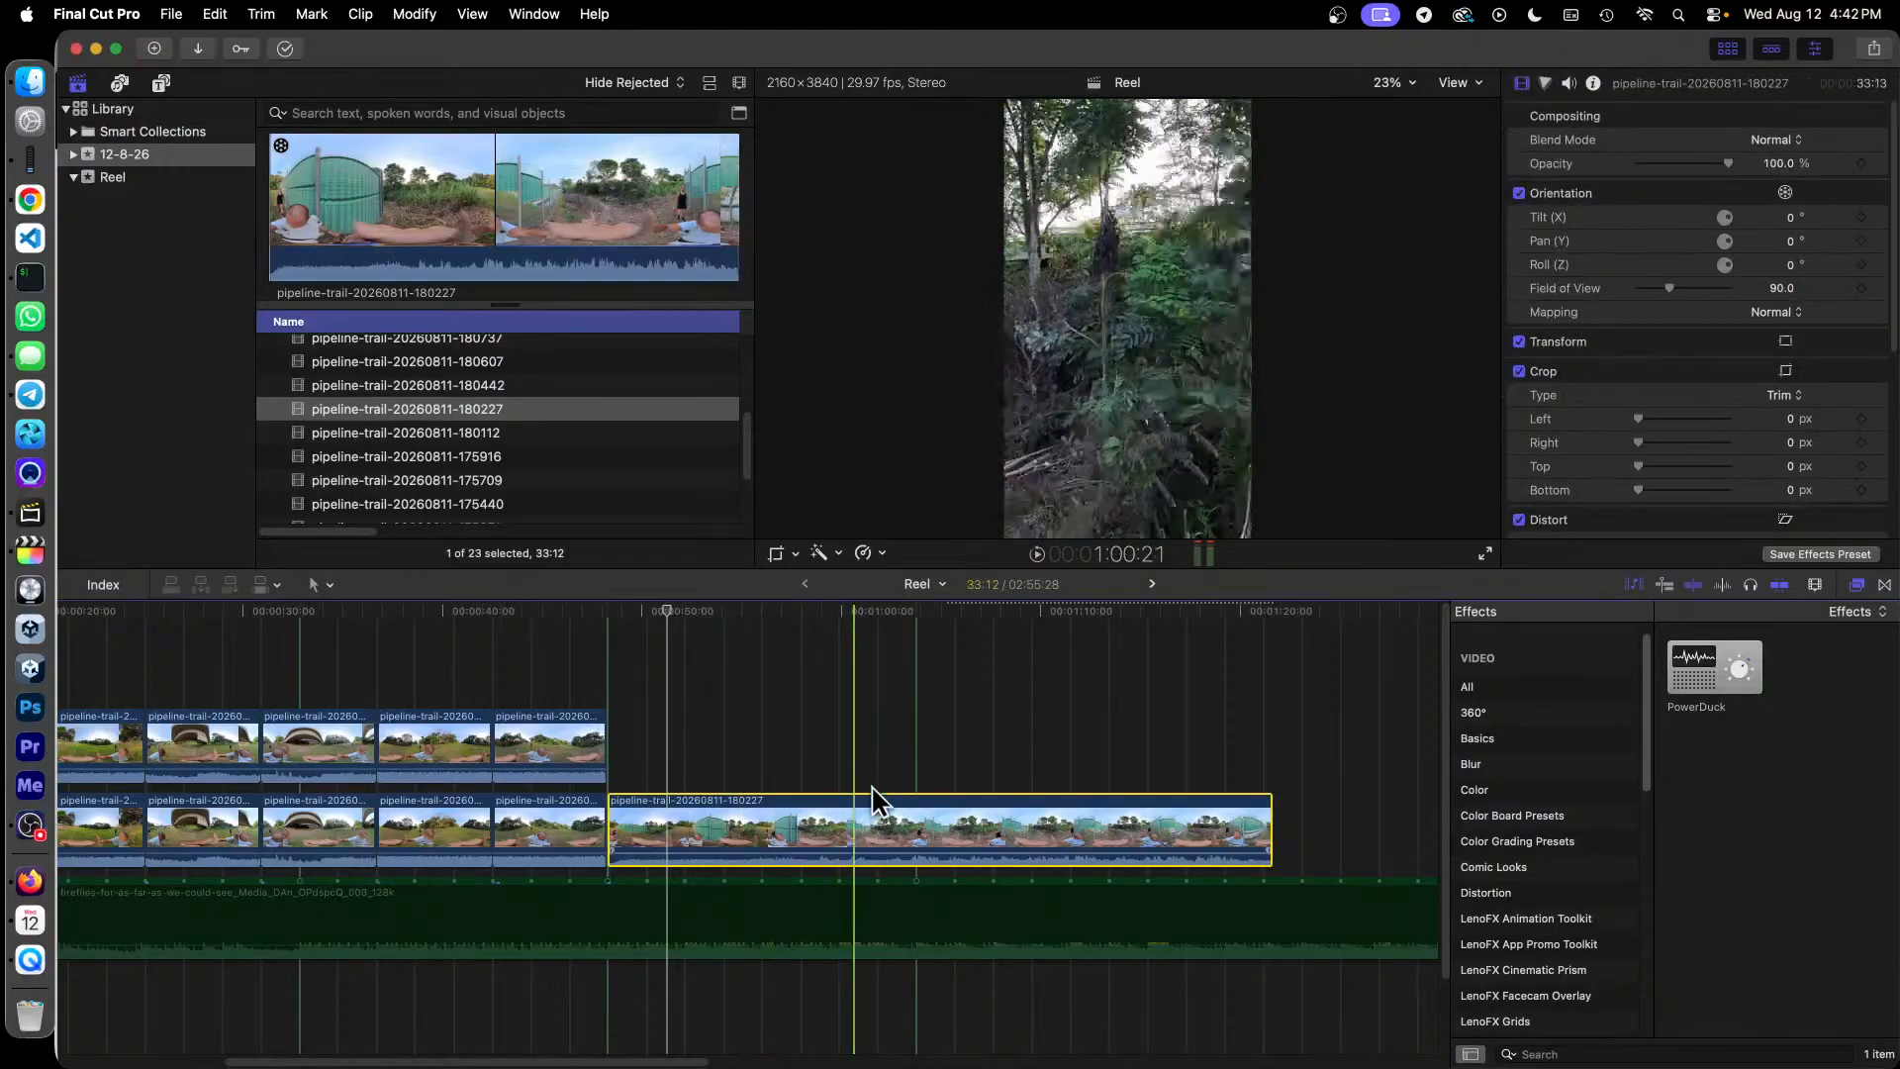
left_click(1570, 82)
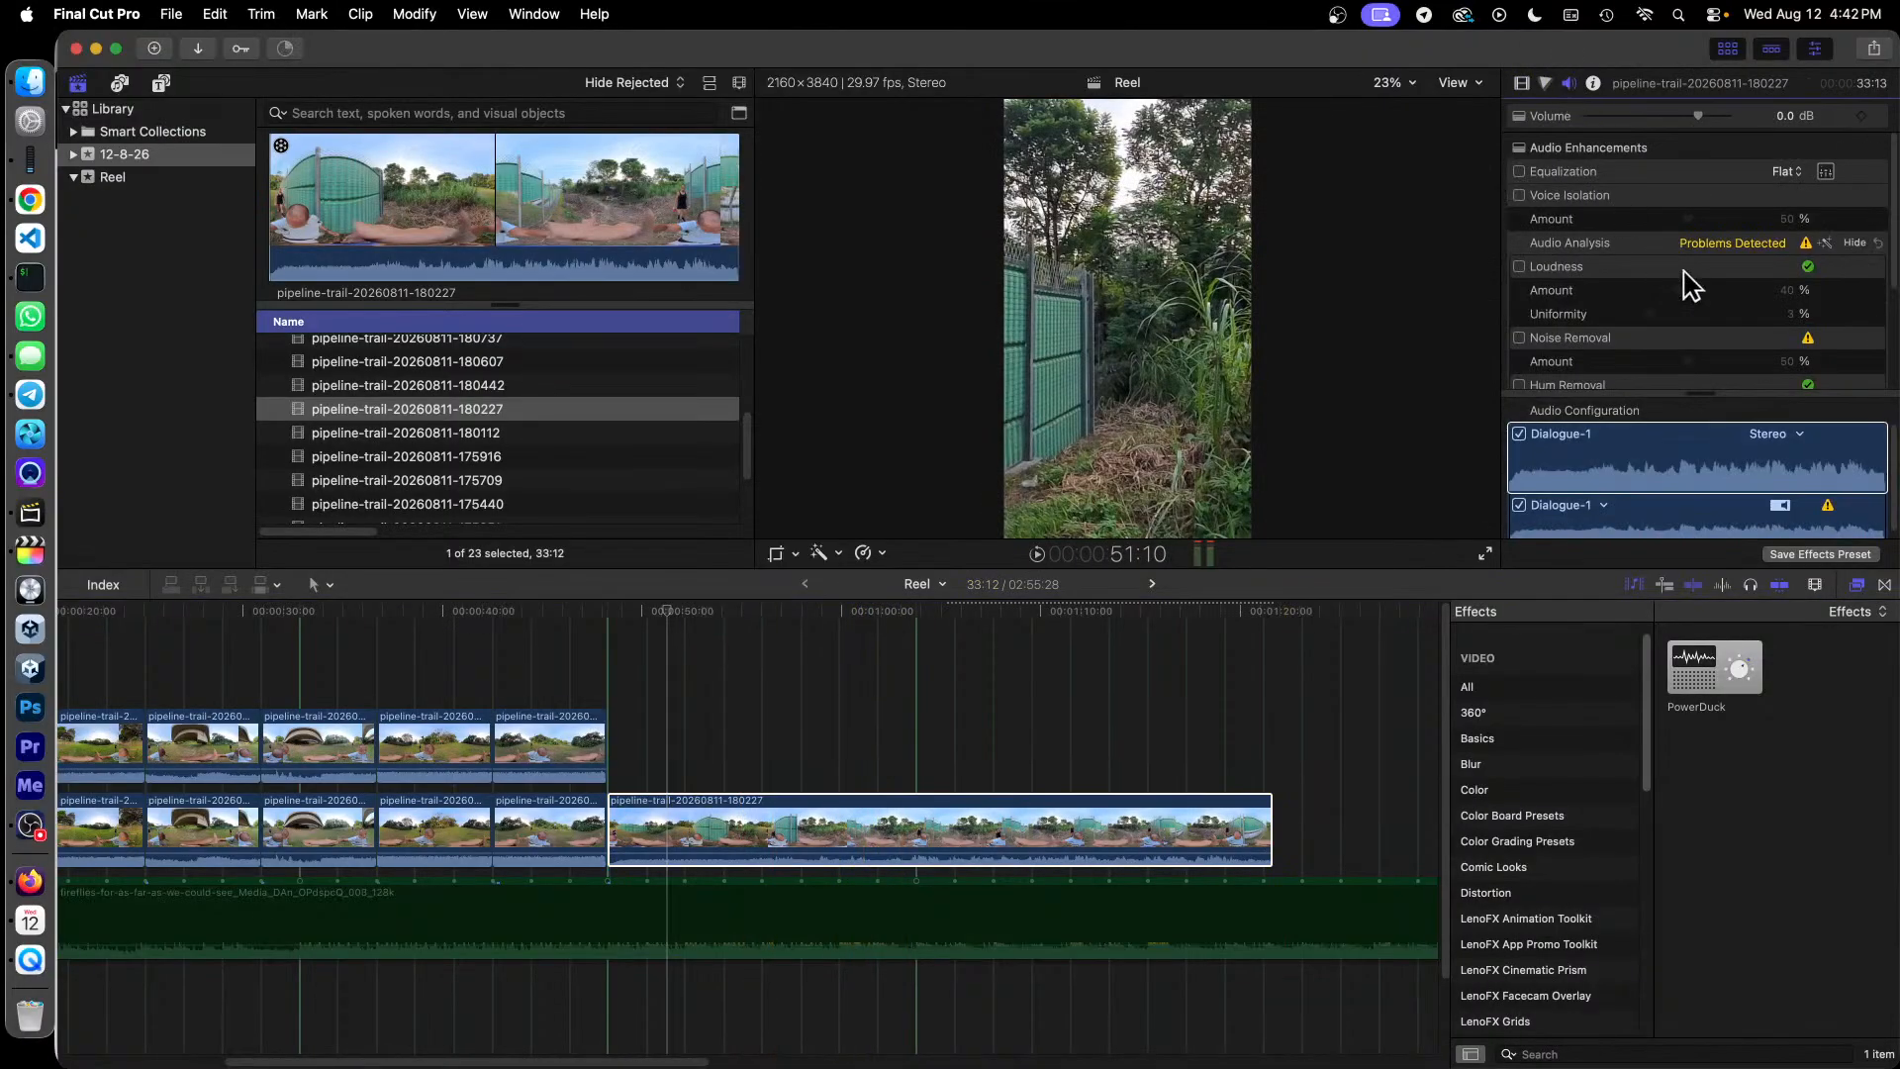
scroll(1672, 285, "down", 2)
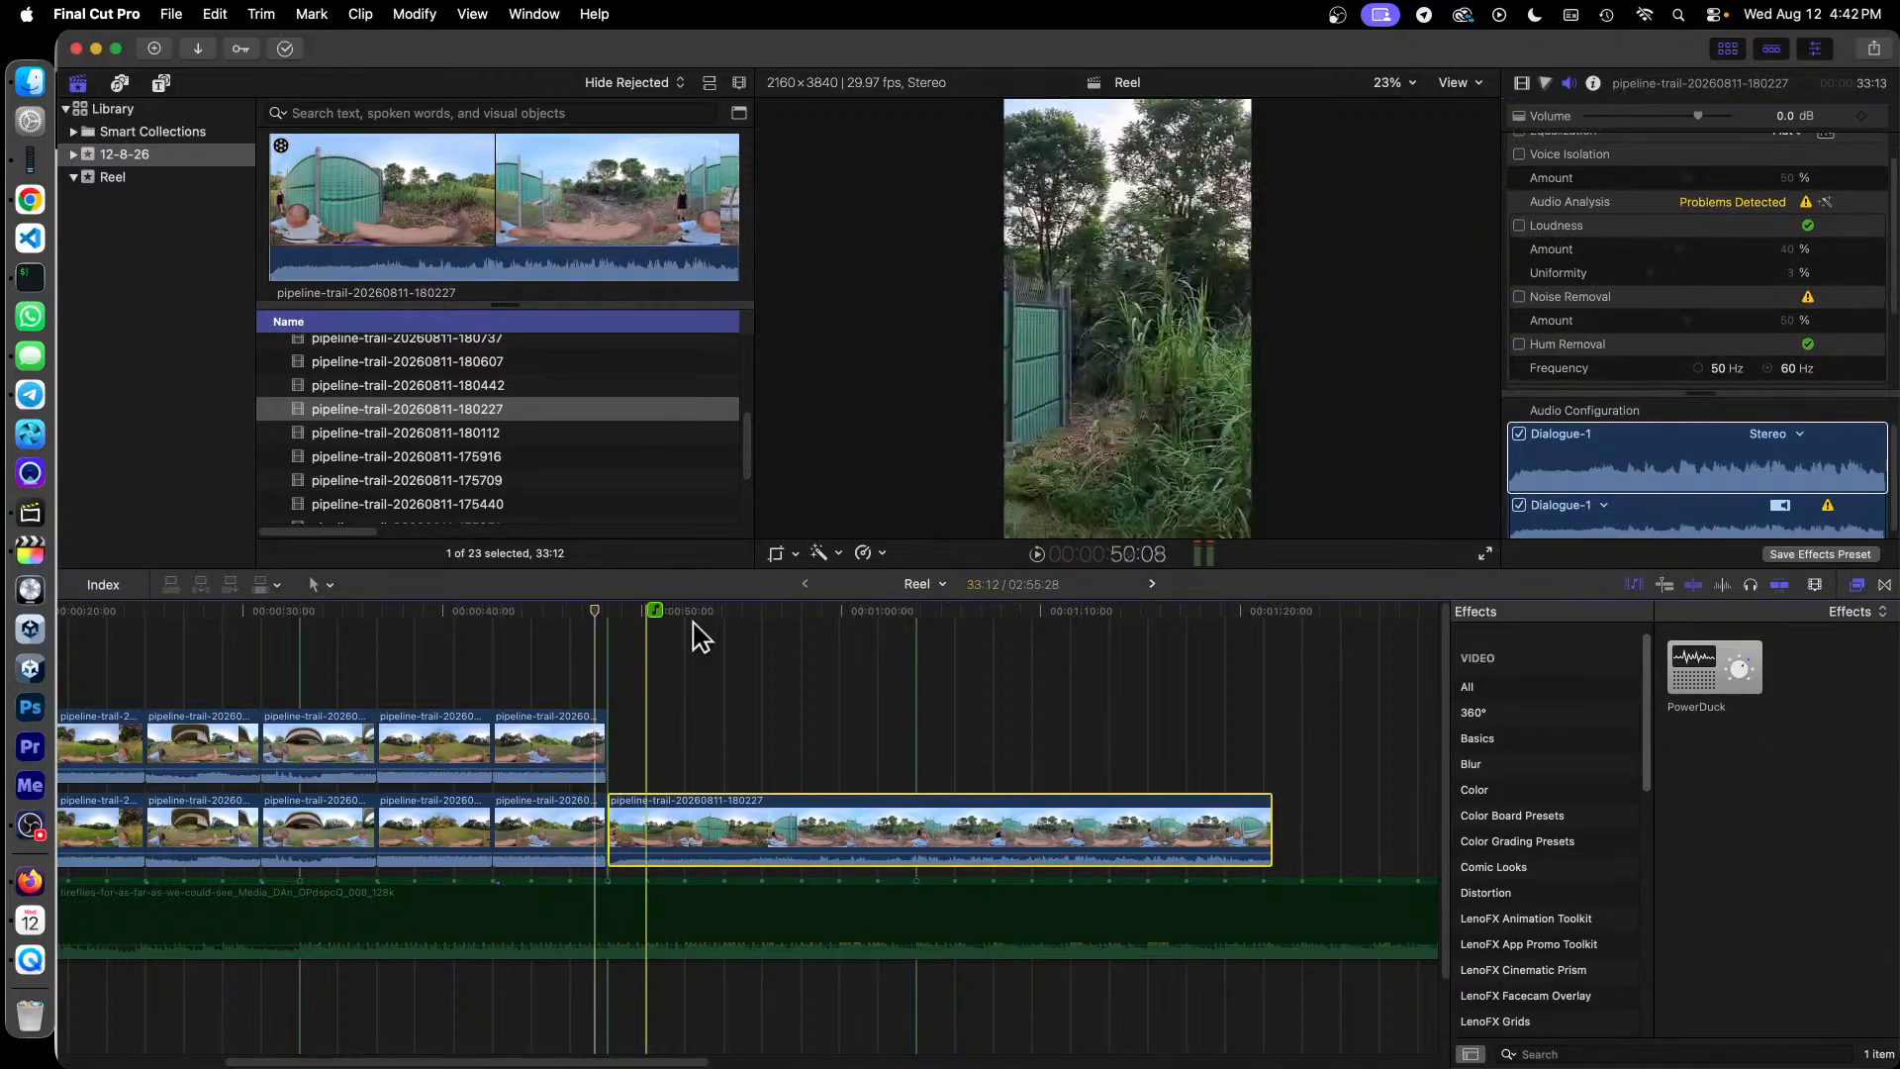
key("space")
key("space")
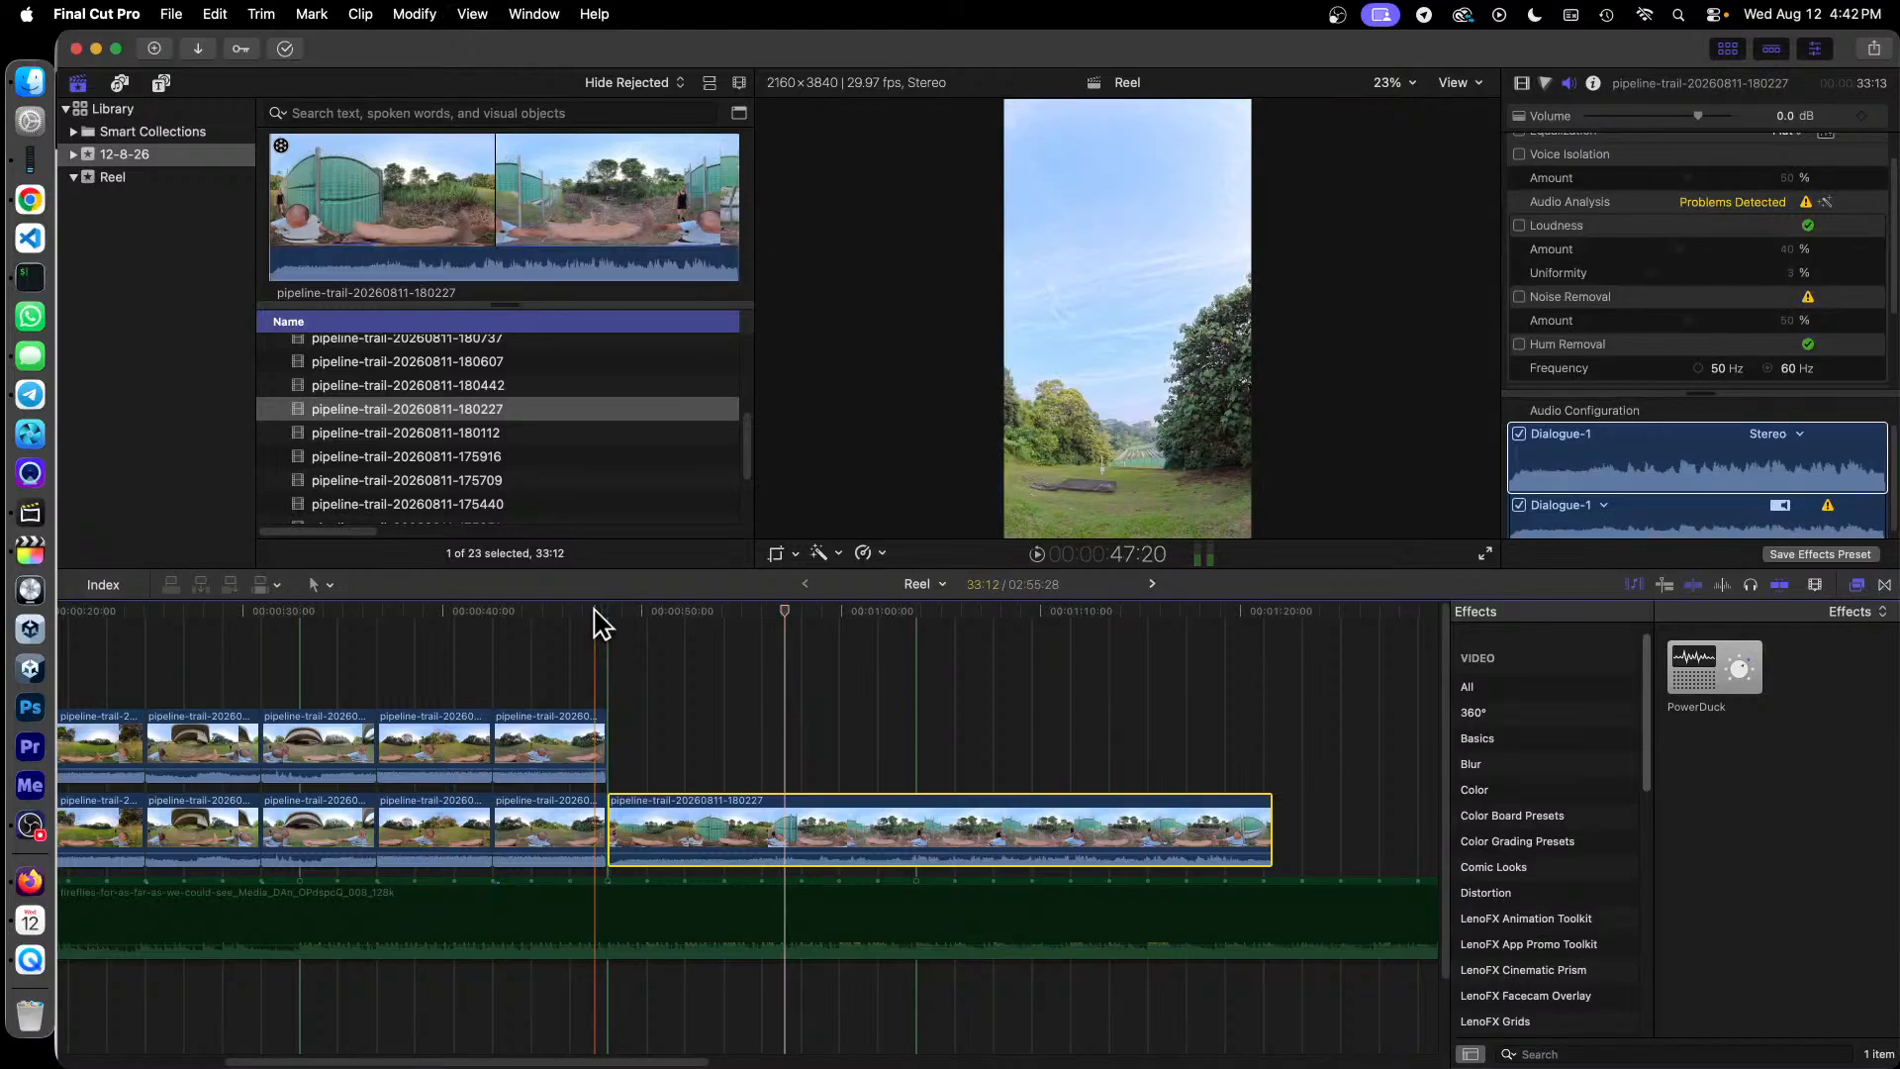
left_click(588, 613)
key("space")
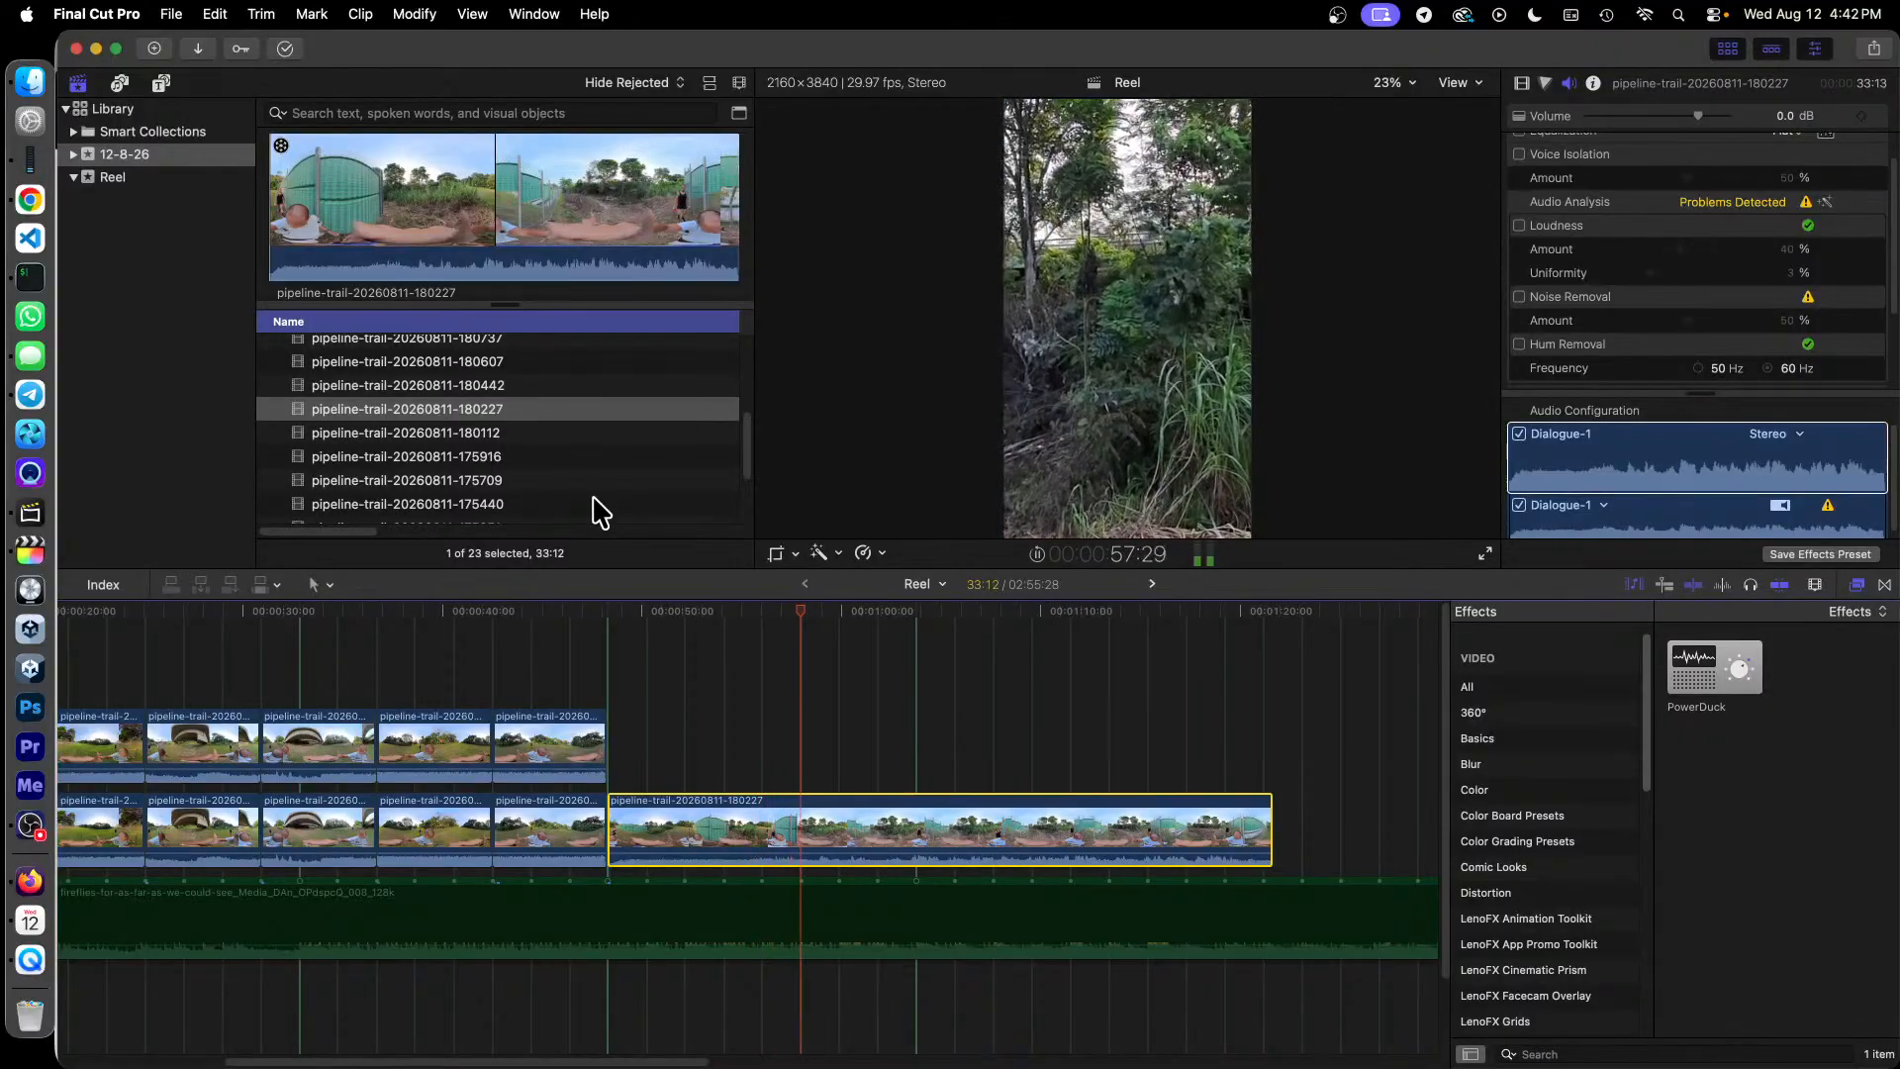
key("space")
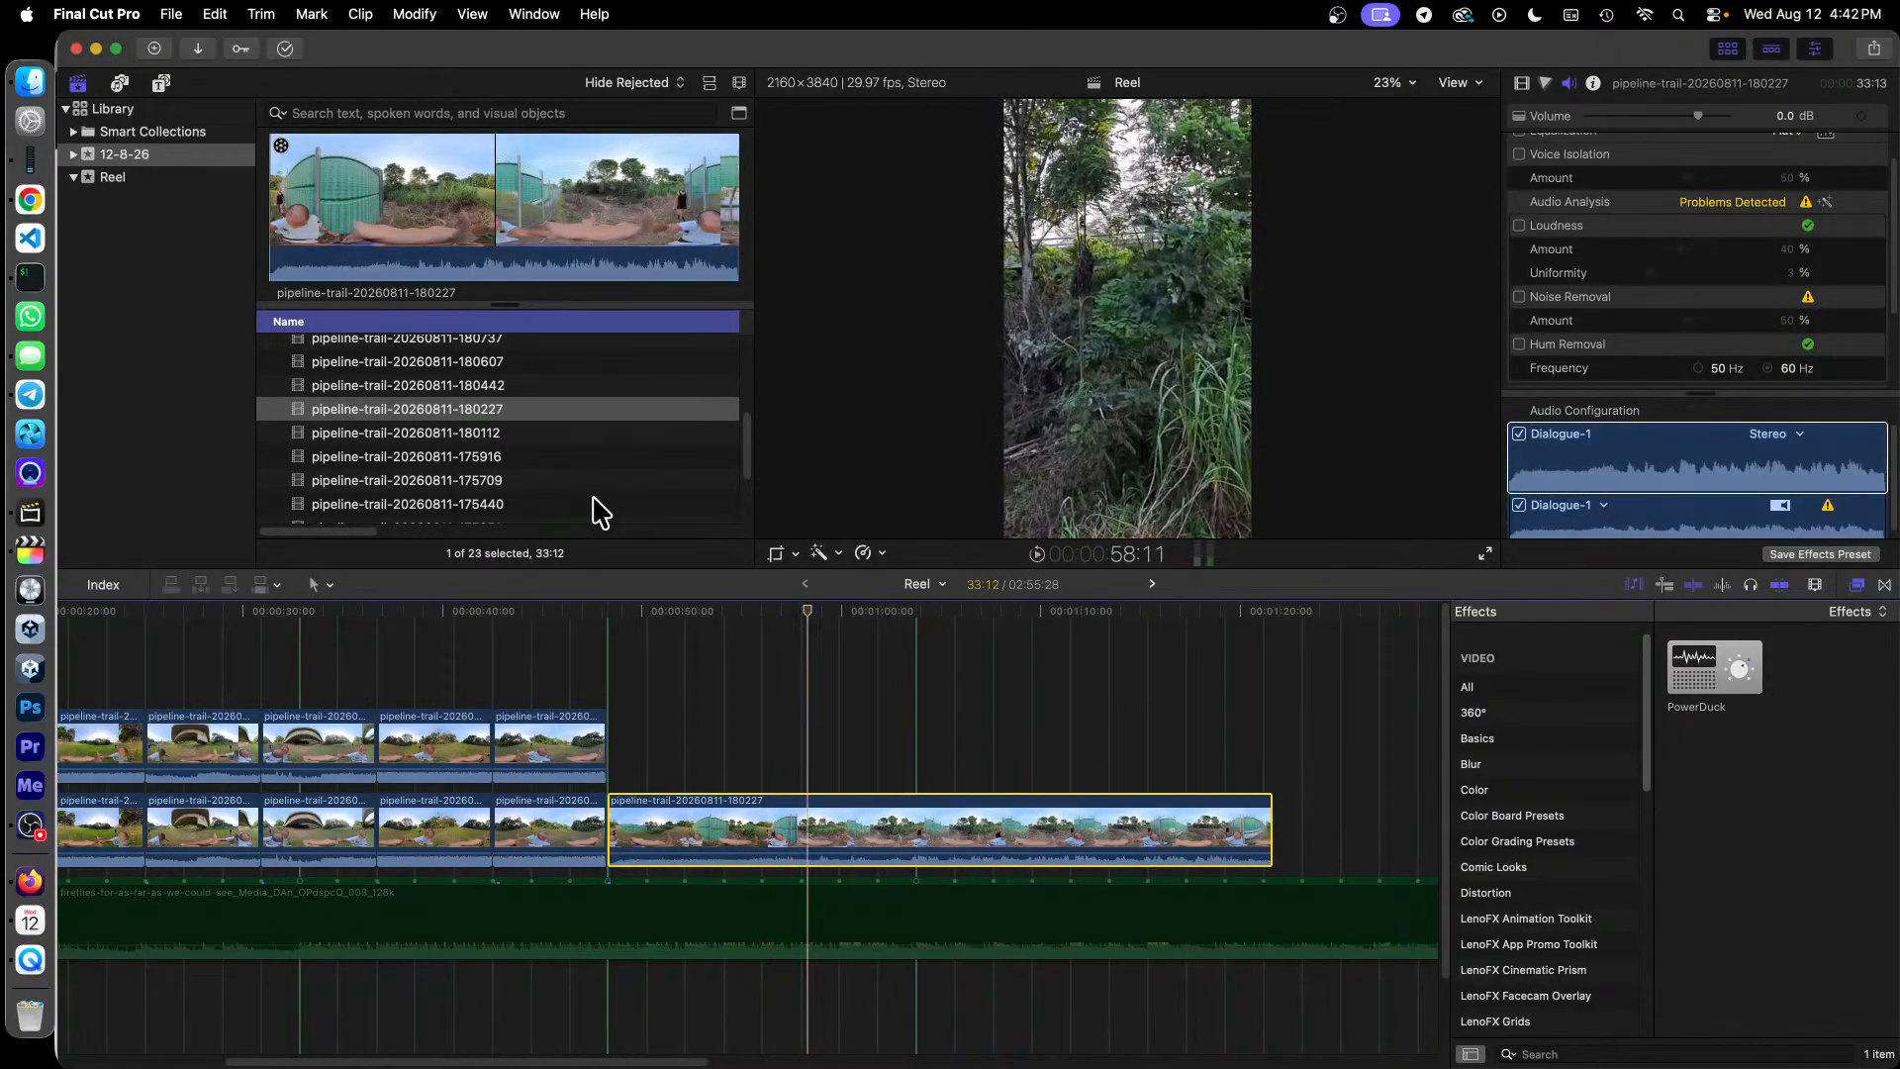
key("space")
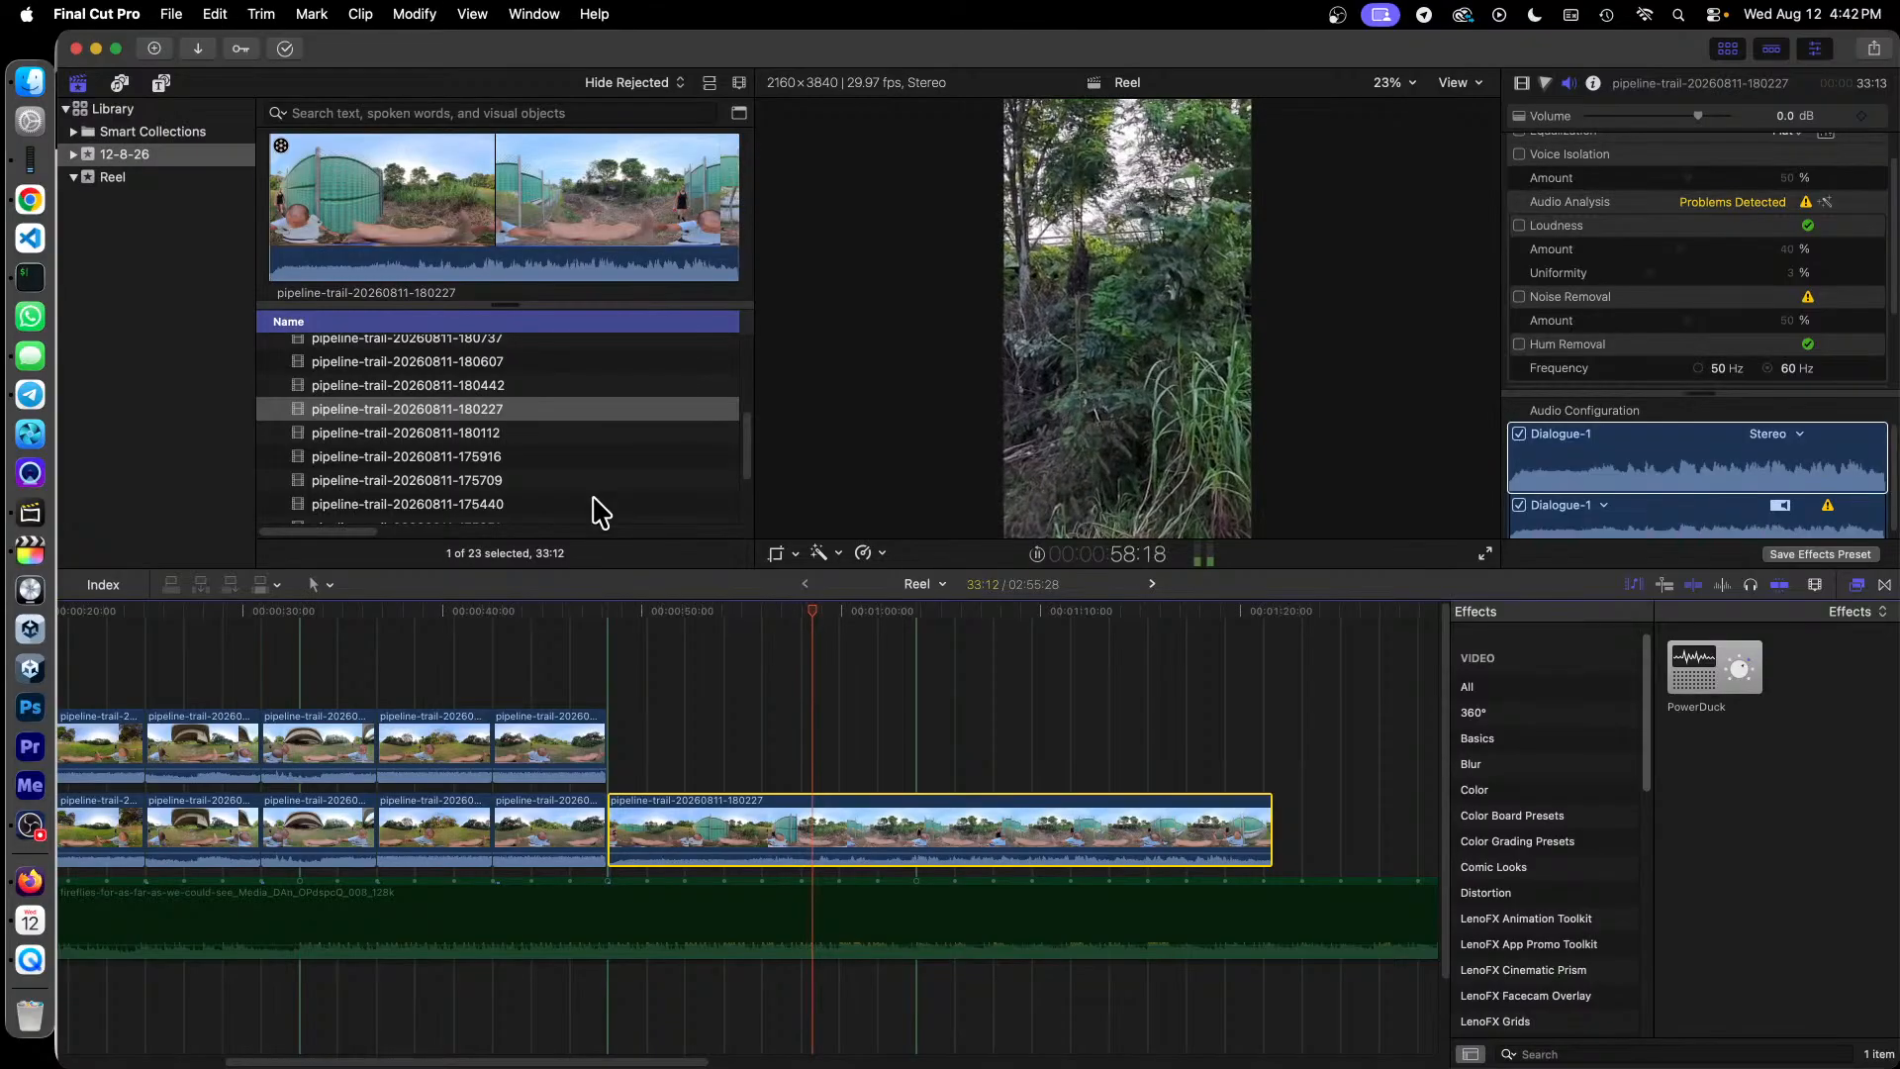
key("space")
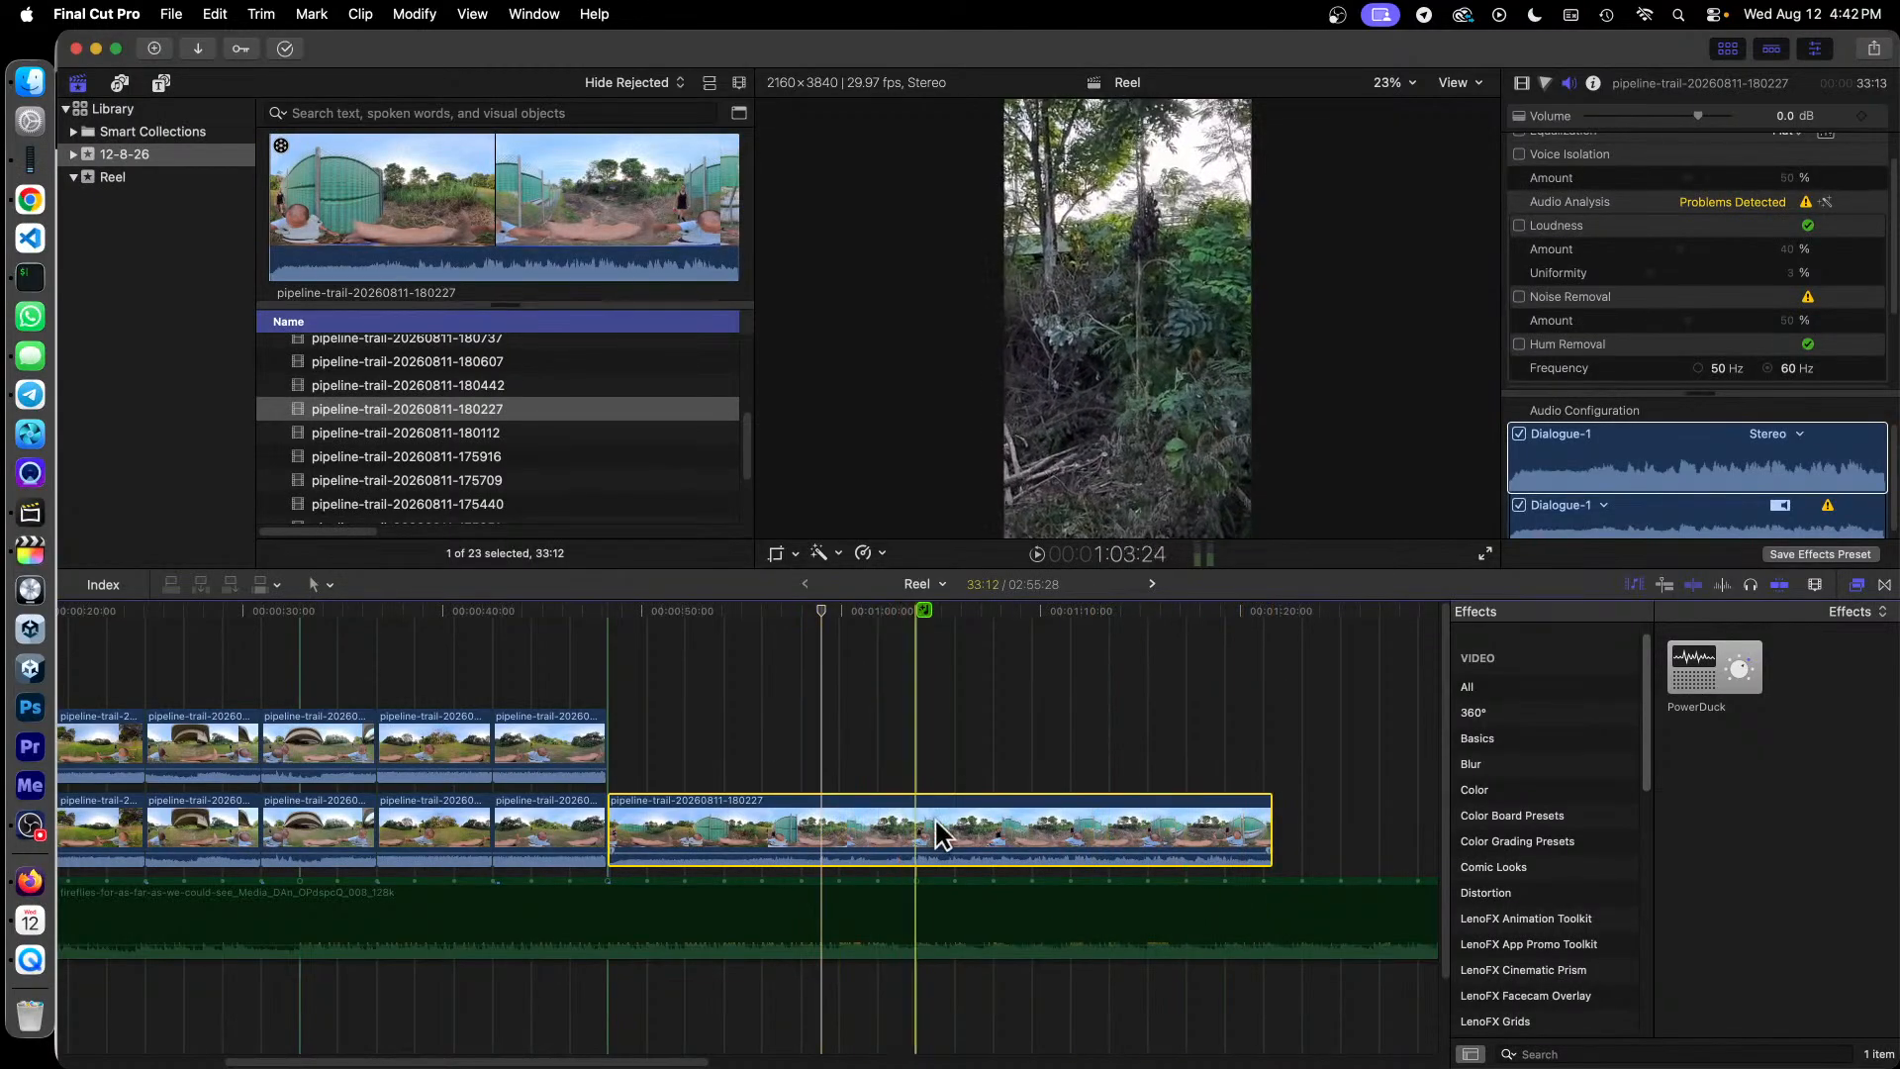
key("alt+v")
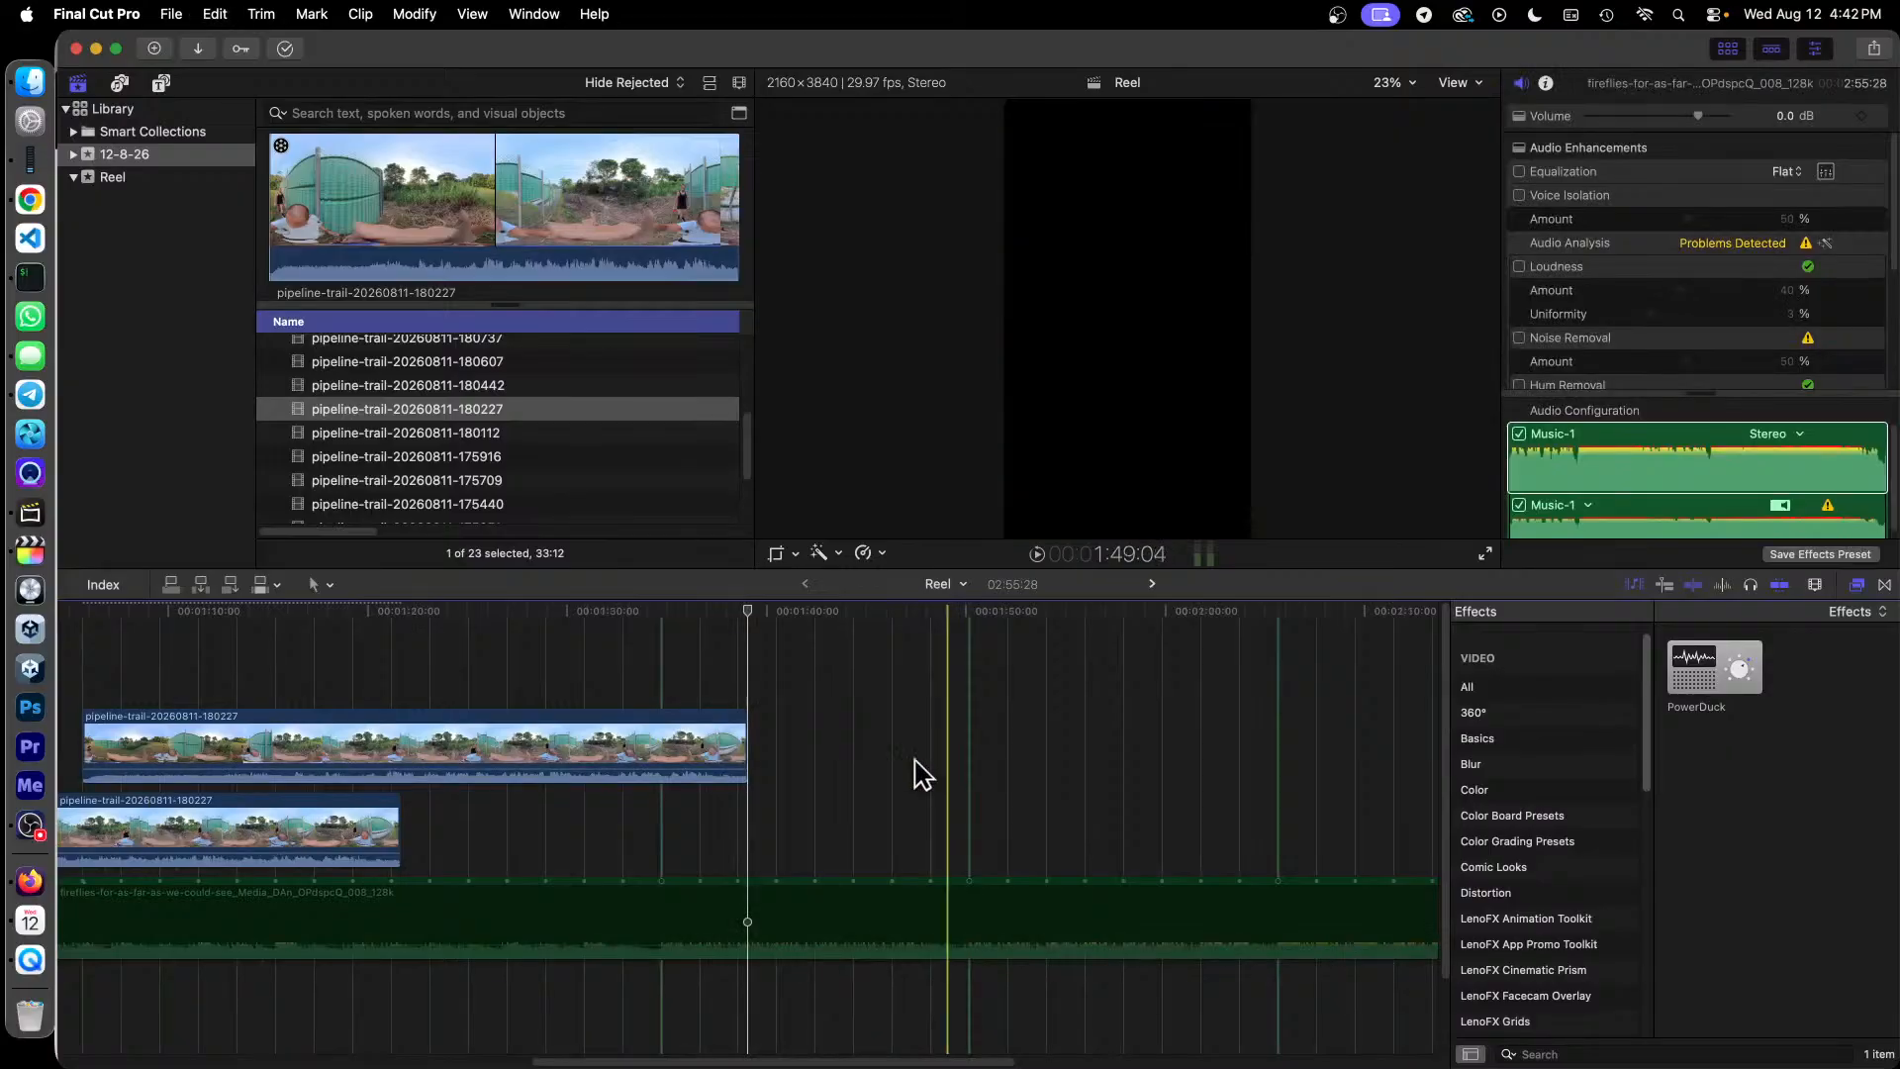
left_click_drag(689, 1061, 506, 1062)
left_click_drag(994, 722, 659, 726)
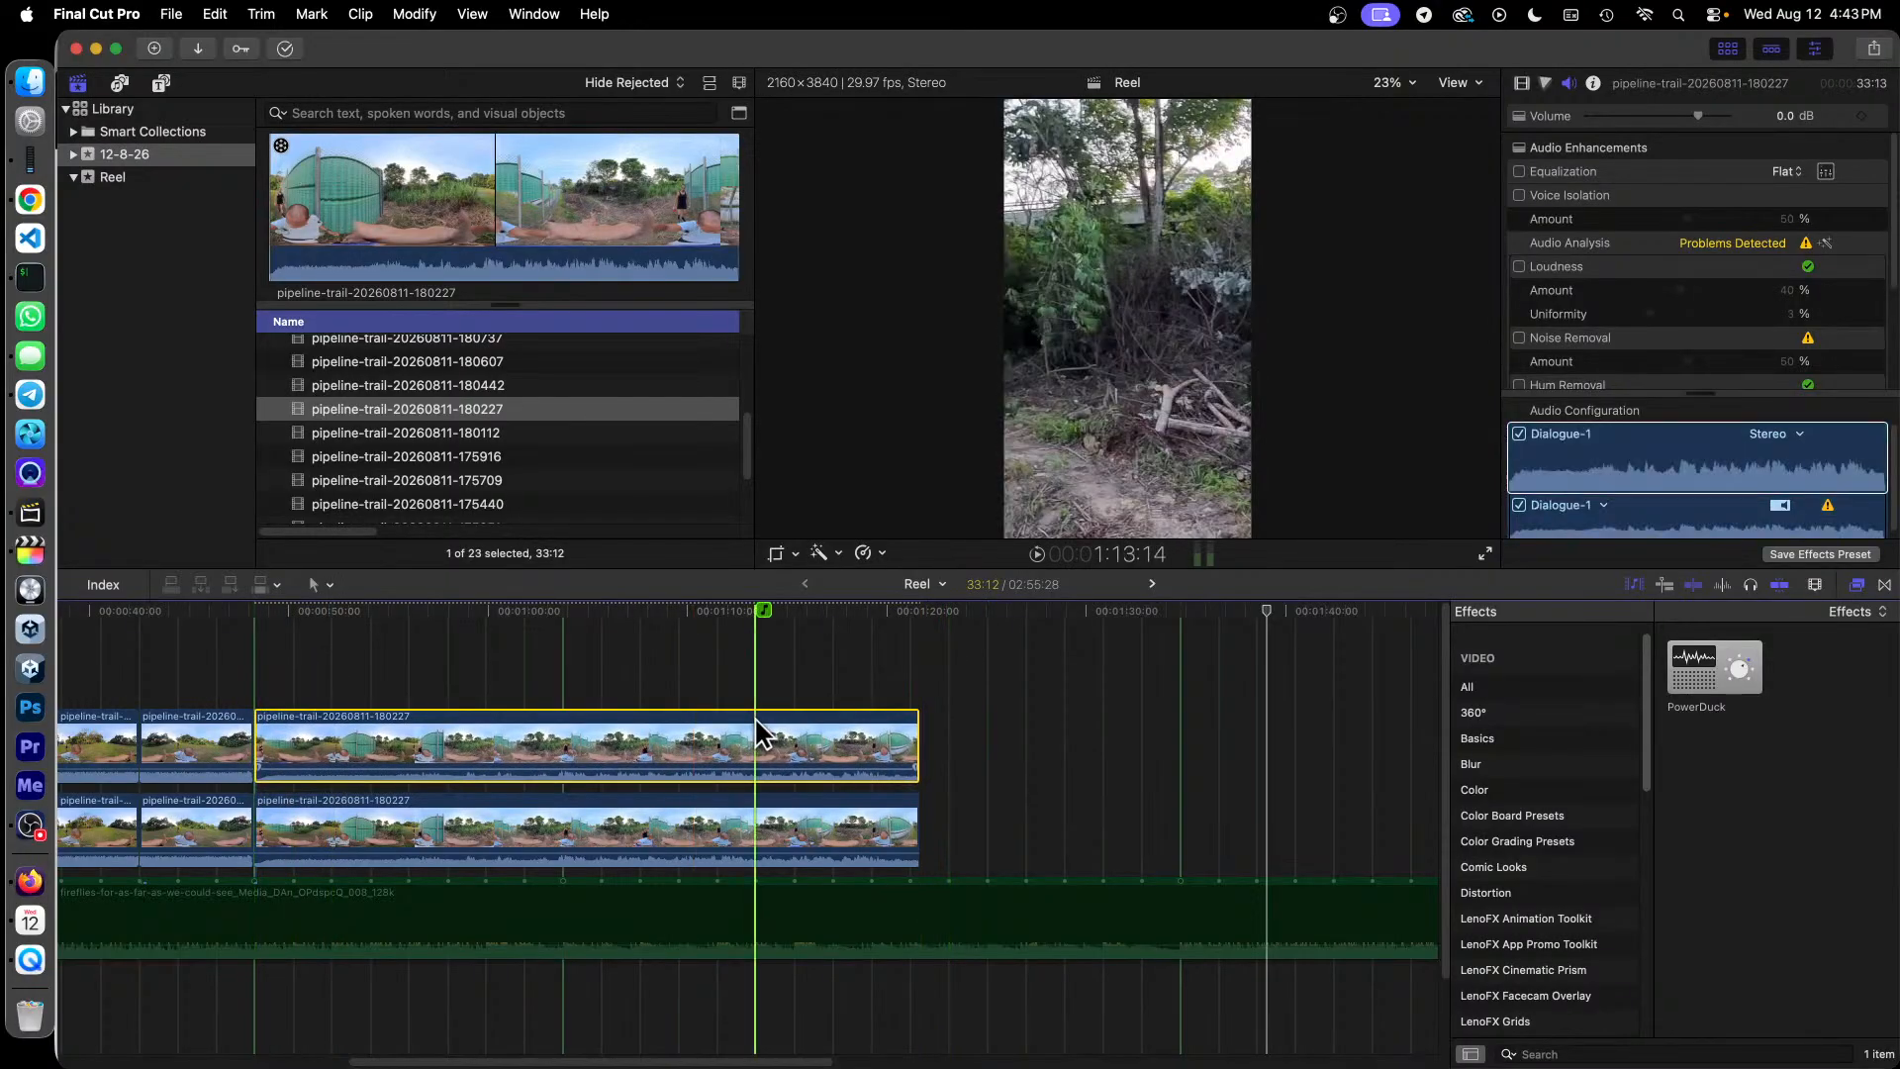
left_click_drag(875, 660, 945, 831)
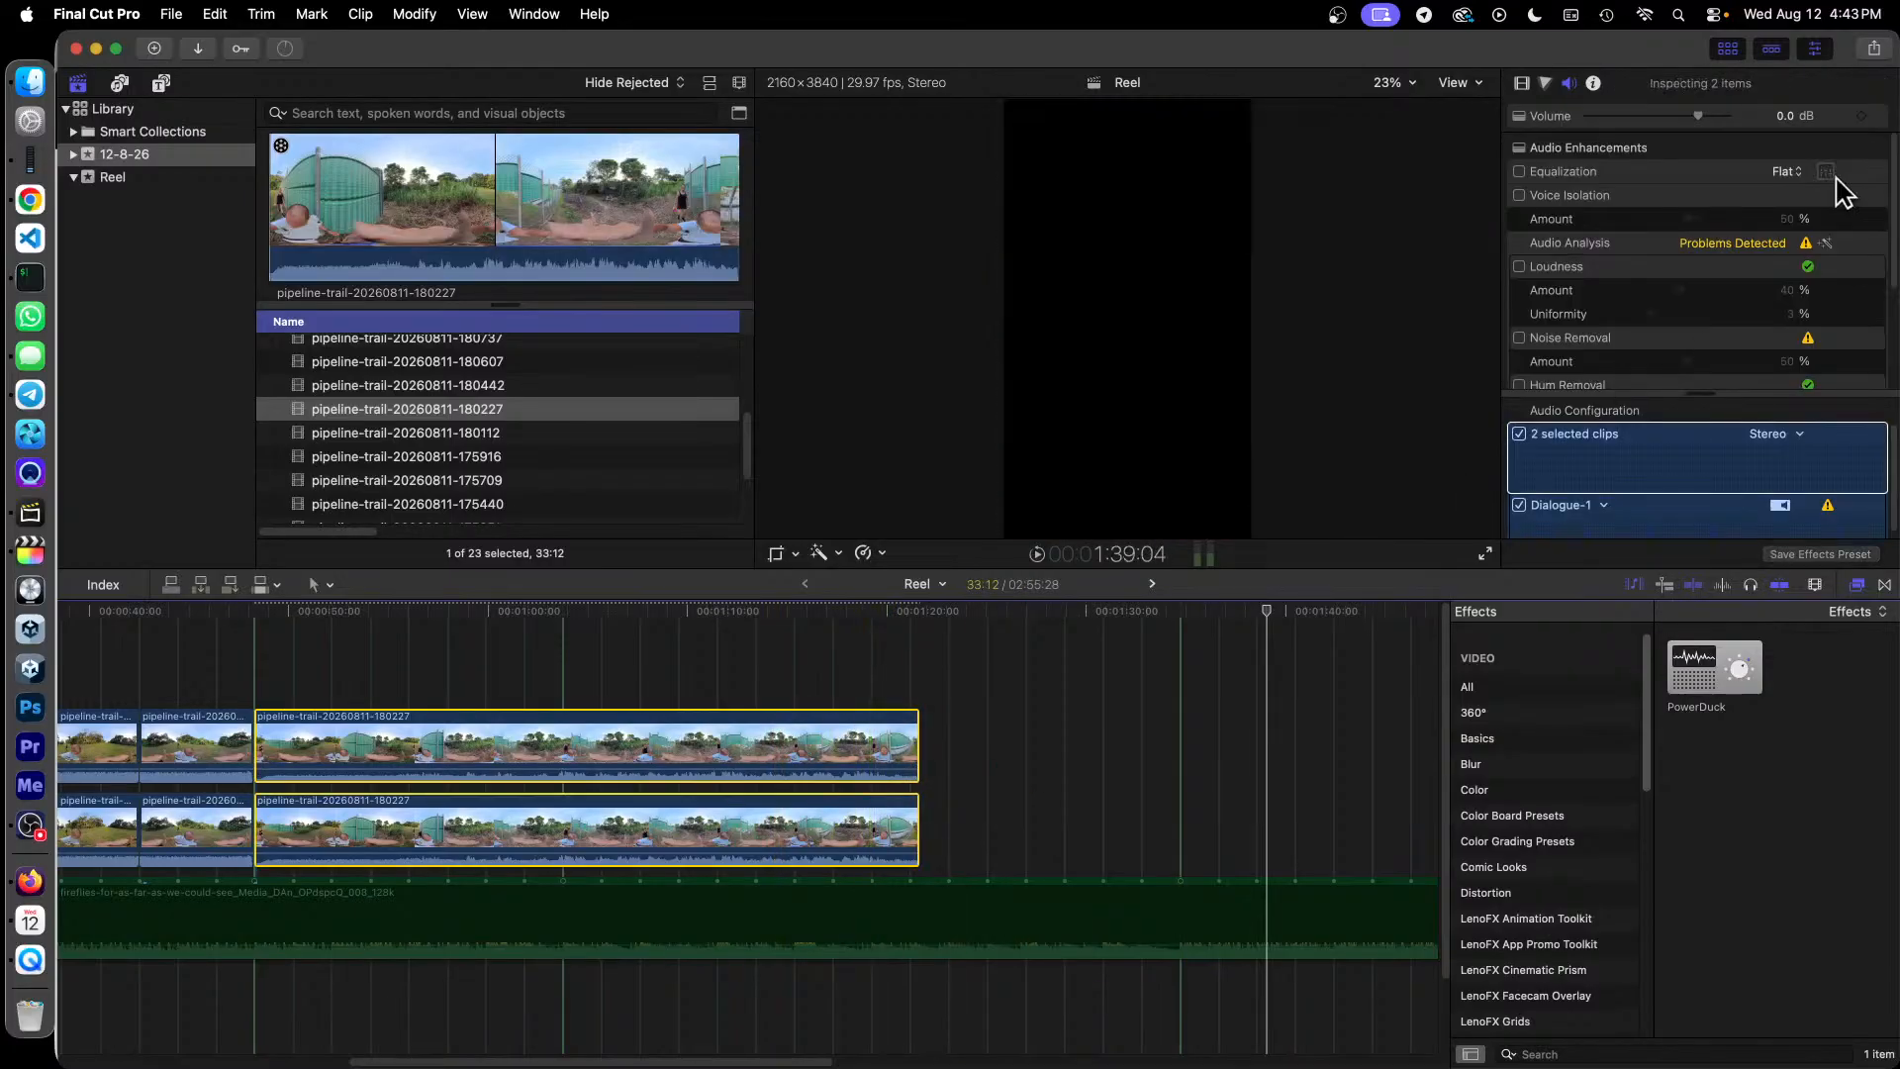
left_click(1523, 83)
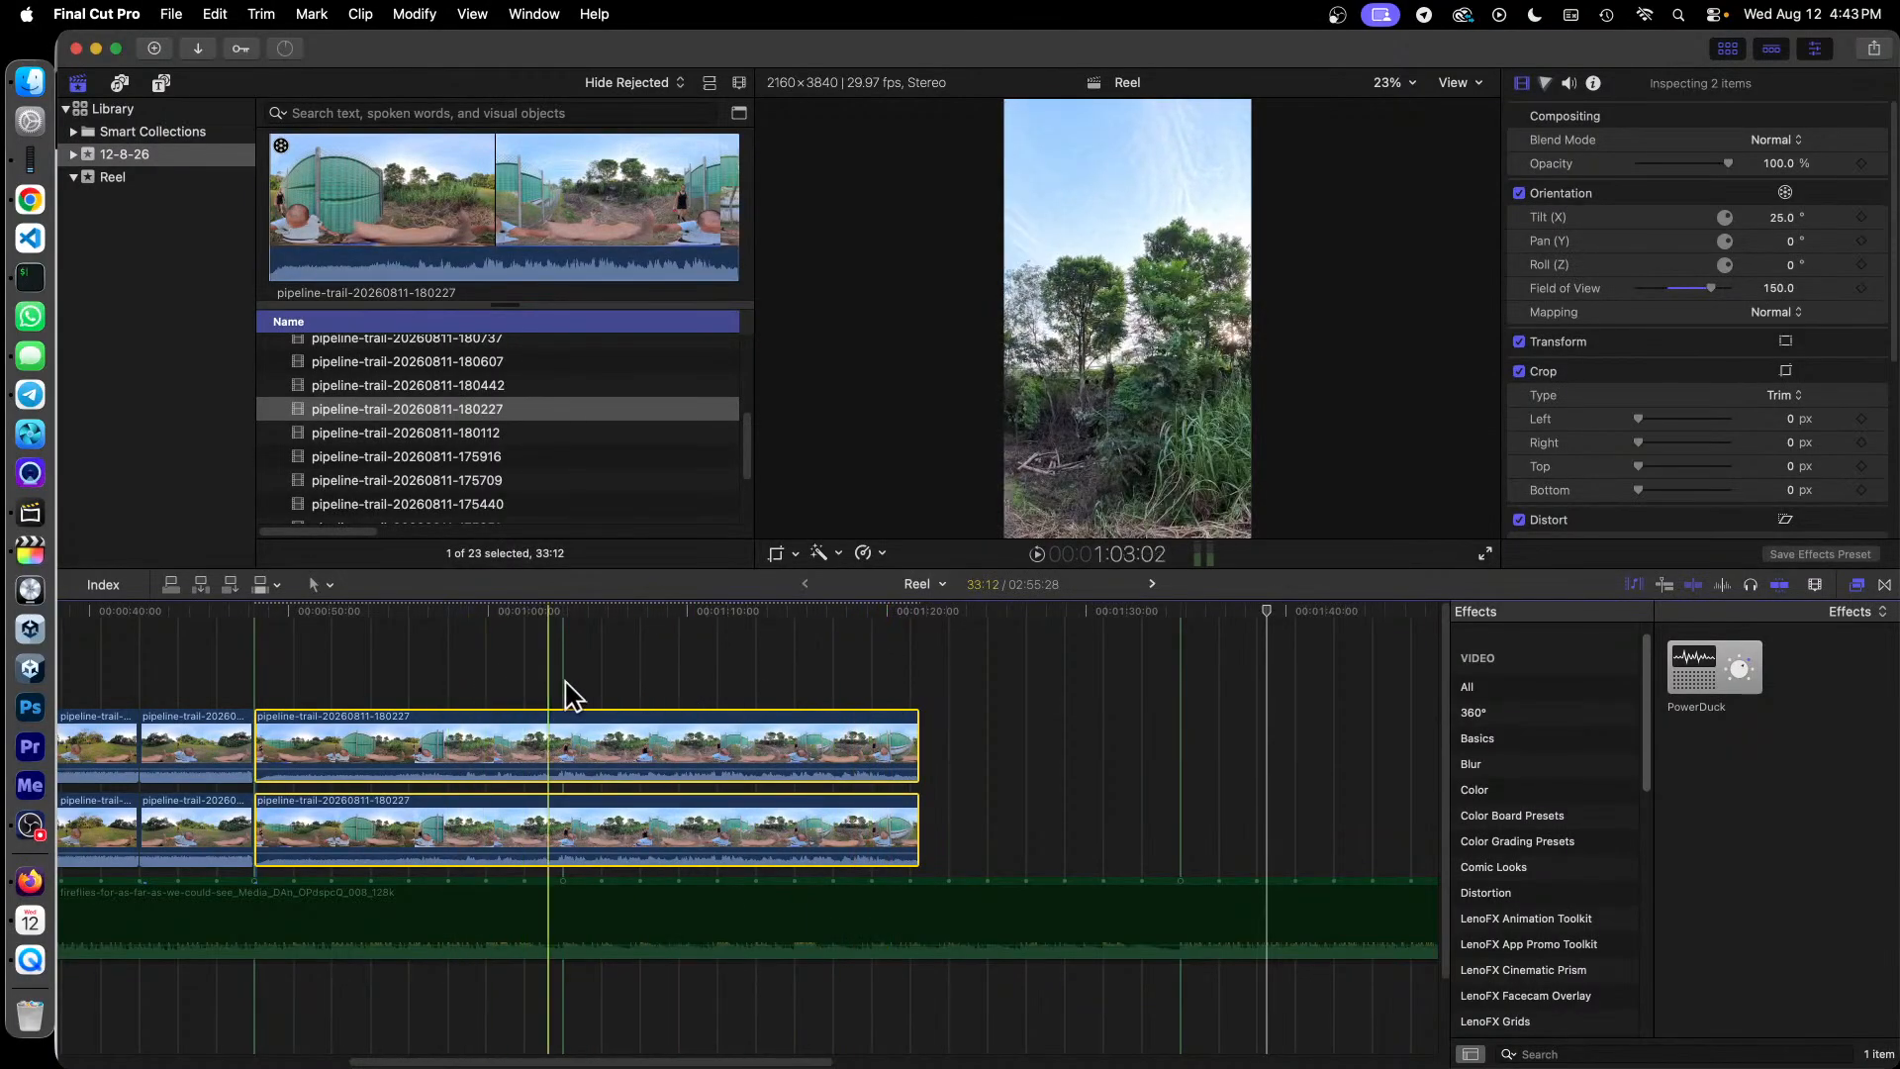
left_click(798, 657)
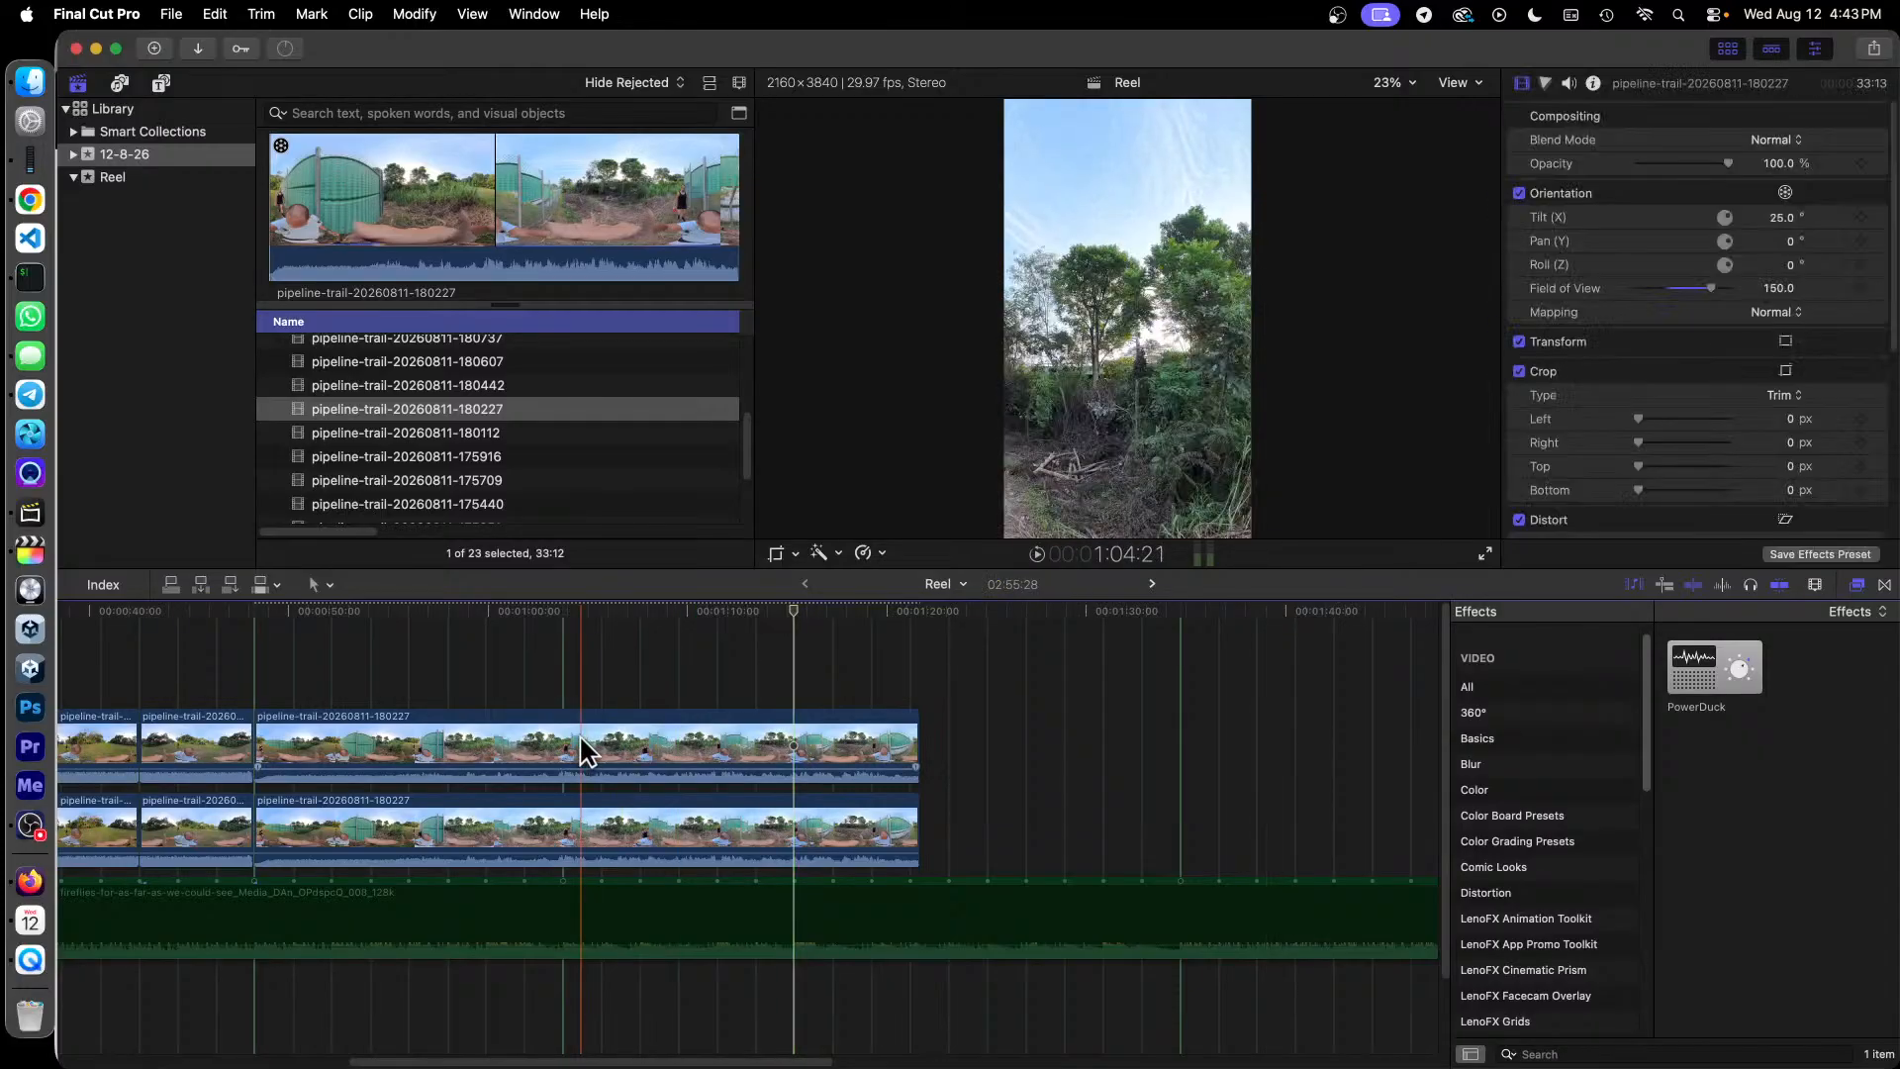
left_click(579, 734)
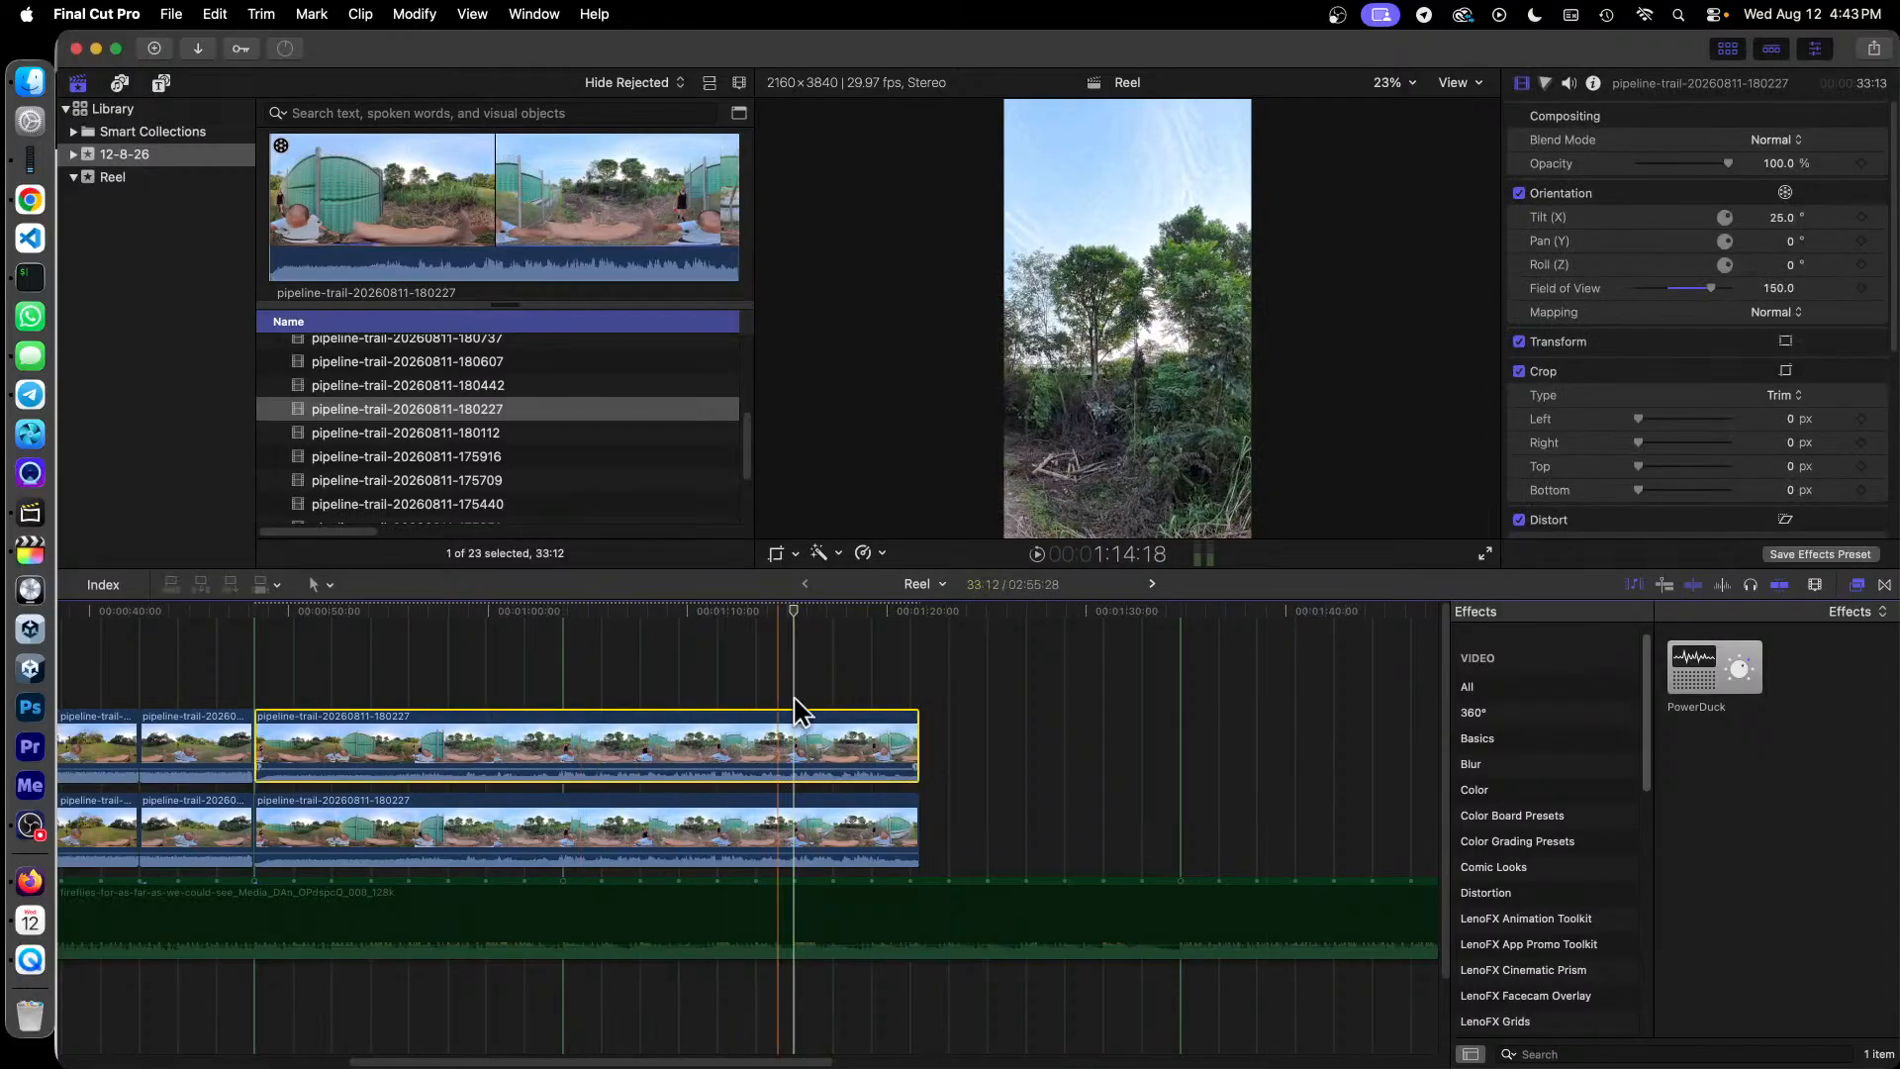
left_click(526, 633)
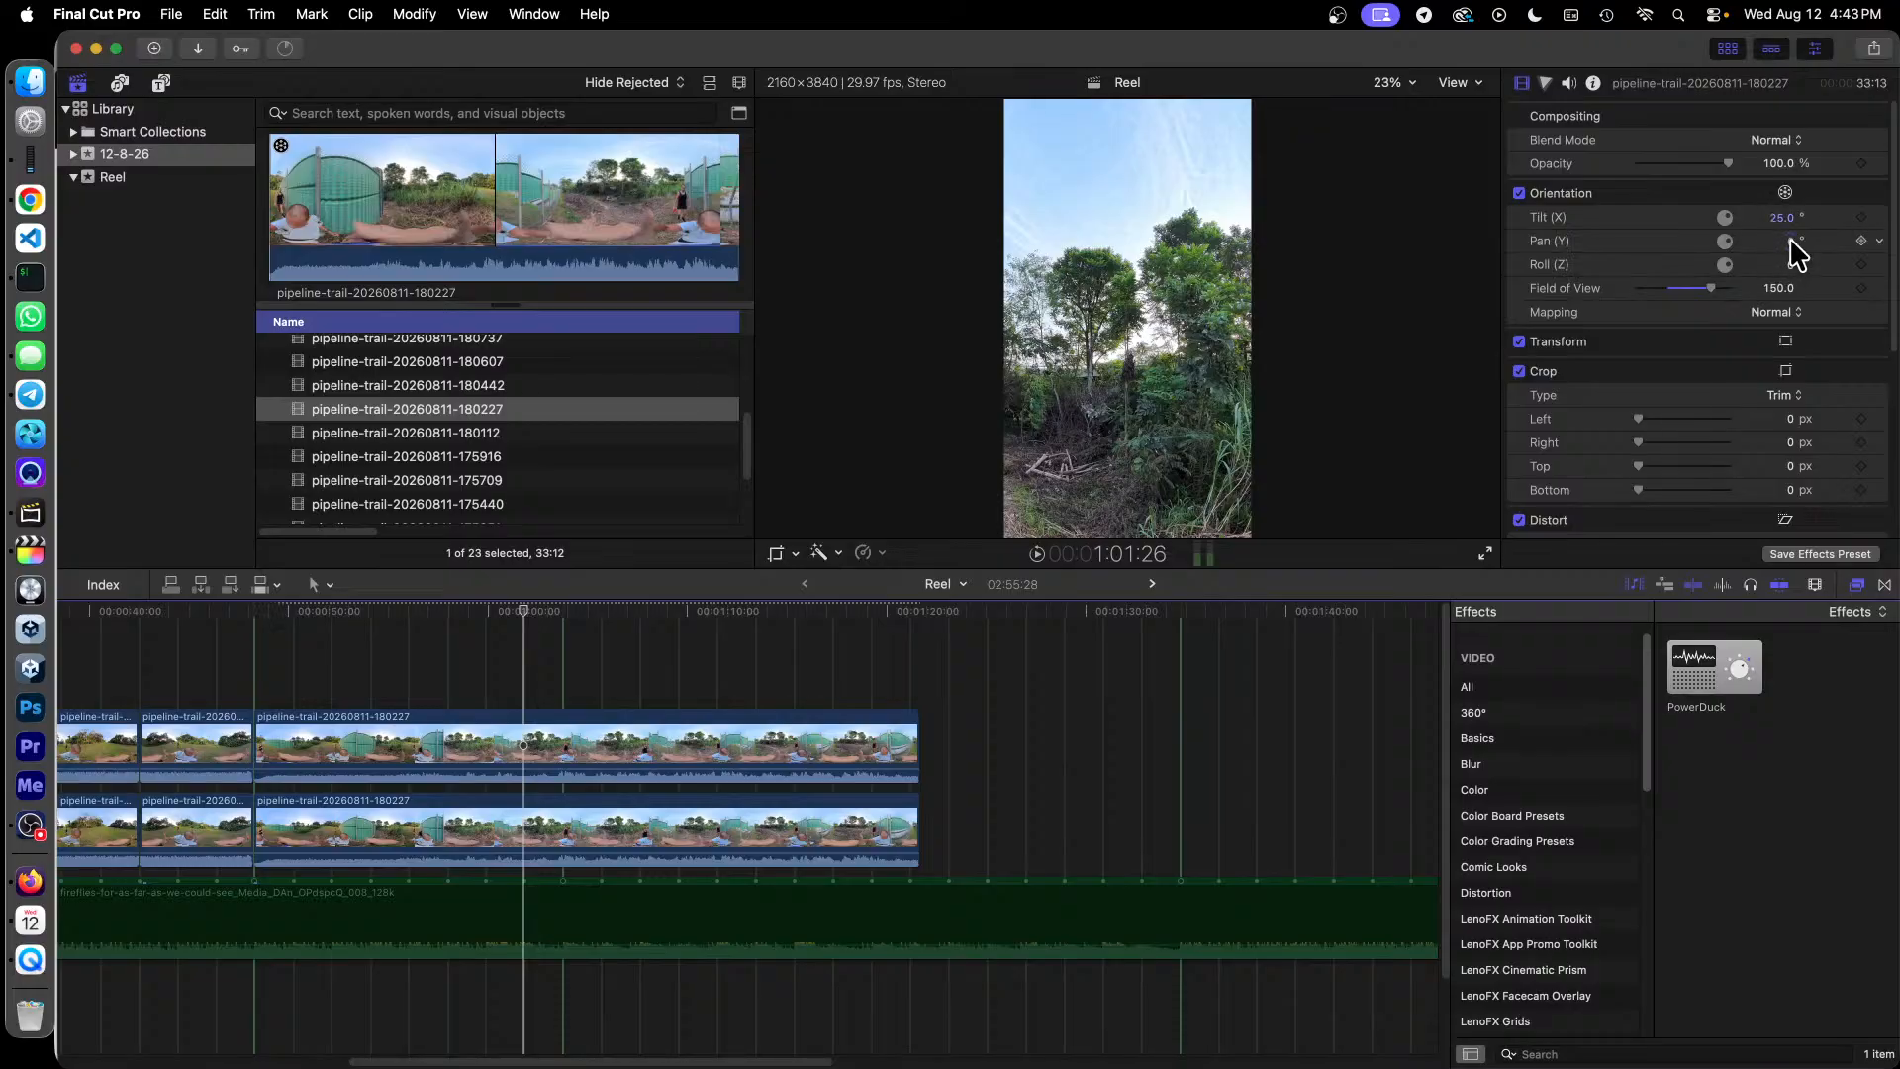
left_click_drag(1791, 241, 1848, 240)
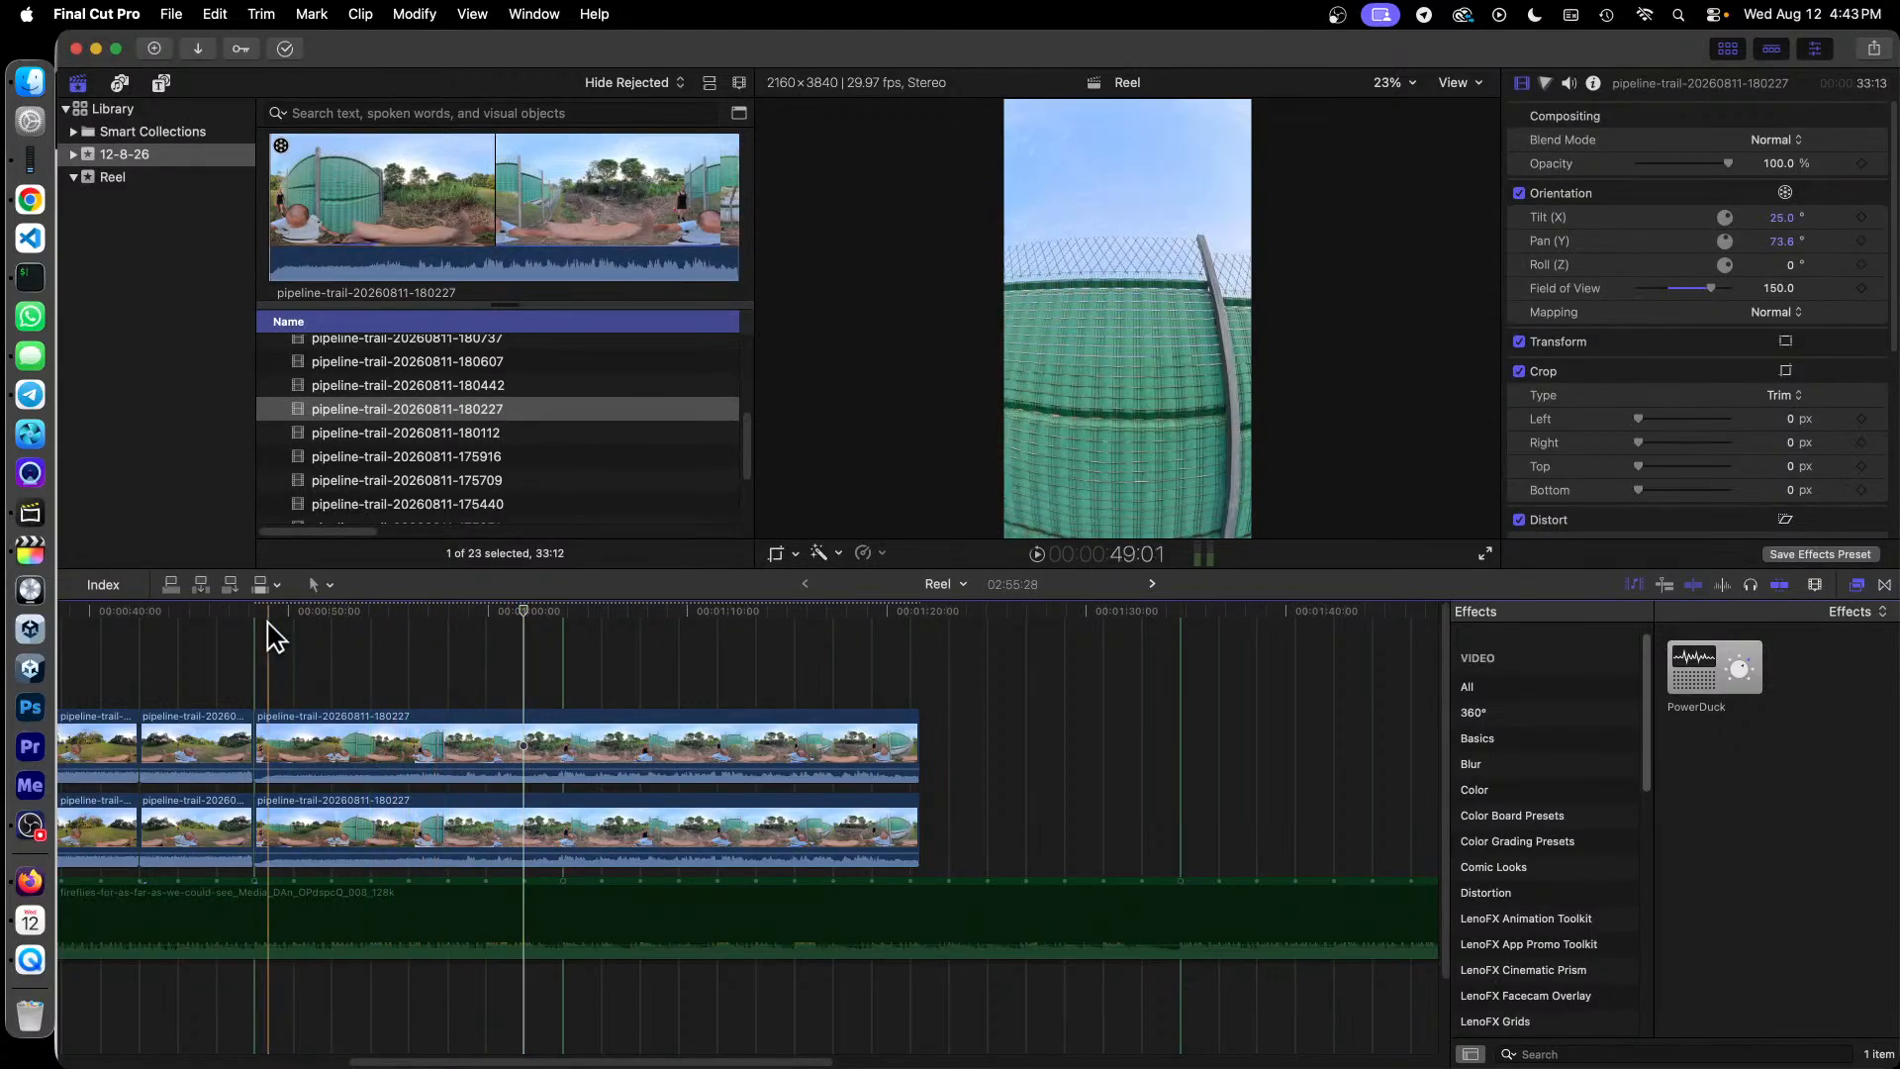
left_click(238, 619)
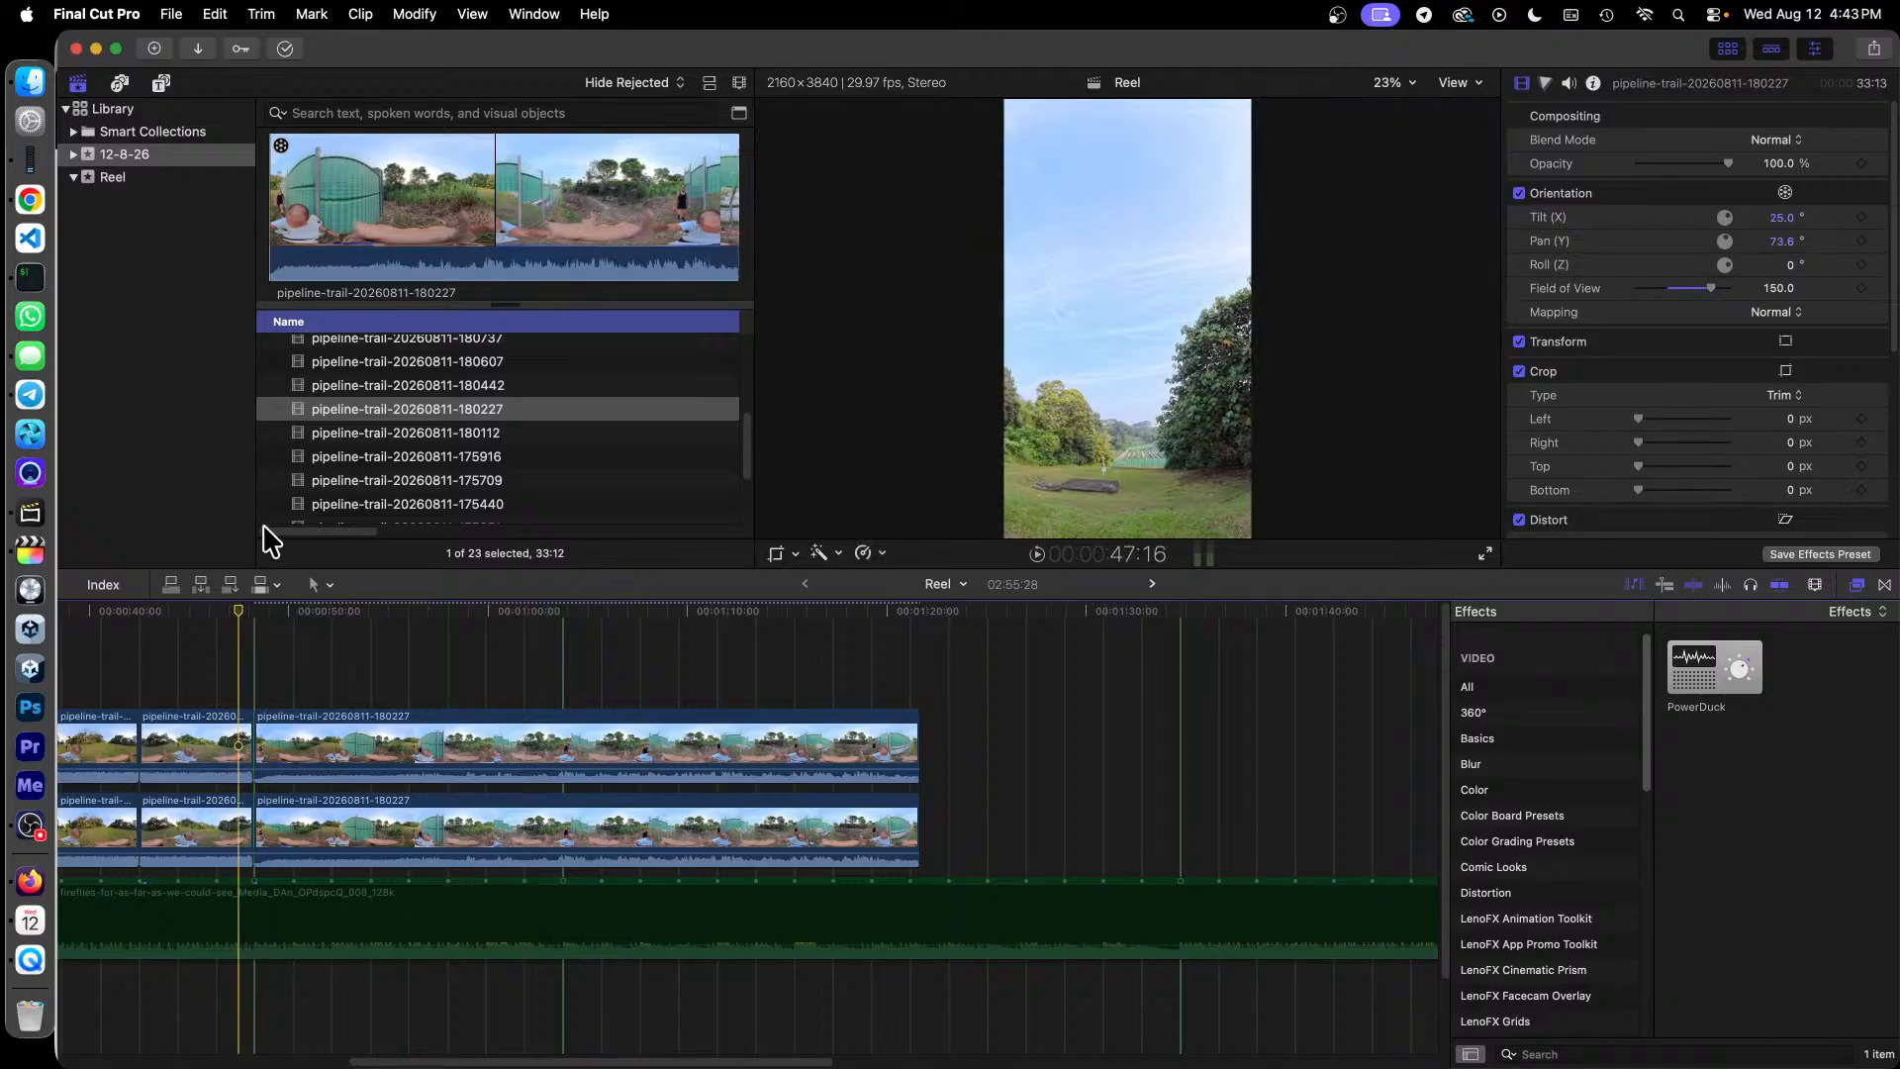
key("space")
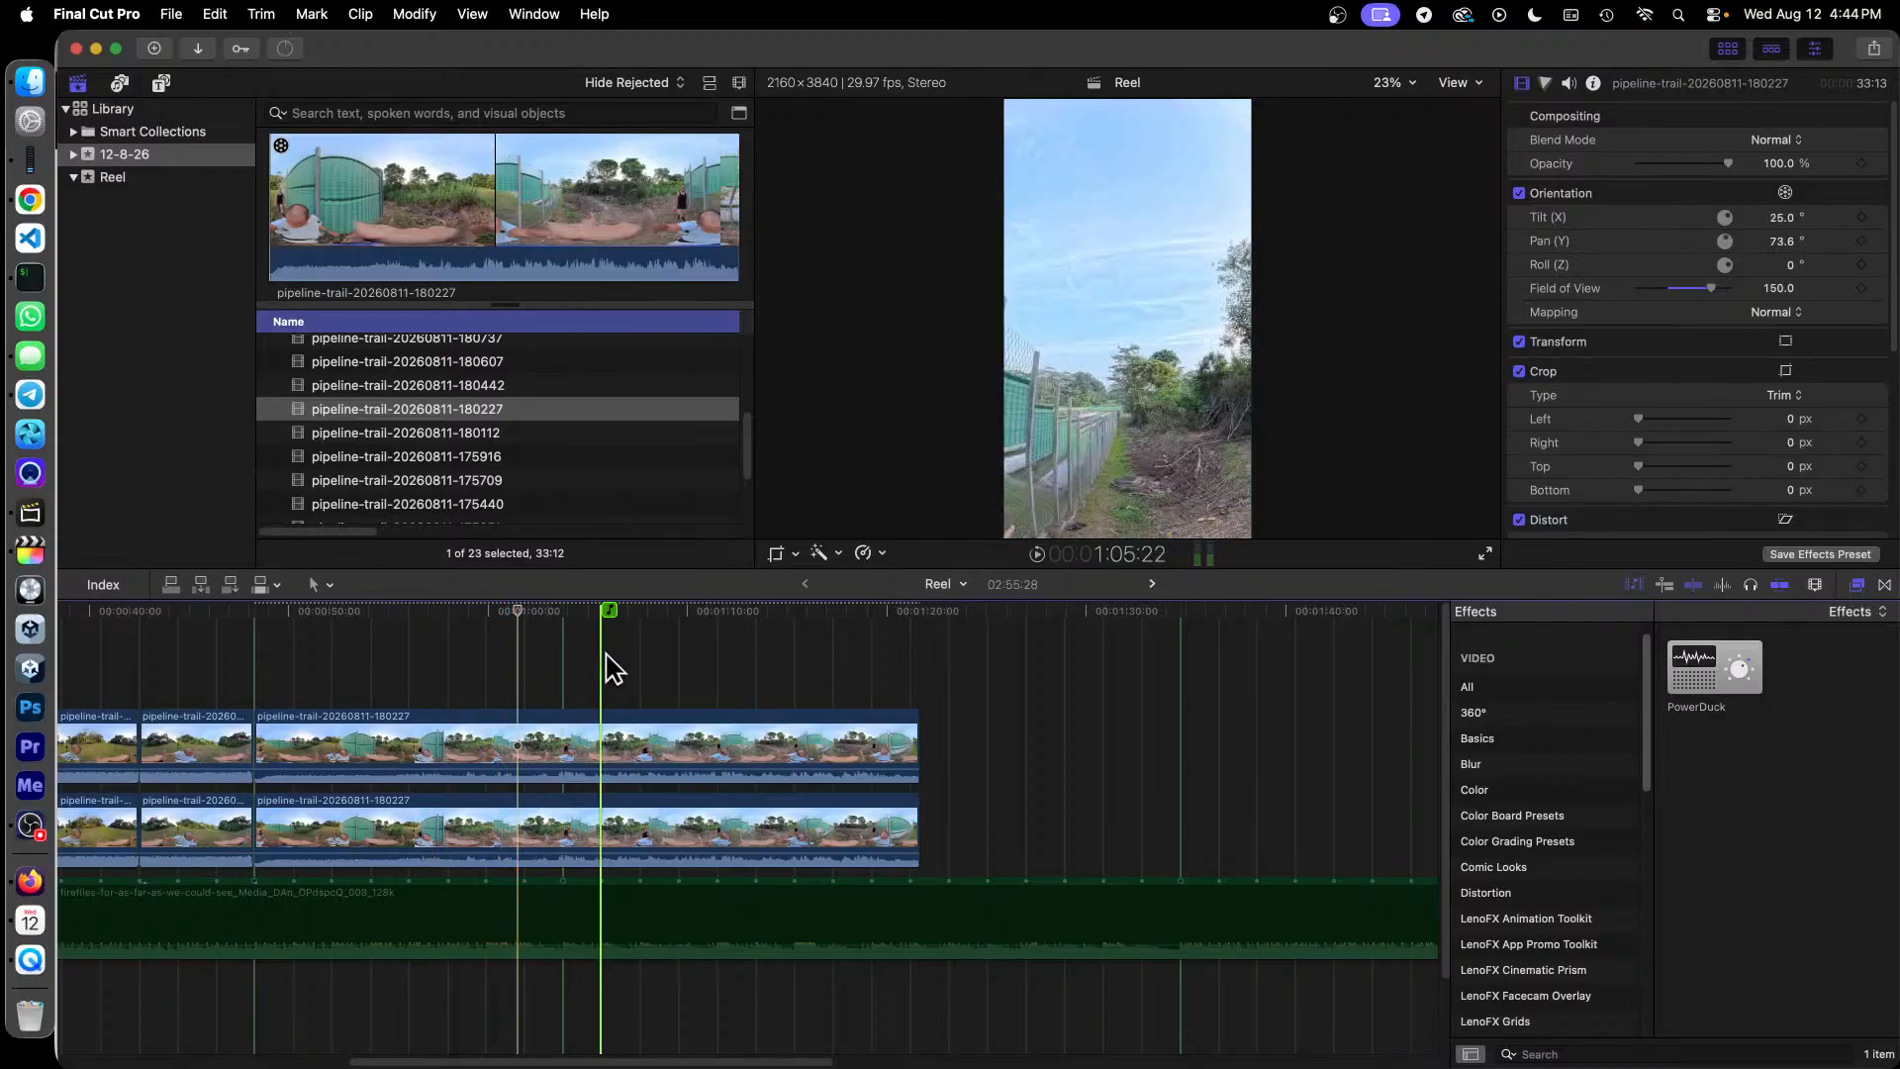
left_click(428, 617)
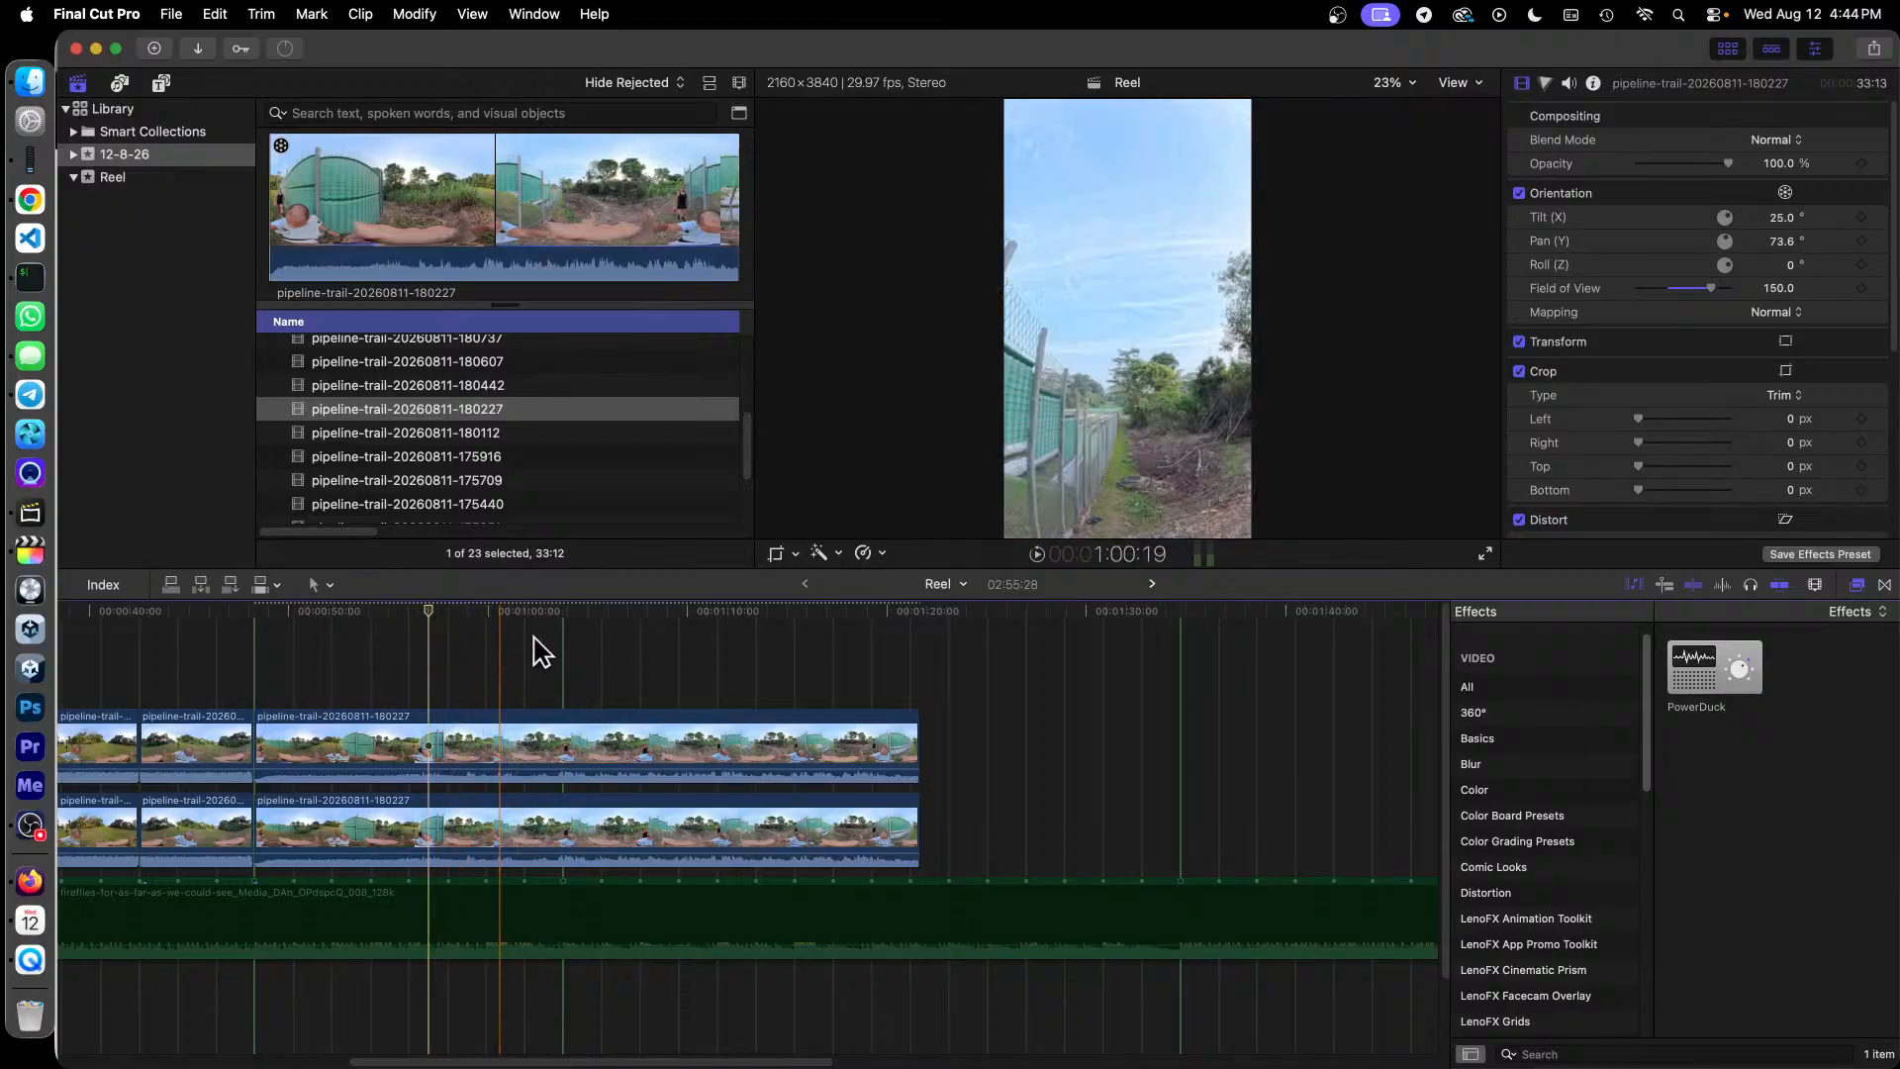
left_click_drag(450, 619, 369, 623)
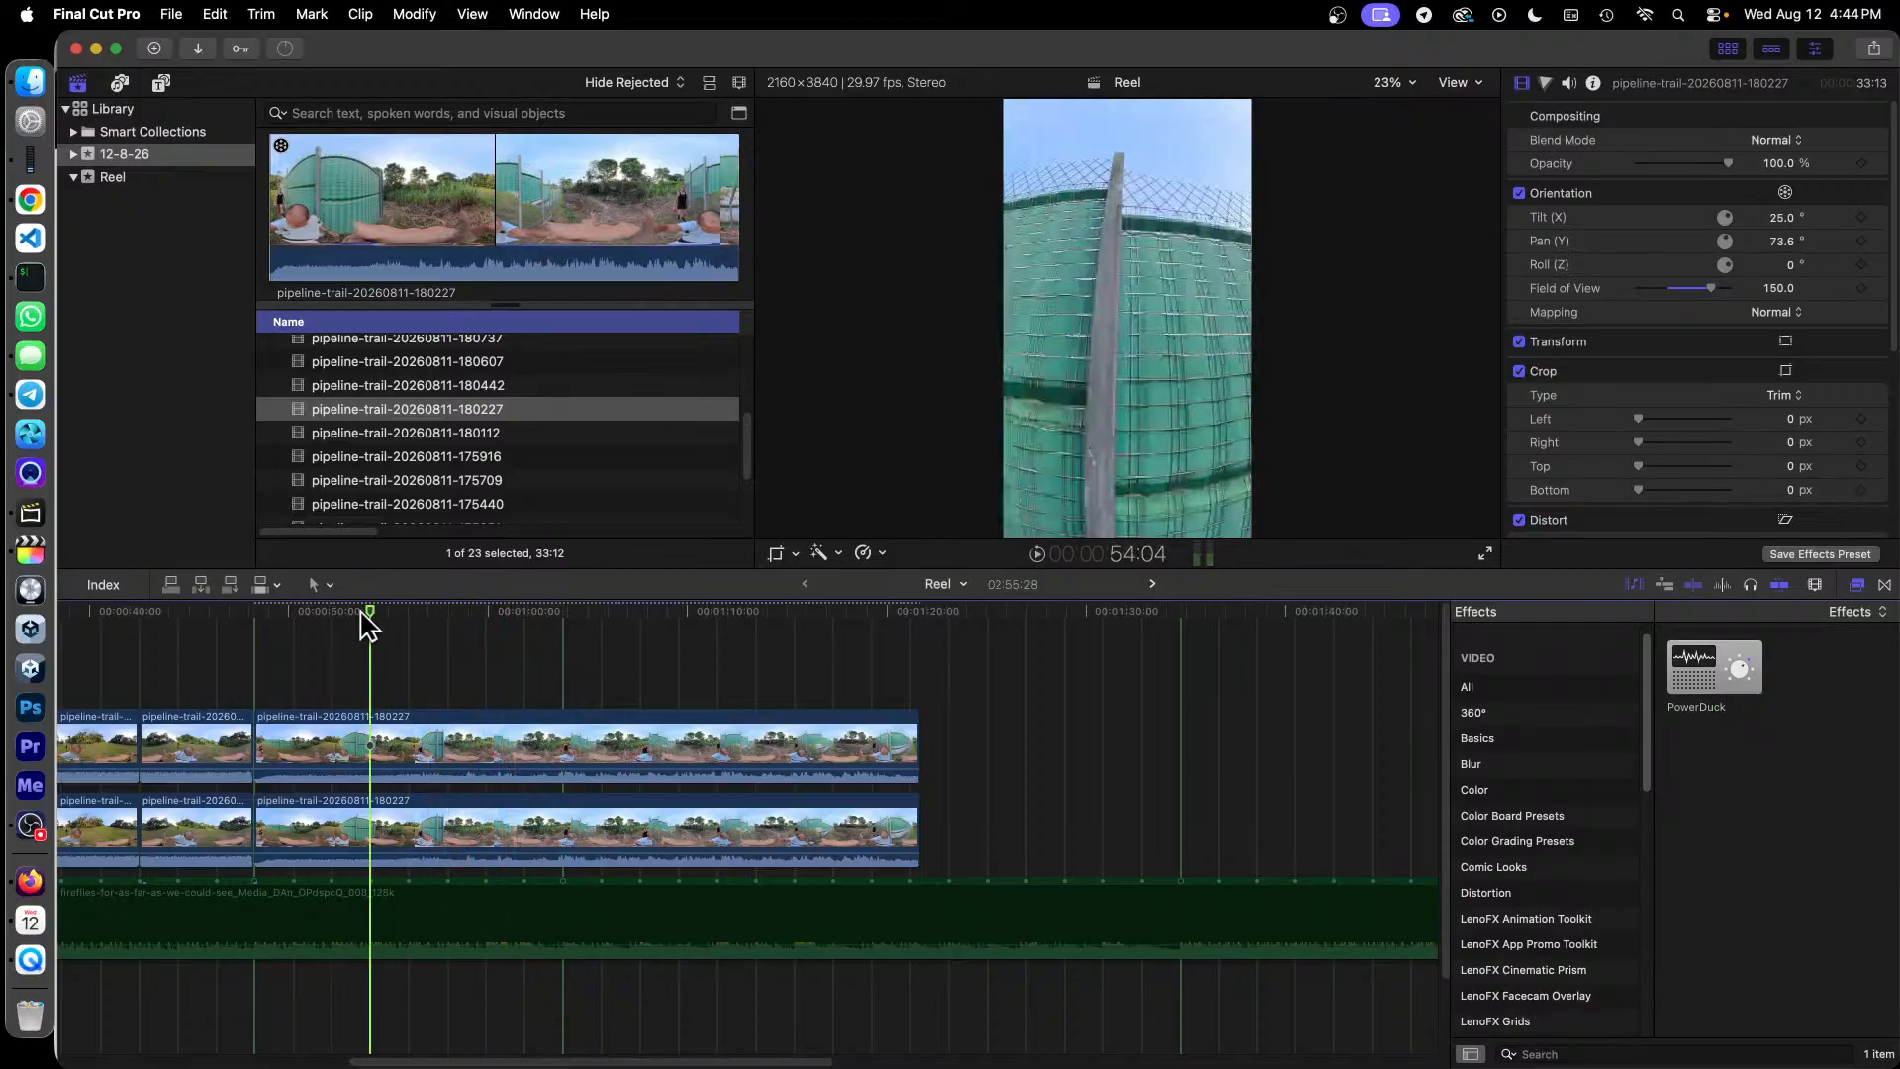
key("space")
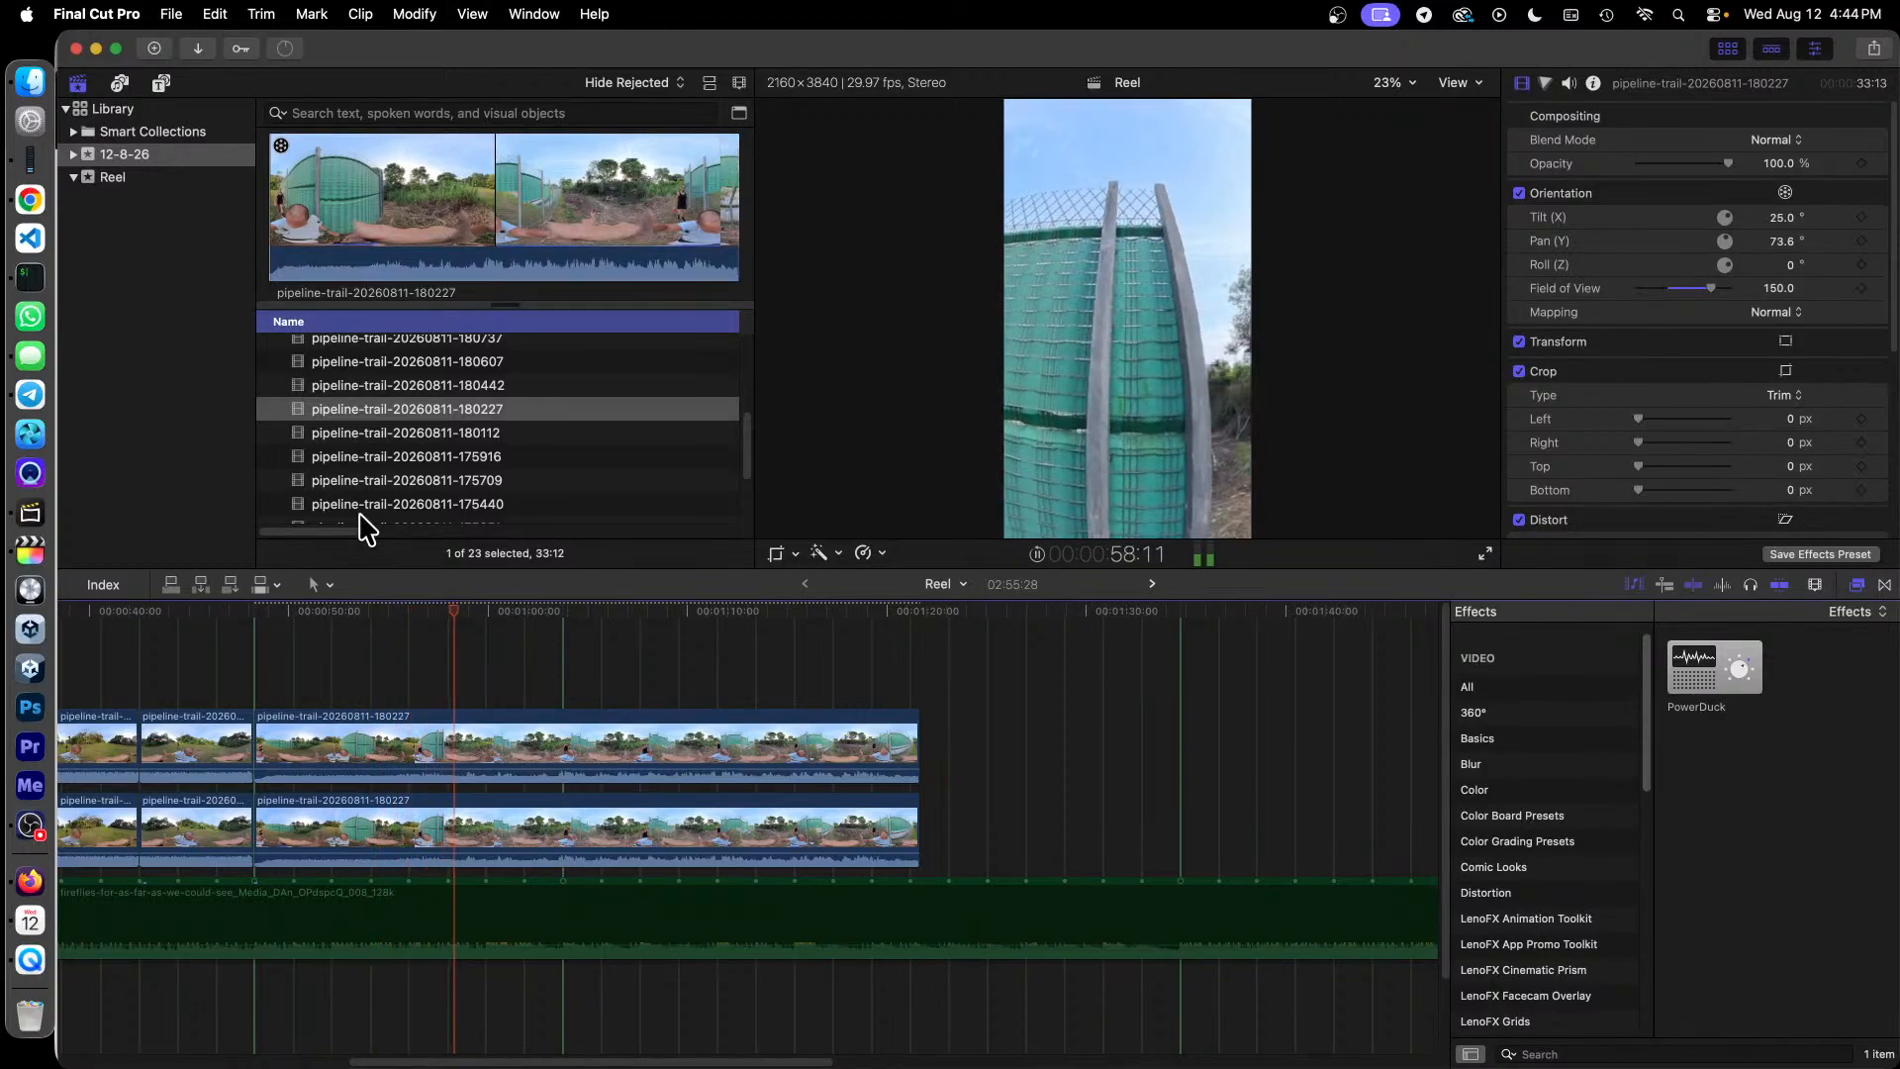
key("space")
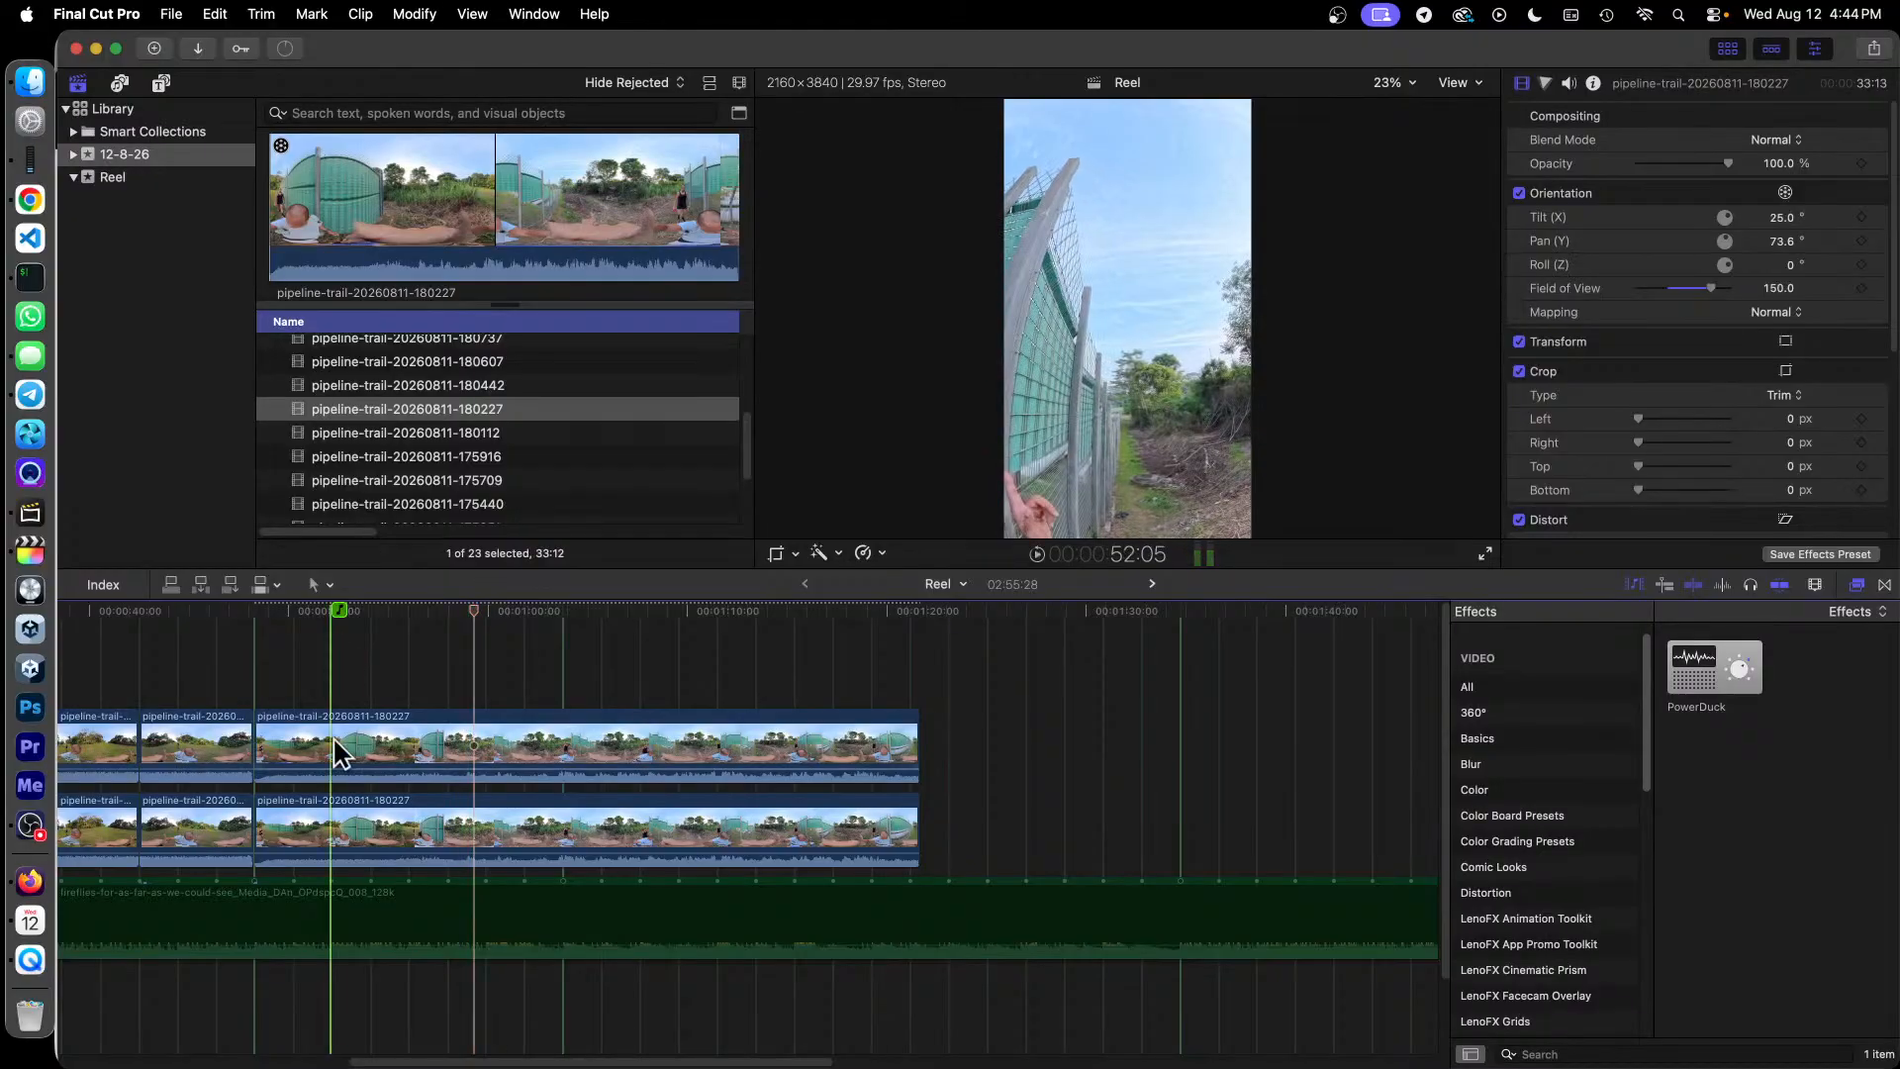
left_click_drag(257, 747, 476, 772)
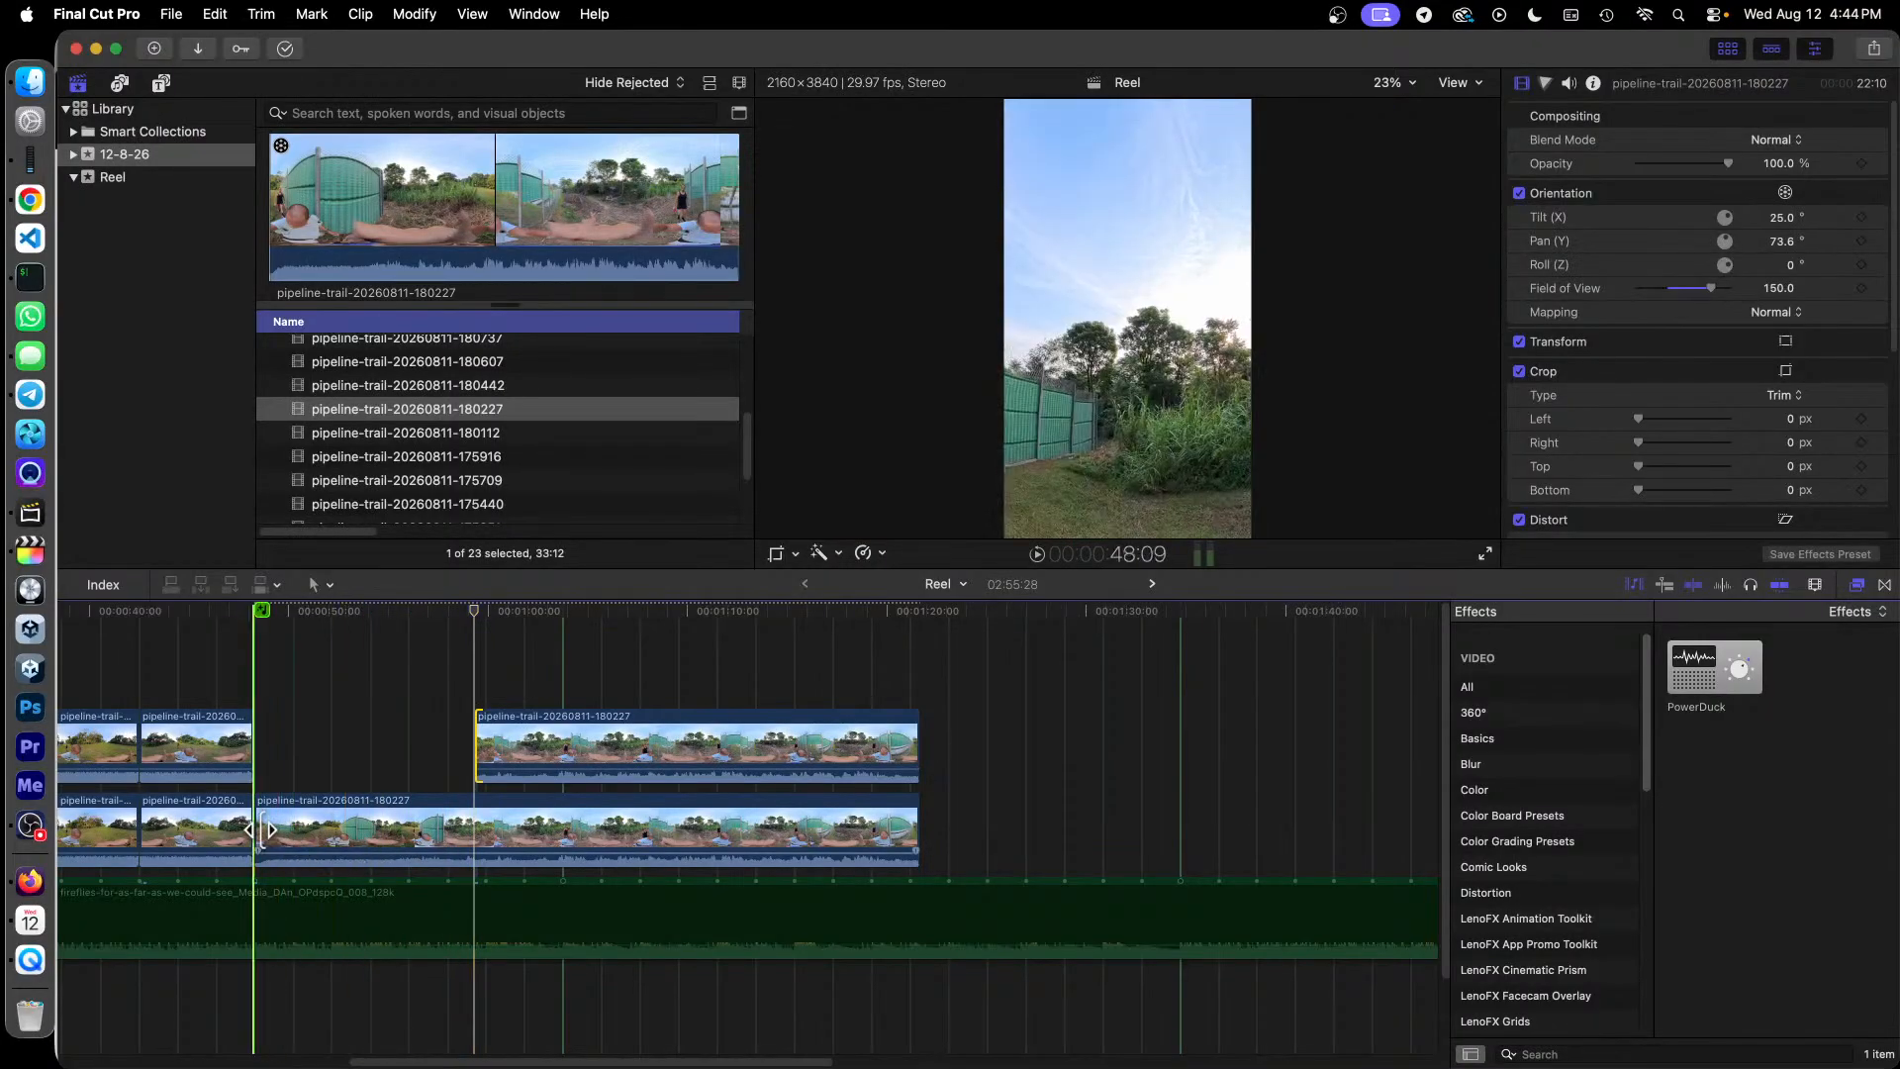
left_click_drag(260, 832, 476, 865)
left_click_drag(699, 638, 861, 861)
left_click_drag(827, 738, 604, 738)
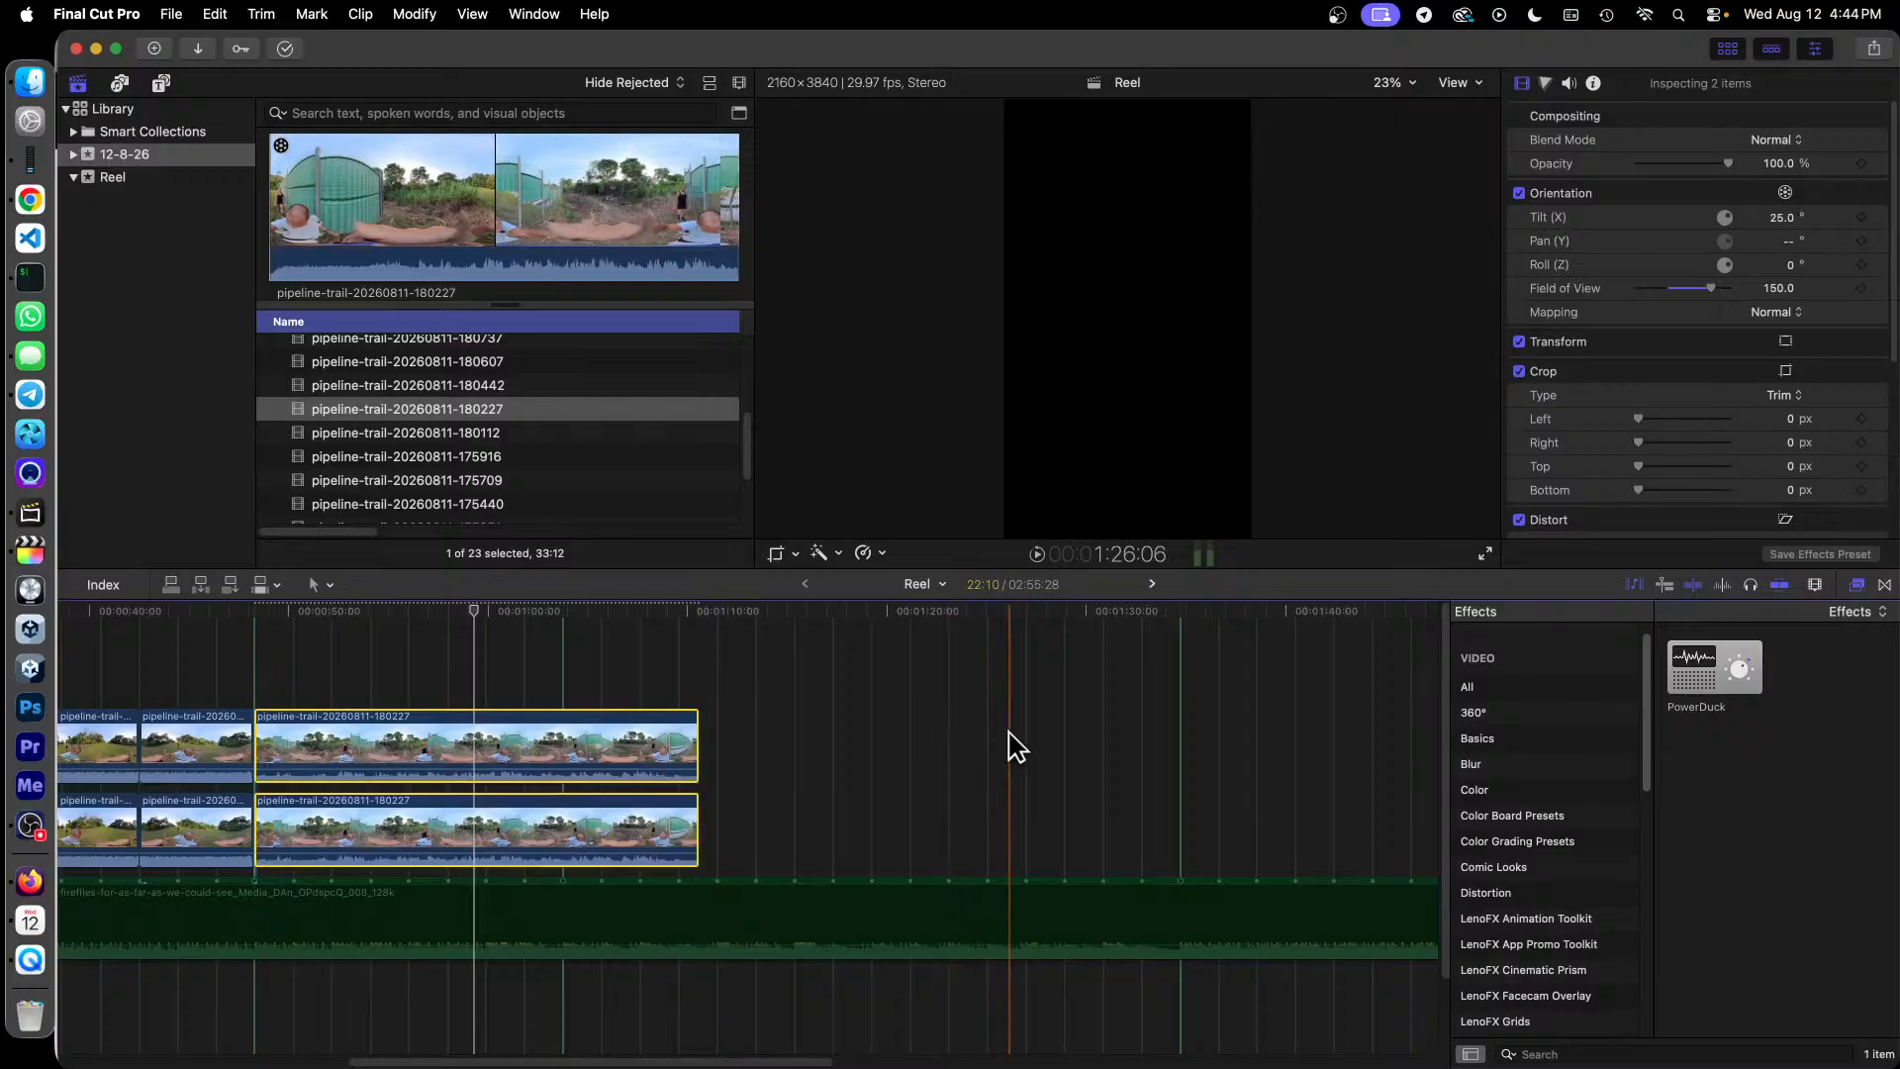
left_click(832, 921)
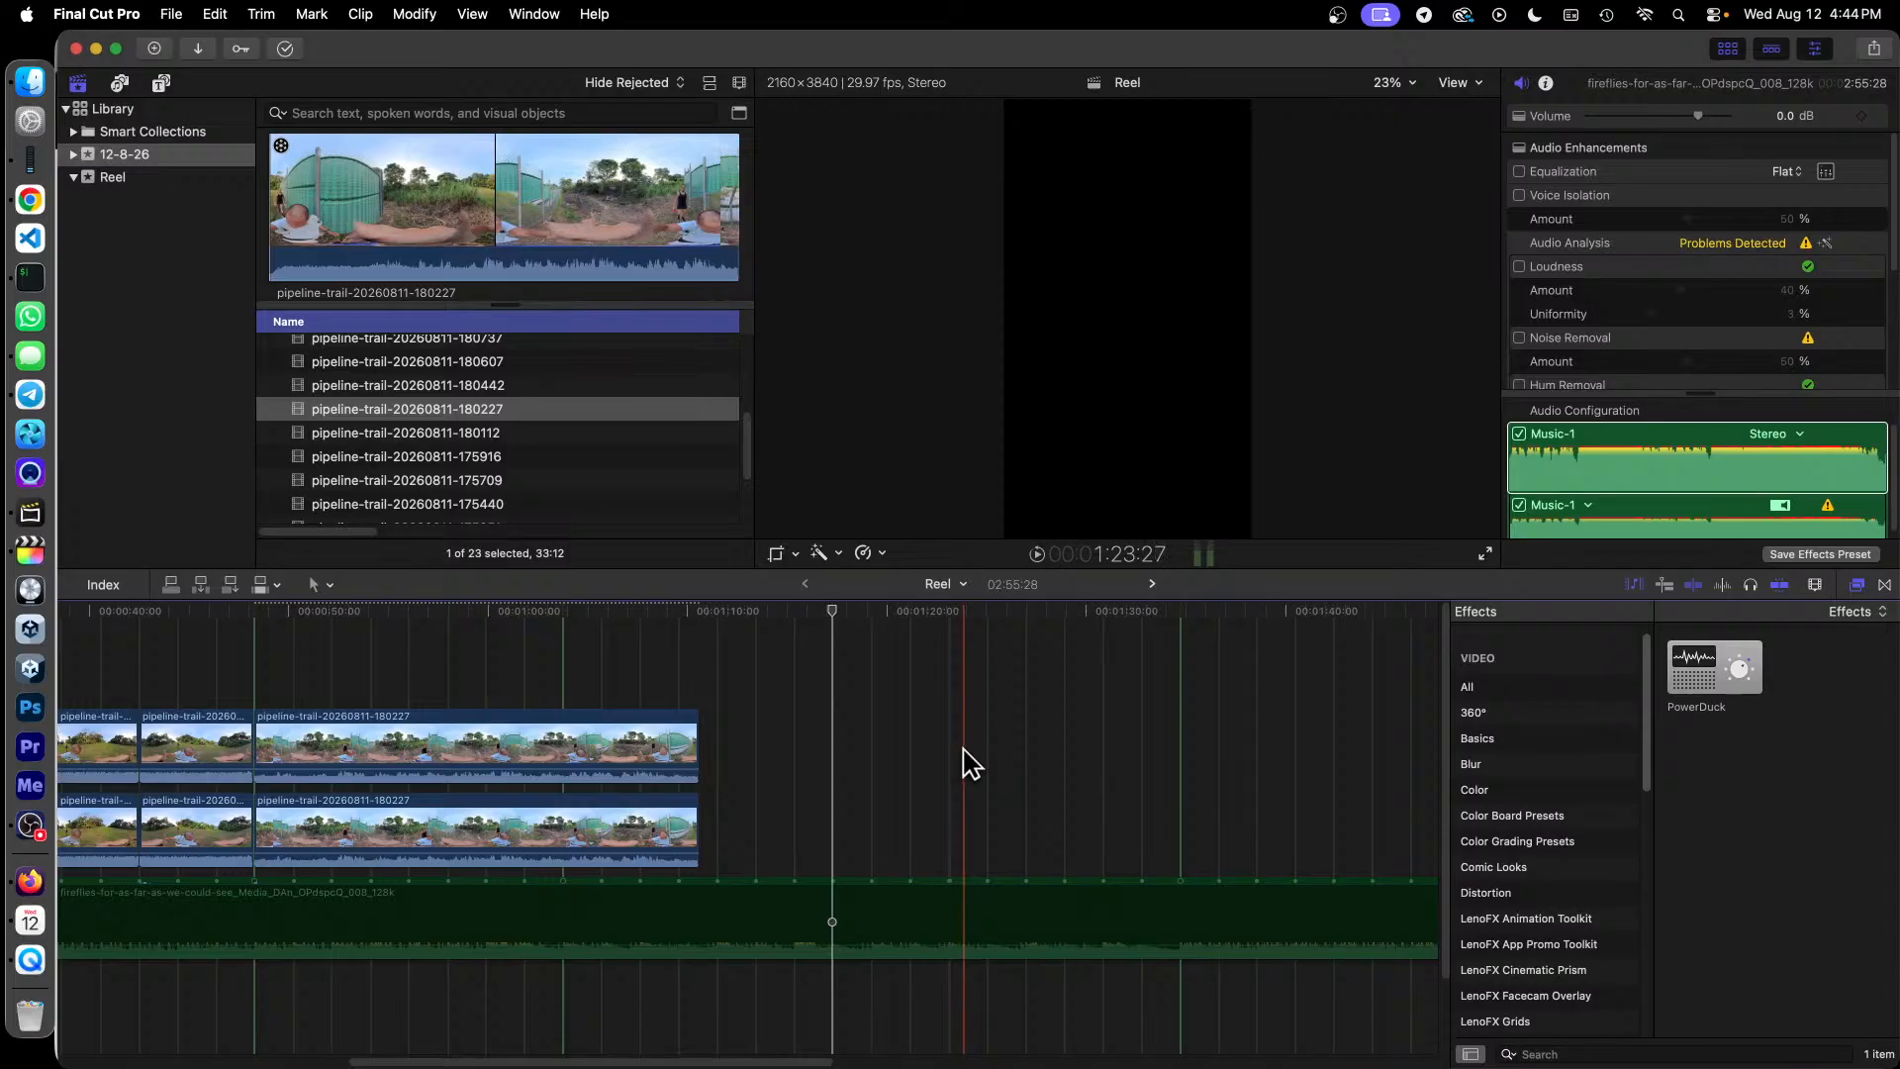
left_click(597, 752)
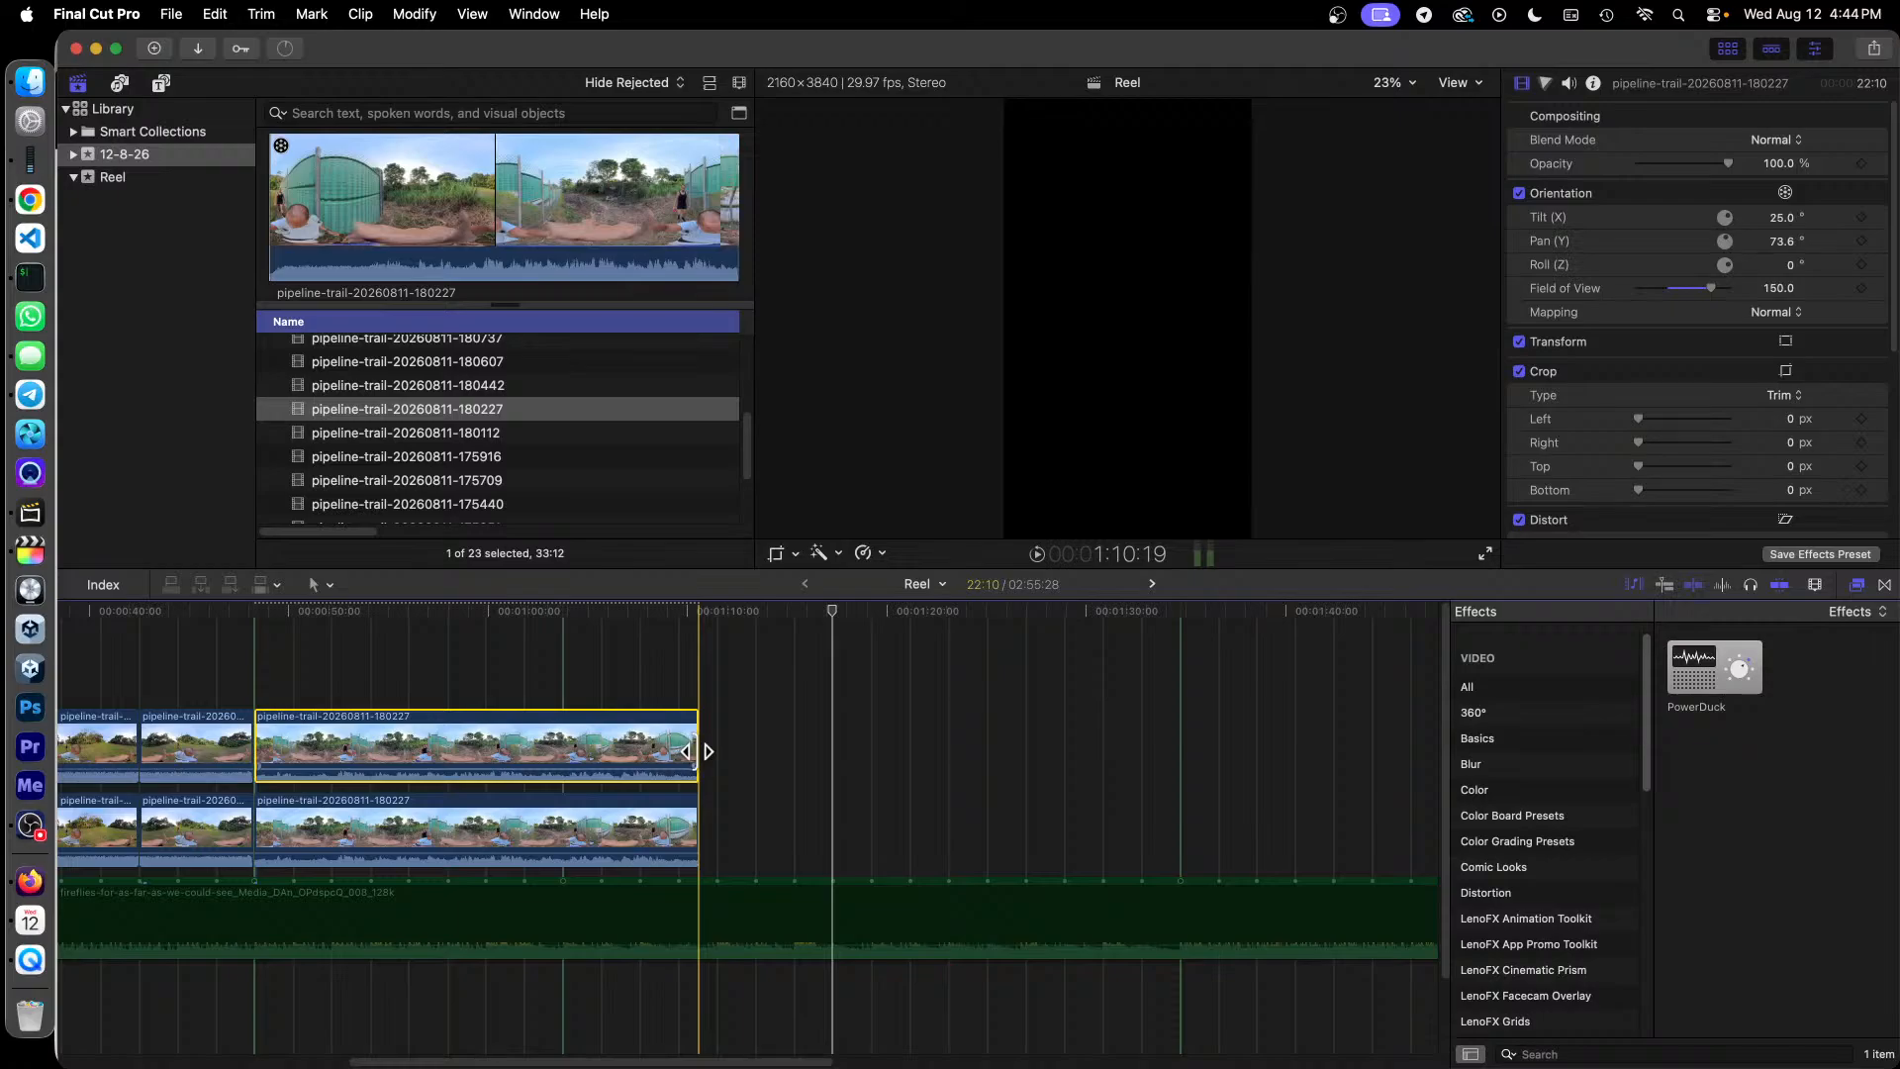
left_click_drag(696, 751, 677, 752)
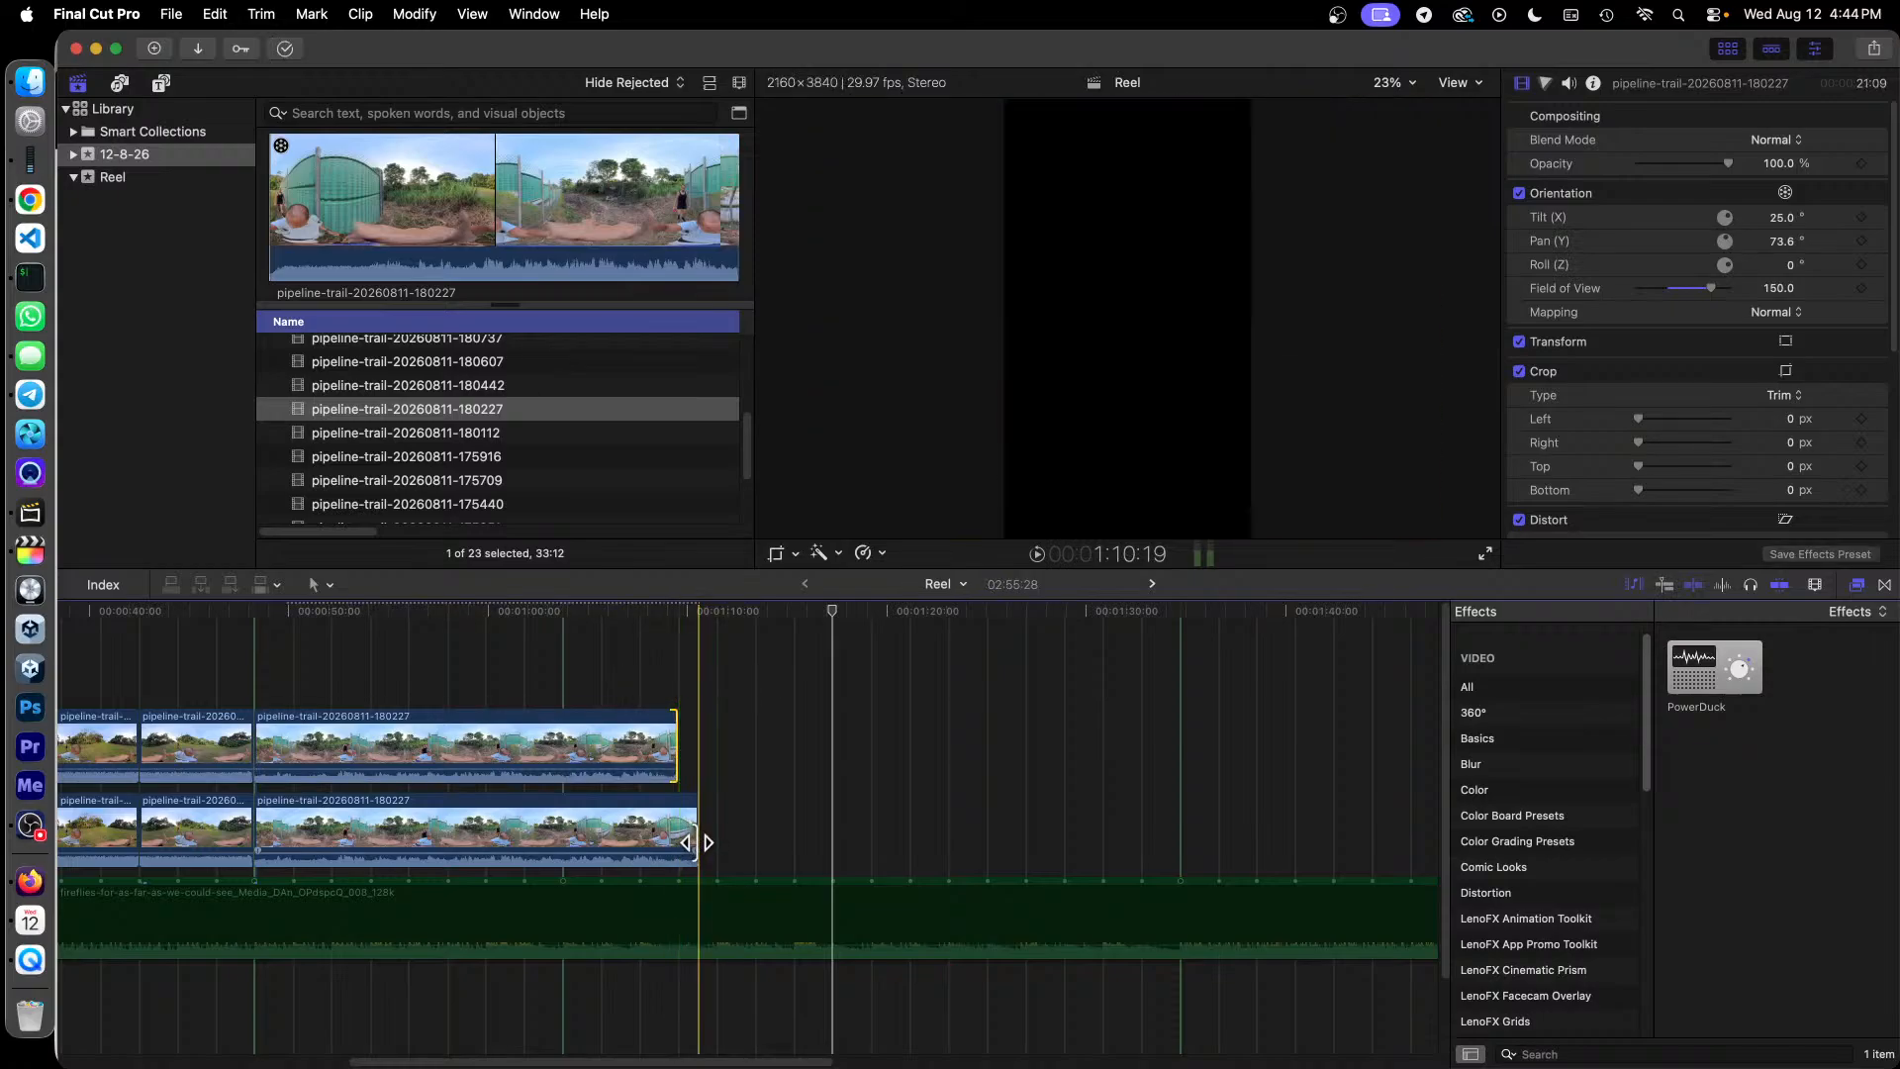
left_click_drag(695, 842, 678, 845)
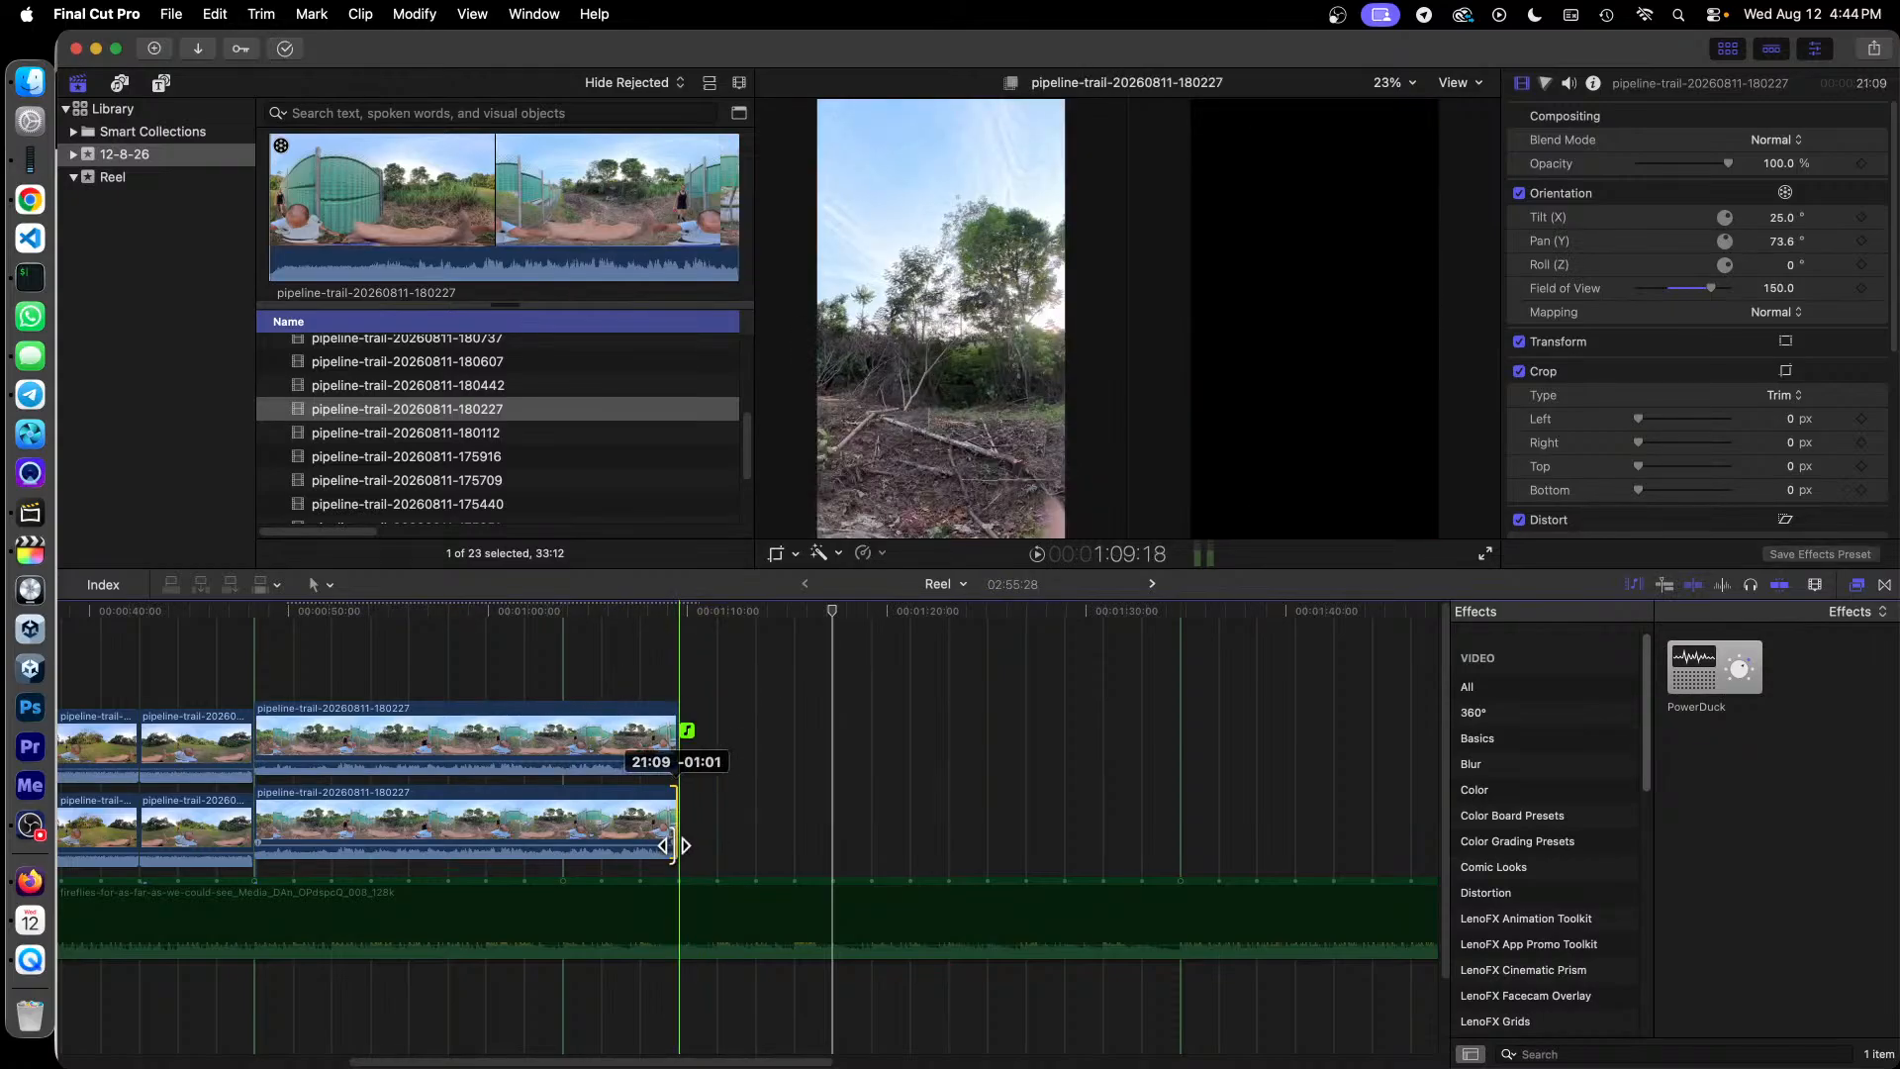
left_click(633, 737)
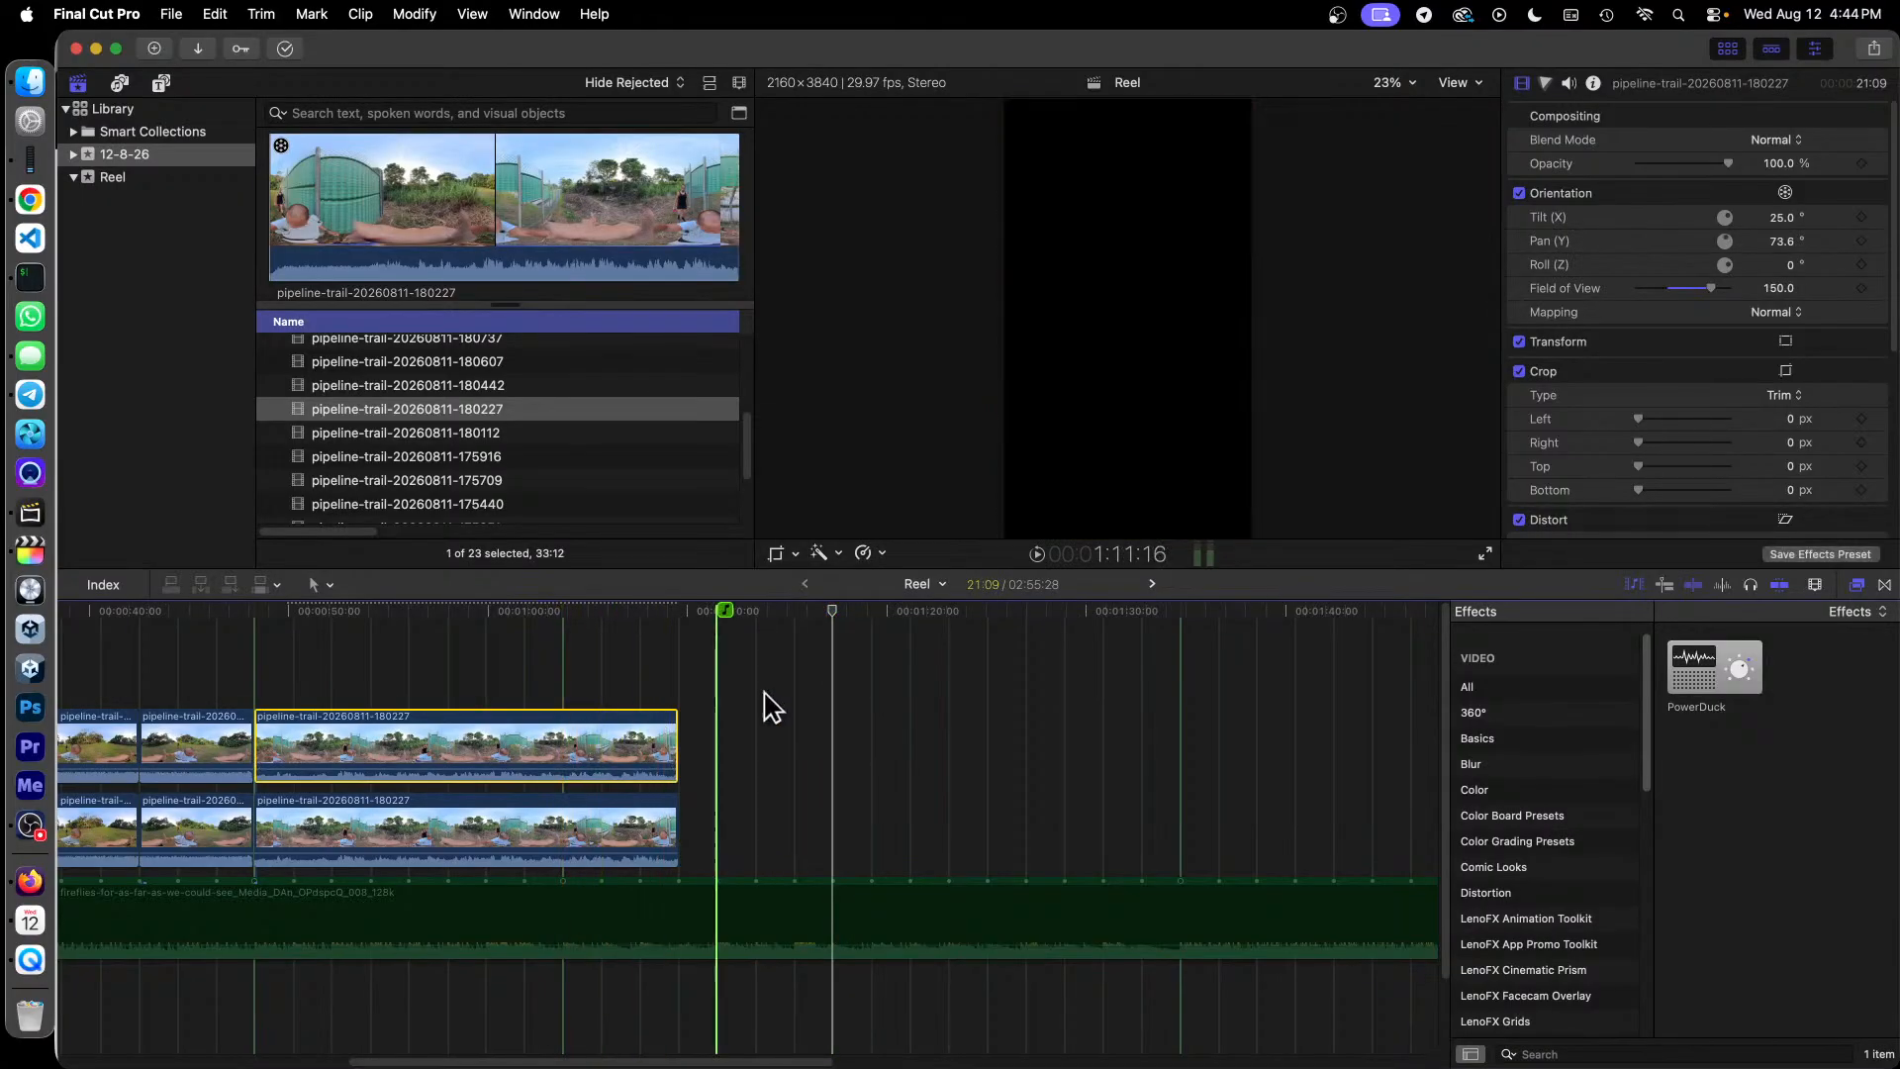
left_click(437, 612)
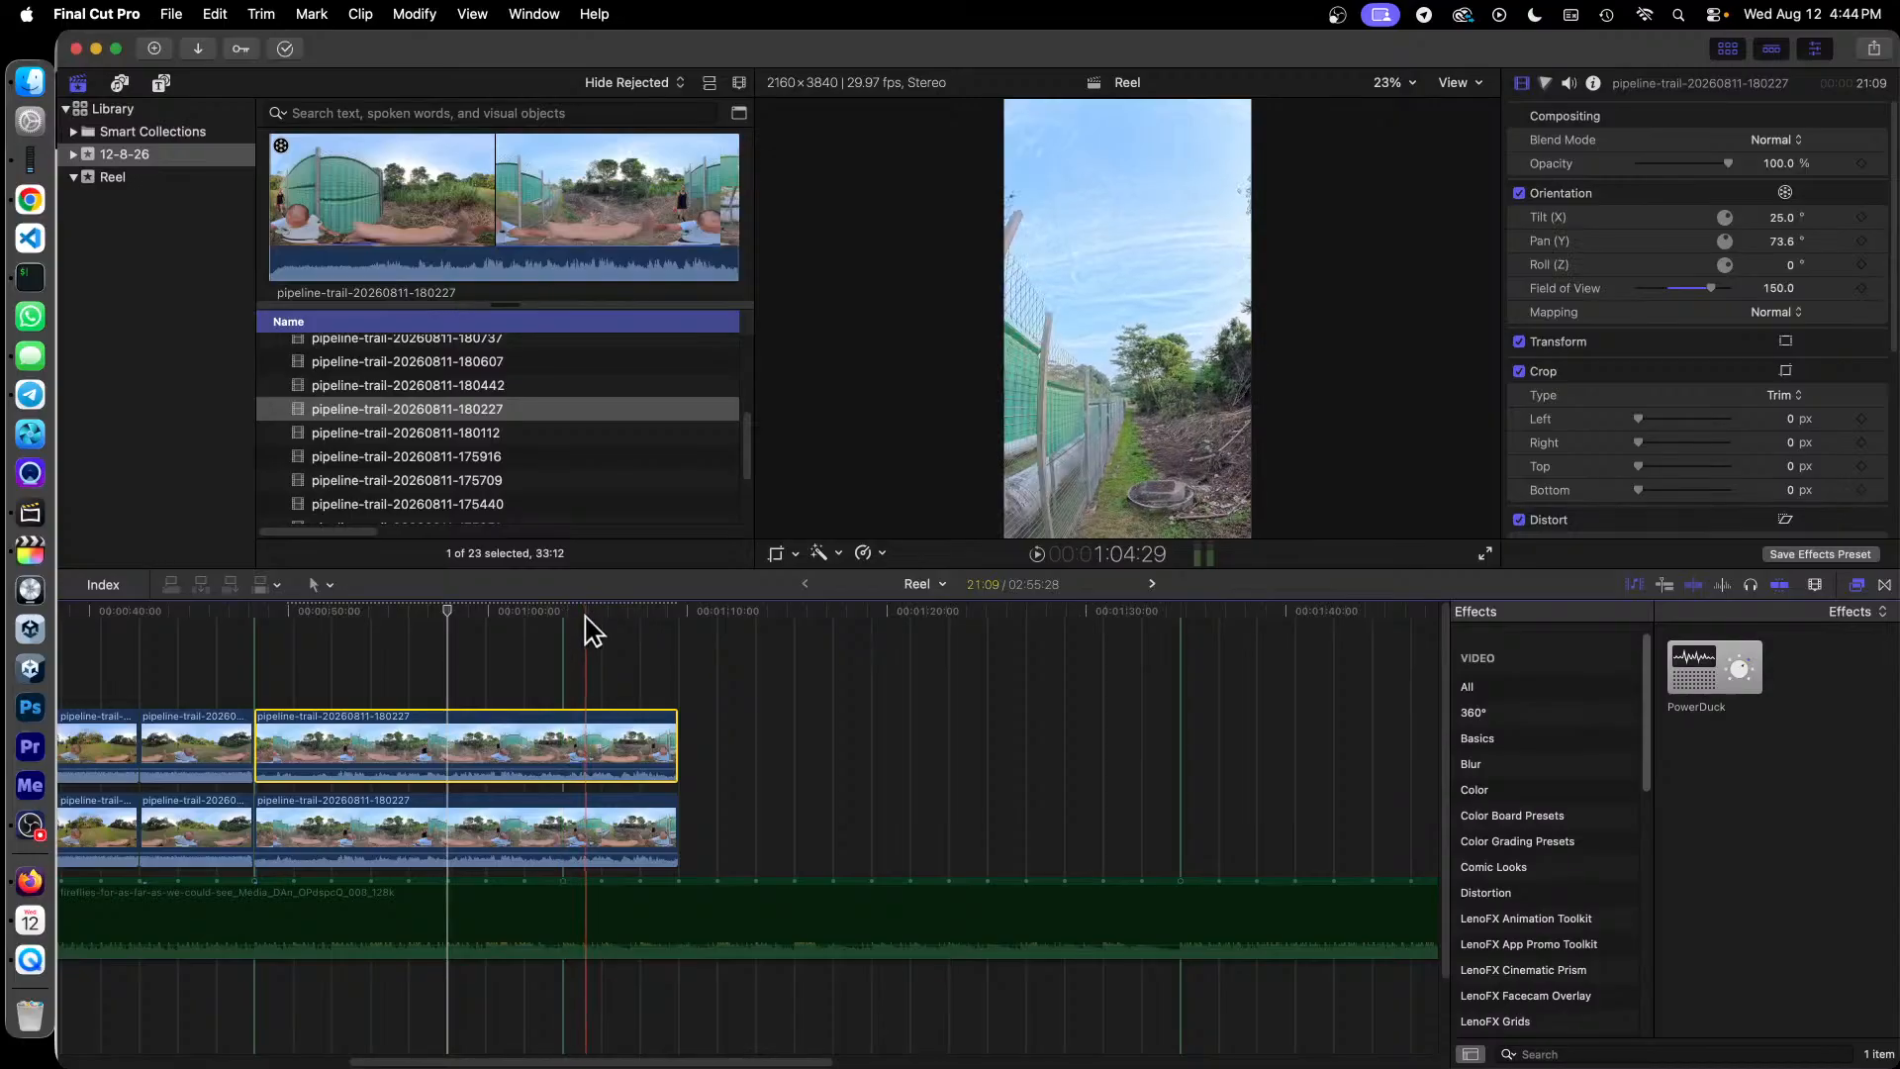
left_click(513, 812)
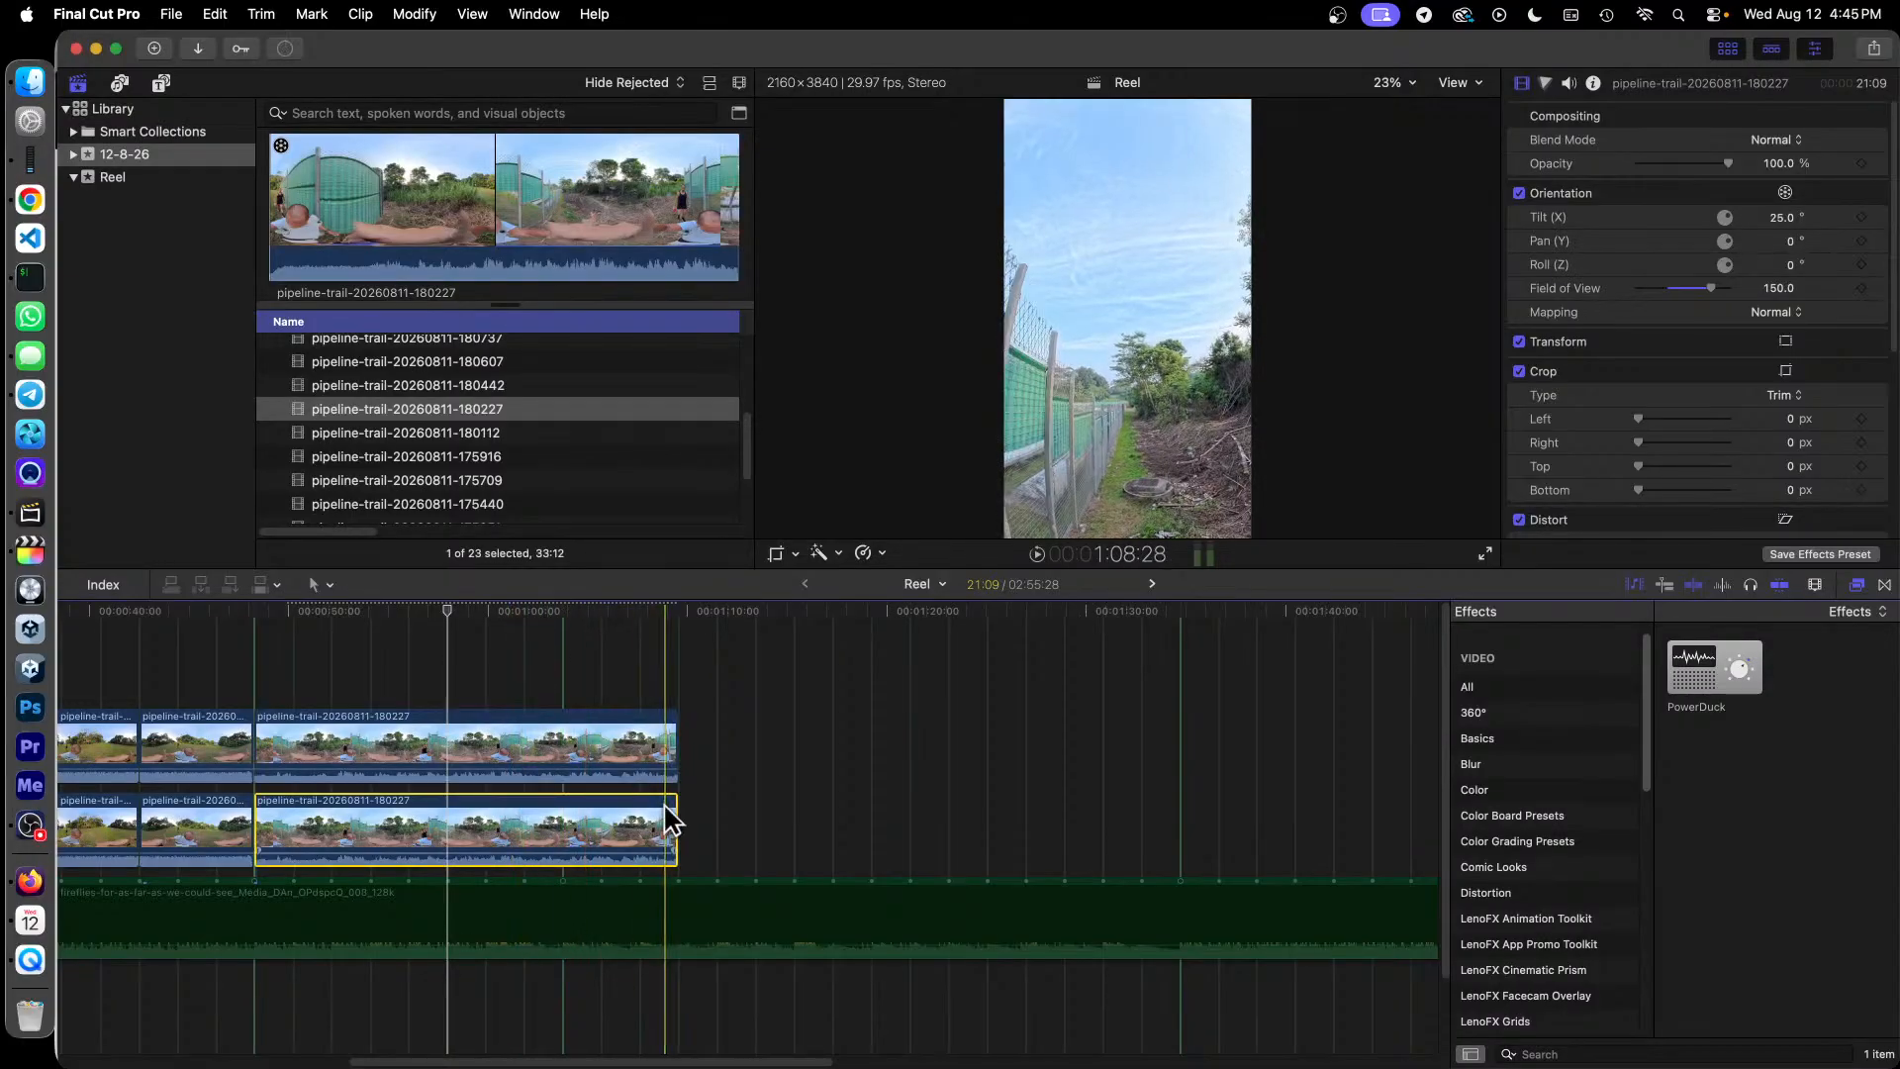
left_click(570, 734)
right_click(570, 735)
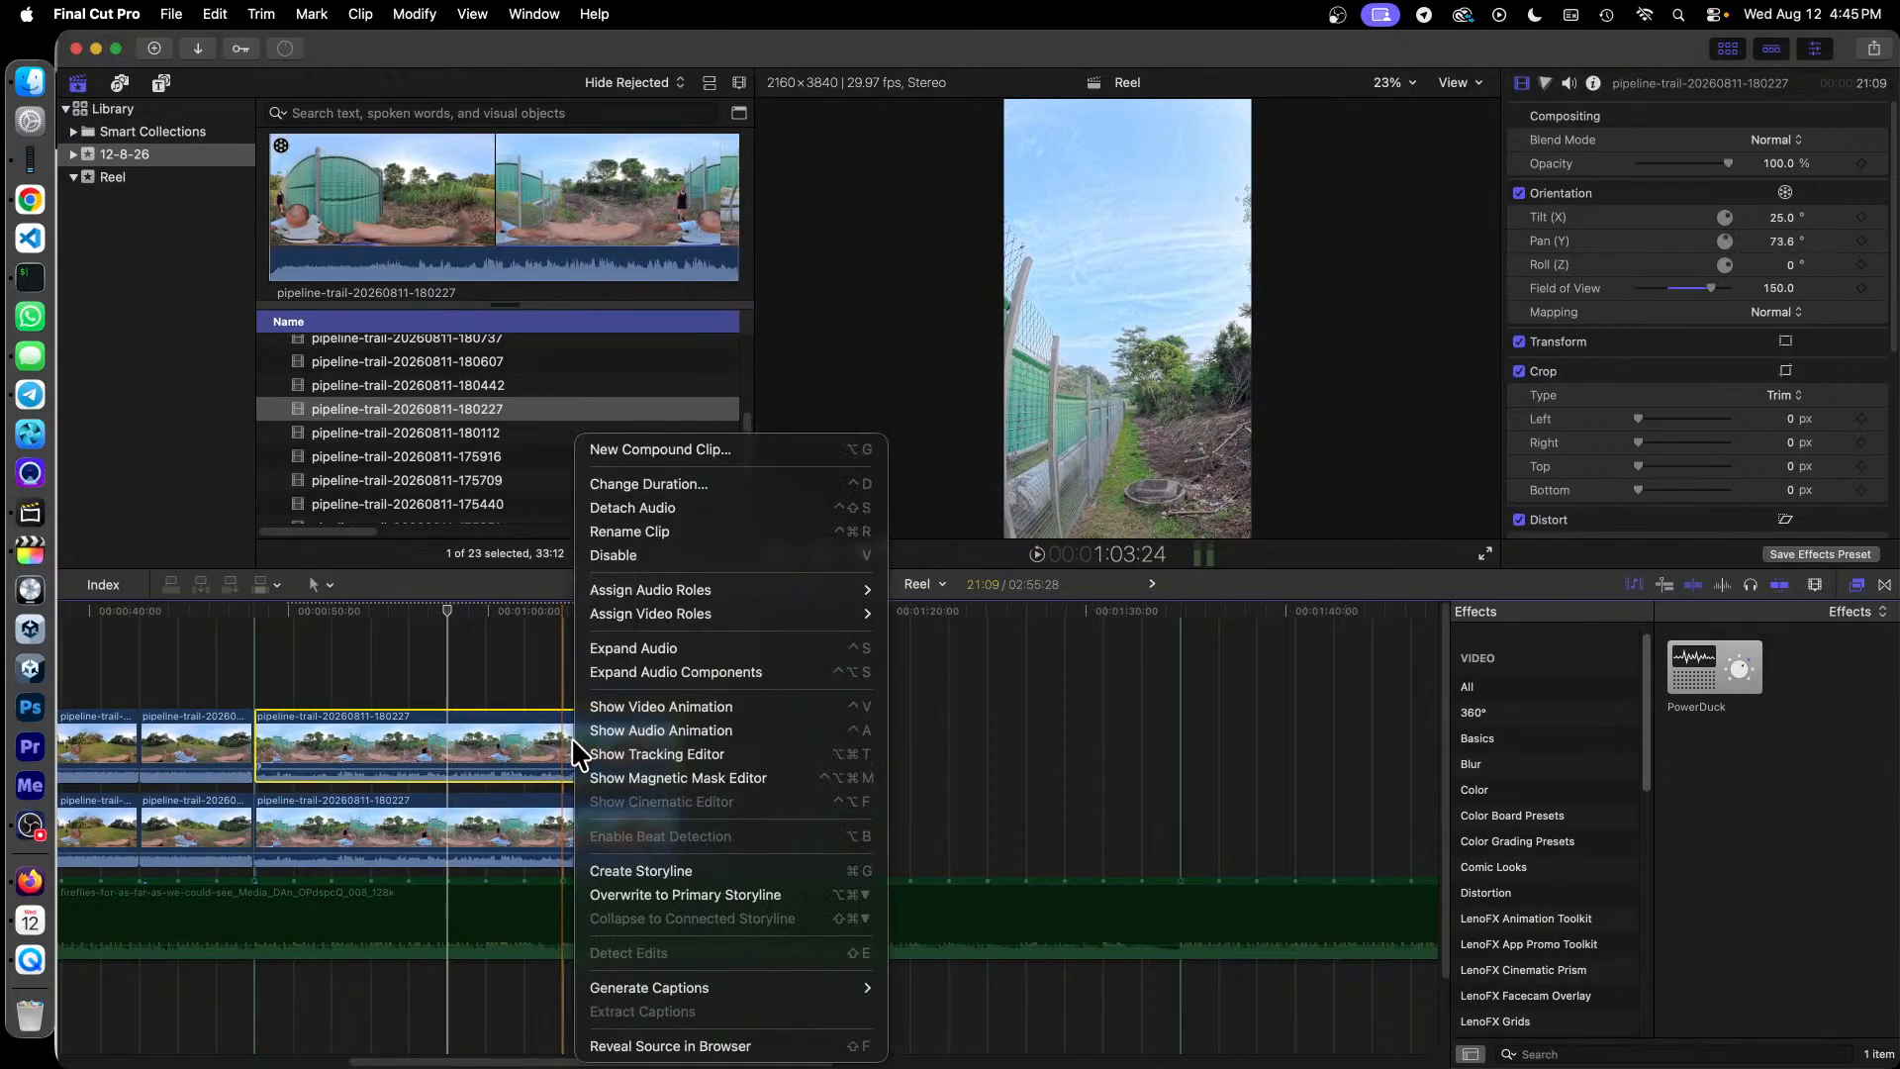
left_click(950, 686)
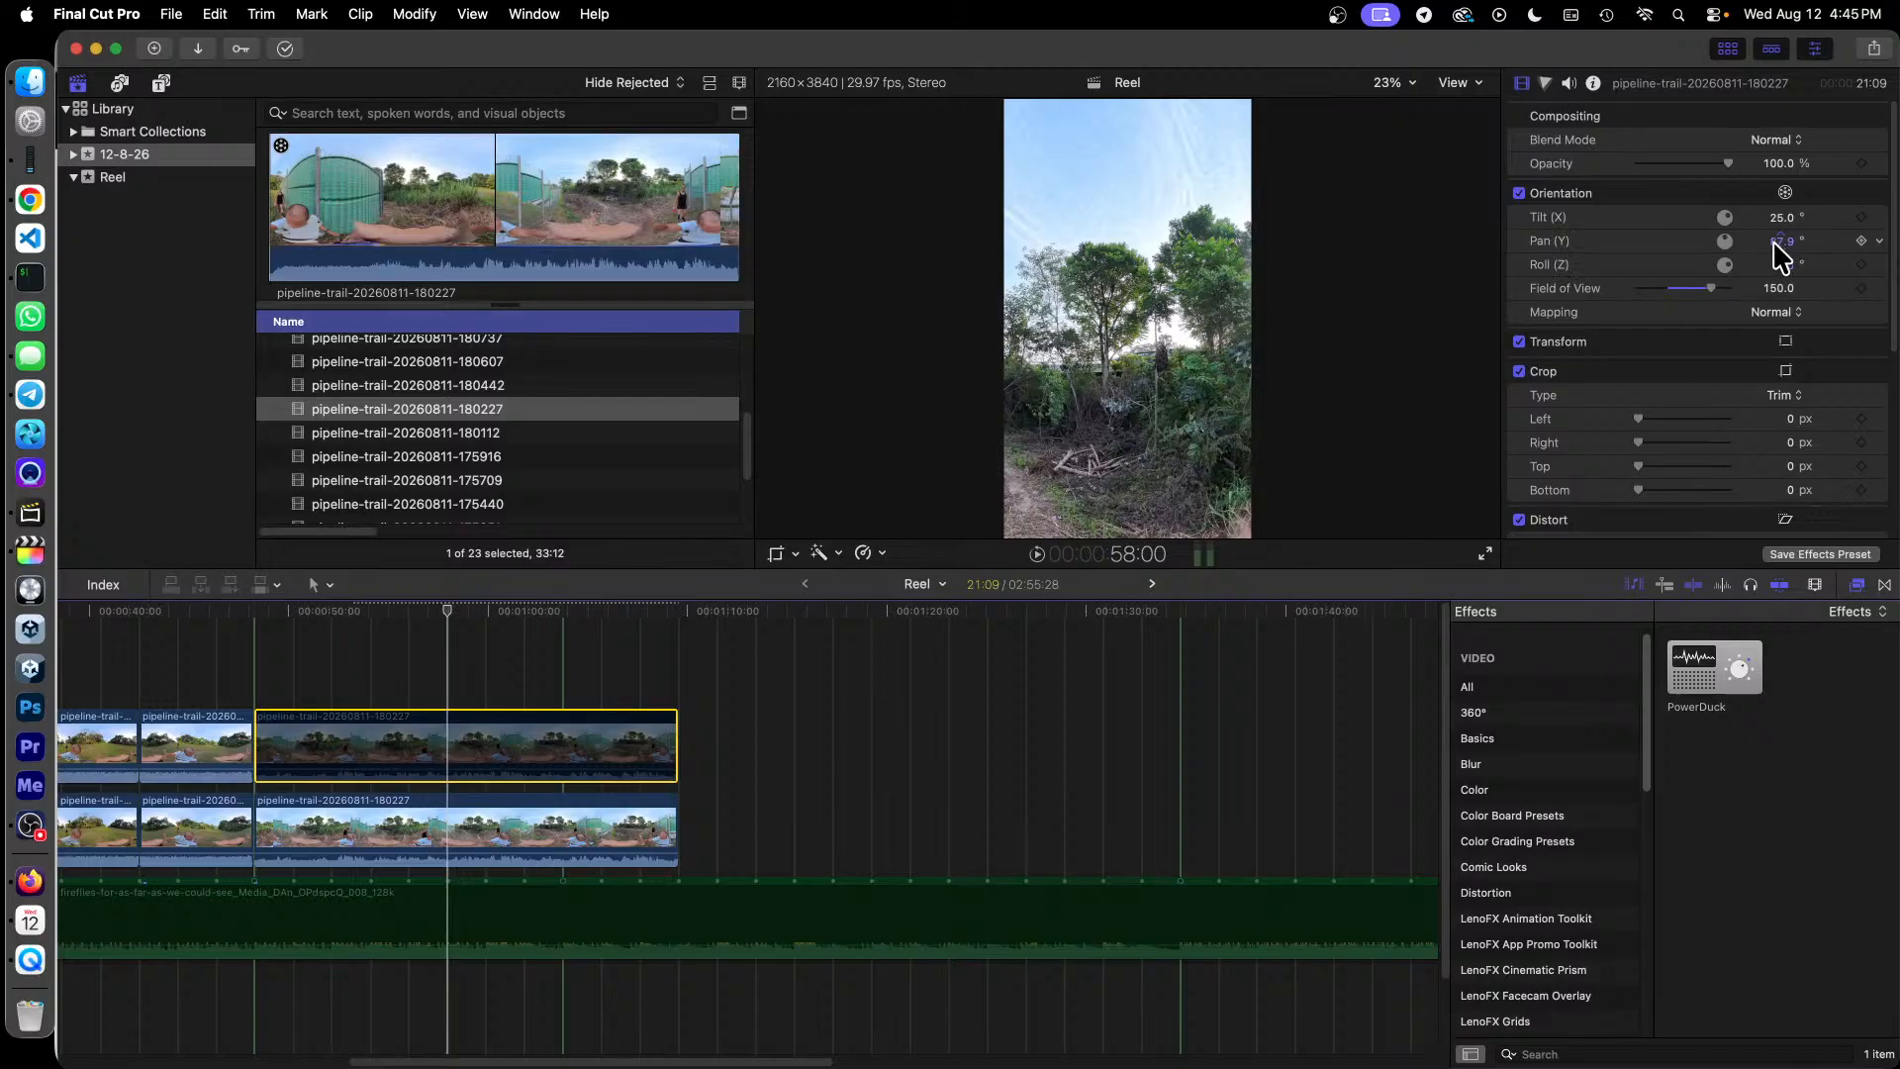
left_click_drag(1728, 397, 1679, 411)
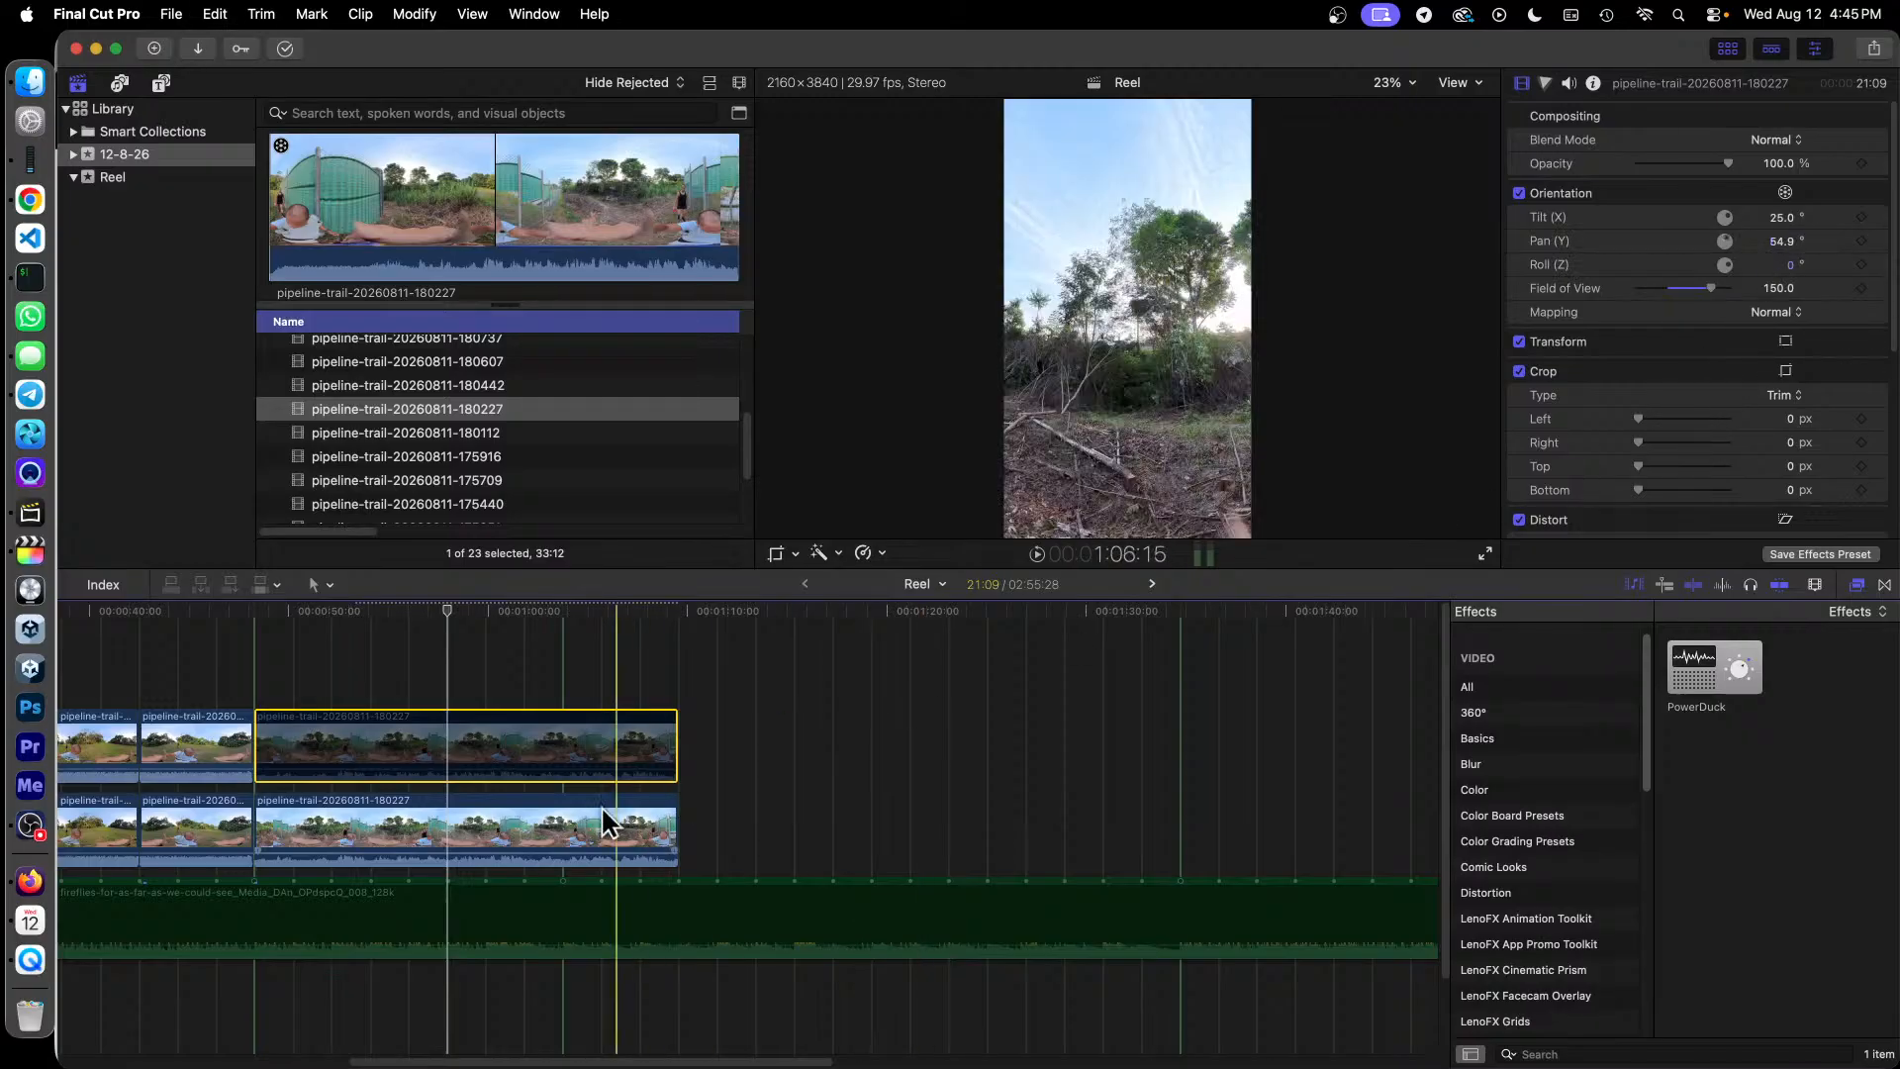
right_click(504, 742)
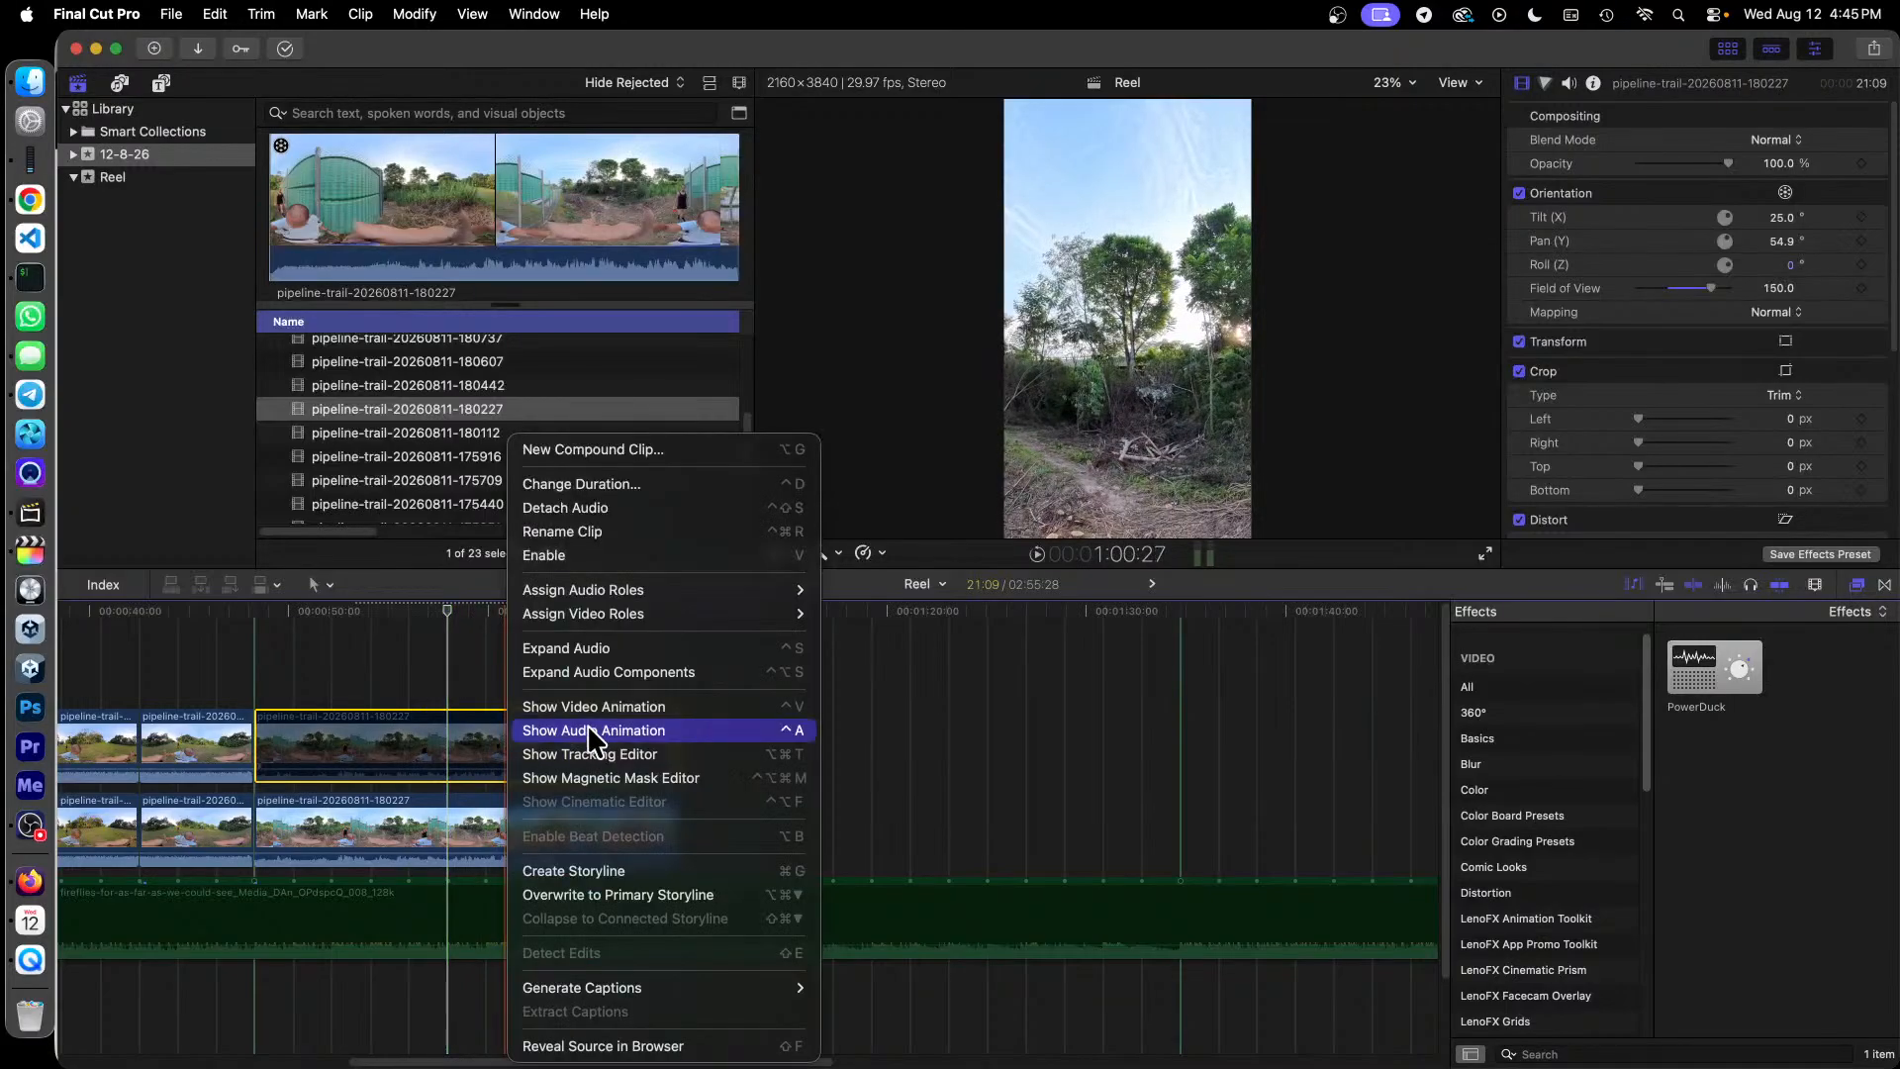
left_click(664, 555)
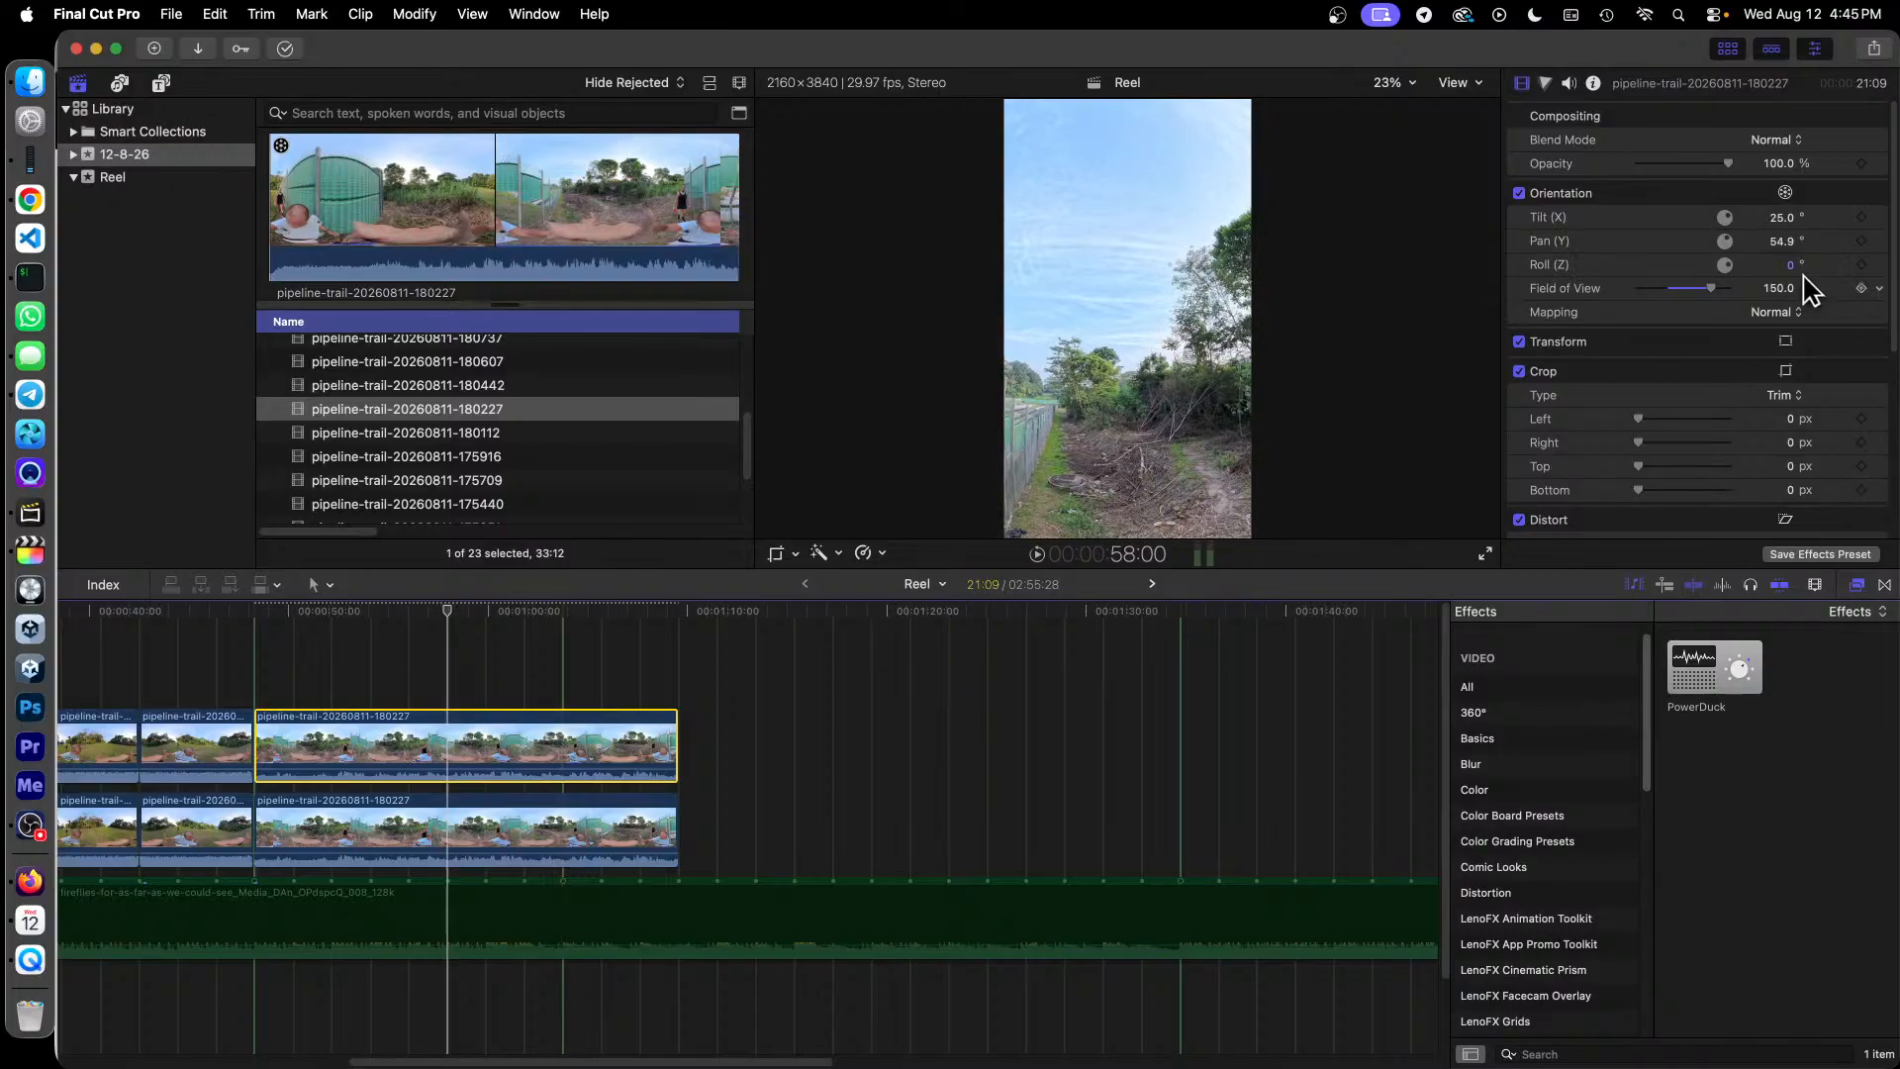
mouse_move(1786, 244)
left_mouse_down()
mouse_move(1816, 242)
mouse_move(1771, 240)
left_mouse_up()
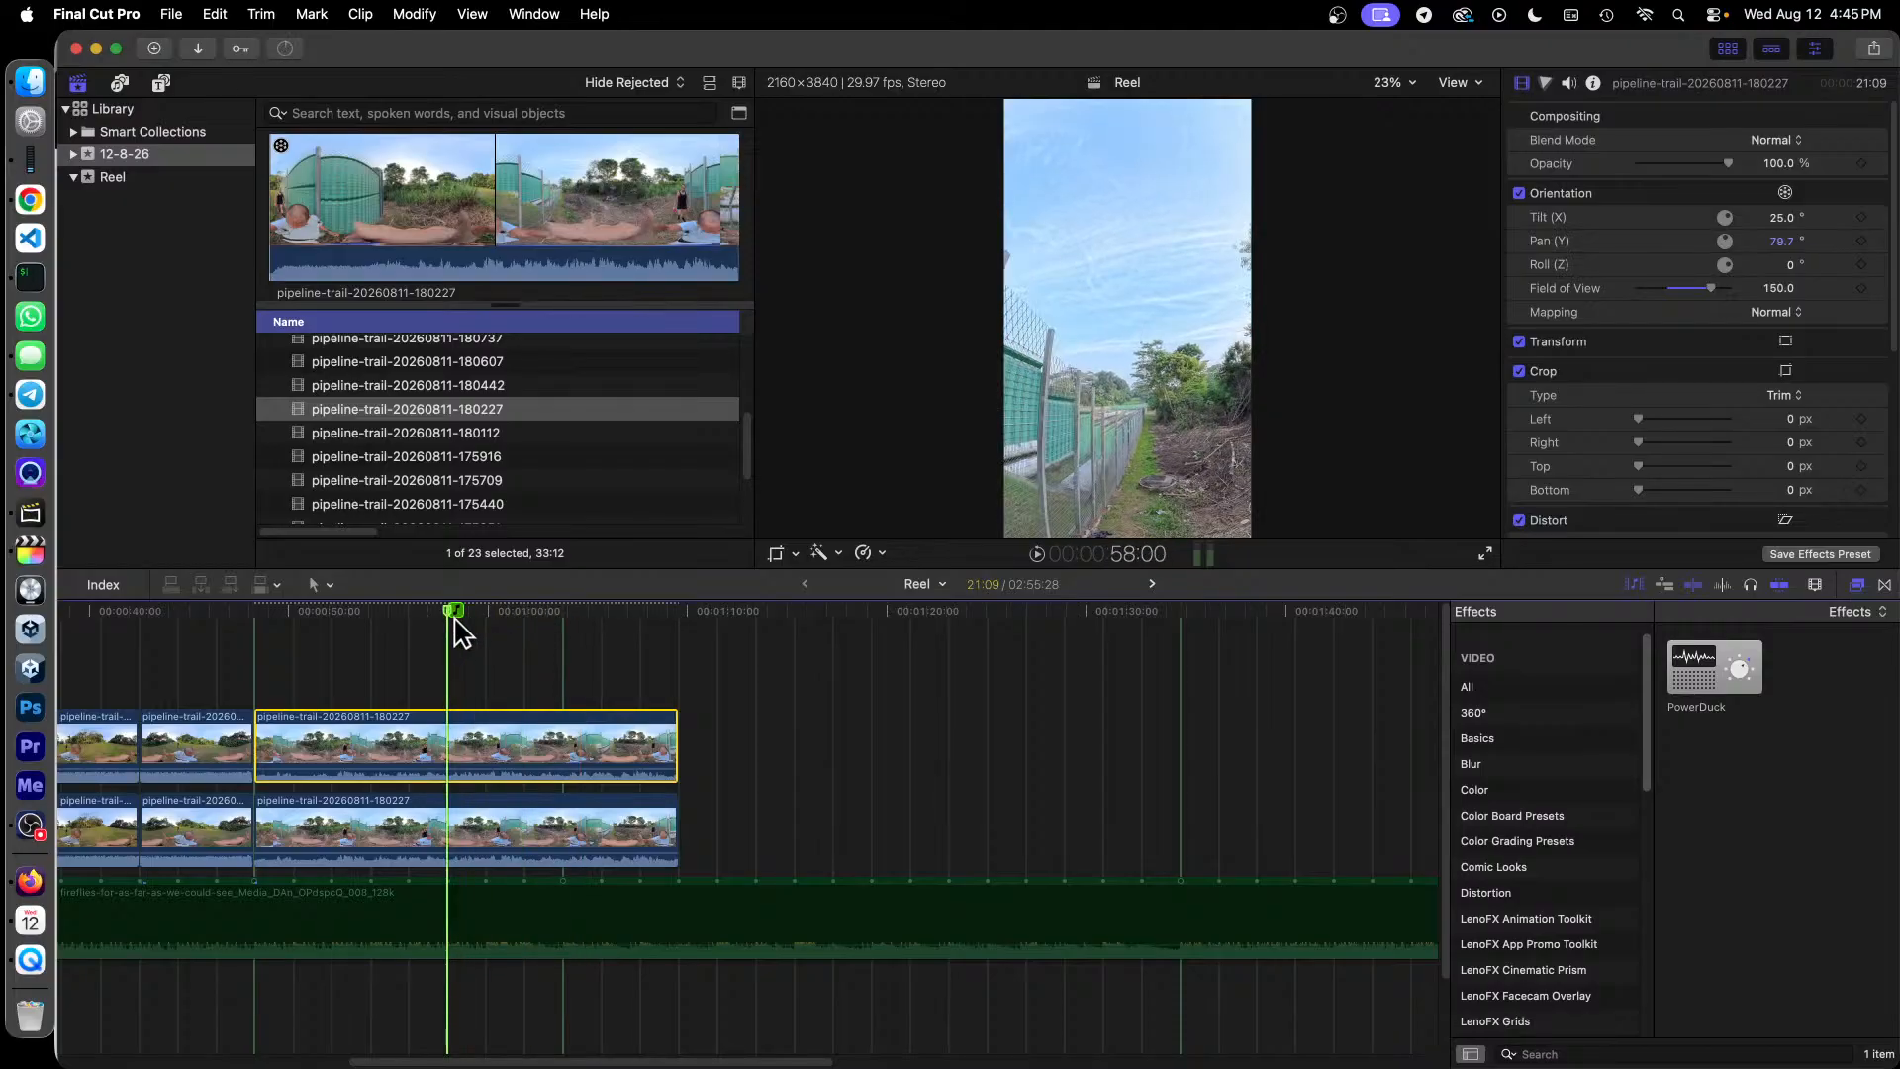
right_click(489, 744)
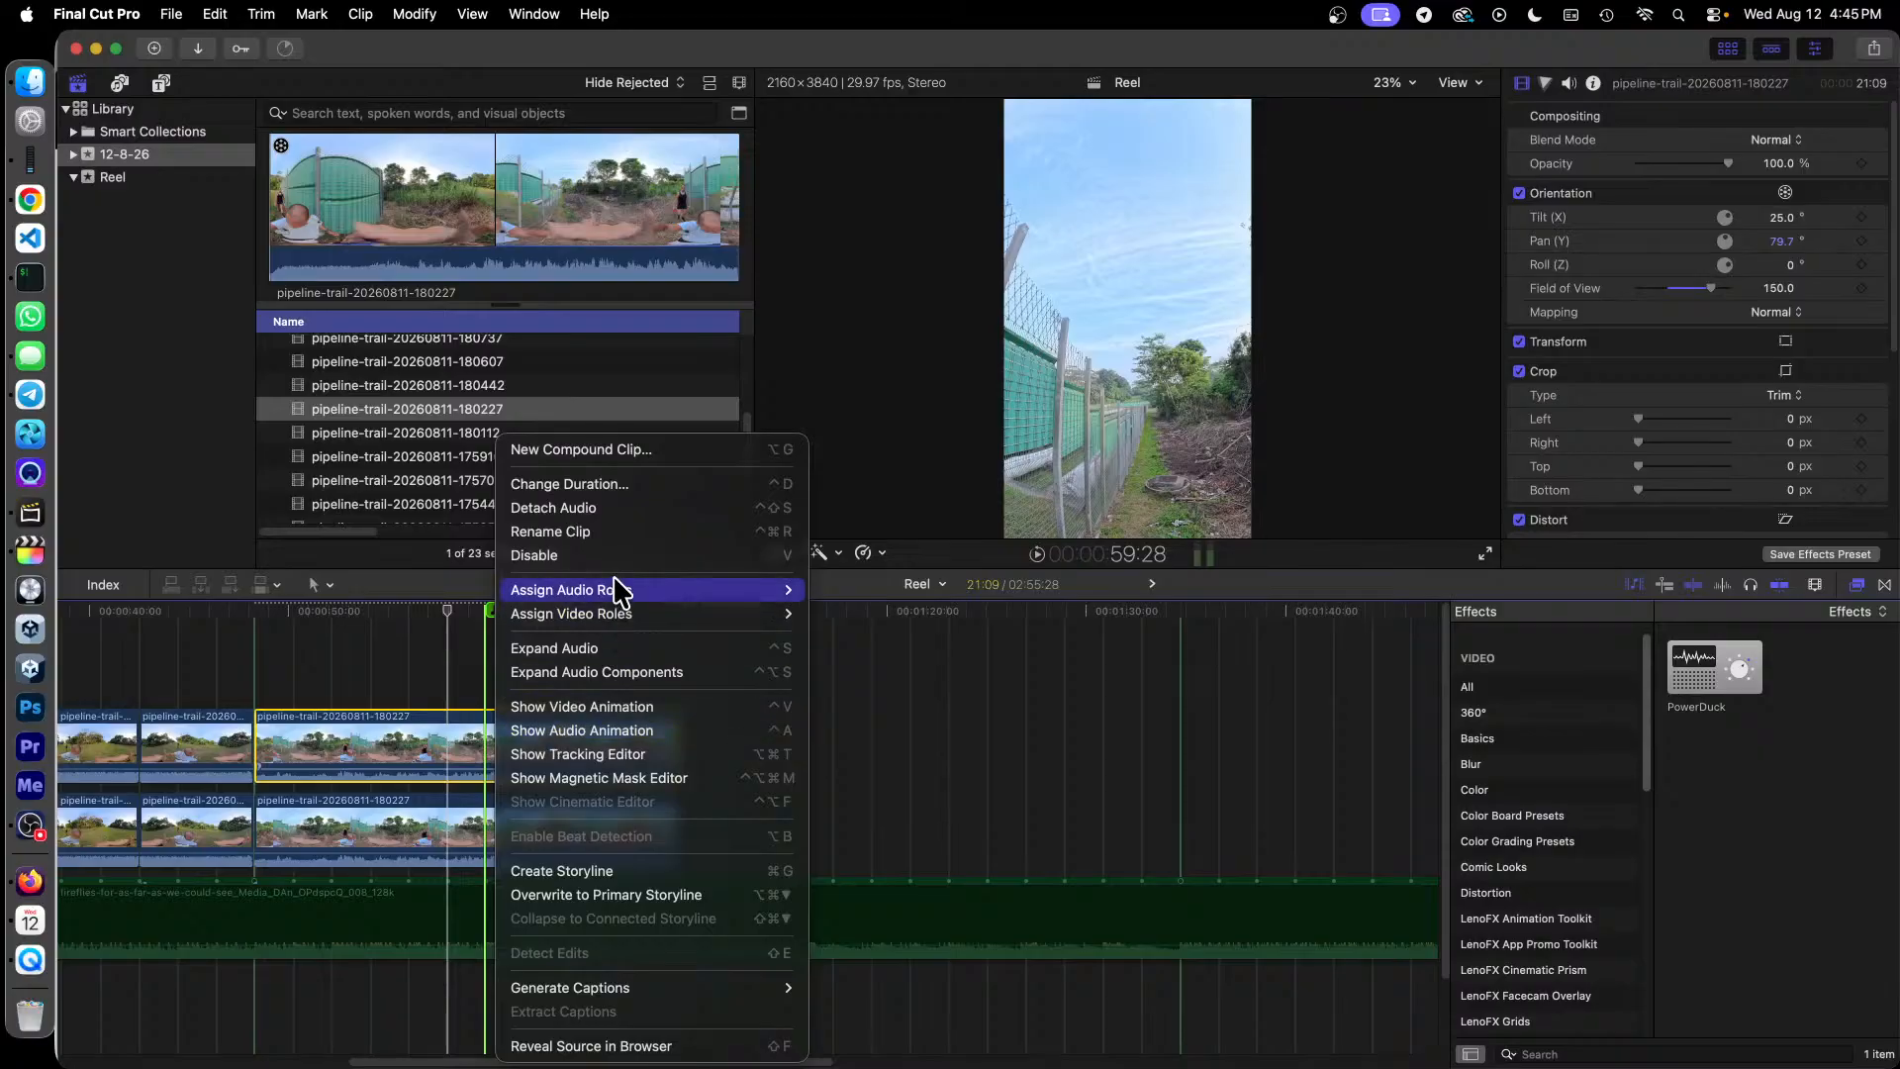
left_click(649, 555)
left_click(514, 827)
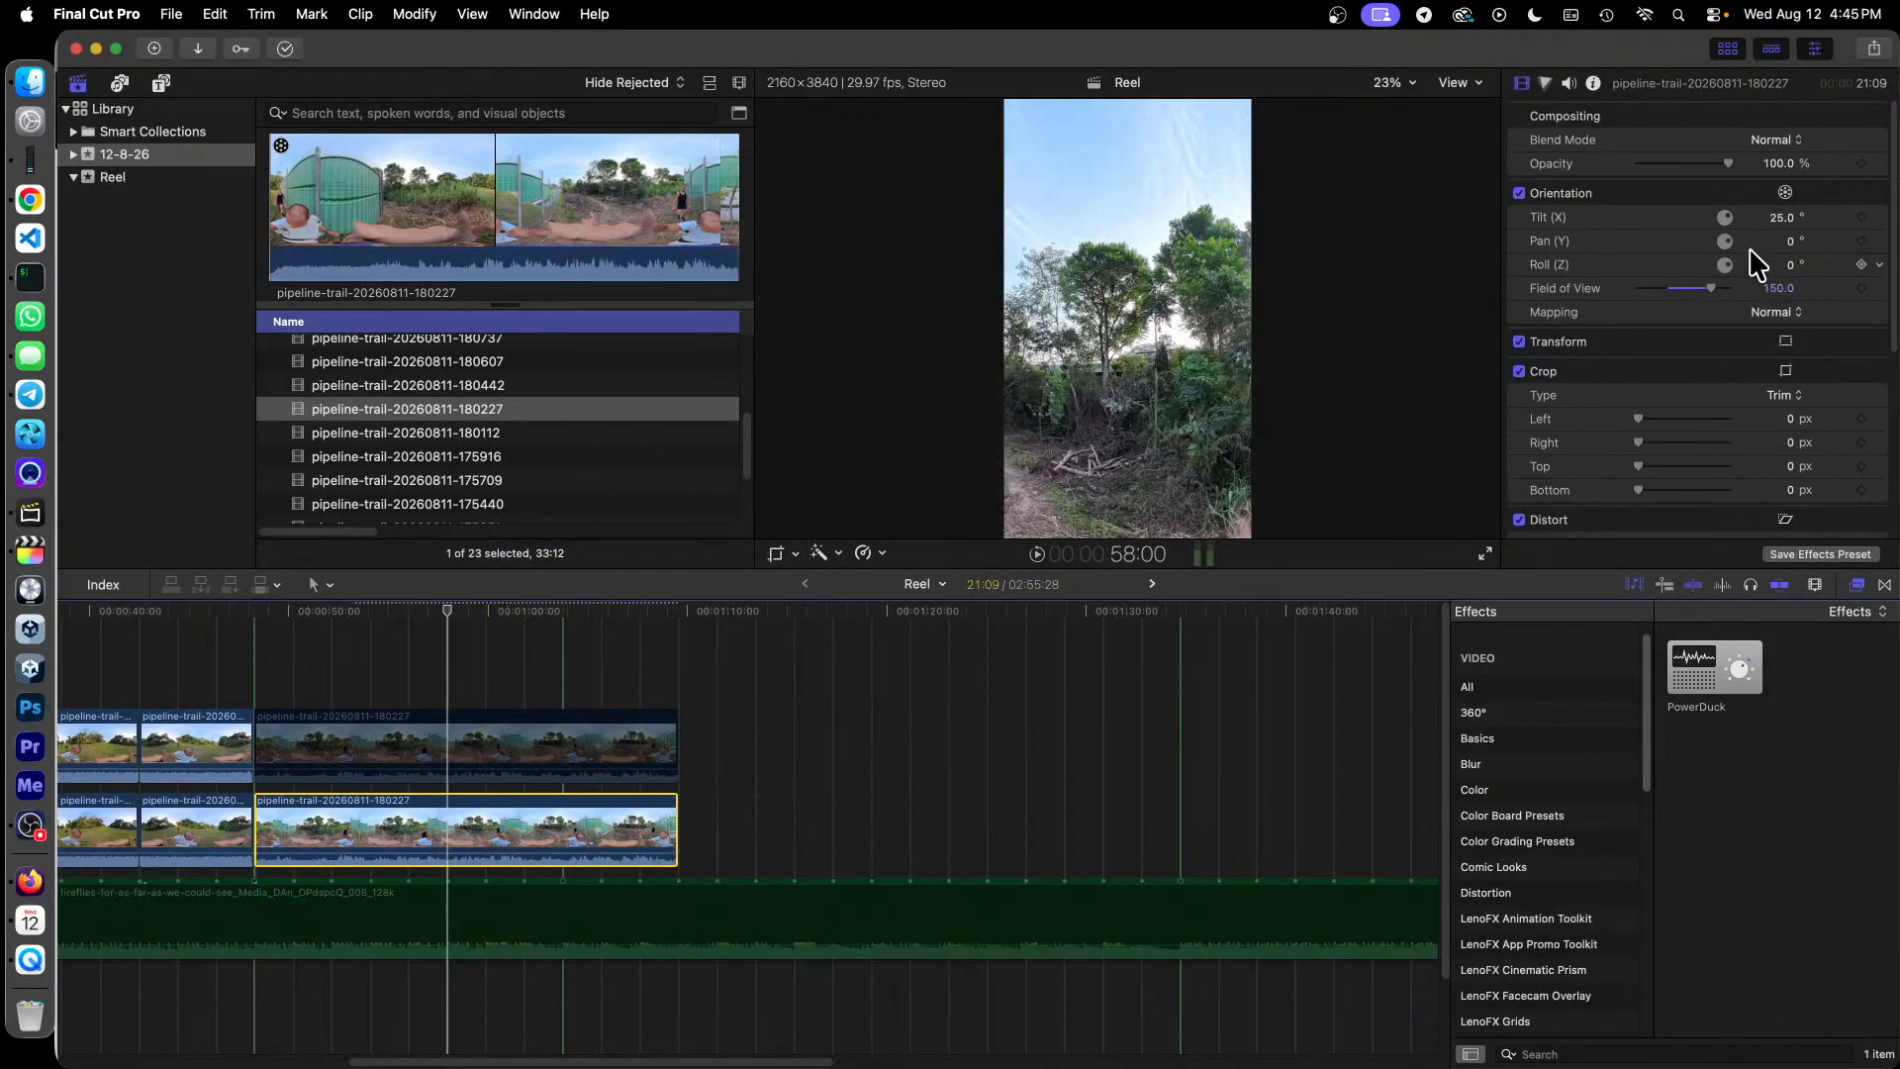
left_click_drag(1789, 241, 1789, 241)
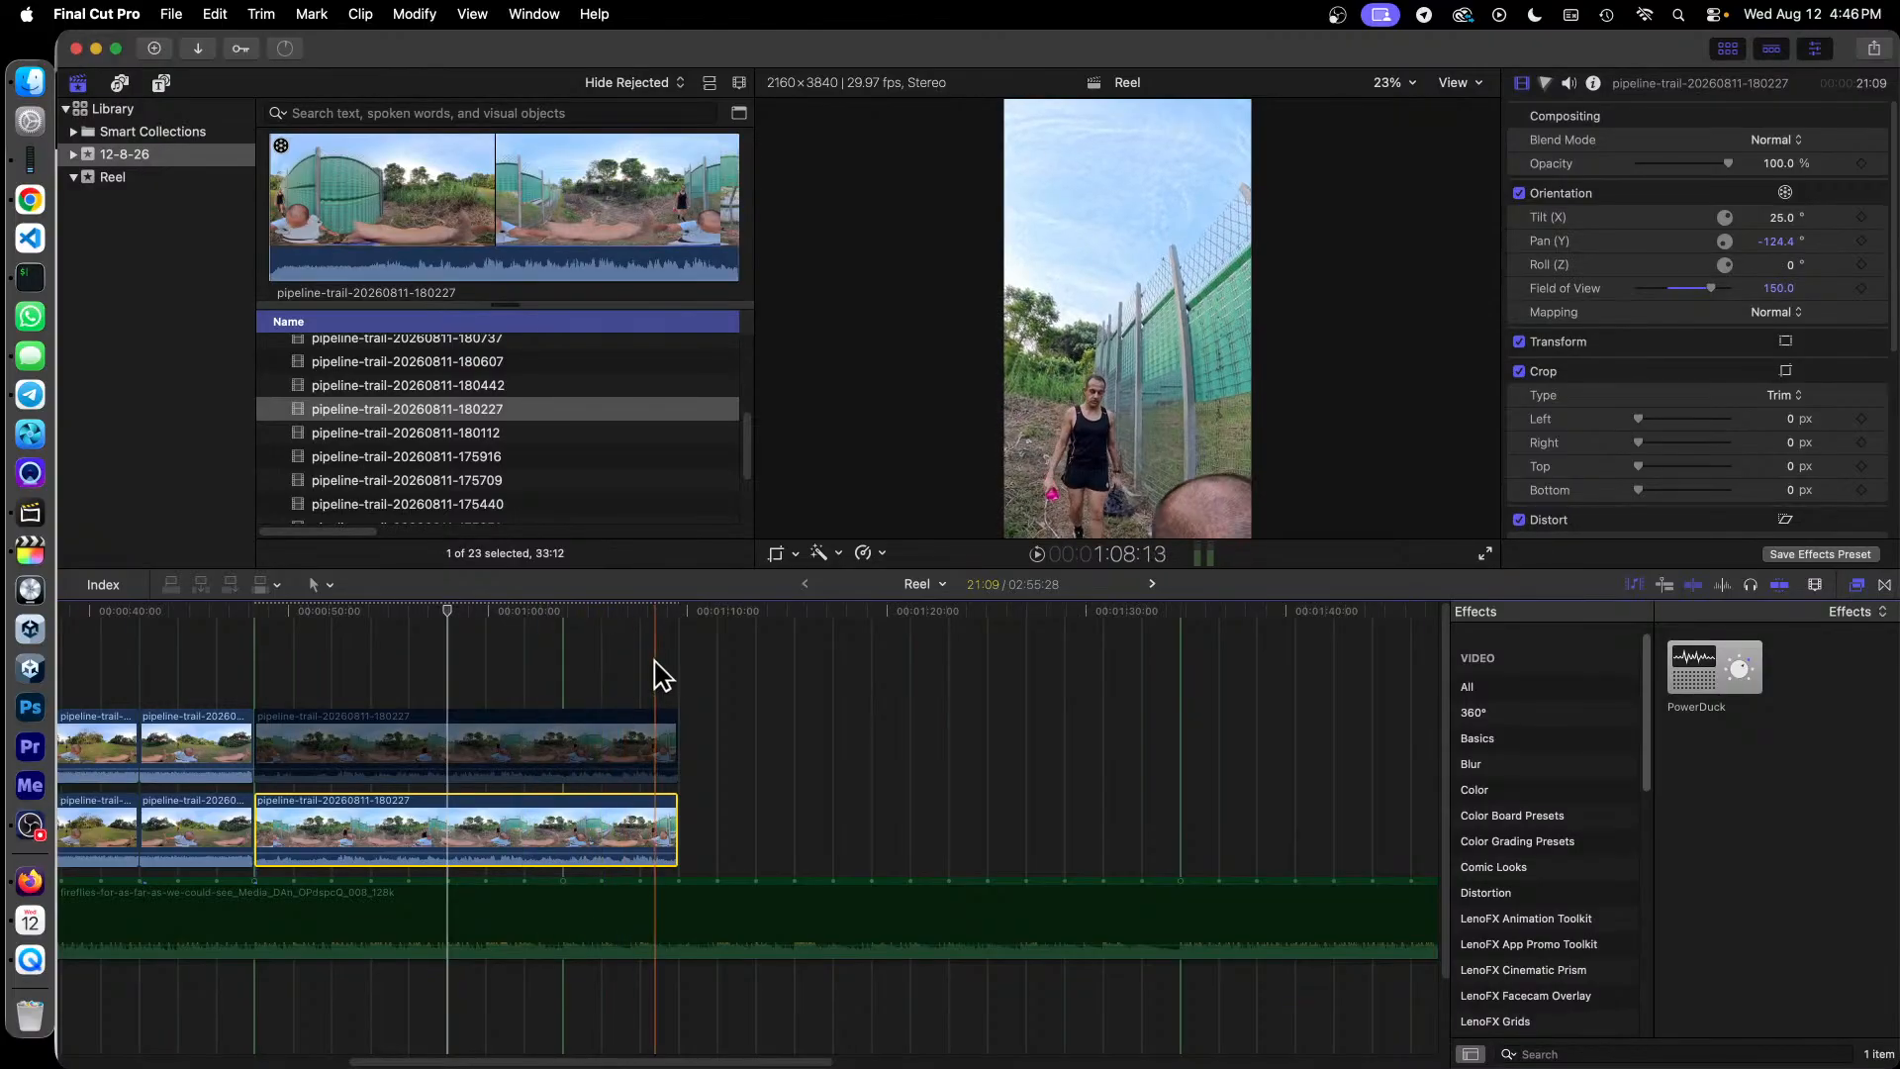
right_click(572, 745)
left_click(692, 557)
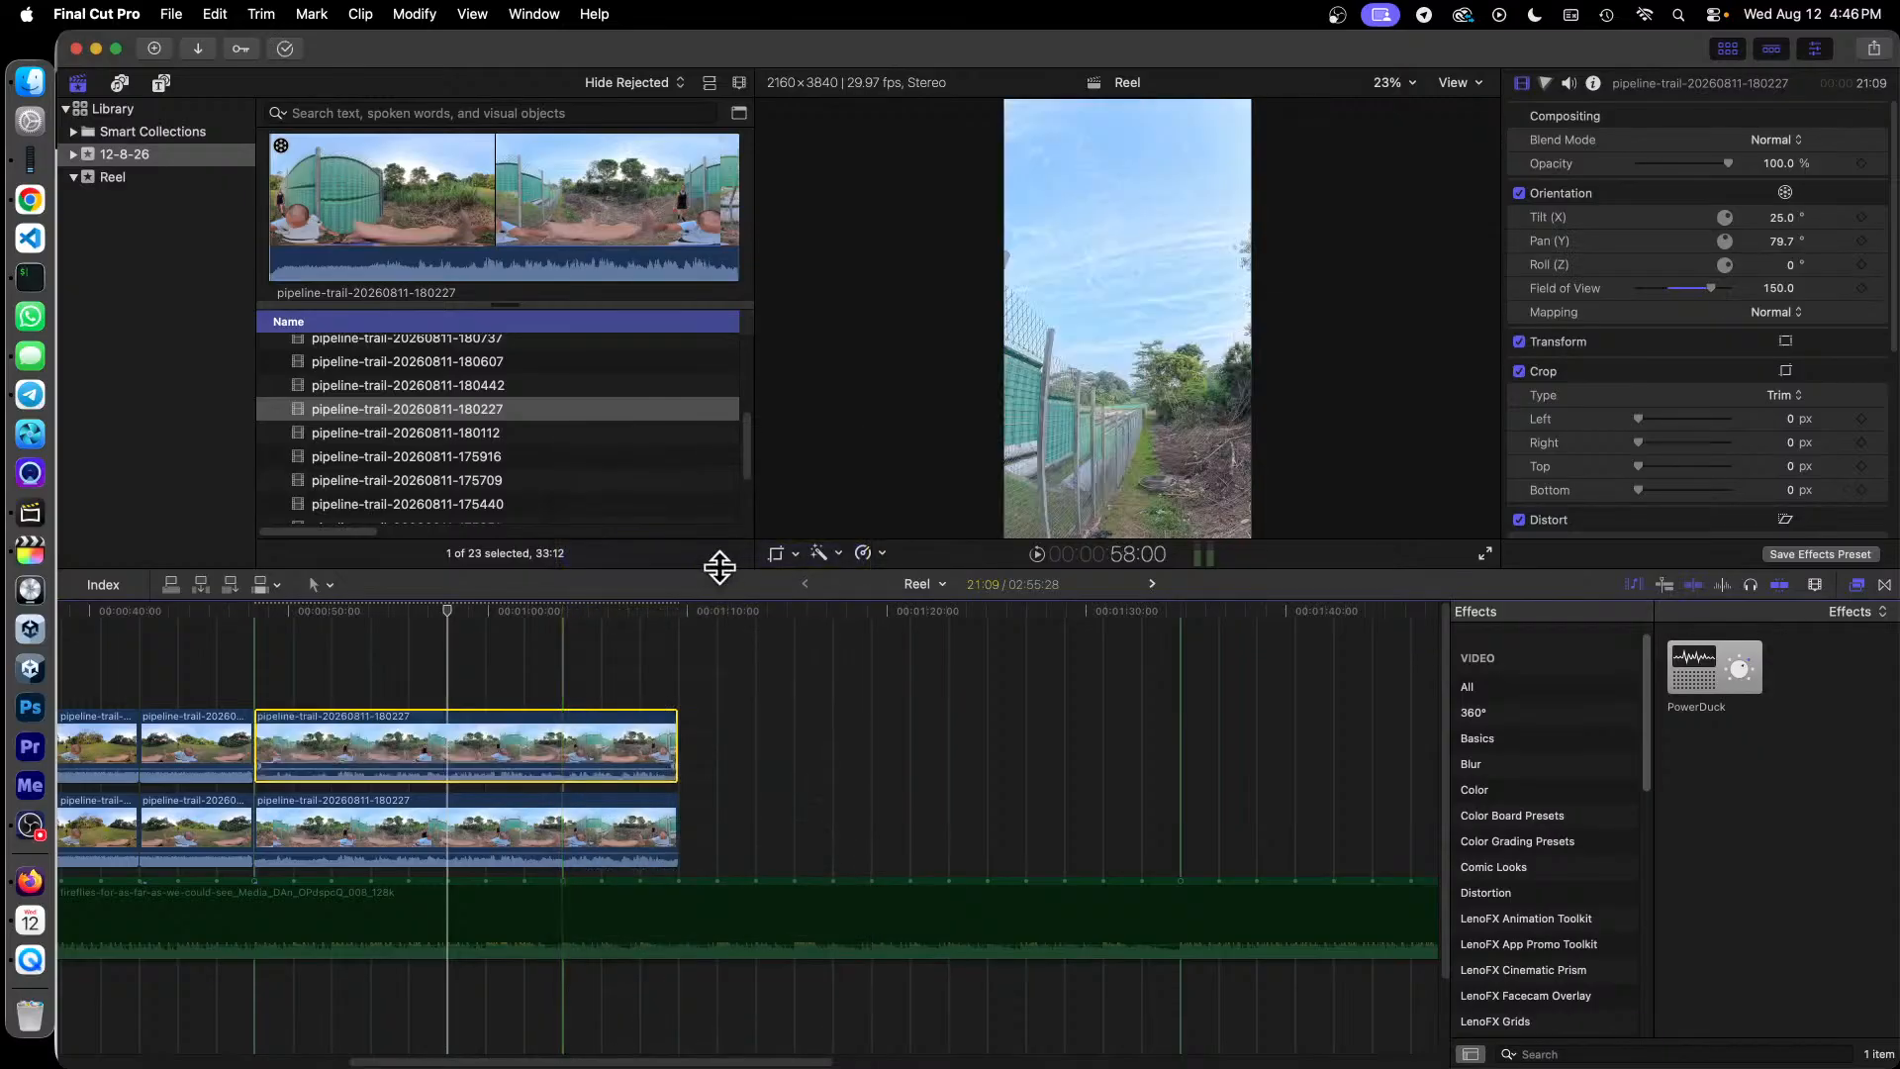
left_click(502, 386)
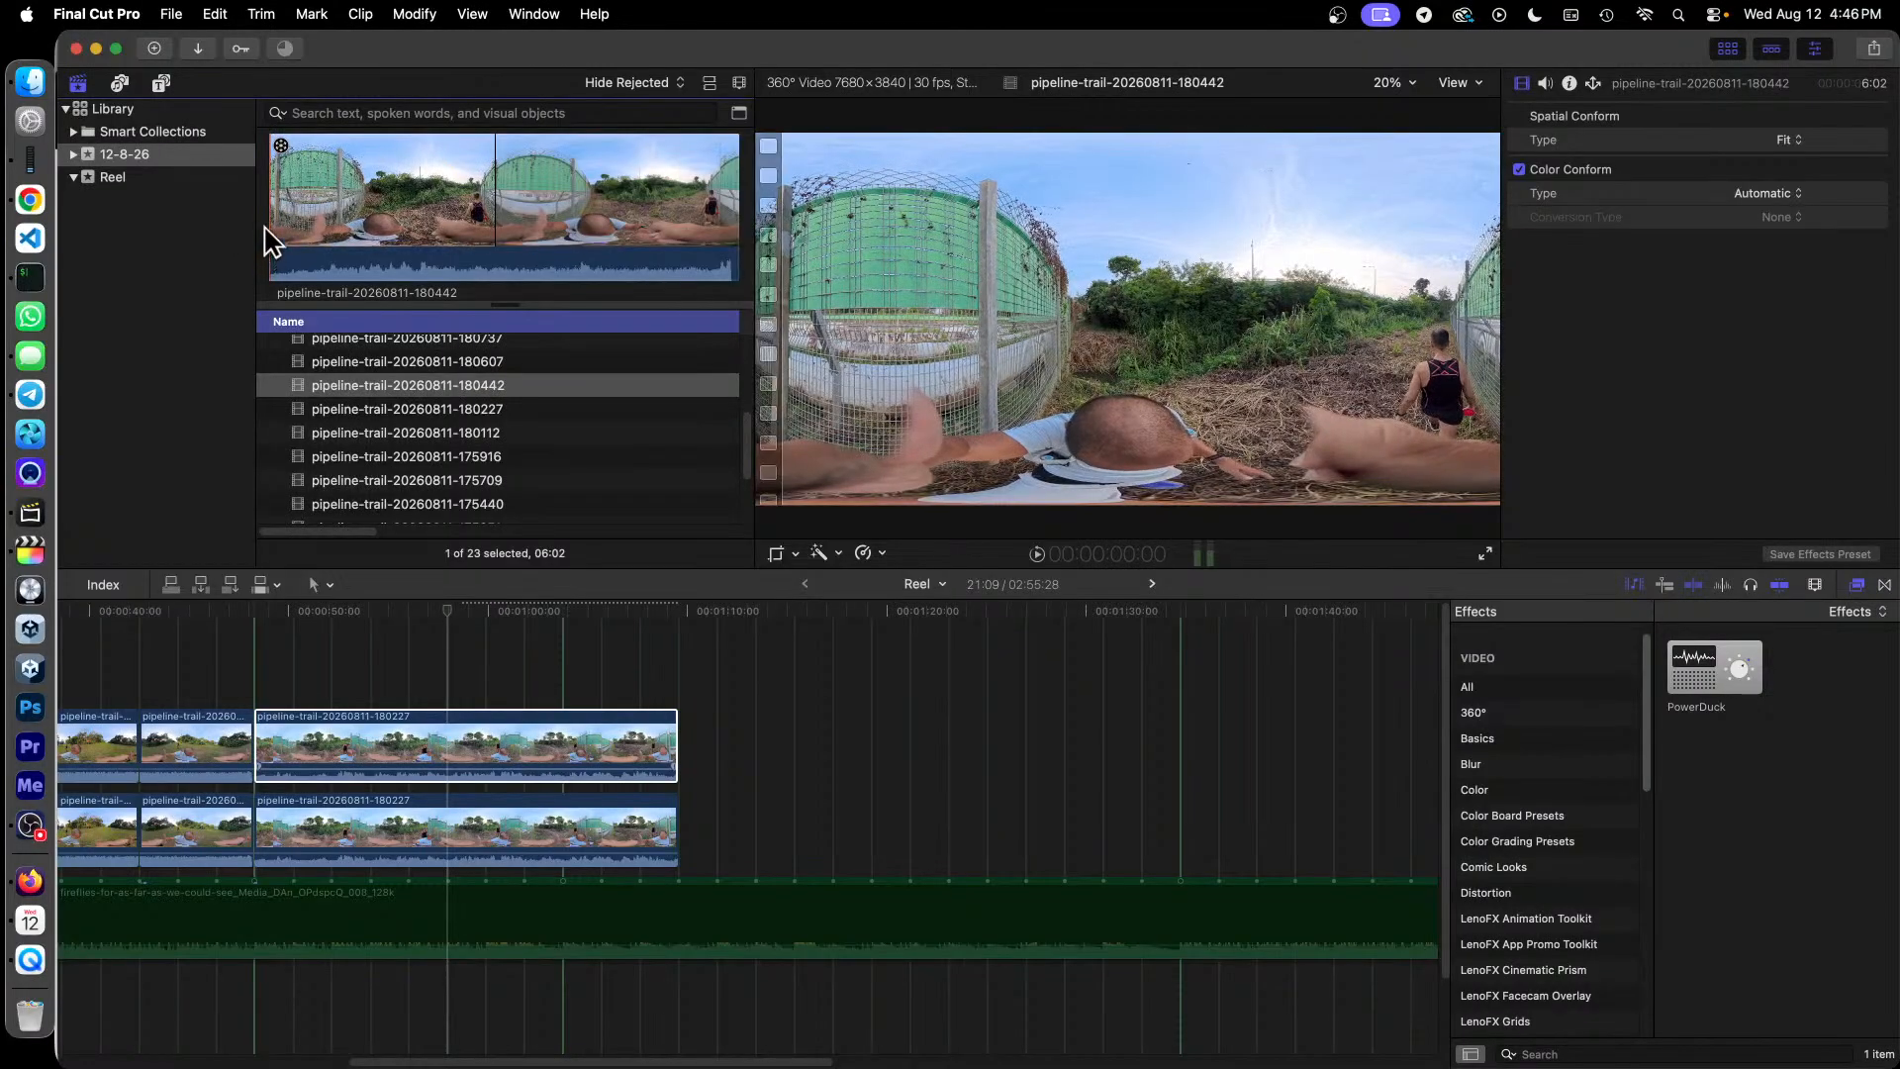
left_click_drag(271, 227, 979, 870)
left_click(655, 612)
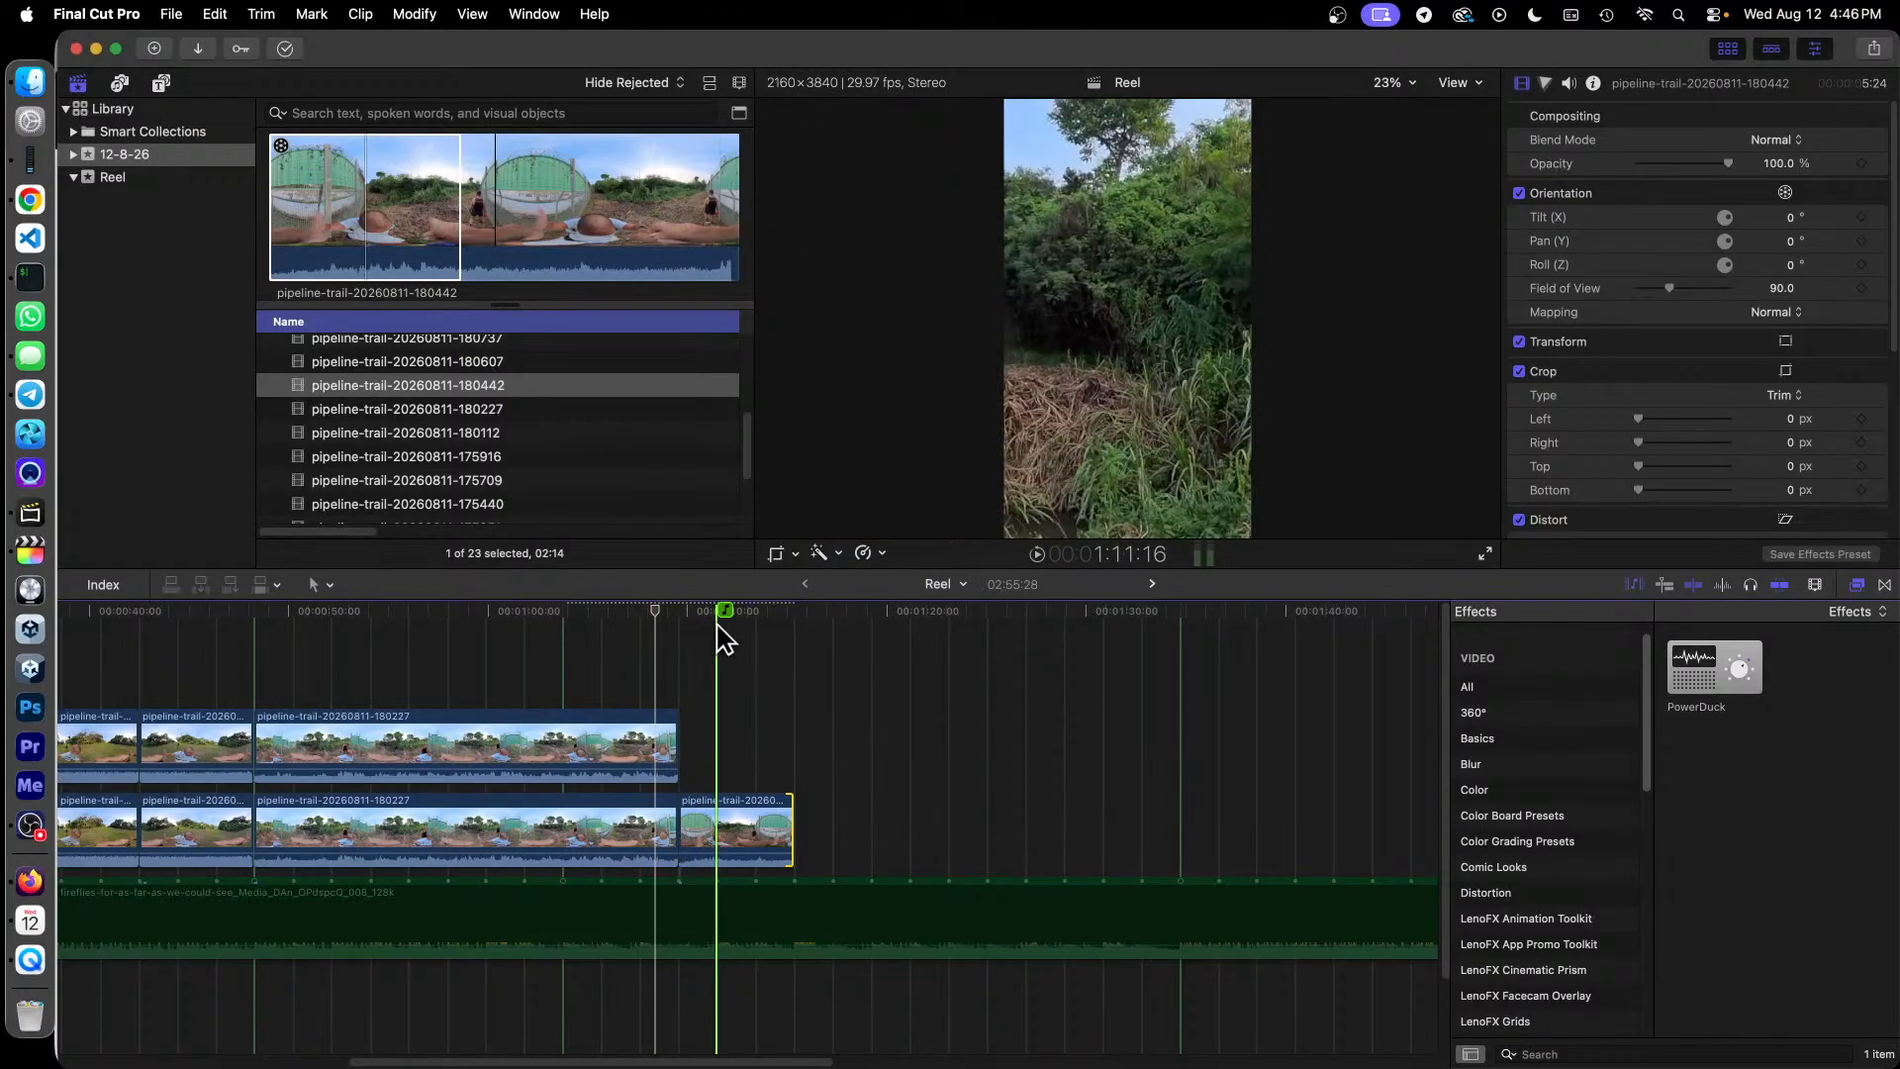
key("space")
key("space")
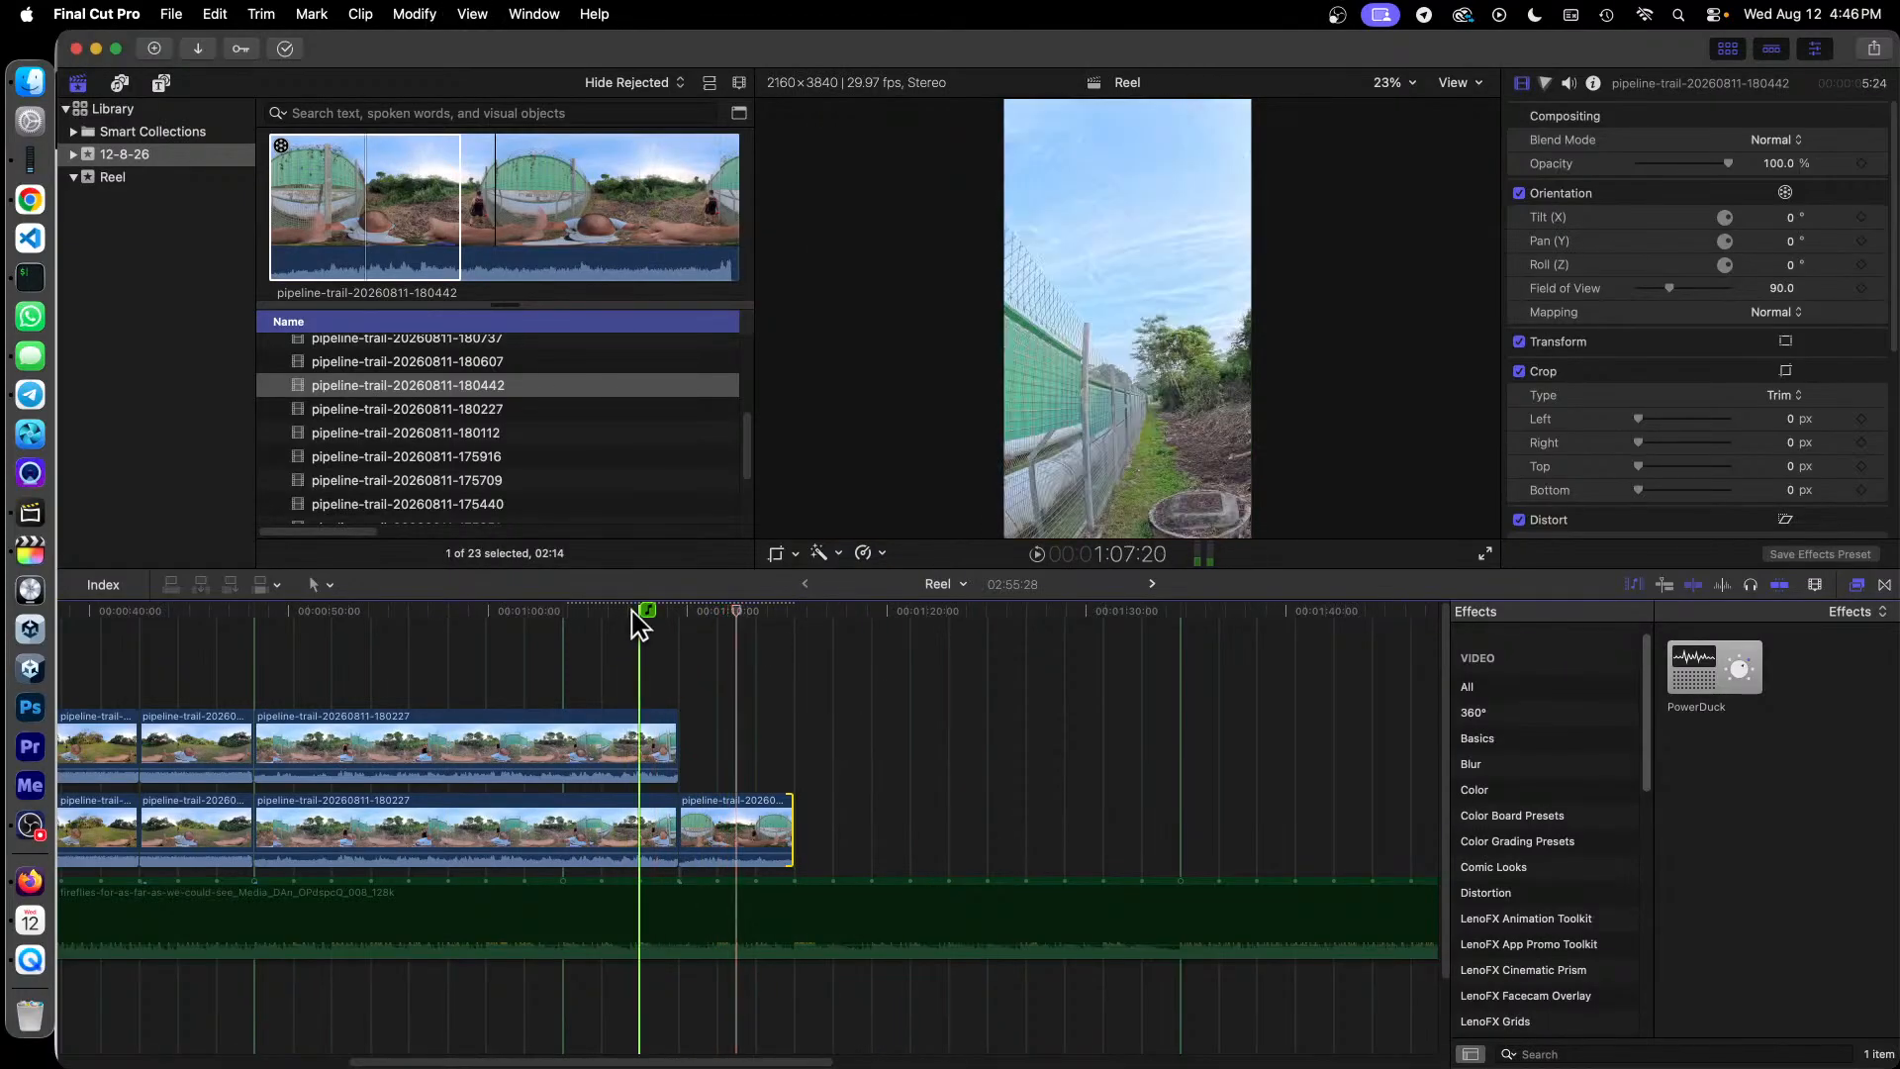
left_click(639, 622)
key("space")
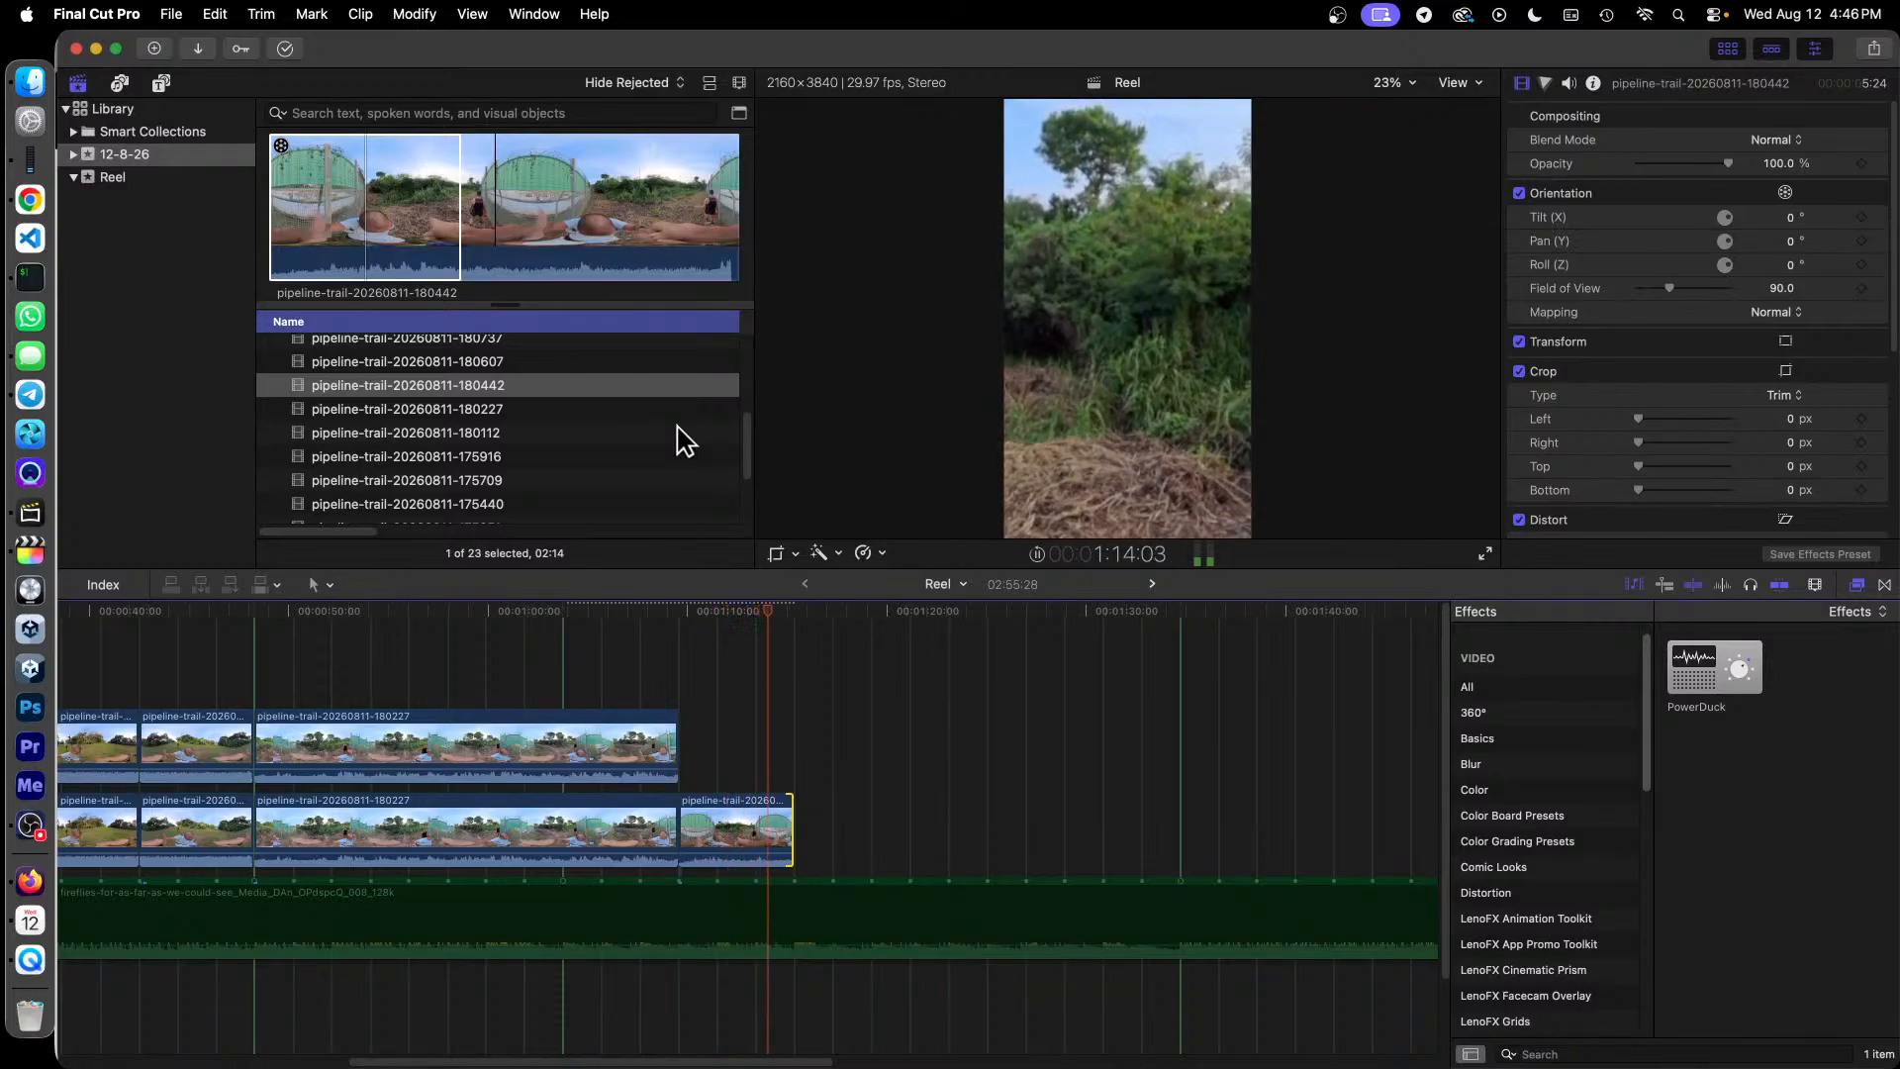
key("space")
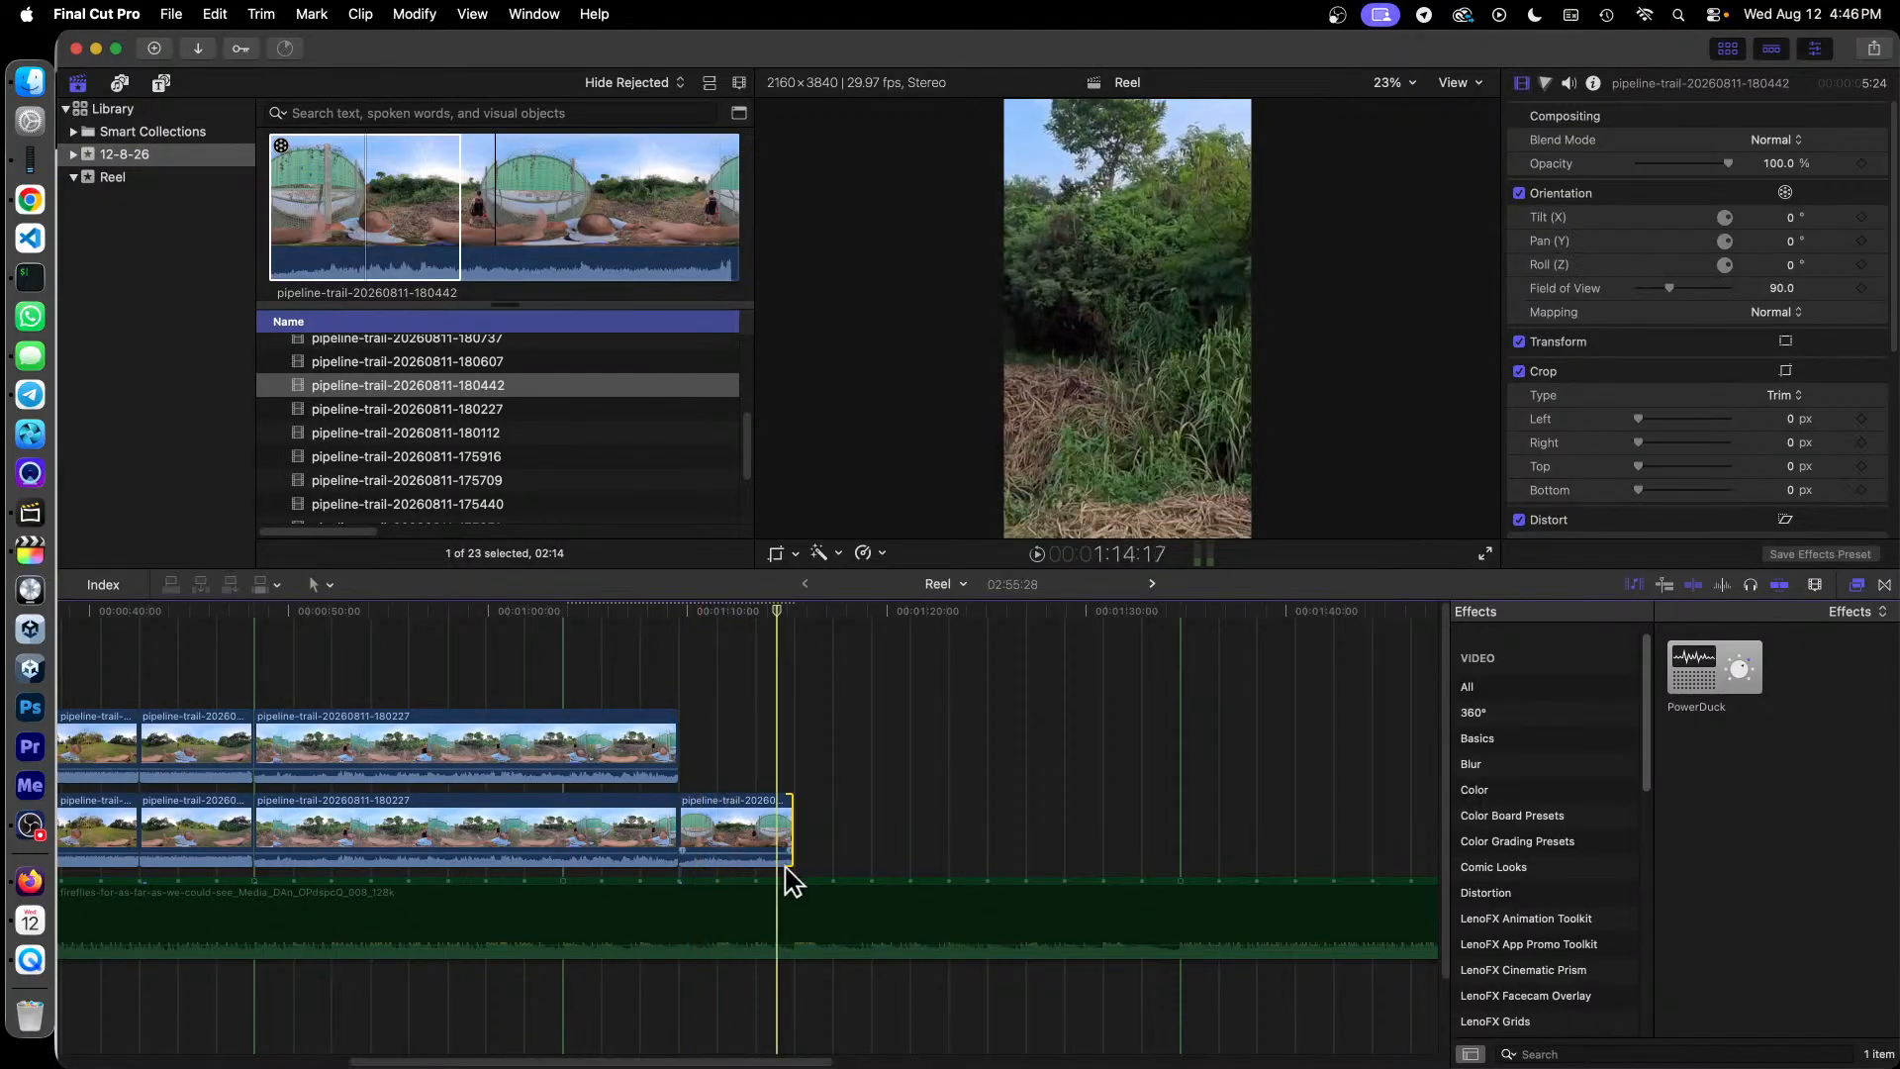
mouse_move(735, 836)
left_mouse_down()
mouse_move(817, 844)
mouse_move(749, 837)
mouse_move(742, 821)
mouse_move(781, 807)
mouse_move(760, 821)
left_mouse_up()
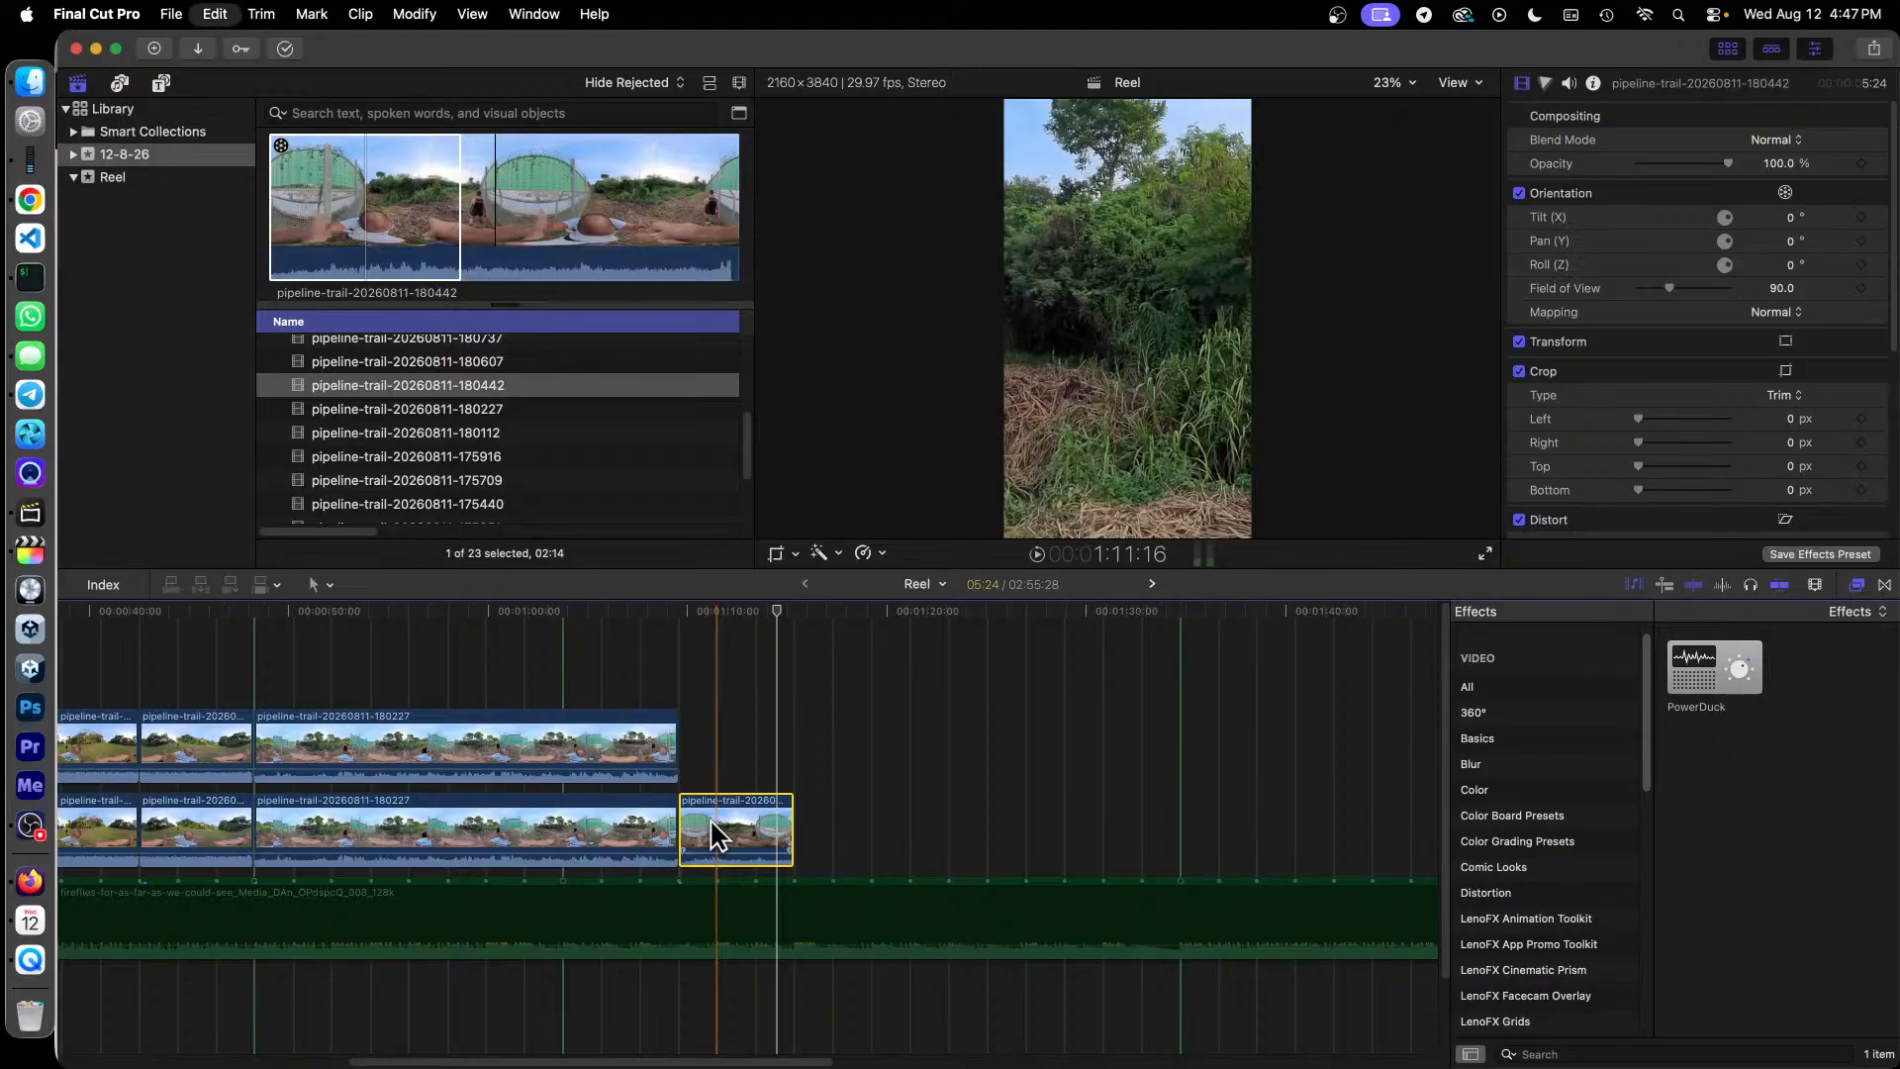
key("super+v")
left_click_drag(791, 744, 750, 738)
left_click_drag(761, 665, 811, 840)
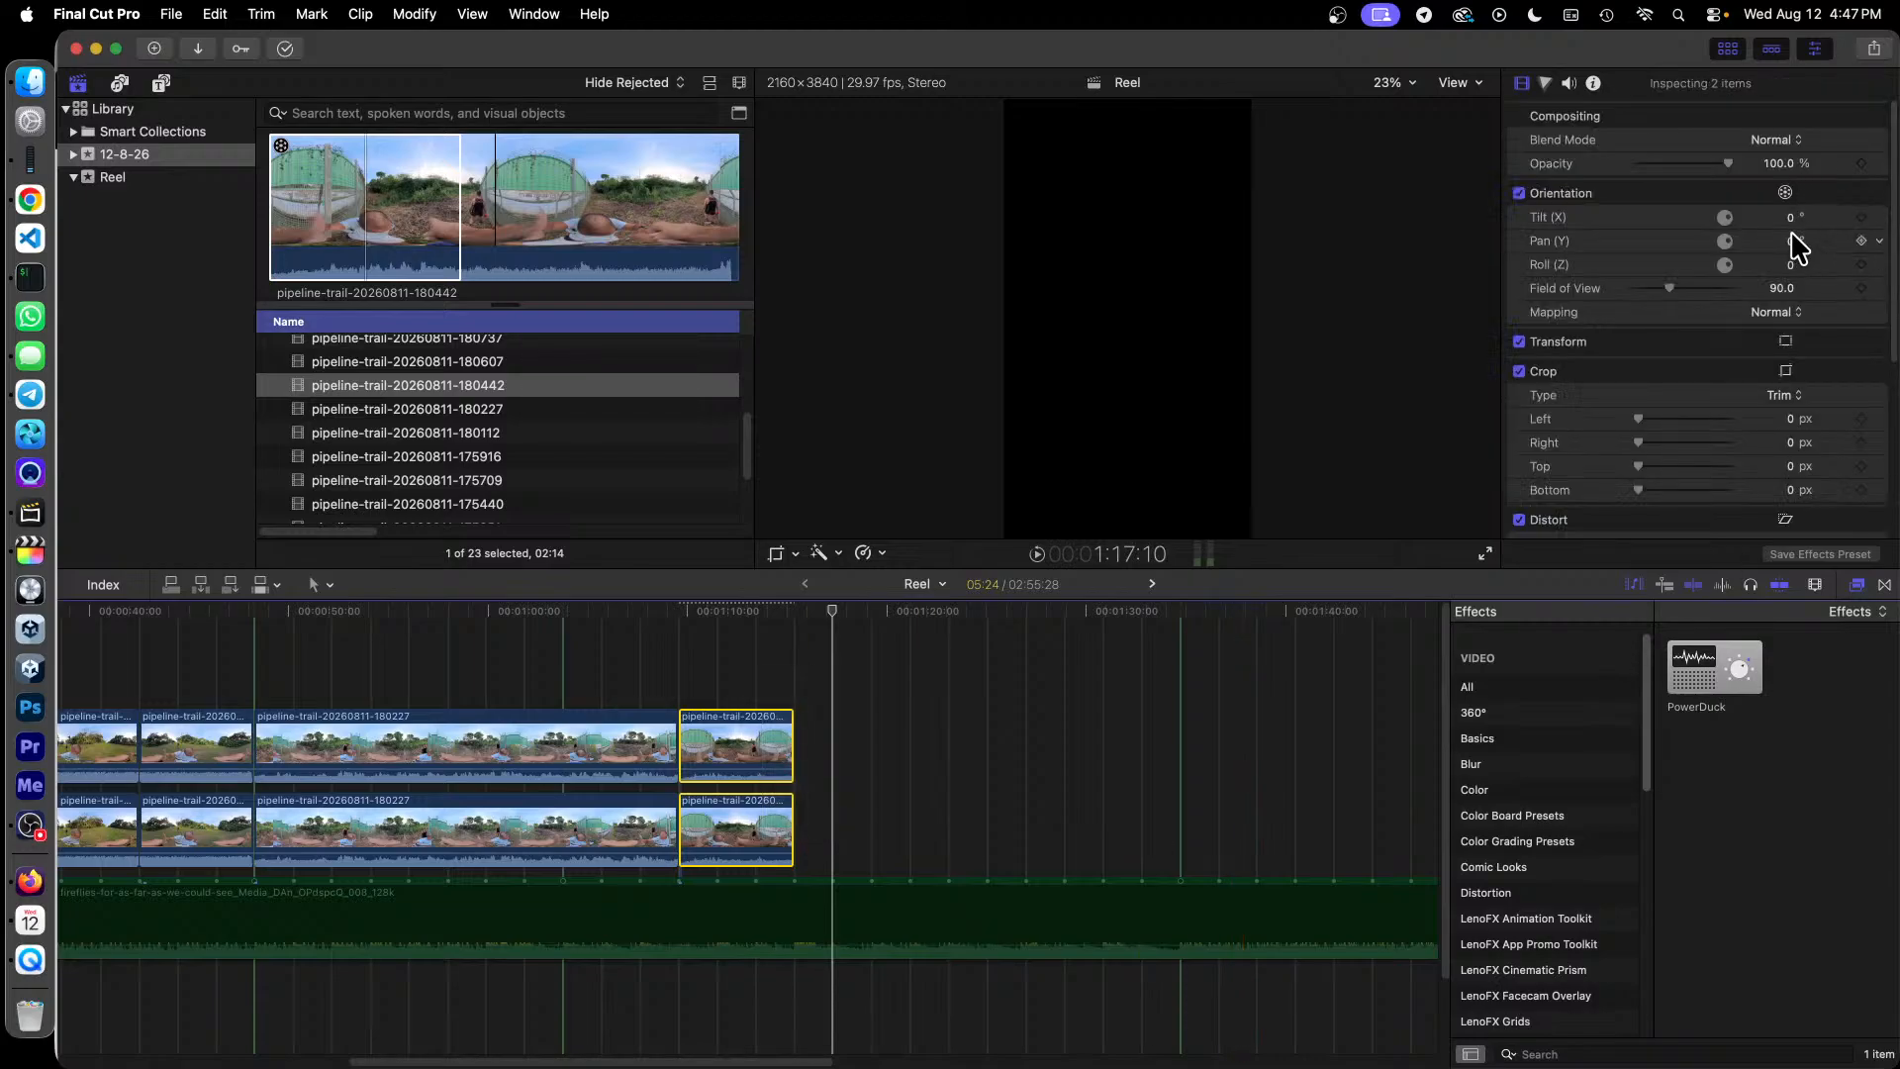
left_click(1791, 217)
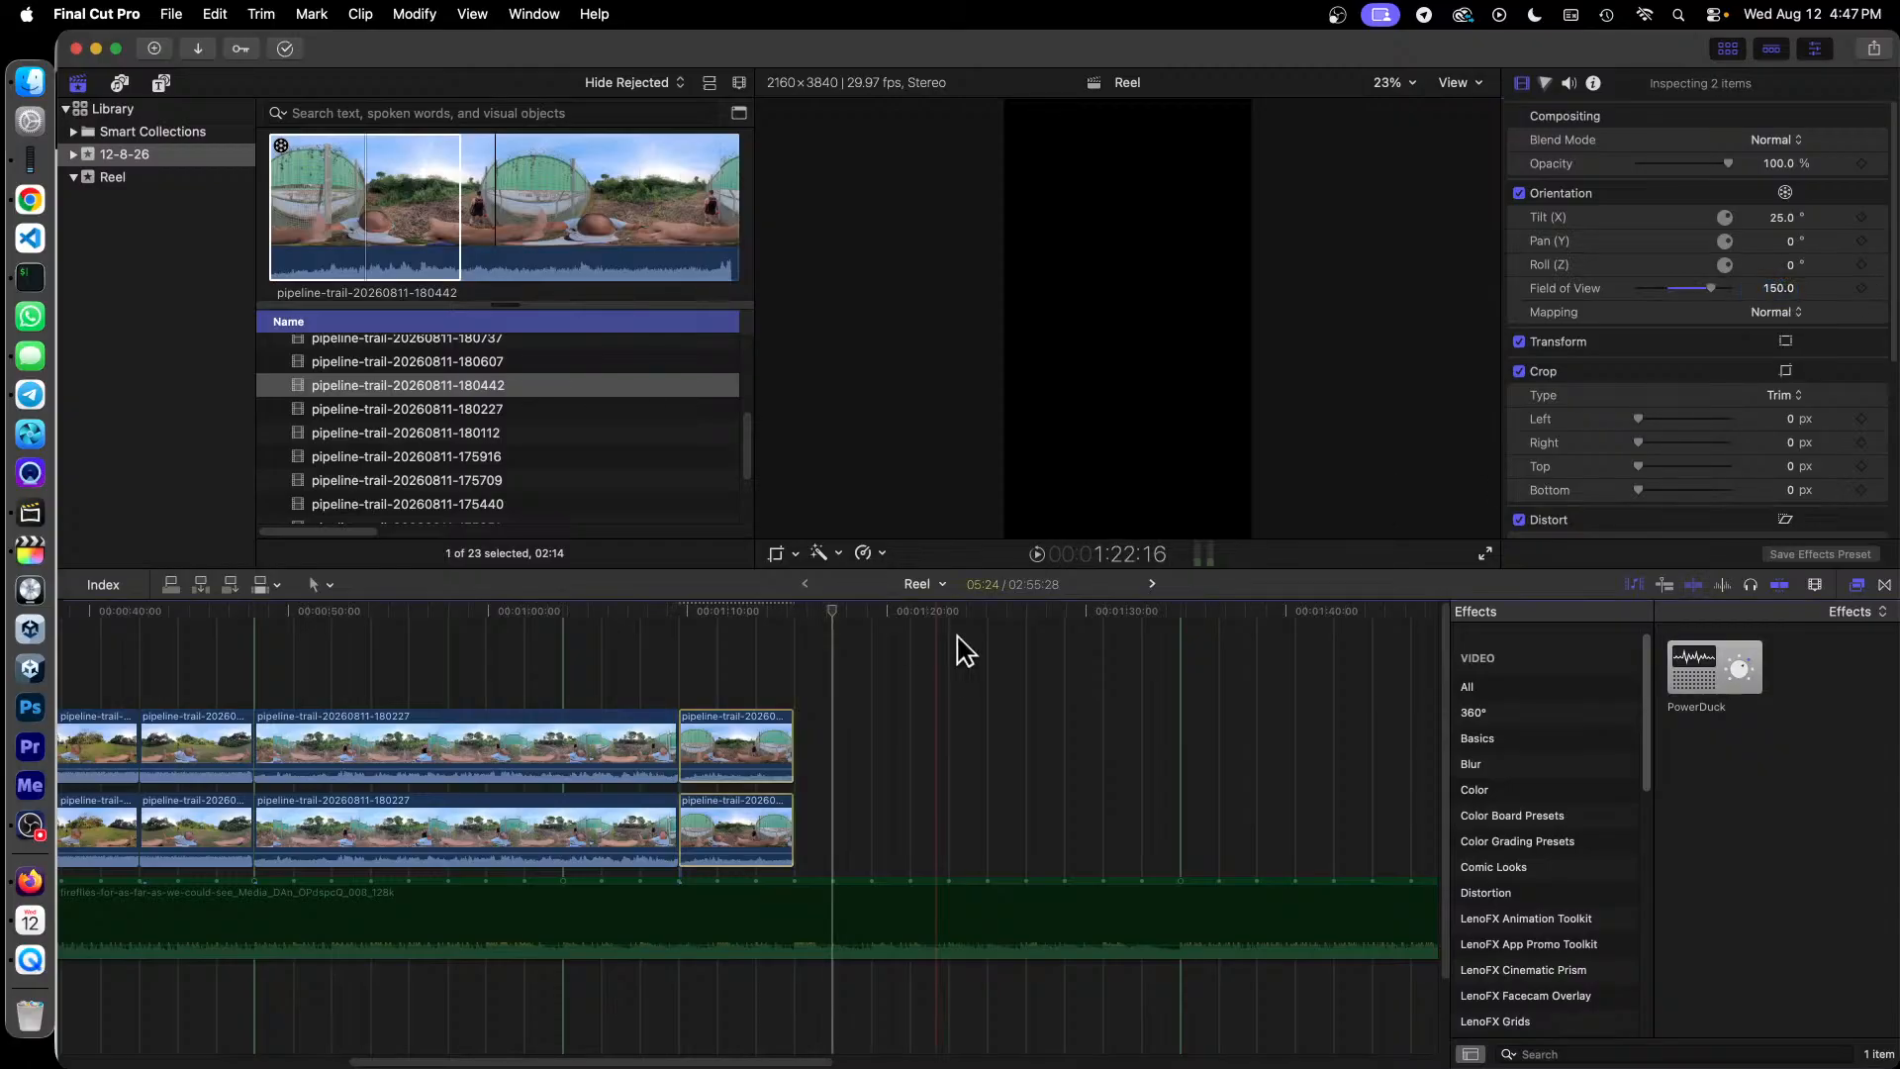
left_click(741, 728)
left_click(732, 619)
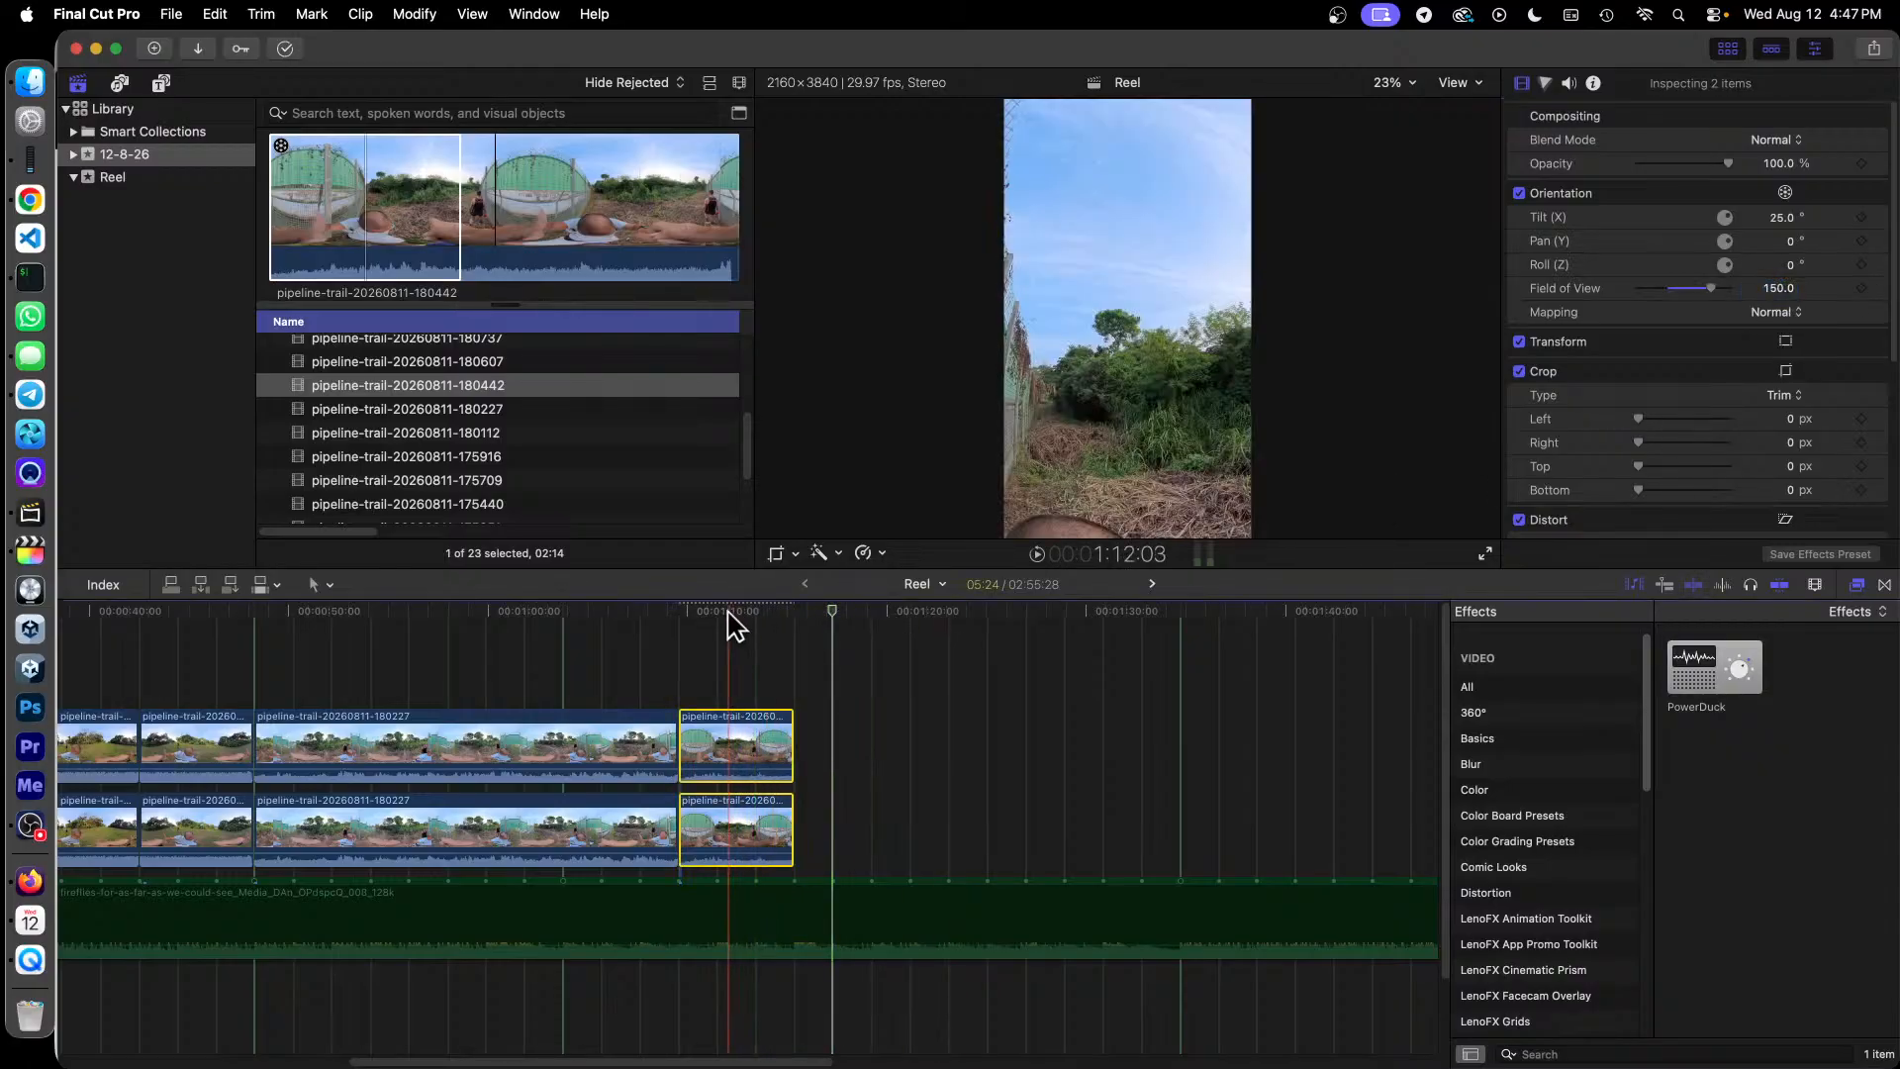
left_click(831, 734)
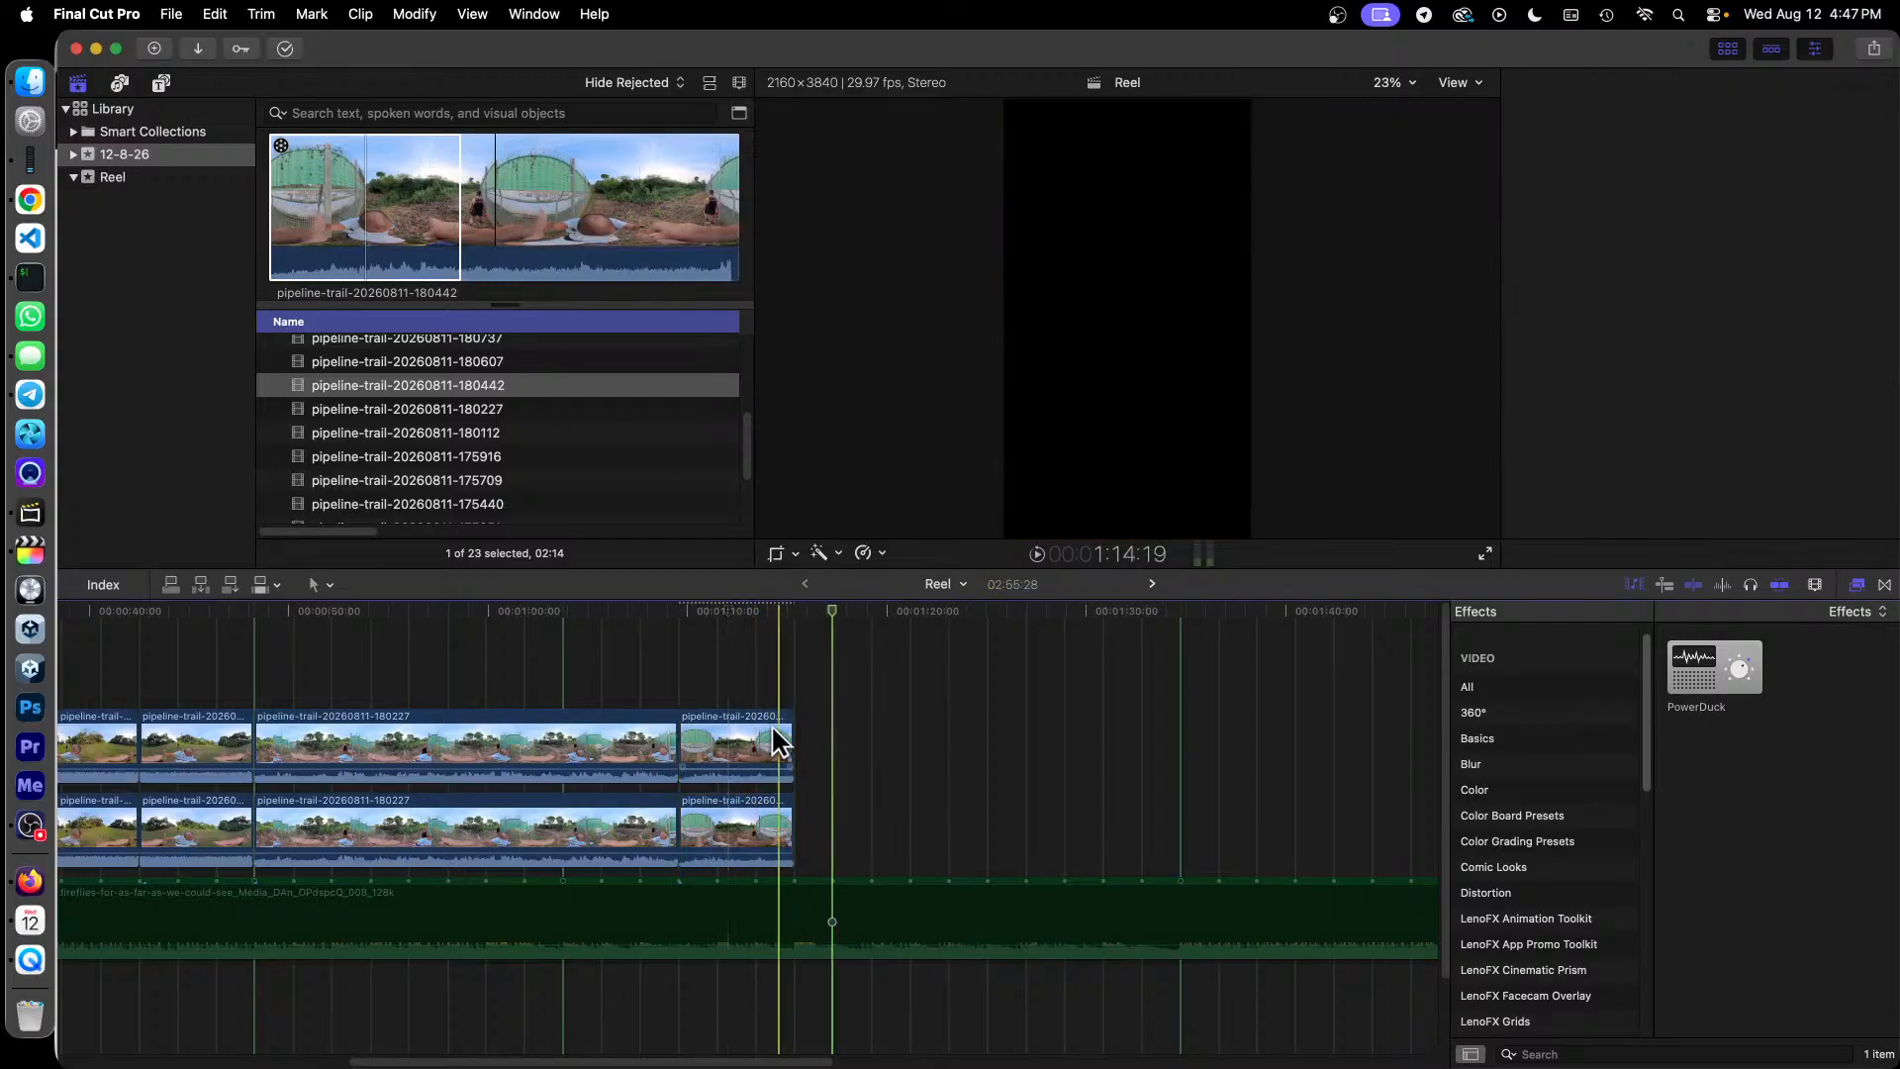
left_click(760, 728)
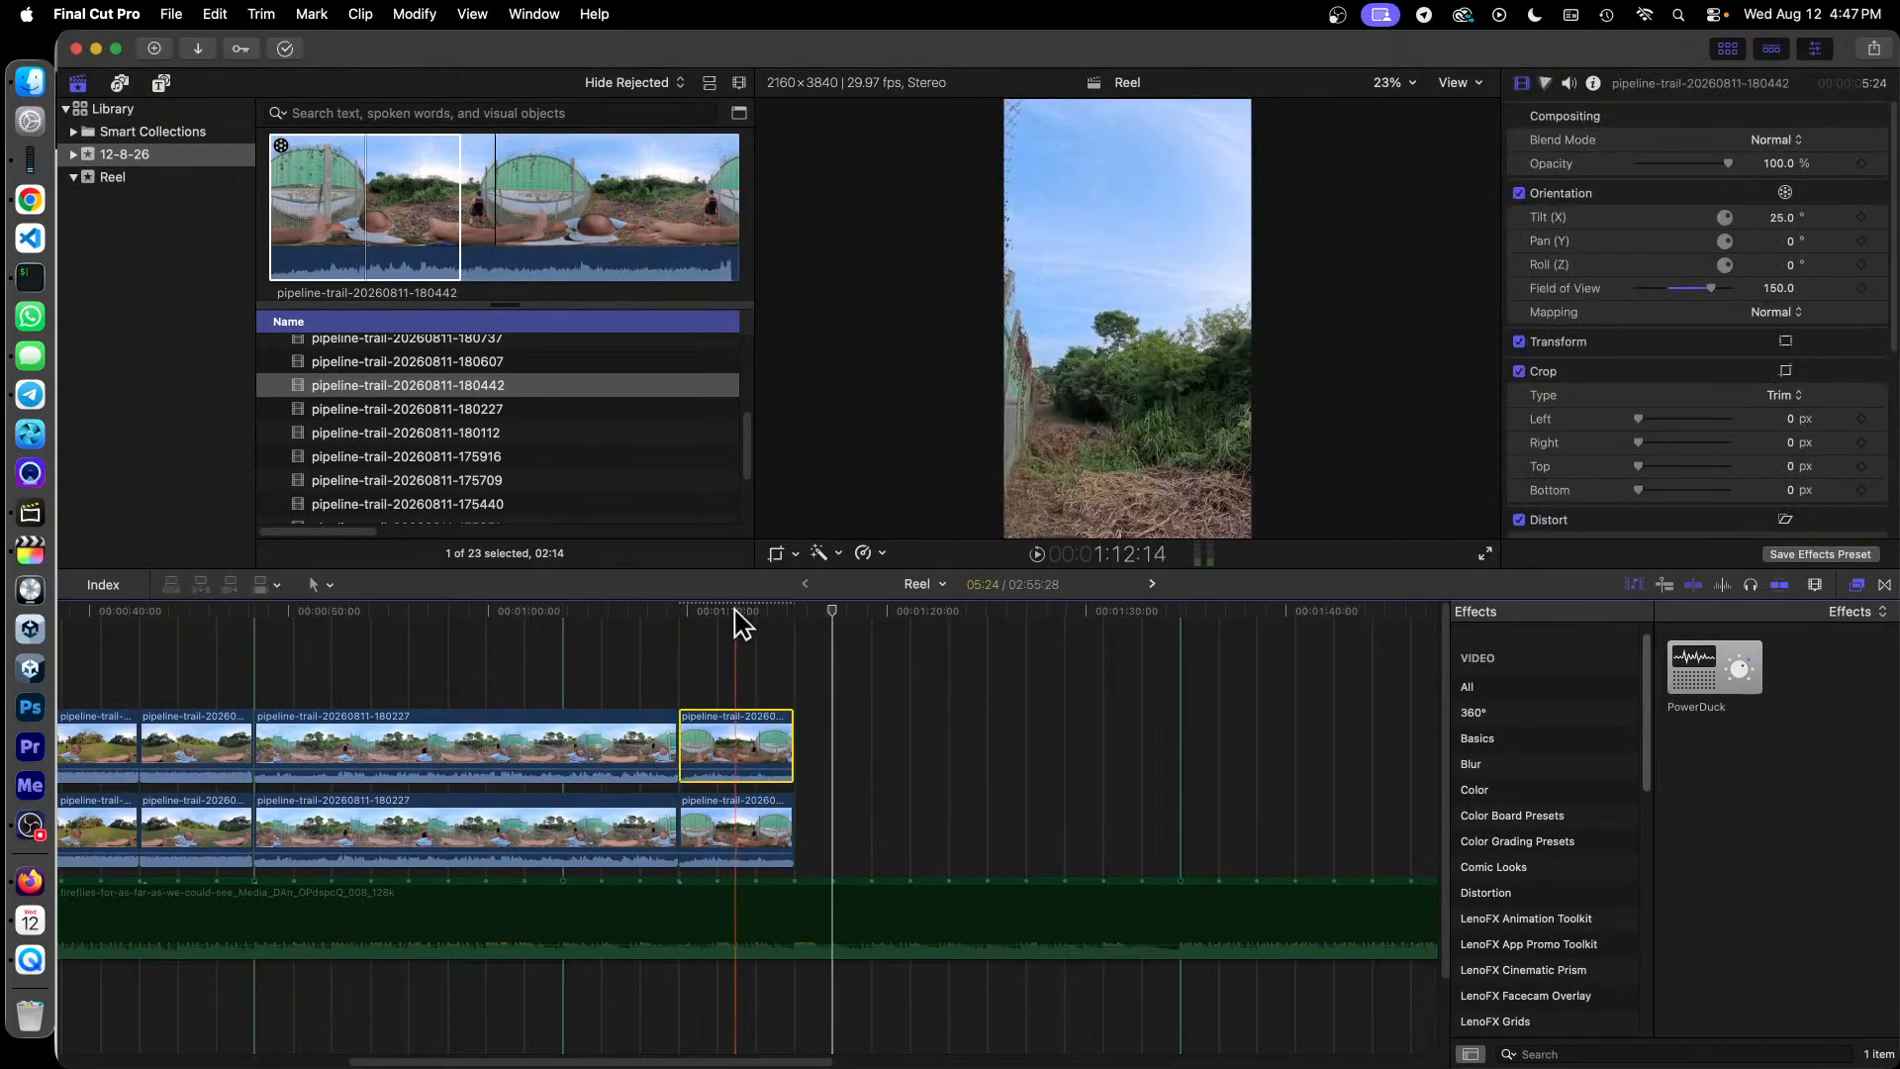
left_click(735, 641)
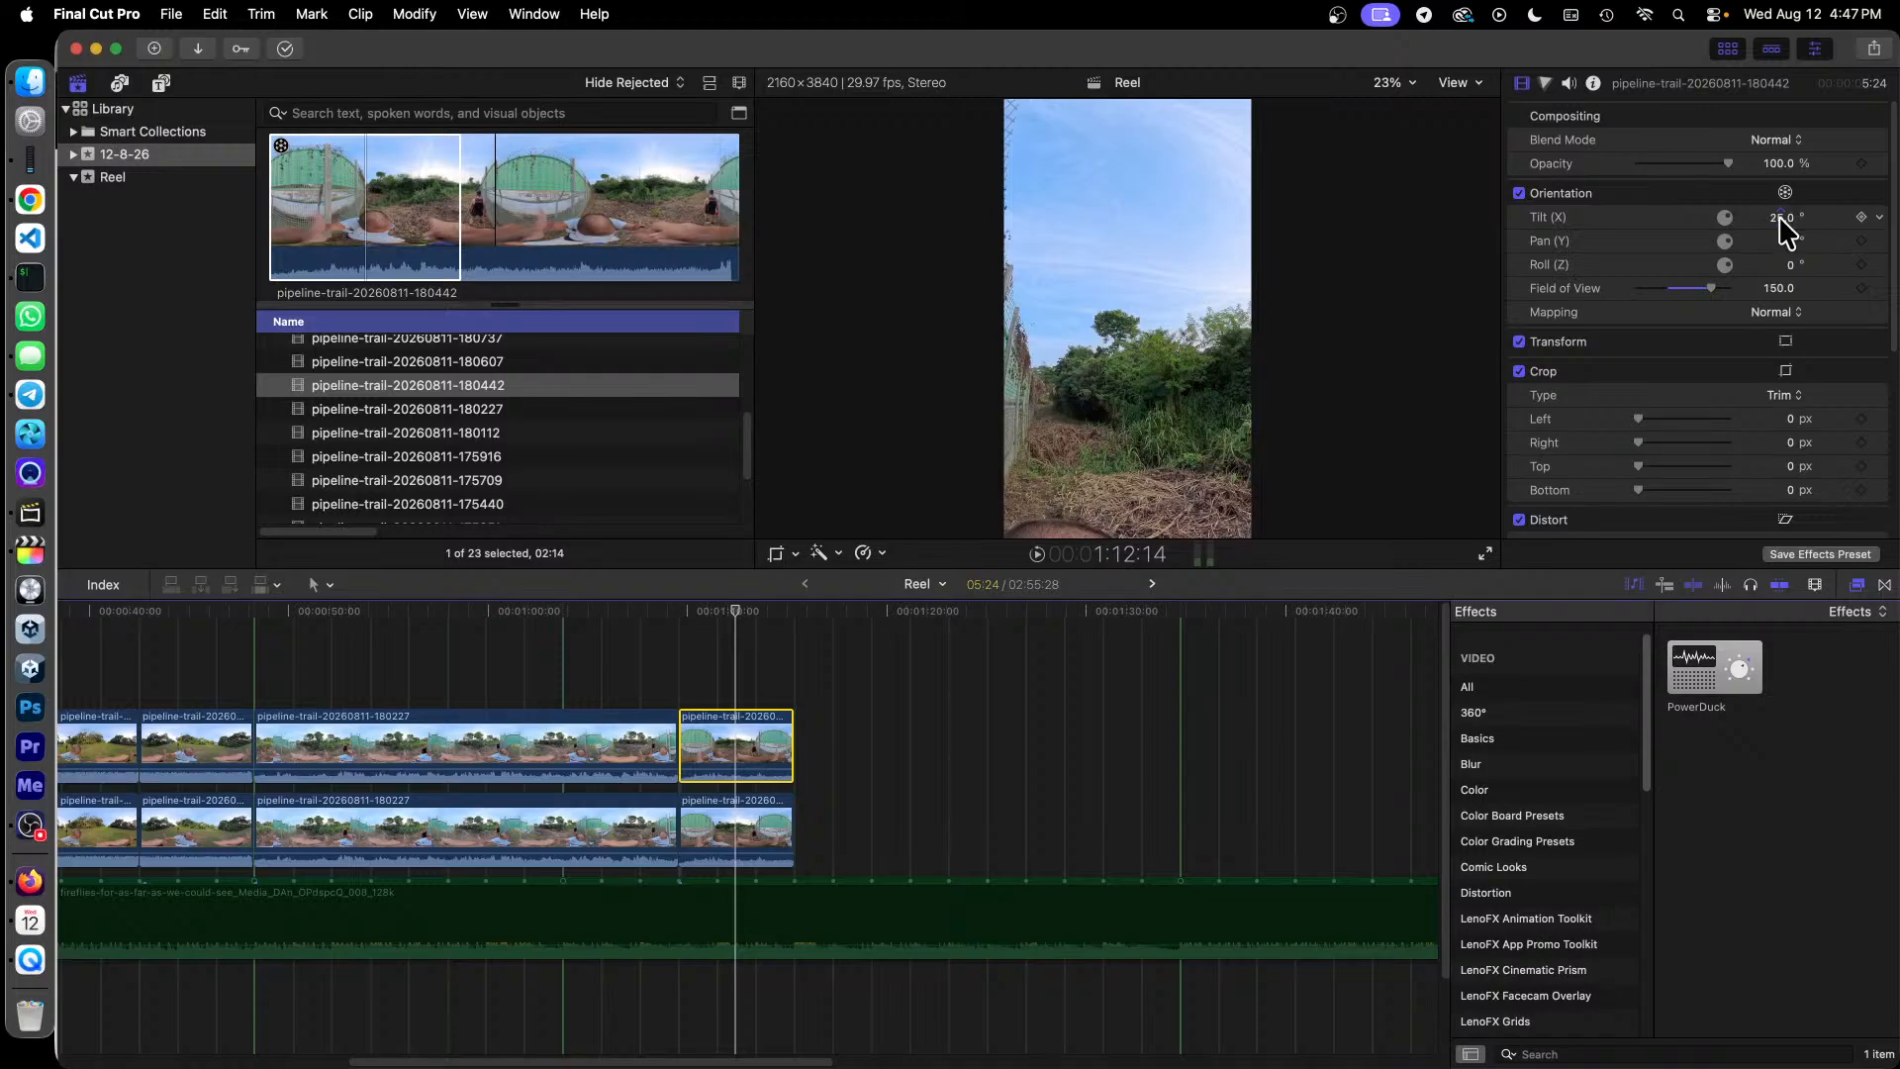
left_click_drag(1793, 255, 1710, 255)
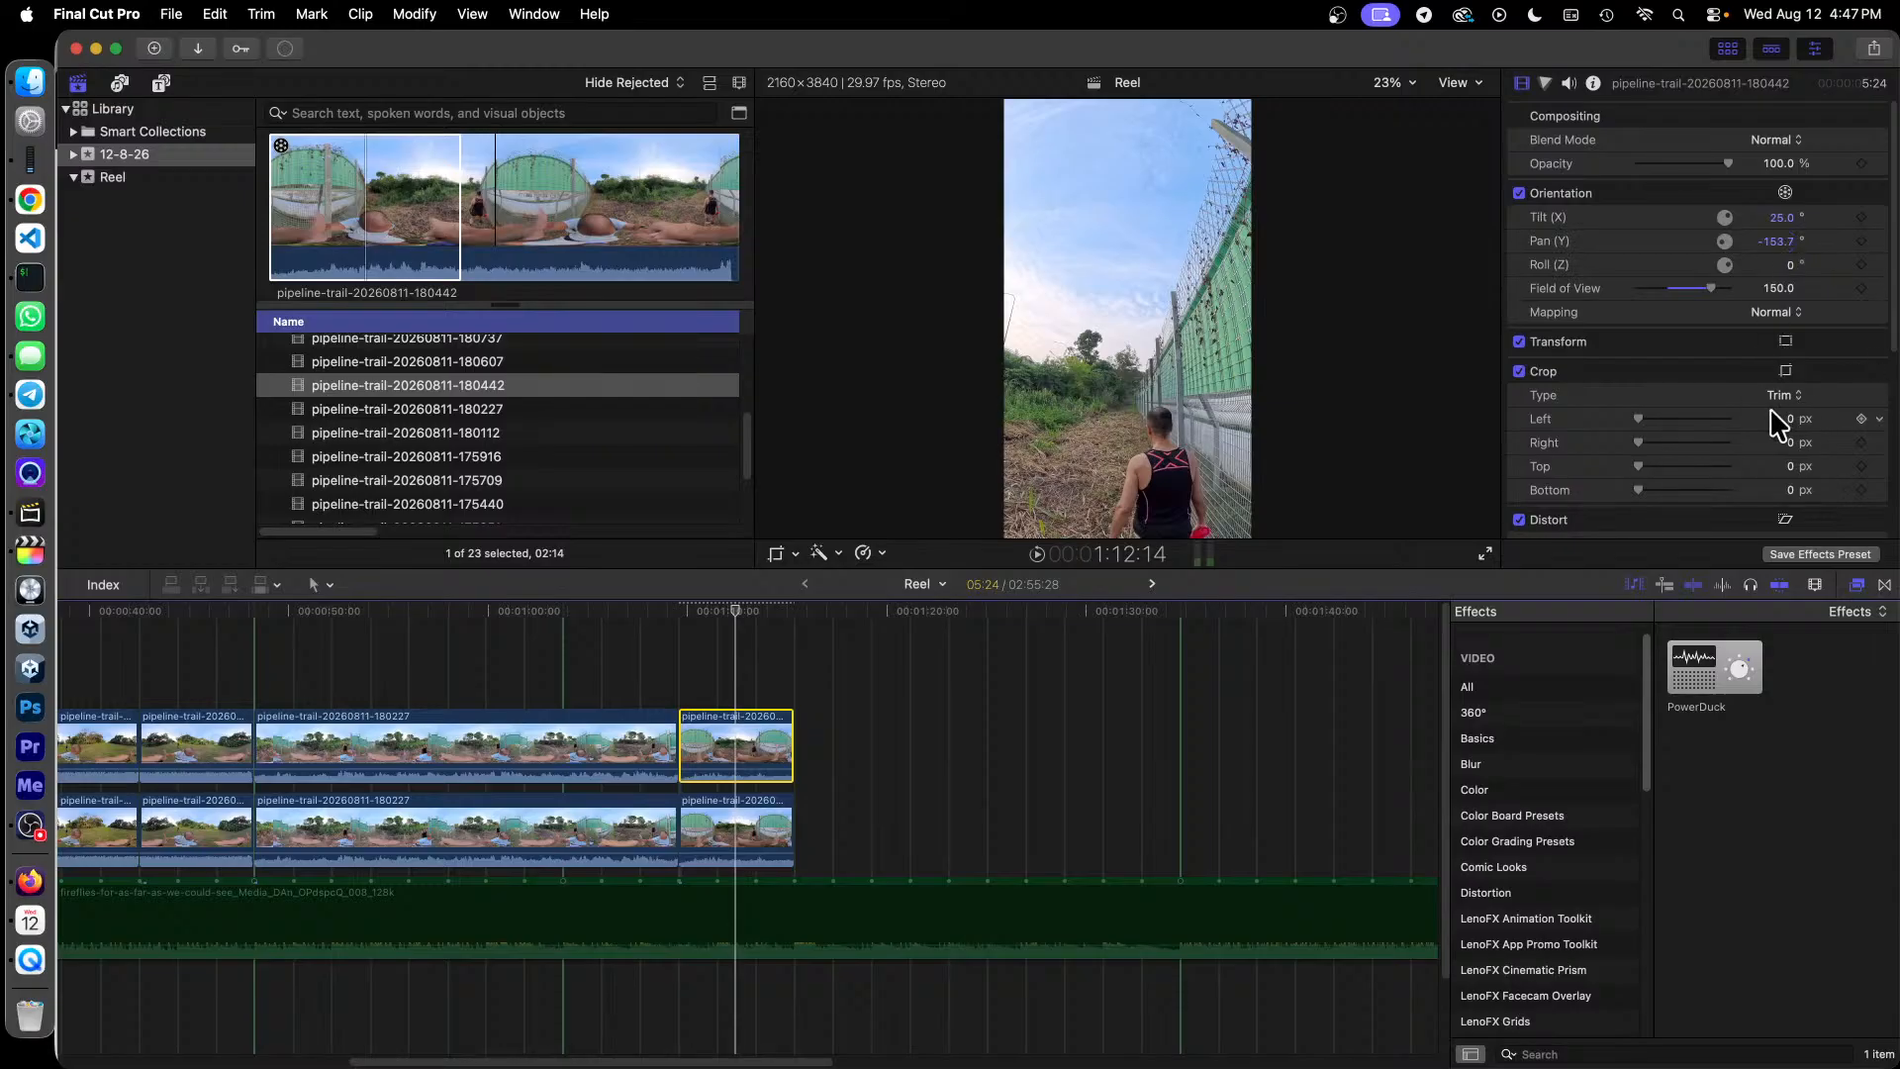
left_click(751, 816)
left_click(707, 749)
right_click(703, 744)
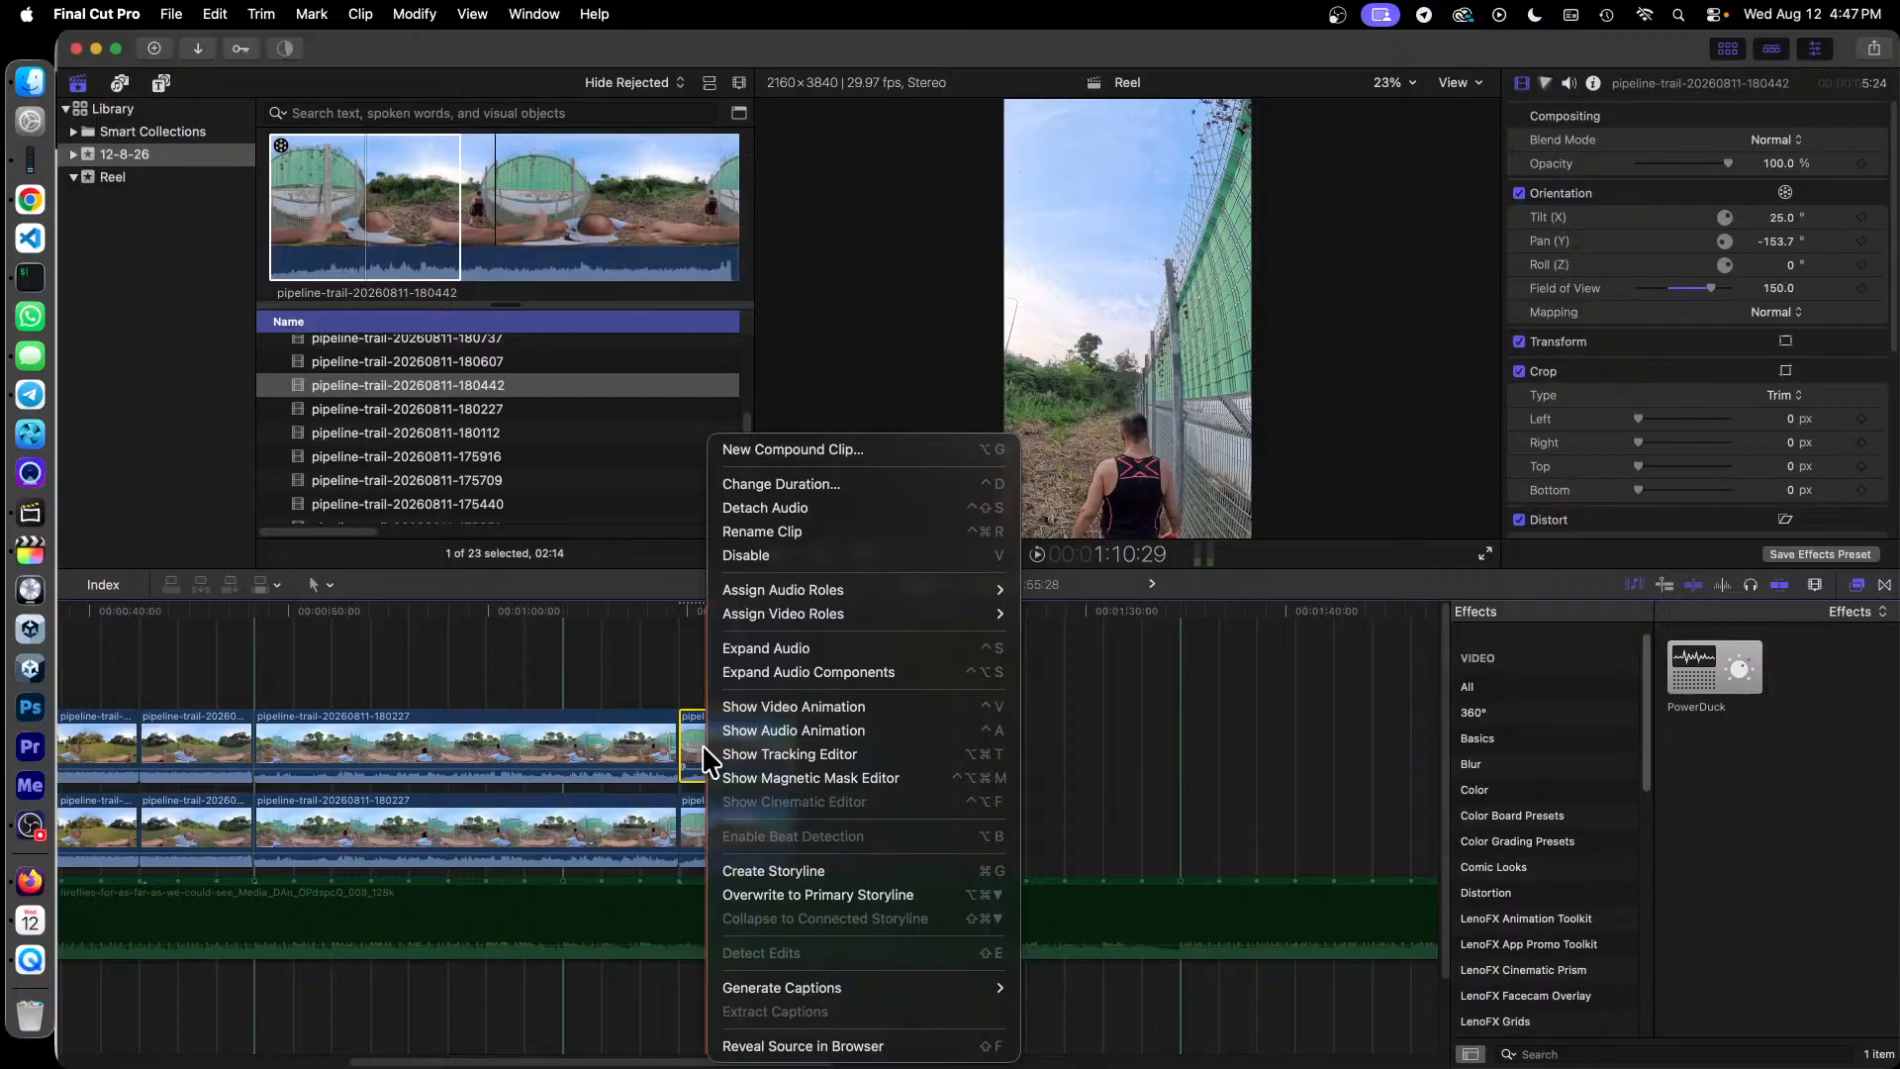
left_click(829, 584)
left_click(716, 815)
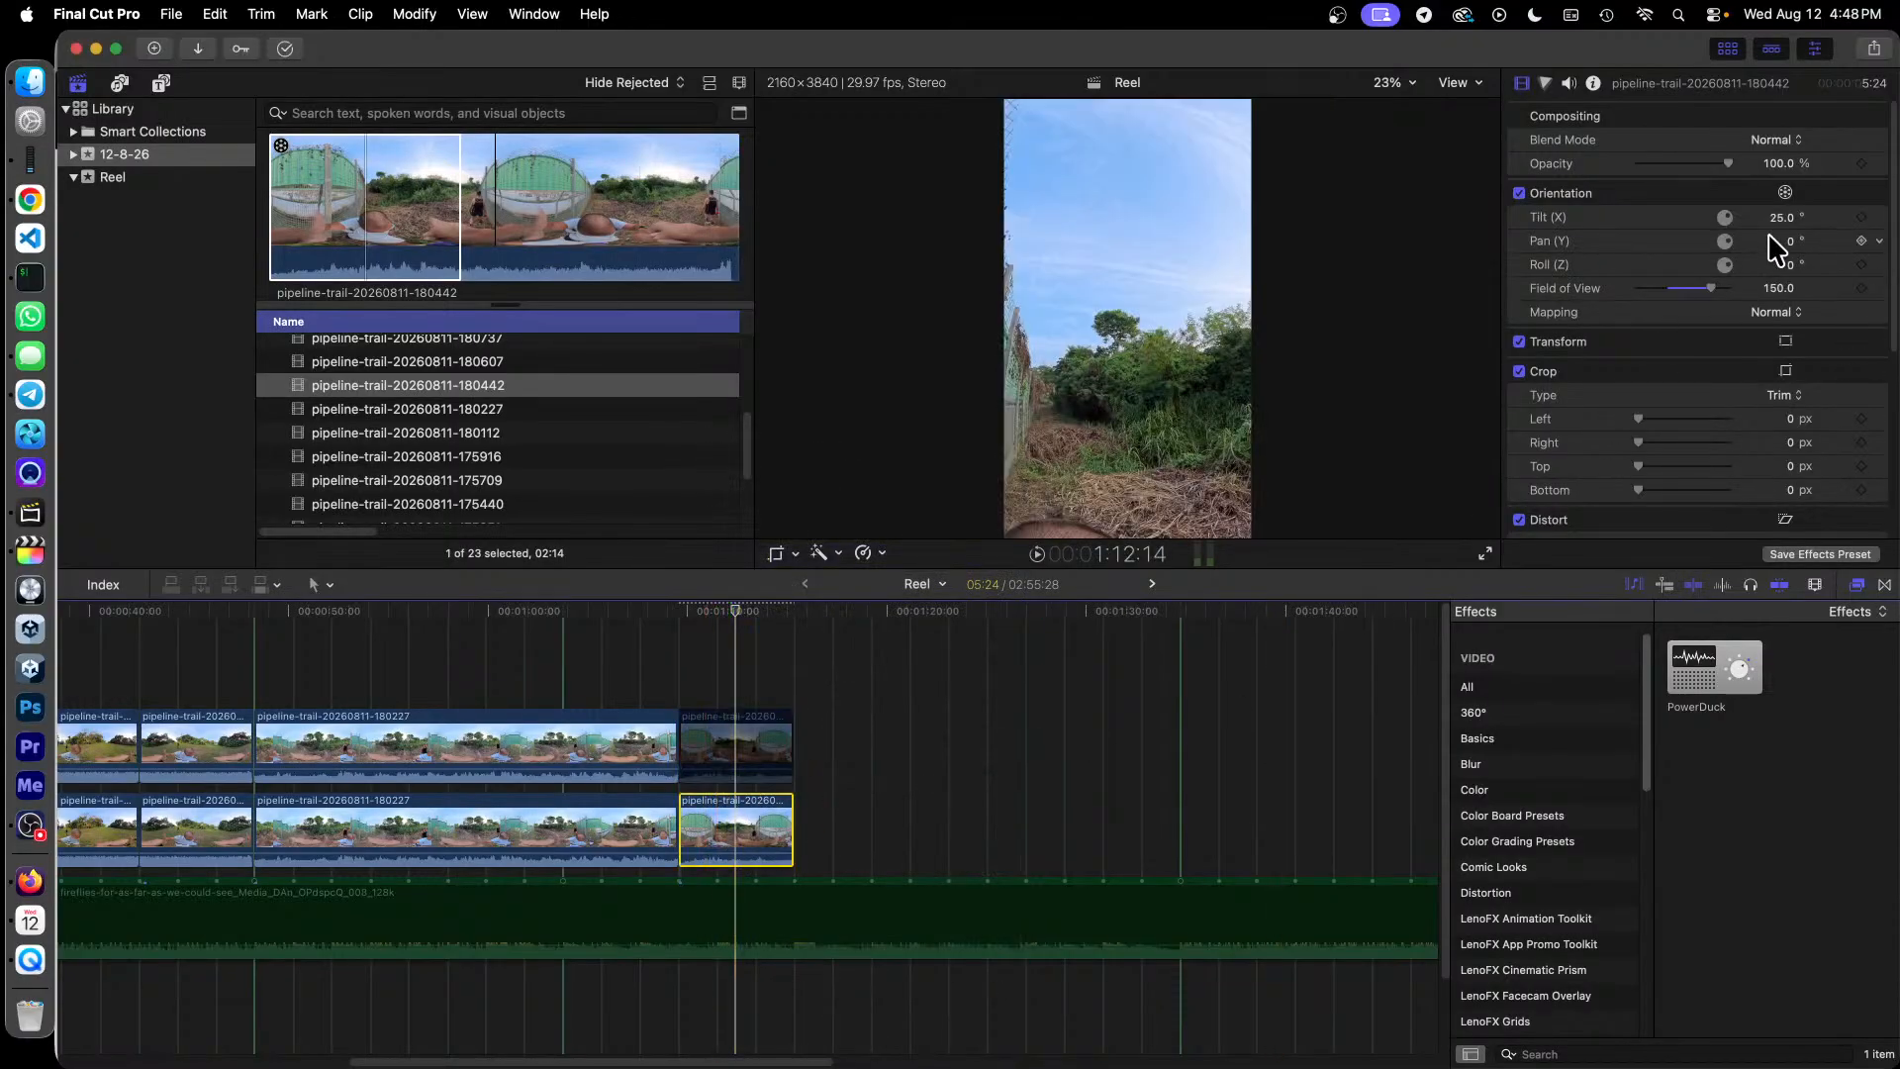
left_click_drag(1789, 242, 1813, 243)
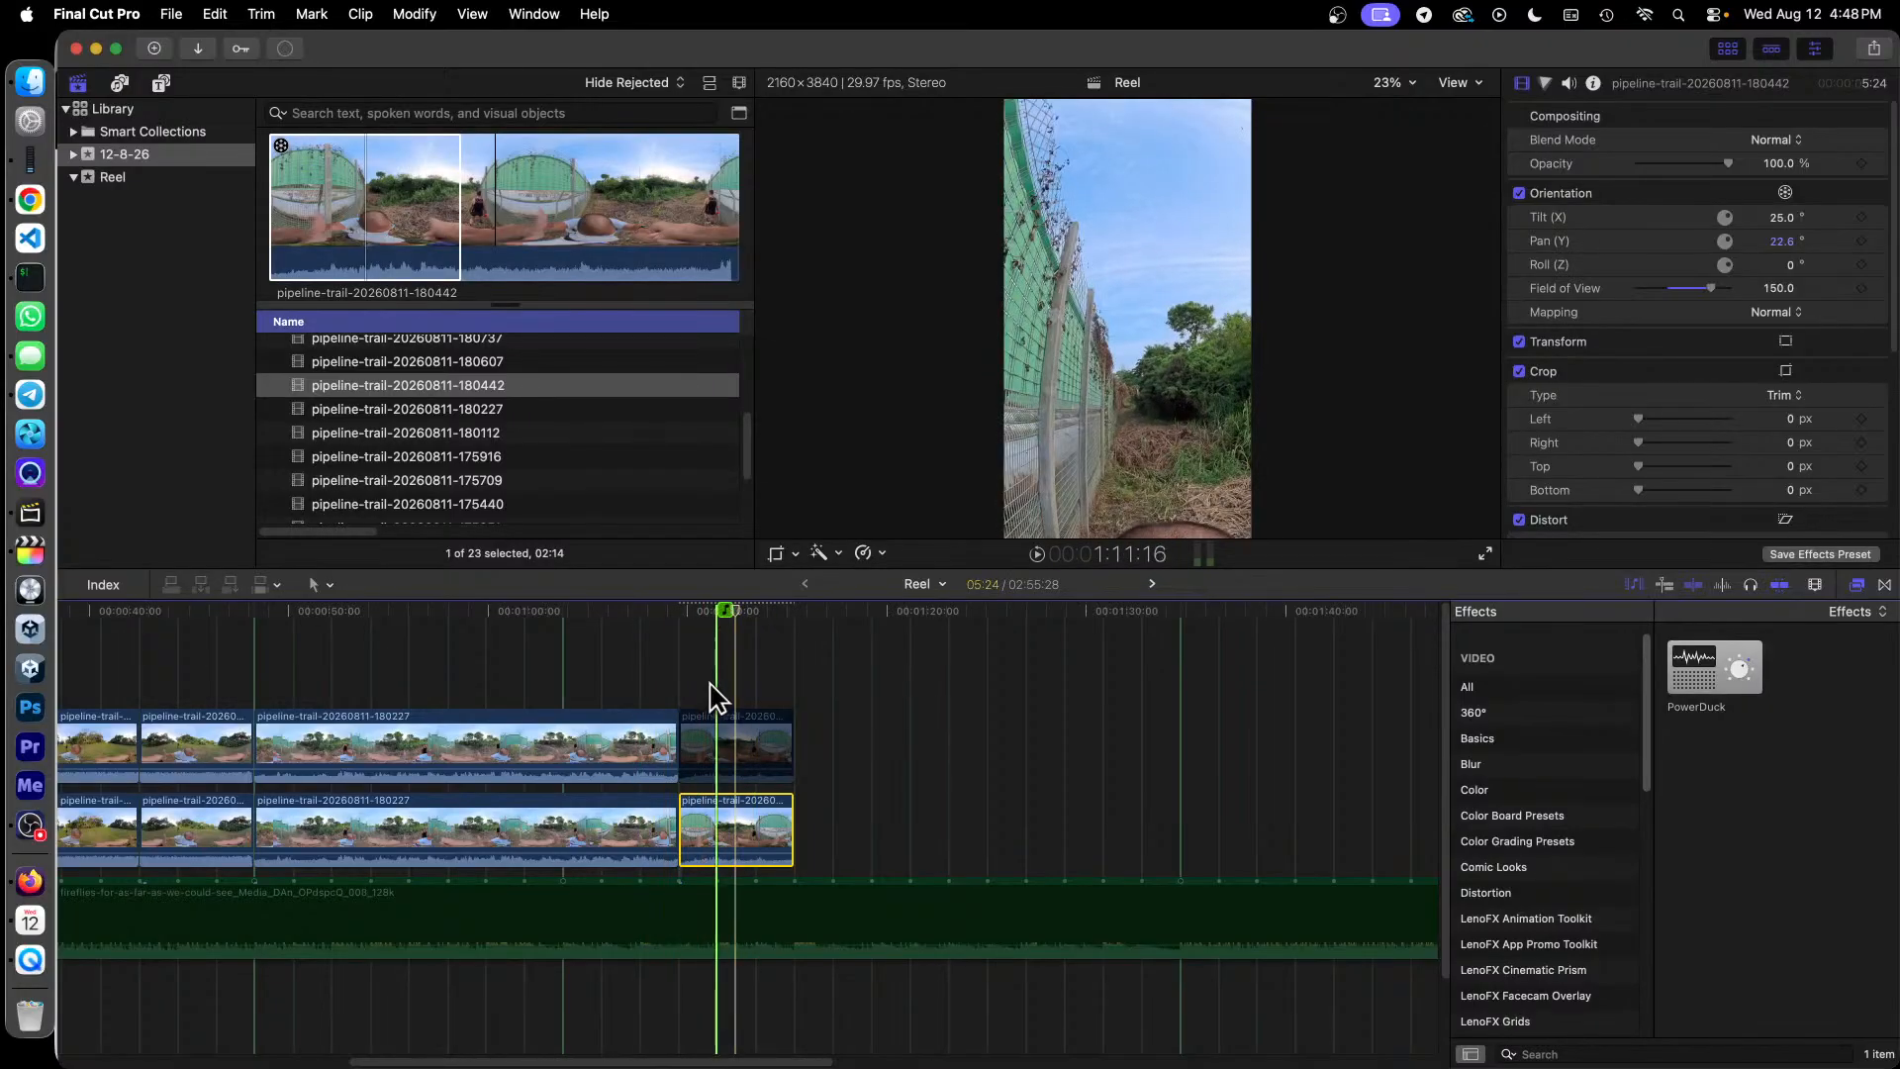
right_click(714, 752)
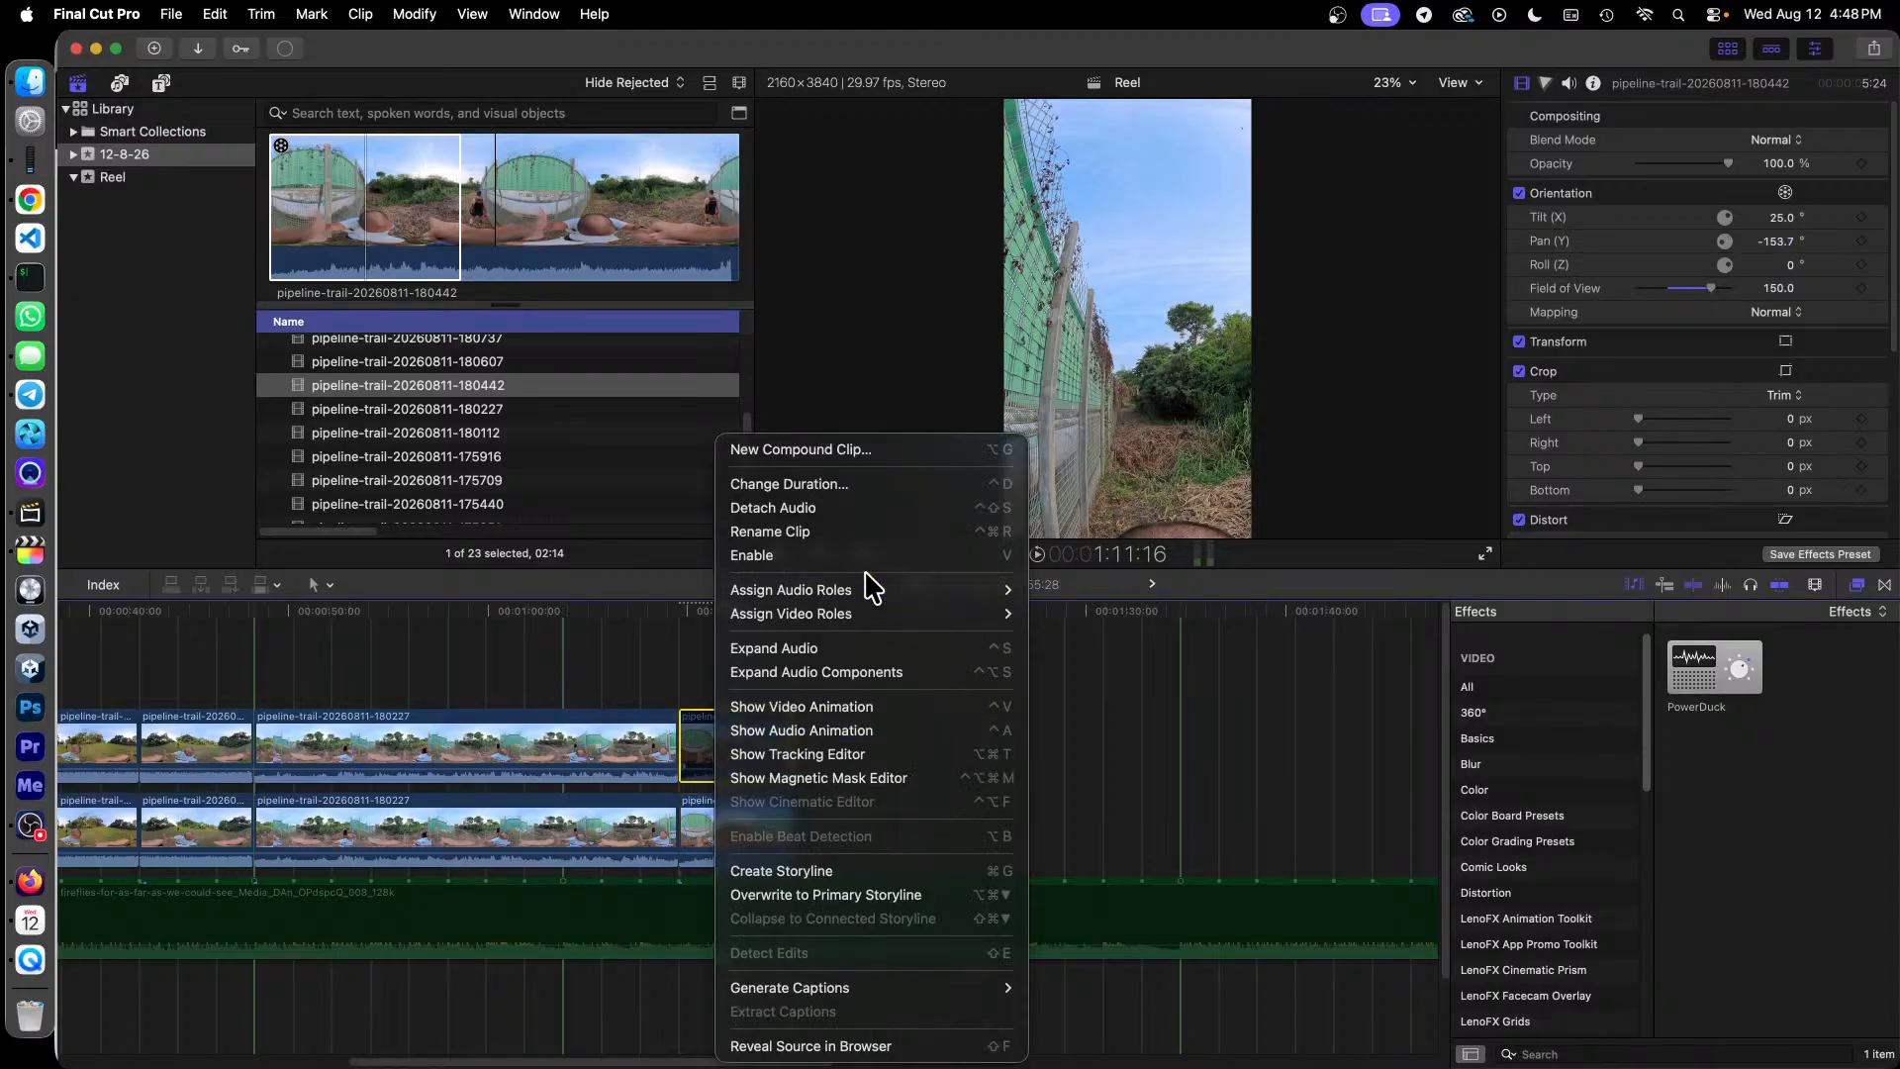
left_click(781, 555)
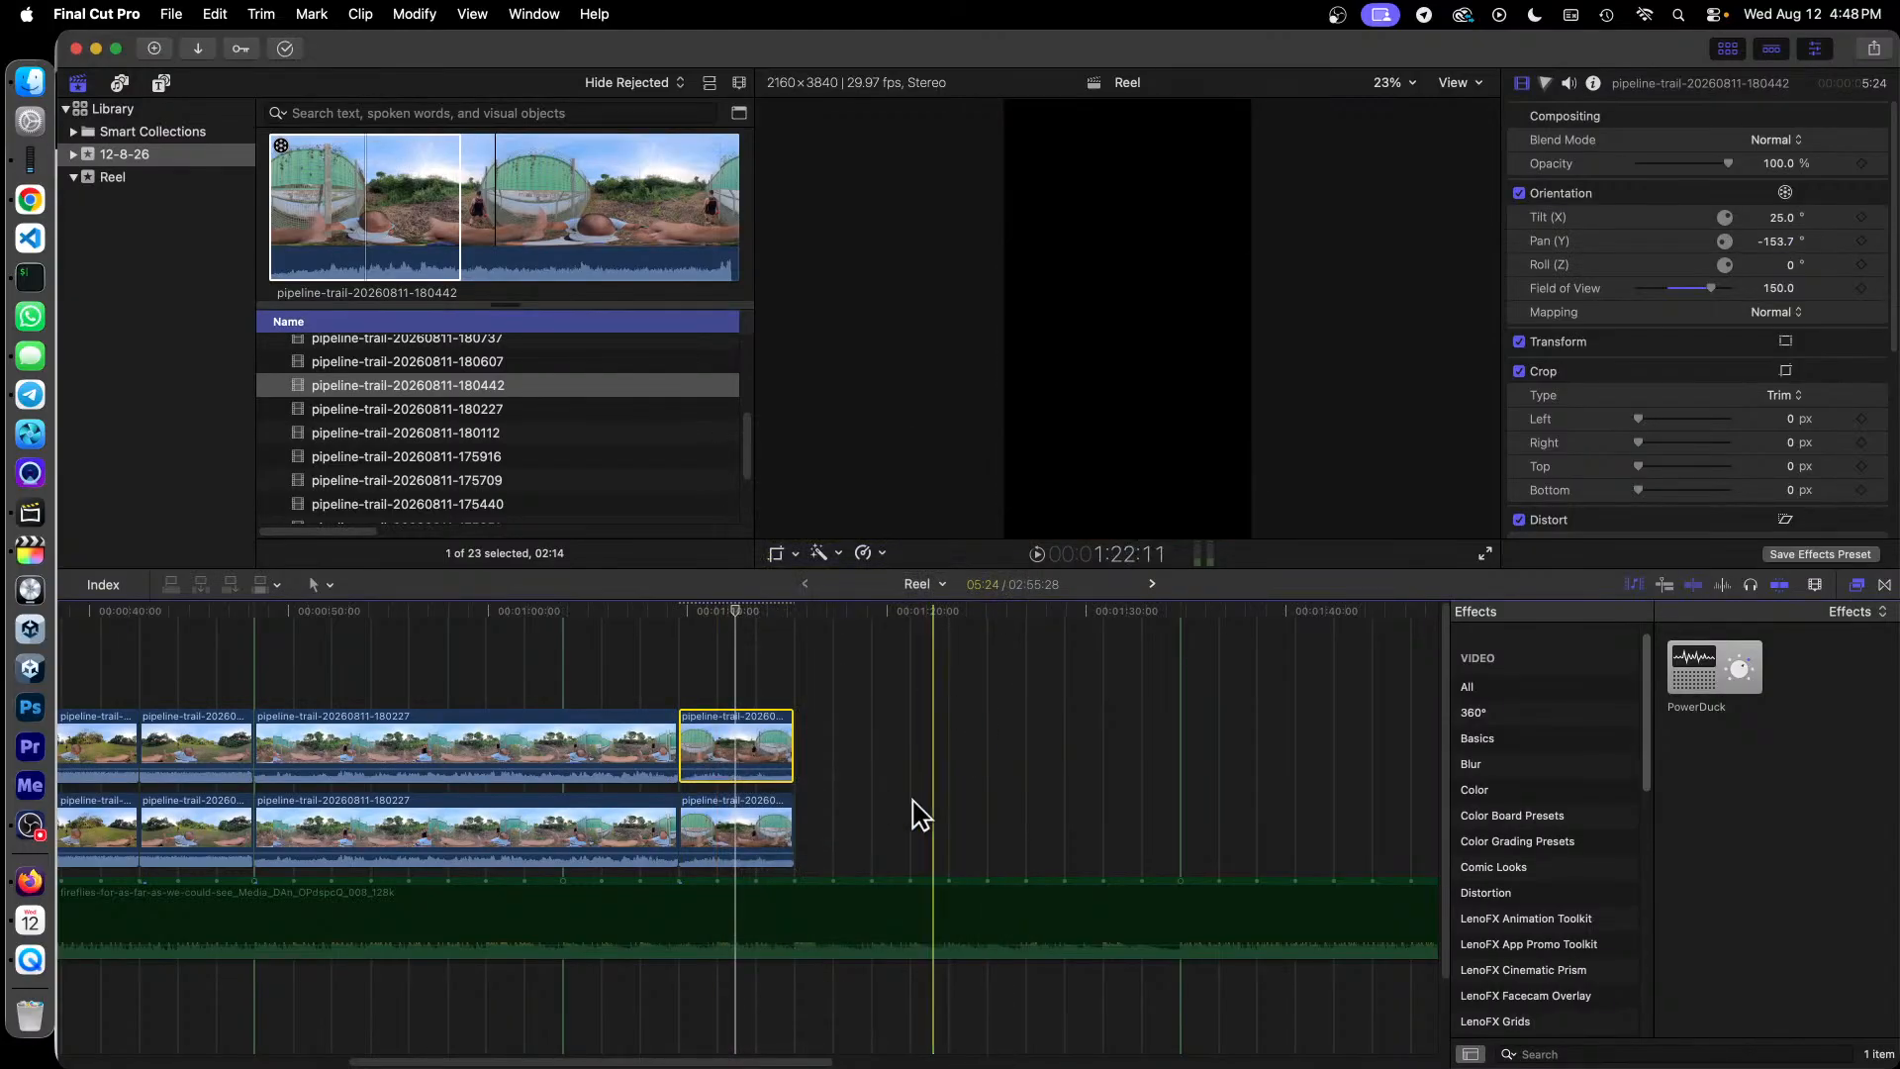
scroll(594, 989, "right", 5)
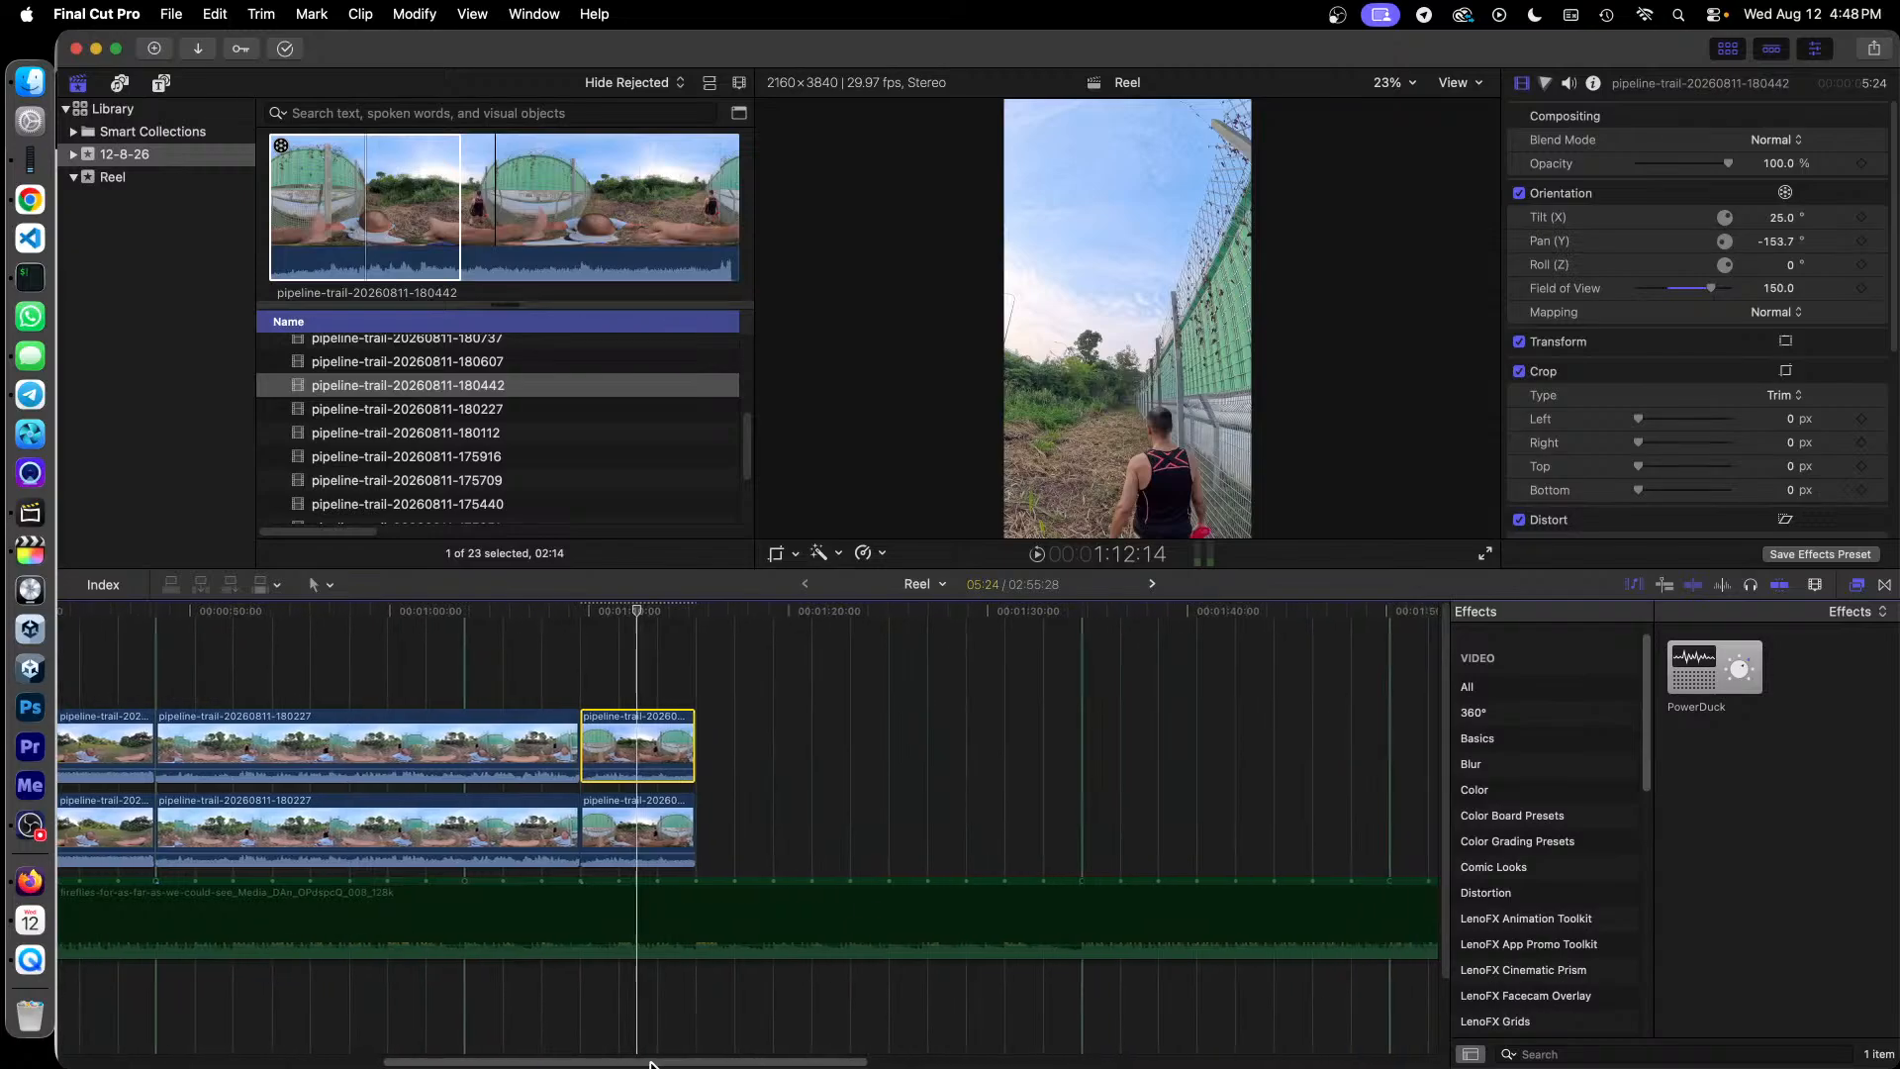
left_click(465, 362)
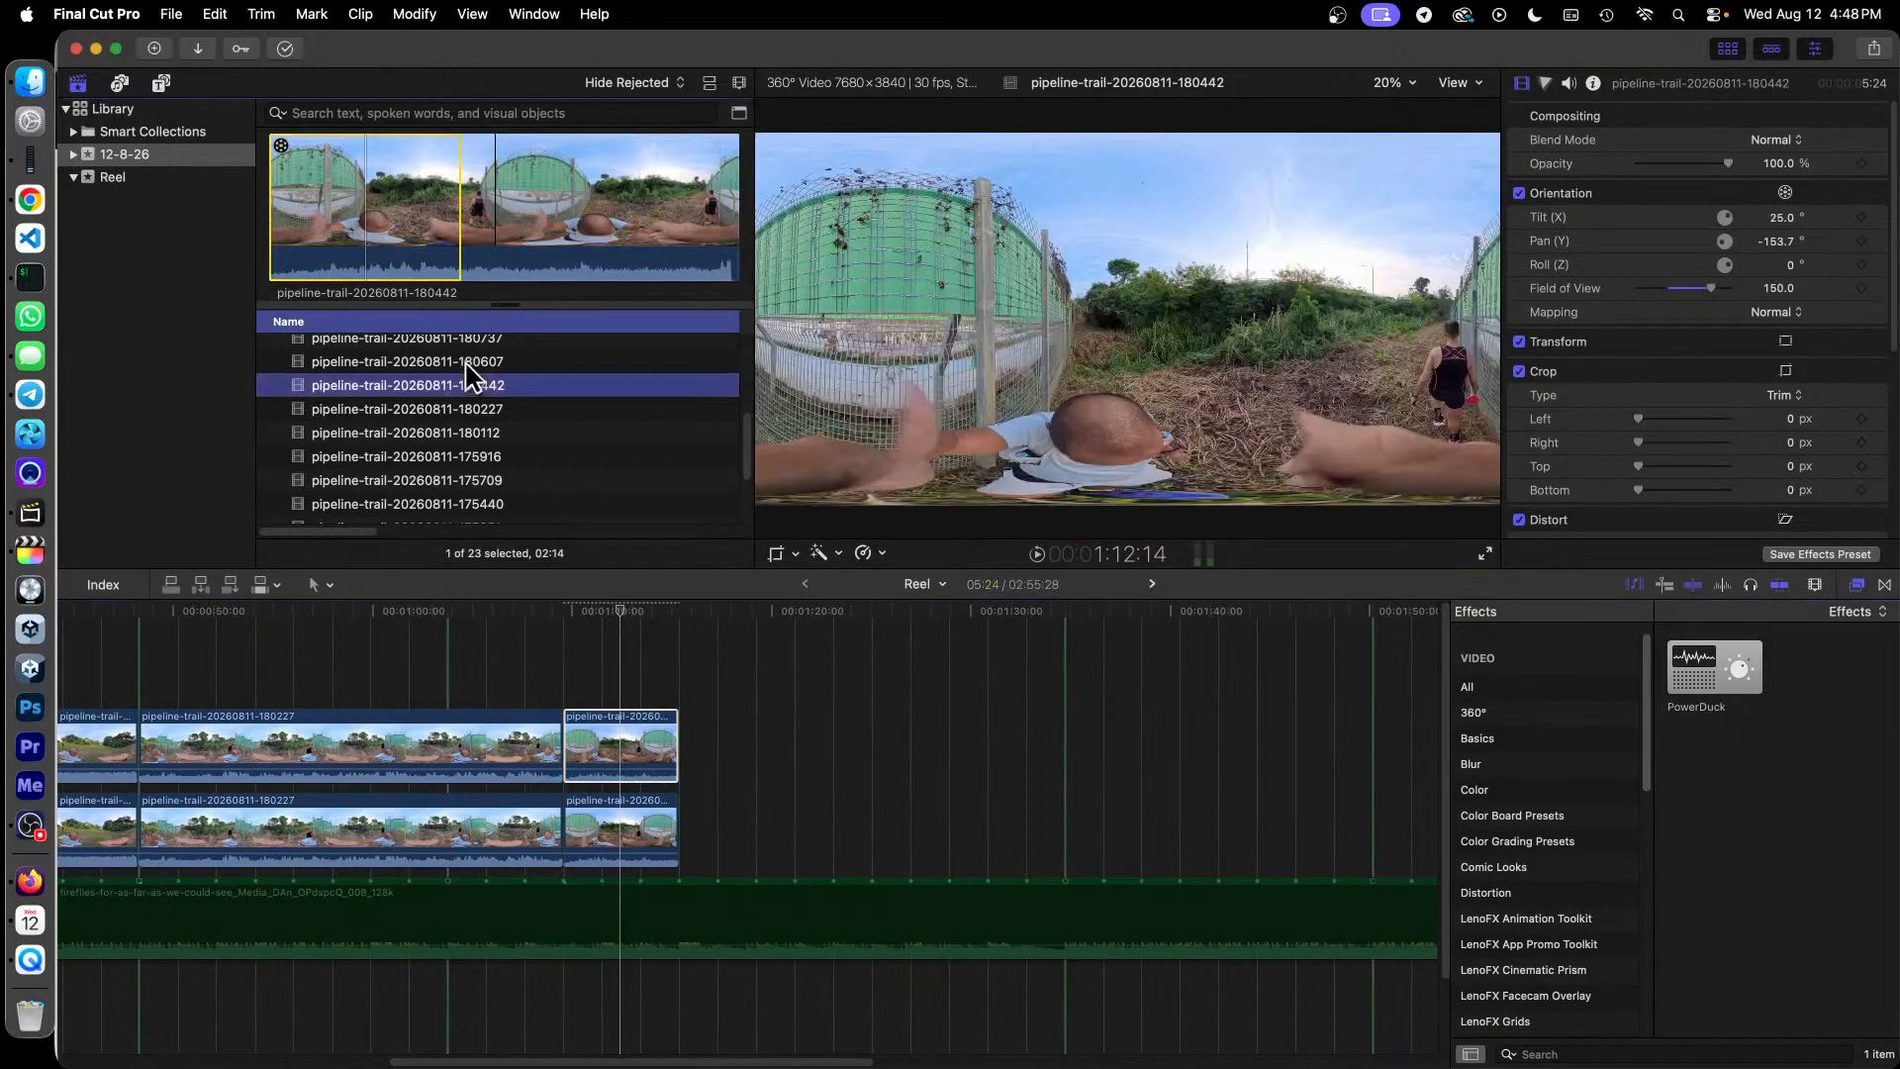
scroll(482, 391, "up", 3)
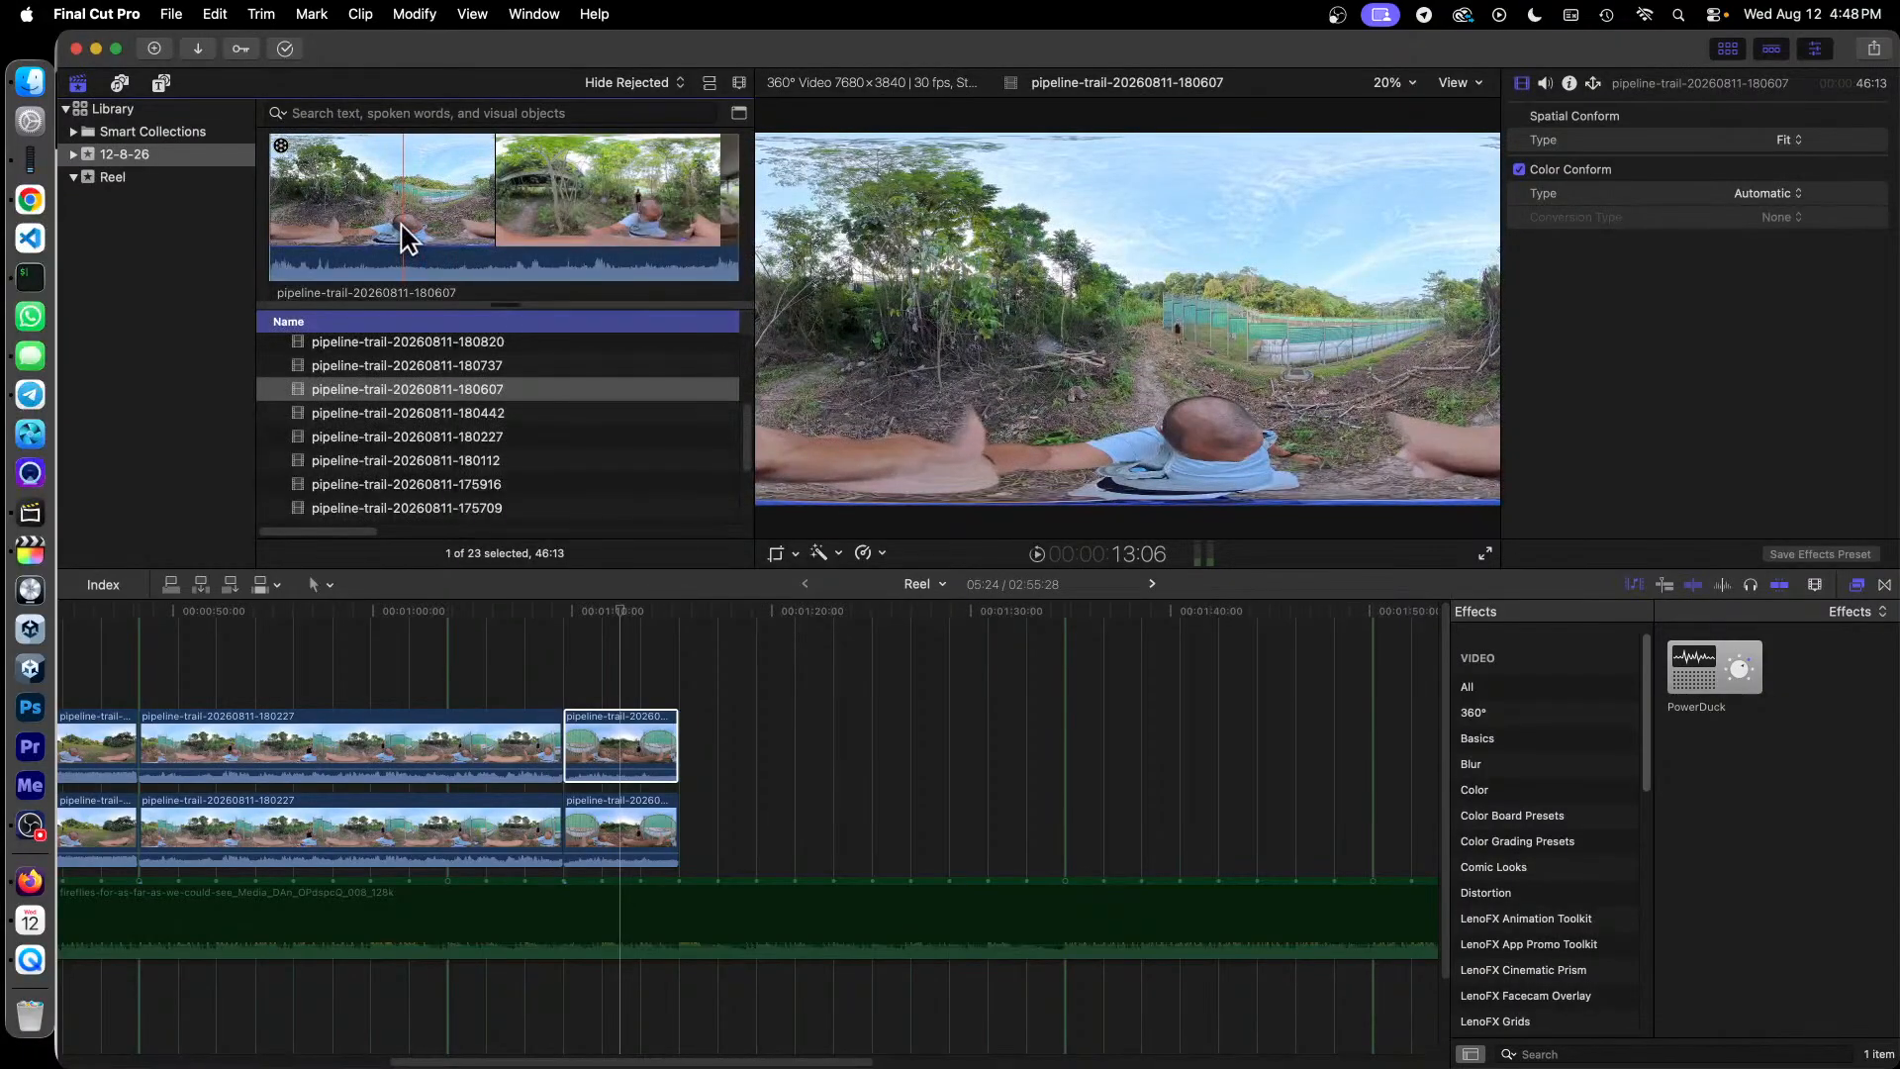
left_click_drag(404, 229, 688, 832)
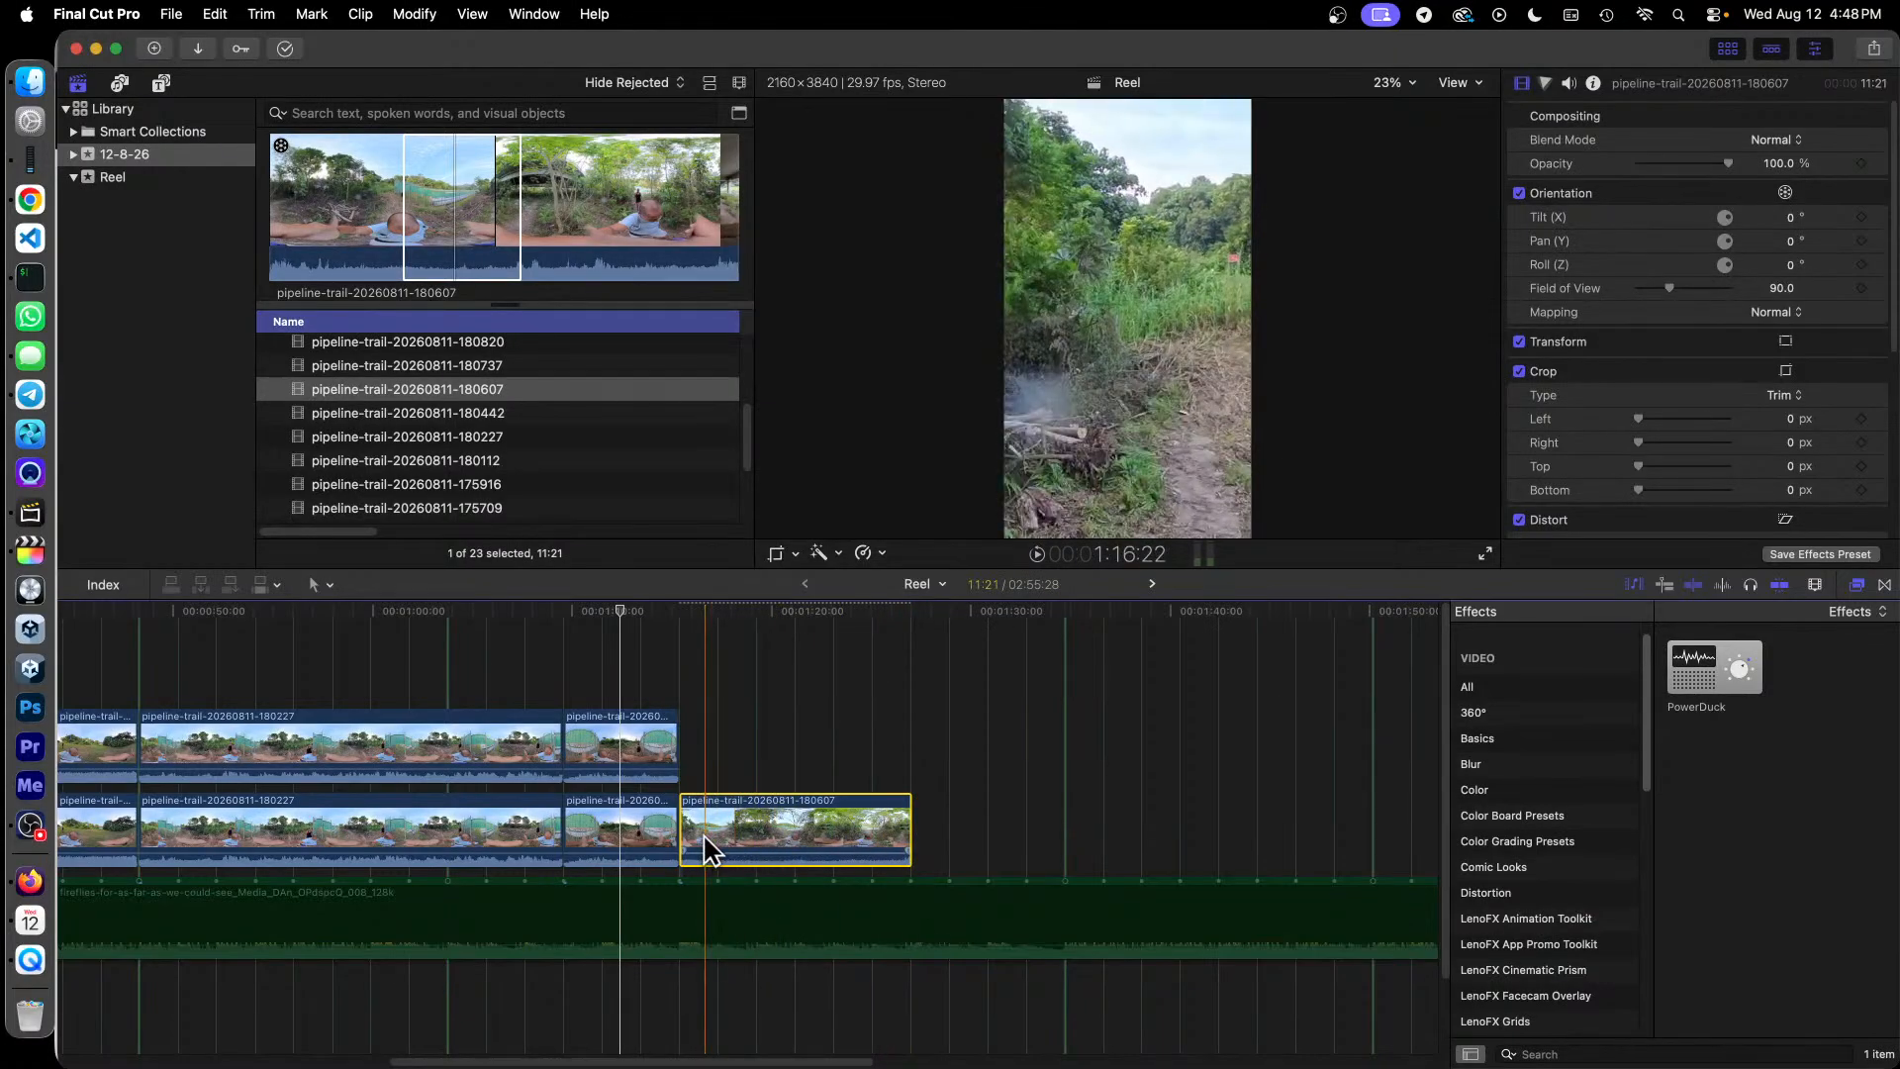
left_click(657, 613)
key("space")
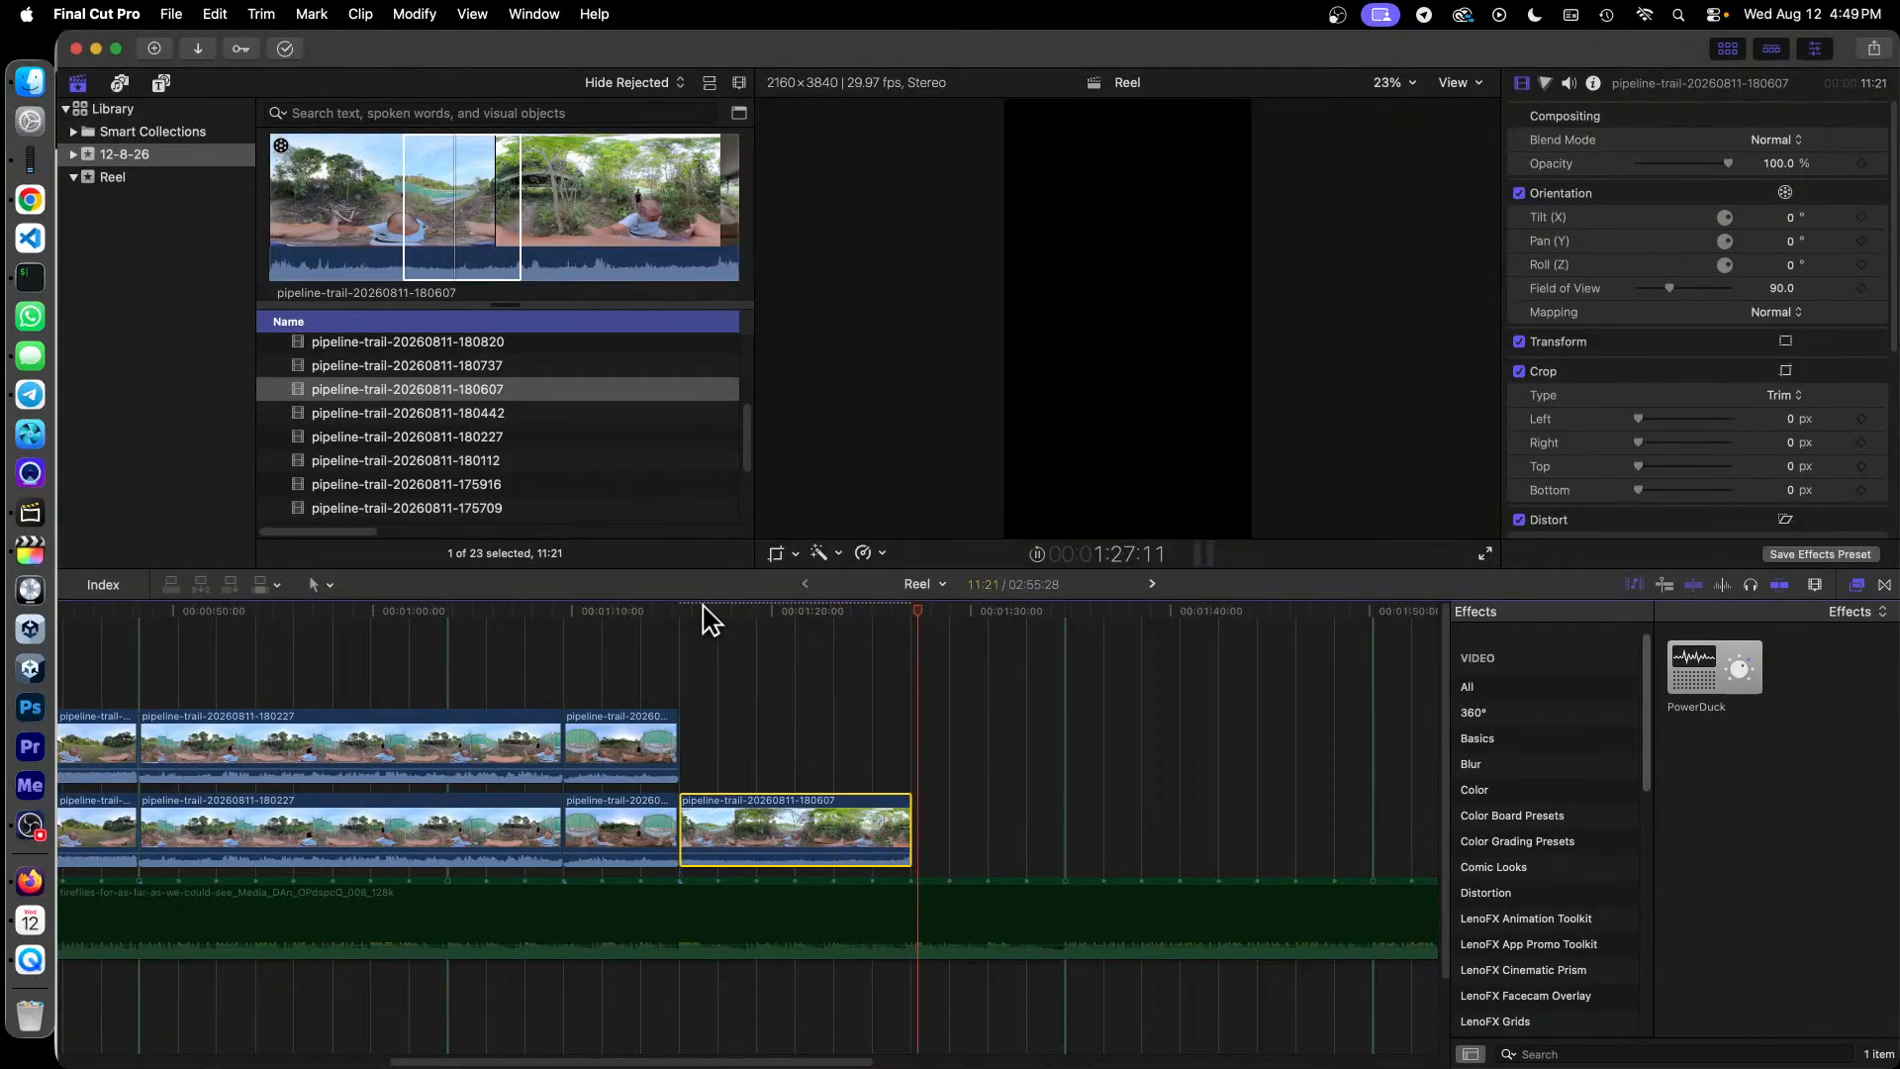
key("space")
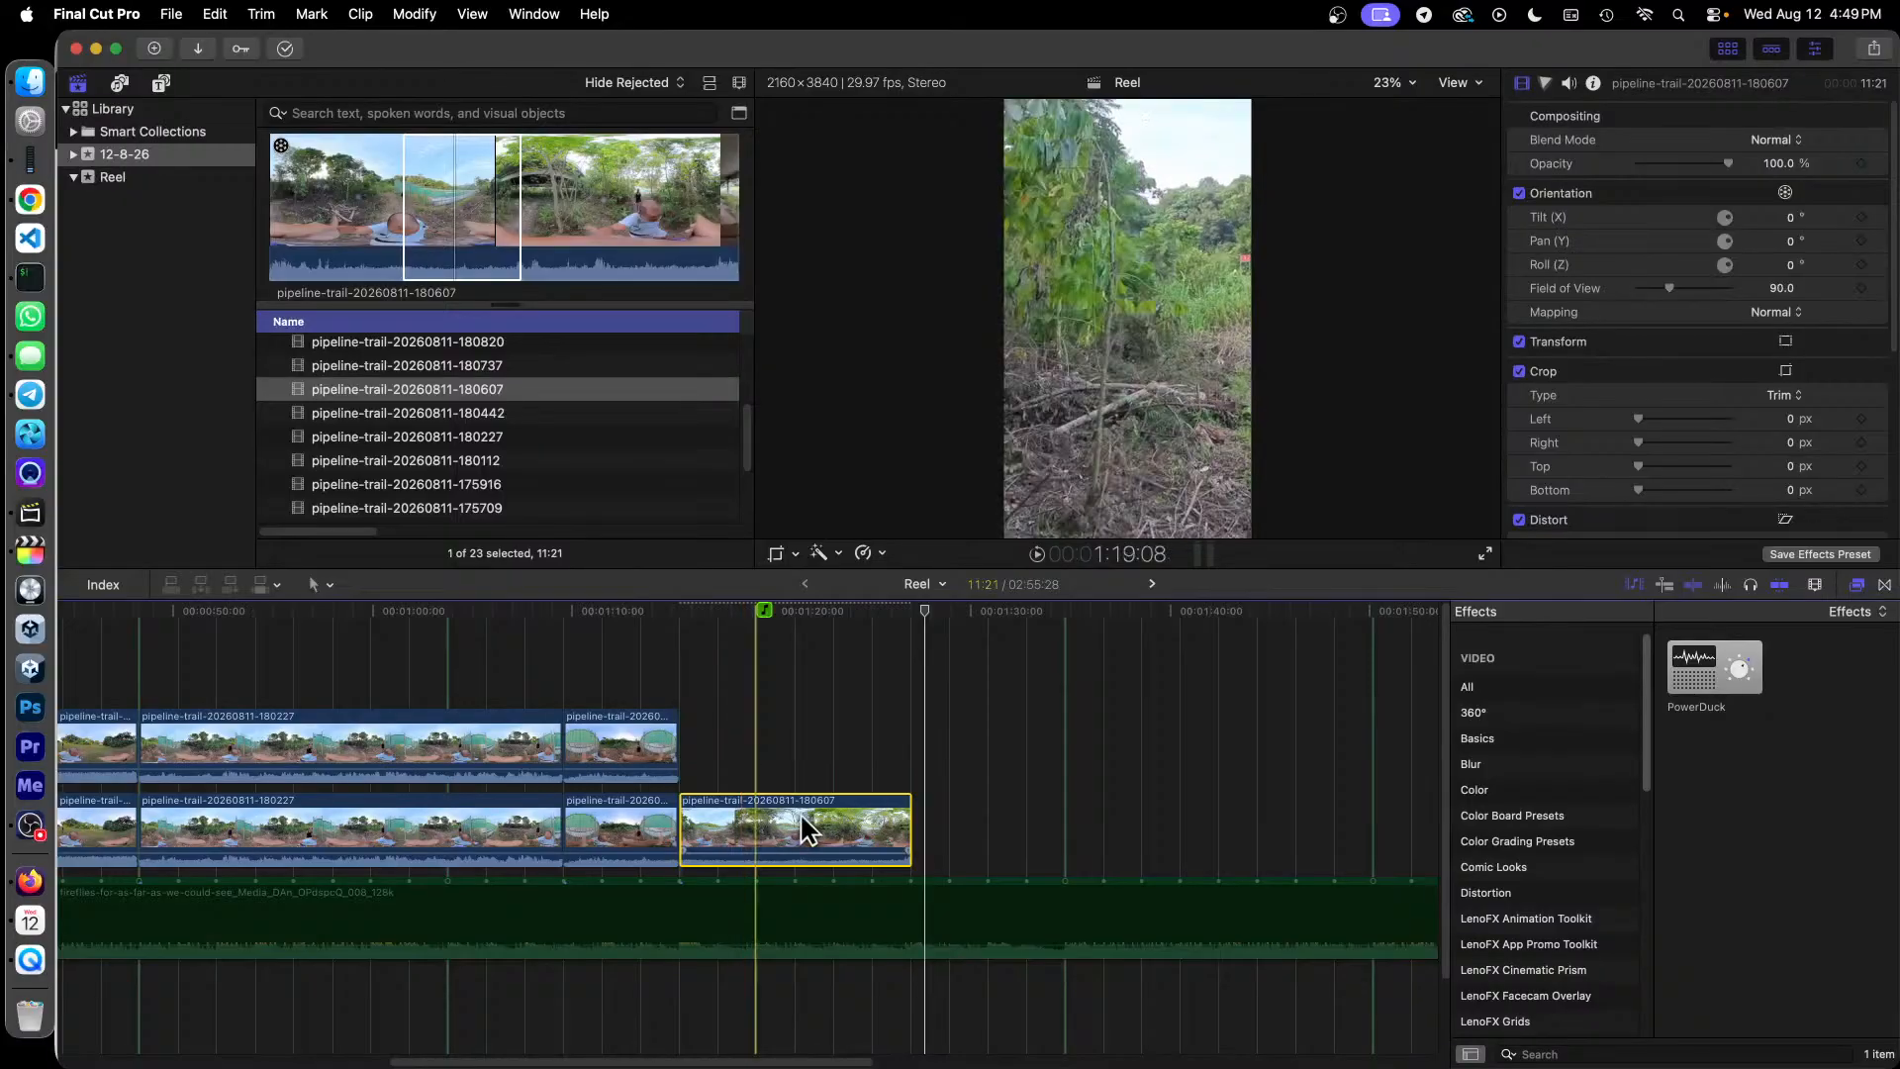
key("super+v")
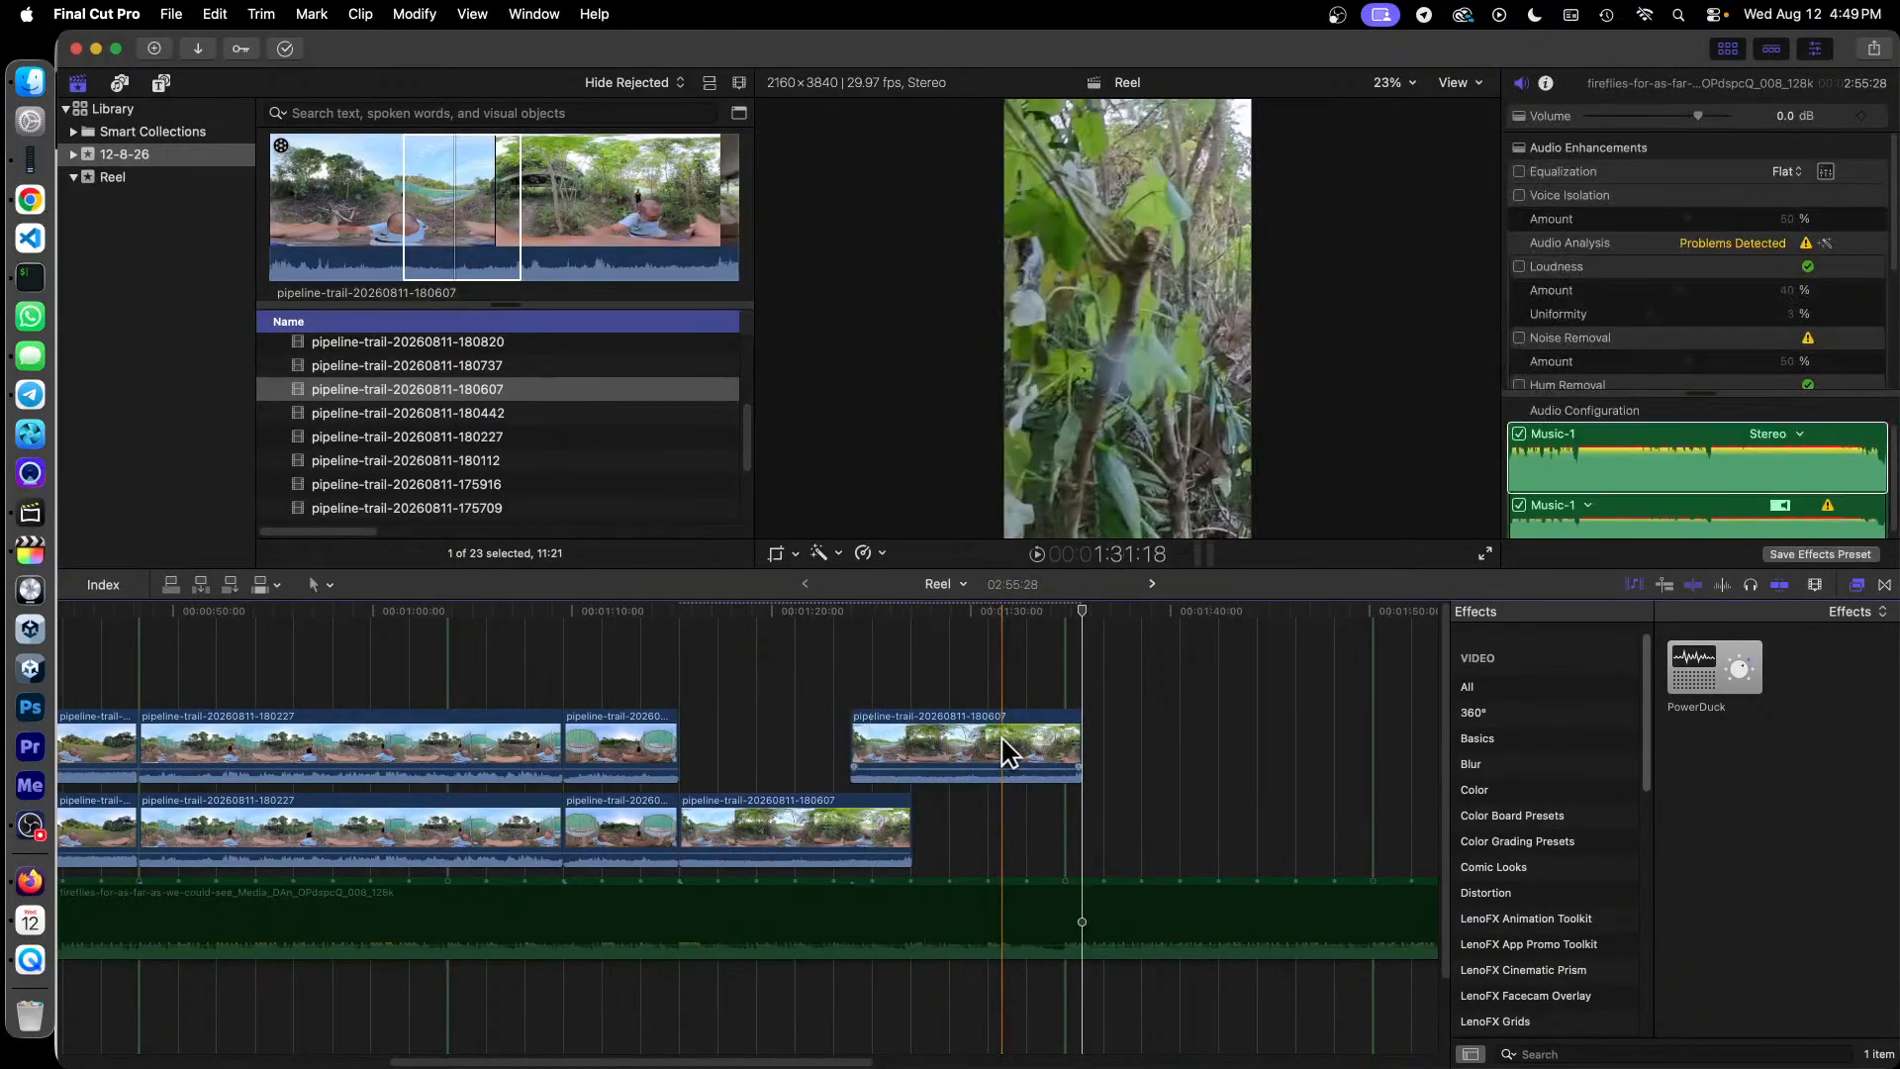
left_click_drag(998, 757, 776, 739)
left_click_drag(848, 661, 917, 829)
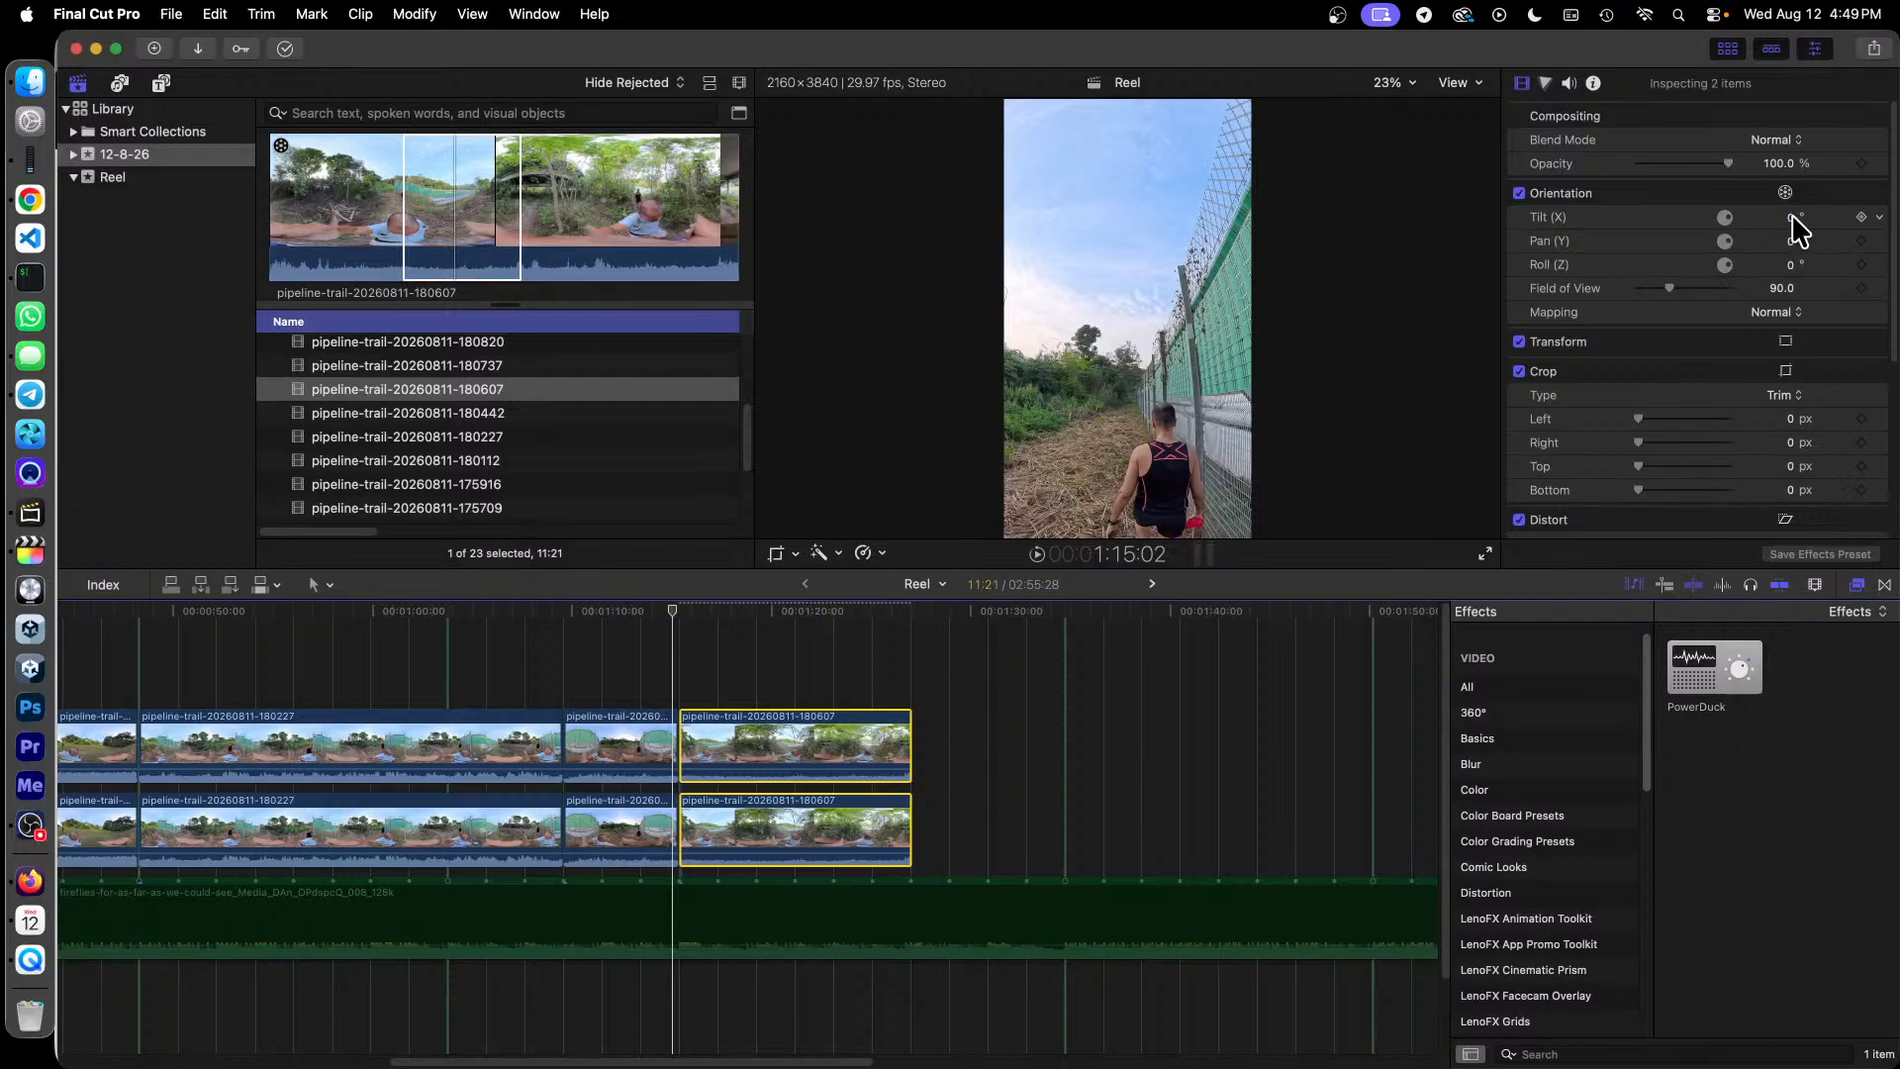
left_click(1792, 217)
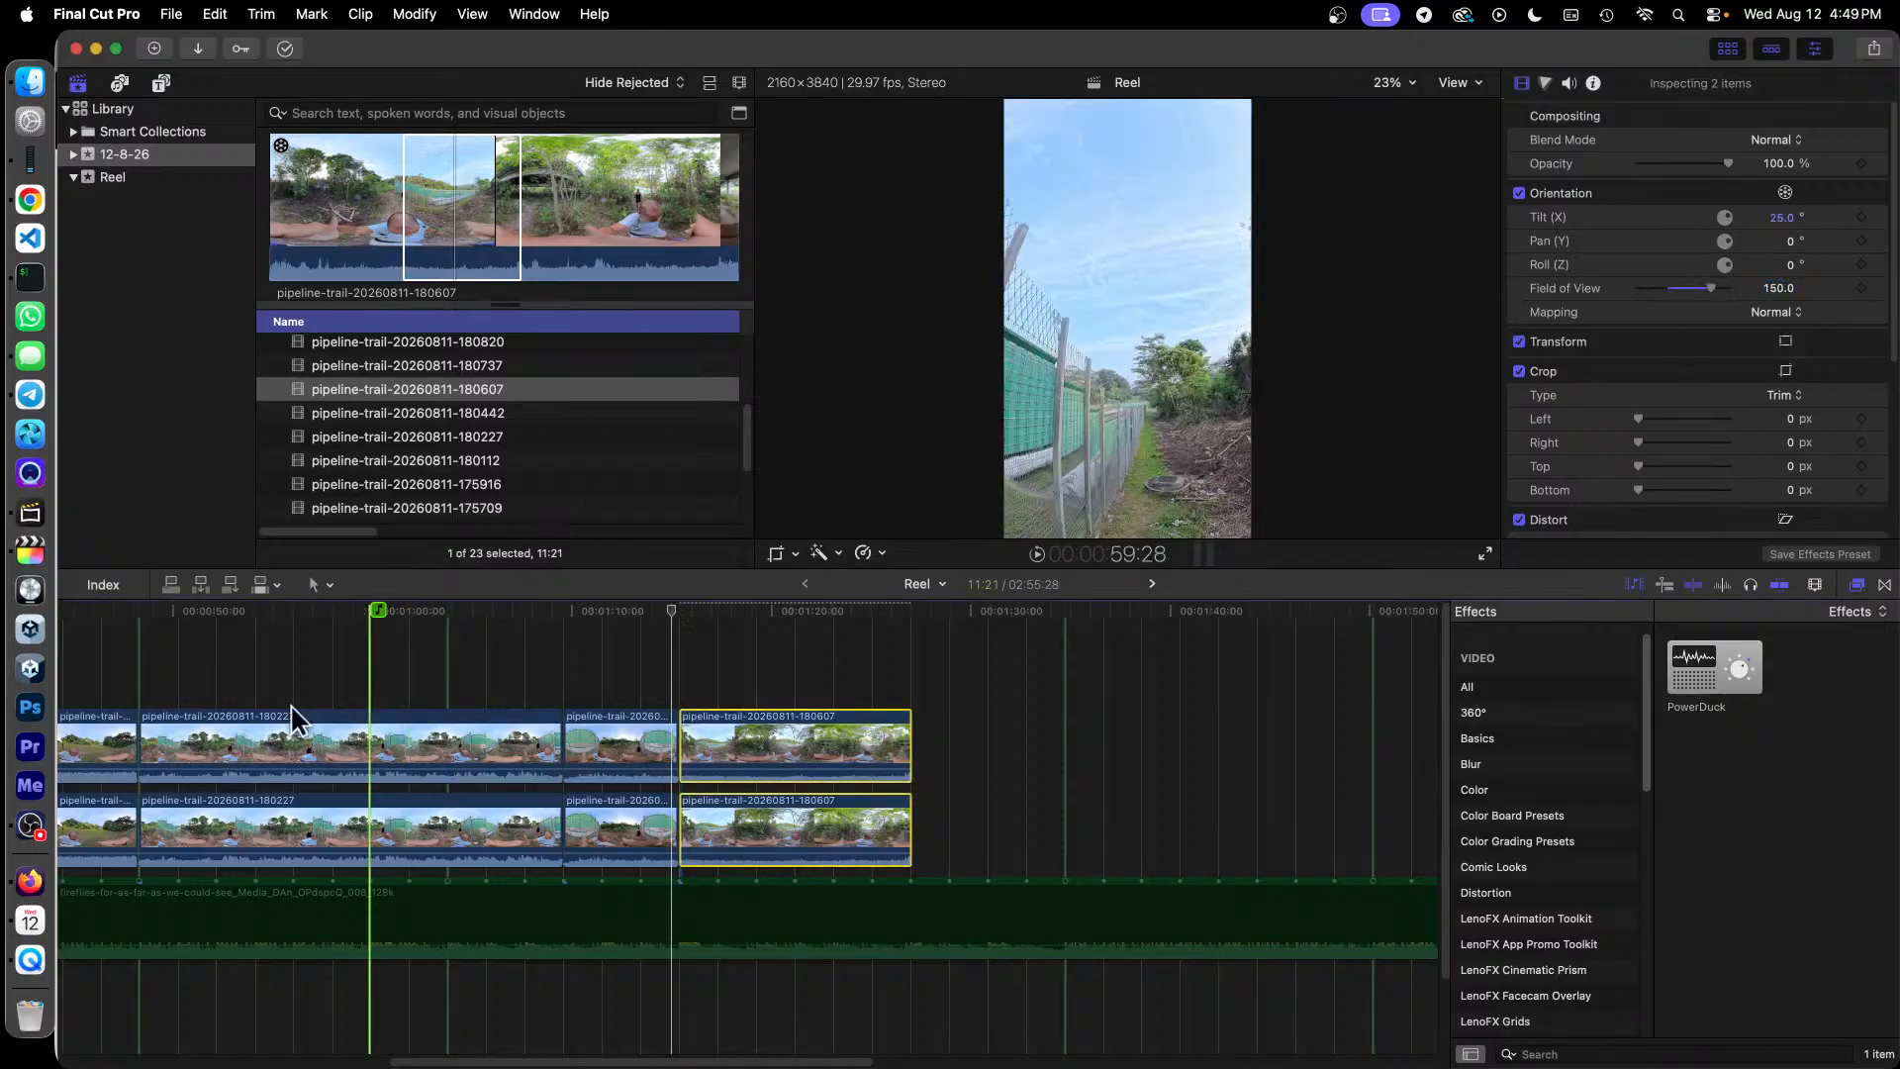
left_click(30, 825)
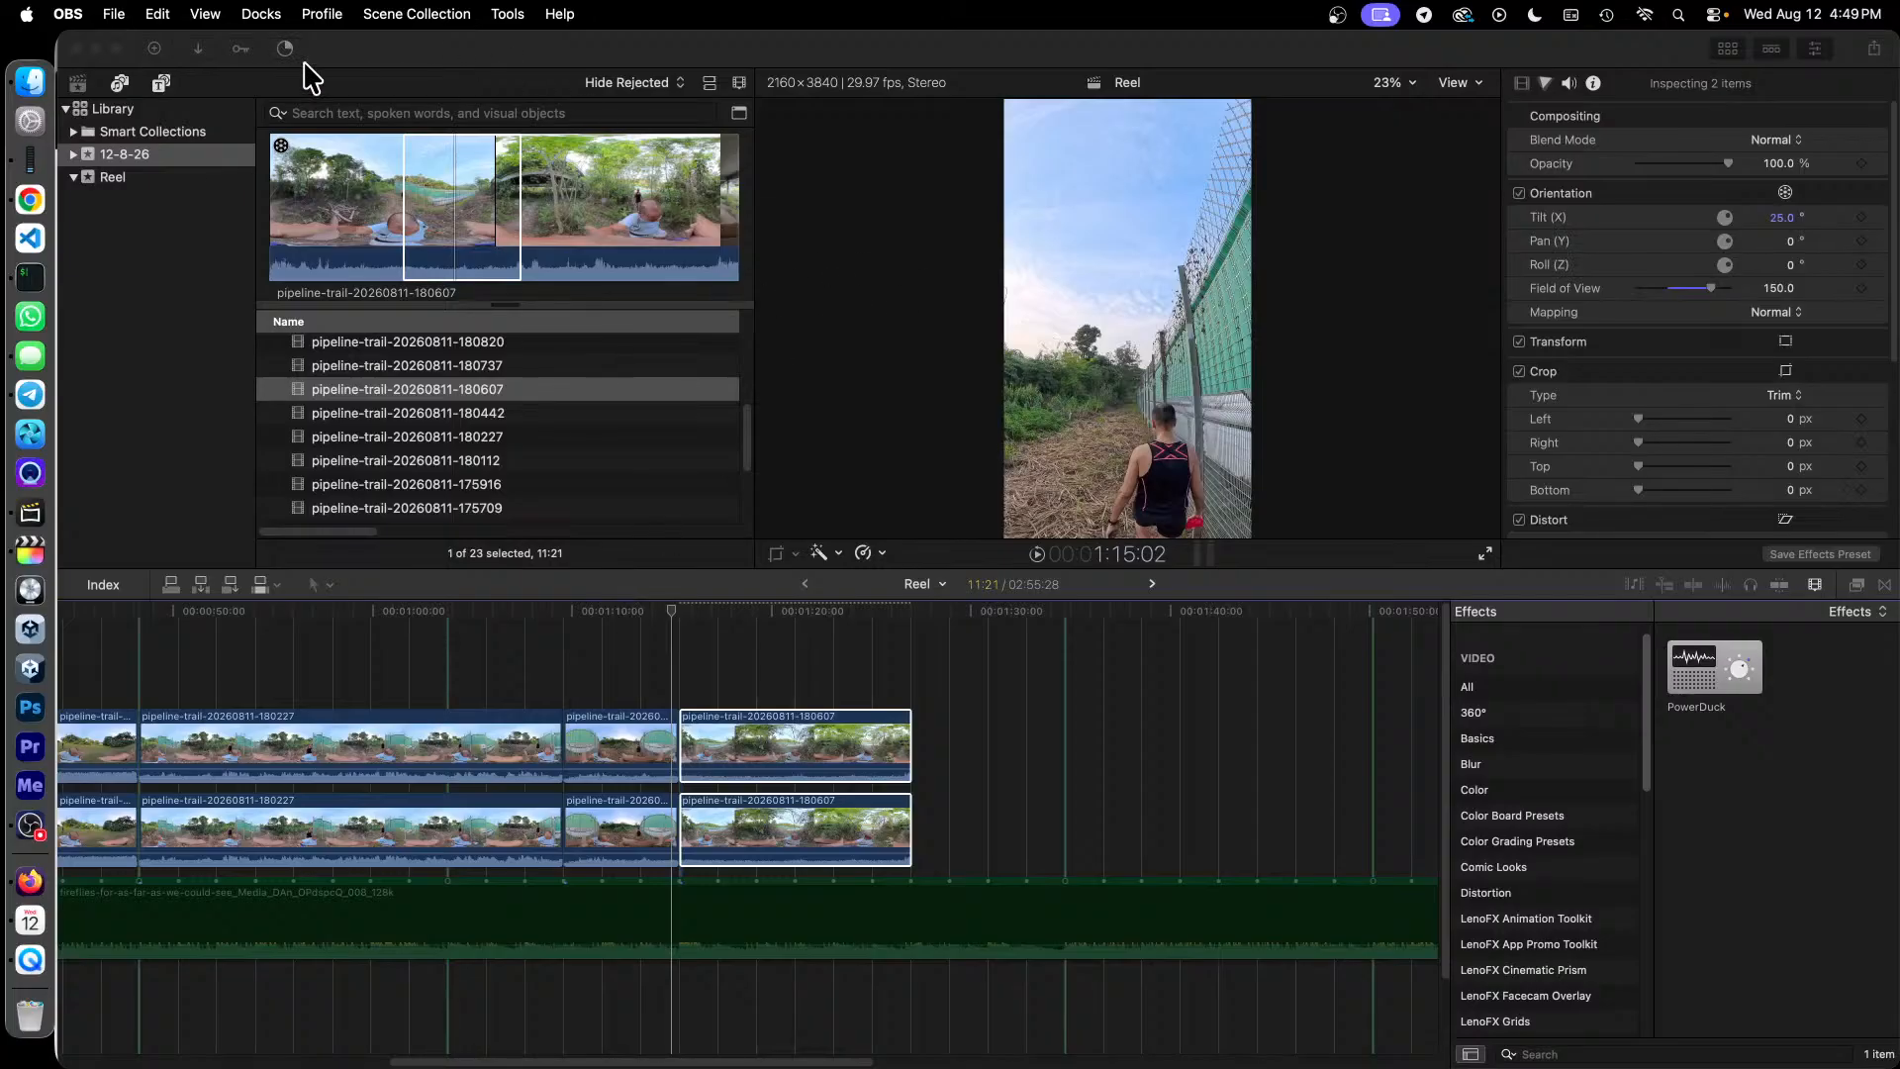
left_click(560, 49)
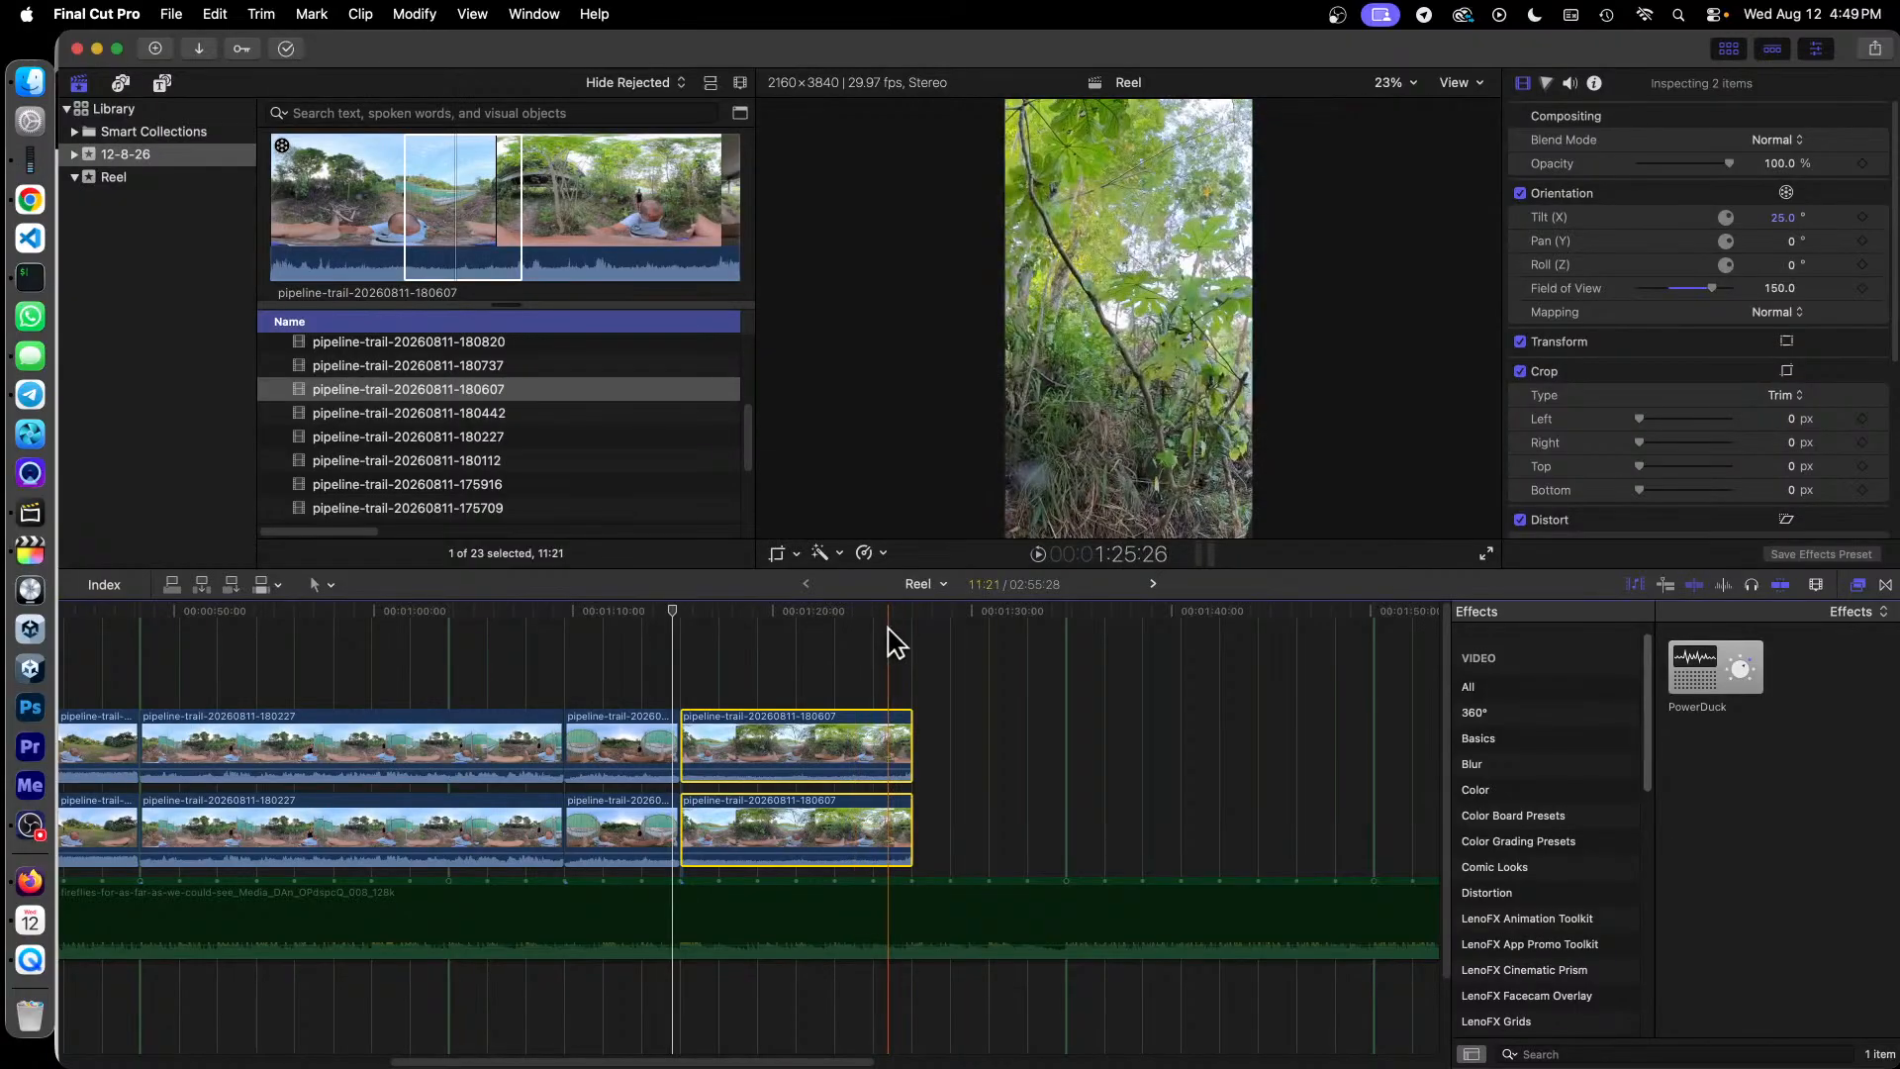
left_click(773, 628)
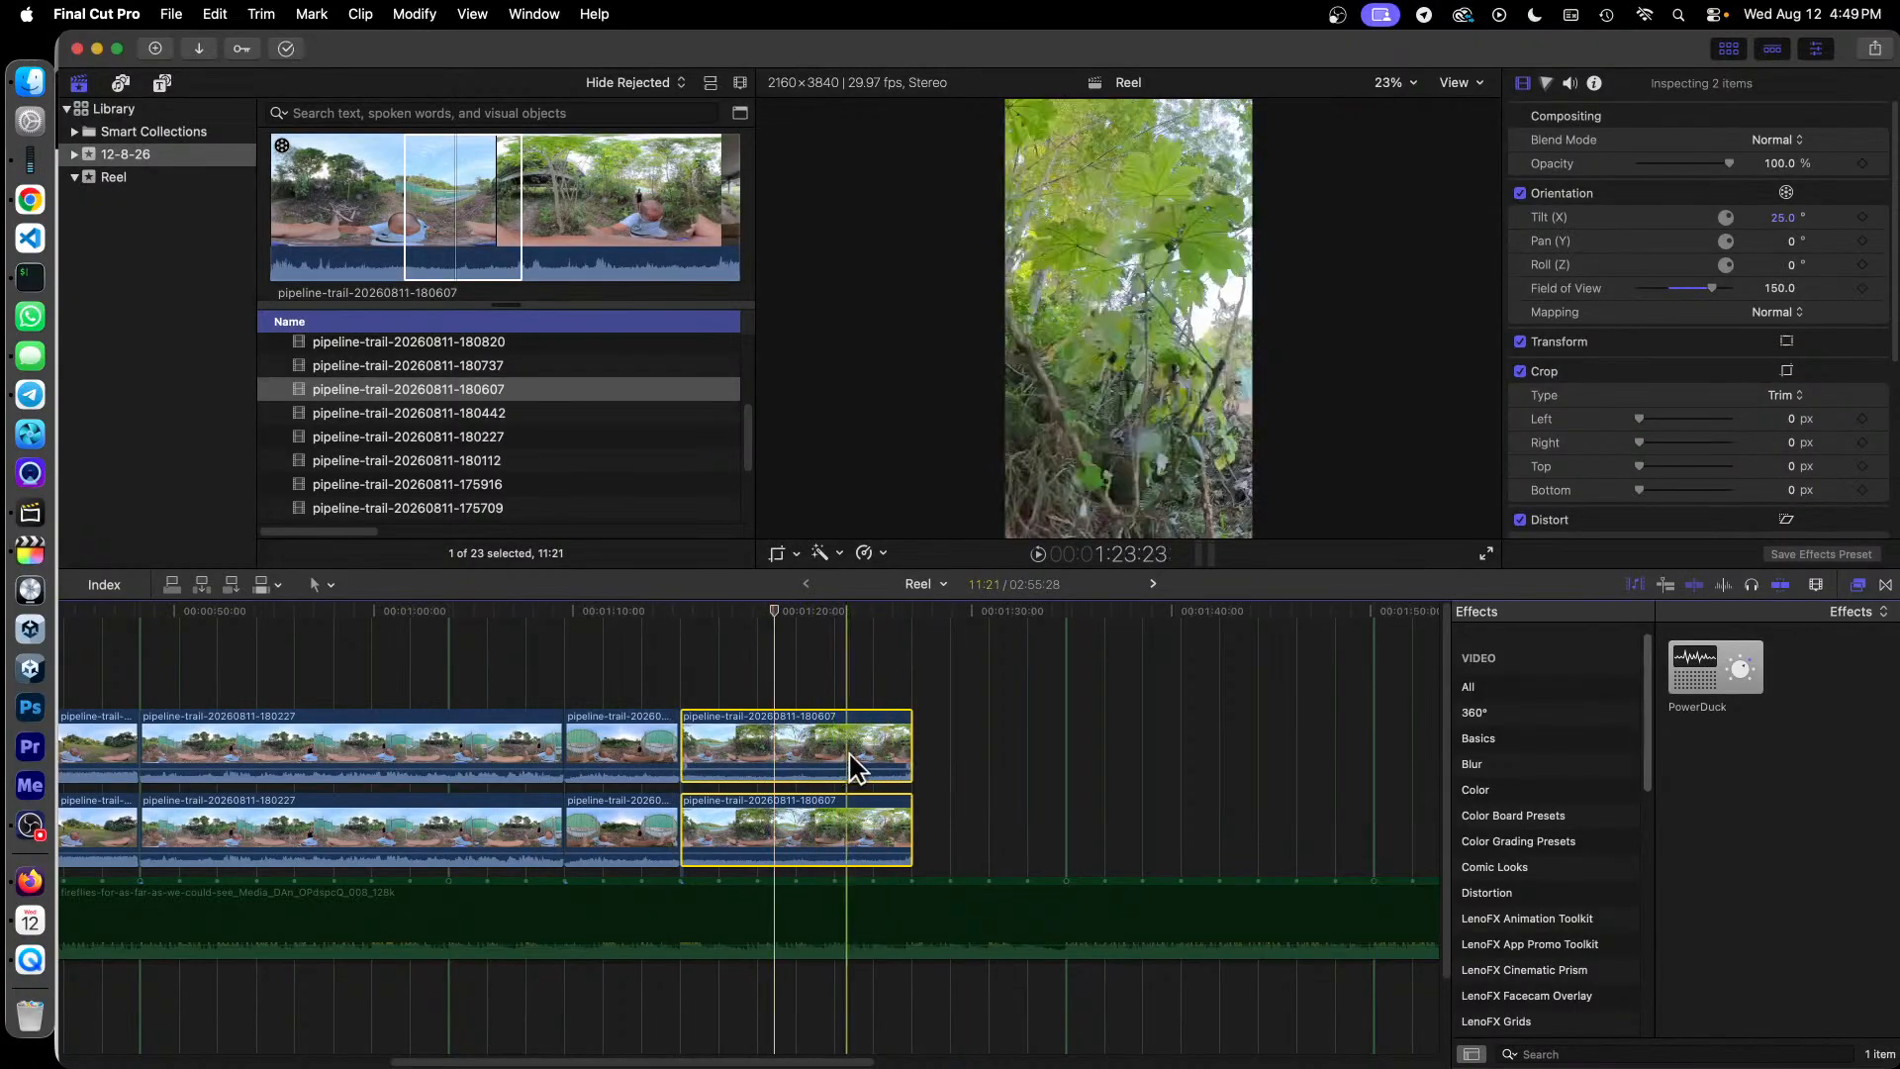
left_click(1065, 714)
left_click(865, 728)
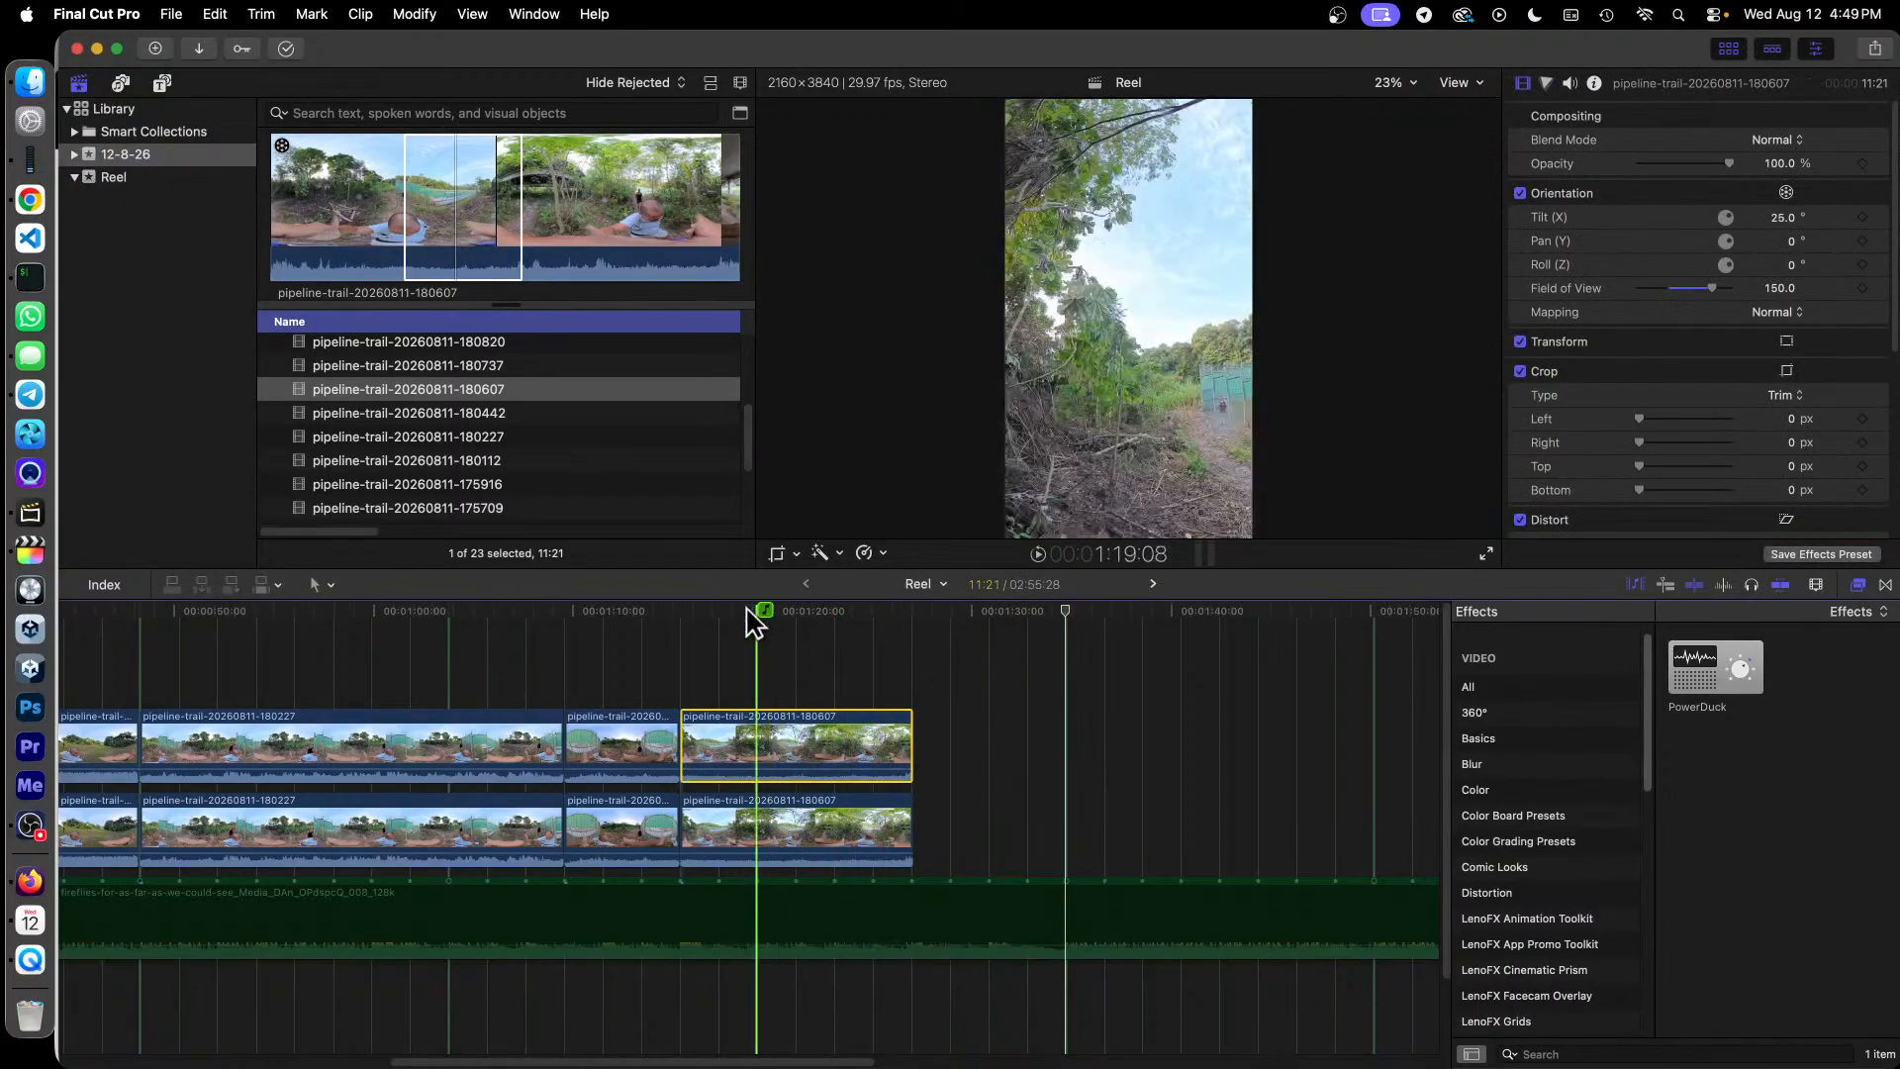
left_click(757, 615)
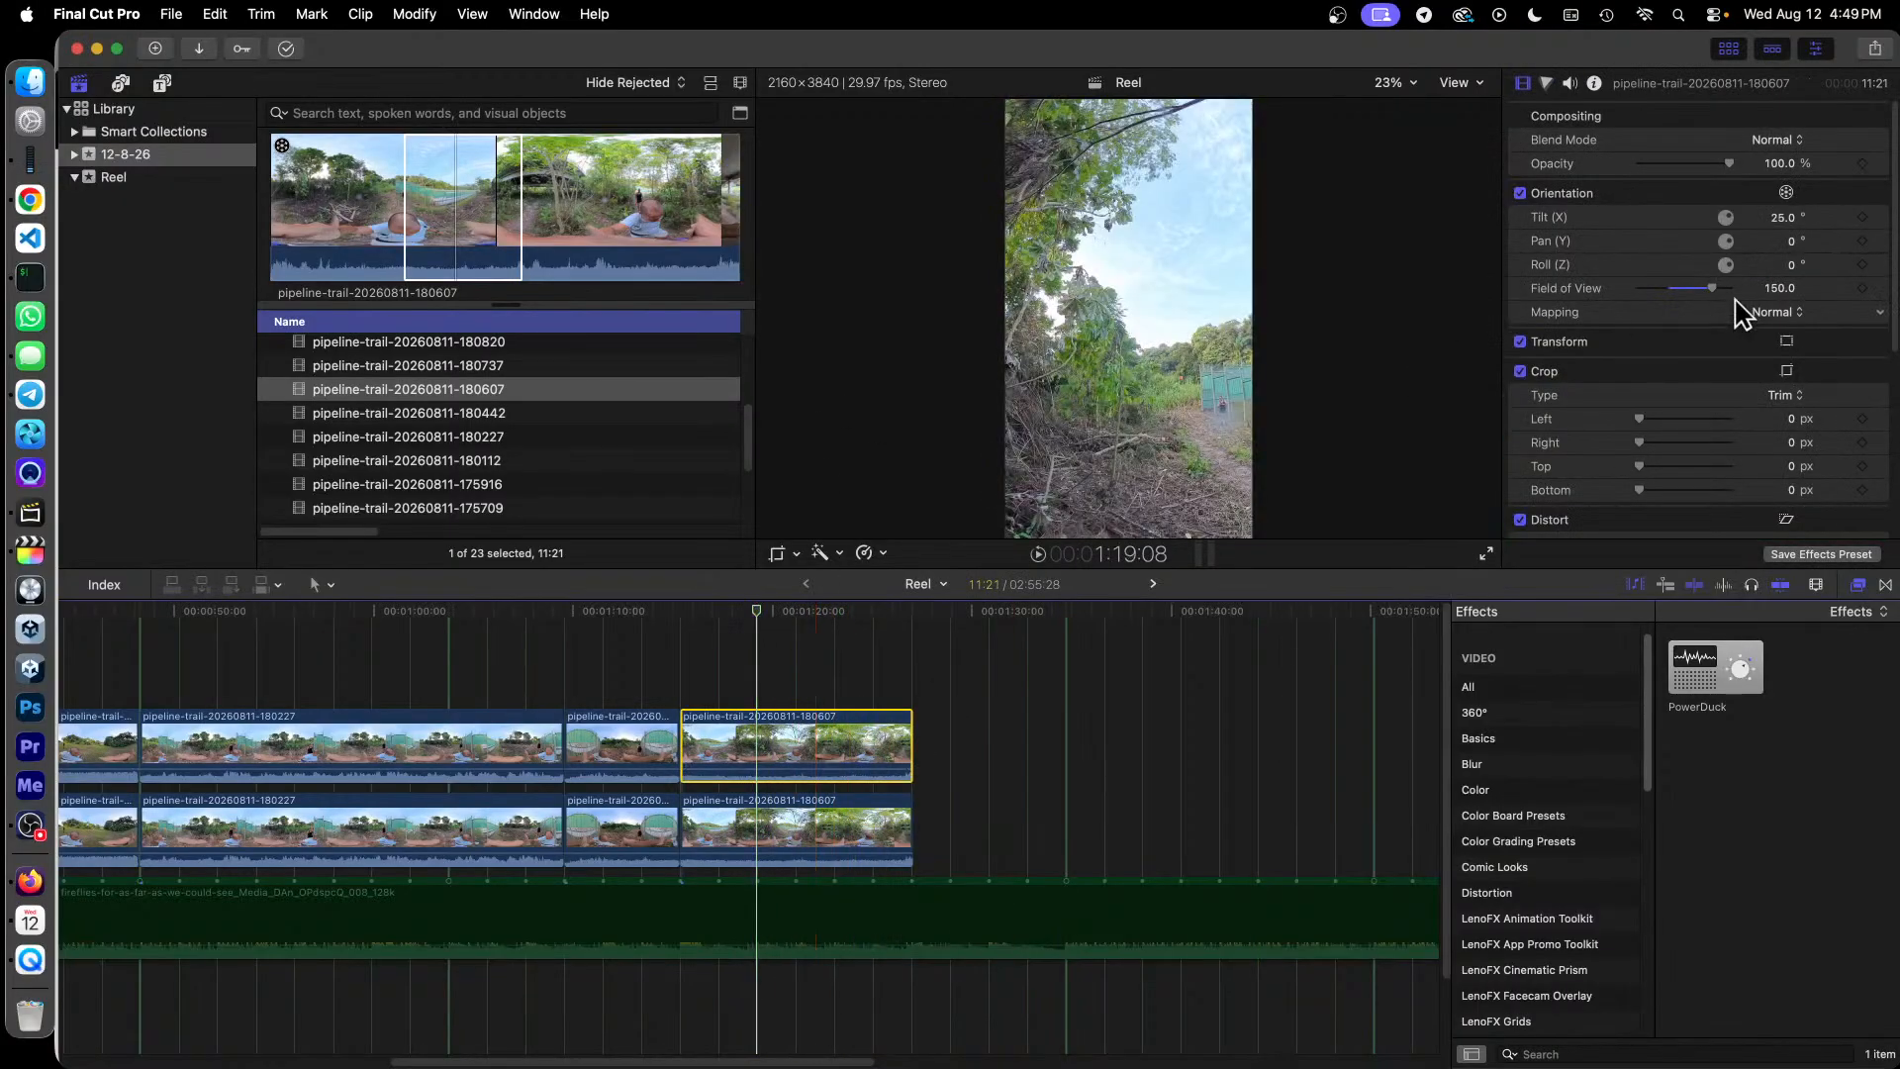
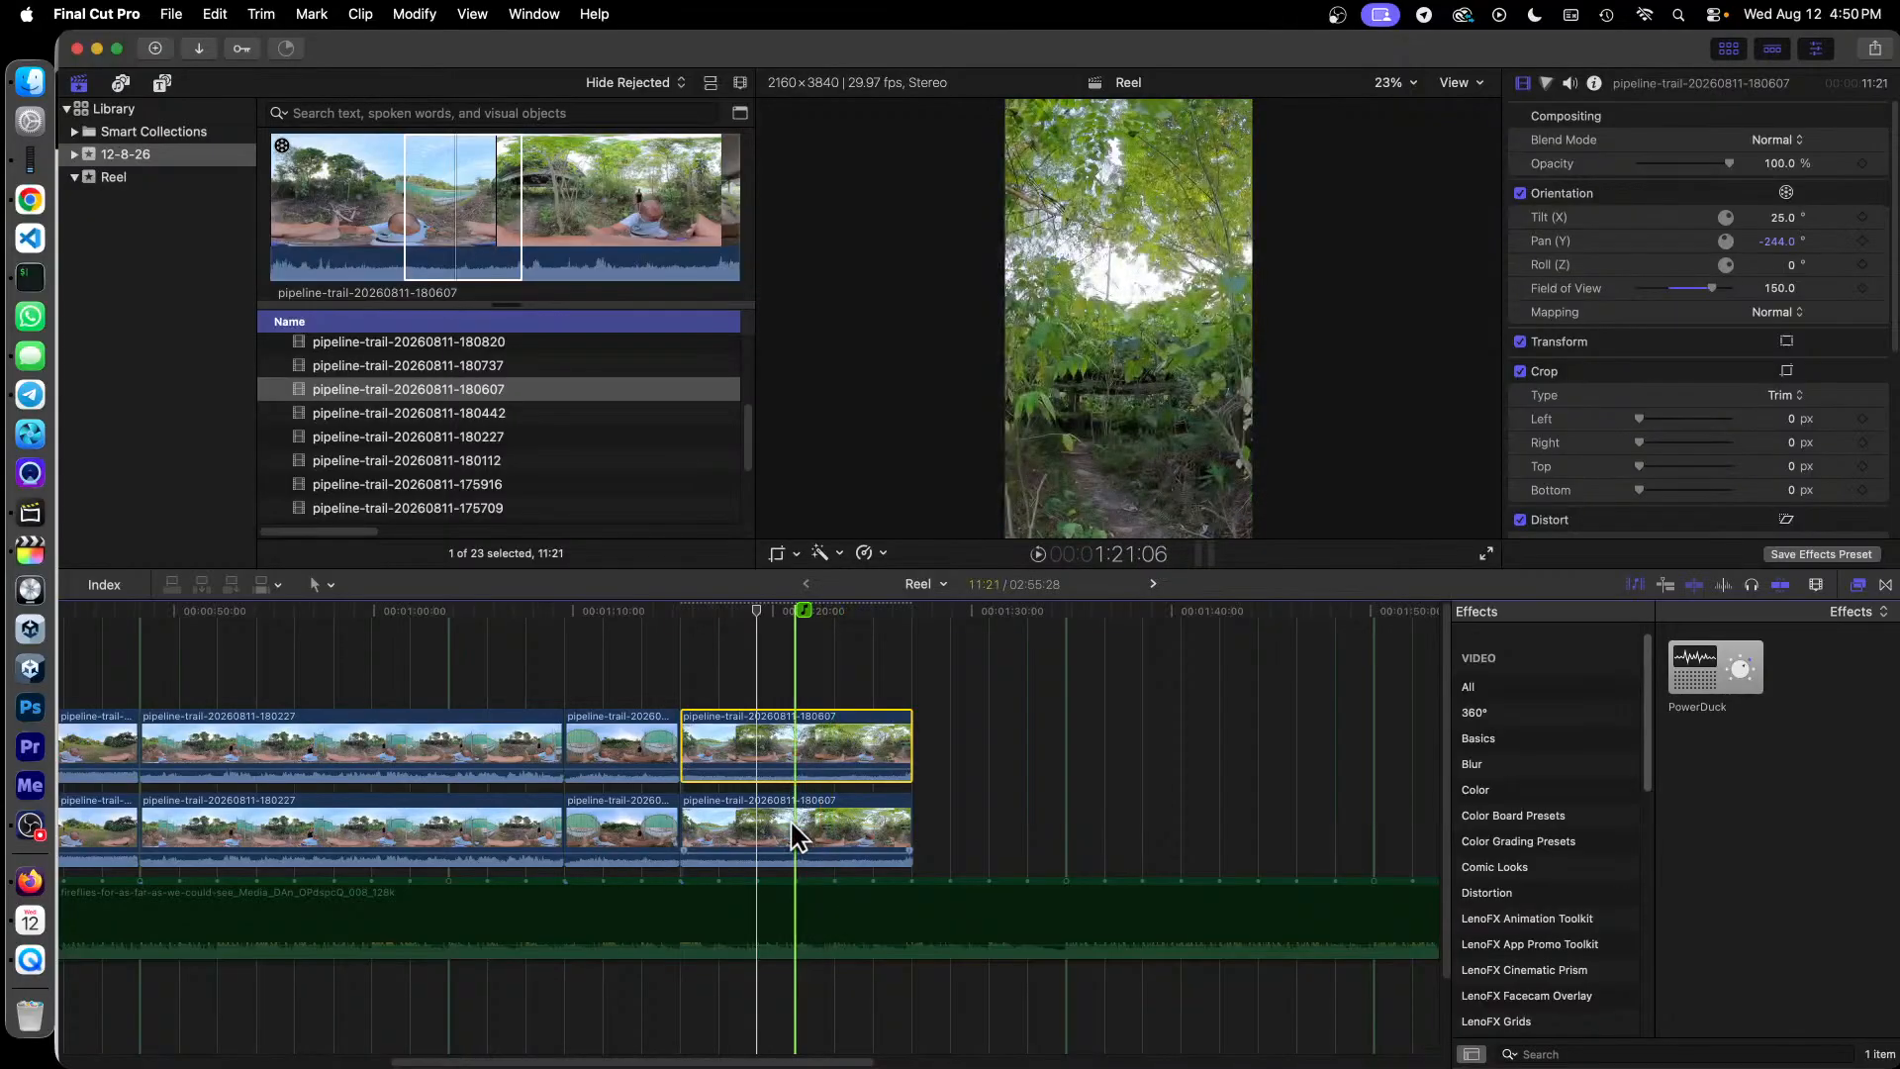
right_click(814, 739)
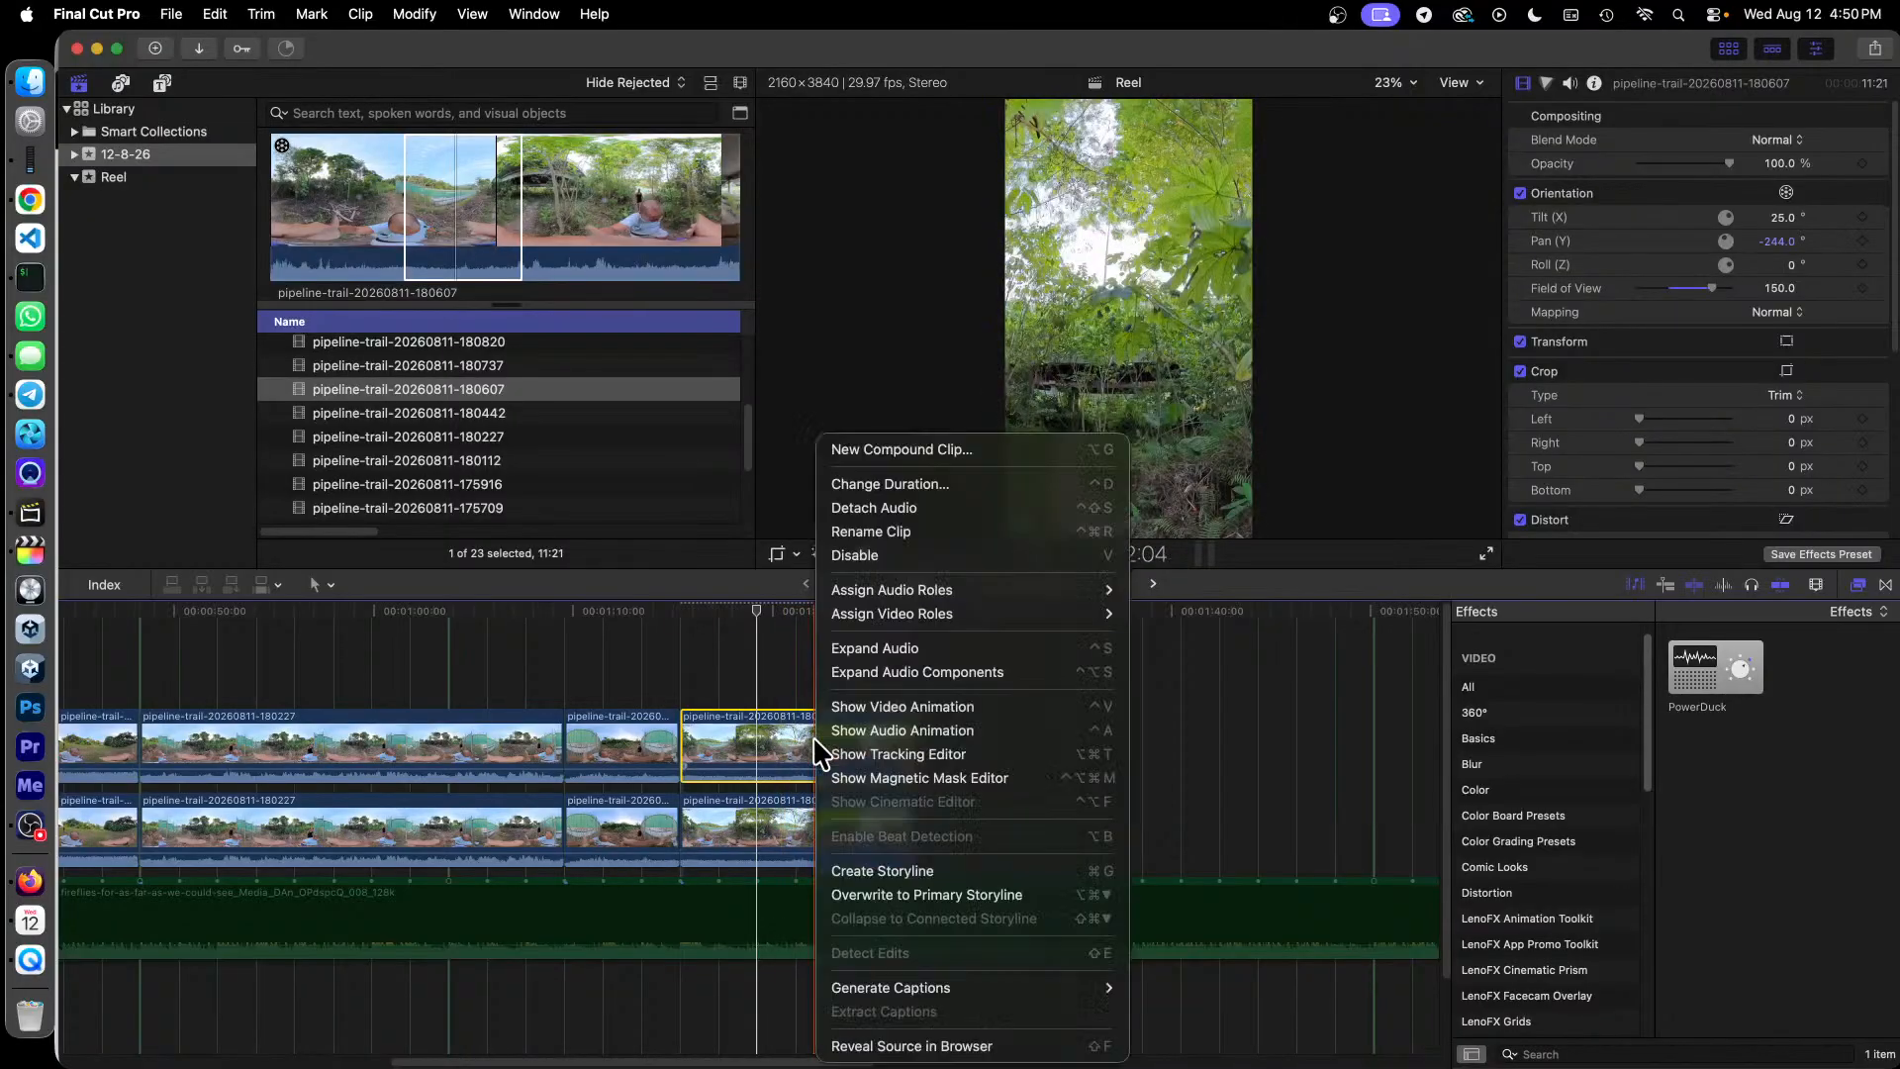
left_click(919, 558)
left_click(805, 815)
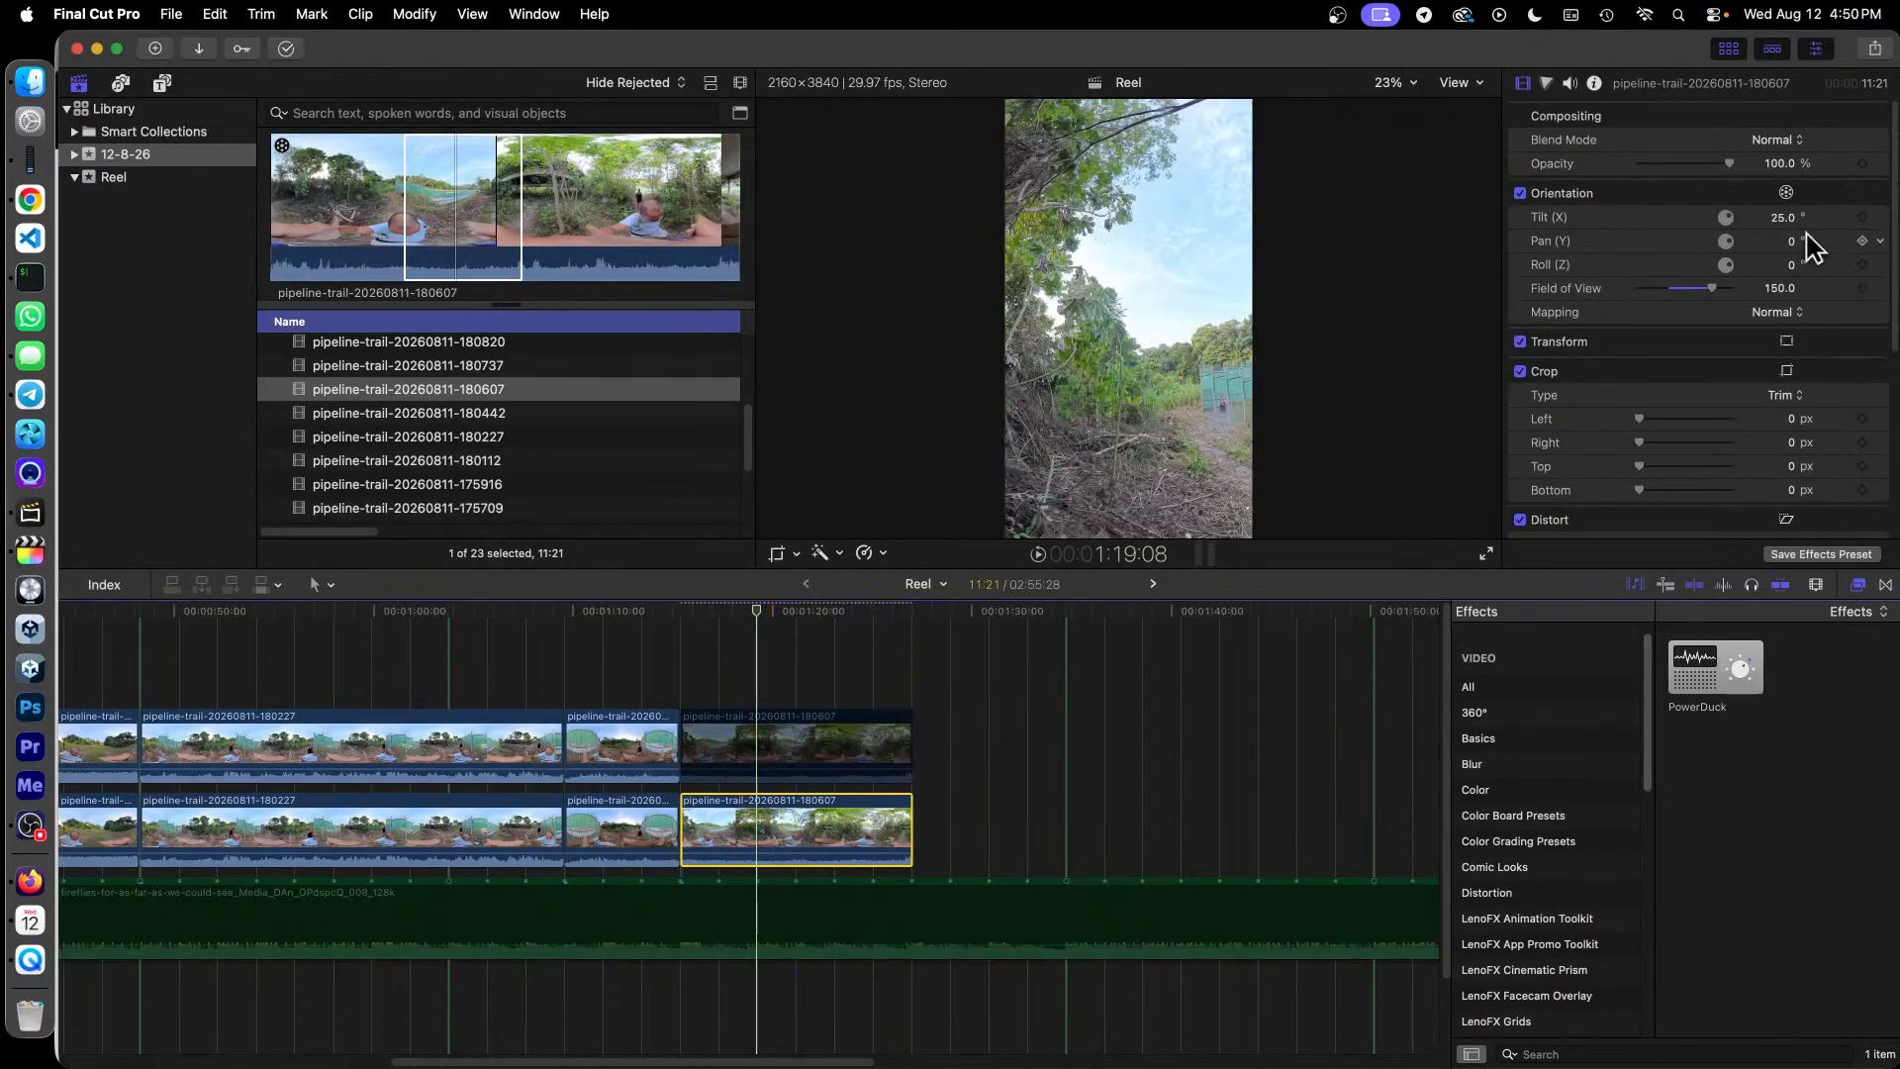
left_click_drag(1790, 241, 1752, 241)
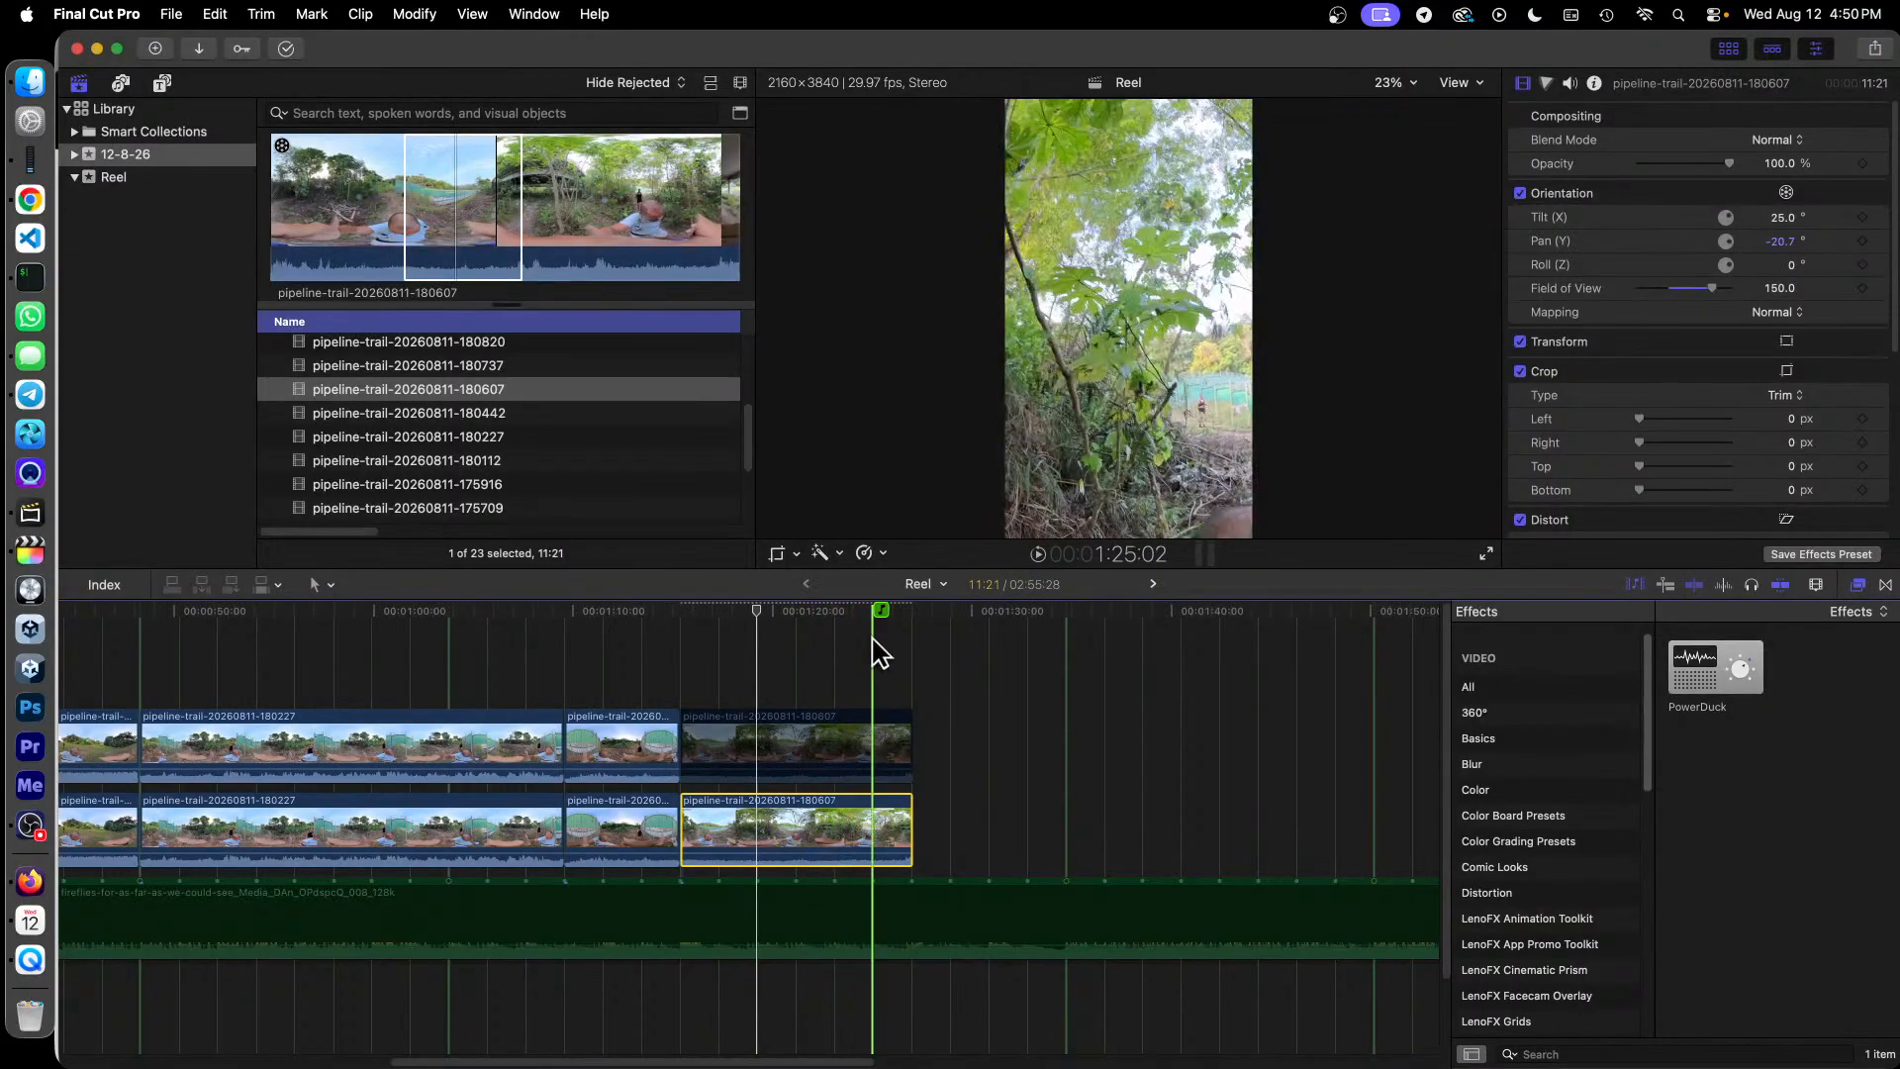
left_click(848, 752)
right_click(848, 752)
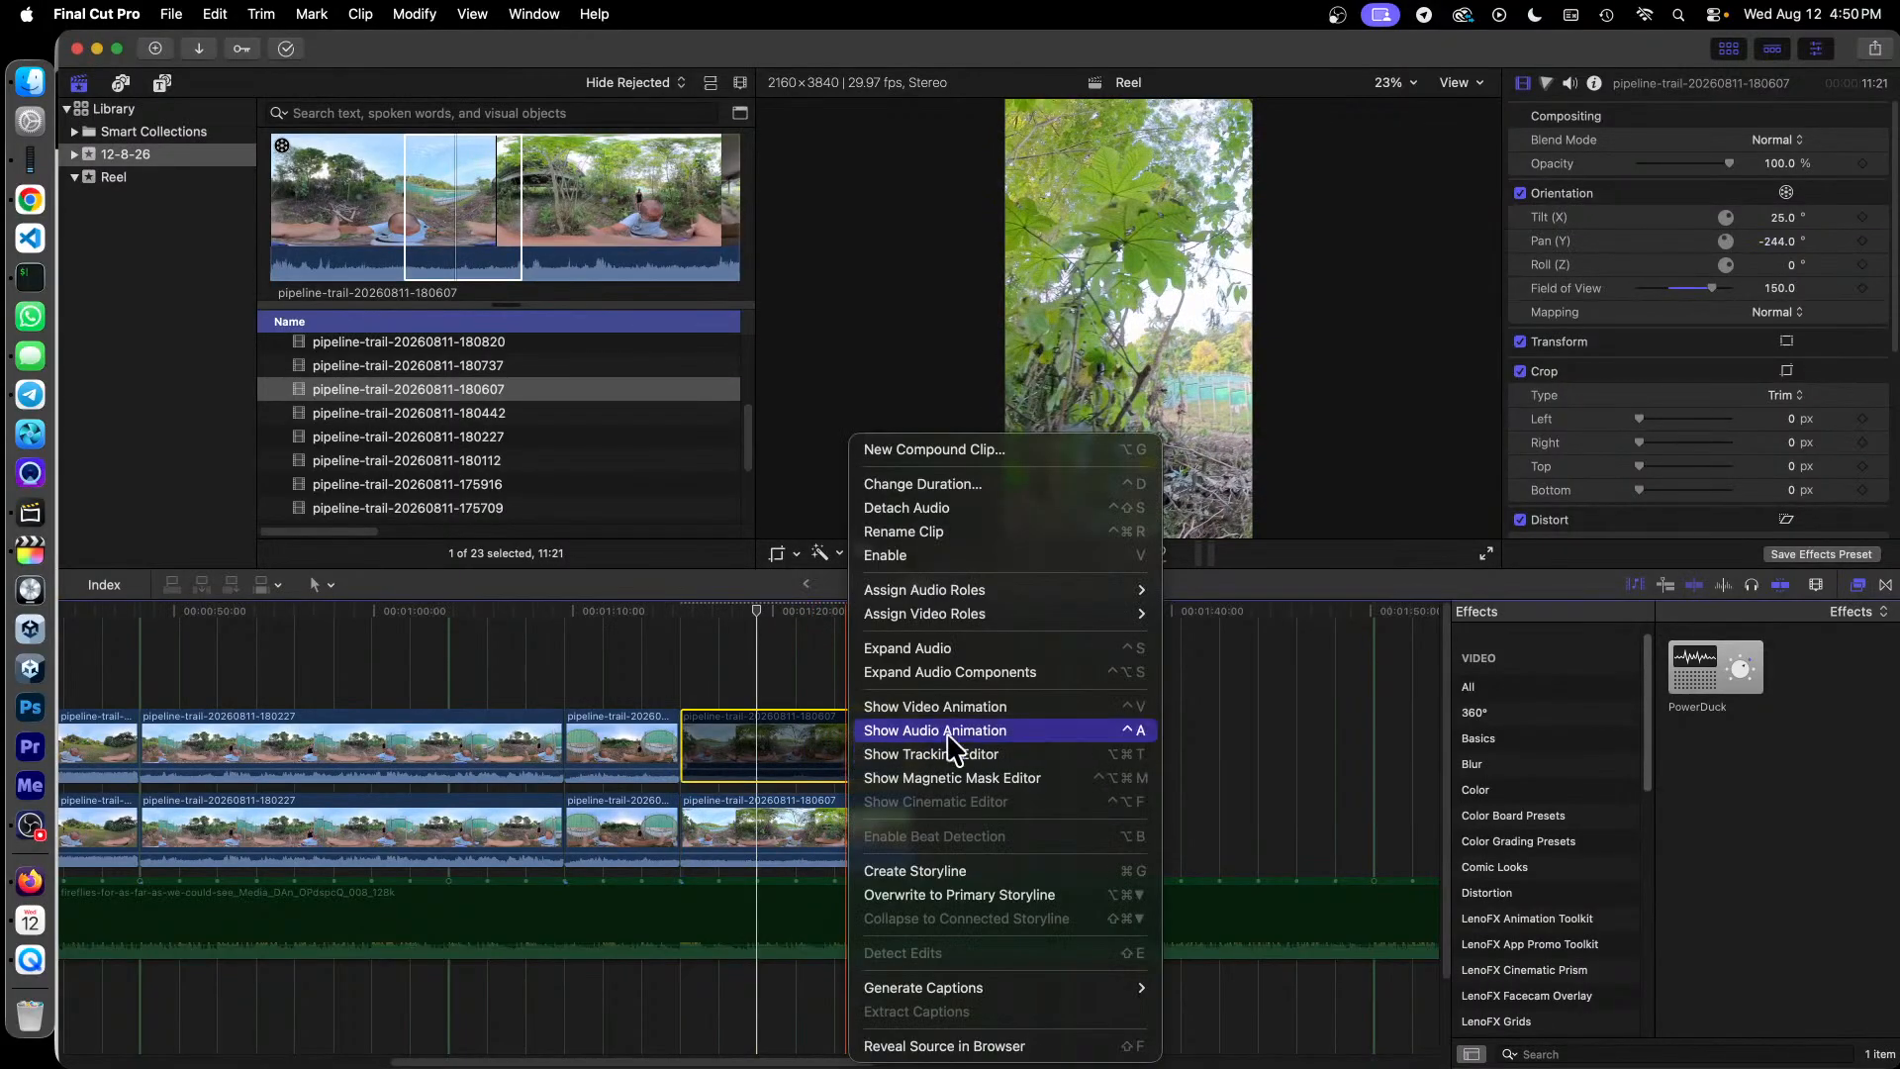
left_click(975, 555)
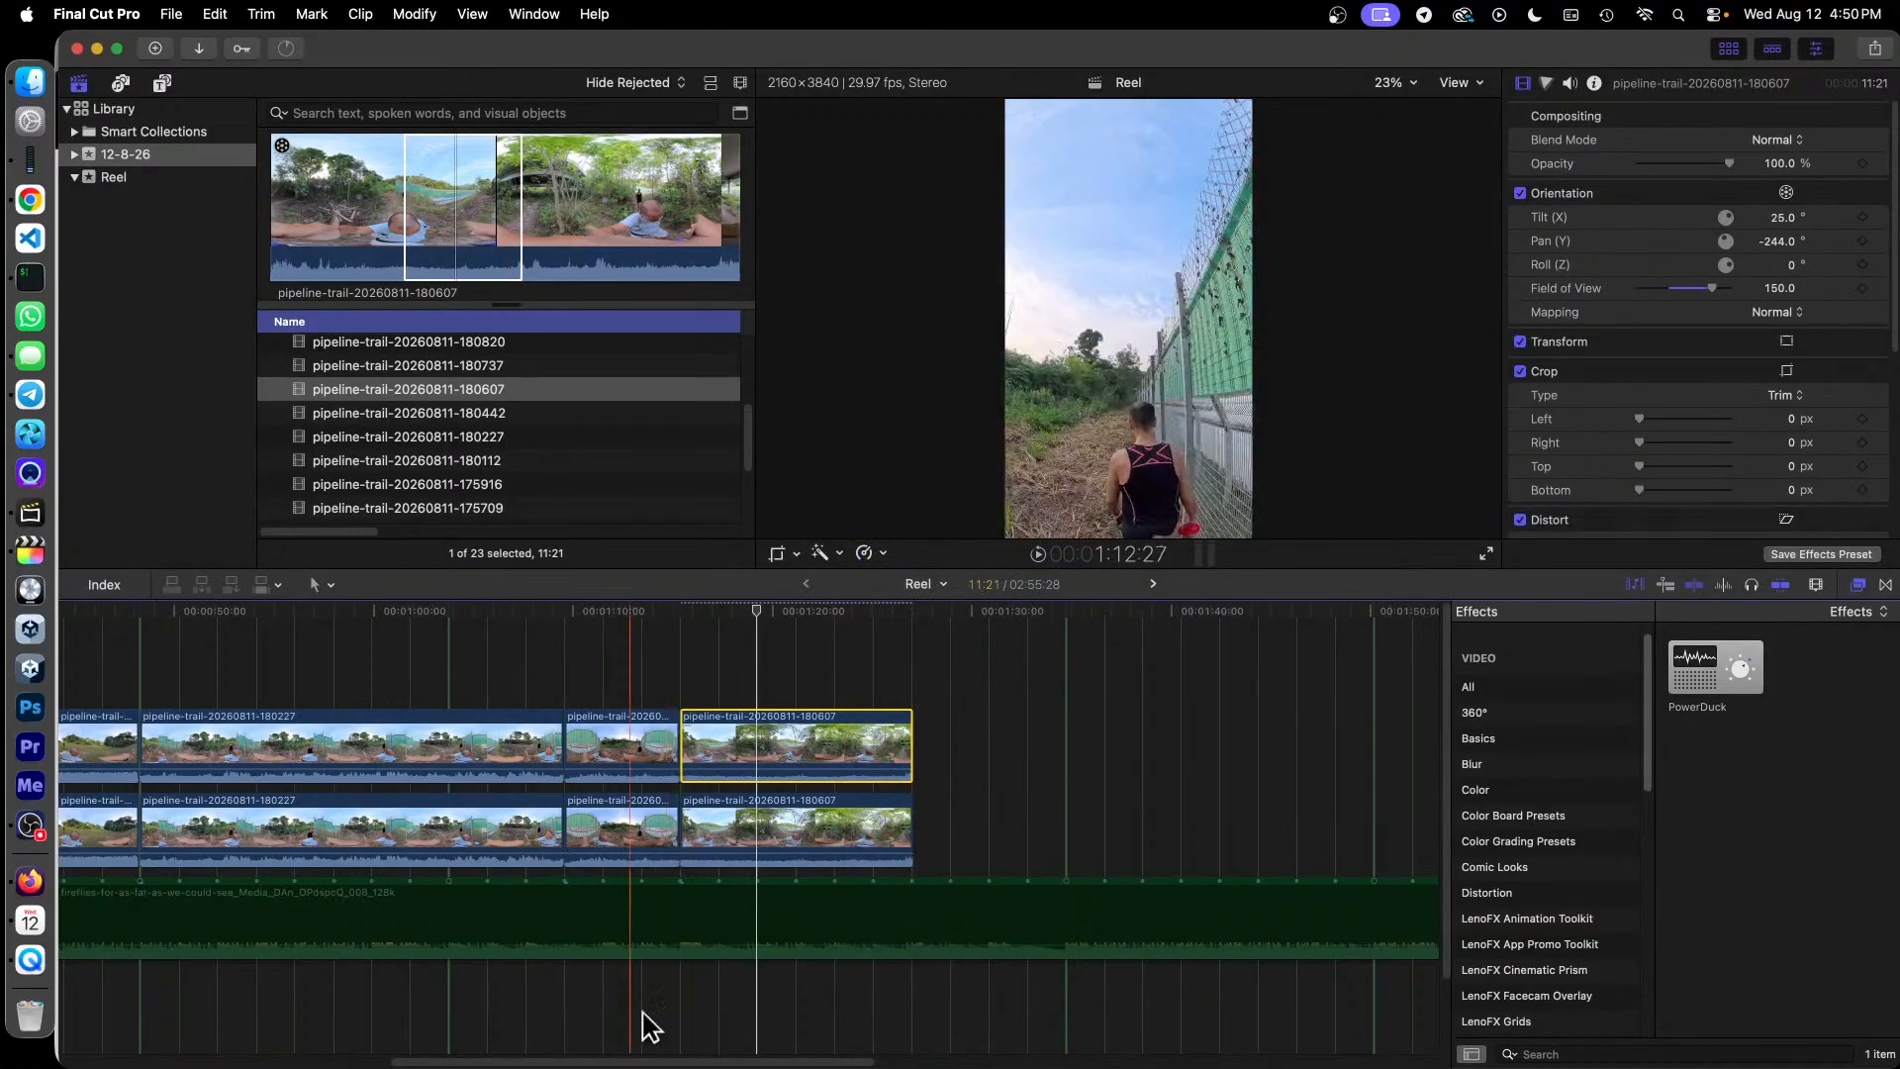
left_click_drag(739, 1062, 874, 1061)
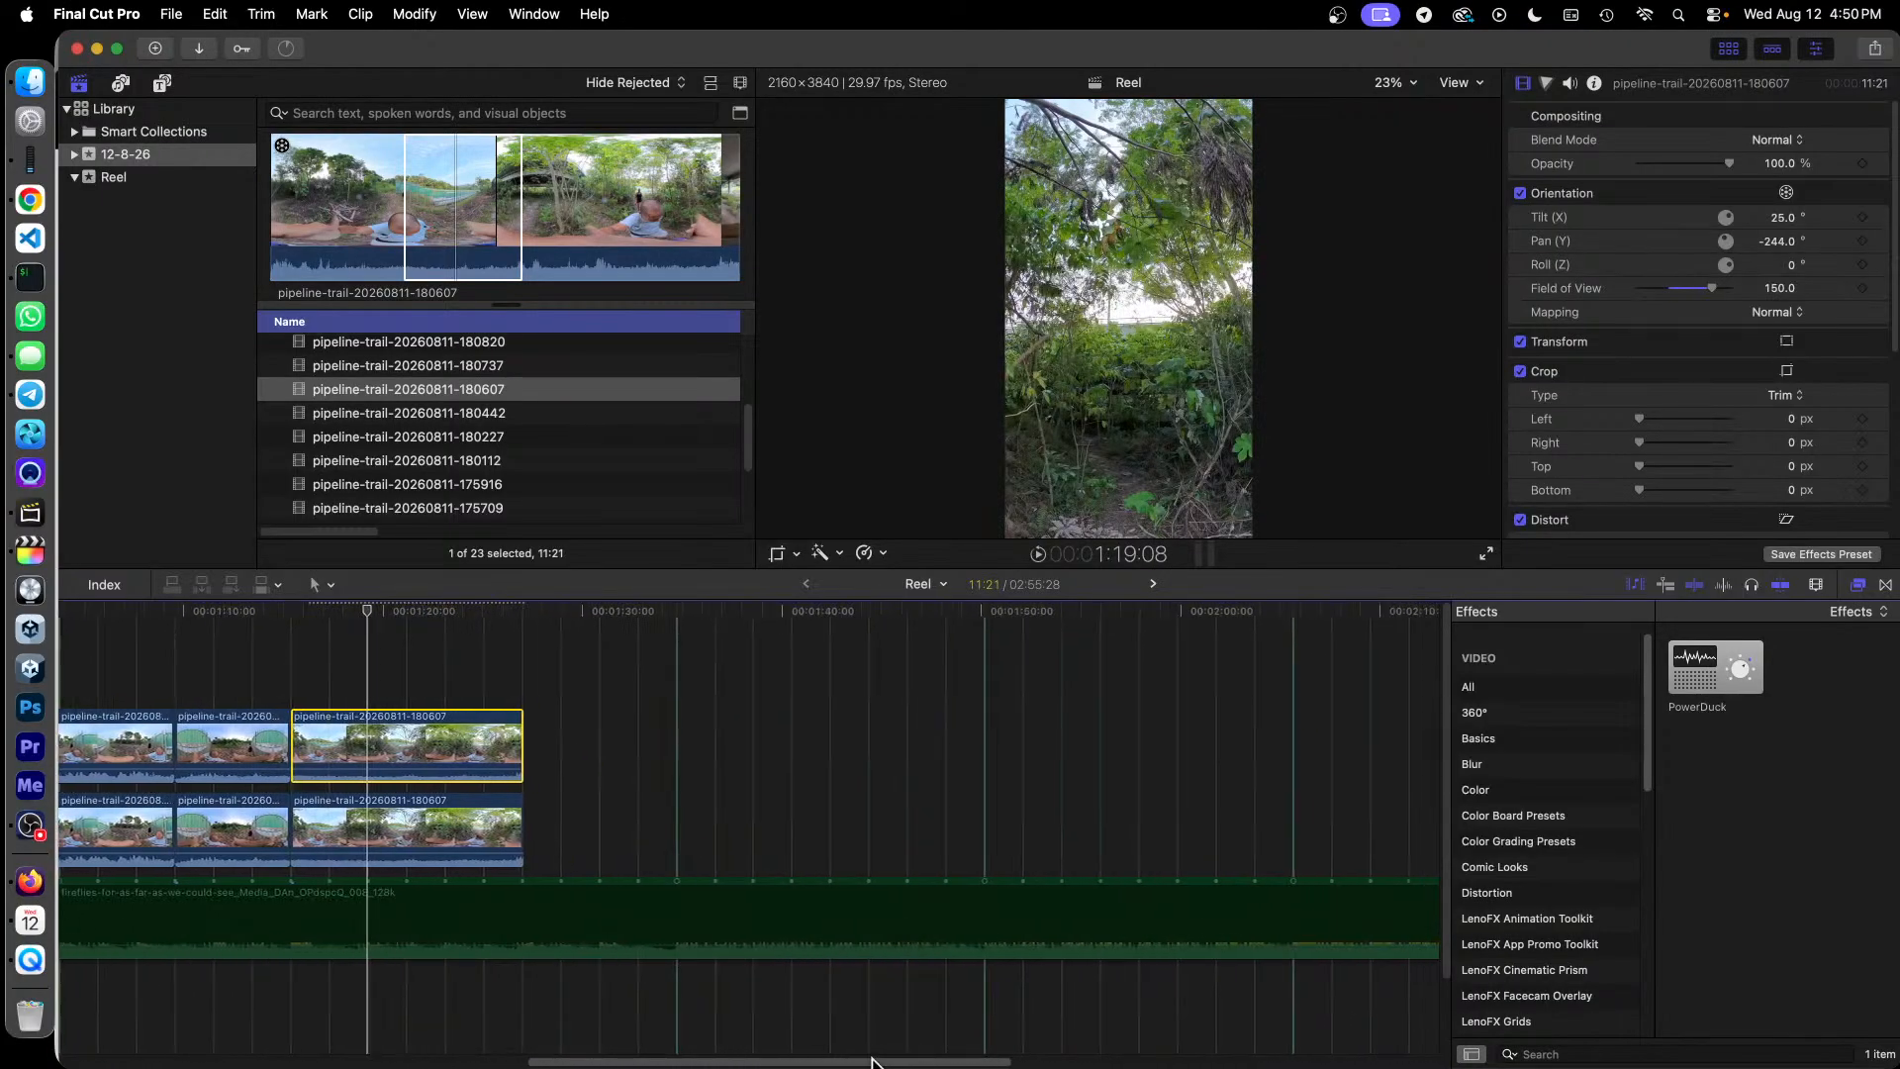
left_click(490, 367)
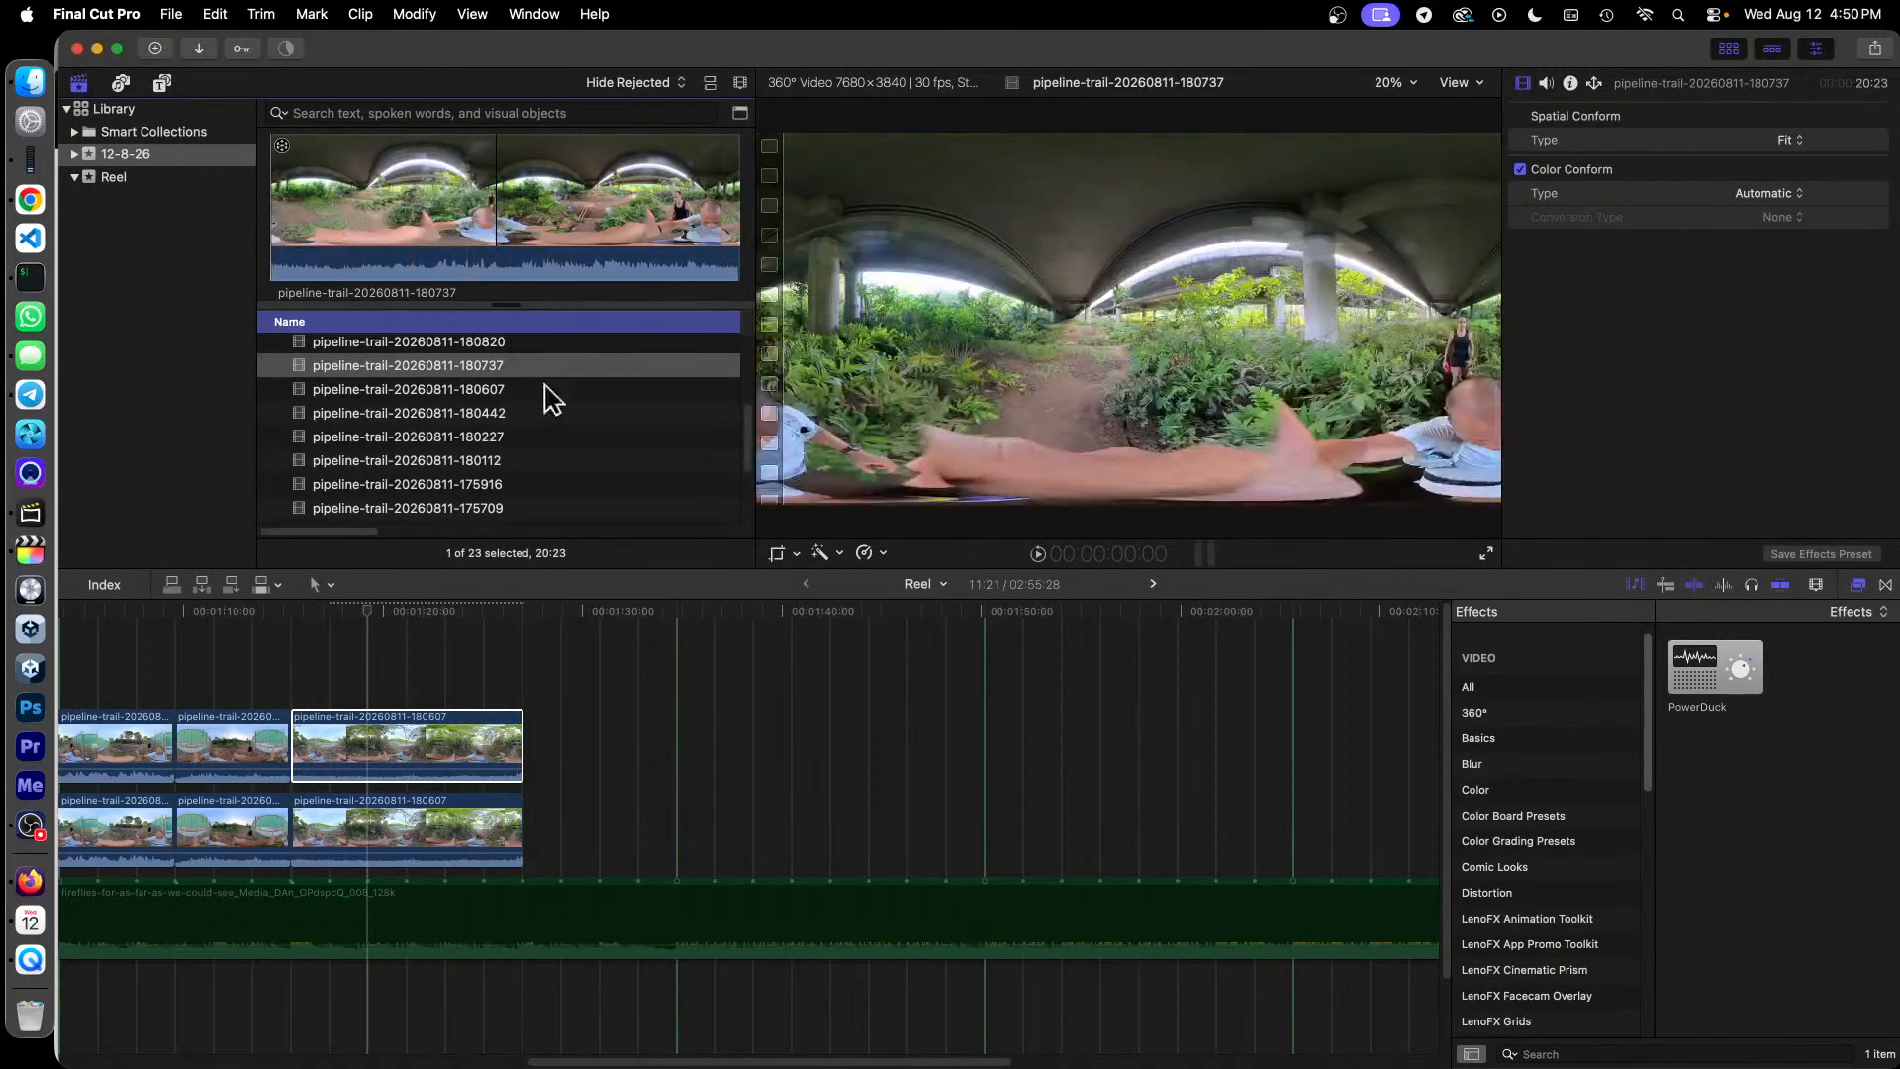
left_click_drag(462, 369, 525, 829)
left_click(524, 614)
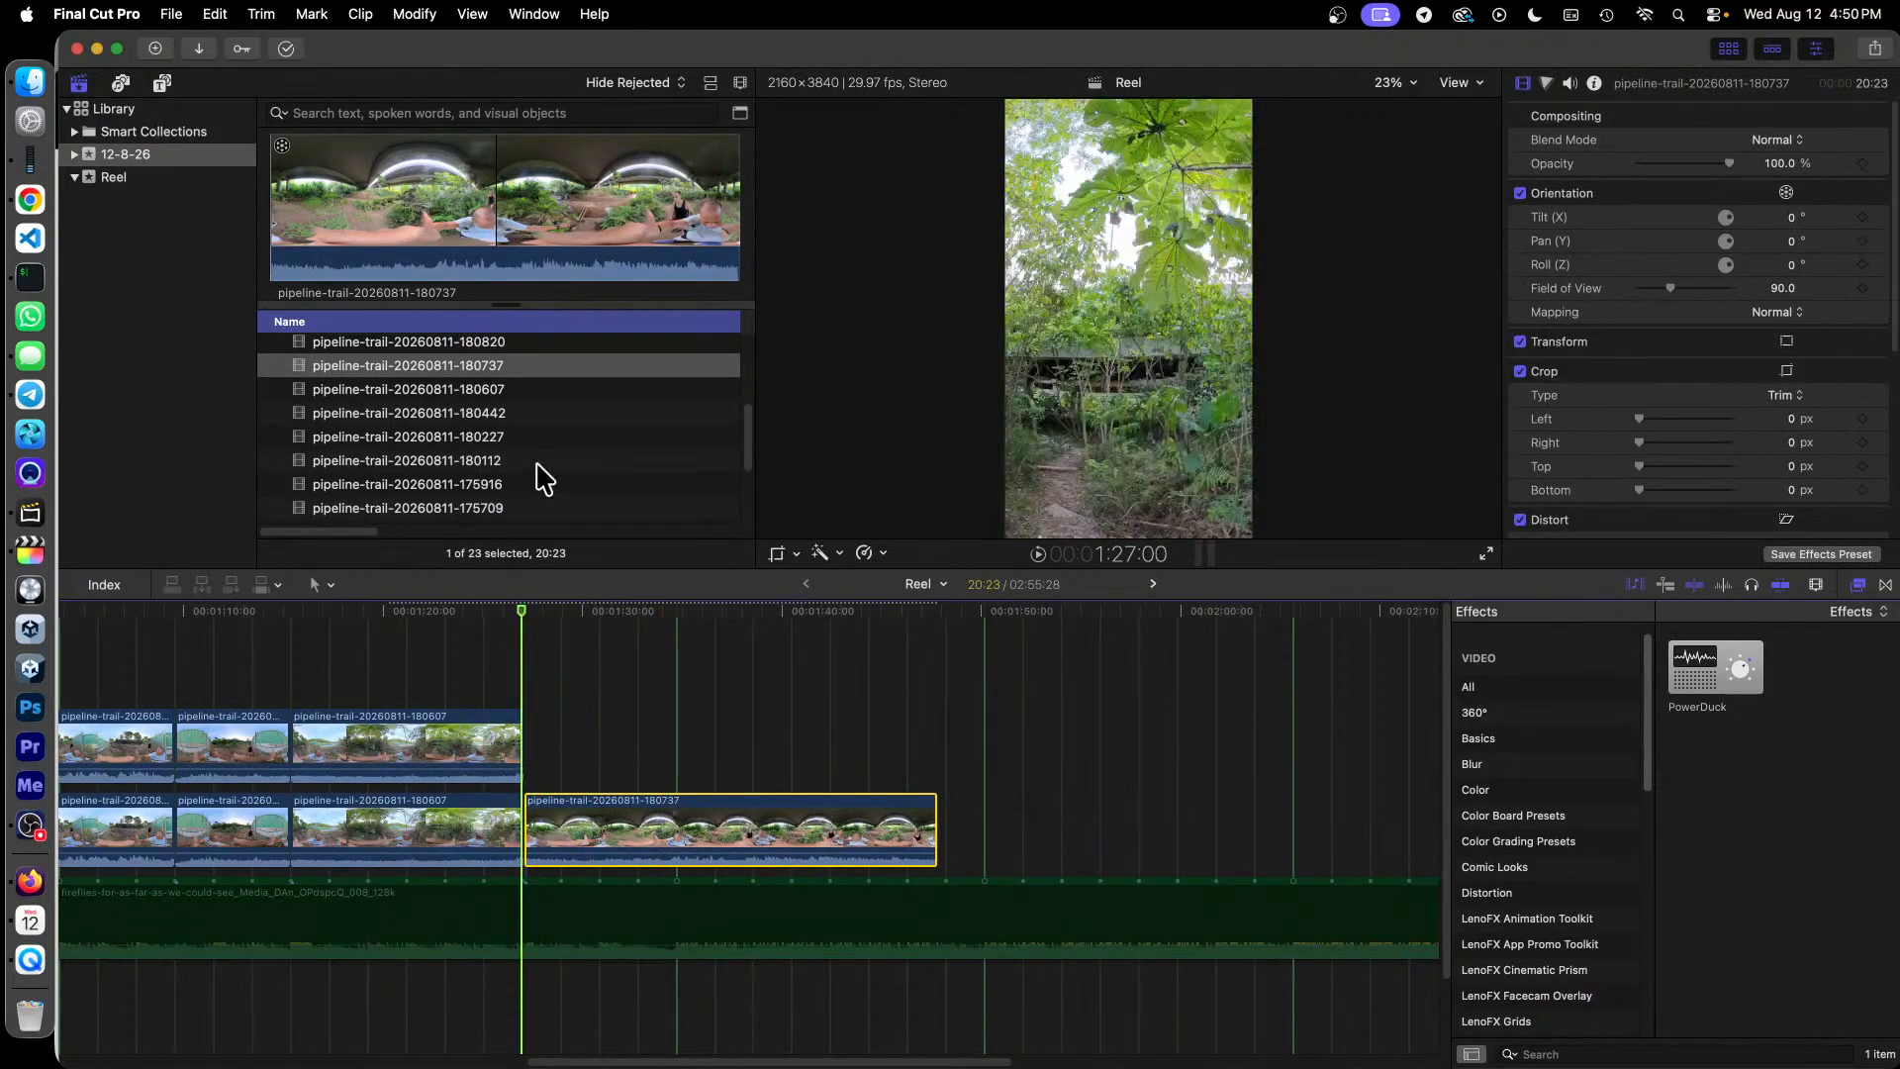
key("space")
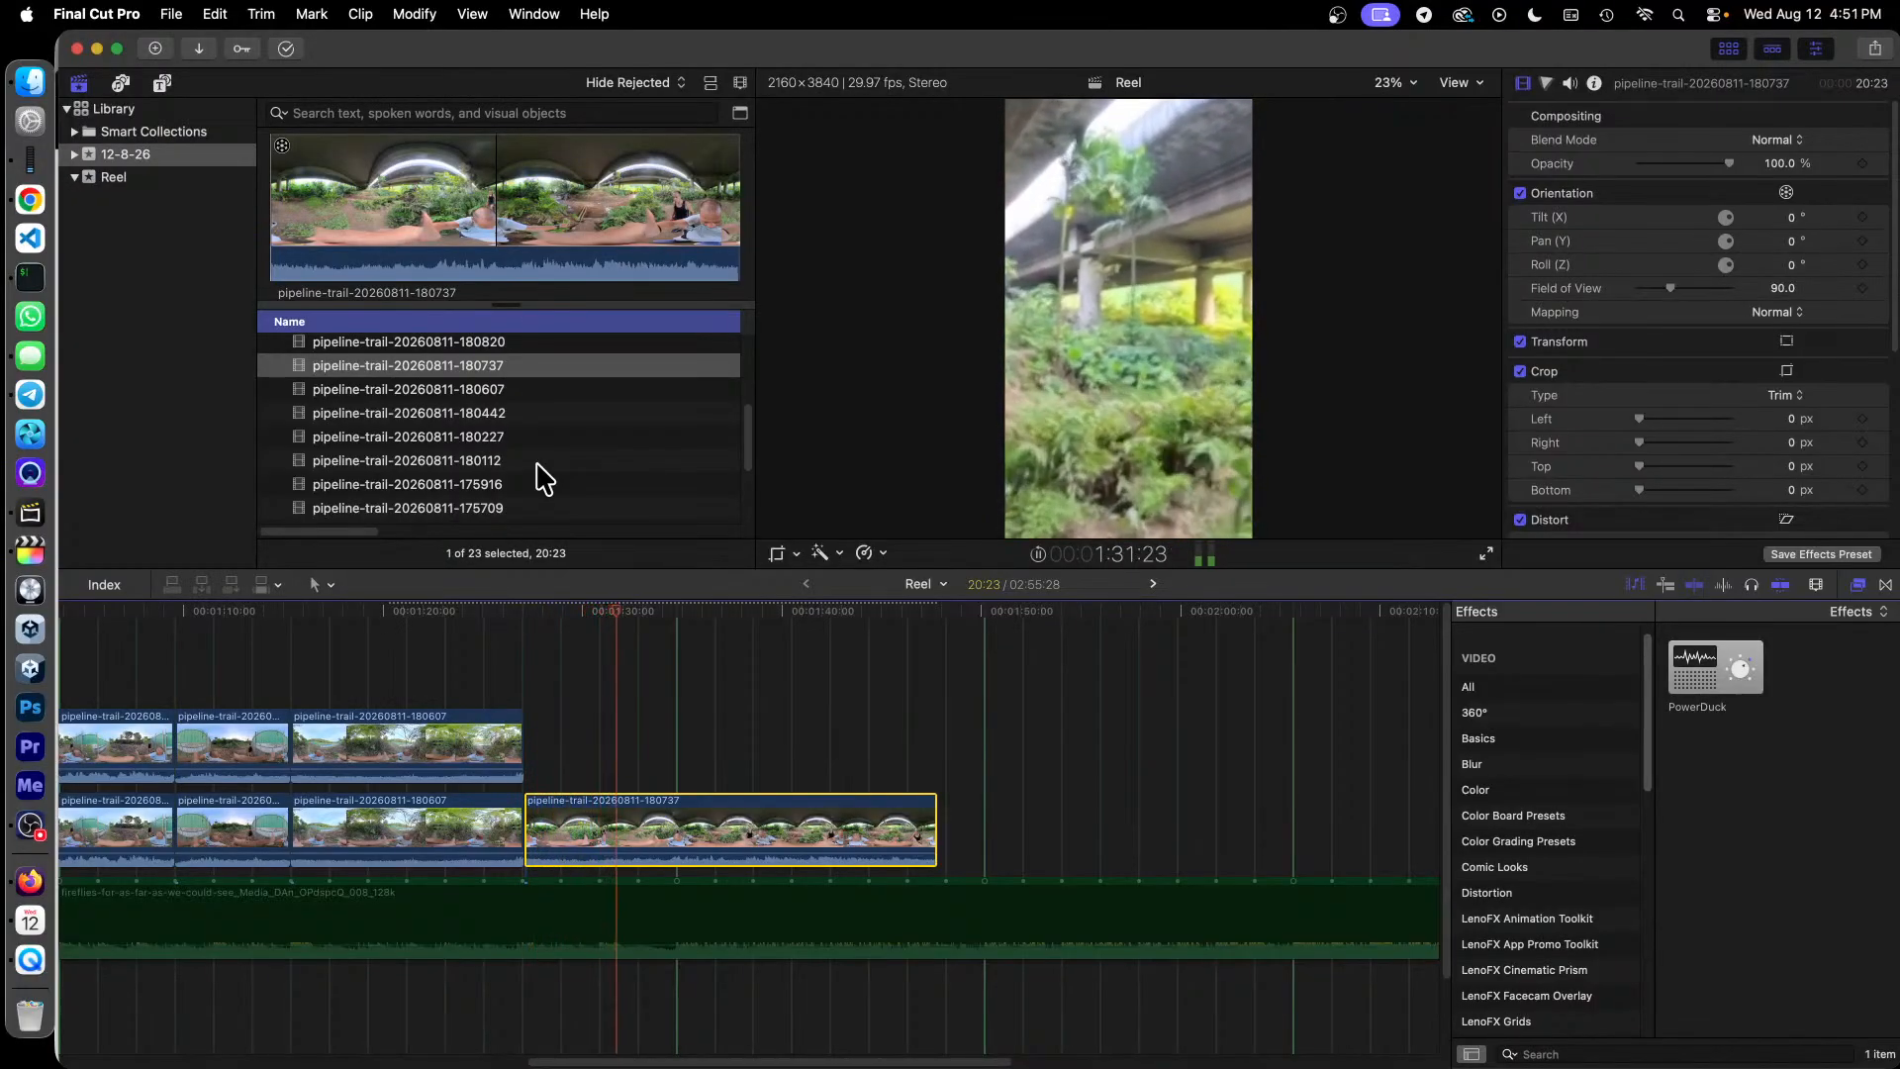
left_click(582, 626)
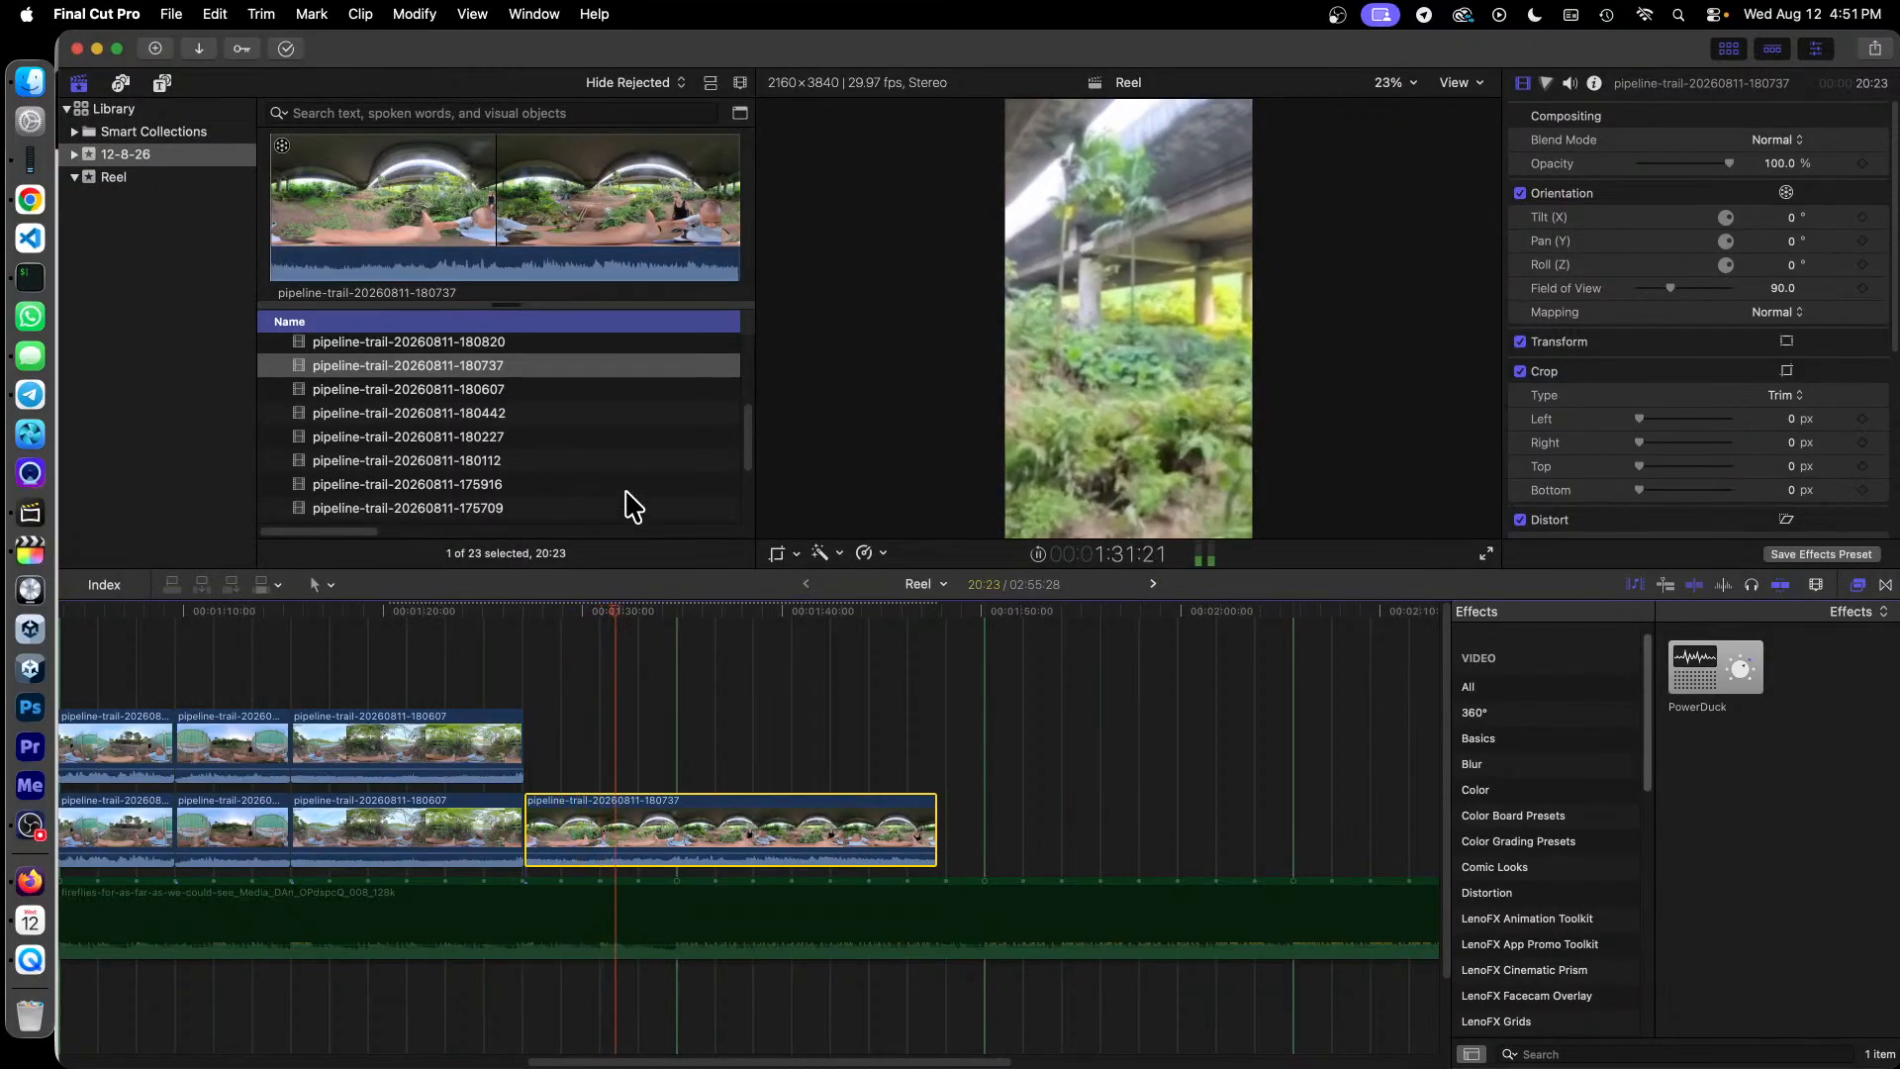
key("space")
left_click(574, 624)
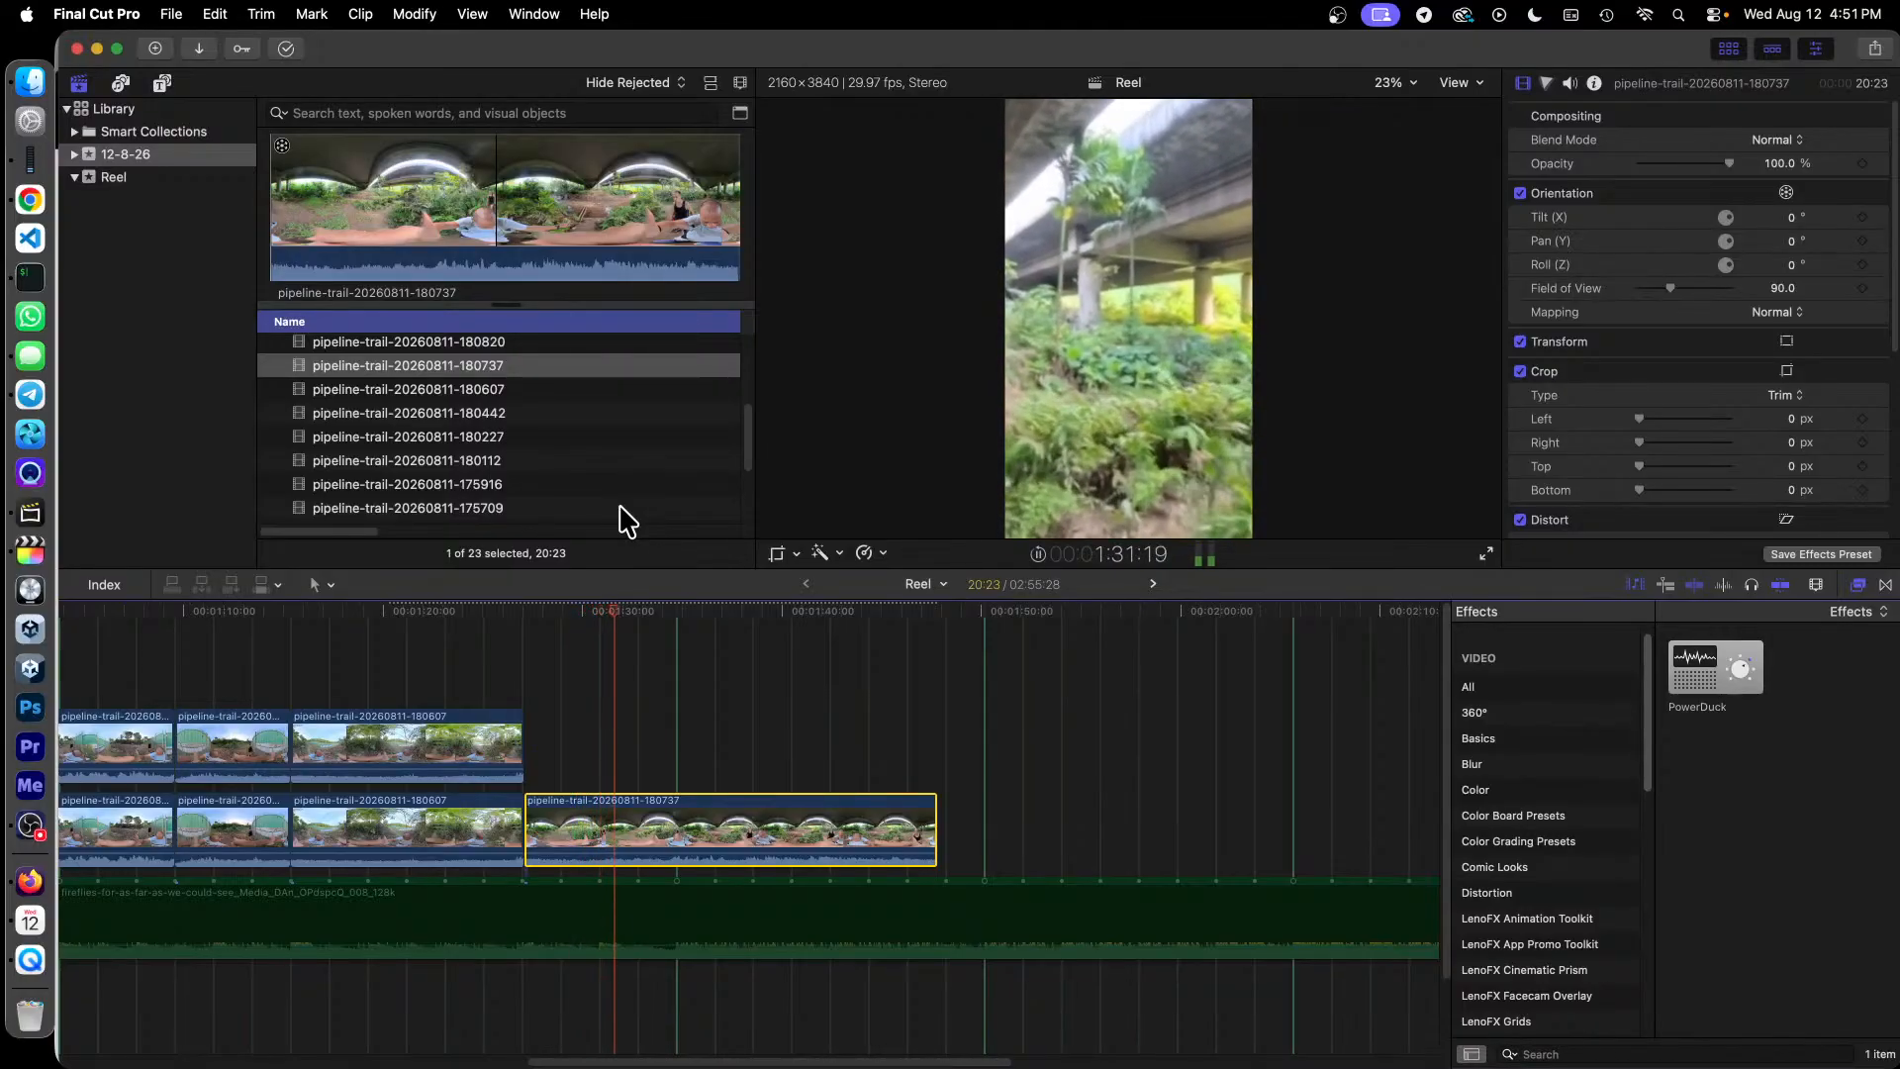
key("space")
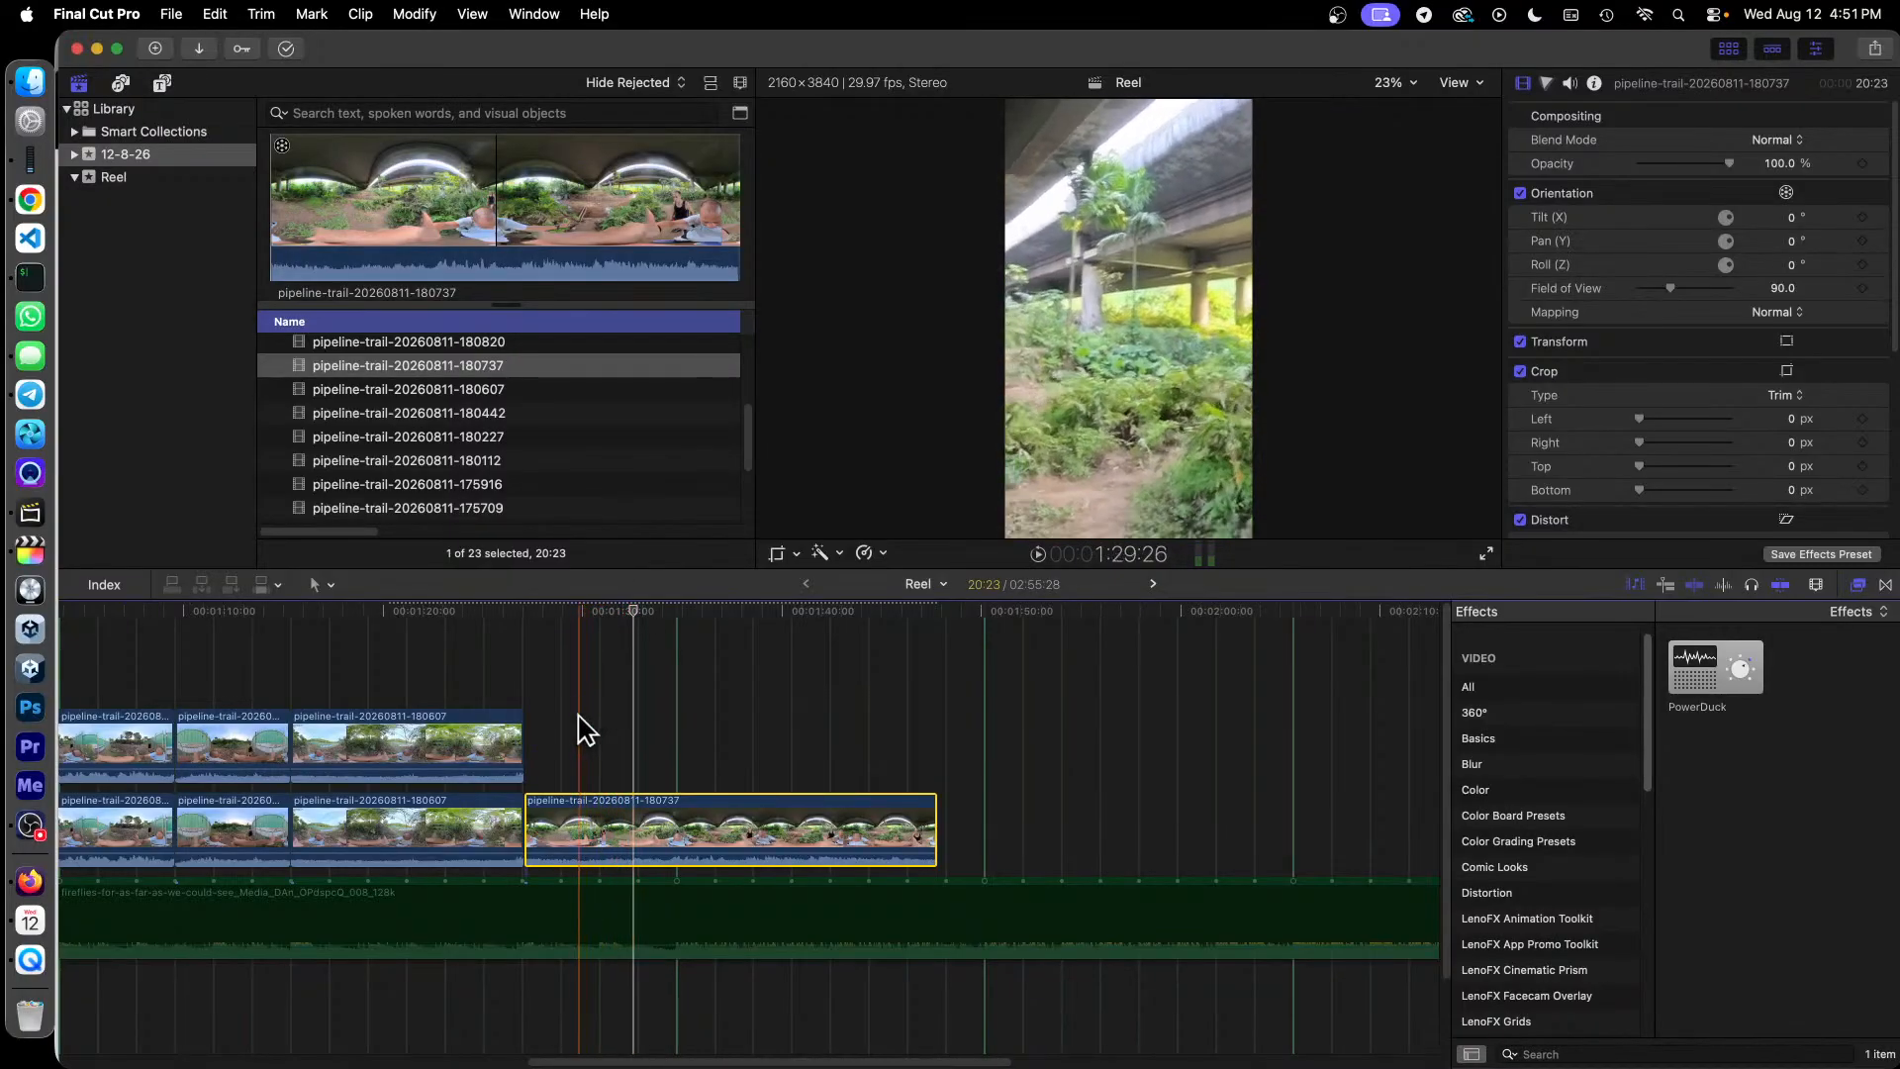
left_click_drag(525, 842, 588, 851)
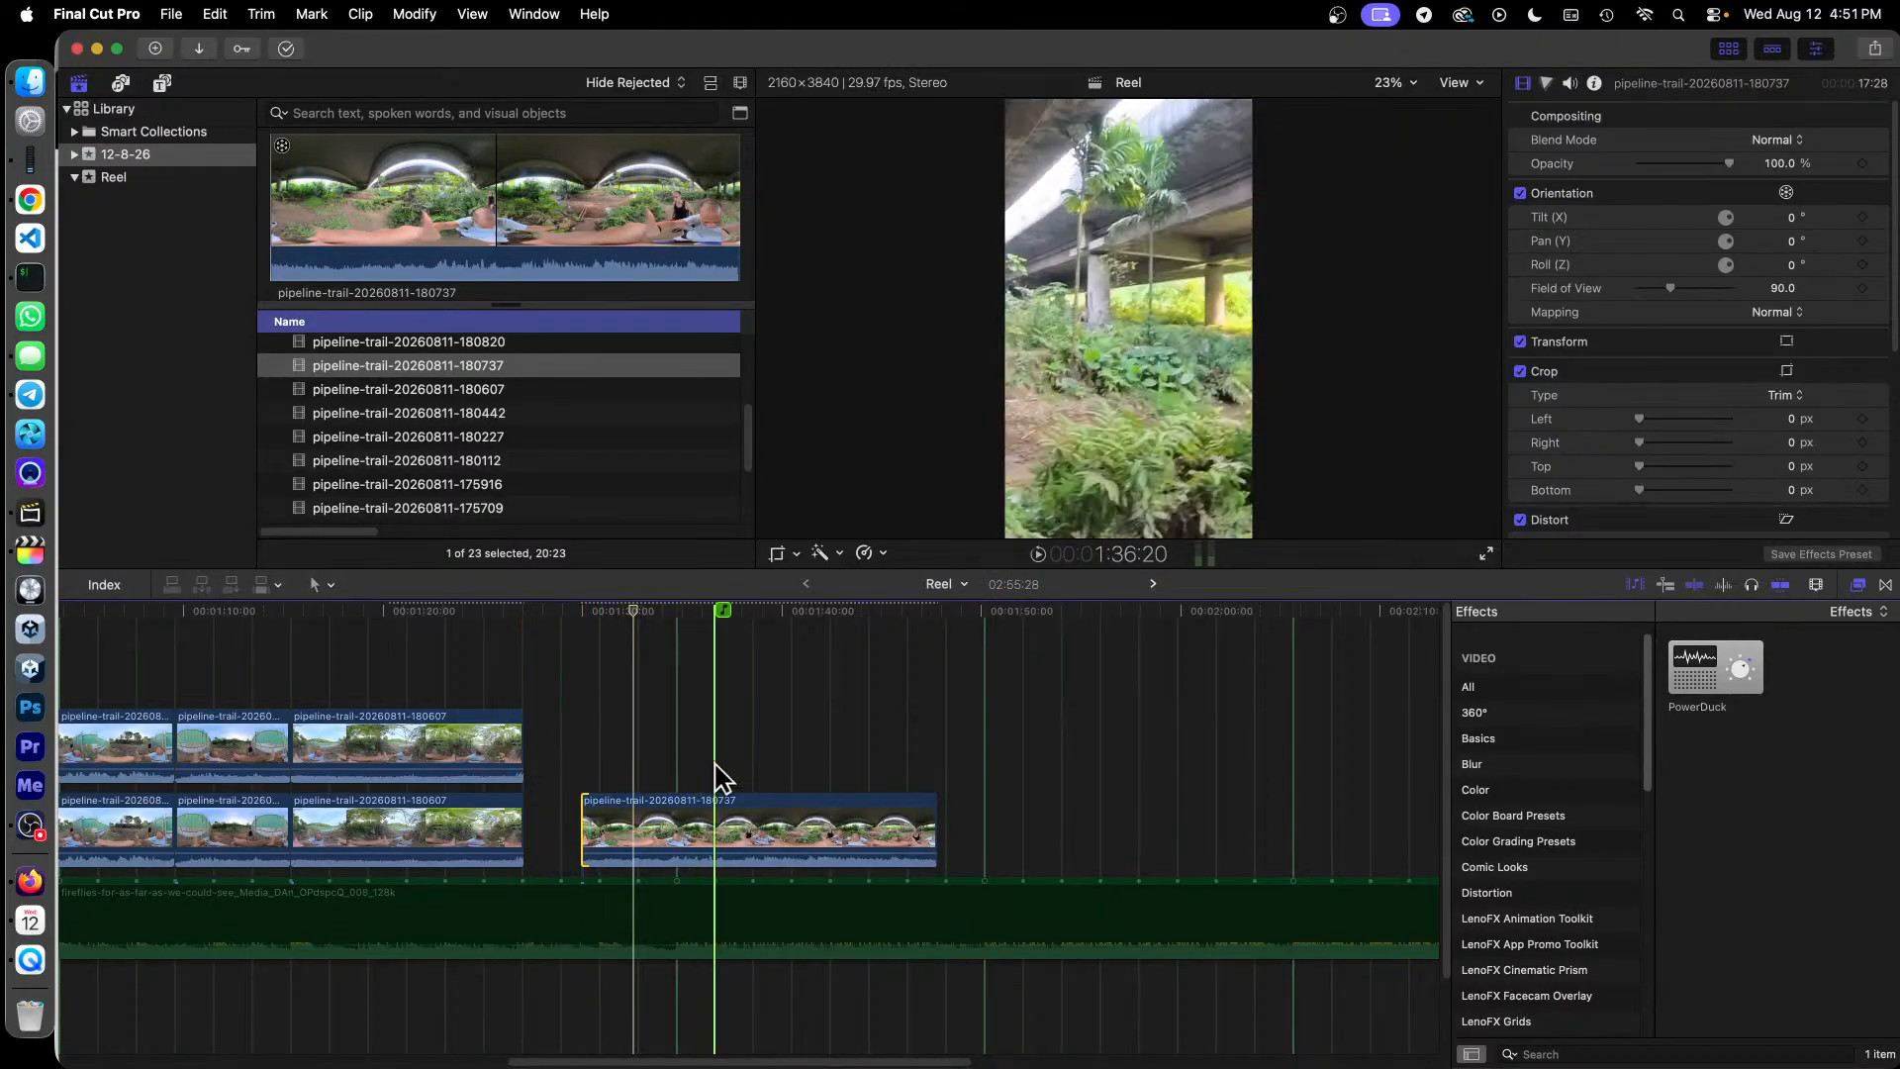
left_click(708, 653)
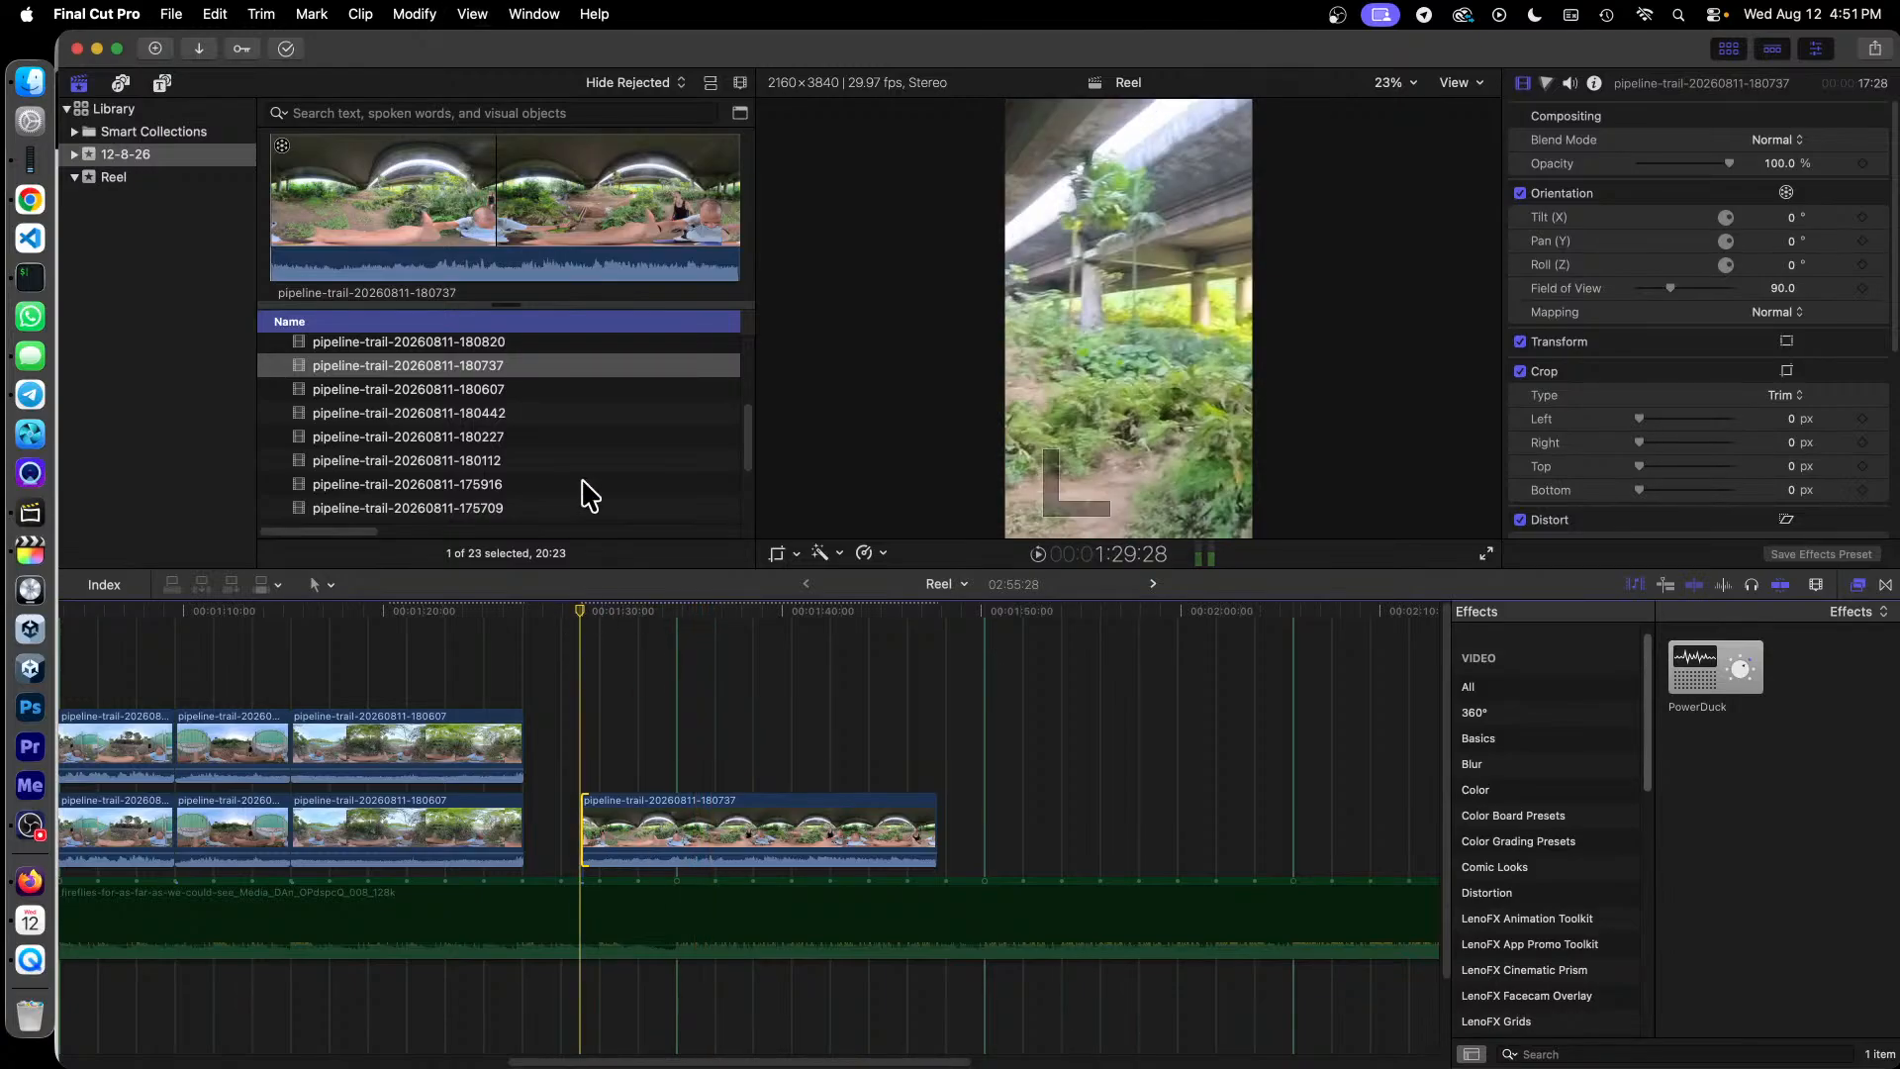
key("l")
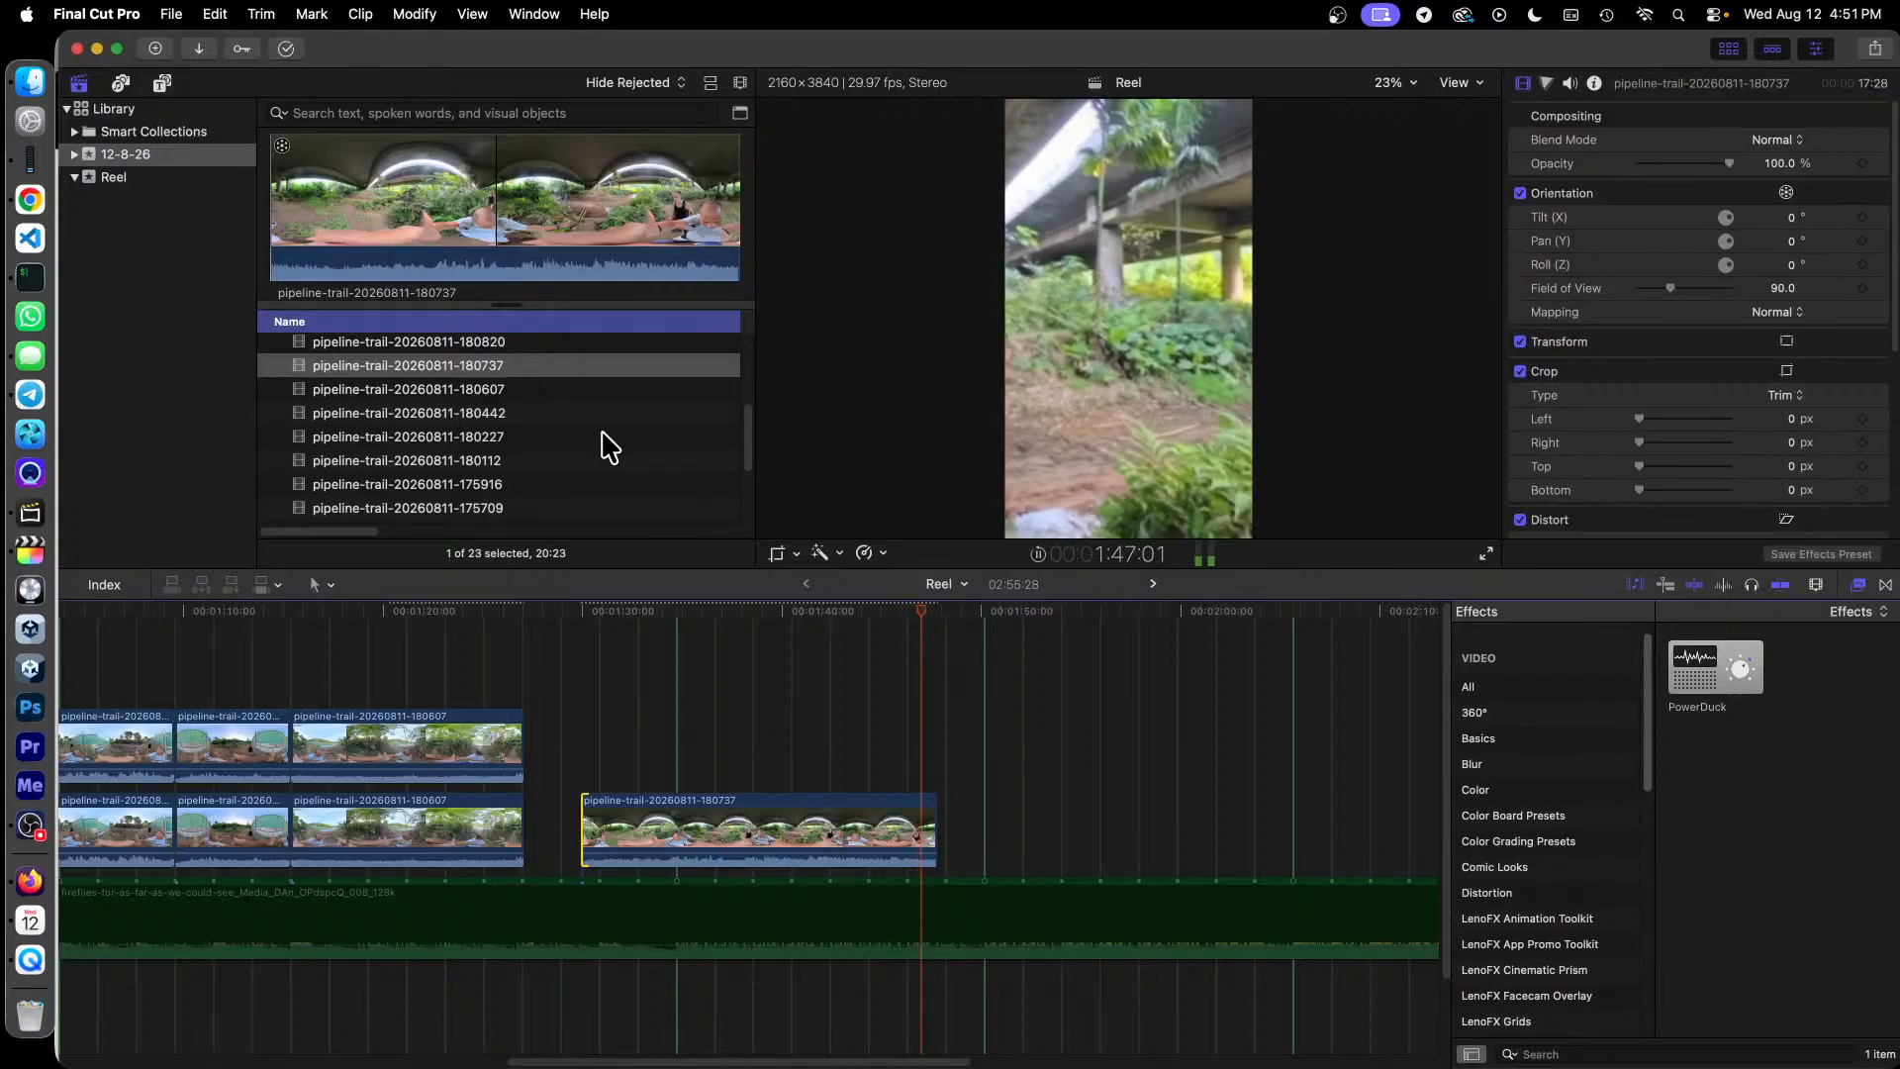
key("space")
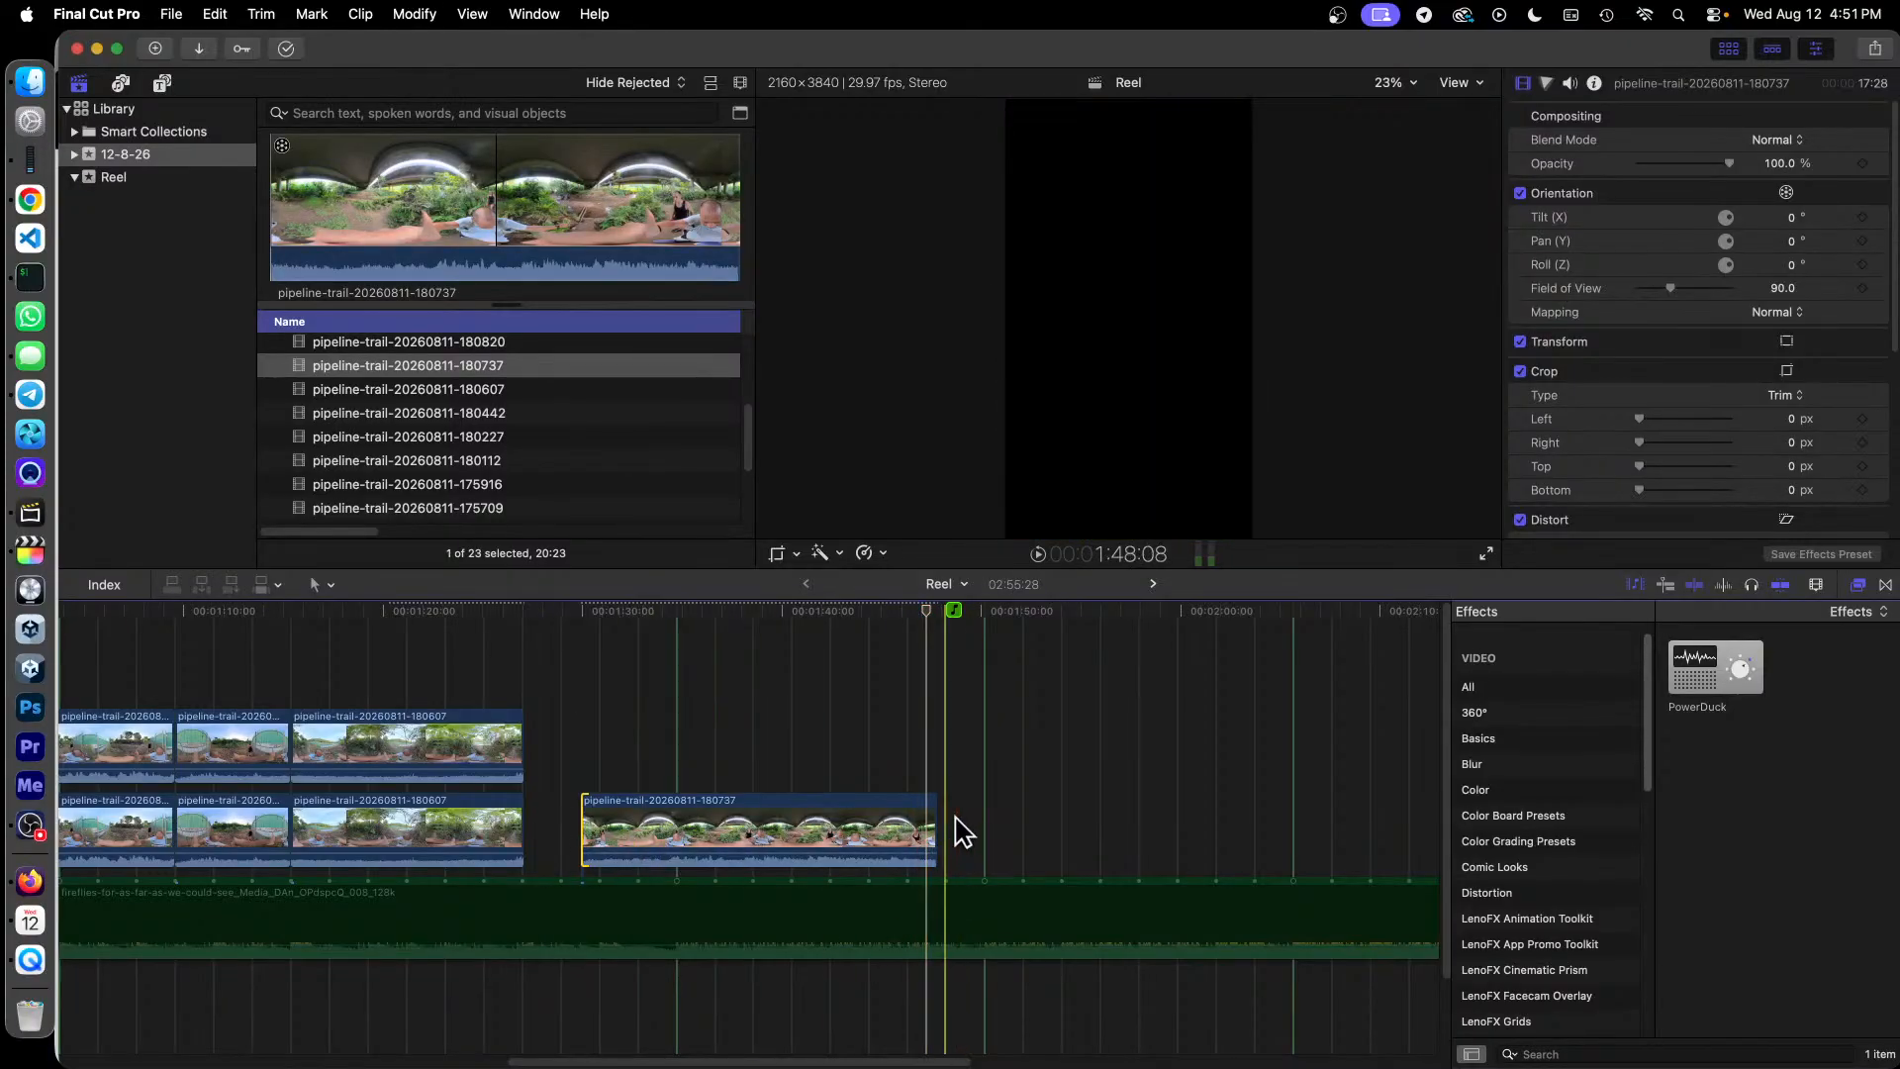
left_click(829, 832)
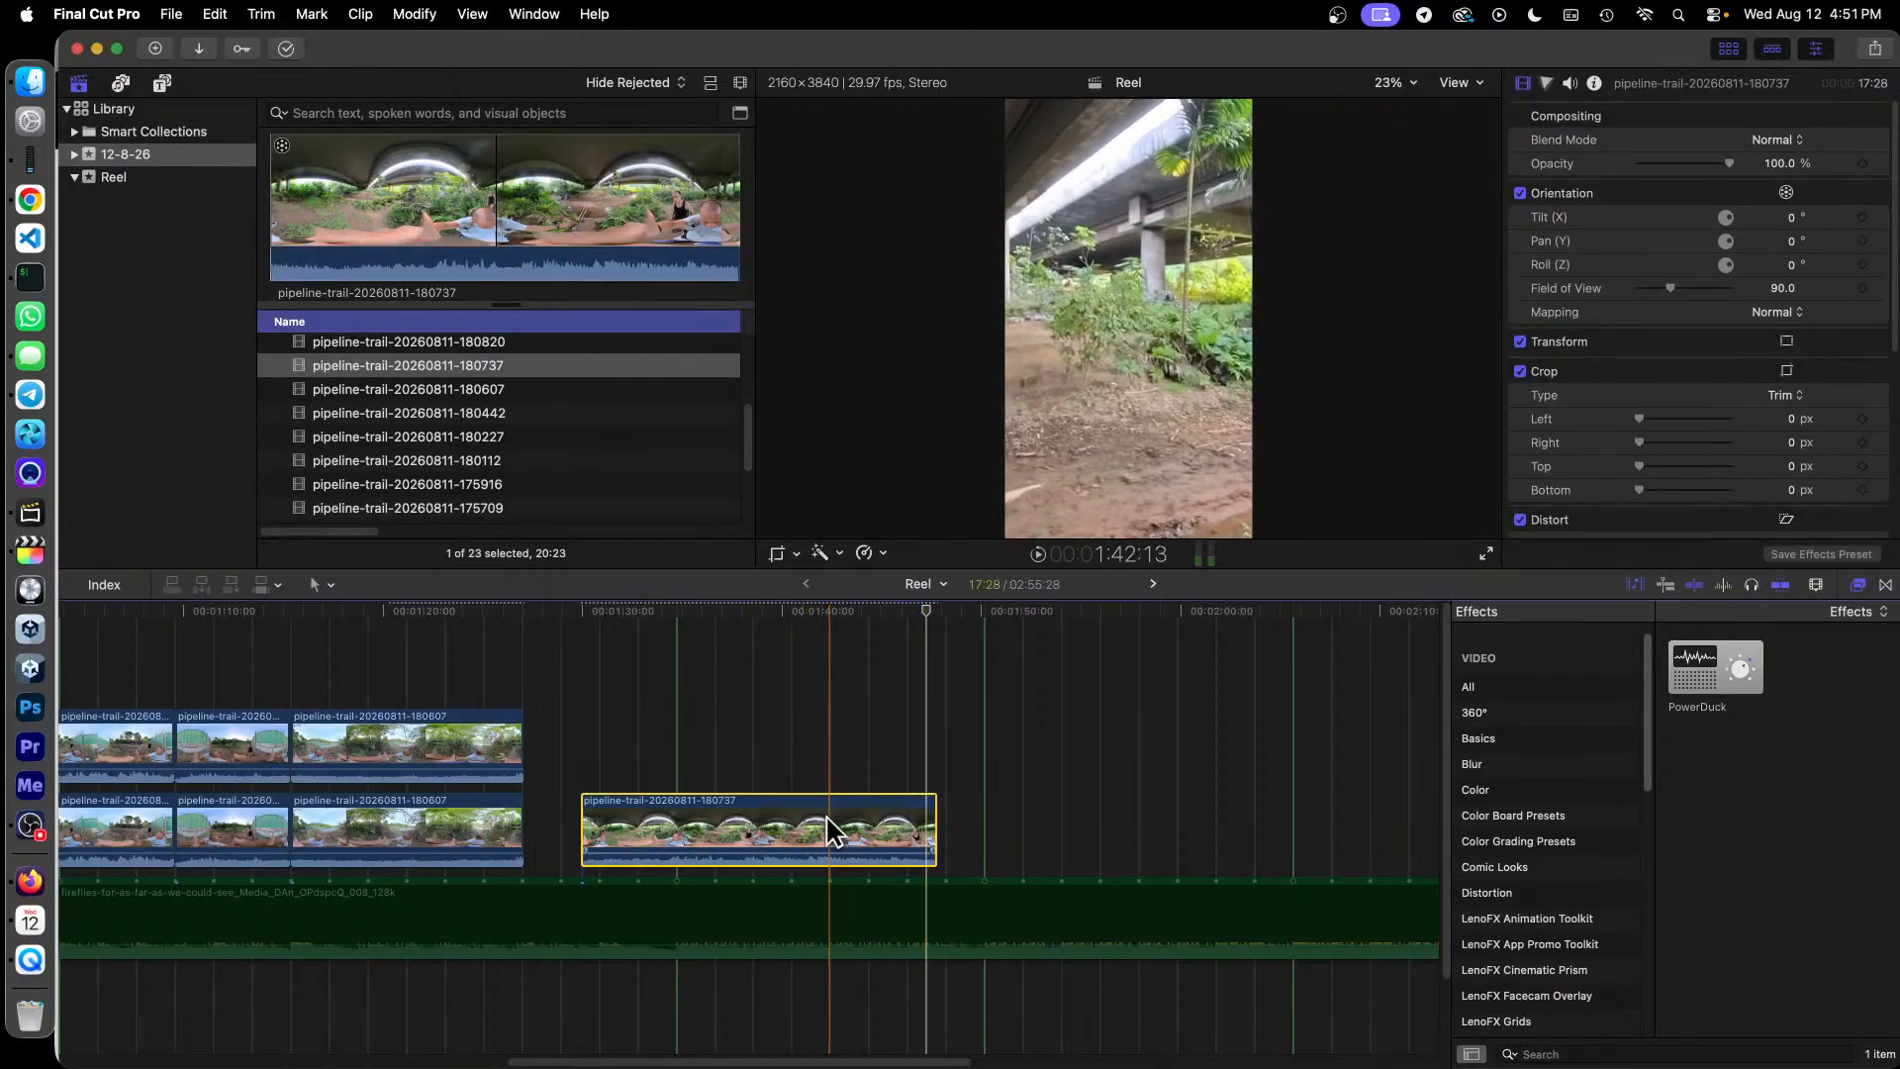
left_click_drag(829, 831, 773, 831)
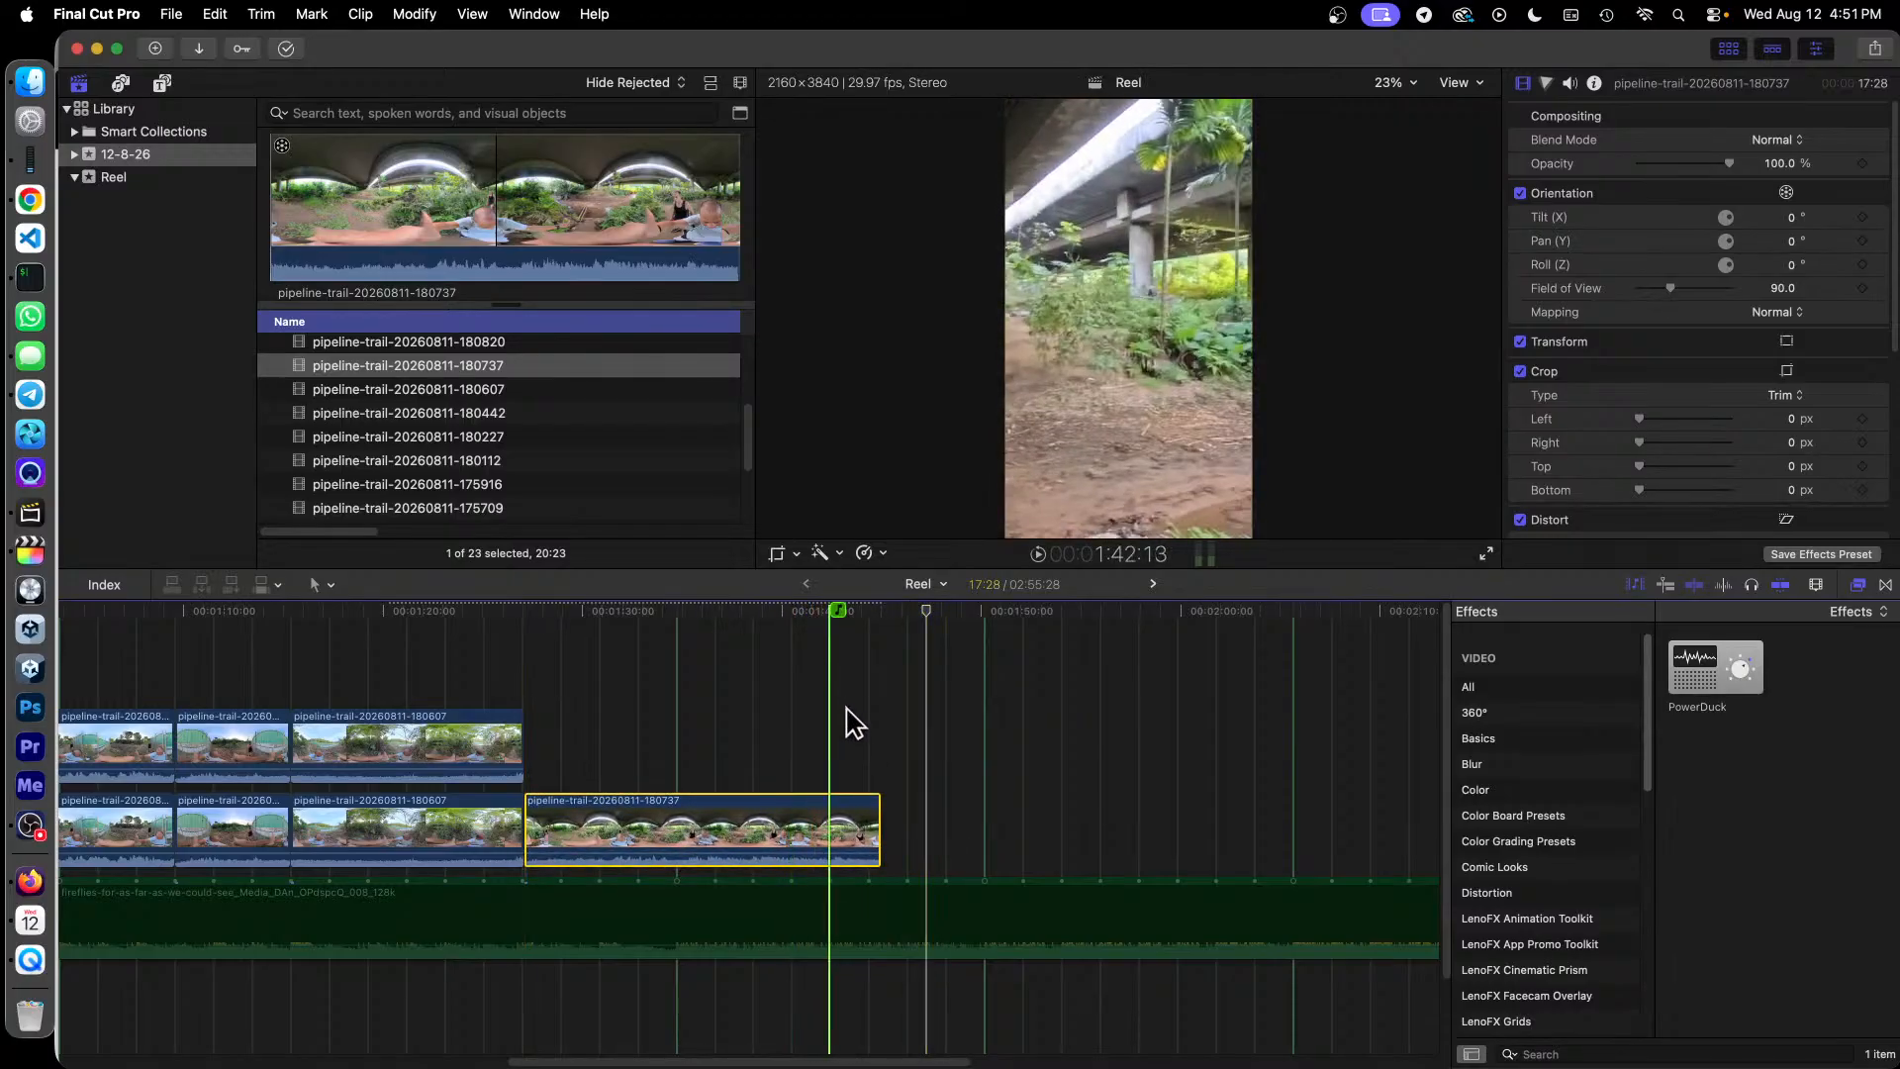
left_click_drag(881, 811, 868, 812)
left_click(834, 633)
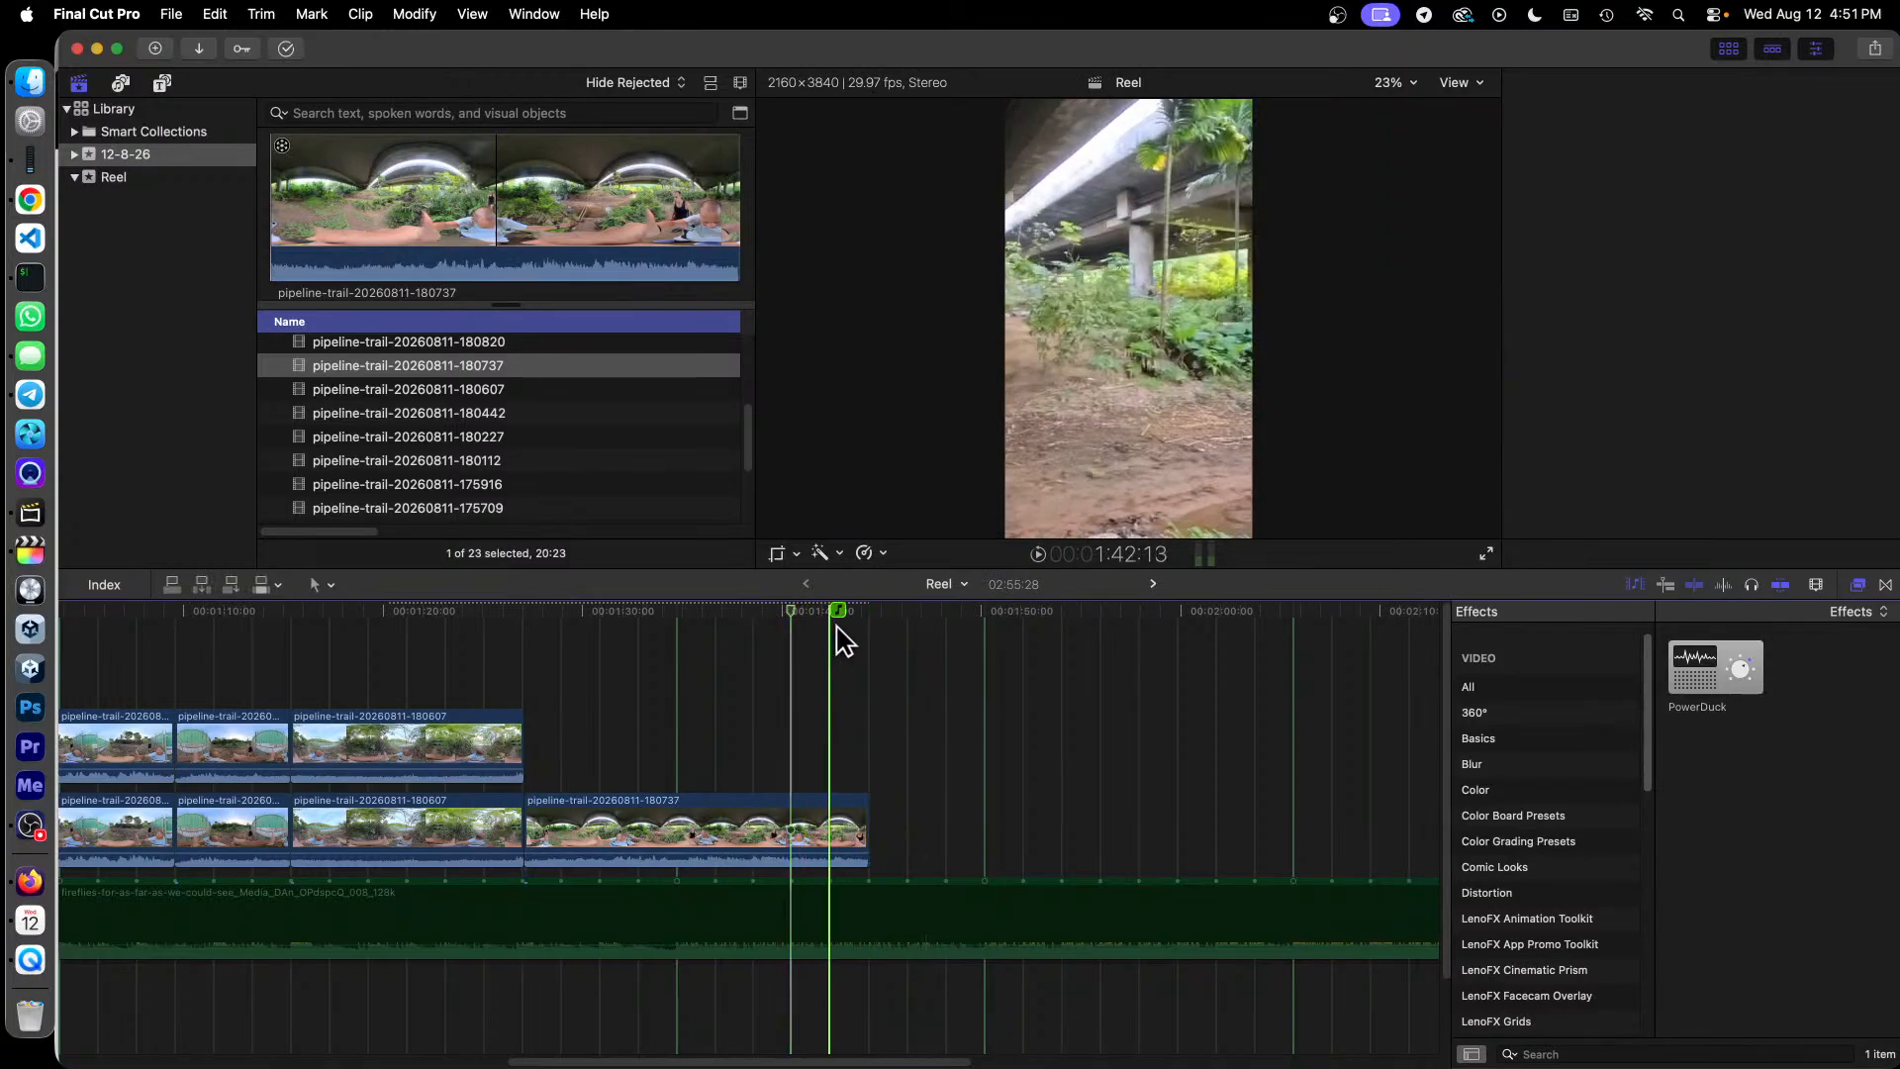
key("space")
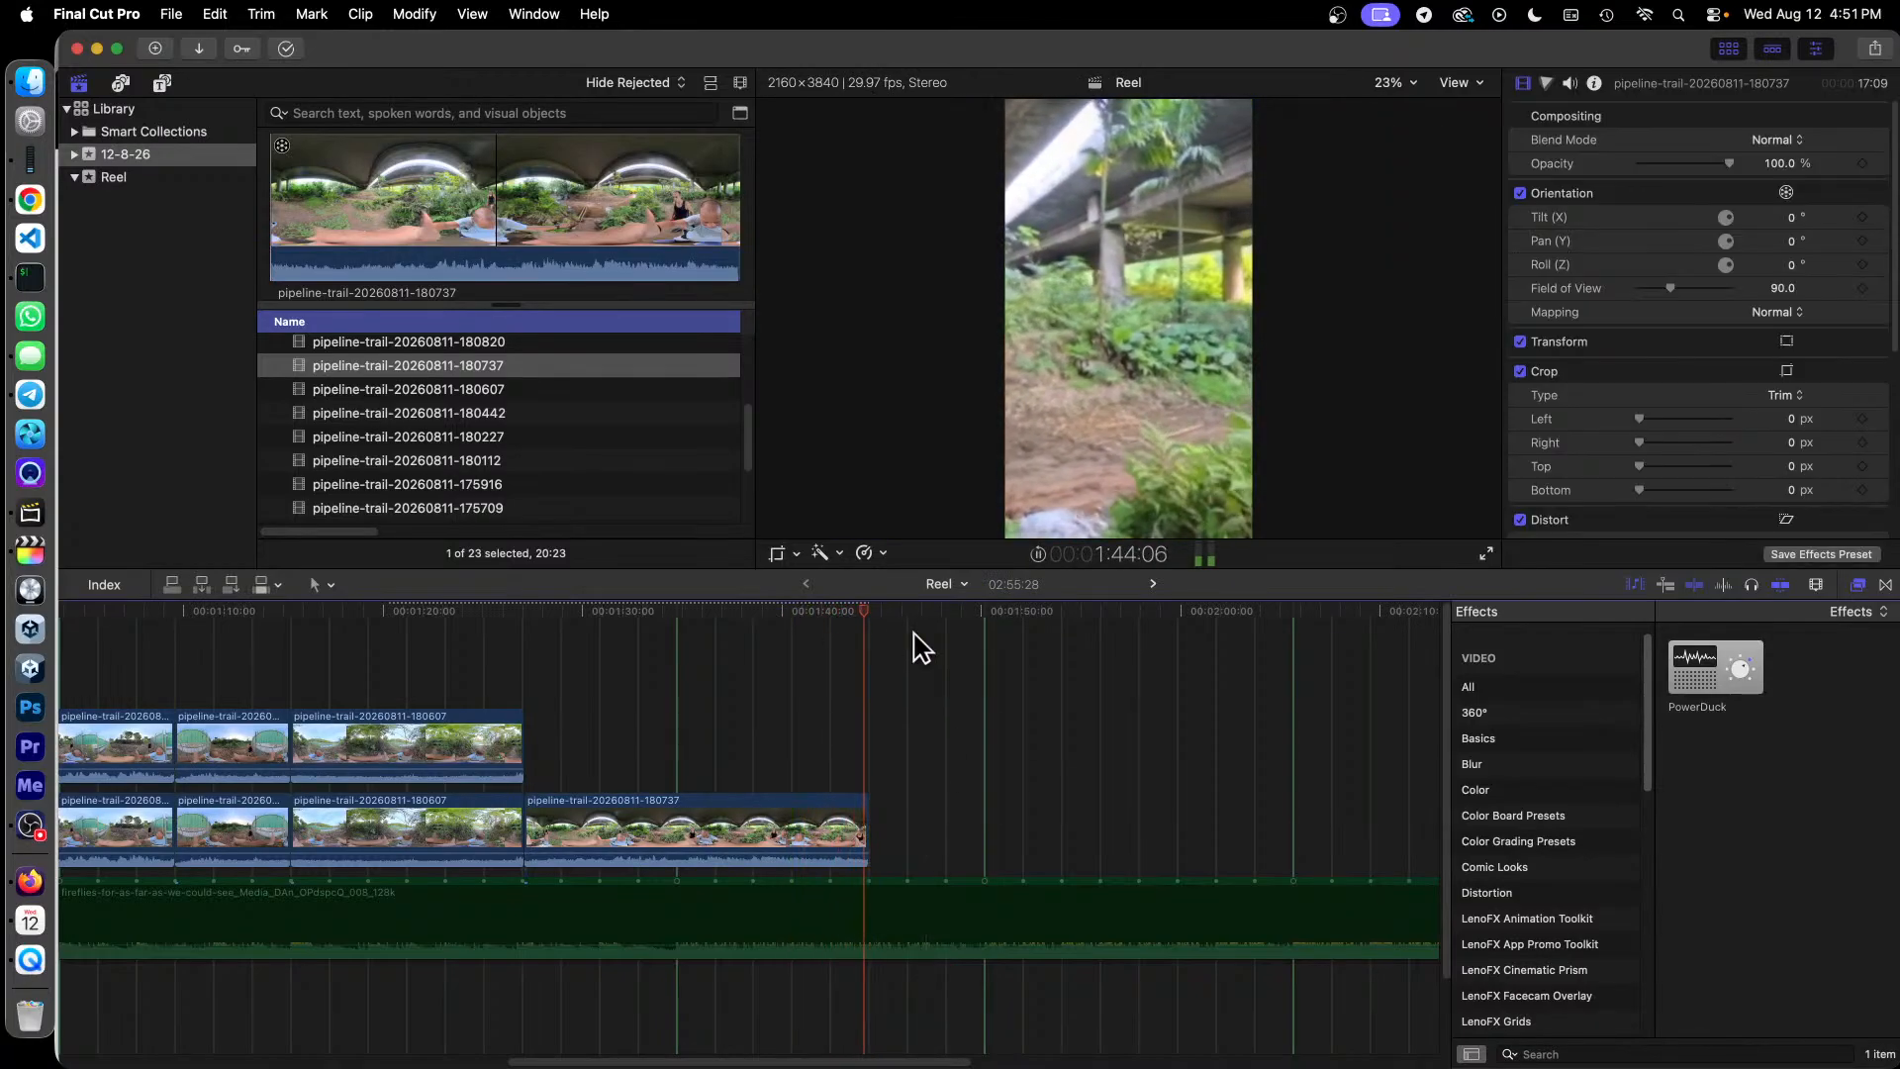
key("space")
left_click(770, 819)
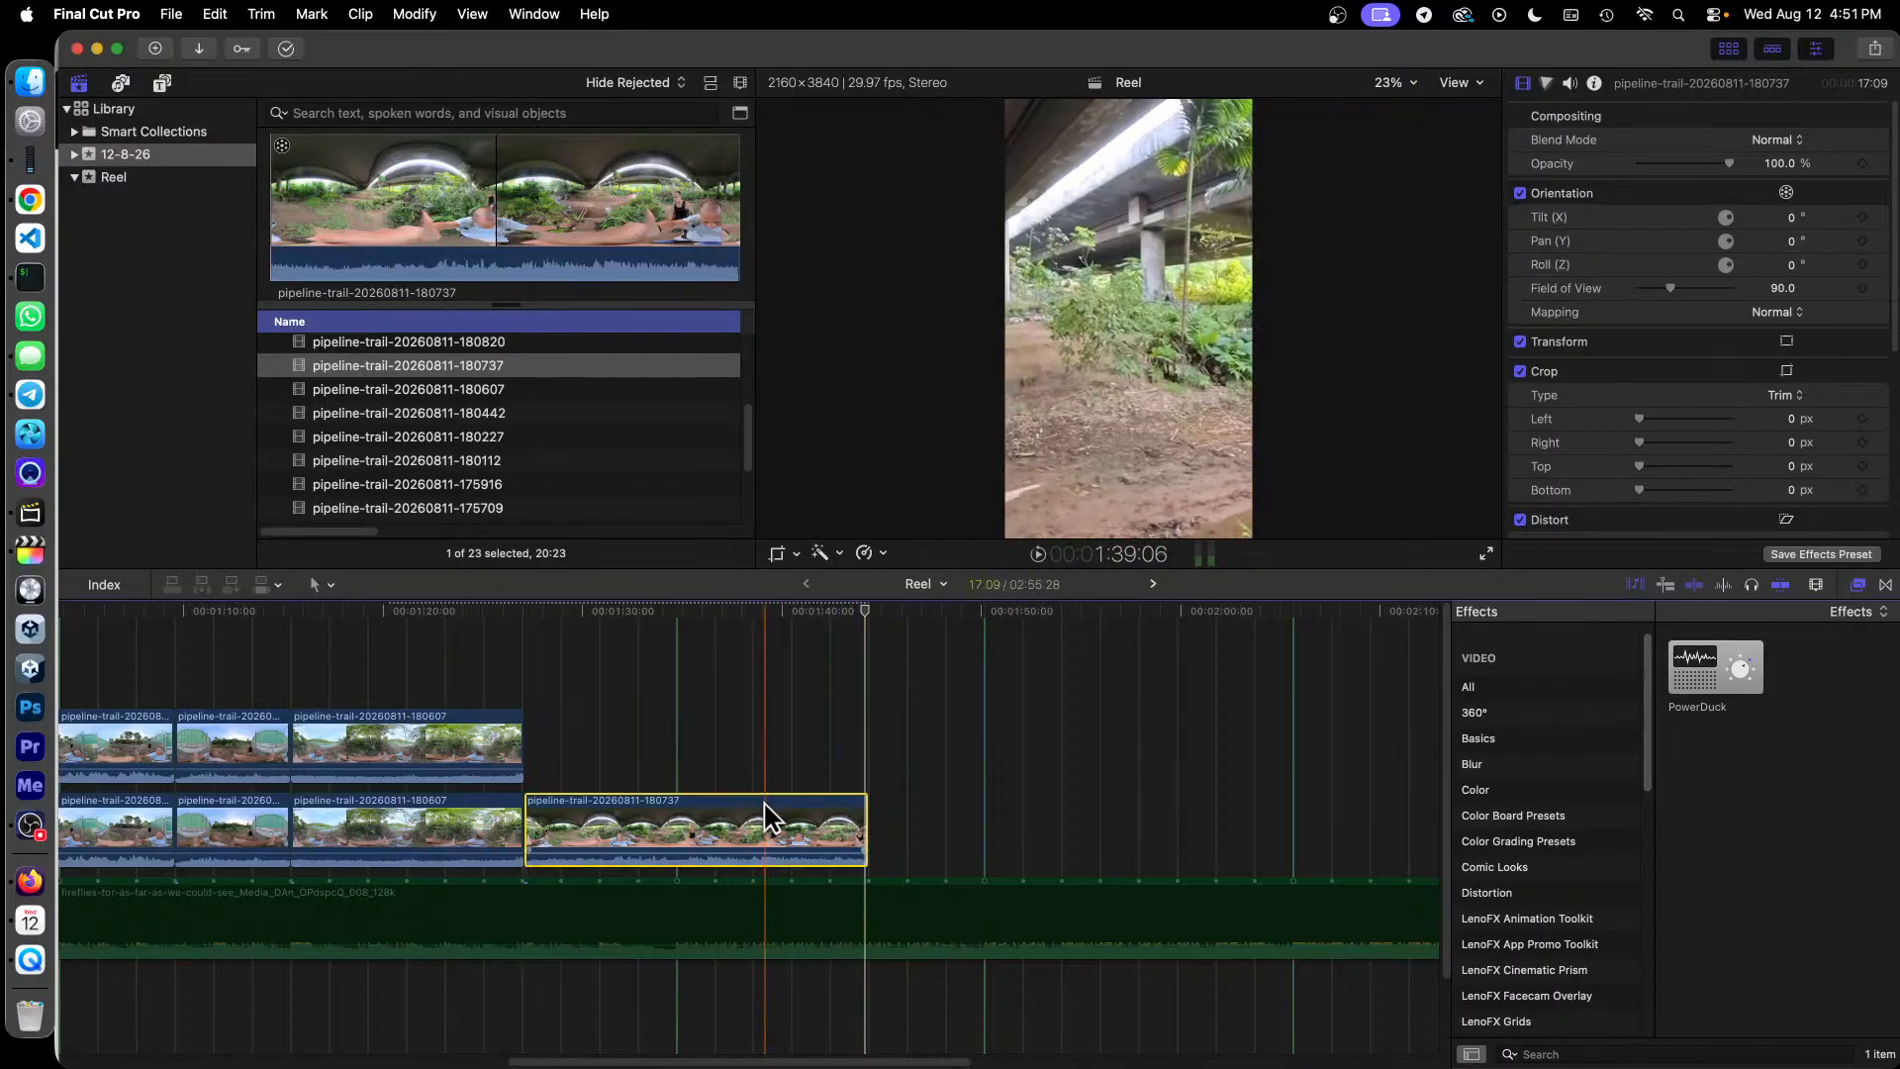
left_click_drag(770, 819, 727, 741)
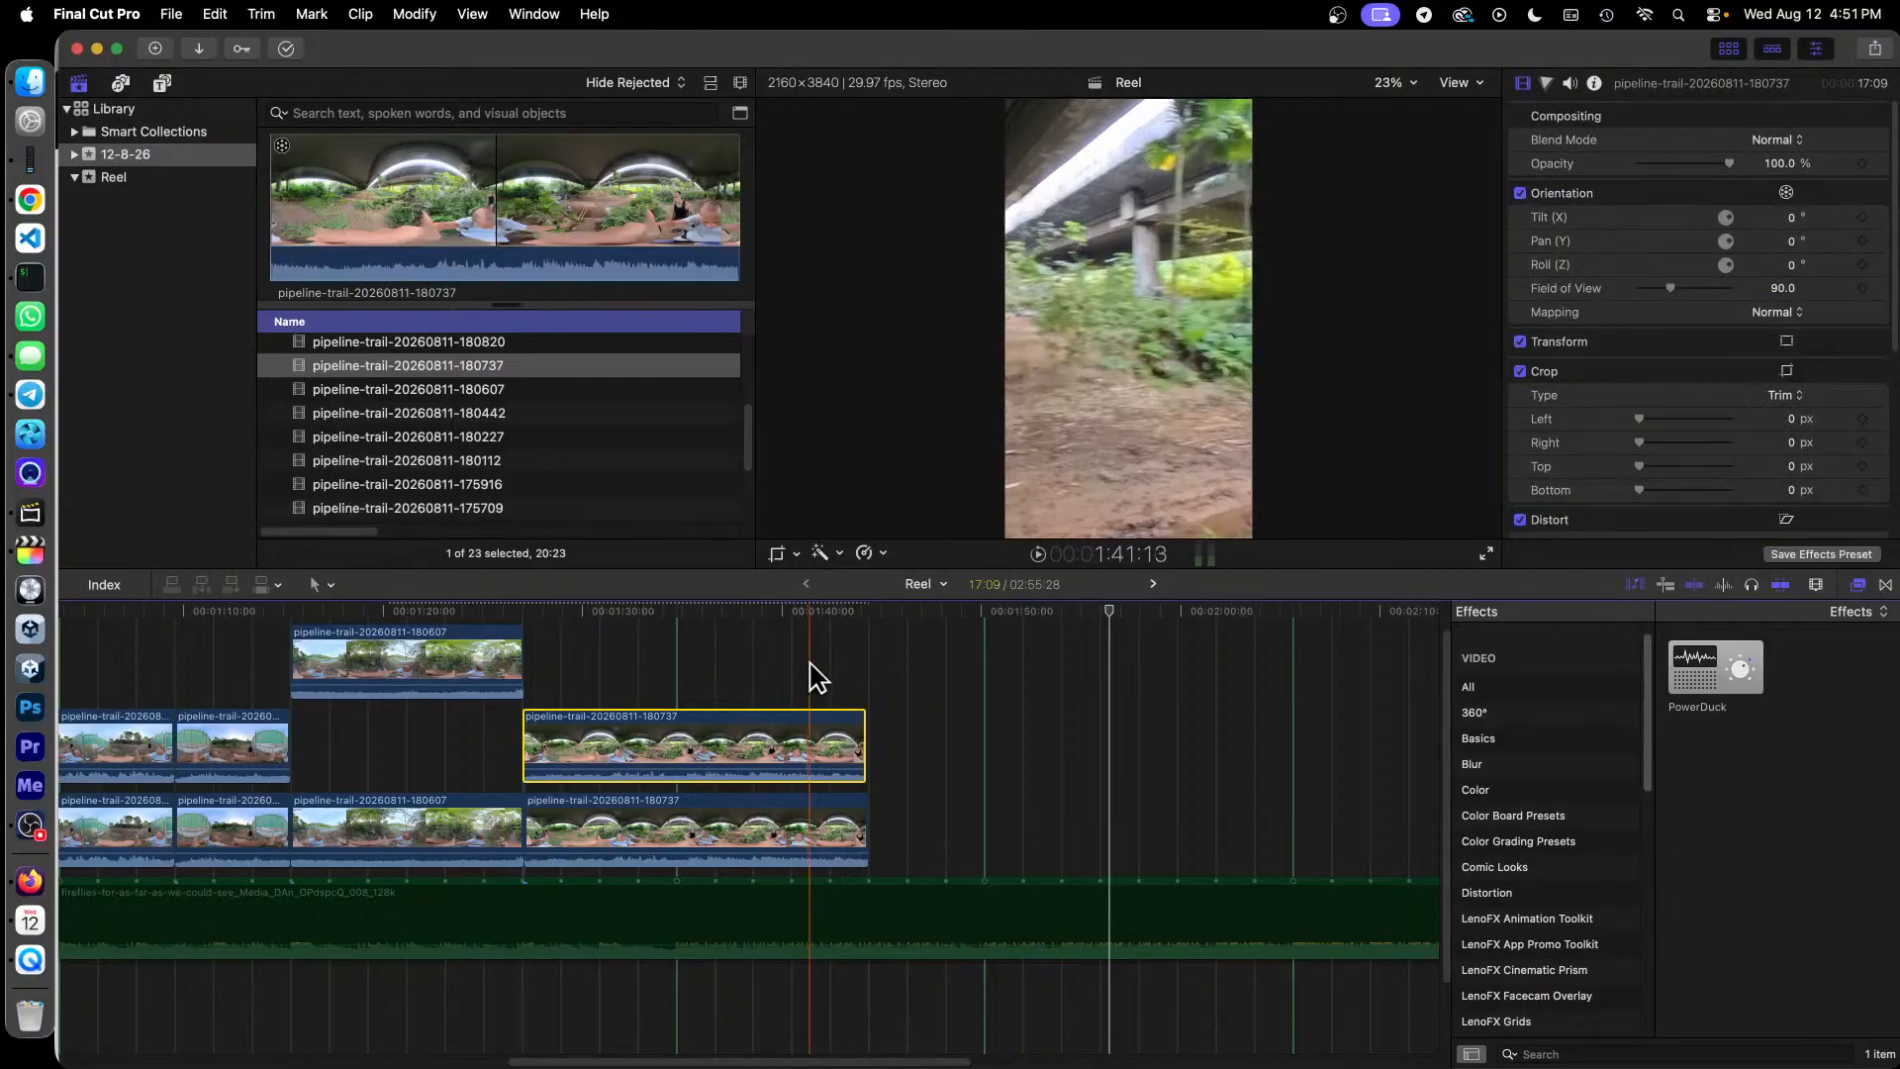
key("super+z")
left_click_drag(916, 733, 708, 740)
mouse_move(827, 670)
left_mouse_down()
mouse_move(867, 819)
mouse_move(911, 848)
left_mouse_up()
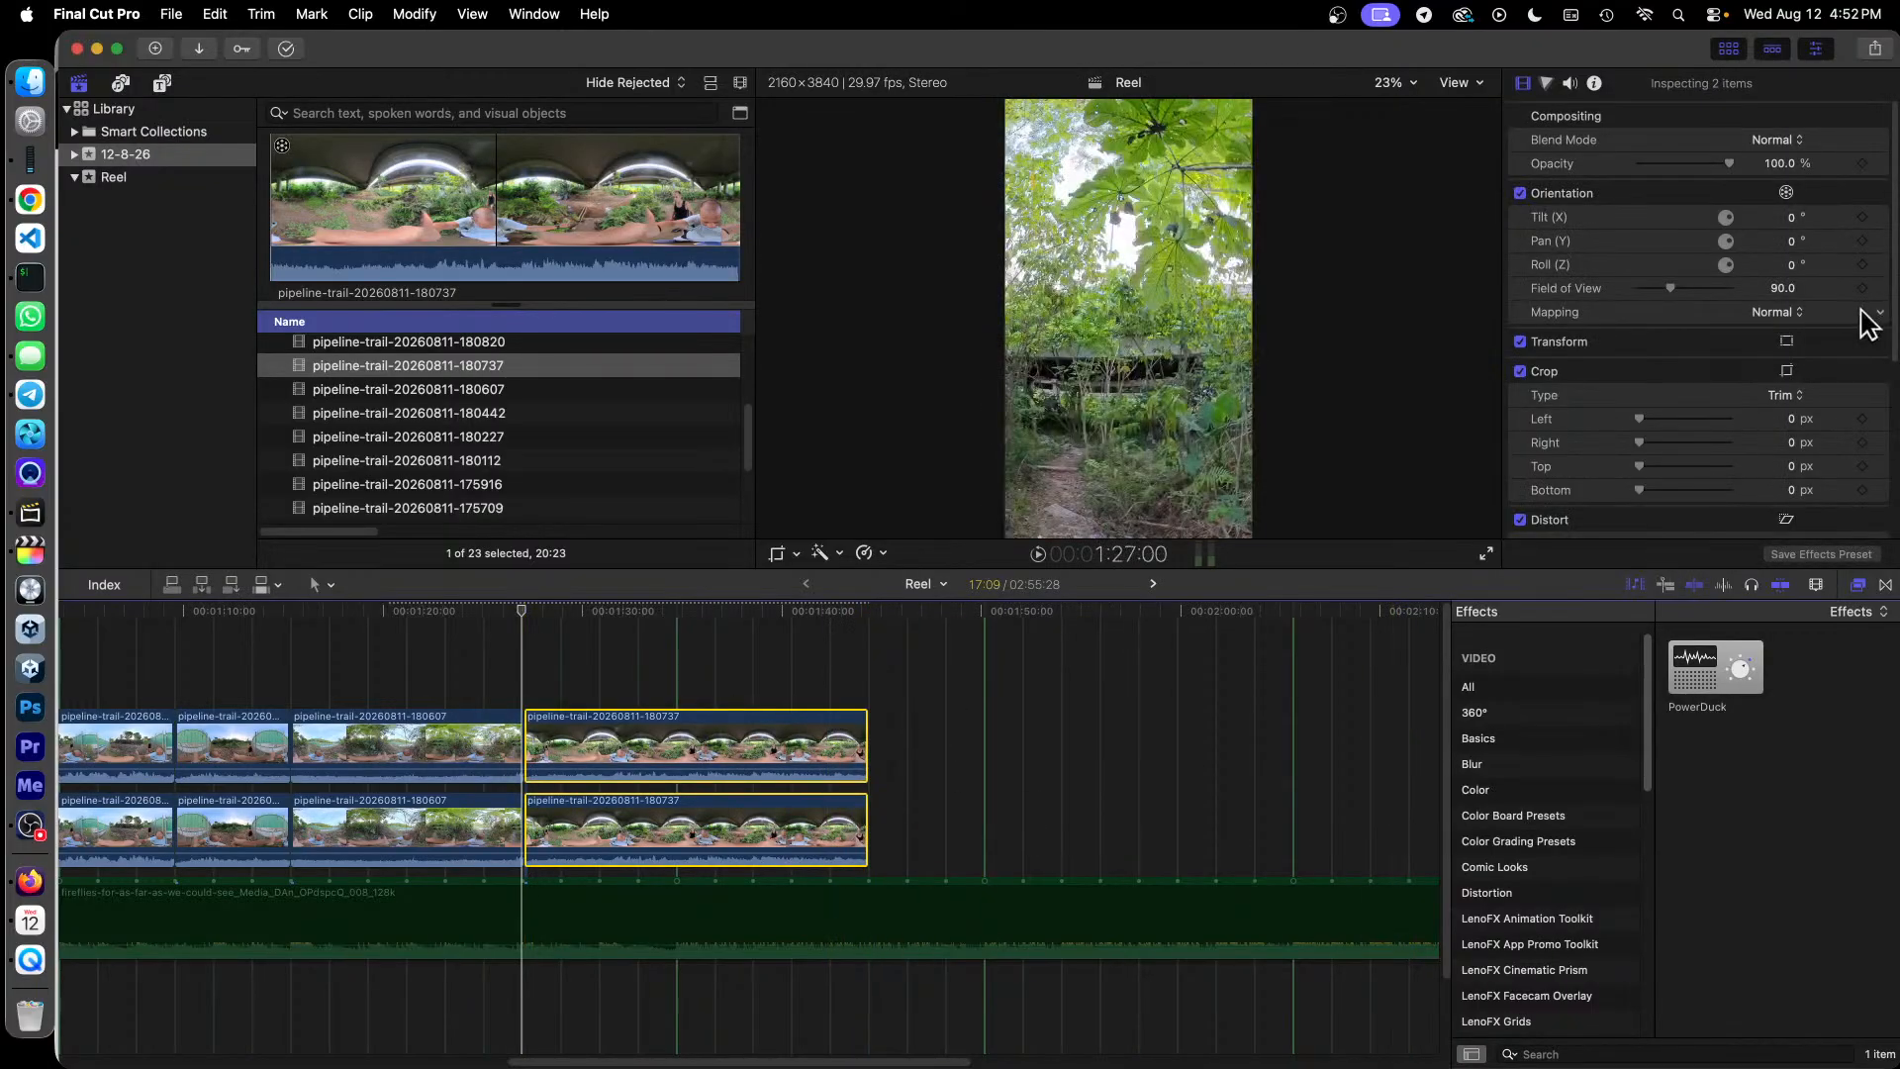
left_click(1792, 217)
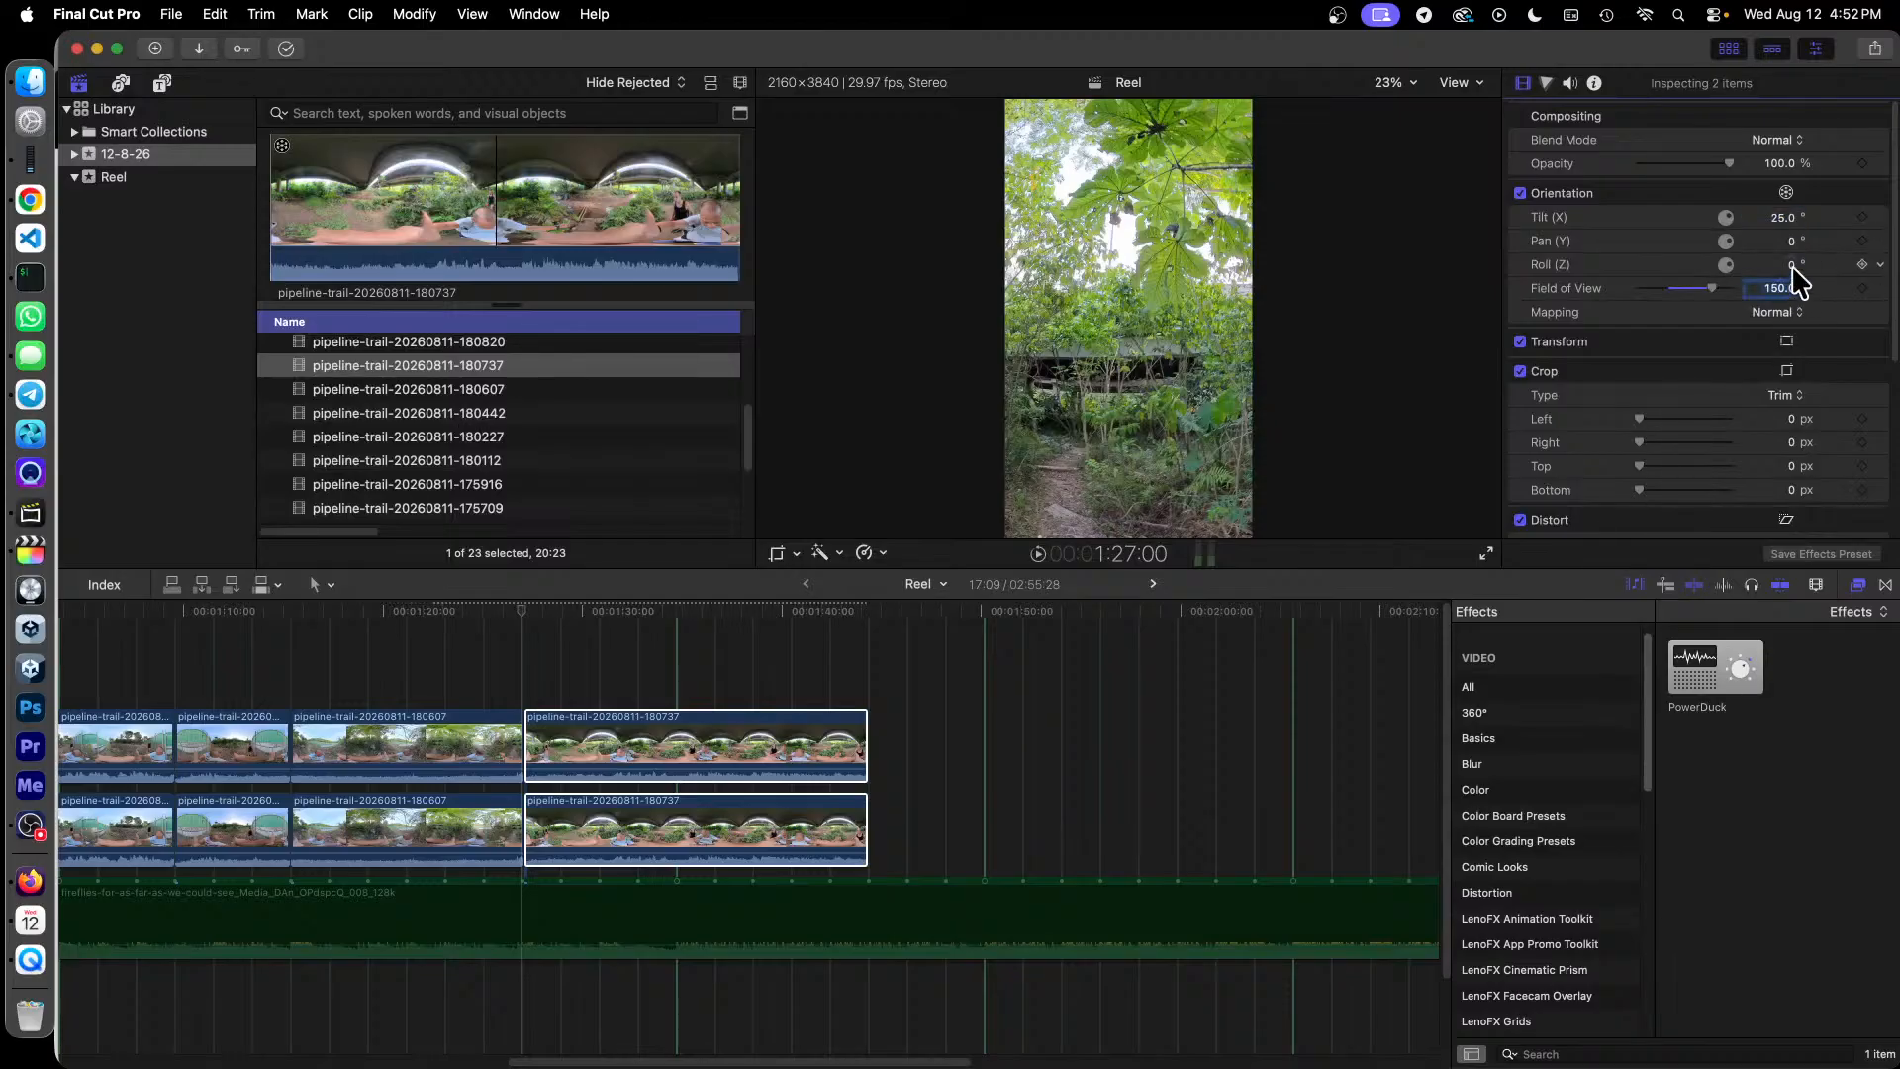
left_click(730, 611)
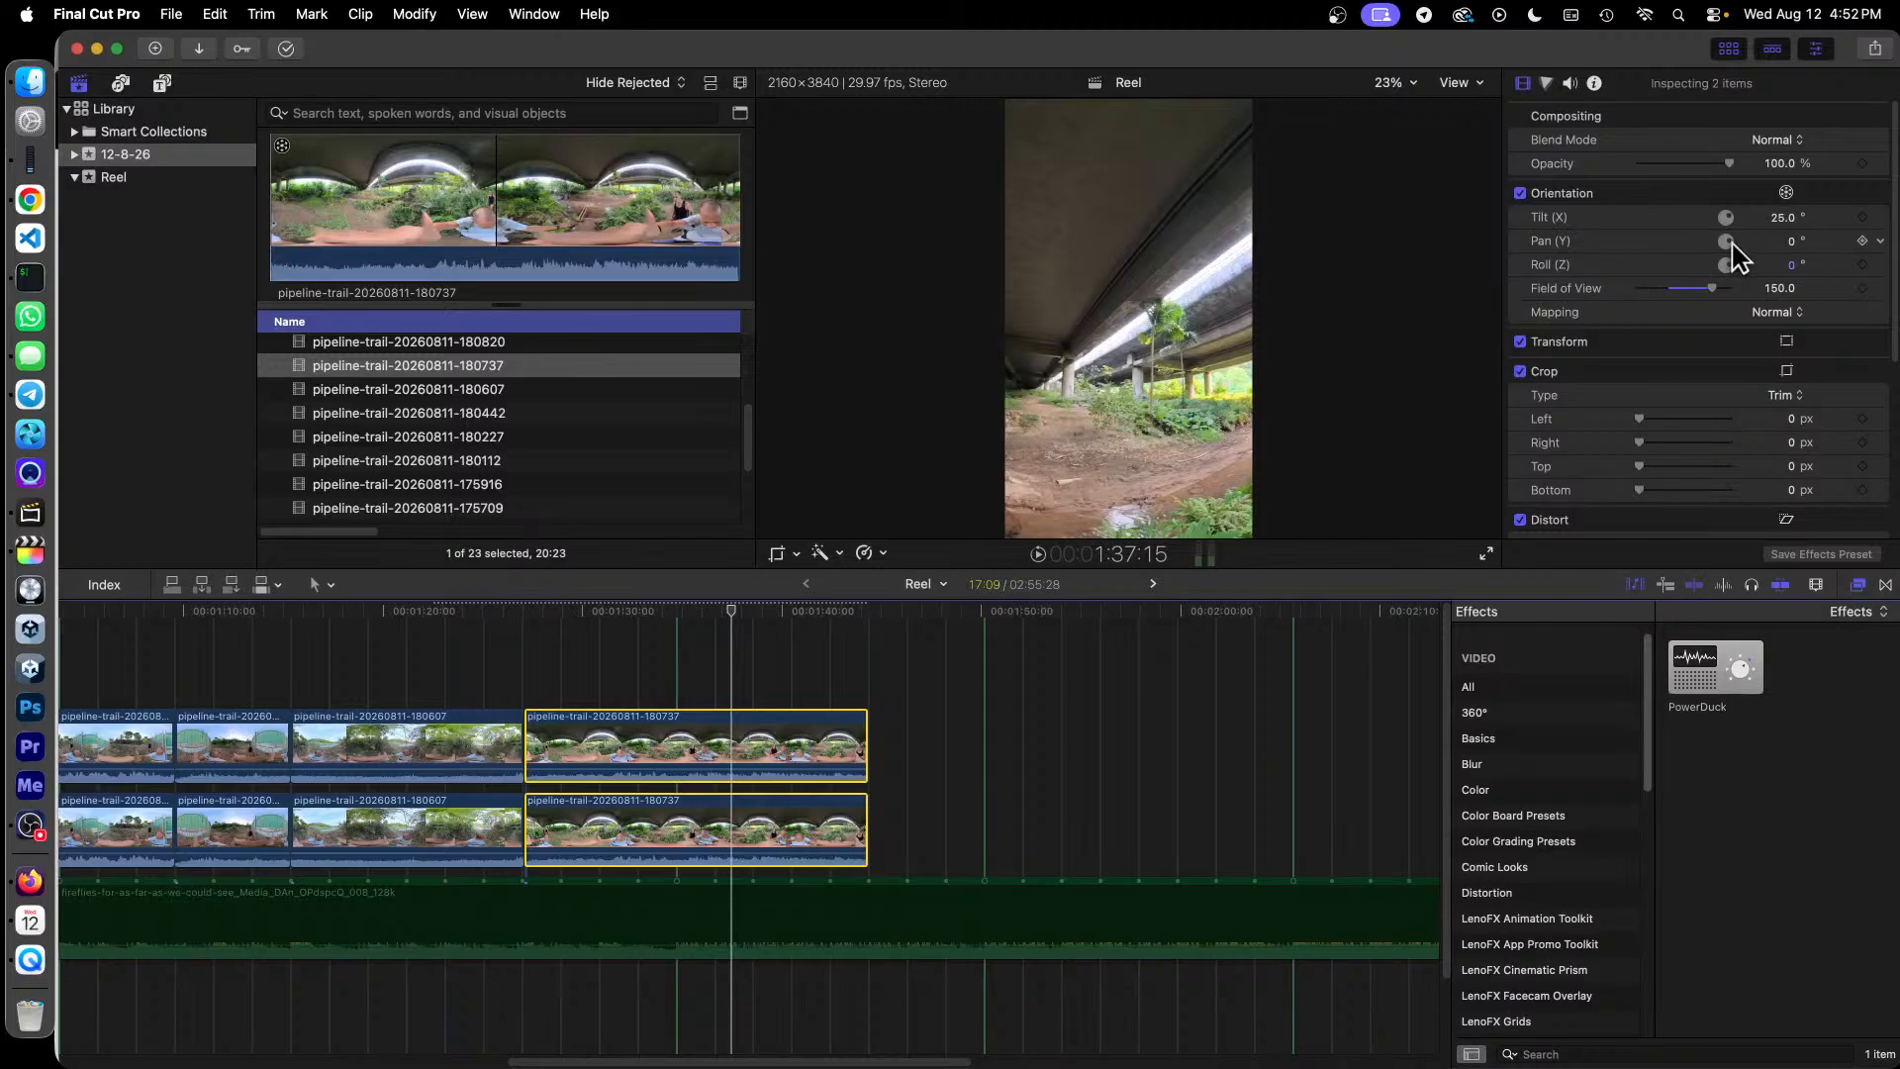
mouse_move(1792, 241)
left_mouse_down()
mouse_move(1824, 240)
mouse_move(1790, 235)
left_mouse_up()
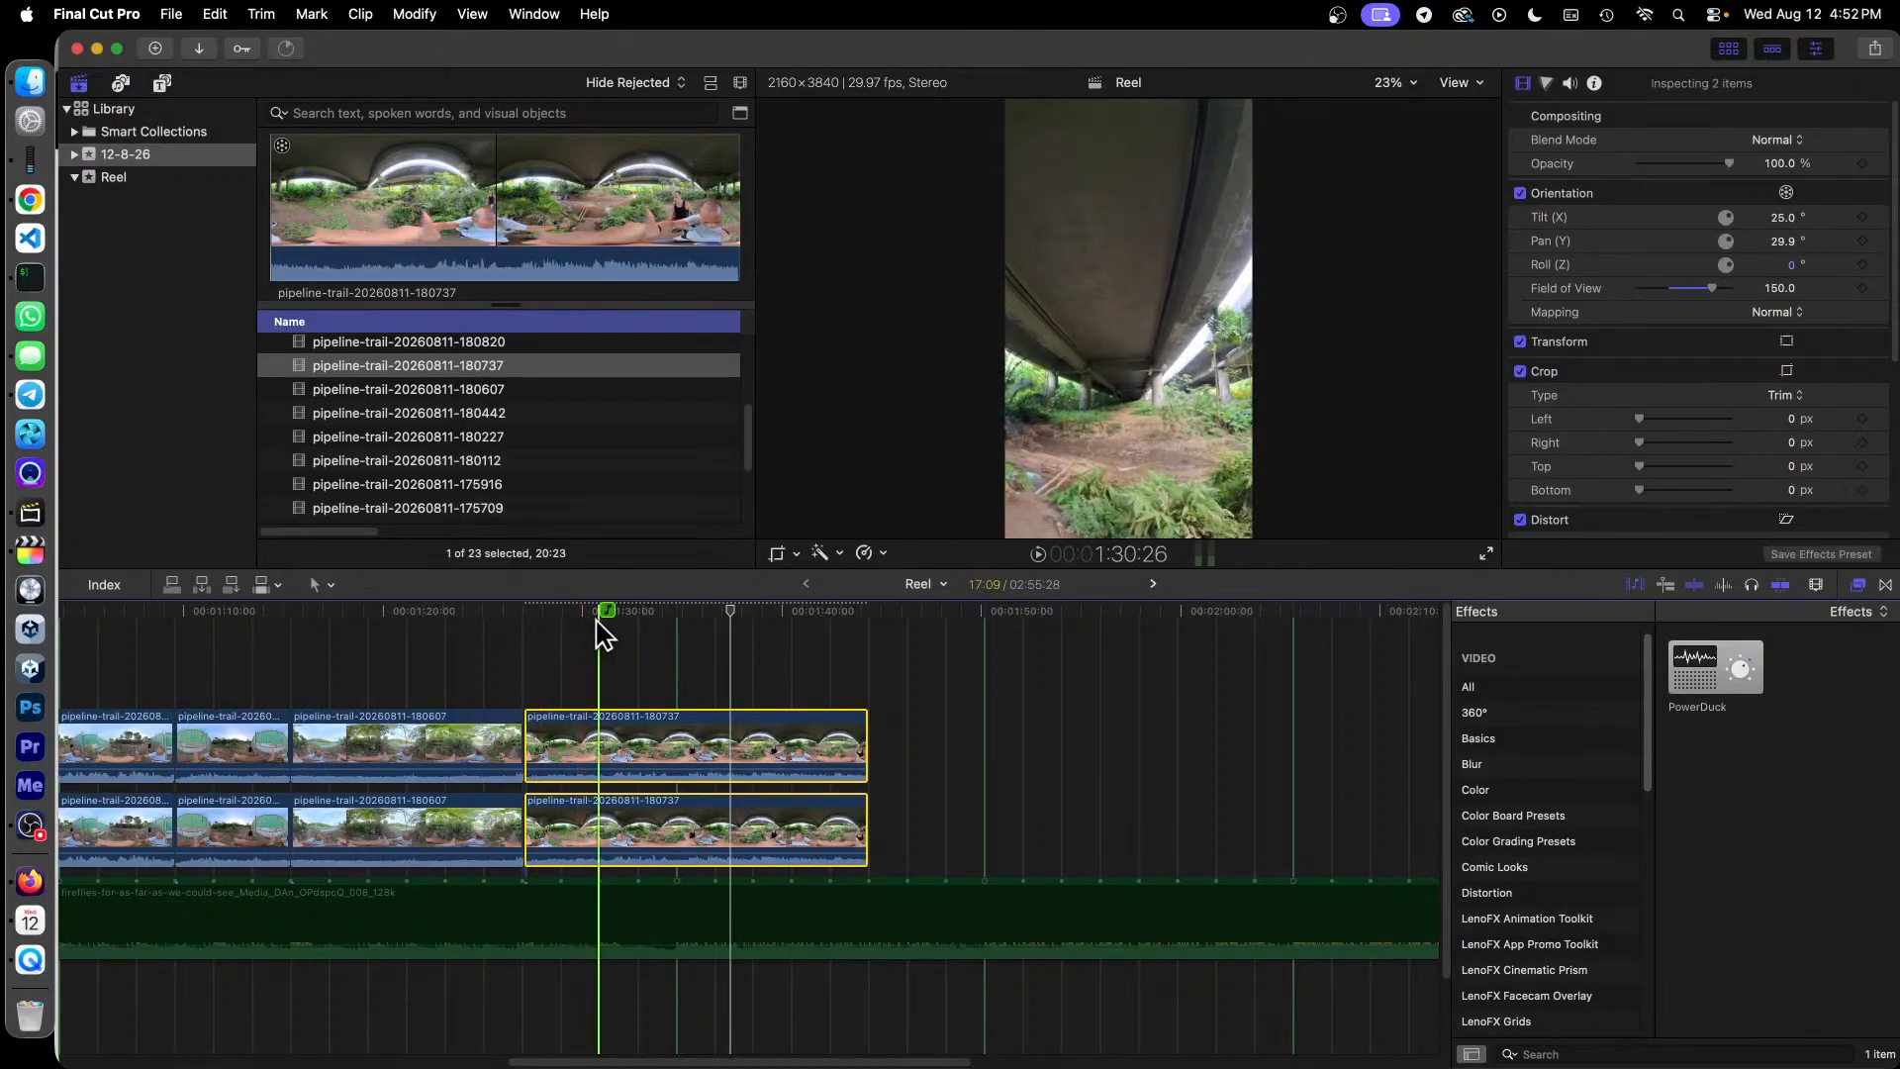
left_click(677, 626)
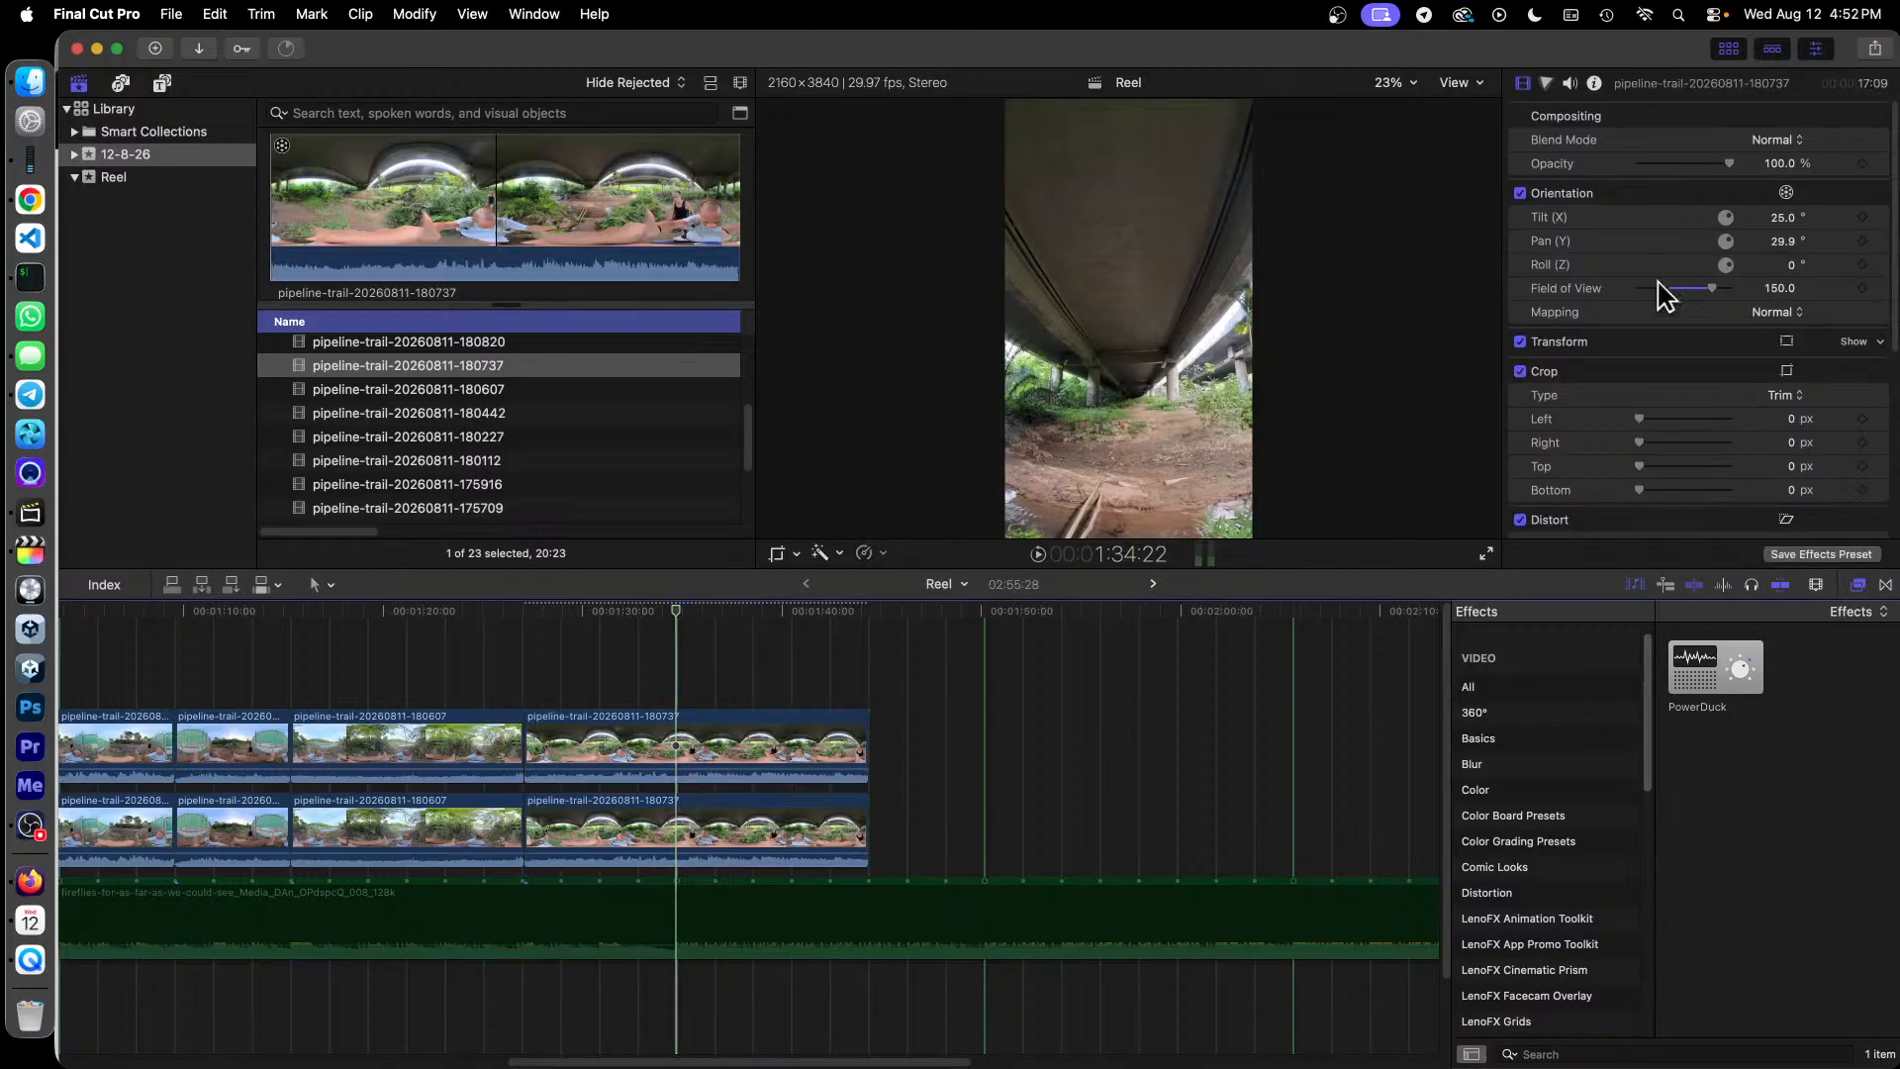
left_click_drag(1779, 217, 1779, 216)
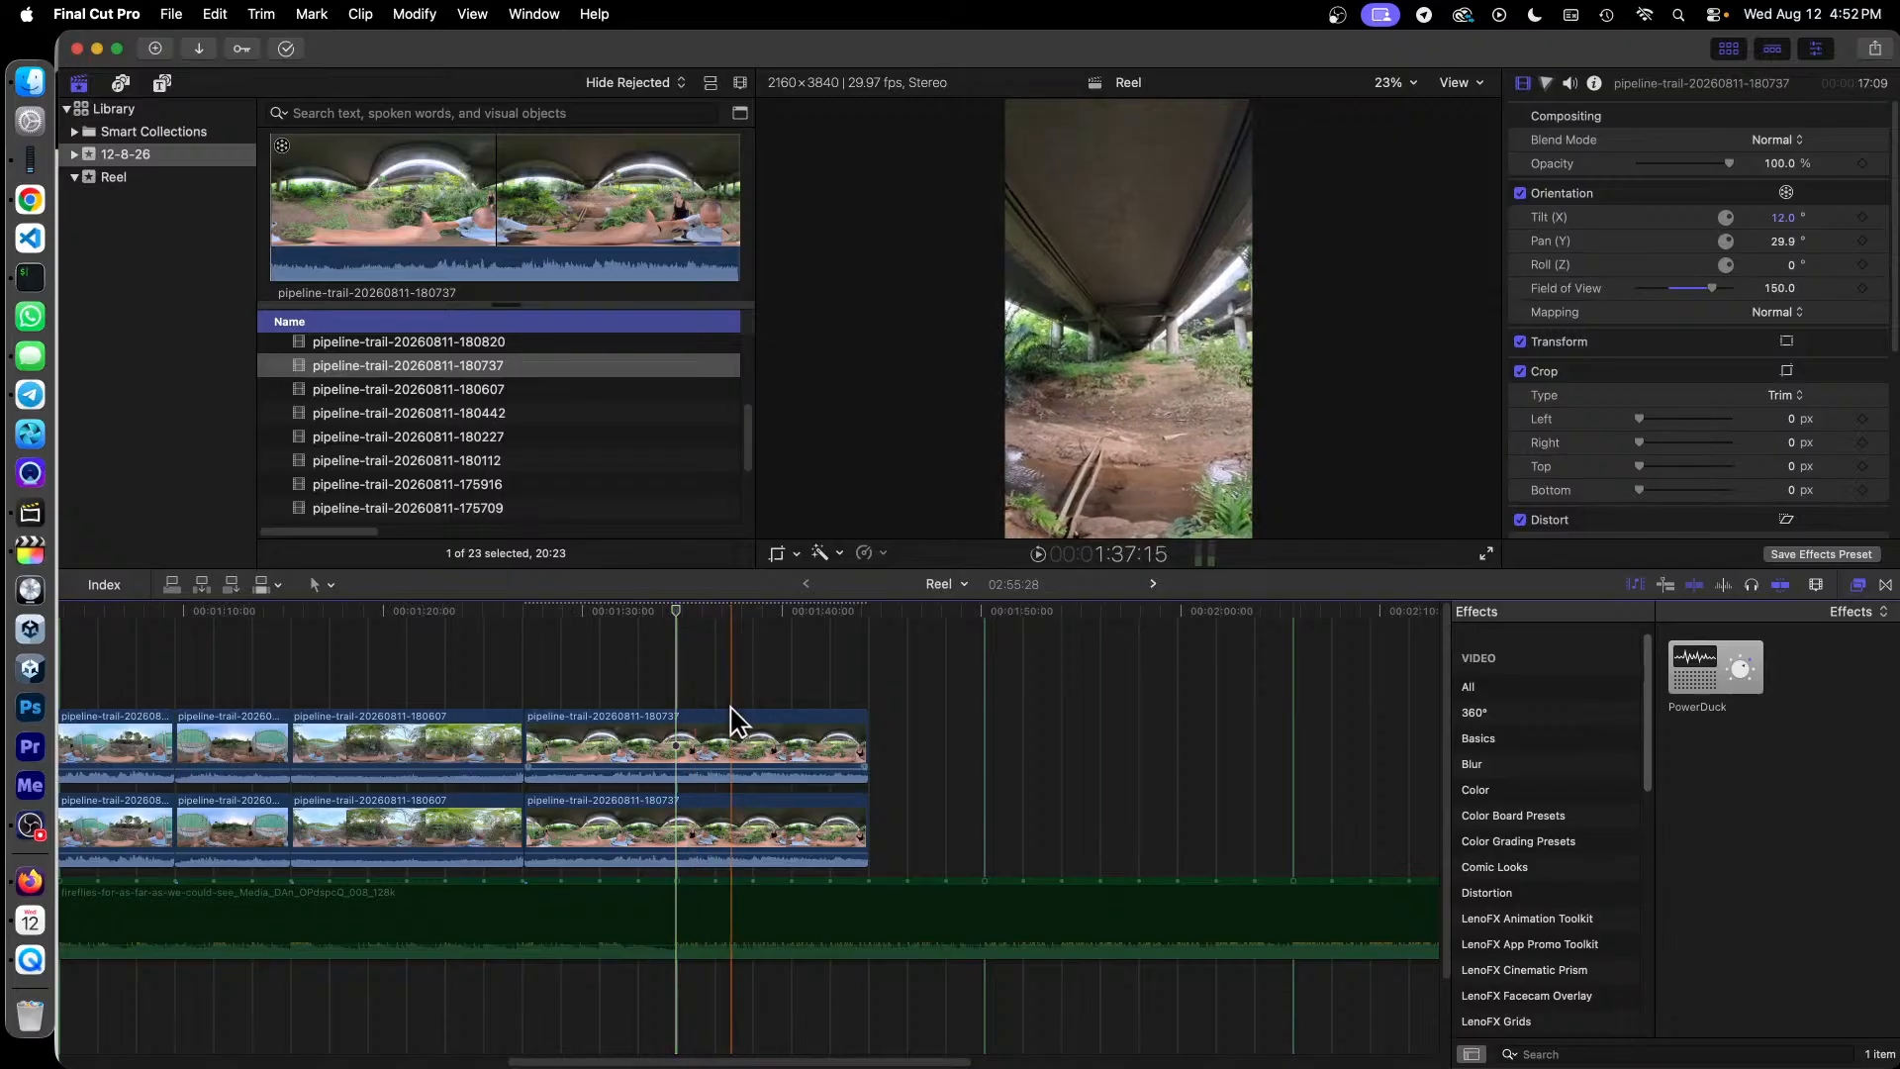
left_click(622, 742)
right_click(623, 742)
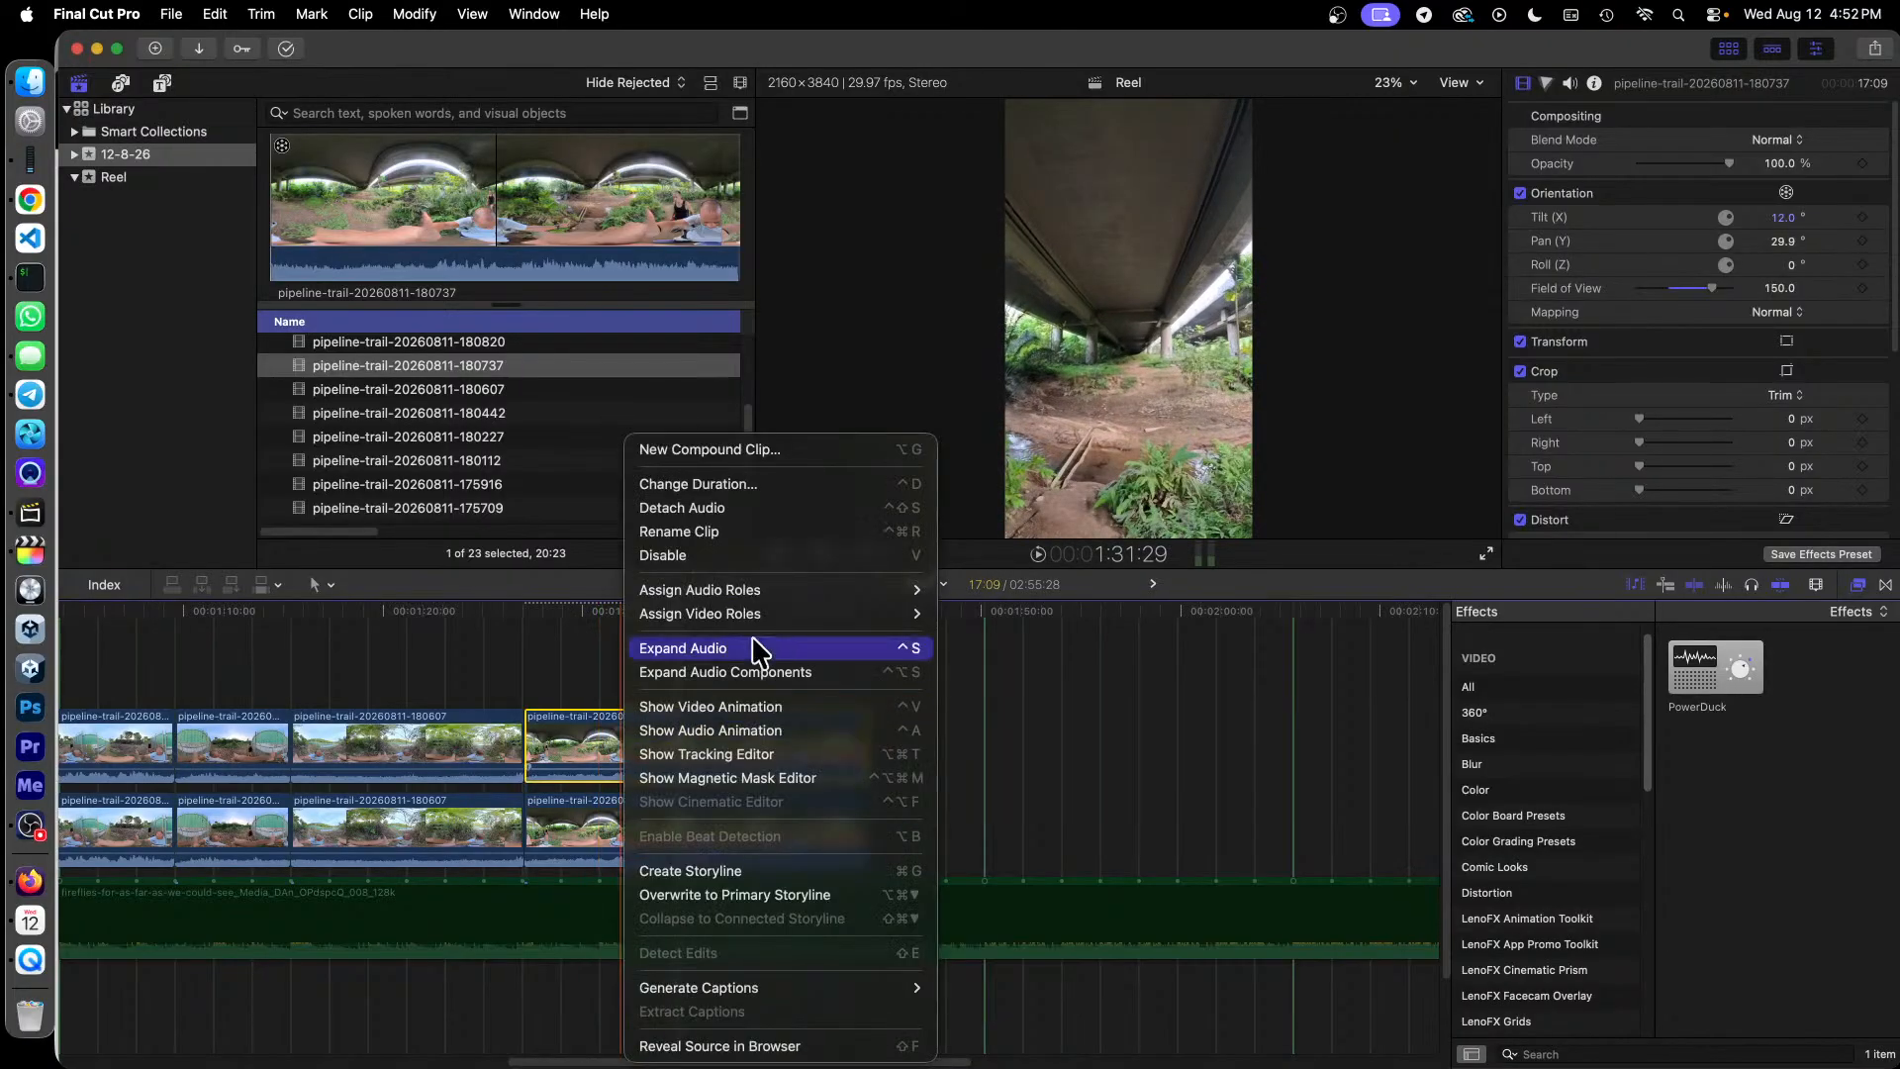
left_click(749, 555)
left_click(737, 816)
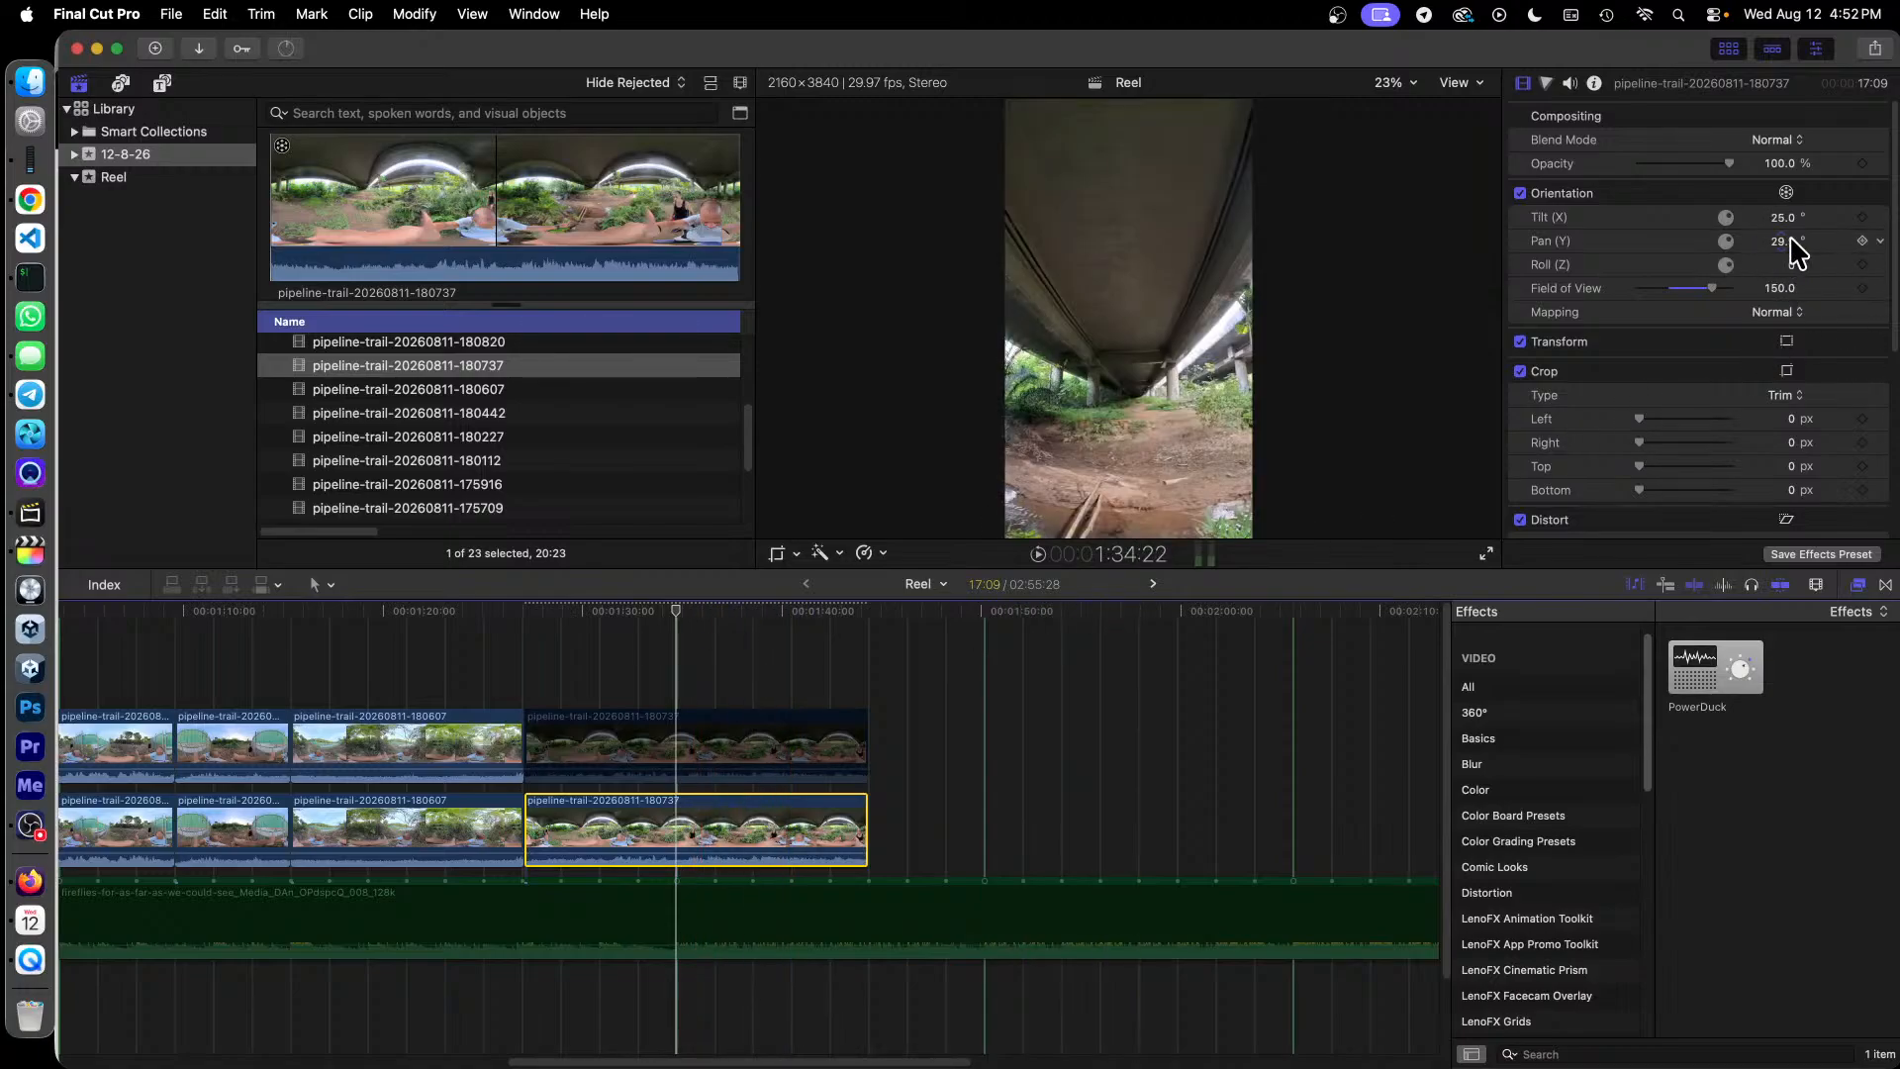
left_click_drag(1789, 253, 1782, 241)
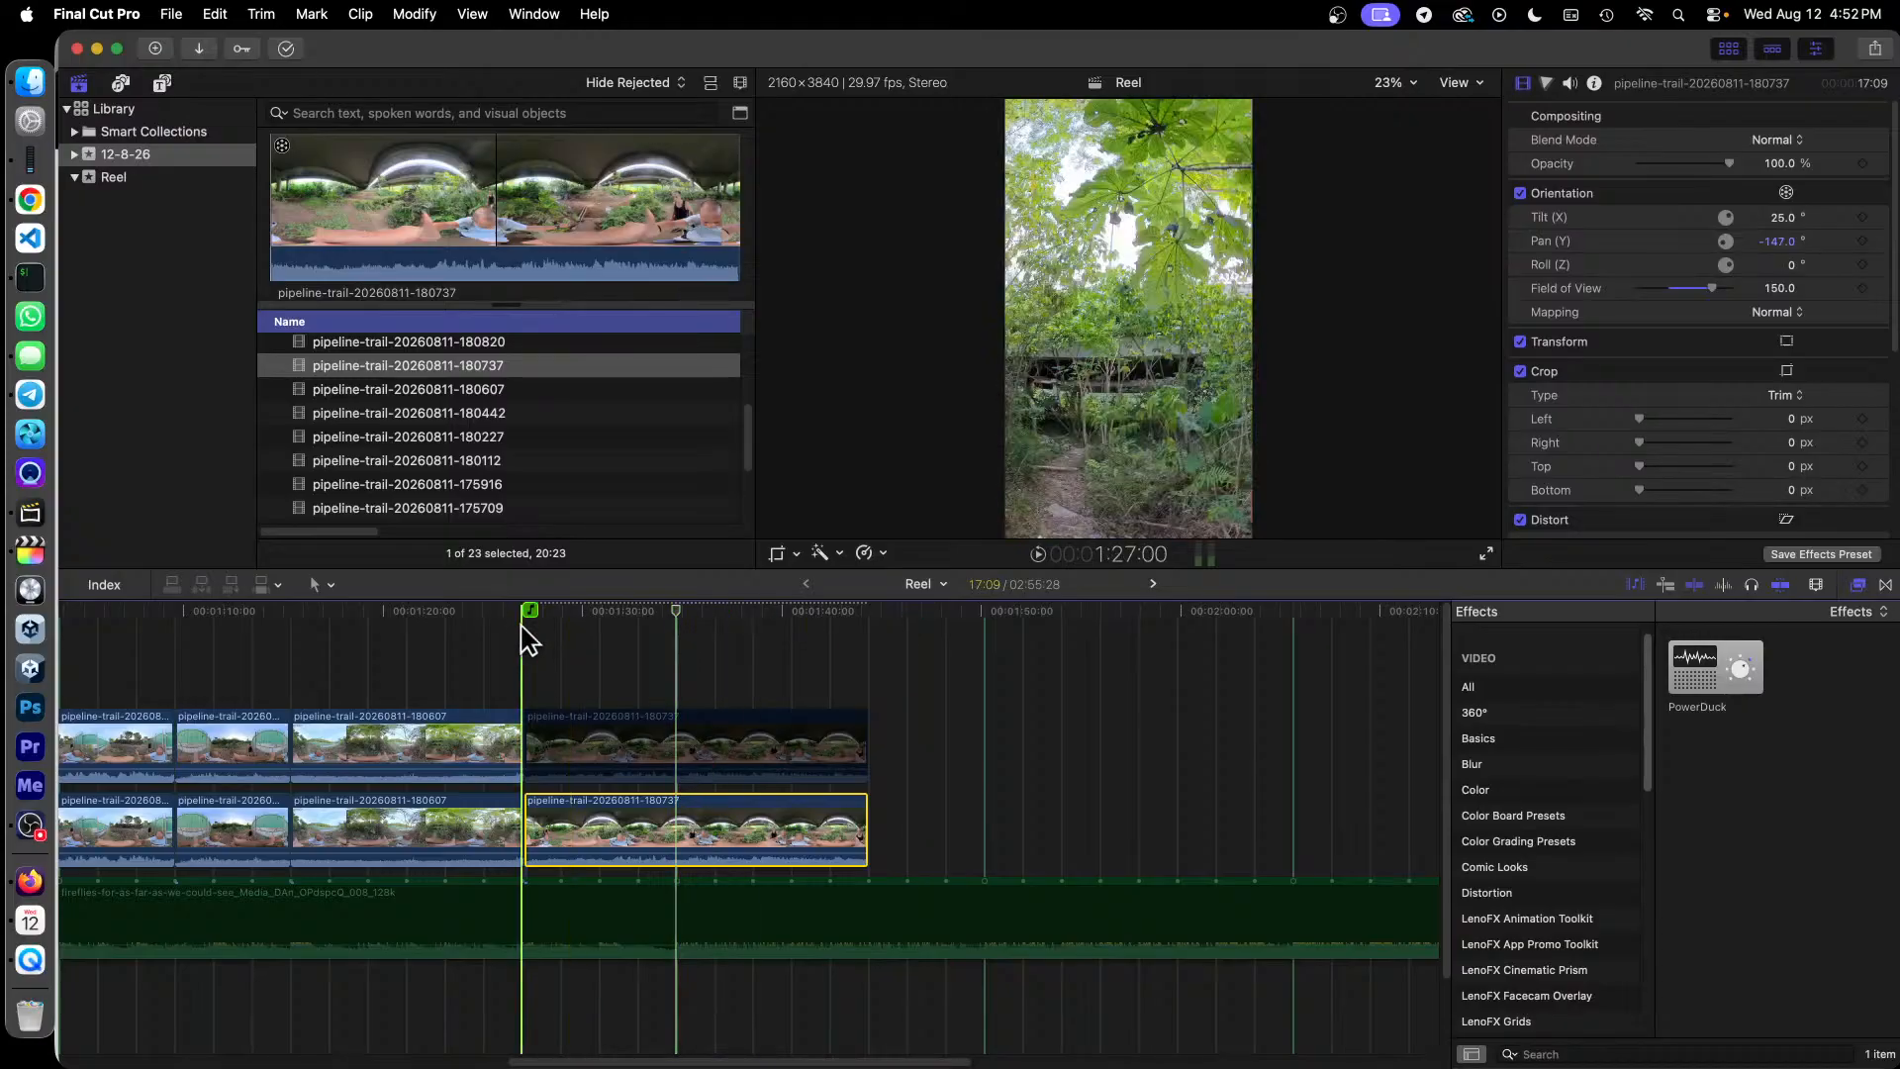
key("space")
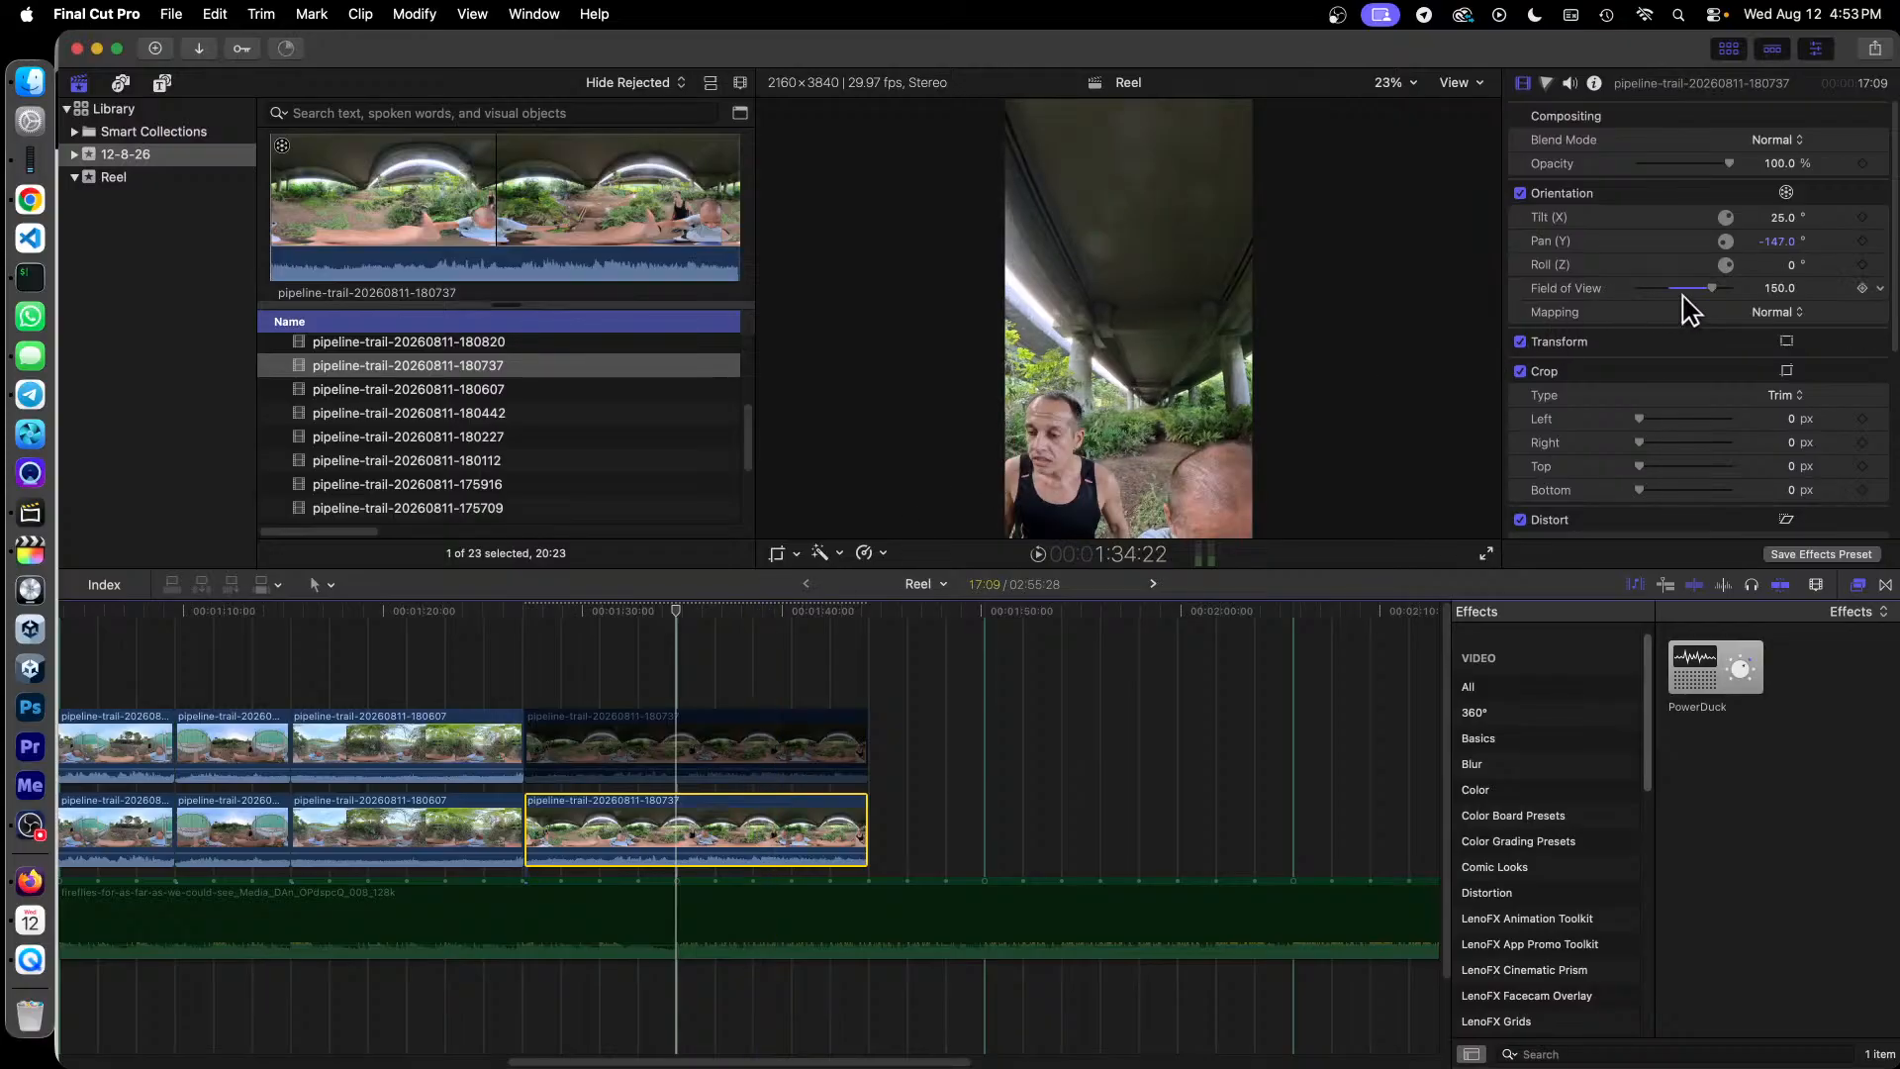
left_click_drag(1714, 289, 1720, 293)
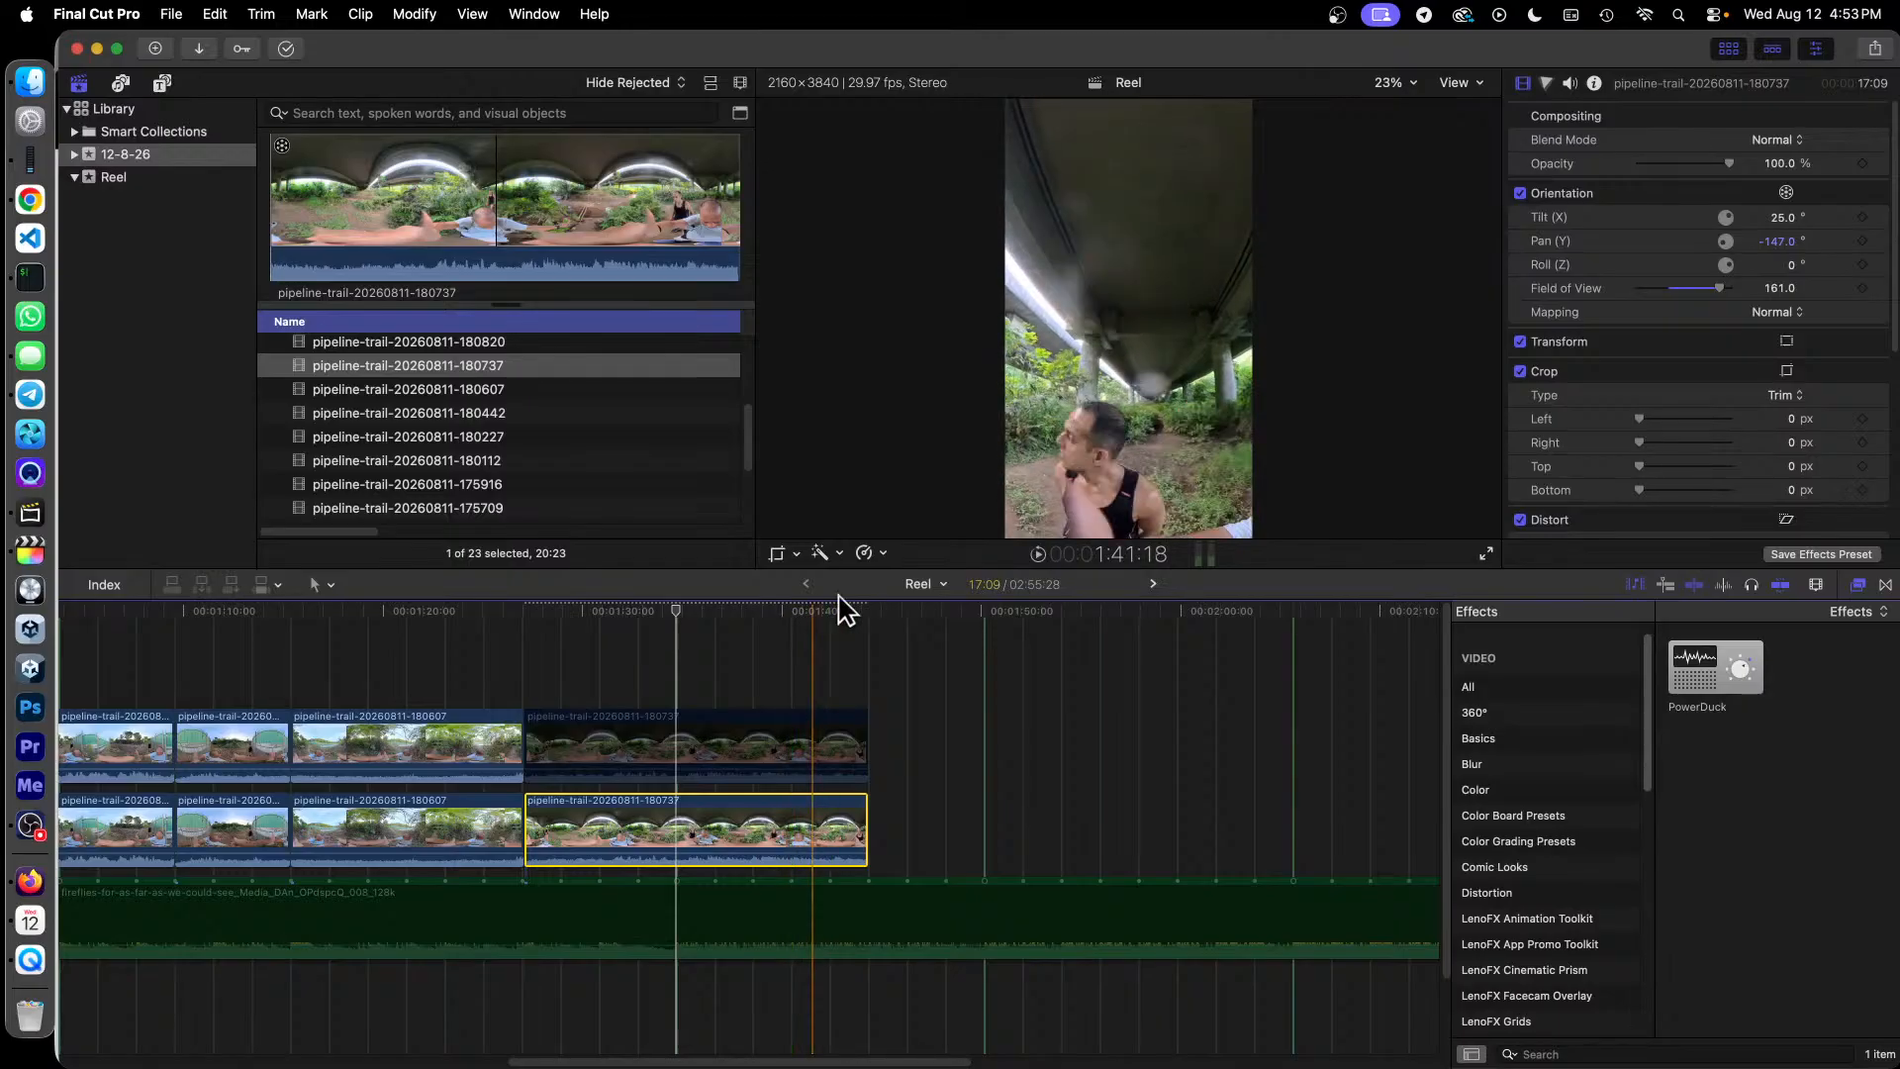
left_click(623, 747)
right_click(622, 749)
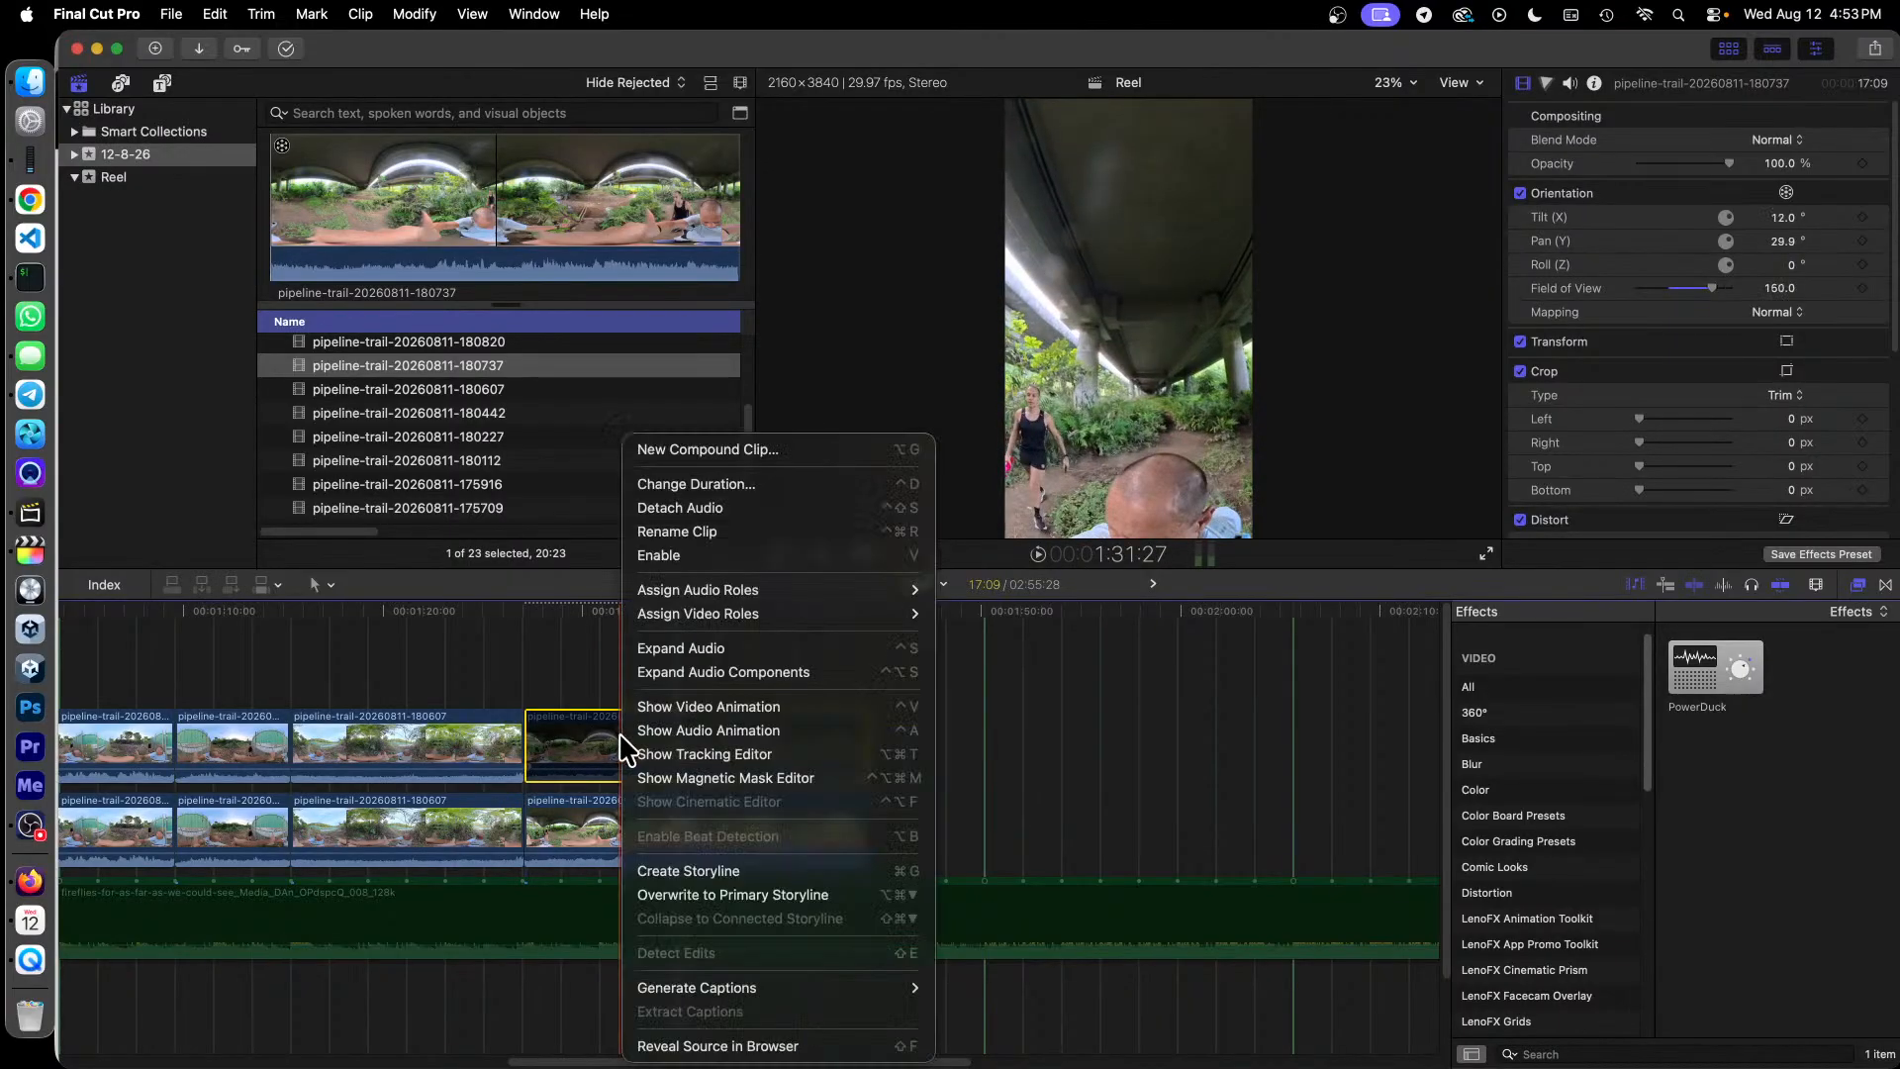
left_click(776, 554)
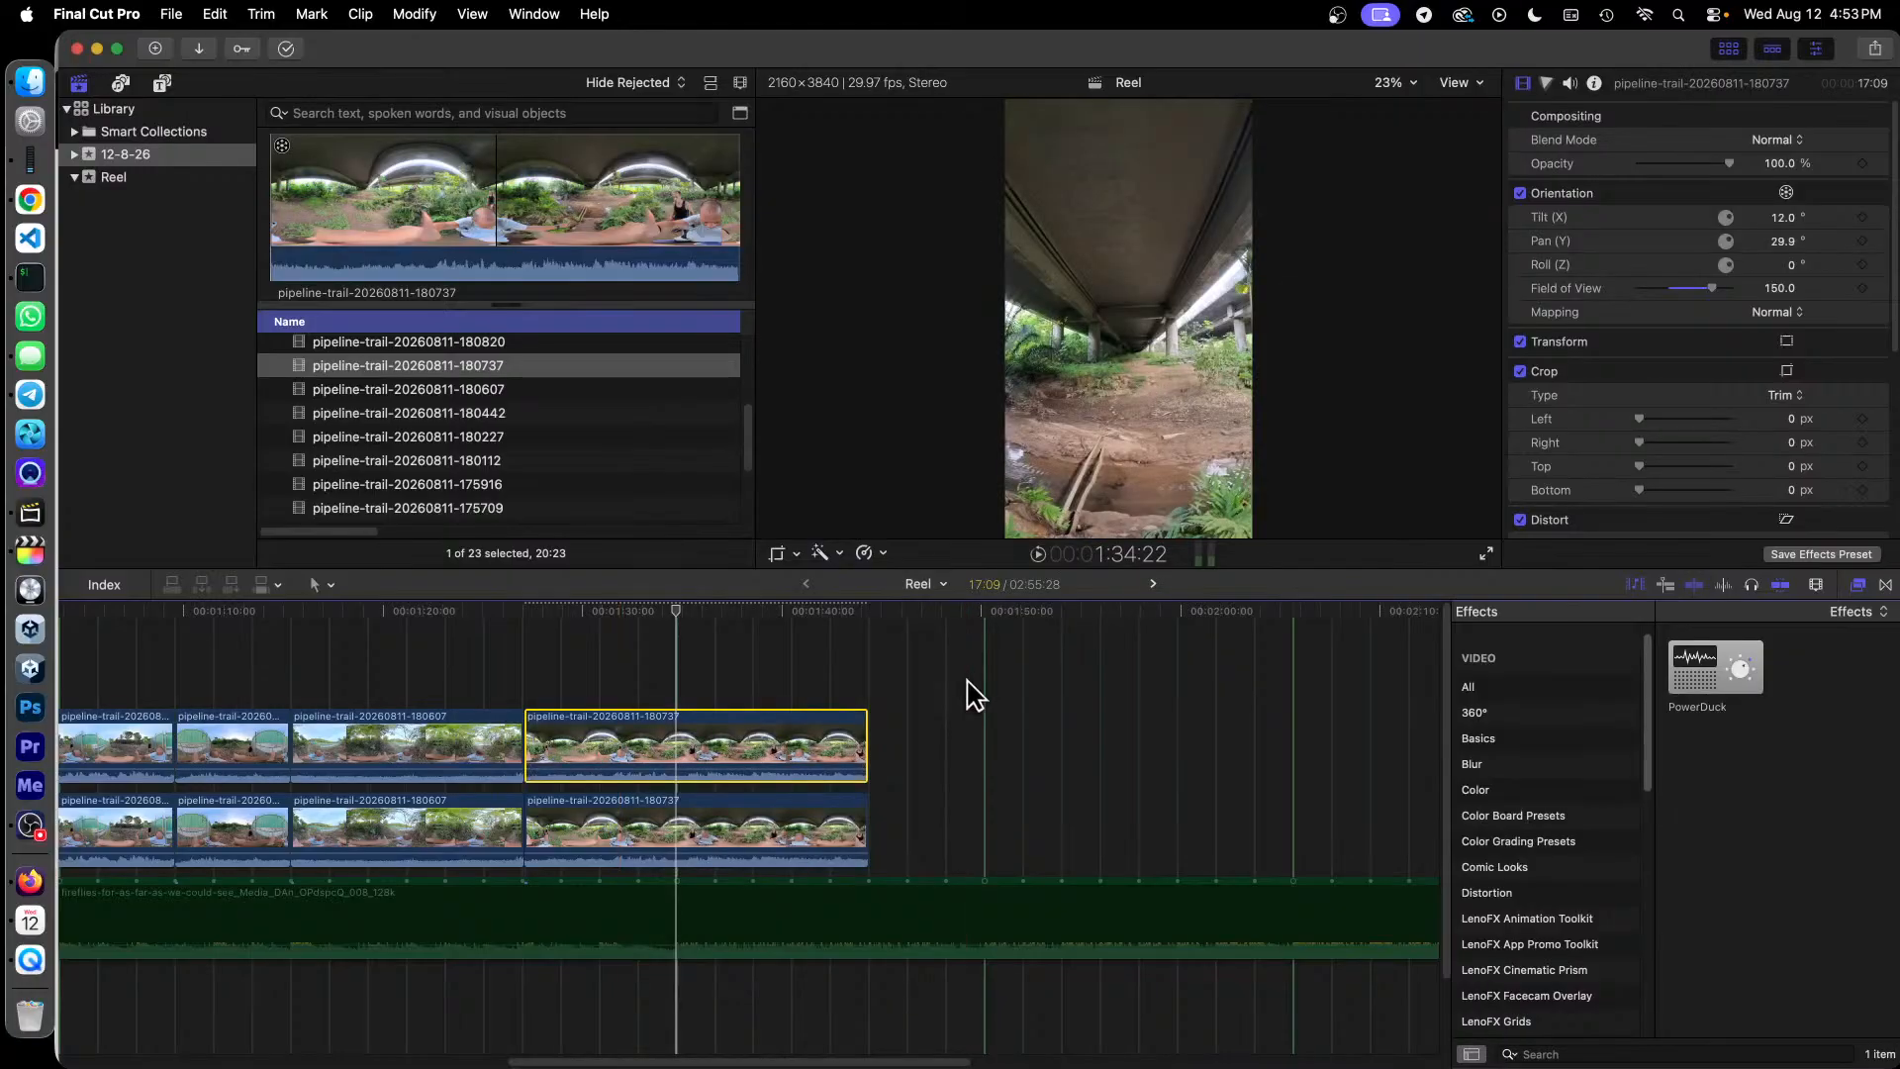
scroll(458, 435, "up", 3)
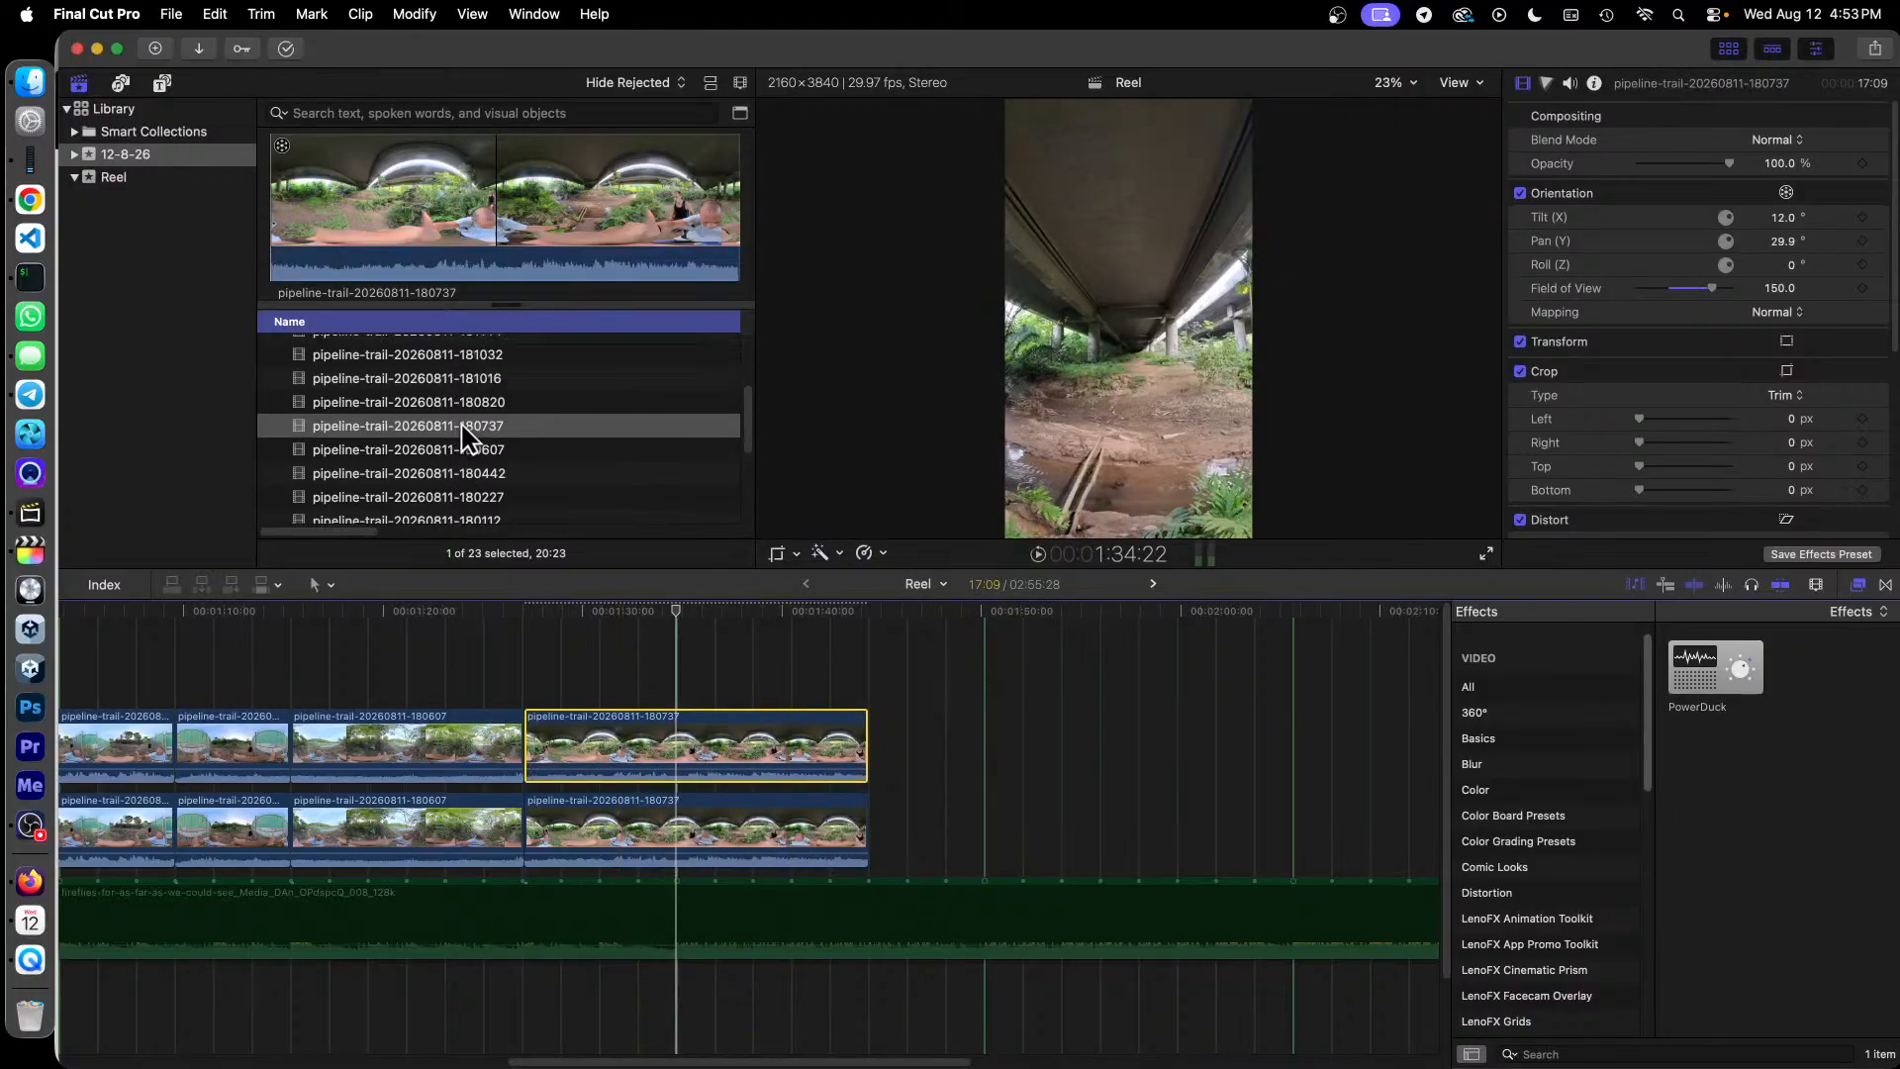
left_click(470, 417)
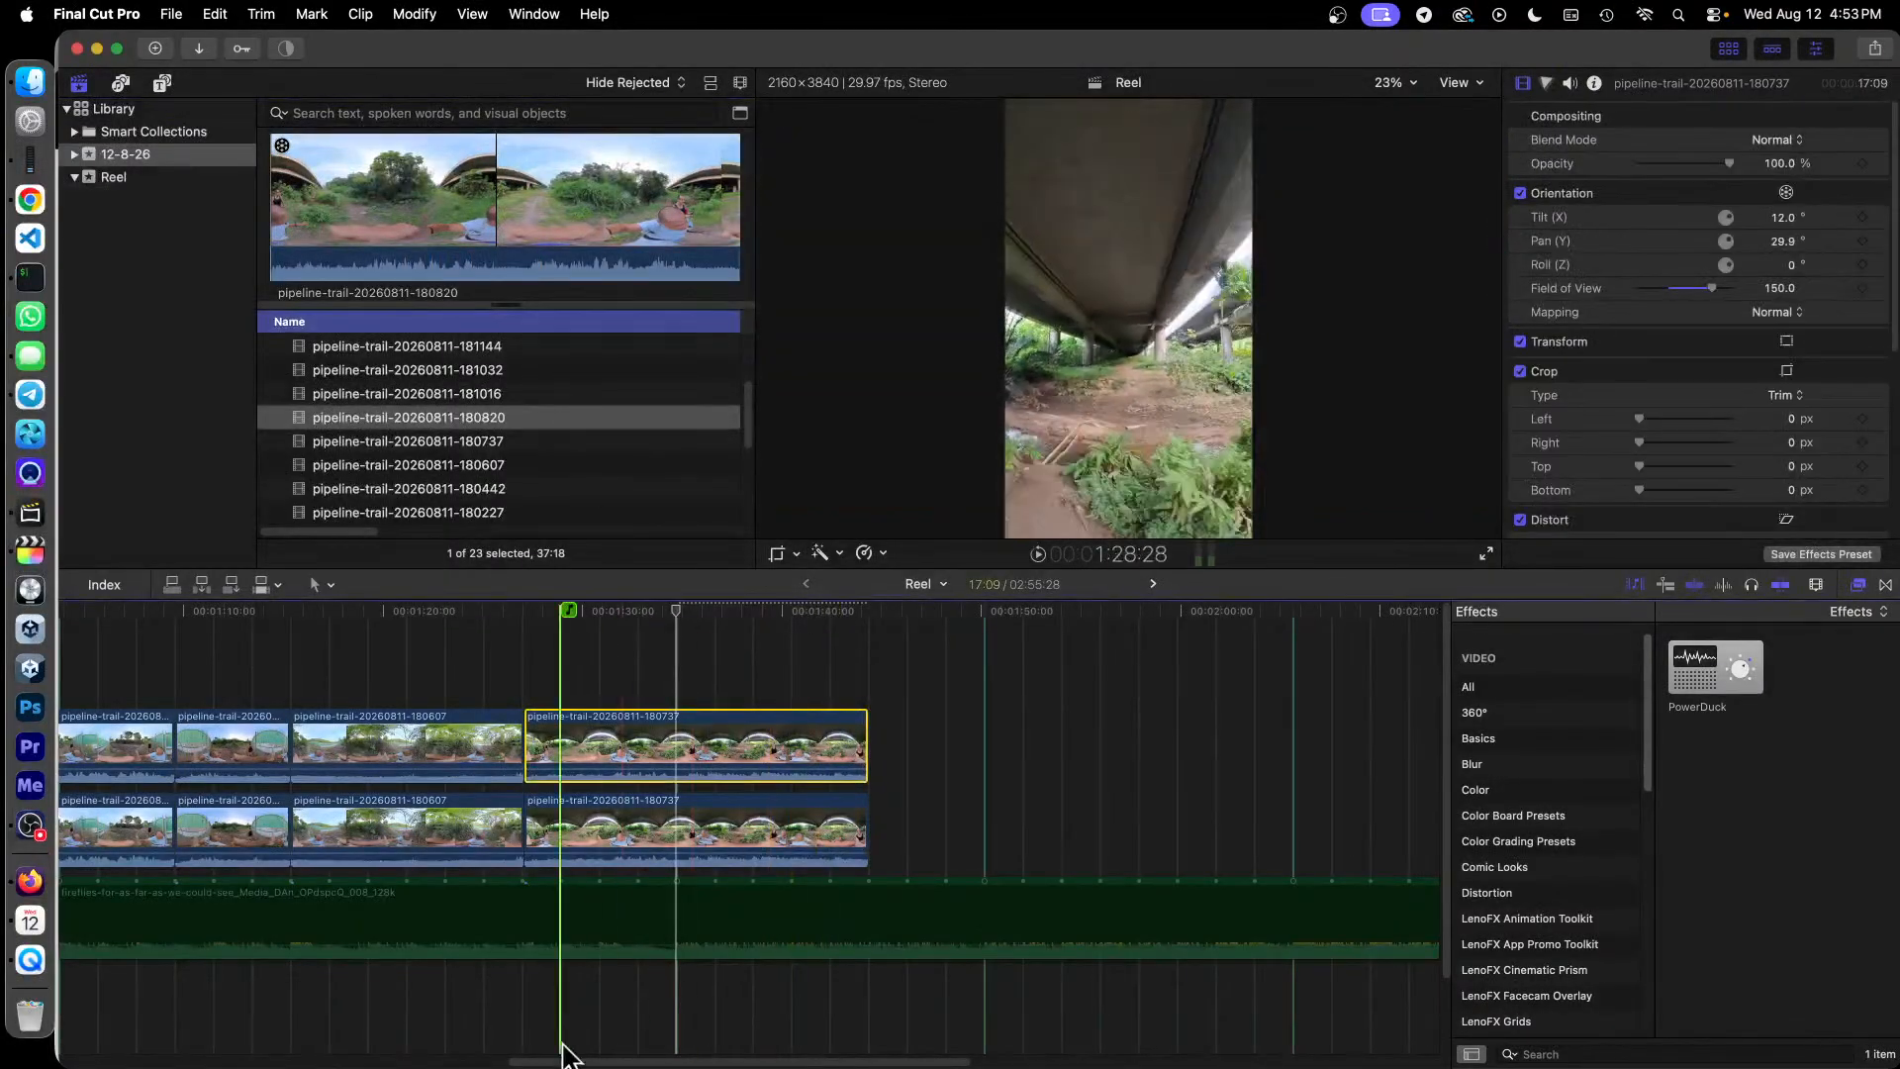
left_click_drag(633, 1064, 731, 1064)
left_click_drag(459, 421, 588, 822)
left_click(556, 613)
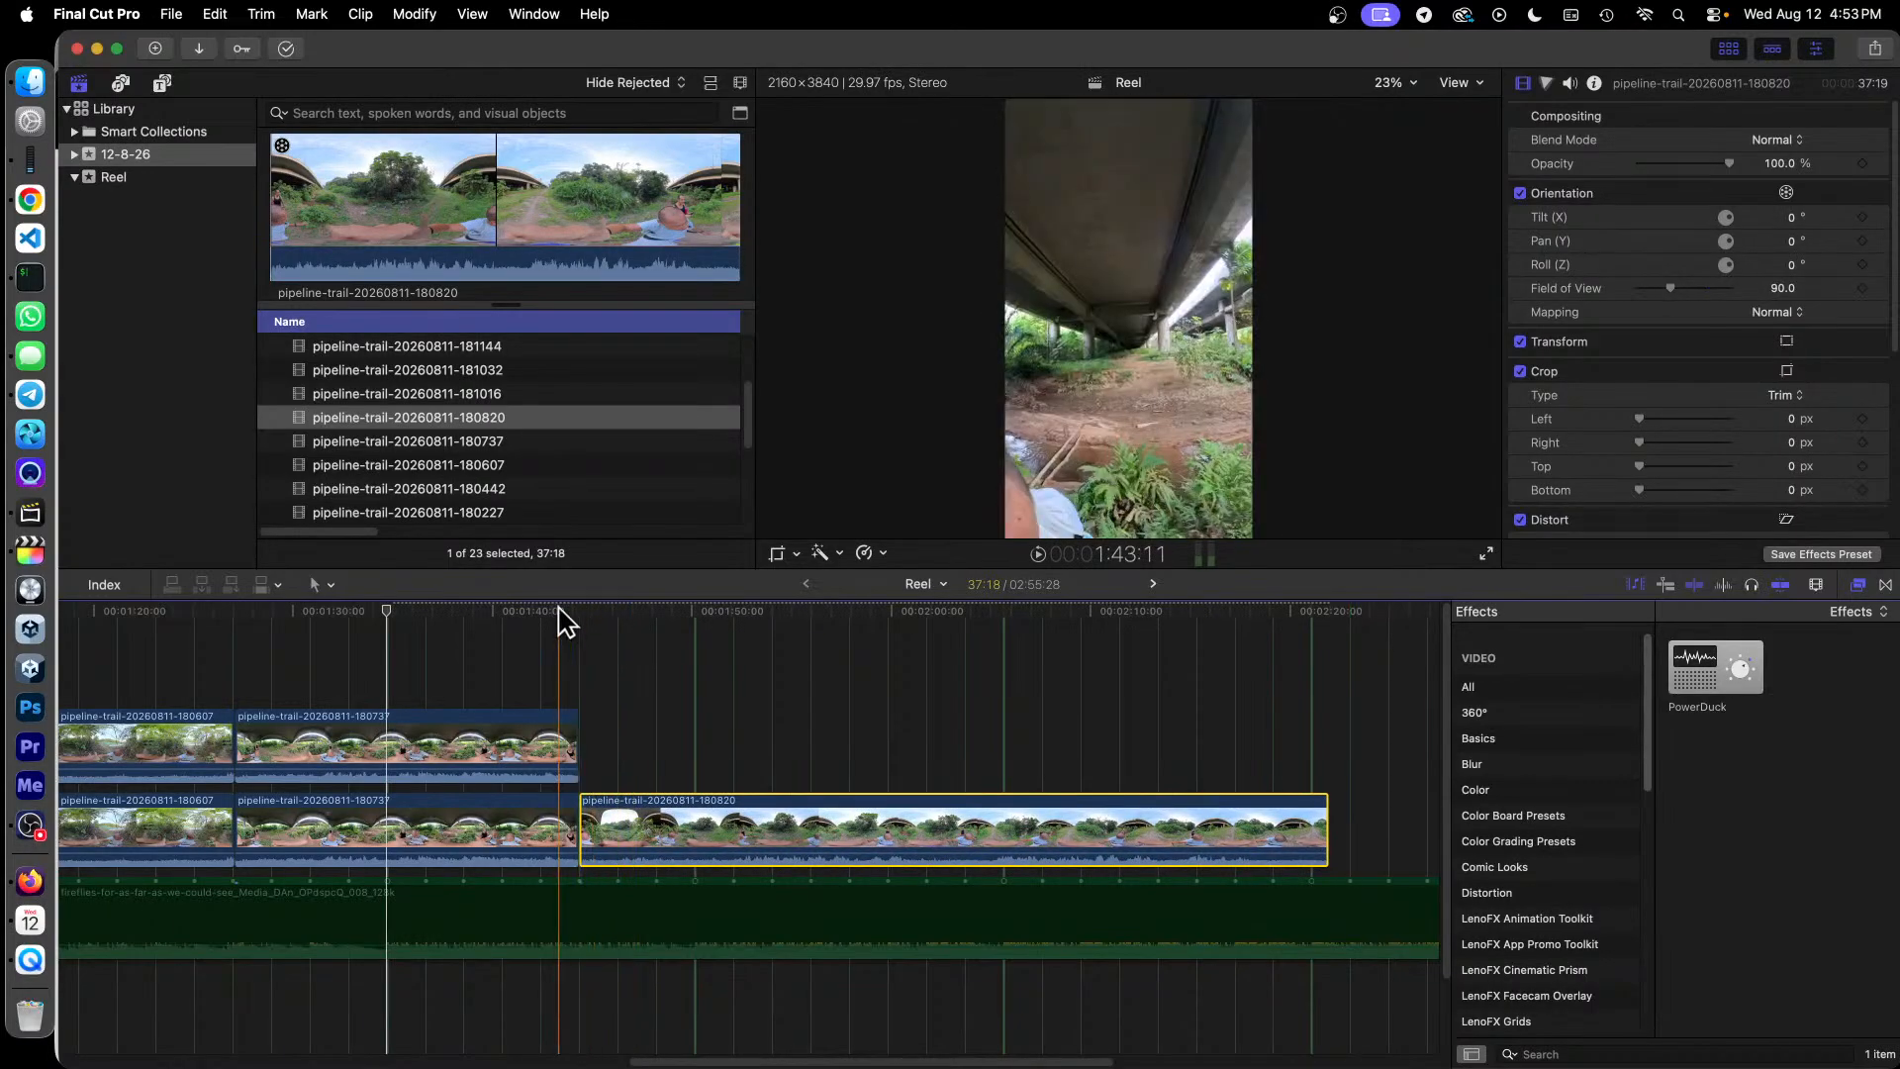
key("space")
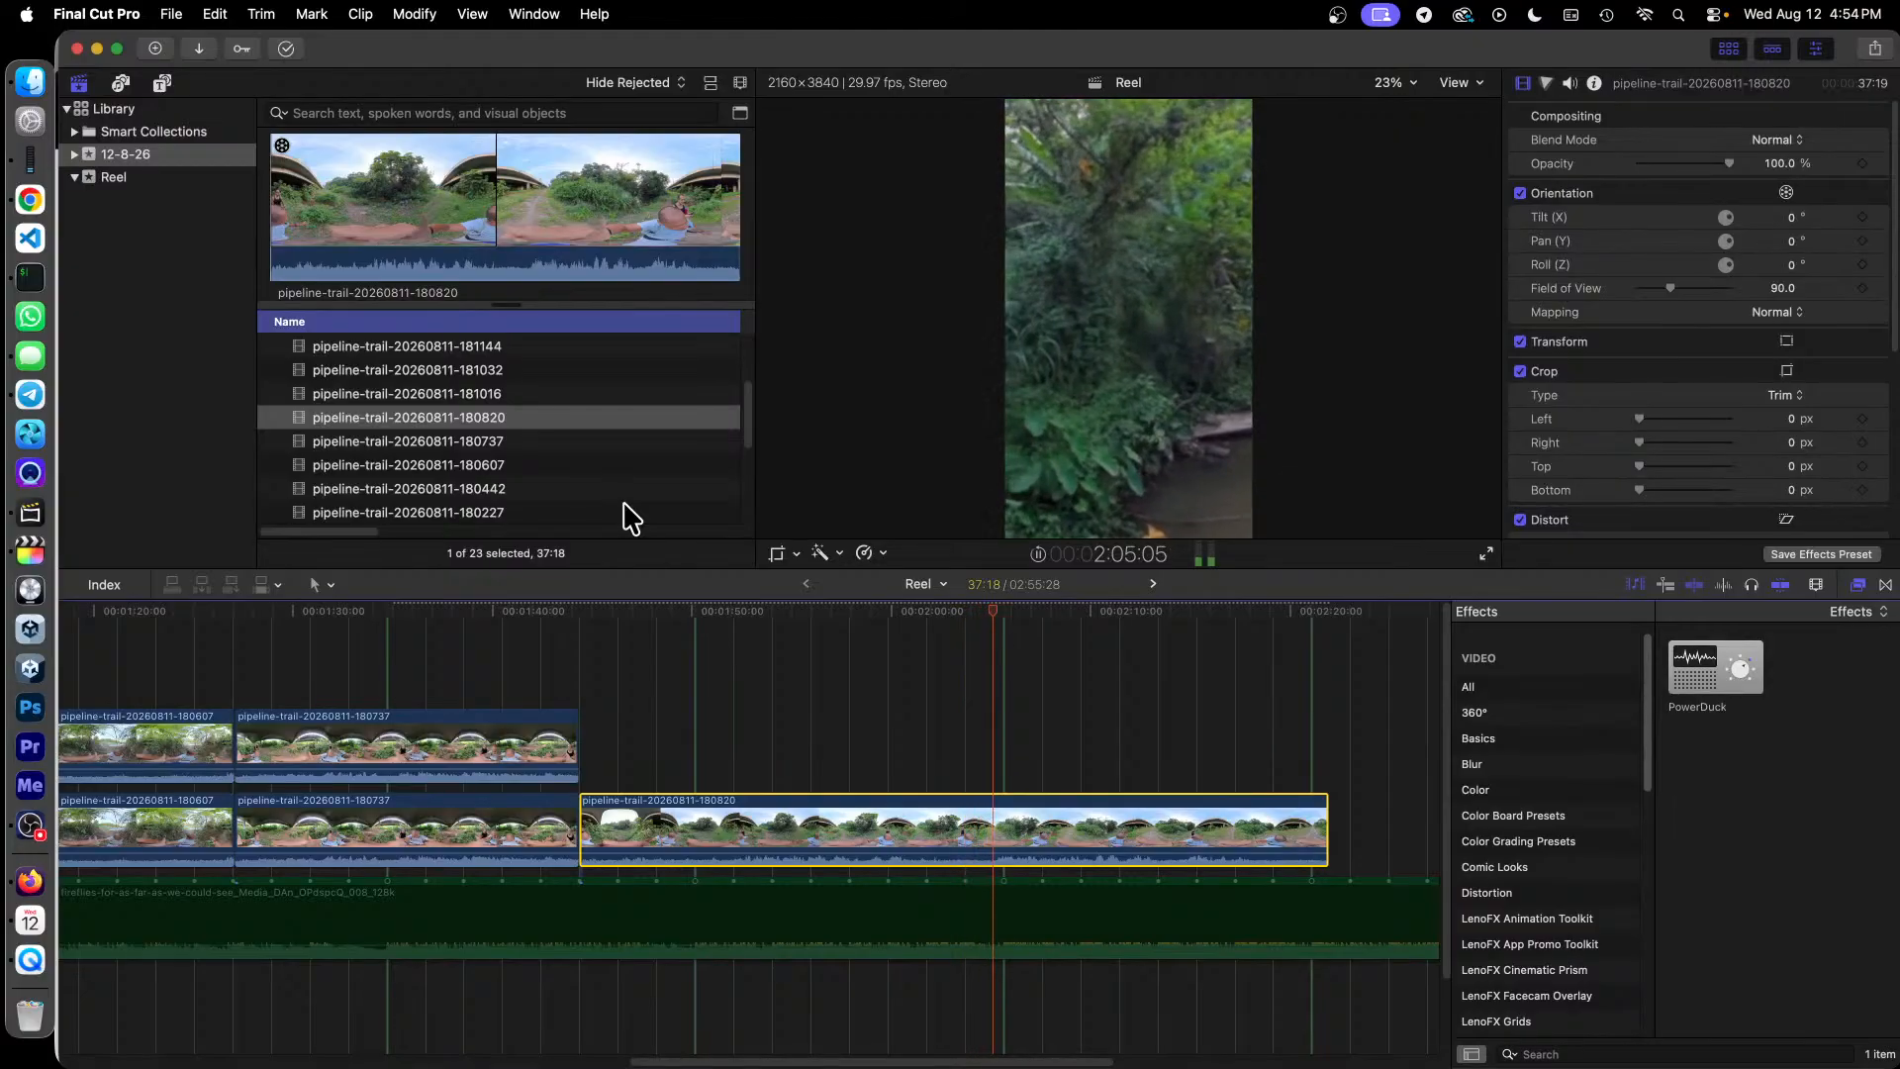
key("space")
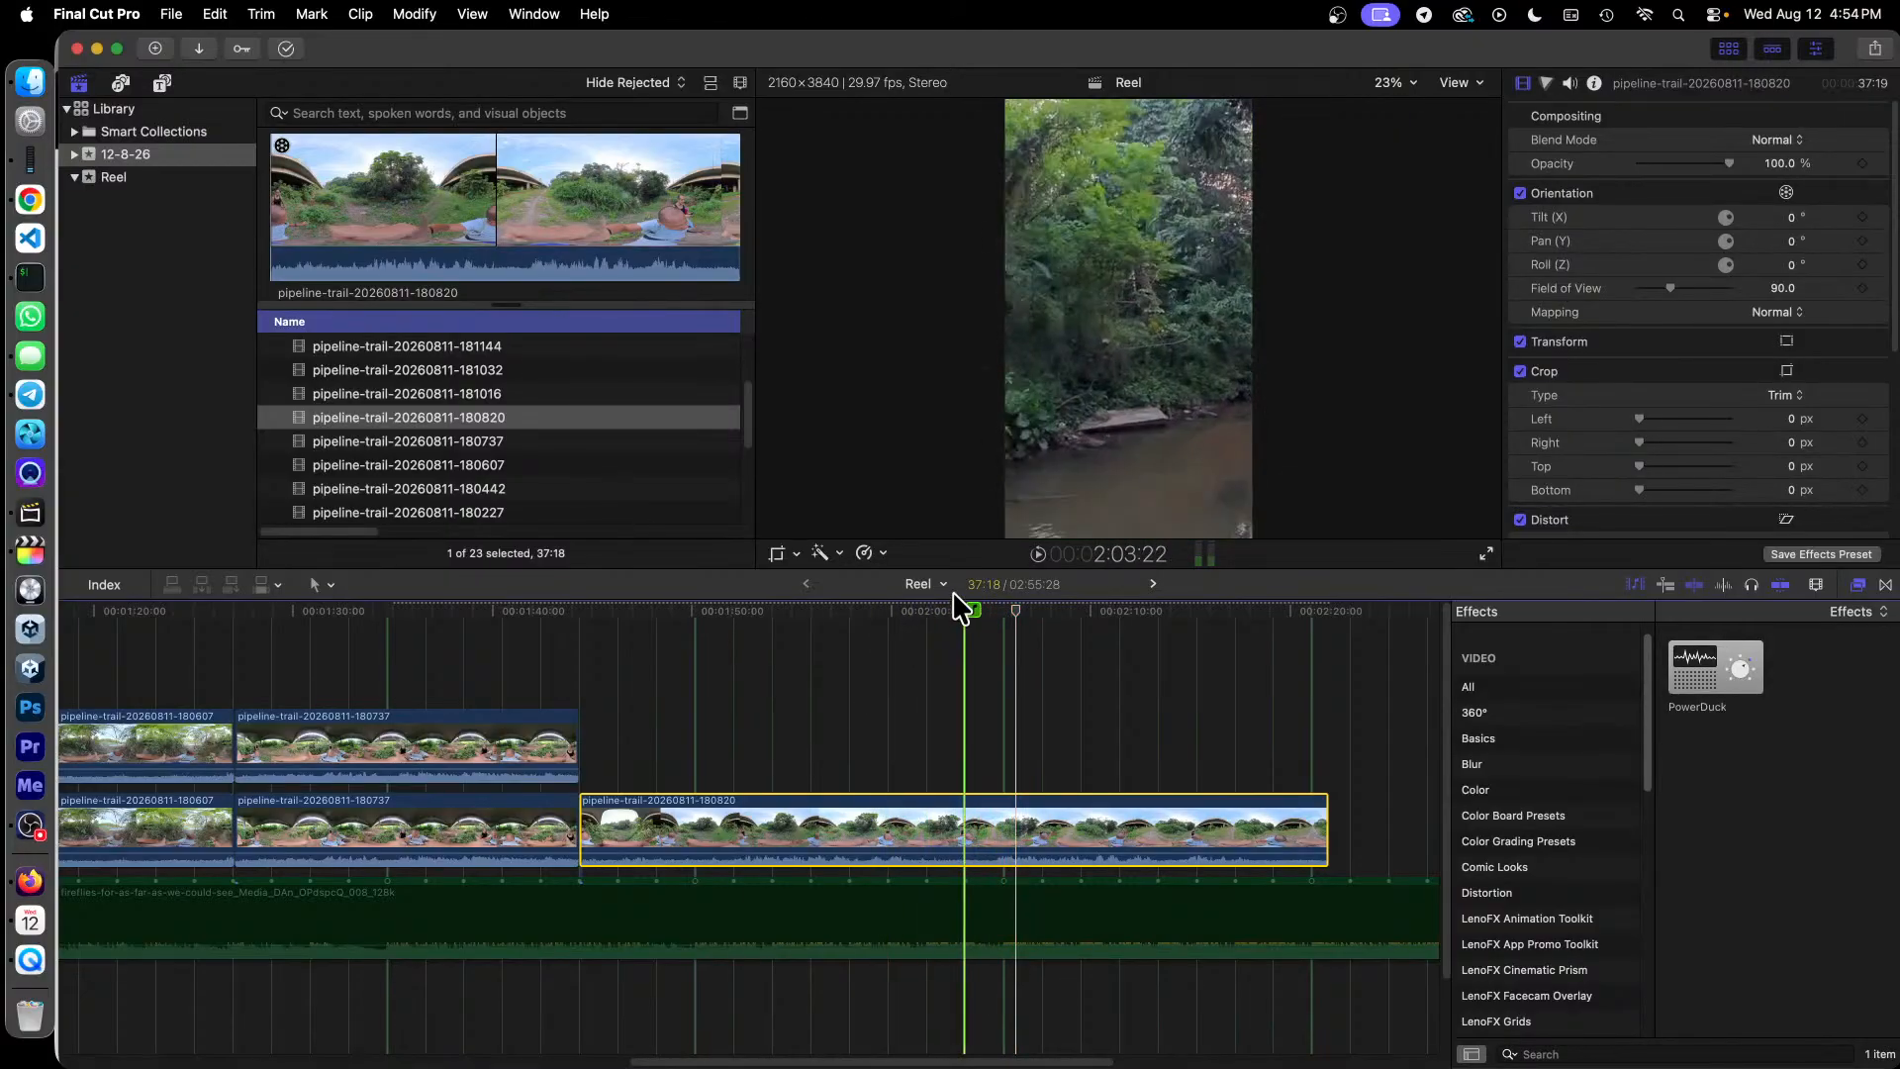
left_click(891, 611)
key("space")
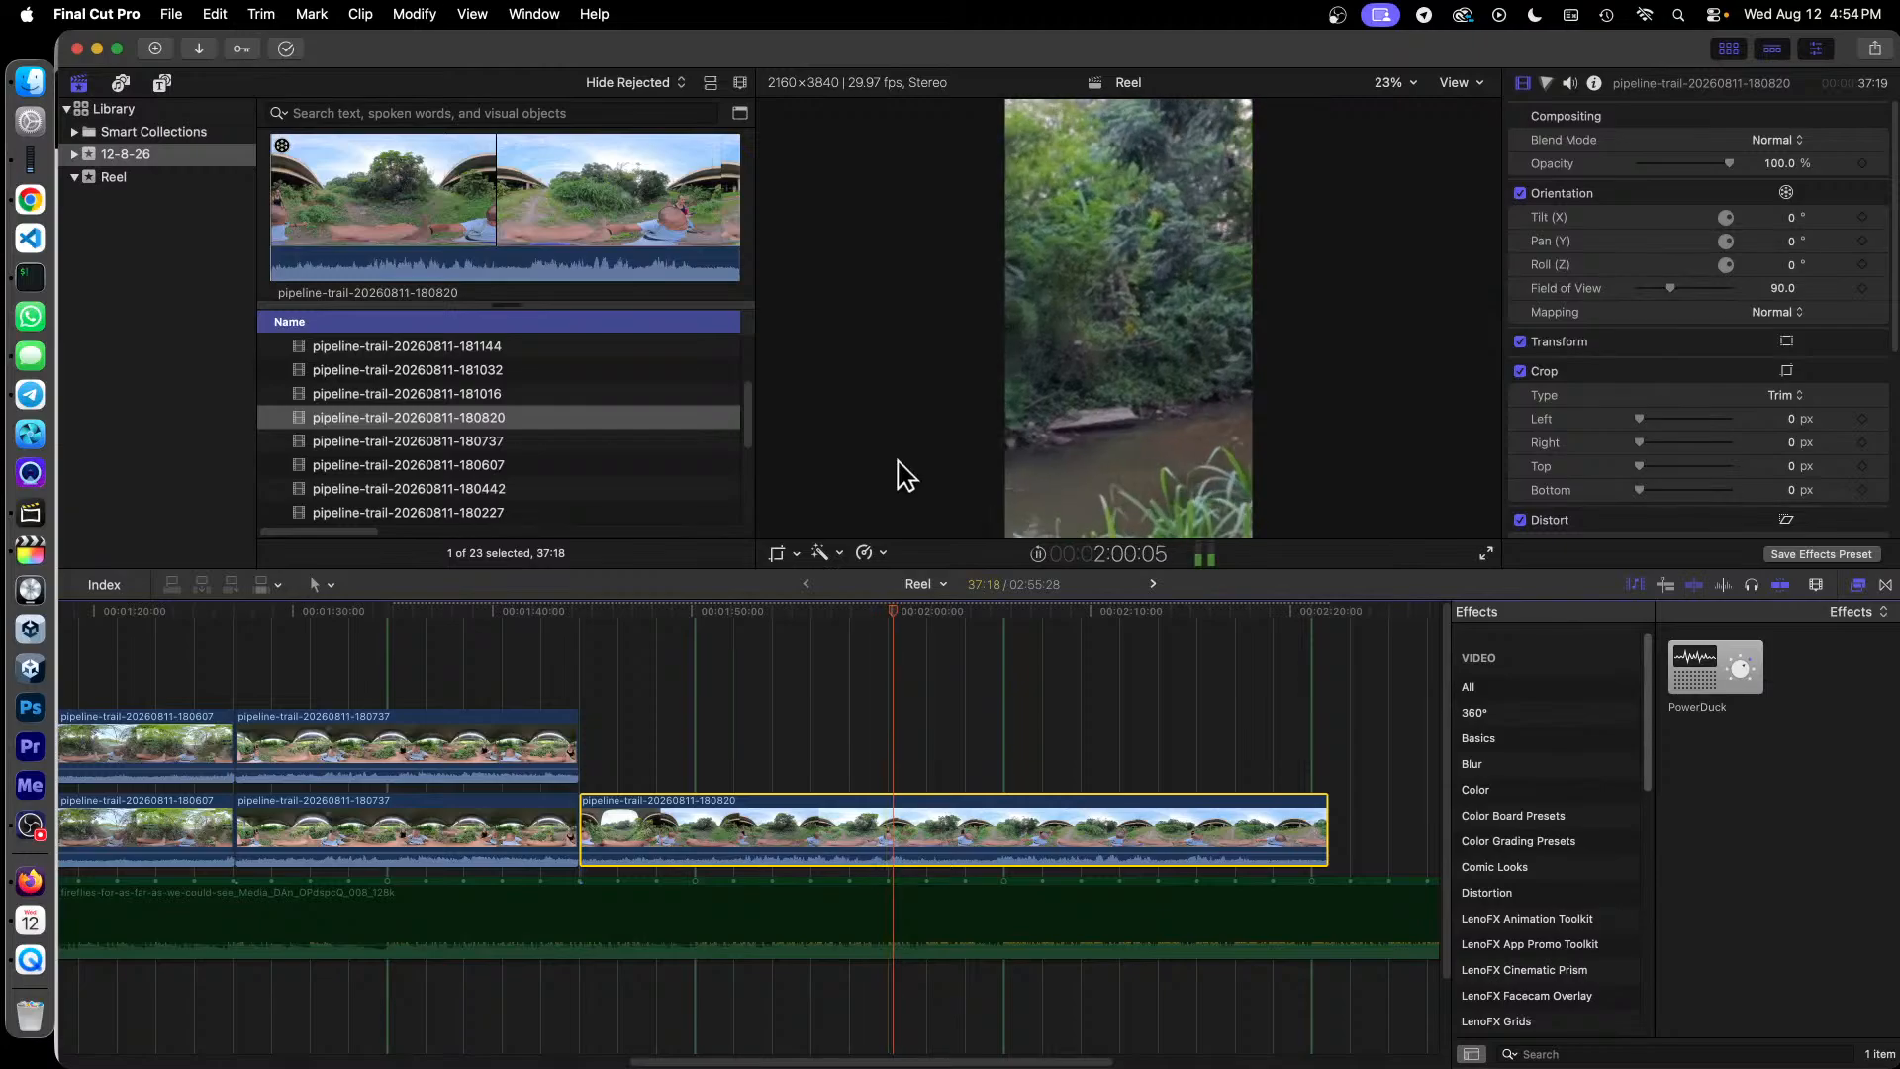
key("space")
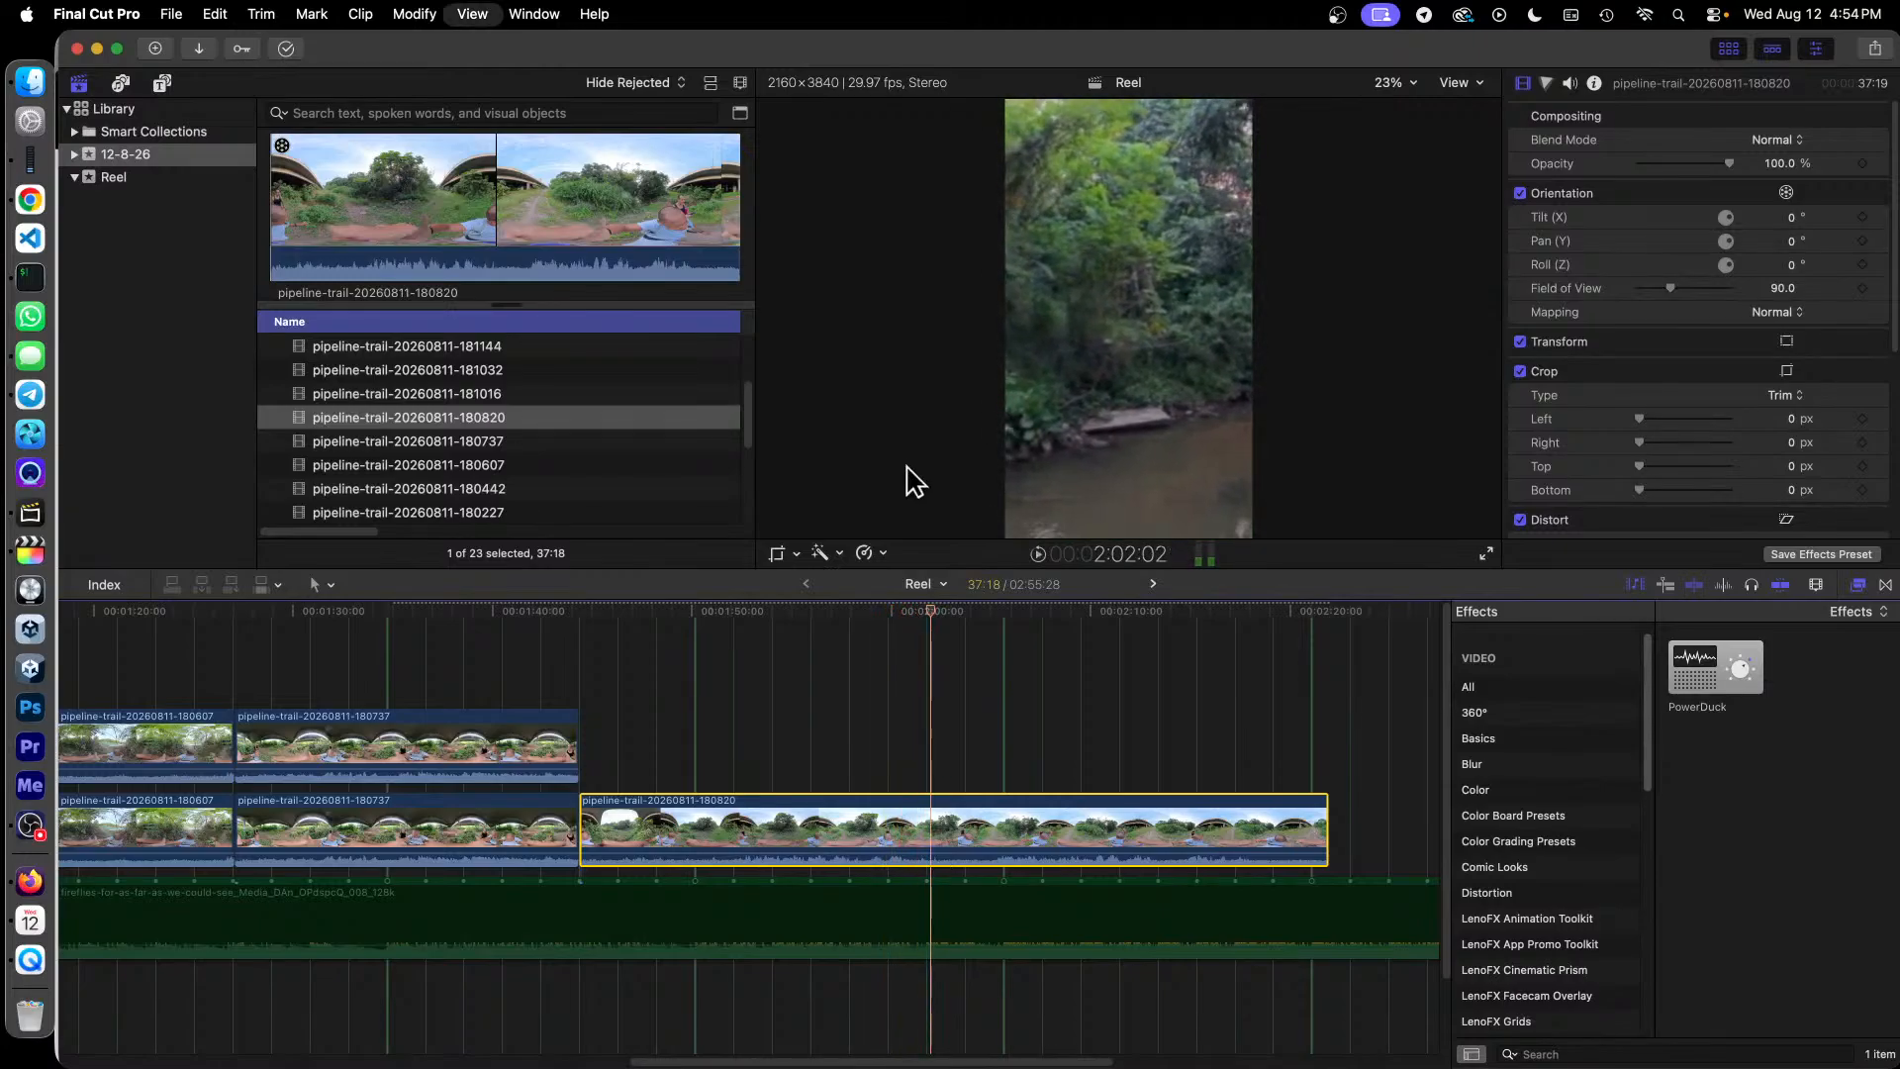
left_click_drag(1329, 827, 963, 861)
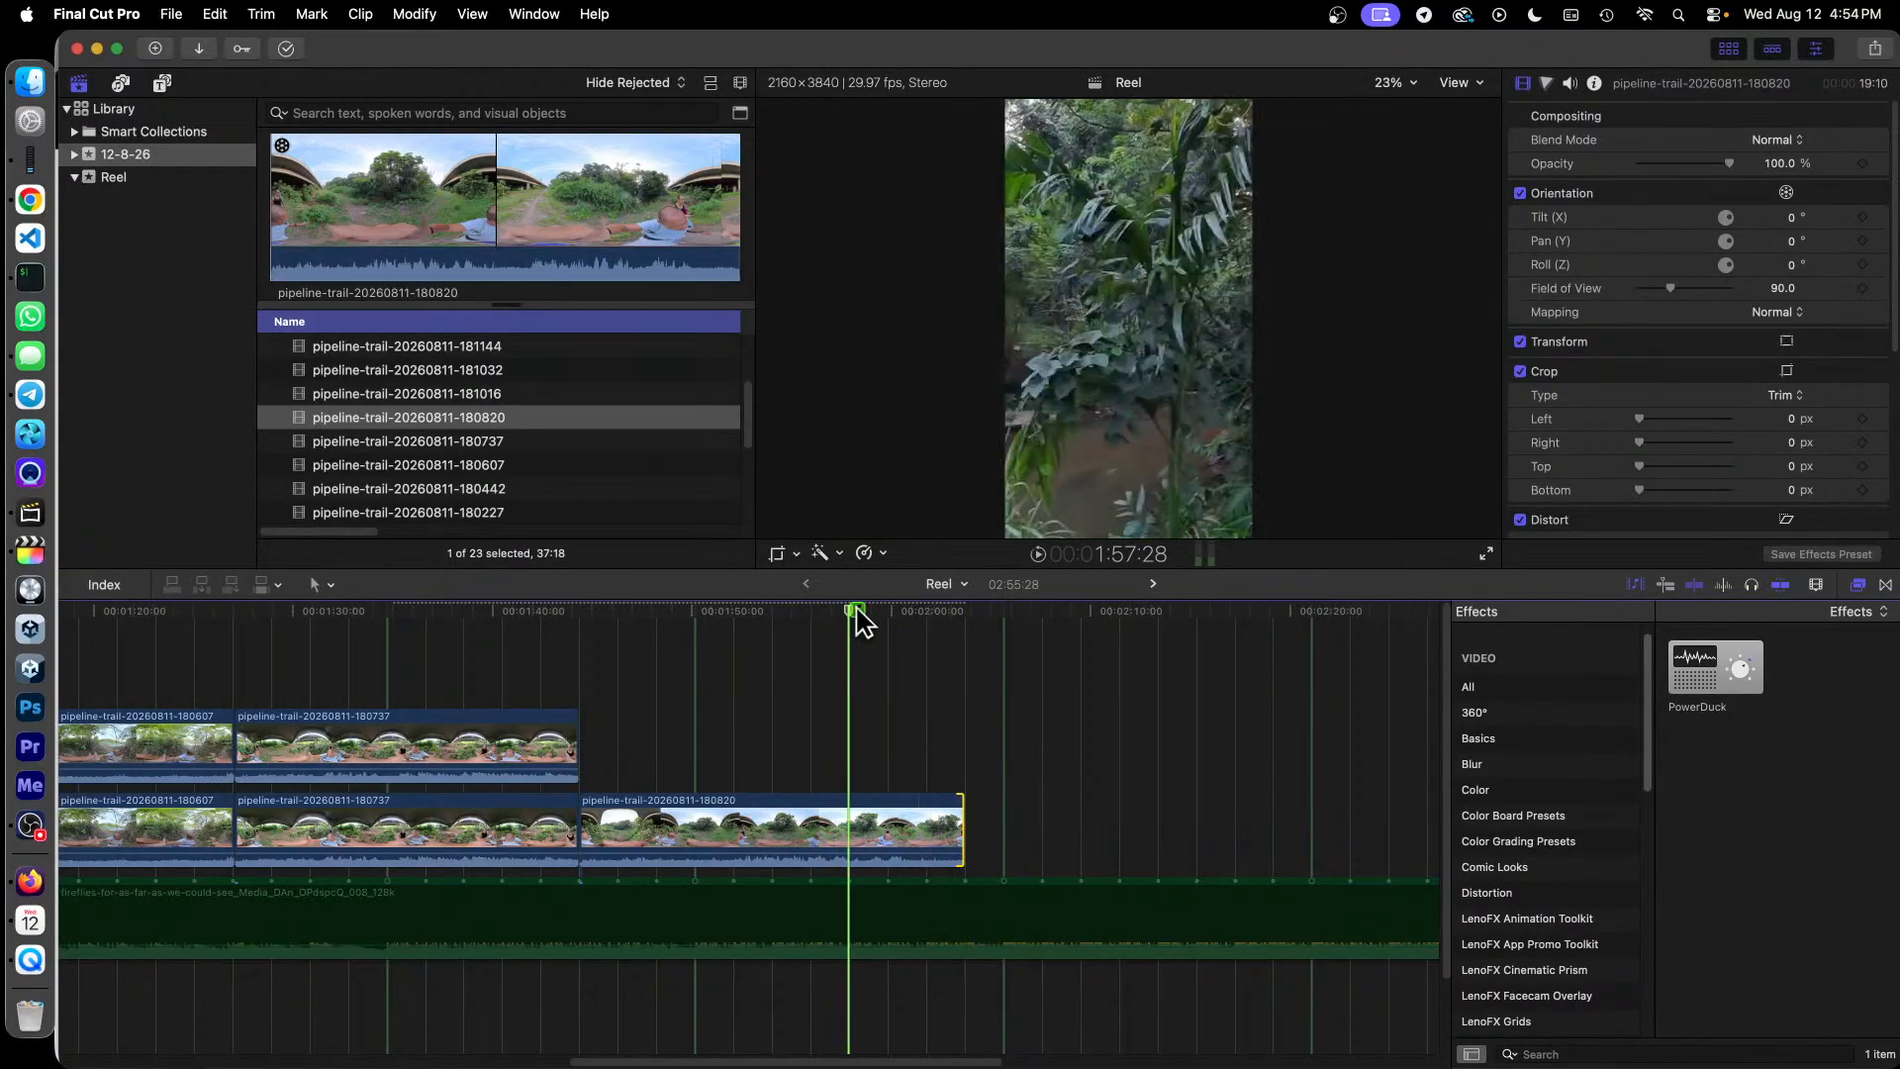
mouse_move(965, 831)
left_mouse_down()
mouse_move(1007, 839)
mouse_move(964, 843)
left_mouse_up()
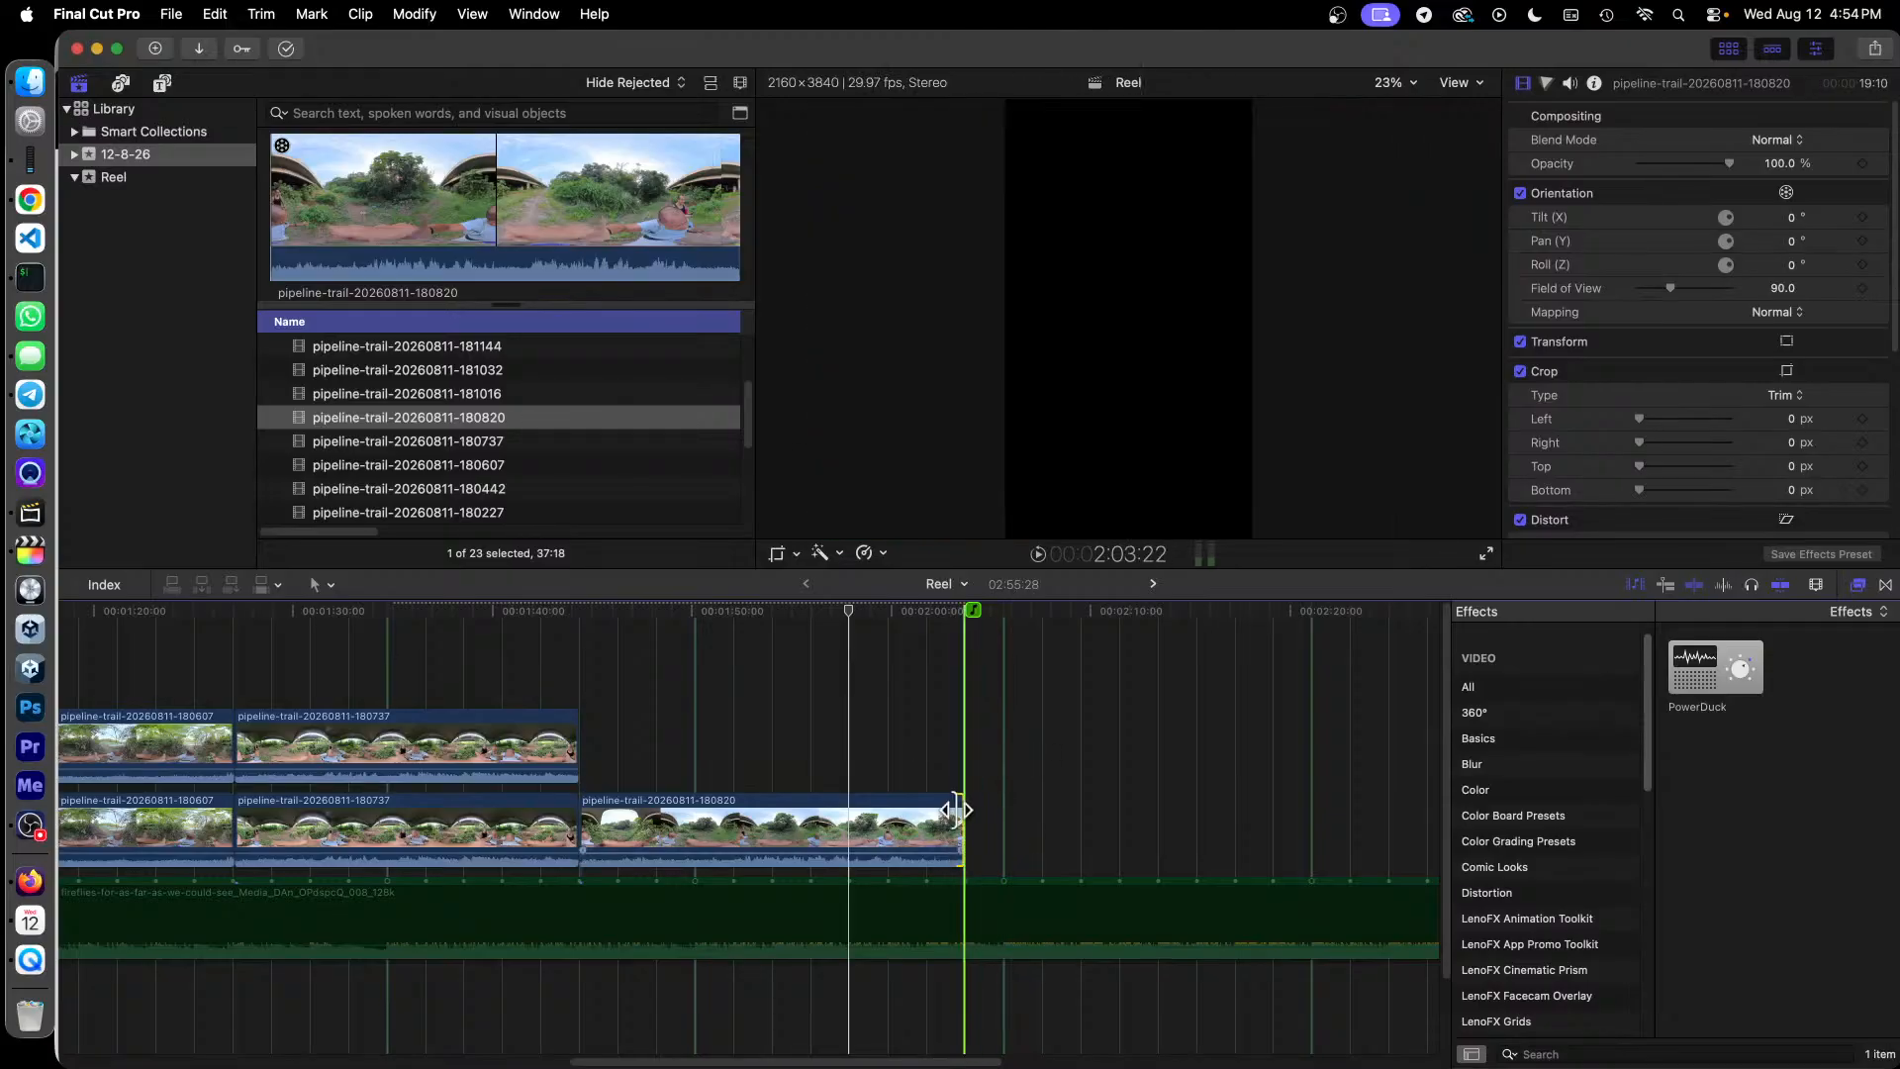
left_click(762, 831)
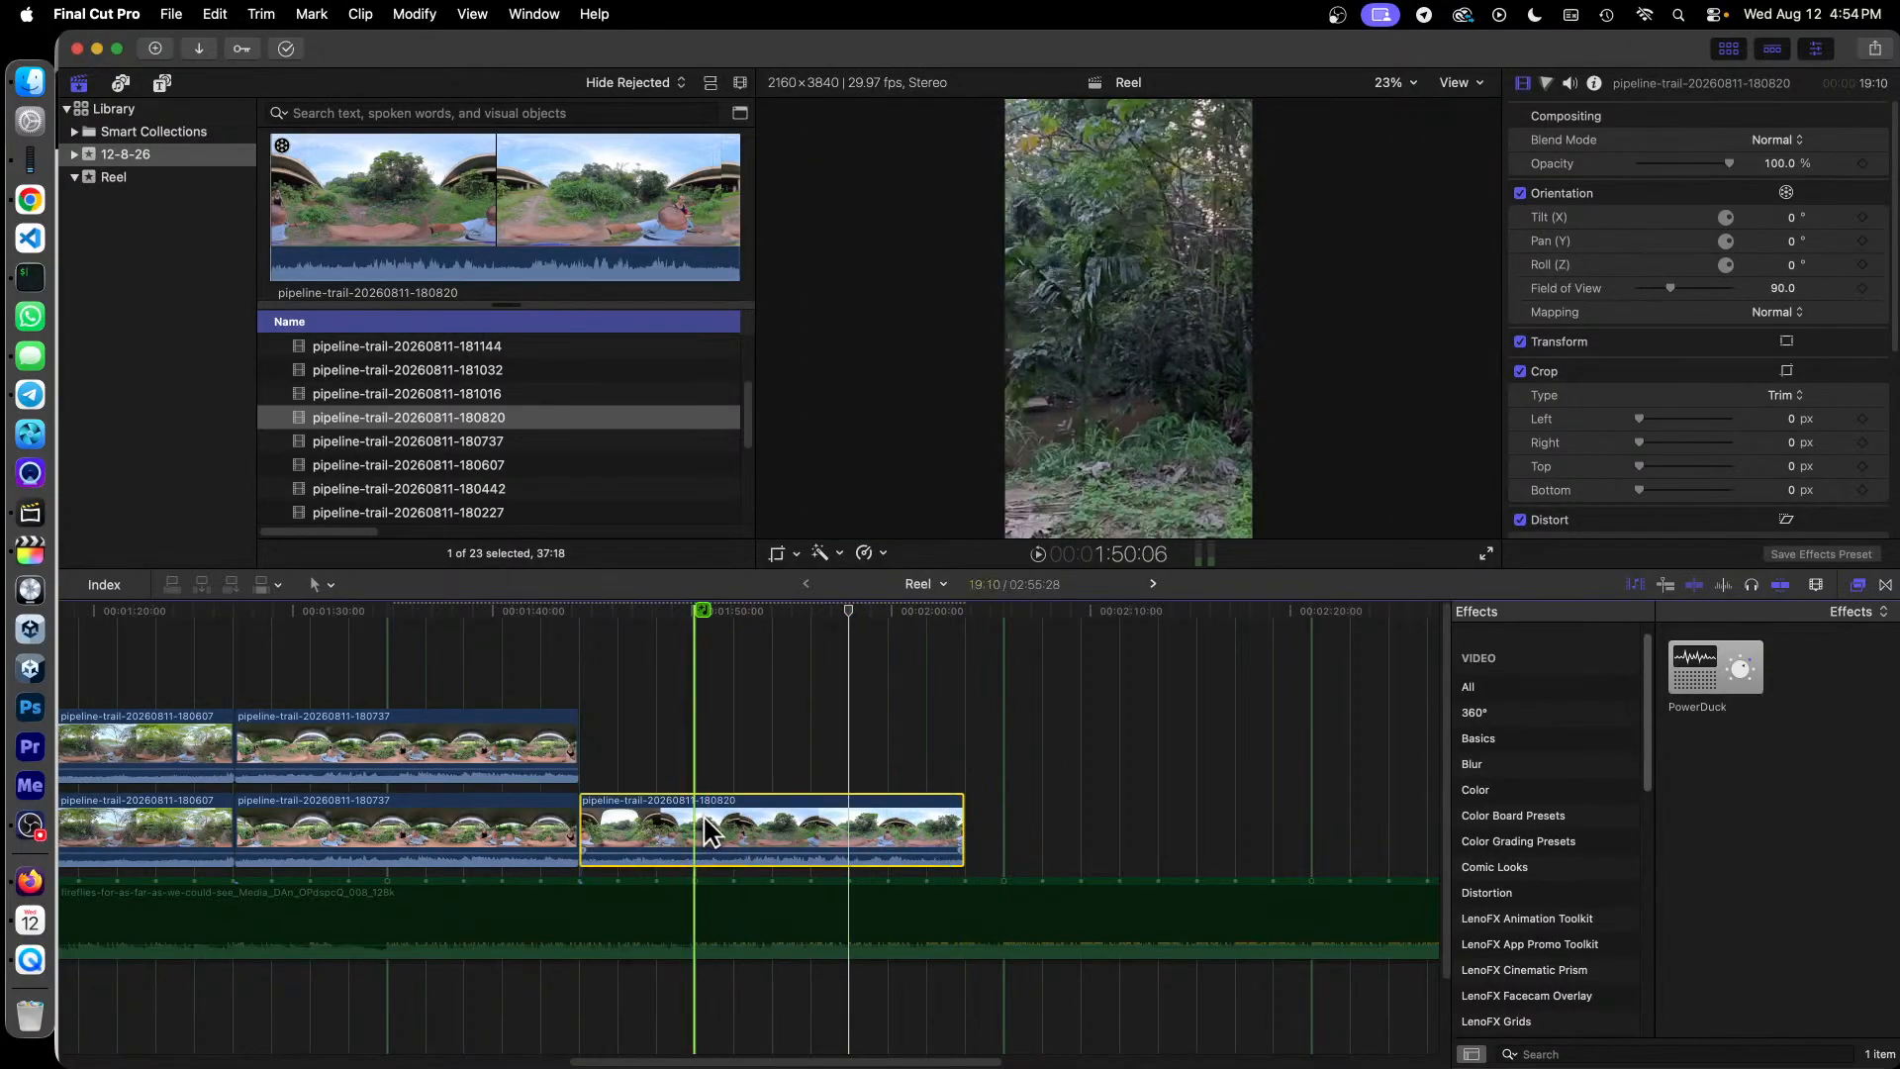
left_click_drag(702, 813, 690, 743)
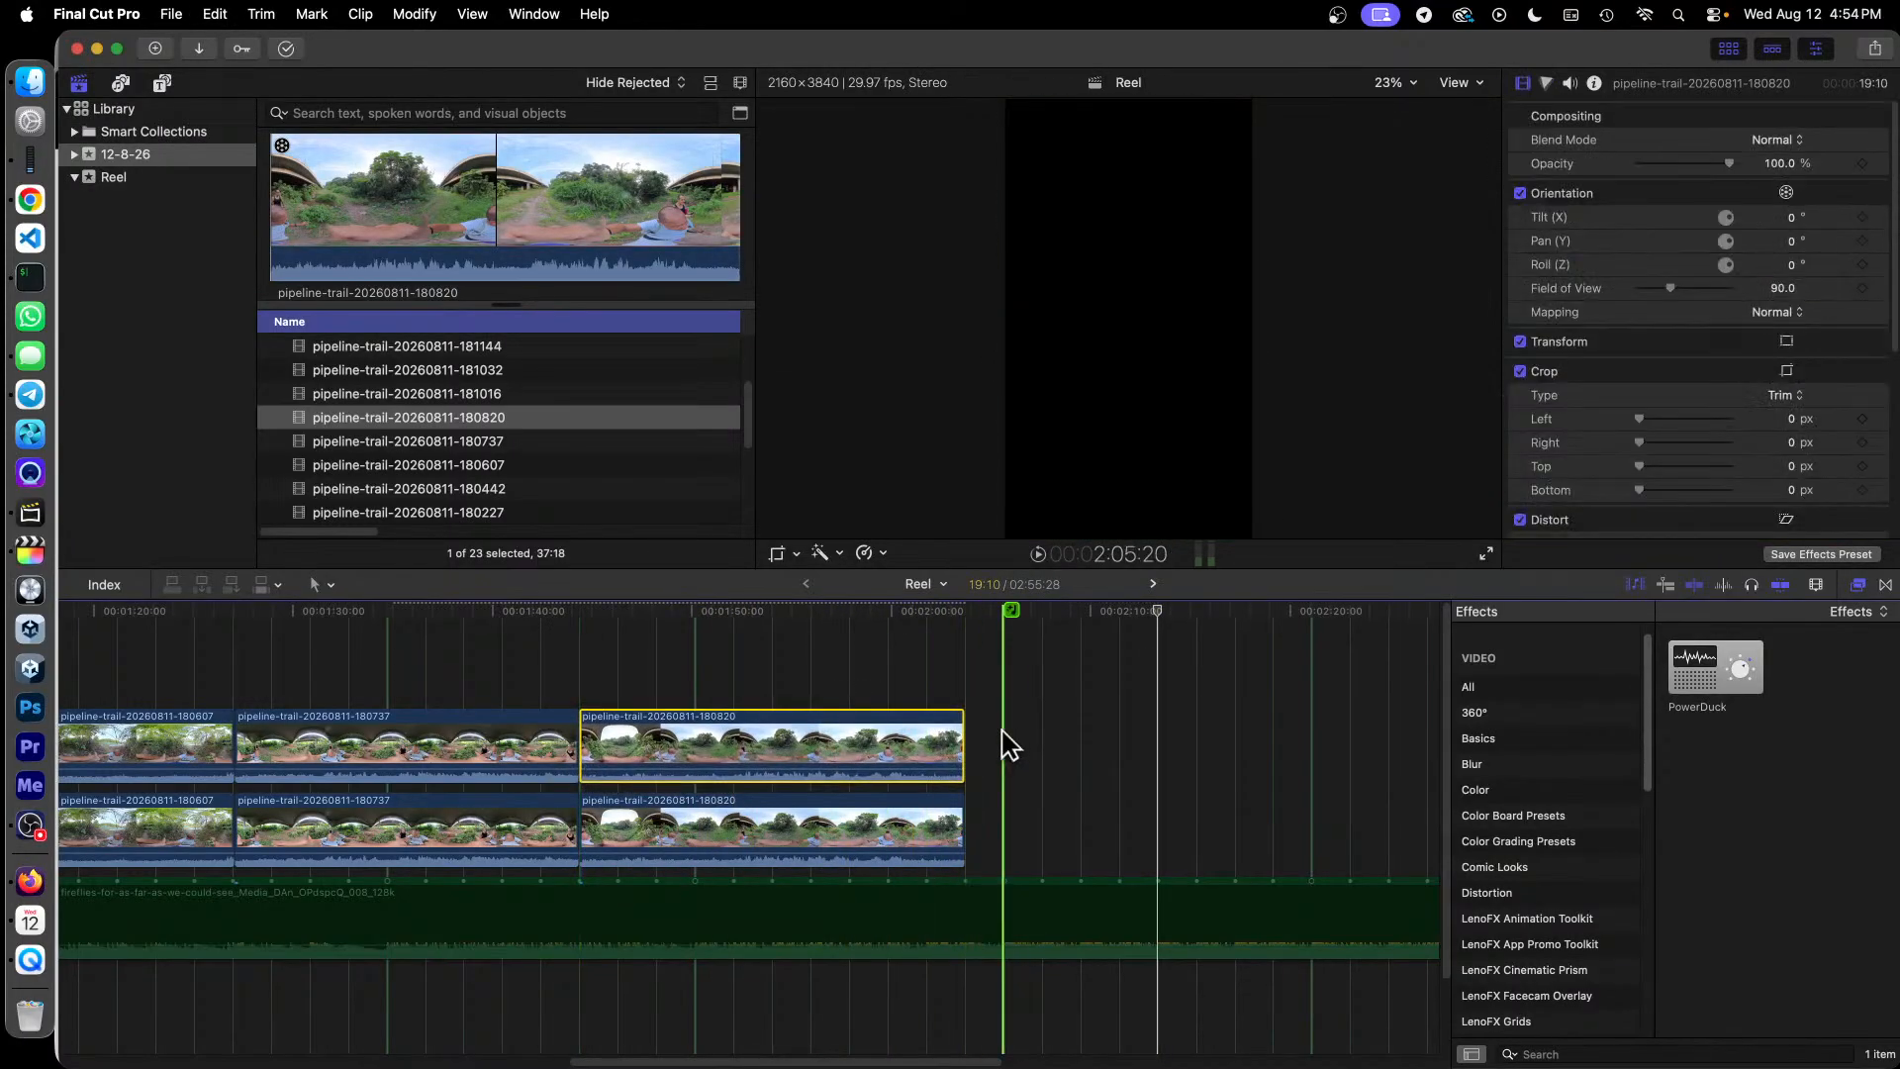
left_click_drag(1019, 648, 895, 848)
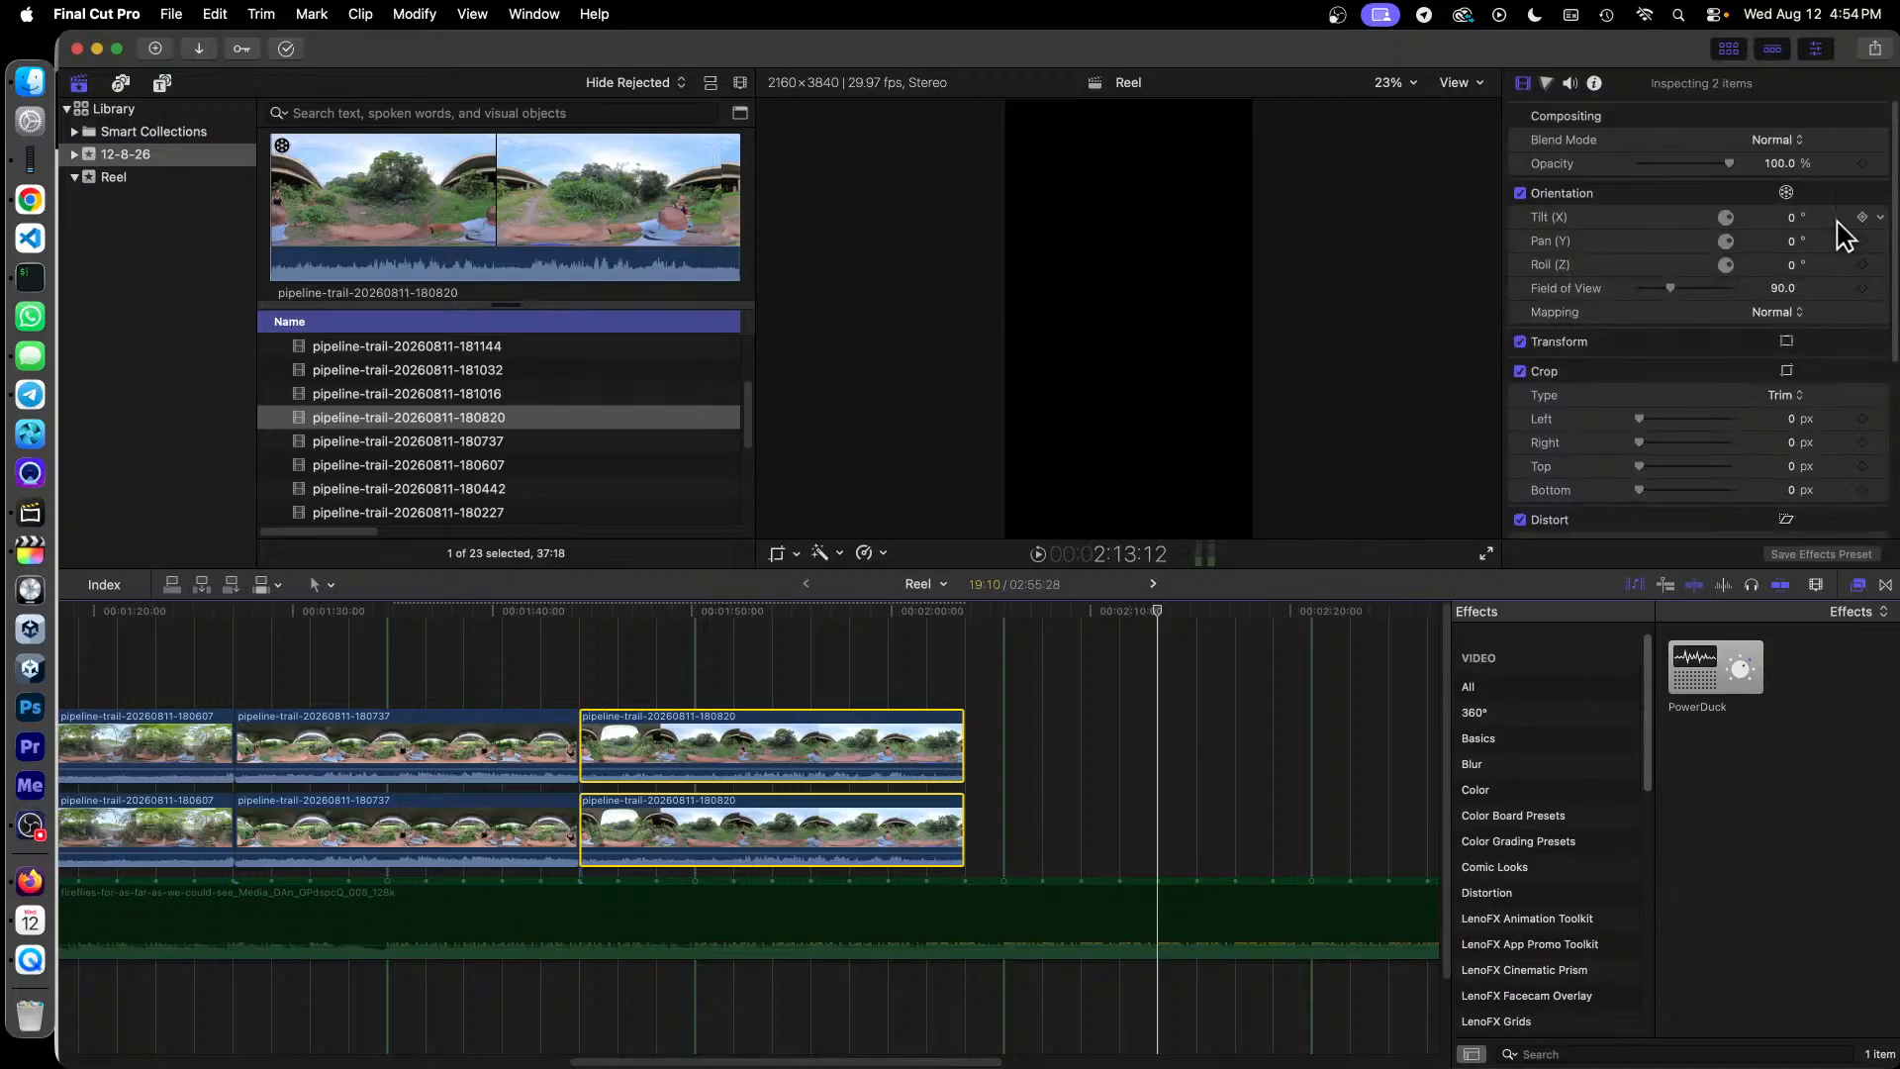
left_click(1793, 218)
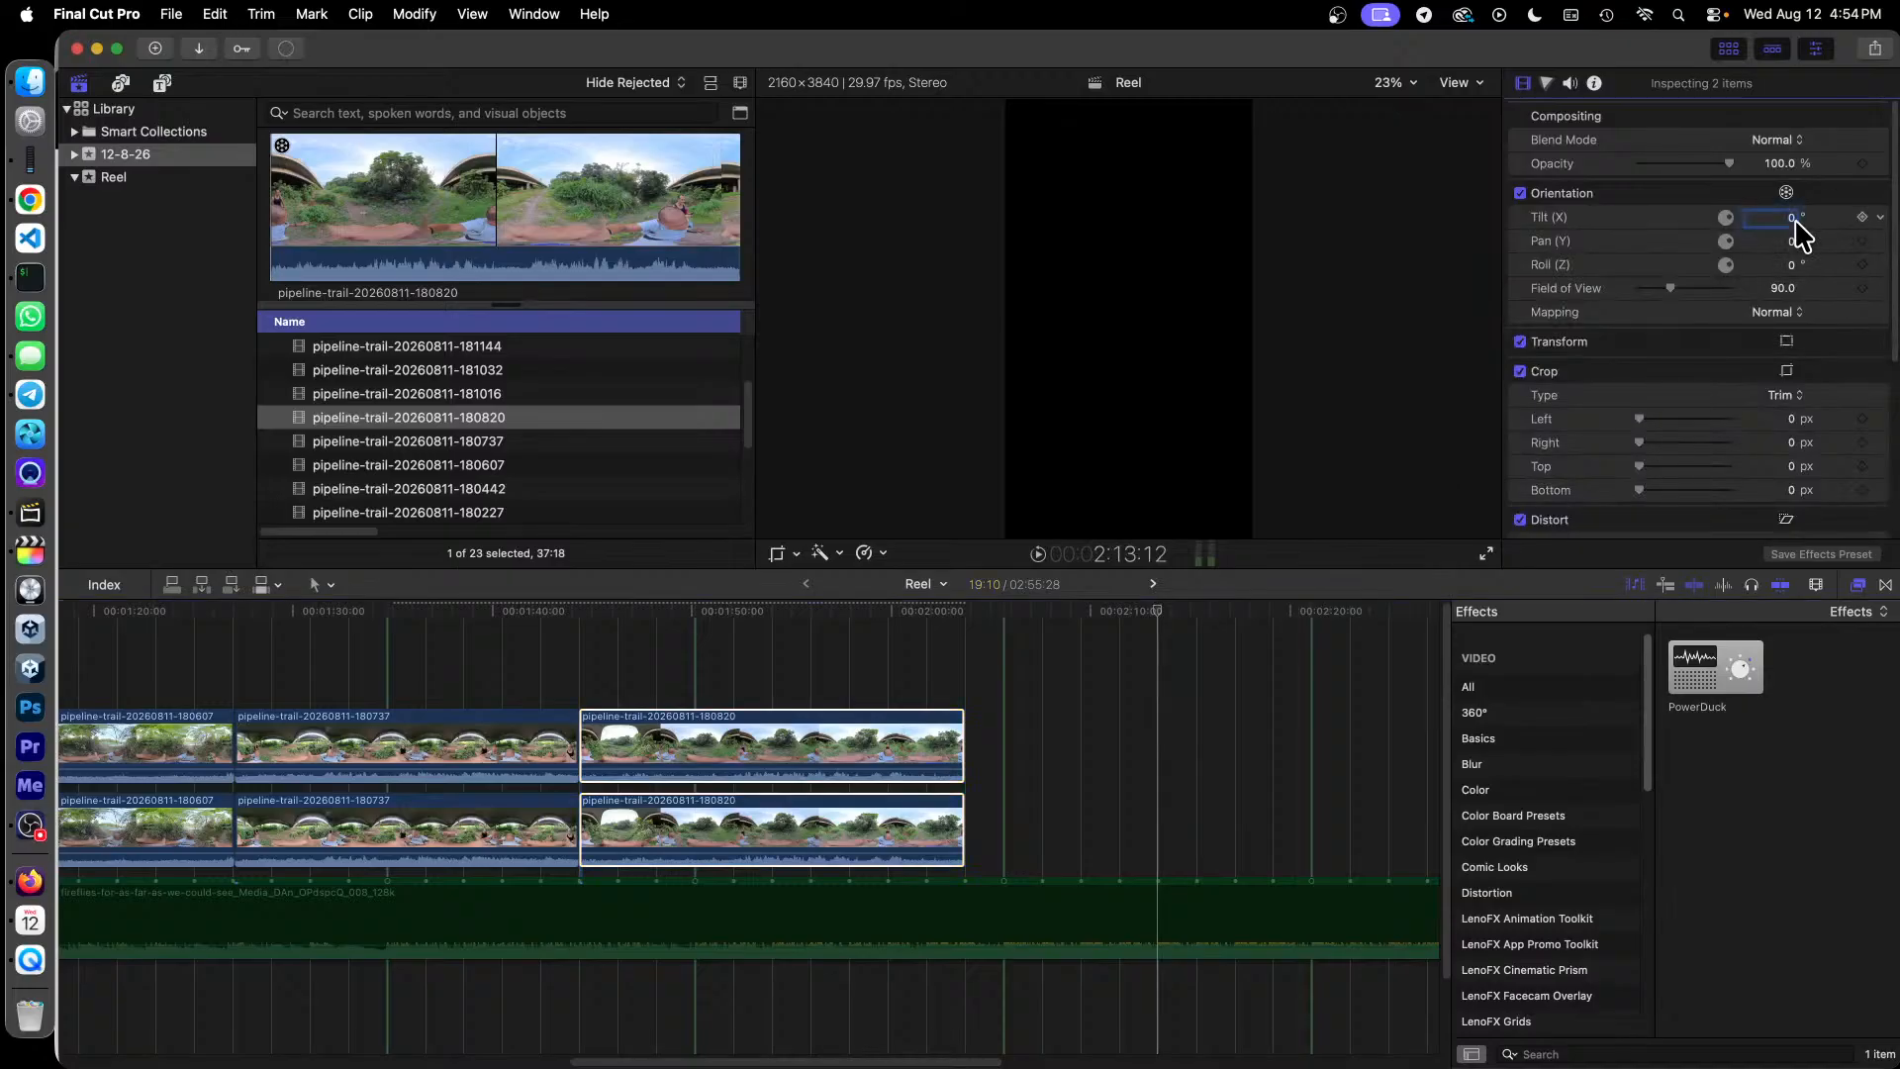
key("Return")
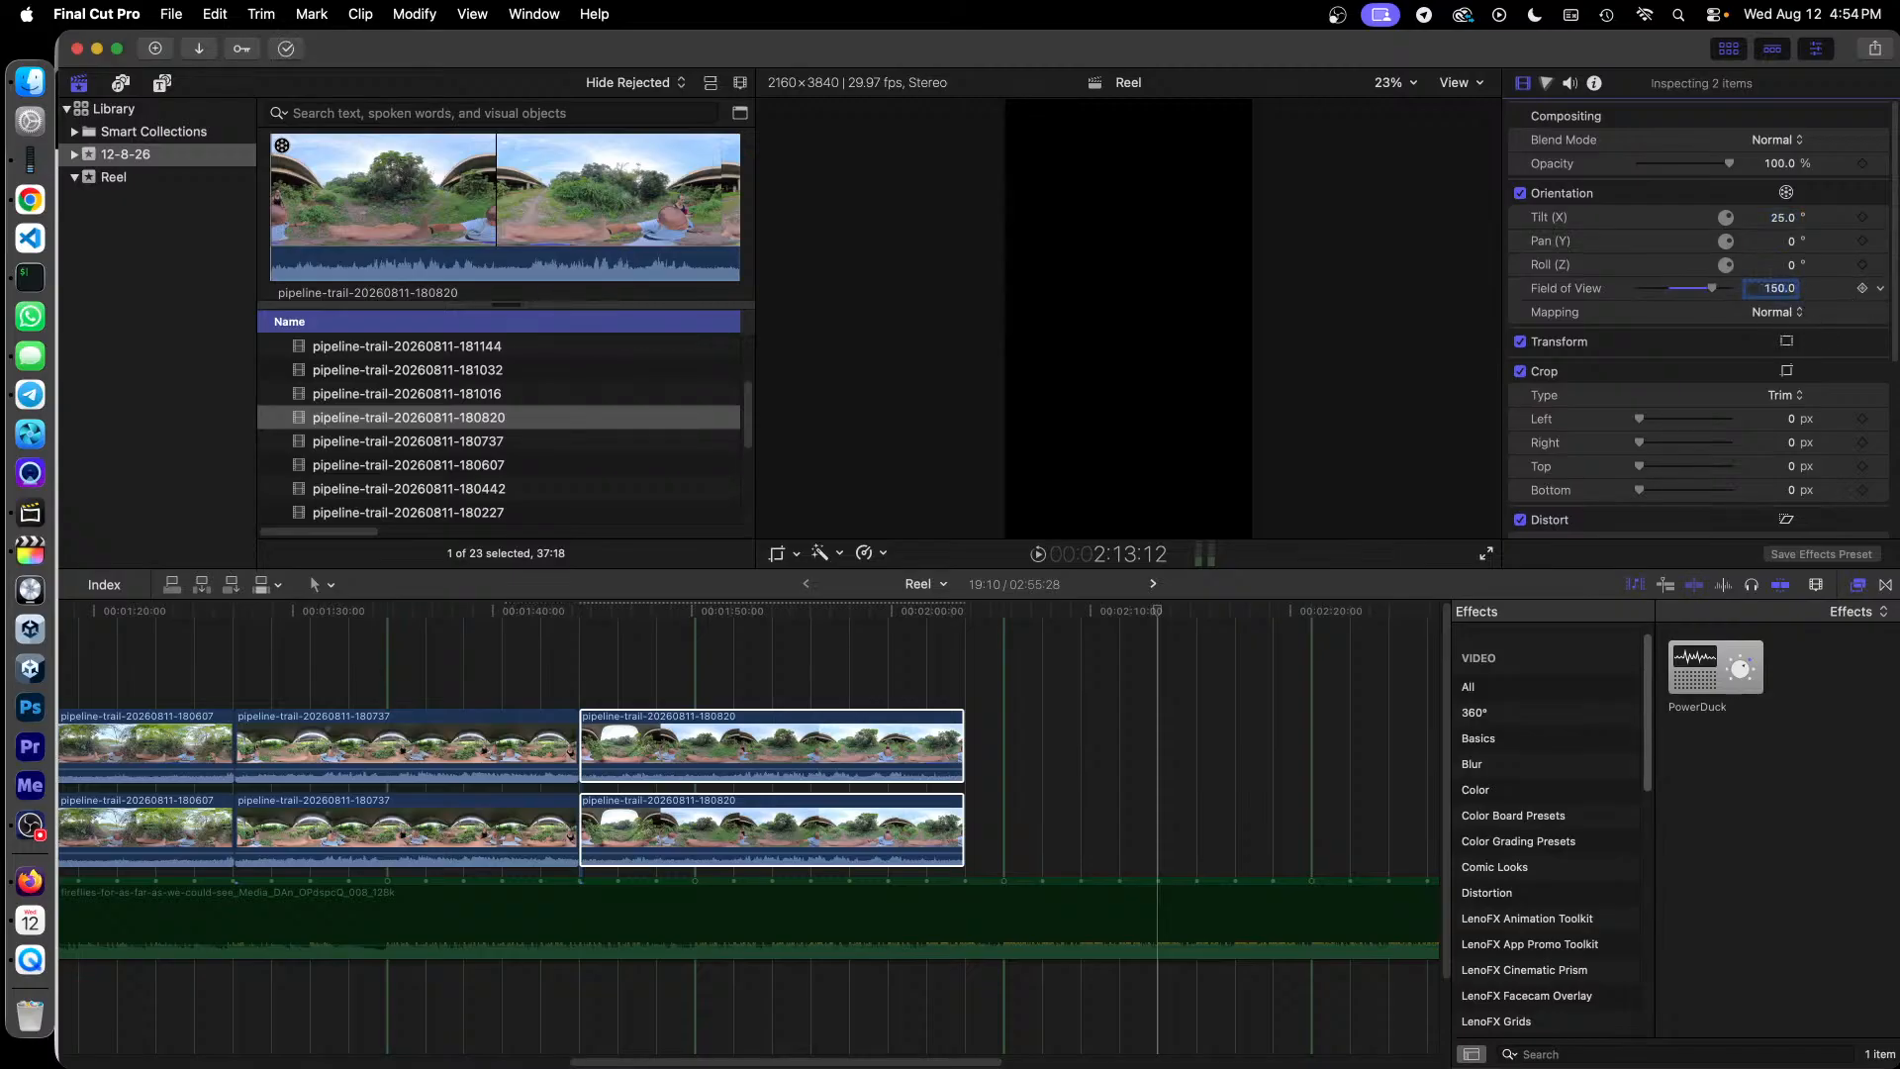
left_click(718, 615)
left_click_drag(719, 615, 775, 616)
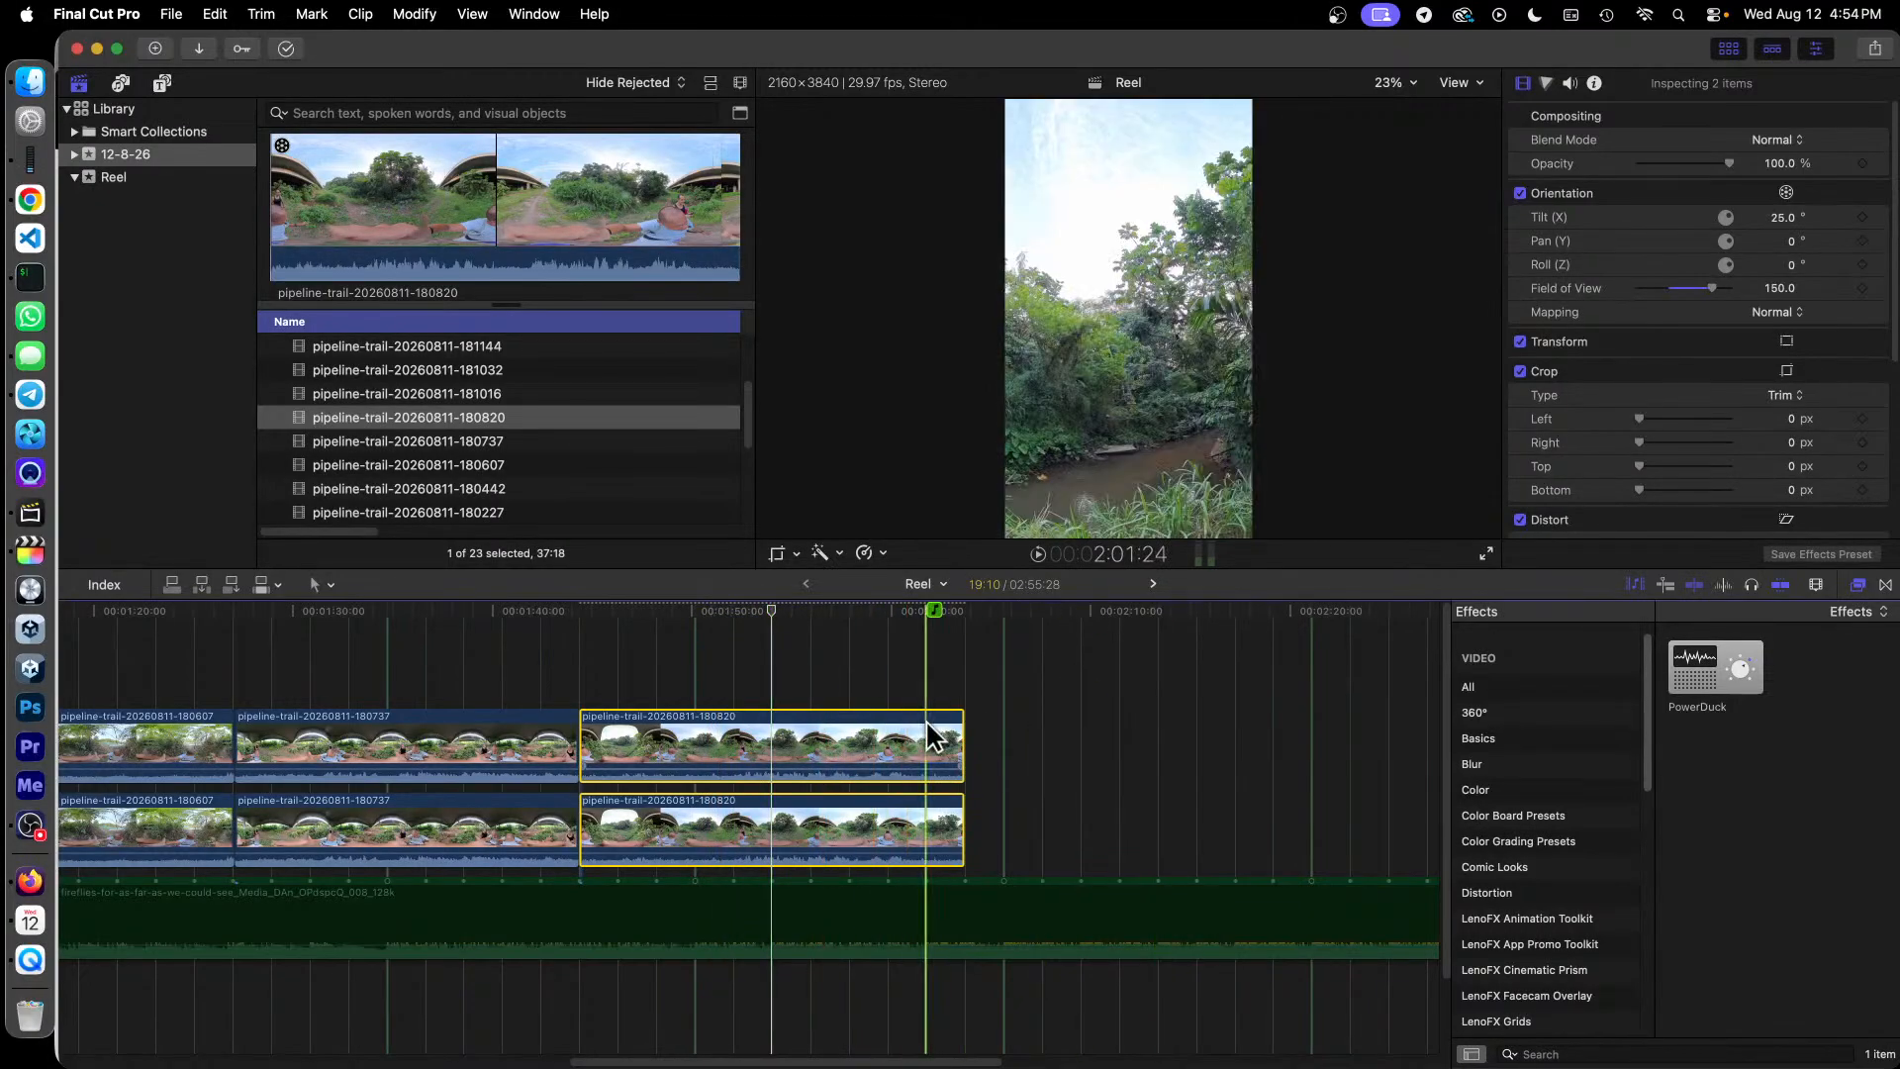
left_click(1008, 671)
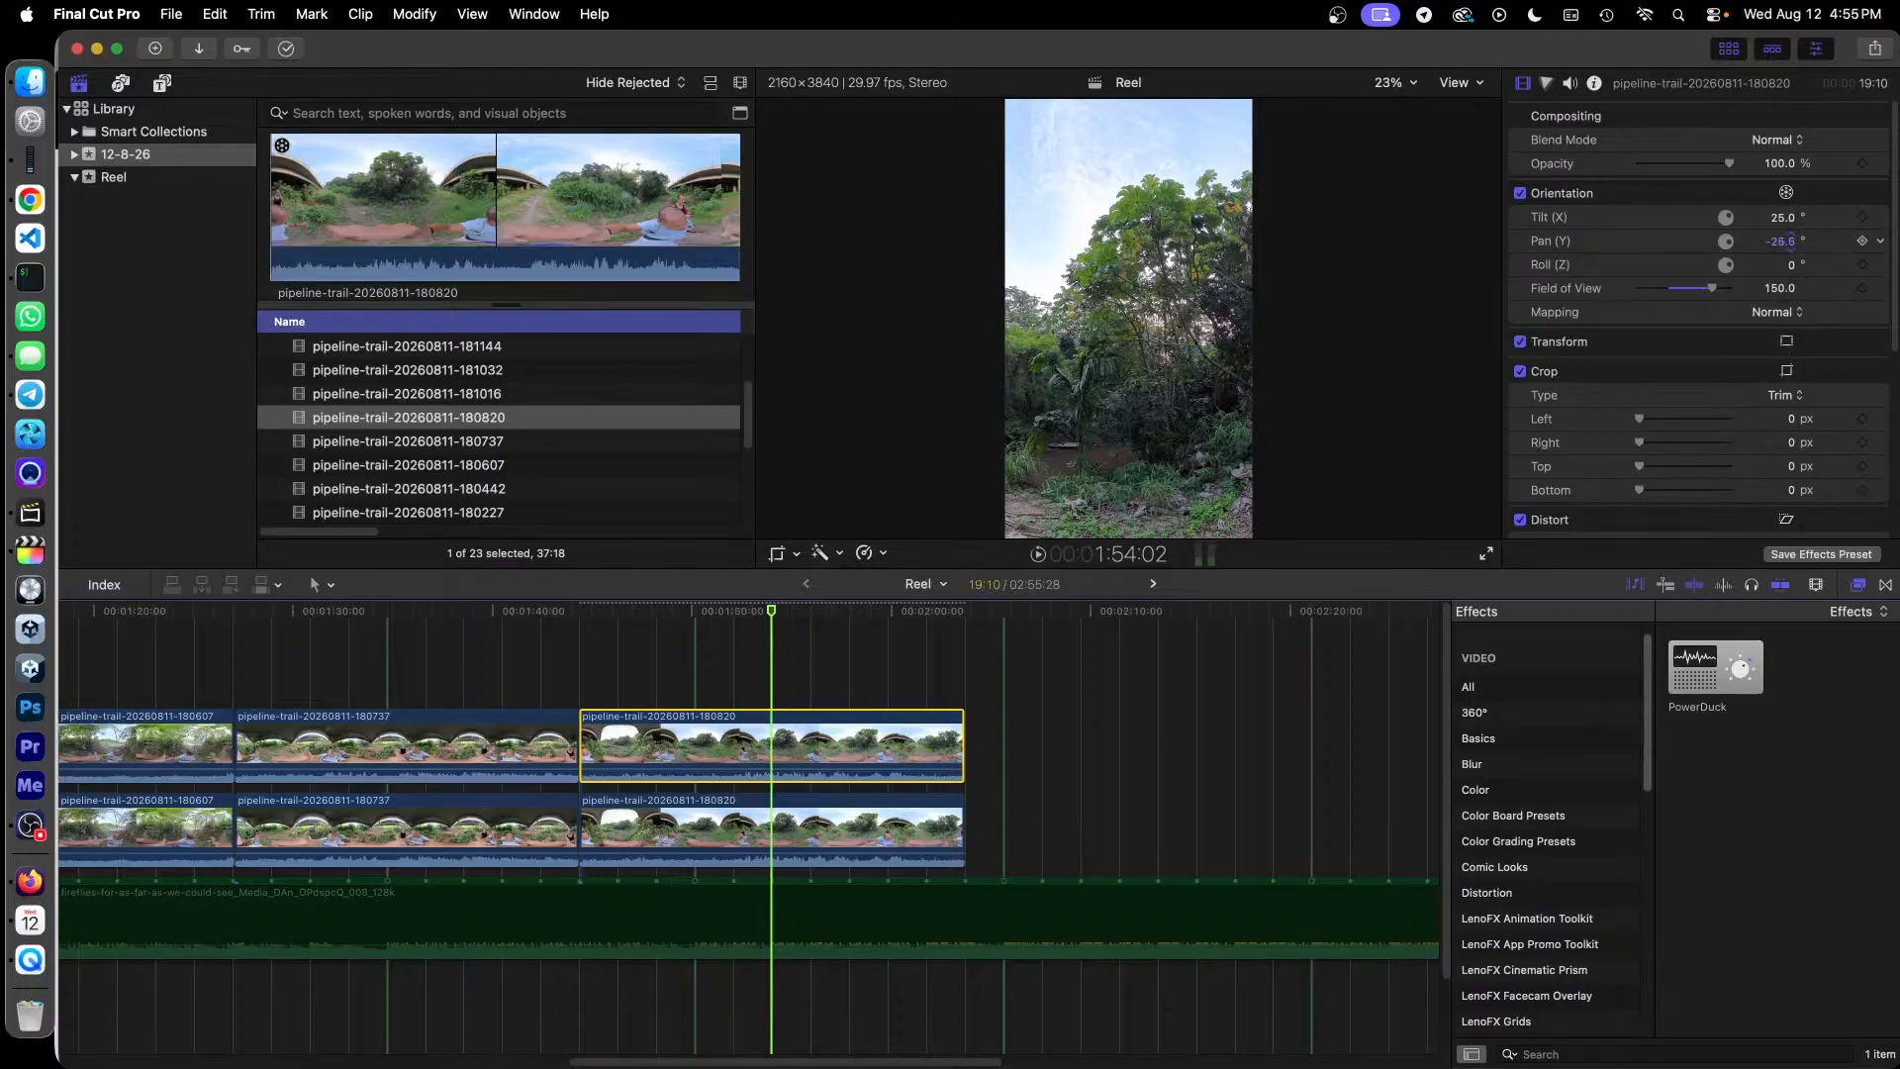
left_click_drag(1782, 240, 1871, 240)
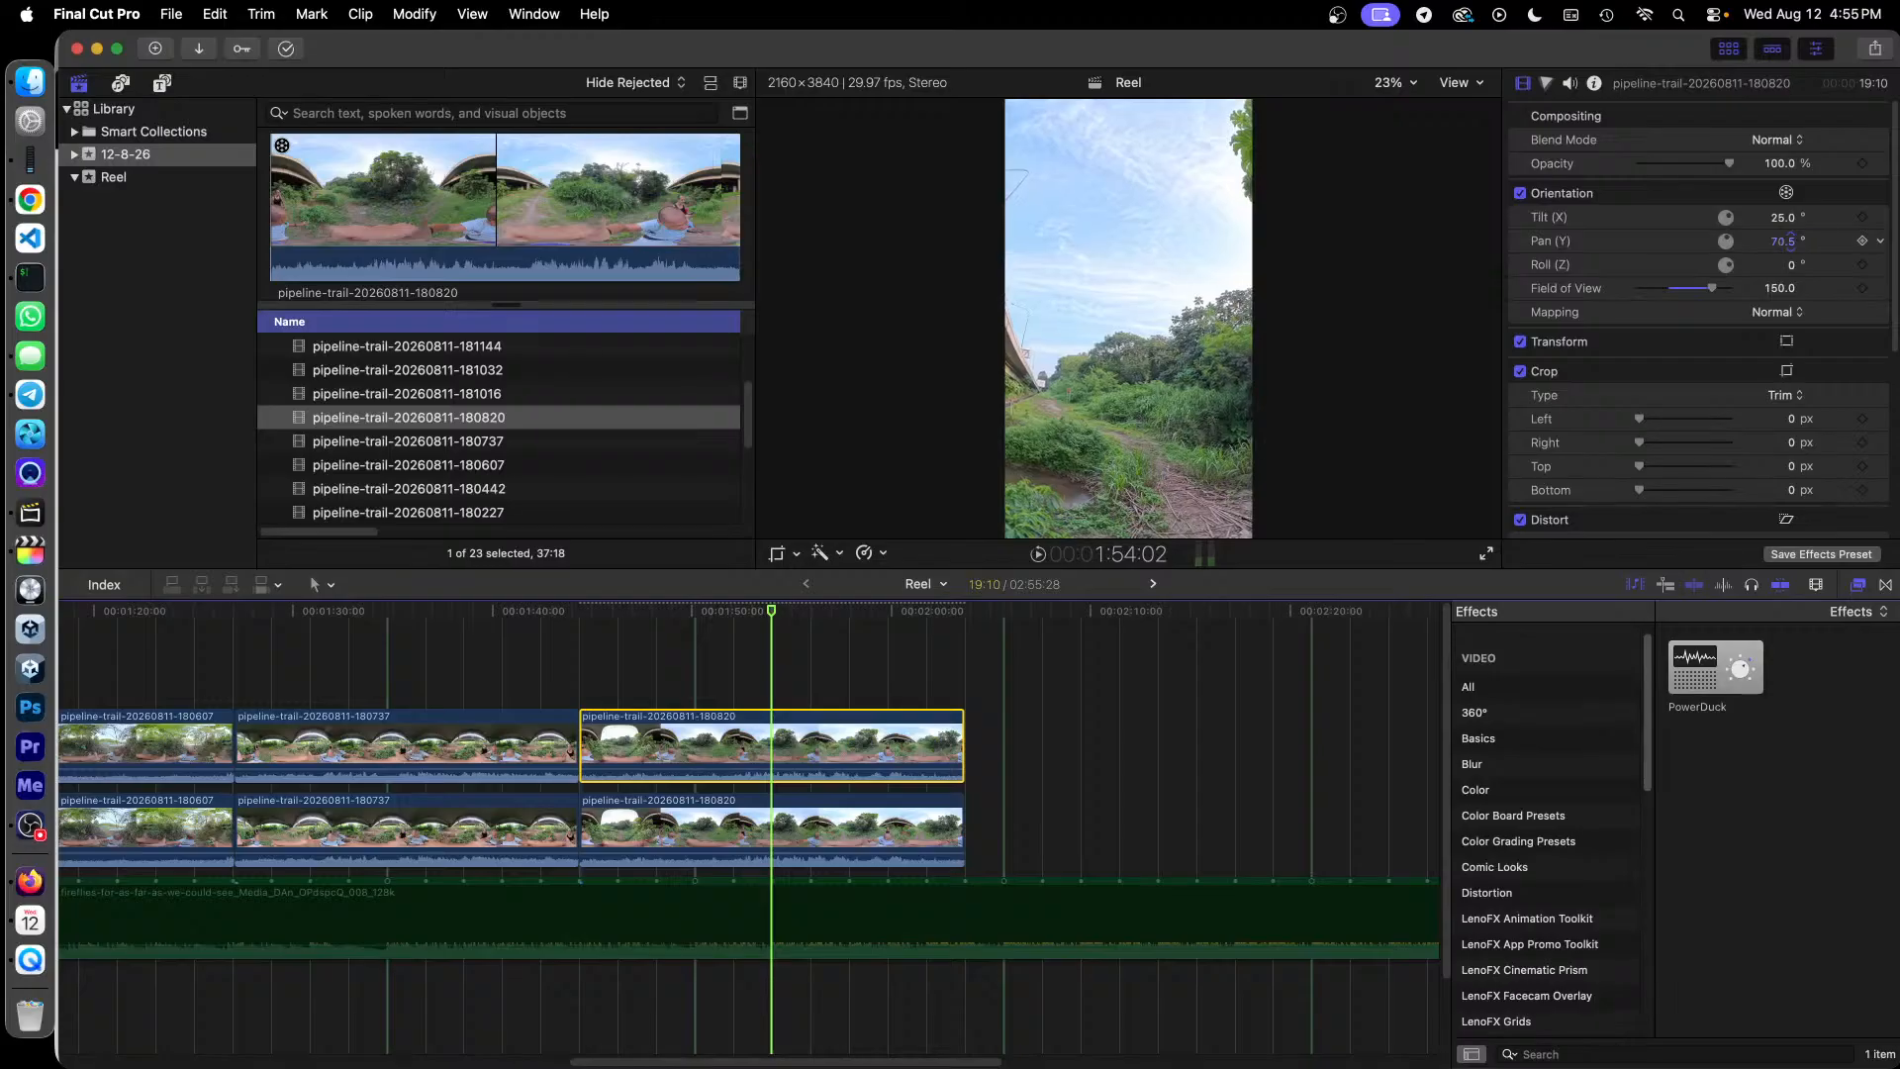
left_click_drag(1790, 242, 1790, 230)
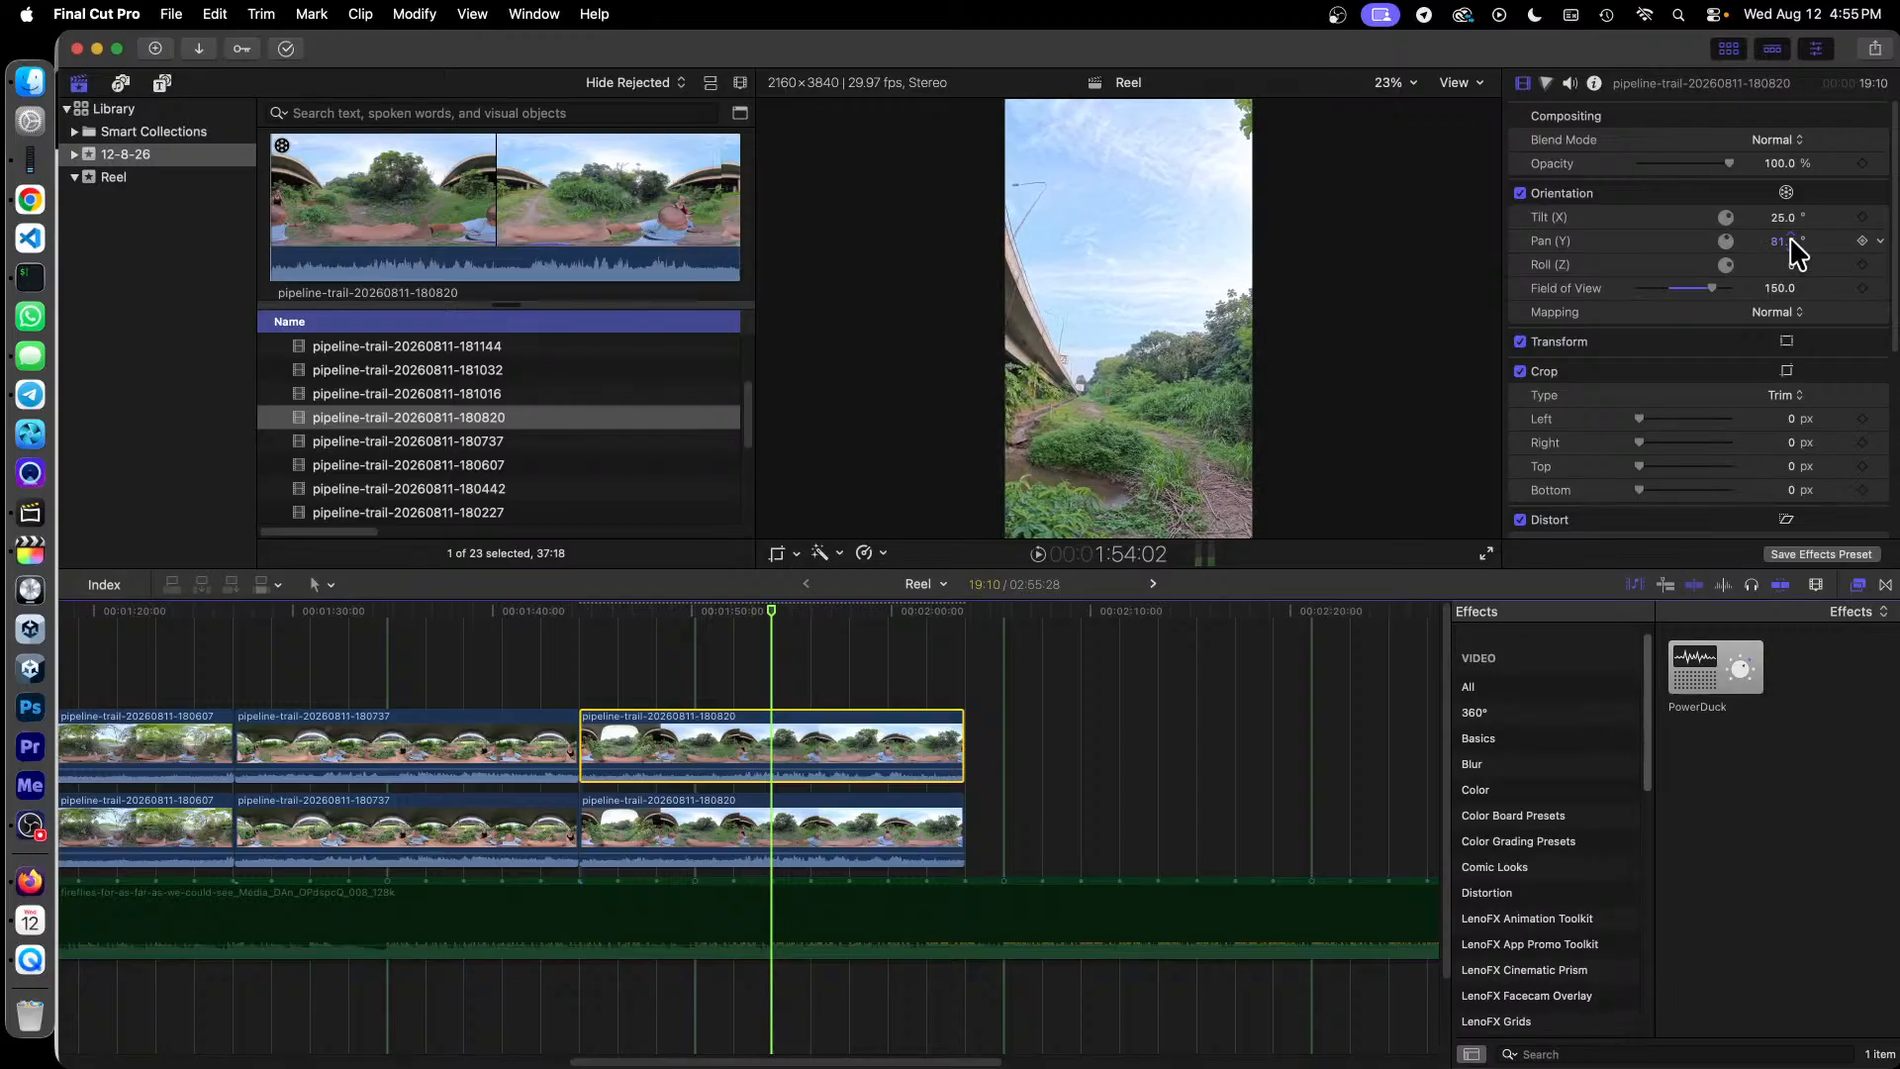
left_click_drag(1790, 264, 1790, 272)
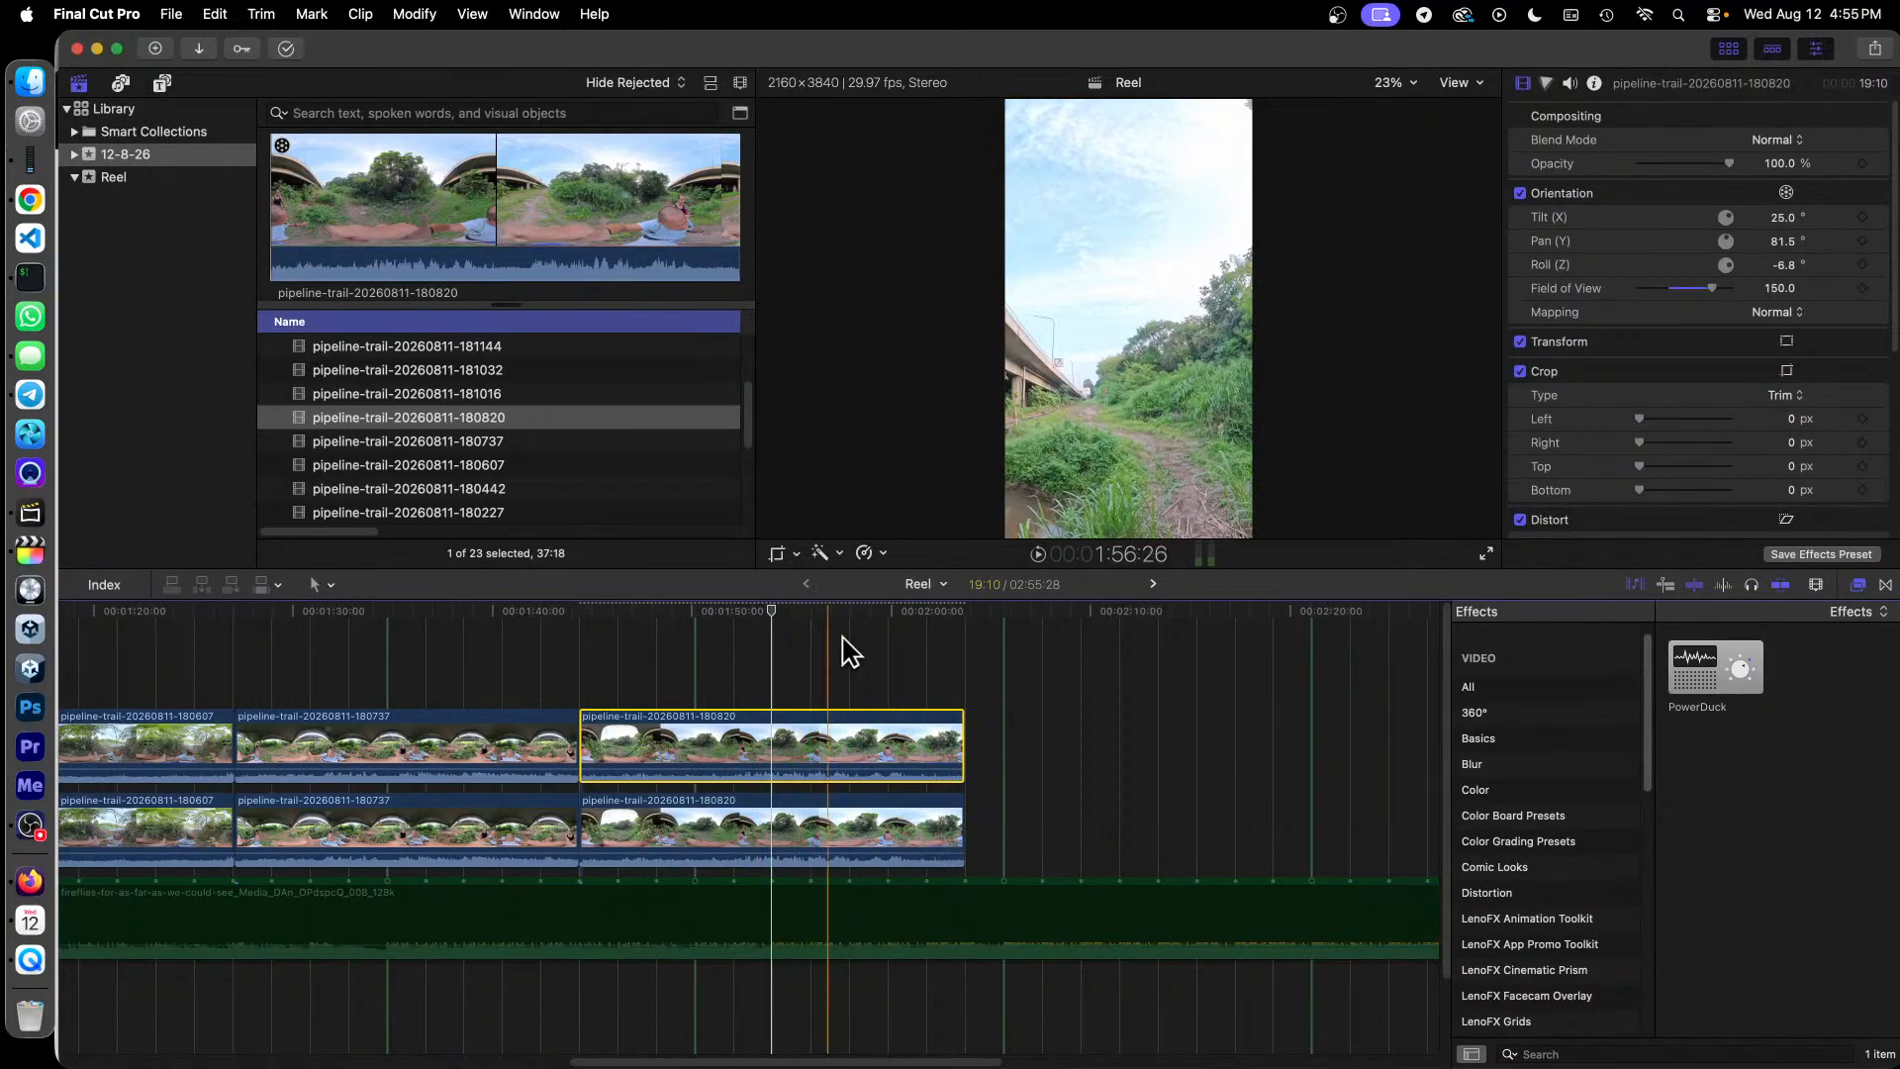
right_click(724, 744)
mouse_move(967, 623)
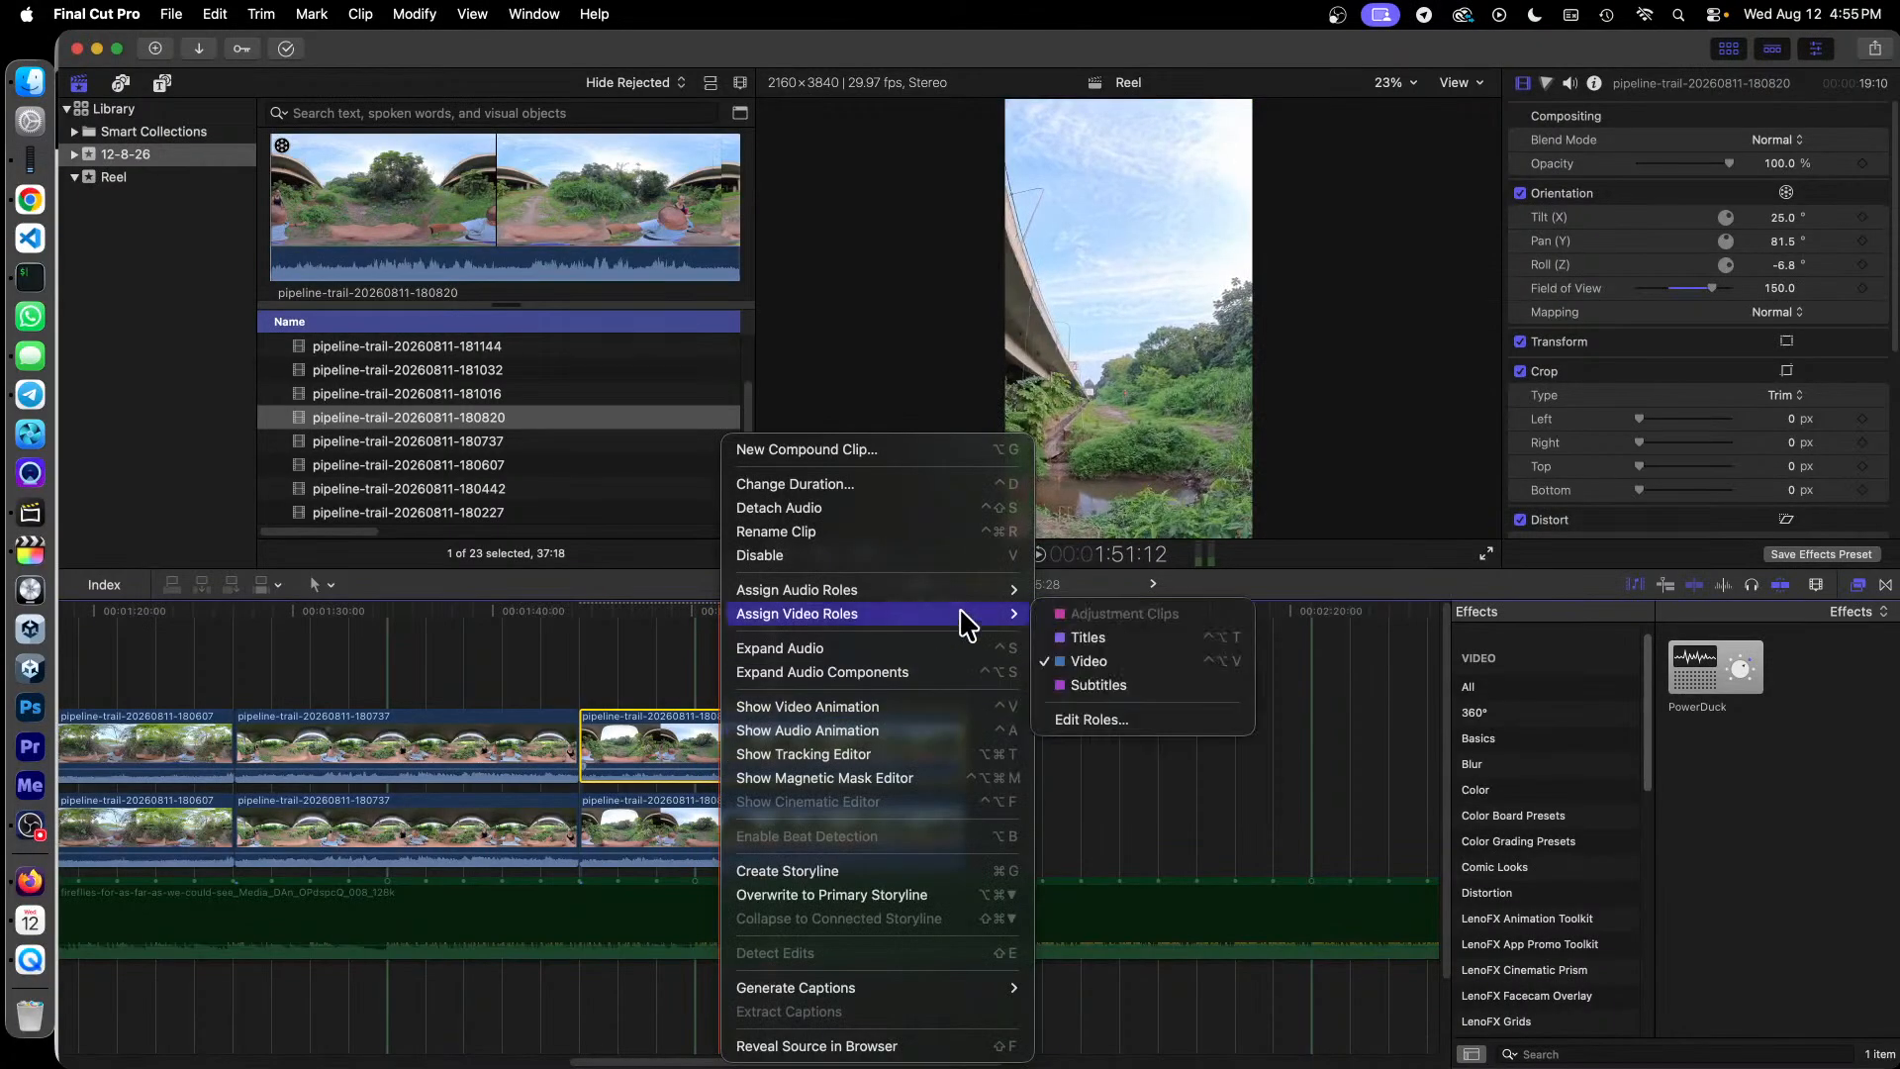
left_click(863, 555)
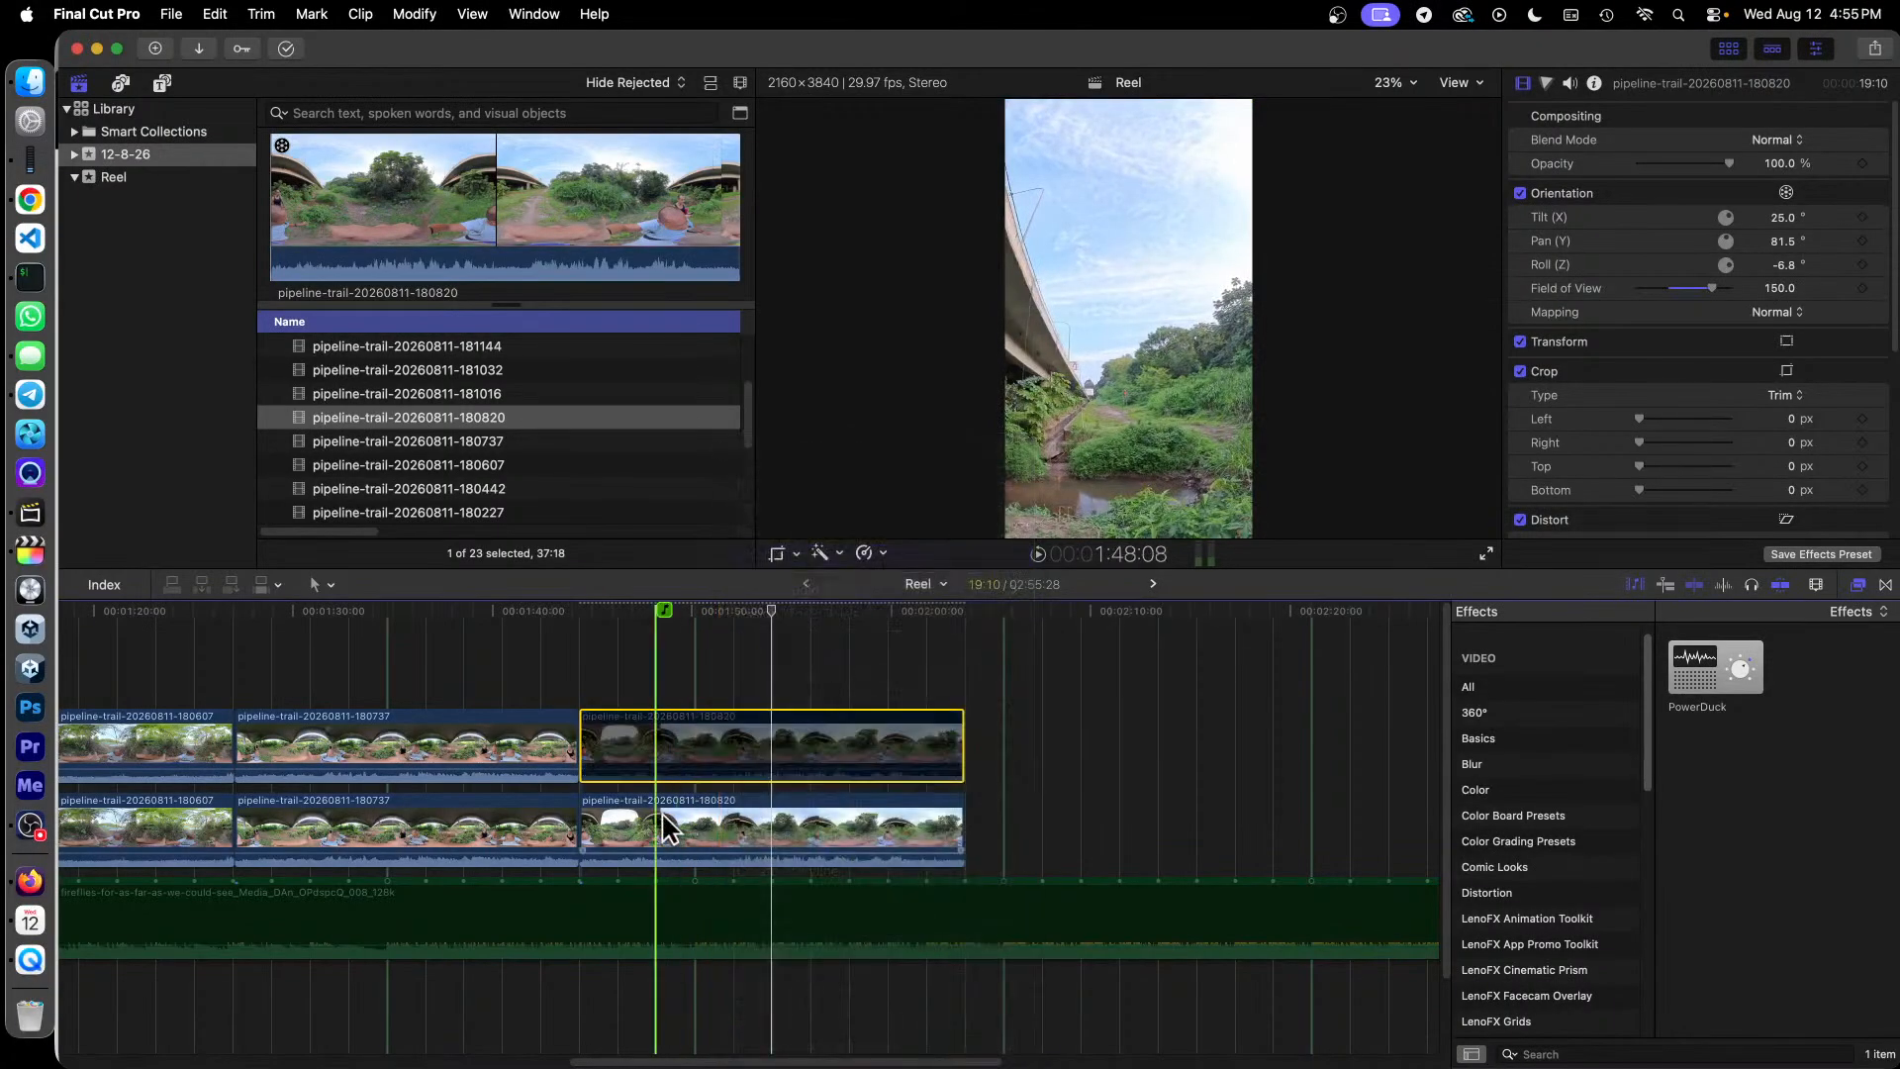
left_click(673, 827)
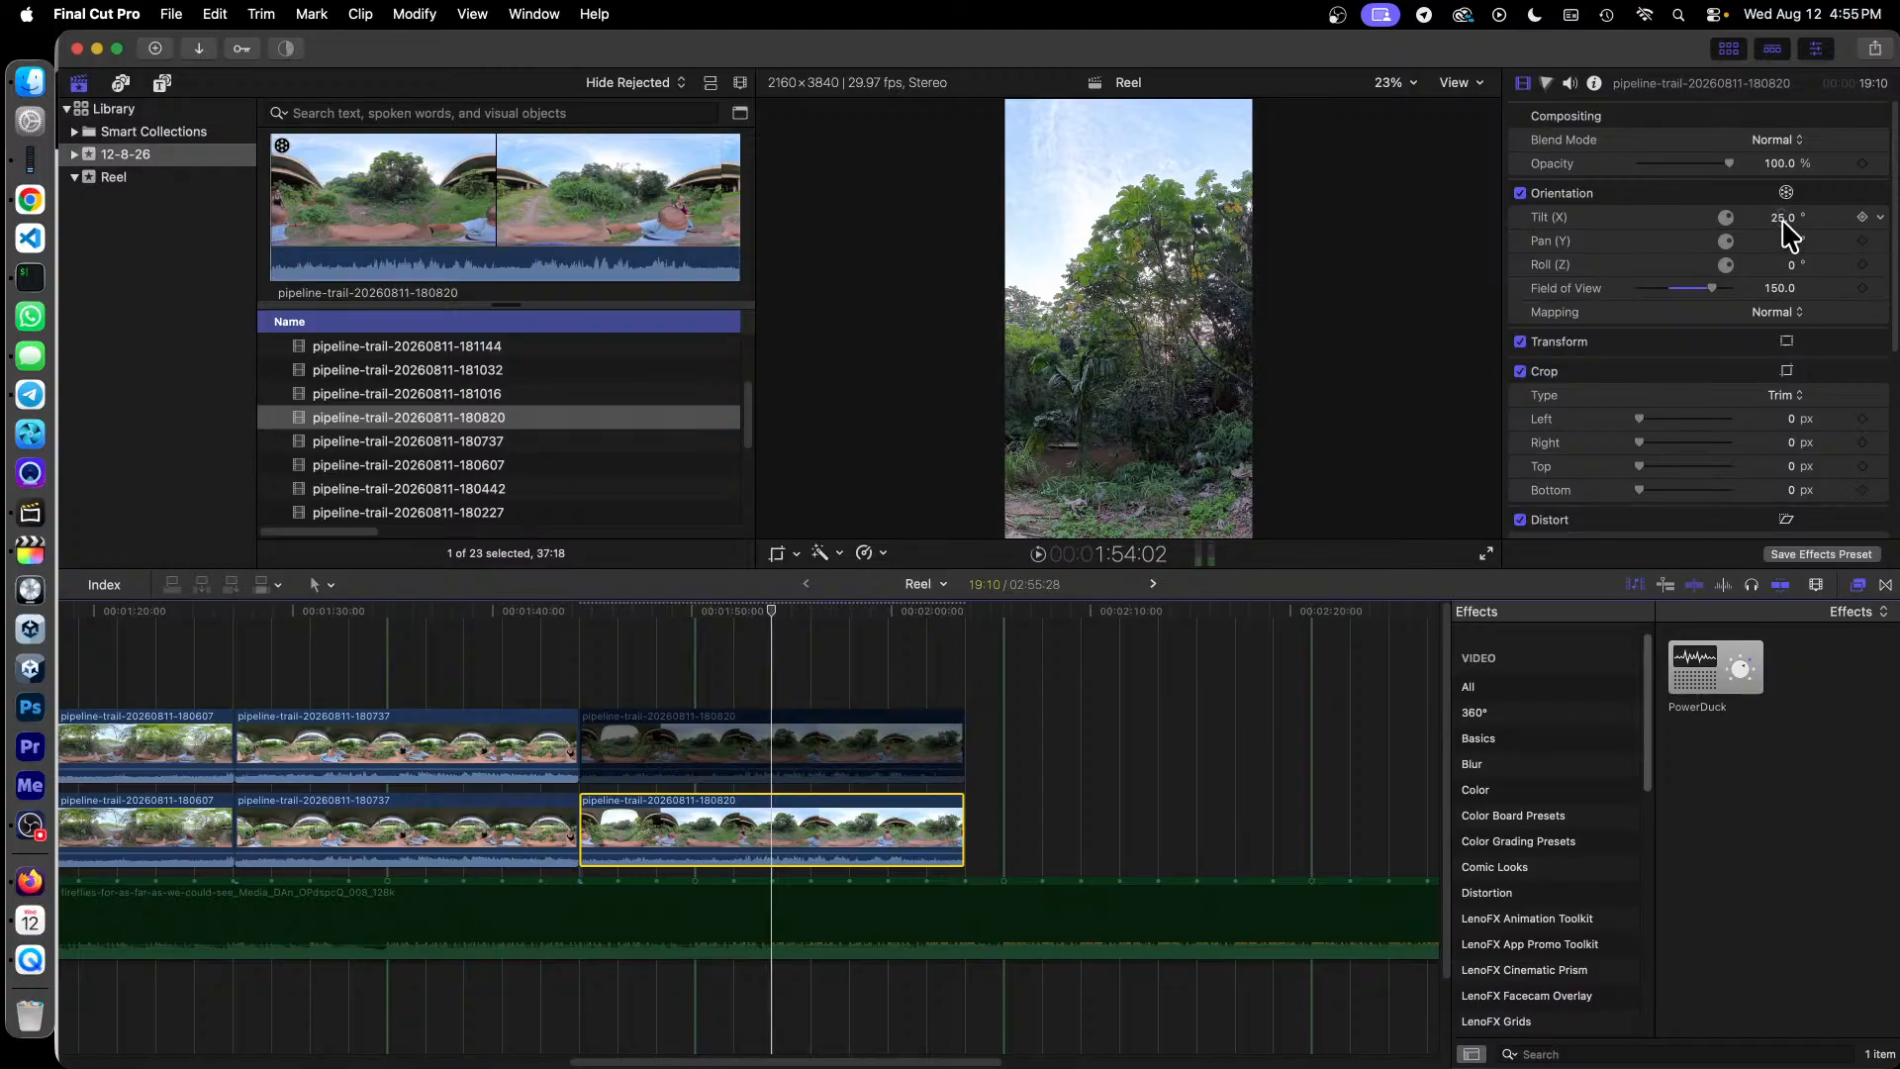
left_click_drag(1789, 242, 1612, 242)
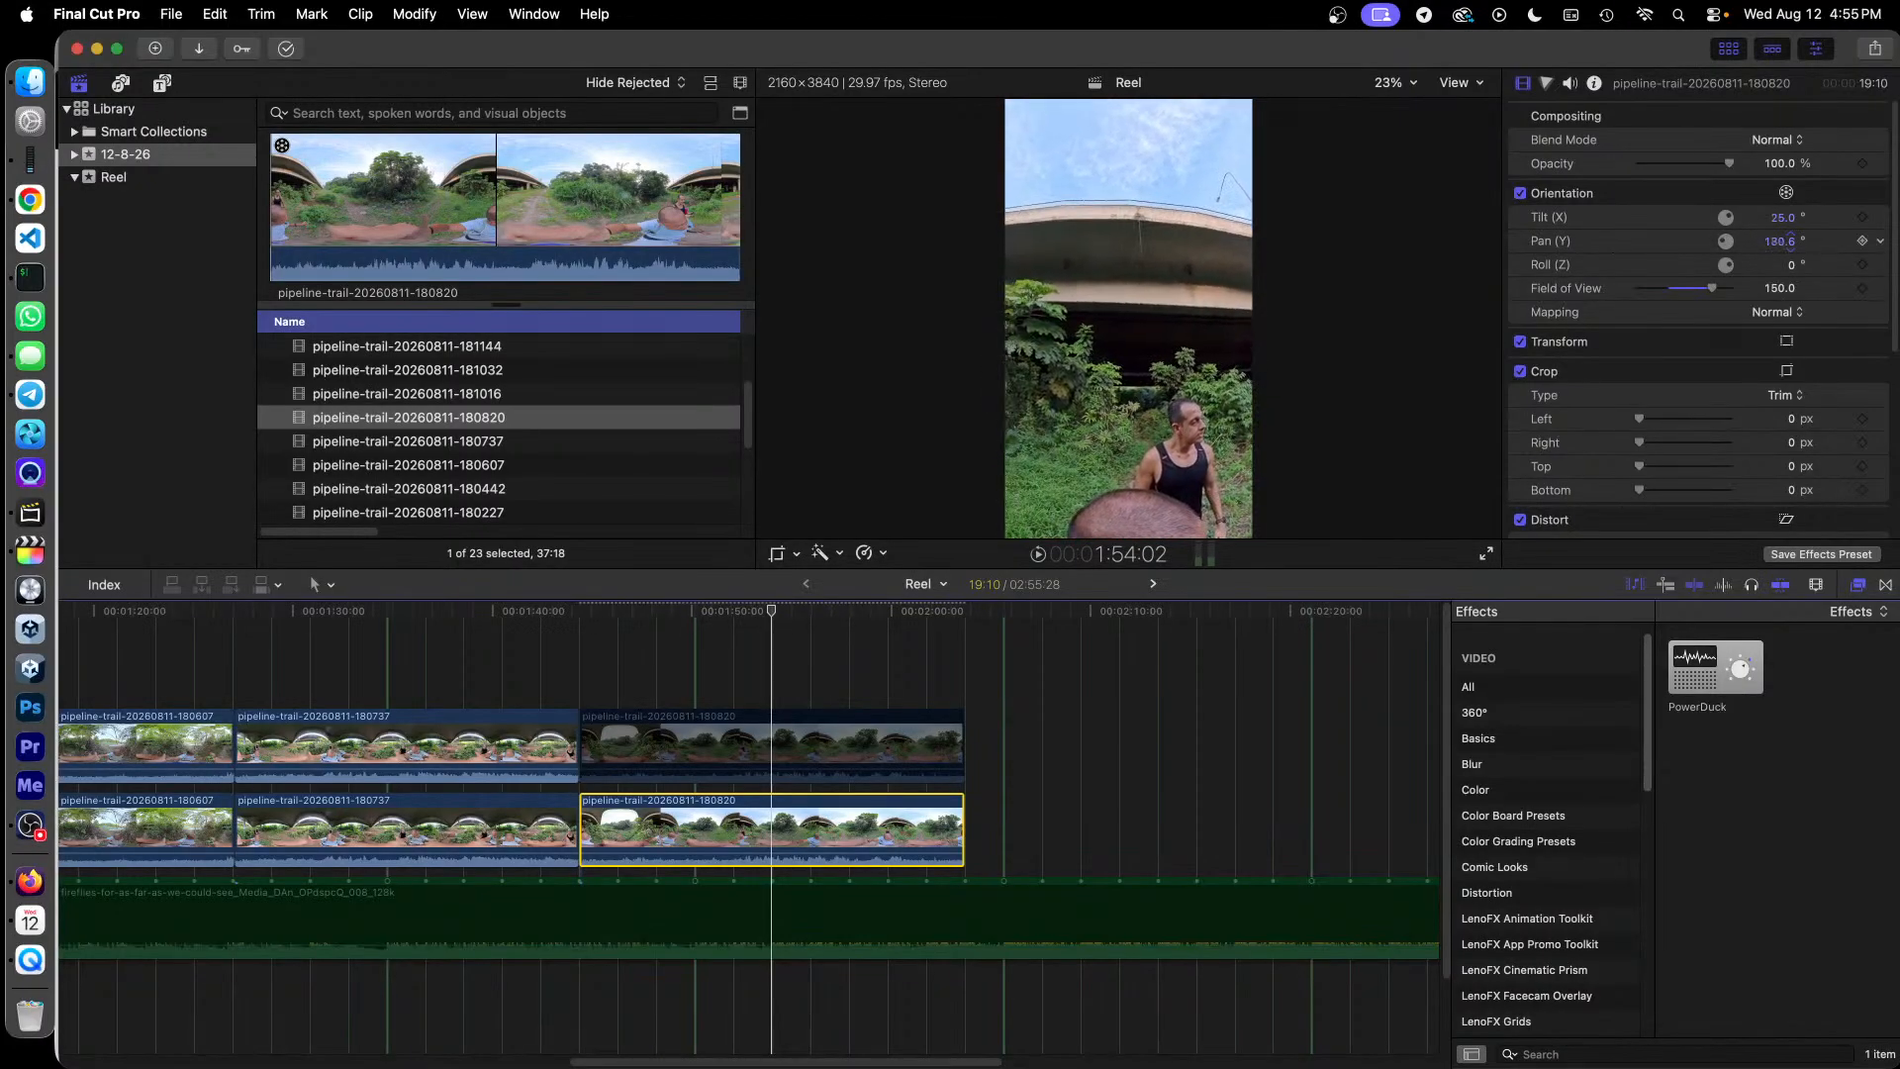
mouse_move(1710, 287)
left_mouse_down()
mouse_move(1733, 297)
mouse_move(1713, 303)
left_mouse_up()
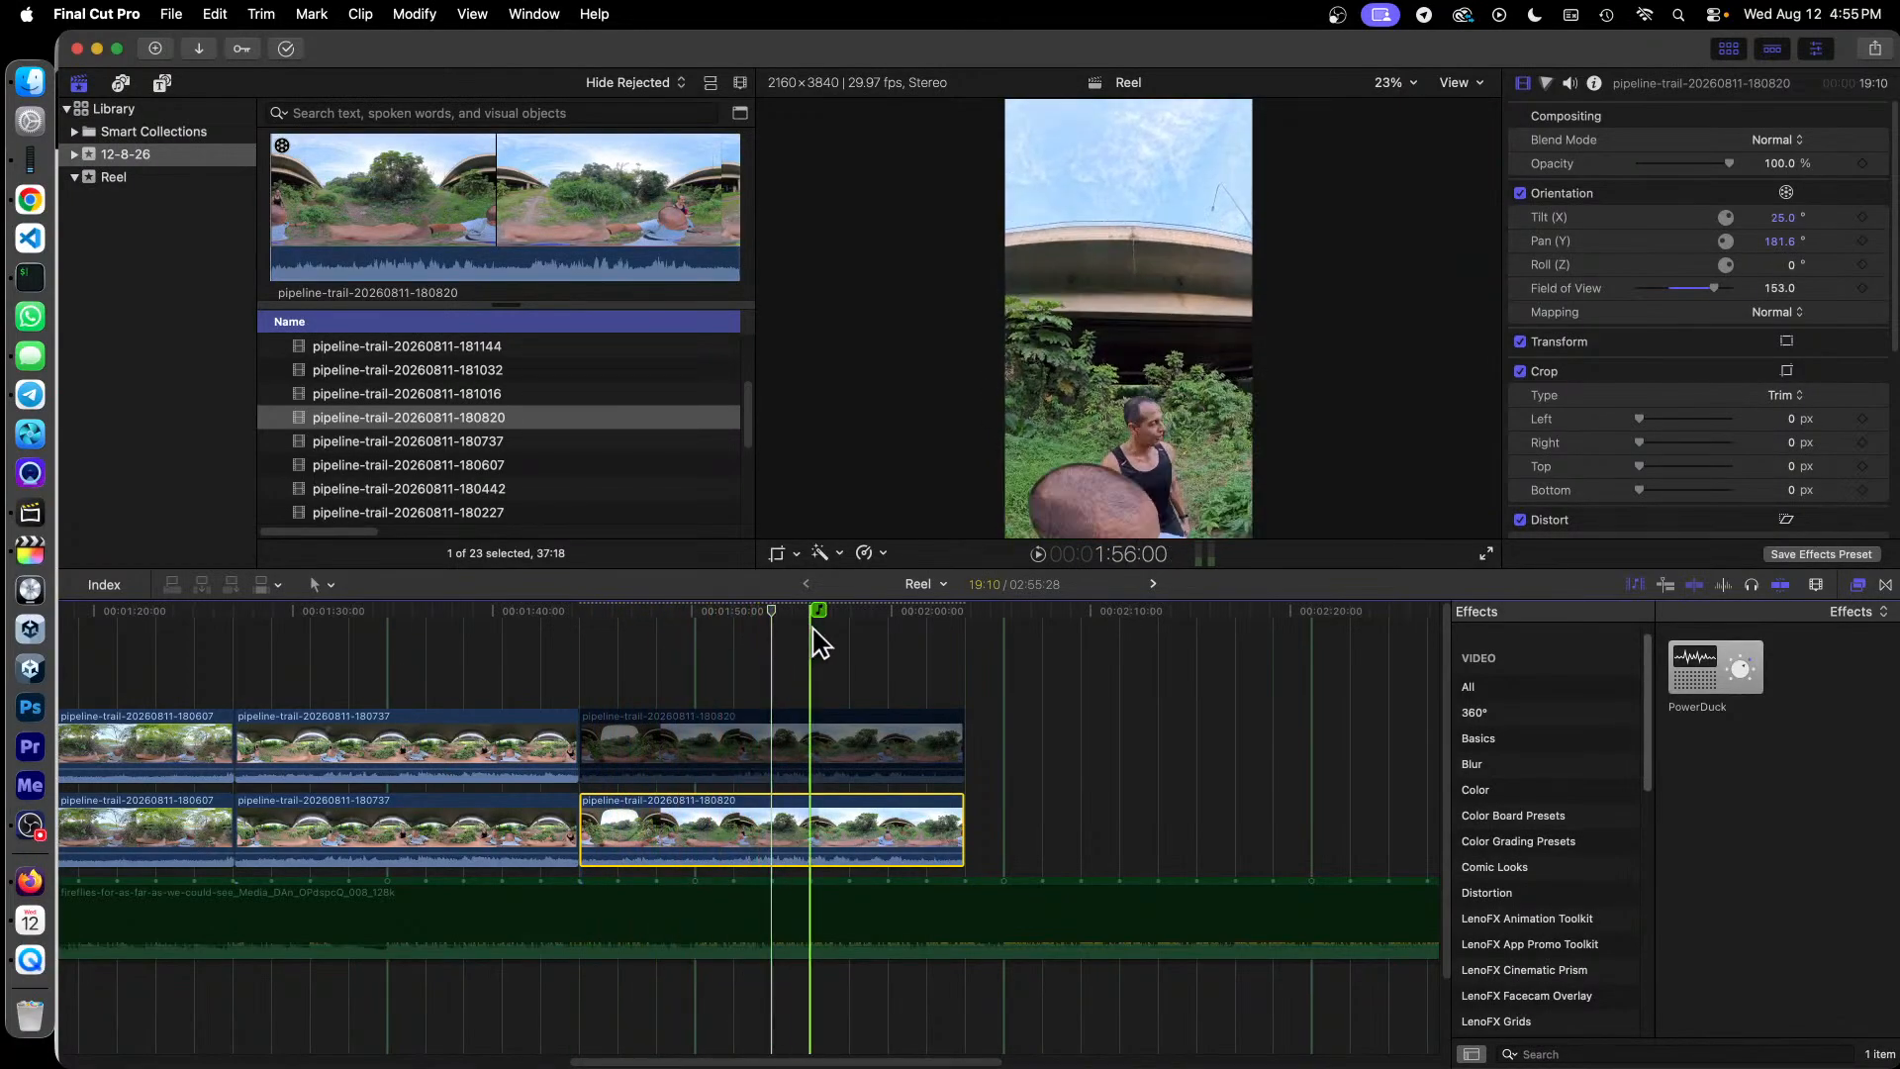
left_click(947, 623)
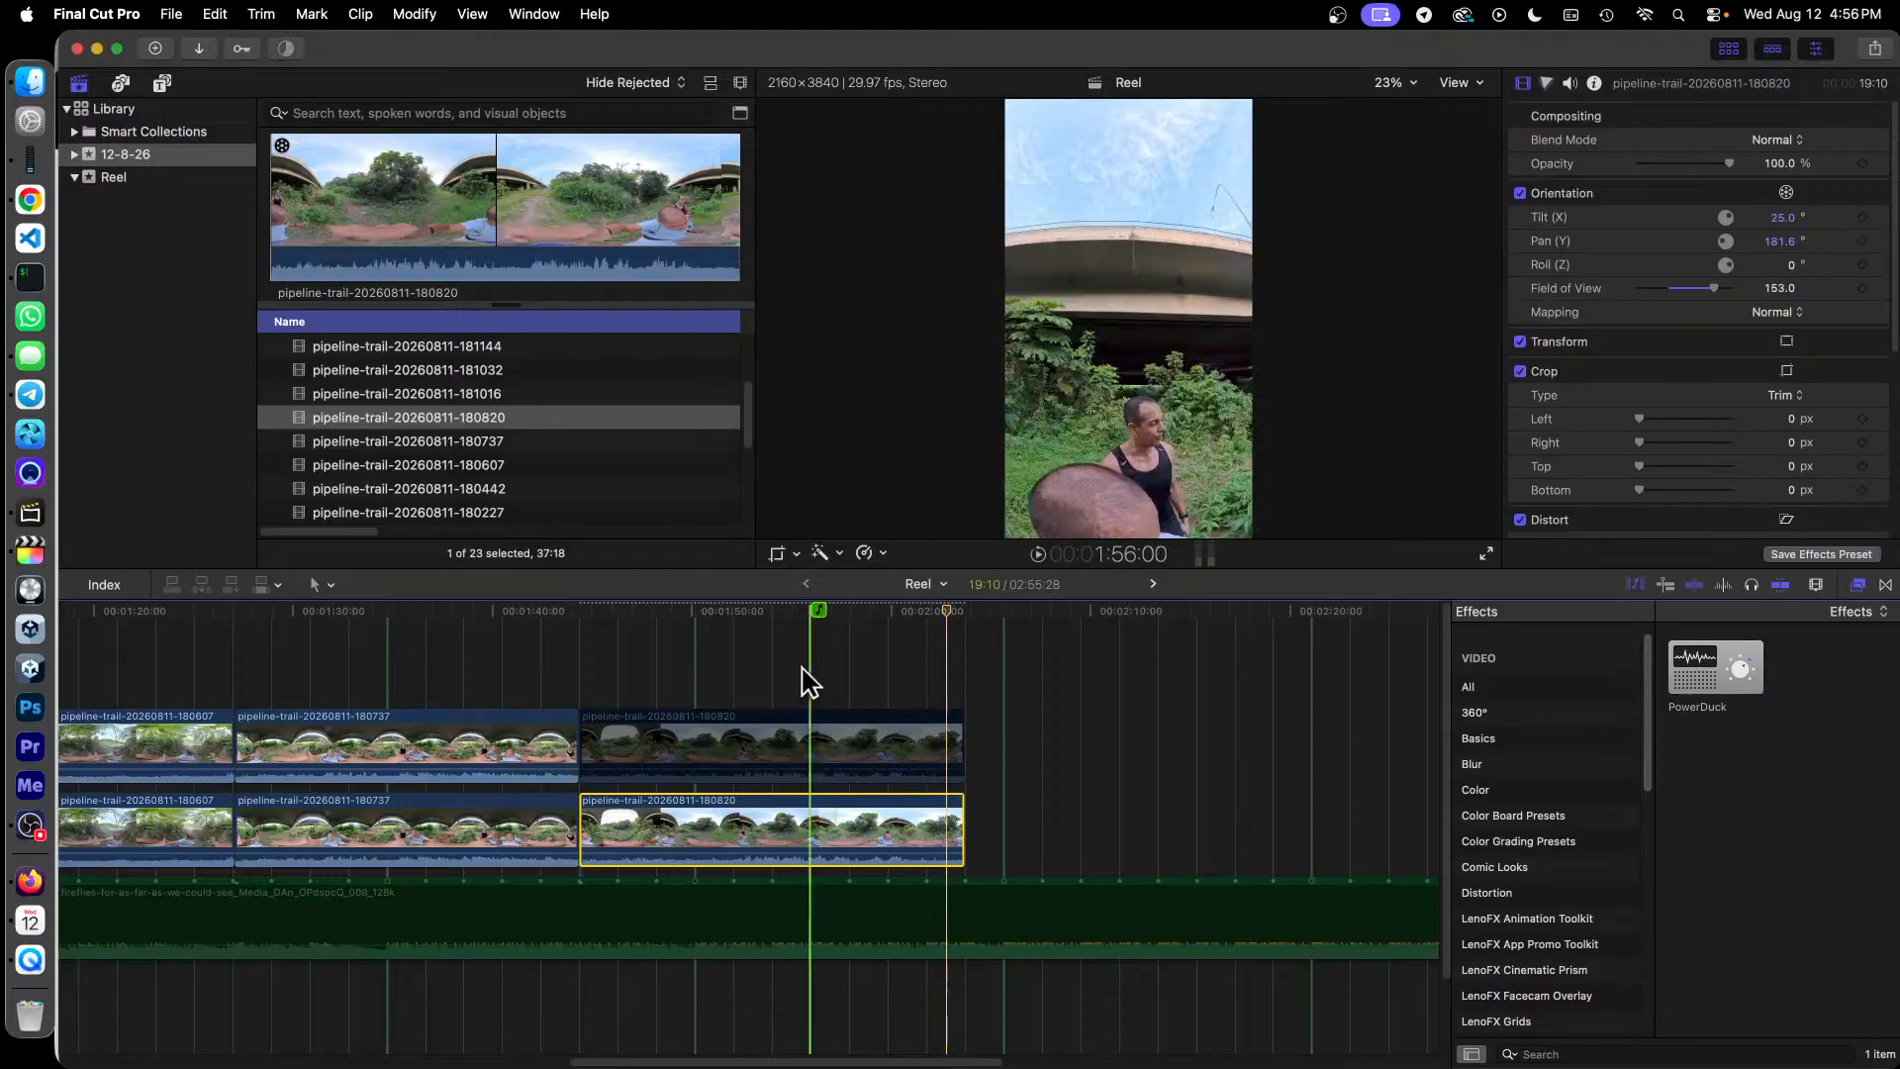
left_click(746, 742)
right_click(745, 737)
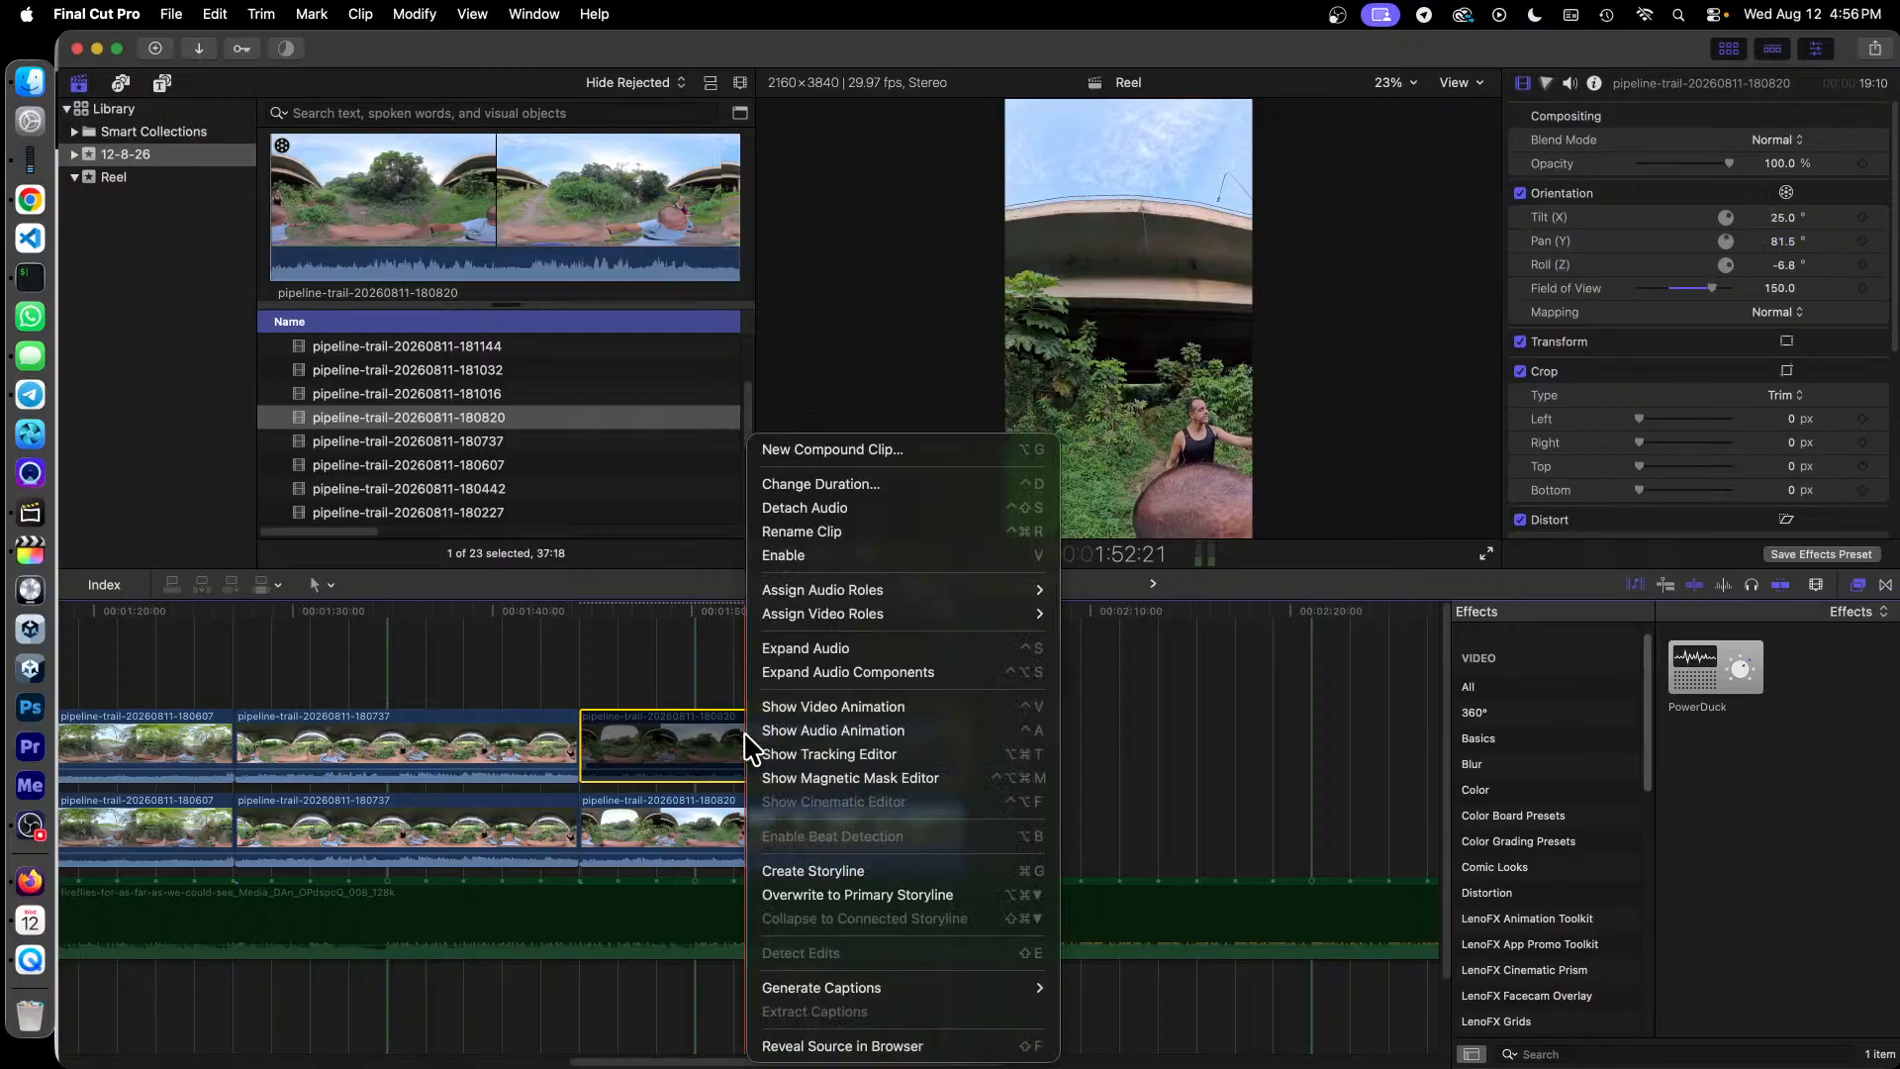
left_click(870, 555)
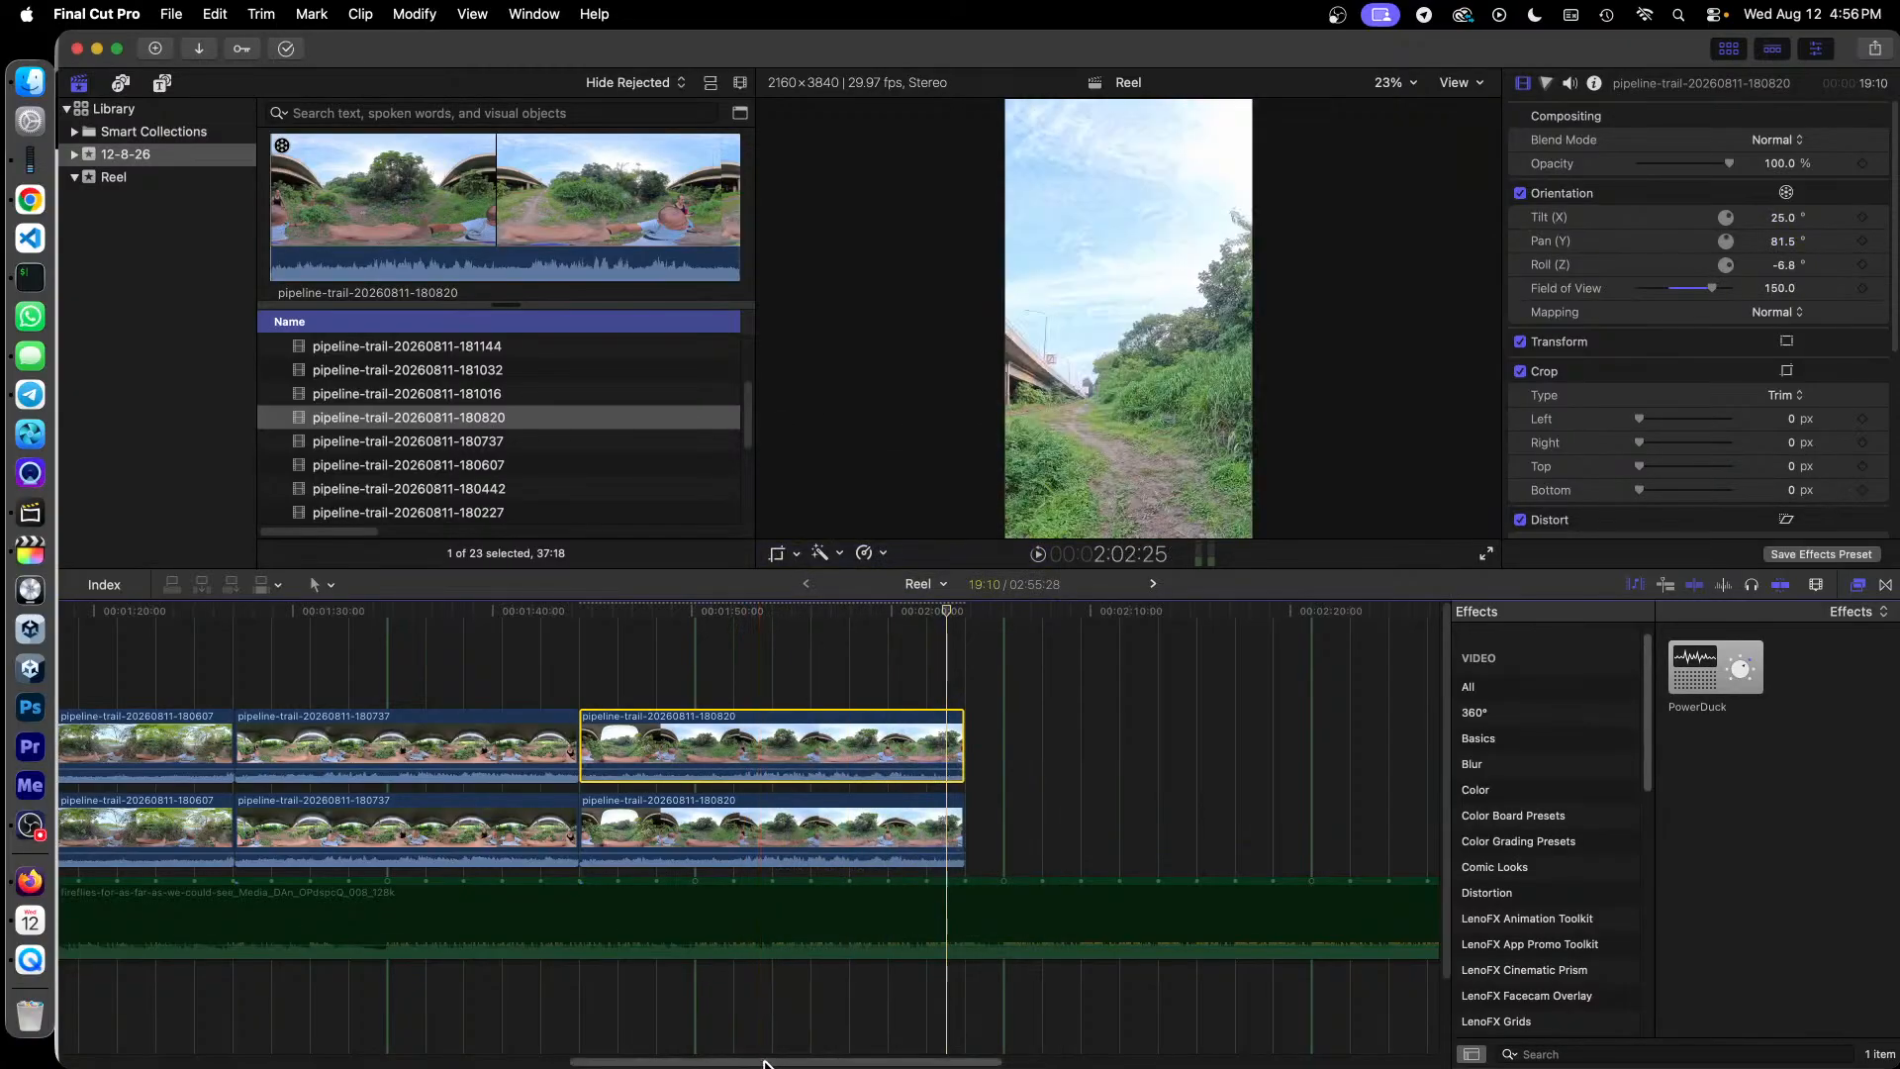
left_click_drag(763, 1061, 863, 1064)
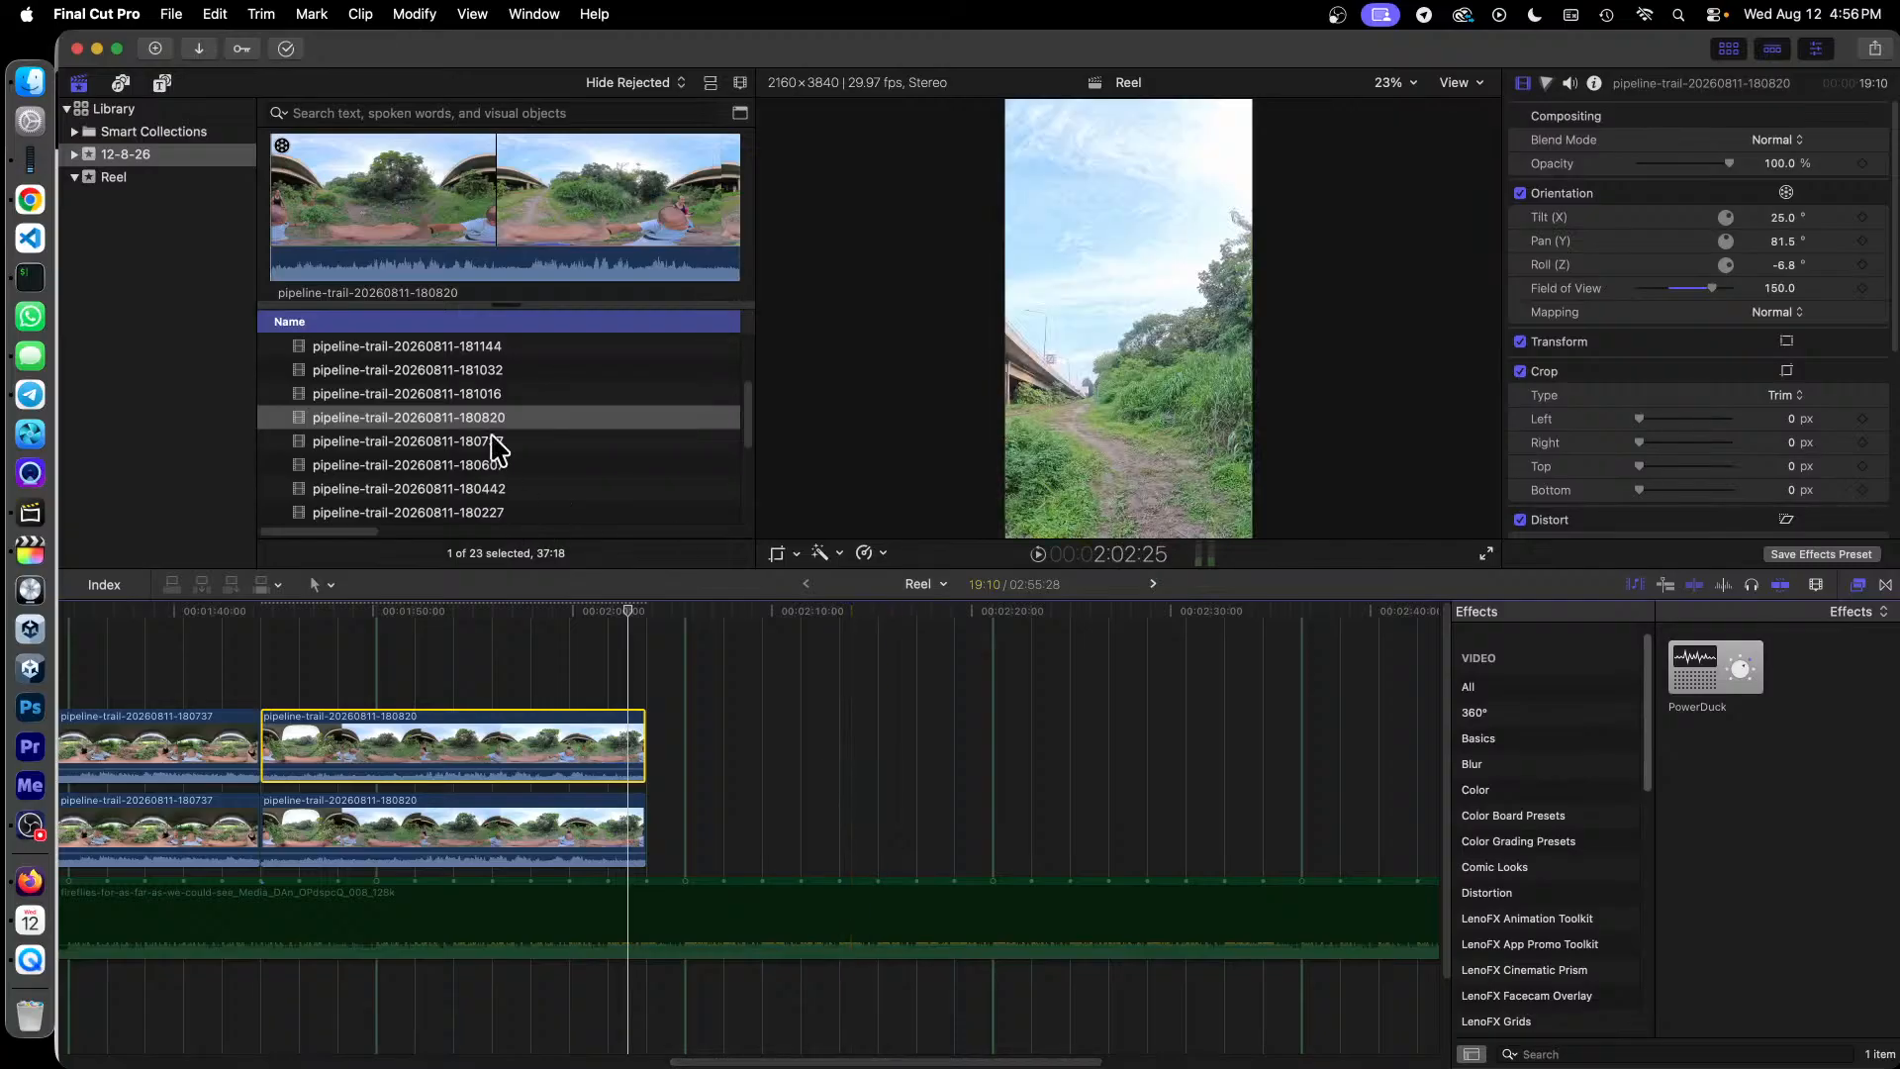
left_click(483, 393)
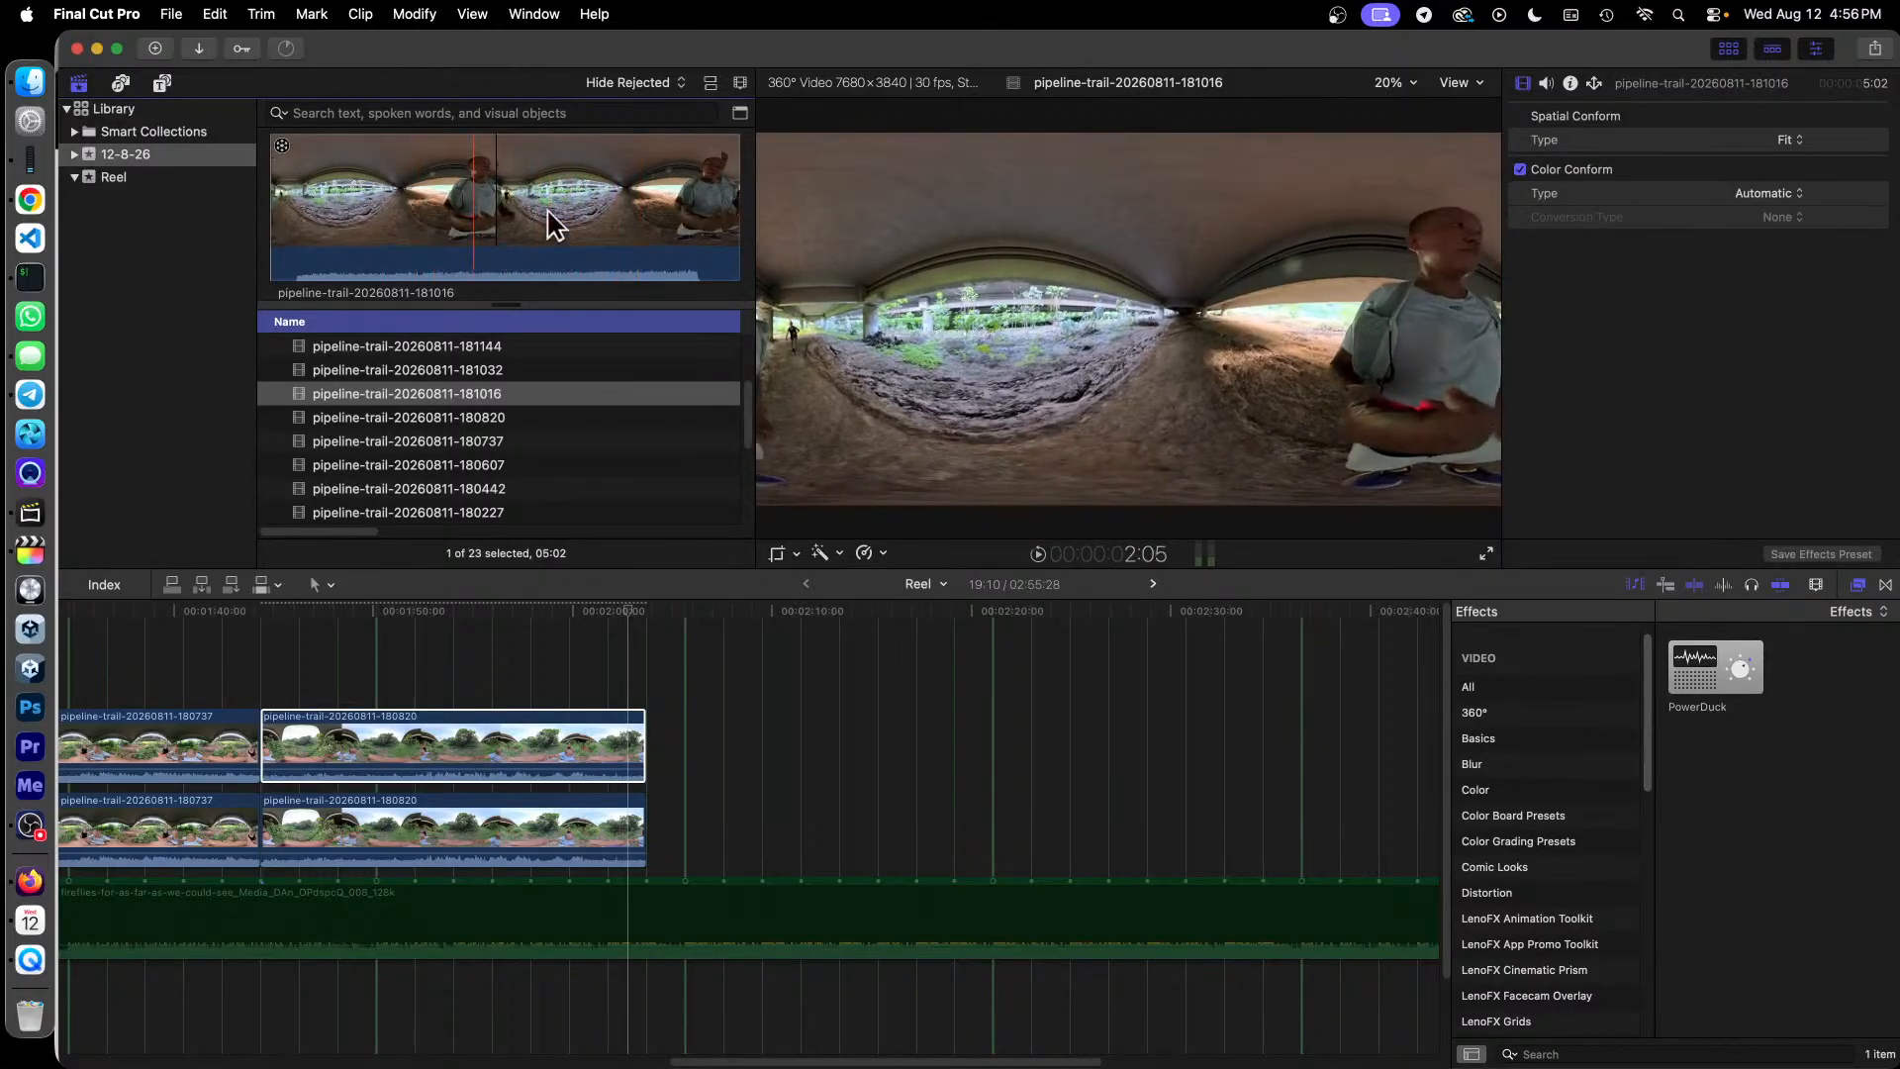
right_click(488, 393)
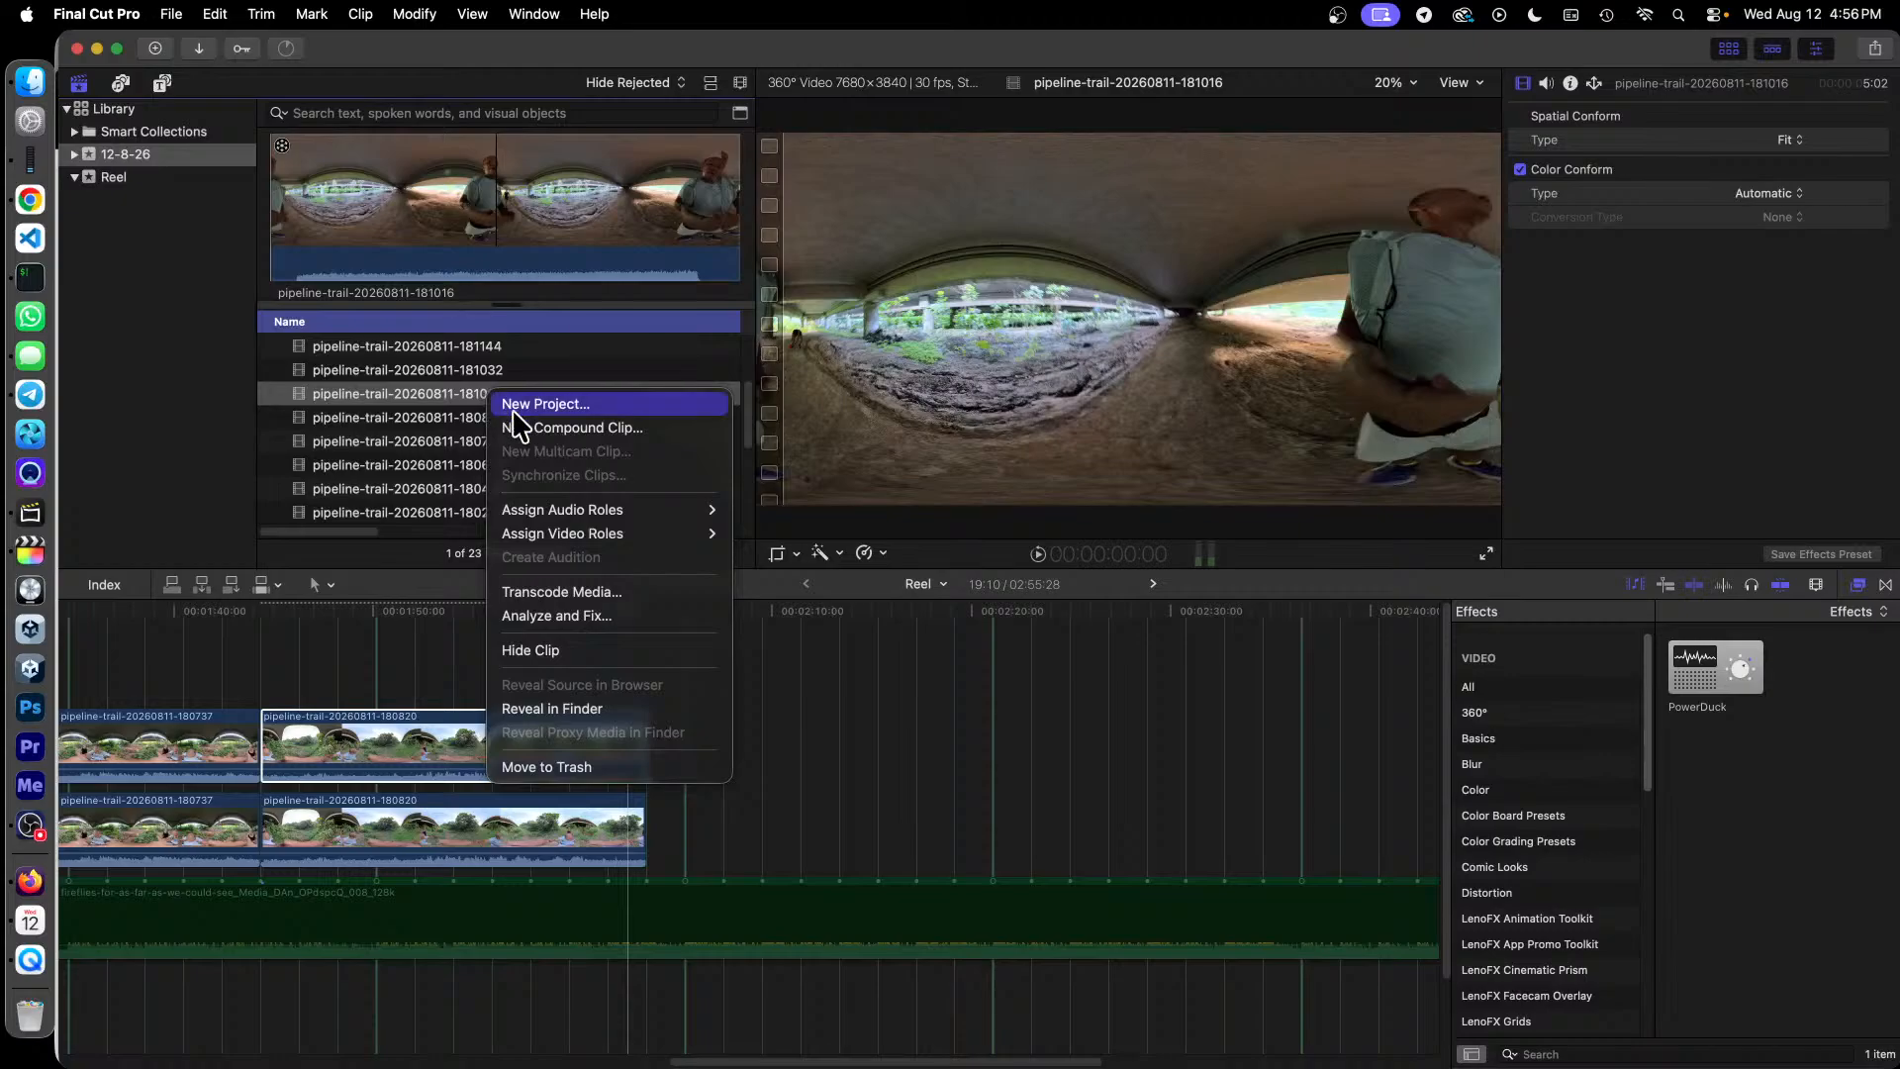
left_click(584, 769)
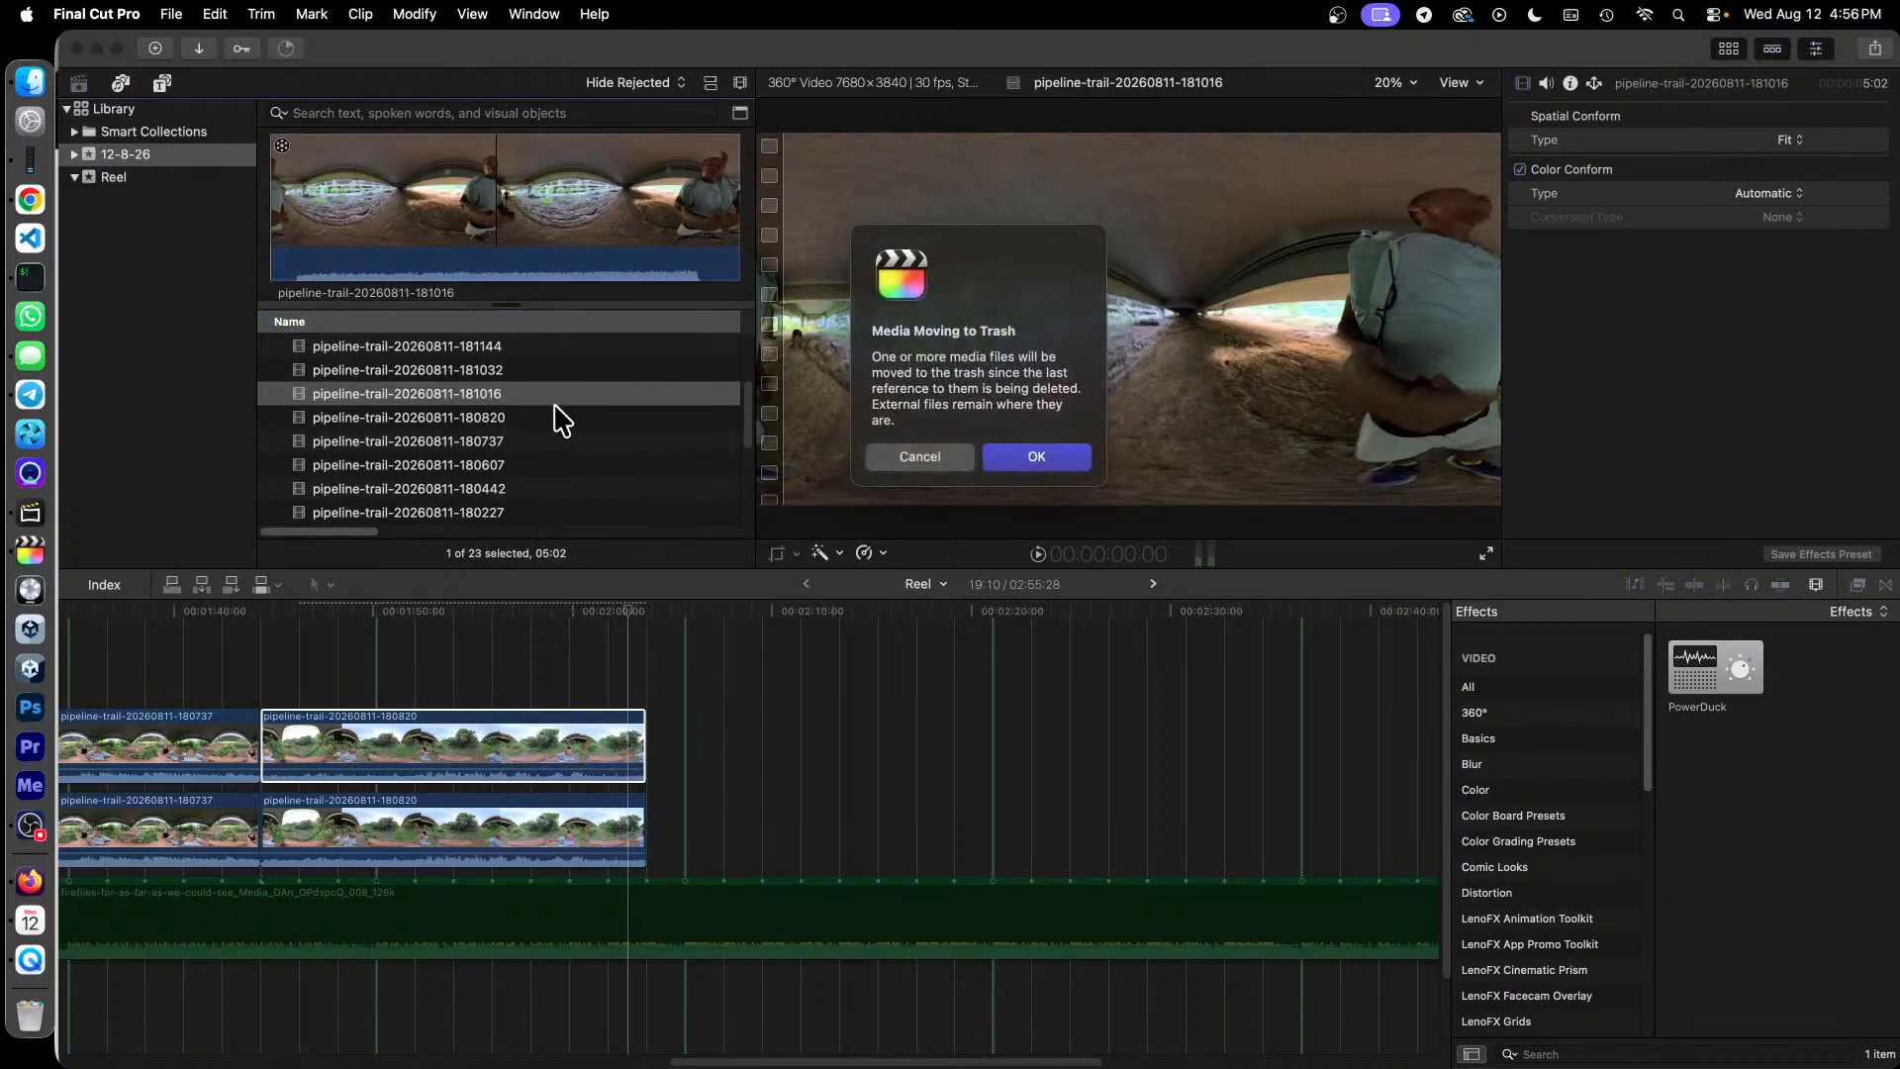
left_click(1025, 456)
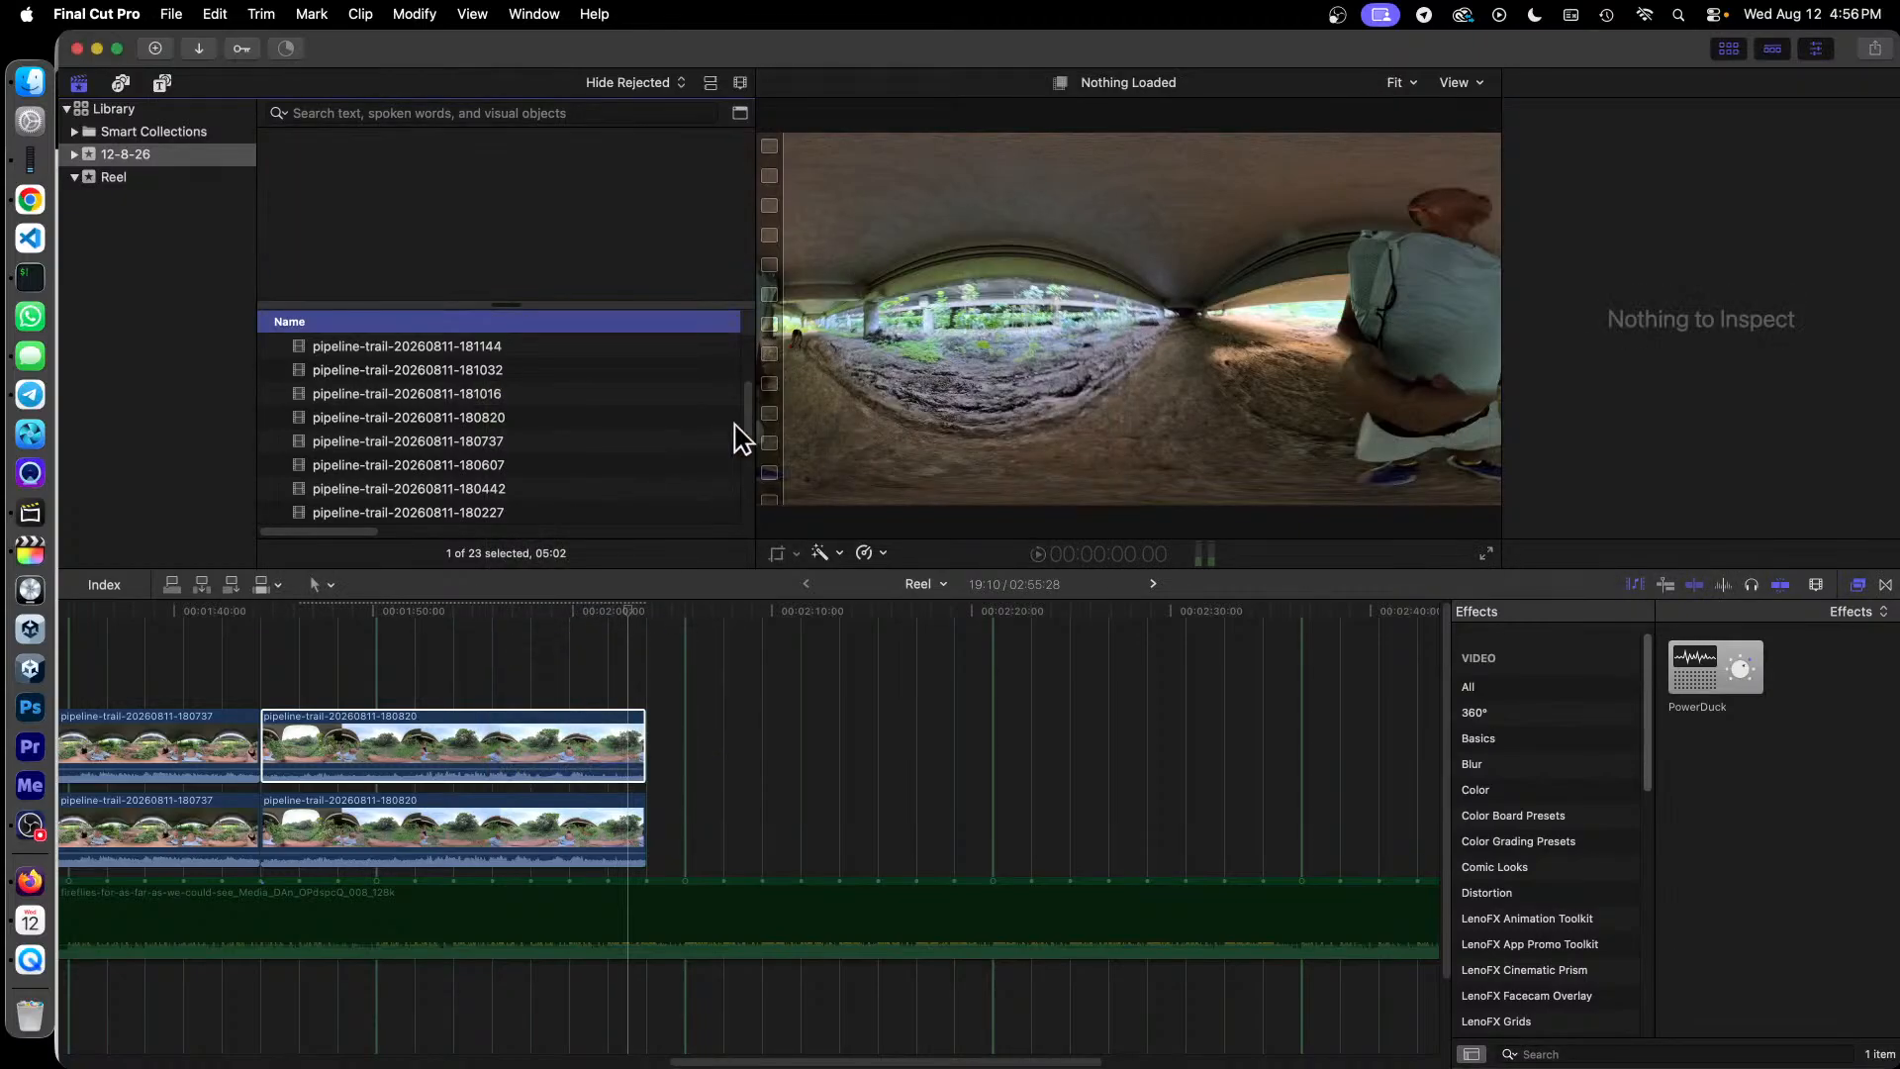
left_click(499, 370)
left_click(295, 209)
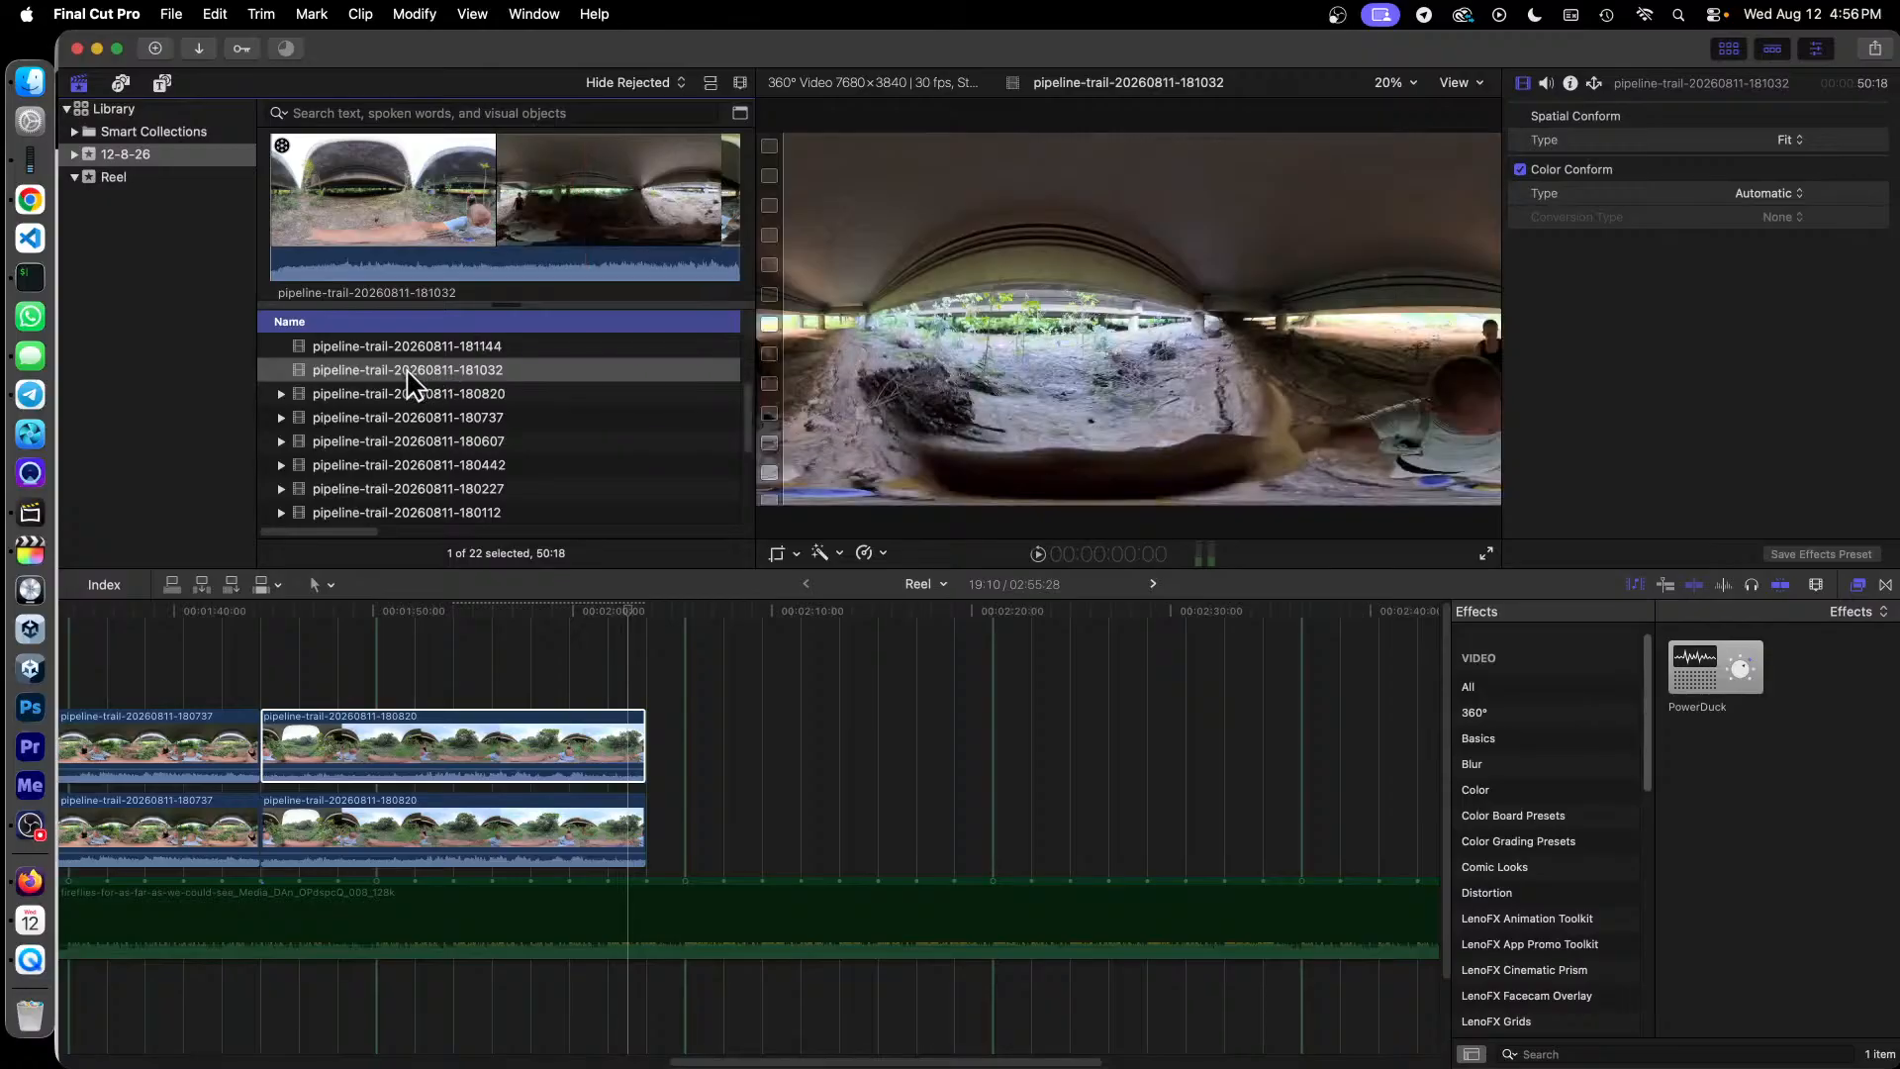
left_click_drag(409, 374, 656, 843)
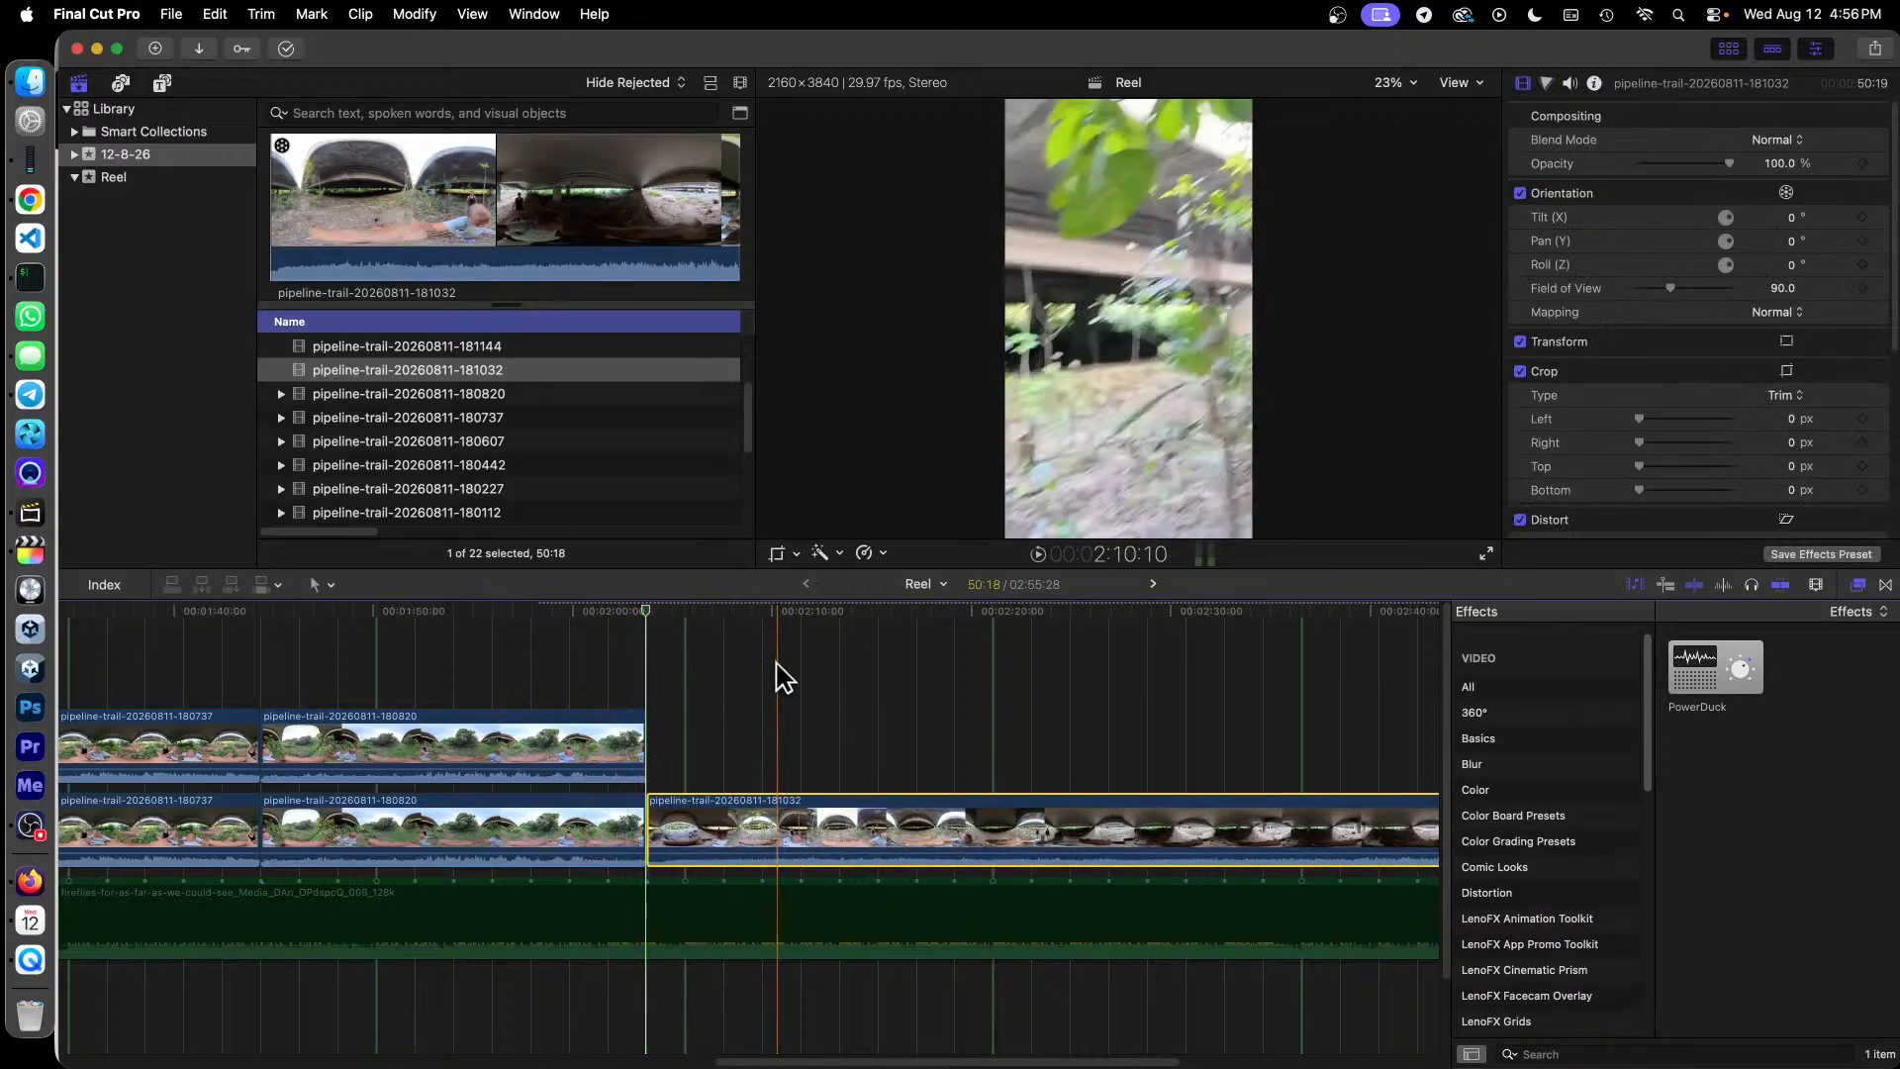
key("space")
key("space")
left_click(608, 612)
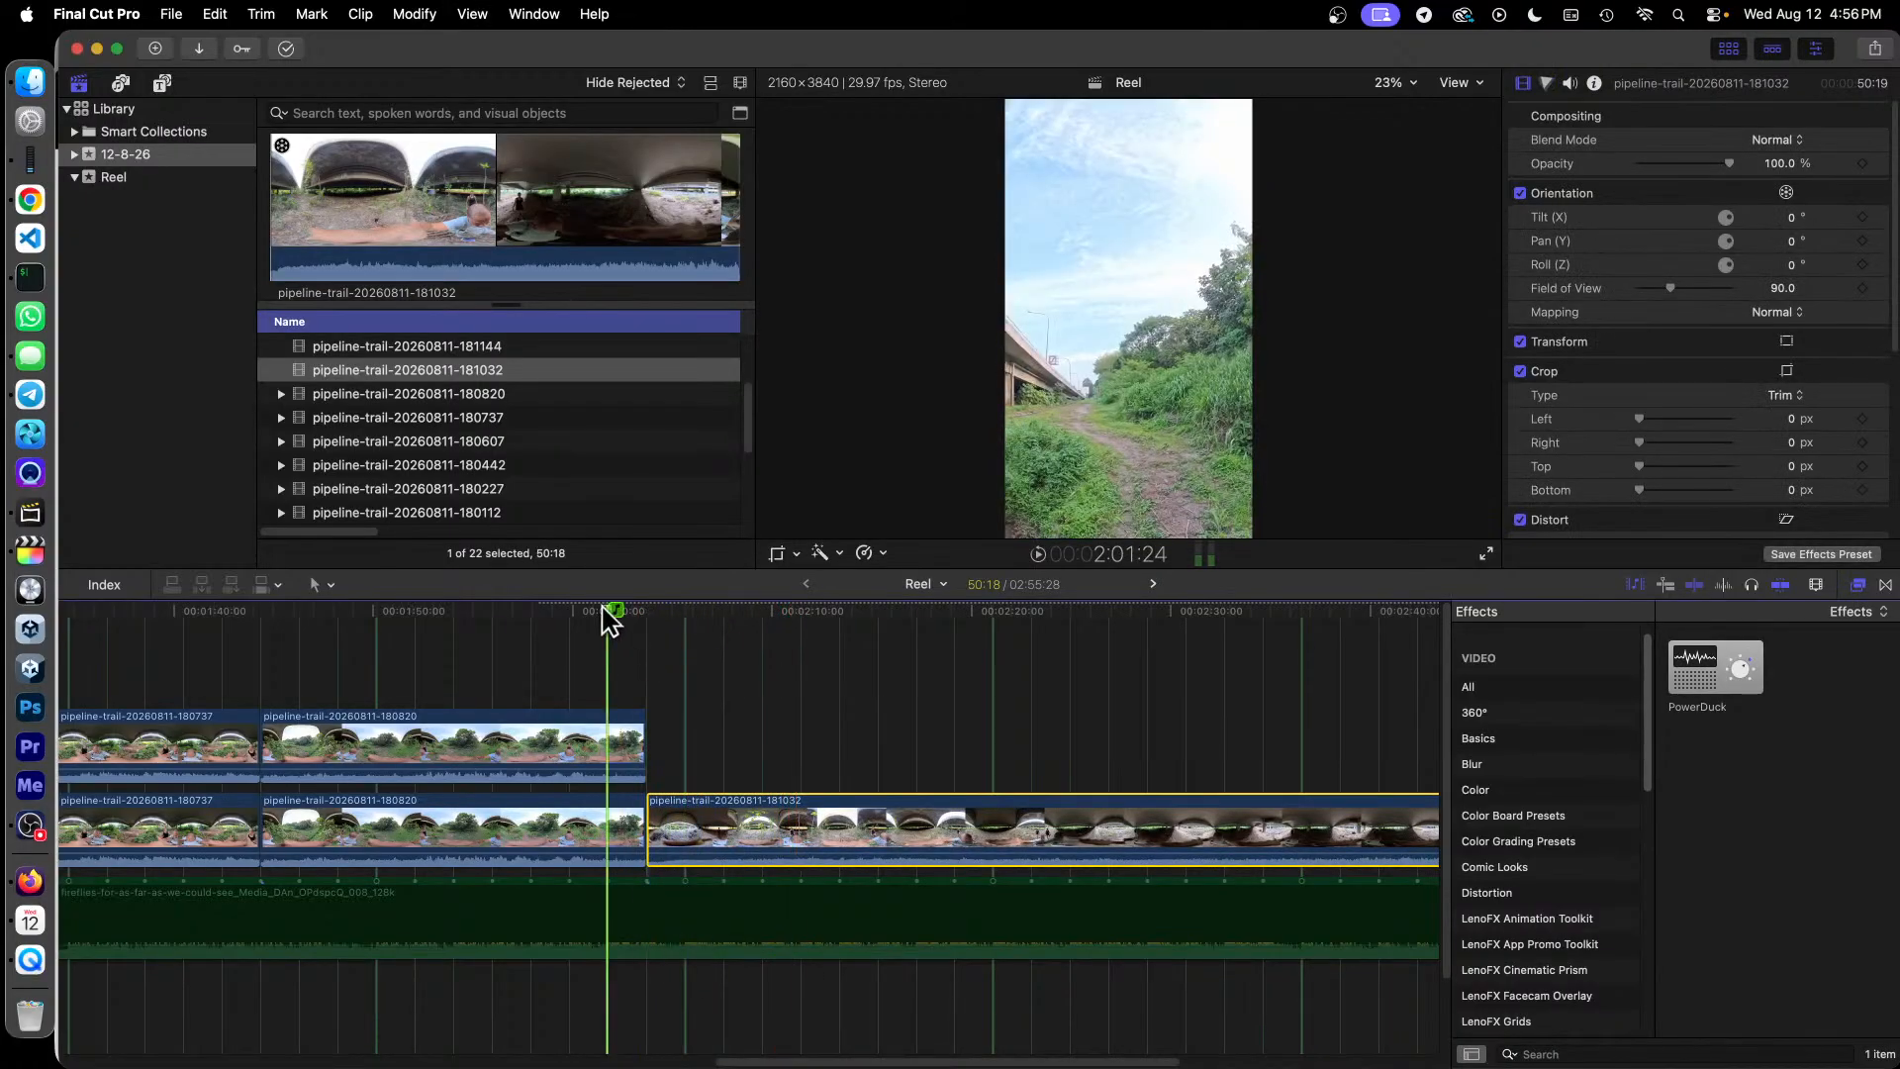
key("space")
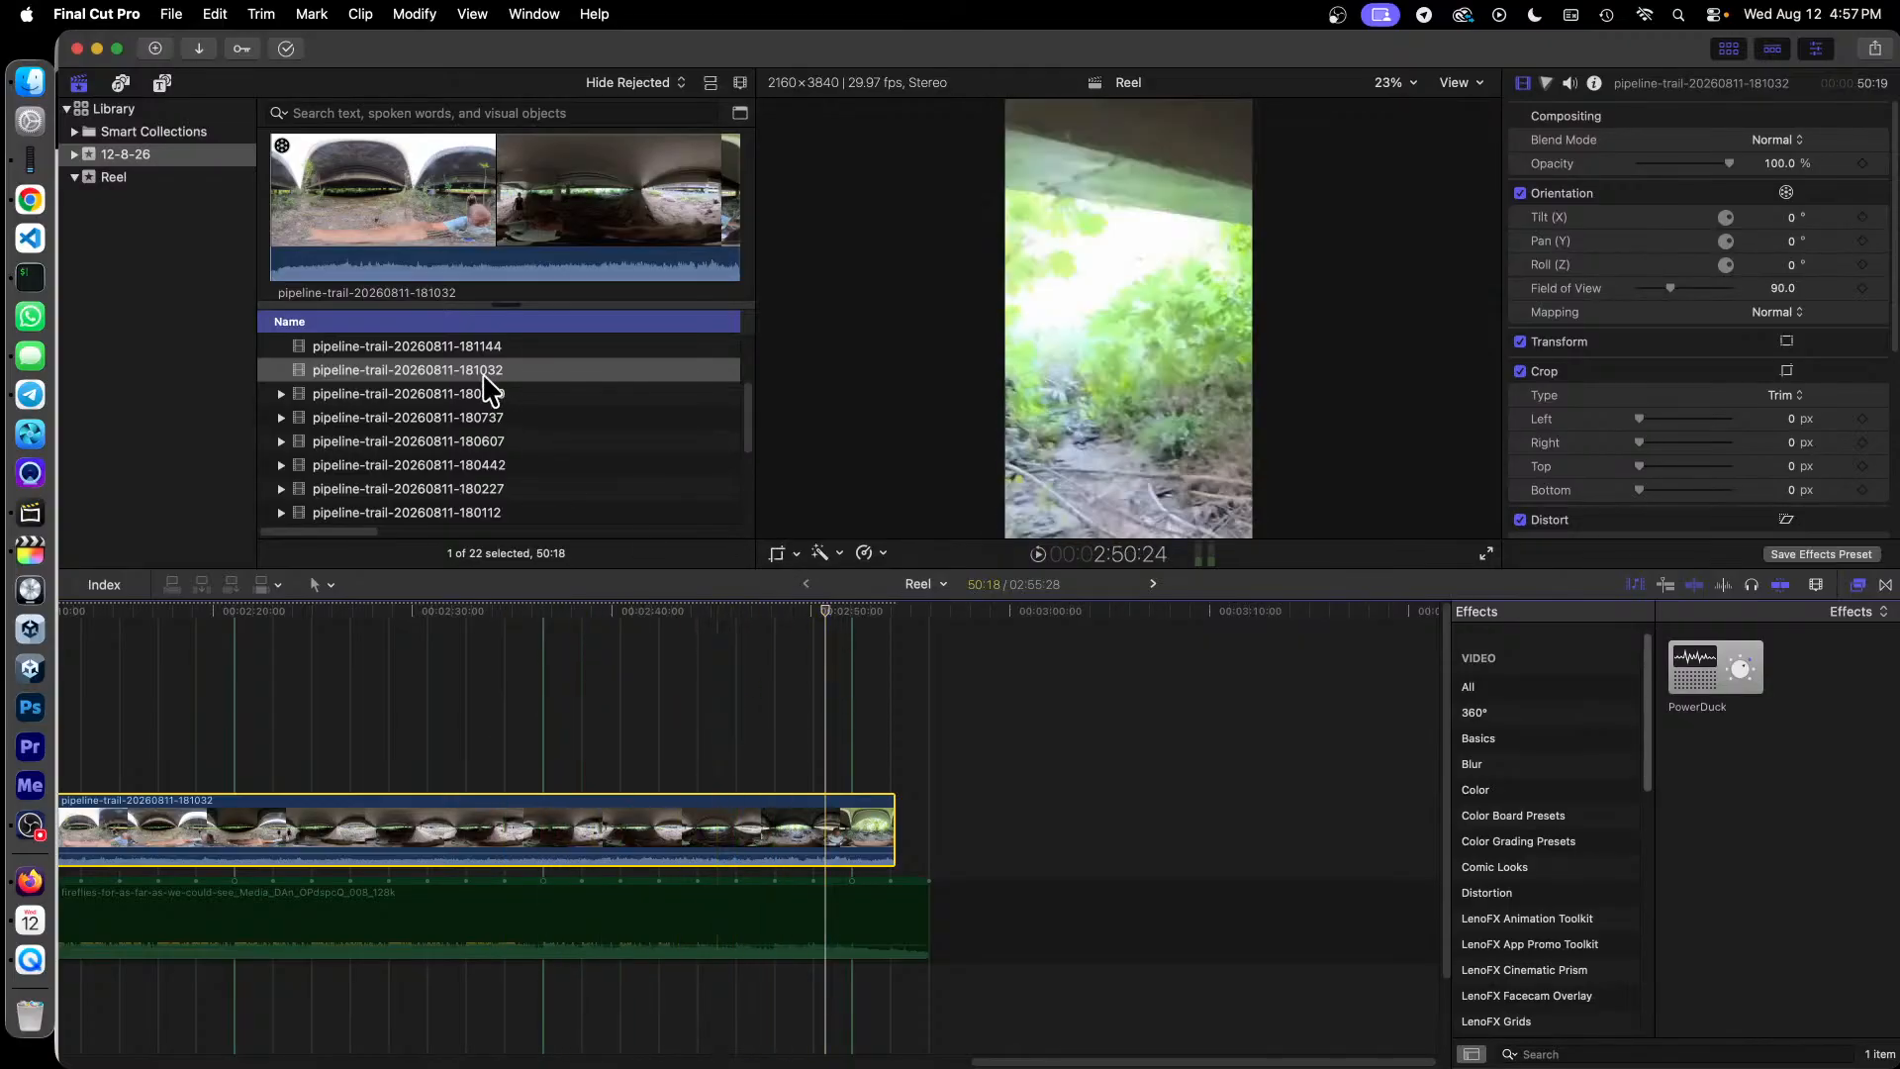
left_click(500, 346)
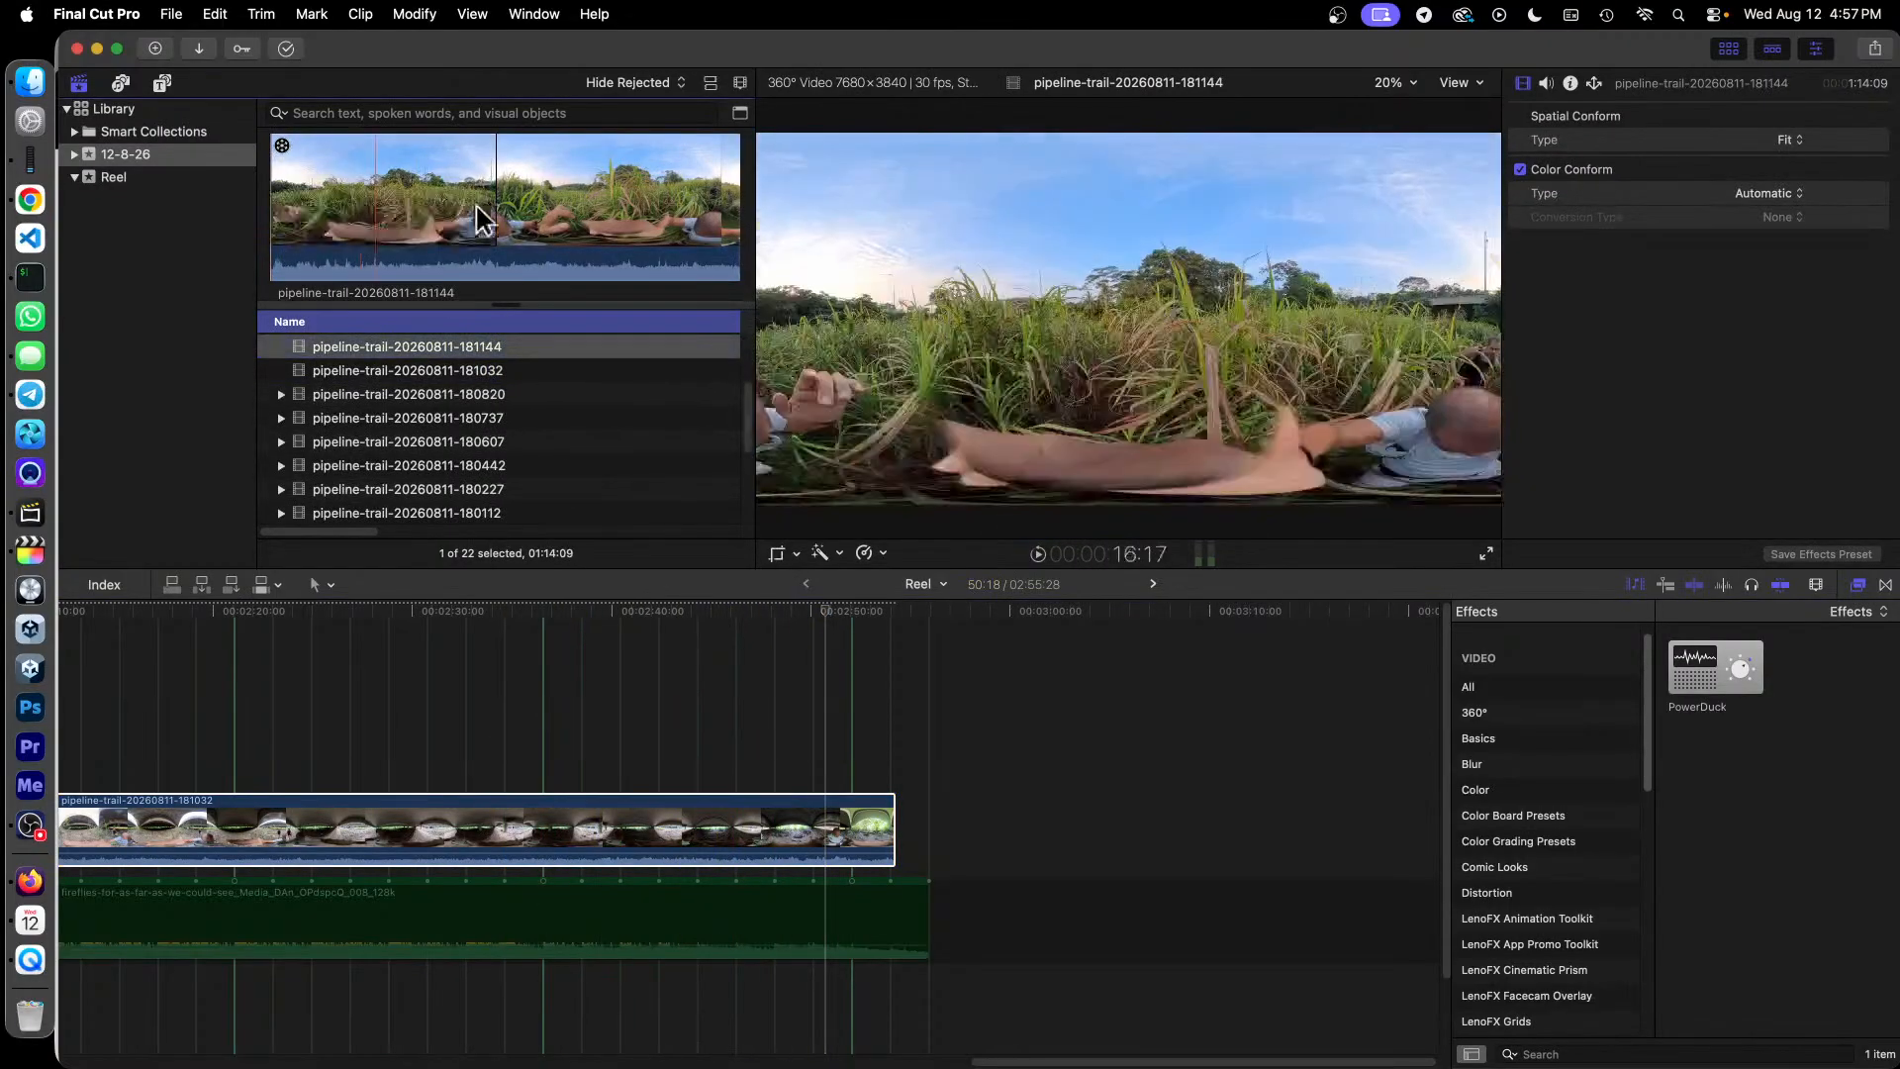
left_click(507, 370)
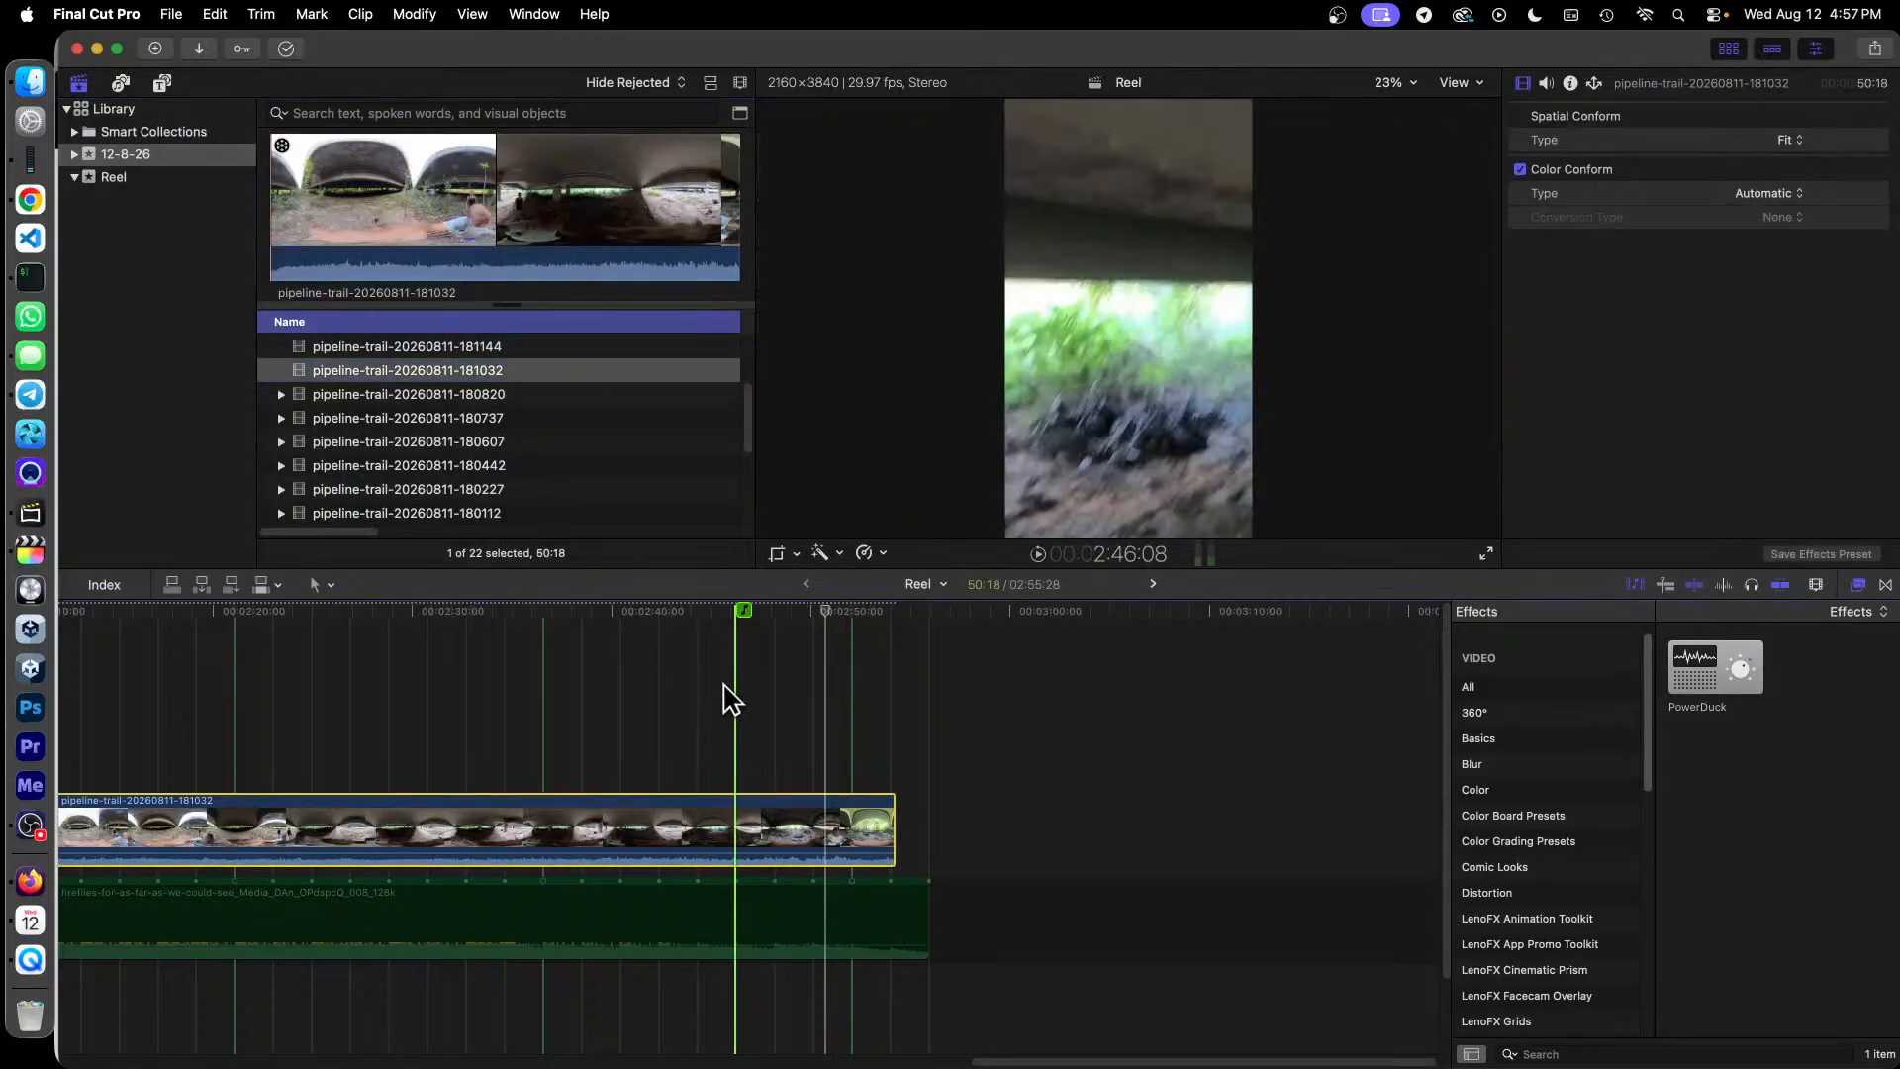
left_click(554, 827)
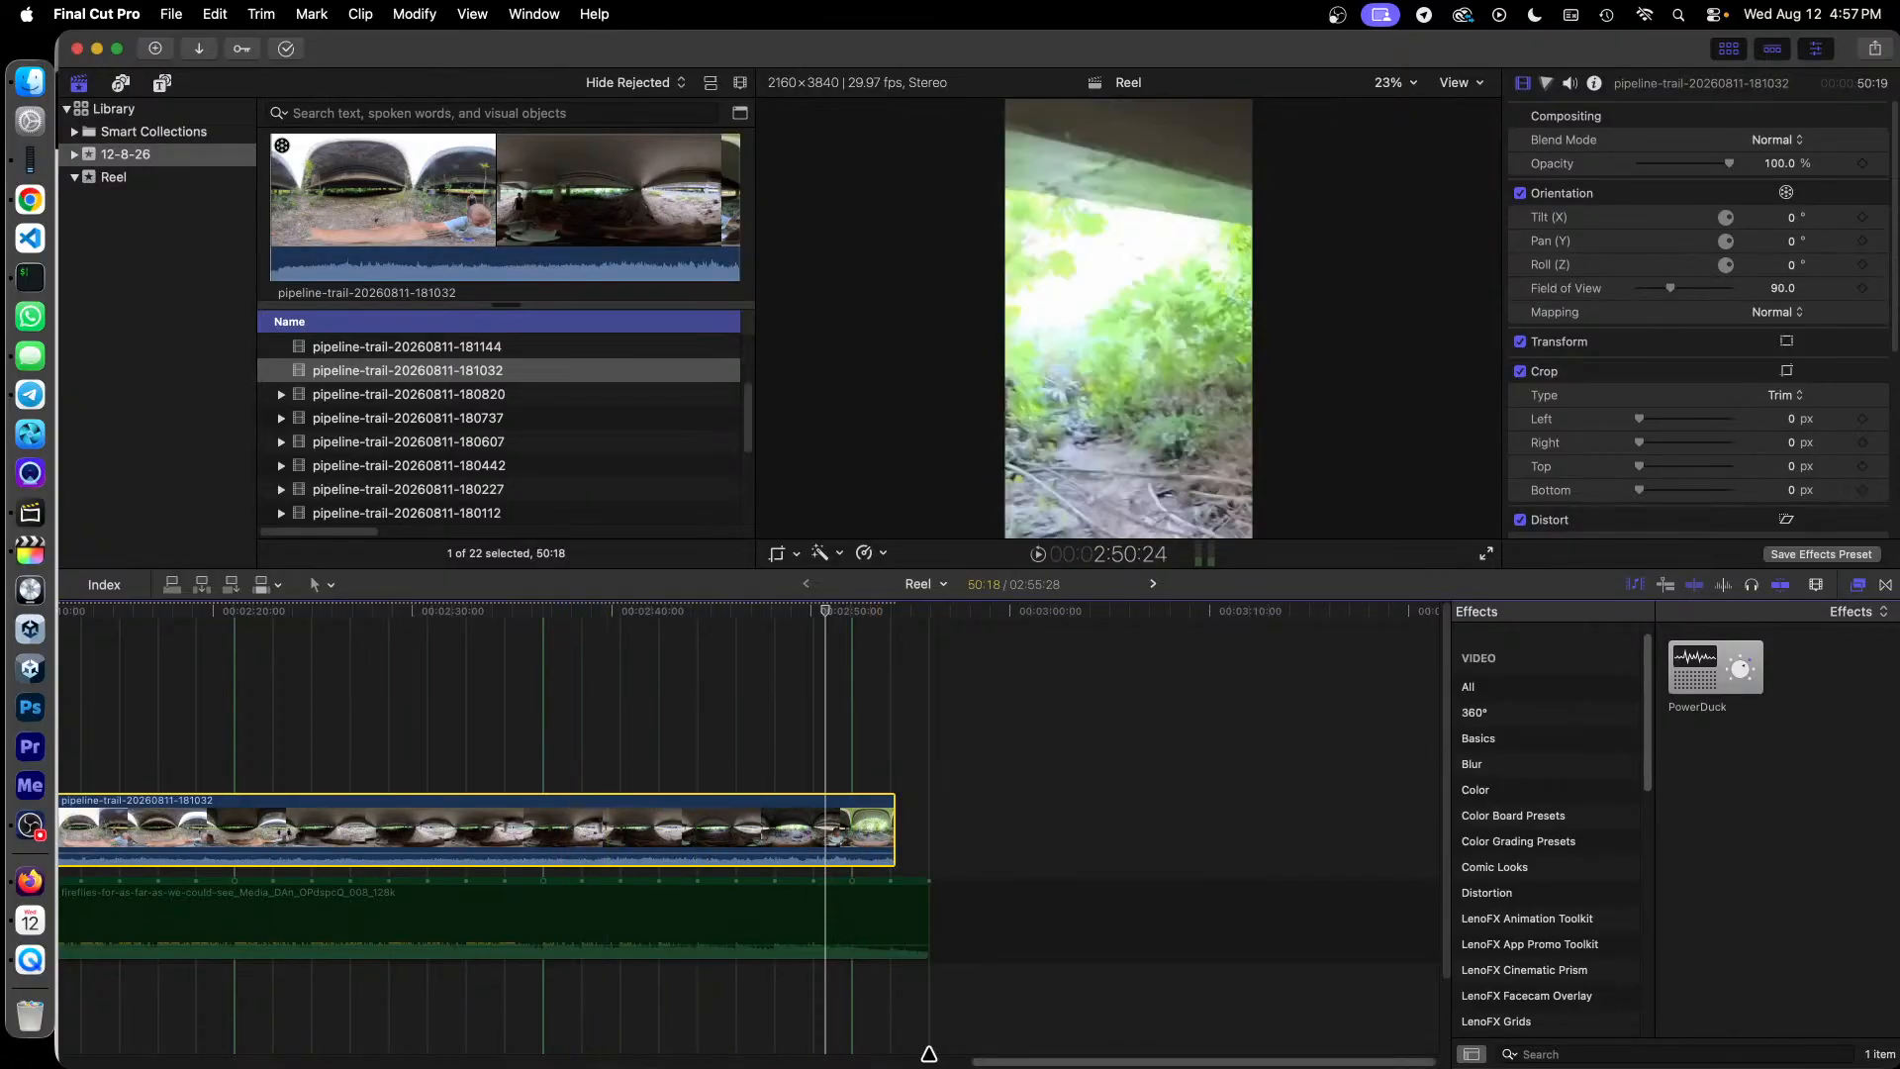
left_click_drag(1051, 1064, 927, 1064)
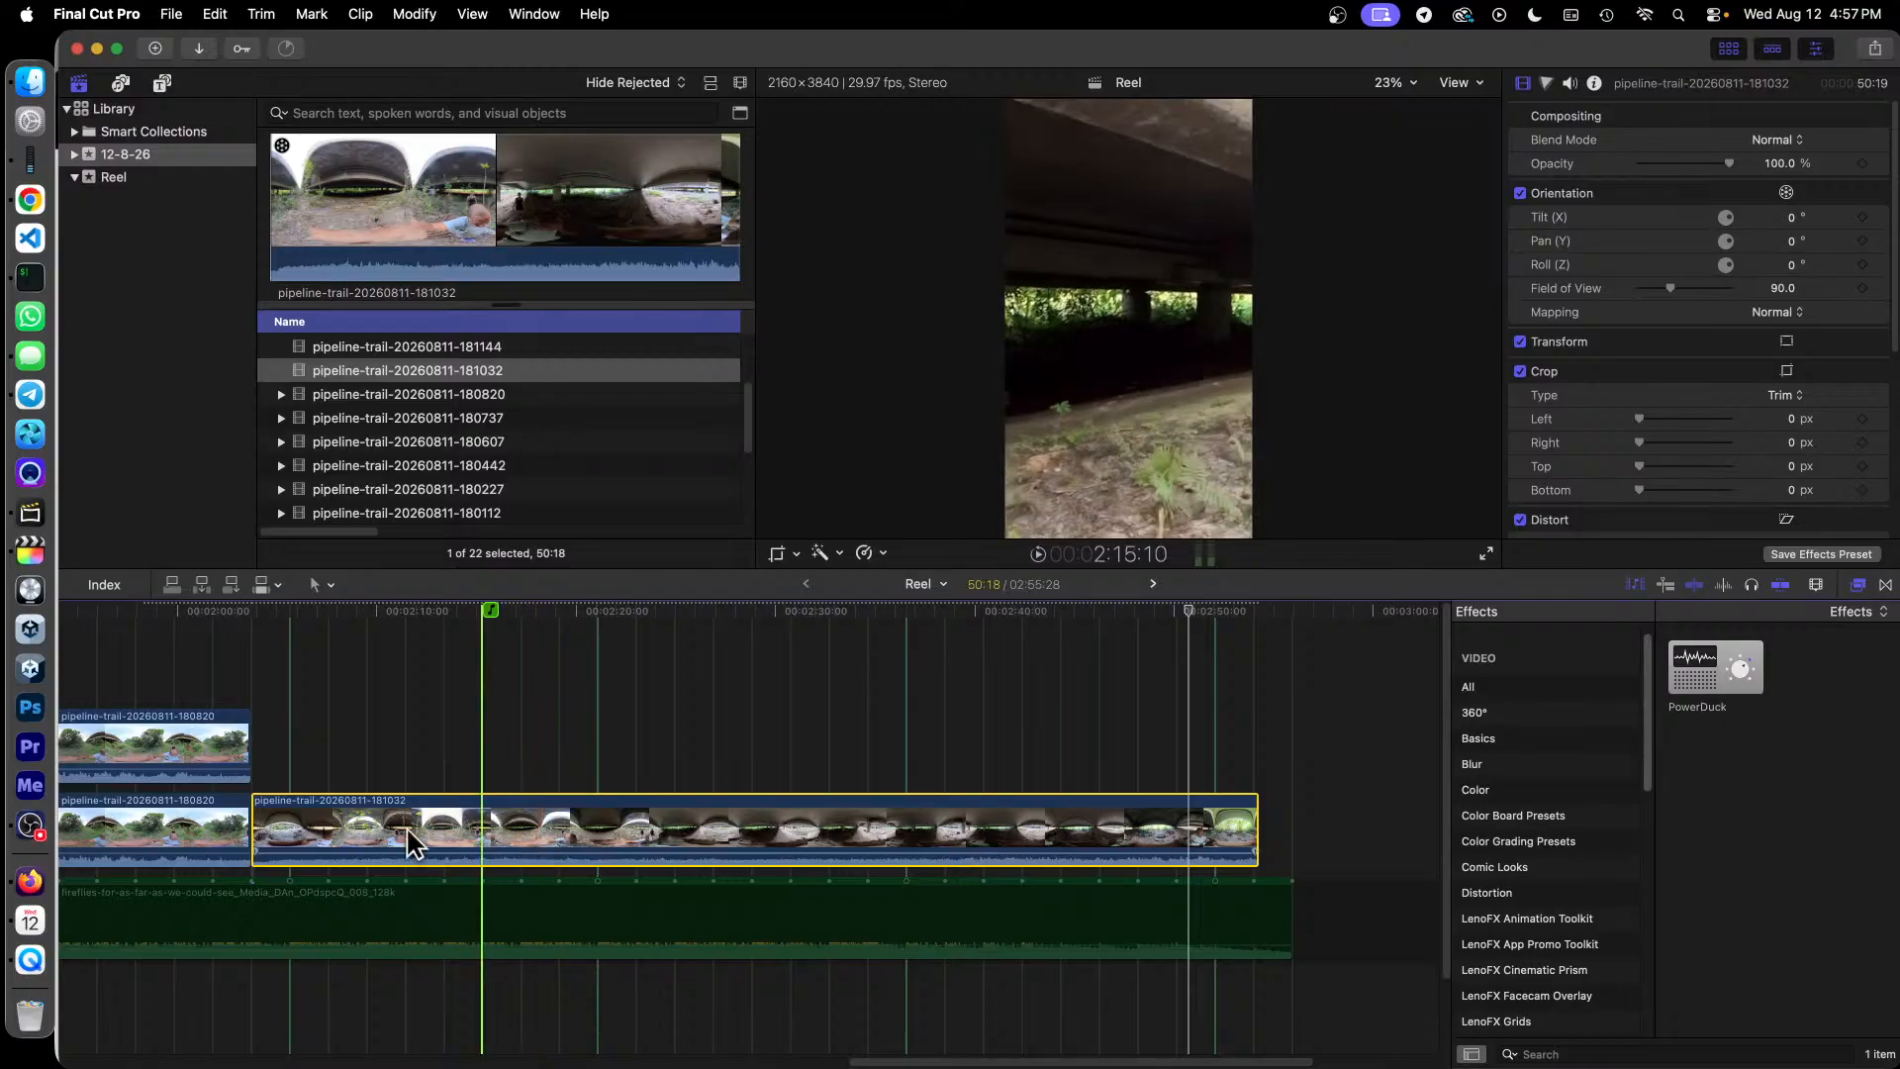
left_click_drag(256, 832, 497, 842)
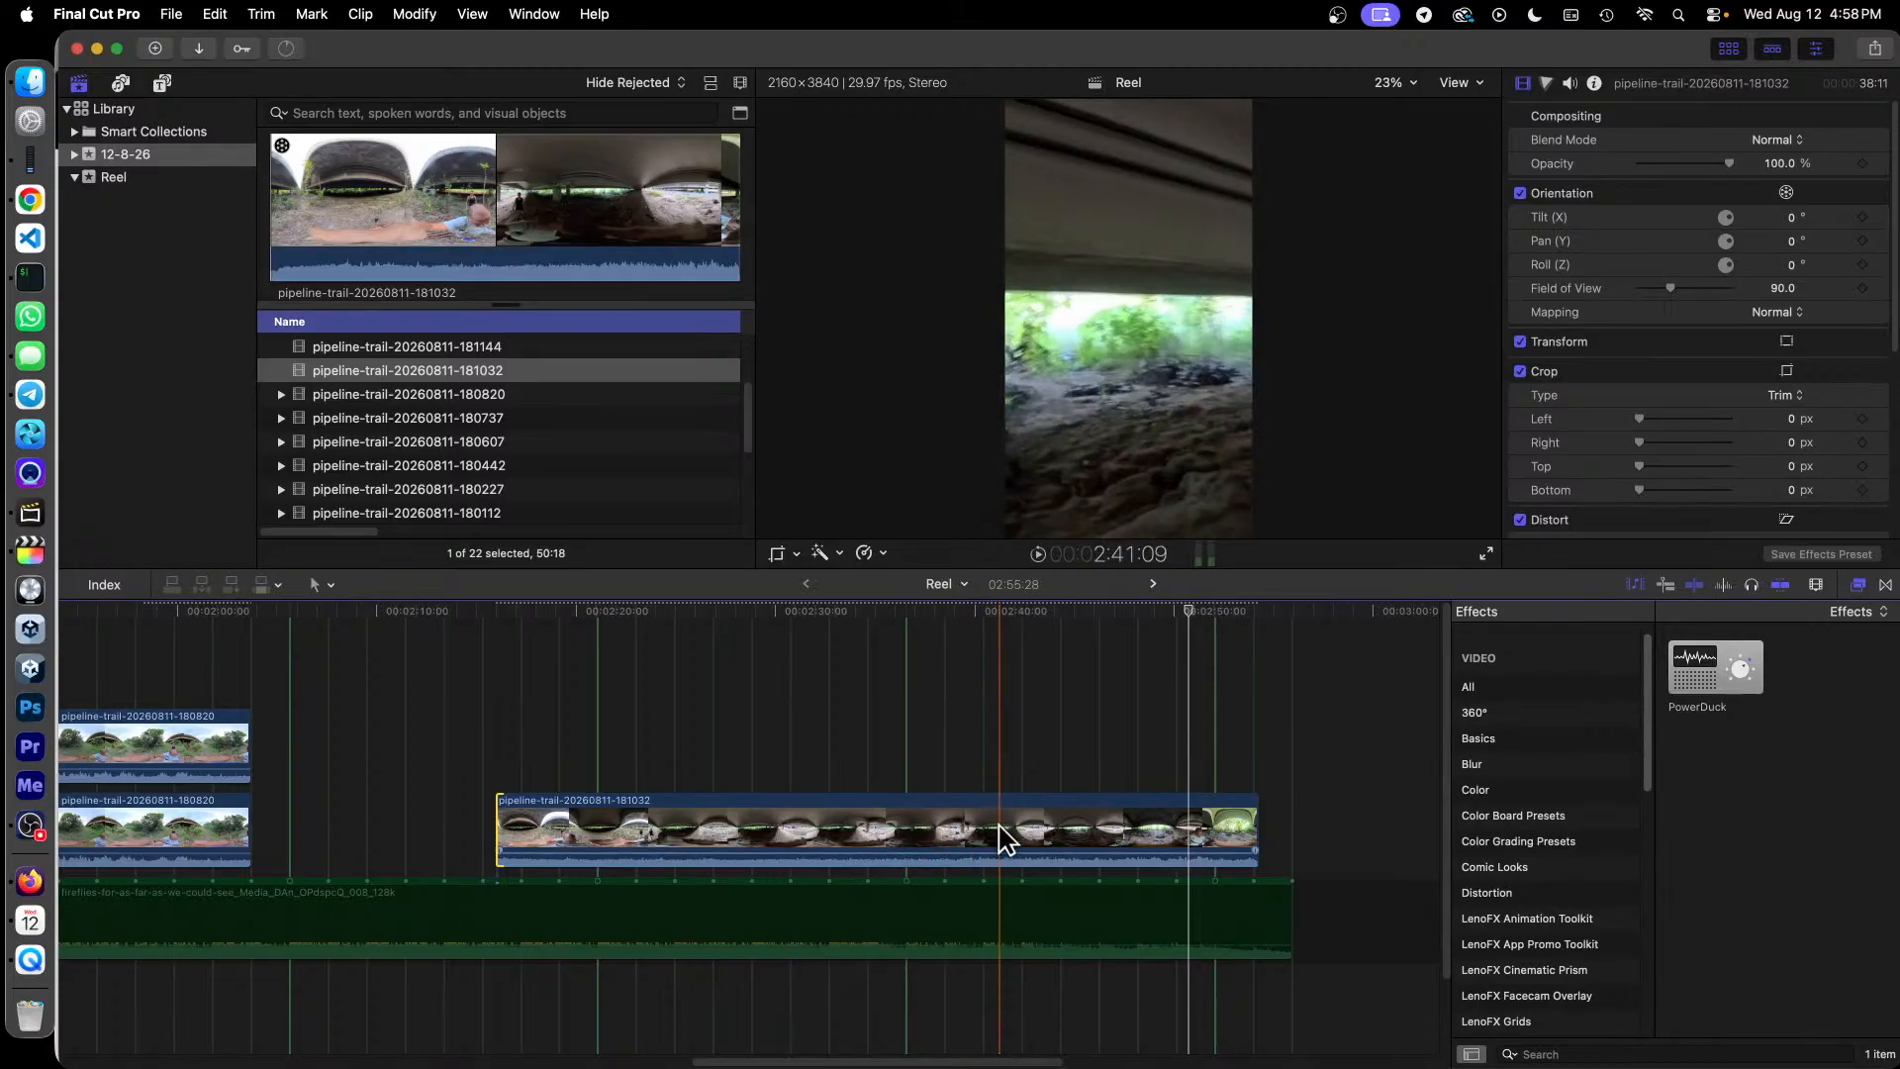
left_click_drag(1047, 823, 687, 829)
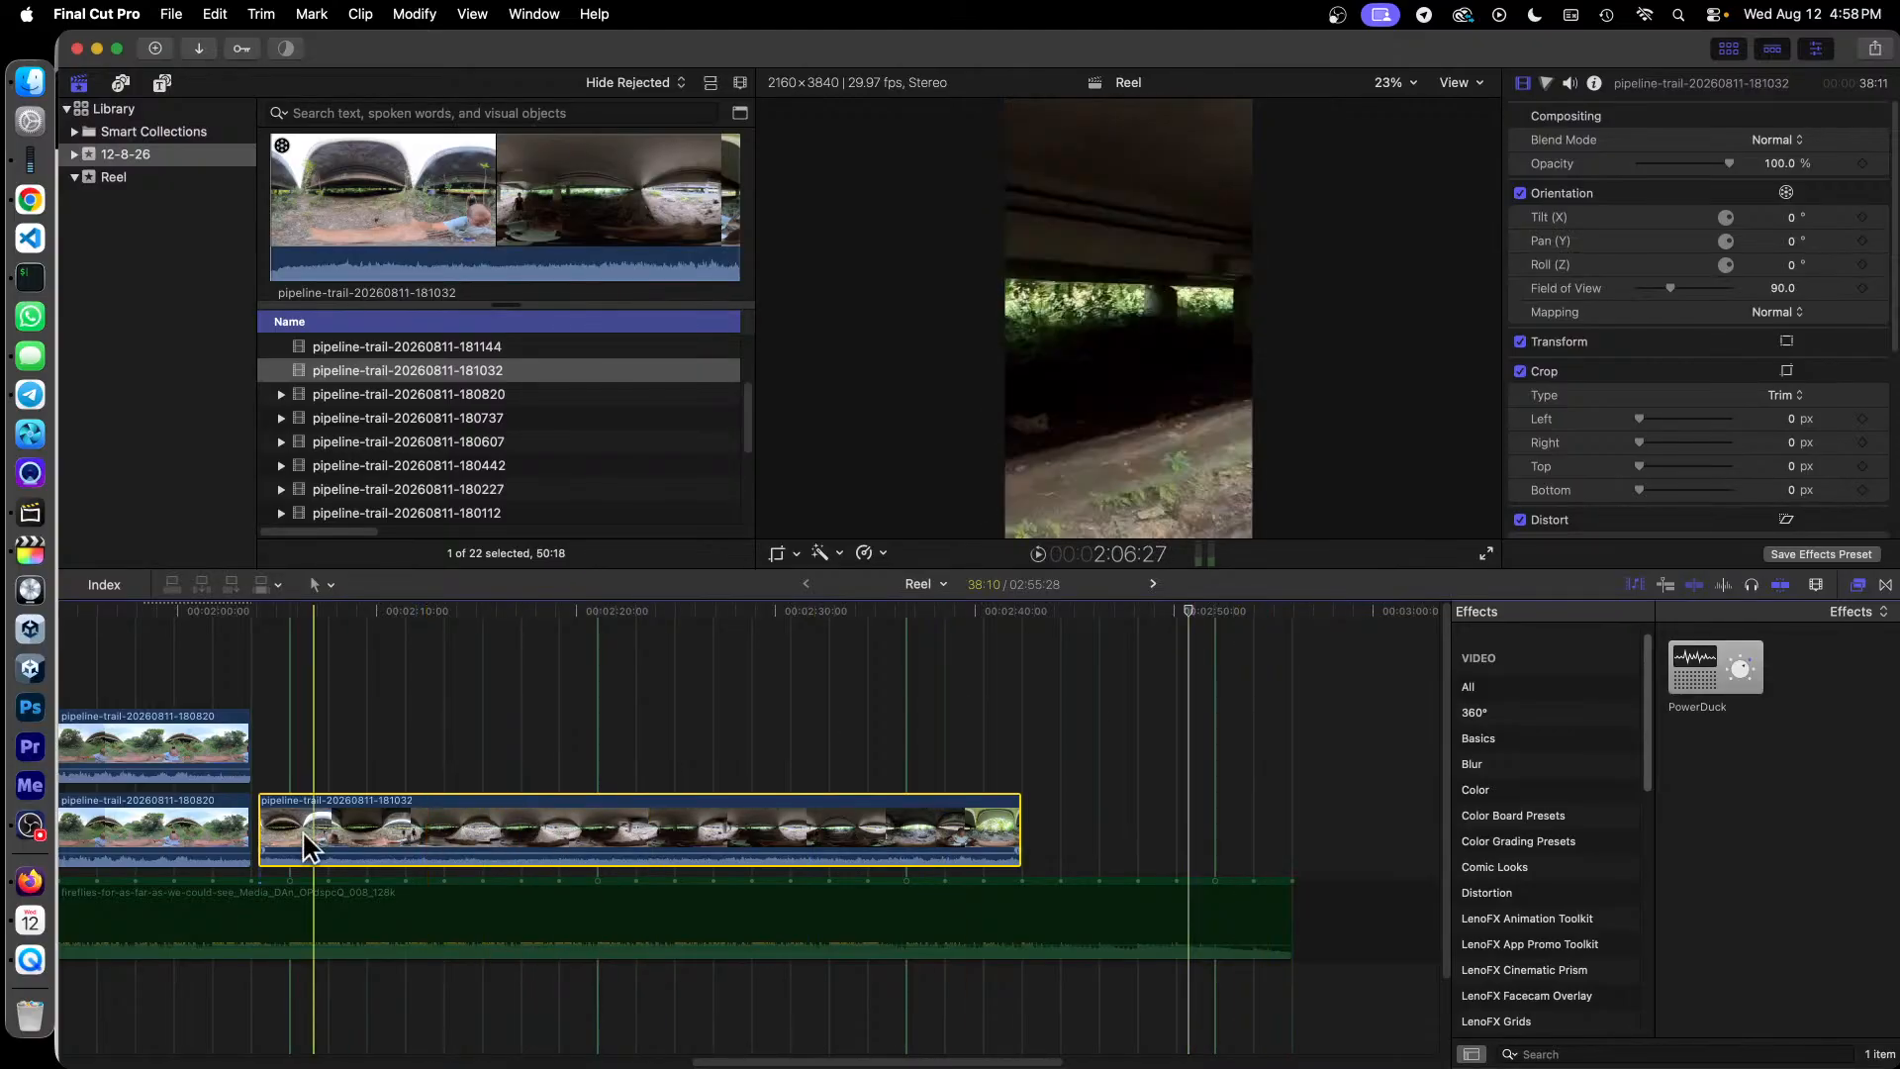
left_click_drag(261, 829, 254, 830)
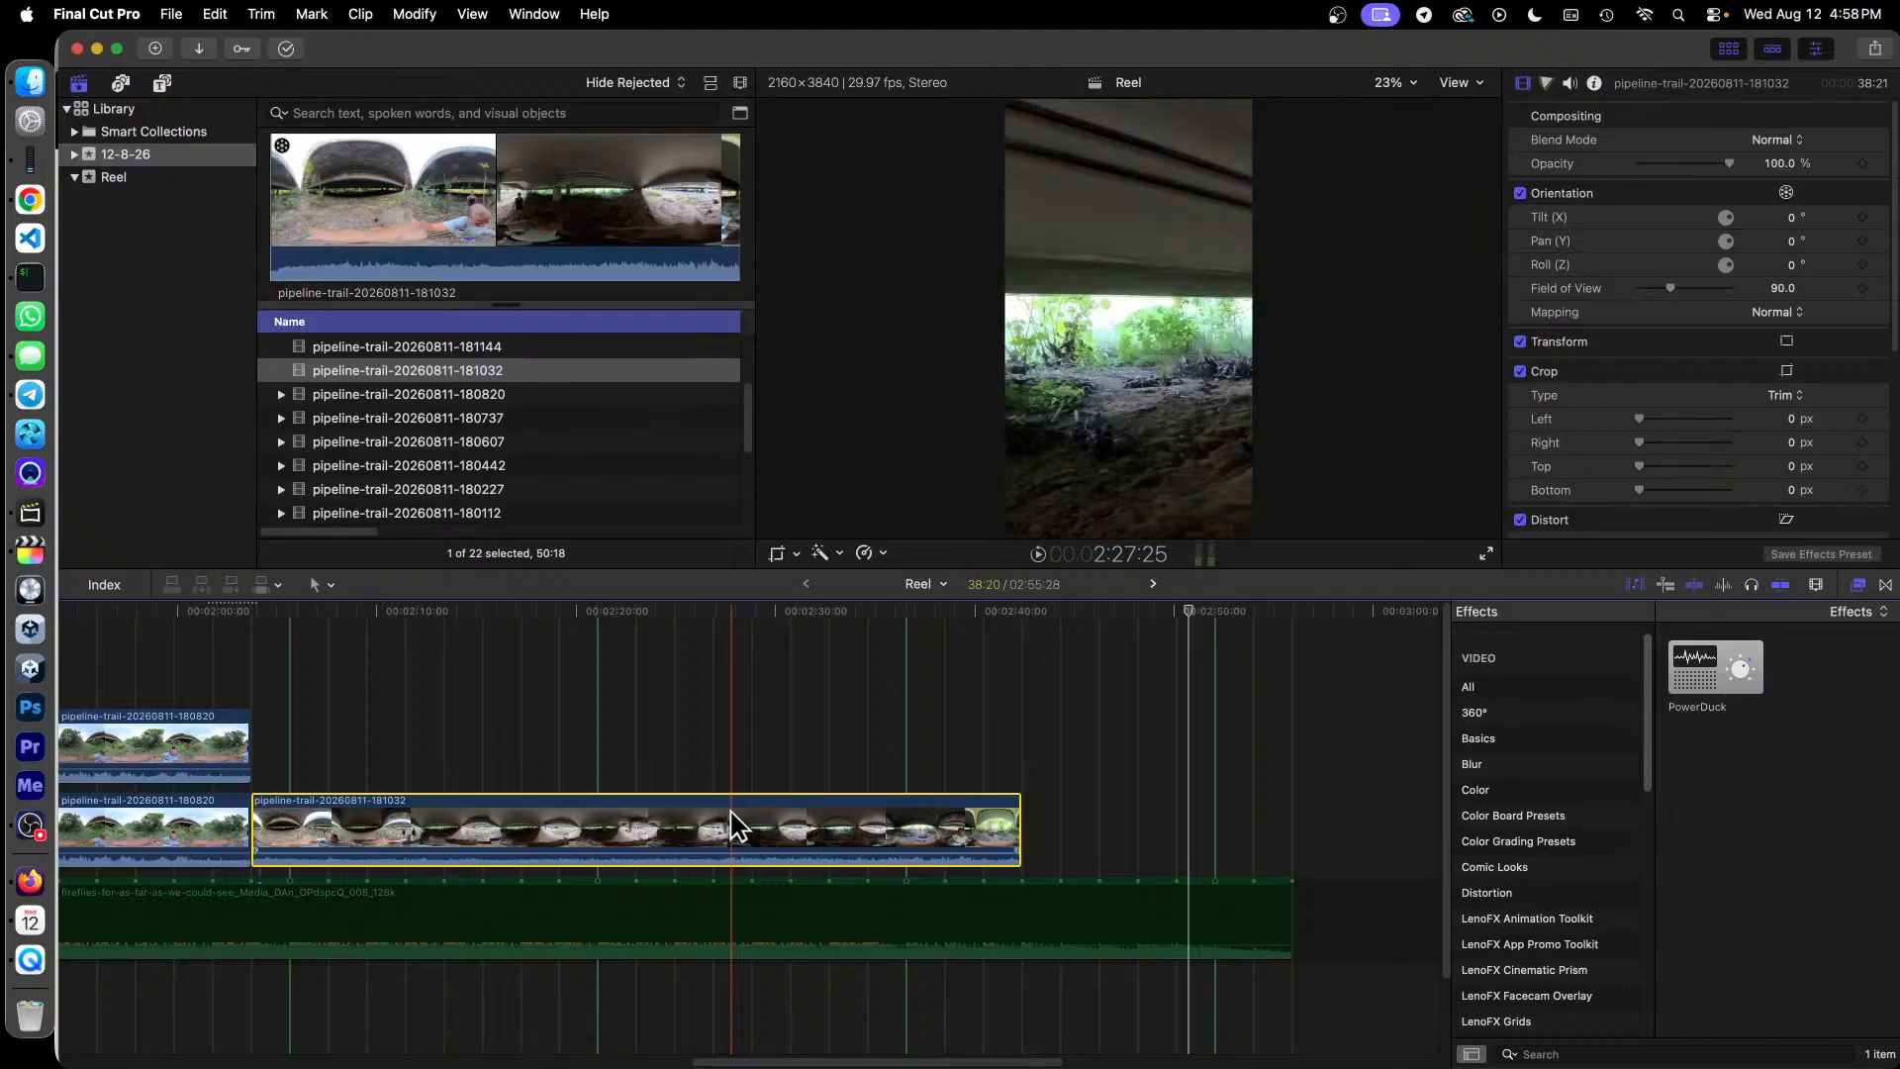
key("alt+v")
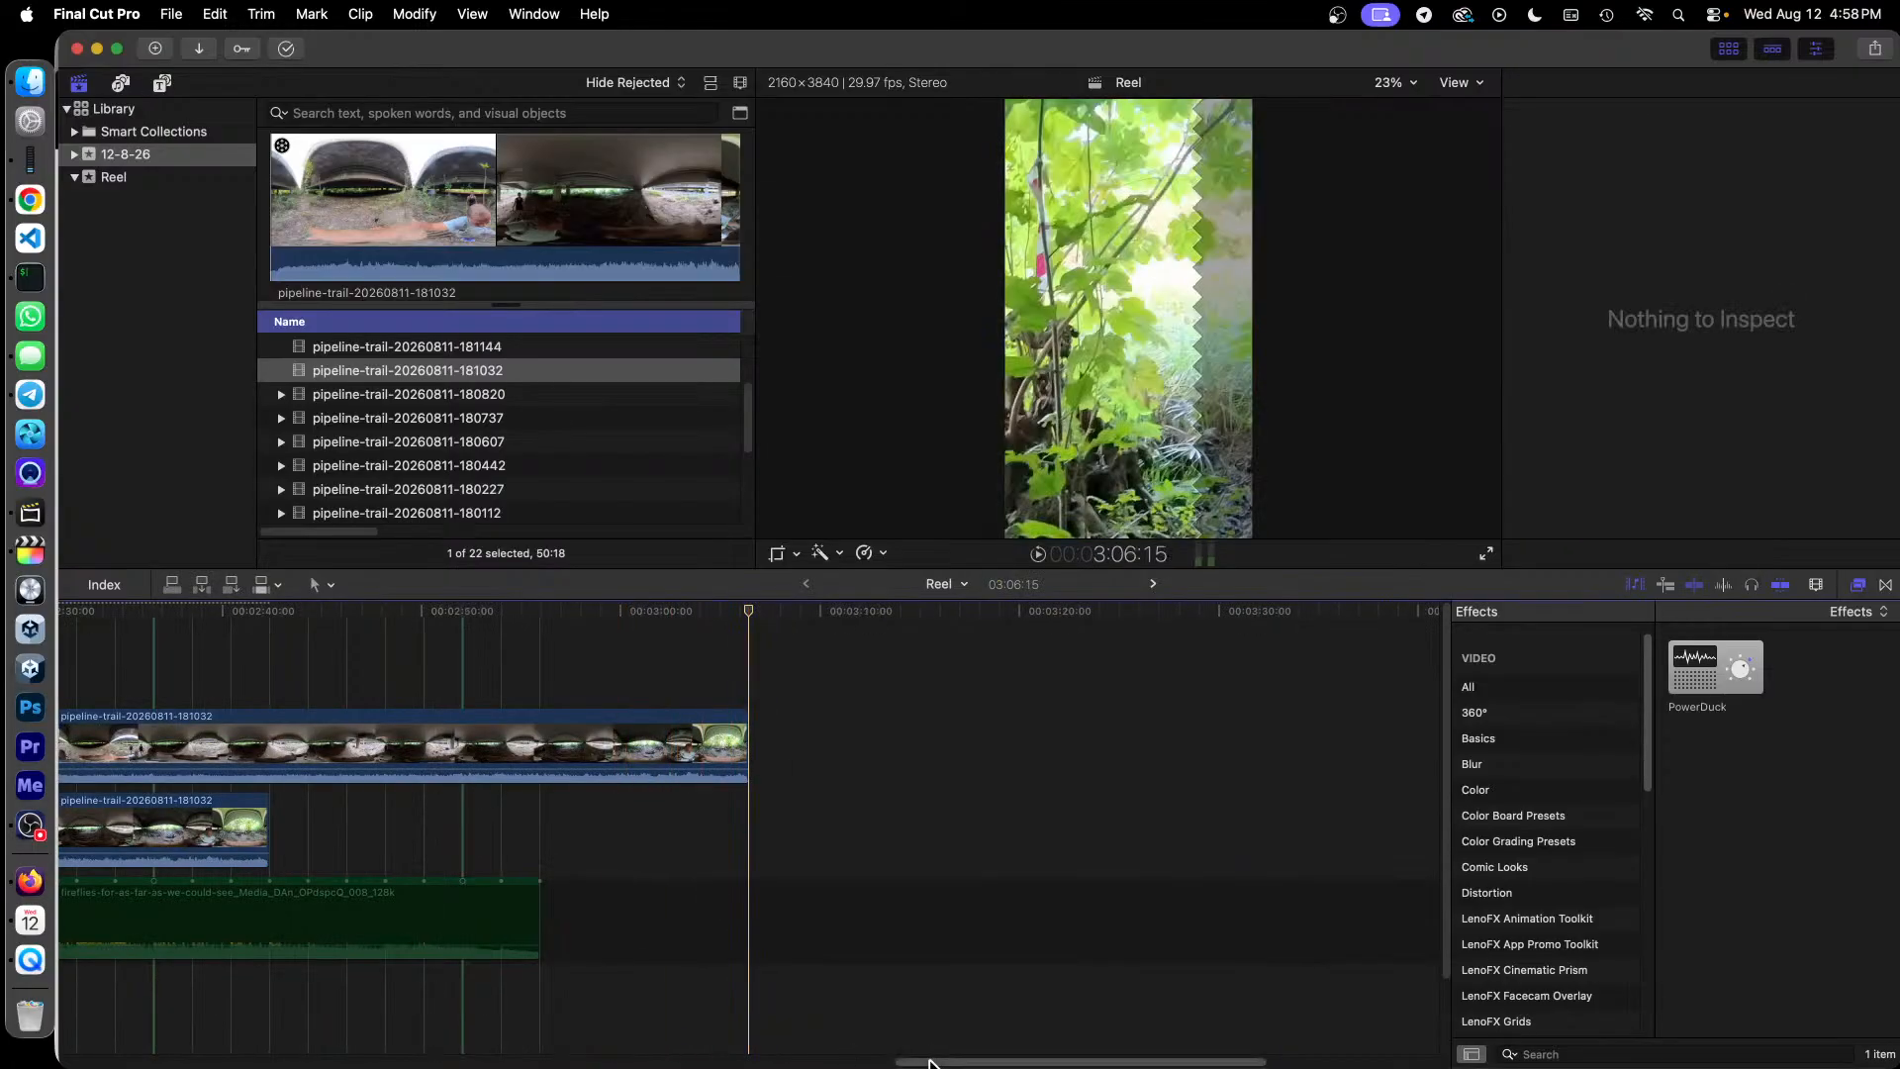
left_click_drag(930, 1062, 725, 1062)
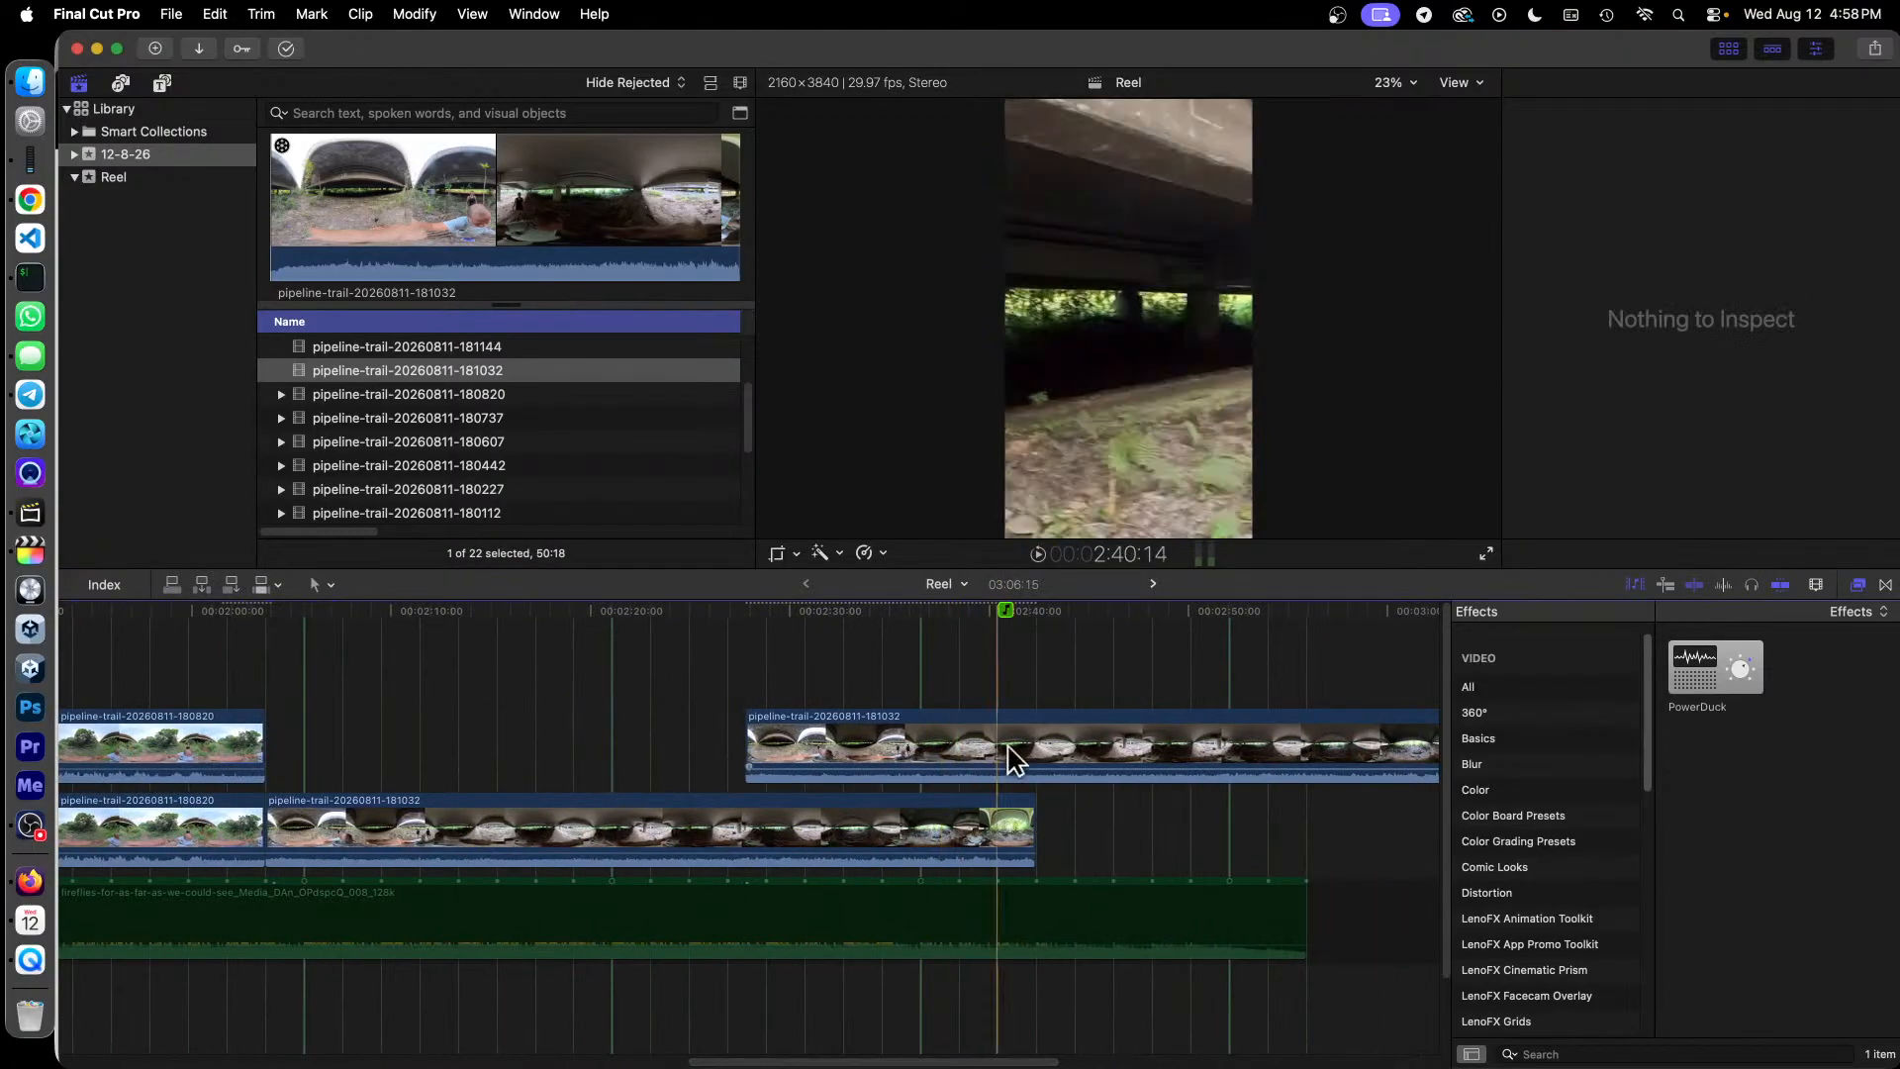
left_click_drag(1061, 734, 588, 752)
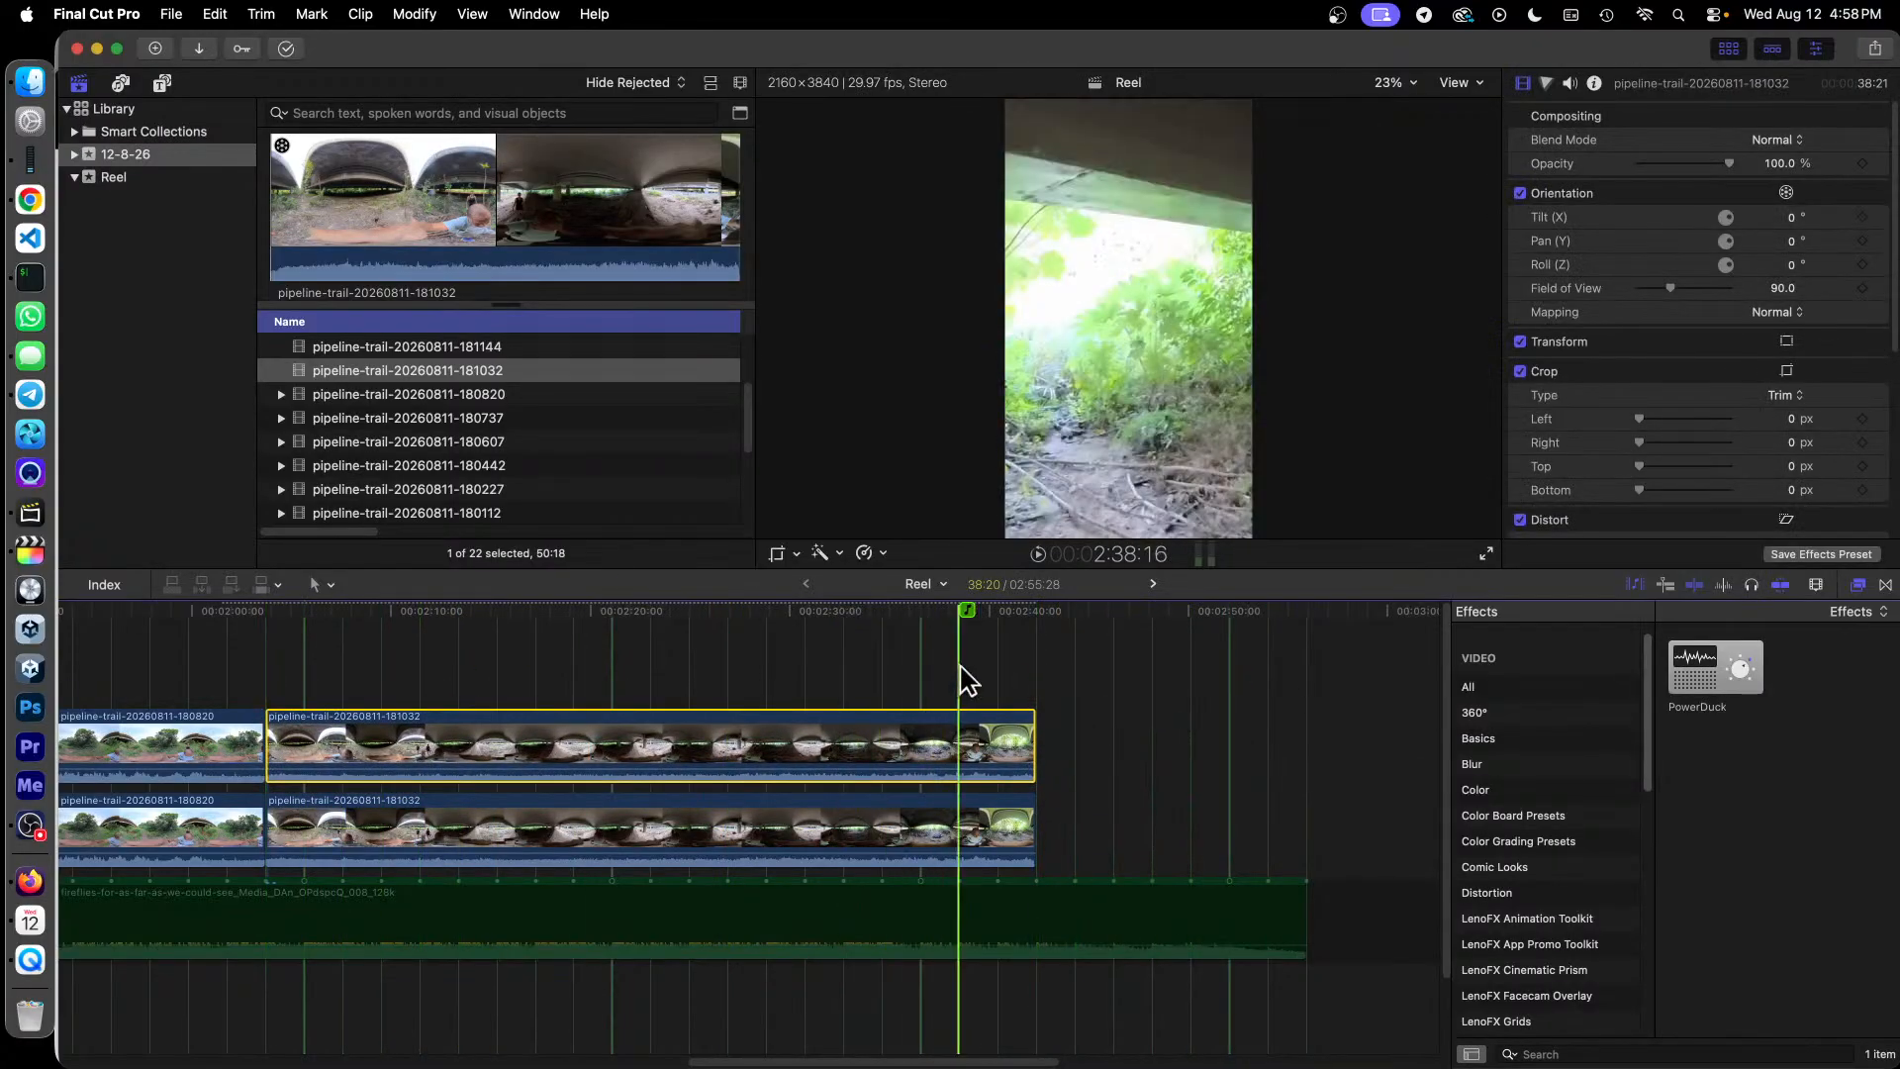
left_click_drag(1046, 788, 1052, 849)
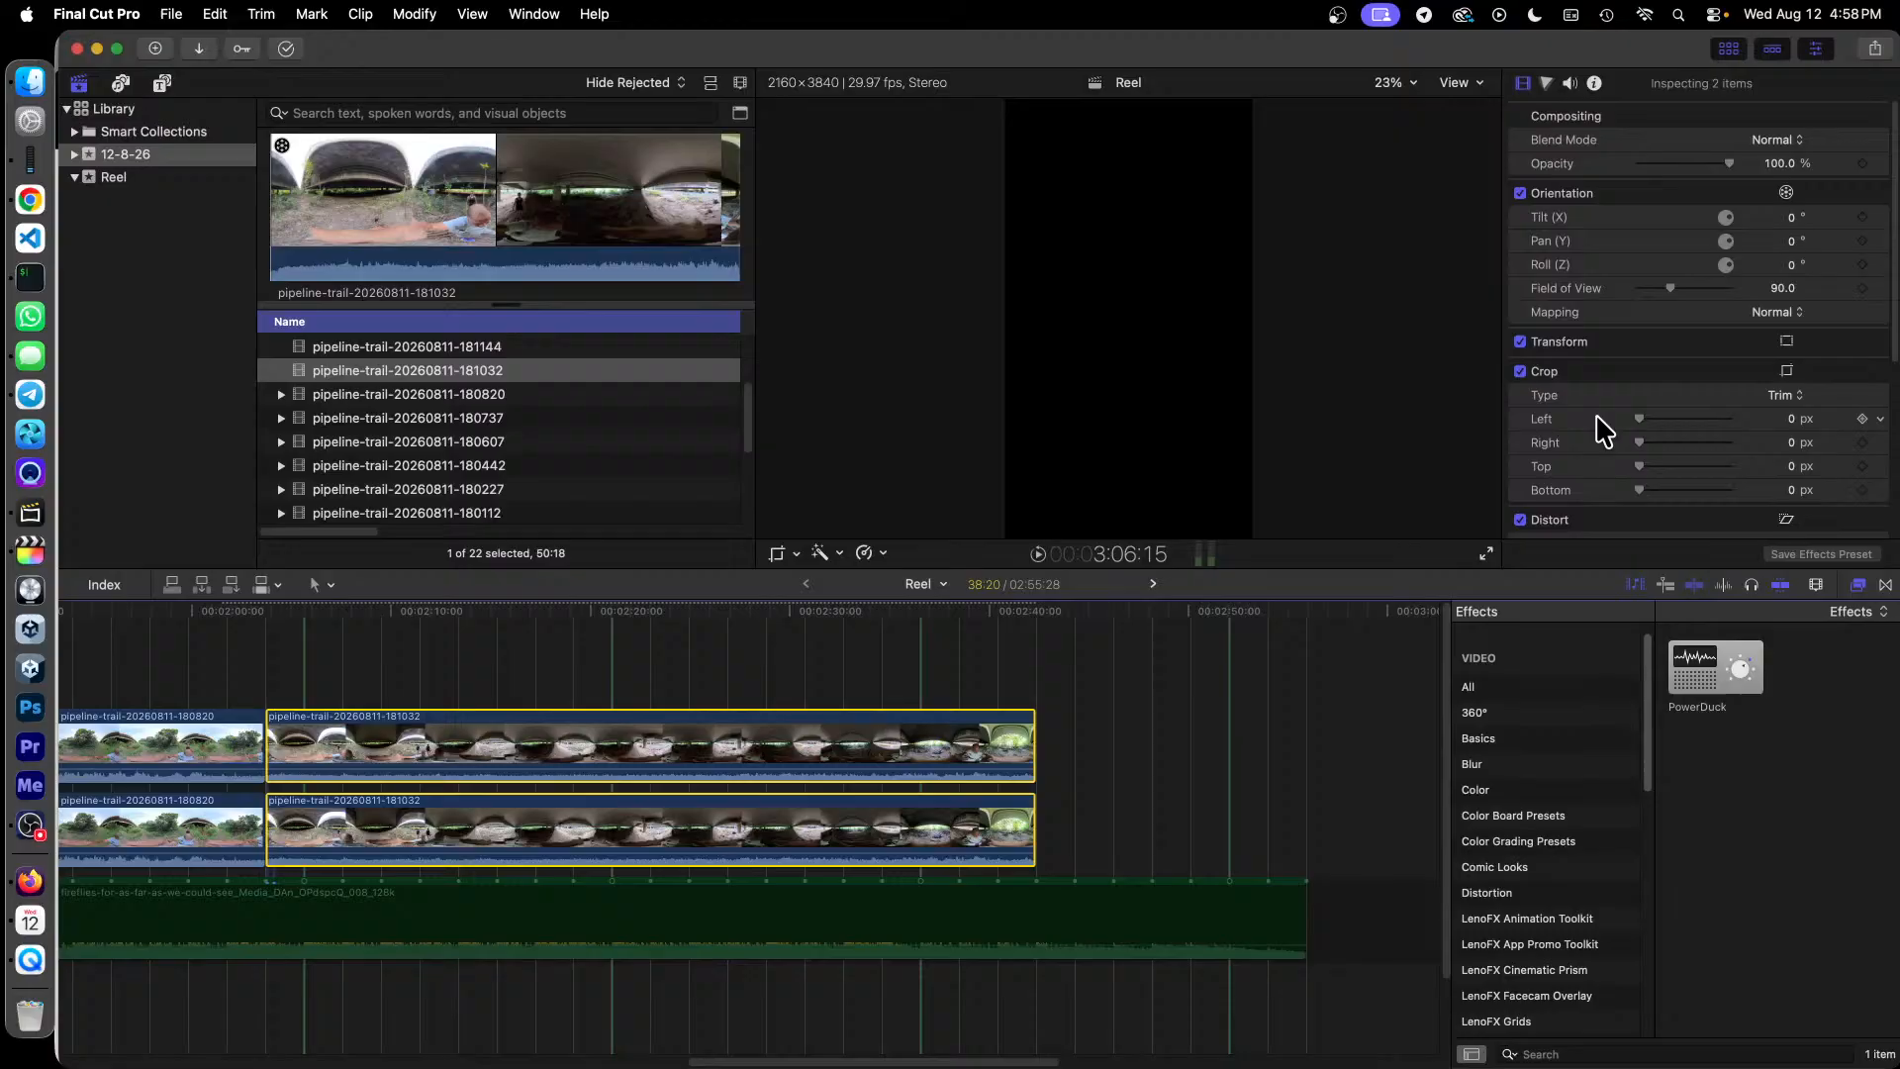
left_click(1791, 217)
type("25")
key("Return")
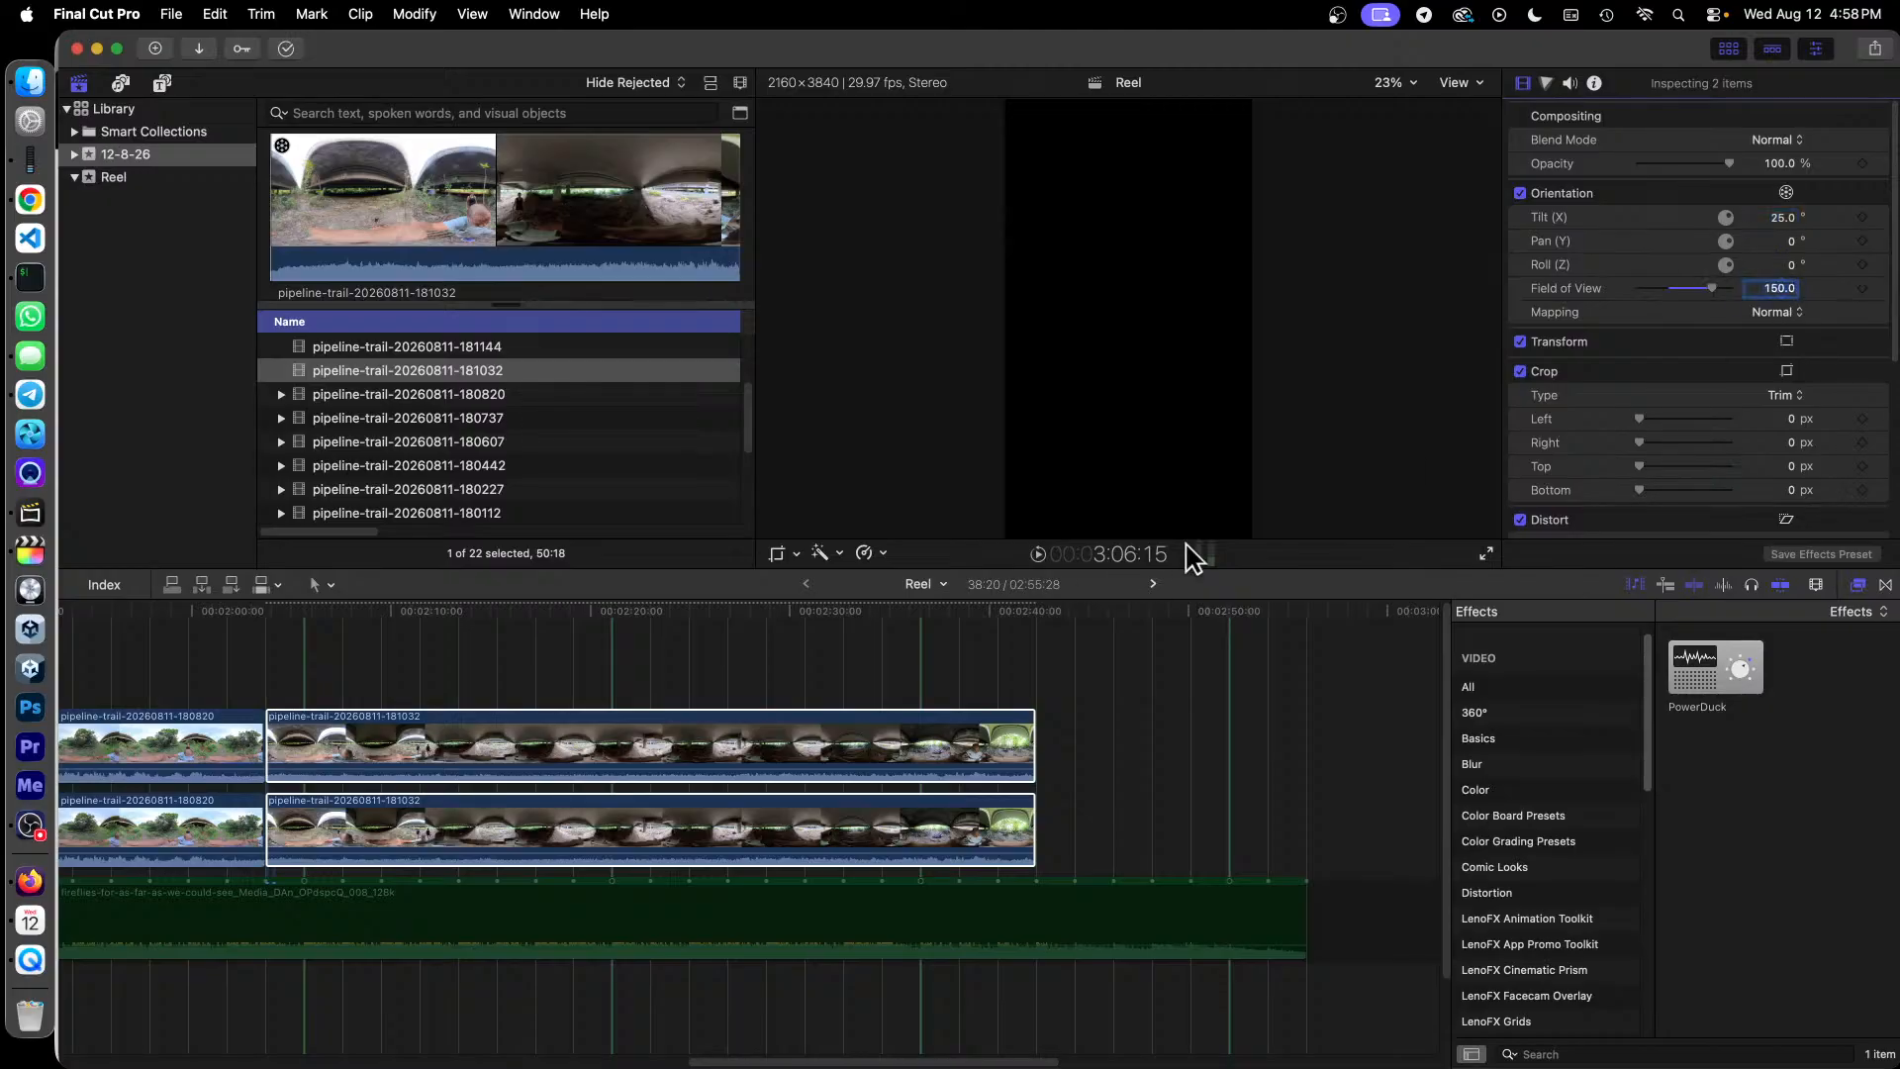
left_click(922, 748)
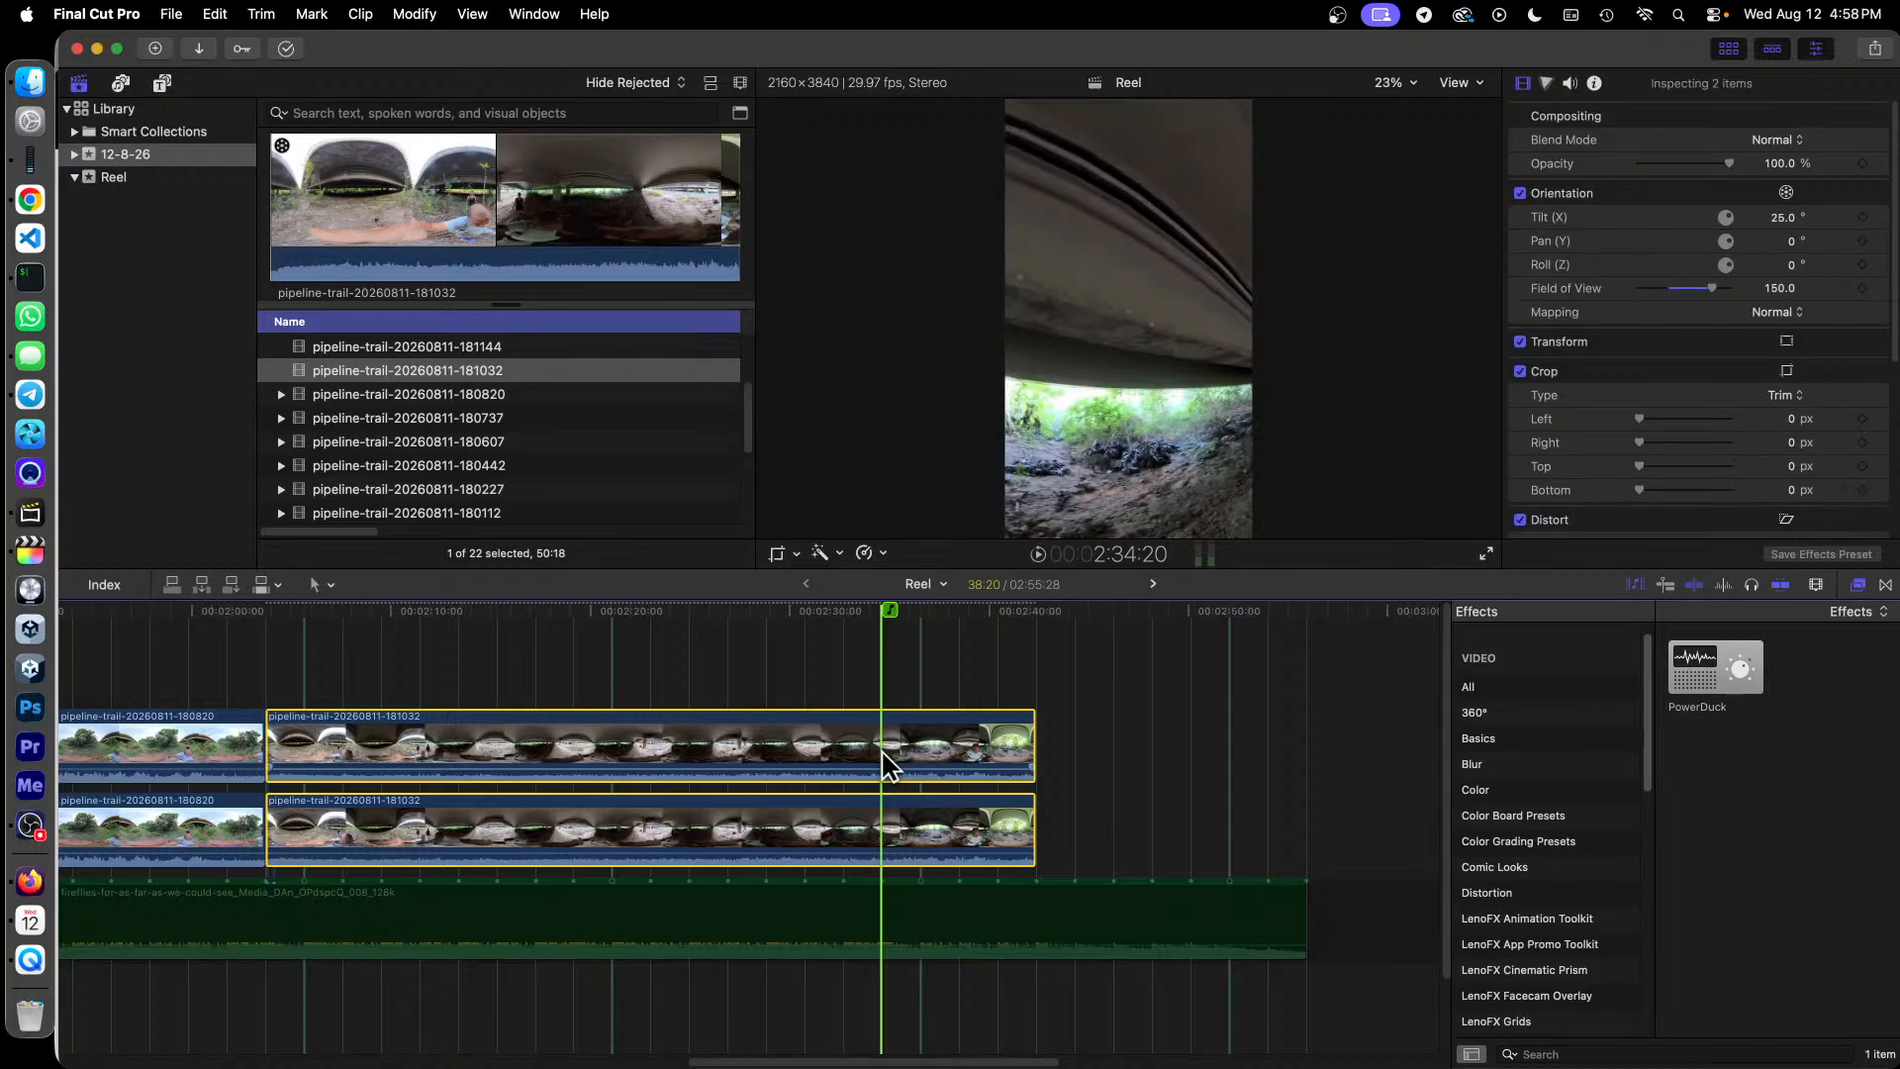
left_click(830, 685)
left_click(806, 740)
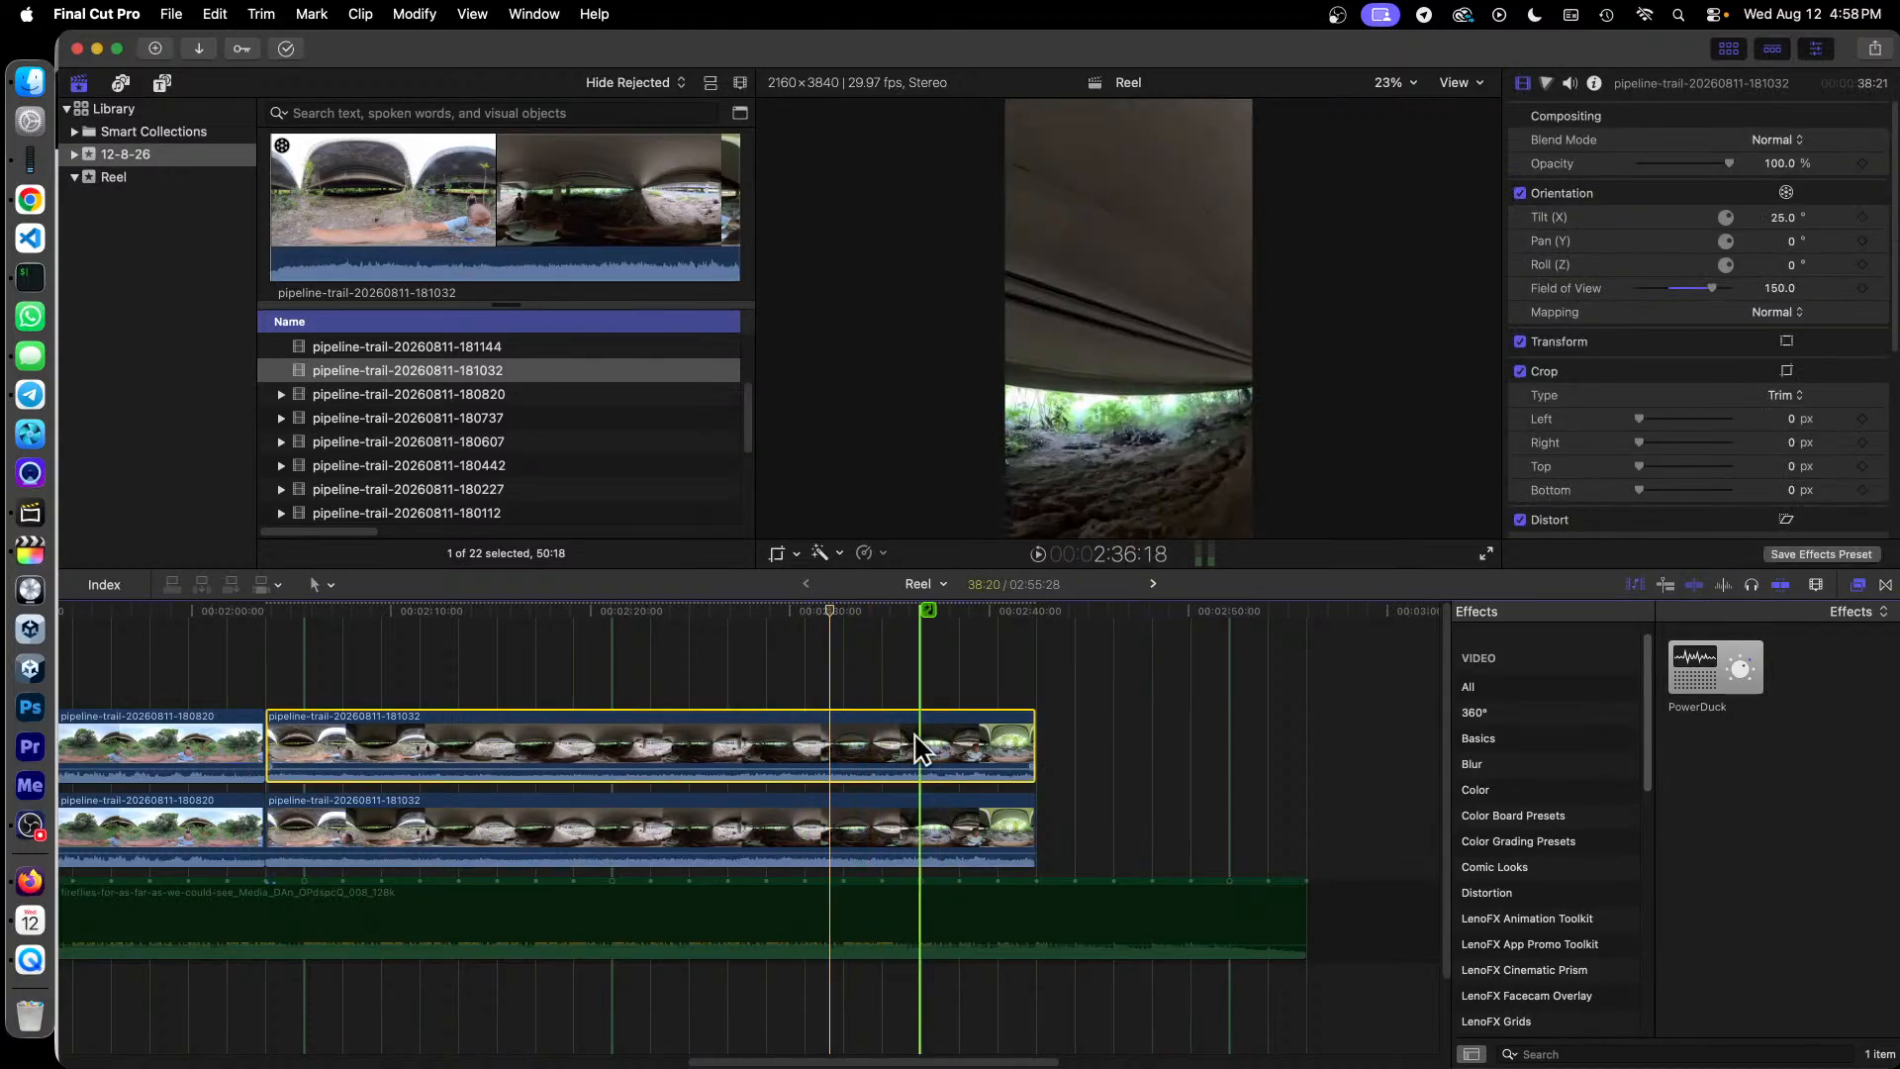
left_click(863, 621)
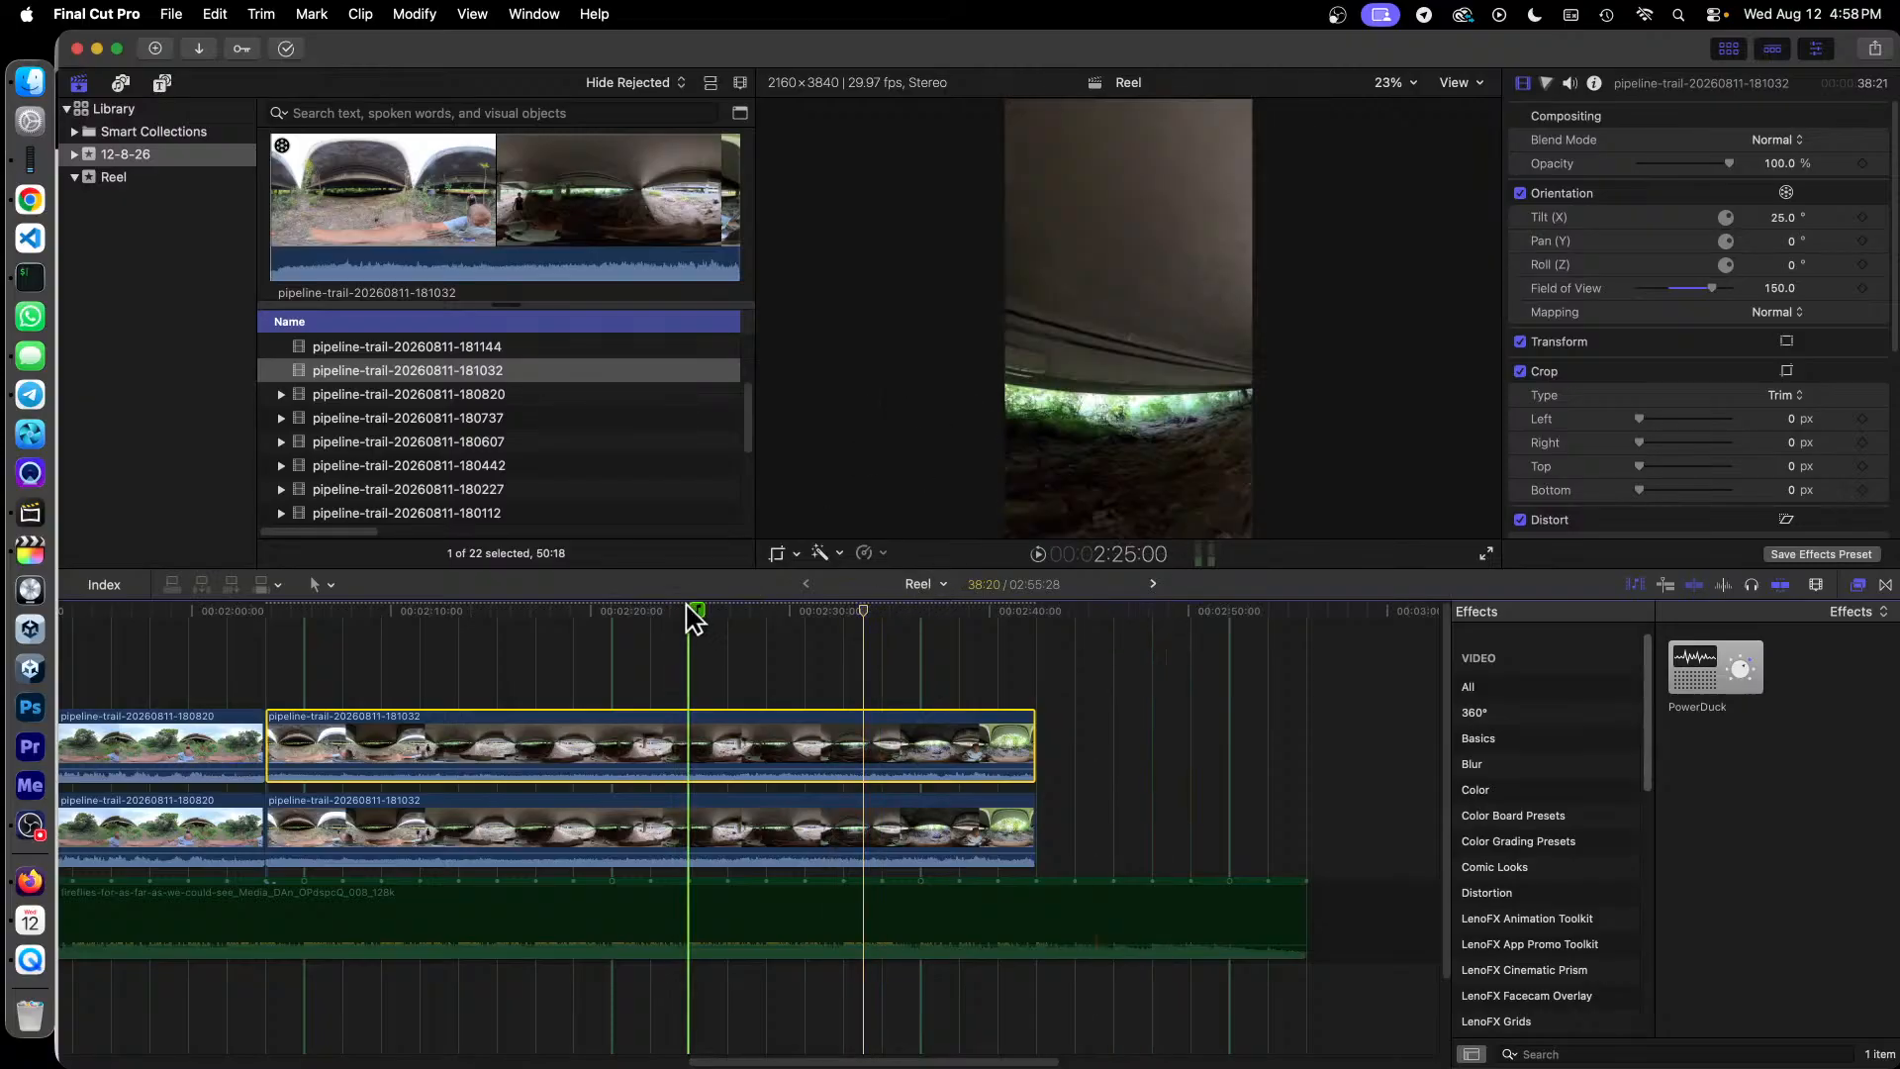
left_click_drag(689, 610, 977, 611)
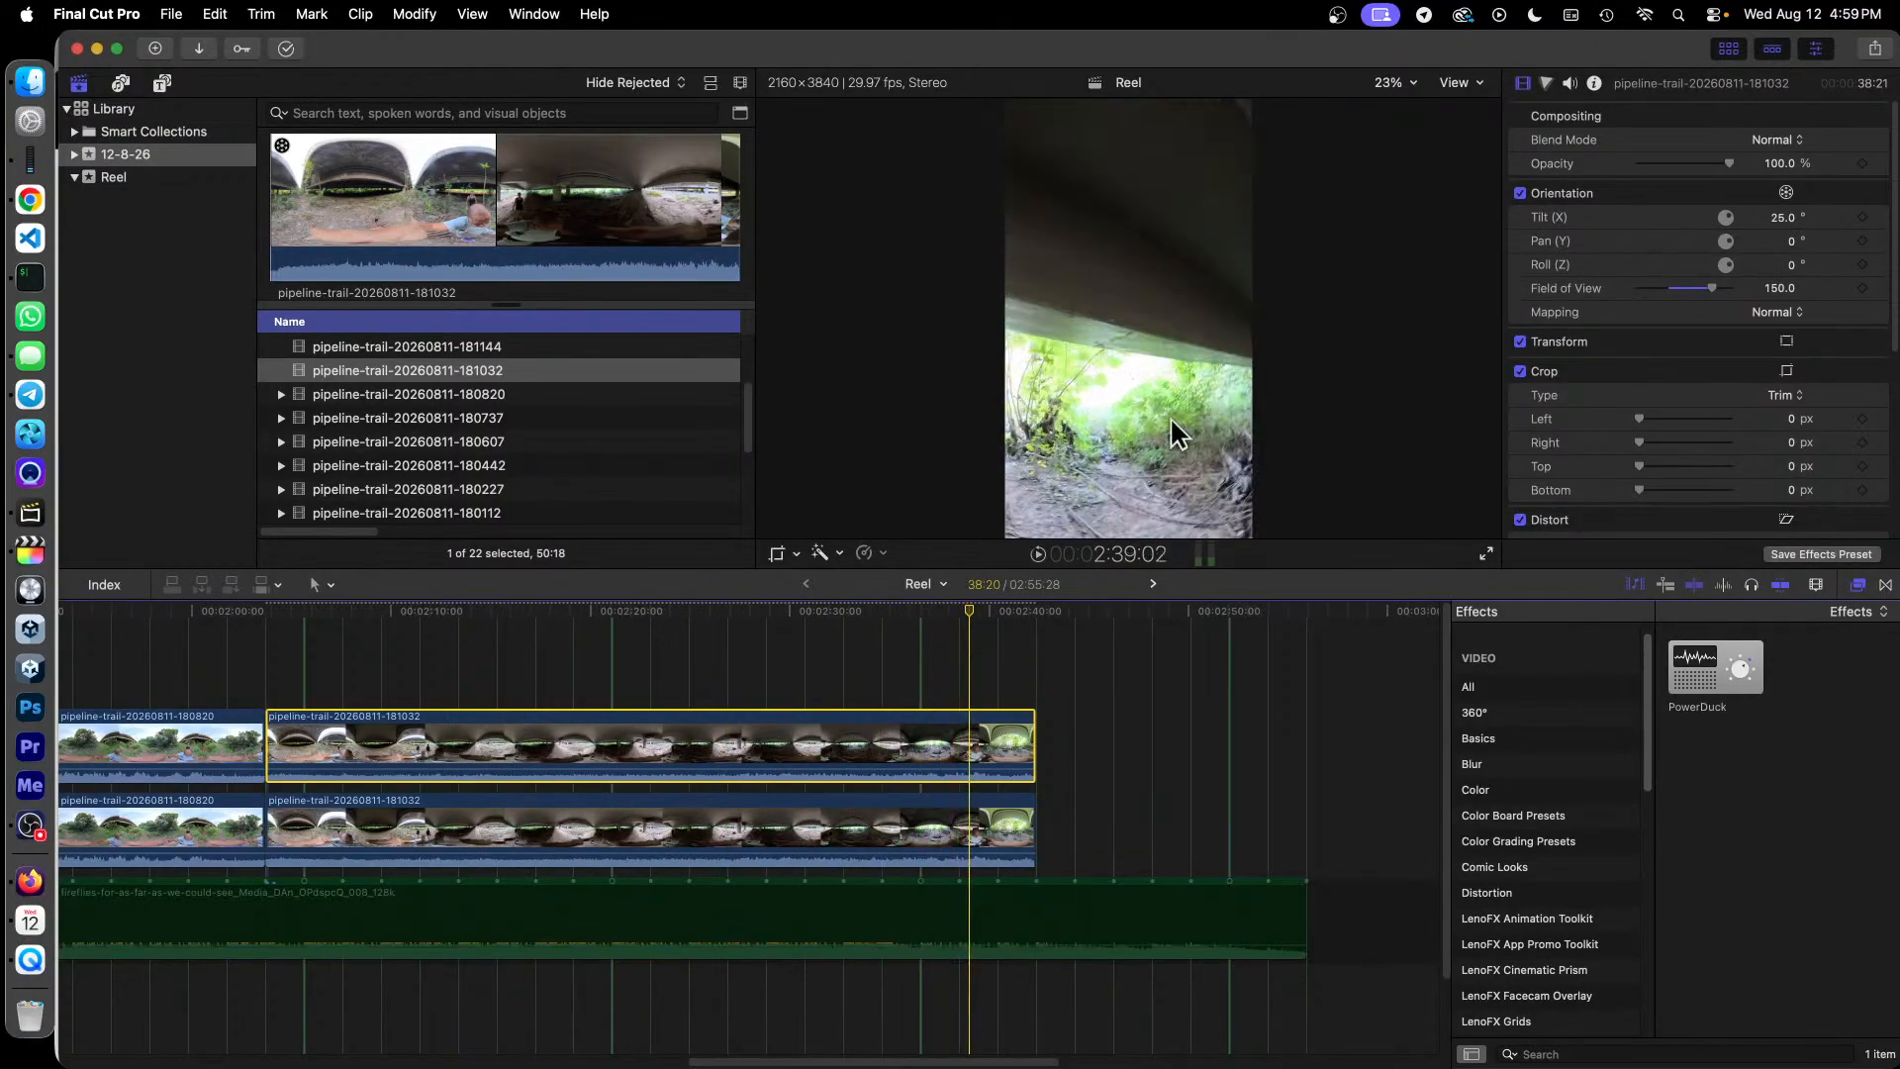
left_click(1782, 241)
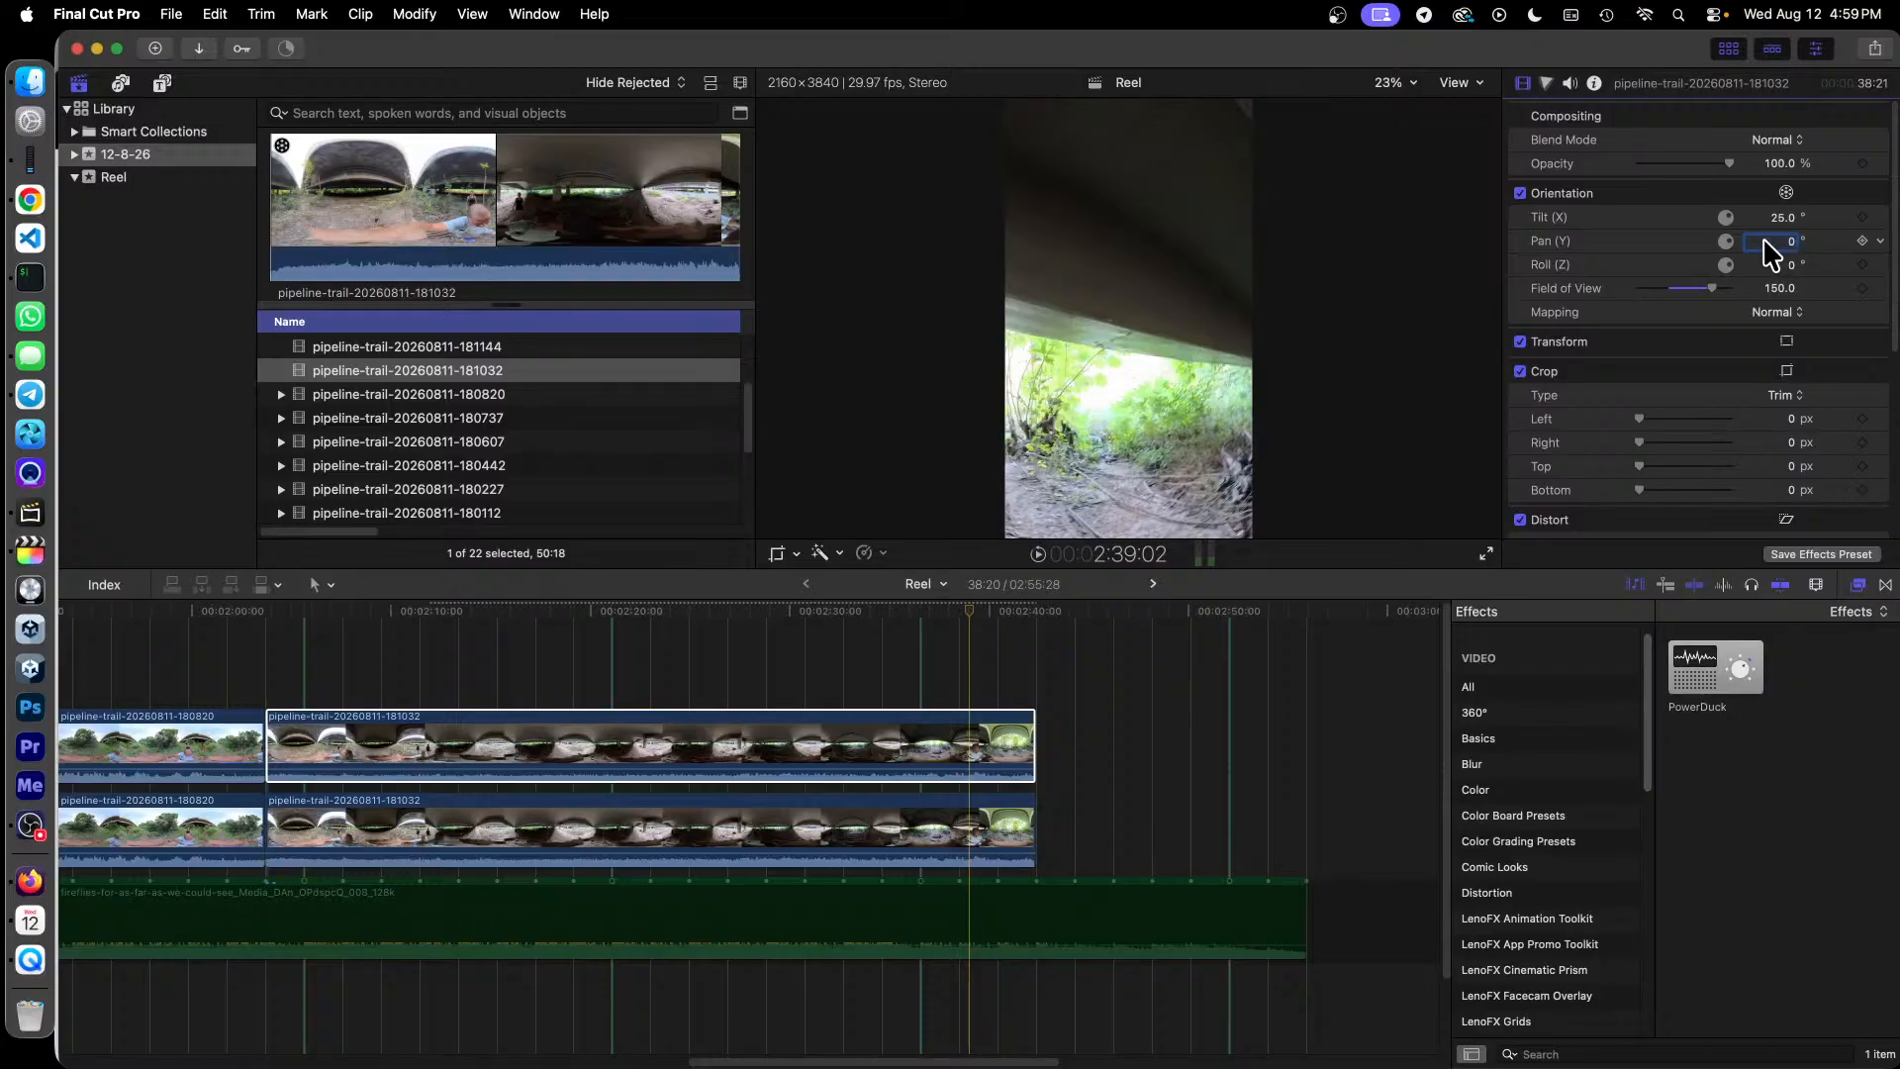
type("26")
key("Return")
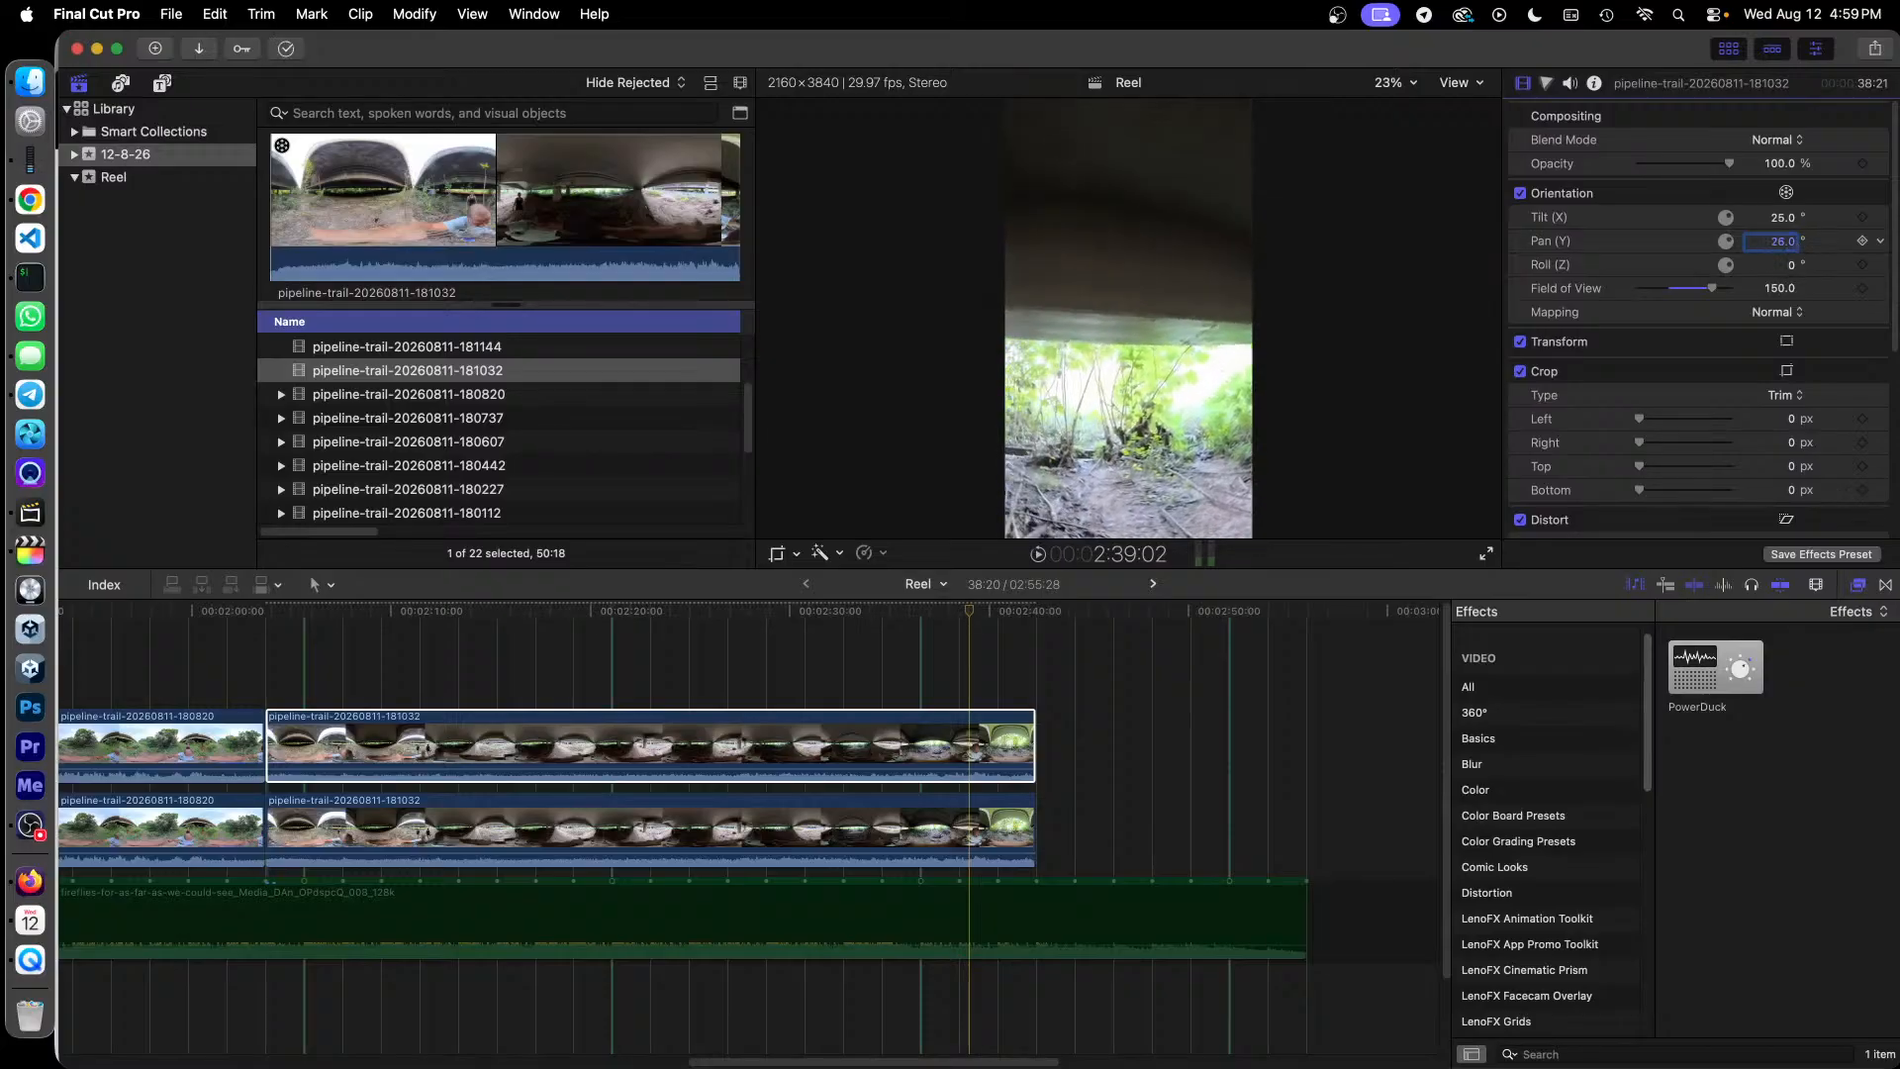
key("Down")
key("Down")
key("Down")
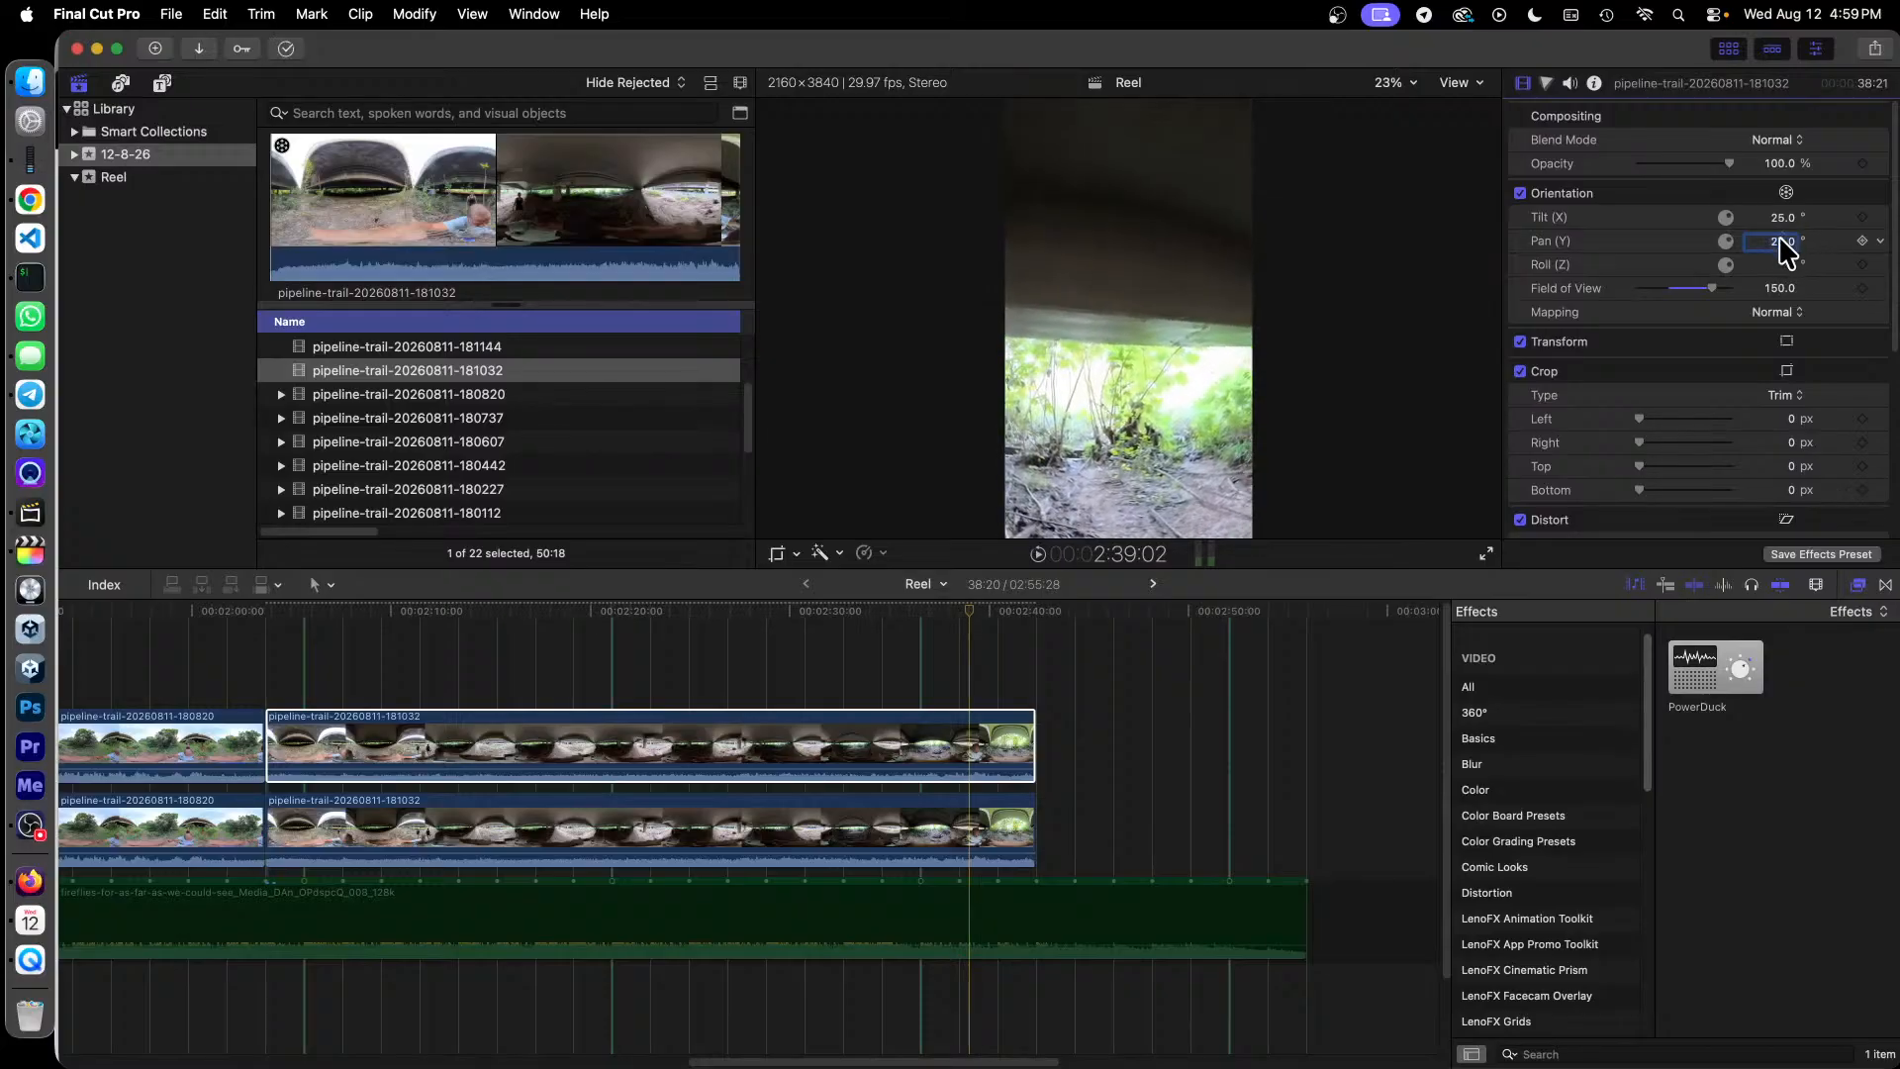
left_click_drag(1780, 216, 1781, 217)
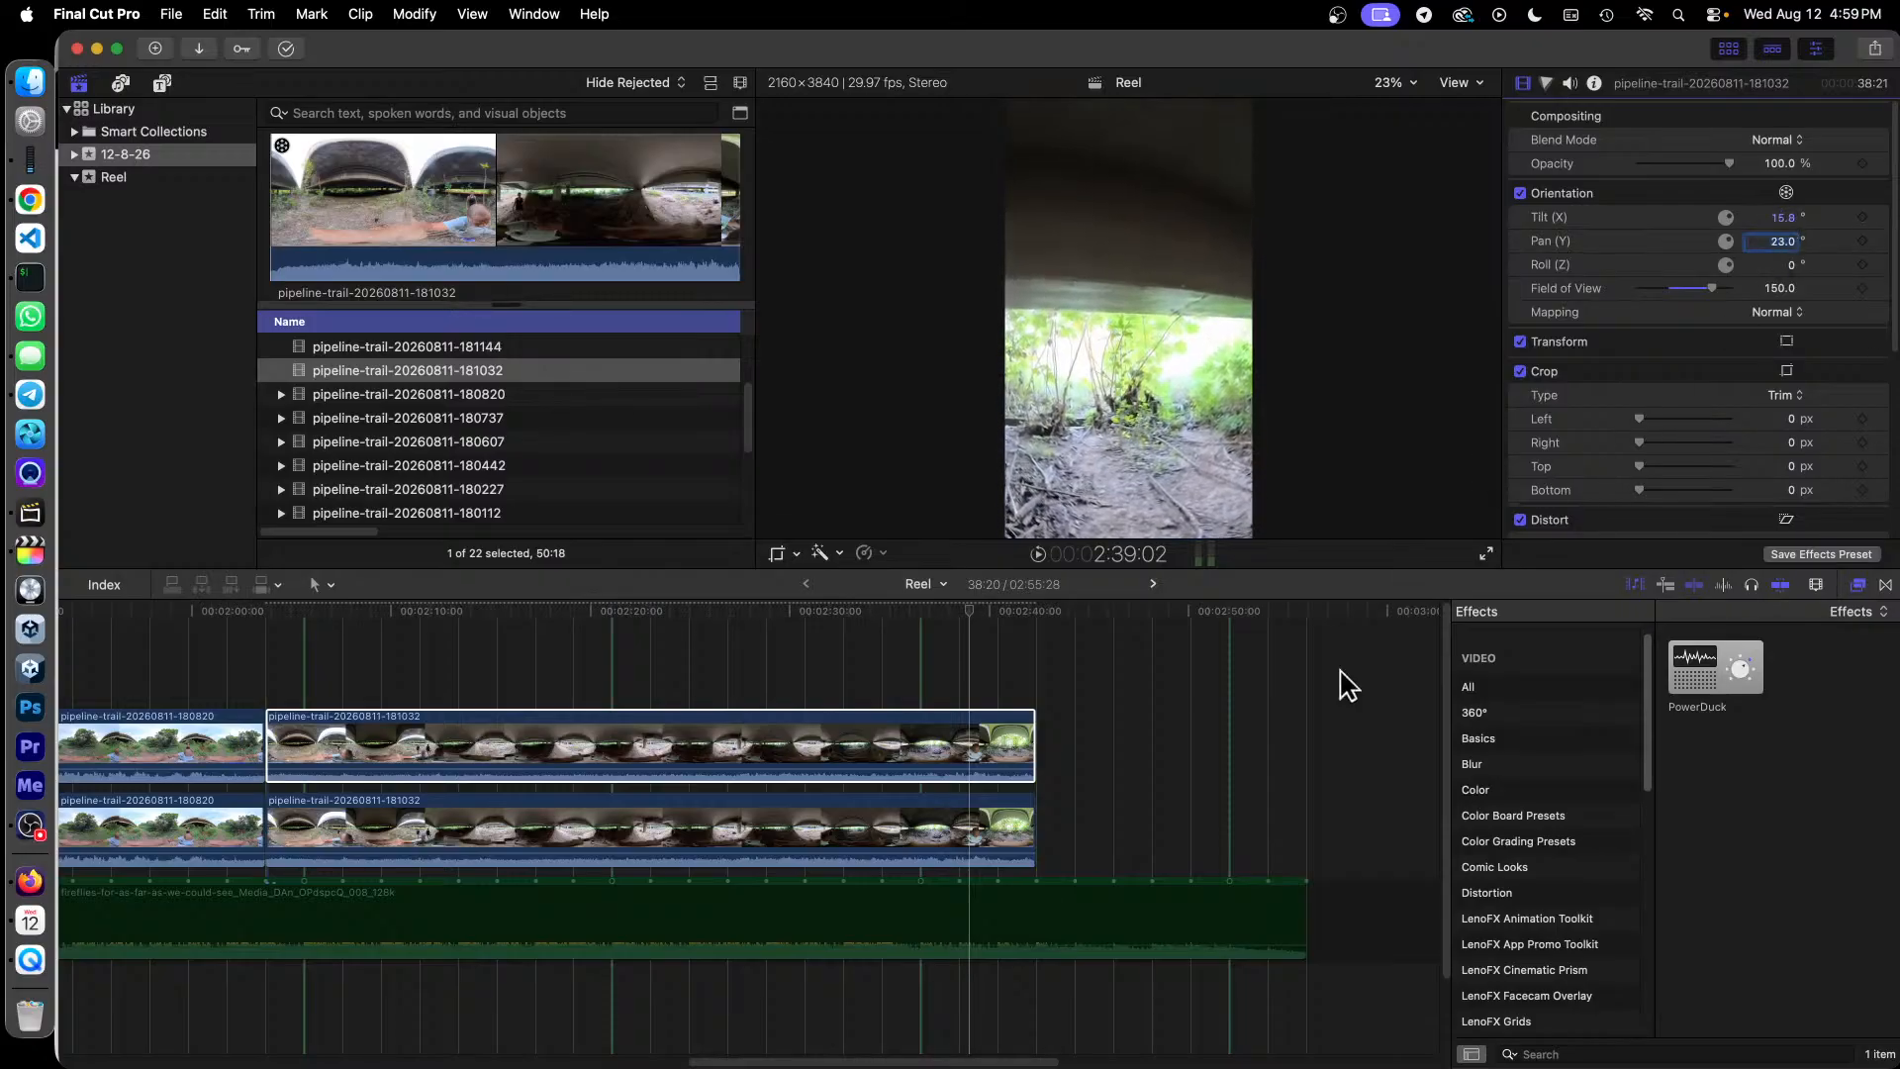
left_click(884, 767)
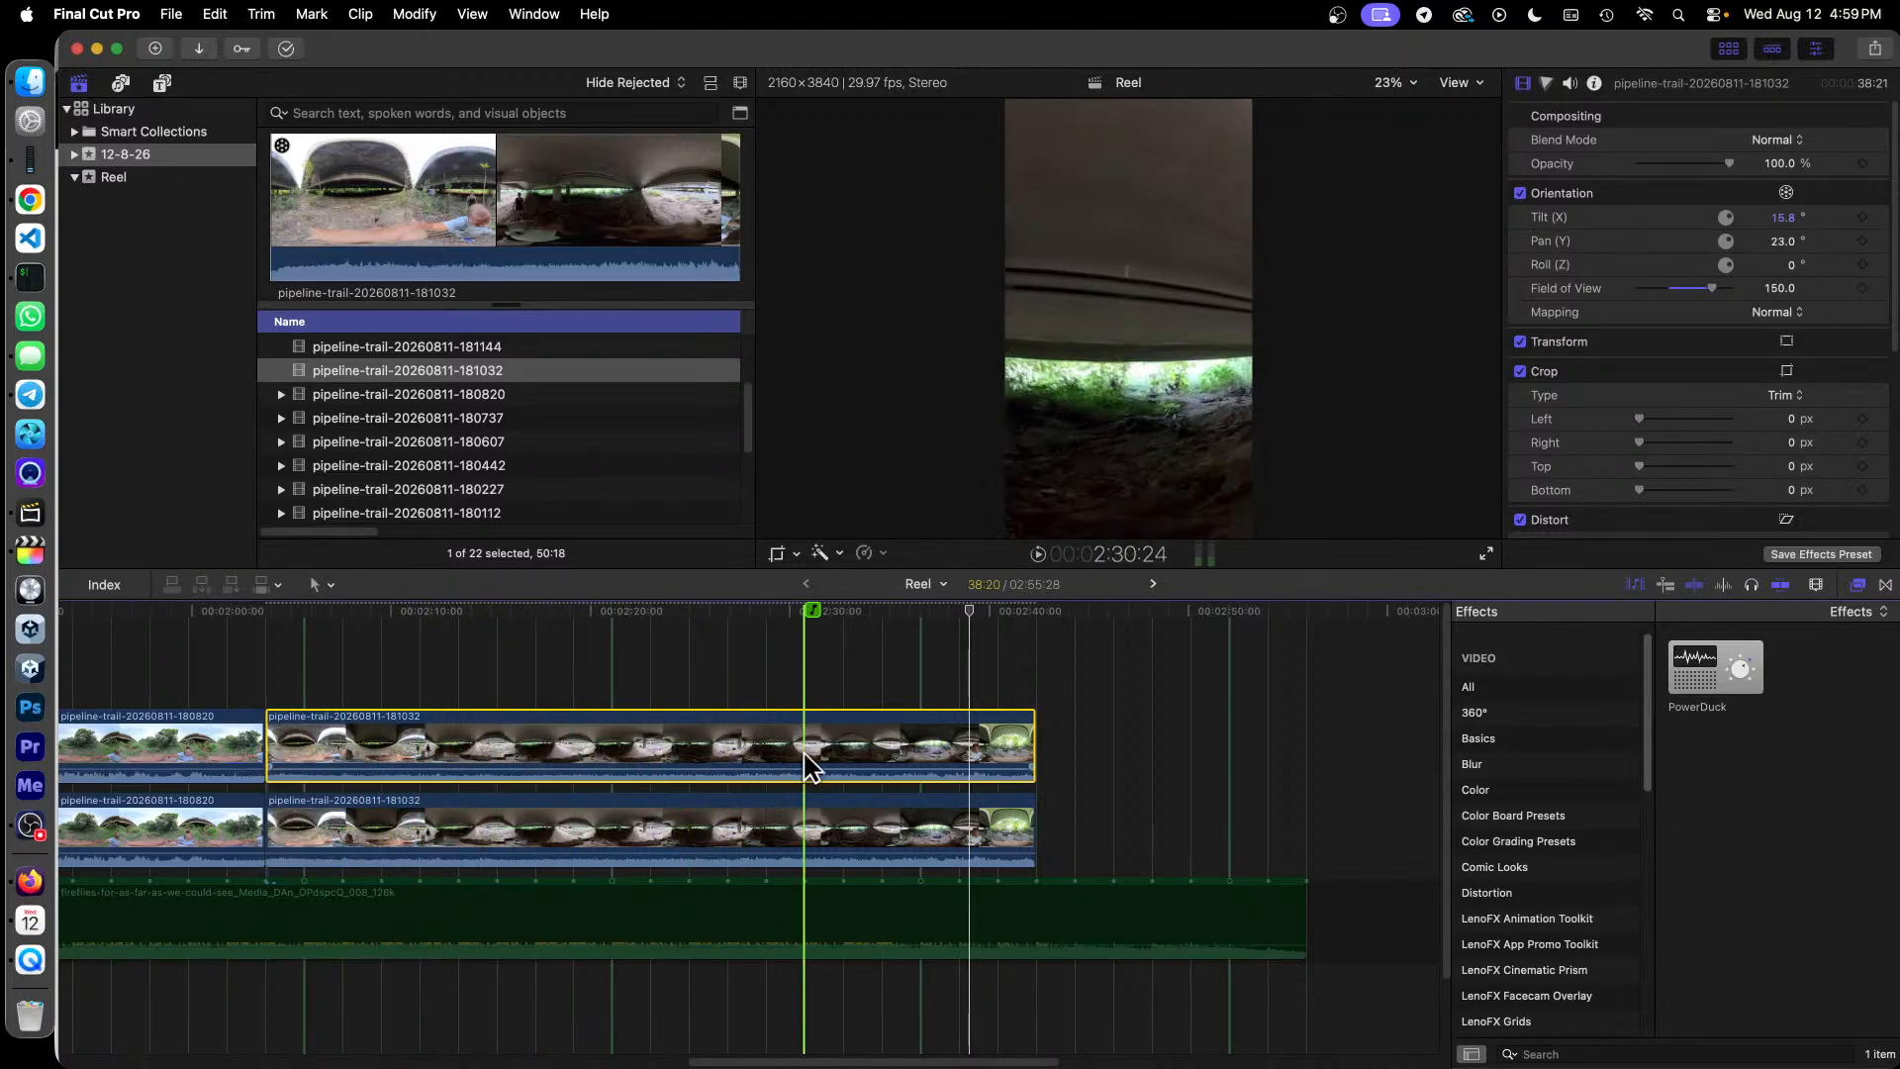
left_click(762, 846)
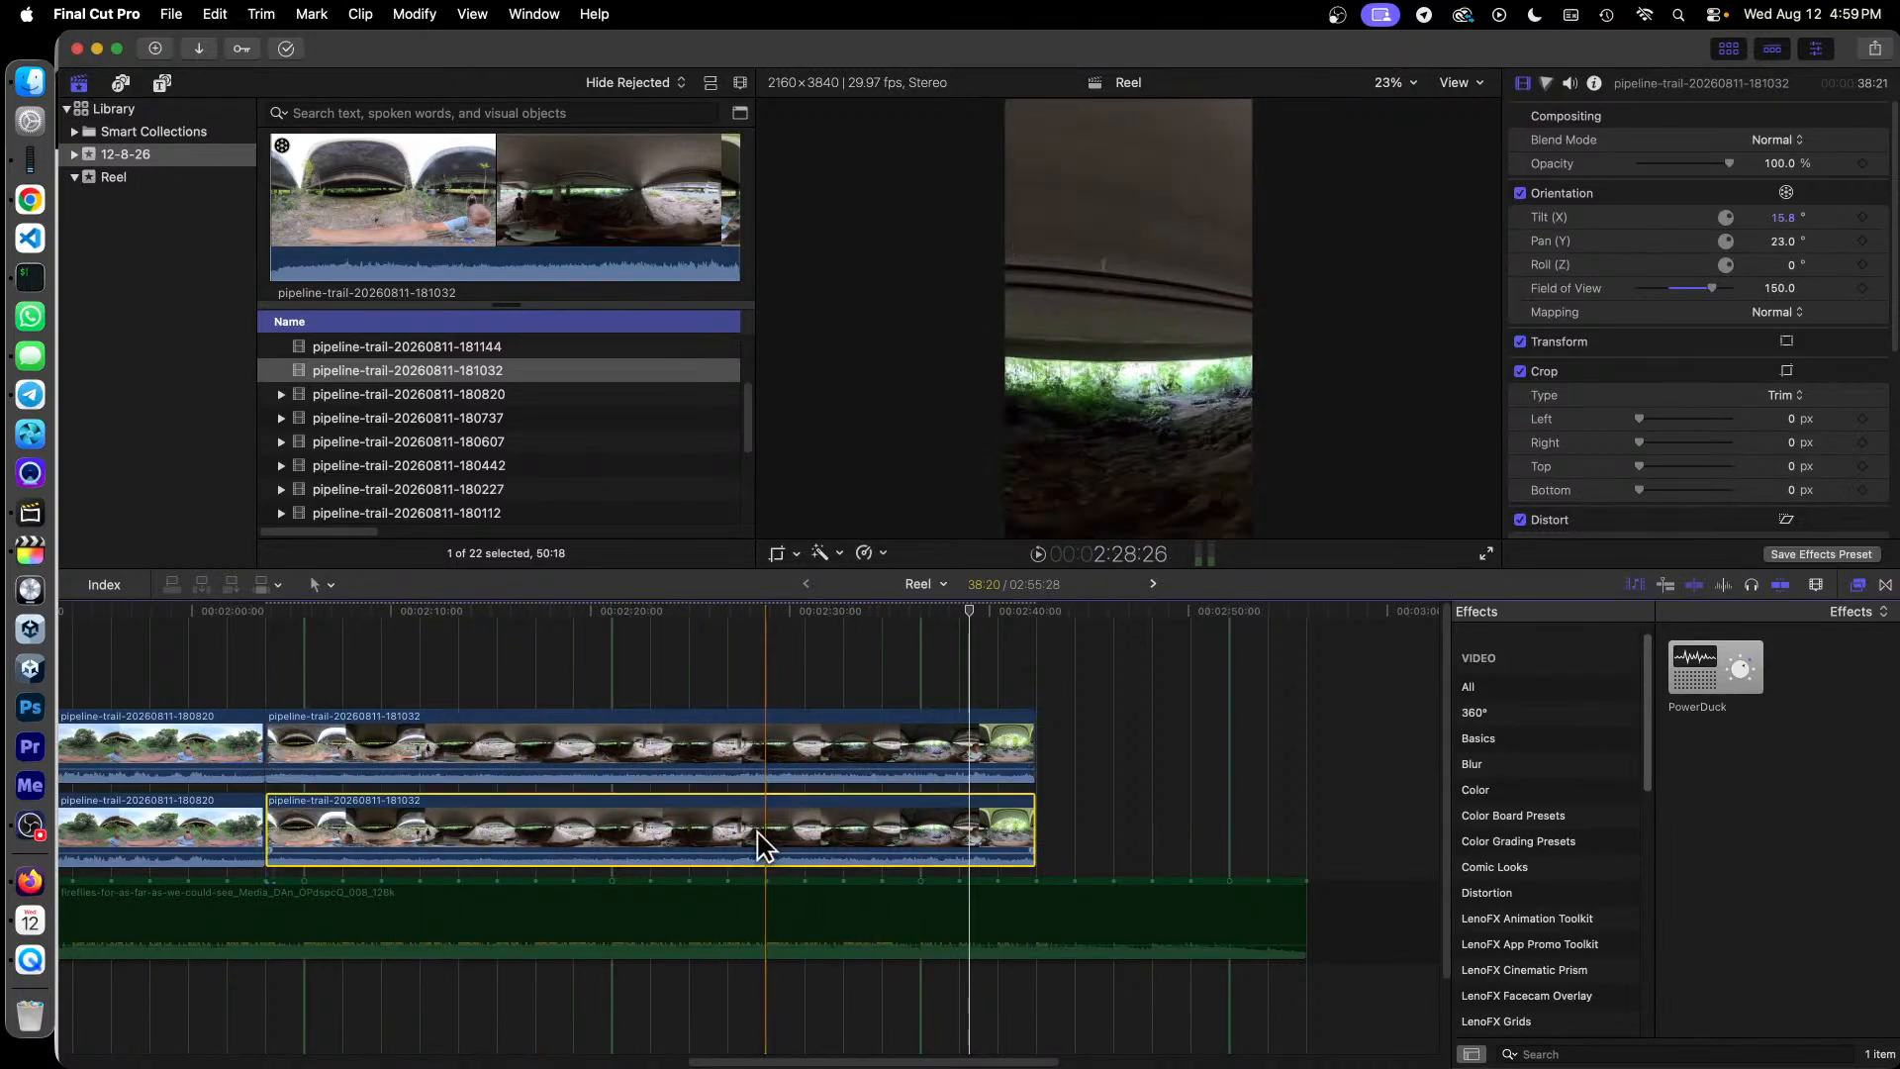
left_click(692, 755)
right_click(686, 749)
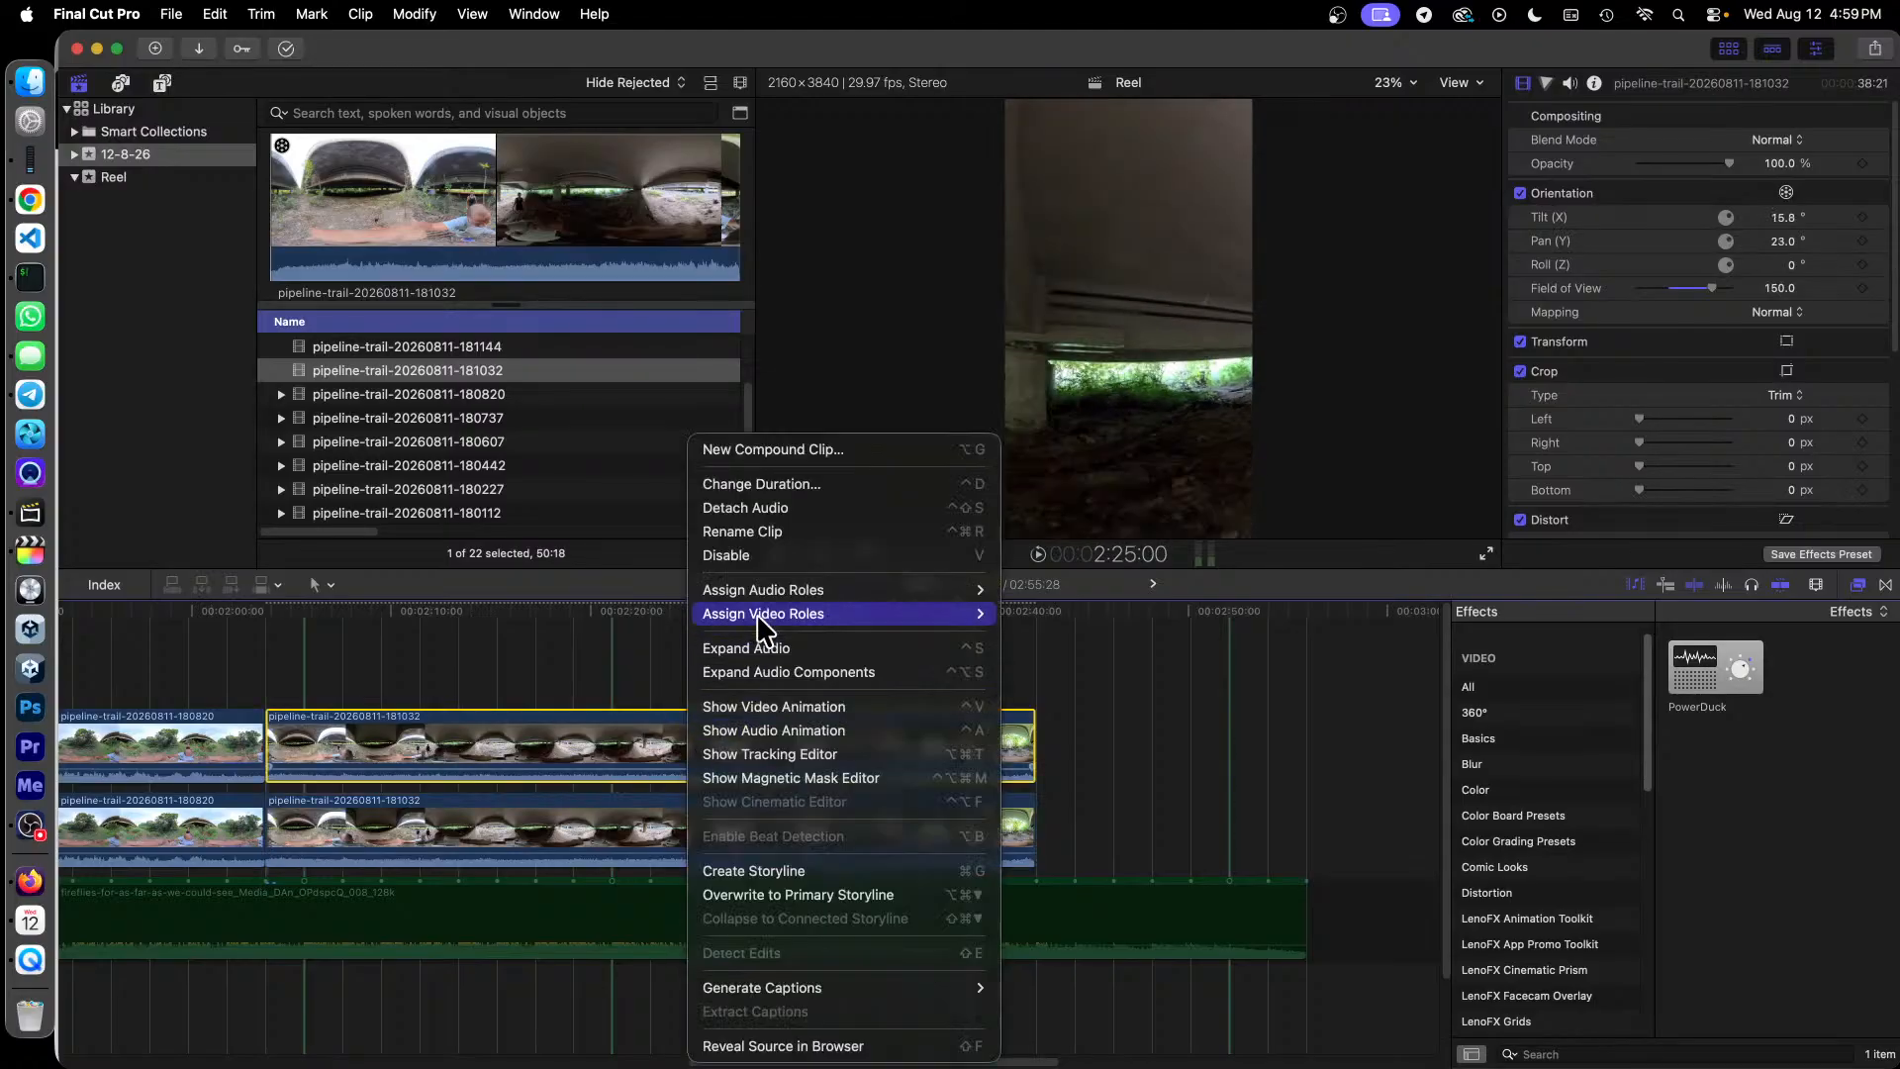
left_click(765, 824)
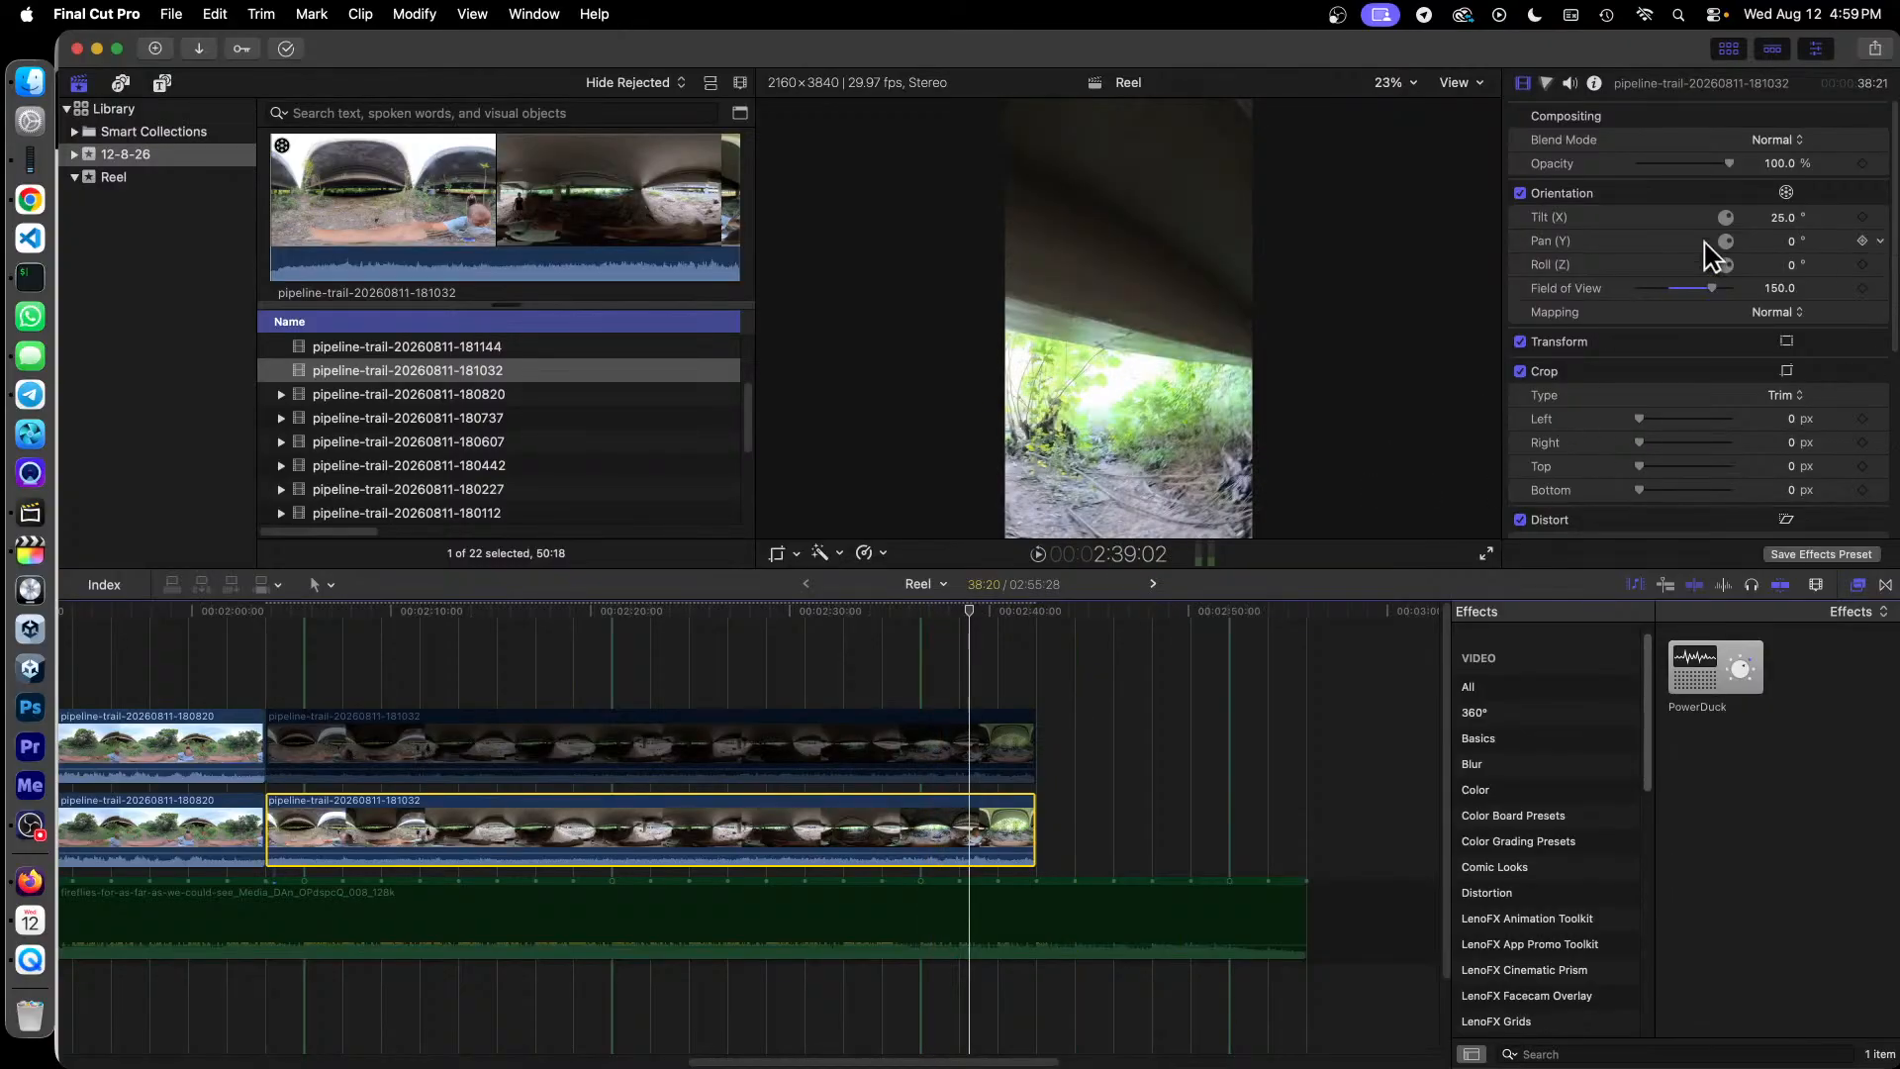
left_click_drag(1791, 241, 1723, 291)
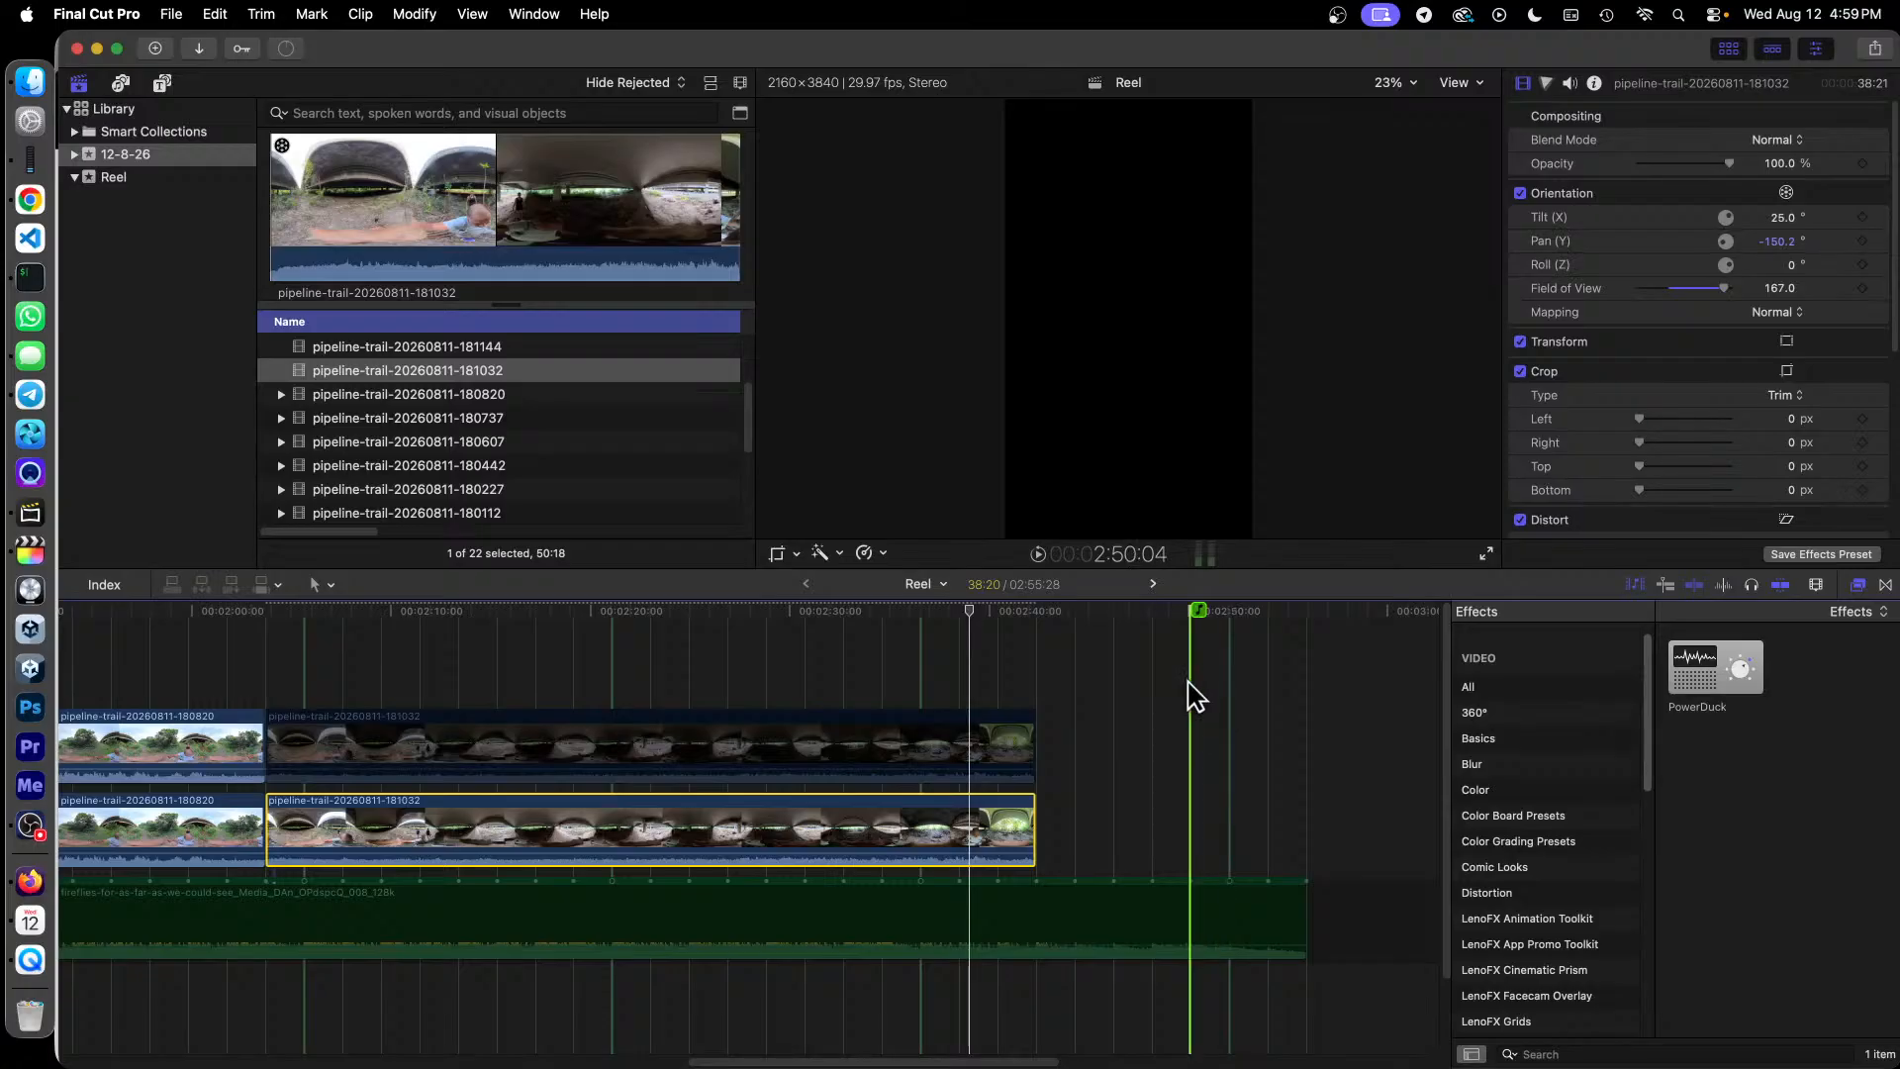
left_click(662, 731)
right_click(656, 725)
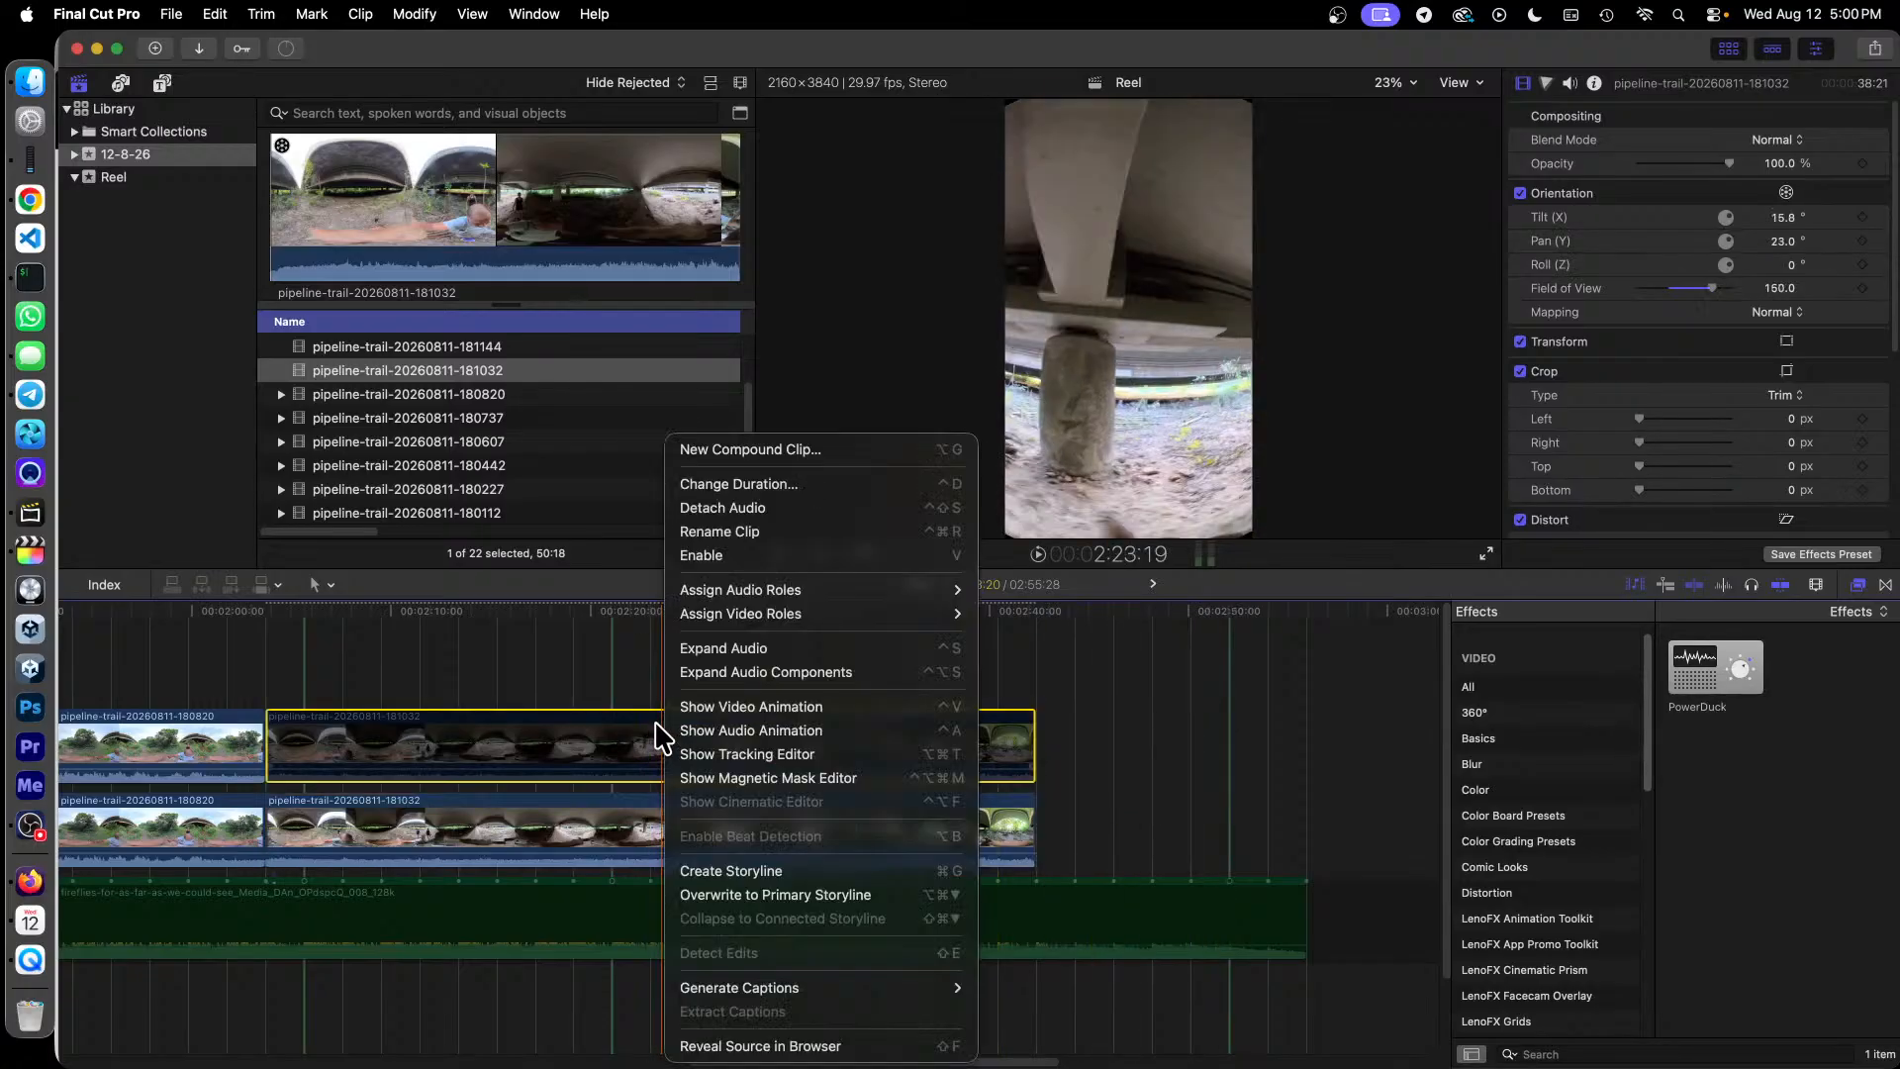
left_click(782, 555)
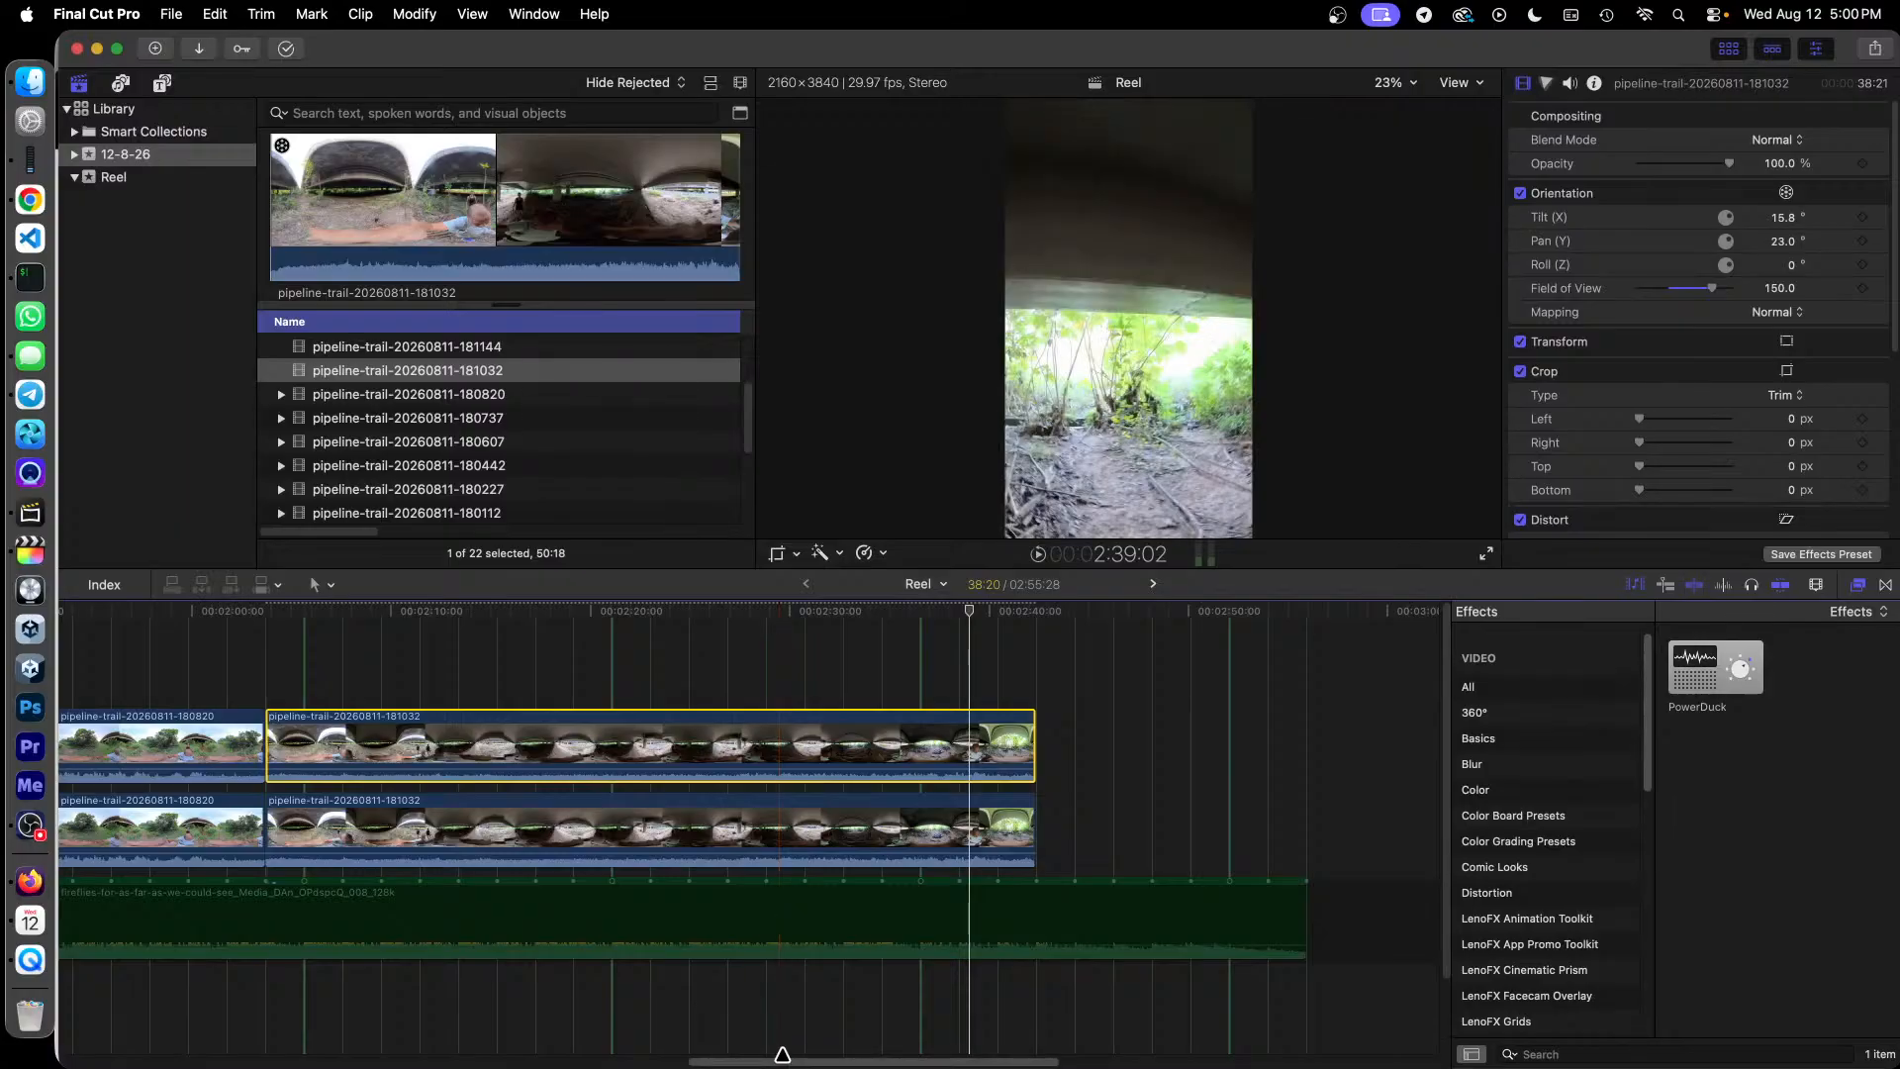
left_click_drag(782, 1062, 879, 1058)
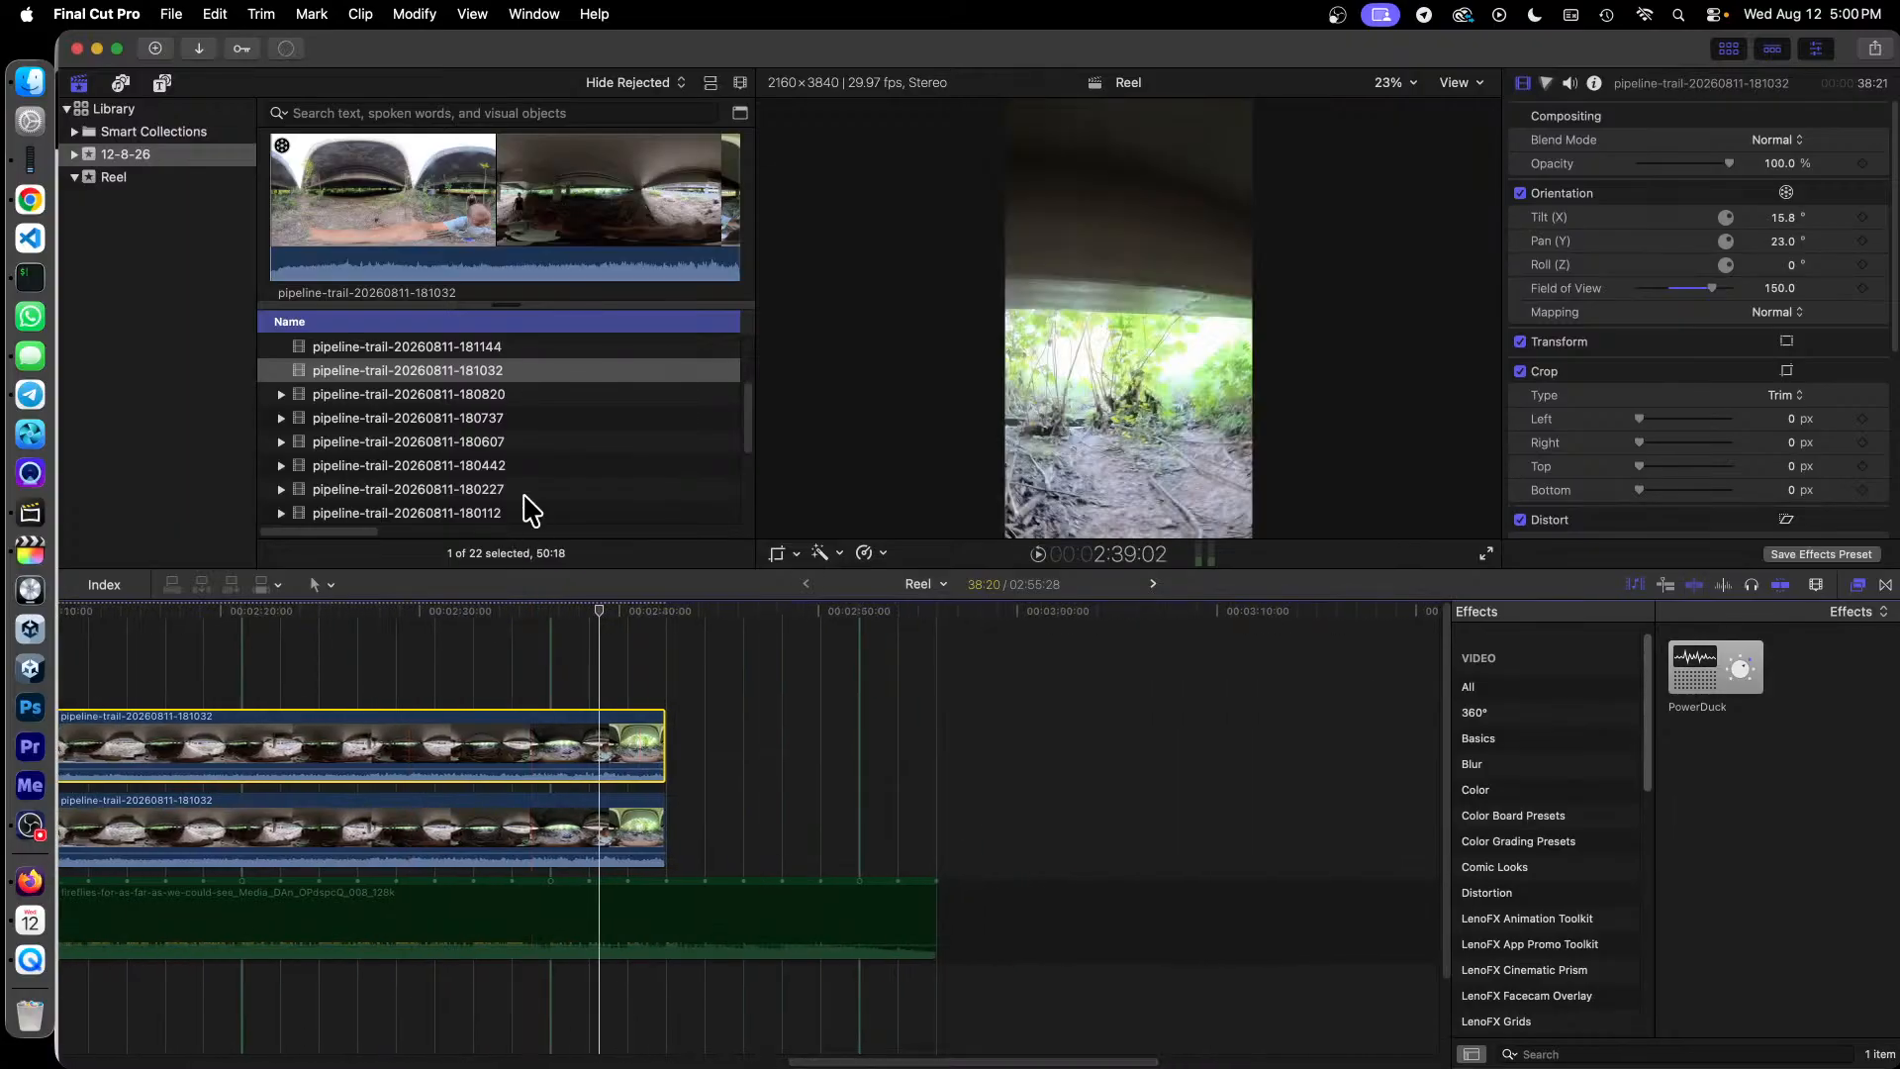
scroll(510, 420, "up", 2)
left_click(473, 389)
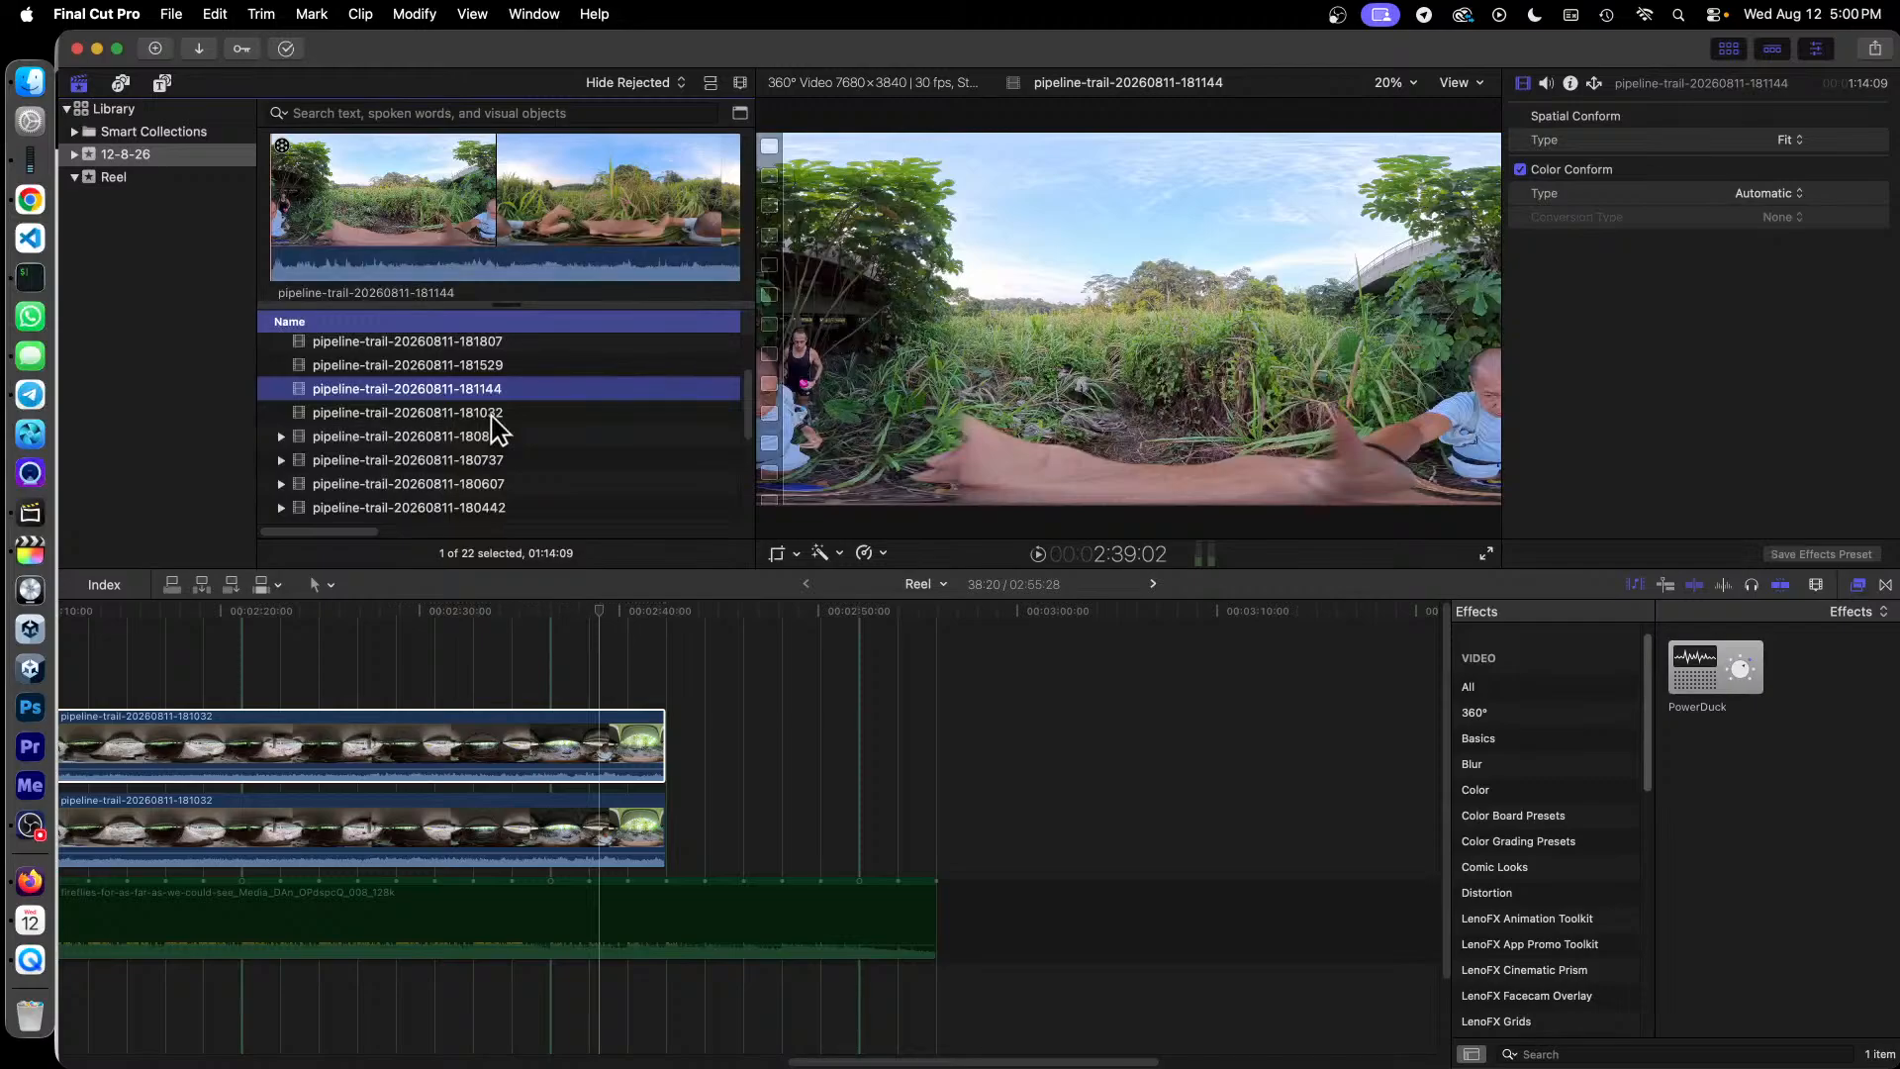
left_click_drag(698, 713, 733, 832)
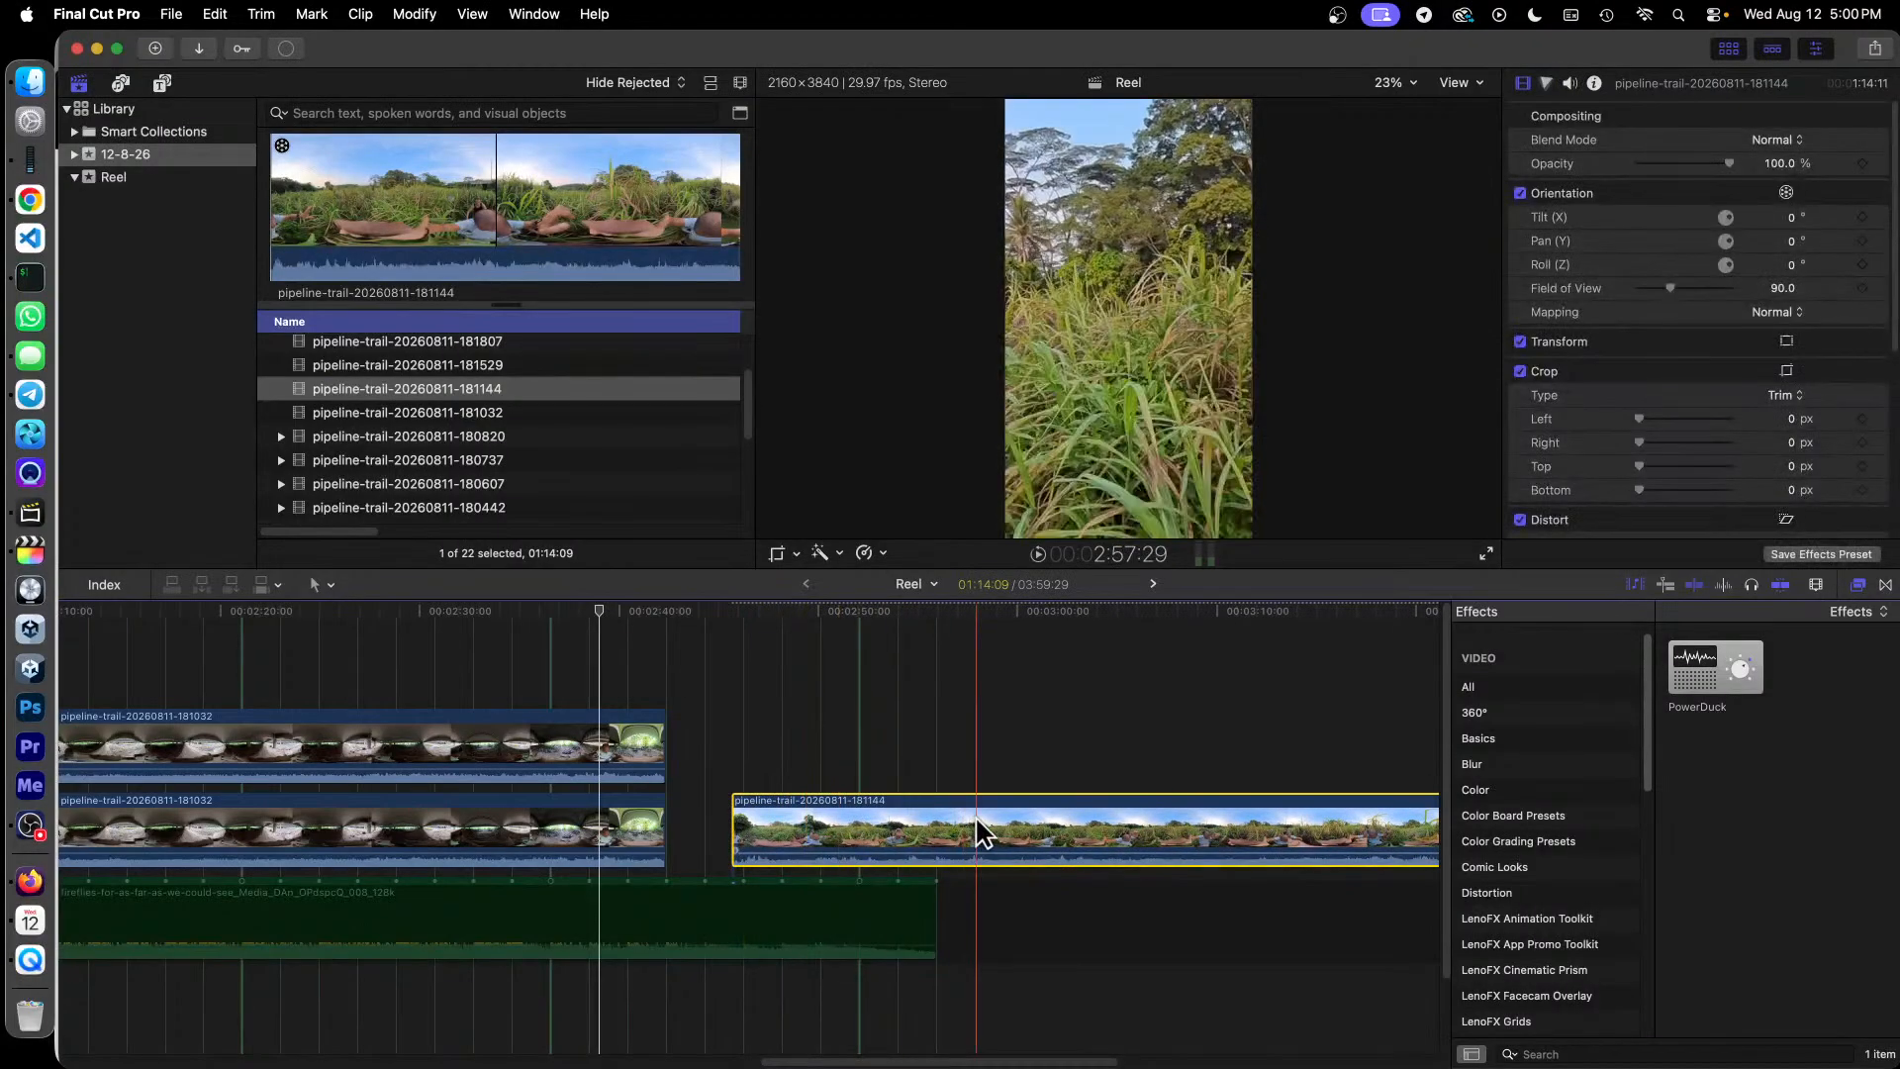
mouse_move(976, 815)
left_mouse_down()
mouse_move(893, 815)
mouse_move(942, 817)
left_mouse_up()
key("super+z")
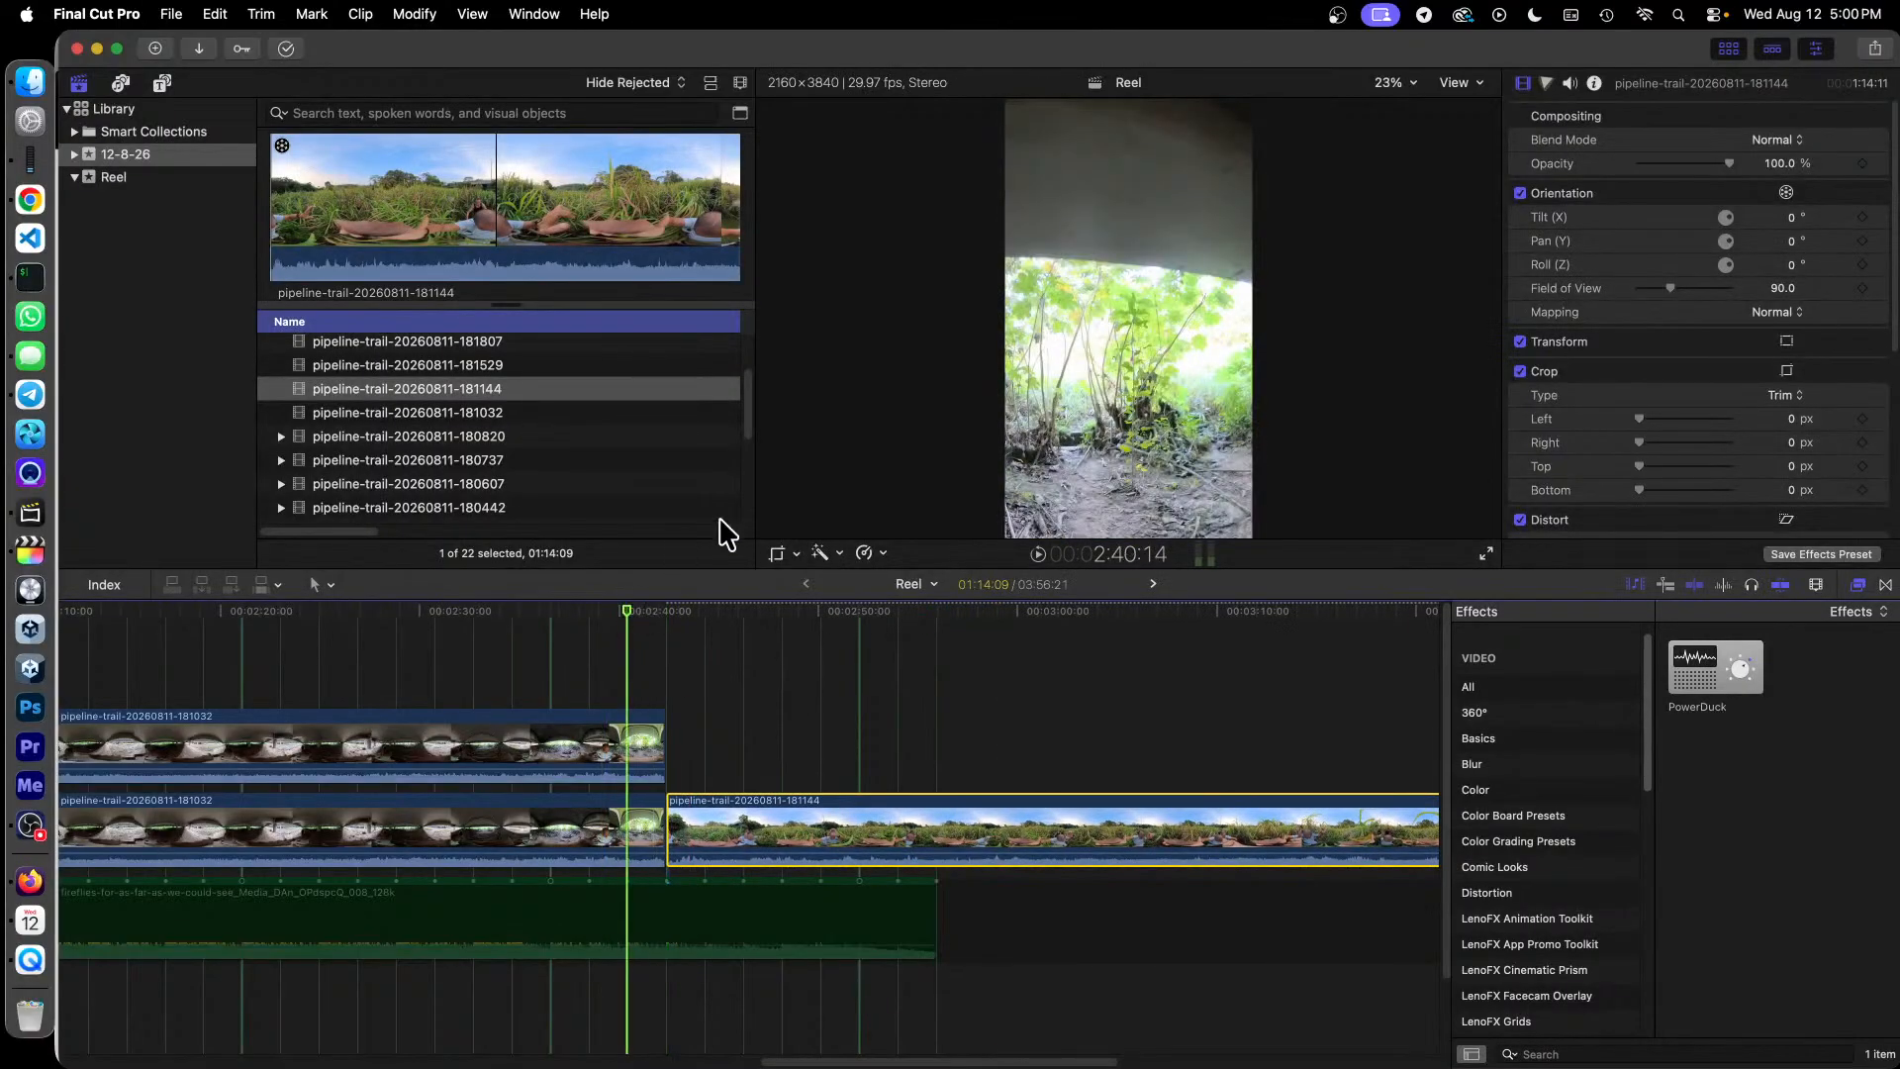
key("space")
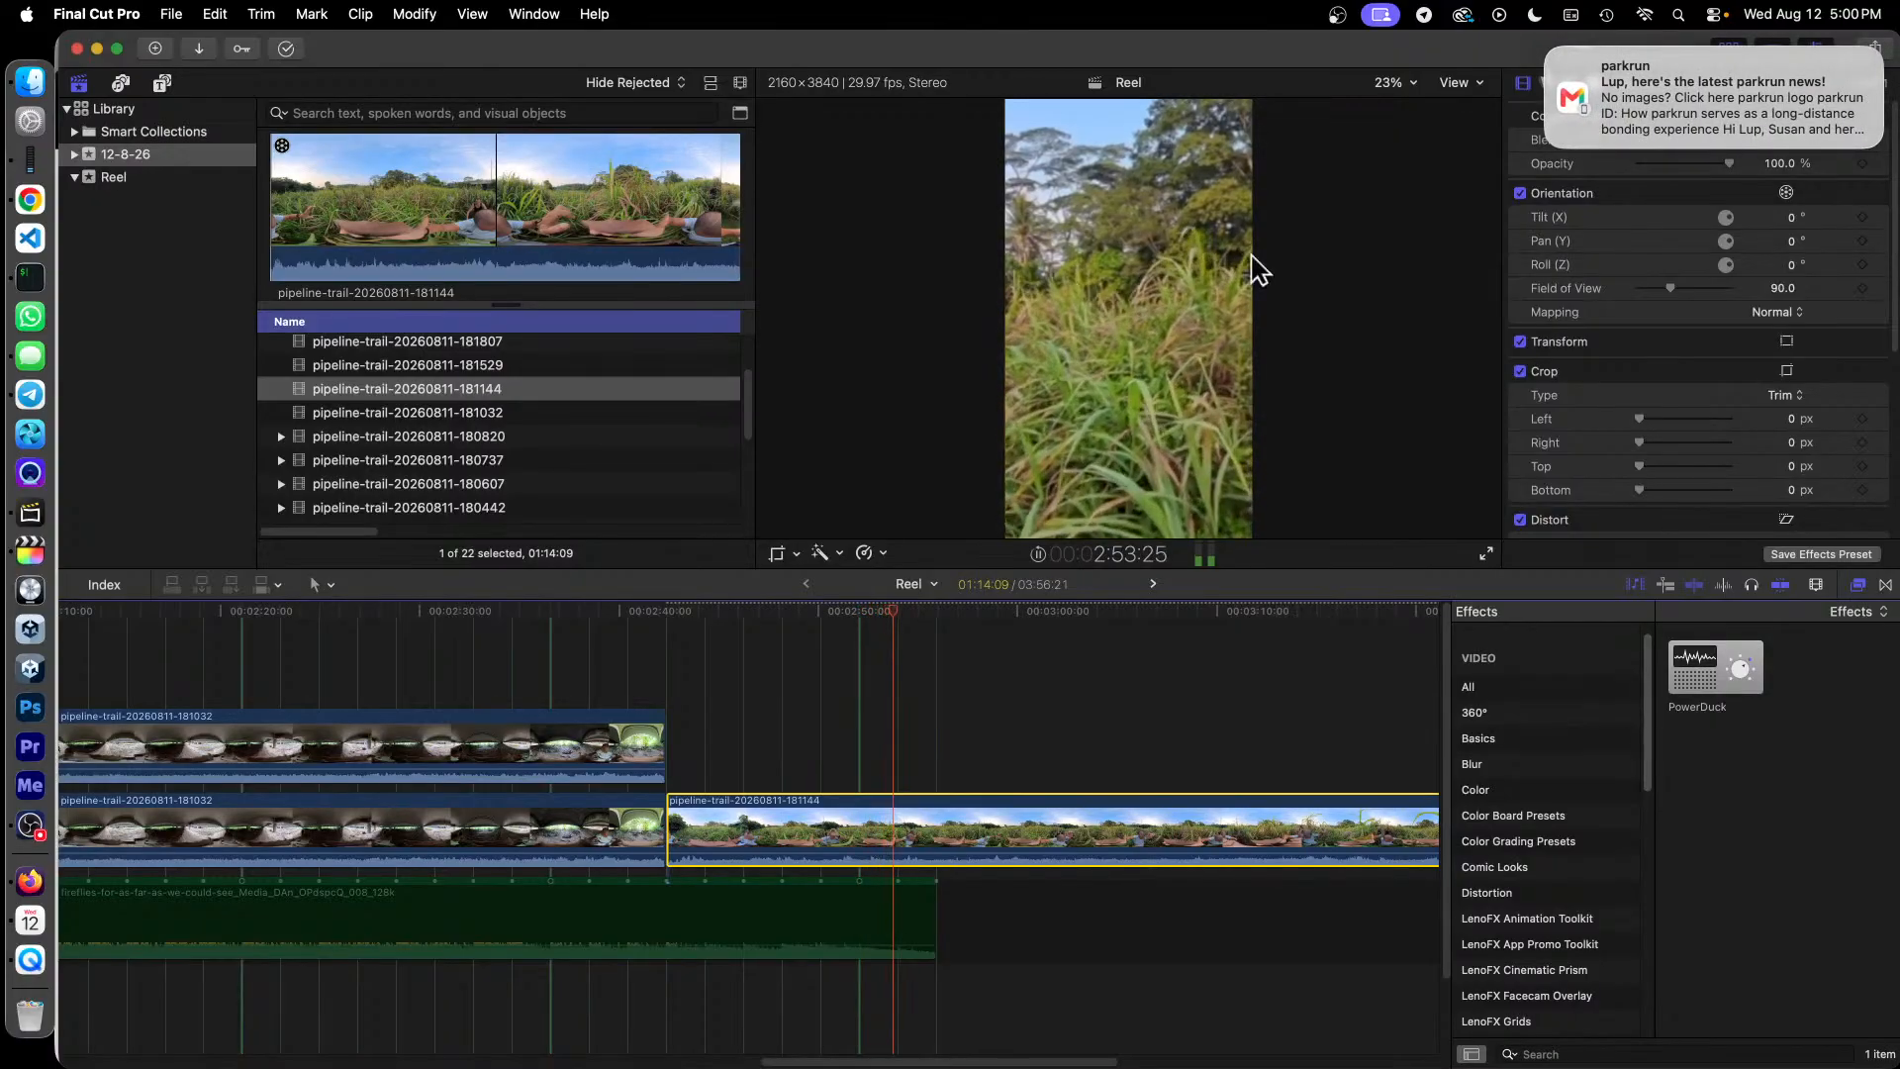
left_click(1548, 51)
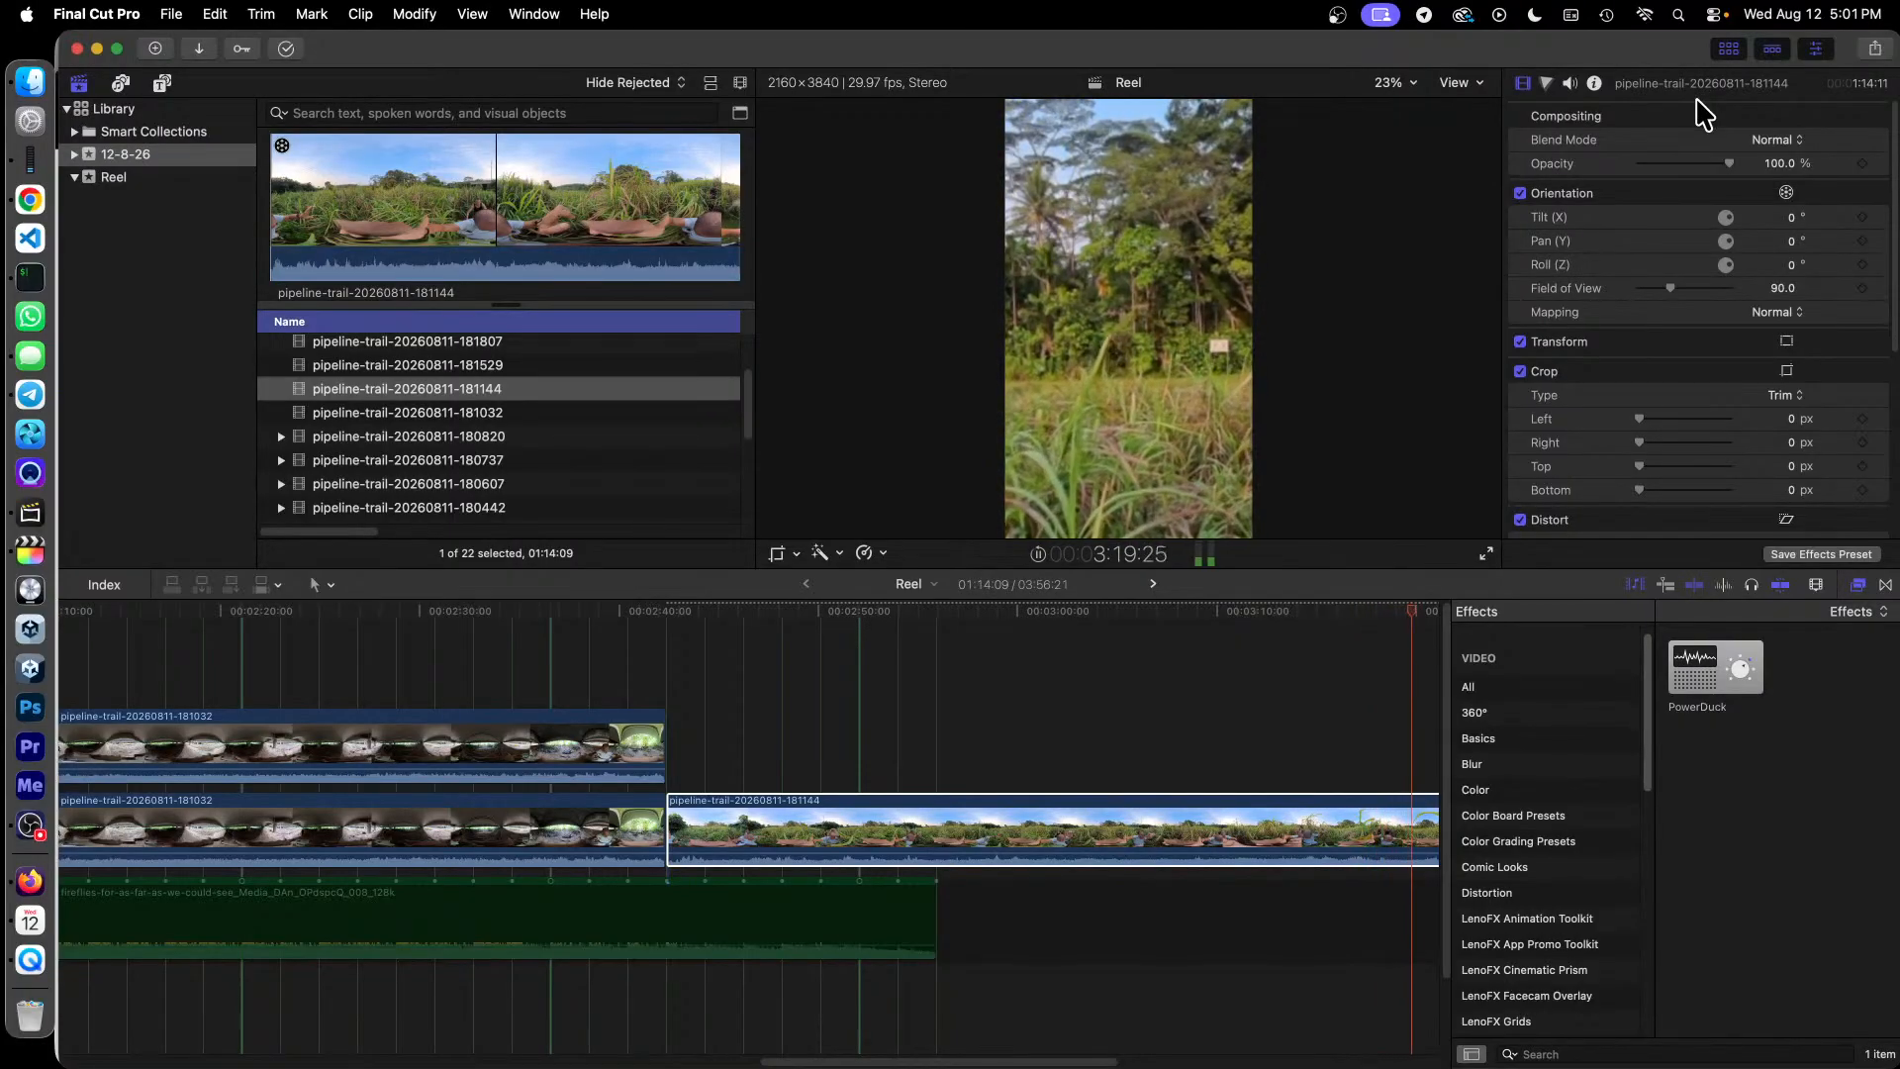
key("space")
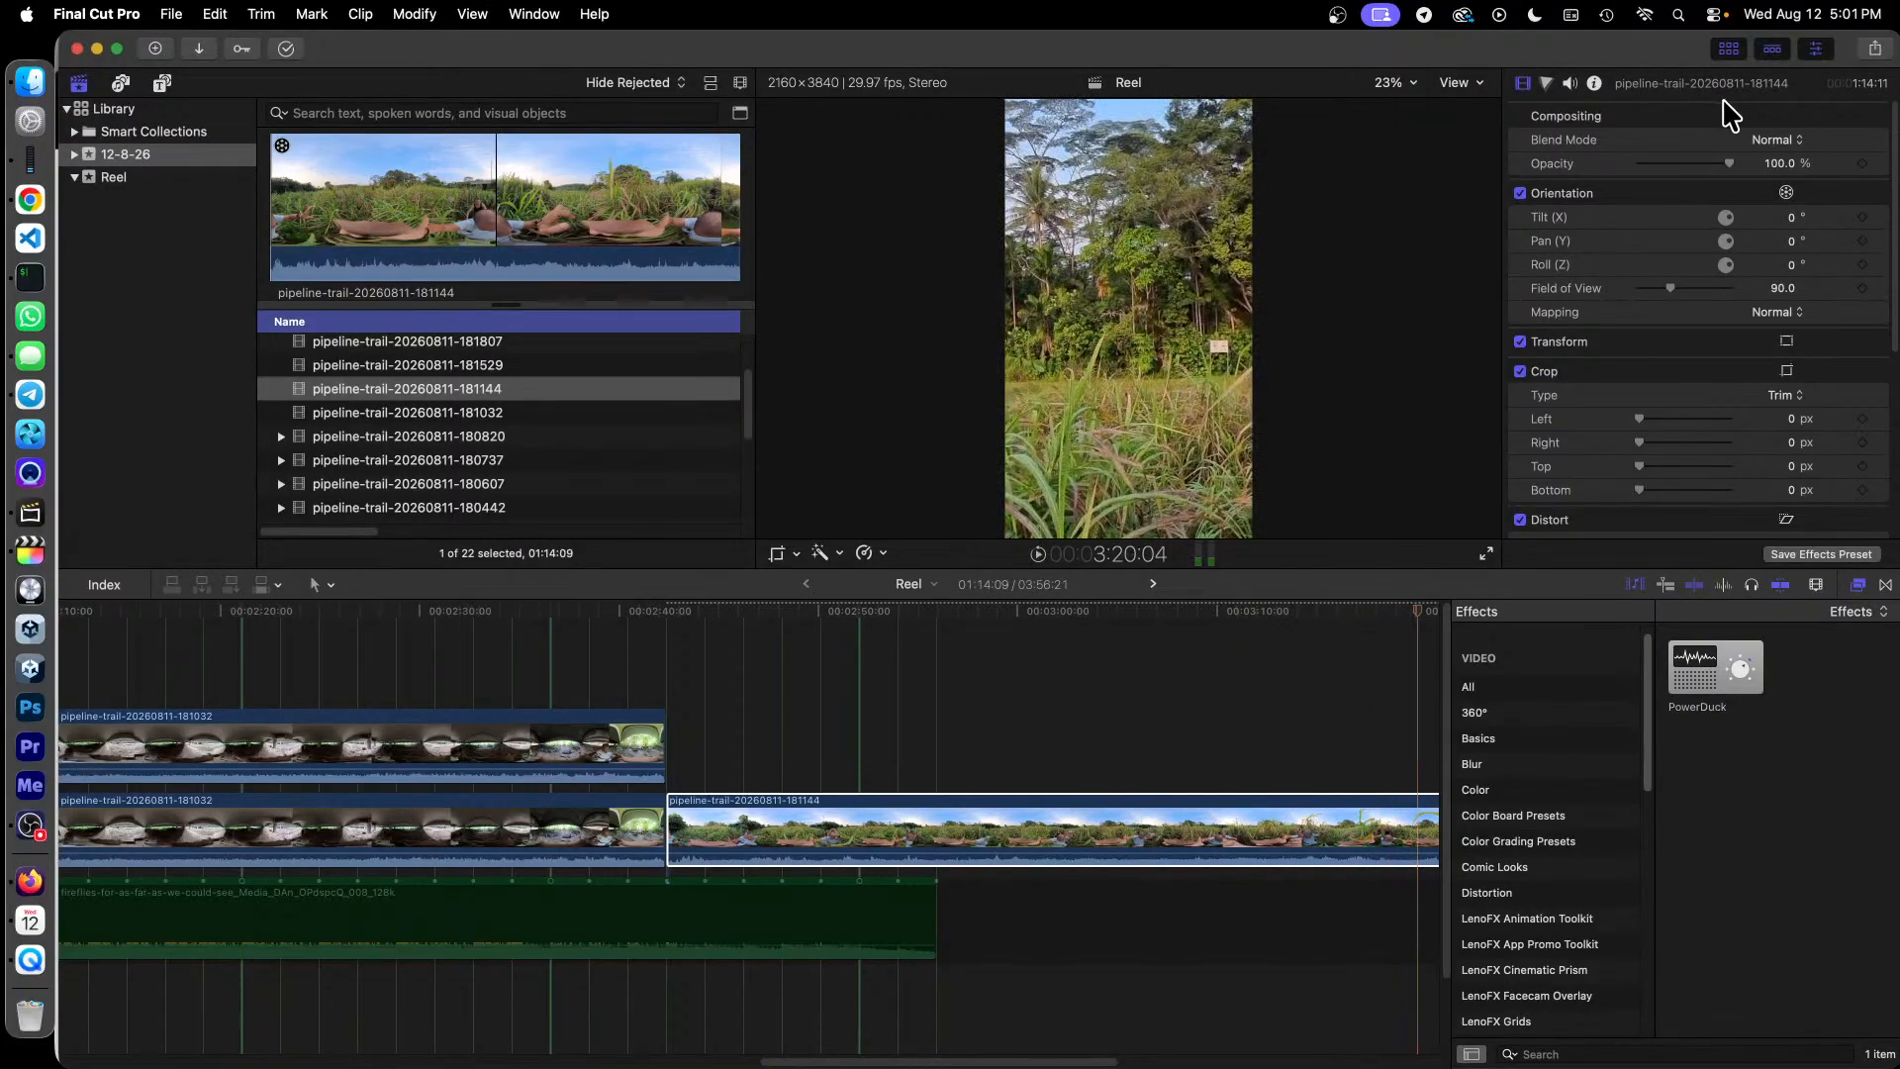
left_click(1063, 622)
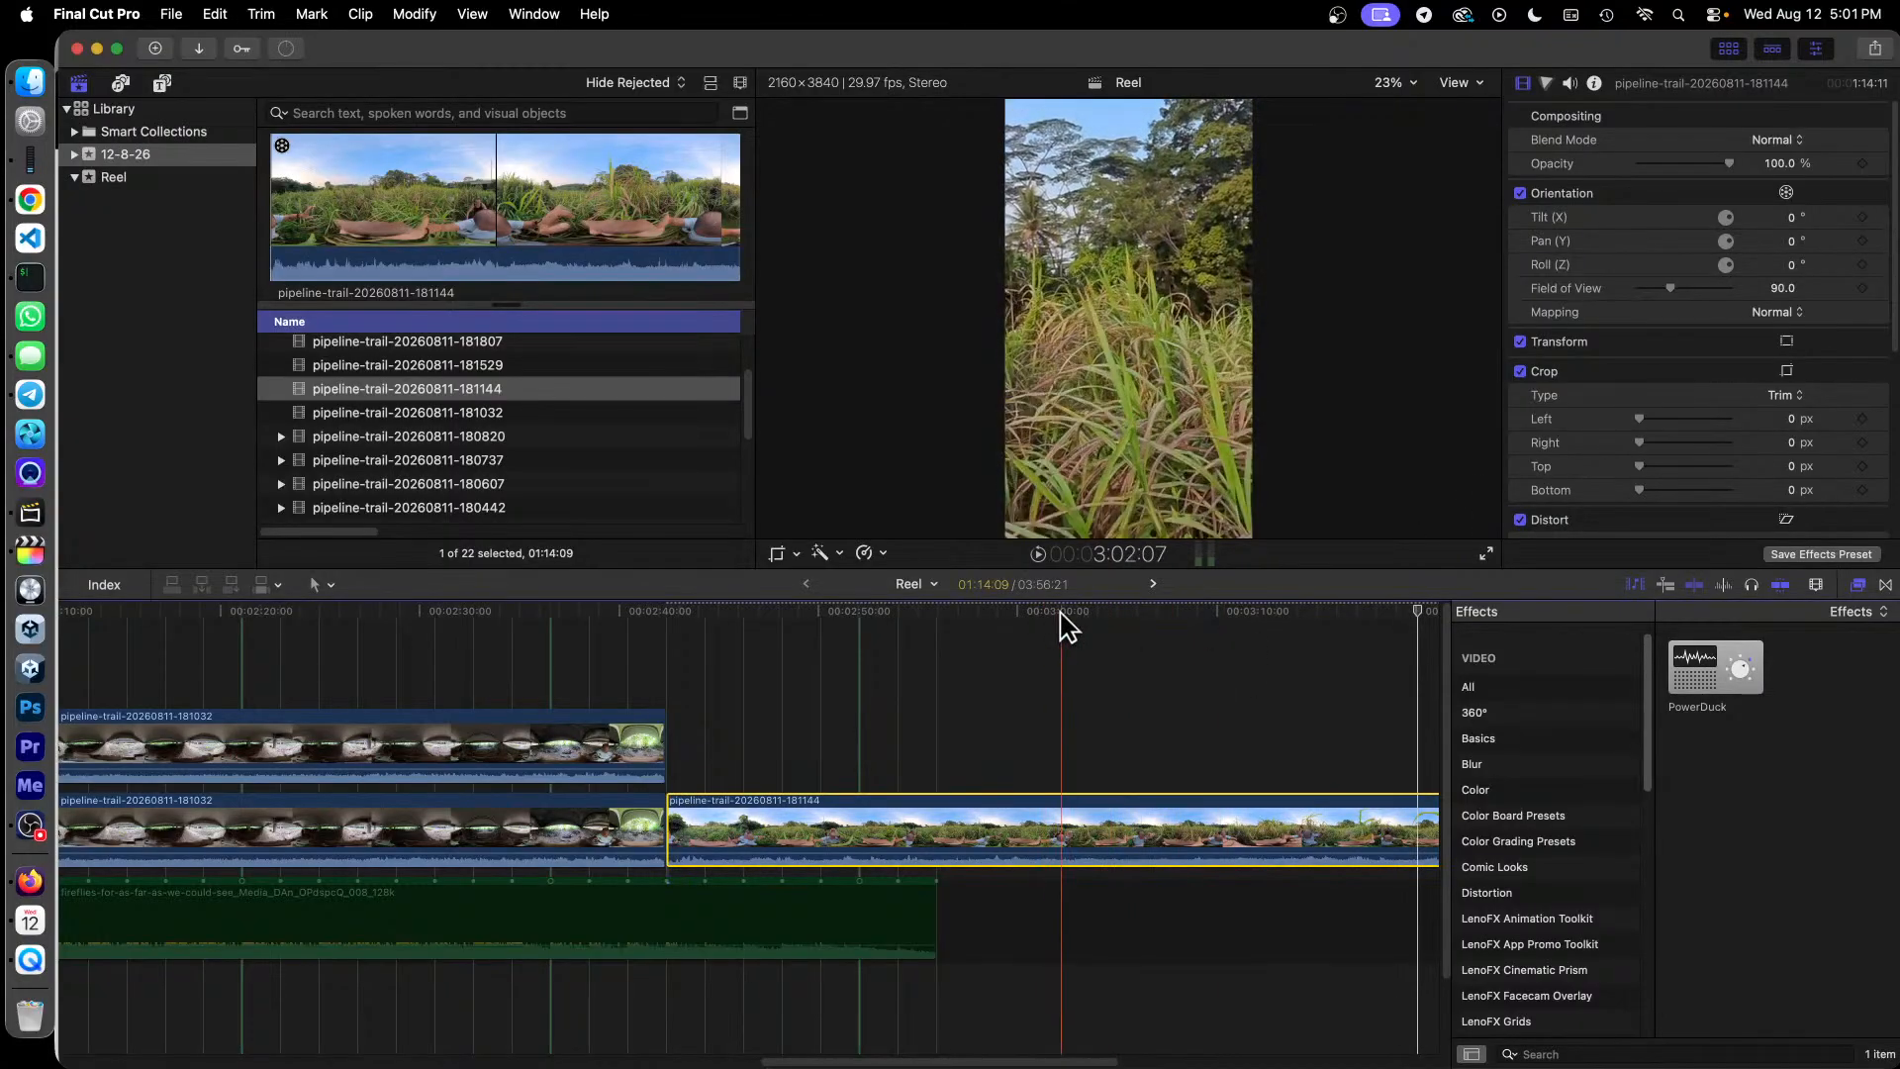
key("space")
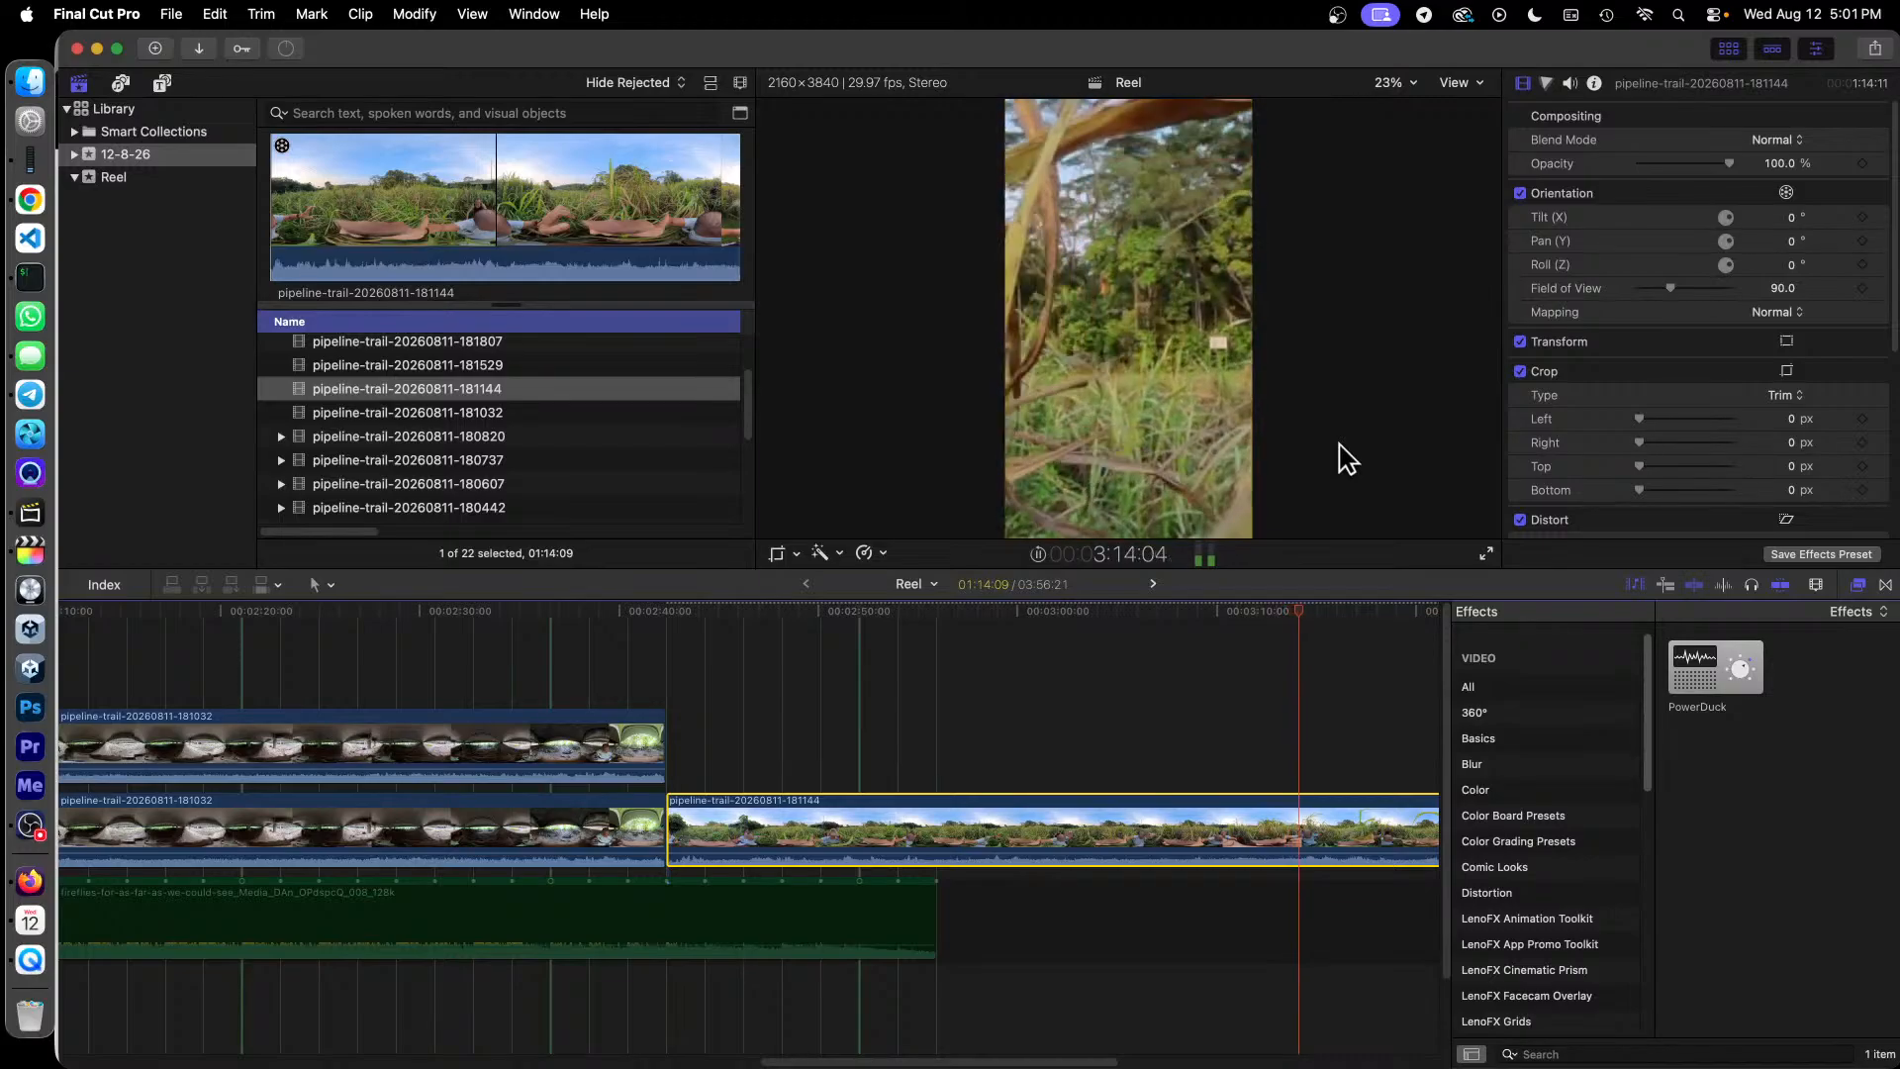
key("space")
left_click(954, 621)
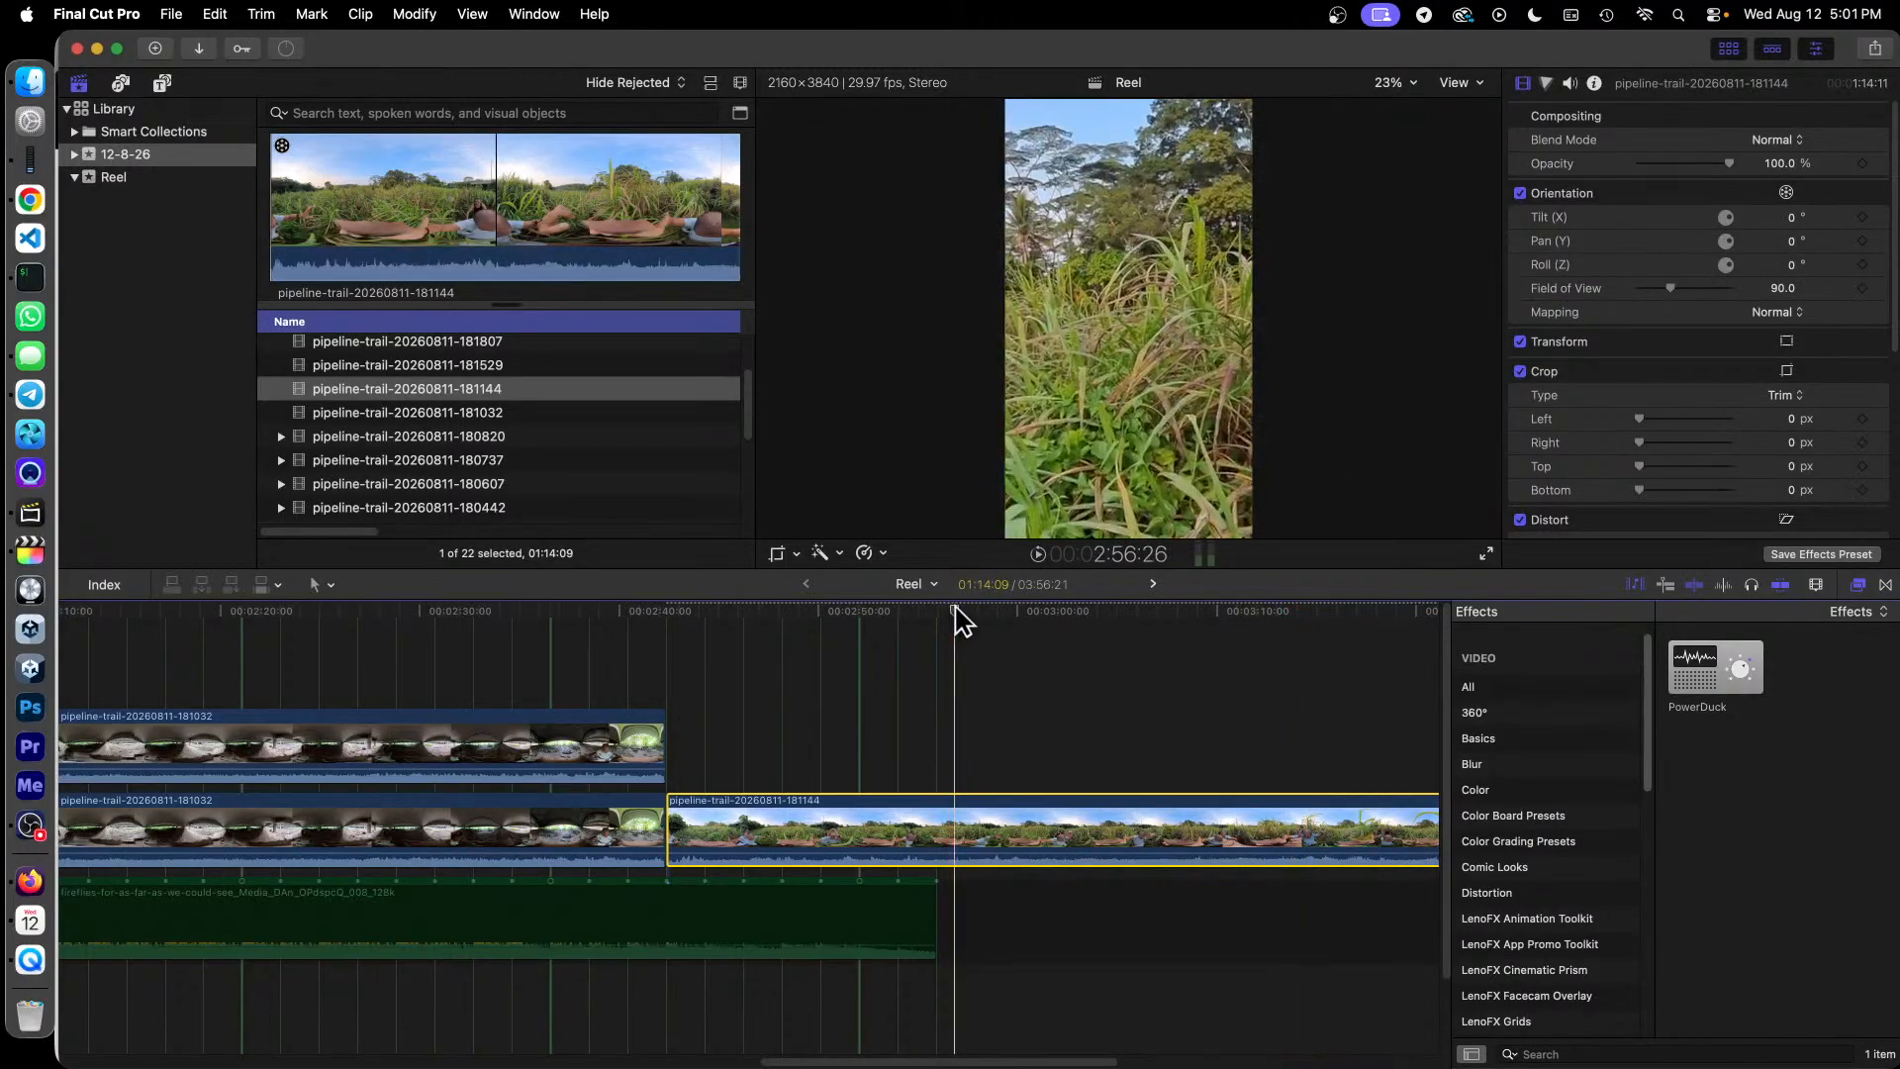
key("space")
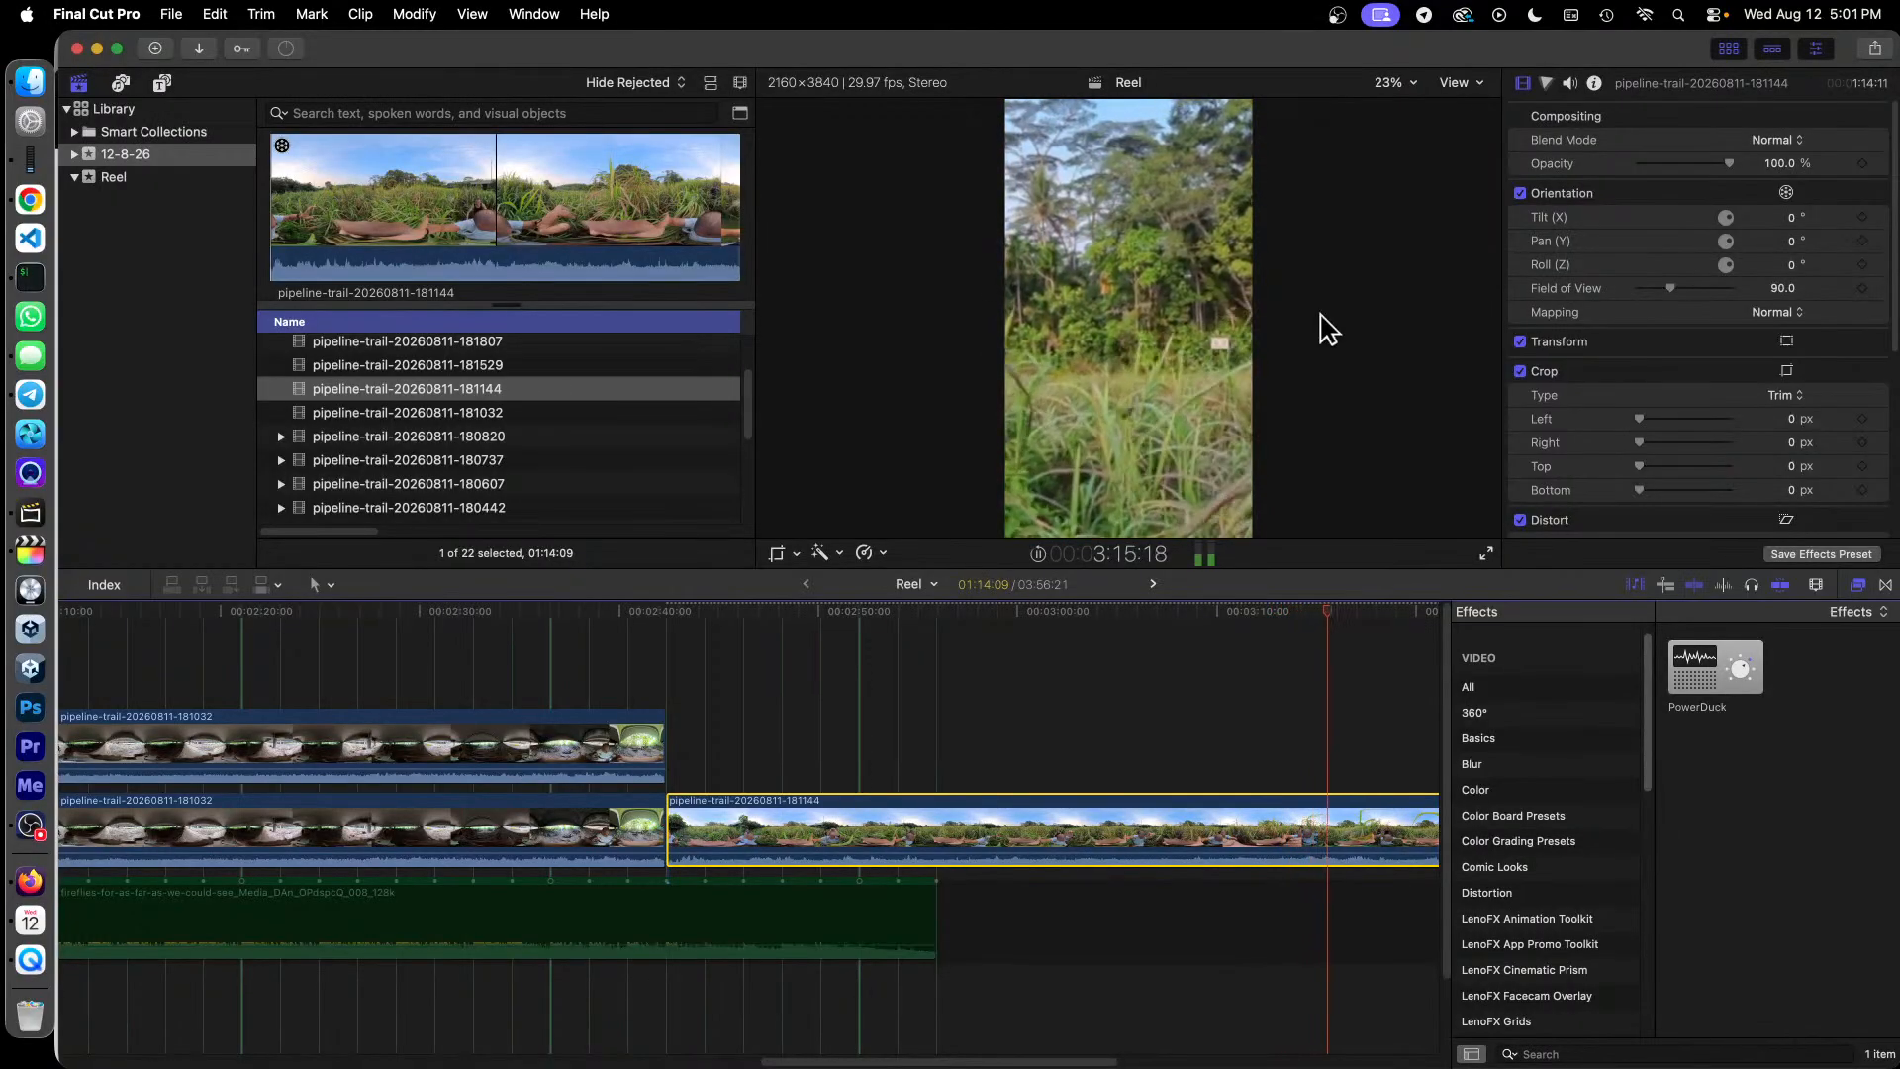
key("space")
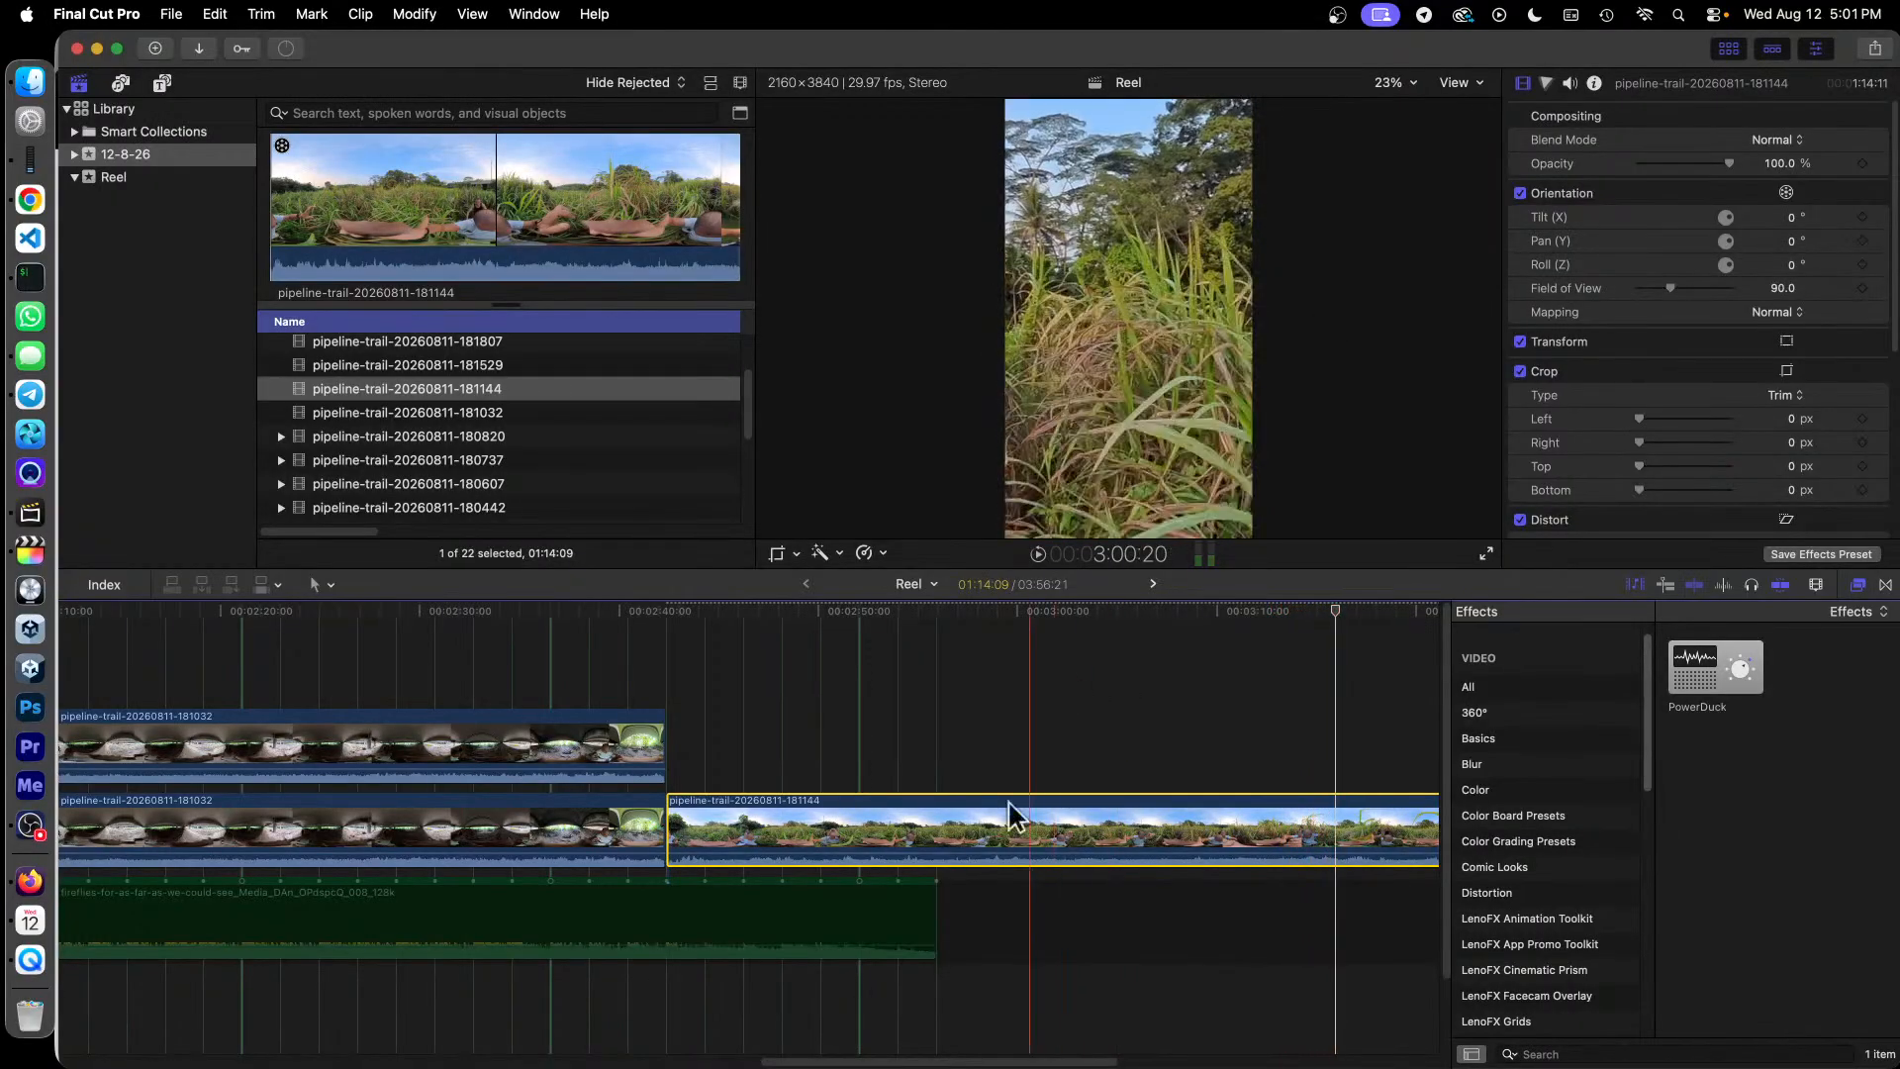
left_click_drag(967, 1064, 1175, 1066)
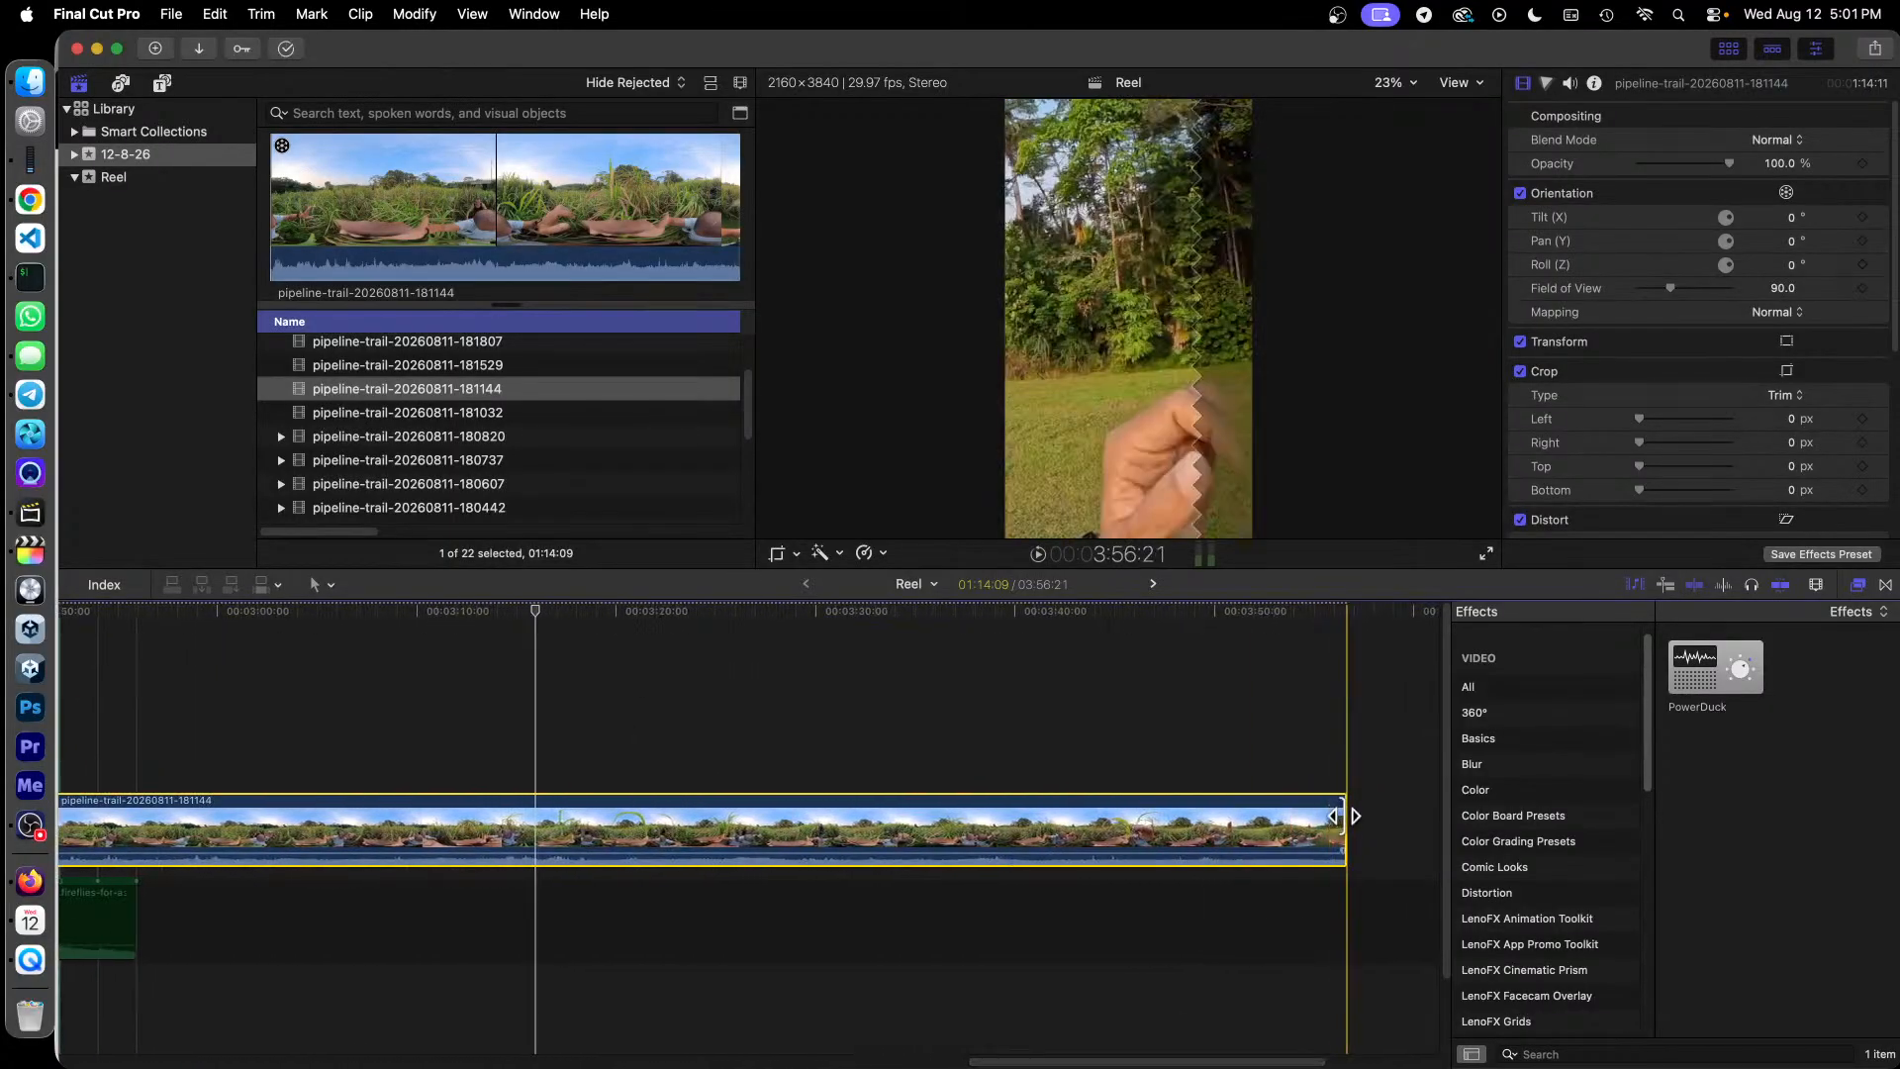
left_click_drag(1342, 829, 612, 836)
left_click_drag(545, 847, 537, 848)
left_click_drag(889, 1059, 721, 1052)
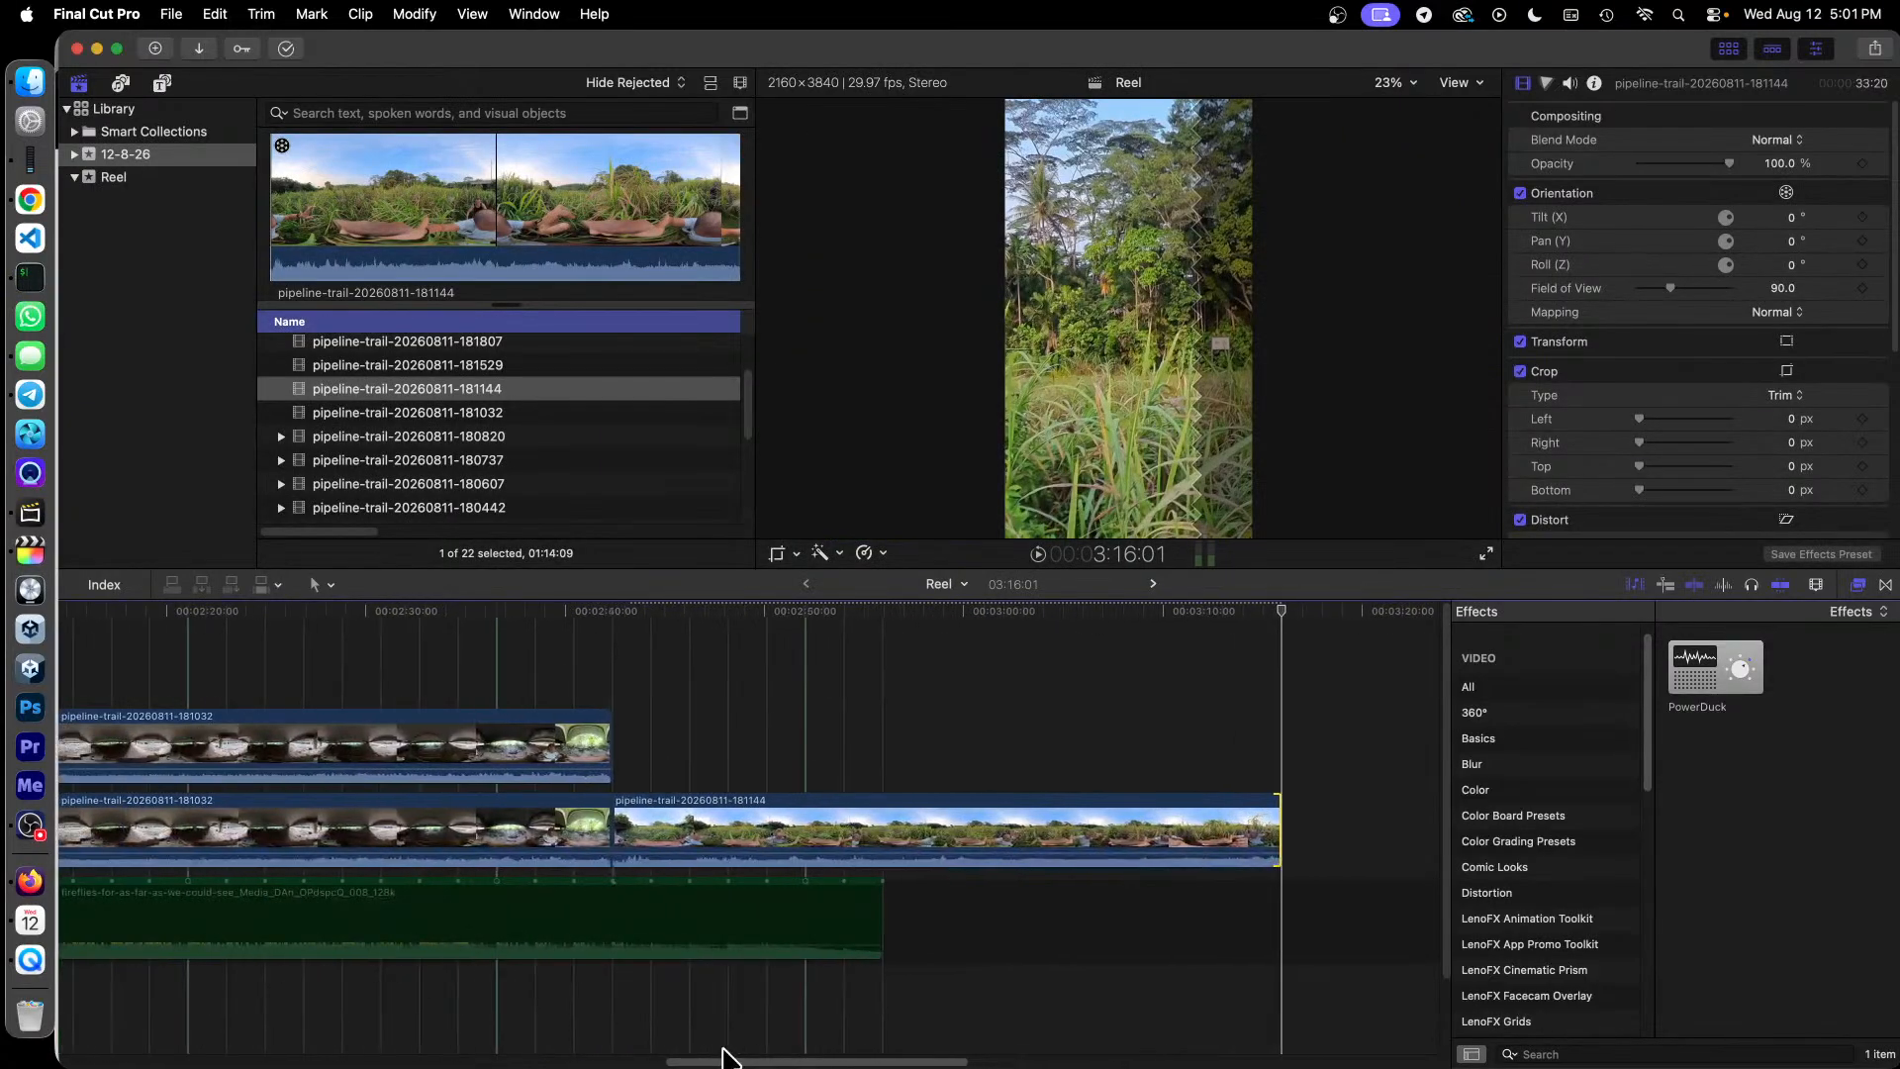
left_click(993, 822)
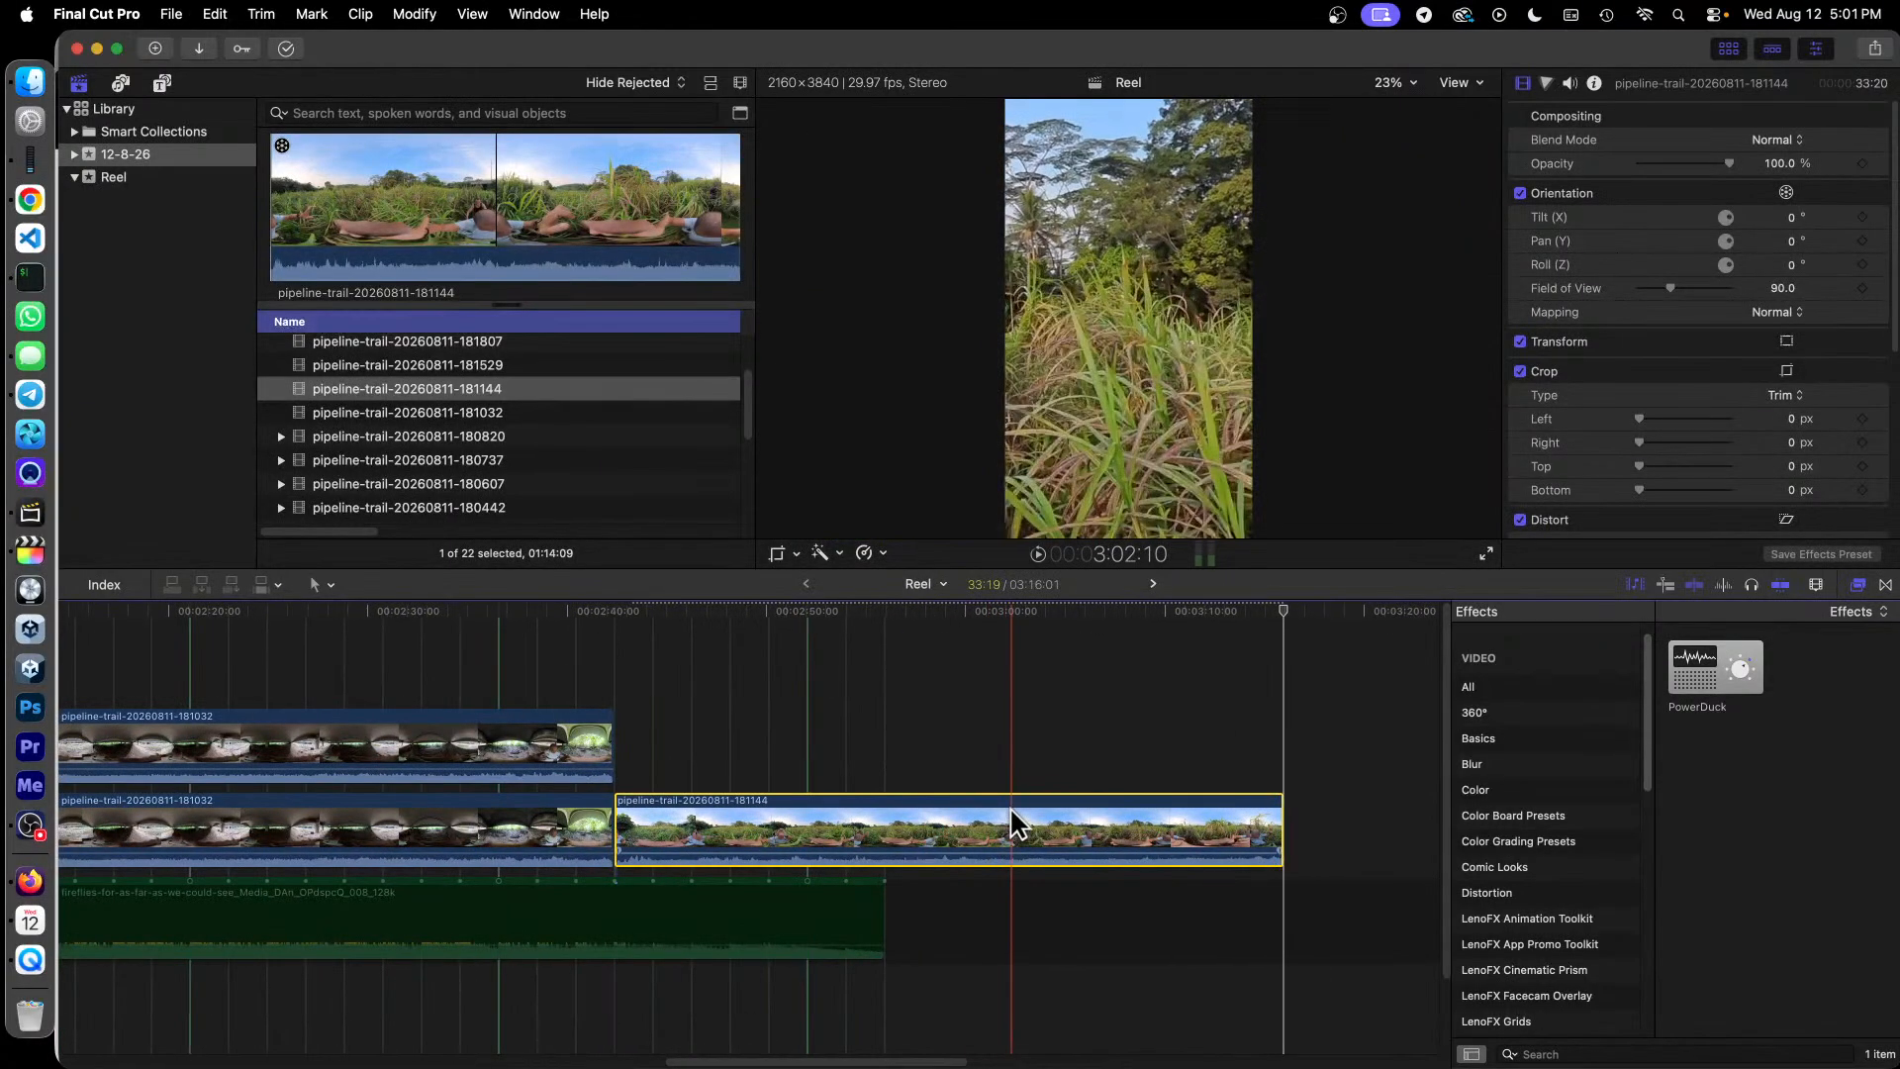
key("alt+v")
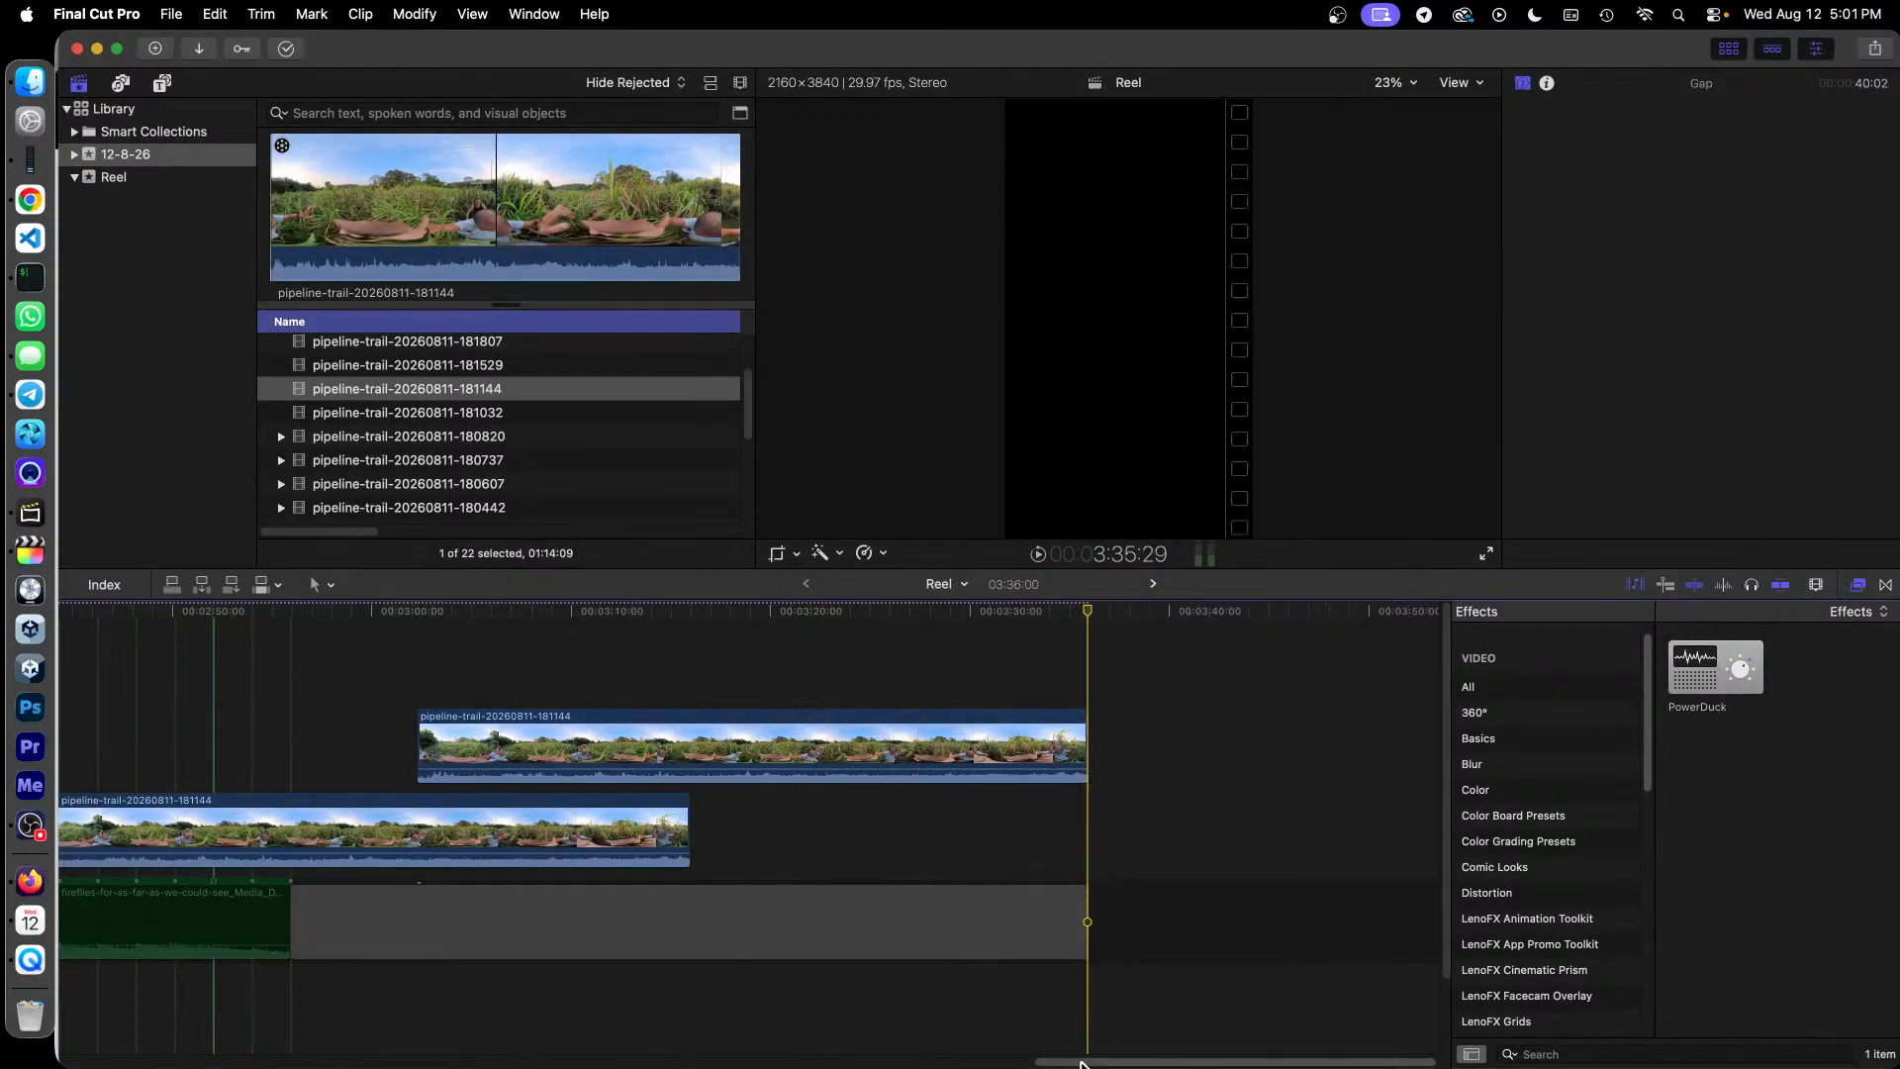
left_click_drag(1088, 1057, 983, 1056)
left_click(1142, 737)
left_click_drag(1143, 736, 764, 736)
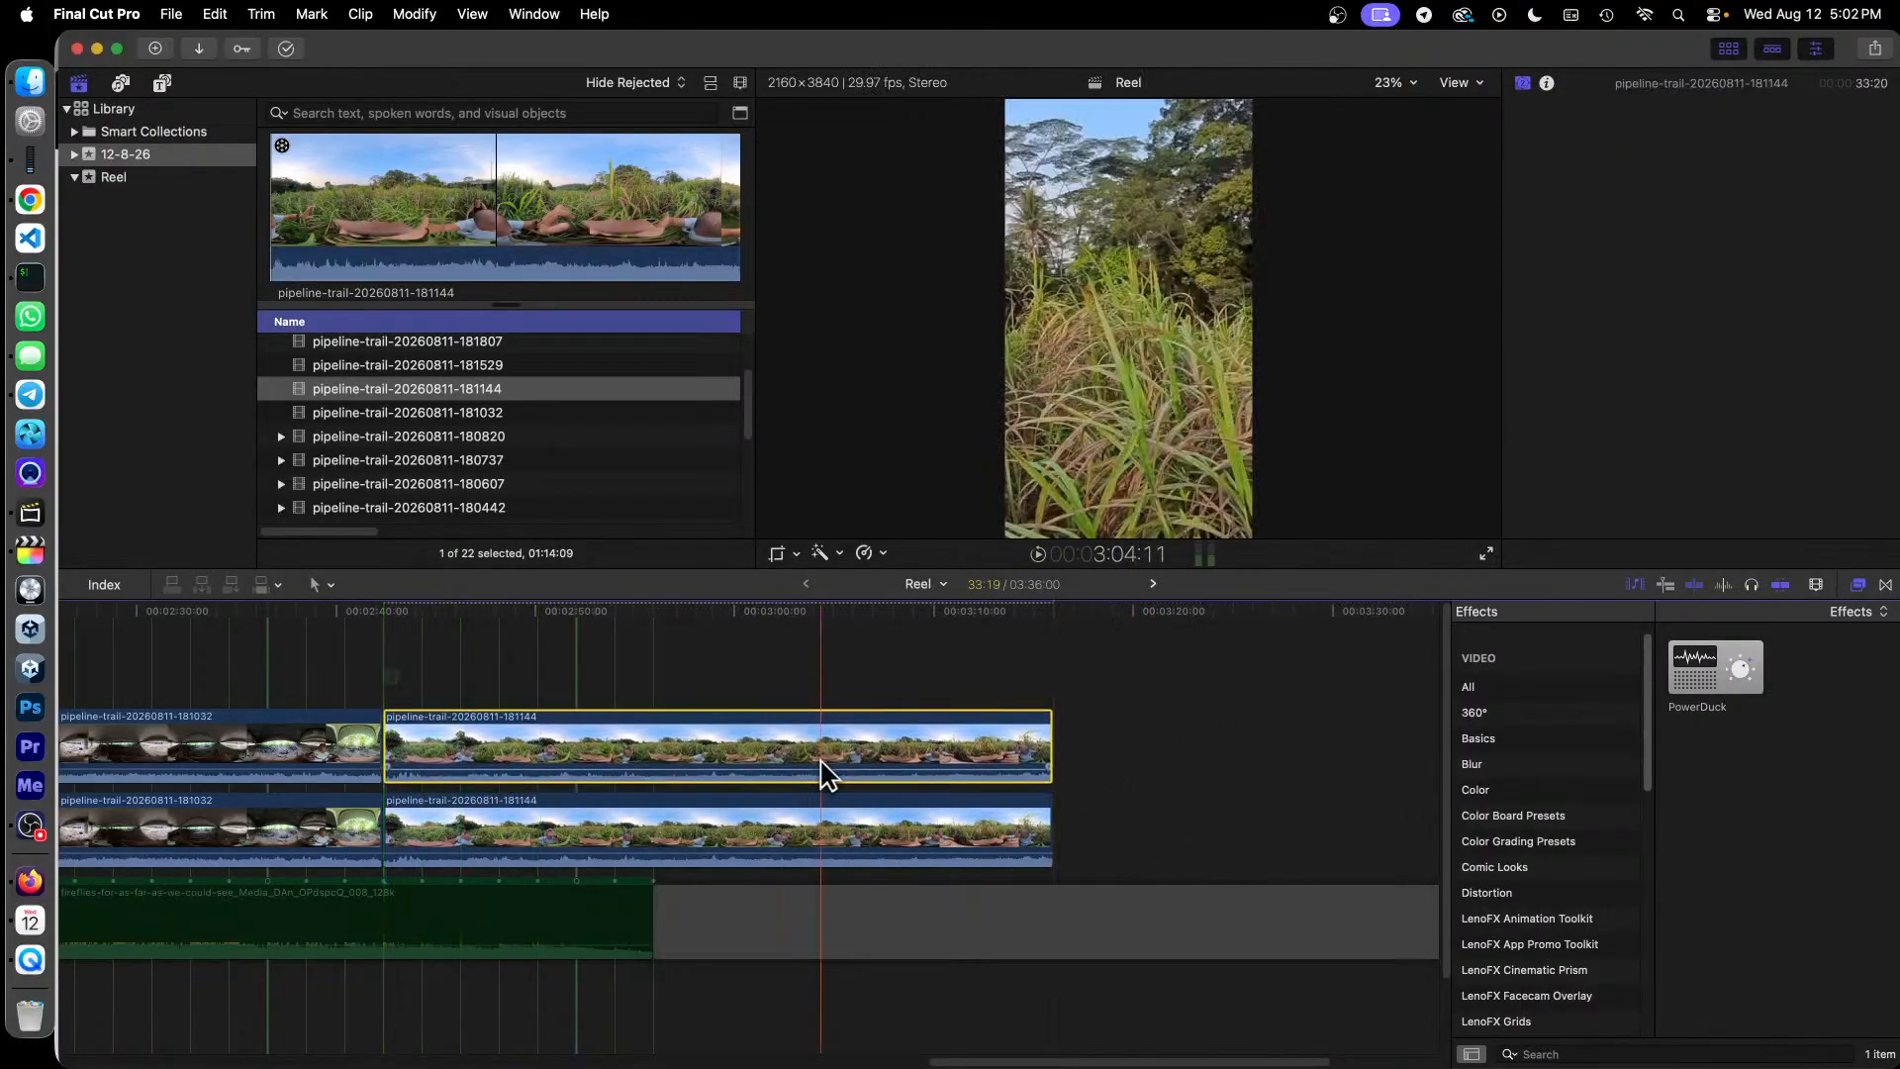
left_click_drag(1006, 663, 1088, 831)
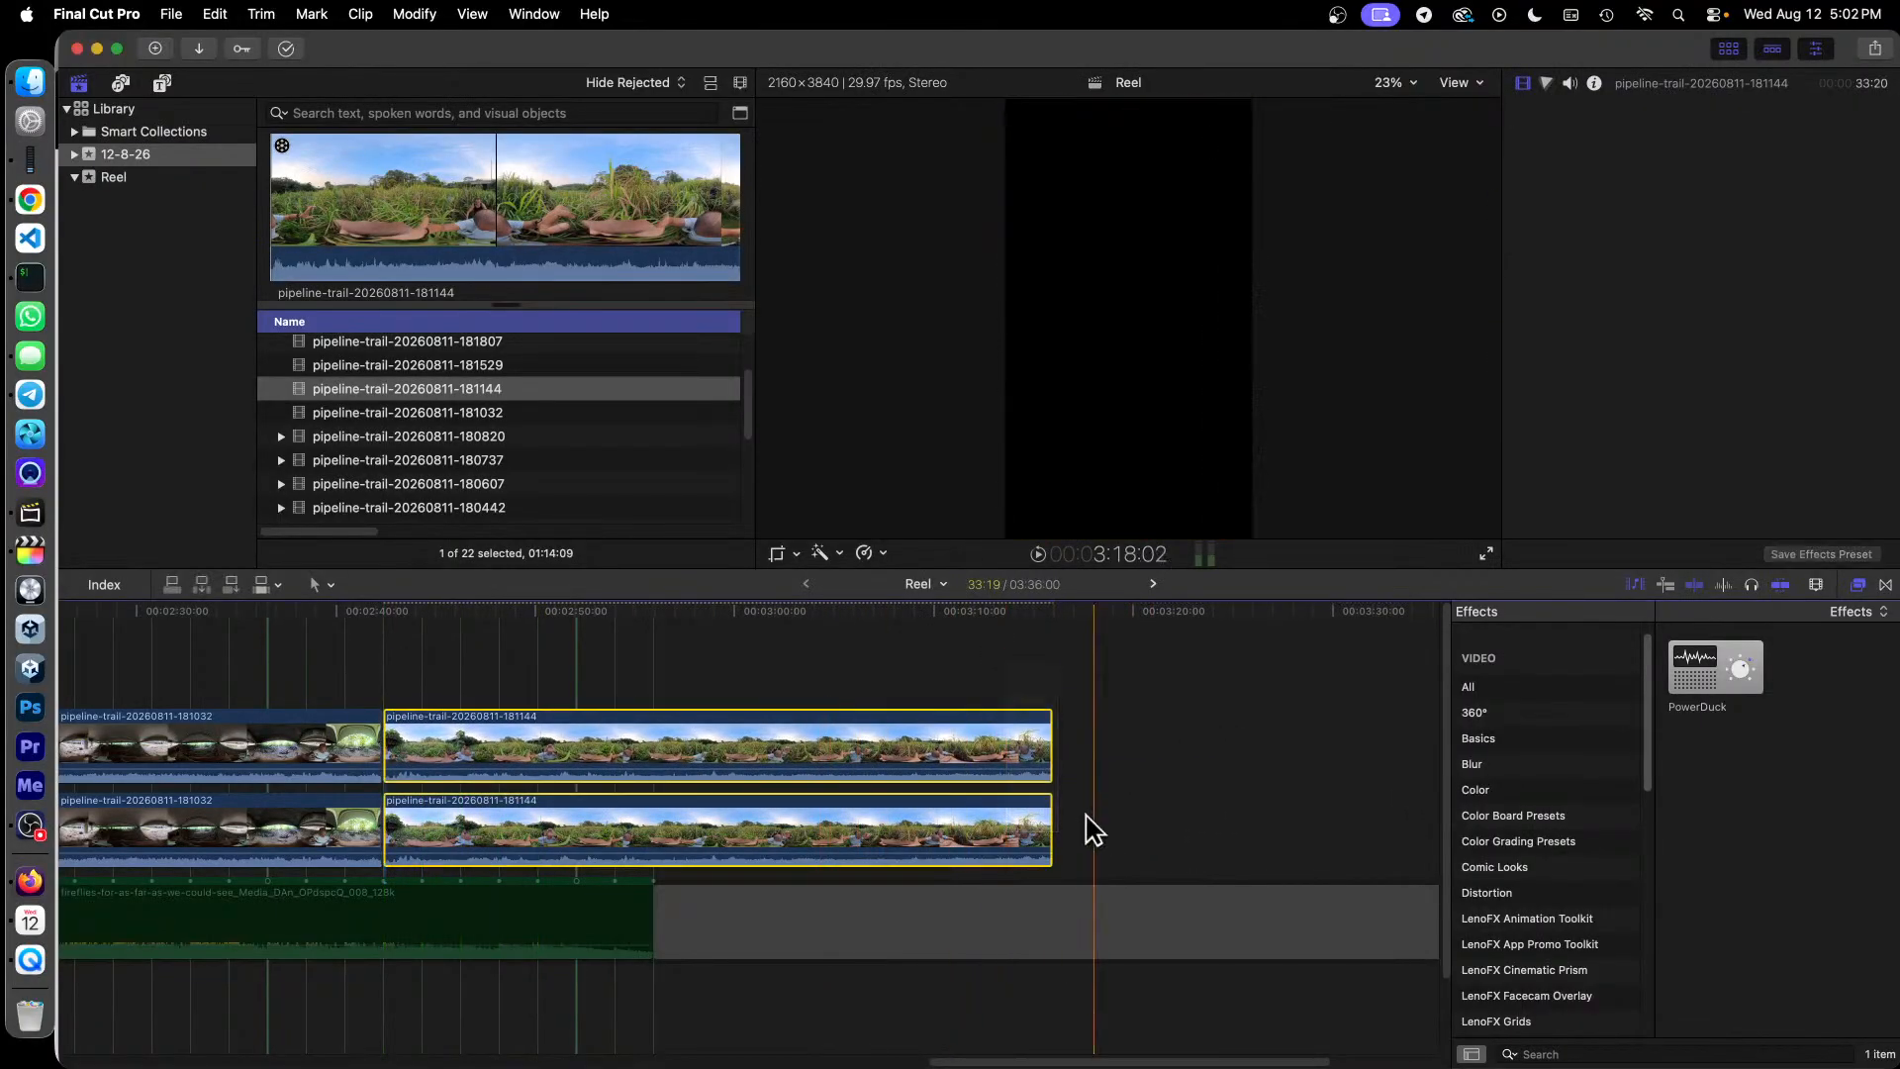
left_click(1789, 216)
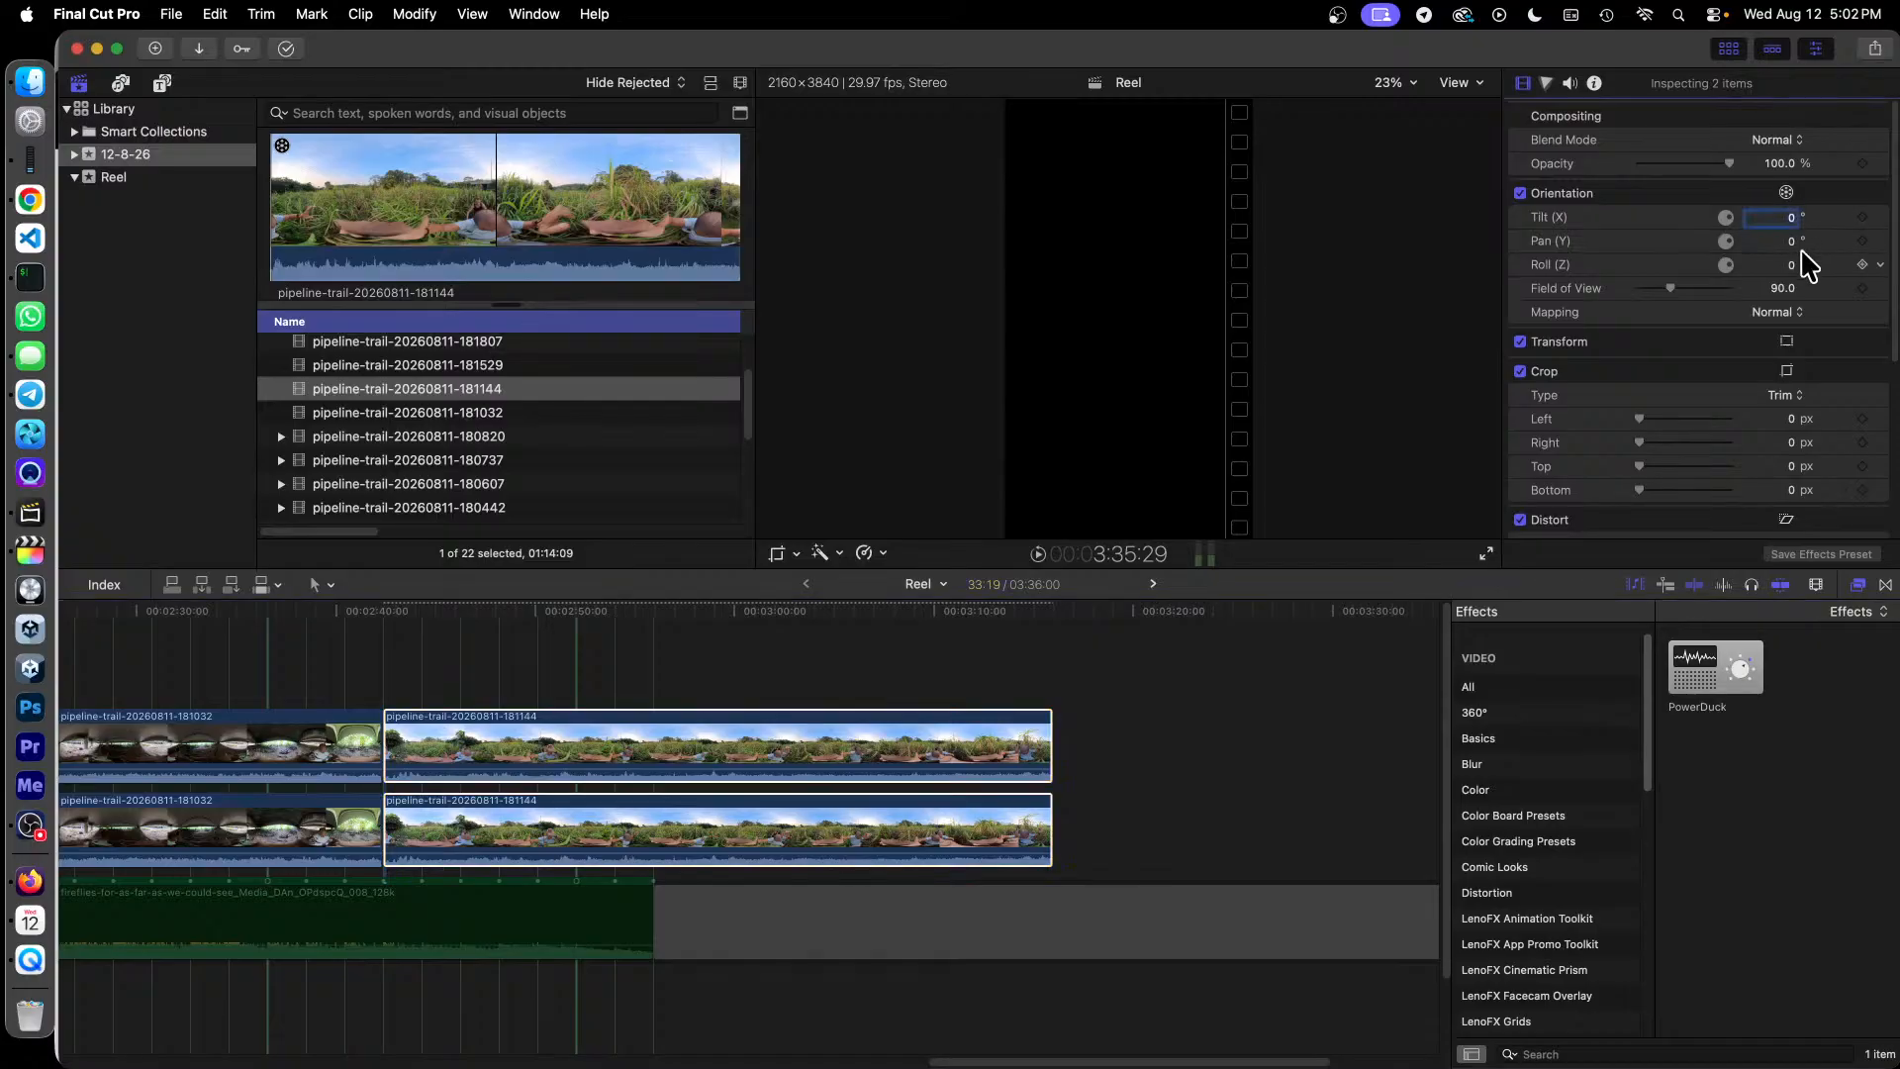
left_click(1781, 290)
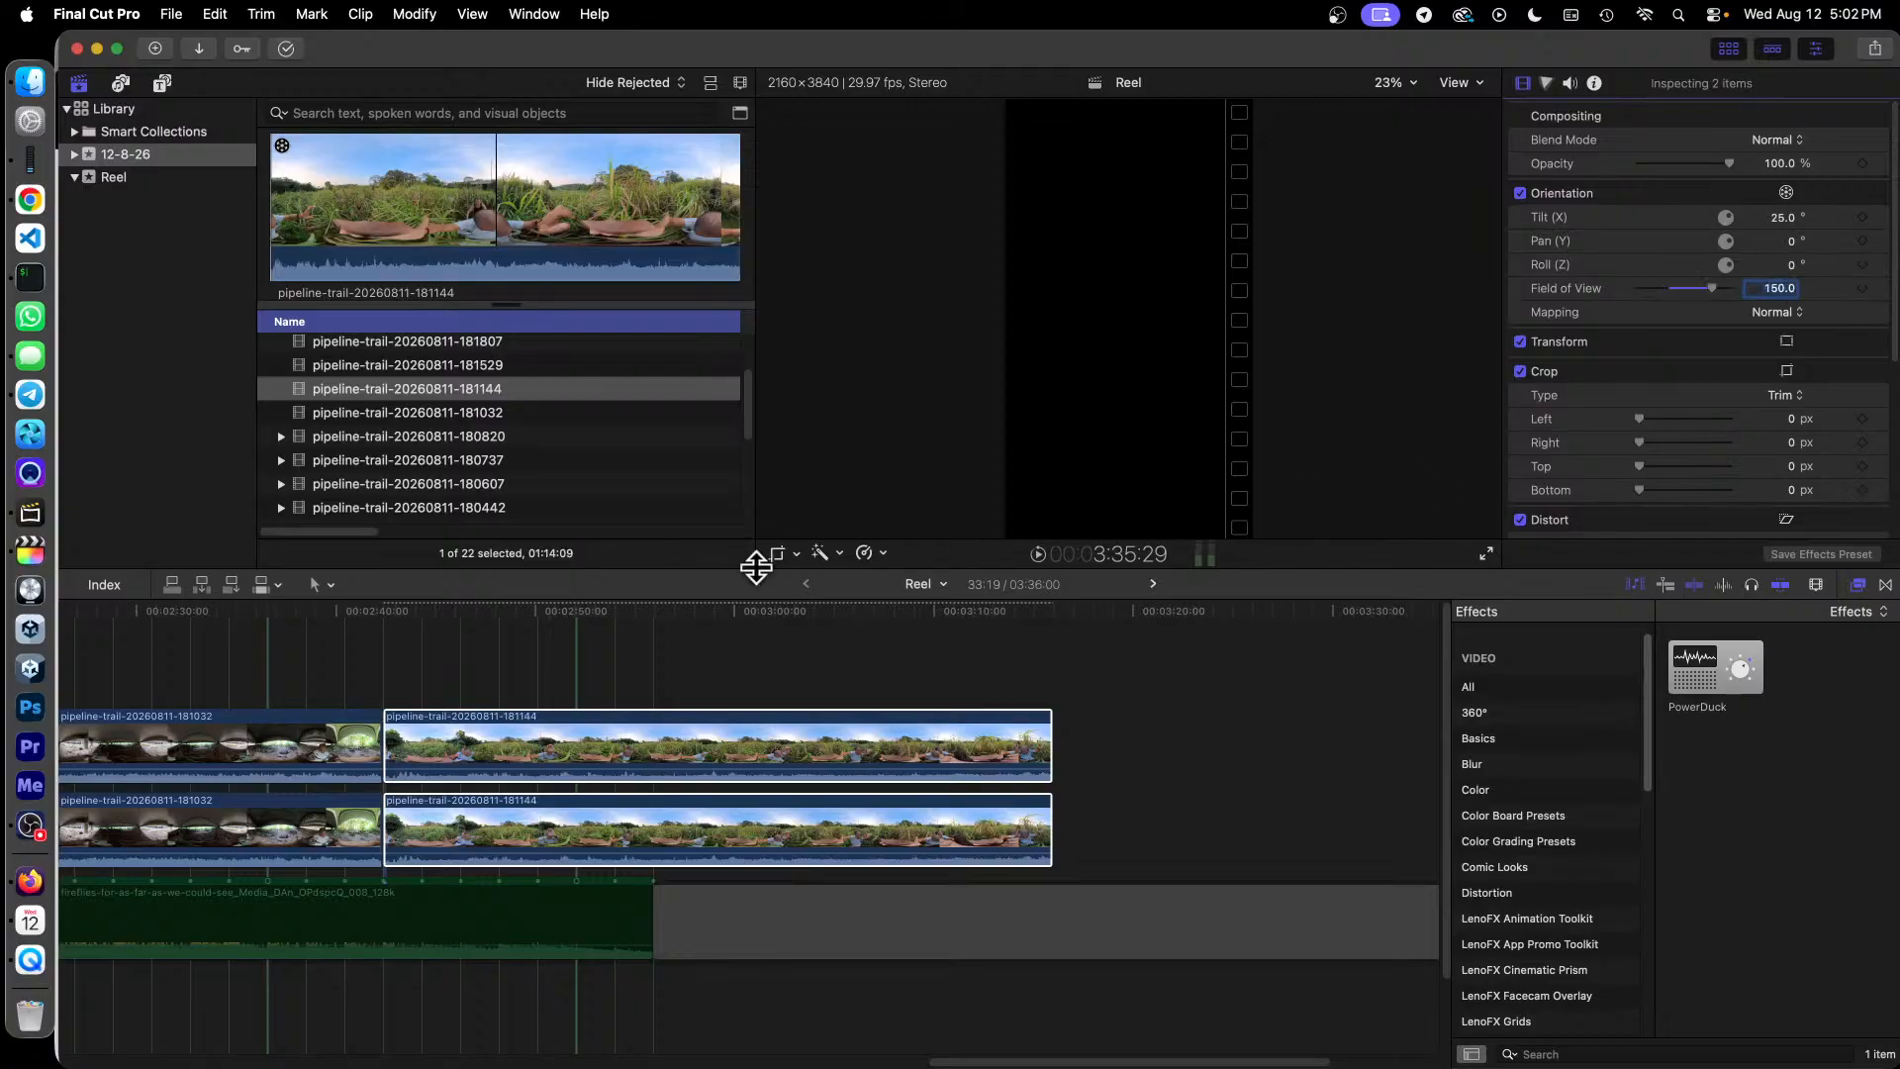
left_click(864, 723)
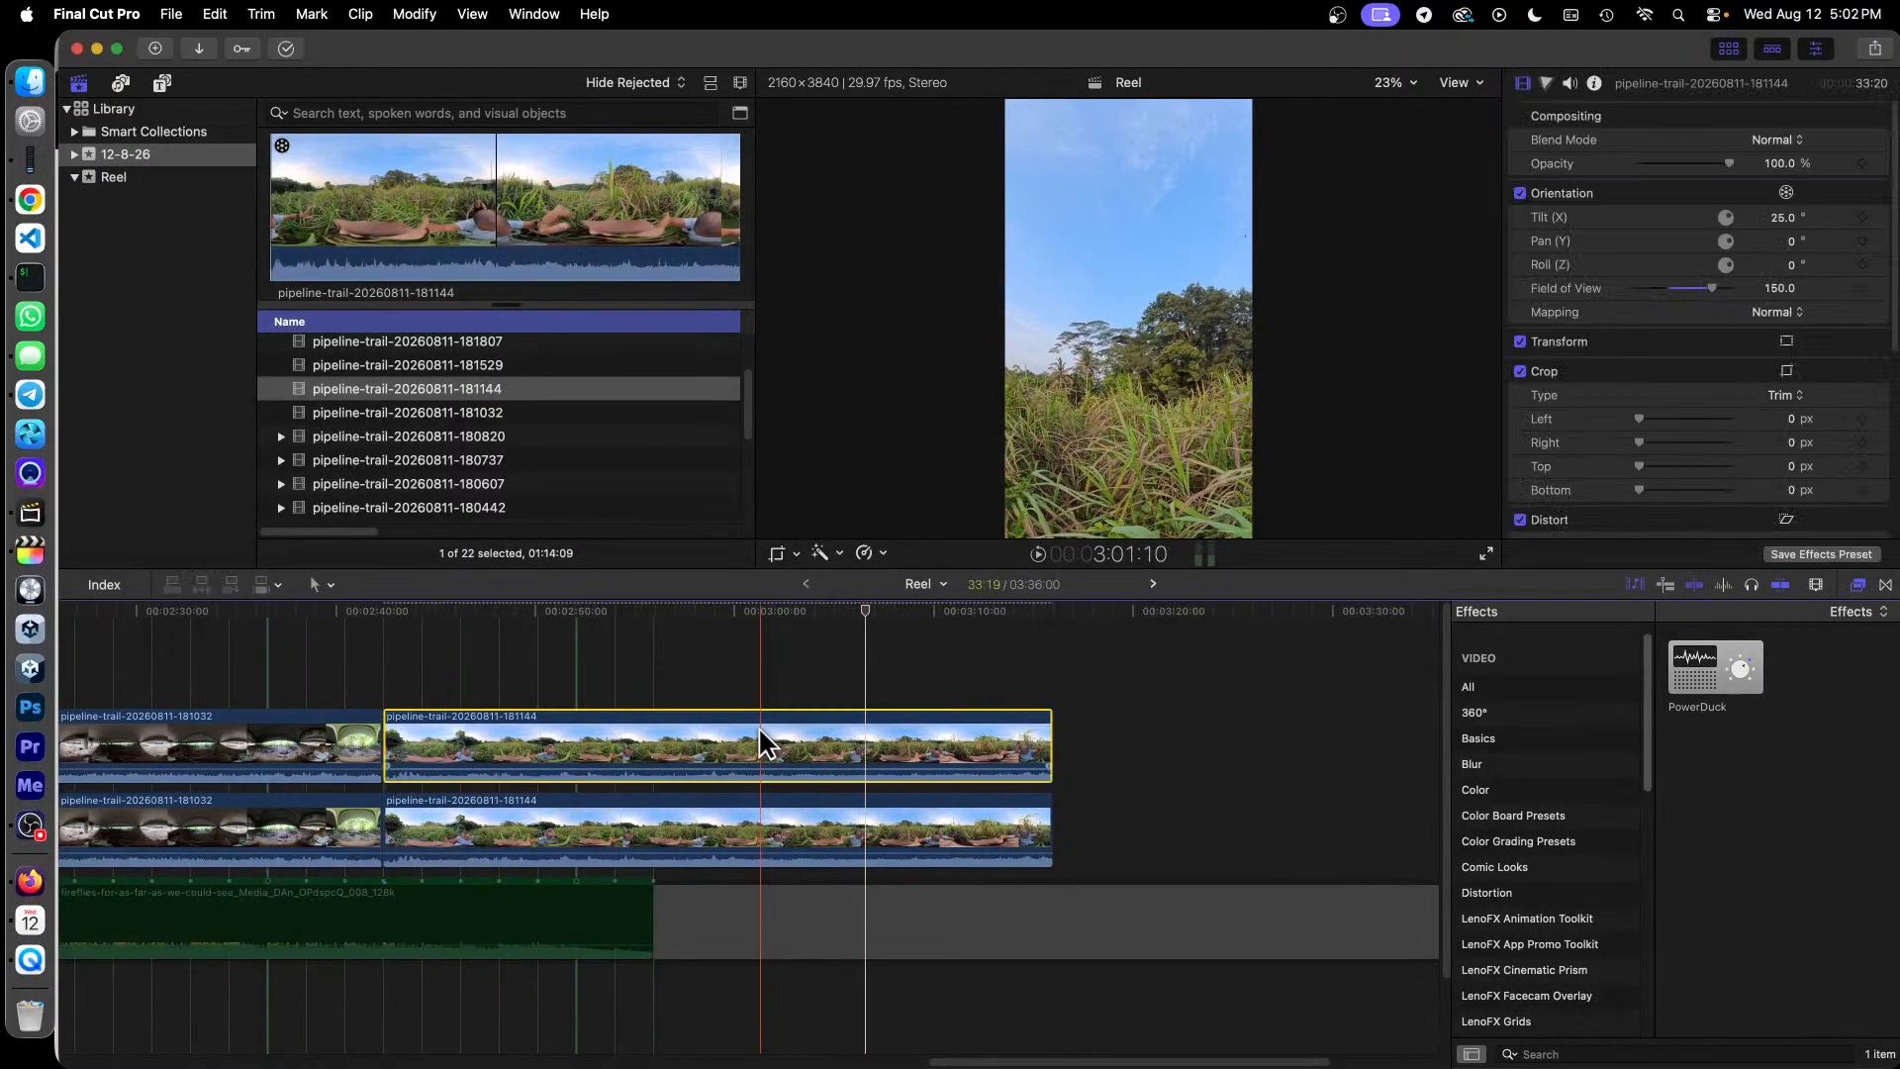
left_click(702, 619)
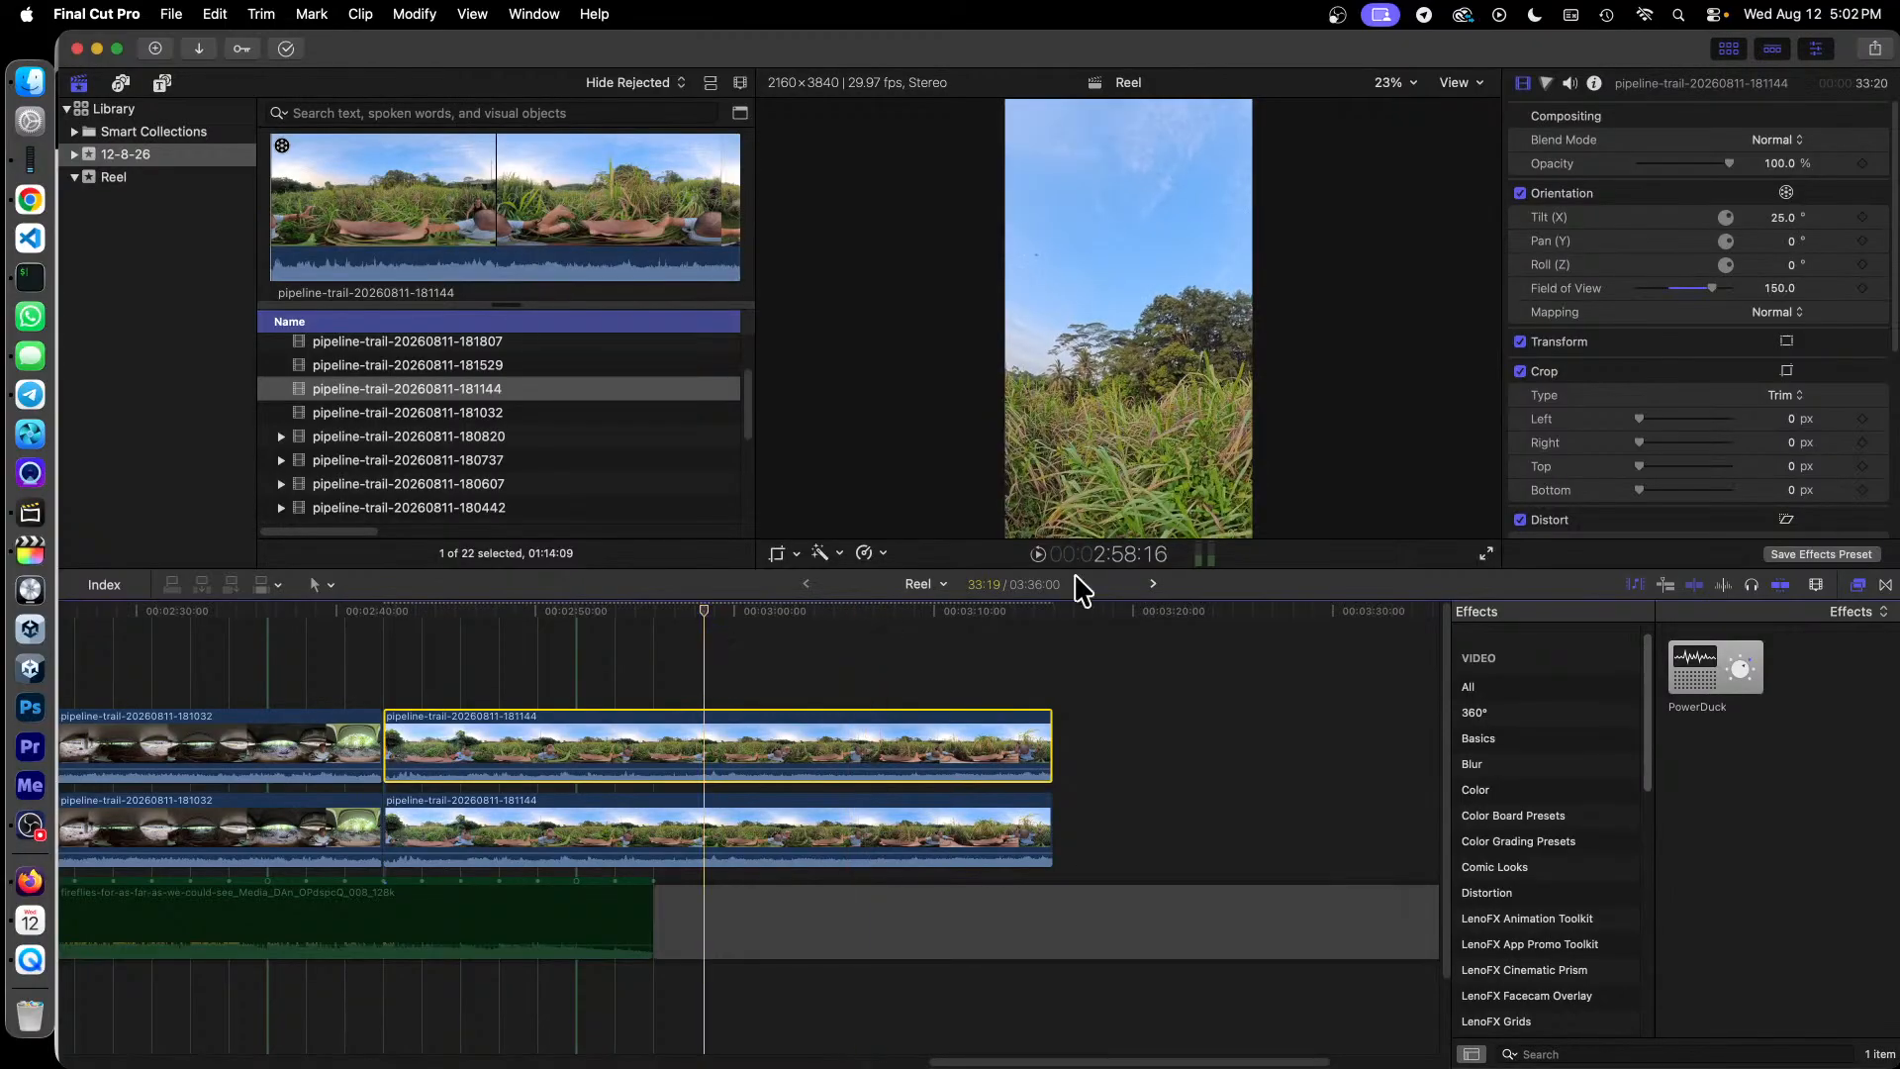
left_click(1023, 615)
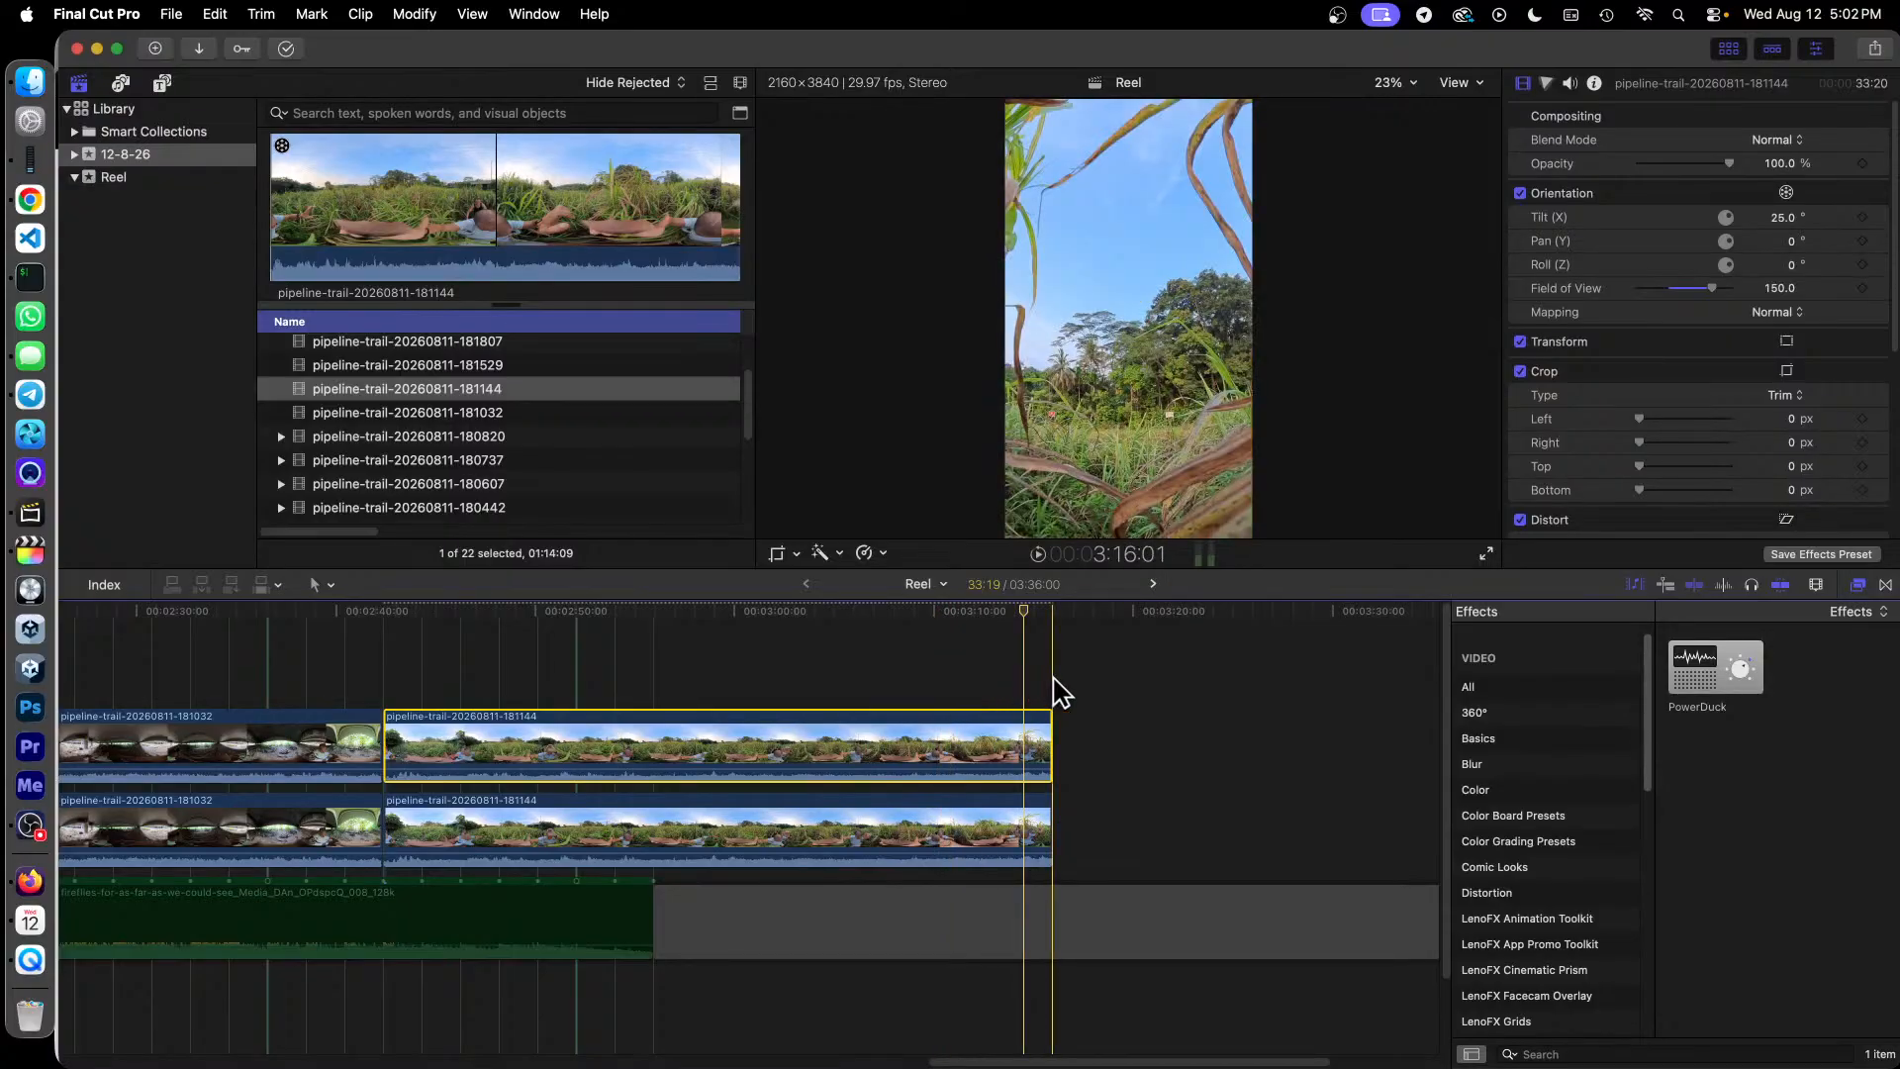
right_click(690, 745)
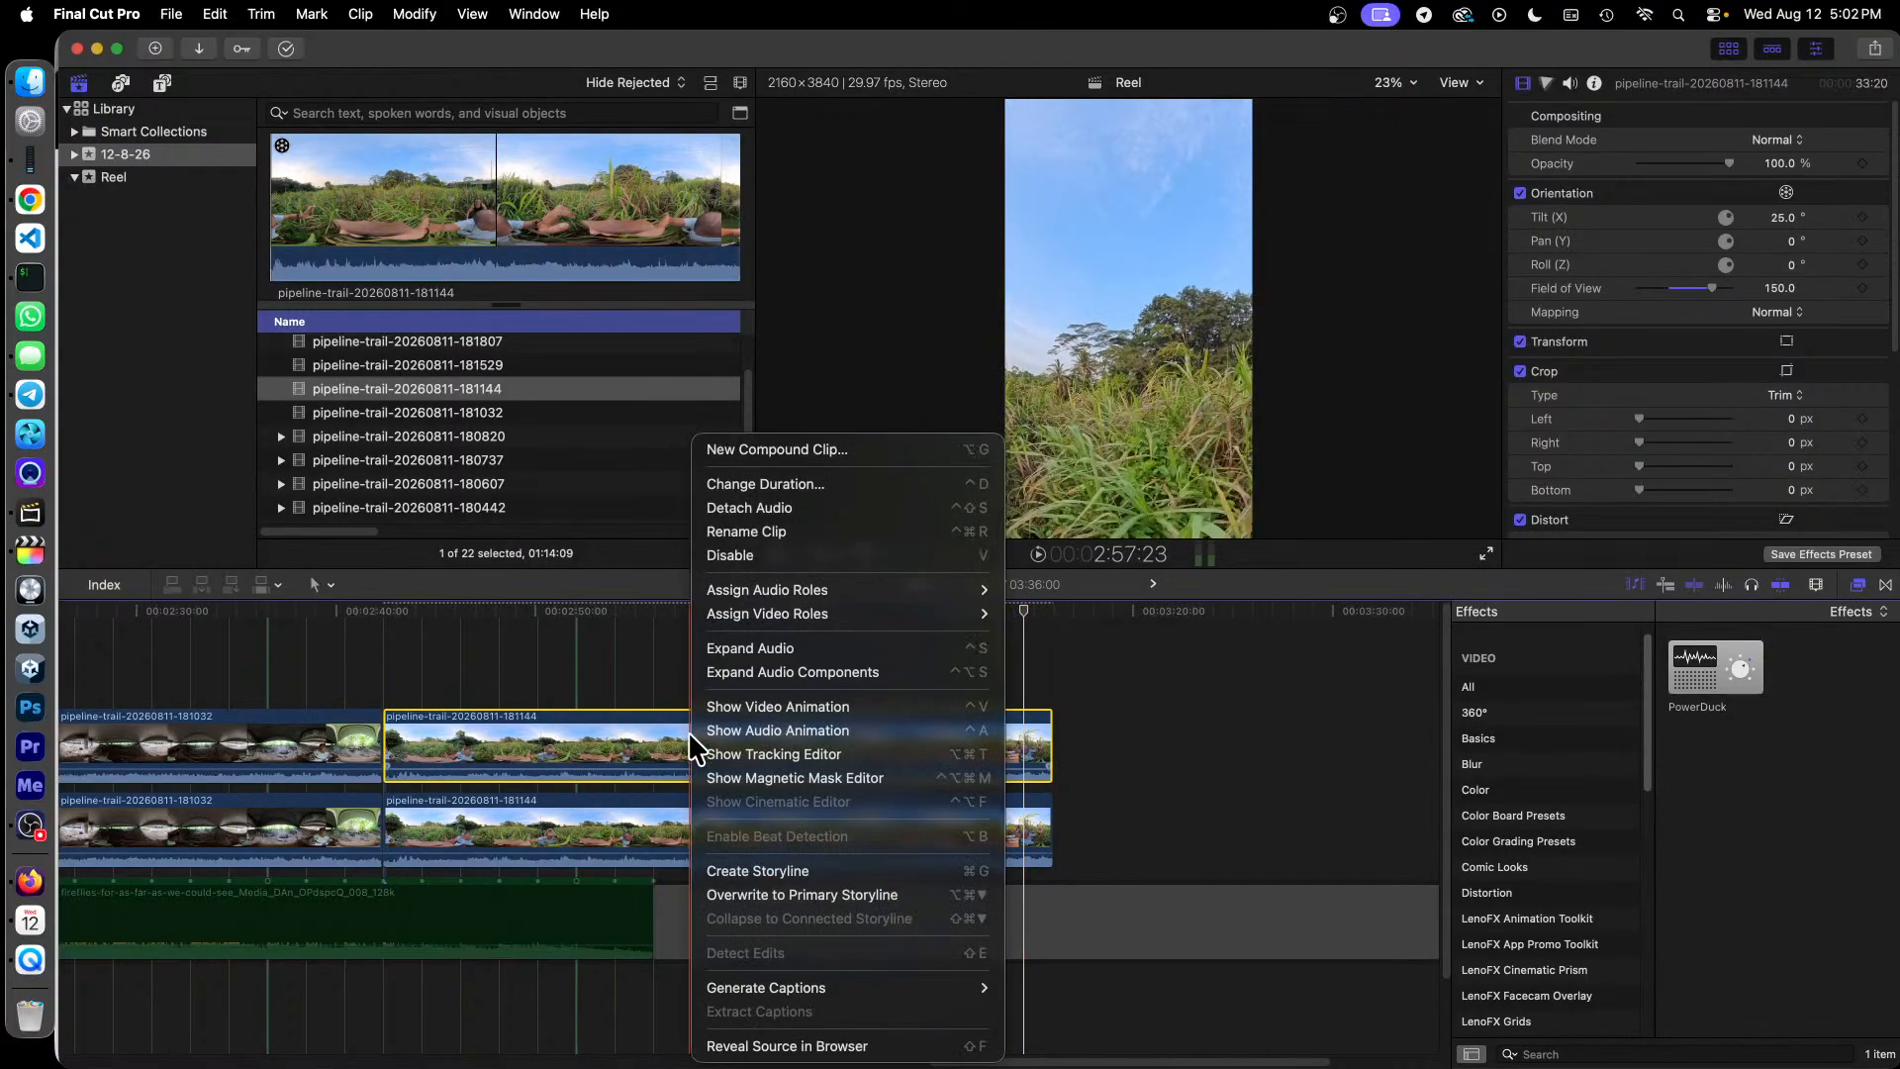
left_click(815, 557)
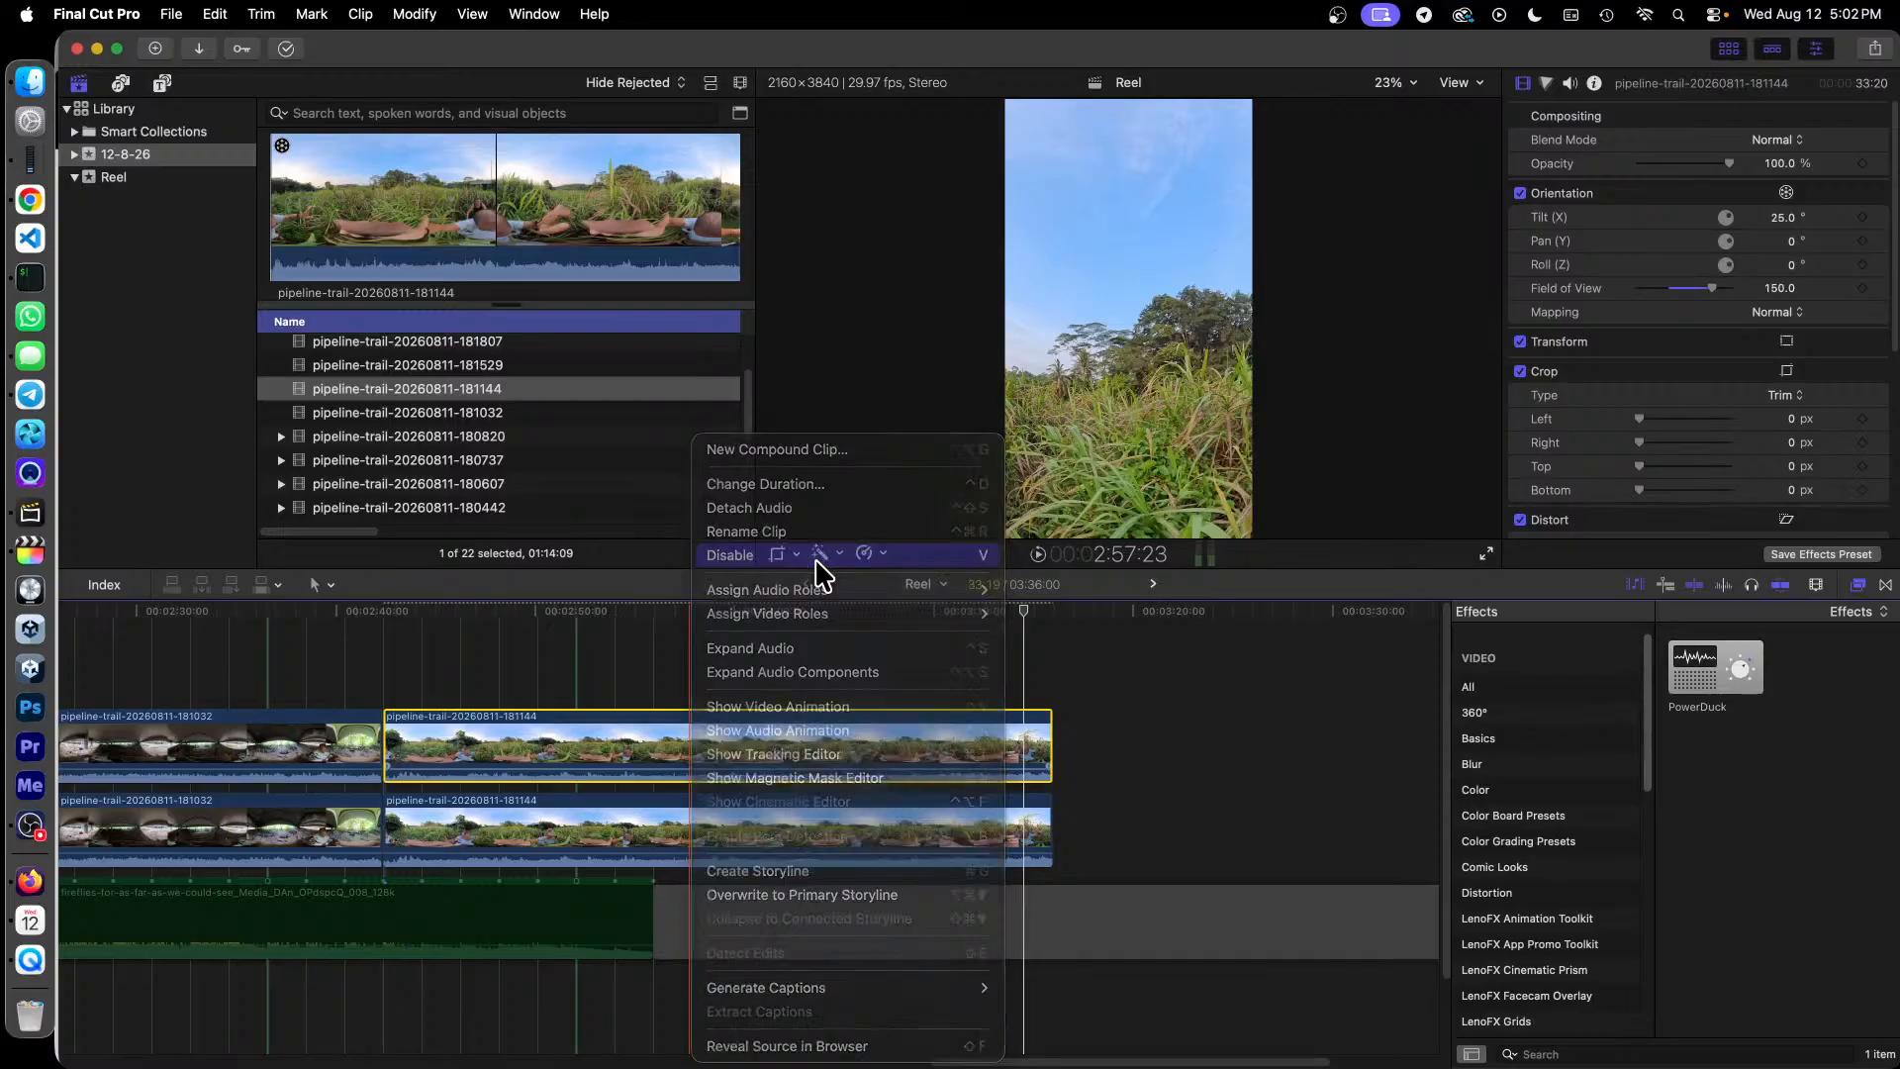
left_click(571, 816)
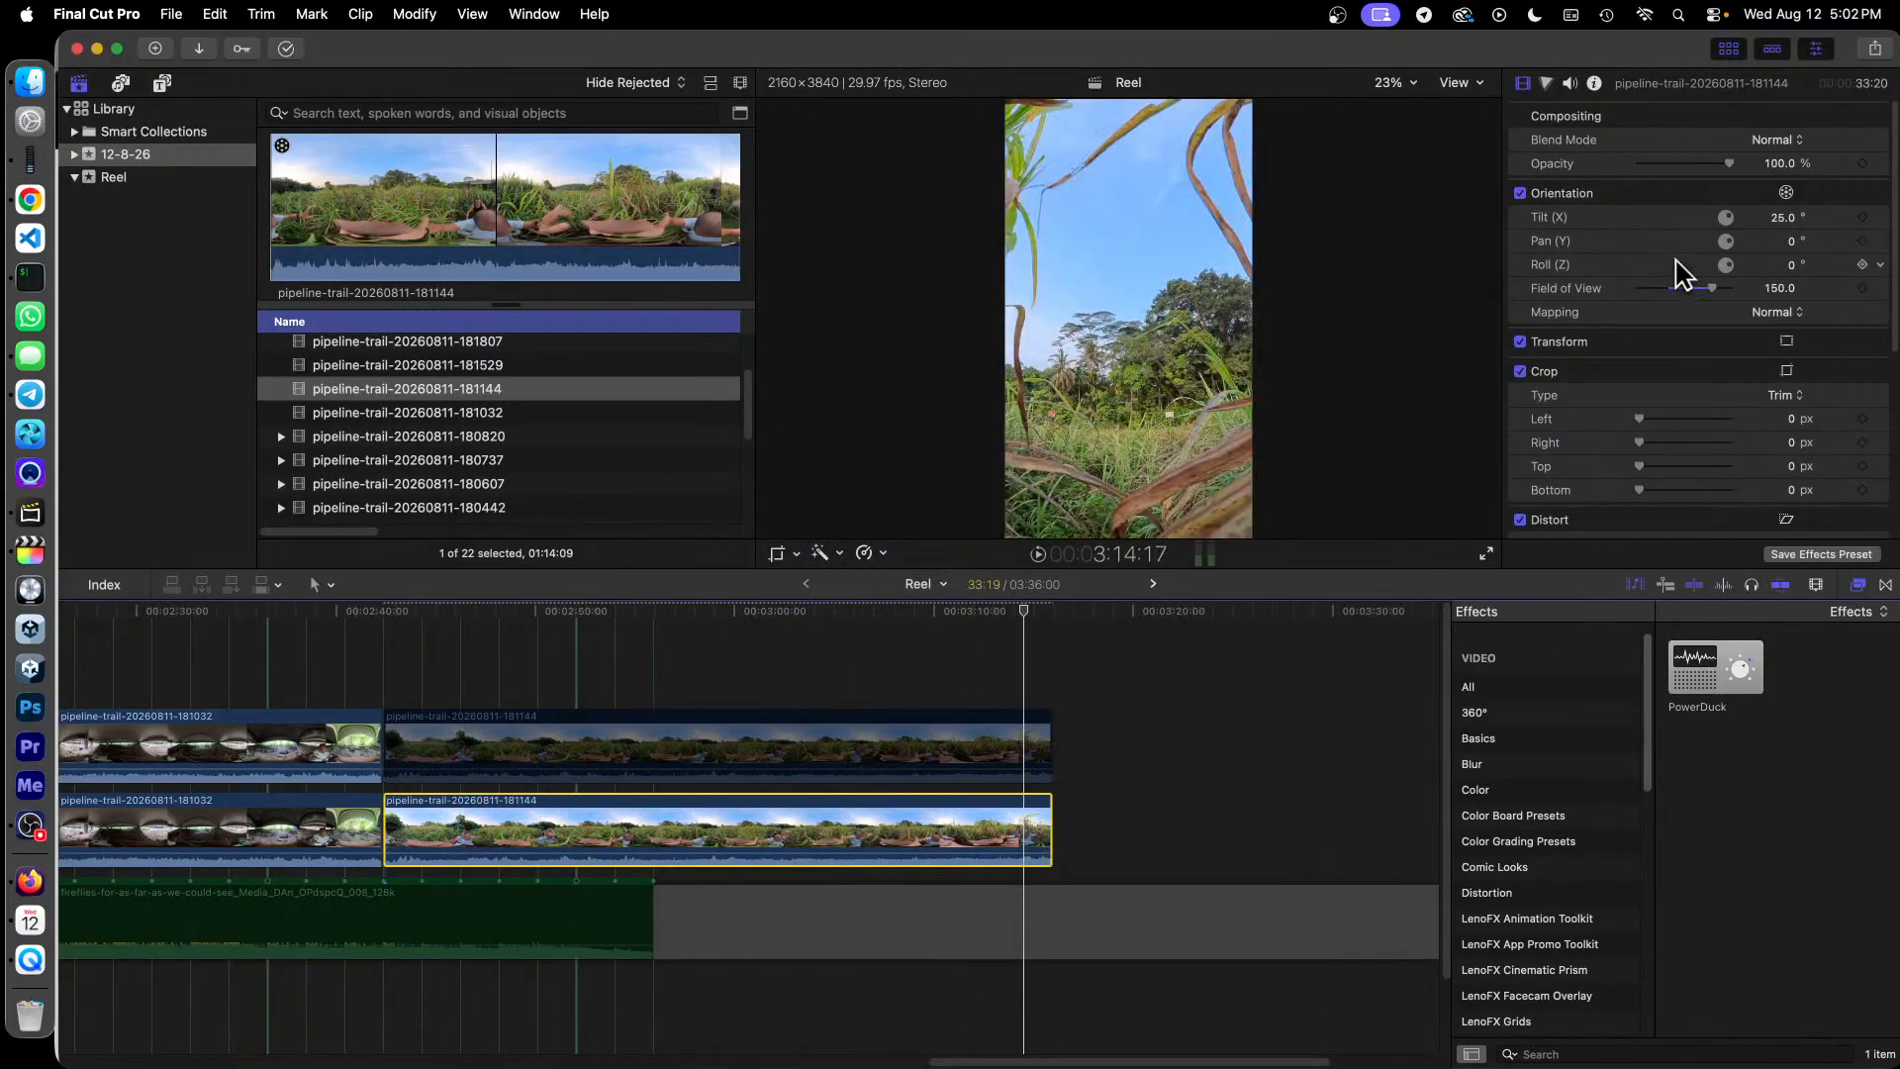
left_click_drag(1792, 241, 1727, 310)
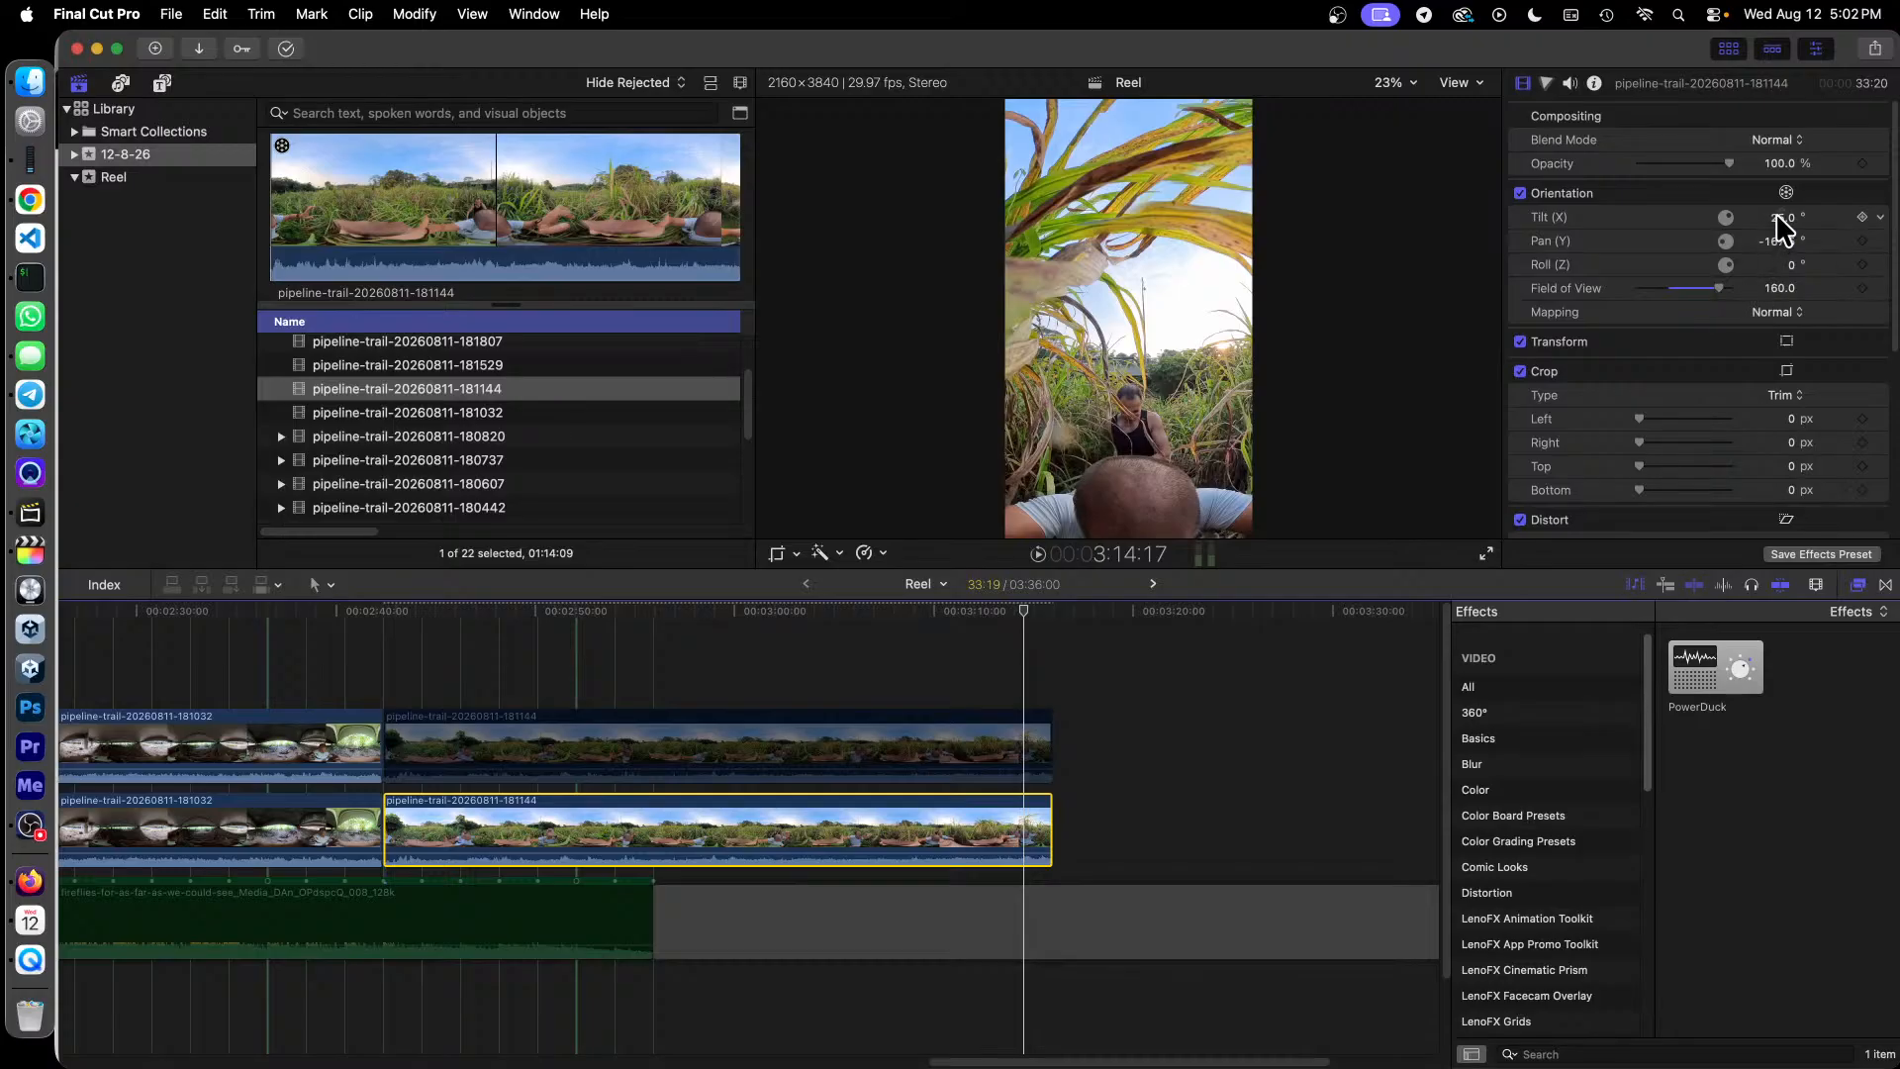
left_click_drag(1775, 211, 1775, 204)
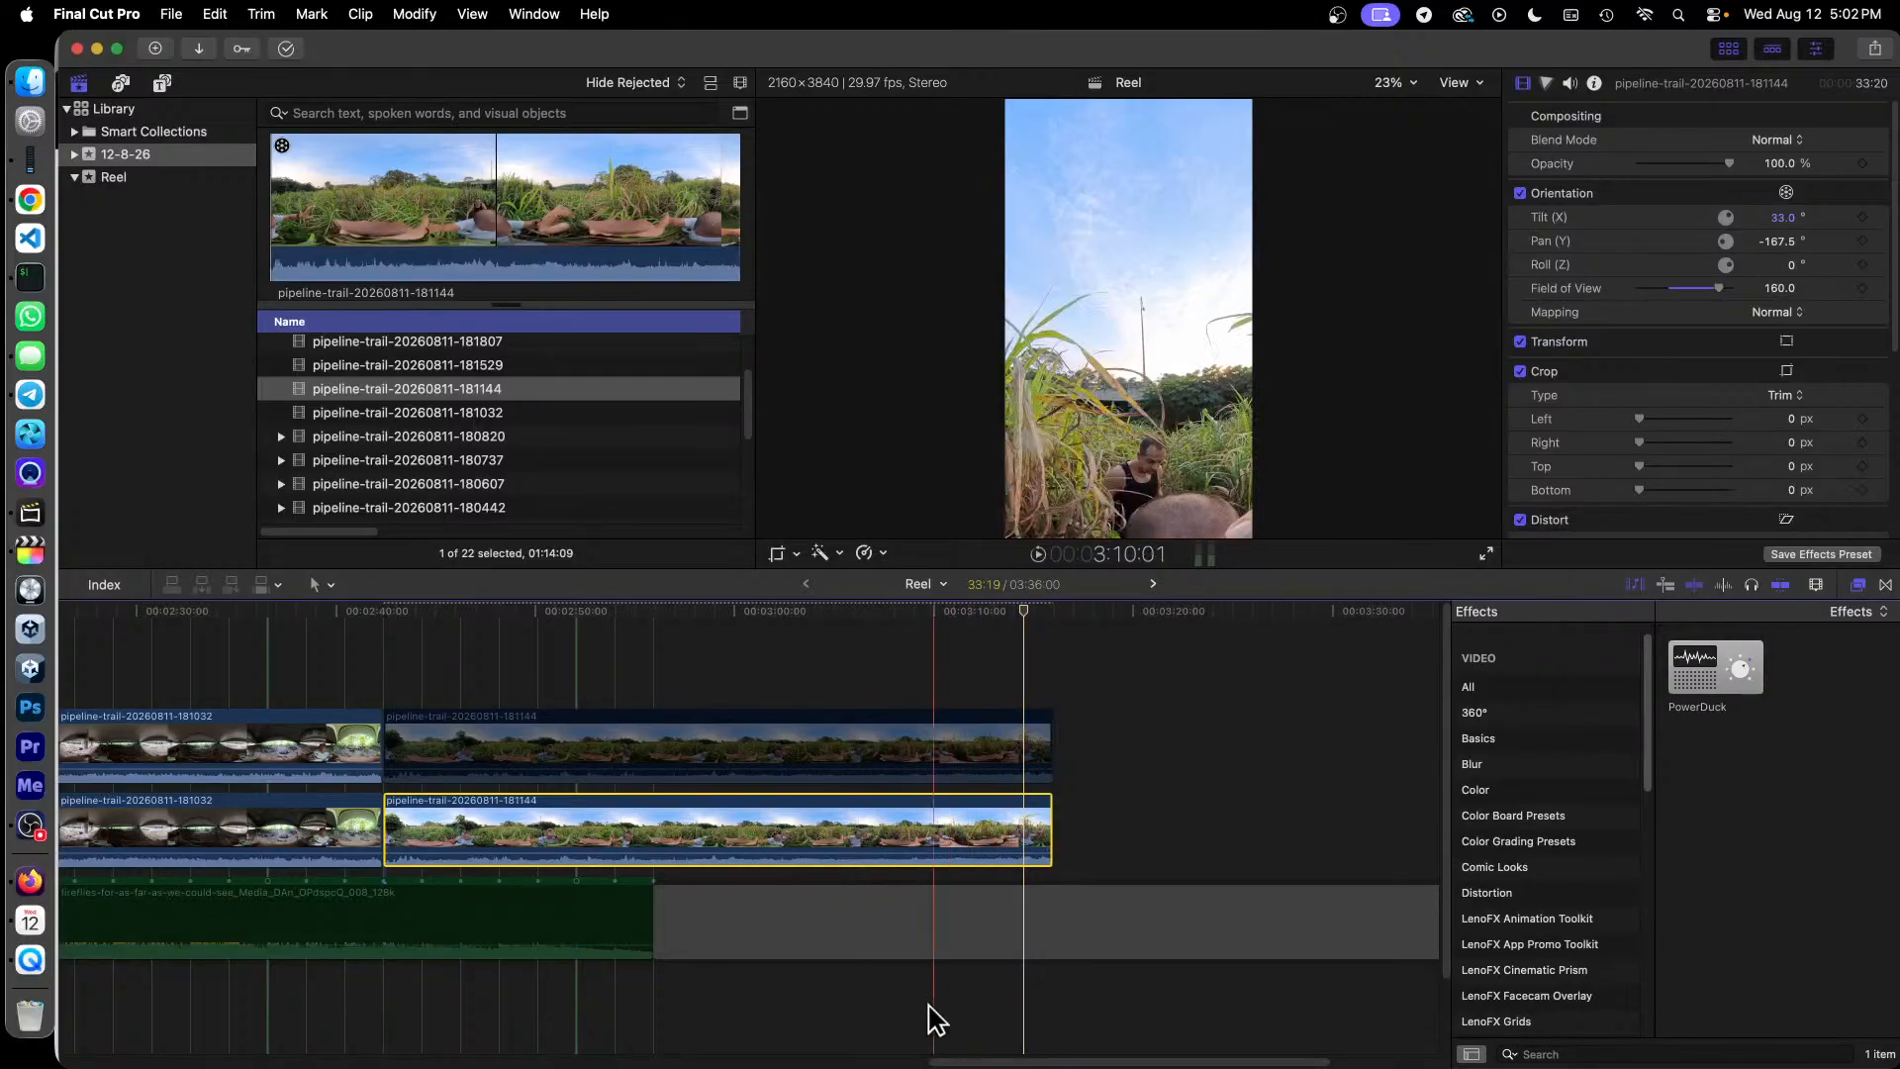
left_click_drag(1011, 1063, 1100, 1064)
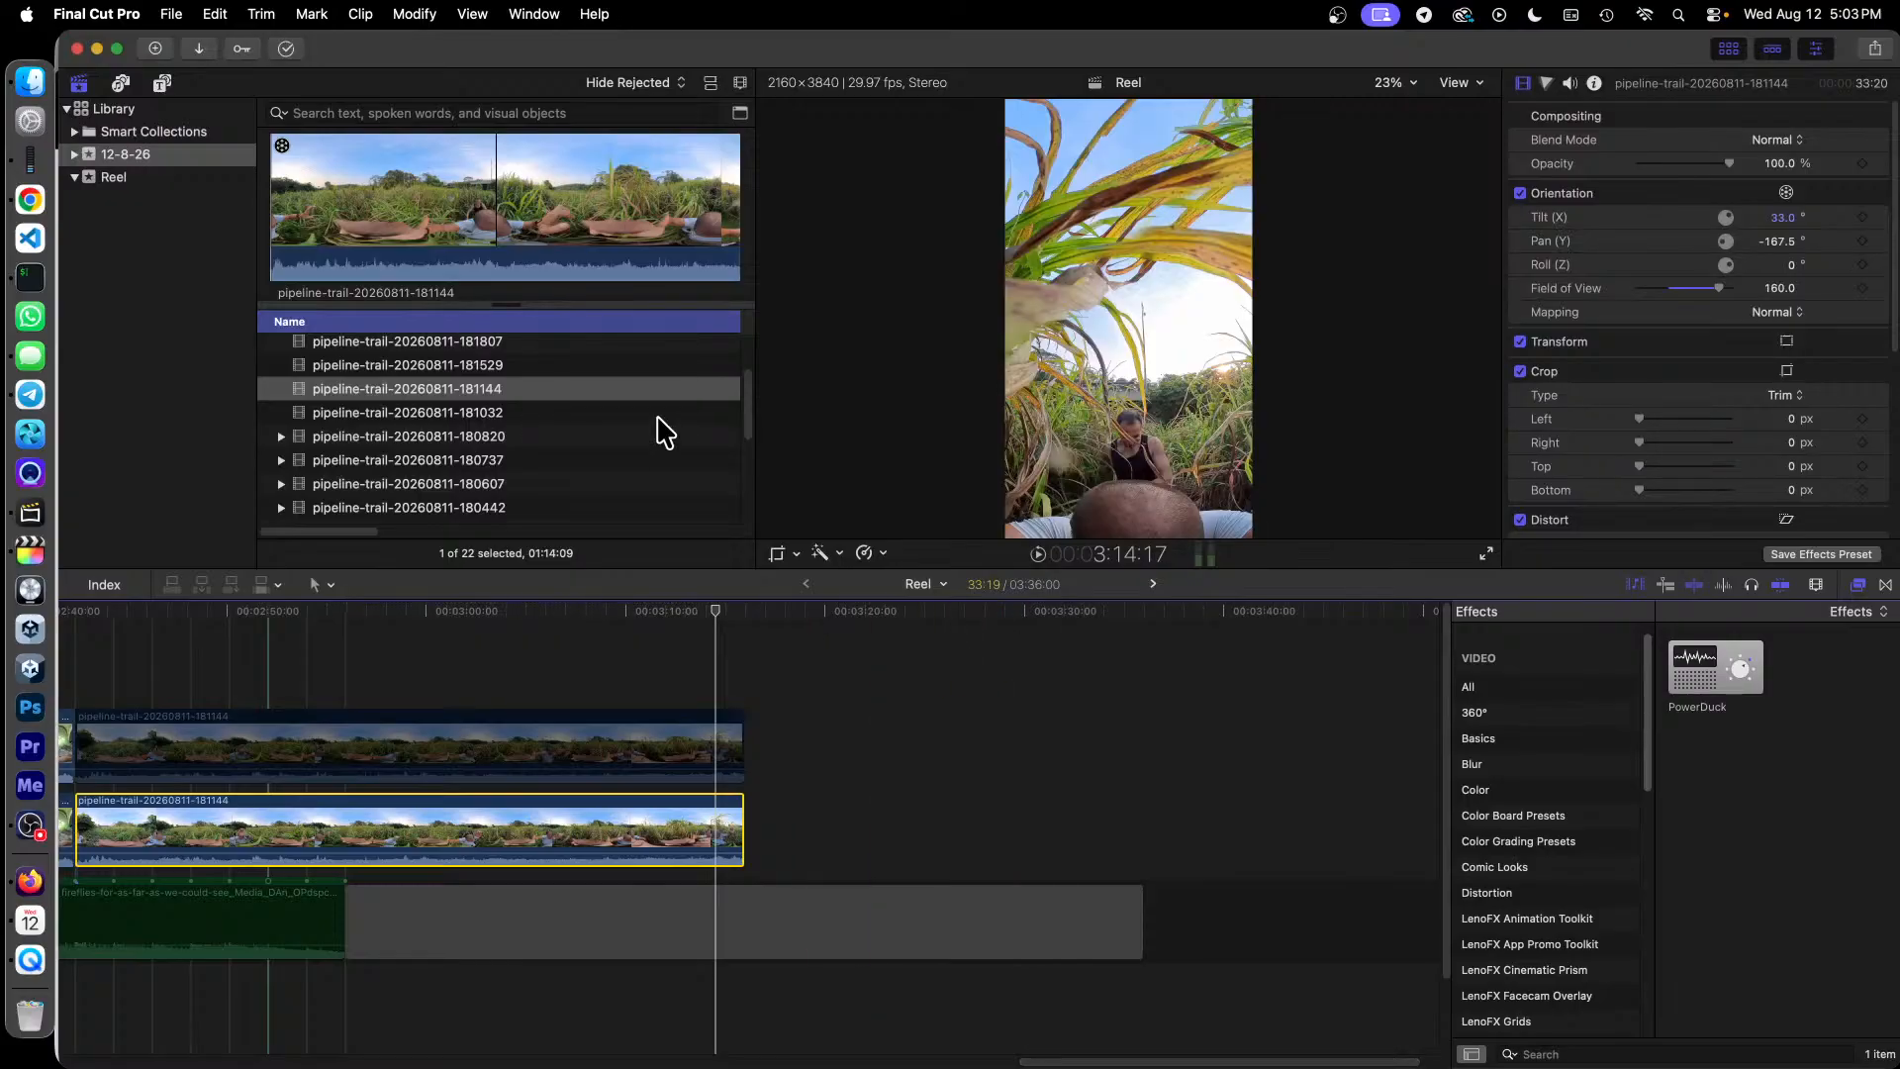
scroll(524, 373, "up", 3)
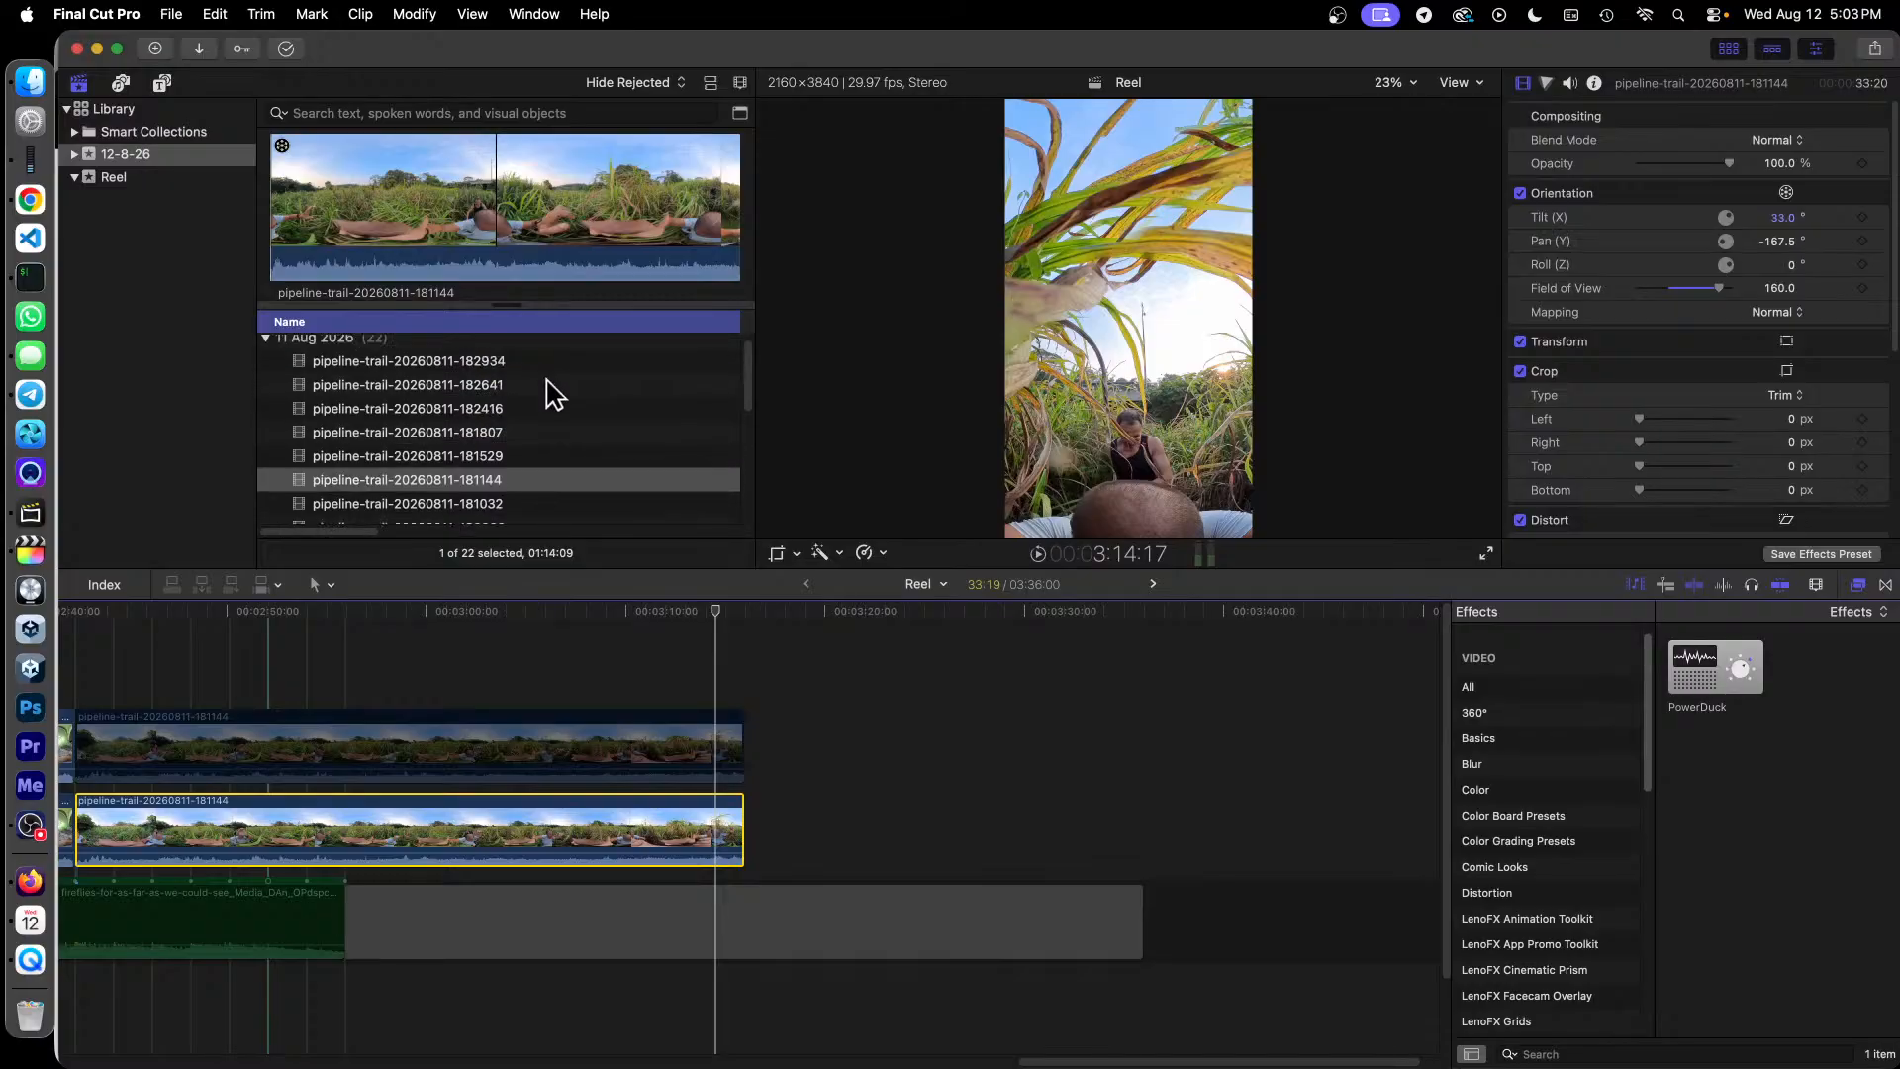
left_click(489, 458)
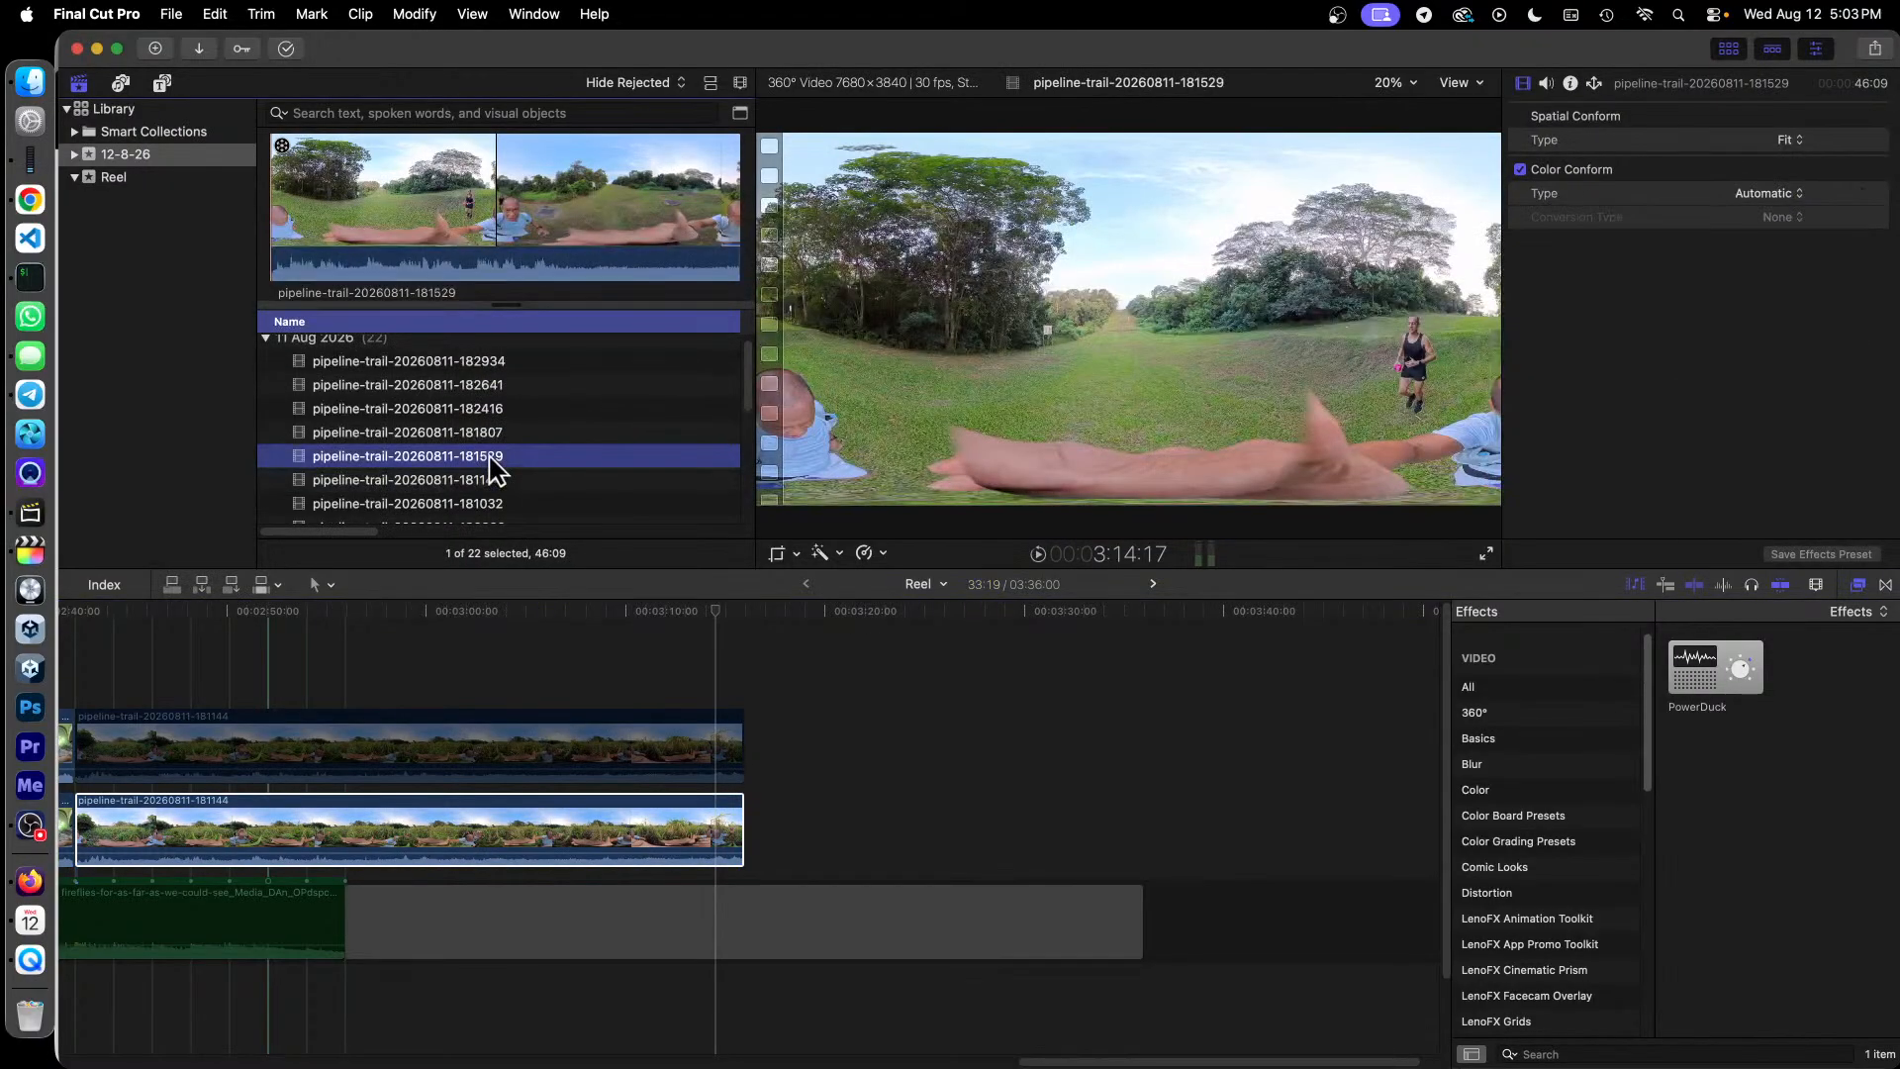
left_click(502, 435)
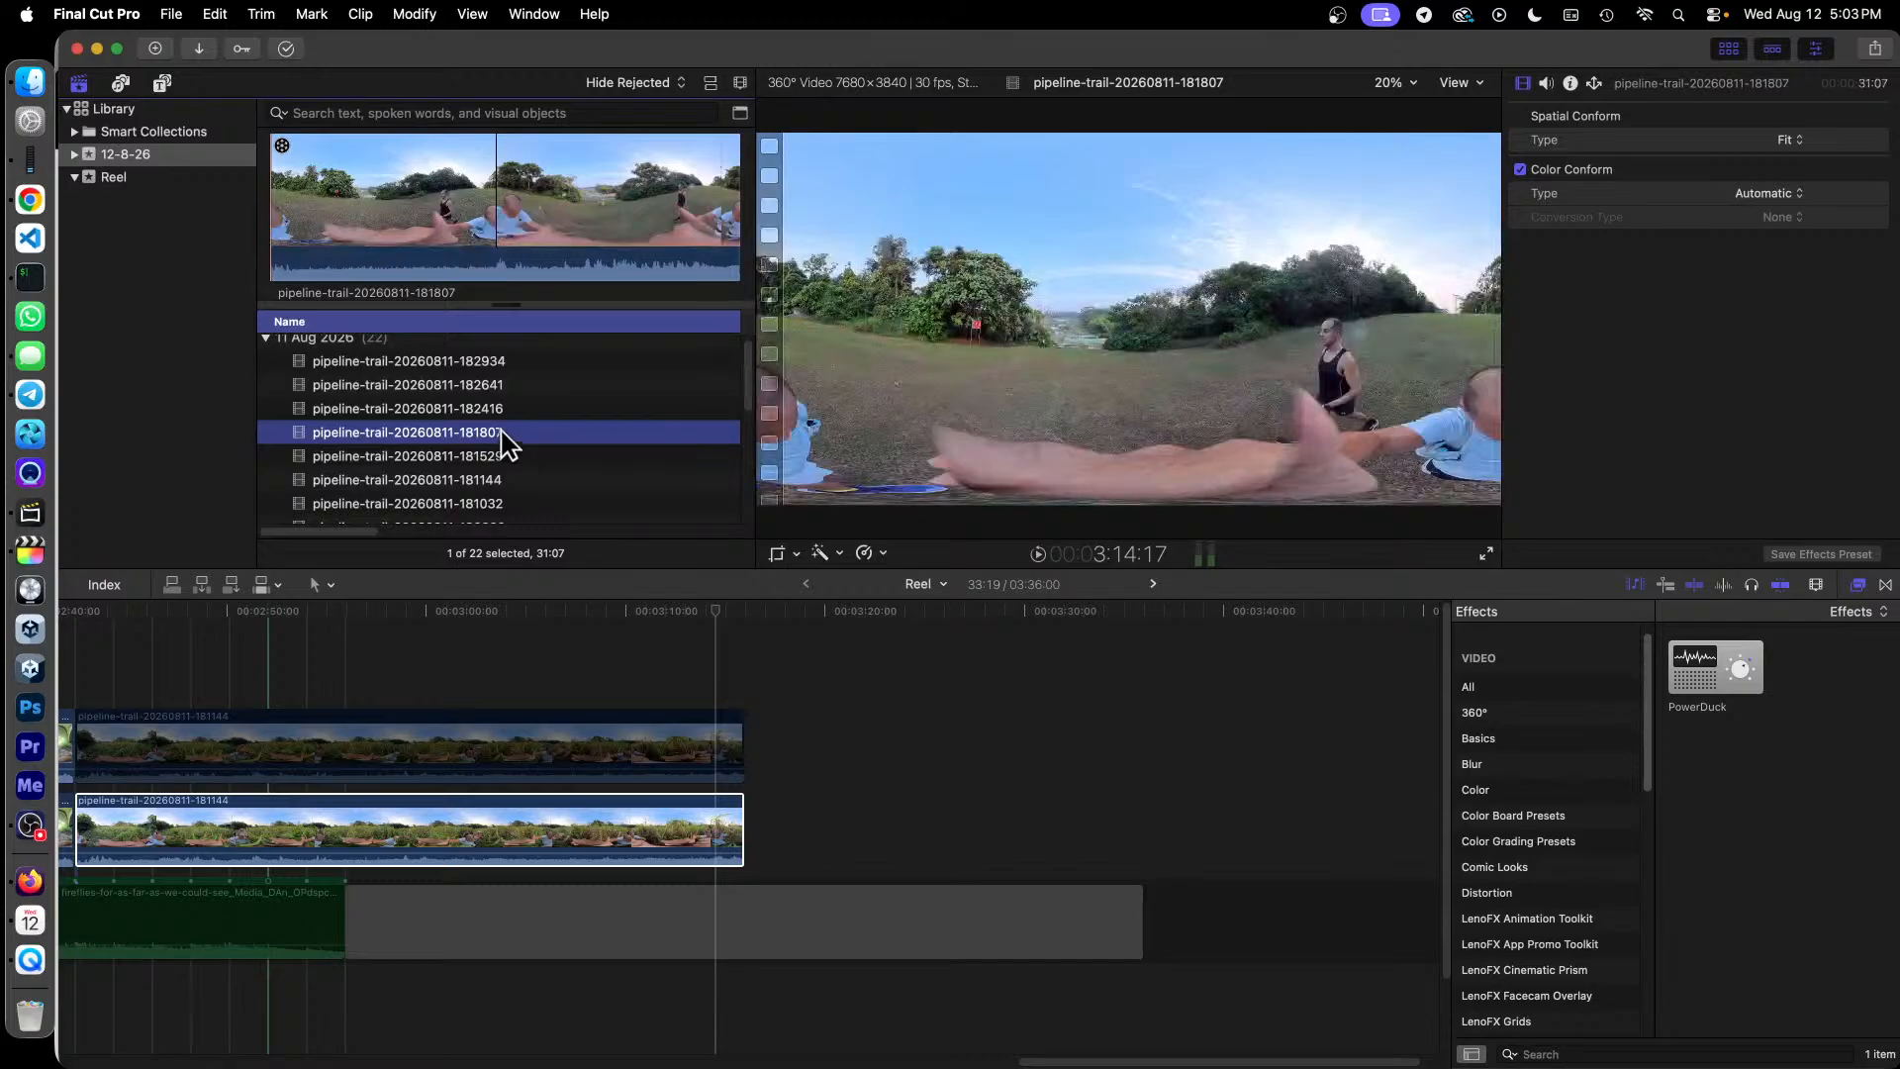
left_click(493, 408)
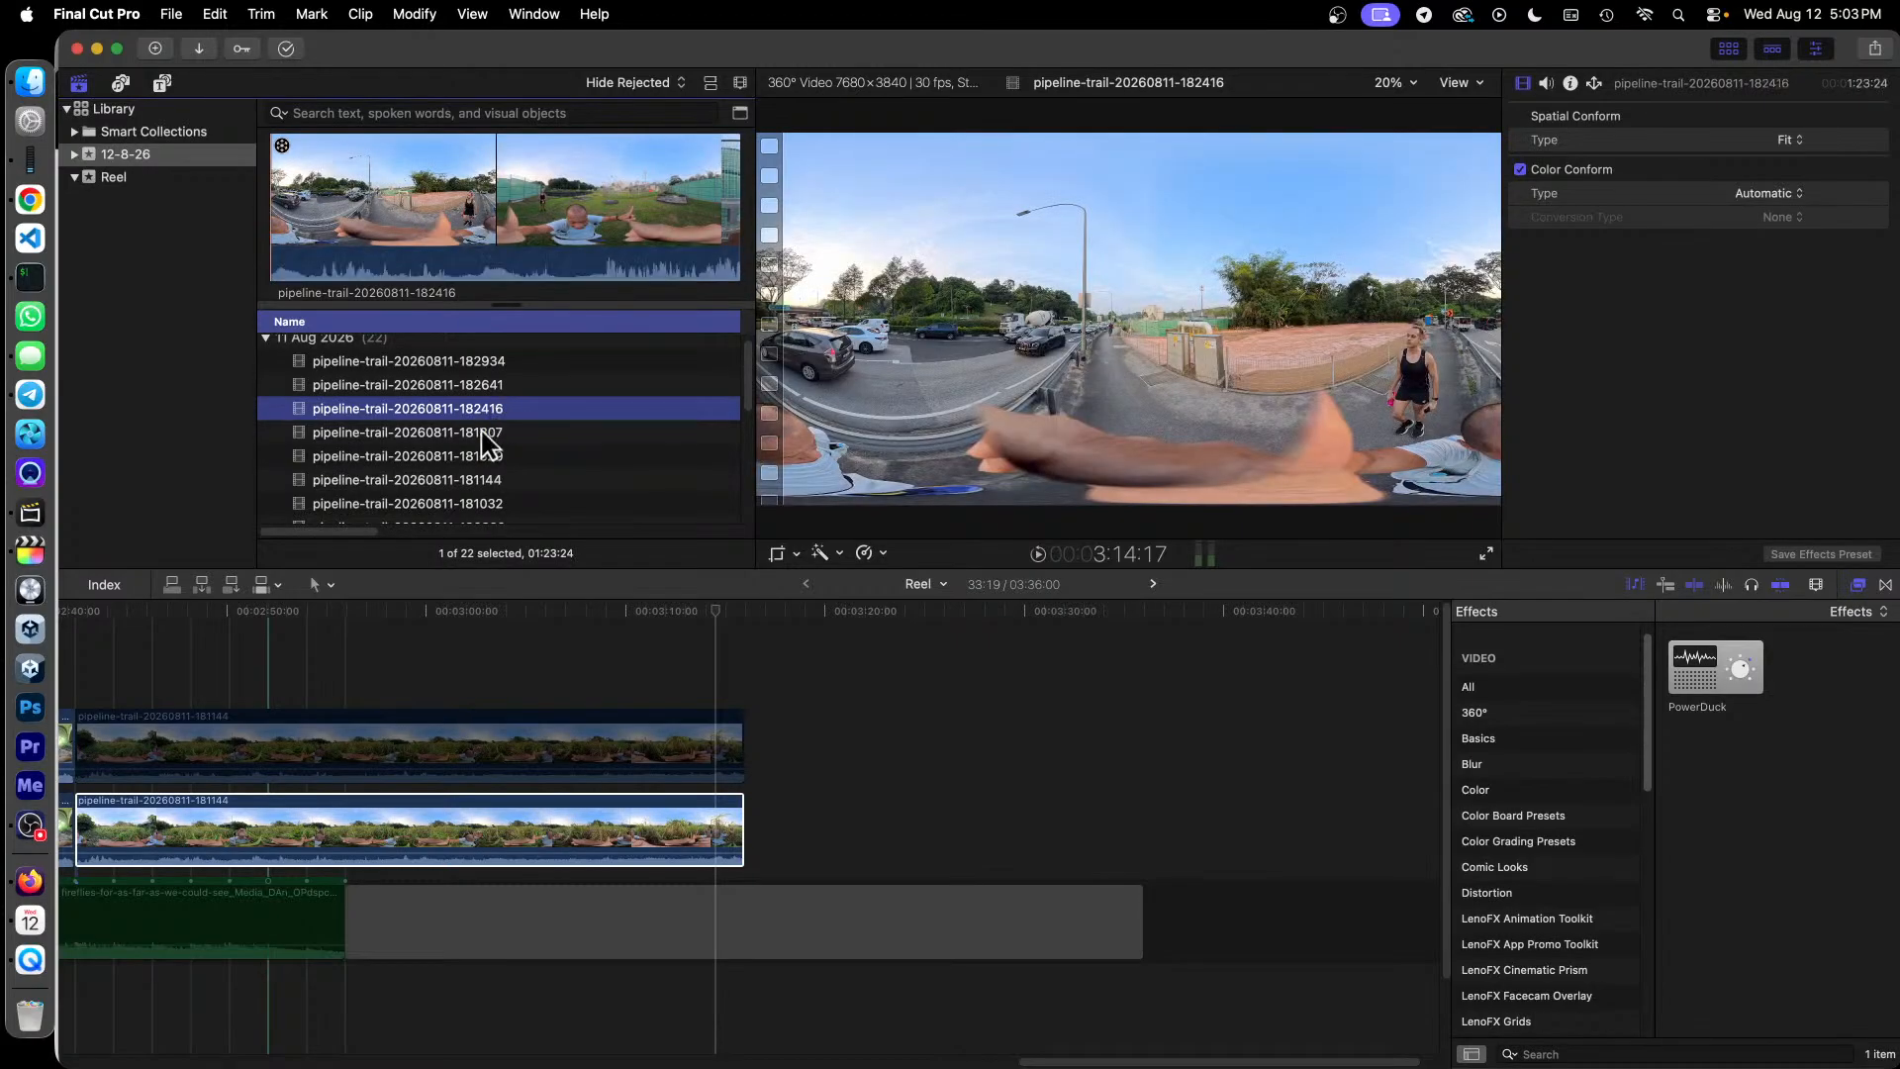
left_click(482, 434)
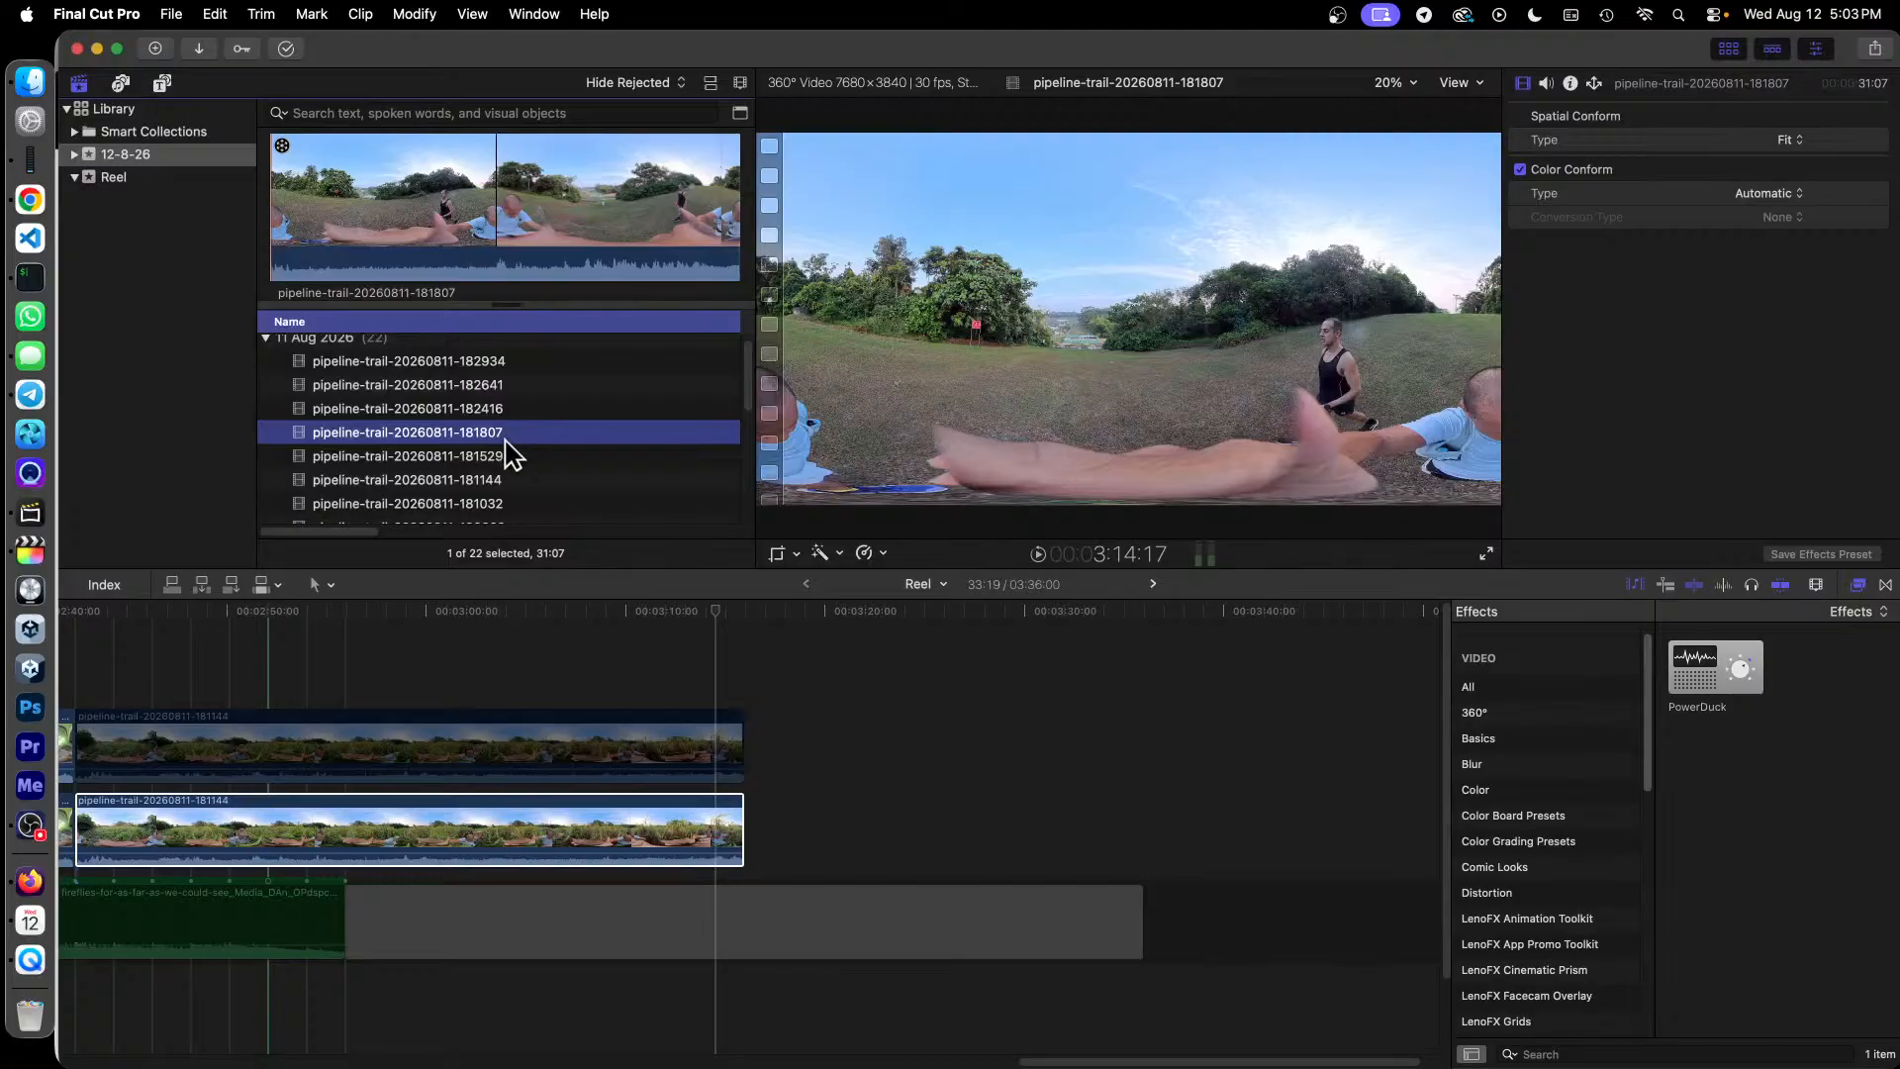
left_click(917, 649)
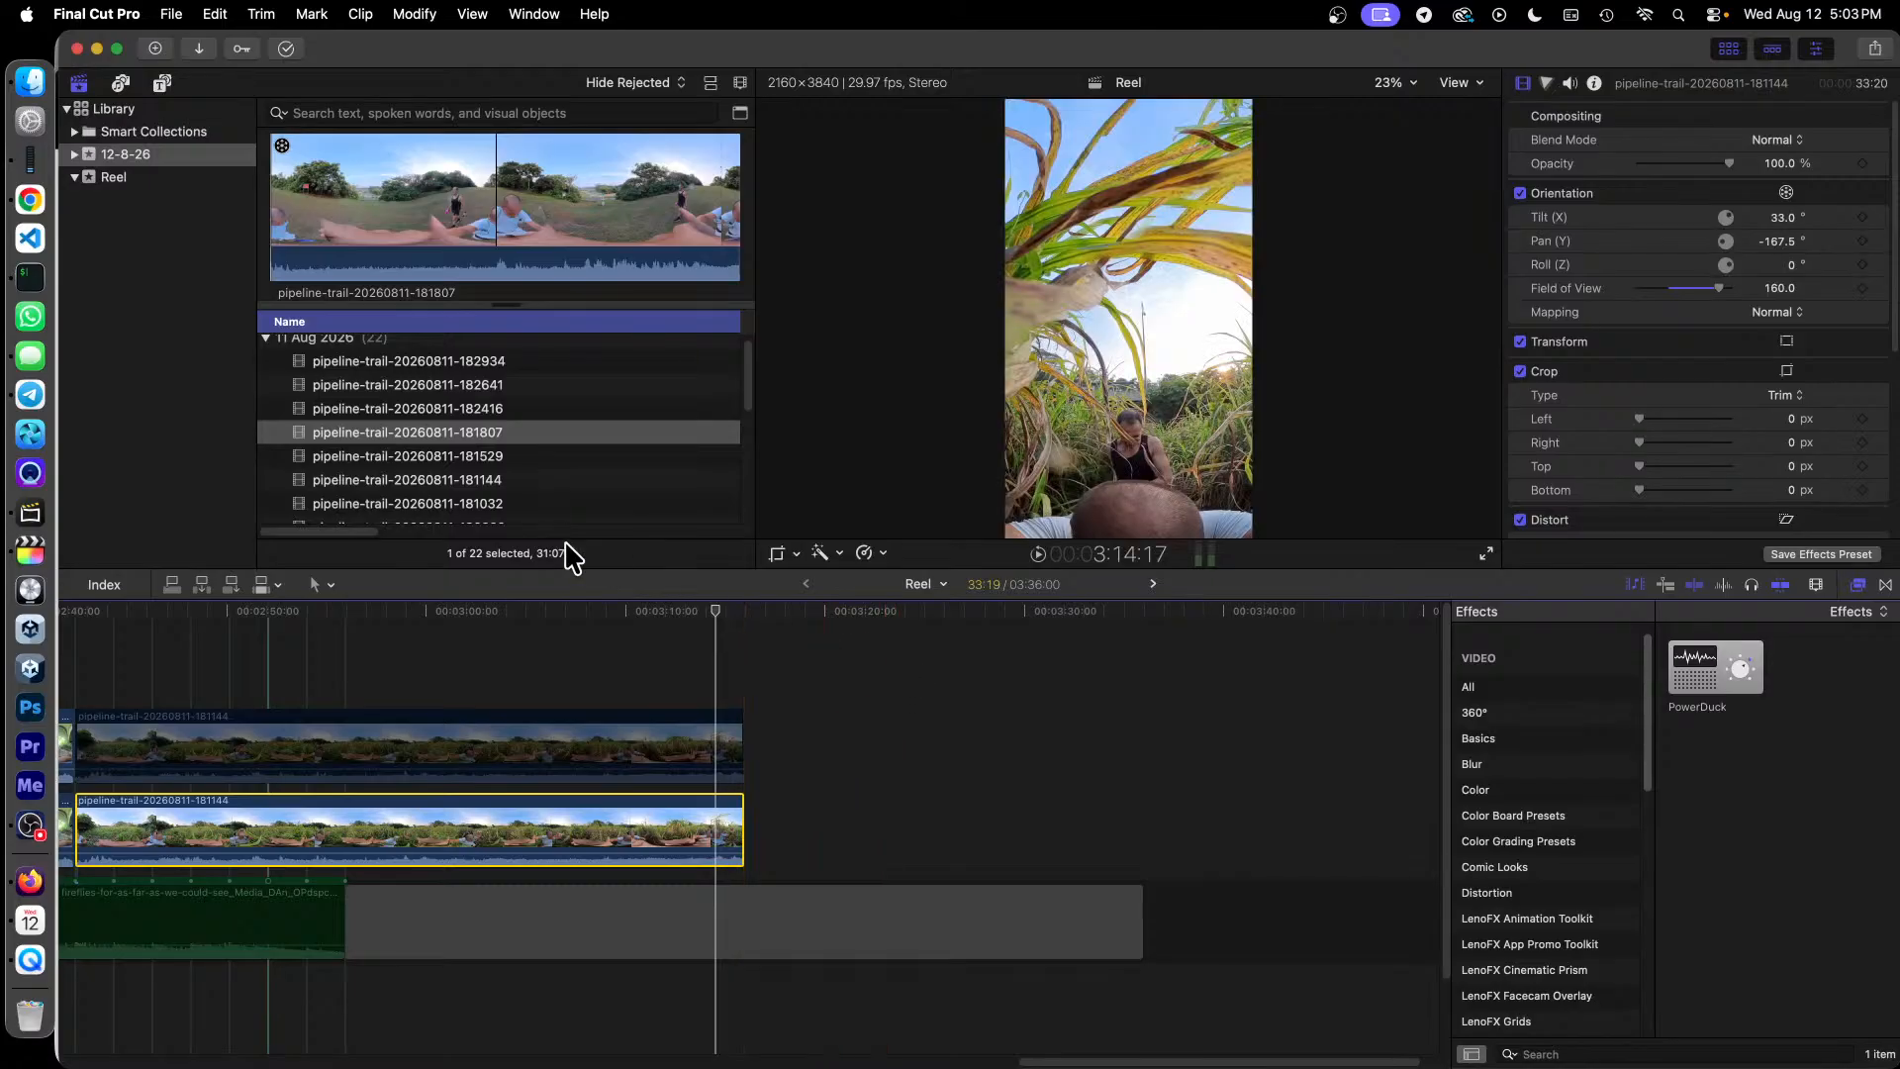
left_click_drag(395, 424, 752, 840)
key("space")
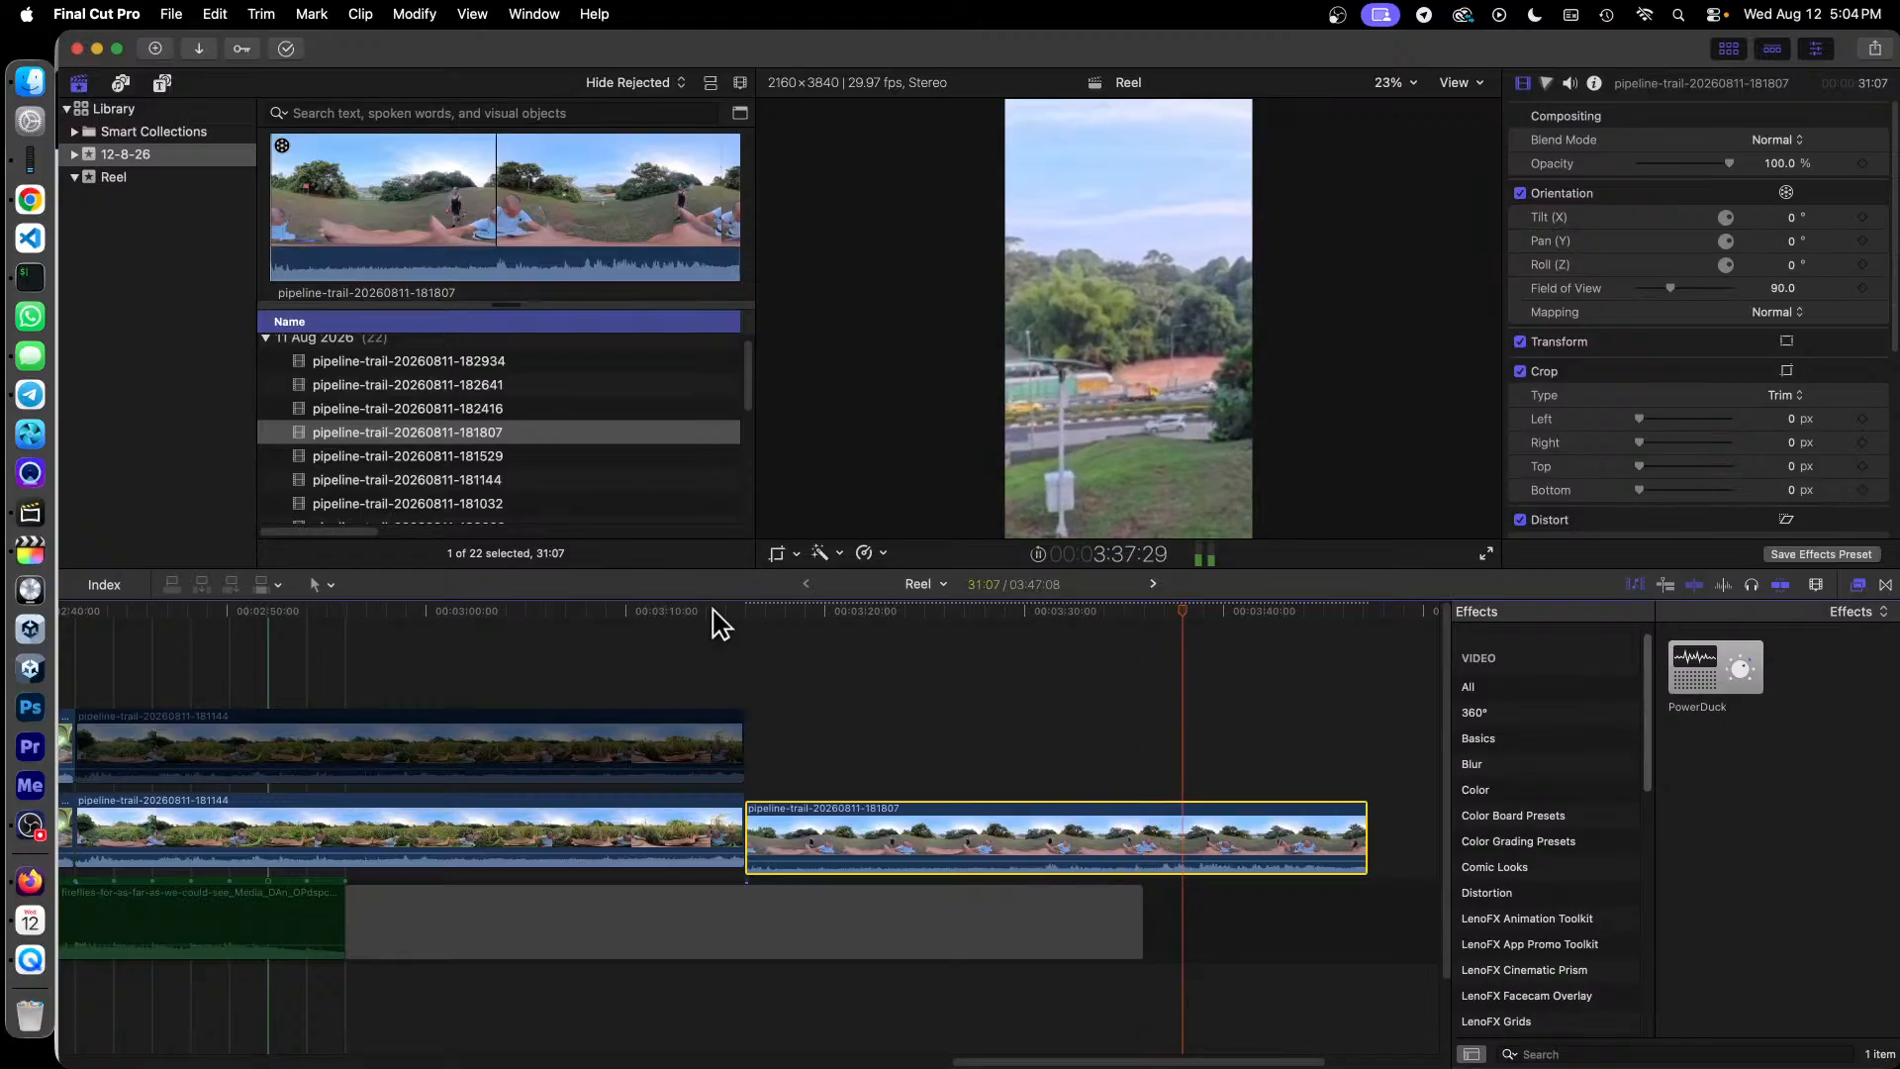
key("space")
left_click(1144, 633)
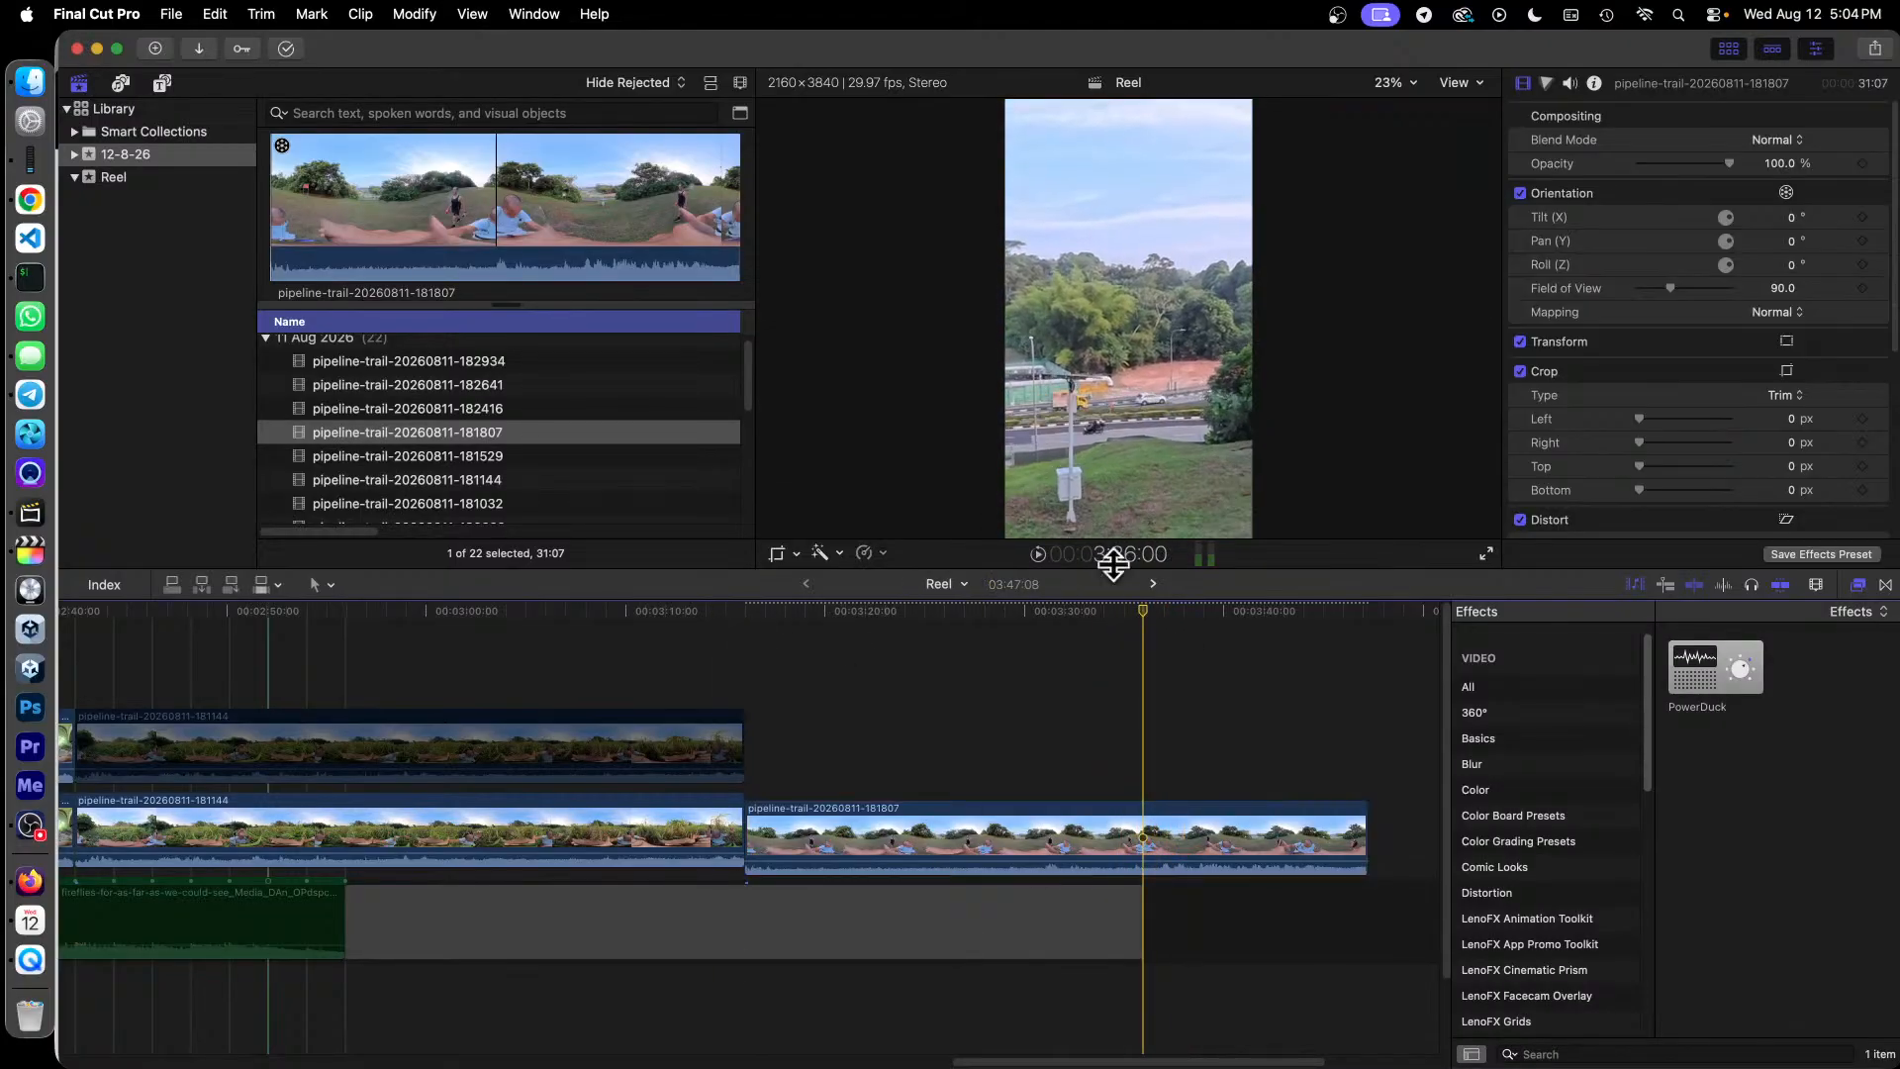
key("space")
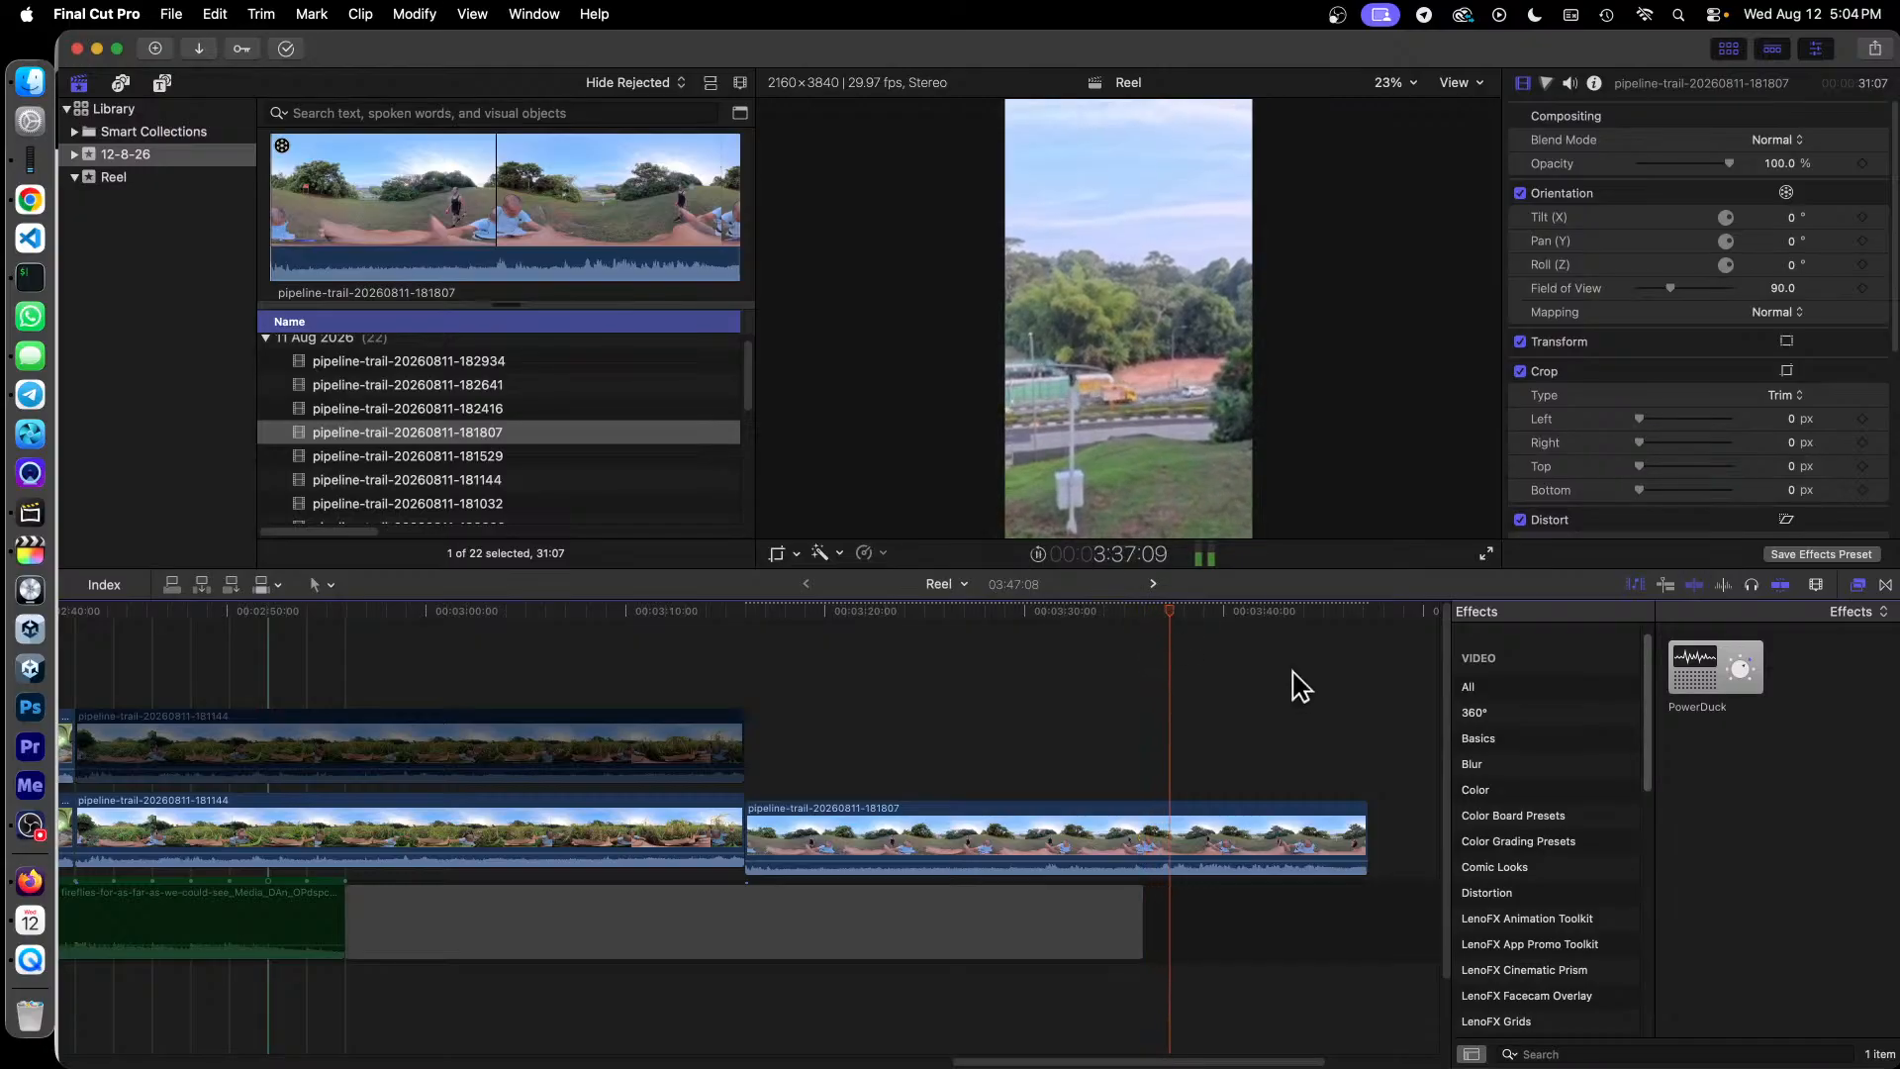
left_click(1144, 627)
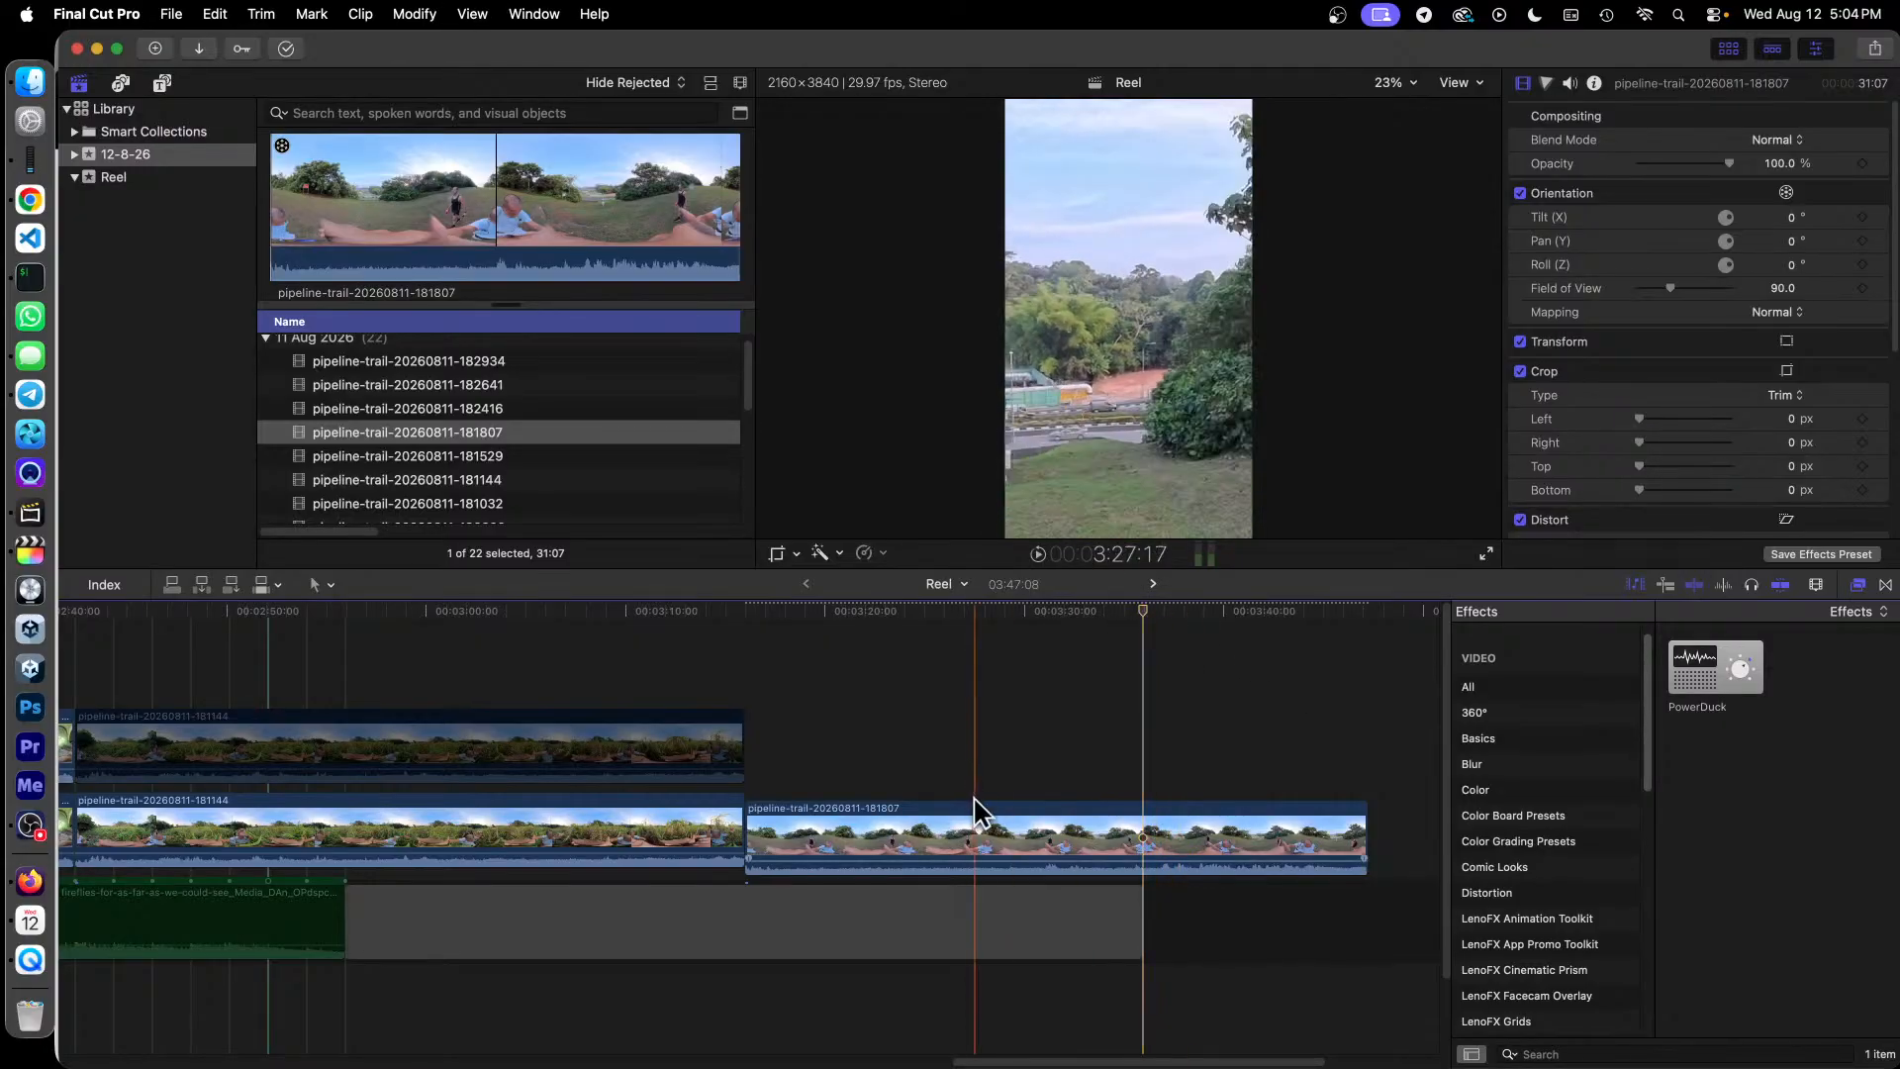
left_click_drag(763, 836, 1140, 845)
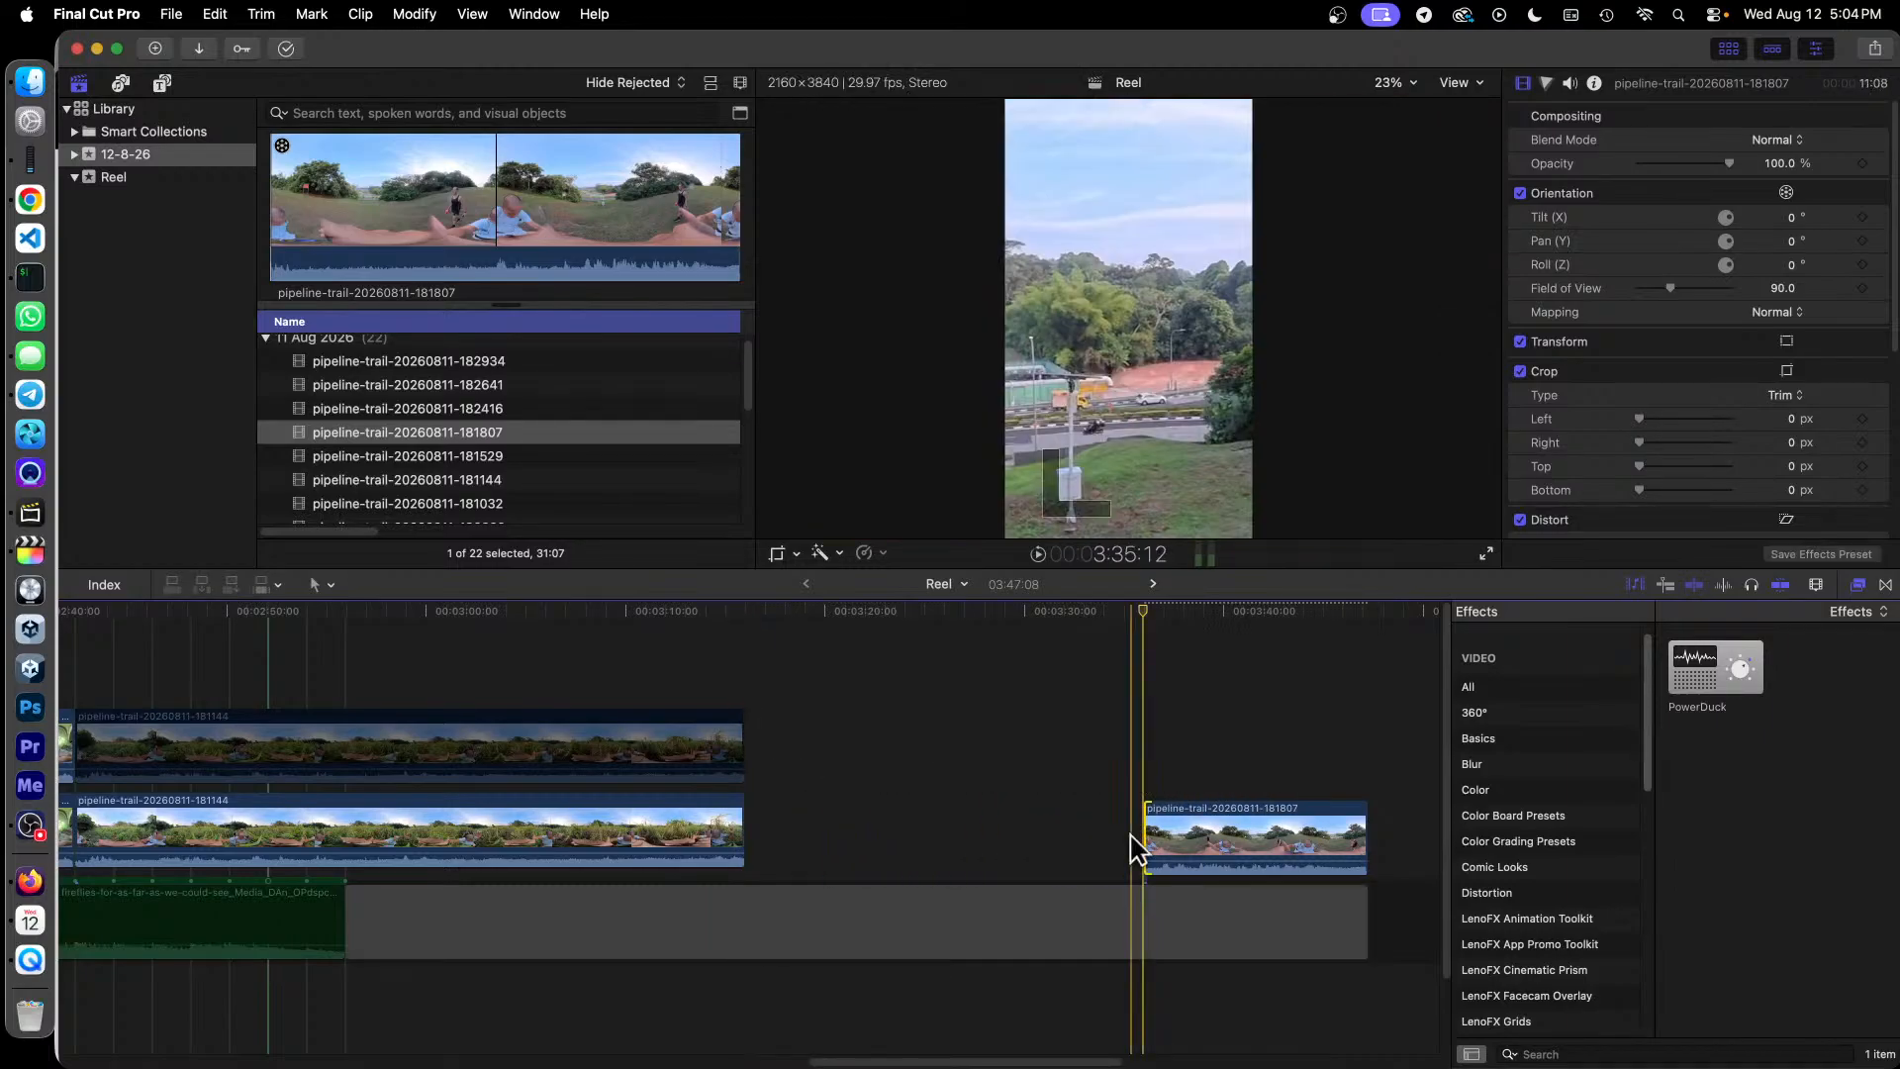
left_click_drag(1273, 834, 870, 828)
left_click(699, 853)
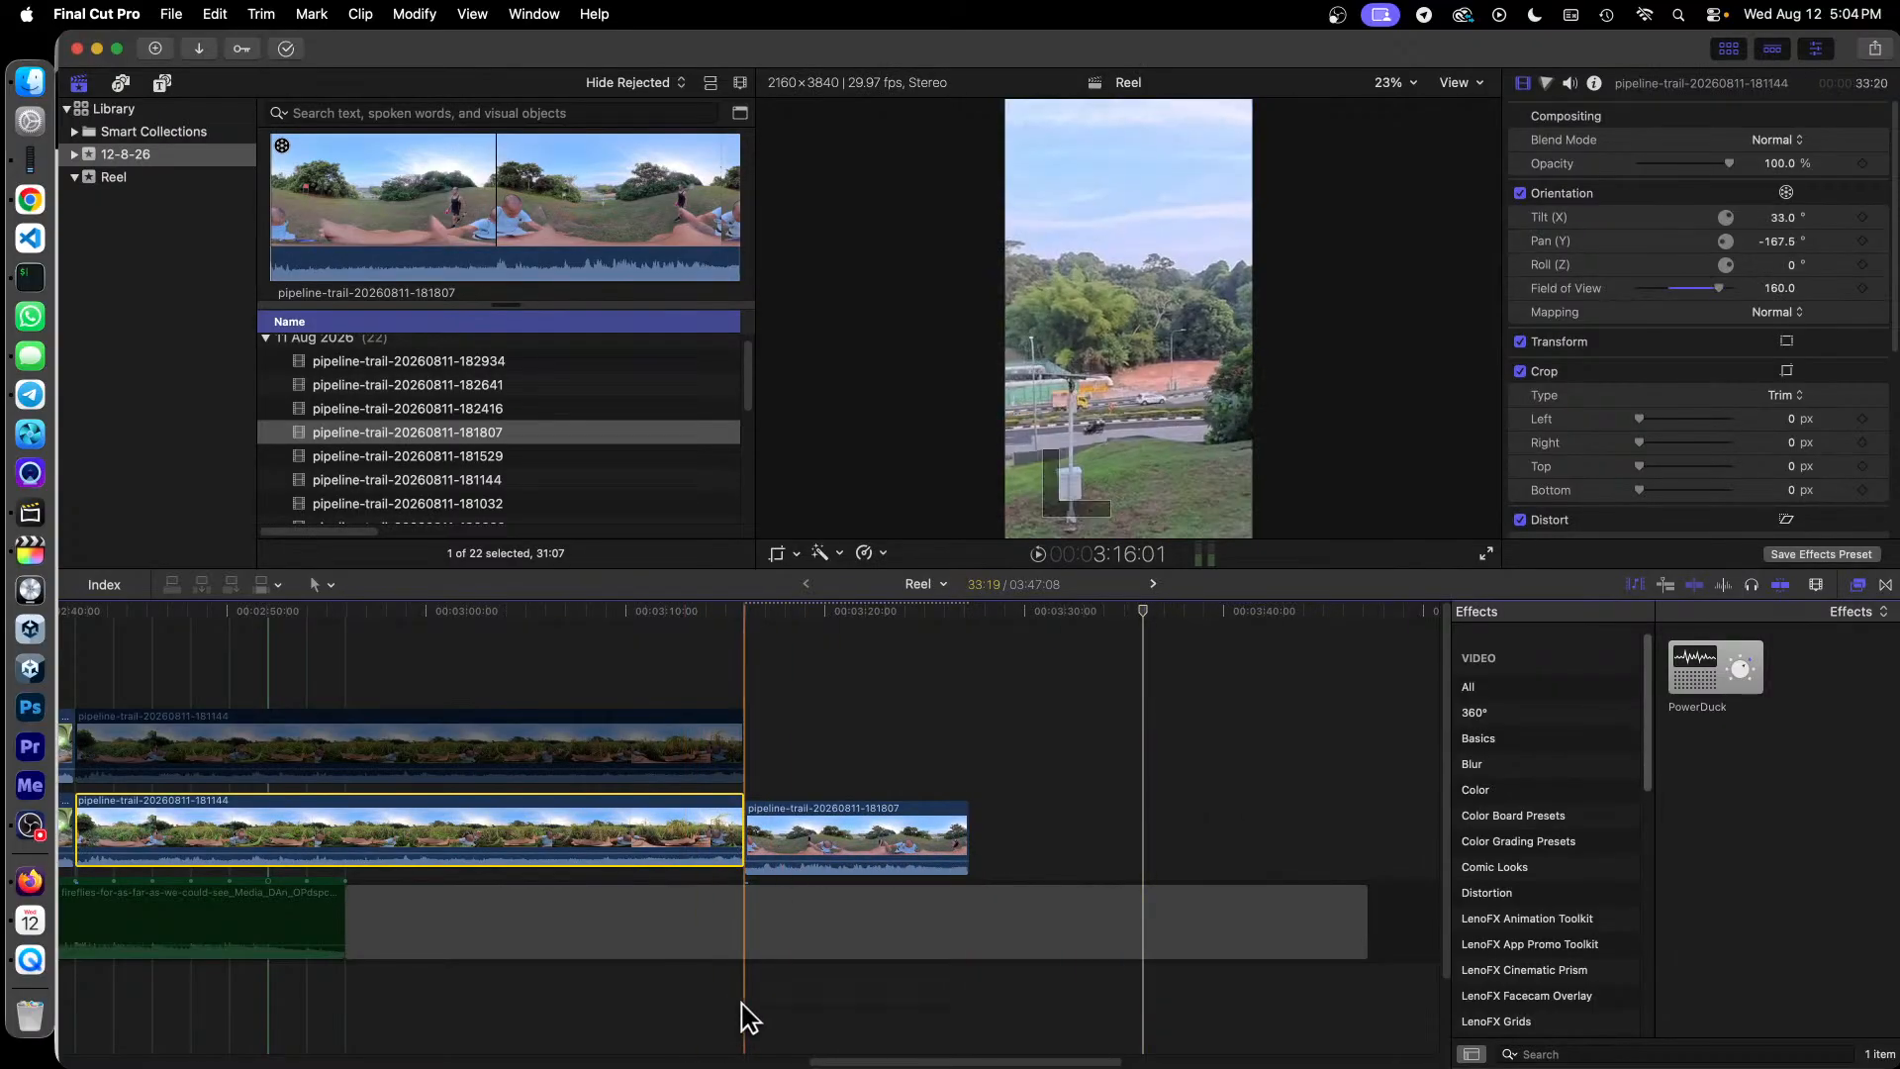
left_click_drag(848, 1061, 798, 1064)
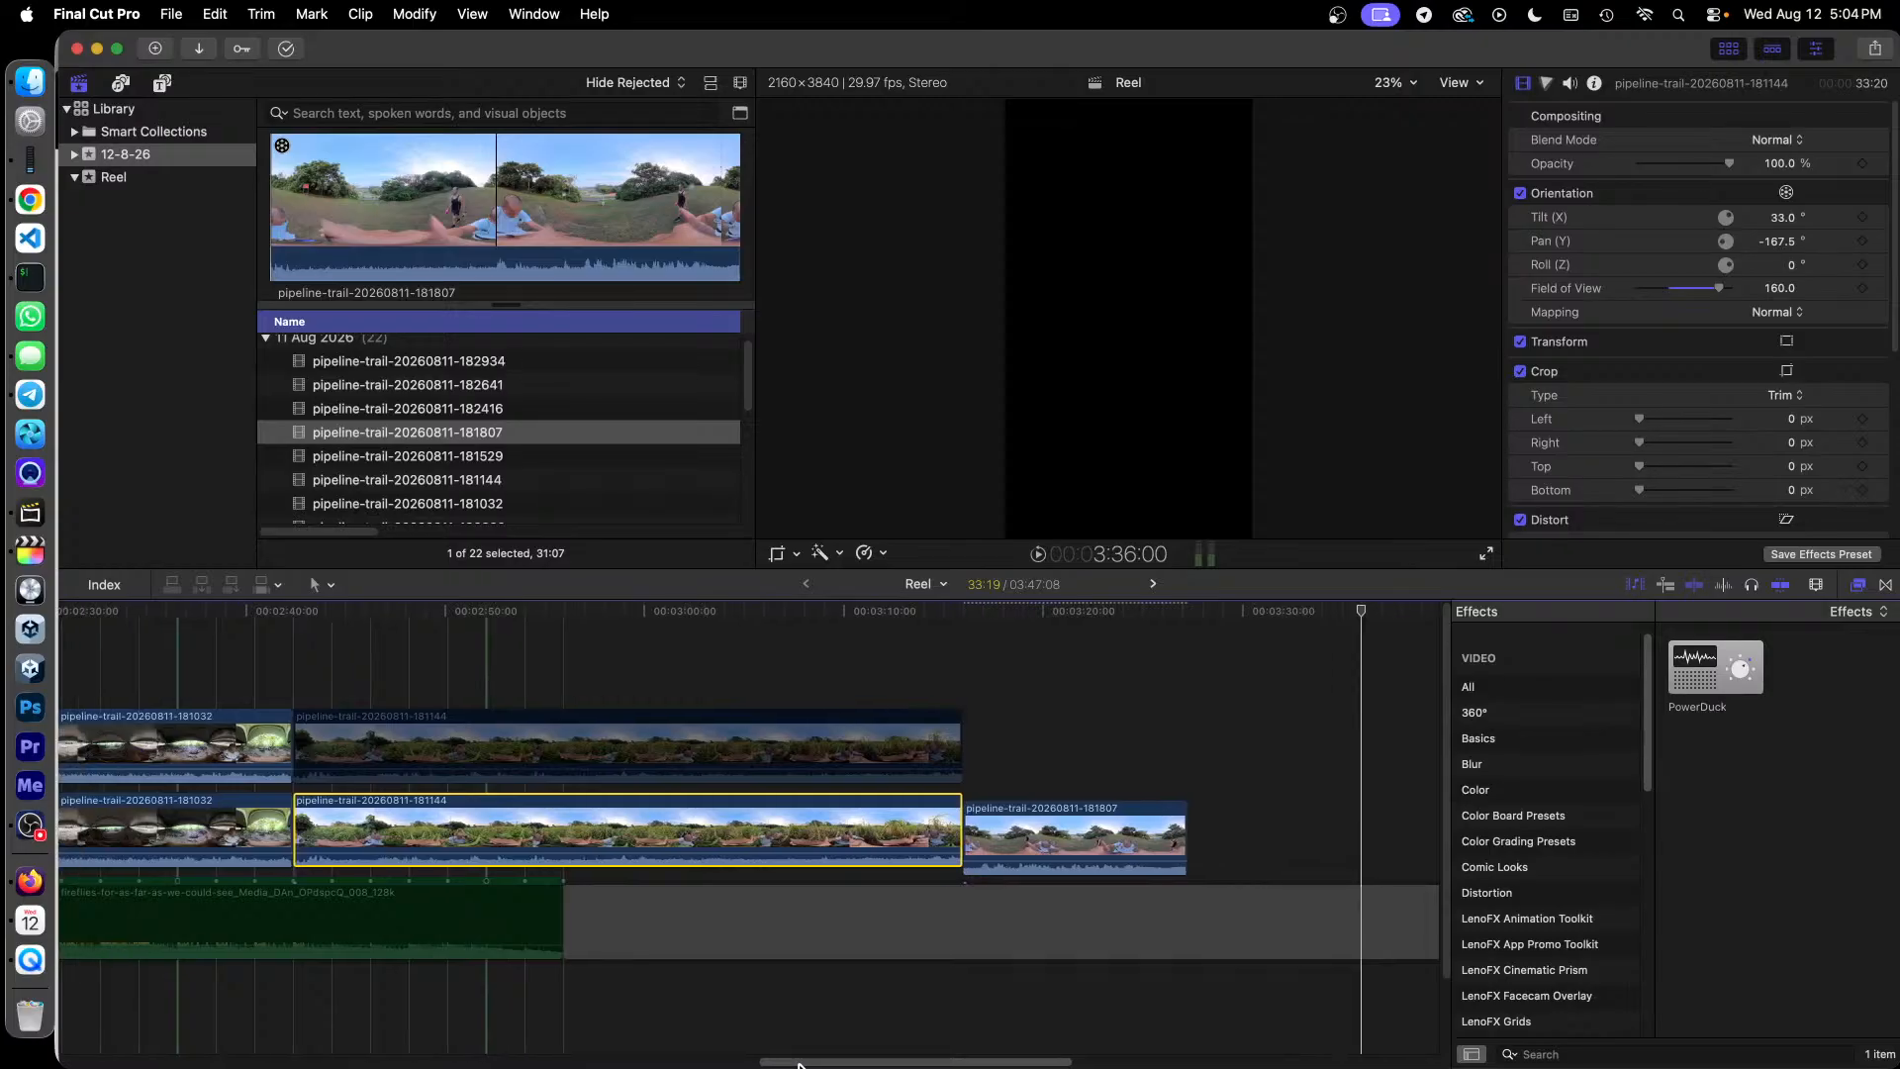
left_click_drag(799, 1065, 805, 1064)
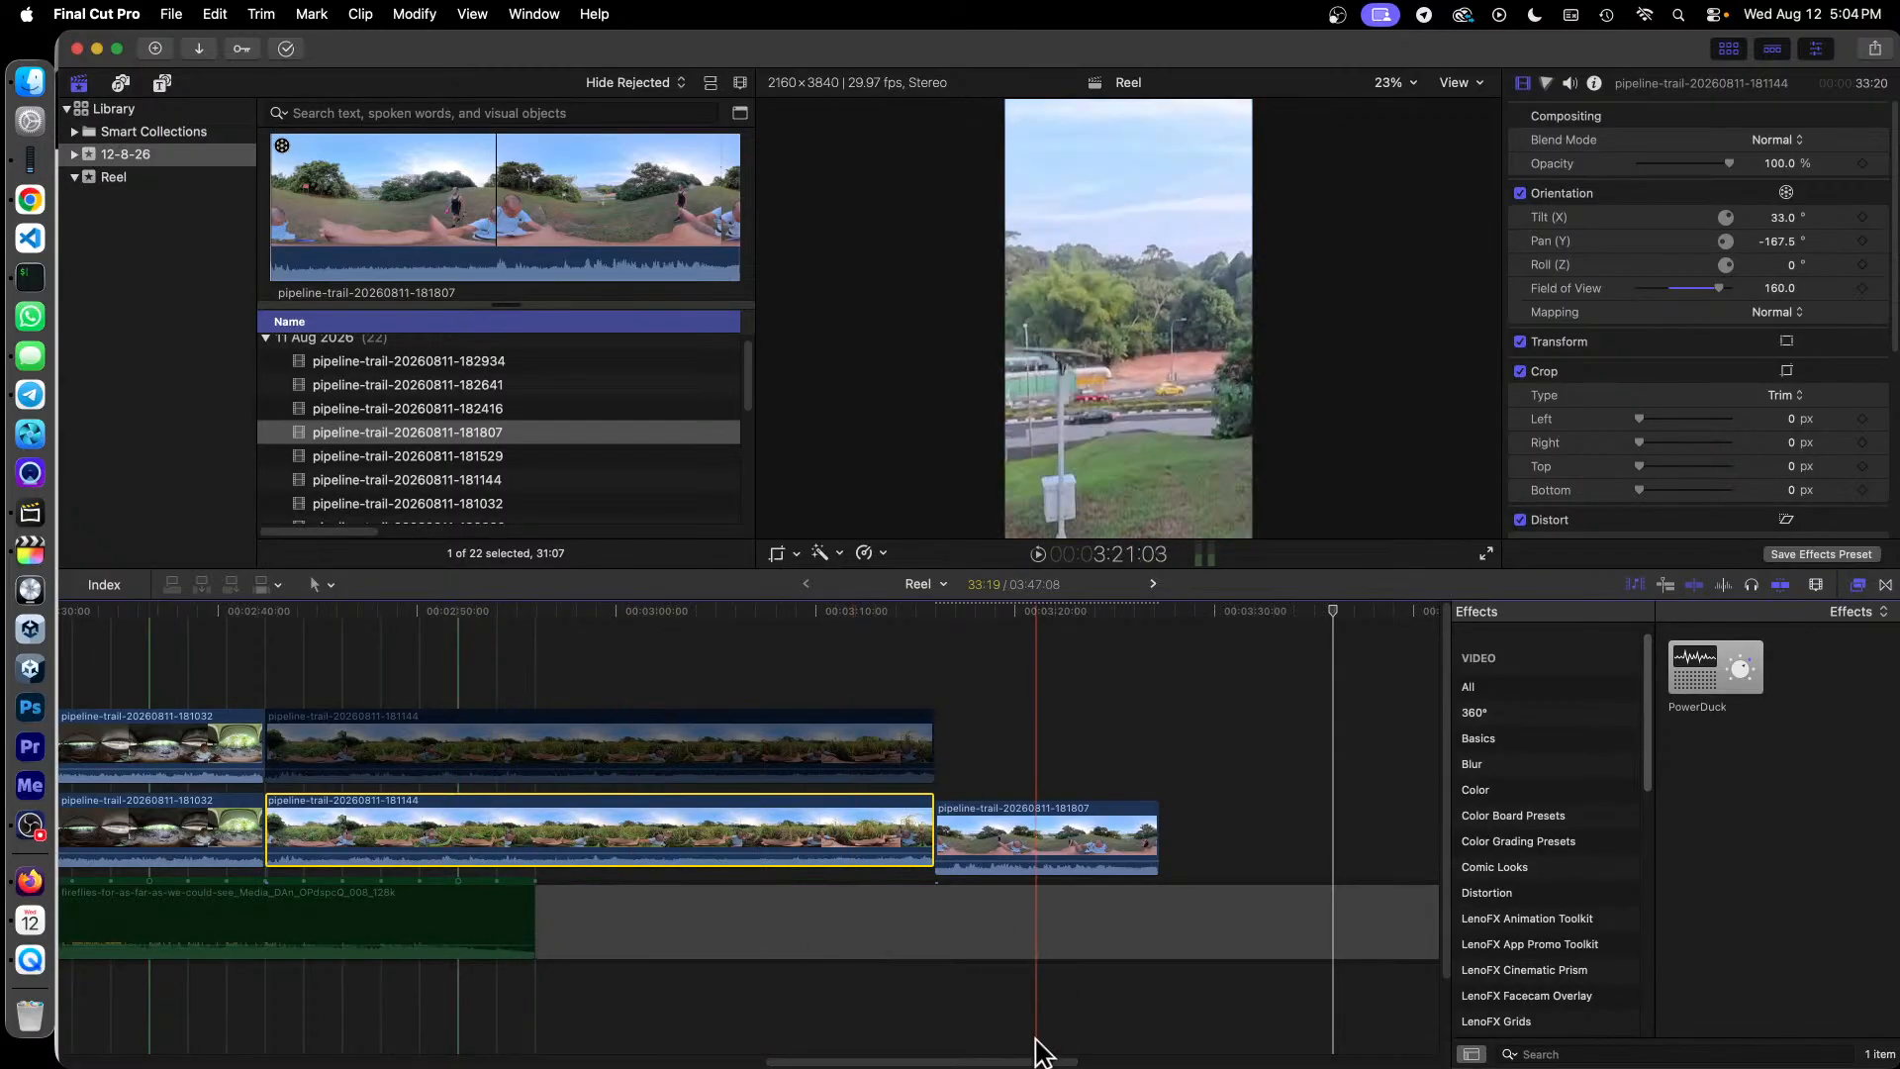
left_click_drag(1035, 1062, 1065, 1064)
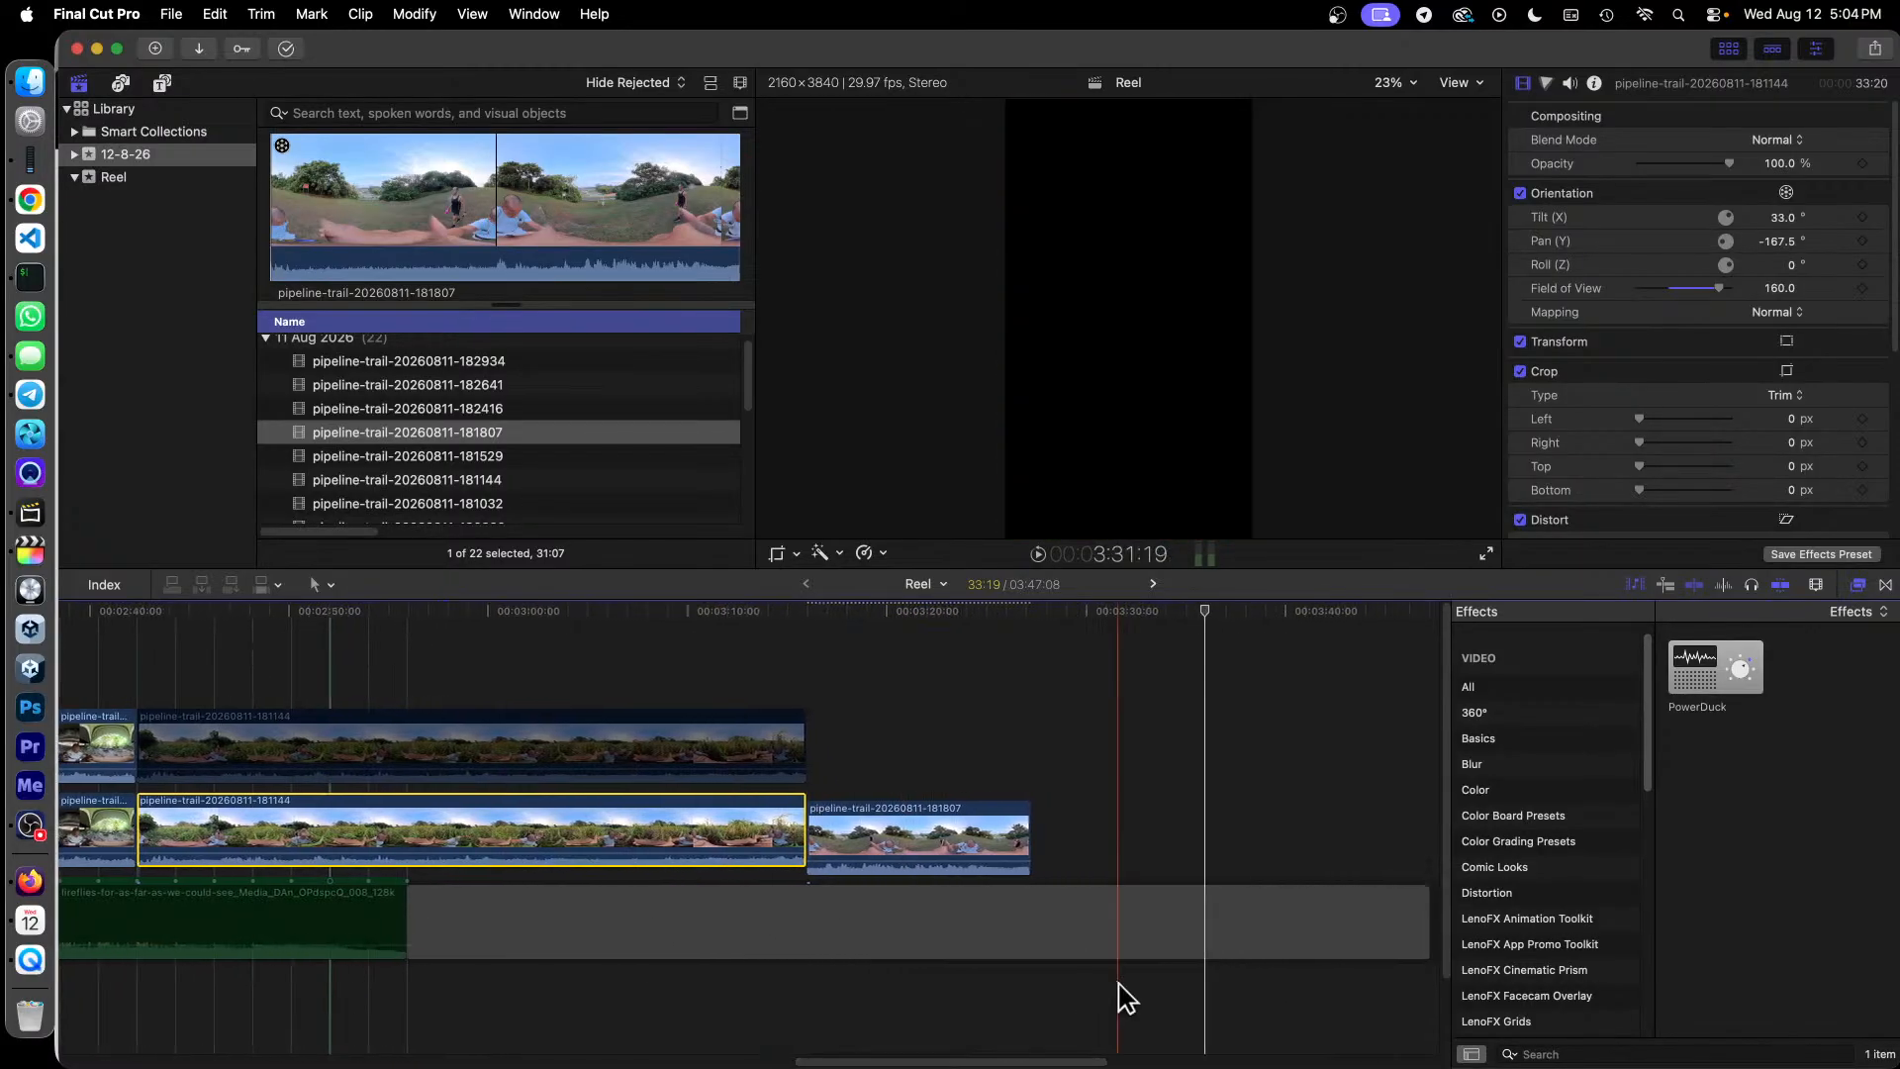
left_click(933, 832)
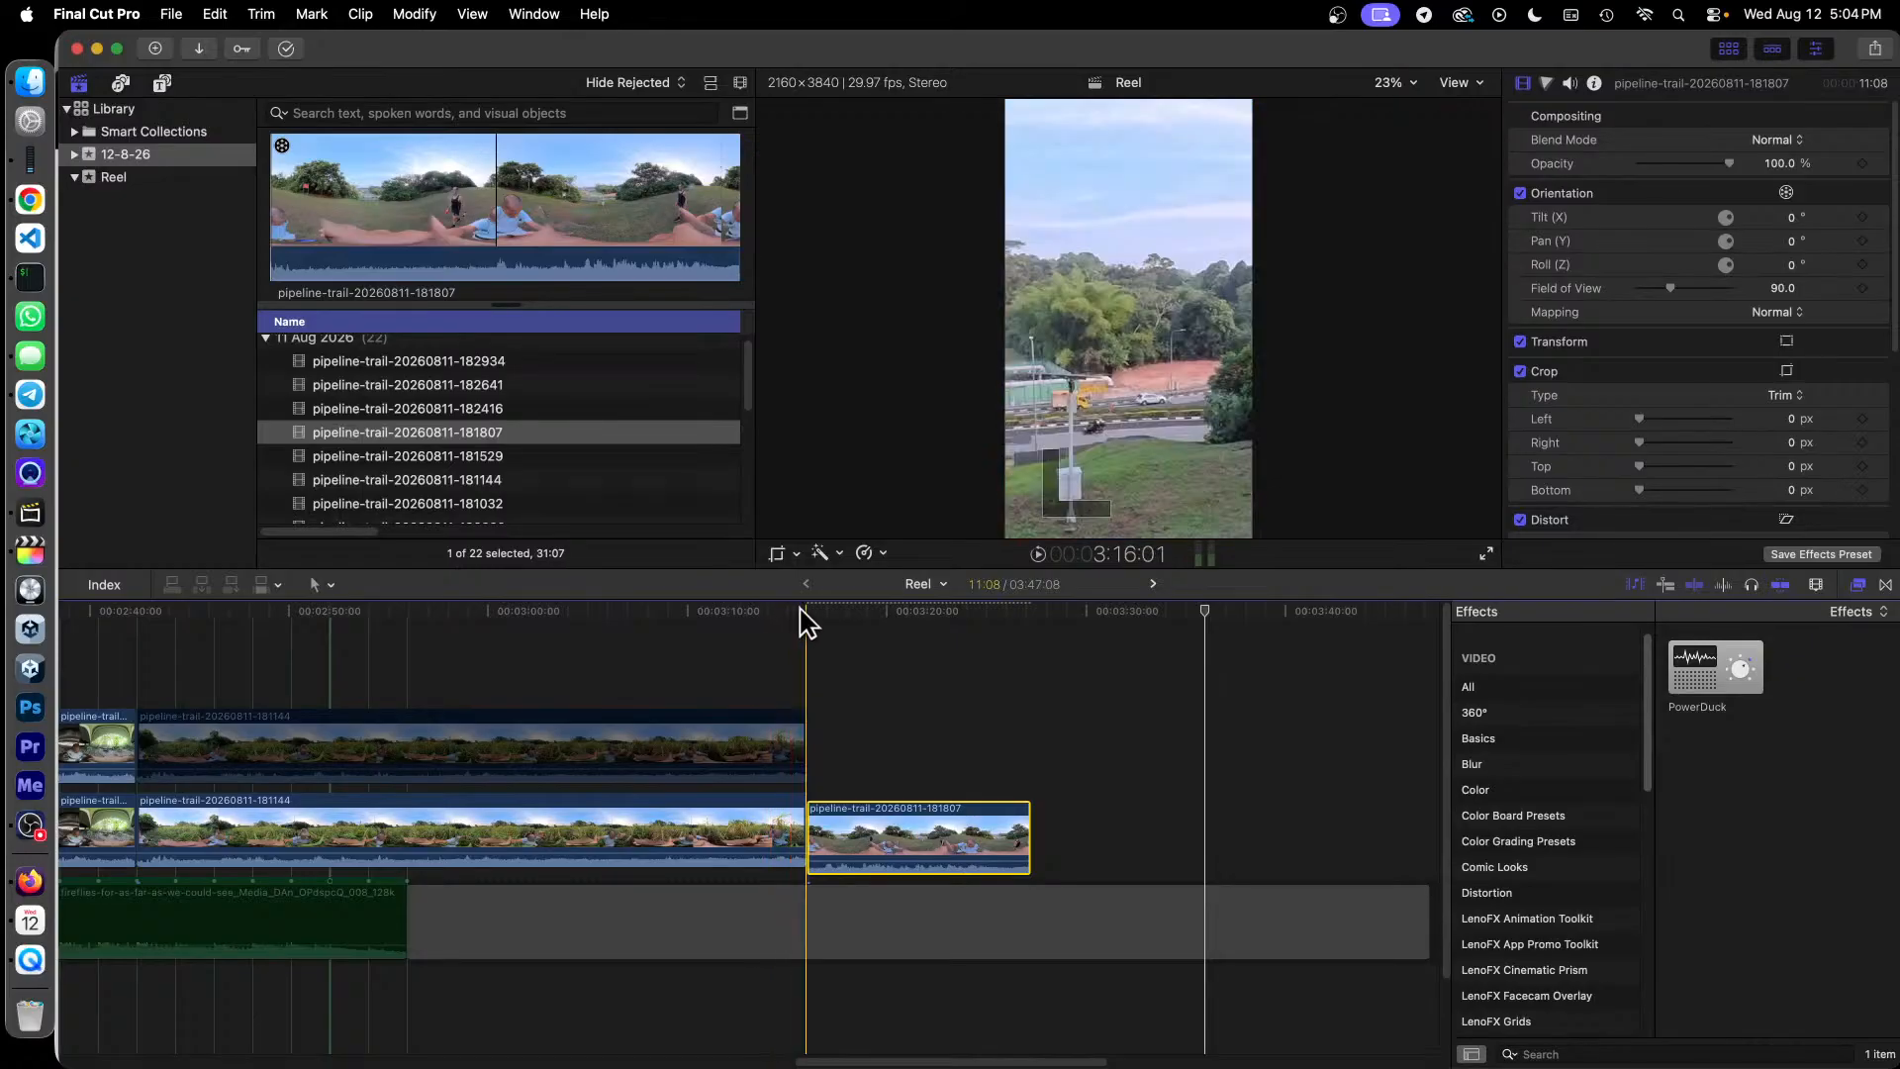
key("space")
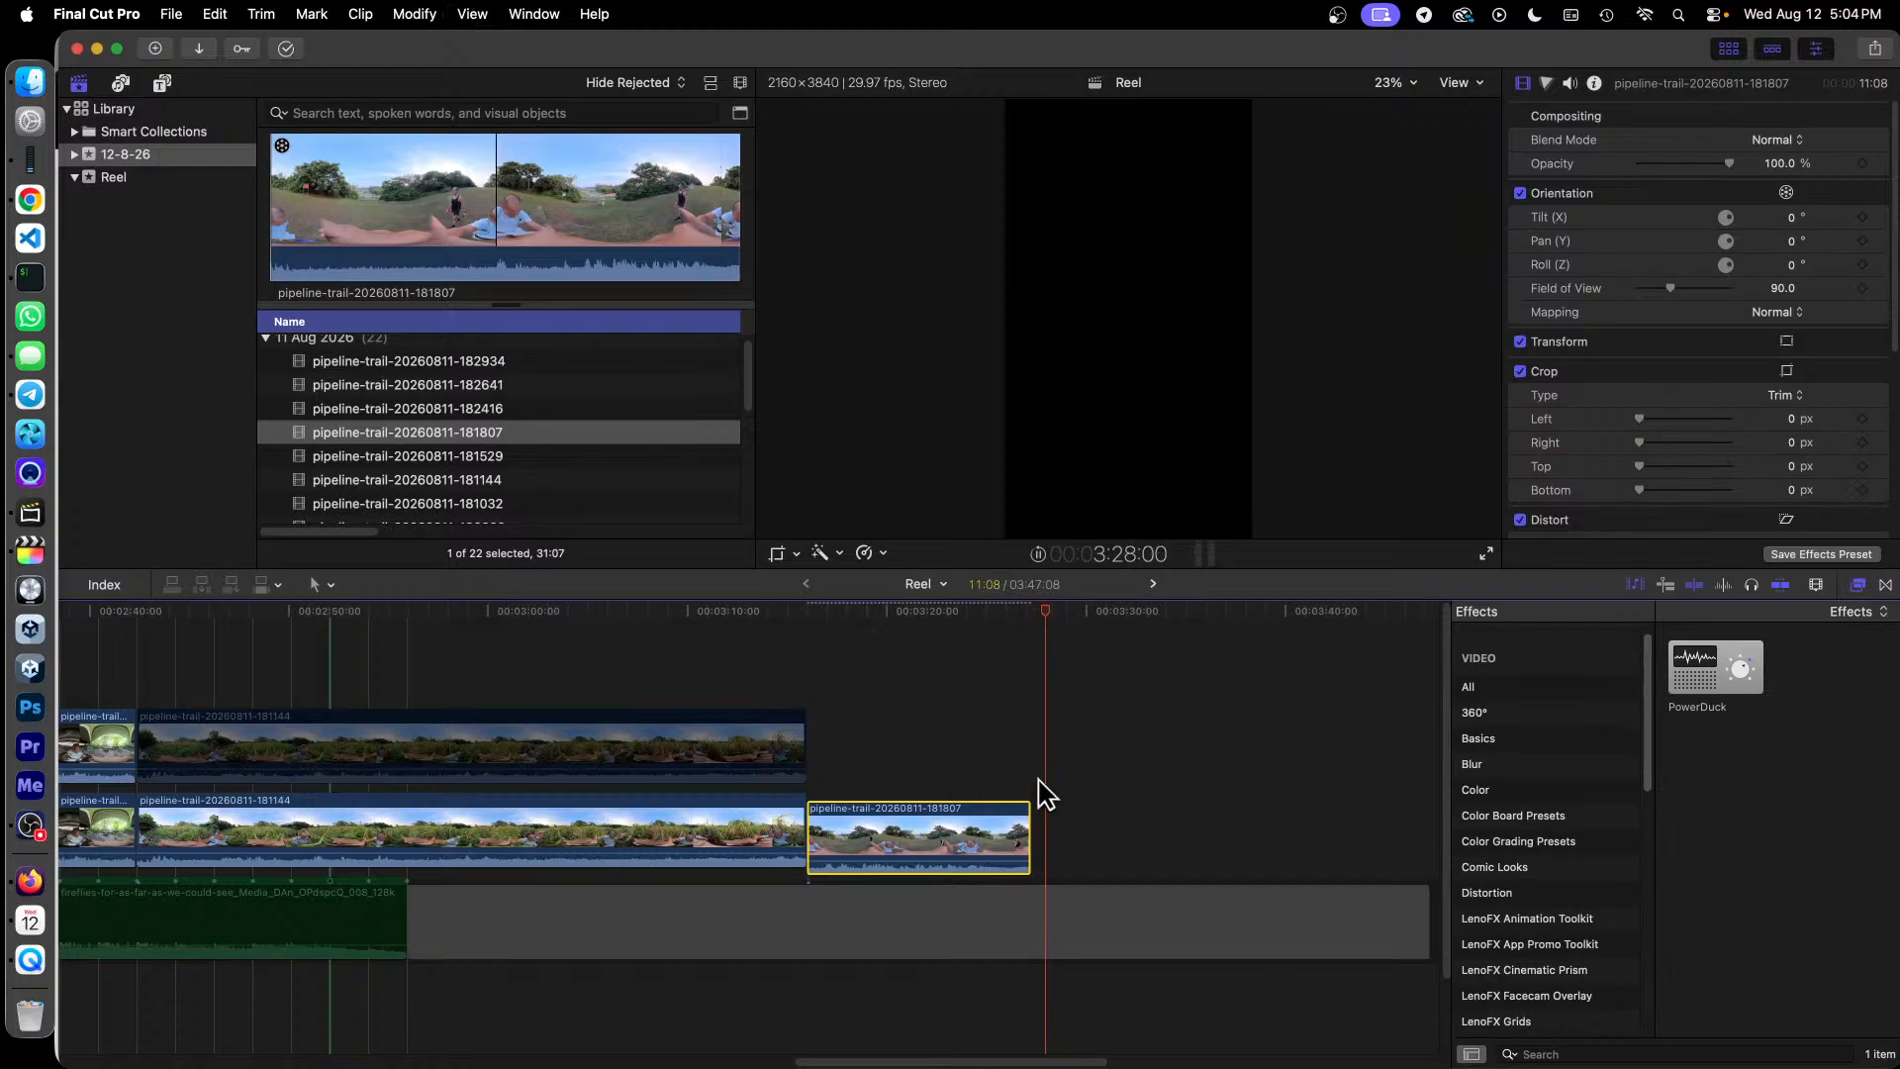
key("space")
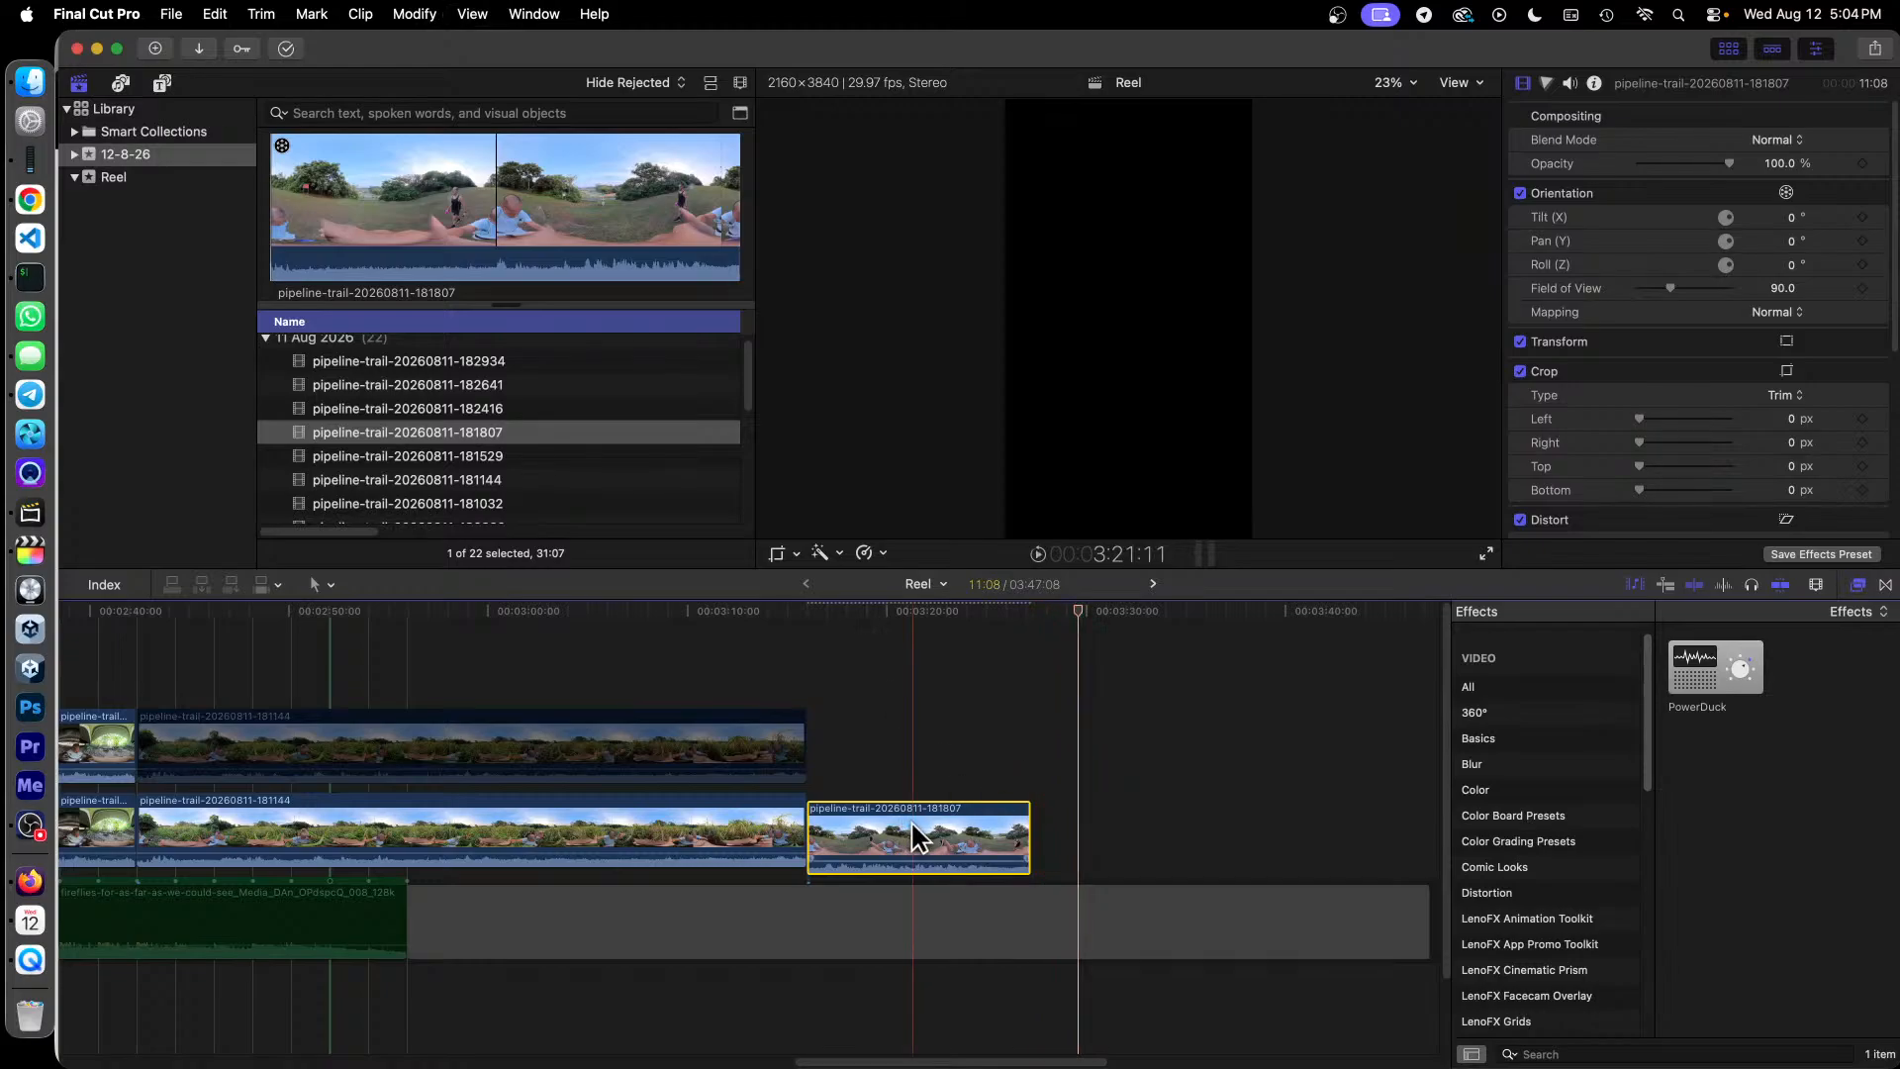
left_click_drag(911, 816, 971, 738)
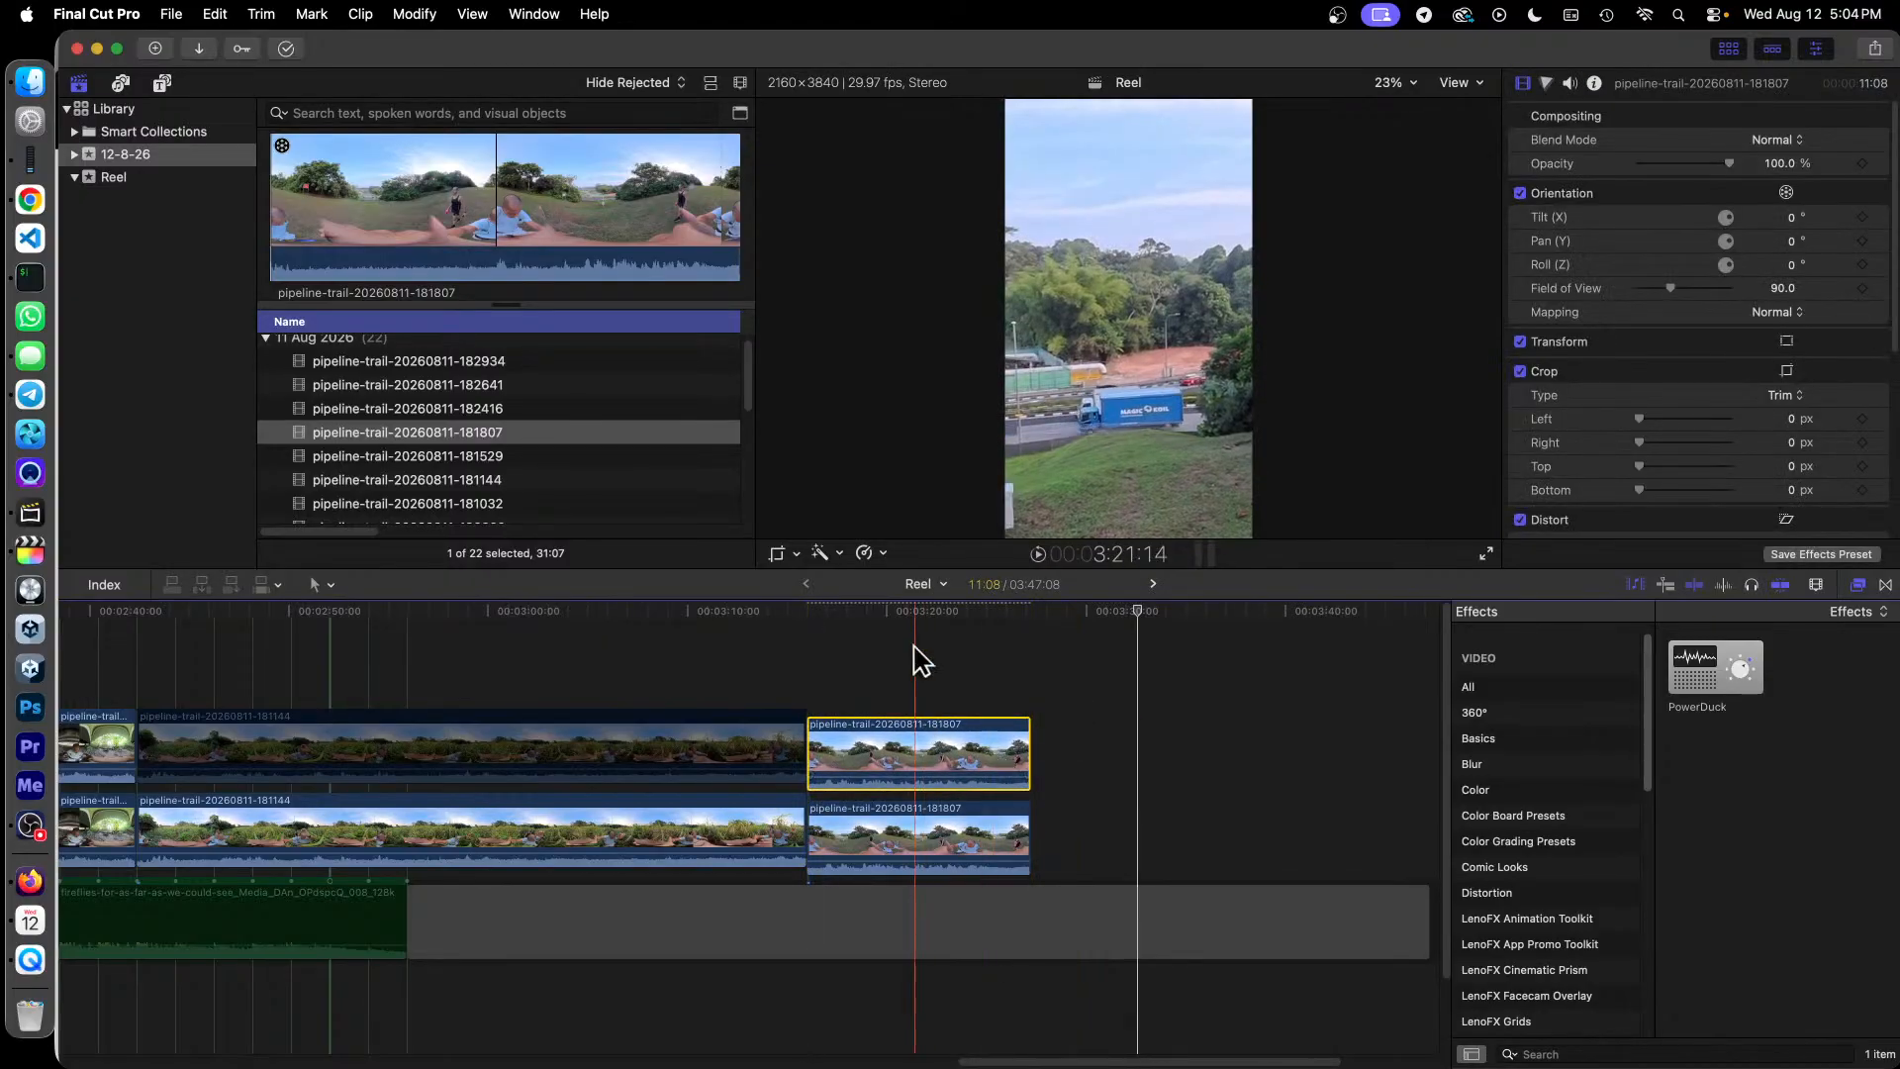
left_click_drag(1014, 663, 1050, 858)
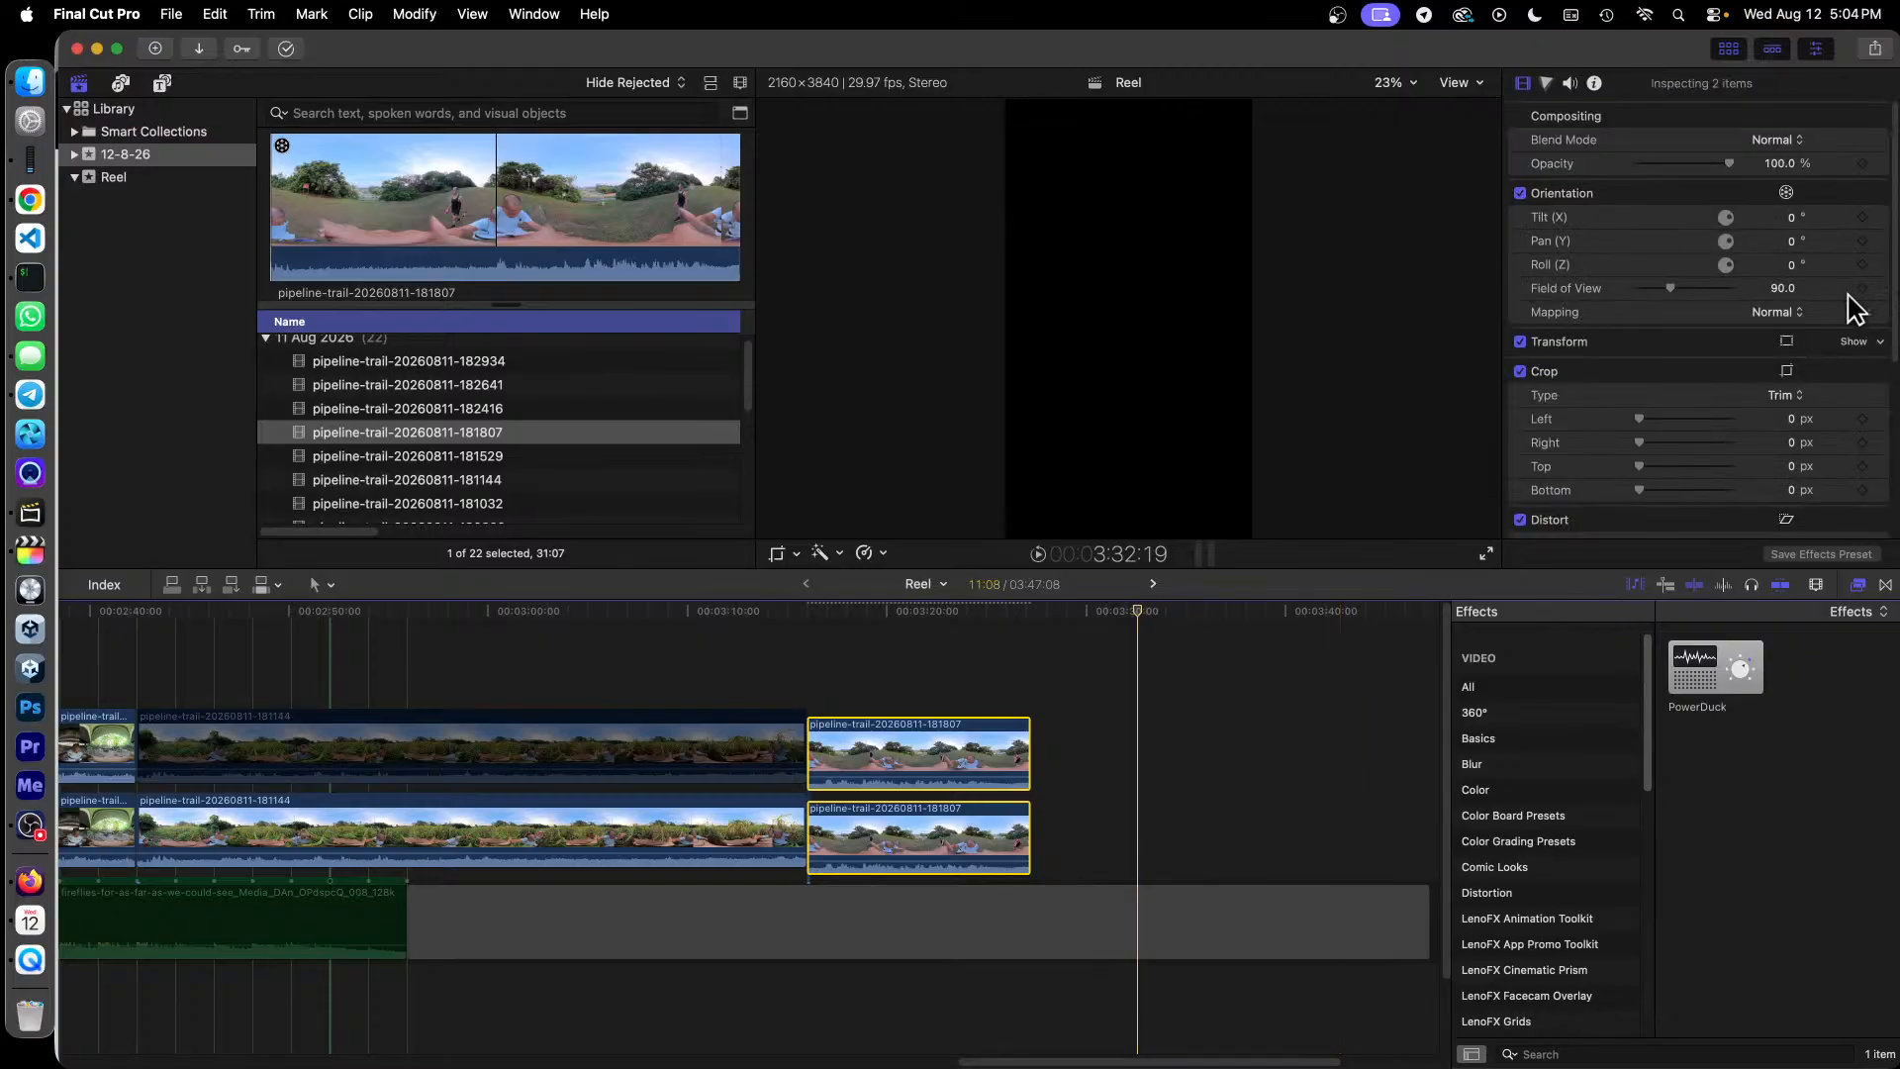
left_click(1791, 218)
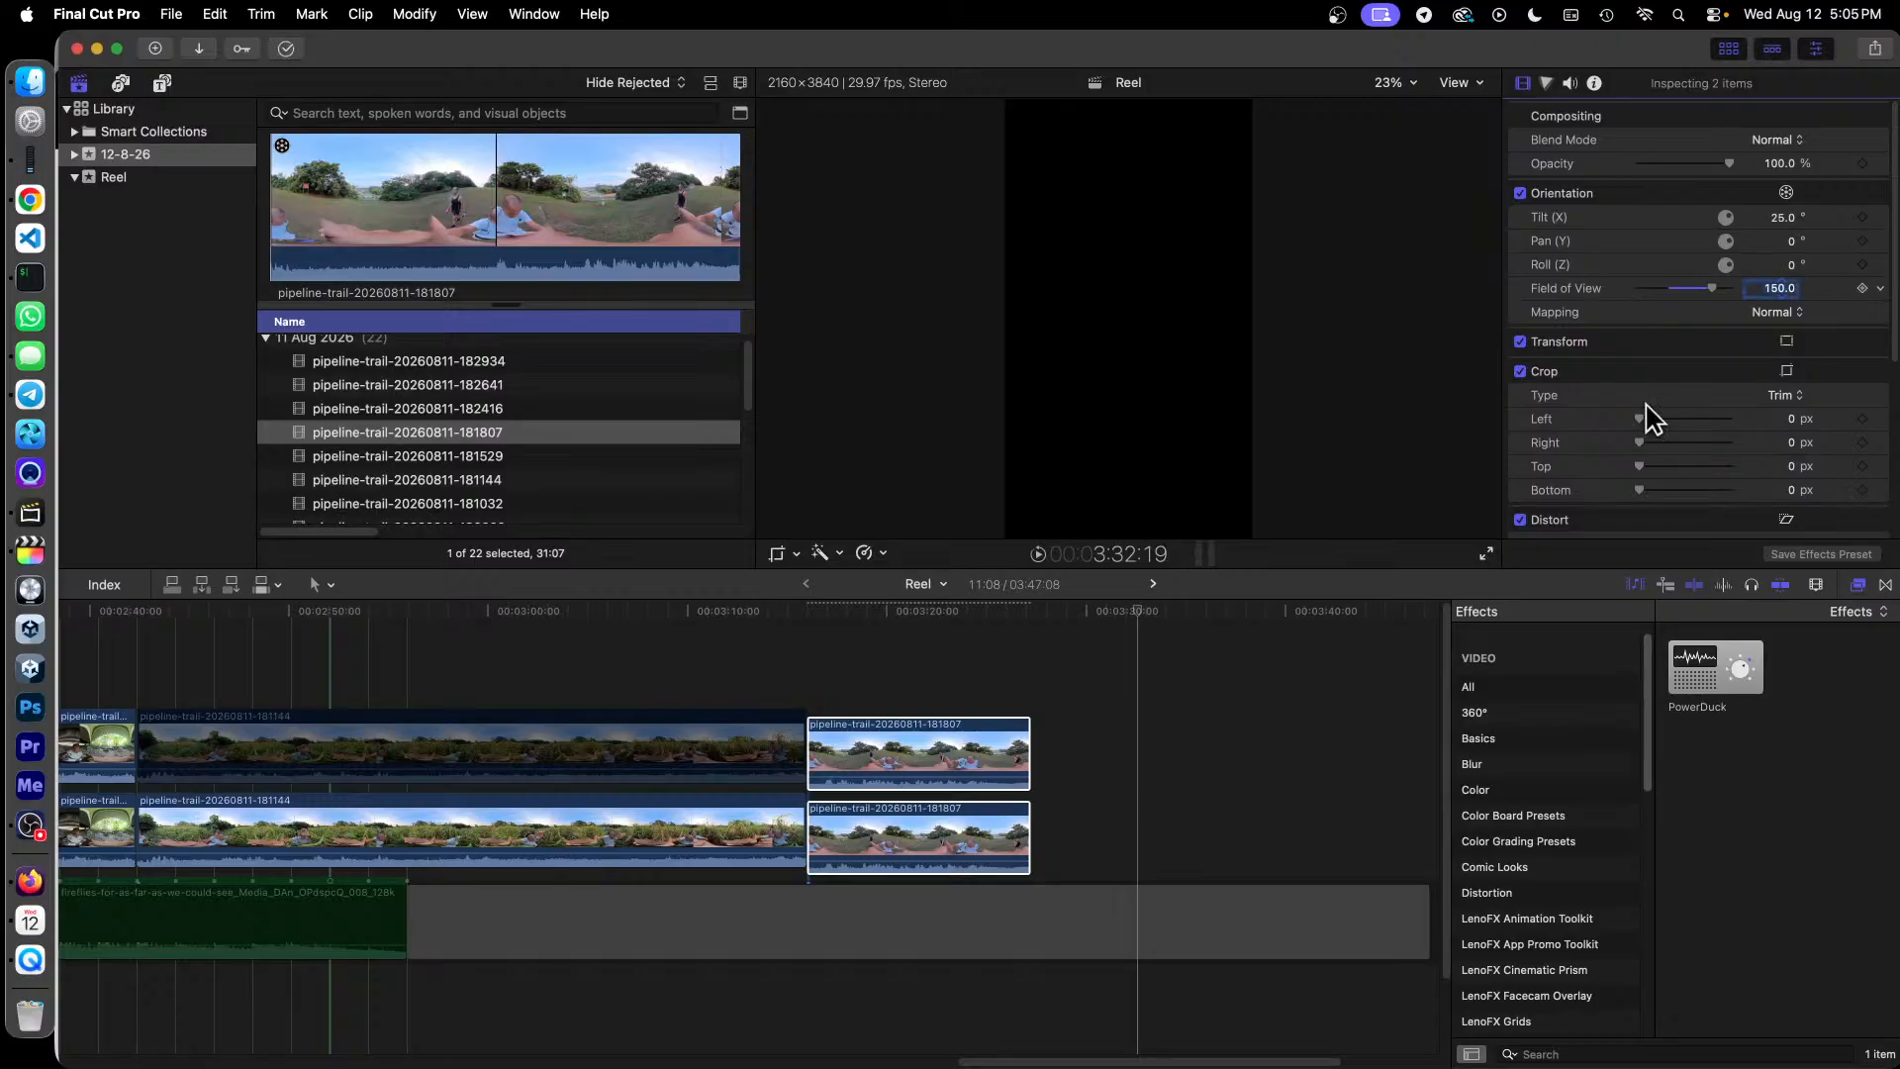
left_click(906, 613)
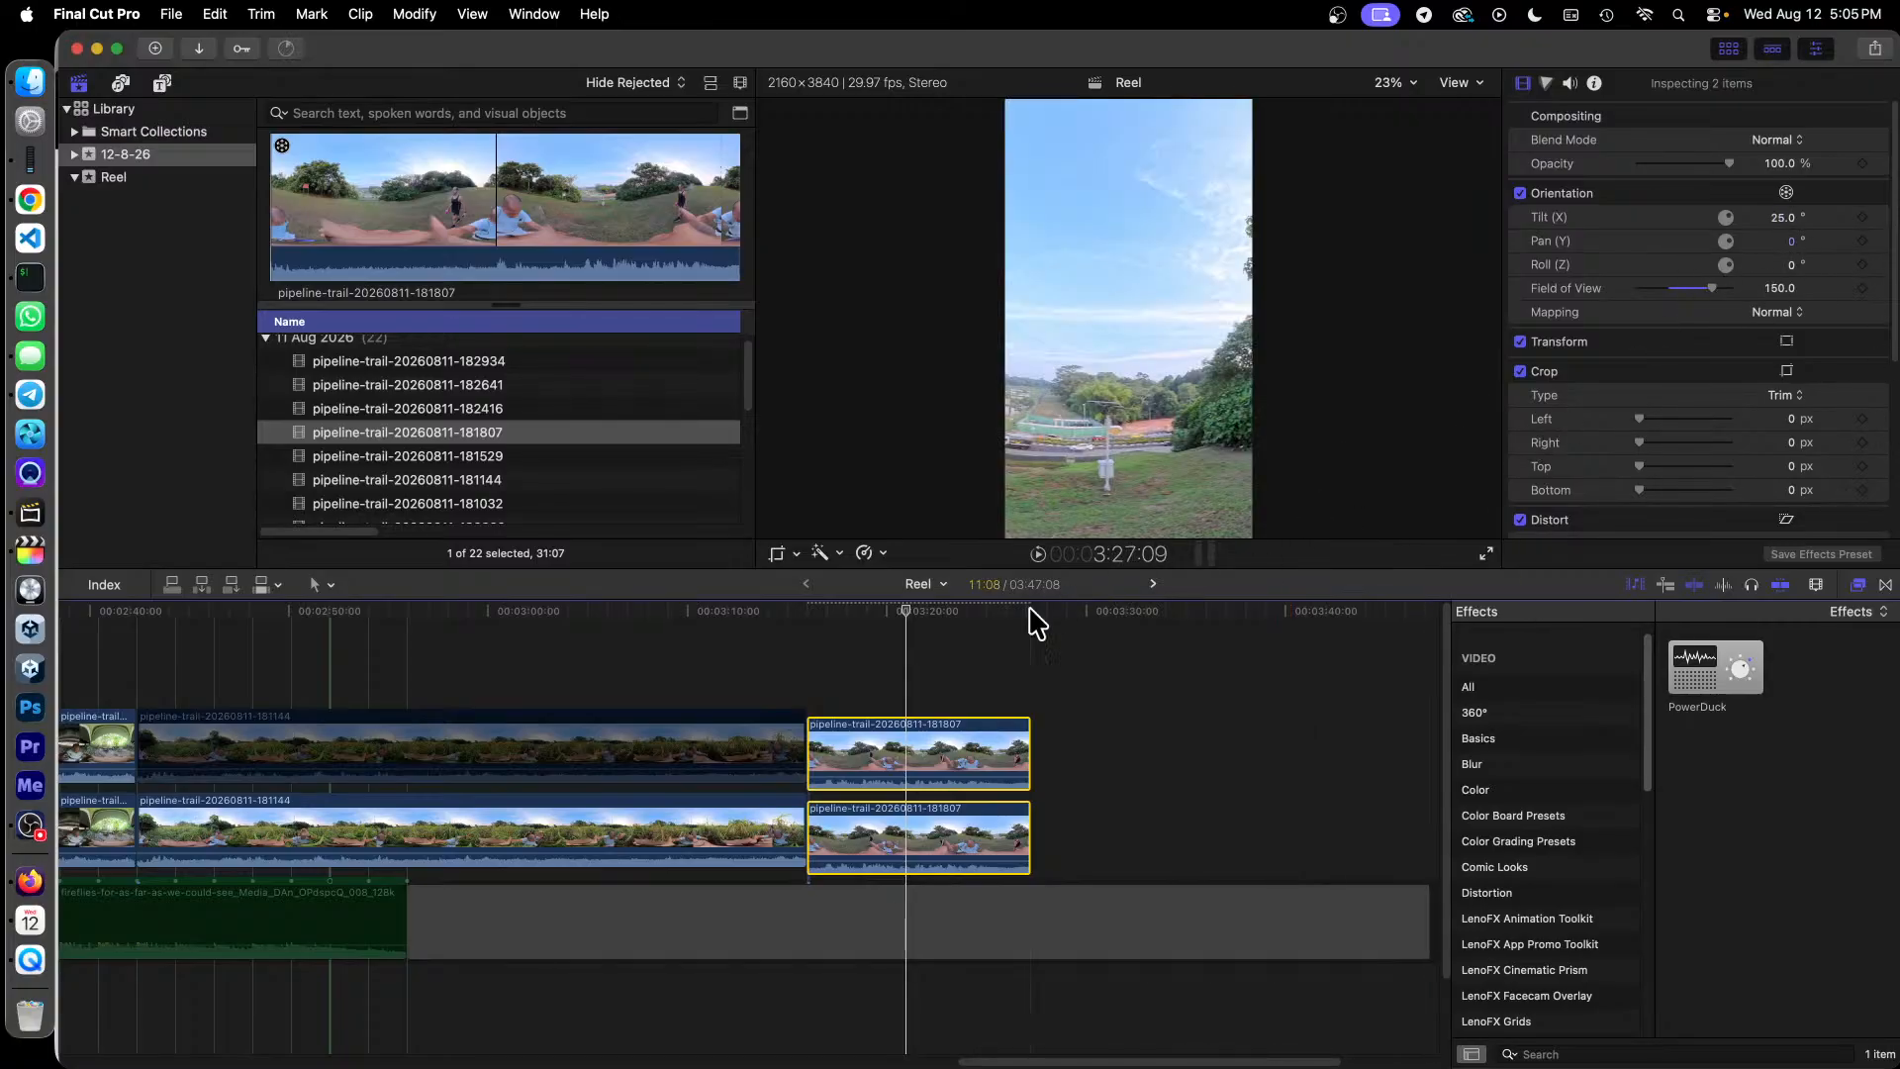
left_click(872, 614)
key("space")
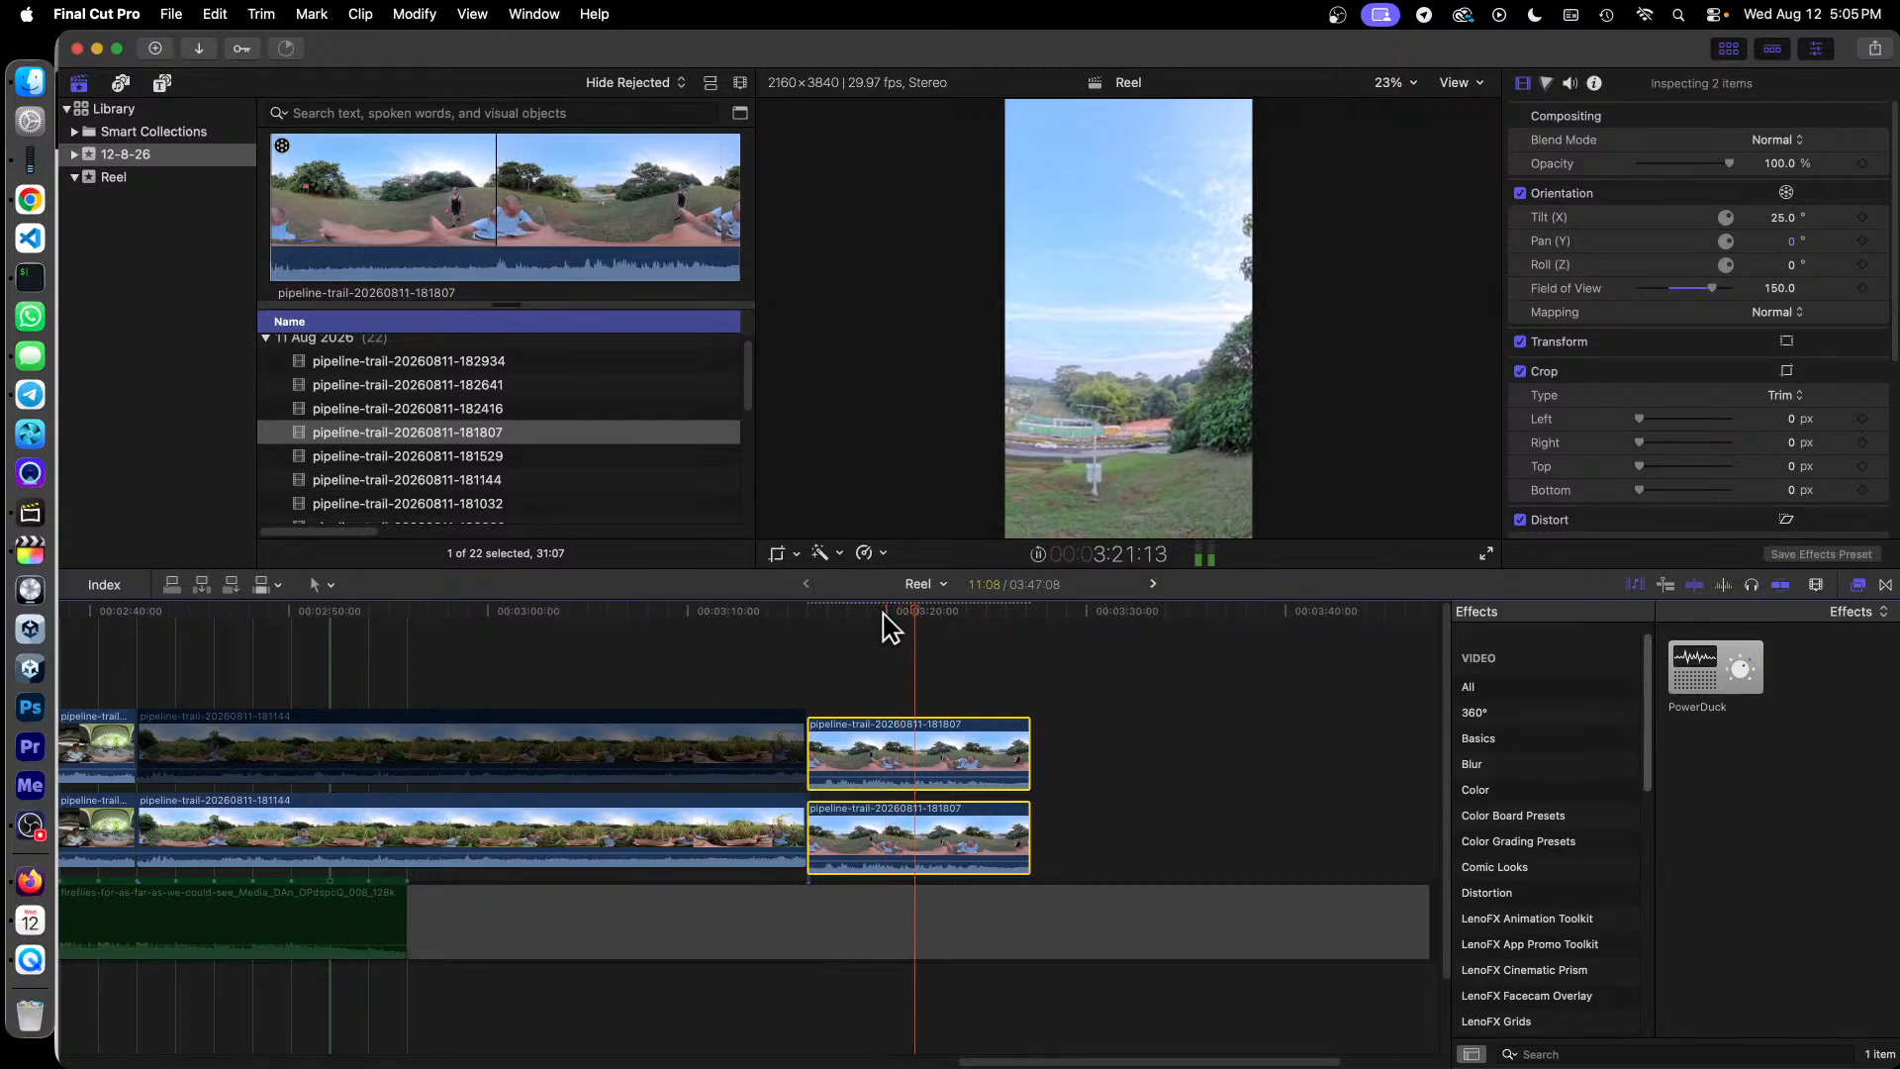
key("space")
left_click(883, 614)
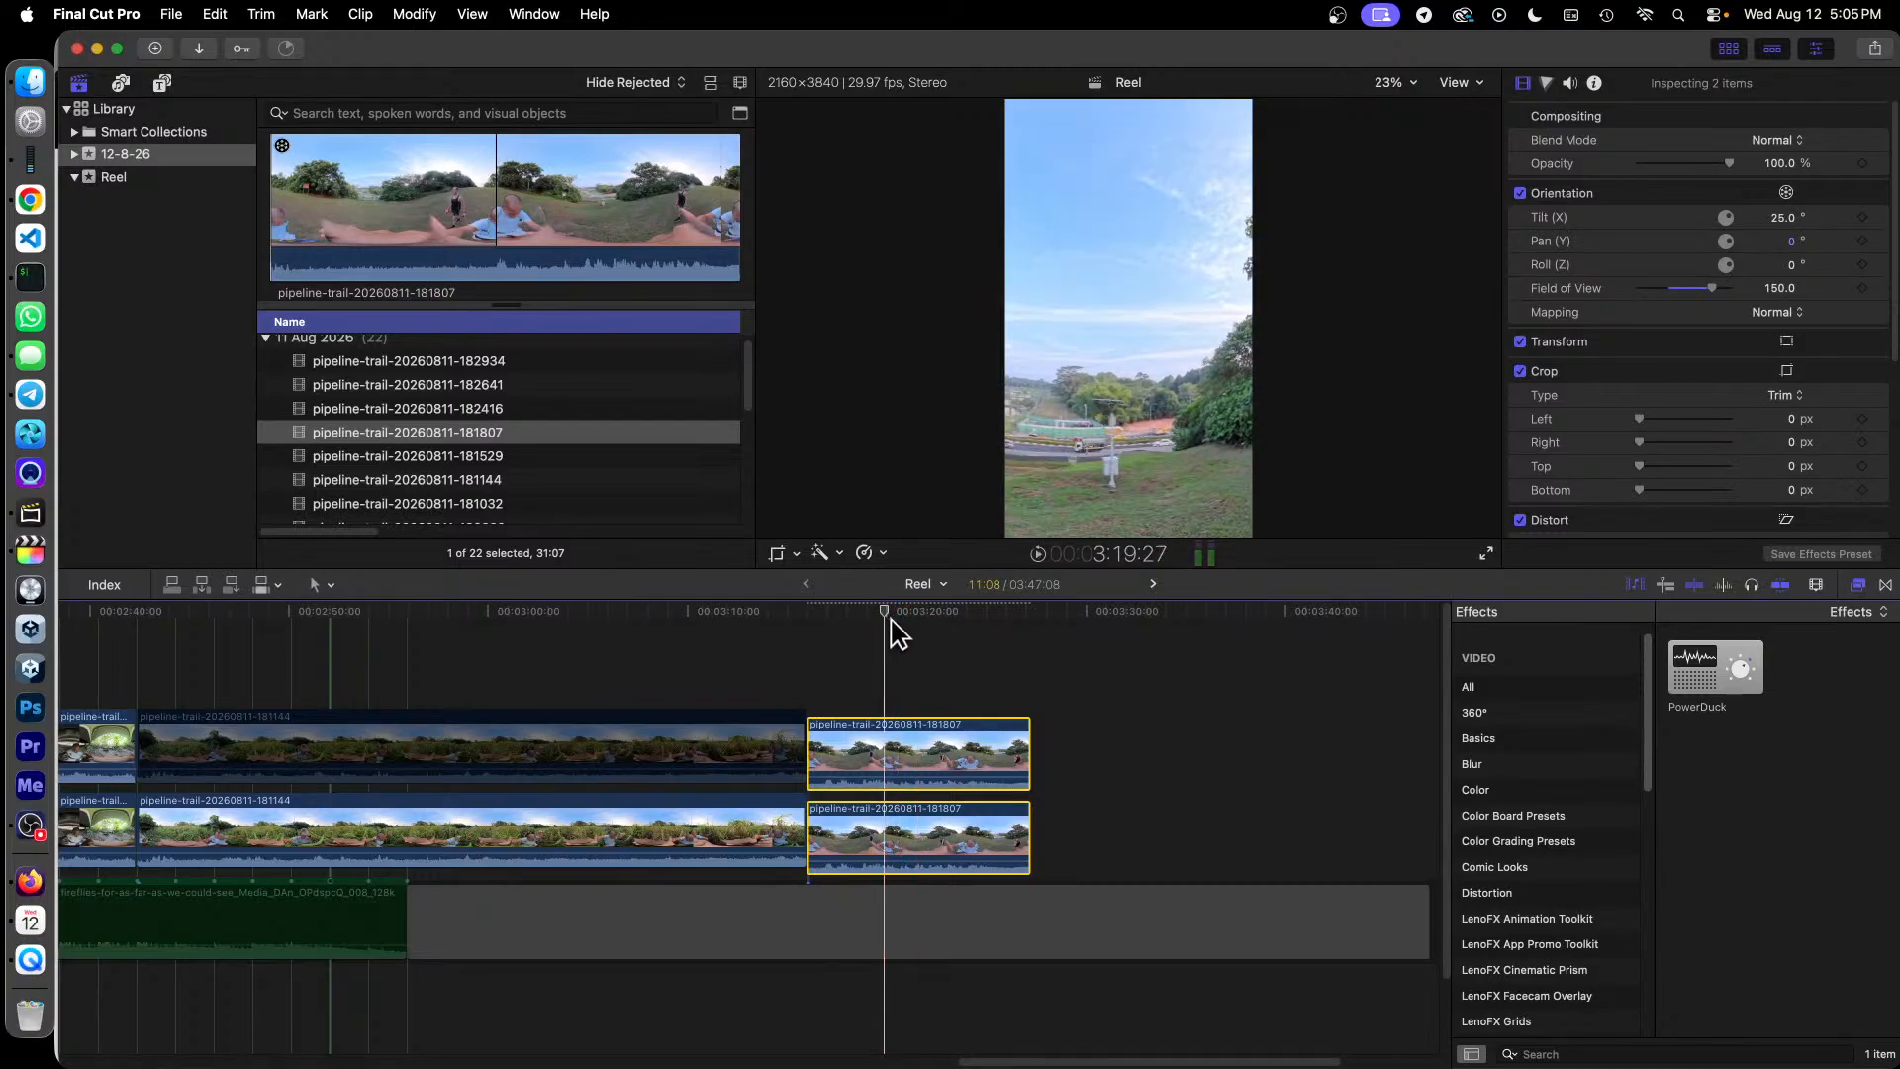
key("space")
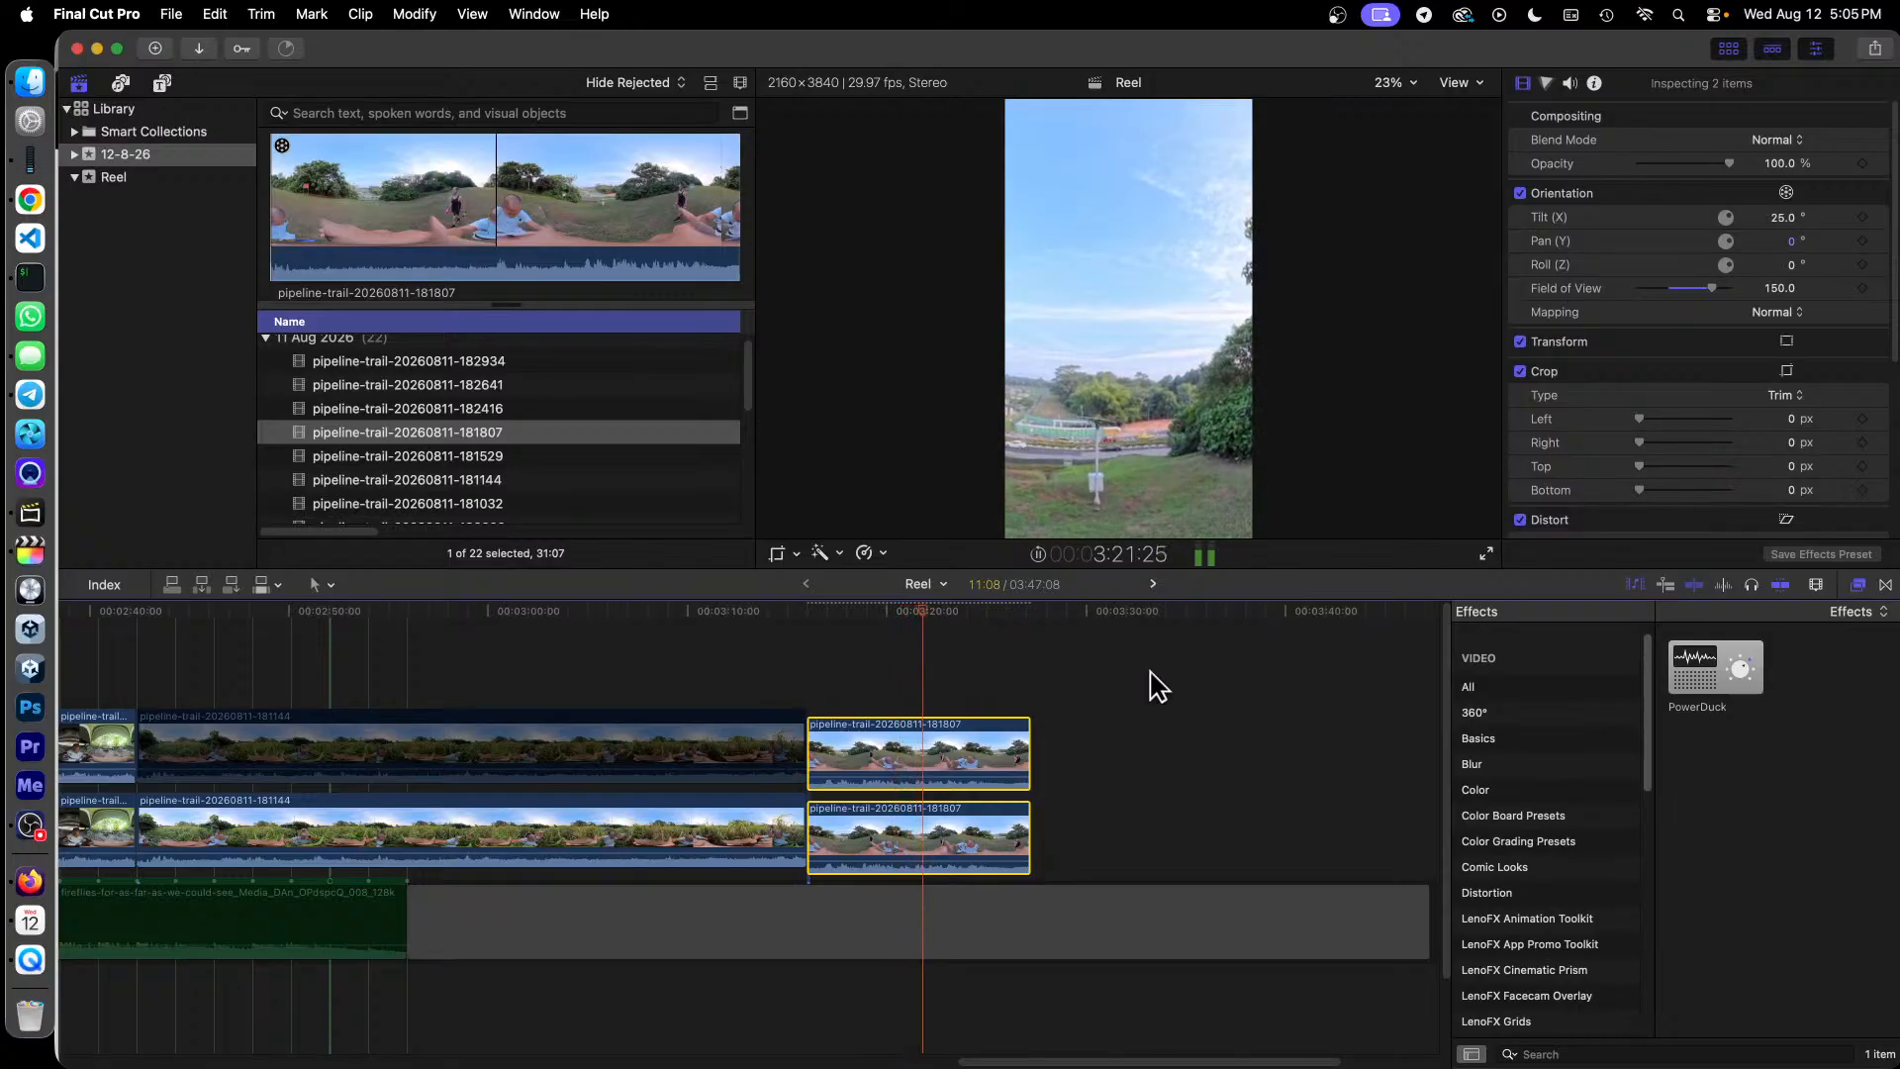
key("space")
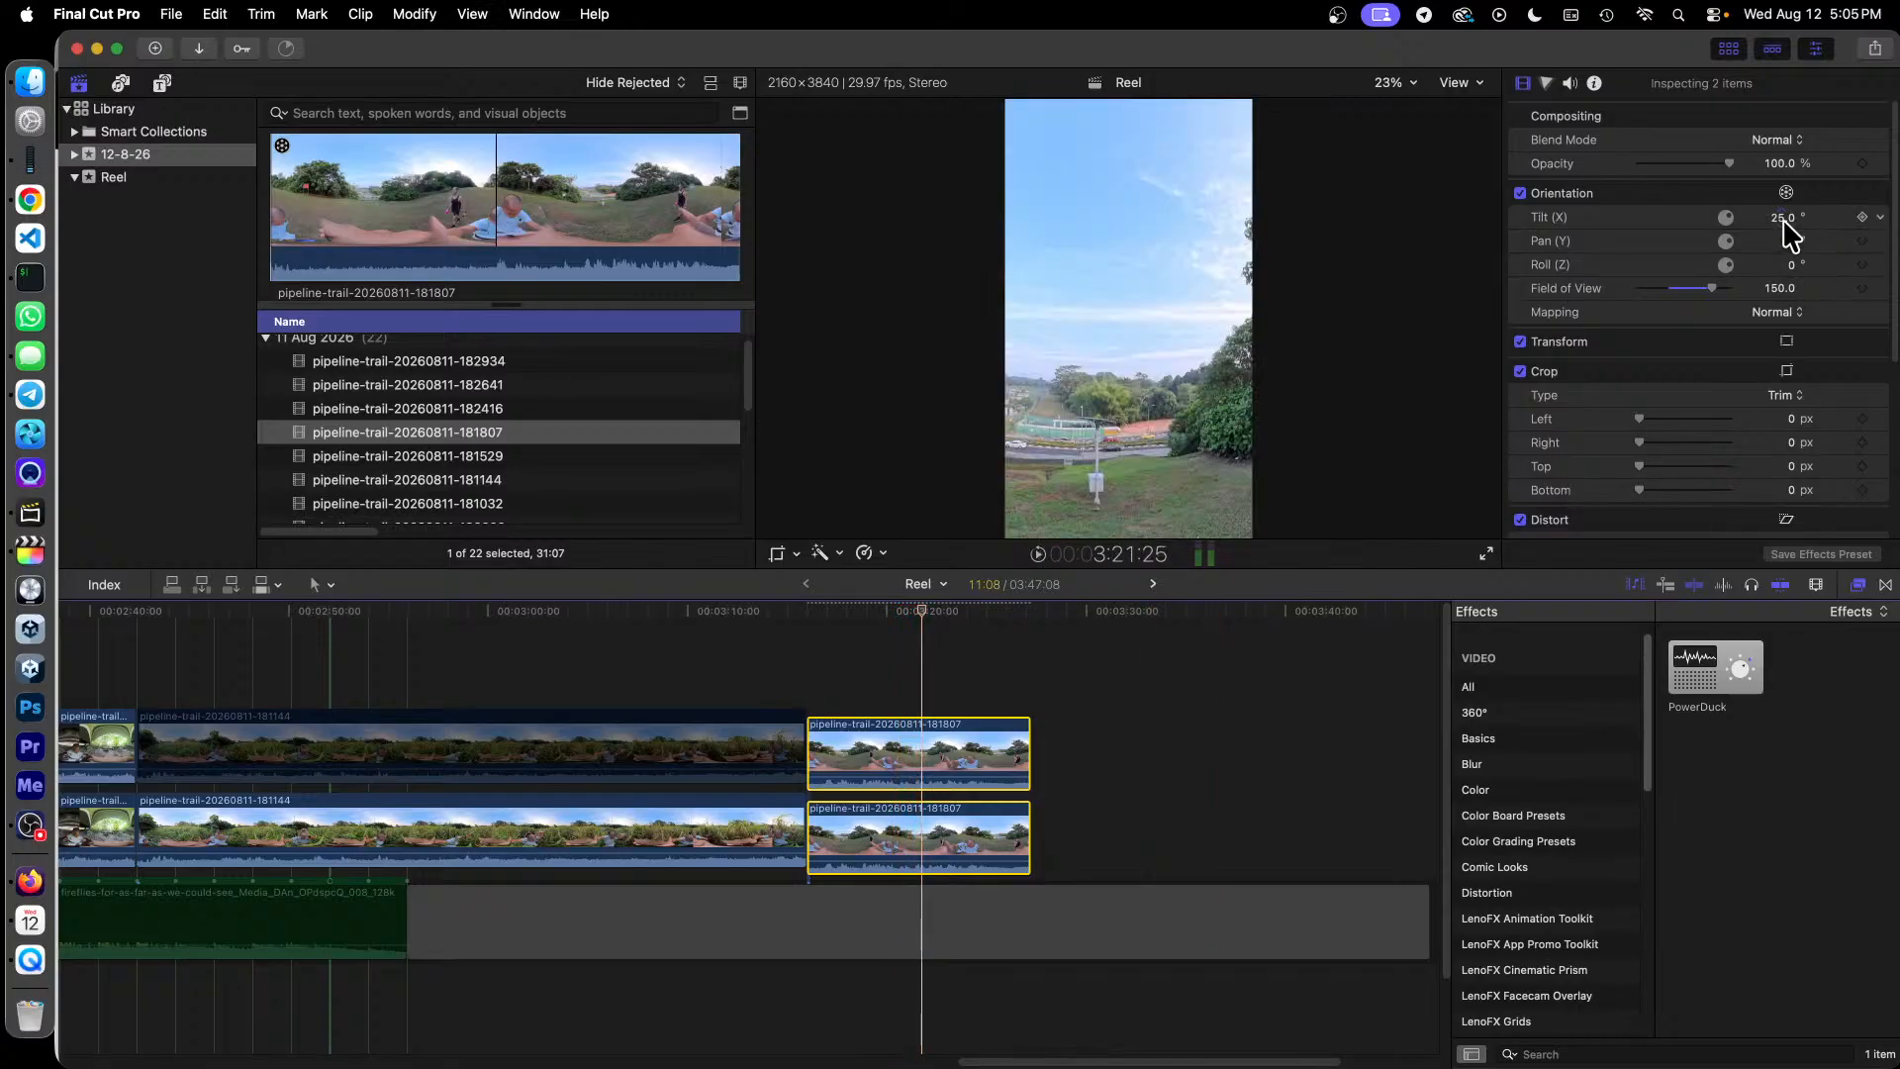
mouse_move(1784, 220)
left_mouse_down()
mouse_move(1721, 245)
mouse_move(1781, 220)
left_mouse_up()
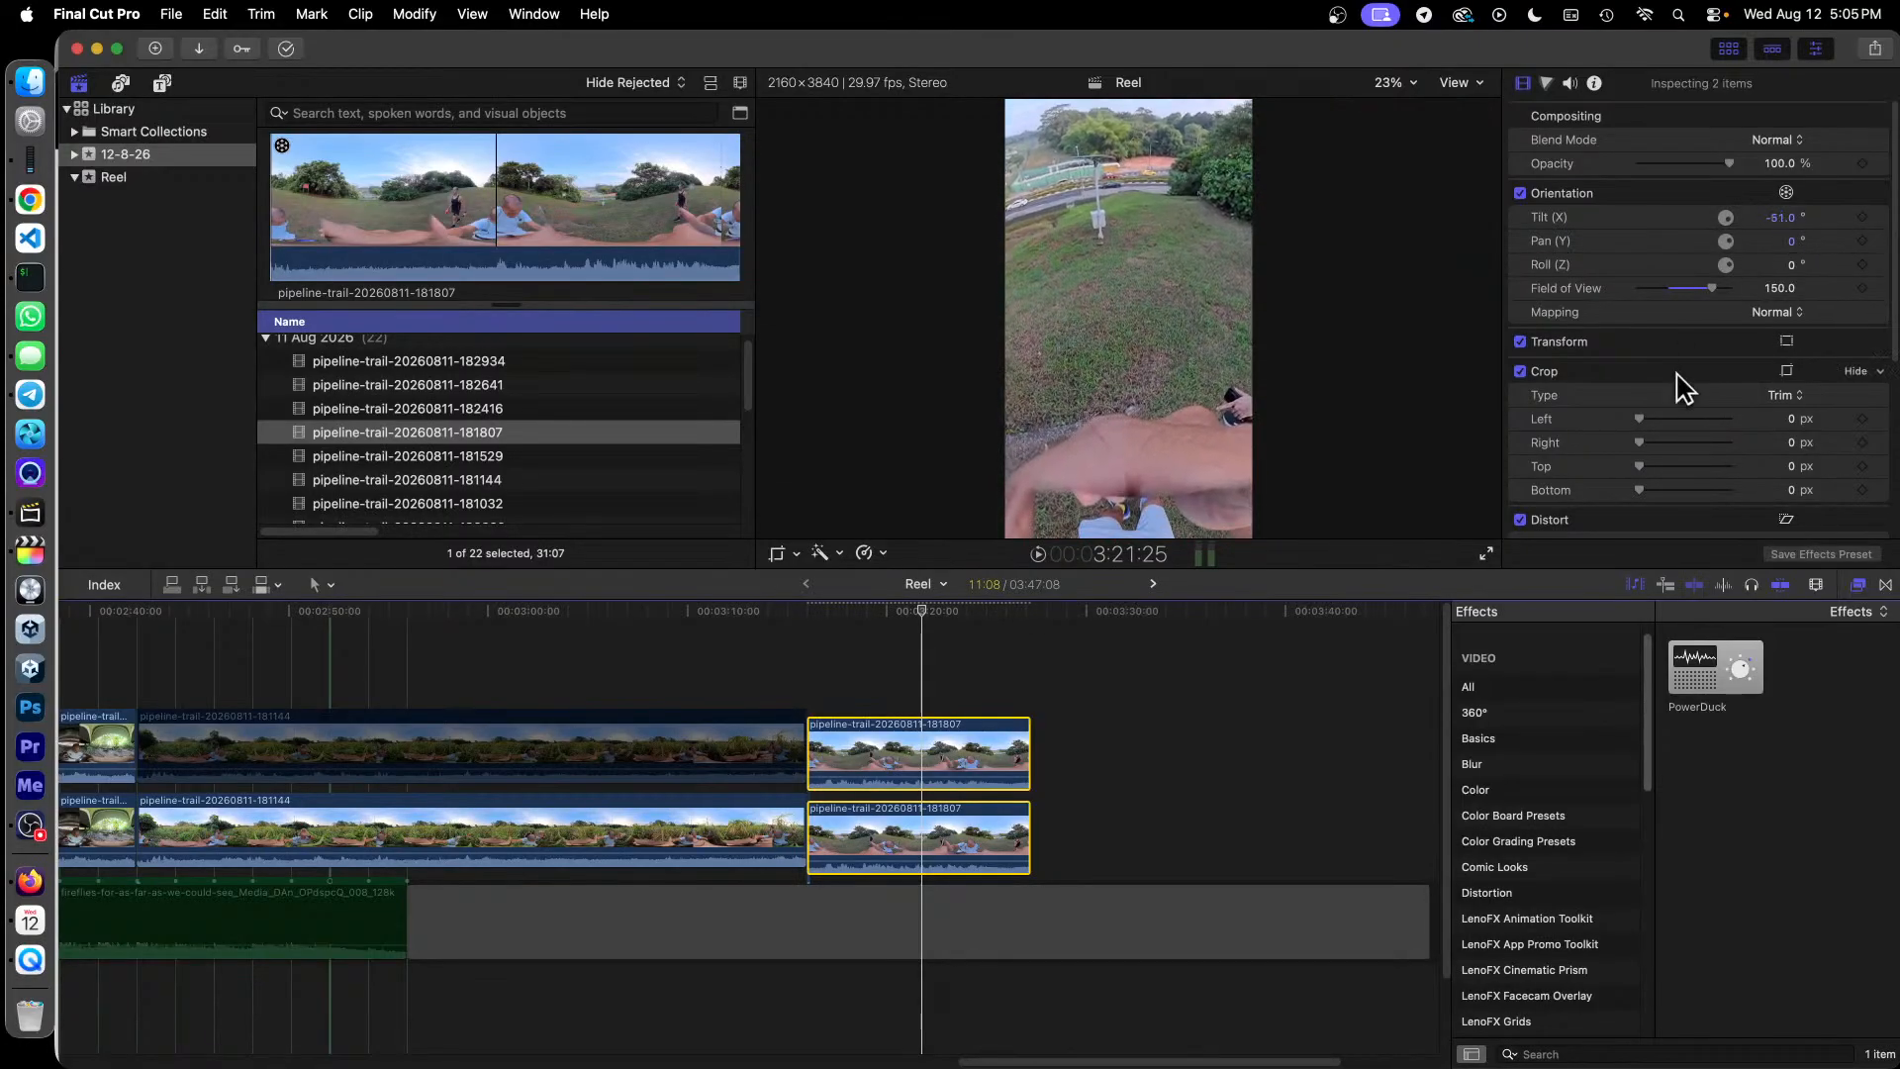
left_click(797, 632)
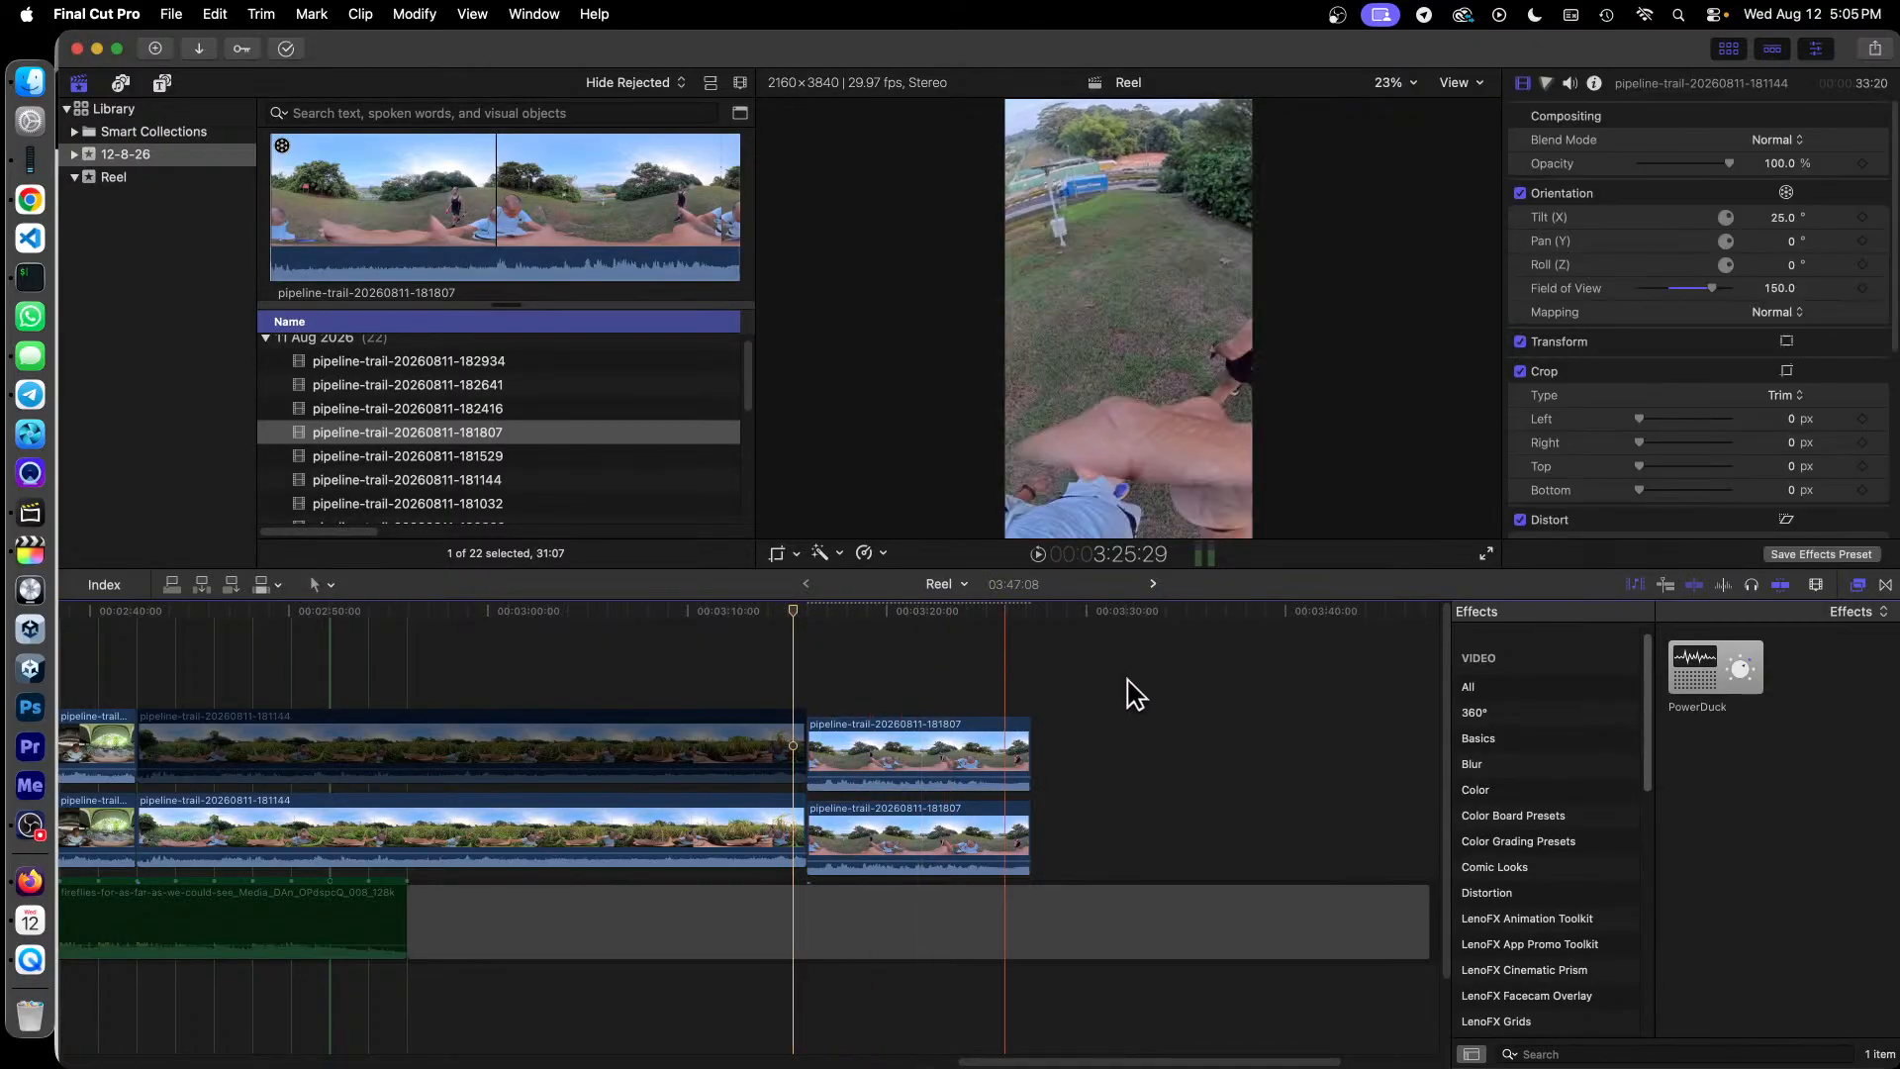
key("space")
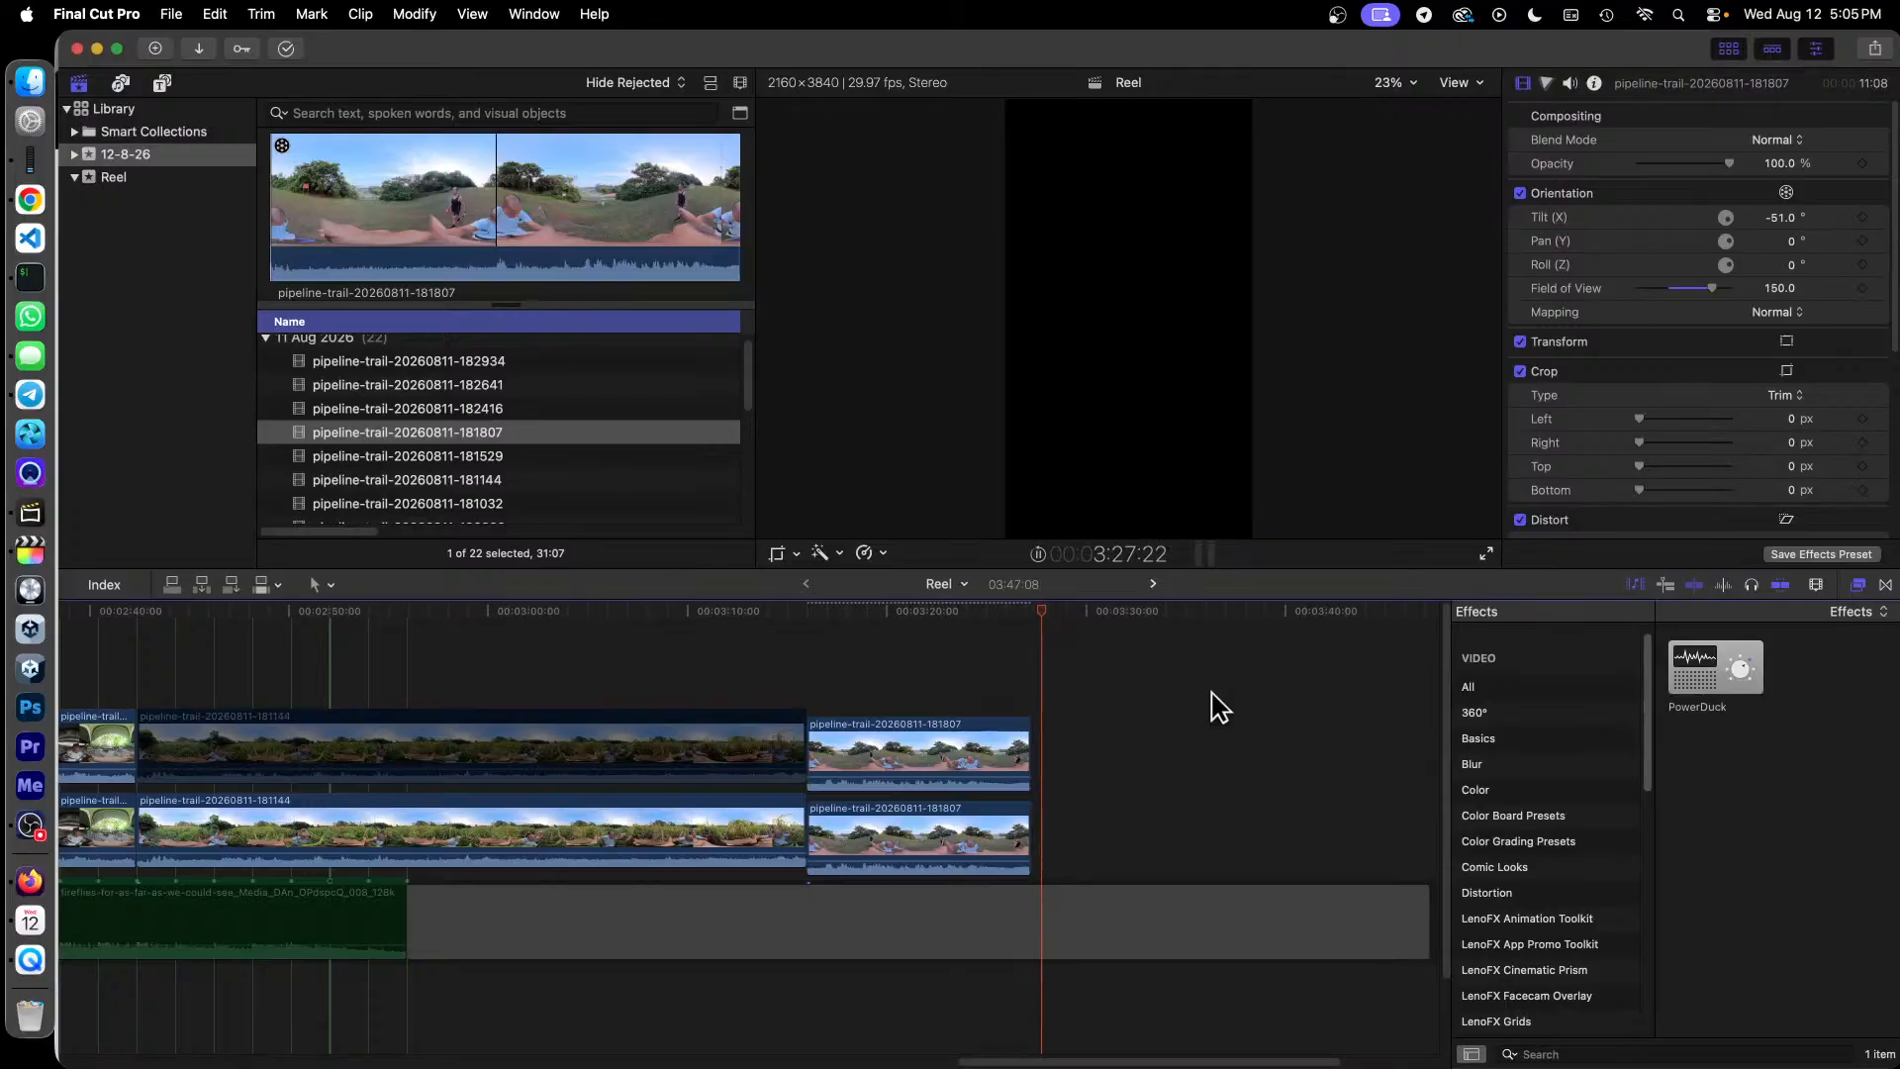
left_click(772, 623)
key("space")
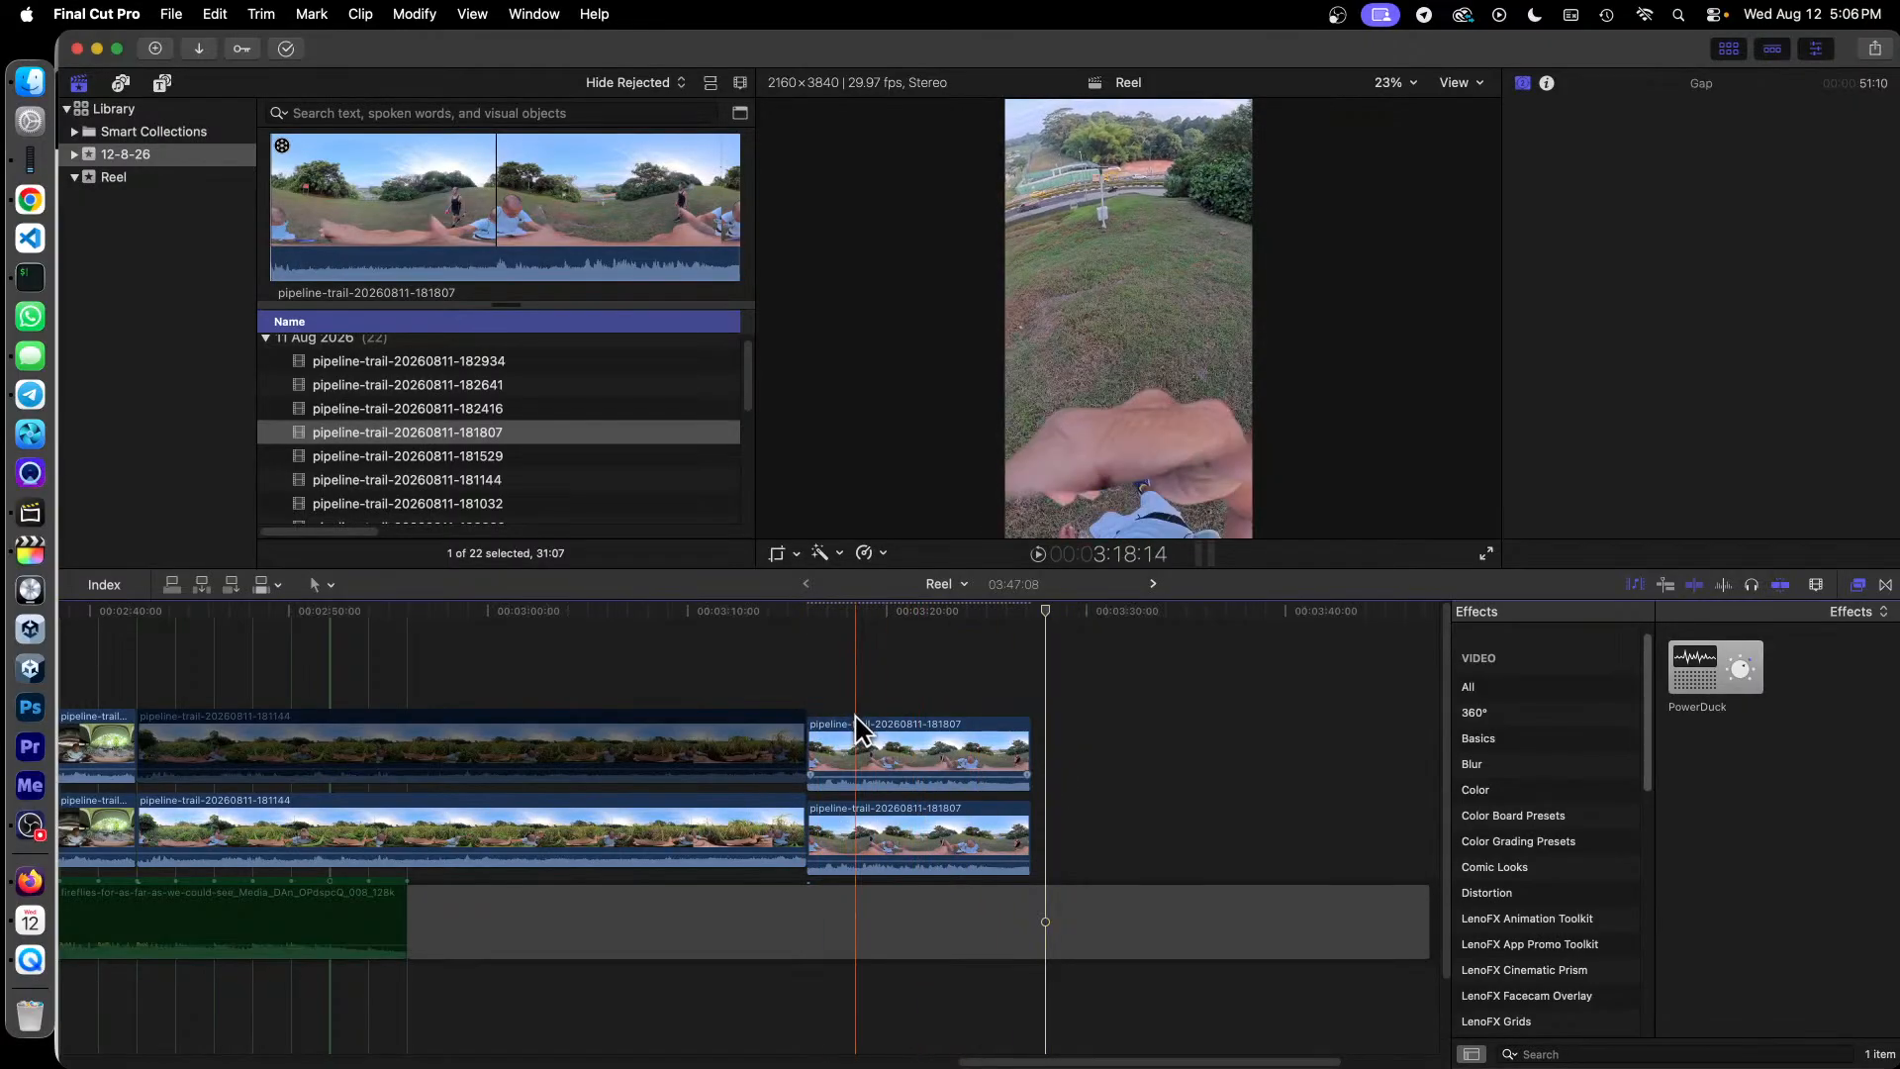
left_click(930, 732)
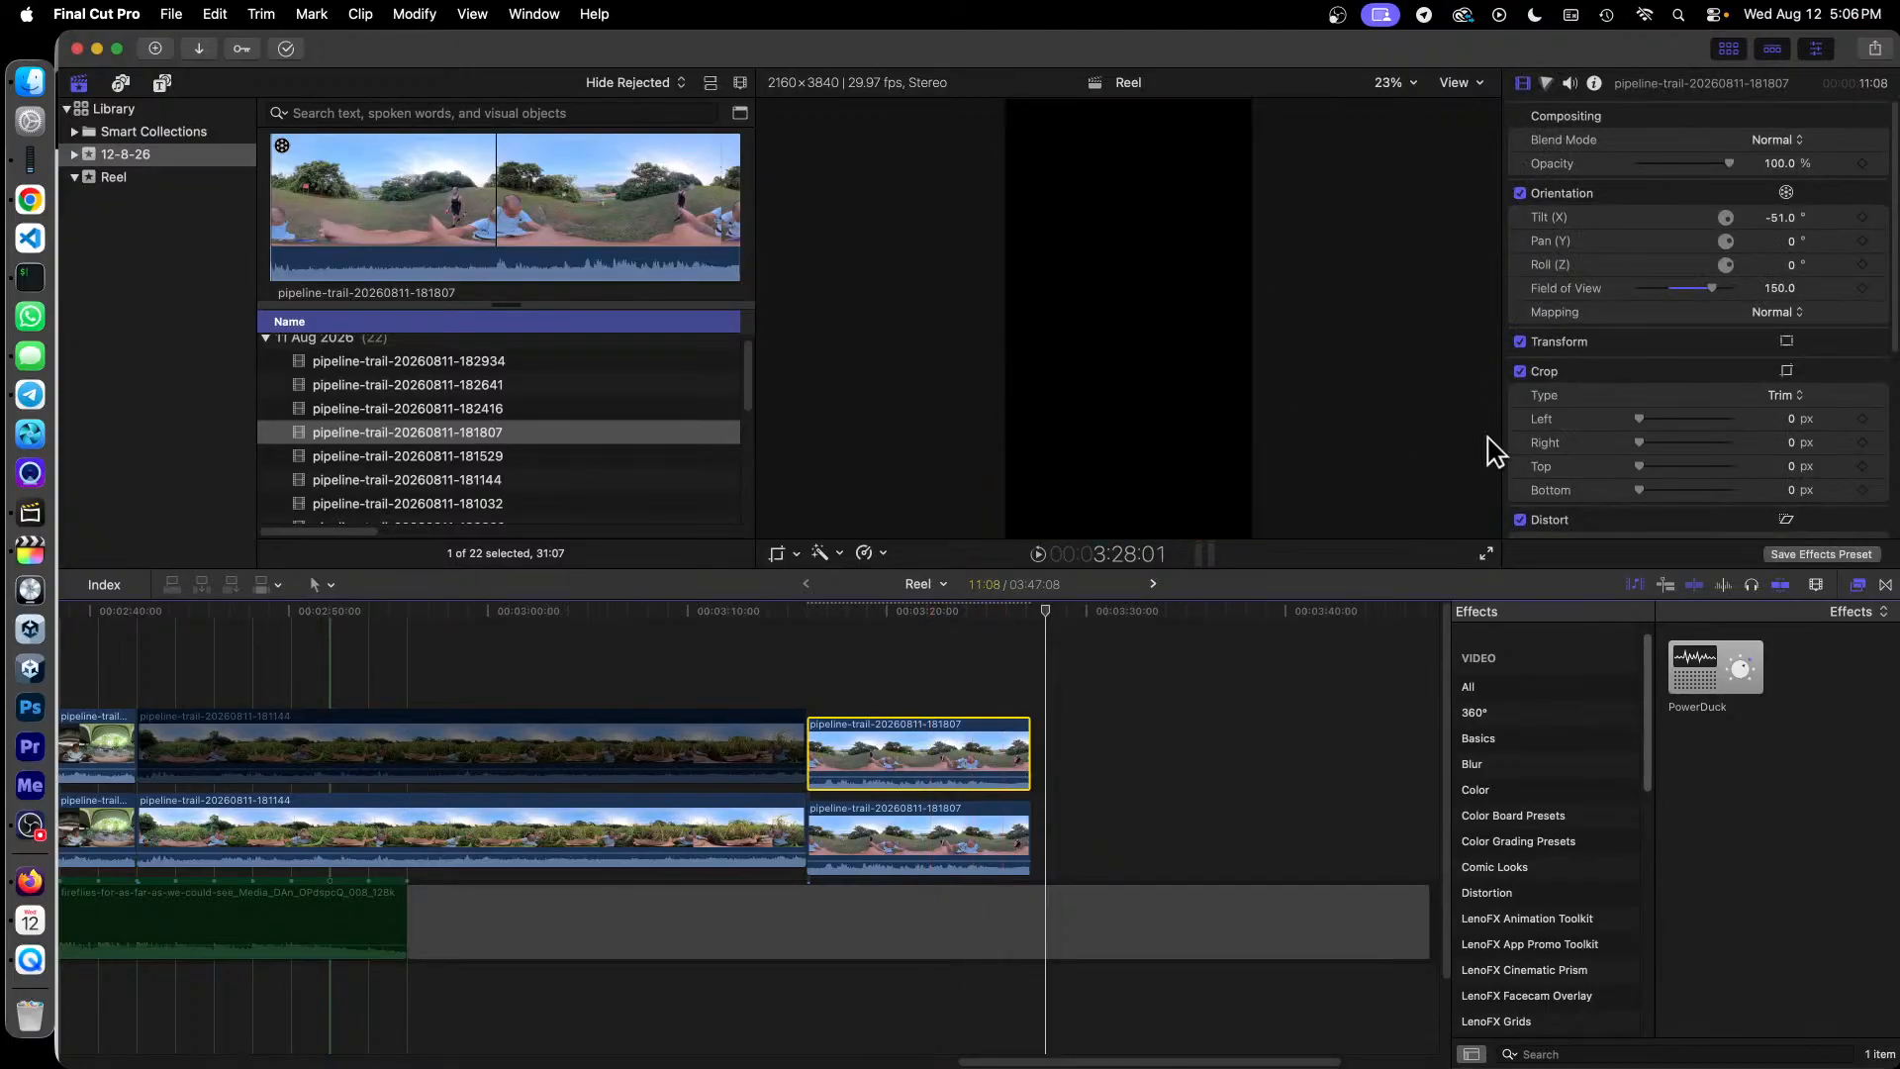
left_click(895, 611)
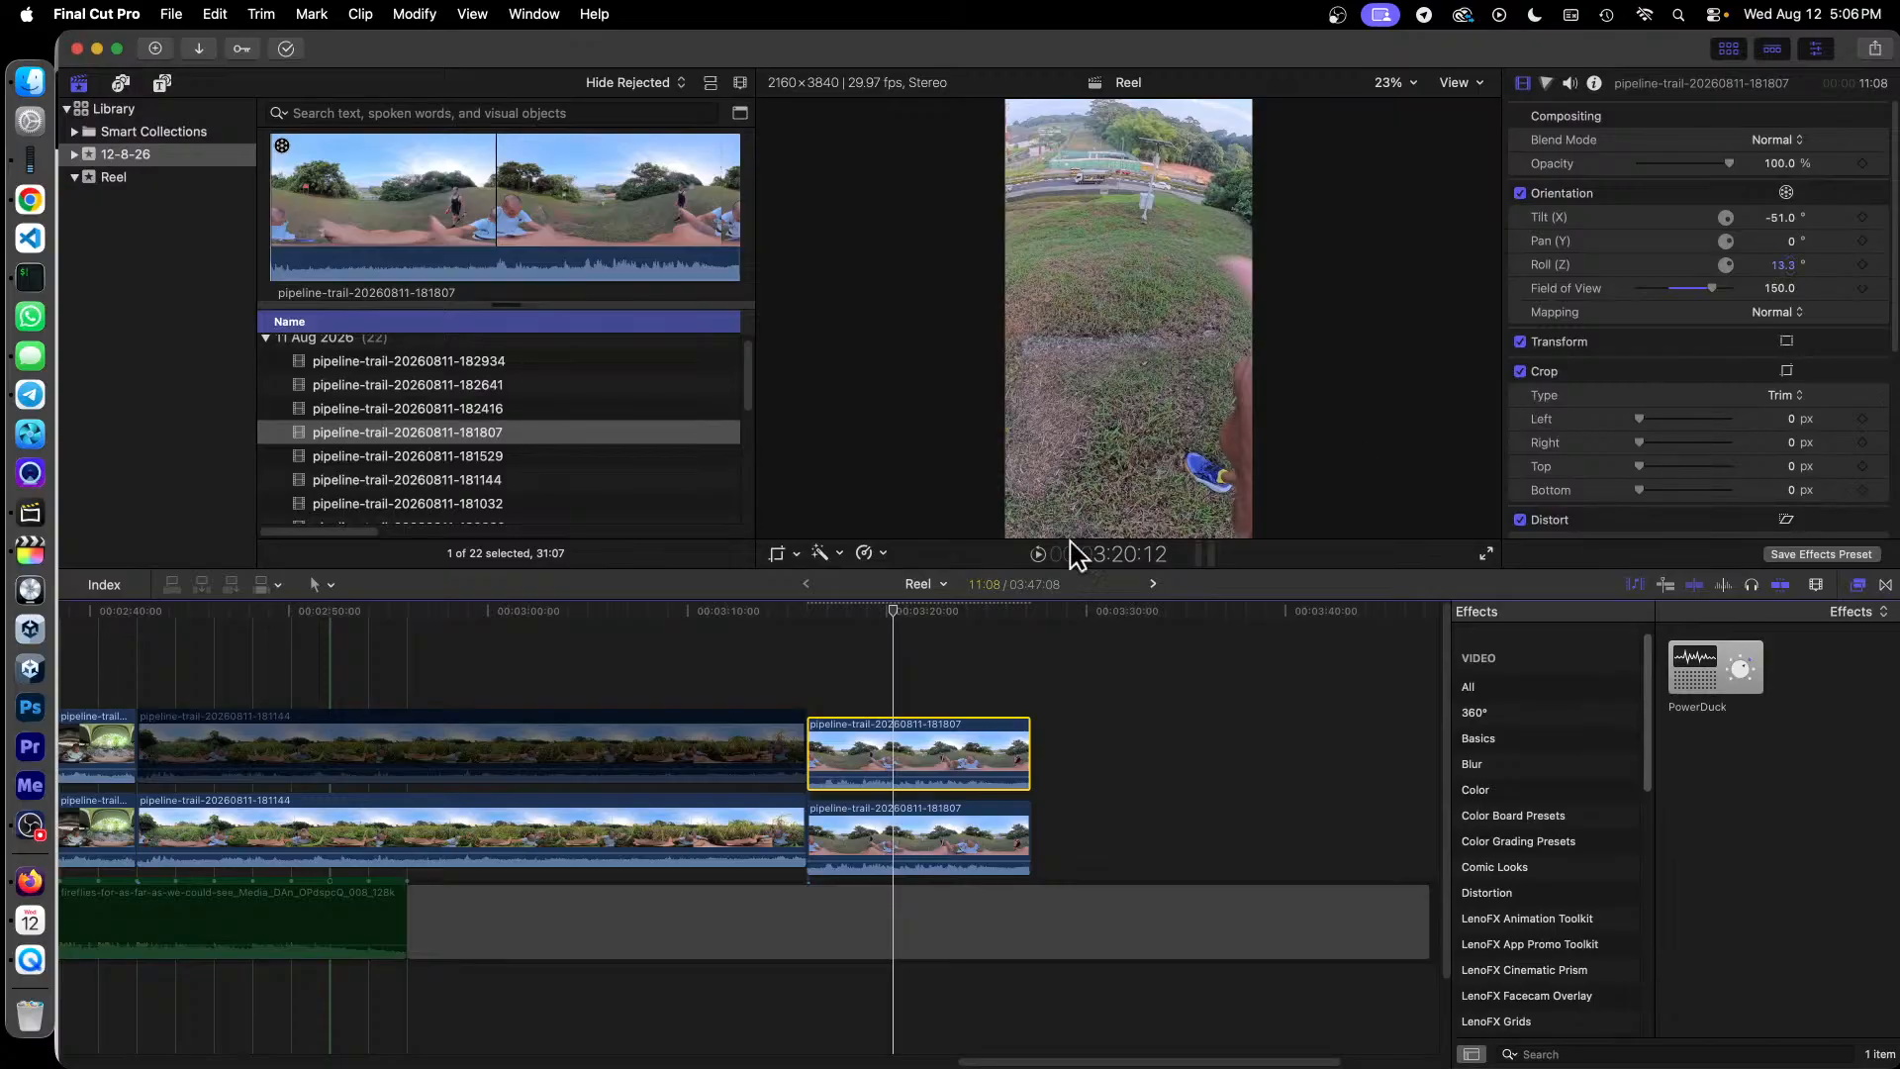
key("Delete")
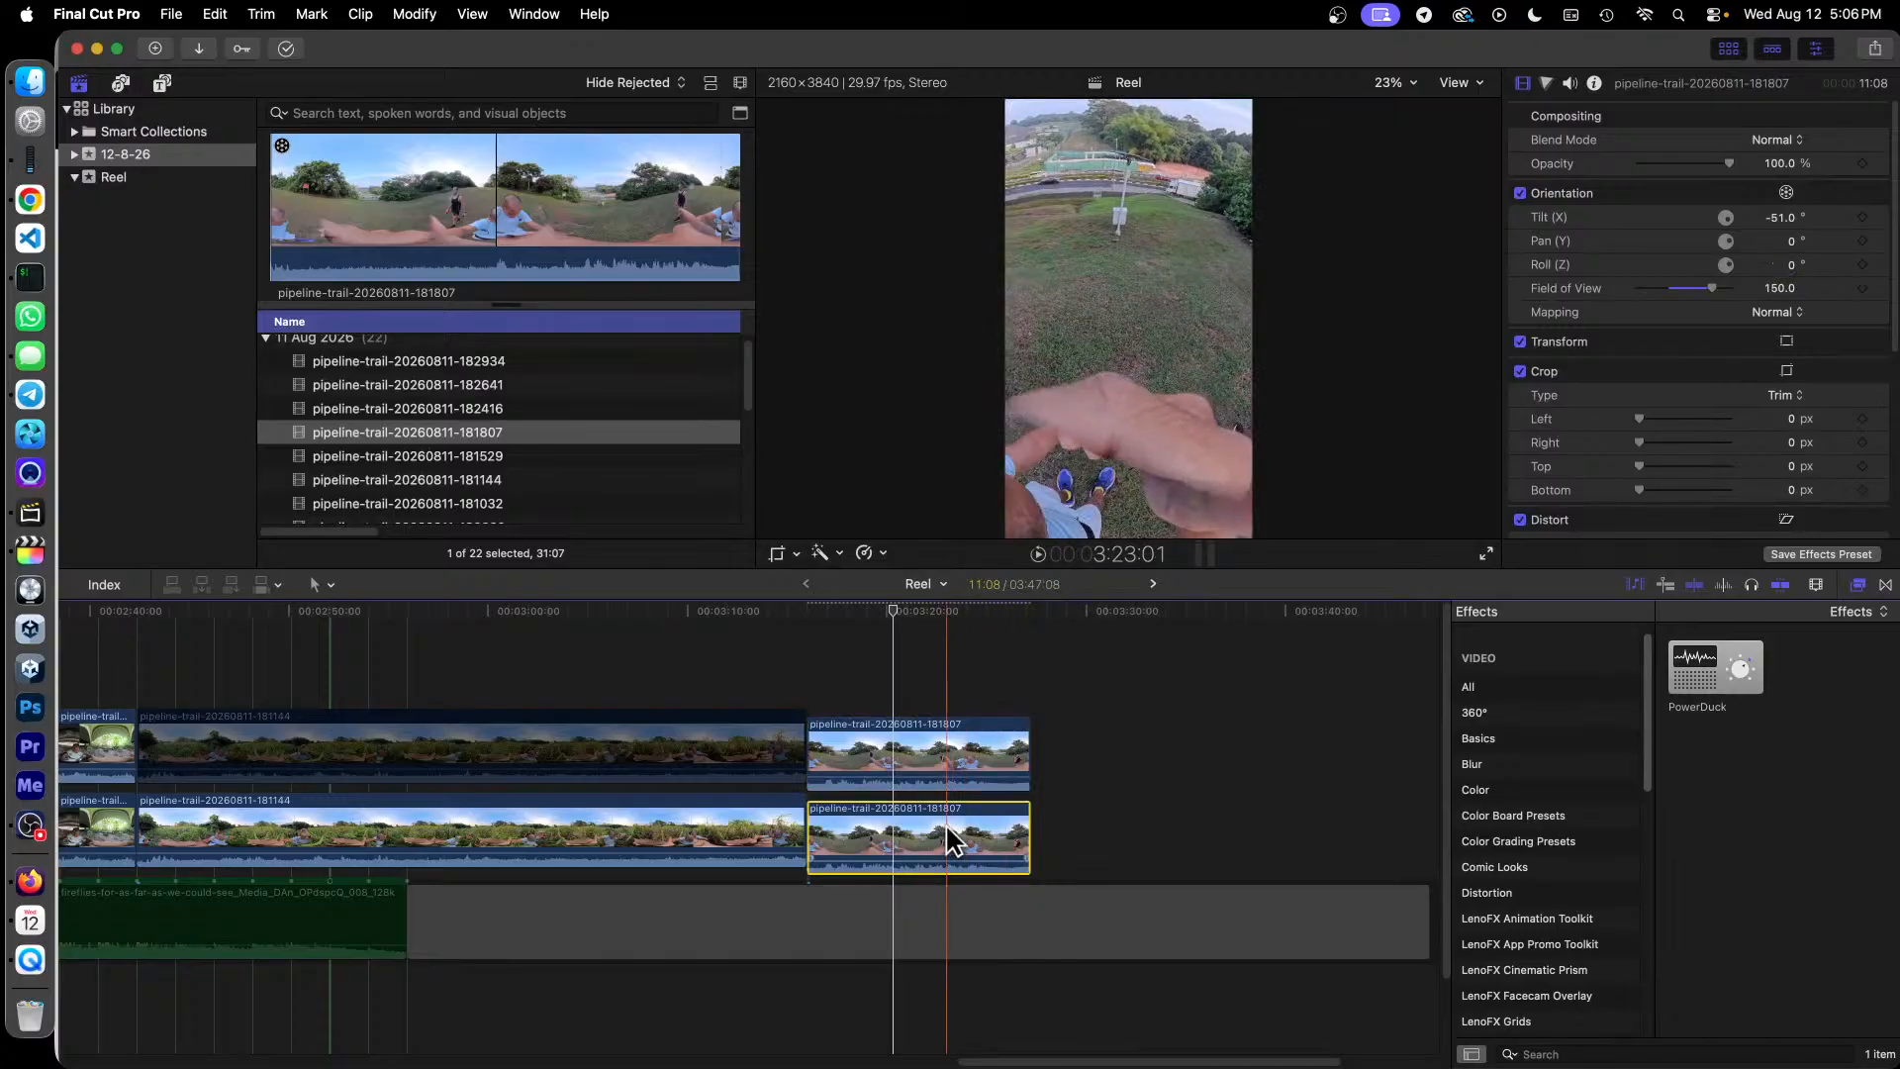
left_click(789, 636)
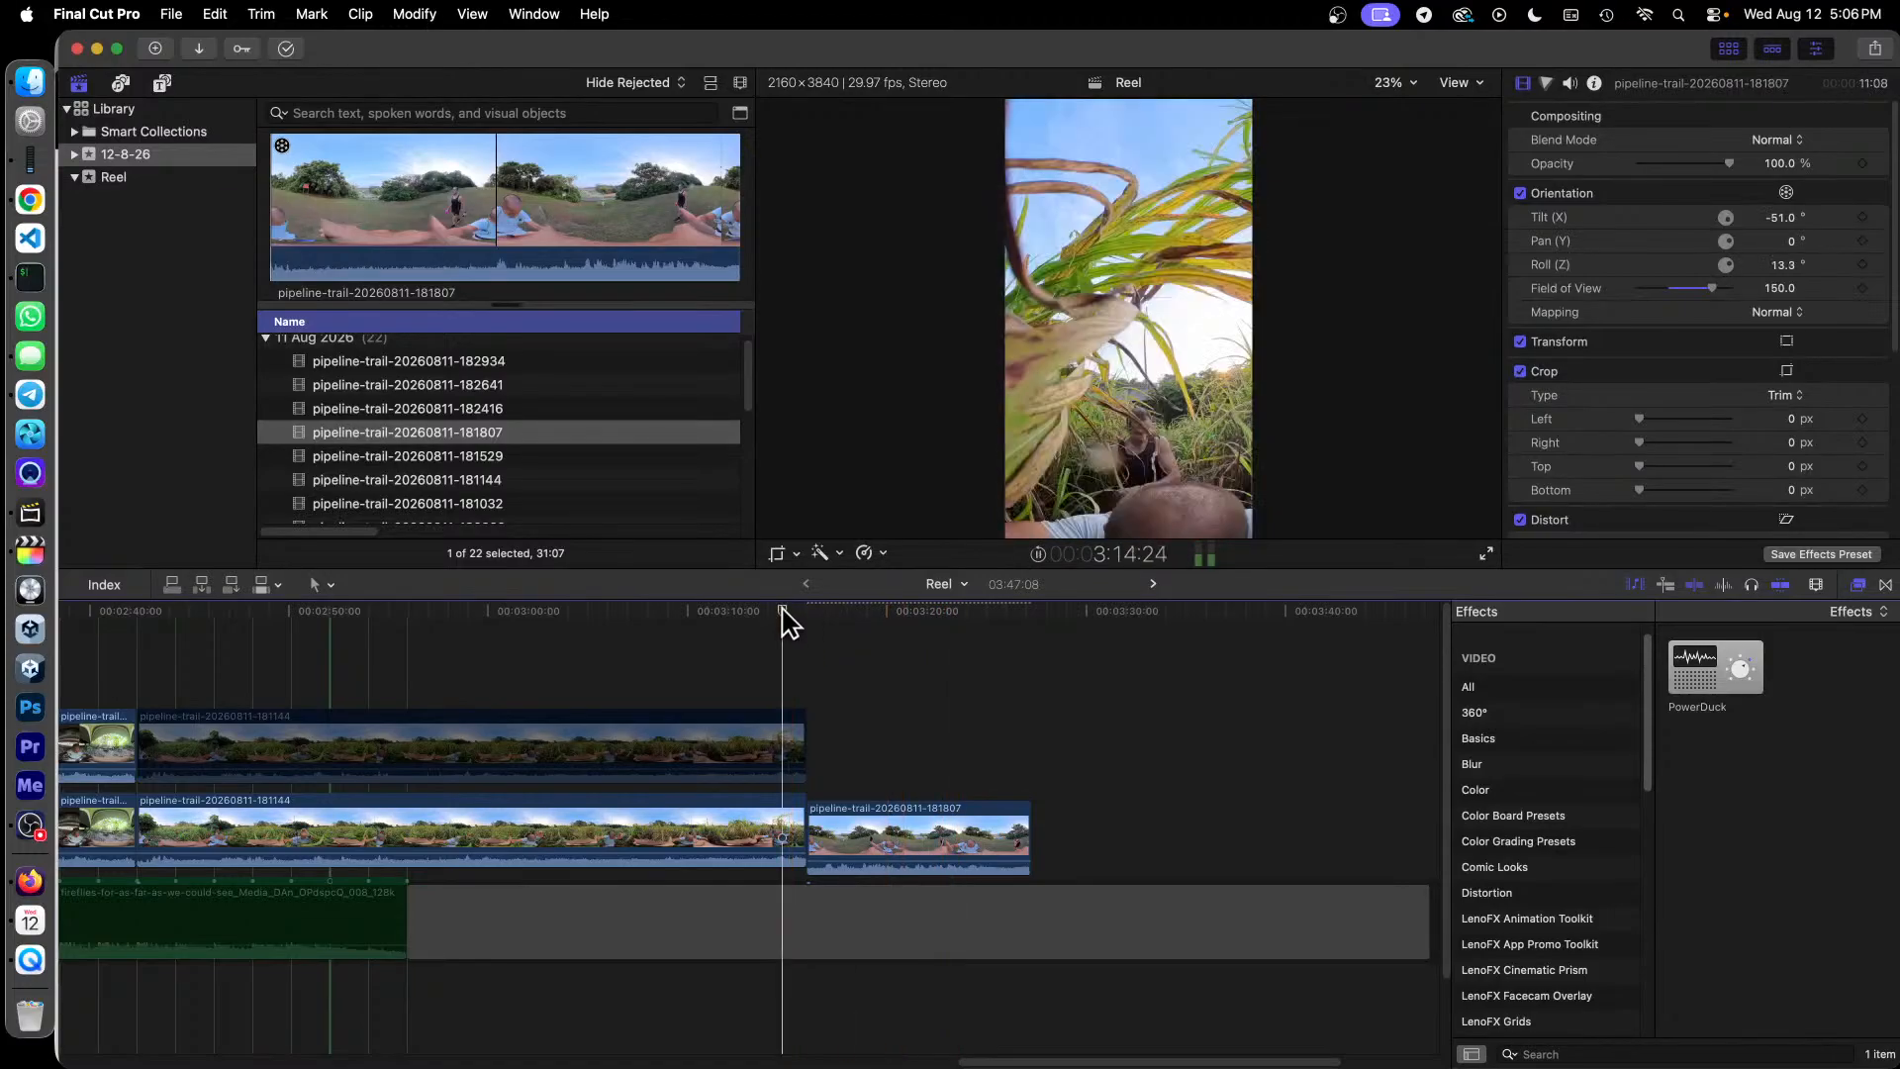
key("space")
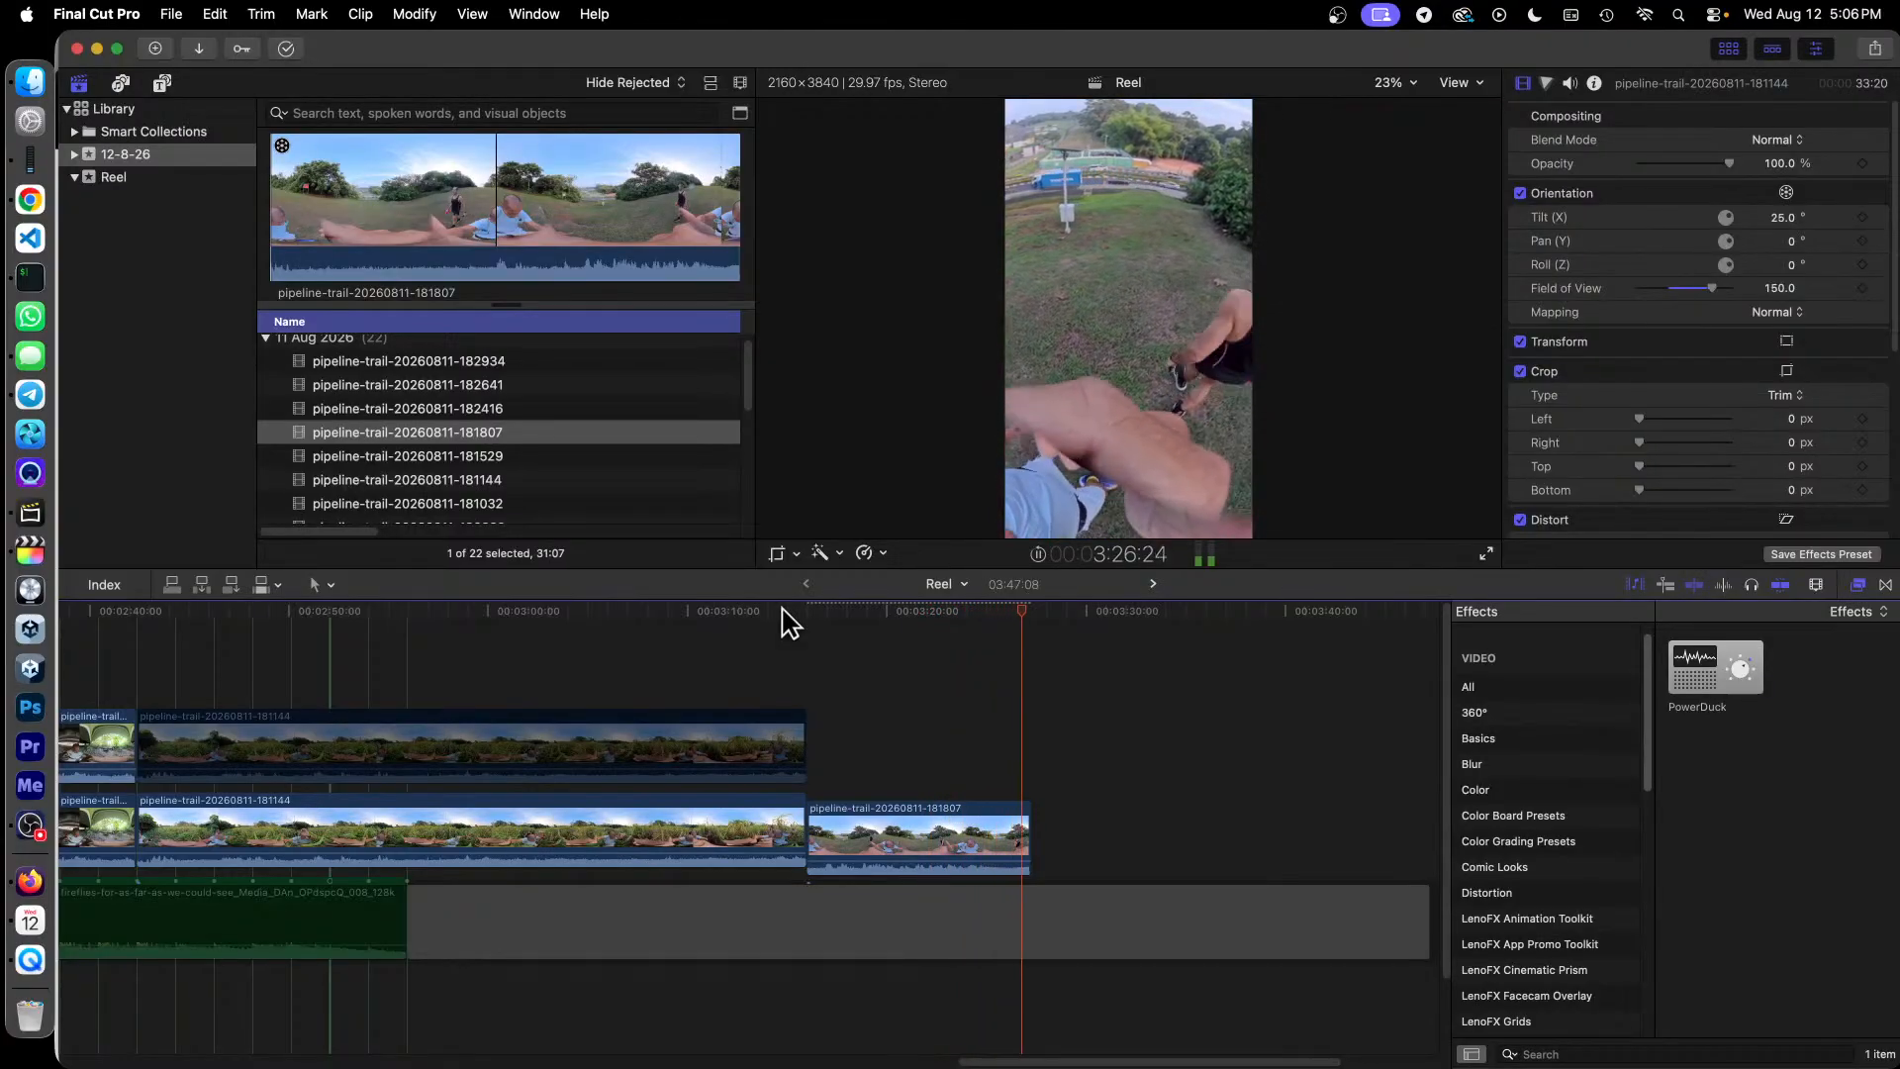
key("space")
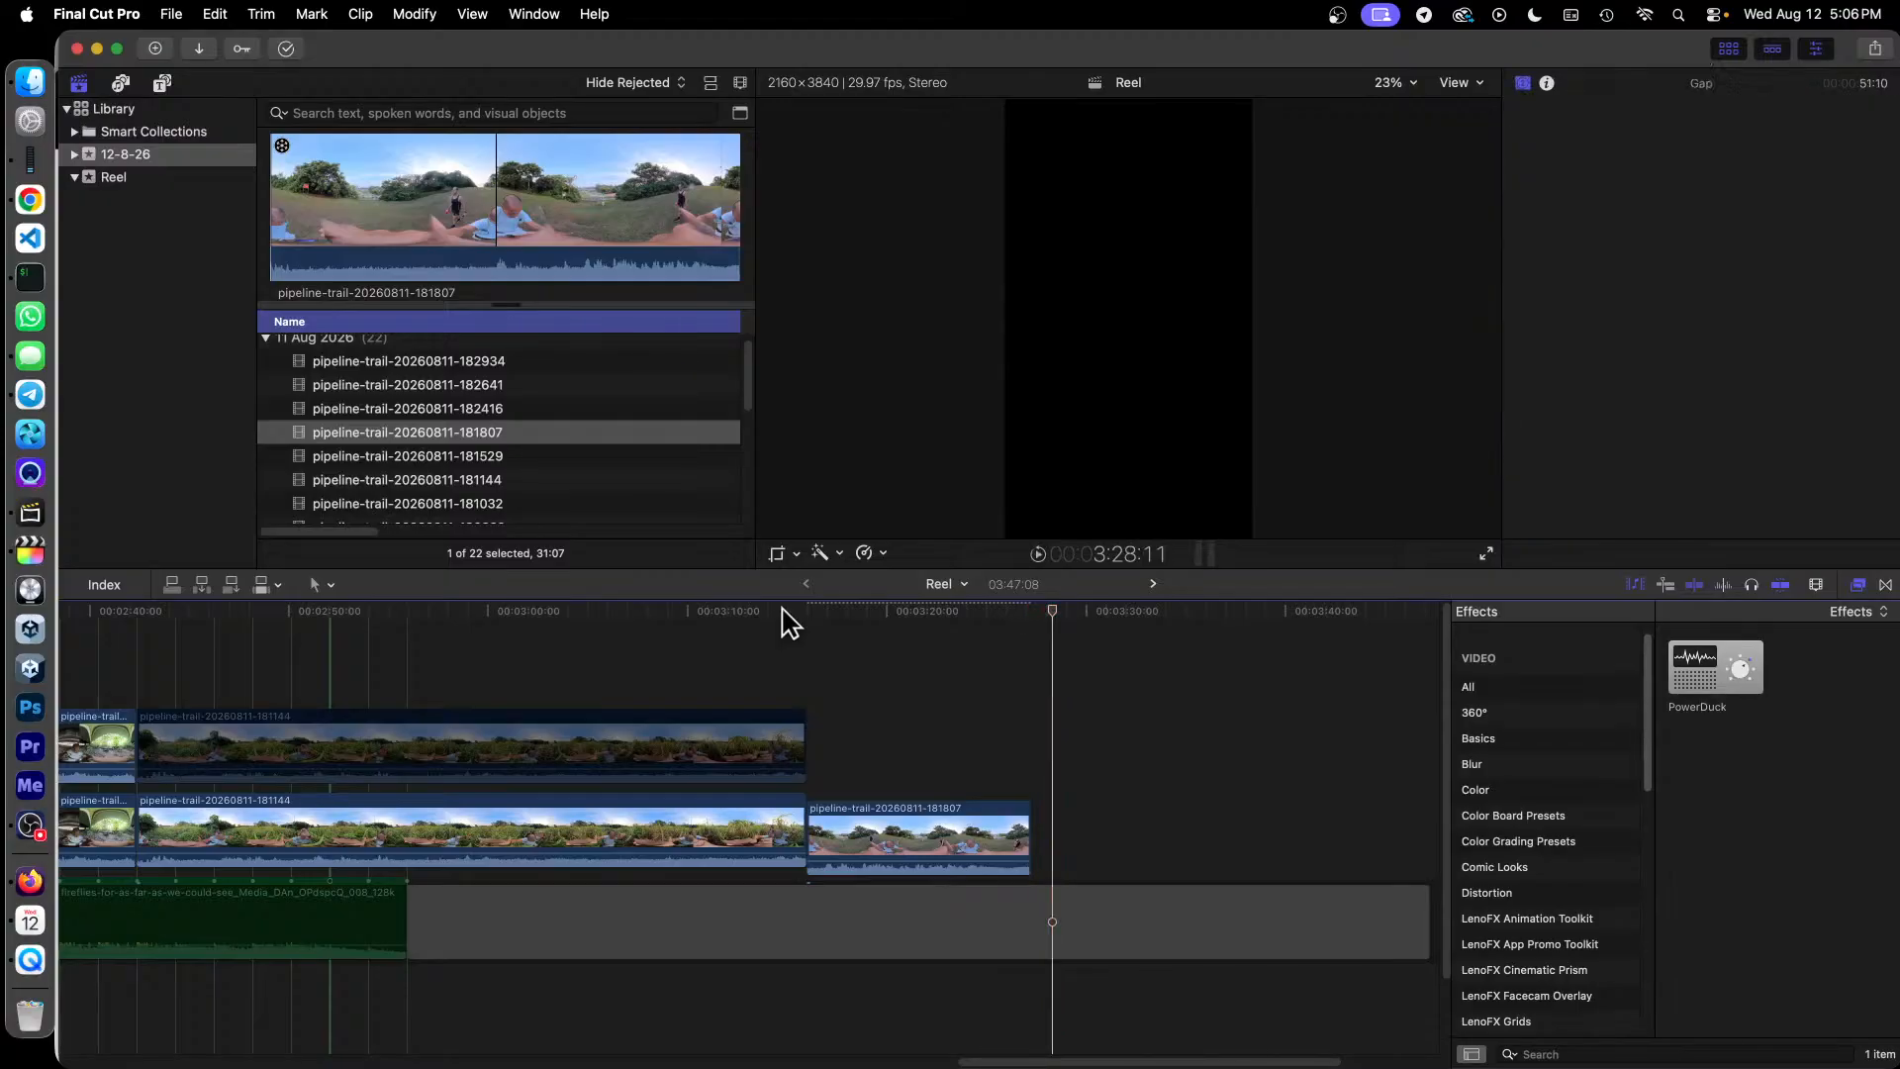
left_click(504, 409)
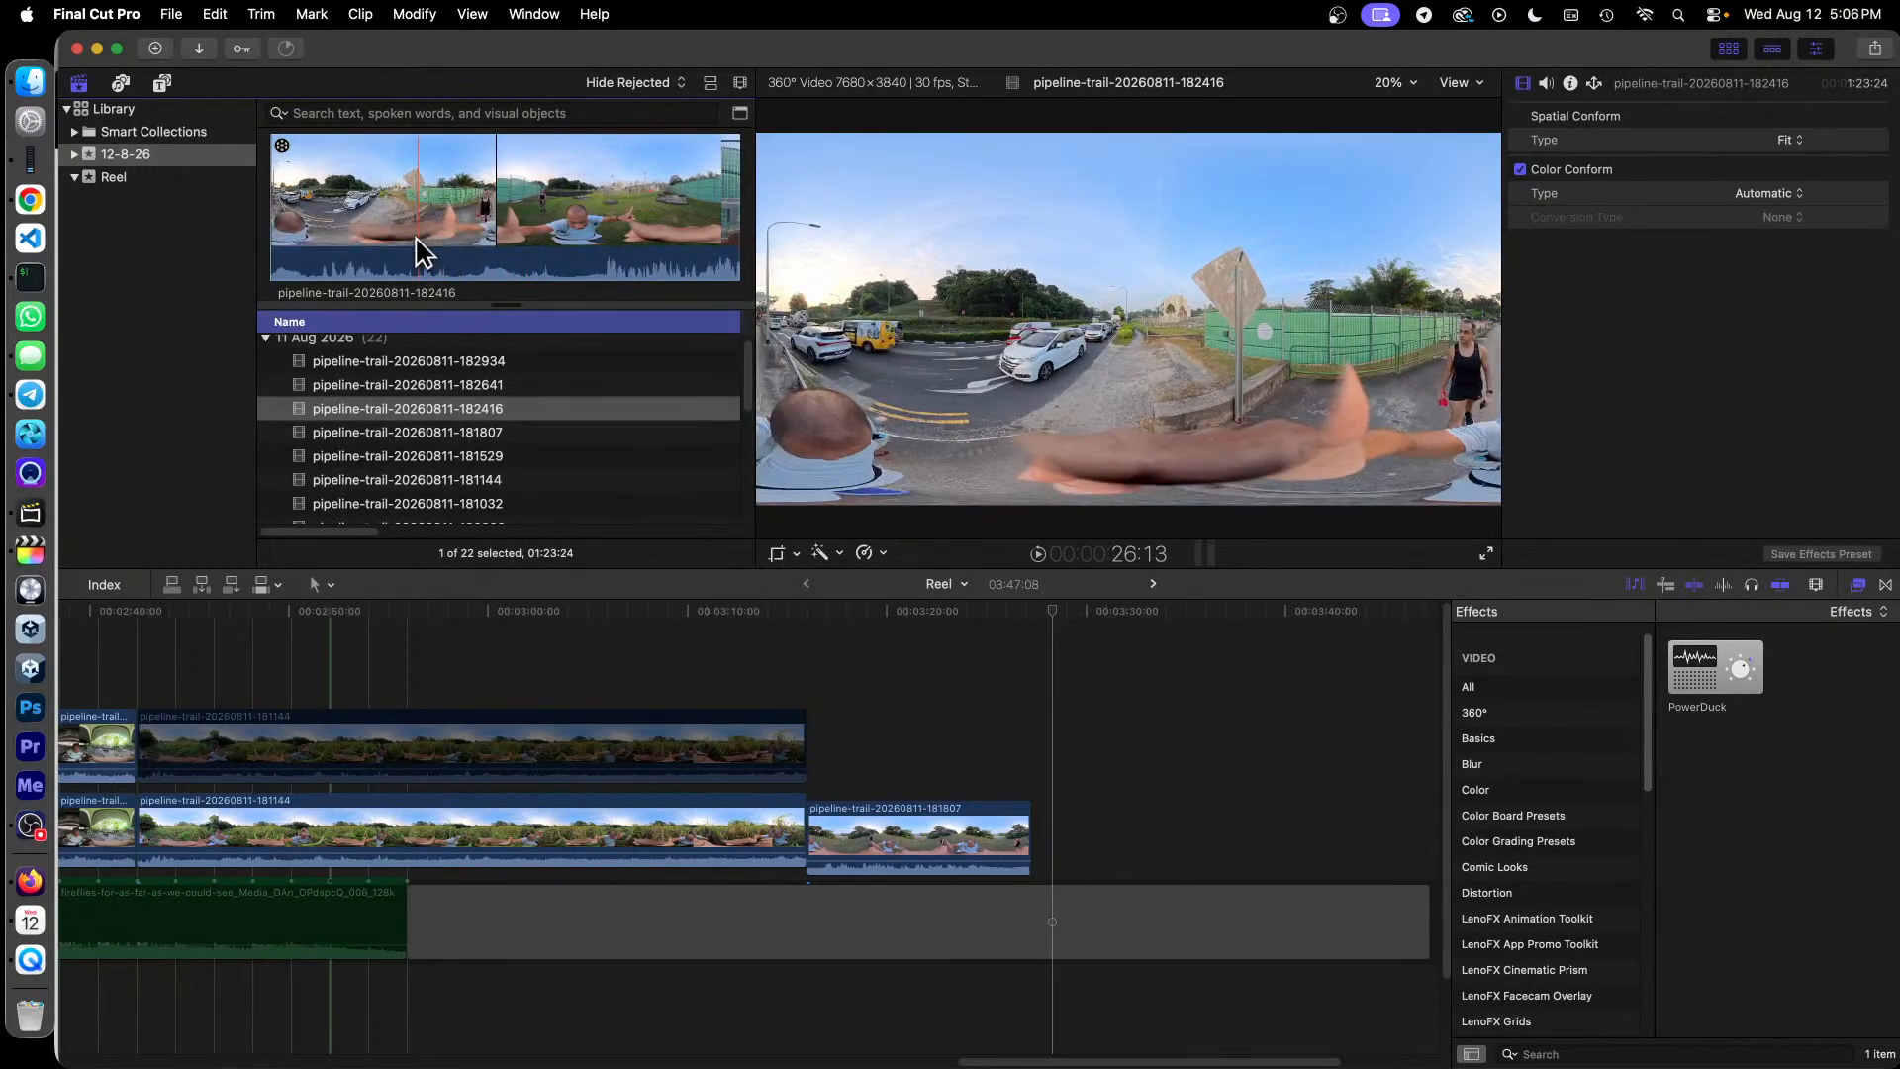
left_click_drag(420, 252, 663, 255)
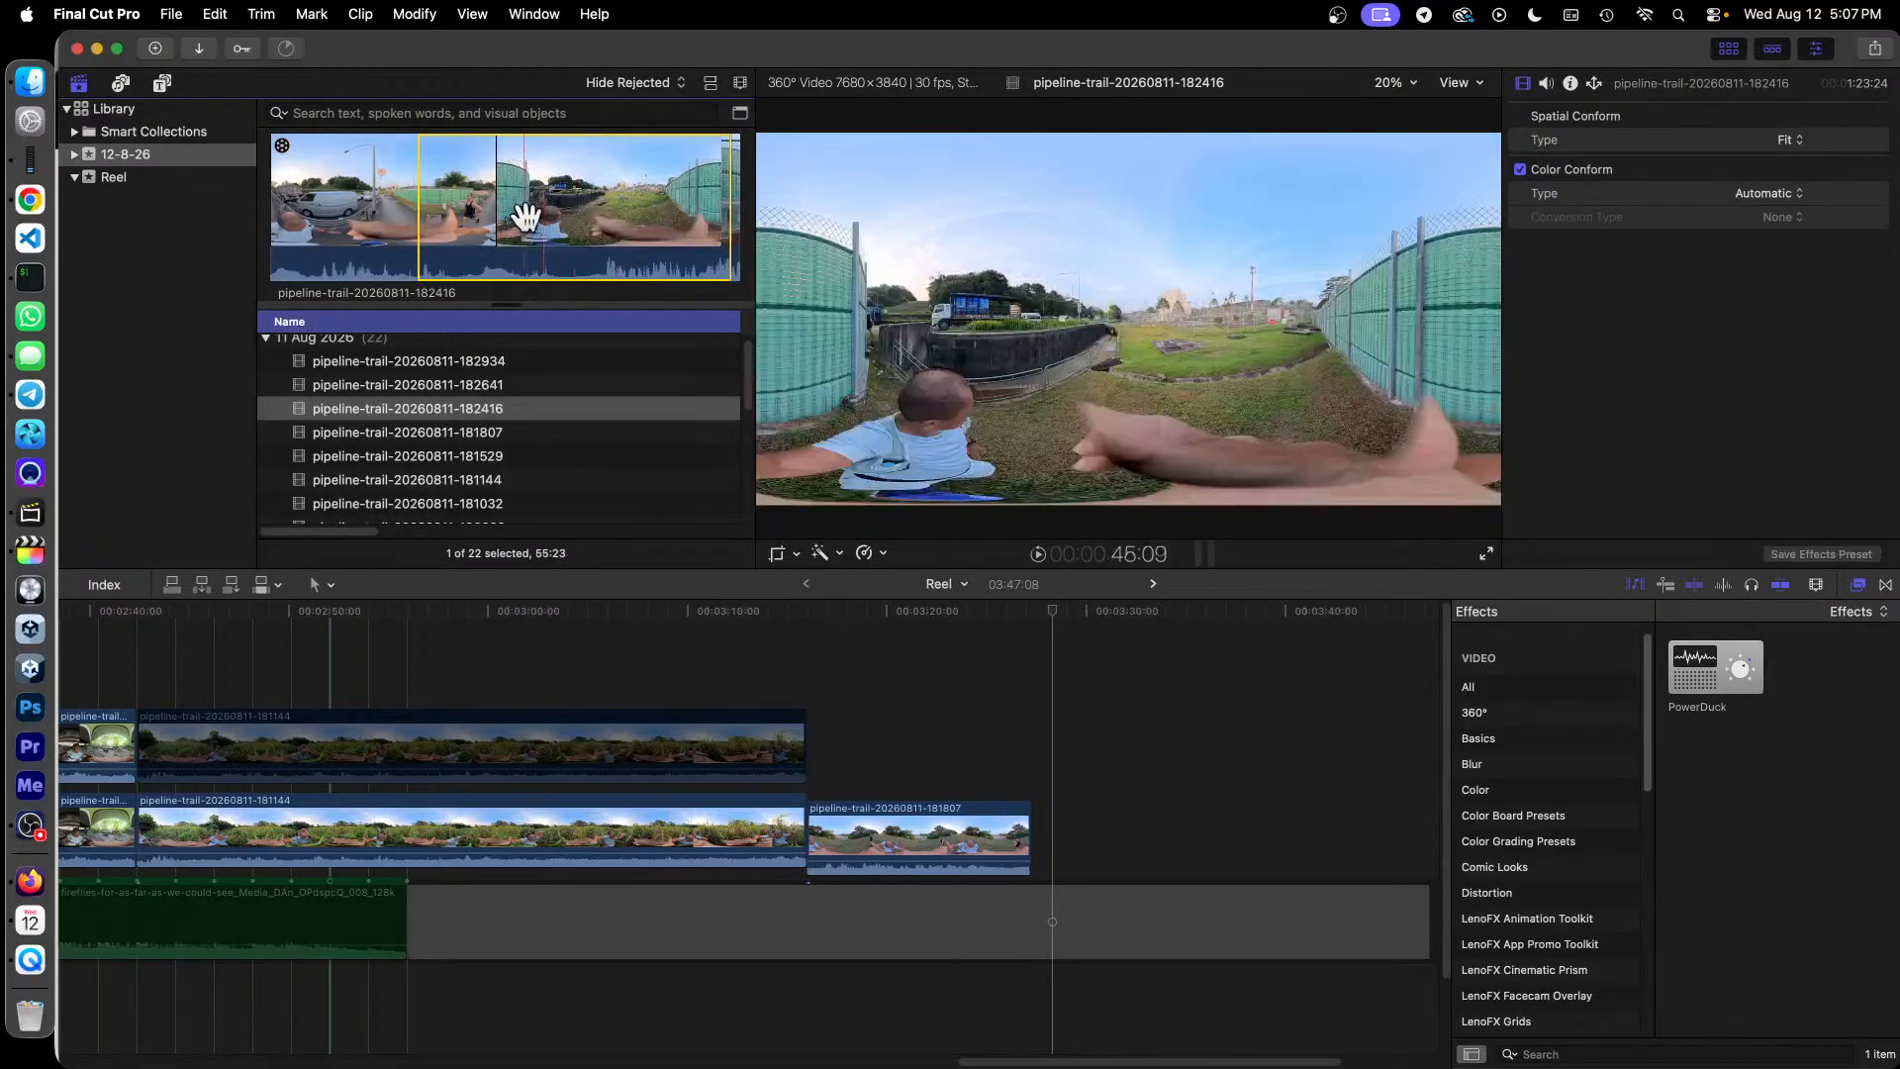
left_click_drag(520, 212, 1039, 837)
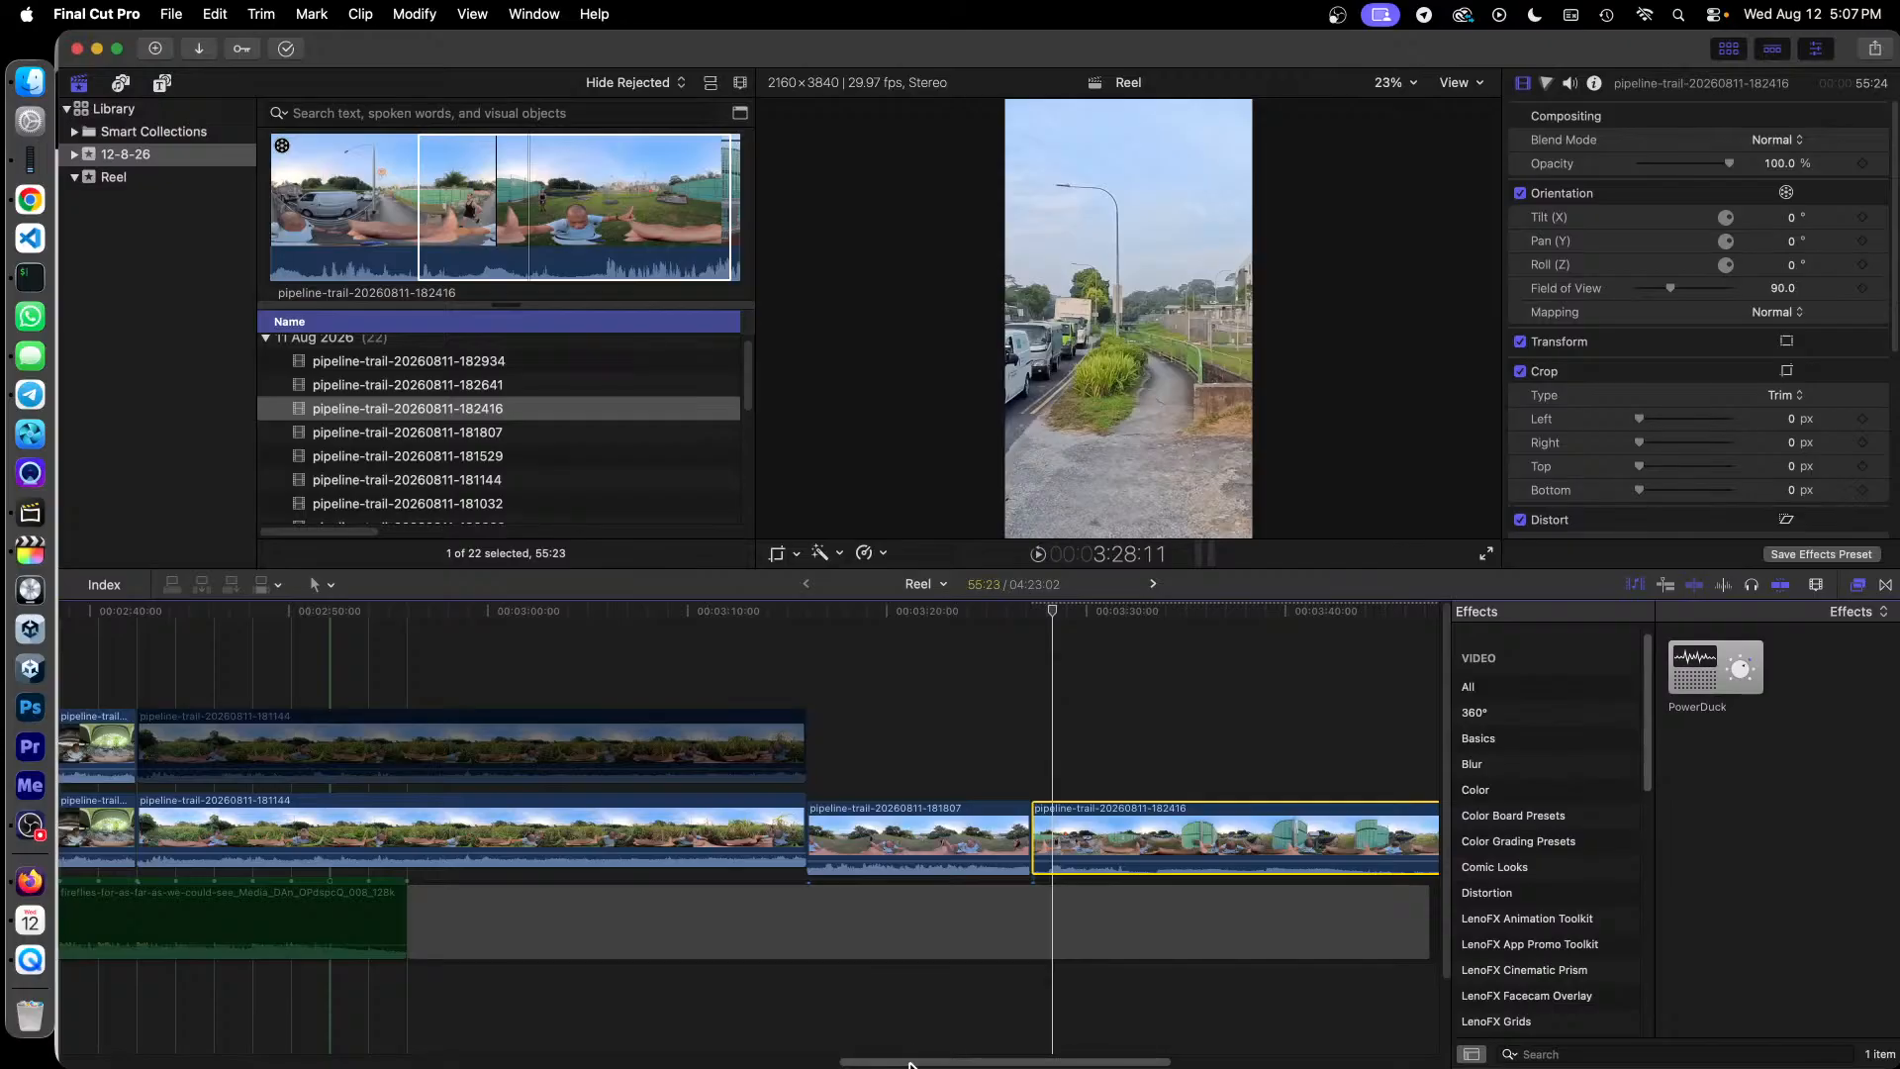
left_click_drag(908, 1063, 1120, 1066)
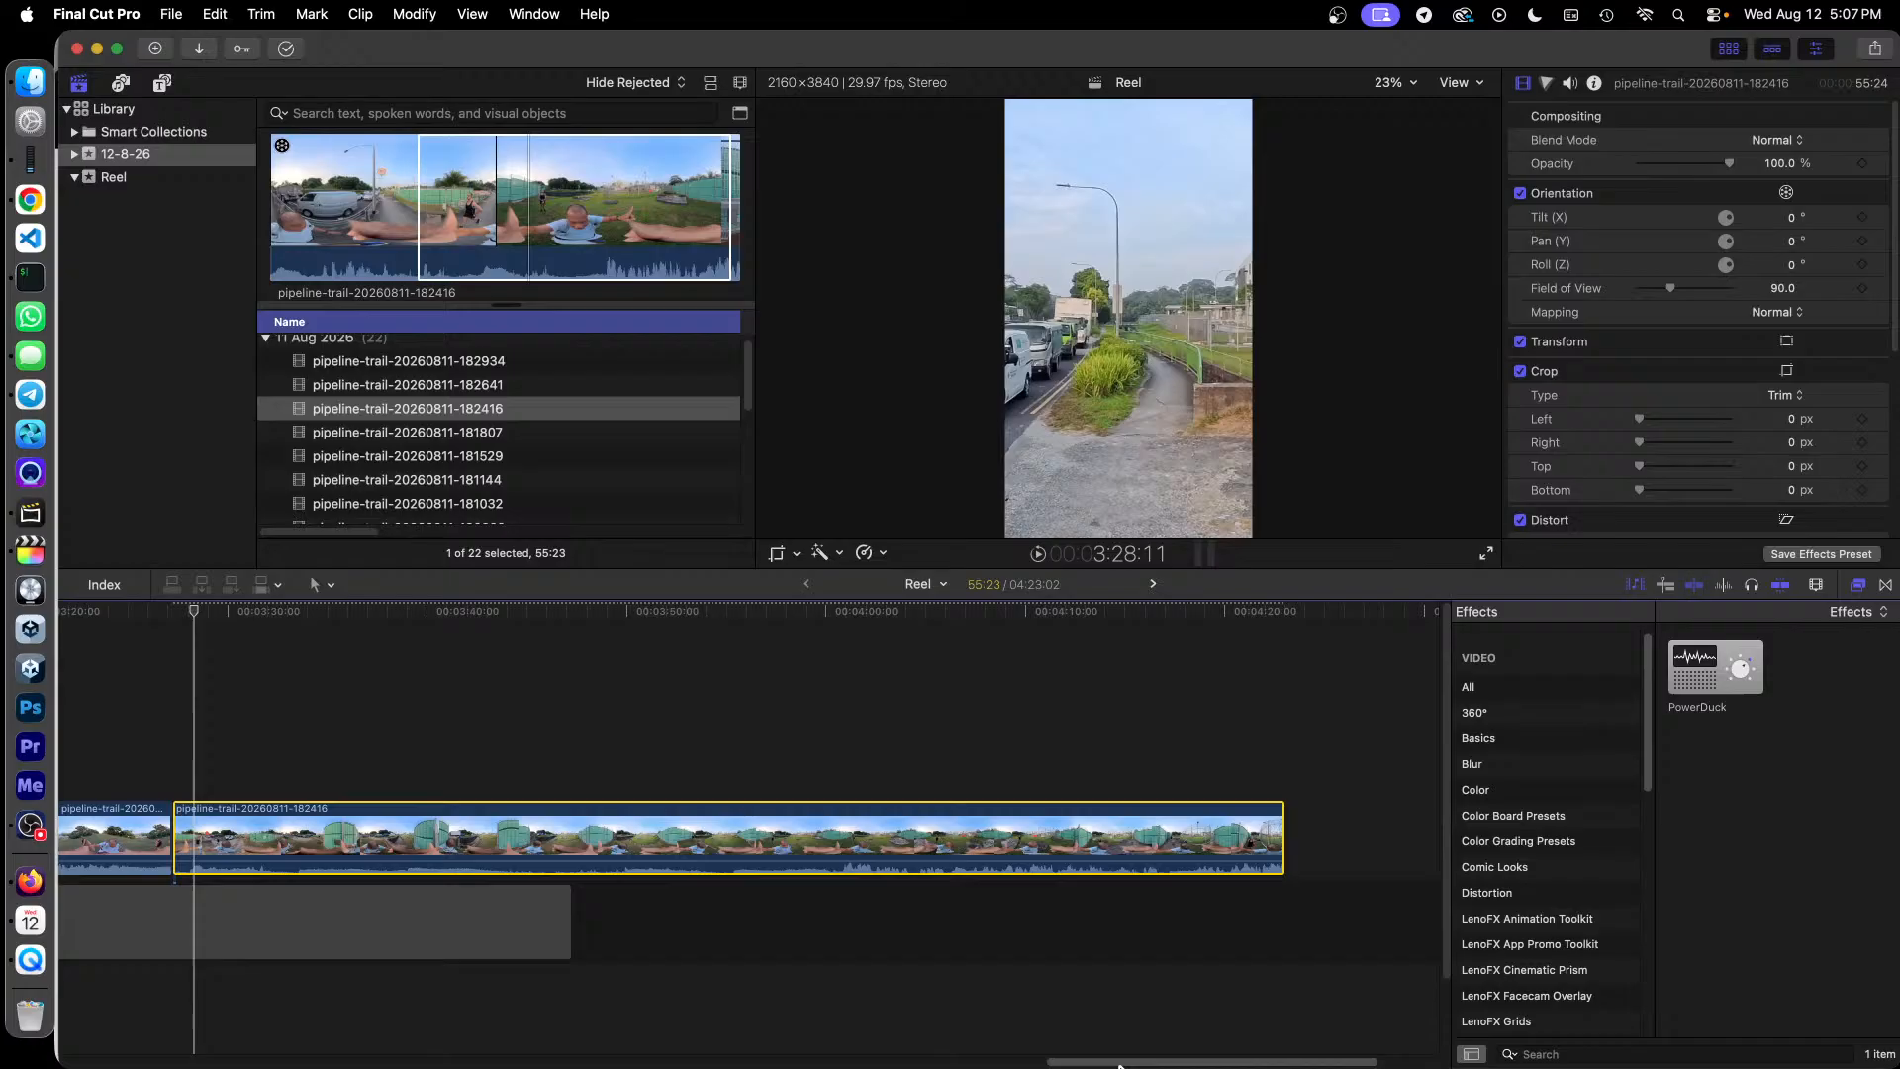
left_click(170, 629)
key("space")
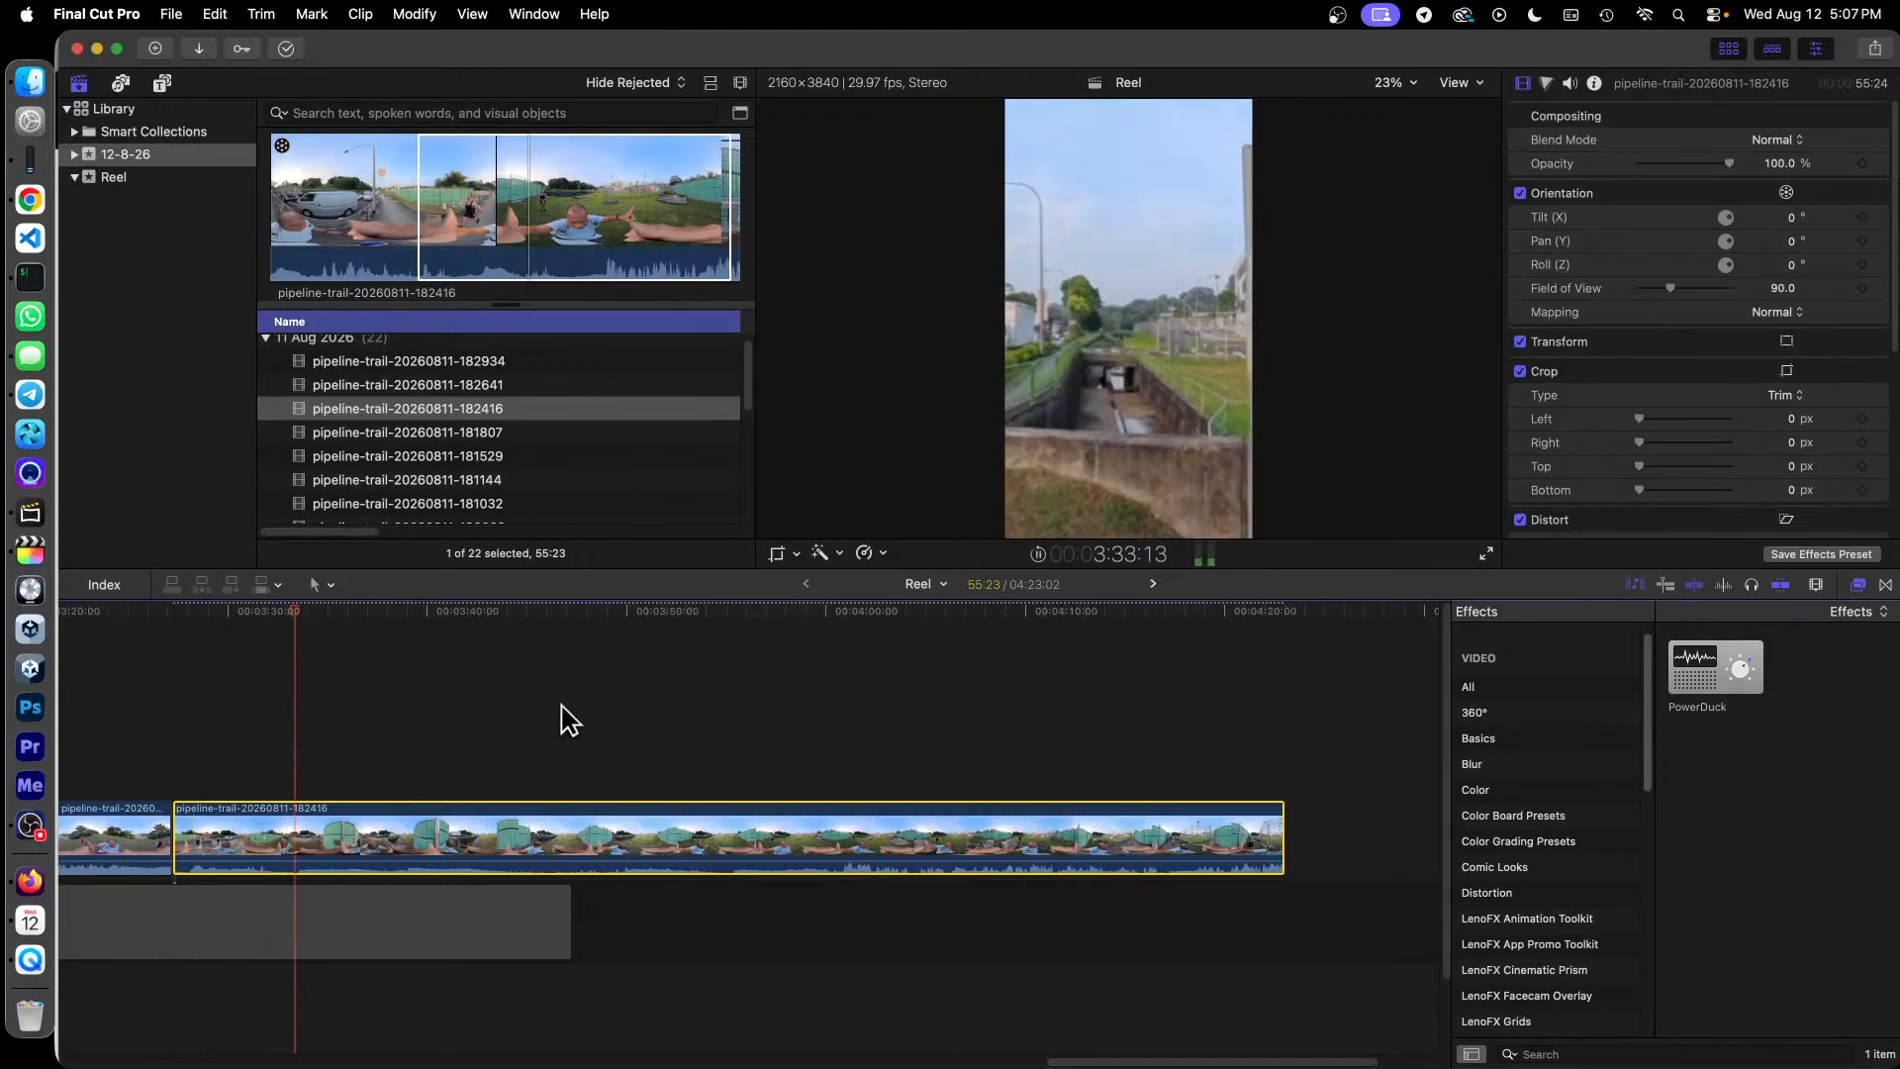
left_click(136, 624)
key("space")
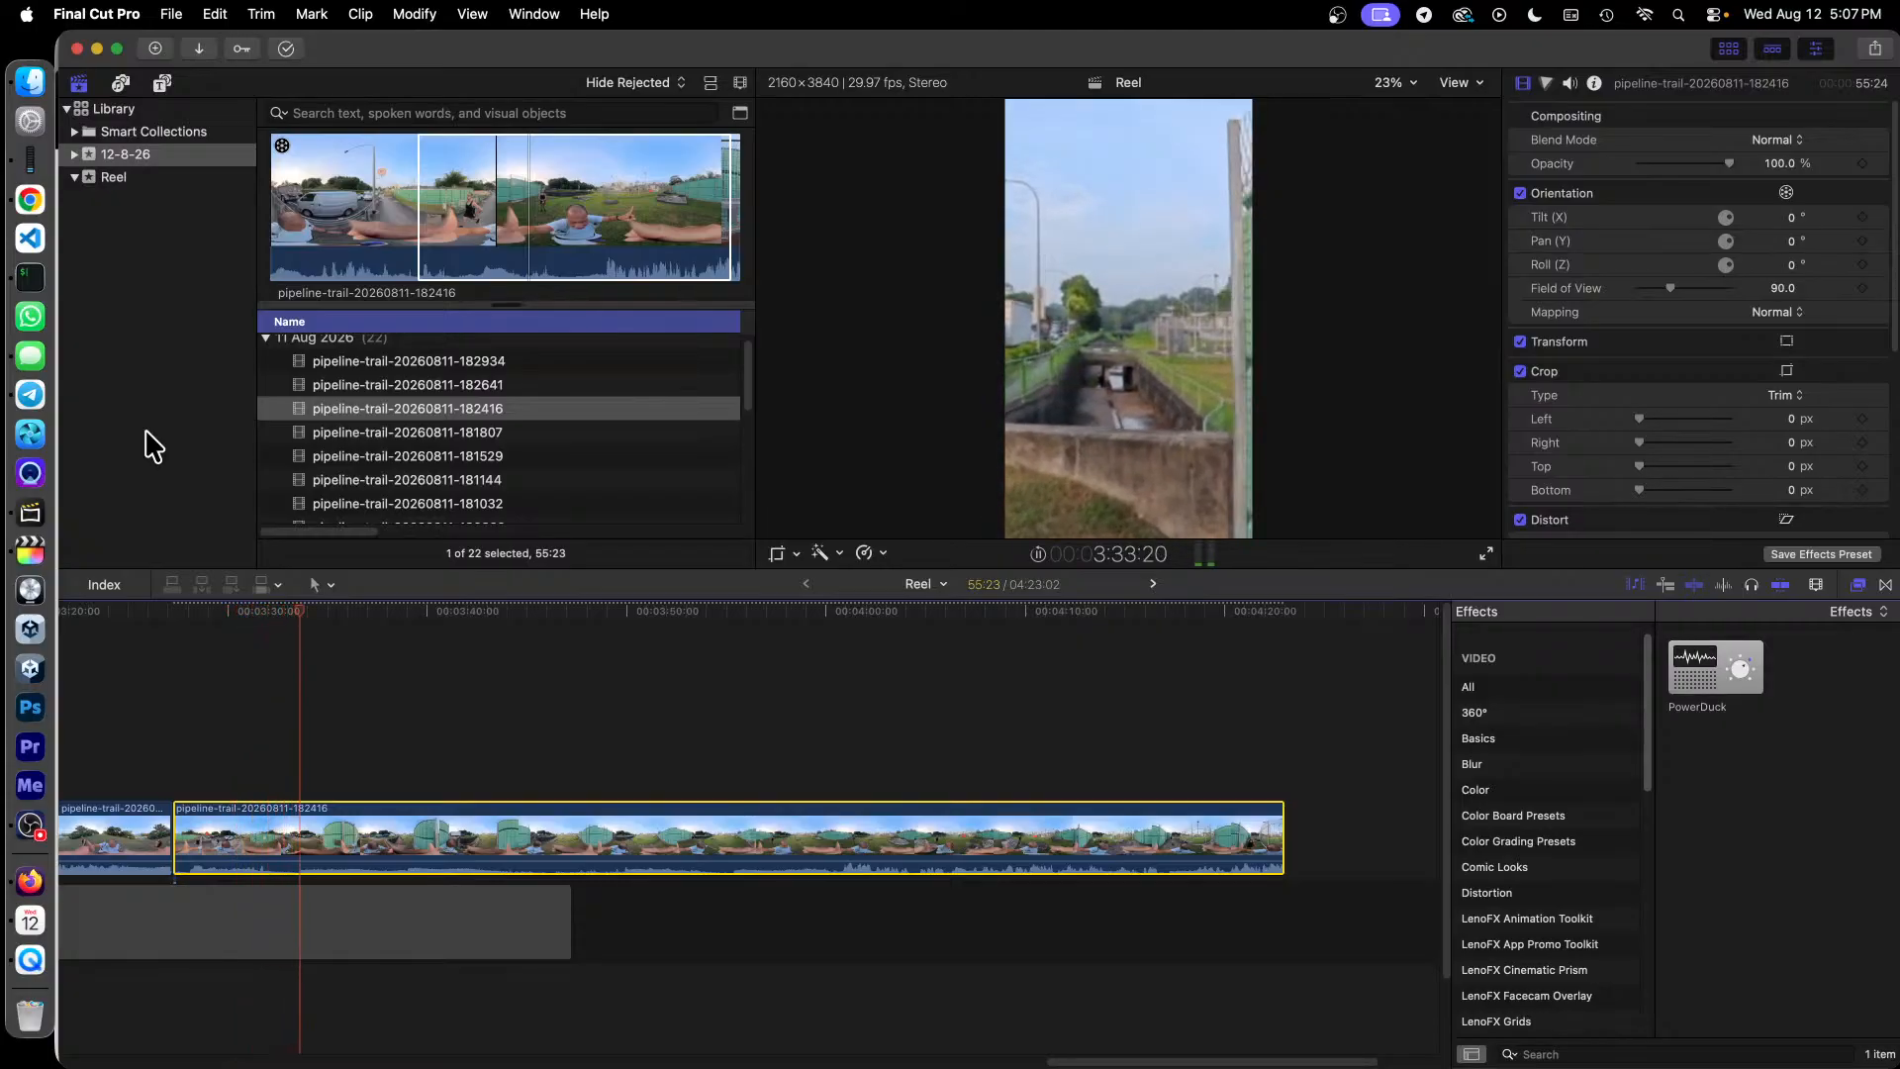
key("space")
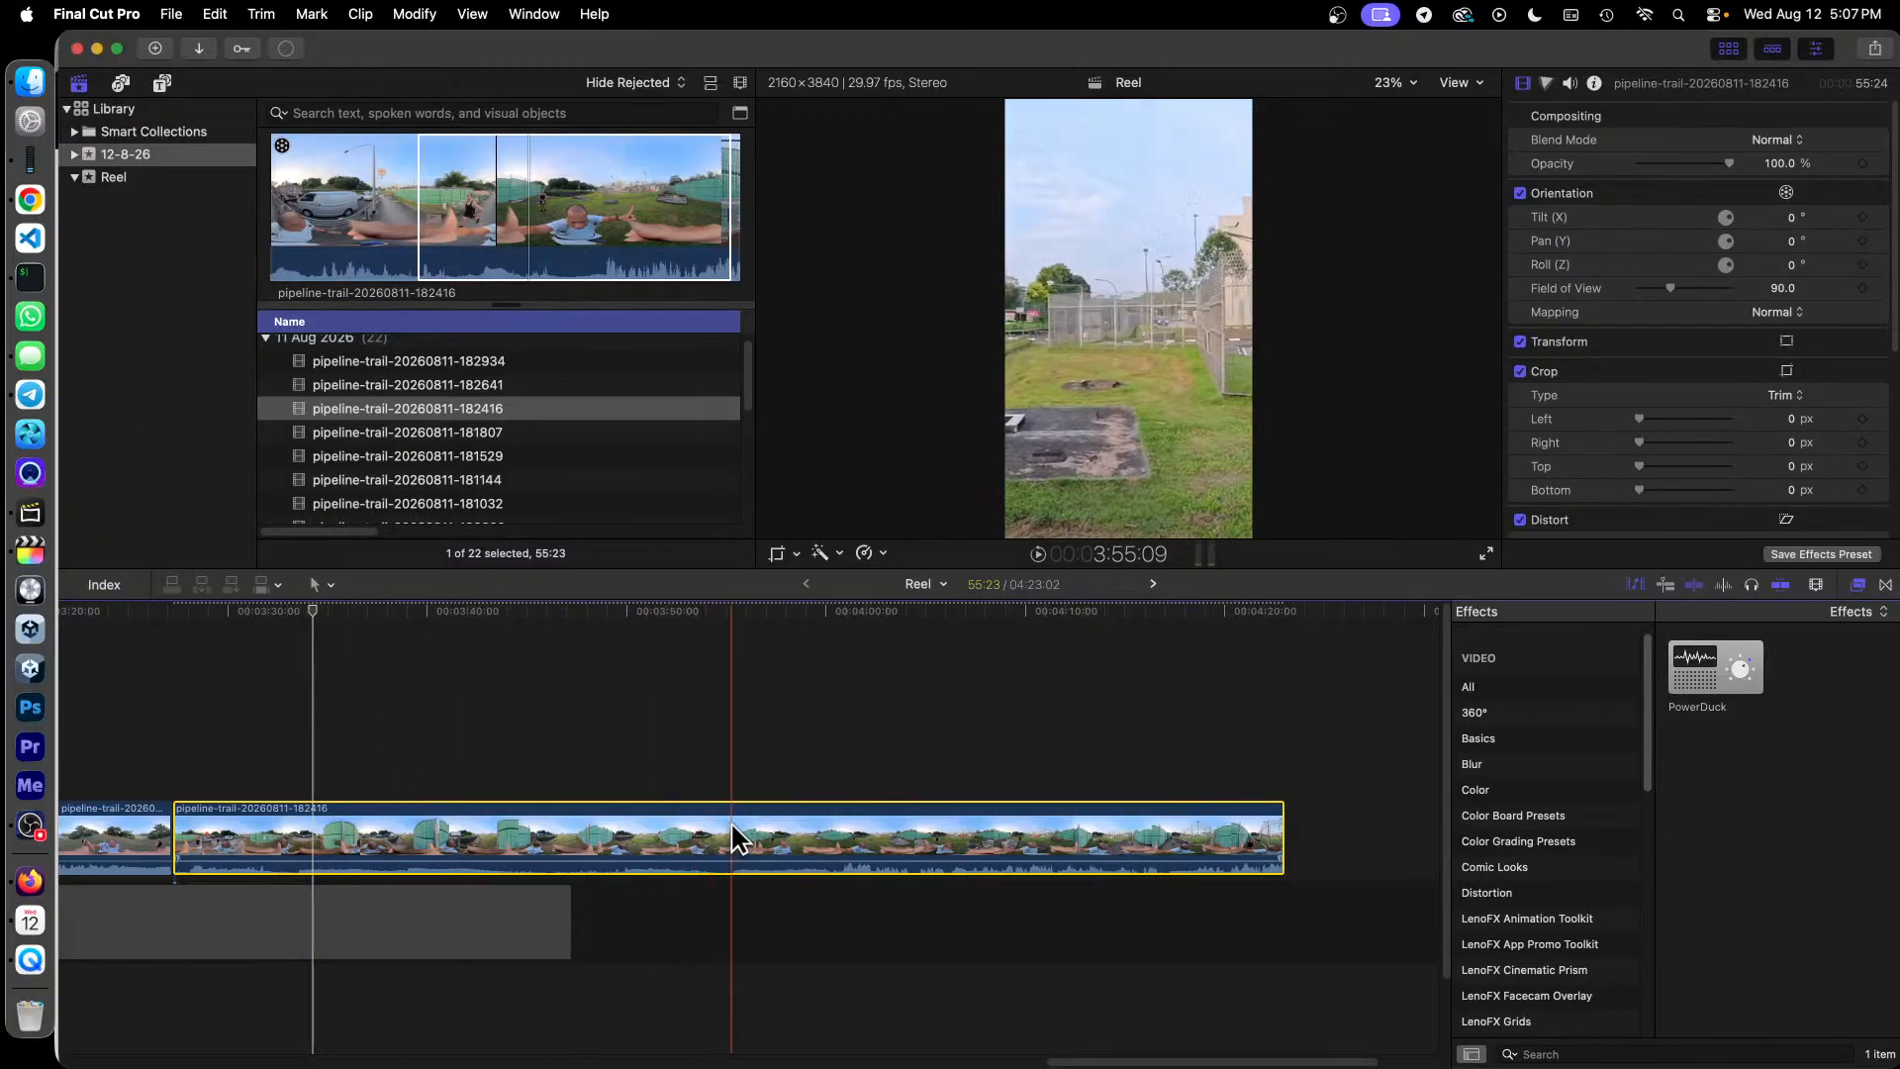
key("q")
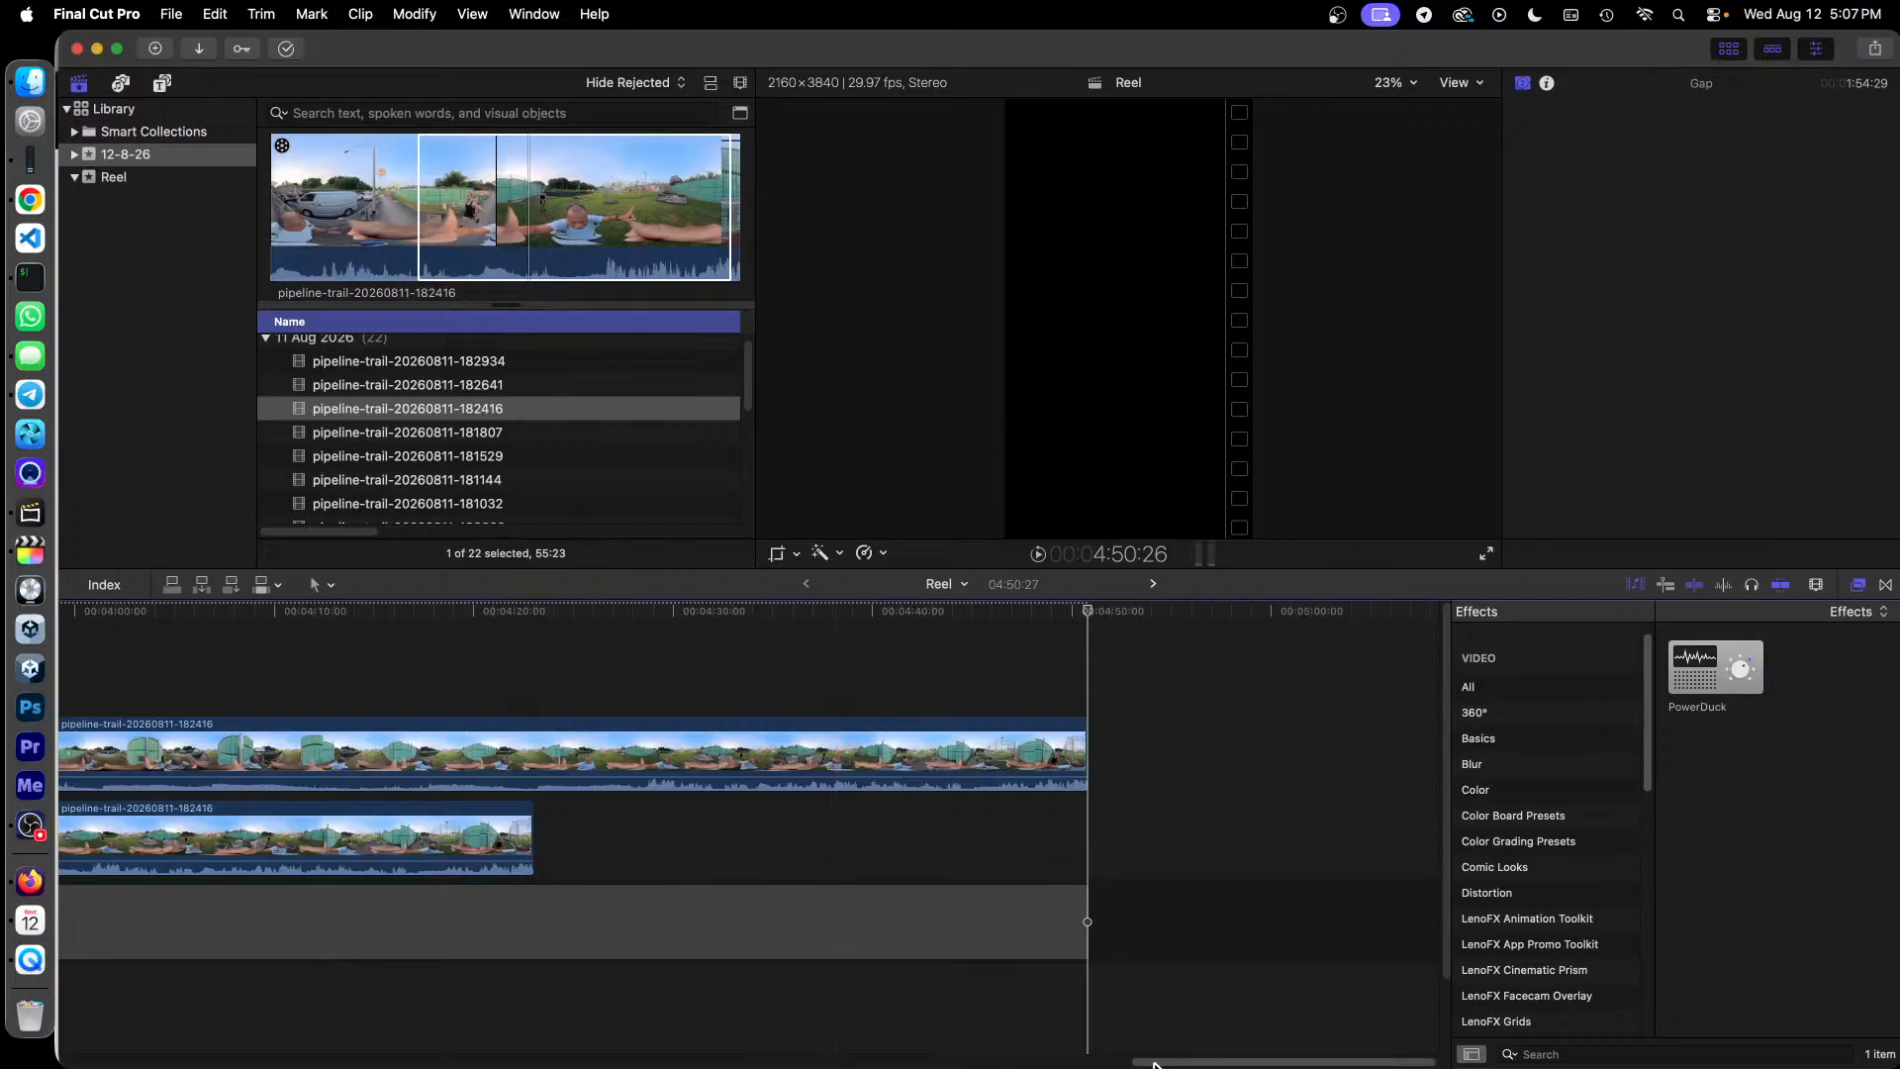
left_click_drag(1153, 1063, 950, 1062)
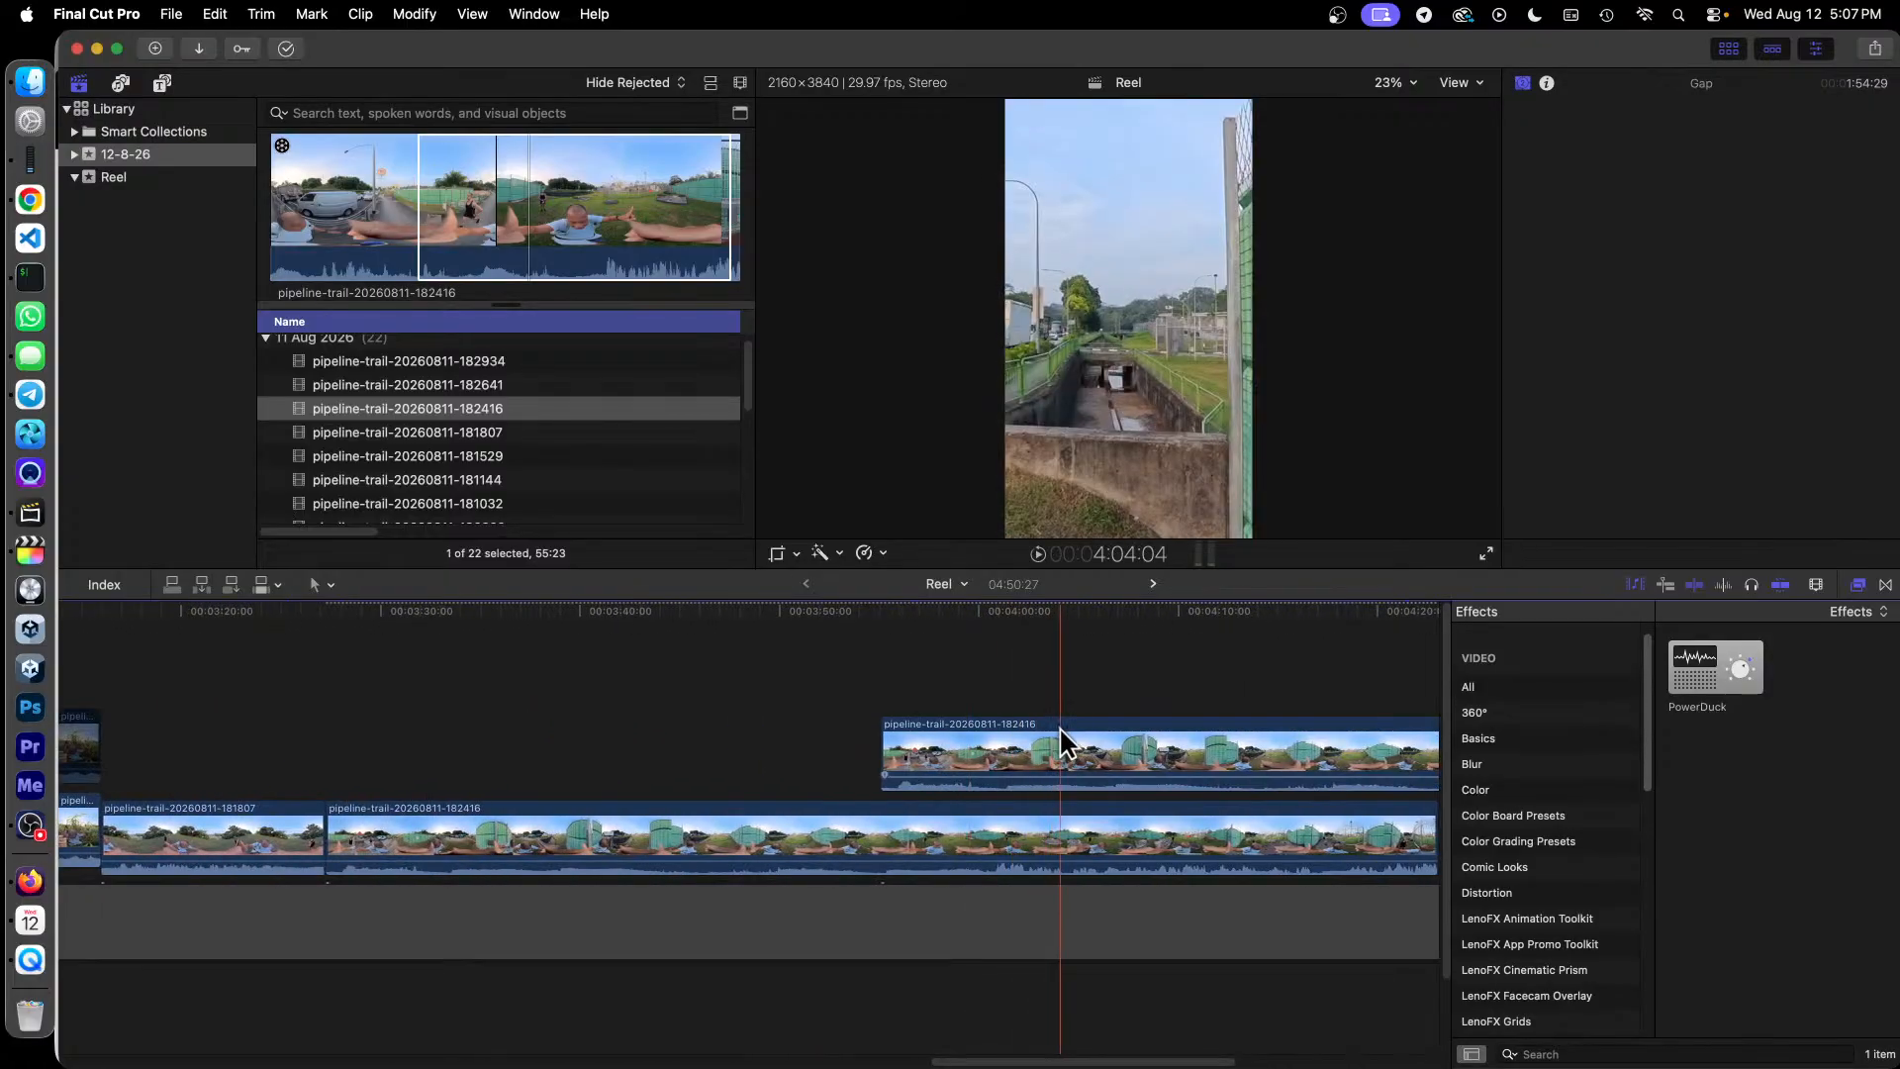
left_click_drag(1059, 732, 506, 734)
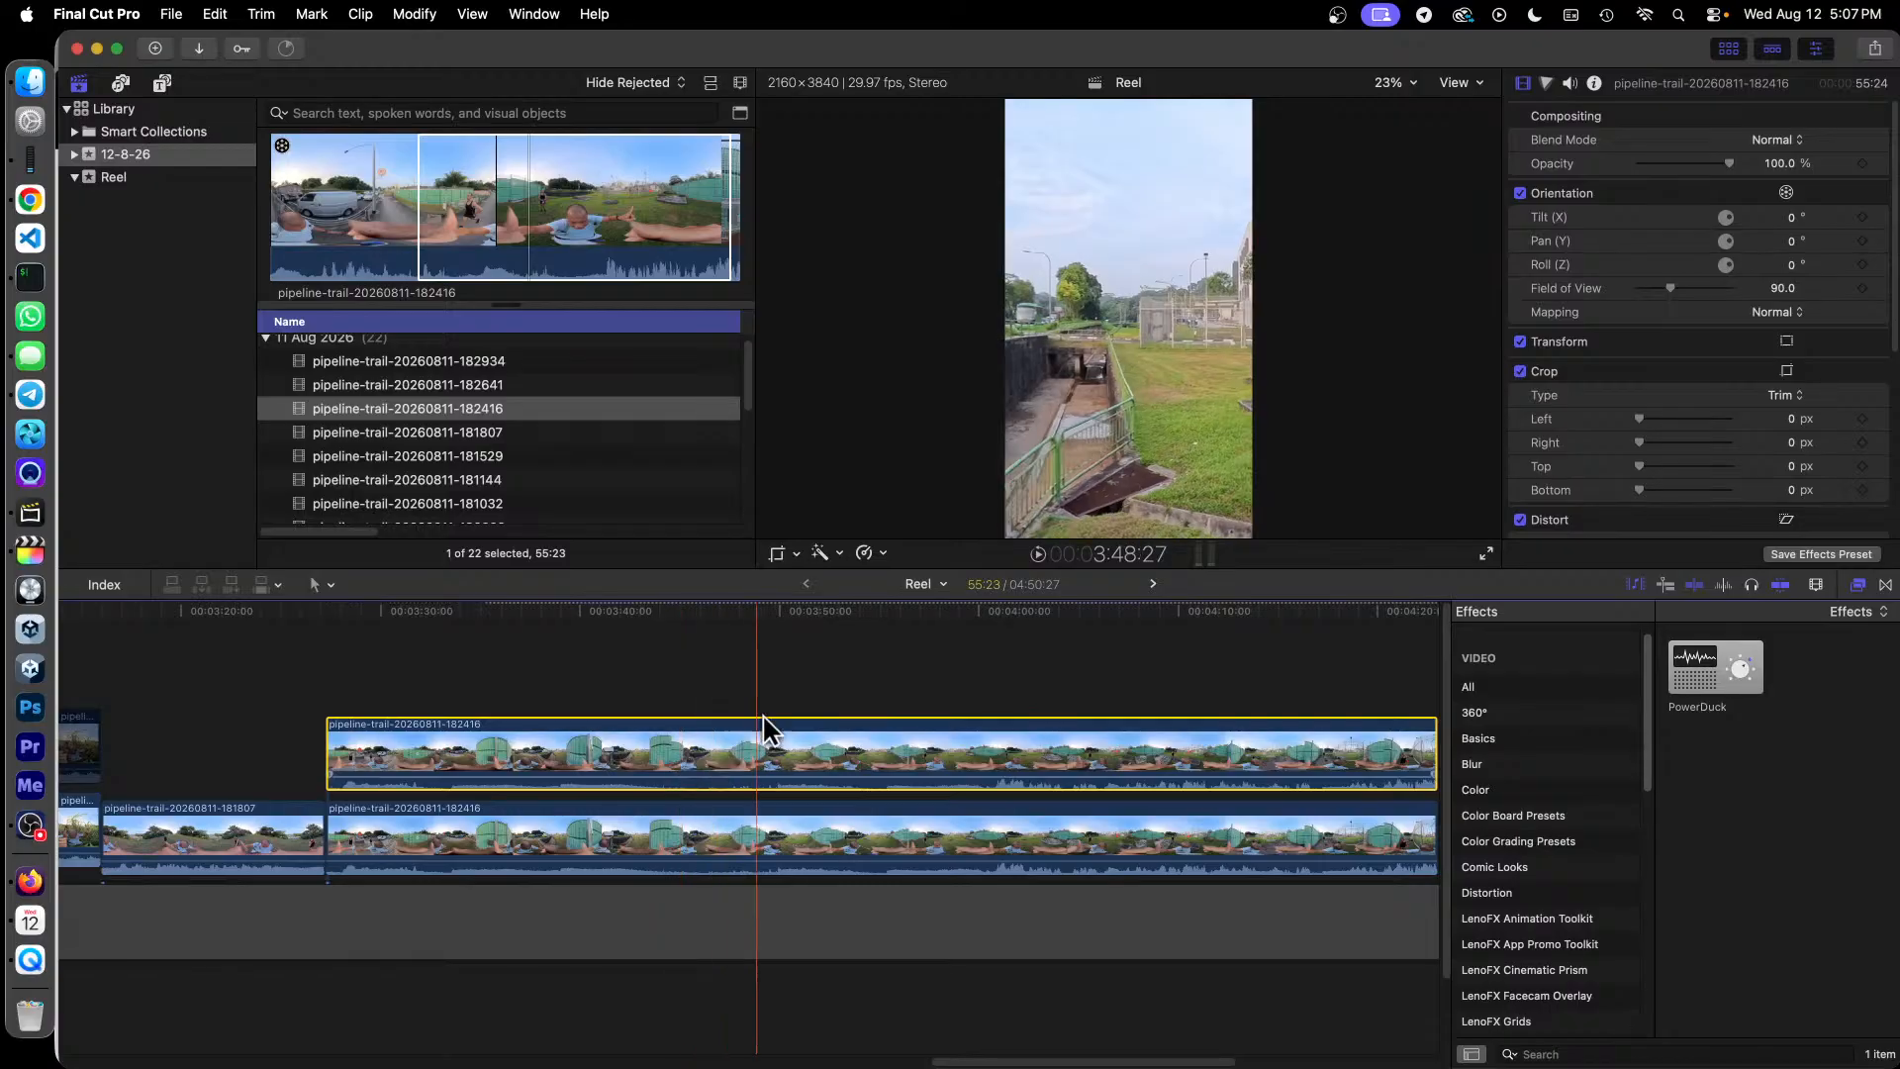
left_click_drag(513, 656, 613, 834)
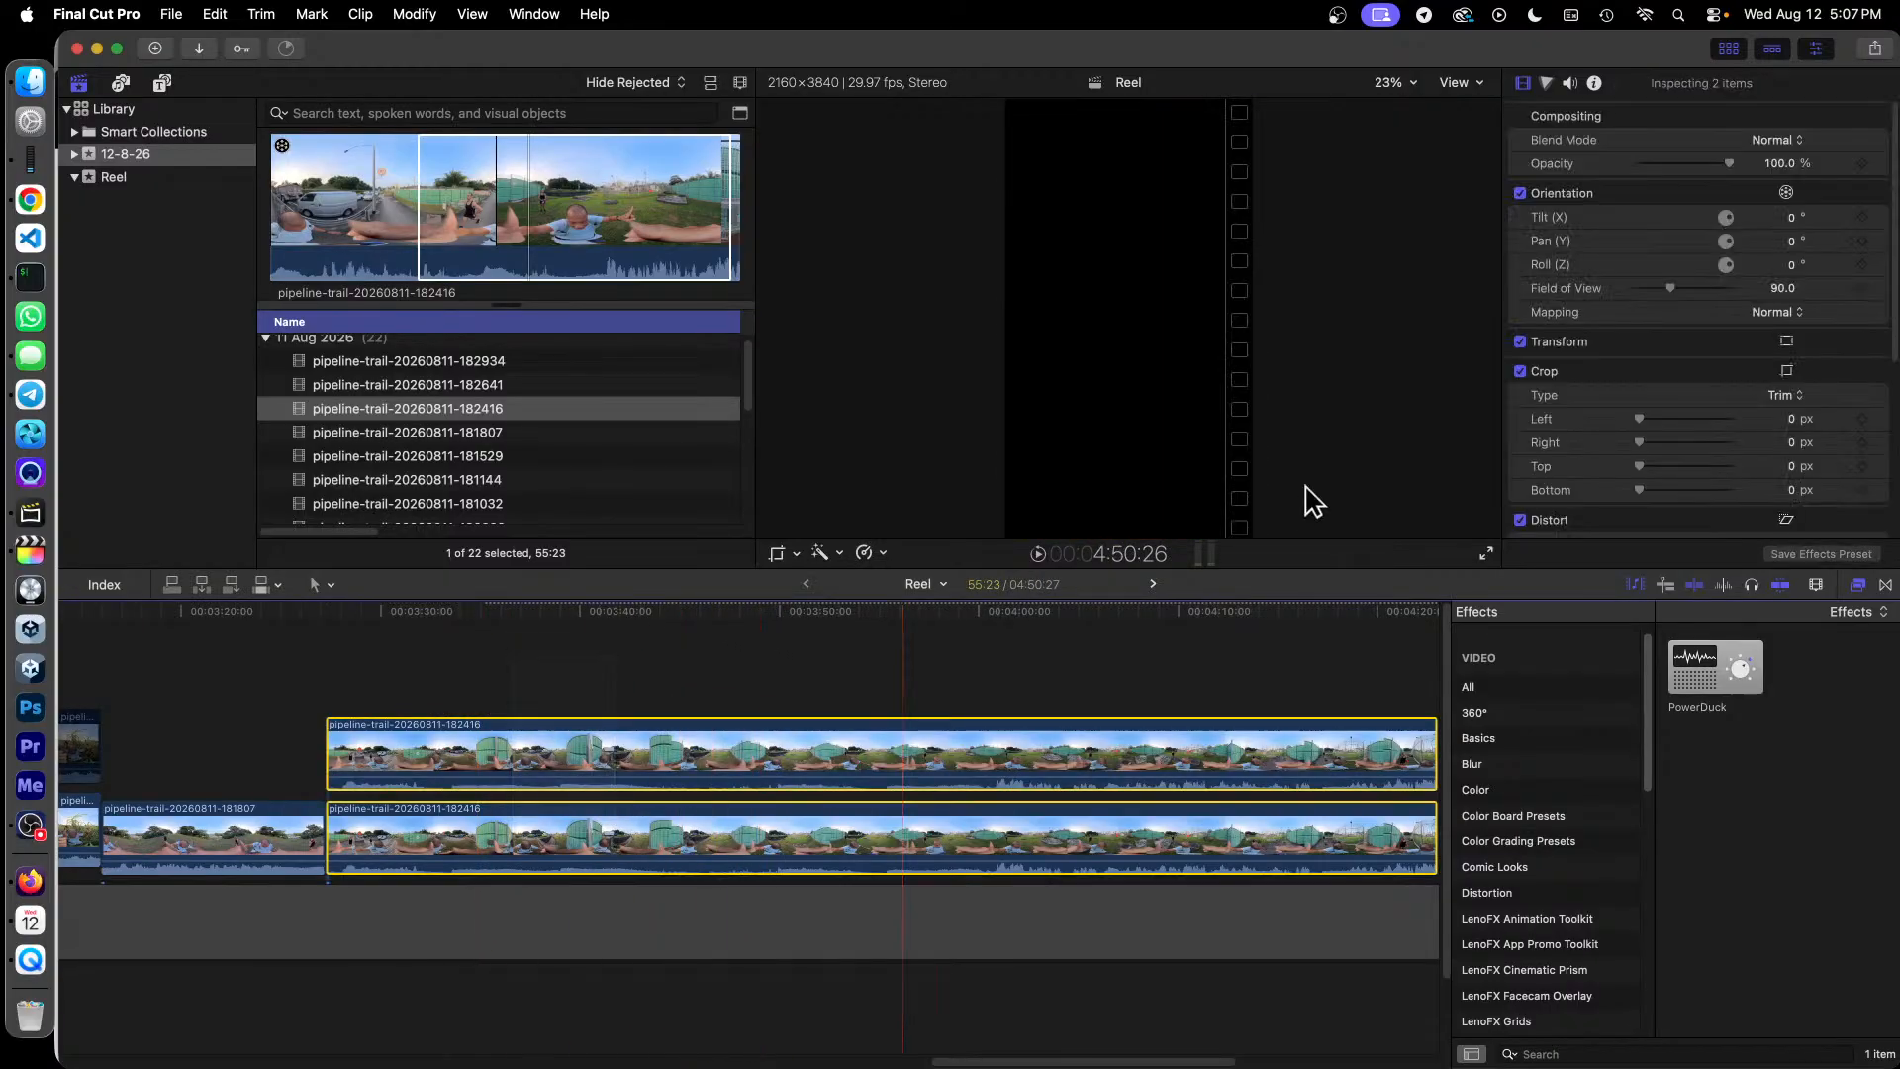
left_click(1793, 217)
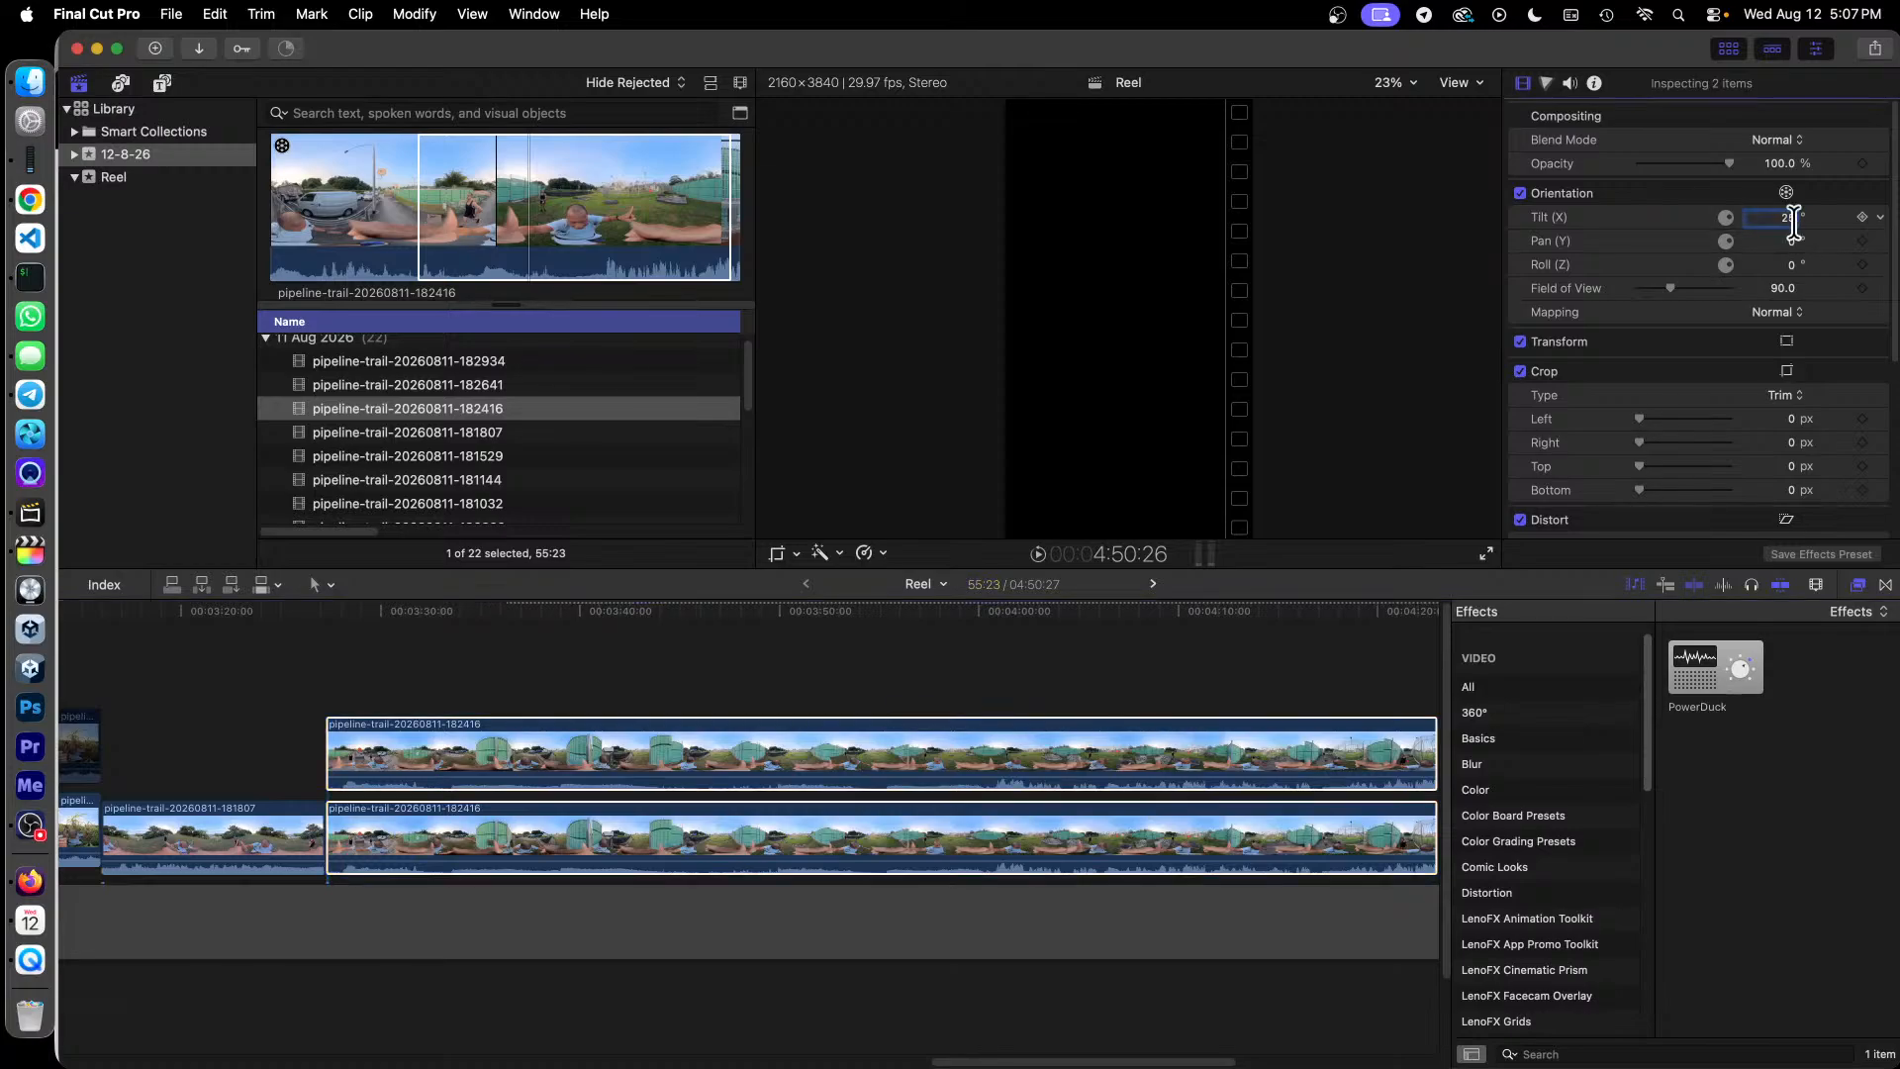
left_click(1776, 287)
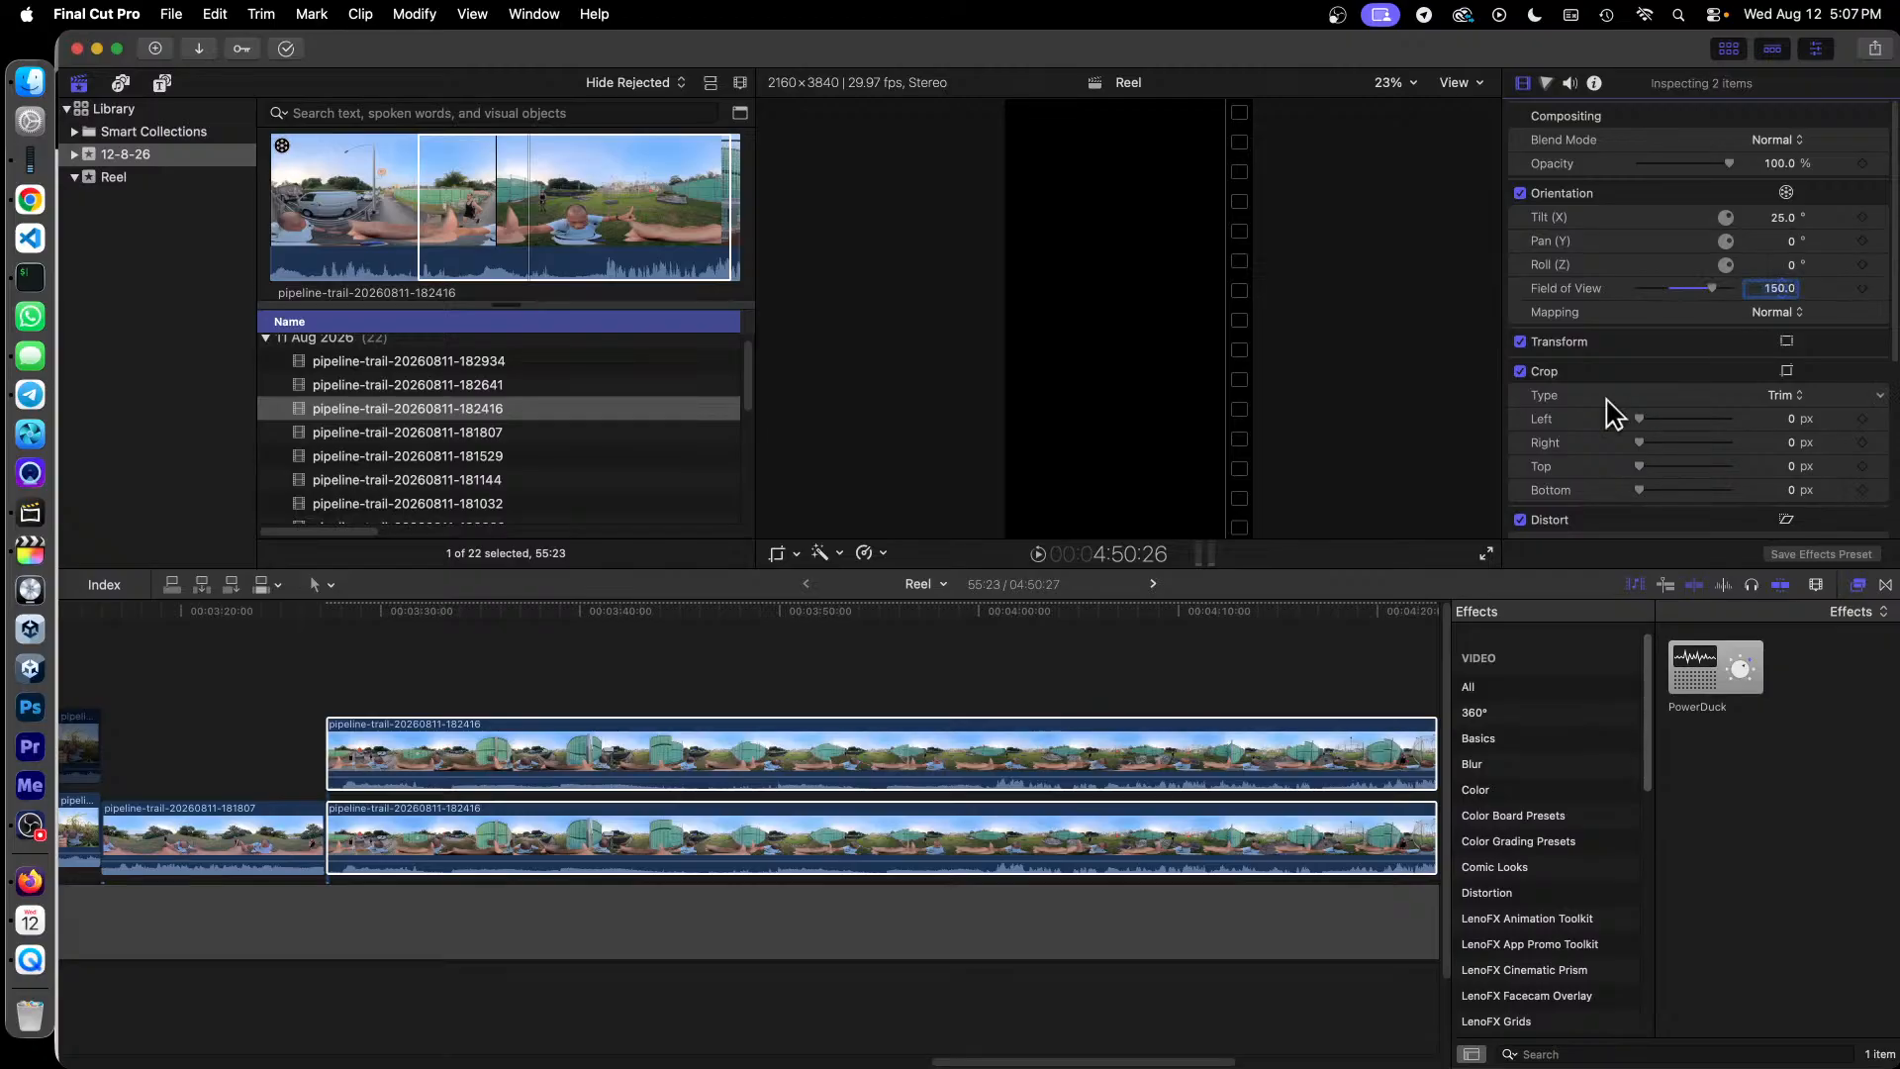
left_click(400, 611)
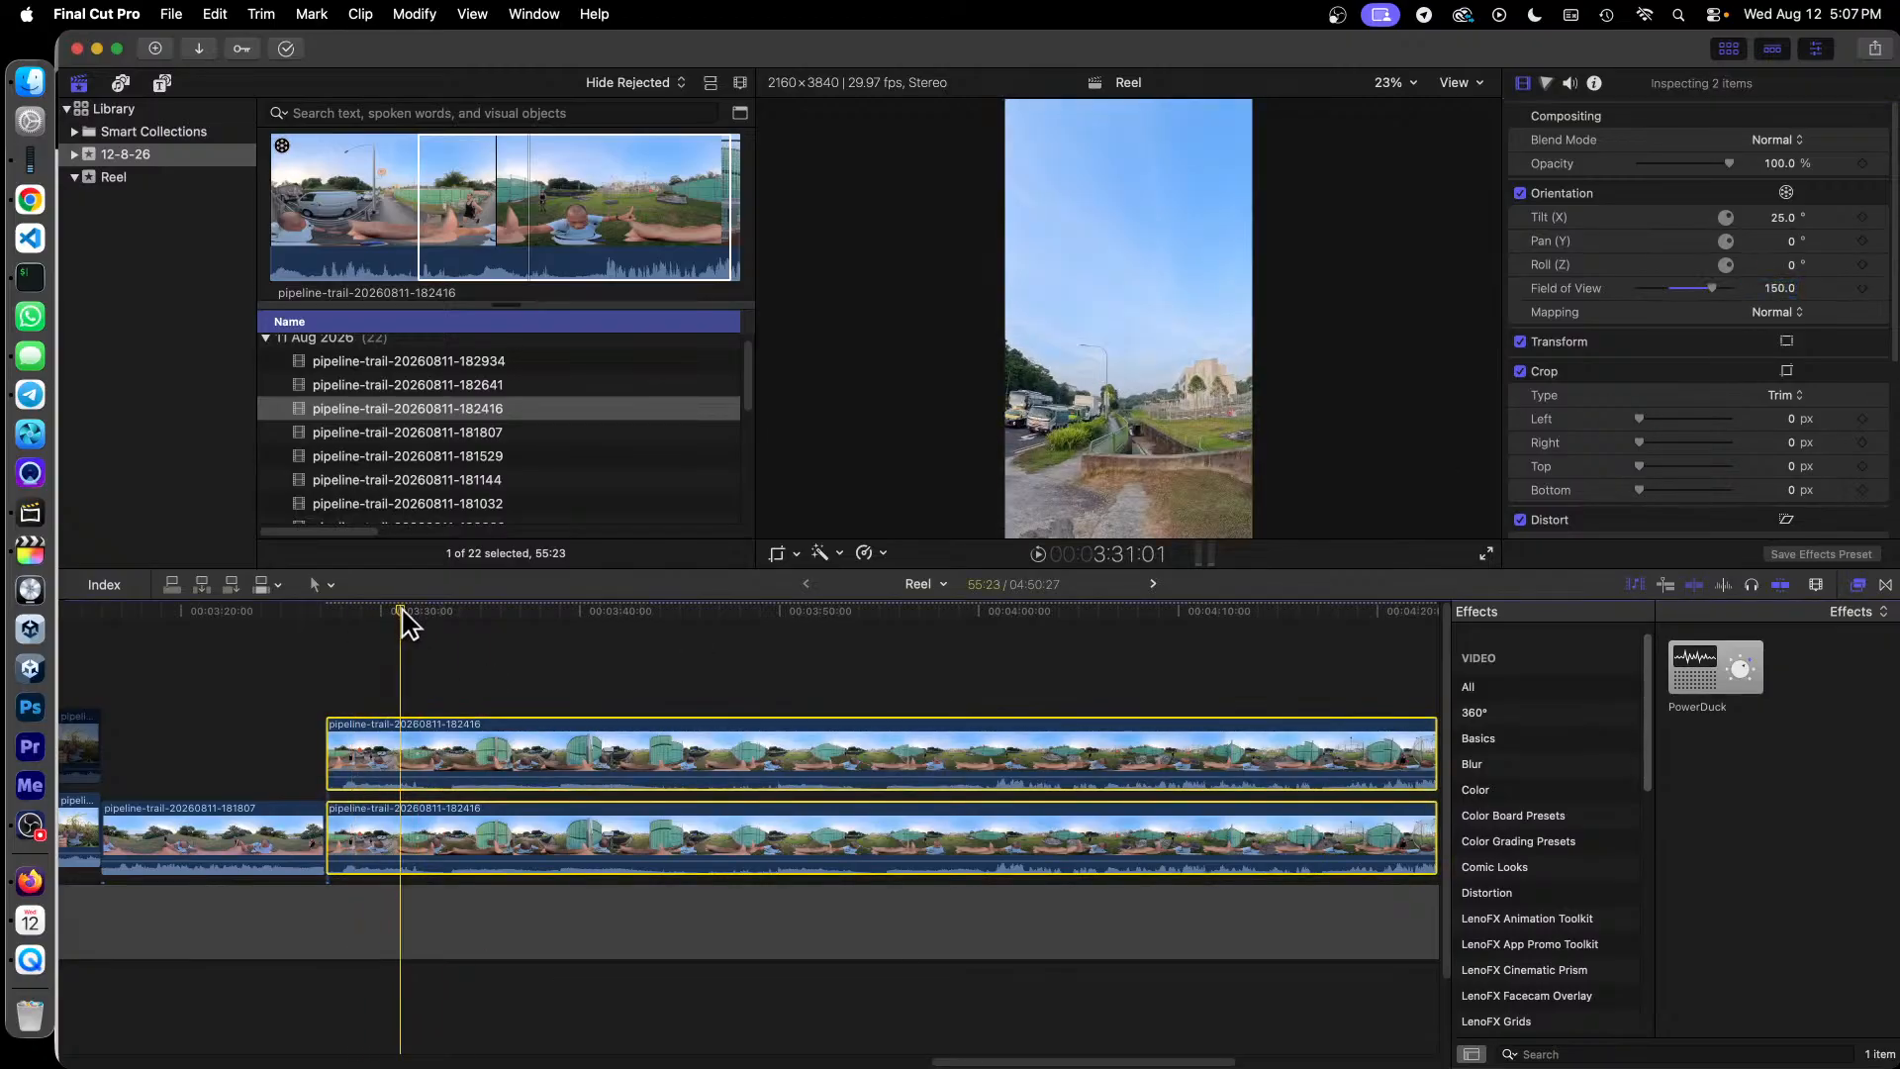
left_click(458, 614)
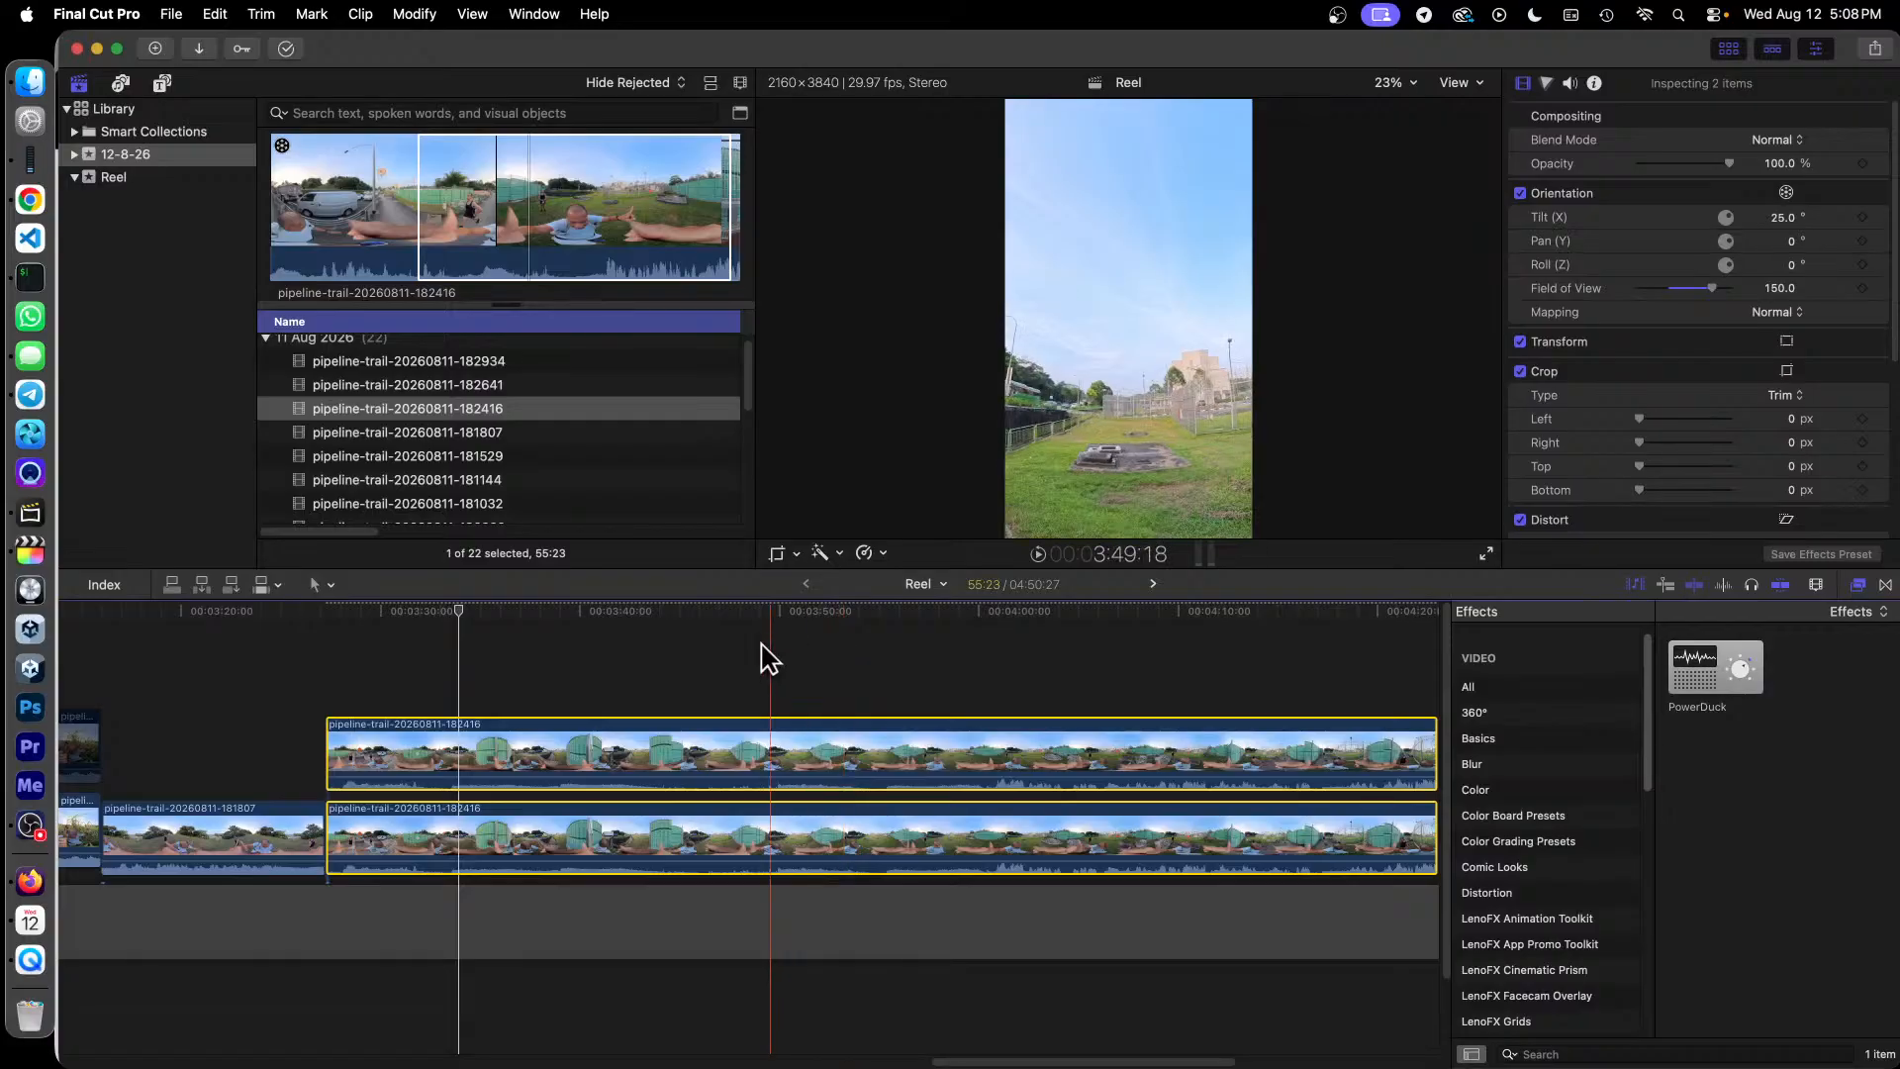
left_click(664, 611)
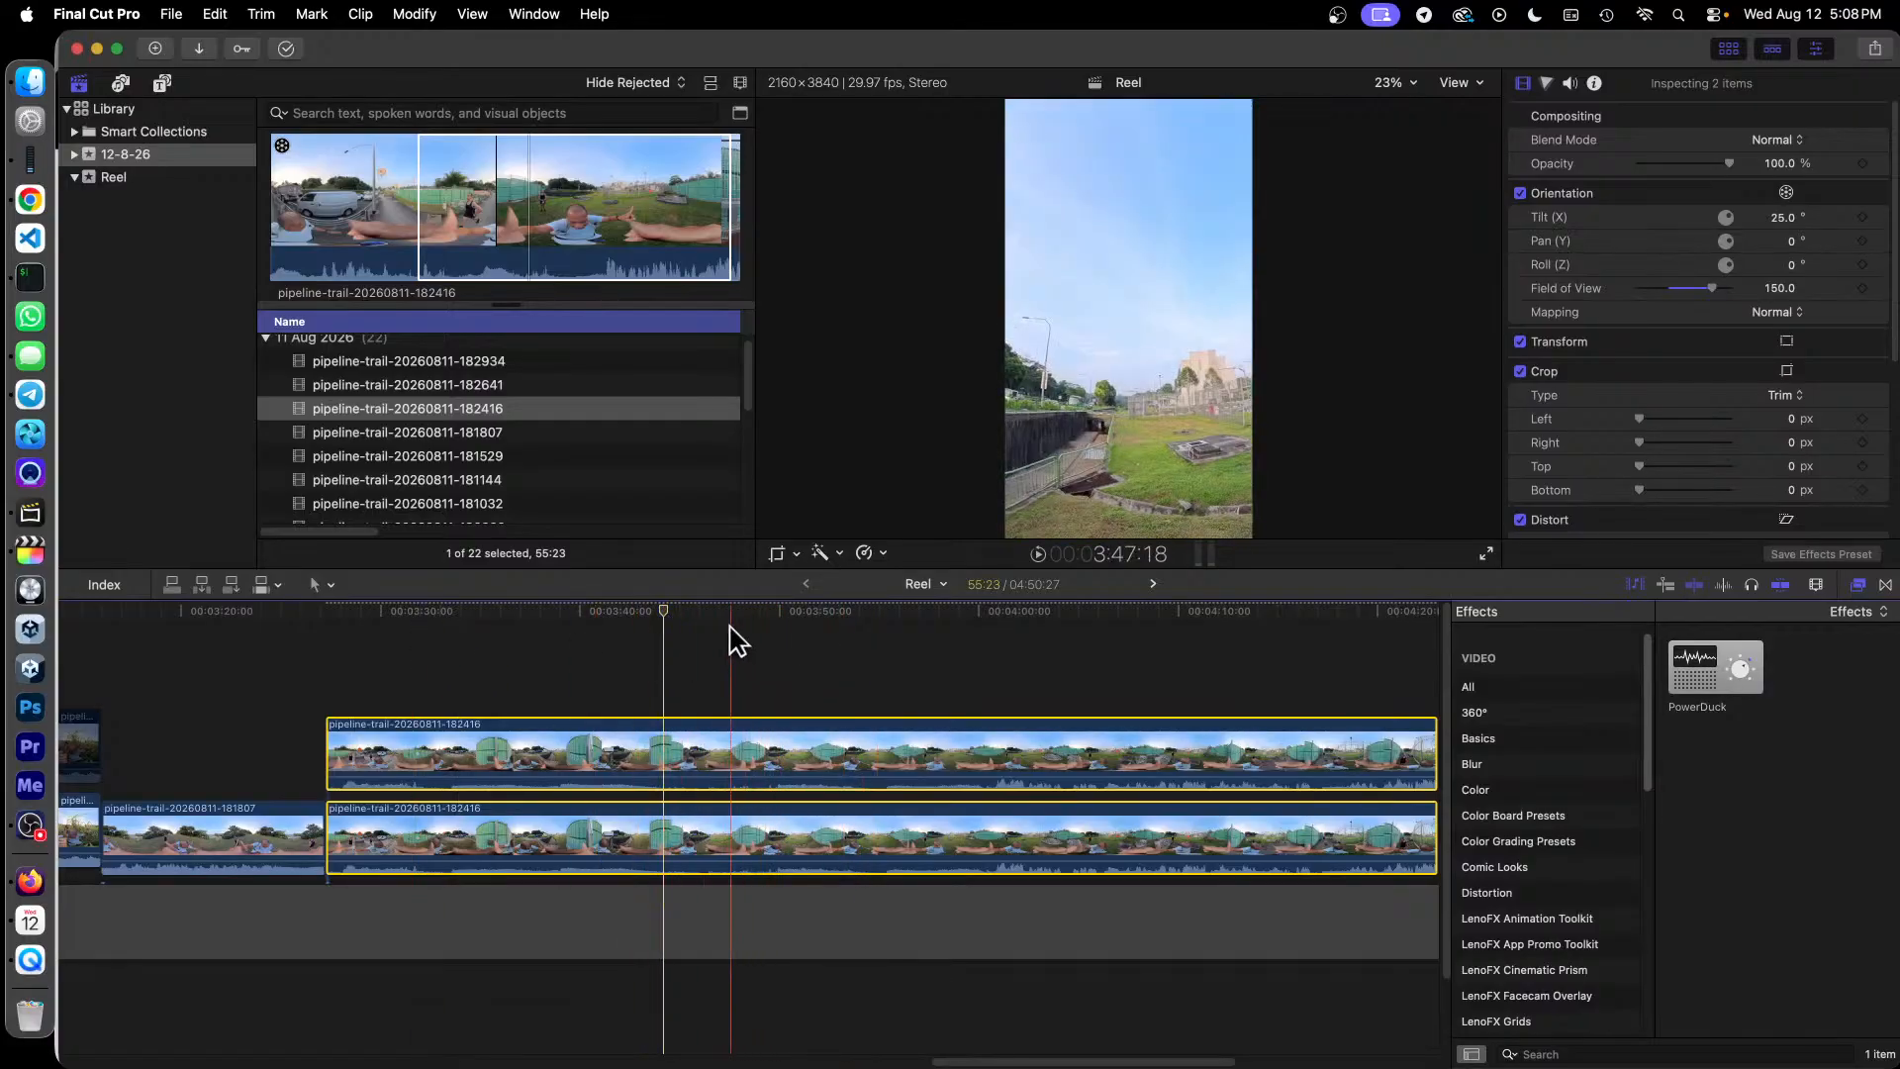
left_click(1194, 613)
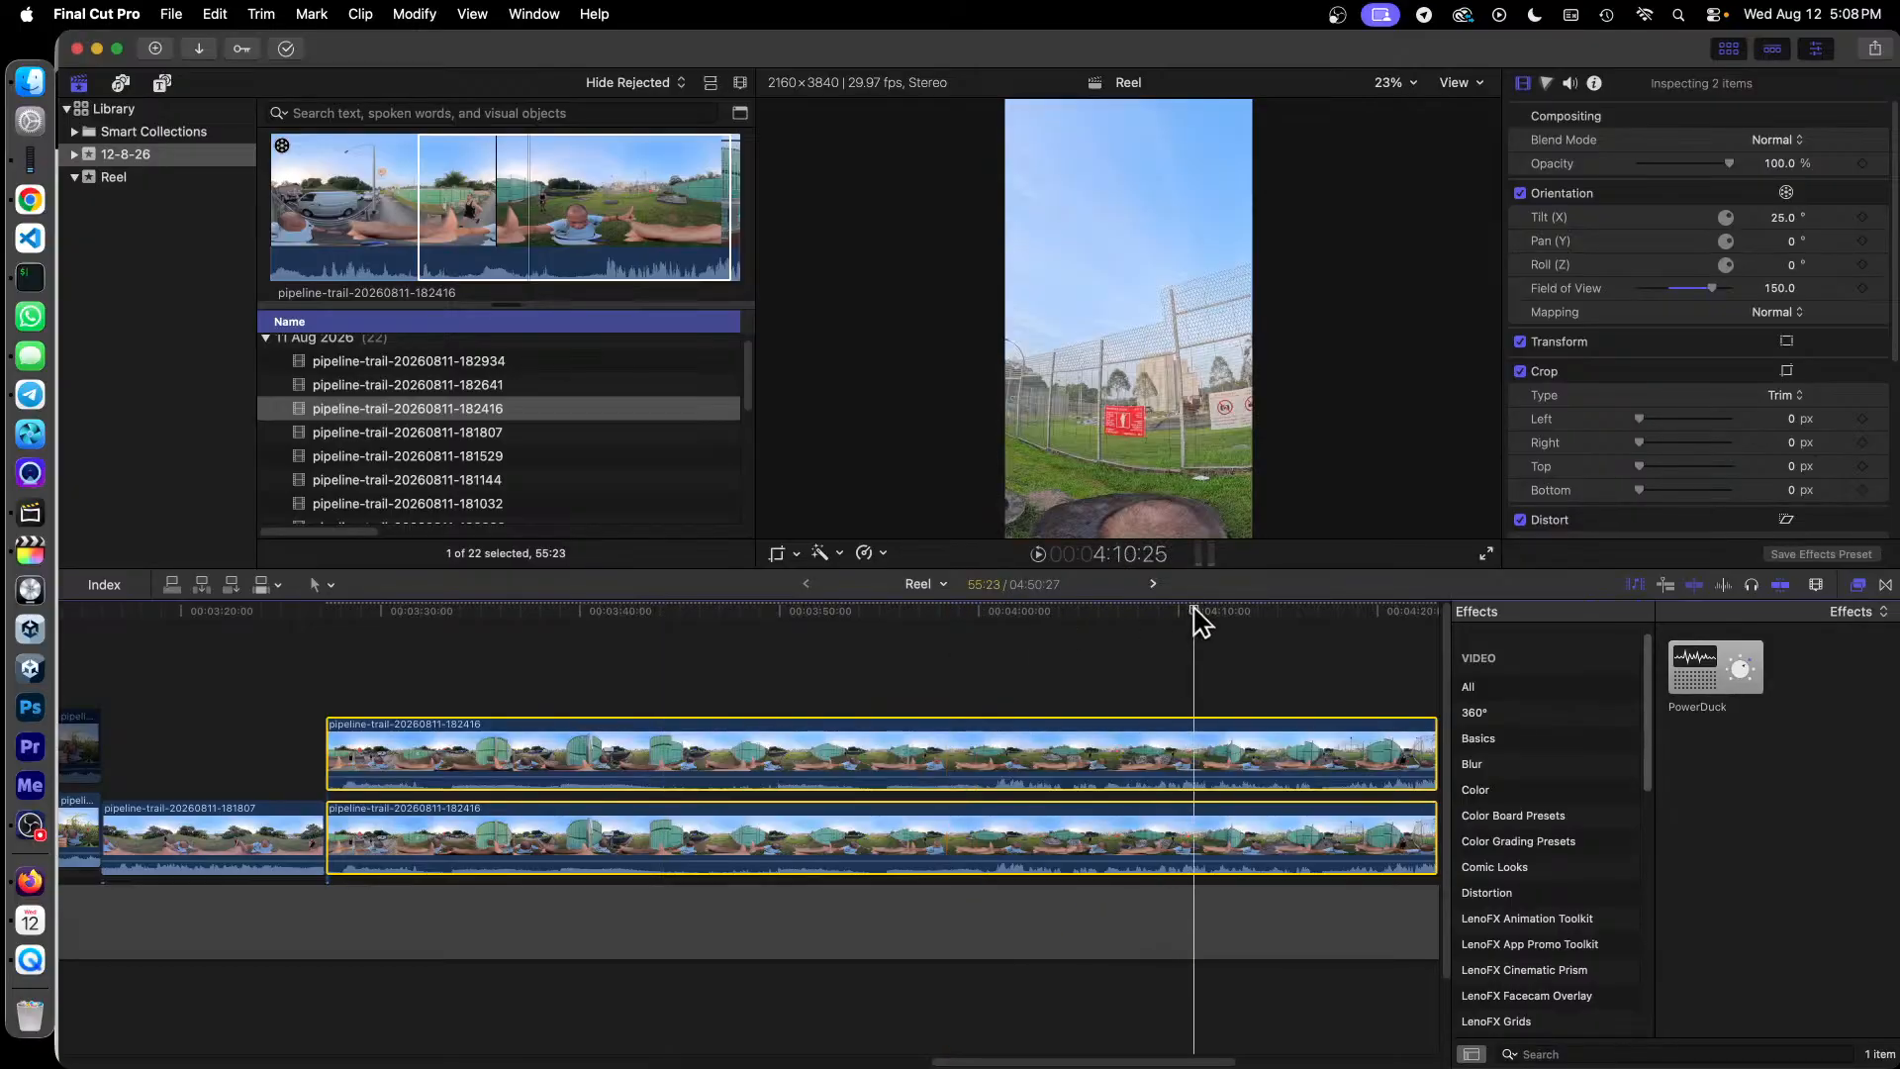
left_click_drag(1195, 613, 948, 616)
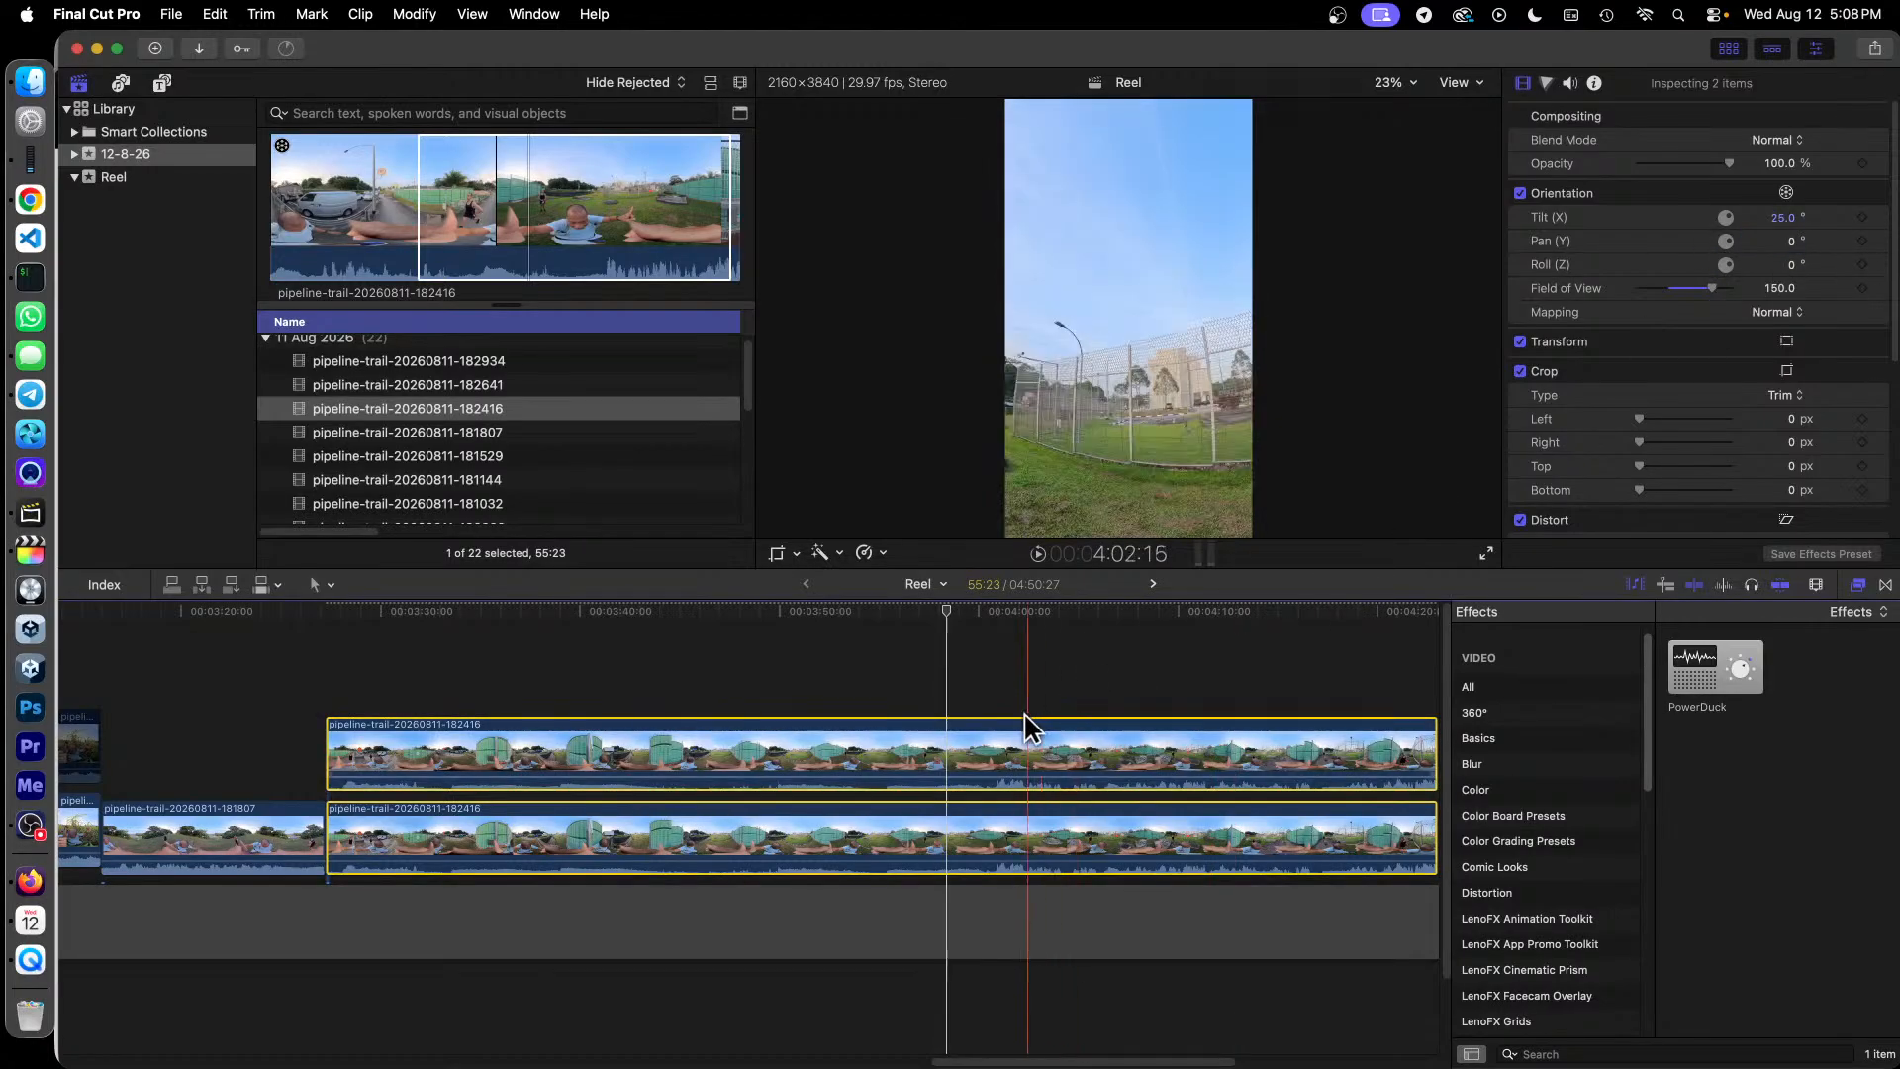
left_click(1075, 736)
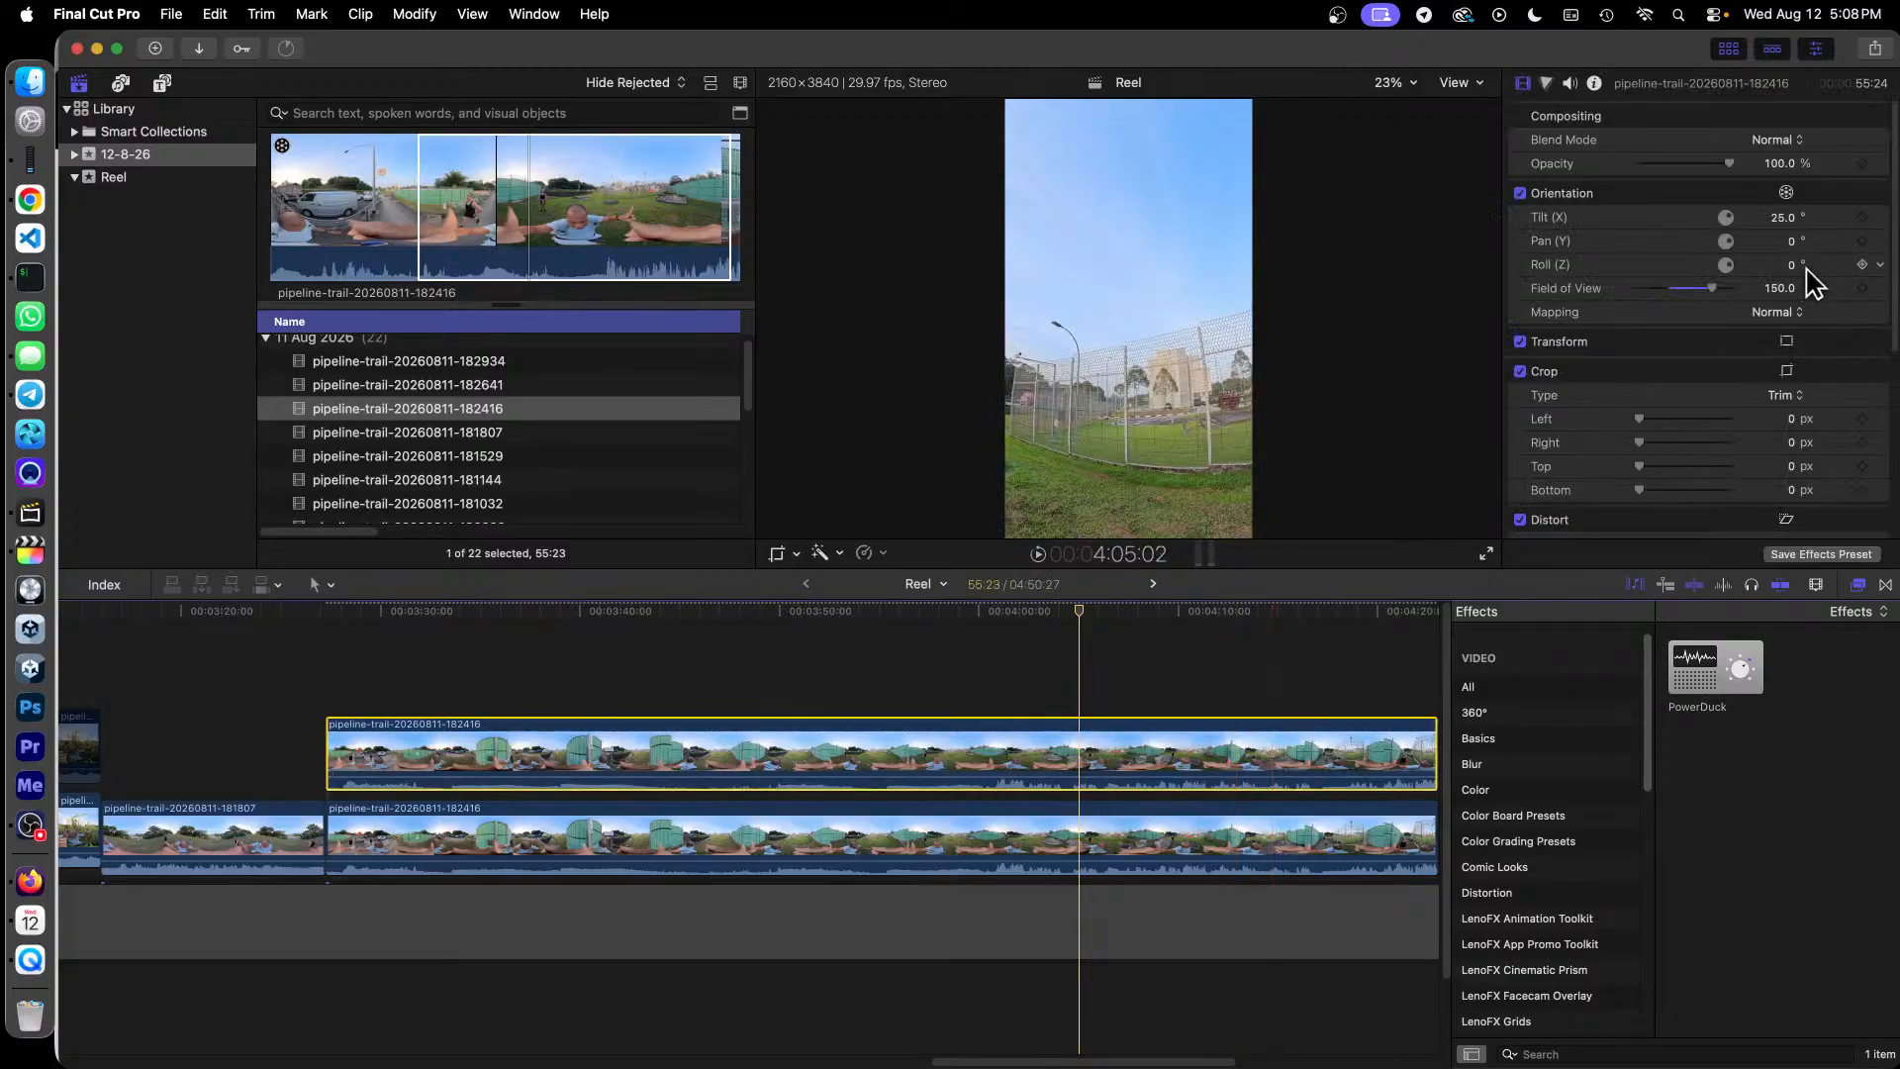
left_click_drag(1791, 241, 1736, 240)
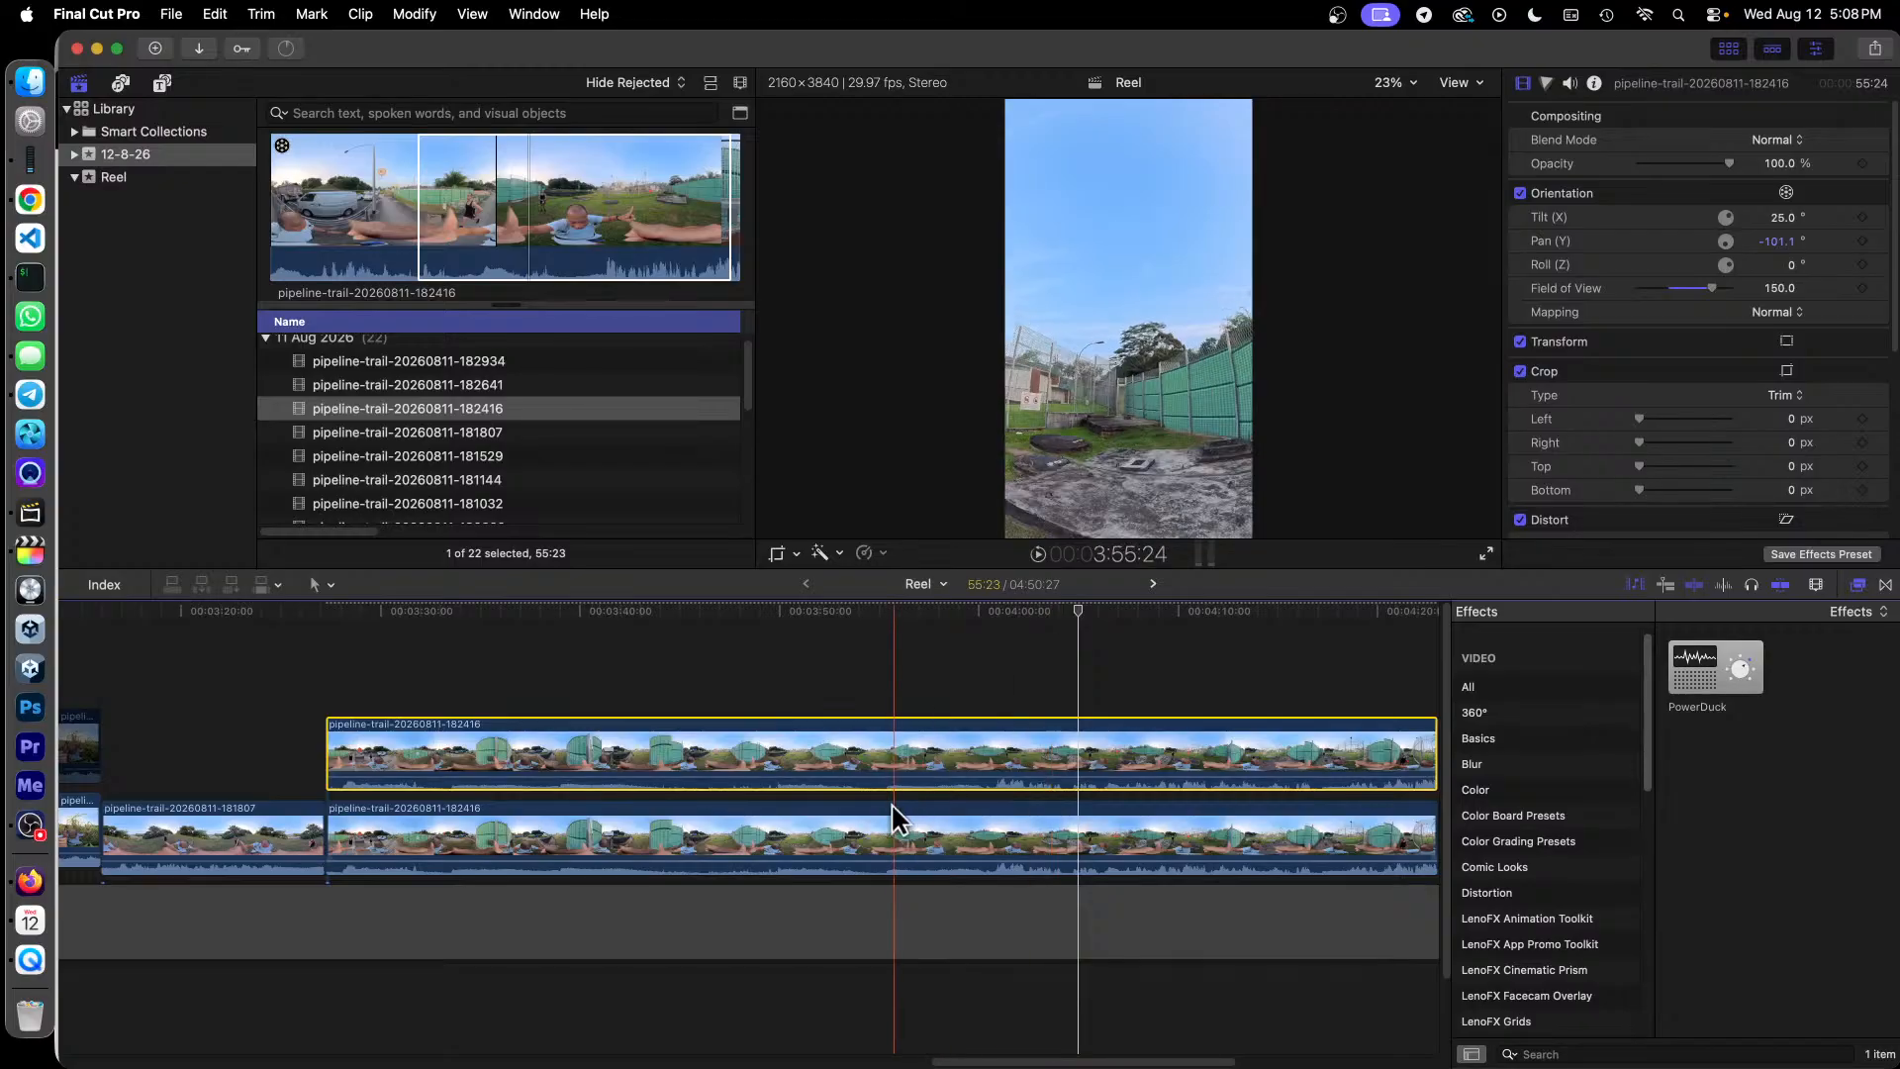
left_click(890, 831)
key("Delete")
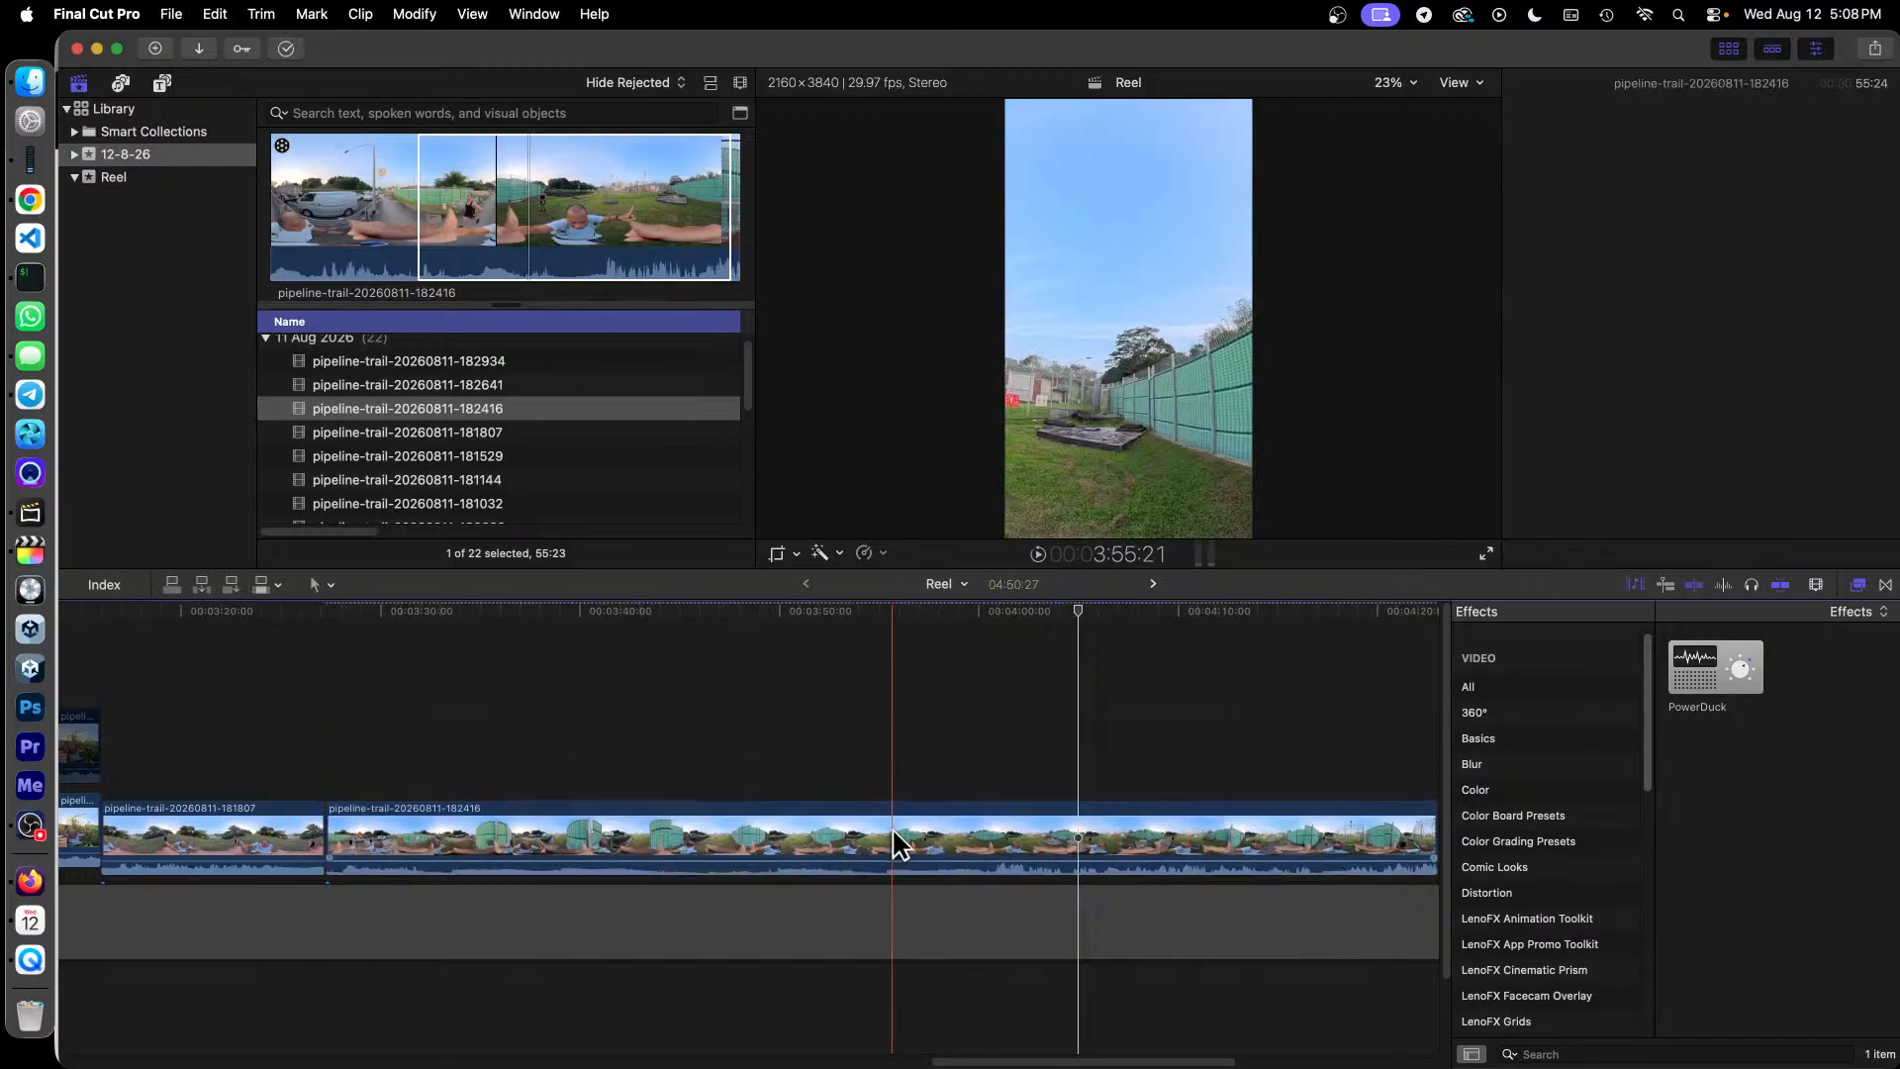
Step: Keyframe the clip's pan at -101.1° around 3:46 and -45.7° at 3:43:22, and show its video animation
left_click(346, 613)
left_click_drag(345, 617, 698, 721)
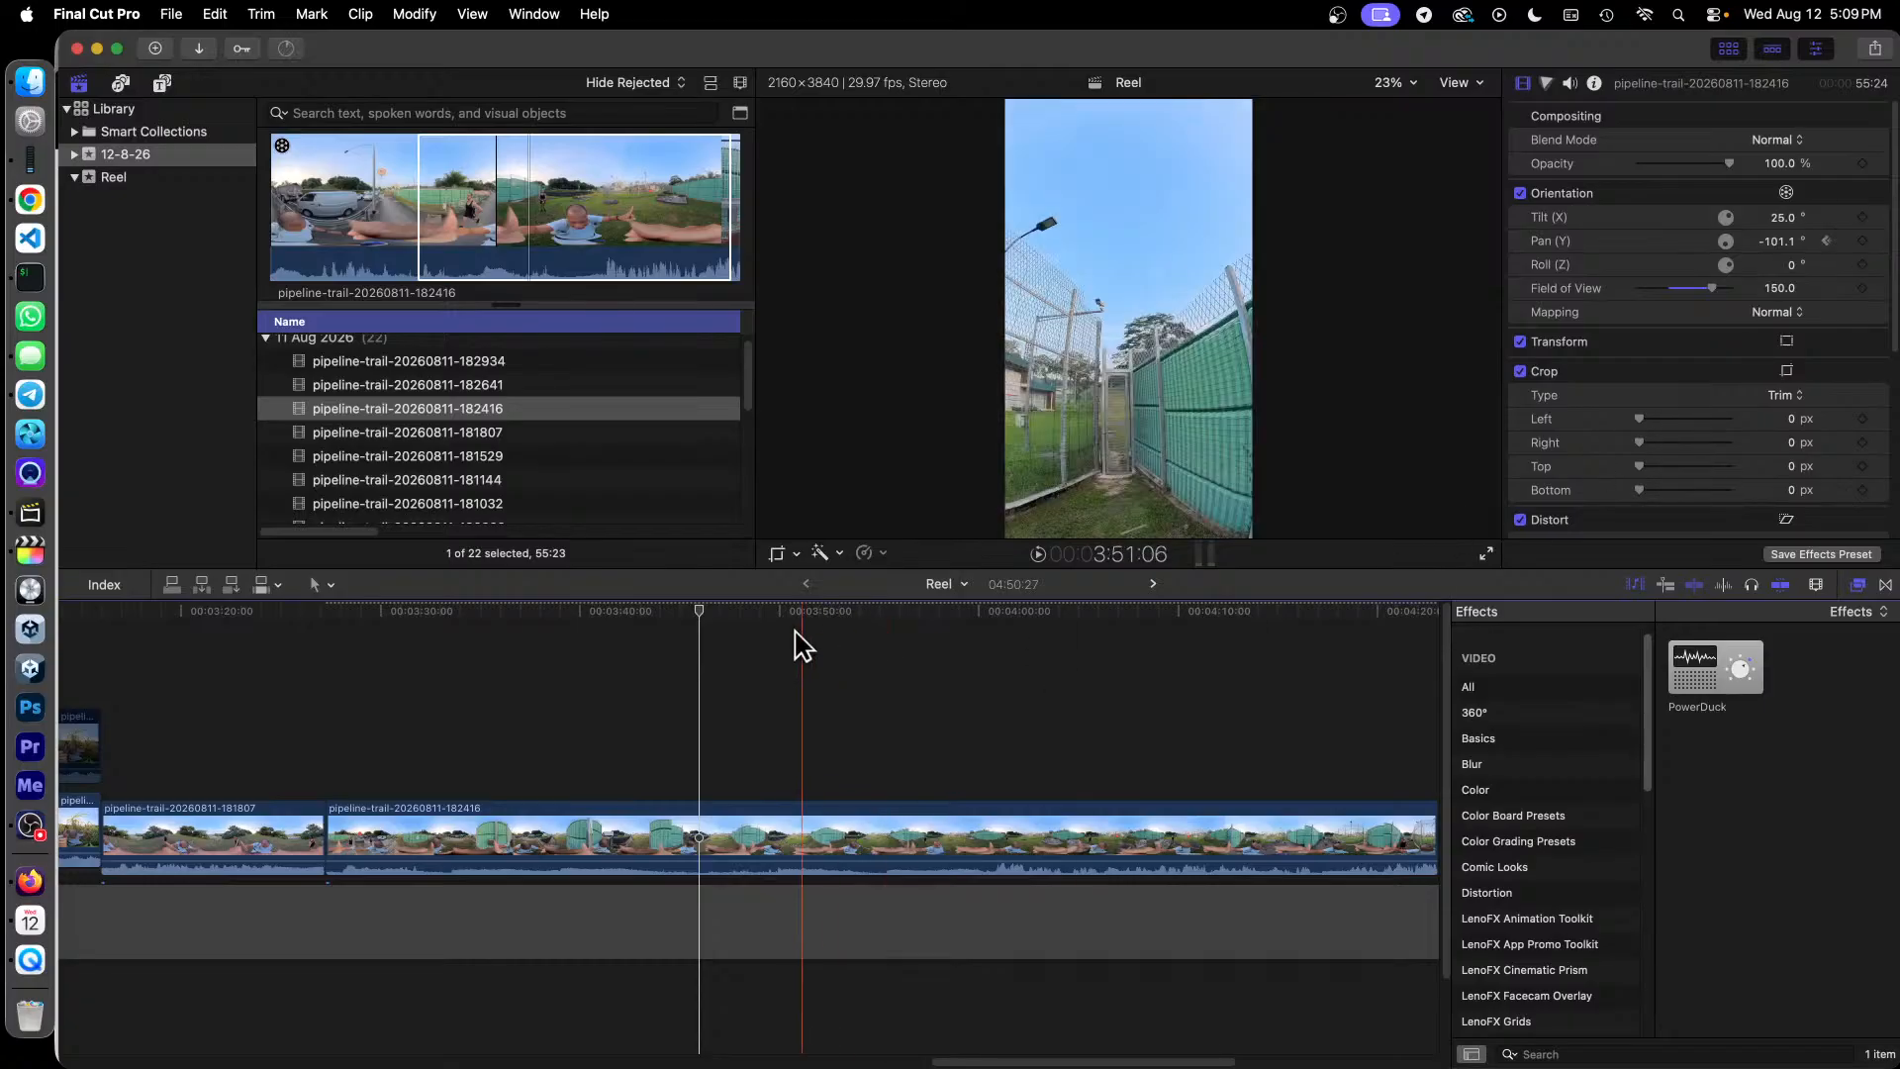
left_click(670, 616)
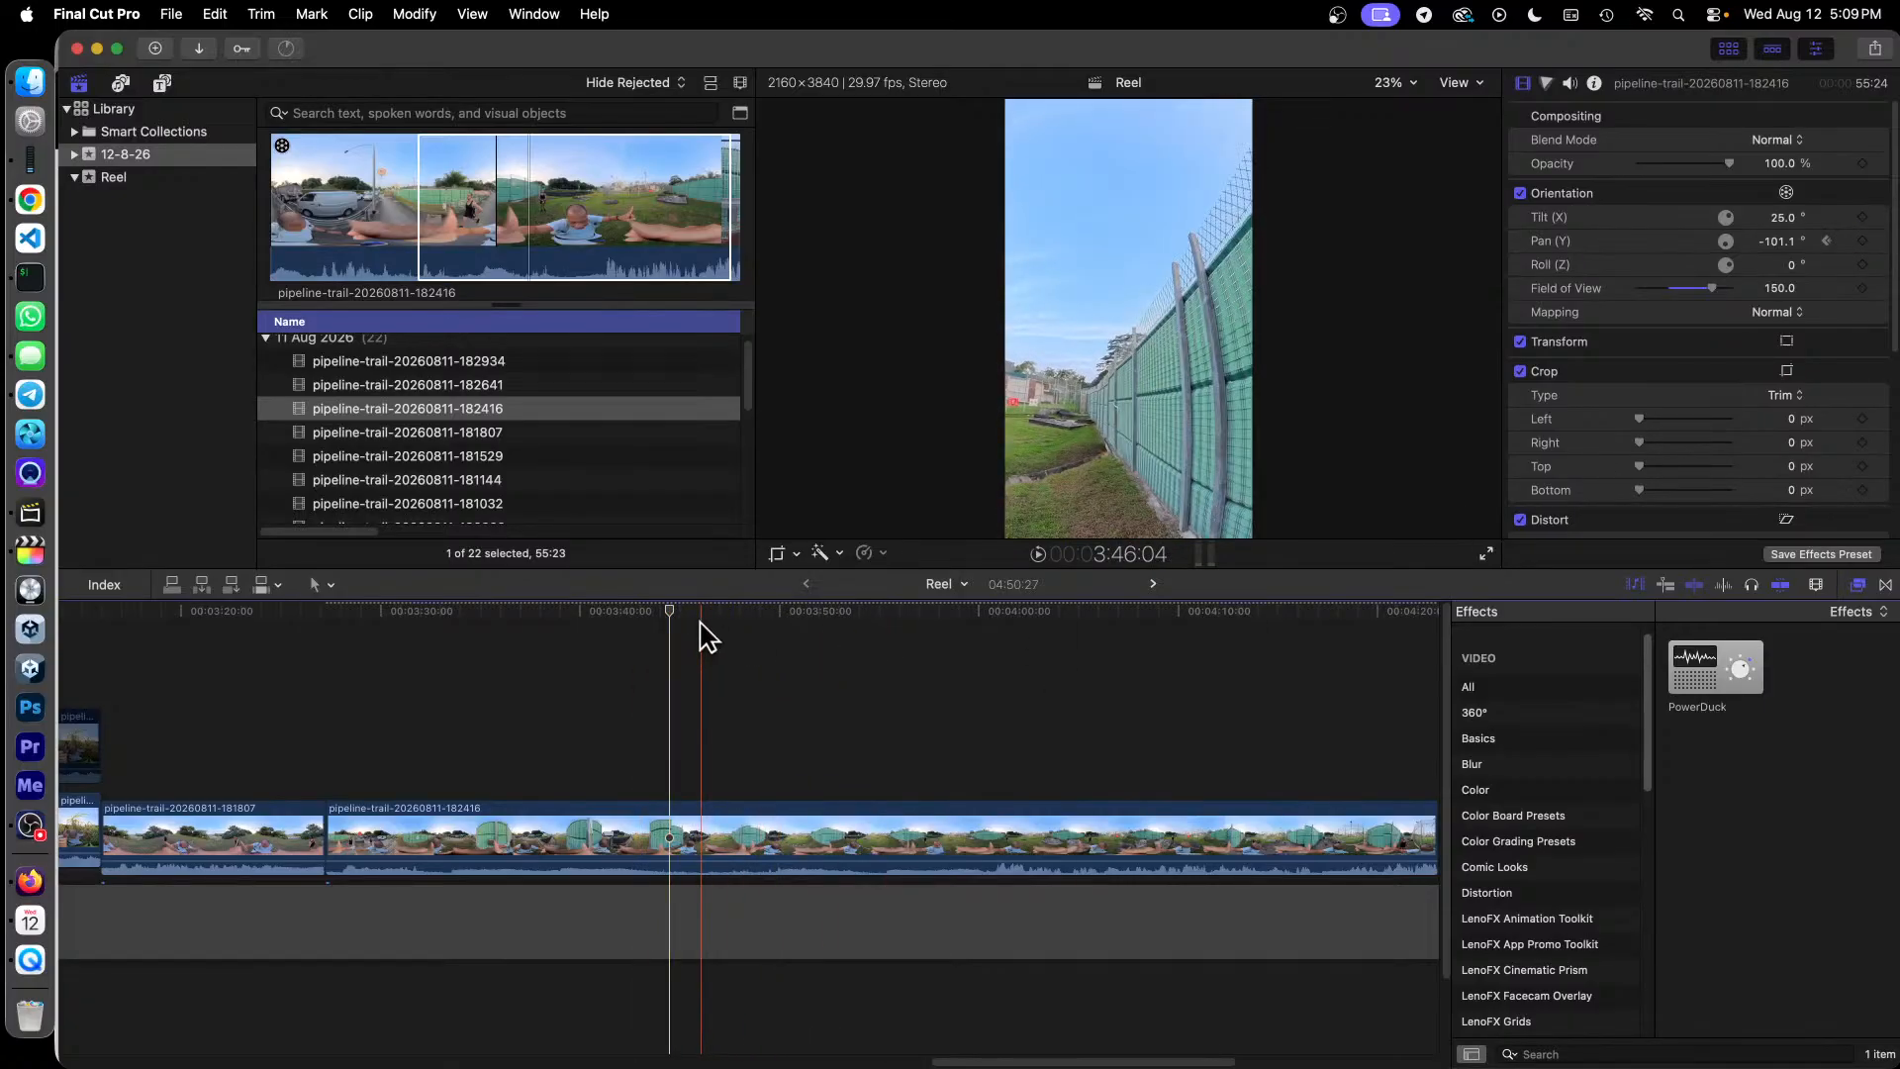
left_click_drag(669, 614, 653, 615)
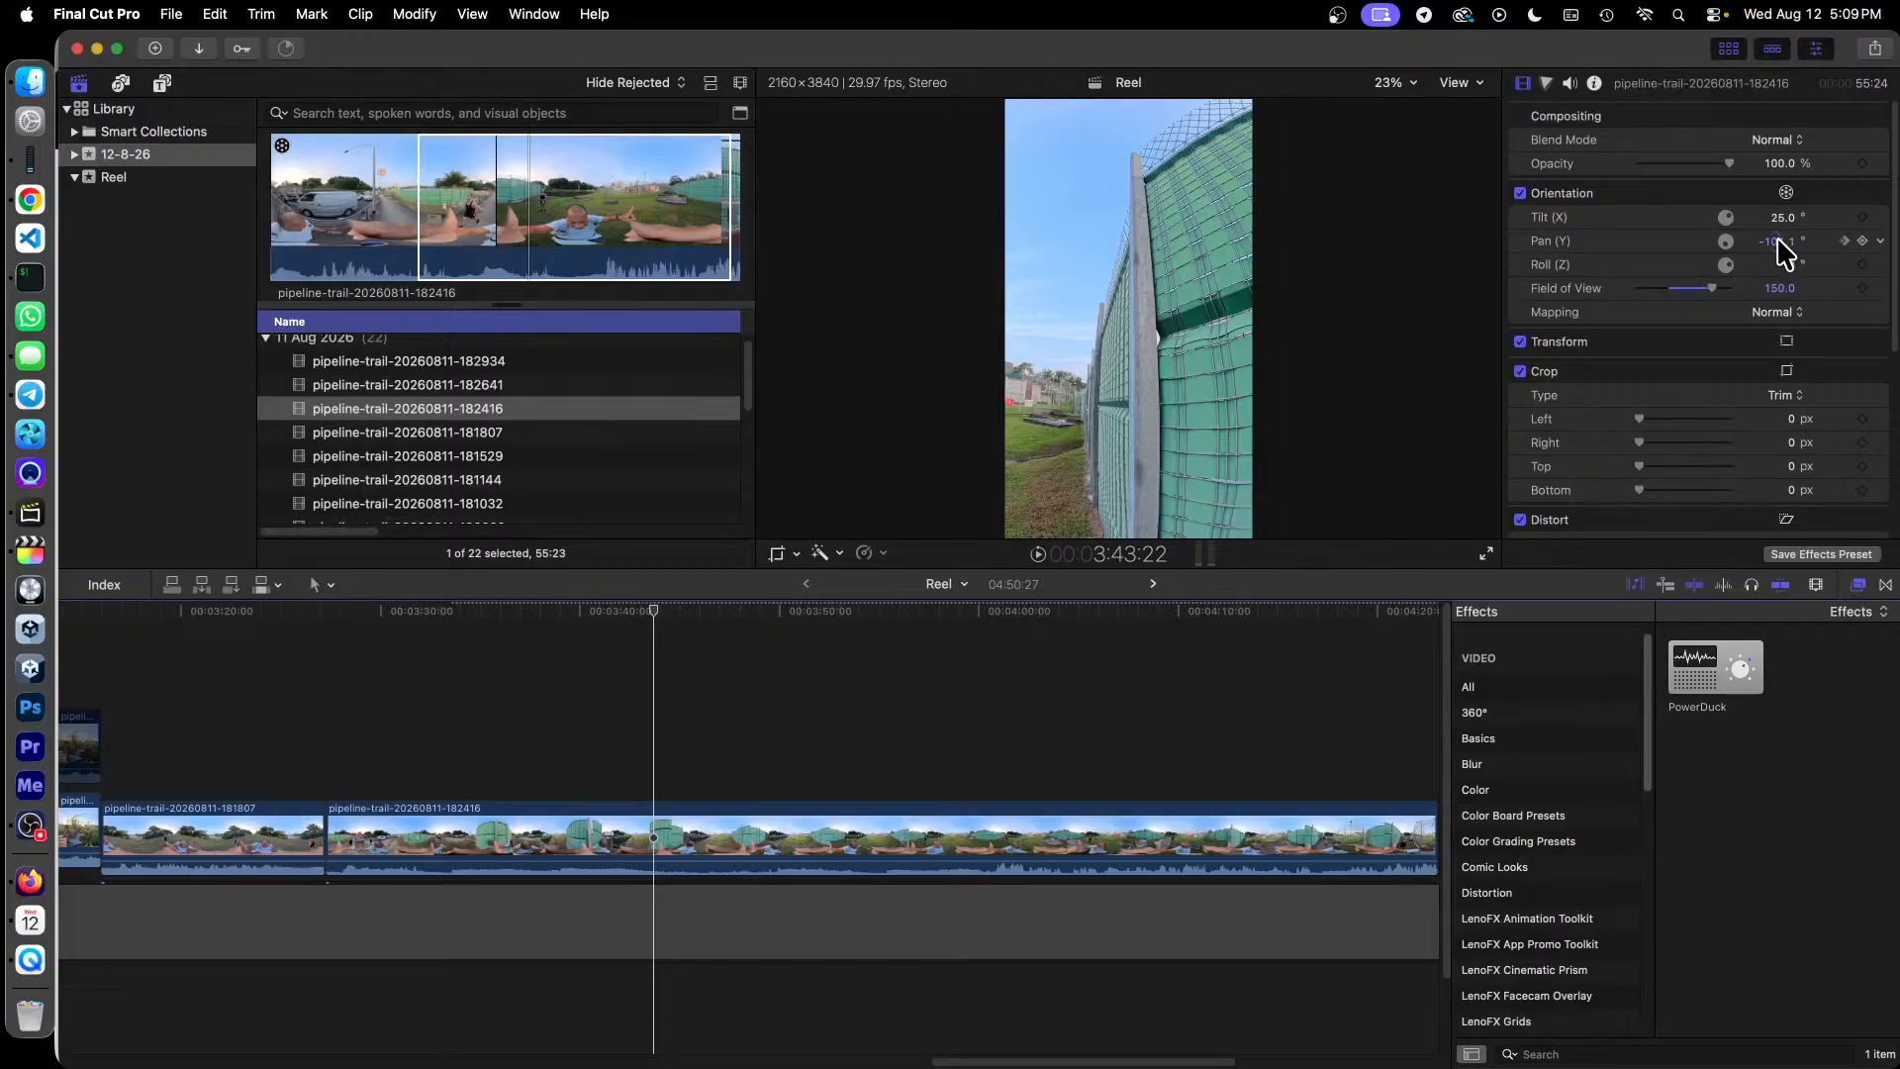
left_click_drag(1778, 240, 1751, 240)
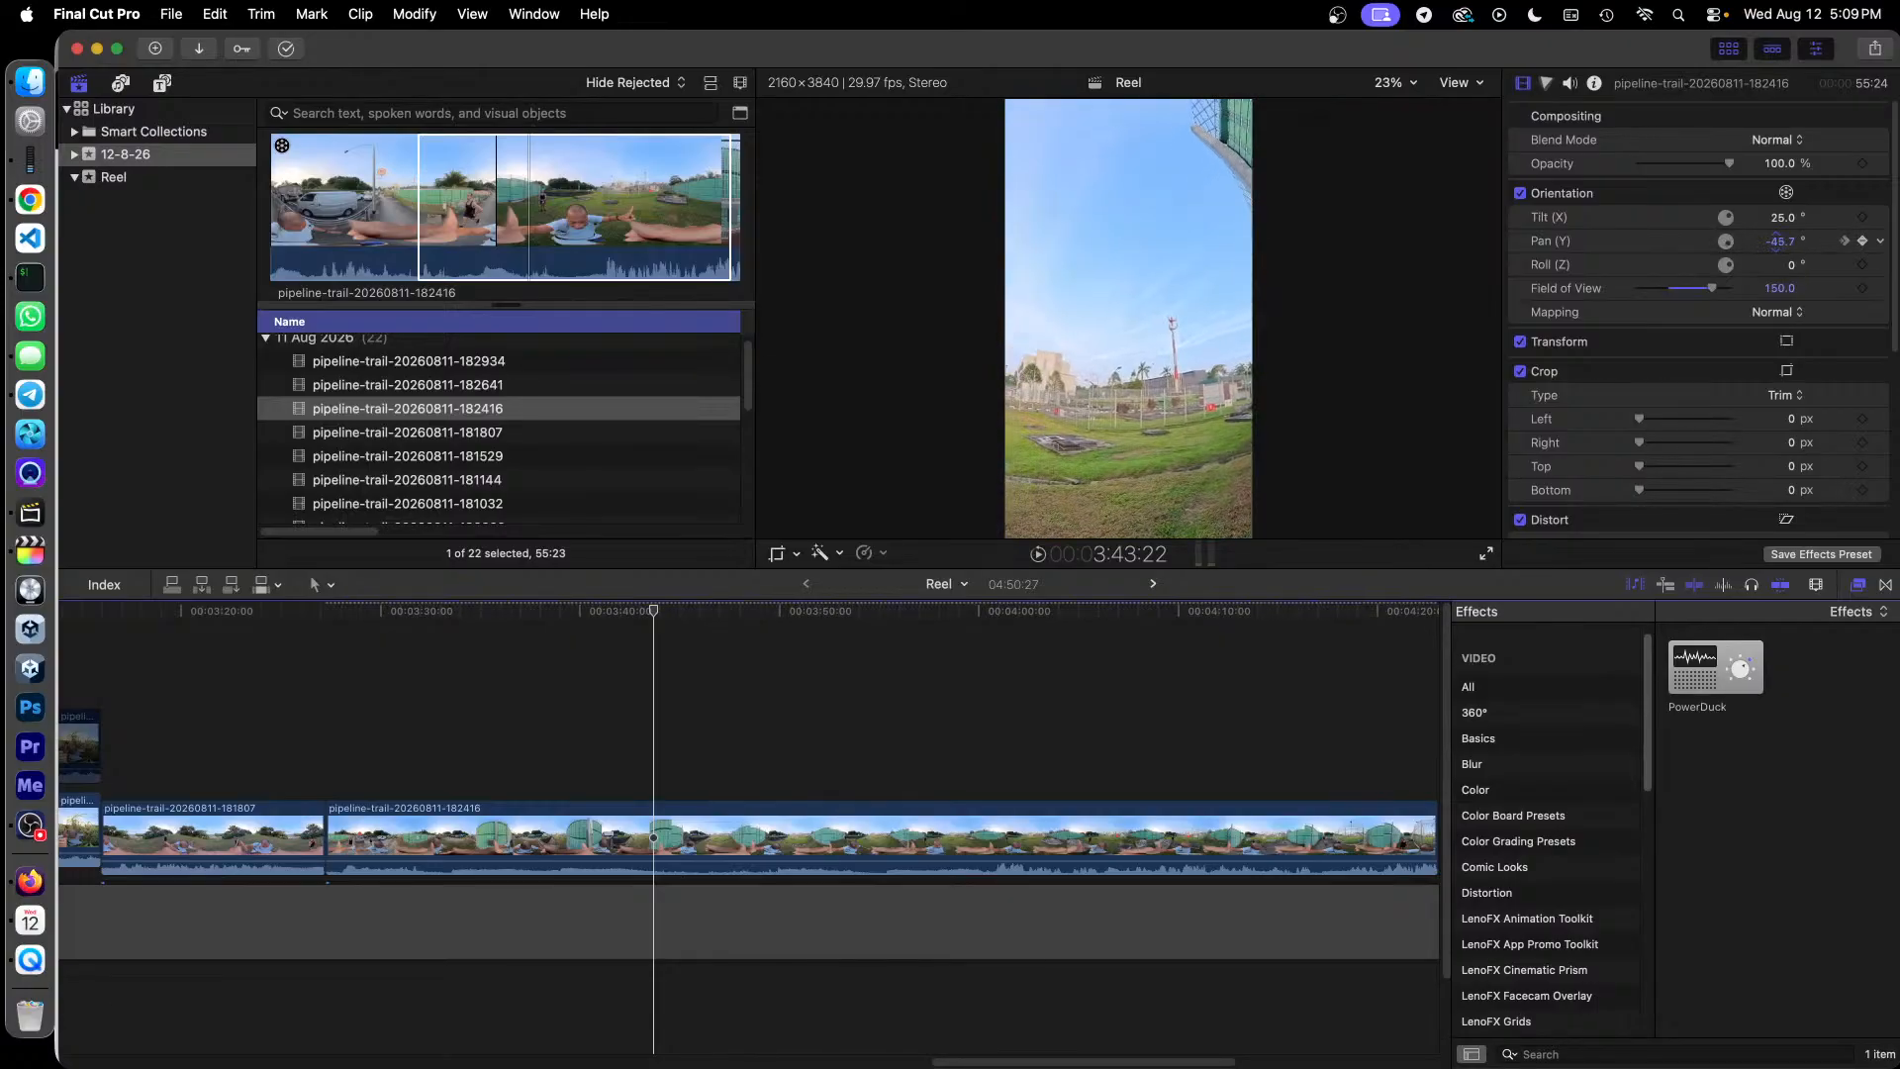
right_click(746, 817)
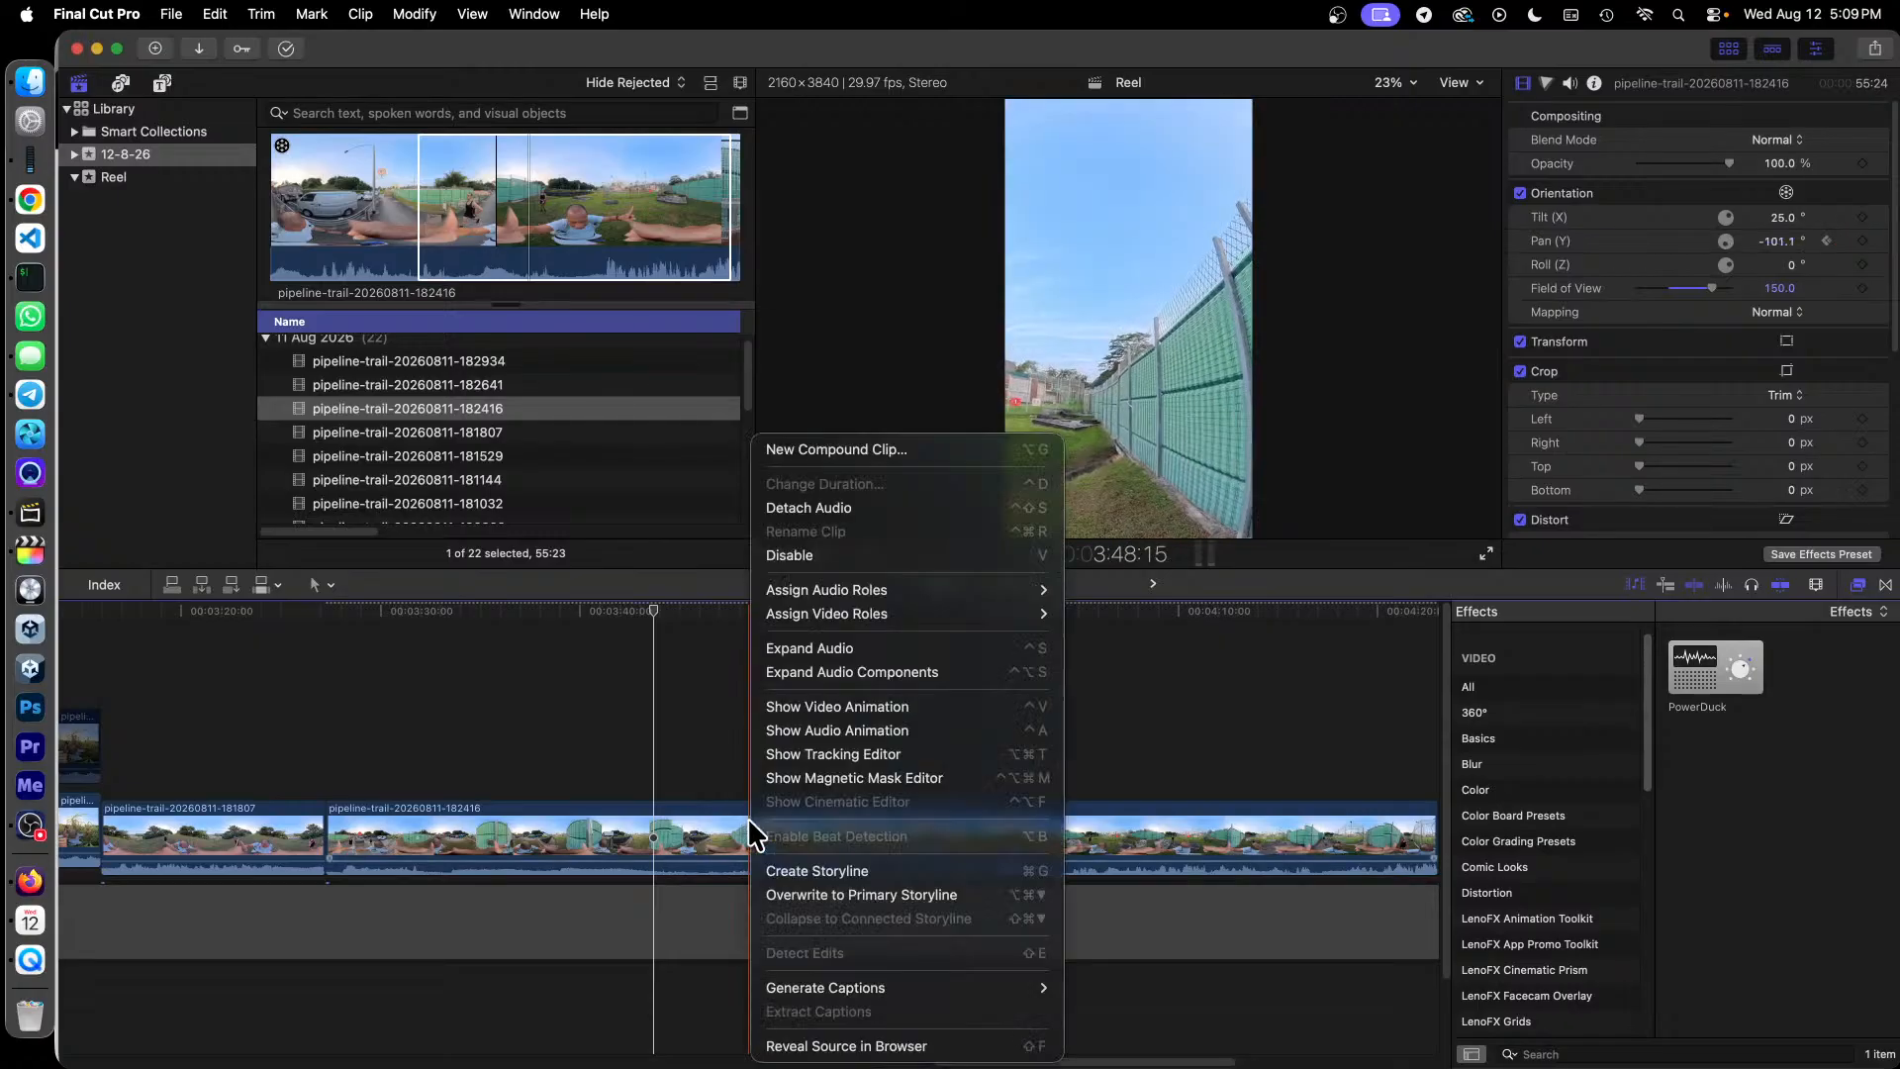
left_click(907, 707)
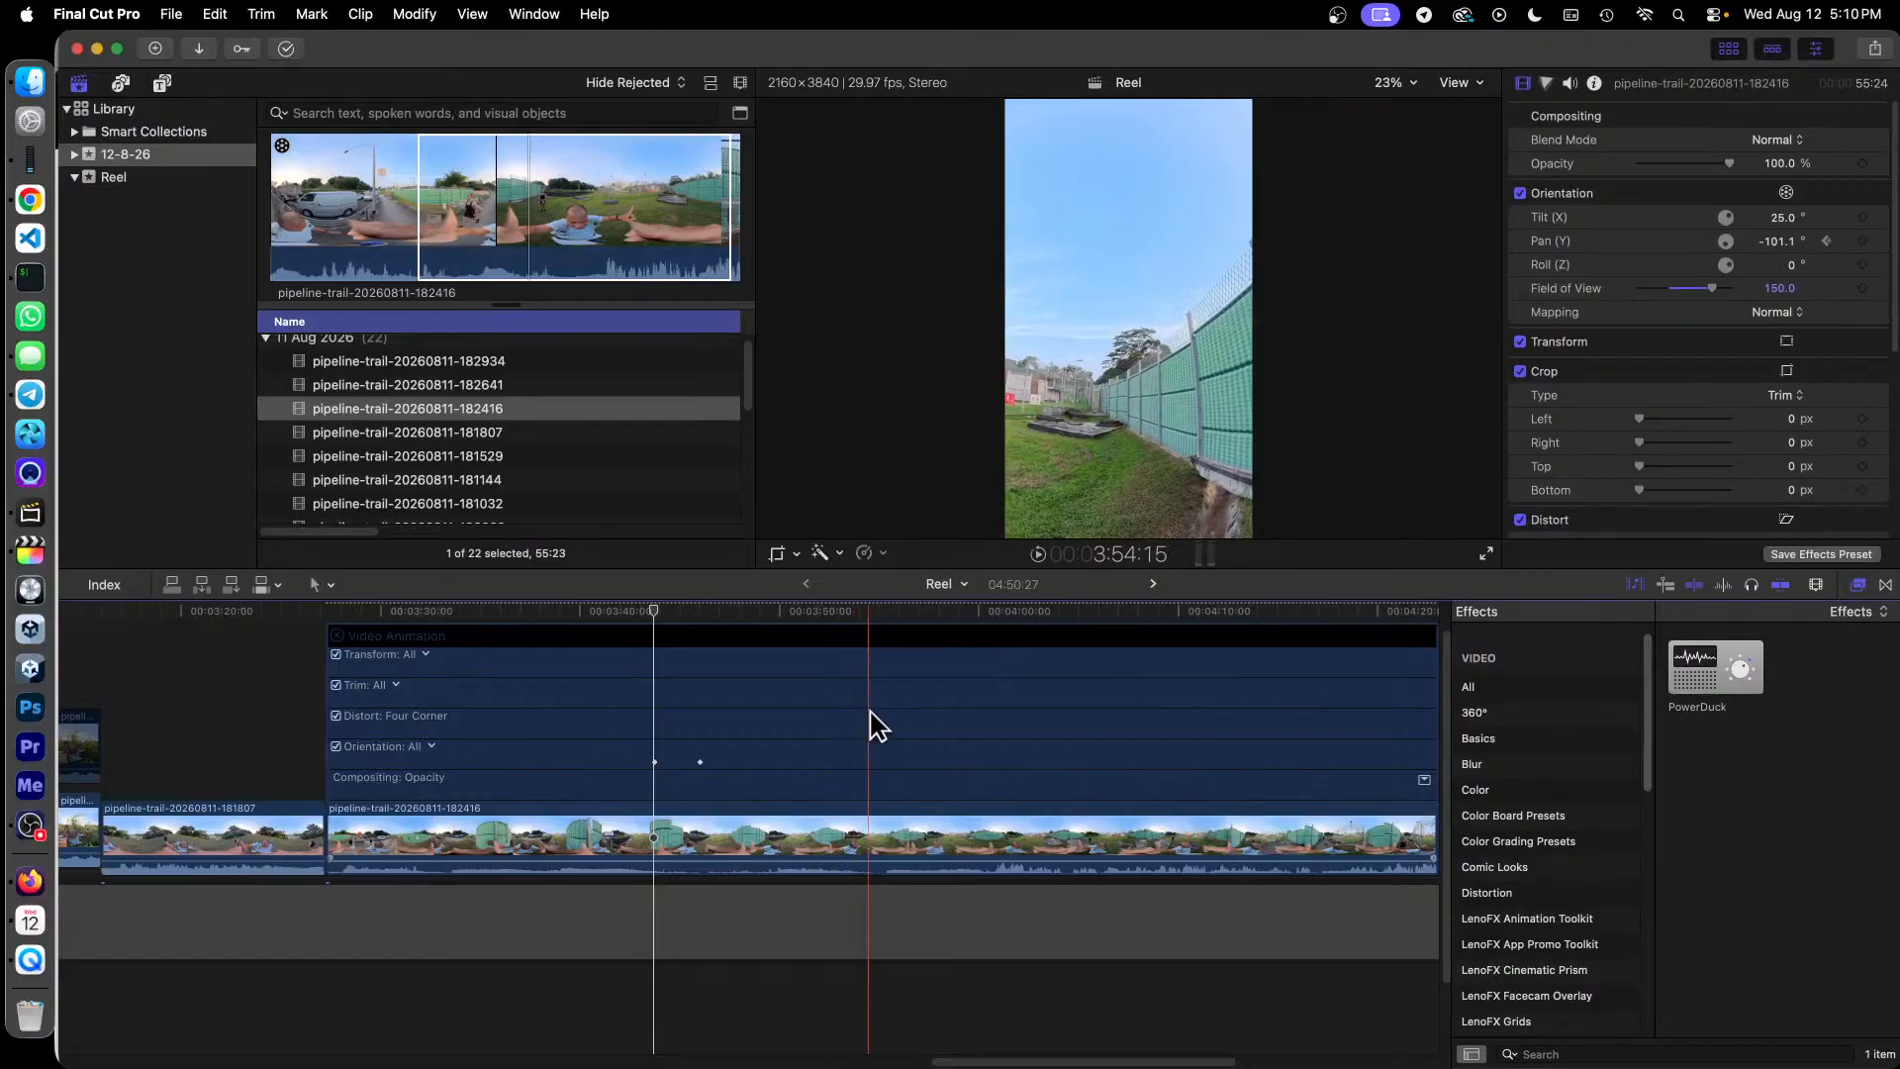
left_click(933, 841)
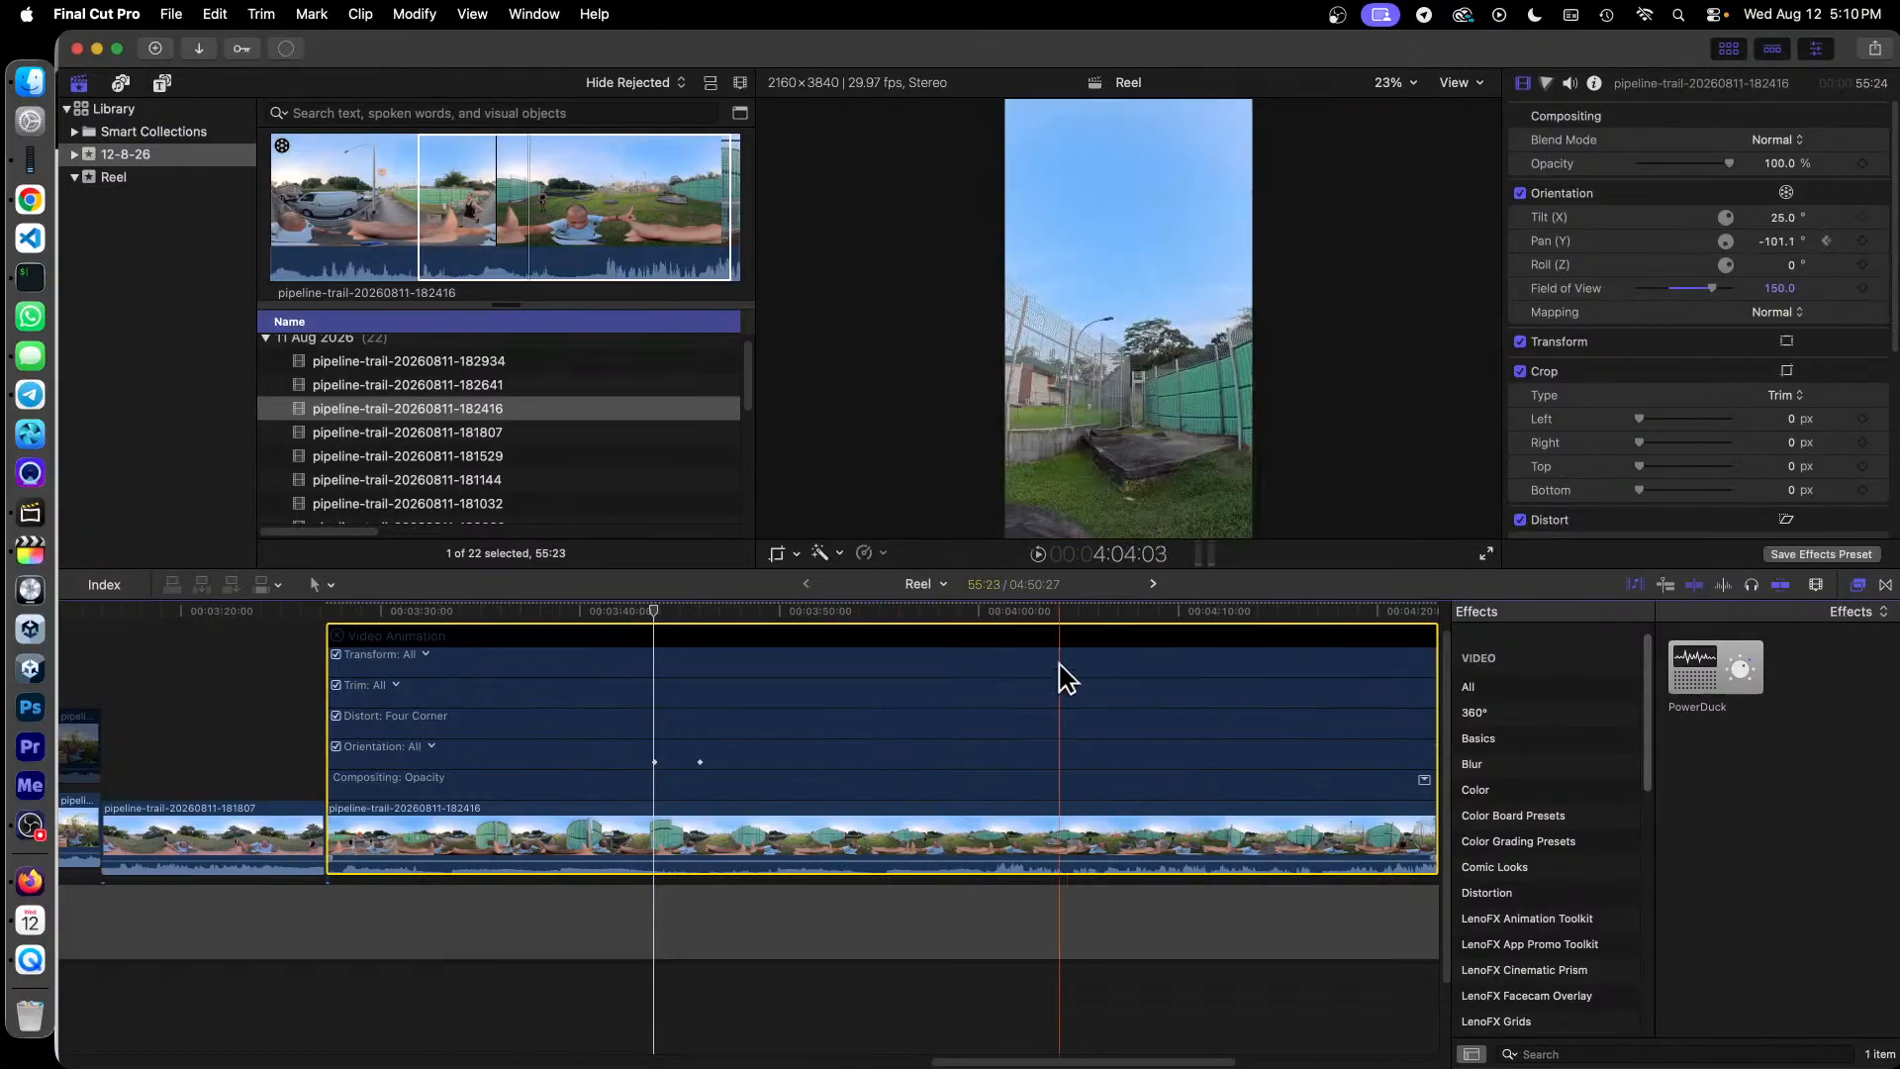
left_click(1102, 621)
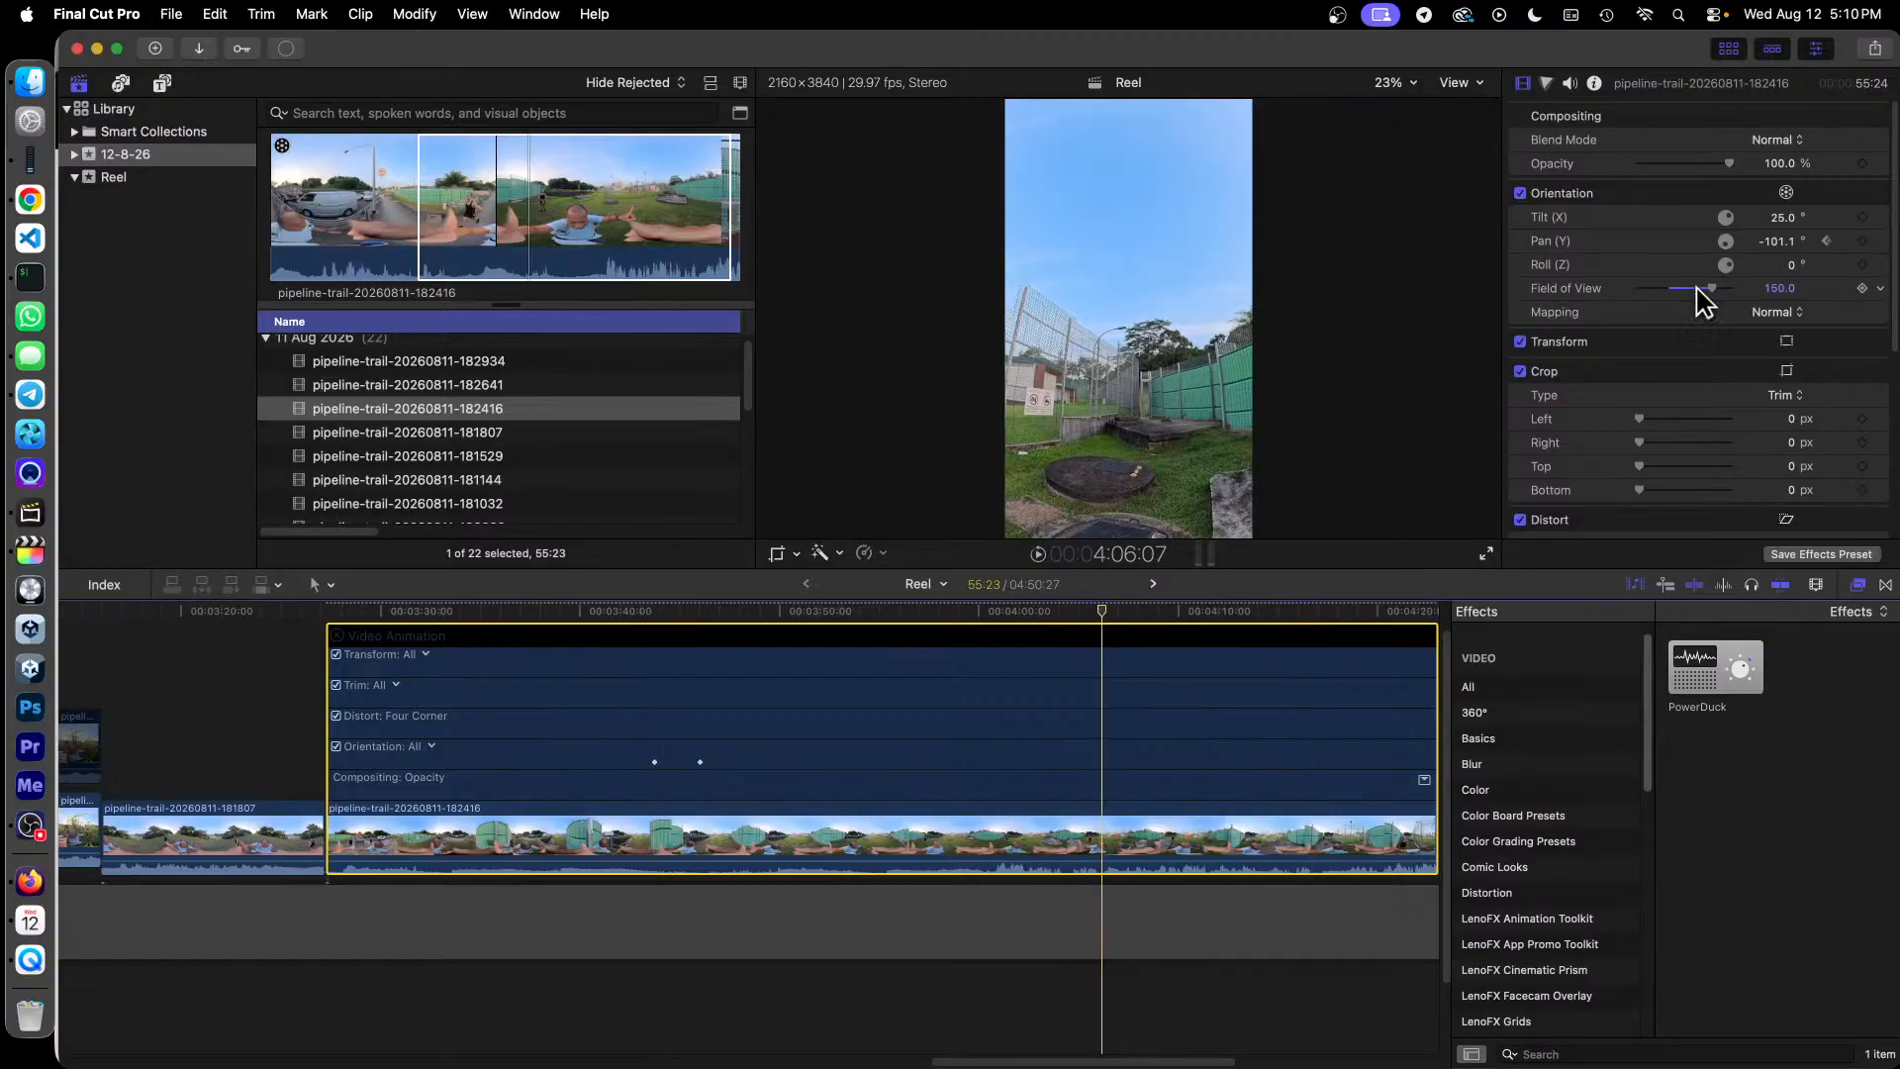
left_click_drag(1711, 288, 1718, 293)
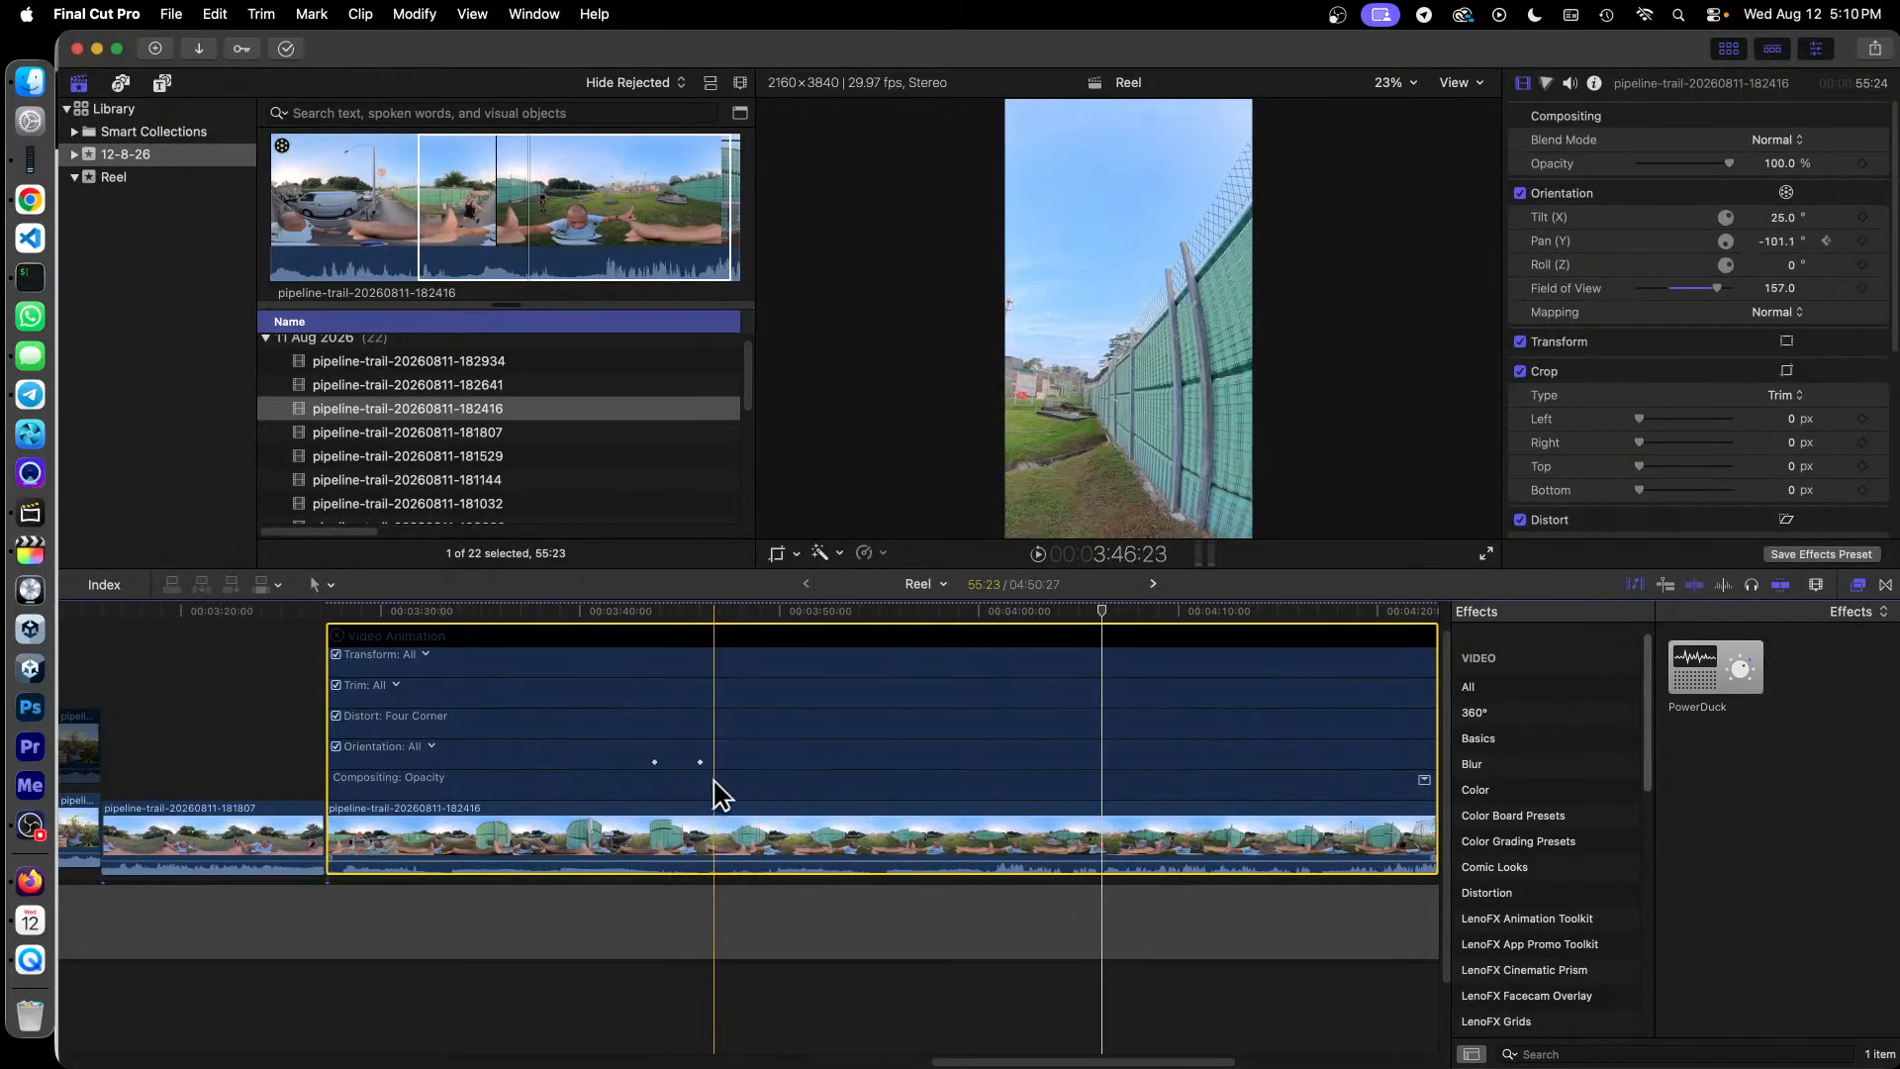
left_click(338, 636)
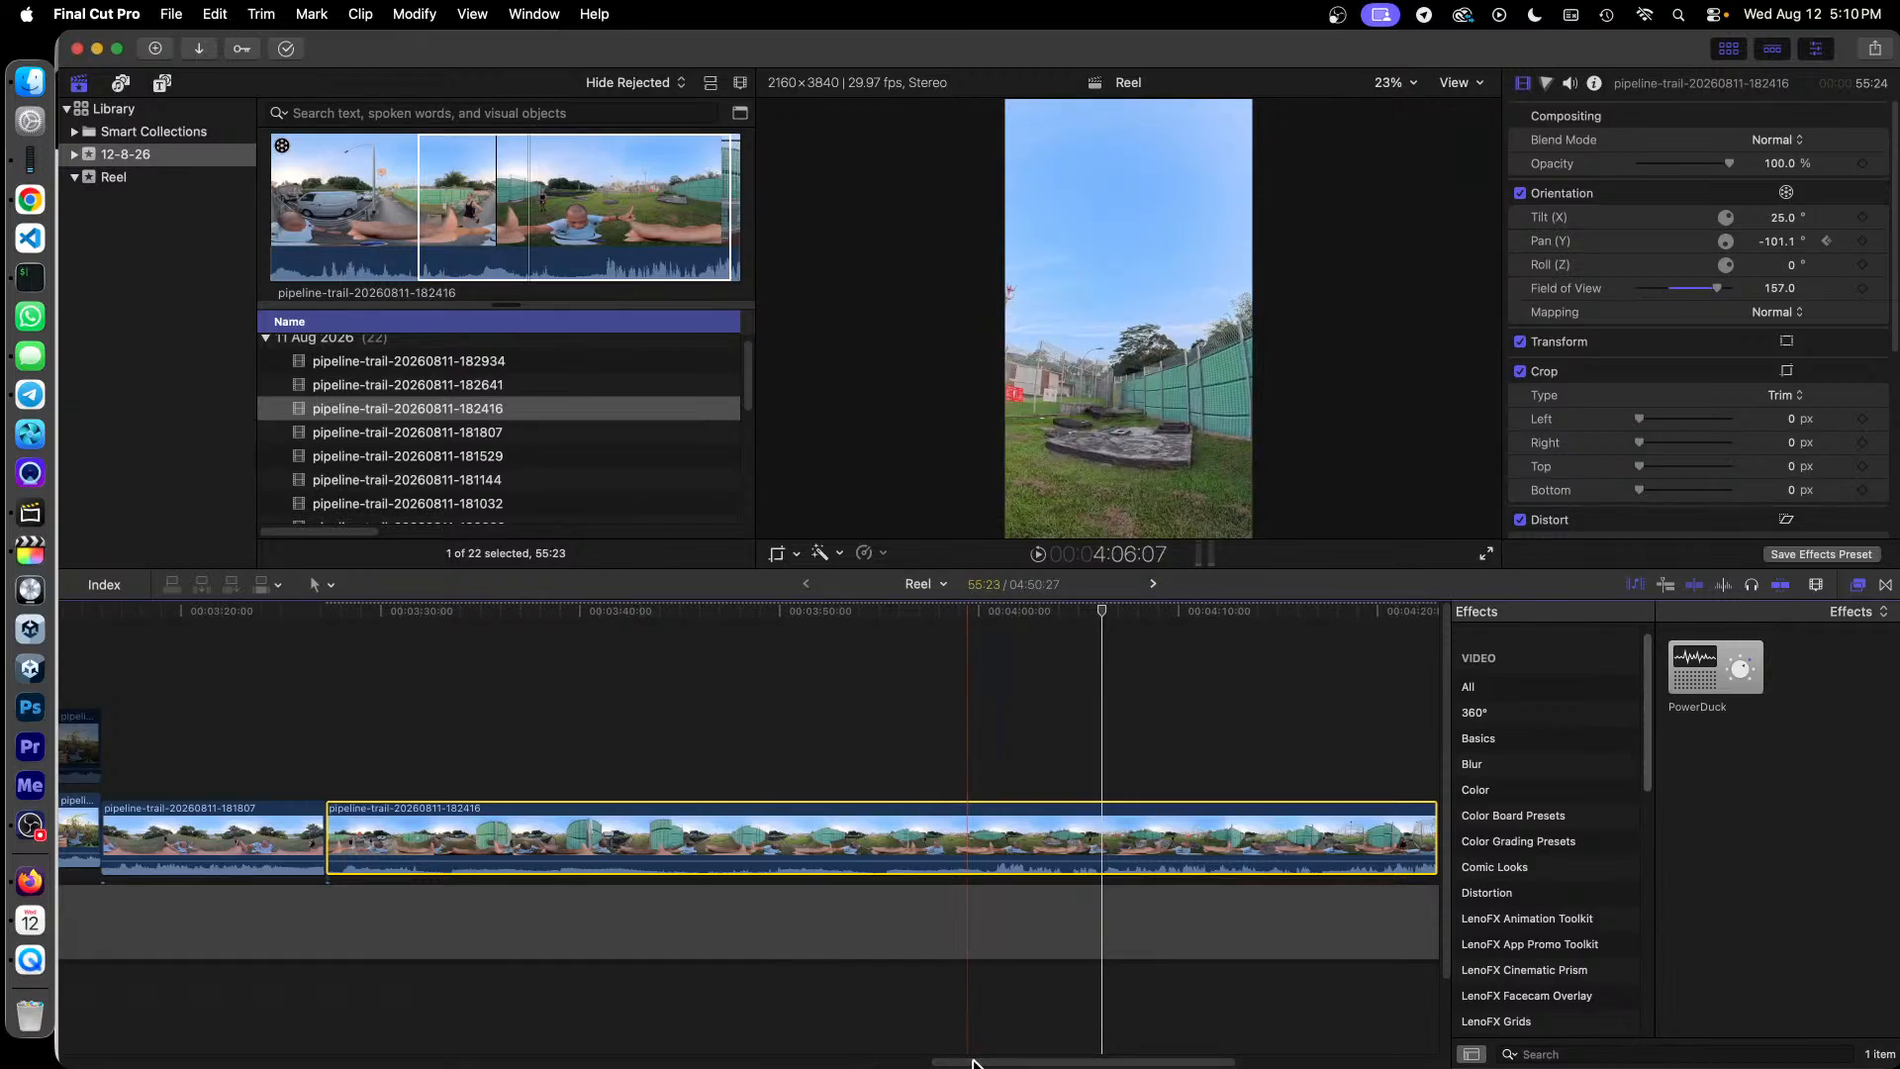
left_click_drag(974, 1062, 1004, 1062)
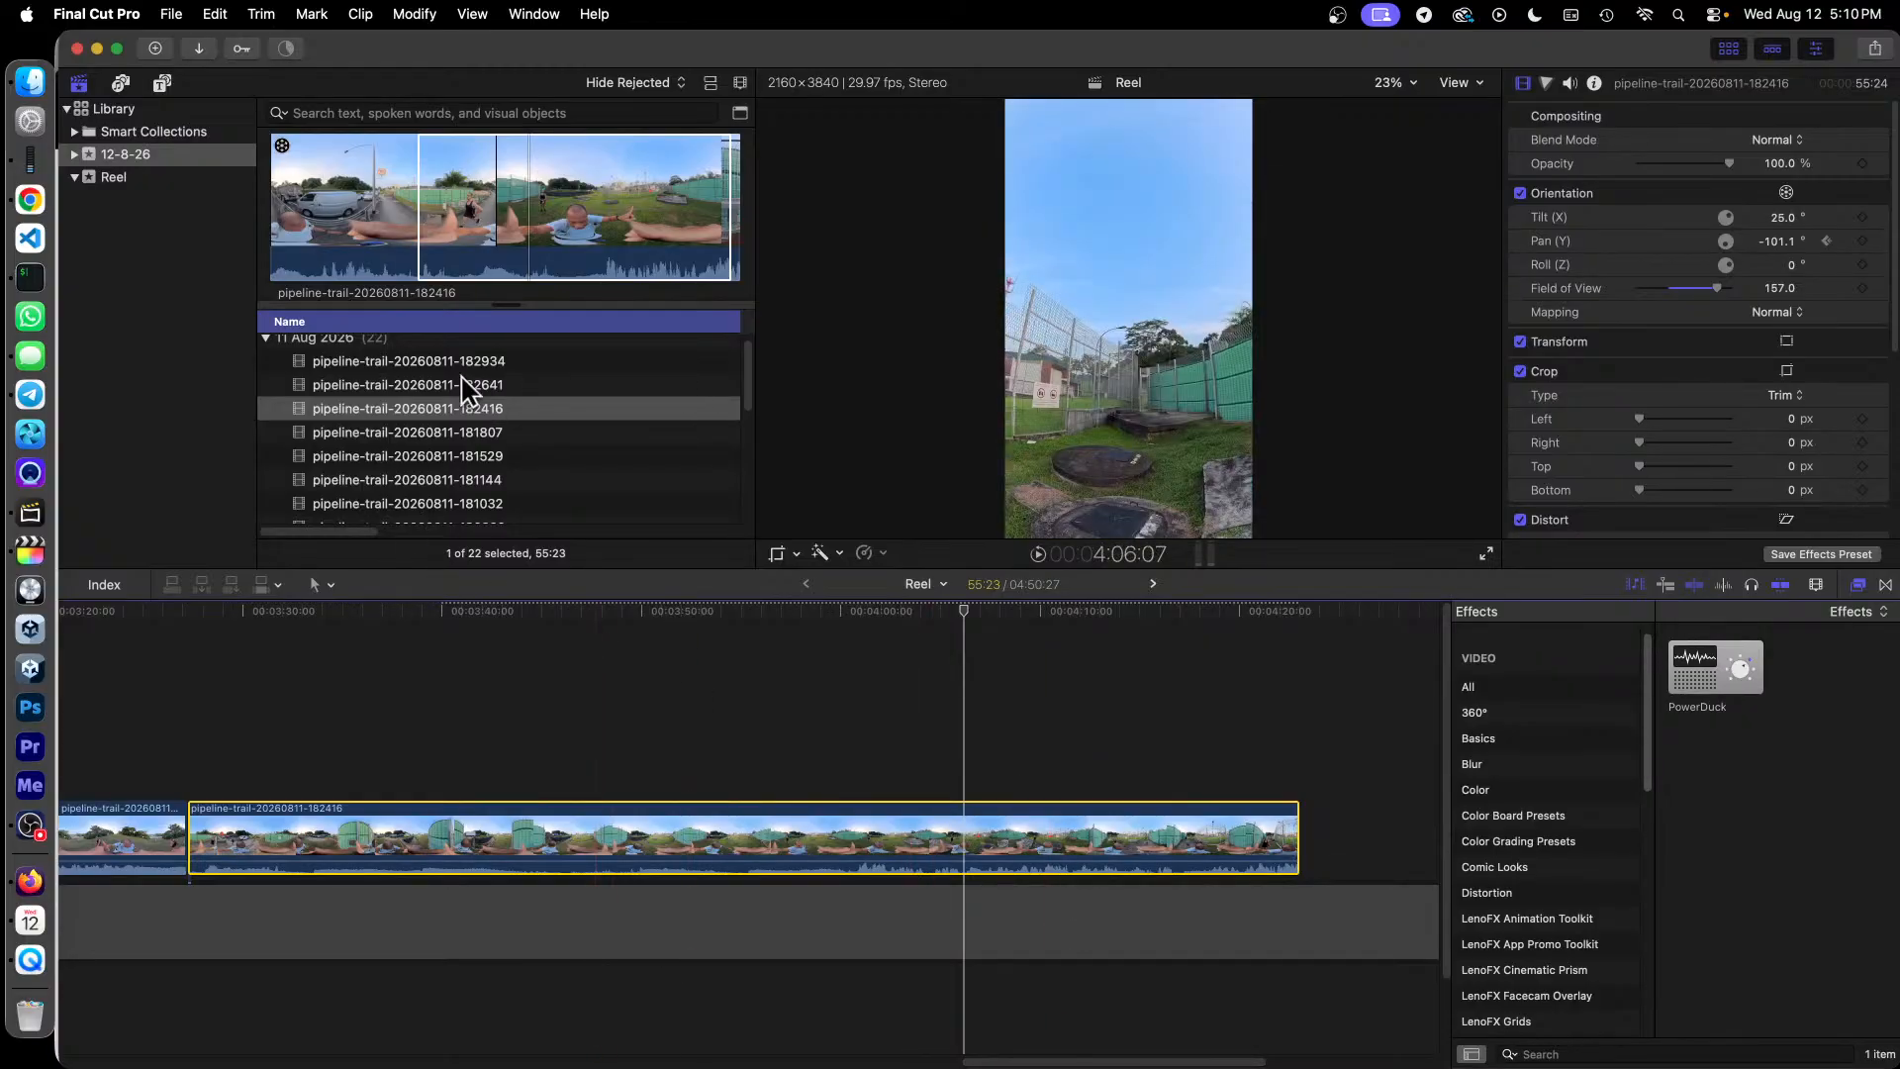
left_click(485, 386)
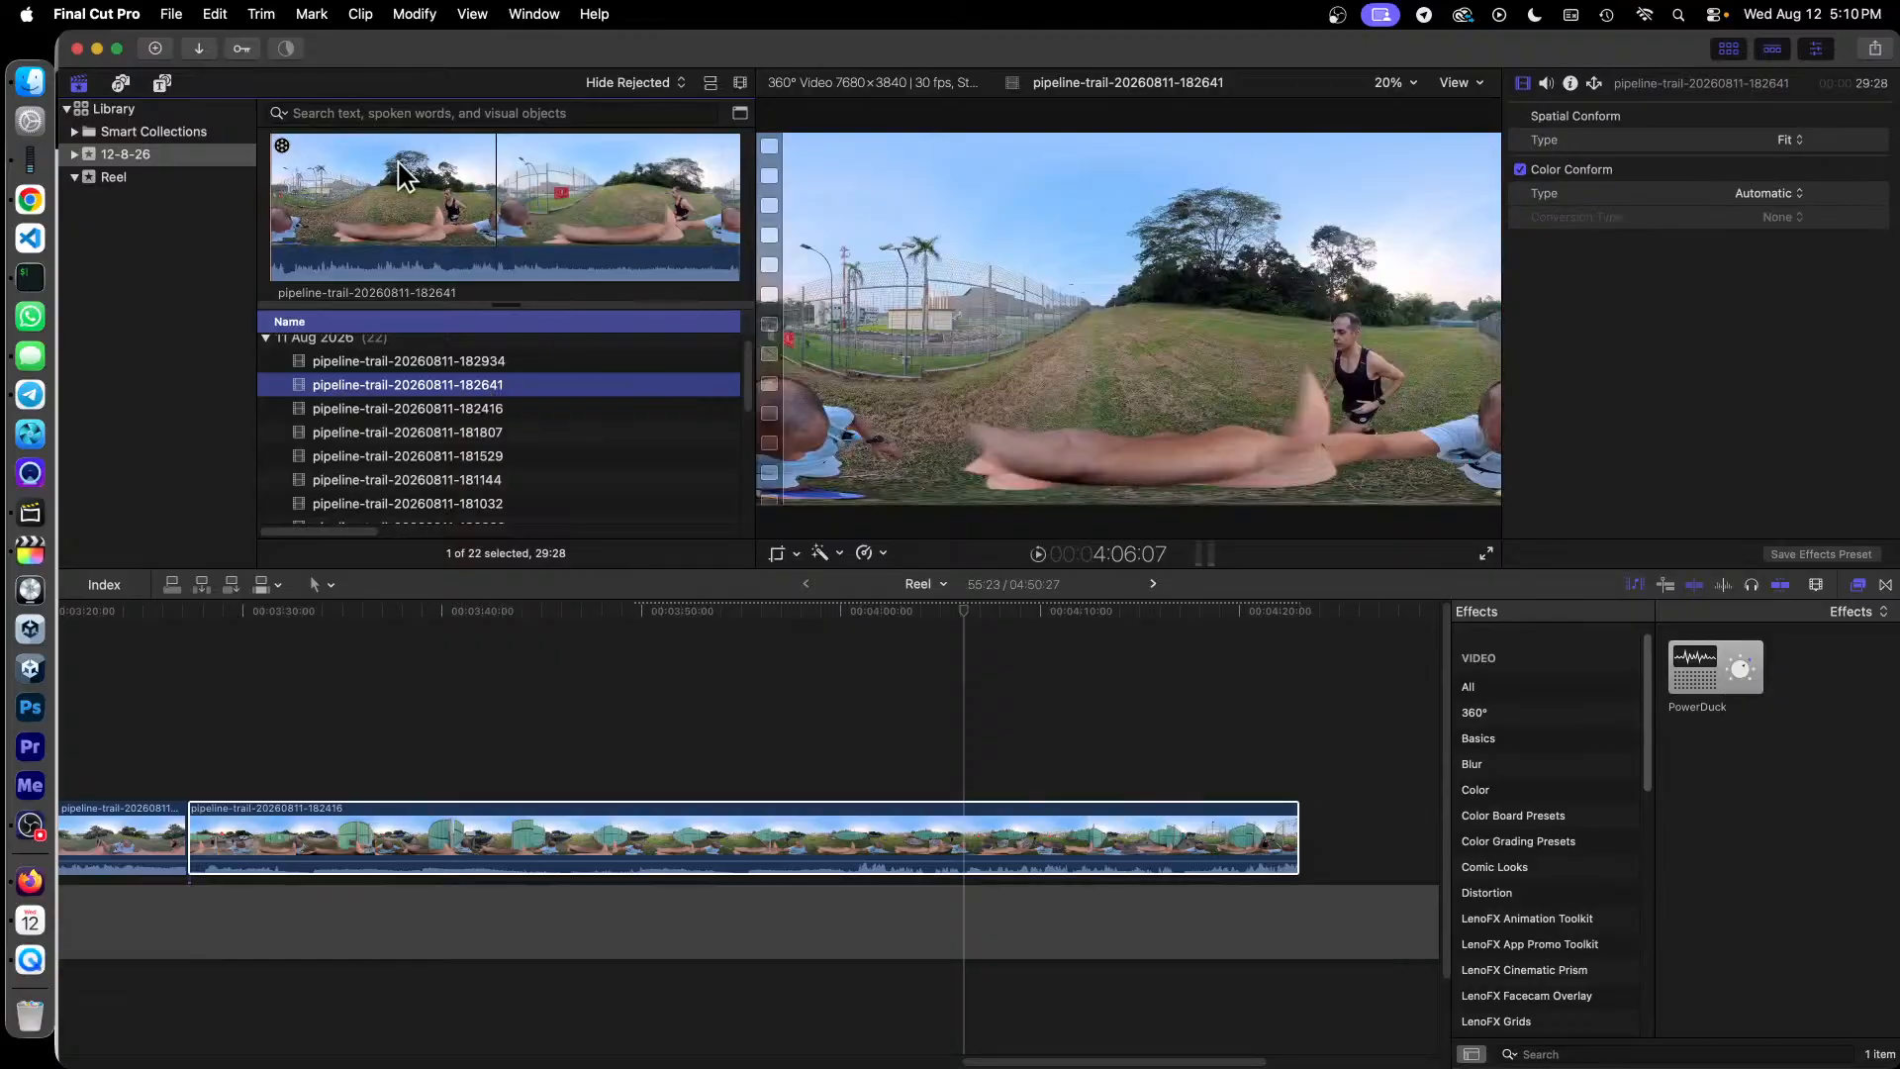
key("Up")
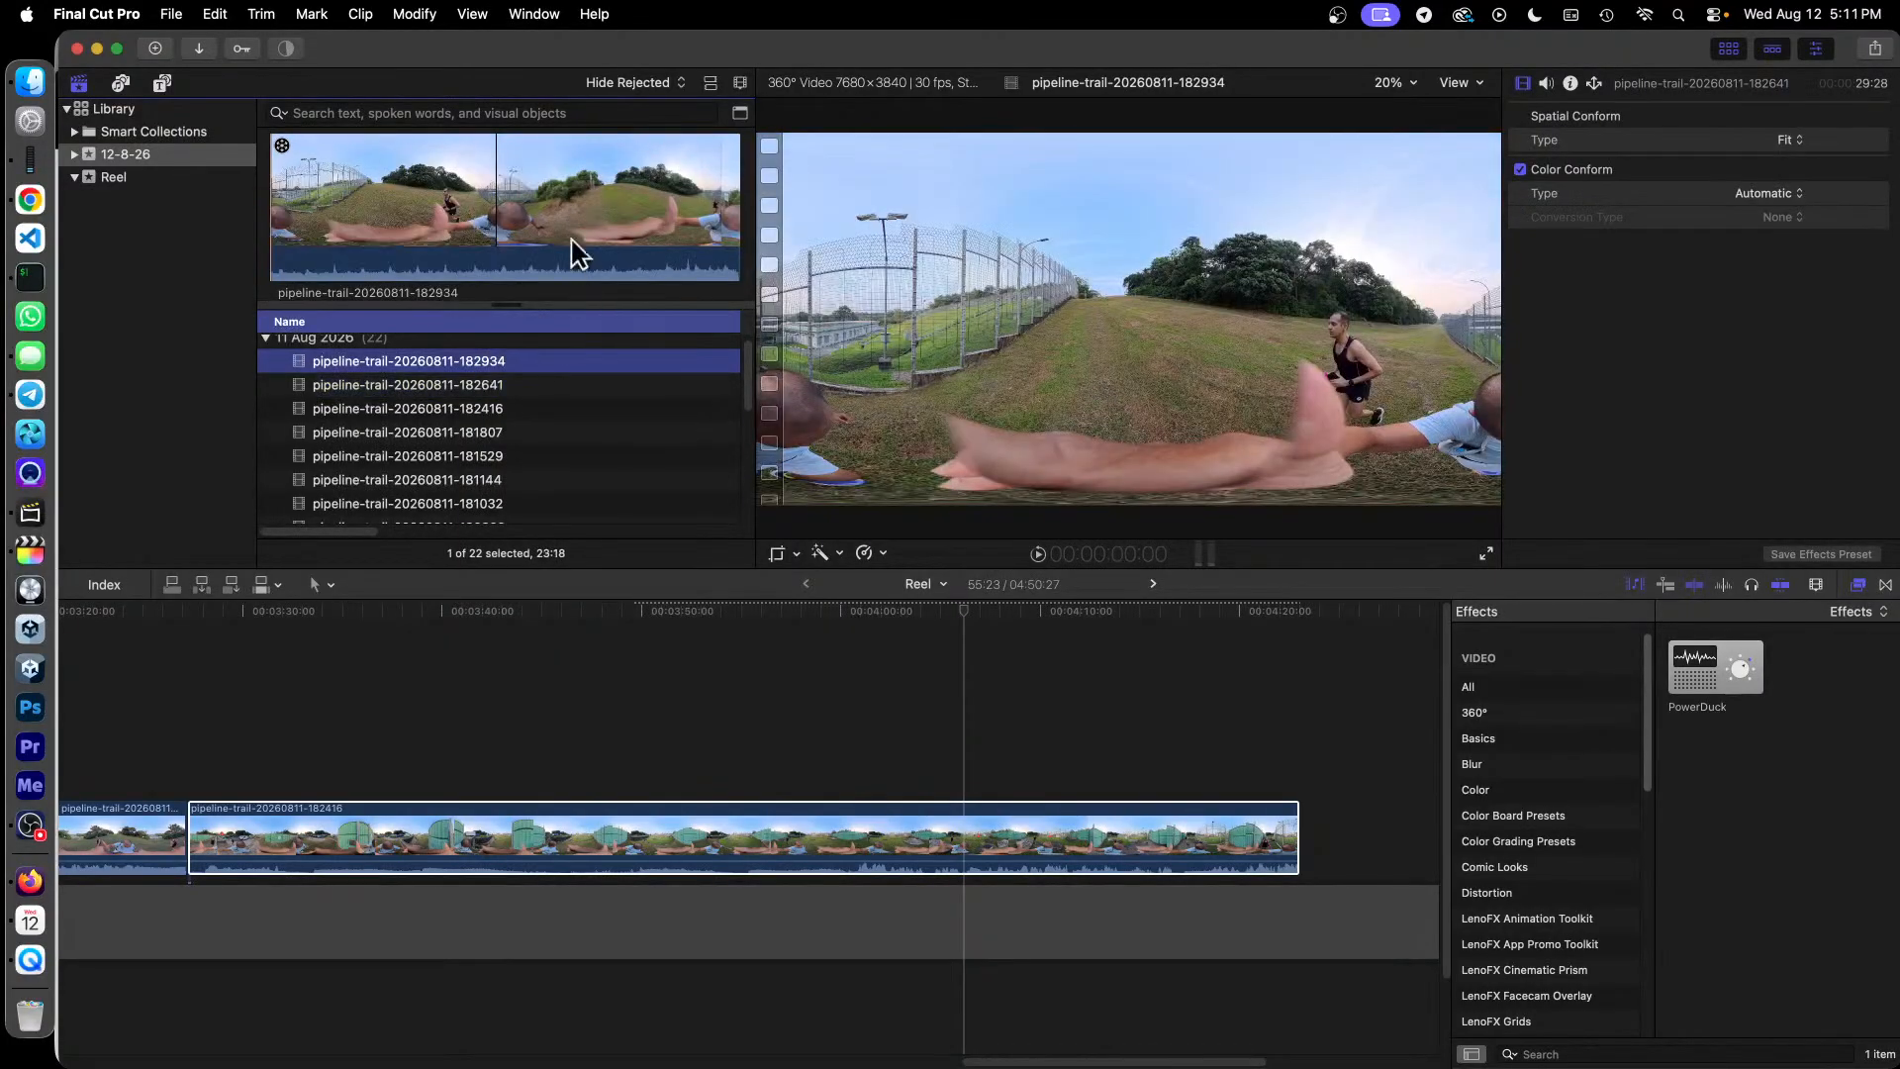
left_click(494, 384)
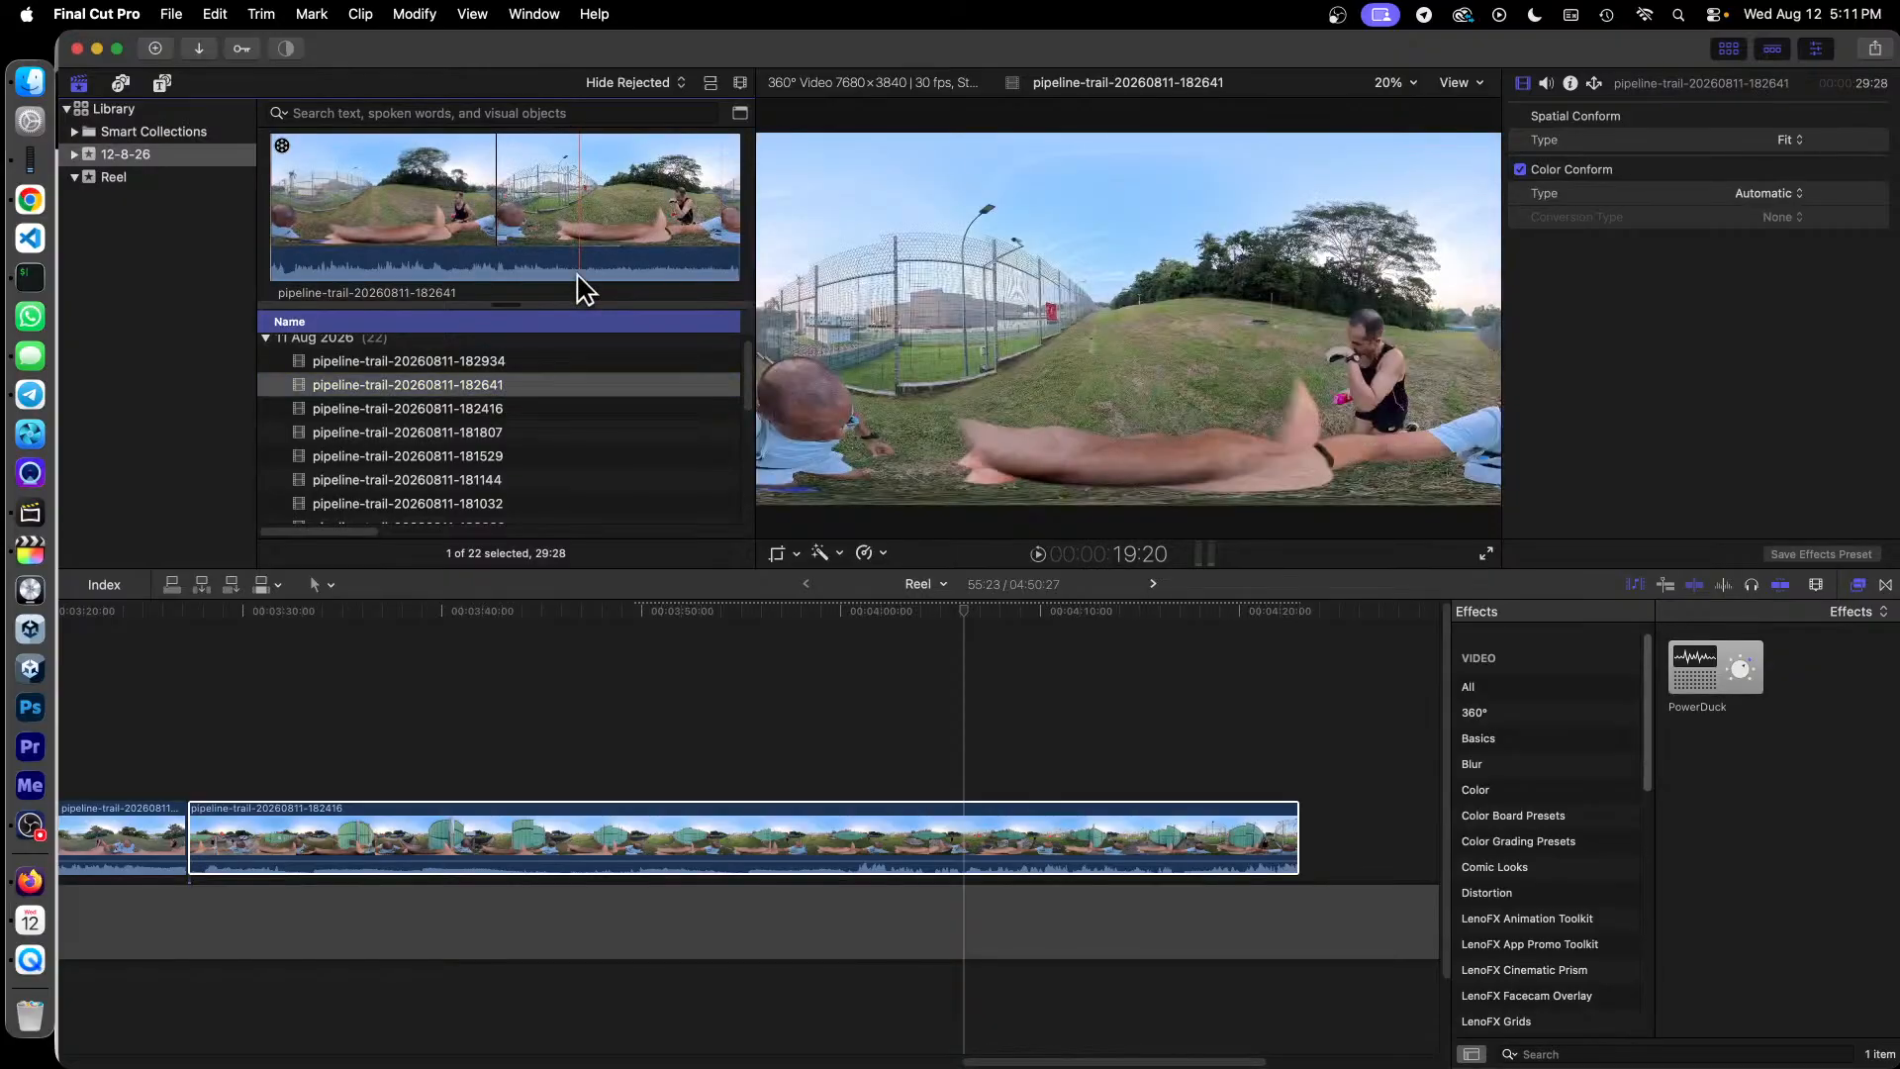
left_click(728, 699)
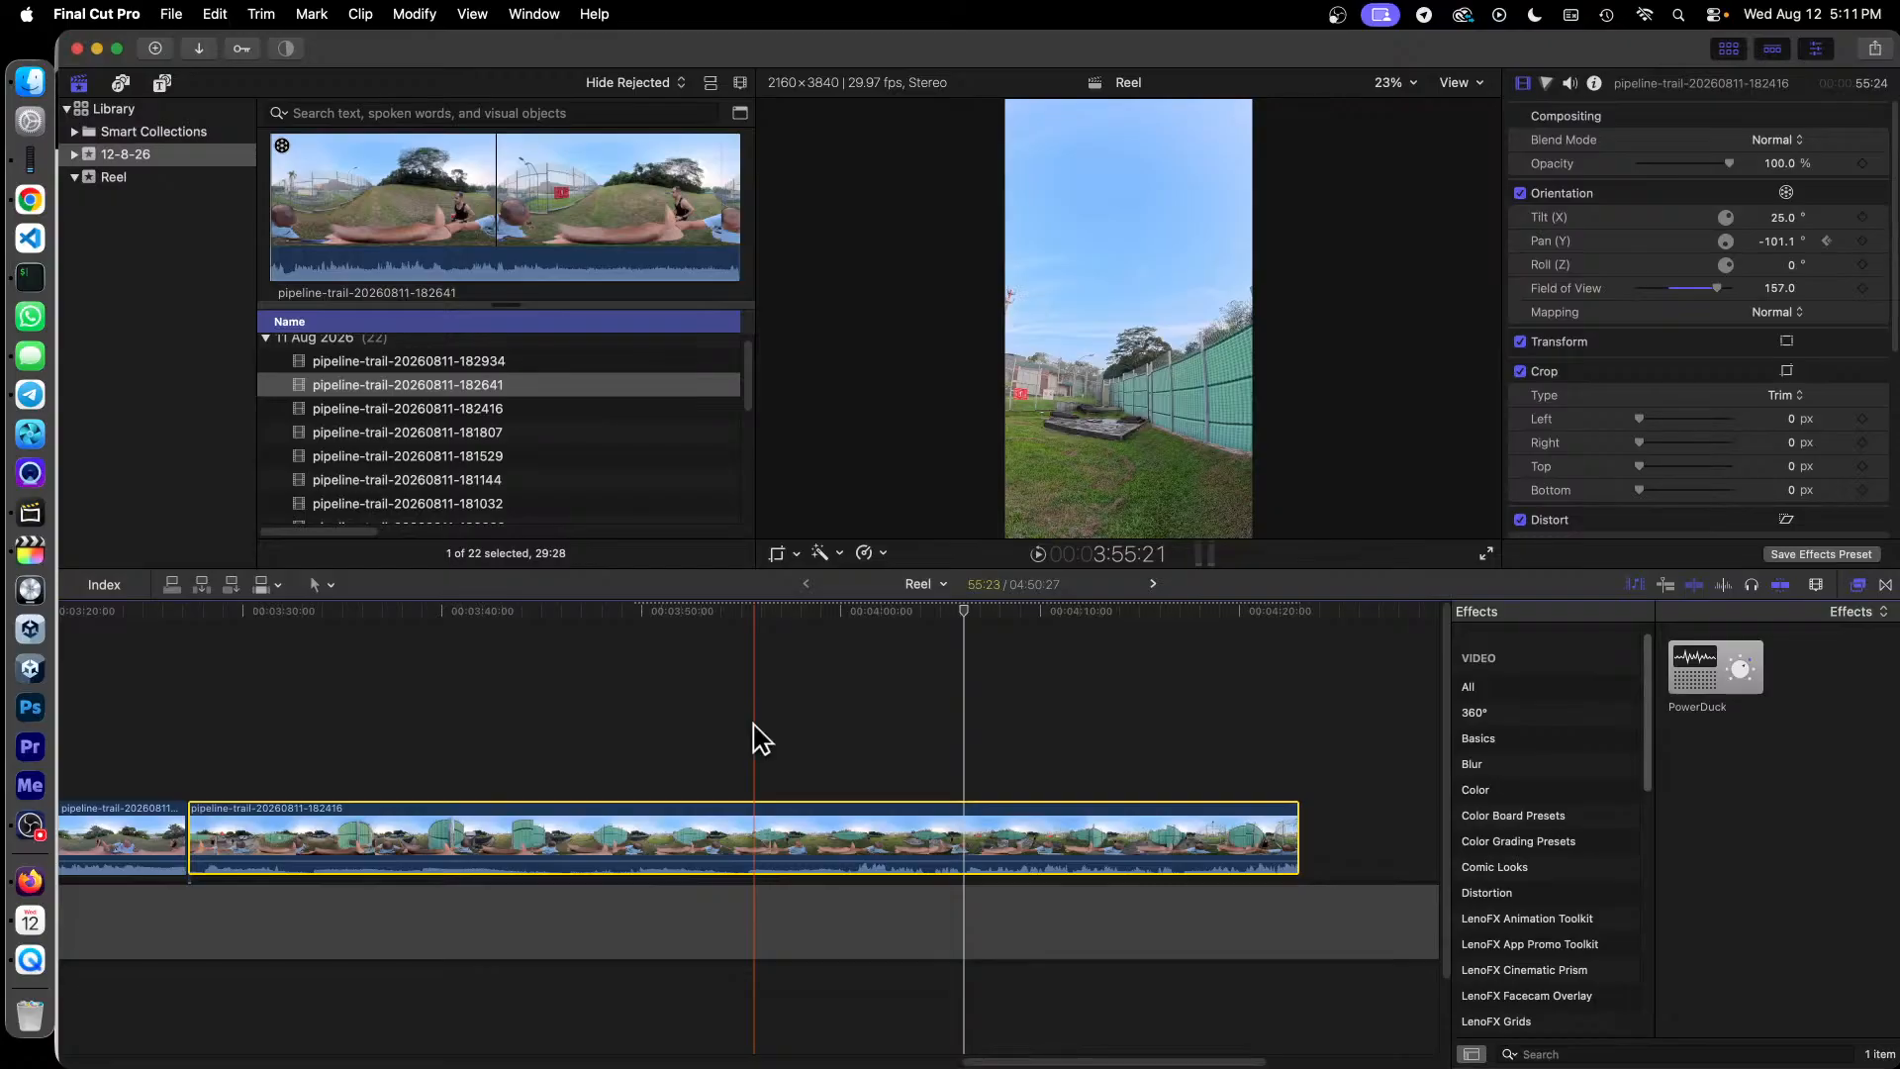
left_click(407, 616)
key("space")
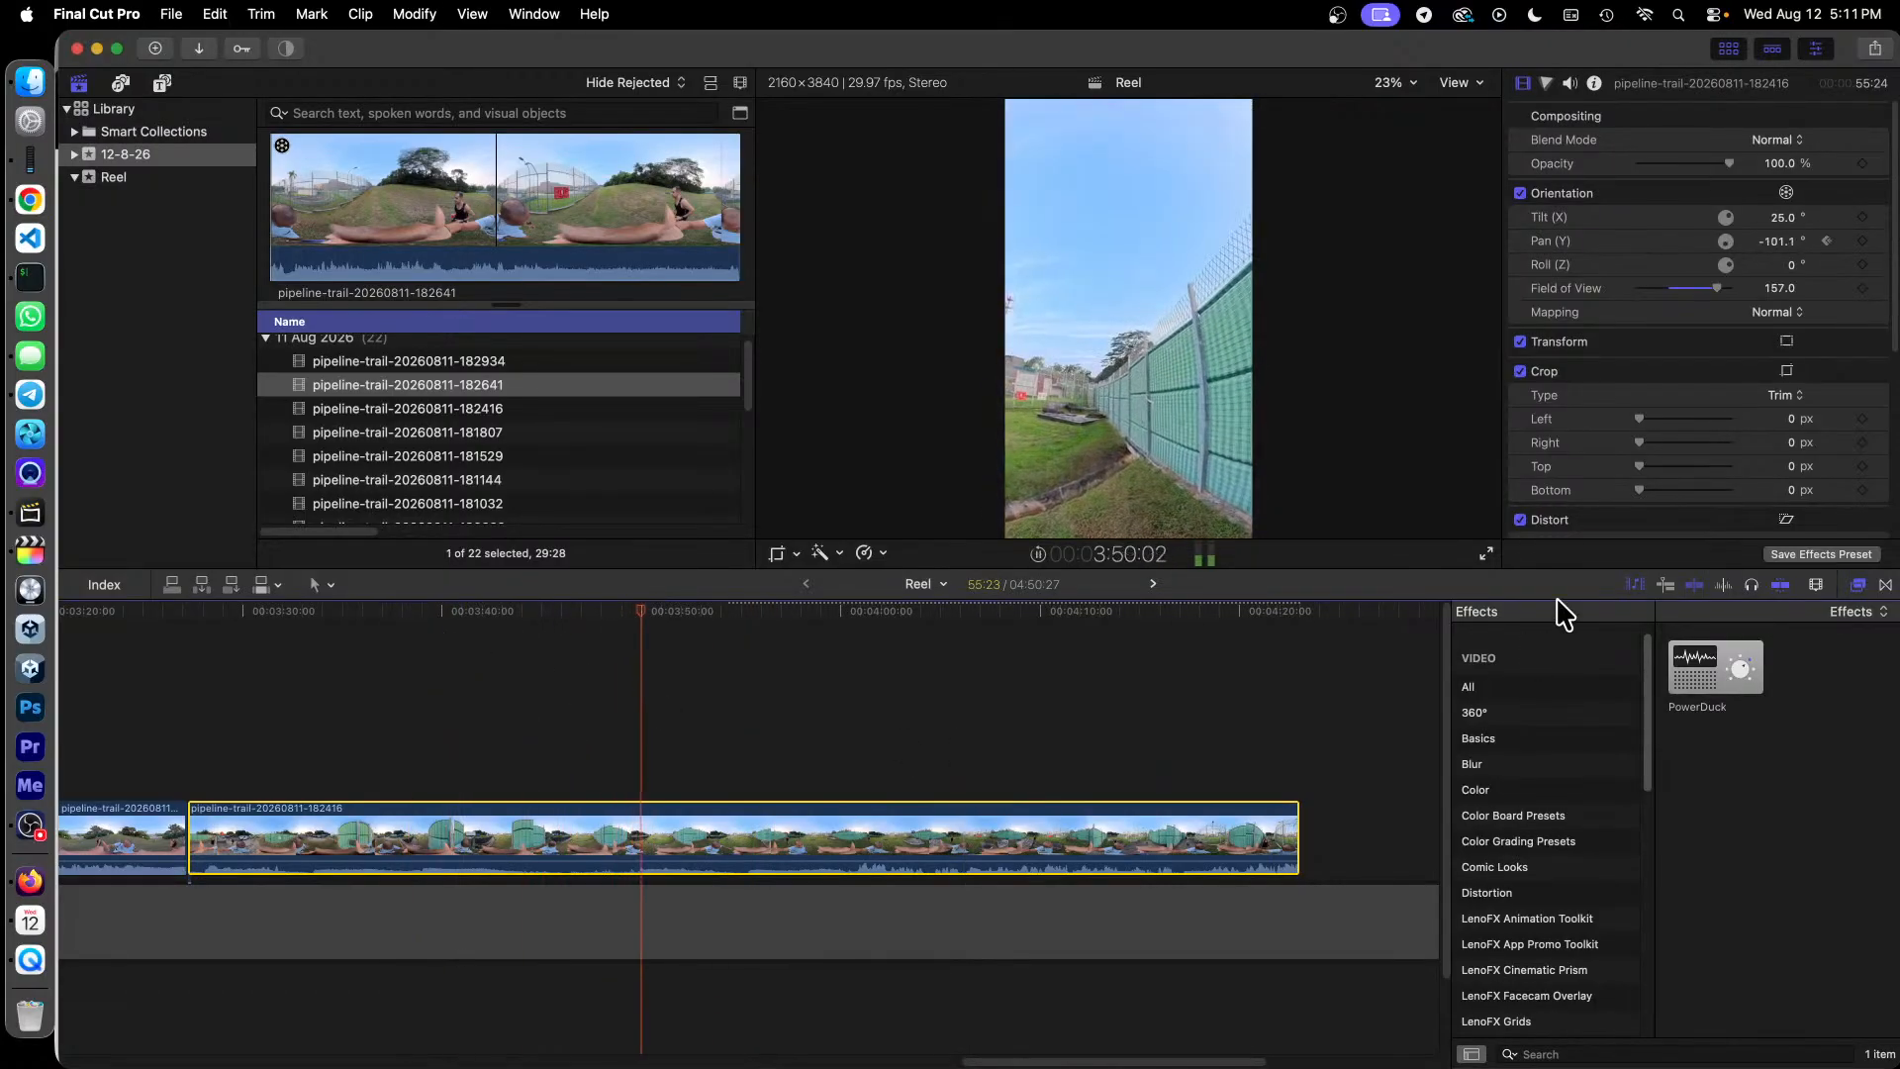
left_click(1570, 83)
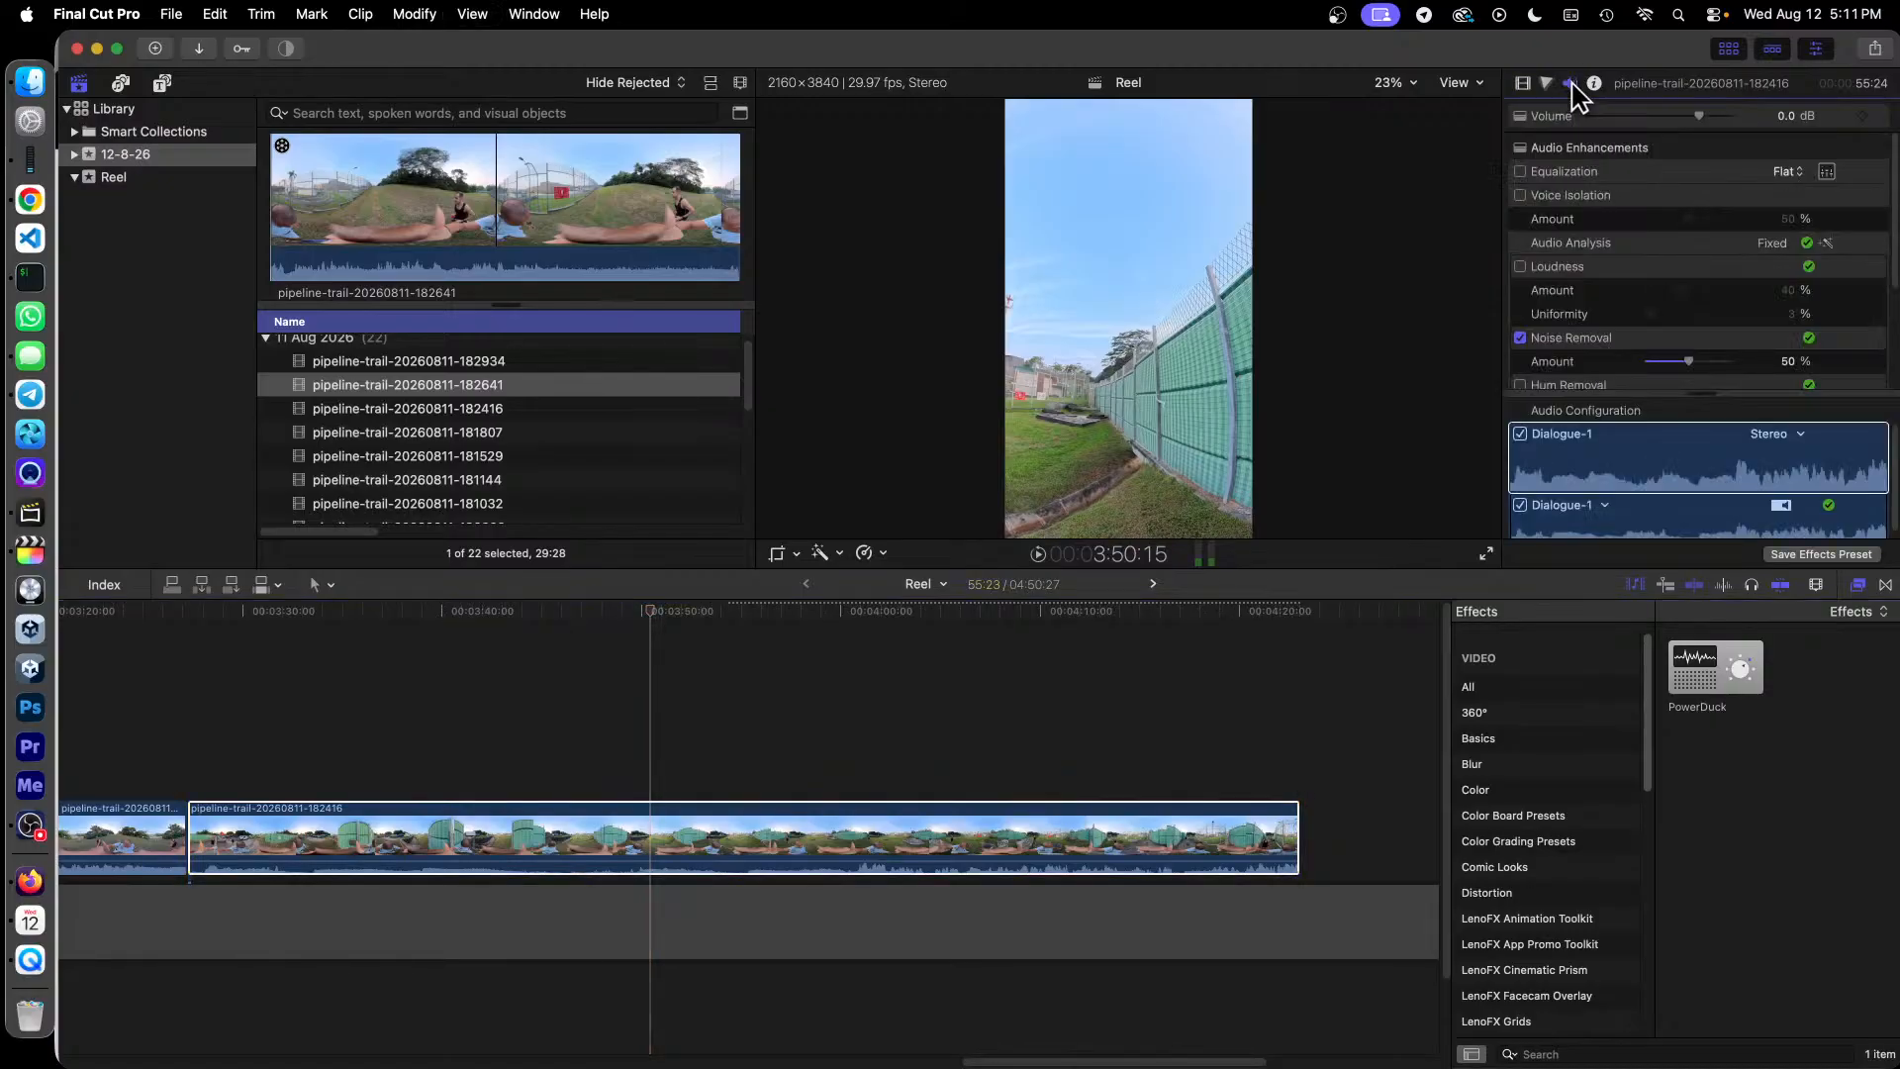
scroll(1710, 267, "down", 3)
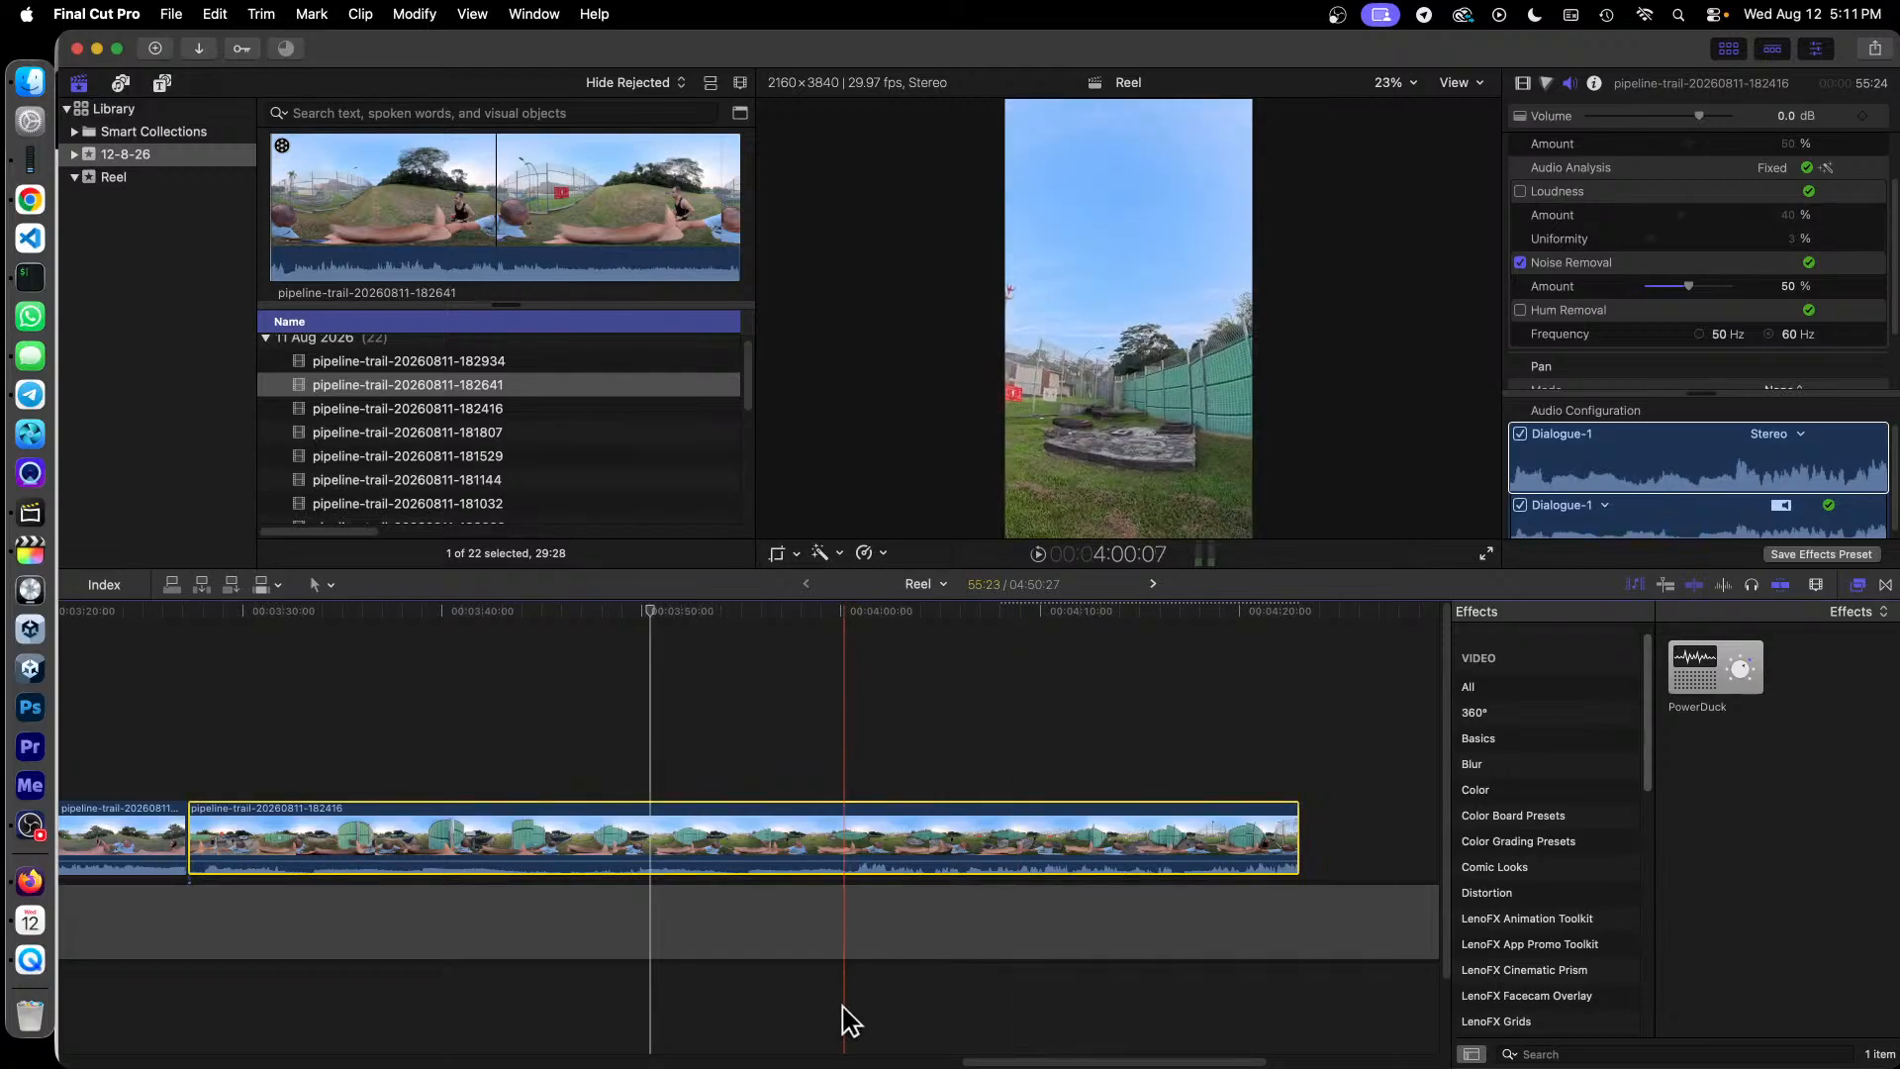
left_click_drag(1052, 1064, 918, 1064)
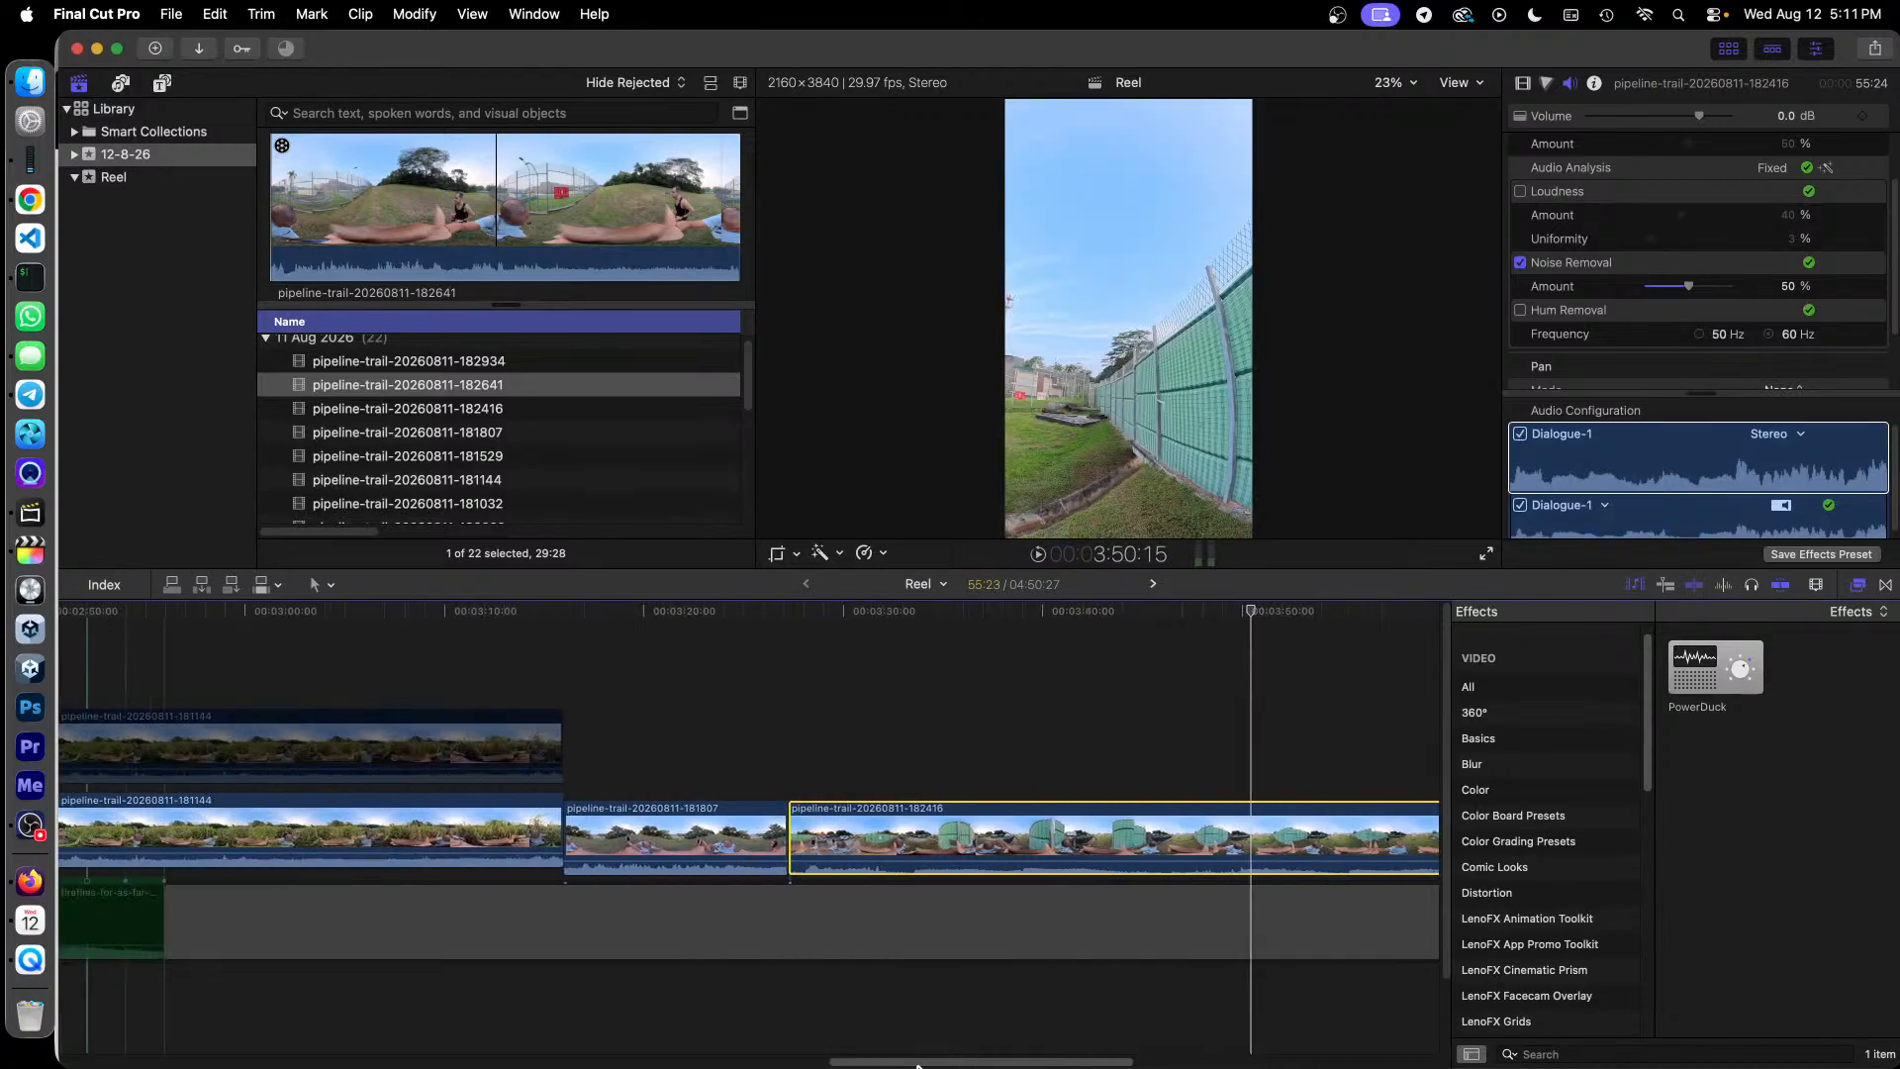
left_click(661, 616)
scroll(1524, 925, "down", 10)
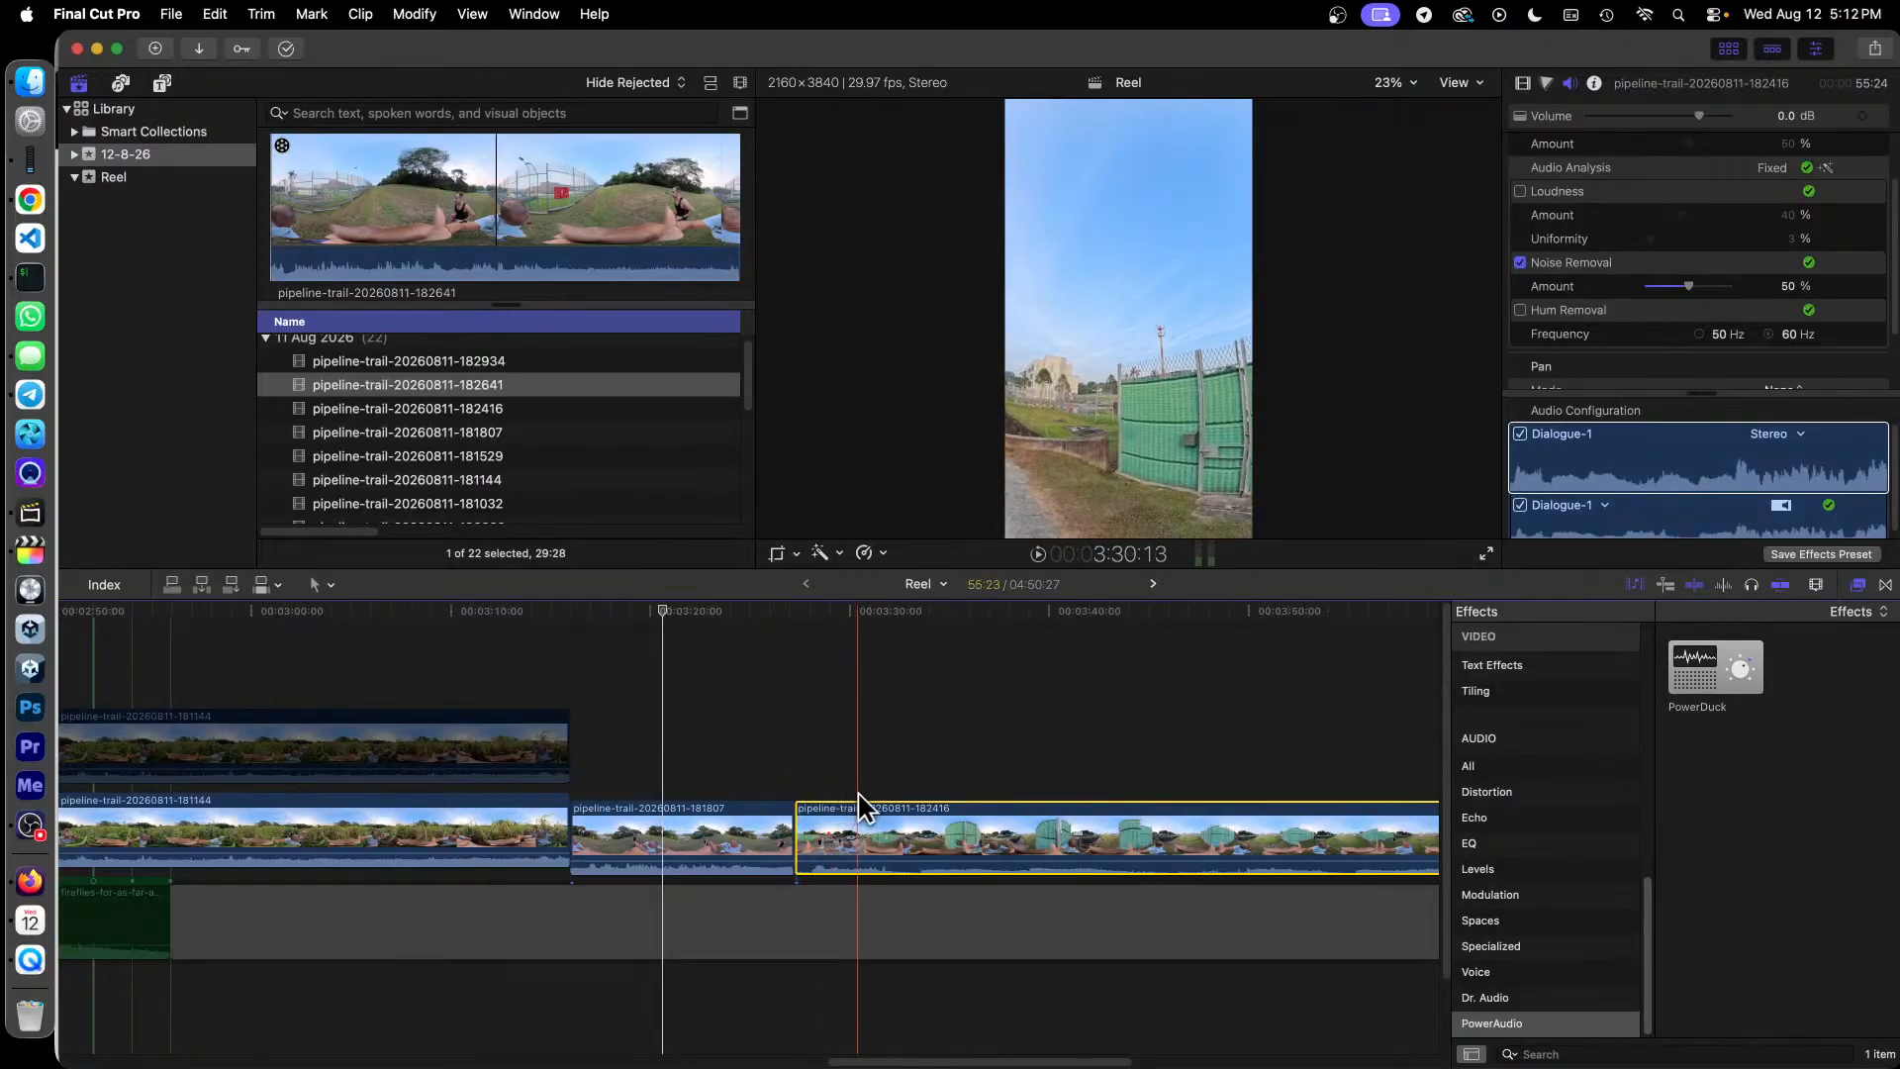
left_click(883, 793)
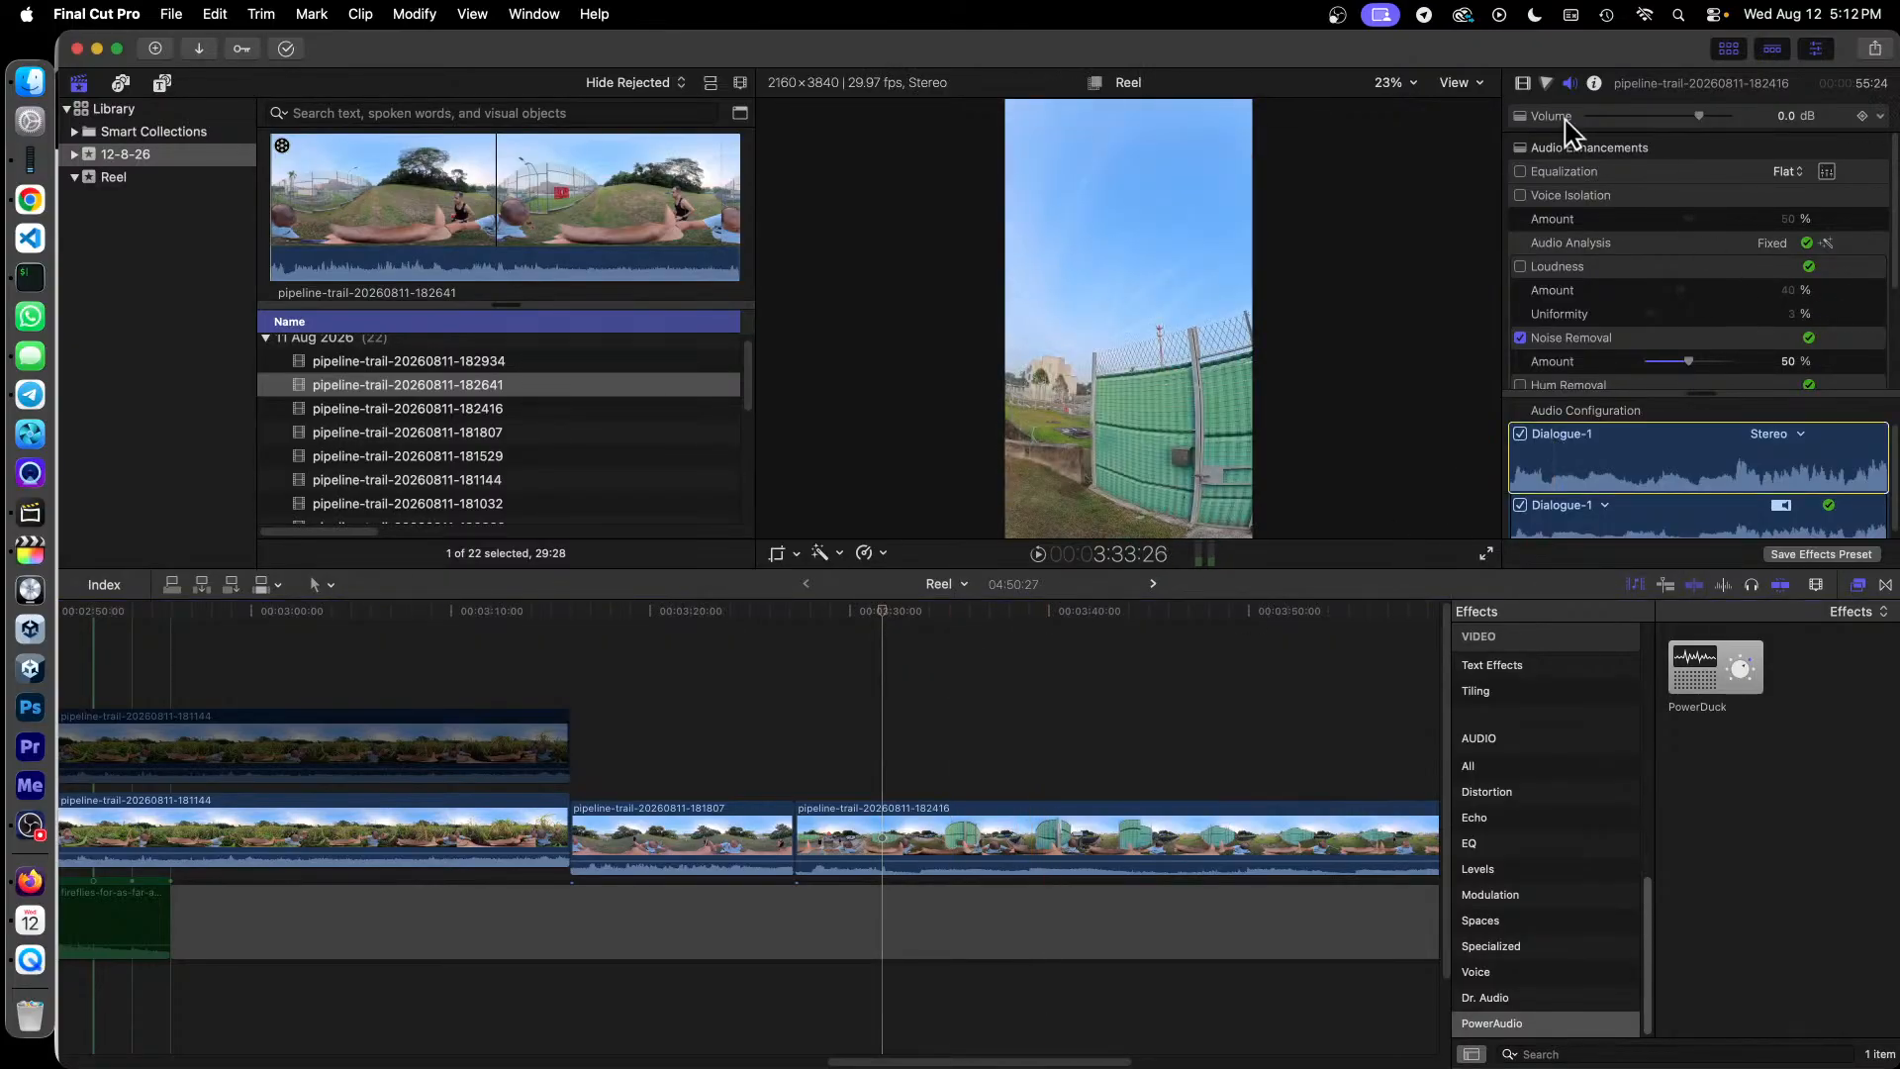
left_click(1523, 84)
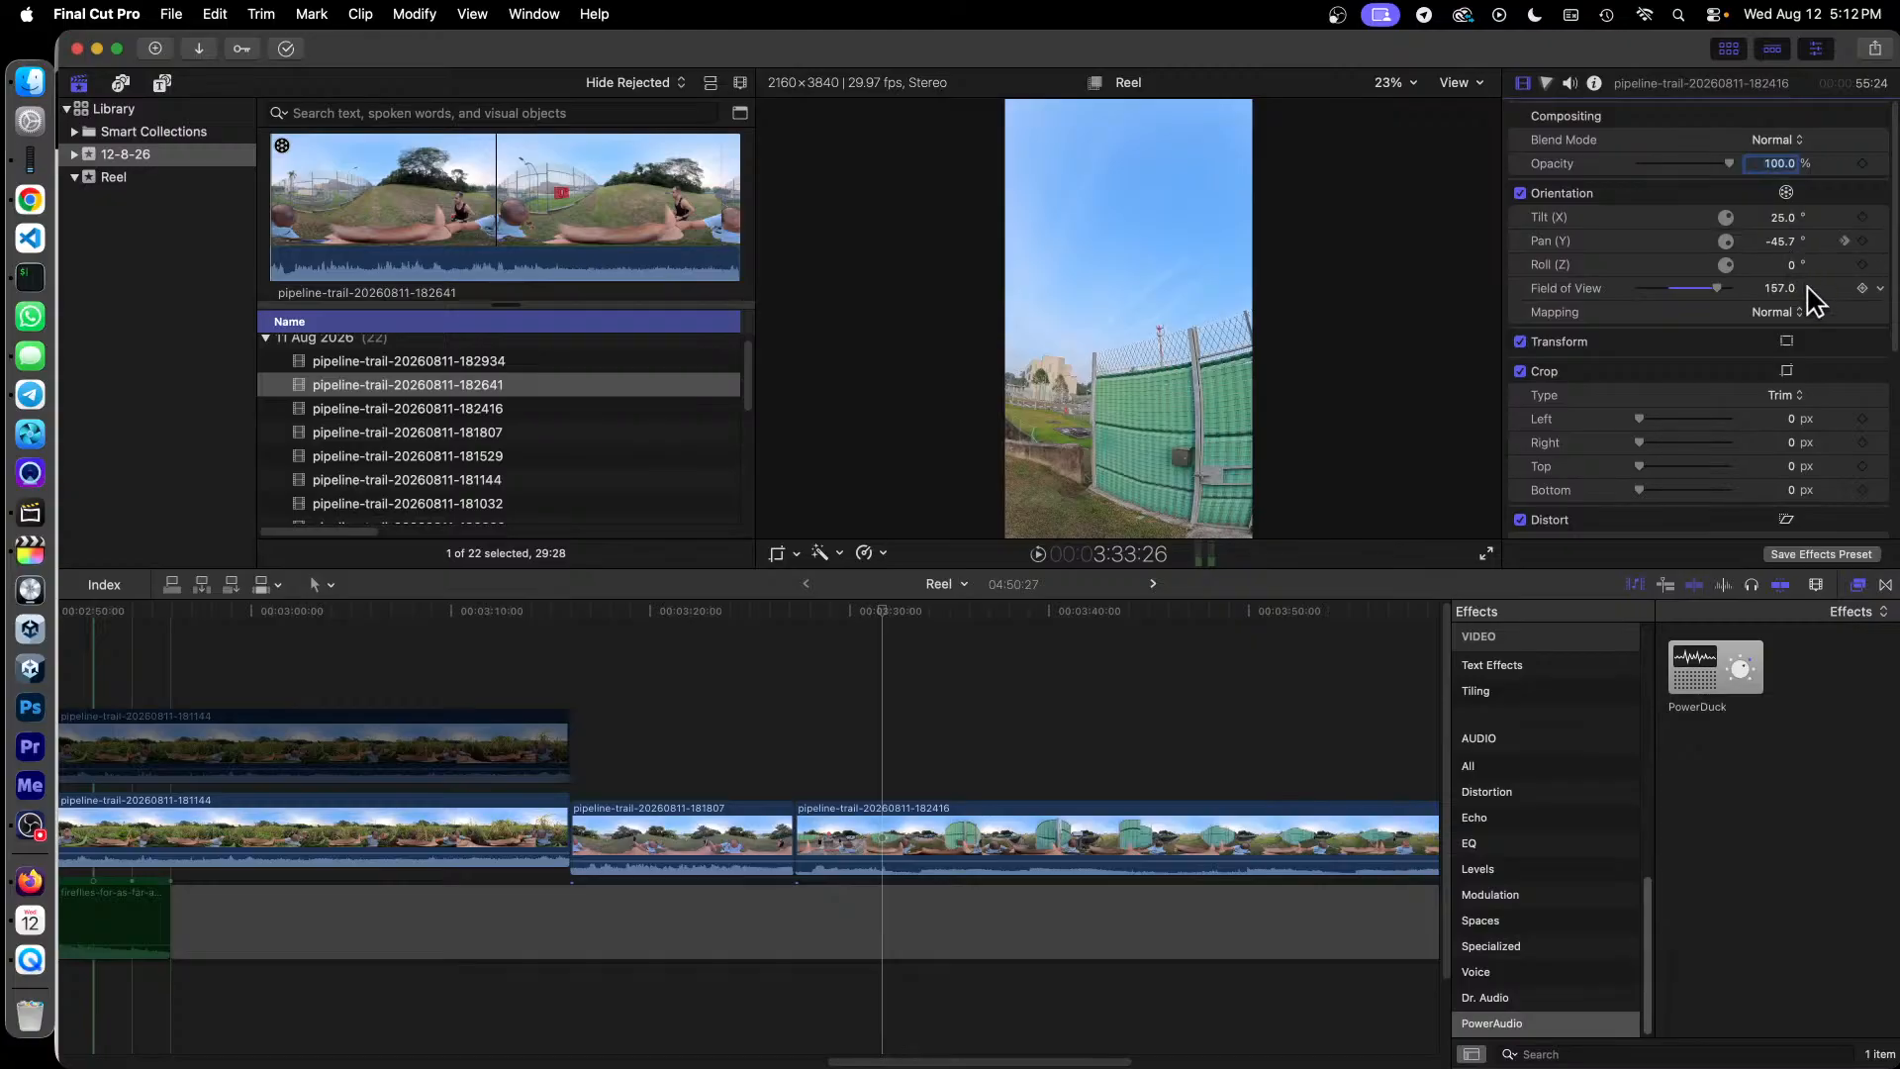
left_click(1862, 240)
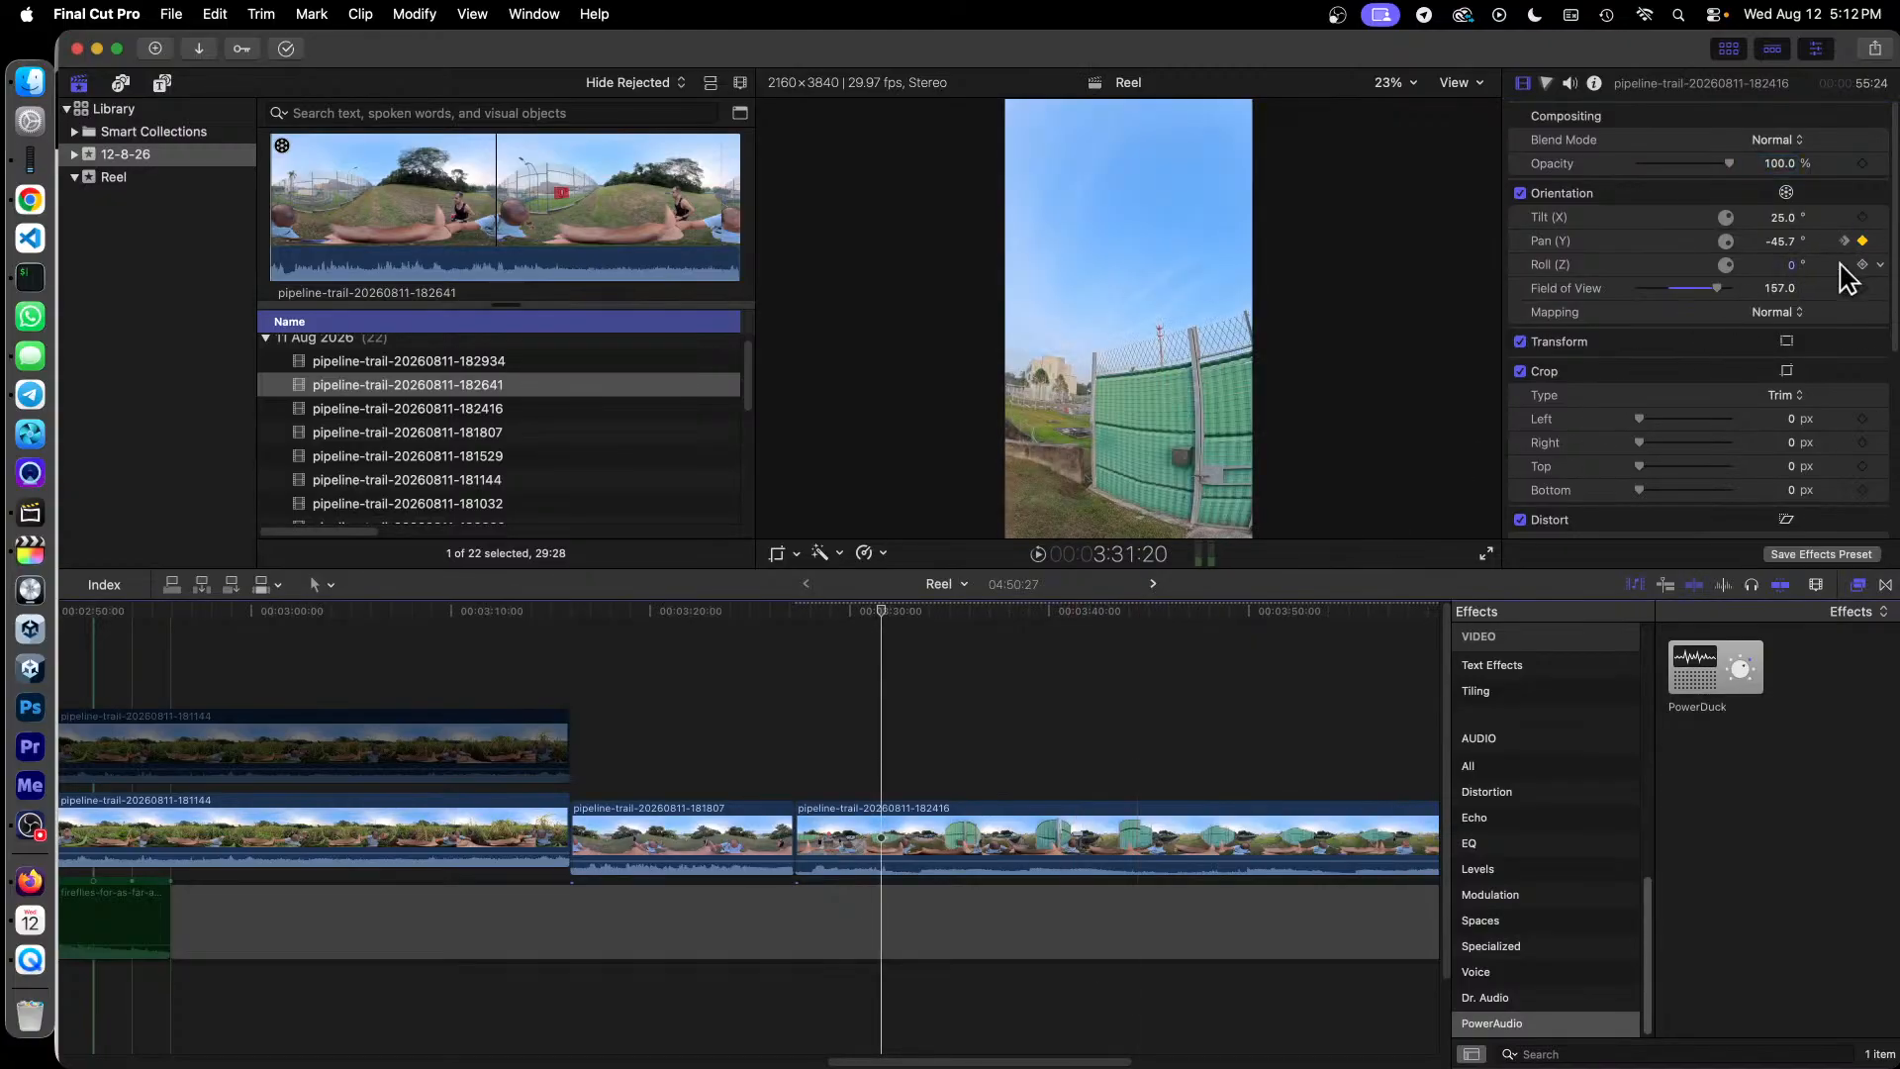
mouse_move(1782, 242)
left_mouse_down()
mouse_move(1840, 243)
mouse_move(1780, 238)
left_mouse_up()
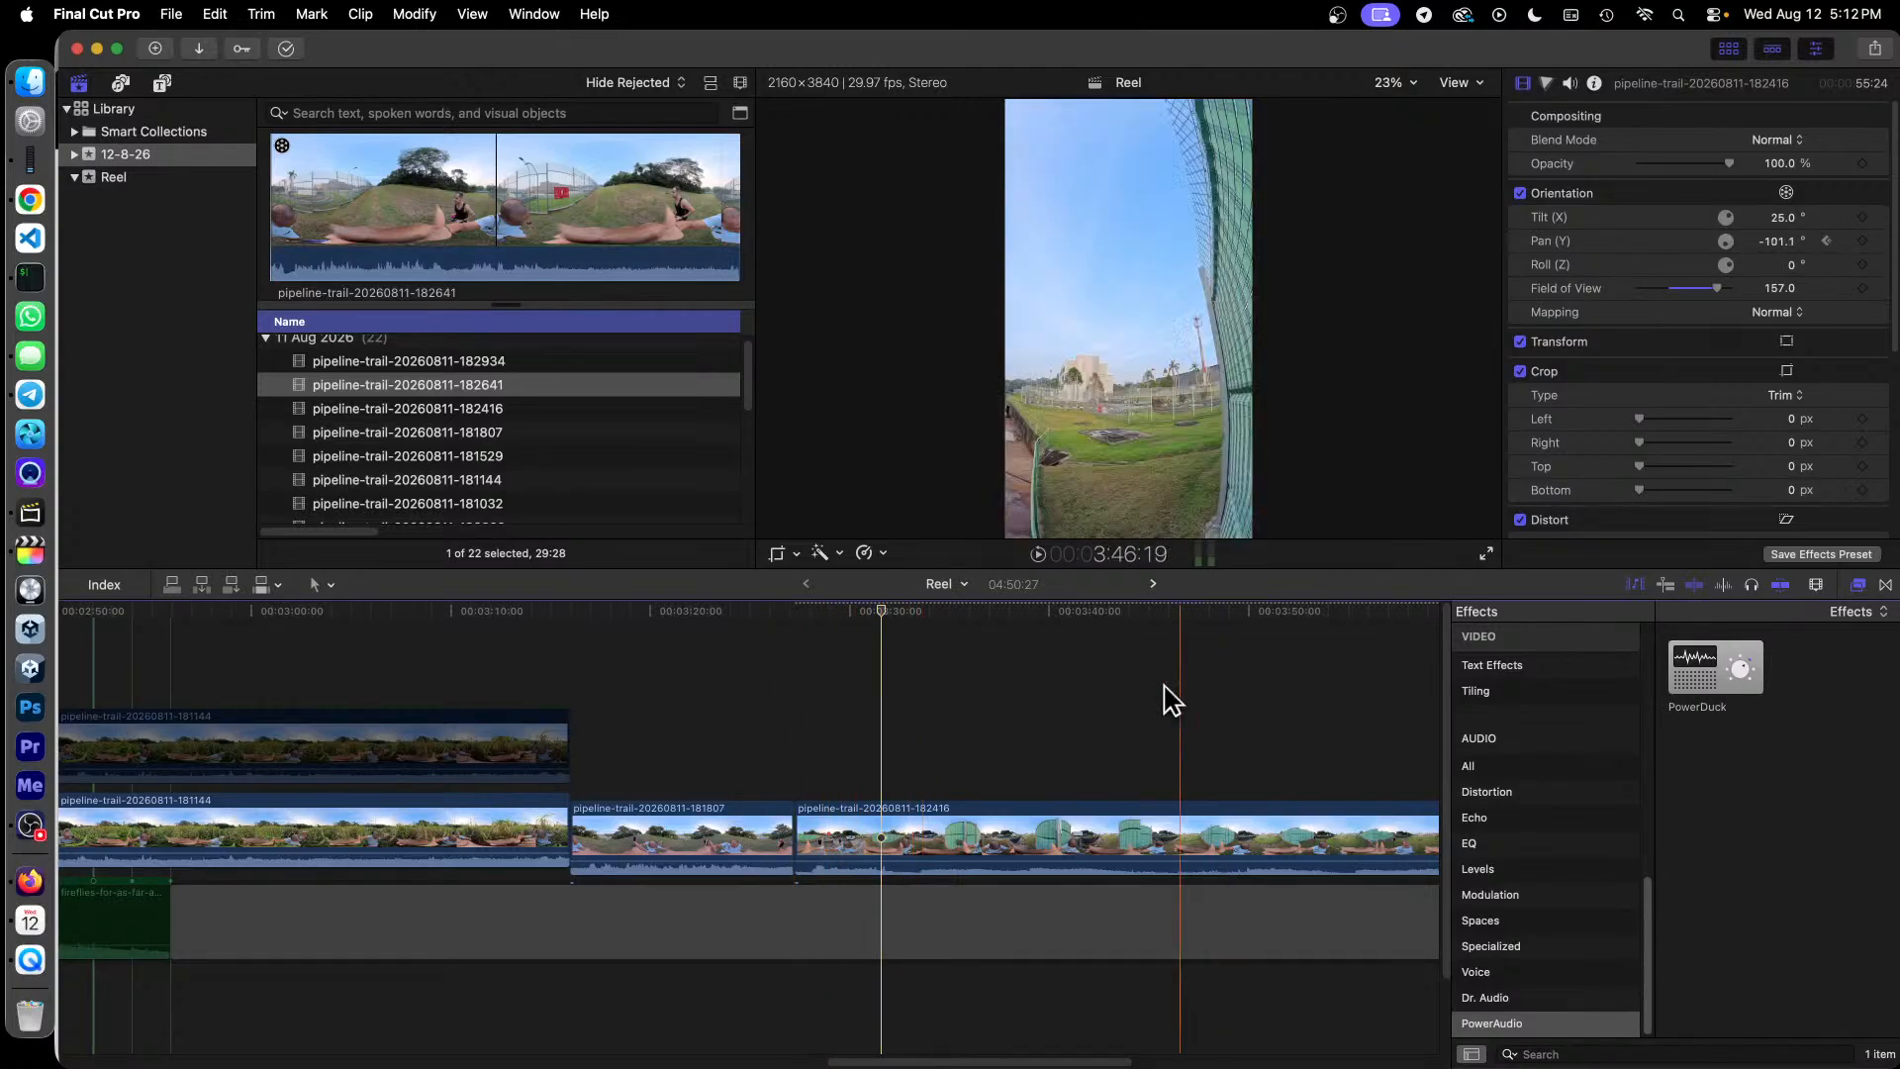
key("c")
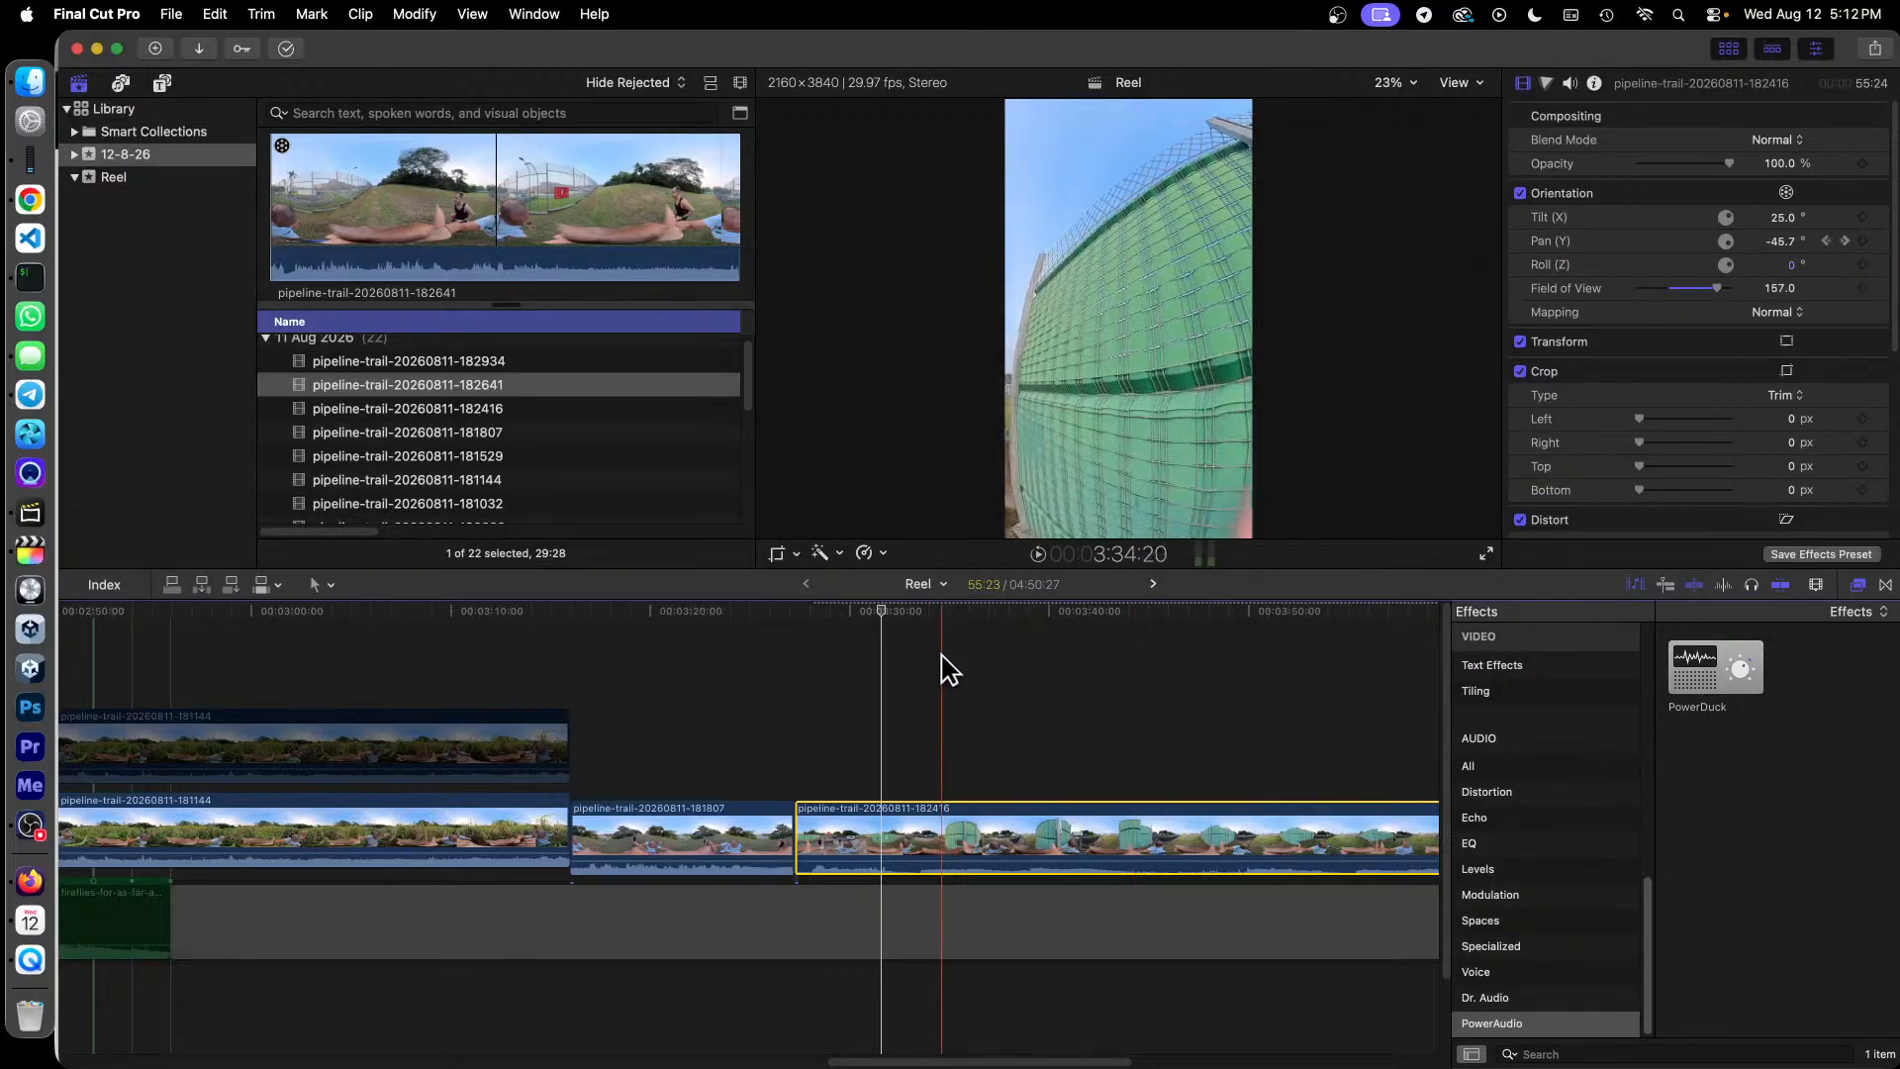
Step: Add a pan keyframe of -45.7° at 3:30:22 and show the clip's video animation
left_click(863, 614)
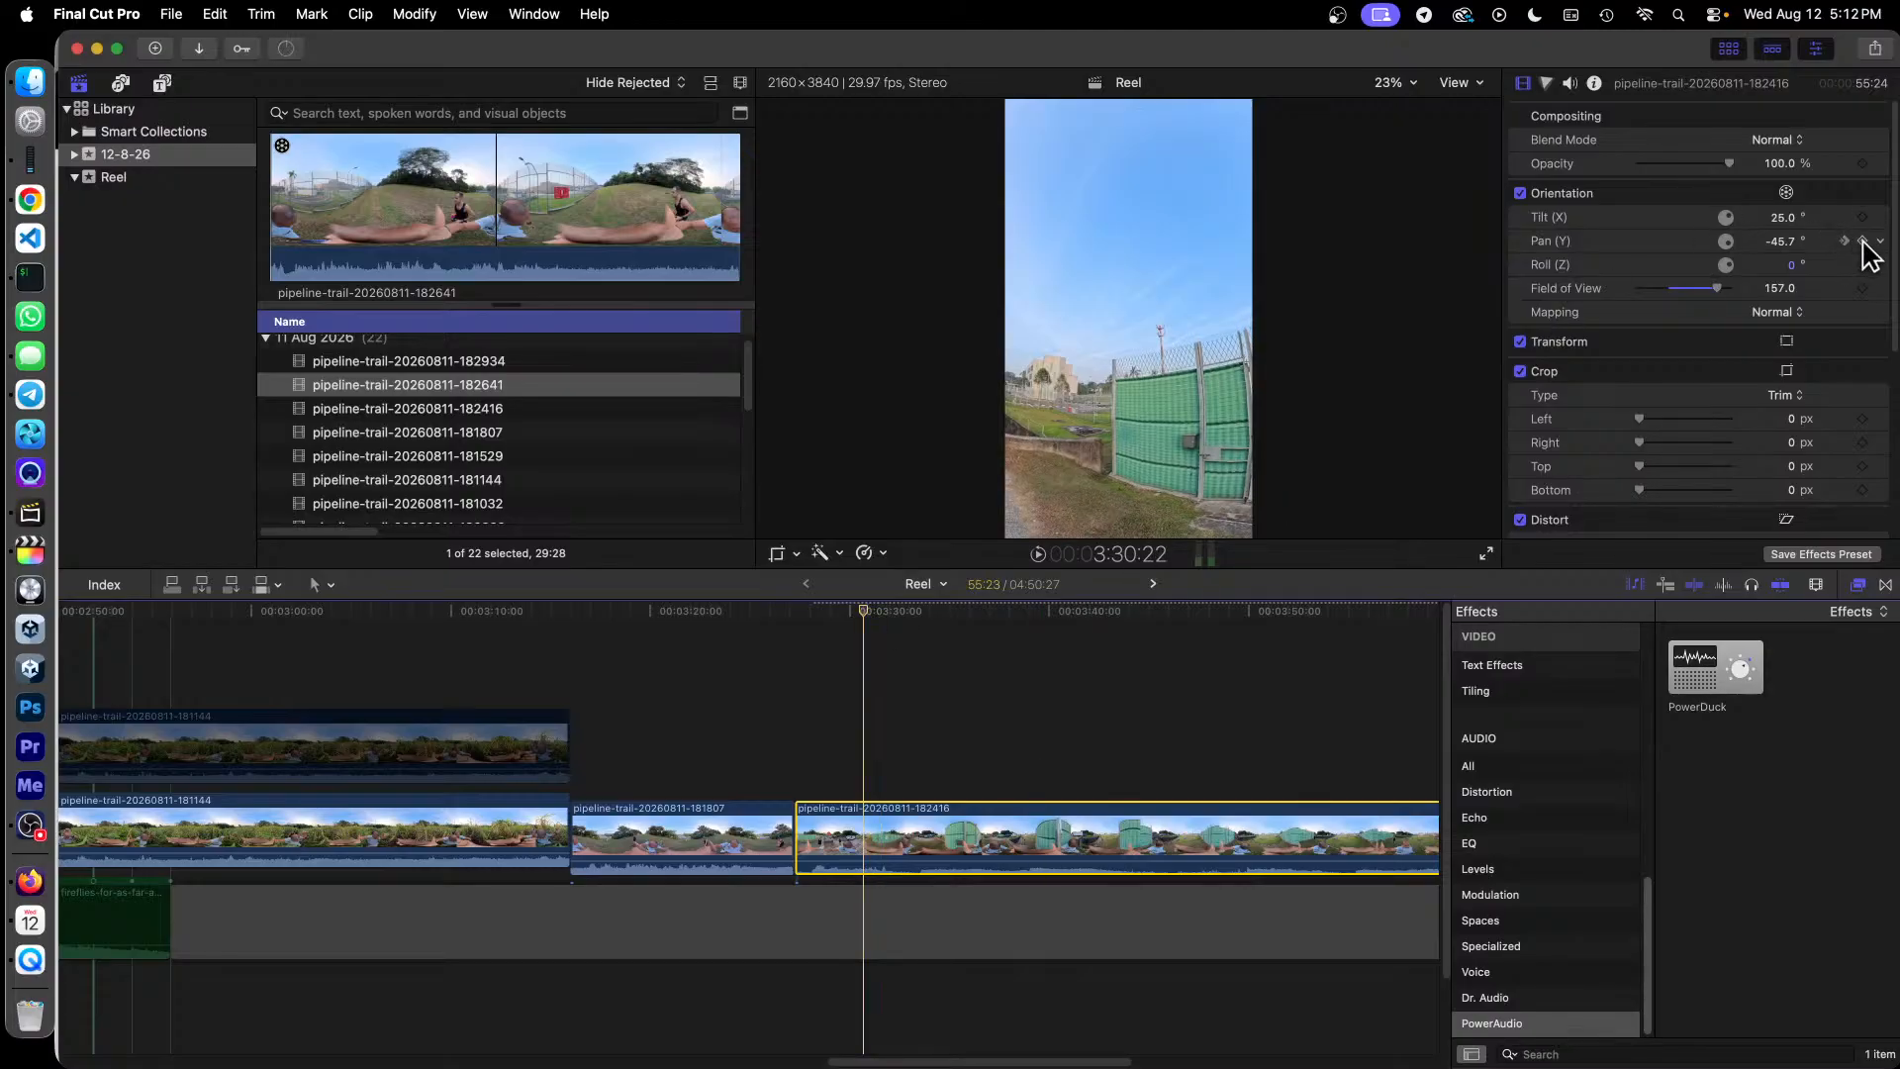
right_click(1073, 836)
left_click(1194, 707)
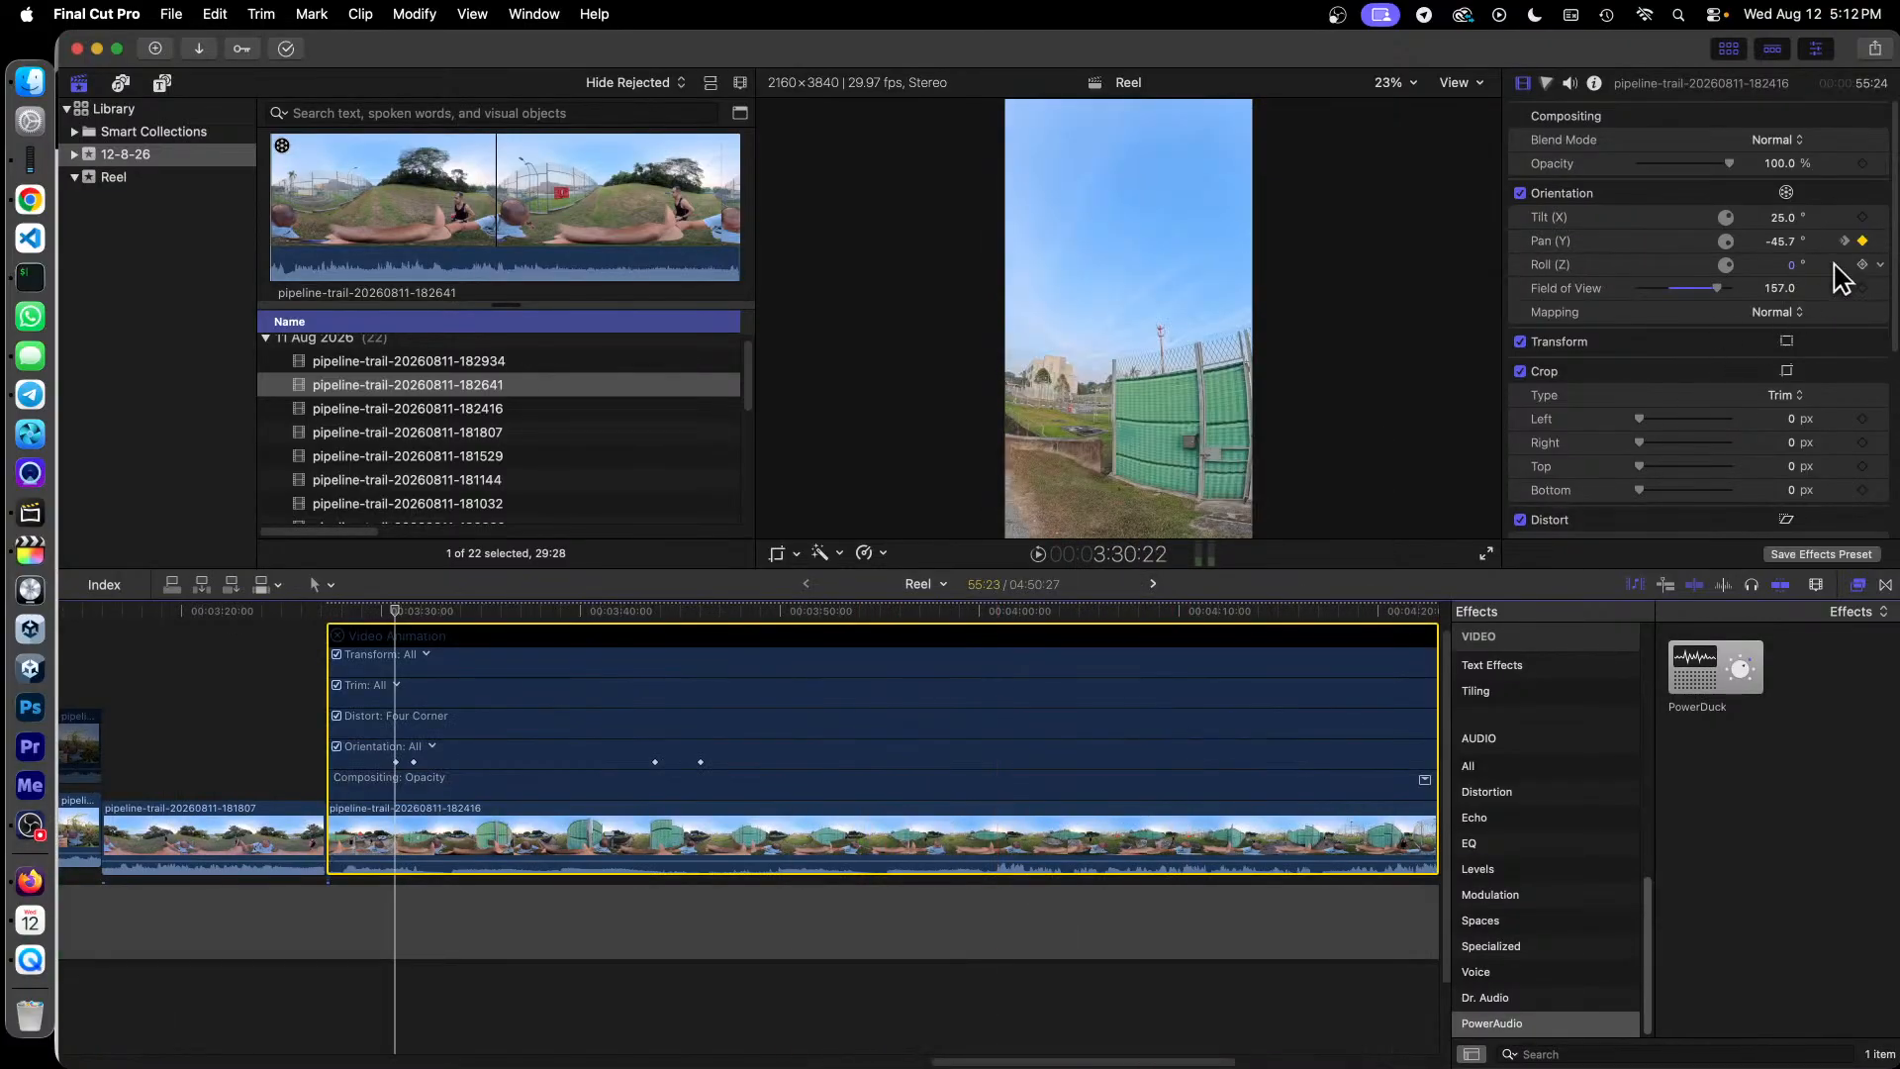
Step: Change the pan keyframe at 3:31:20 to -14.9° and hide the clip's video animation
key("space")
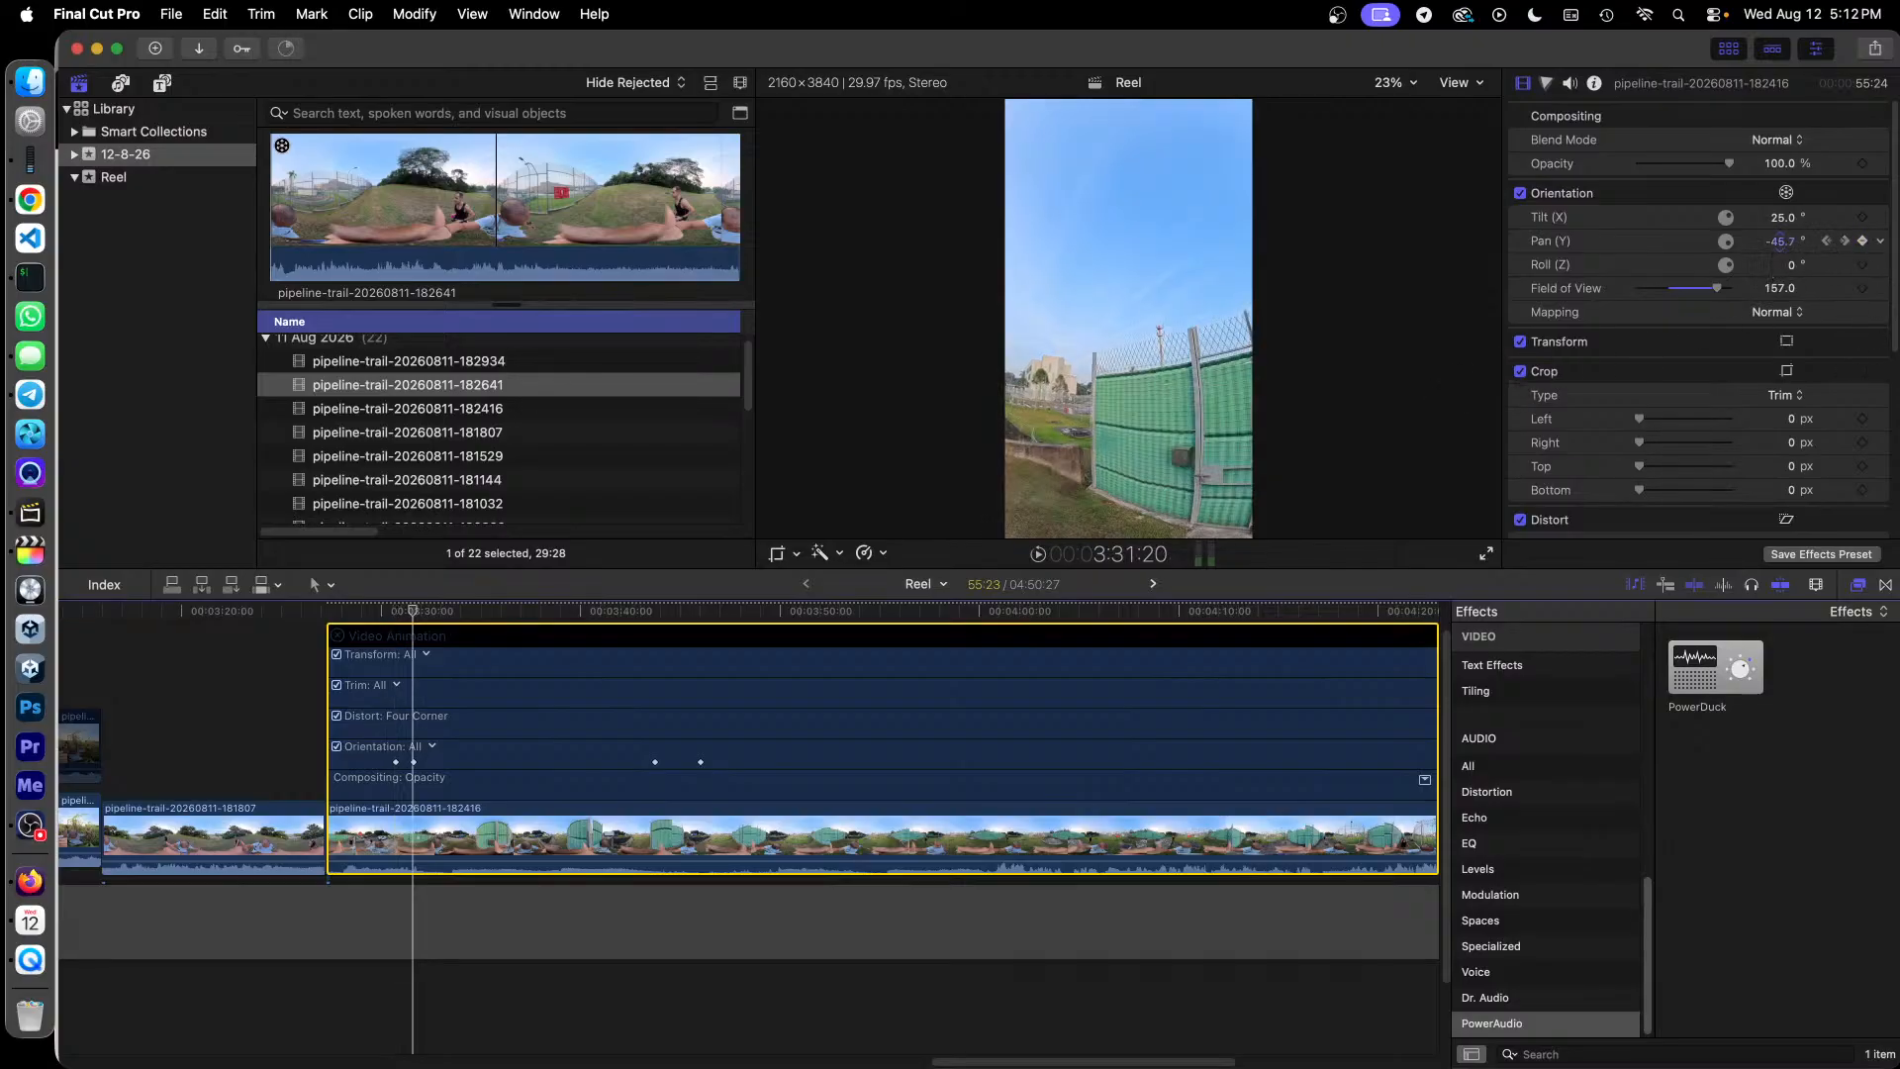
left_click_drag(1780, 240, 1780, 241)
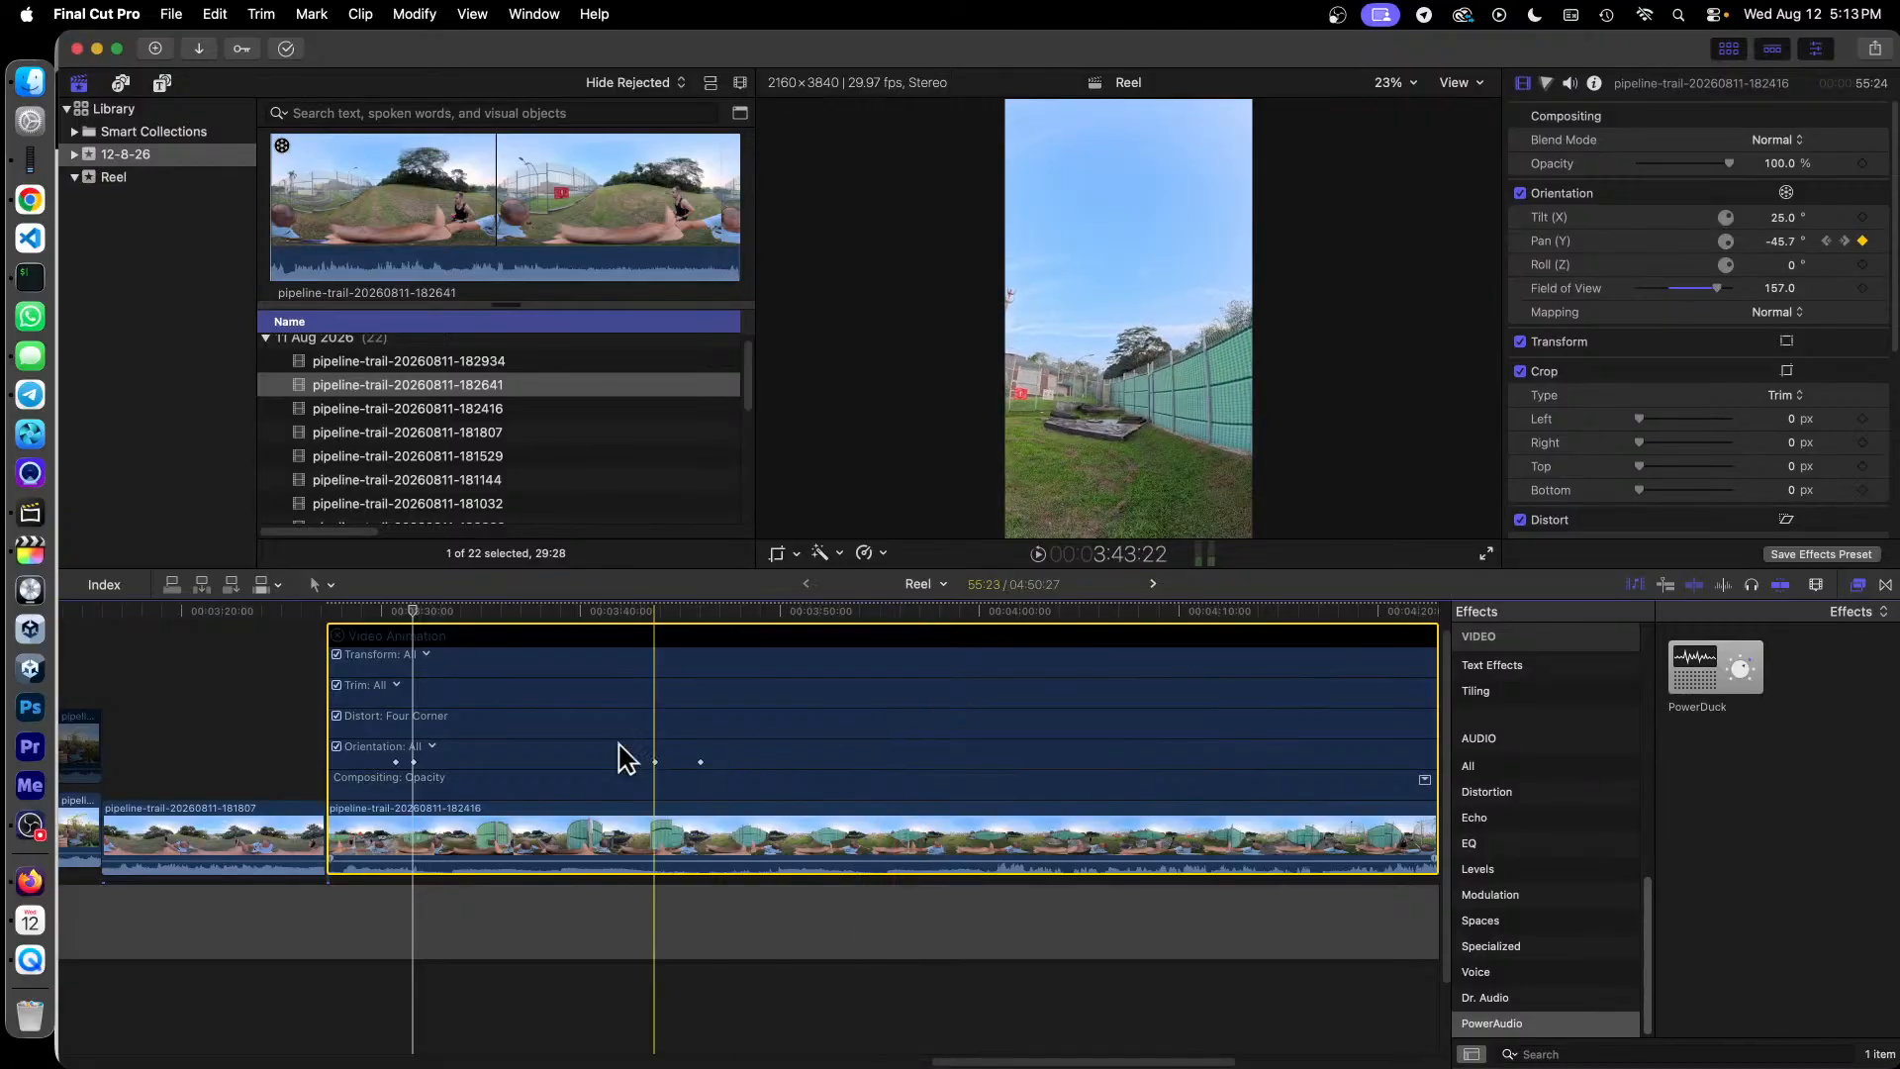
left_click(337, 636)
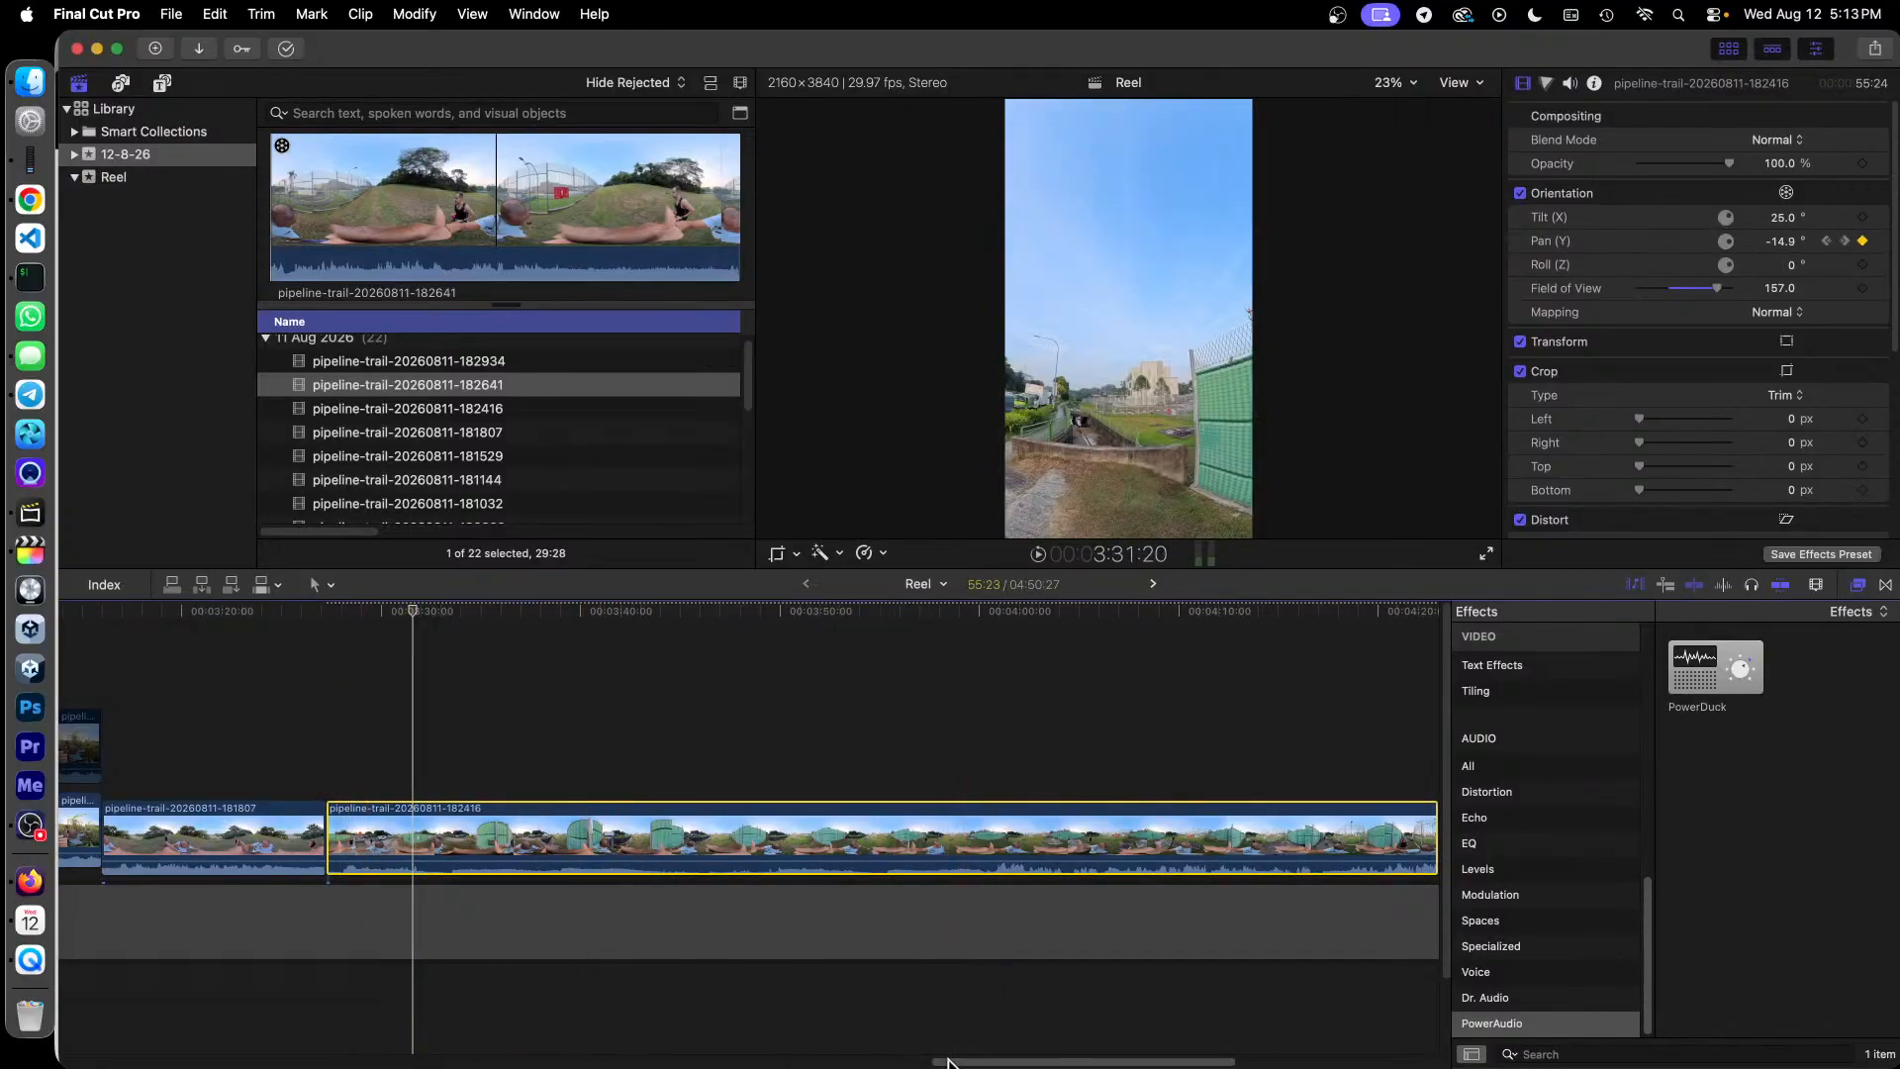
left_click_drag(947, 1062, 851, 1061)
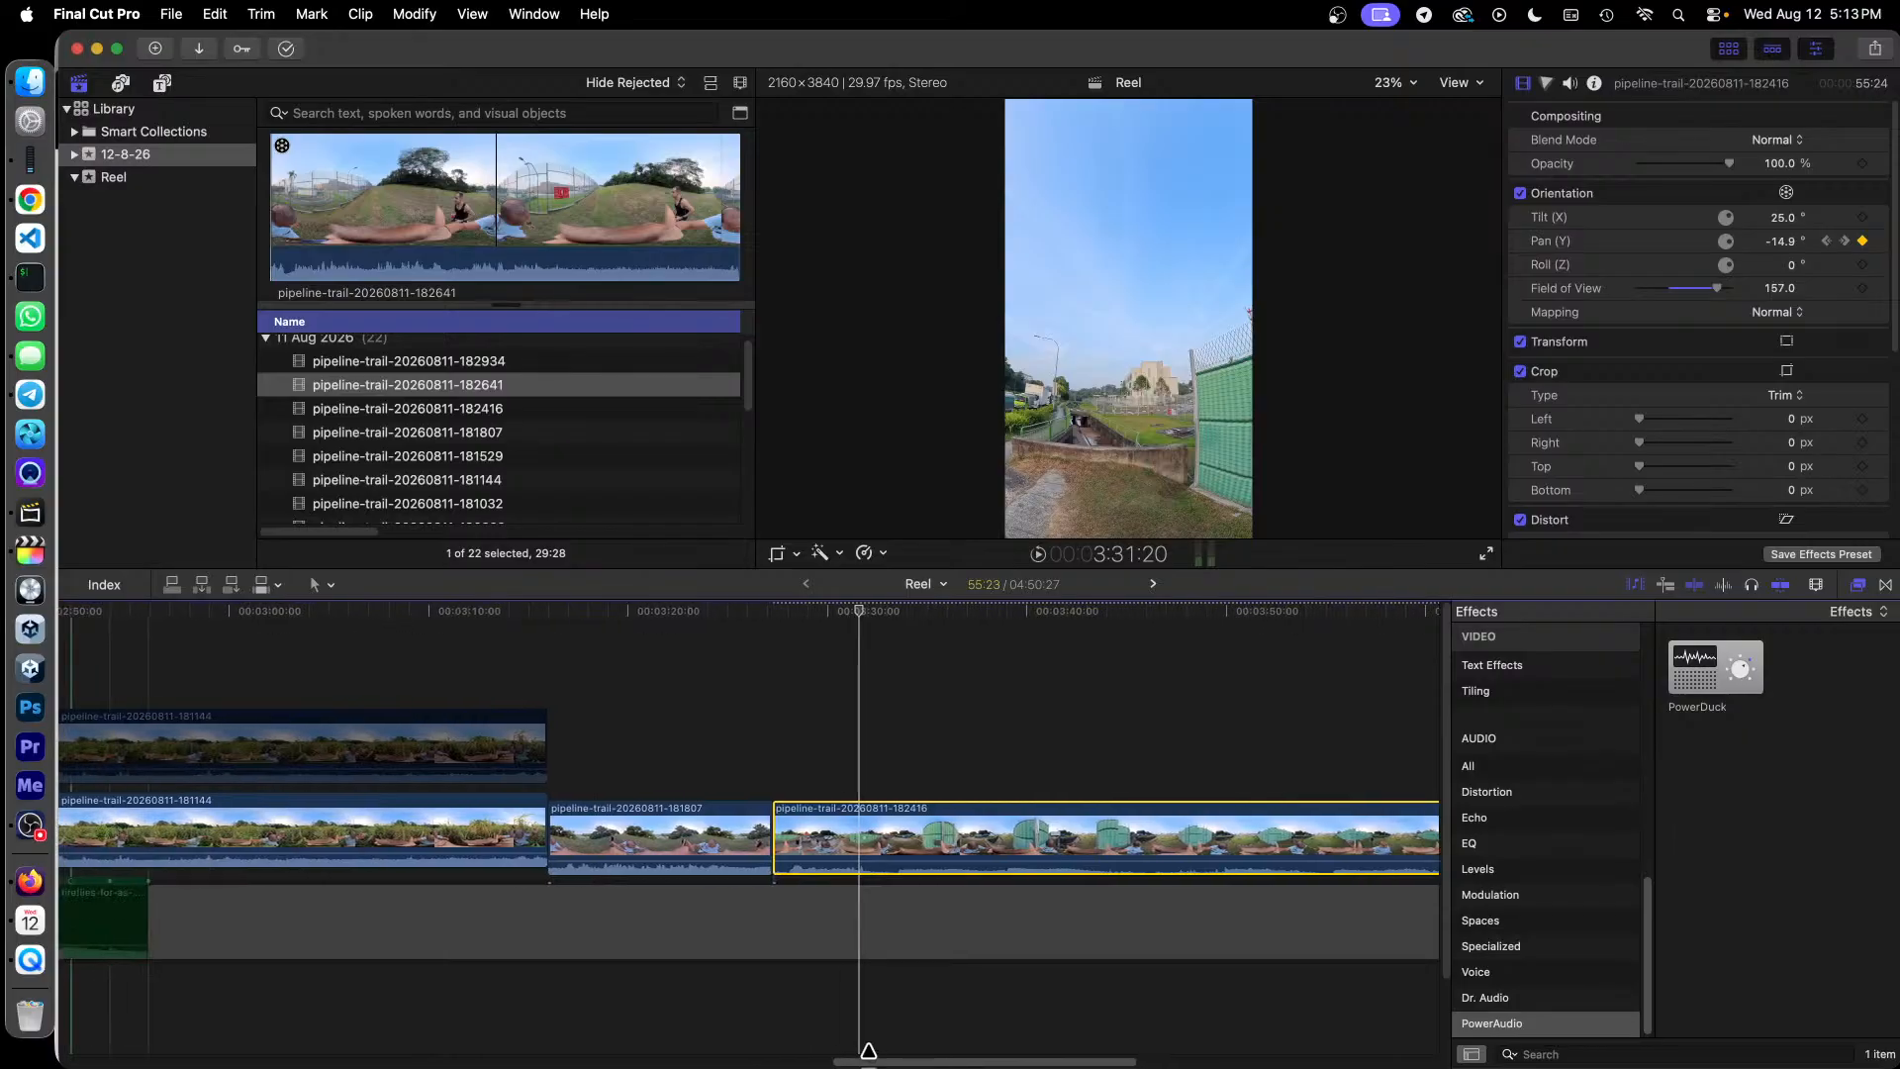
left_click(595, 621)
left_click(676, 831)
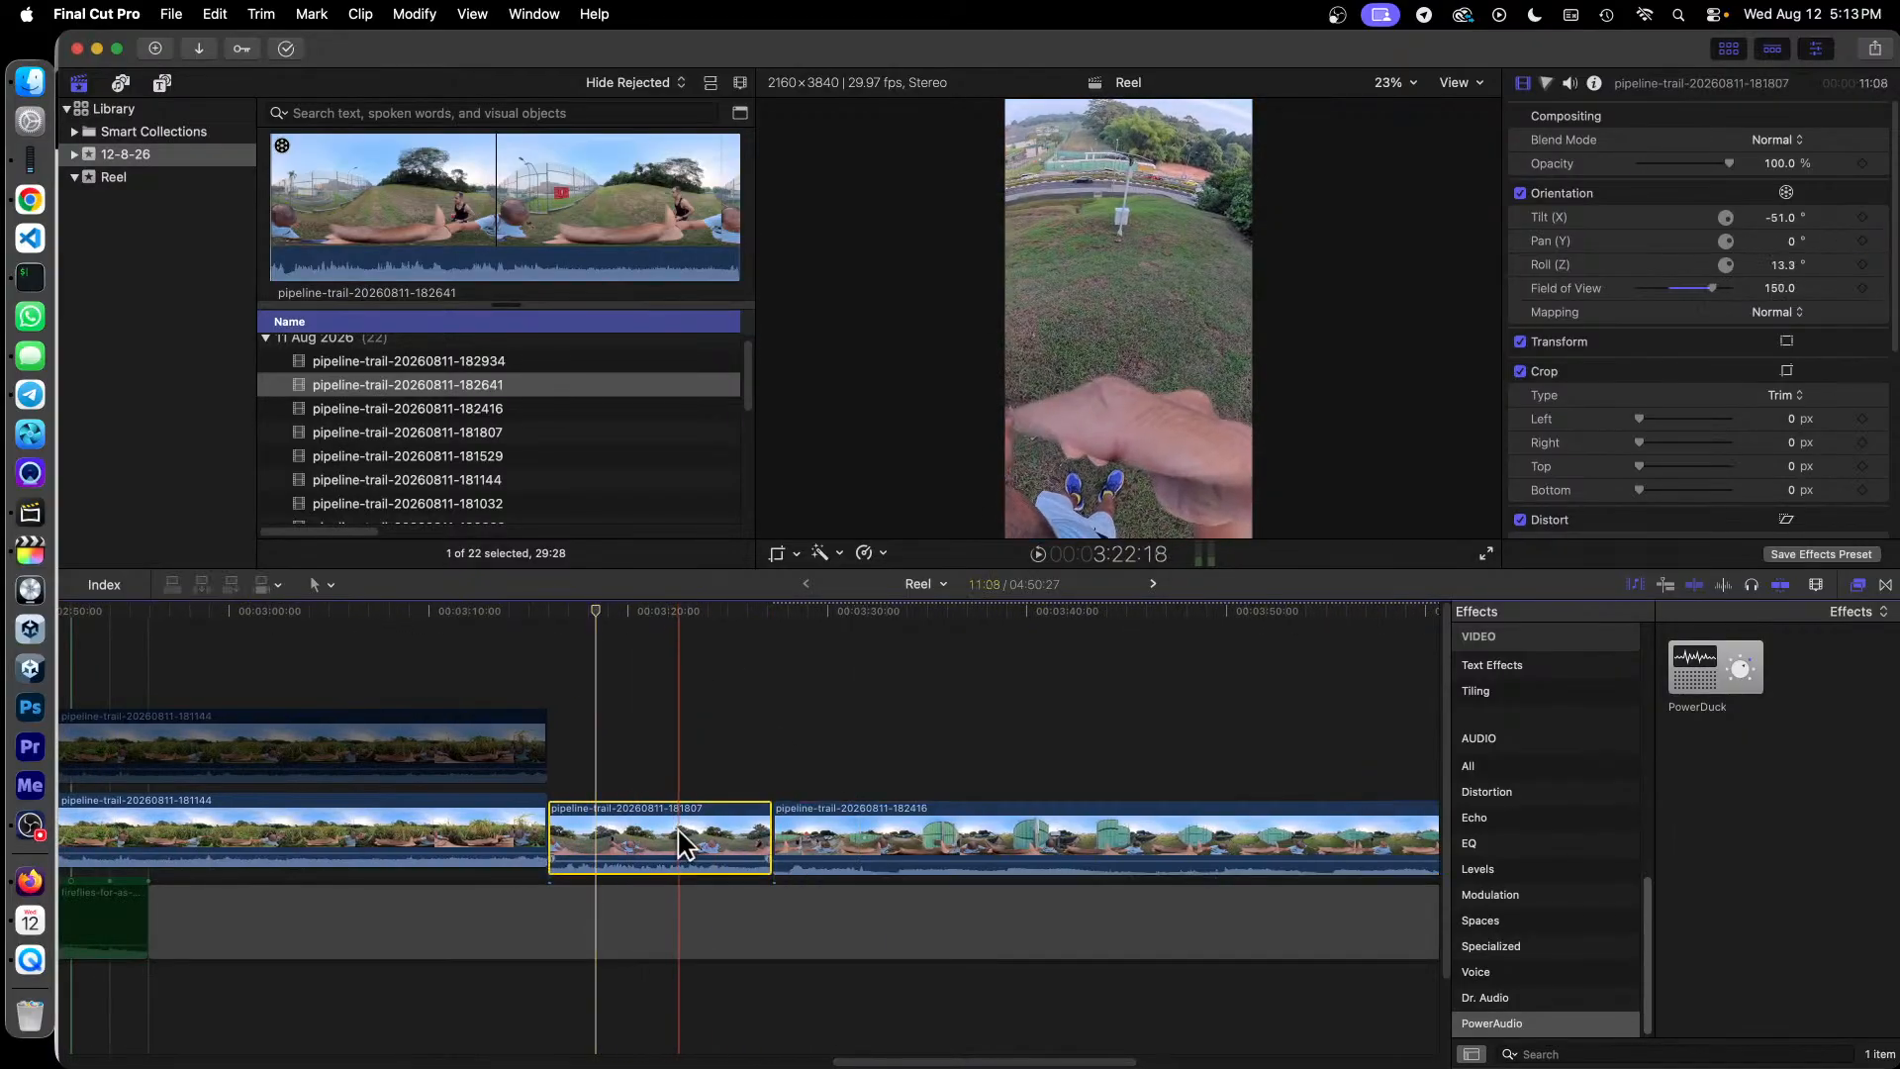
left_click(1569, 81)
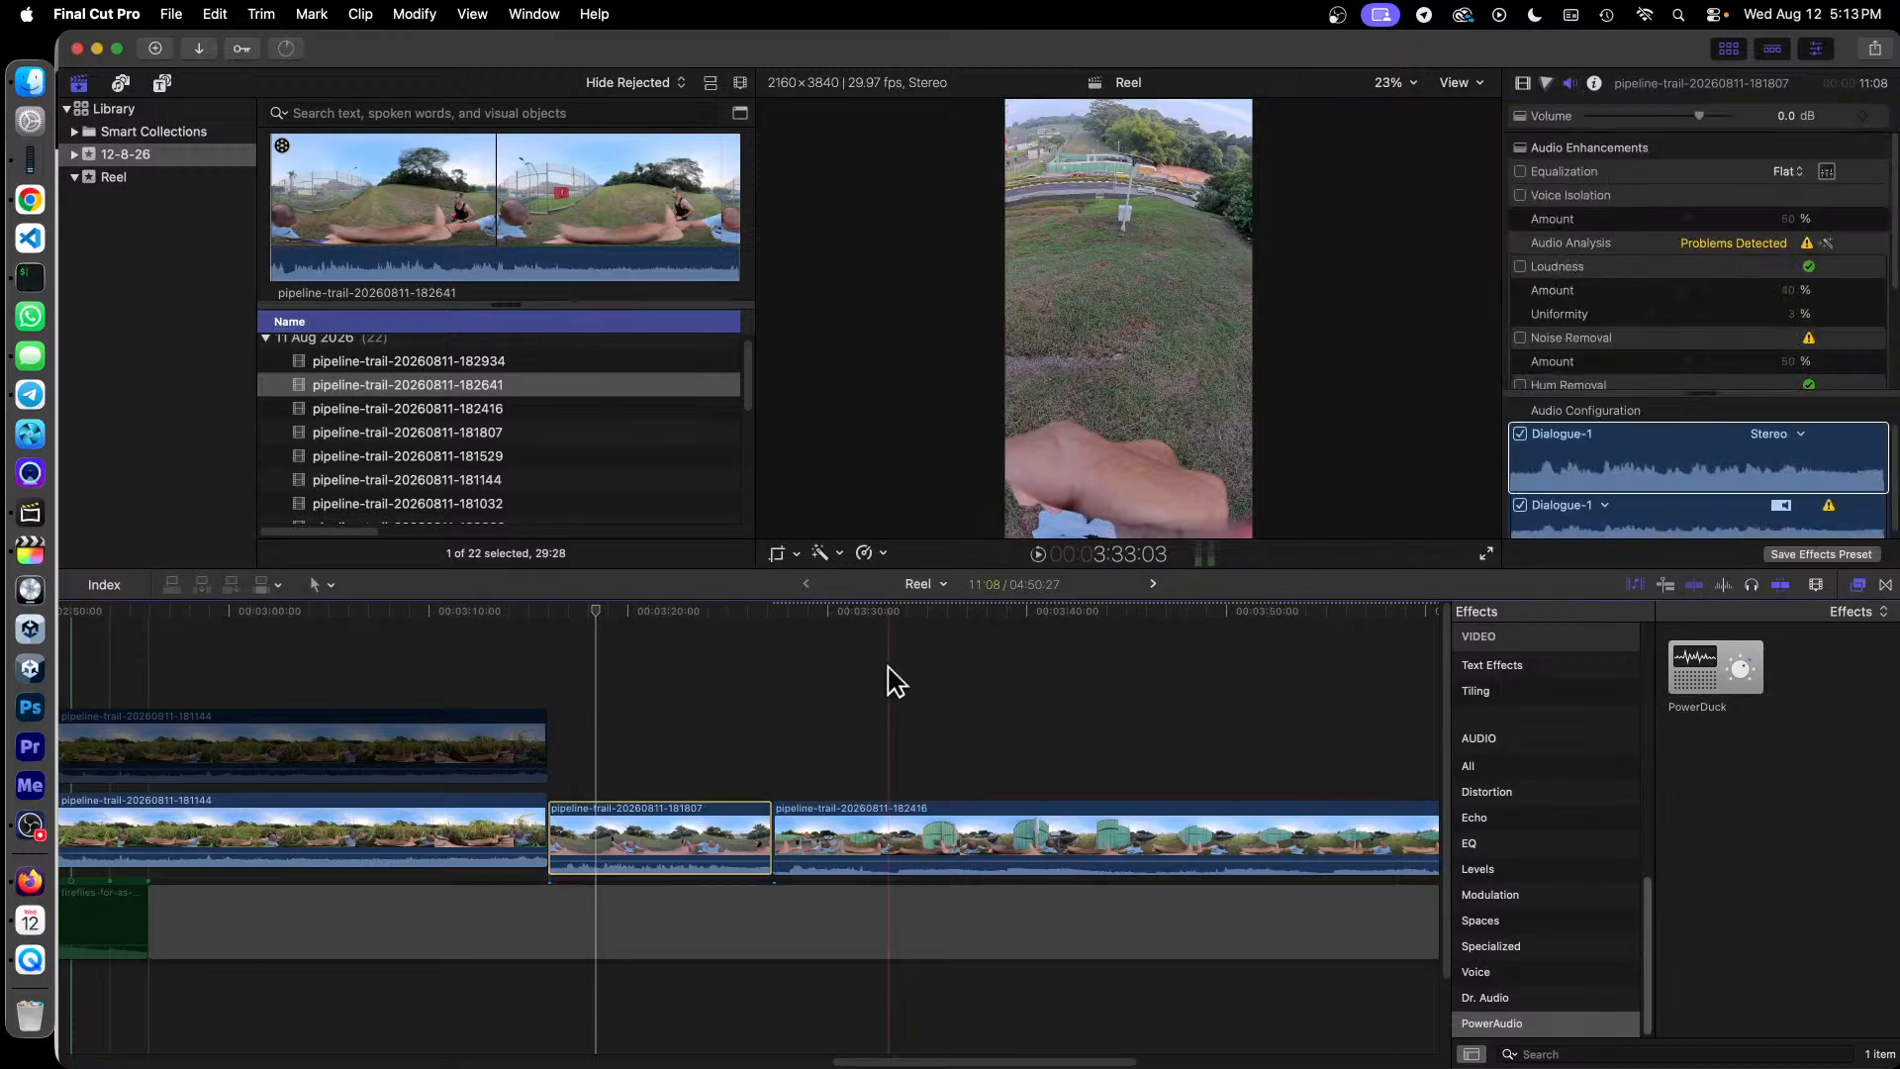
left_click(700, 857)
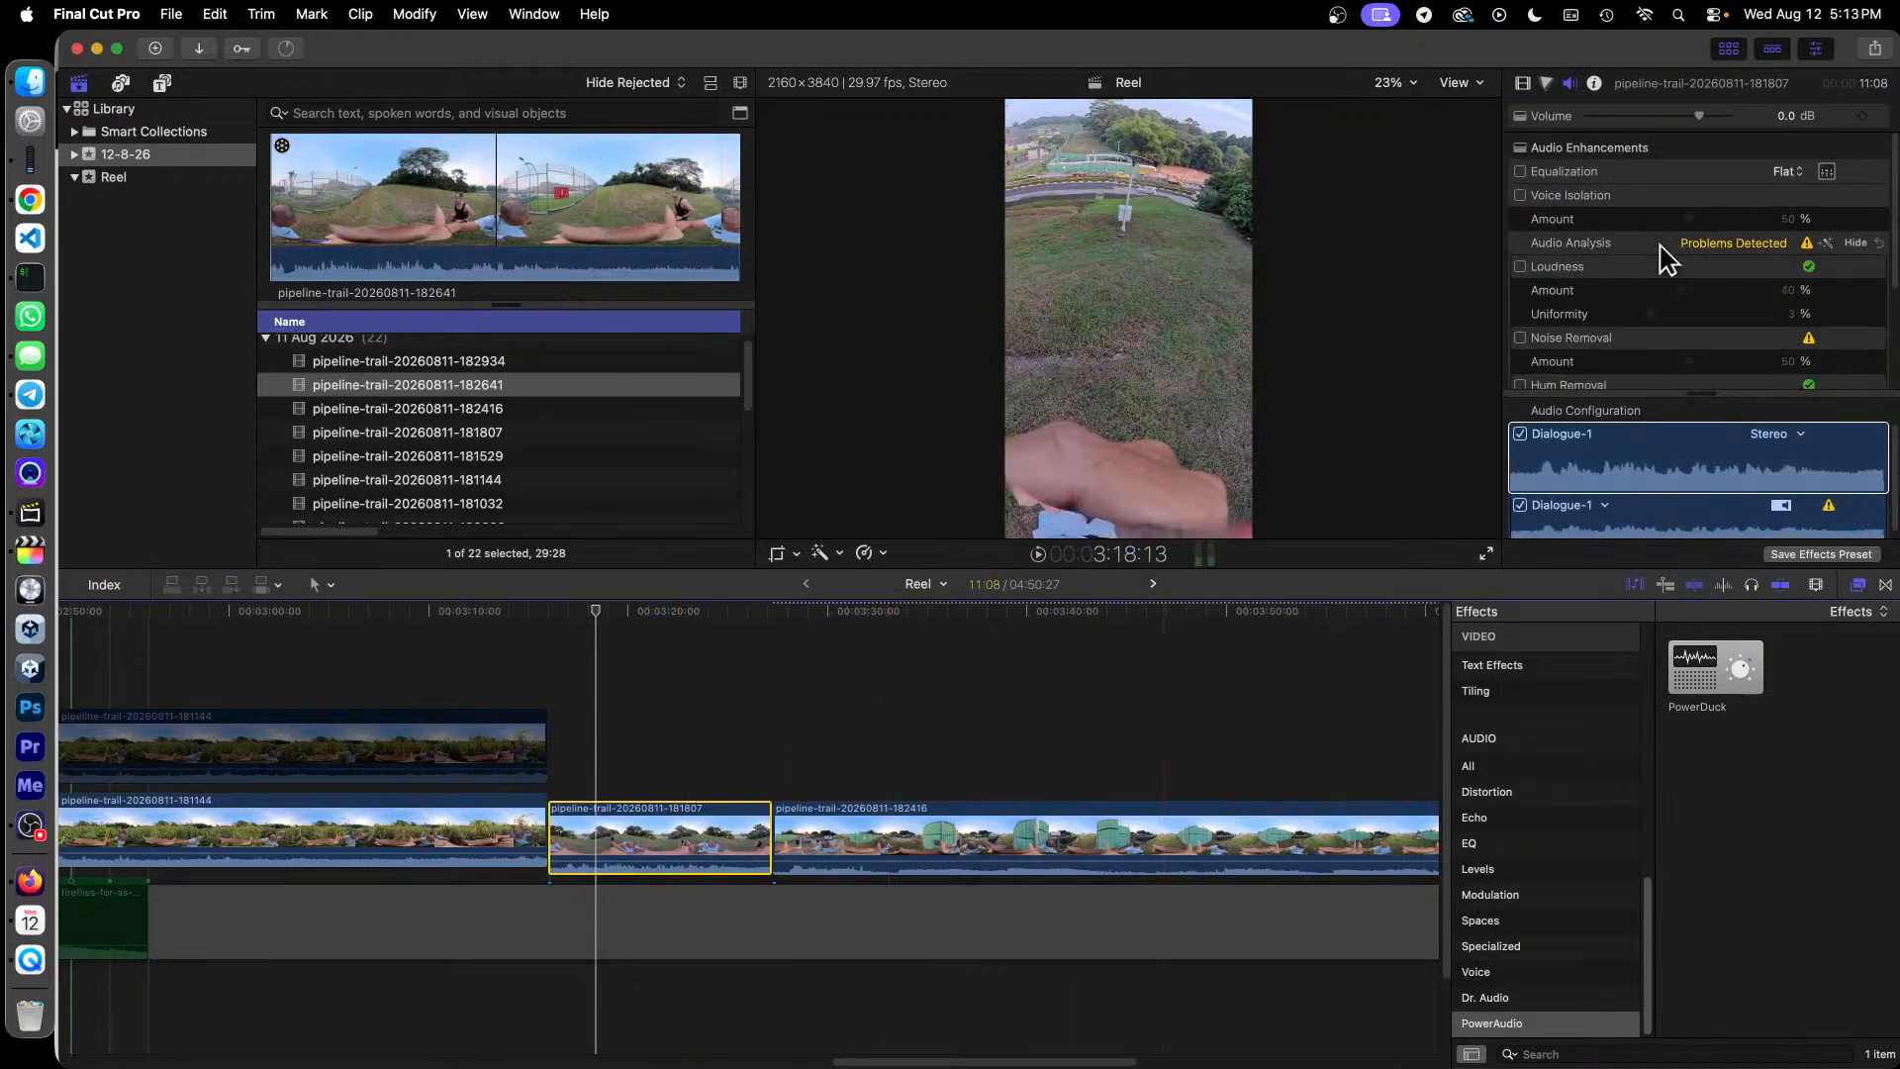
left_click(1520, 338)
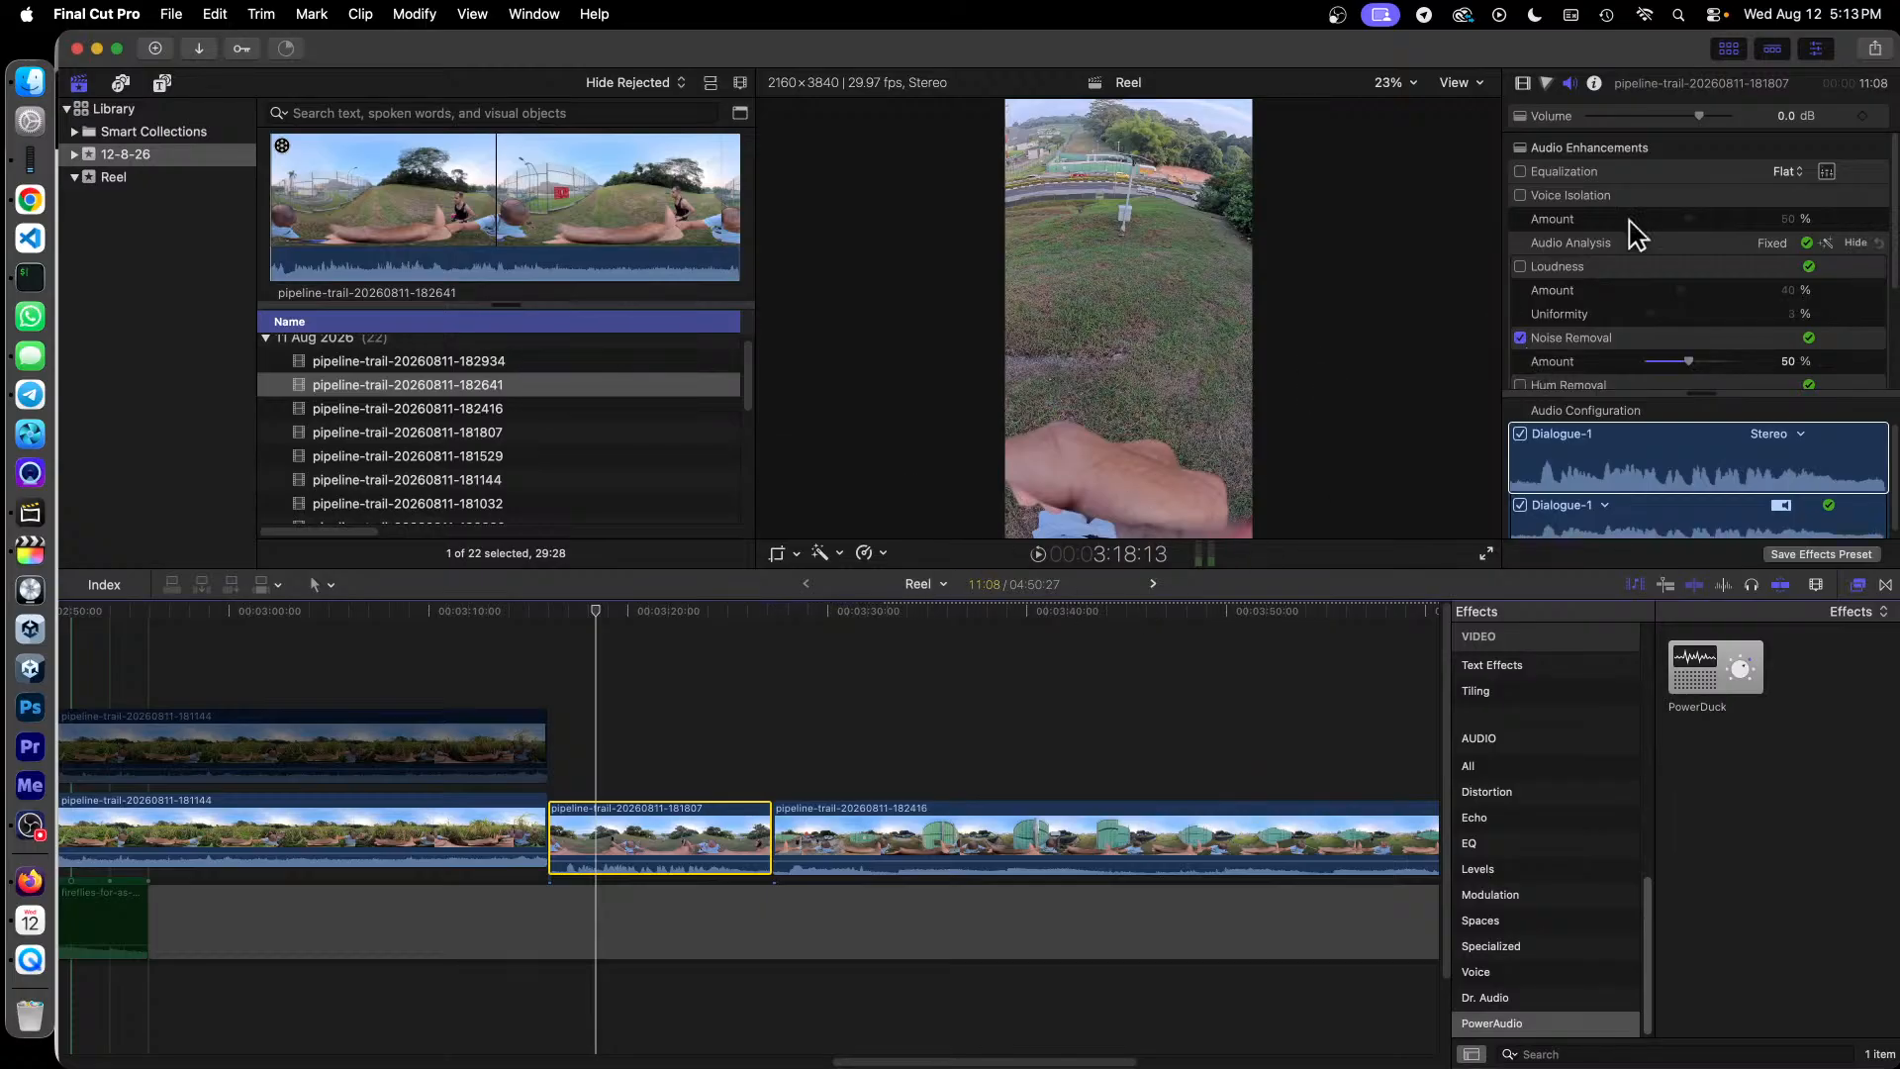
scroll(1647, 241, "down", 3)
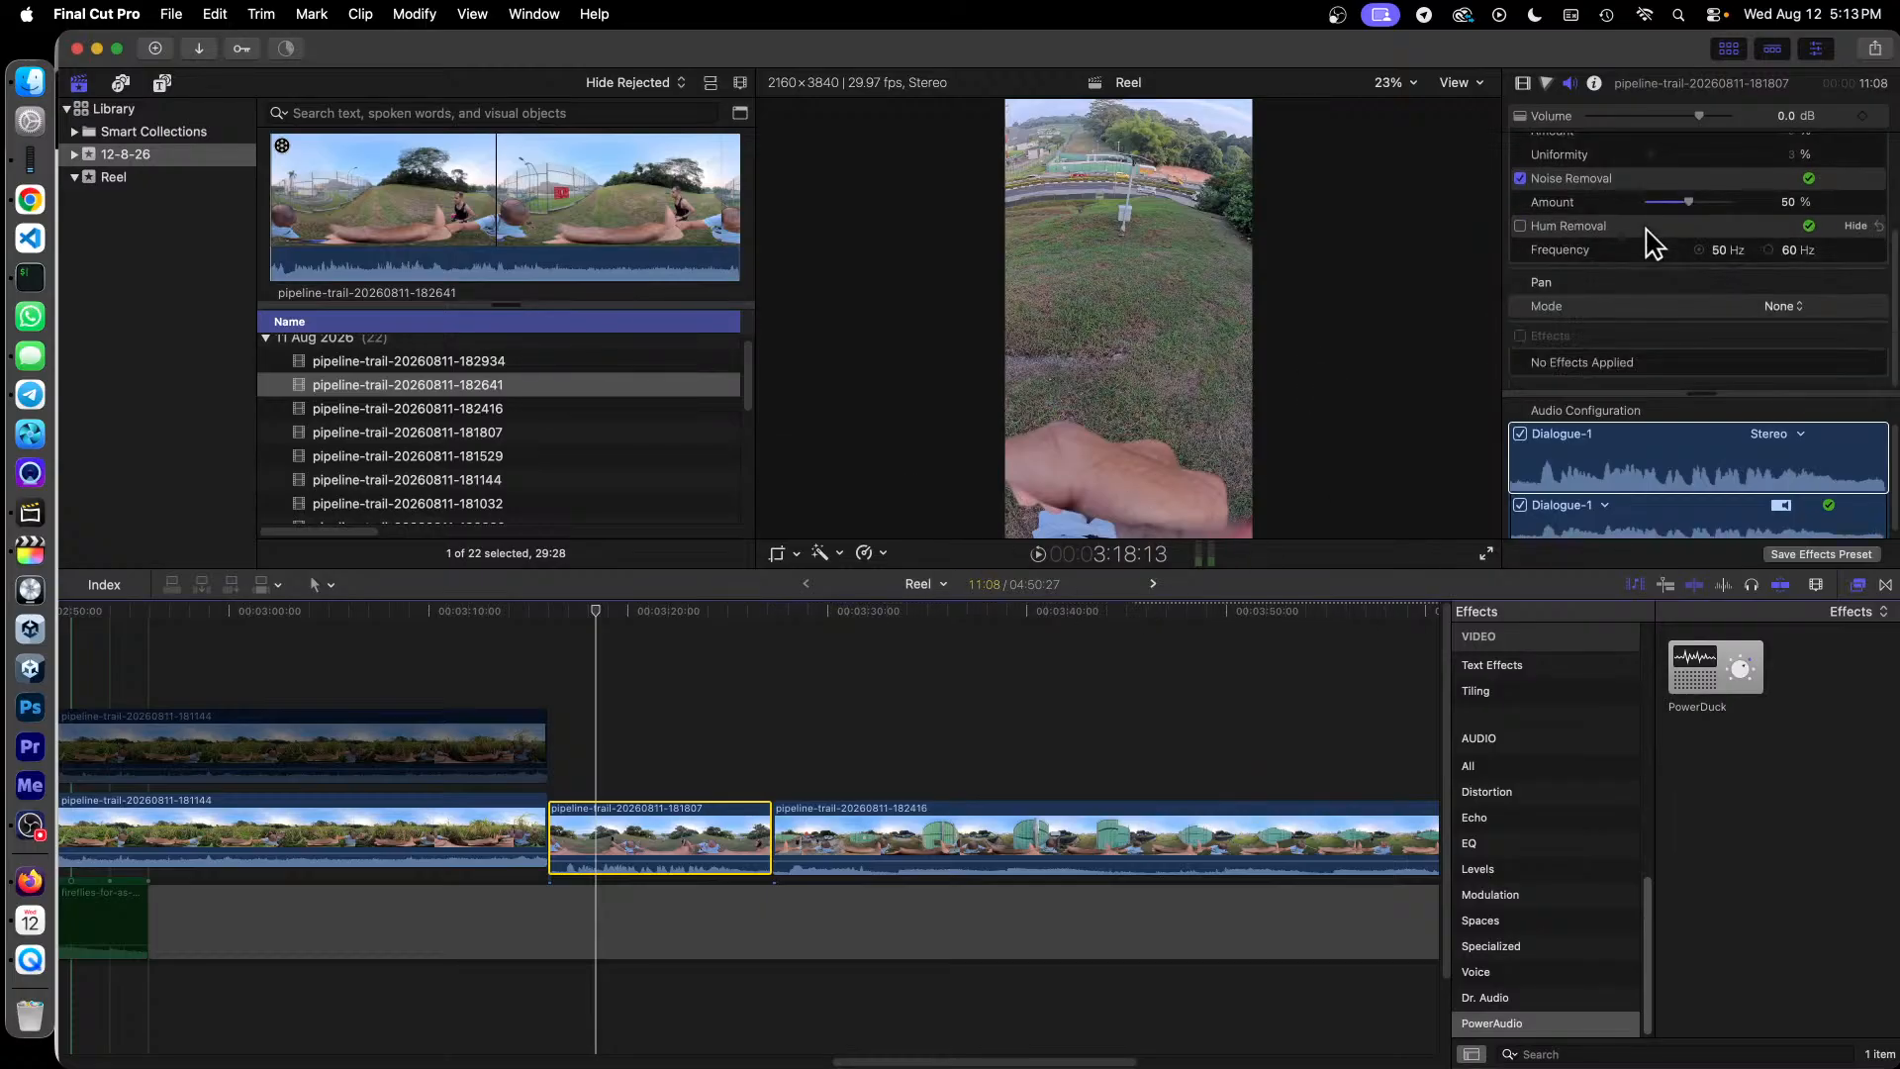
left_click(555, 613)
key("space")
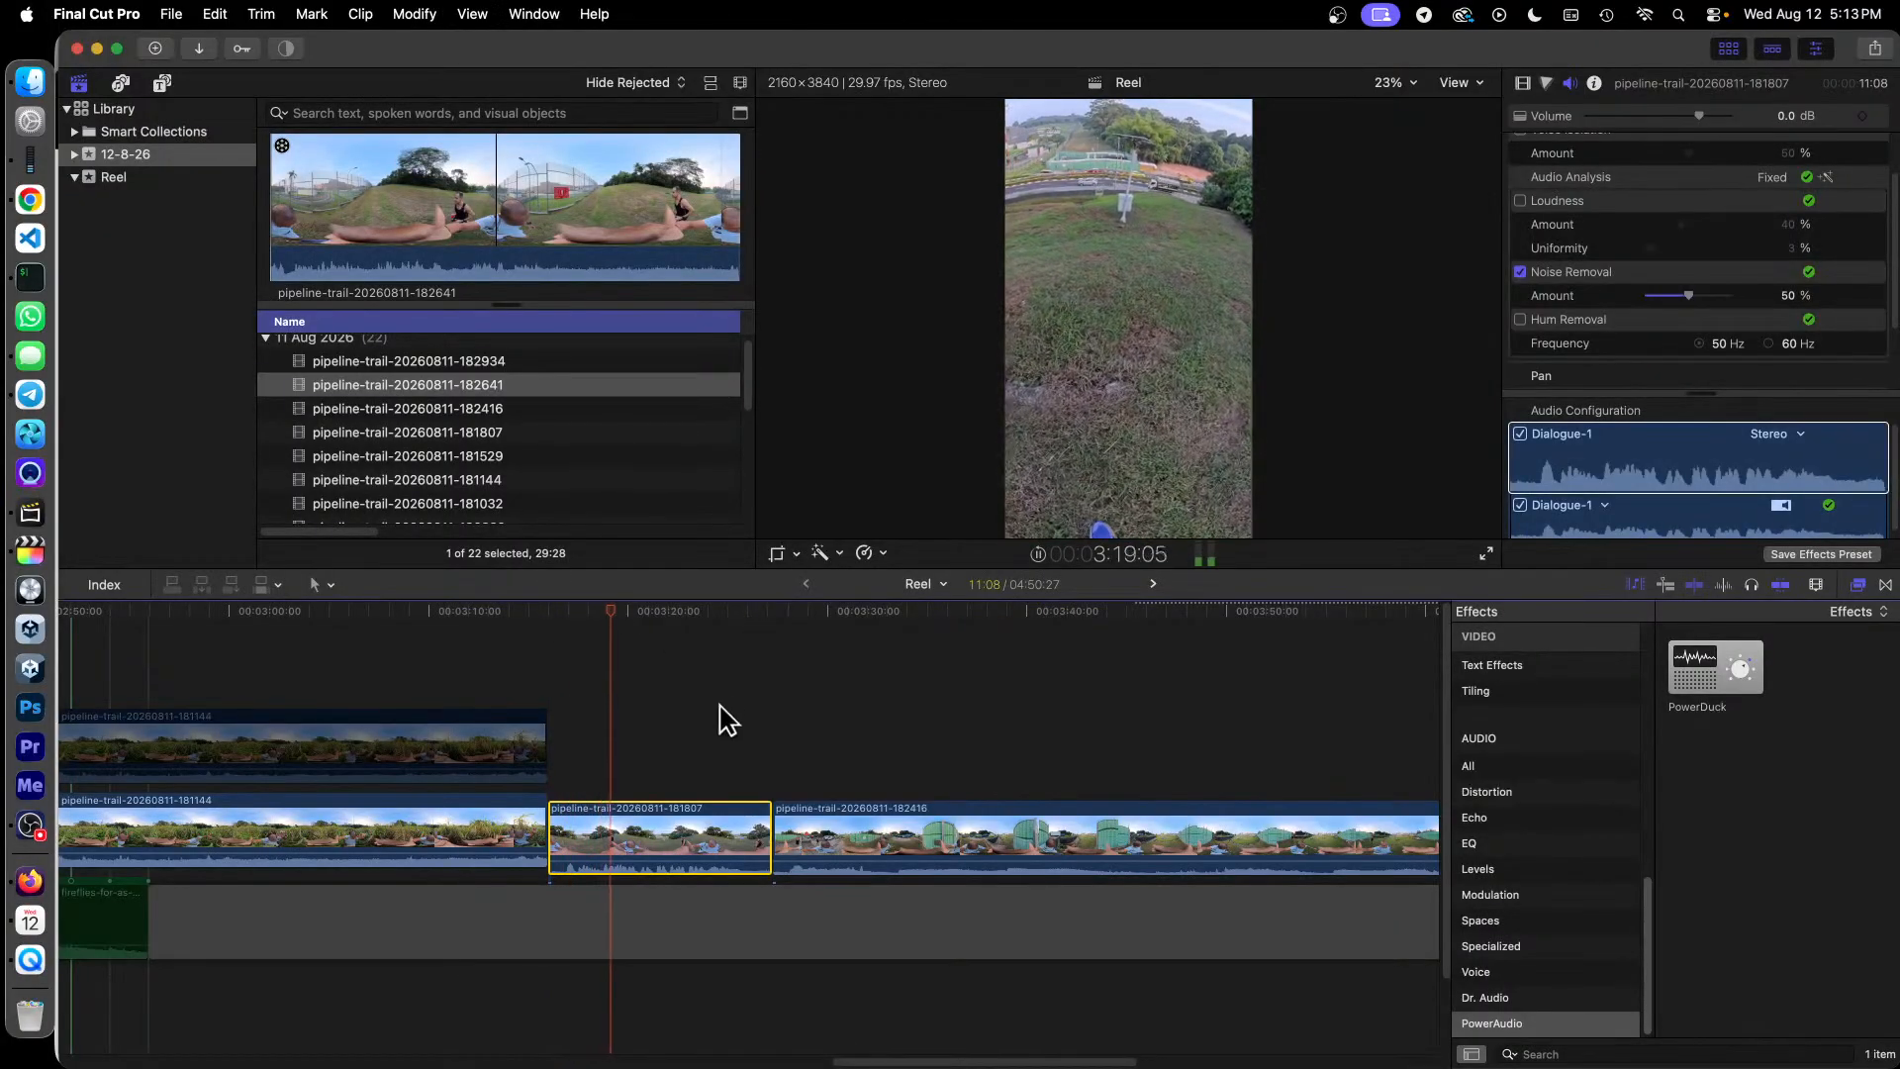
key("space")
left_click_drag(876, 1060, 763, 1061)
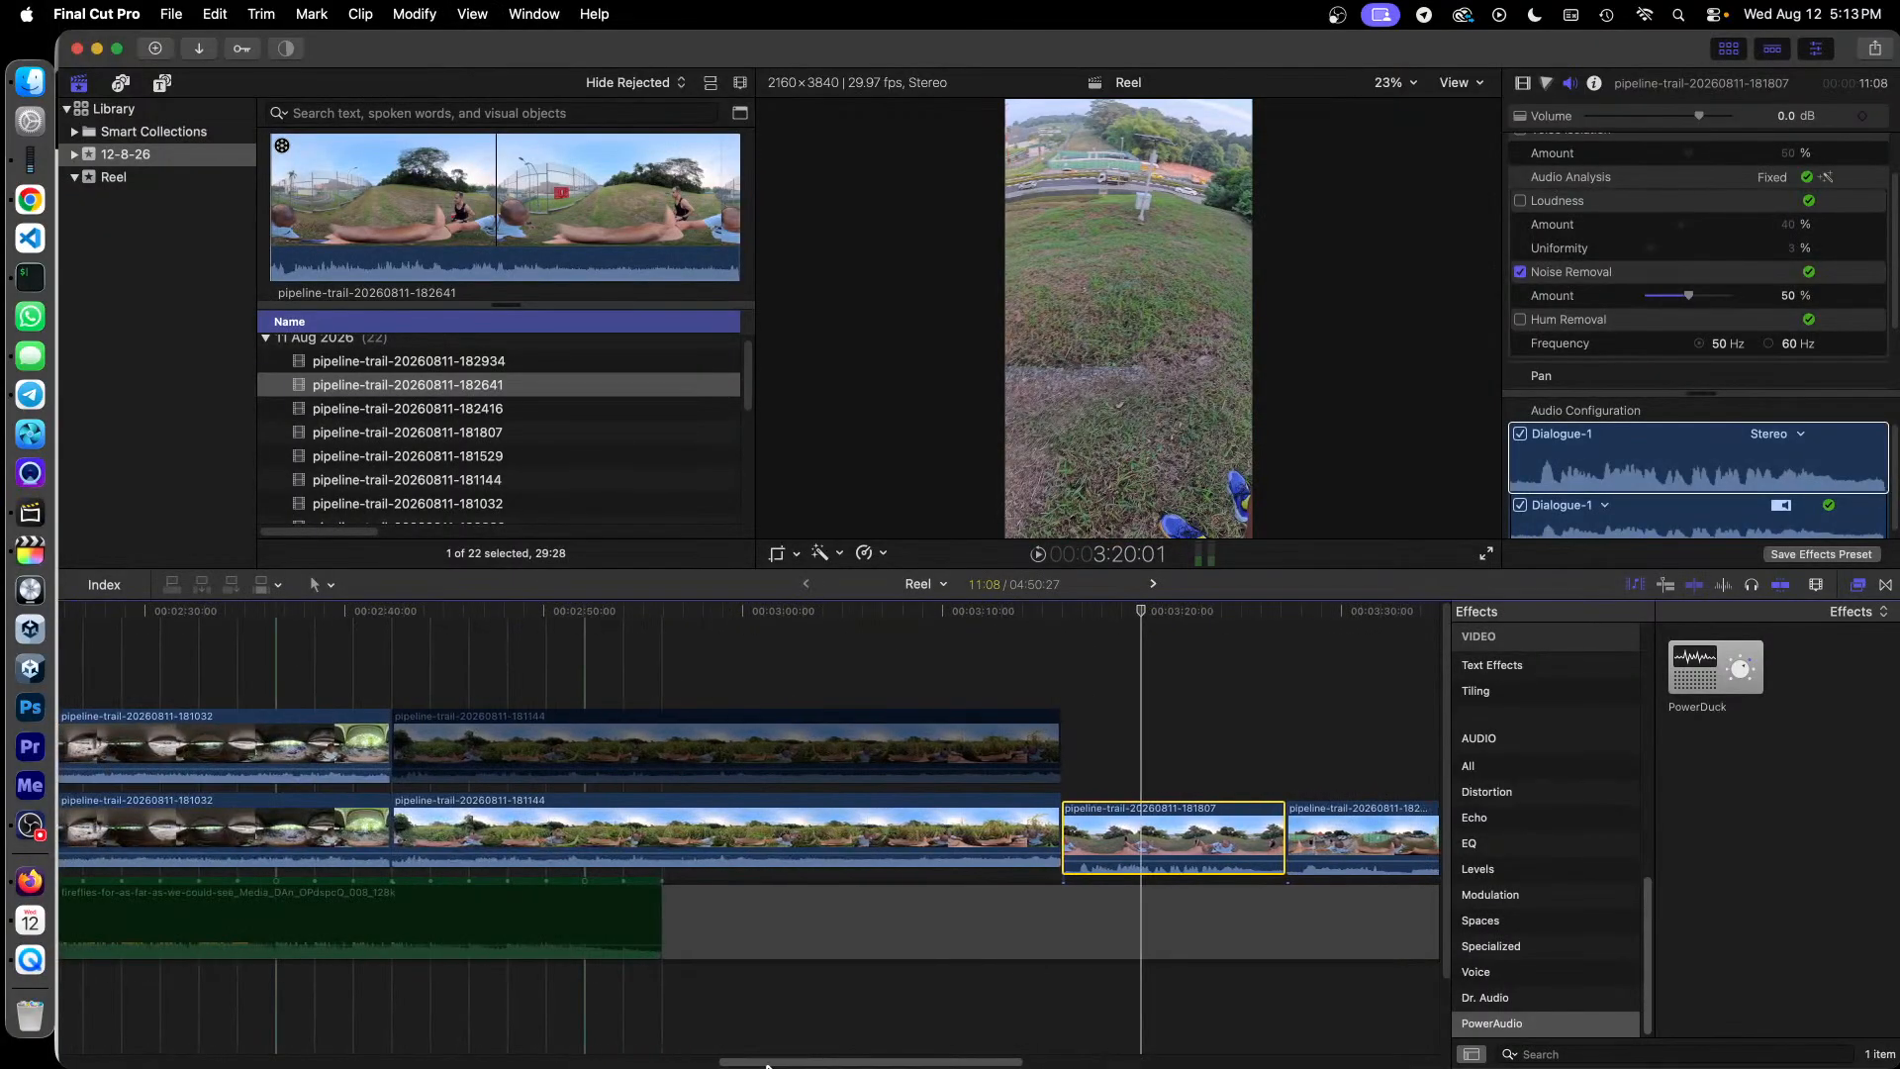
left_click(760, 753)
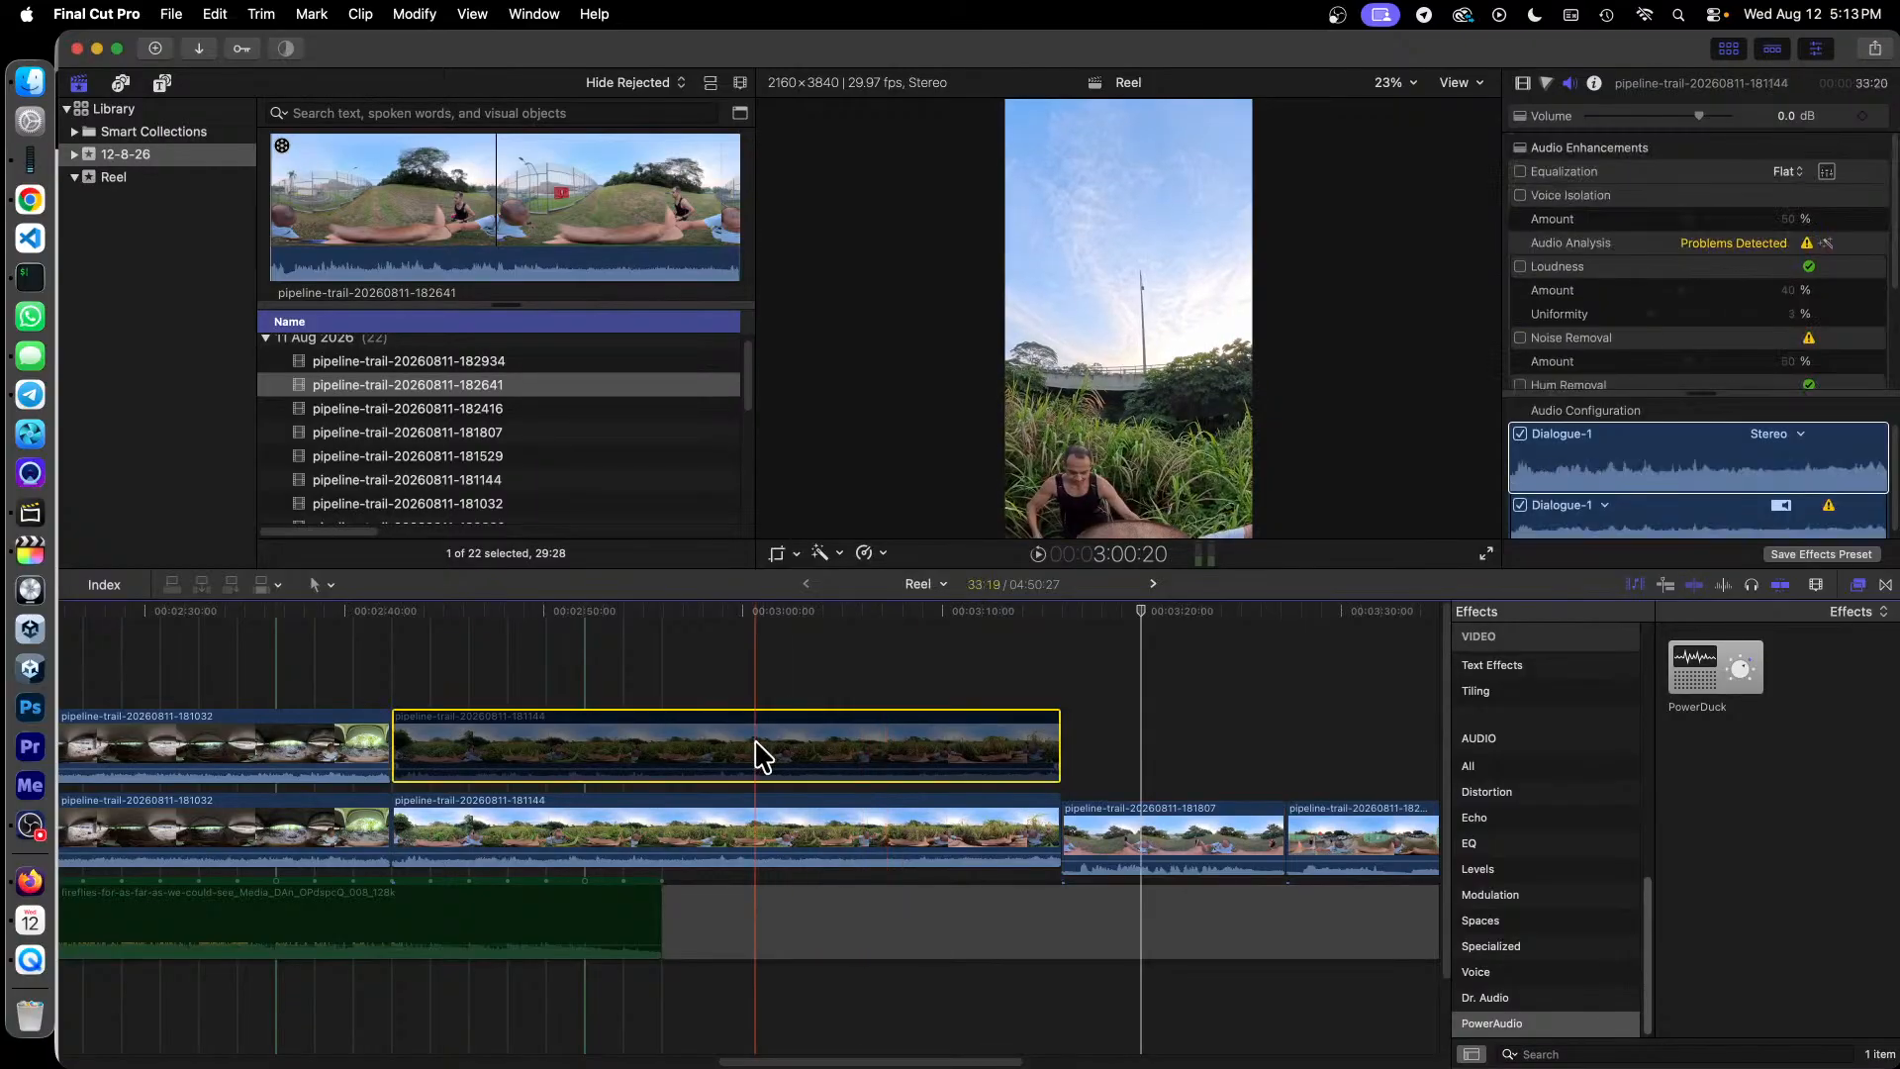
right_click(757, 742)
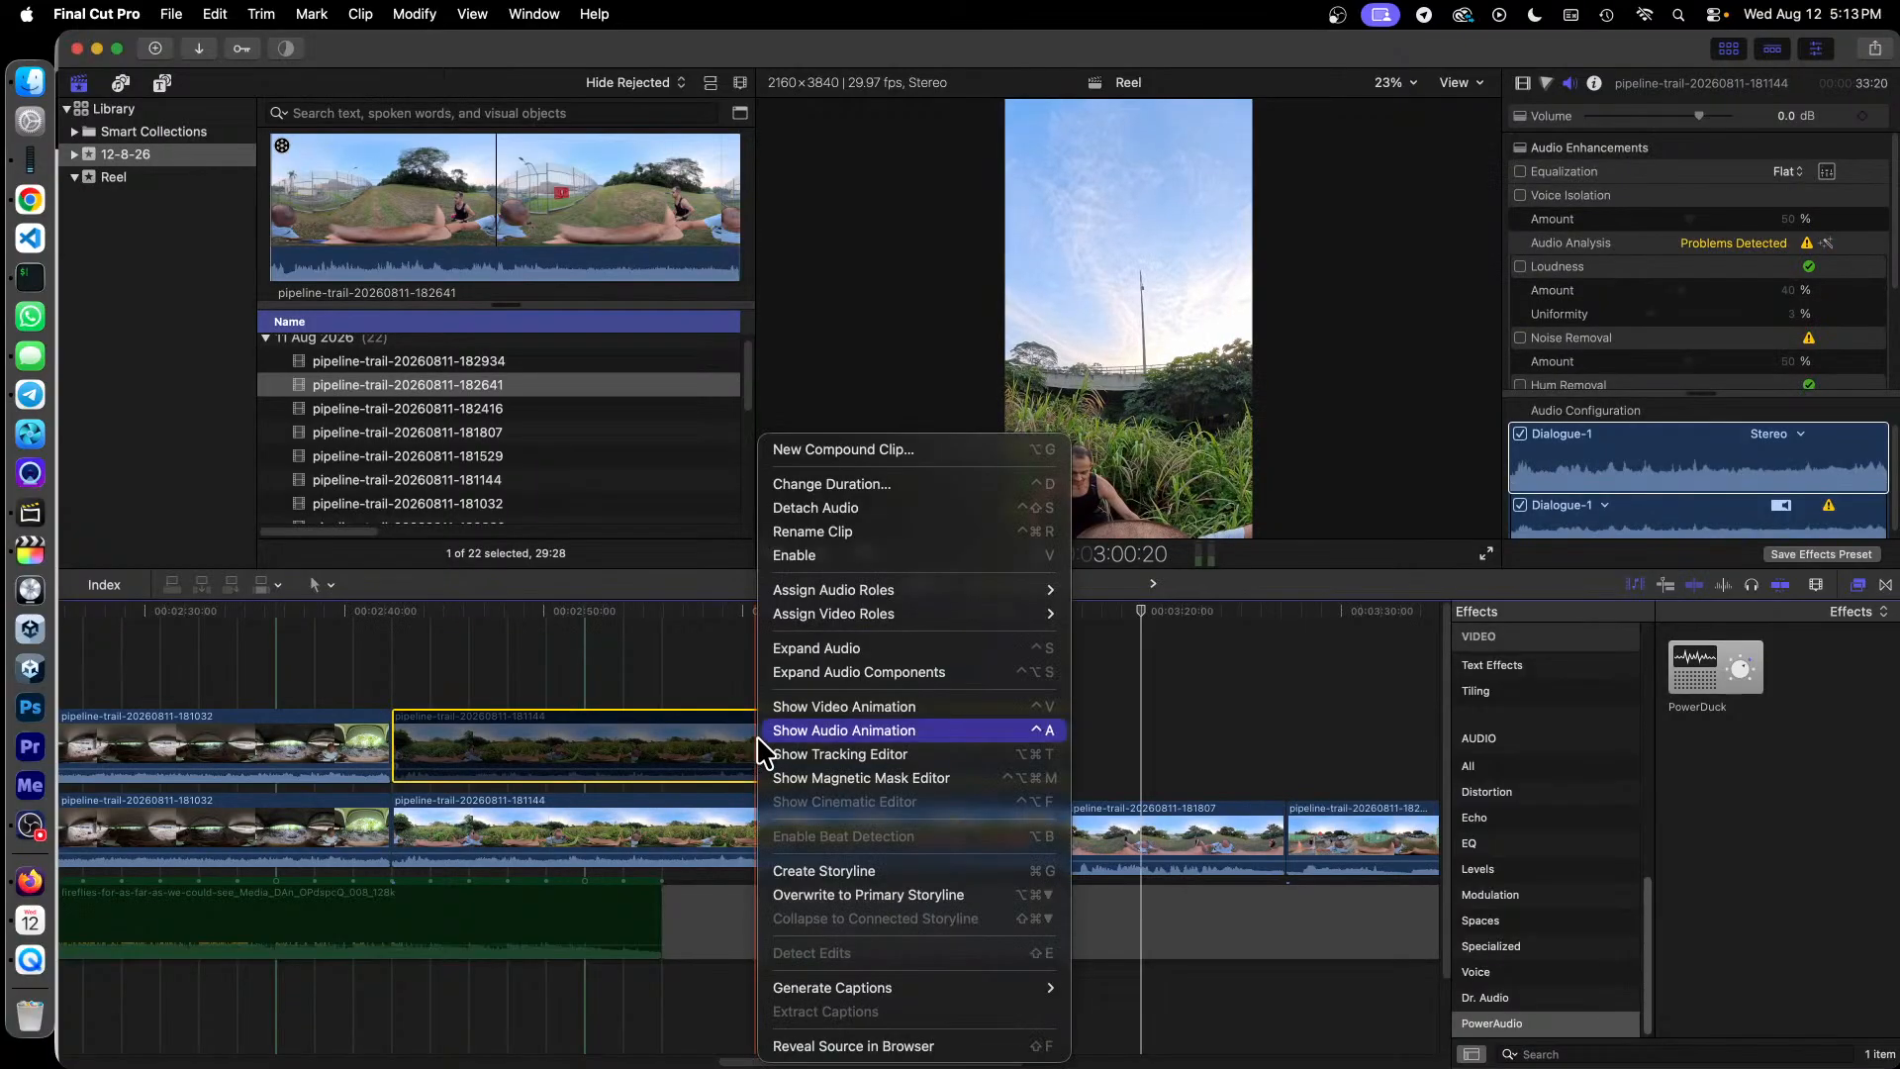
left_click(888, 556)
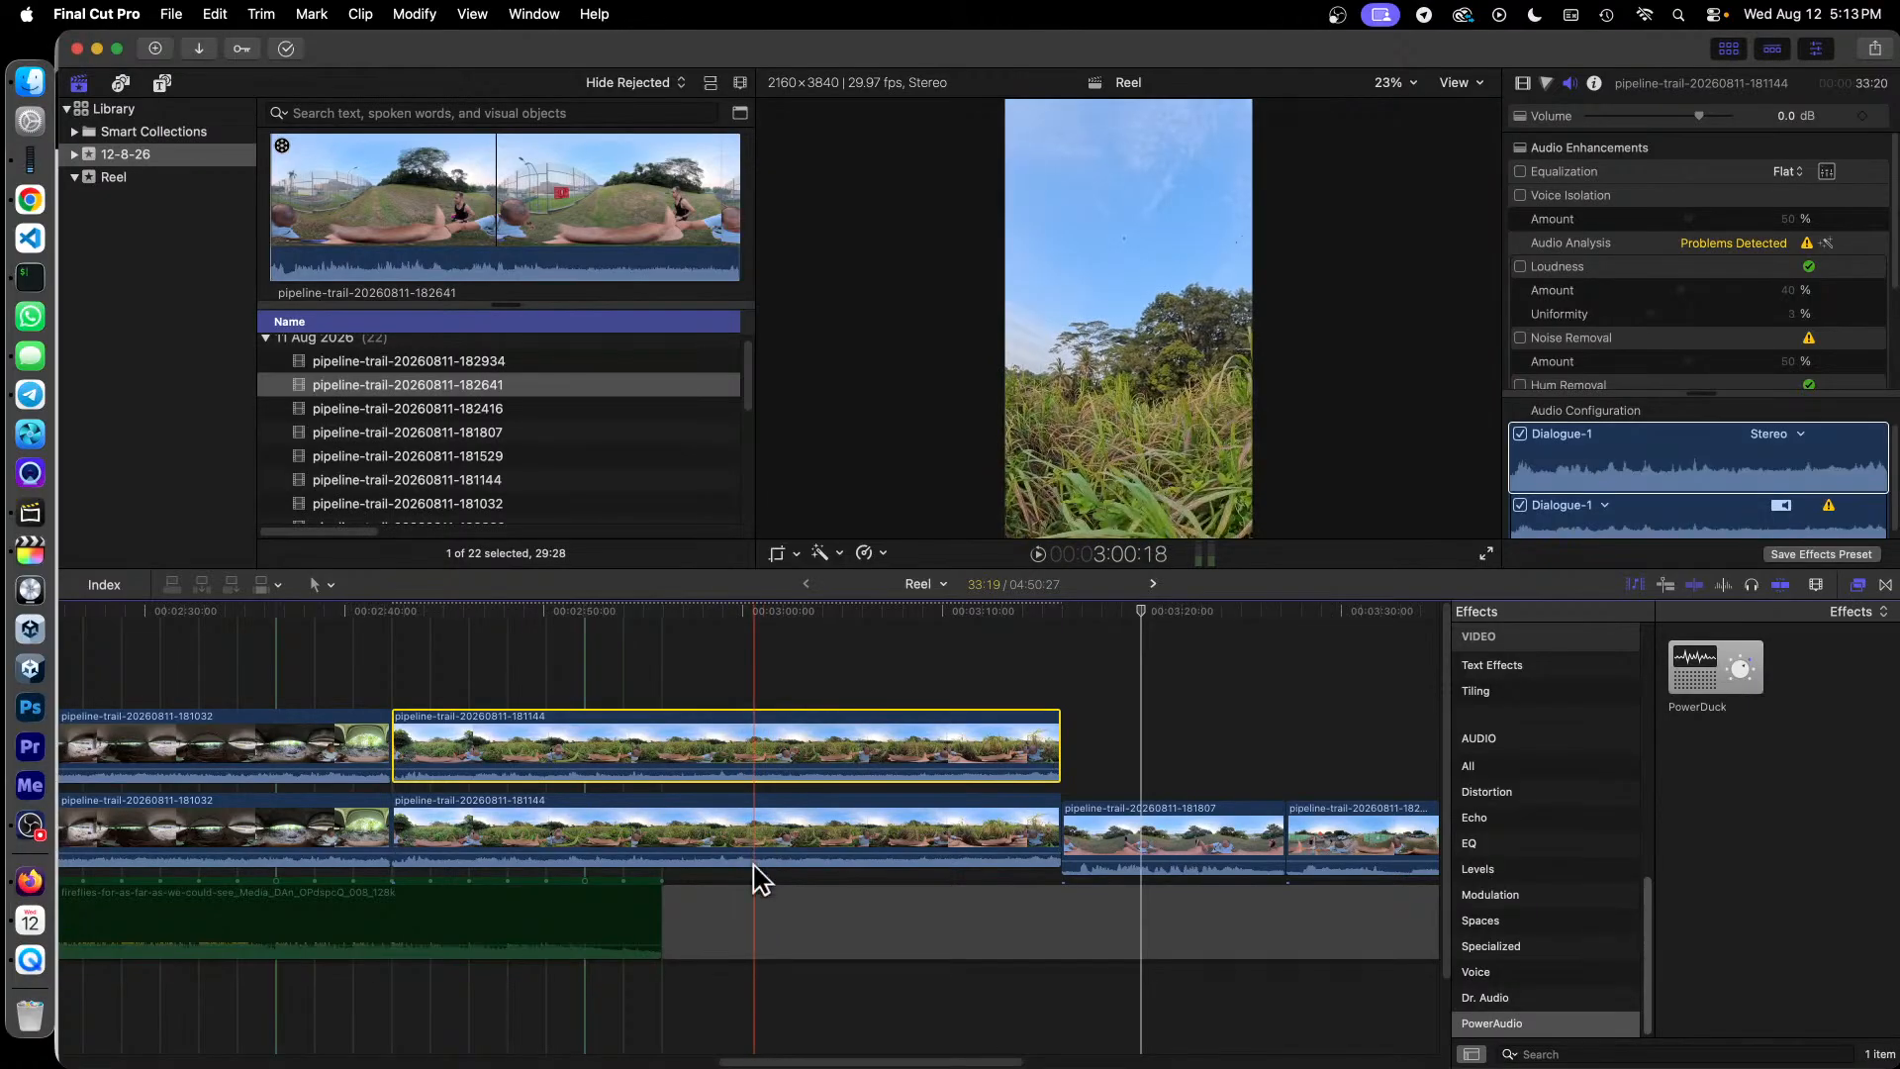
left_click(789, 870)
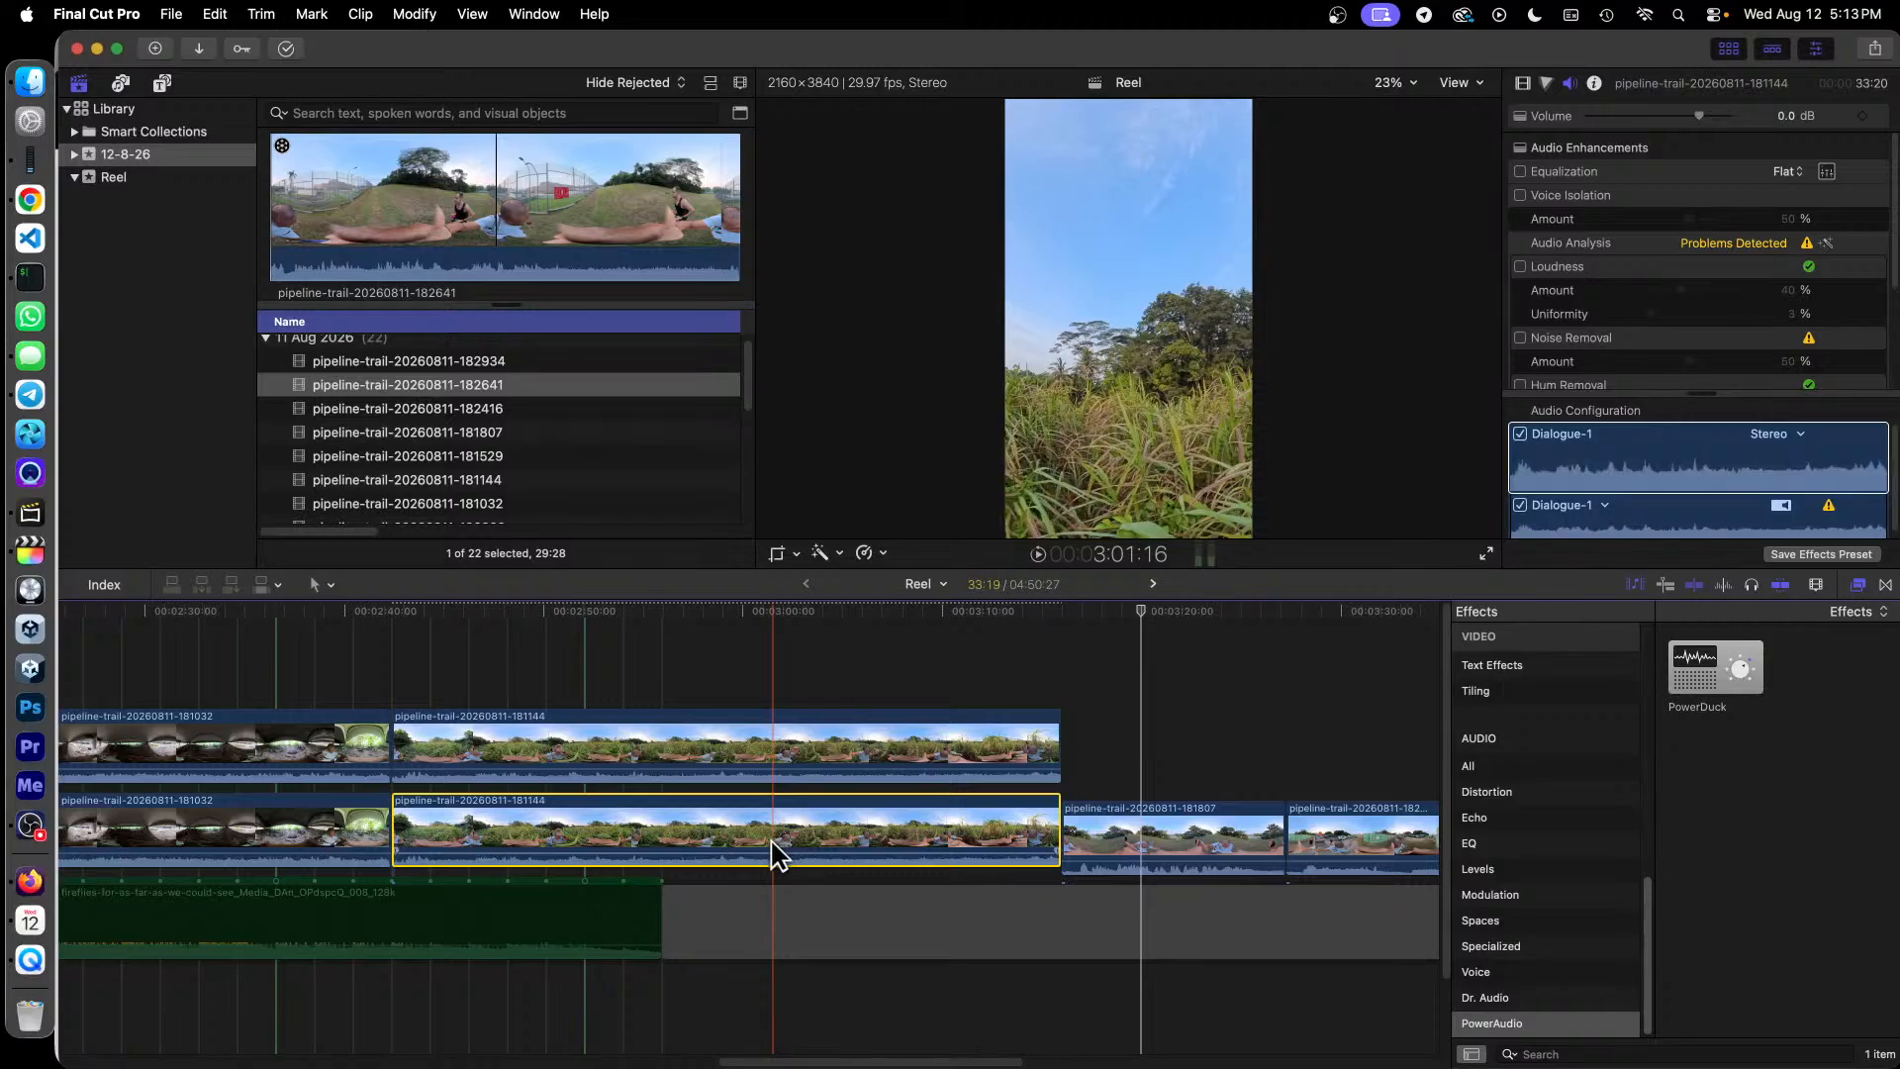
left_click_drag(722, 849, 723, 875)
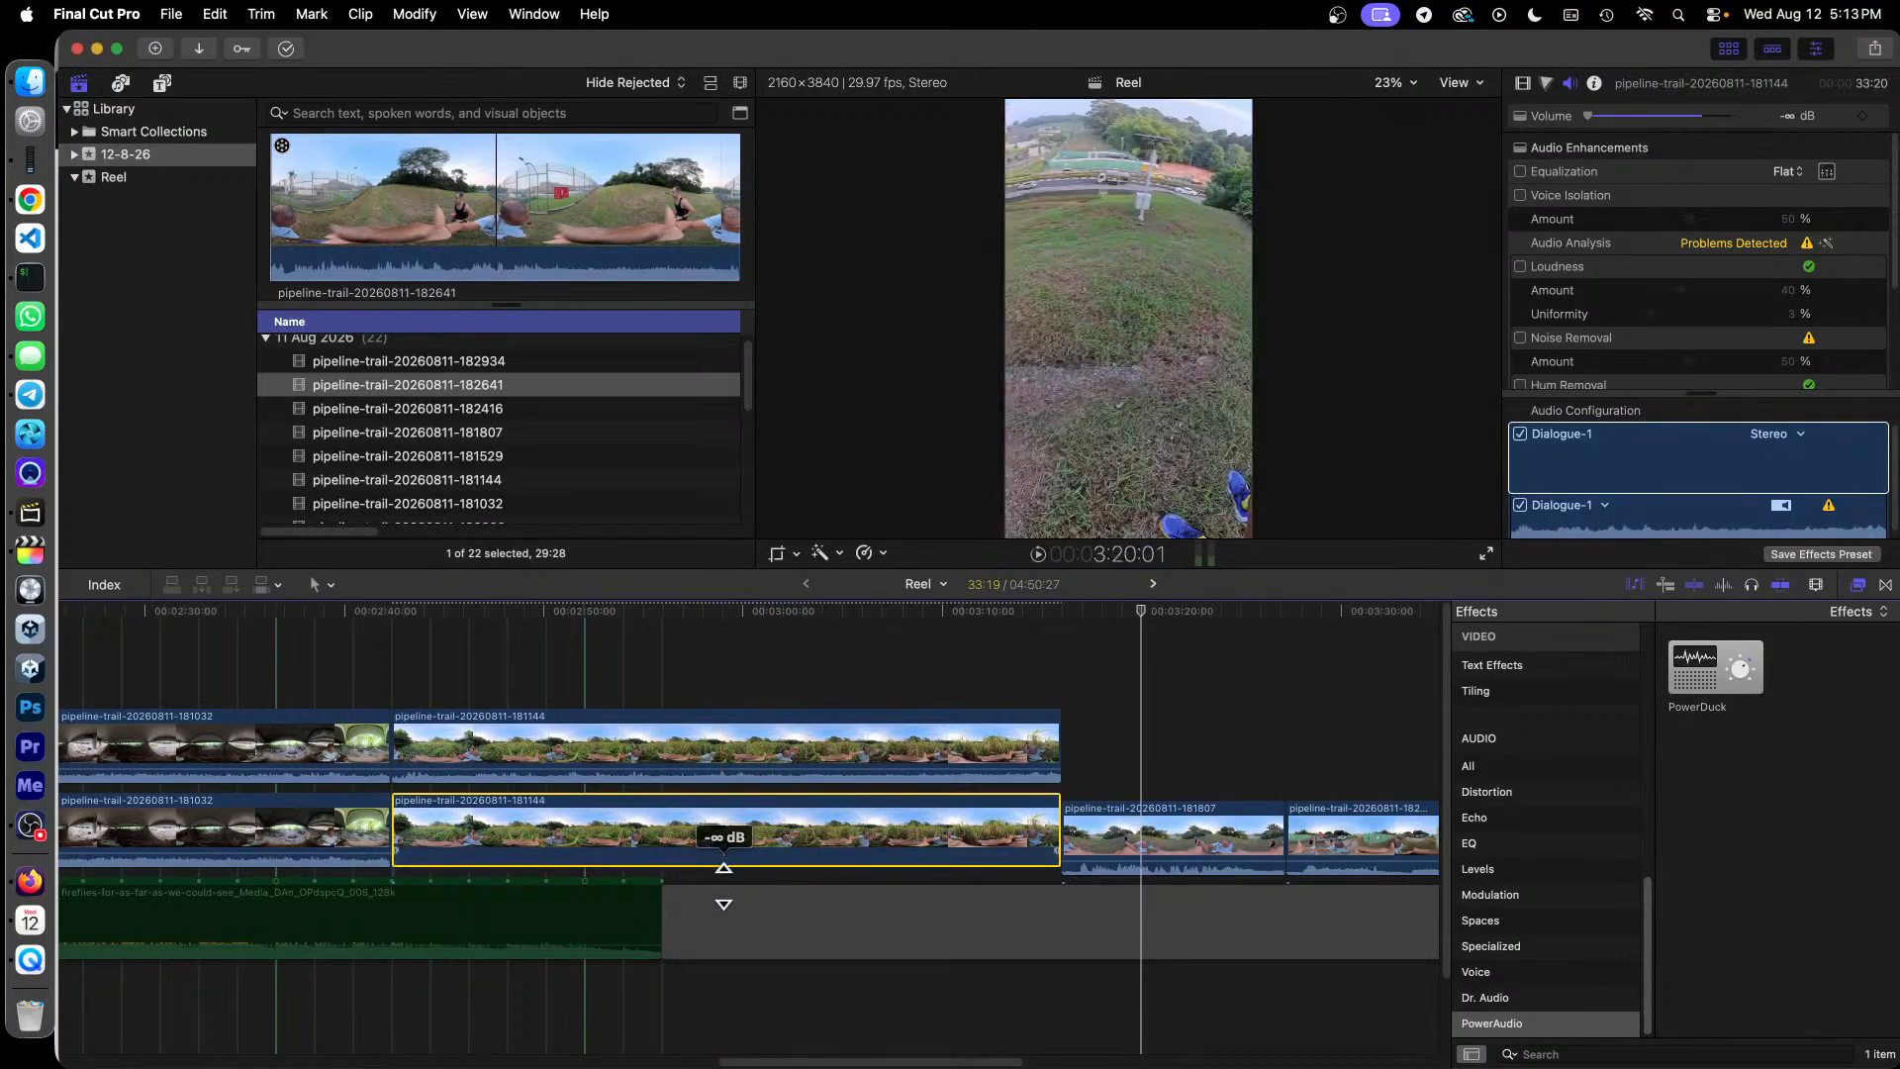
left_click(585, 732)
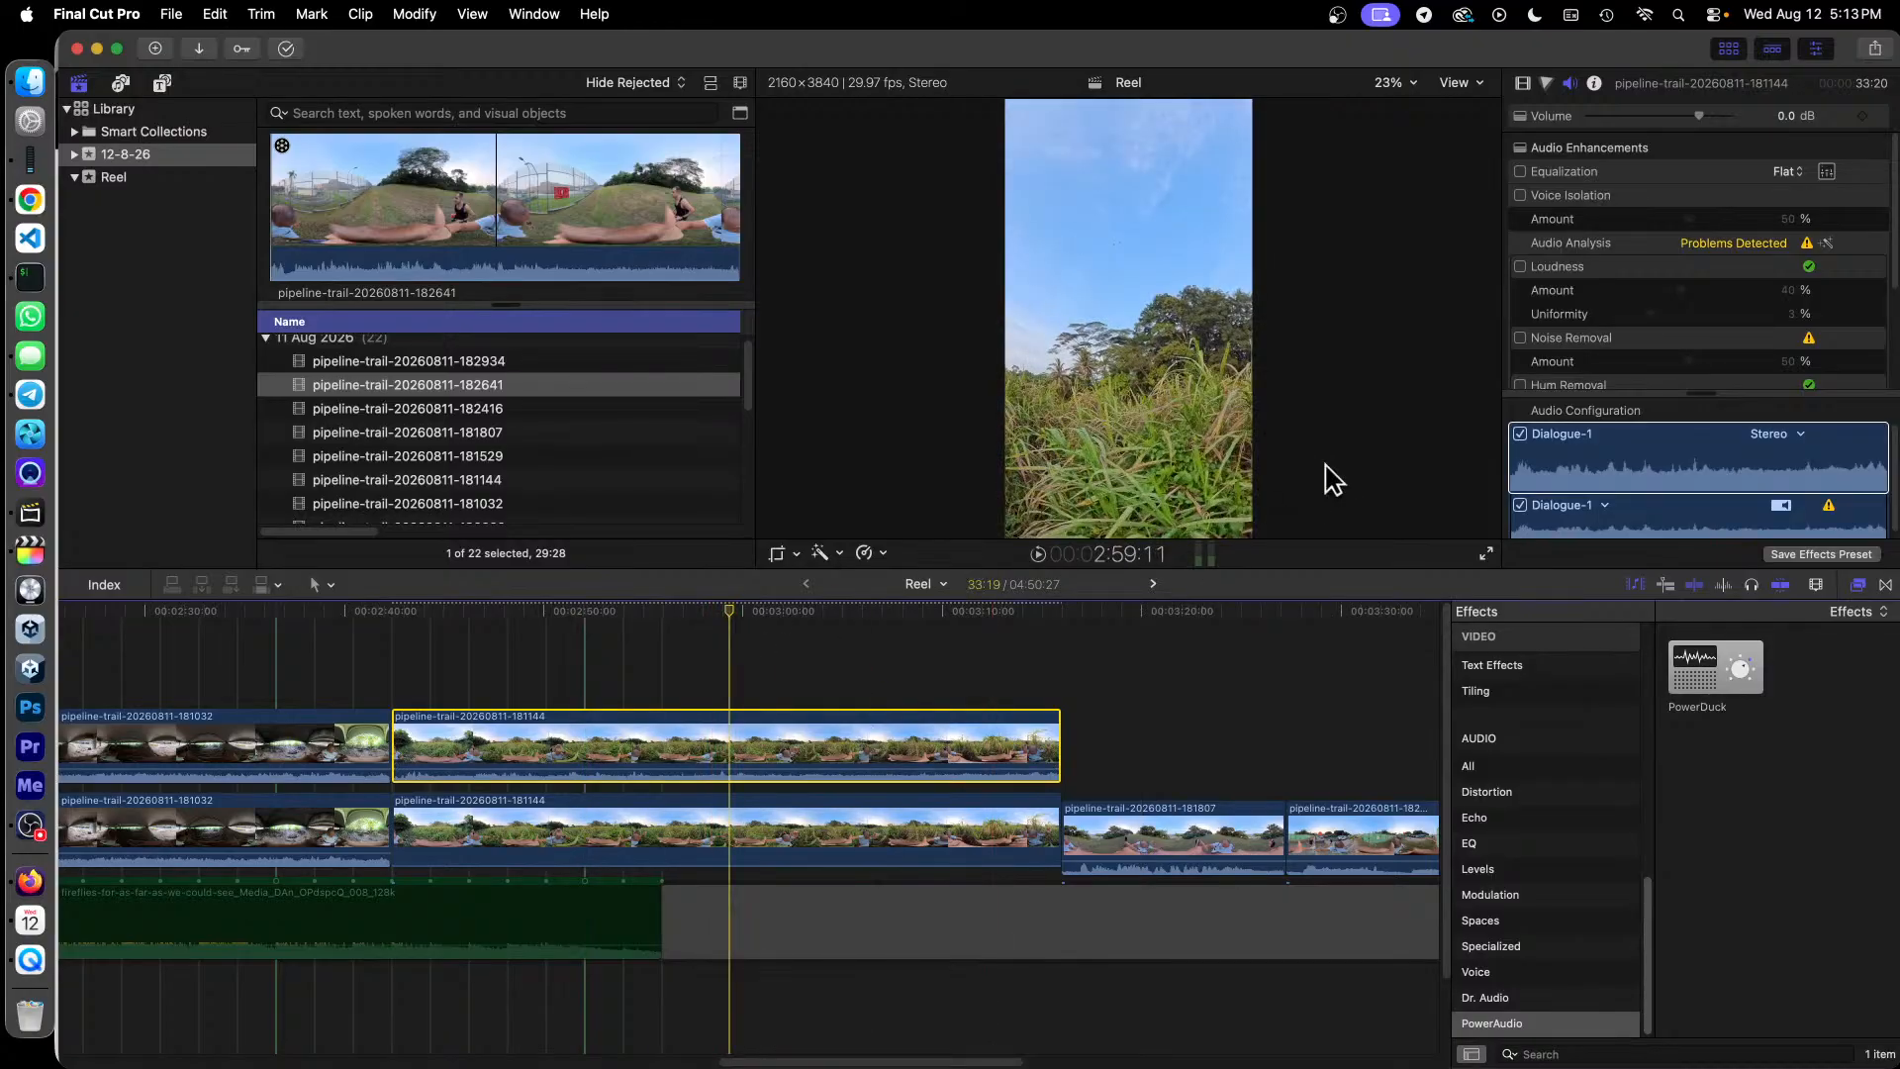
left_click(1521, 338)
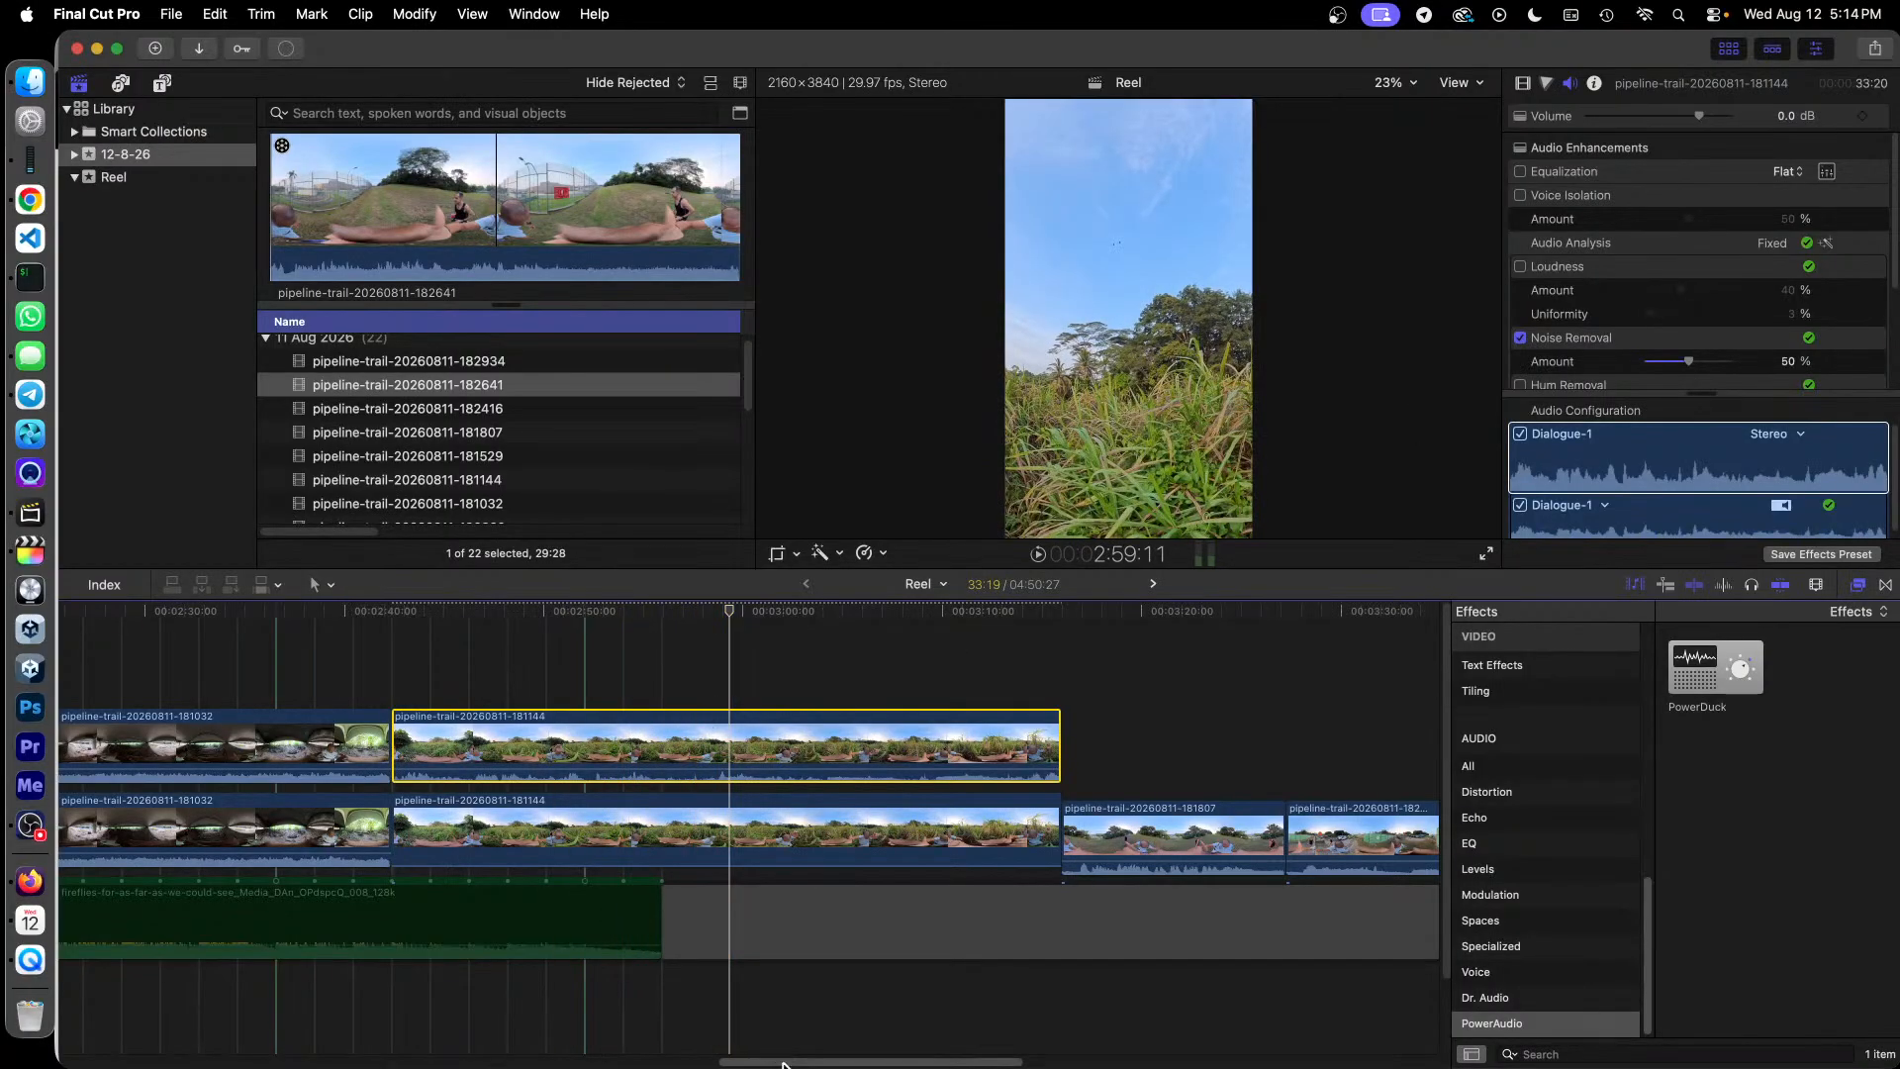
left_click_drag(787, 1062, 652, 1062)
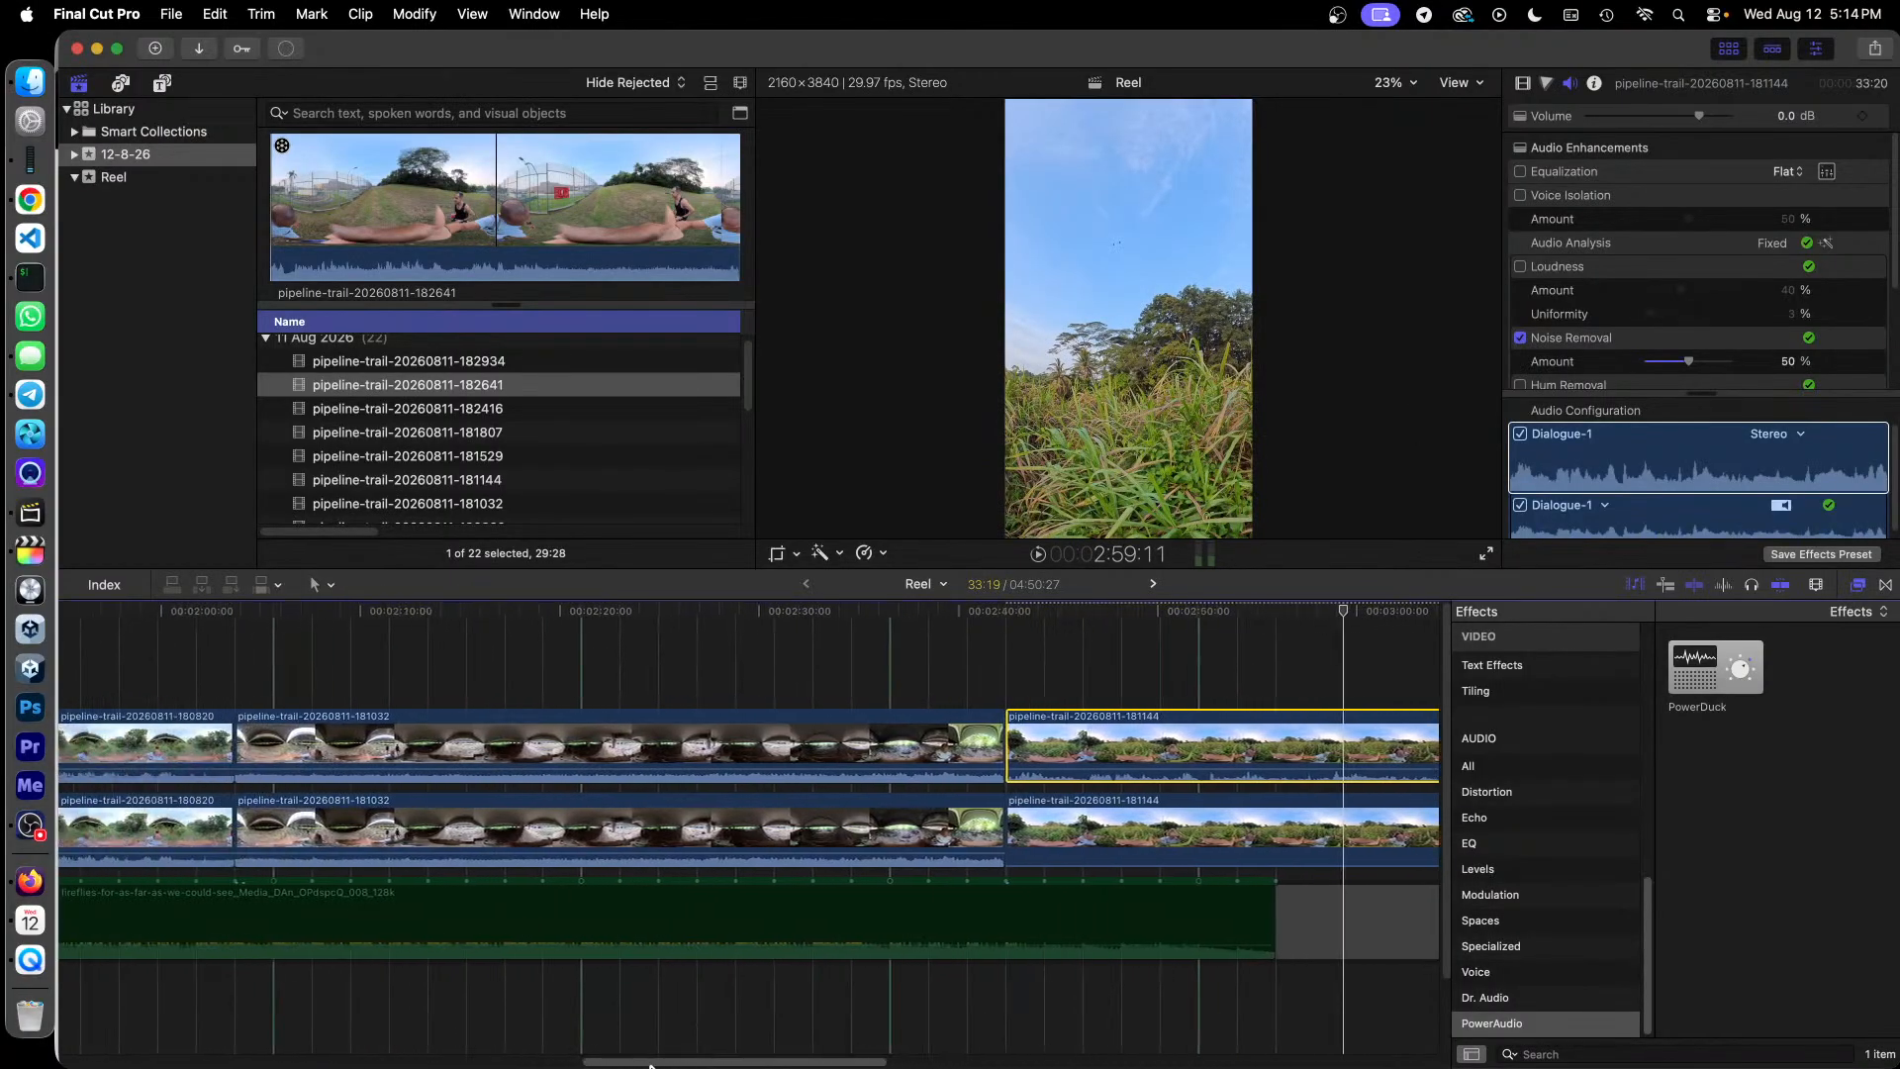
left_click_drag(709, 853, 696, 894)
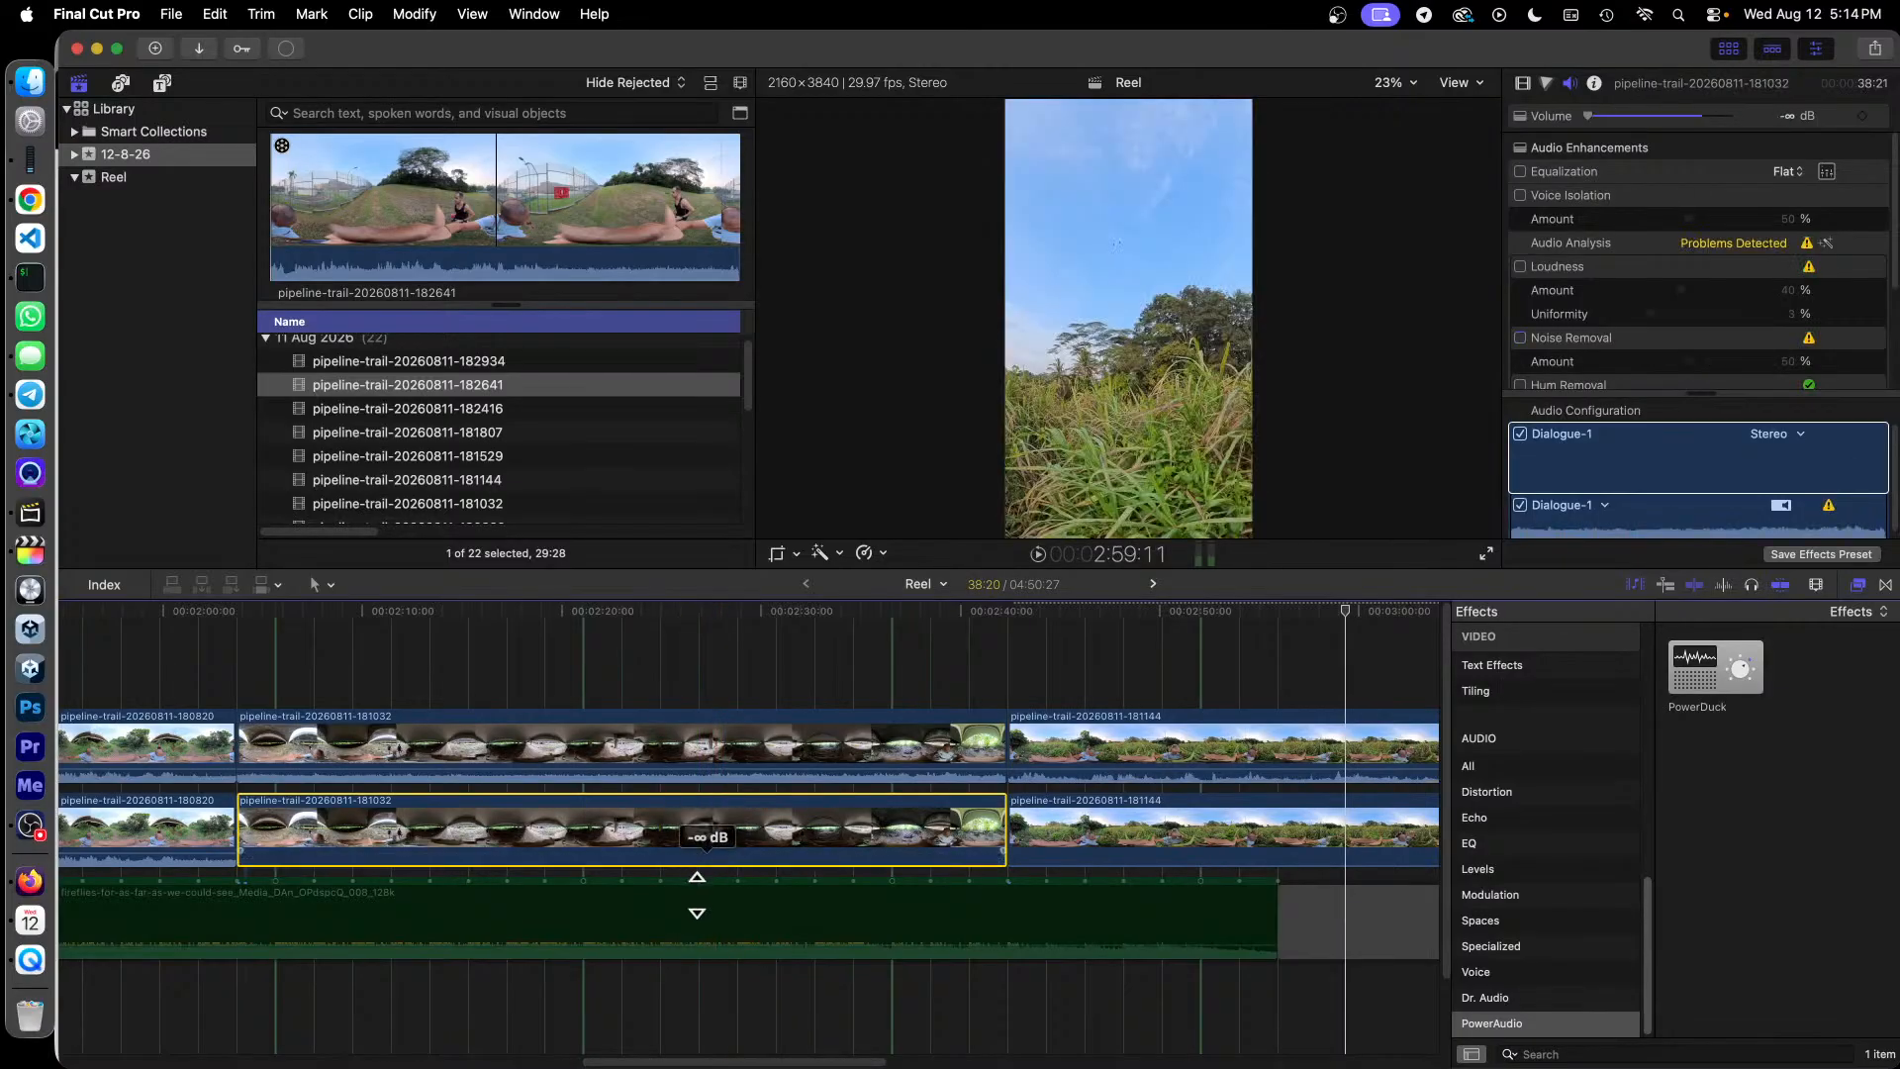
left_click(597, 615)
left_click(673, 747)
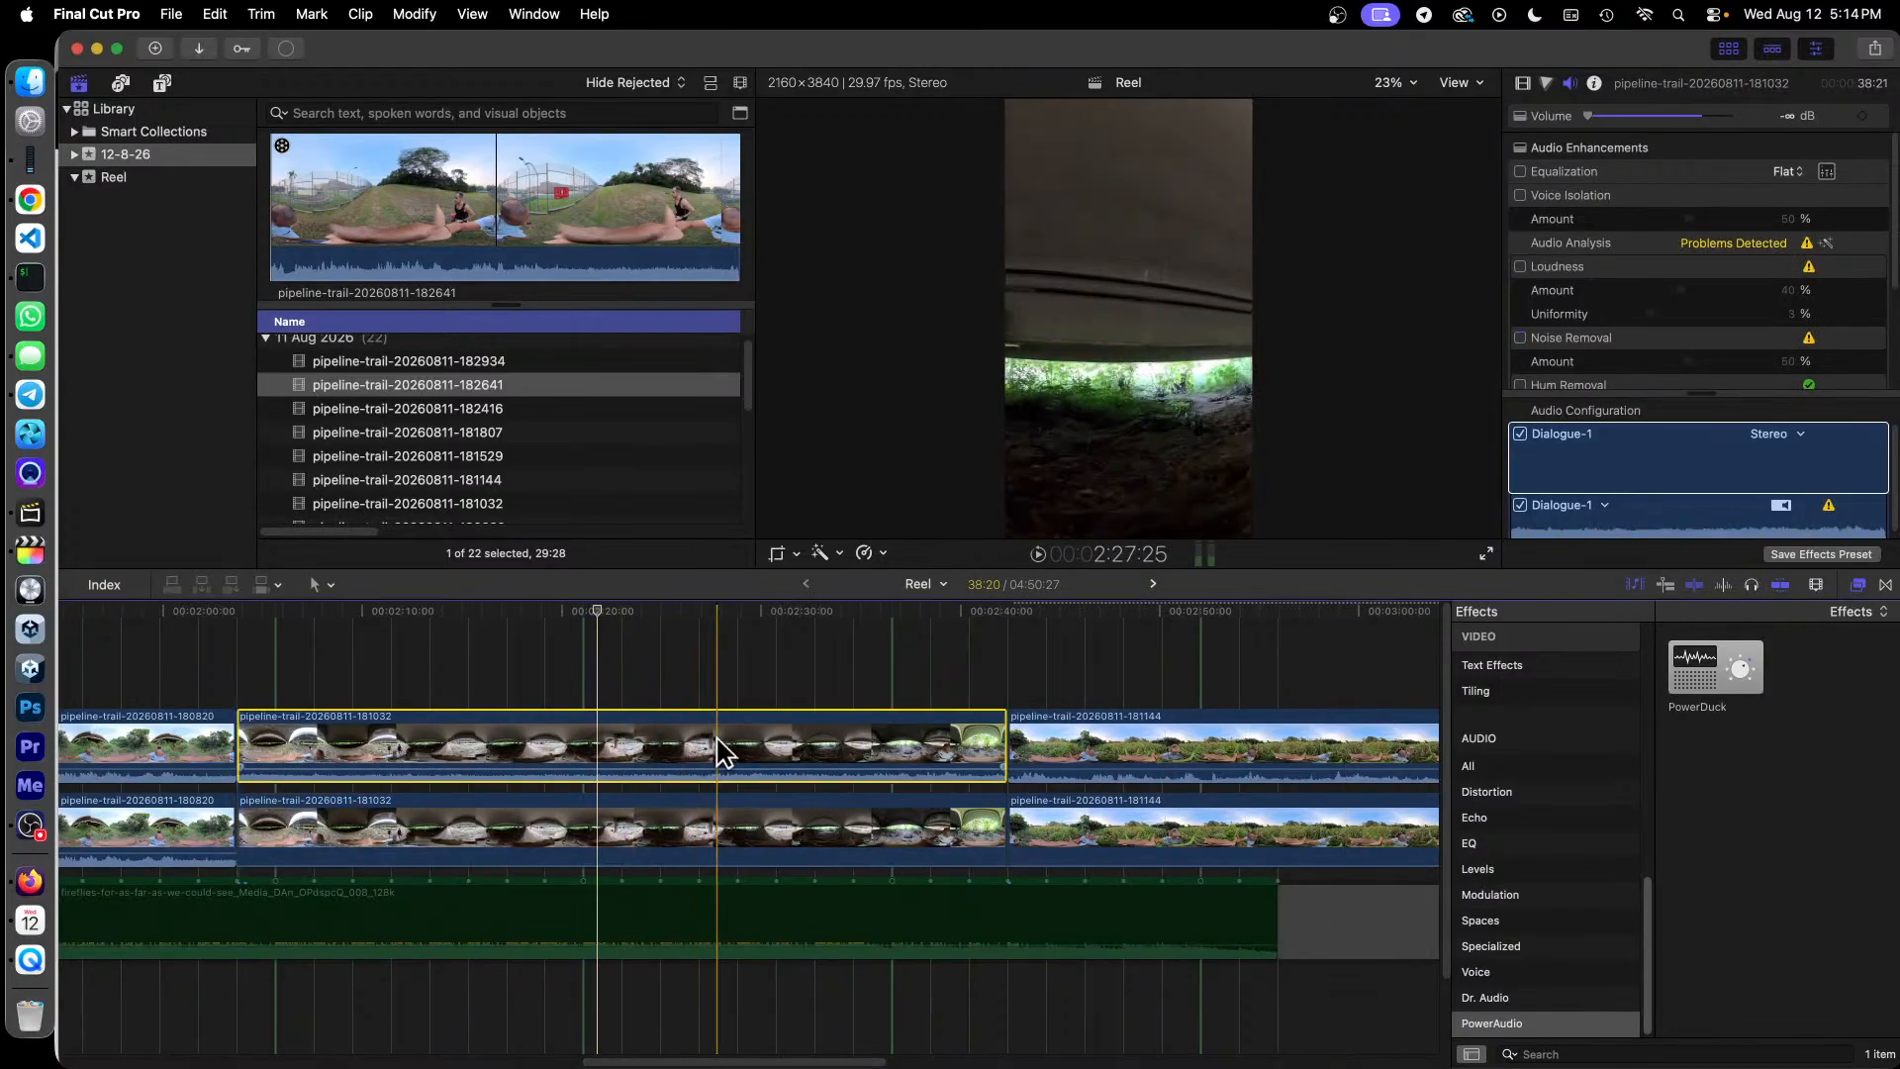
left_click(1521, 339)
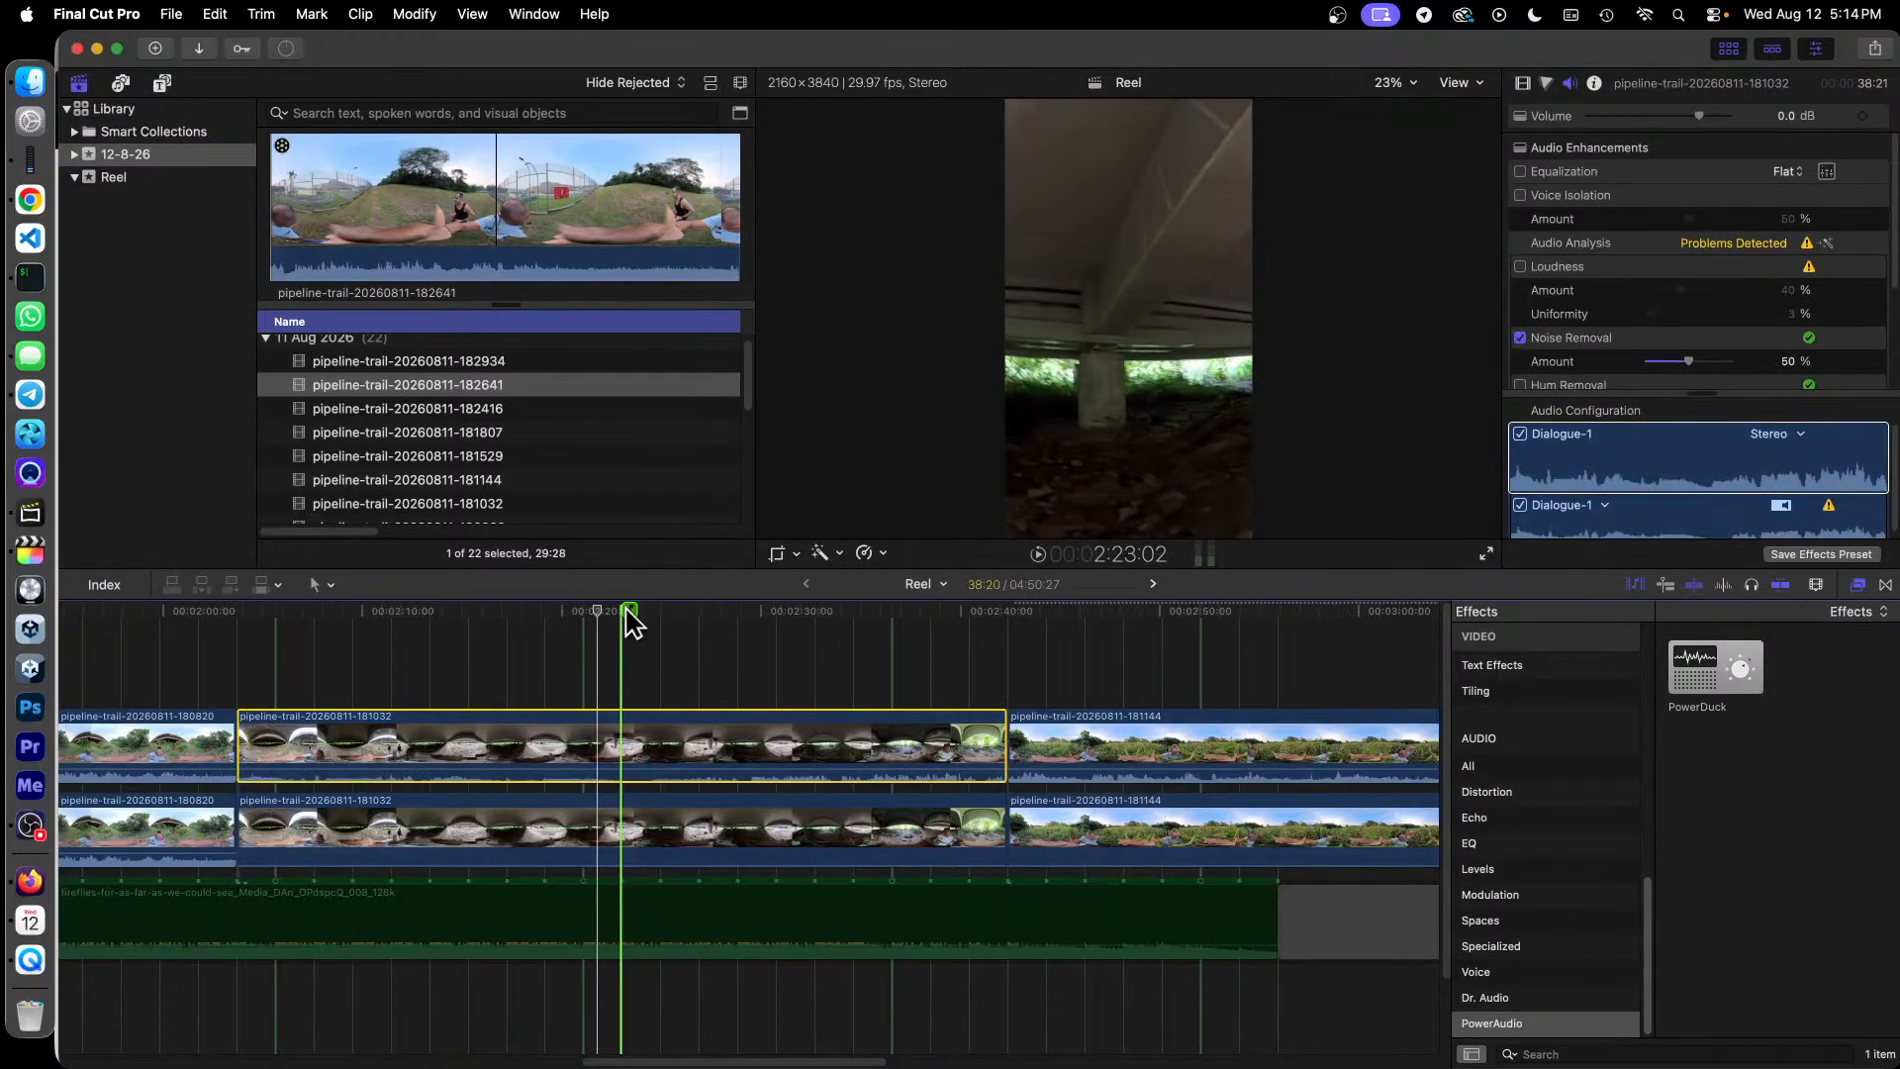
Step: Play parts of the upper 181032 and 181144 clips to check their cleaned audio, and review the 181032 clip's audio enhancement settings
key("space")
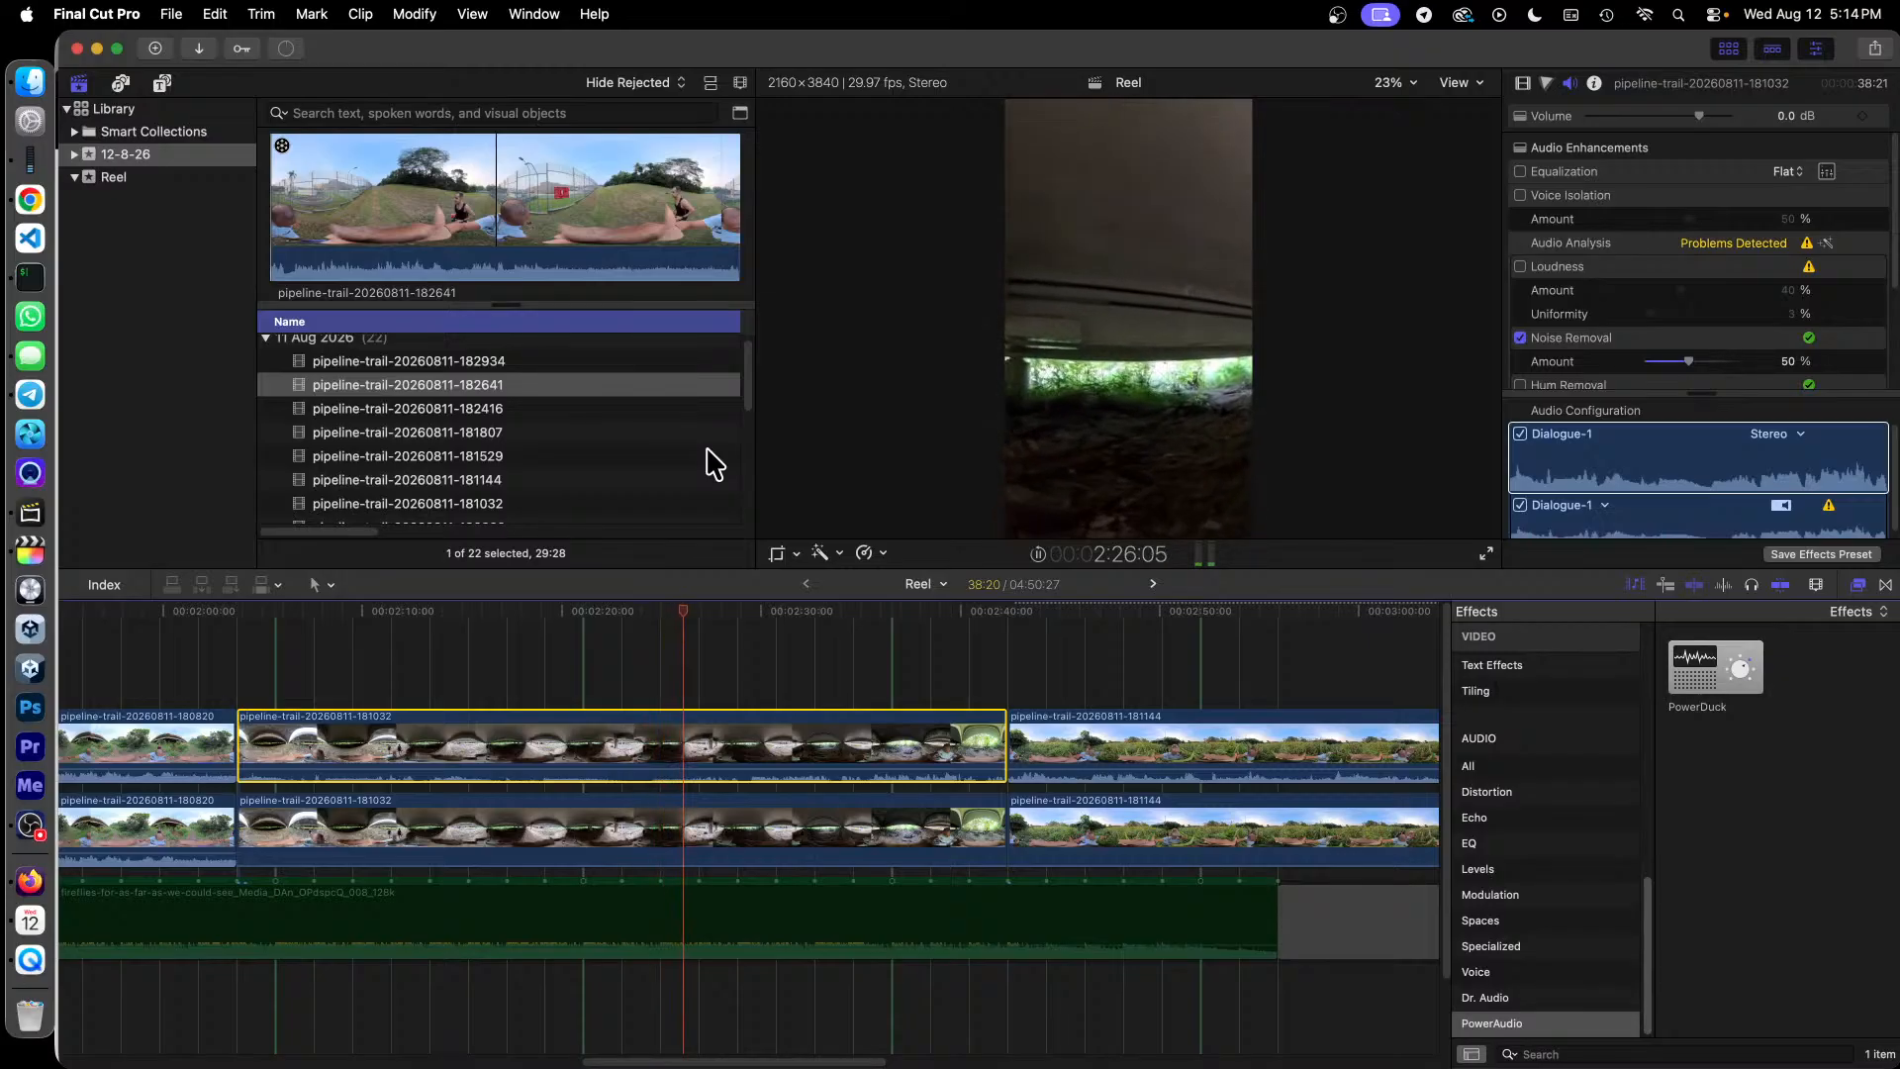
left_click(1174, 613)
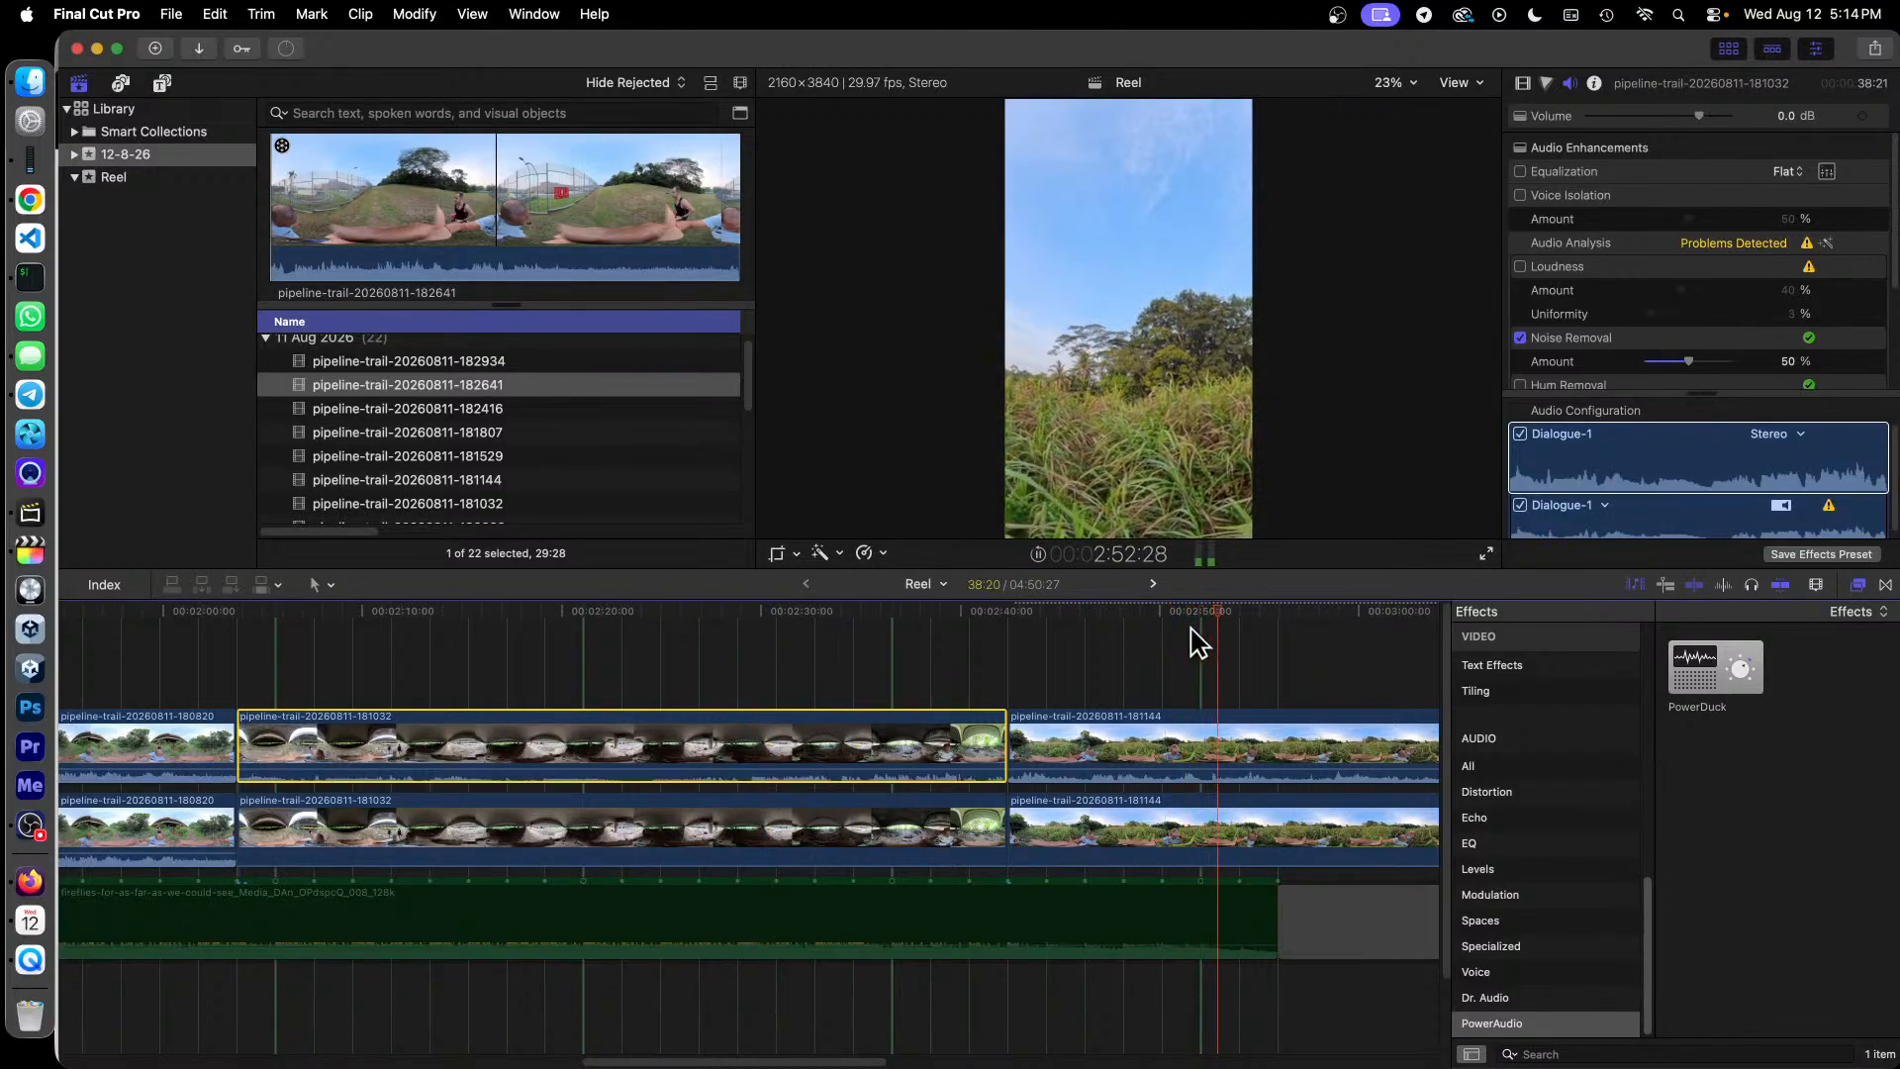
scroll(1603, 228, "down", 2)
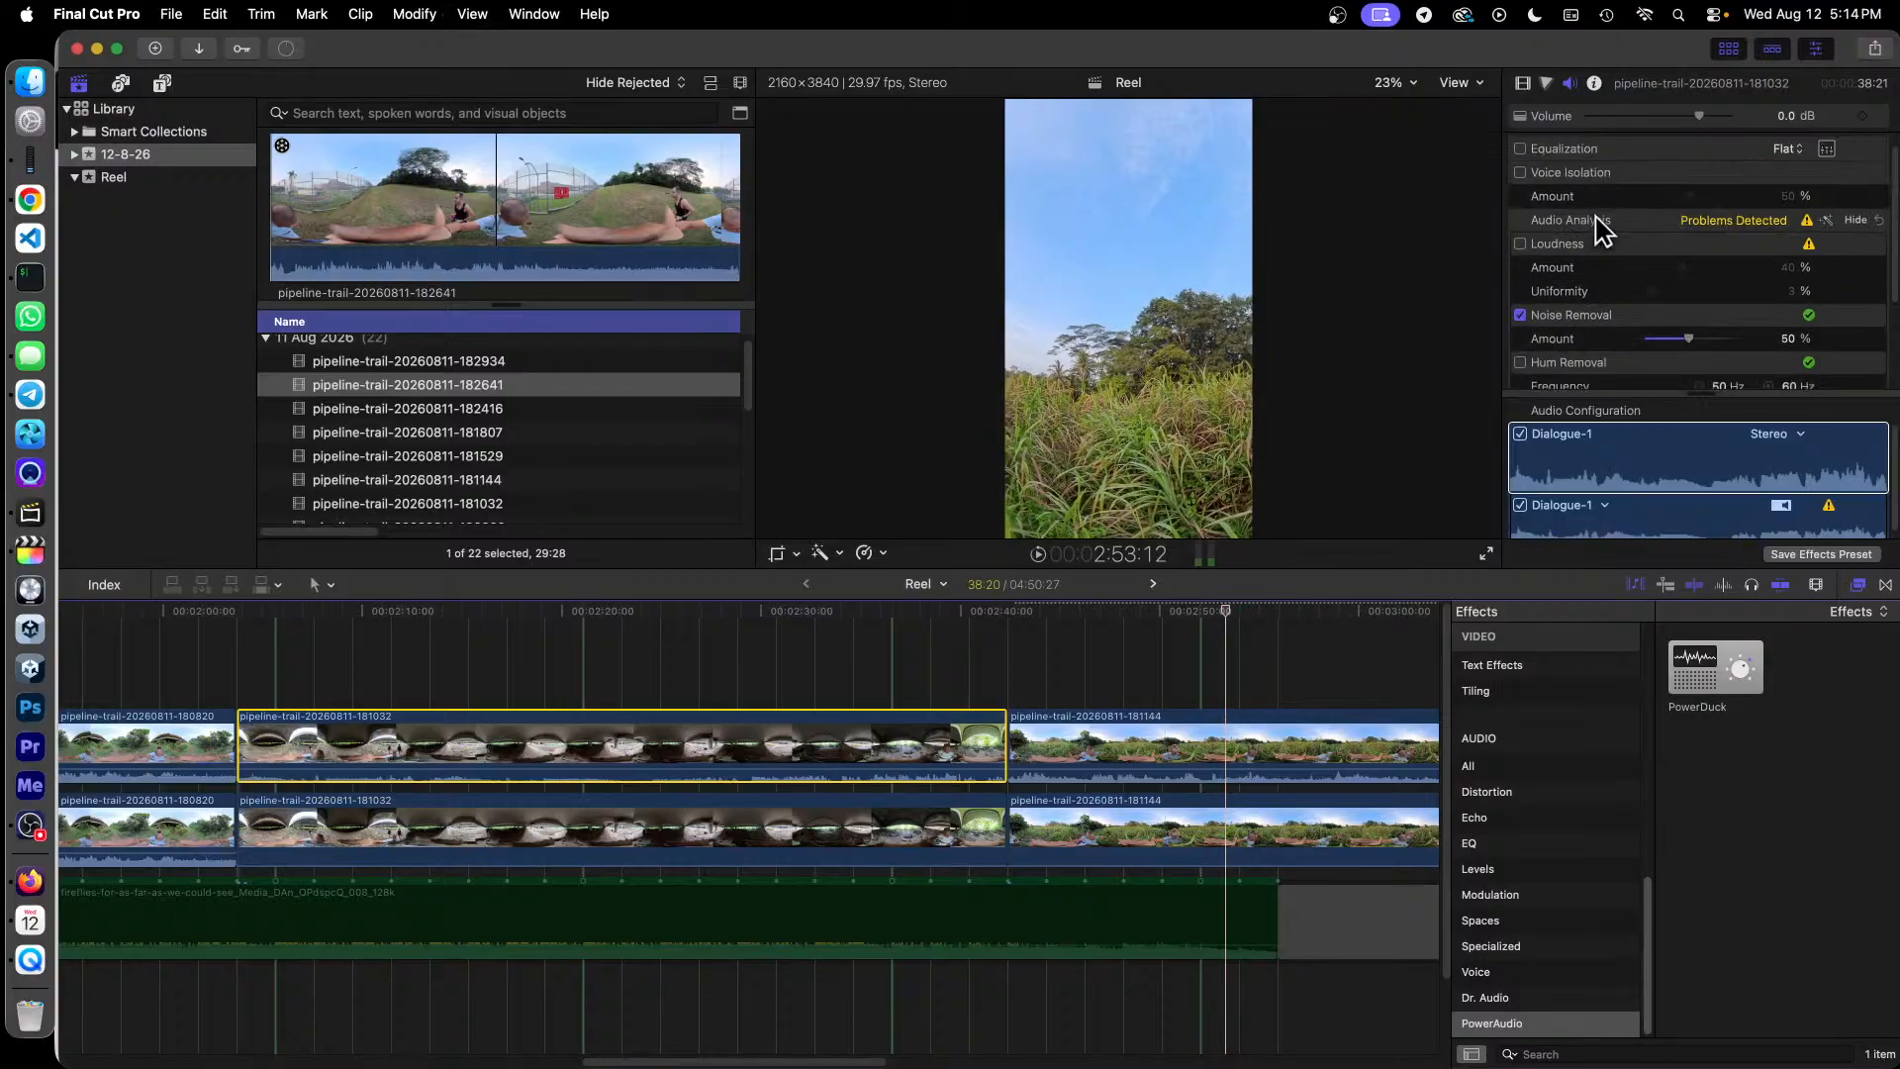
left_click_drag(773, 1061, 652, 1064)
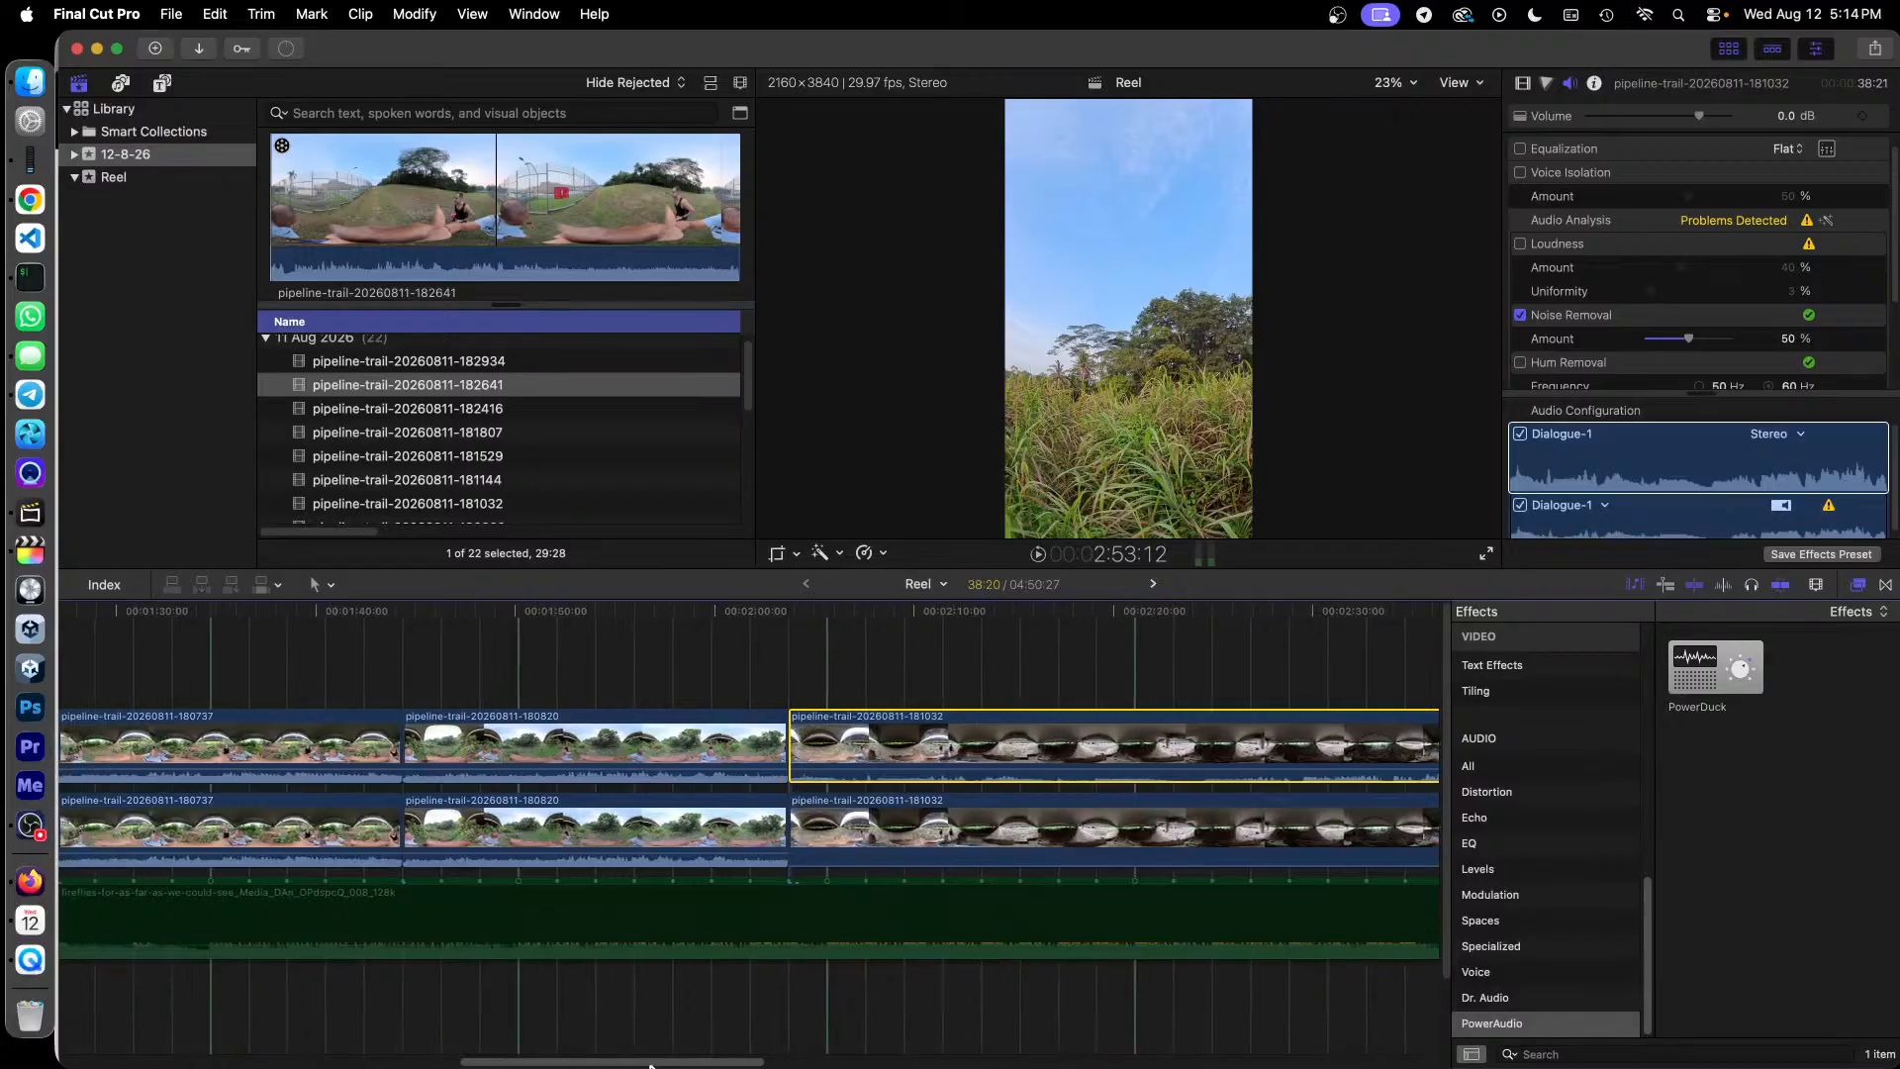
left_click(566, 641)
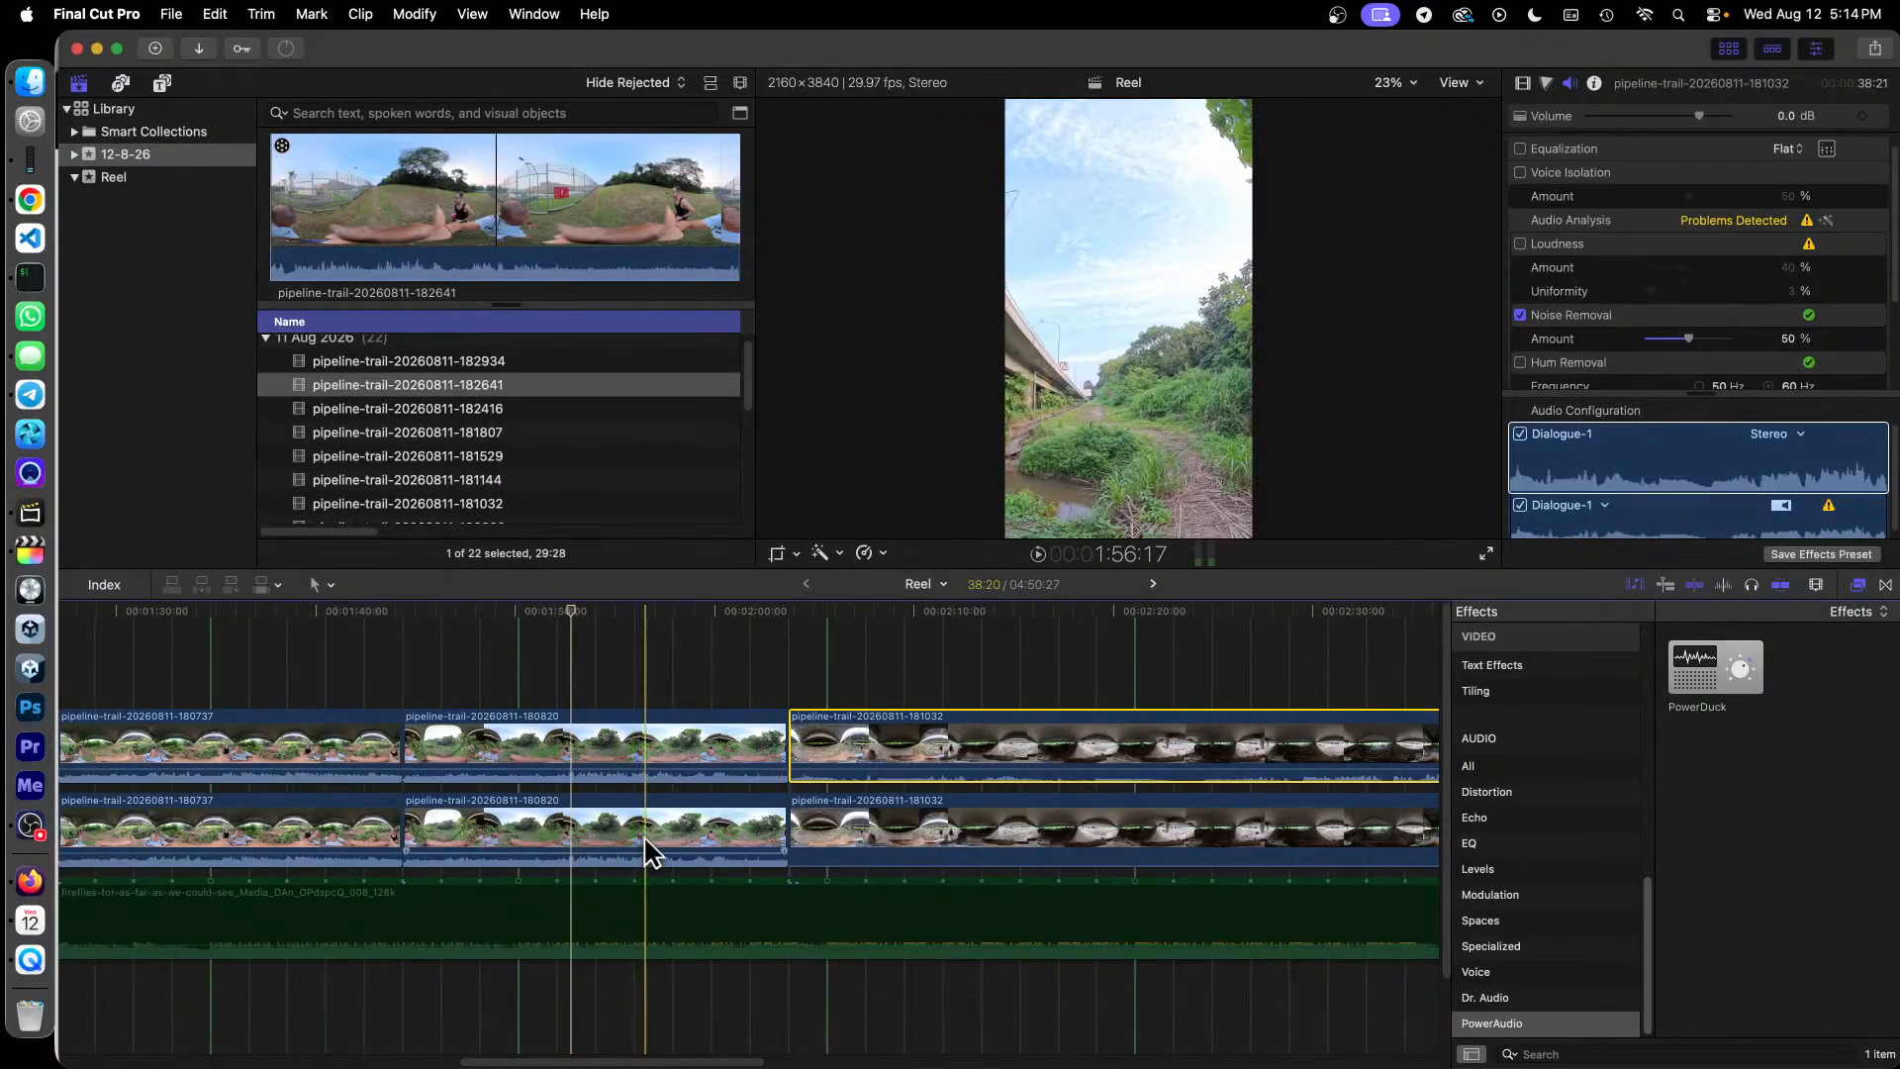
left_click(636, 742)
left_click(1521, 338)
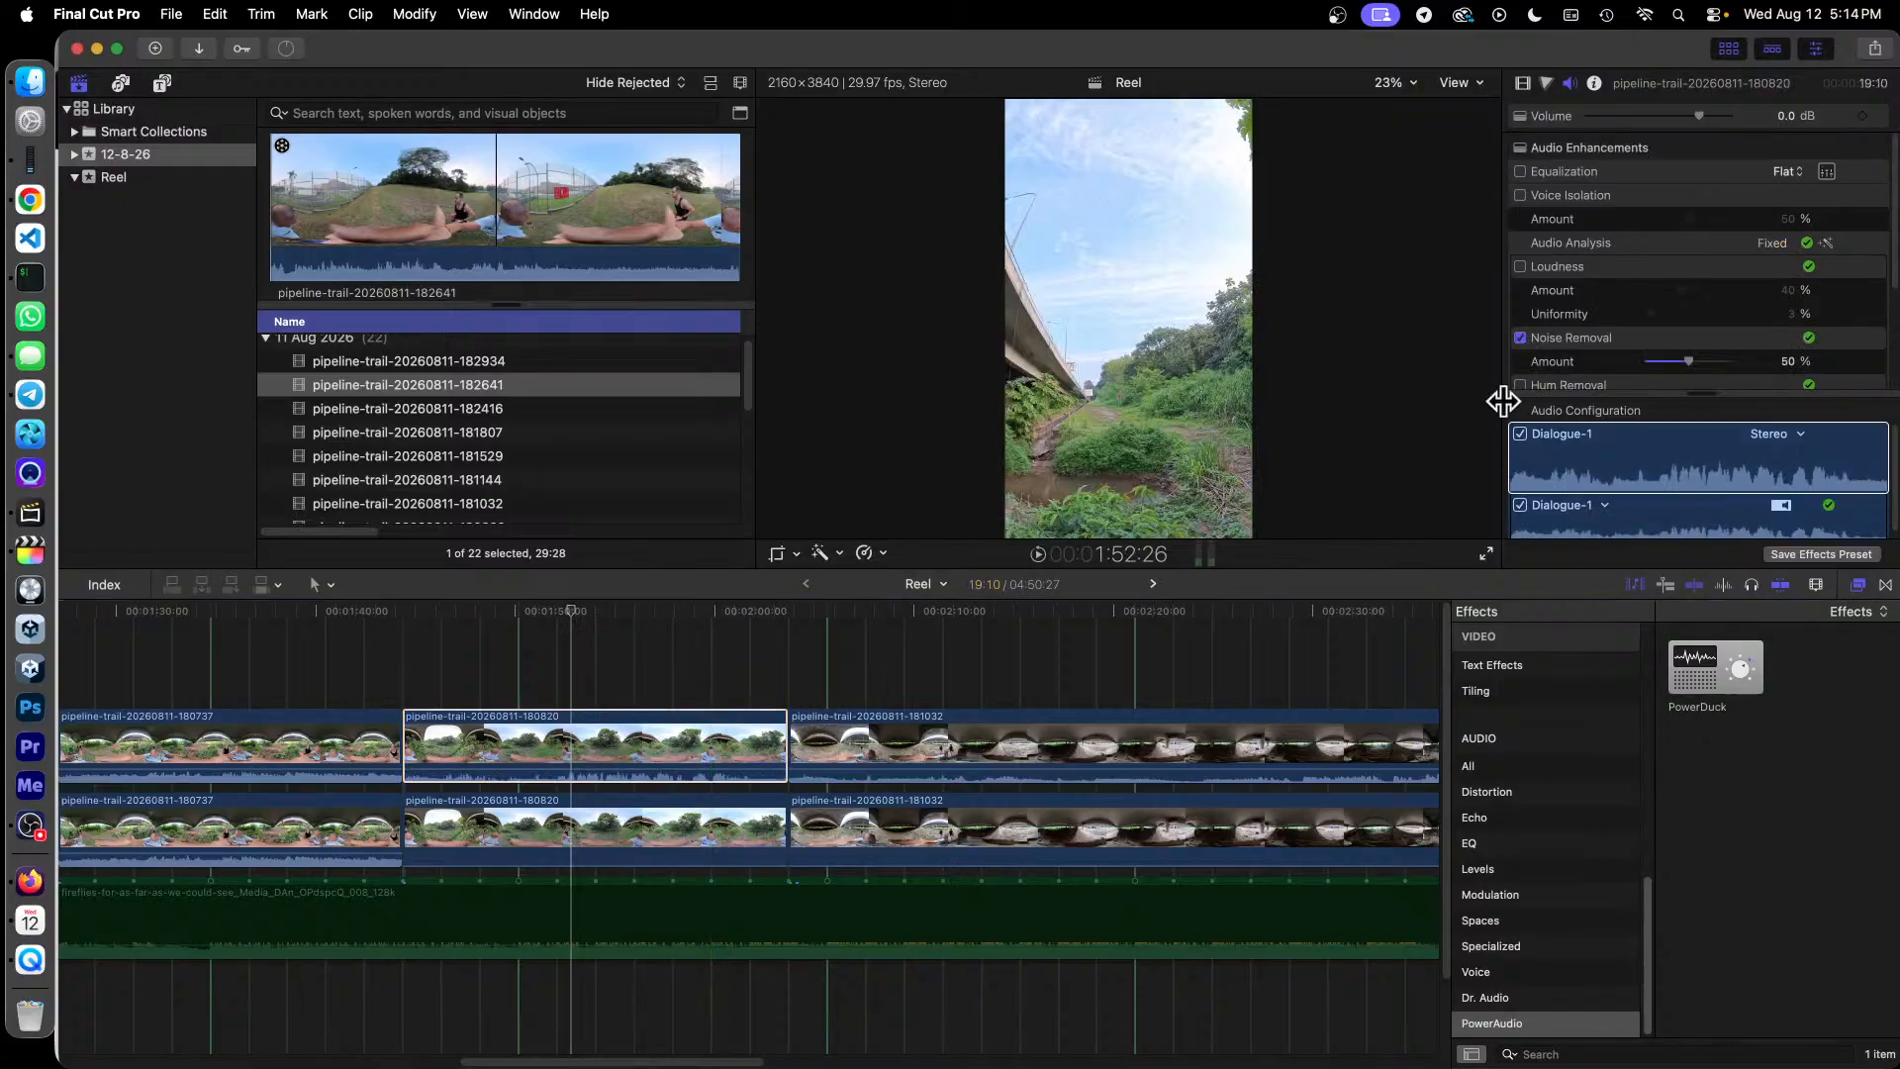
left_click_drag(703, 1061, 623, 1062)
left_click(692, 831)
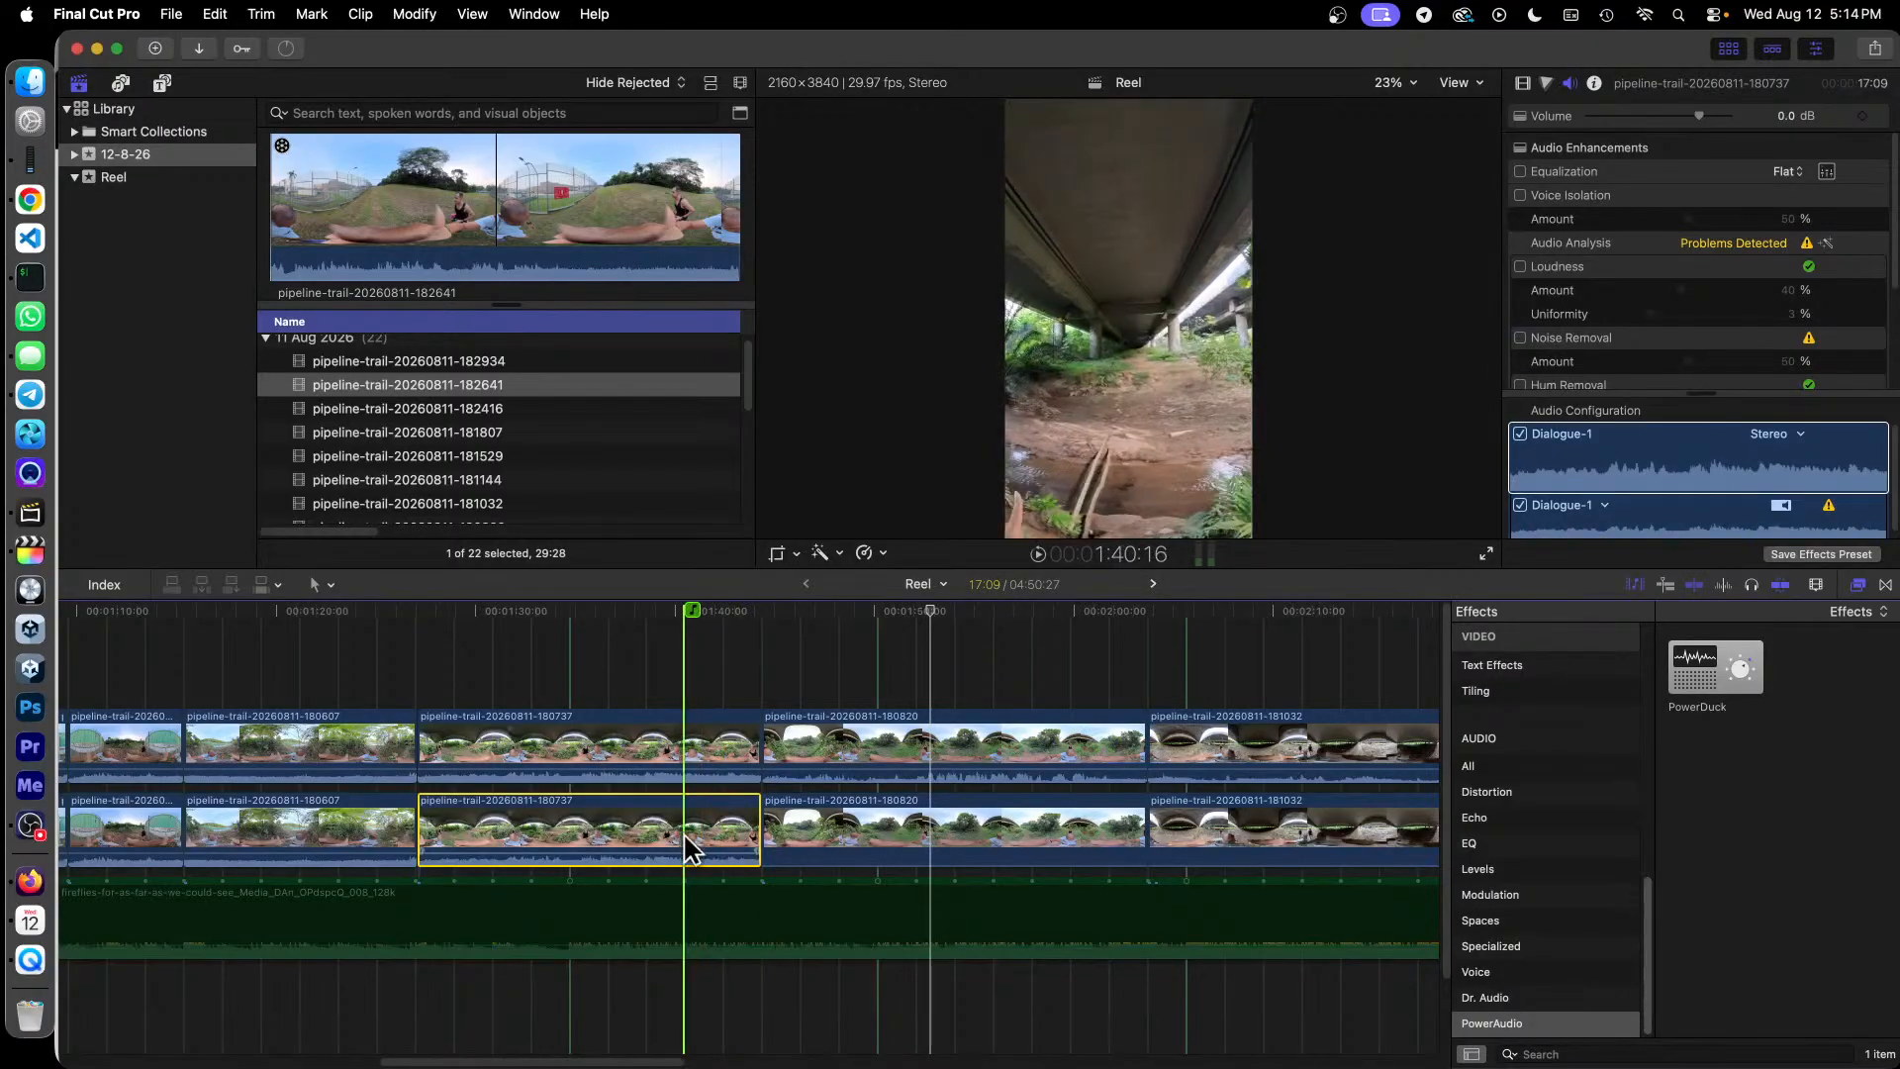
left_click_drag(683, 836, 683, 921)
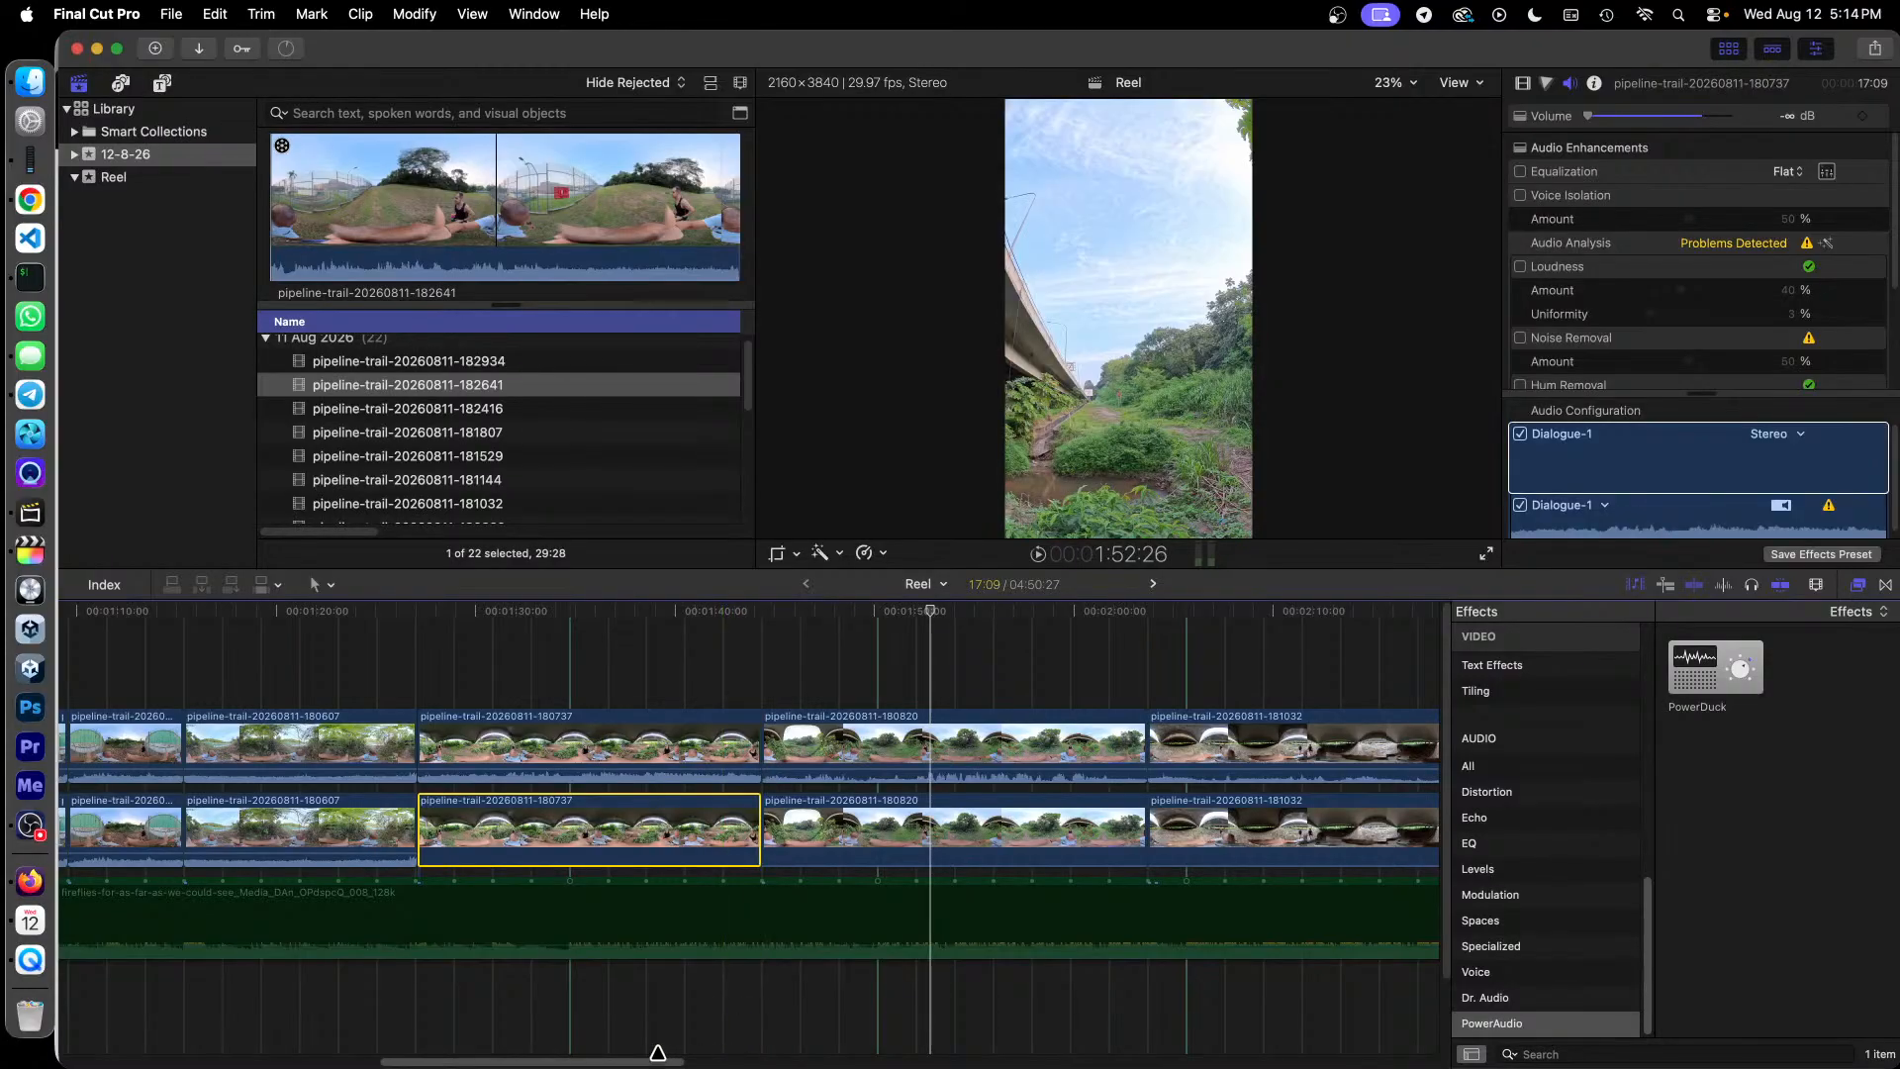
scroll(752, 930, "left", 10)
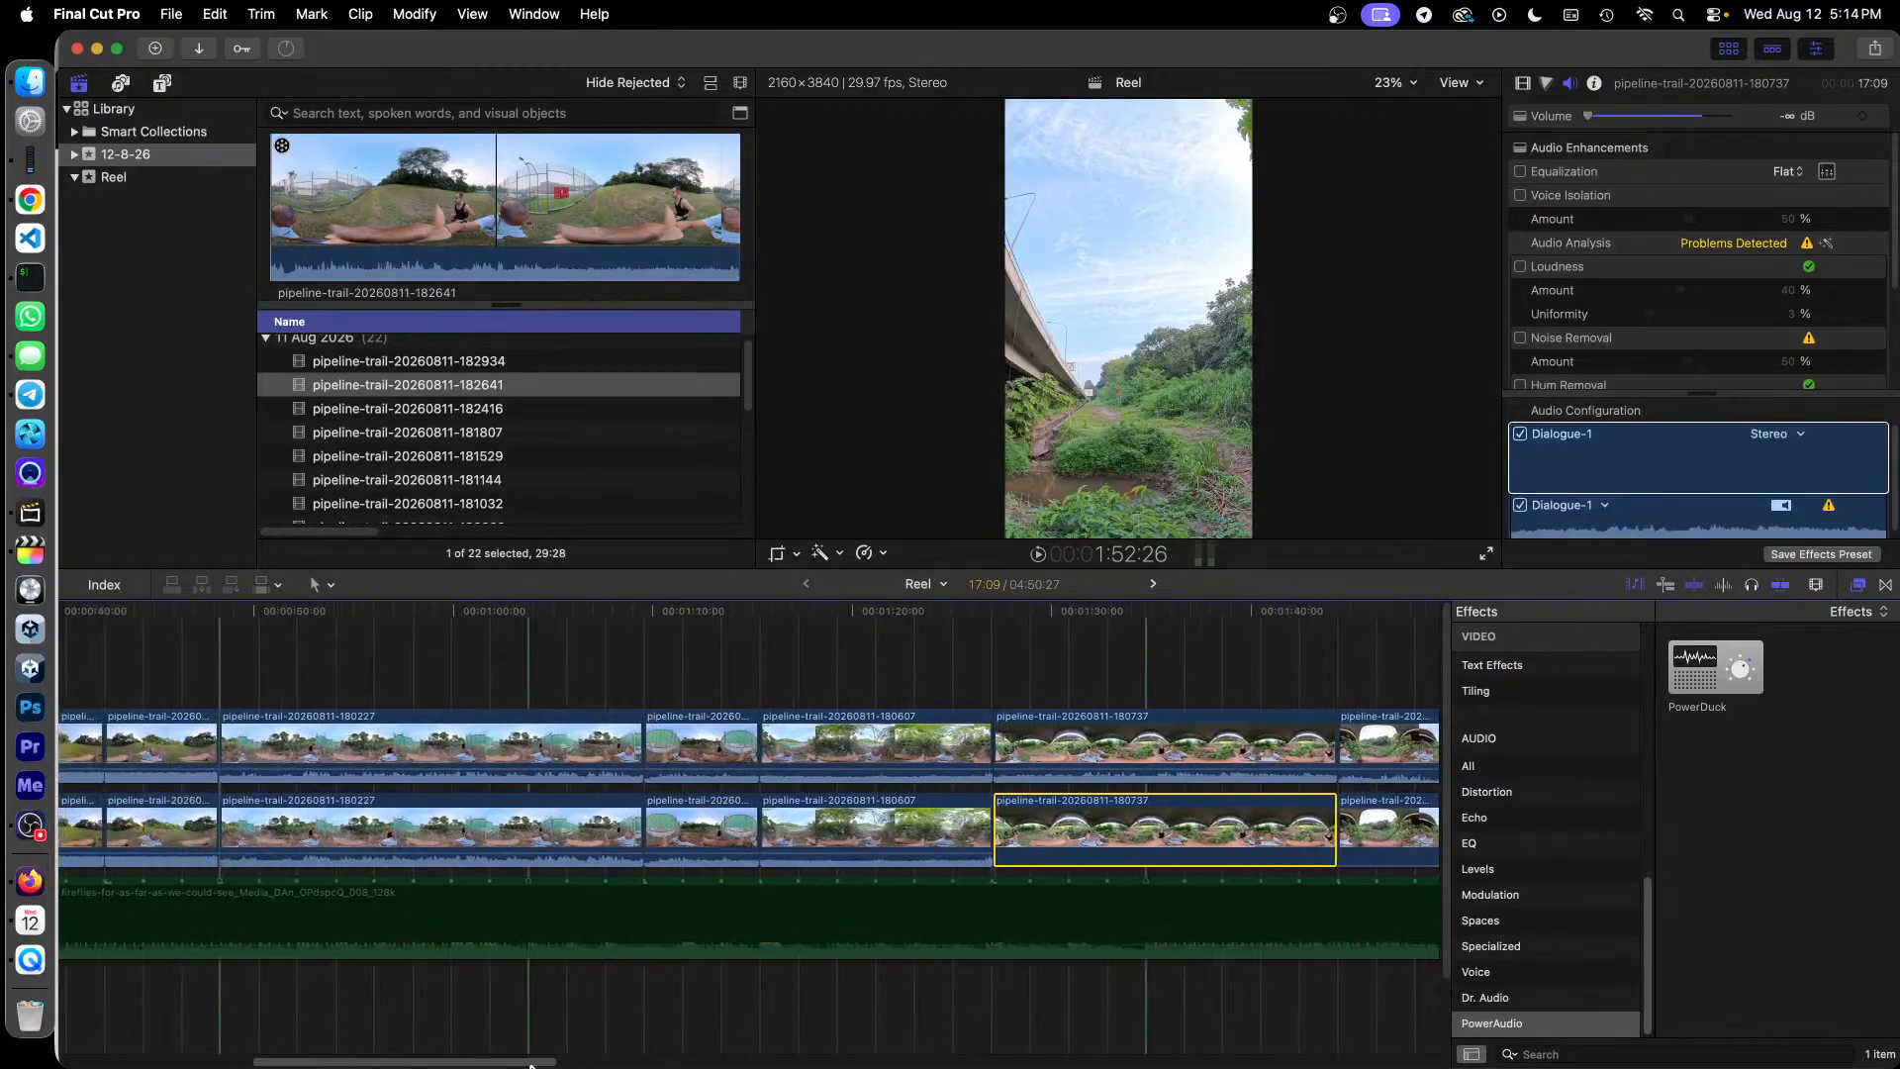
left_click(841, 820)
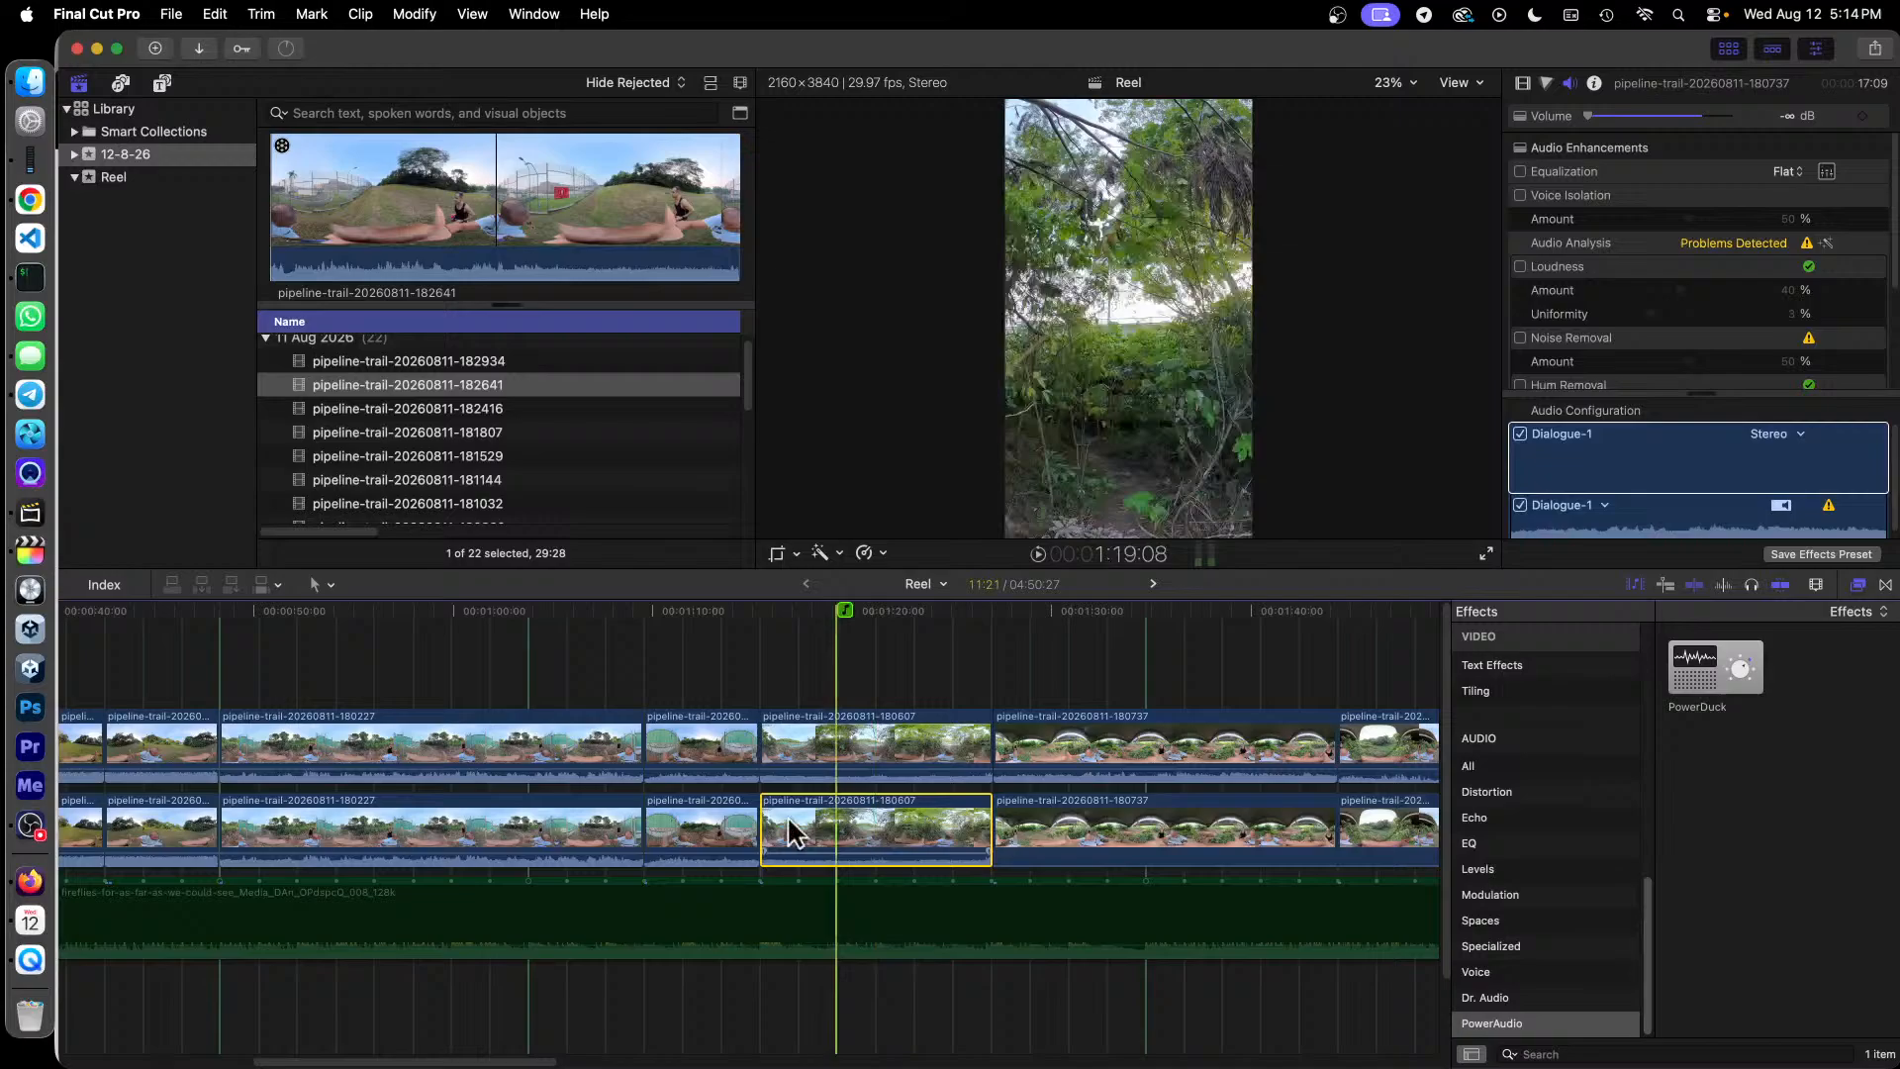
left_click(716, 809, "super")
left_click(607, 820, "super")
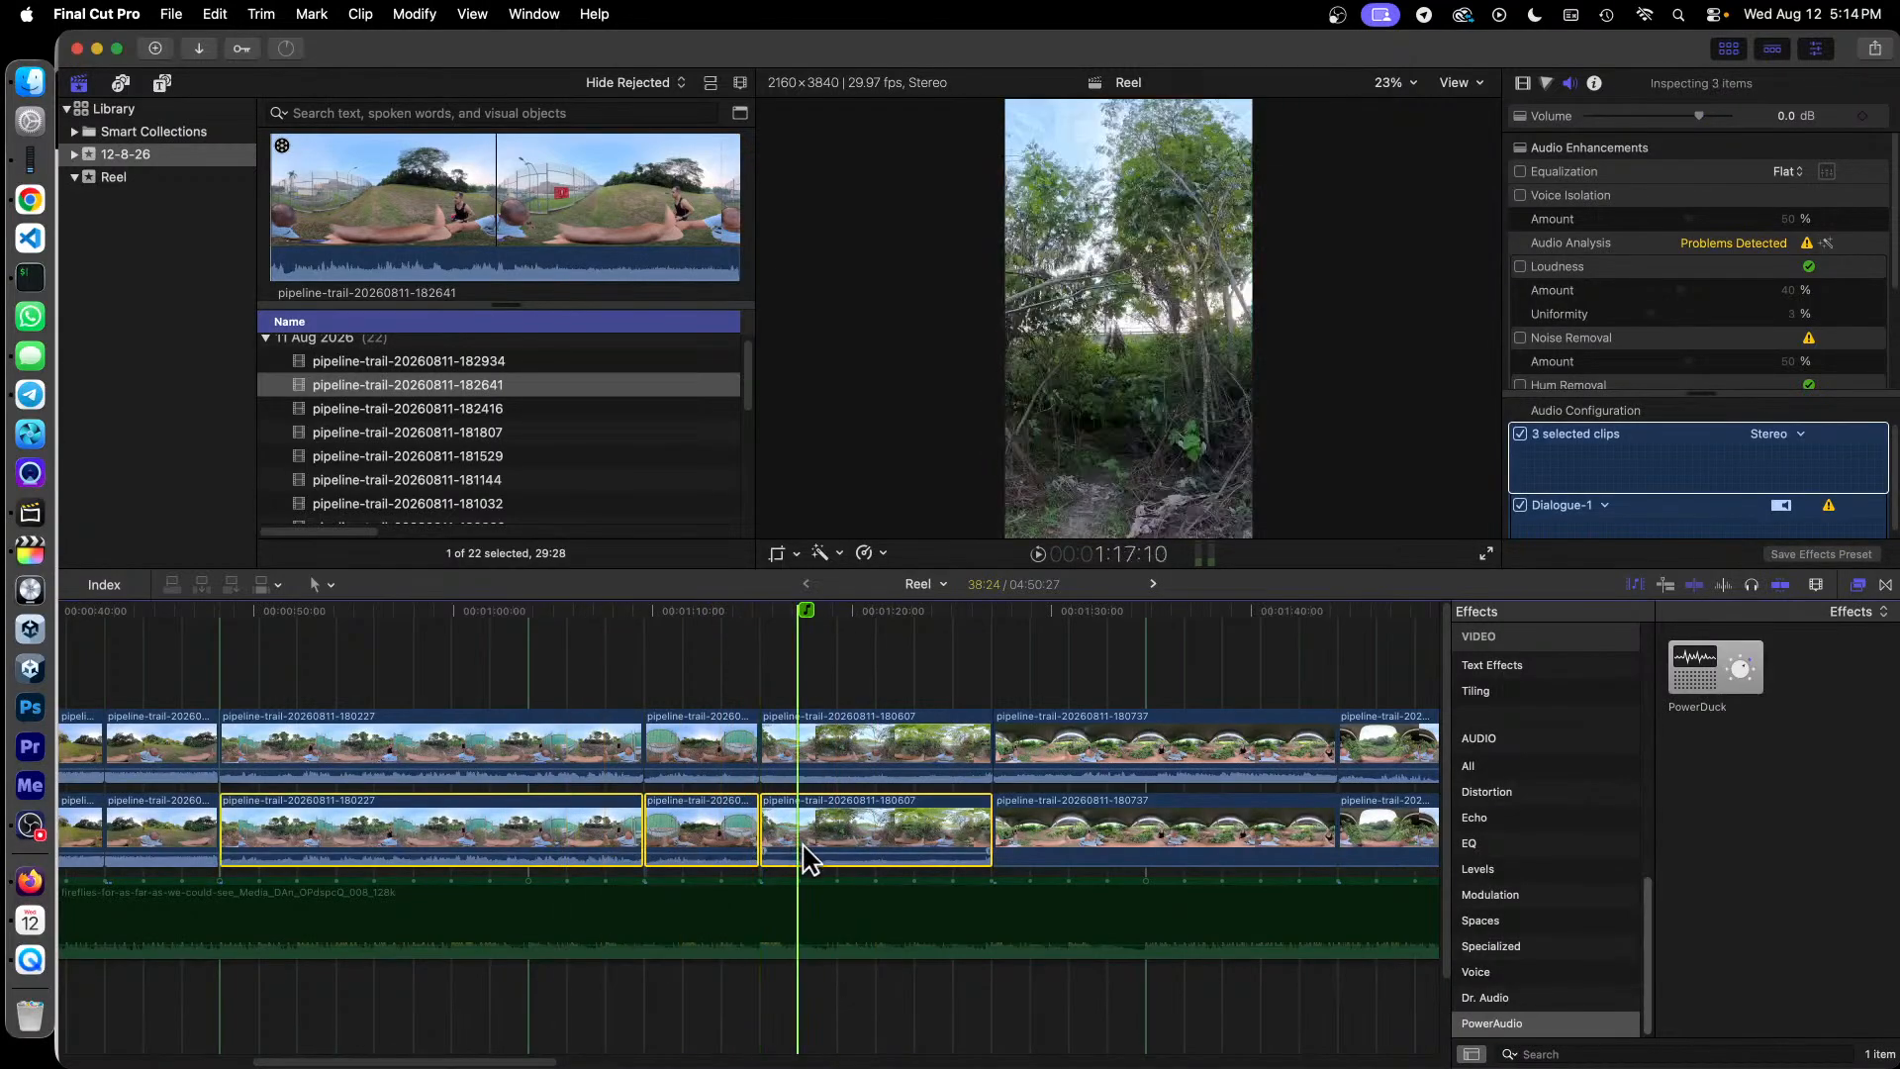
left_click_drag(816, 854, 818, 879)
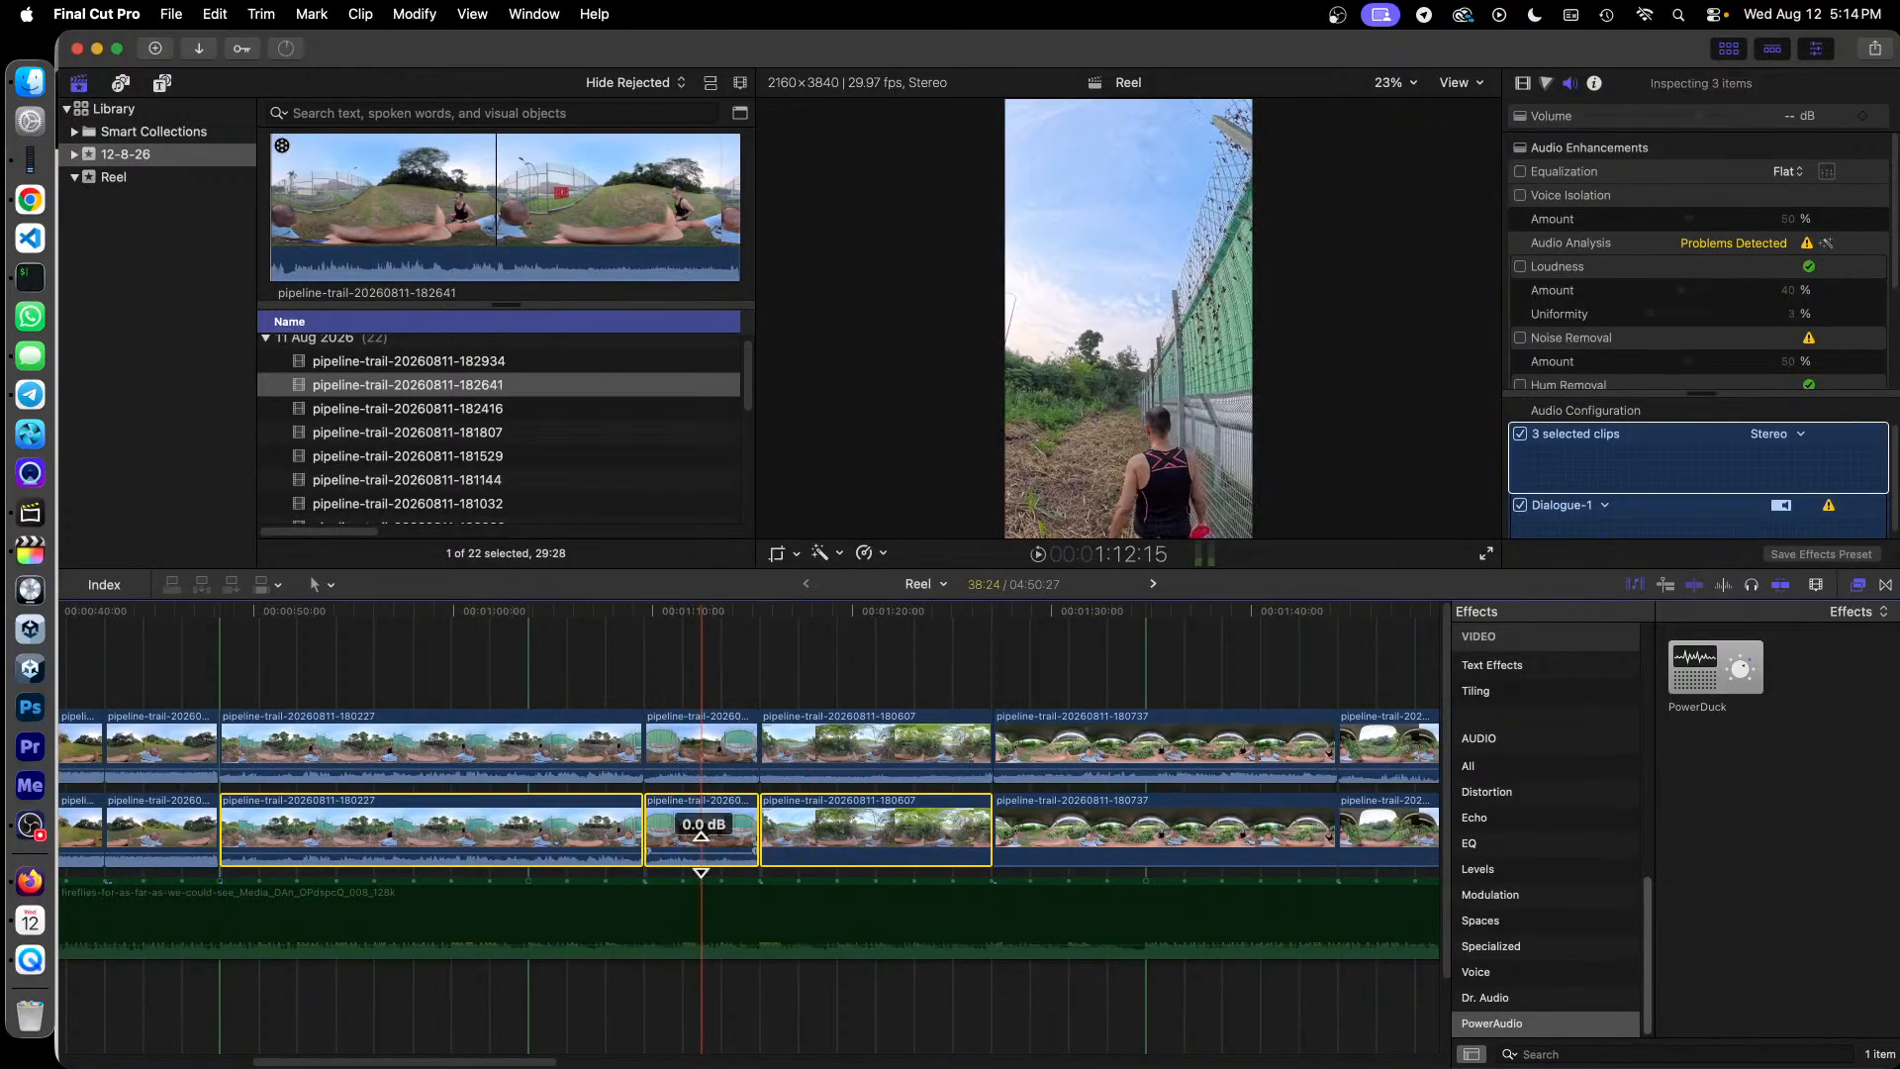
left_click_drag(560, 834, 564, 911)
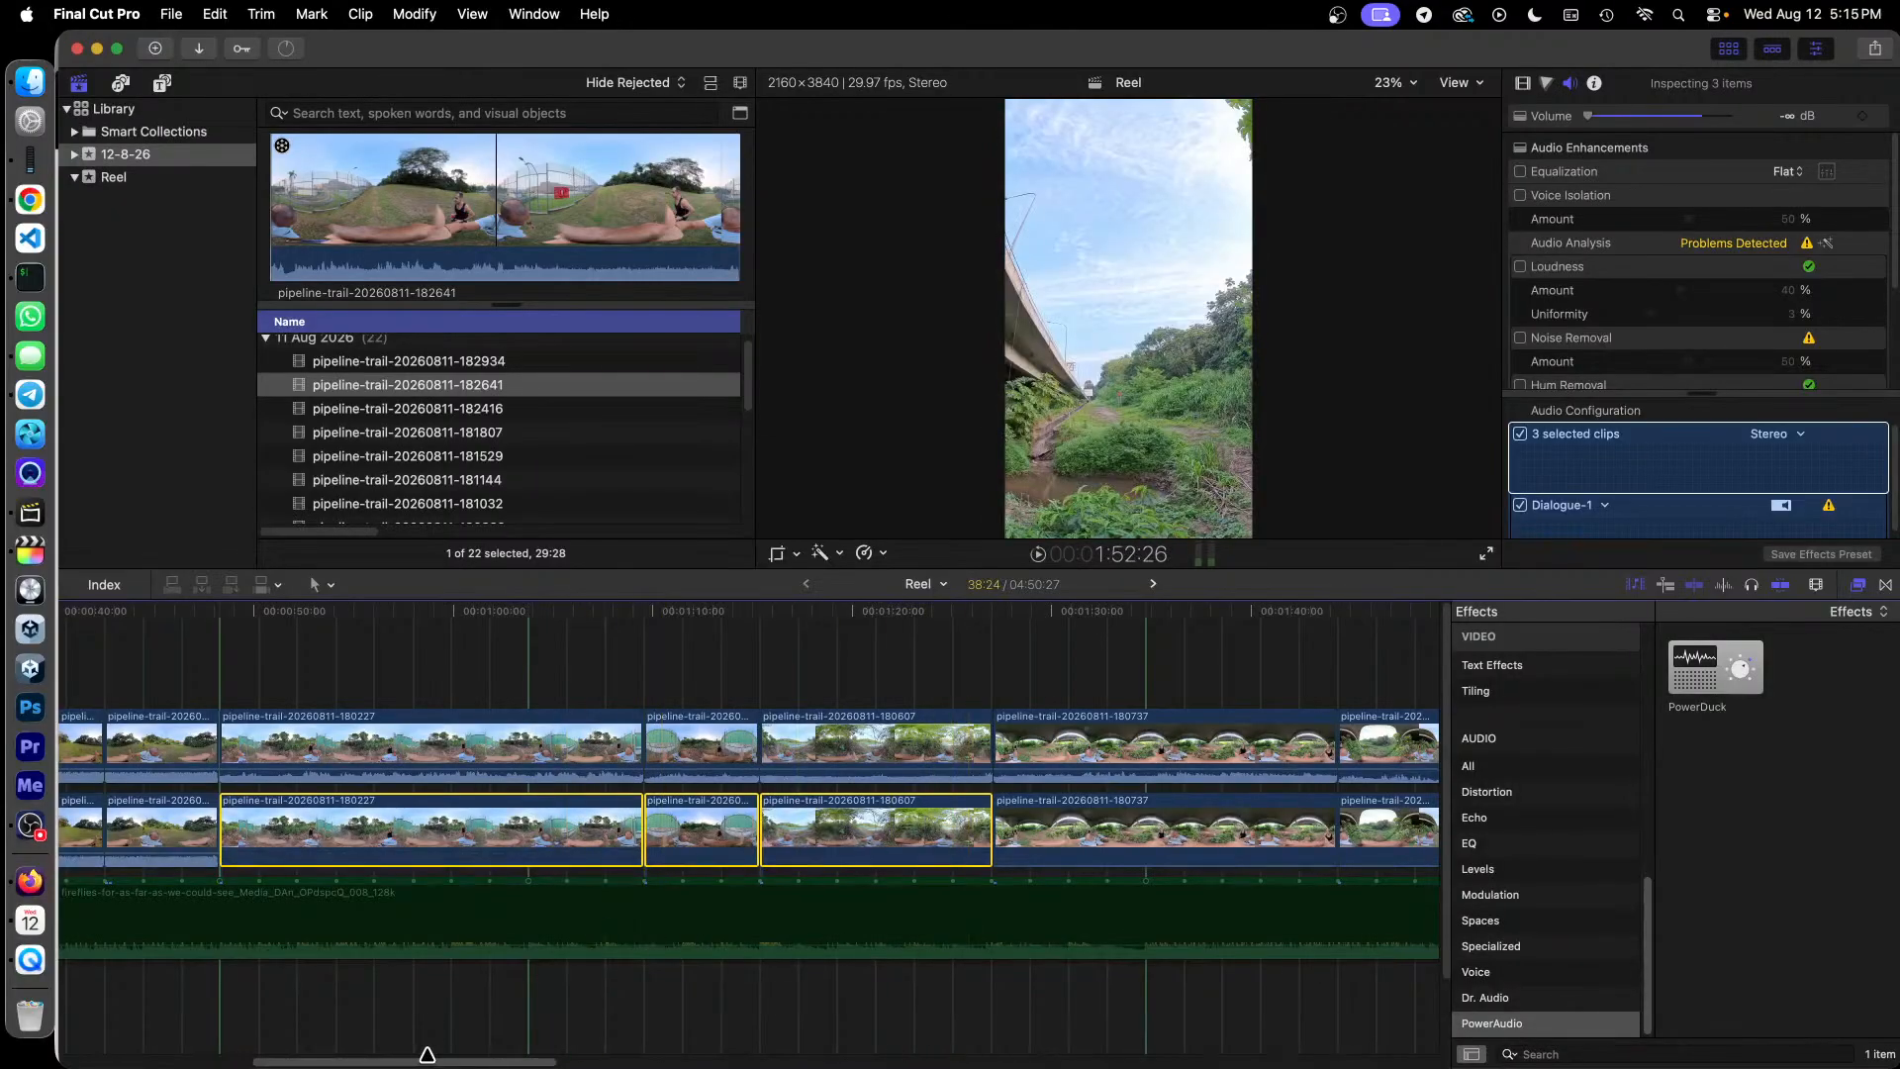
Step: Select the seven lower pipeline-trail clips between 174423b and 180227 together for a volume adjustment
left_click_drag(432, 1063, 258, 1066)
left_click(941, 802)
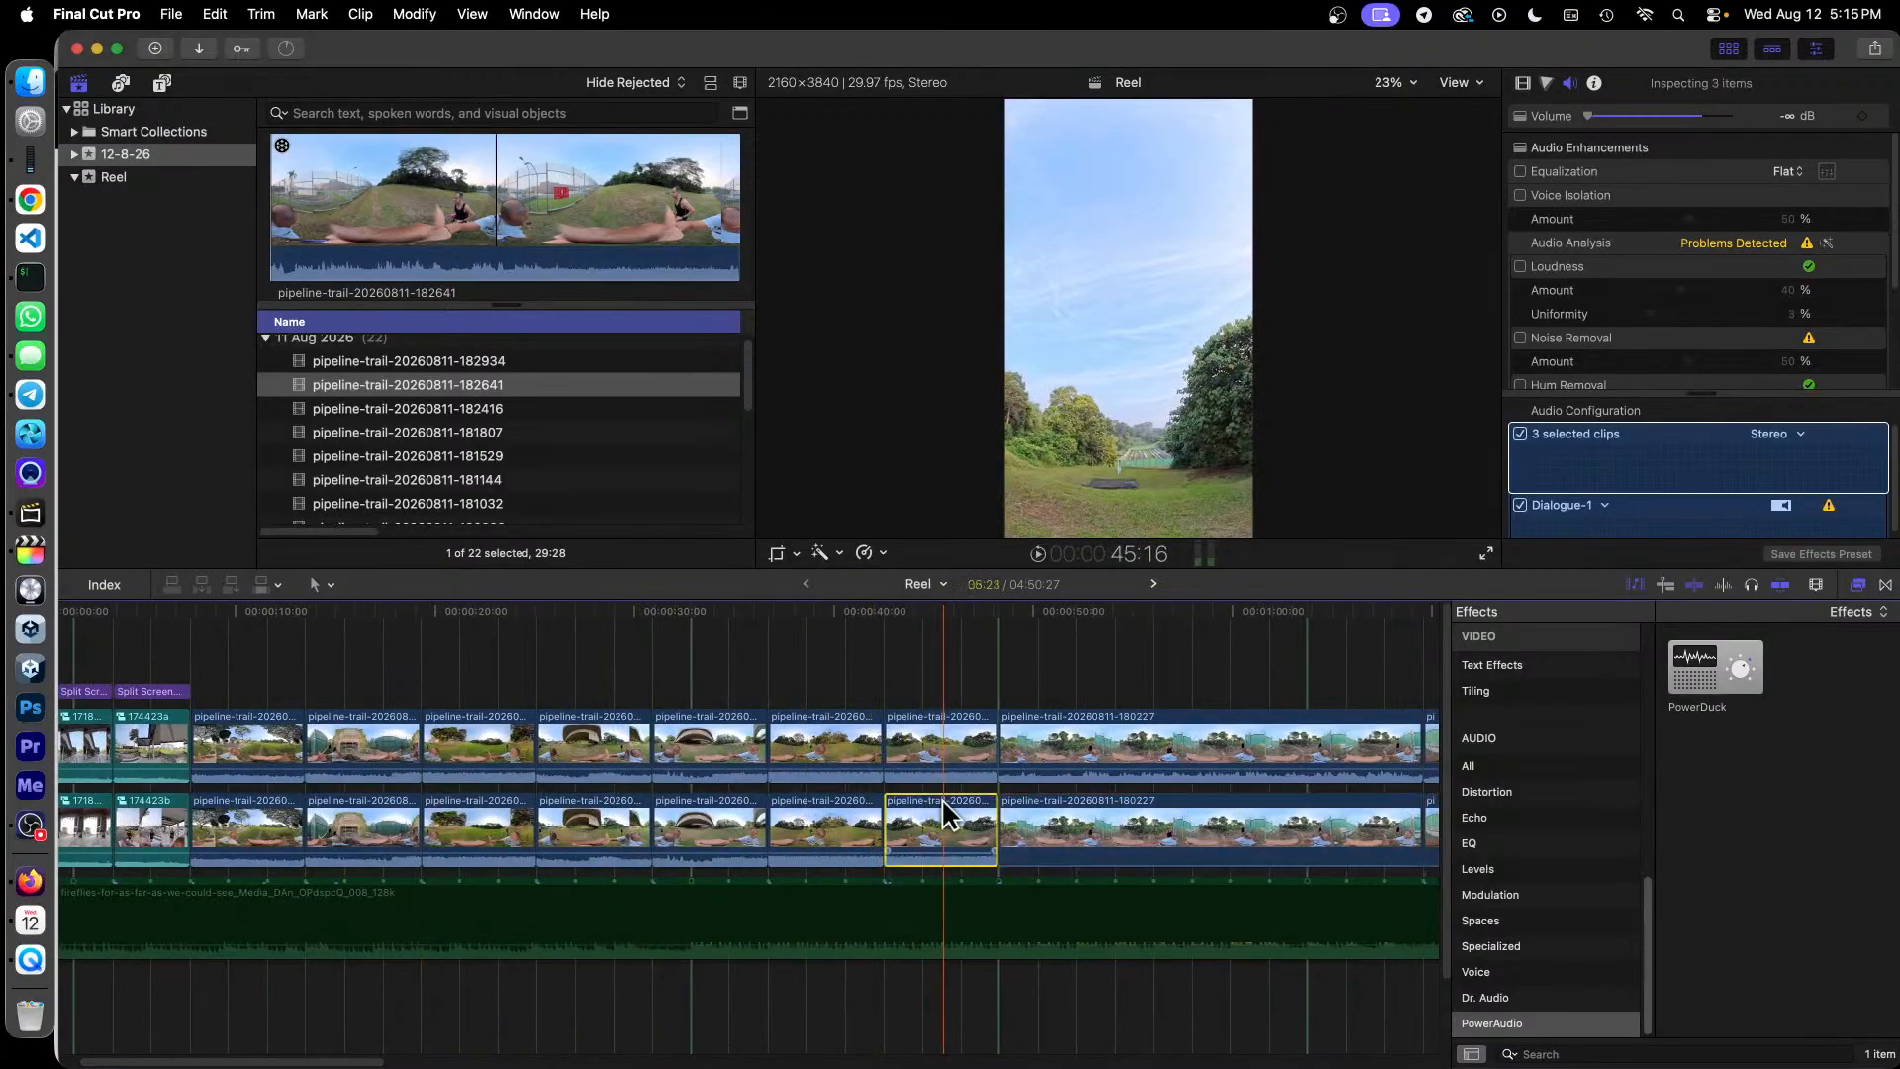
left_click(807, 818, "super")
left_click(702, 826, "super")
left_click(590, 828, "super")
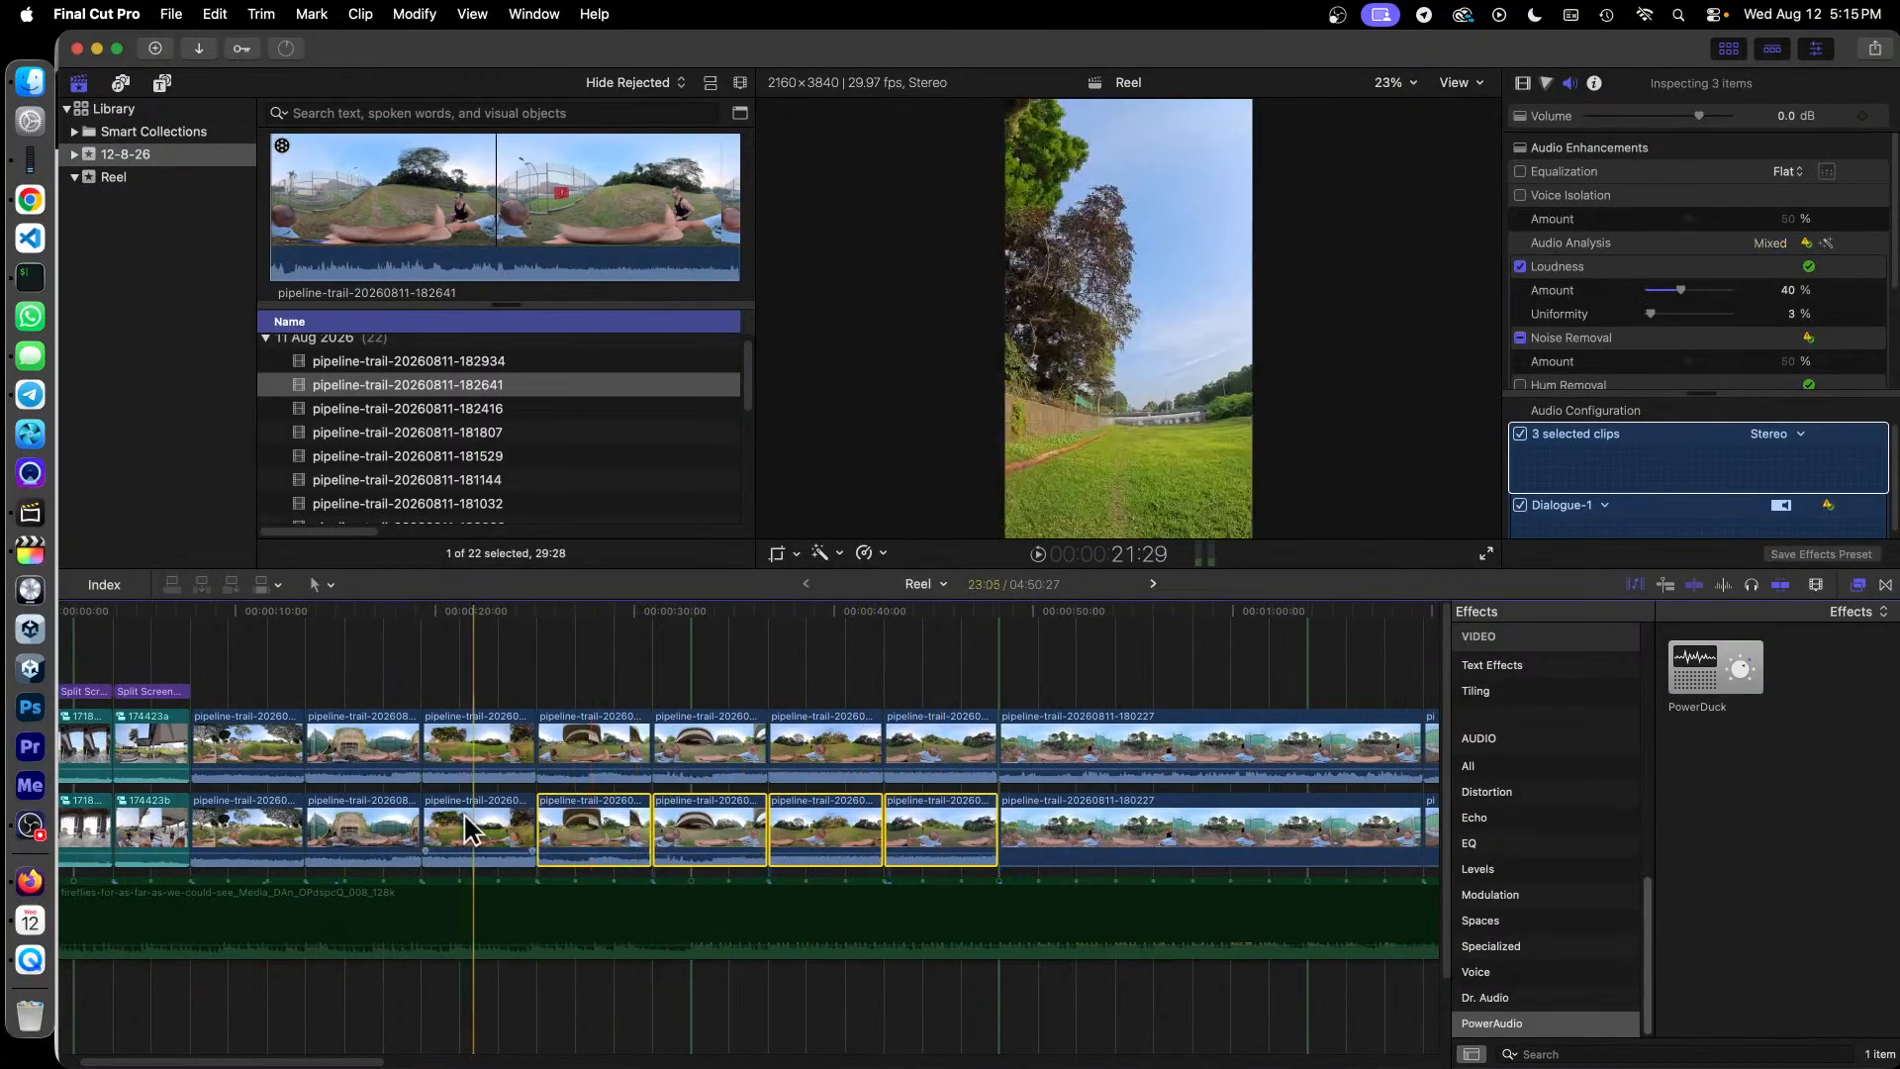
left_click(460, 825, "super")
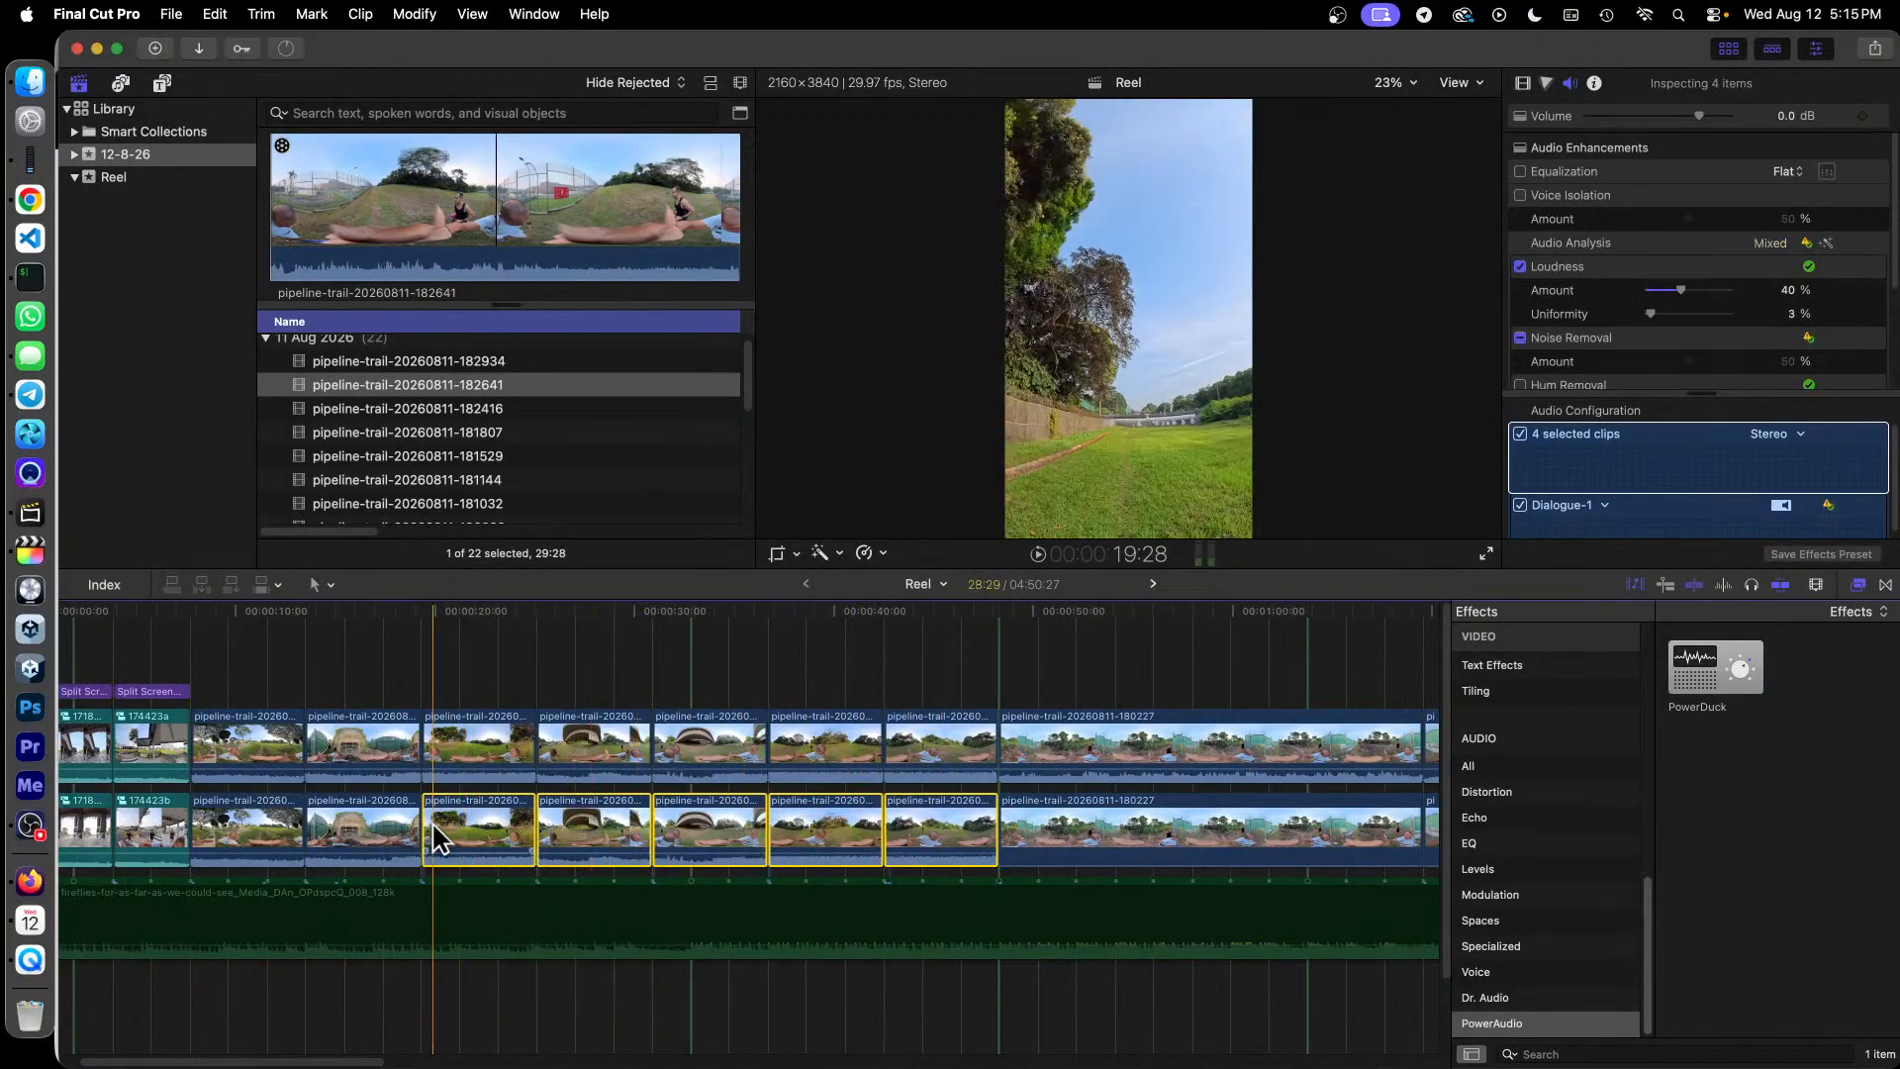
left_click(355, 818, "super")
left_click(267, 848, "super")
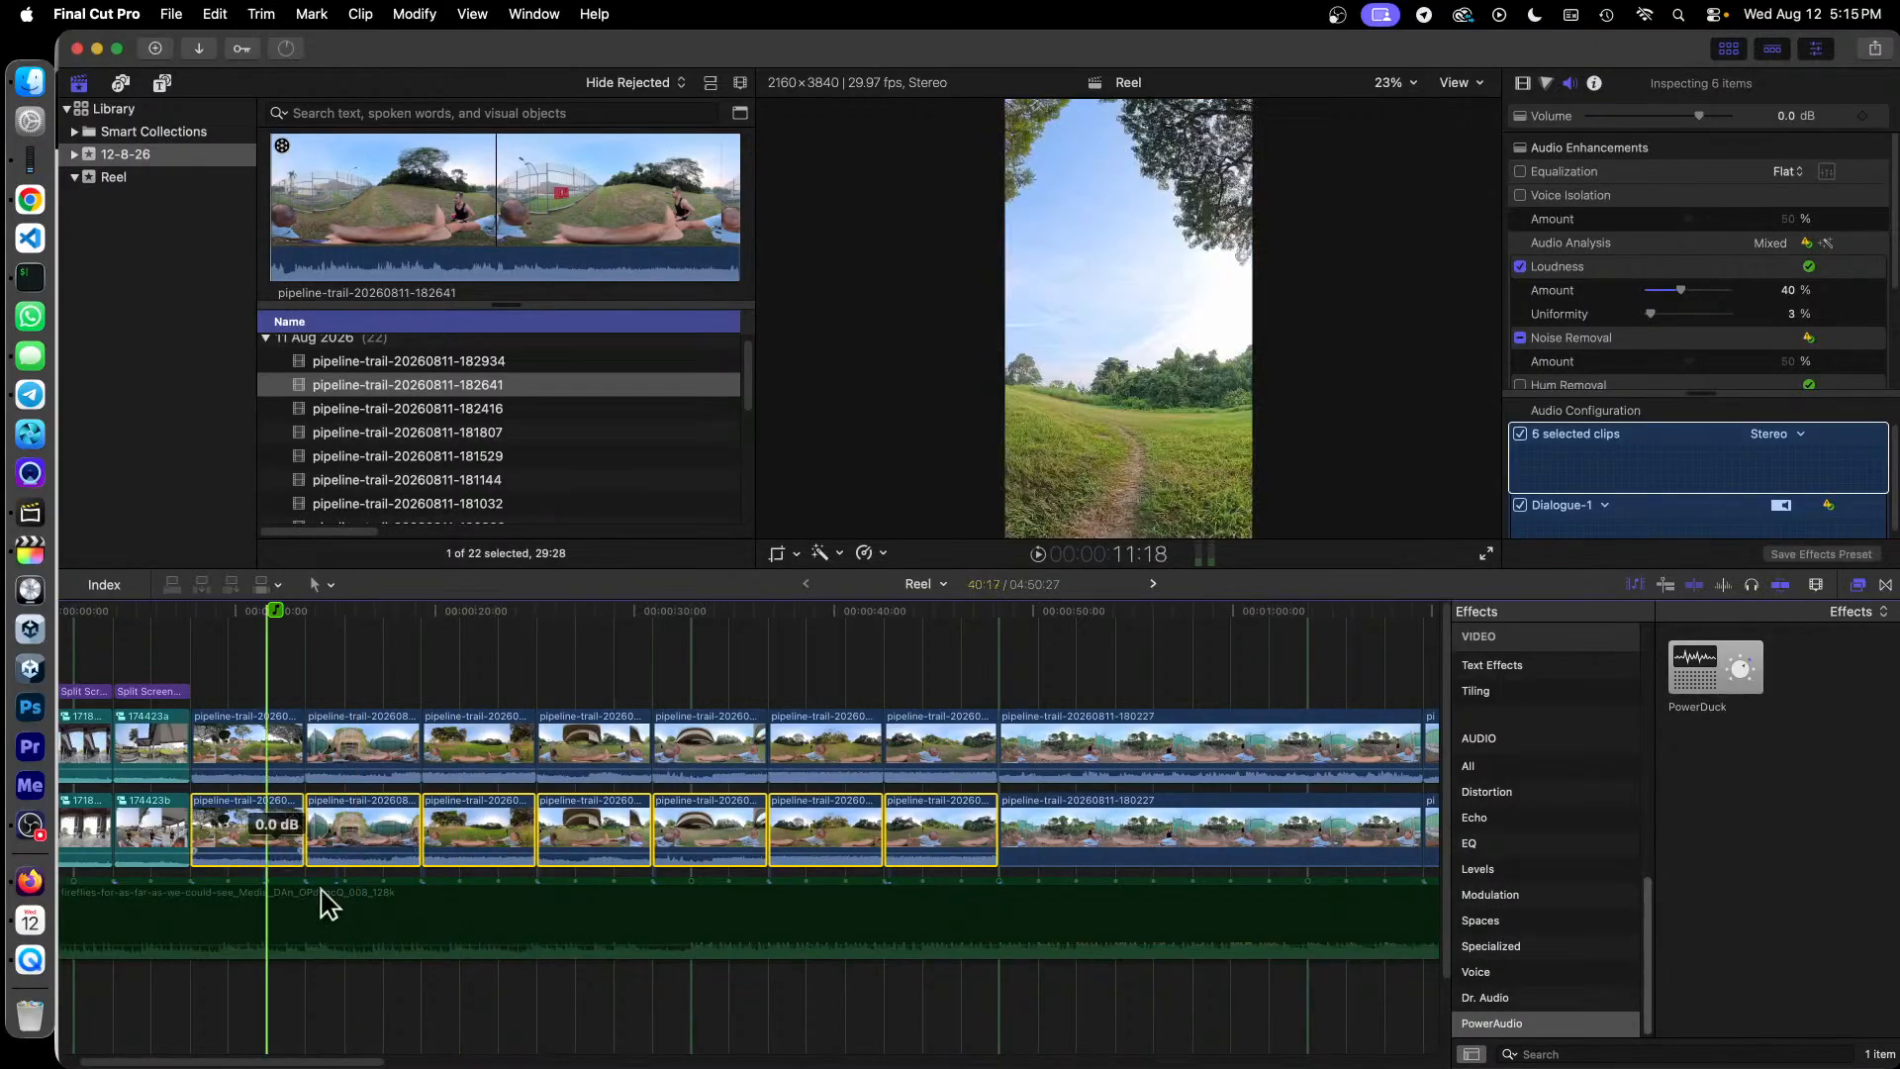
Step: Lower the volume of the seven selected lower-row pipeline-trail clips to -∞ dB
left_click_drag(330, 1062, 254, 1064)
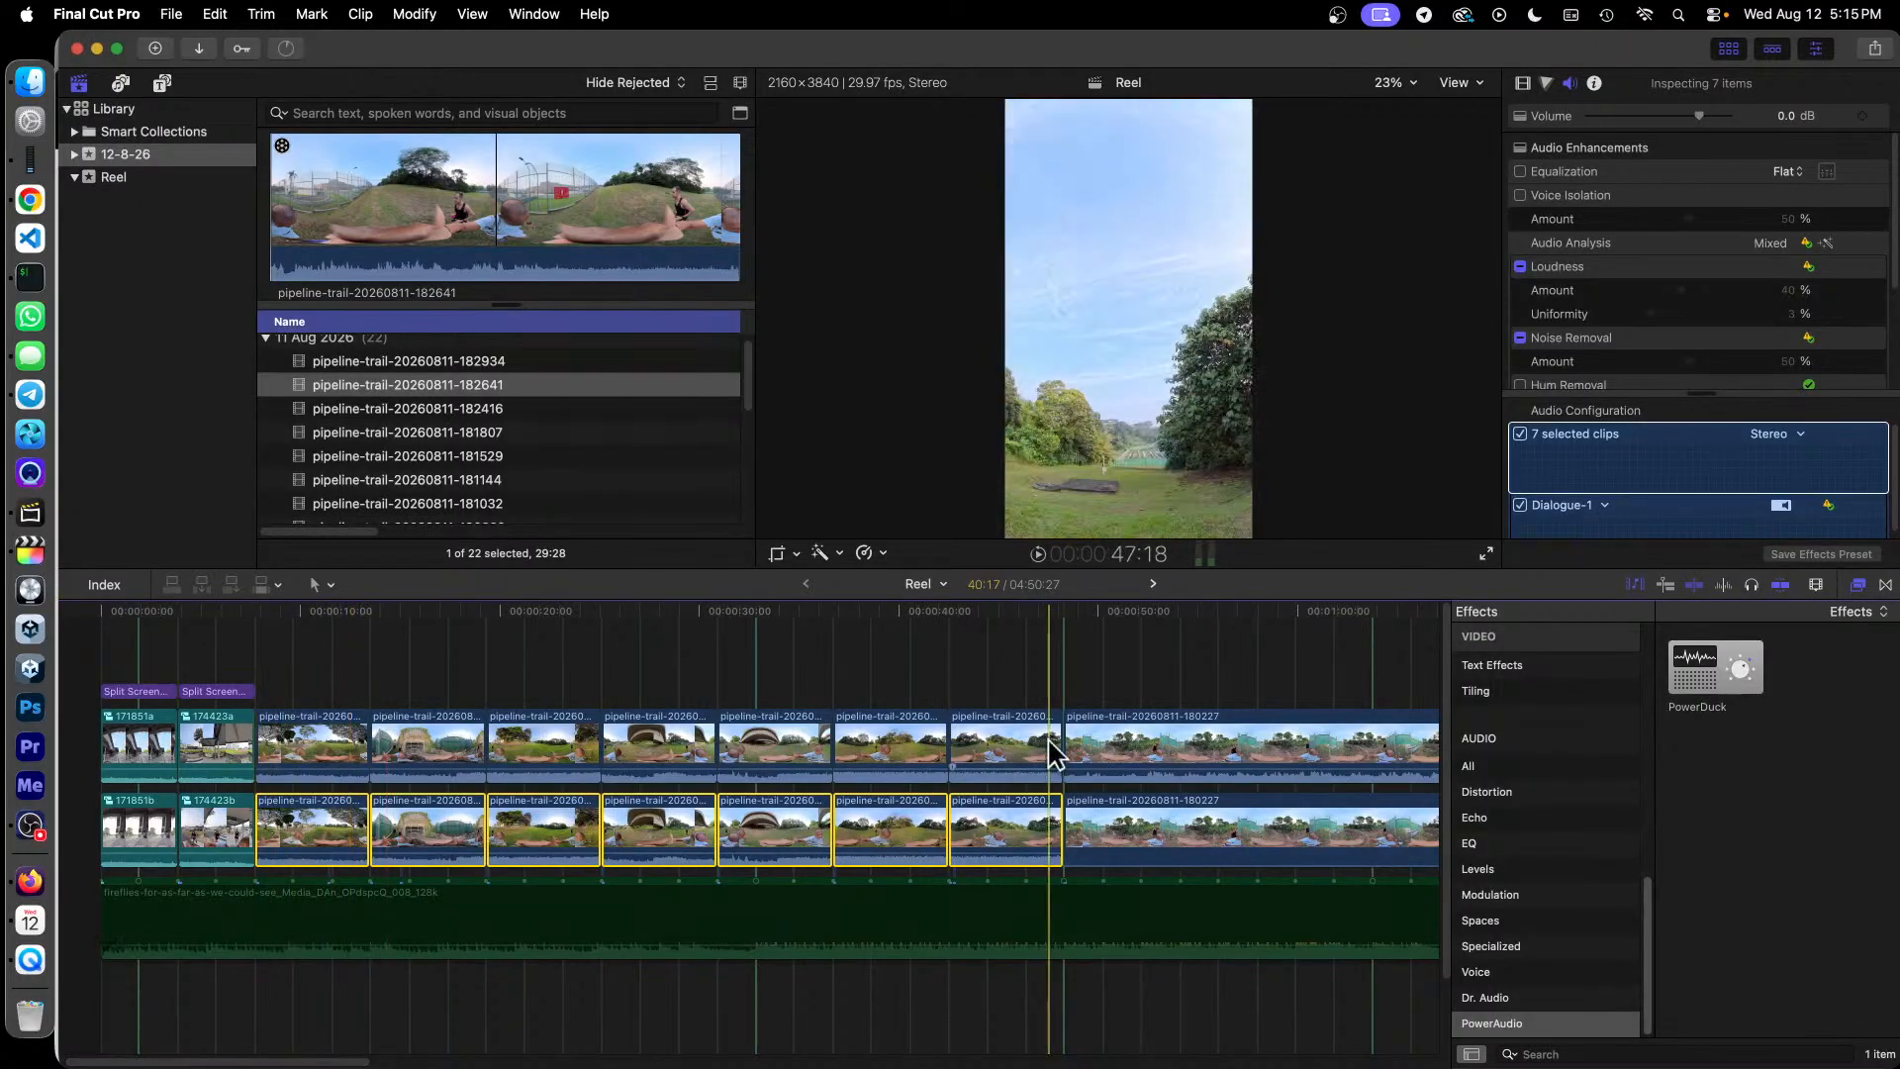
left_click(1881, 274)
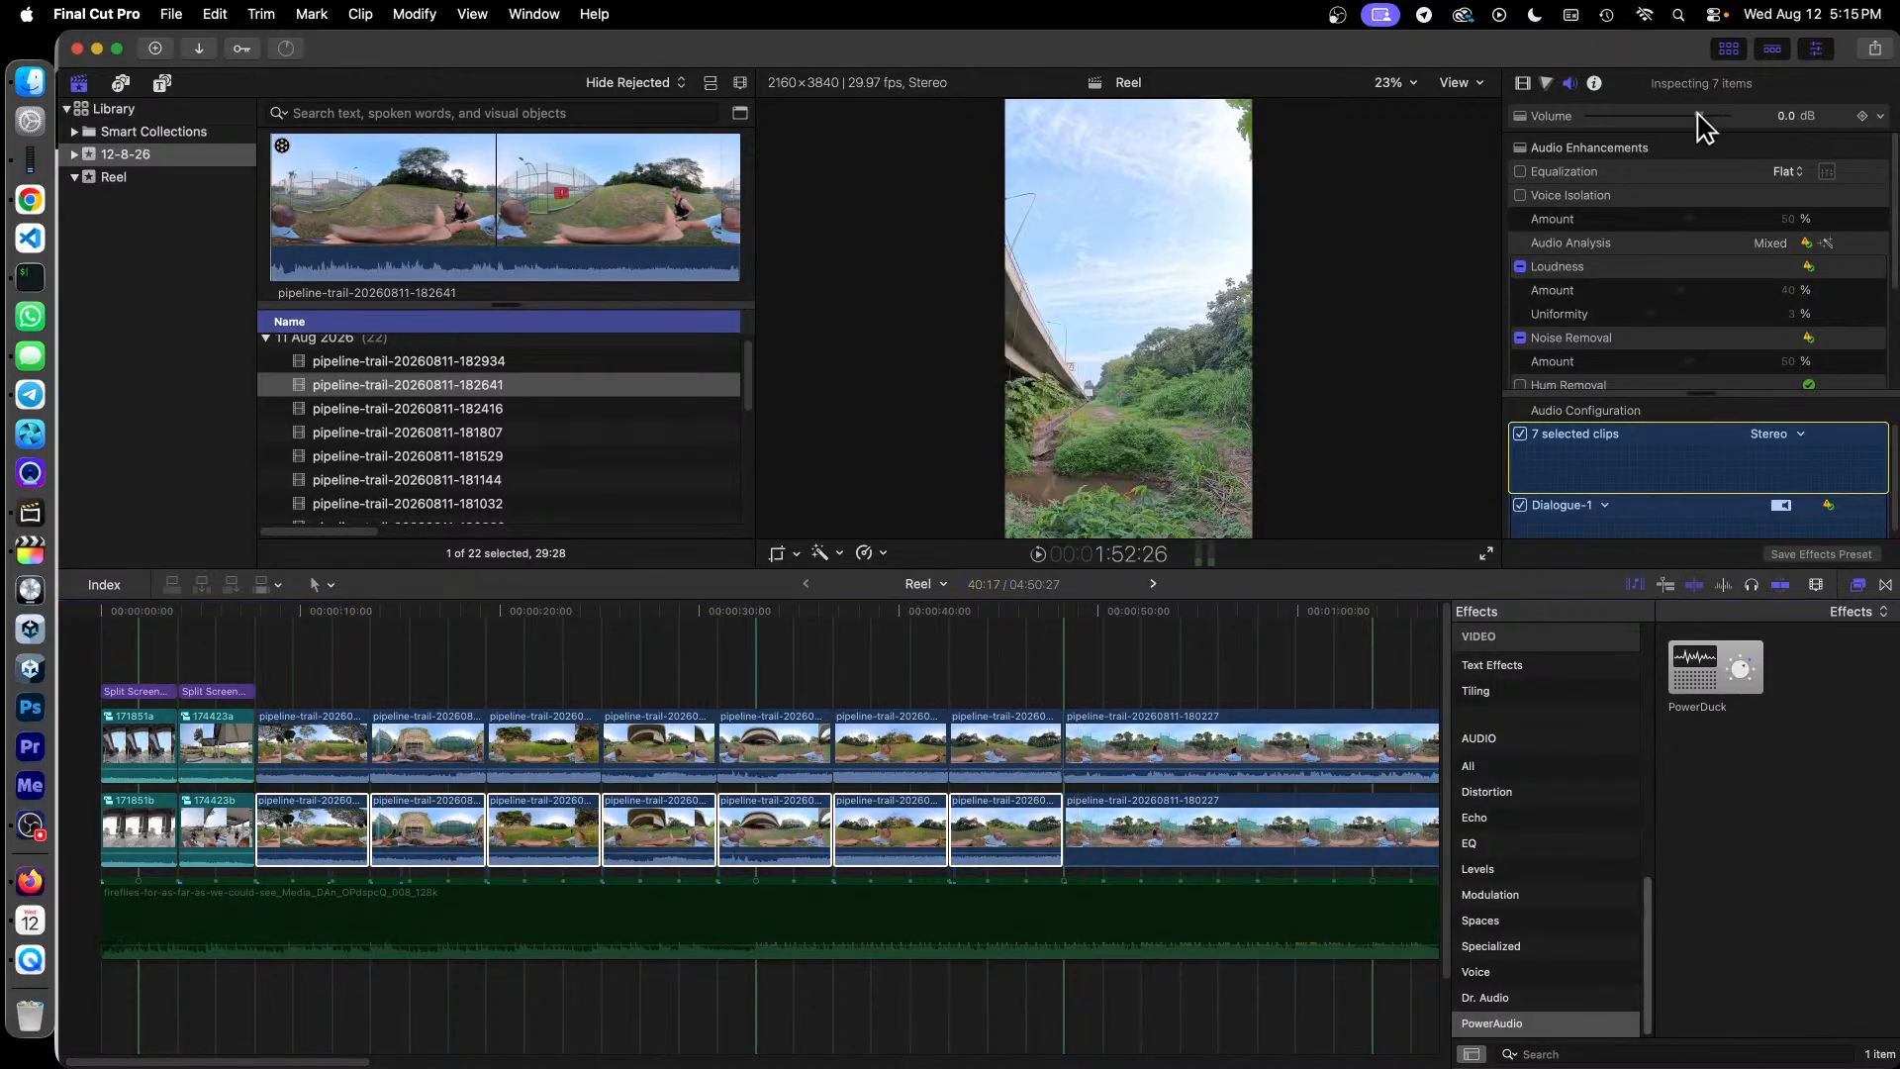
left_click_drag(1681, 115, 1578, 115)
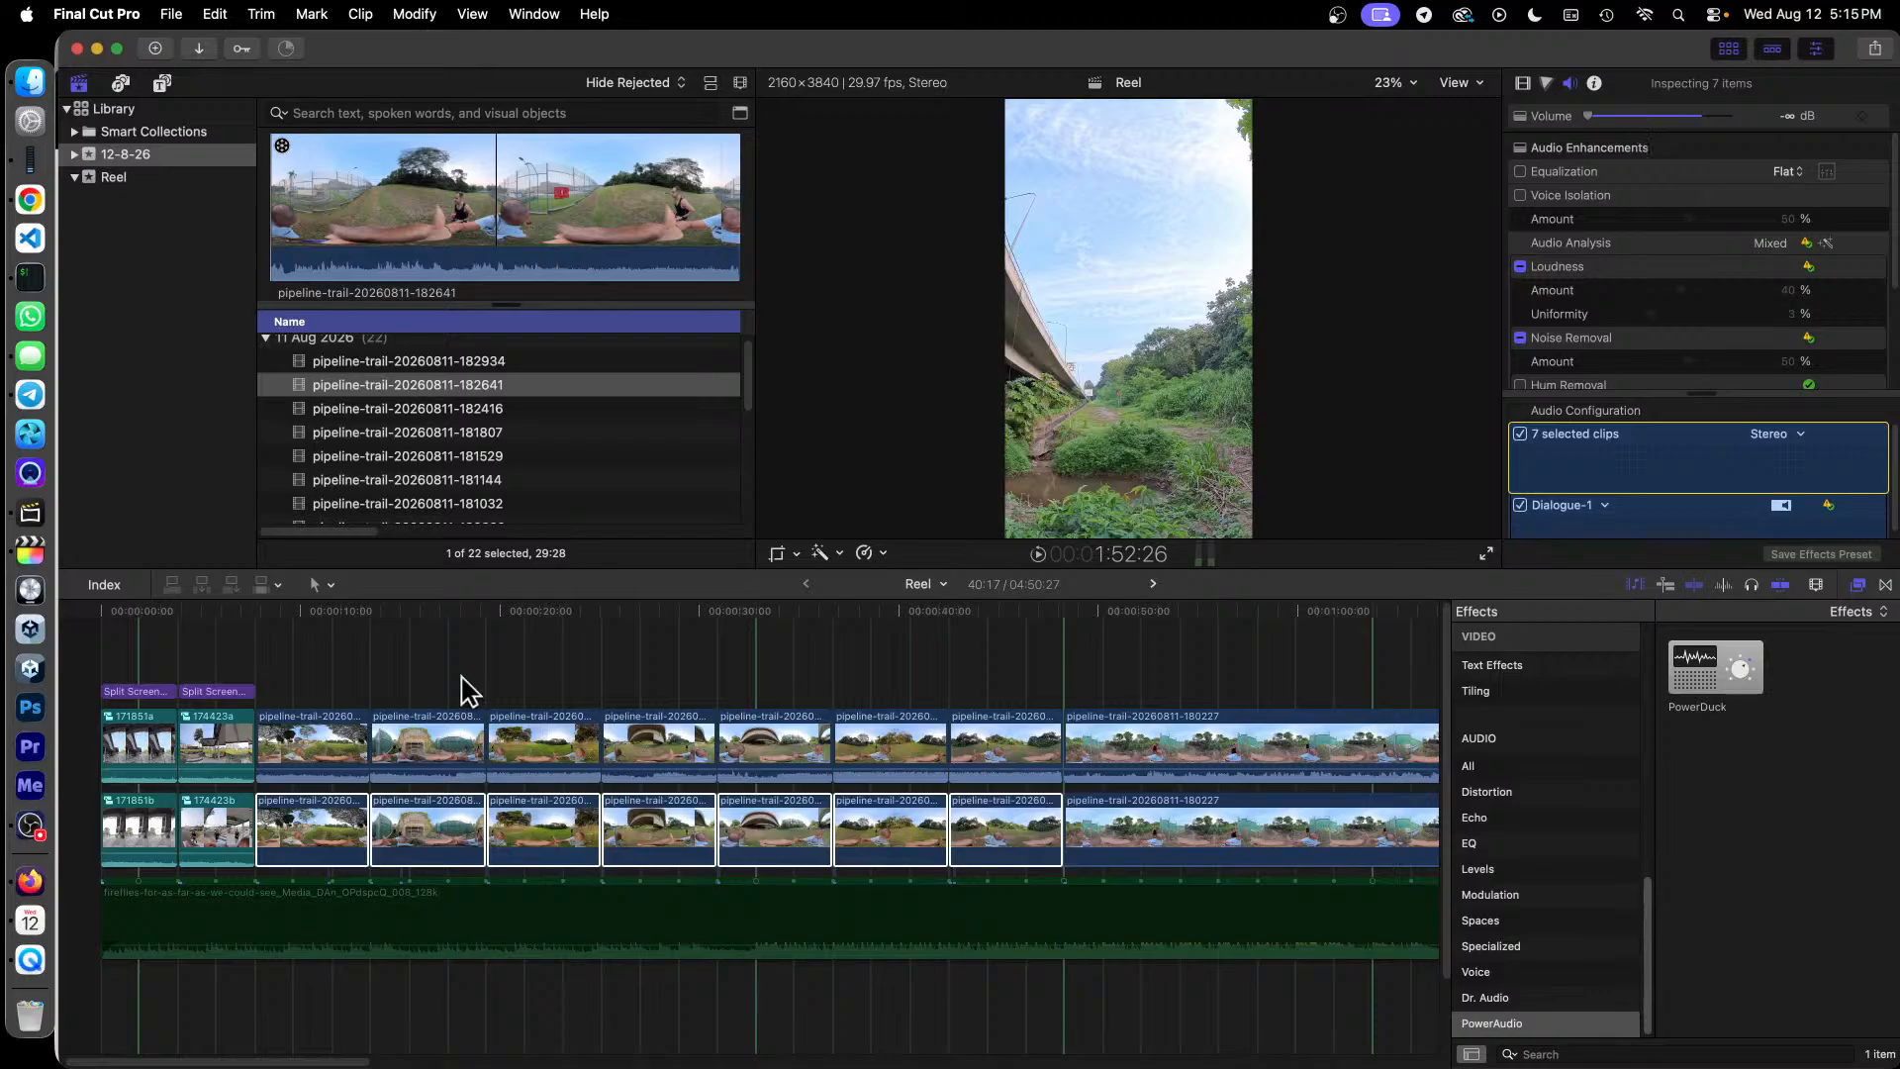
Step: Lower the volume of the two lower-row compound clips, 171851b and 174423b, to -∞ dB
left_click(196, 822)
left_click(146, 834, "super")
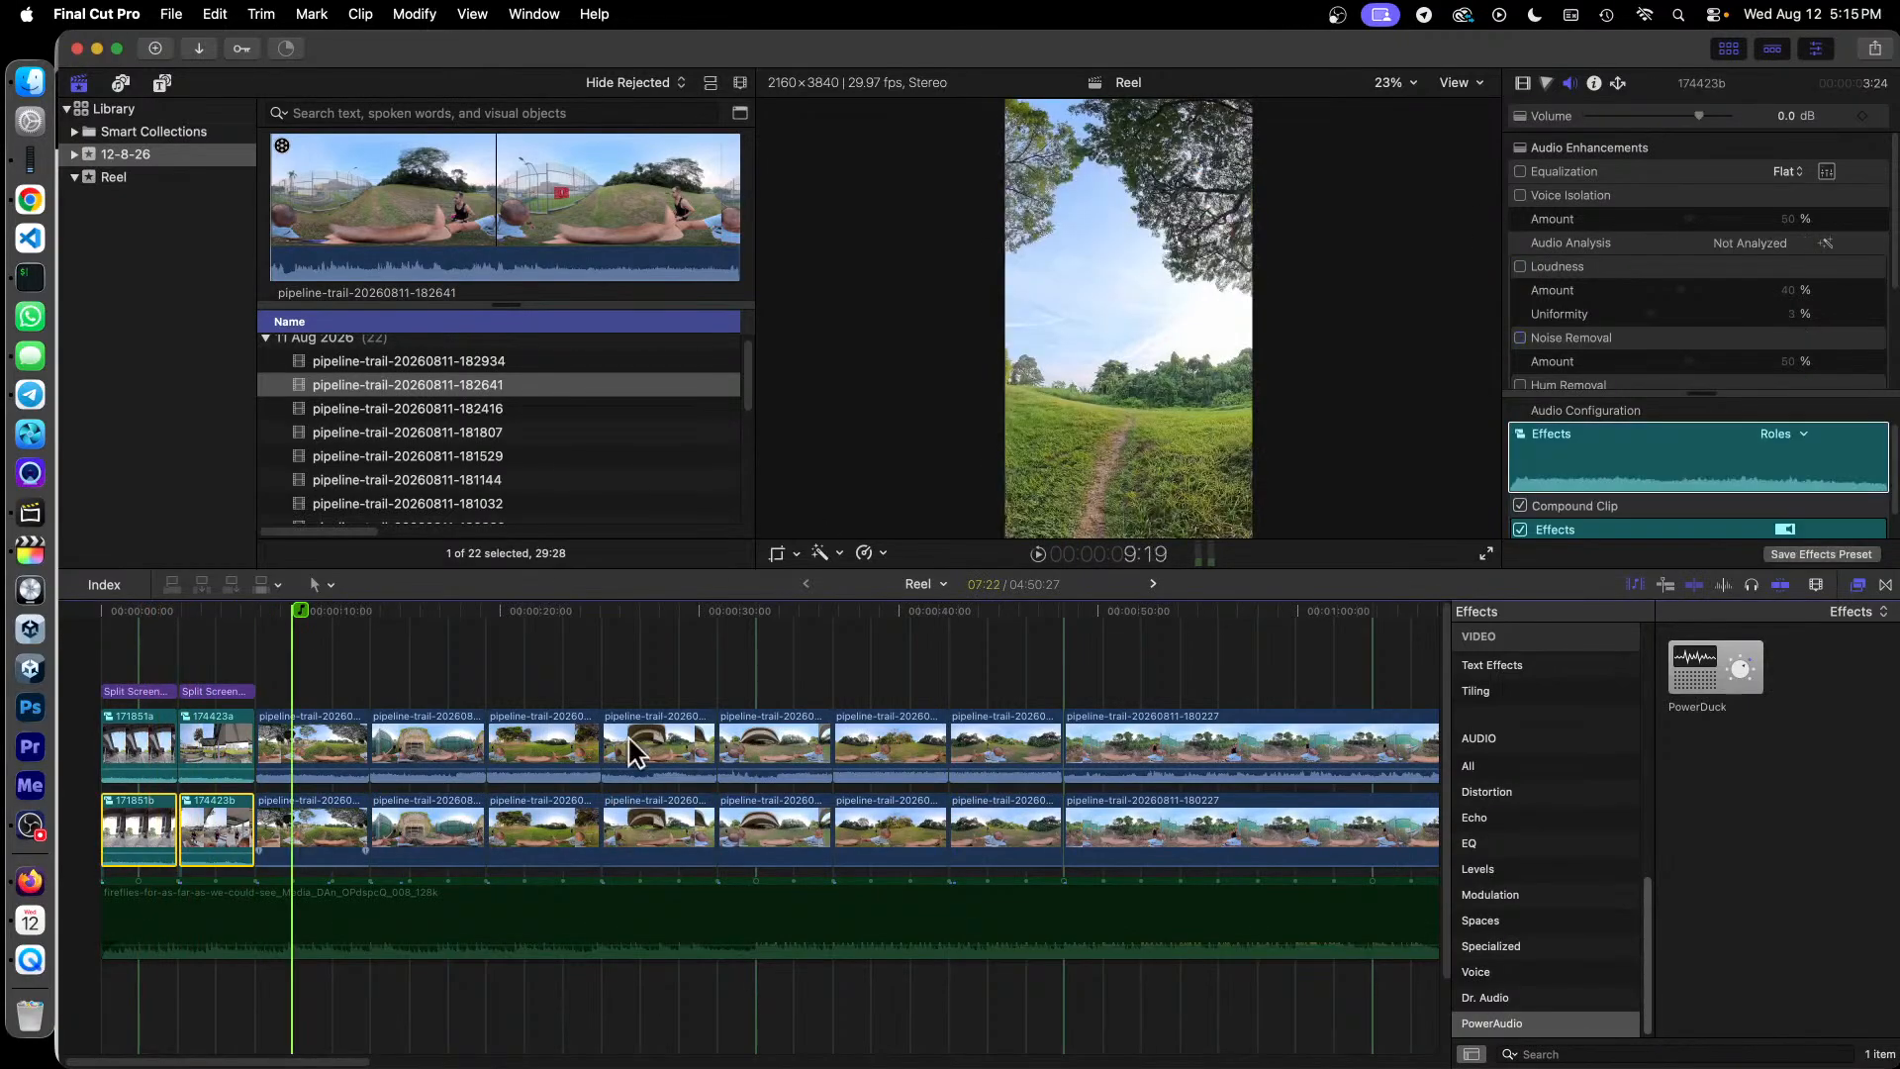
left_click_drag(1699, 116, 1596, 115)
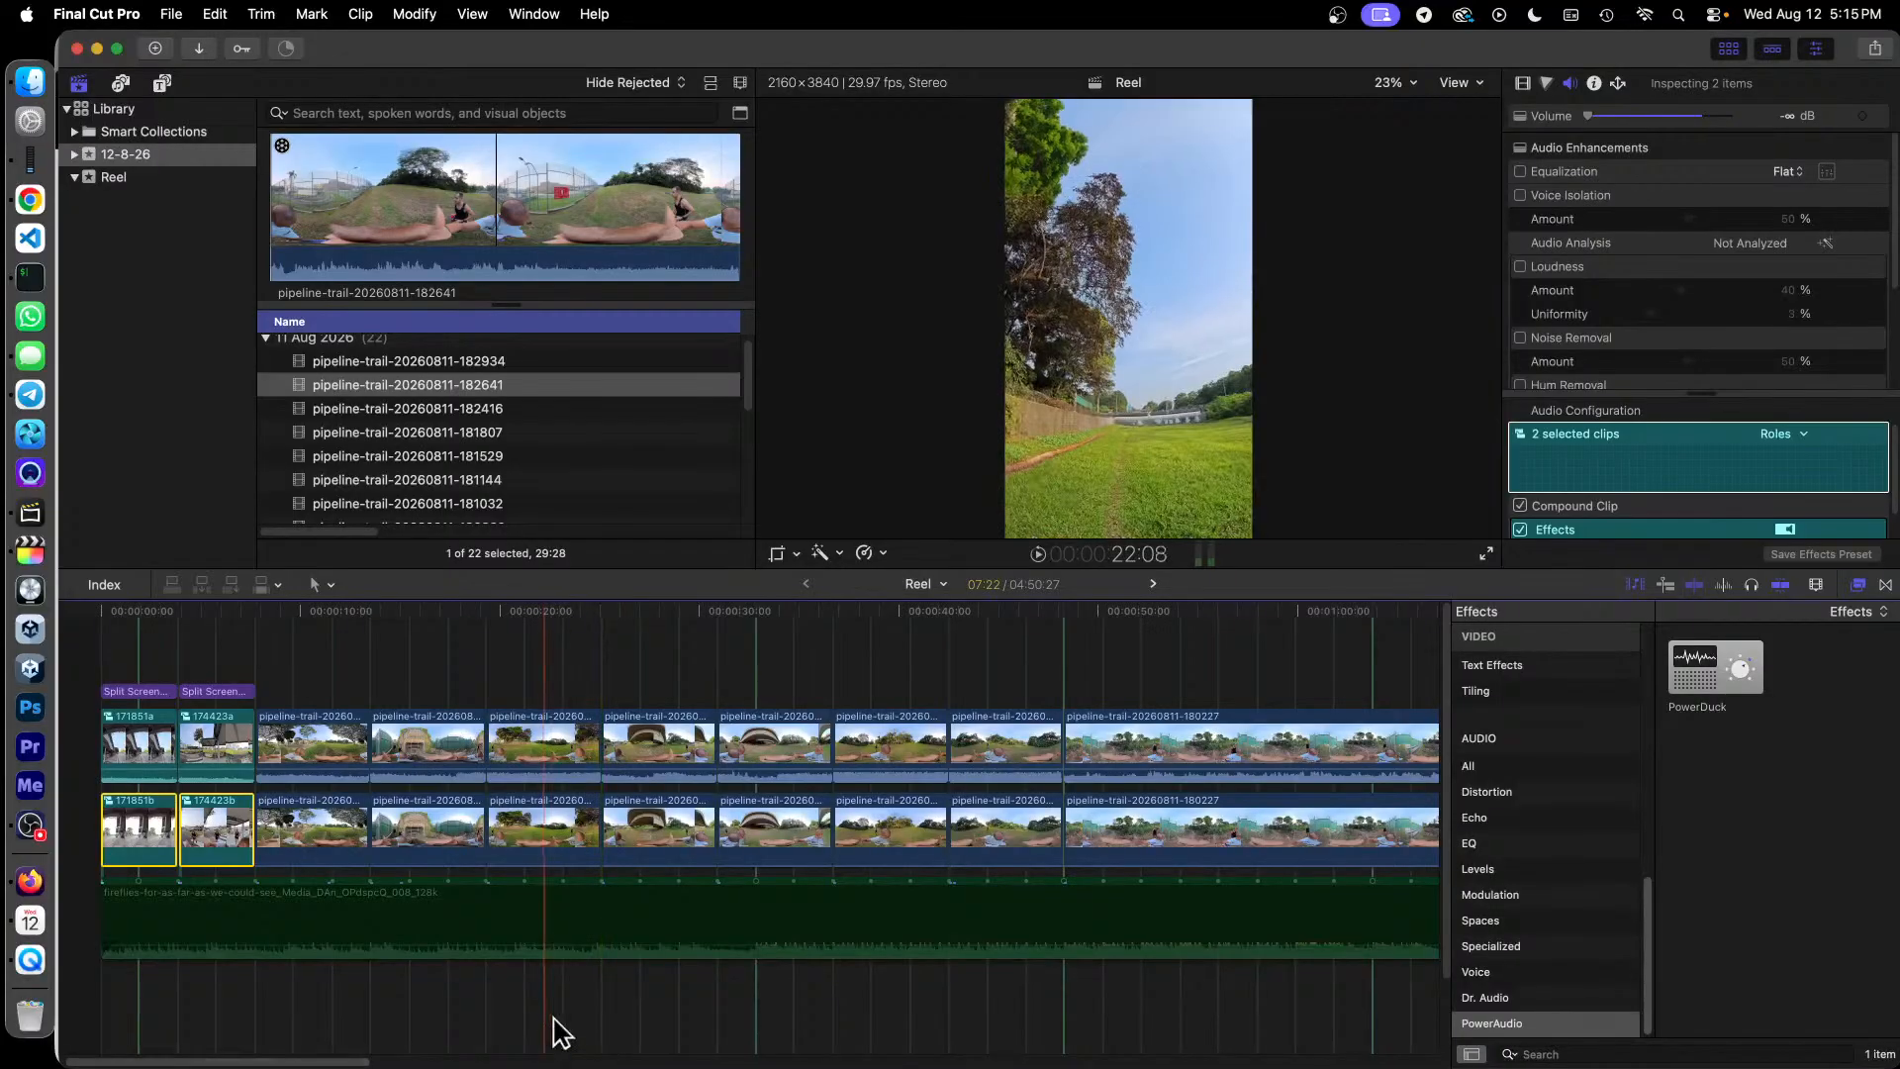
Step: Turn off Loudness and turn on Noise Removal at 50% for the seven short upper-row trail clips, and play them back
key("super+minus")
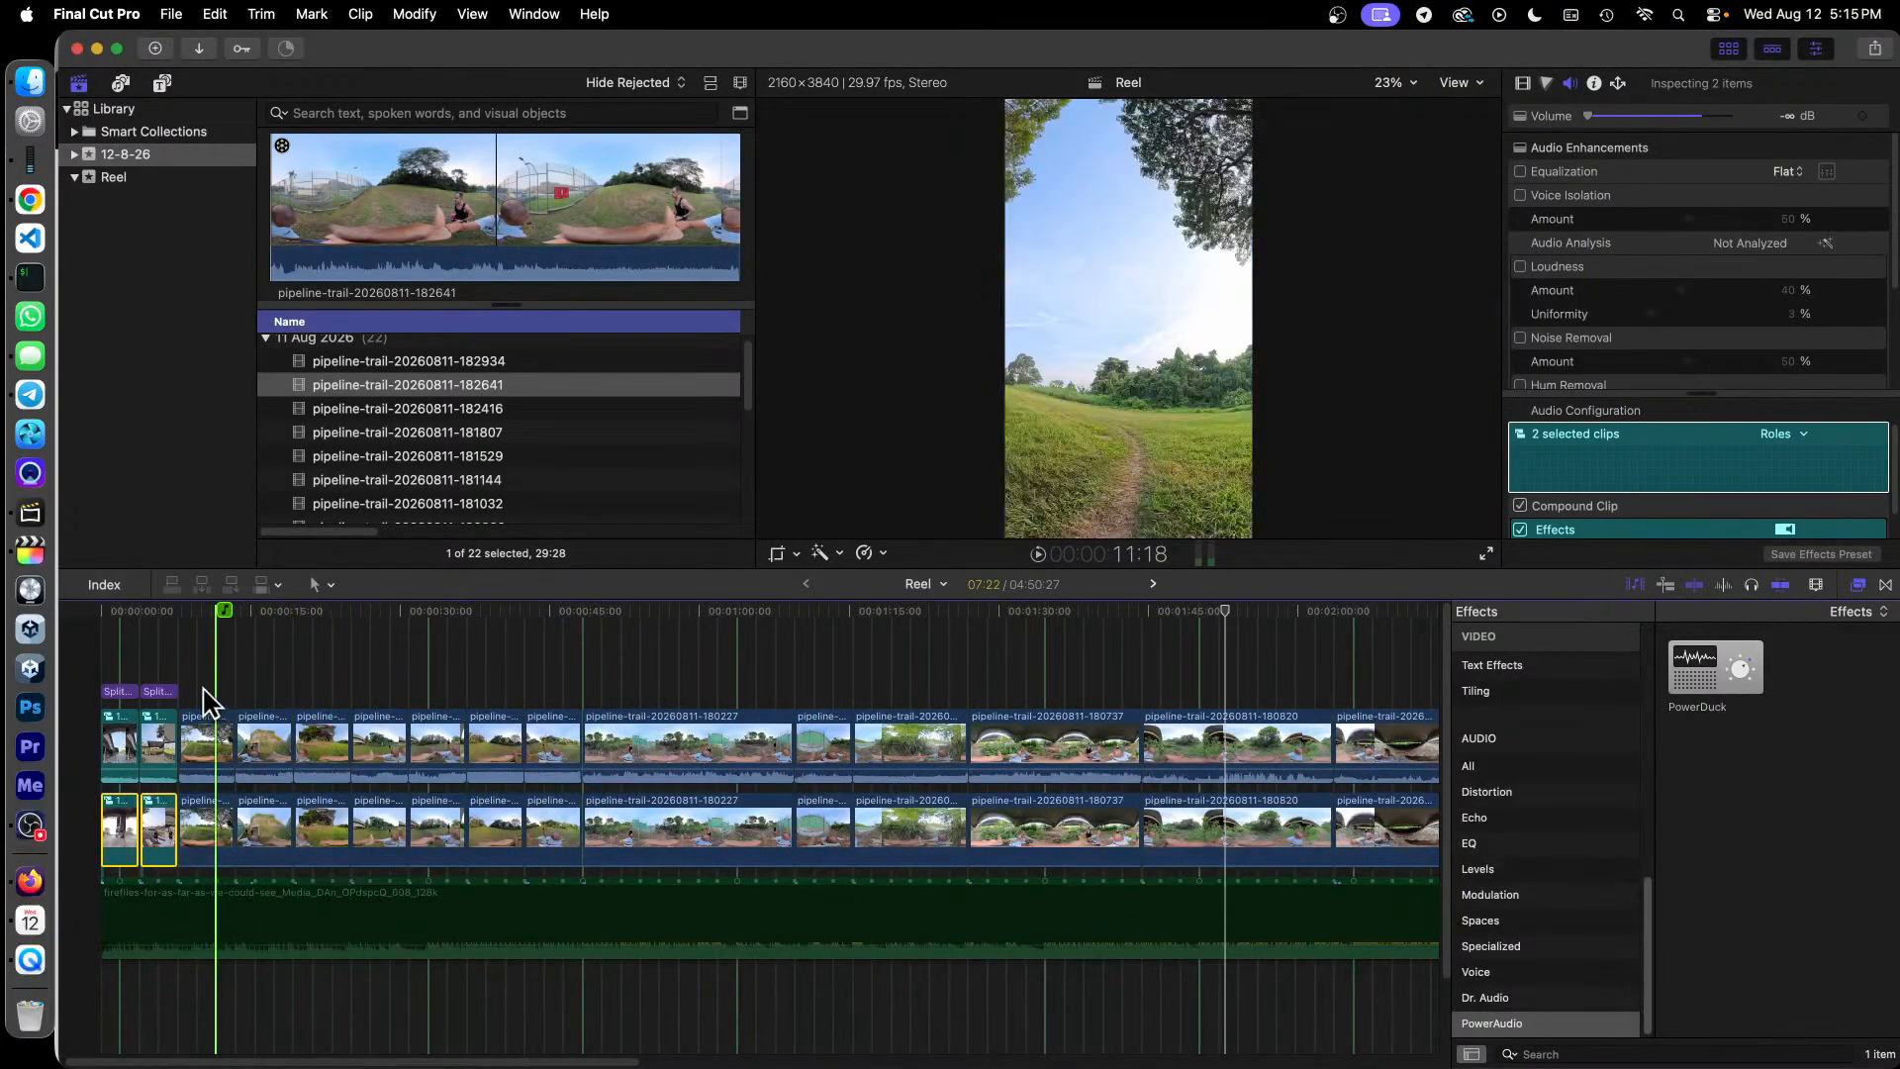
left_click_drag(203, 691, 584, 790)
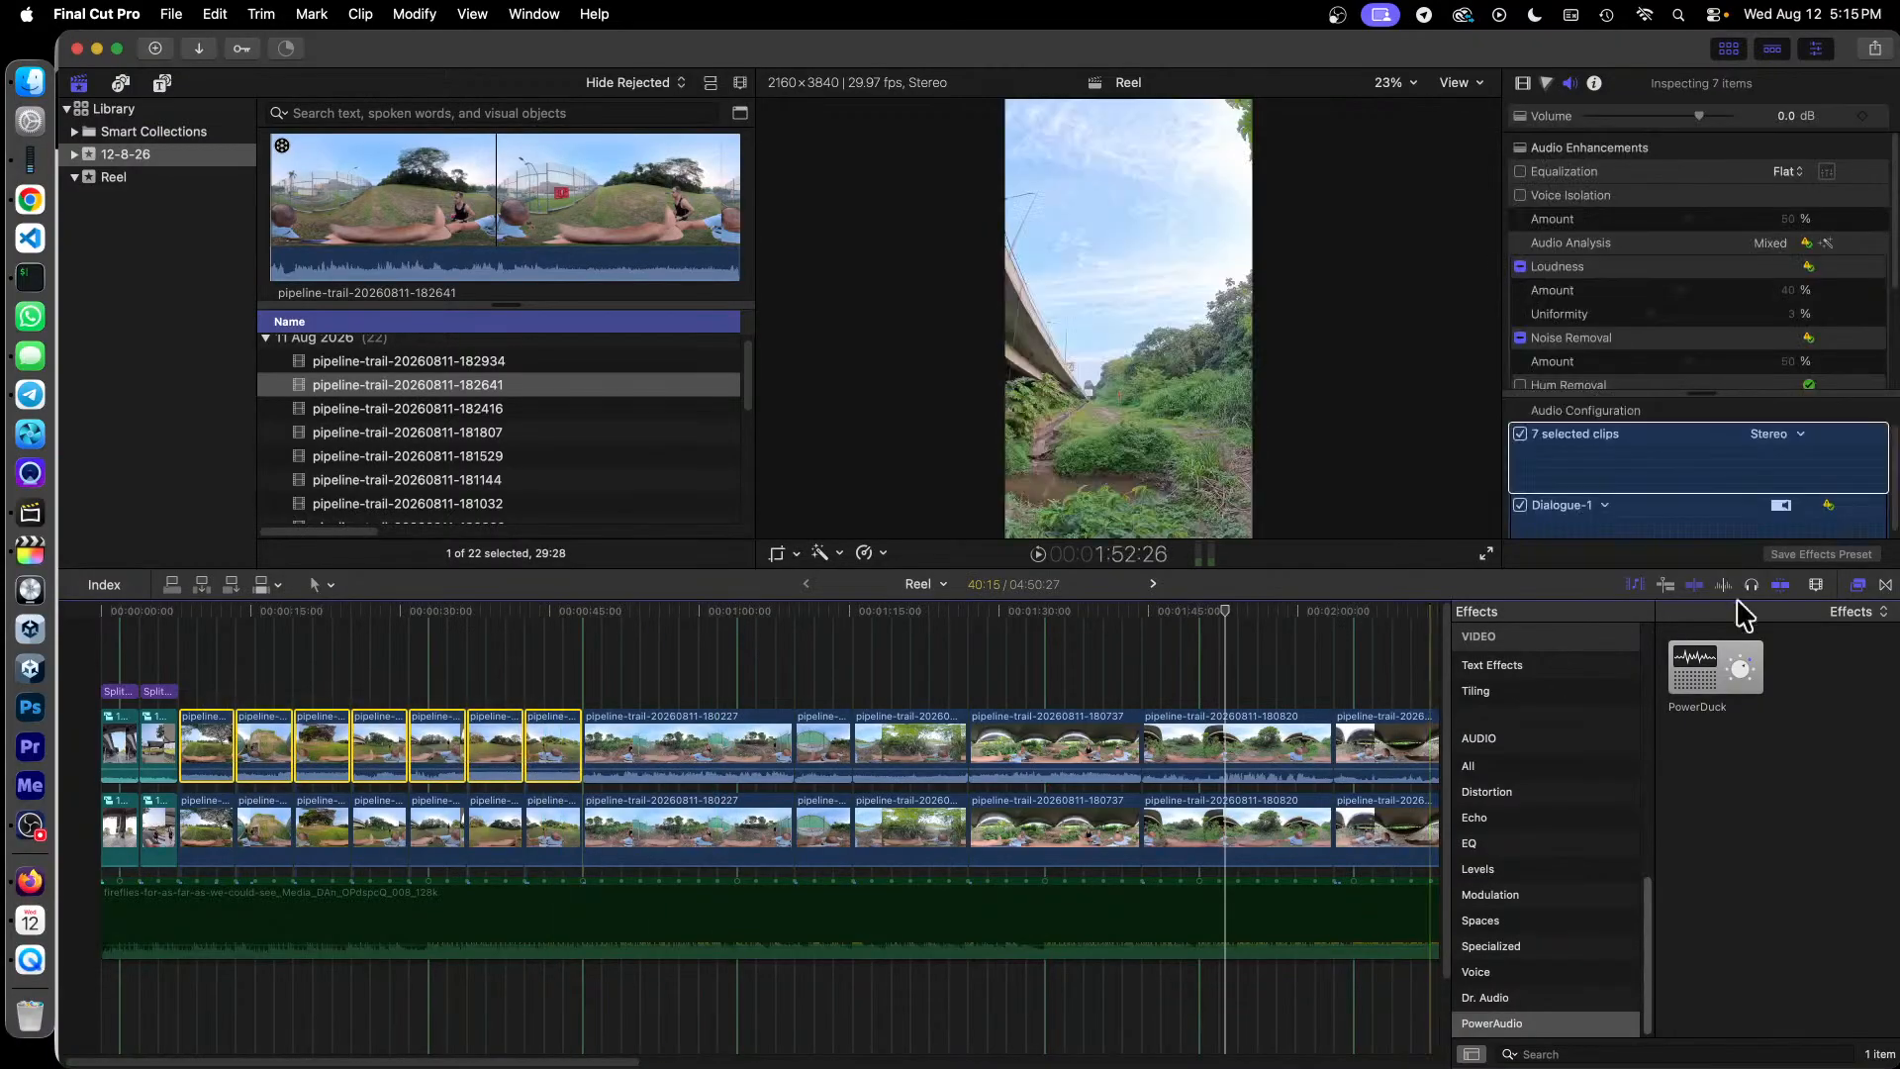
left_click(1519, 342)
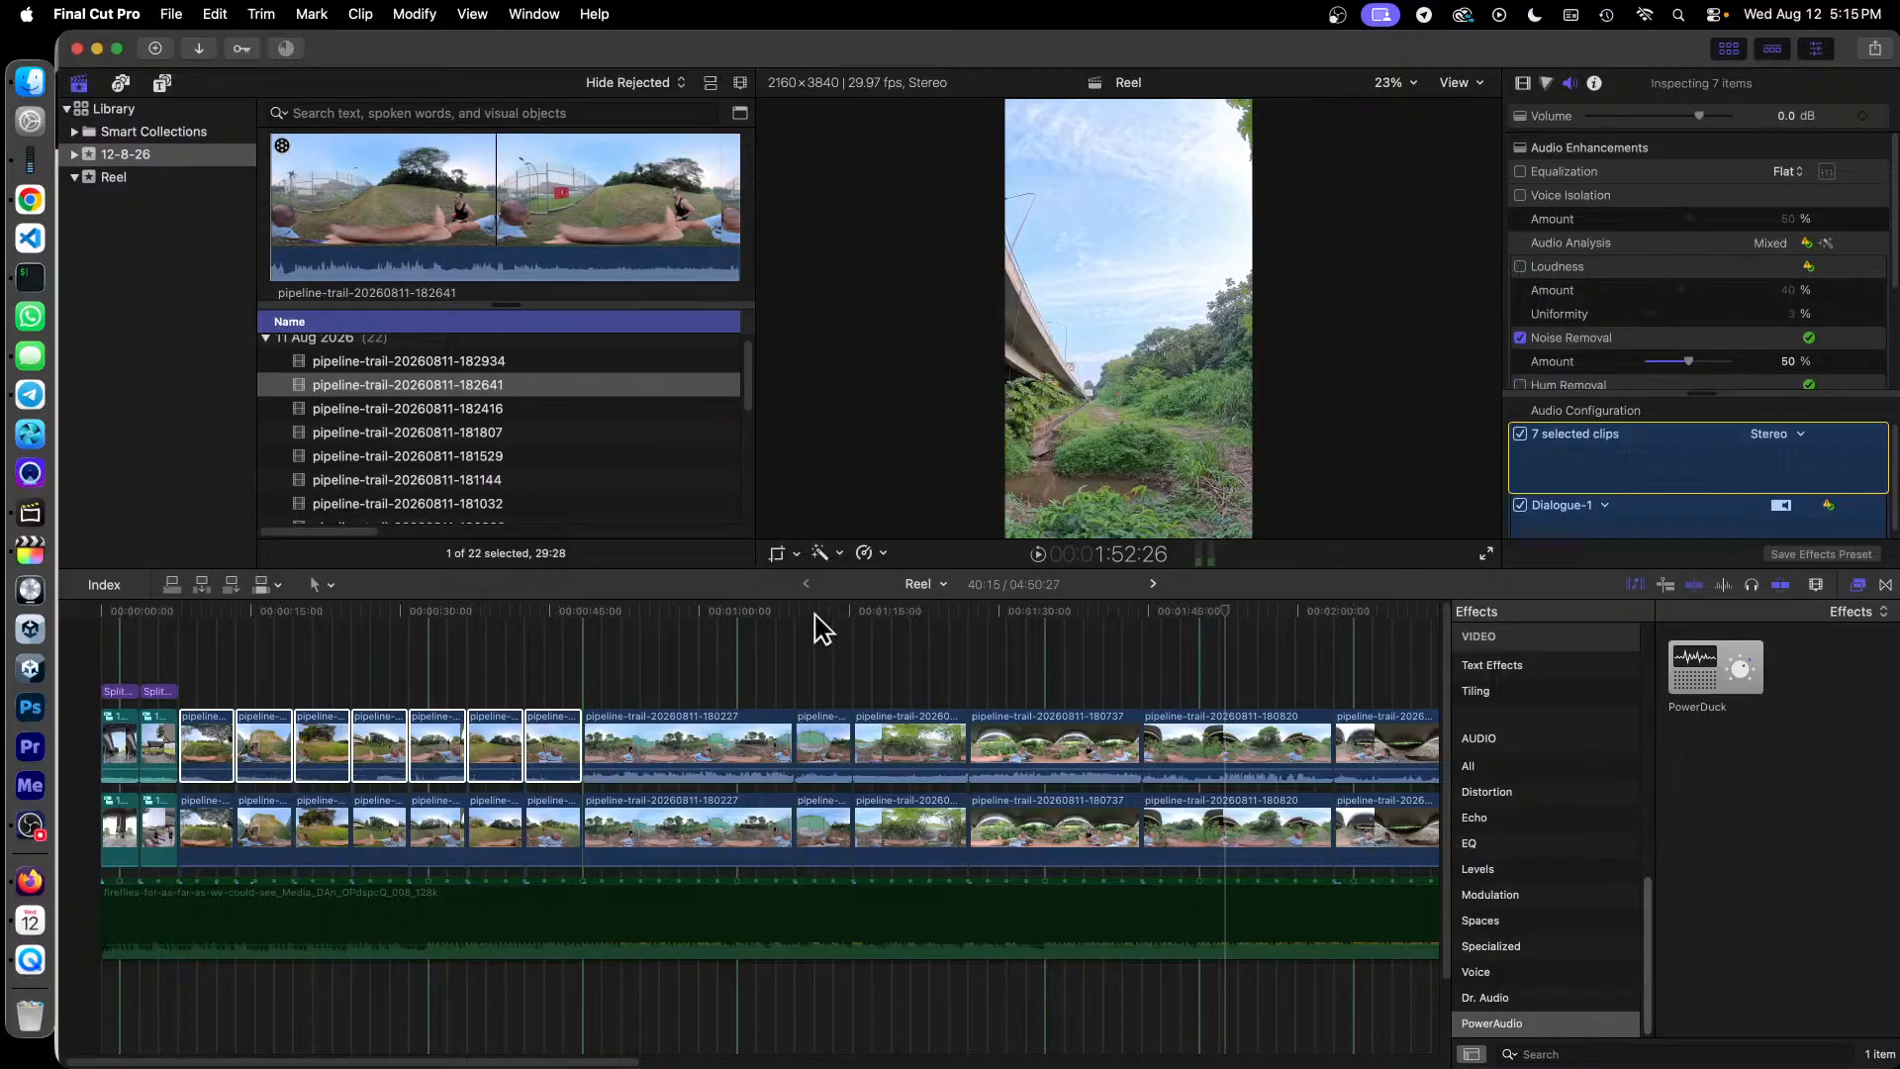
left_click(198, 621)
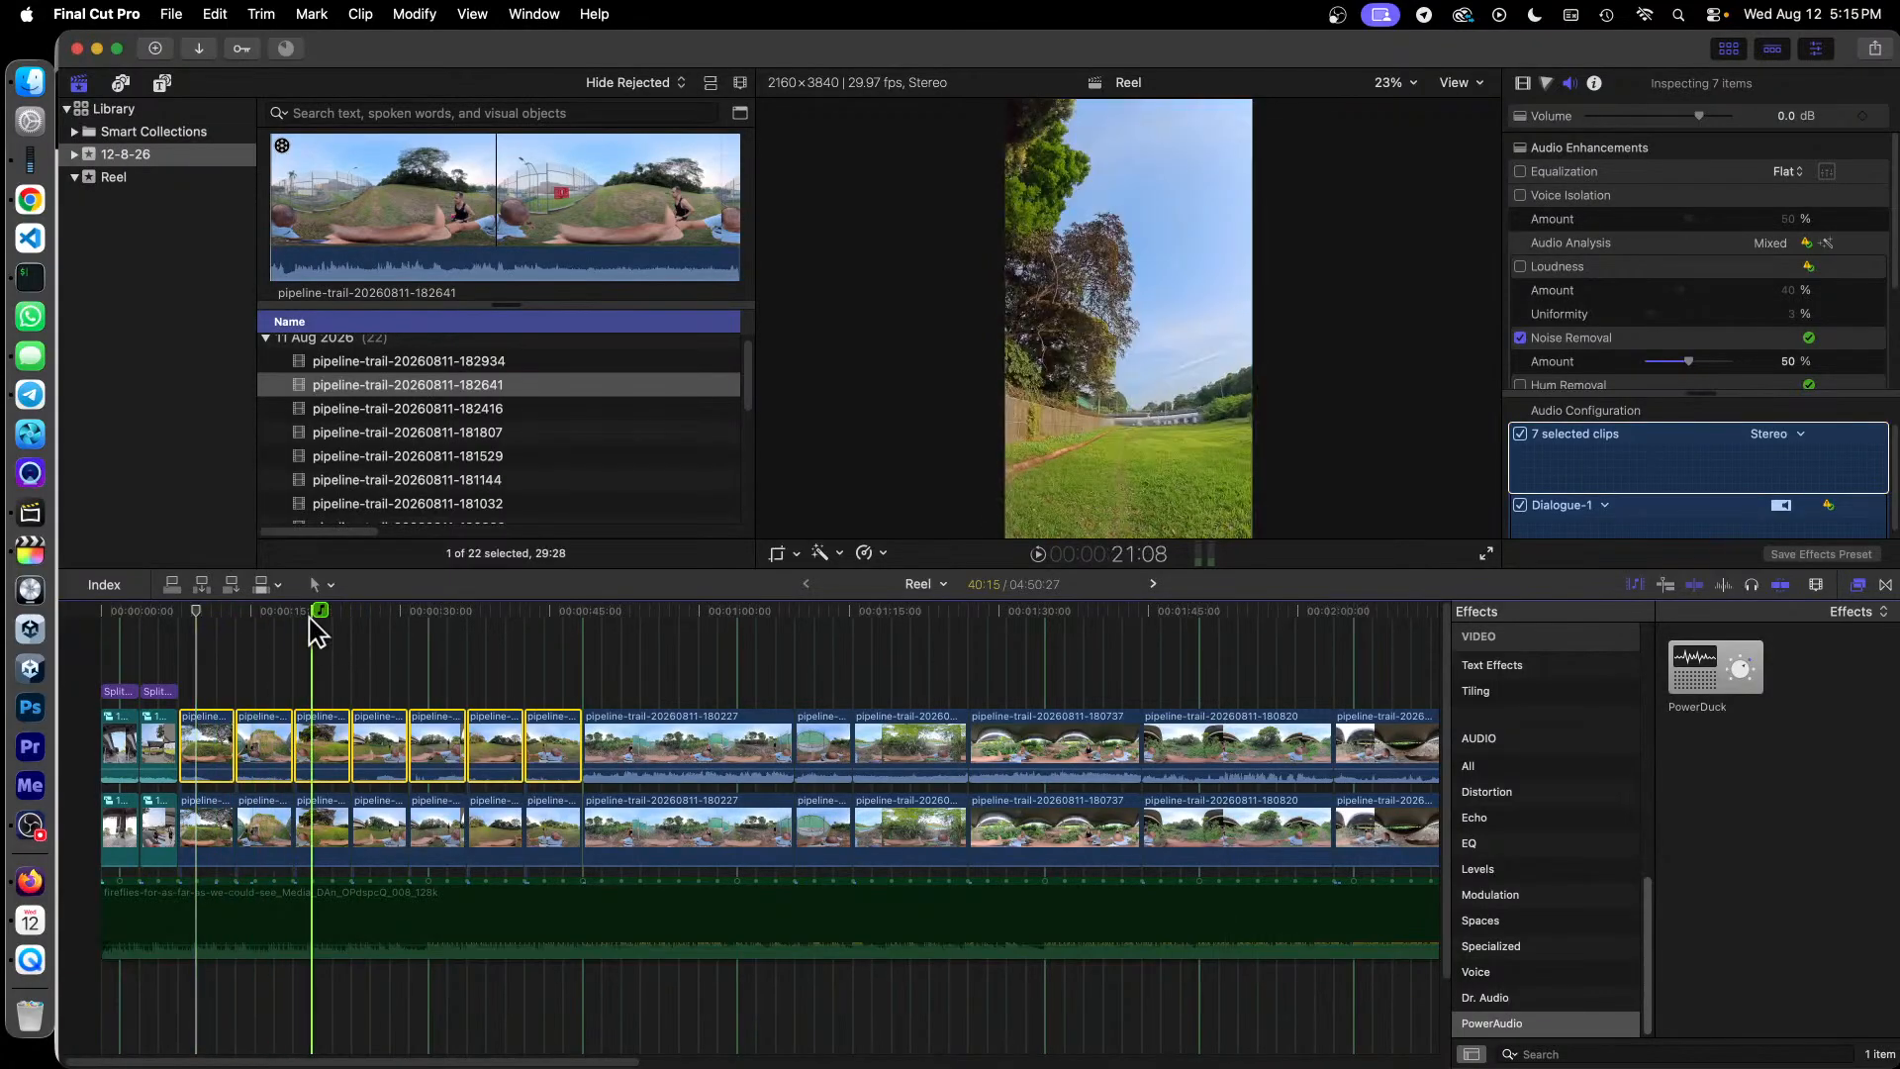
key("space")
left_click(176, 612)
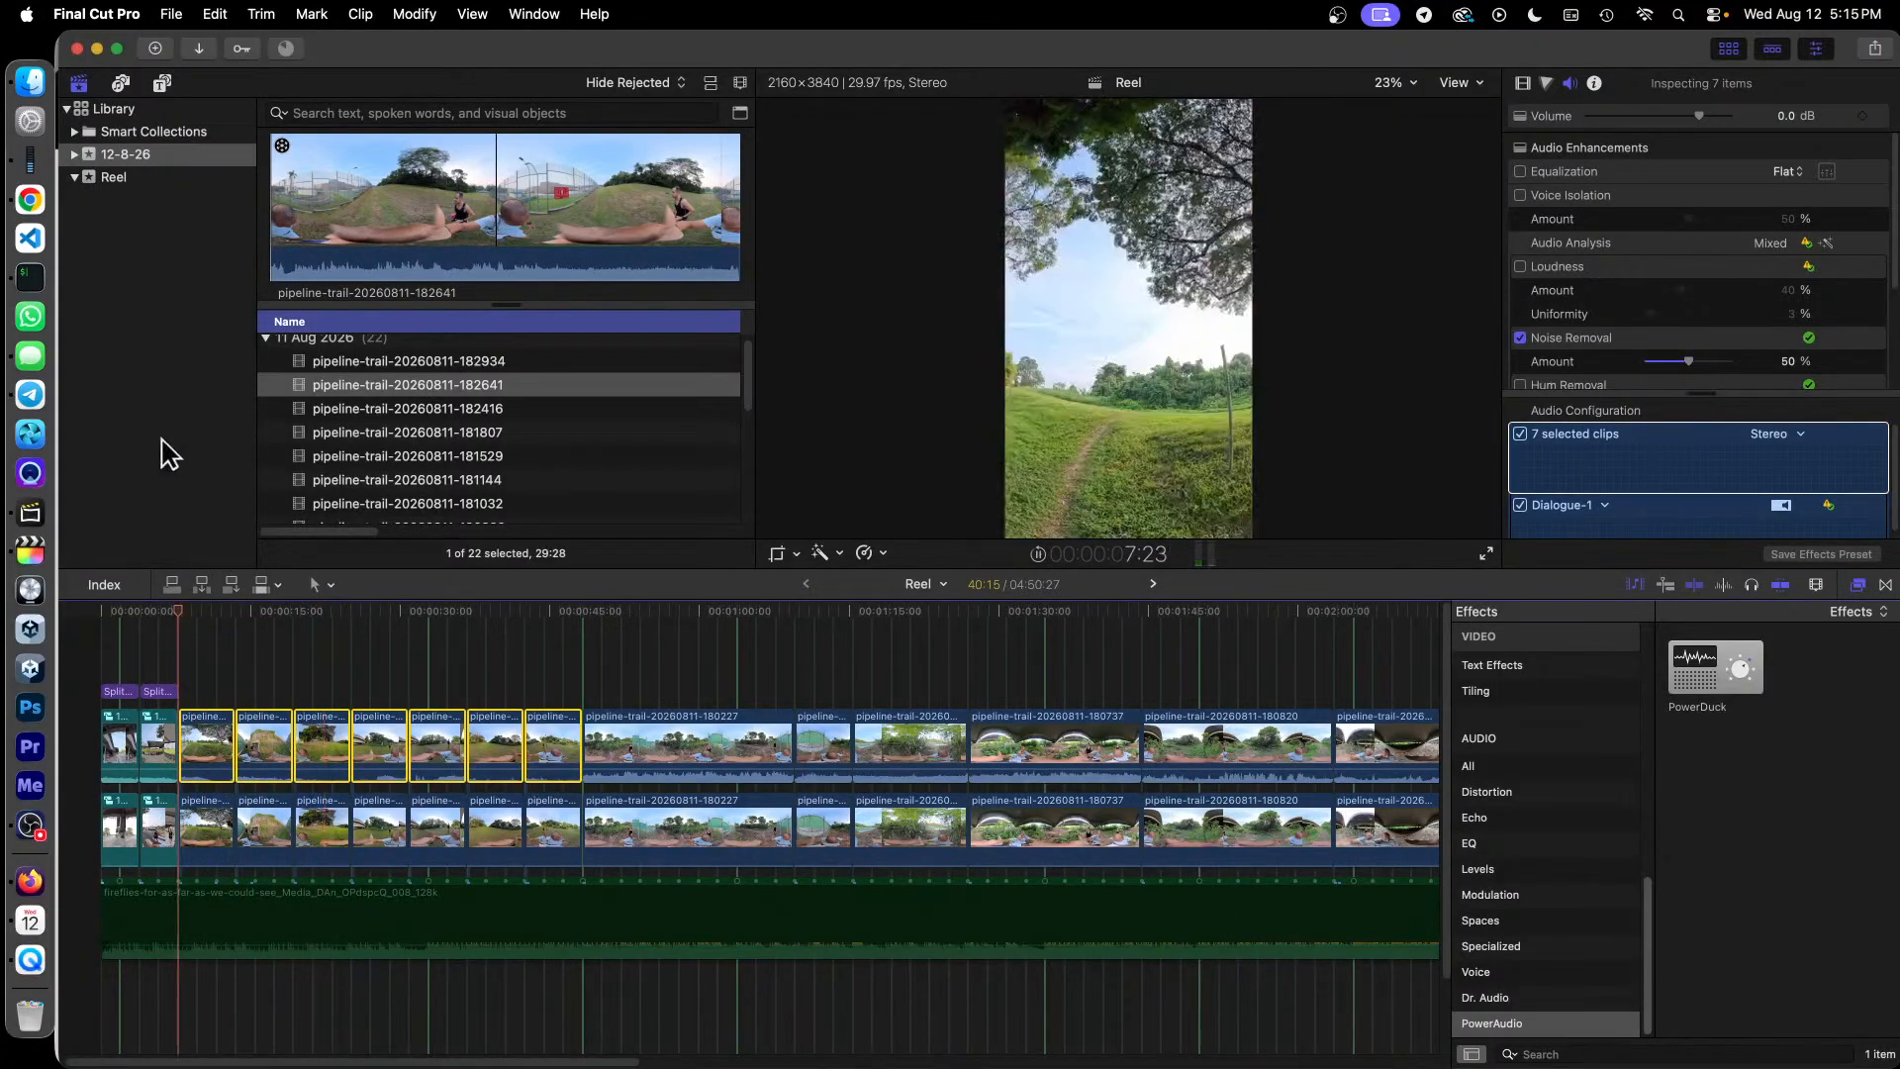
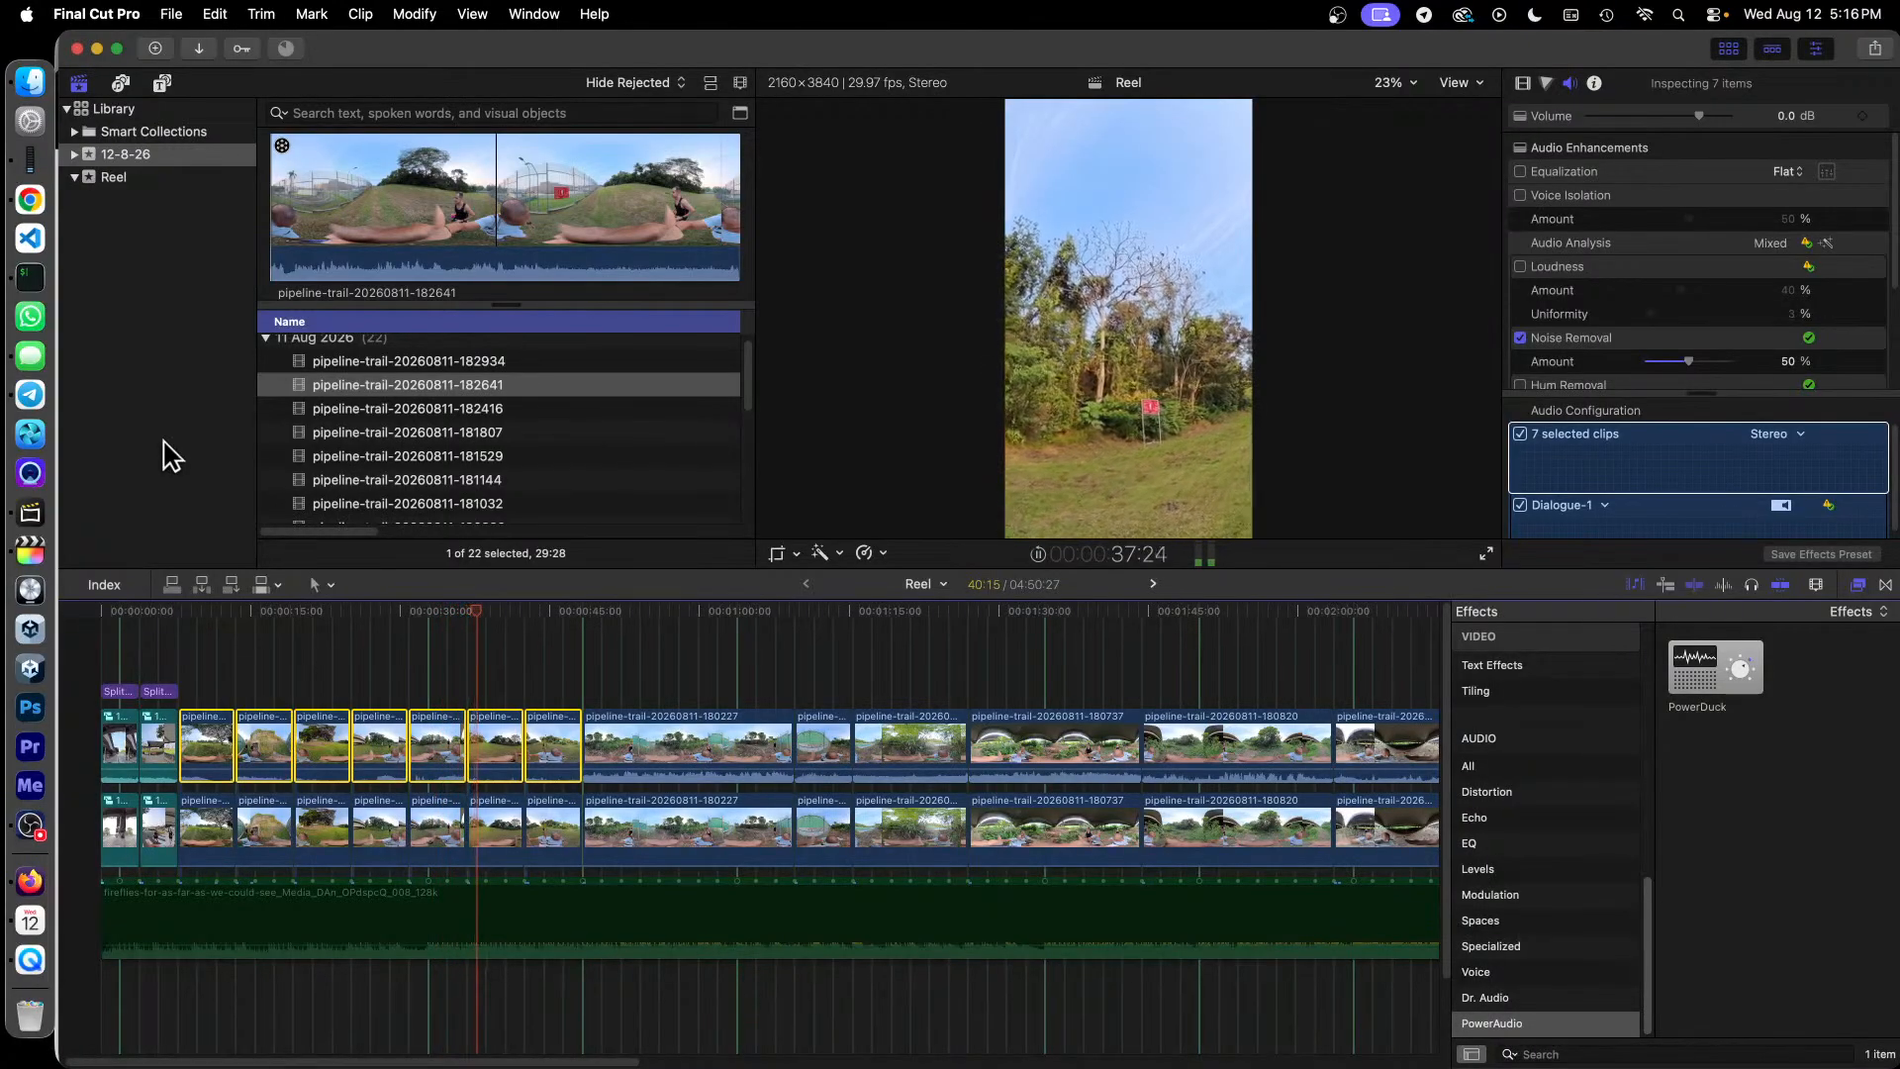
key("space")
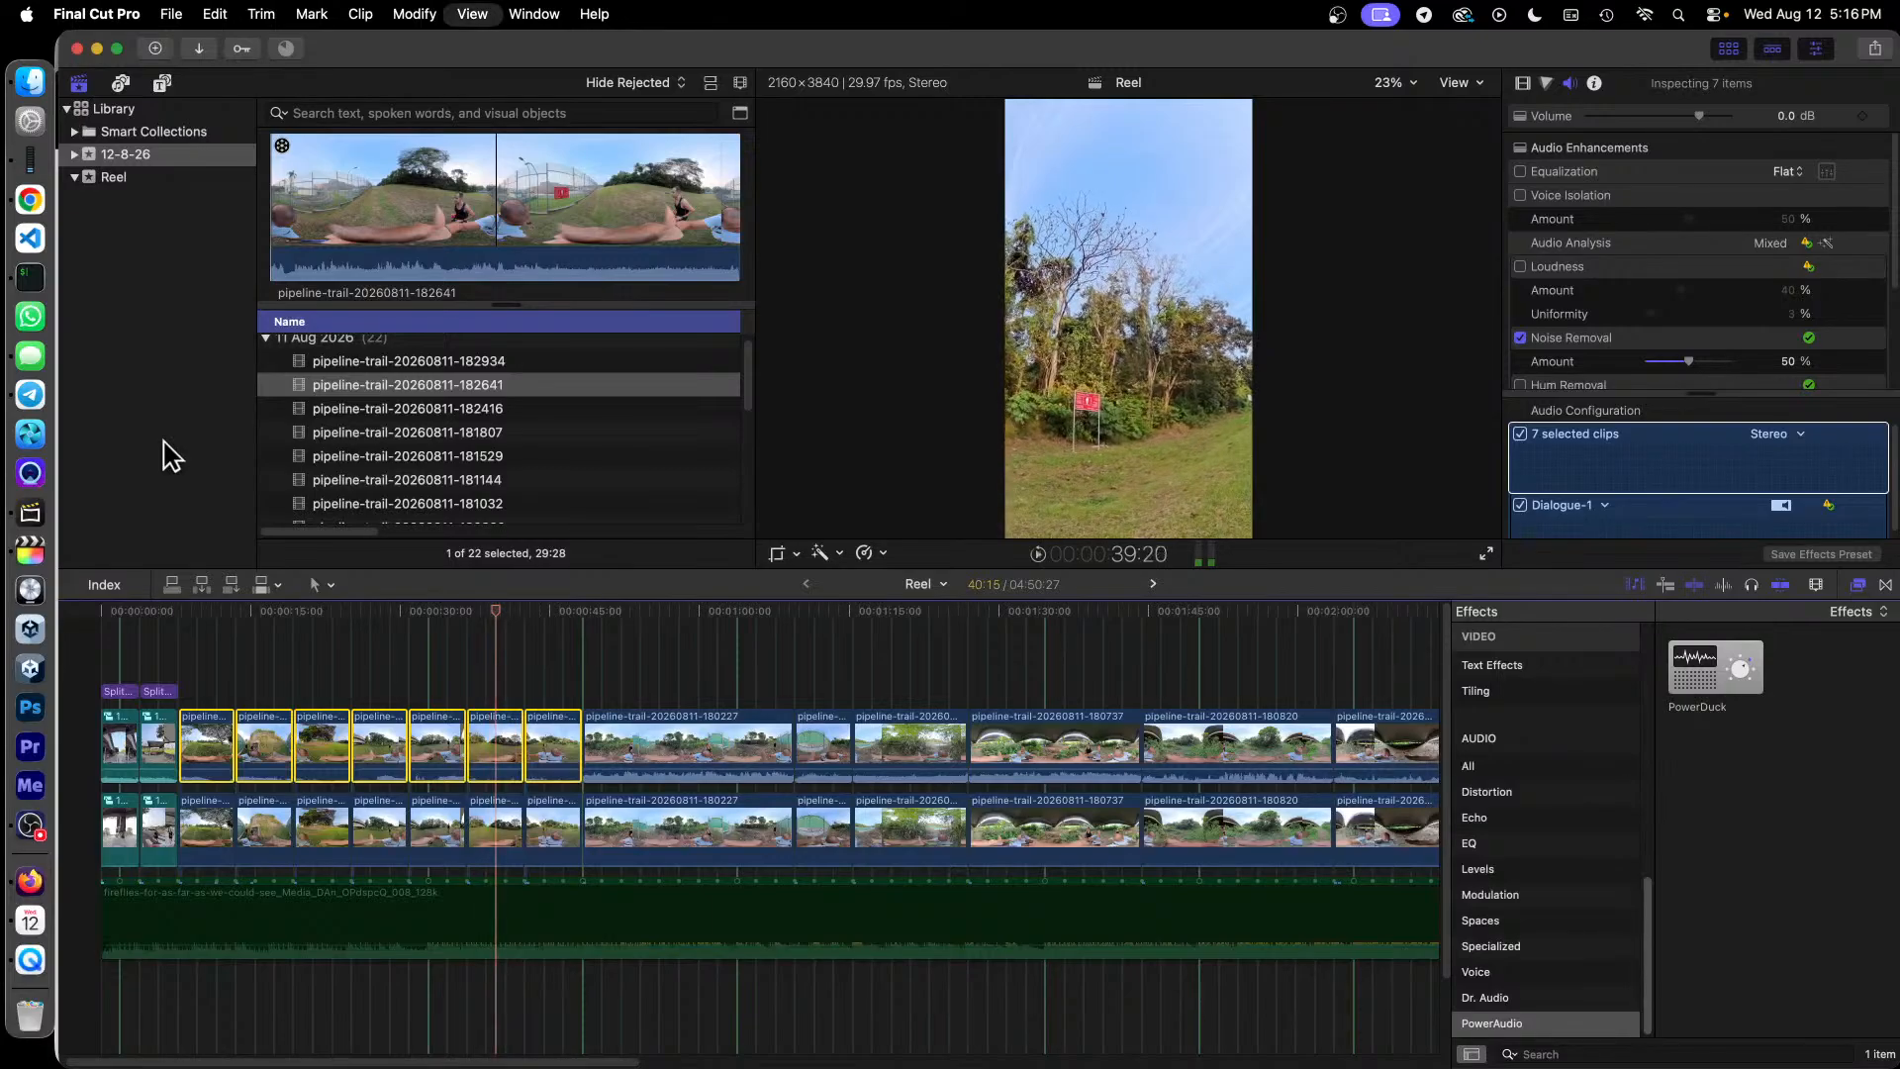
left_click(494, 744)
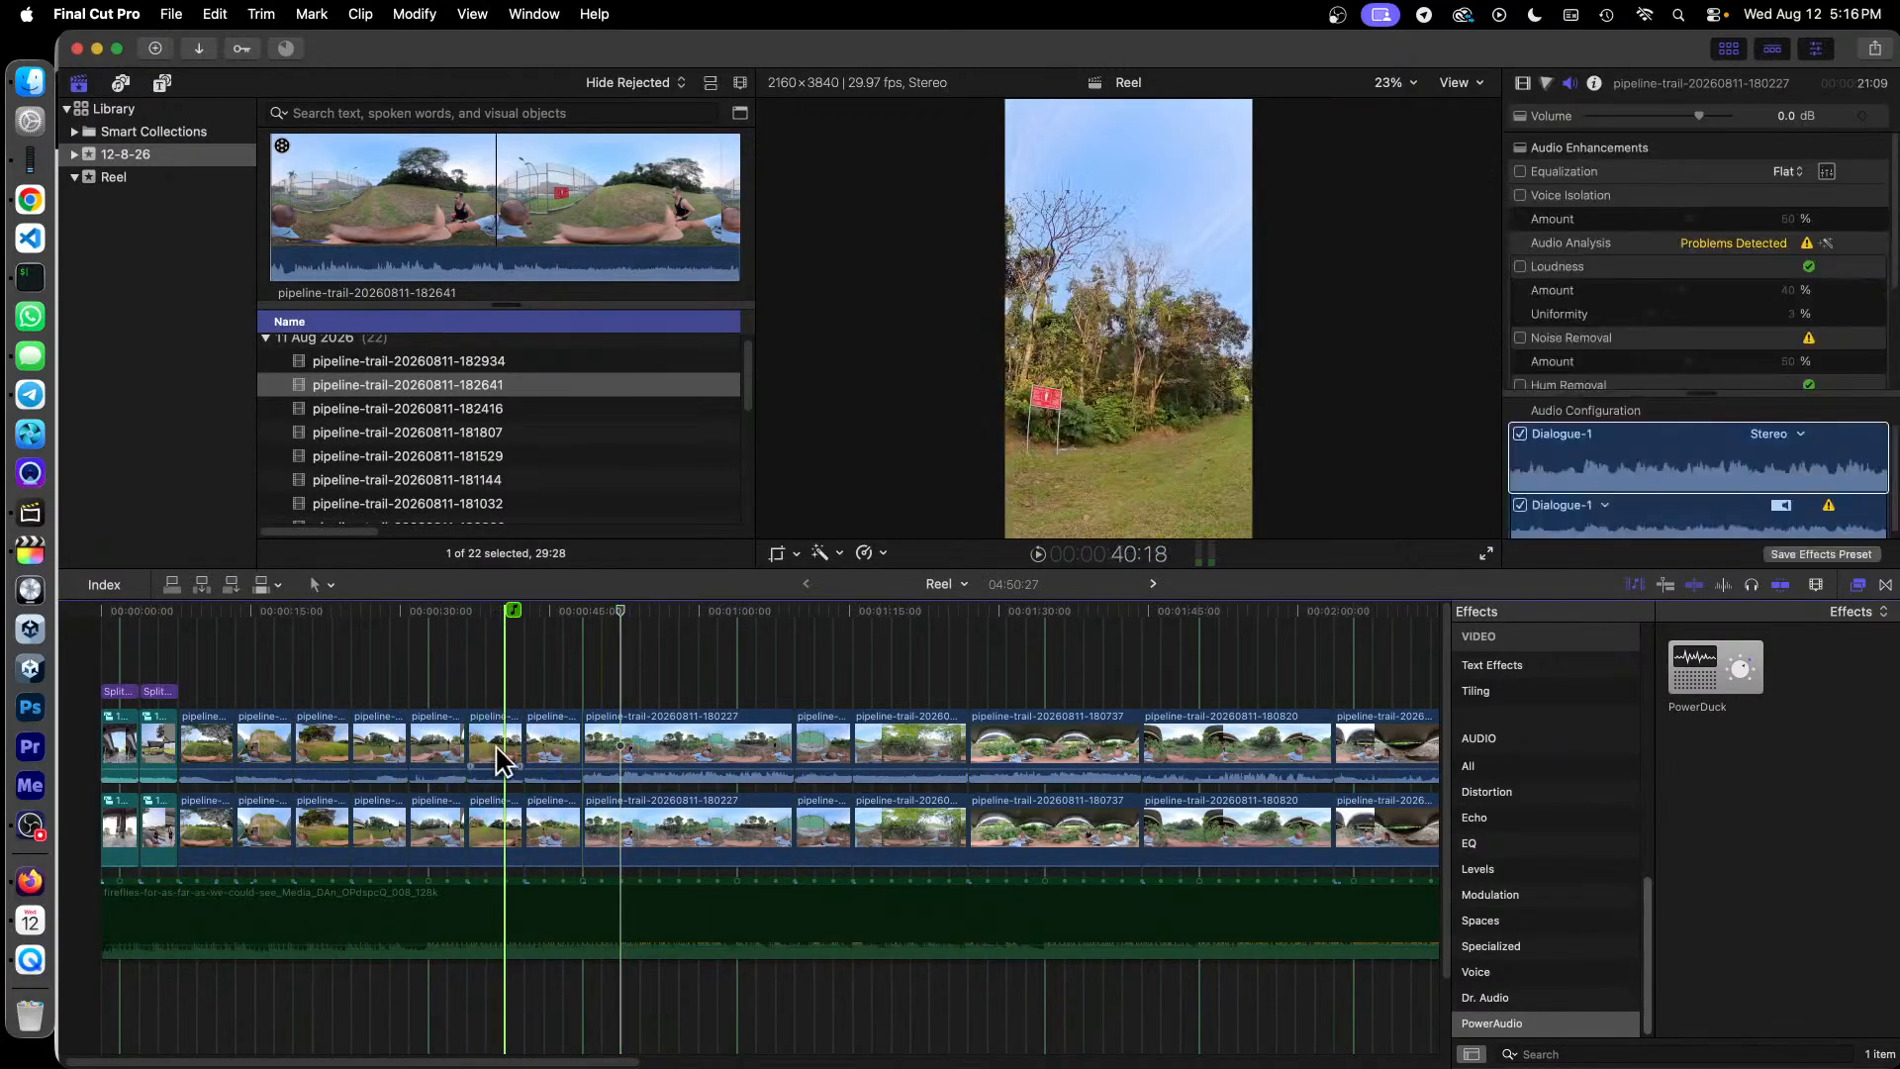
left_click(1425, 437)
left_click(1573, 273)
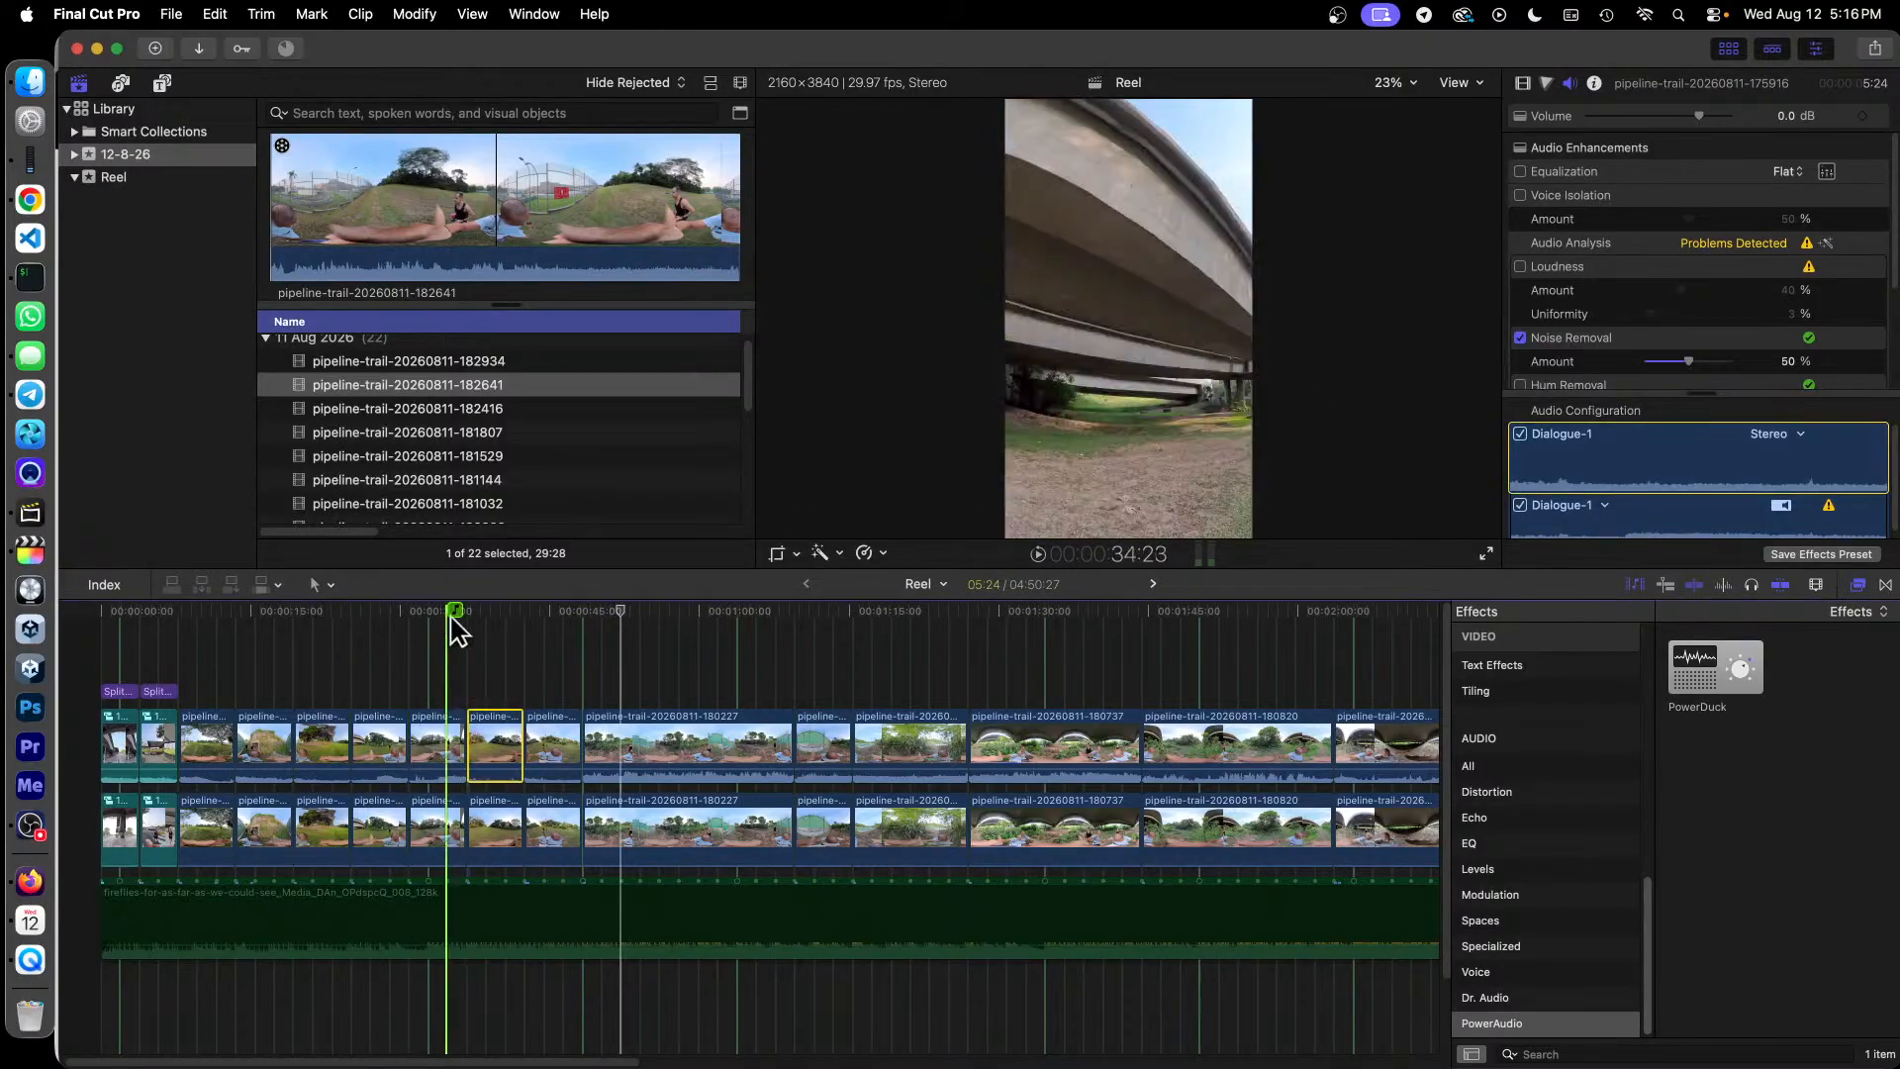
left_click(505, 613)
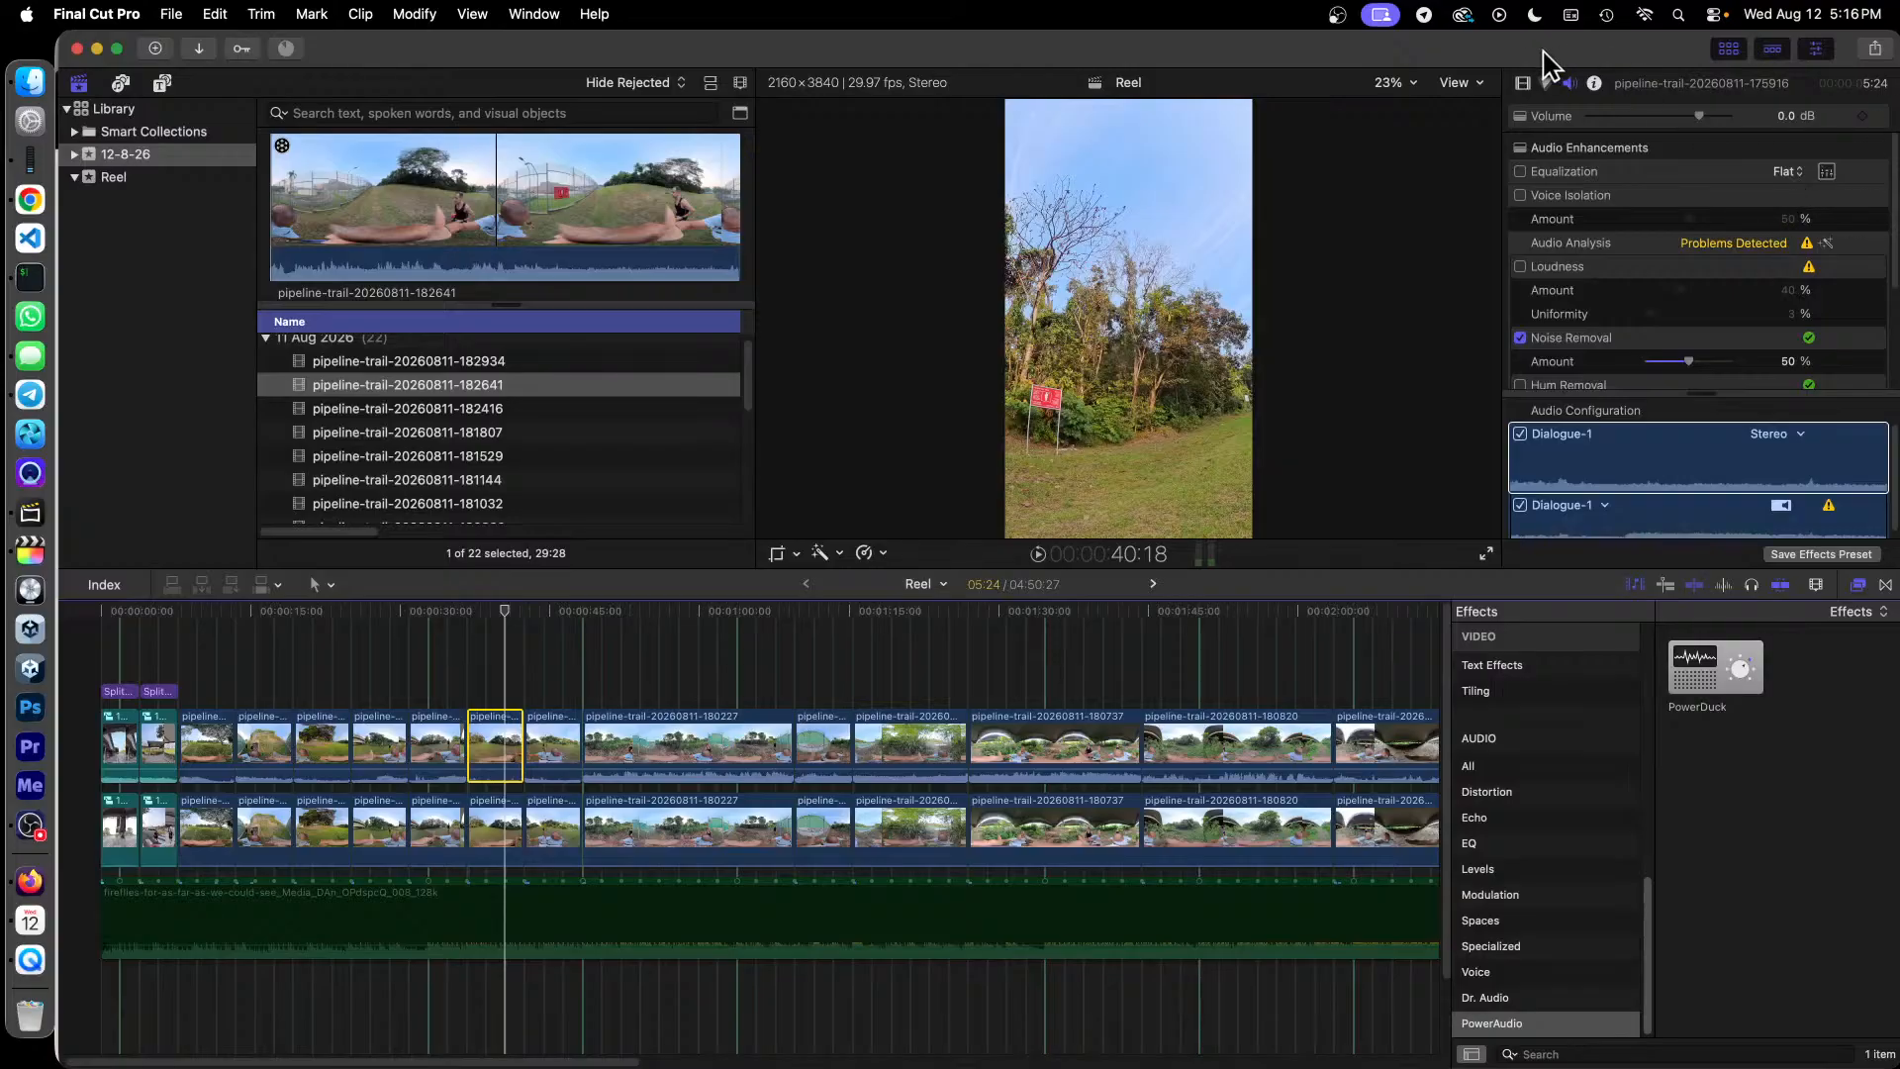
left_click(1522, 85)
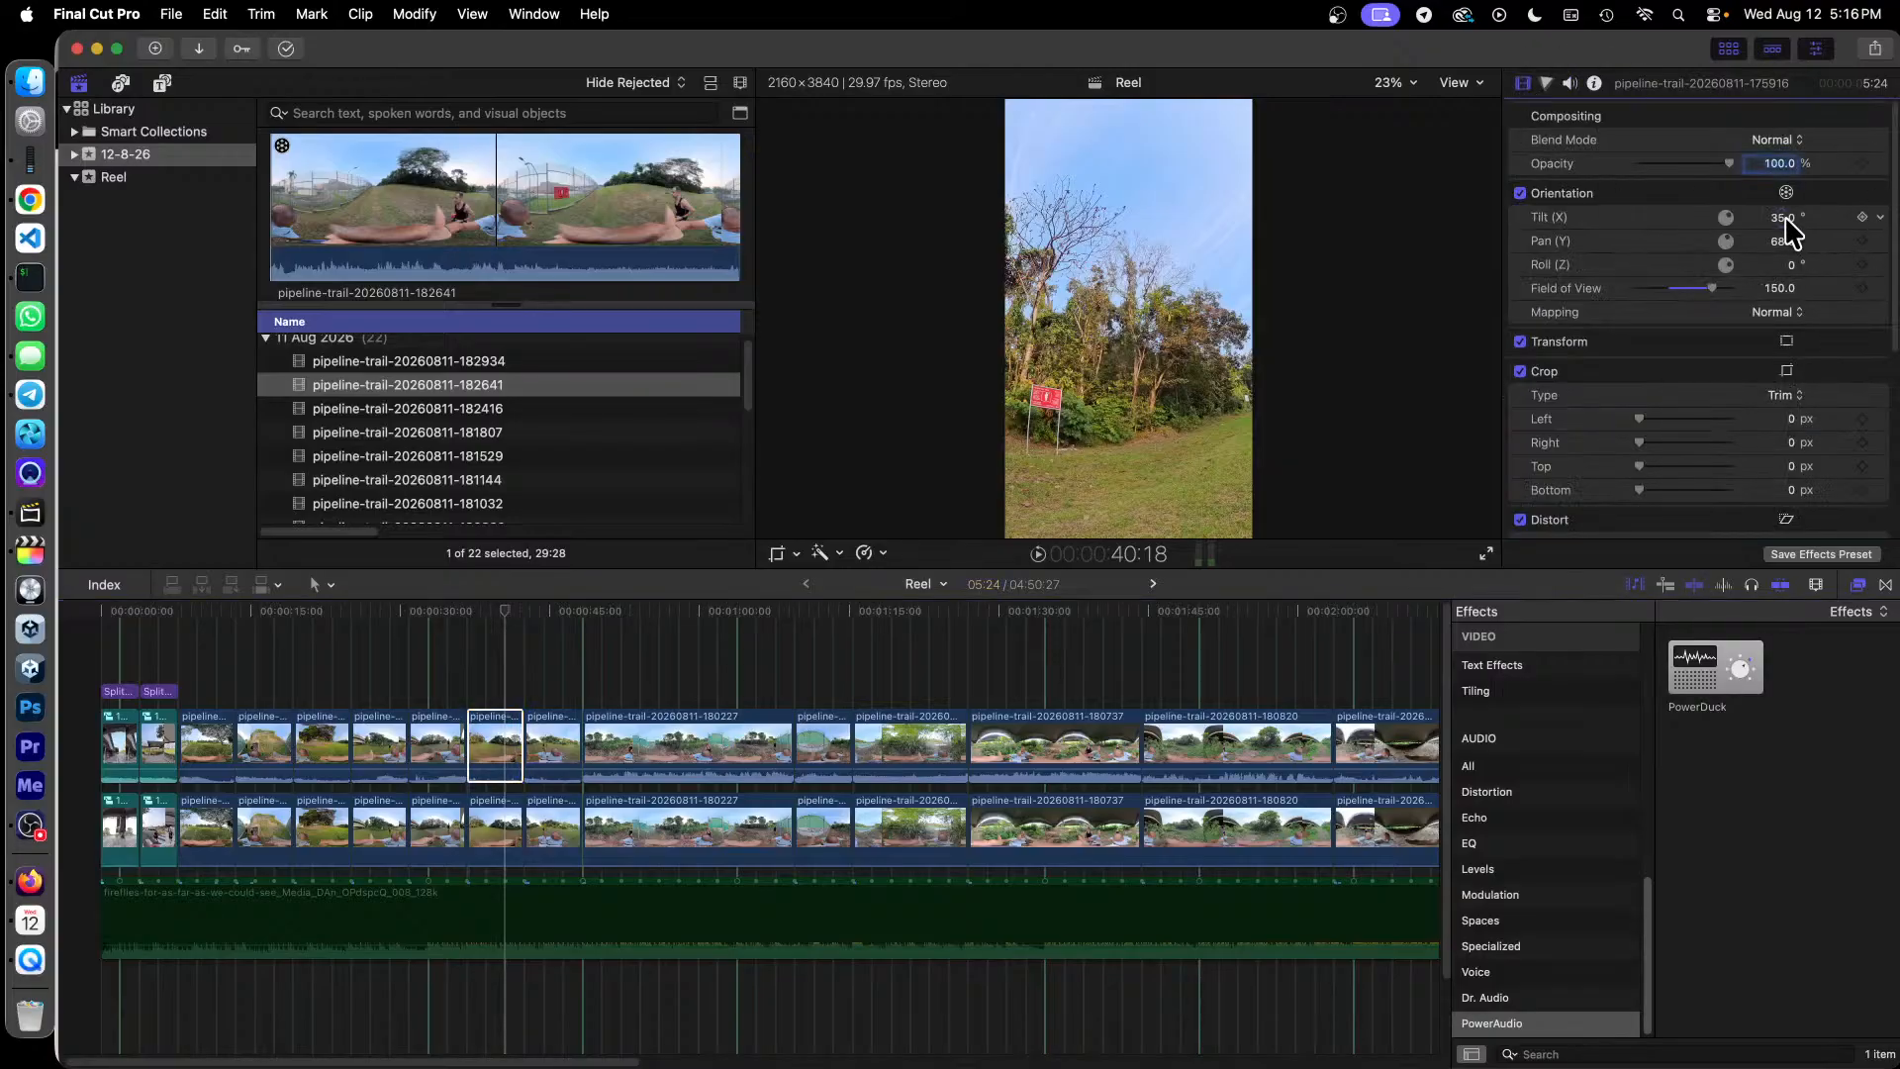
left_click_drag(1781, 241, 1726, 240)
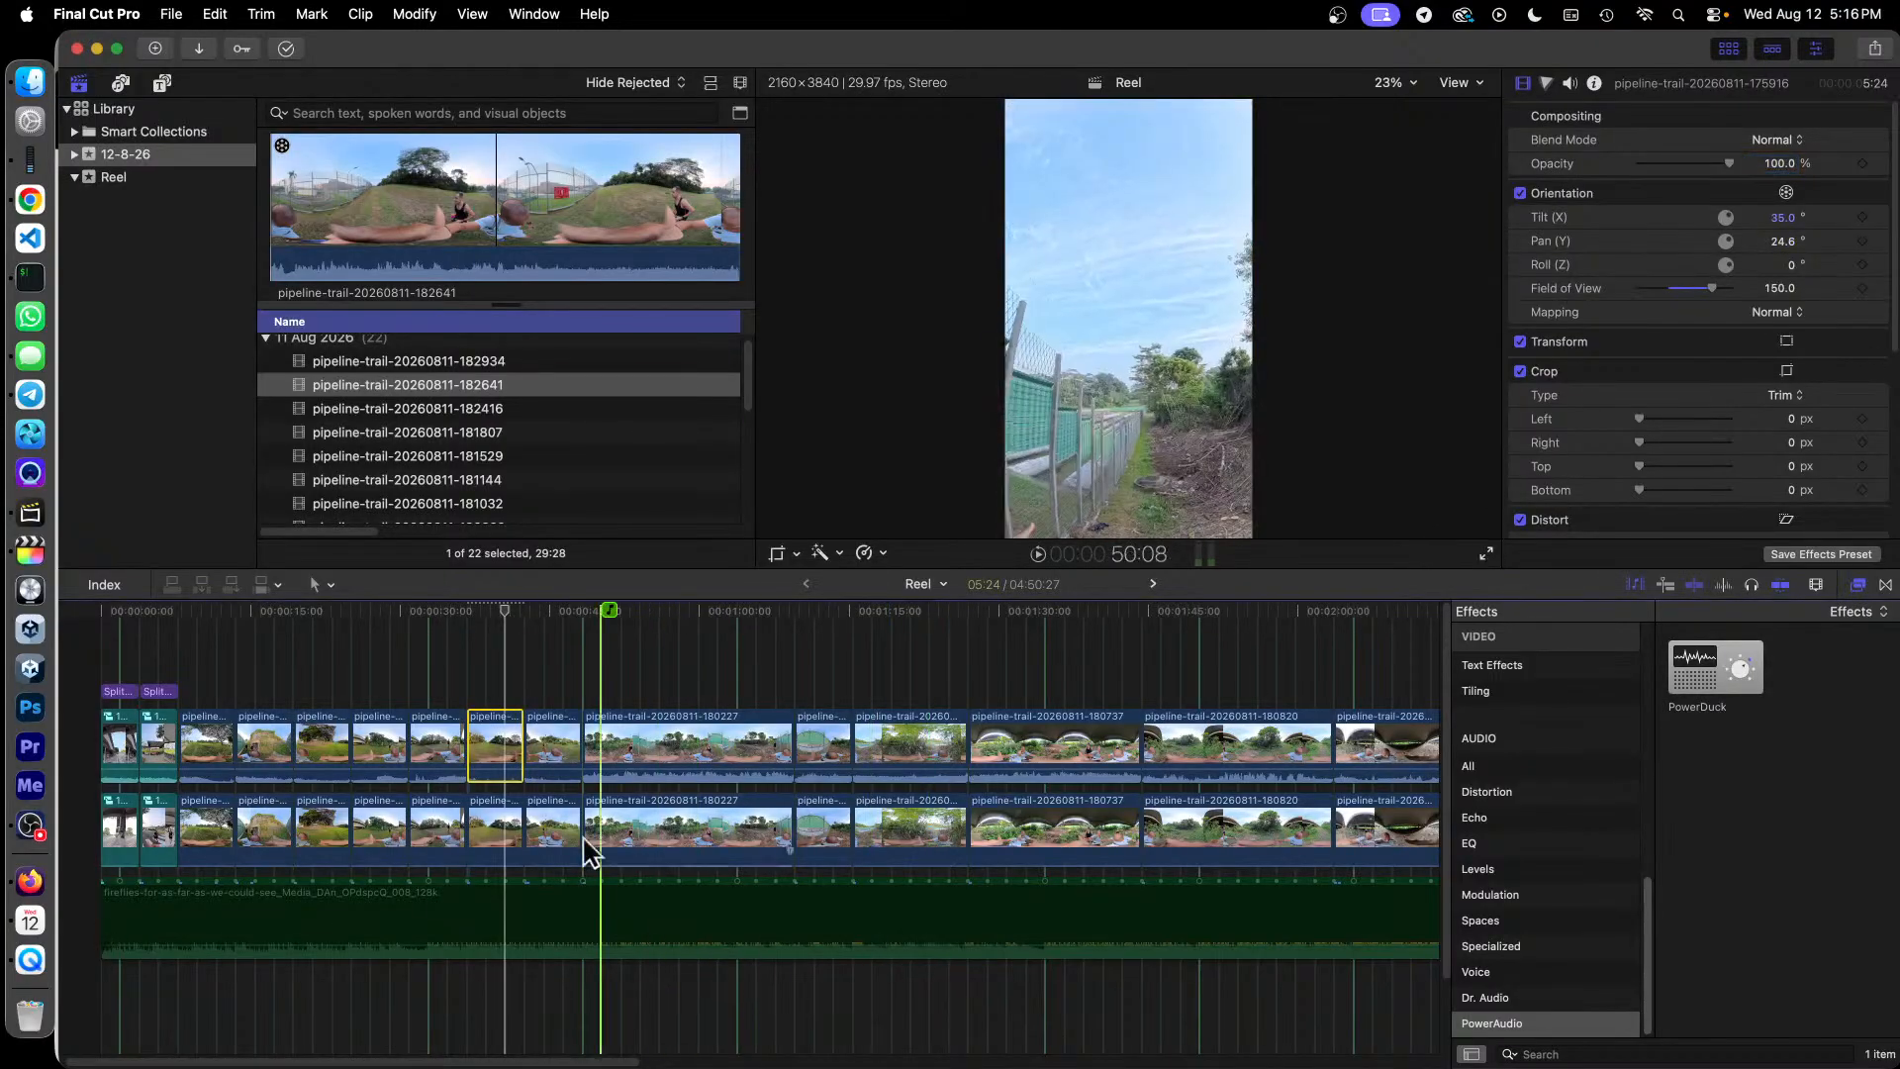
right_click(483, 744)
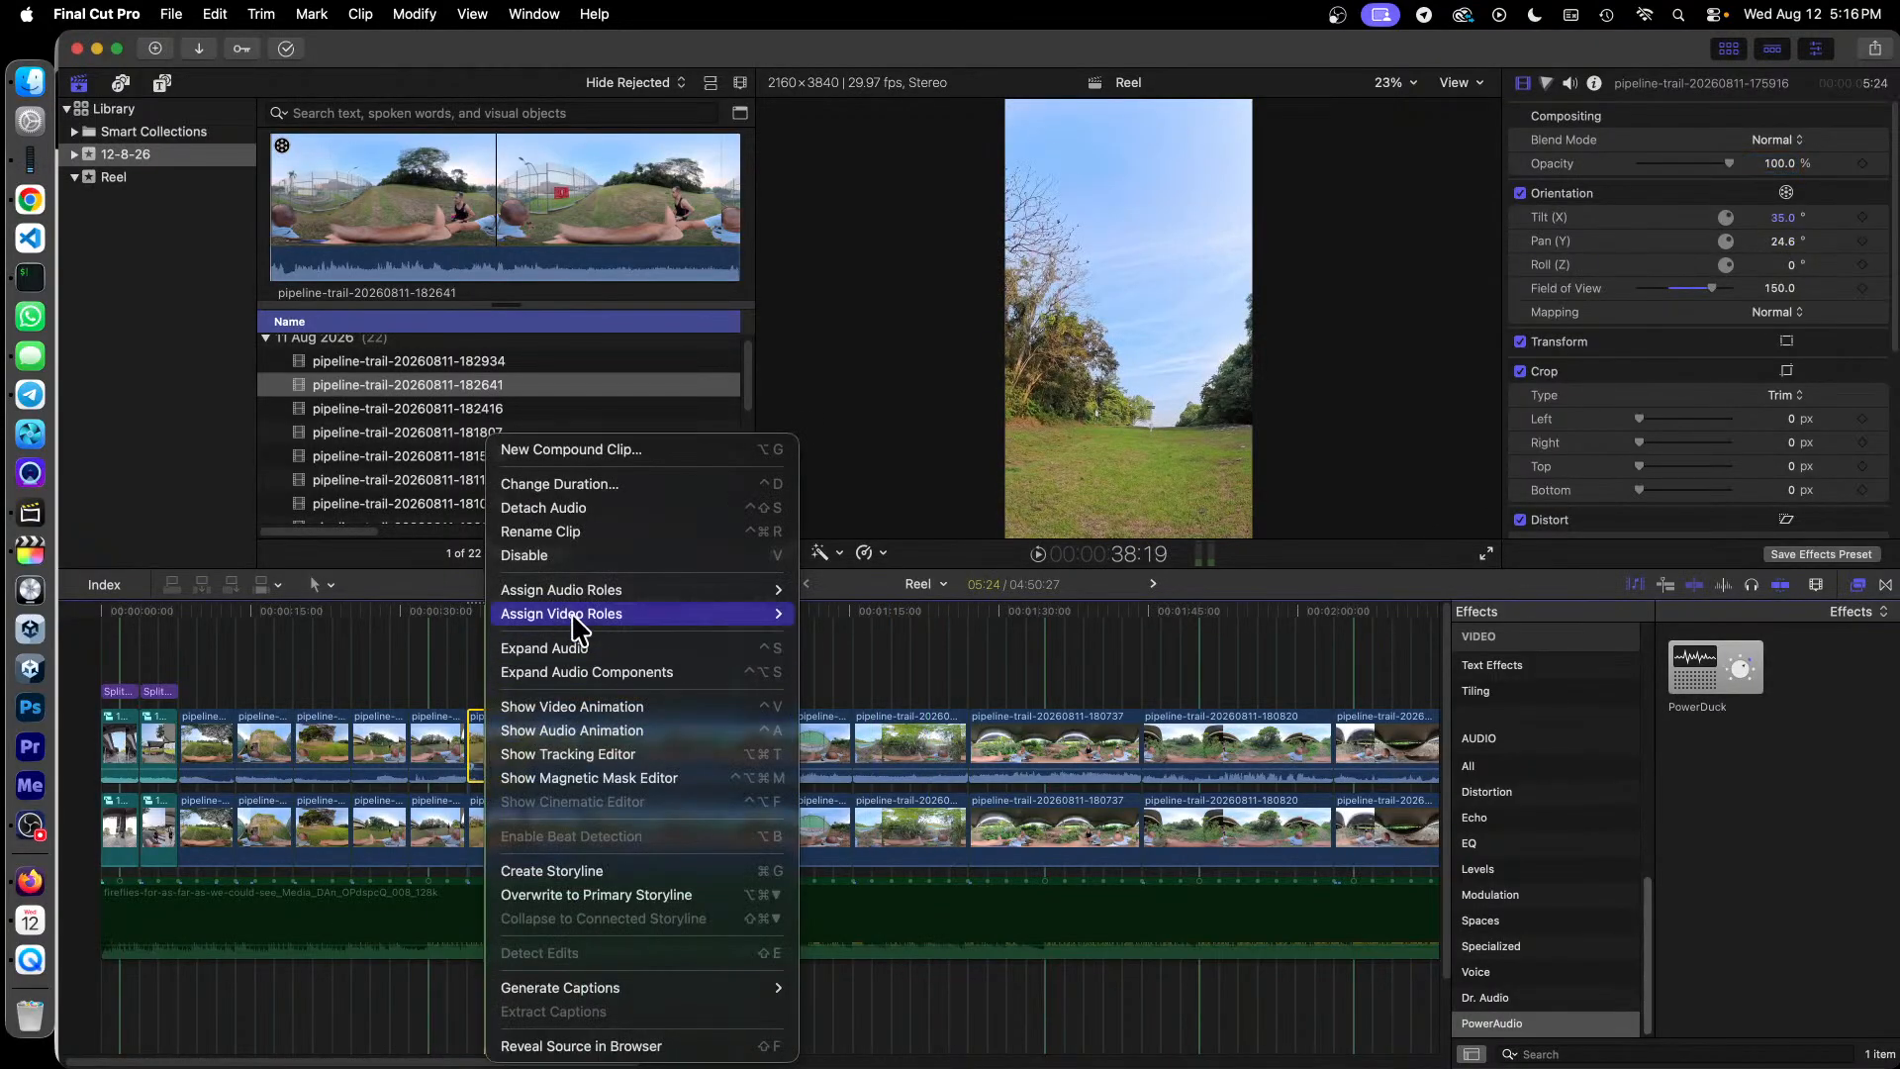
left_click(590, 561)
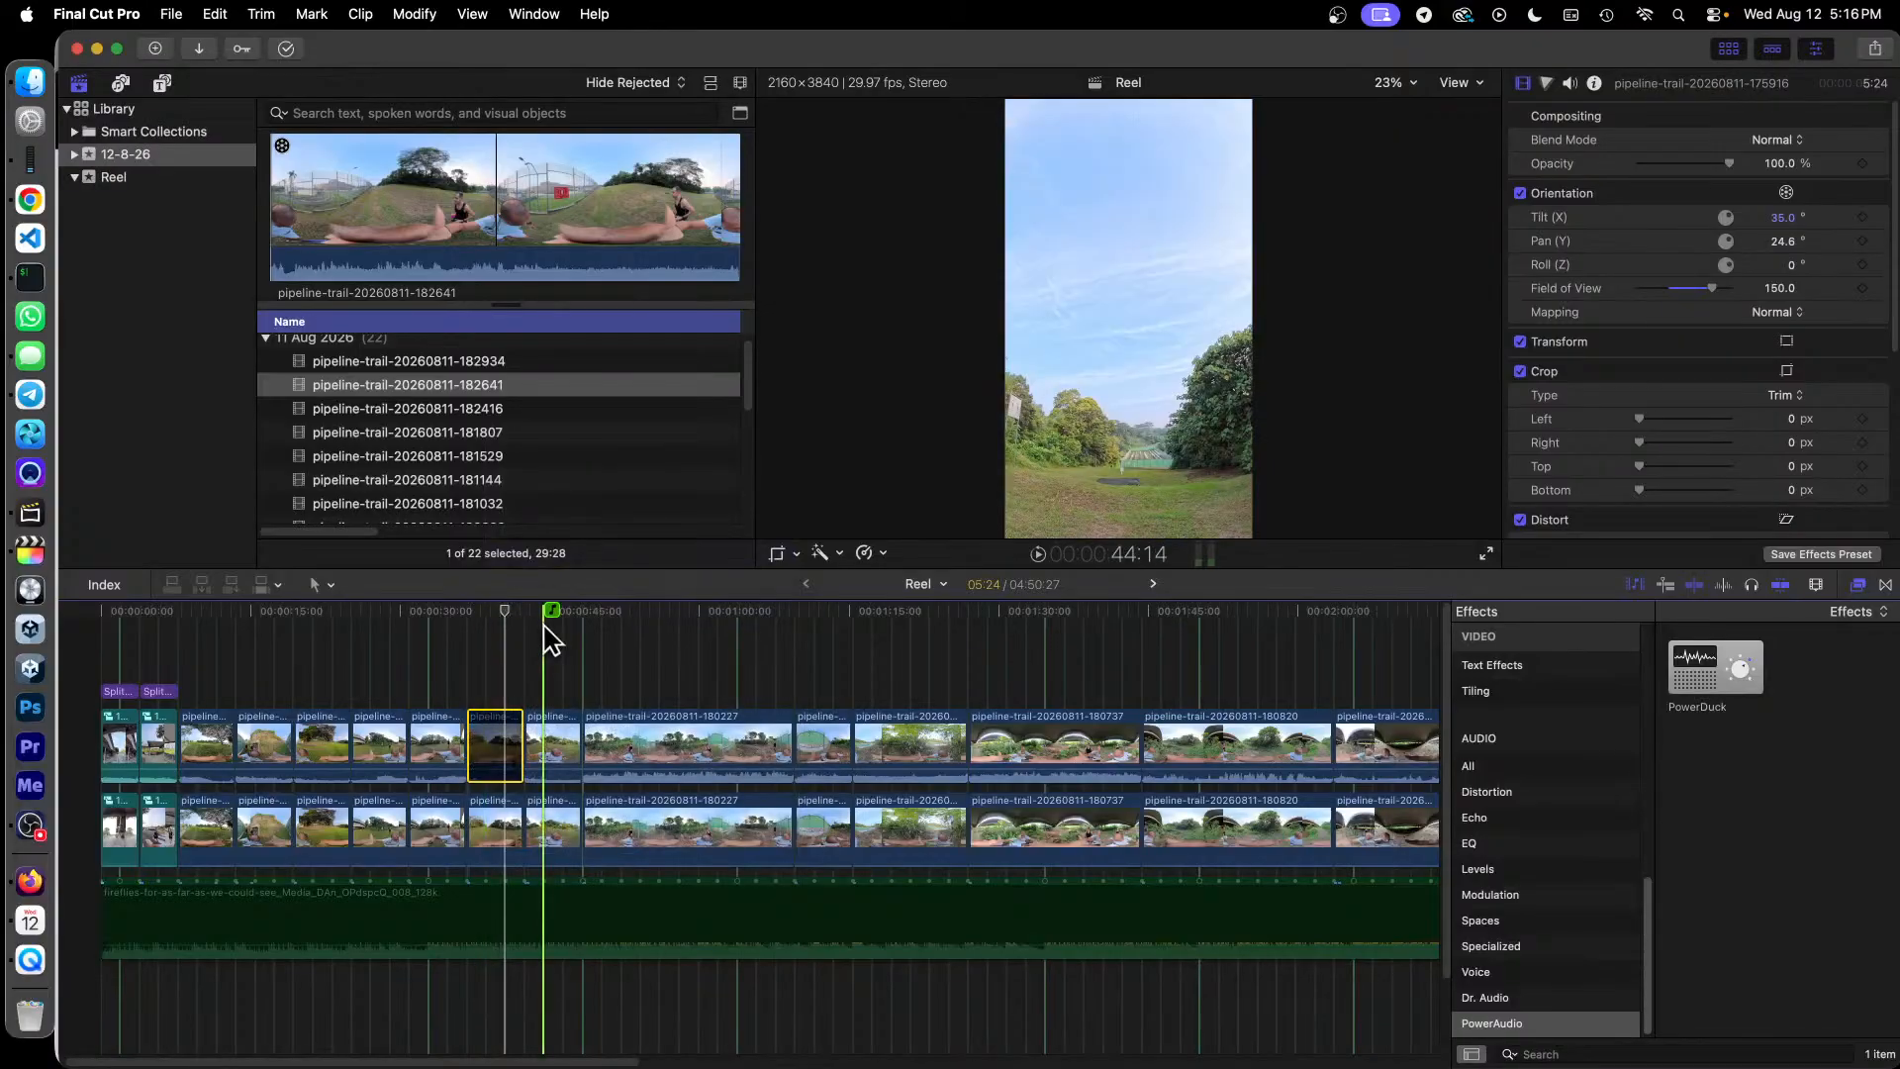
left_click(479, 611)
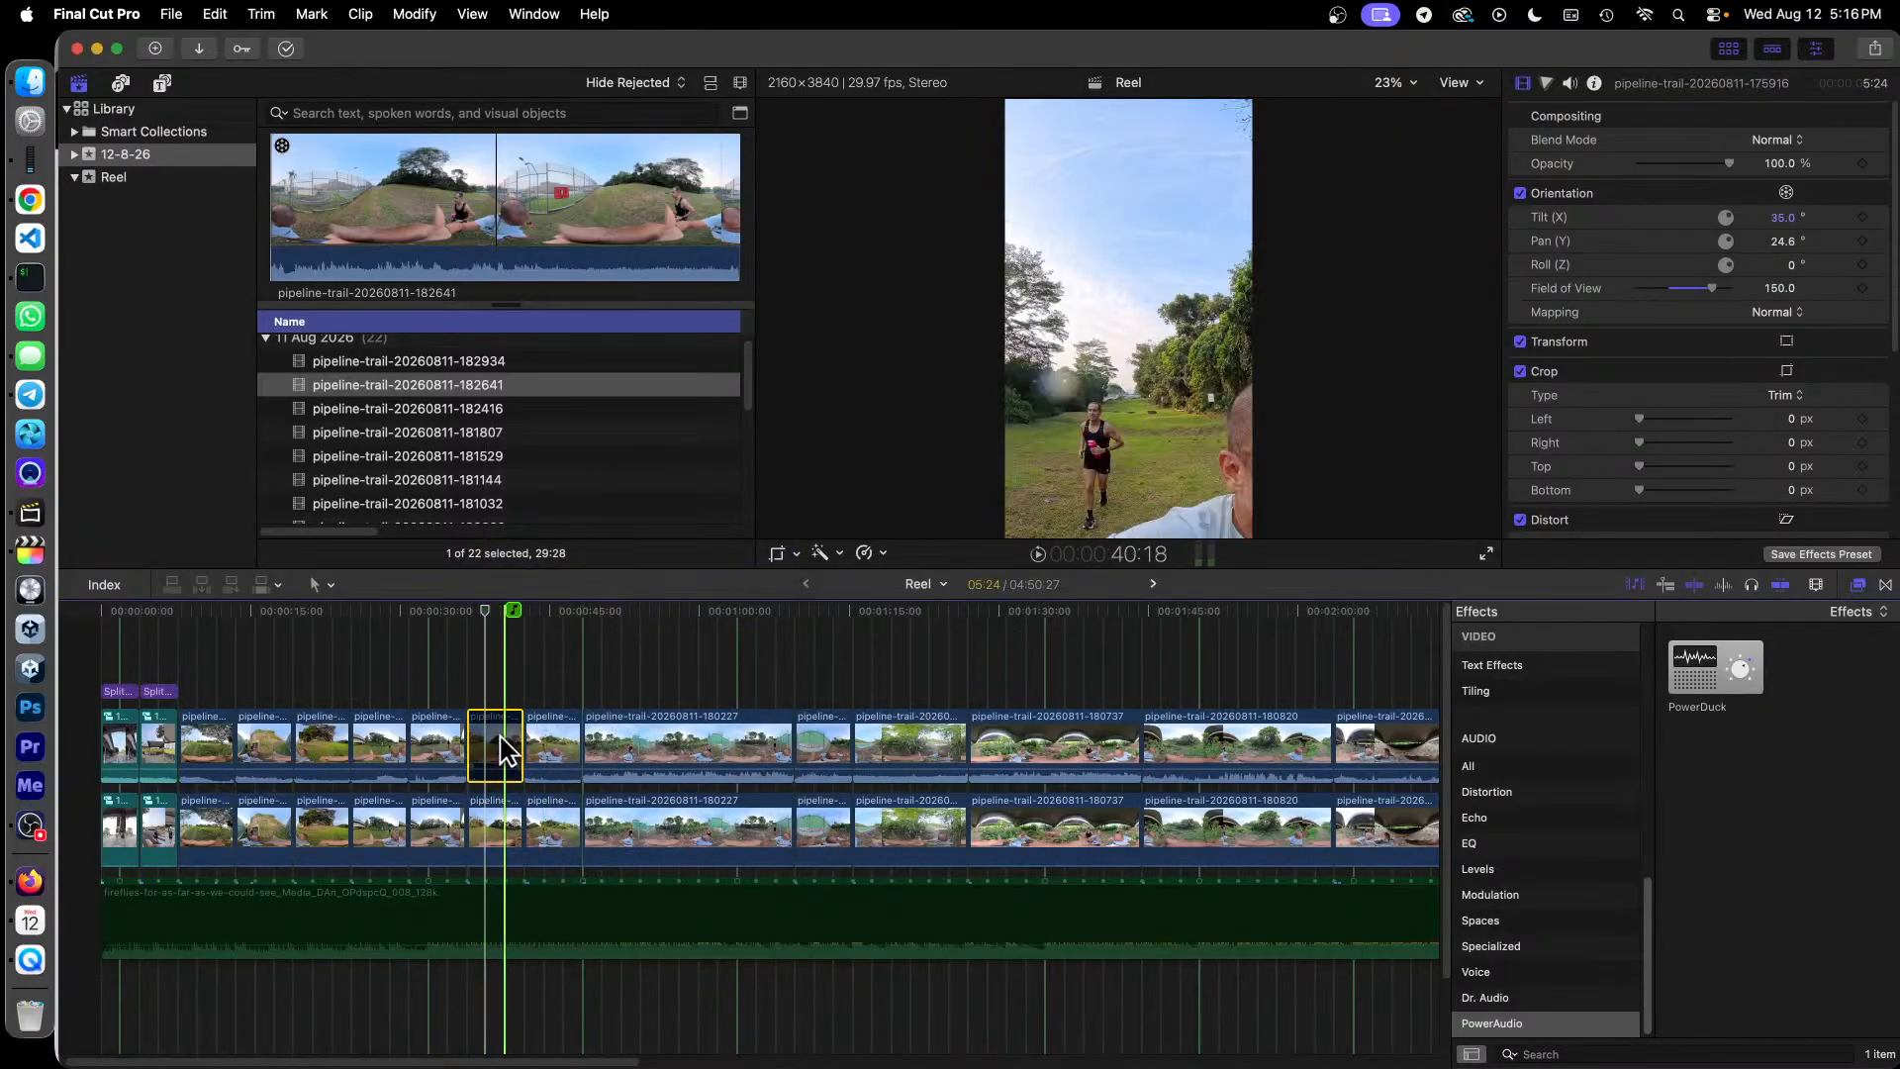
left_click(561, 706)
Step: Play the timeline from 38:19 into the start of clip 180227 to check the reframed shot
left_click(485, 612)
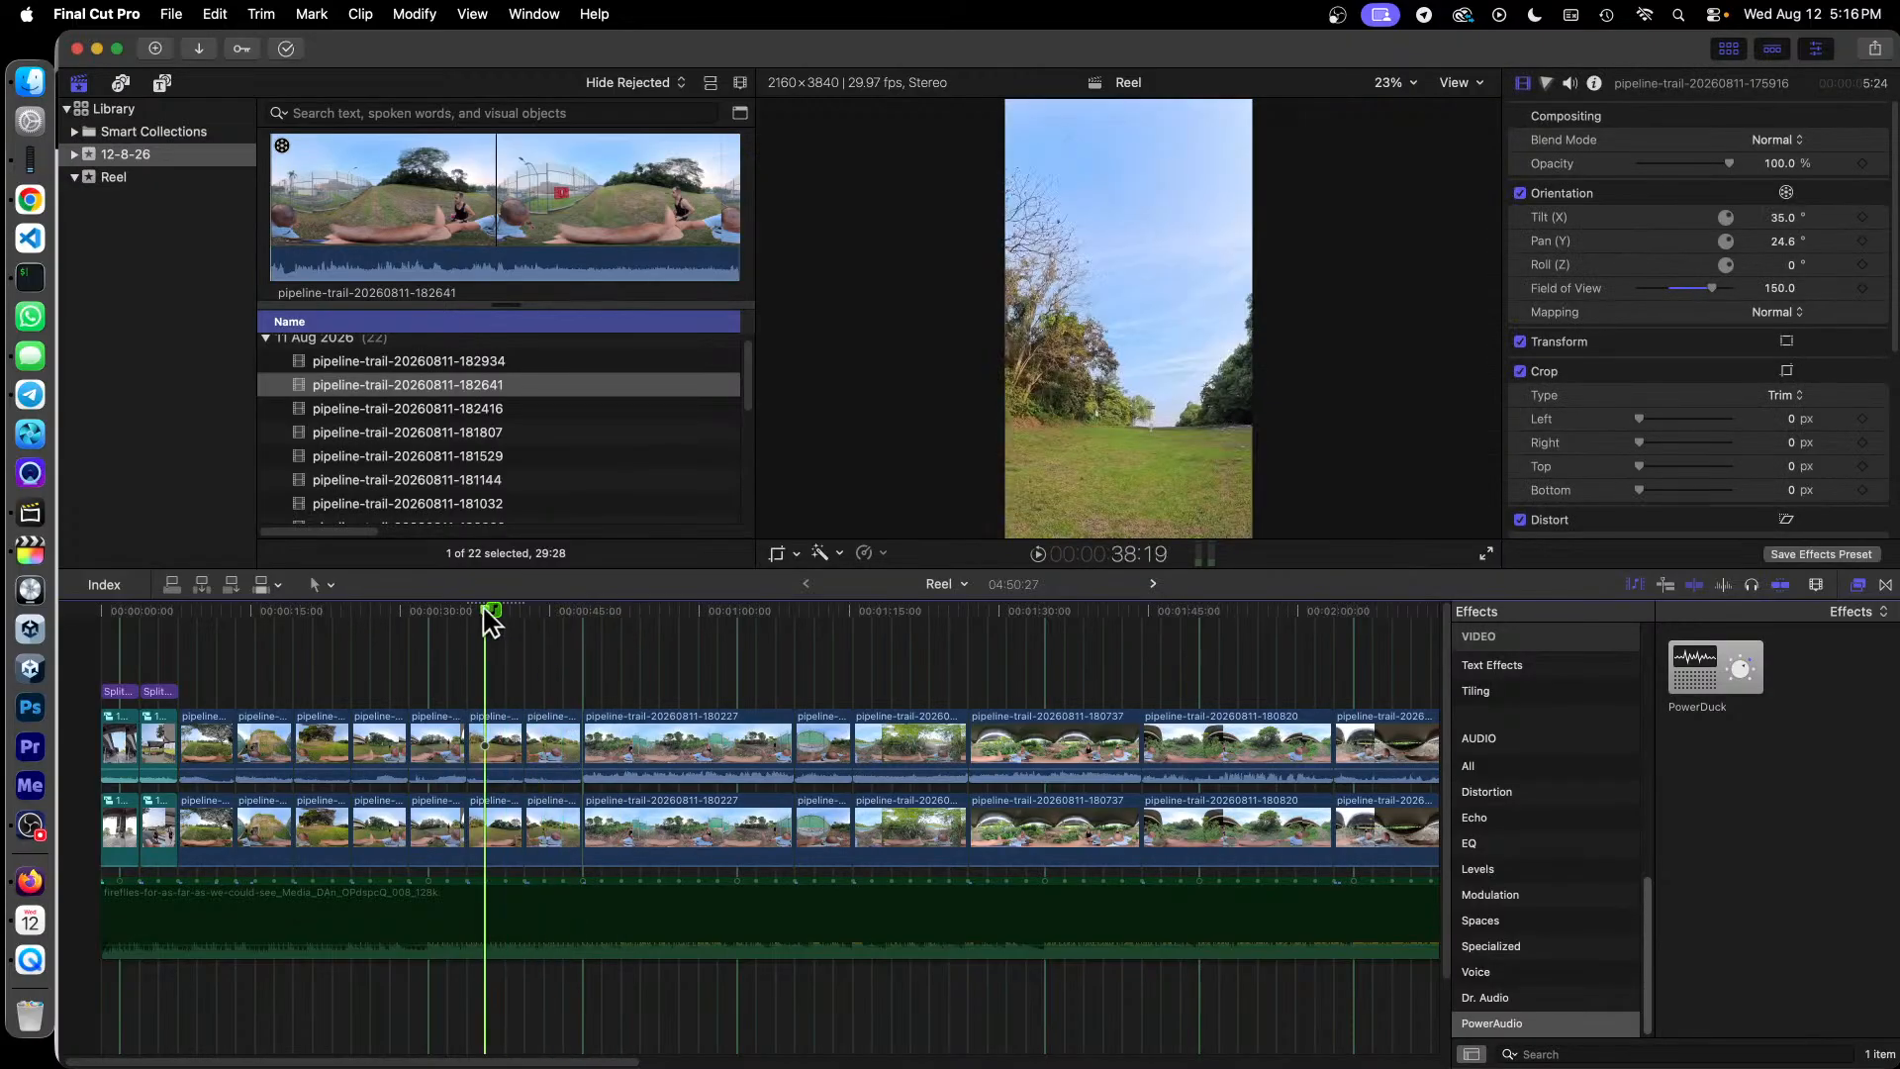
key("space")
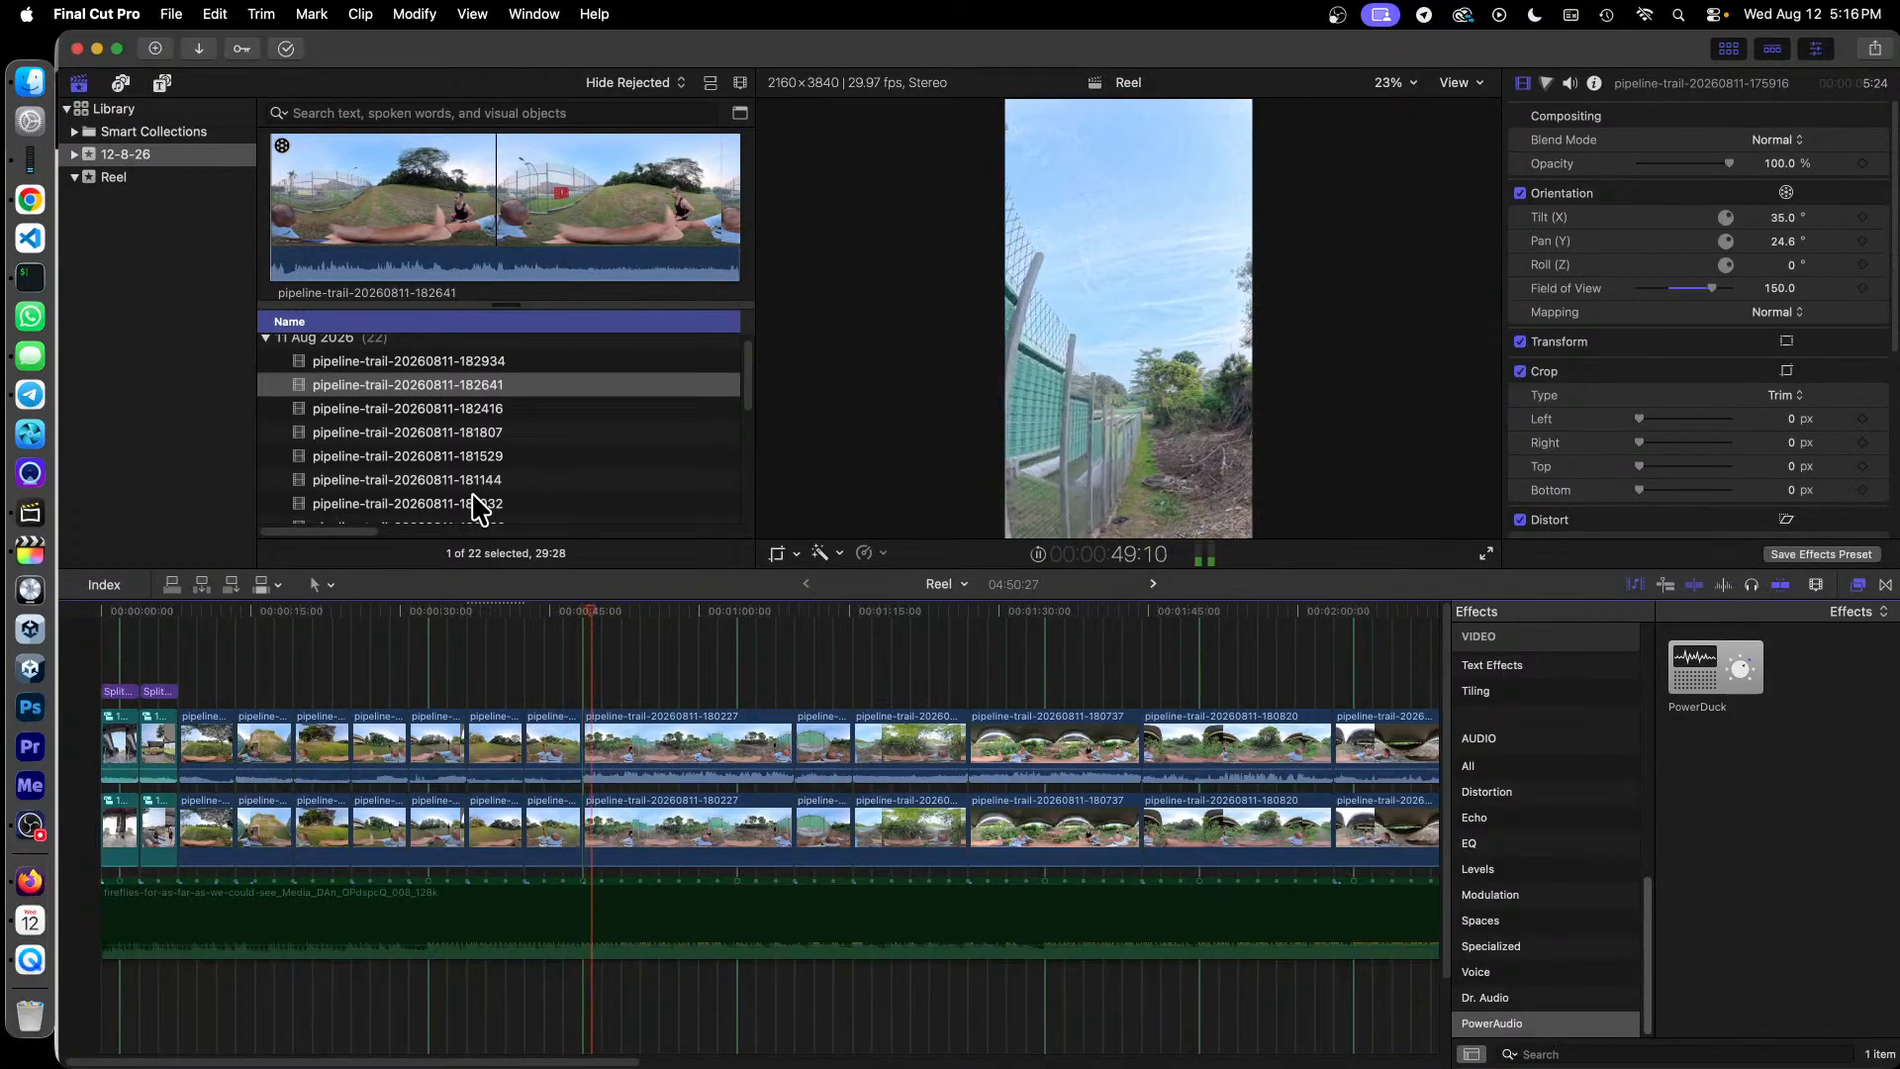
key("space")
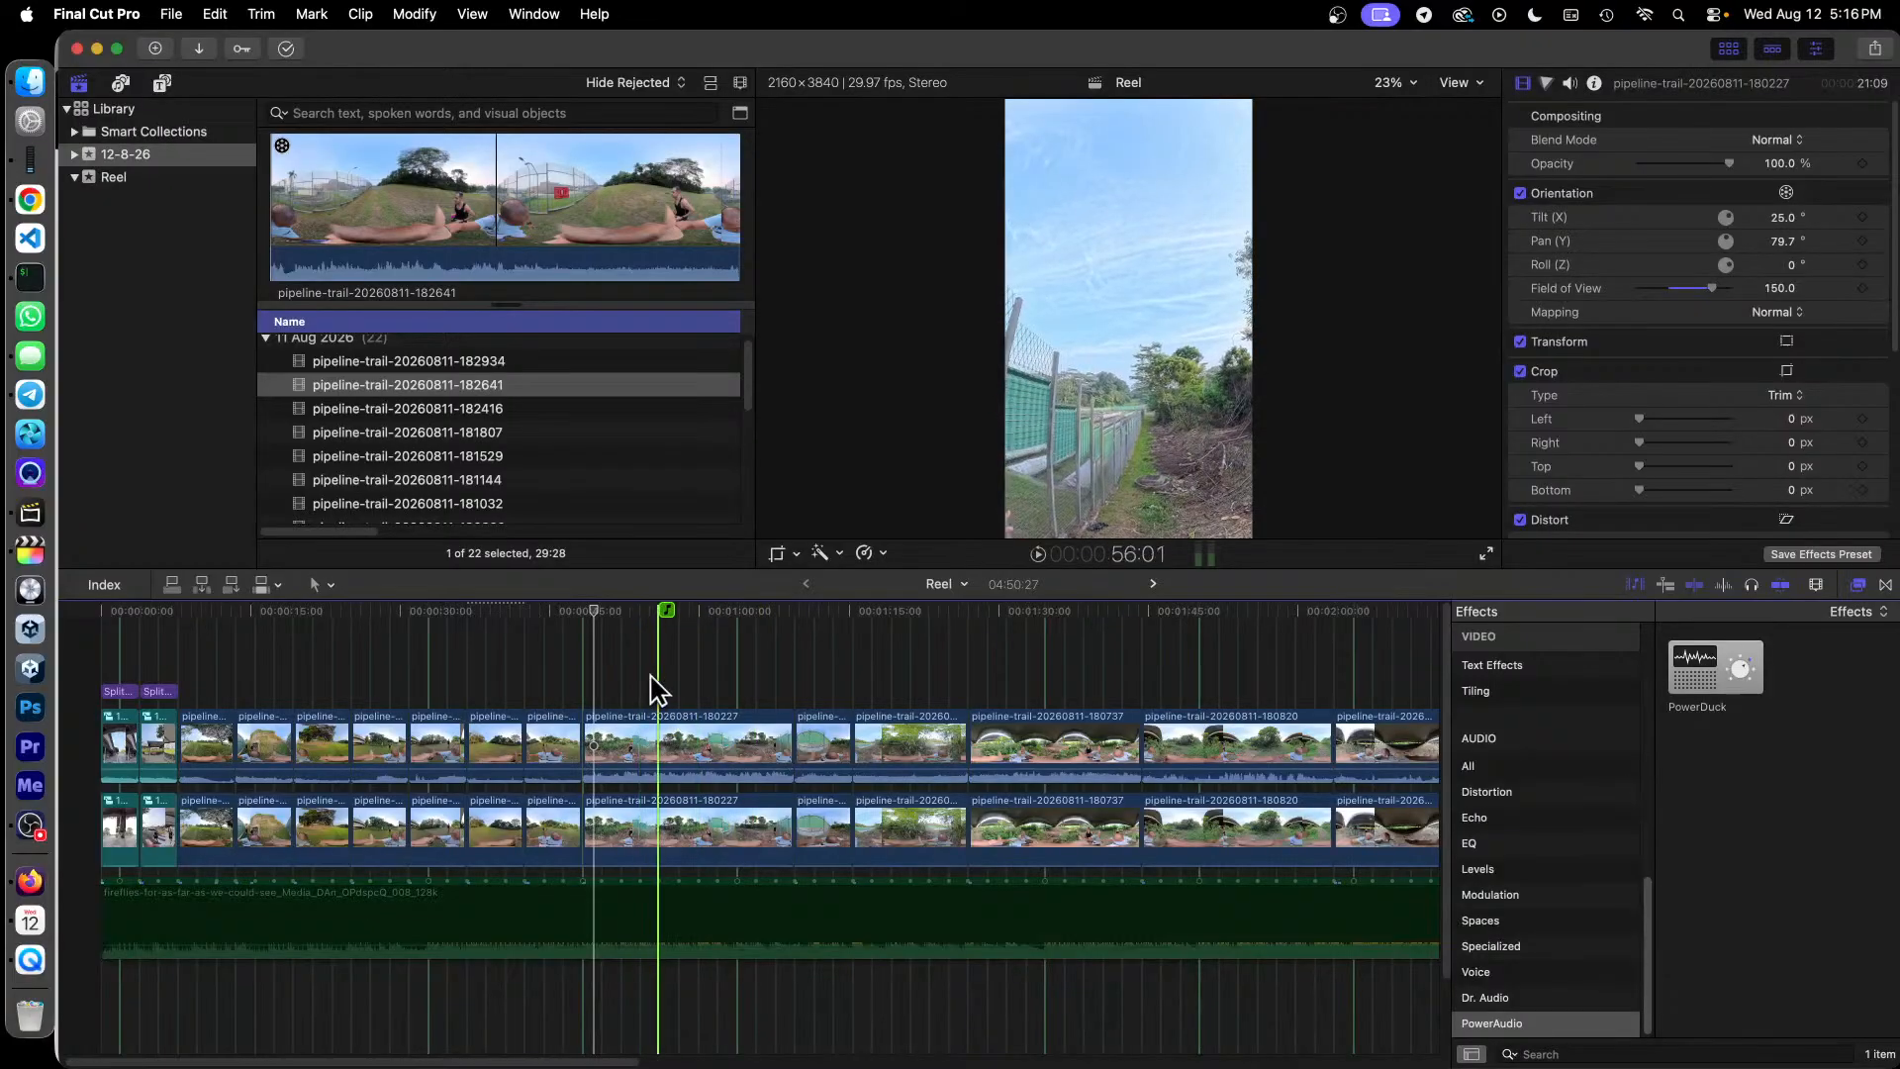
Step: Turn on Noise Removal at 50% for the four upper-row clips from 180227 through 180737
left_click_drag(653, 679, 1061, 778)
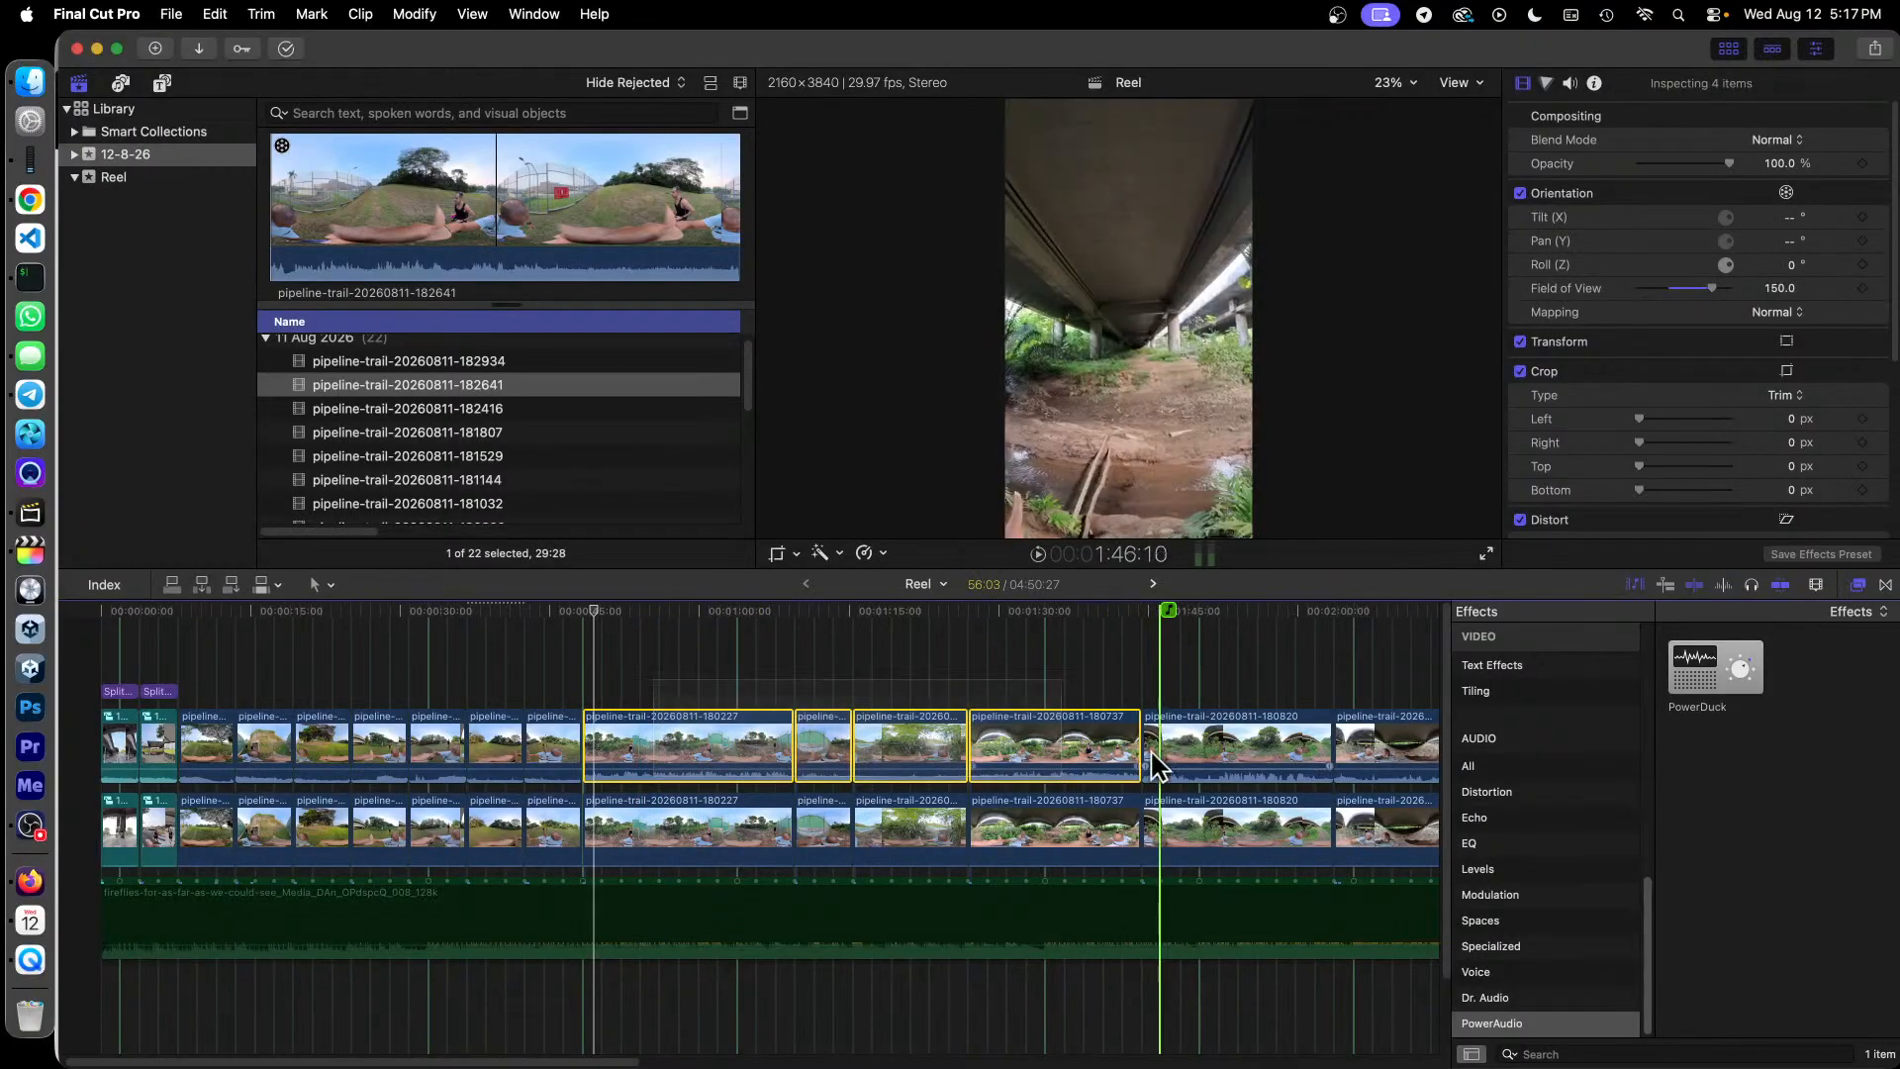
left_click(1569, 85)
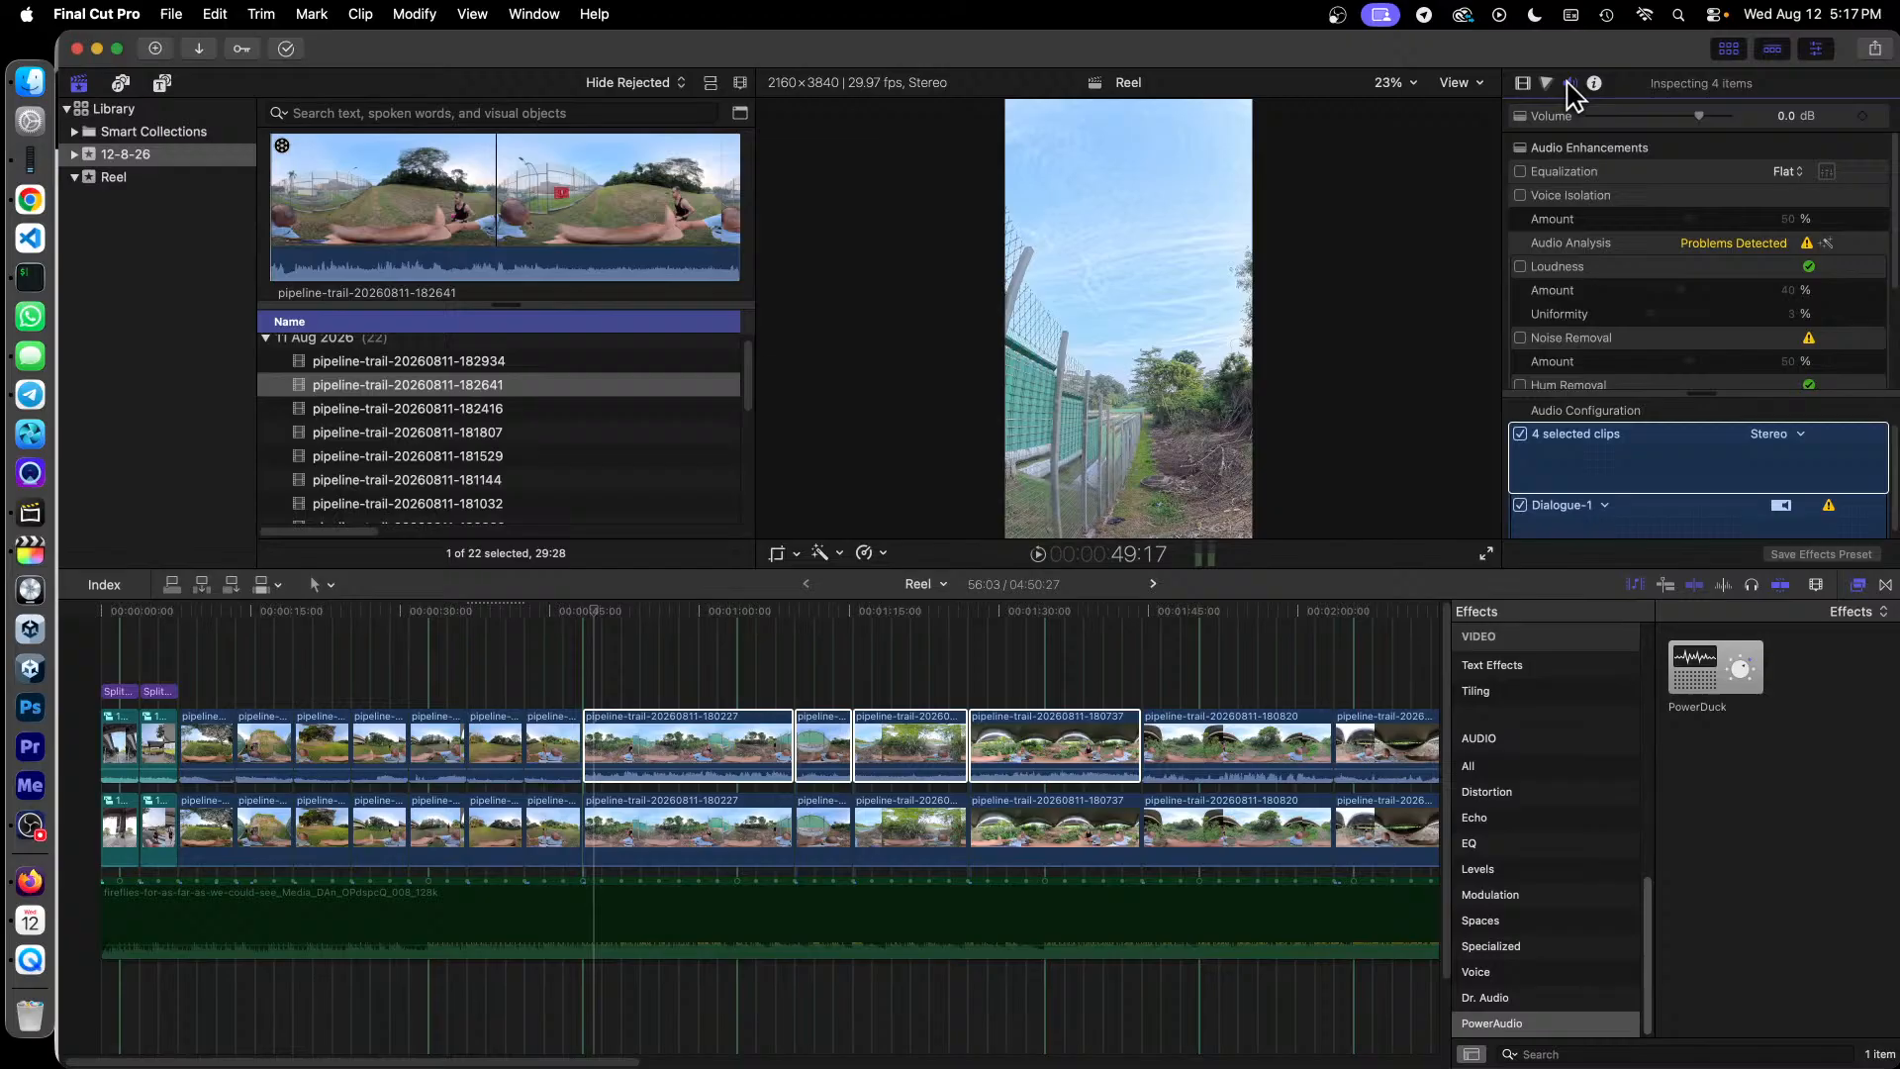
left_click(1521, 338)
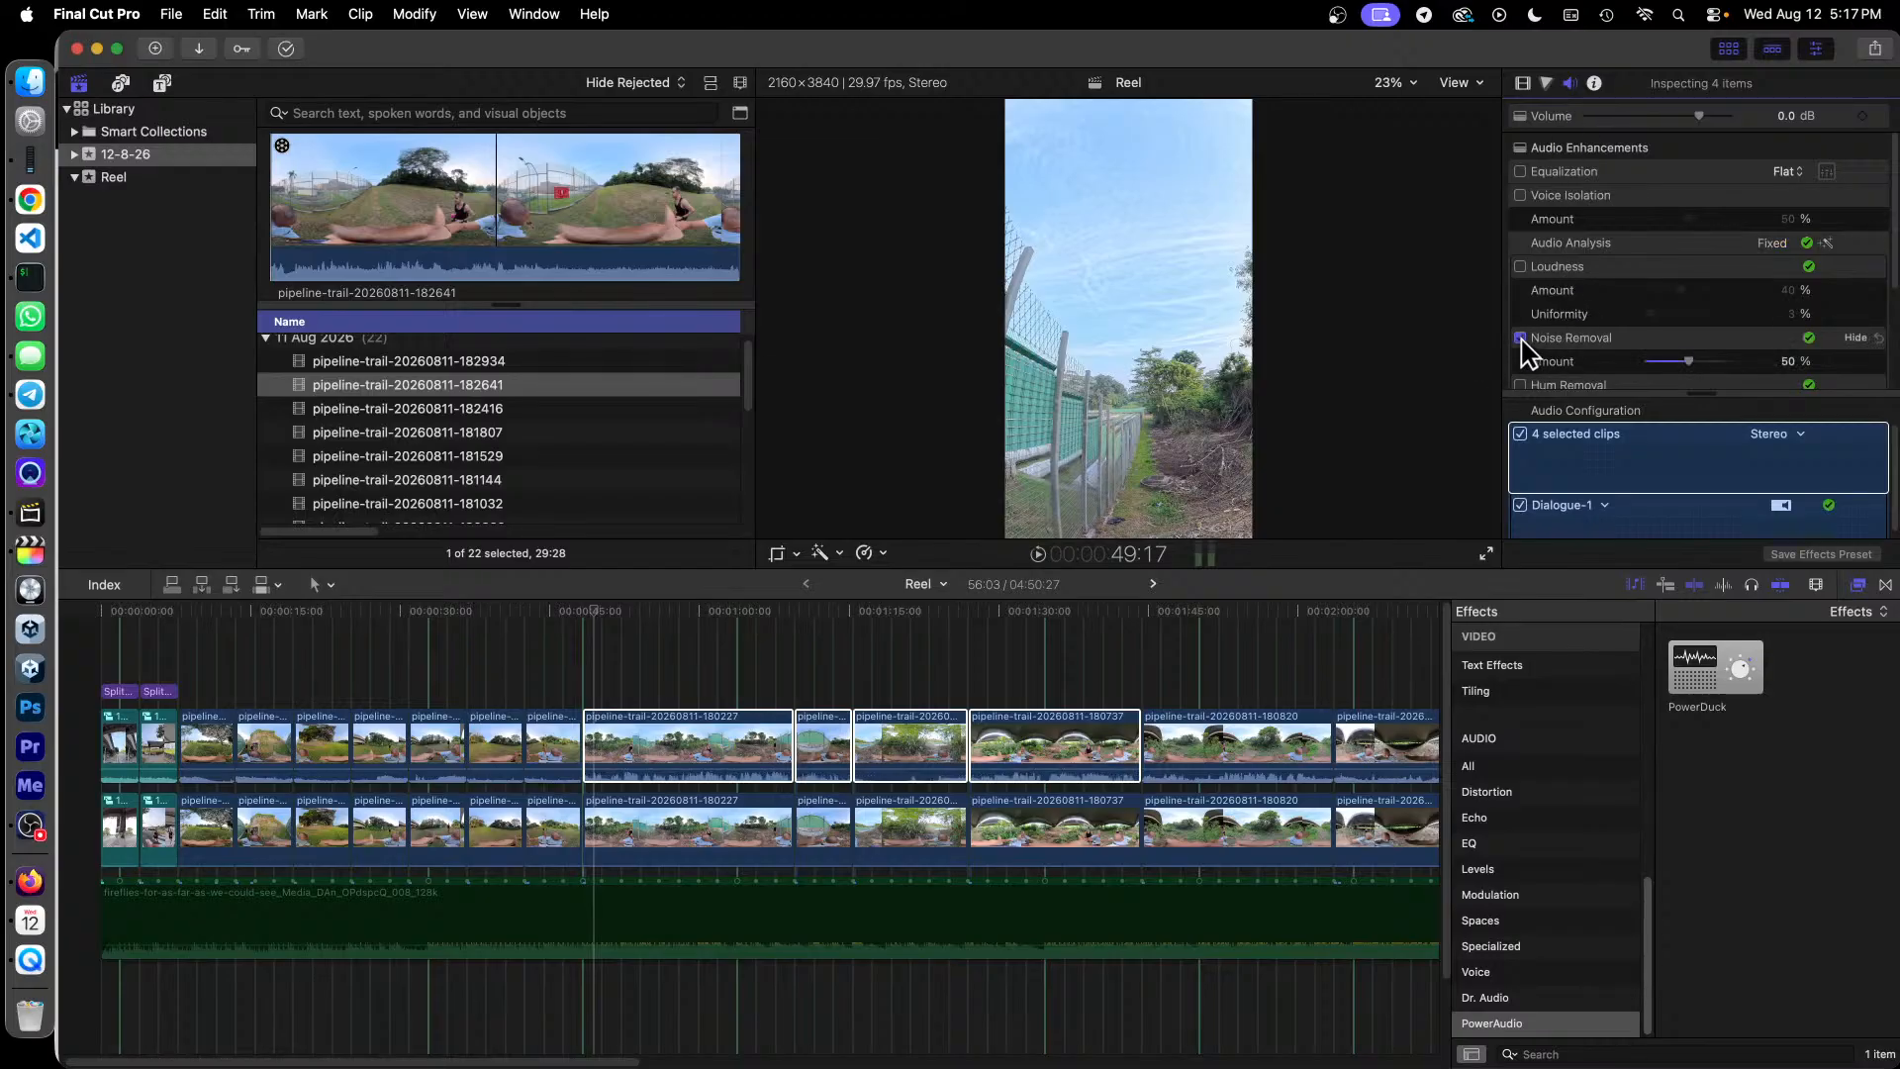
Step: Play back the four noise-reduced upper-row clips and review the rest of the timeline toward its end
left_click(563, 613)
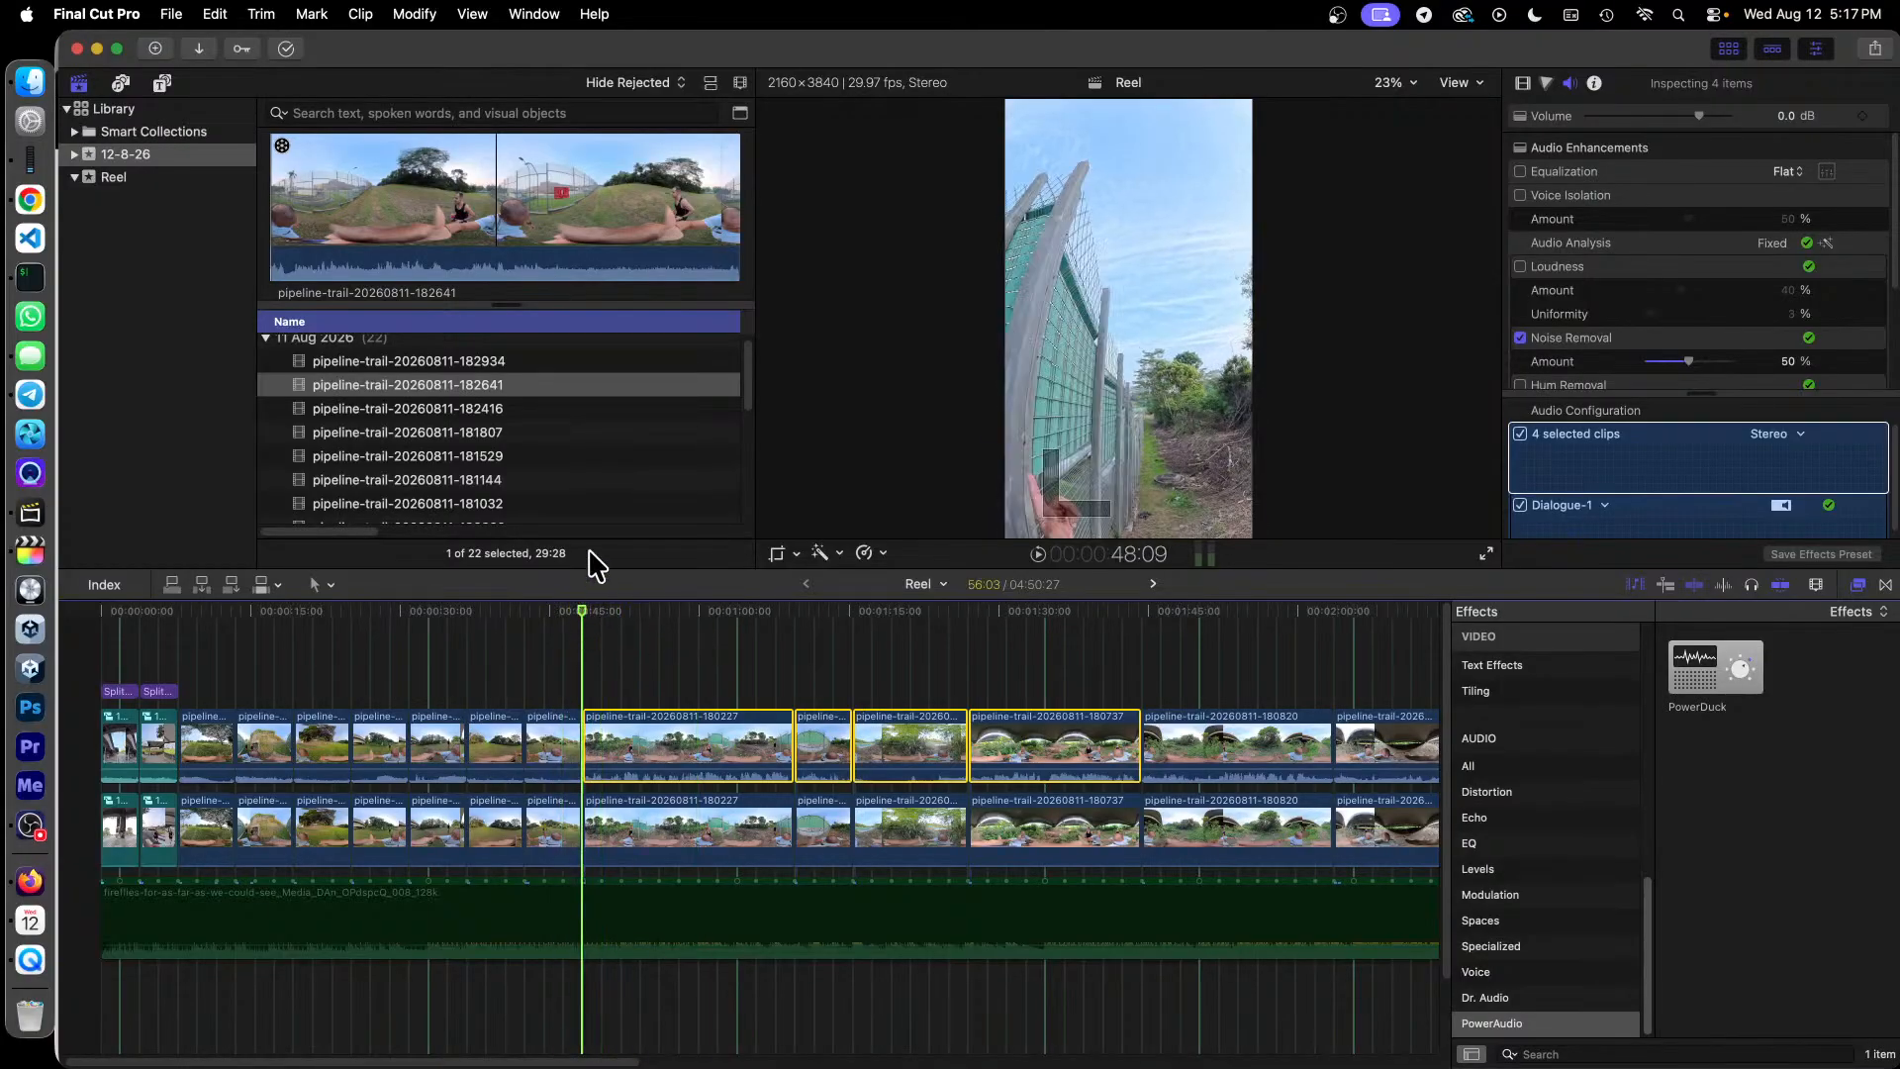
key("space")
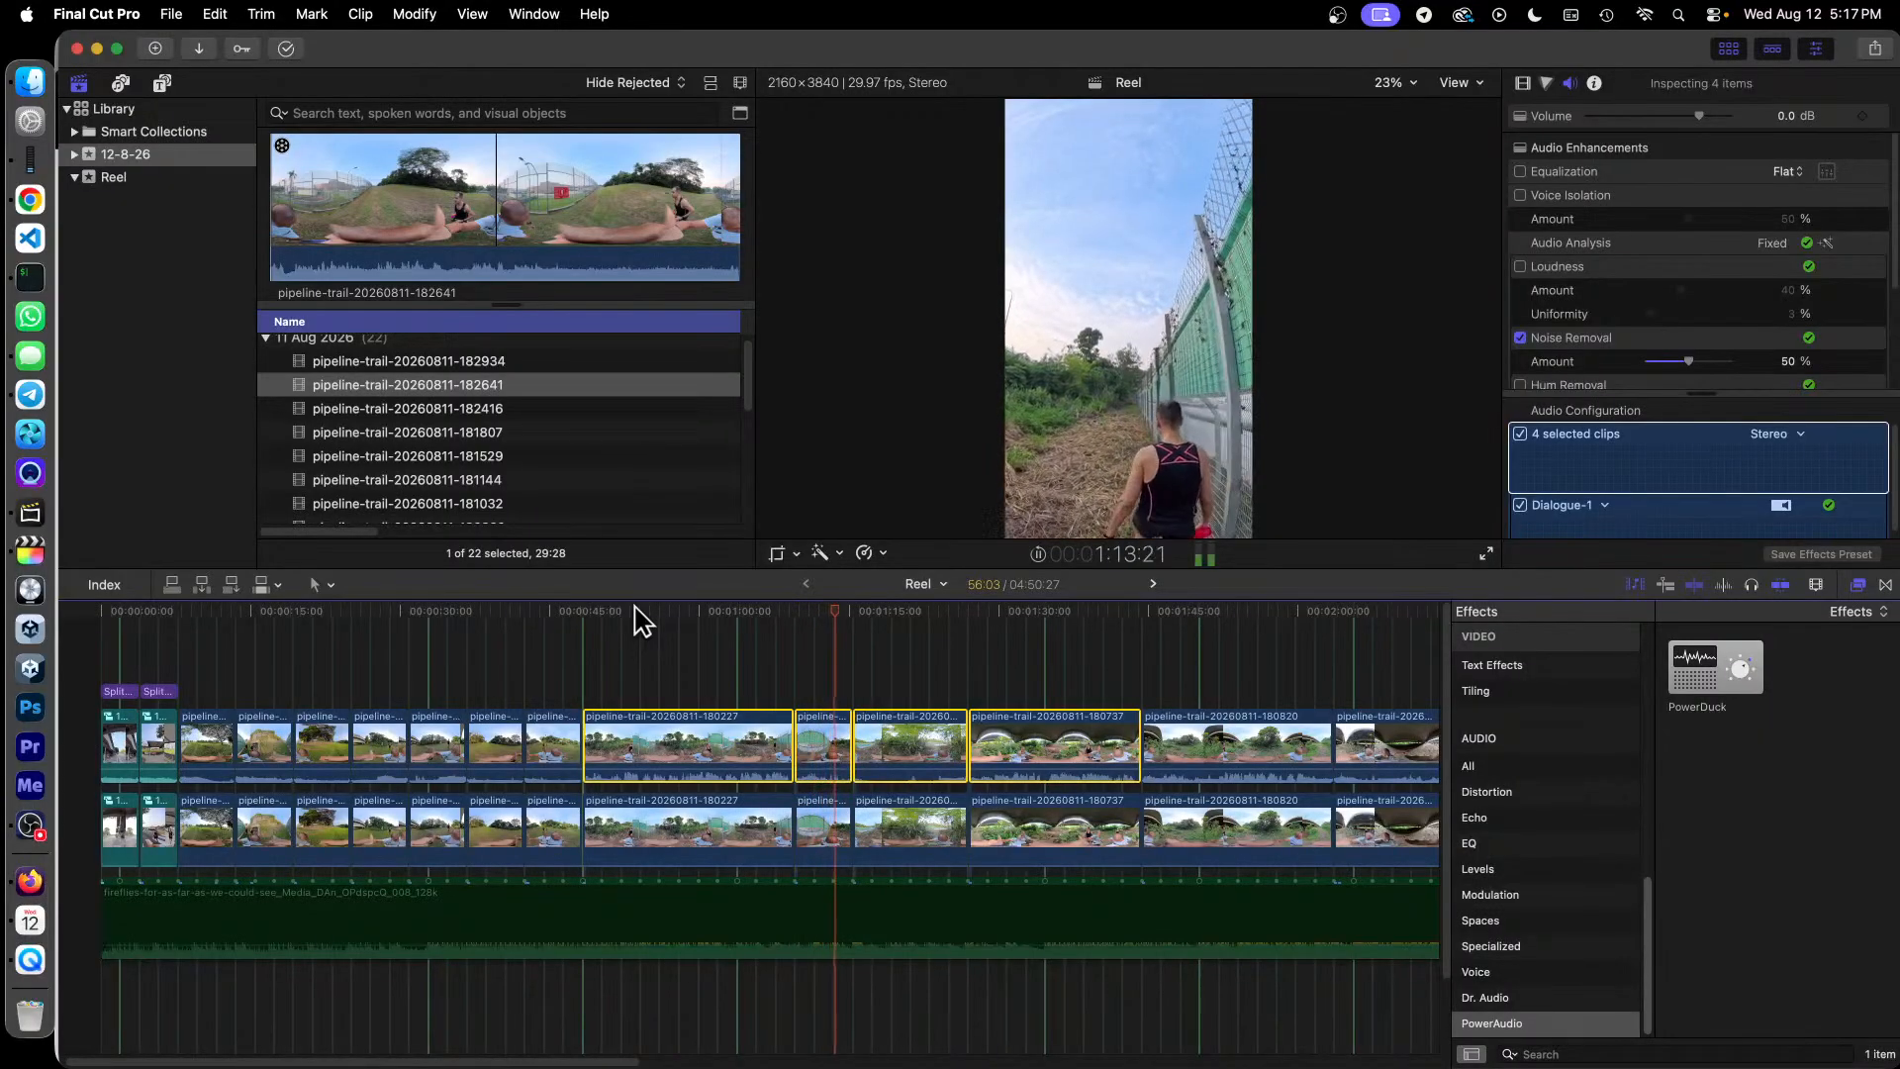
key("s")
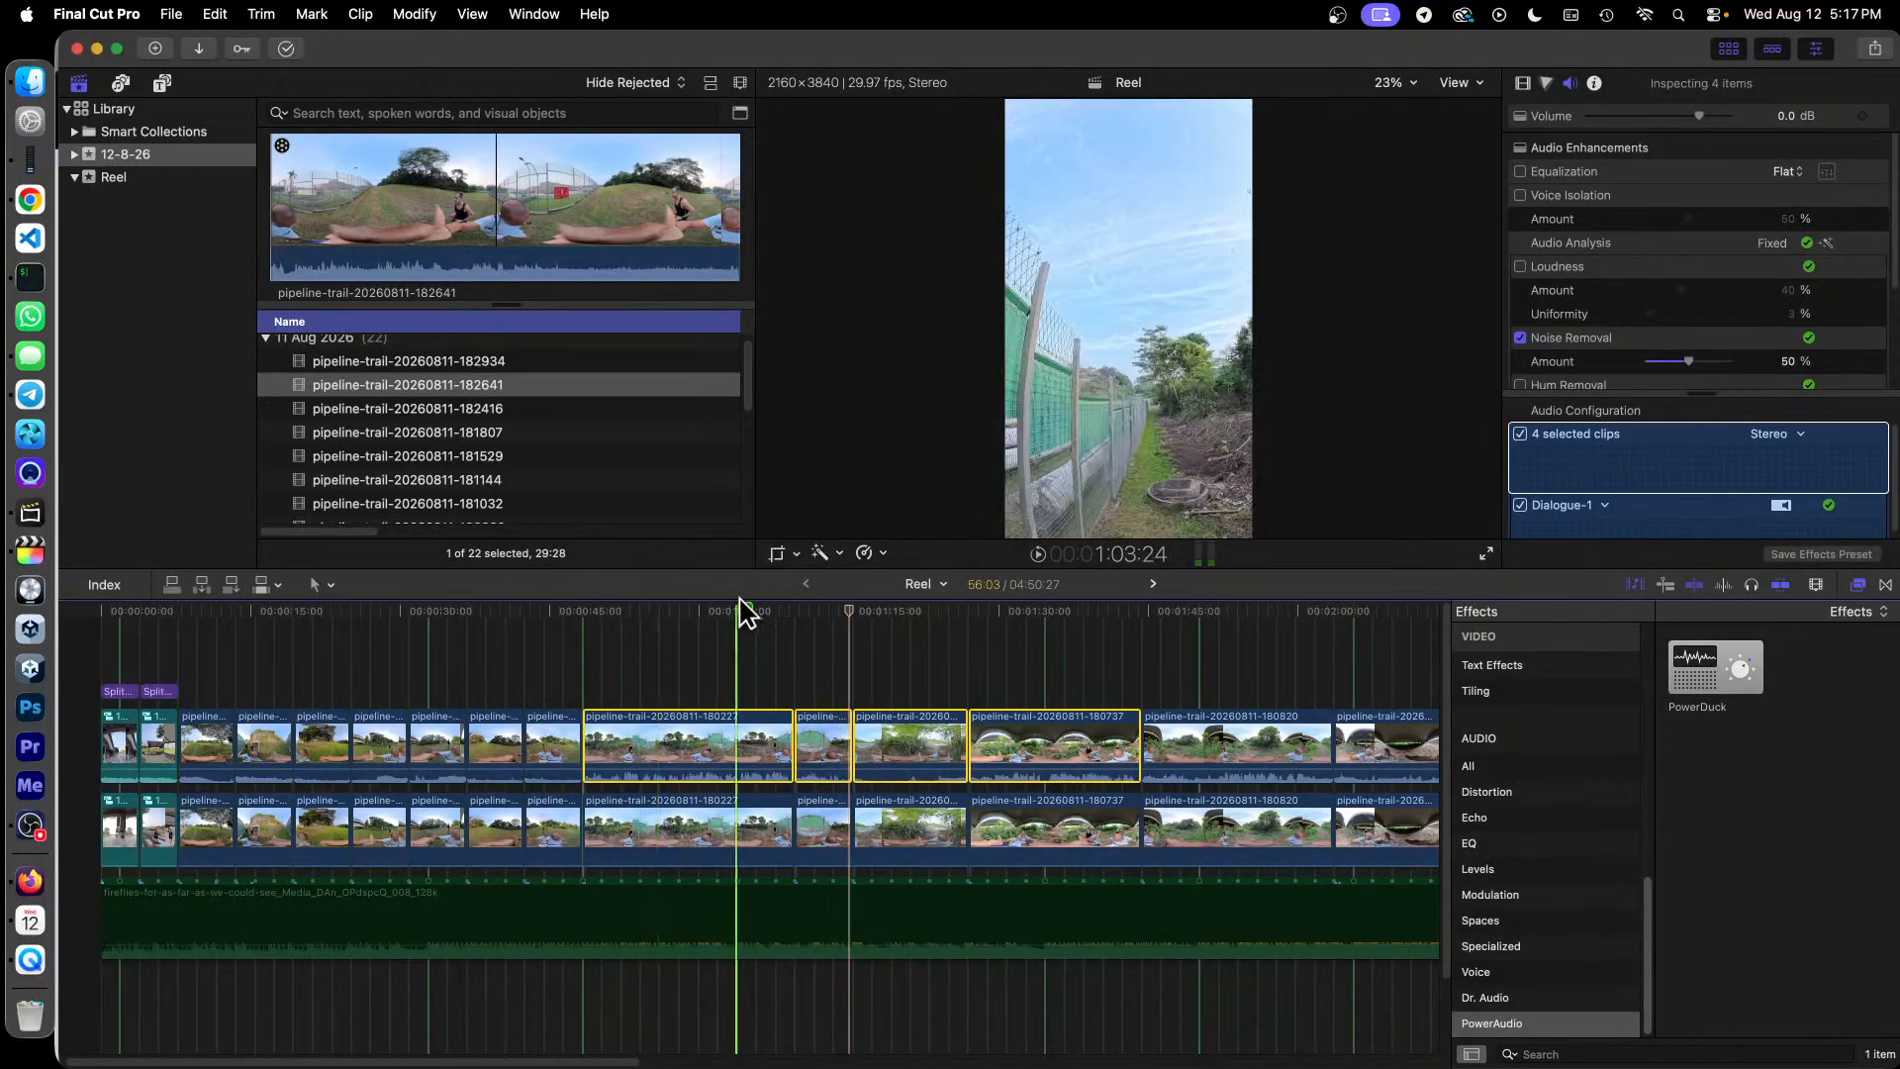
left_click_drag(732, 608, 815, 660)
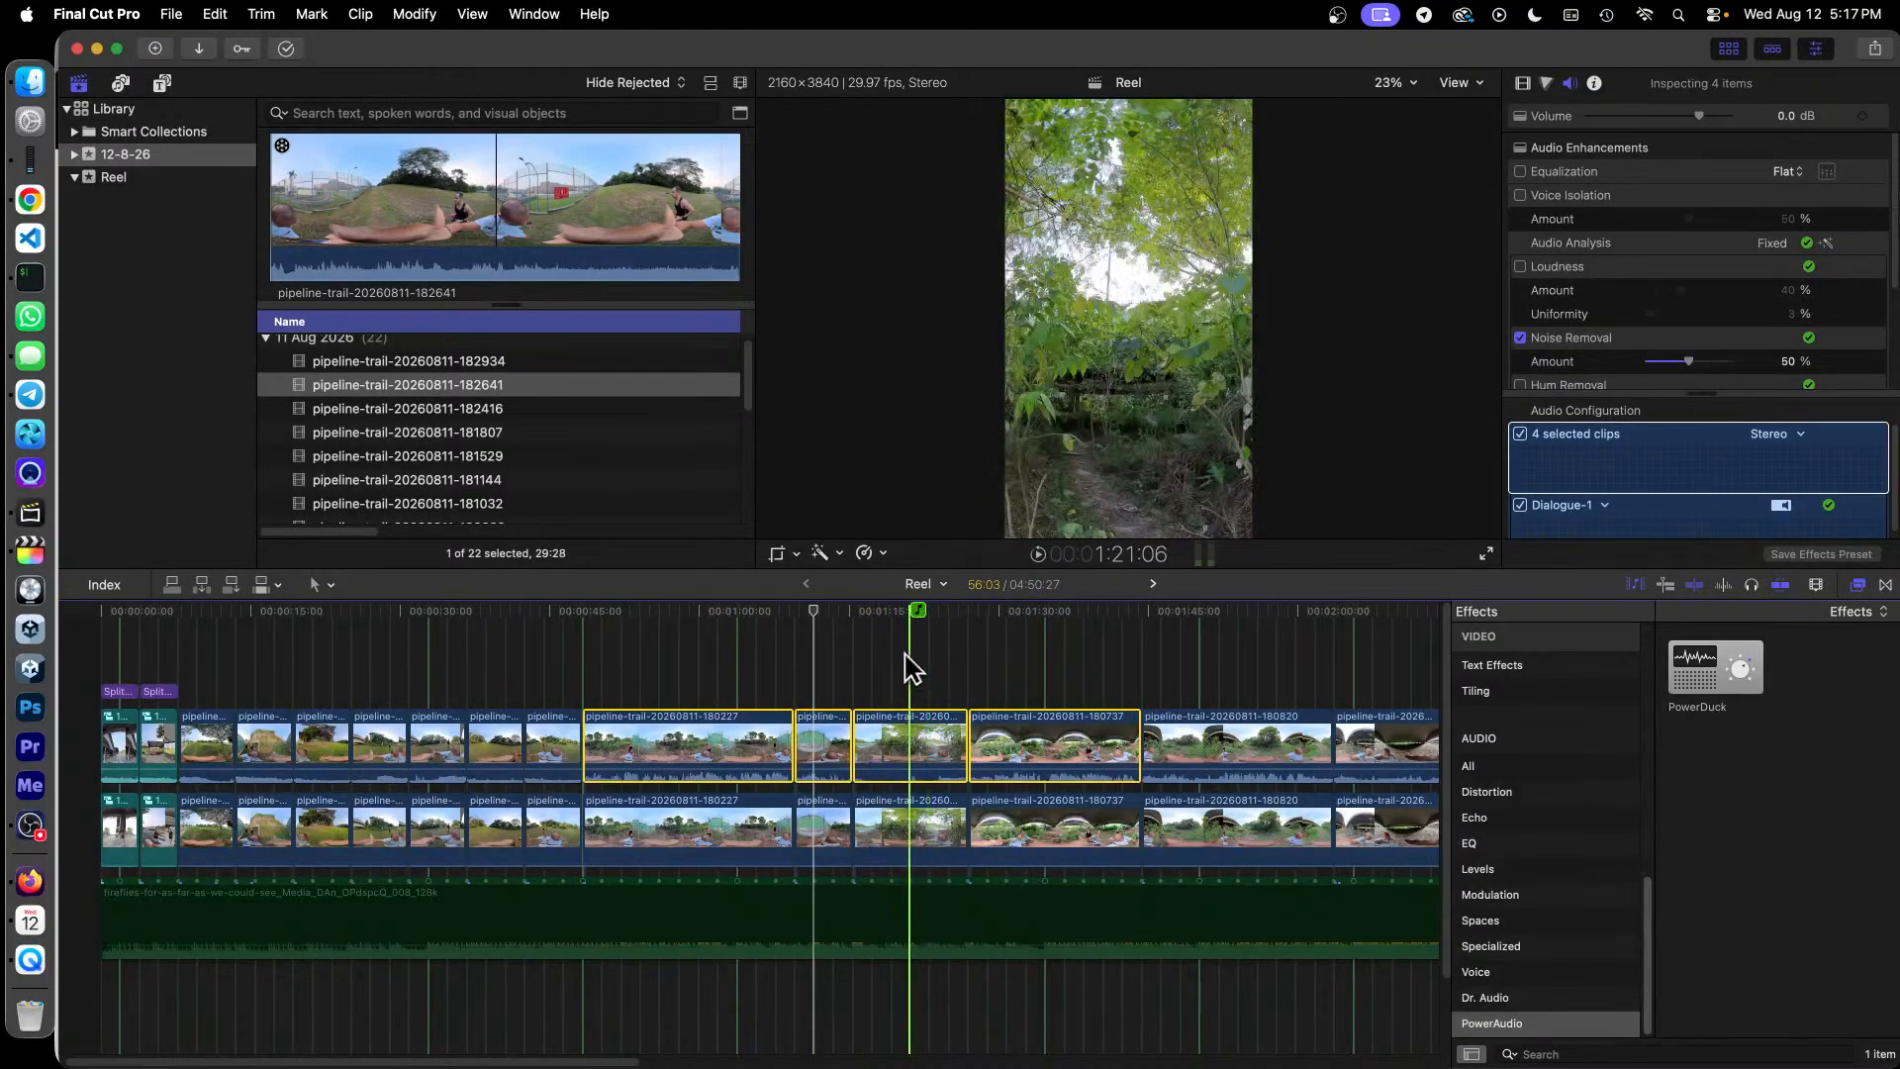
key("space")
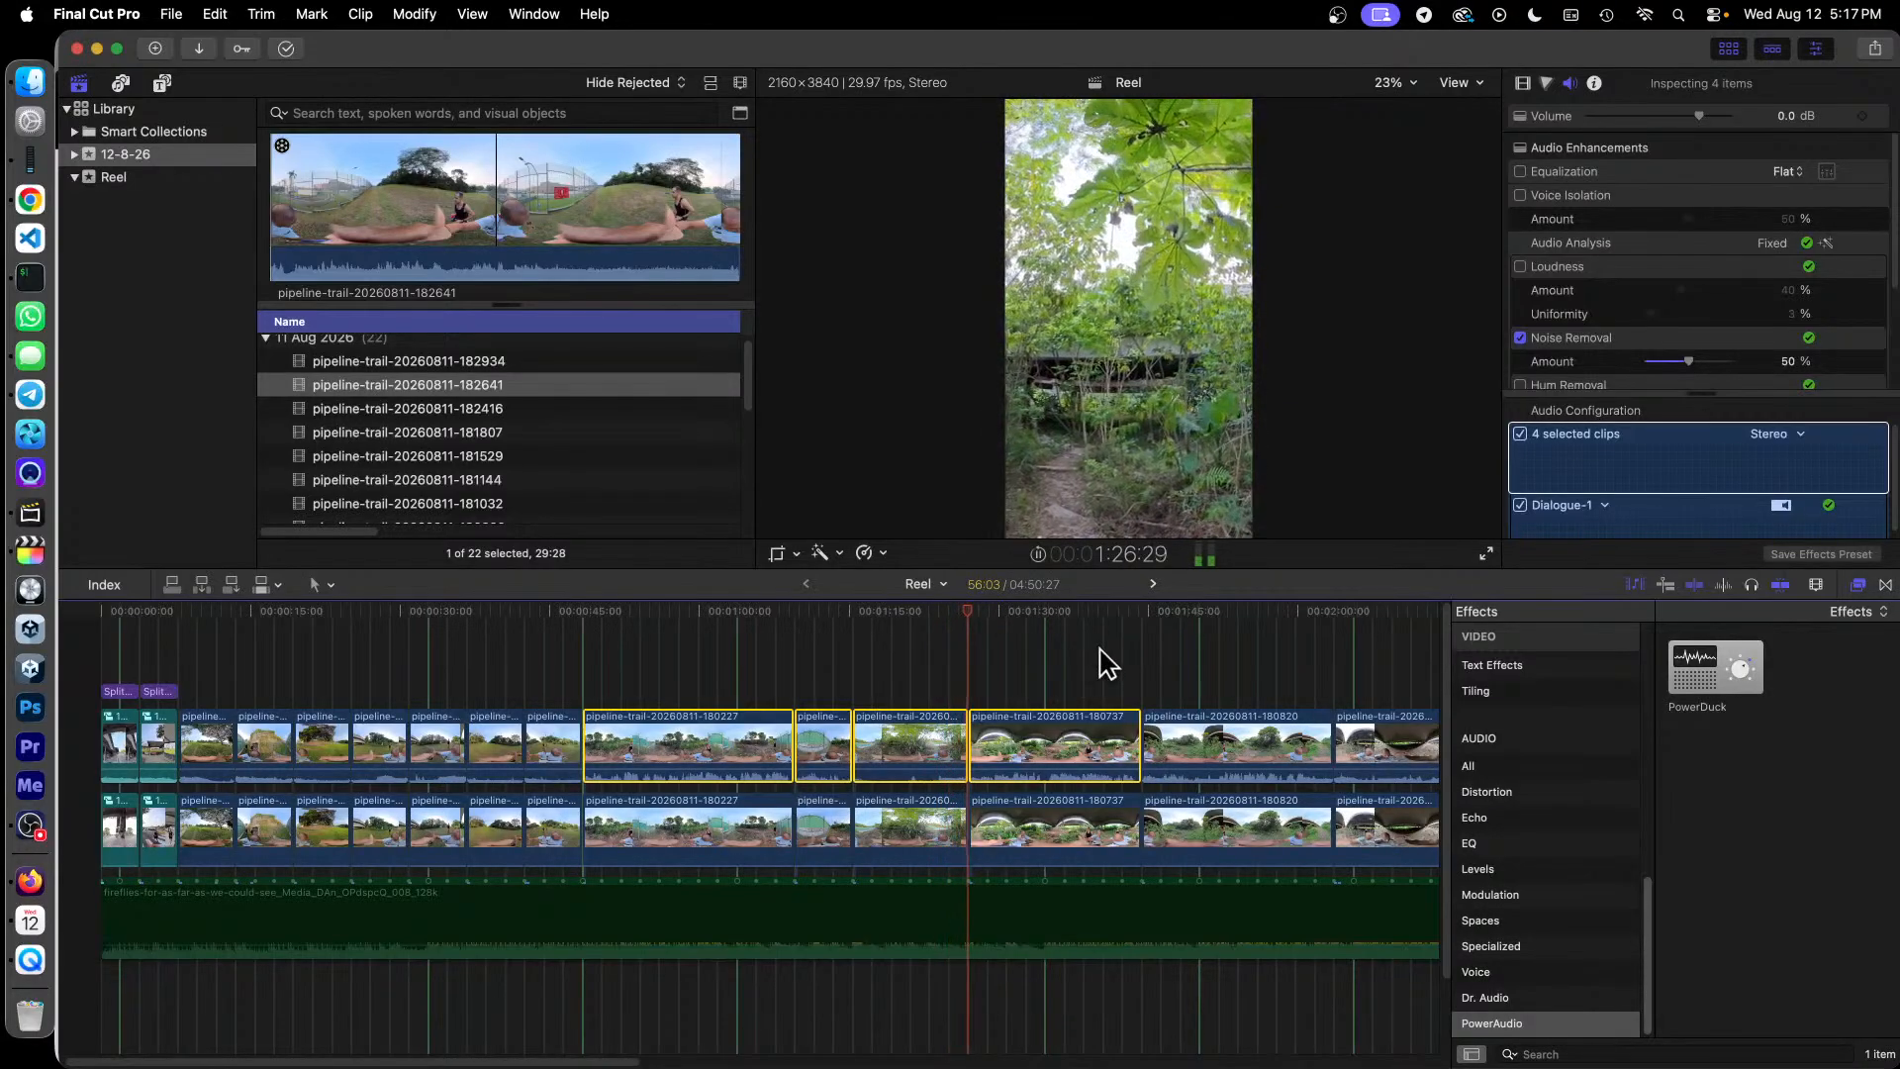
left_click(1180, 621)
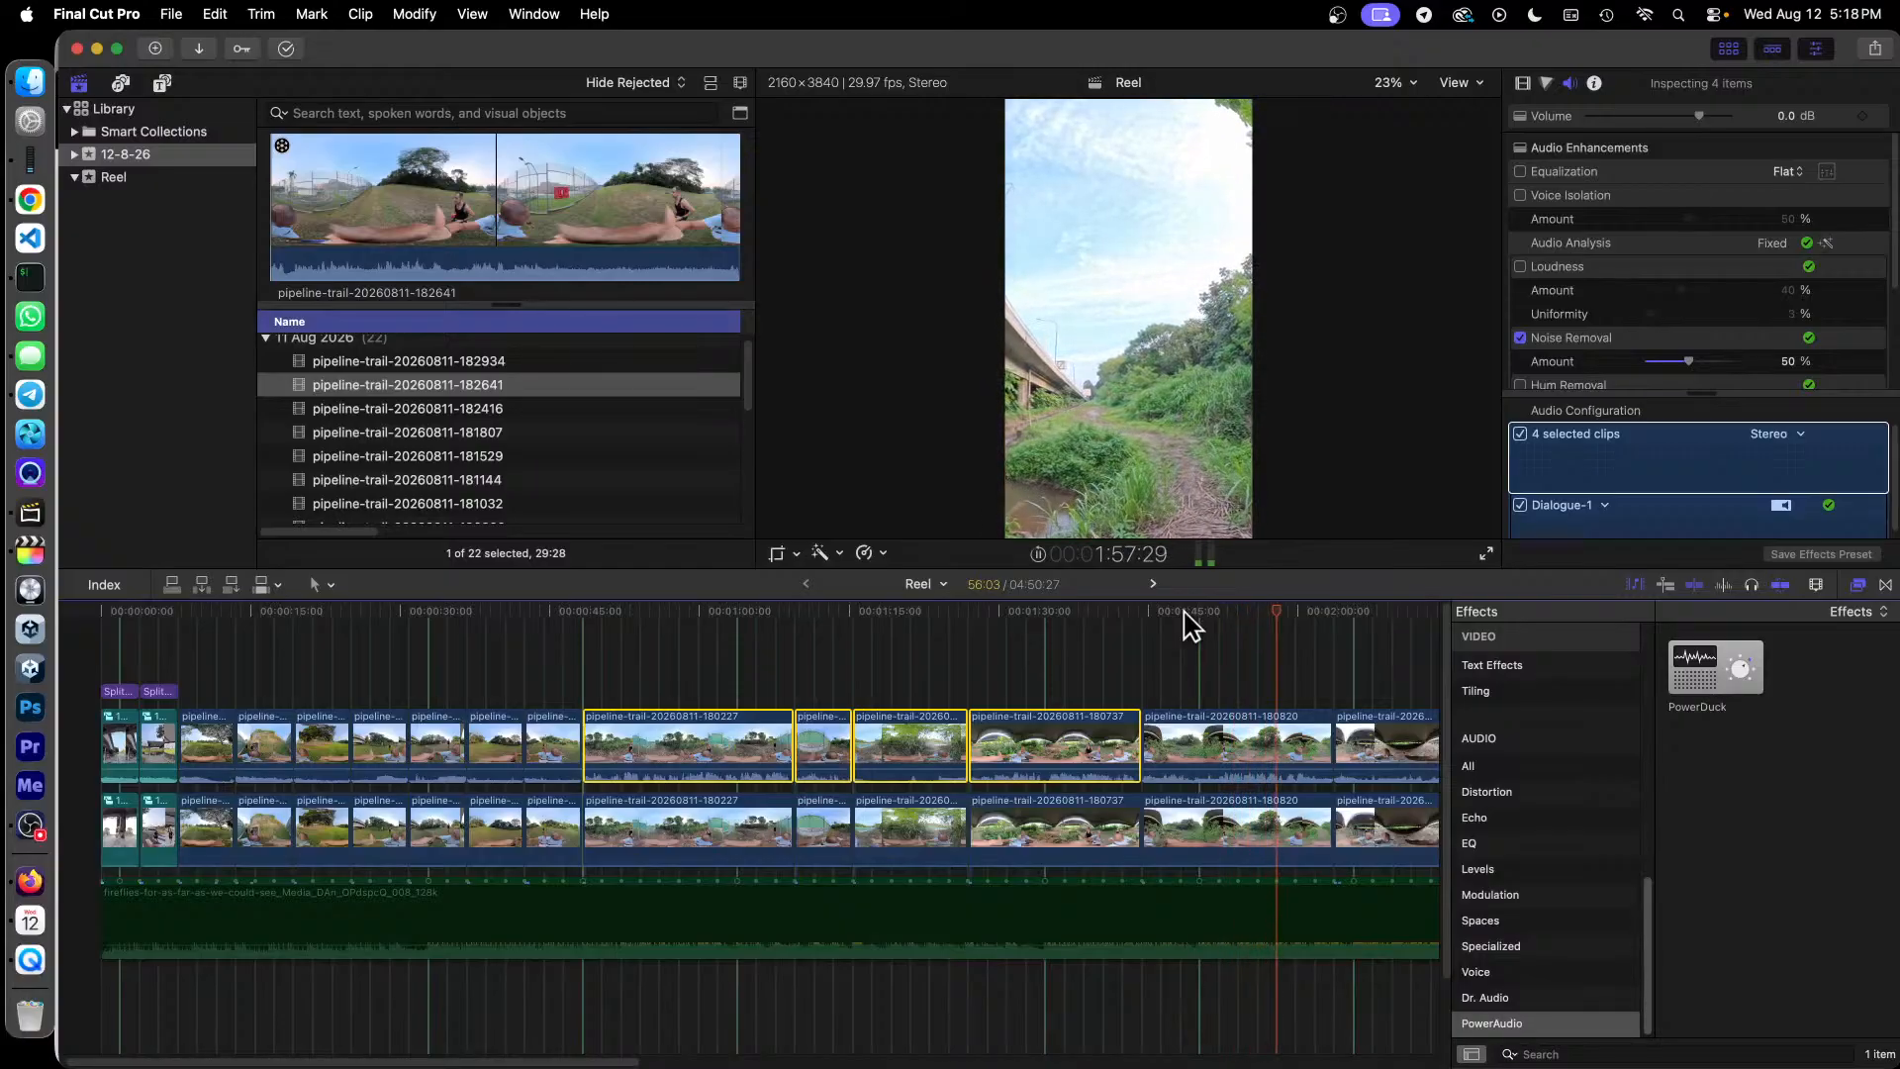
key("space")
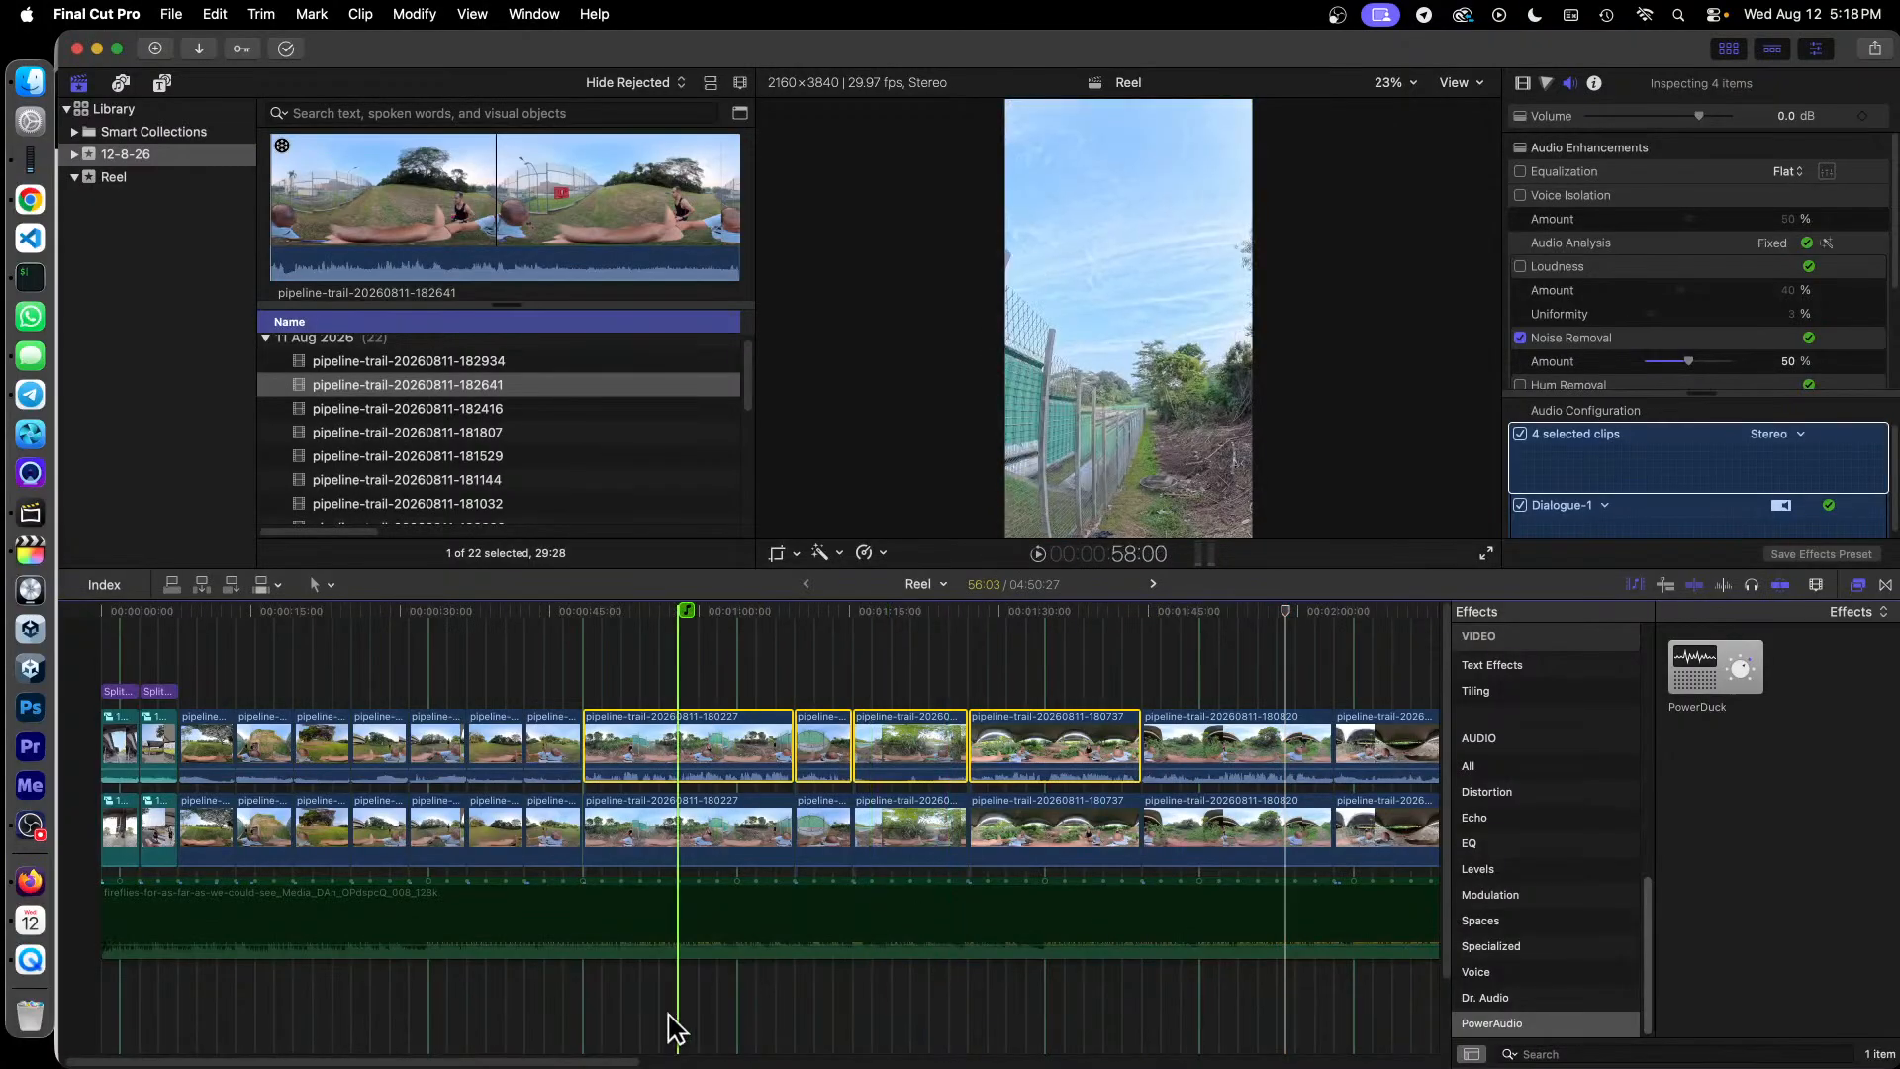
left_click_drag(629, 1062, 721, 1062)
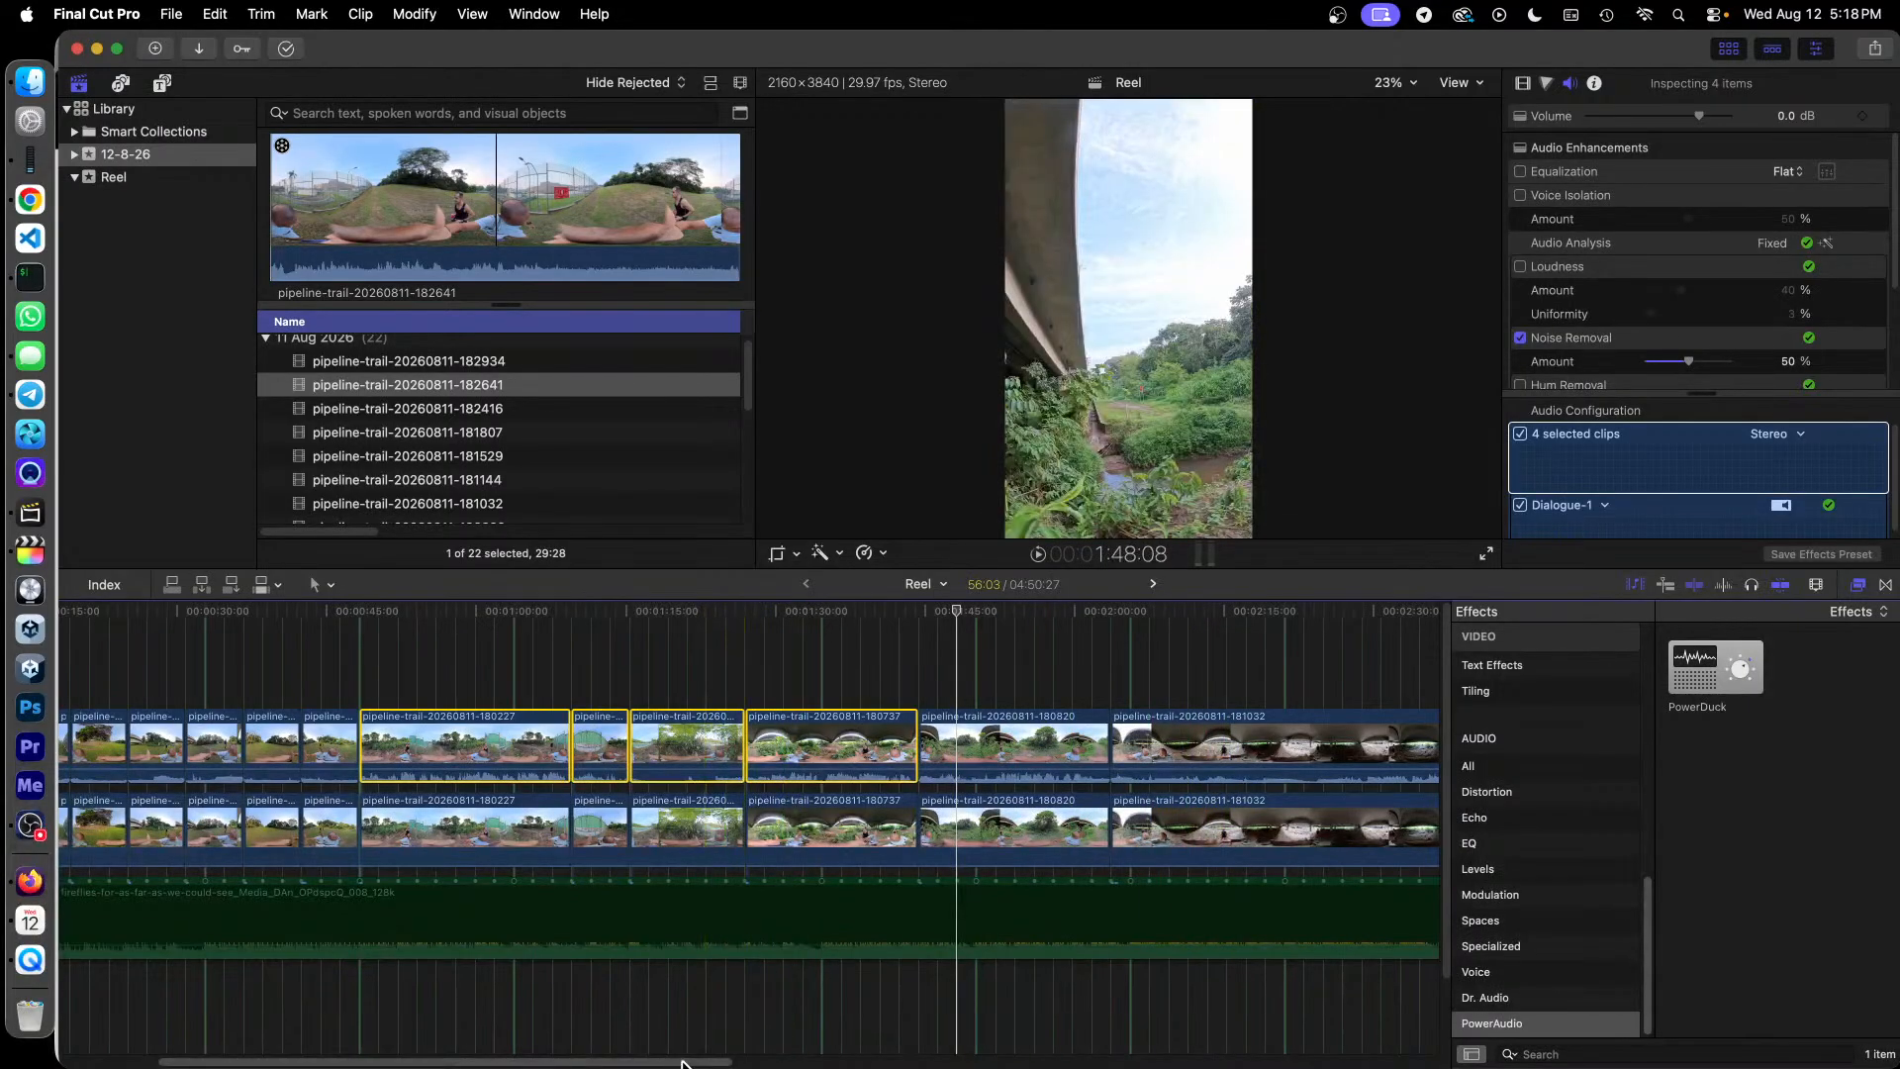
left_click_drag(686, 1060, 1186, 1064)
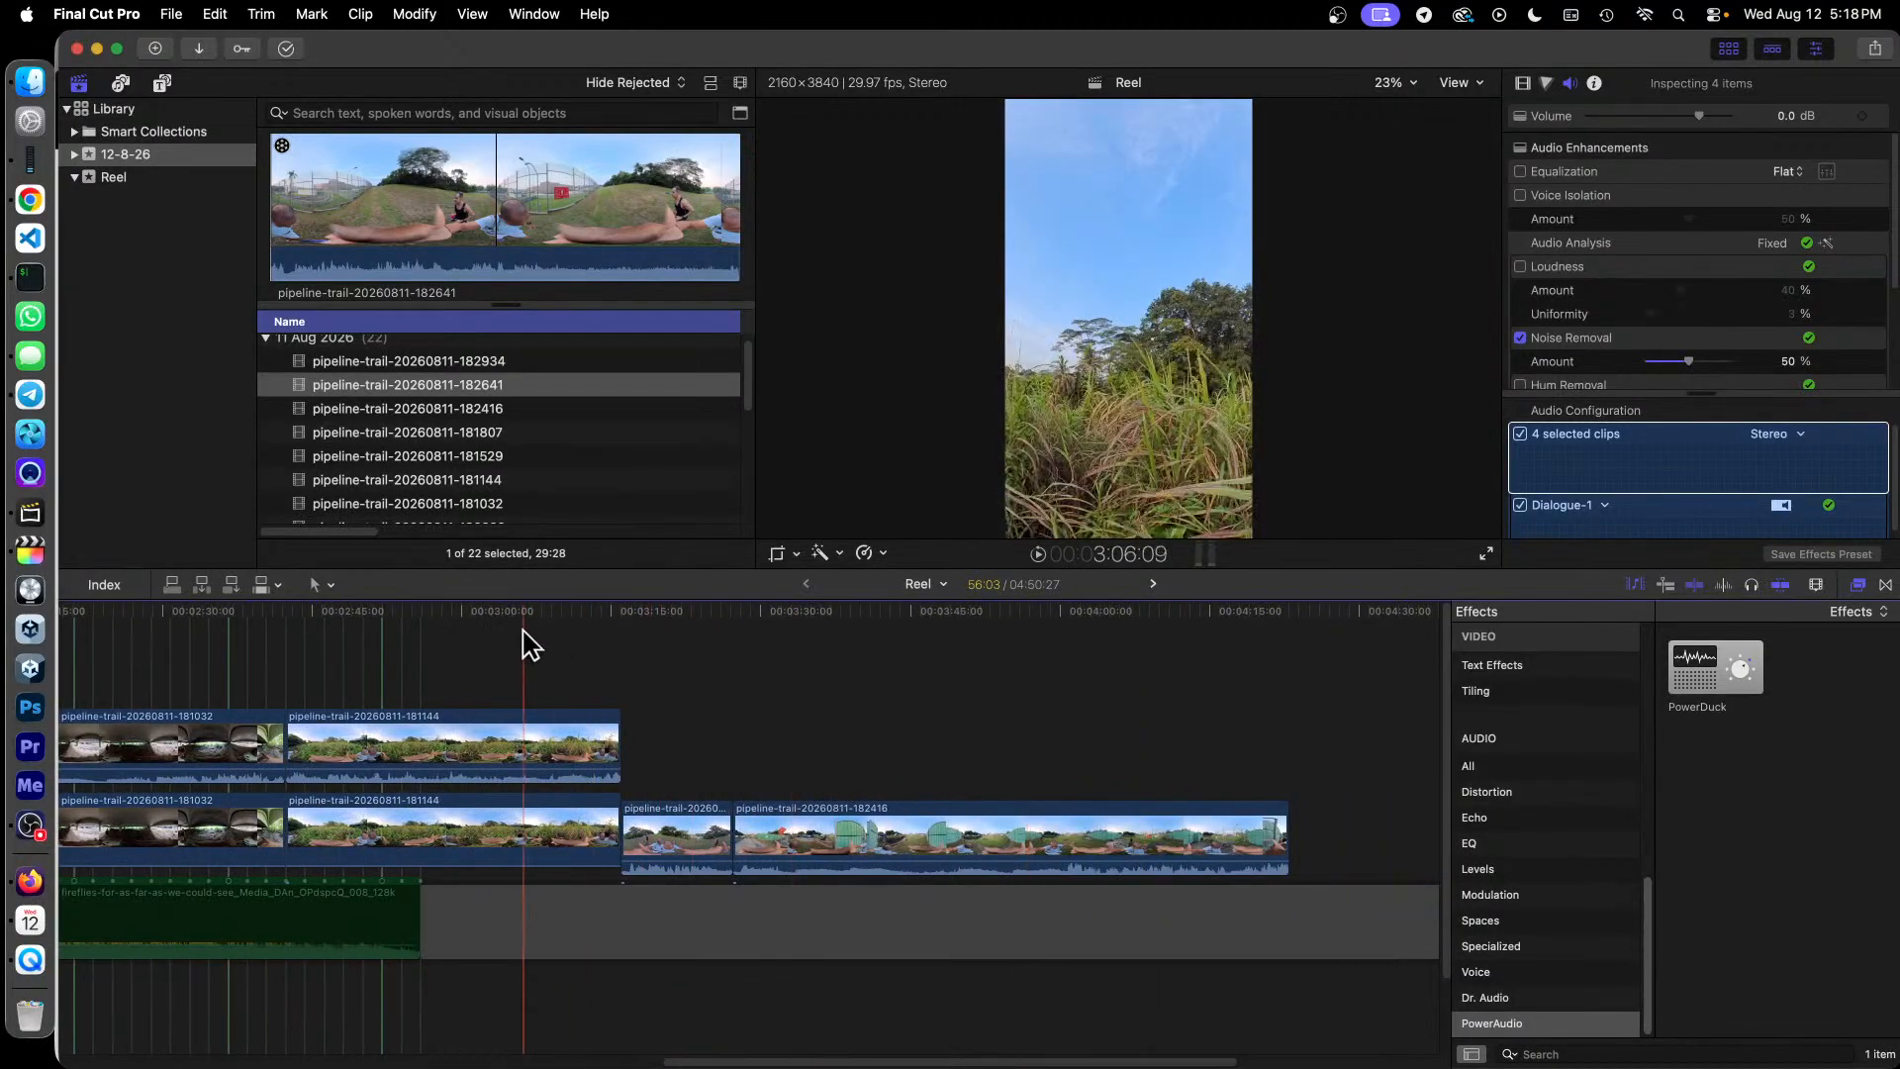
Step: Check the durations and audio settings of the upper 181144 clip and the trailing clips 181807 and 182416
left_click(471, 732)
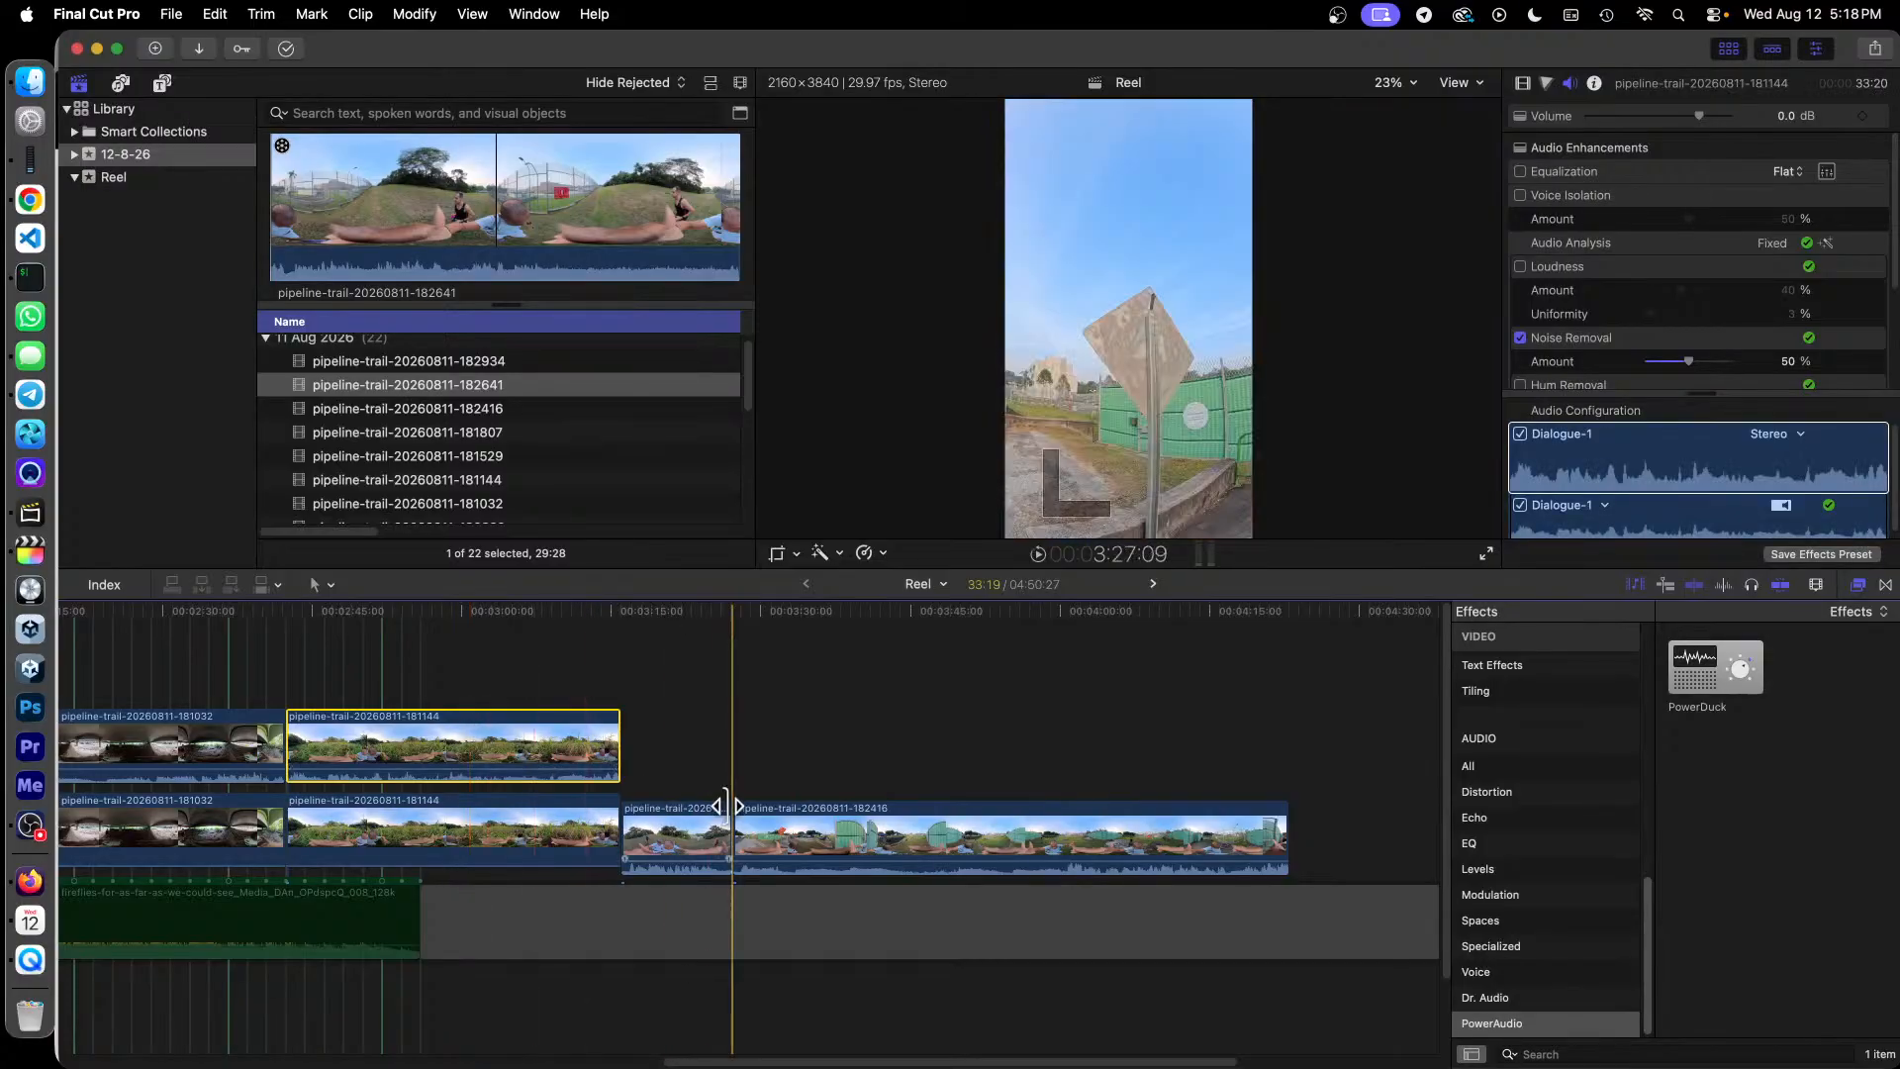
left_click(672, 833)
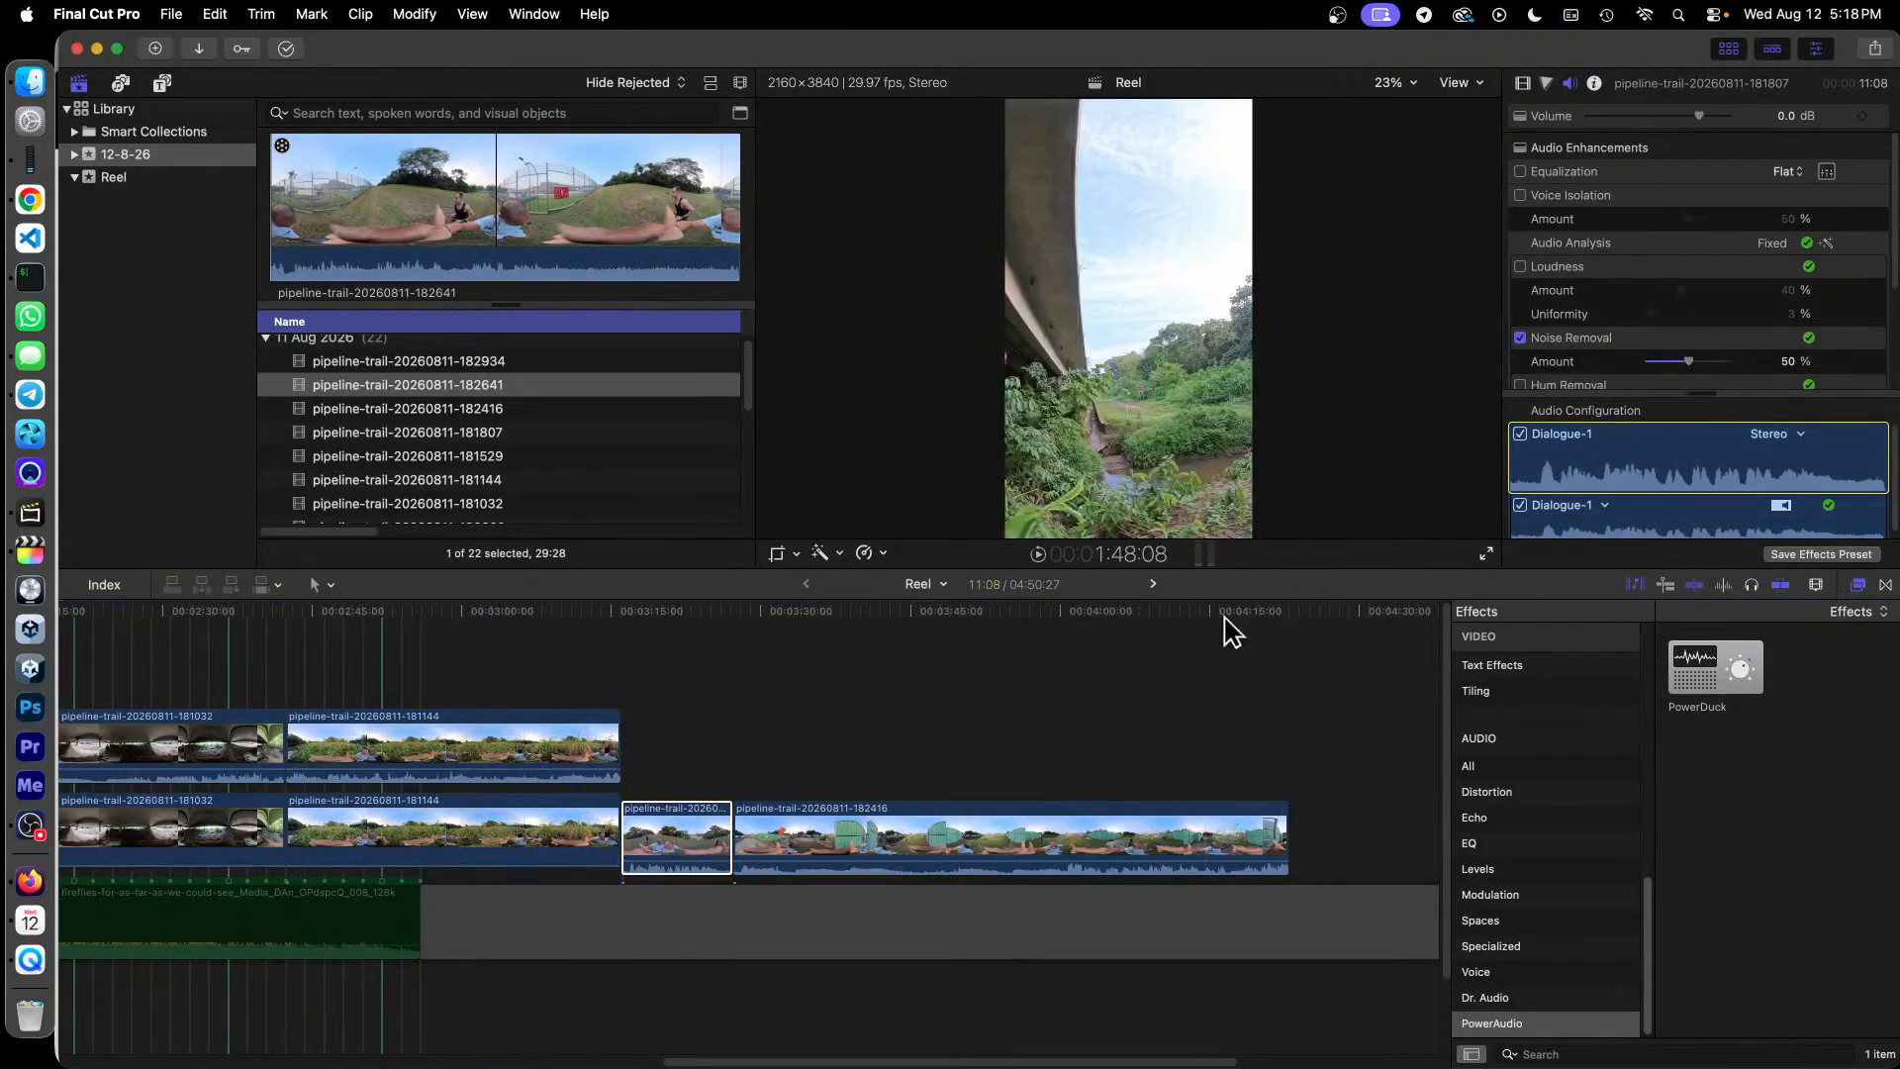
left_click(1017, 810)
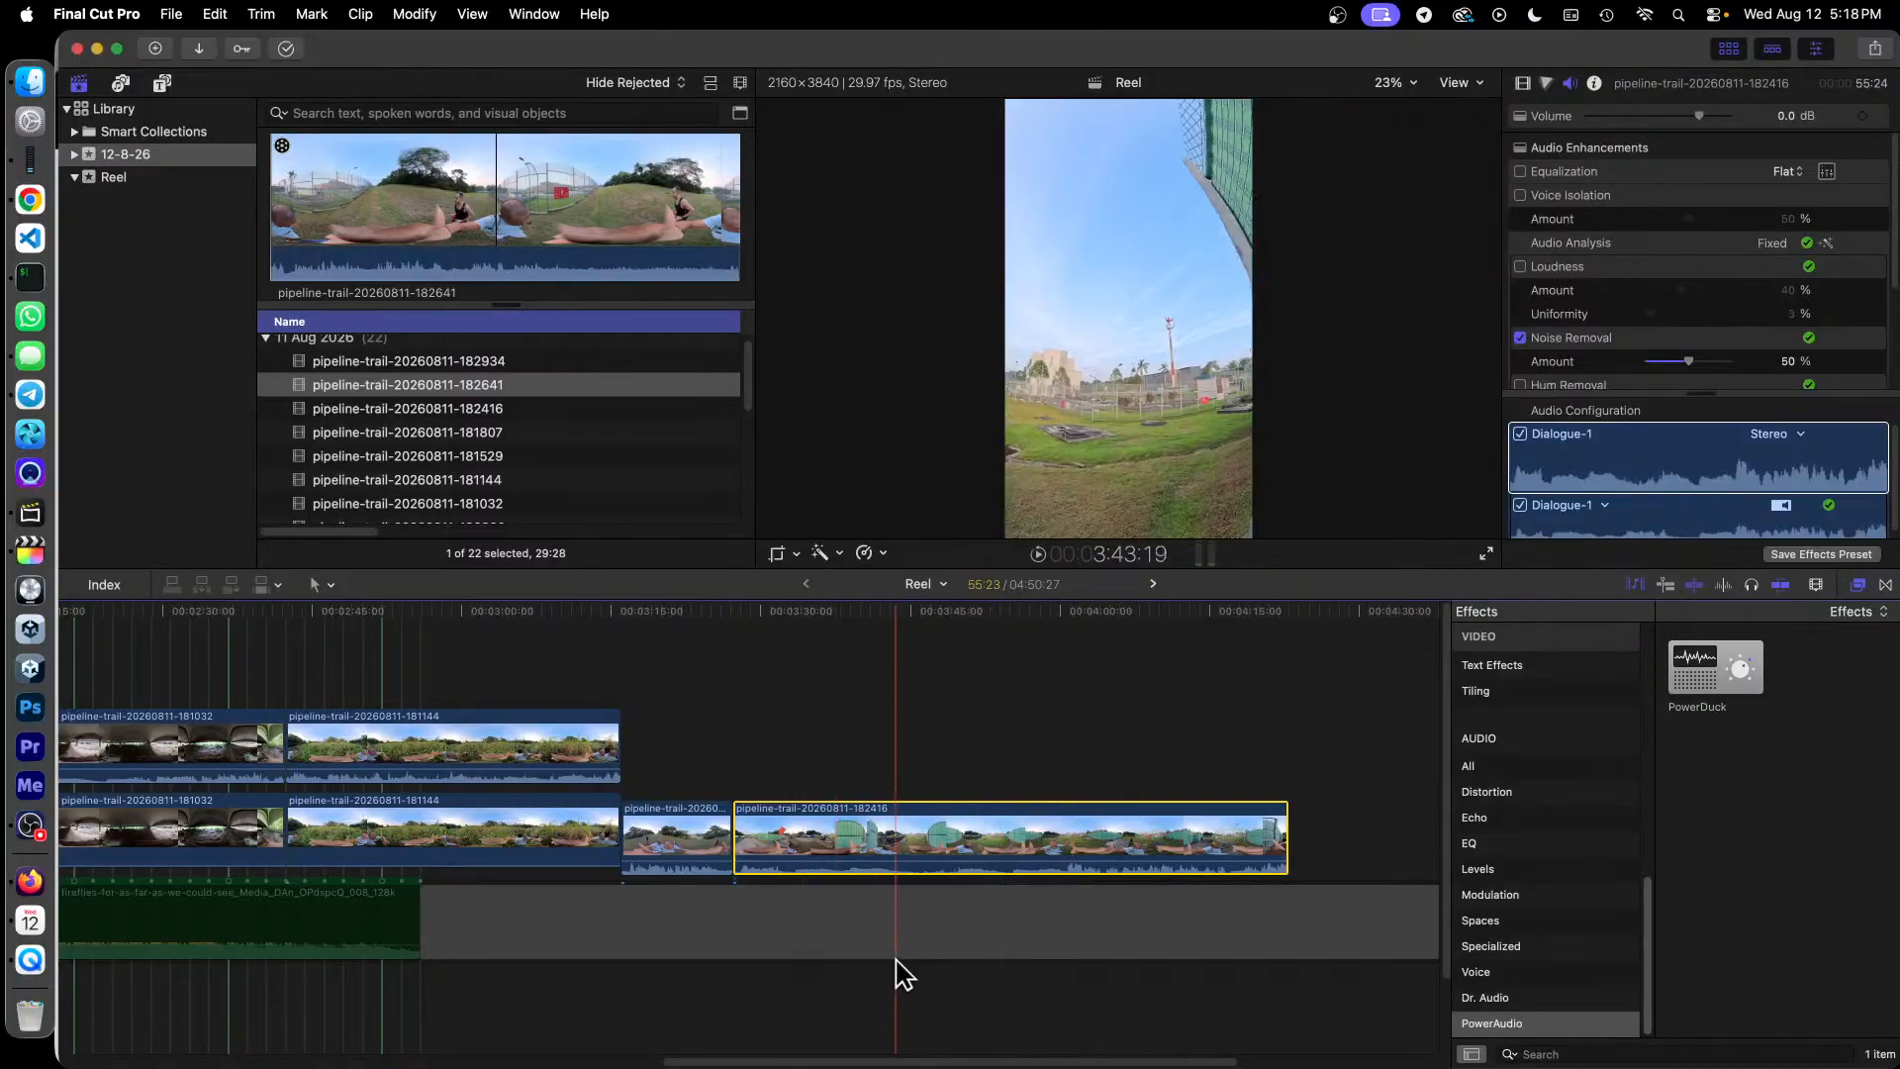
Step: Retime all the pipeline-trail clips in both rows, up to 182416, to a custom forward speed of 150% with Ripple on
left_click_drag(935, 1061, 222, 1065)
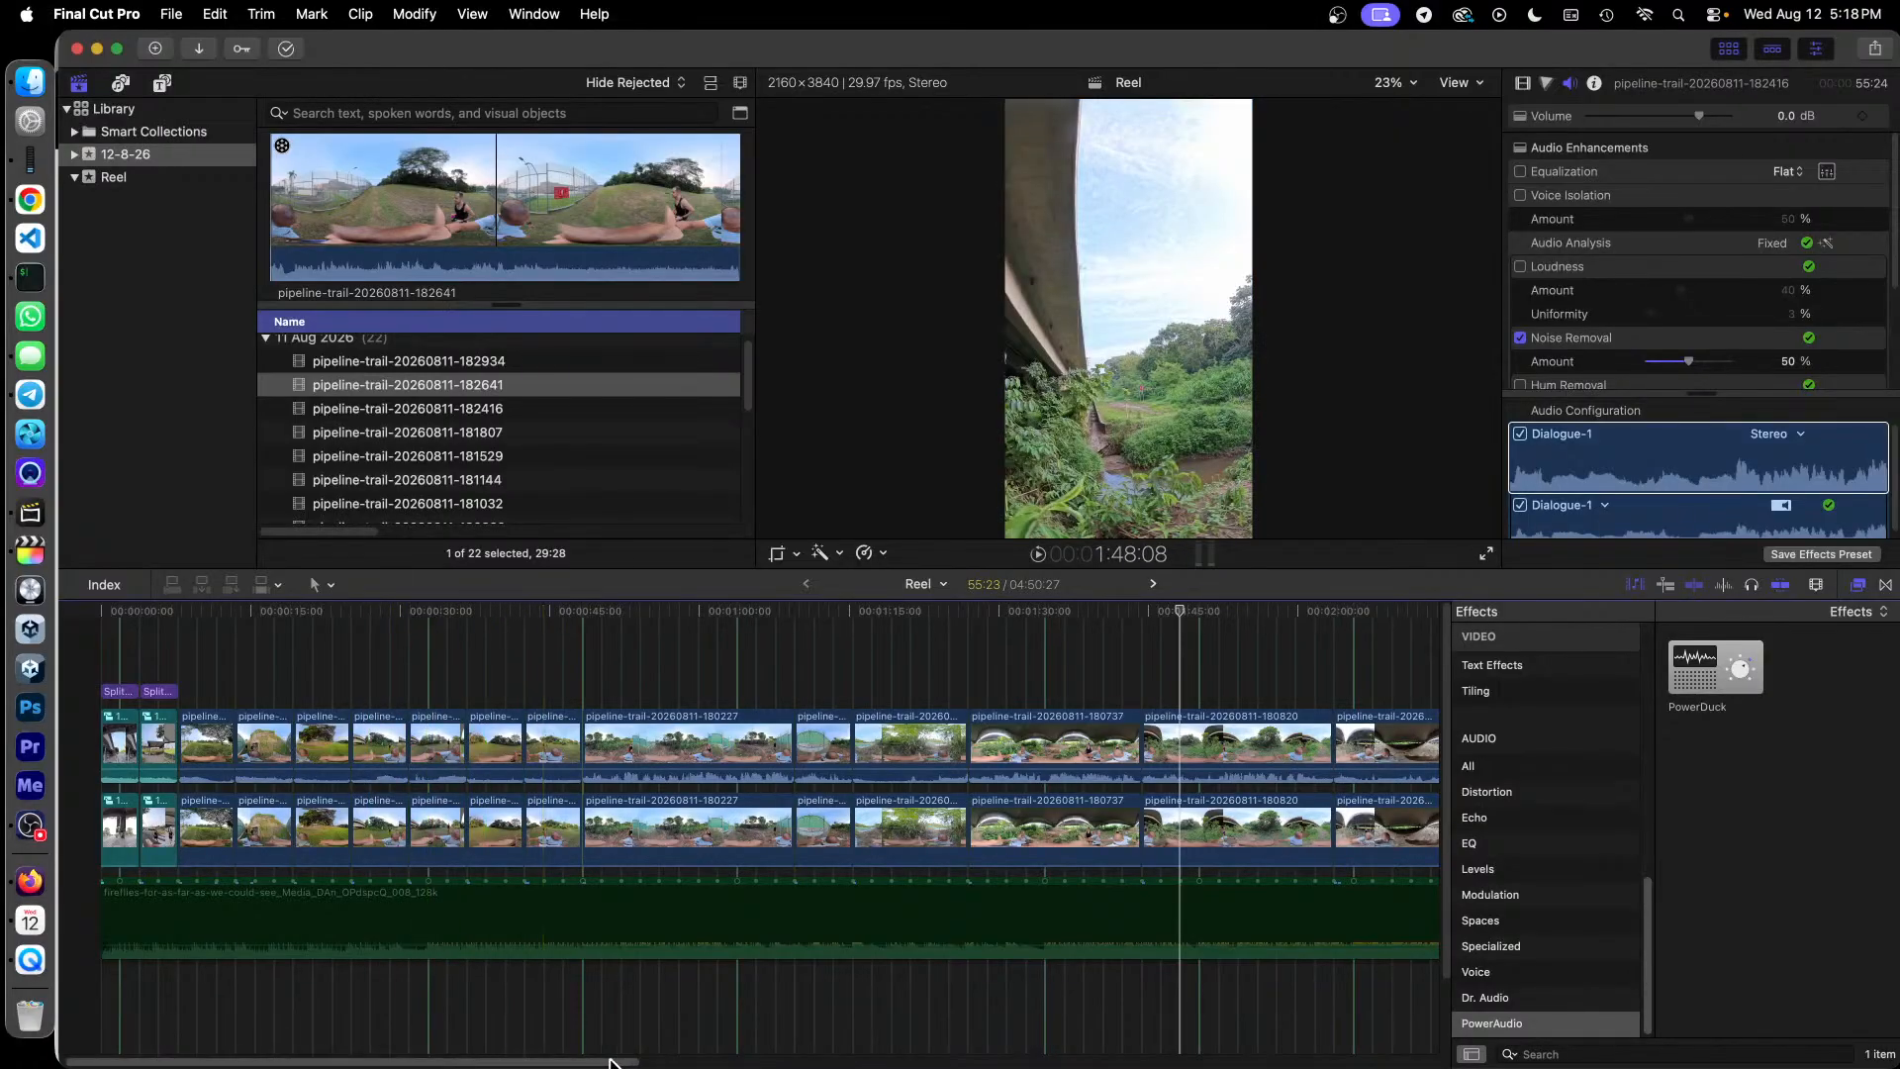
key("super+minus")
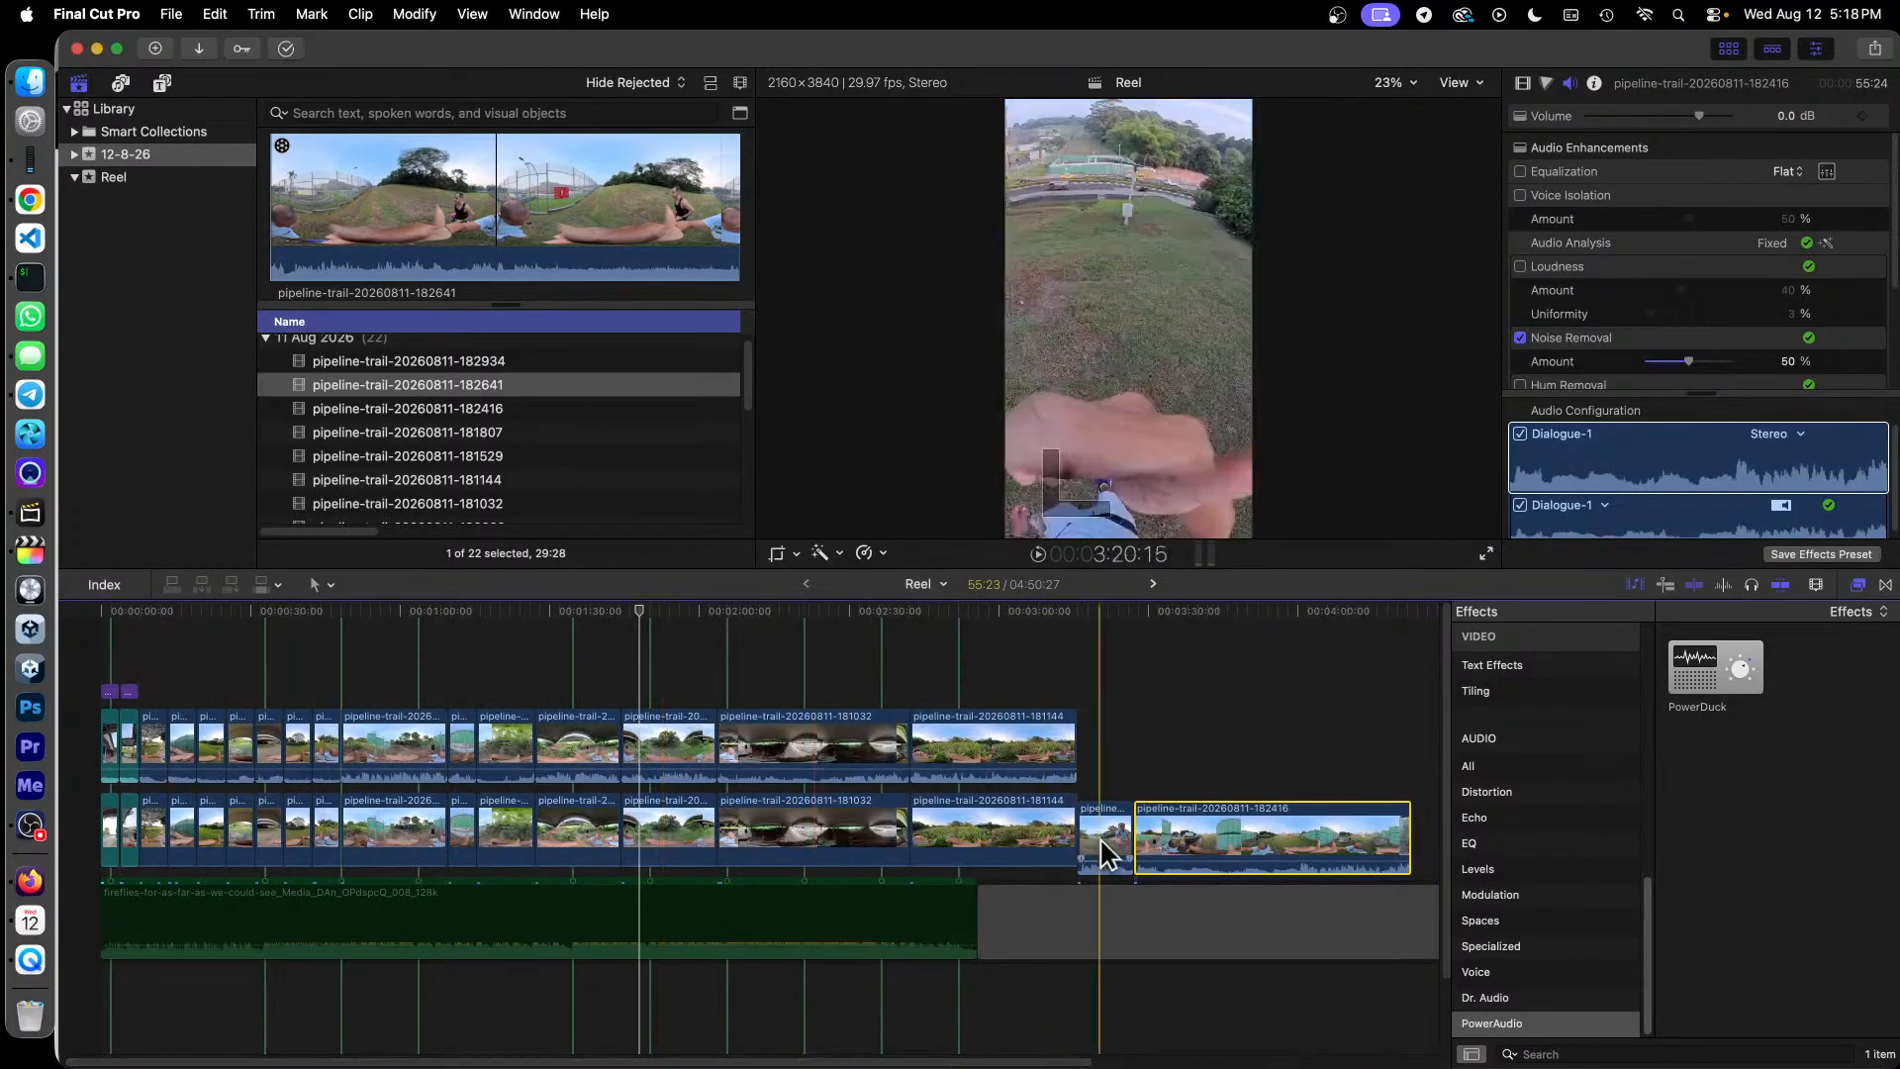
left_click(1113, 657)
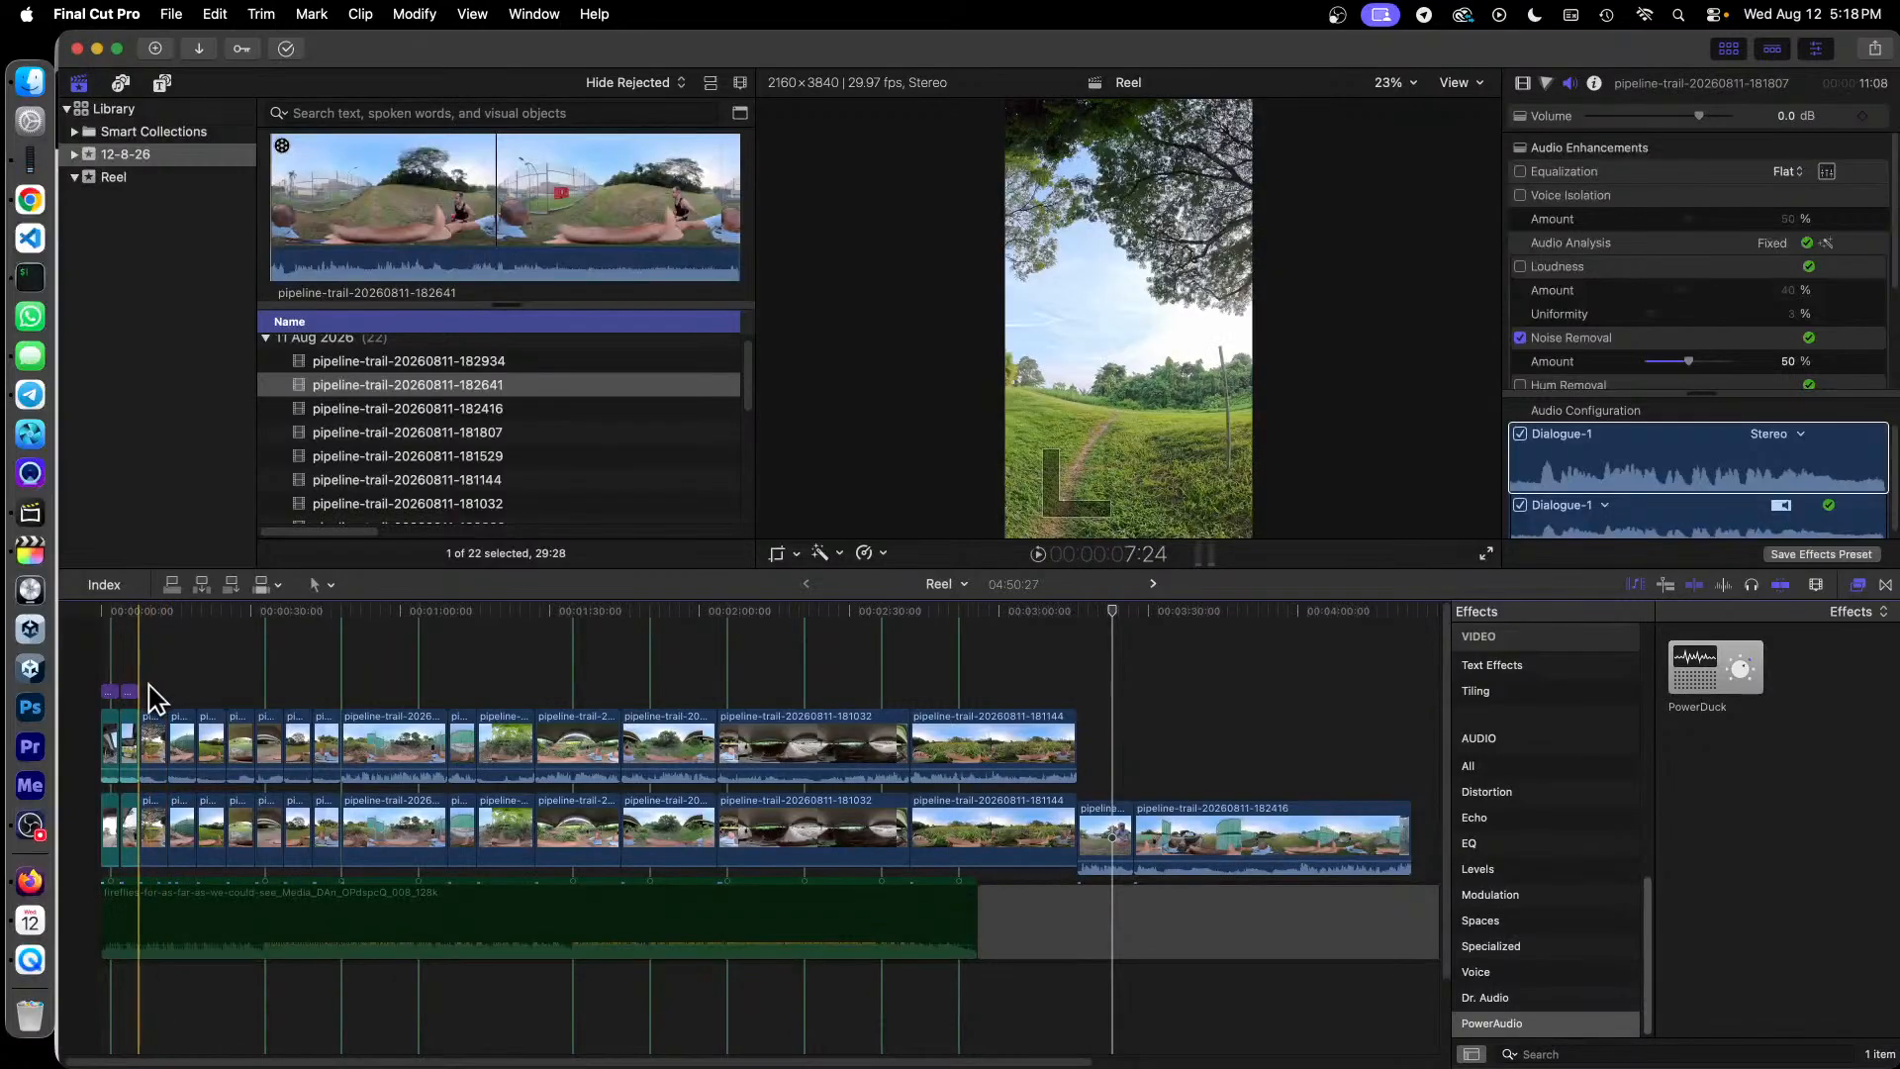
left_click_drag(155, 689, 1167, 836)
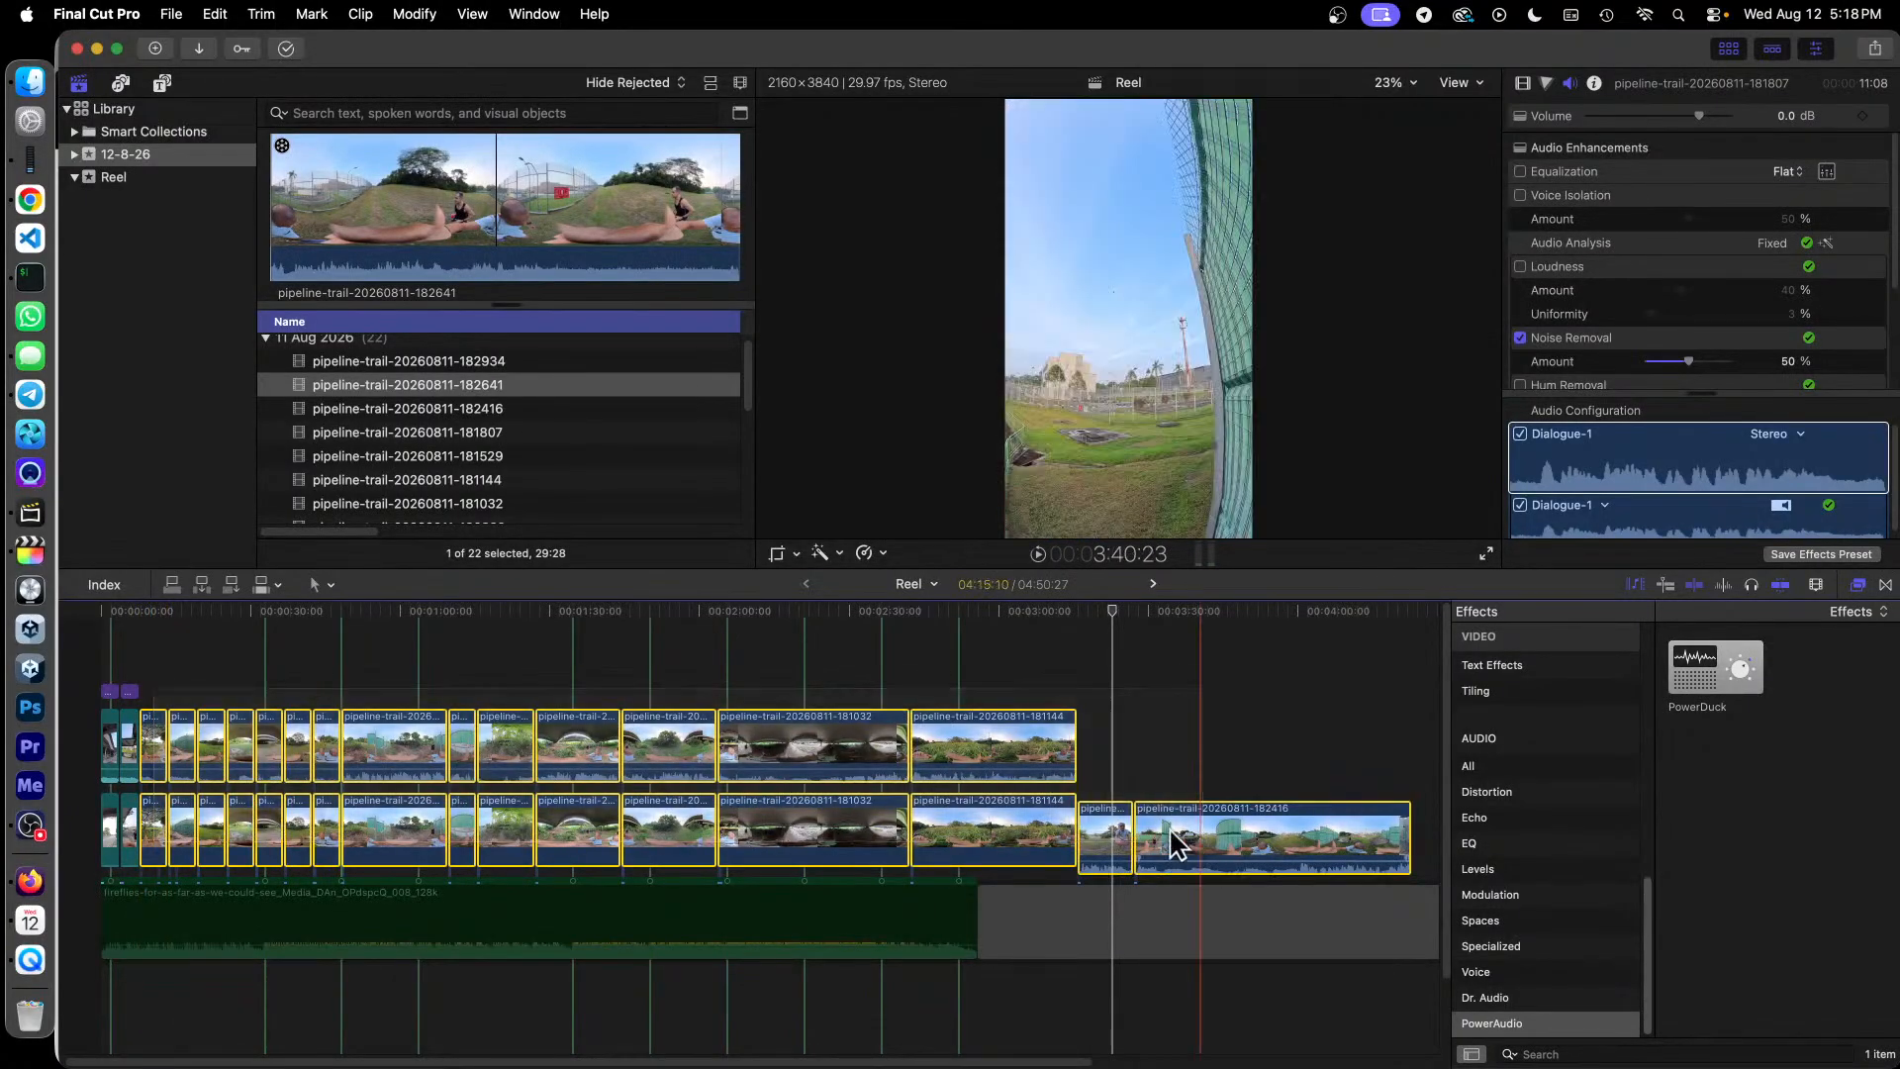
left_click(884, 553)
left_click(942, 715)
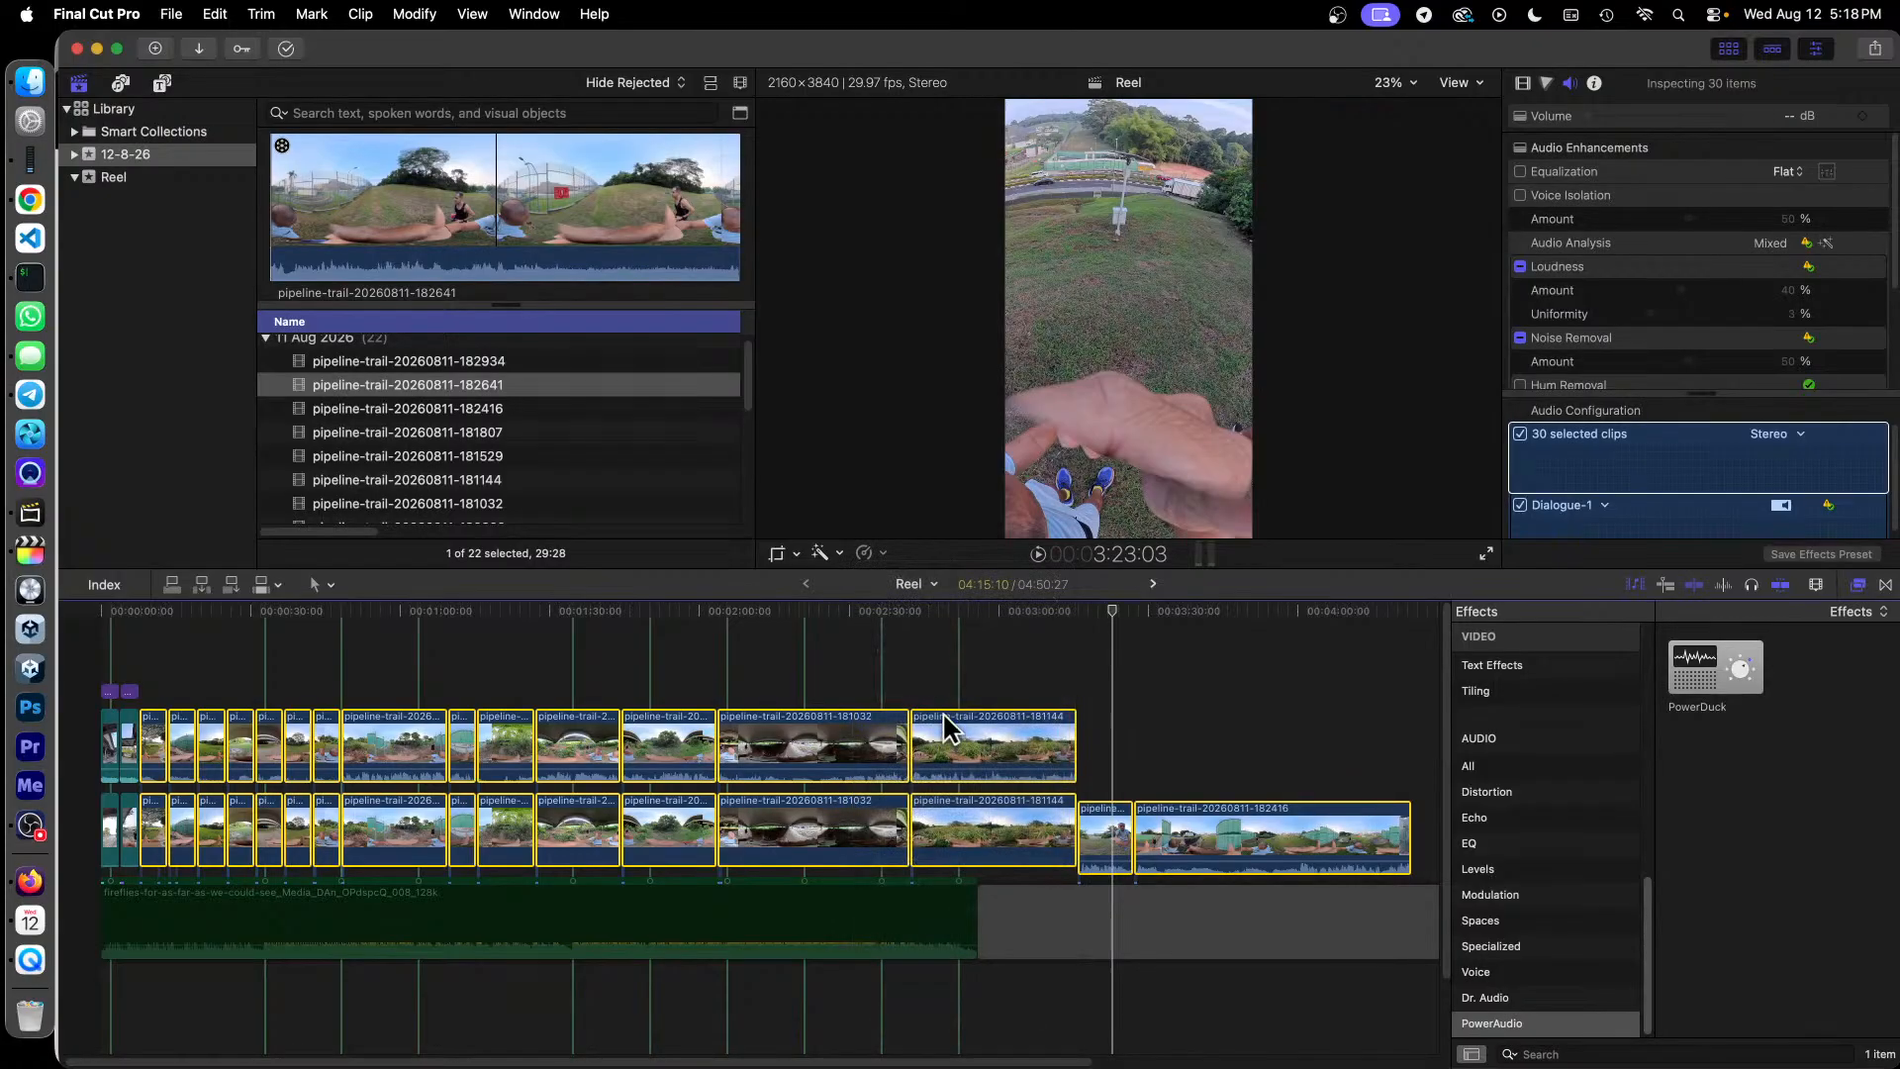
type("15")
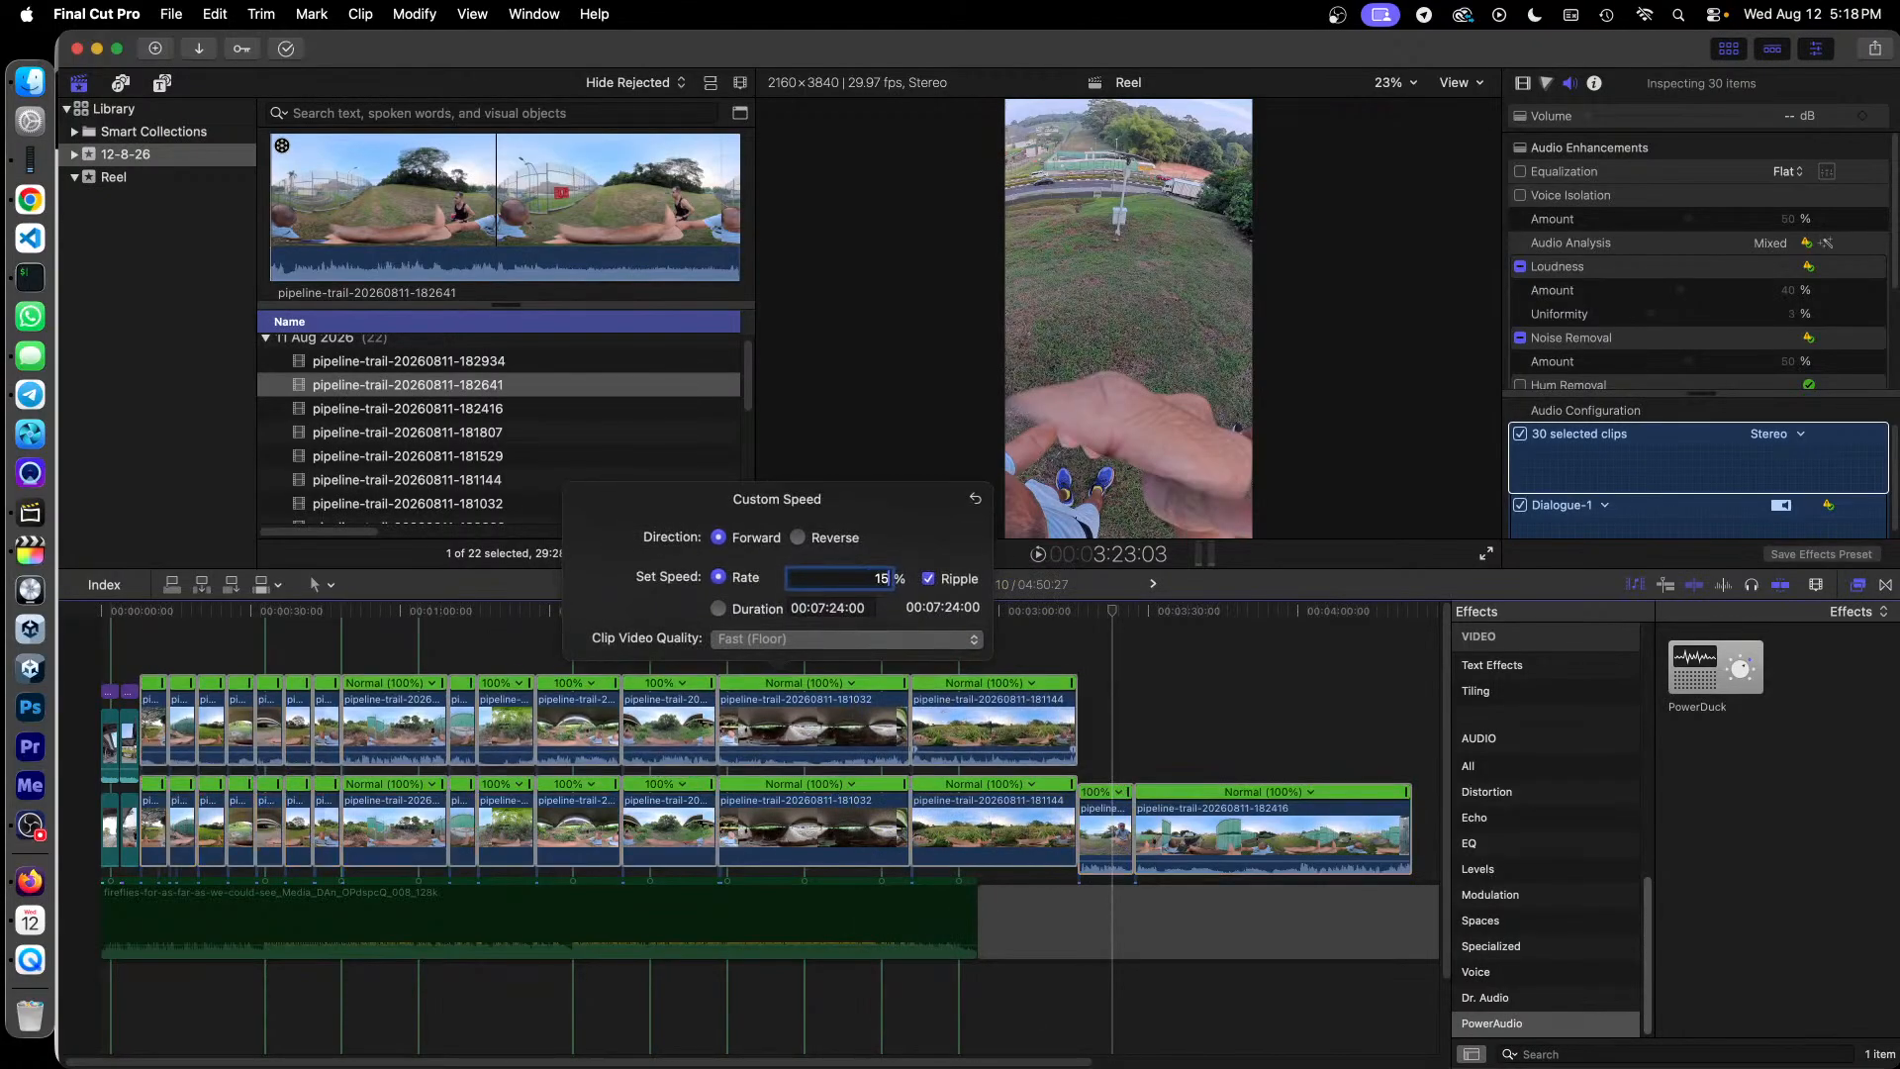
type("0")
key("Return")
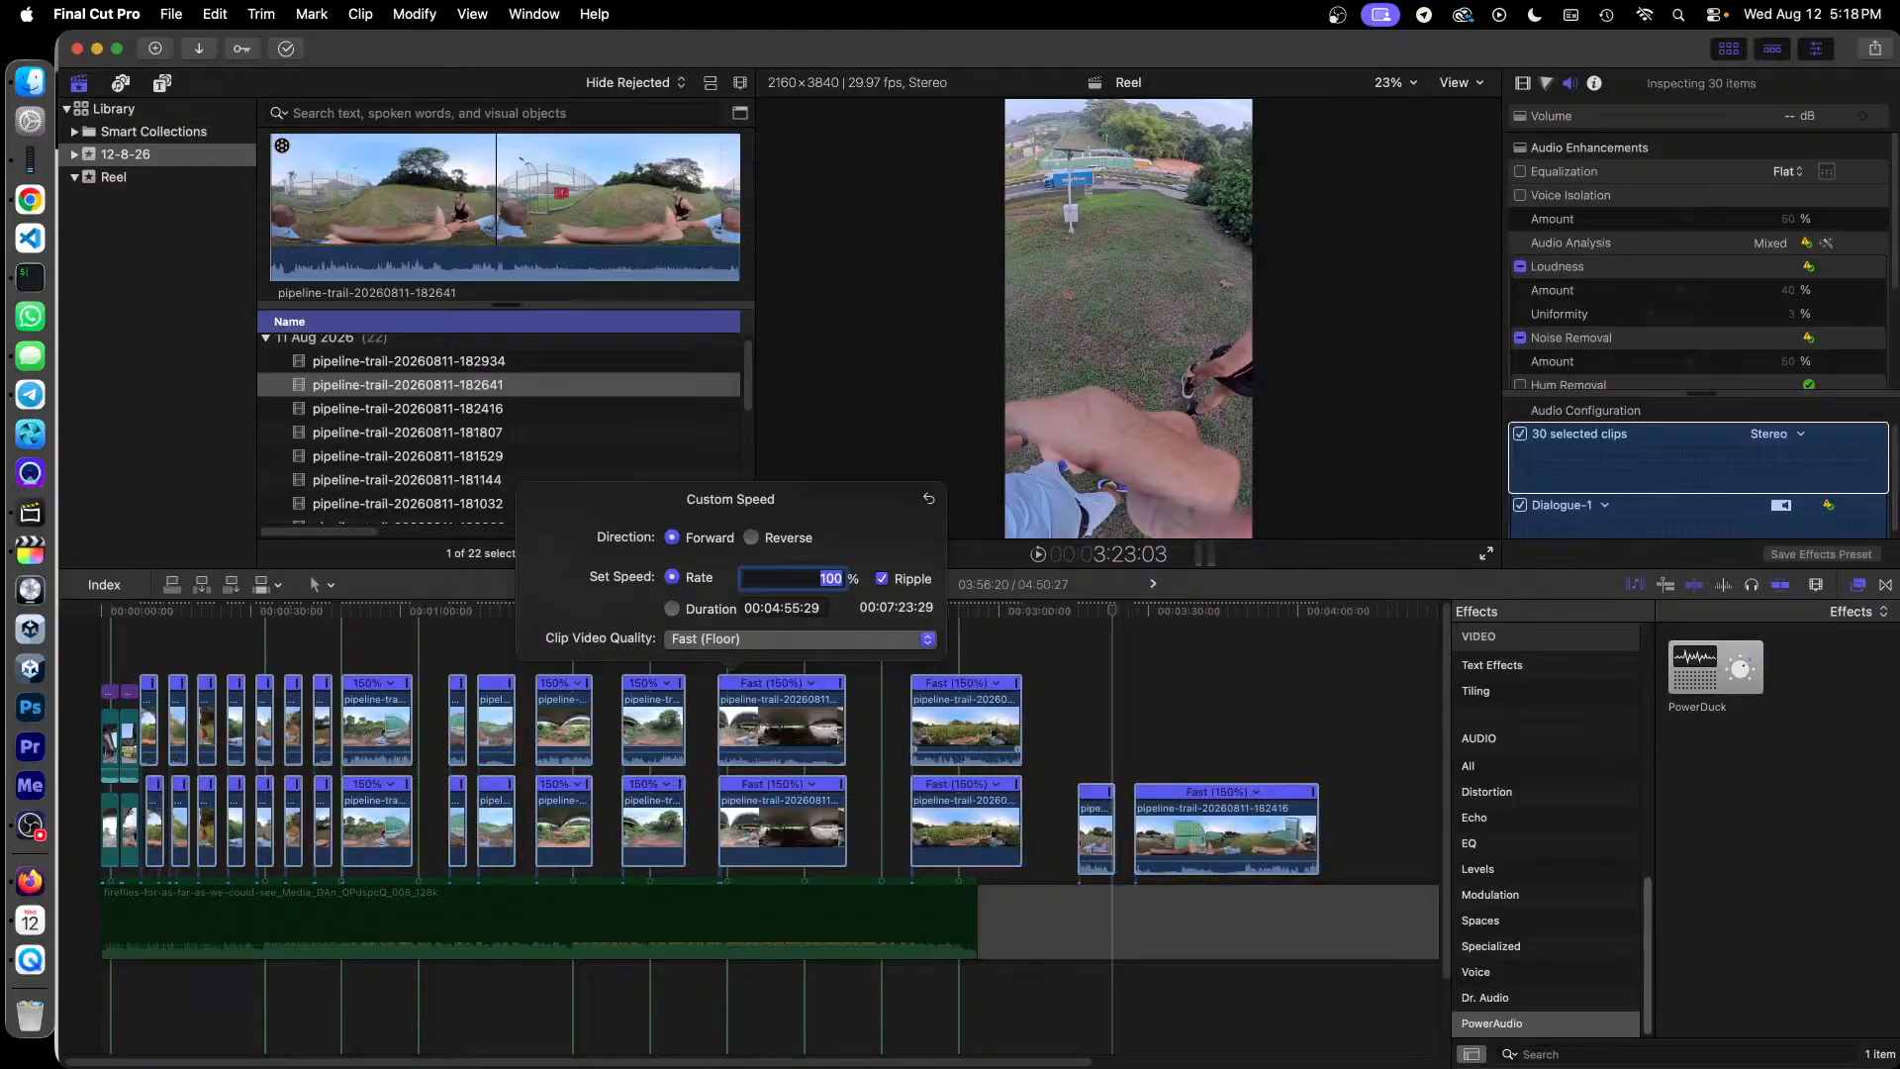
key("Escape")
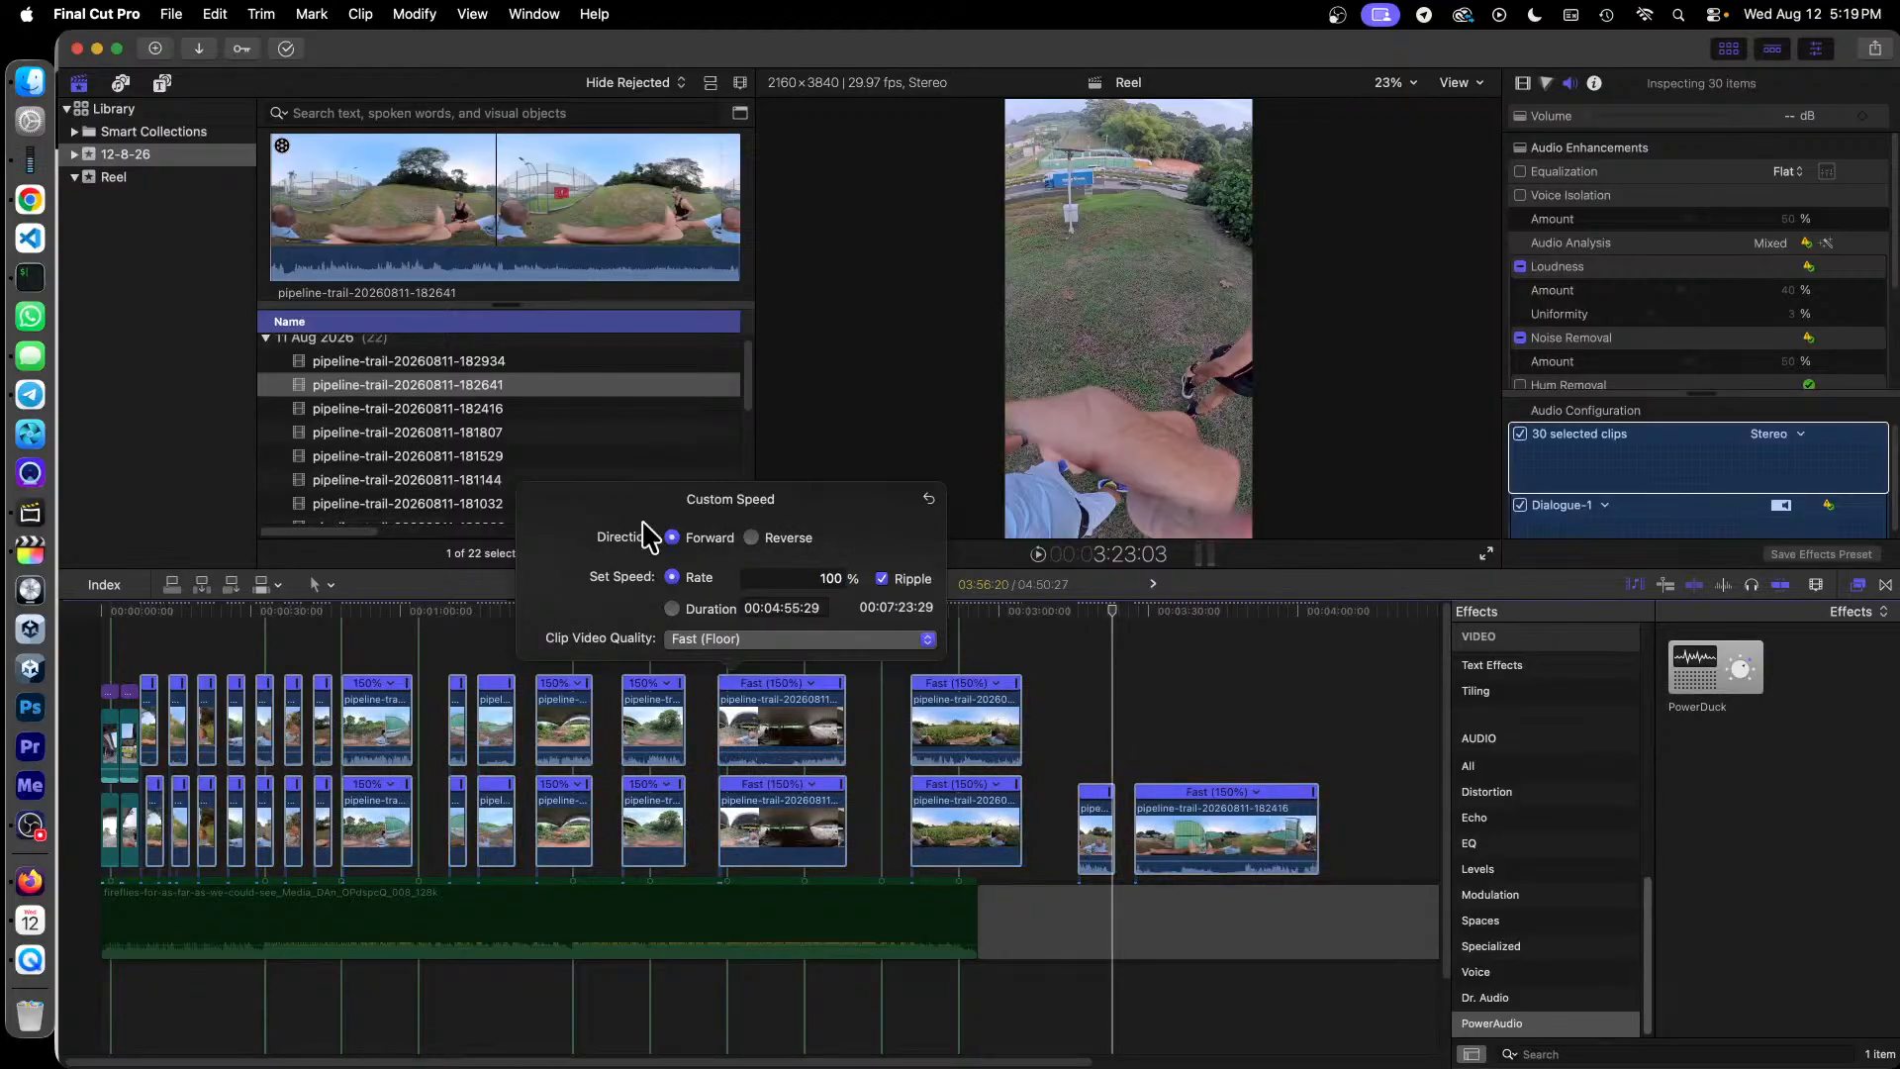
left_click(818, 421)
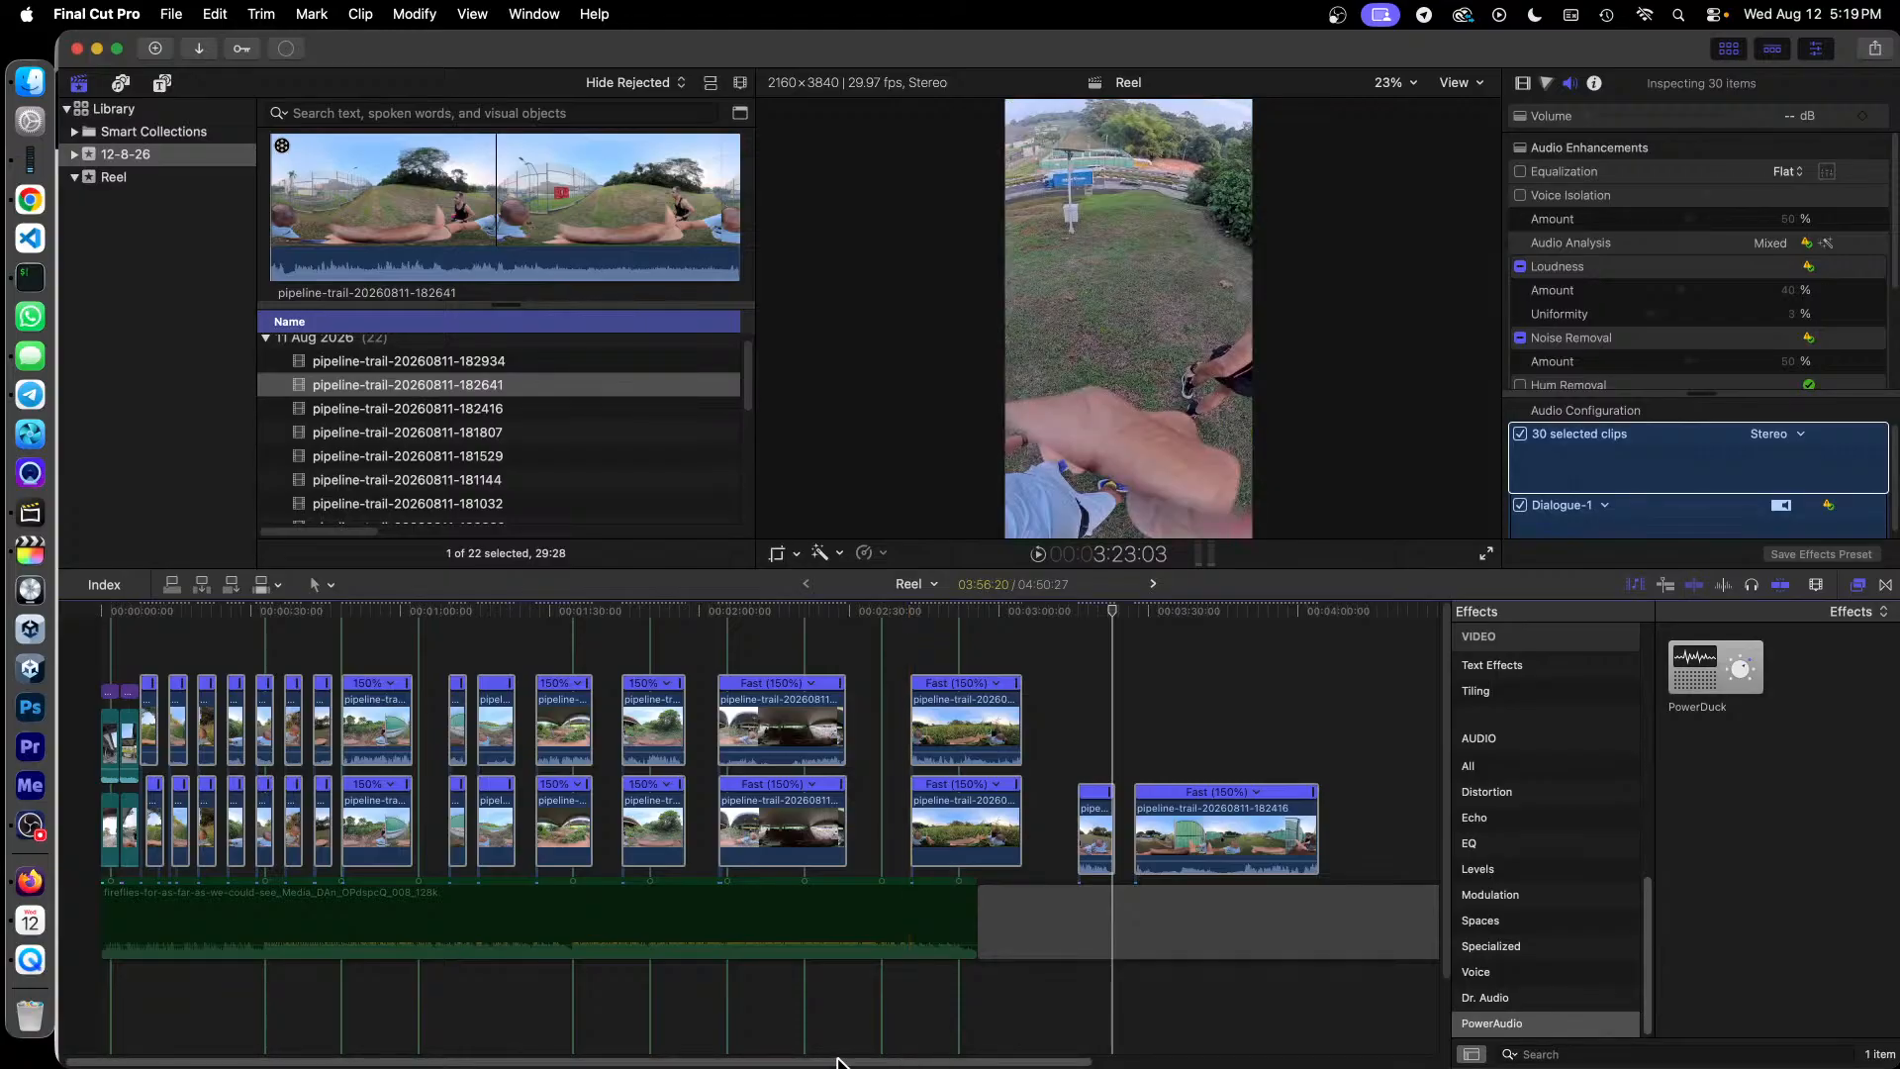
mouse_move(839, 1064)
left_mouse_down()
mouse_move(720, 1064)
mouse_move(839, 1064)
left_mouse_up()
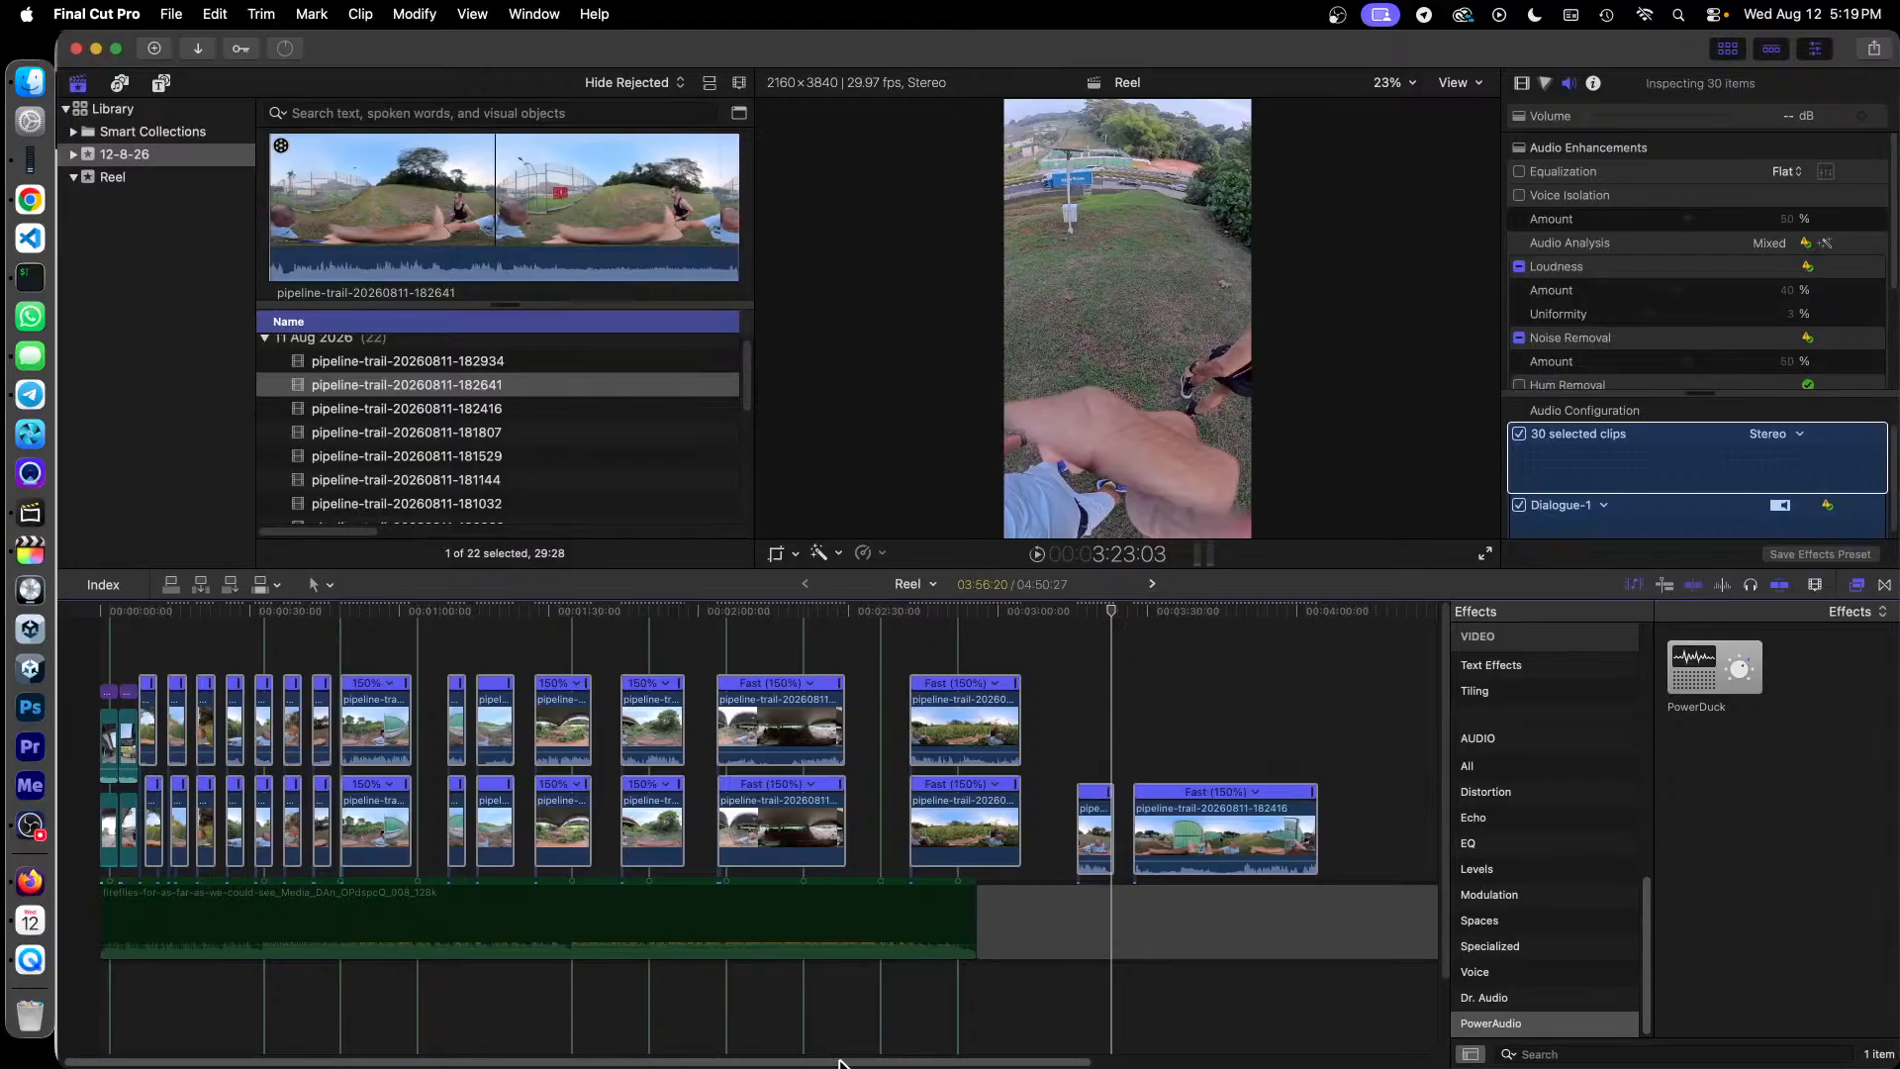
left_click(35, 827)
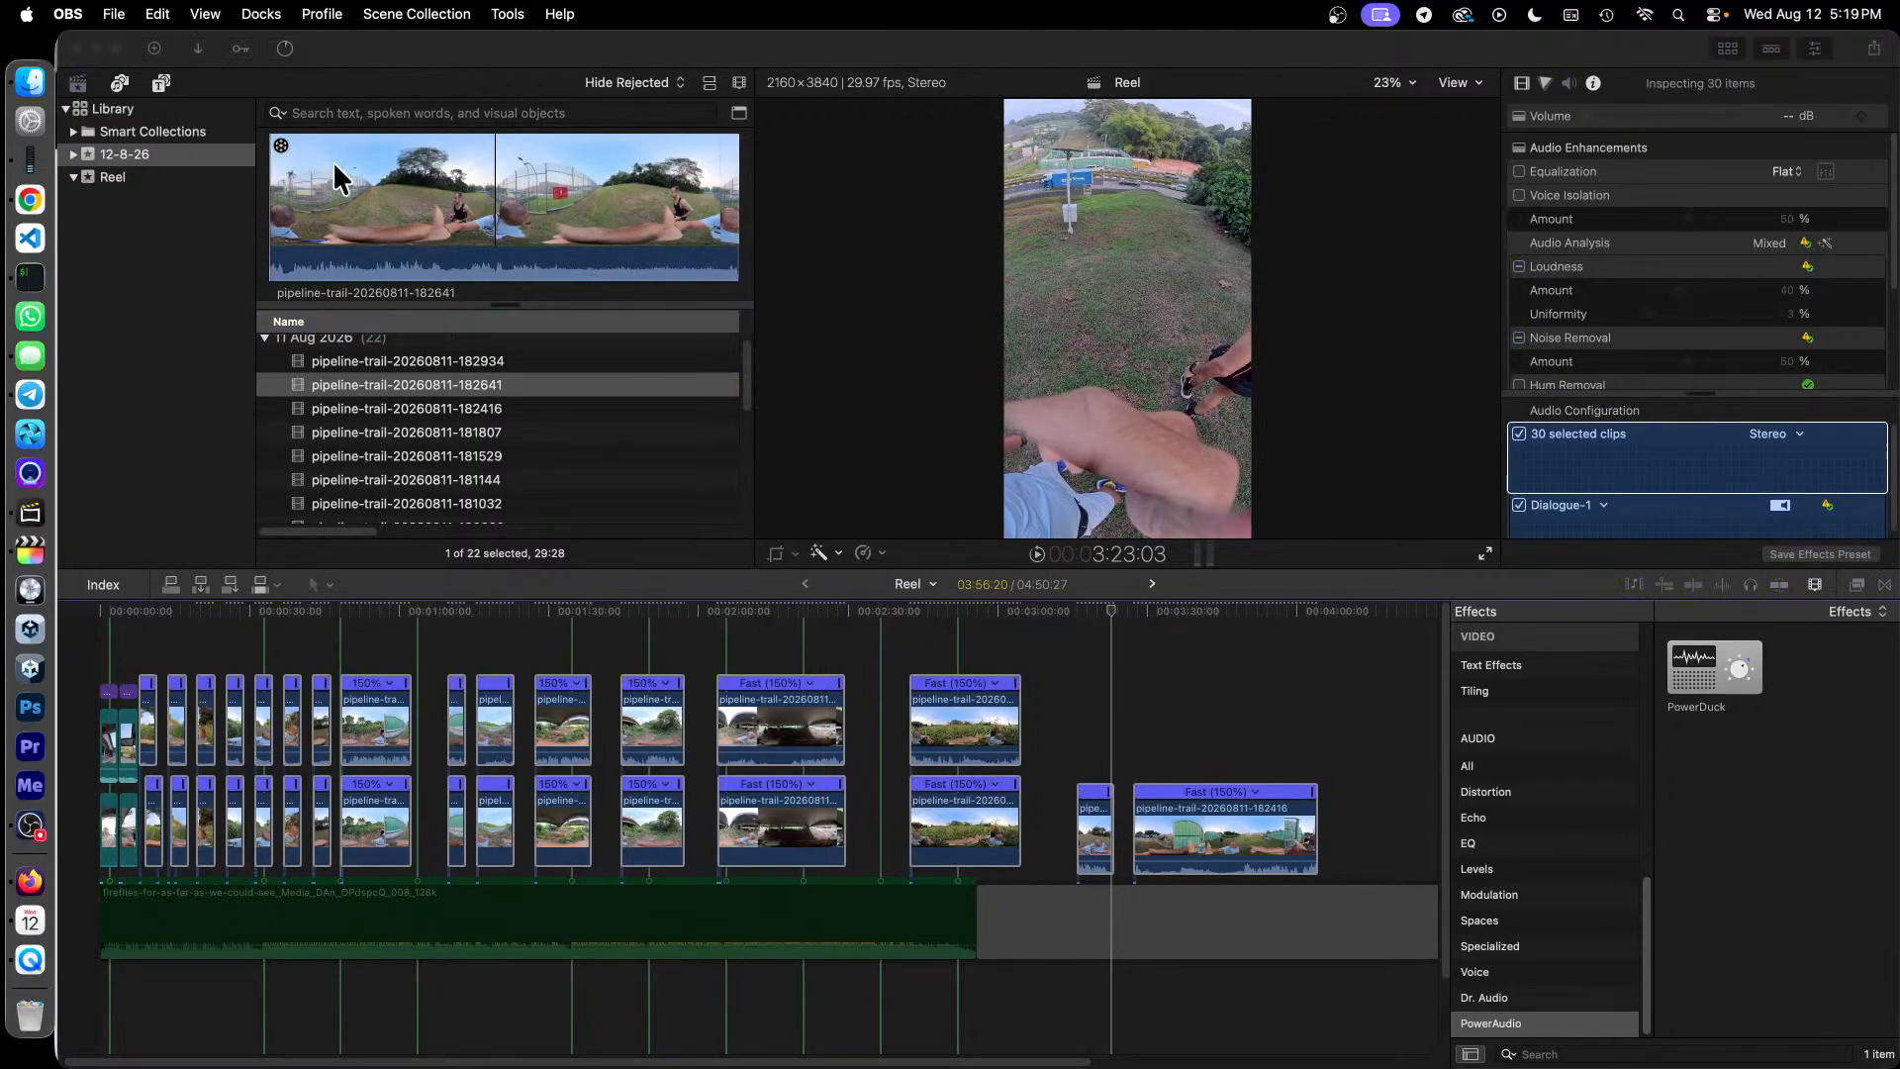
left_click(382, 42)
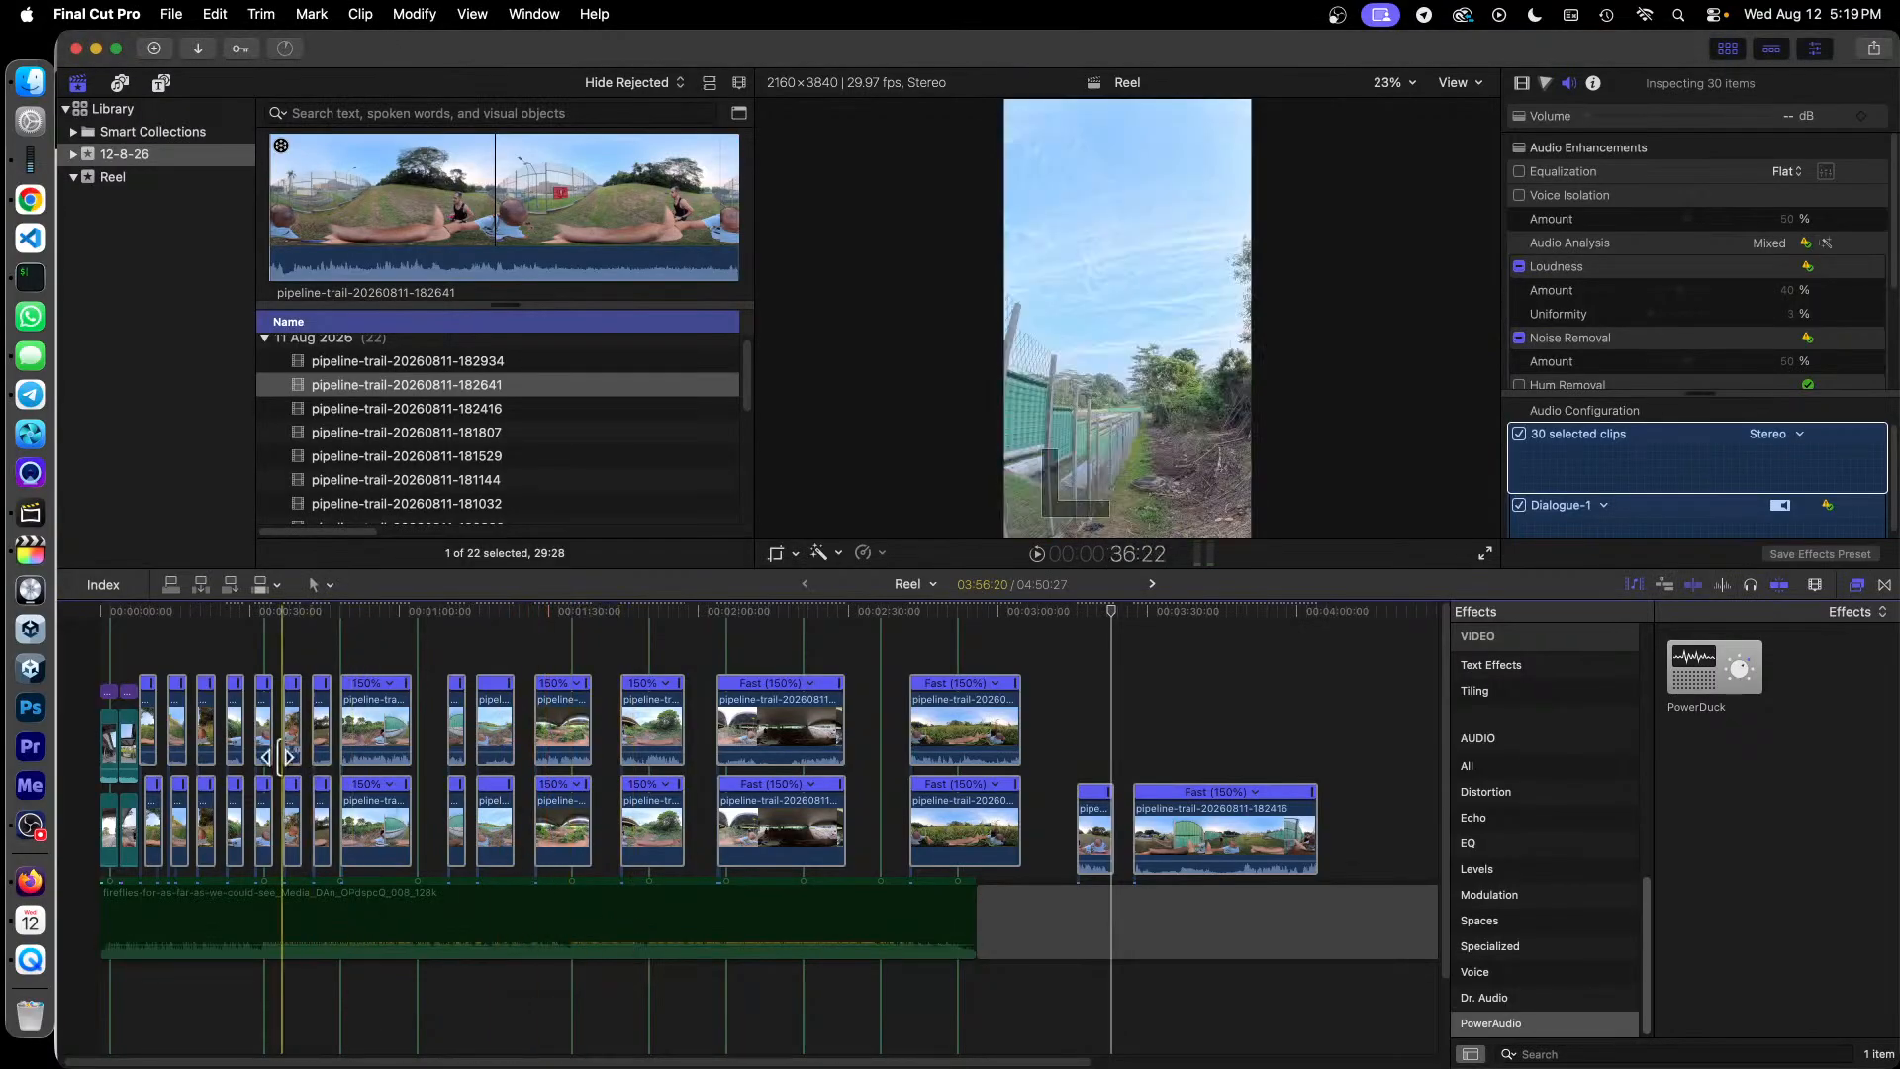
Step: Move the lower 174800 clip directly beneath its upper copy, and move the upper 175130 clip back against the end of upper 174800
key("super+equal")
key("super+equal")
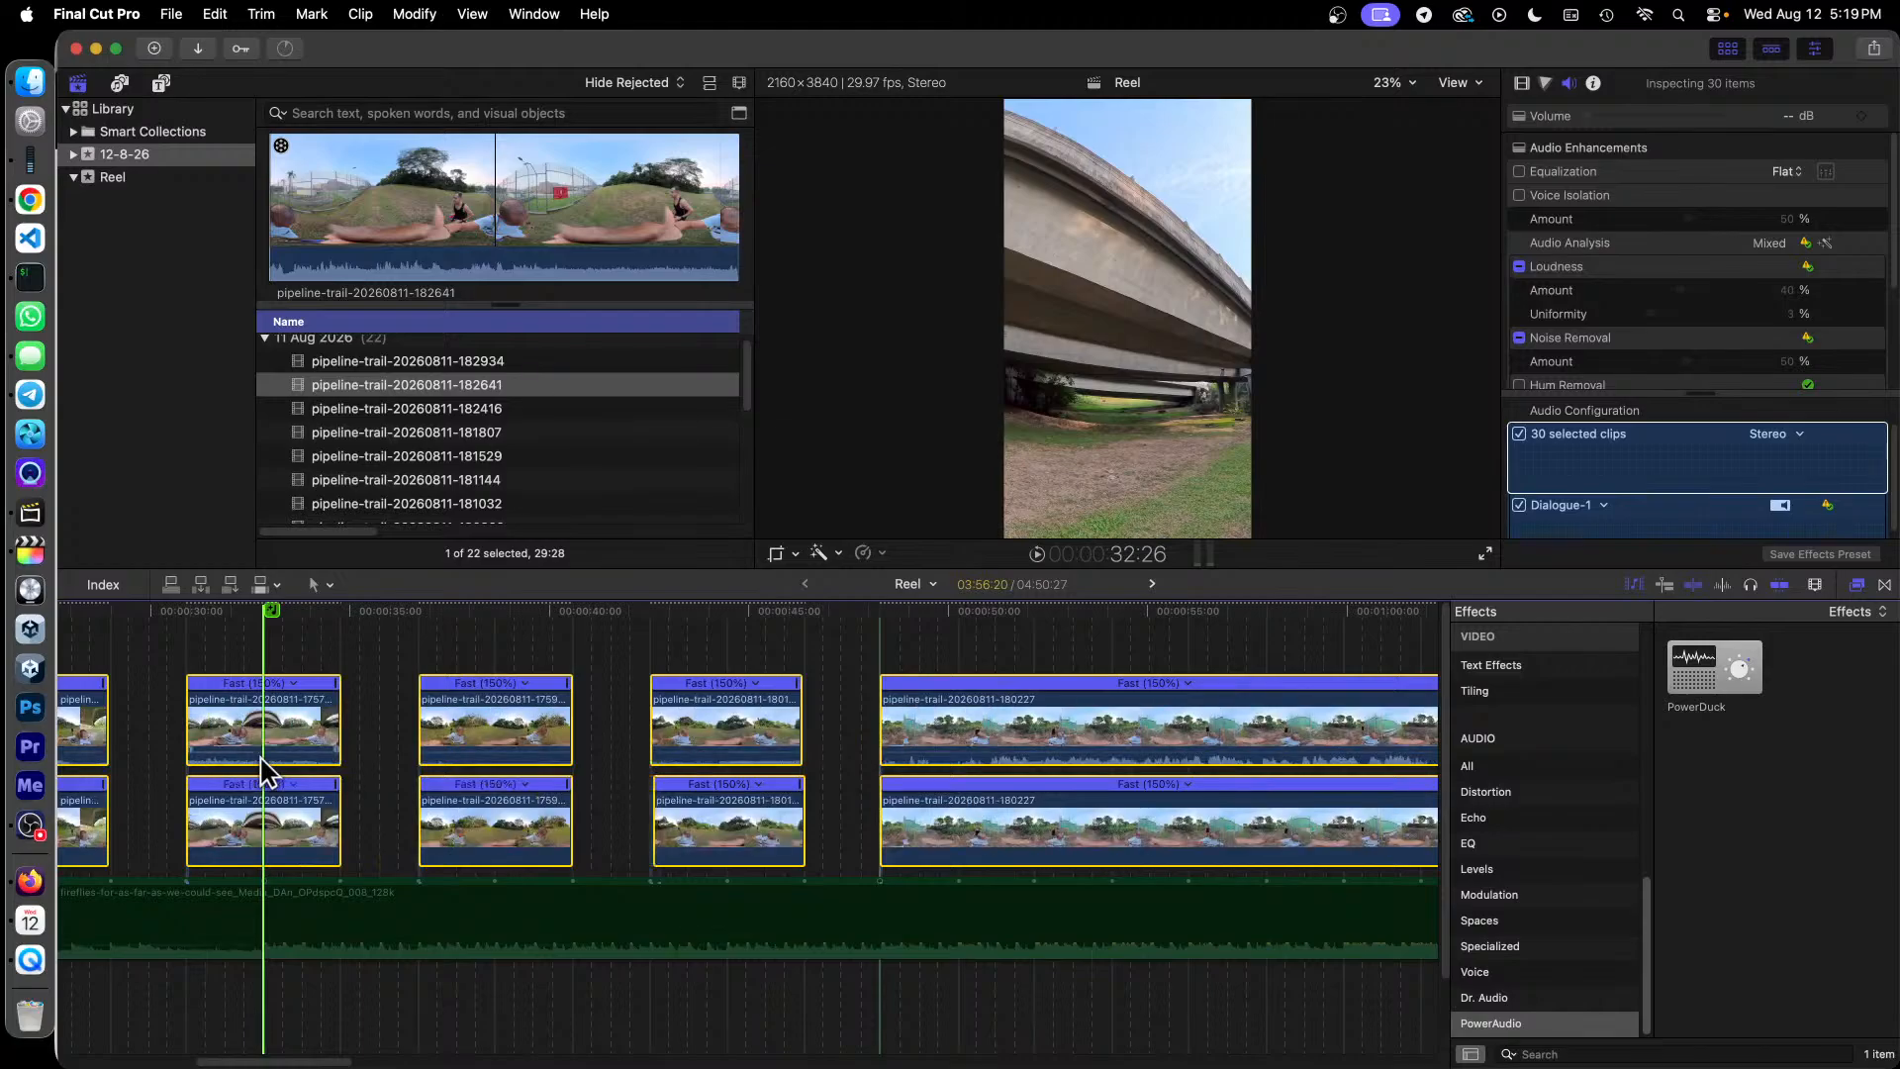
left_click_drag(302, 1055, 163, 1063)
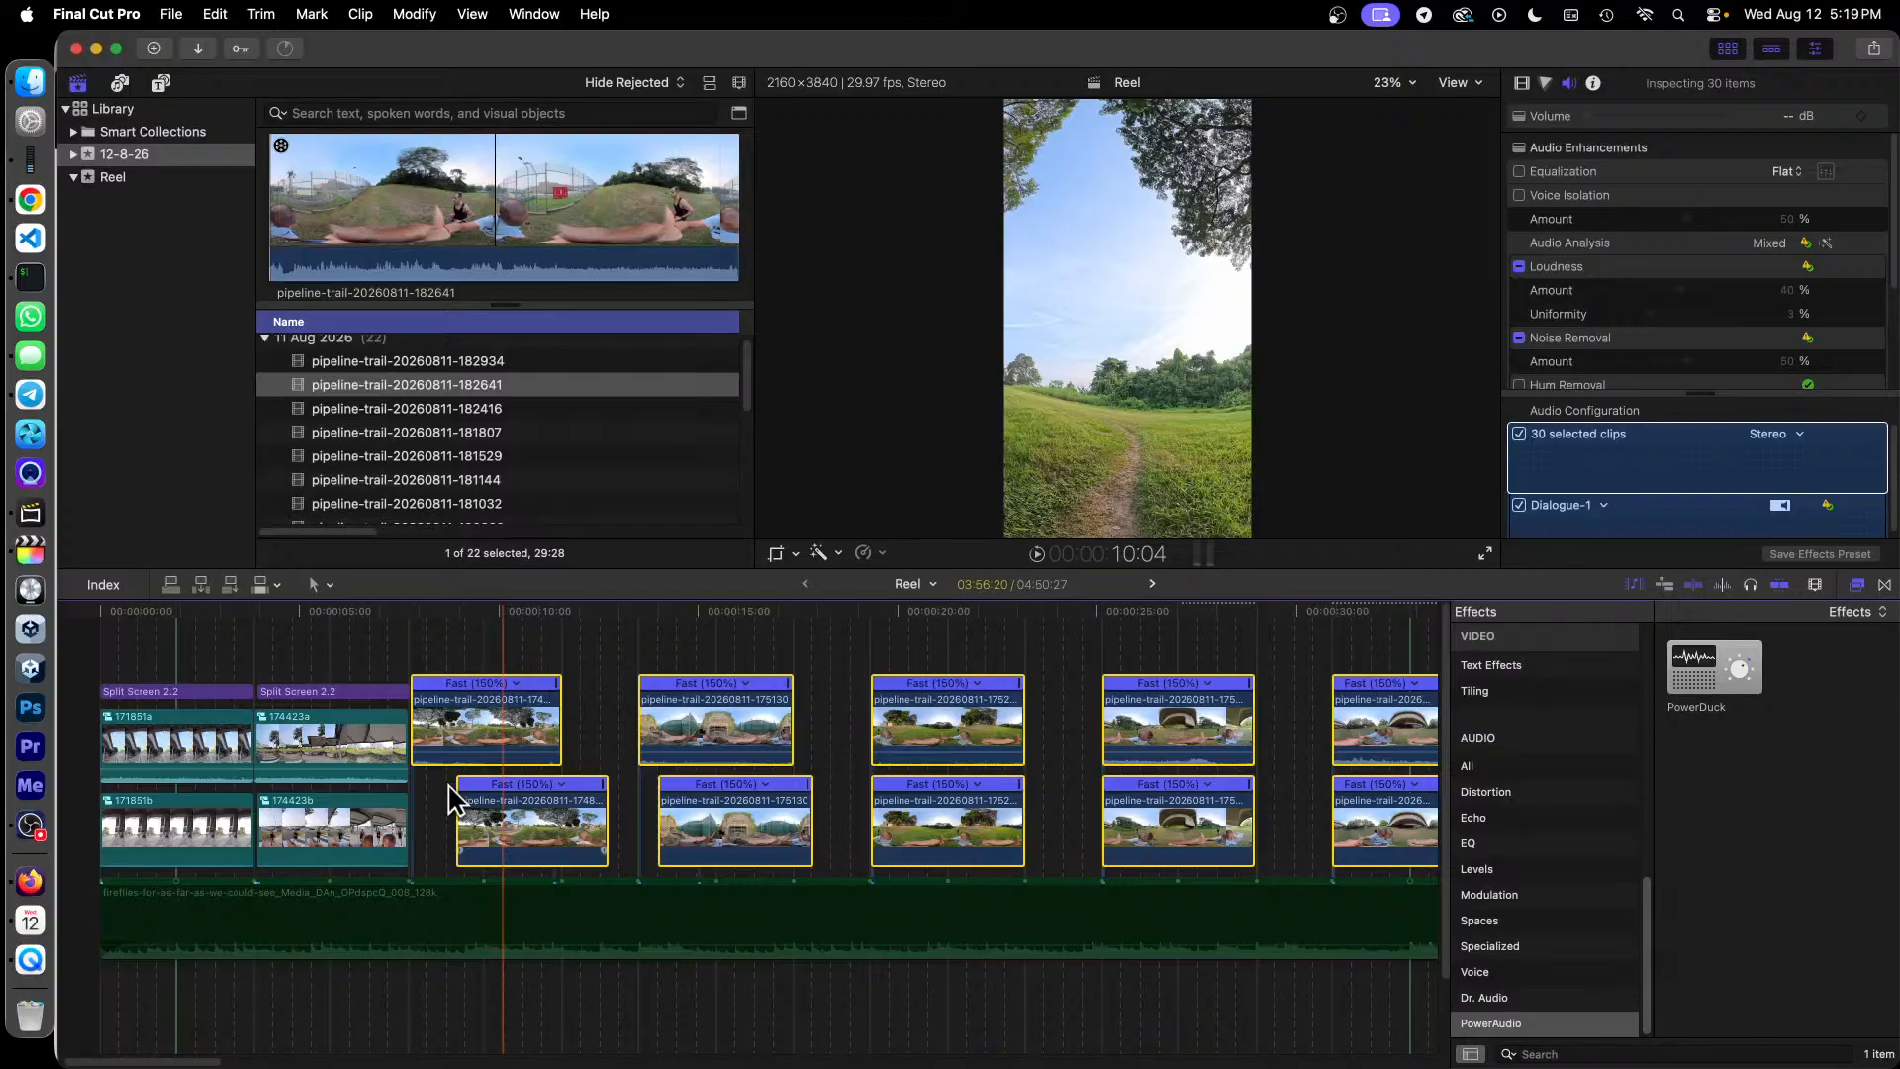
left_click(513, 781)
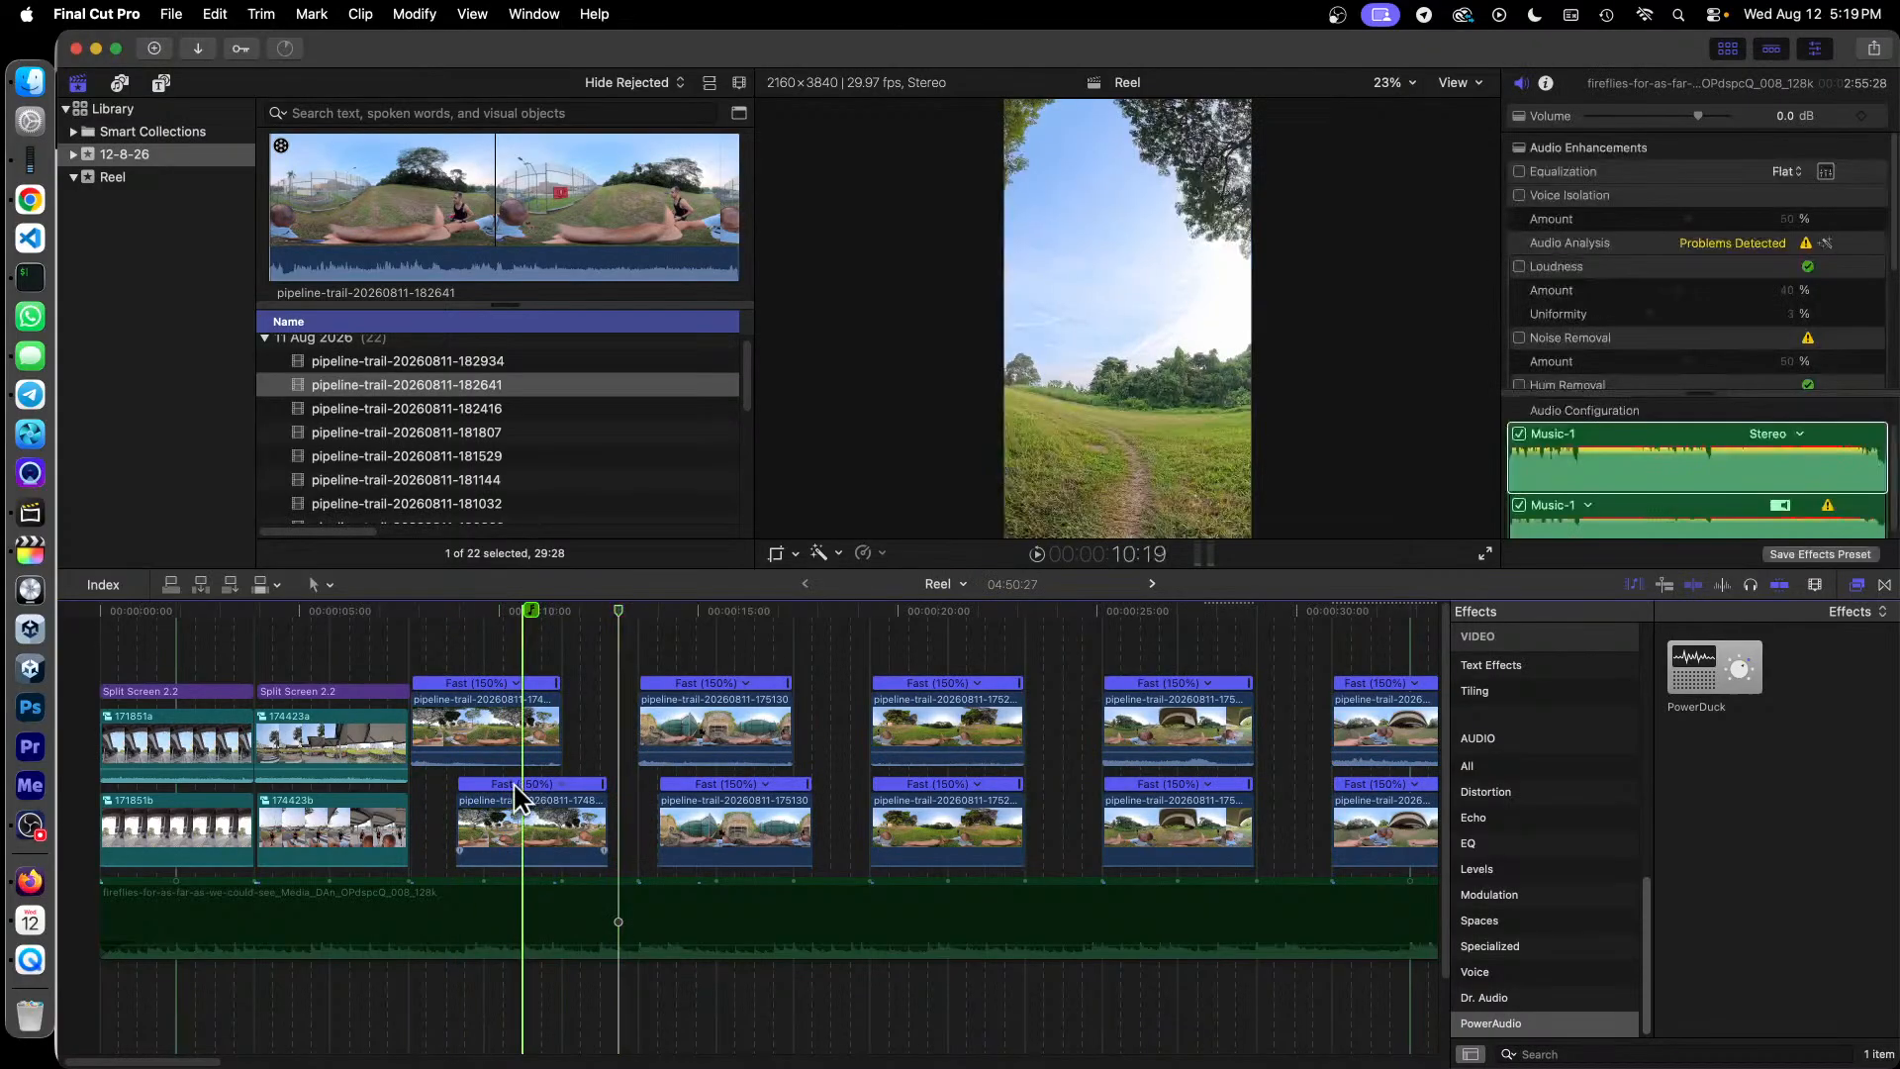
left_click(502, 784)
left_click(582, 749)
left_click(599, 756)
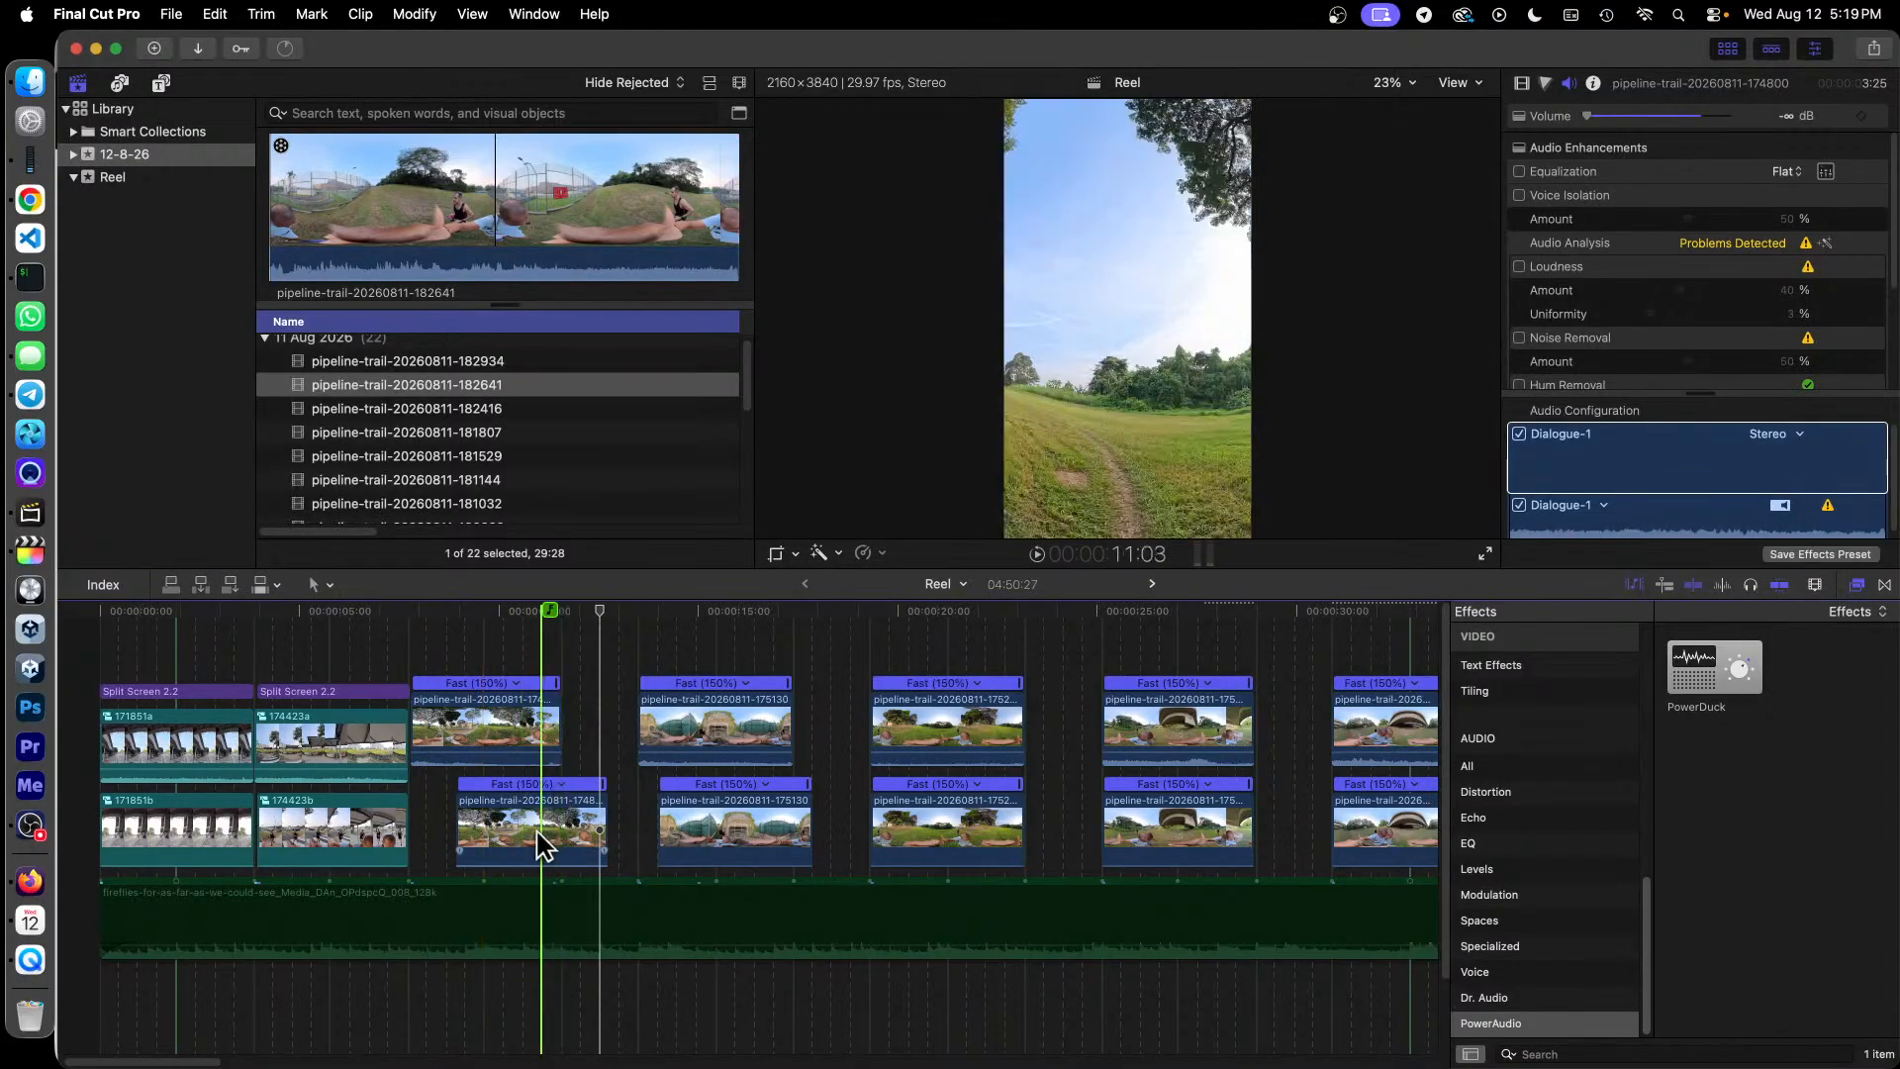
left_click_drag(543, 835, 489, 837)
left_click_drag(742, 750, 669, 714)
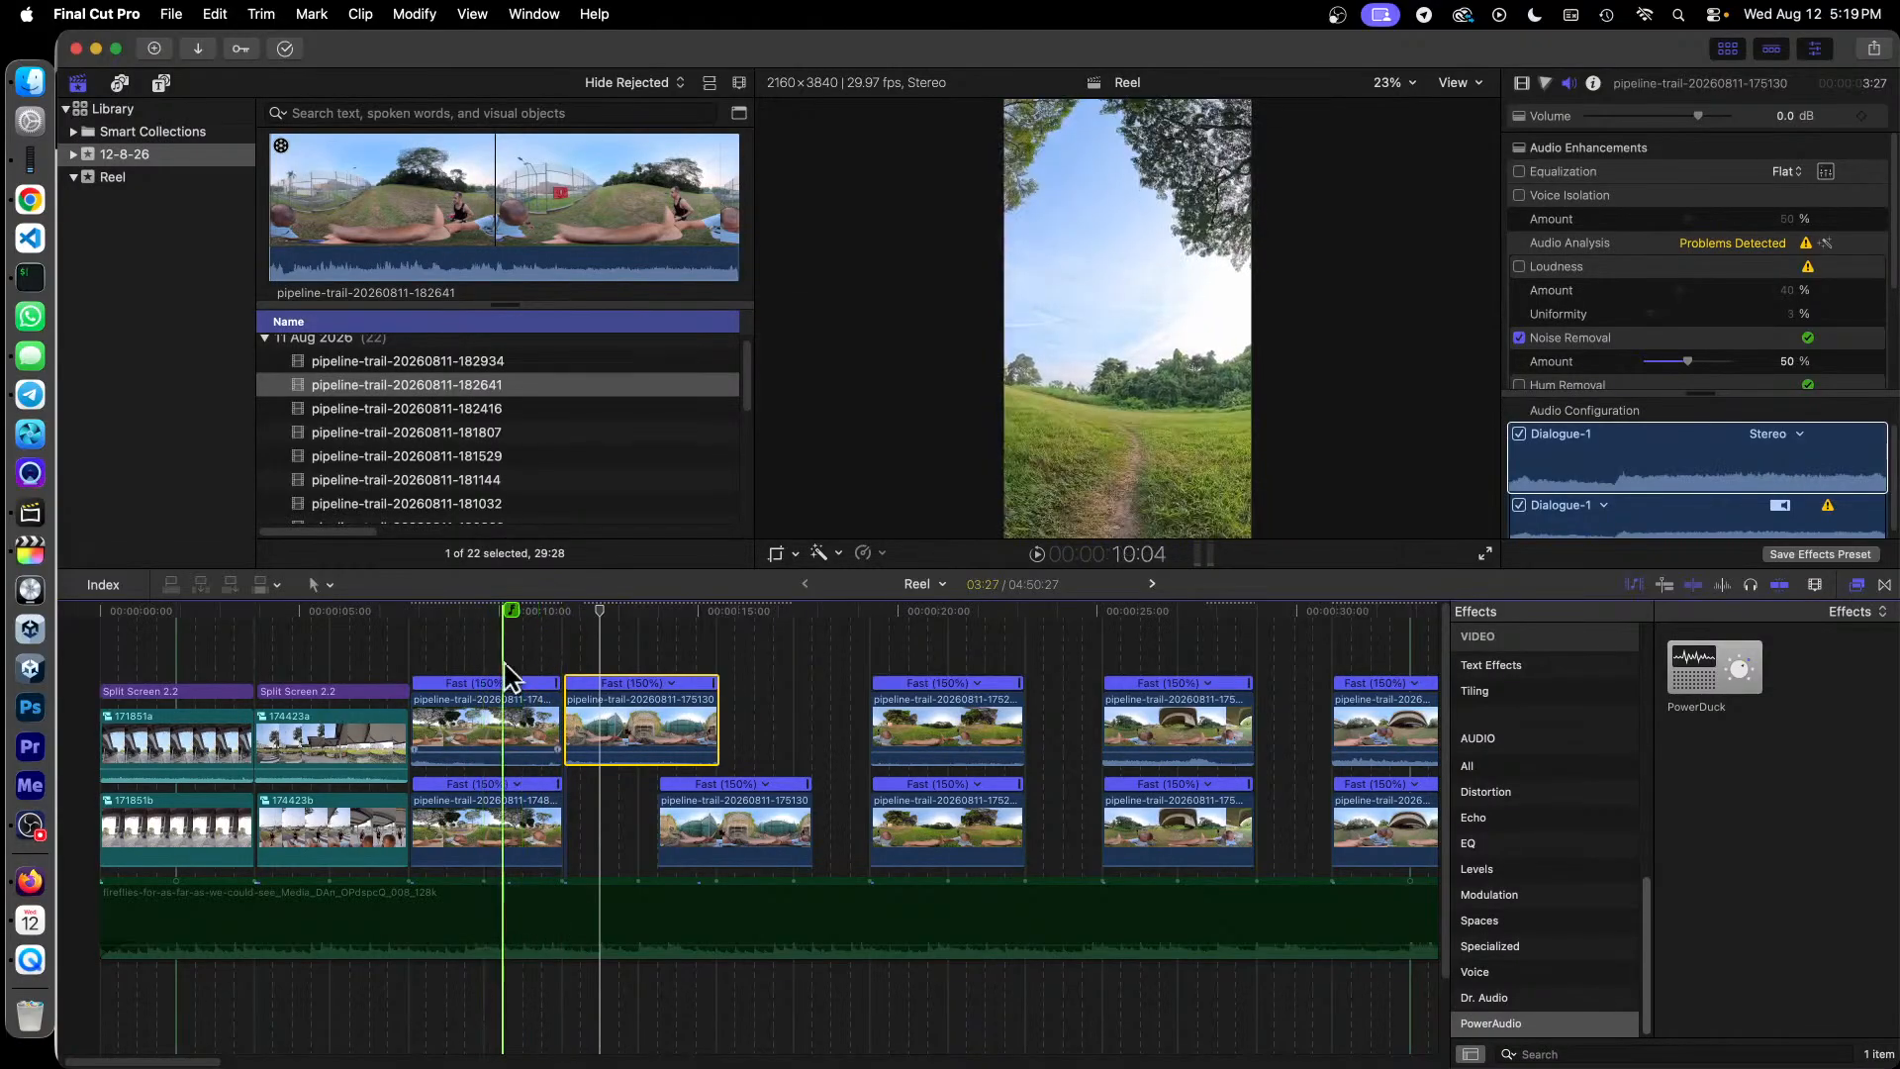
Step: Play the timeline from 7:24 to check the sped-up 174800 clips and the cut into 175130
left_click(411, 615)
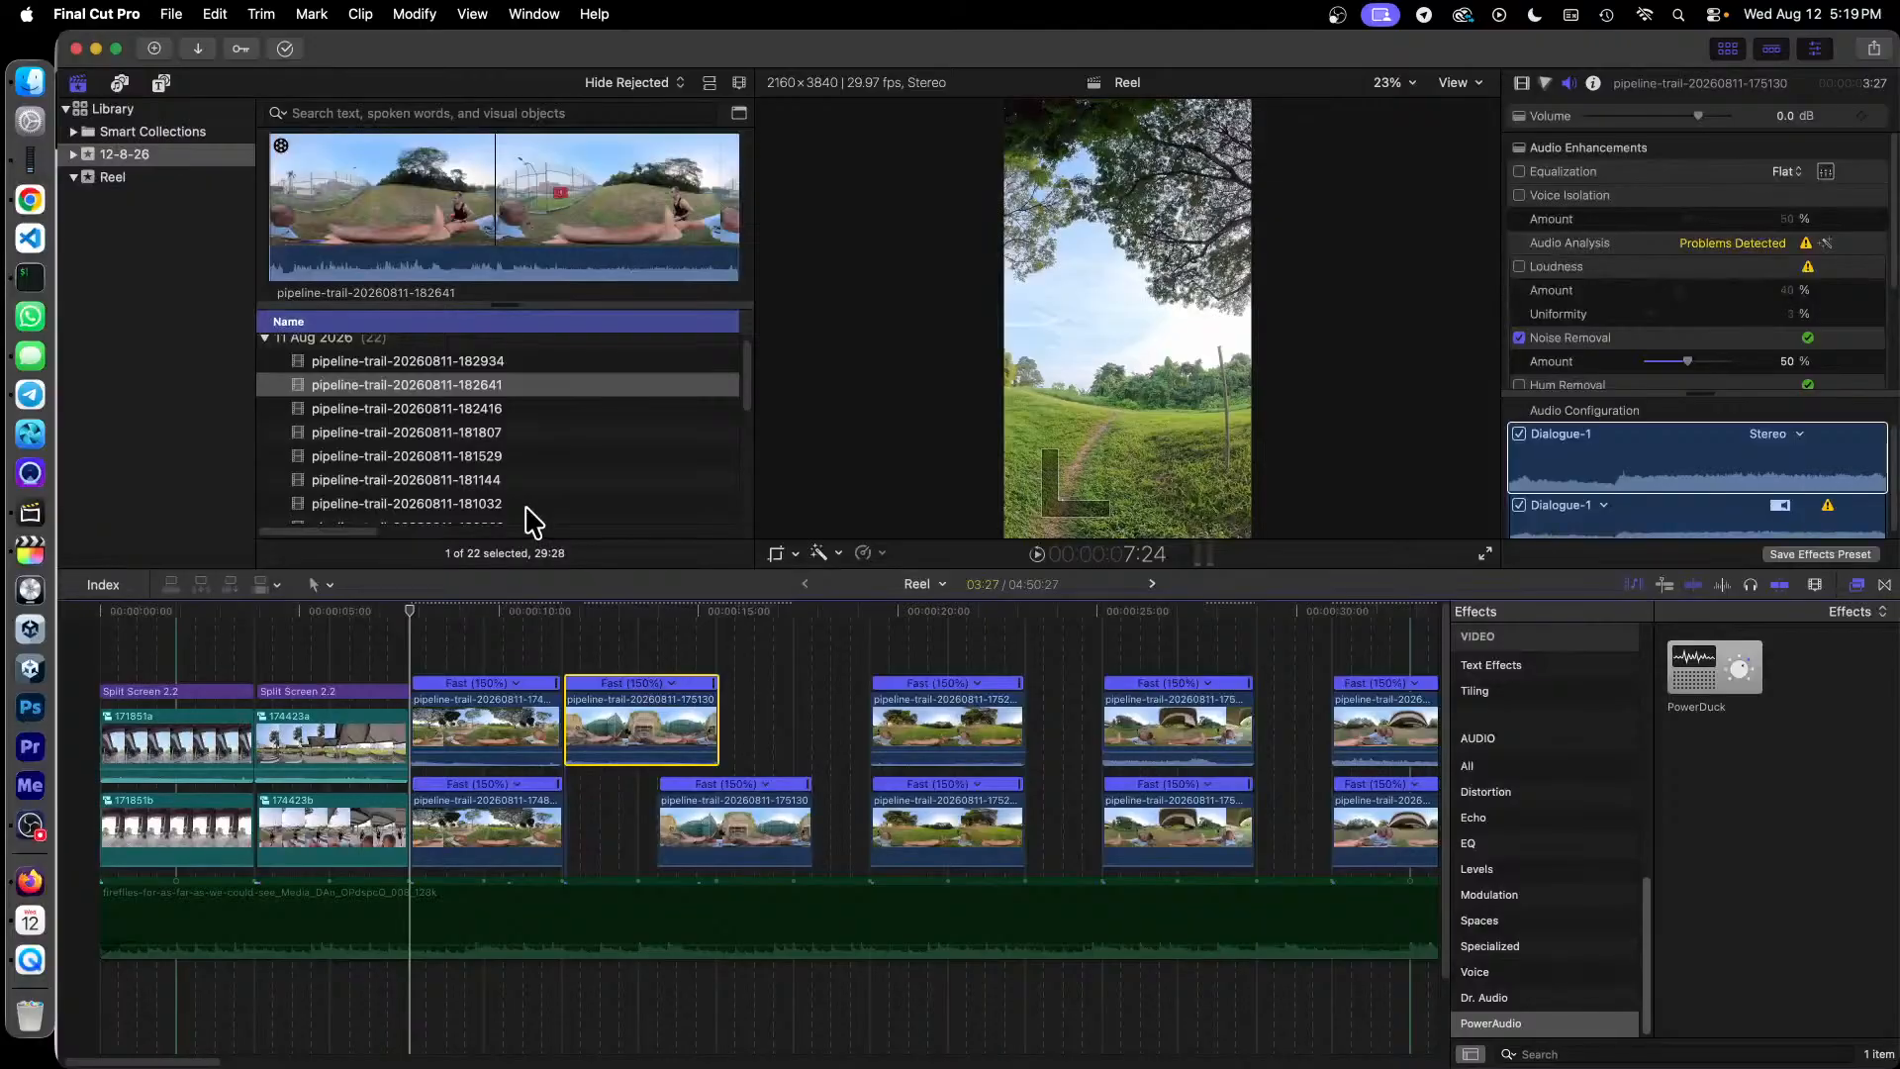
key("space")
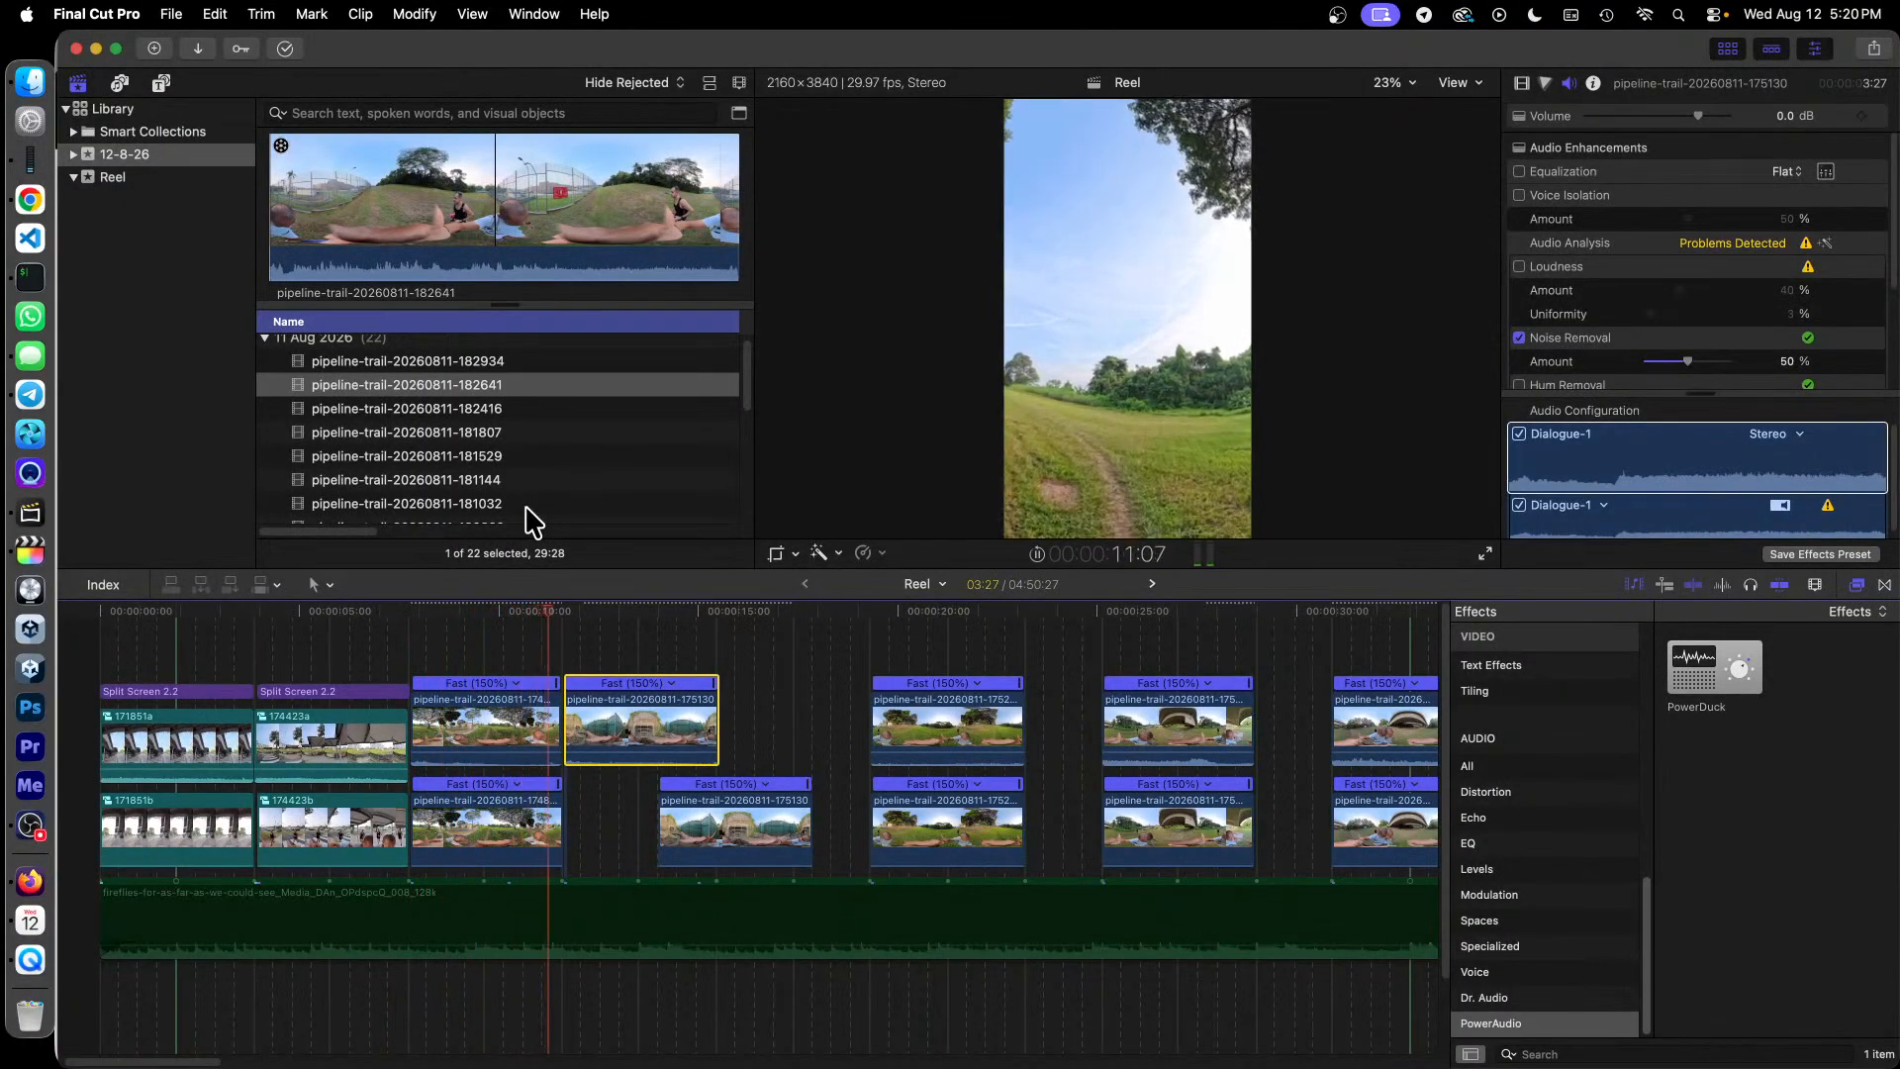
key("space")
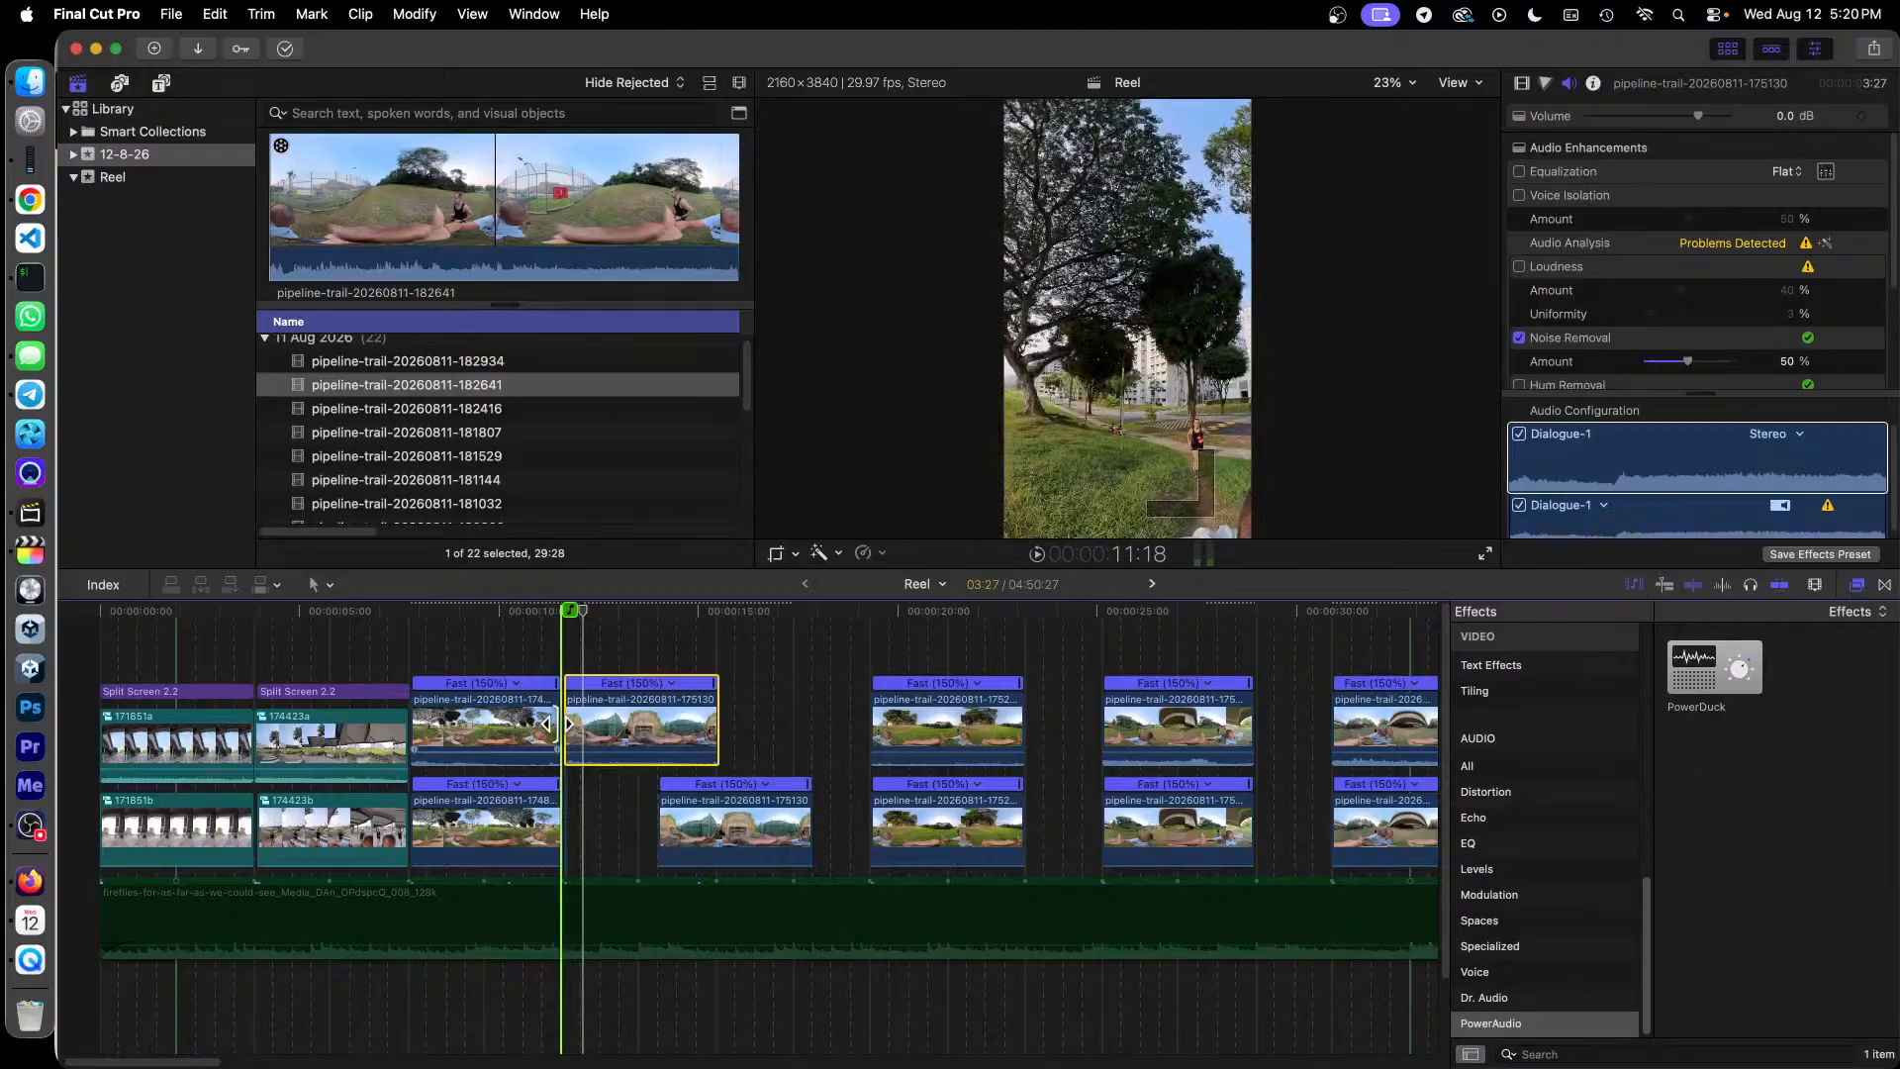
Step: Move the lower 175130 clip beneath its upper copy, and undo the attempted retiming of the upper 174800 clip's end
left_click_drag(558, 724, 560, 728)
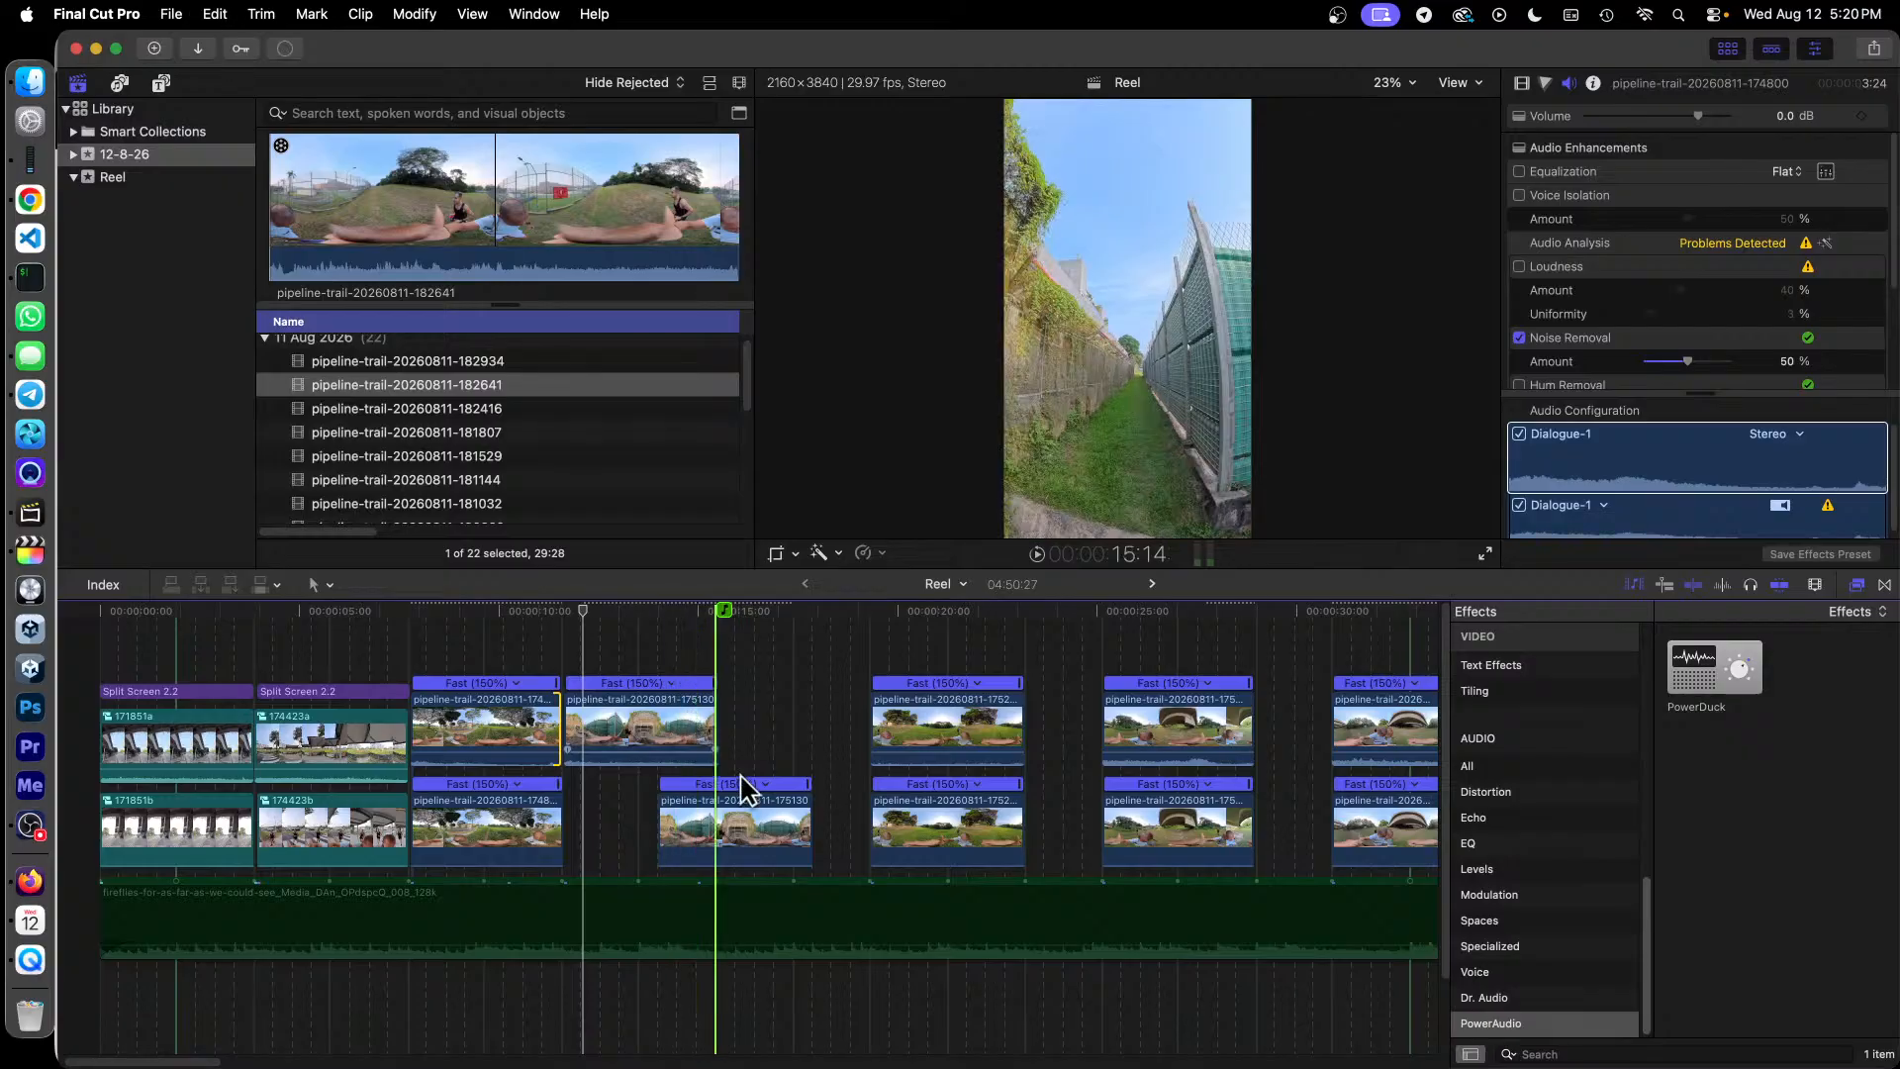
left_click_drag(723, 815, 628, 816)
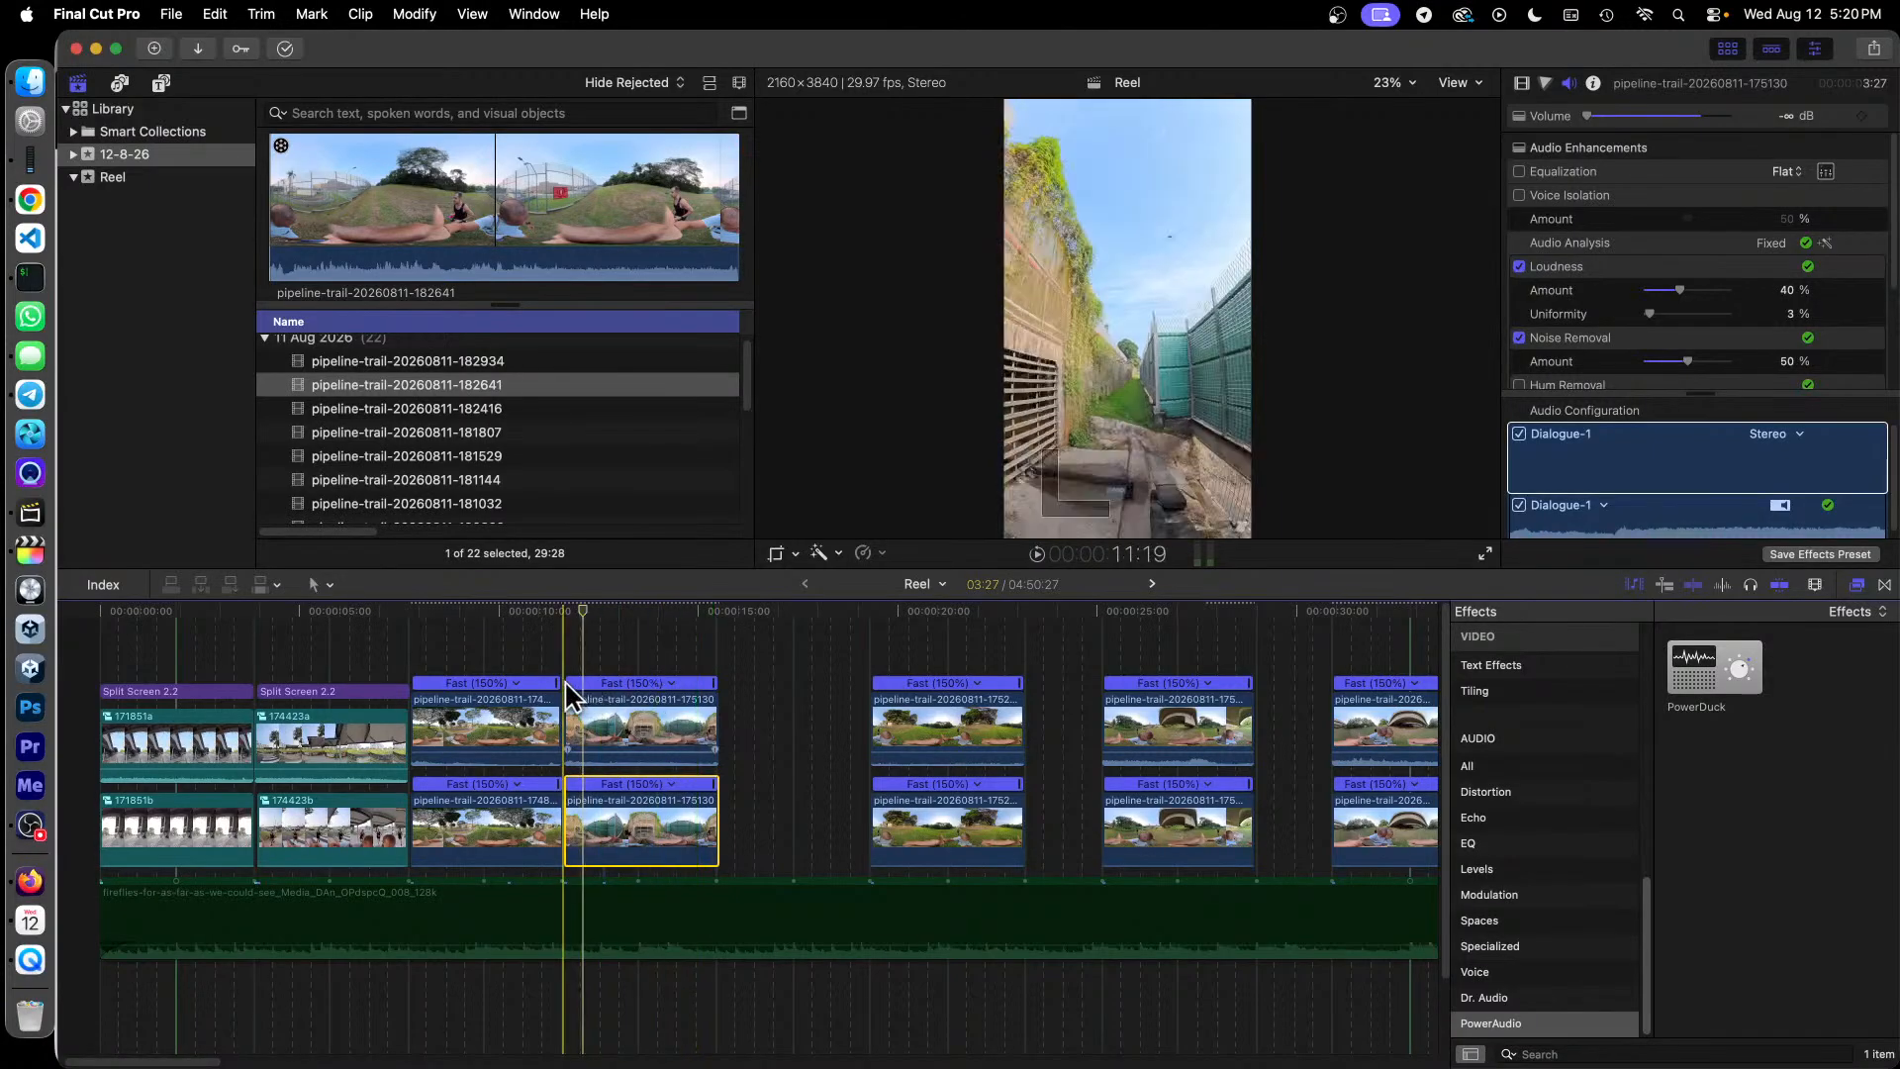
left_click_drag(556, 682, 581, 712)
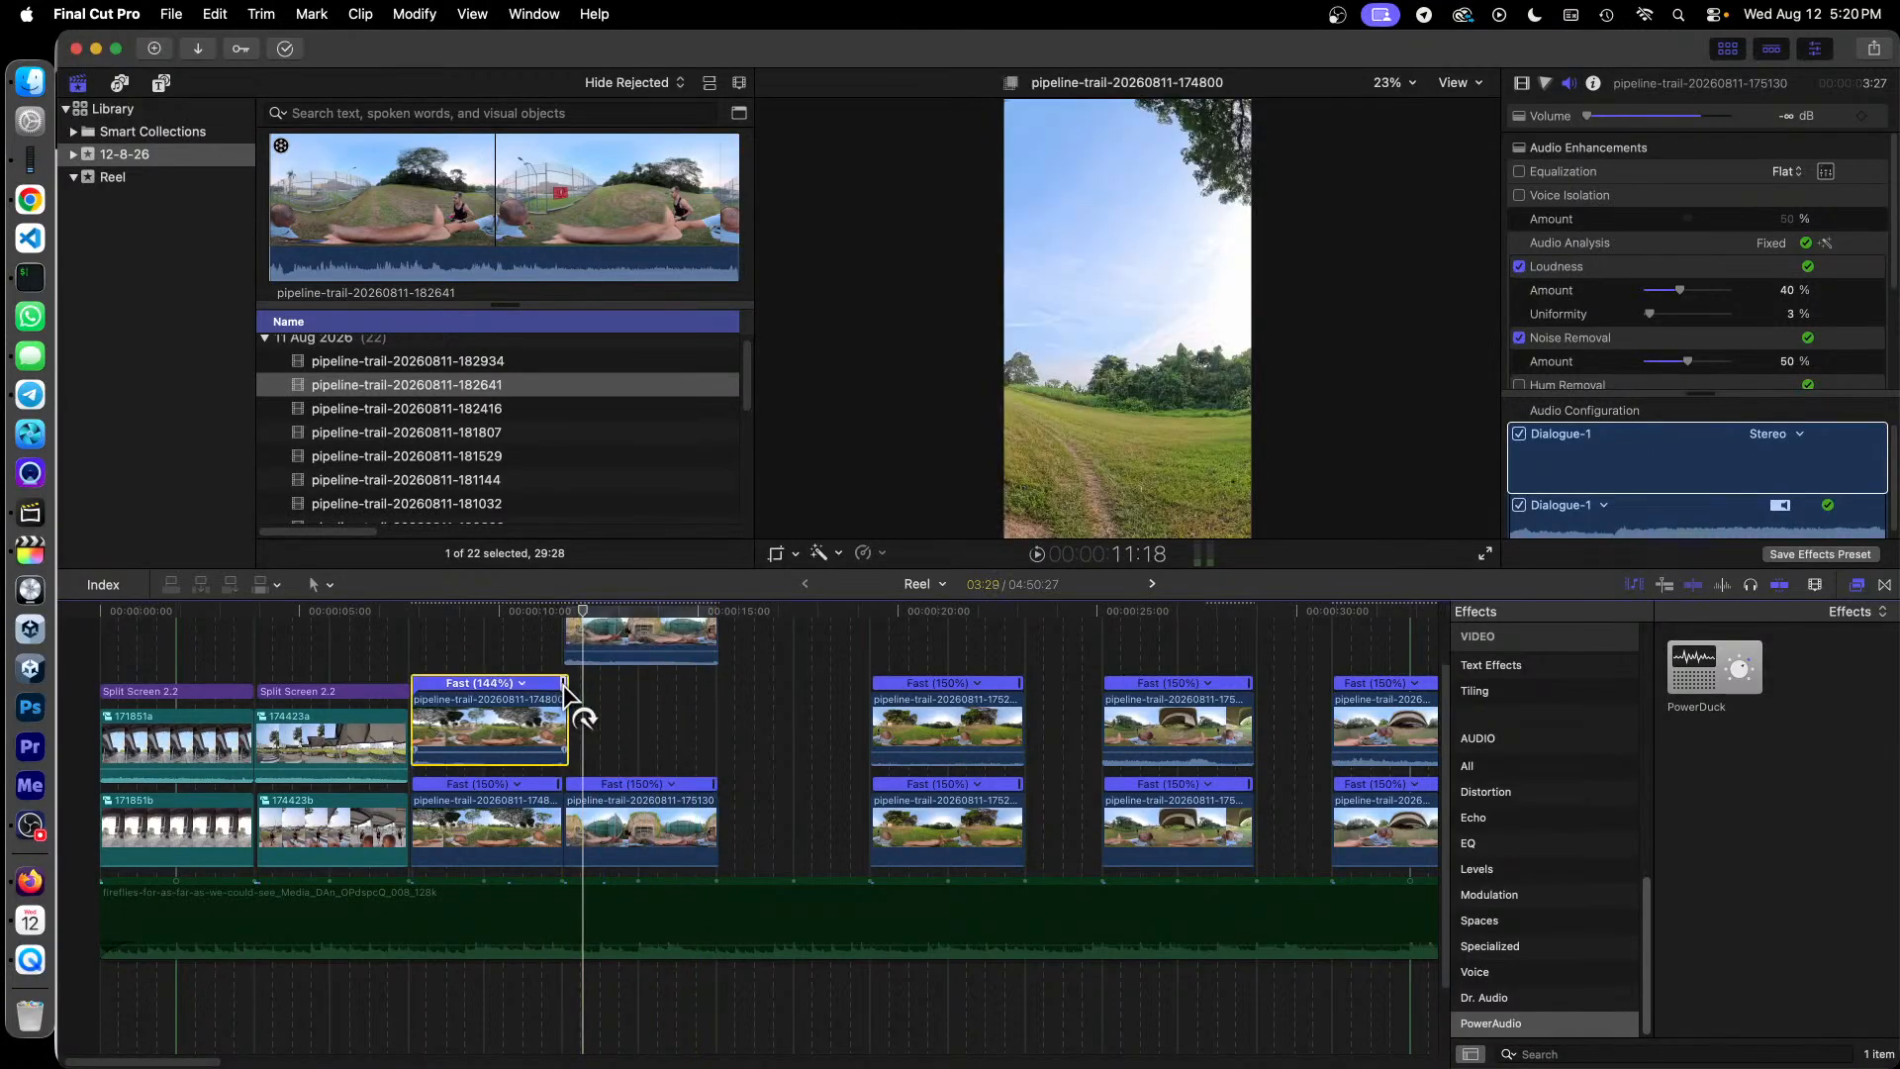
key("super+z")
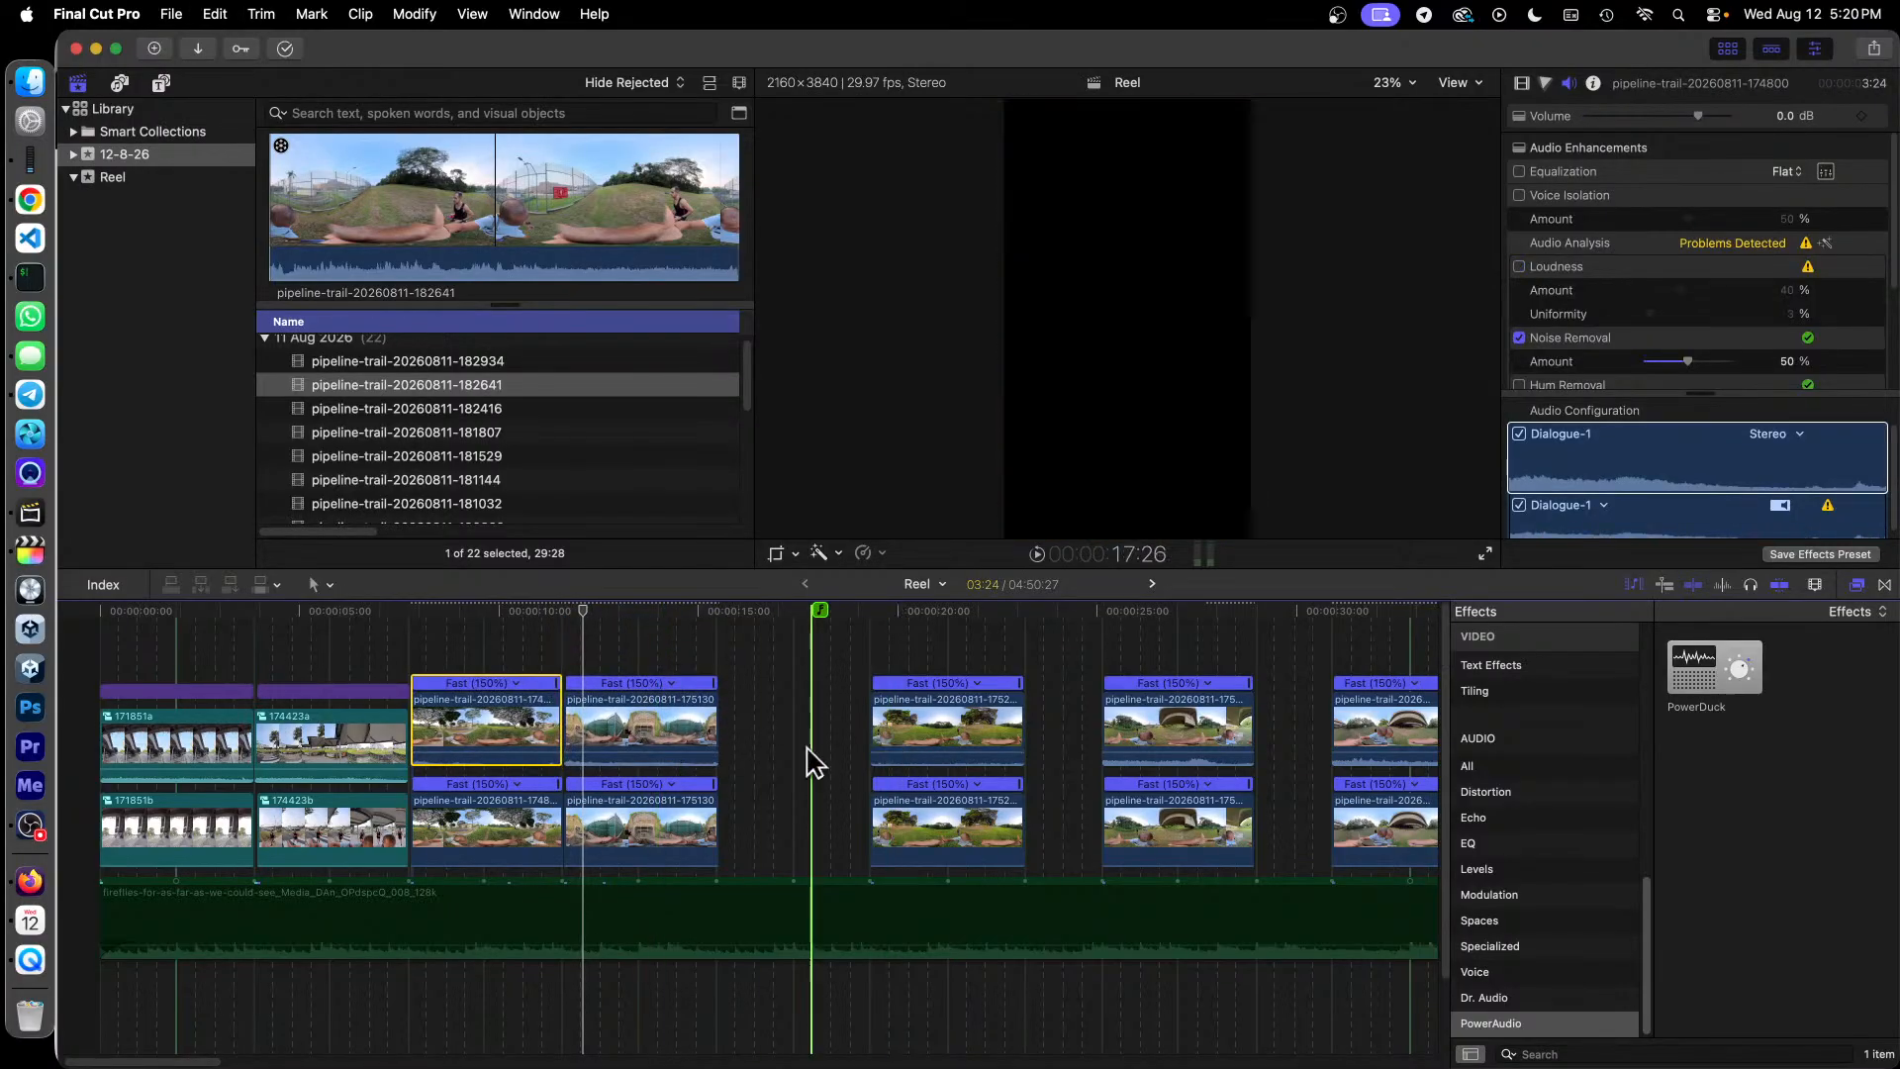
Step: Compare the durations of the upper and lower 174800 clips
left_click(511, 822)
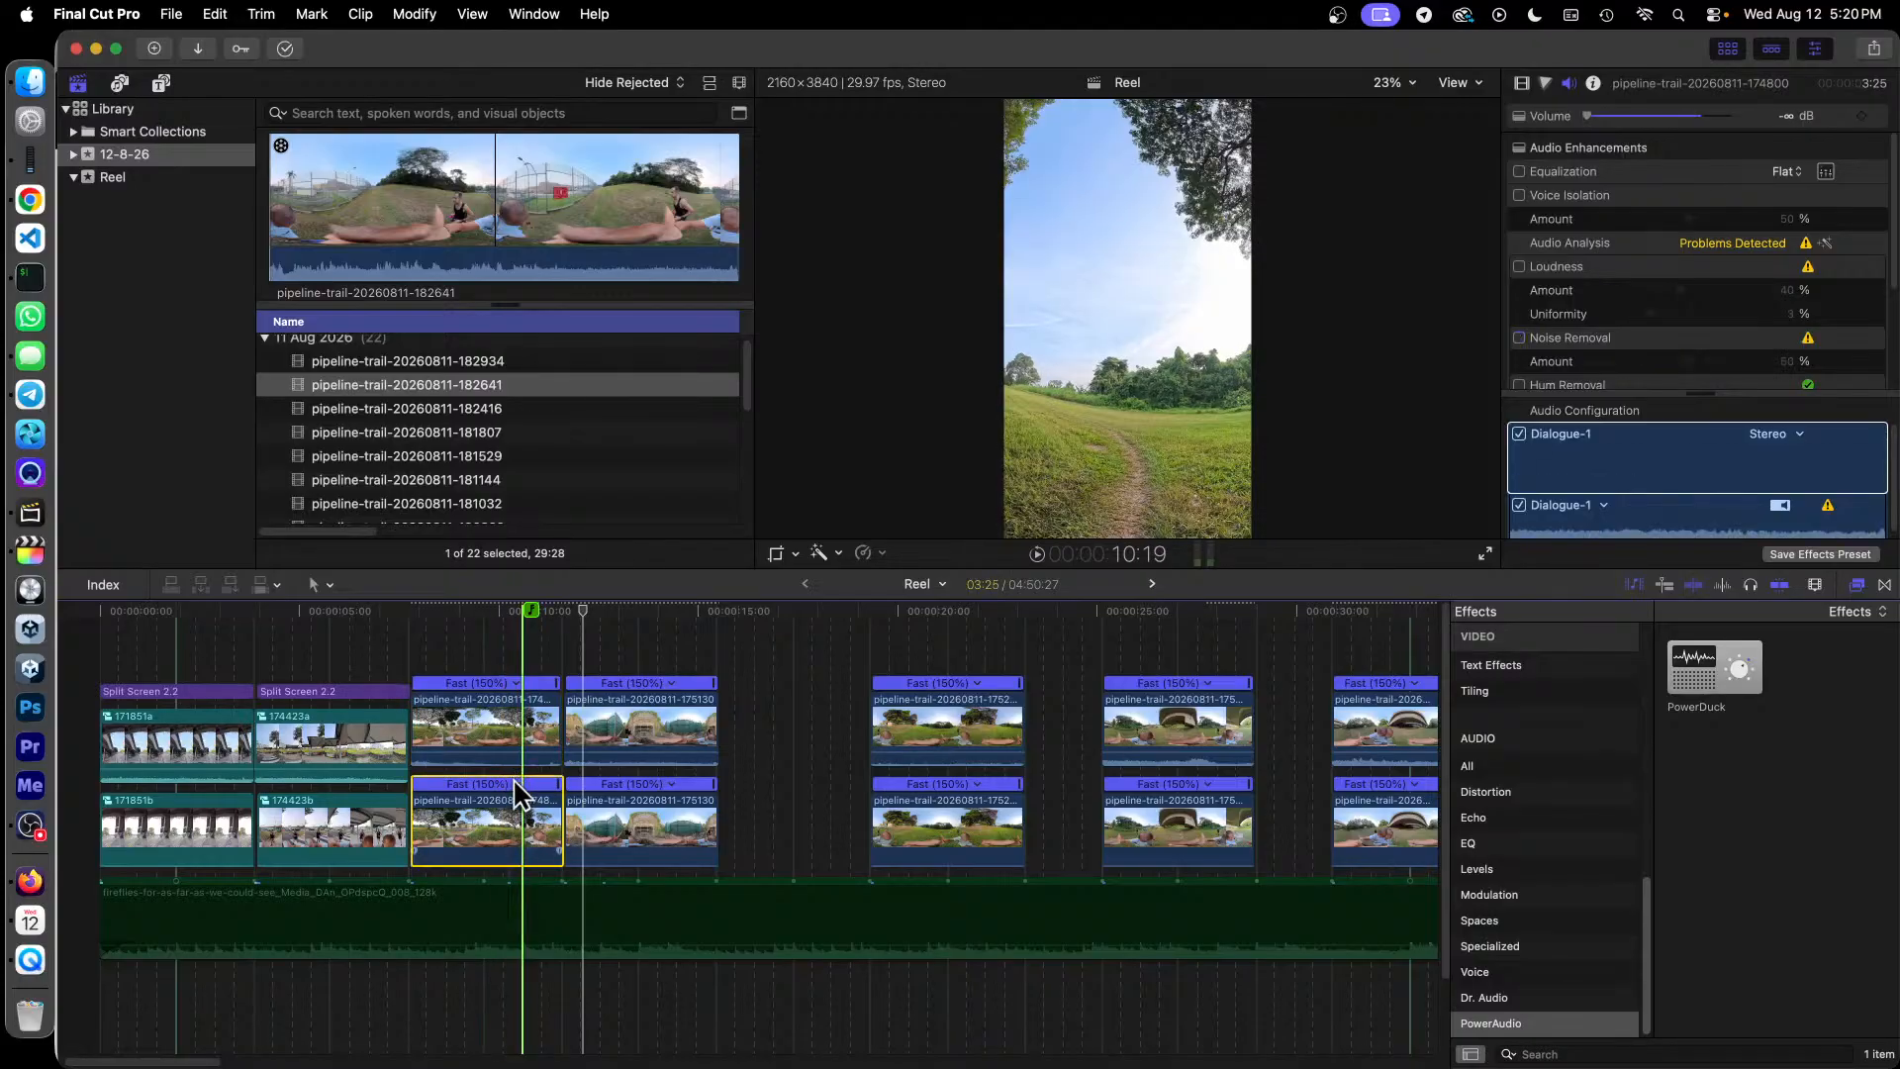
left_click(489, 700)
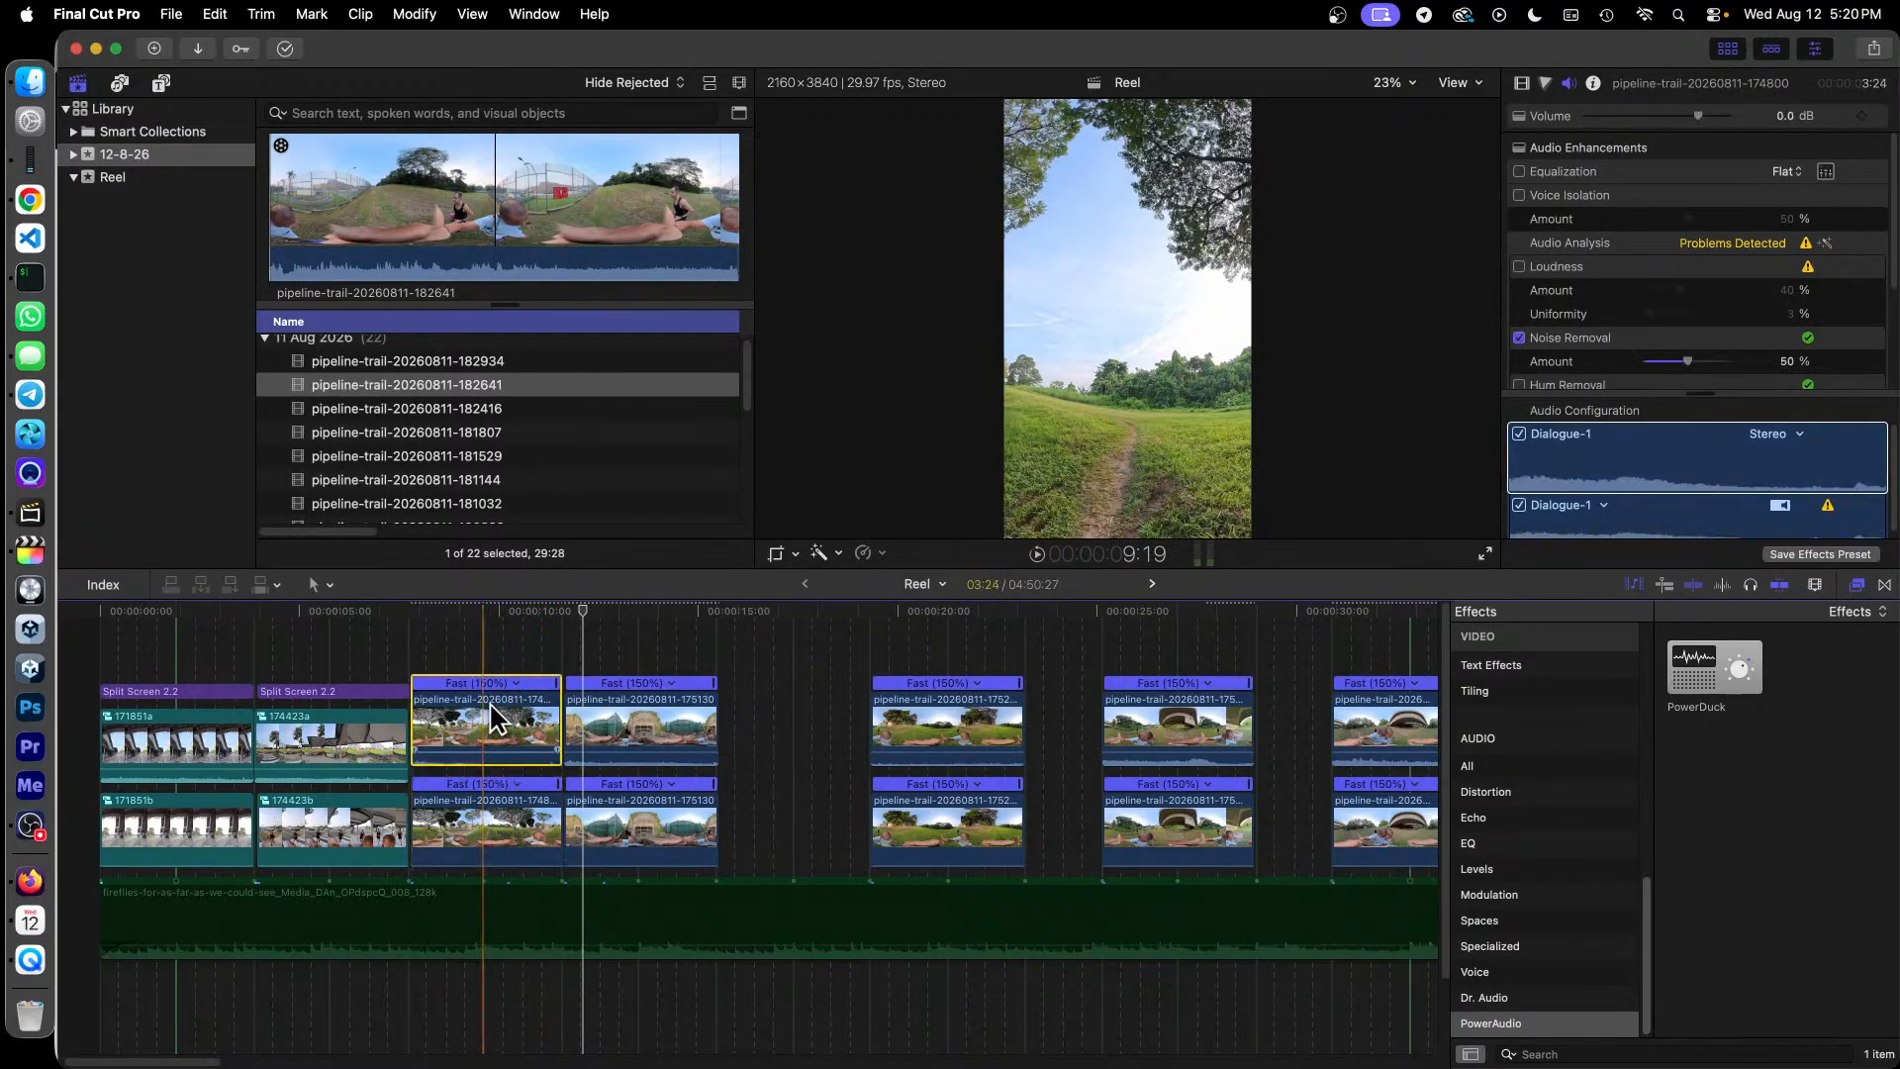
left_click(530, 807)
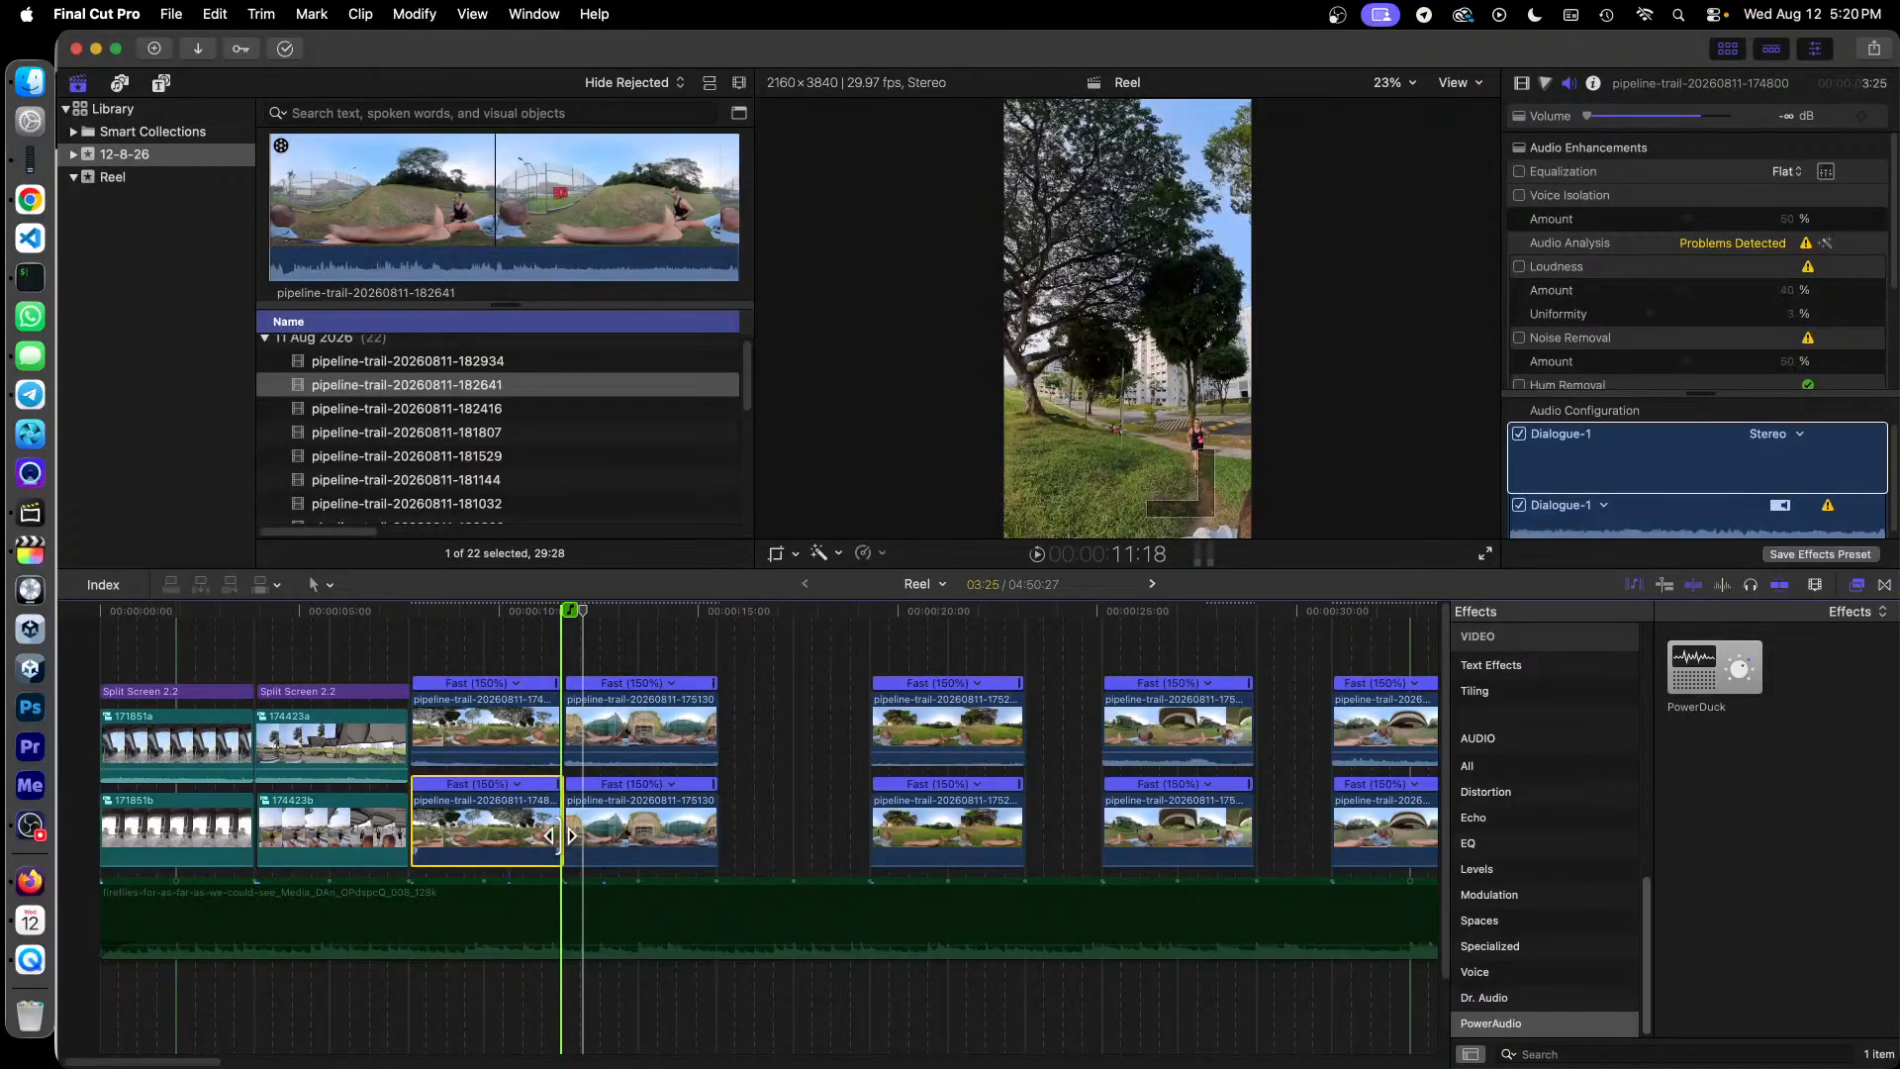
left_click(477, 732)
left_click(468, 827)
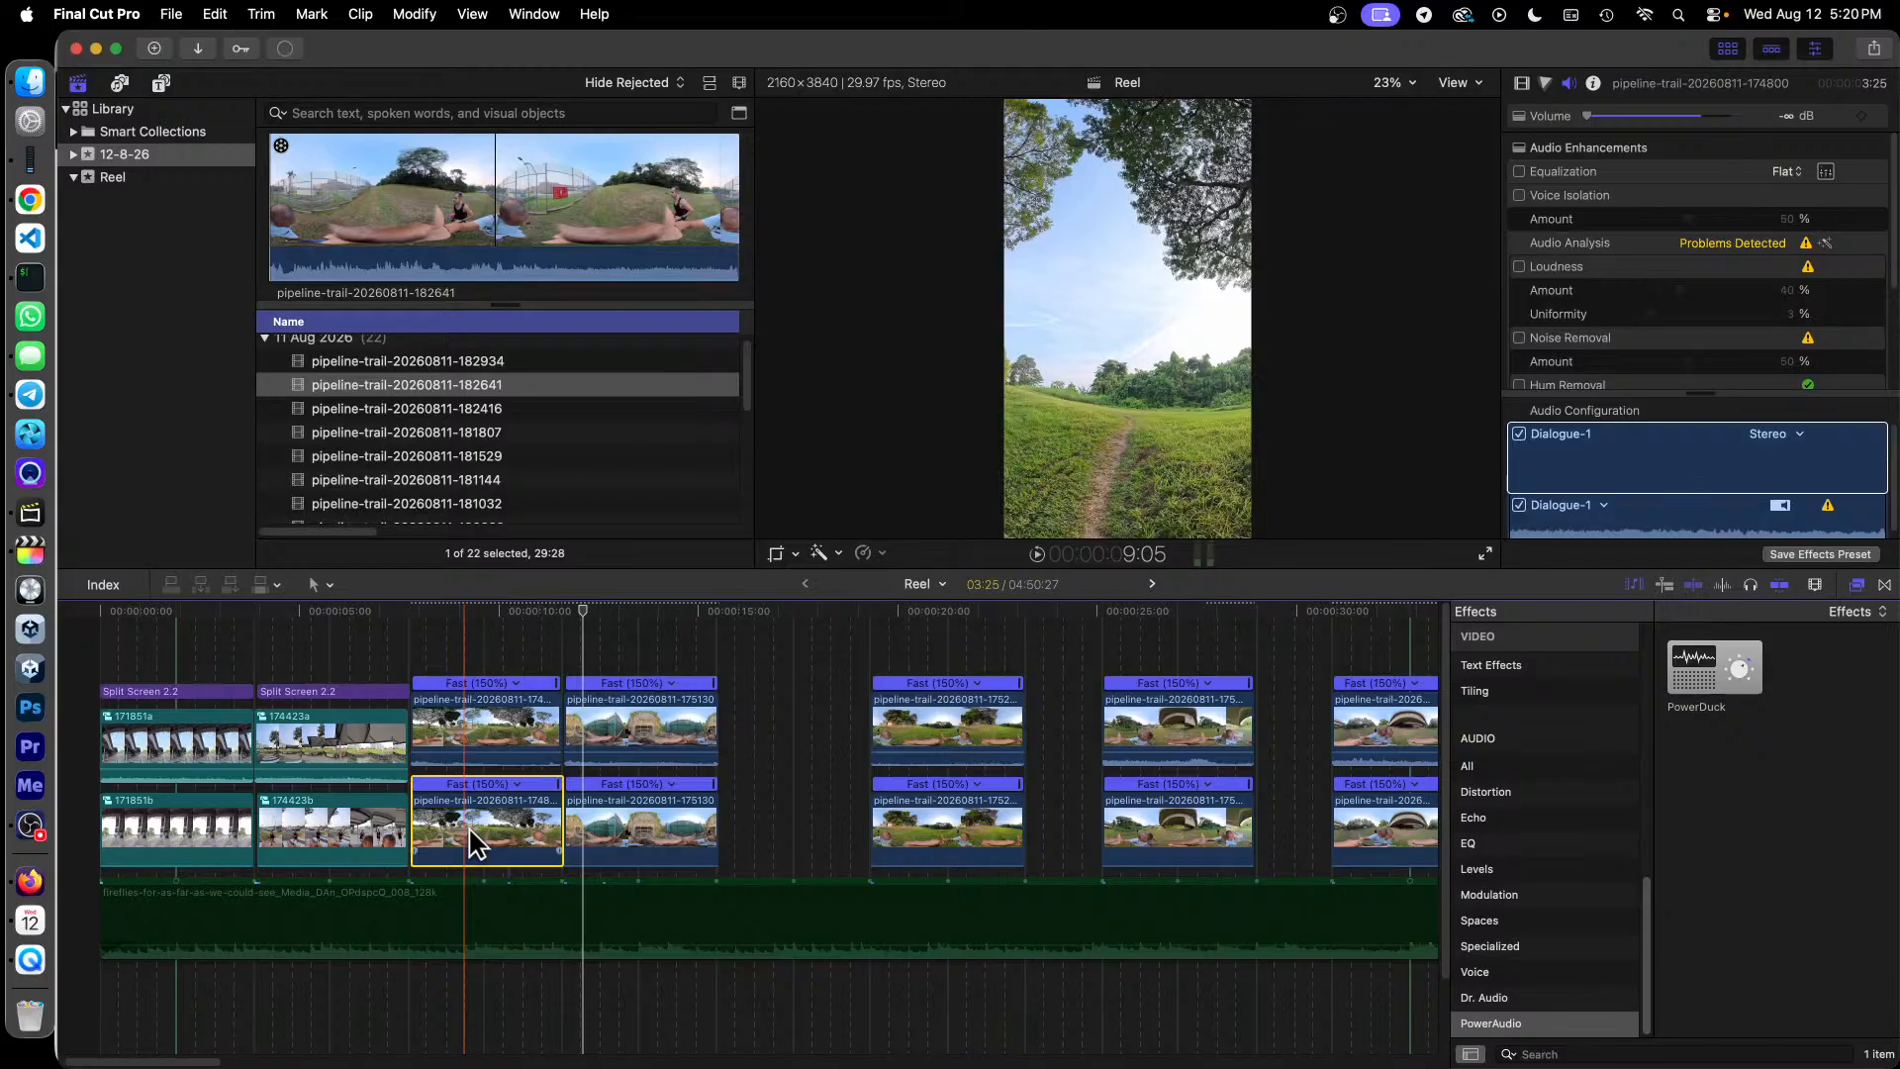
left_click(536, 714)
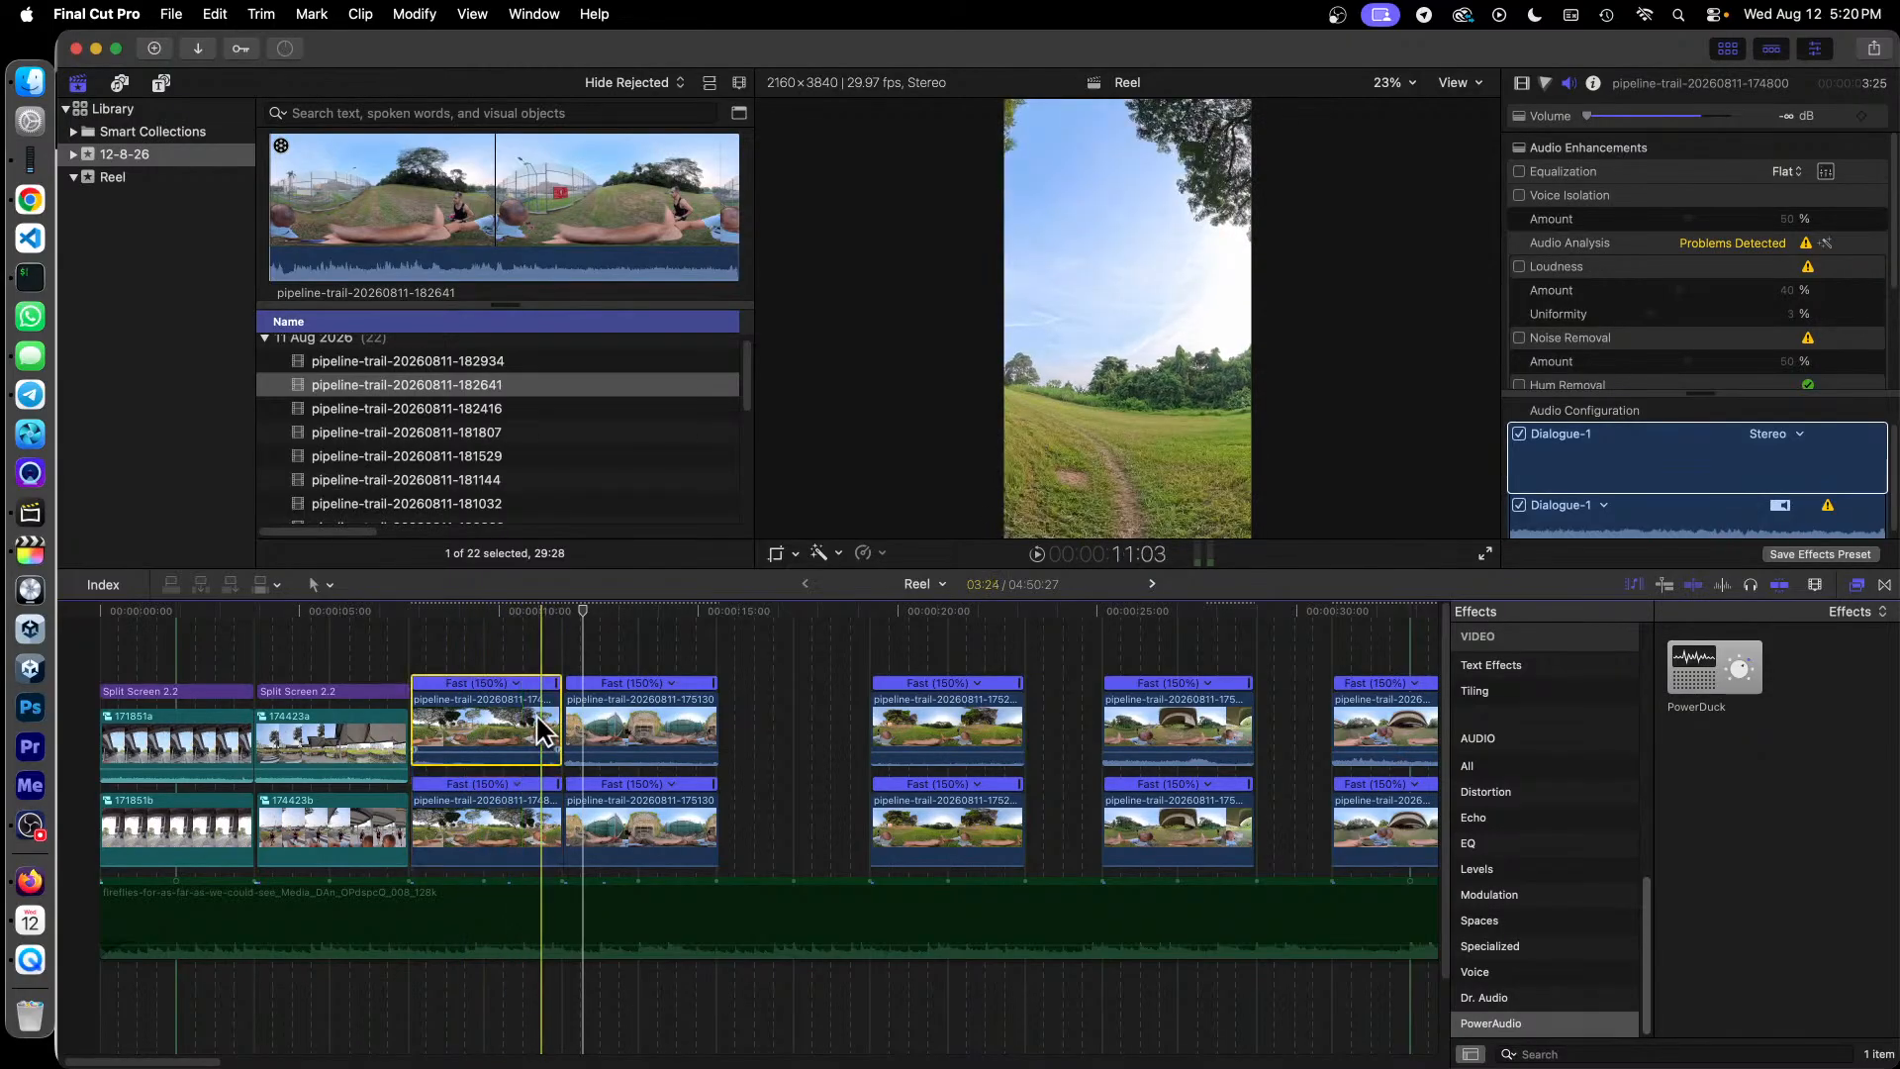
left_click(535, 803)
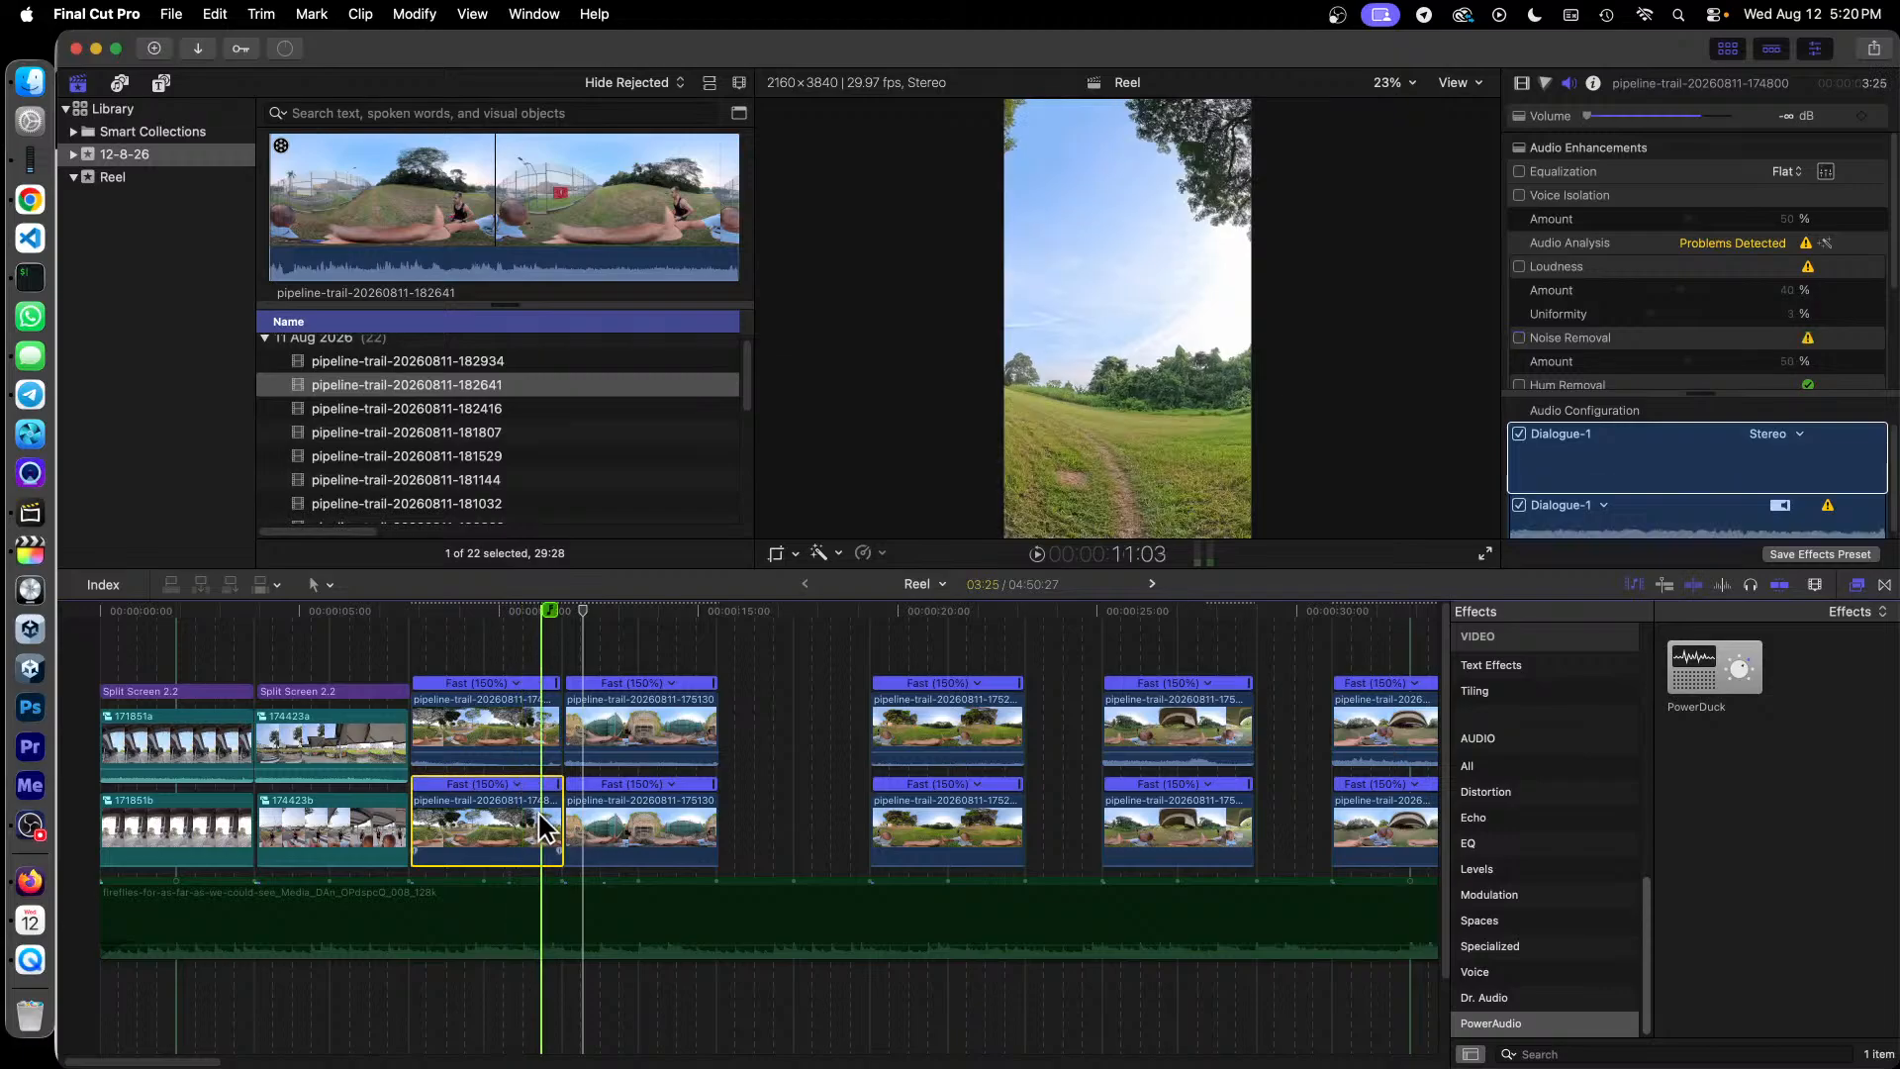
Step: Trim the end of the lower 174800 clip to 3:24, and nudge the upper 175130 clip against the end of upper 174800
left_click(557, 821)
left_click_drag(560, 823, 560, 823)
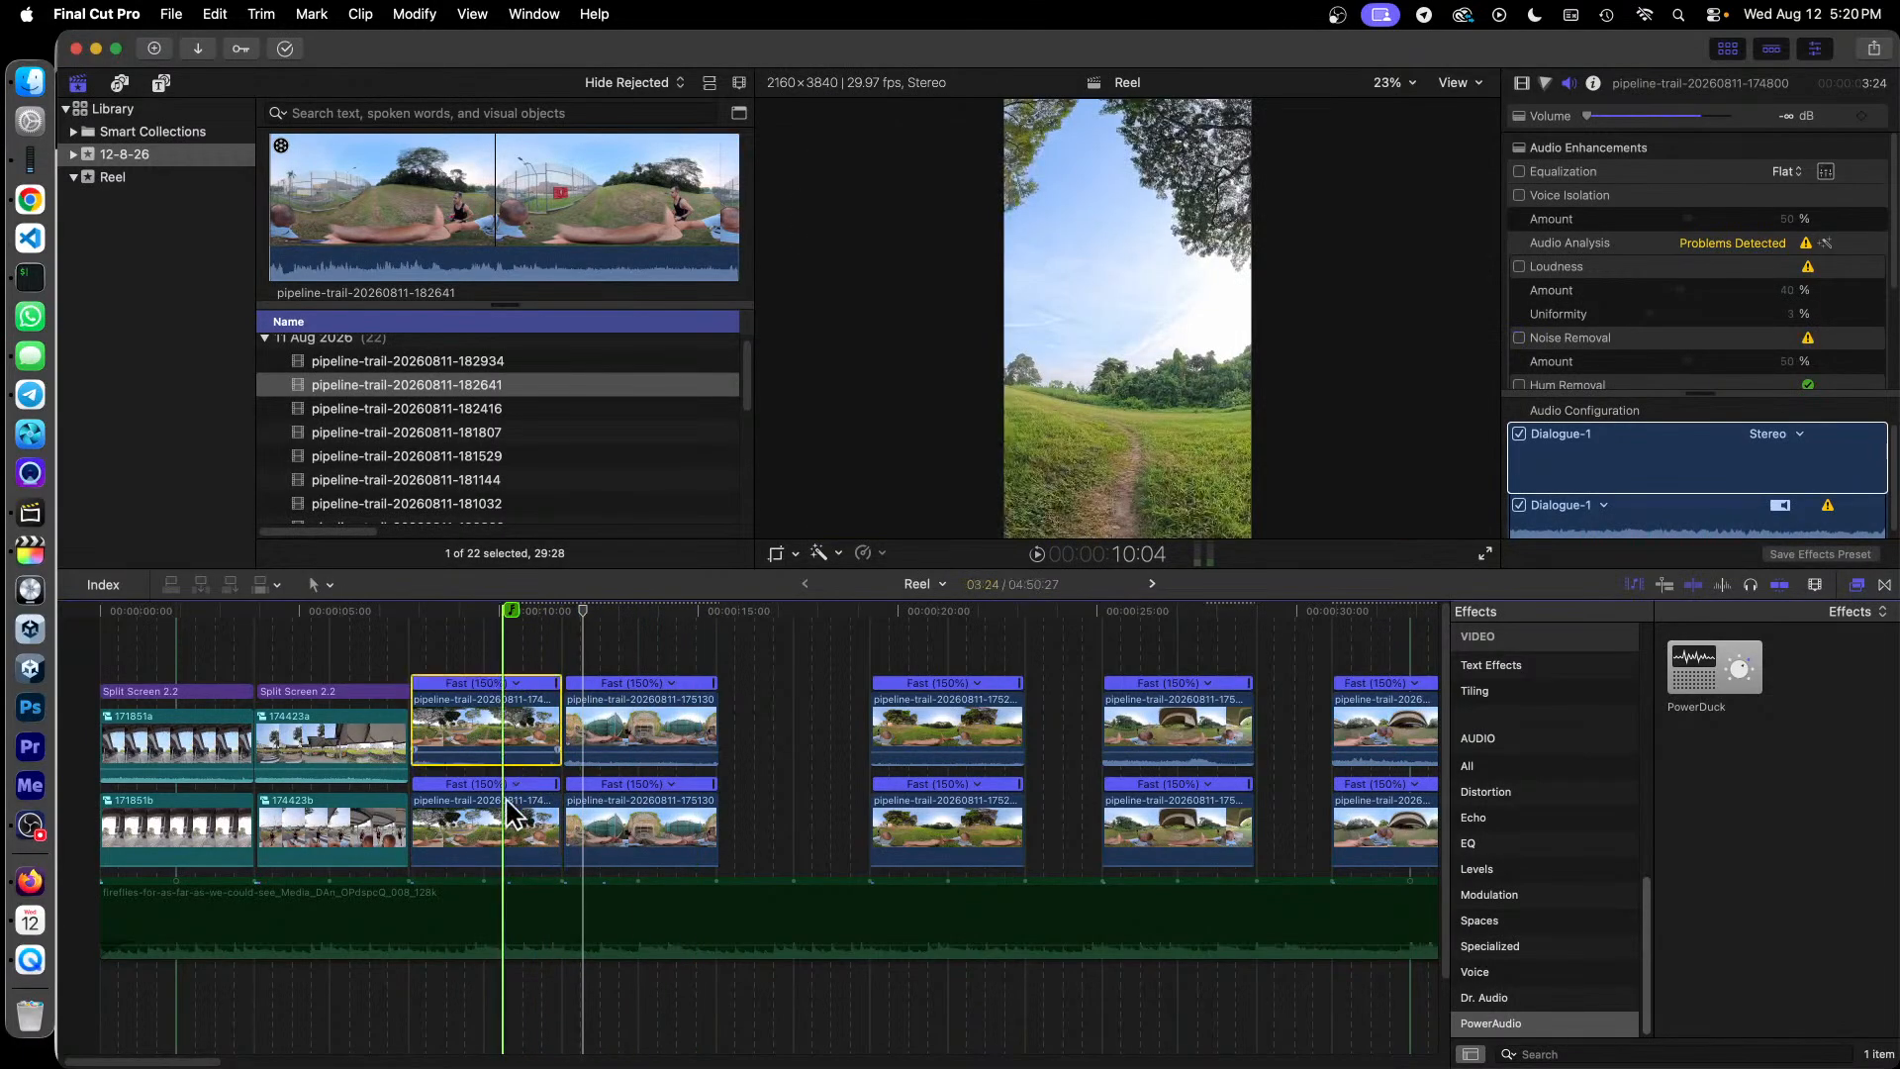
left_click_drag(680, 719, 680, 715)
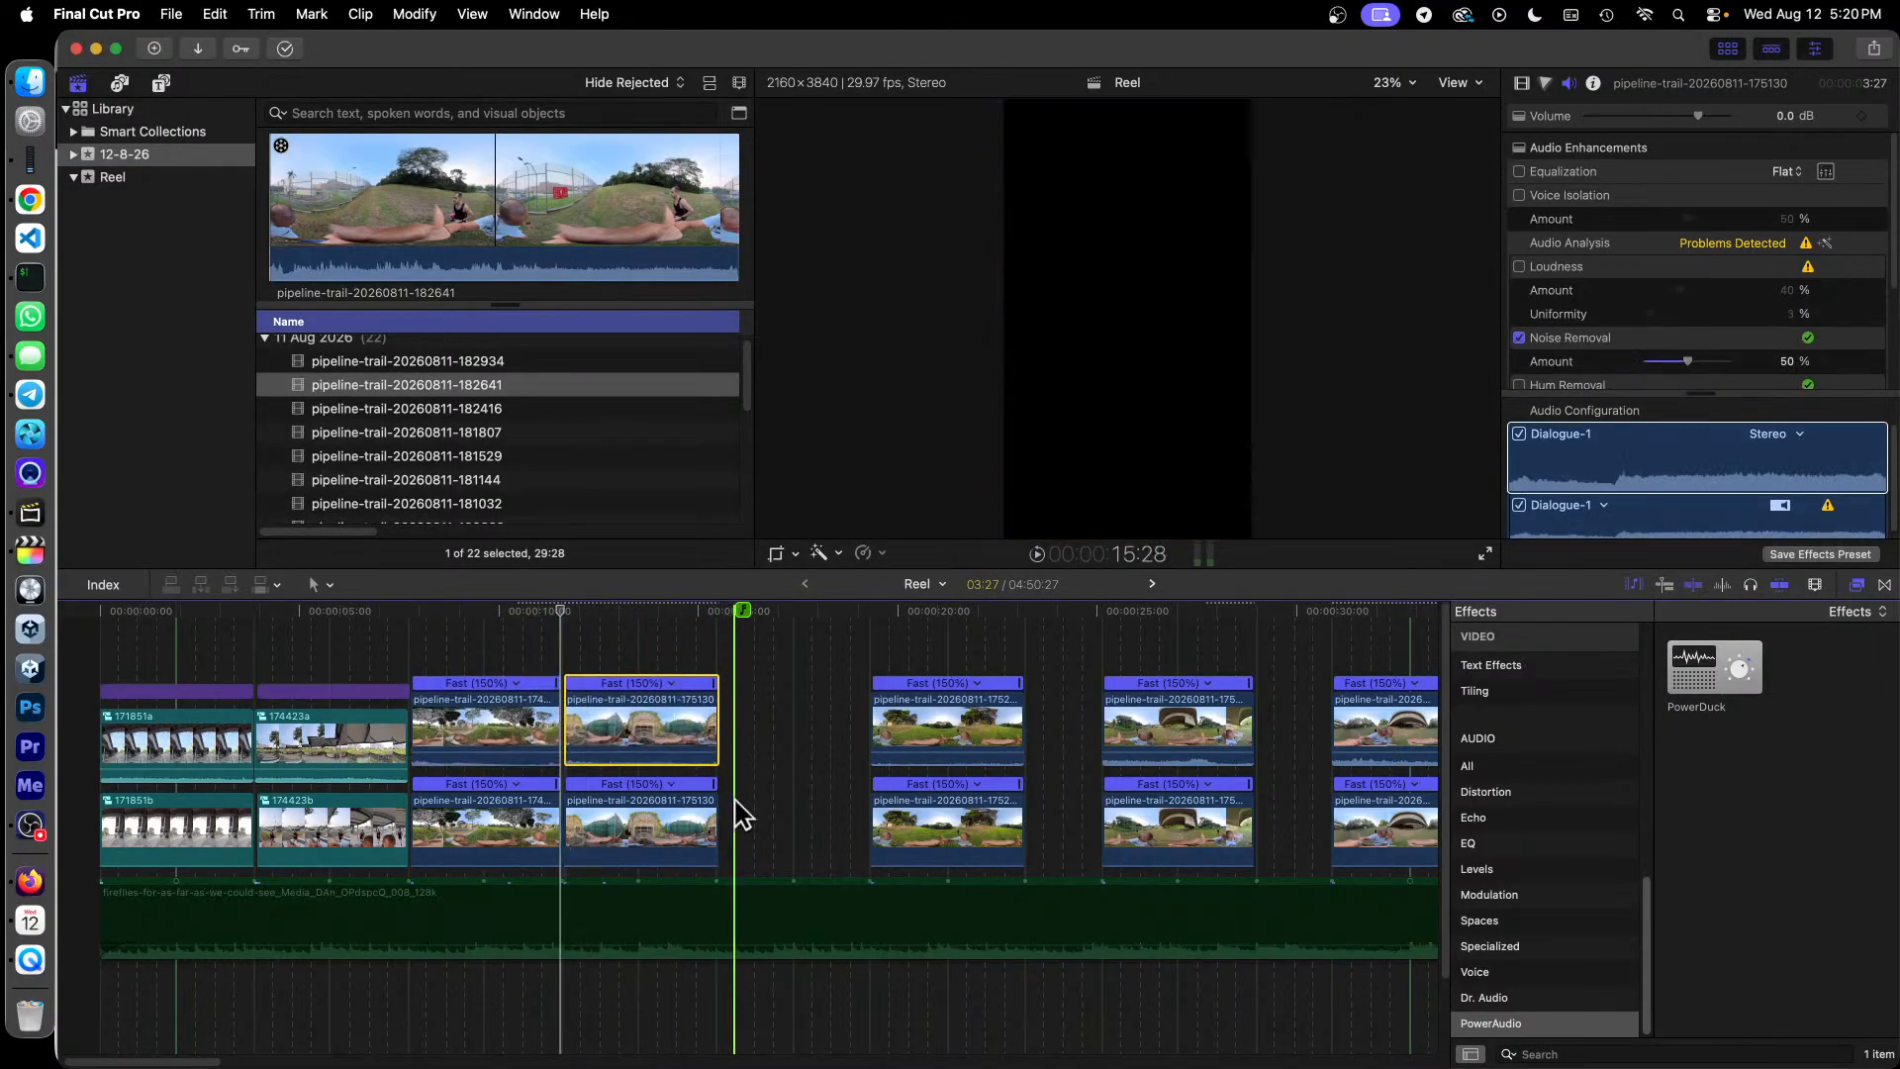
Step: Move the upper and lower 174800 clips slightly earlier so both start directly at the end of the 174423 section
key("super+equal")
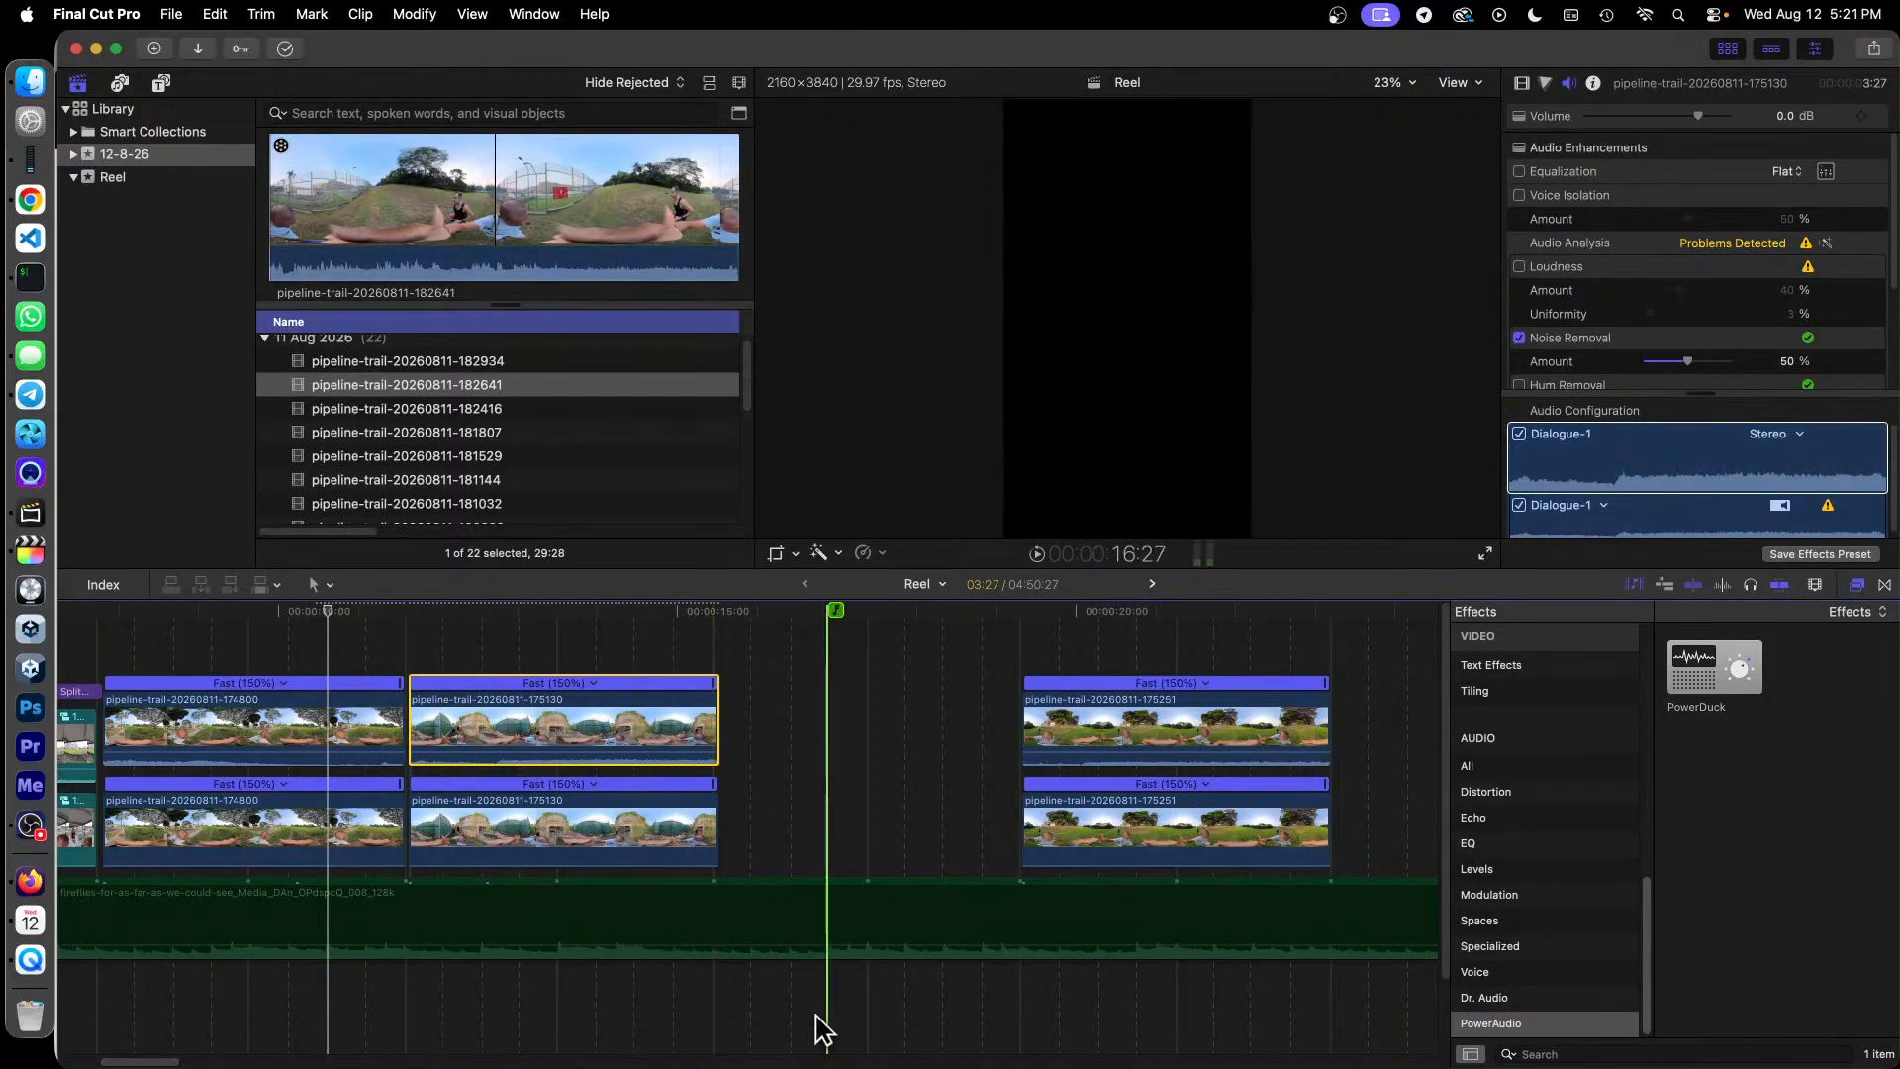
mouse_move(142, 1062)
left_mouse_down()
mouse_move(124, 1060)
mouse_move(140, 1060)
left_mouse_up()
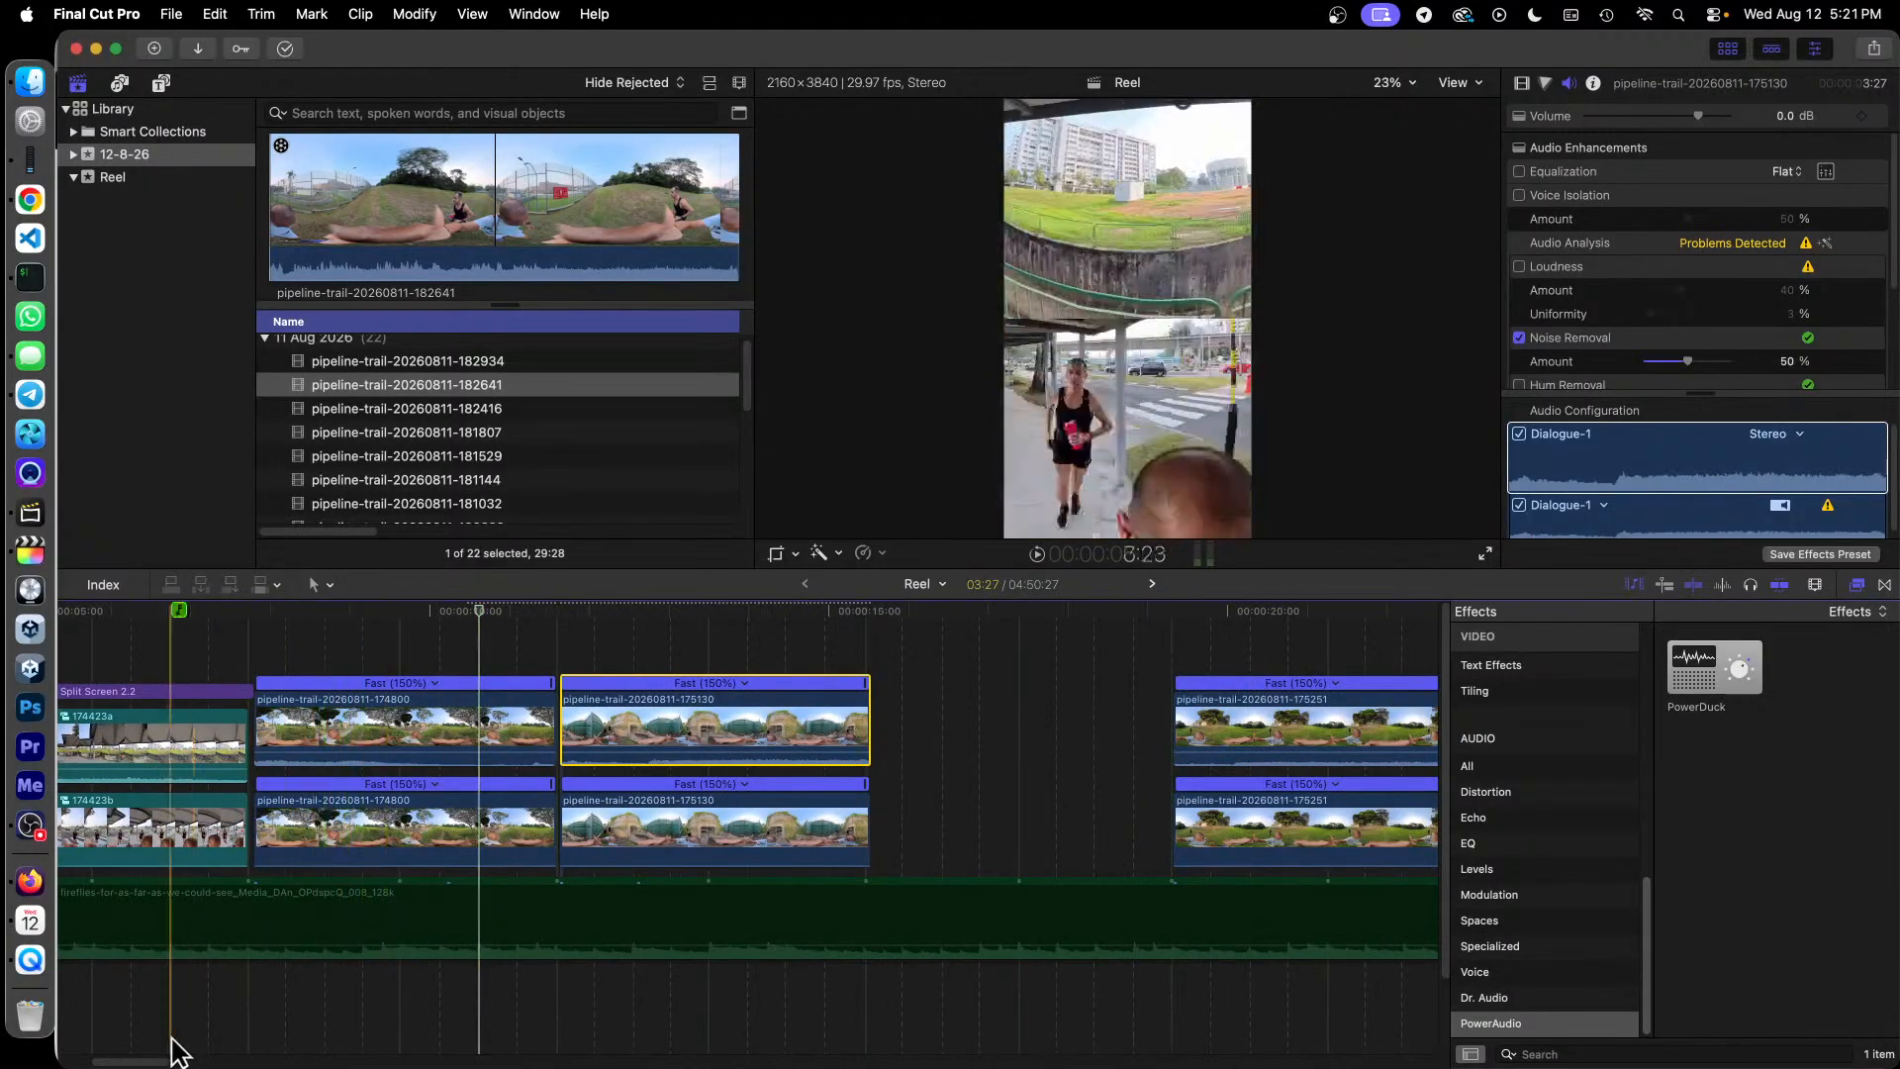
left_click_drag(142, 1061, 115, 1062)
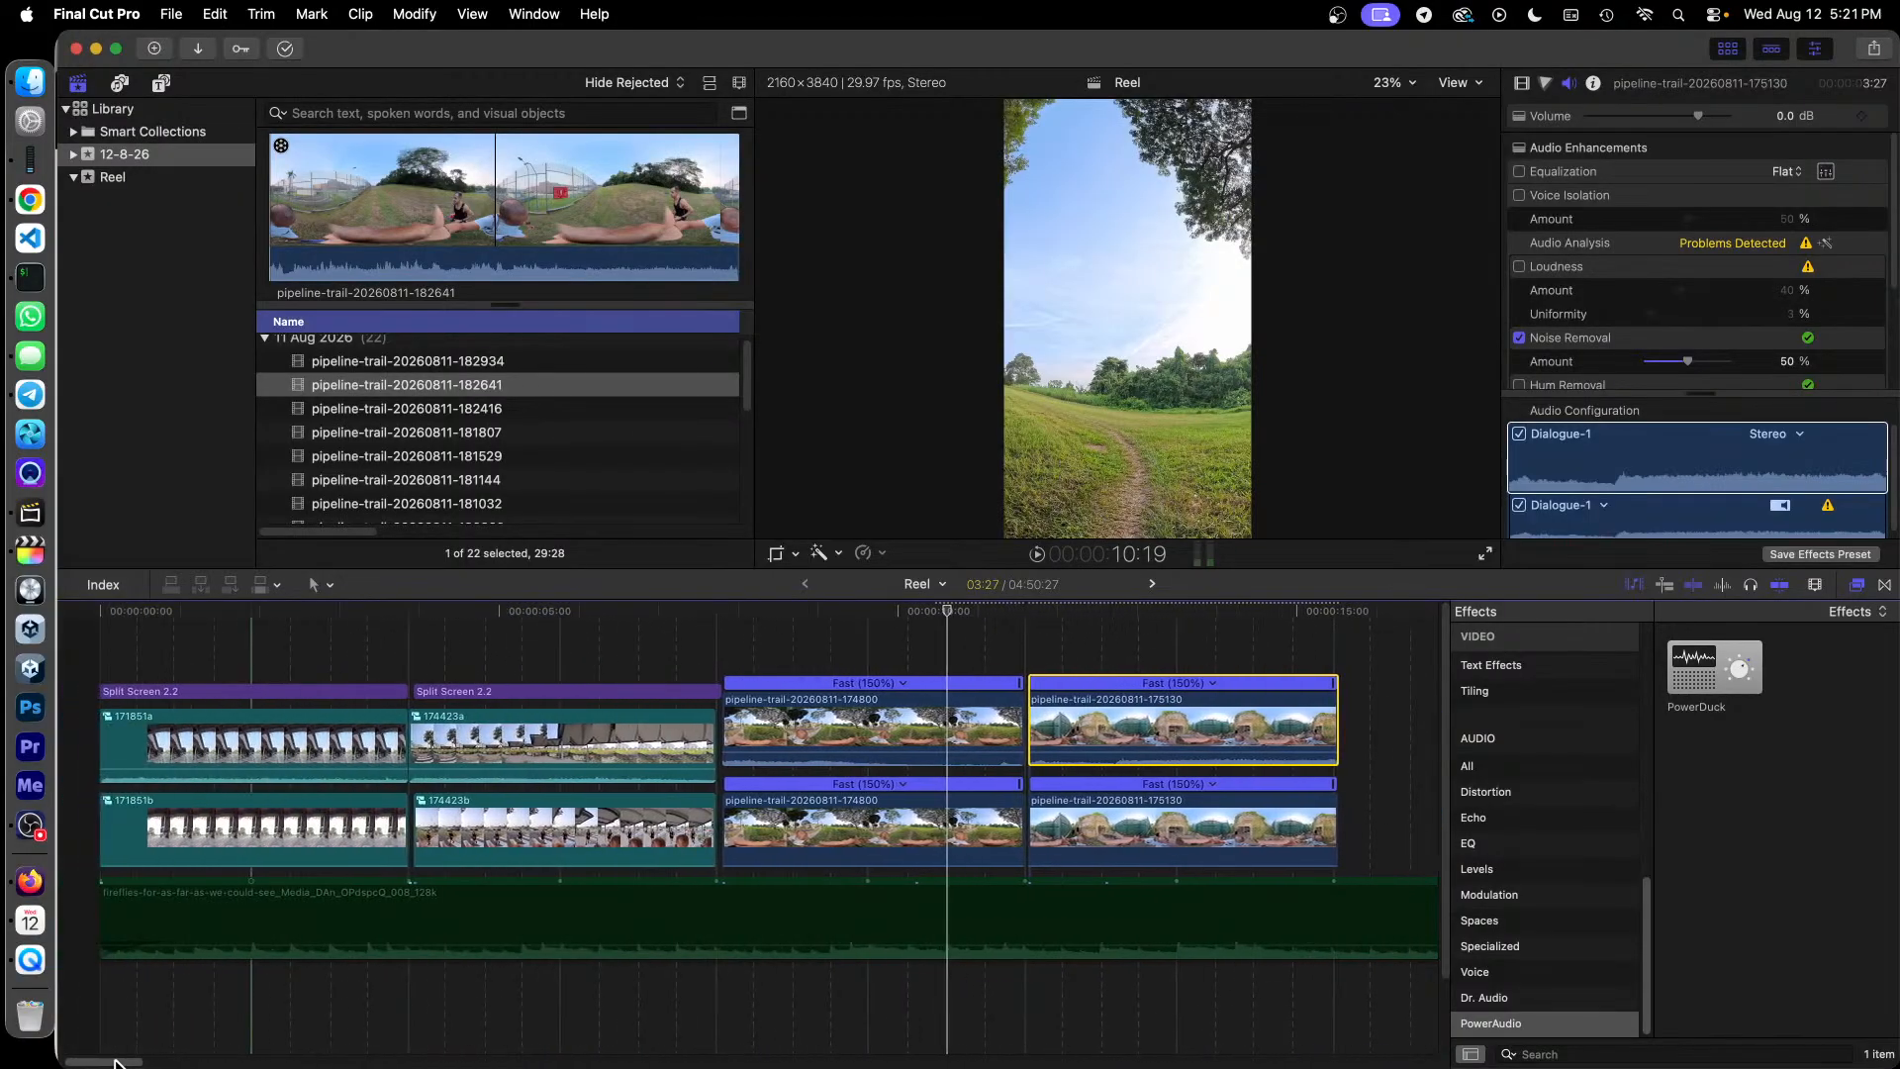
left_click(616, 691)
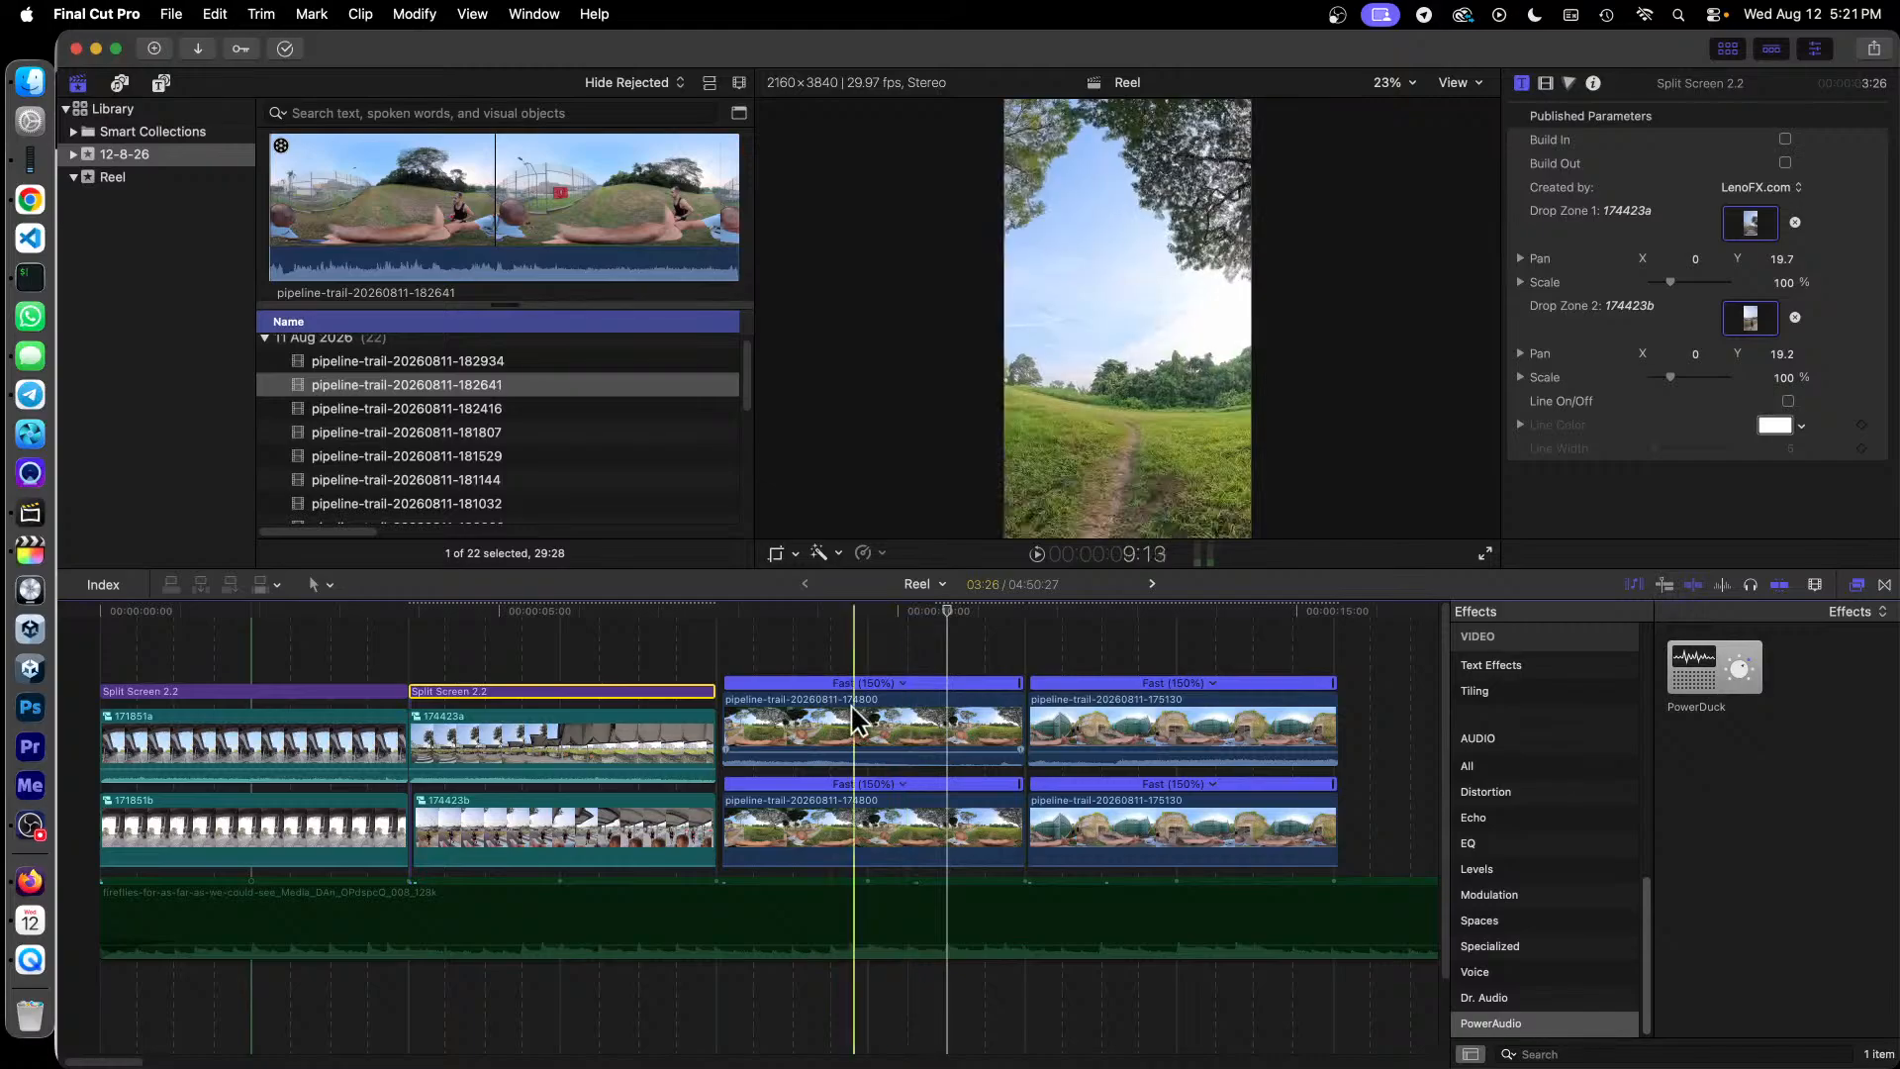
left_click_drag(876, 728, 812, 823)
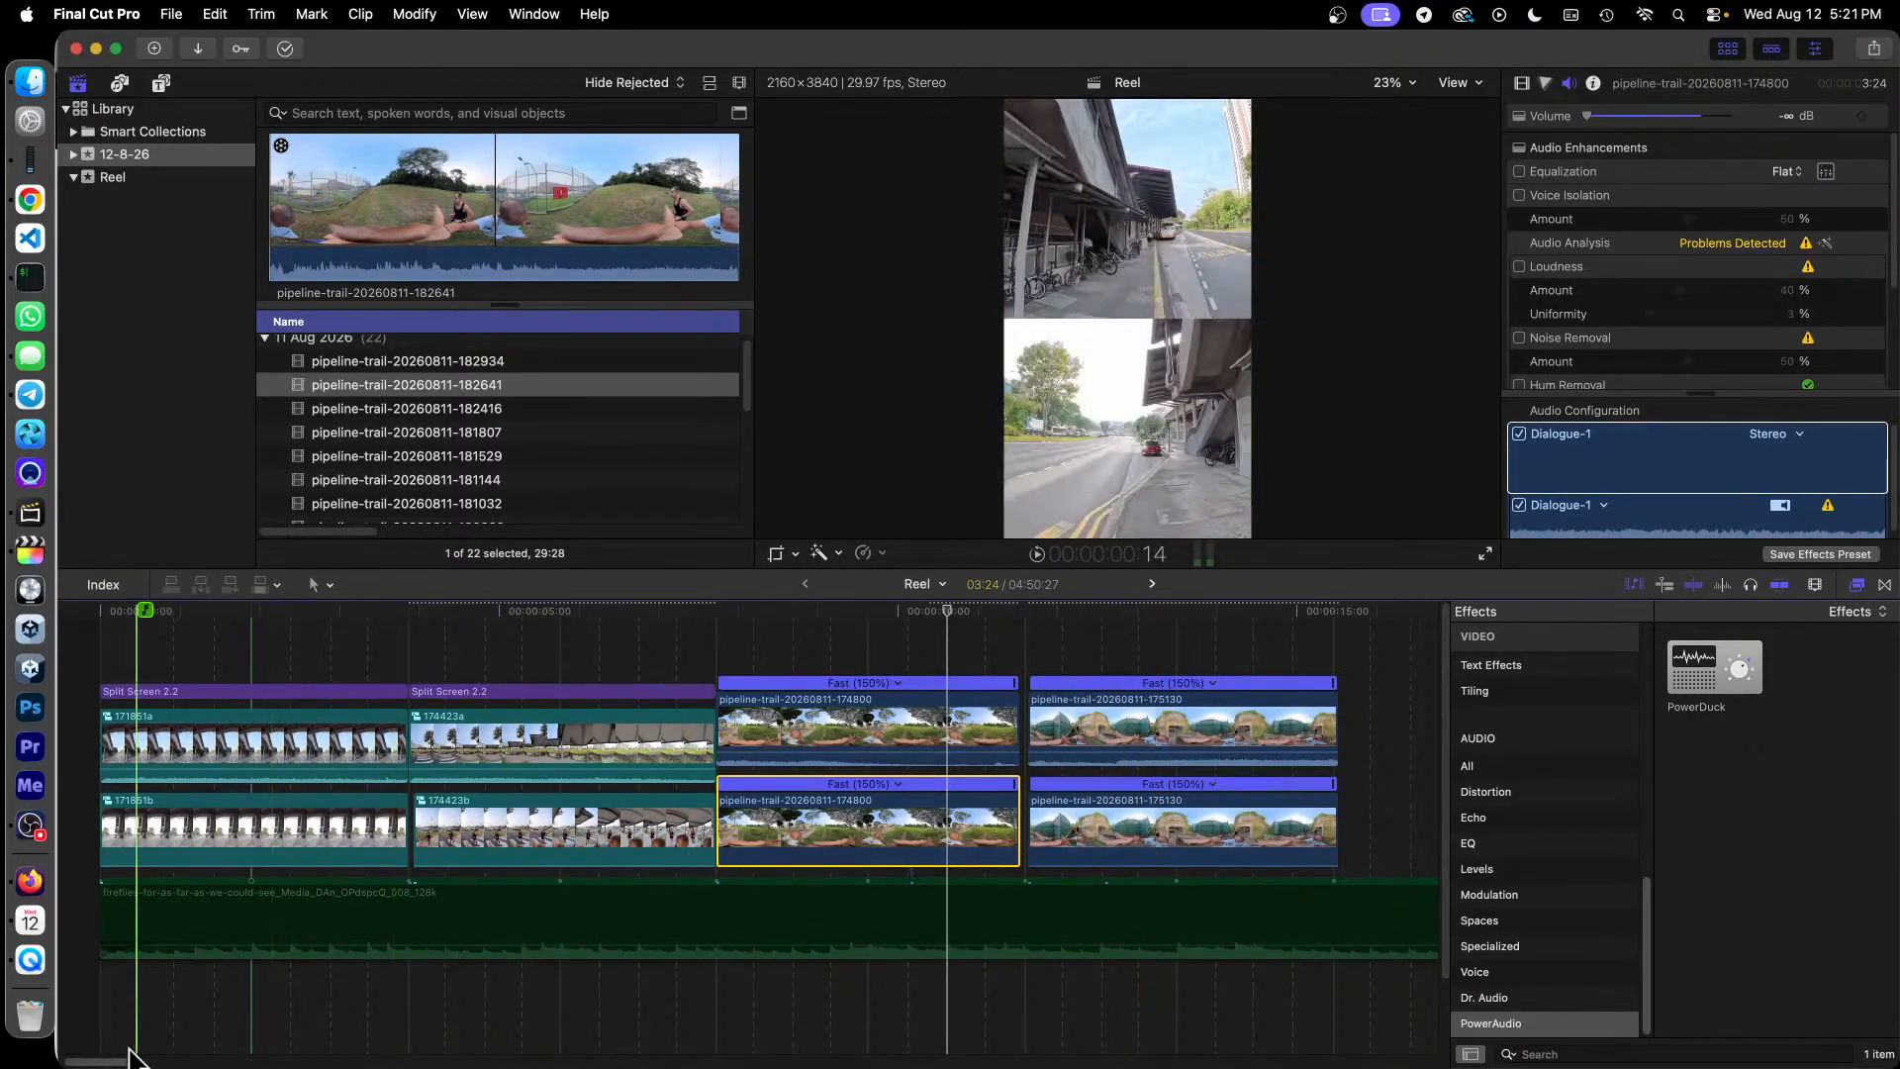
Step: Nudge both 175130 clips slightly earlier, and slow the upper 174800 clip to 147% to extend it toward upper 175130
left_click_drag(120, 1062, 141, 1064)
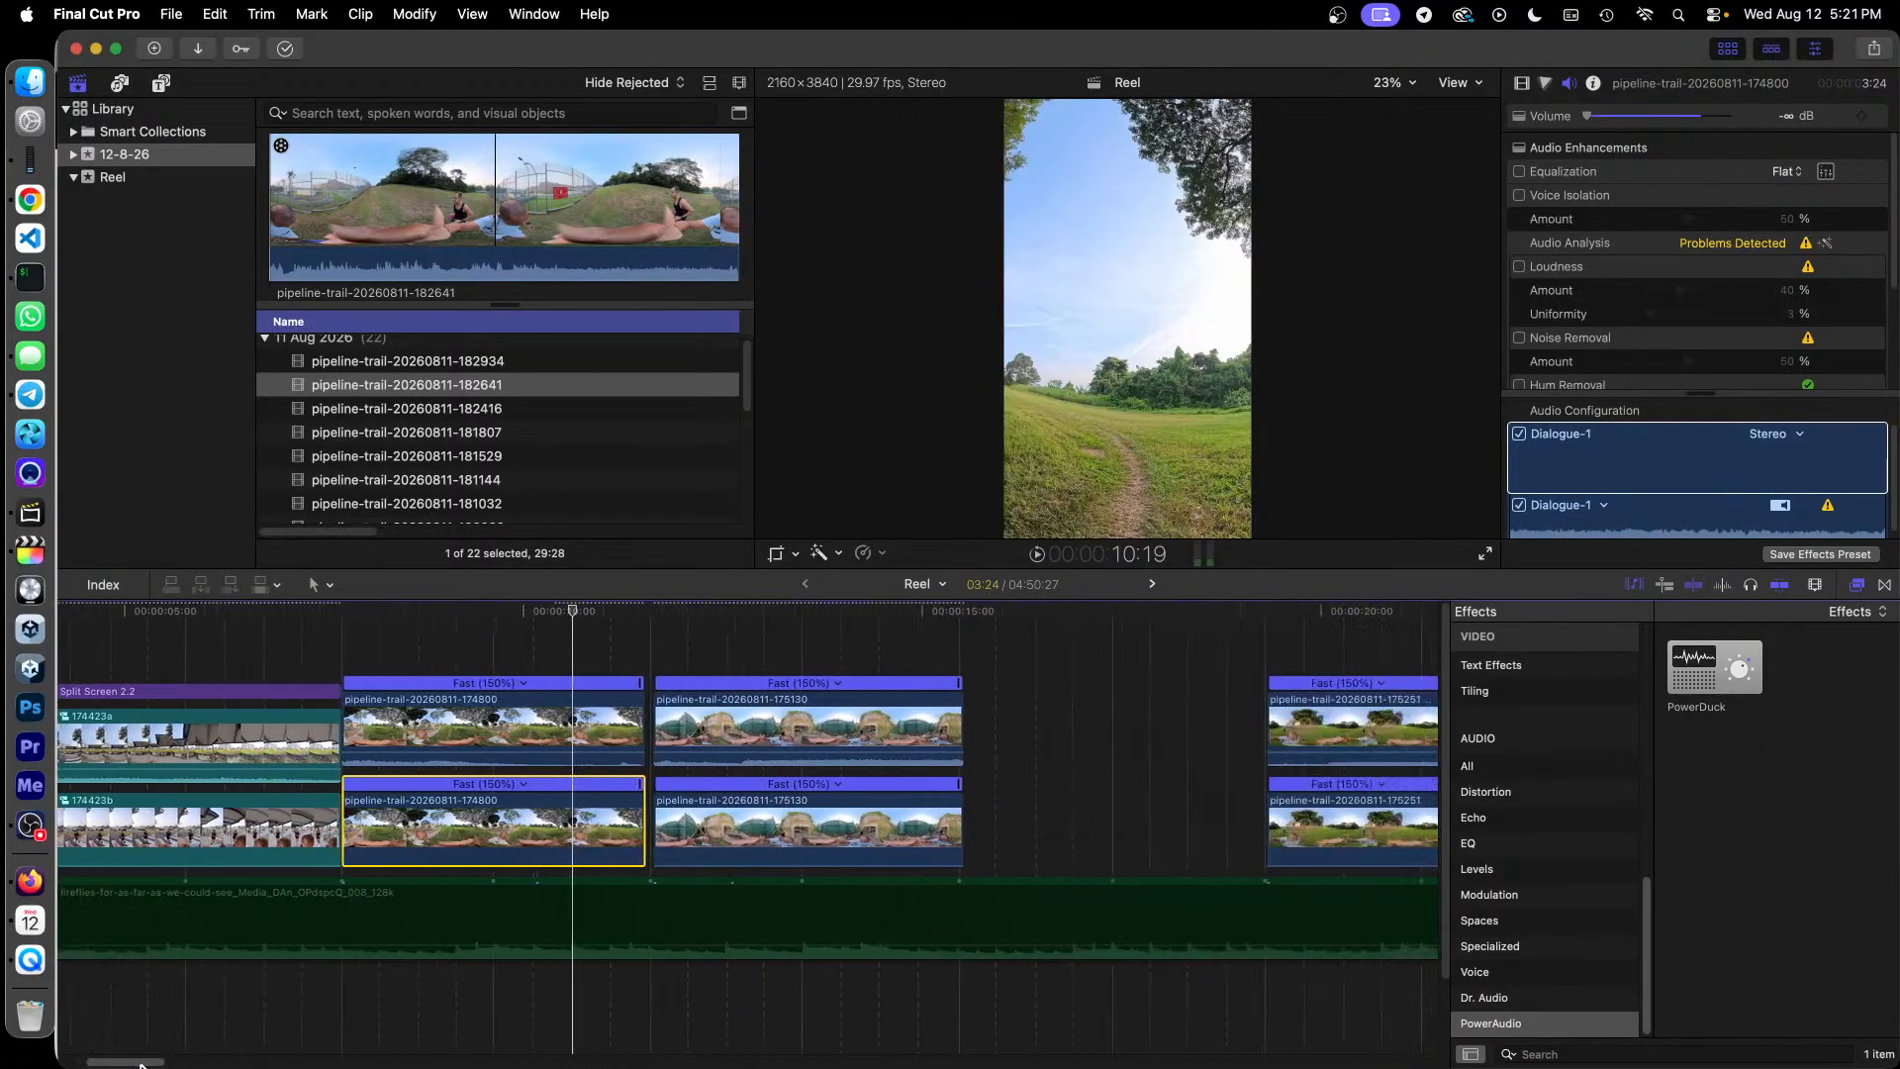
left_click(871, 721)
left_click_drag(871, 721, 869, 724)
mouse_move(880, 811)
left_mouse_down()
mouse_move(858, 810)
mouse_move(873, 827)
left_mouse_up()
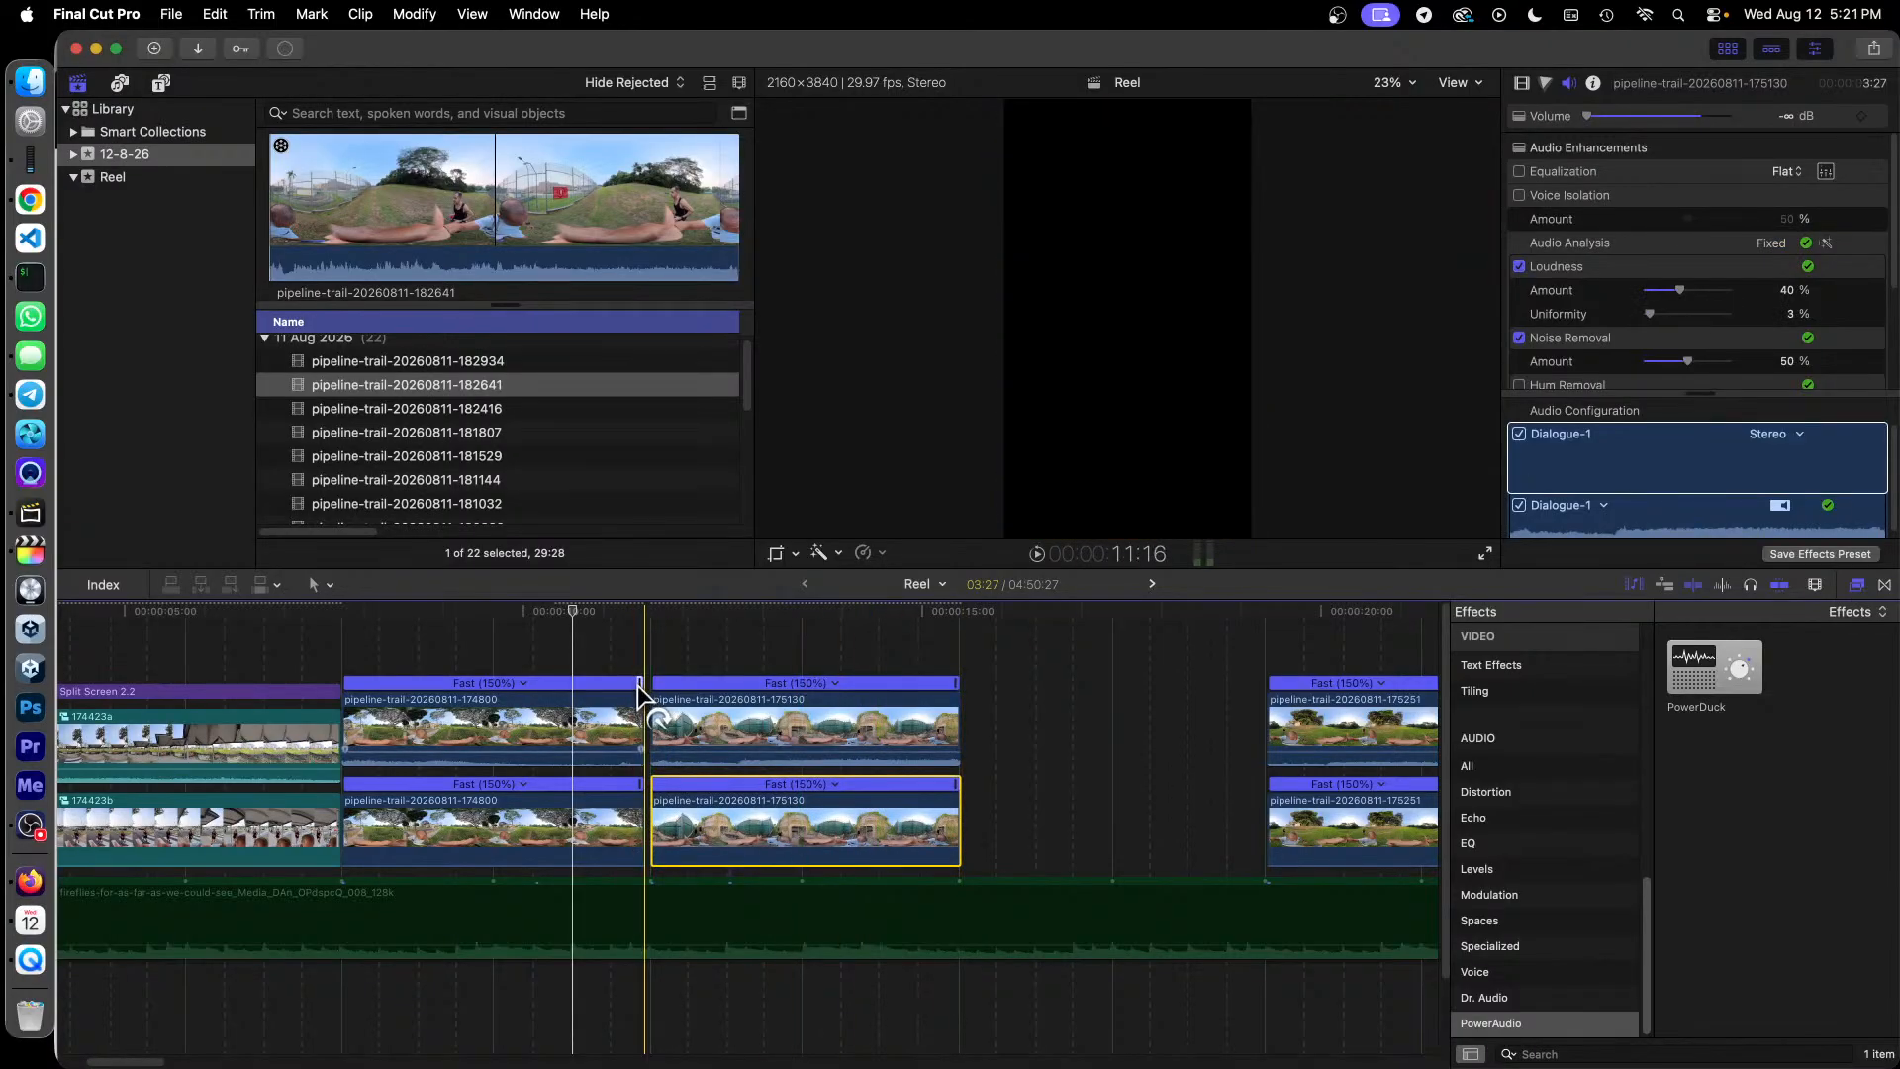
left_click_drag(639, 684, 644, 689)
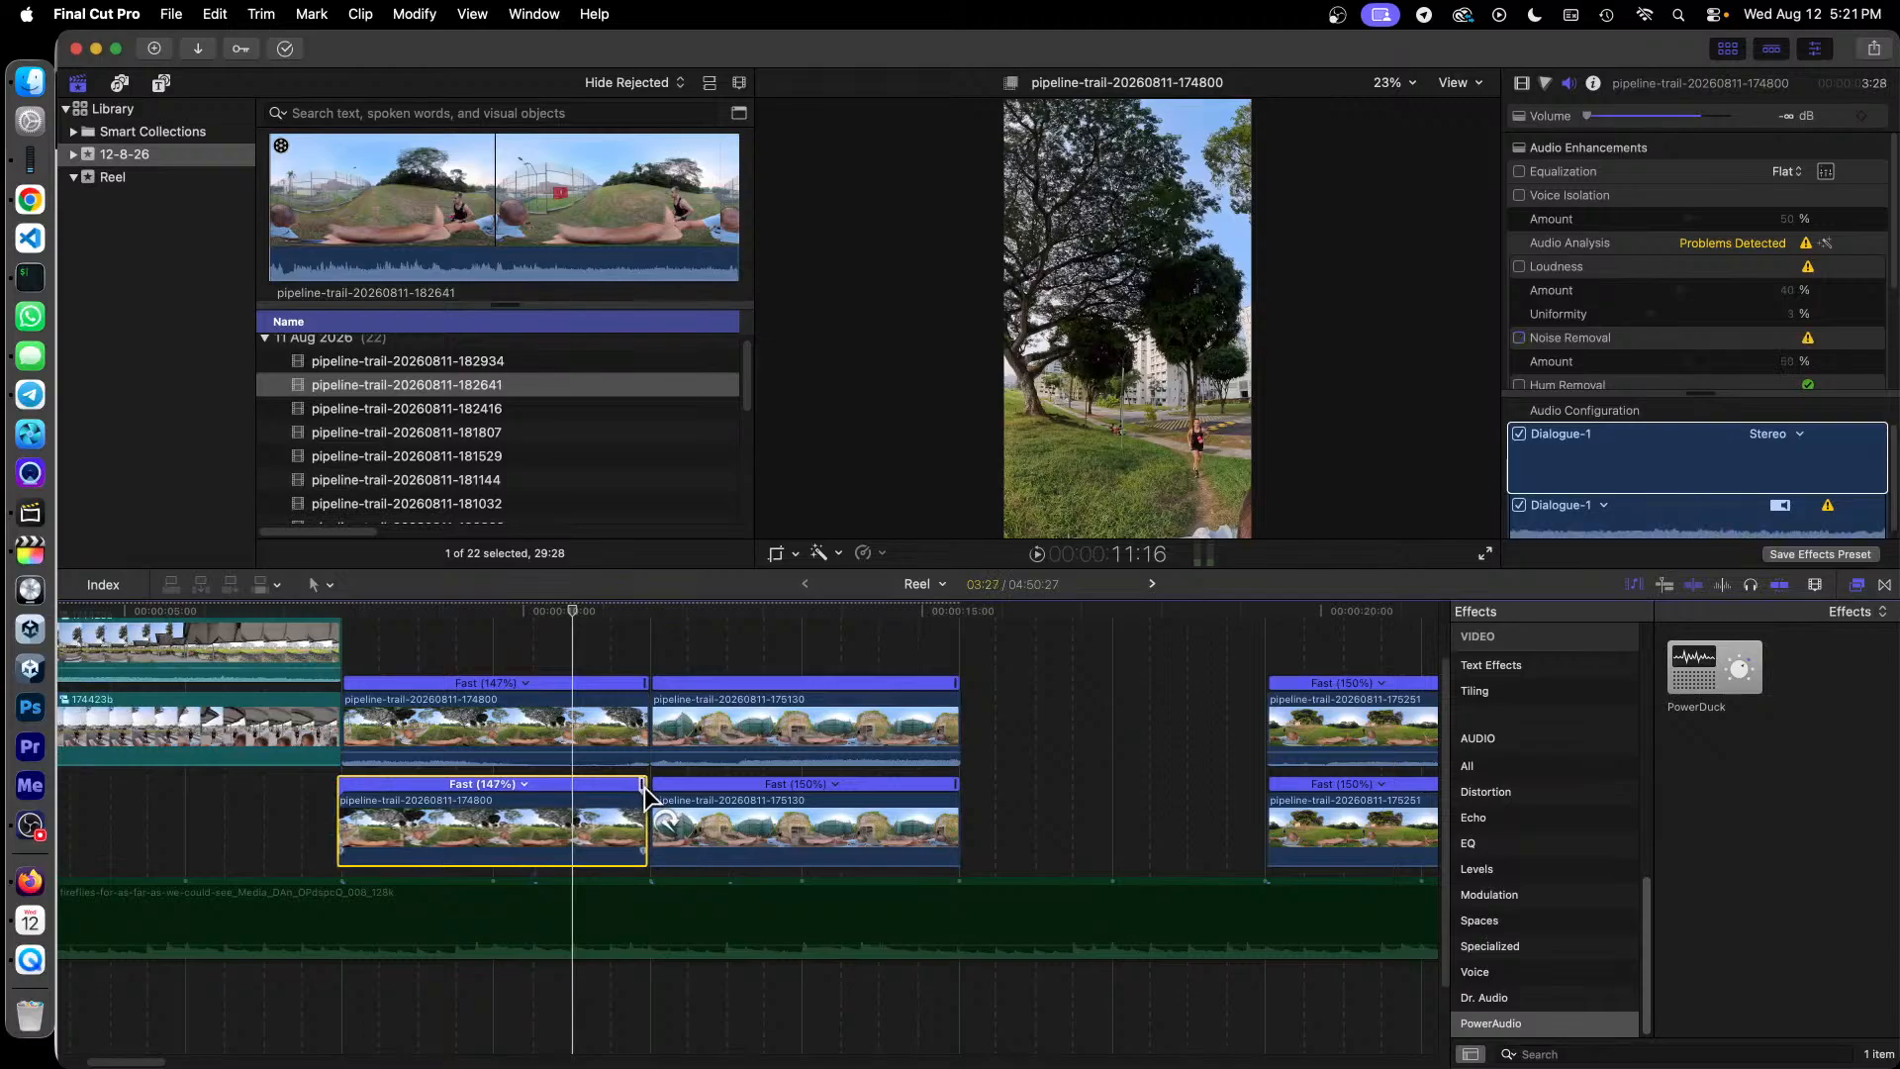
Step: Try to extend the lower 174800 clip to lower 175130 by retiming and shifting it, and undo the attempts
left_click_drag(642, 792, 640, 791)
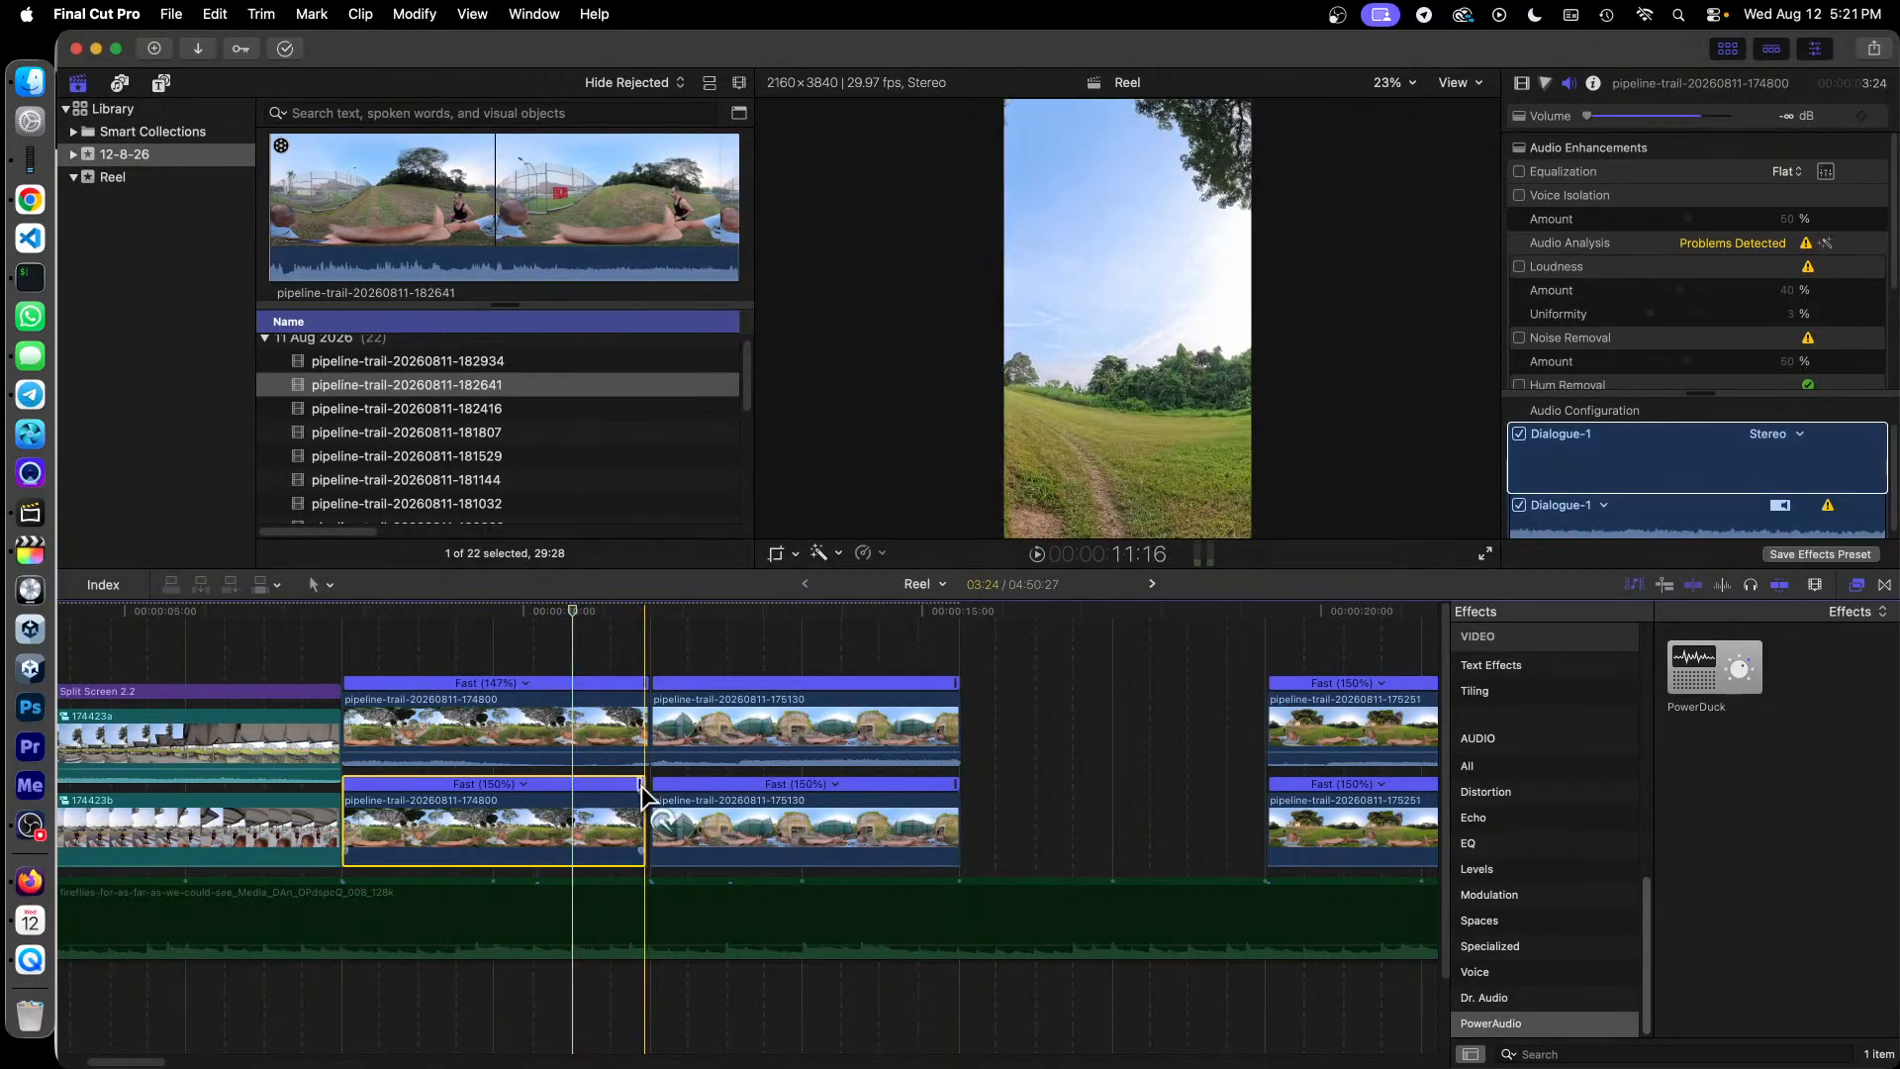
left_click_drag(639, 785, 643, 789)
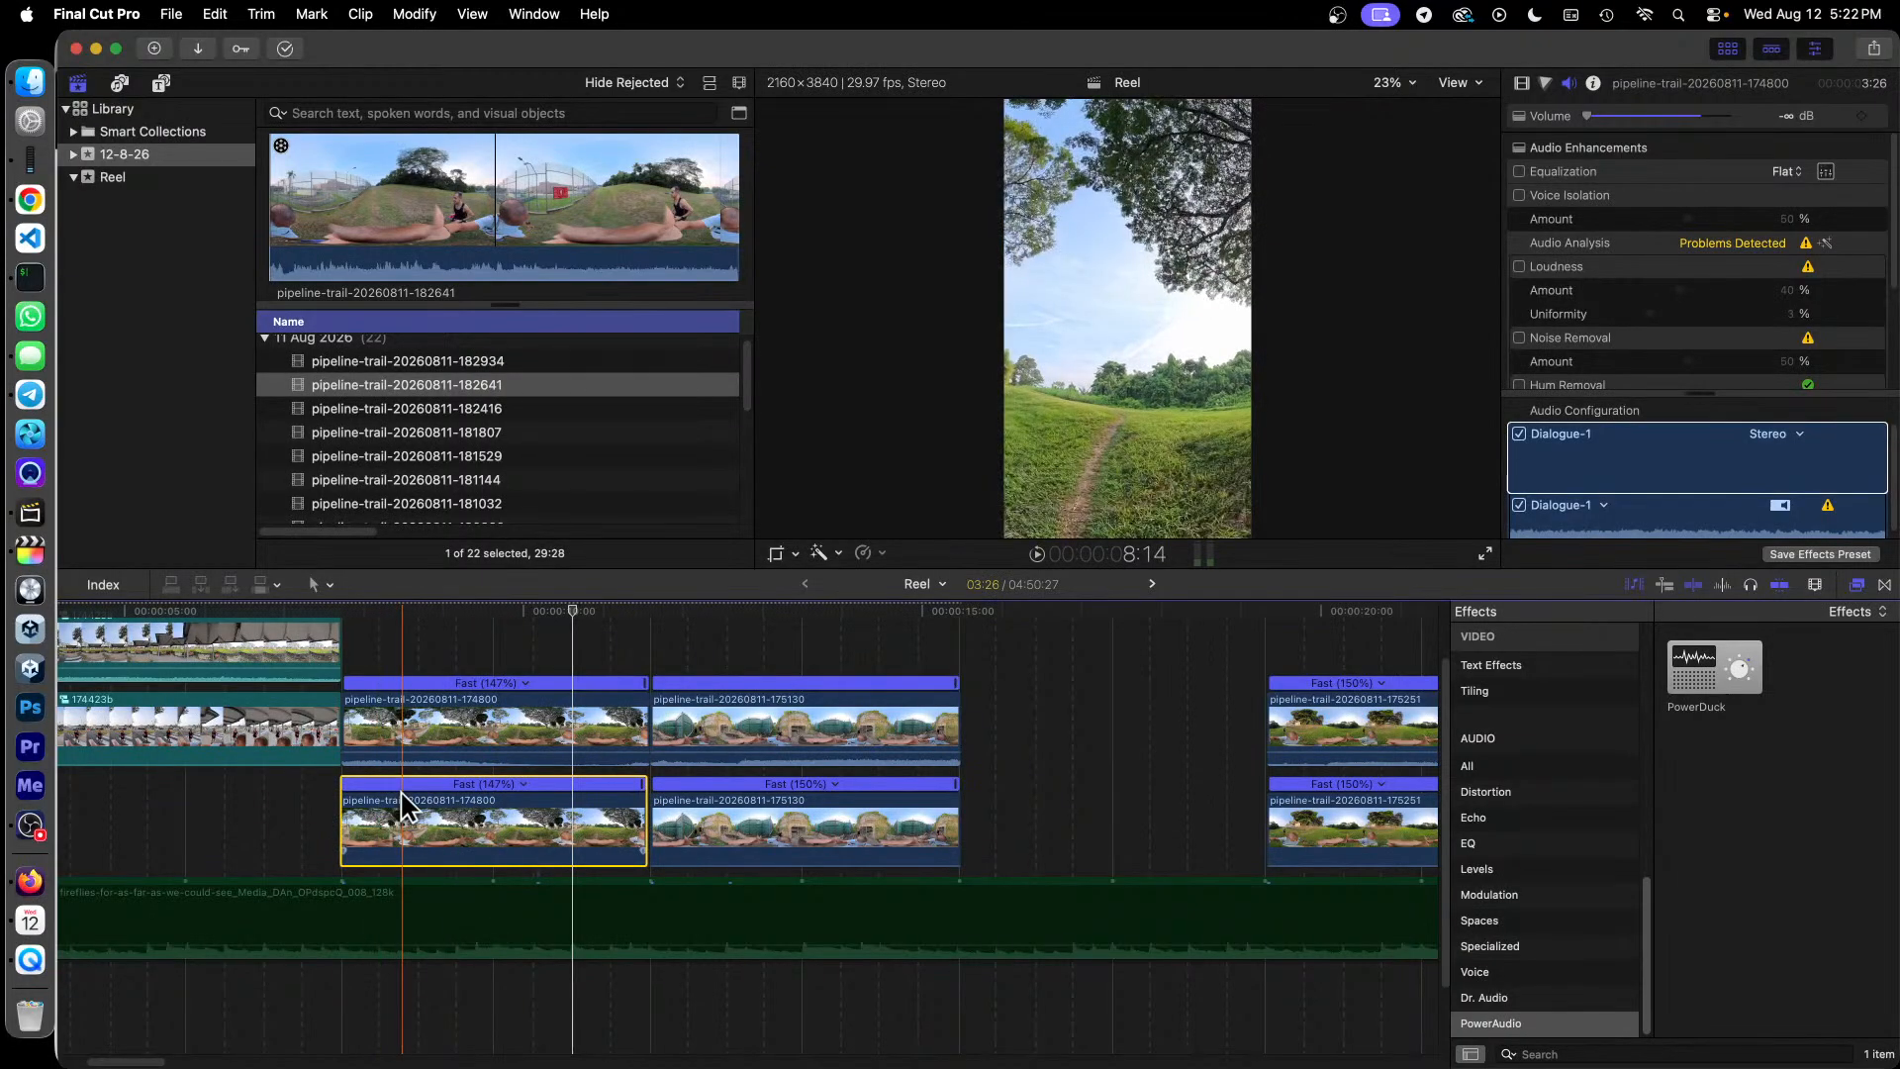
key("super+z")
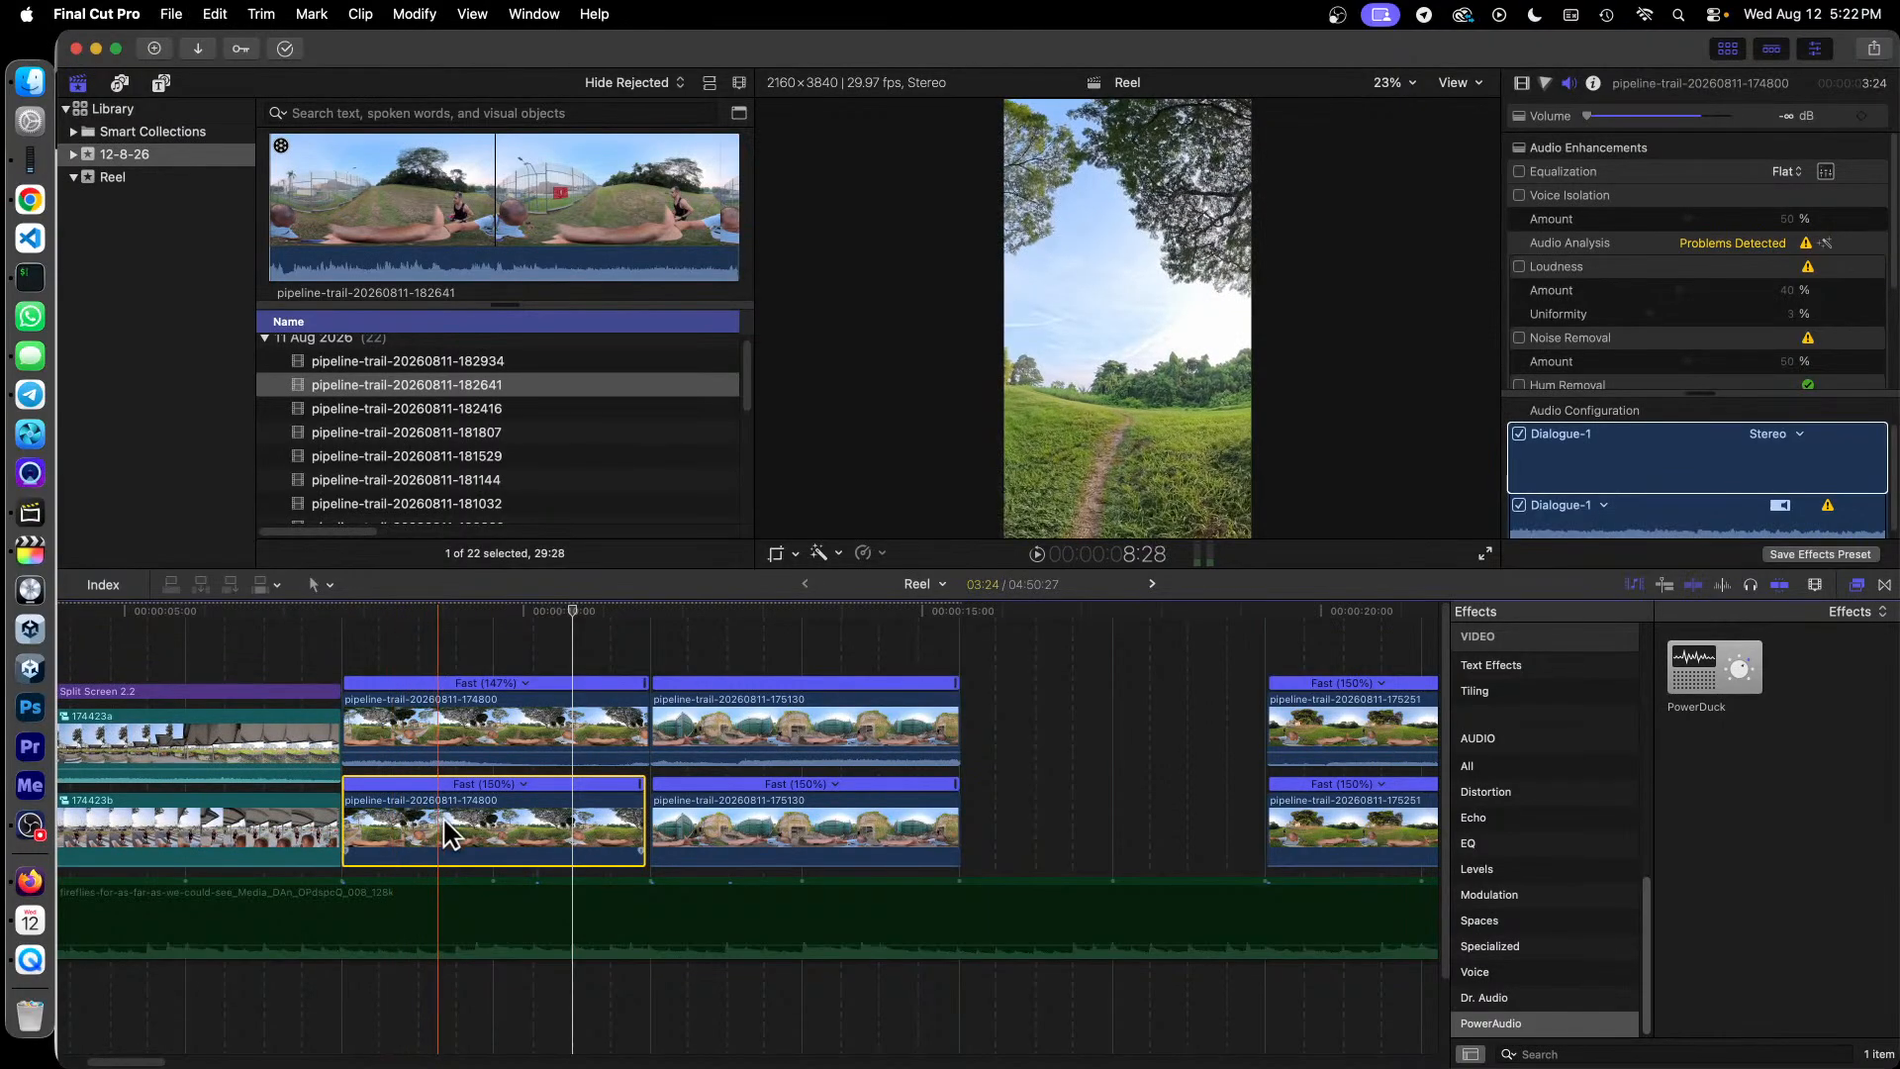
left_click_drag(440, 815, 445, 815)
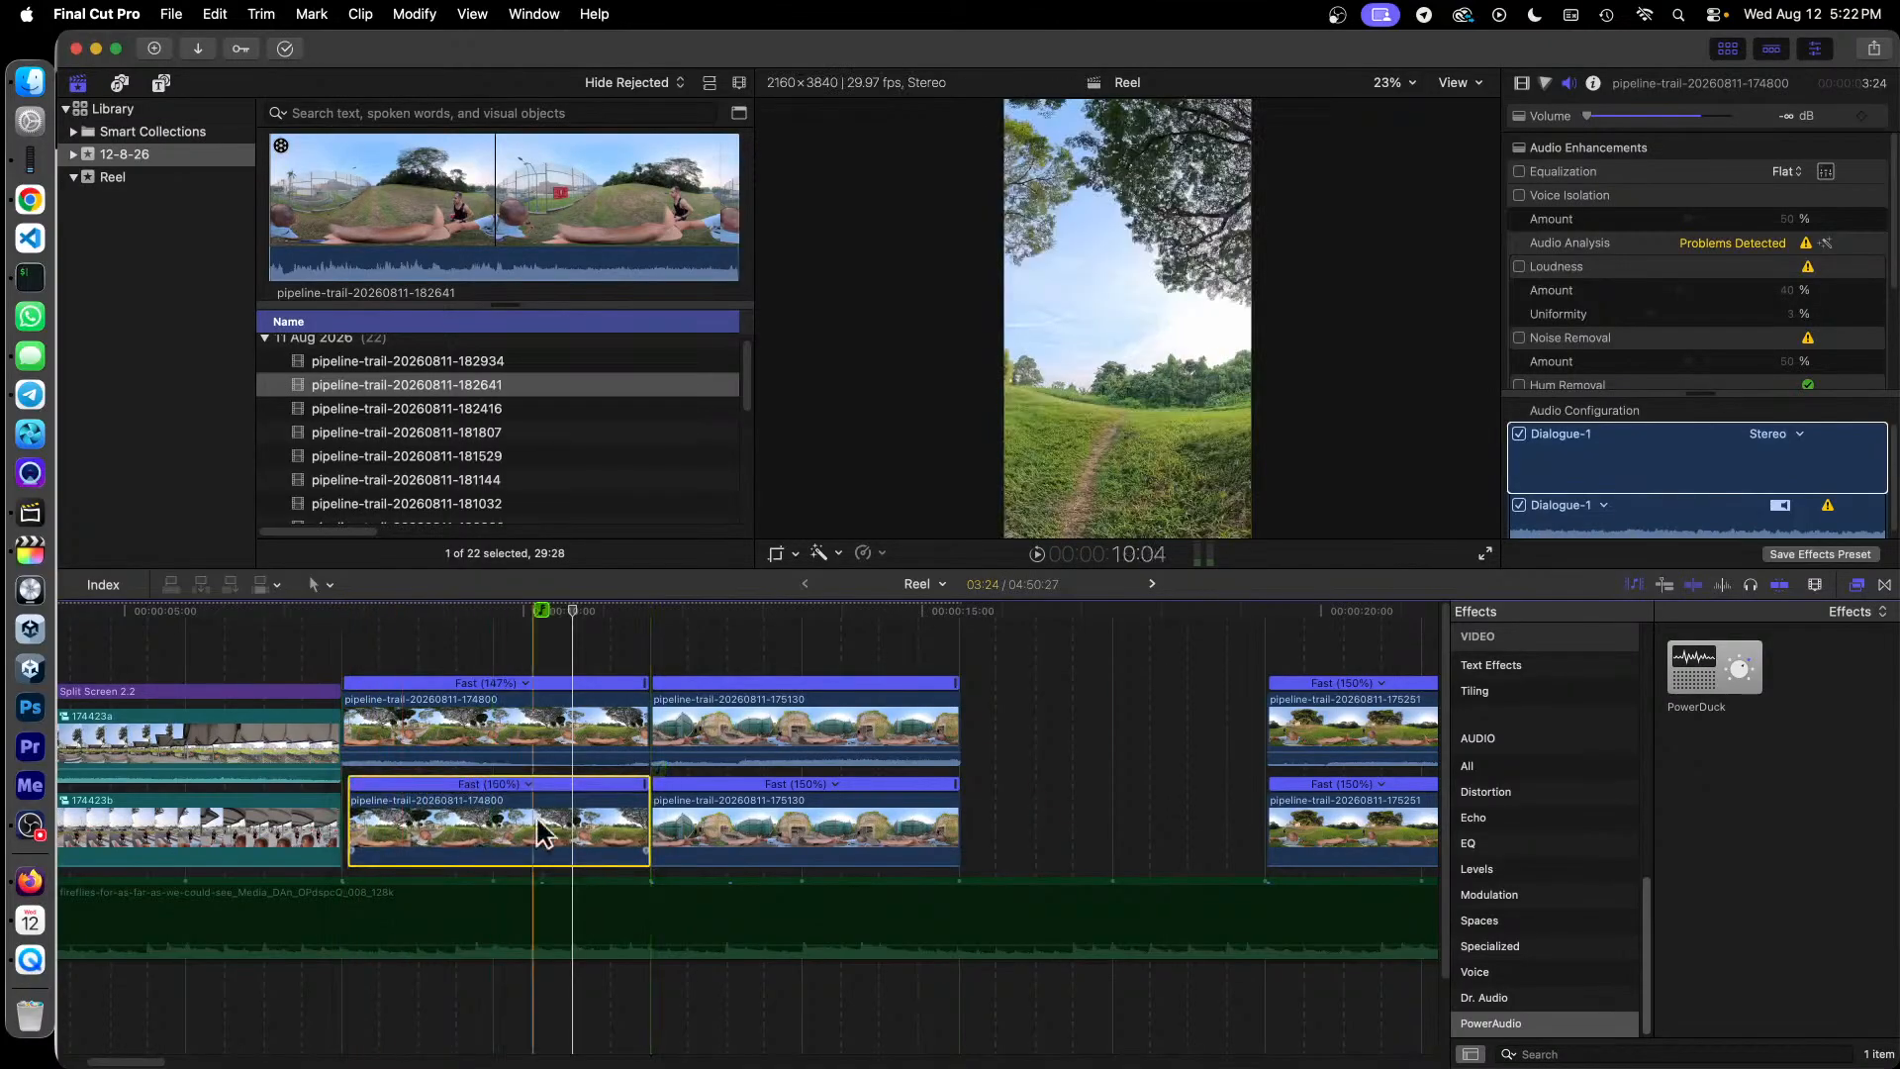
left_click_drag(521, 815, 656, 792)
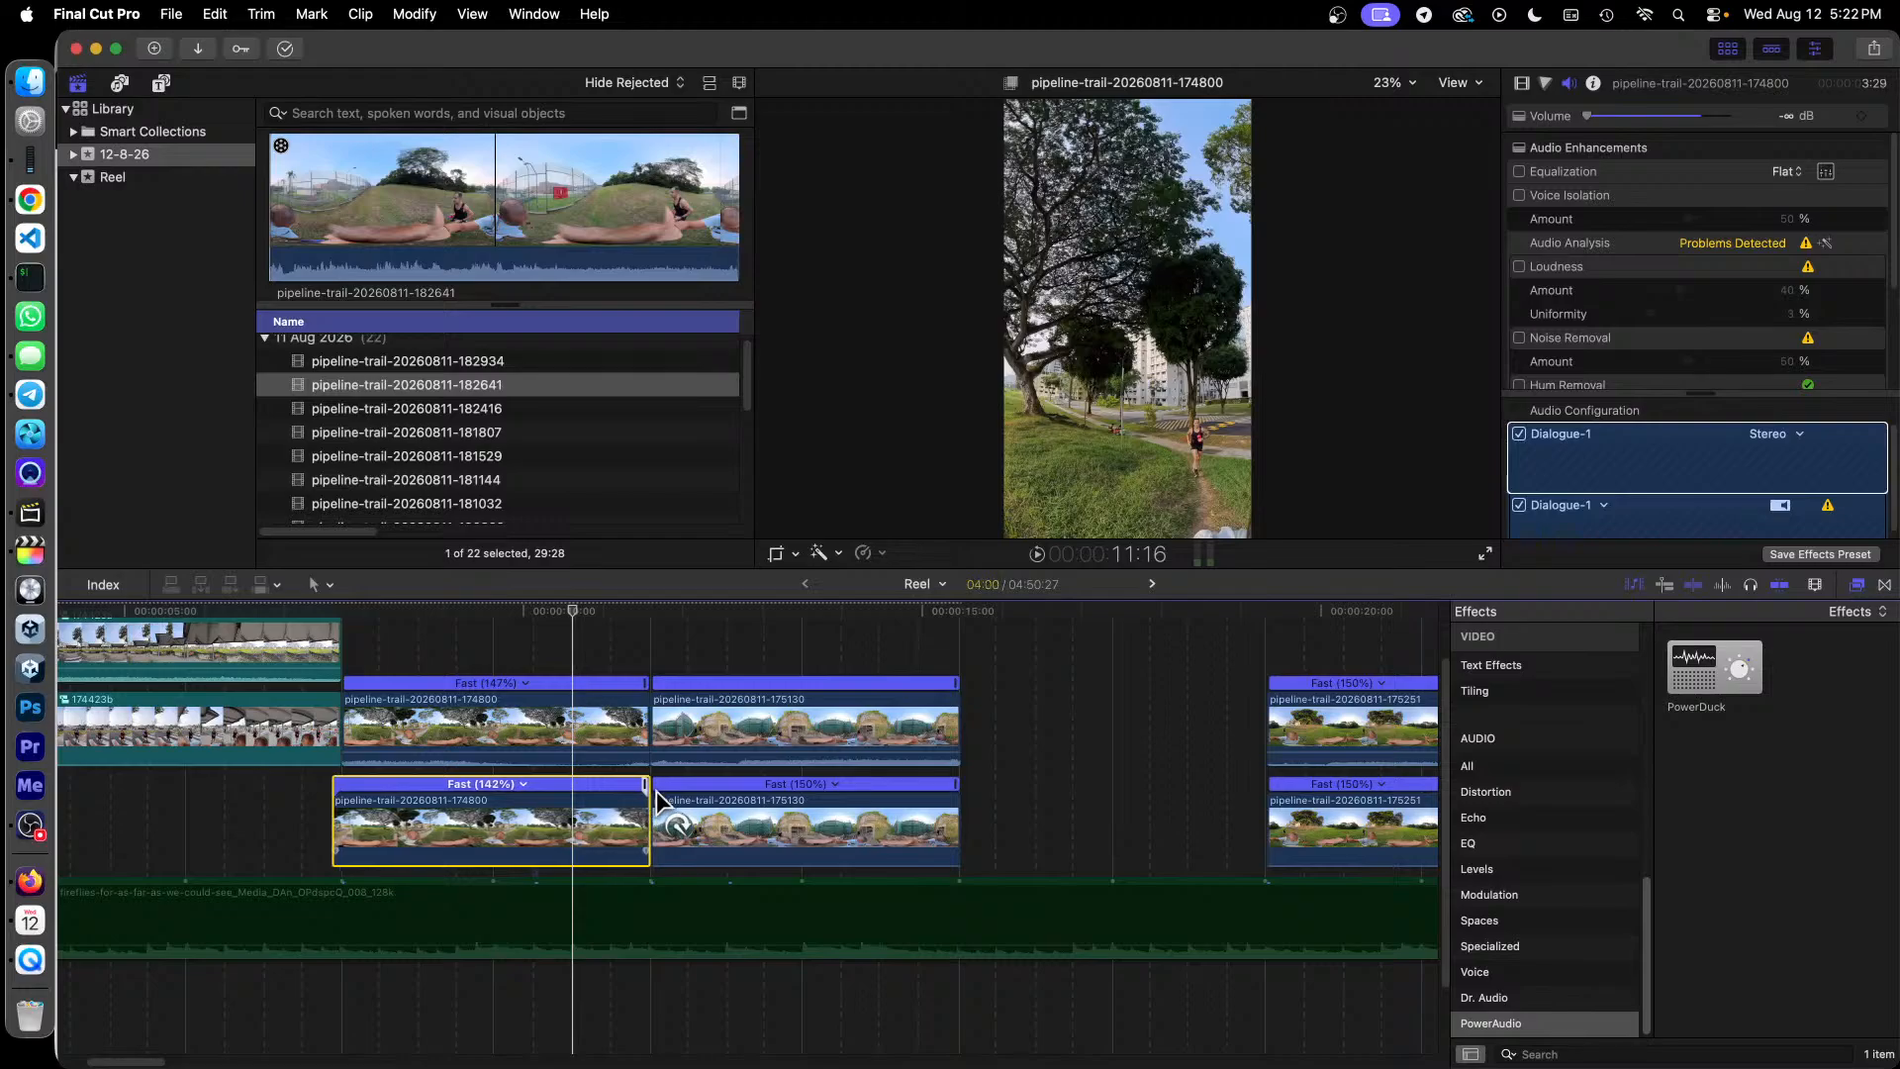
key("super+z")
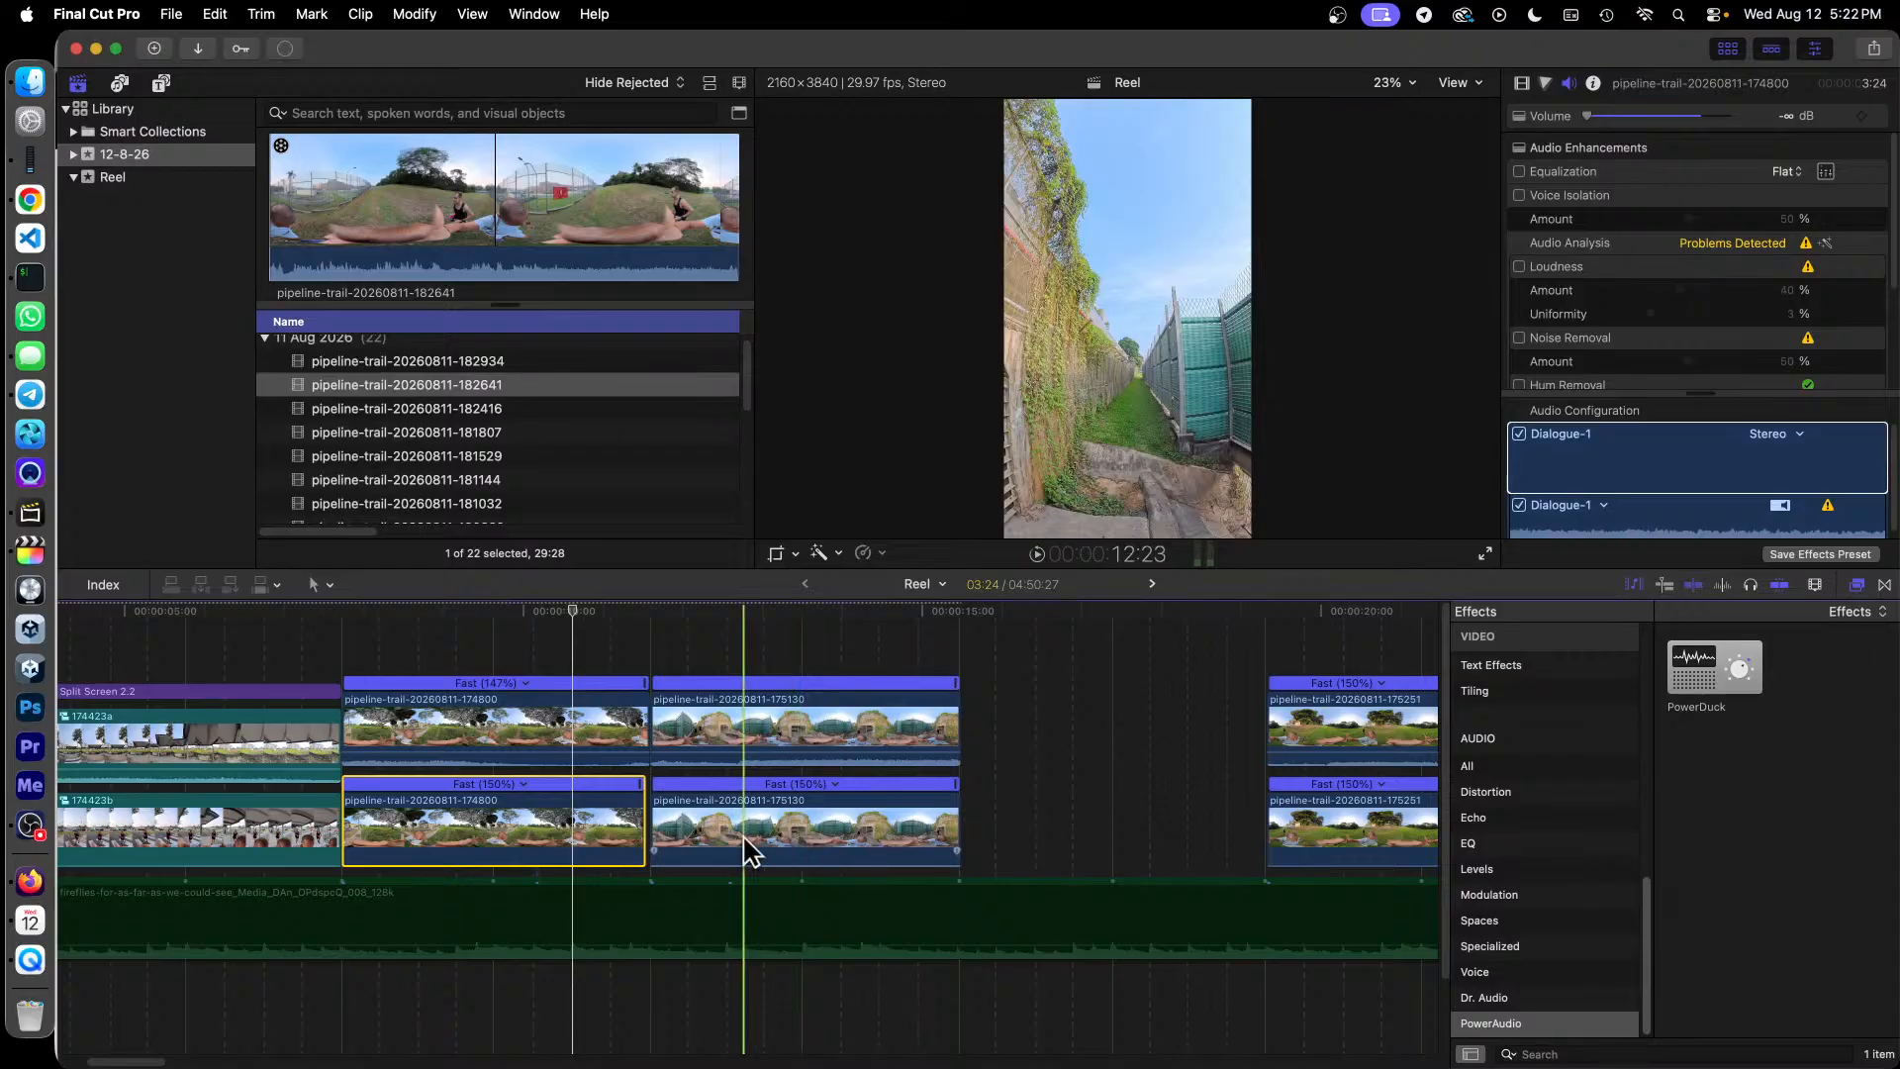
Step: Play from 8:06 to check the cut into 175130, and extend the end of the lower 174800 clip to 3:26
left_click(378, 615)
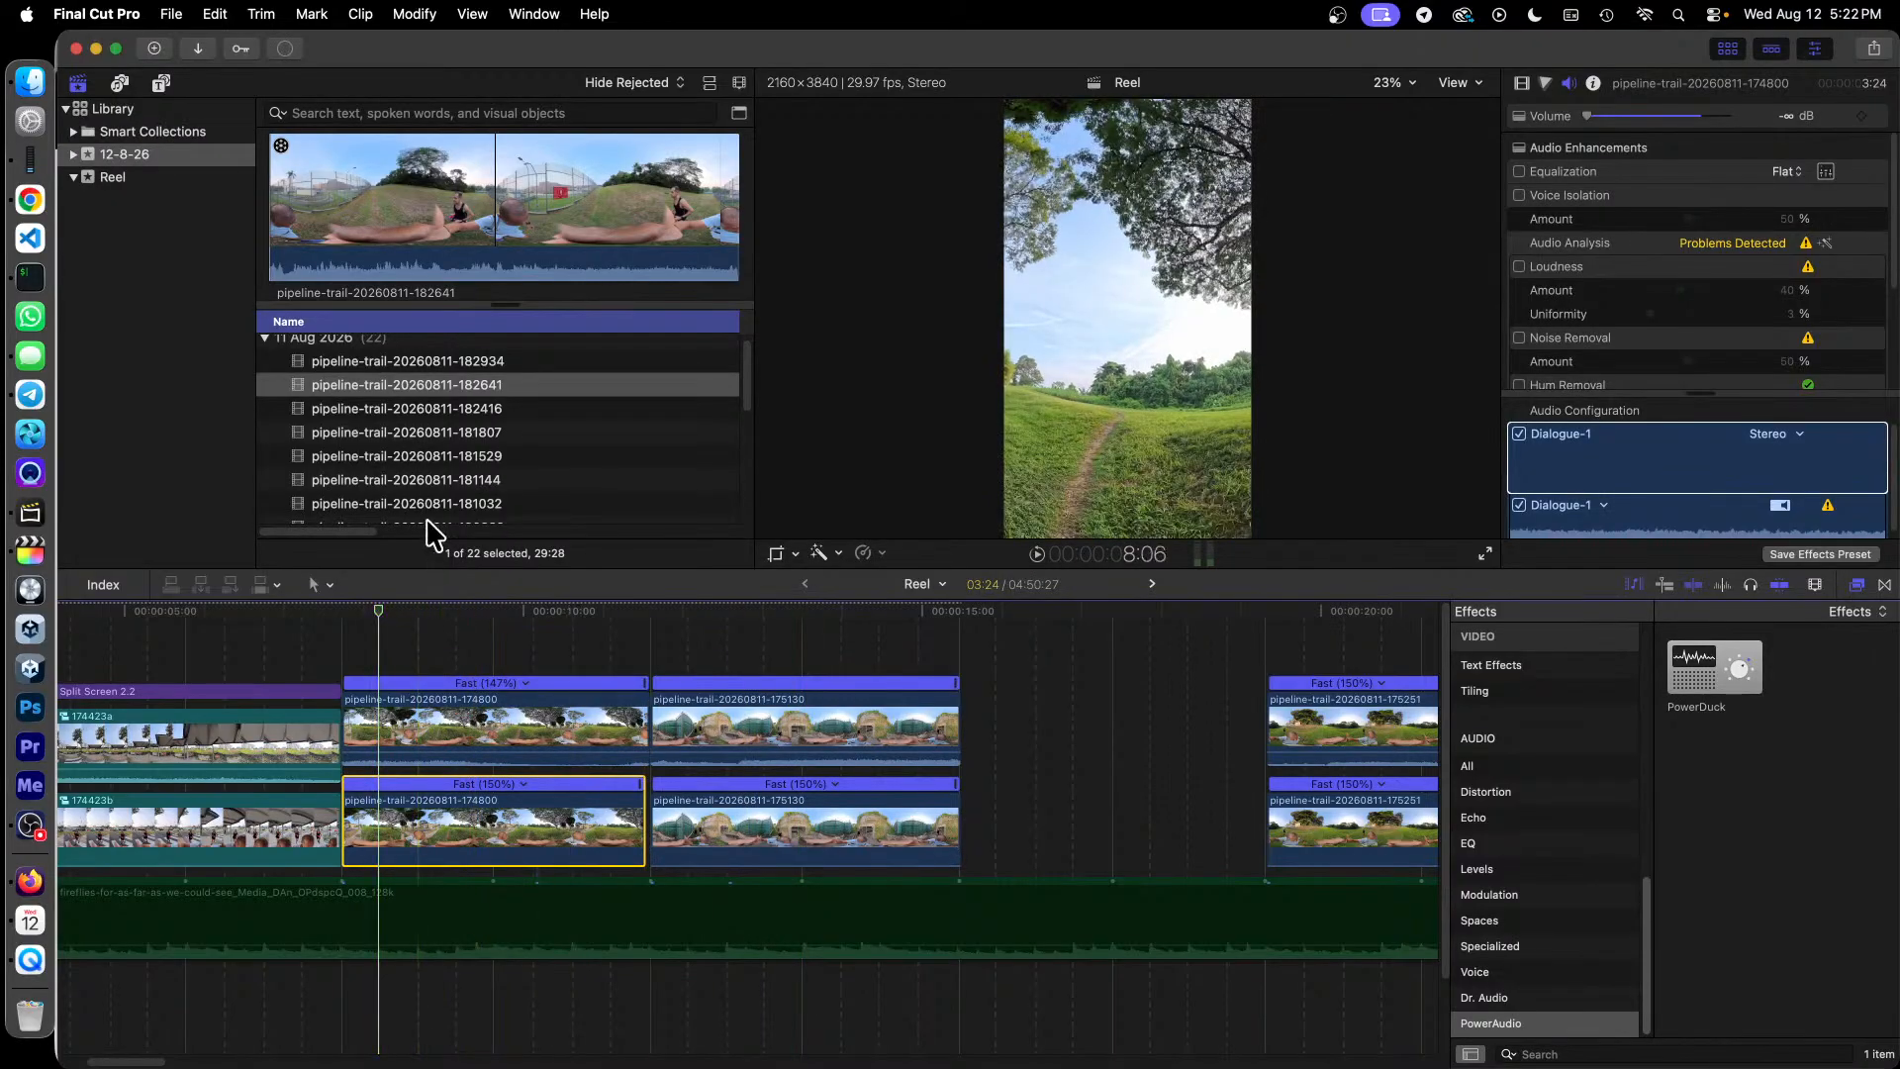
key("space")
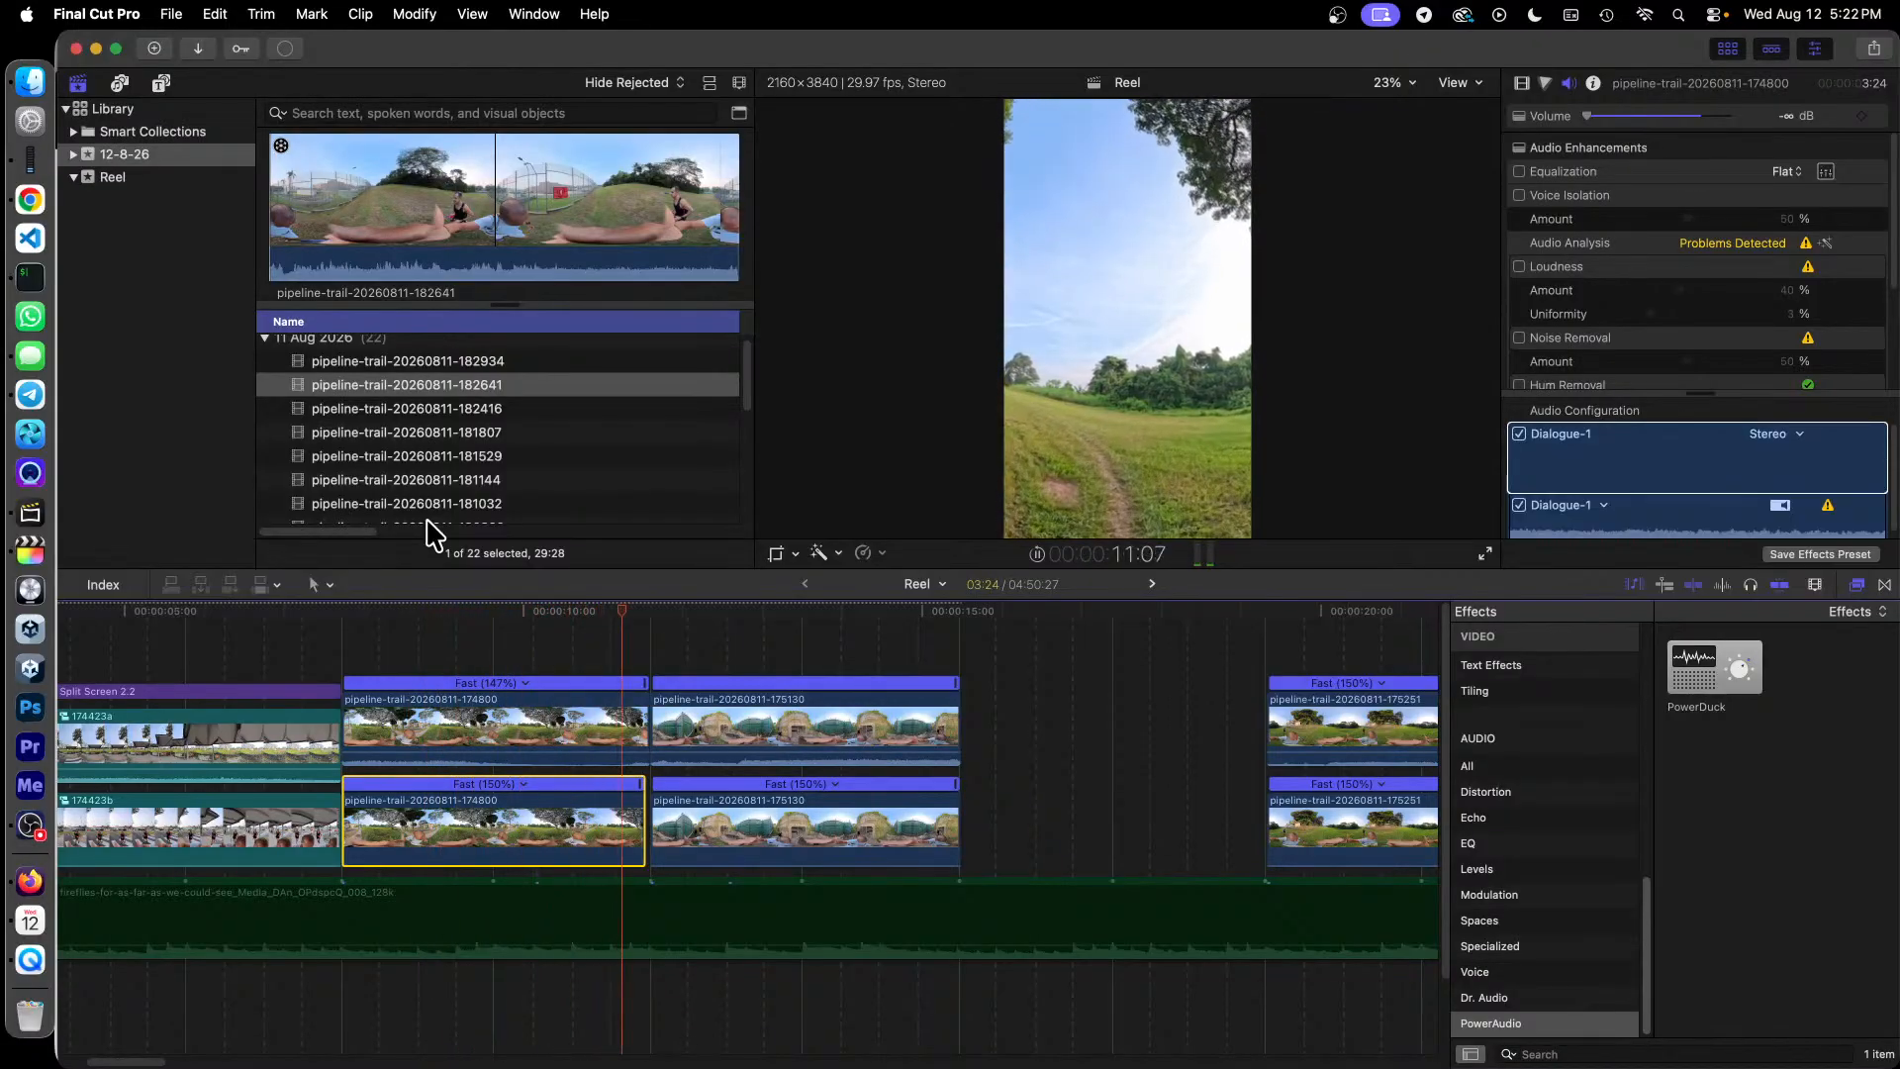
key("space")
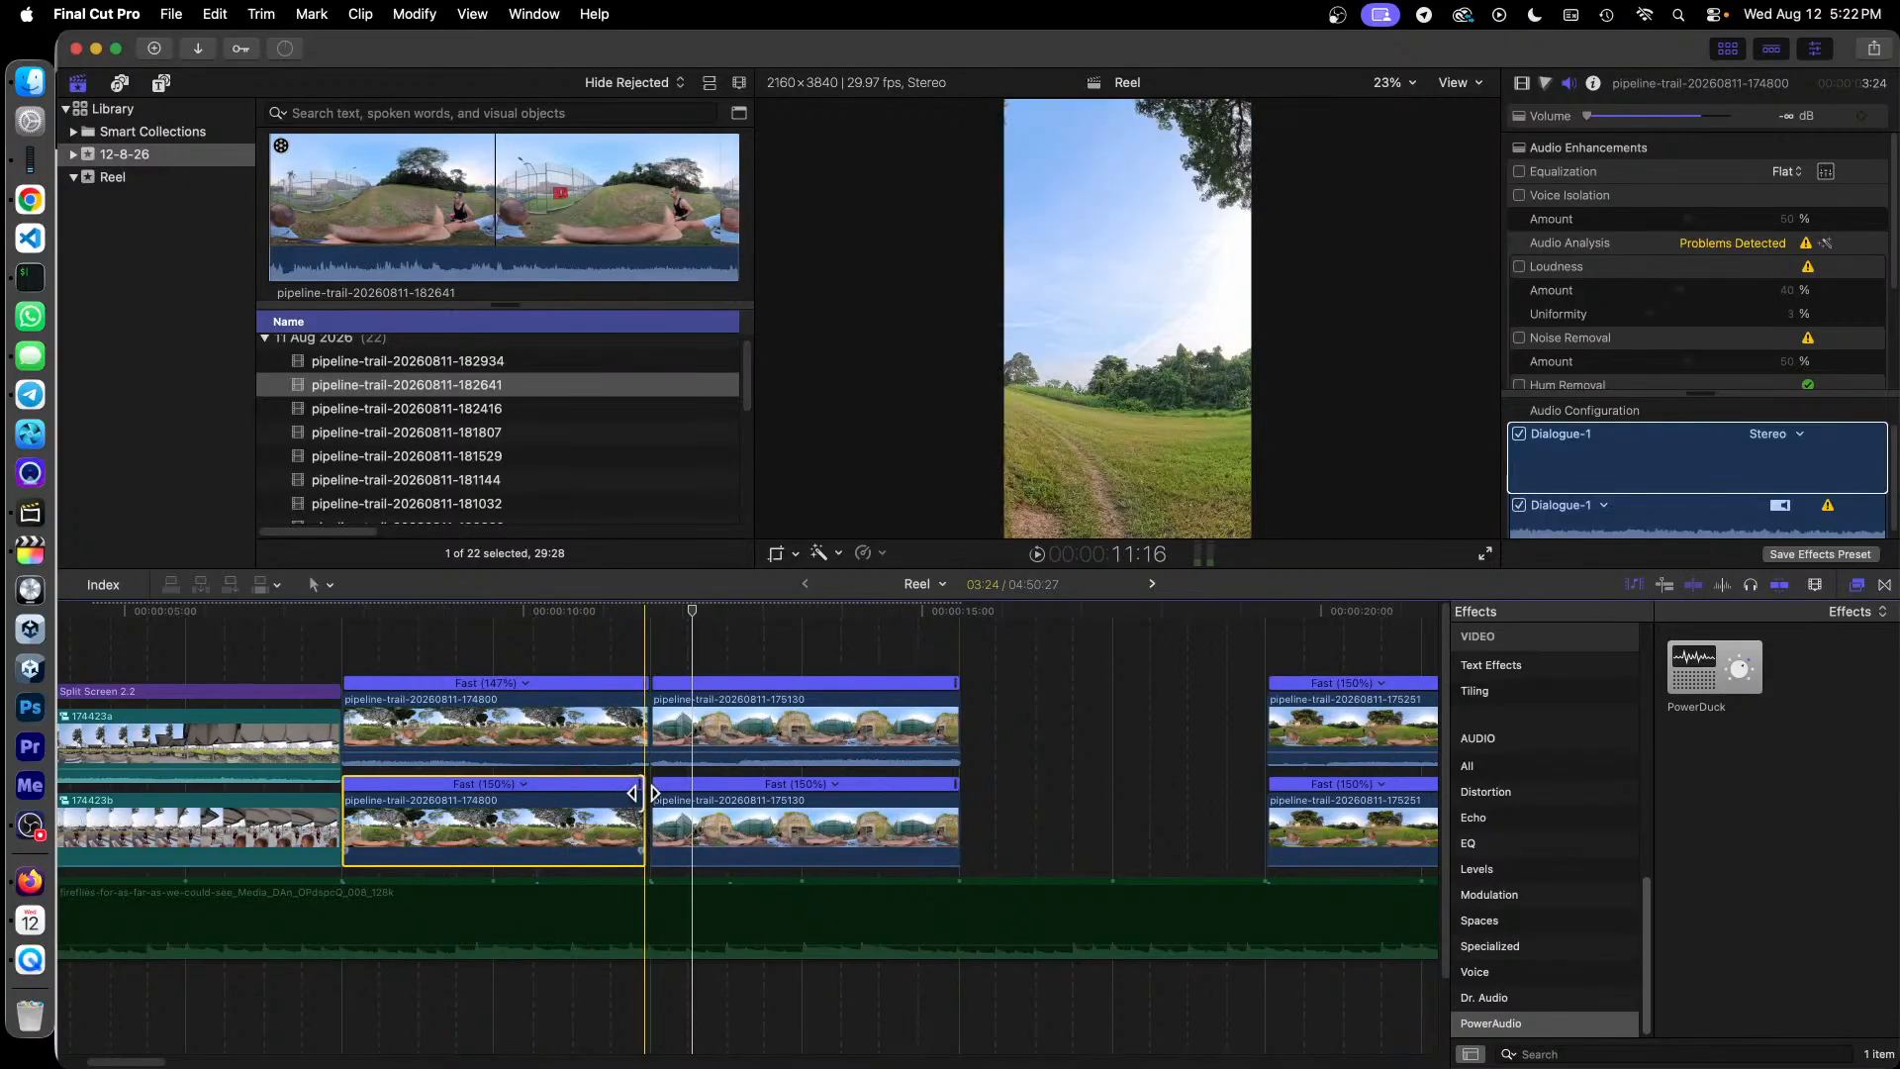
left_click_drag(644, 836, 649, 836)
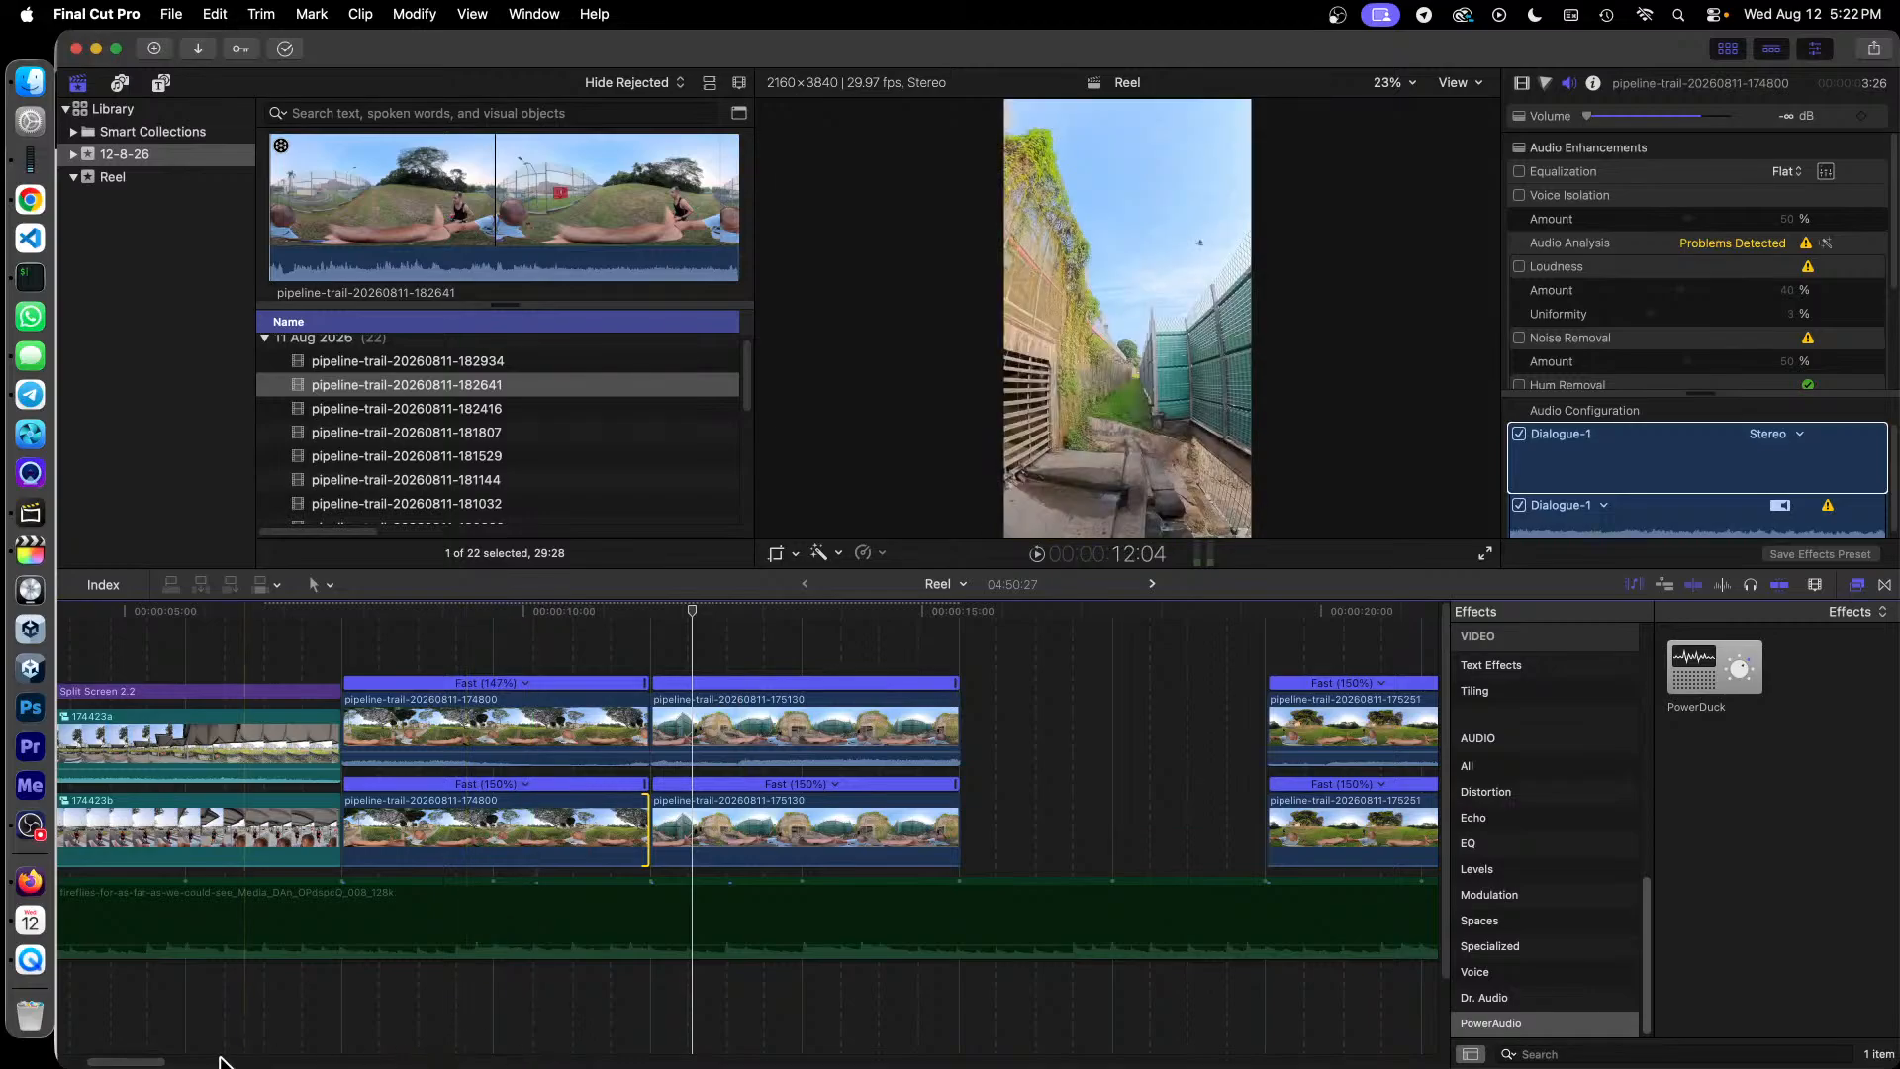
Step: Select the stacked 175251 clips and move them earlier together, leaving a small gap after the 175130 clips
scroll(141, 1062, "right", 5)
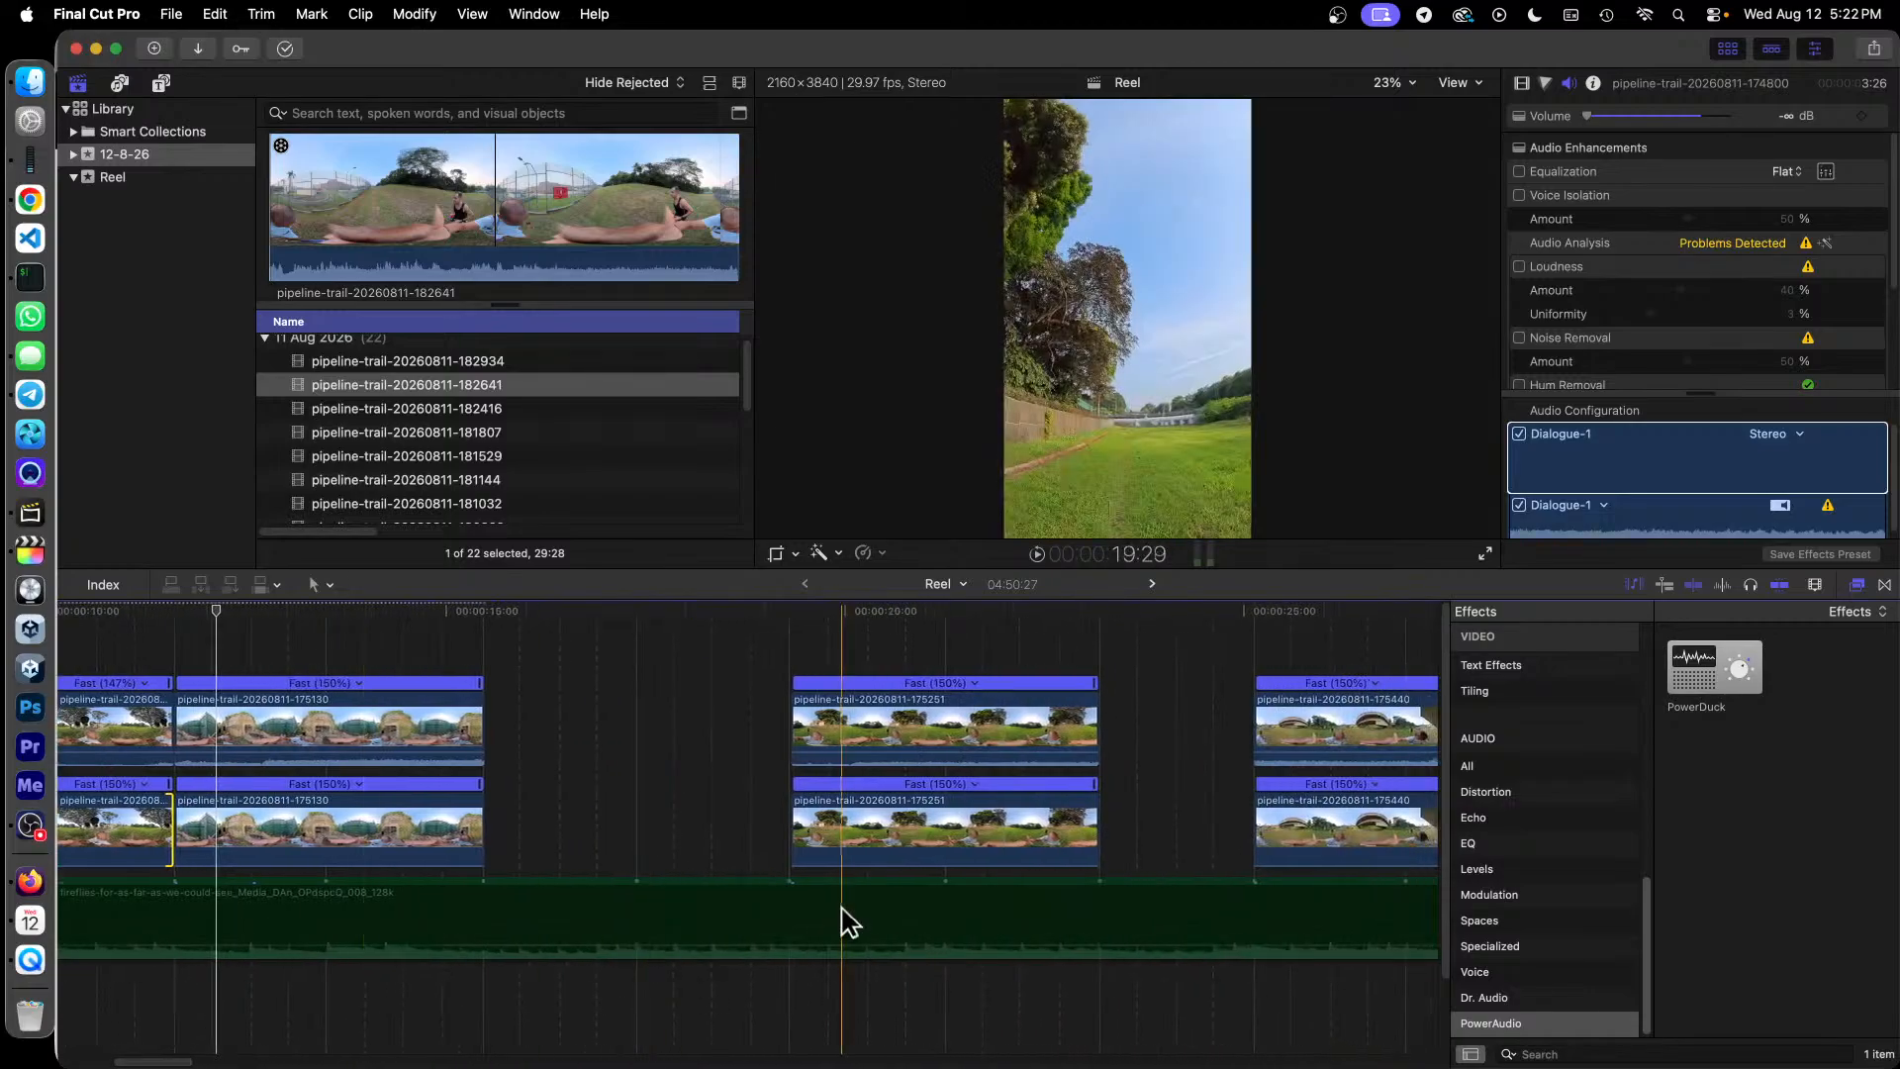
left_click_drag(839, 633, 992, 806)
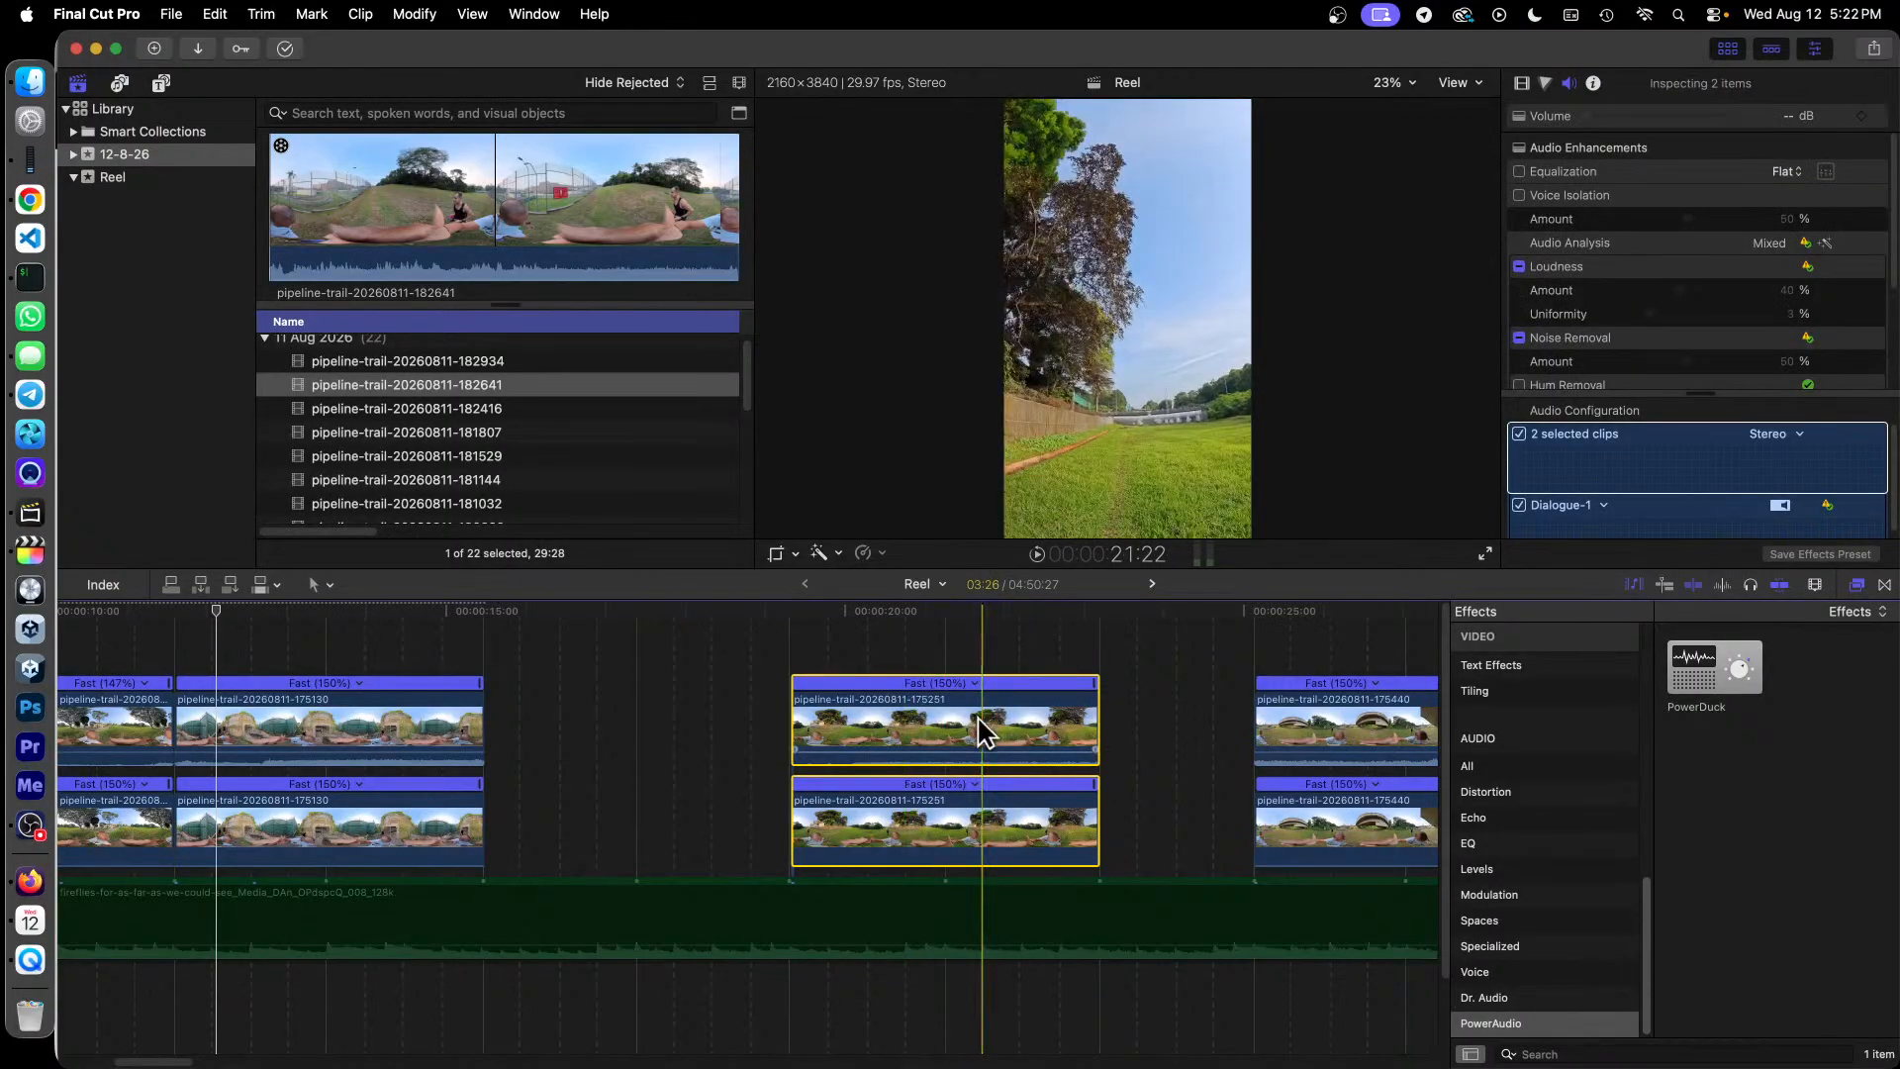
mouse_move(977, 715)
left_mouse_down()
mouse_move(732, 702)
mouse_move(682, 738)
mouse_move(722, 731)
mouse_move(674, 722)
mouse_move(764, 737)
left_mouse_up()
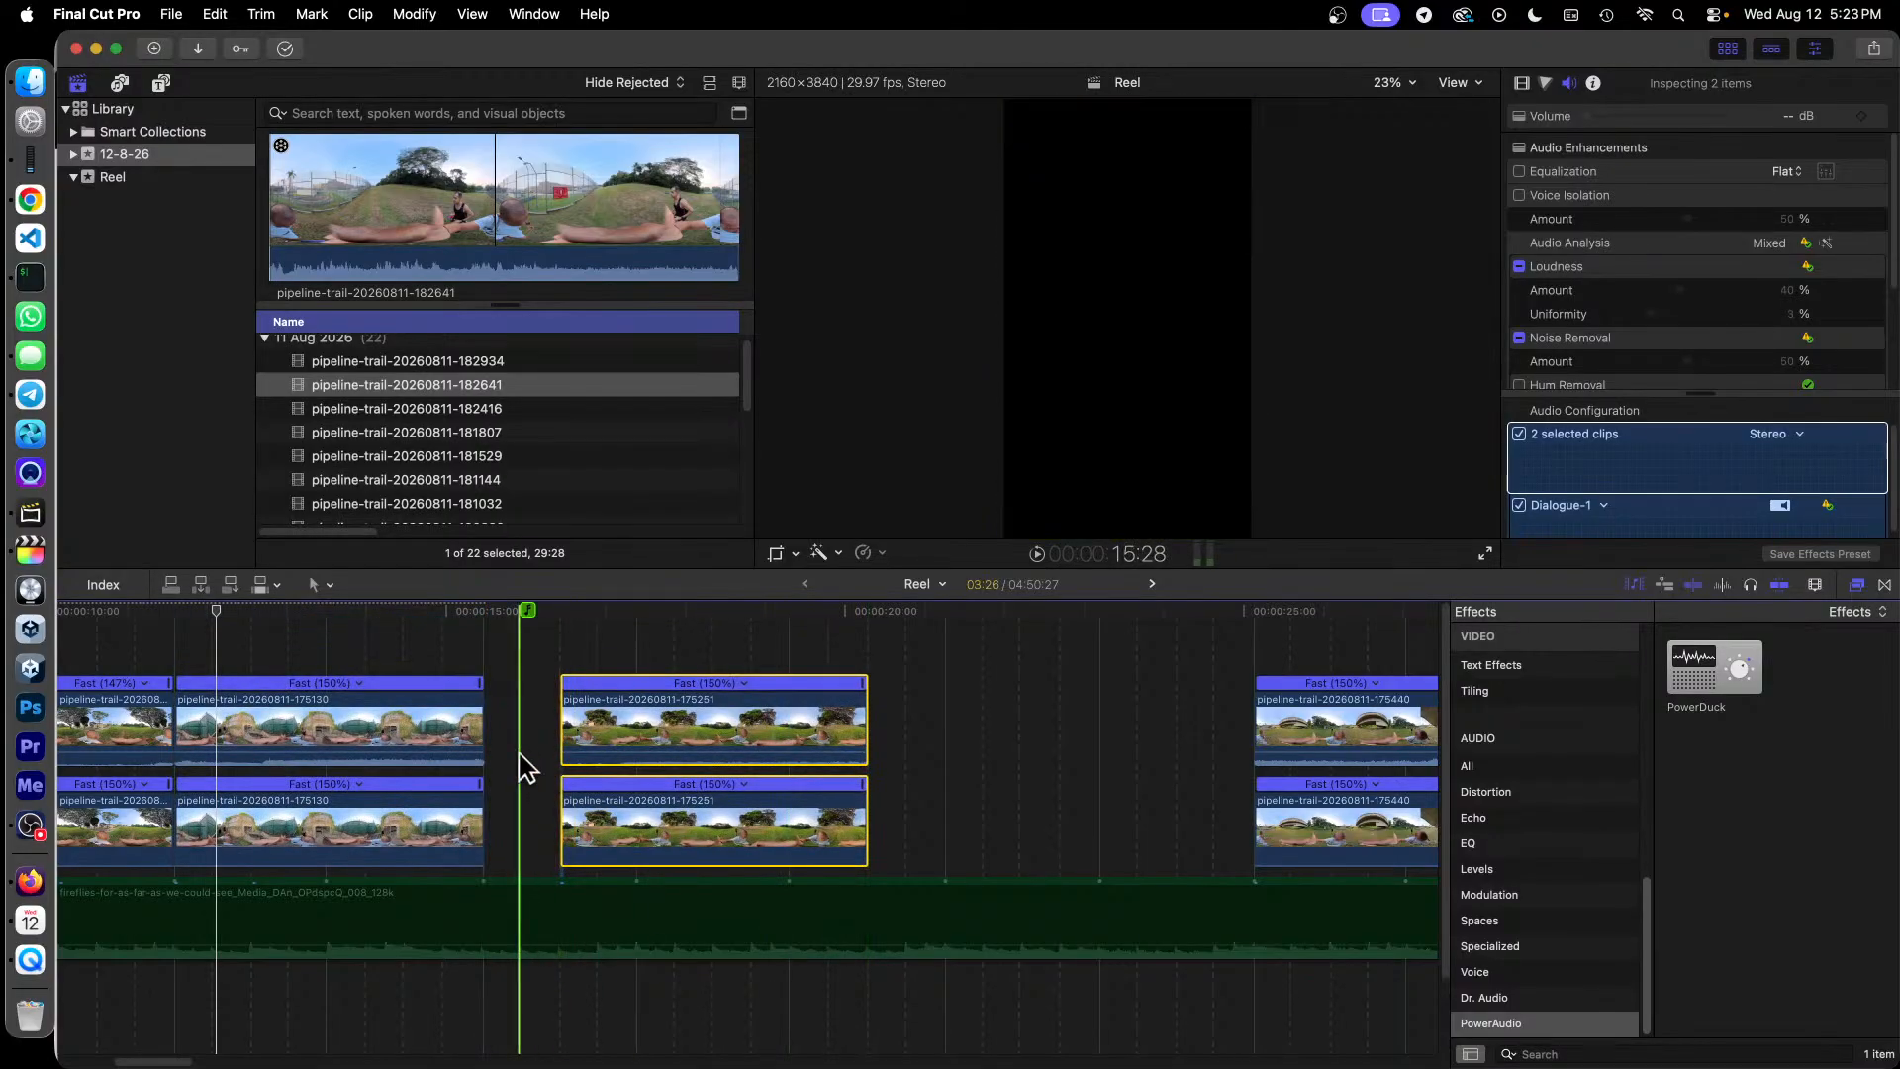
Step: Trim the ends of both 175130 clips slightly, and move the 175251 pair flush against them
left_click_drag(485, 743, 476, 744)
left_click_drag(479, 829, 475, 831)
left_click_drag(698, 658, 767, 839)
left_click_drag(793, 708, 715, 708)
left_click(914, 754)
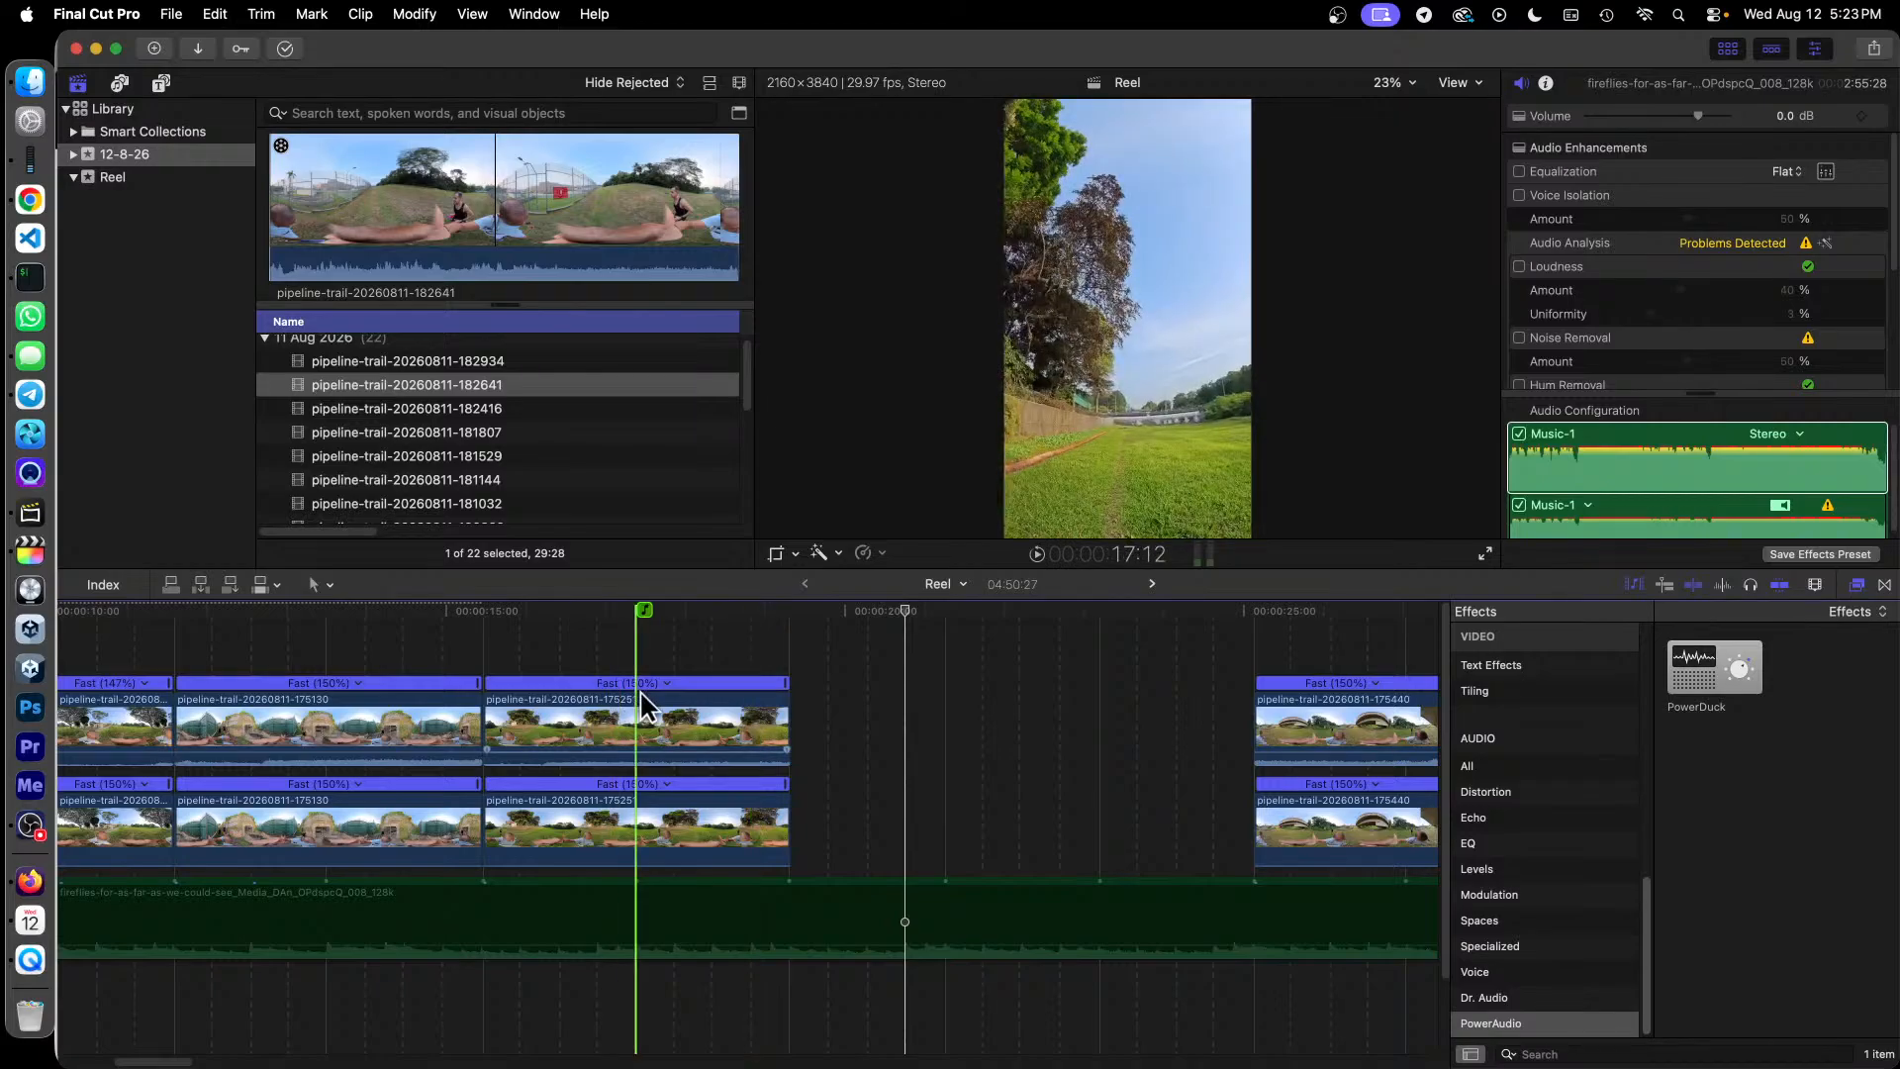
Step: Trim the ends of the upper and lower 175251 clips to a duration of 3:25
left_click(609, 799)
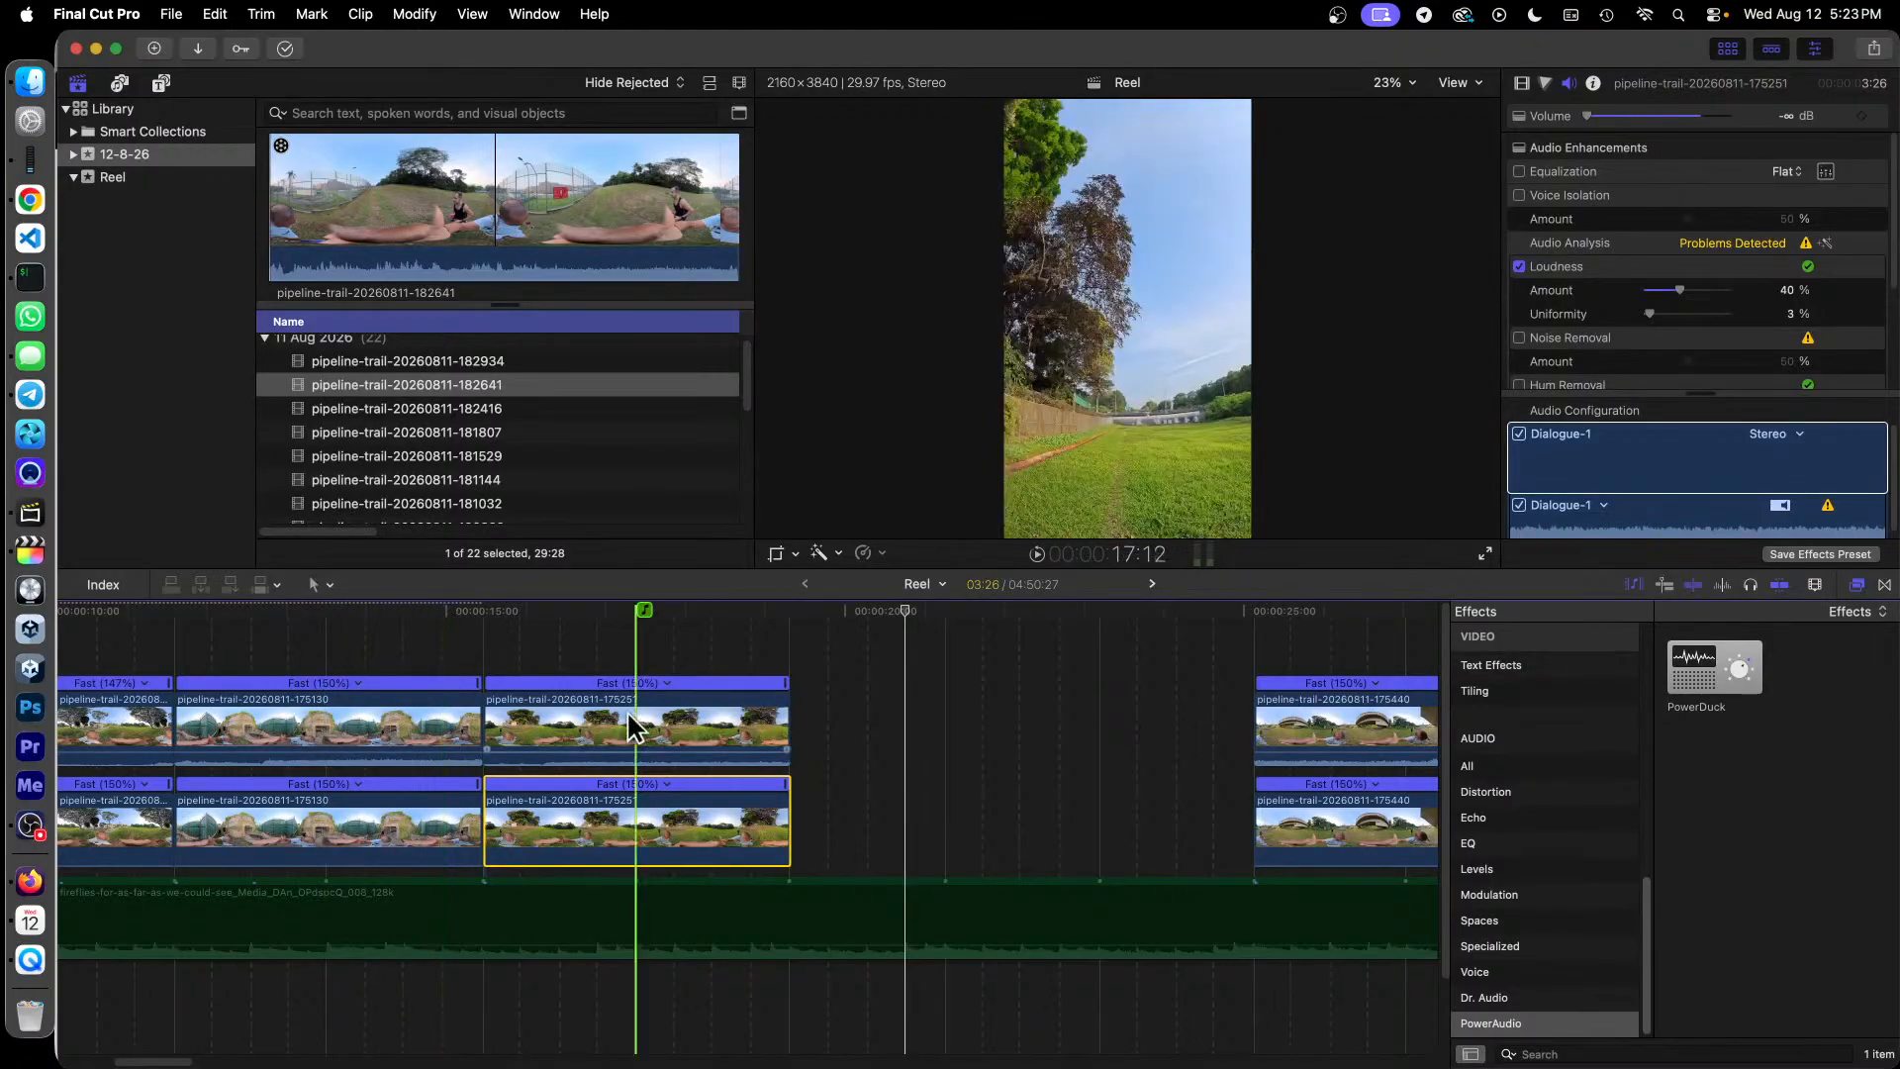
key("super+equal")
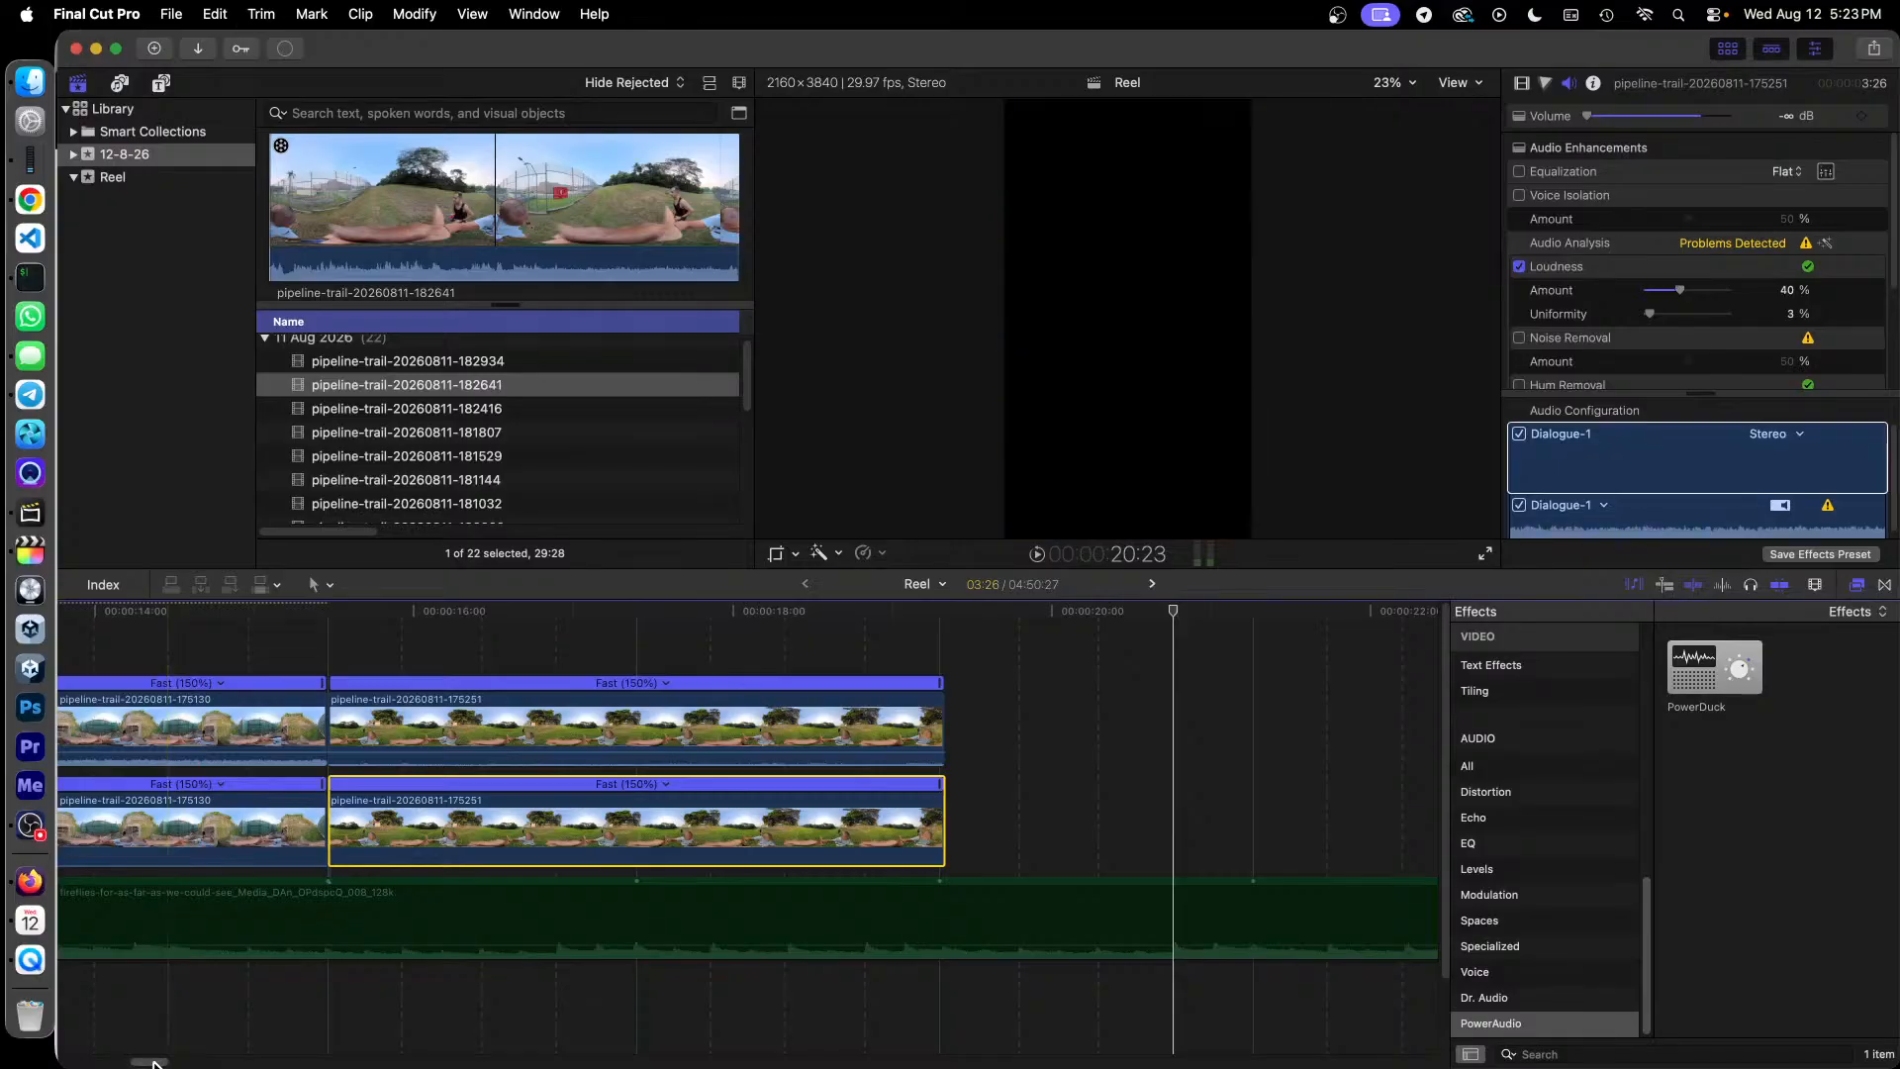
left_click_drag(152, 1062, 175, 1064)
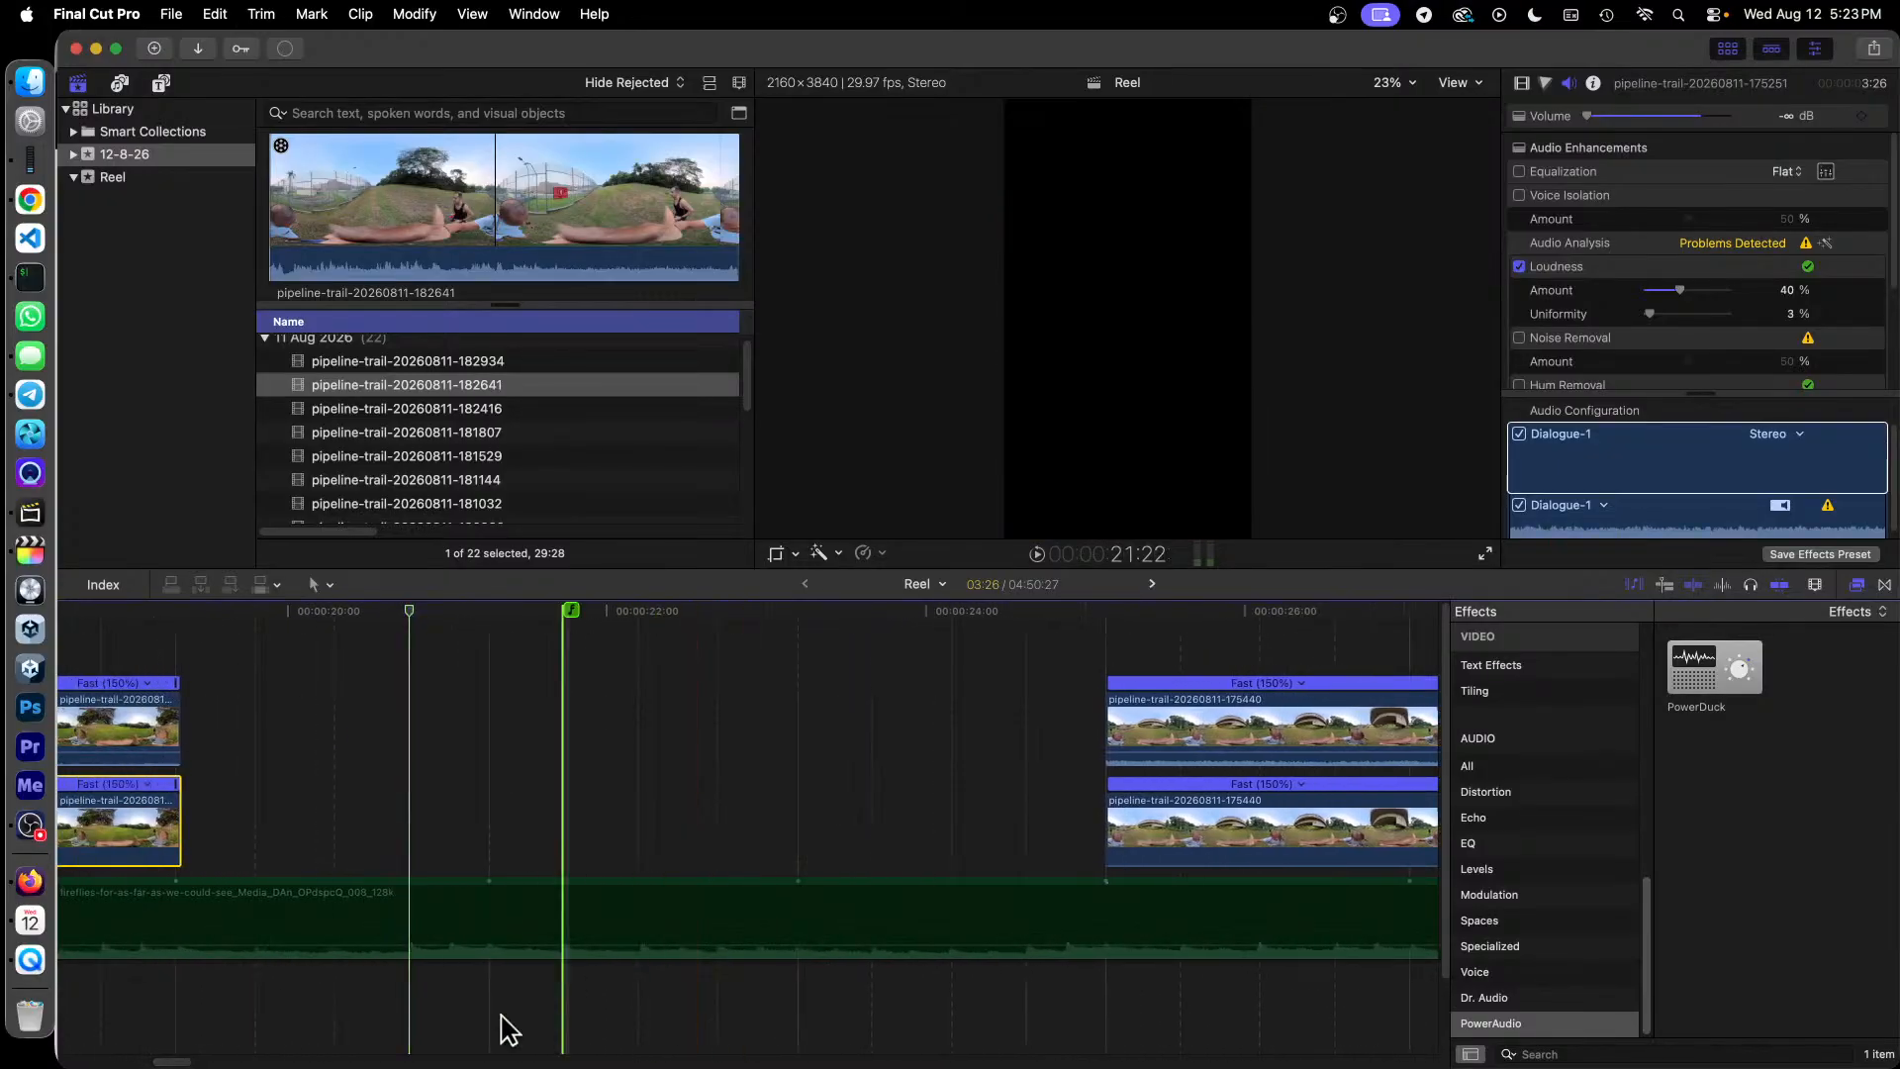
left_click_drag(174, 1062, 152, 1062)
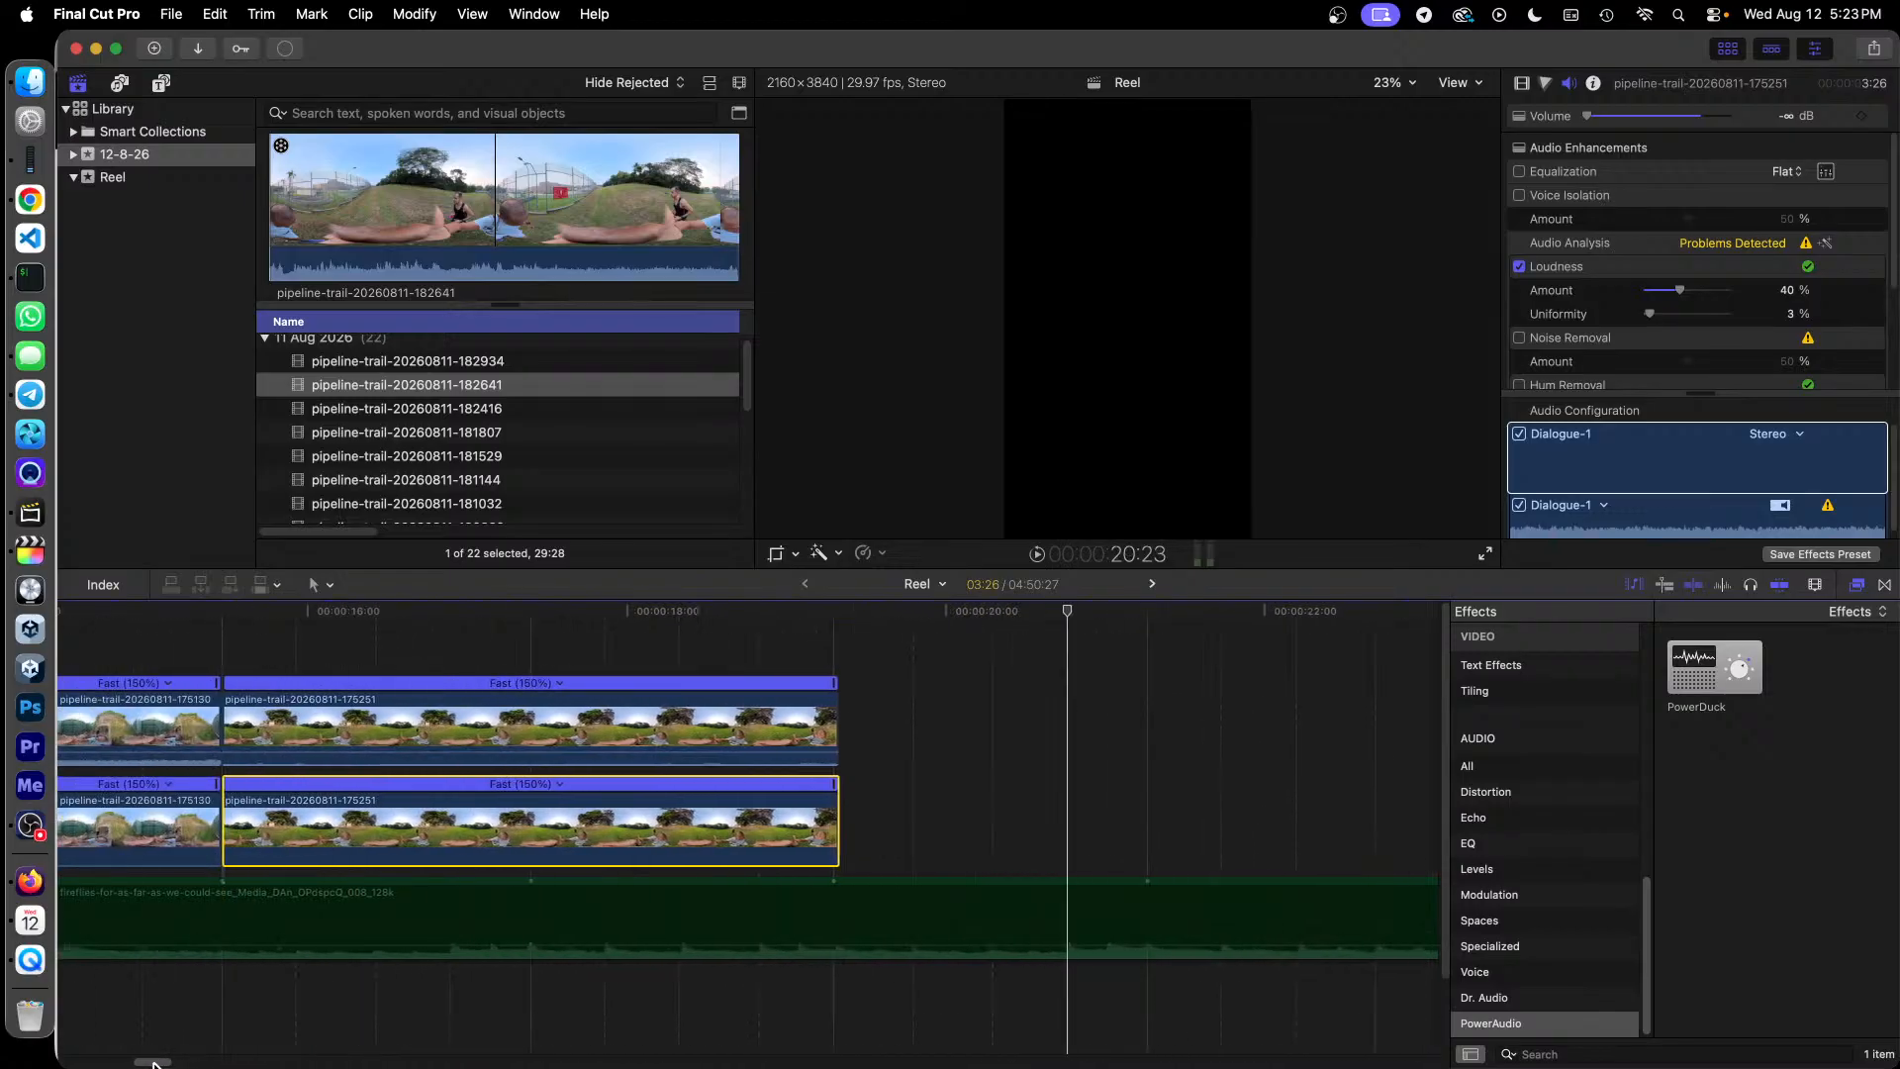
left_click(835, 740)
left_click_drag(834, 740, 828, 740)
left_click_drag(837, 823, 830, 823)
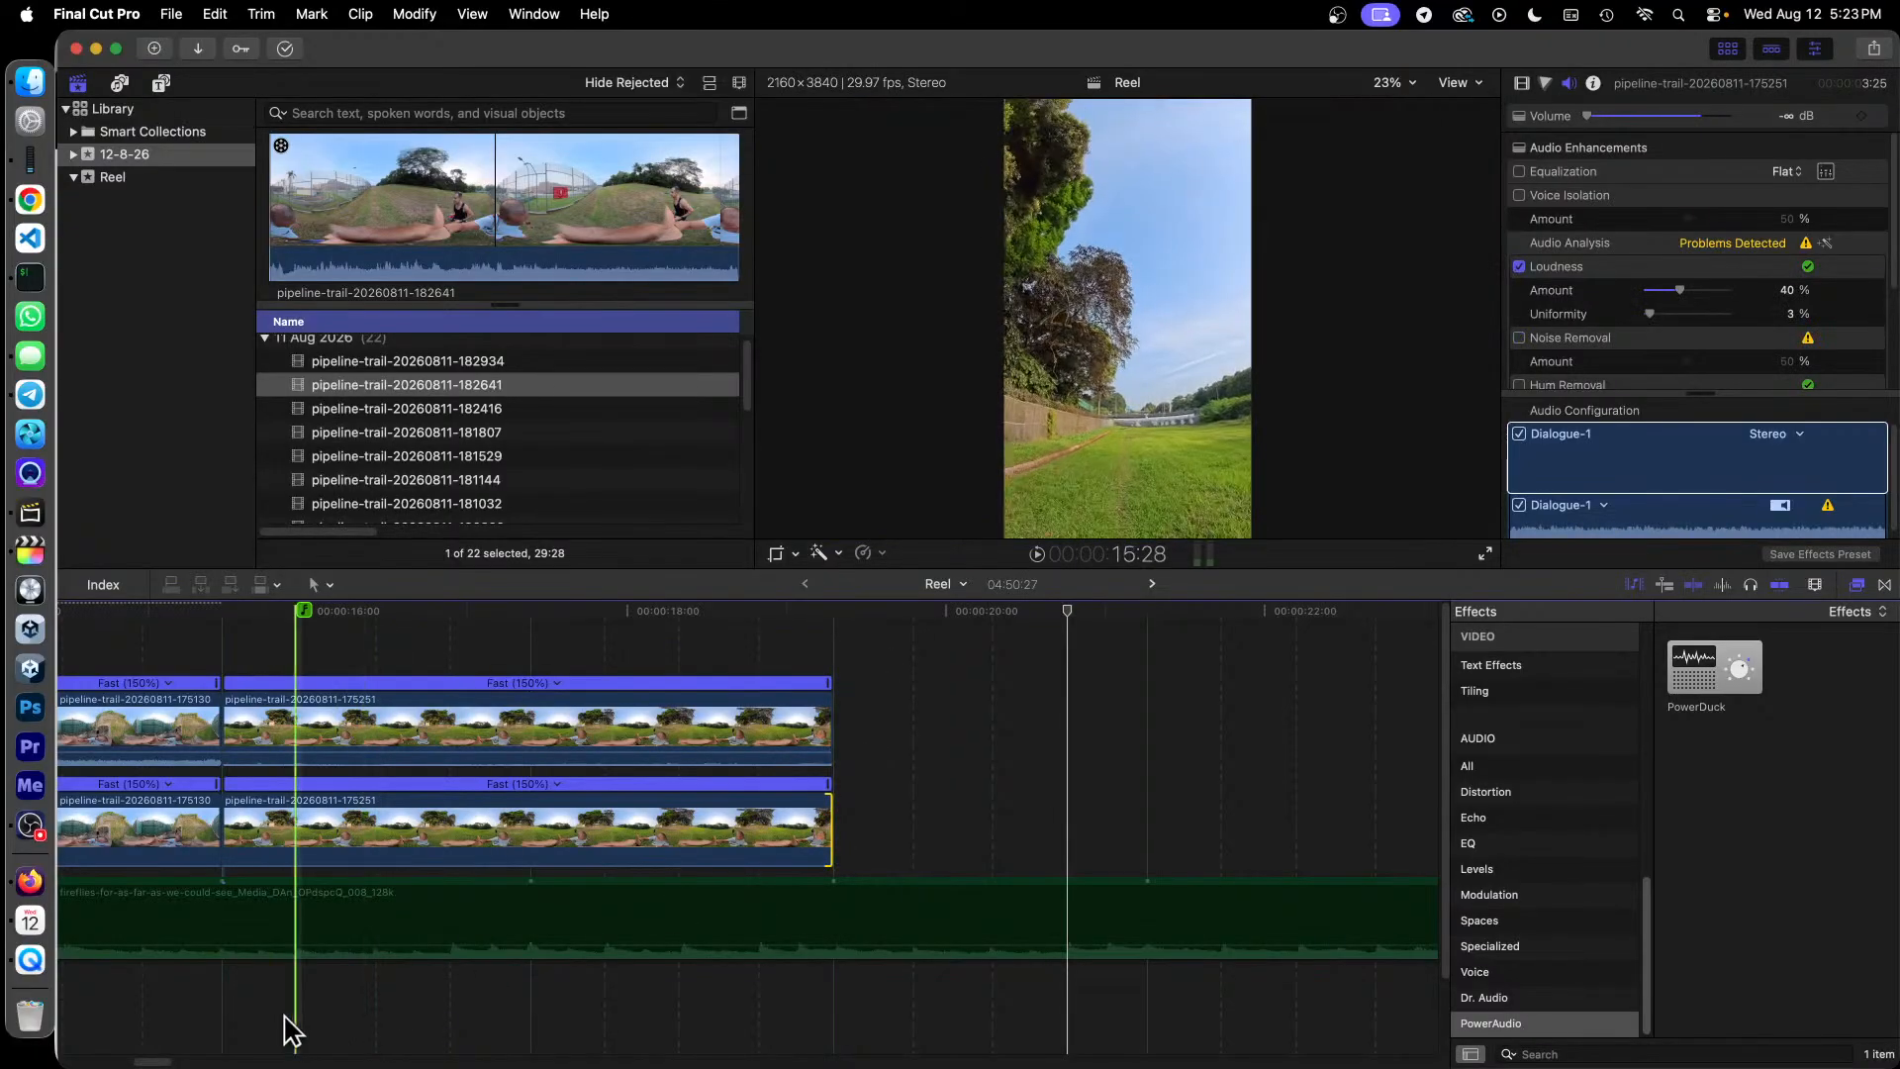
Step: Move both 175440 clips against the end of the 175251 pair, and retime each to 147% with a duration of 3:27
left_click_drag(148, 1064, 168, 1066)
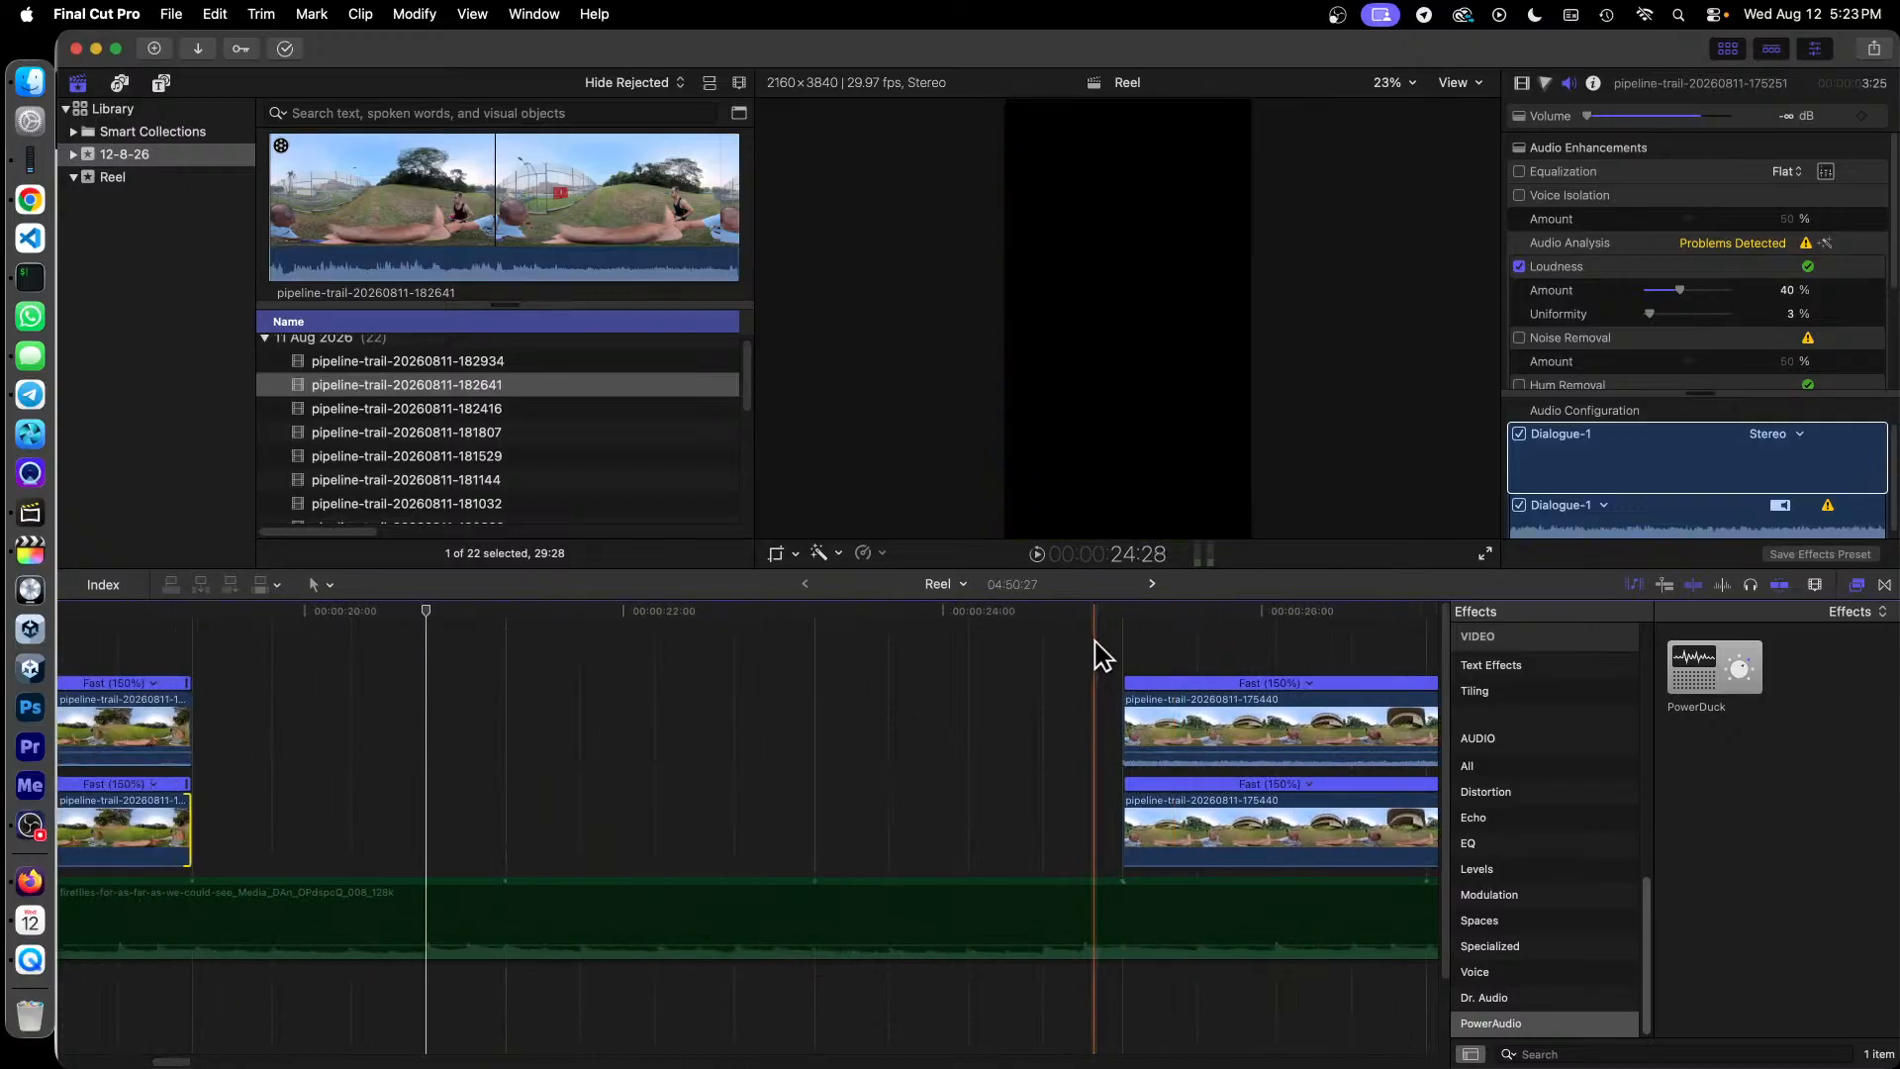
left_click_drag(1095, 643, 1223, 828)
left_click_drag(1296, 721, 372, 721)
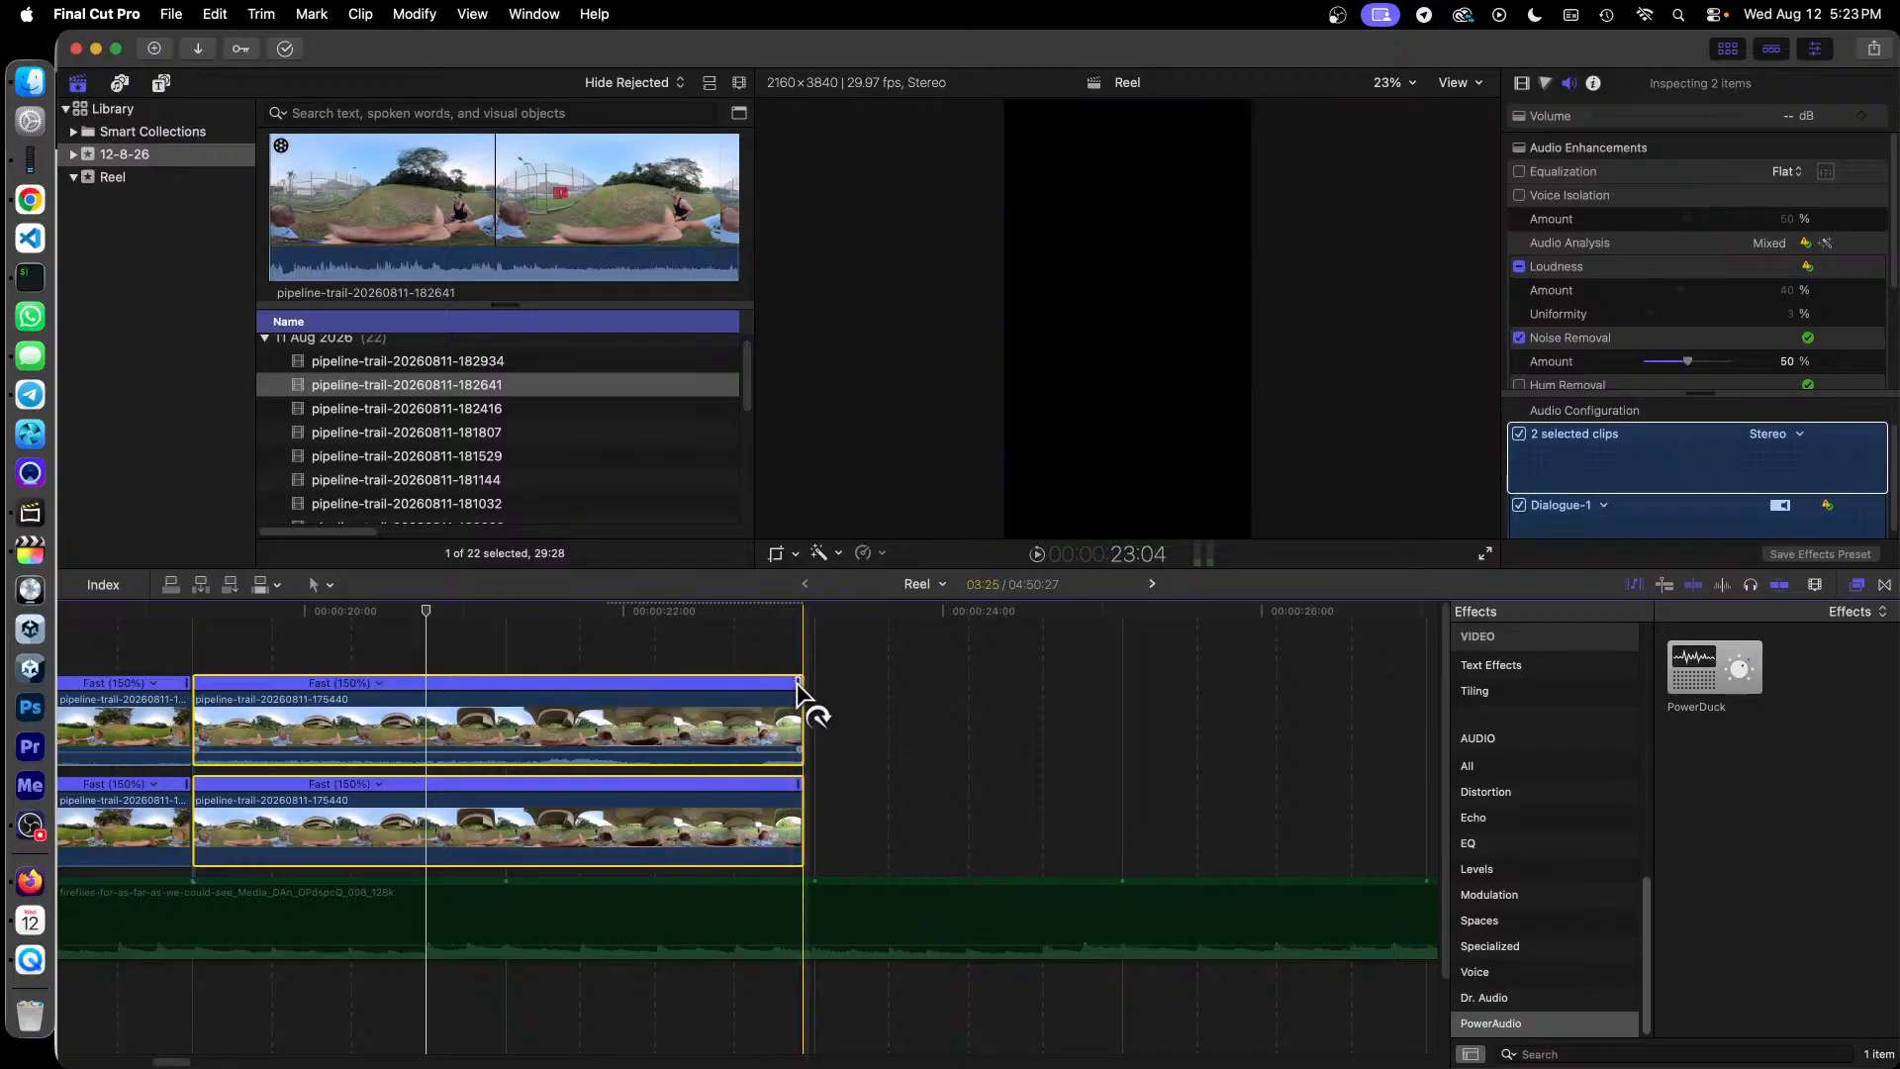
left_click_drag(798, 683, 812, 685)
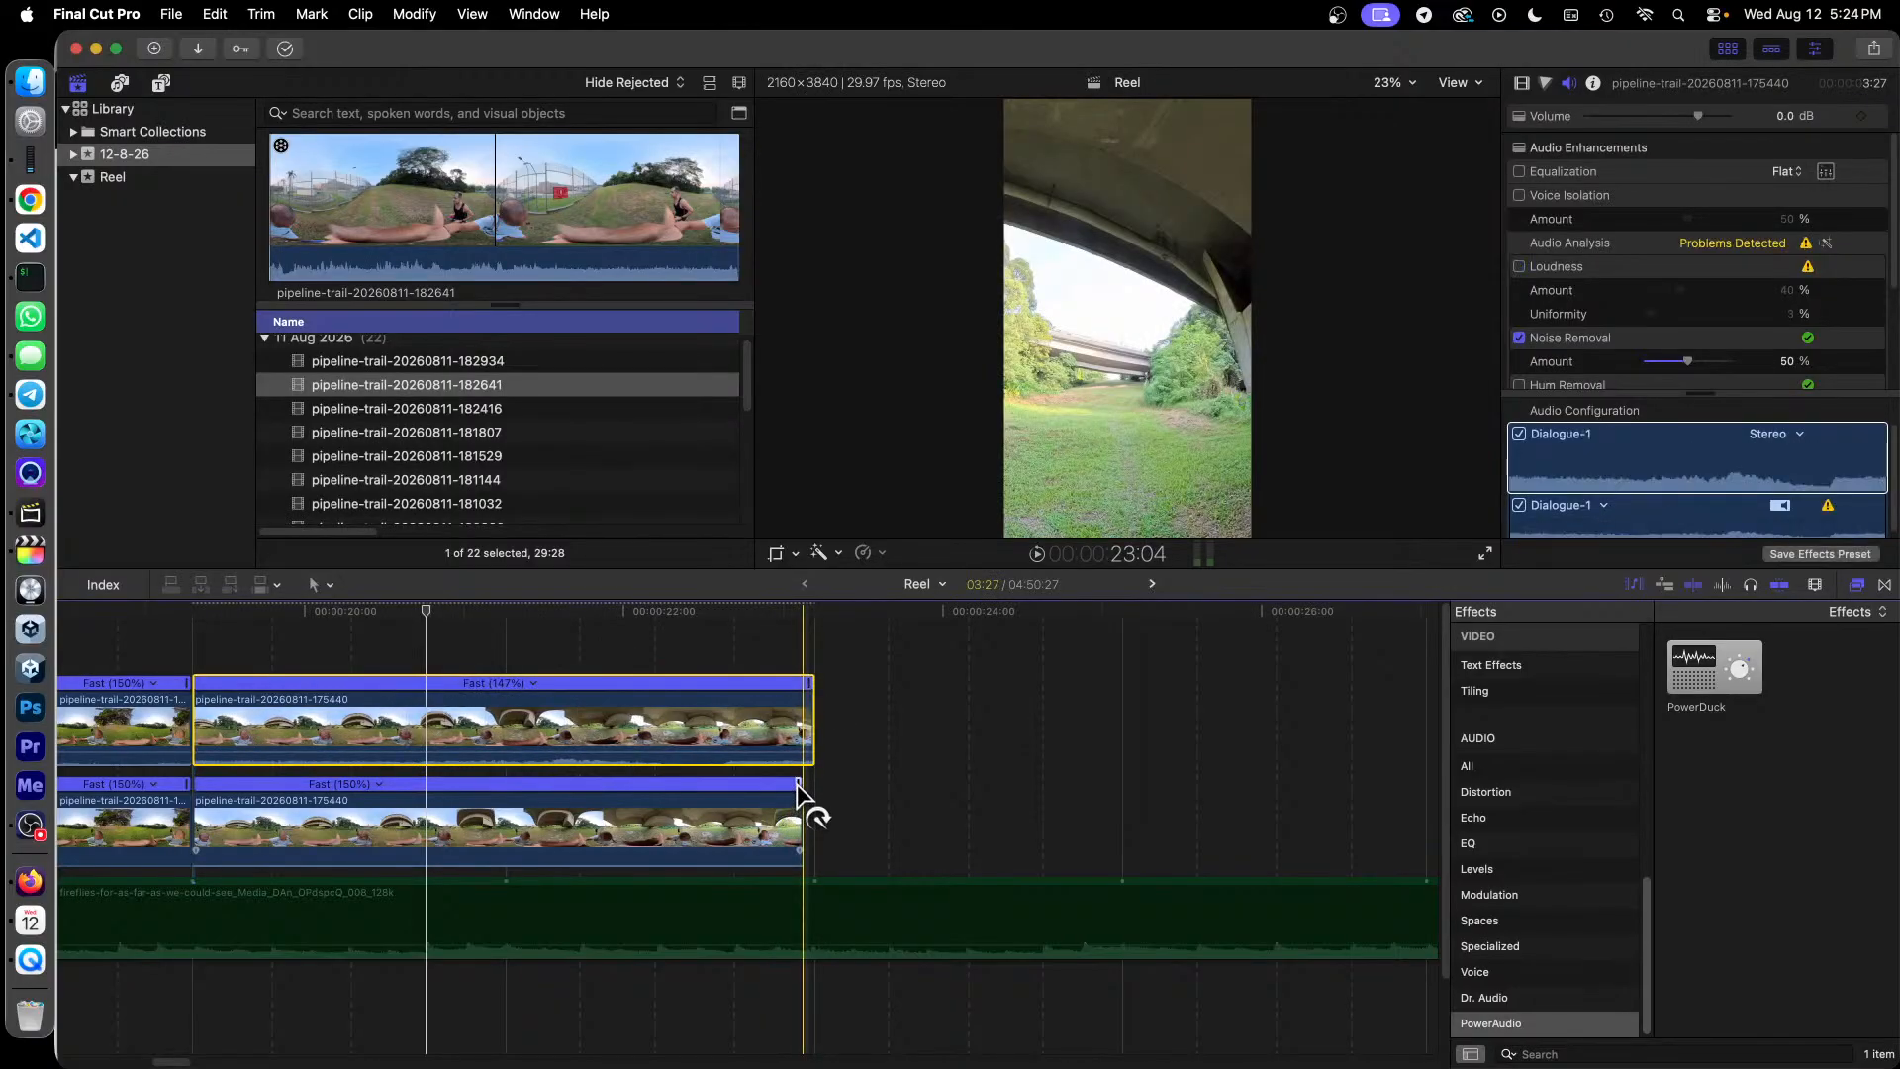
left_click_drag(800, 786, 812, 786)
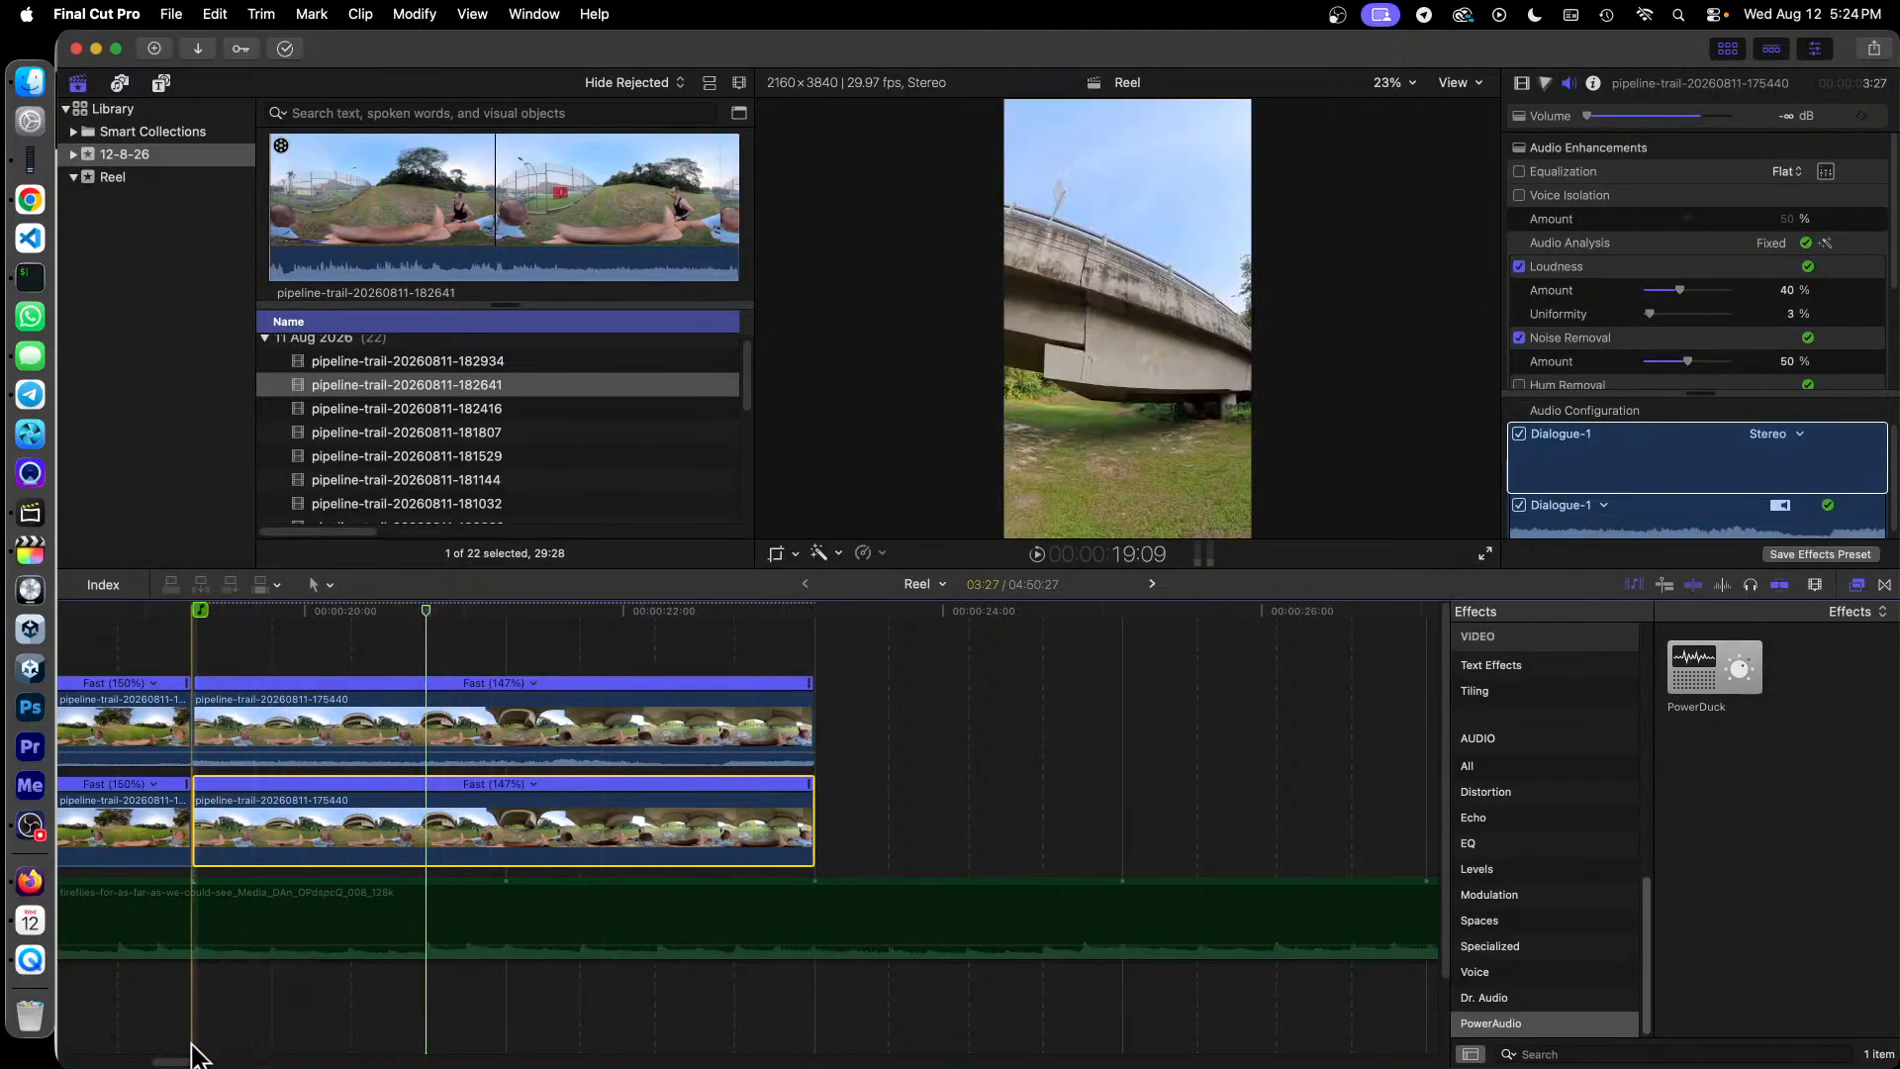
left_click_drag(168, 1063, 184, 1065)
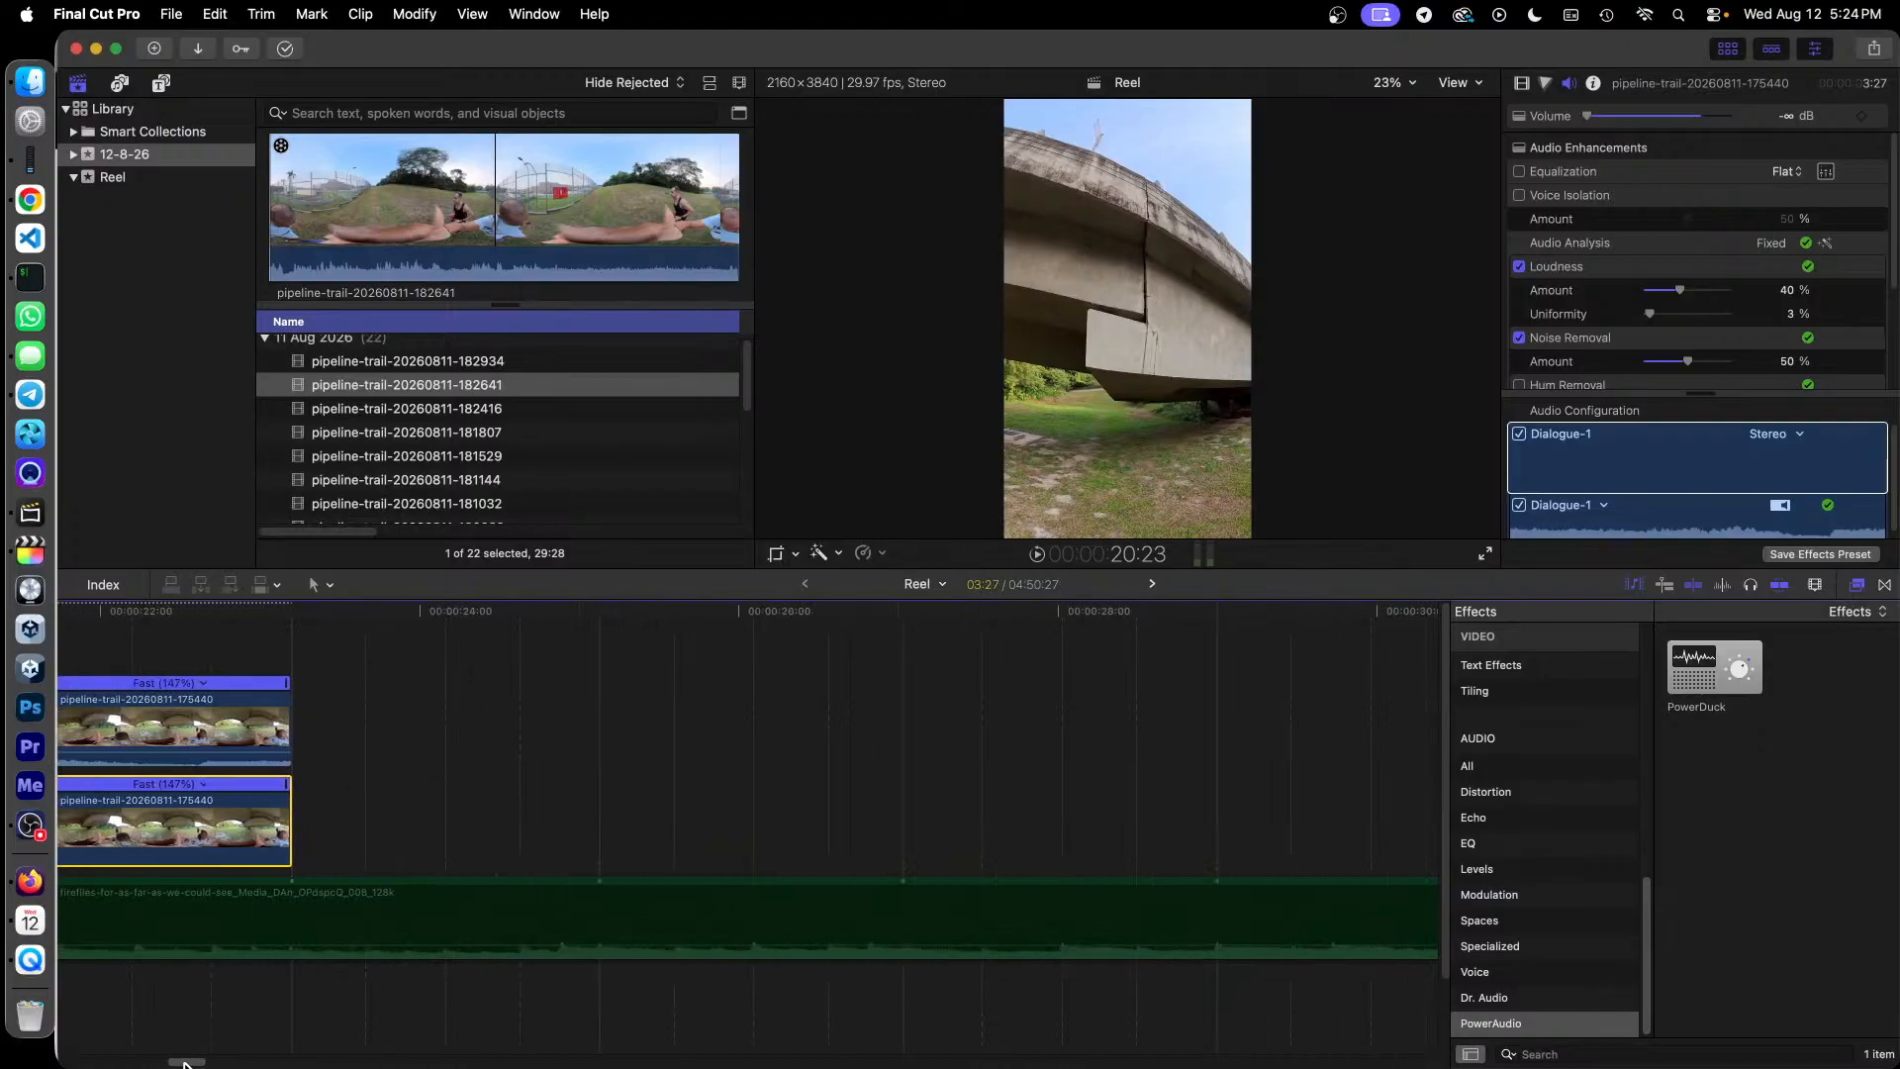
scroll(382, 1037, "down", 5)
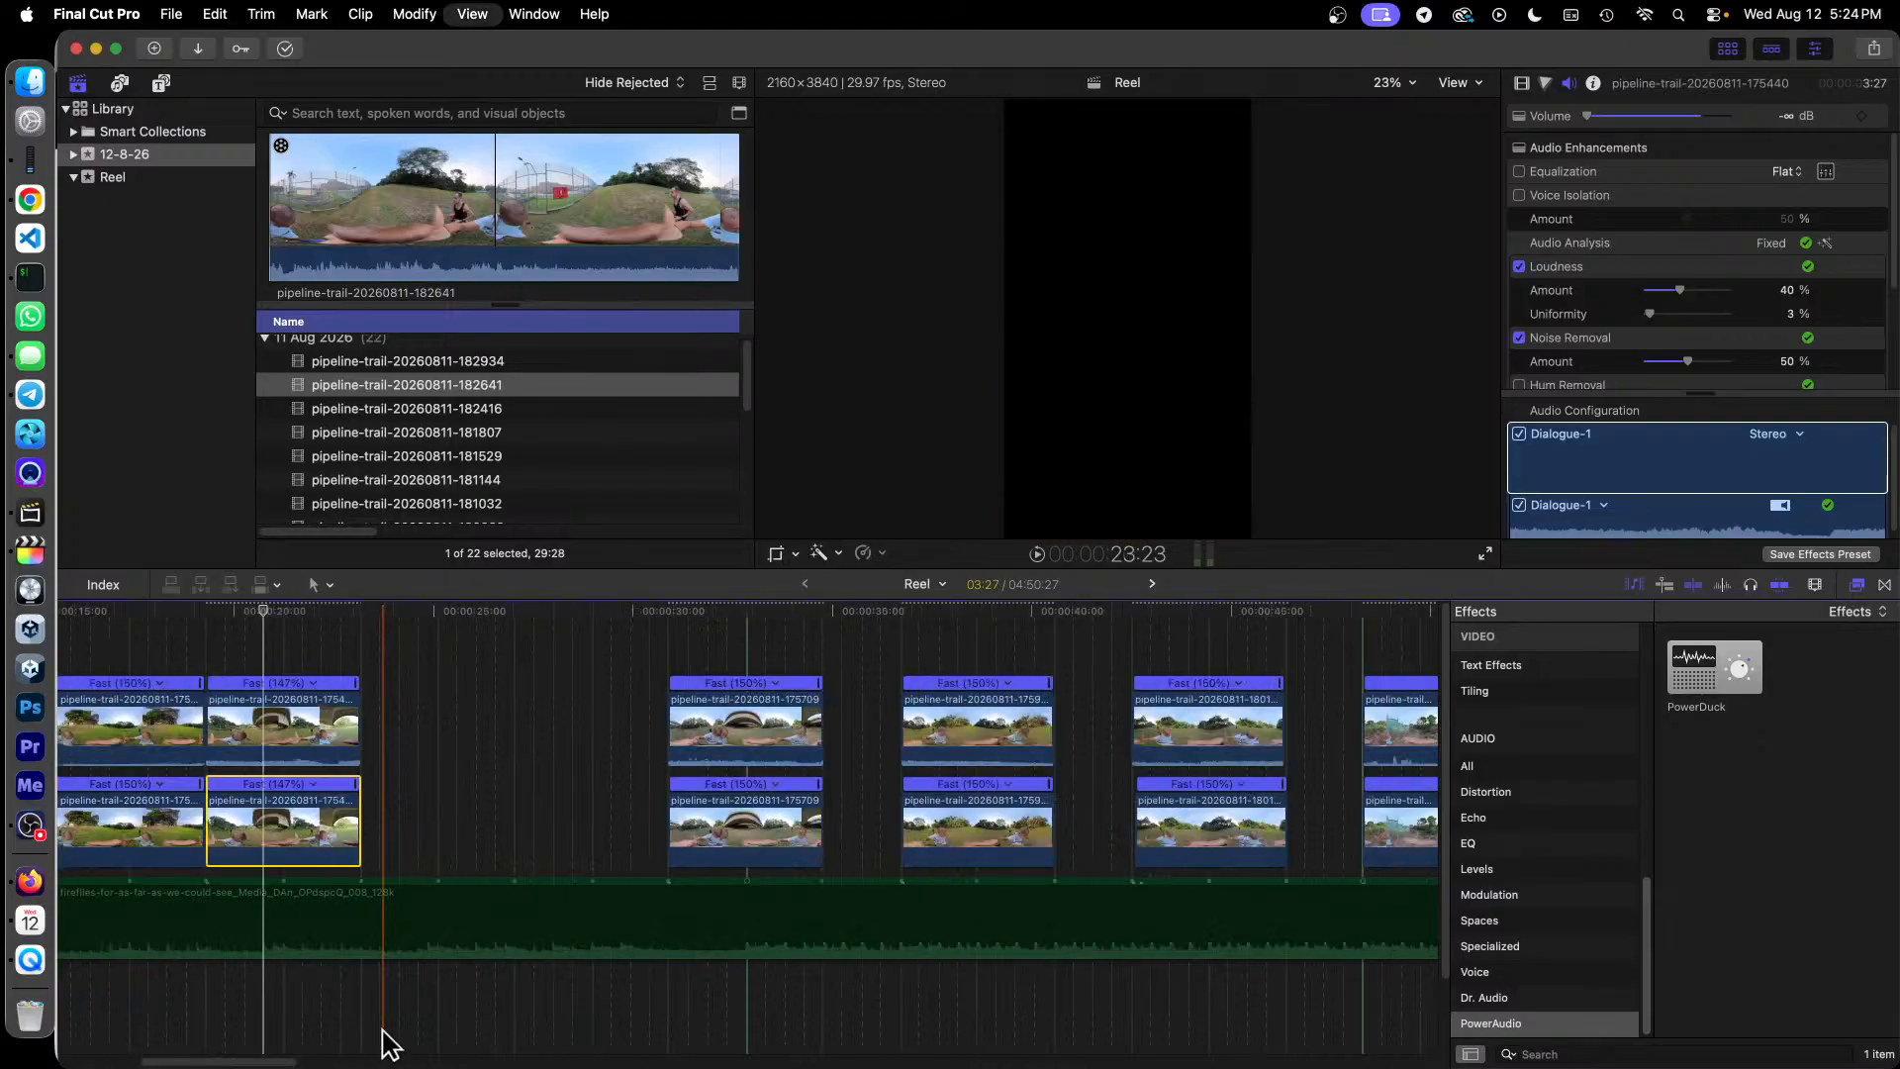
scroll(386, 1044, "down", 3)
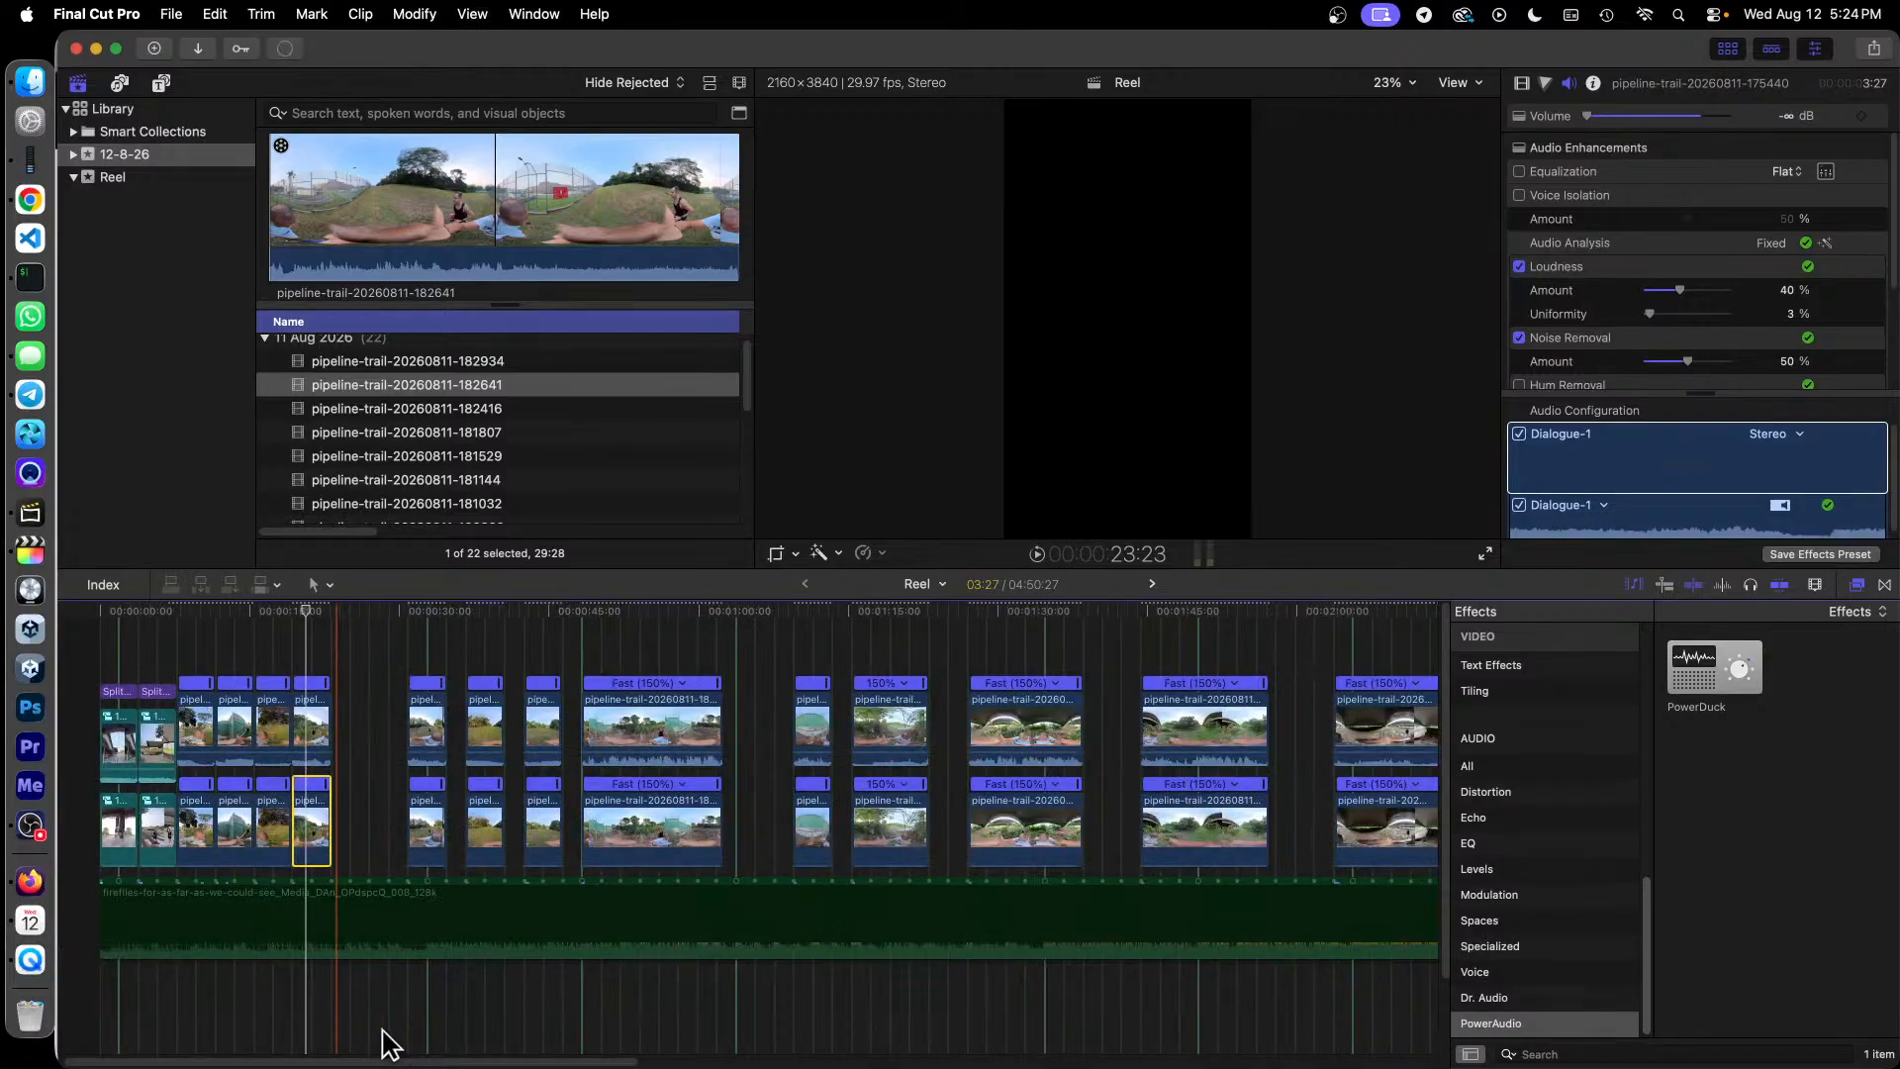
scroll(382, 1044, "down", 3)
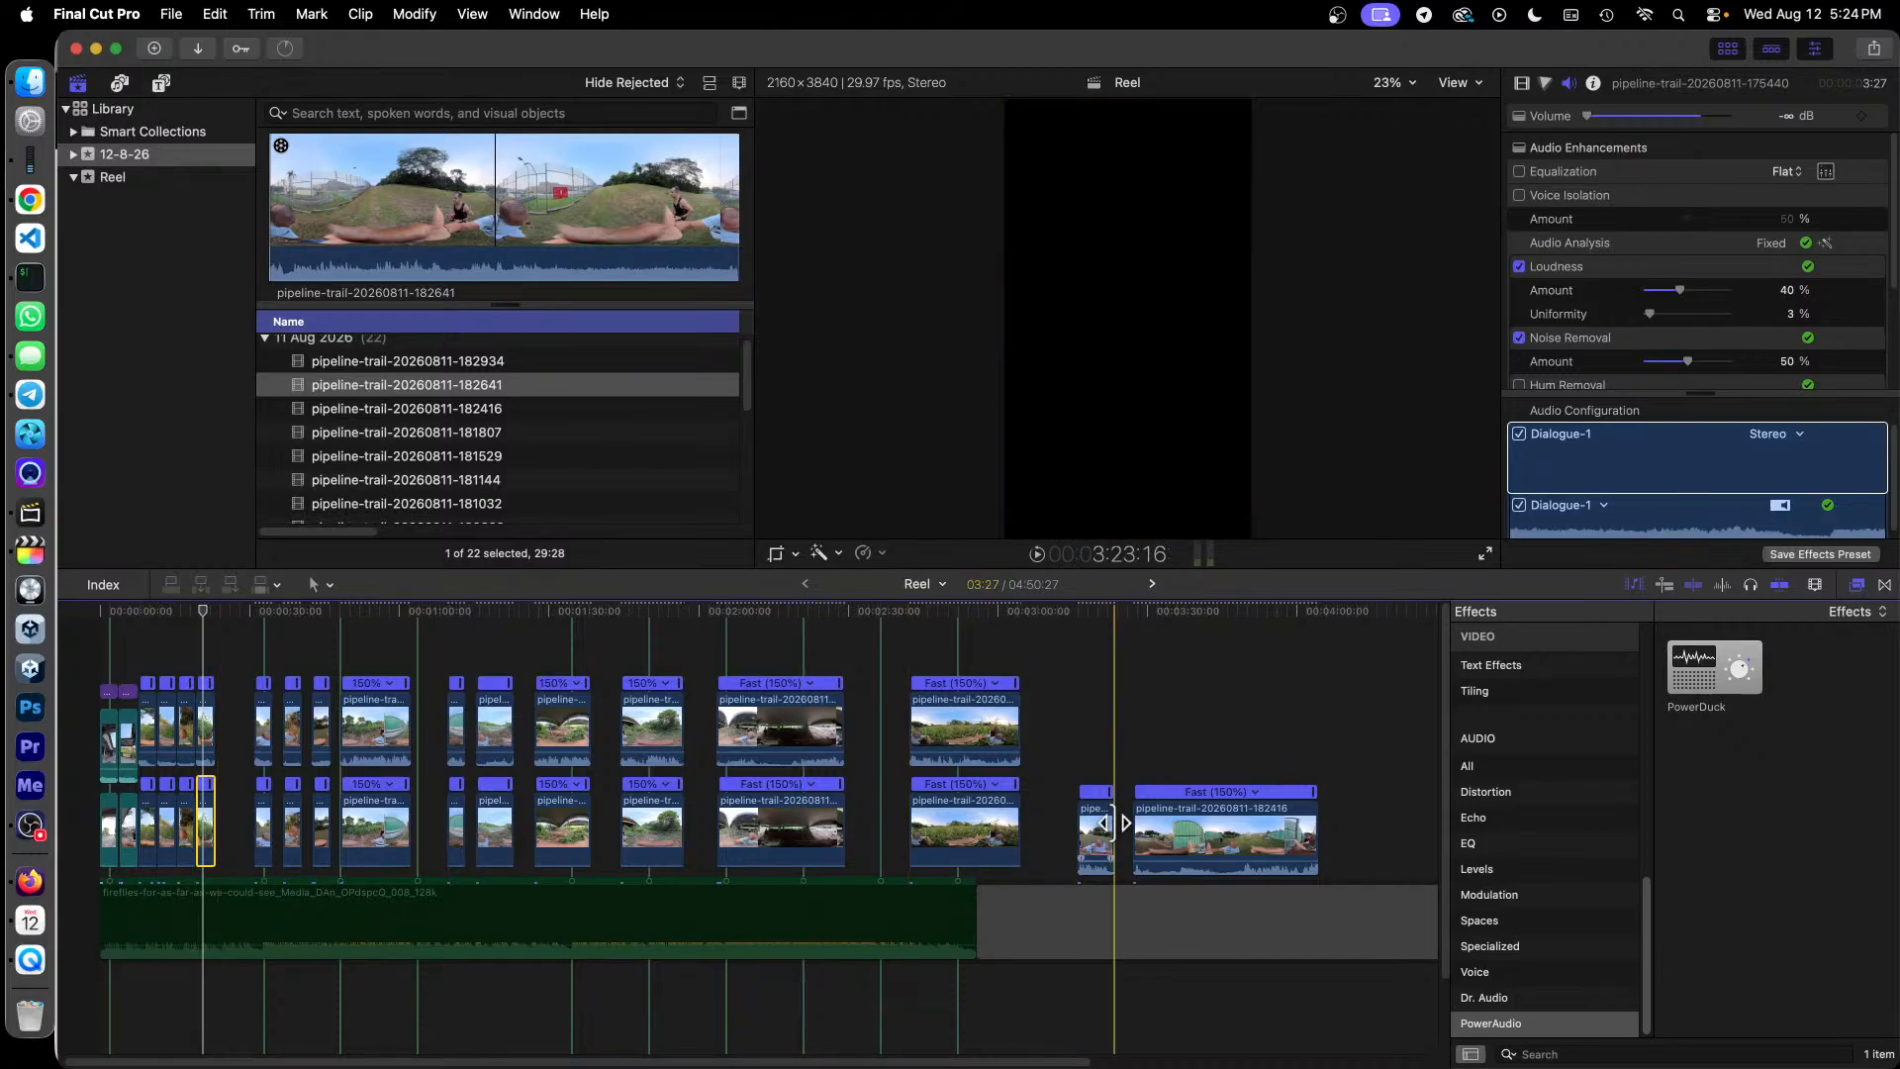
Step: Move the two trailing lower clips against the 181144 pair, and shift all four clips earlier against the end of the 181032 pair
left_click_drag(1045, 702, 1165, 814)
left_click_drag(902, 648, 1079, 824)
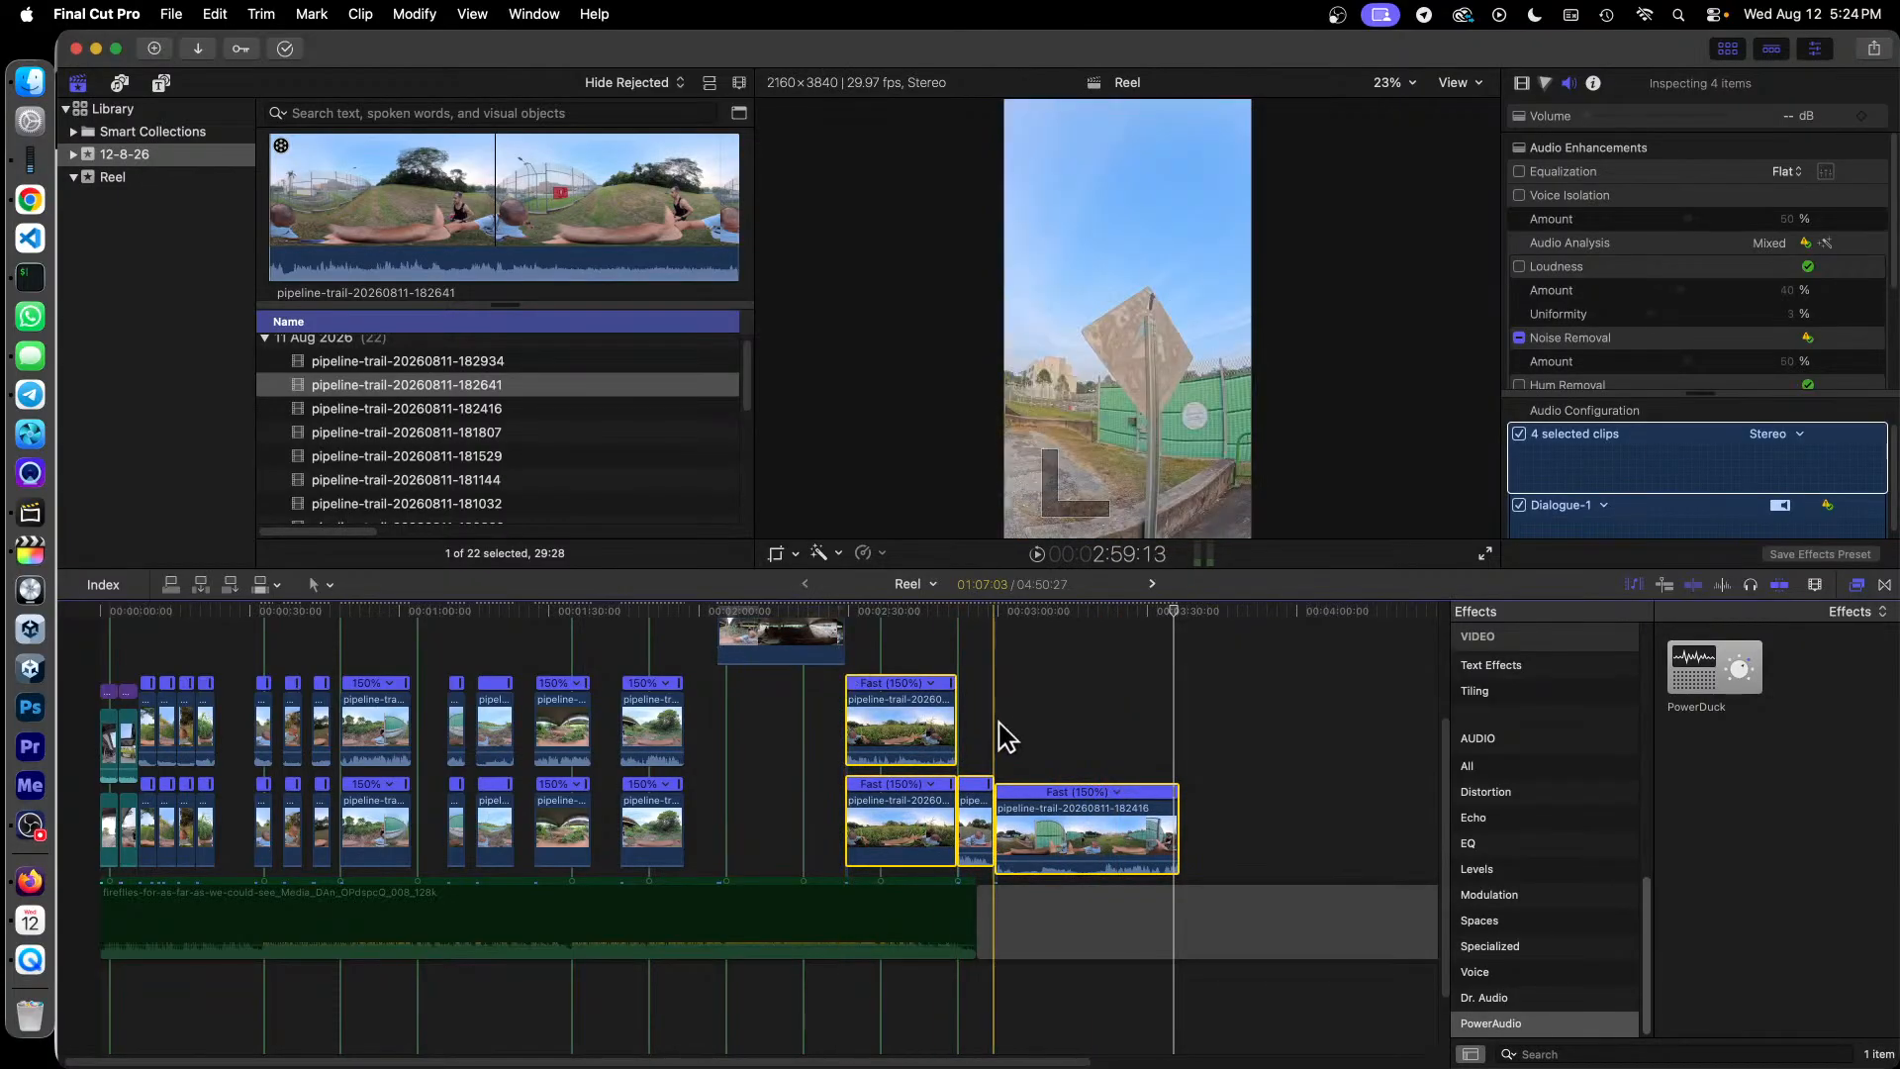
key("super+z")
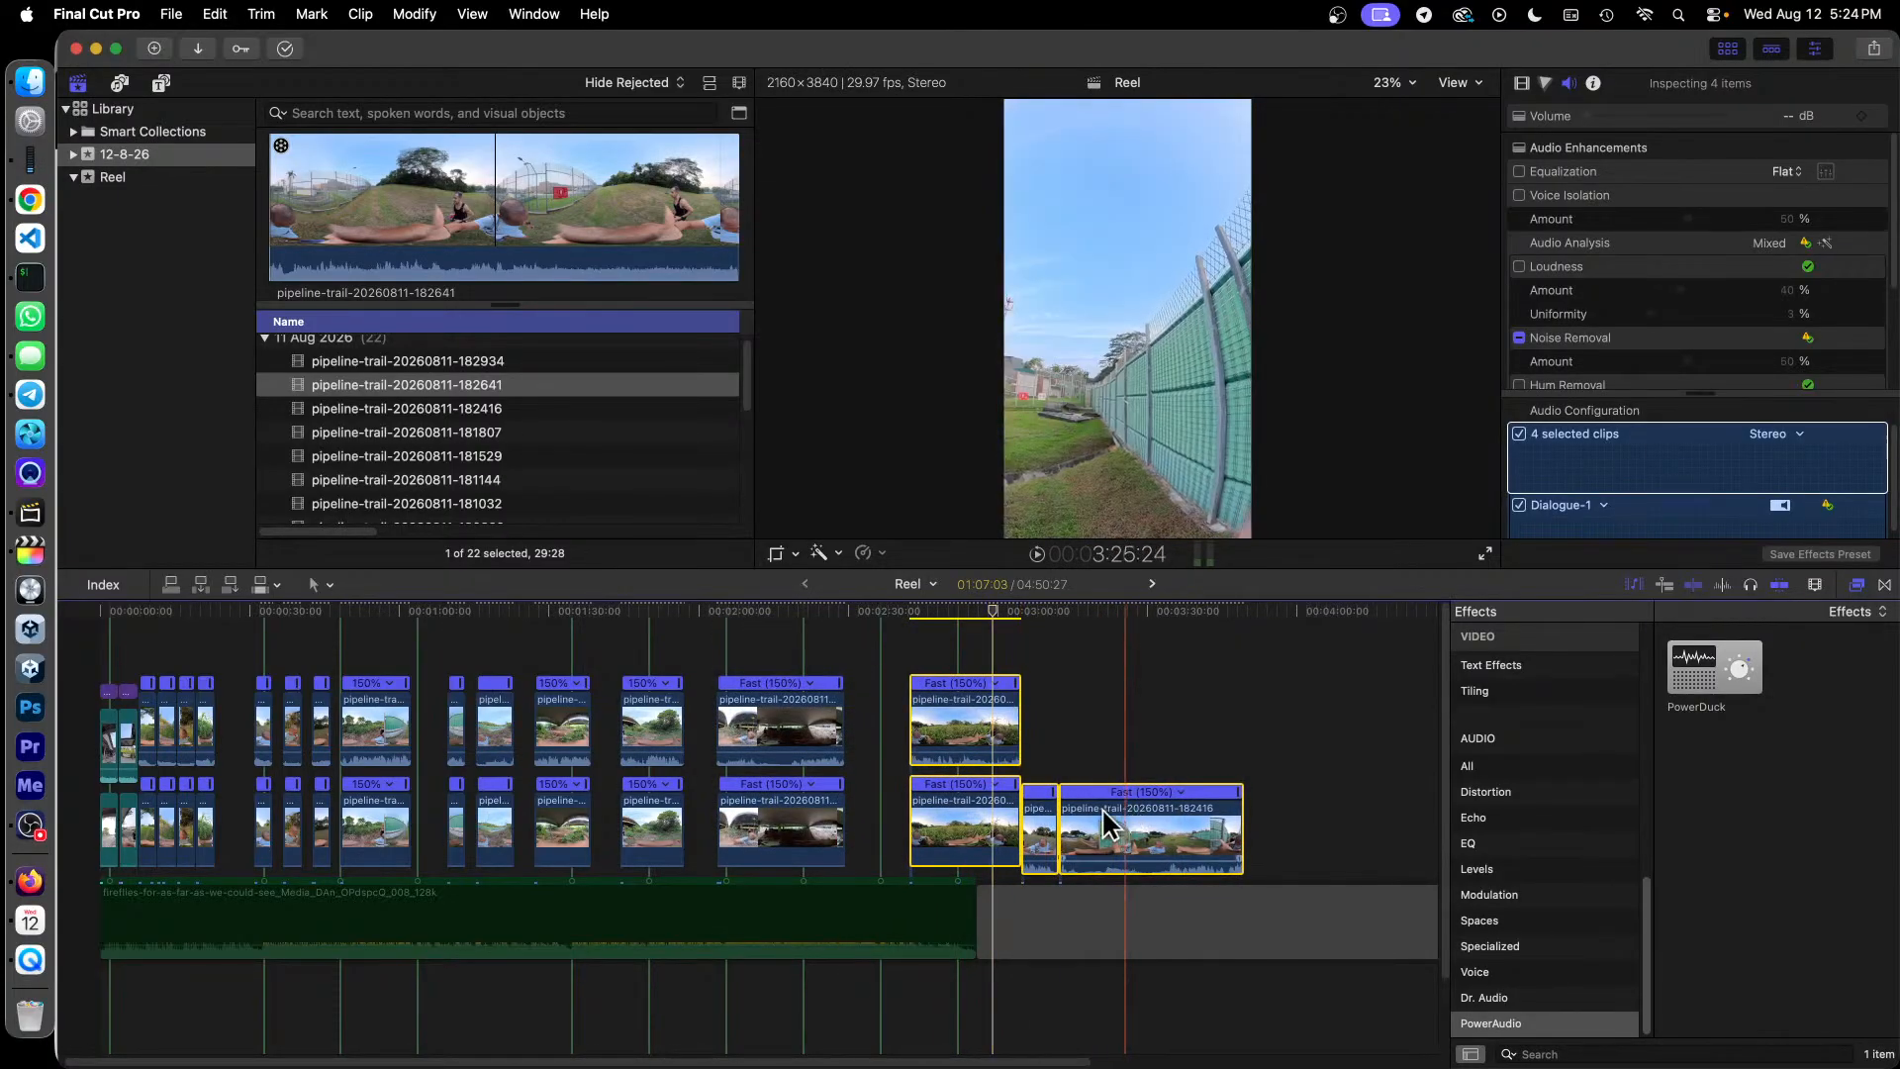
left_click_drag(1102, 806, 1059, 804)
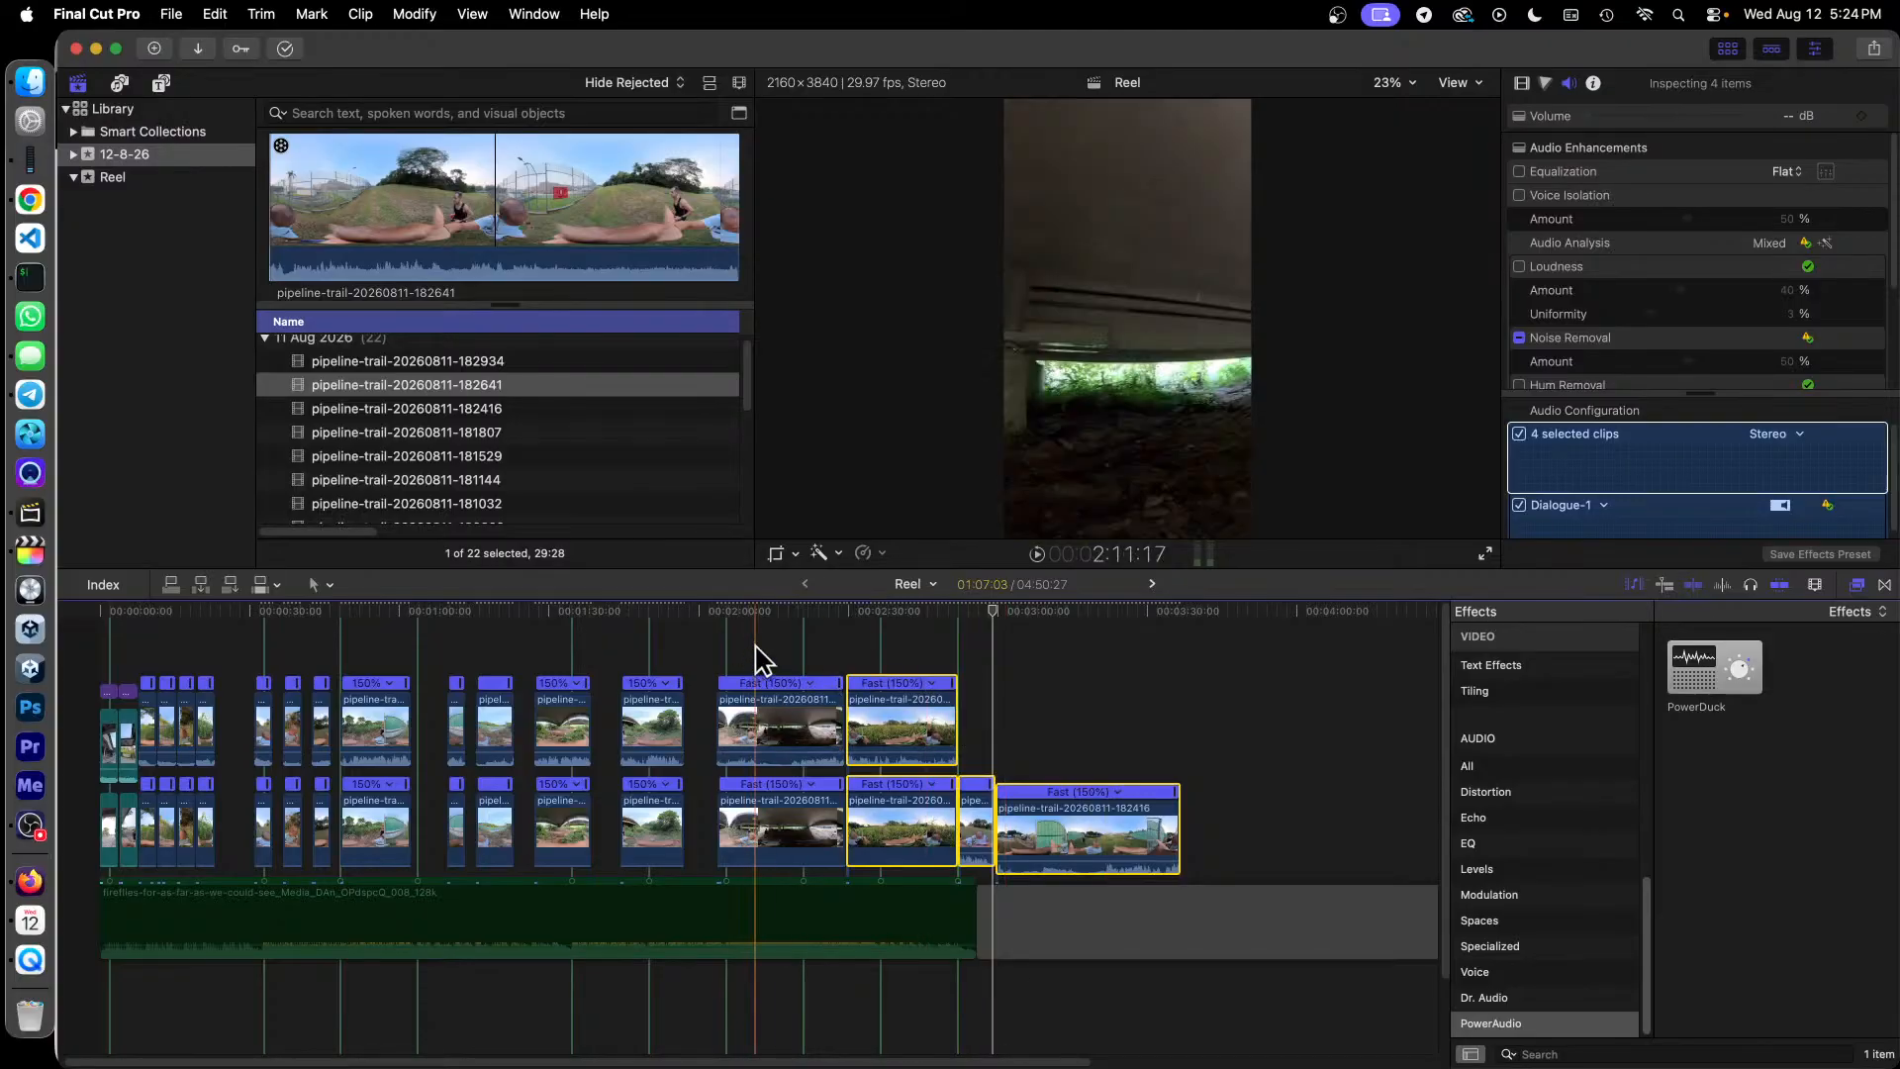
Step: Close the gaps before the 181032, 180820, 180737 and 180607 pairs, moving each pair earlier together with every clip that follows it
left_click_drag(771, 638, 1061, 837)
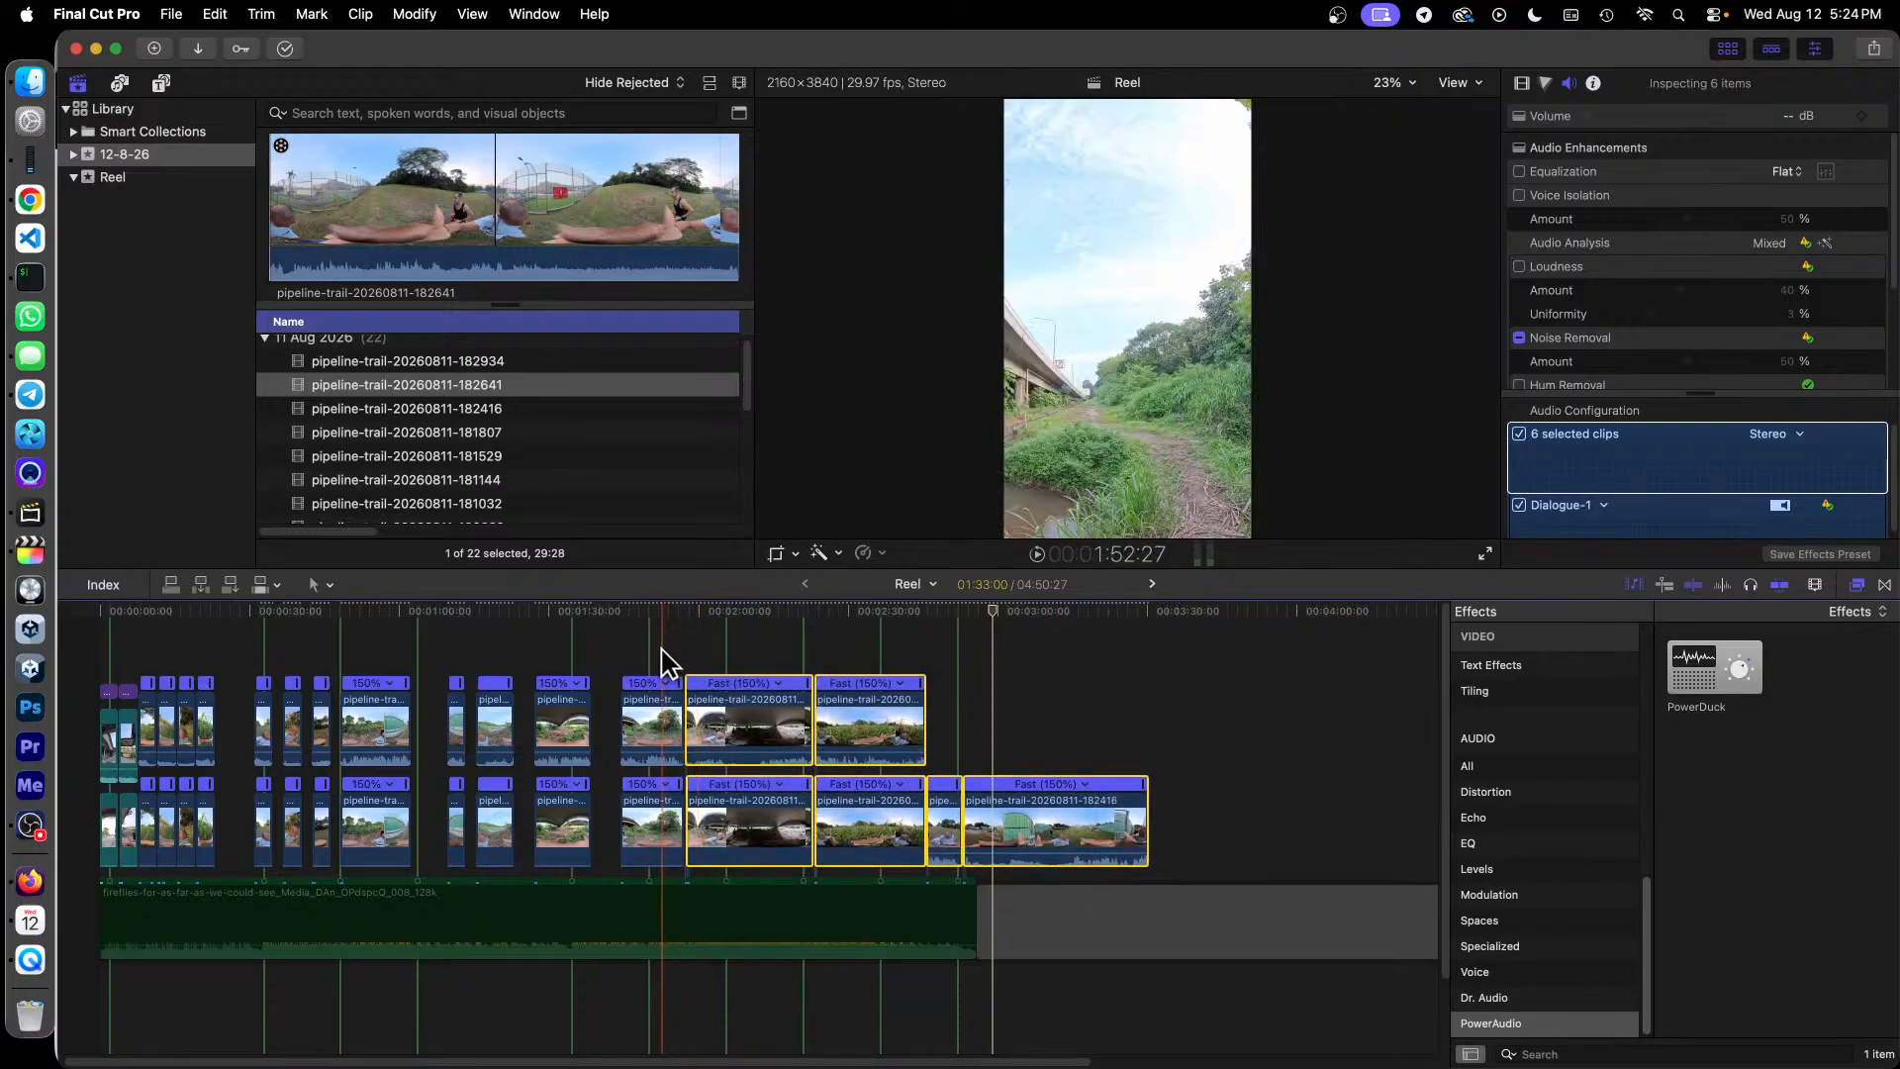
left_click_drag(661, 649, 1020, 815)
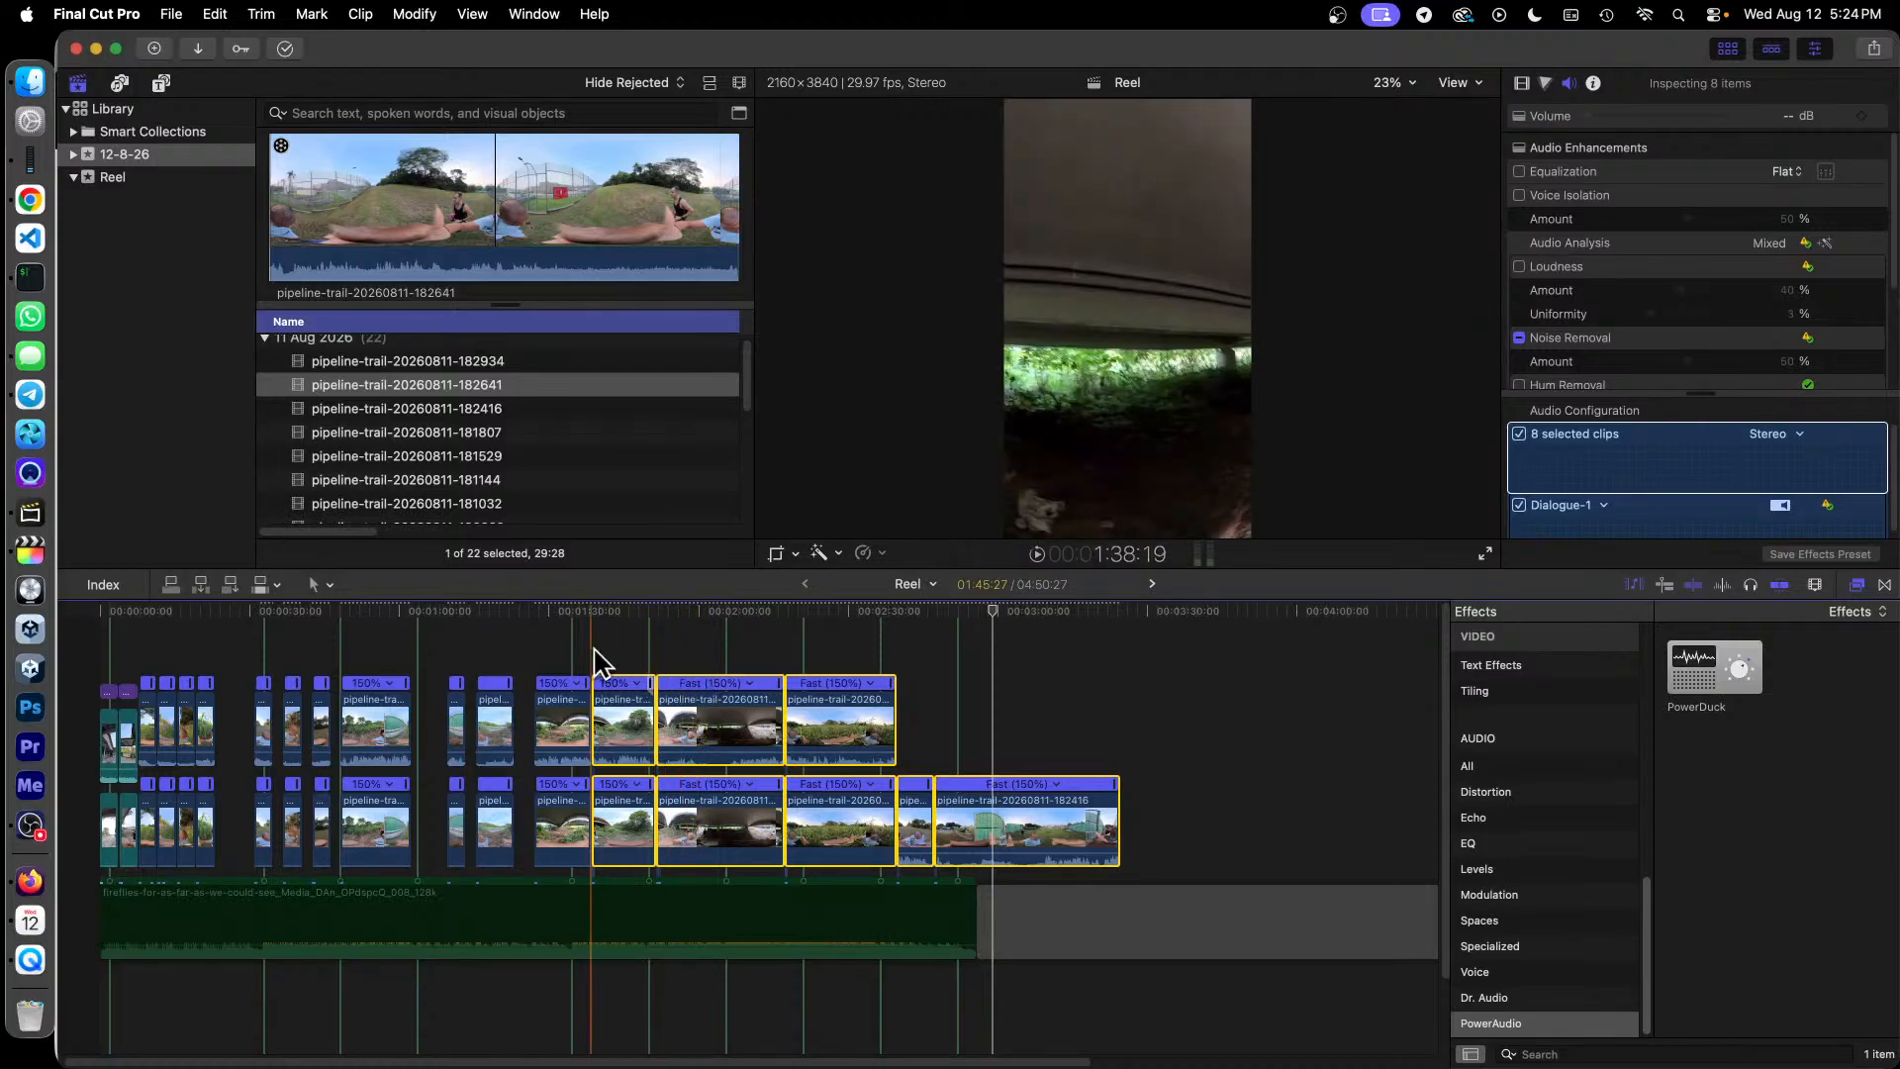
left_click_drag(567, 642, 1011, 837)
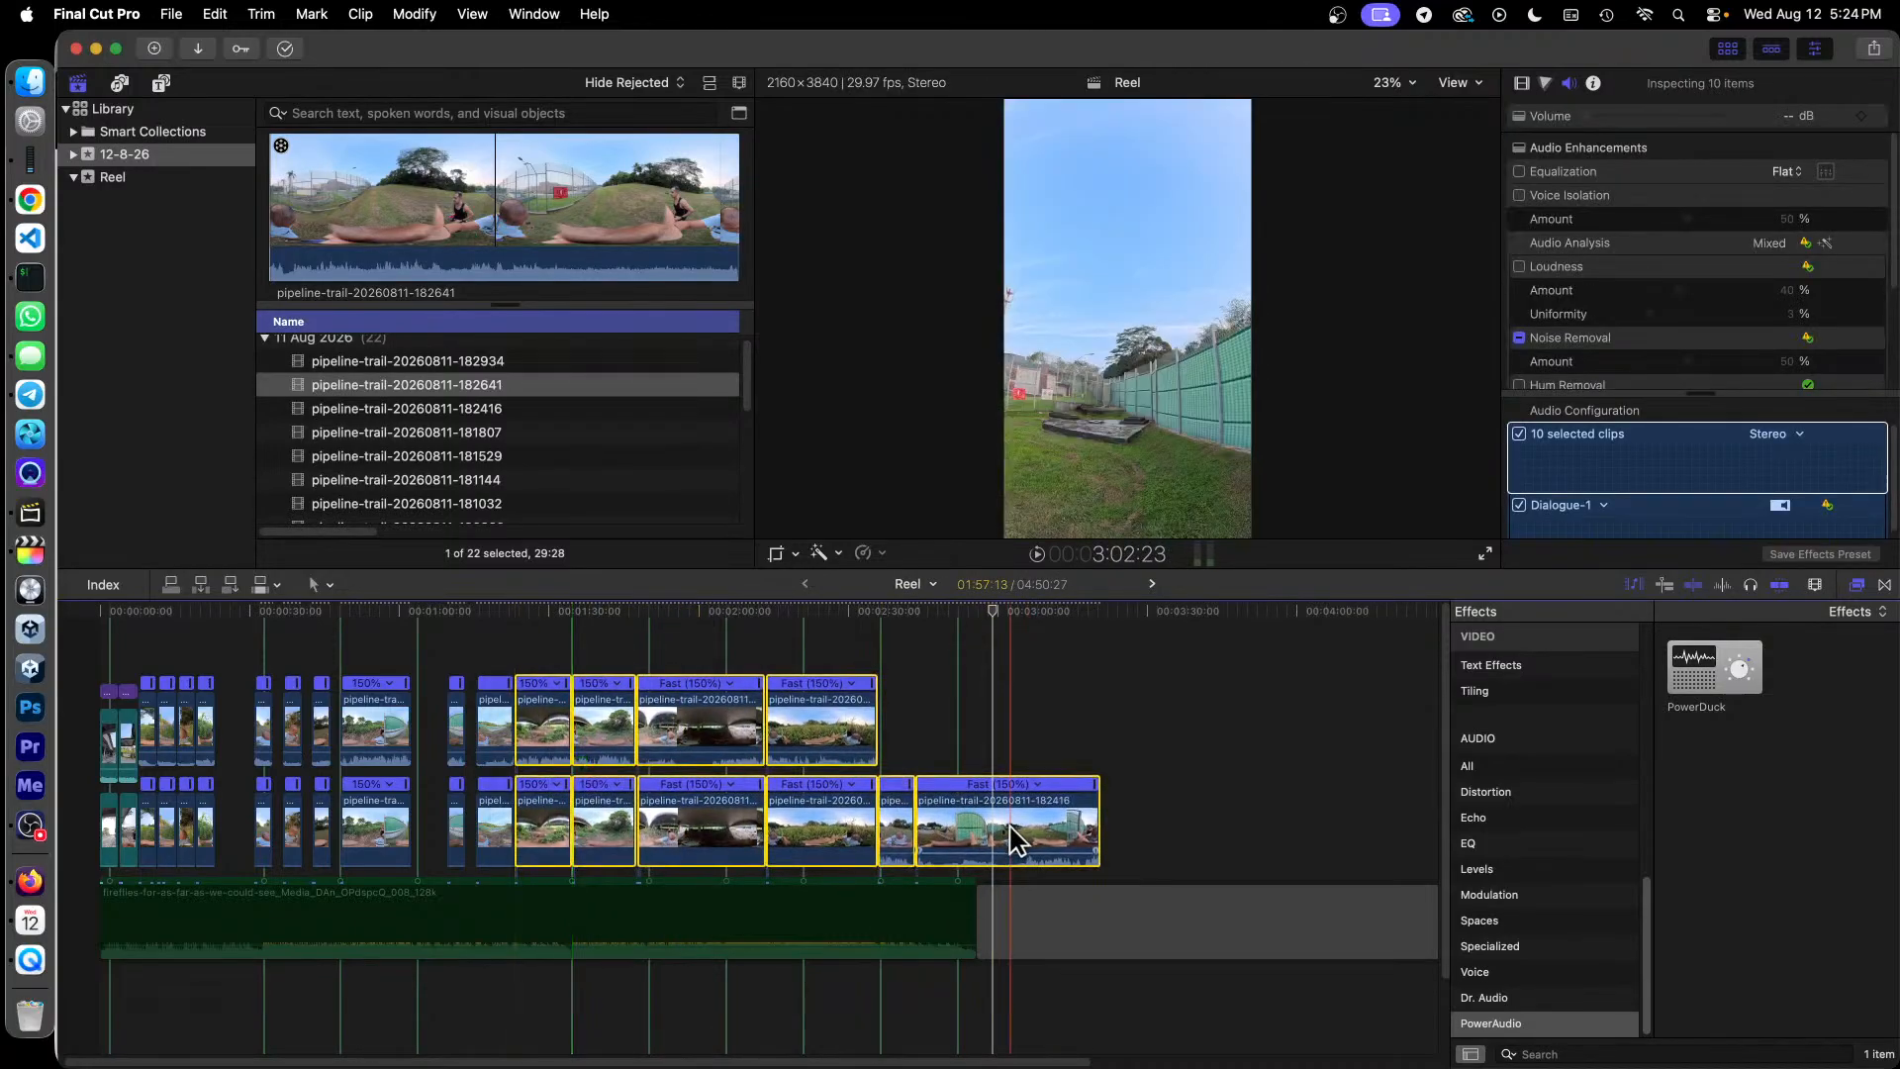
left_click_drag(502, 653, 1026, 816)
Step: Close the gaps before the 180442, 180227 and 180112 pairs, moving each pair earlier together with all the clips after it
left_click_drag(1186, 848, 437, 649)
left_click_drag(678, 729, 643, 729)
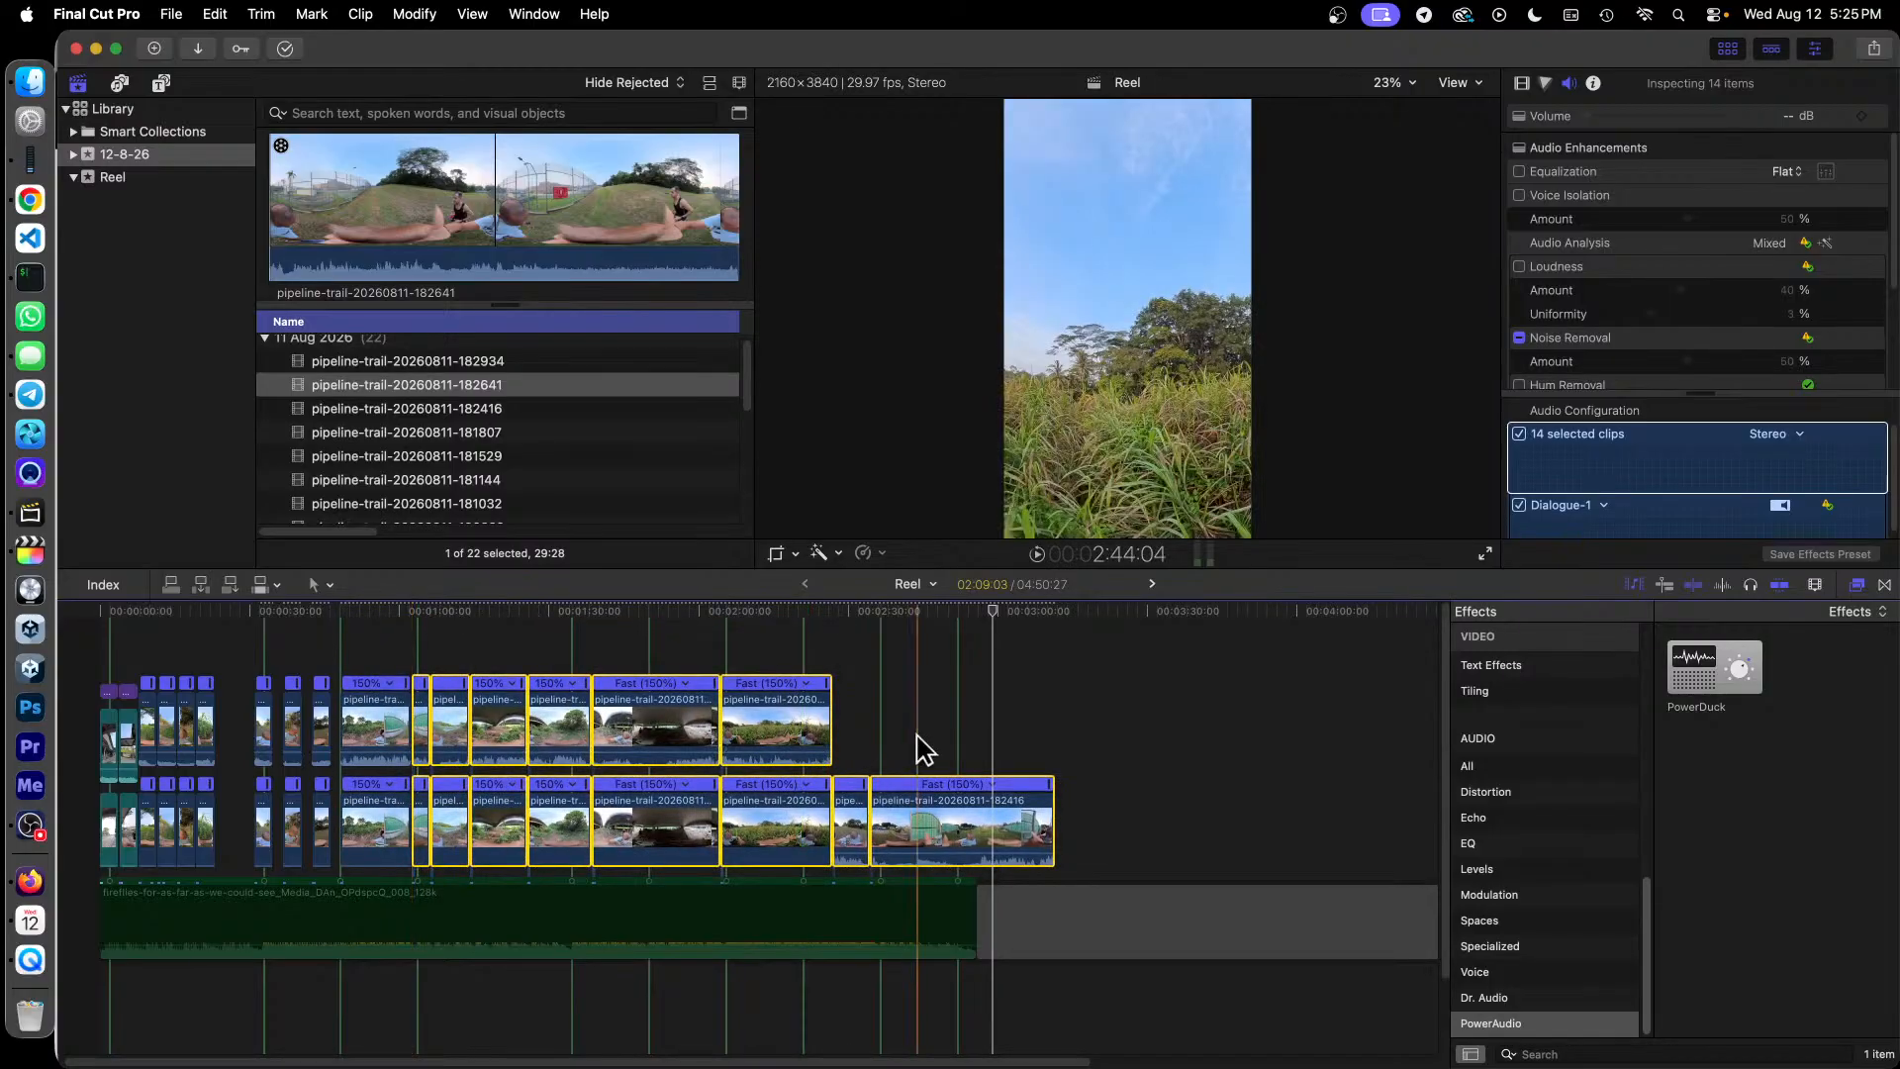
left_click_drag(1144, 831, 362, 710)
left_click_drag(358, 711, 362, 710)
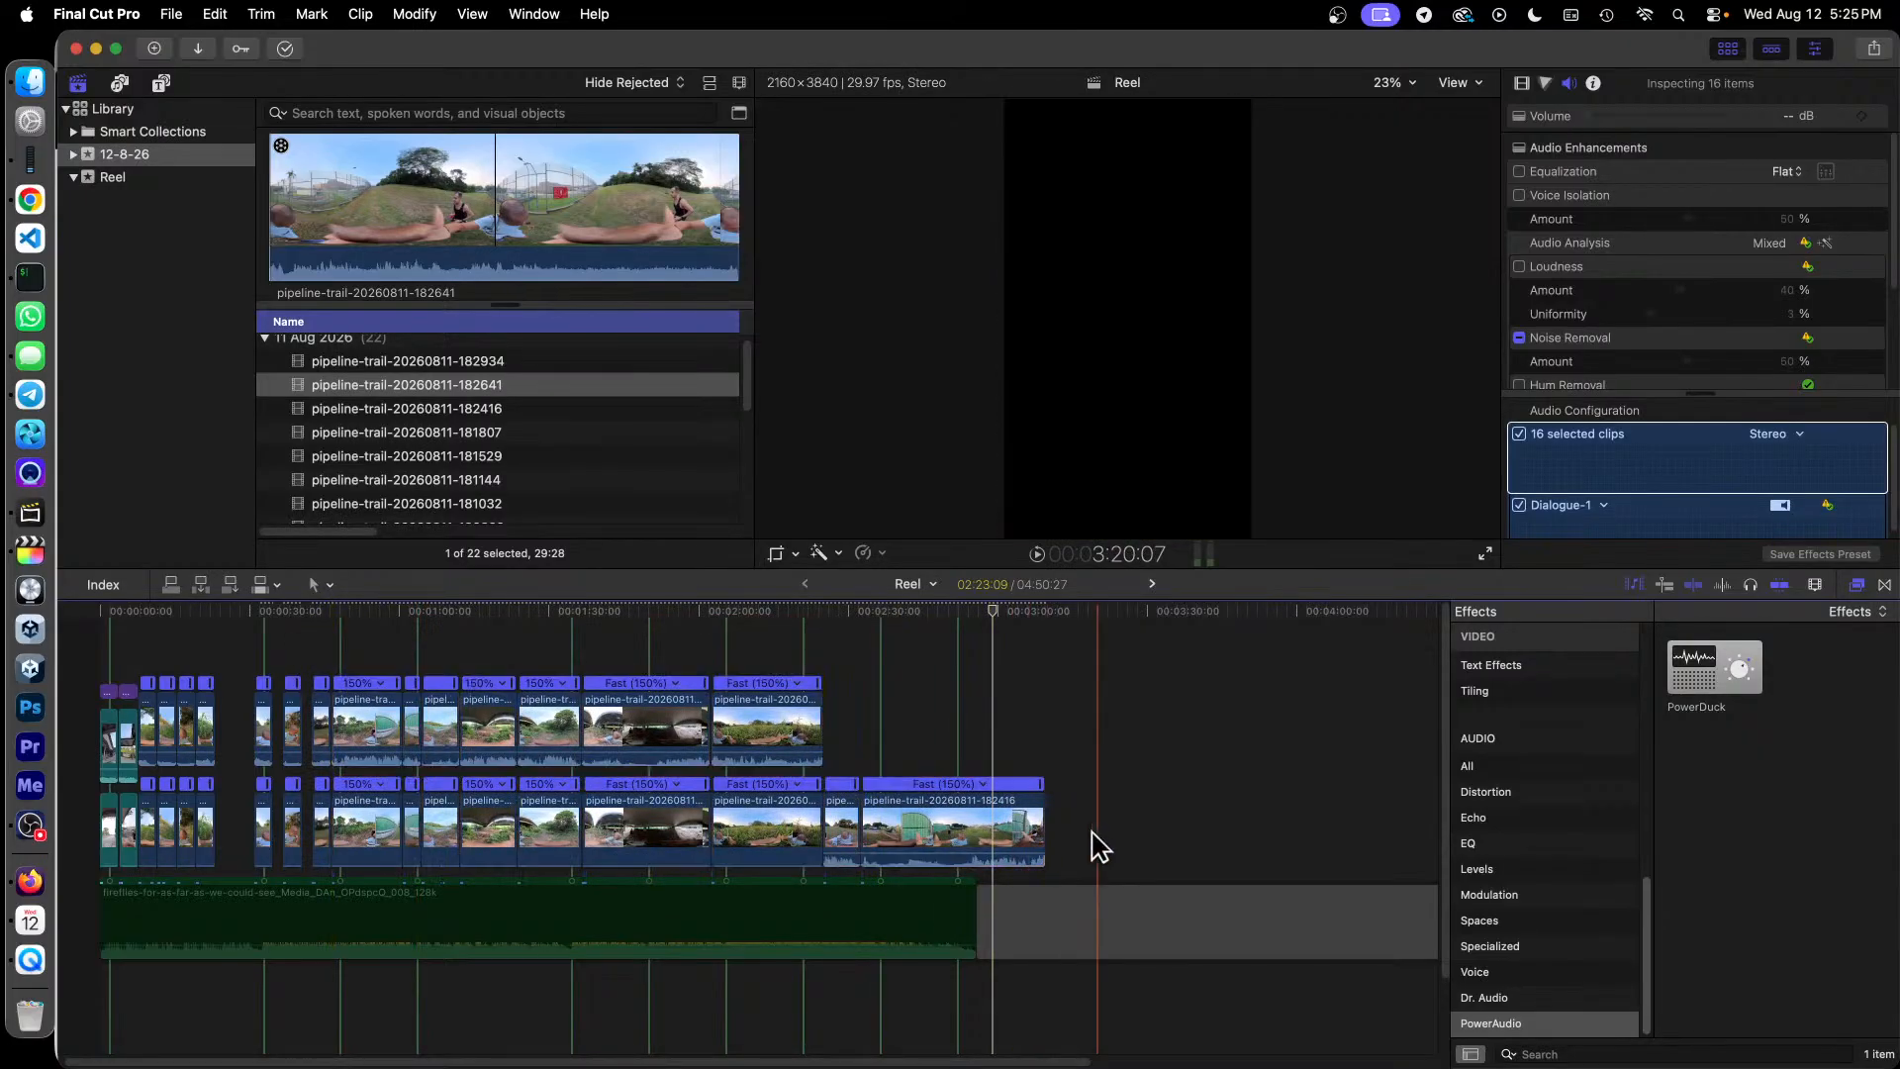
left_click_drag(1099, 837, 373, 721)
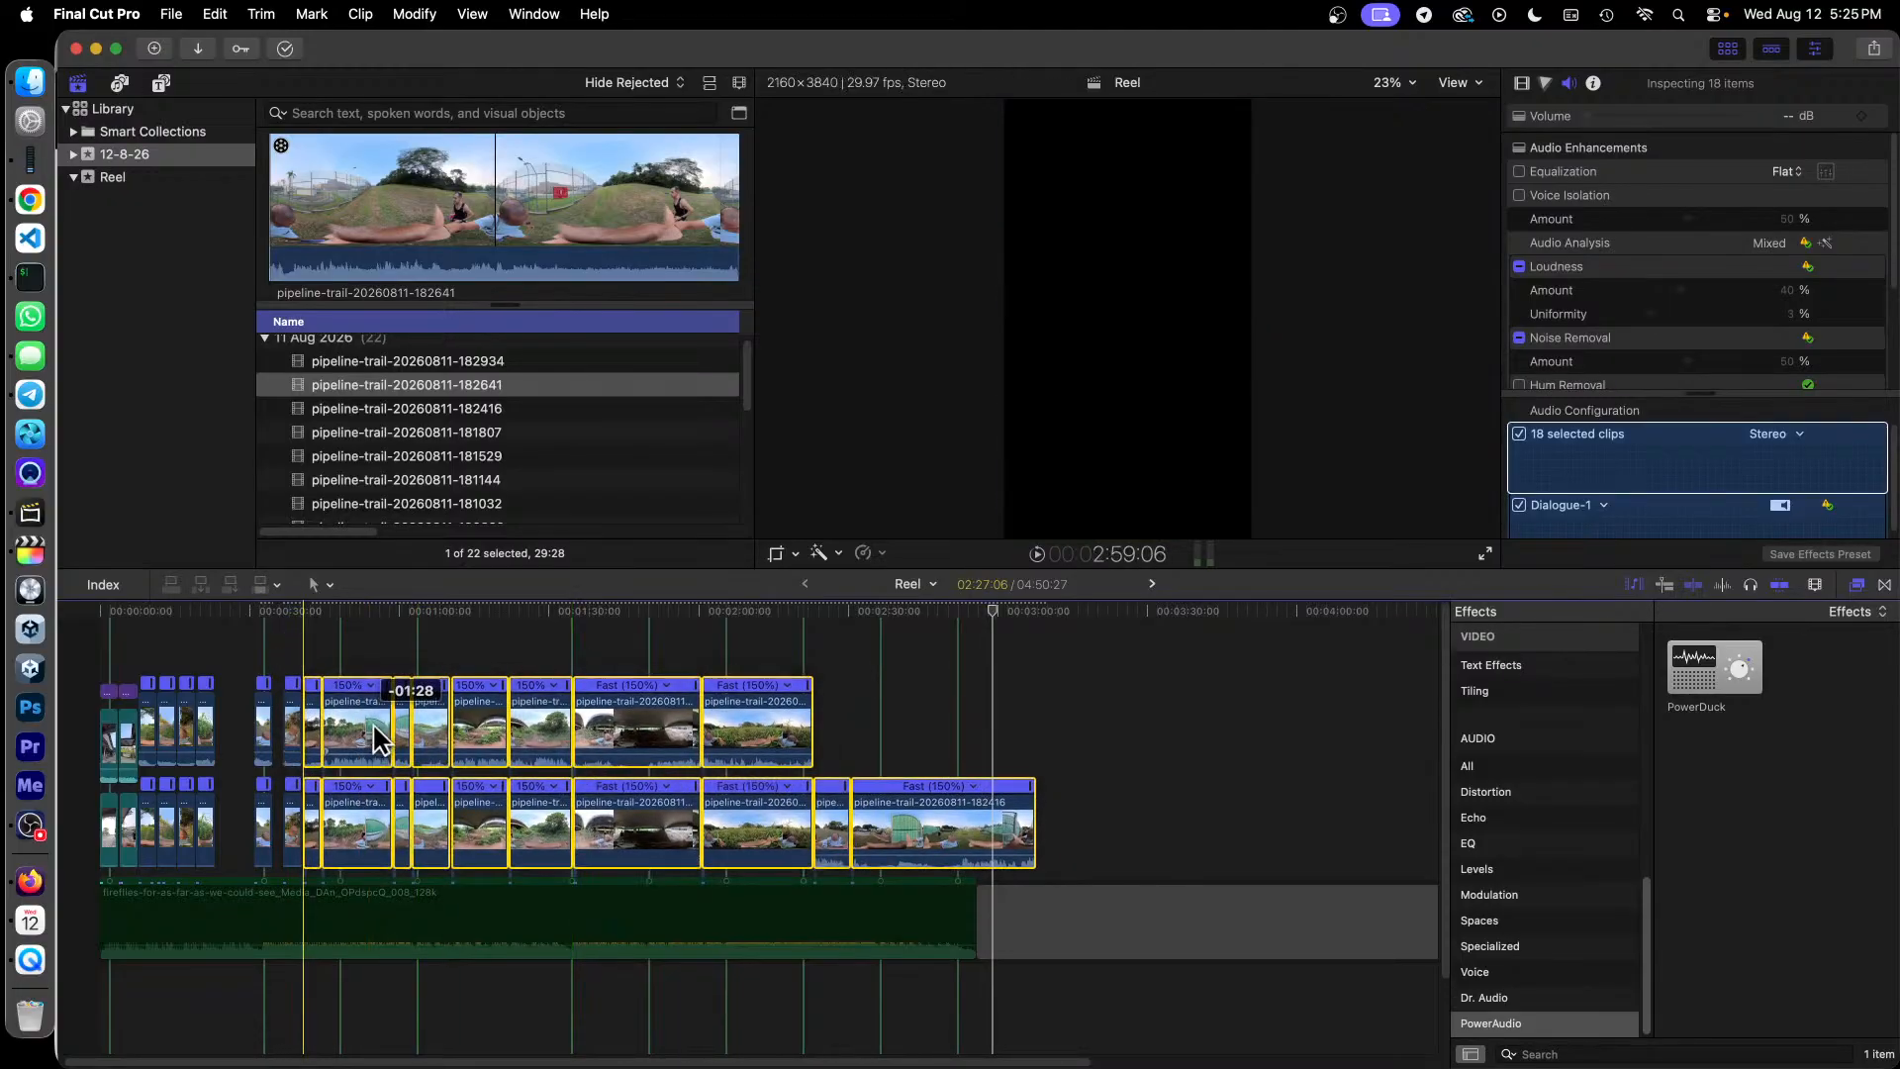
left_click_drag(1098, 831, 348, 709)
key("super+c")
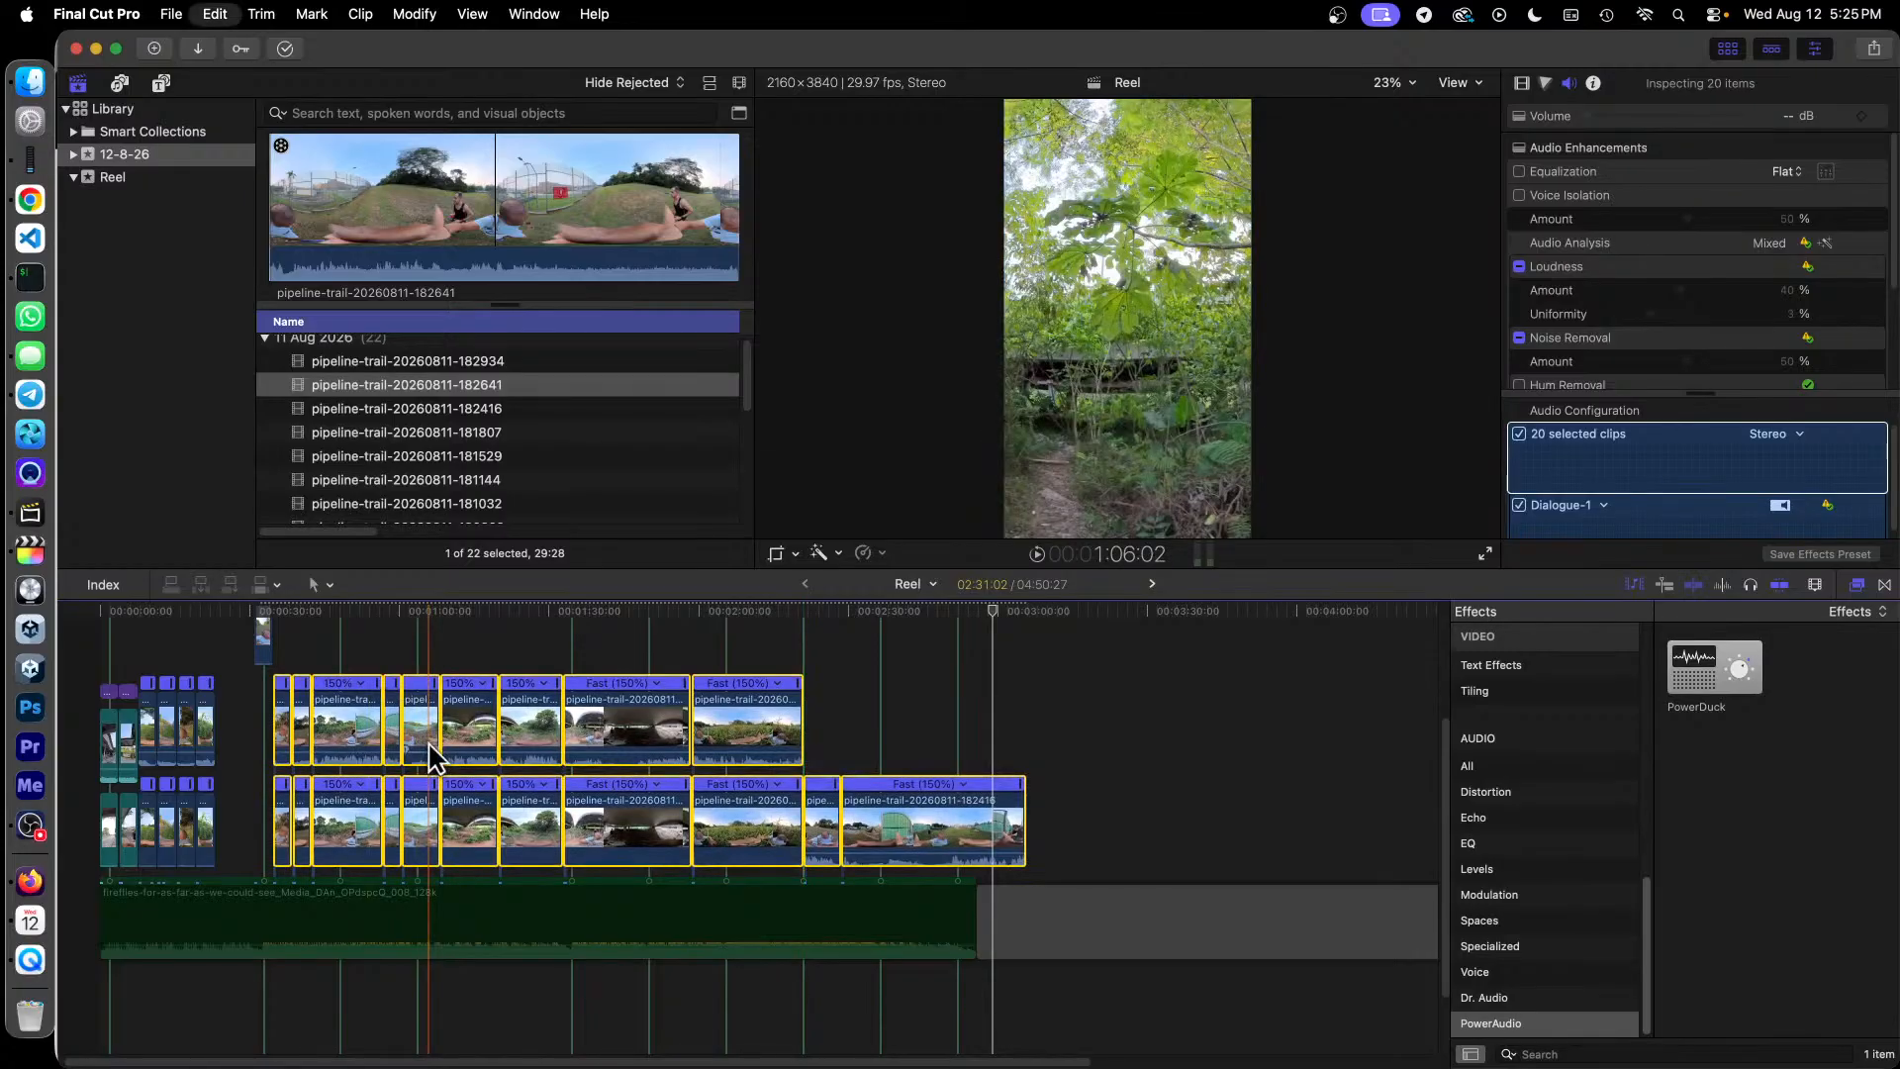
key("super+z")
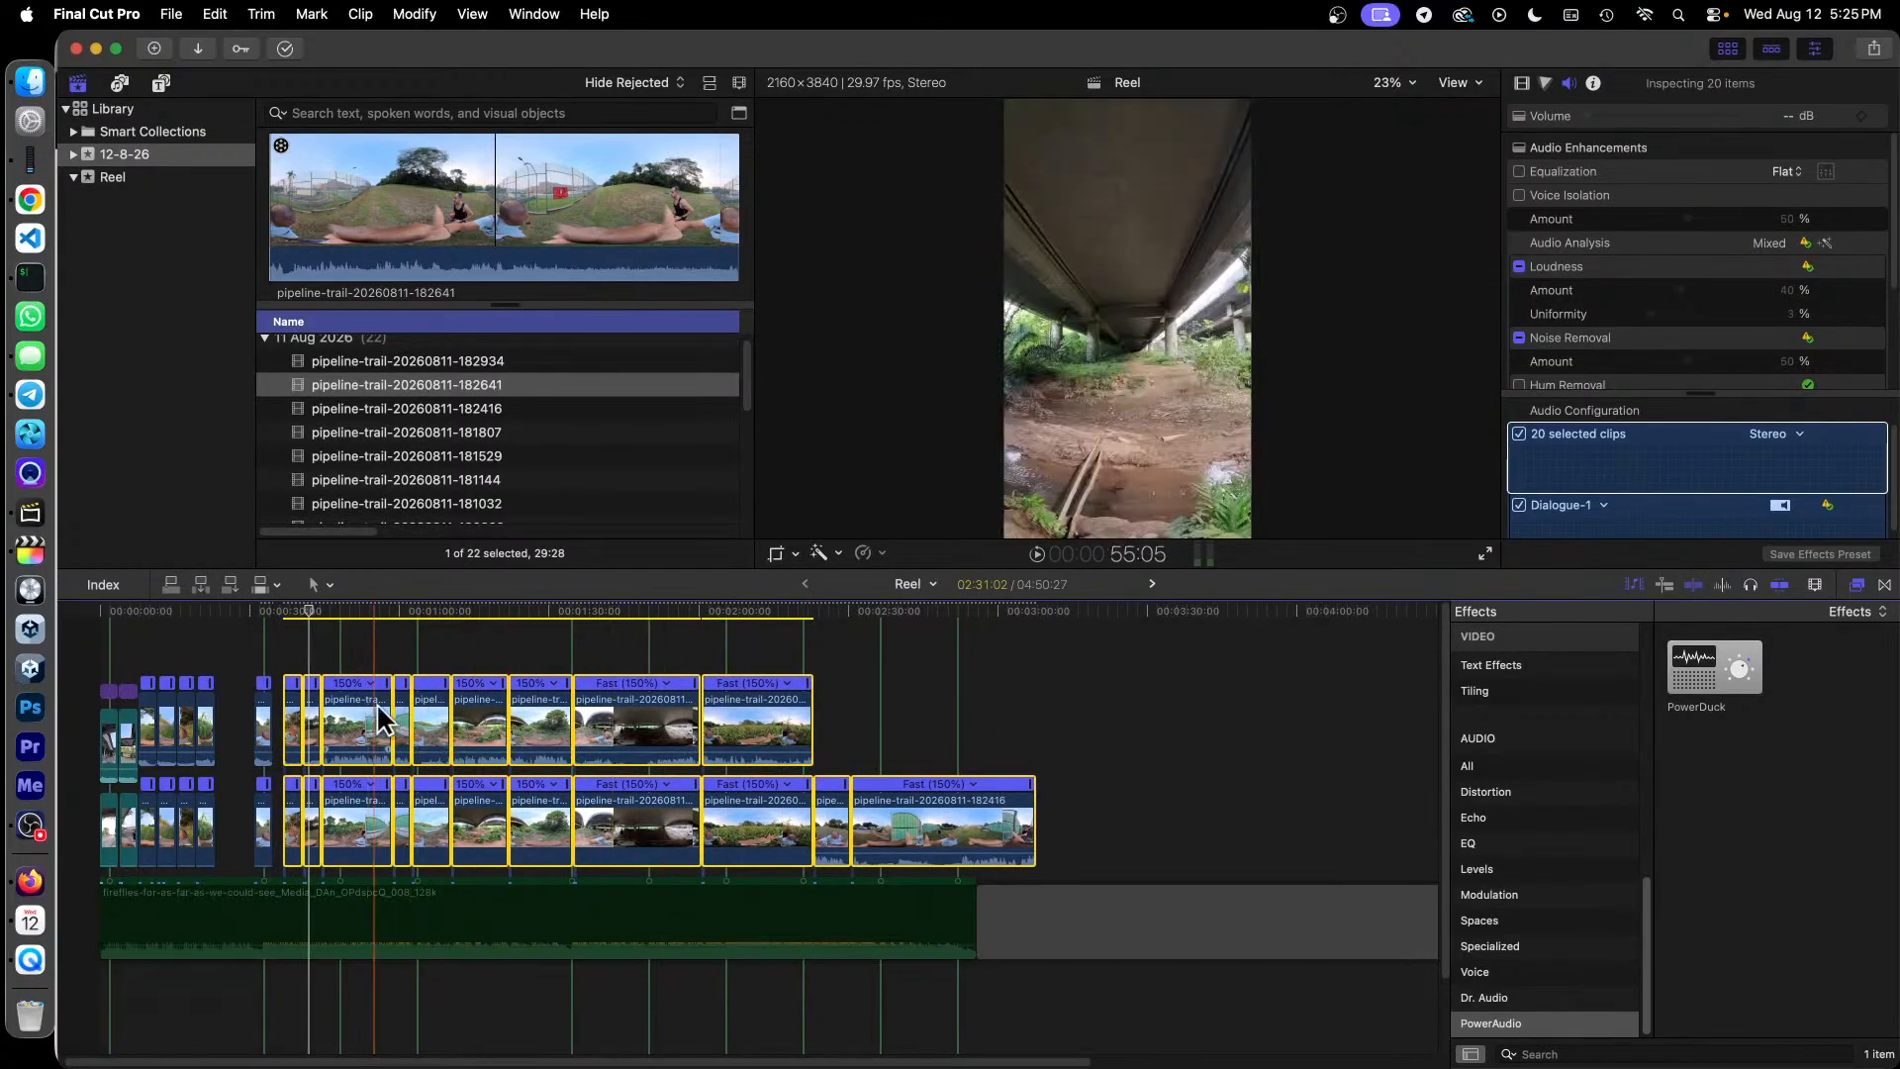
left_click_drag(354, 704, 345, 704)
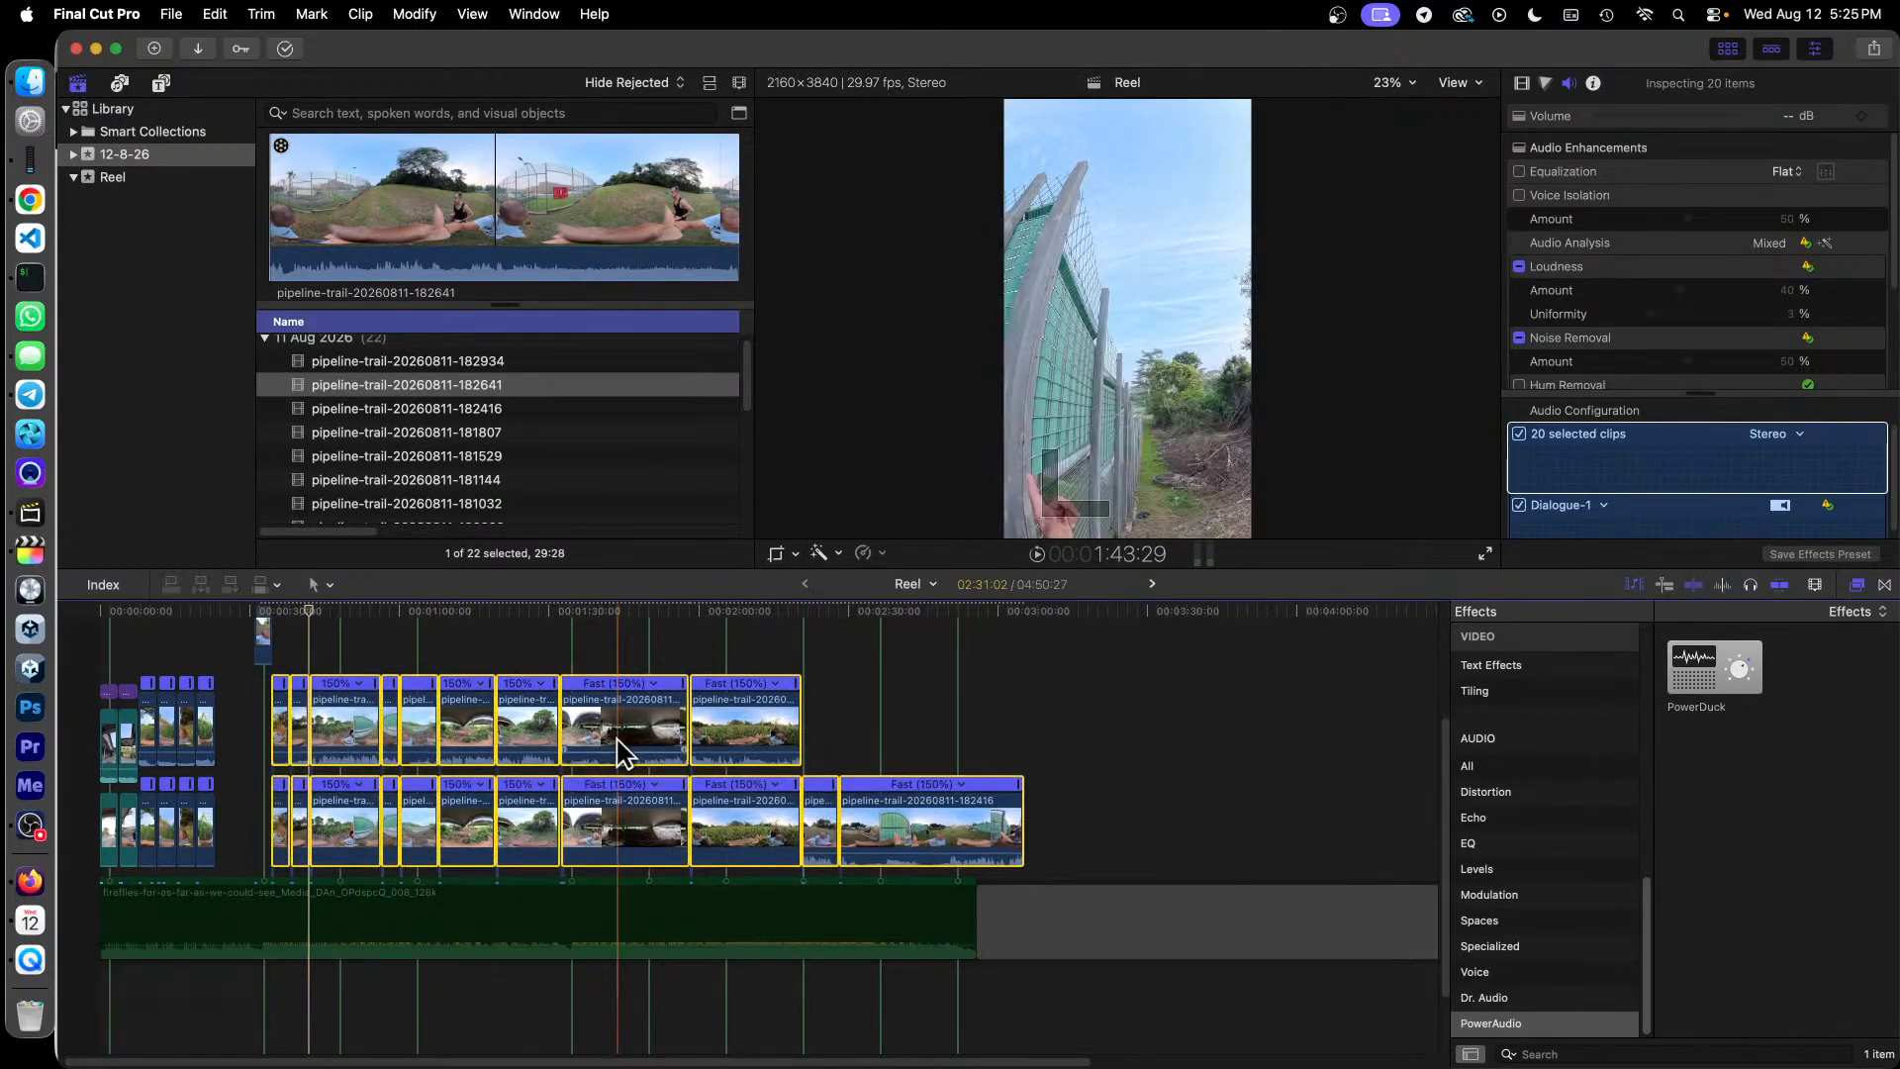
key("super+z")
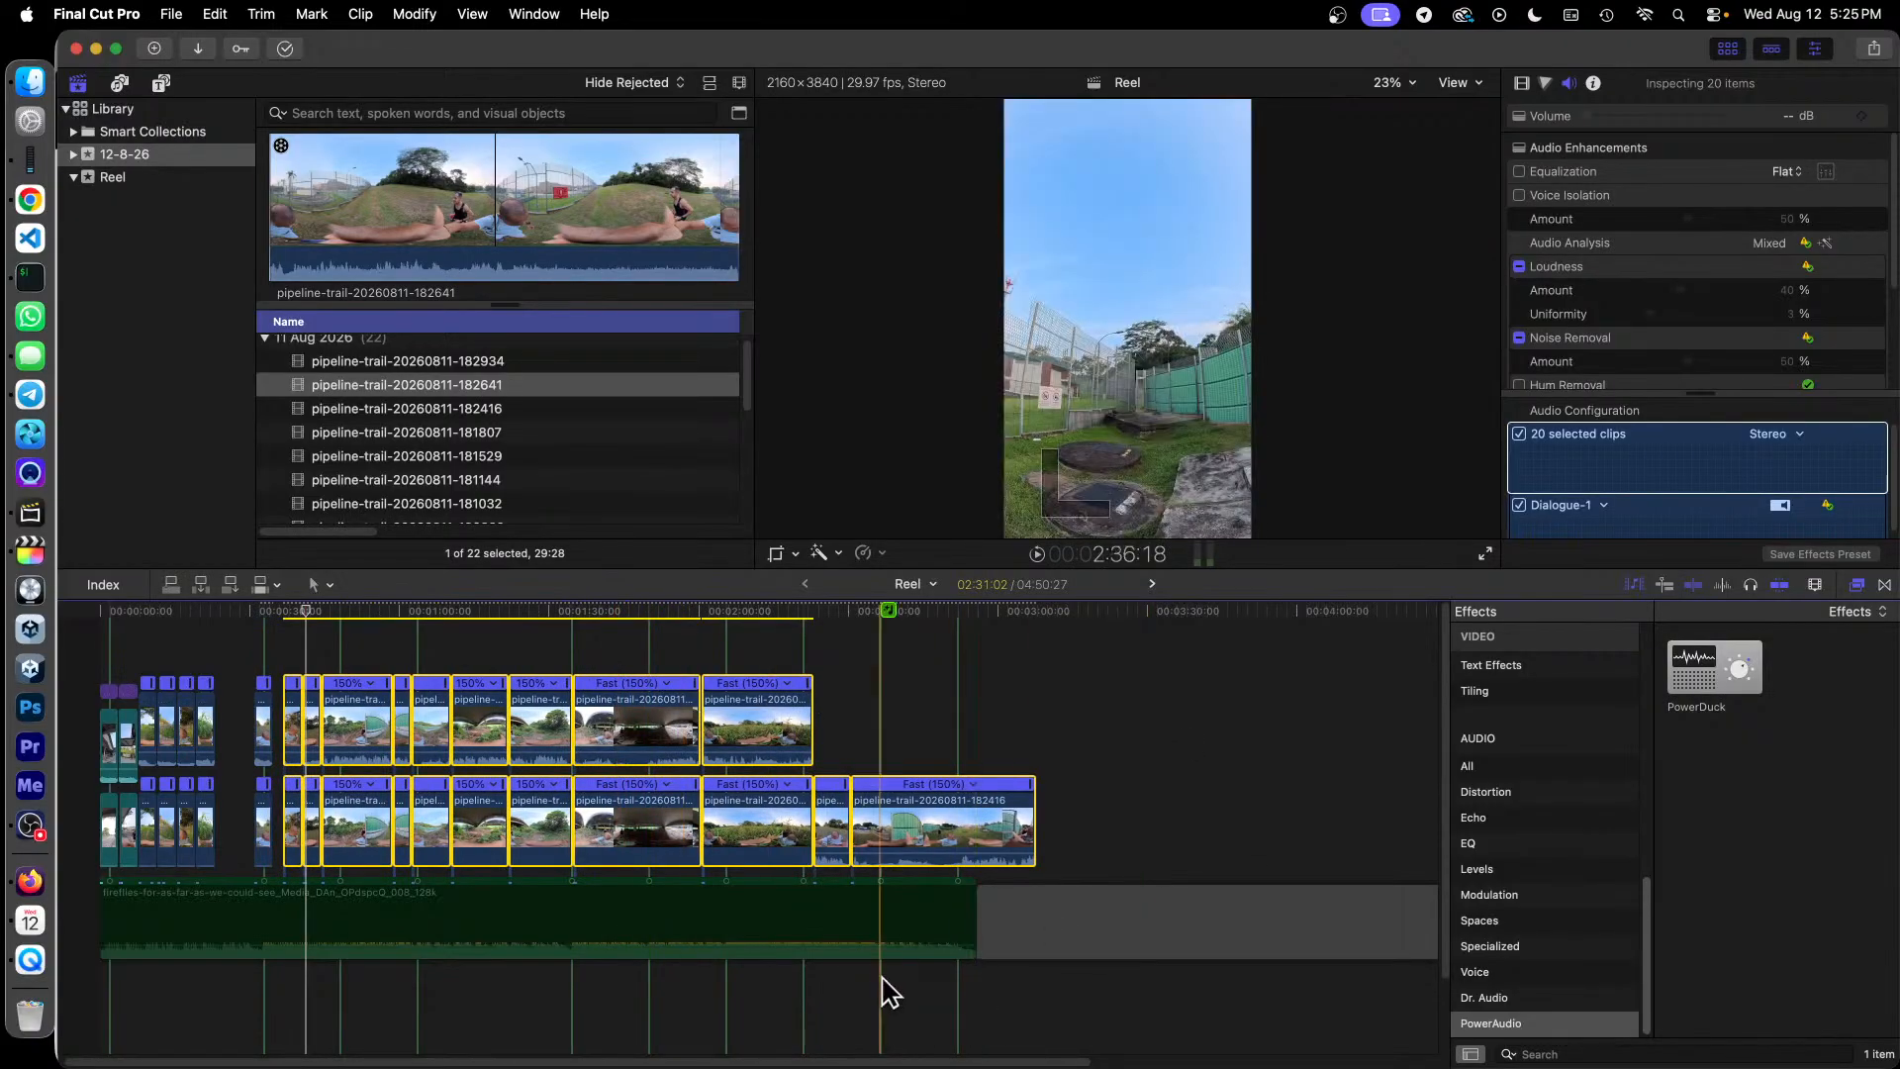
Step: Move all clips from the 175709 pair onward earlier, and set the 175709 pair flush against the end of the 175440 pair
left_click_drag(1124, 856, 323, 726)
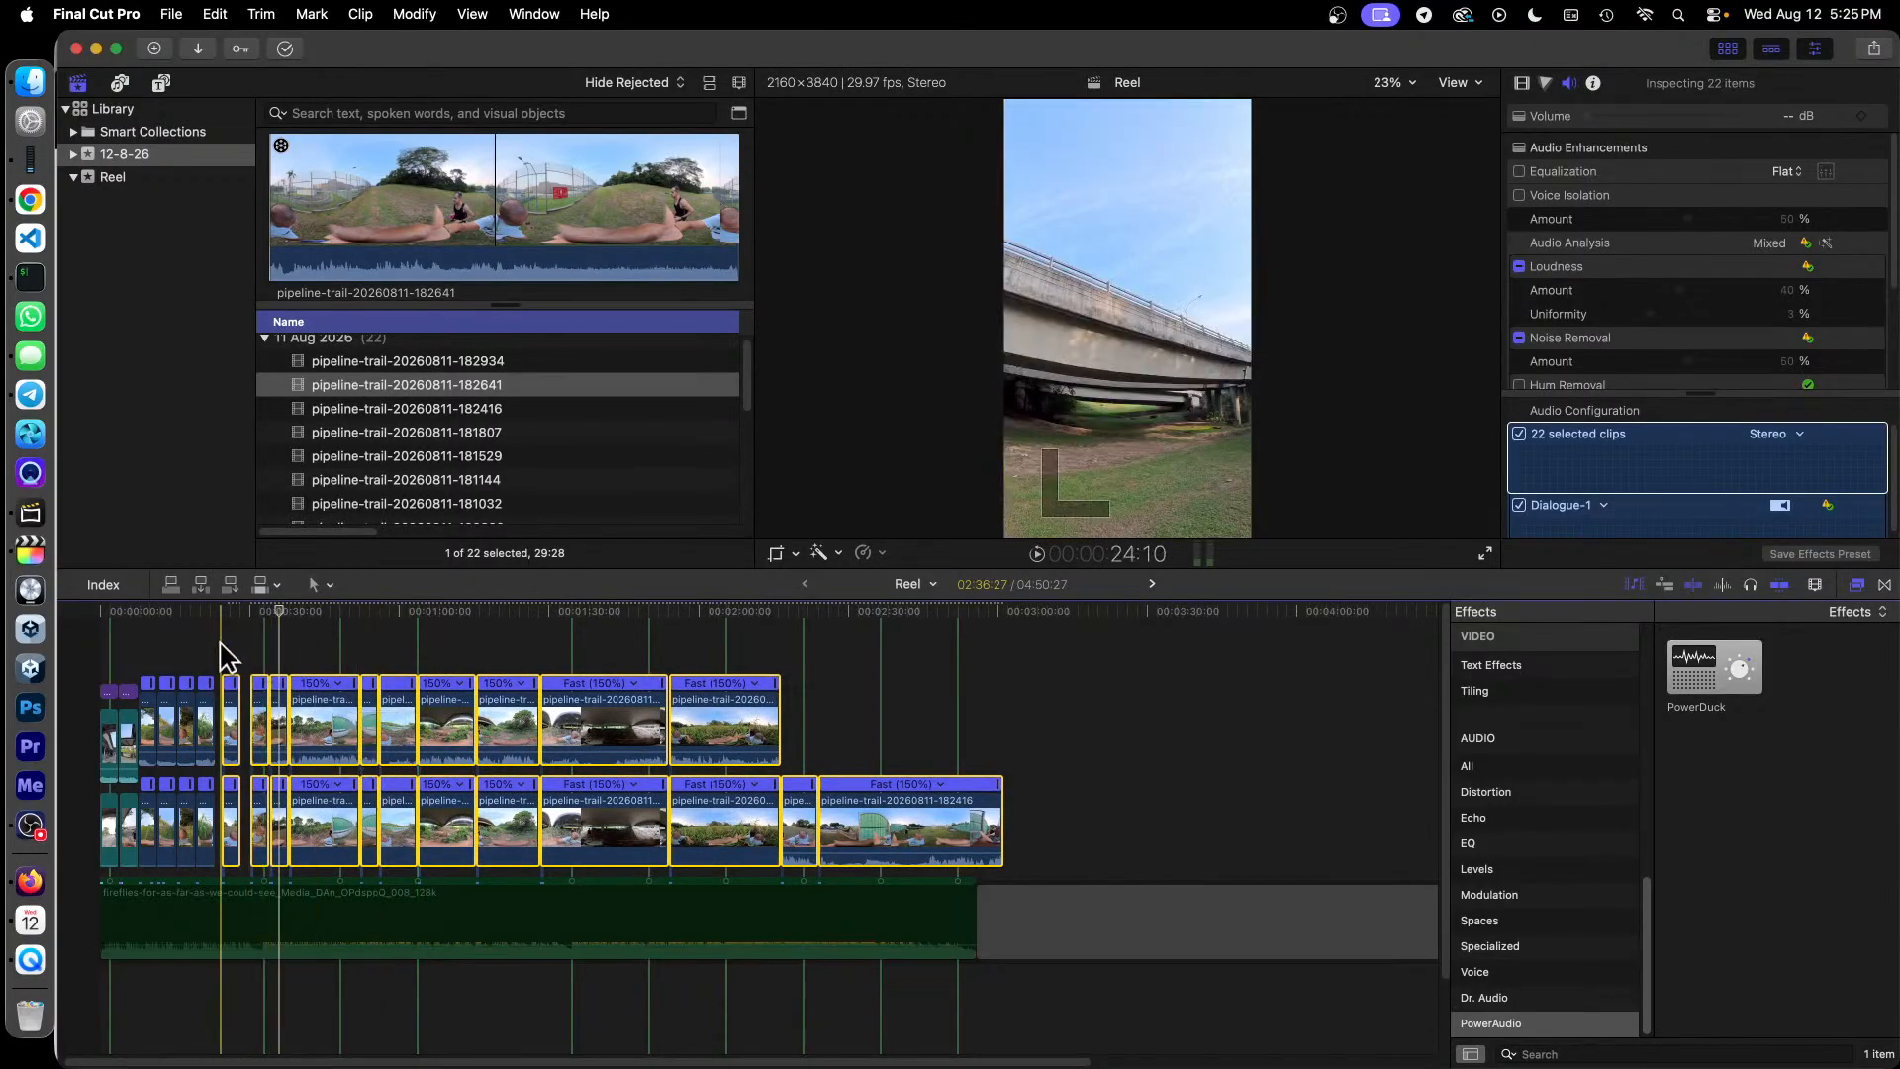
key("super+equal")
key("super+equal")
key("super+equal")
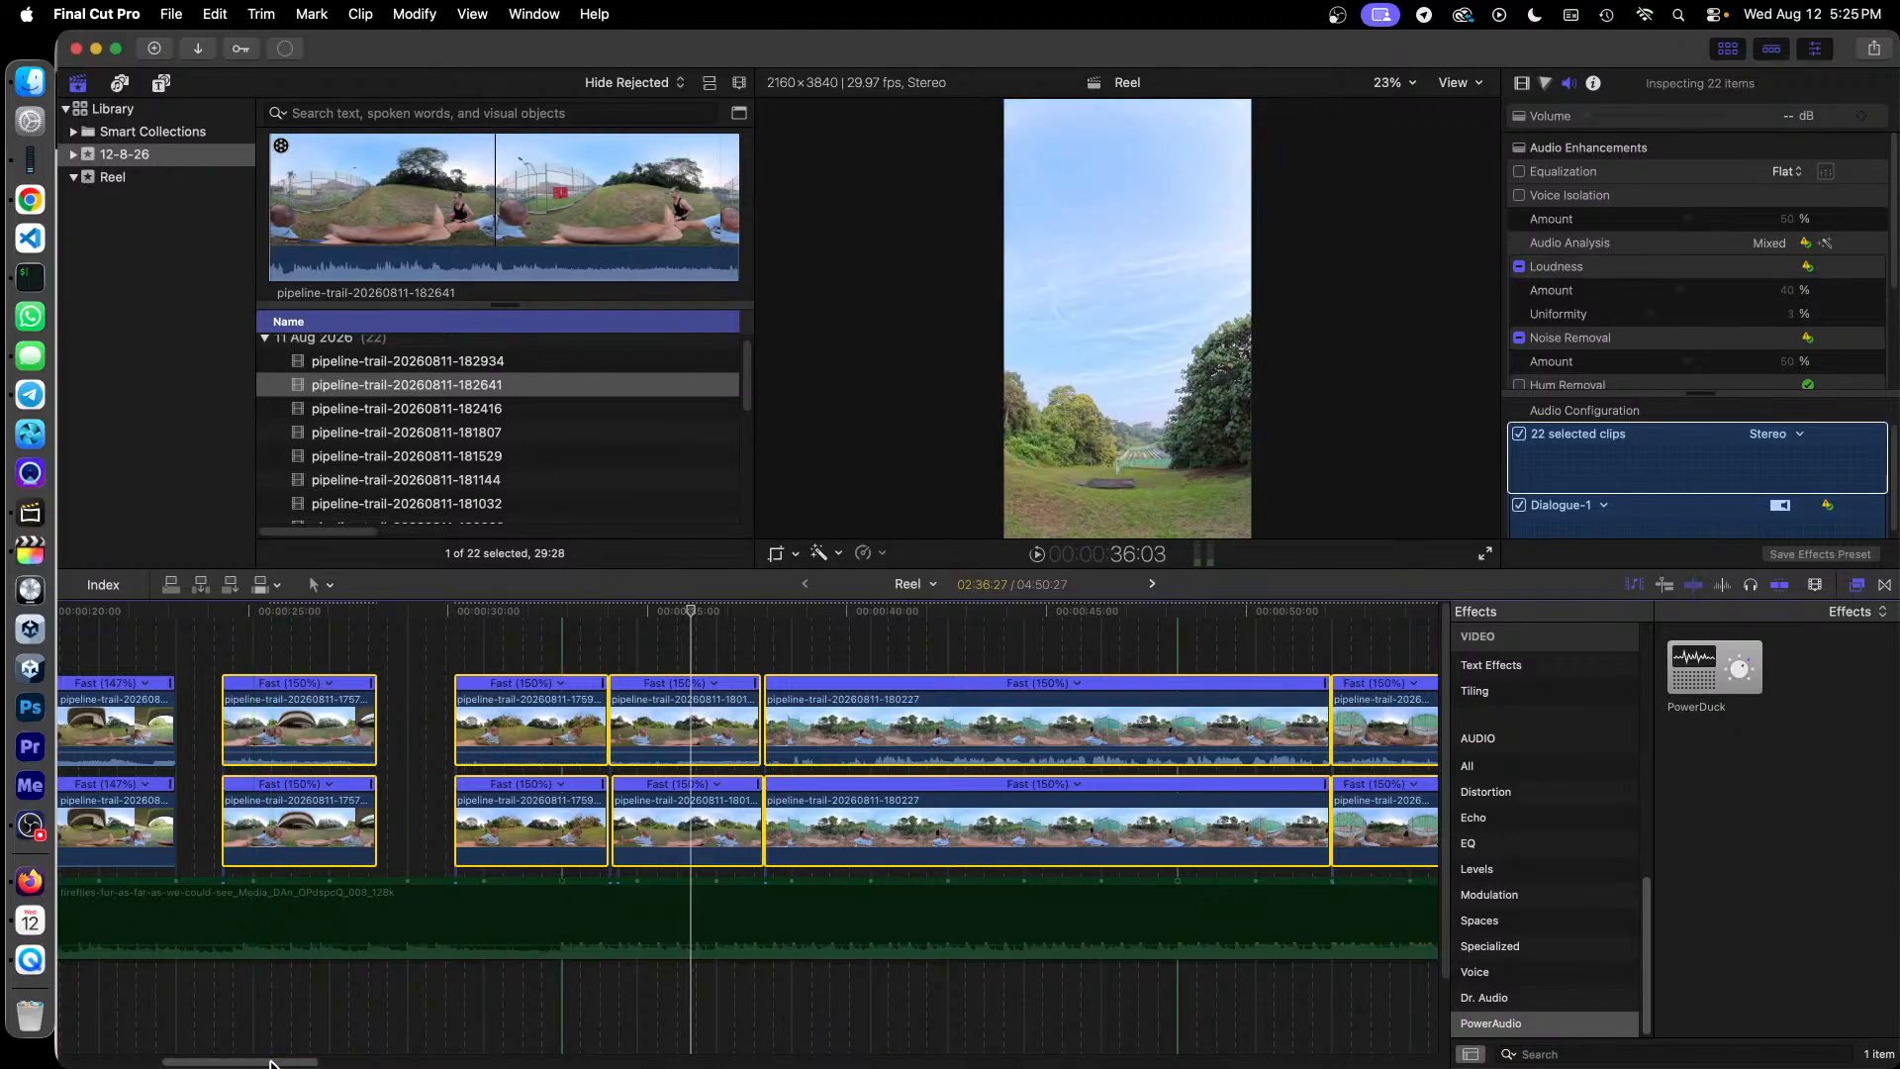
left_click_drag(272, 1061, 234, 1060)
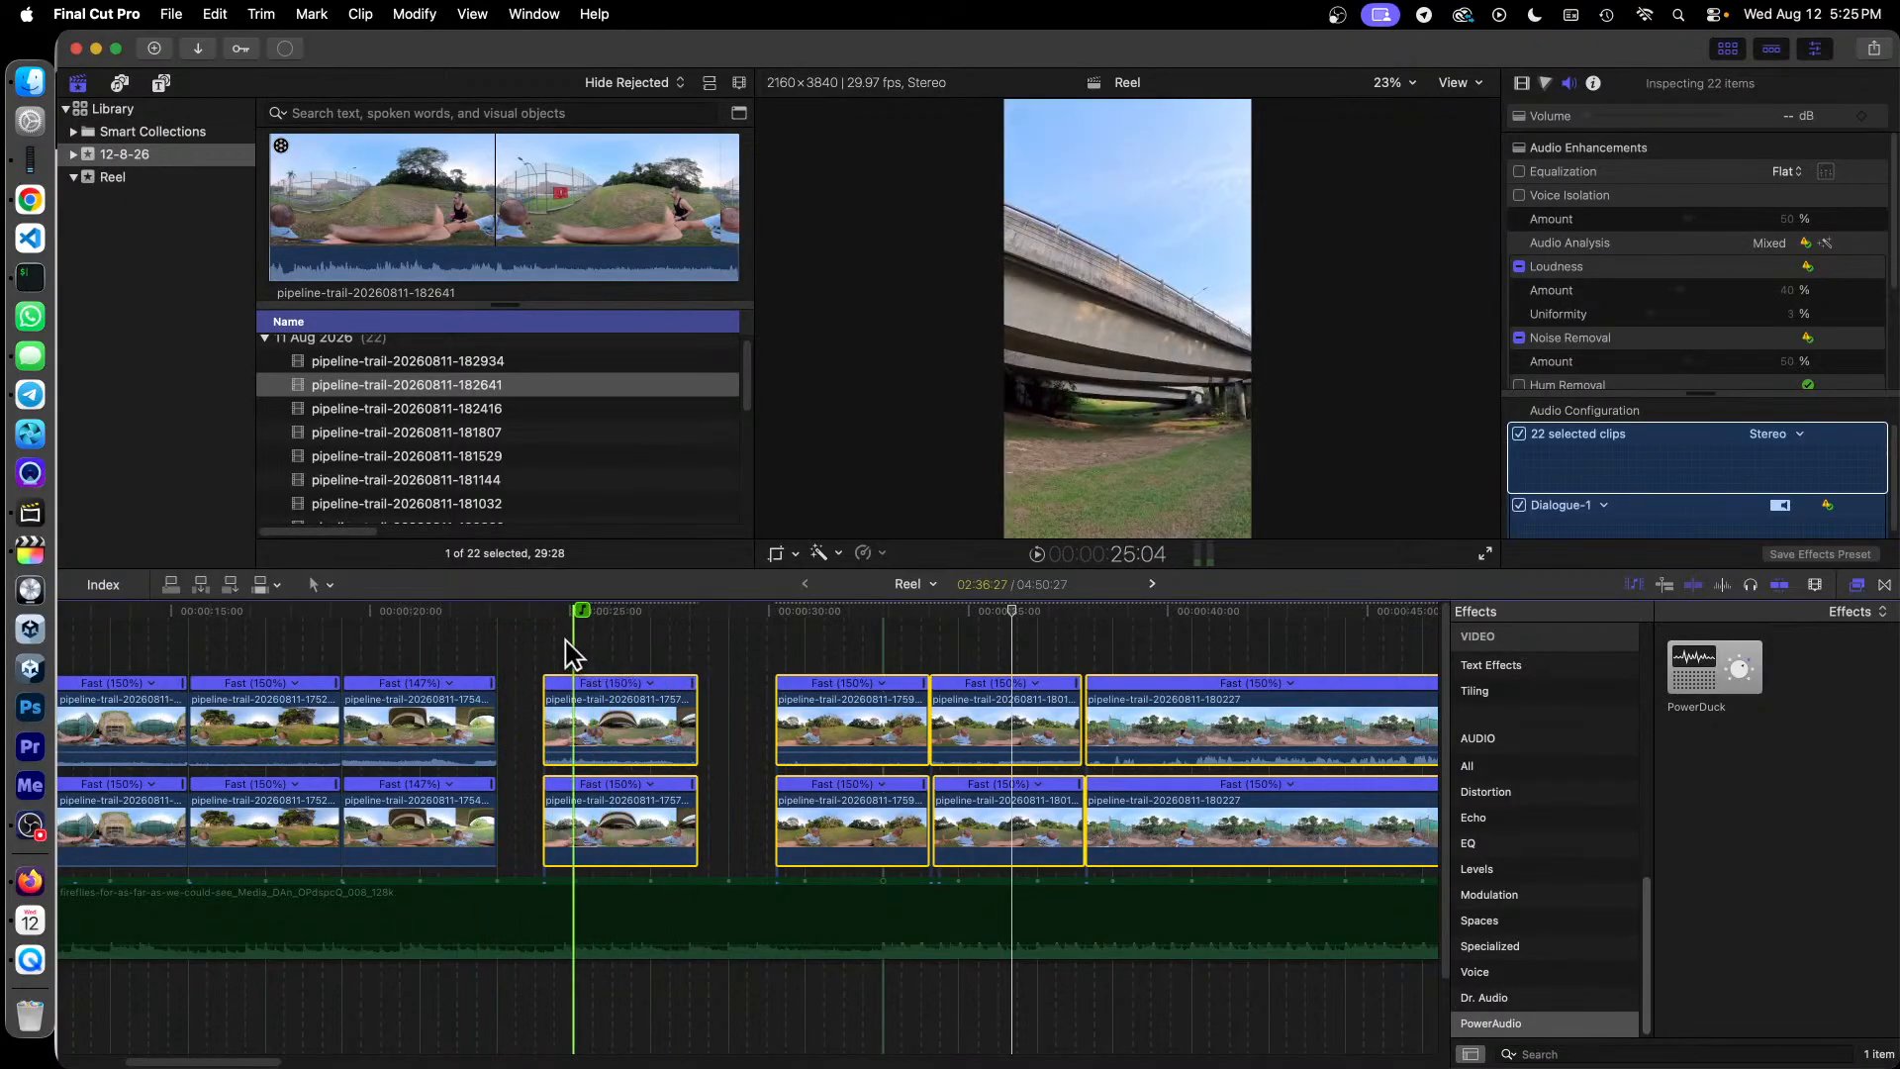
left_click(748, 641)
left_click_drag(594, 638, 654, 817)
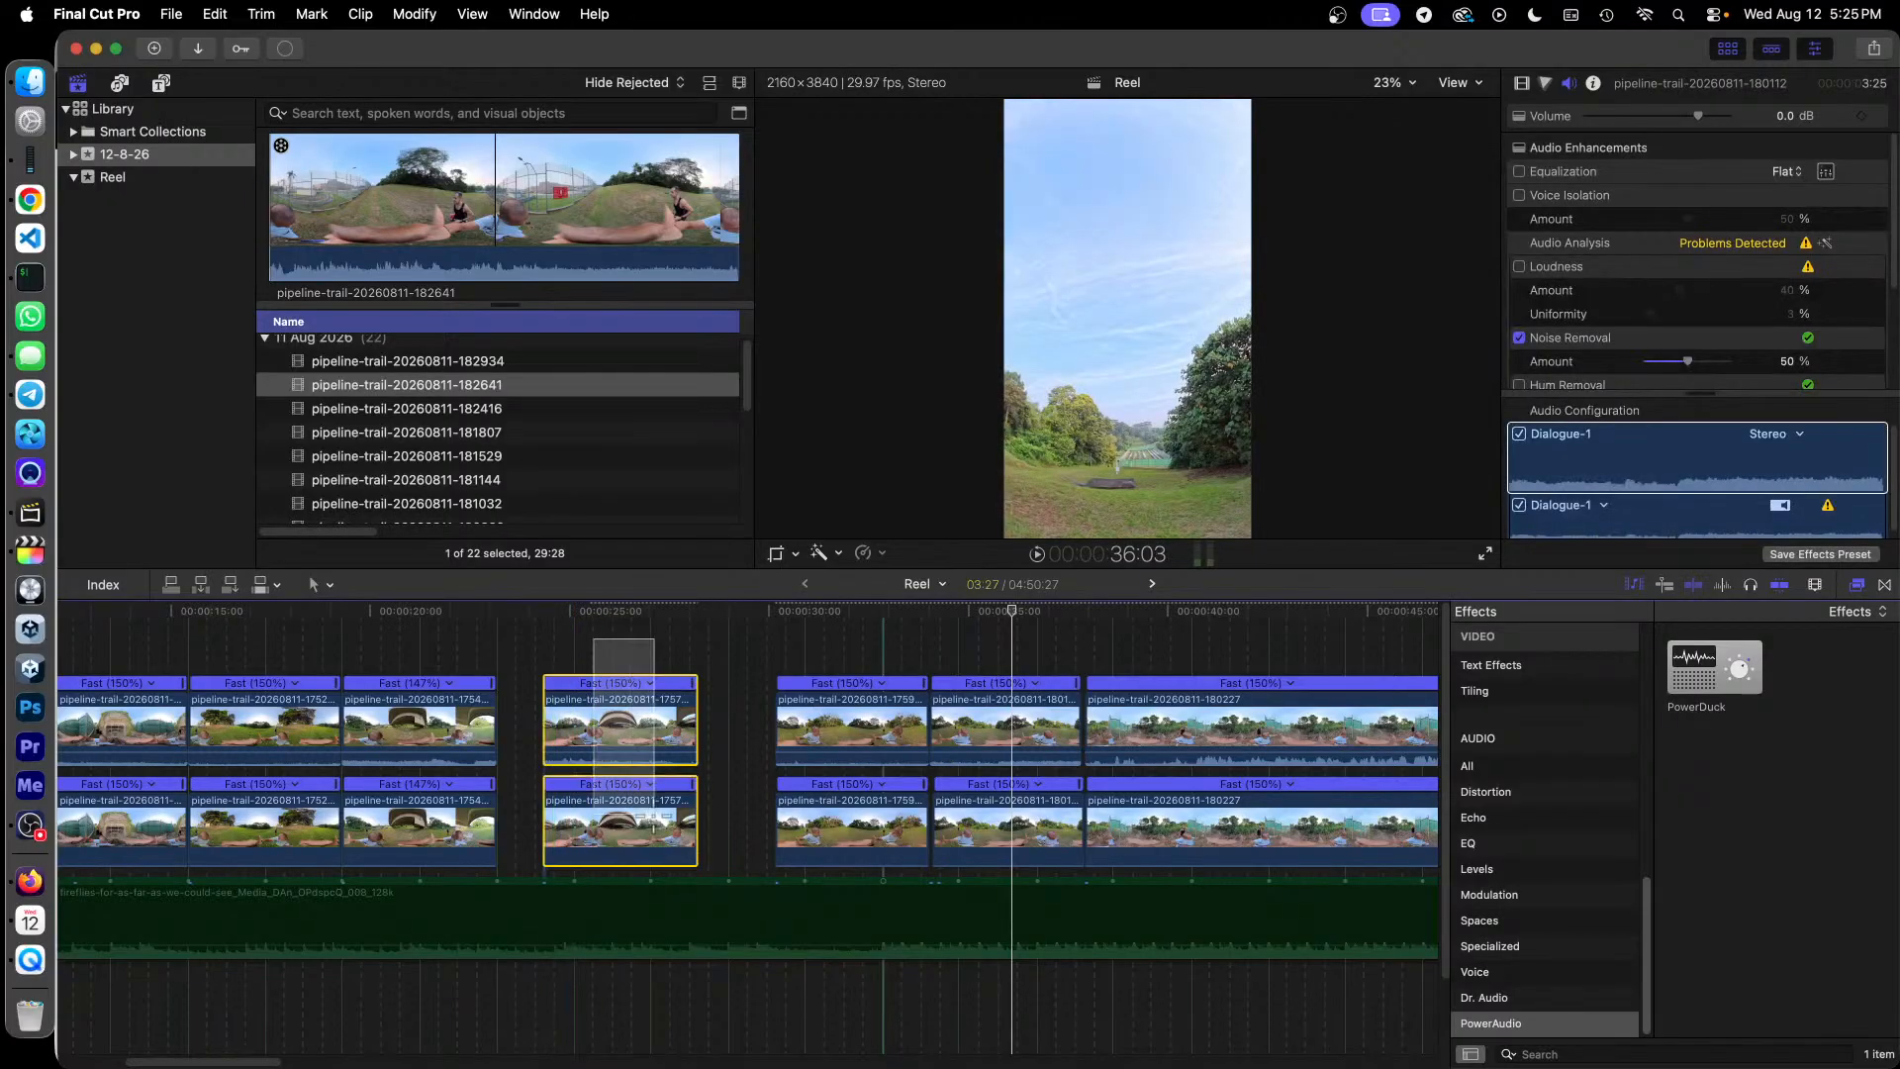
left_click_drag(661, 714, 612, 714)
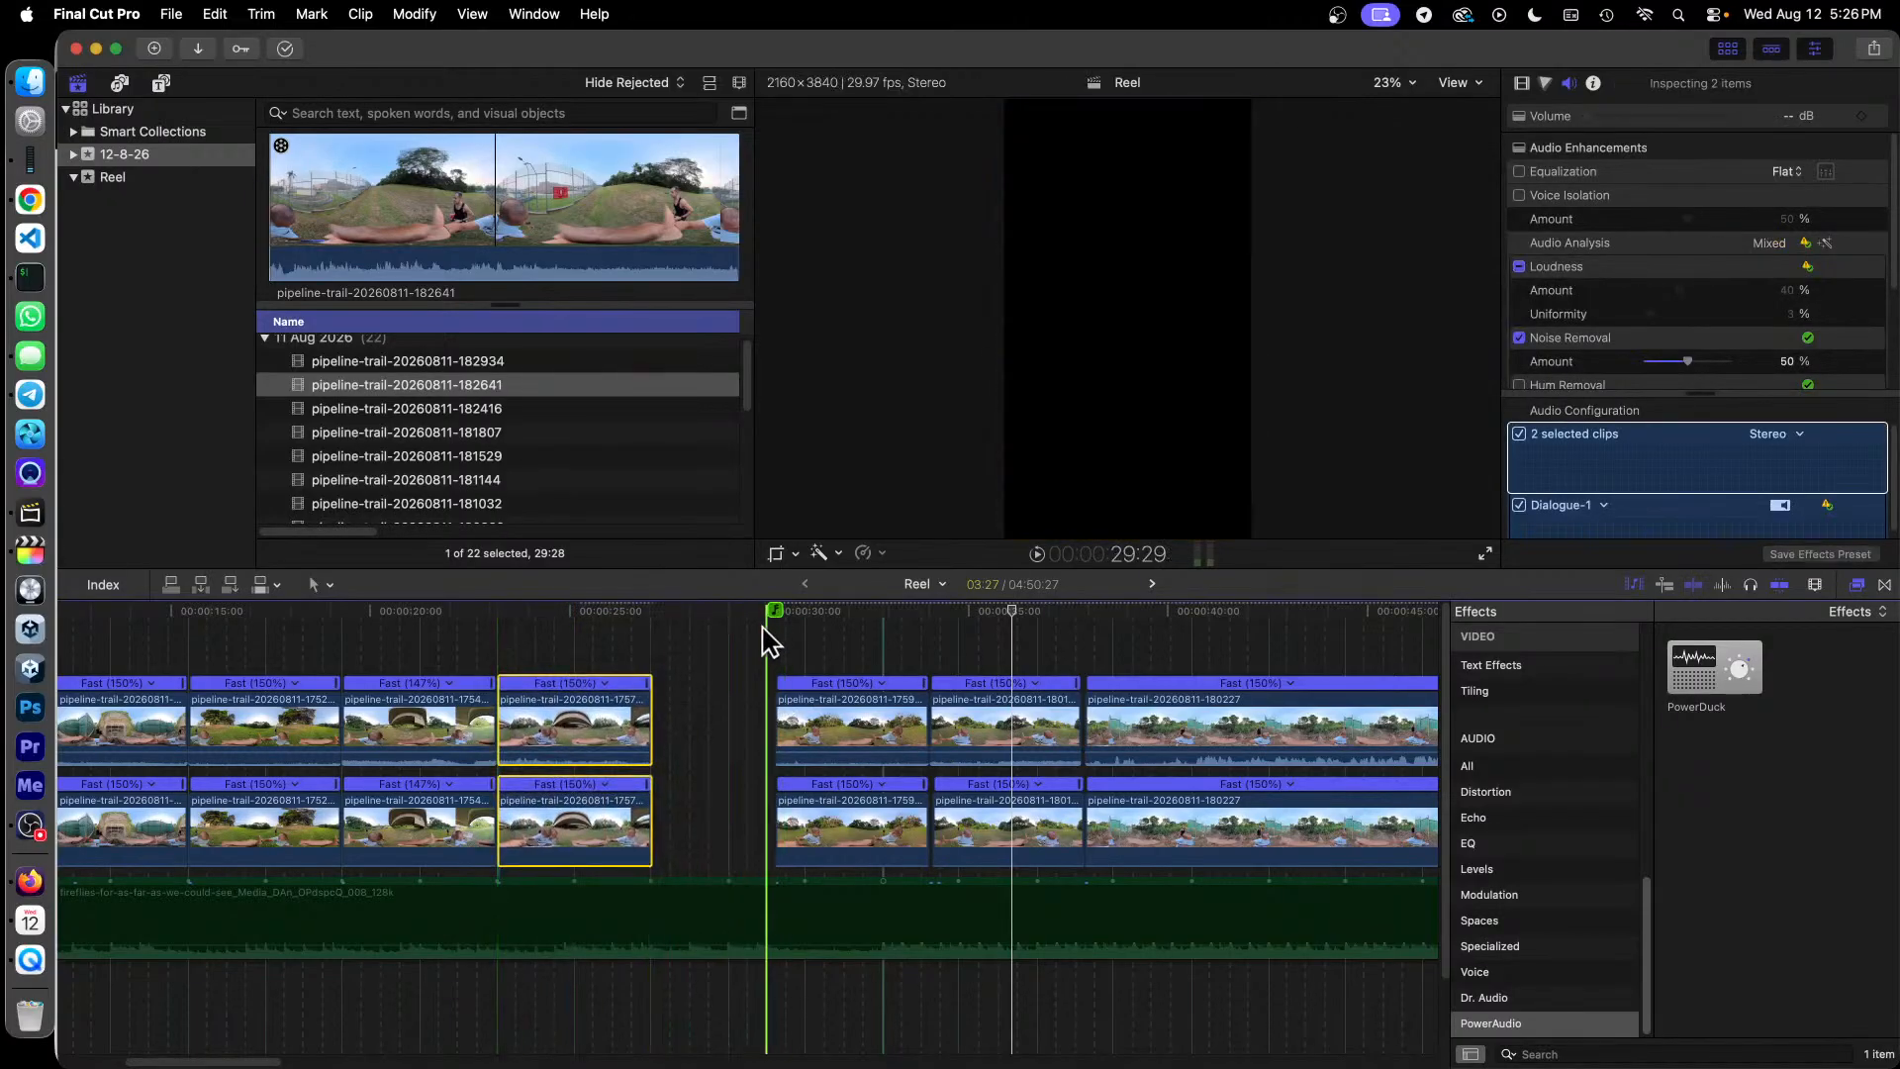
Step: Select the upper and lower 175916 clips and move them together flush against the end of the 175709 pair
left_click_drag(843, 648, 1138, 764)
left_click(744, 680)
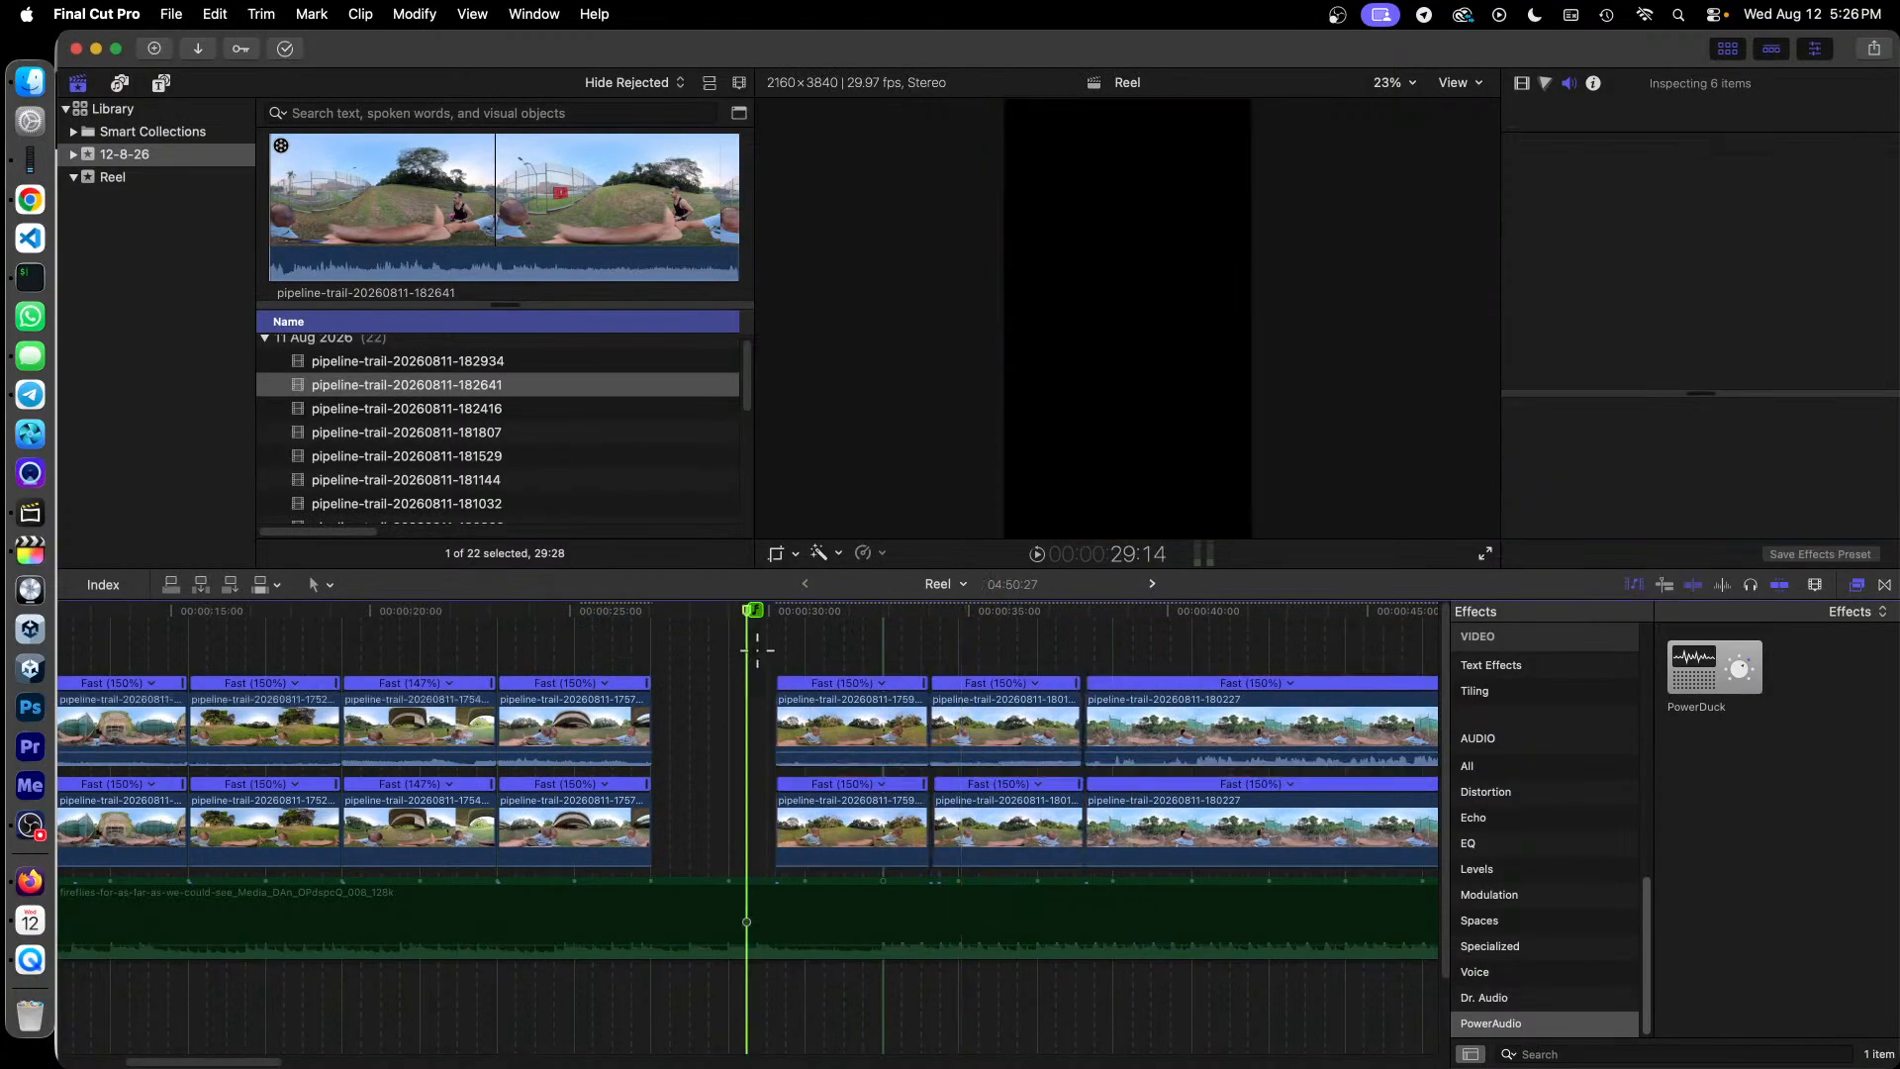
left_click(847, 713)
left_click_drag(848, 701, 733, 707)
Step: Move both 180112 clips against the 175916 pair, and both 180227 clips against the end of the 180112 pair
key("super+equal")
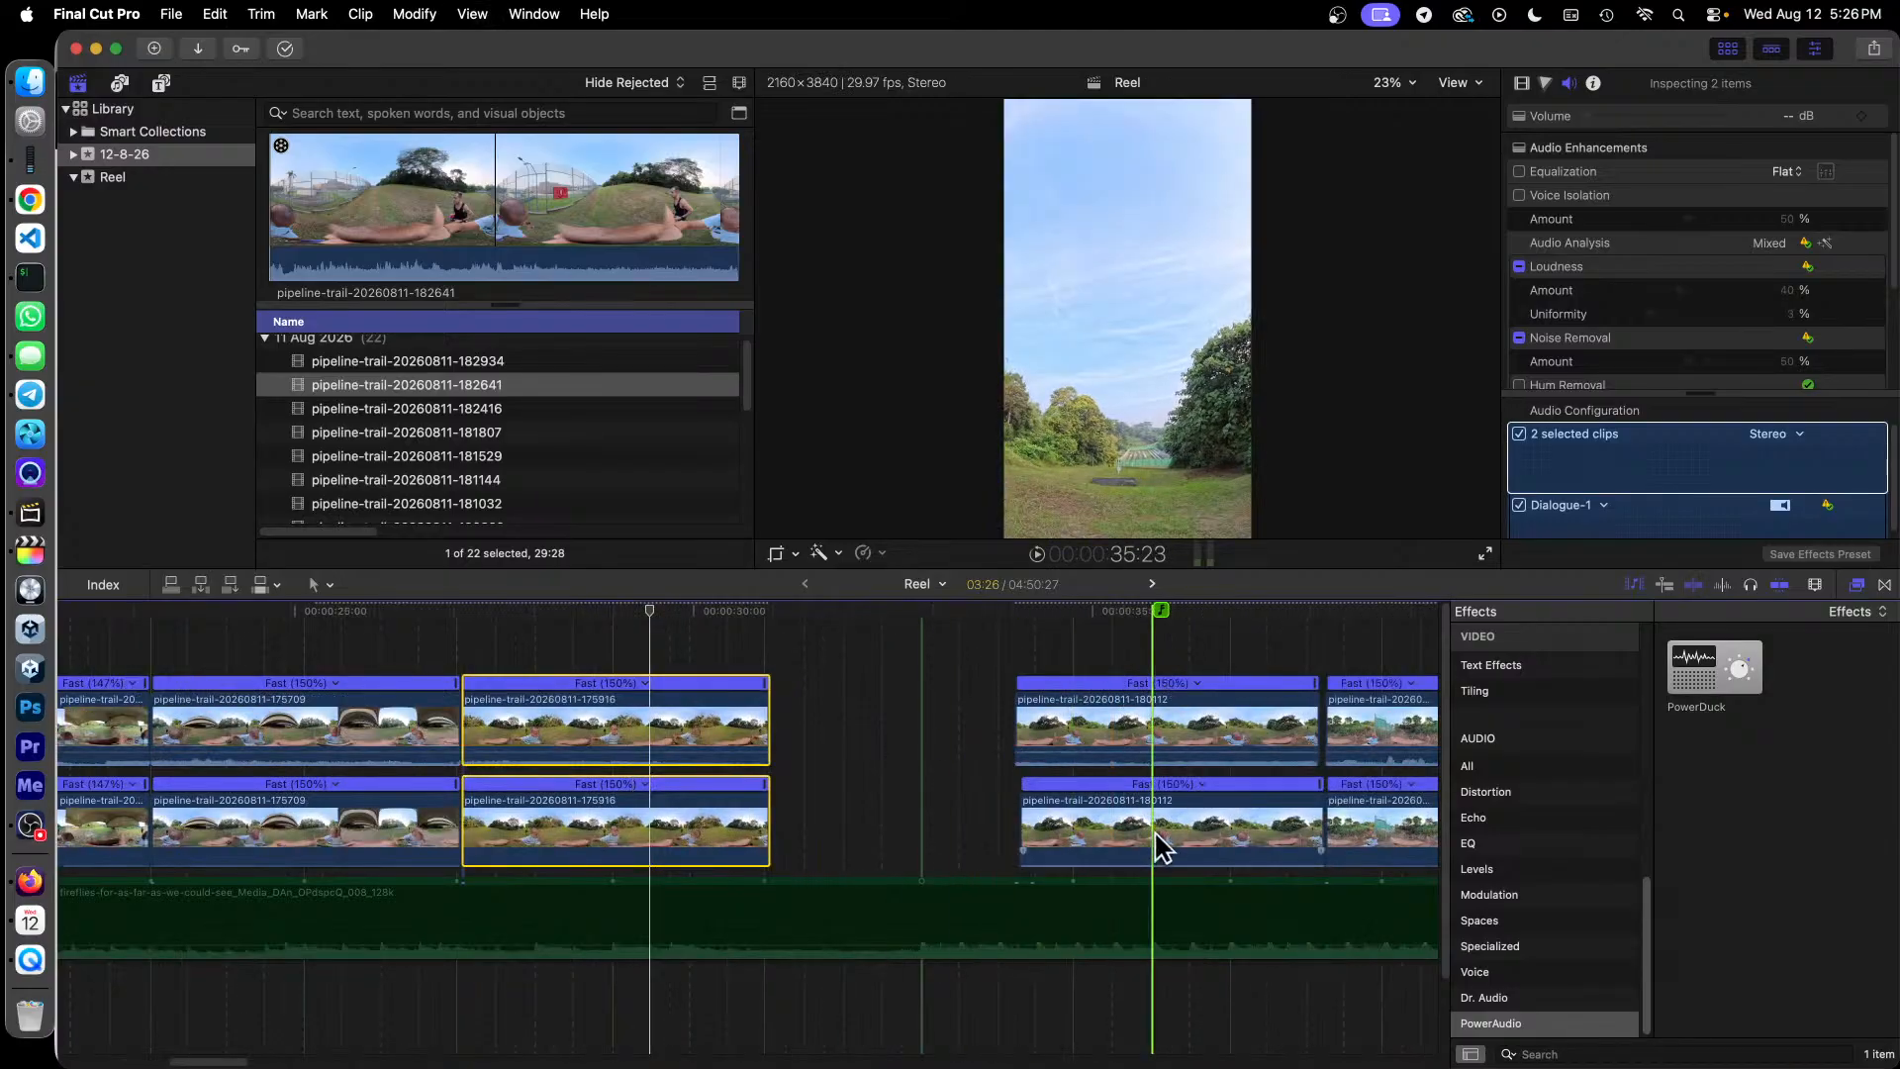
left_click_drag(1252, 708, 1013, 707)
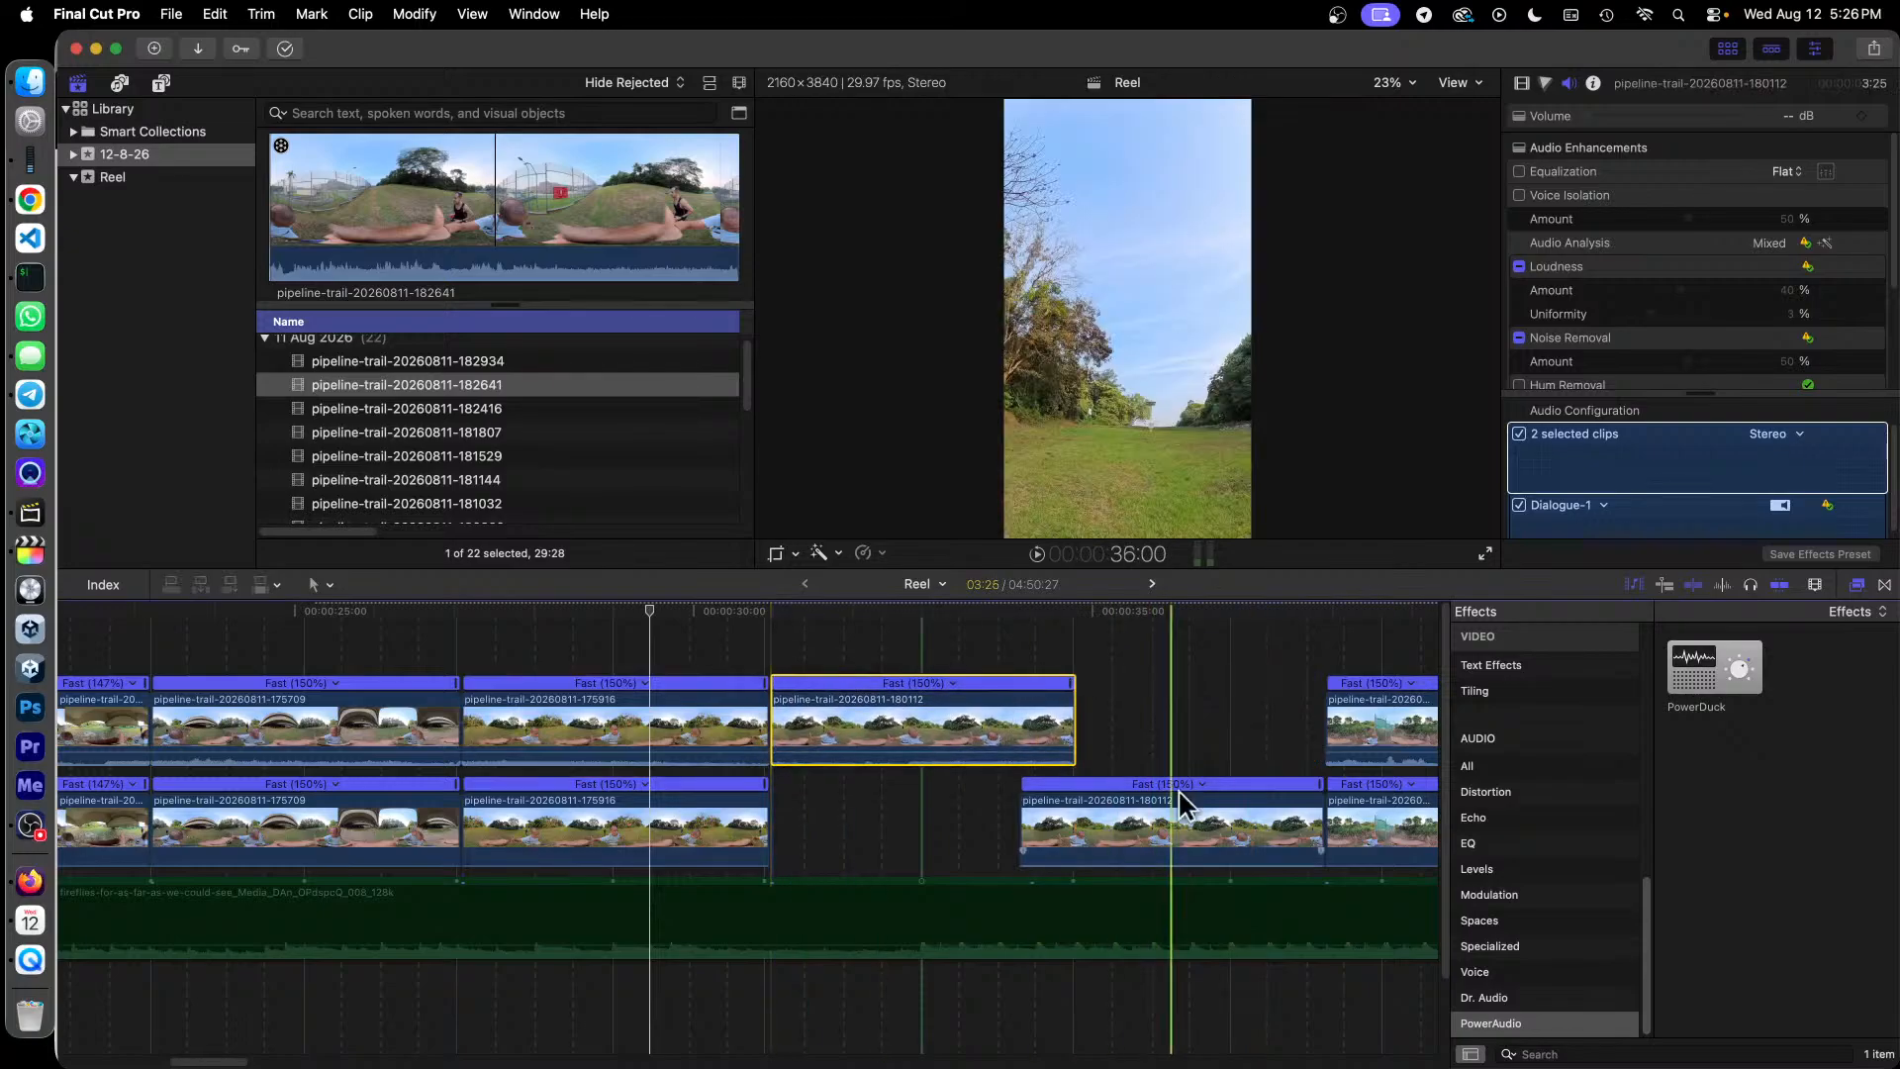
left_click_drag(1219, 832, 970, 829)
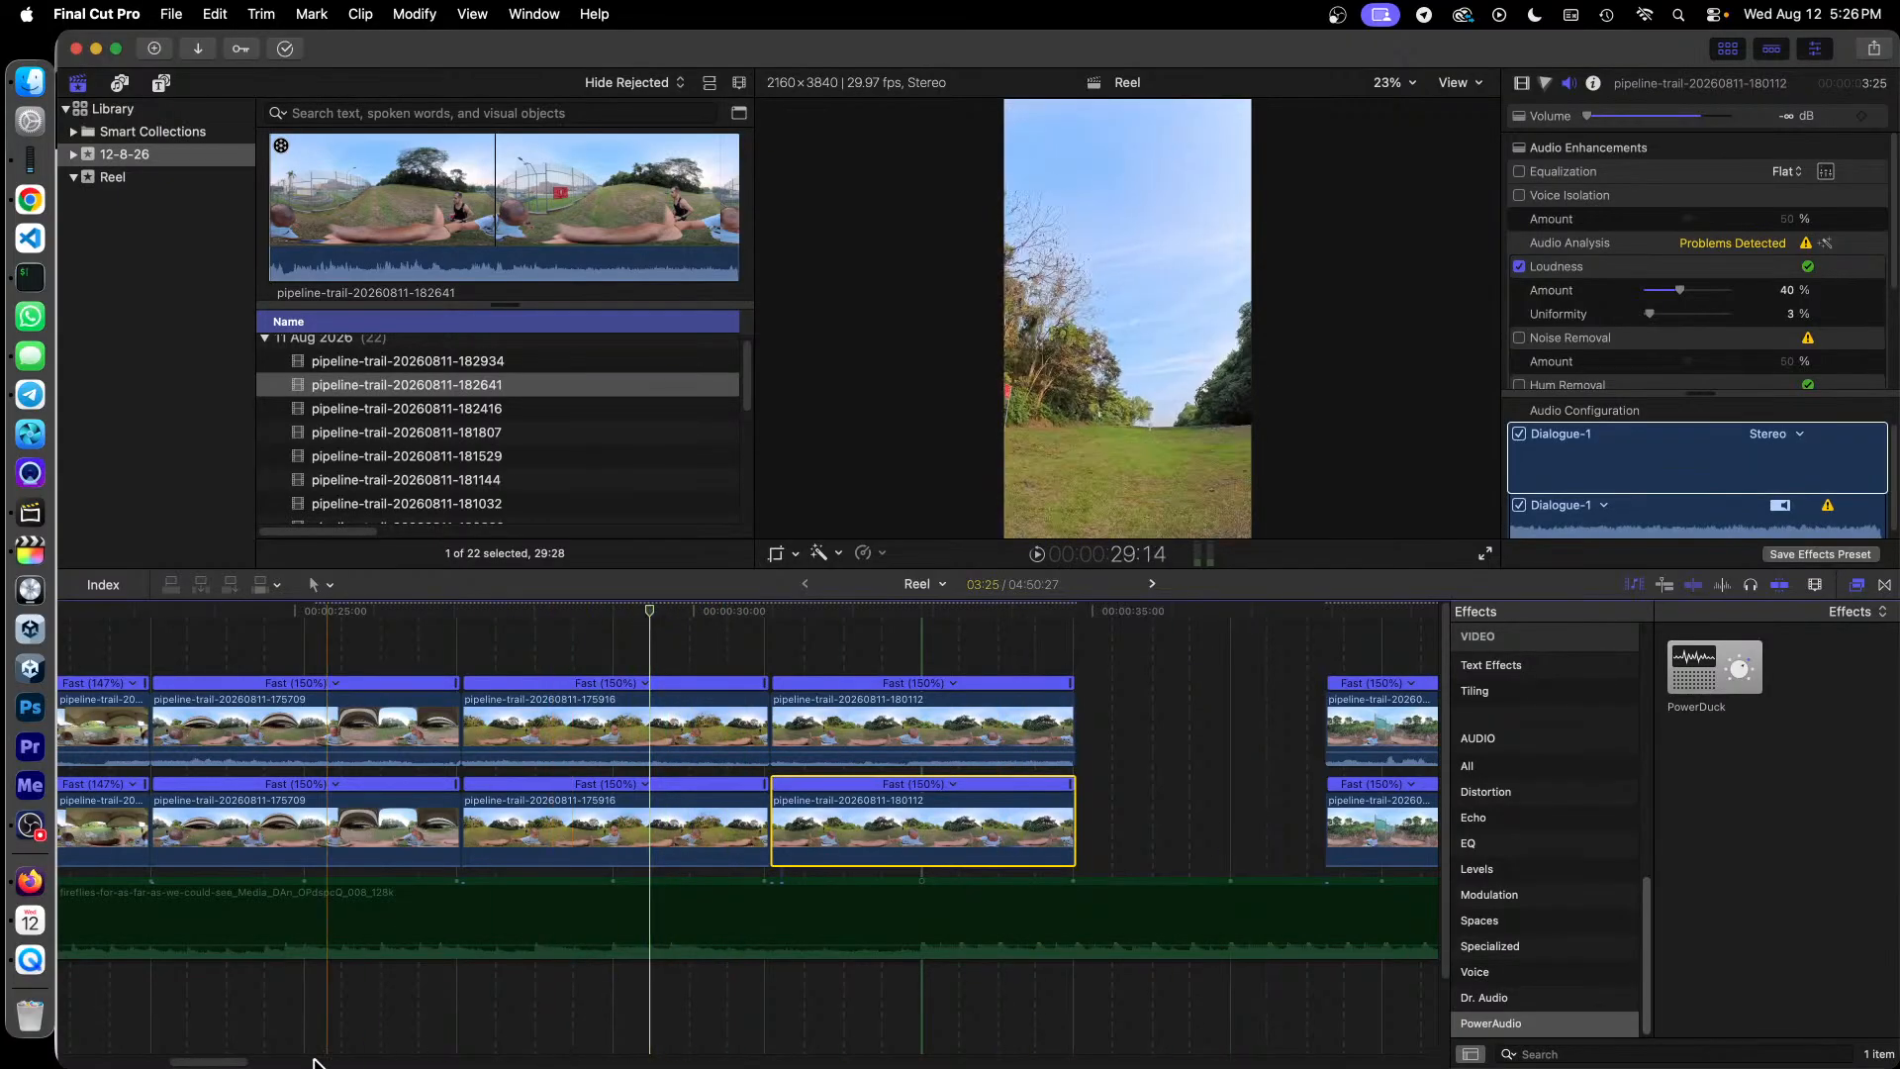
left_click_drag(216, 1062, 250, 1066)
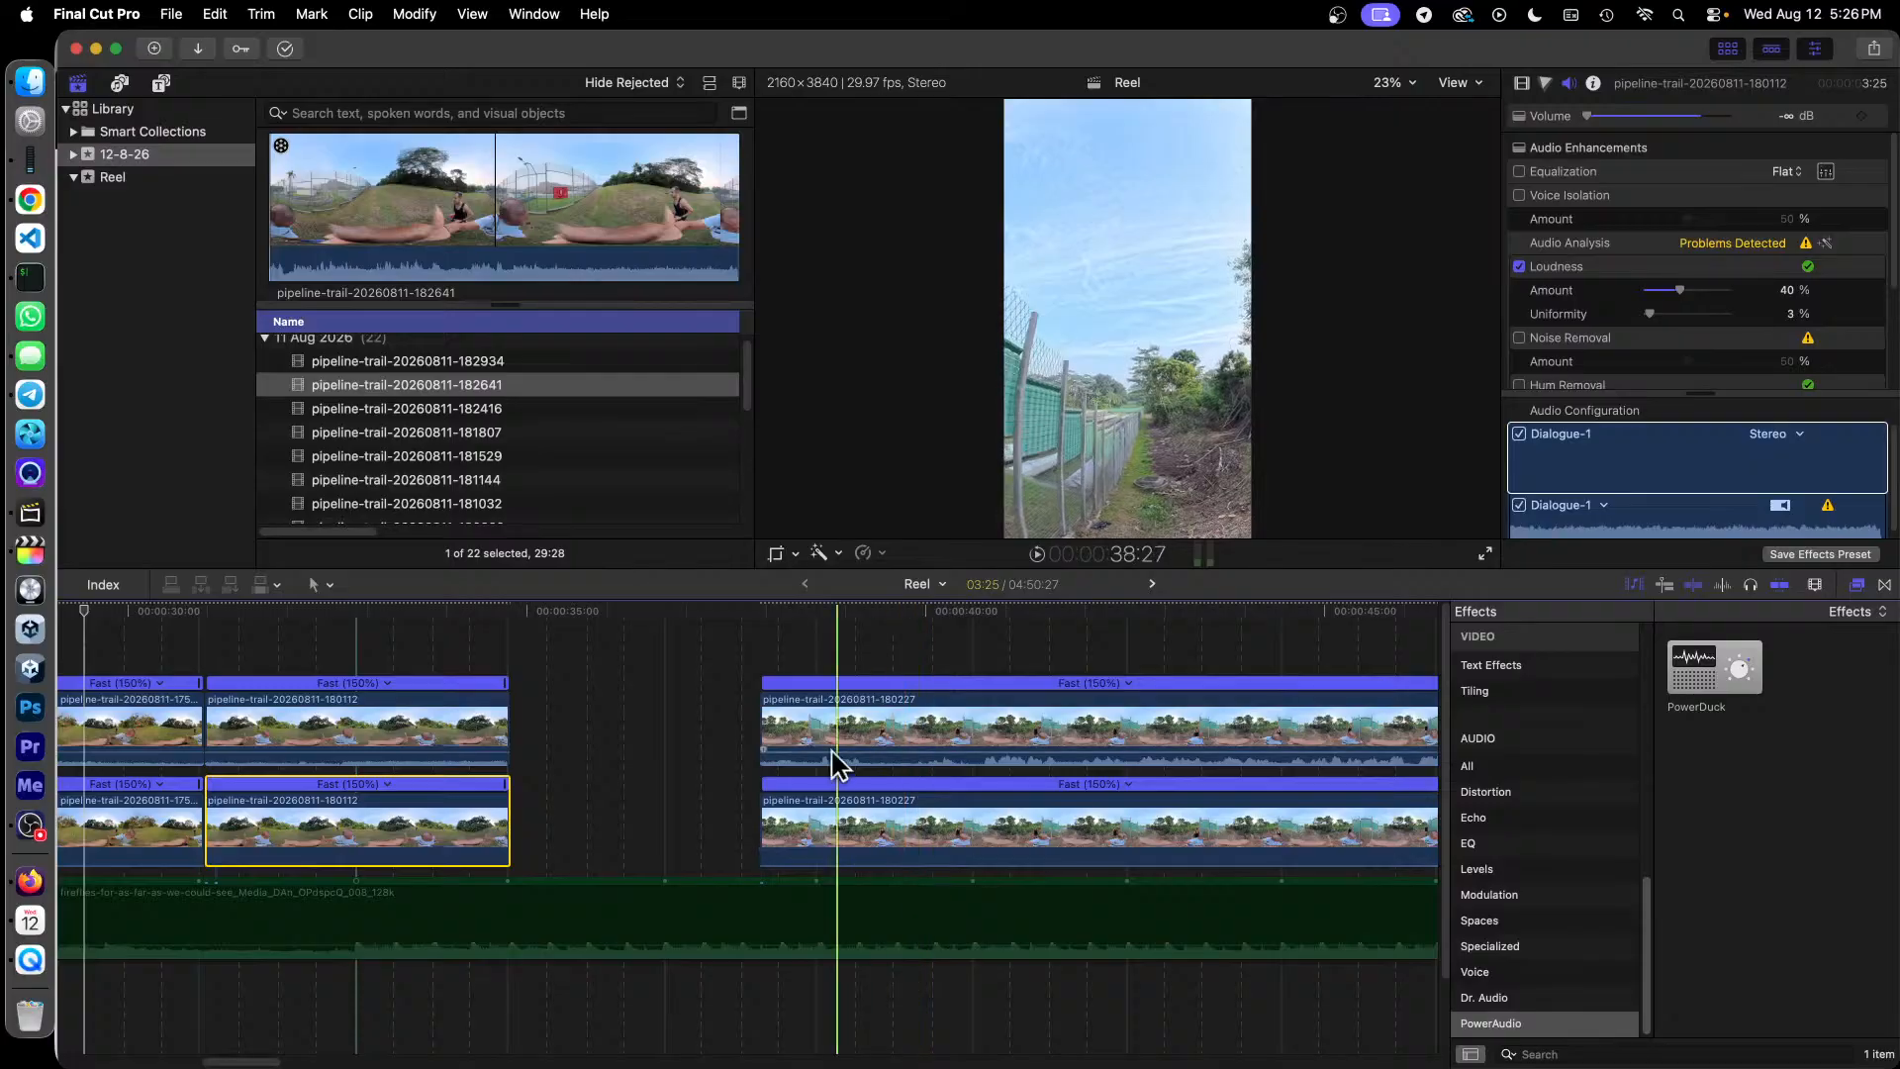
left_click_drag(971, 743, 740, 731)
left_click_drag(938, 821, 708, 823)
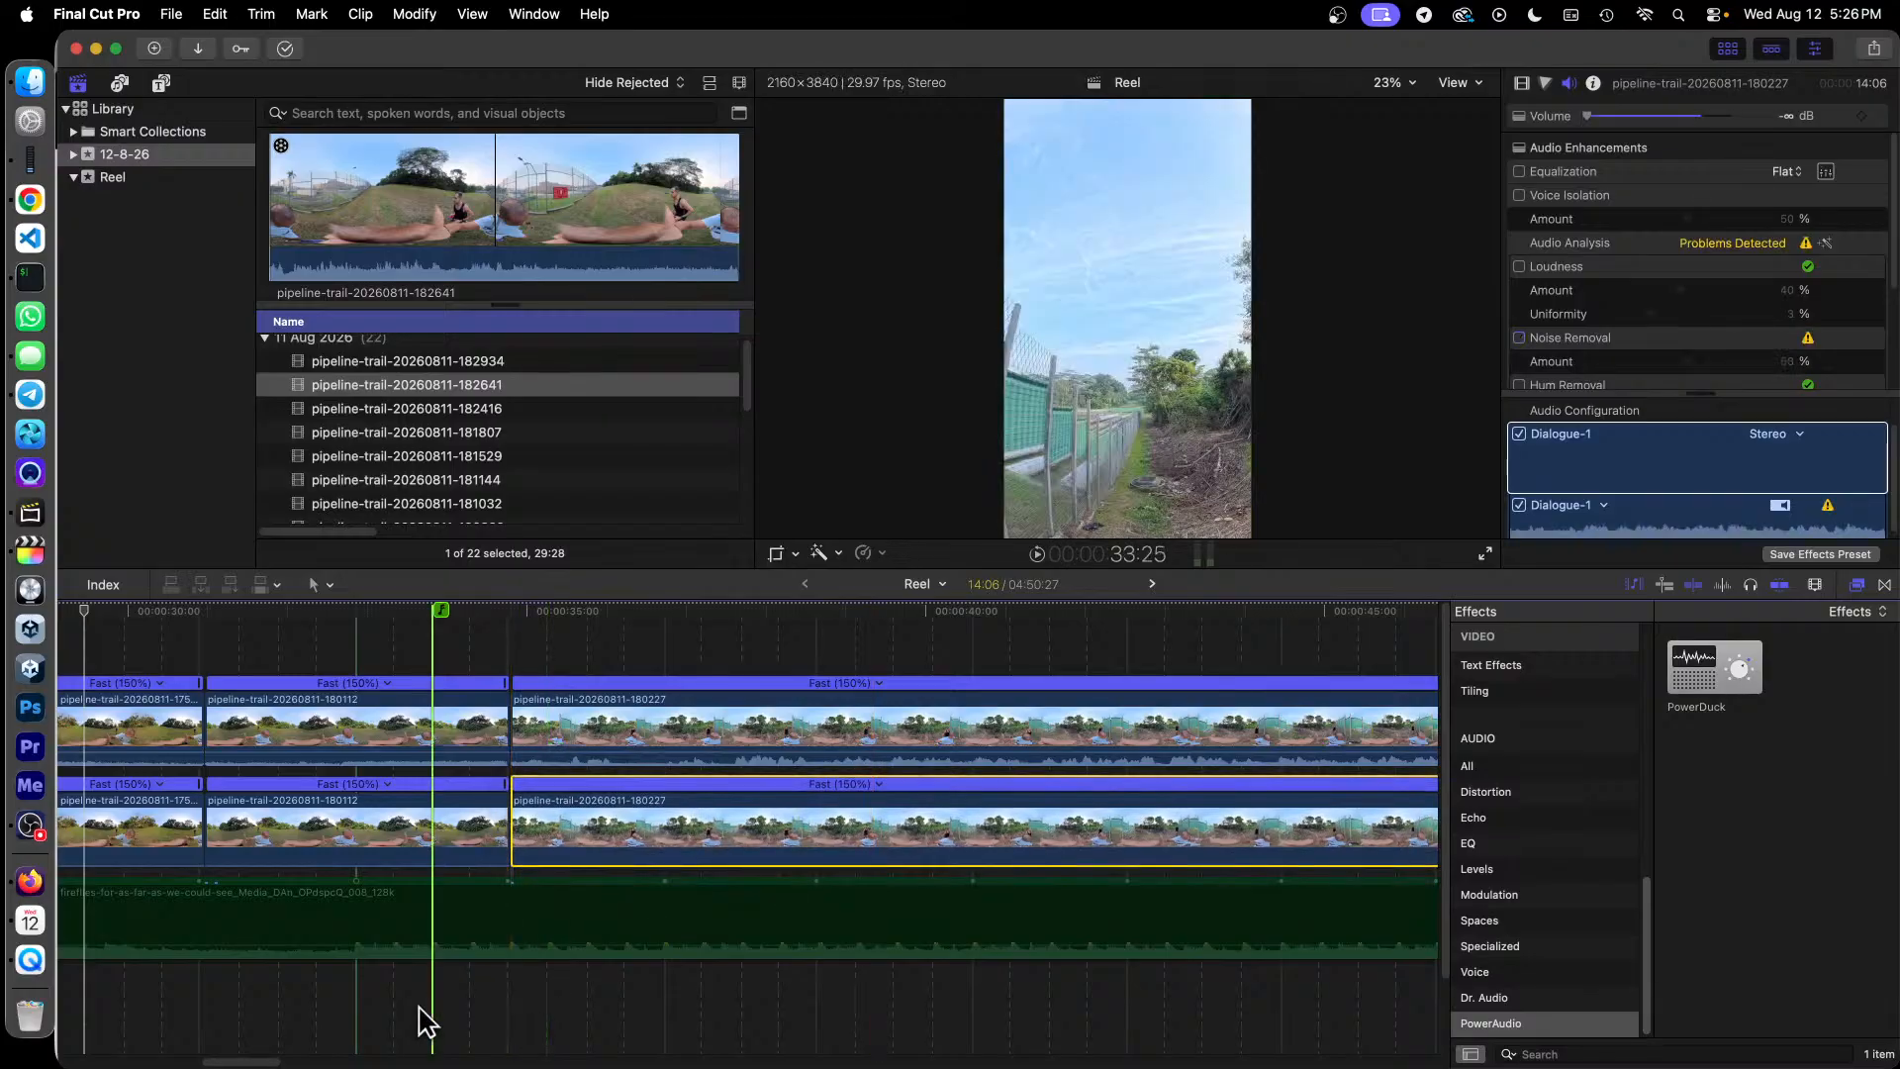
Step: Move both 180442 clips against the end of the 180227 pair, and both 180607 clips against the 180442 pair
left_click_drag(266, 1063, 324, 1064)
left_click_drag(994, 719, 783, 707)
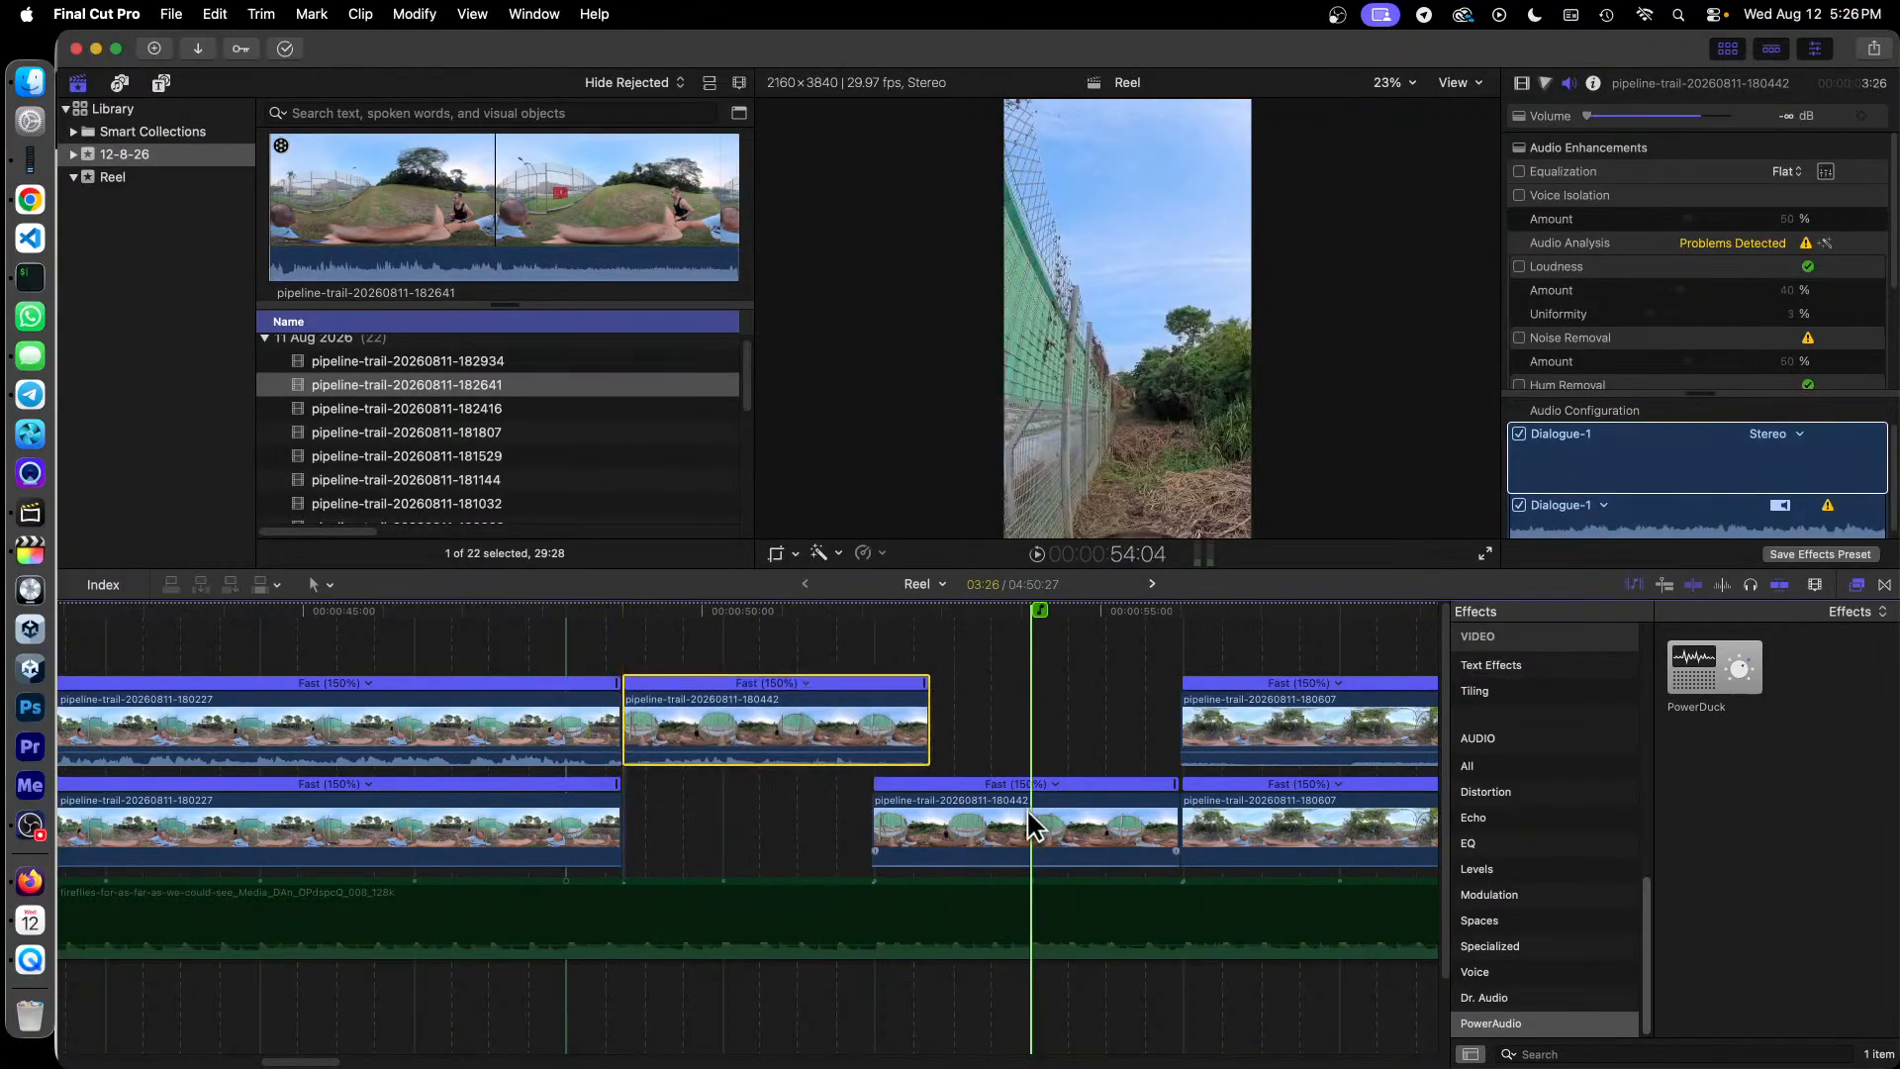
left_click_drag(984, 818, 820, 817)
left_click_drag(1308, 734, 1055, 715)
left_click_drag(1323, 817, 1071, 815)
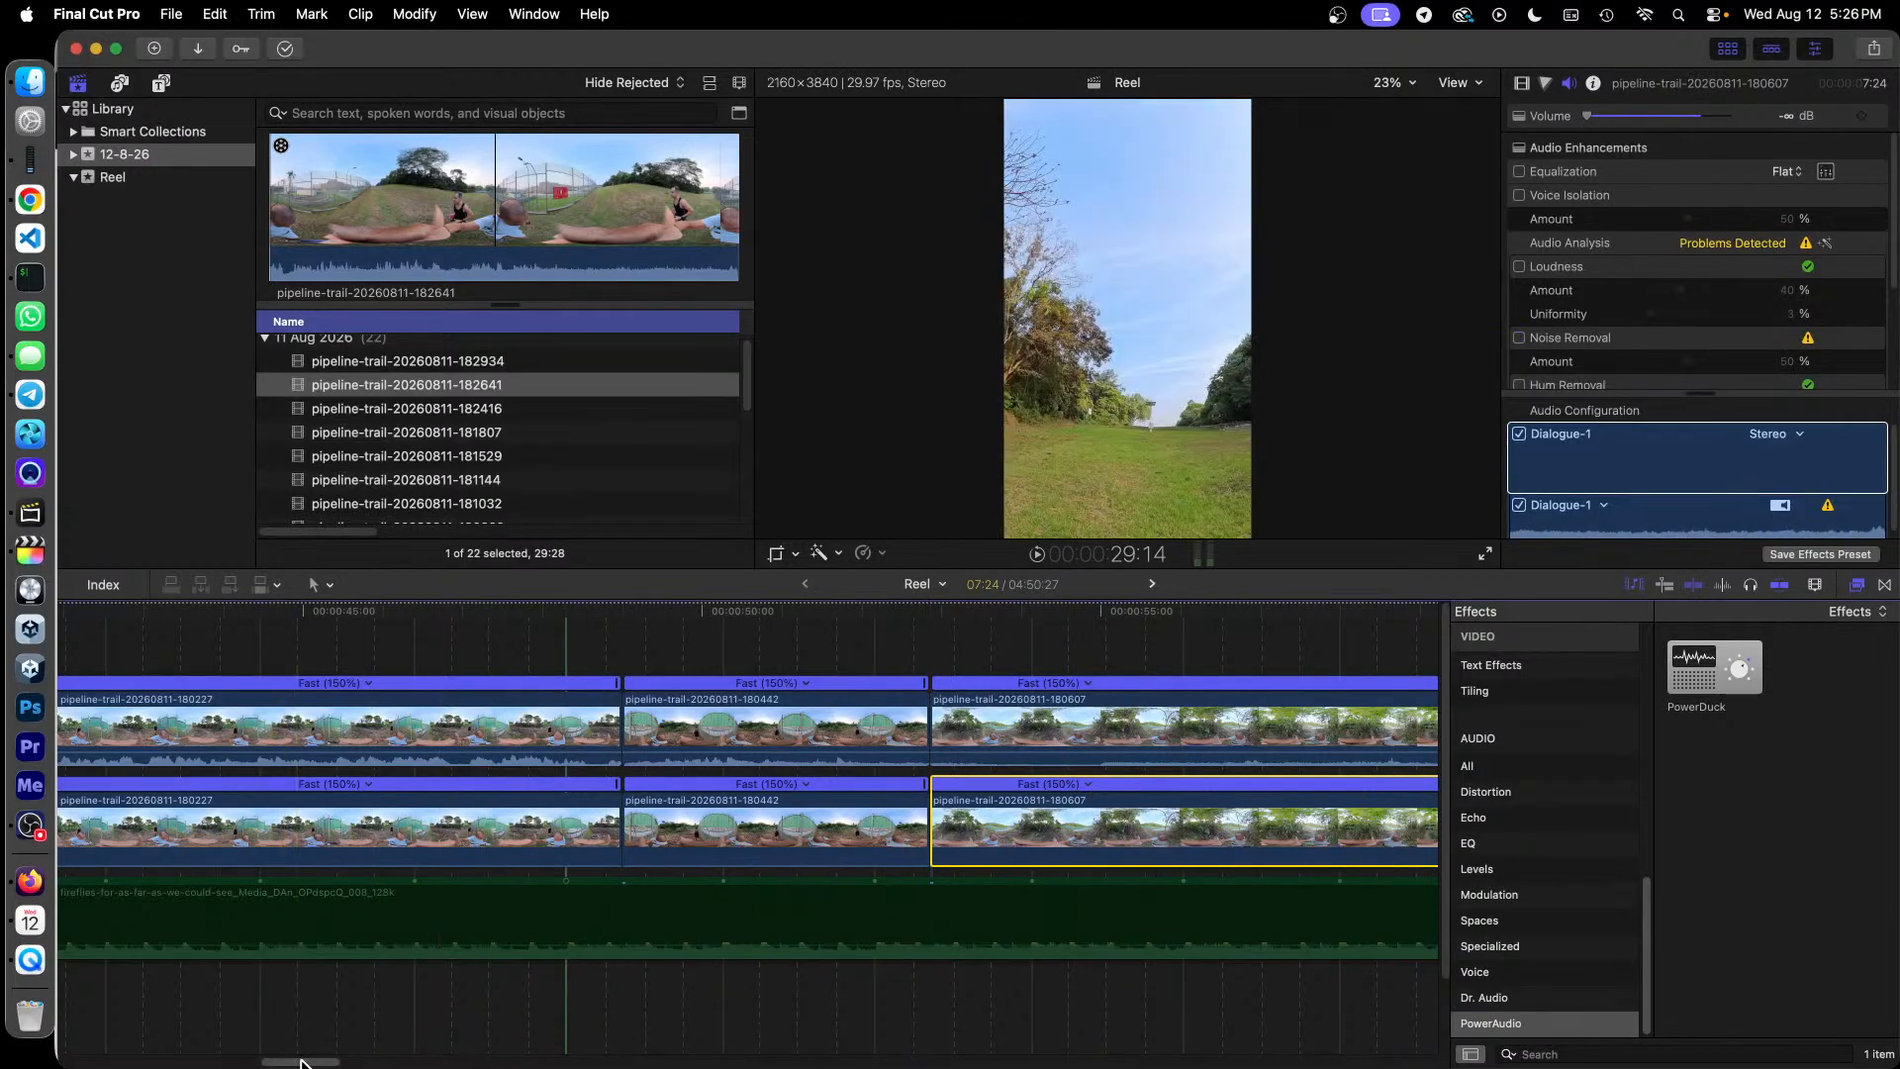
Step: Move the upper and lower 180737 clips earlier so both start flush at the end of the 180607 pair
left_click_drag(290, 1058, 351, 1058)
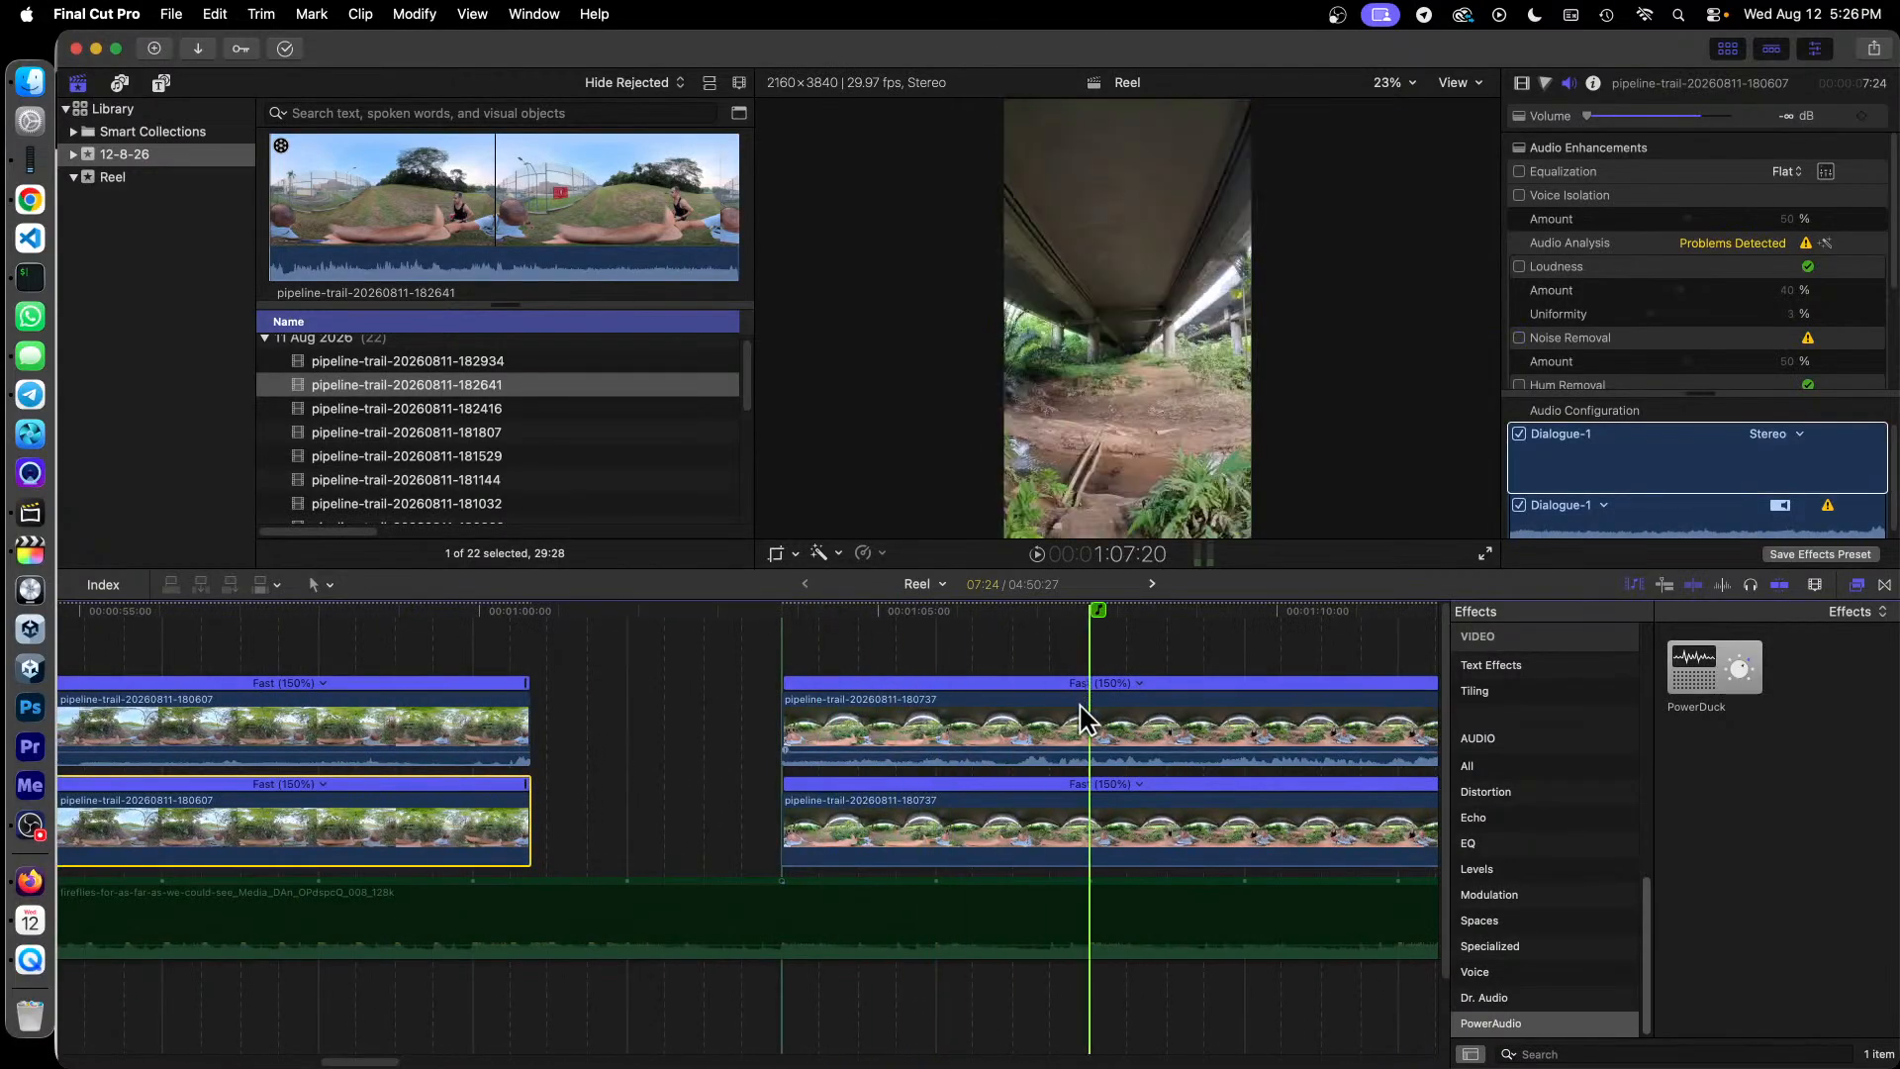
left_click_drag(1083, 717, 839, 726)
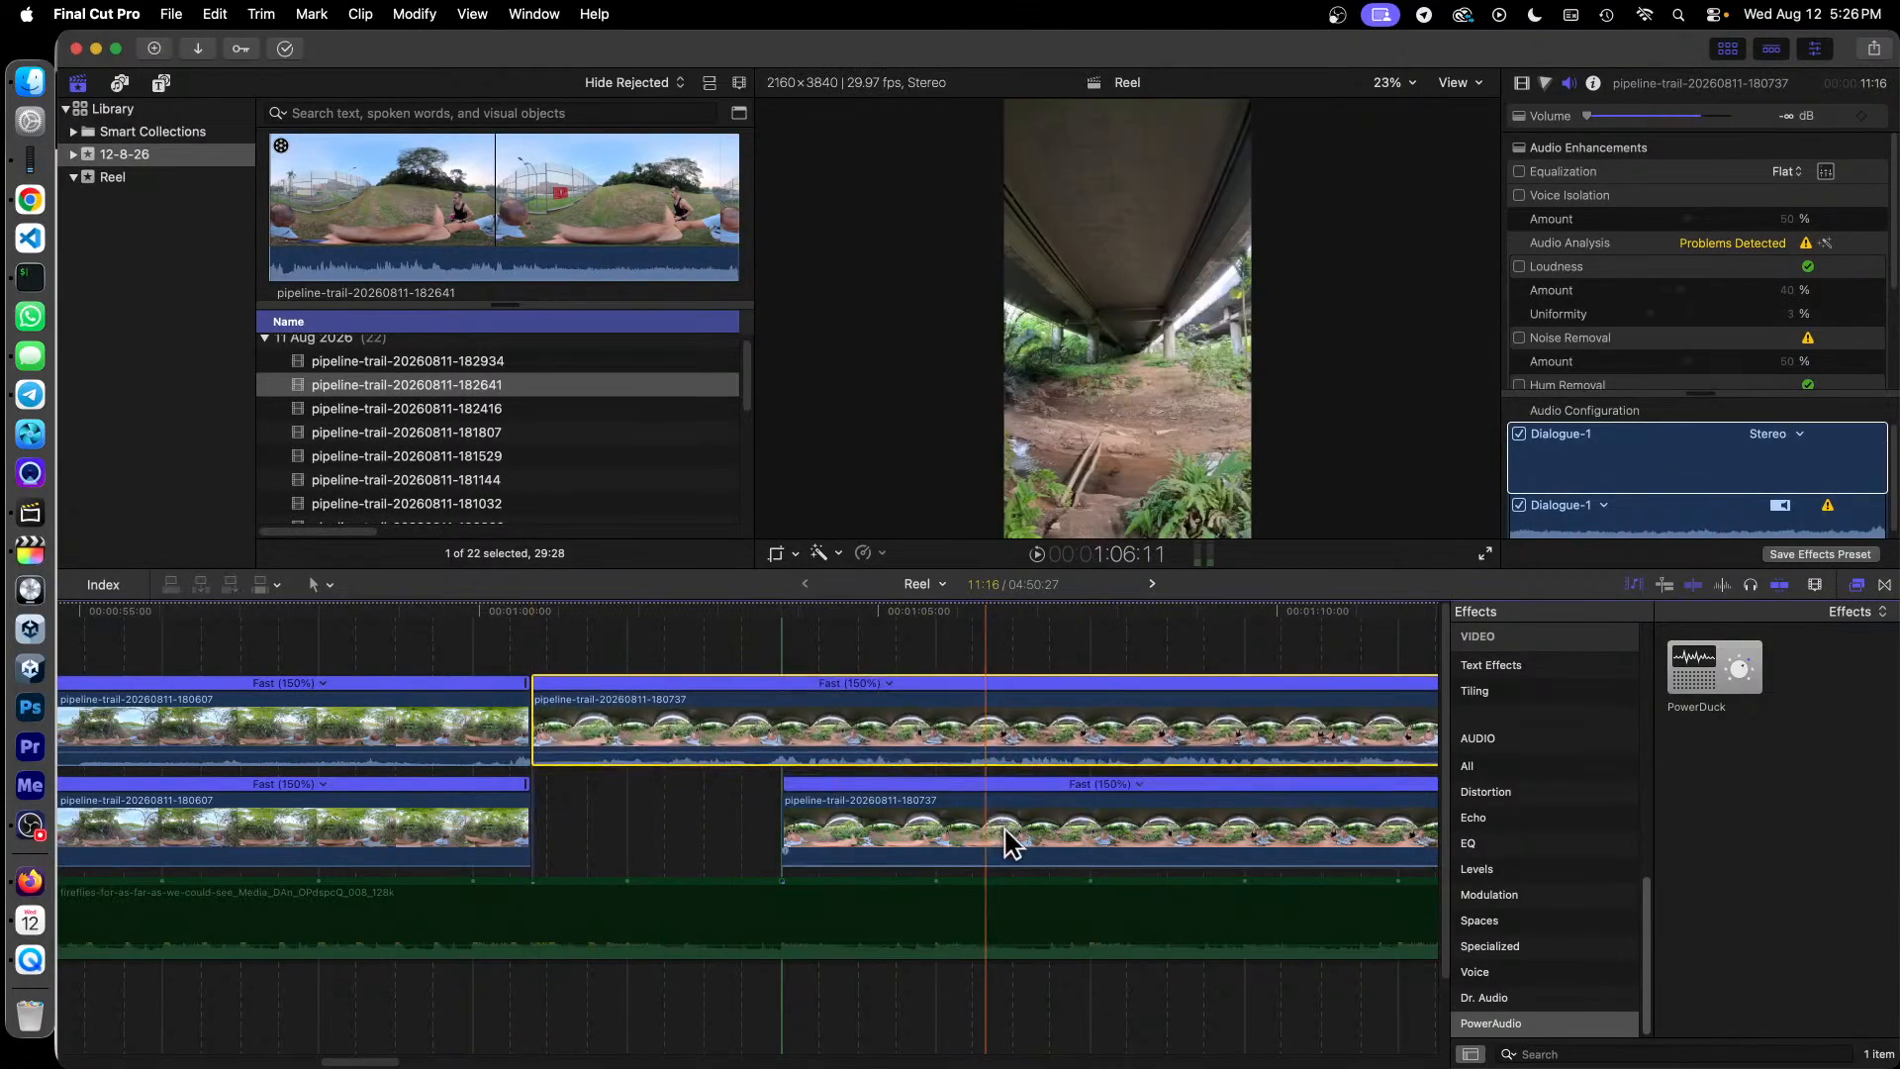
left_click_drag(1018, 837, 782, 836)
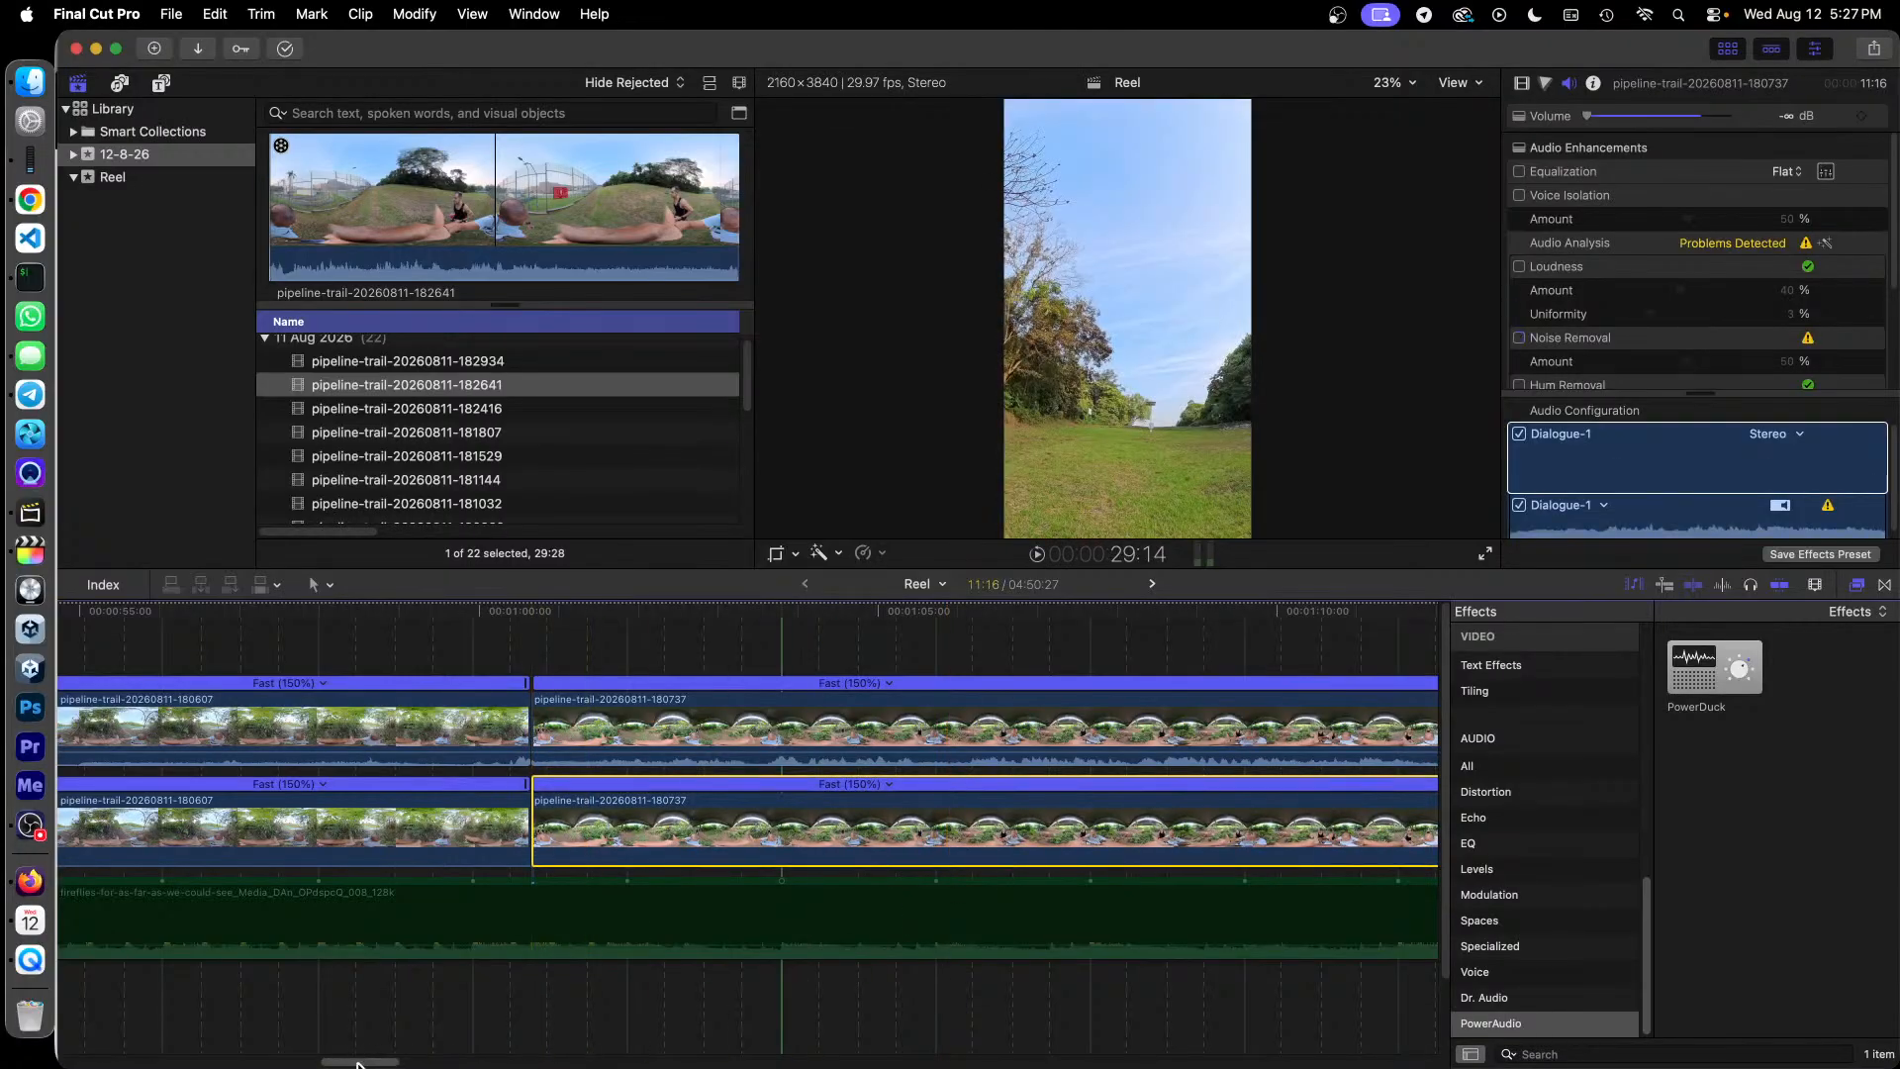
Step: Move the 180820, 181032 and 181144 pairs and the two trailing lower clips earlier so each sits flush against the preceding clip
left_click_drag(358, 1064, 457, 1044)
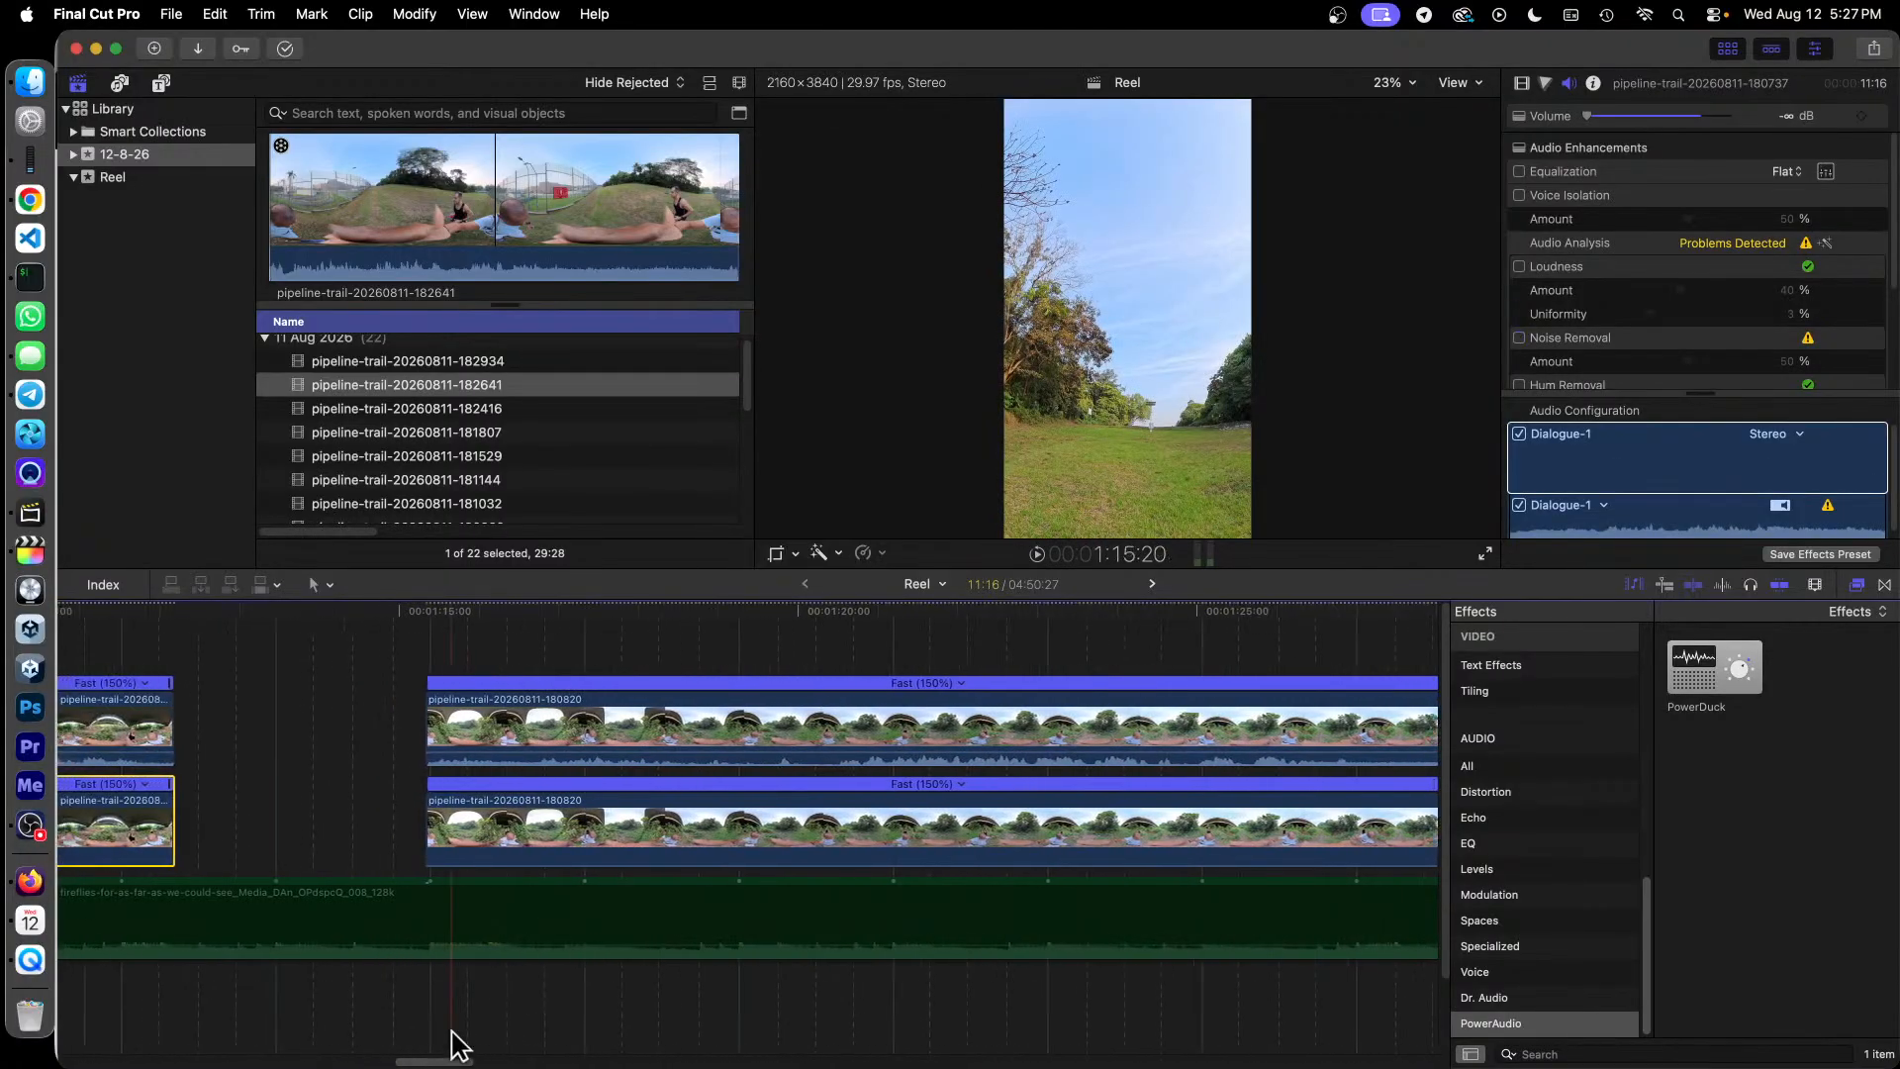
key("super+minus")
key("super+minus")
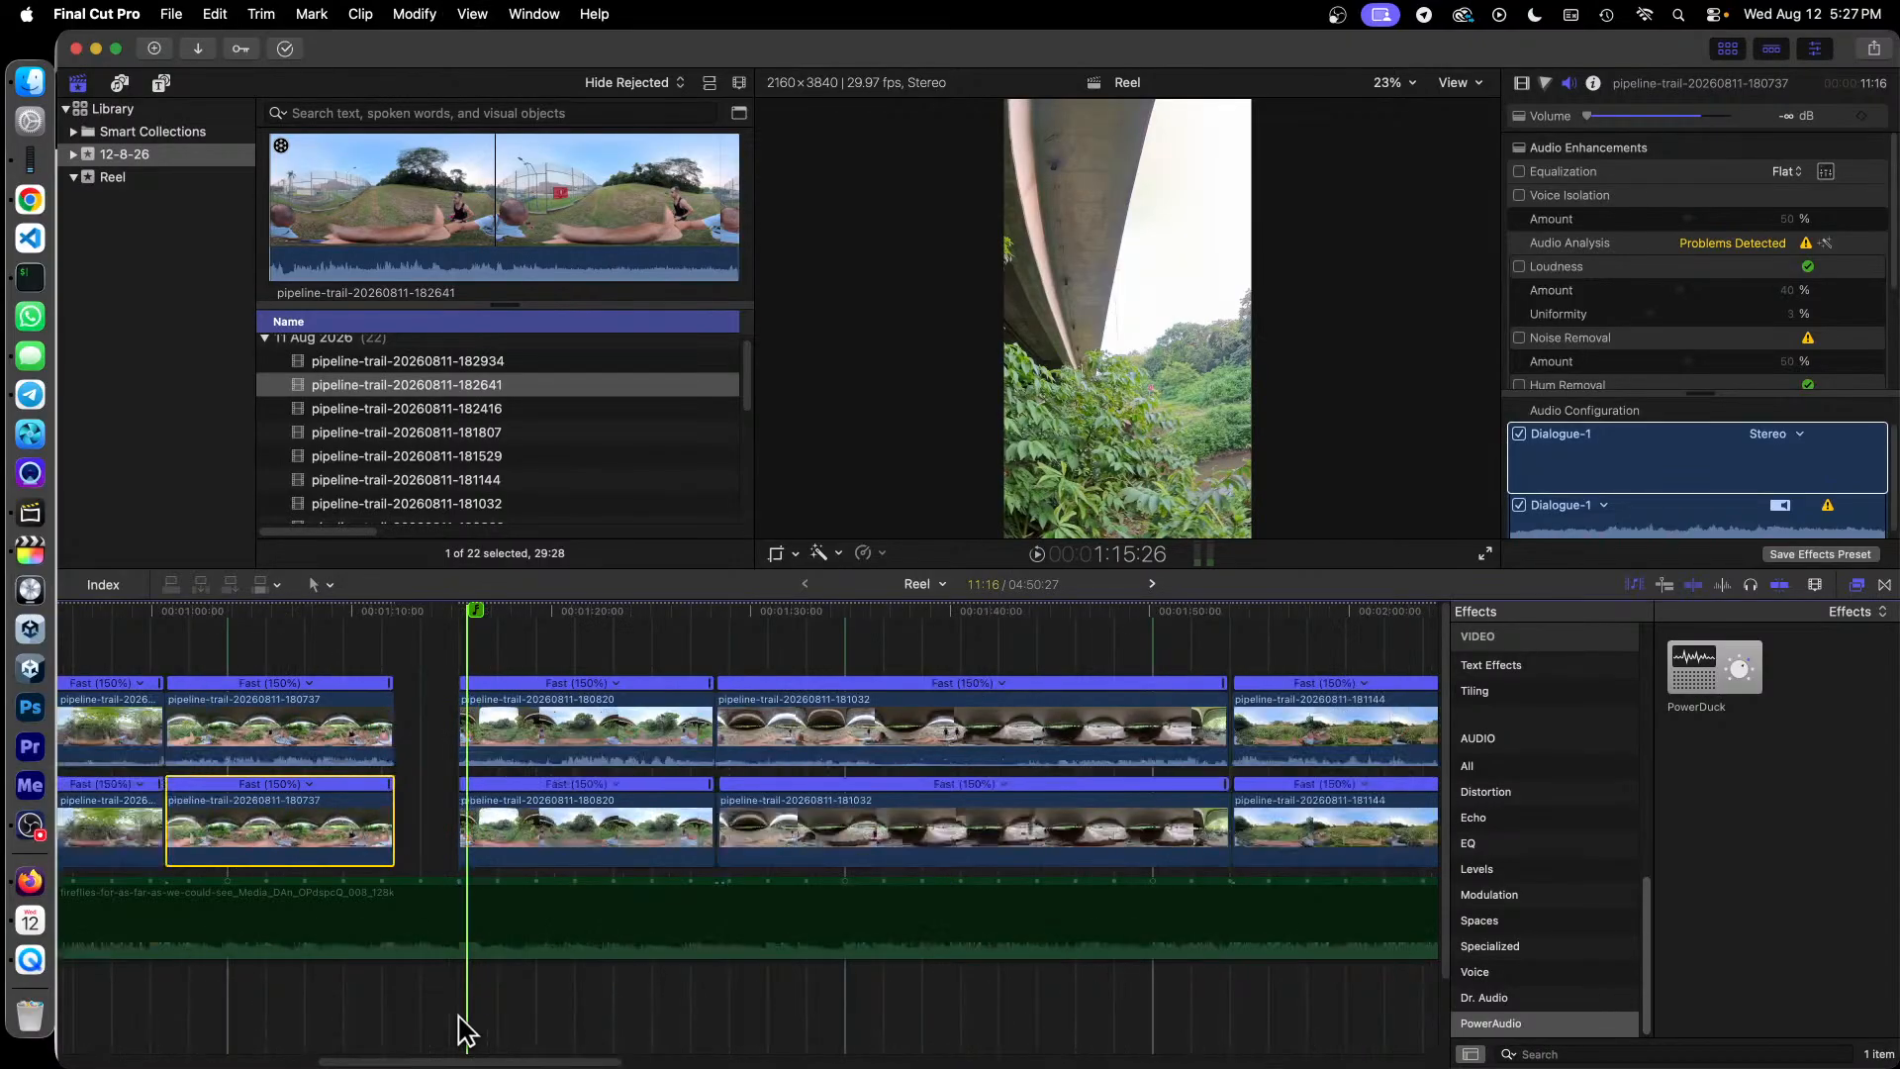
key("super+minus")
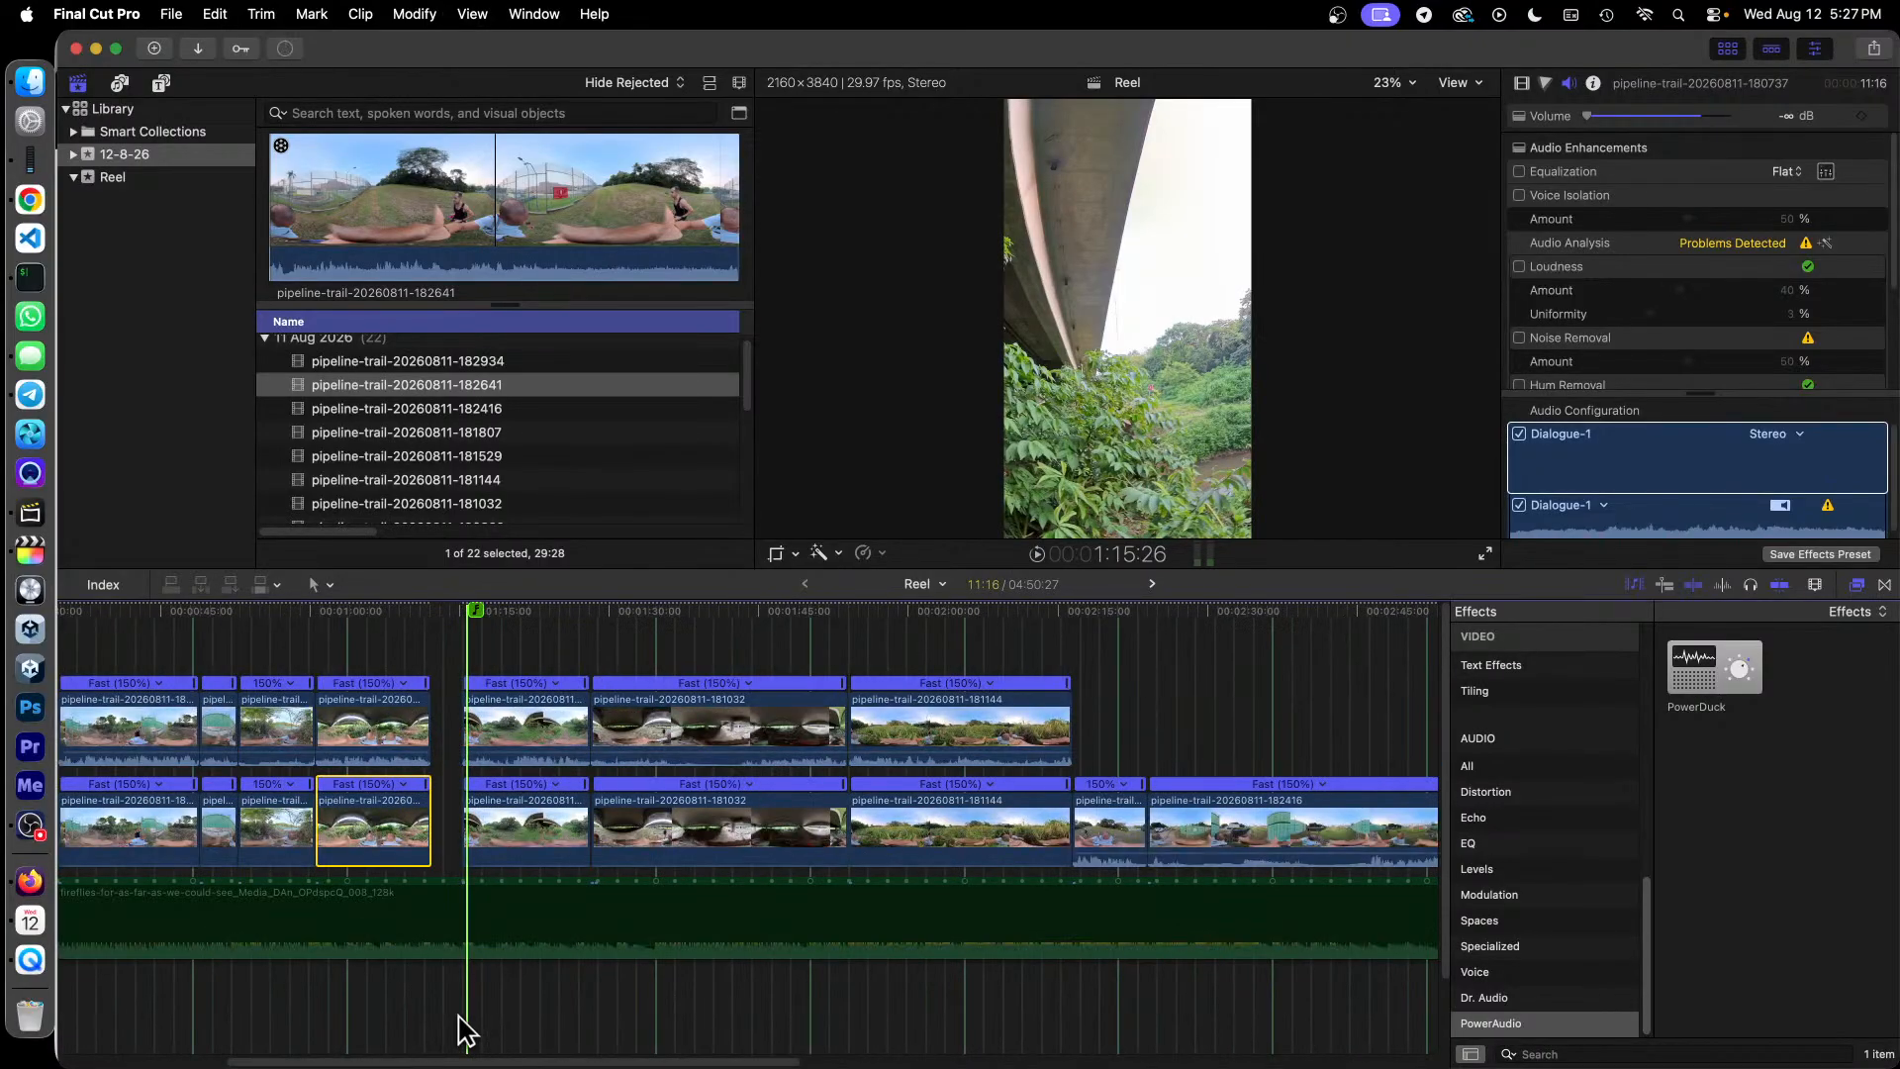
left_click(512, 730)
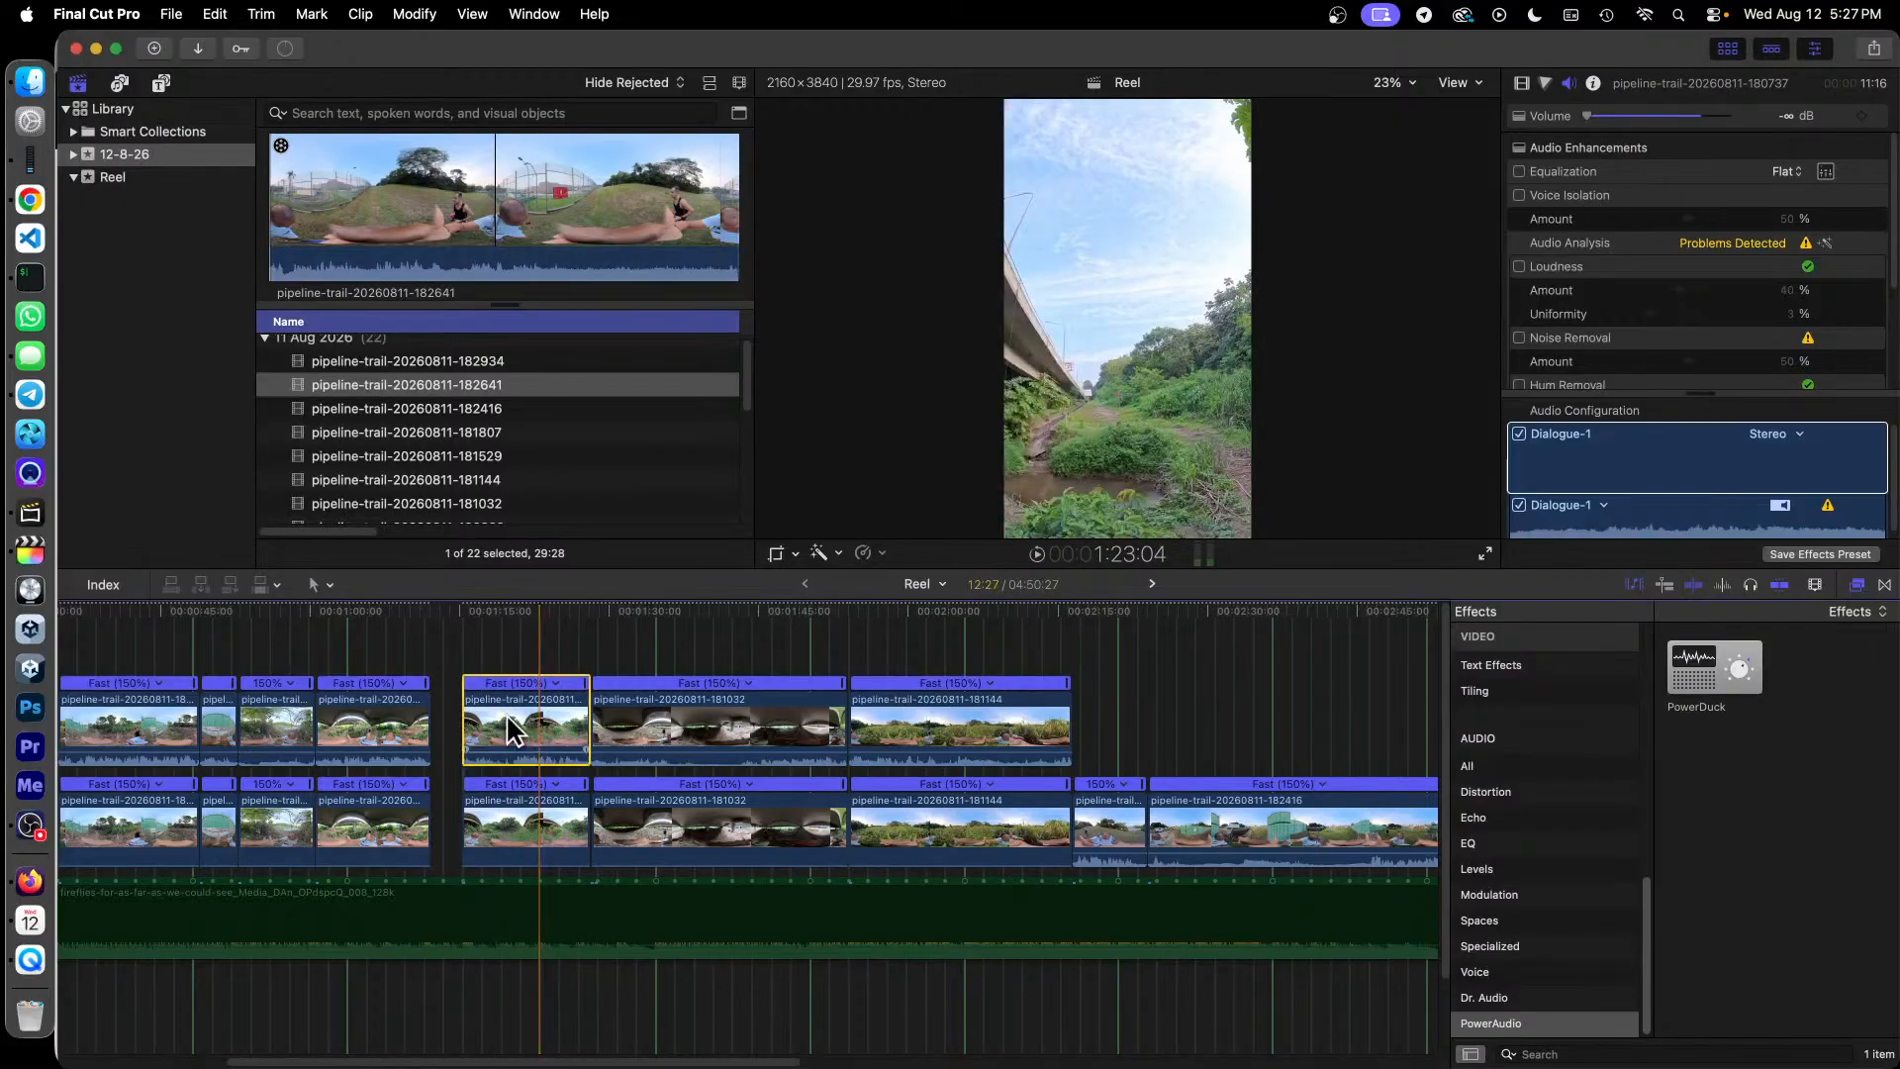
left_click_drag(507, 713, 534, 809)
left_click_drag(736, 721, 746, 822)
left_click_drag(990, 721, 953, 818)
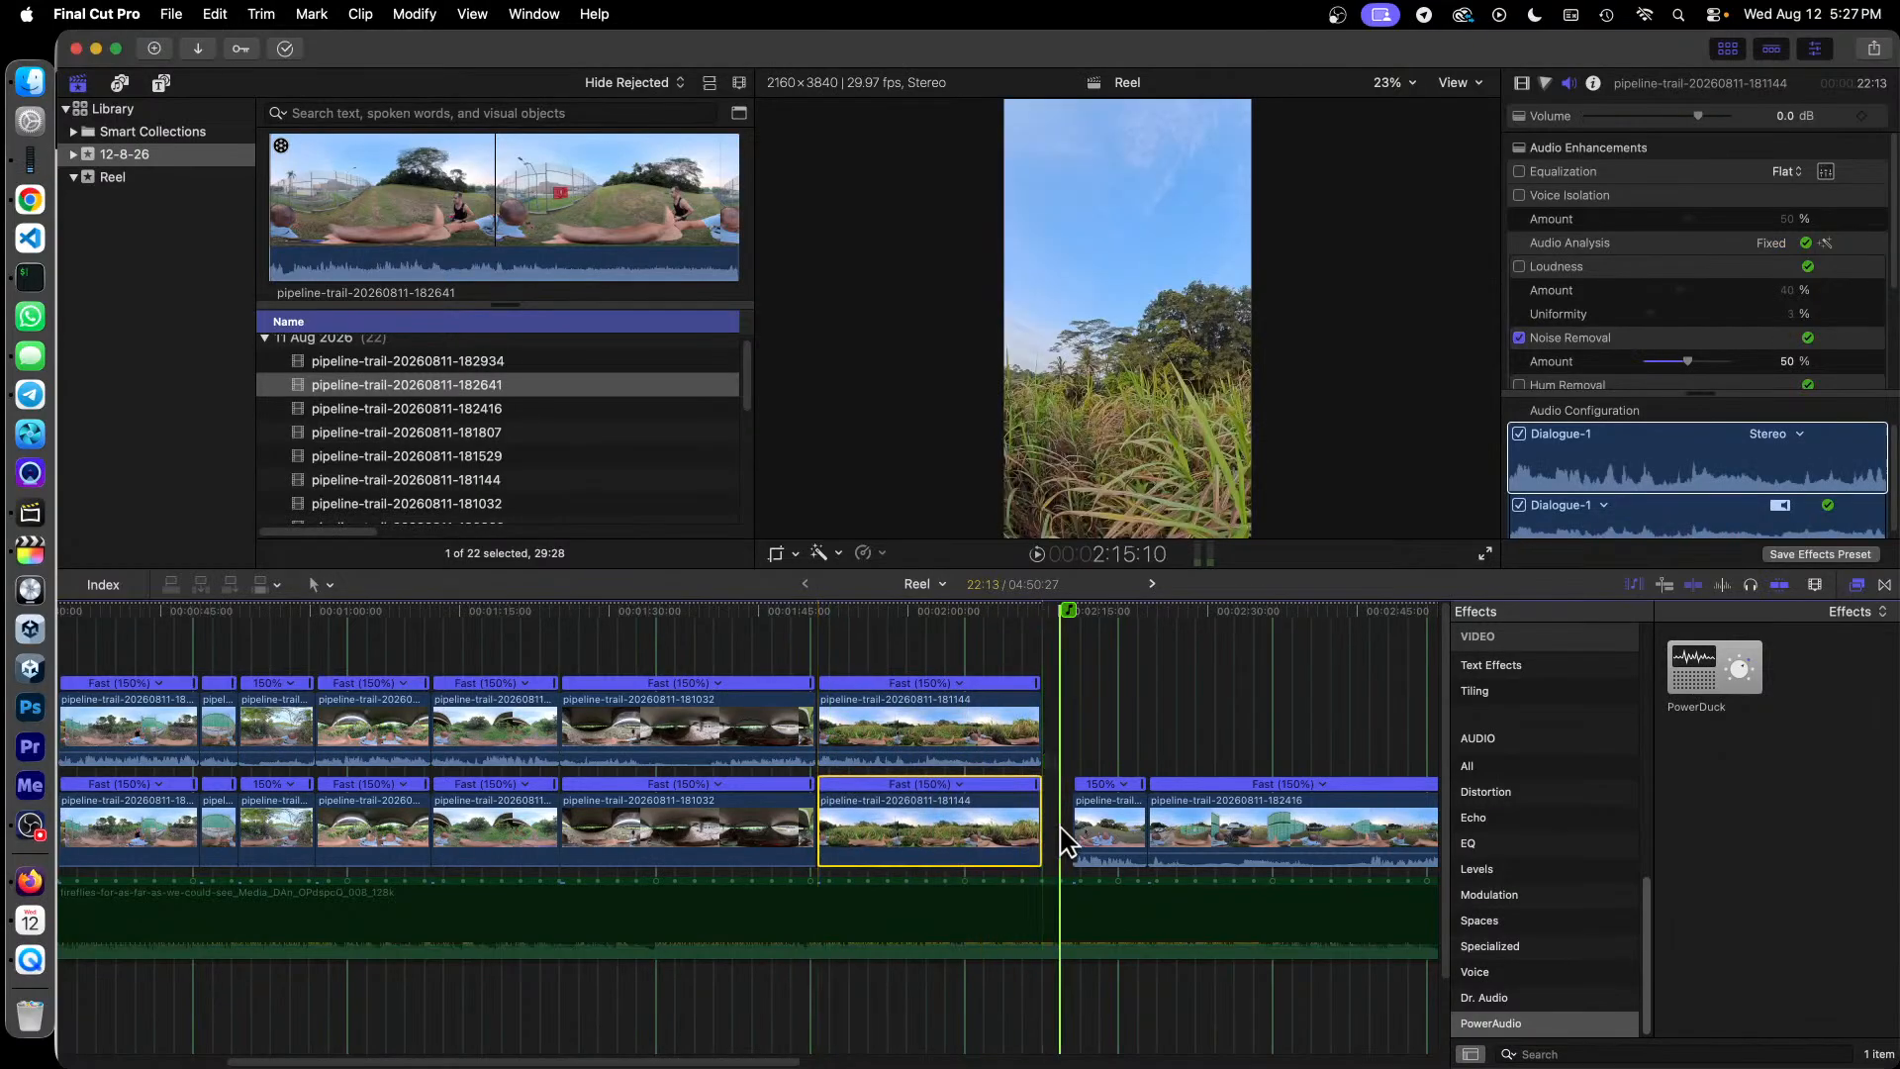
left_click_drag(1109, 836, 1078, 823)
left_click_drag(1195, 836, 1197, 833)
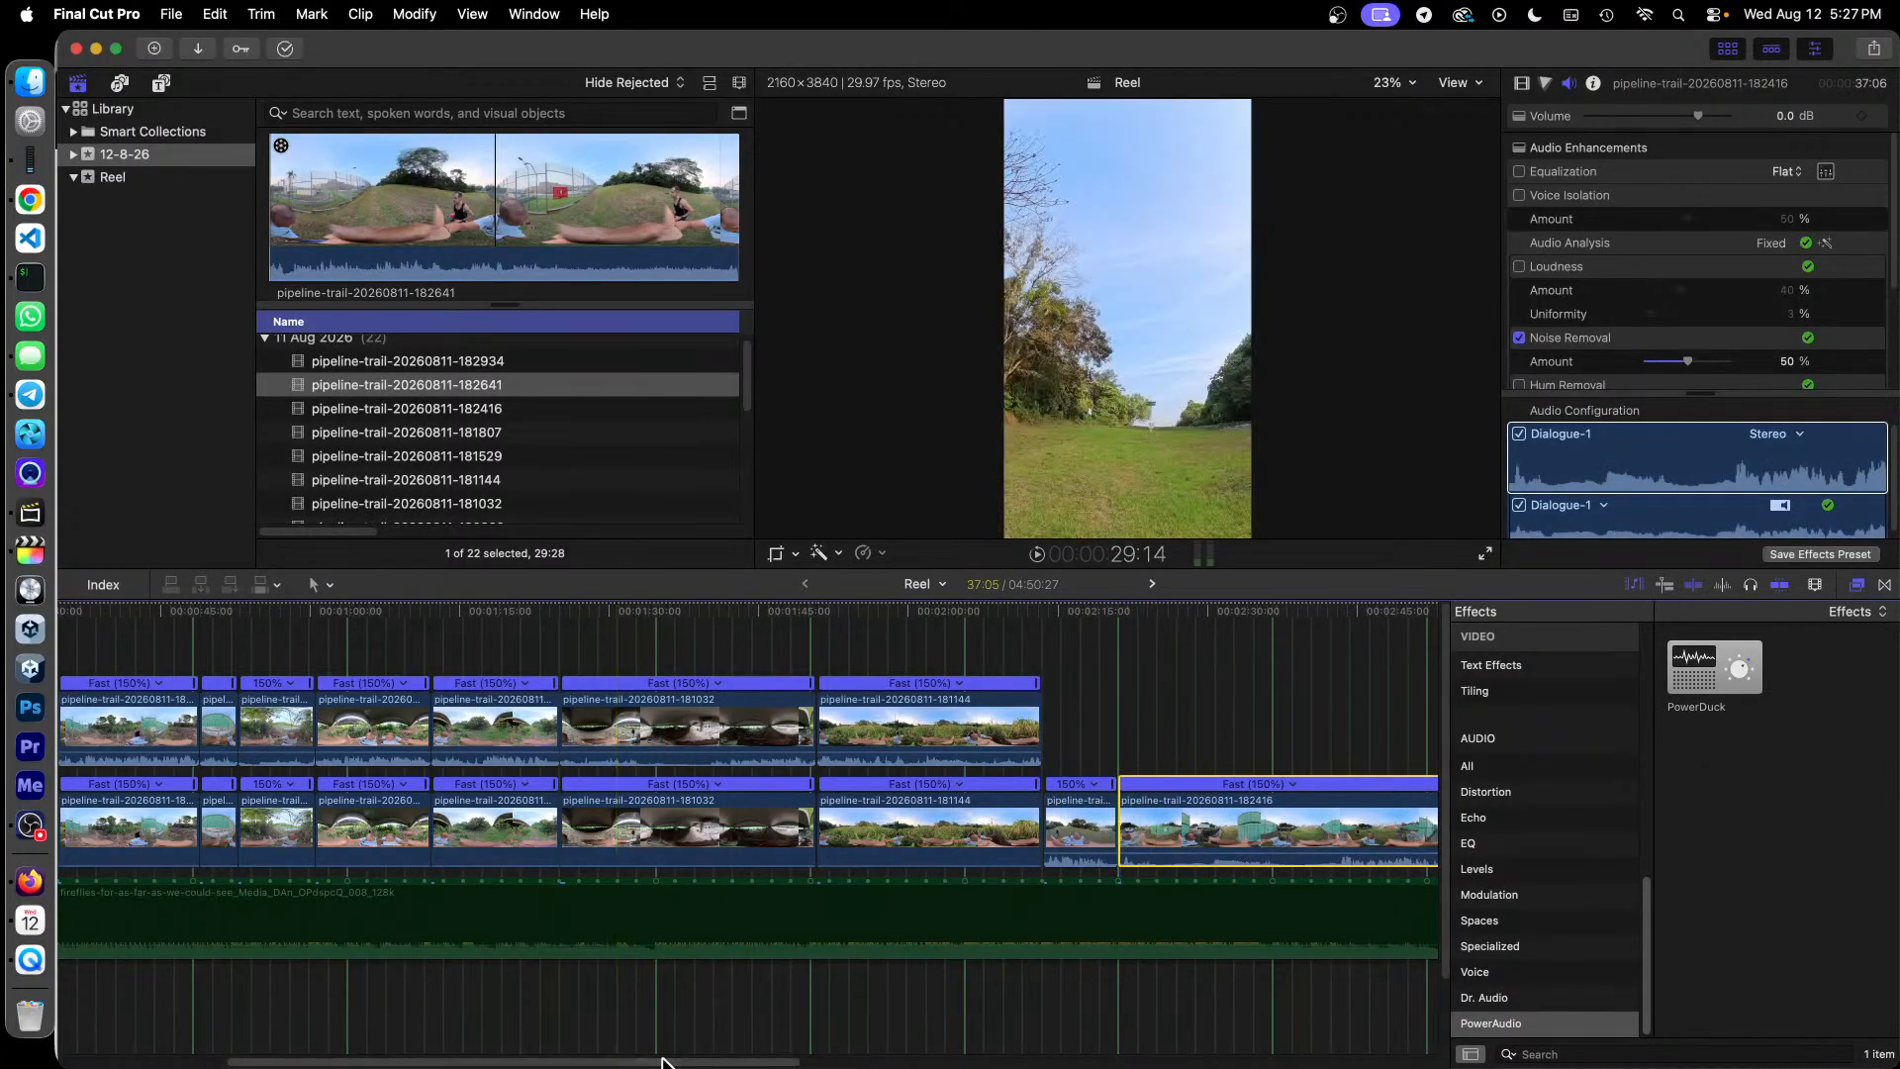
Step: Trim the gap after the music track back to the music's end and open that edit point in the precision editor
left_click_drag(676, 1062, 770, 1065)
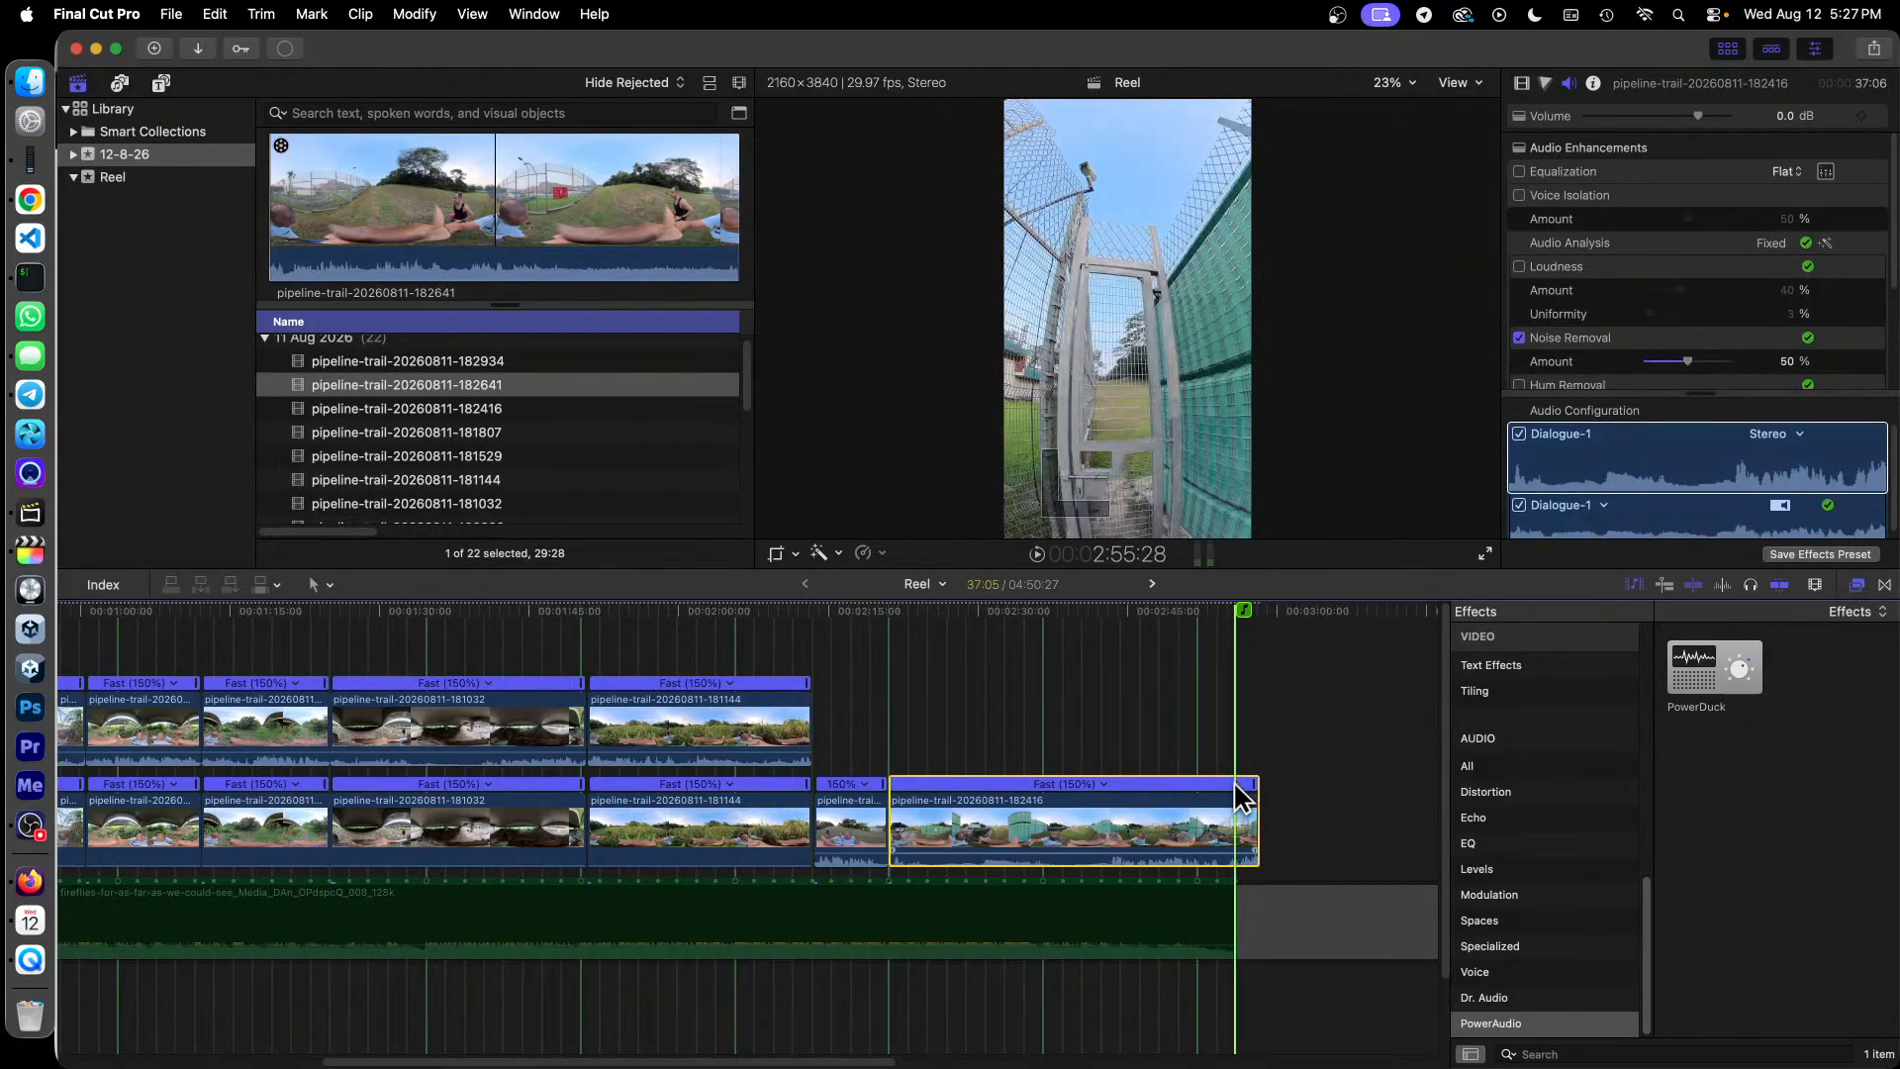
left_click(1323, 936)
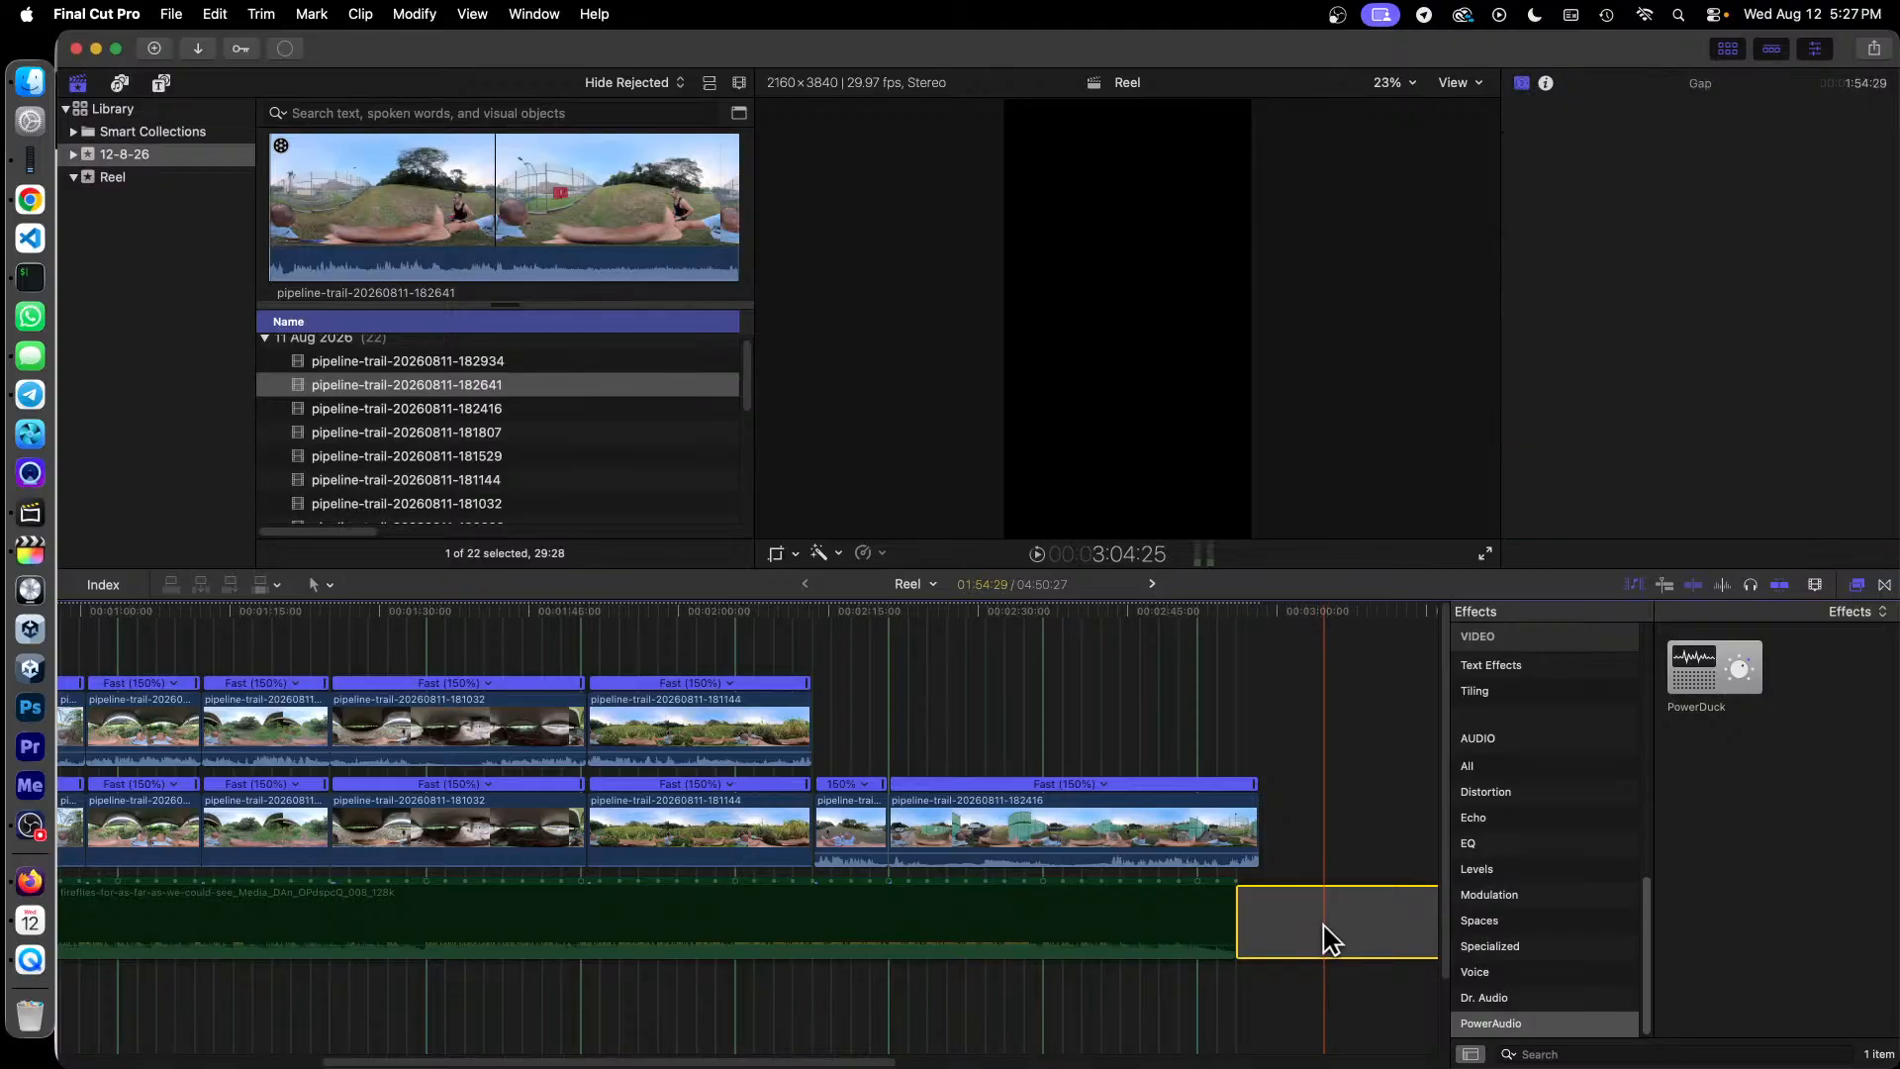
left_click_drag(861, 1060, 1293, 1044)
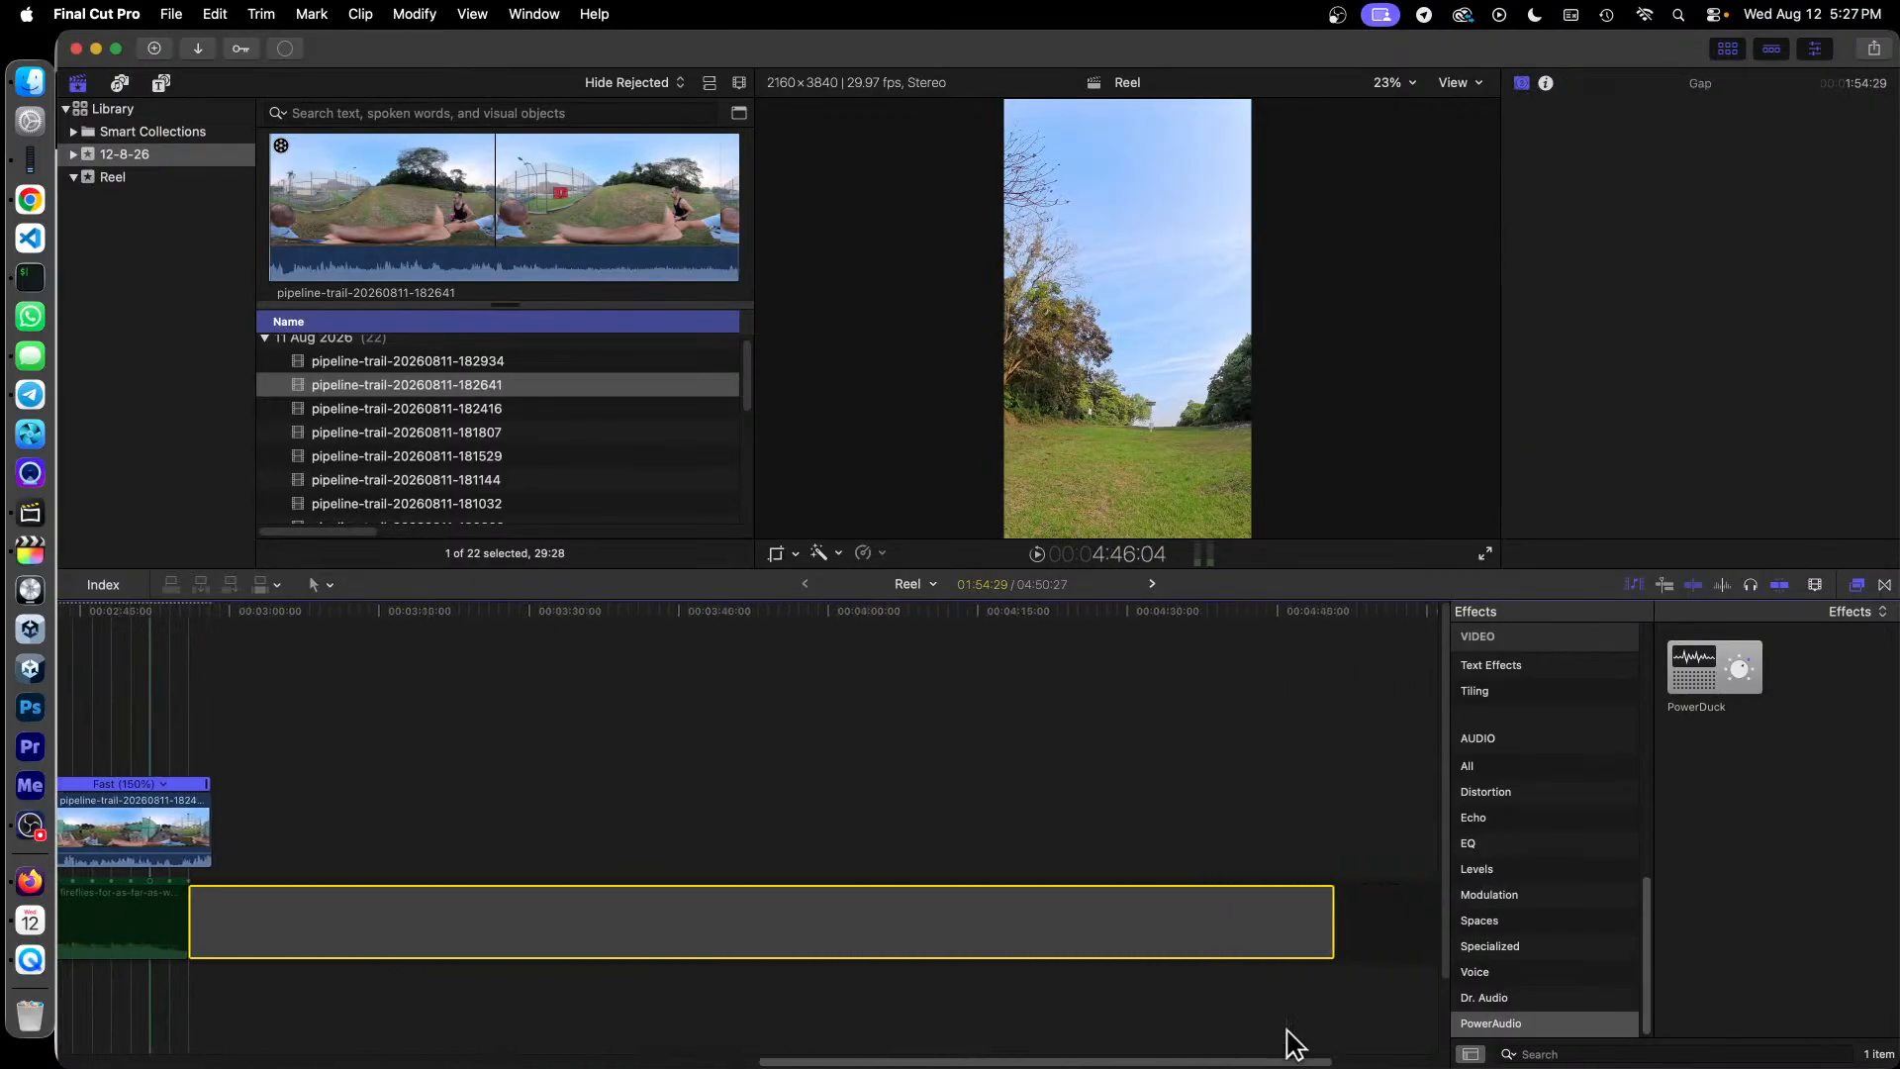
left_click_drag(1329, 911, 190, 918)
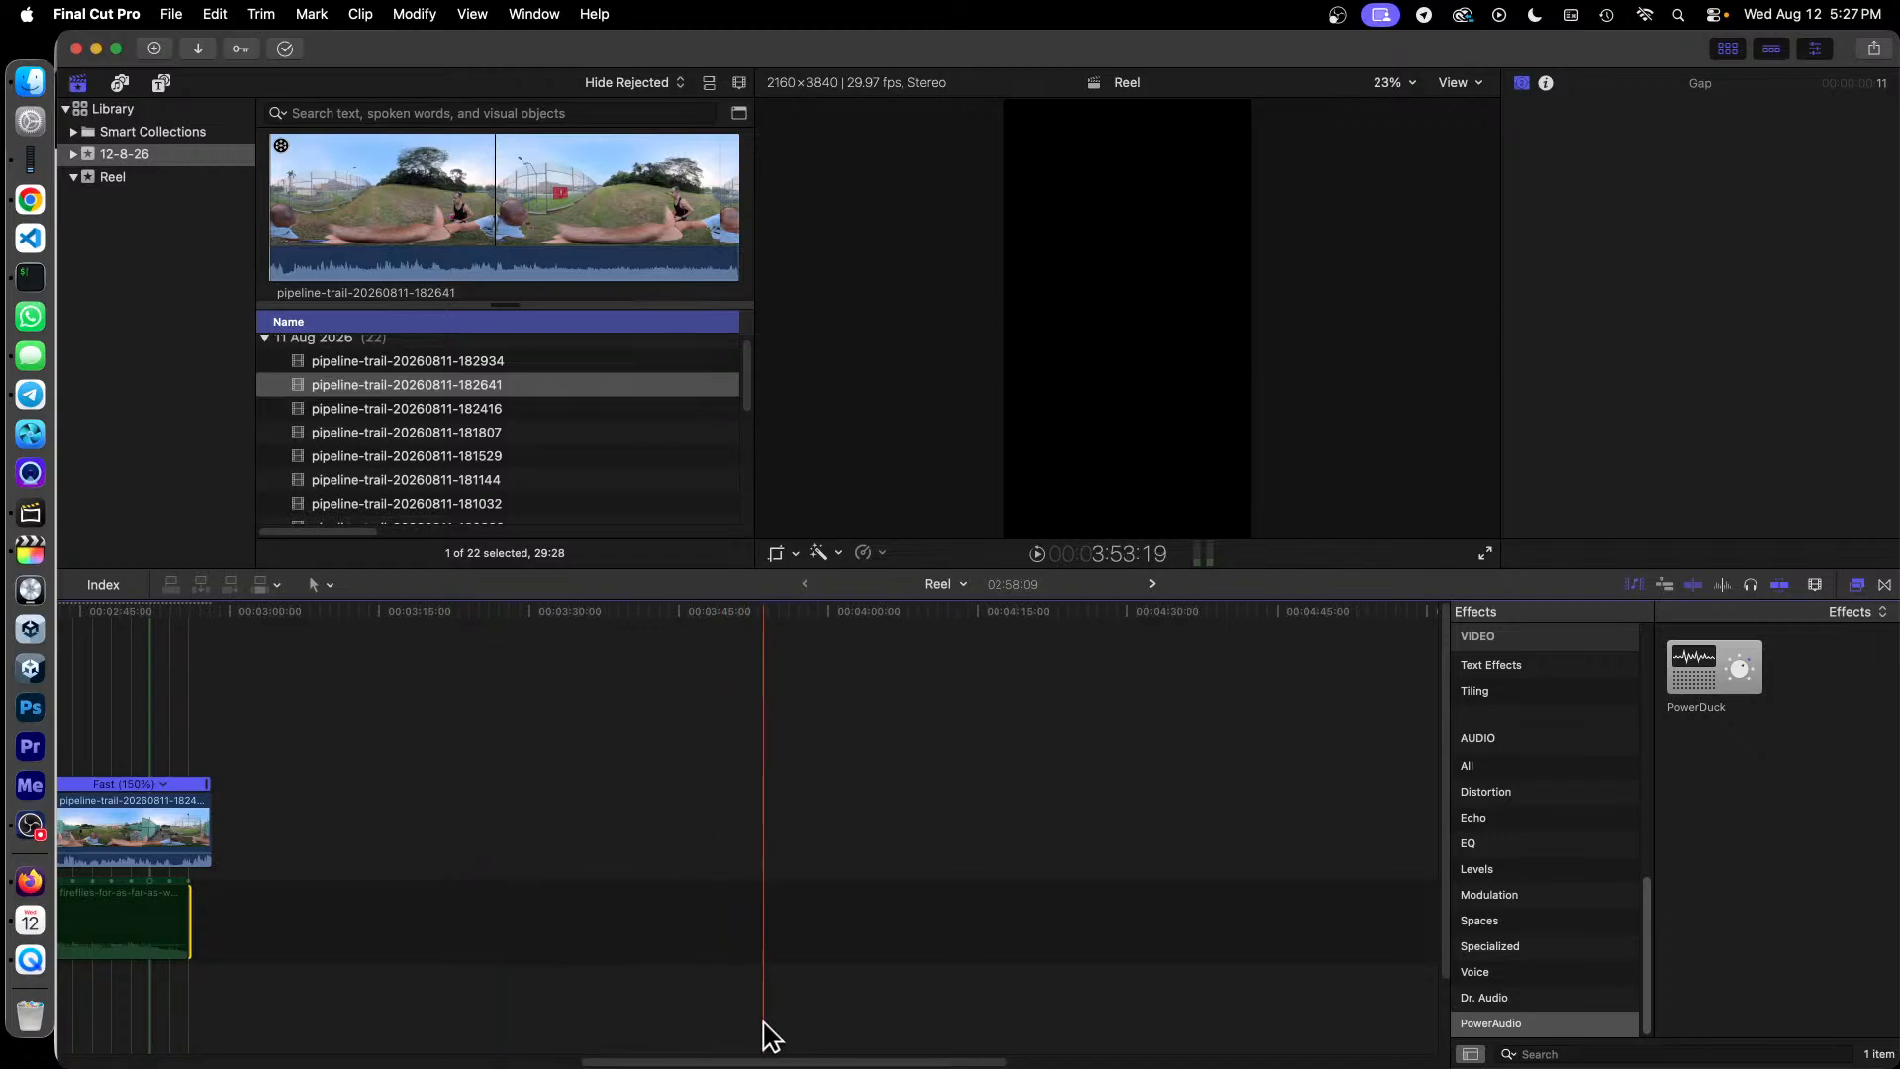
left_click_drag(745, 1061, 638, 1057)
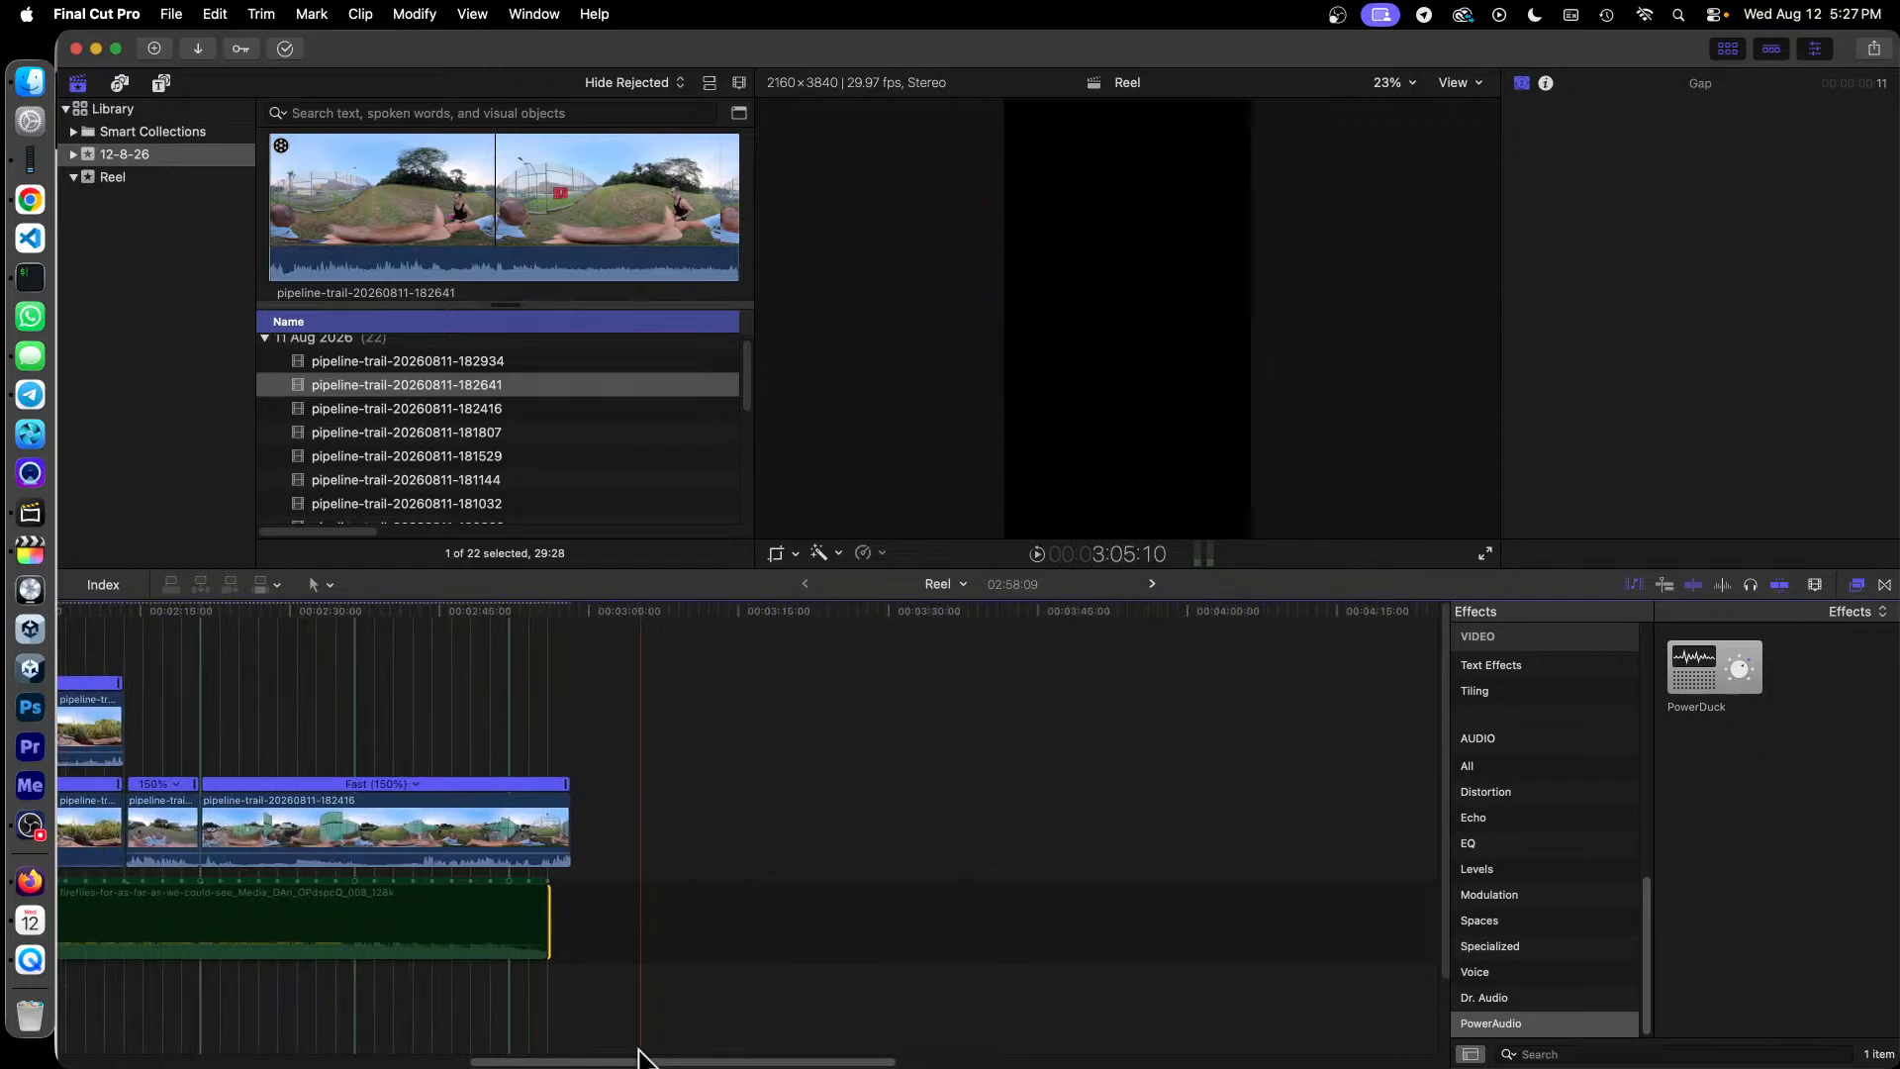
key("super+equal")
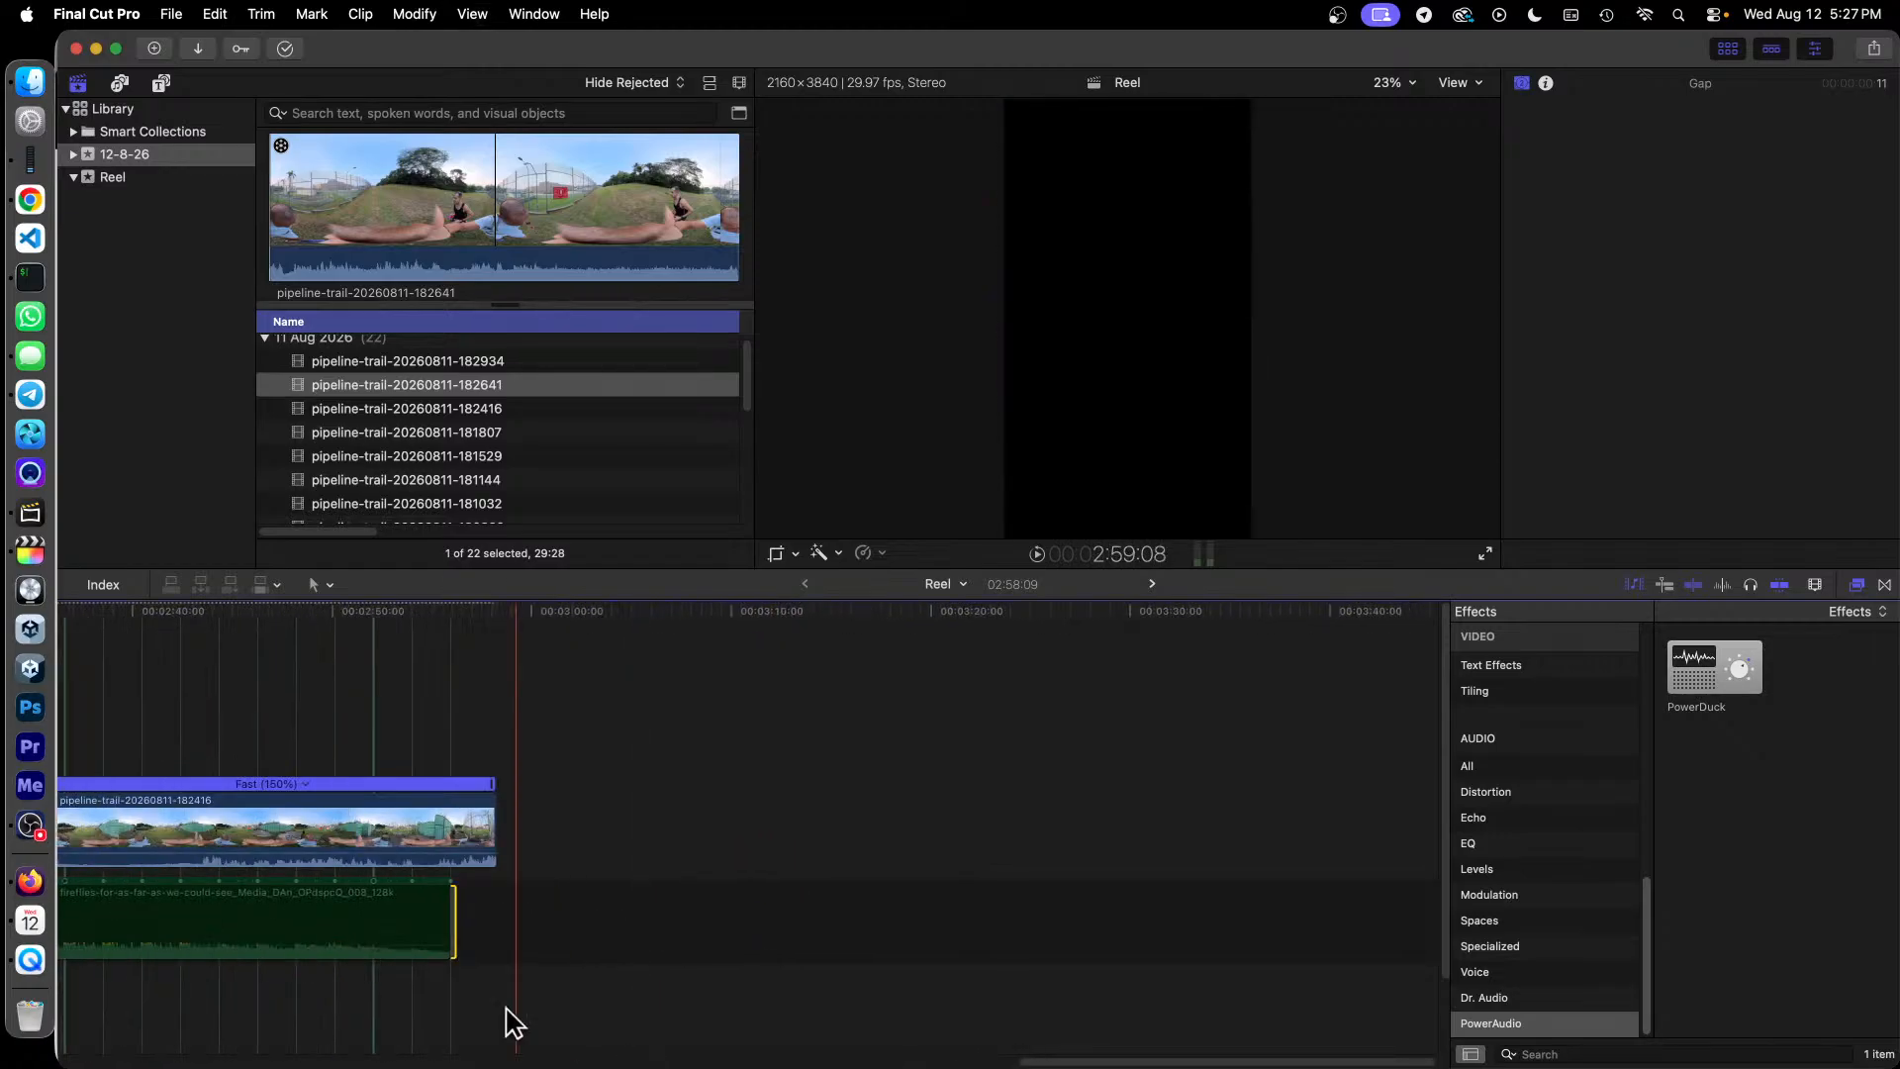
double_click(456, 922)
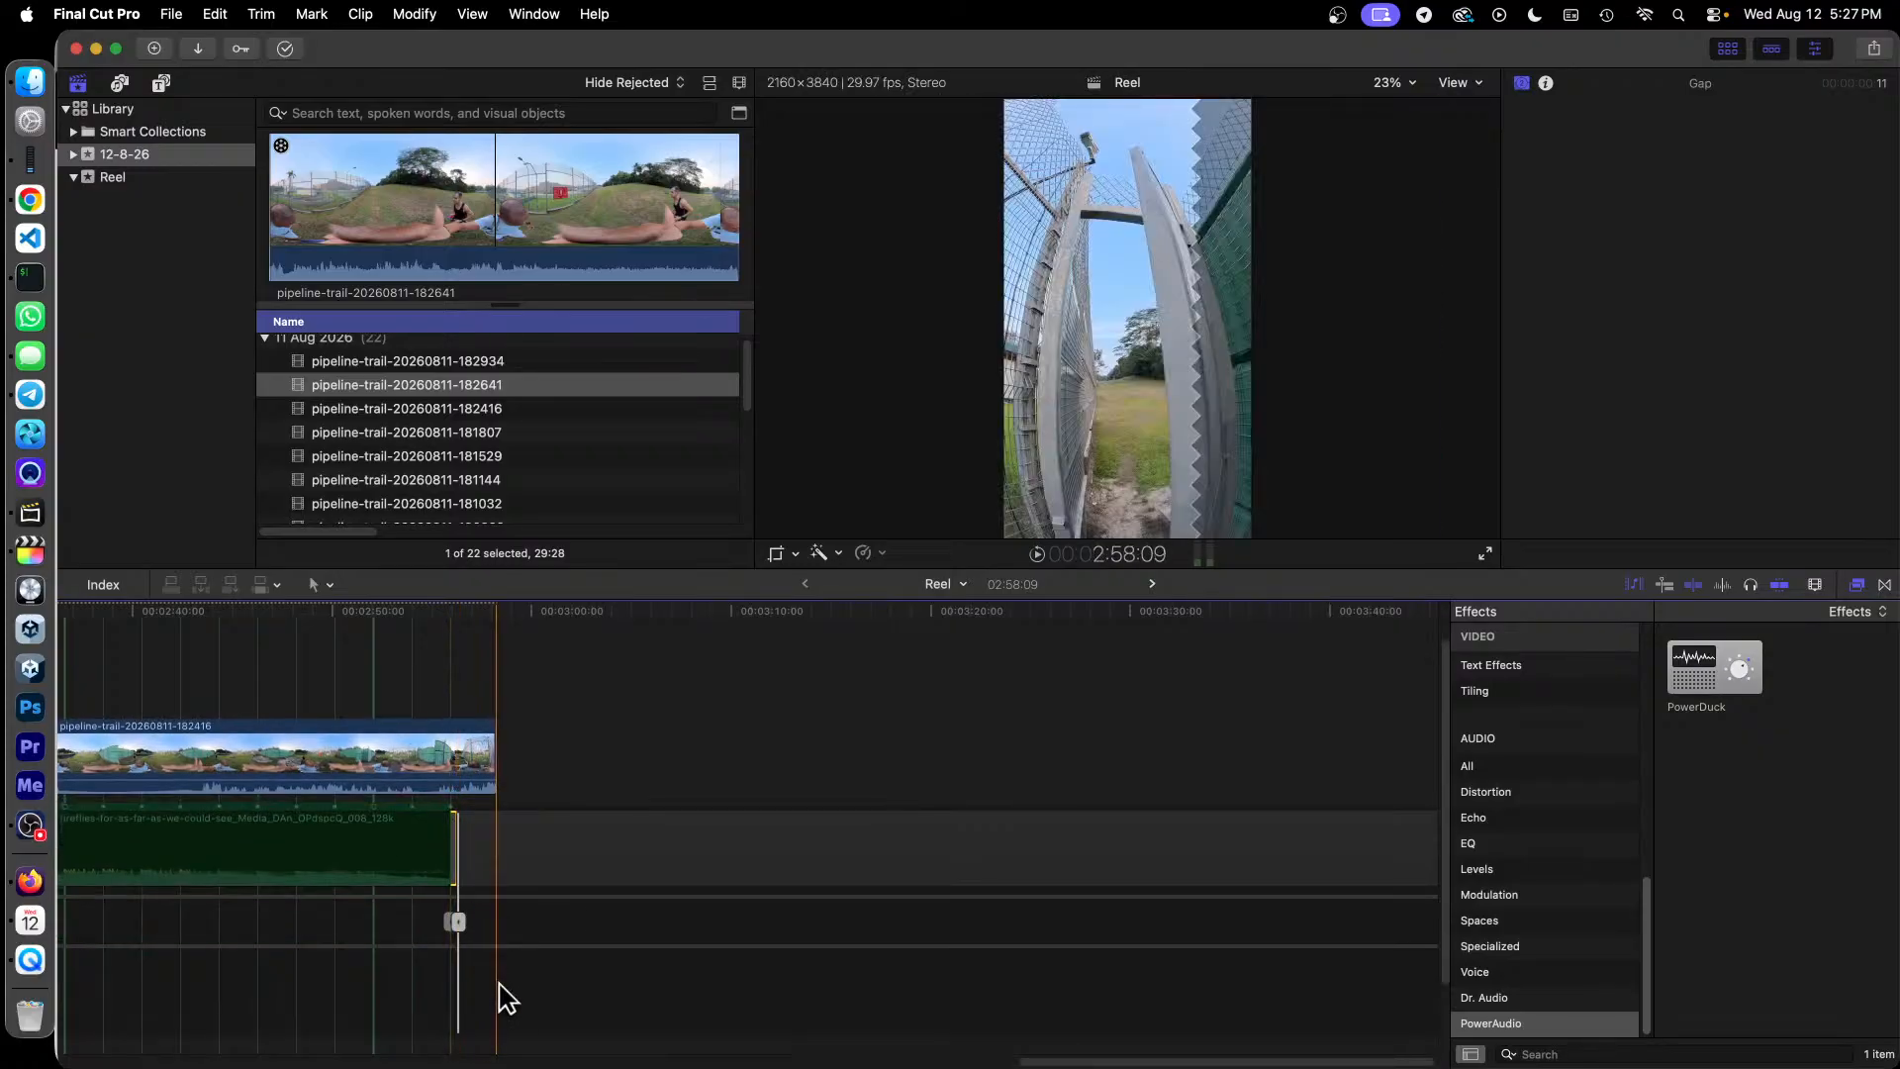
left_click(634, 1005)
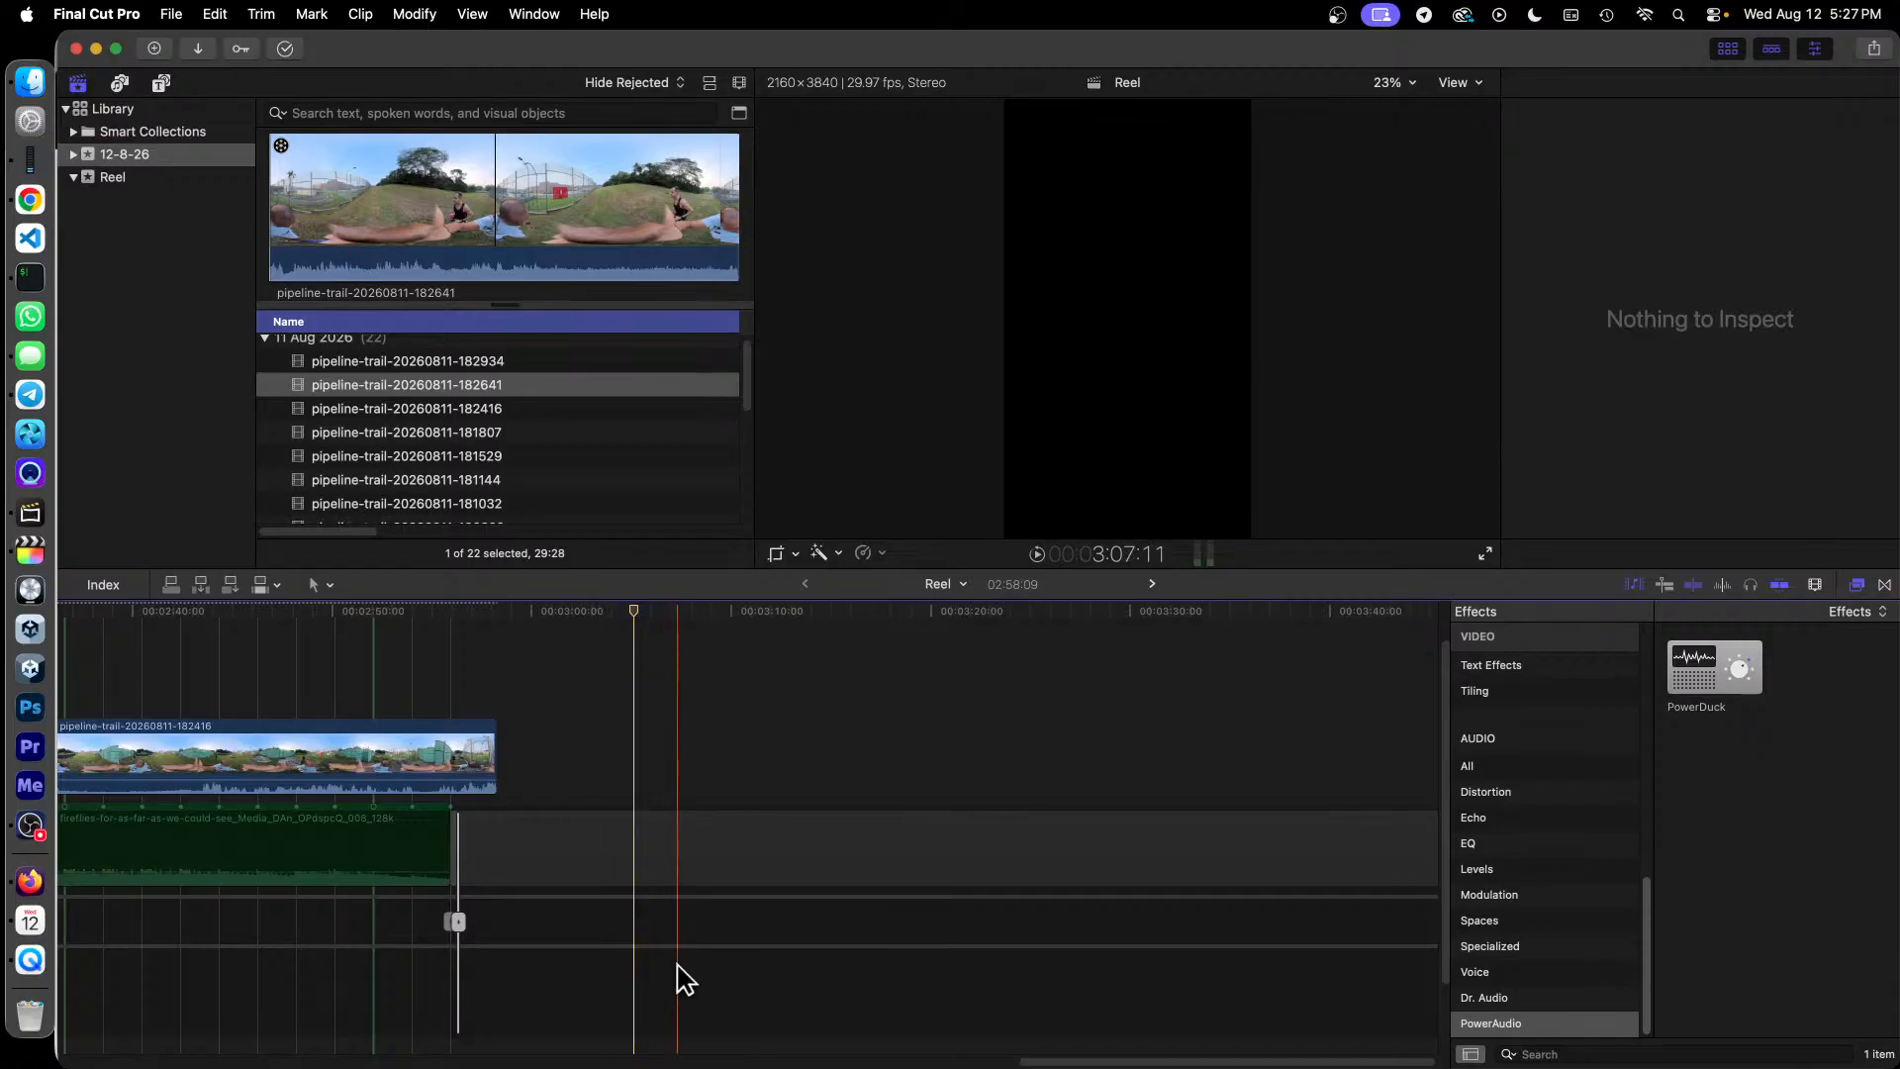
left_click(630, 880)
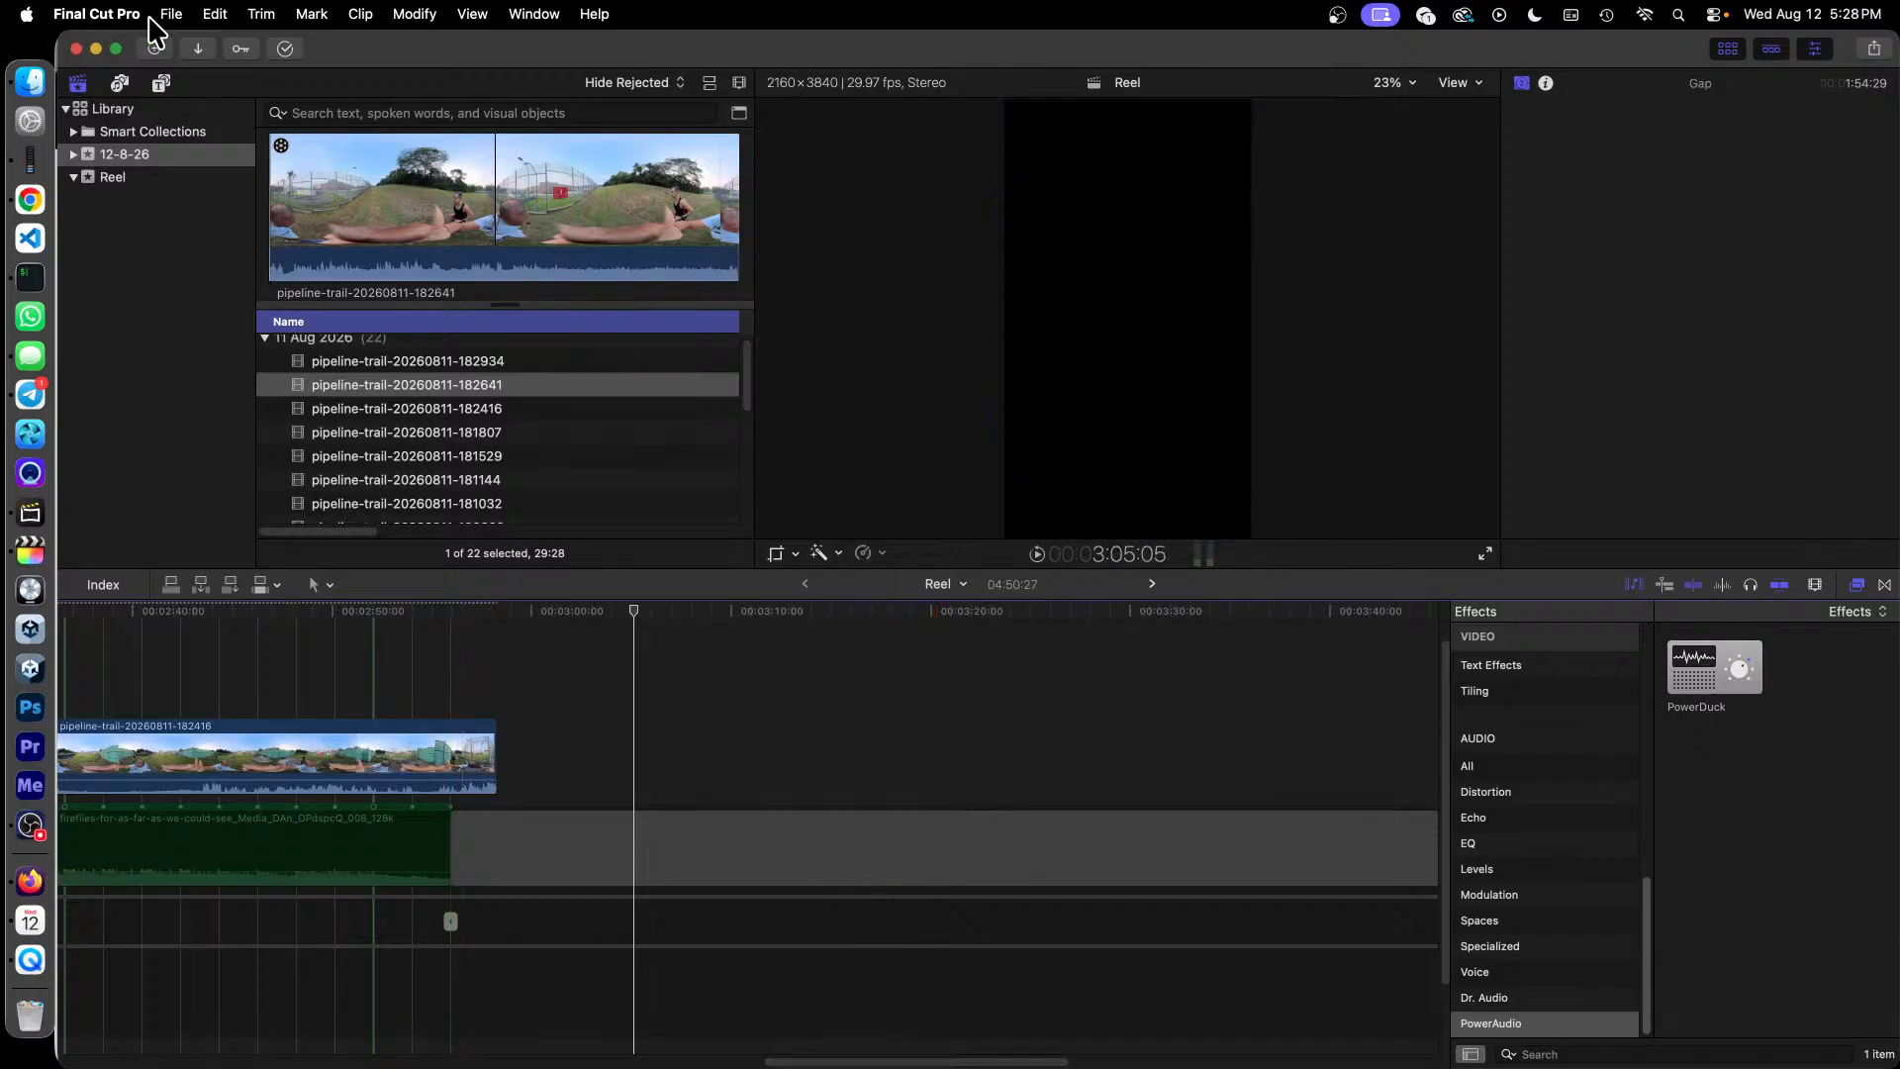
left_click(216, 16)
left_click(238, 61)
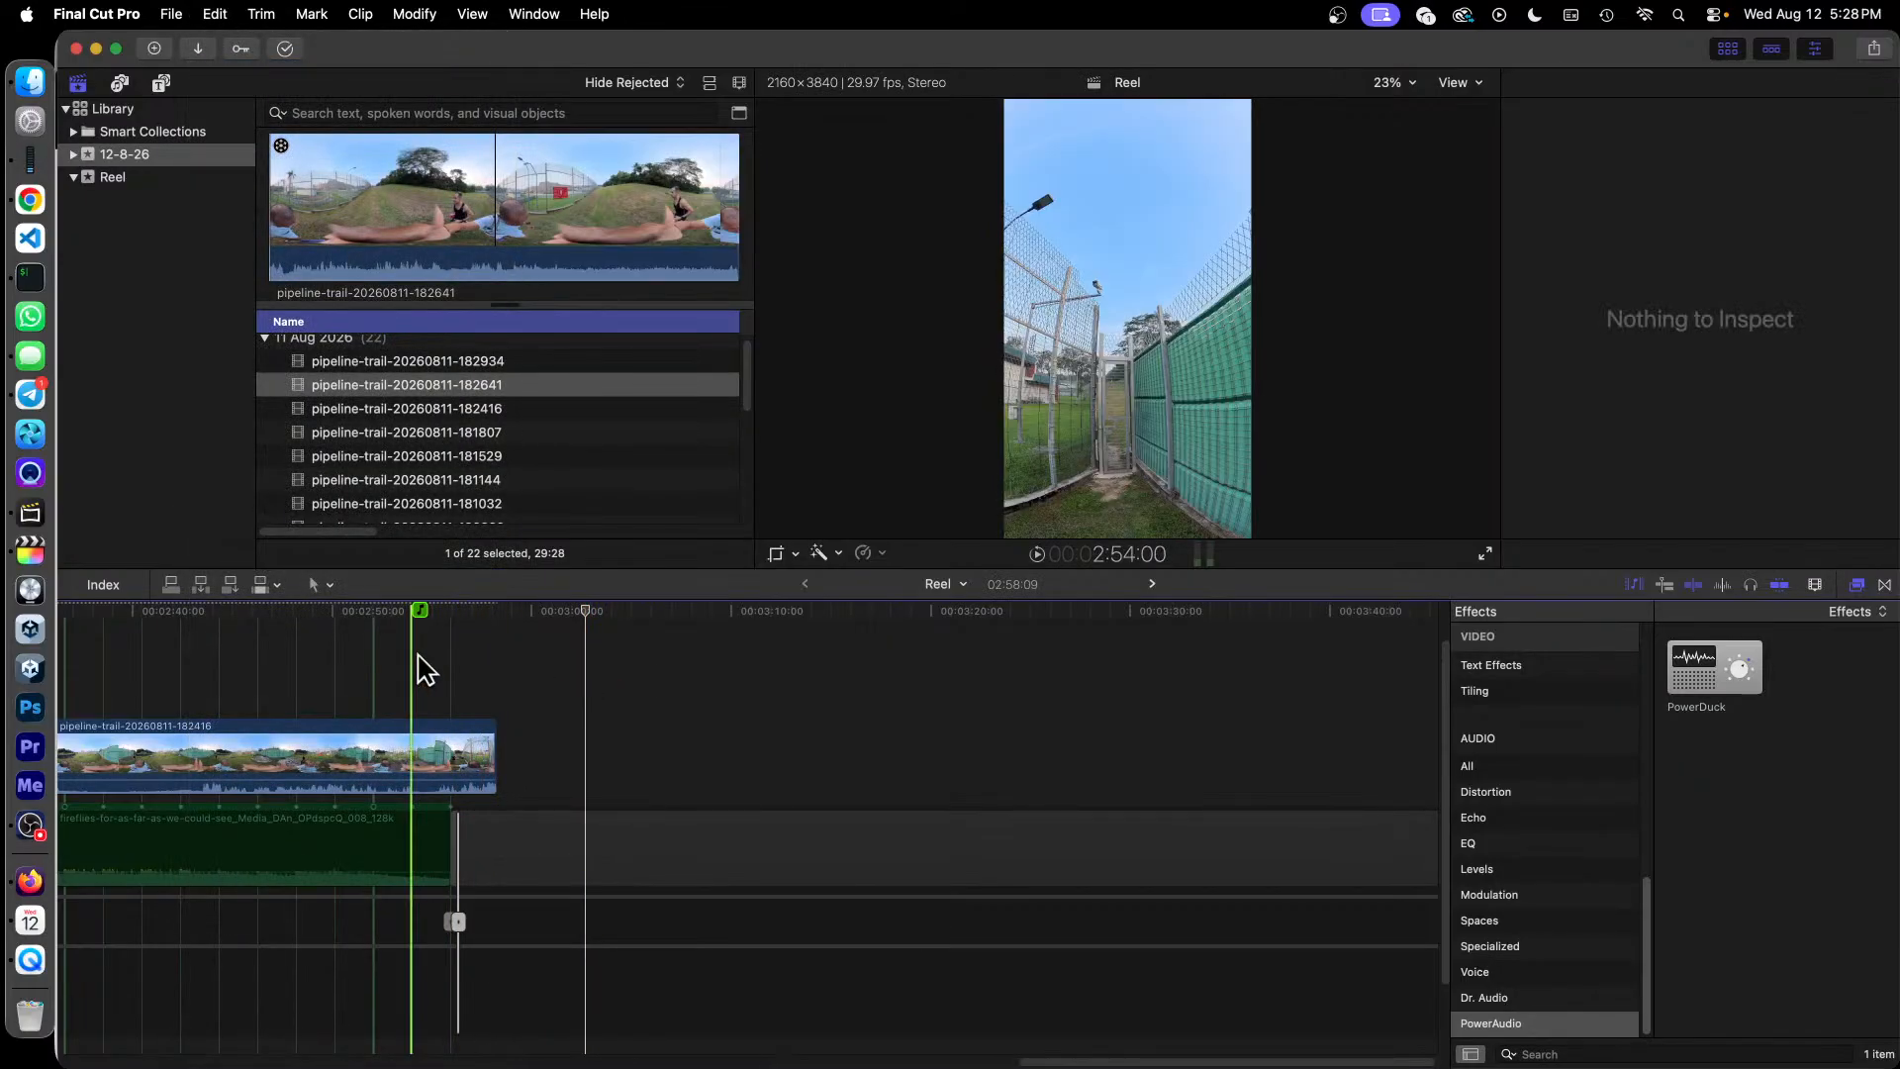
Step: Remove the remaining sliver of gap at the music's end in the precision editor
left_click_drag(456, 921, 453, 922)
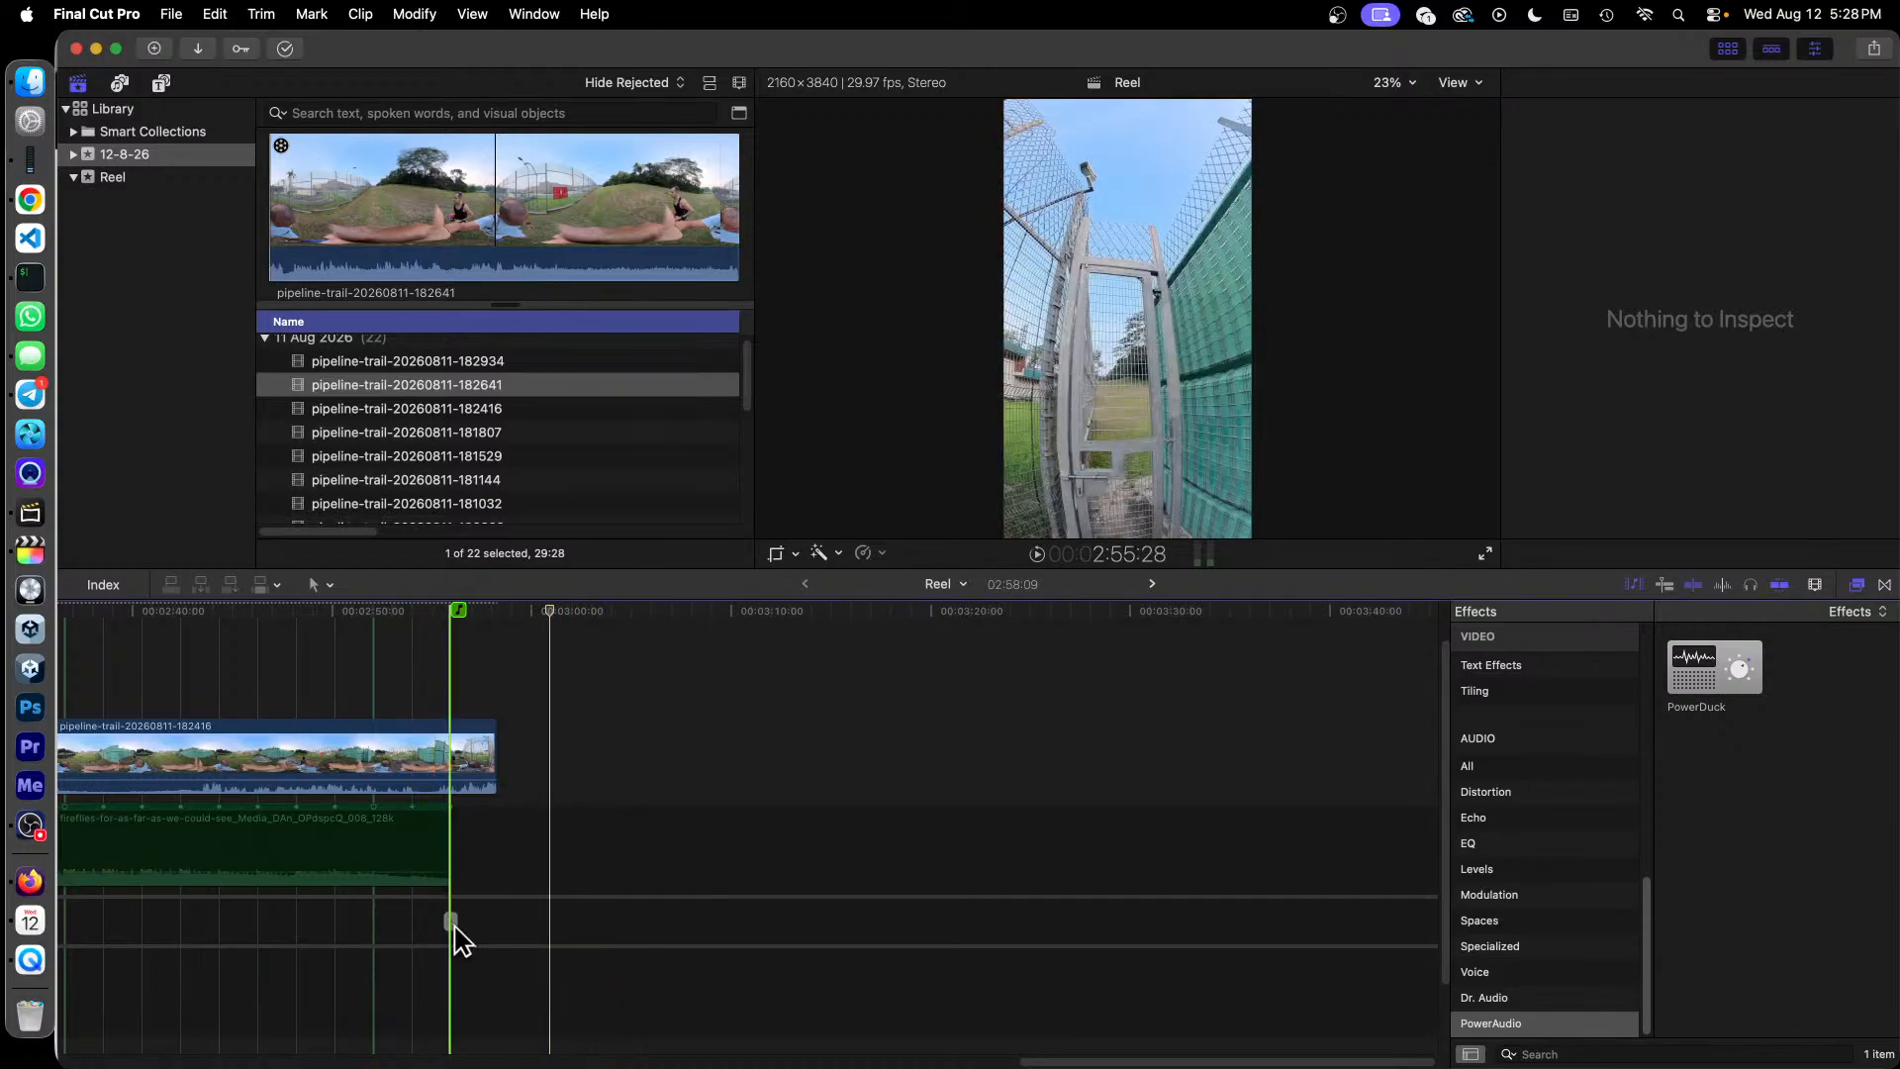
left_click(452, 925)
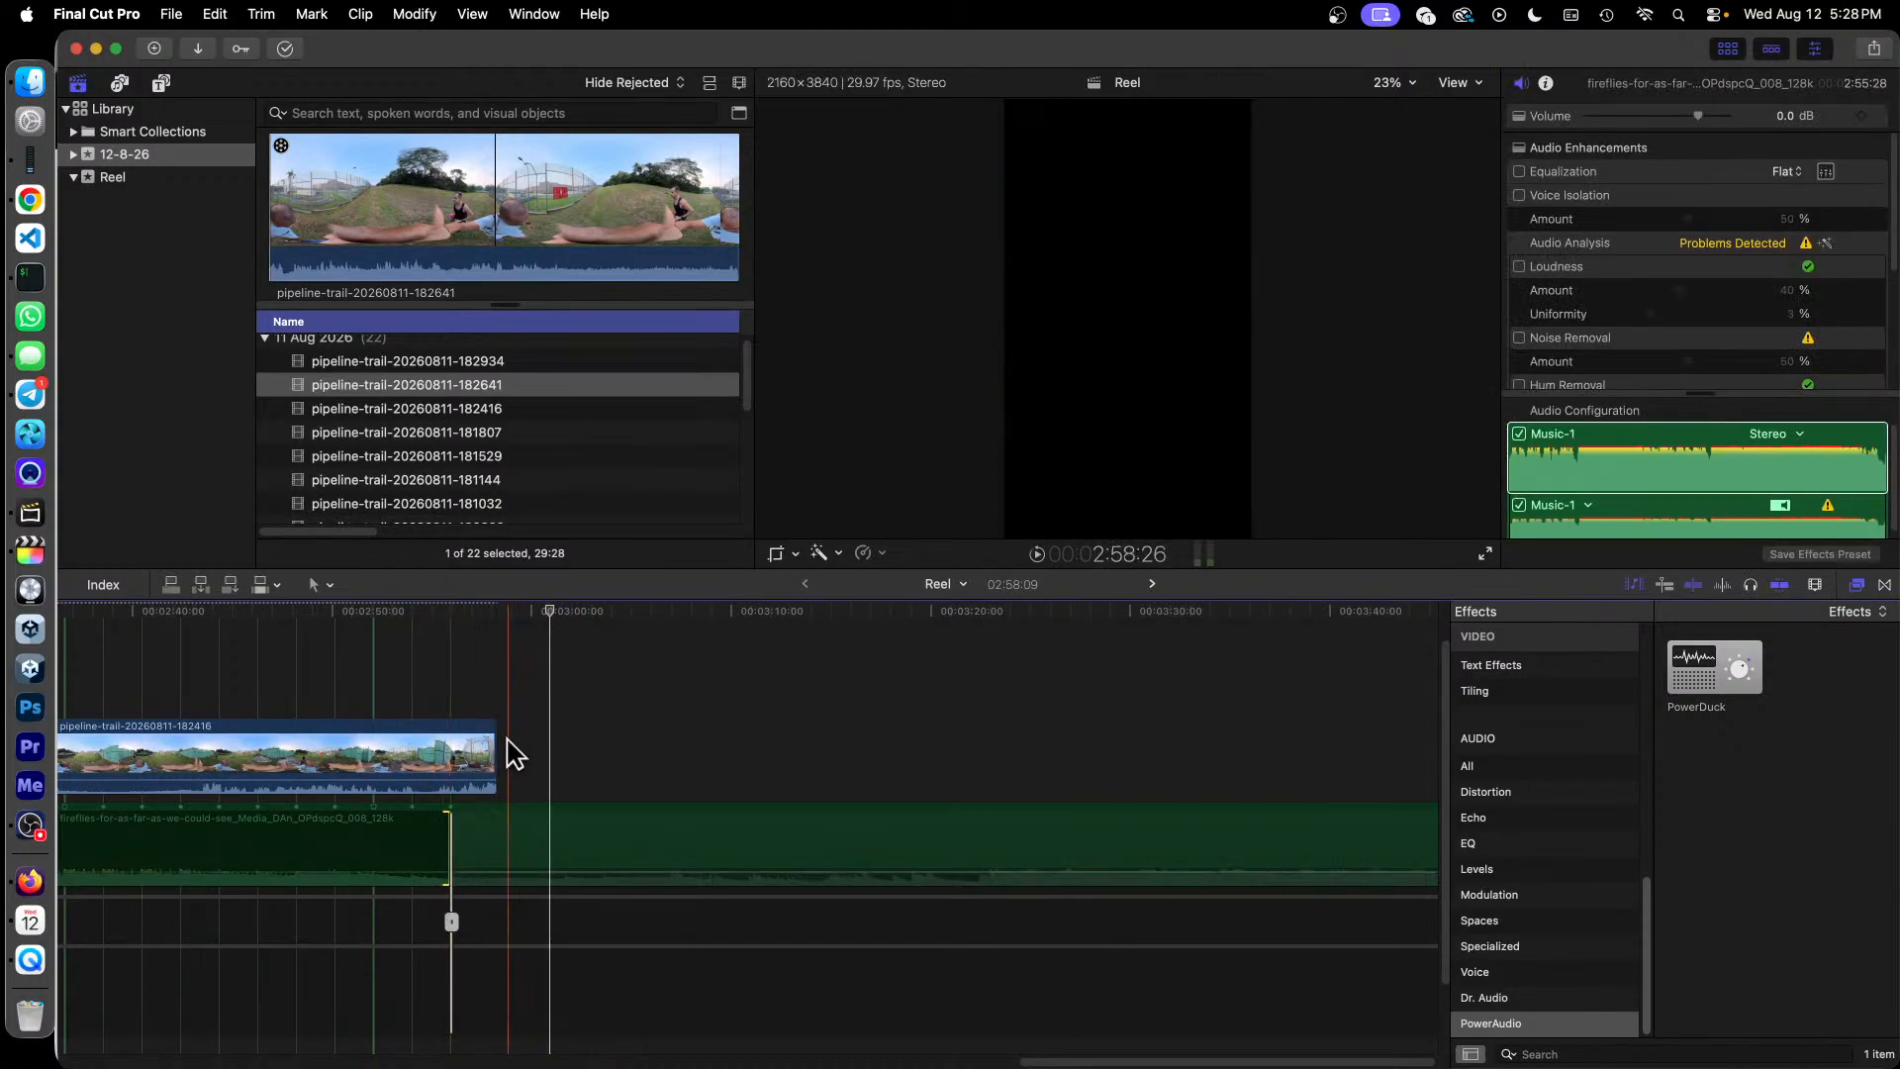
Step: Retime the last lower clip, 182416, to about 160% so it ends flush with the music
left_click_drag(490, 750, 497, 688)
left_click(425, 726)
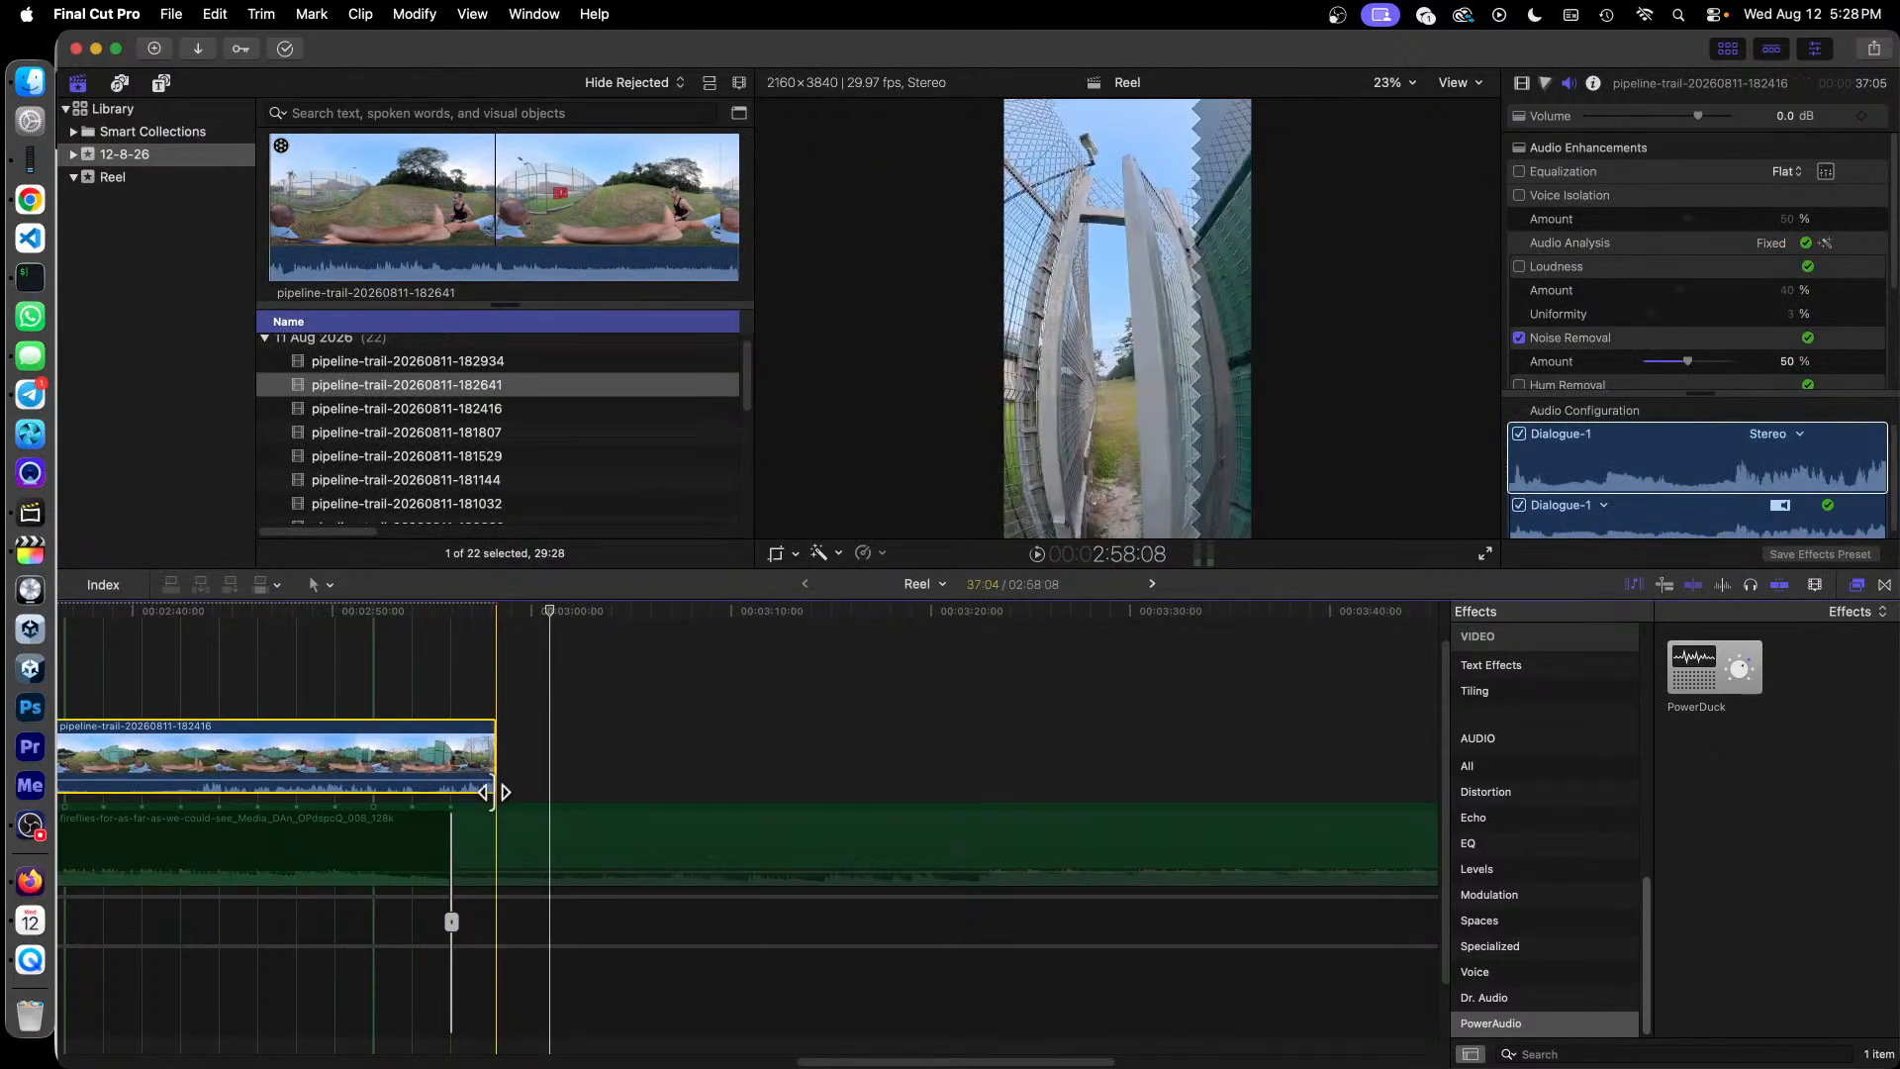
left_click(864, 556)
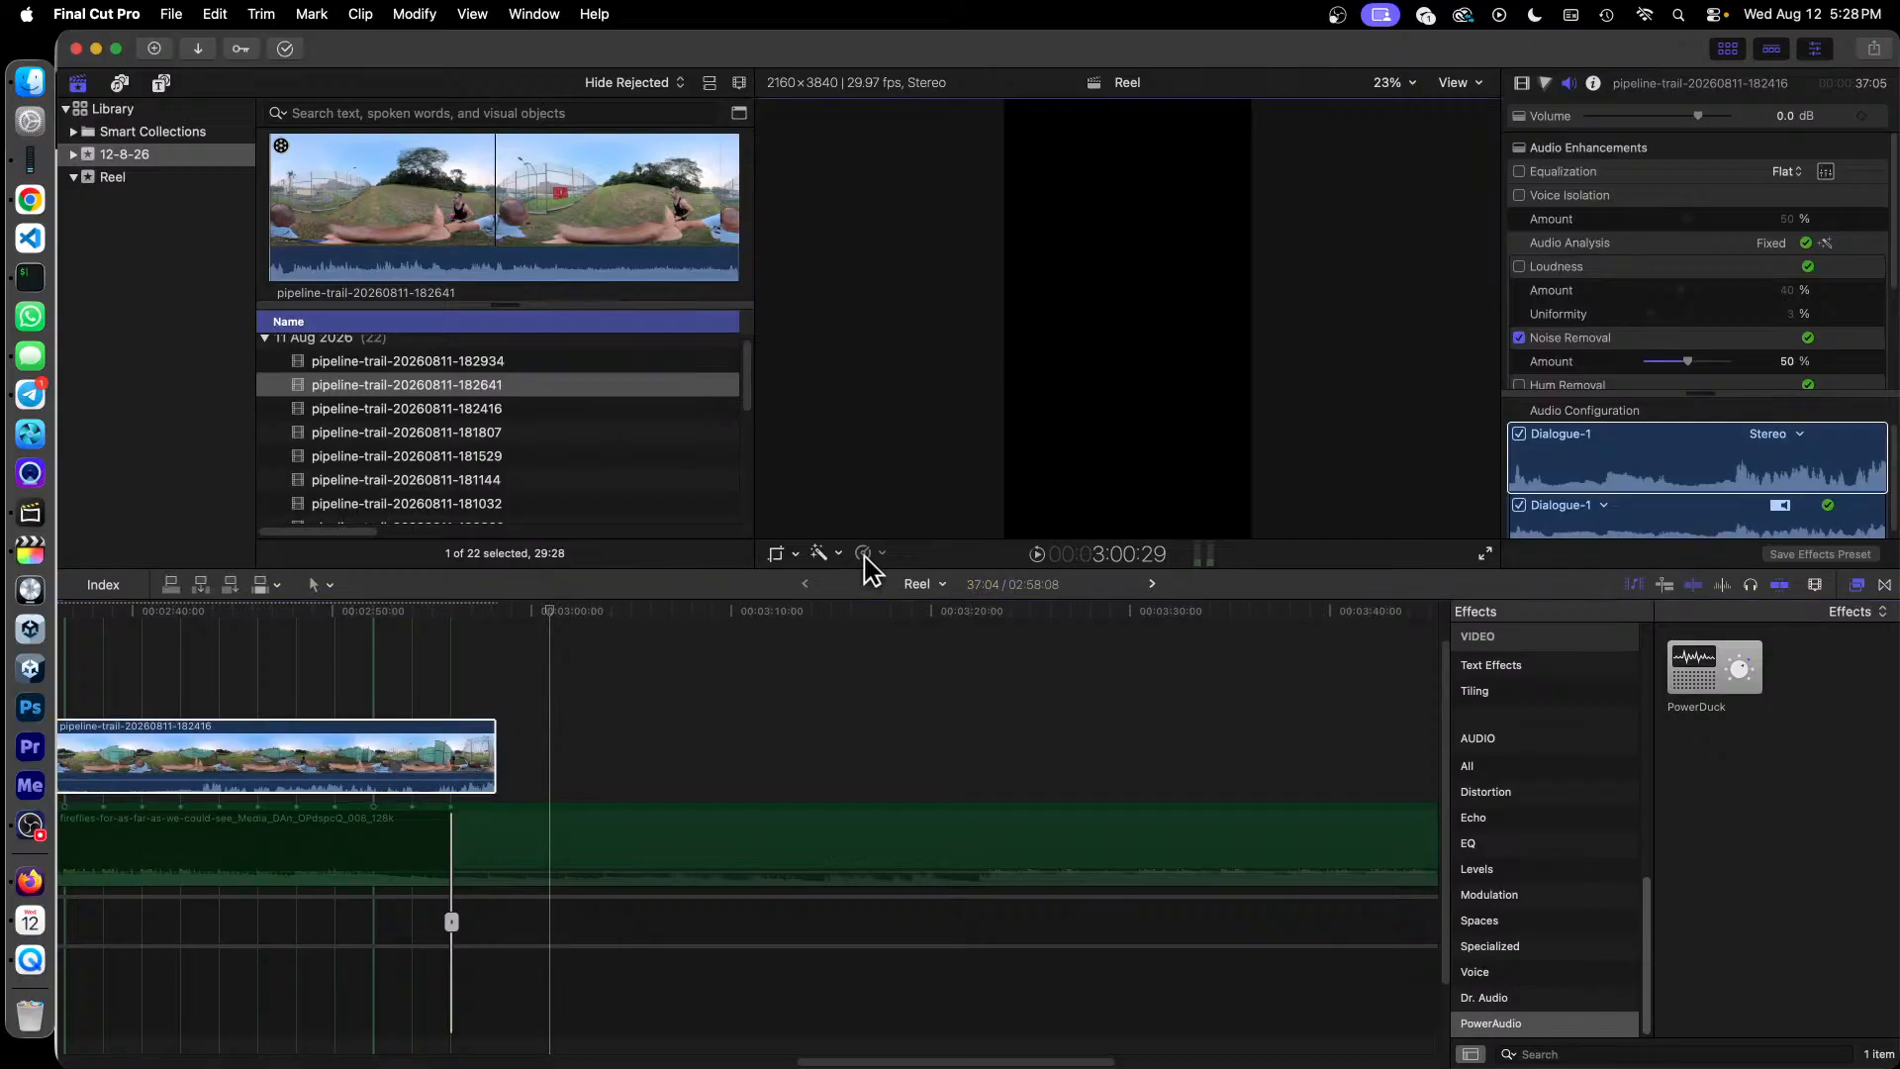
left_click(867, 554)
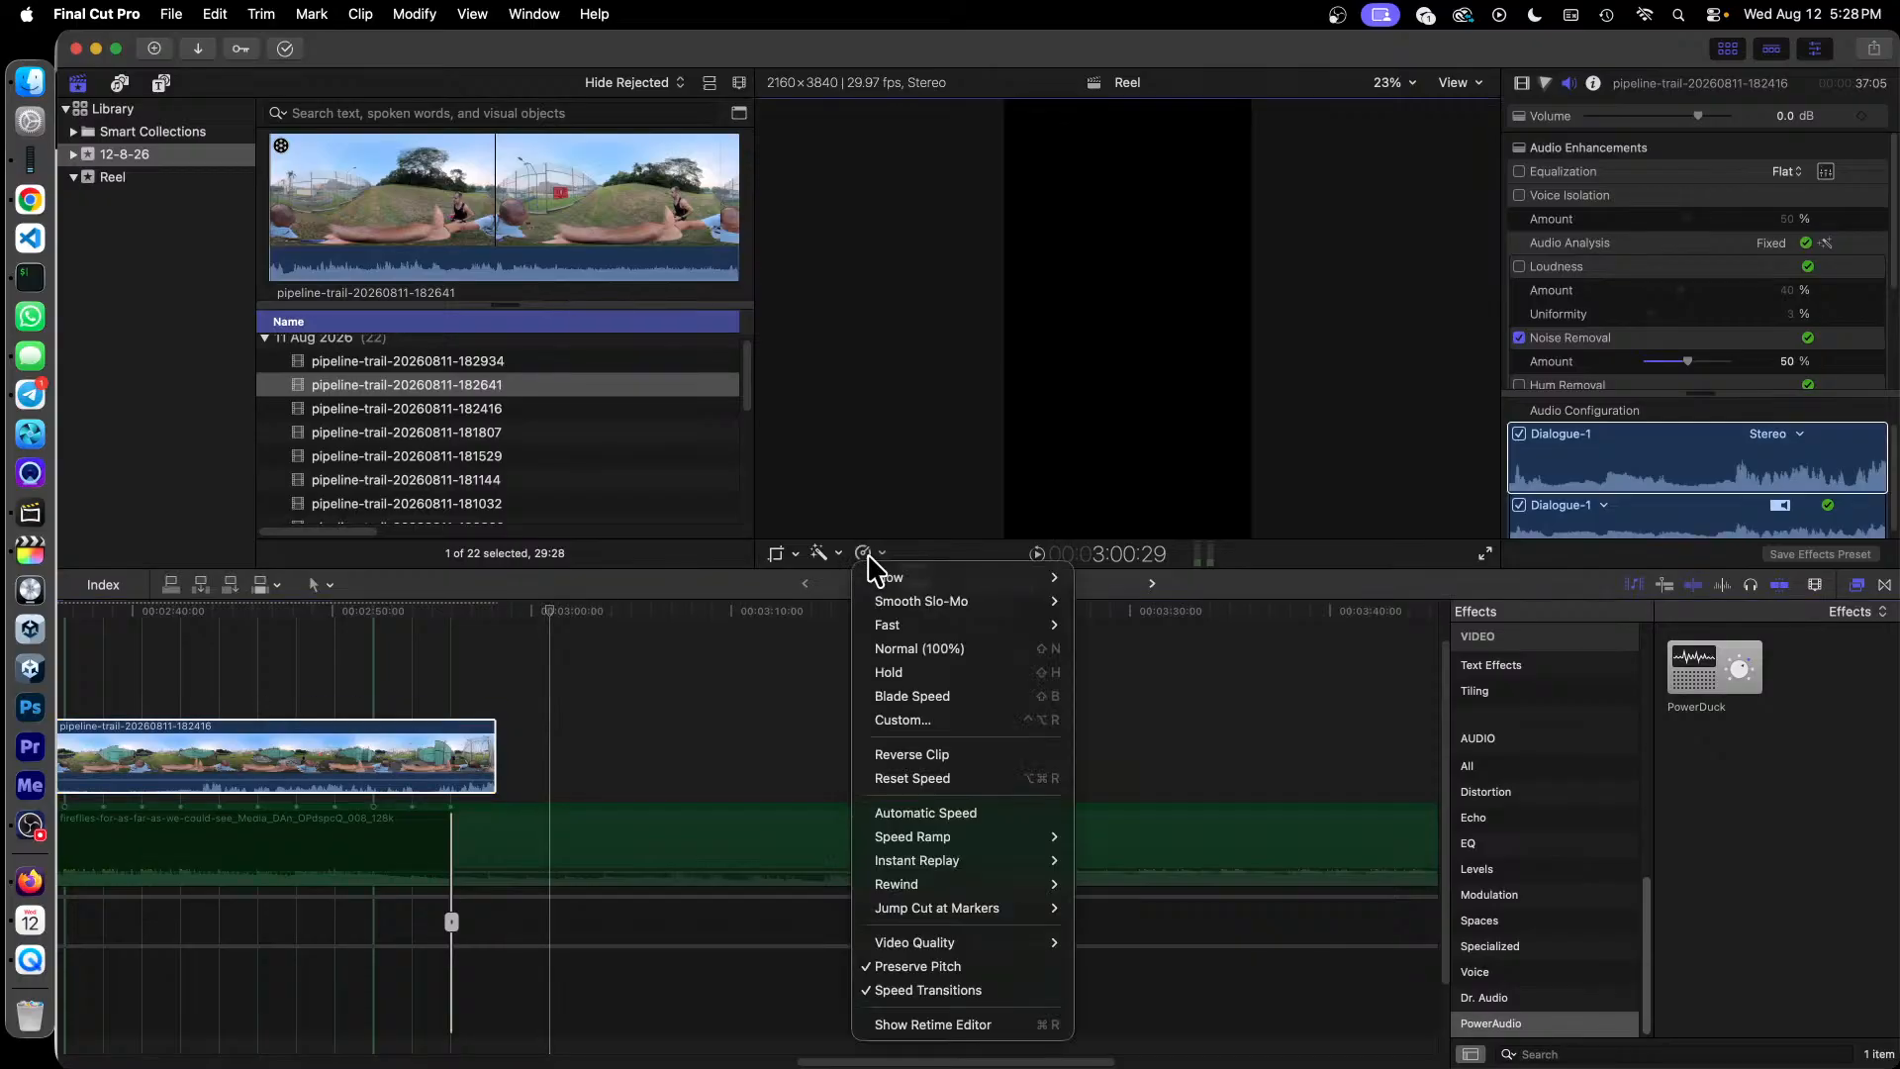
left_click(922, 720)
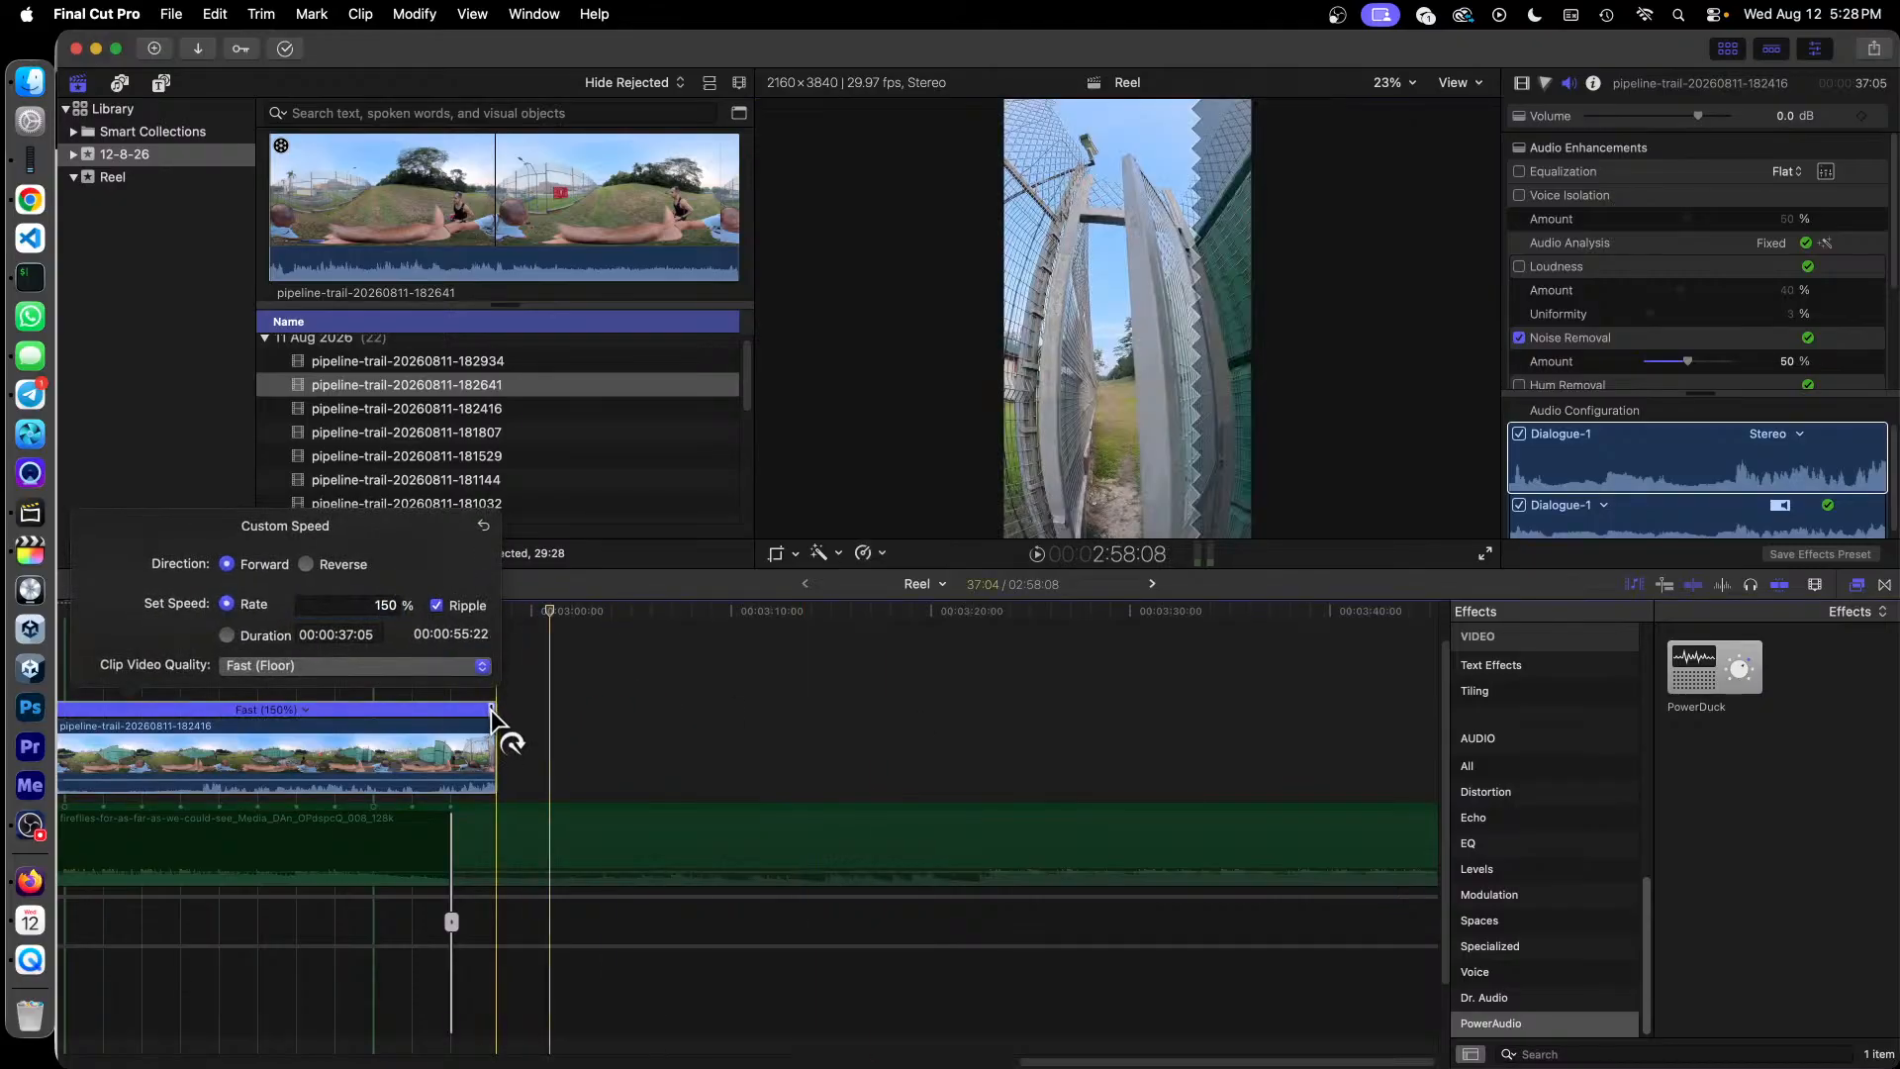
left_click_drag(491, 710, 447, 722)
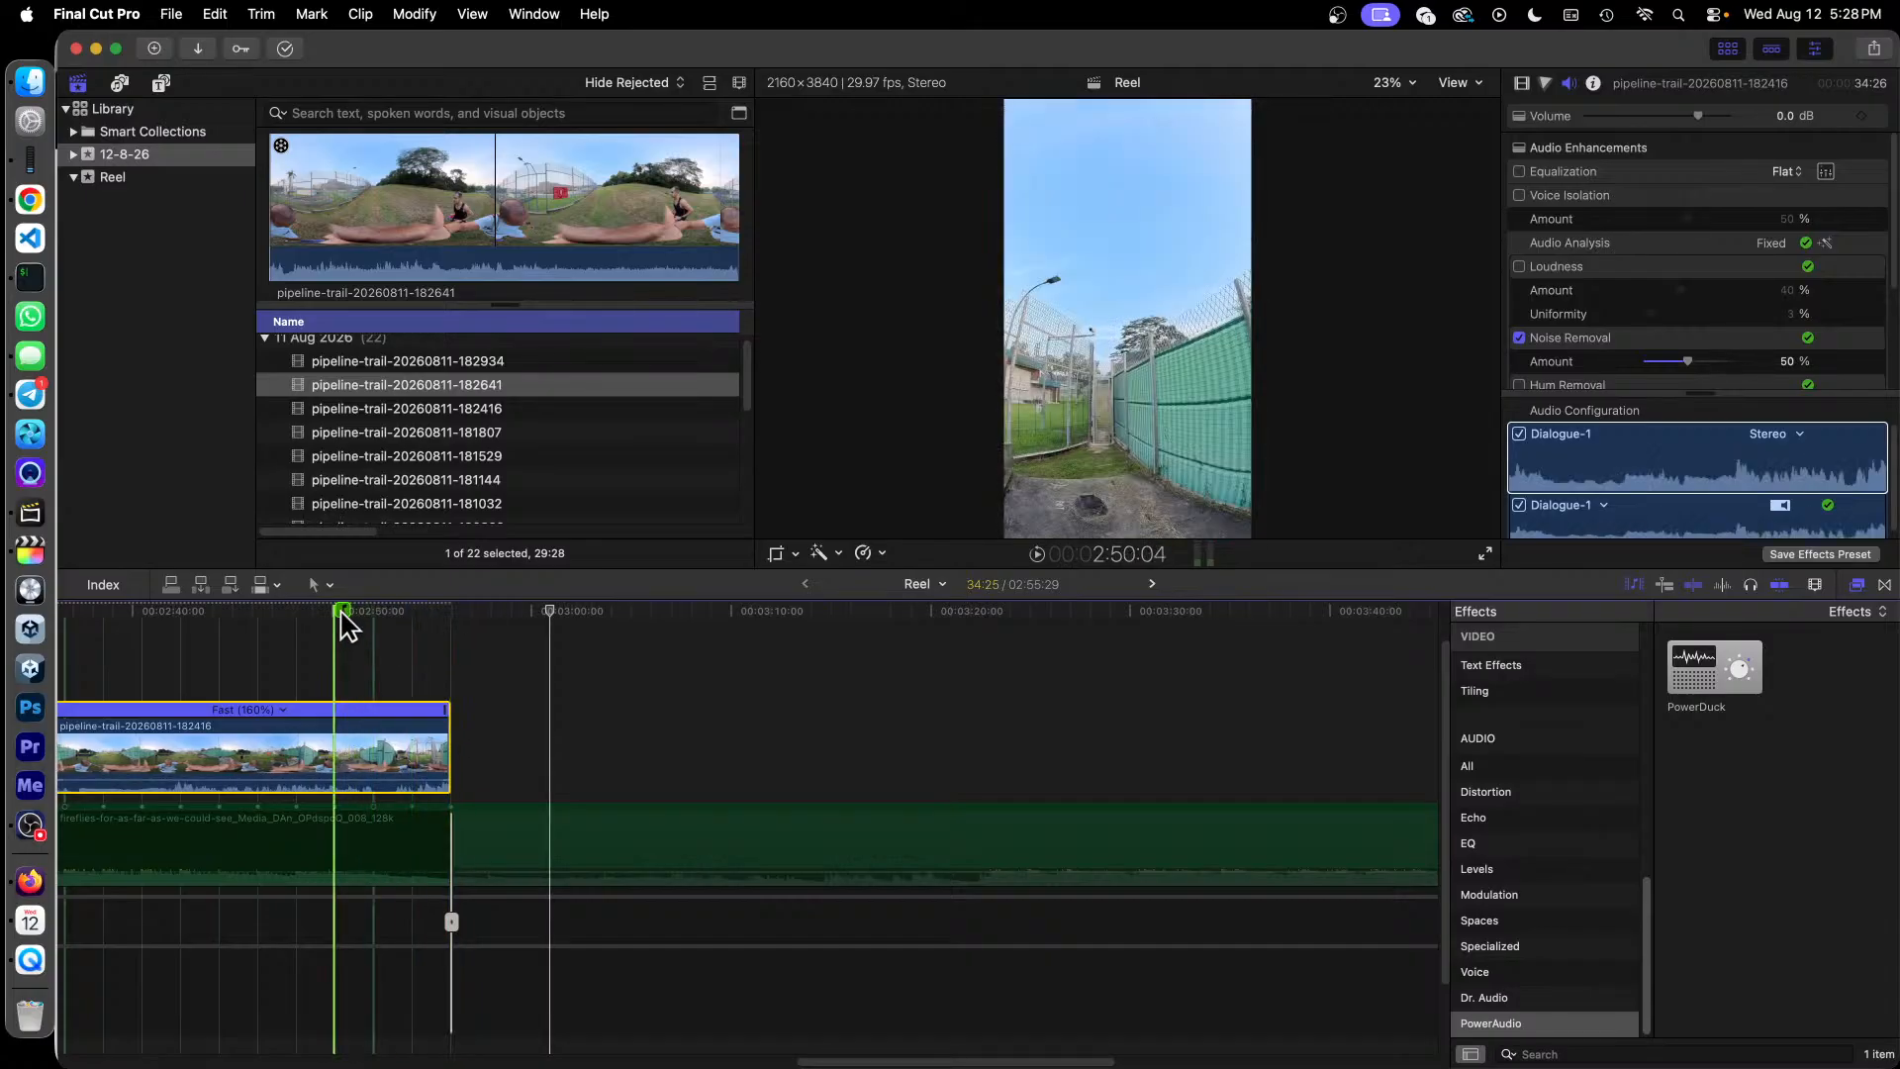
Step: Trim the music track's end flush with the end of the sped-up 182416 clip at about 2:55:29 and check the final frame
left_click_drag(340, 614, 452, 661)
left_click(395, 819)
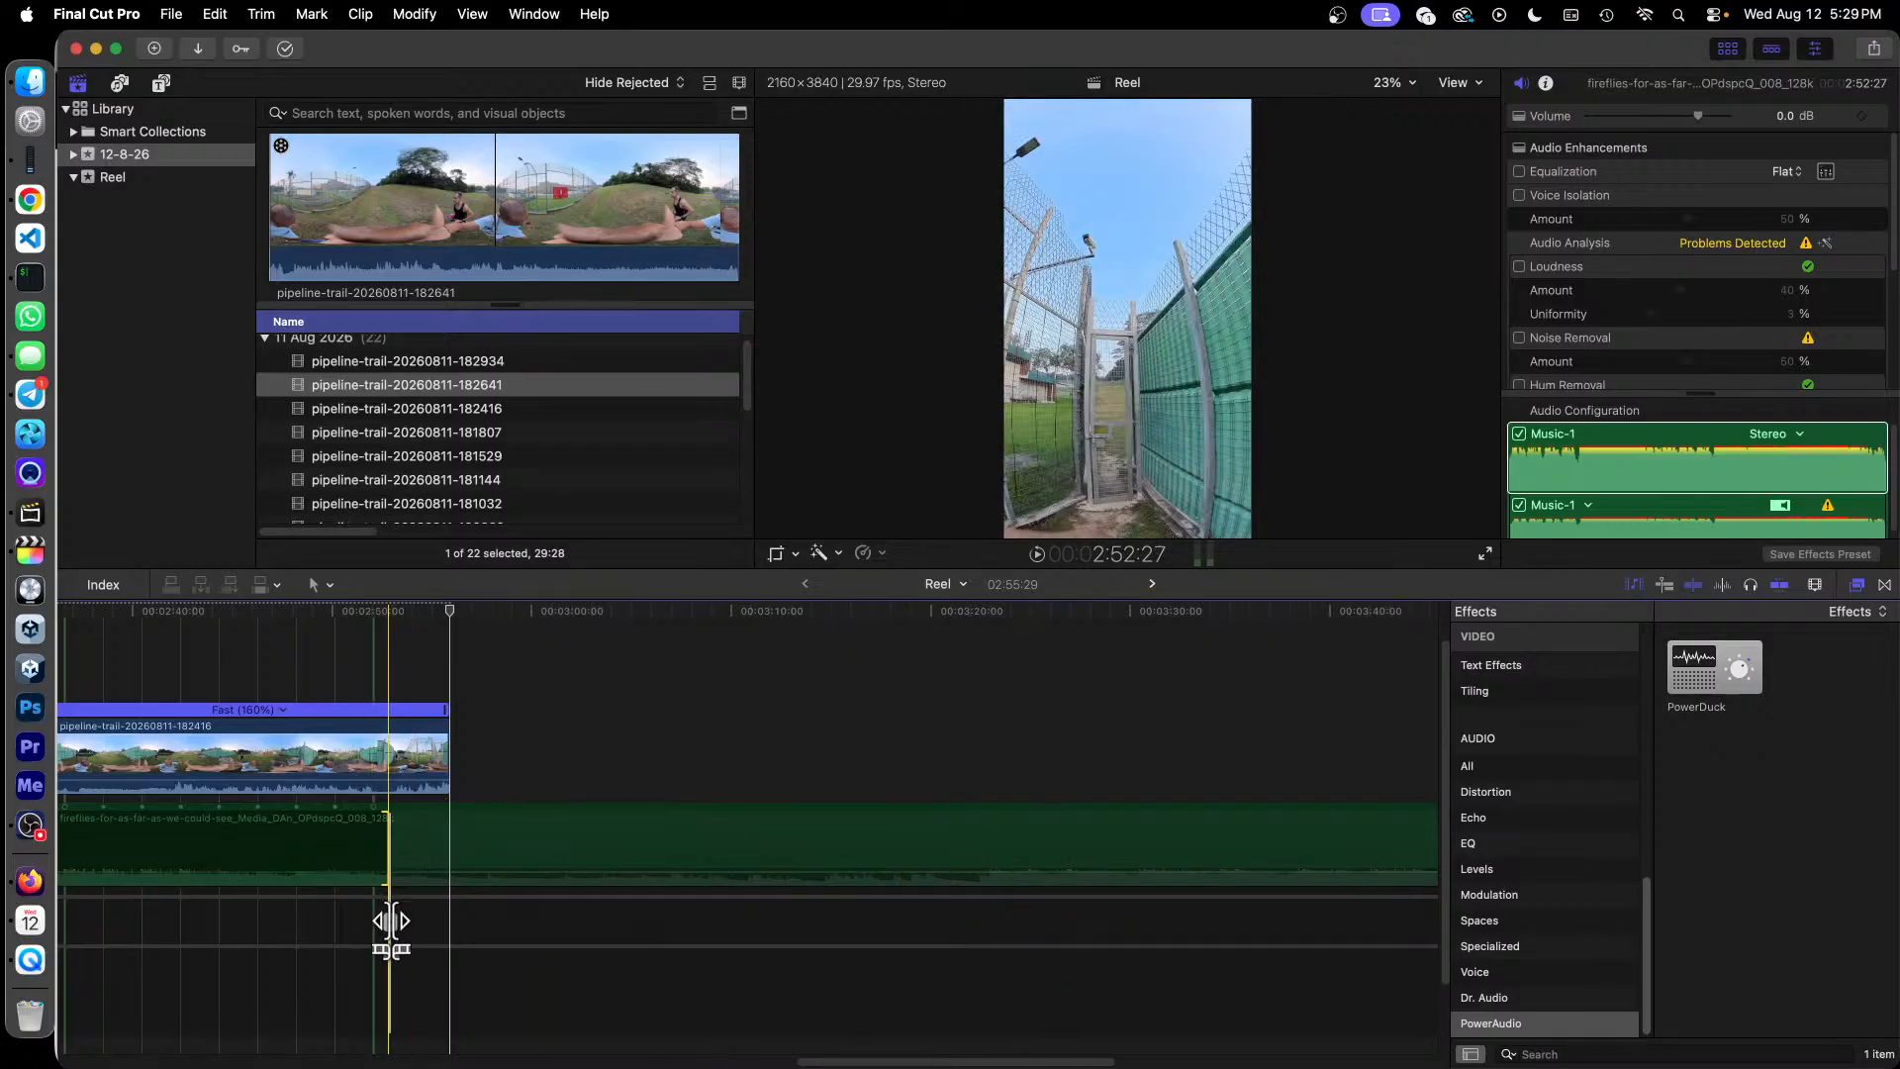
left_click_drag(390, 922, 451, 921)
left_click(861, 827)
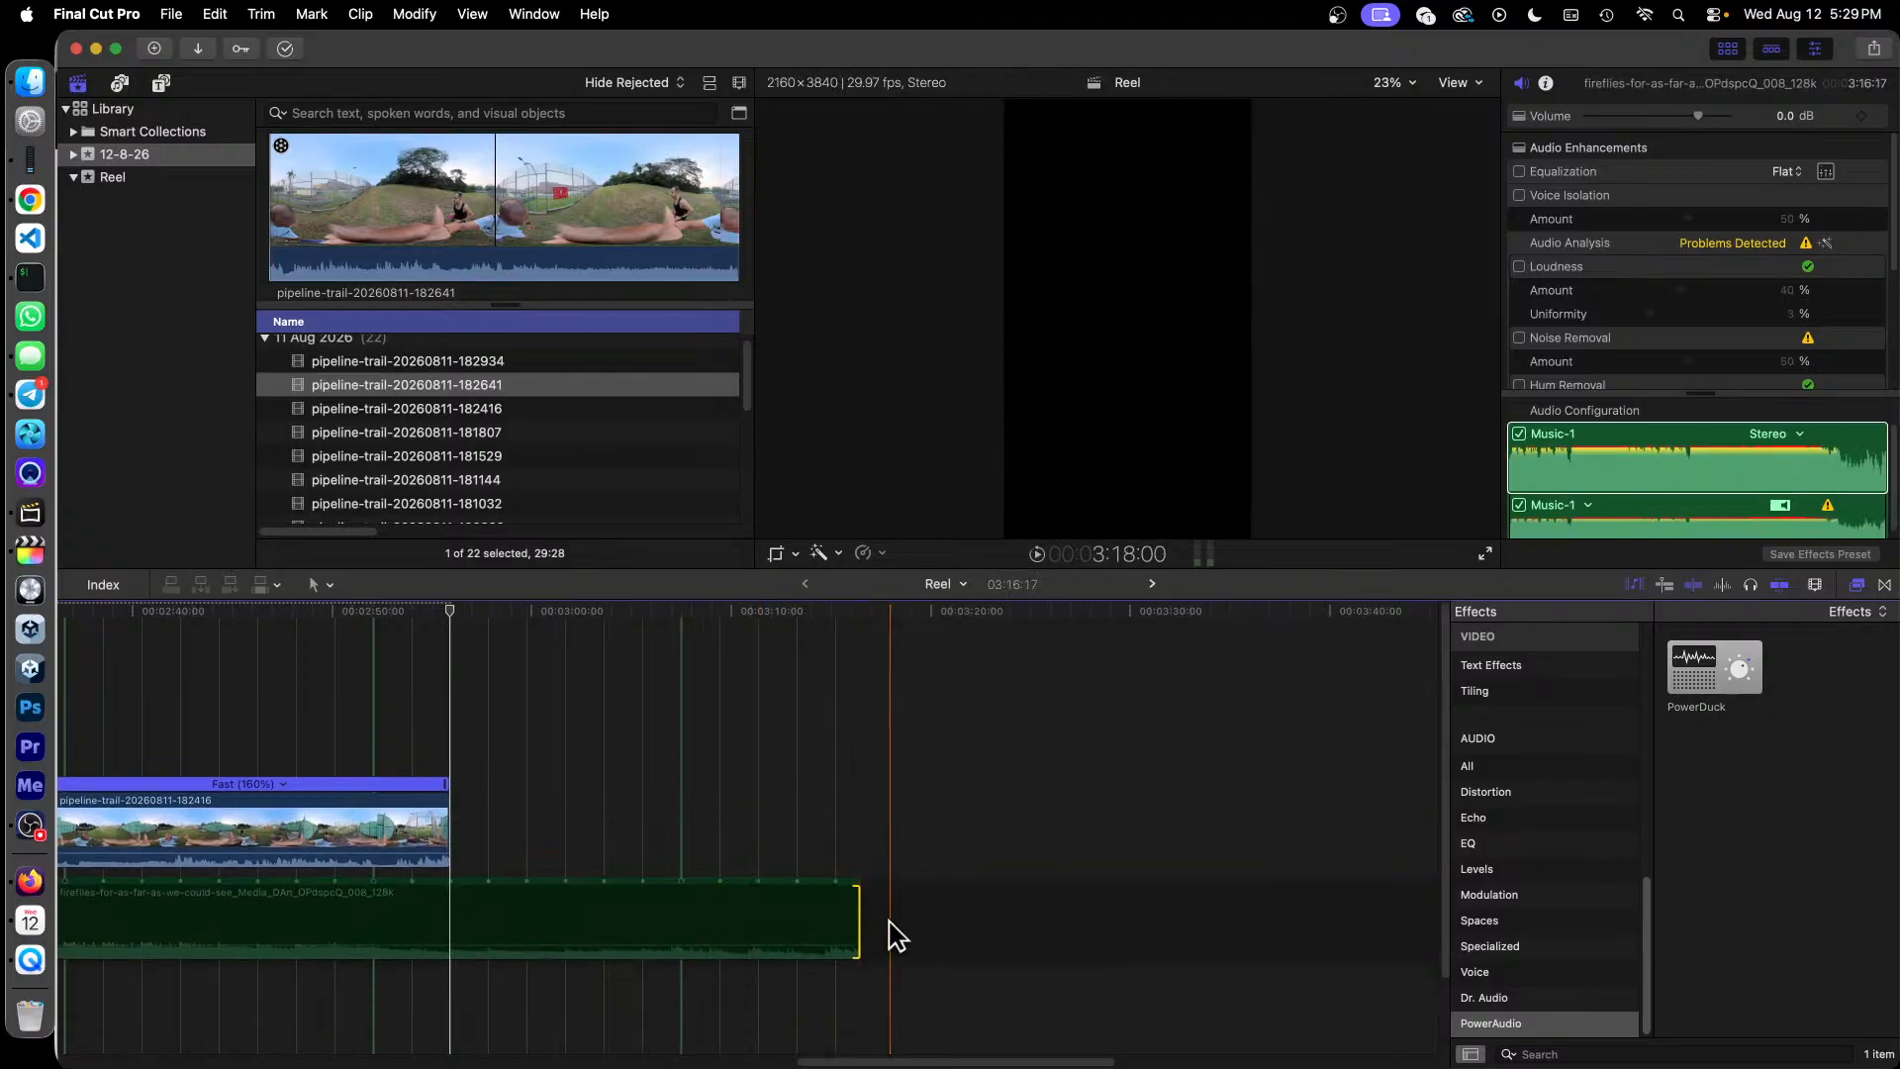
left_click_drag(857, 920, 453, 922)
left_click(372, 809)
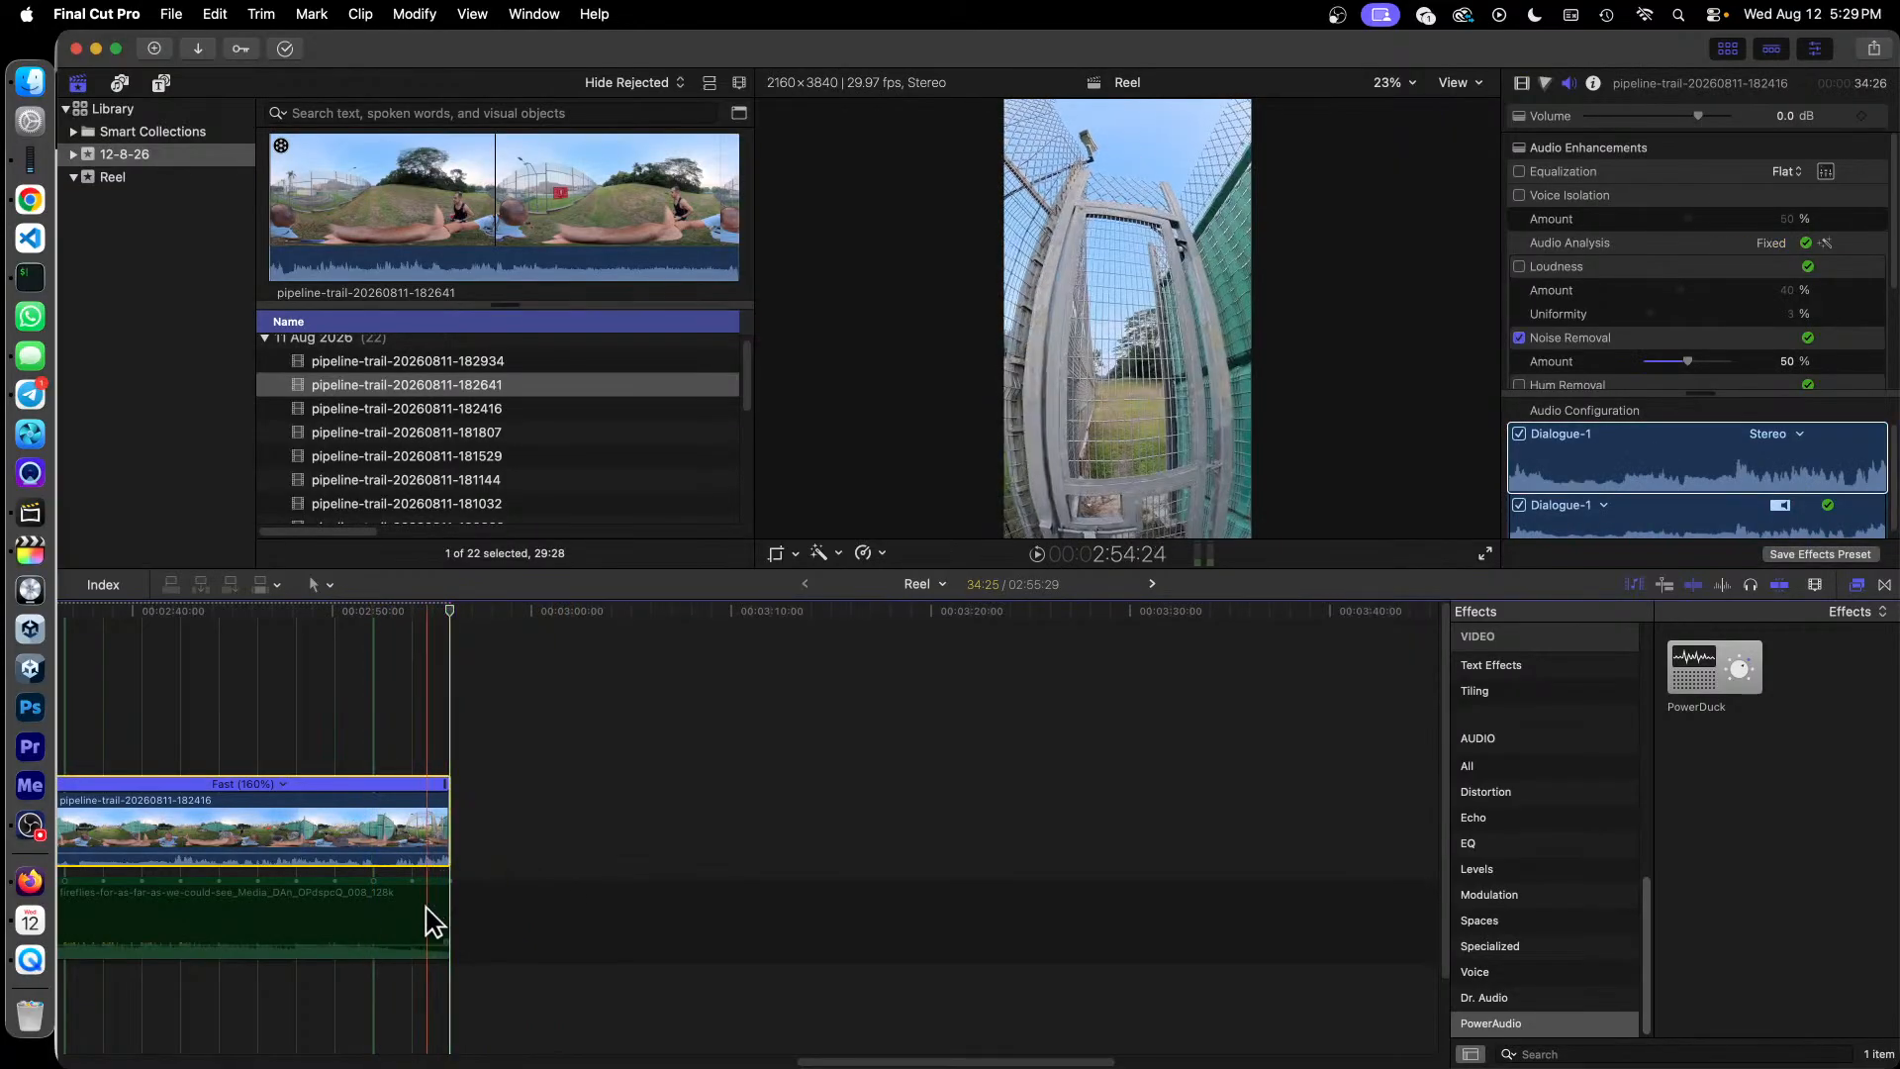
left_click(366, 617)
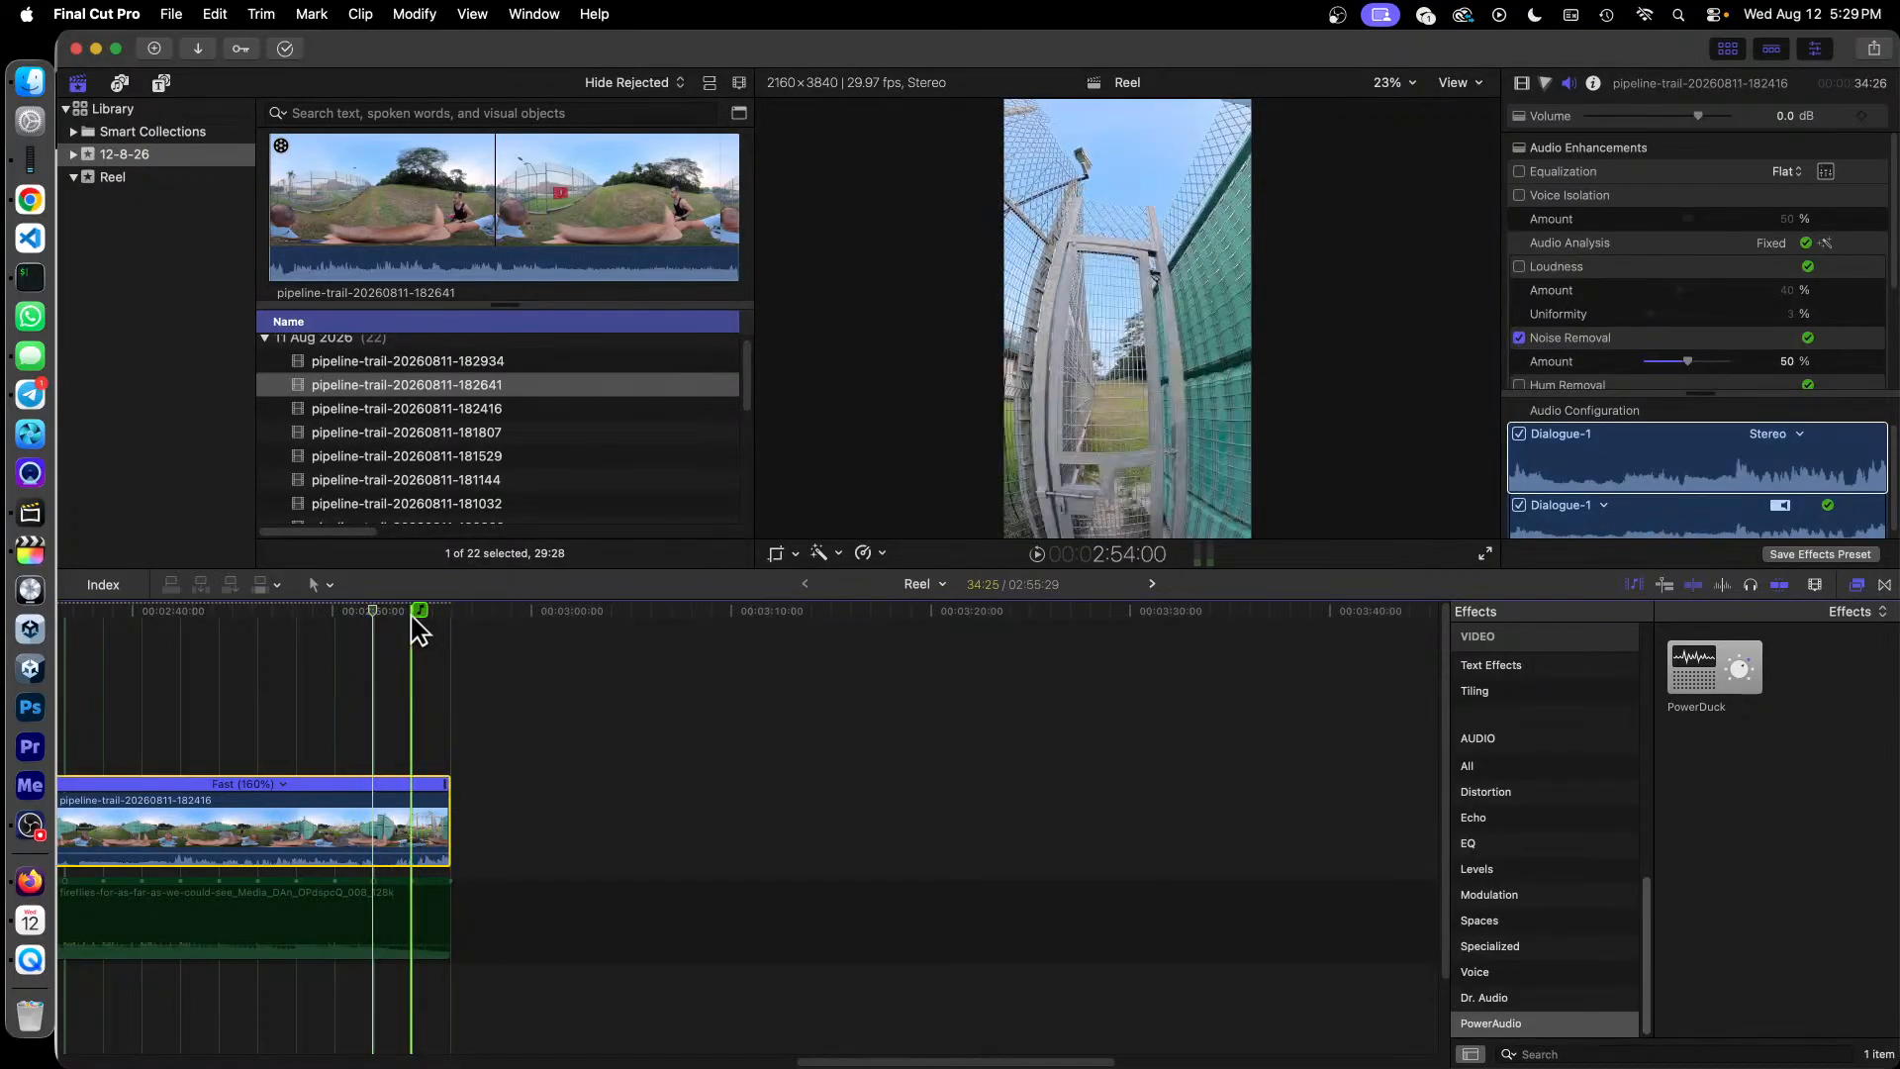
left_click(453, 617)
left_click(450, 617)
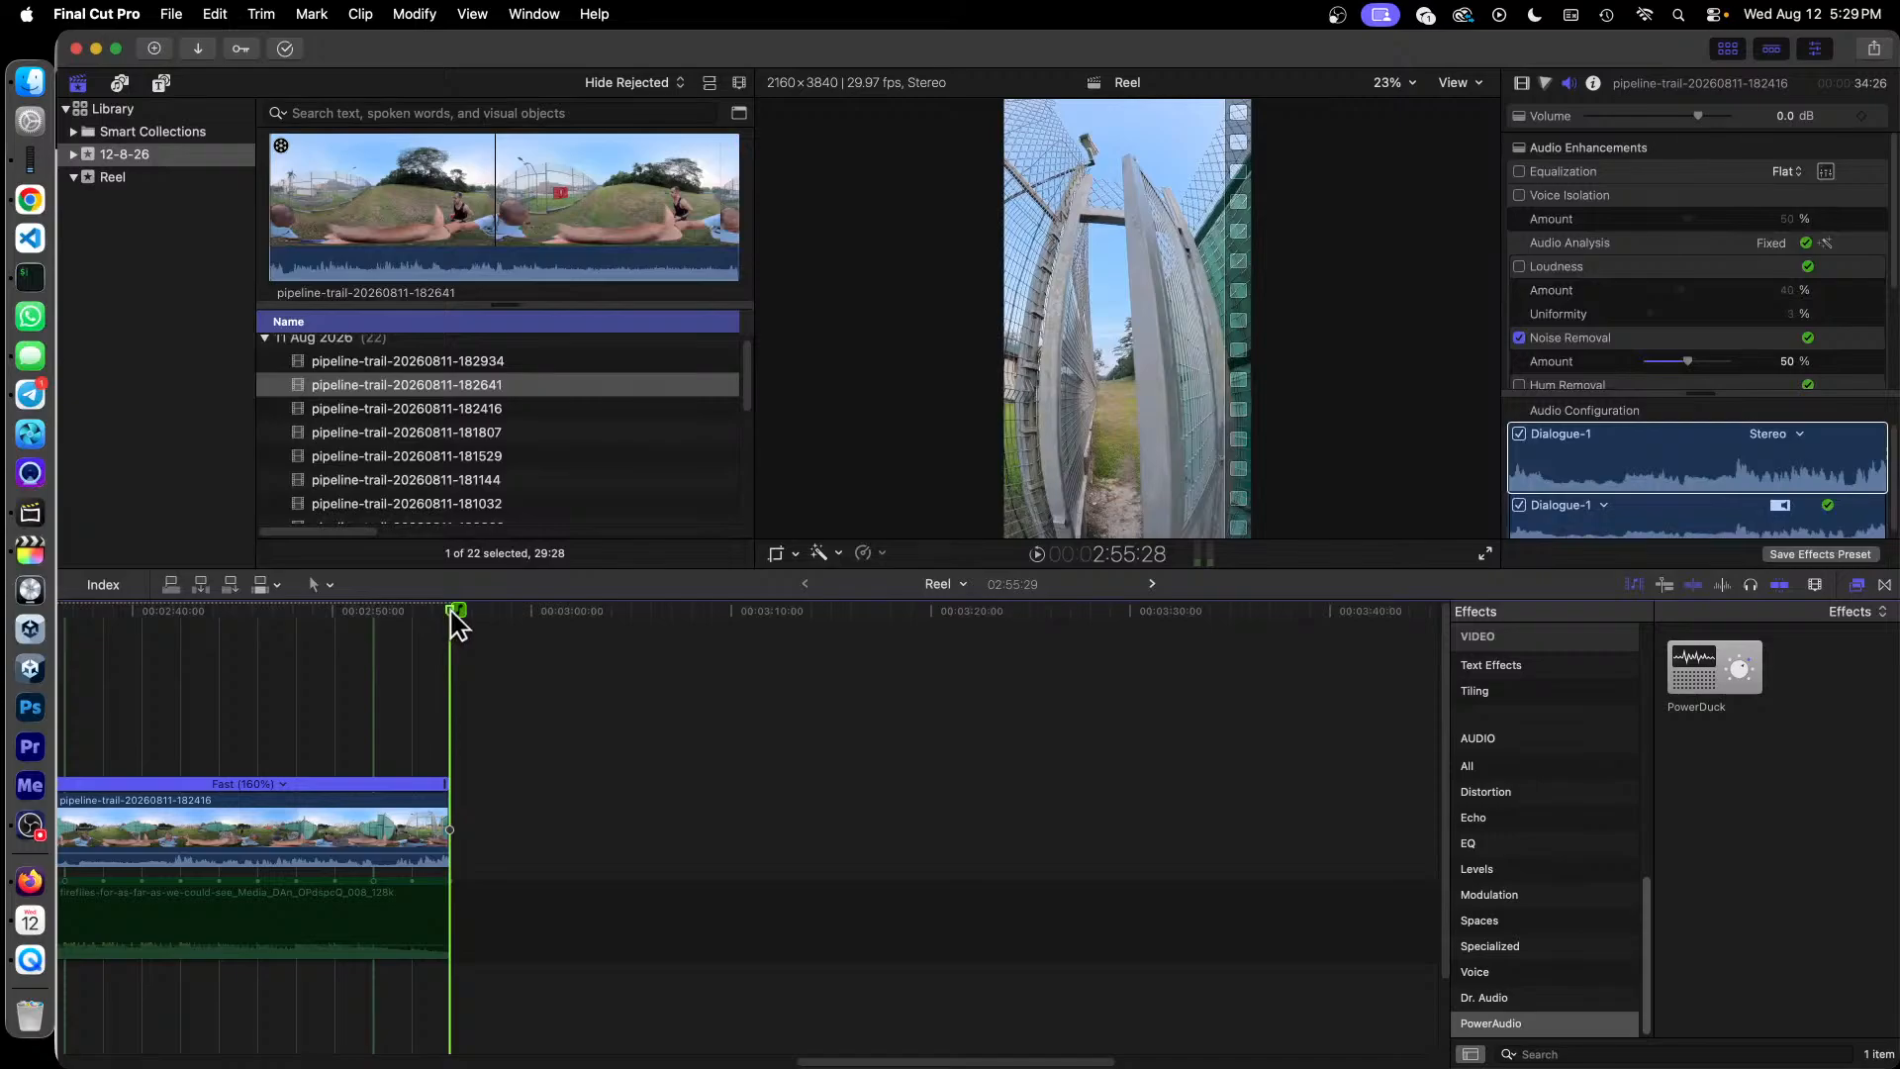
key("Right")
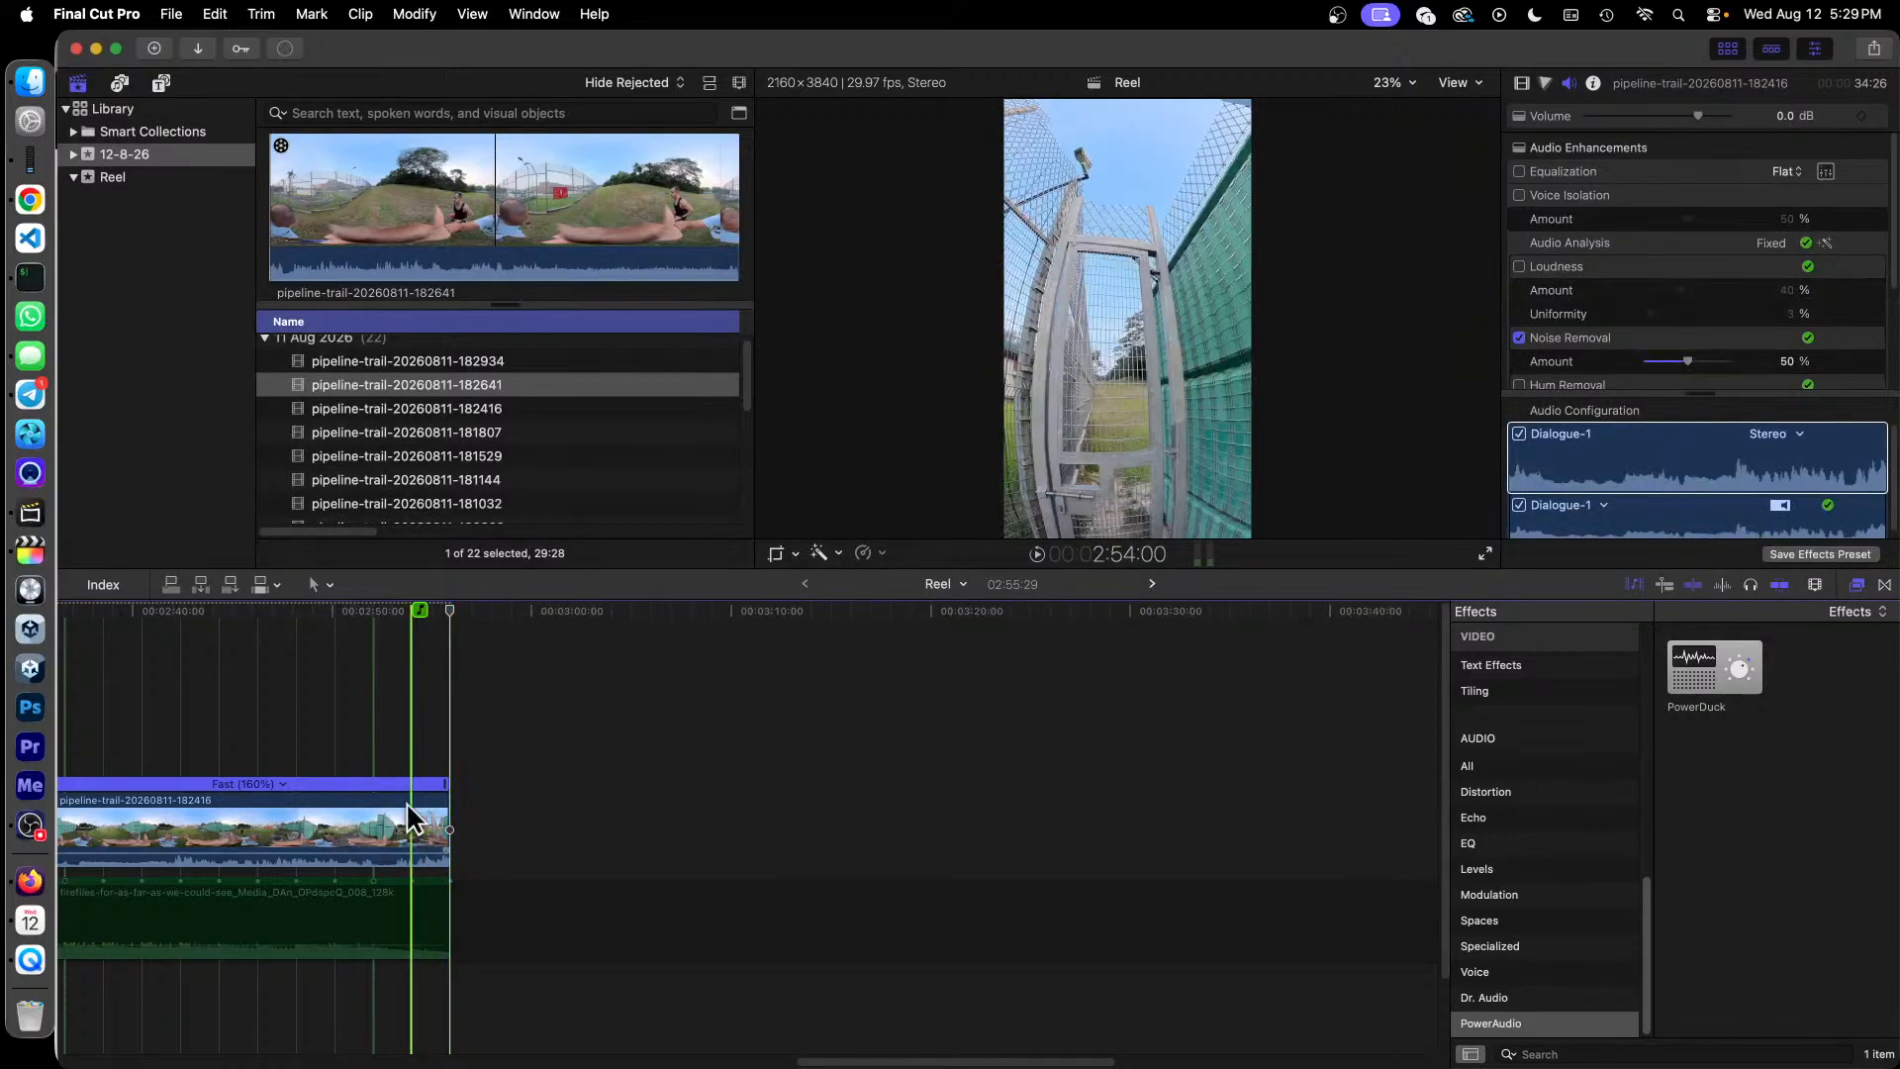
Step: Add a LenoFX Reels Split Screen 2.2 title above the 174800 pair and trim it to the pair's length
left_click_drag(877, 1061, 85, 1043)
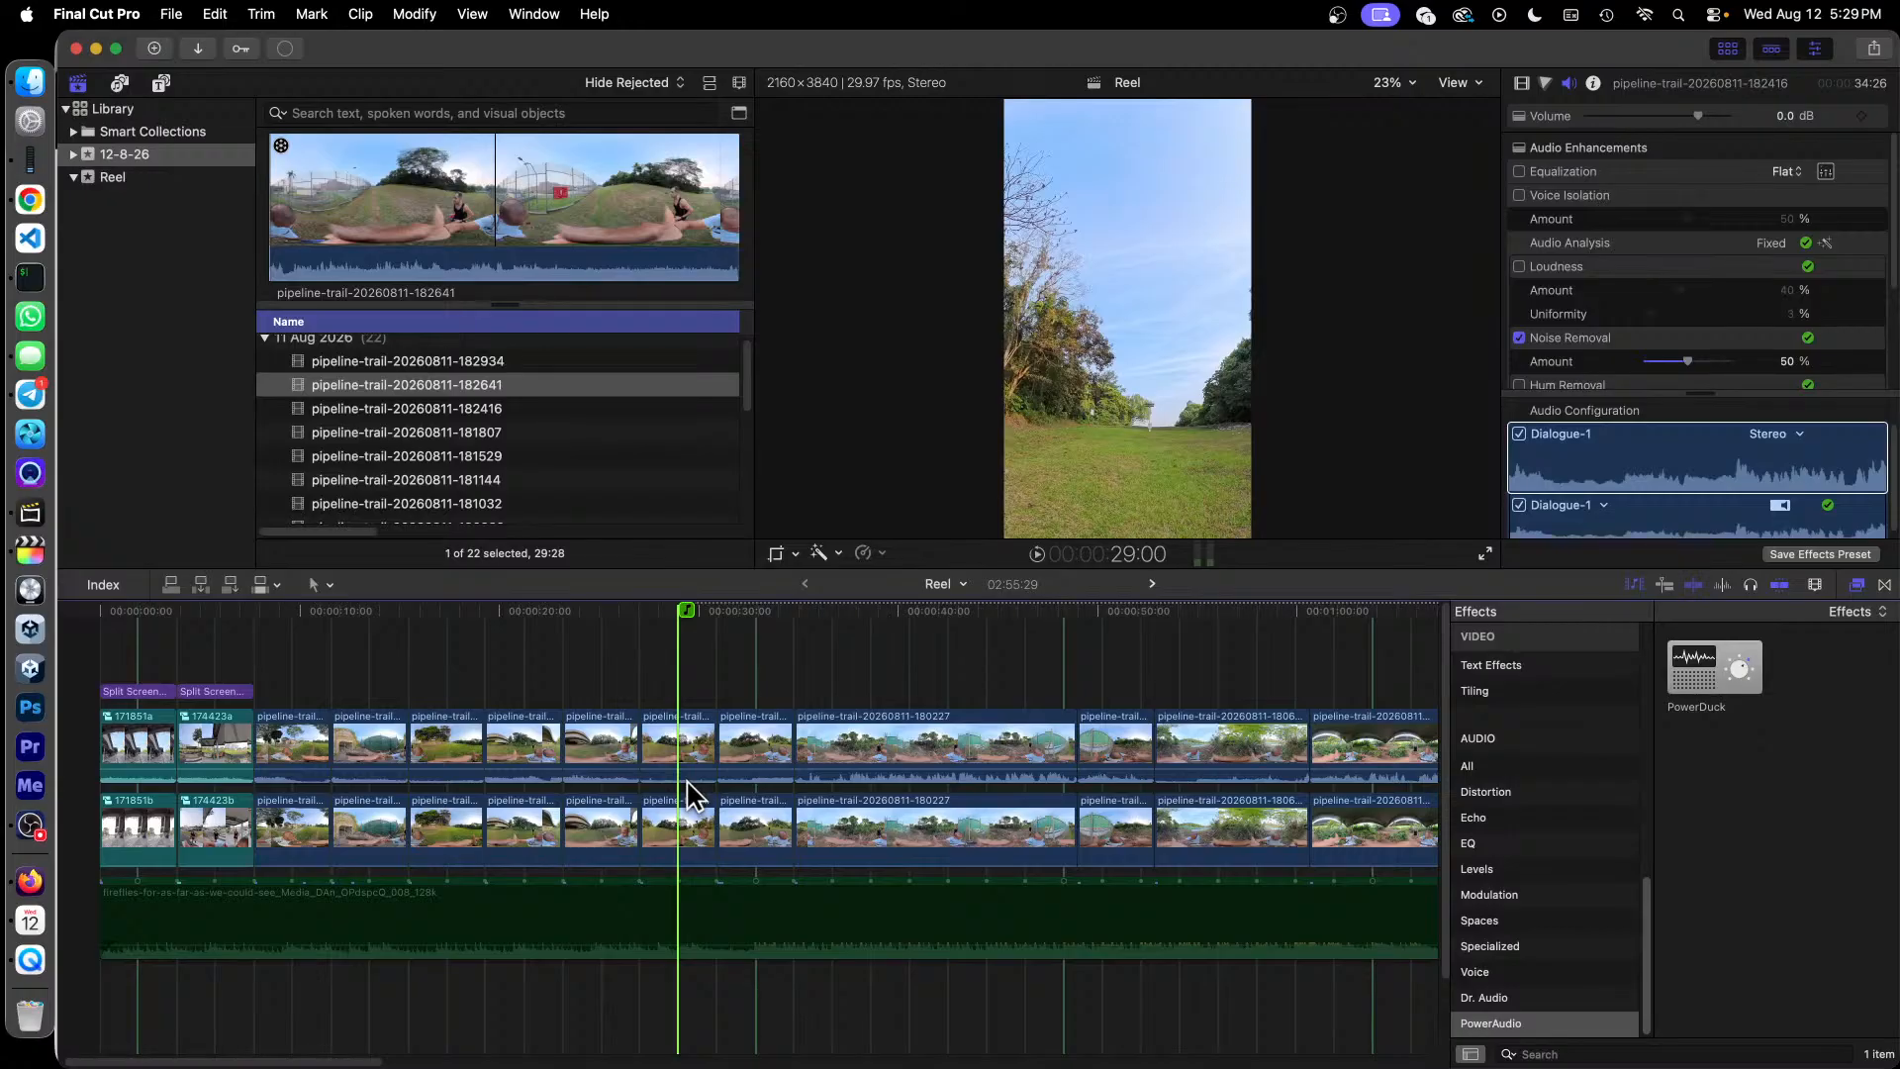
key("super+equal")
key("super+equal")
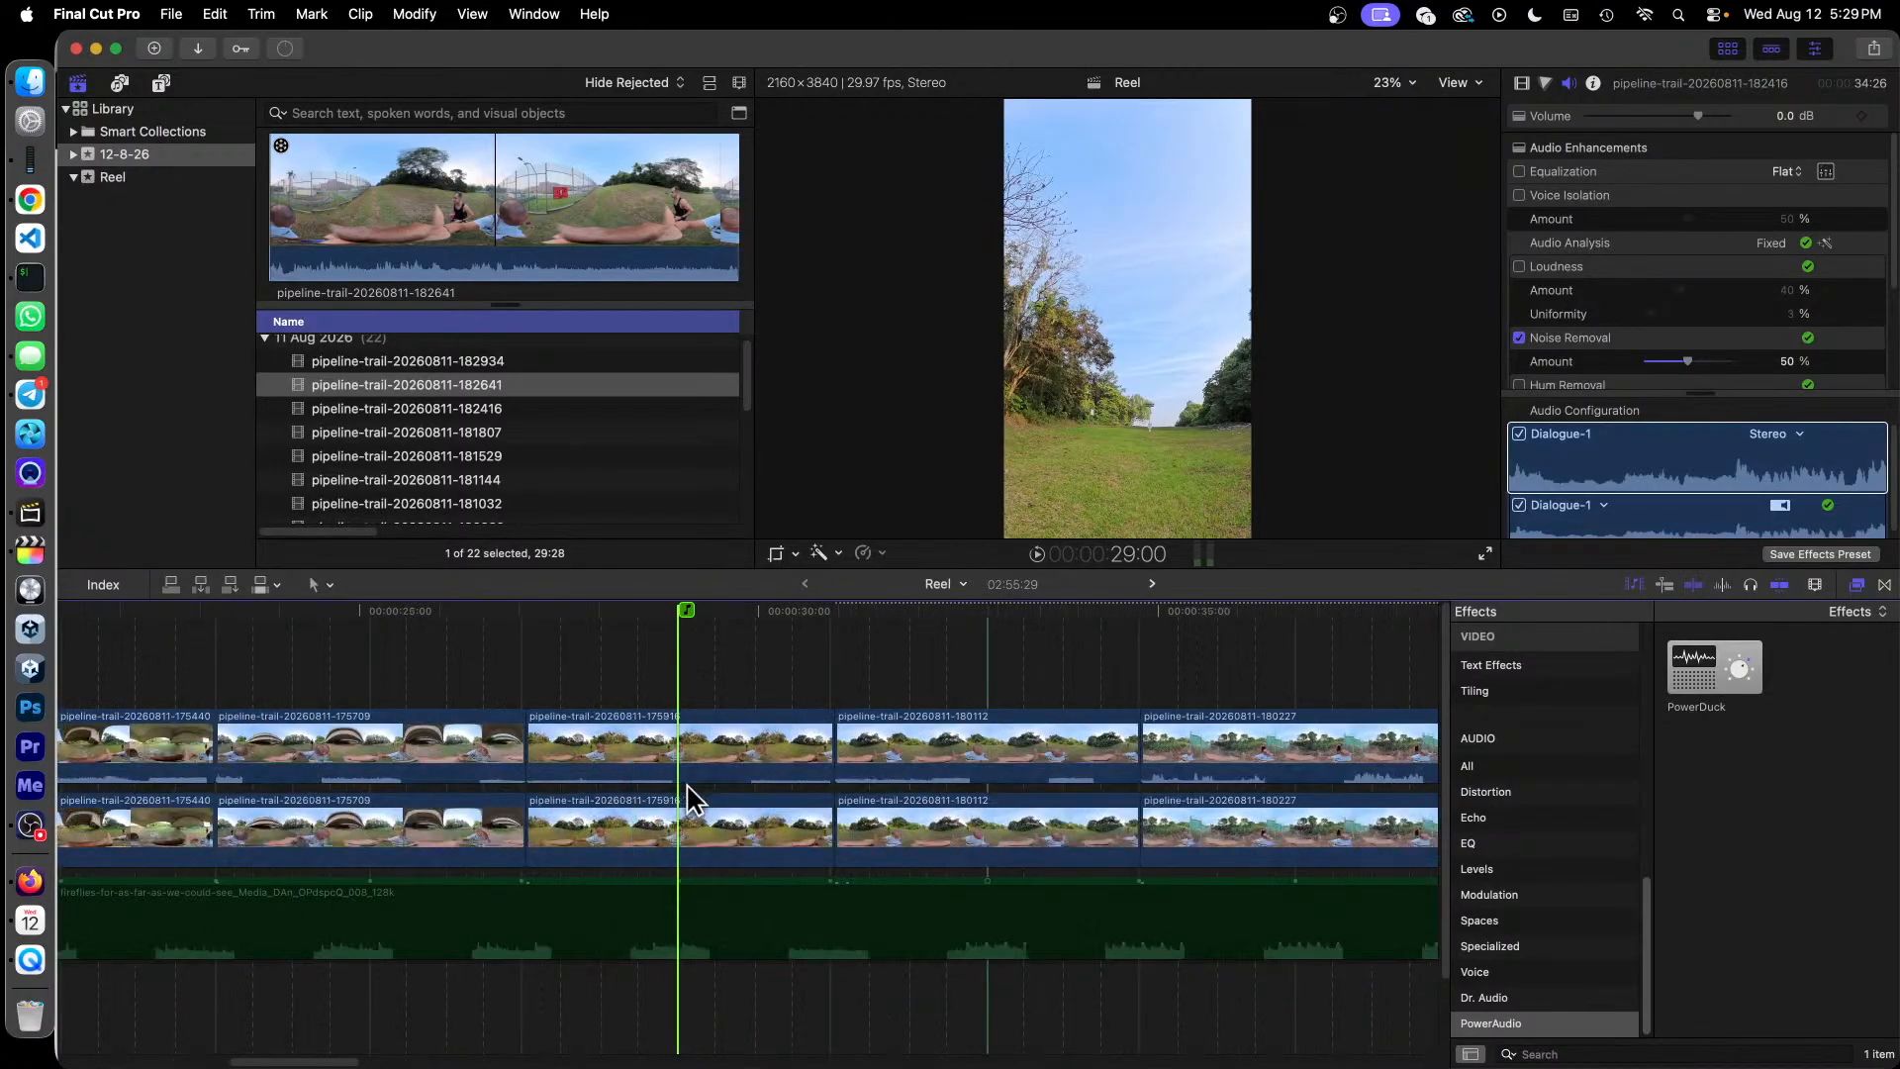
key("super+minus")
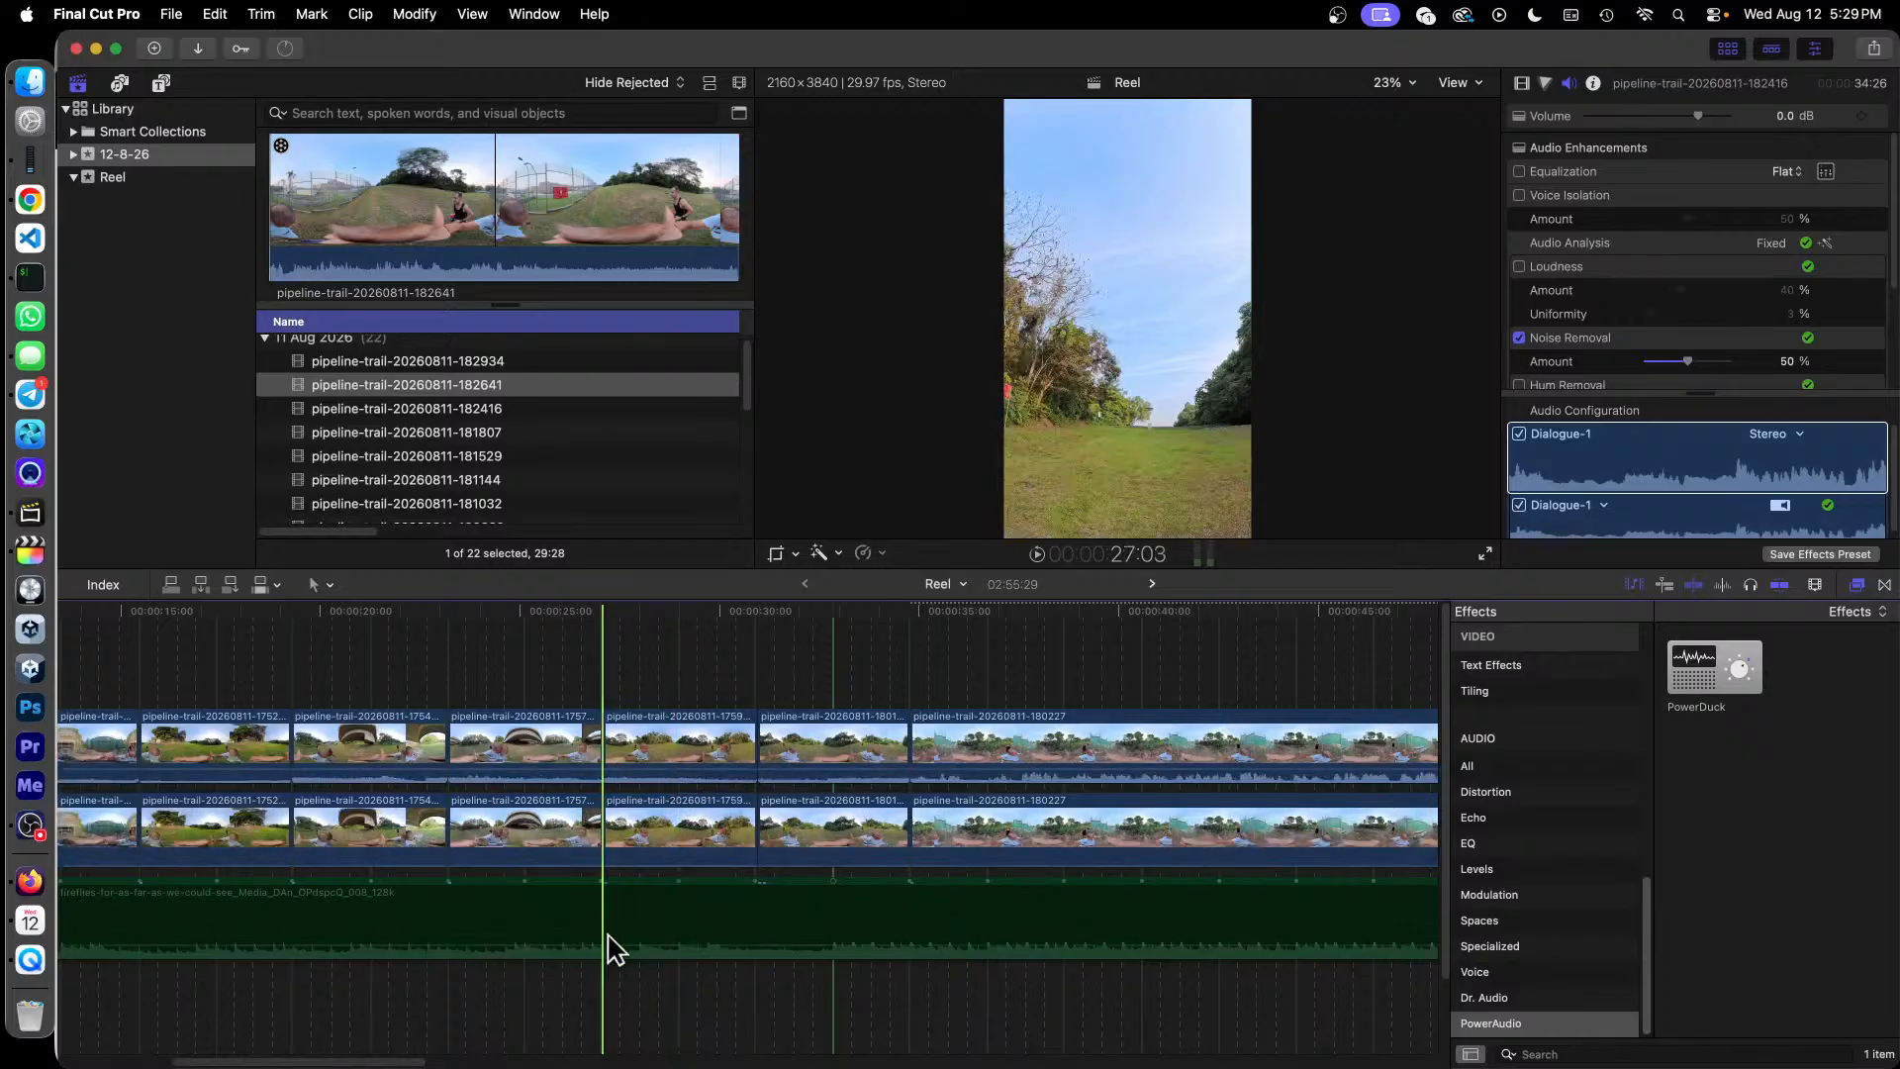
left_click_drag(408, 1061, 178, 1060)
left_click(31, 825)
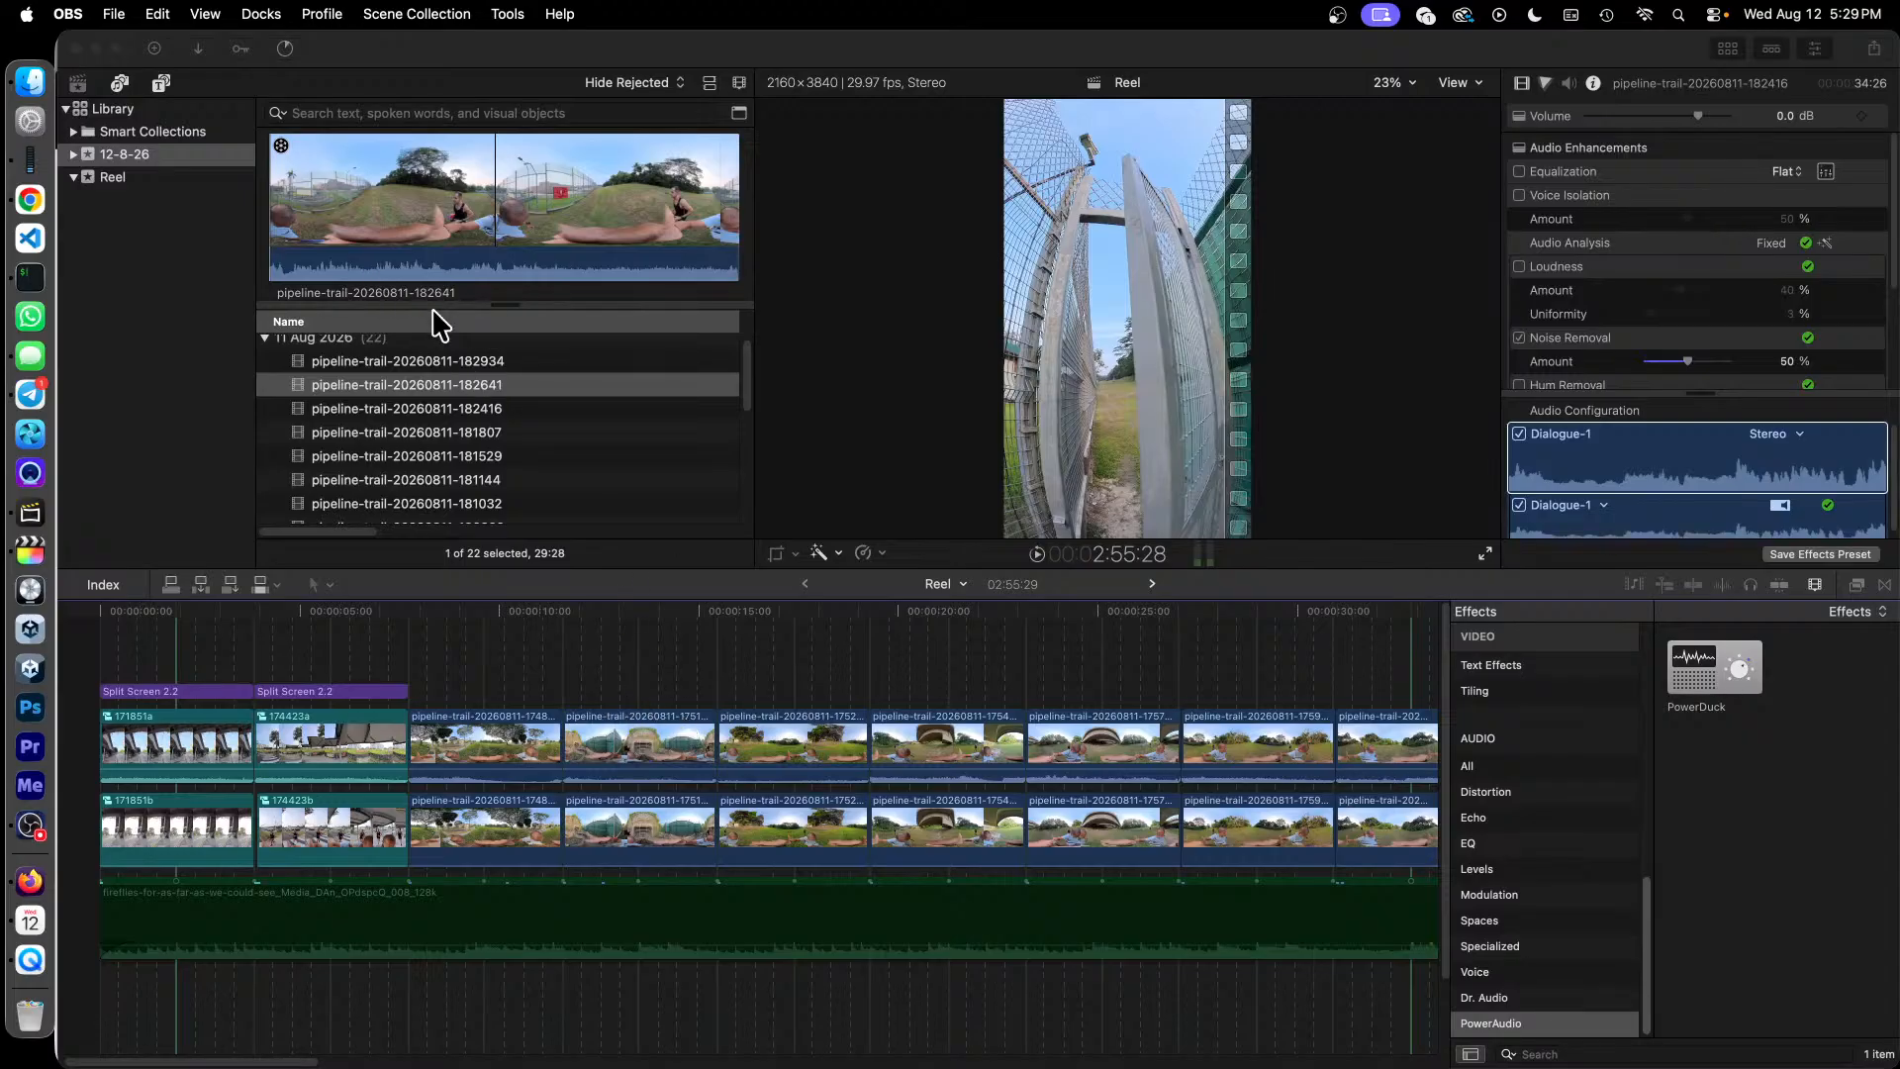
left_click(444, 34)
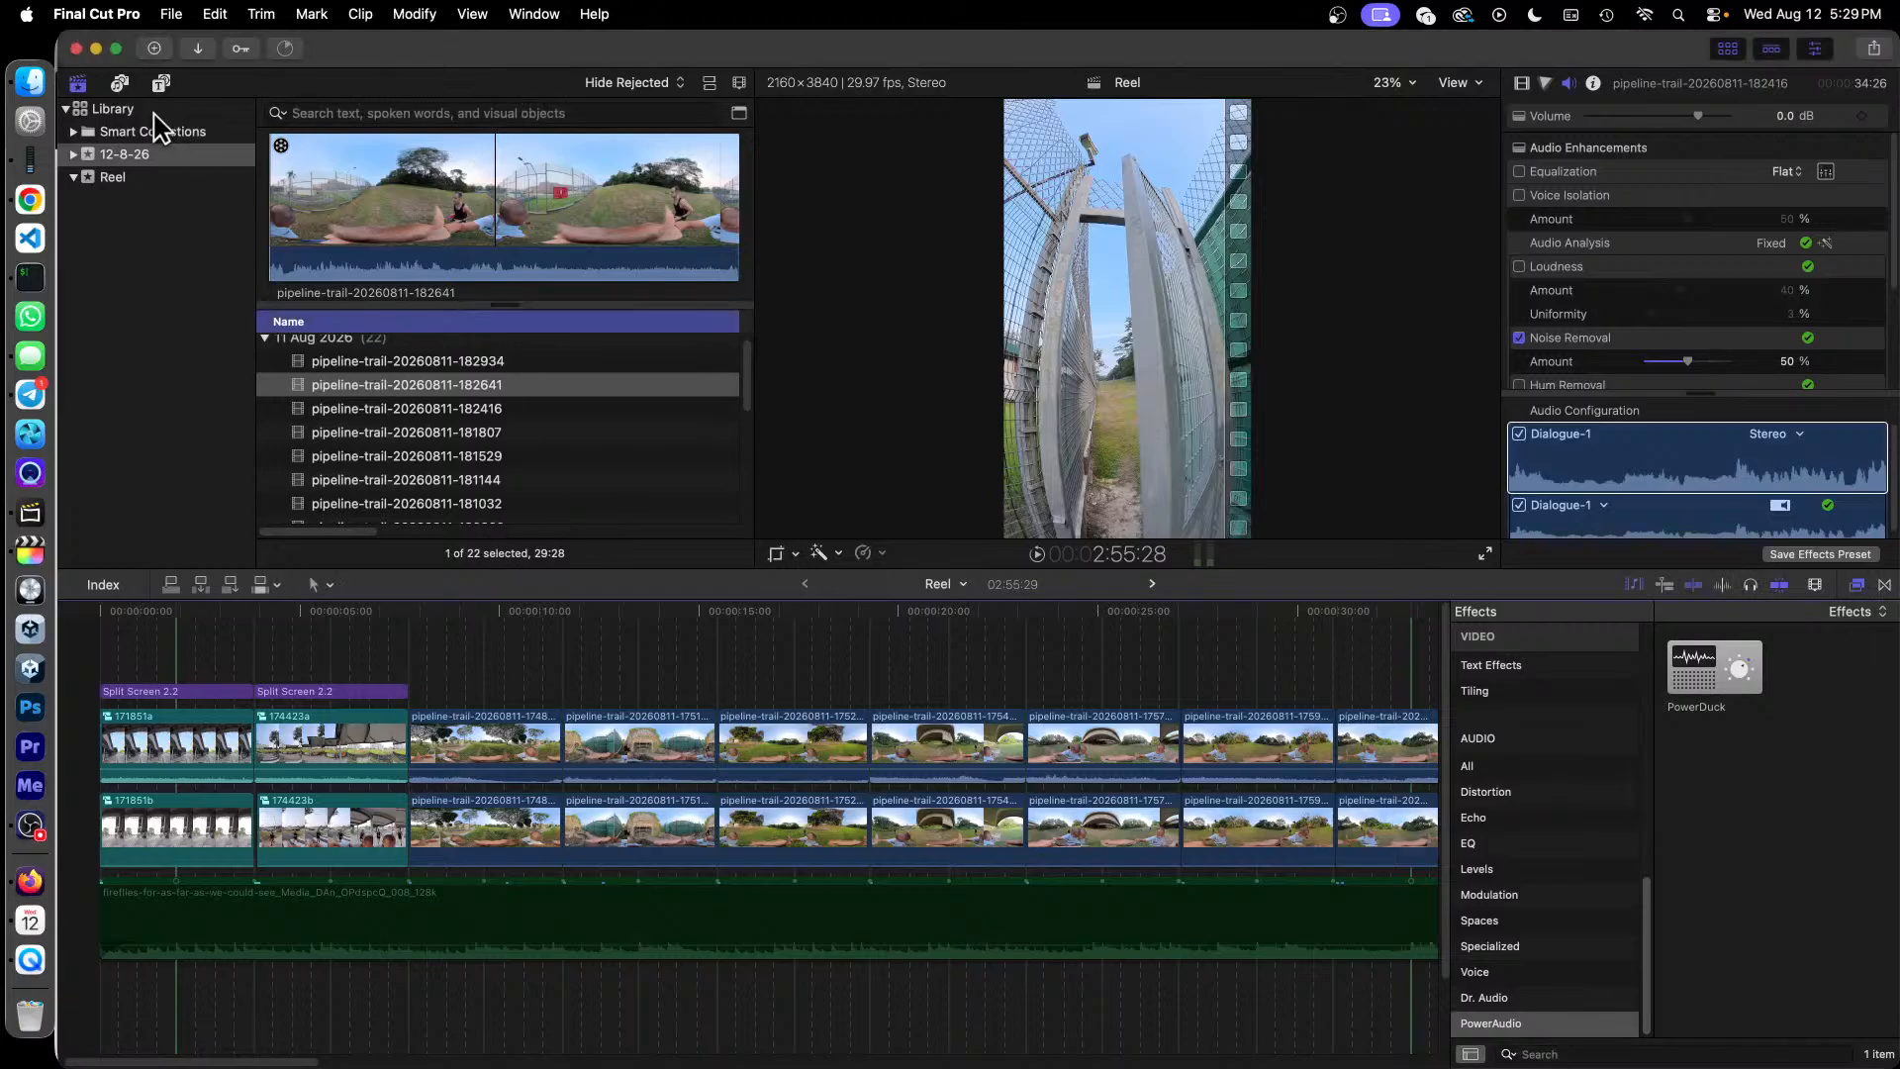
left_click(168, 79)
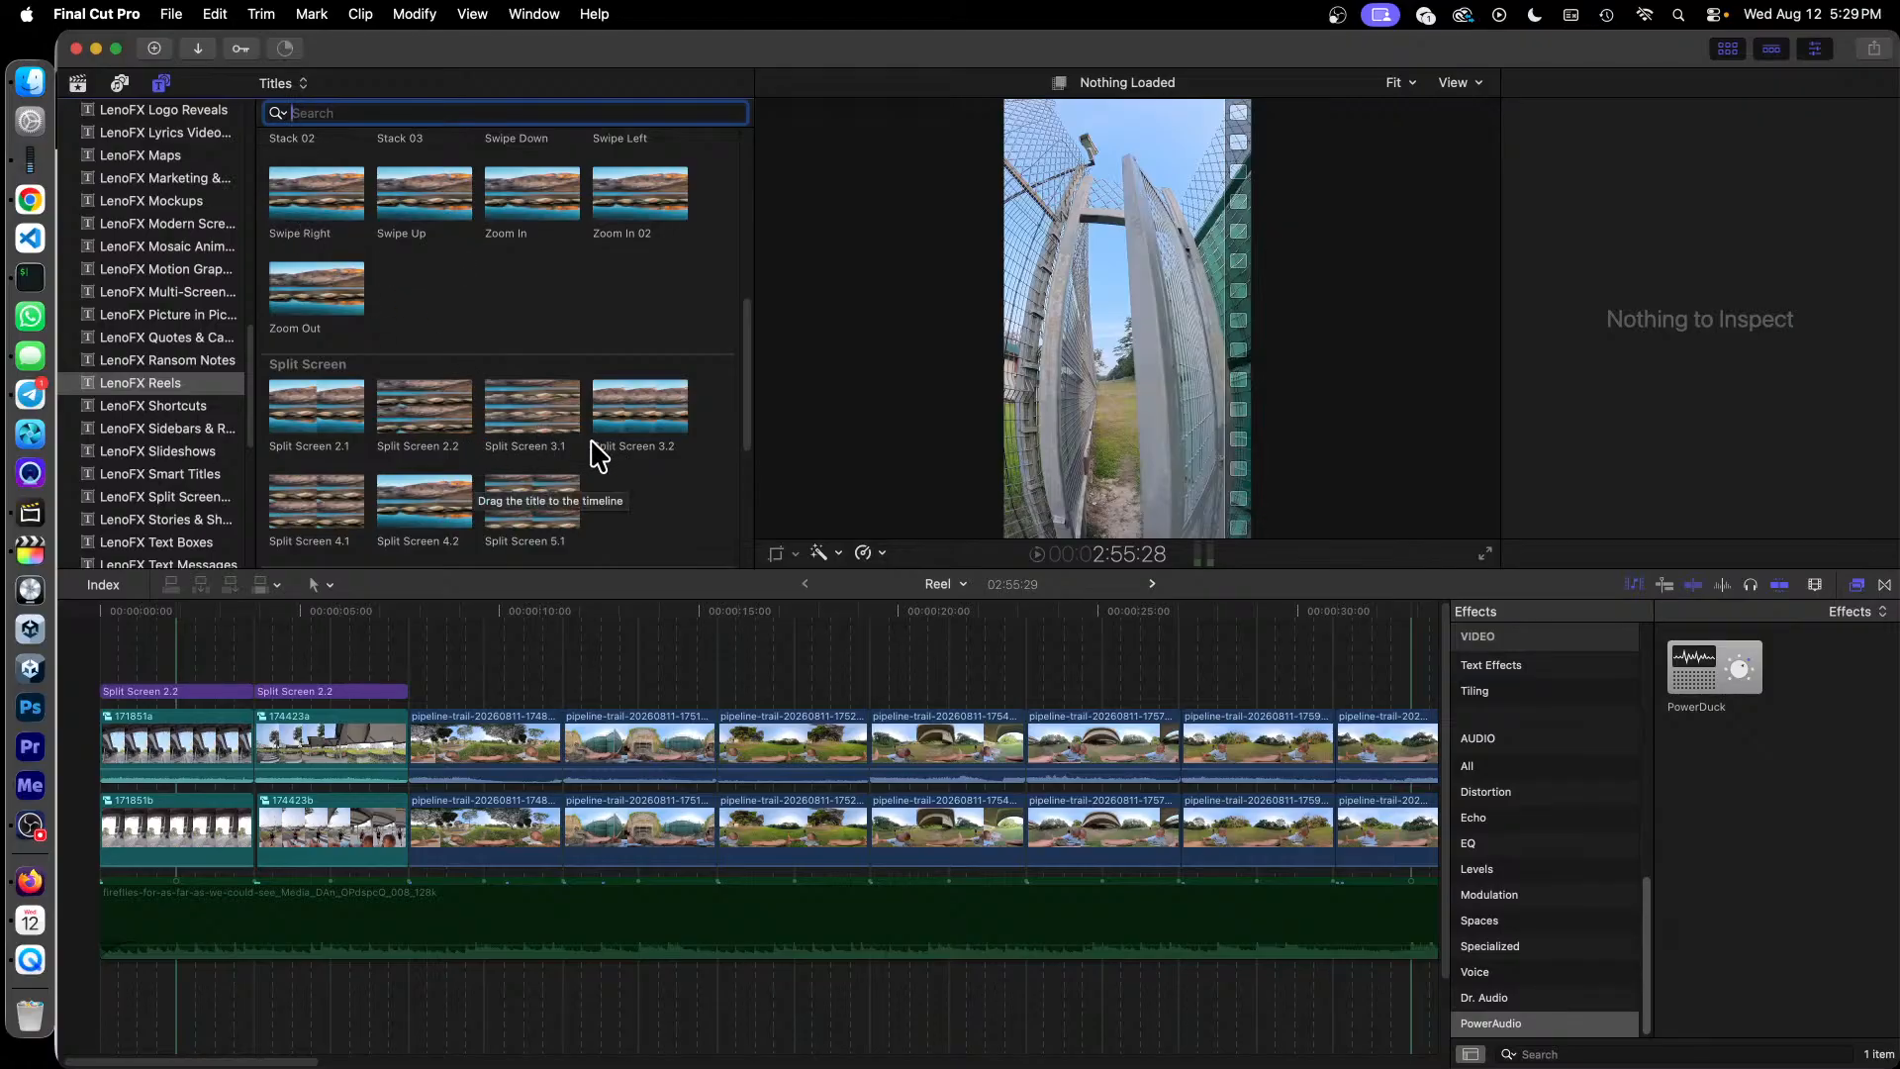
left_click_drag(430, 402, 455, 701)
left_click_drag(682, 686, 560, 686)
Step: Turn the upper 174800 clip into a compound clip named 174800a in the Reel event
left_click(483, 782)
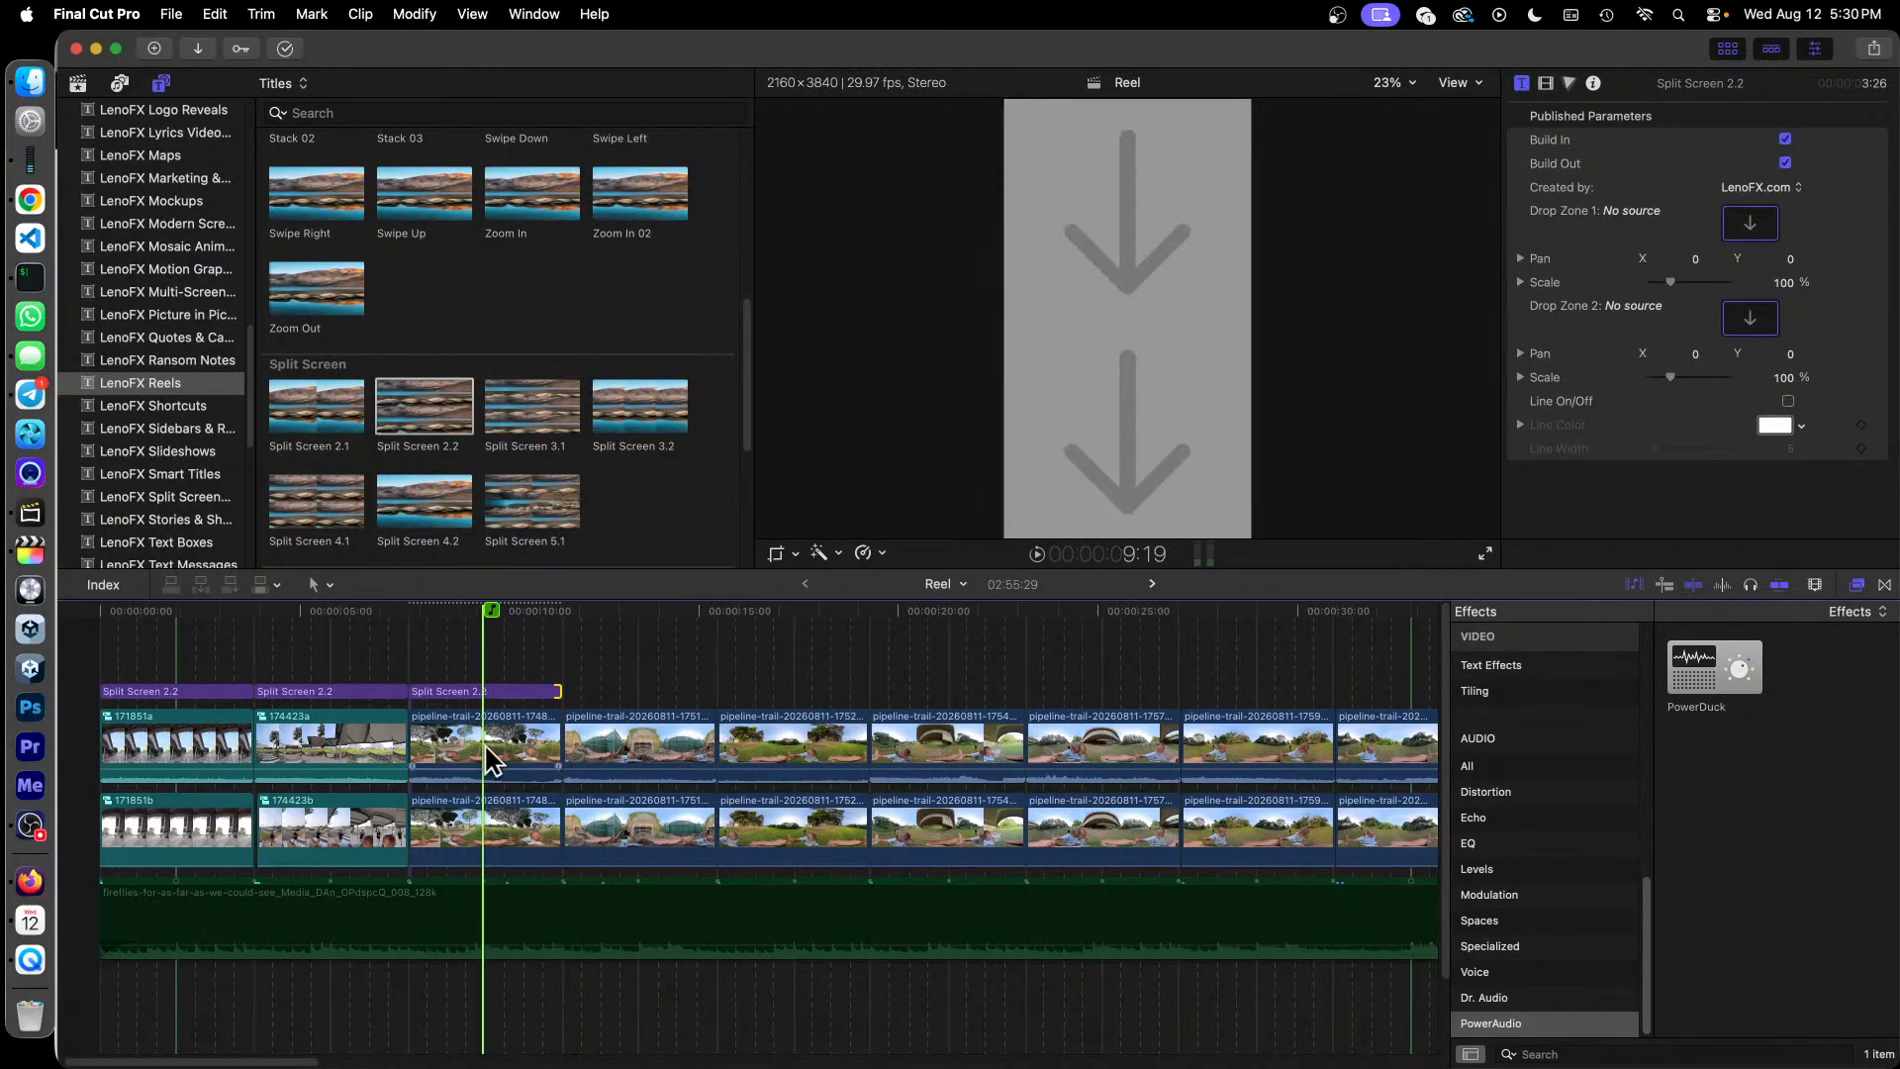
key("super+equal")
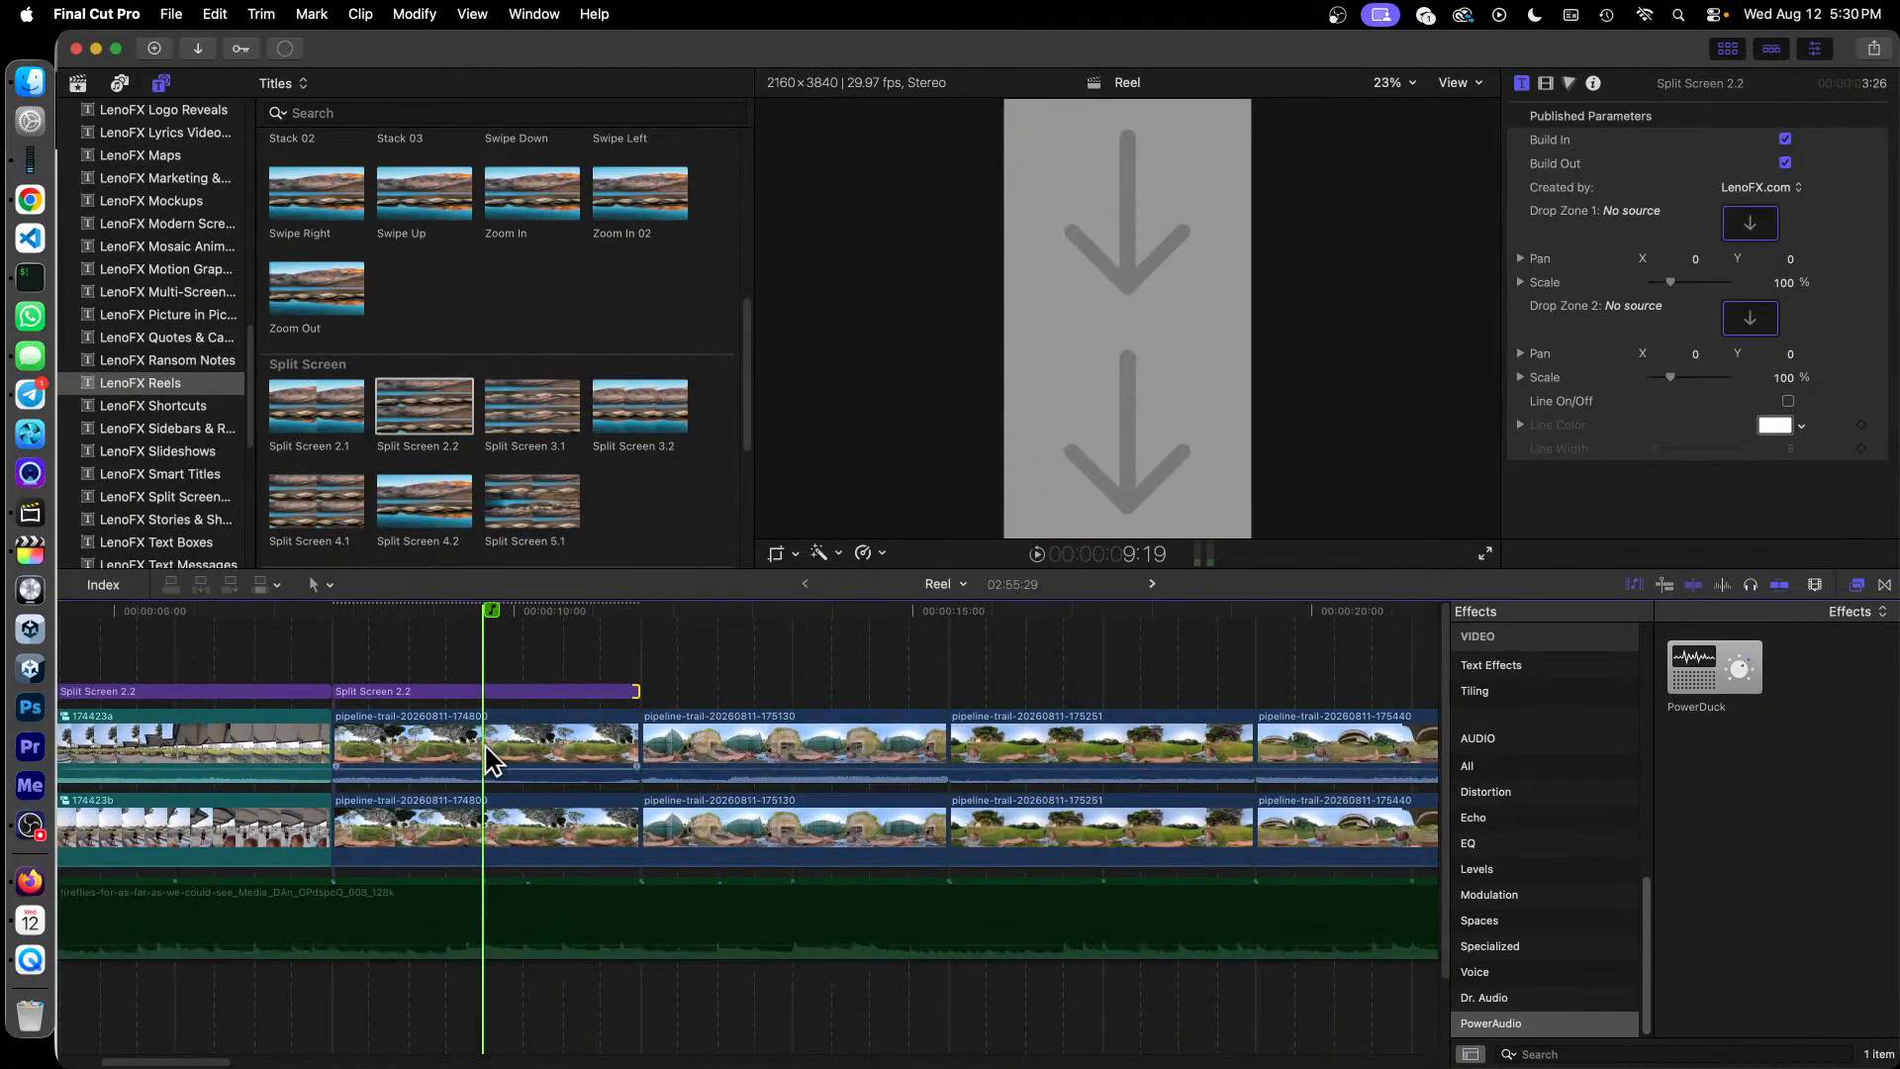
left_click(522, 732)
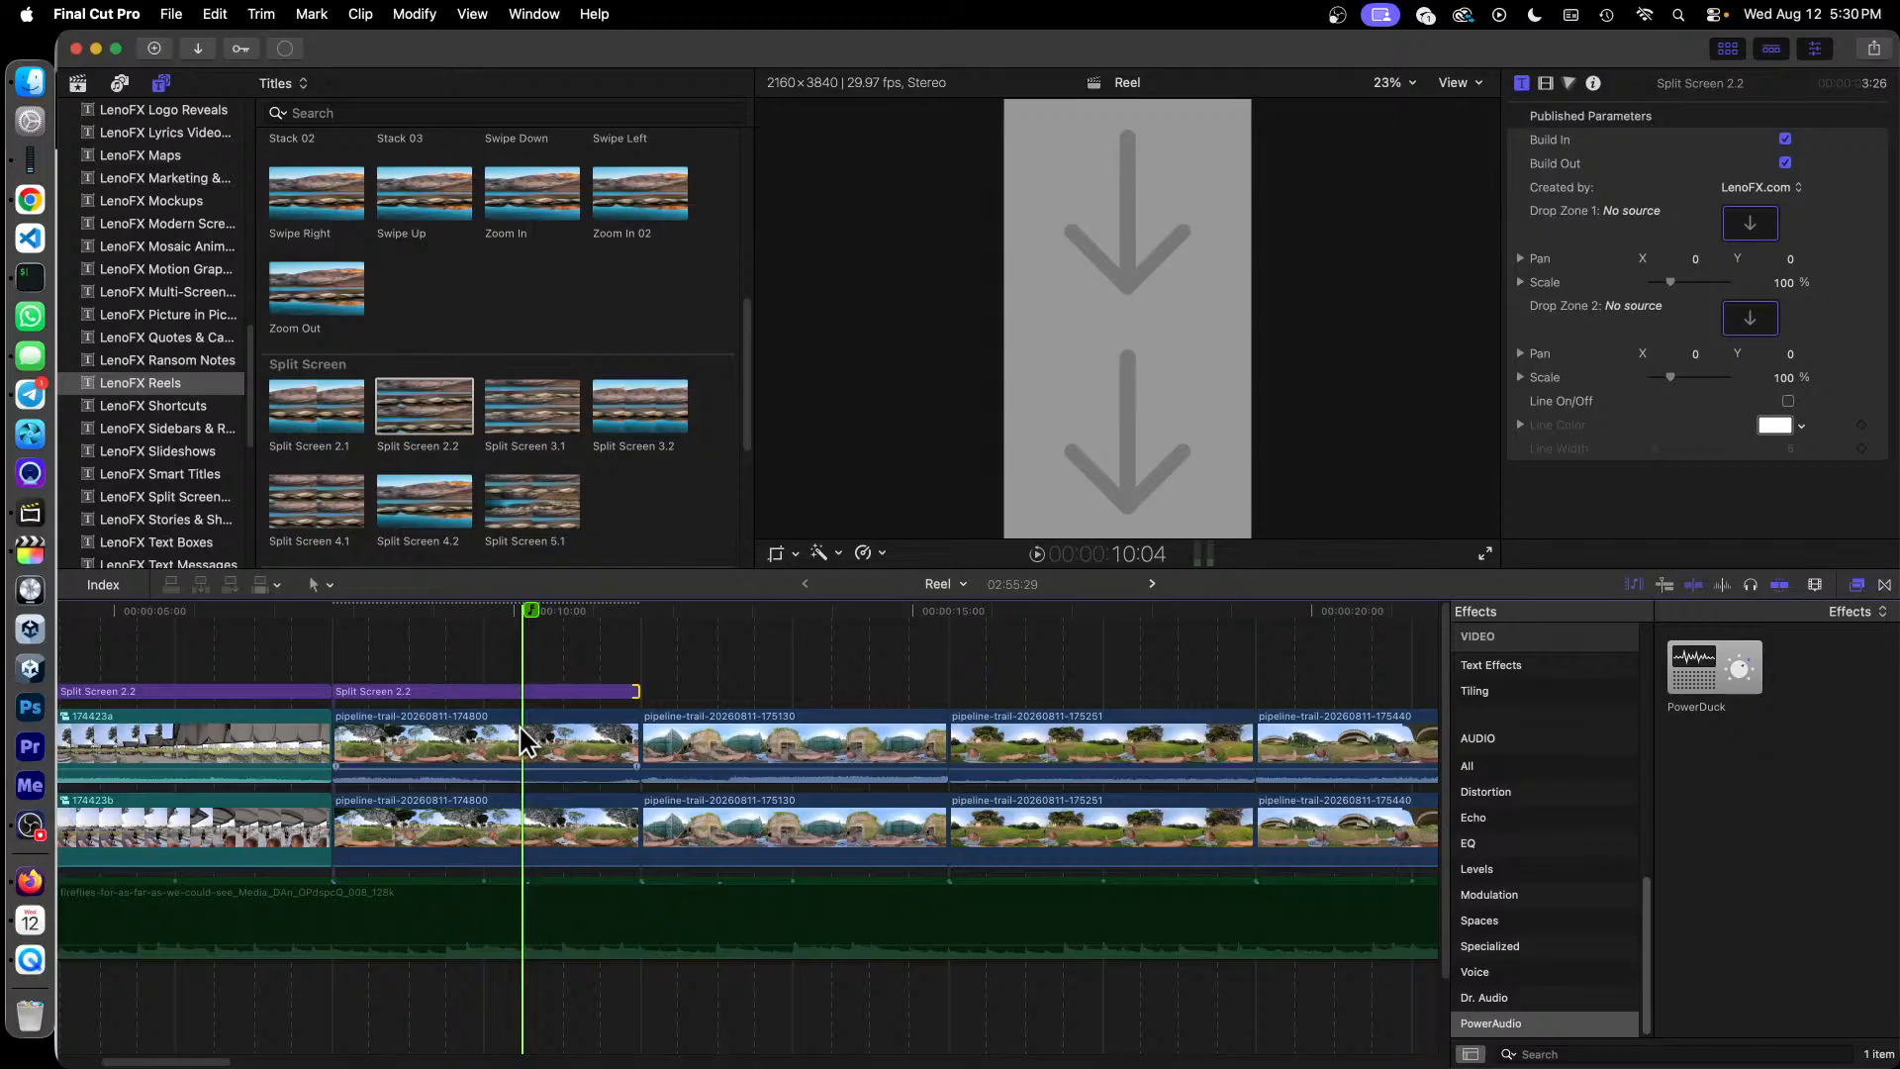
right_click(522, 740)
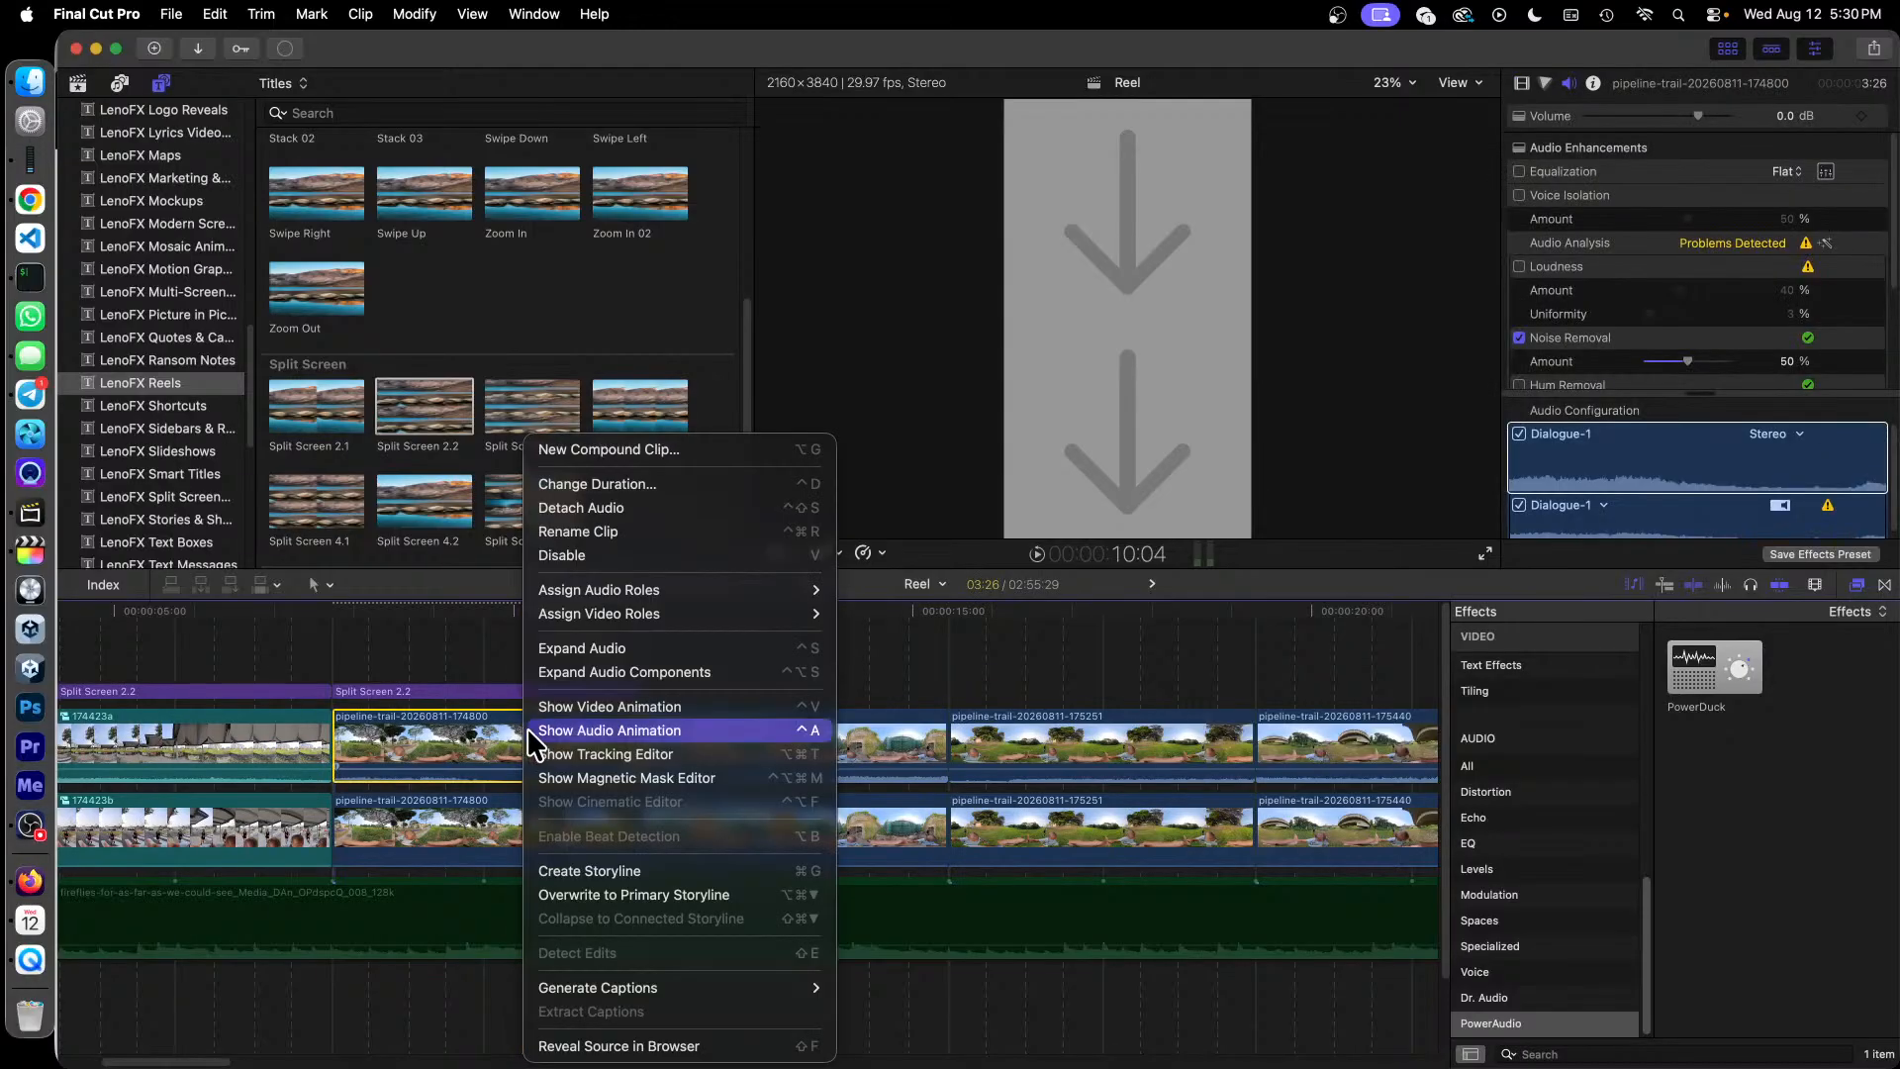
left_click(758, 451)
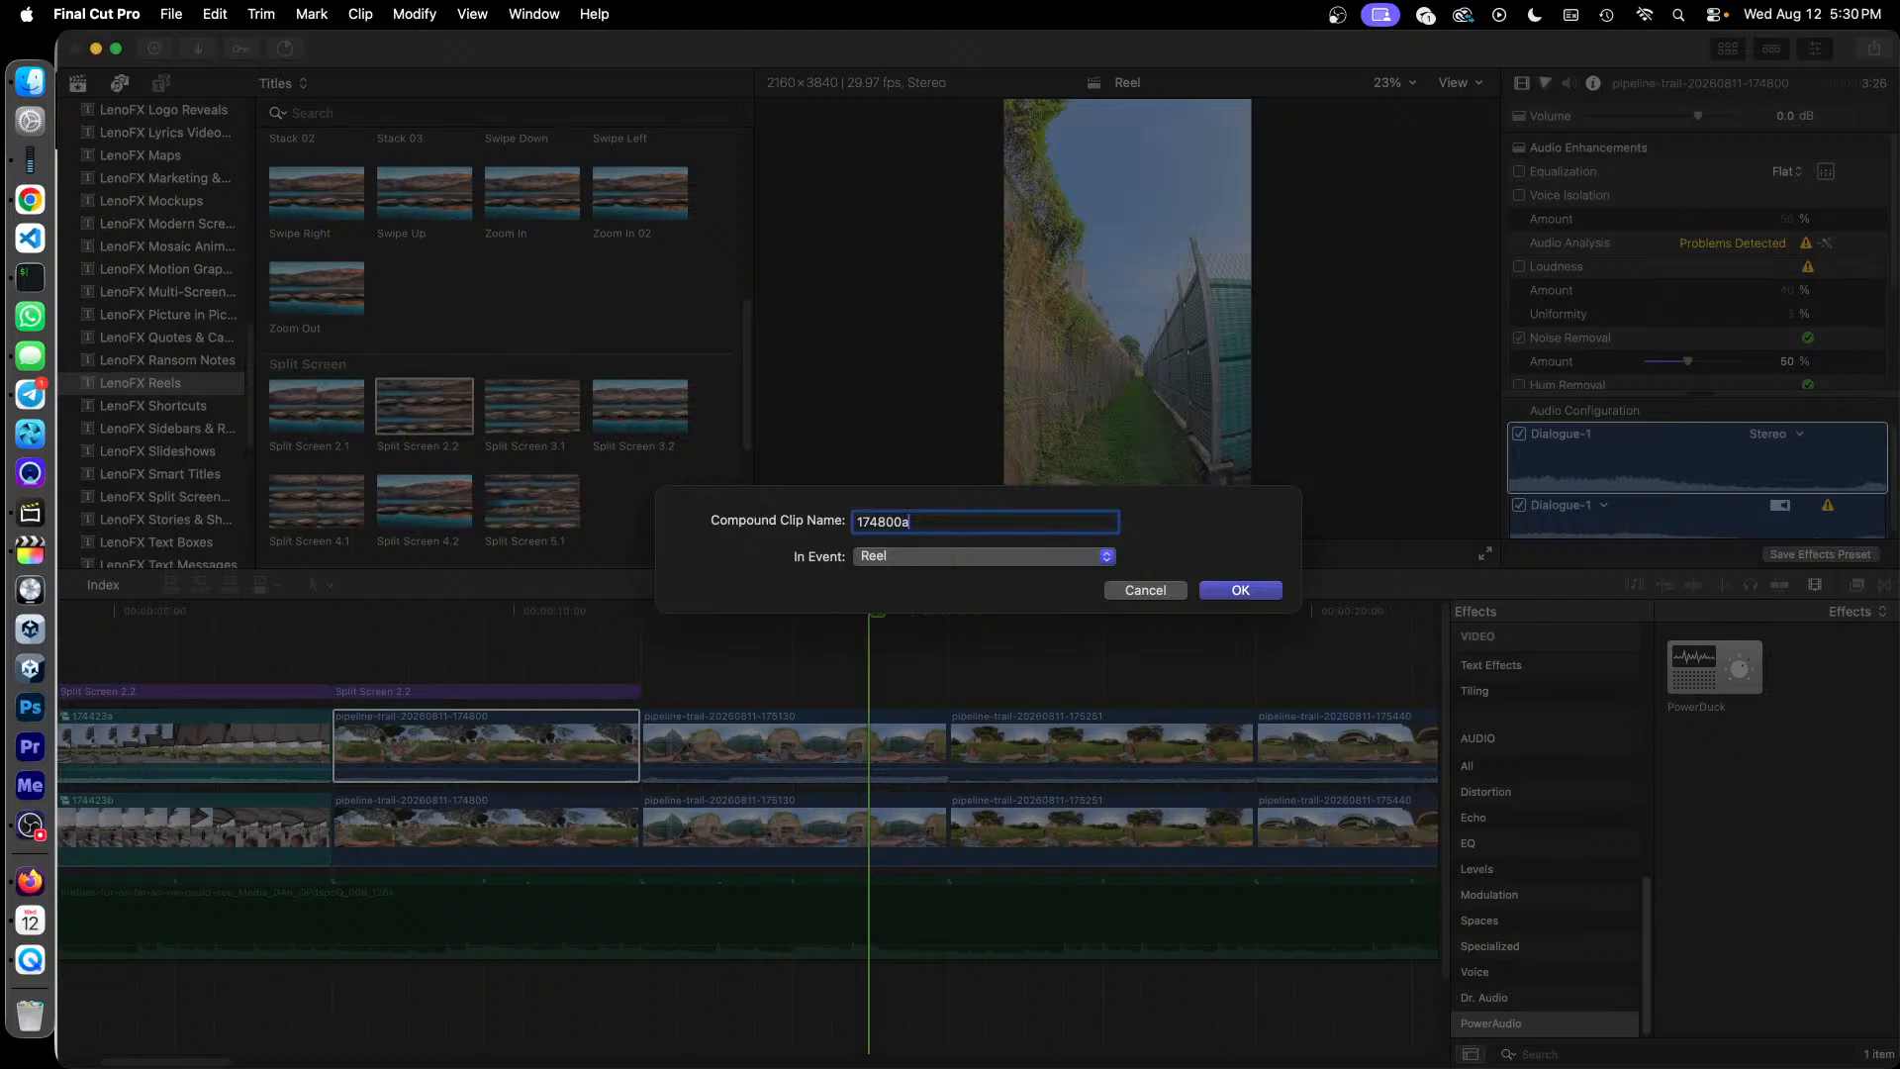
type("174800a")
key("Return")
Step: Turn the lower 174800 clip into a compound clip named 174800b in the Reel event
left_click(568, 805)
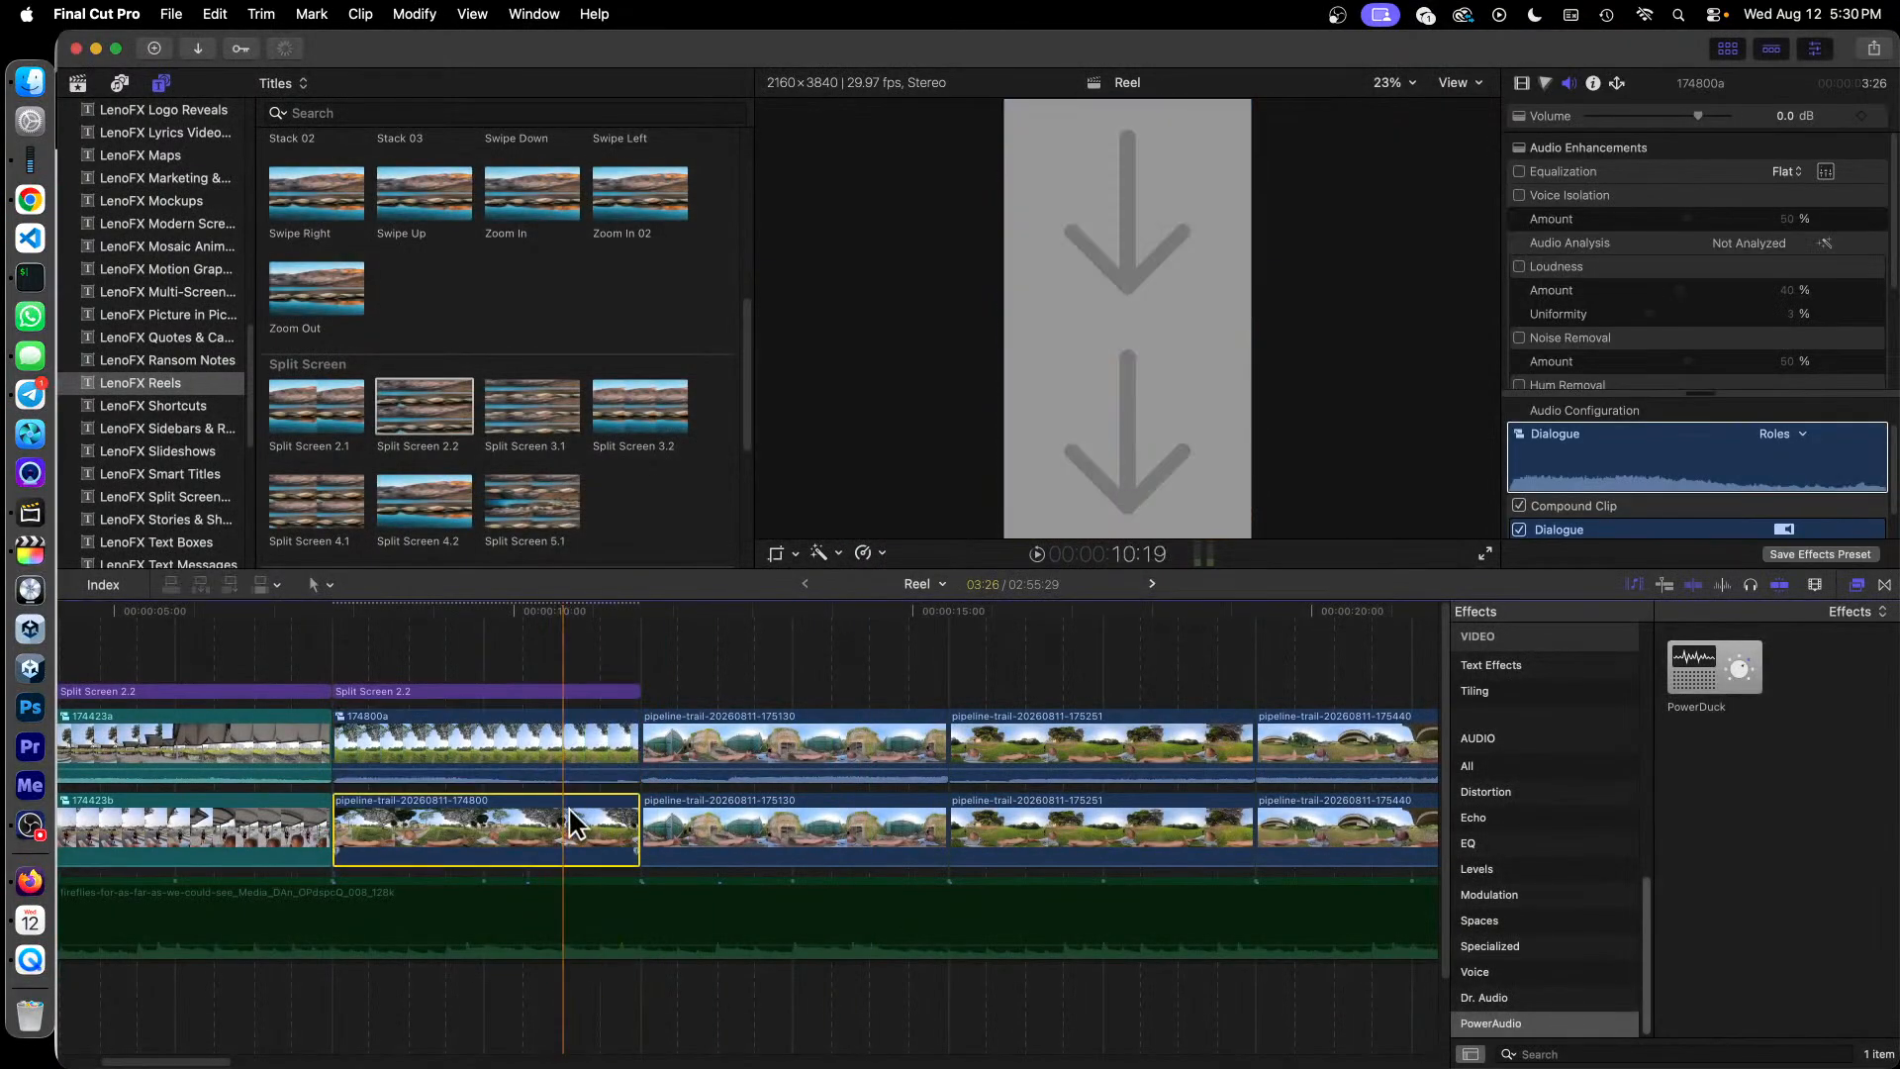
right_click(568, 806)
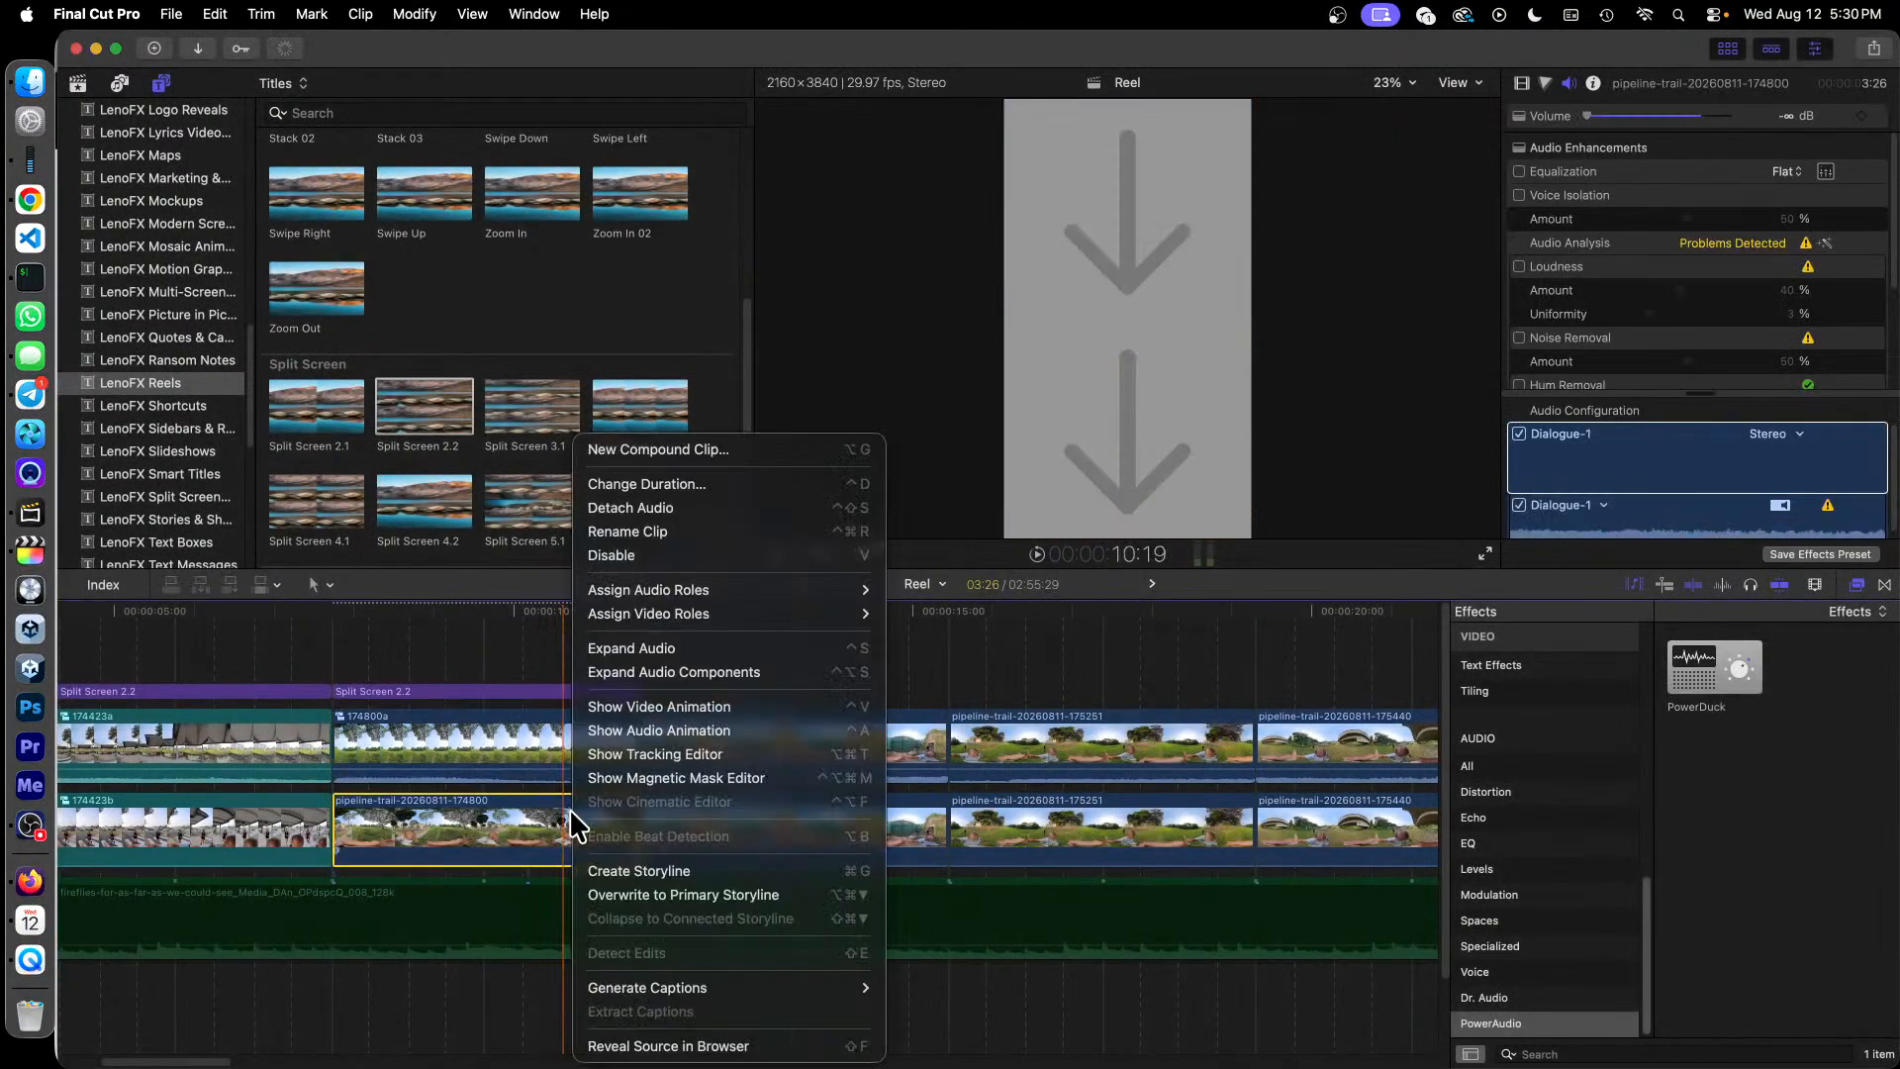
left_click(779, 450)
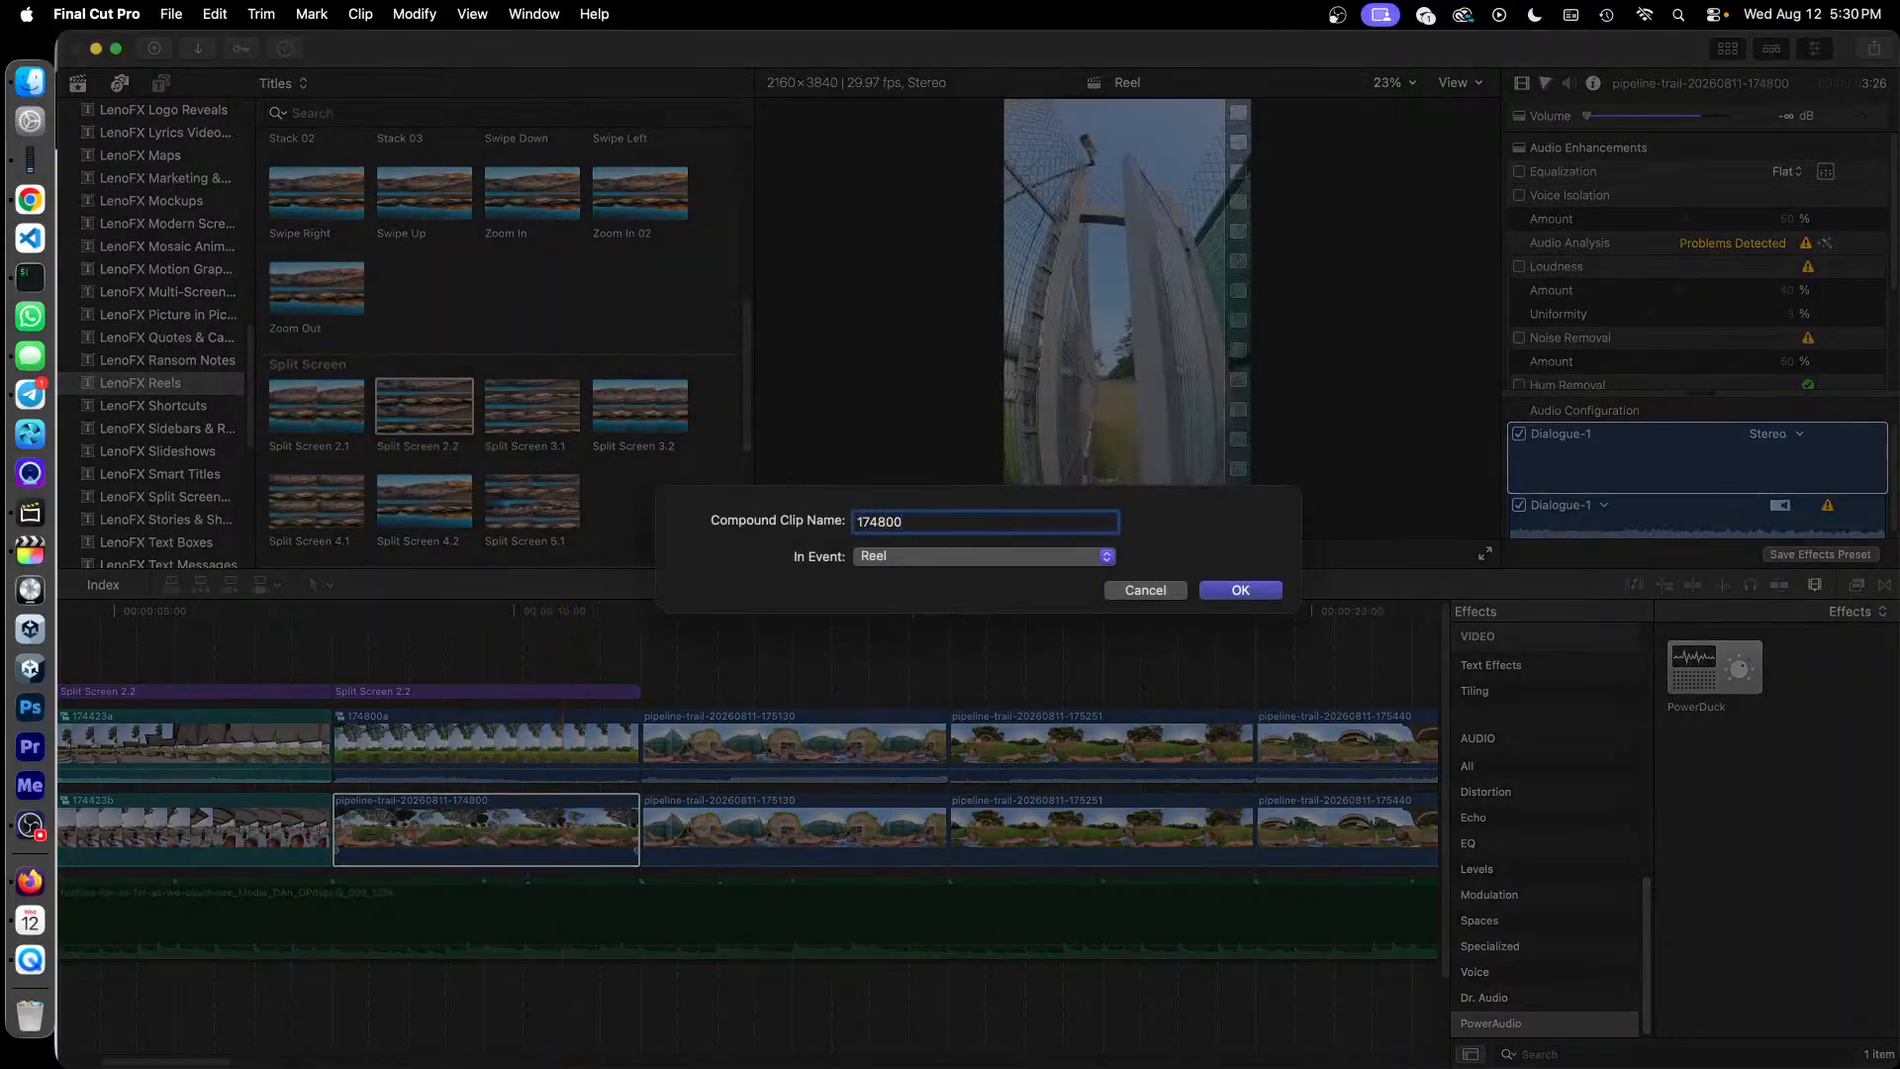
key("Return")
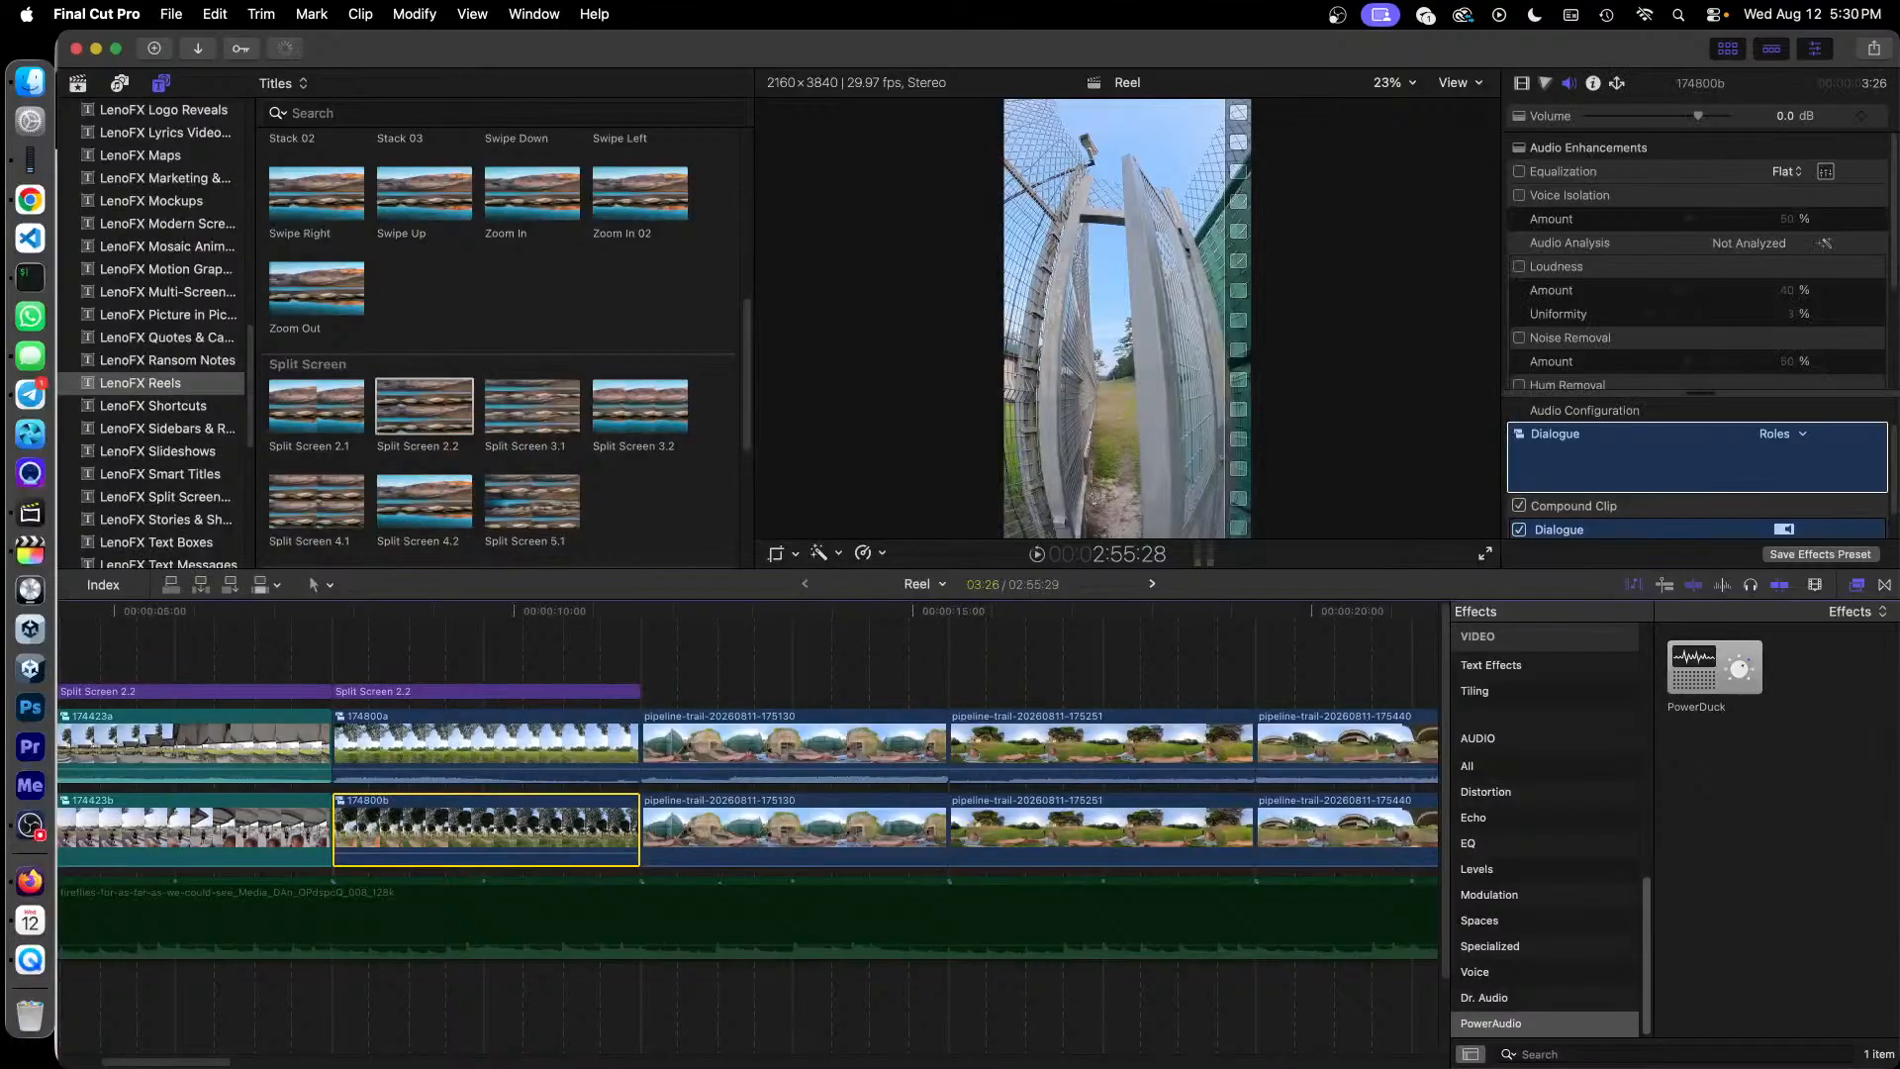
Step: Fill the second Split Screen 2.2 title's Drop Zone 1 with 174800a and Drop Zone 2 with 174800b from the Reel event
left_click(519, 697)
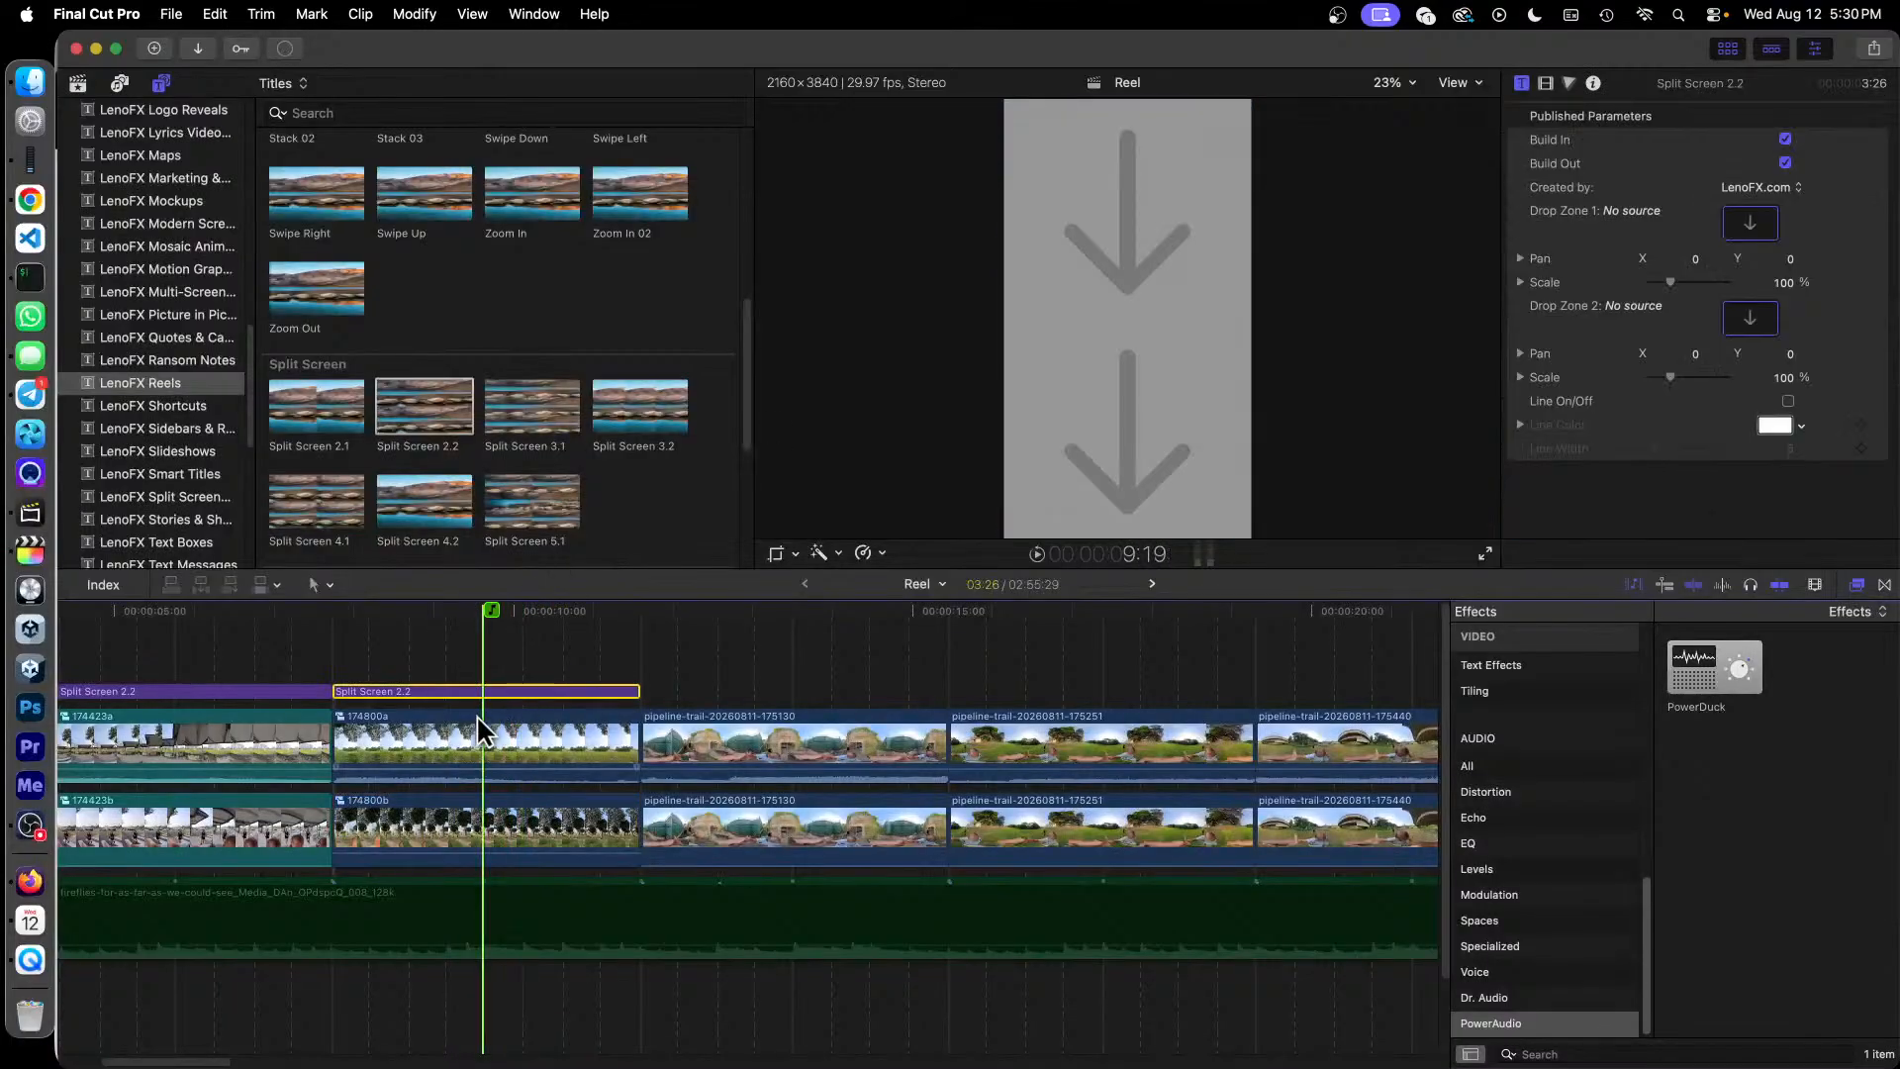
left_click(78, 83)
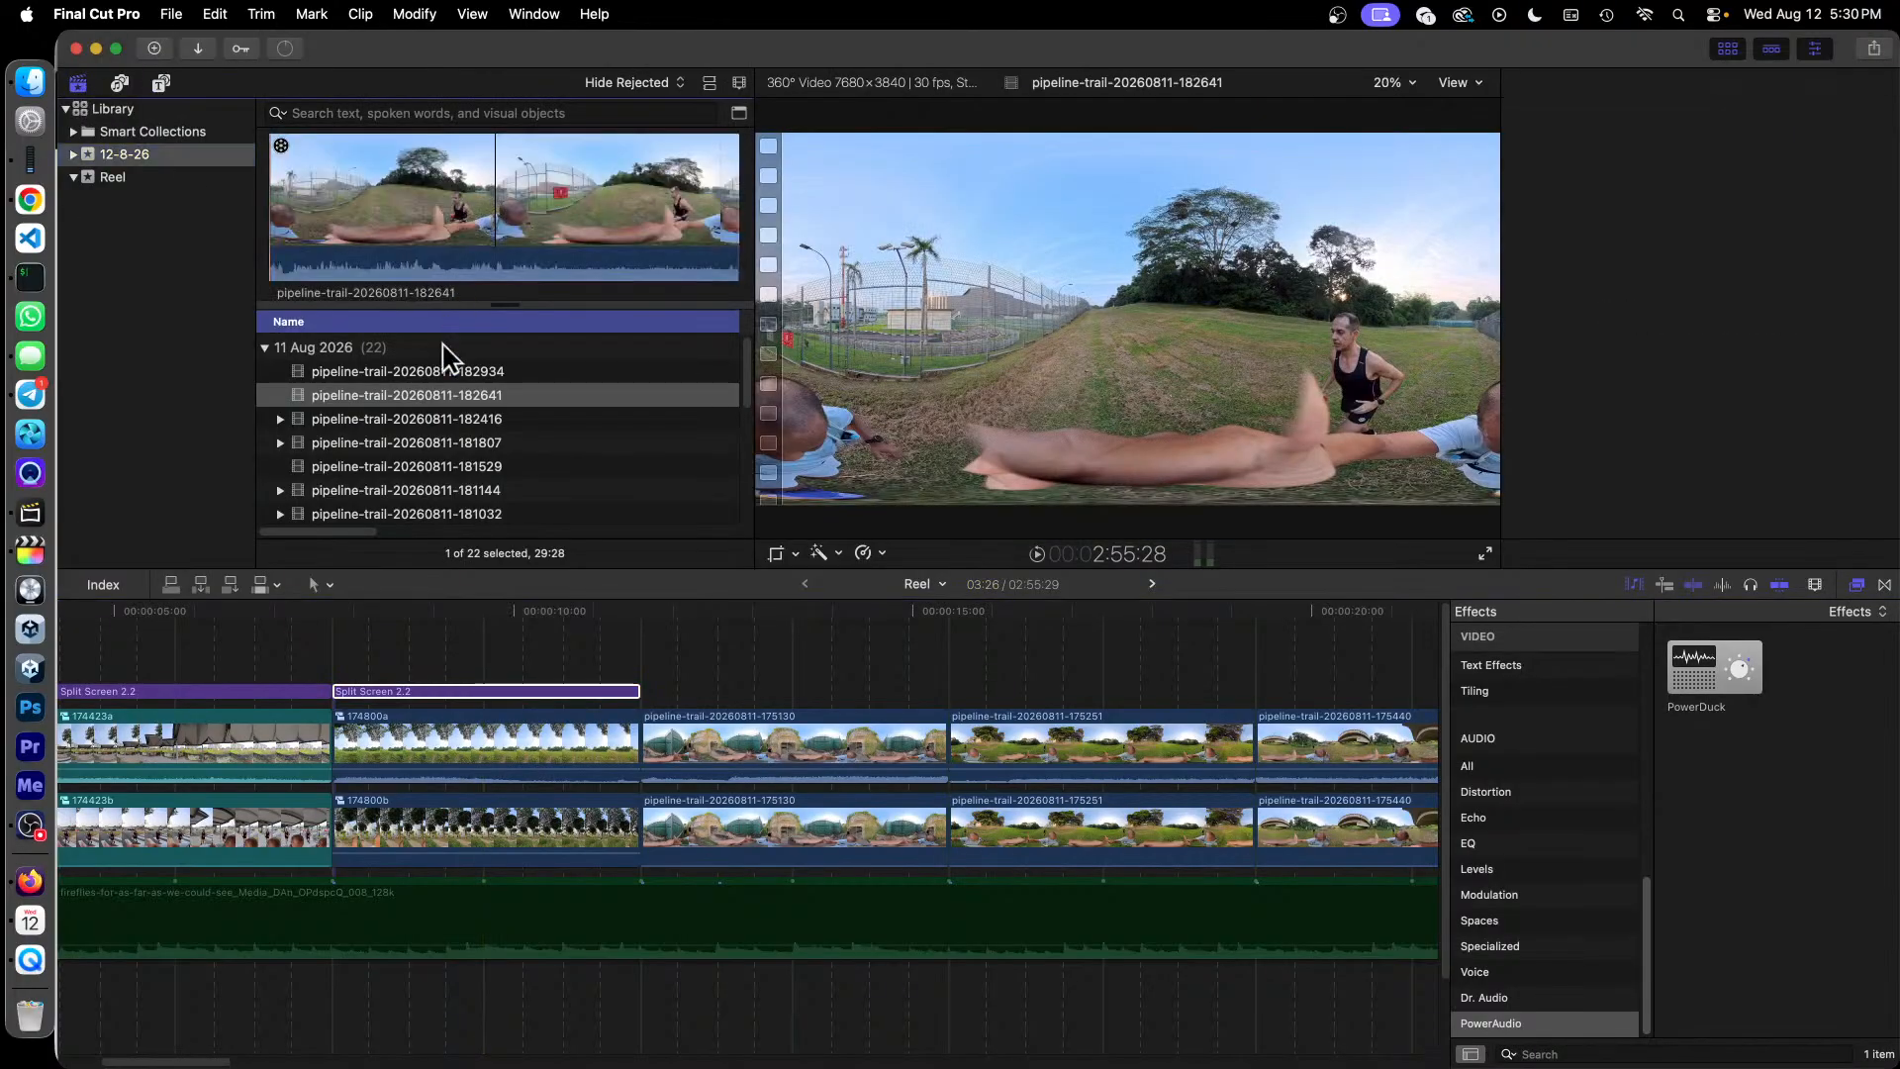
left_click(114, 177)
left_click(557, 280)
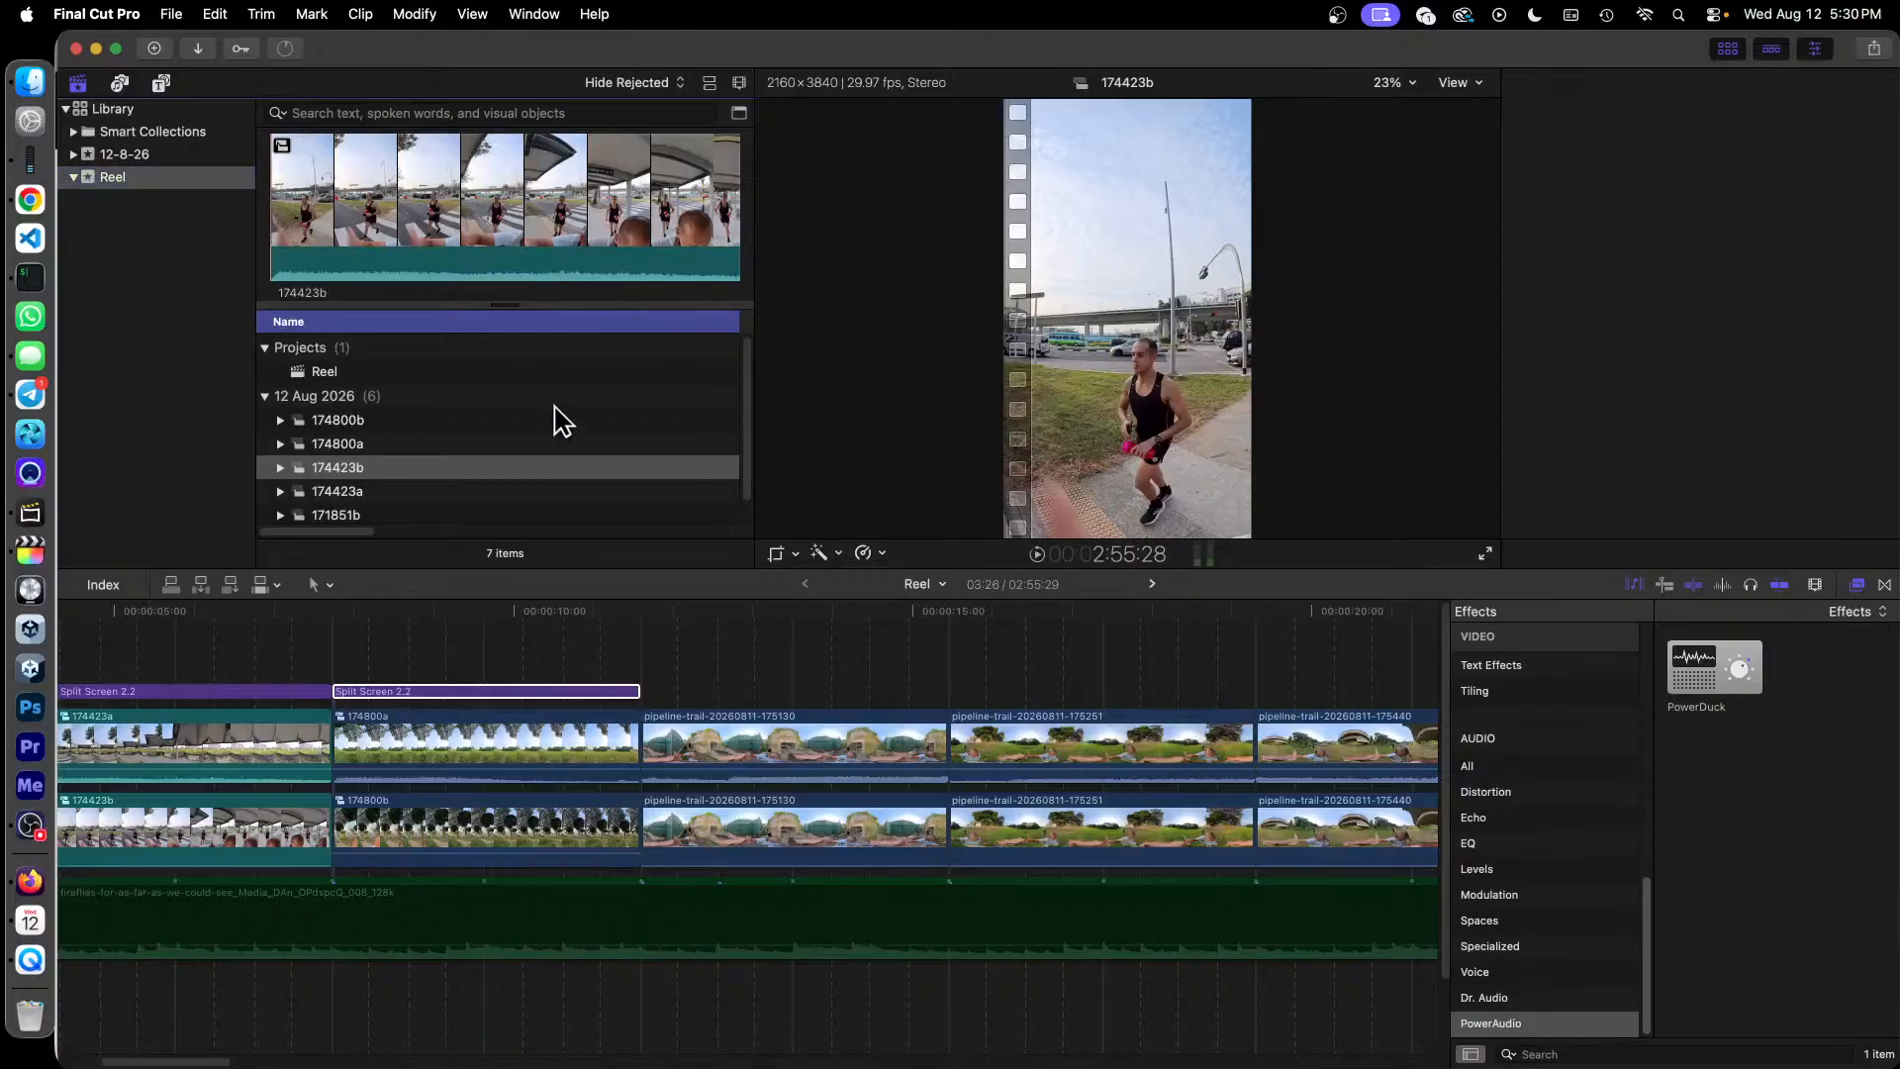
left_click_drag(341, 457, 755, 374)
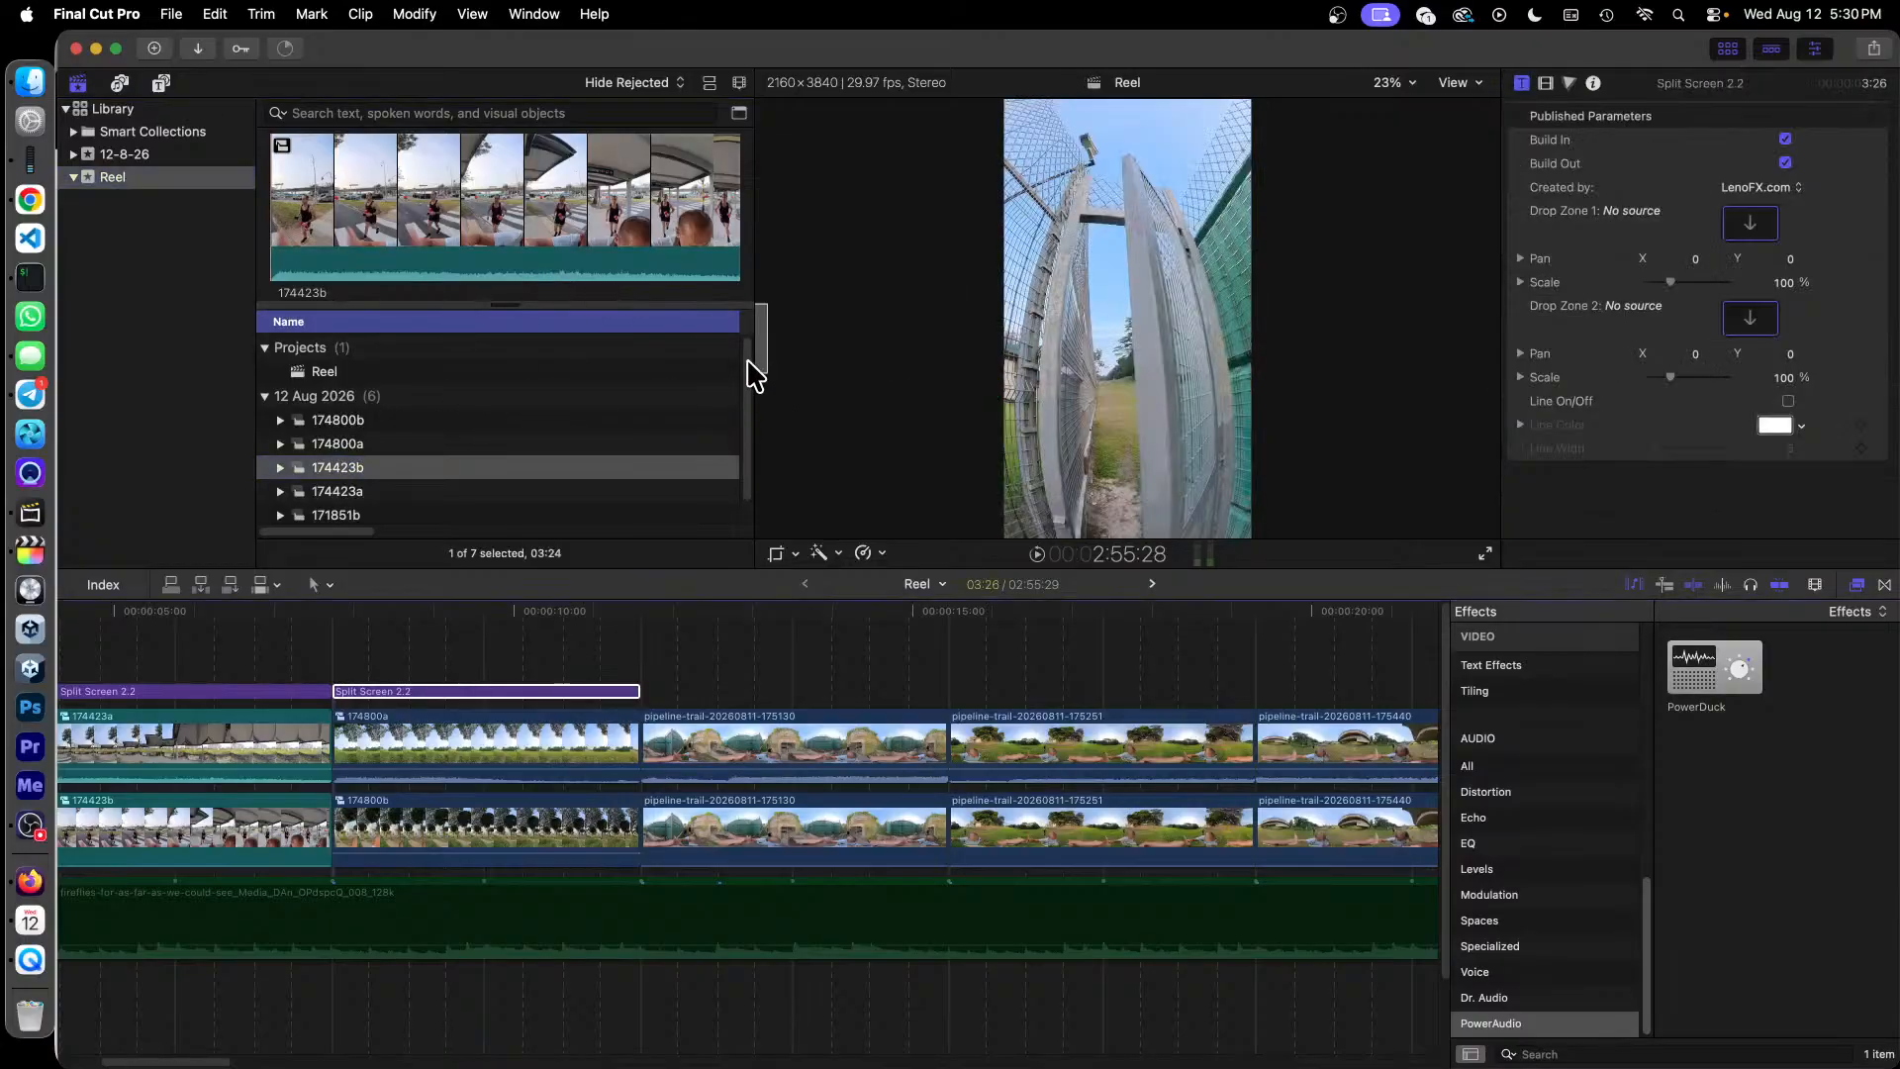
left_click(565, 682)
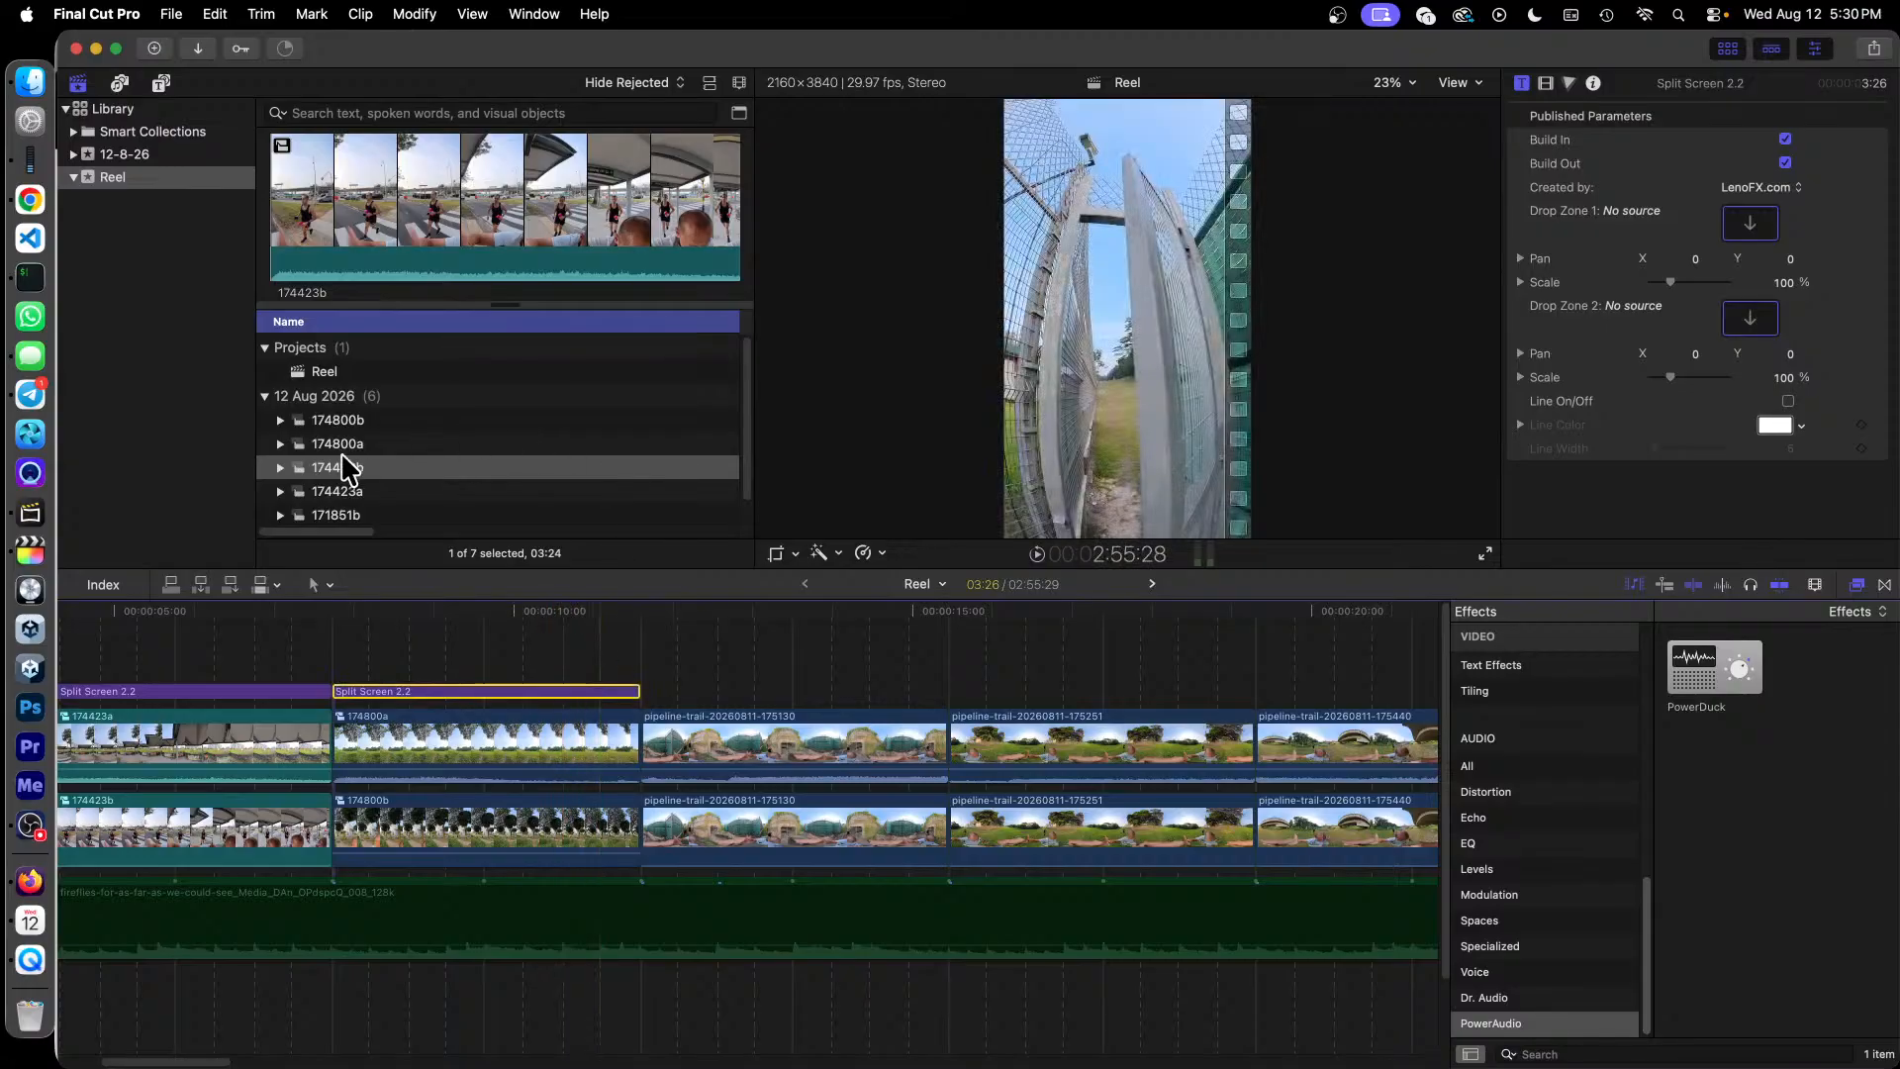
left_click_drag(340, 442, 1757, 232)
left_click_drag(342, 428, 1749, 322)
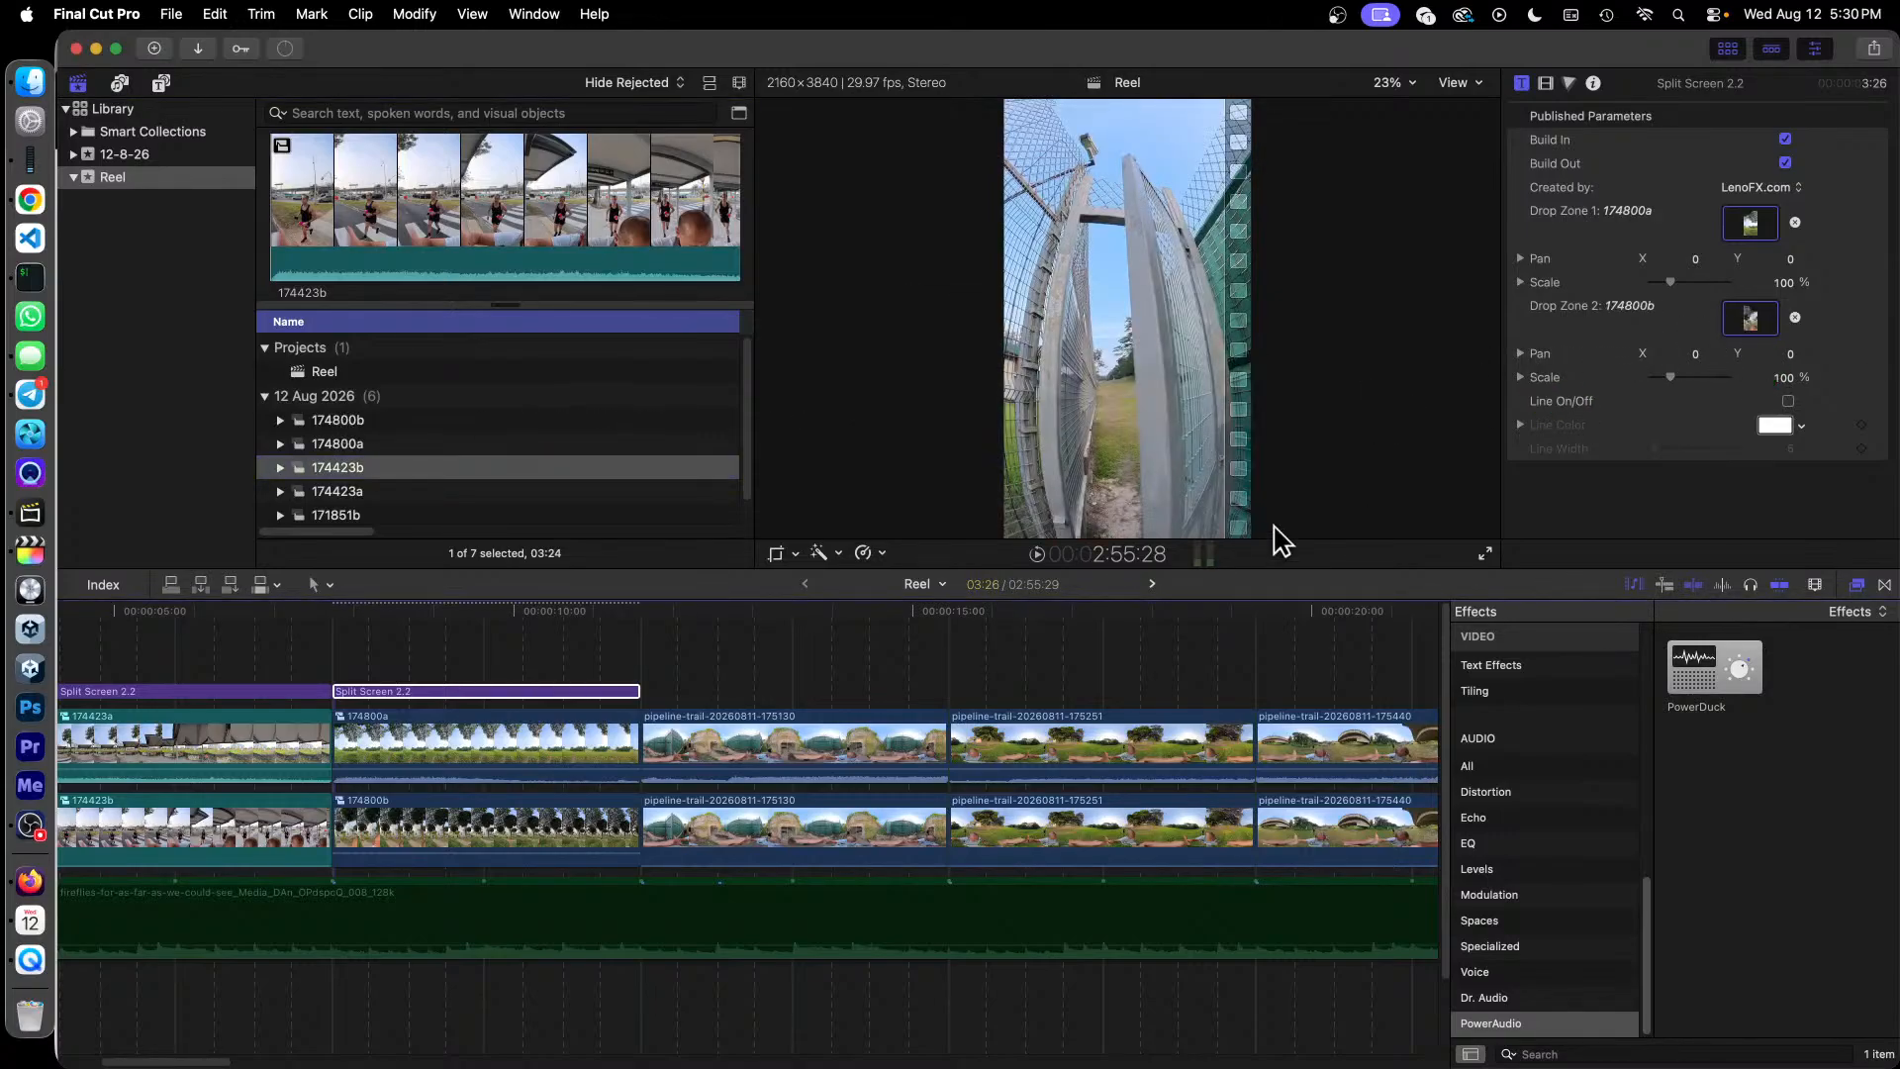
Step: Enable the disabled music track and play the two split-screen sections from about 5:09 to check them with sound
right_click(497, 934)
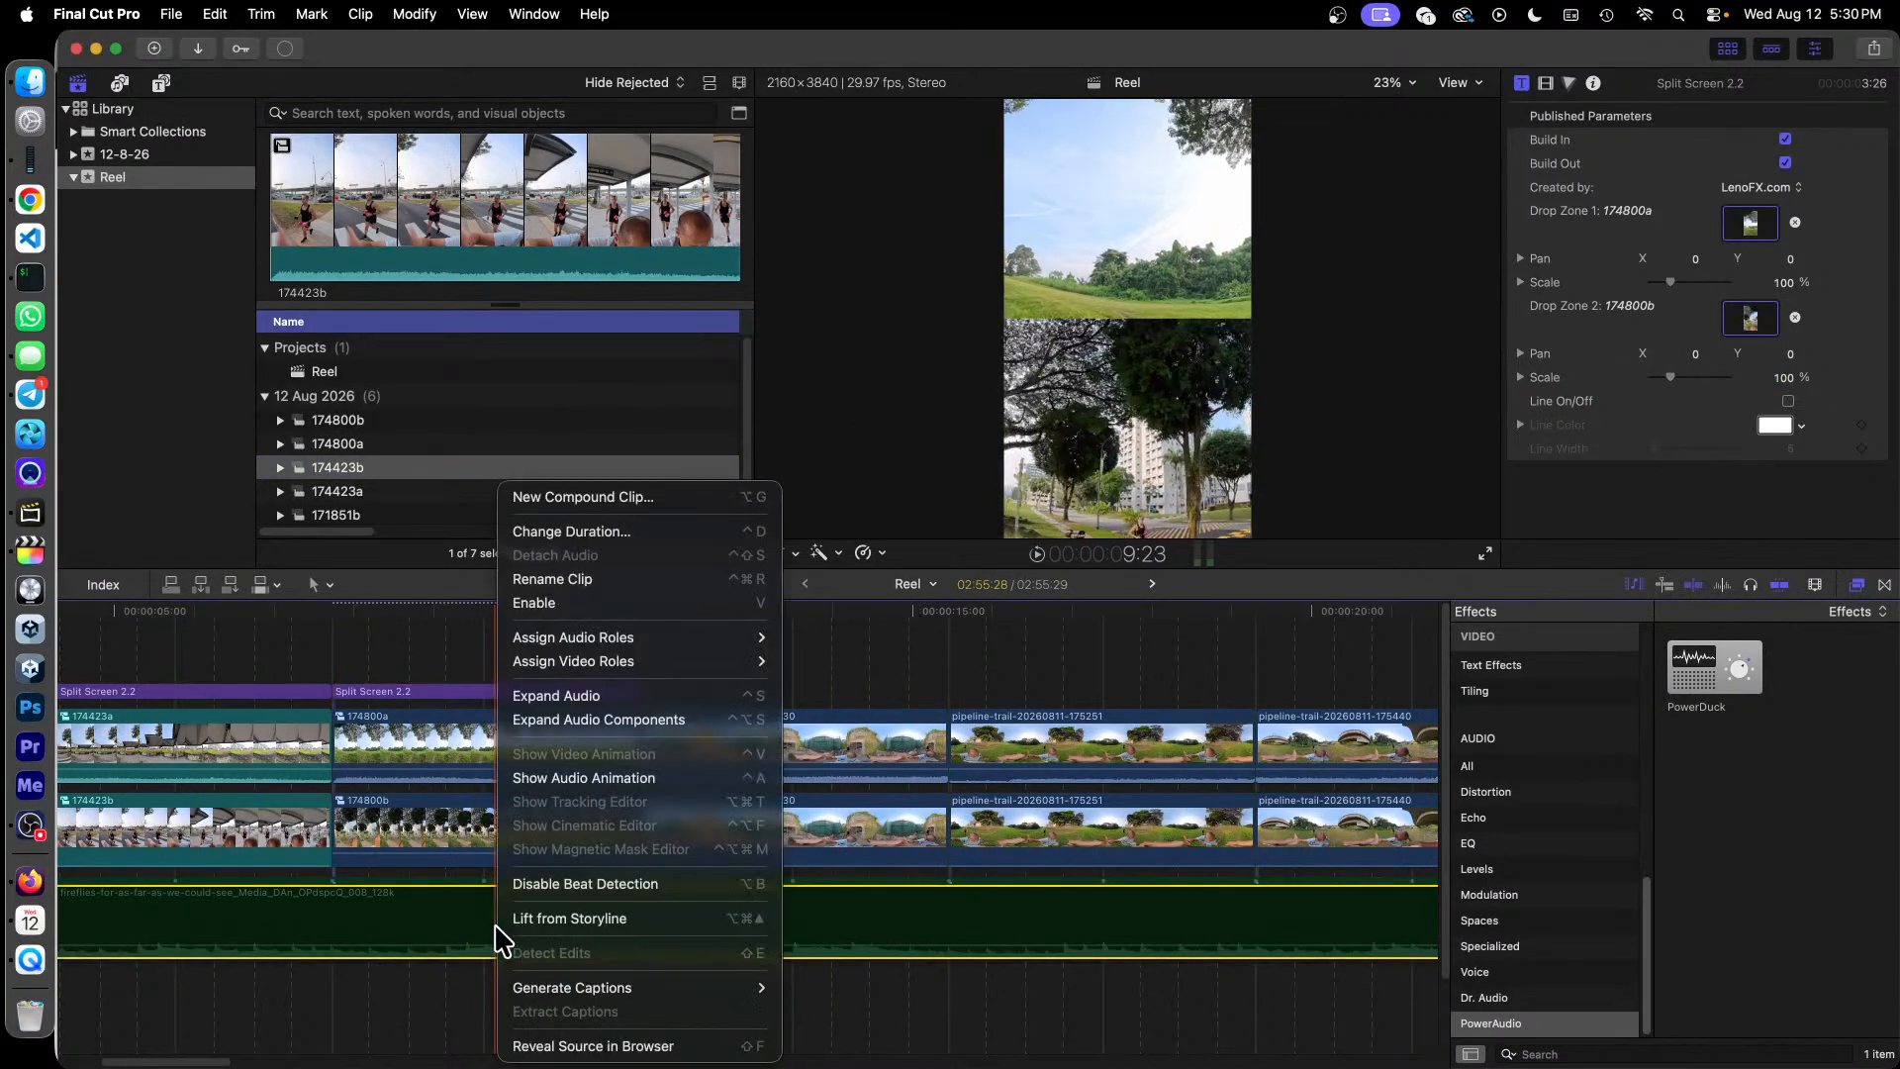
left_click(689, 605)
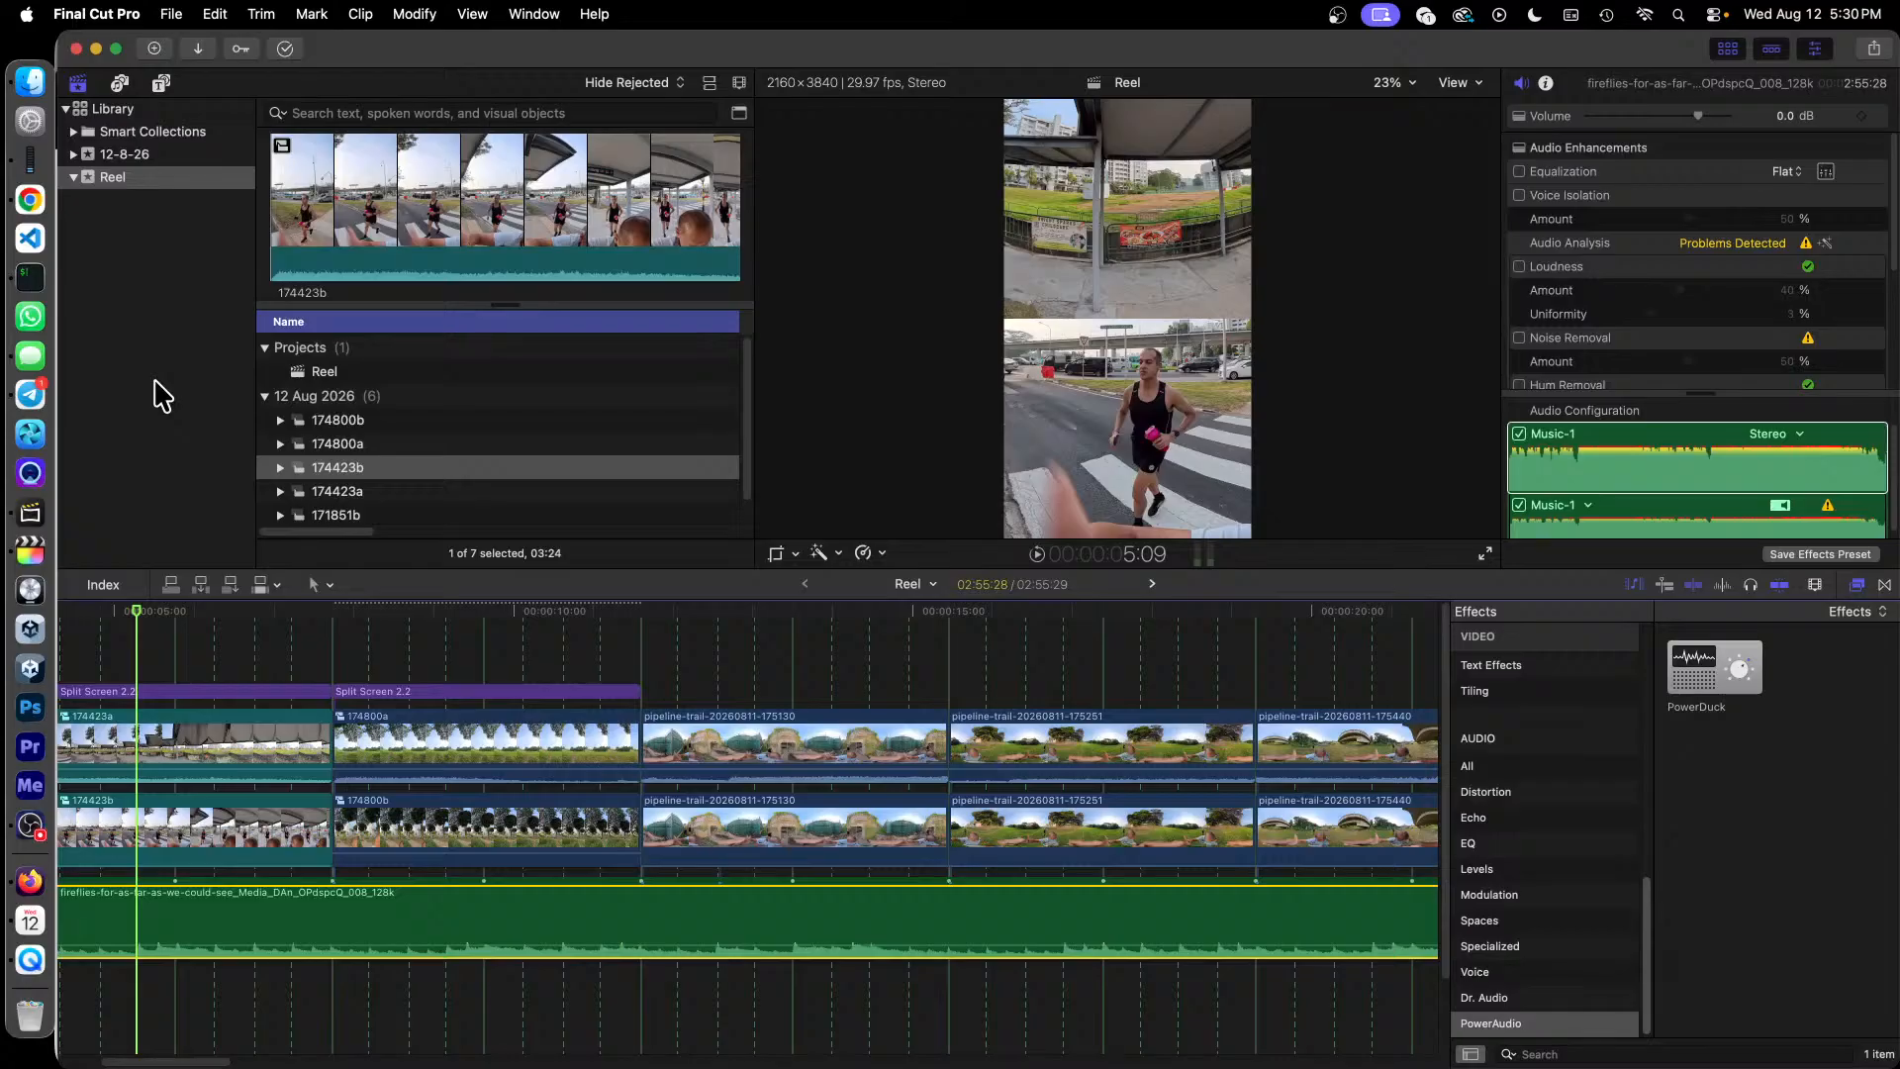
key("space")
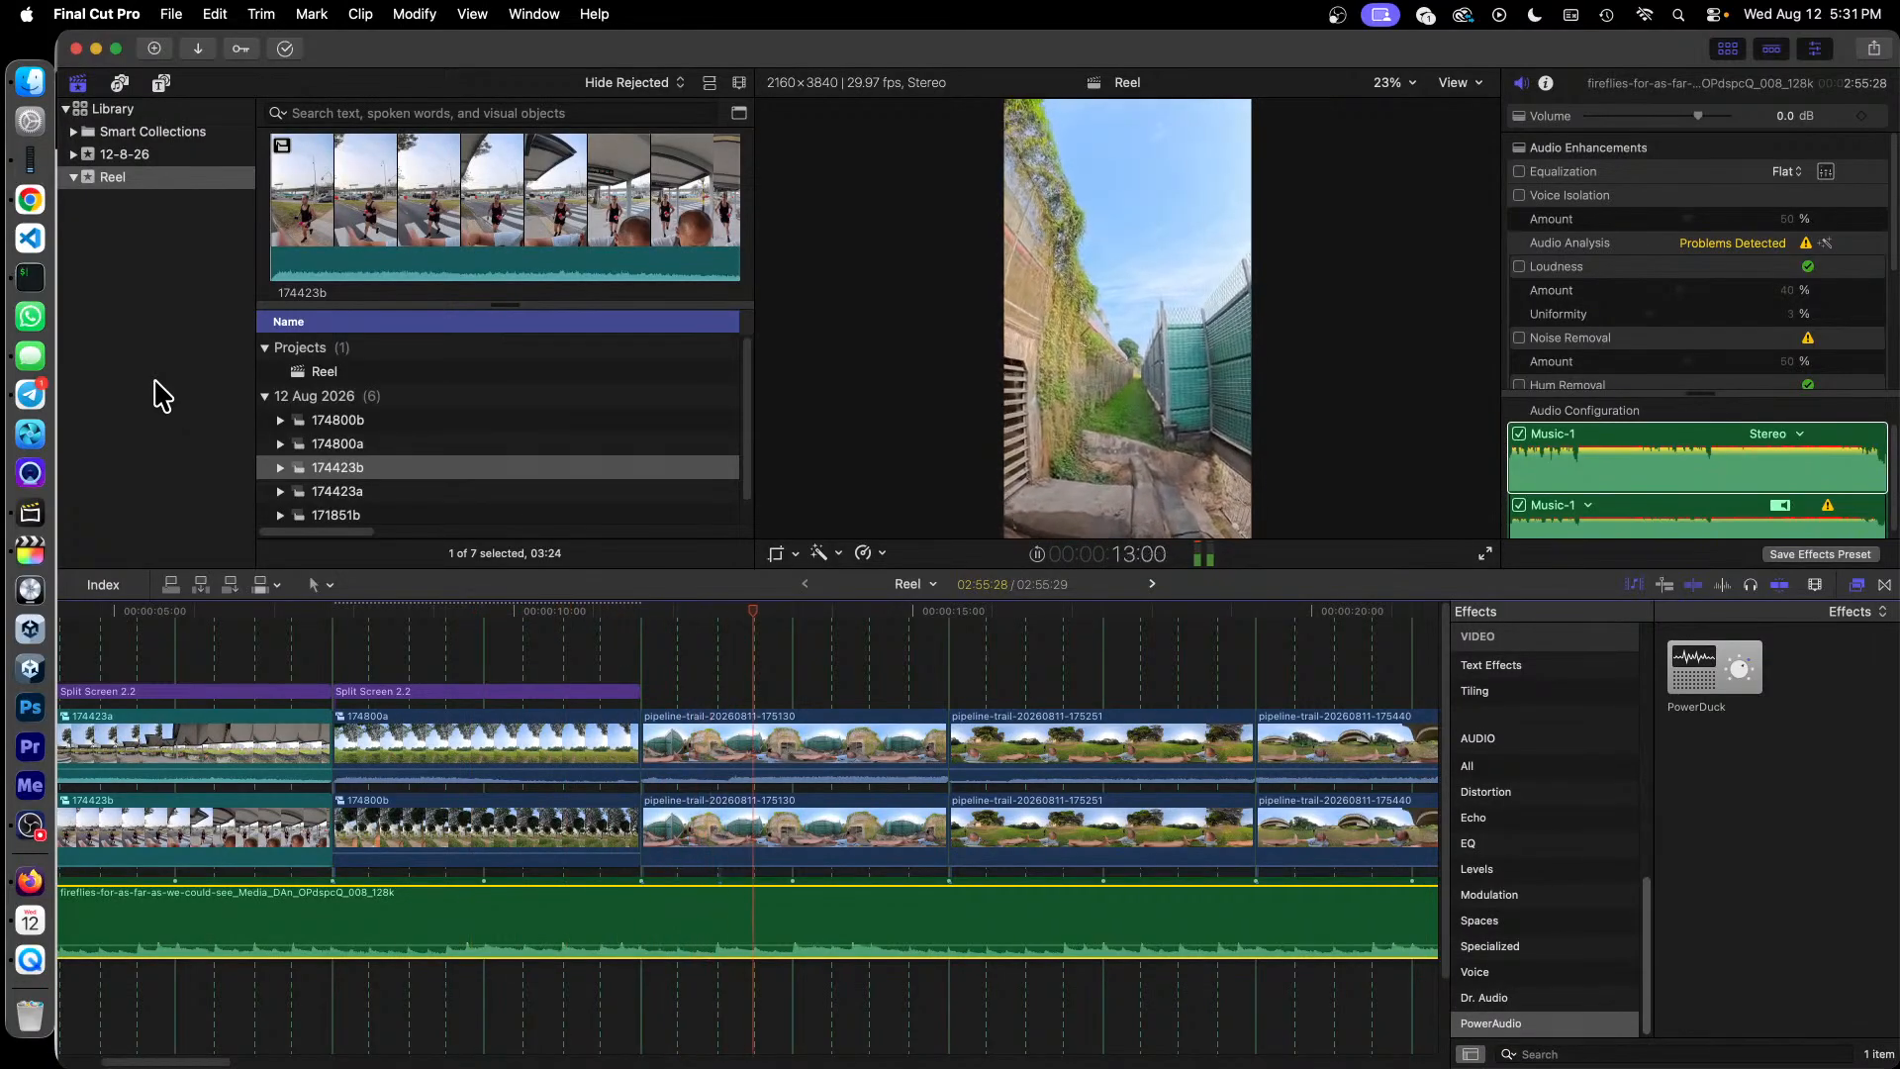
key("space")
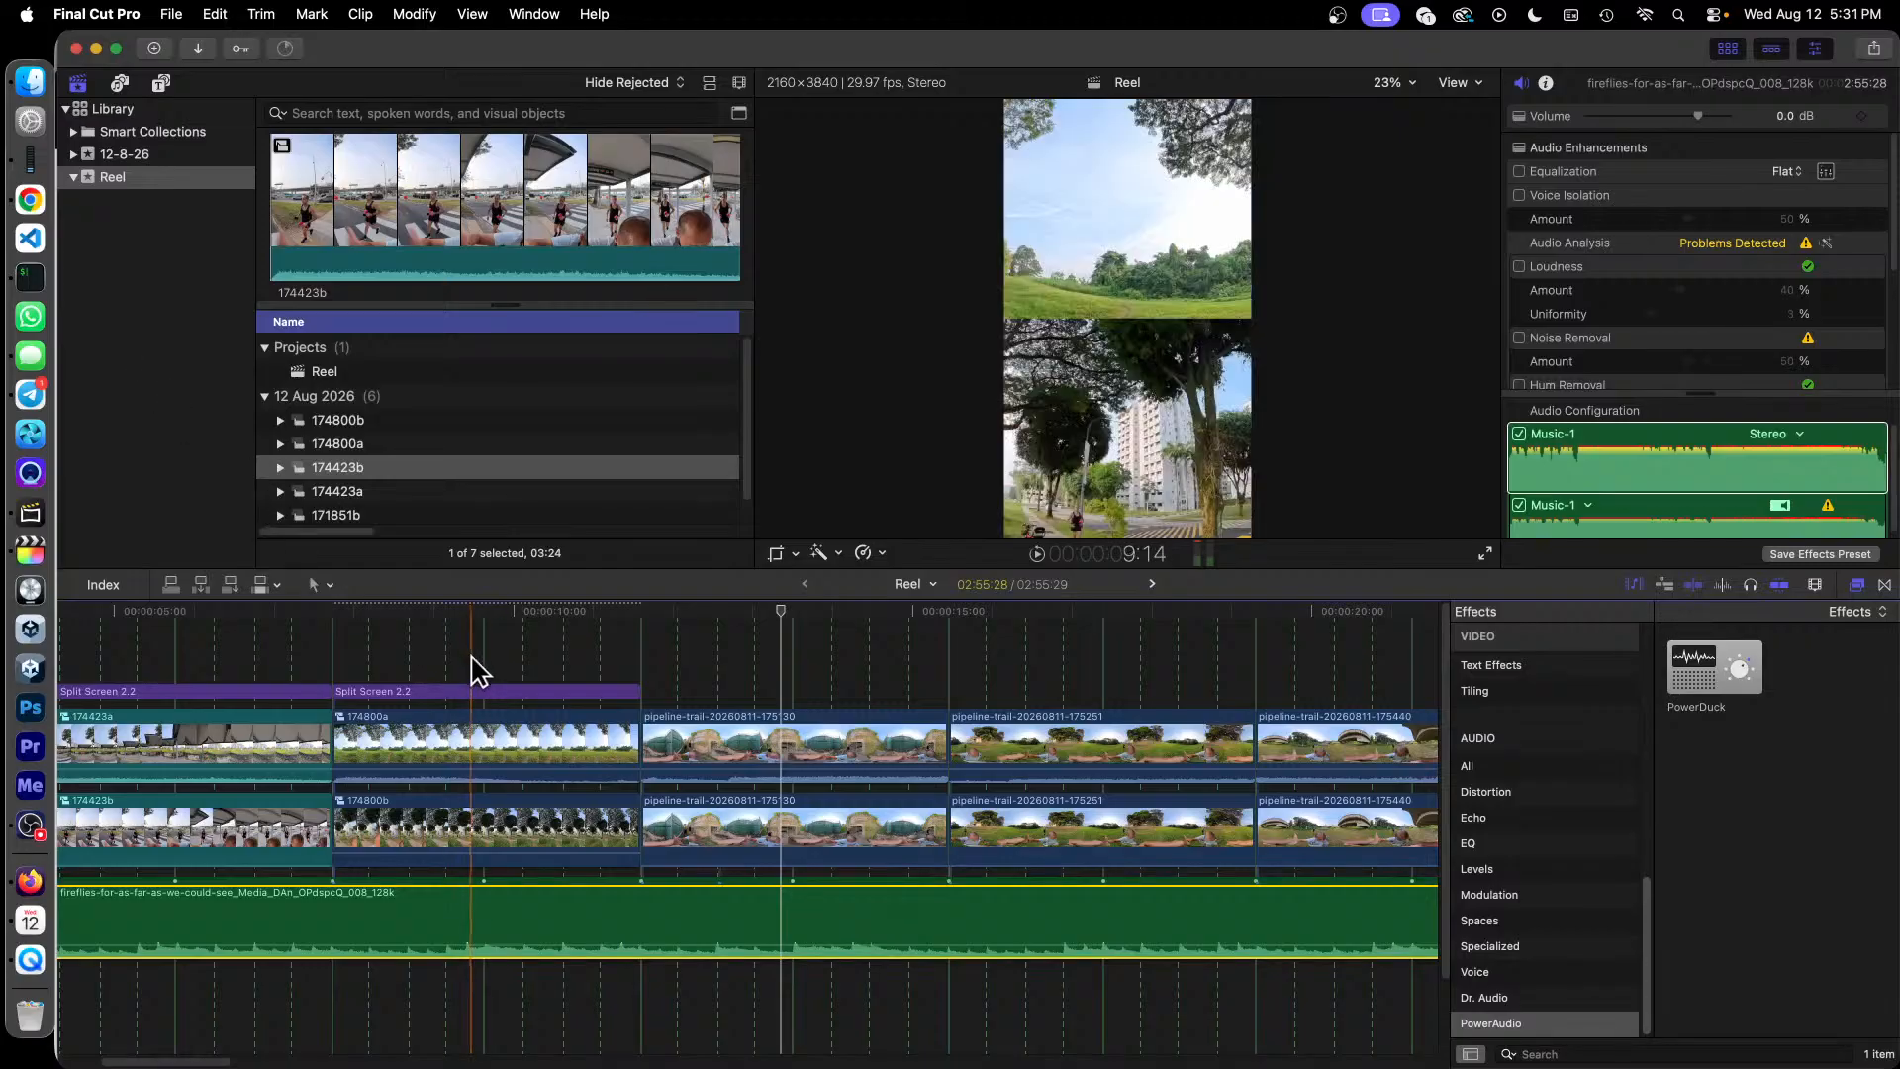
Step: Replace the title above the 174800 pair with a copy of the 174423 Split Screen 2.2 title, aligned to the pair's start
left_click(515, 692)
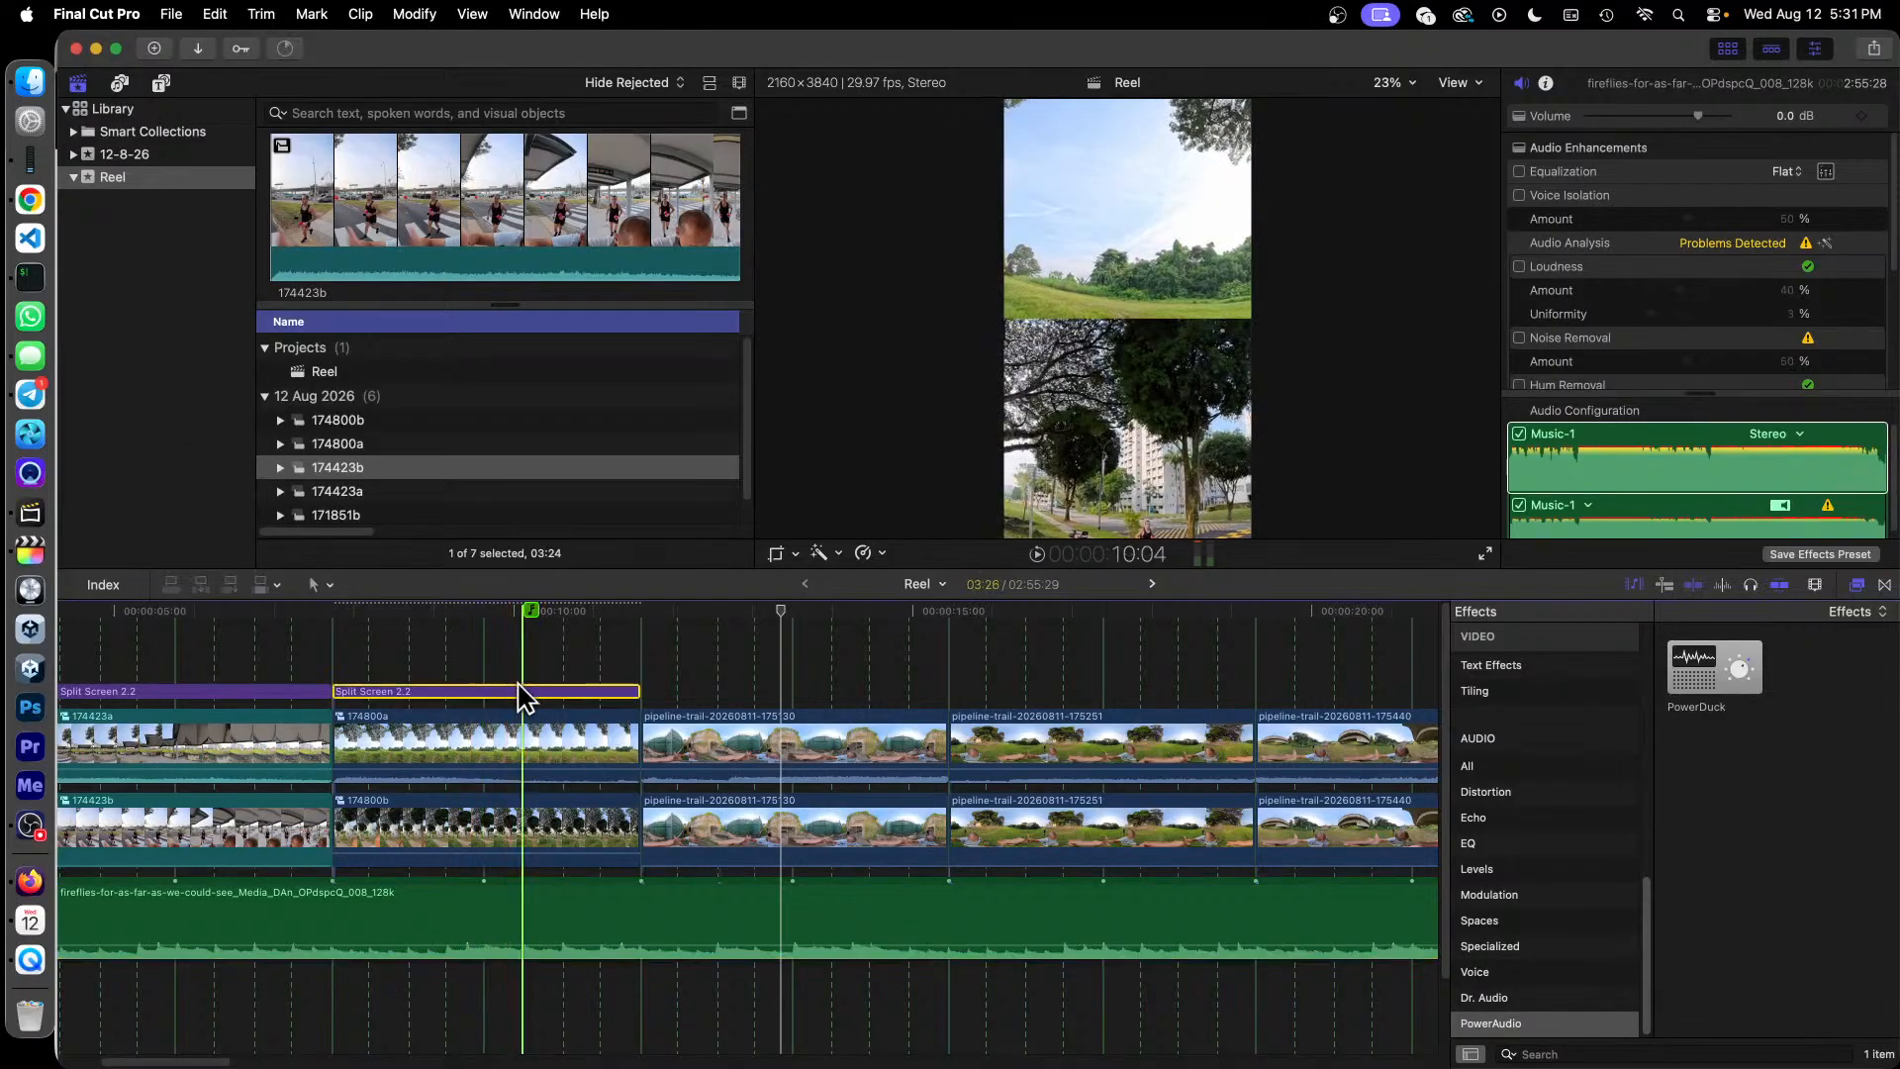
key("Delete")
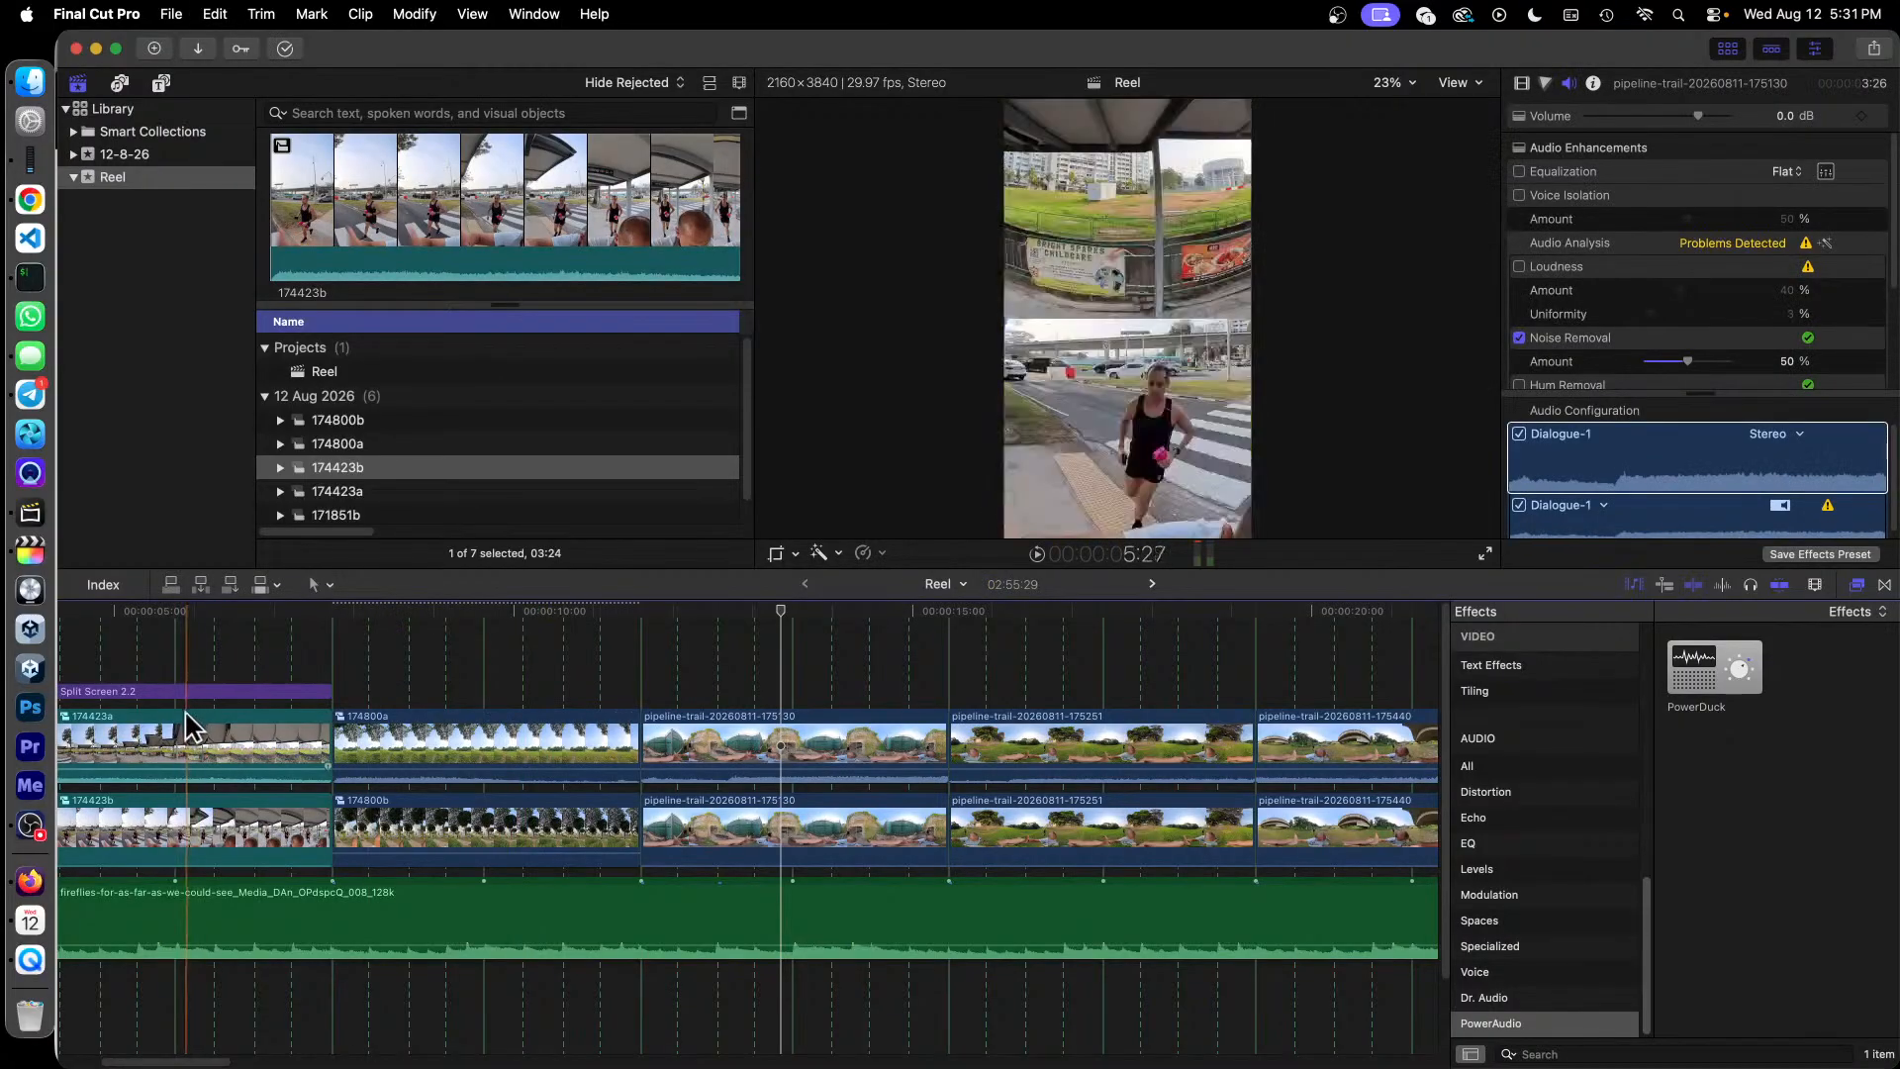
left_click(253, 690)
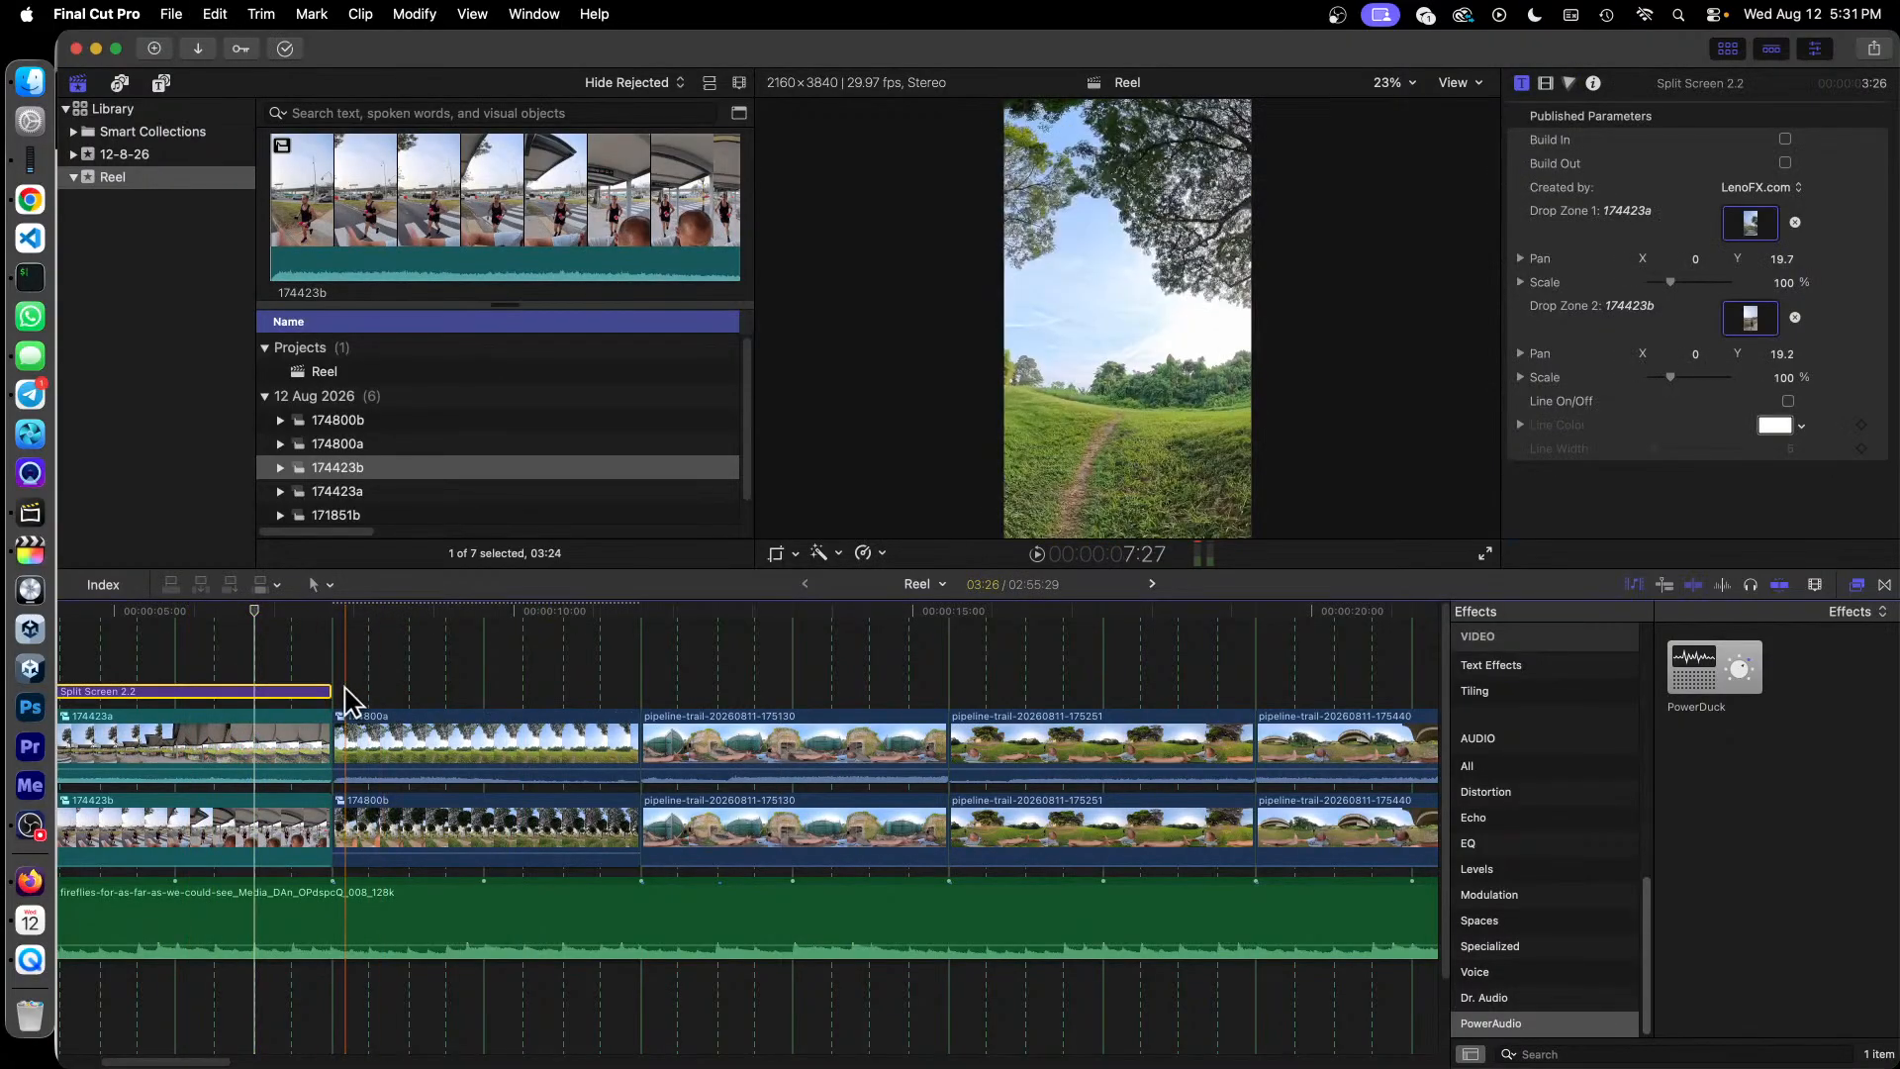
key("super+z")
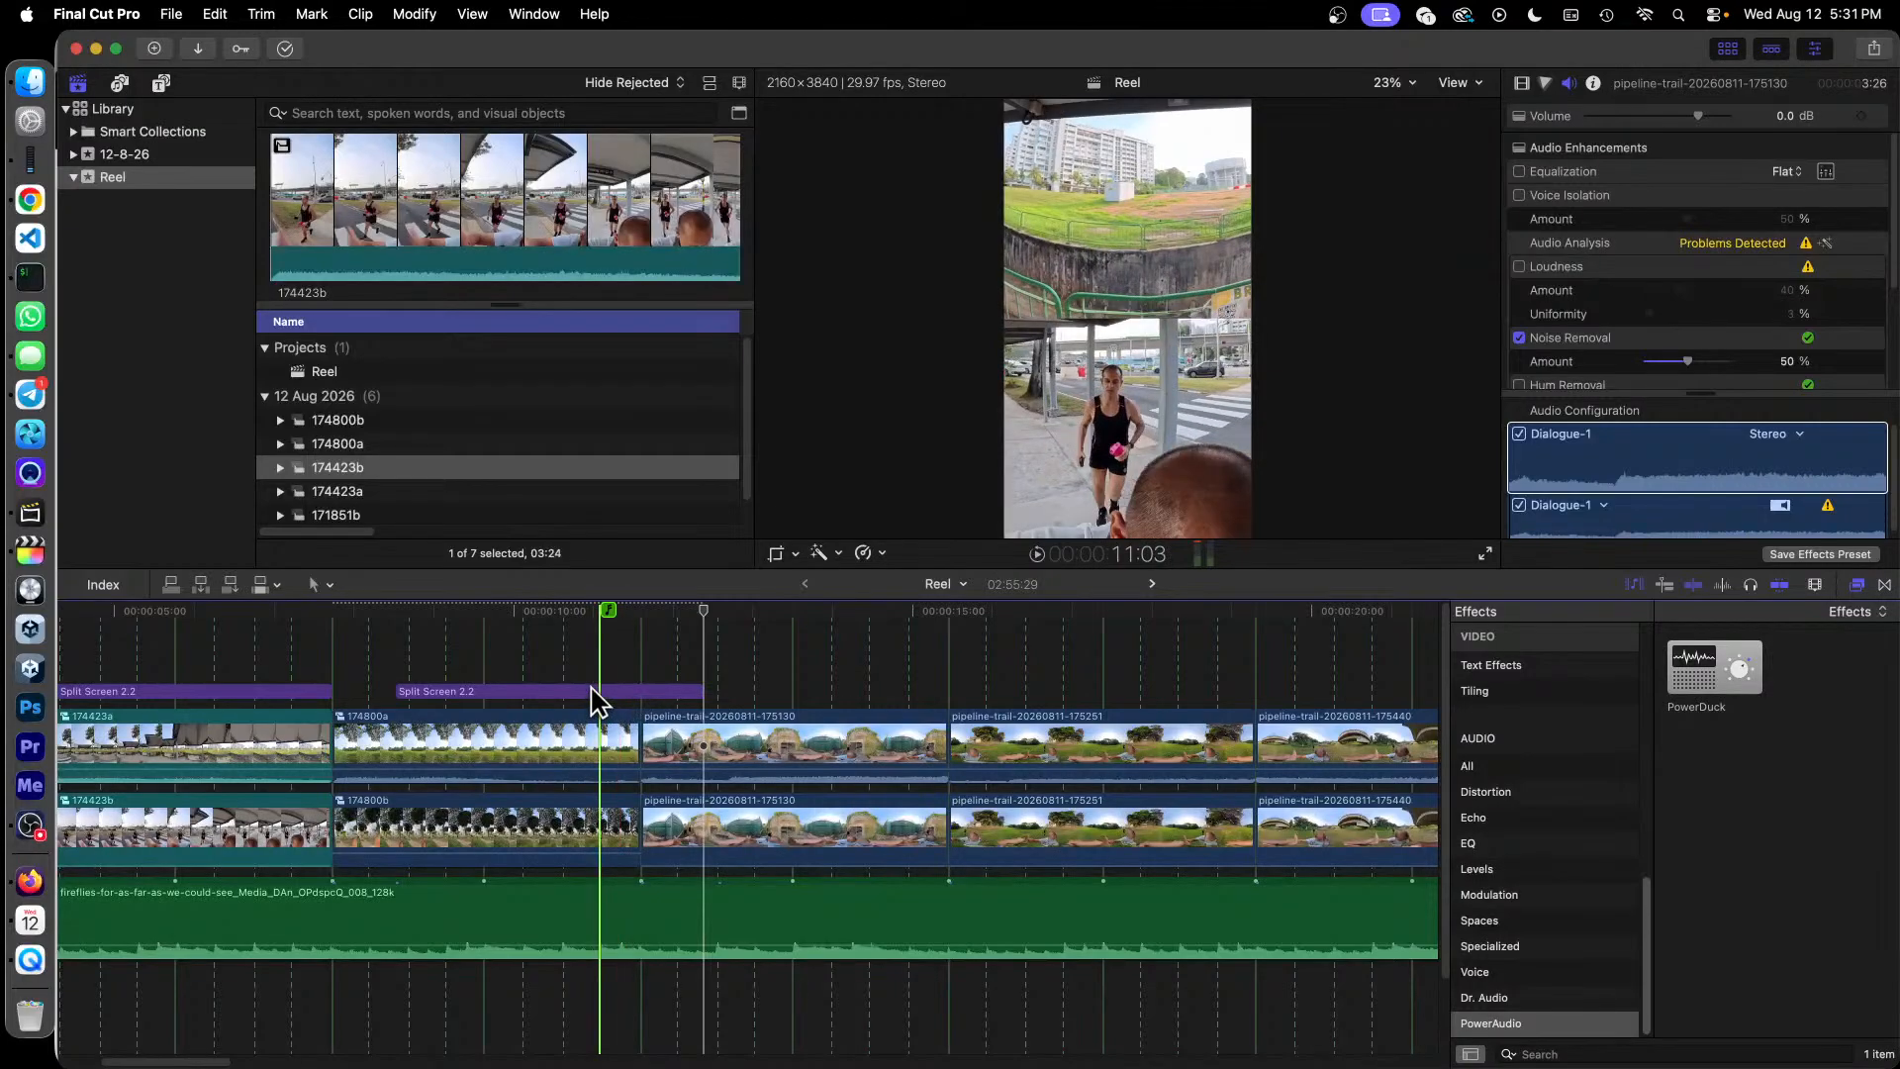
left_click_drag(599, 700, 539, 703)
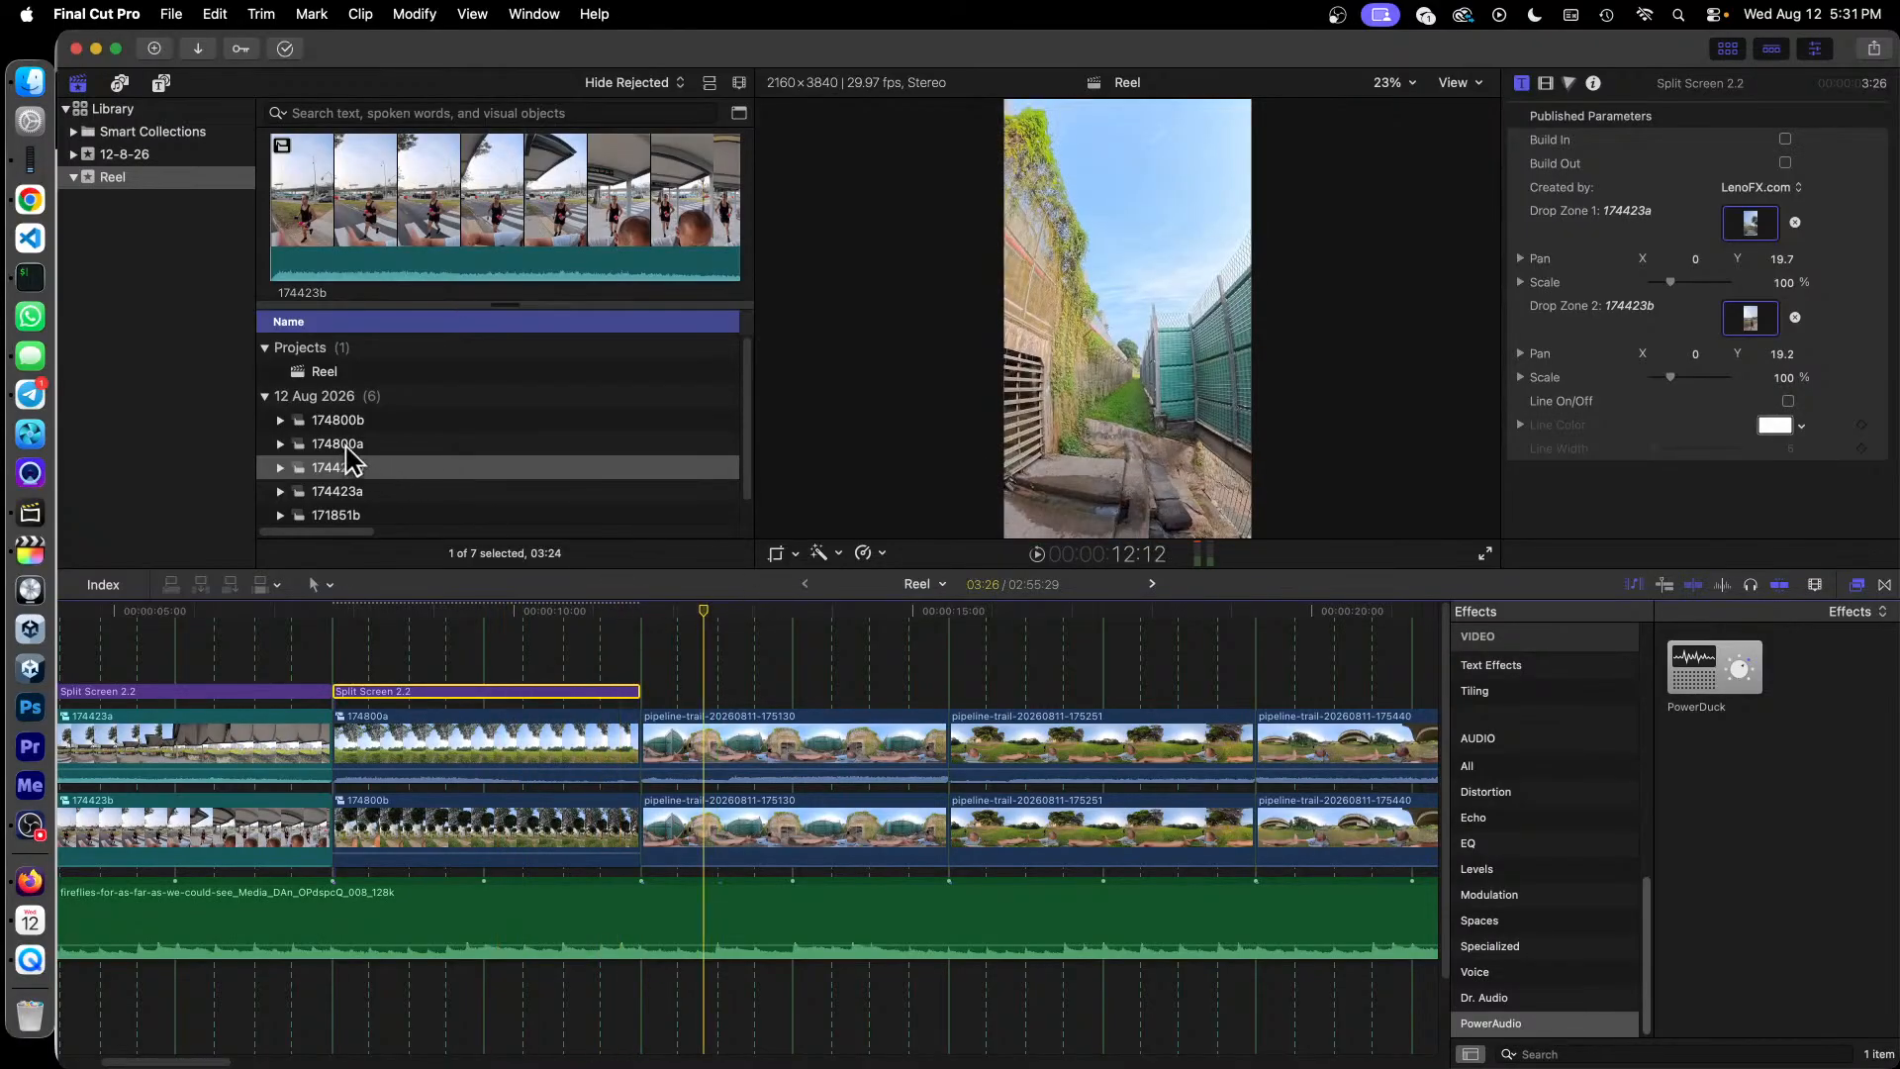
Step: Assign 174800a to Drop Zone 1 and 174800b to Drop Zone 2 of the copied title, and play back the section
left_click_drag(351, 460, 1750, 228)
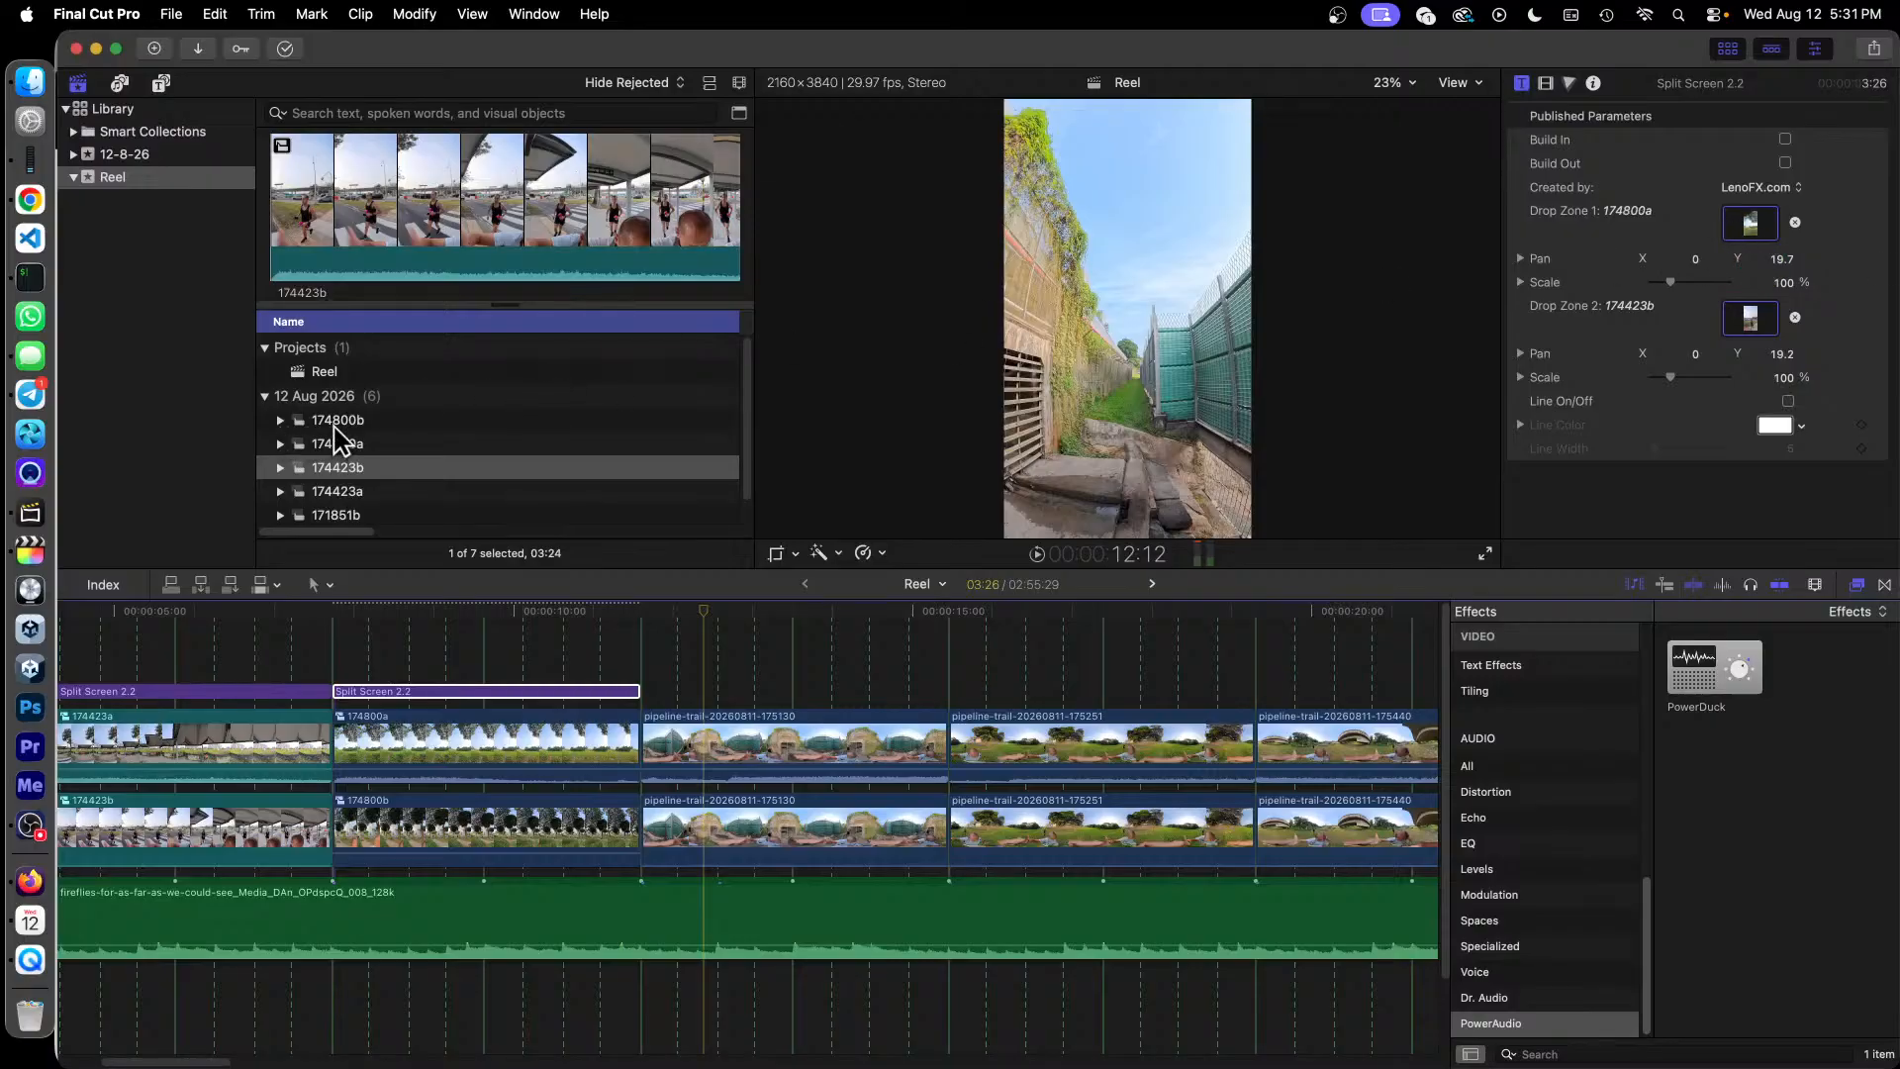
left_click_drag(344, 466, 1744, 336)
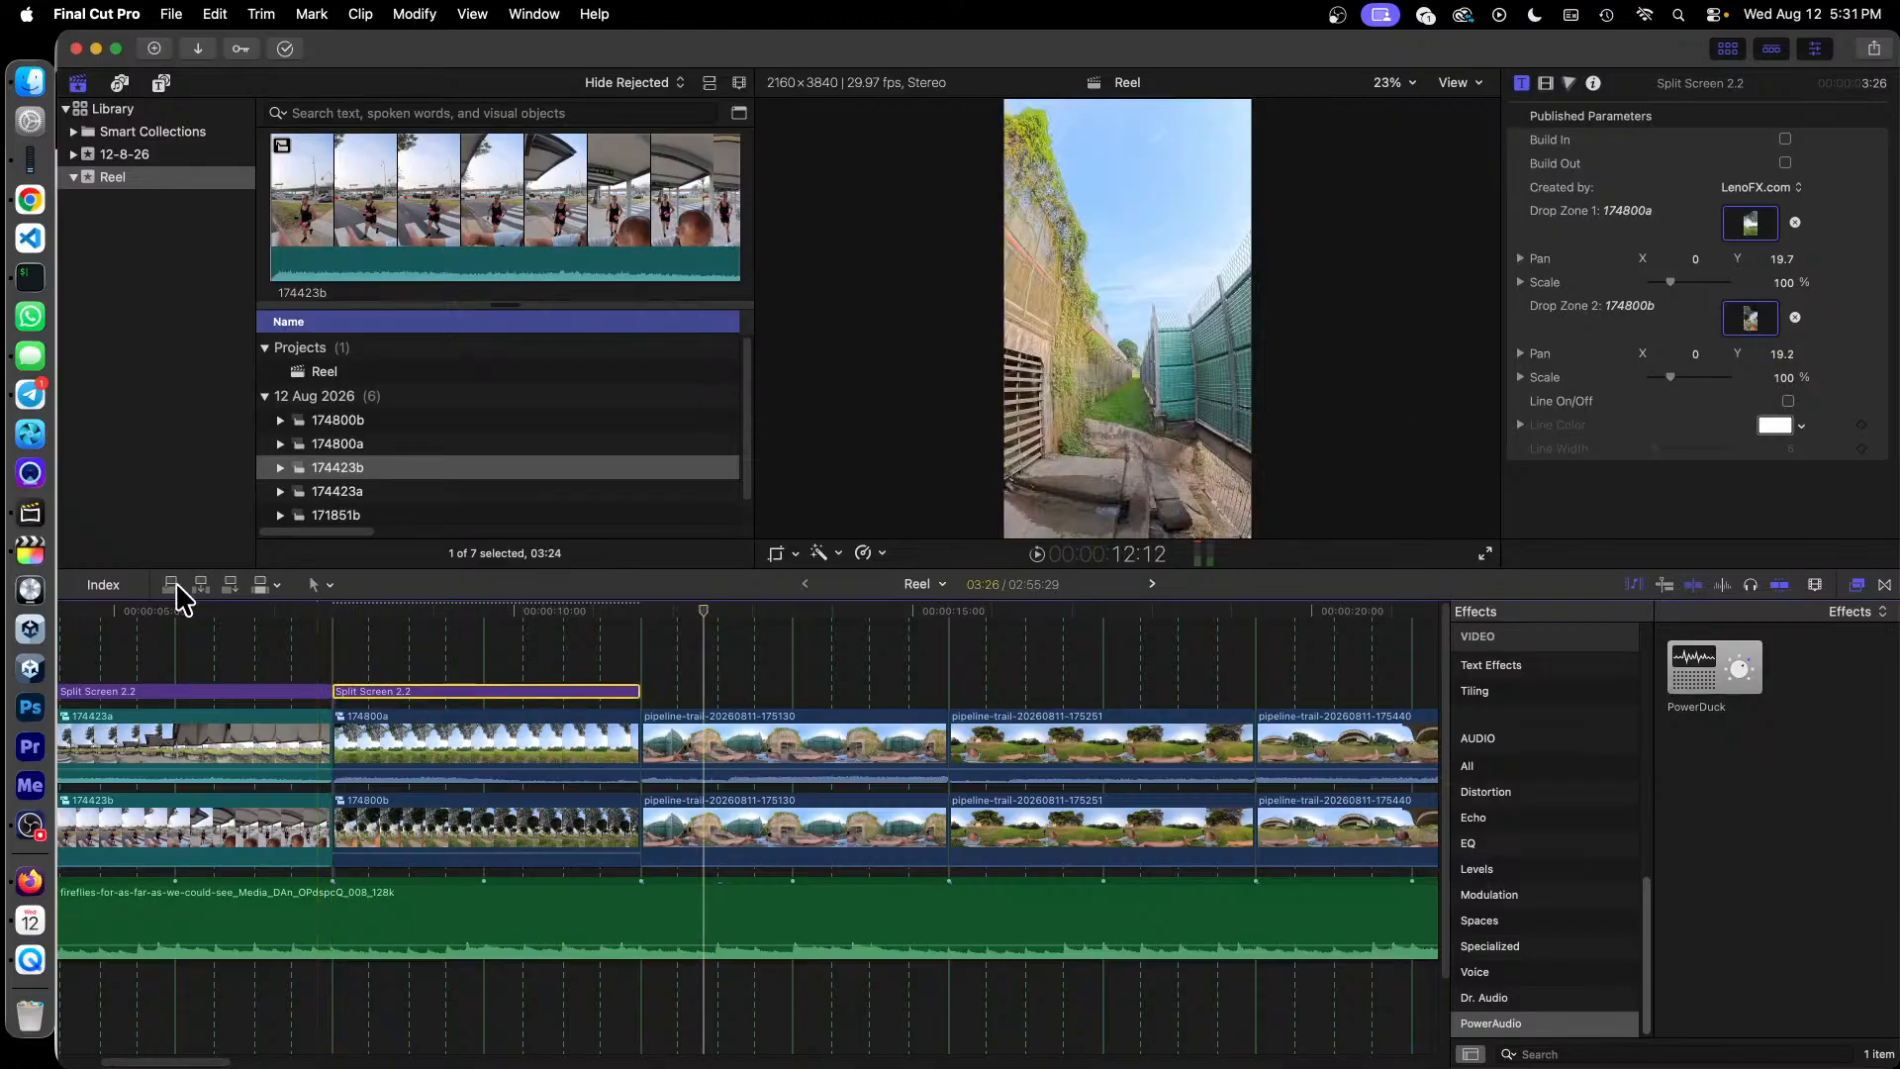
left_click(176, 611)
key("space")
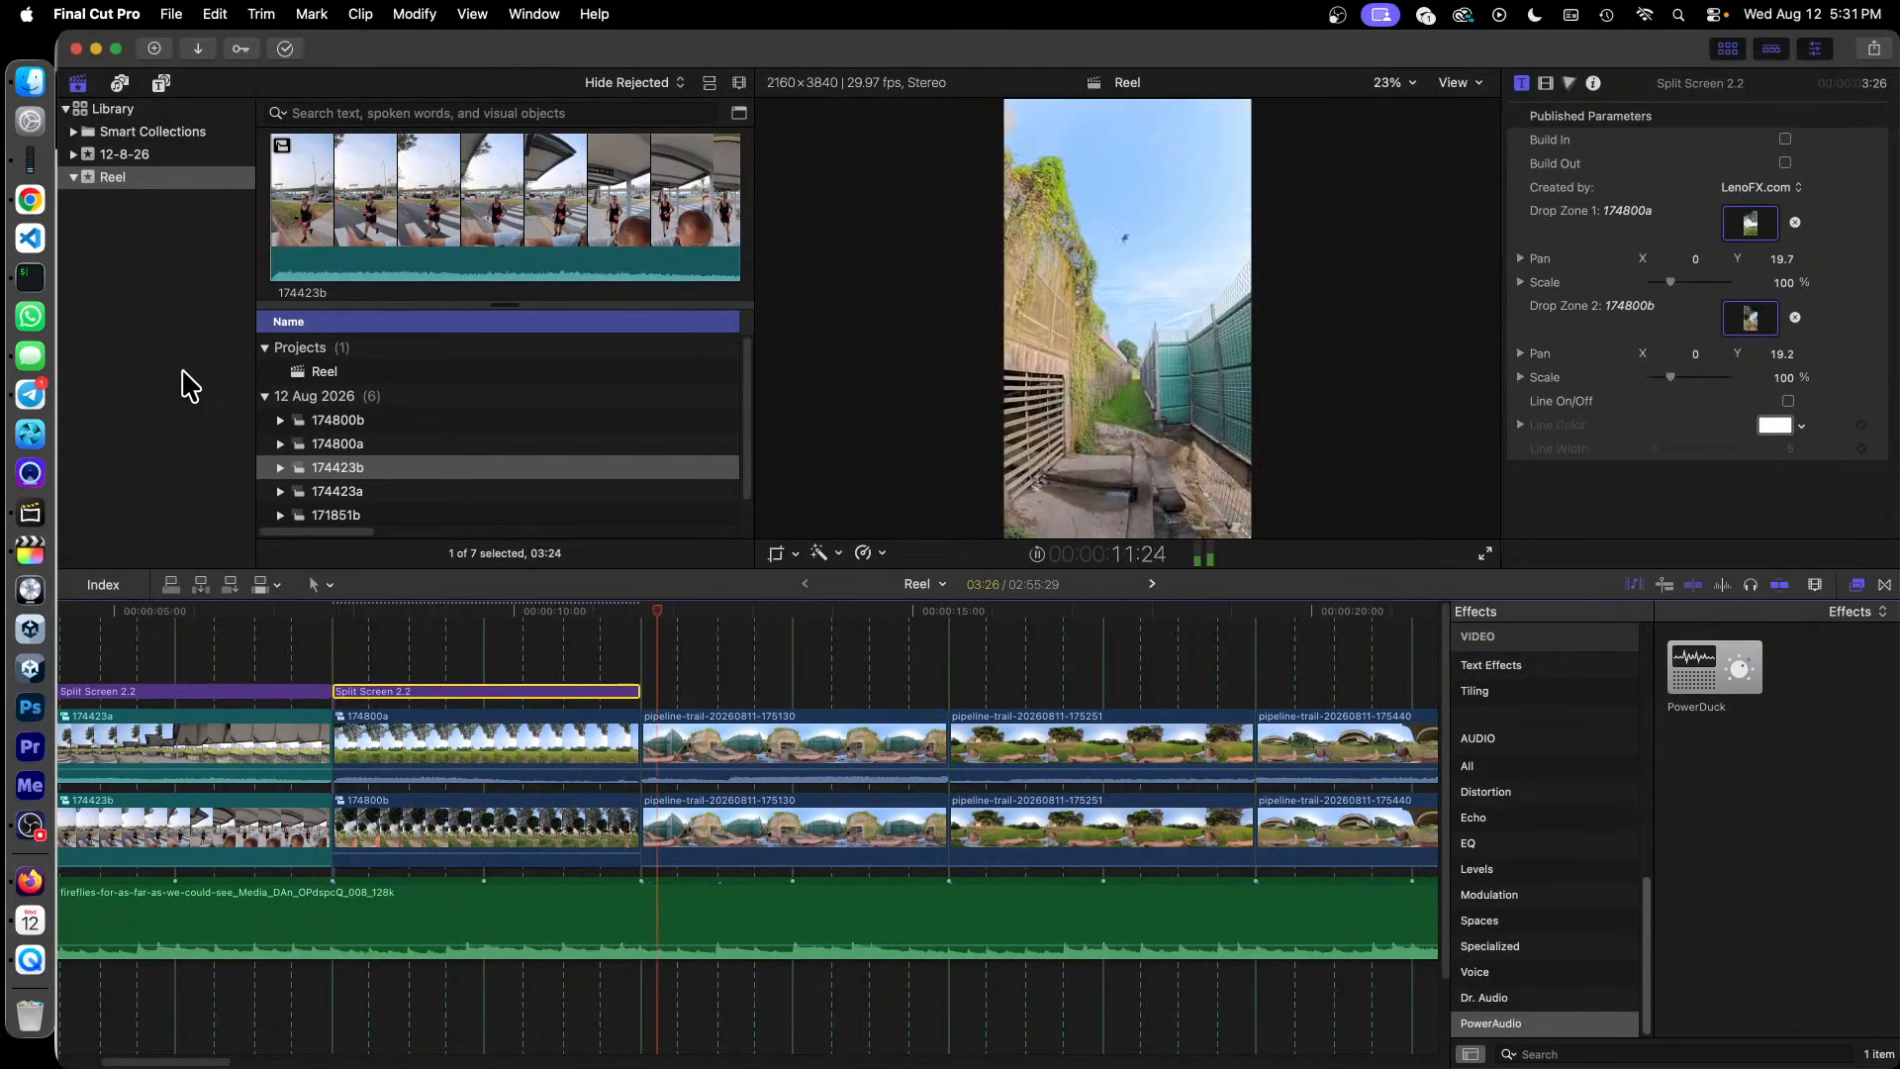
key("space")
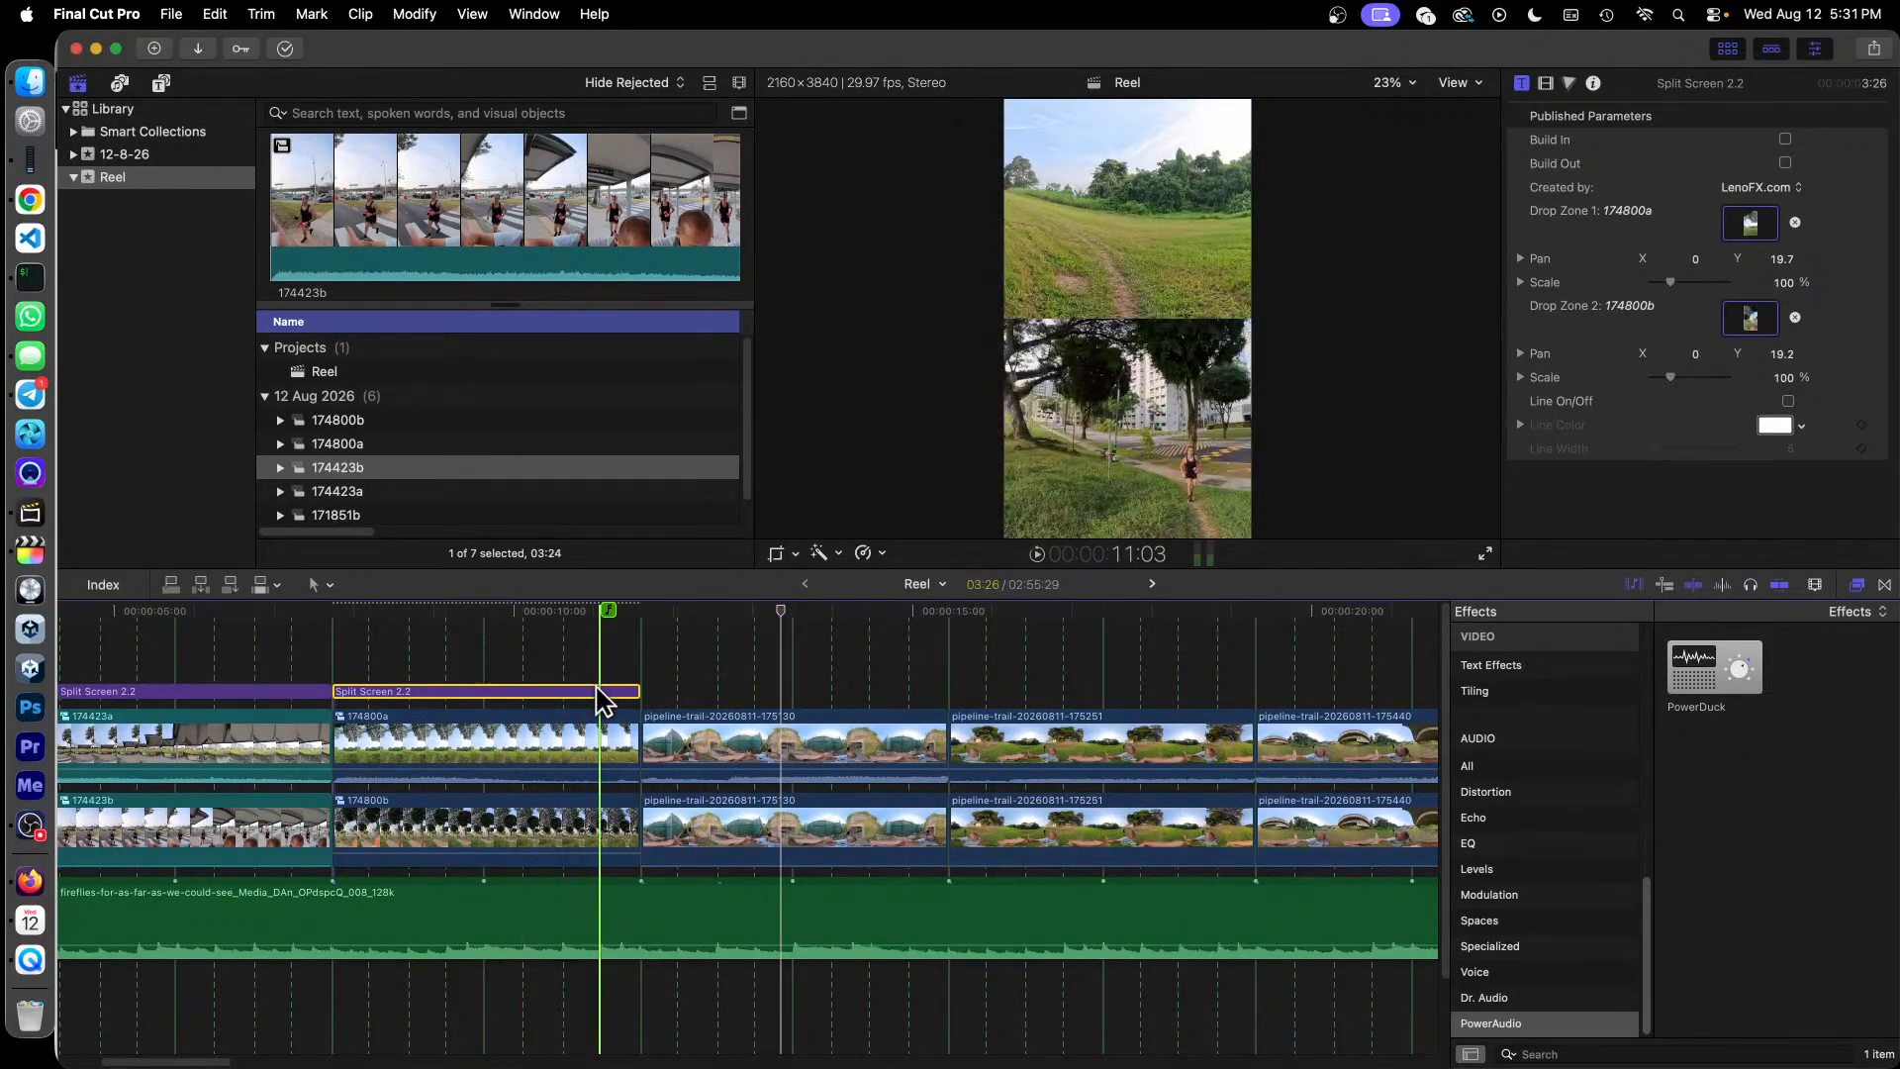
Step: Place a copy of the 174800 Split Screen 2.2 title flush above the 175130 pair and clear both of its drop zones
key("super+v")
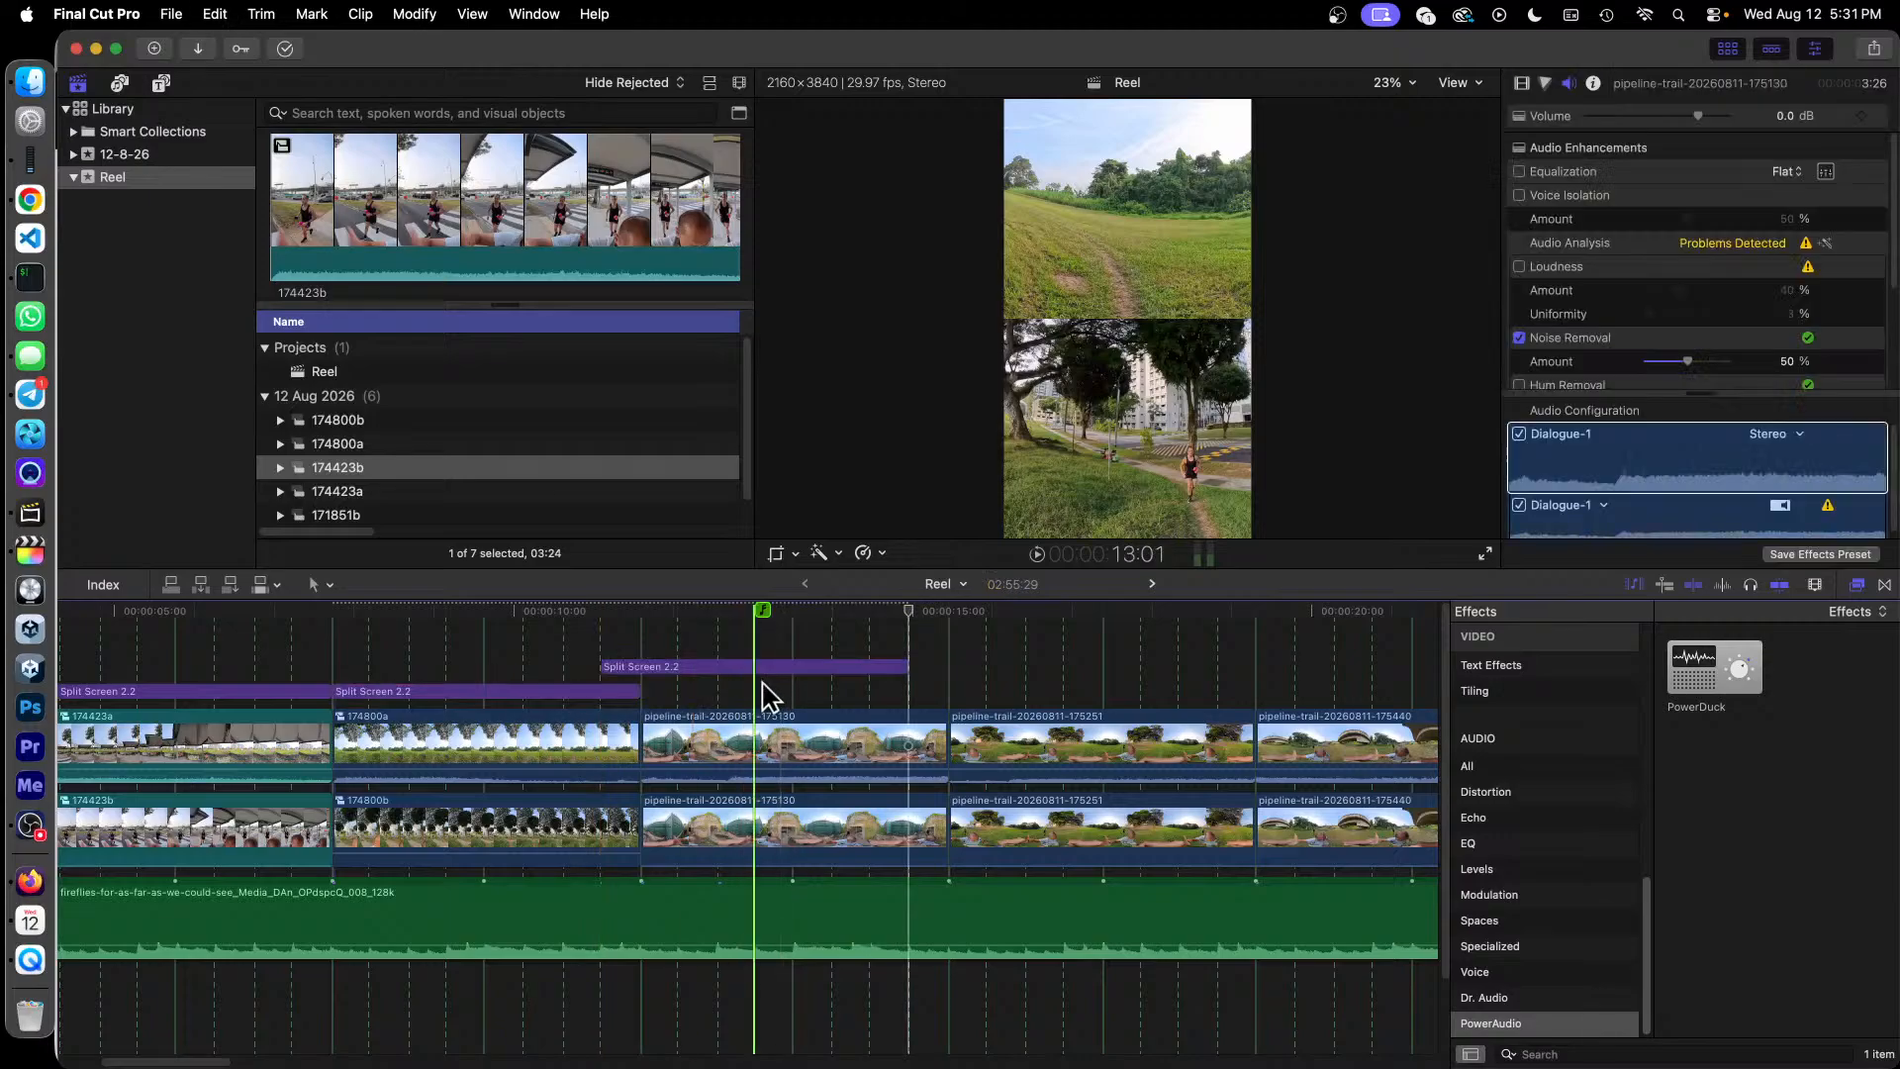
left_click_drag(787, 665, 835, 695)
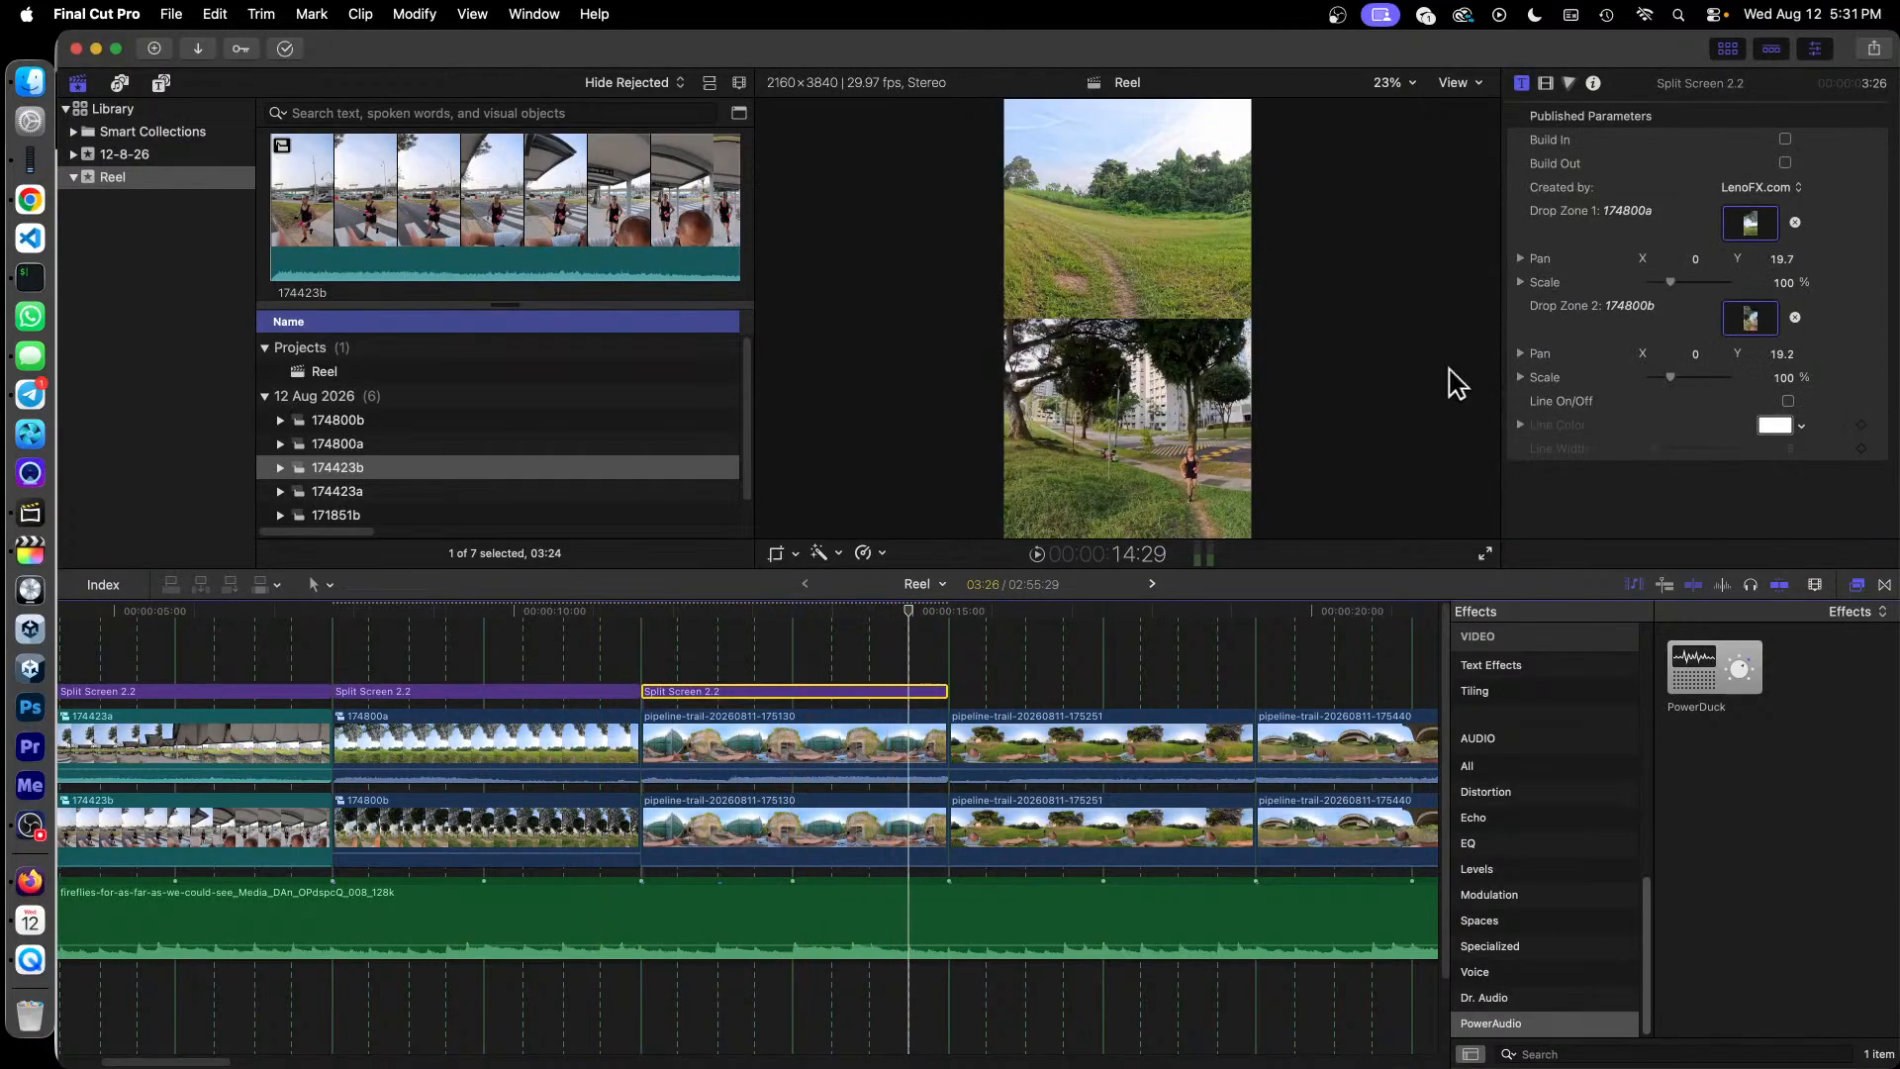
left_click(1794, 222)
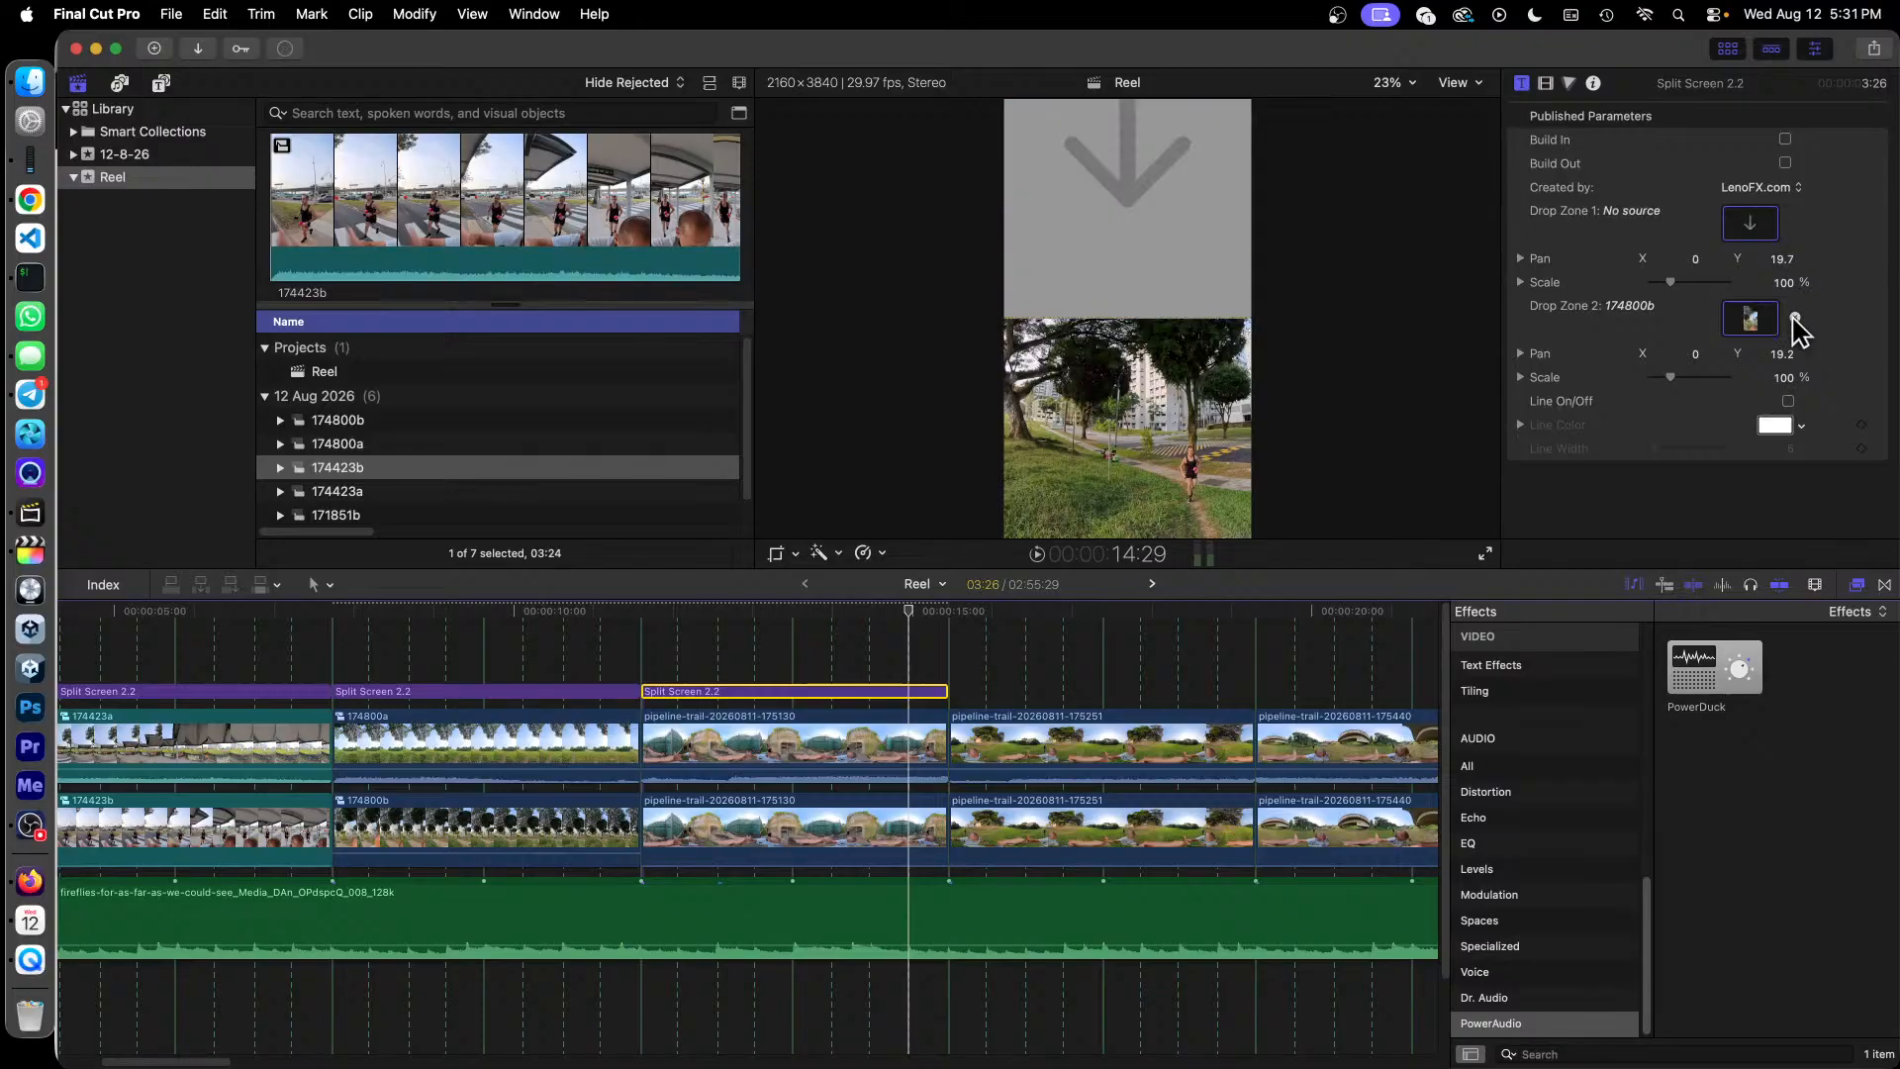
left_click(1794, 318)
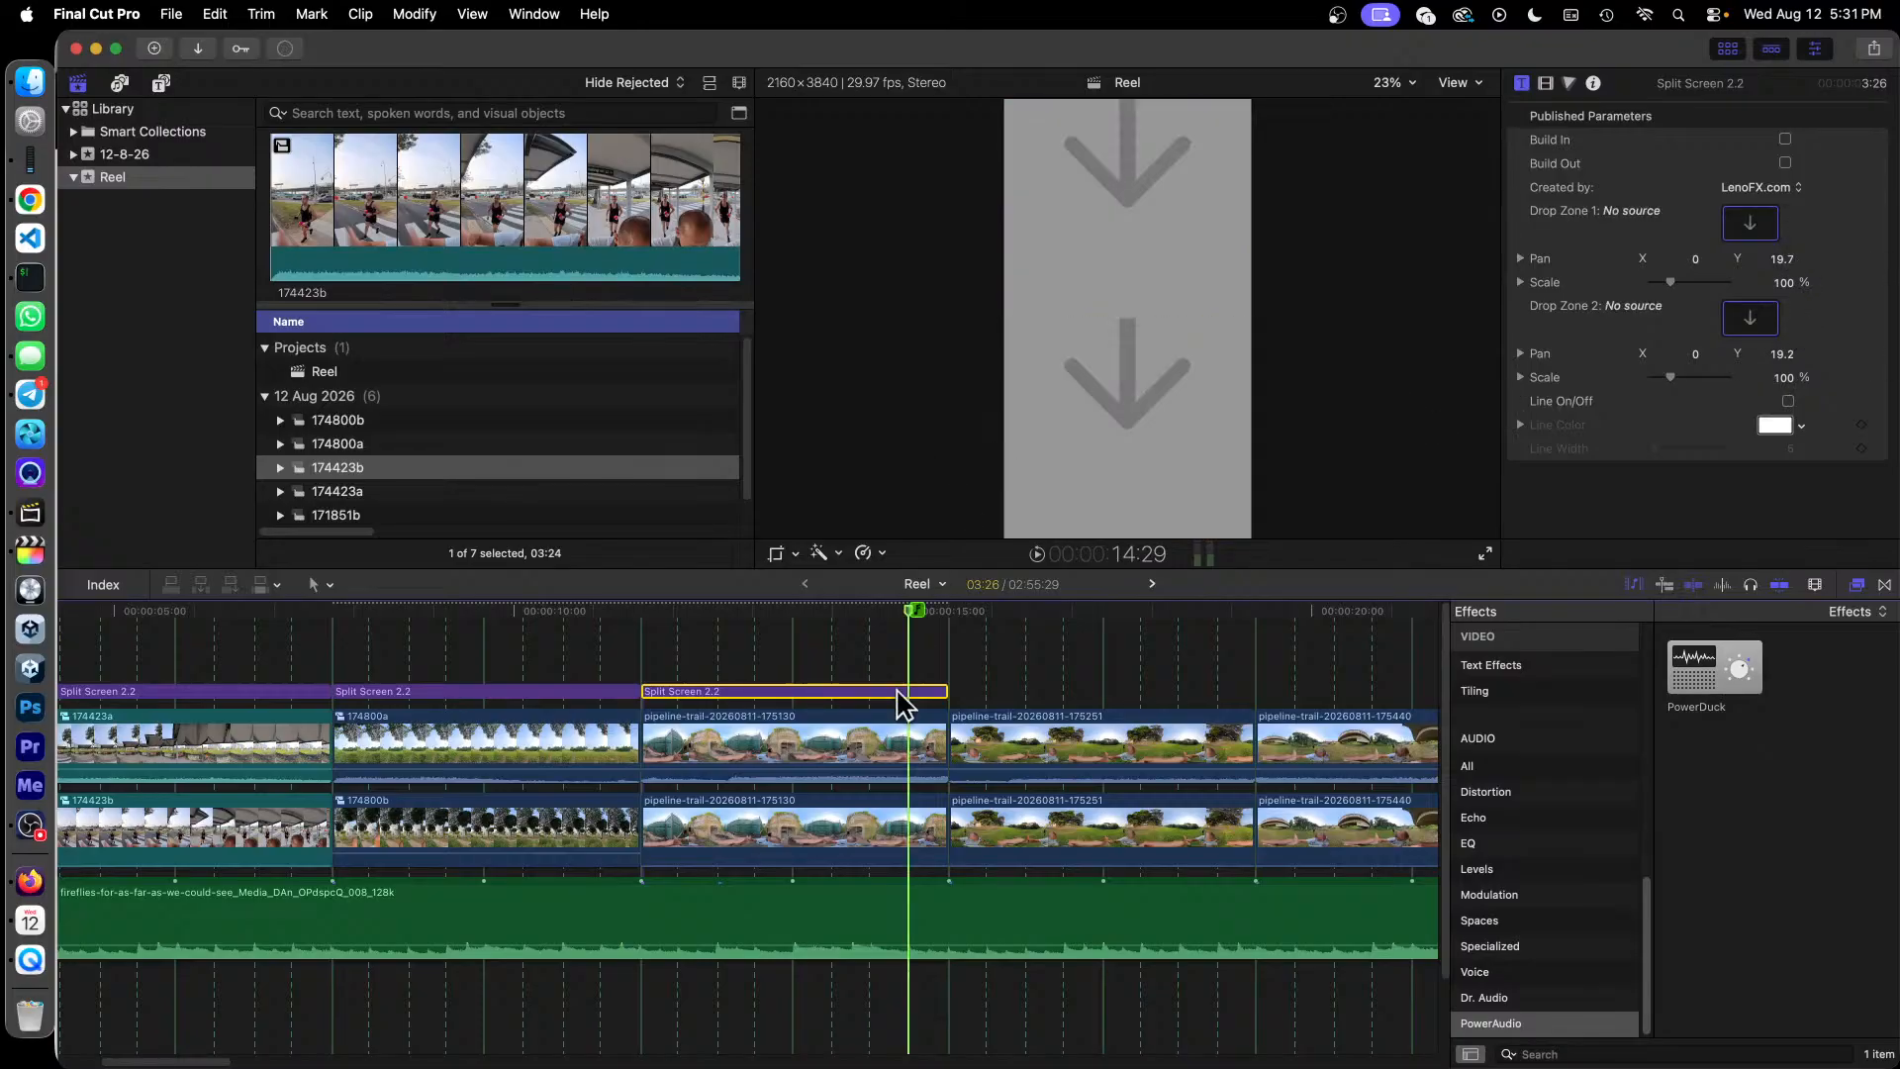
Step: Turn the upper 175130 clip into a compound clip named 175130a in the Reel event
left_click(780, 741)
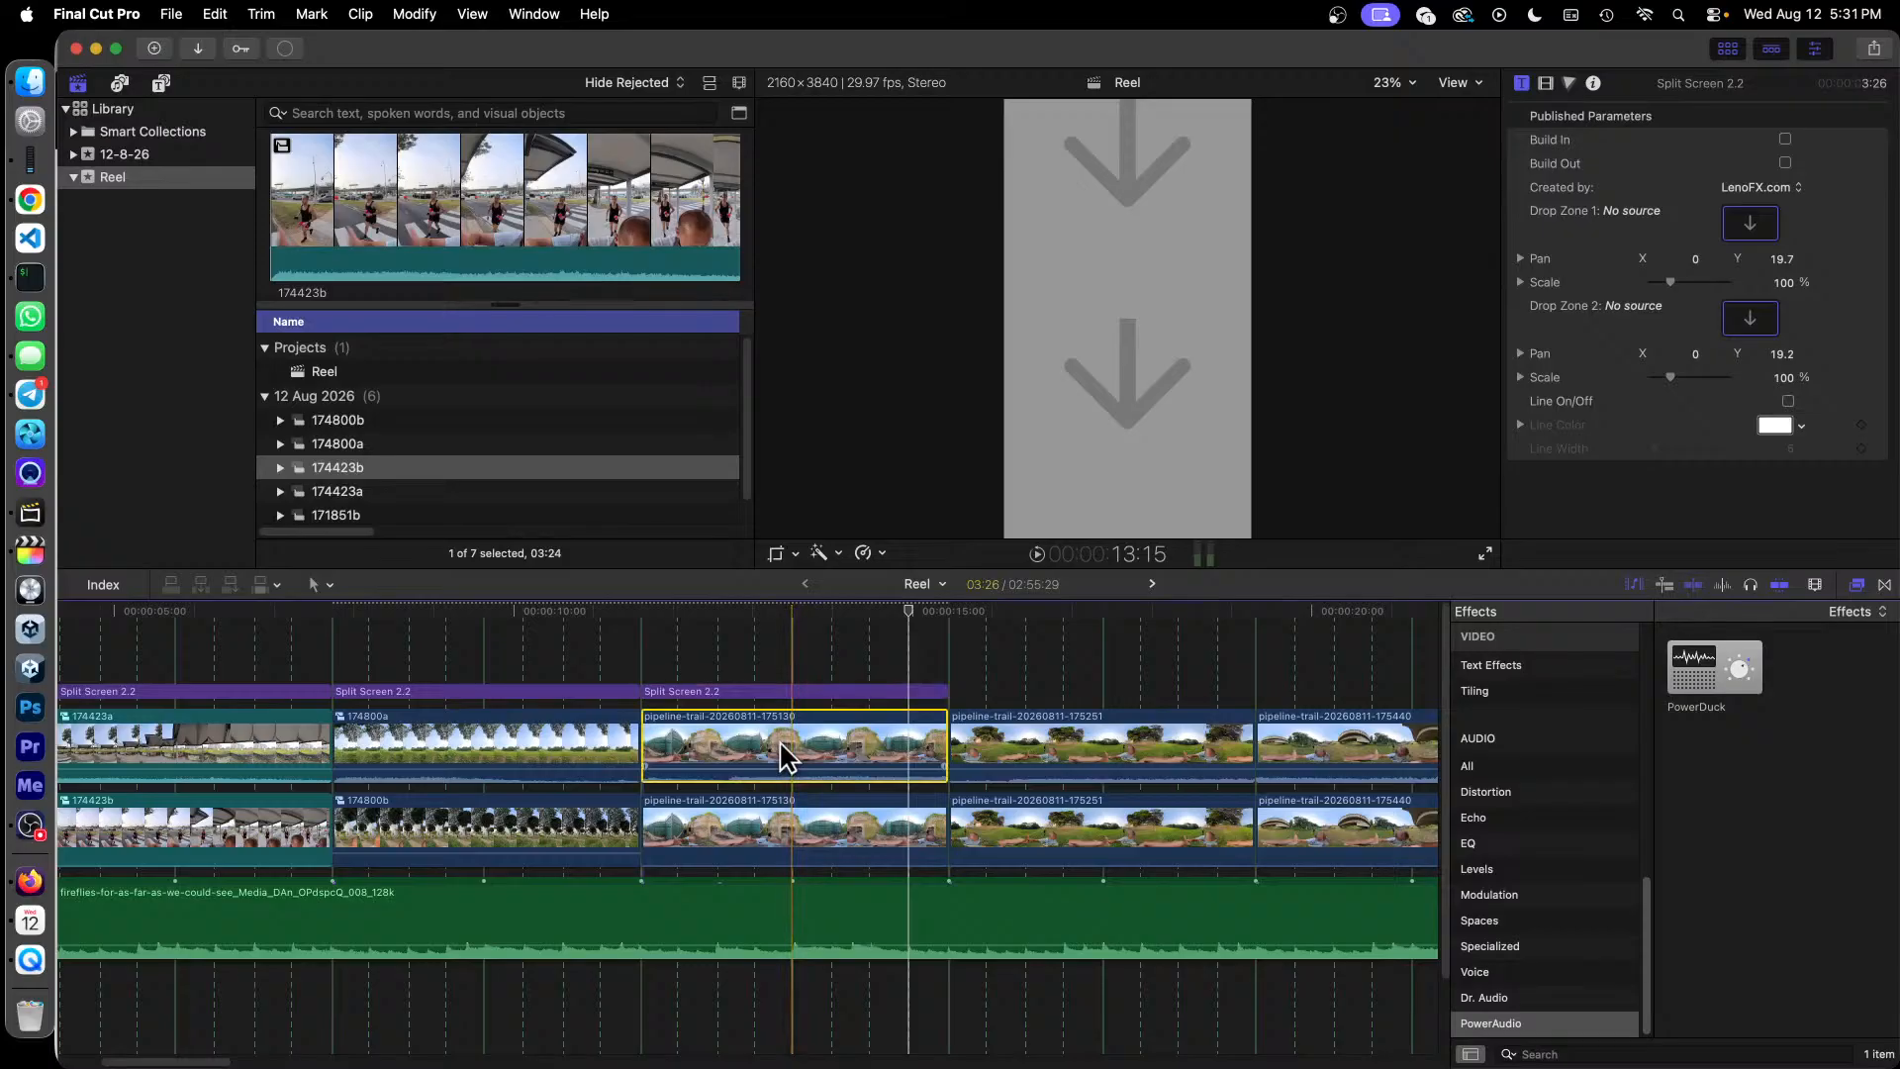
right_click(780, 740)
left_click(950, 450)
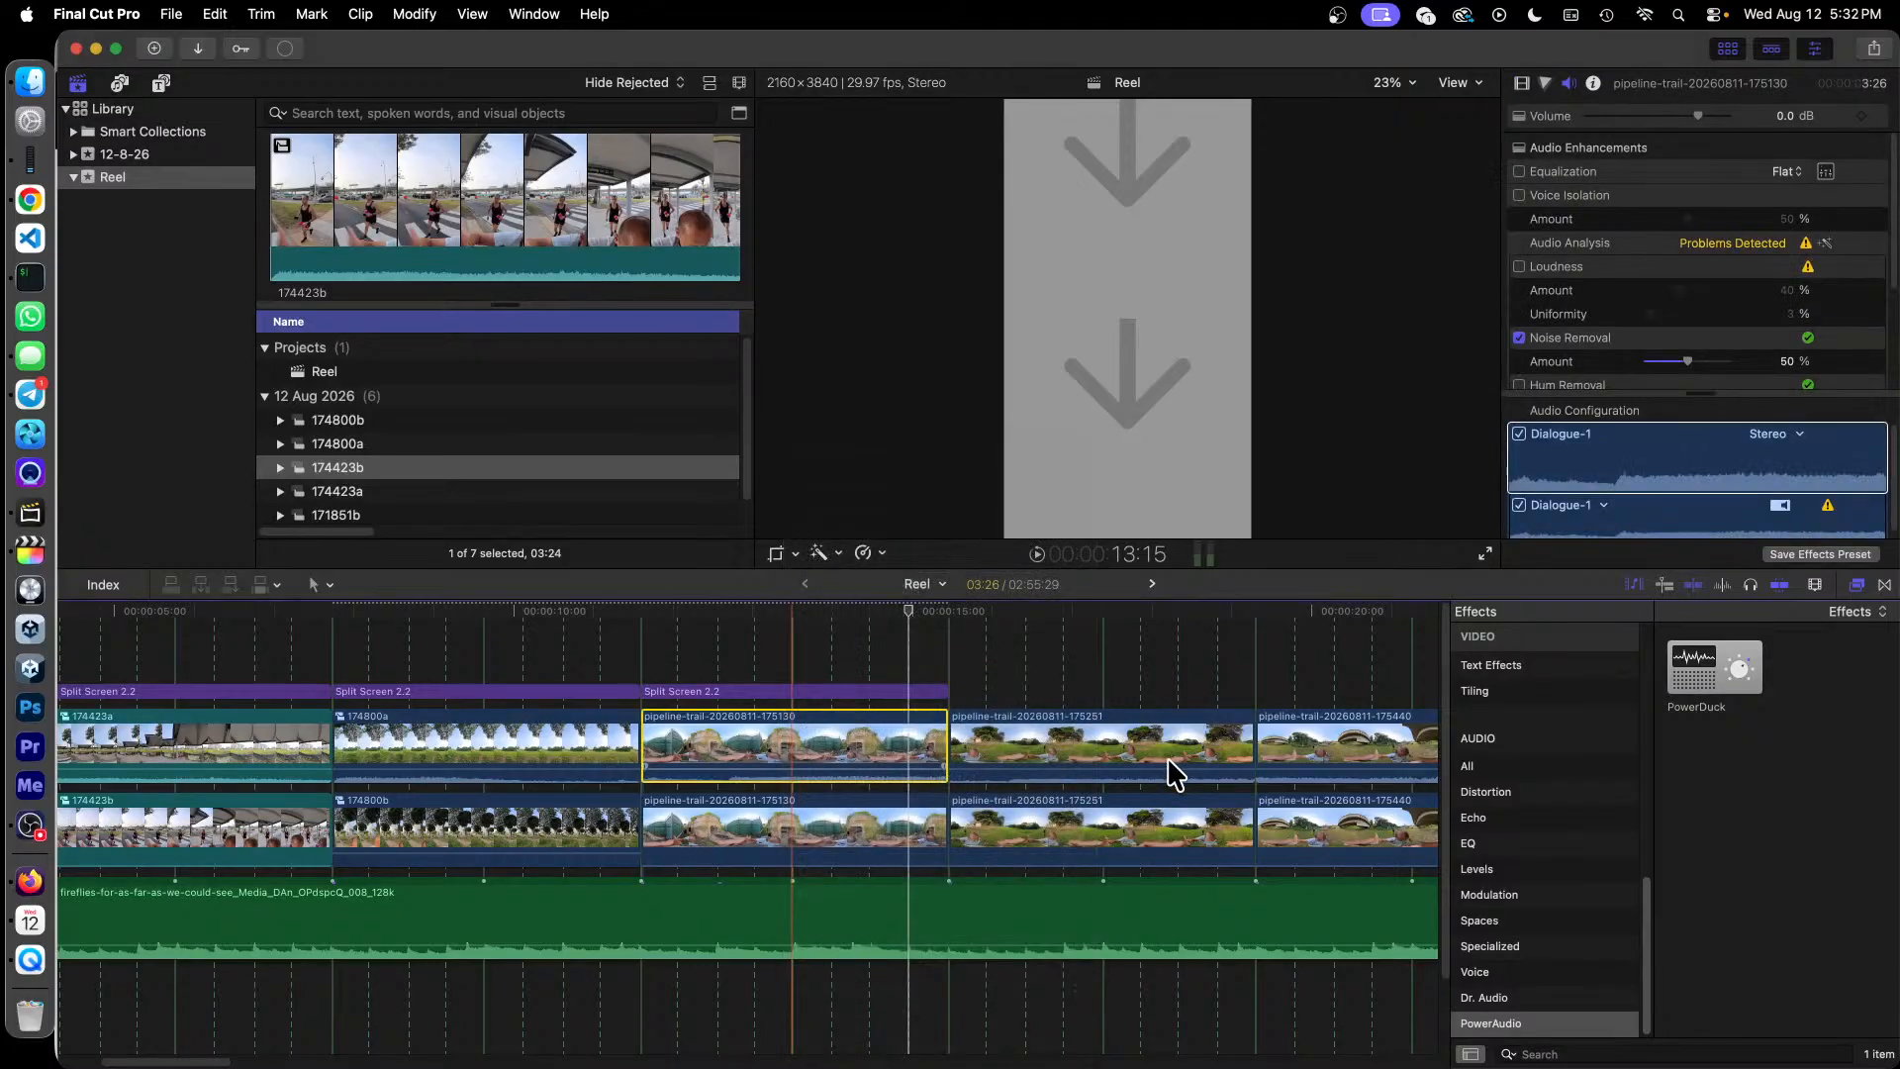
type("175130a")
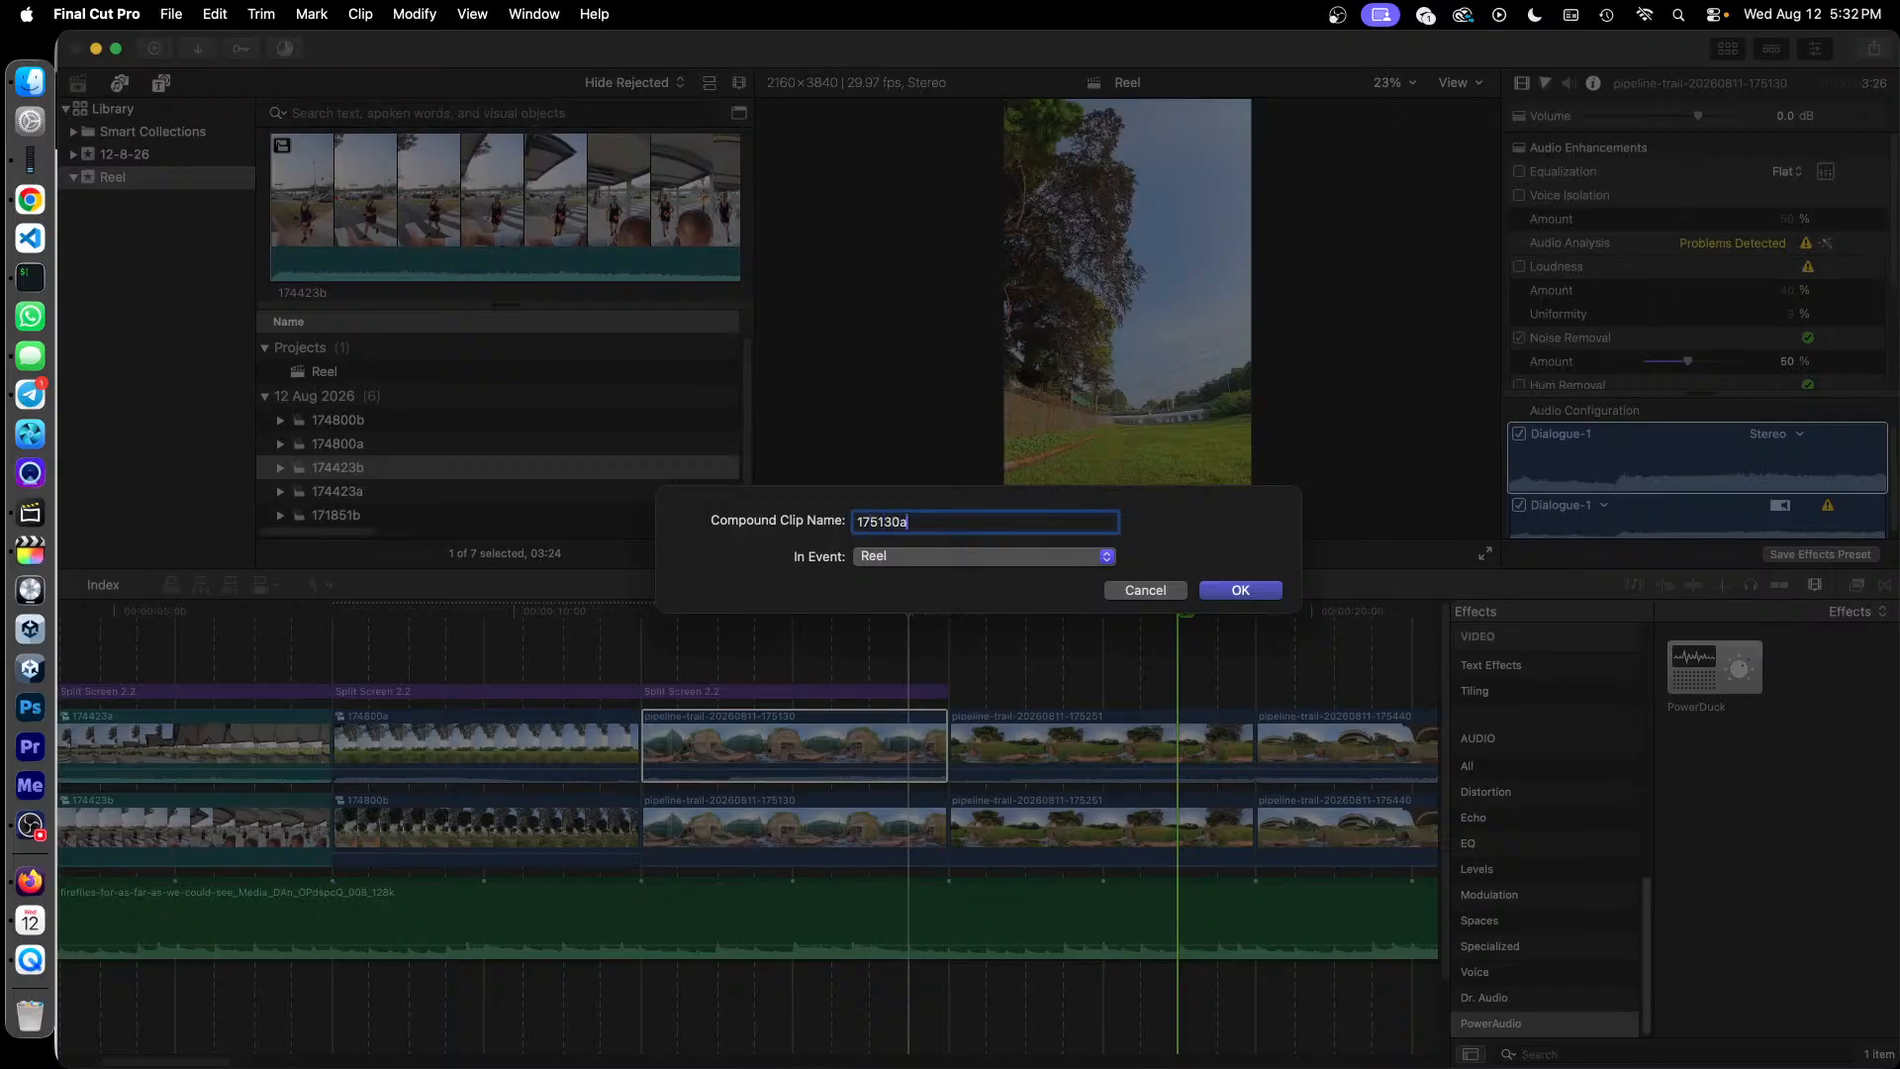
key("Return")
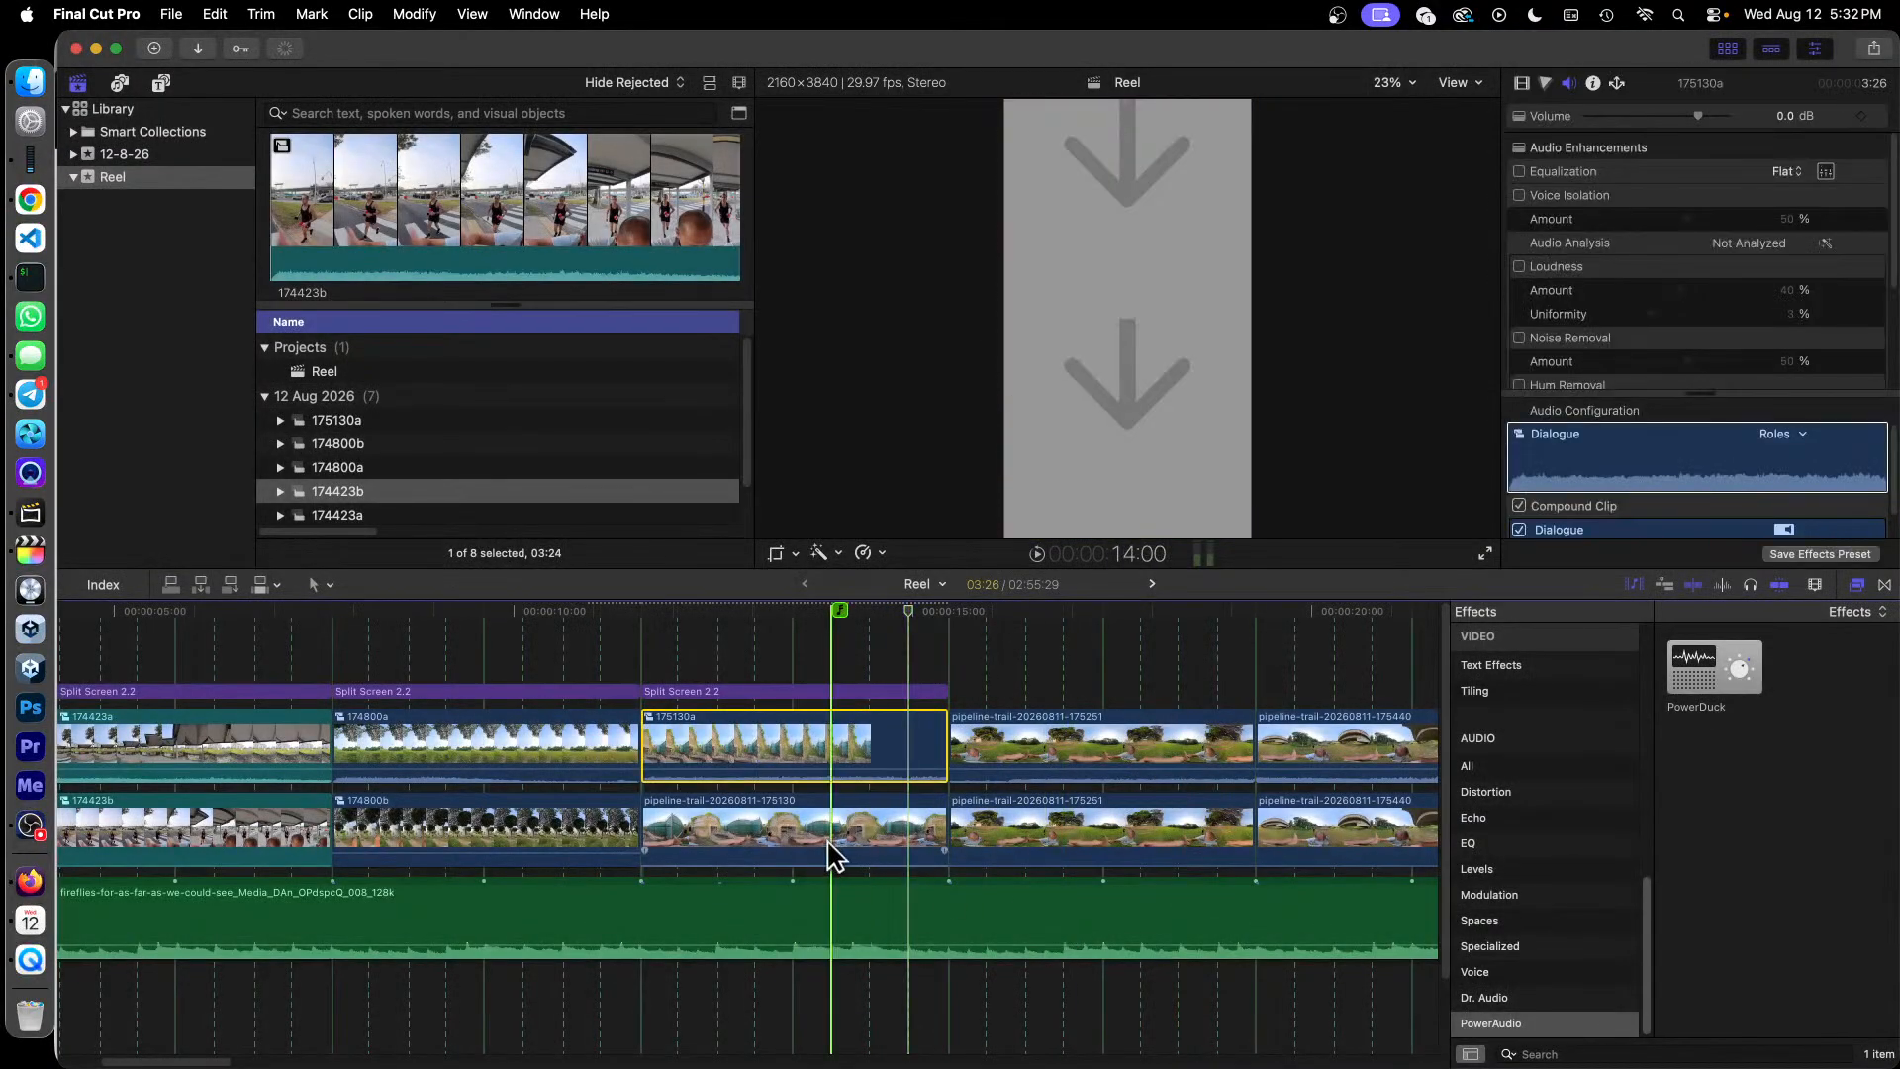
Step: Turn the lower 175130 clip into a compound clip named 175130b in the Reel event
right_click(817, 834)
left_click(960, 449)
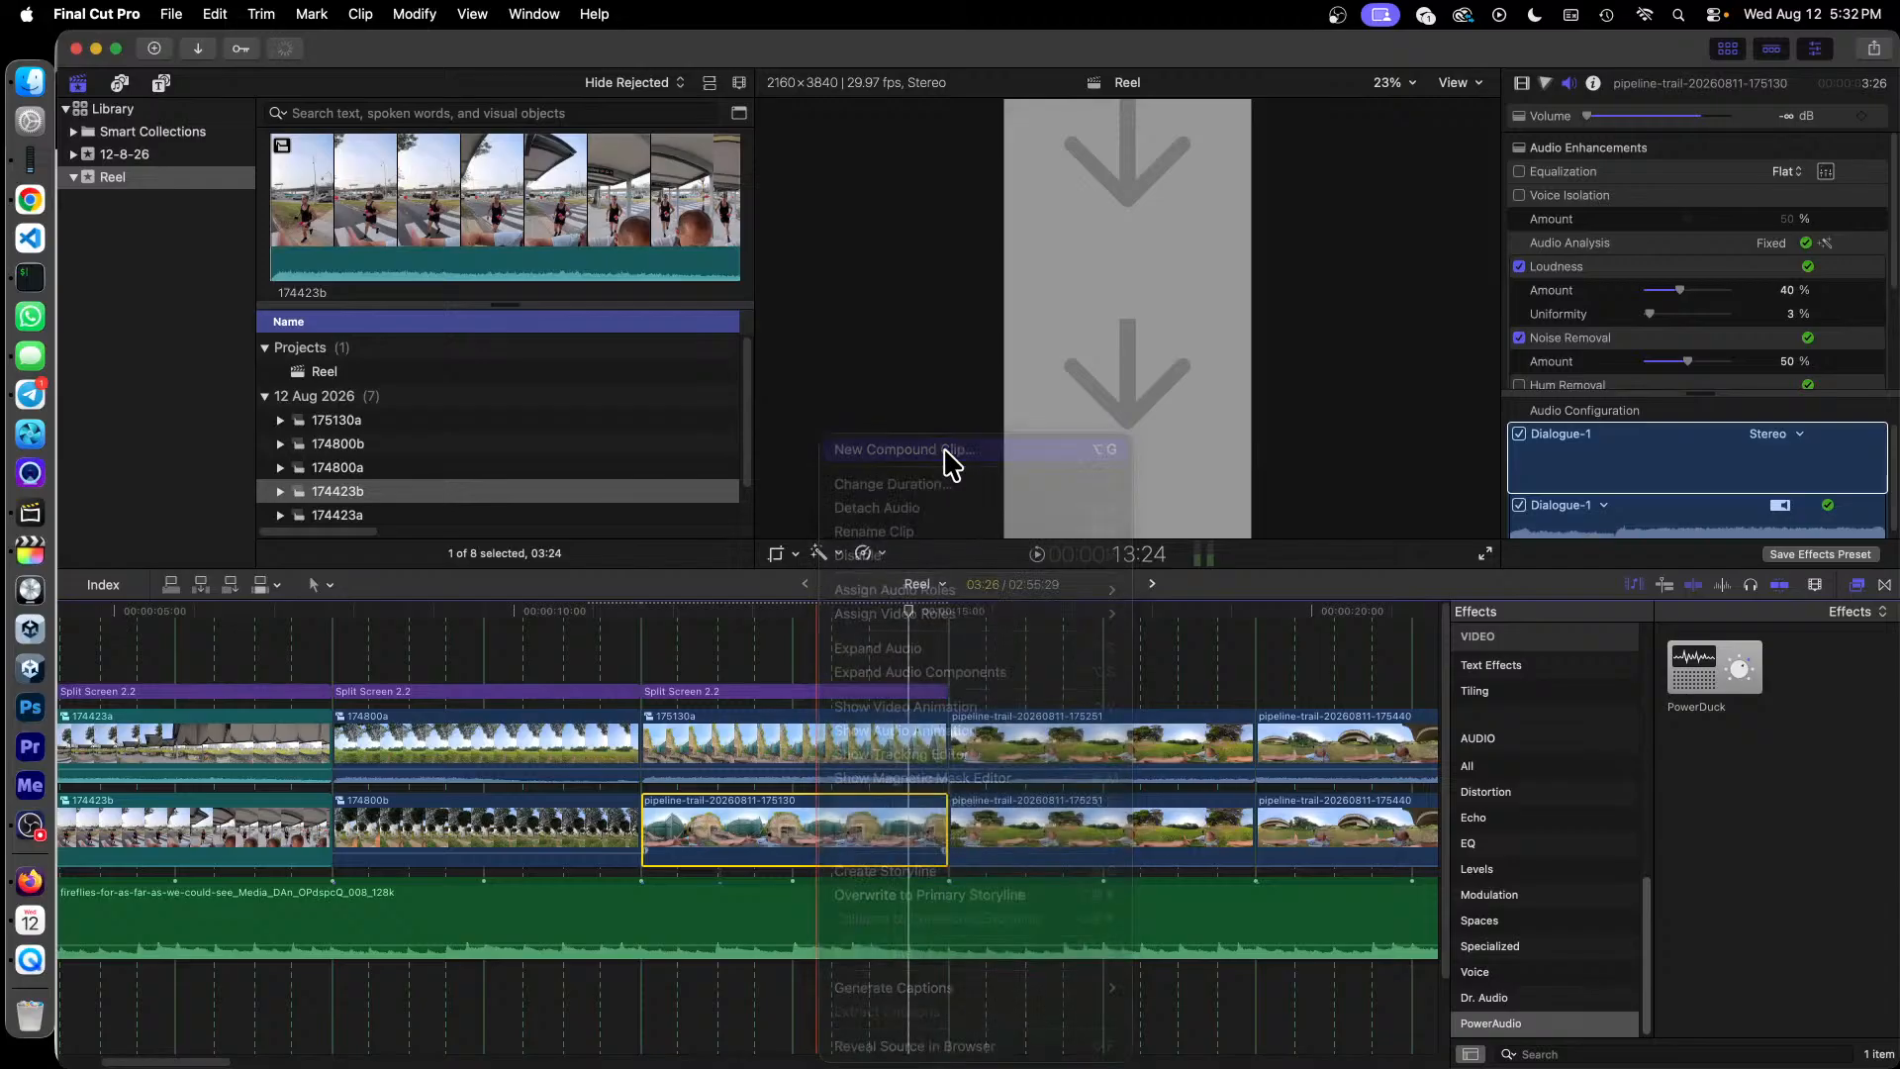
type("175130b")
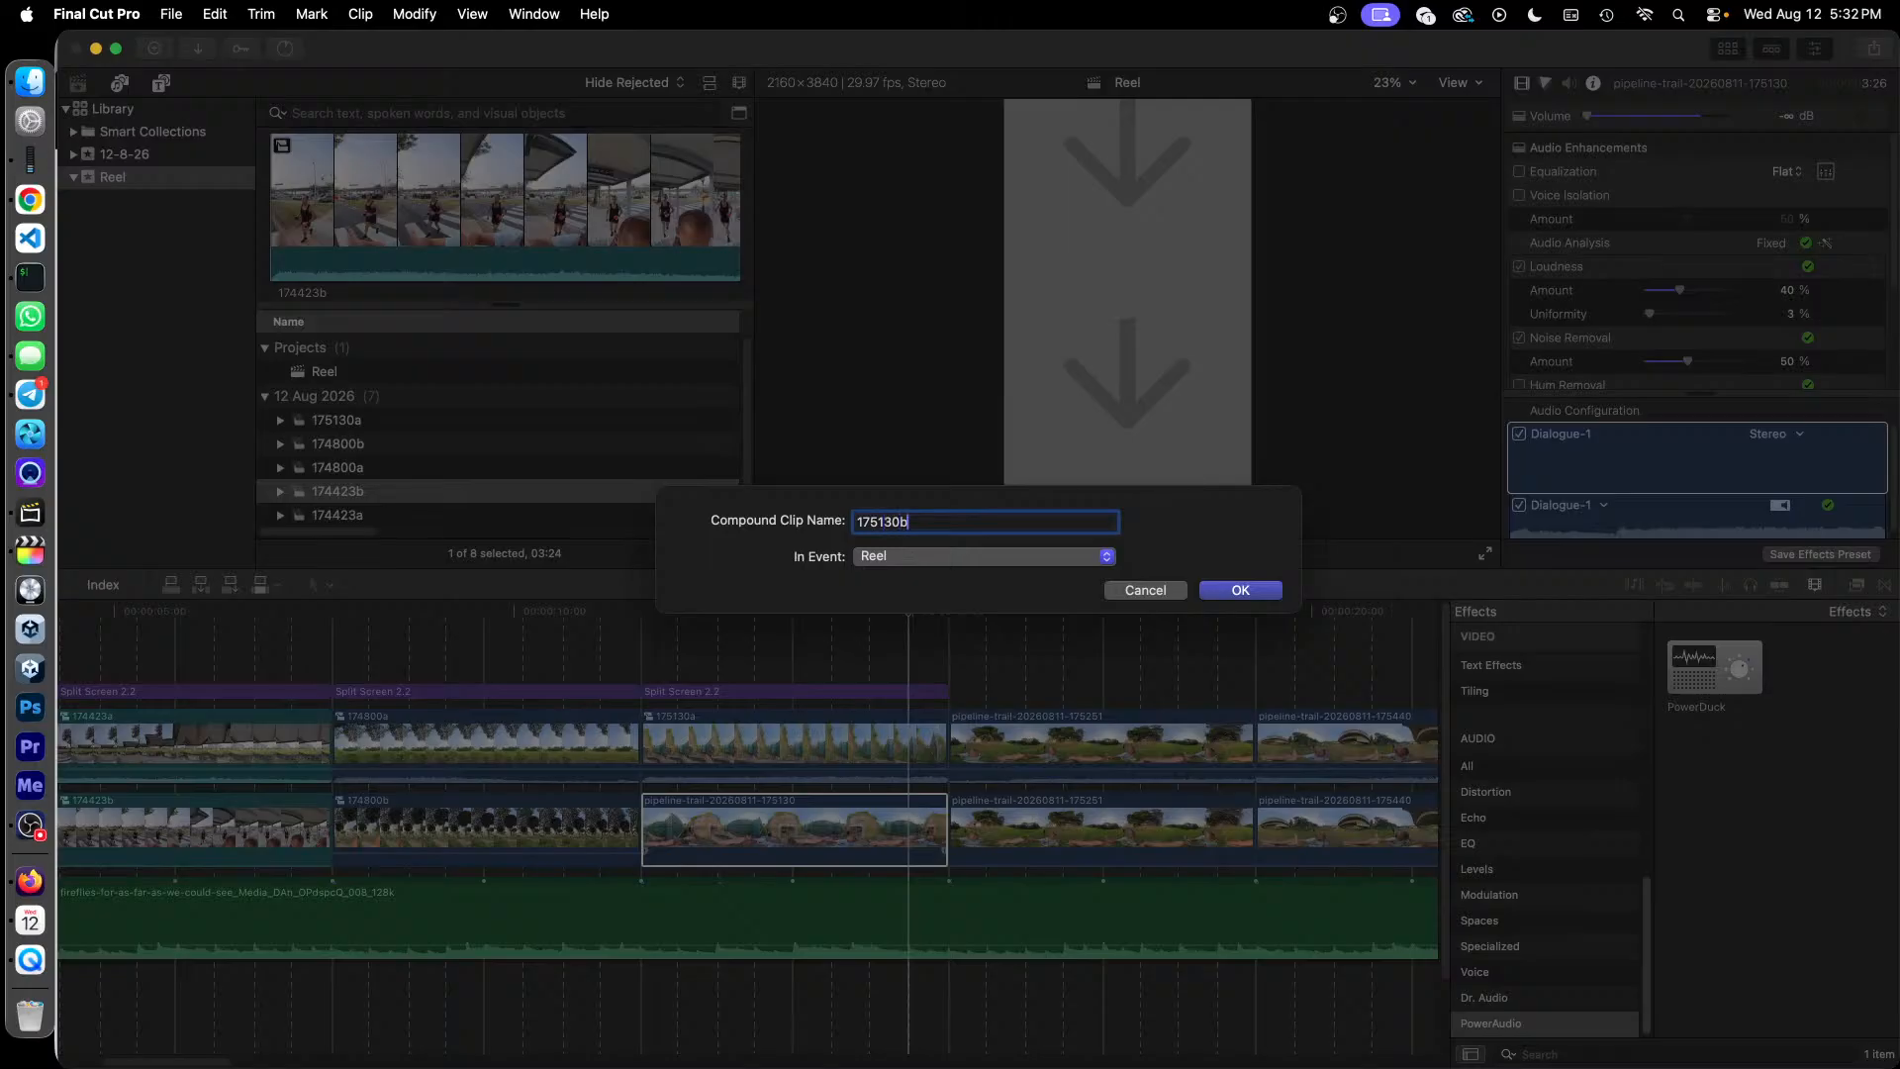
key("Return")
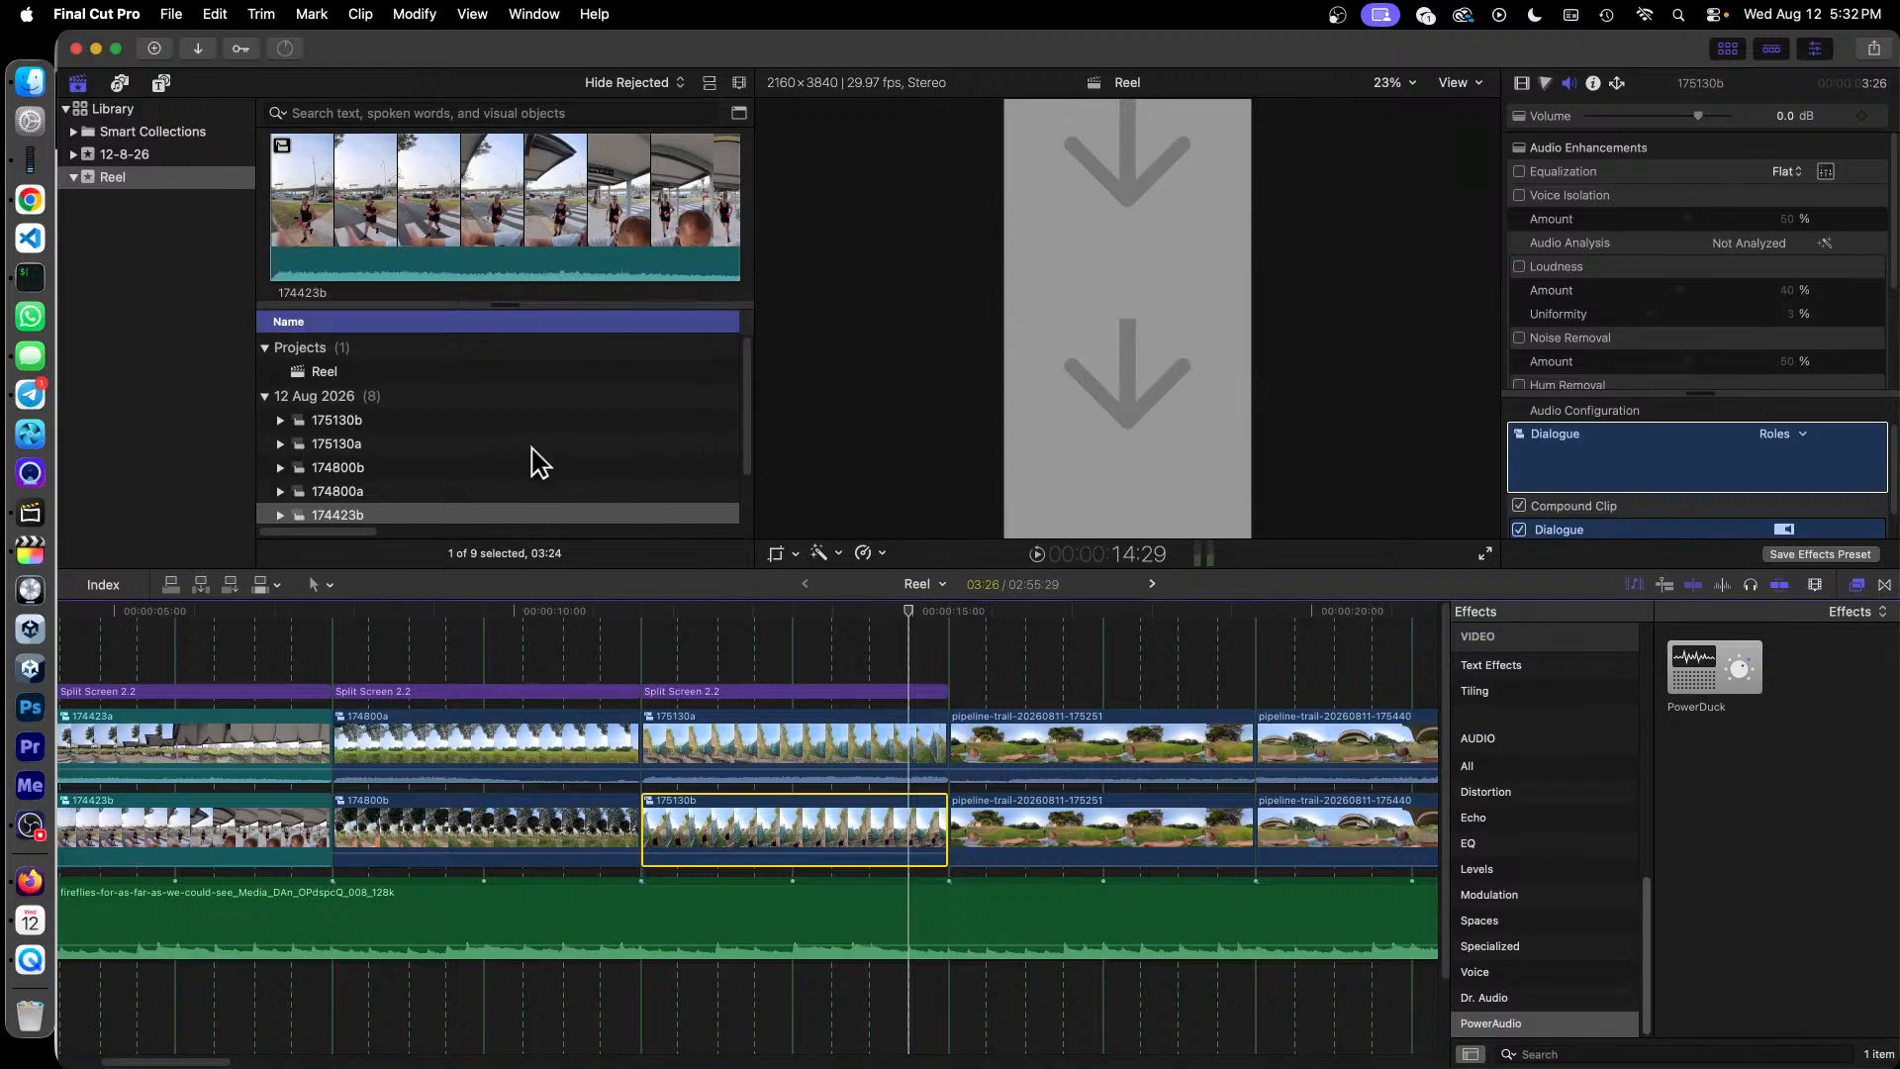
Step: Assign 175130a to Drop Zone 1 and 175130b to Drop Zone 2 of the title above them, and play back the section
left_click(769, 692)
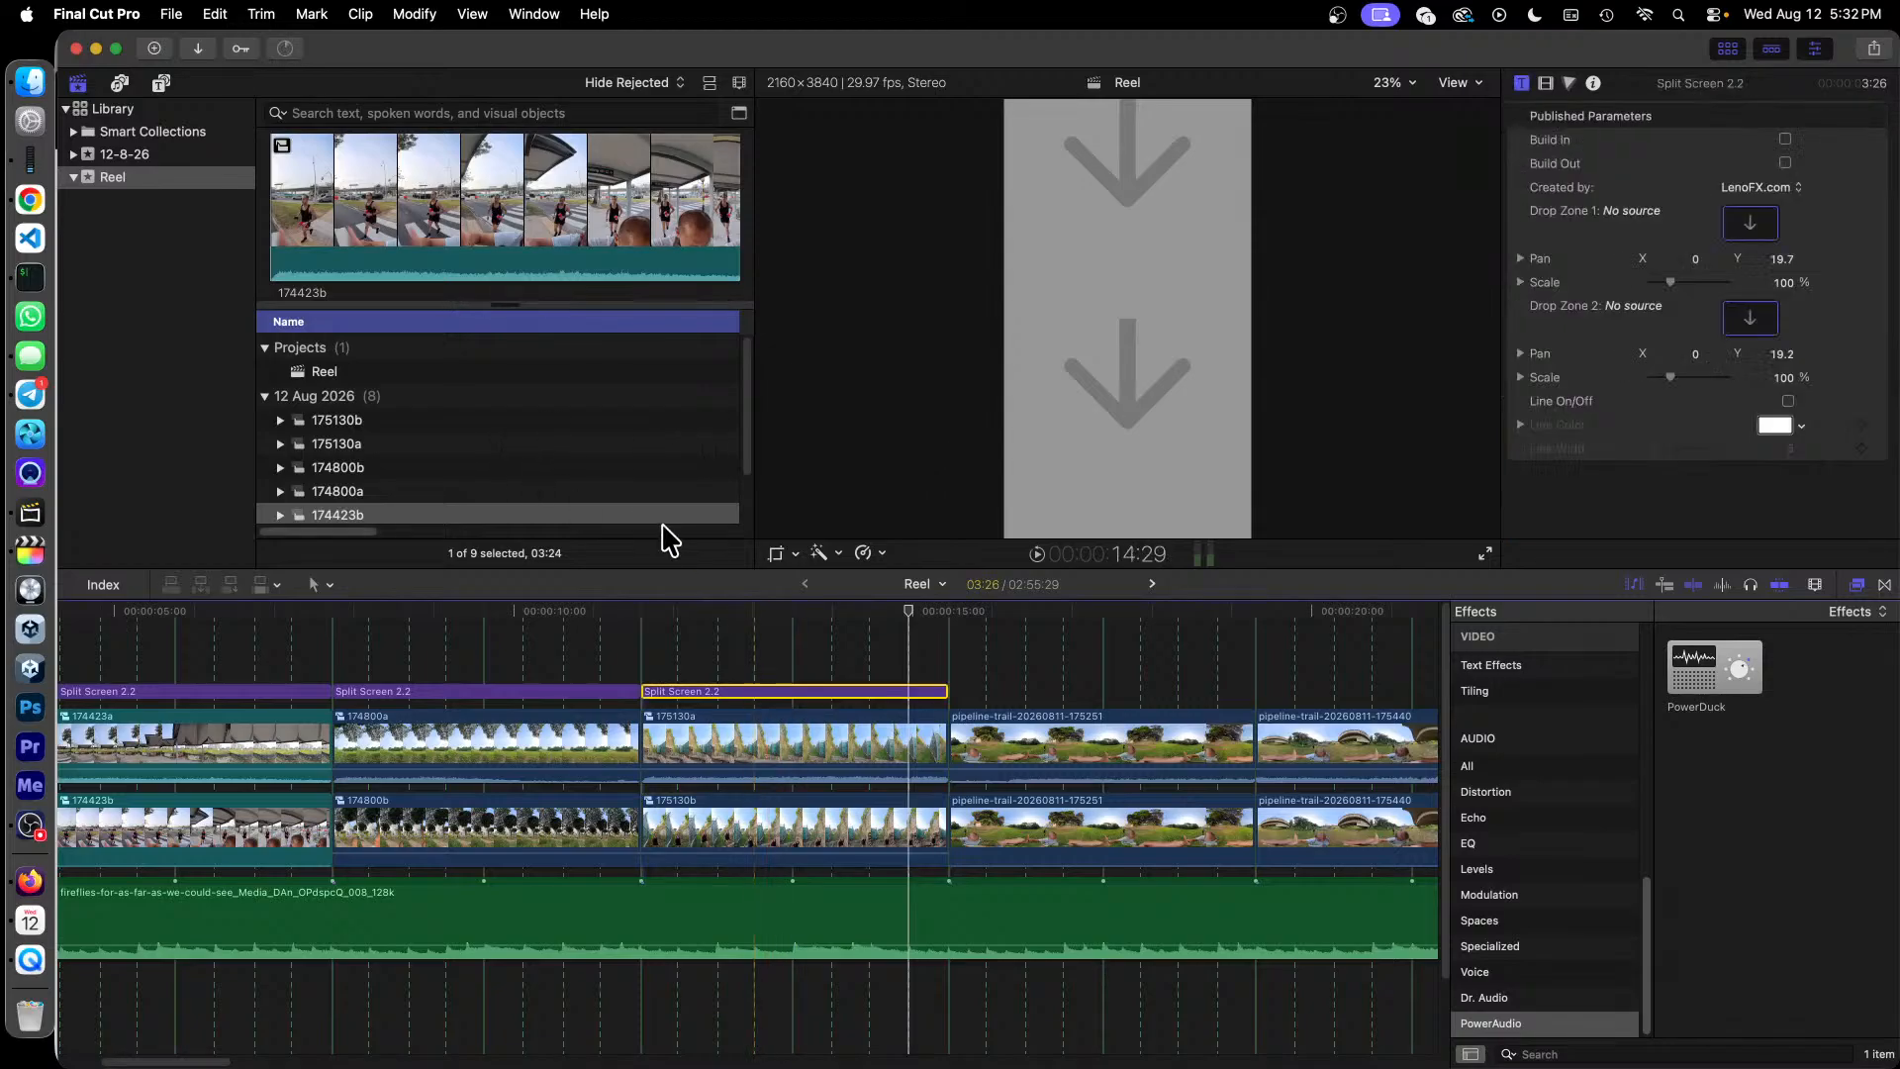
left_click_drag(338, 445, 1747, 227)
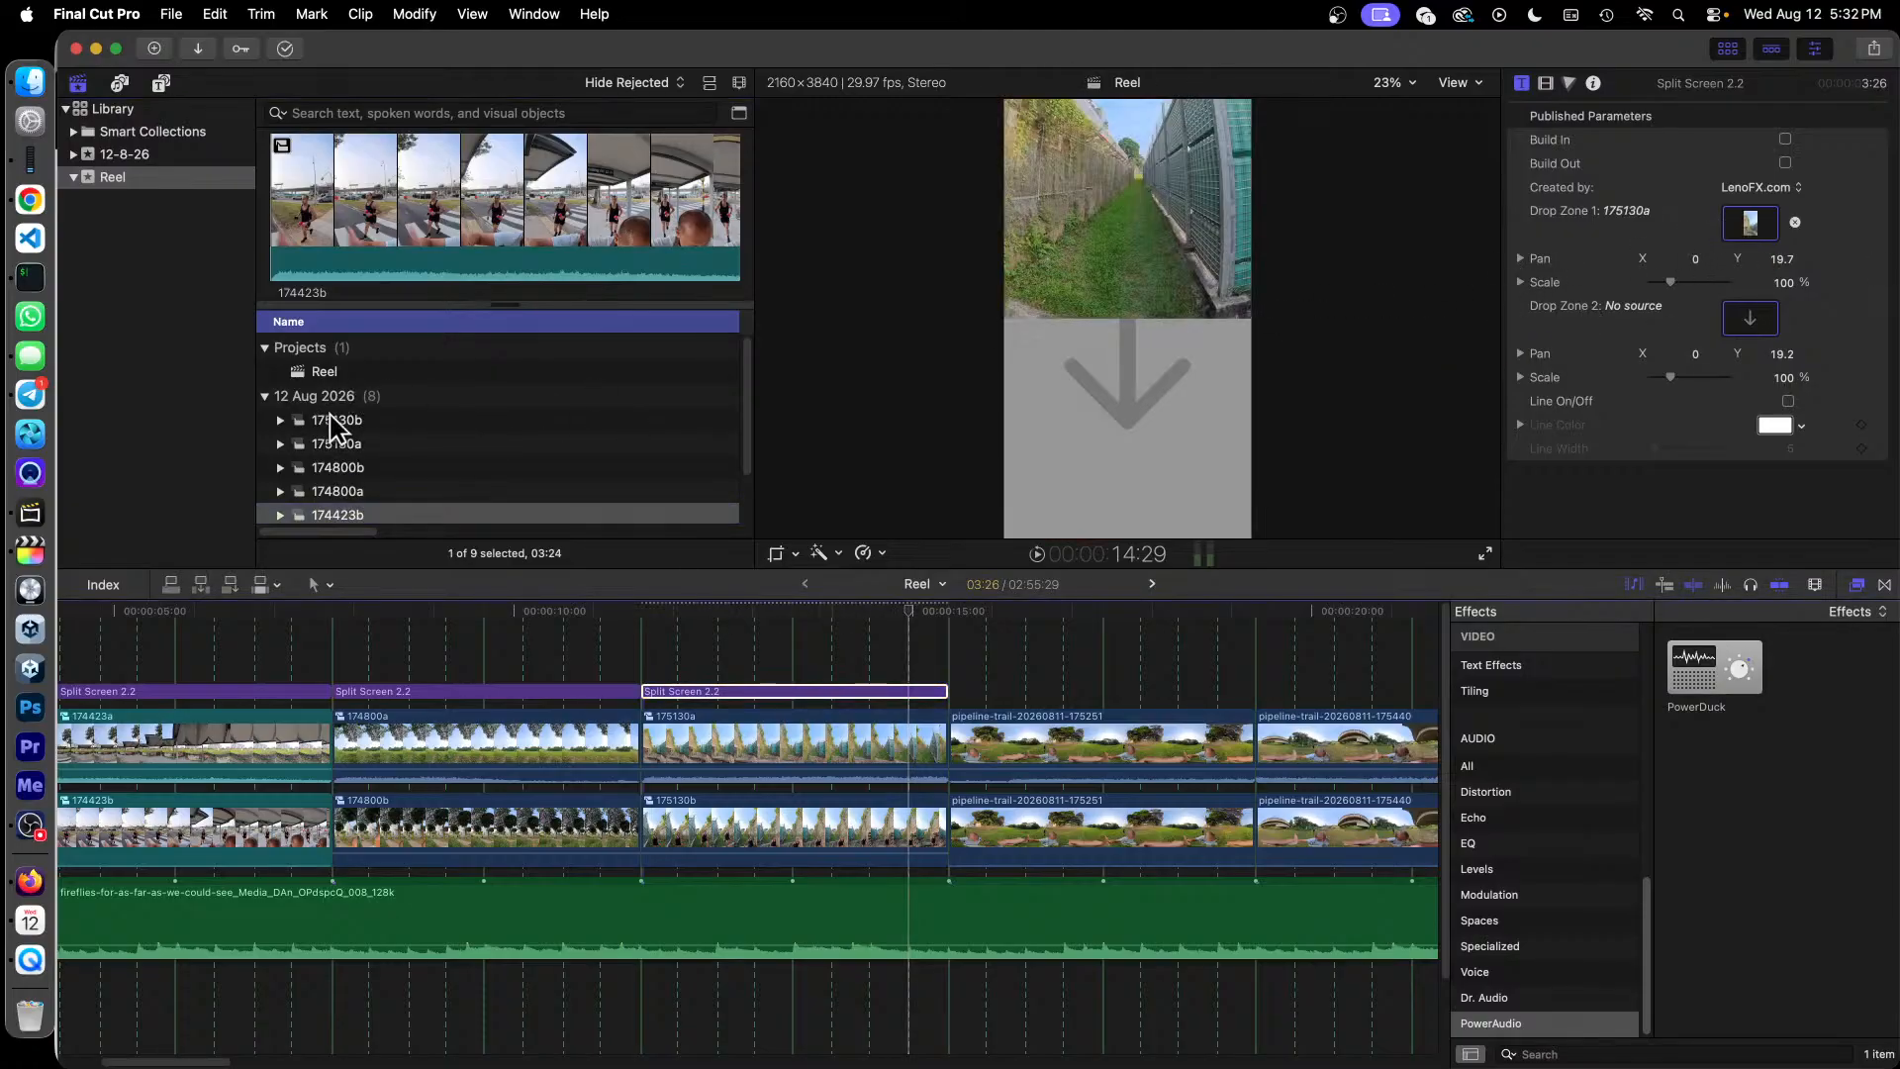
left_click_drag(336, 428, 1753, 329)
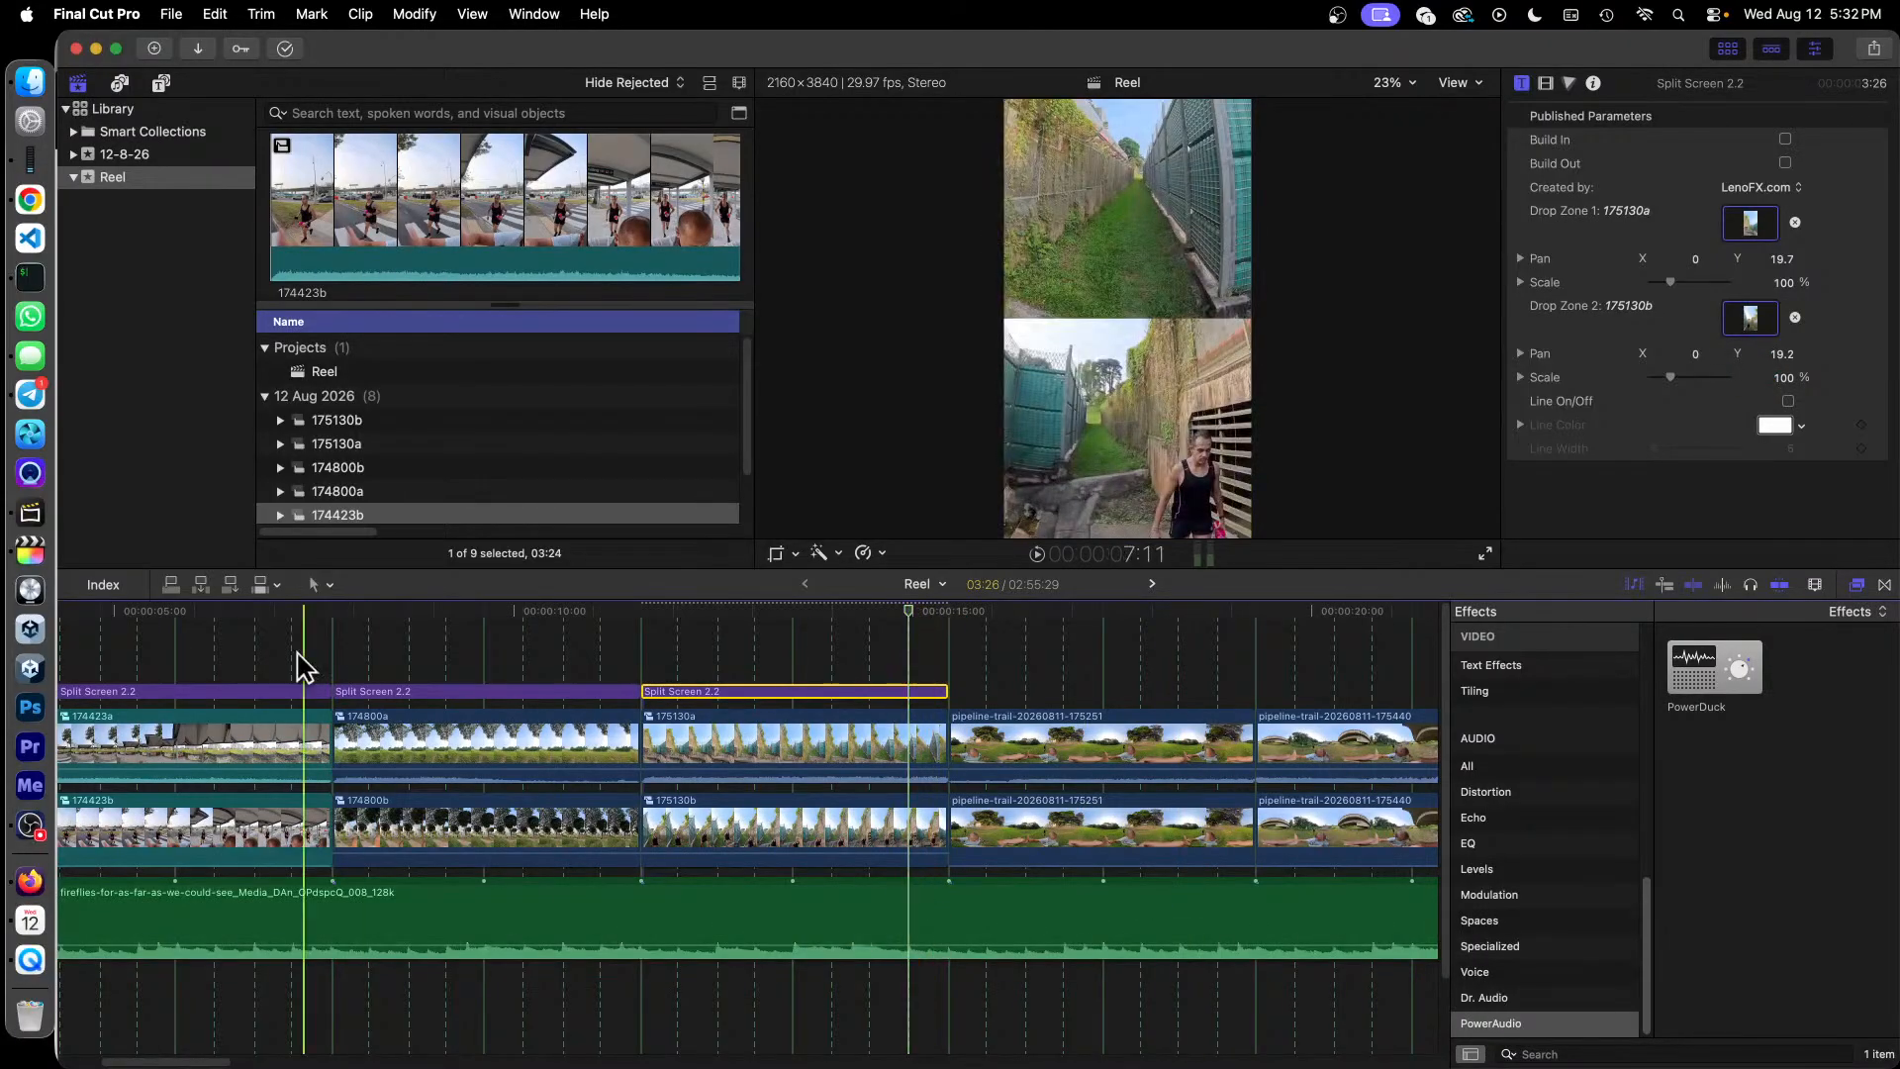
left_click(216, 620)
key("space")
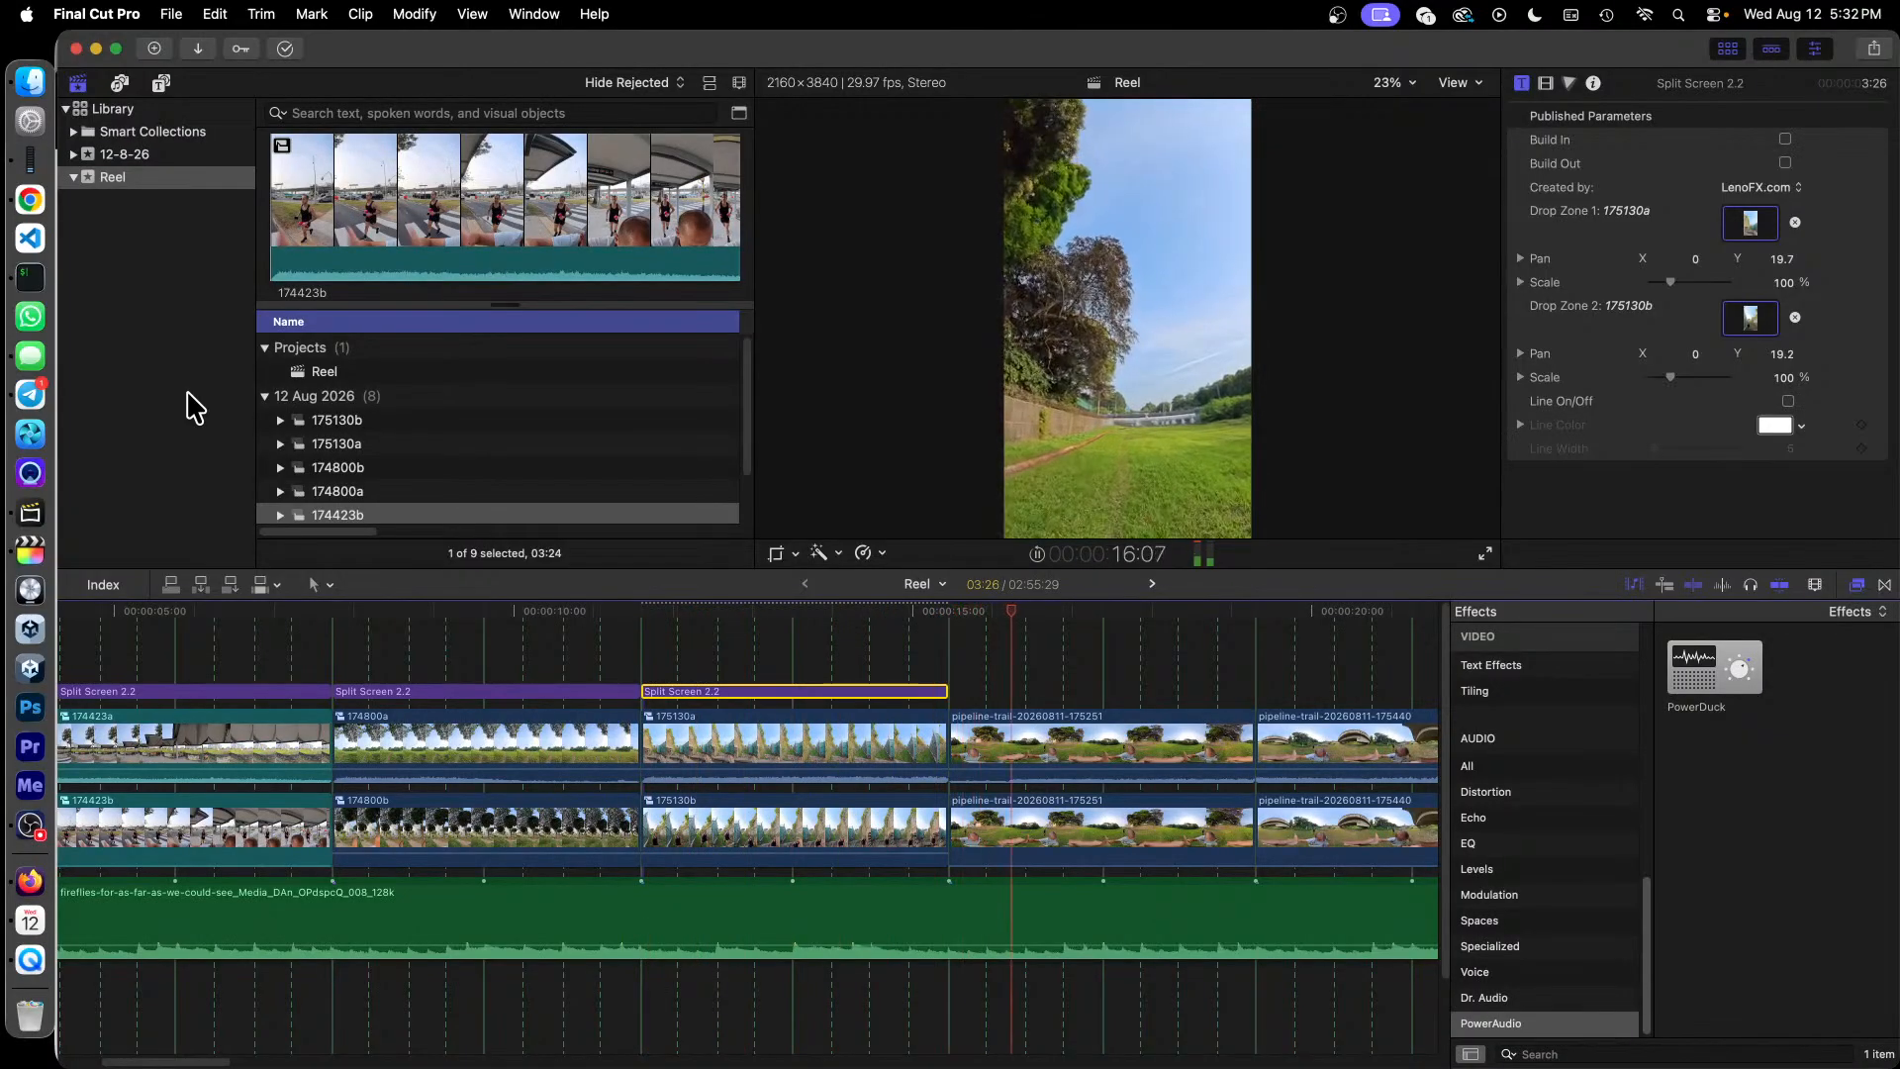
key("space")
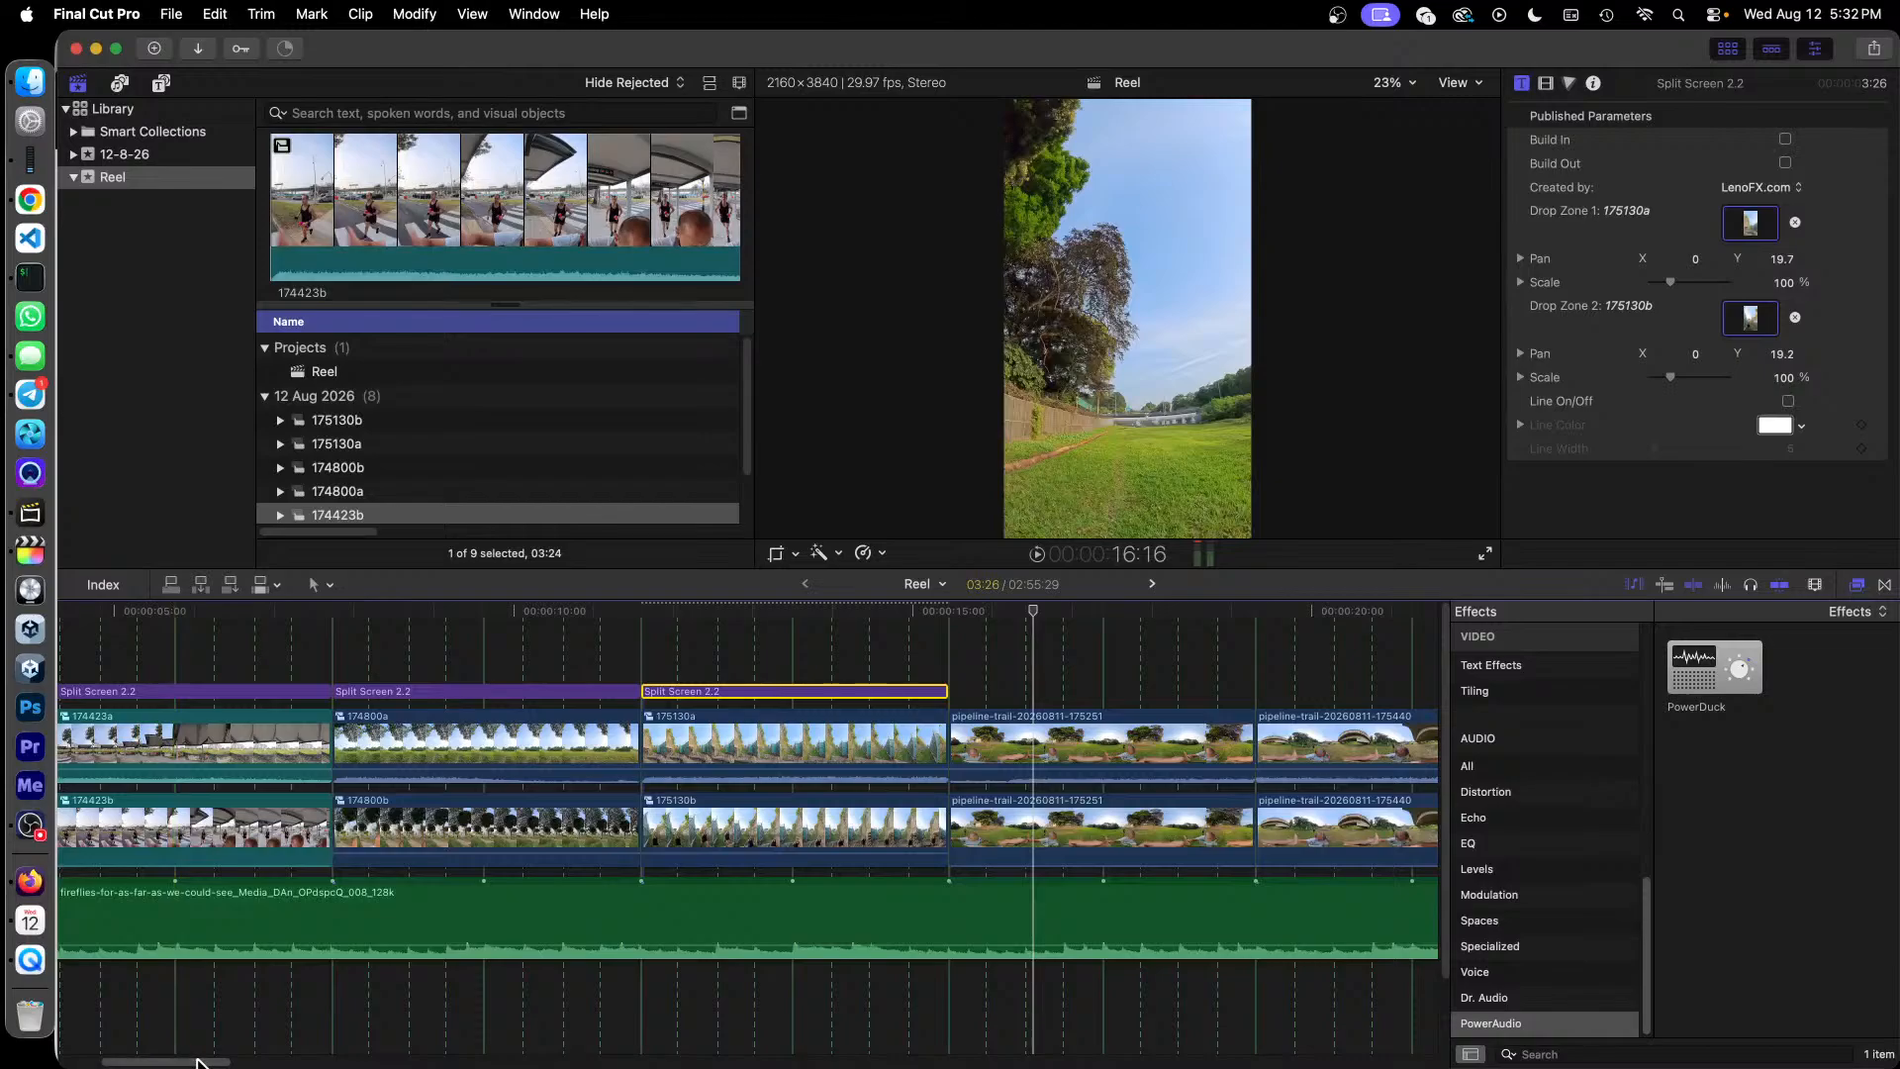
Step: Place a copy of the 175130 Split Screen 2.2 title flush above the pipeline-trail 175251 pair
left_click_drag(198, 1062, 240, 1061)
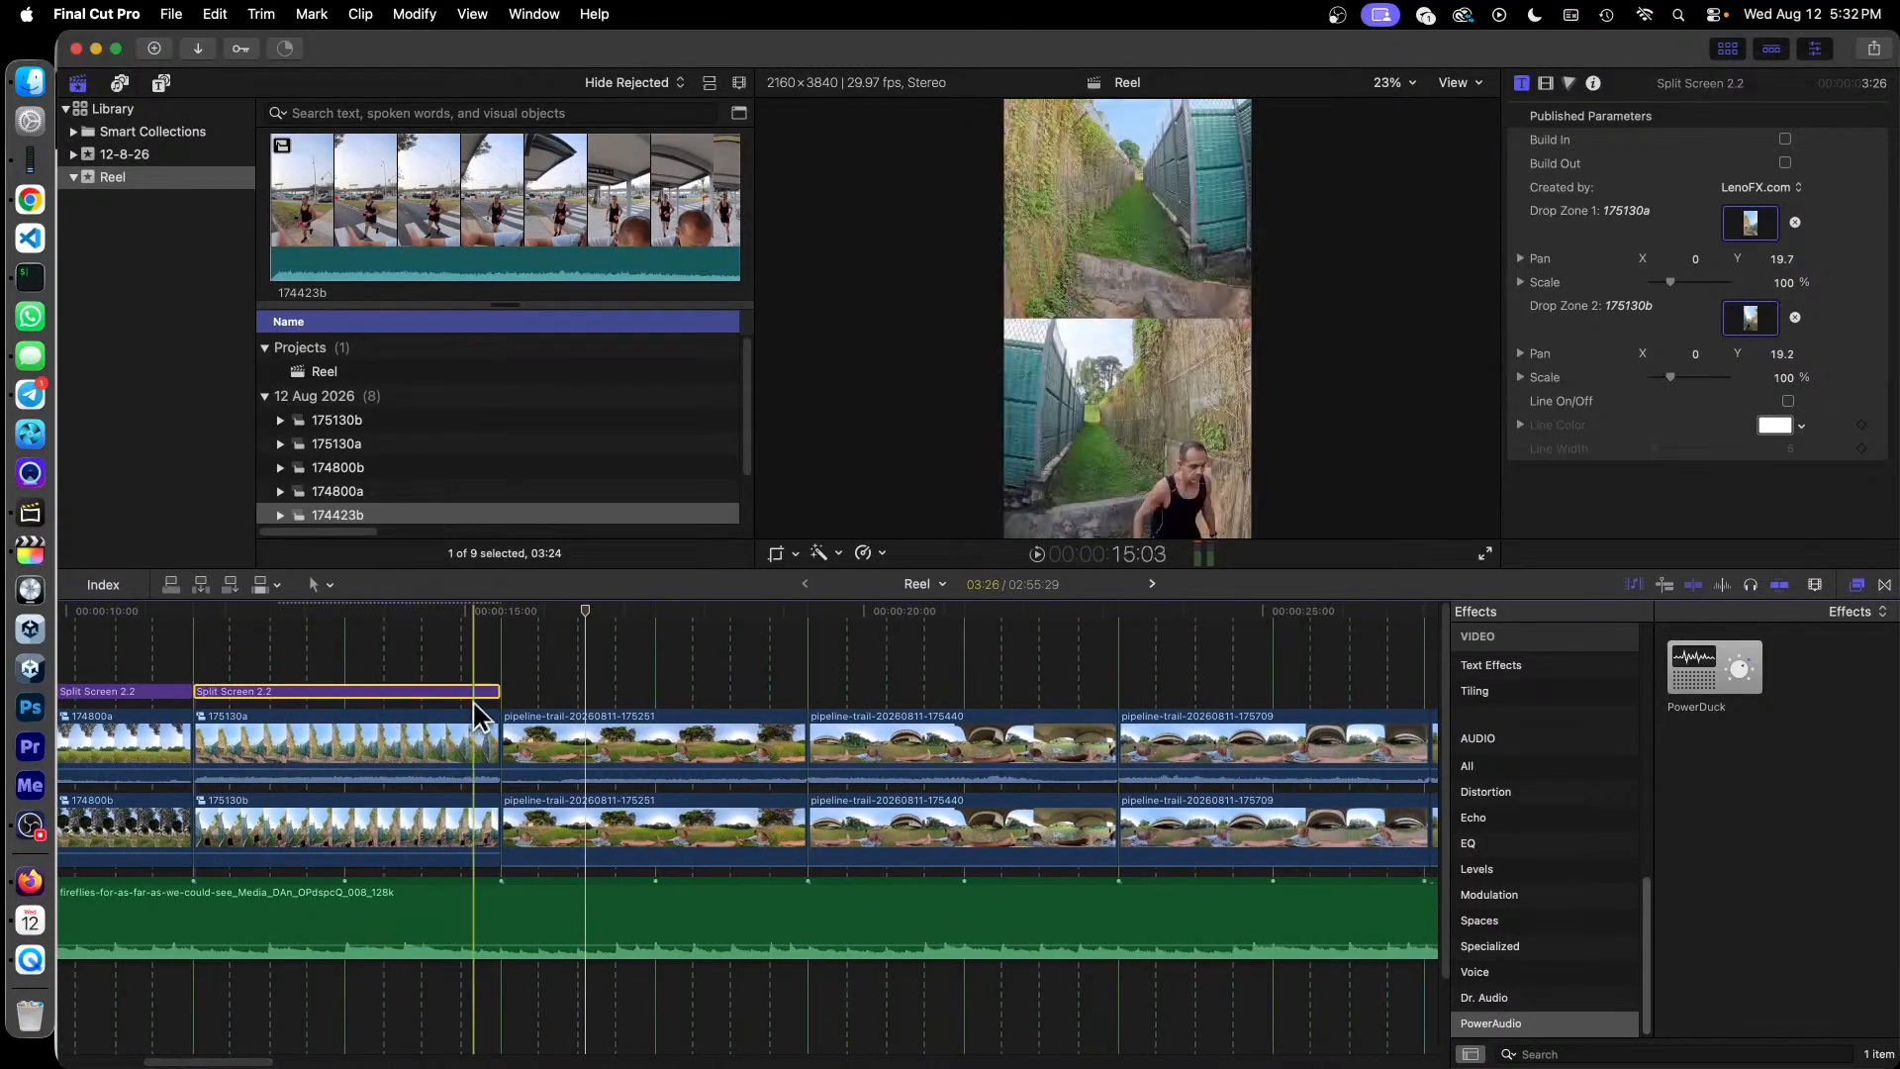
key("cmd+v")
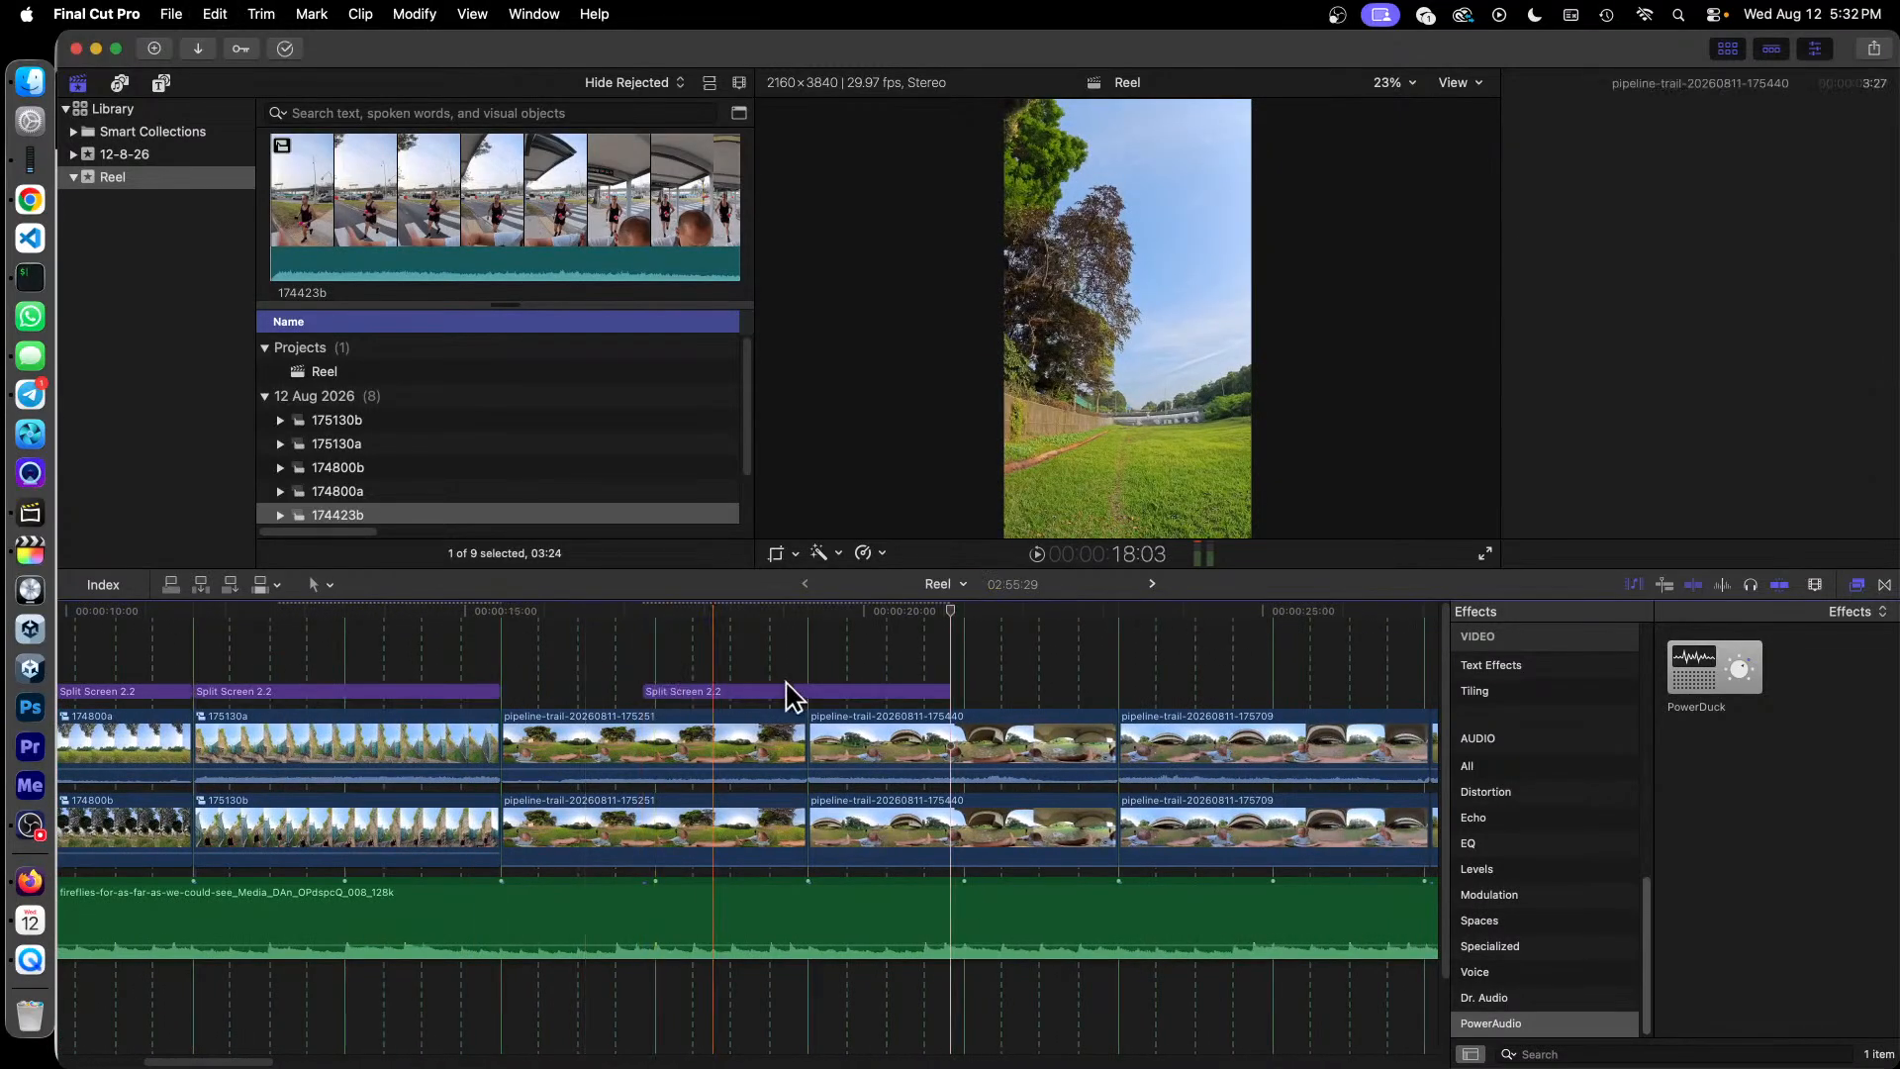
left_click_drag(789, 696, 683, 704)
Step: Turn the upper 175251 clip into a compound clip named 175251a in the Reel event
right_click(756, 726)
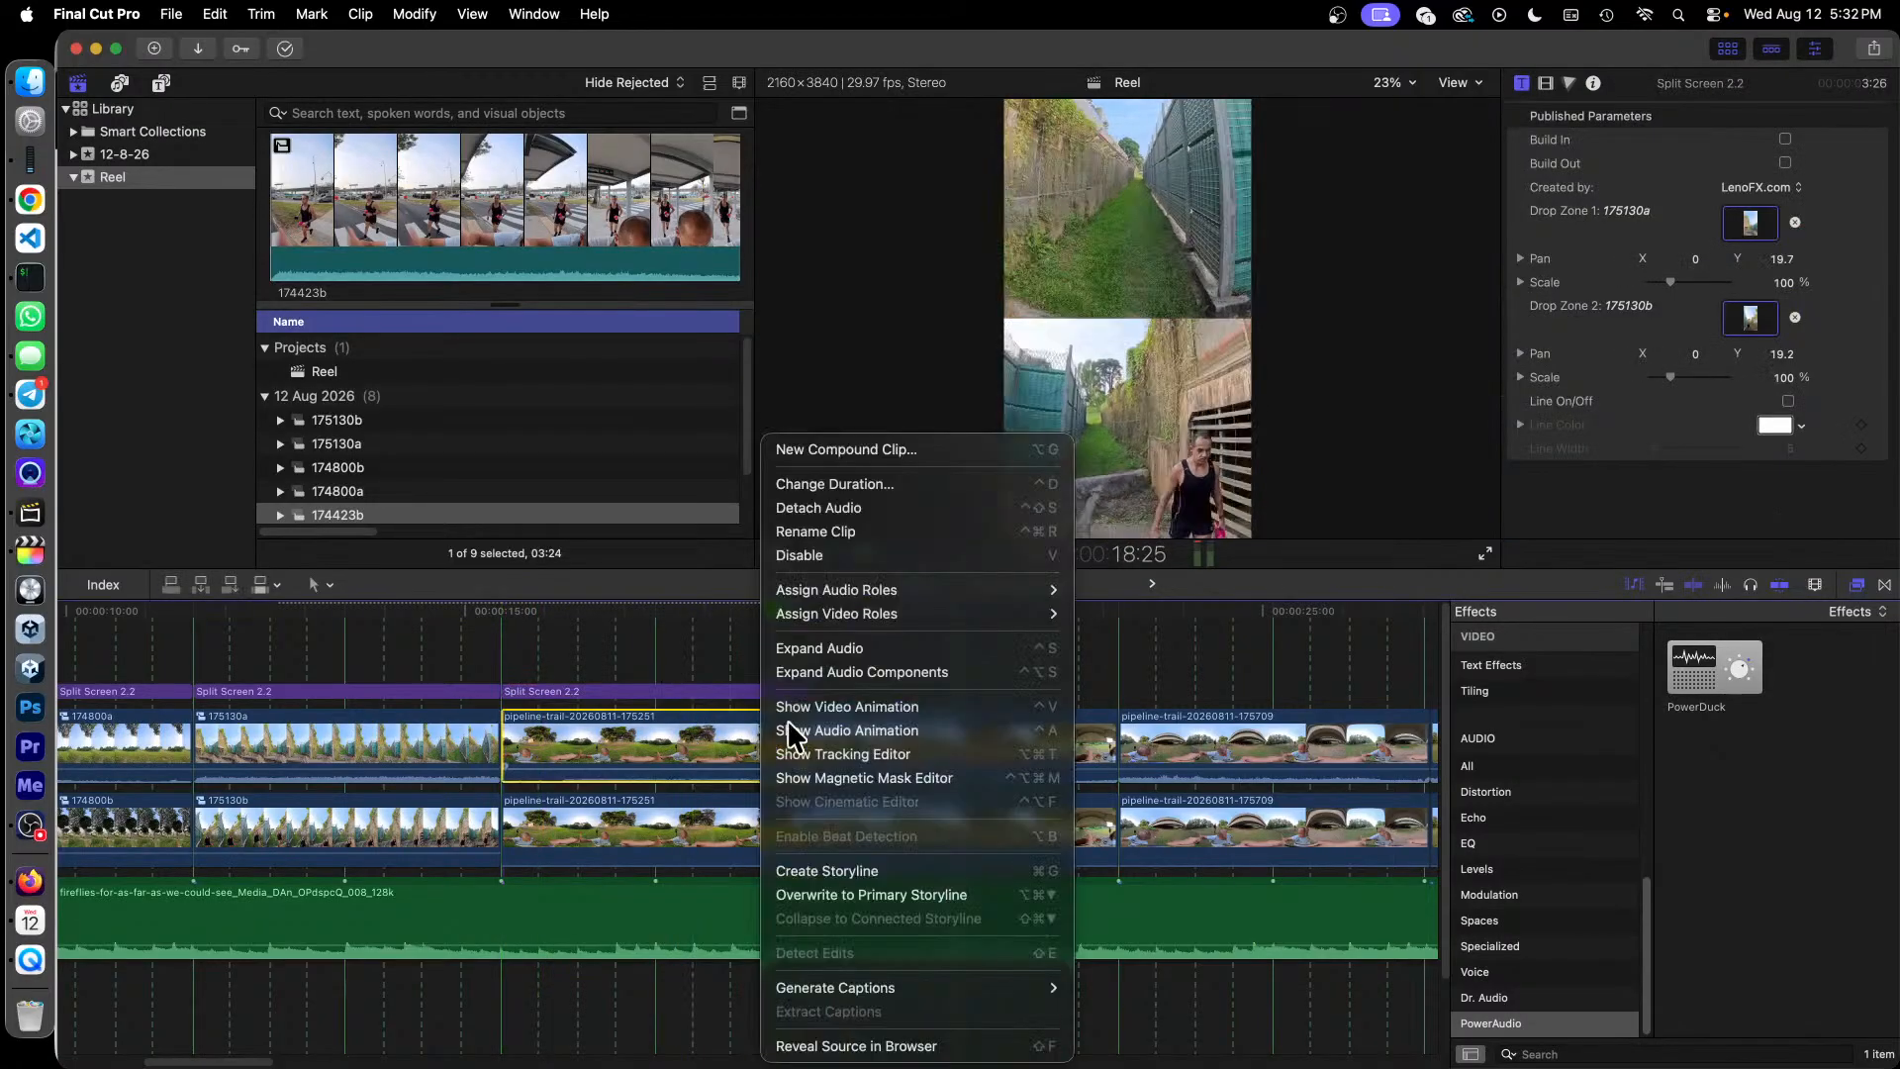
left_click(979, 457)
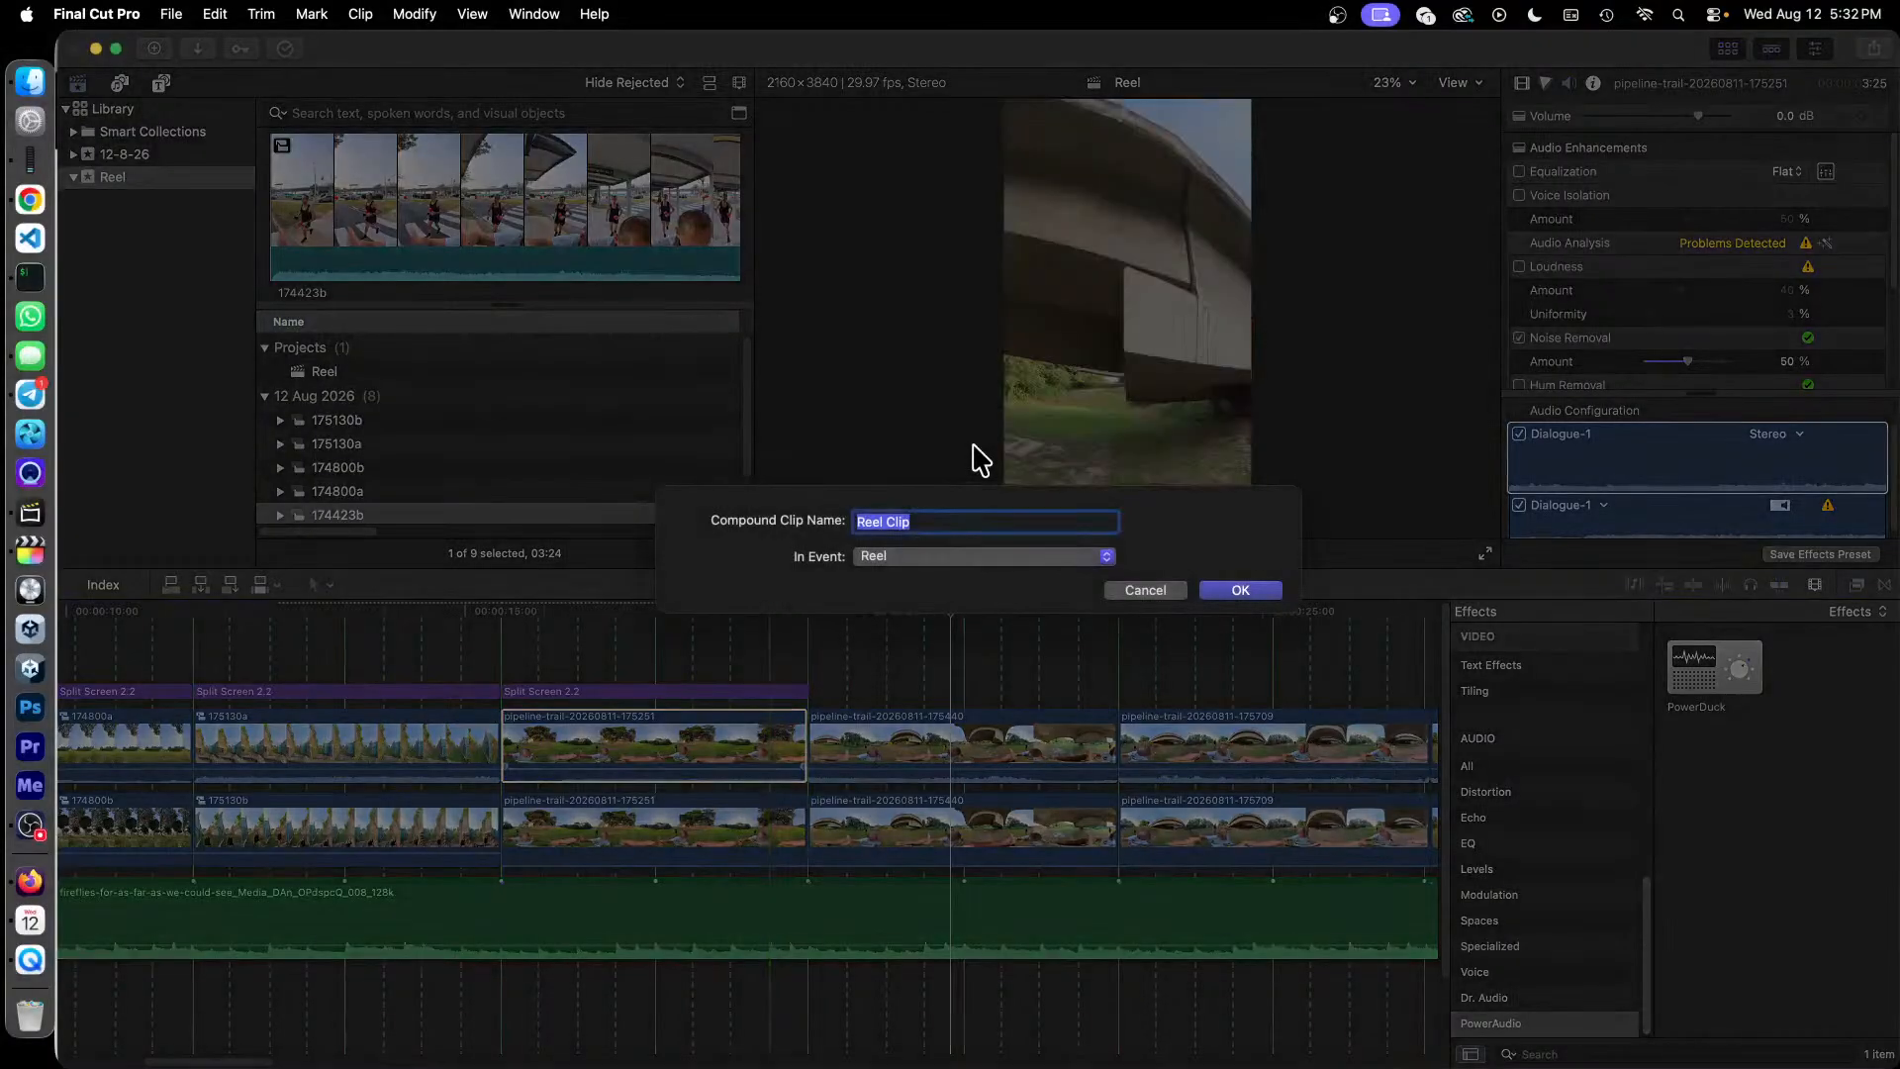
type("175251a")
key("Return")
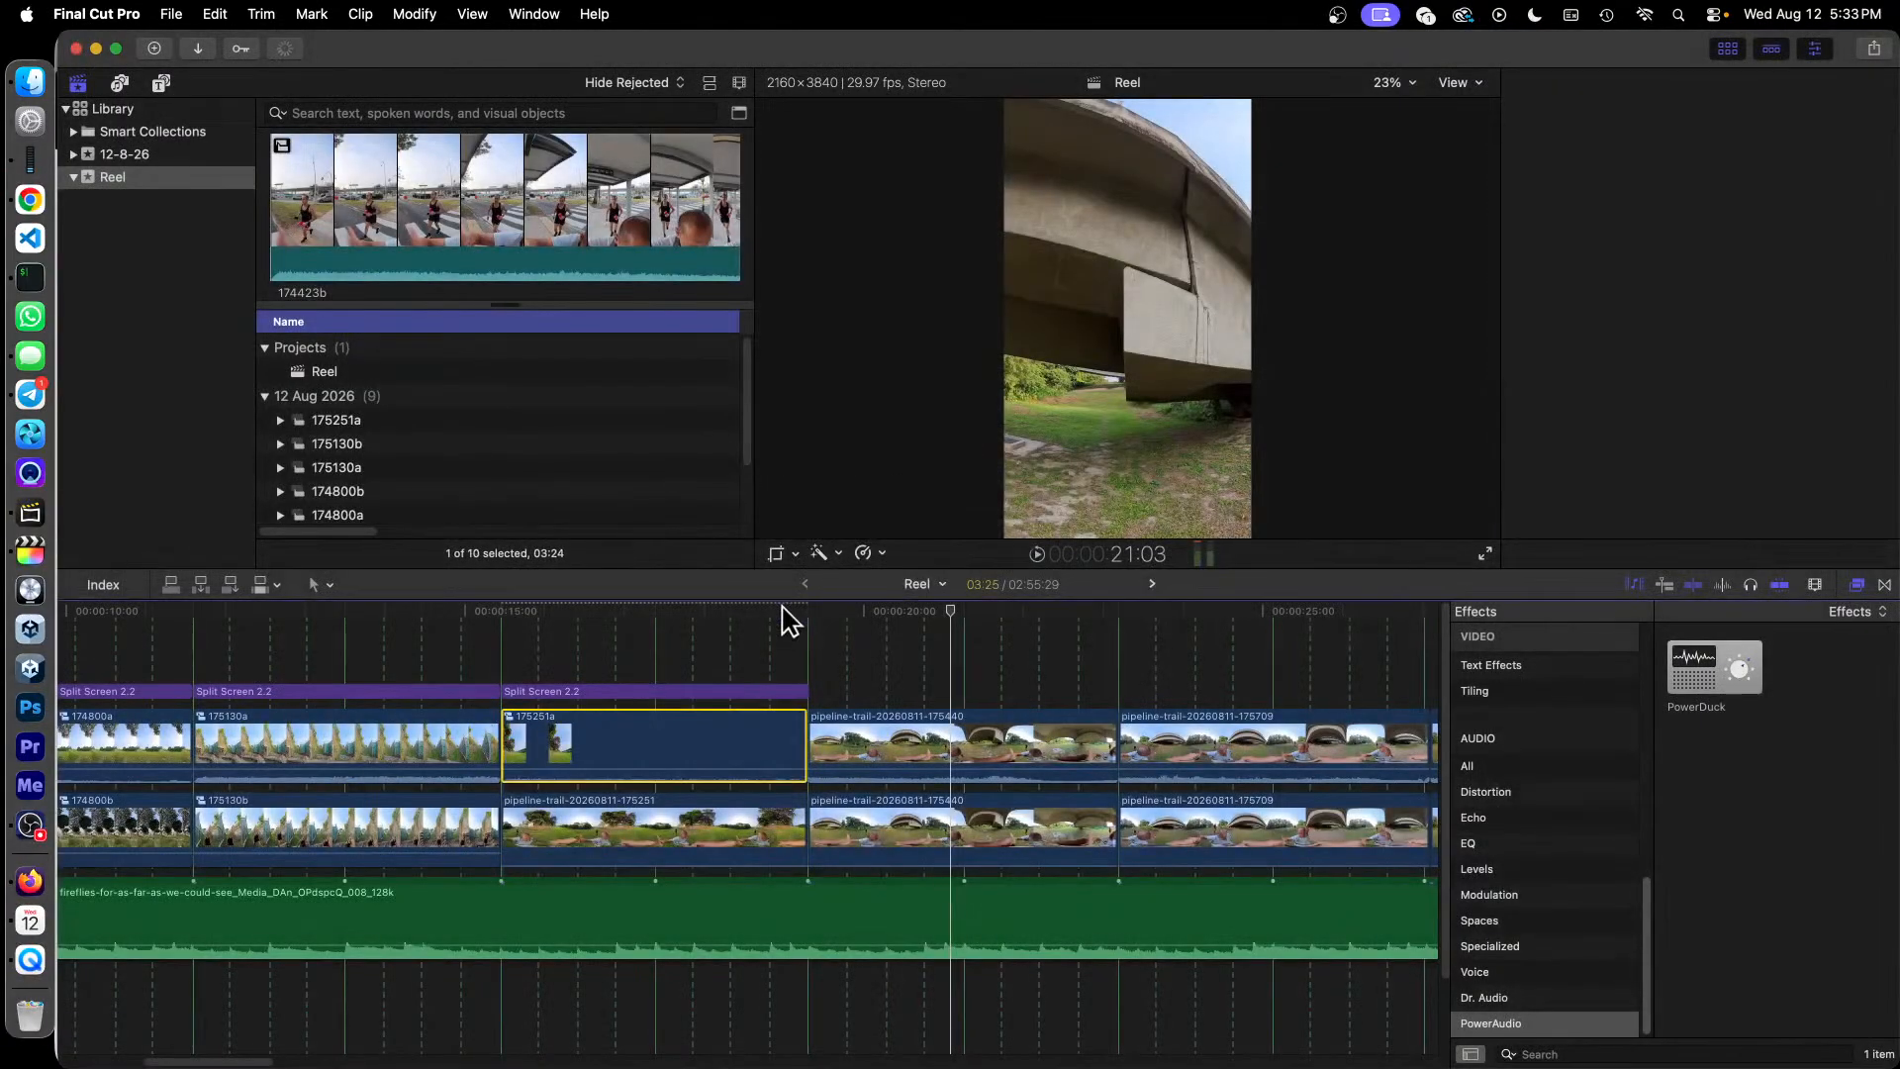
Step: Turn the lower 175251 clip into a compound clip named 175251b in the Reel event
right_click(718, 814)
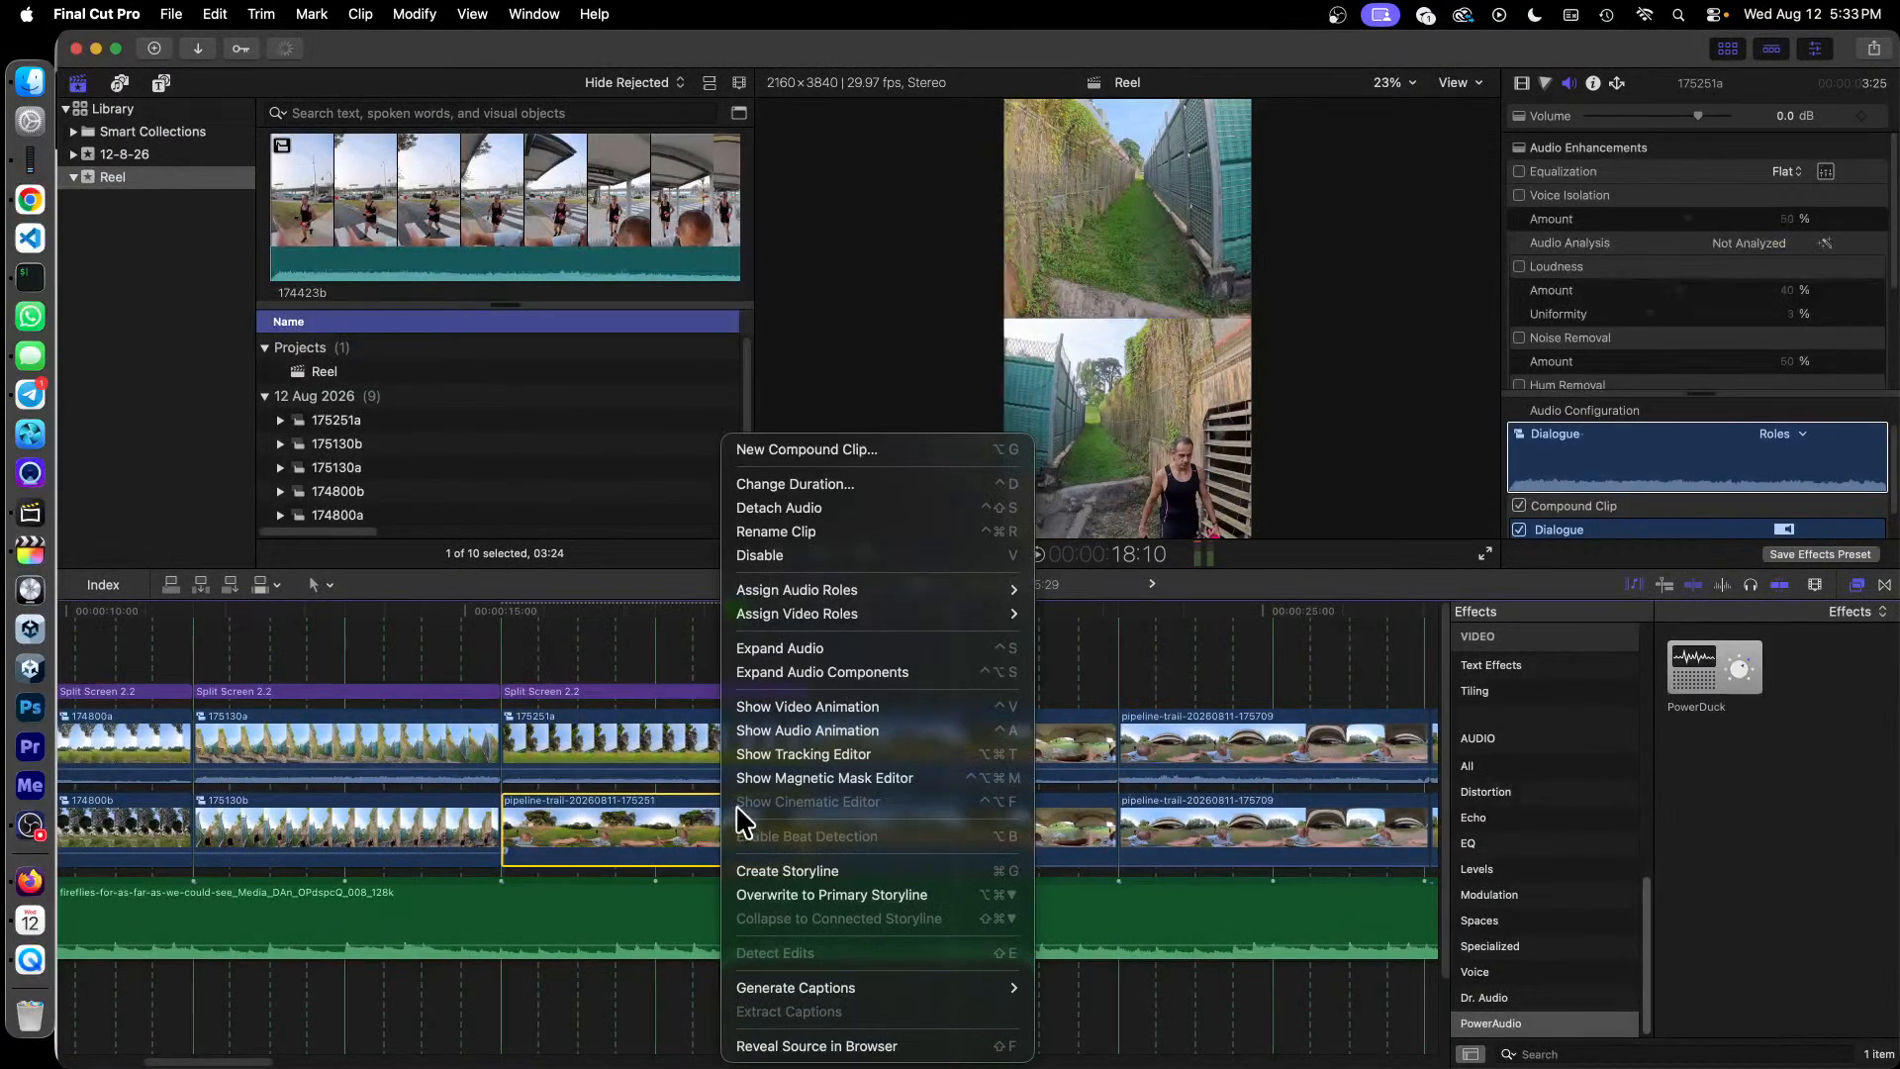
left_click(911, 465)
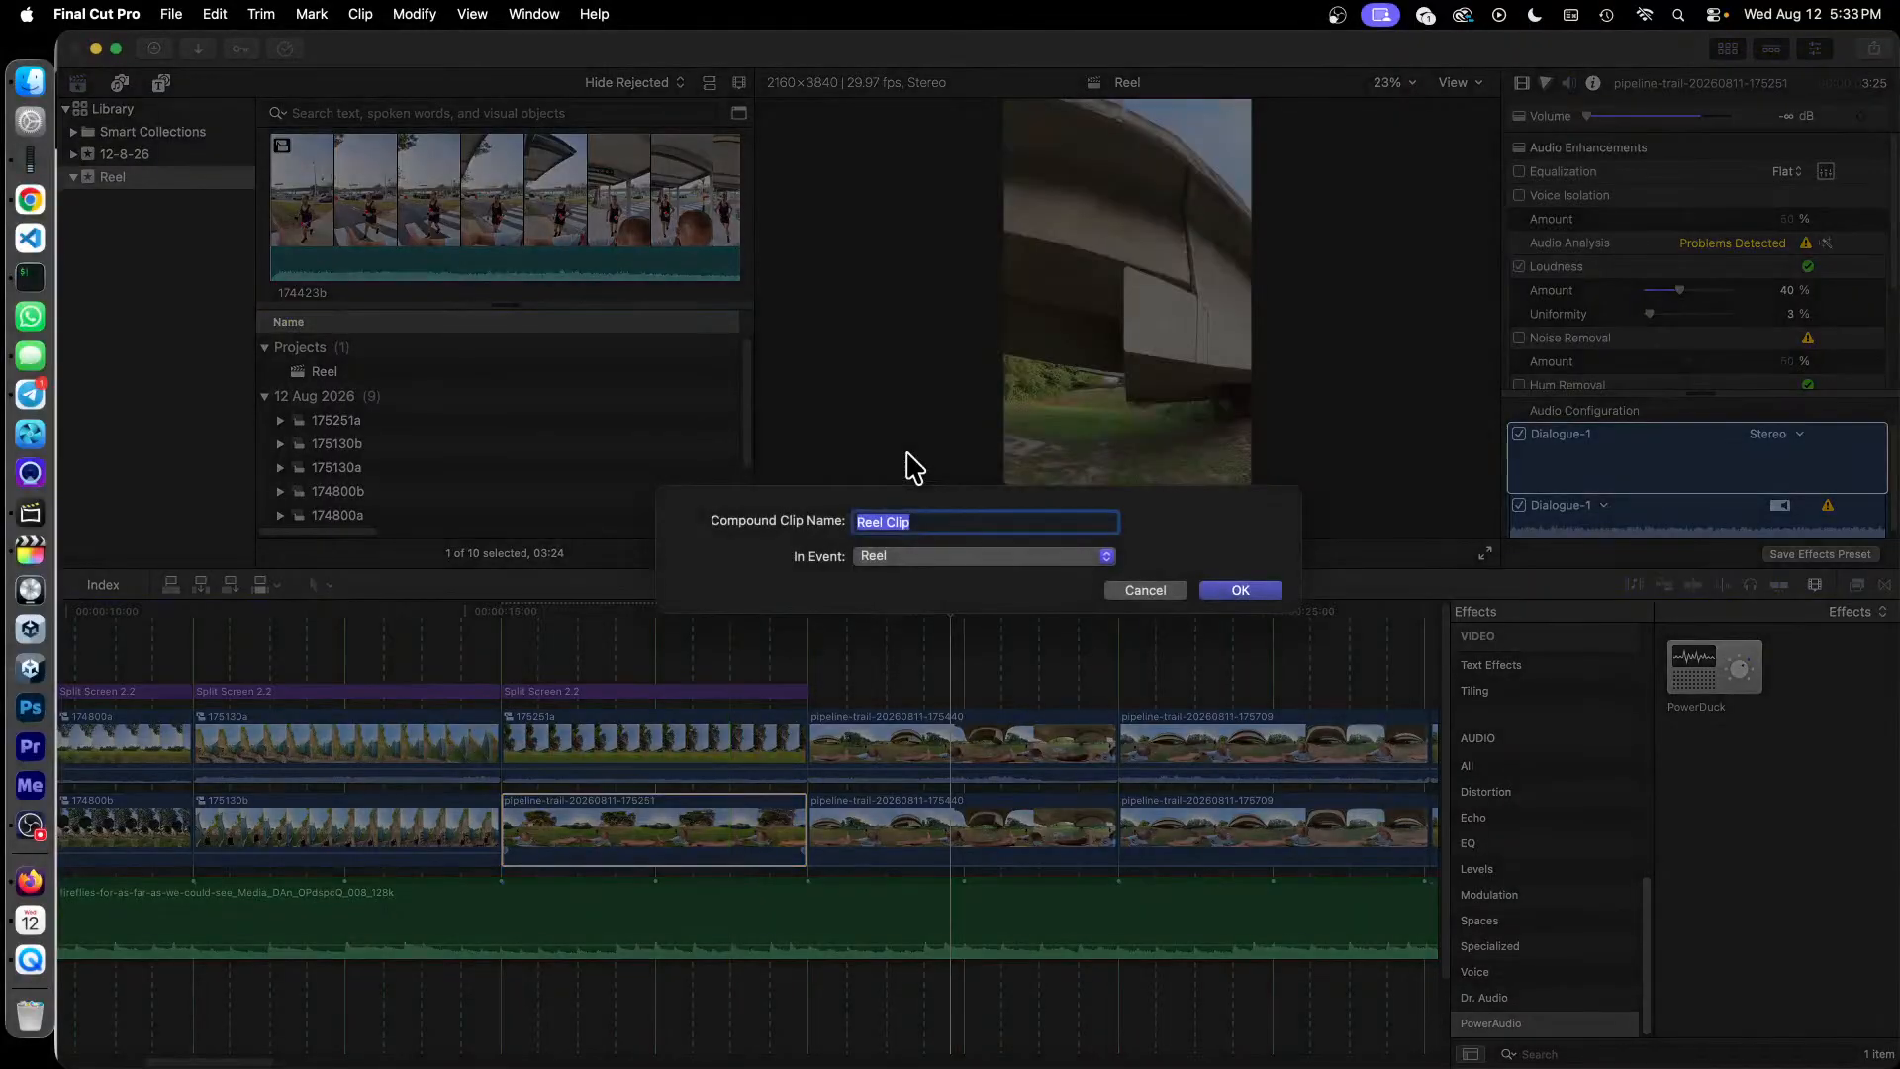
type("175251b")
key("Return")
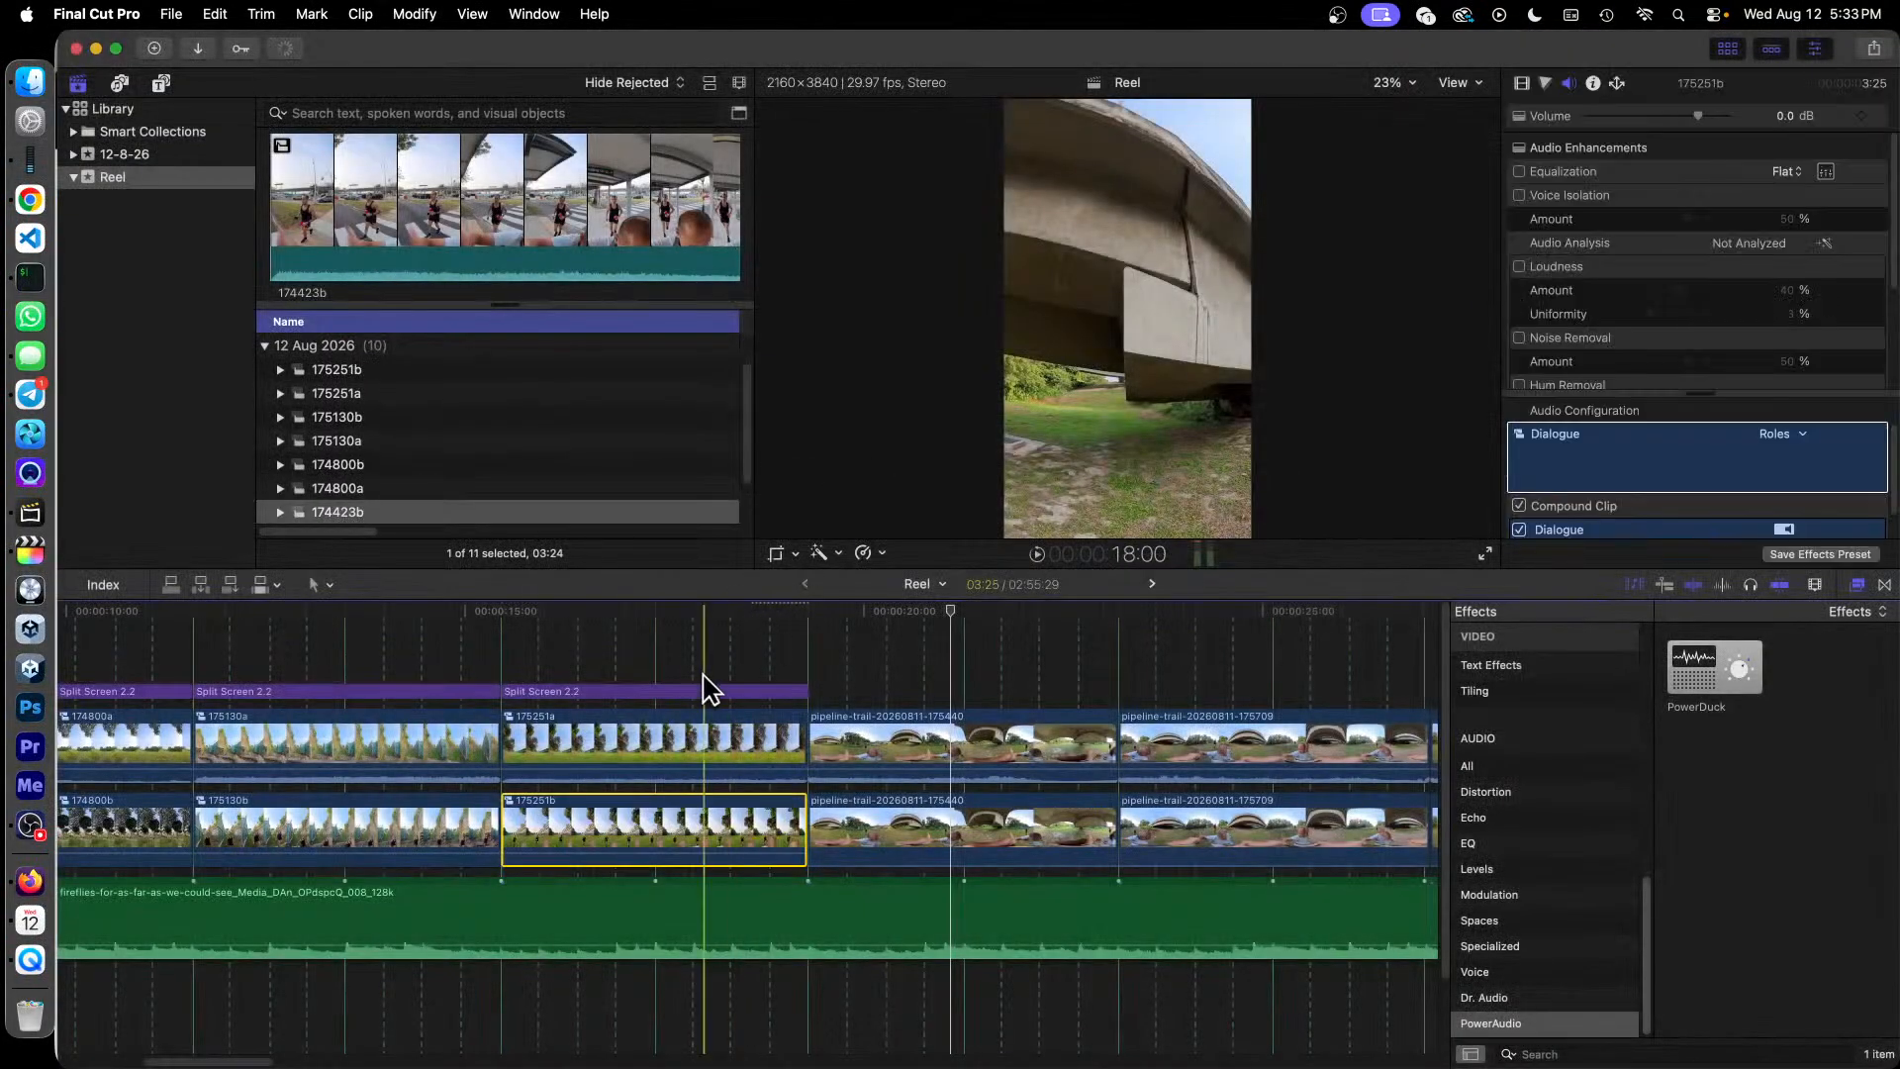
Step: Clear both drop zones of the title above the 175251 pair, and assign 175251a to Drop Zone 1 and 175251b to Drop Zone 2
left_click(711, 690)
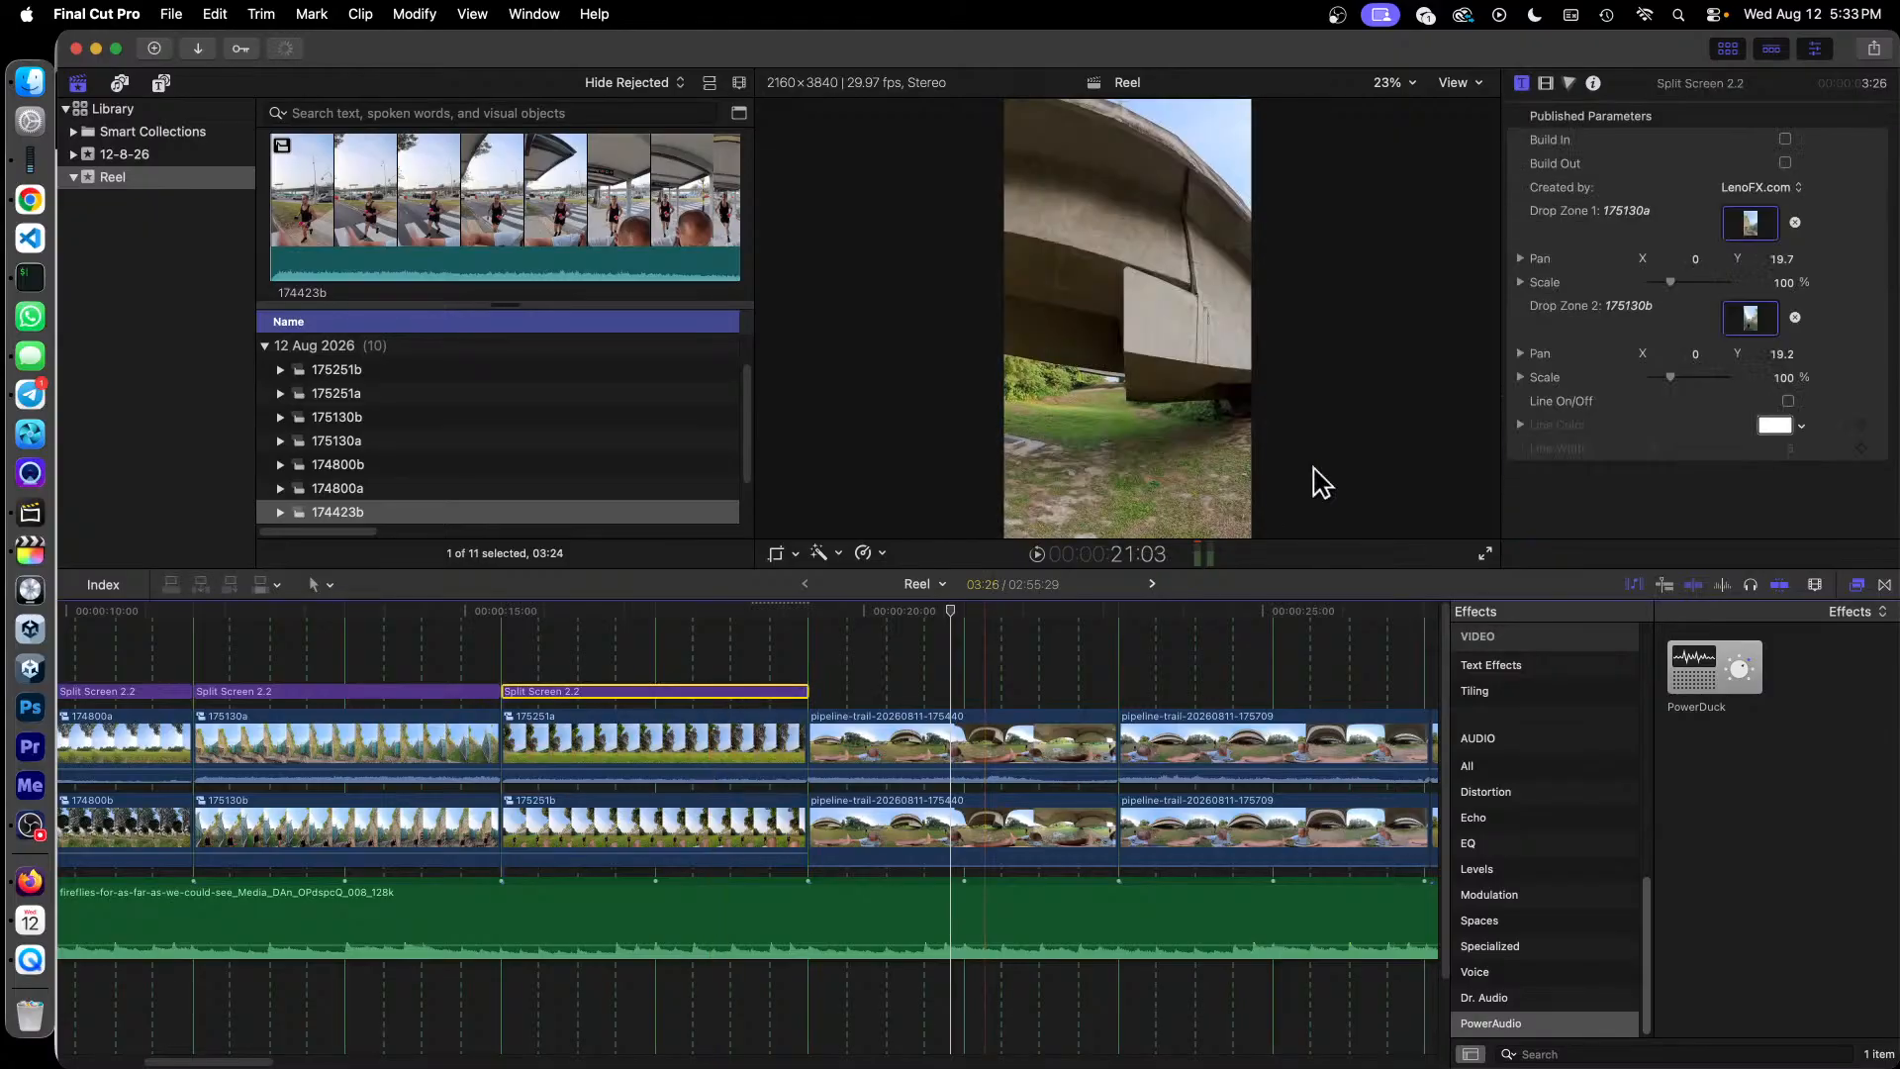
left_click(1794, 223)
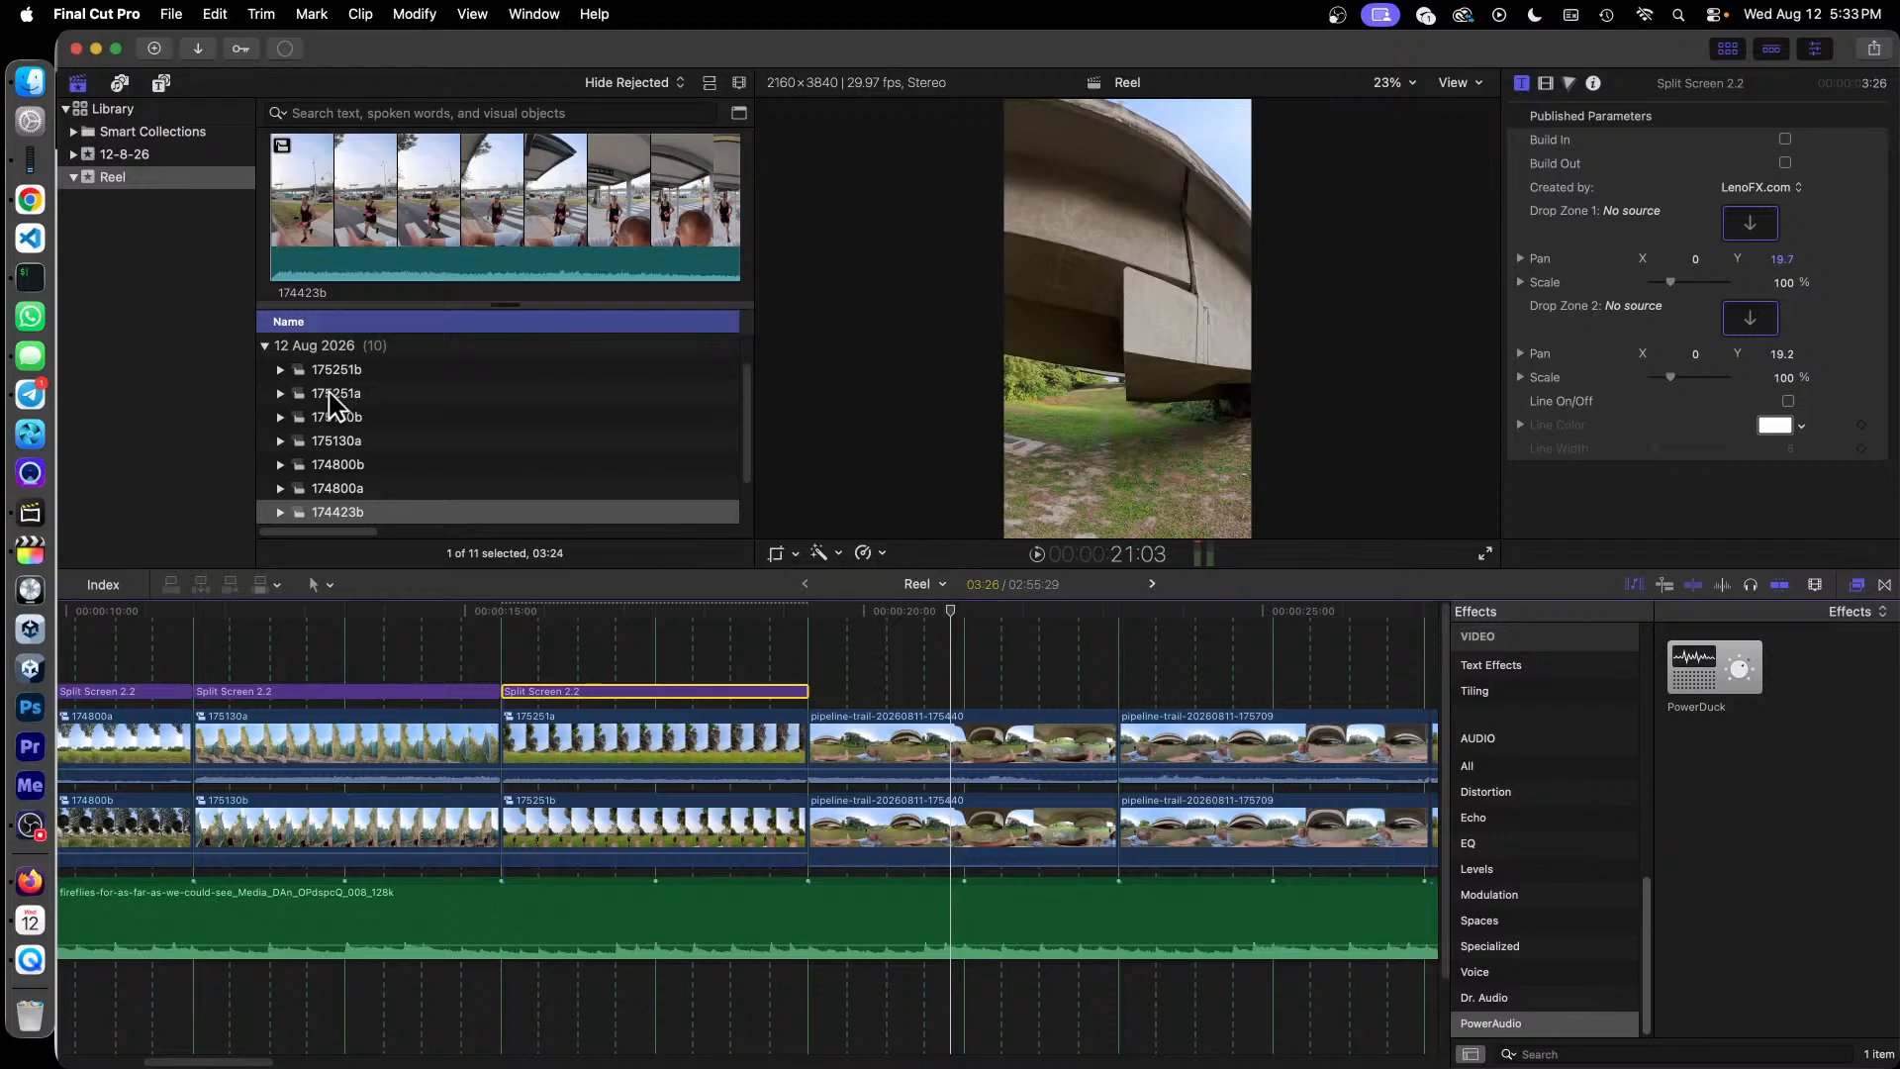
left_click_drag(357, 401, 1767, 234)
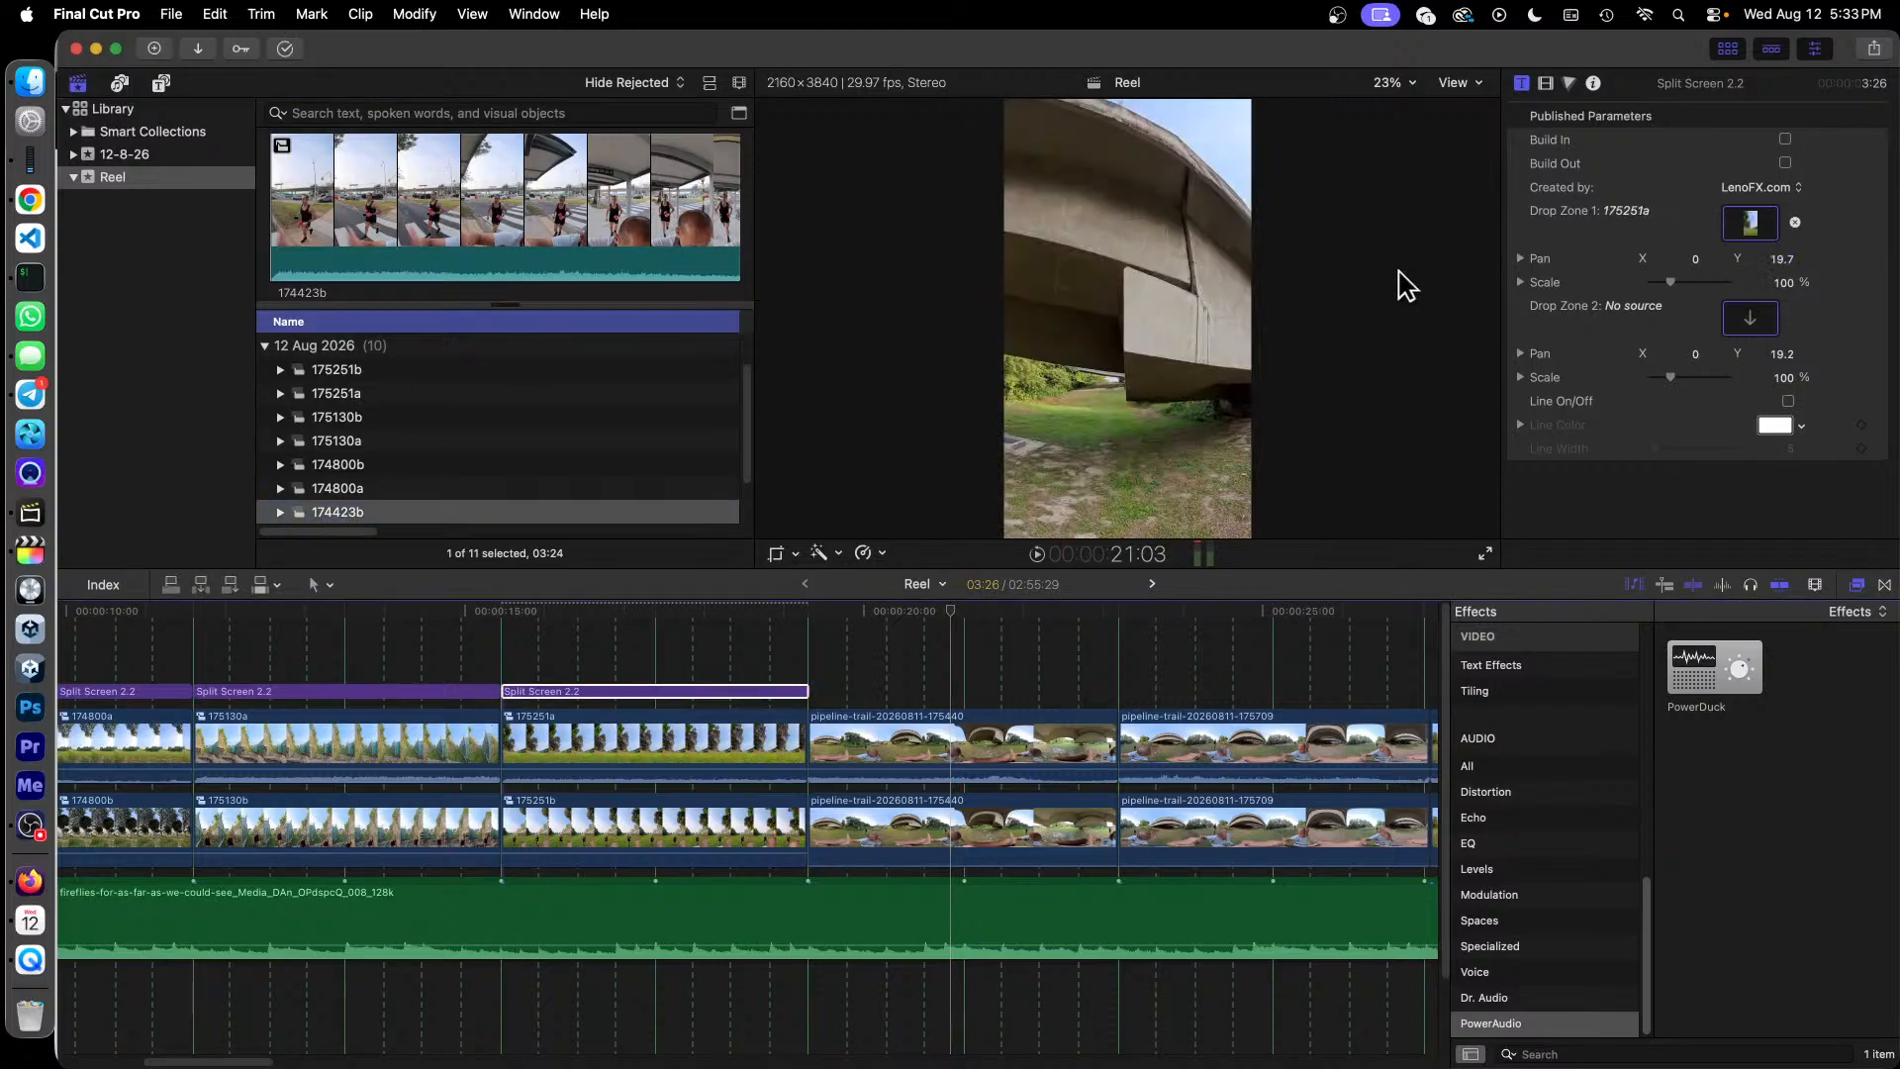
left_click_drag(336, 376, 1761, 329)
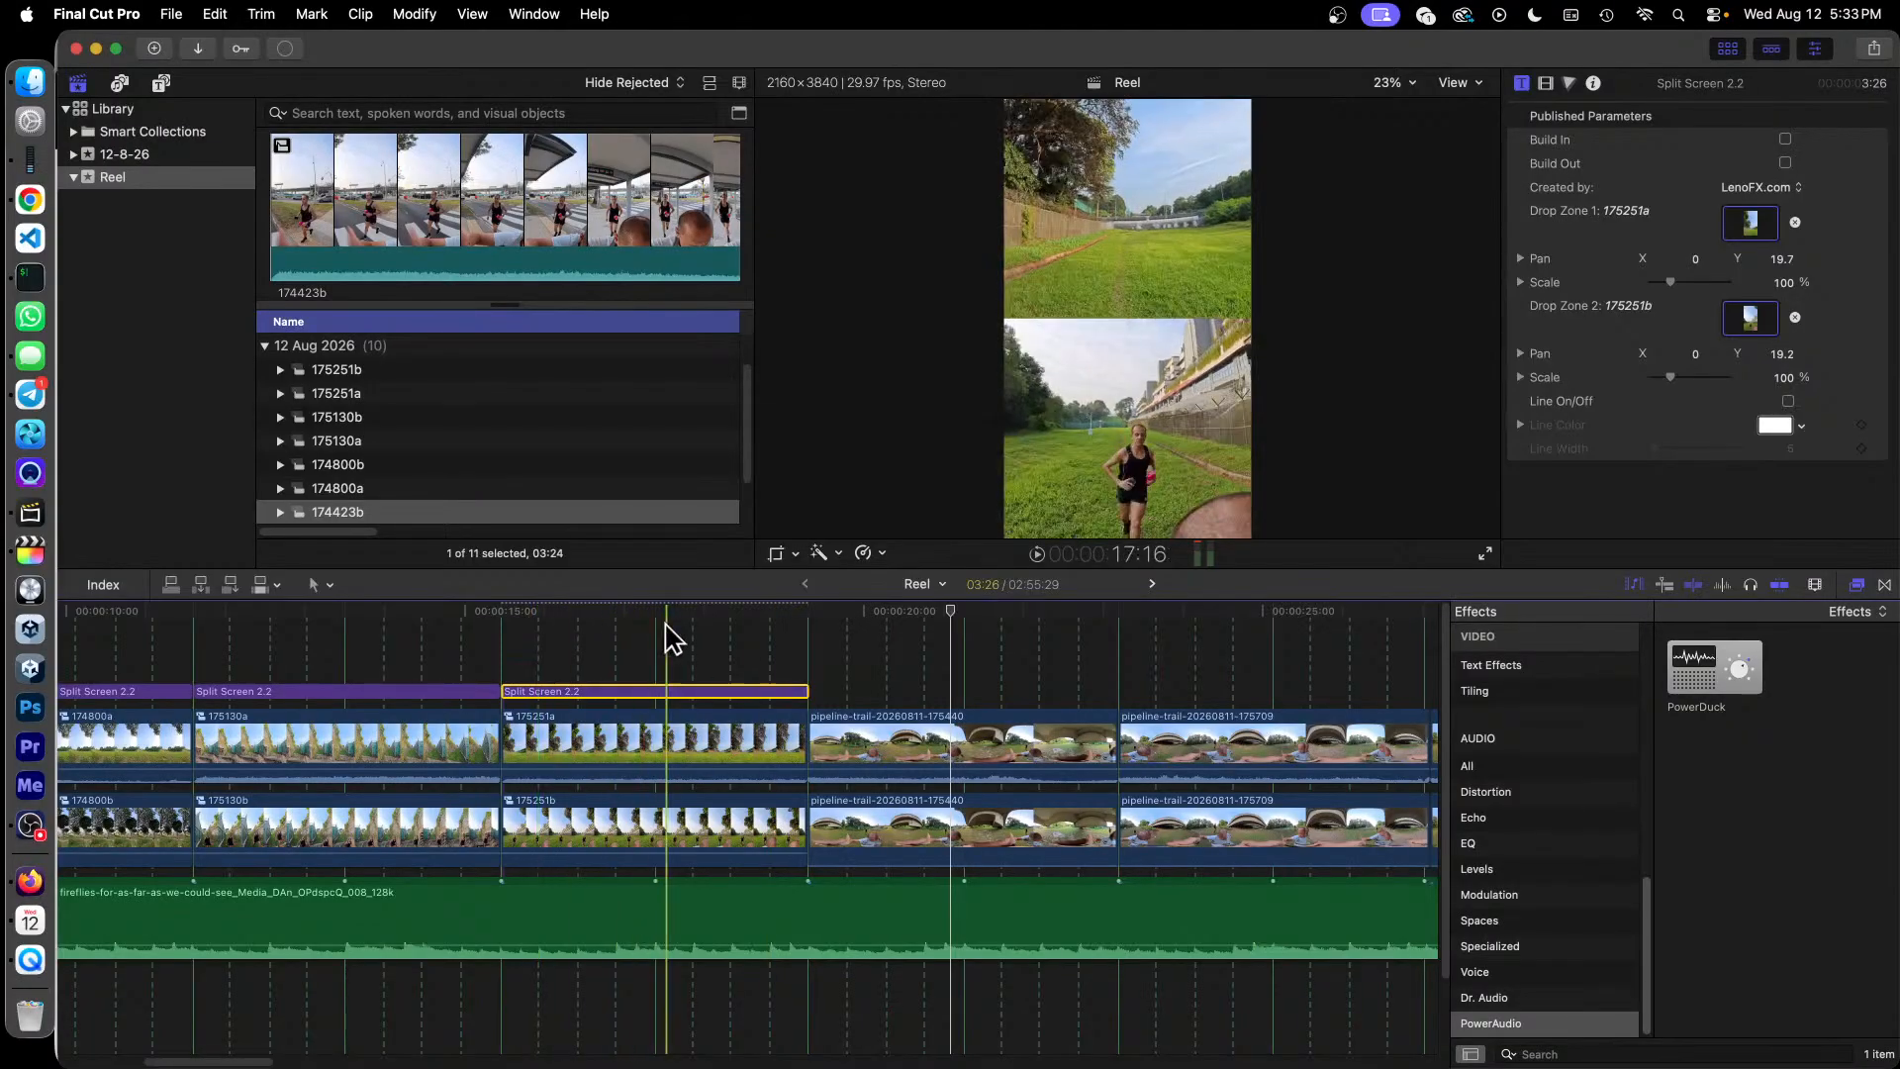
Step: Place a copy of the 175251 Split Screen 2.2 title flush above the 175440 pair and clear both of its drop zones
key("super+c")
key("super+v")
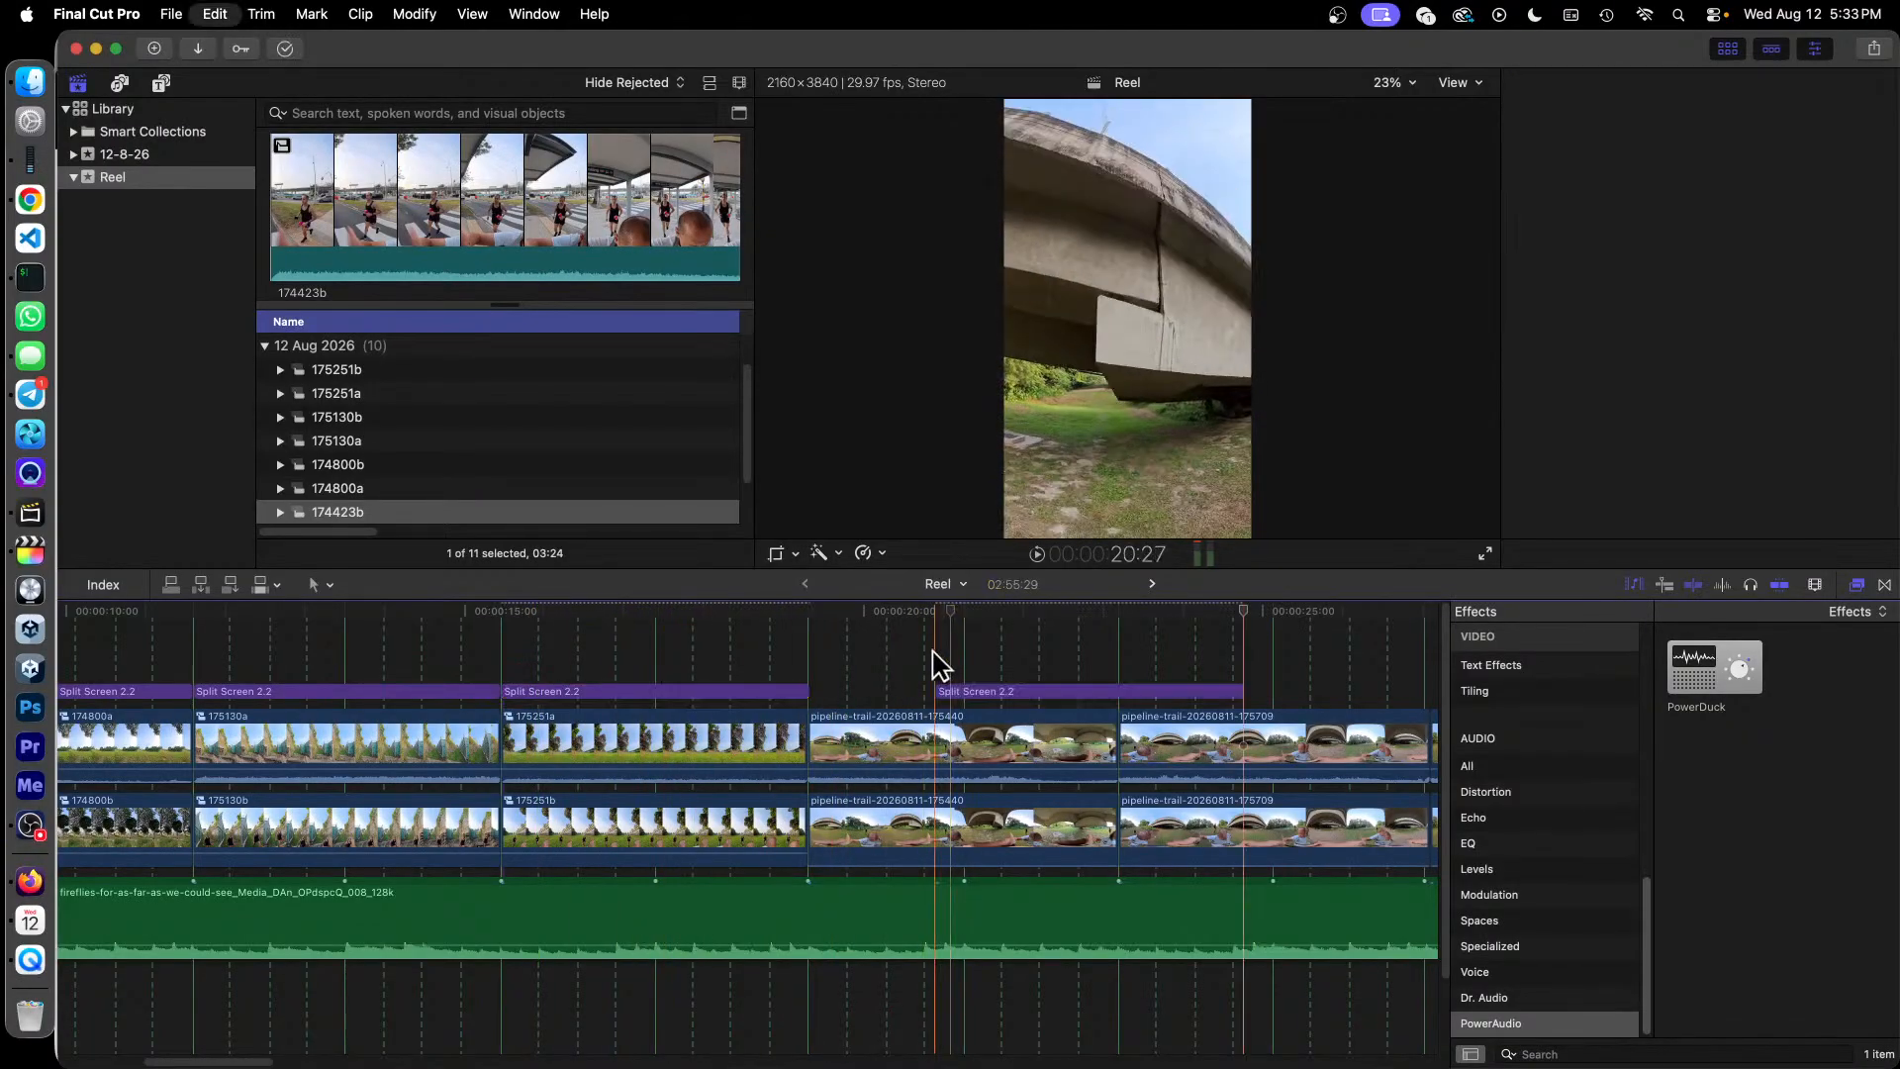
left_click_drag(1050, 696, 954, 701)
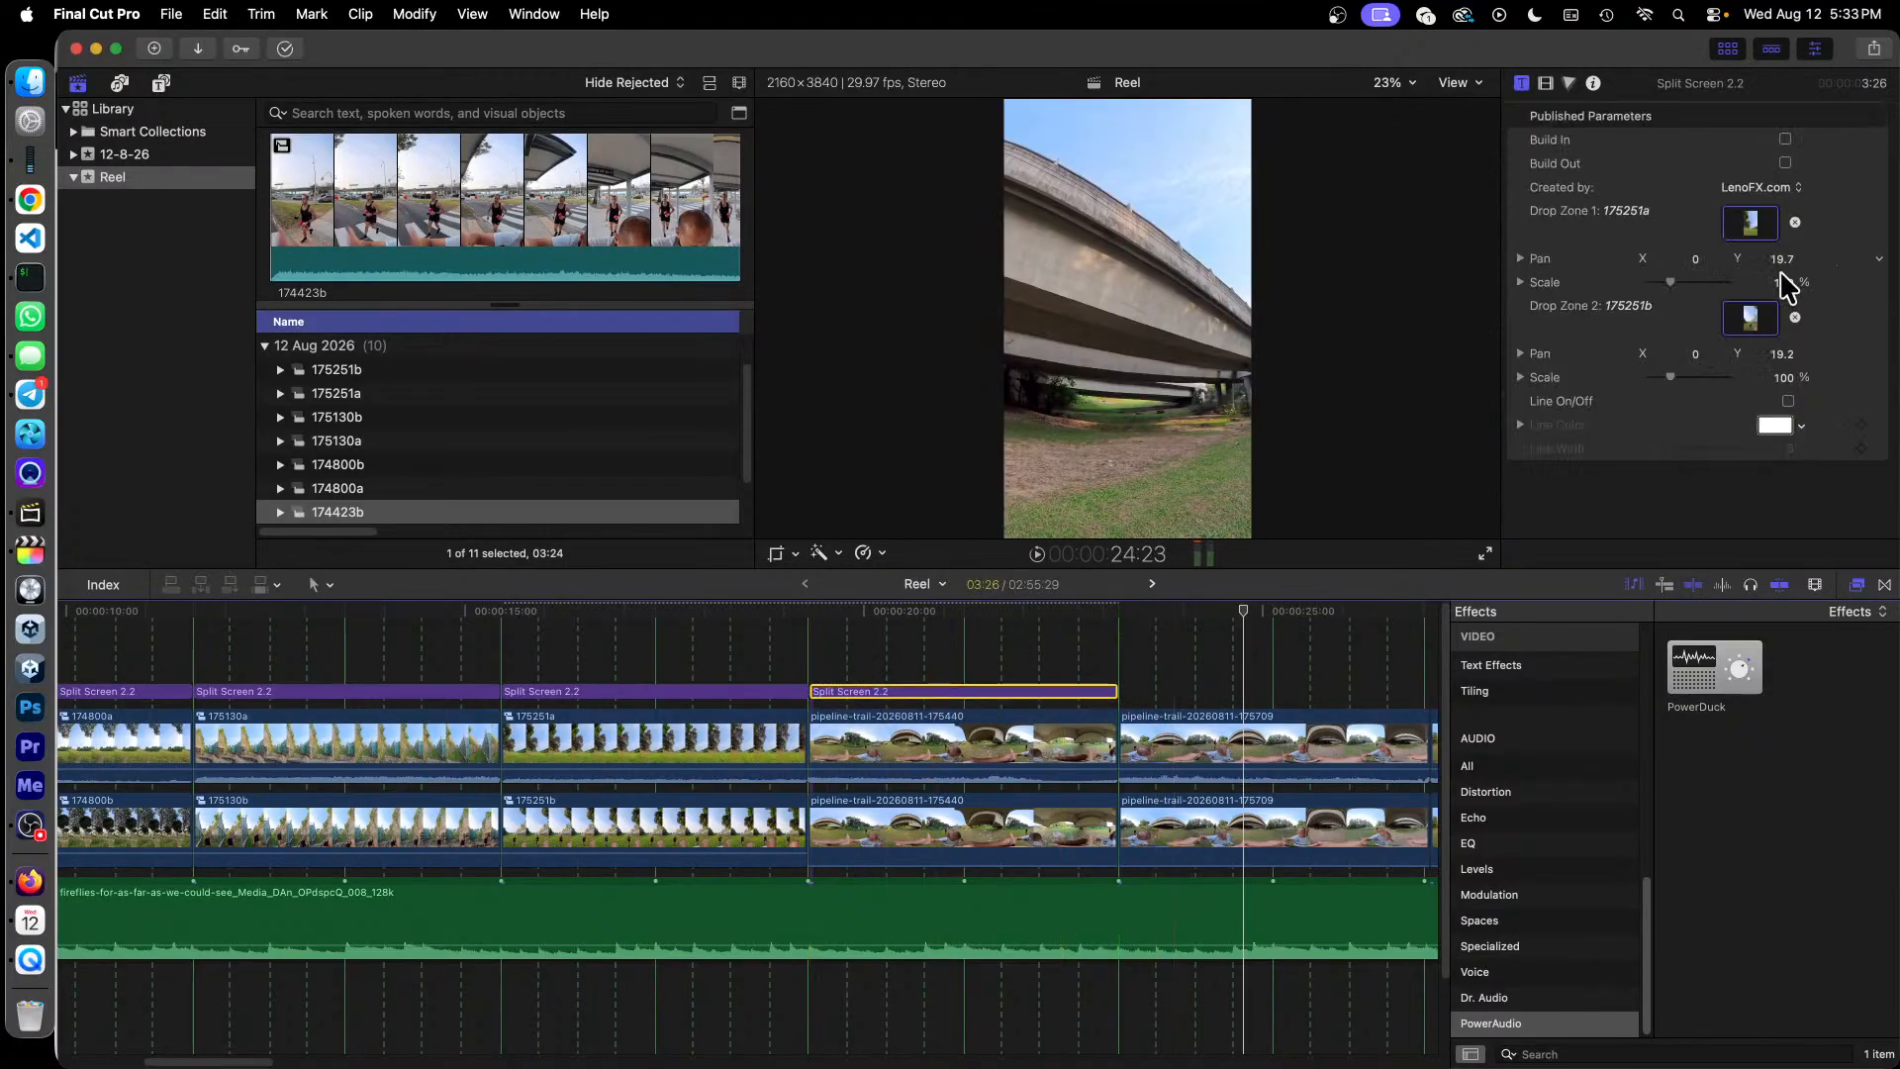
left_click(980, 611)
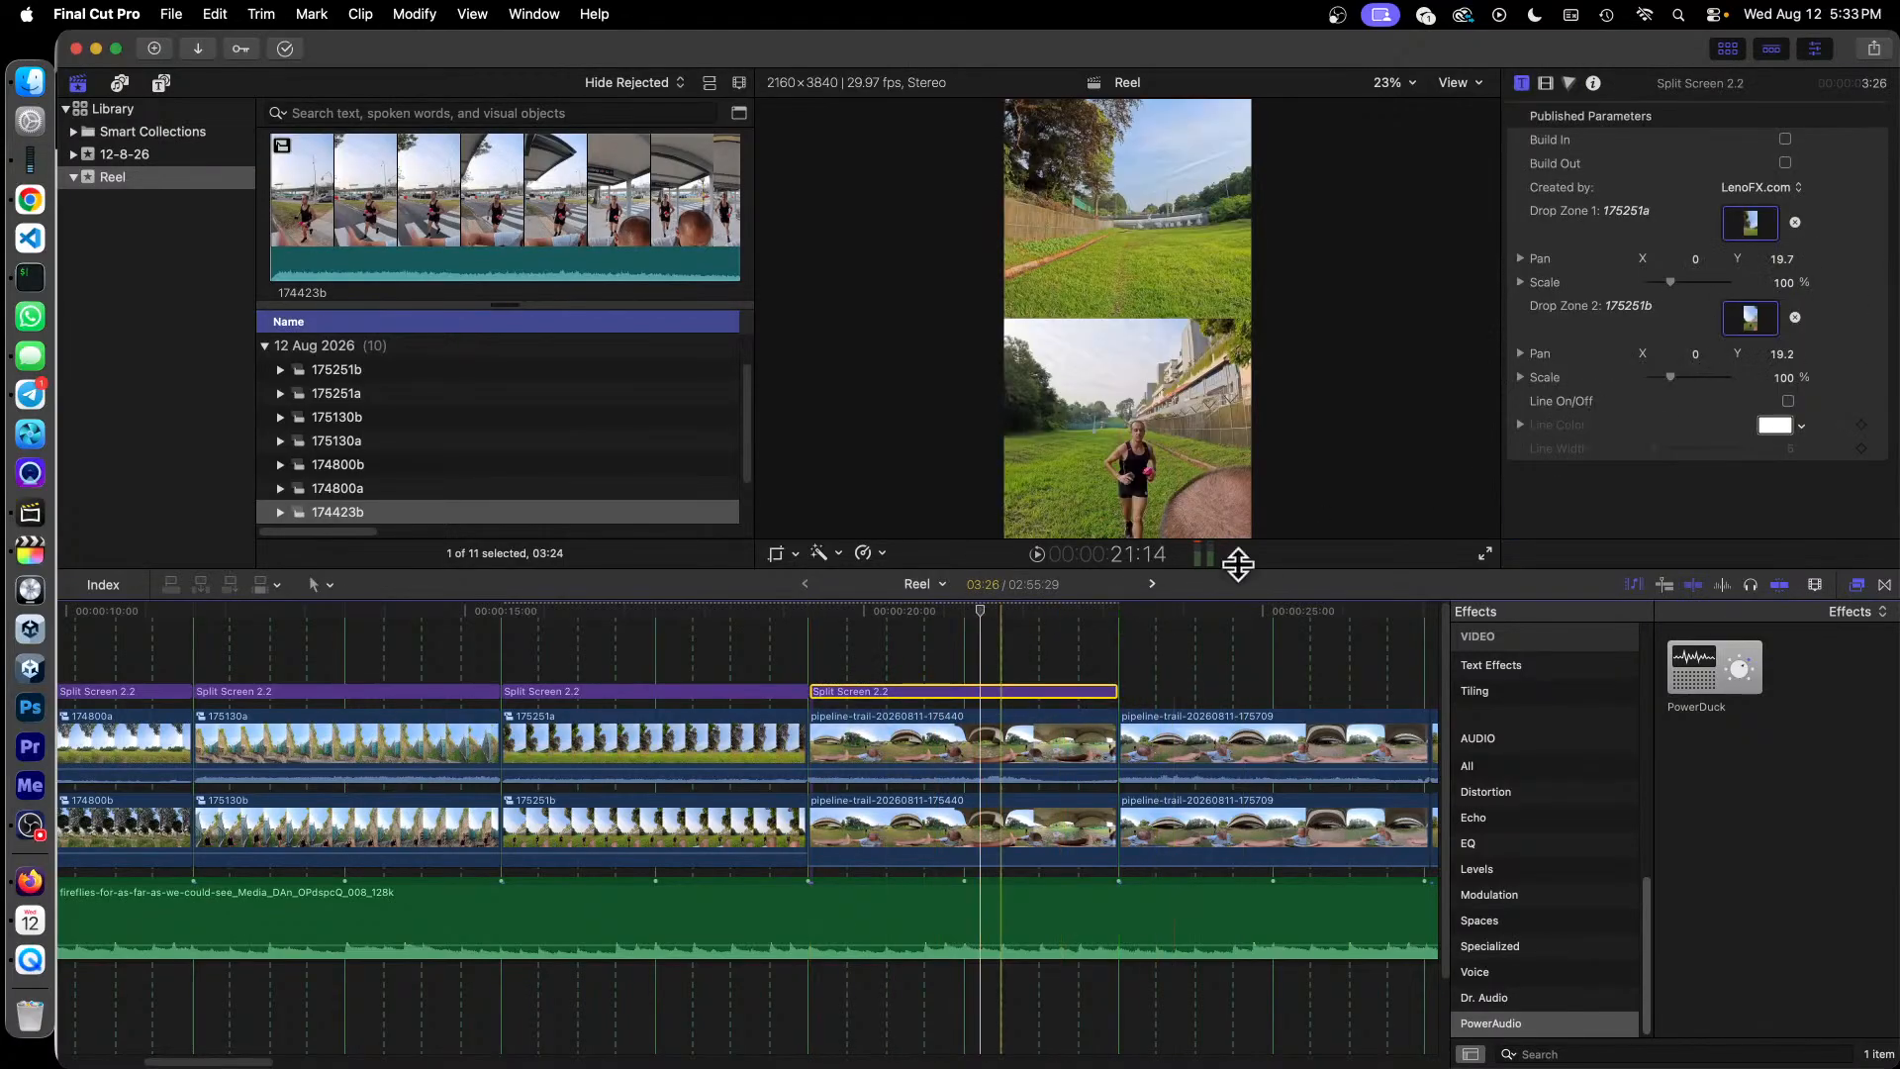
left_click(1795, 317)
left_click(1795, 222)
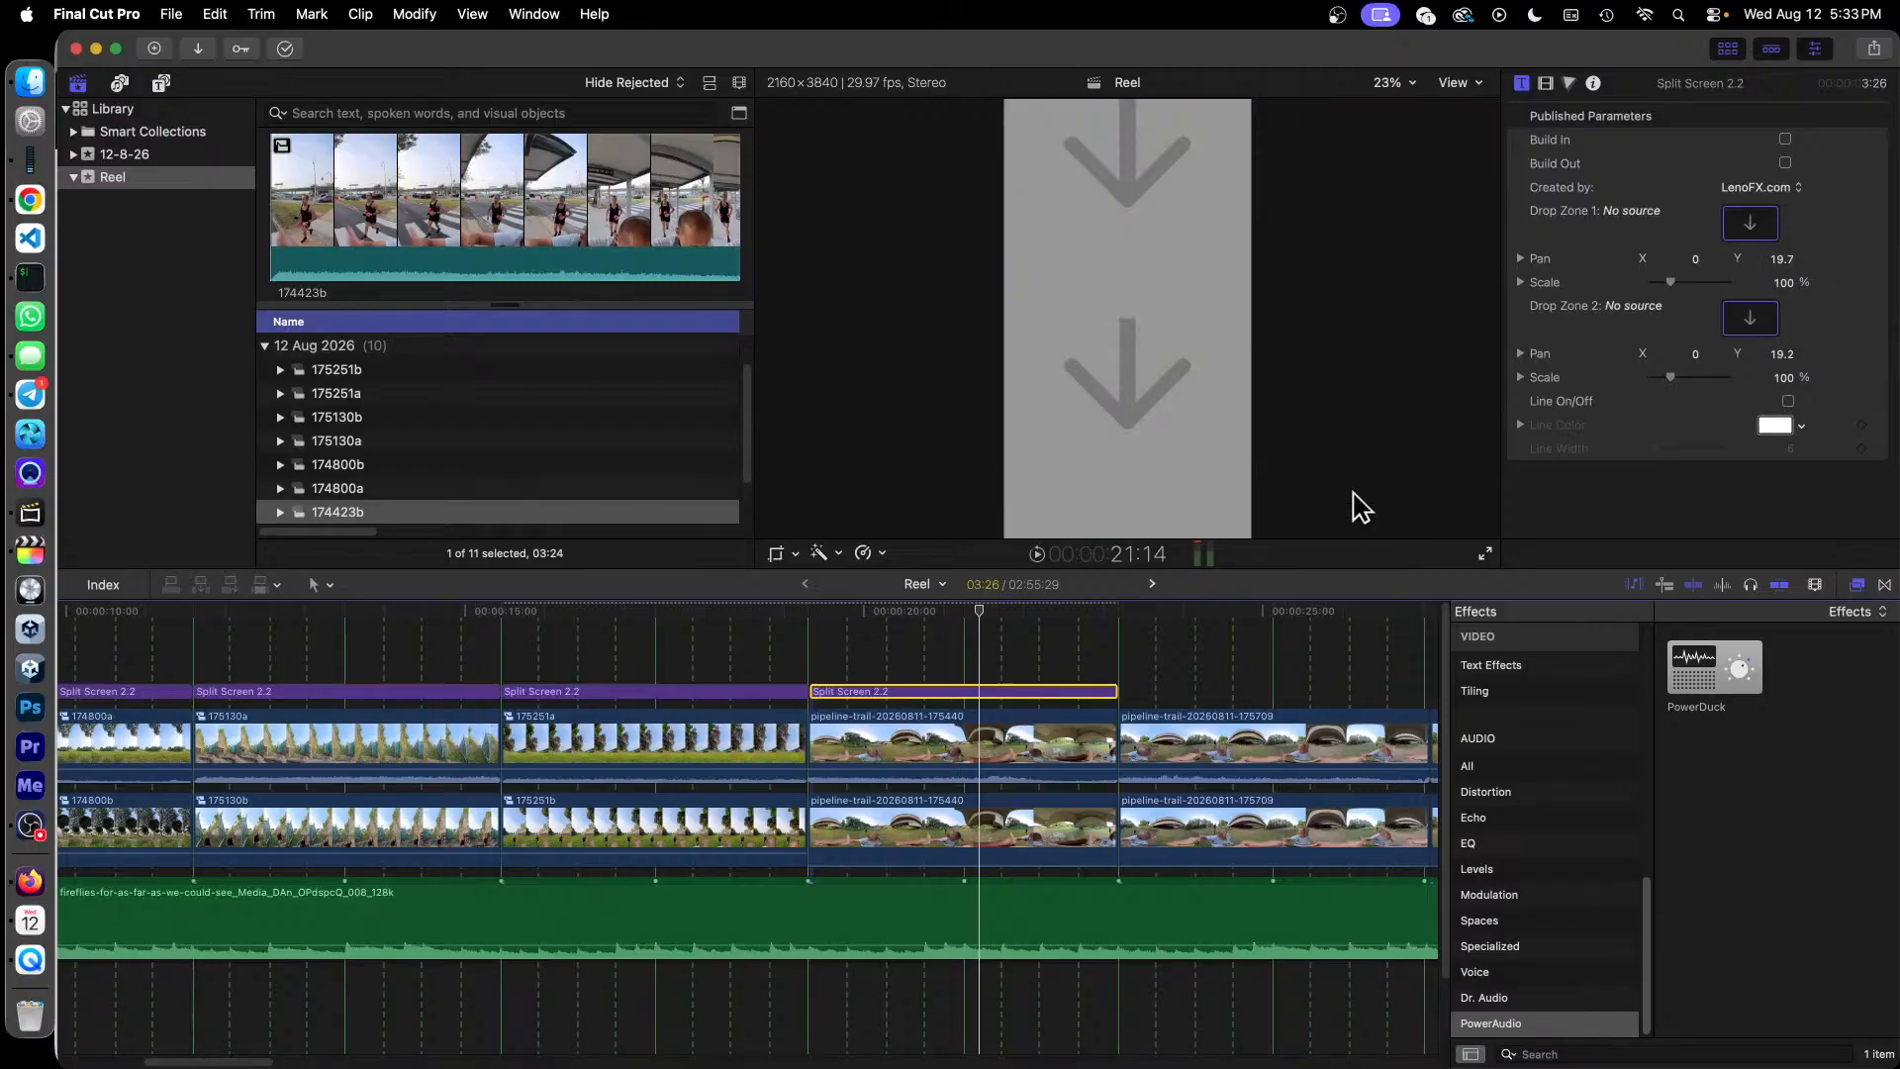
Step: Turn the upper 175440 clip into a compound clip named 175440a in the Reel event
right_click(1015, 737)
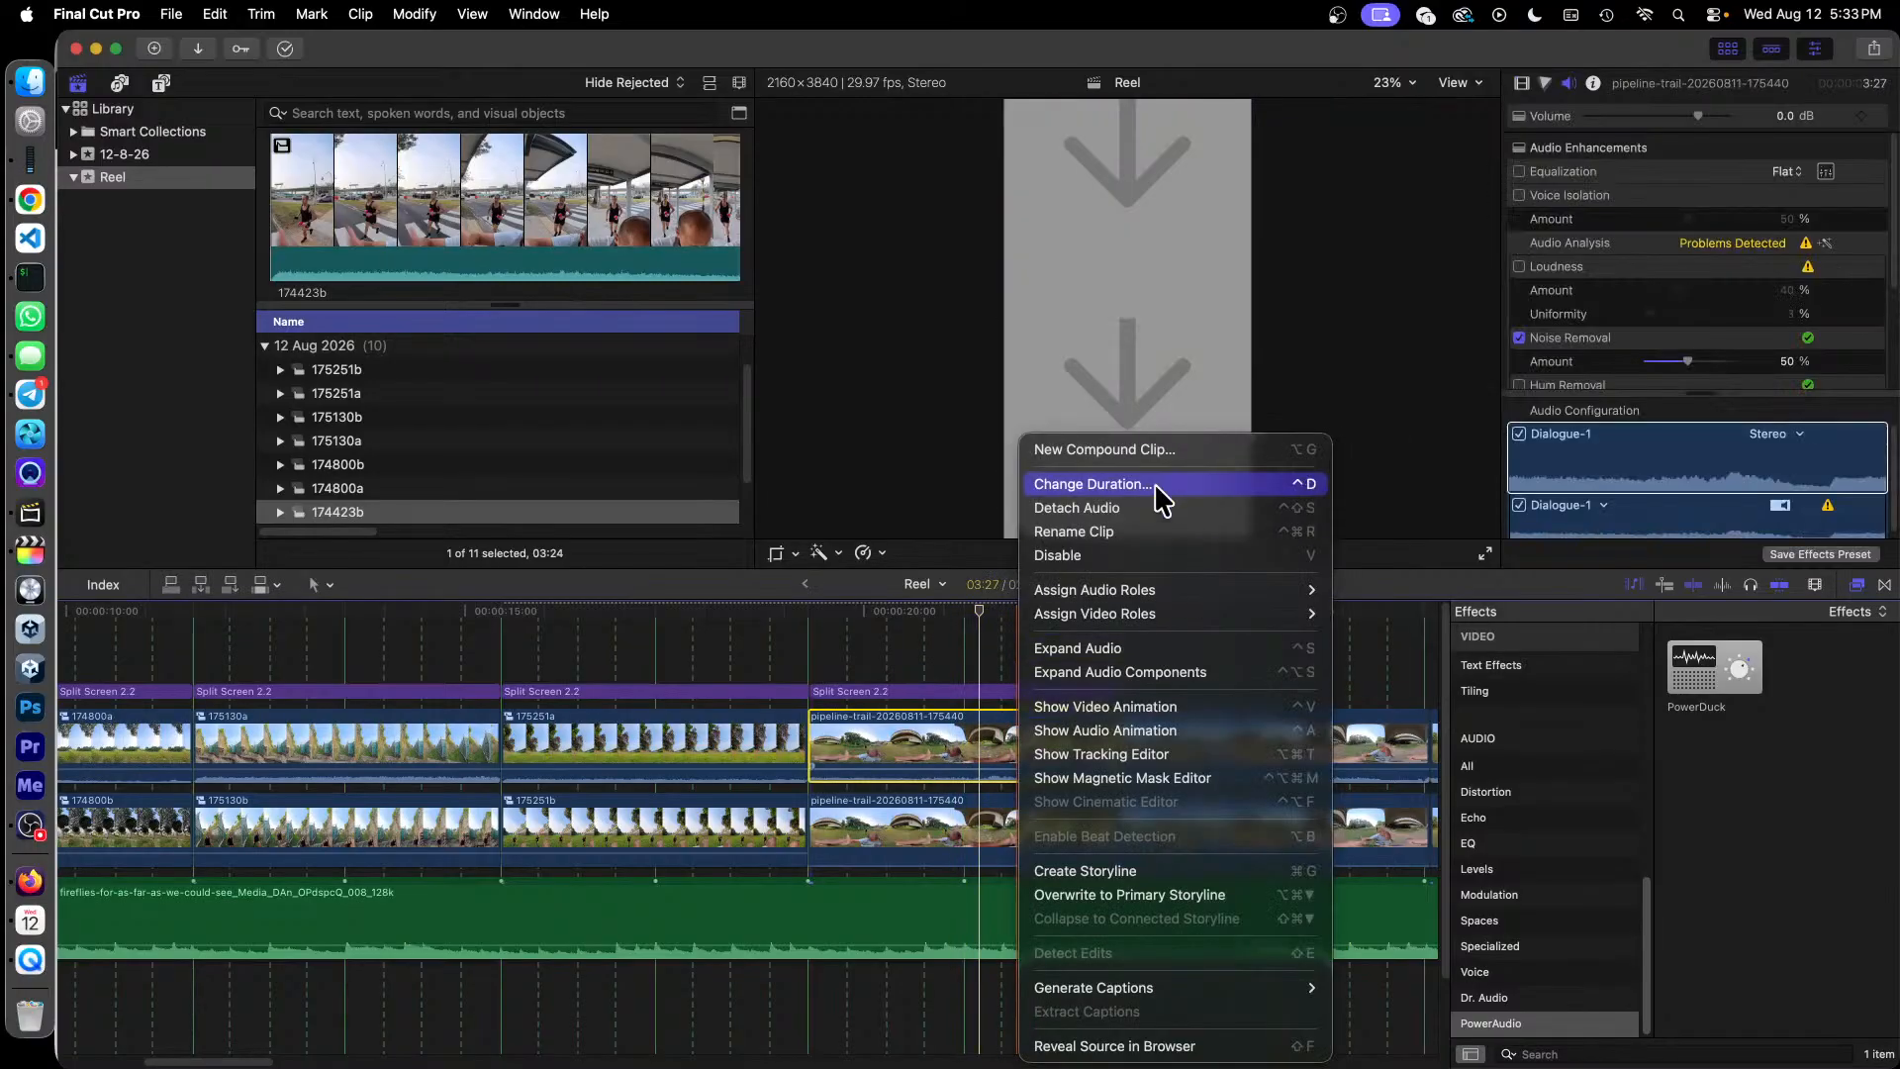
left_click(1178, 451)
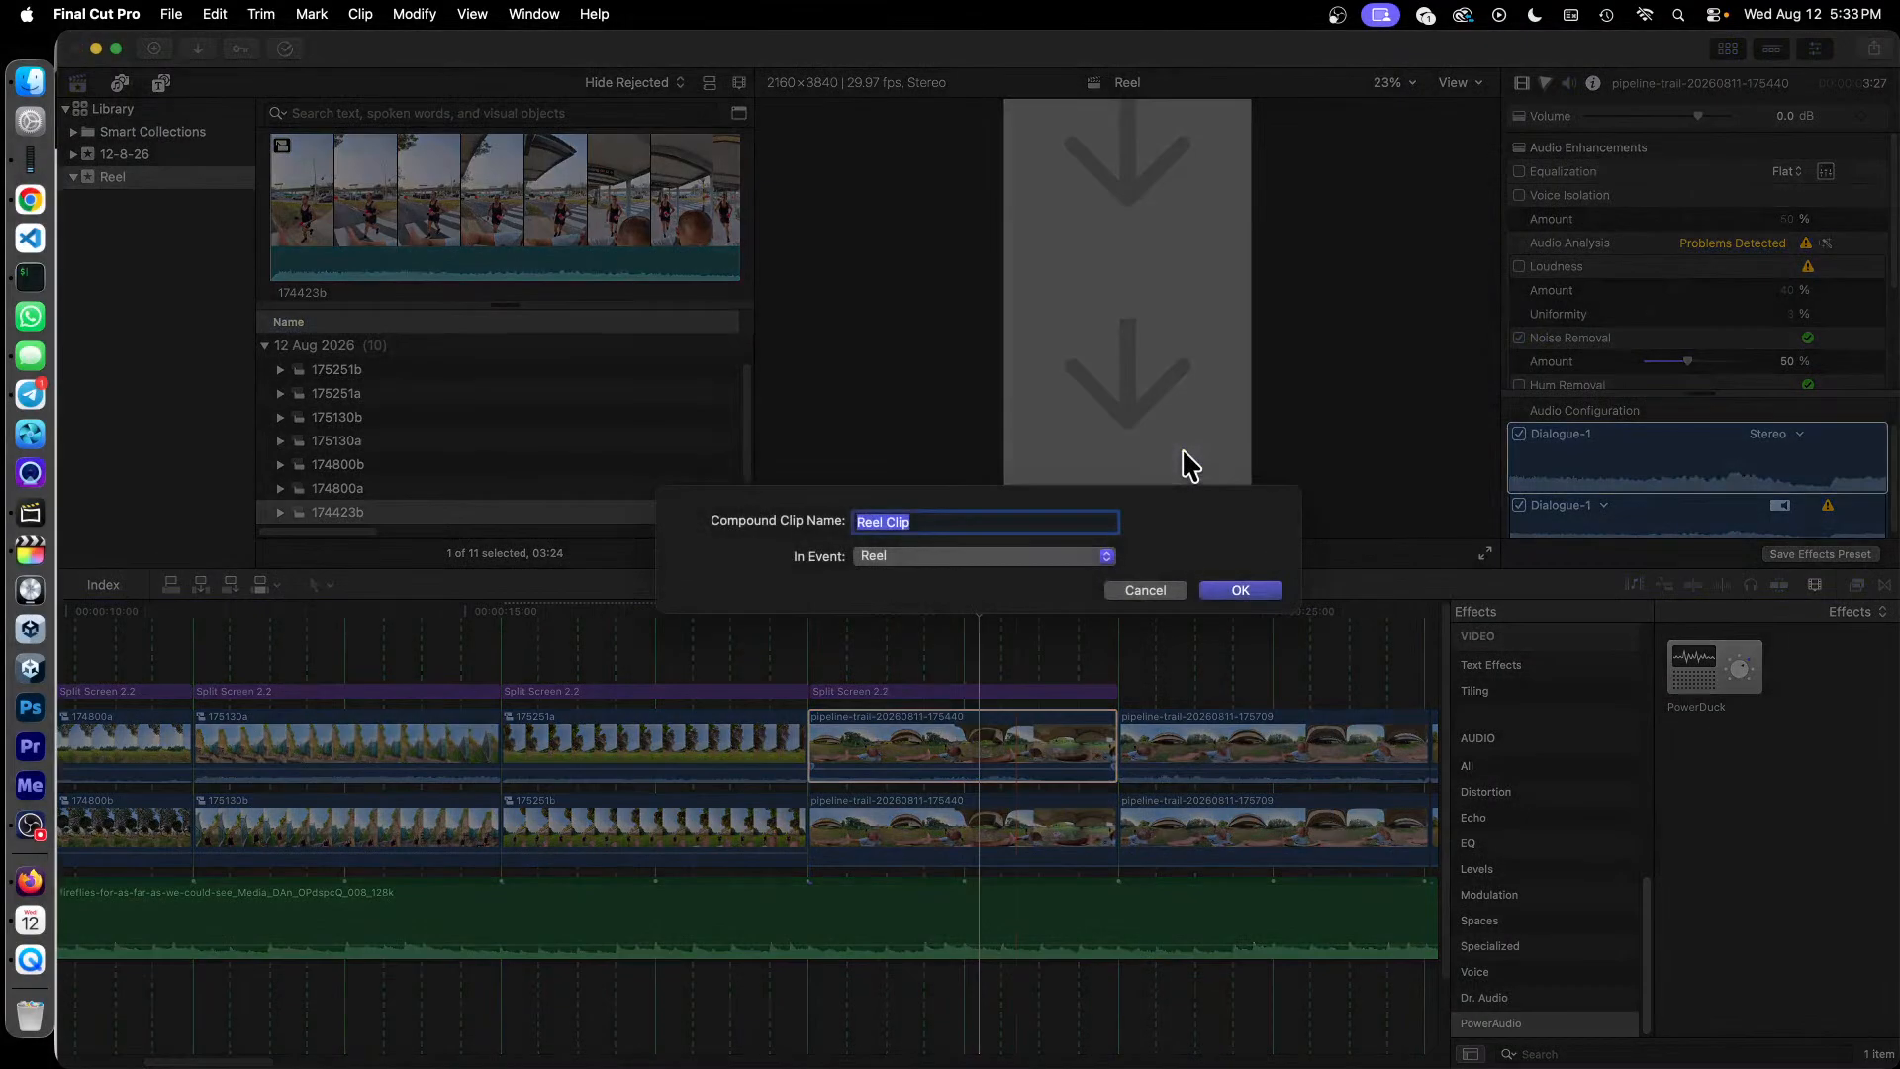
type("175440a")
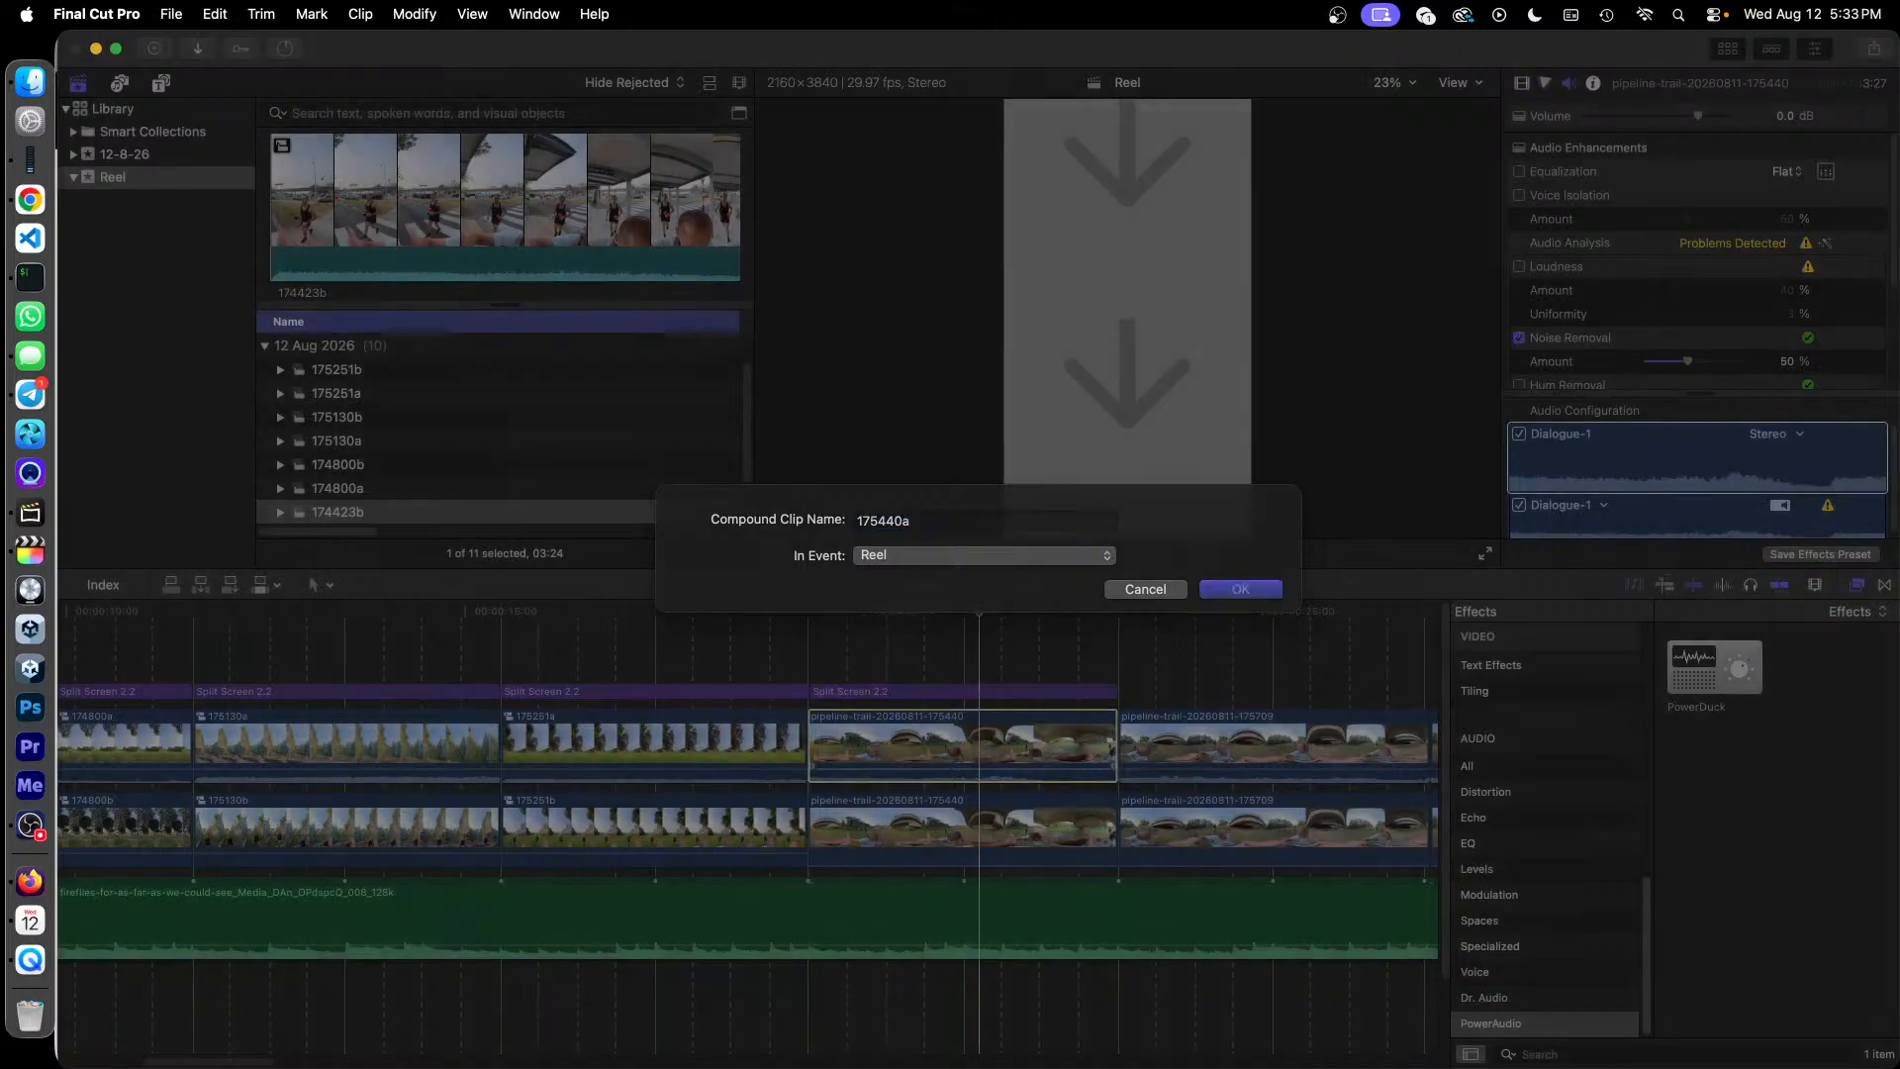
key("Return")
Step: Turn the lower 175440 clip into a compound clip named 175440b in the Reel event
right_click(989, 848)
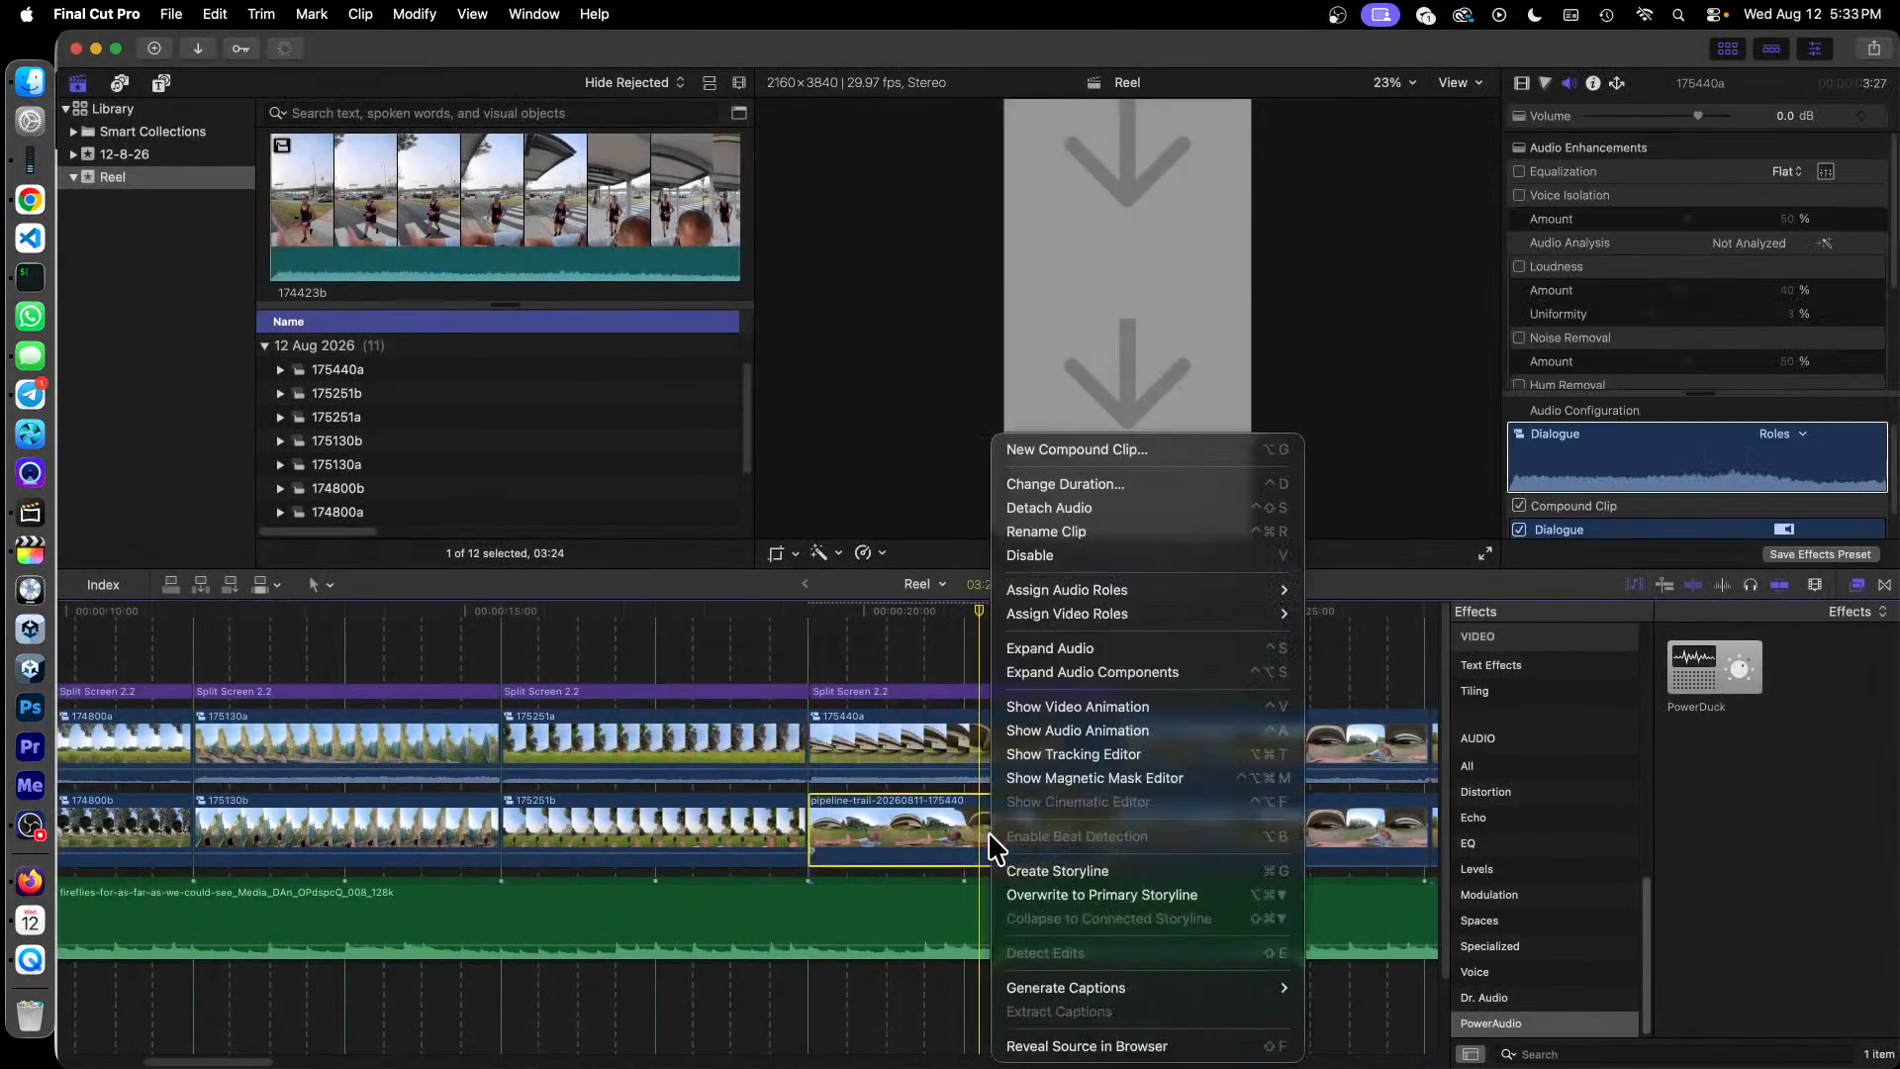
left_click(1108, 444)
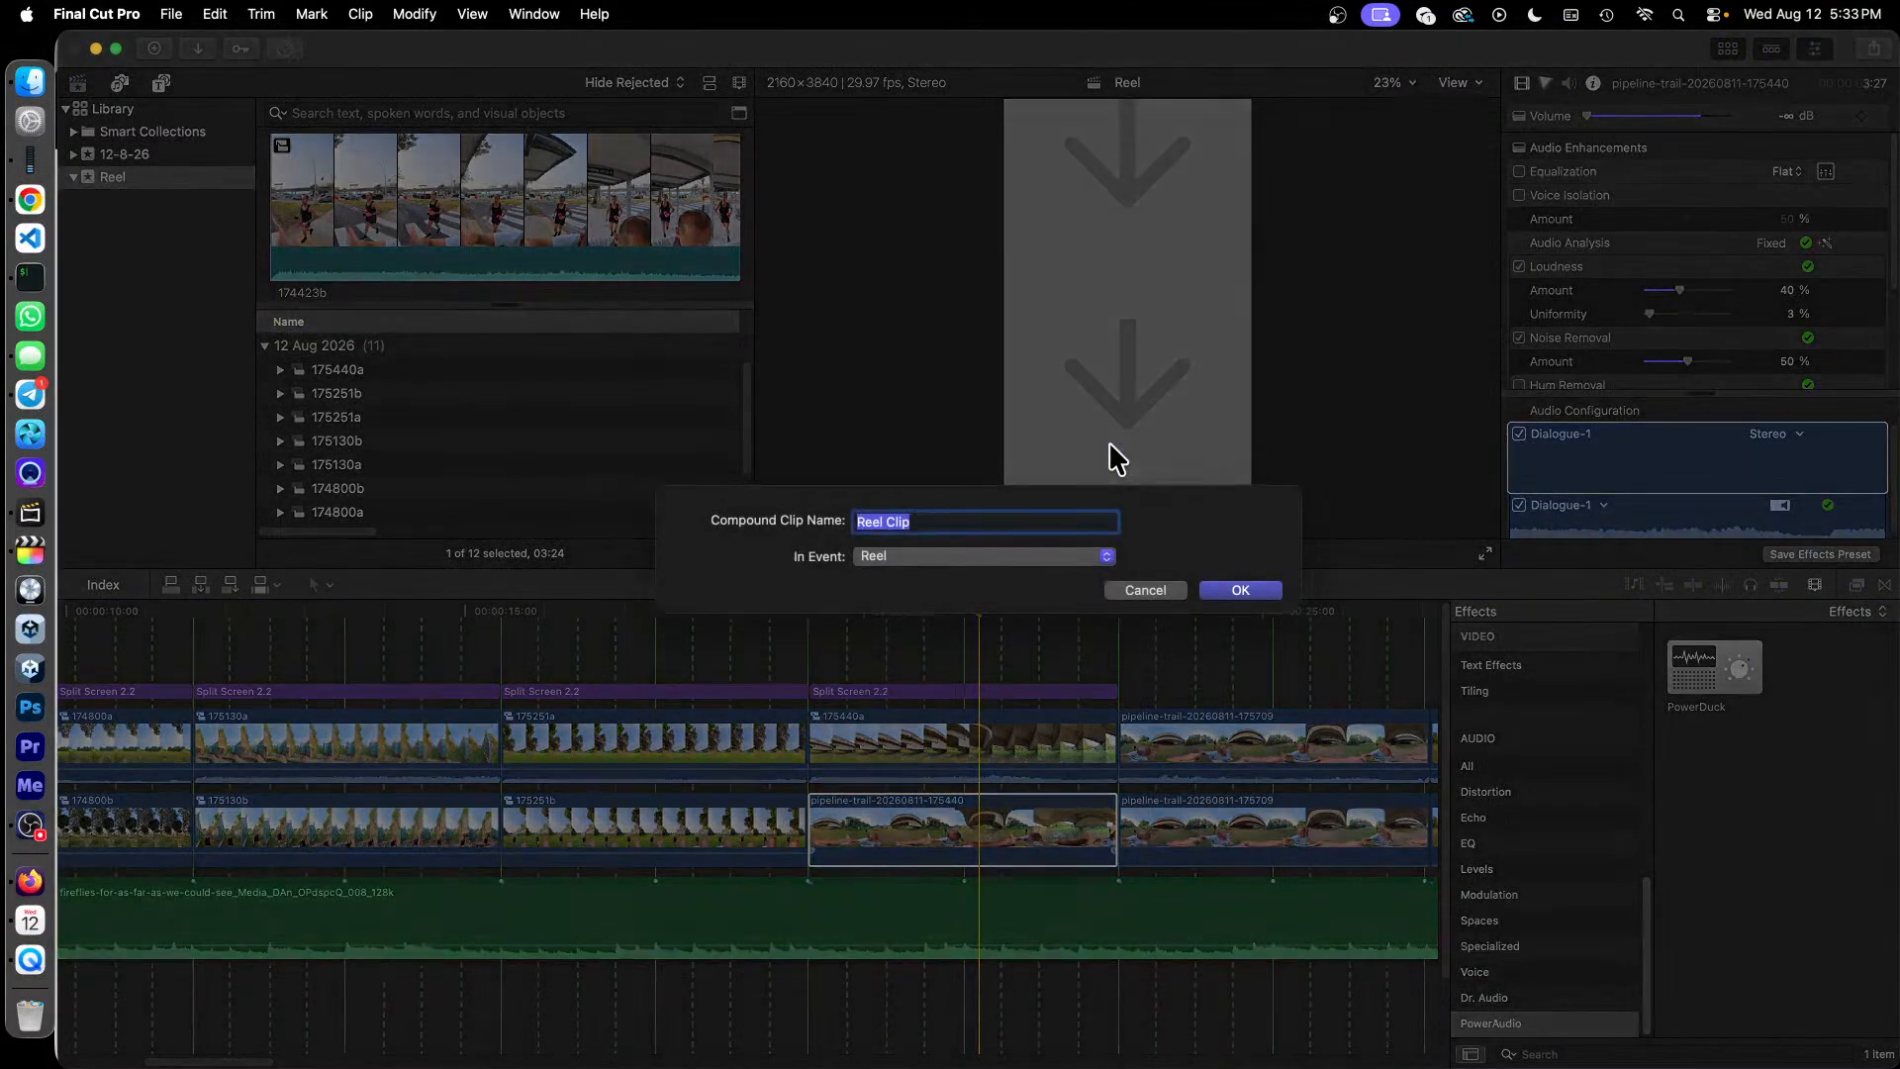
type("175440b")
key("Return")
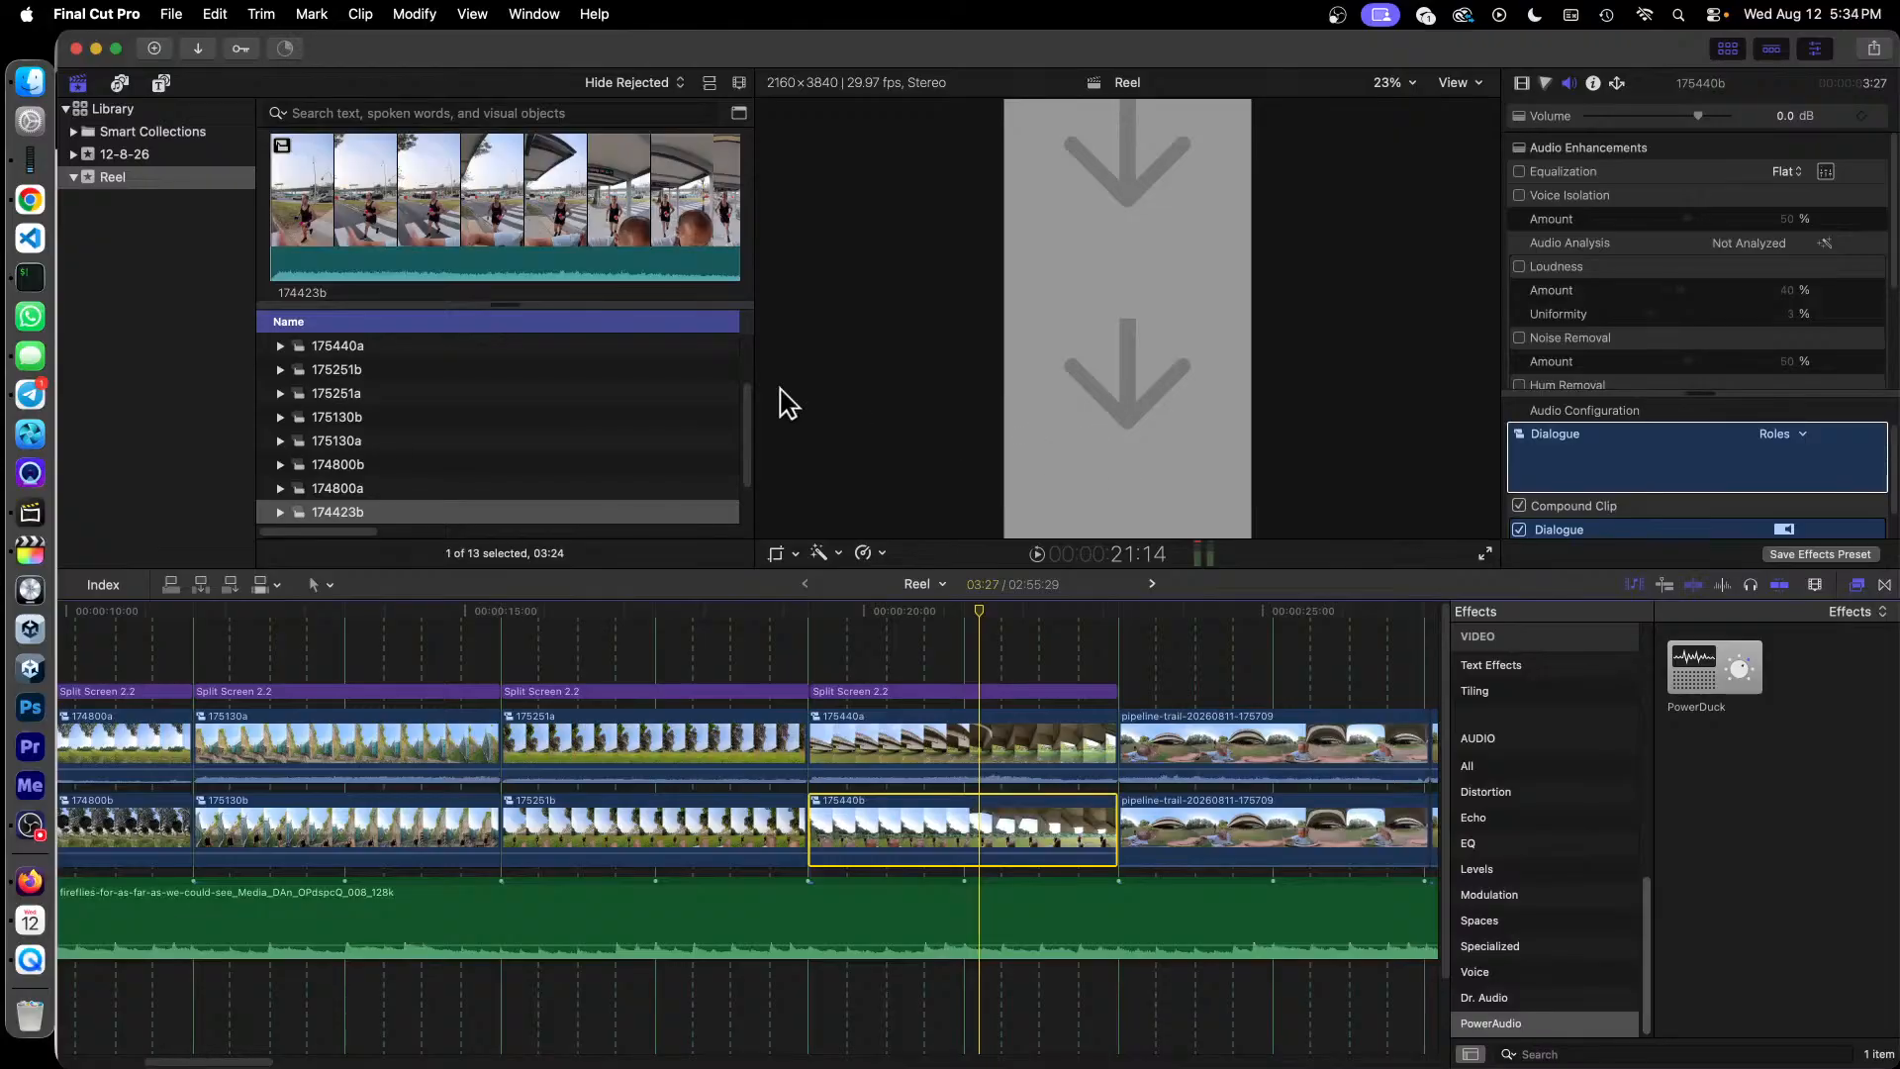
Step: Assign 175440a to Drop Zone 1 and 175440b to Drop Zone 2 of the Split Screen 2.2 title above them
scroll(676, 465, "up", 2)
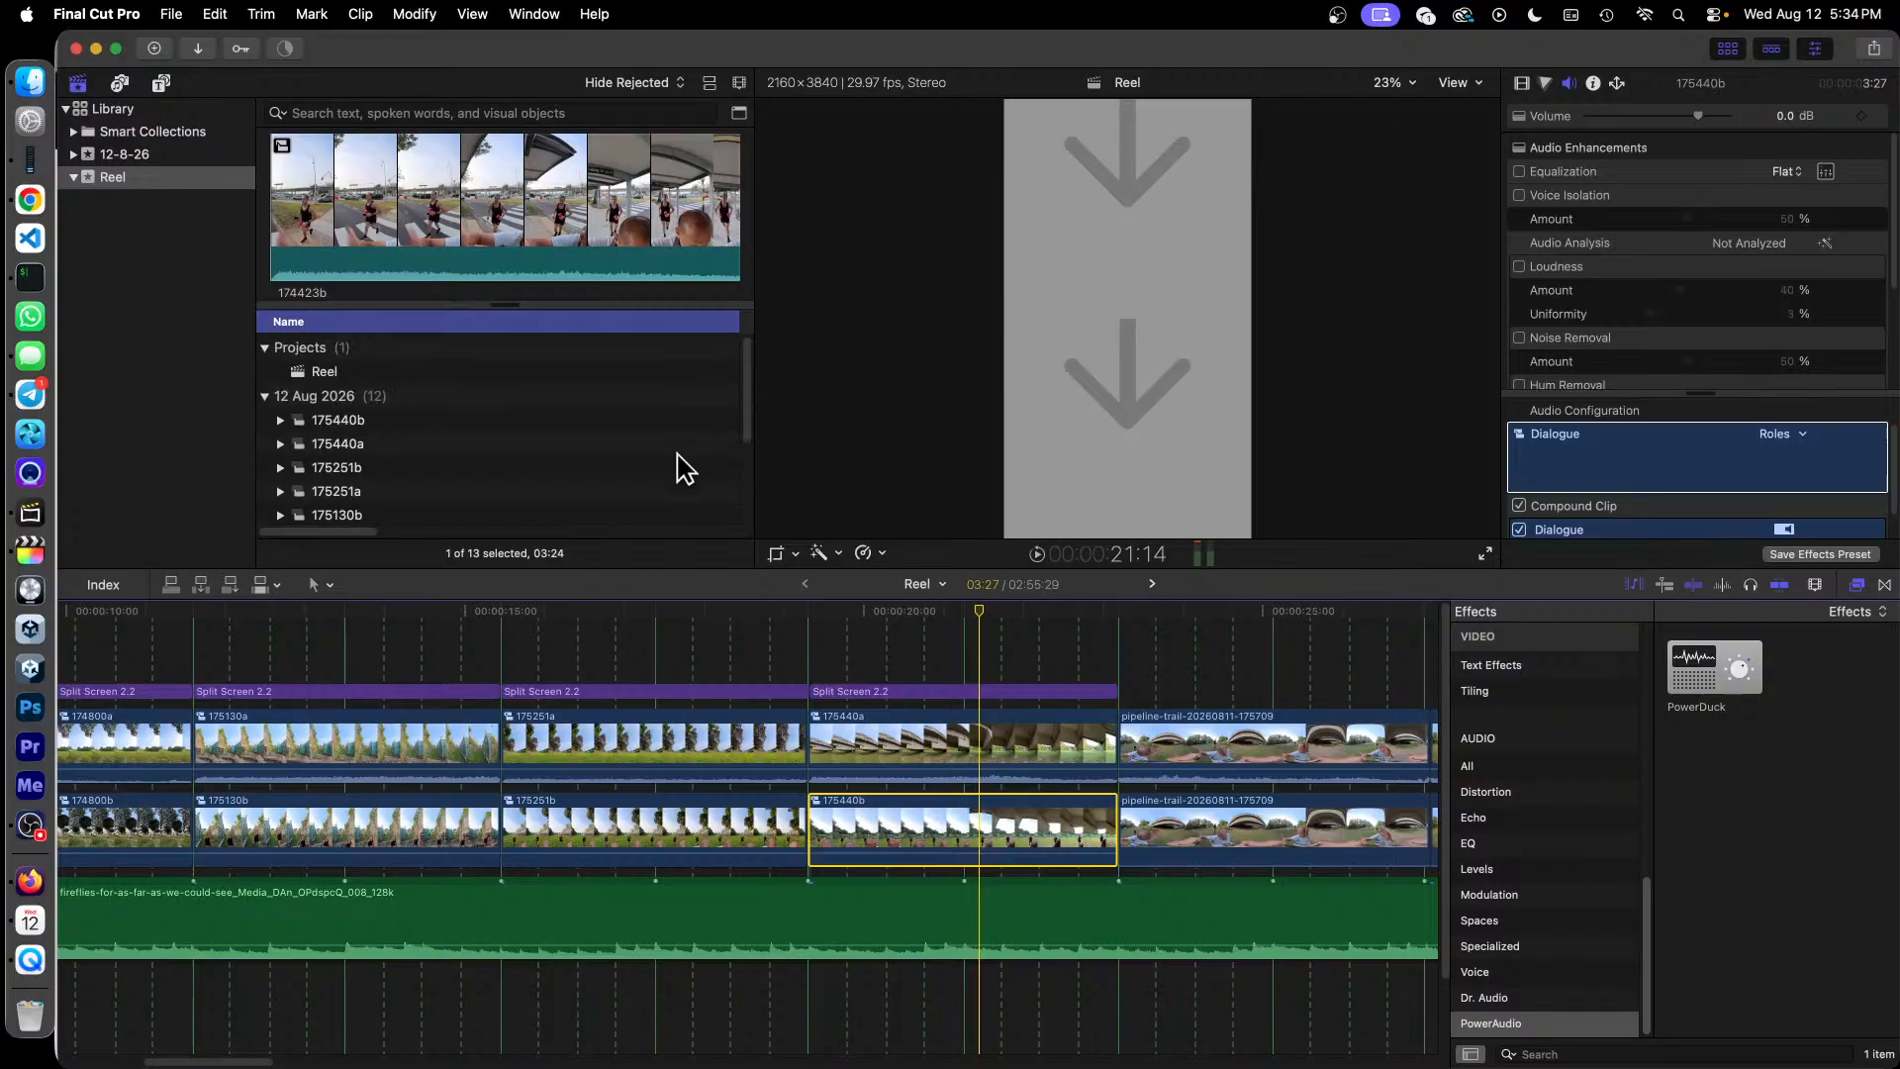
left_click(954, 693)
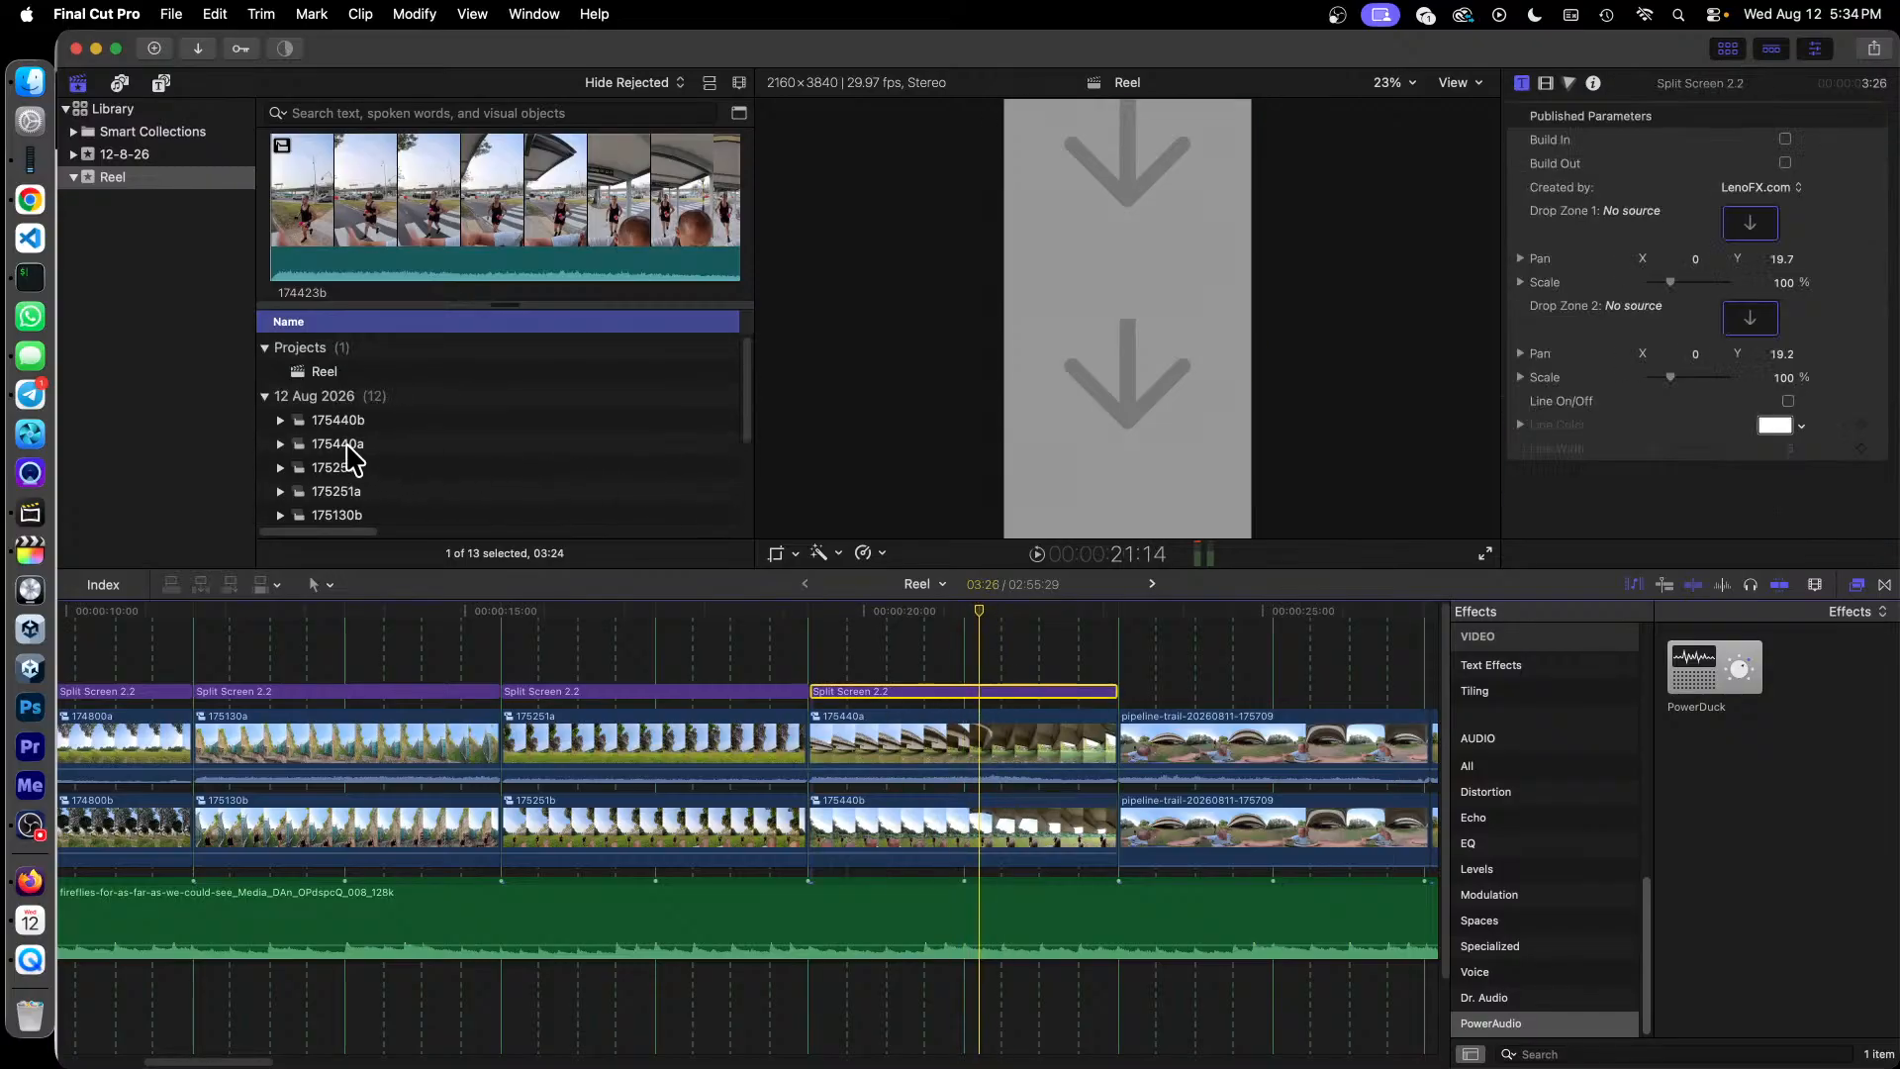
left_click_drag(353, 457, 1750, 226)
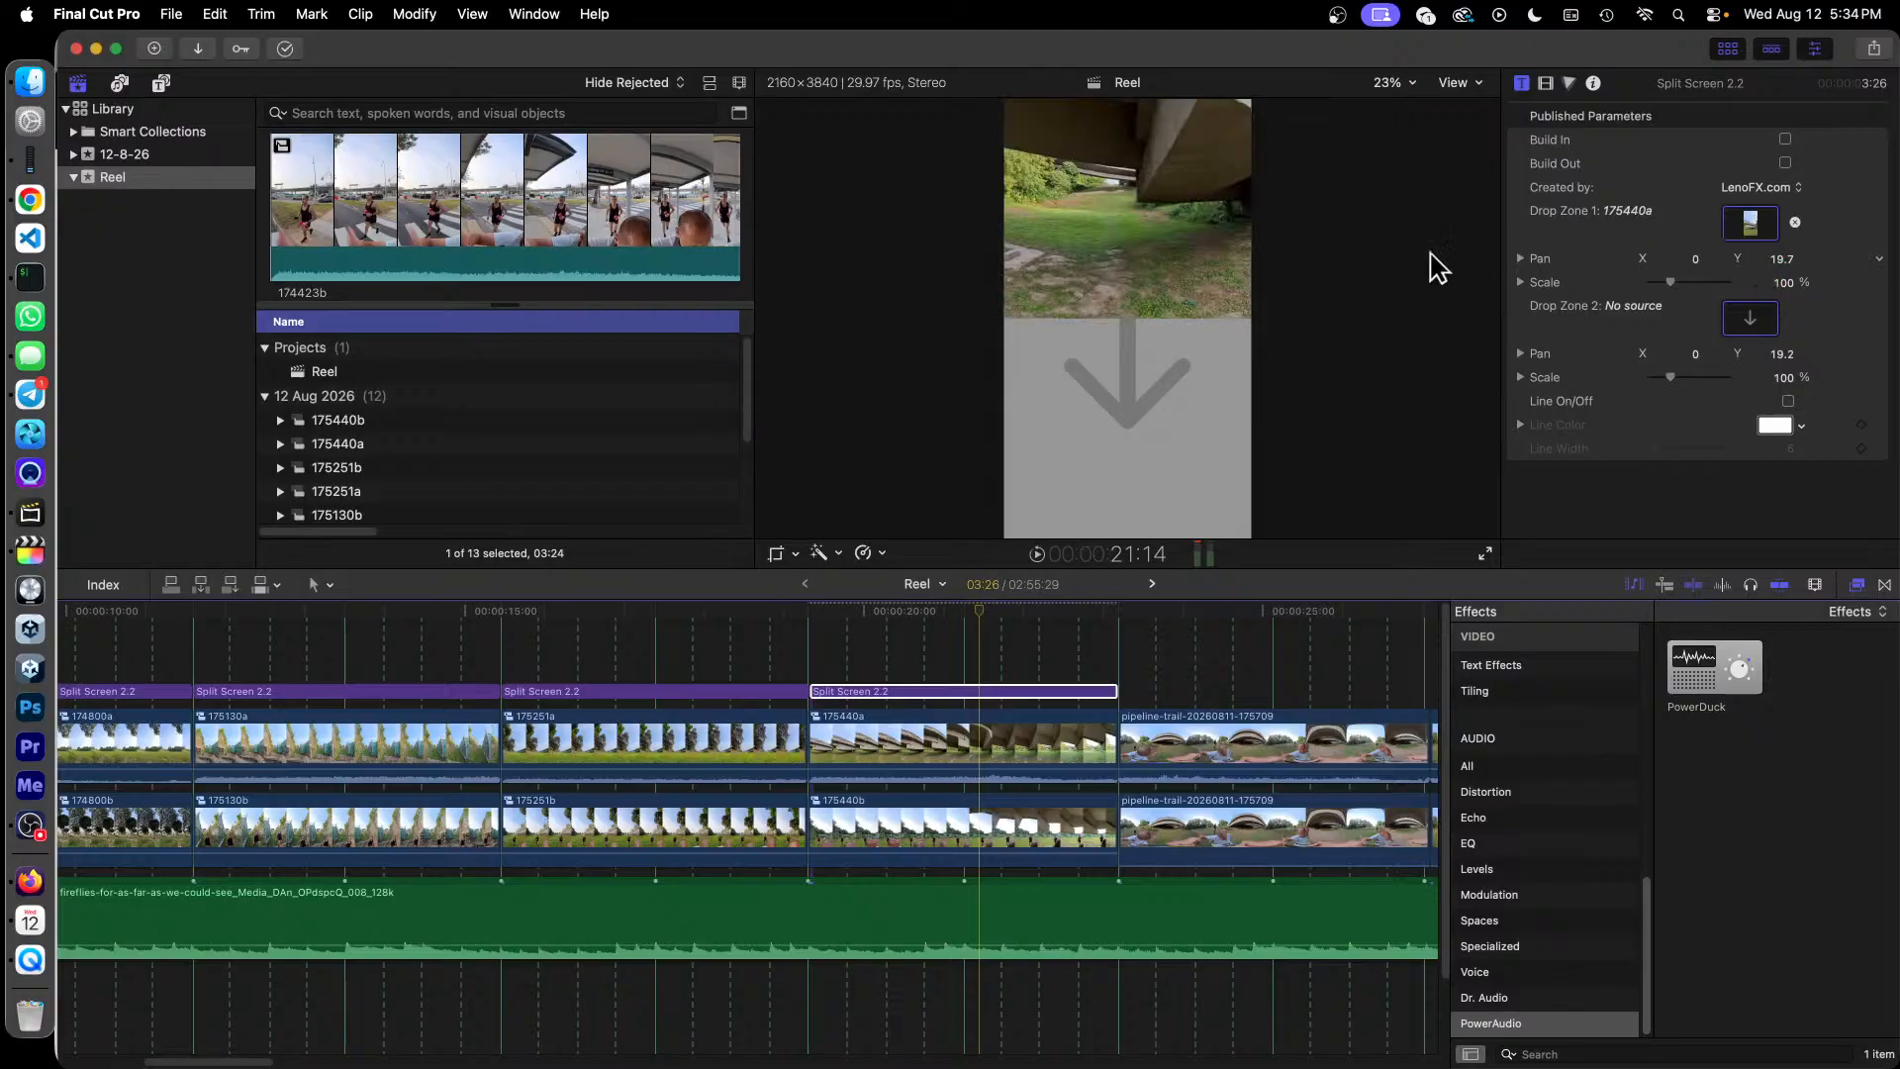
left_click_drag(341, 421, 1749, 330)
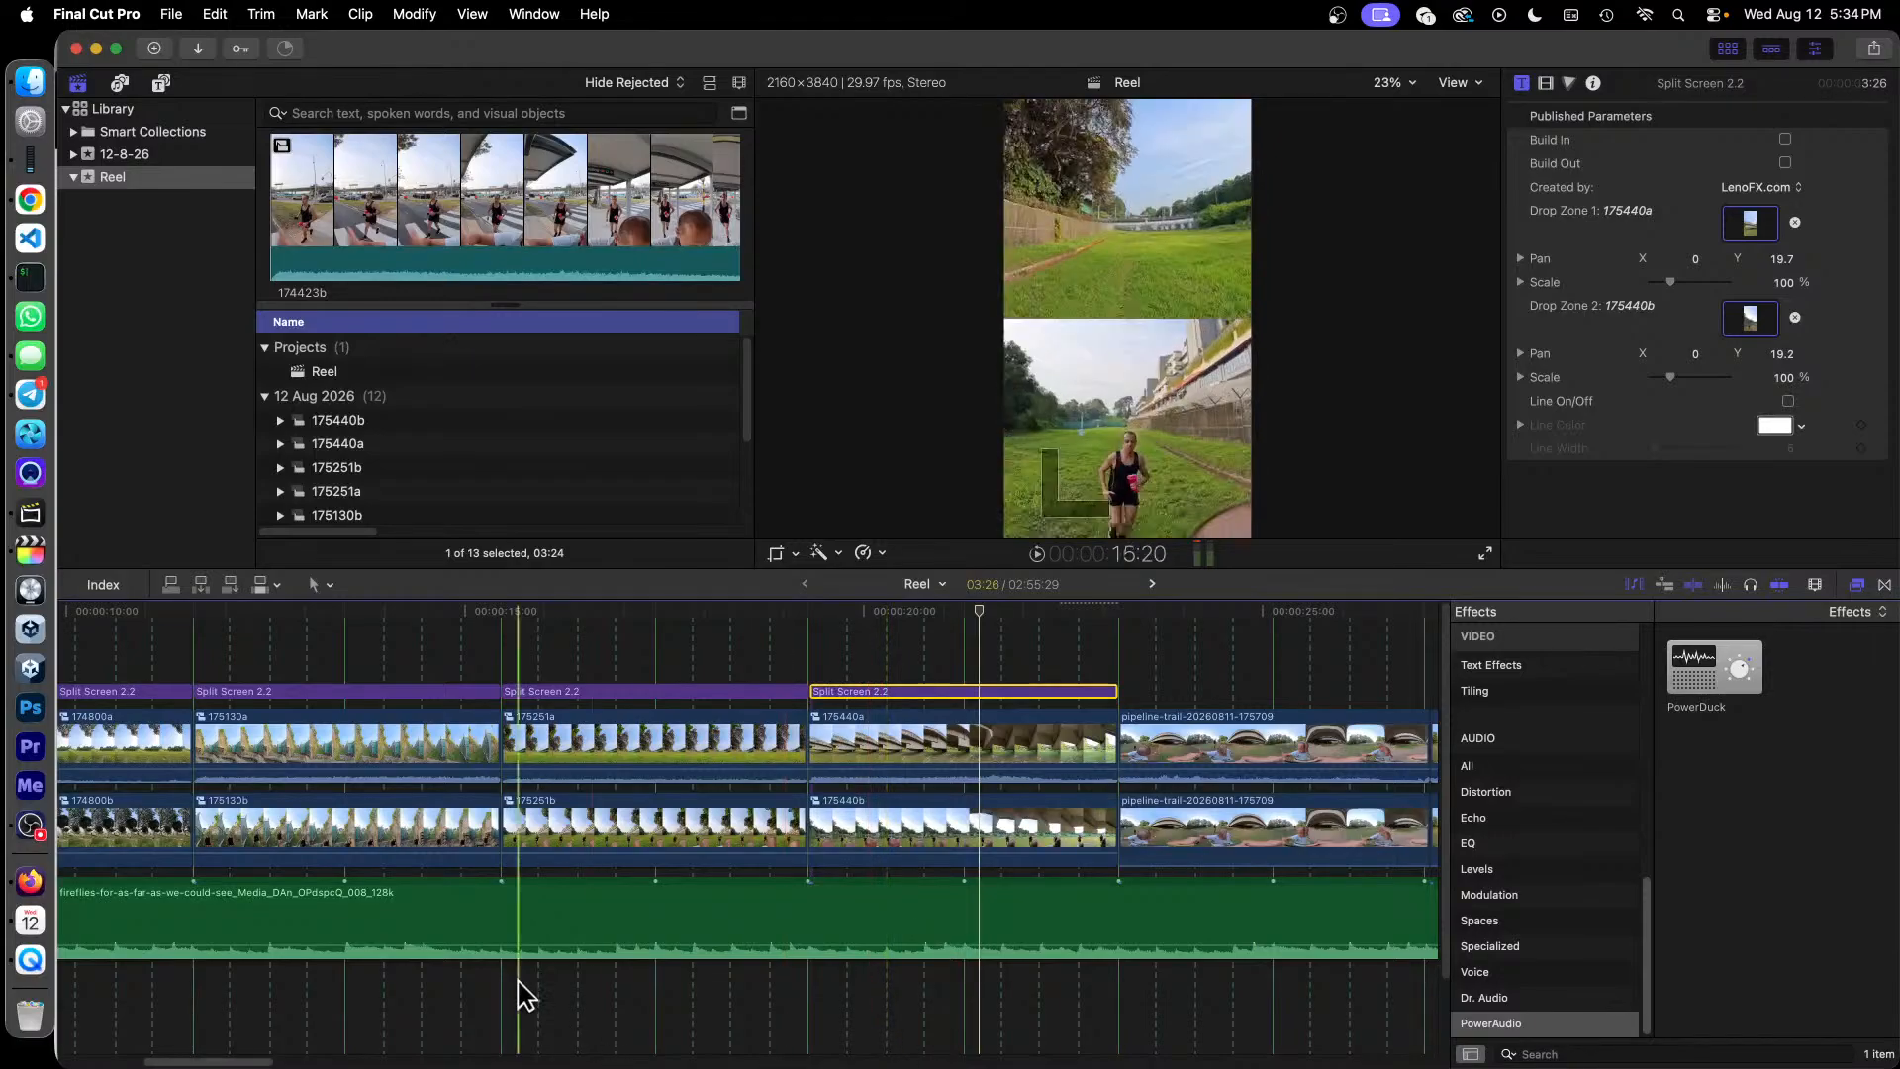
Step: Place a copy of the 175440 Split Screen 2.2 title flush above the 175709 pair and clear both of its drop zones
left_click_drag(242, 1061, 296, 1062)
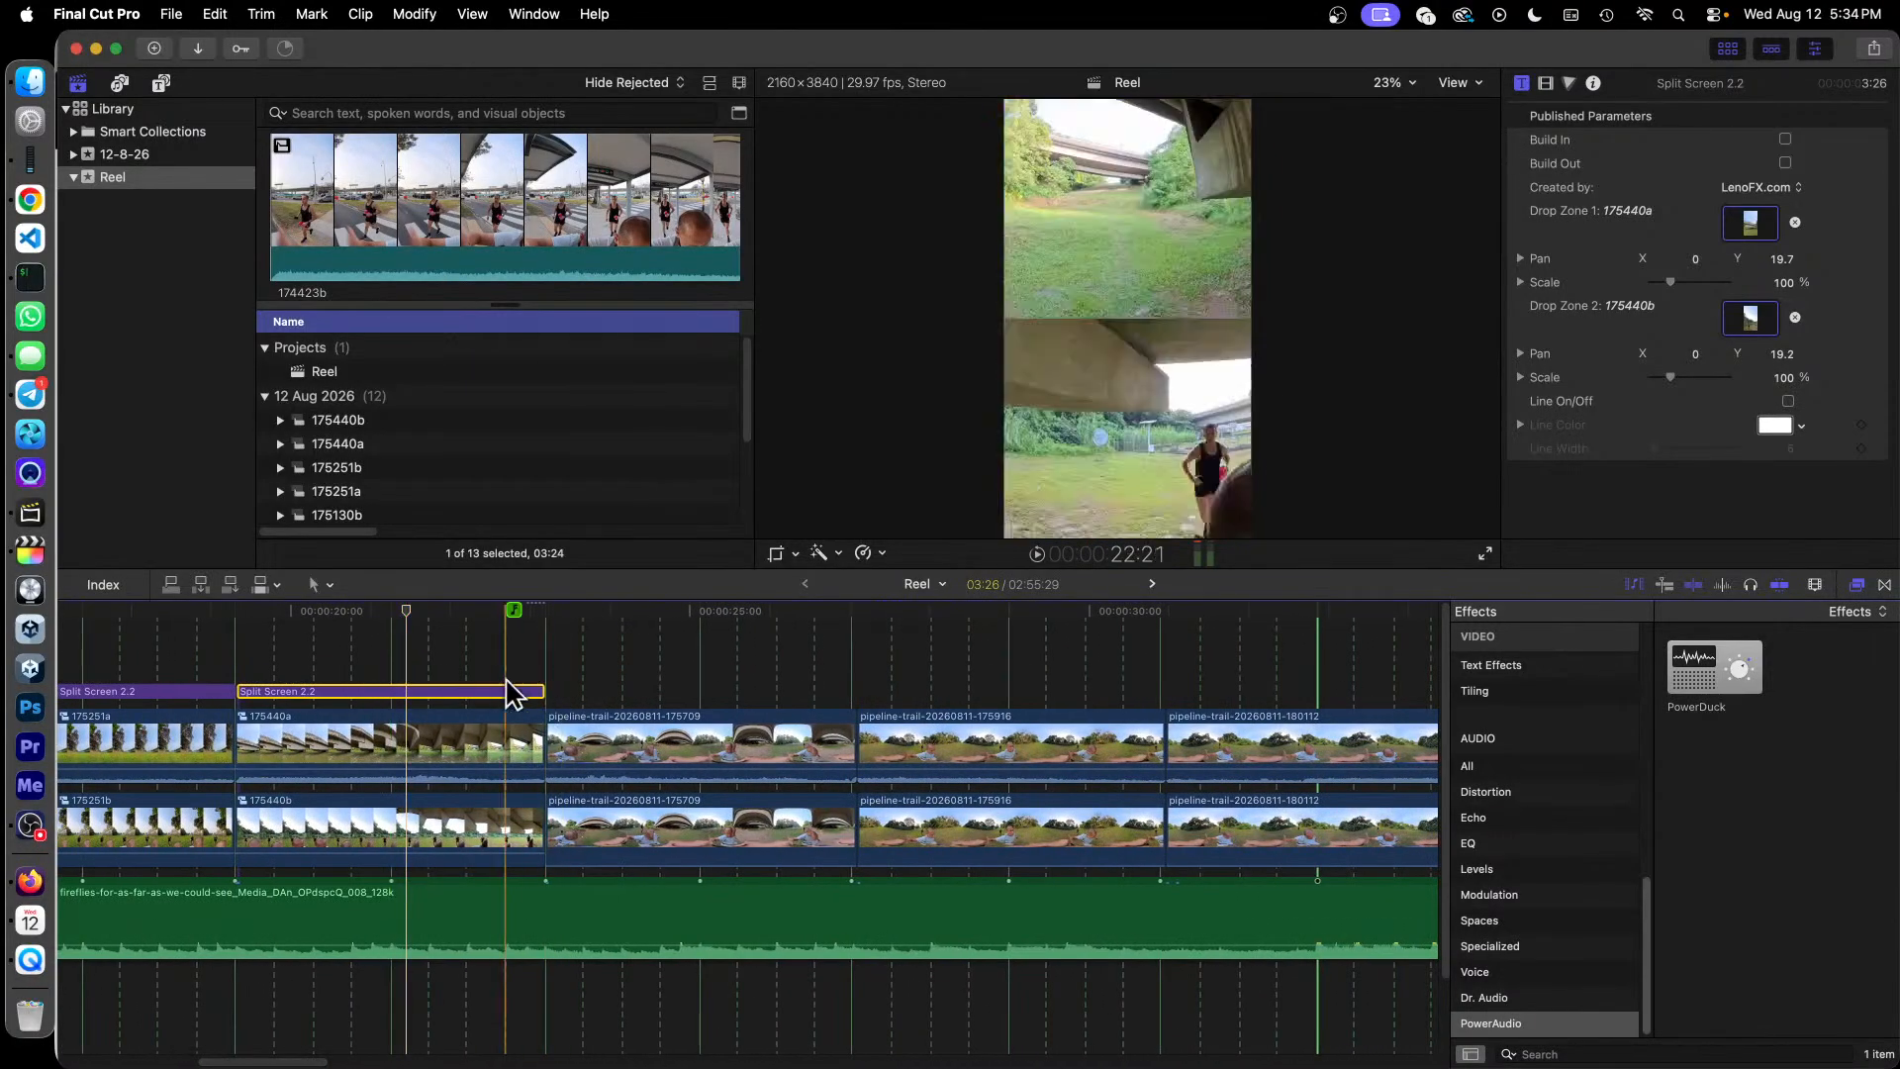
key("super+v")
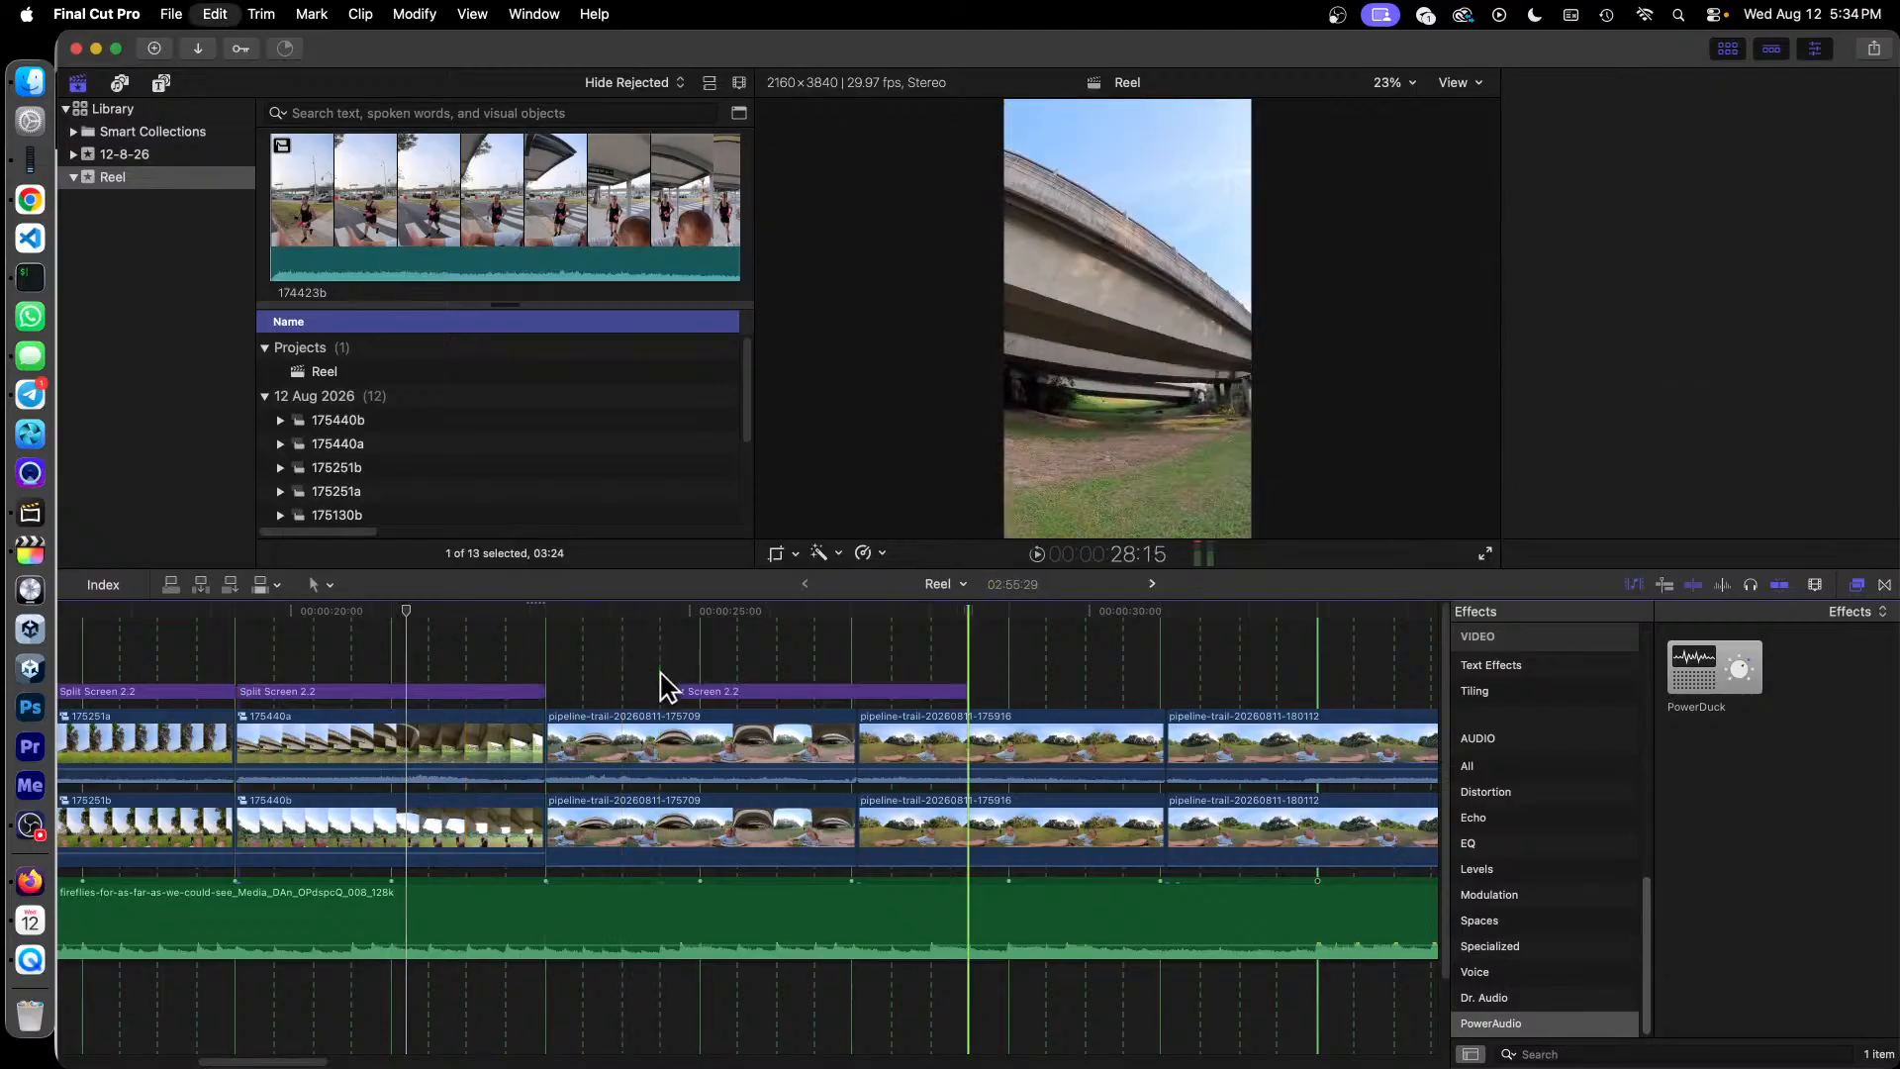
left_click_drag(870, 692, 772, 691)
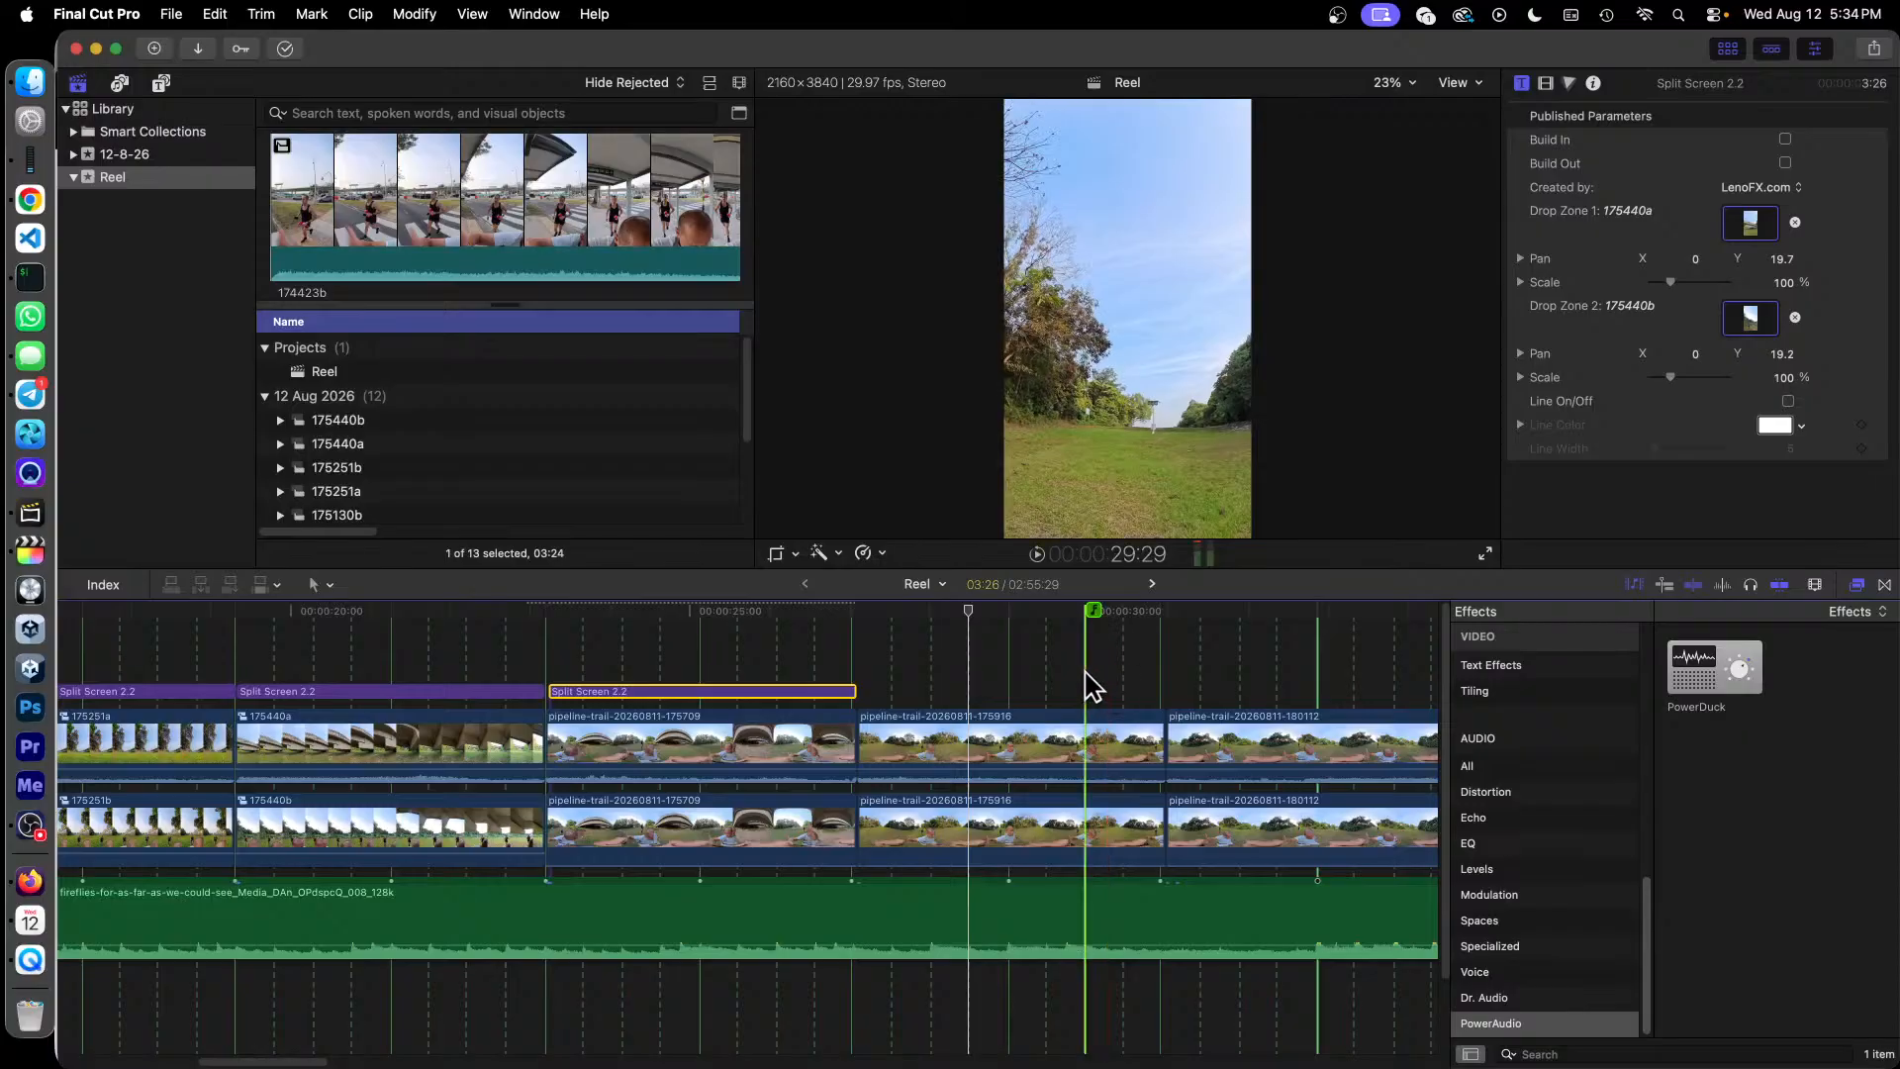
left_click(1795, 221)
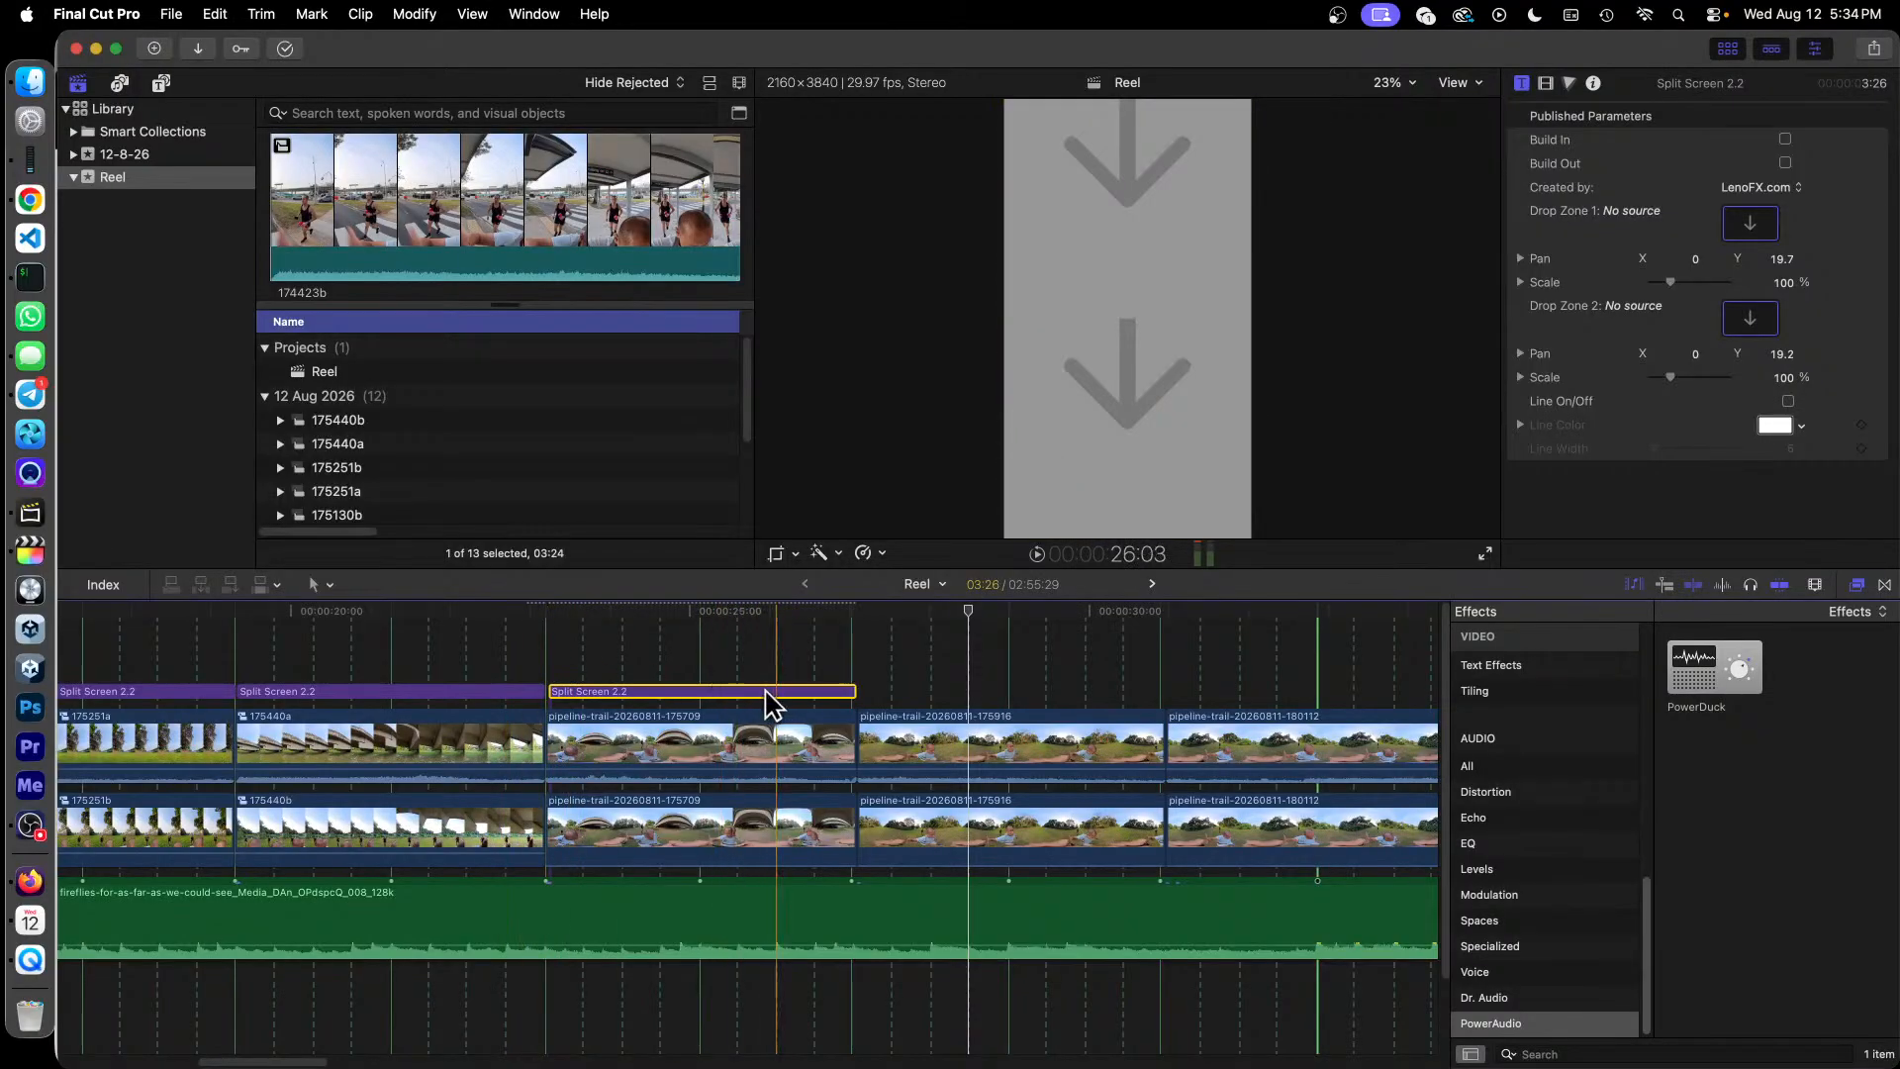
Step: Move the Split Screen 2.2 title to the start of the 175709 pair and trim both 175709 clips to its end
left_click_drag(776, 703, 703, 697)
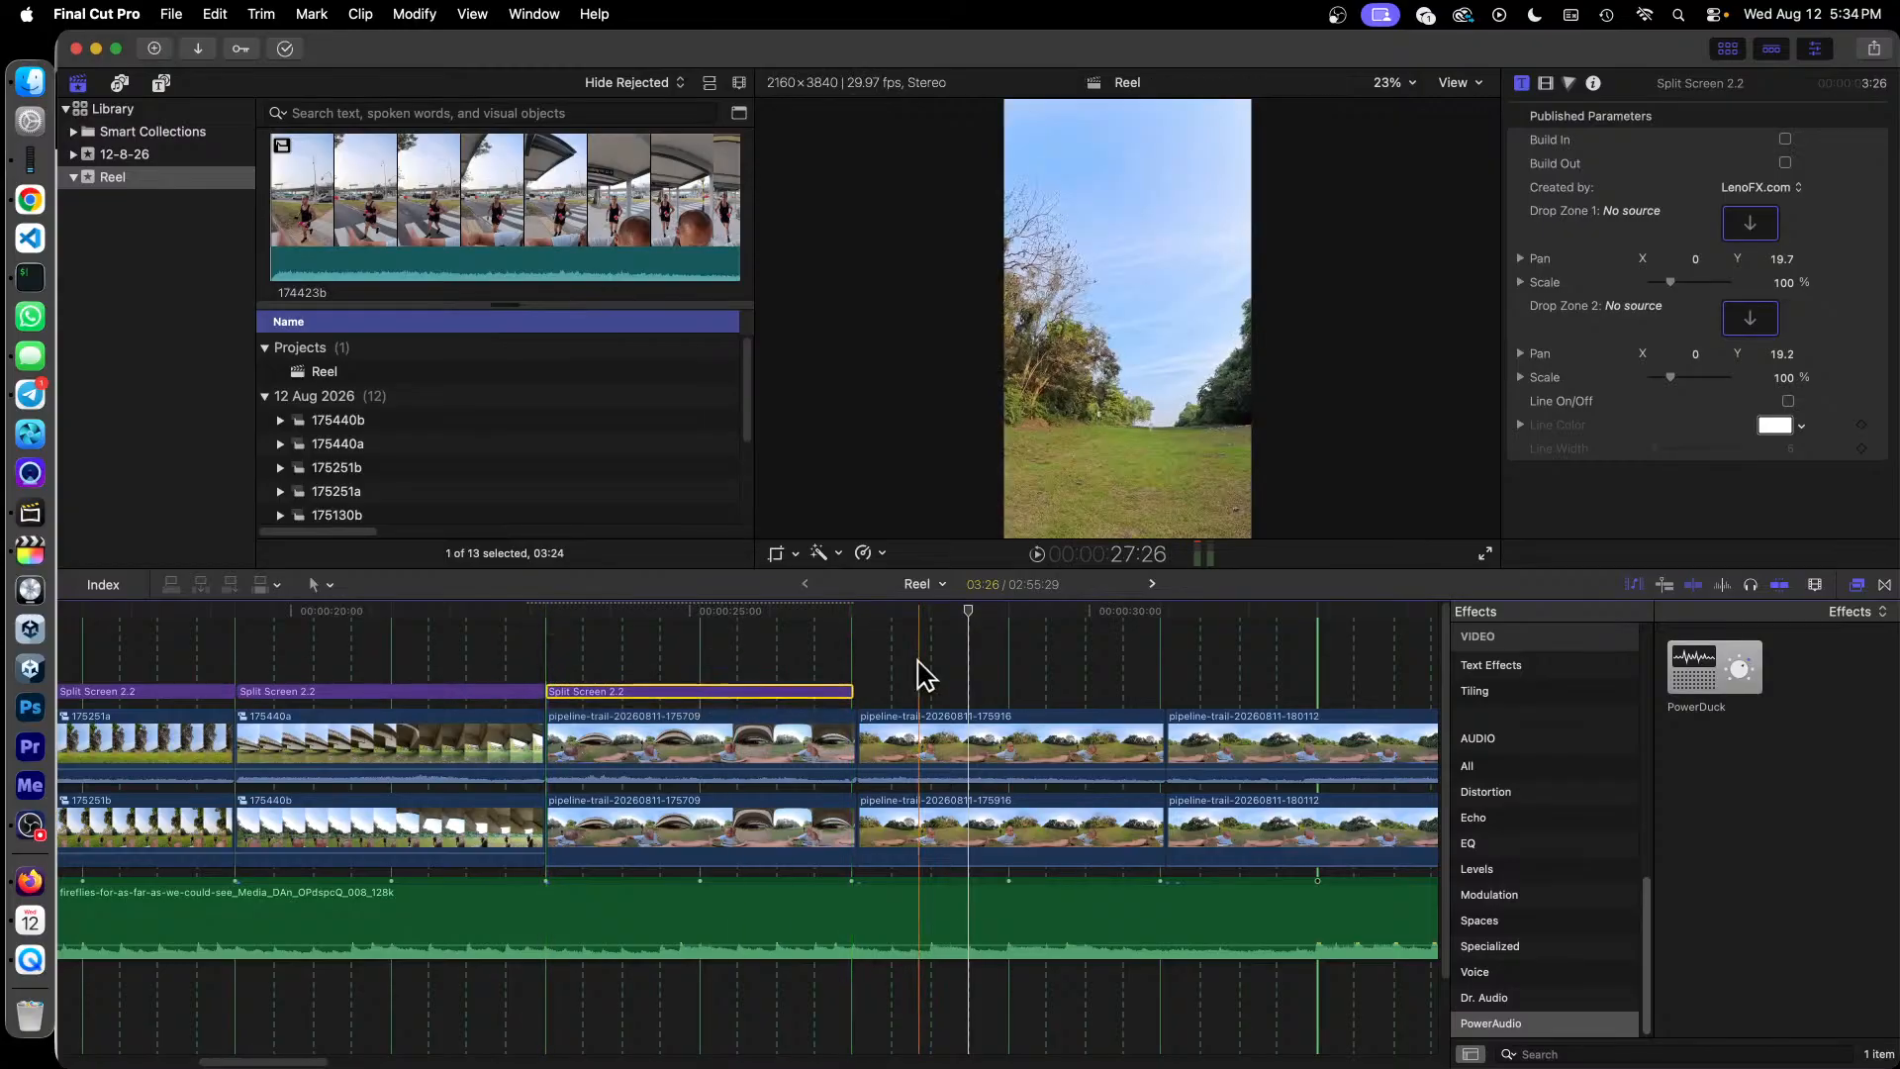
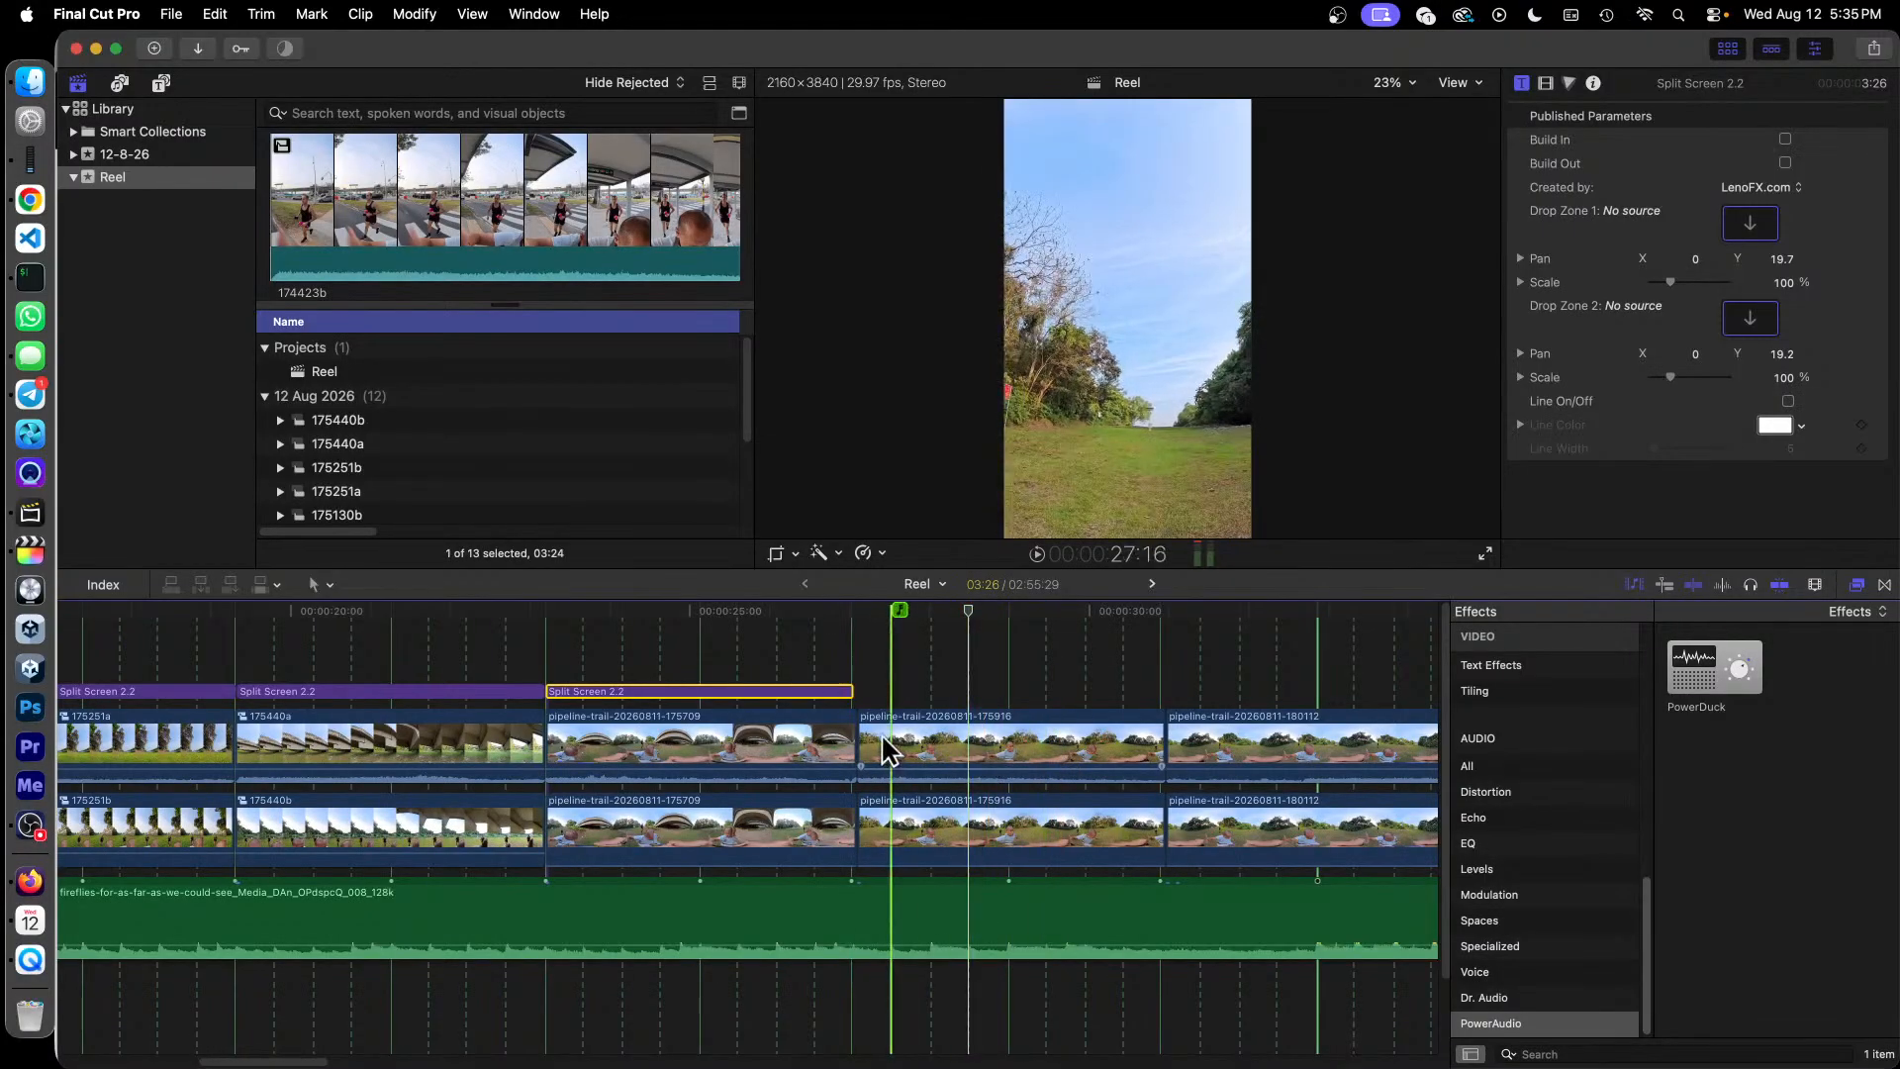
left_click_drag(852, 742, 846, 764)
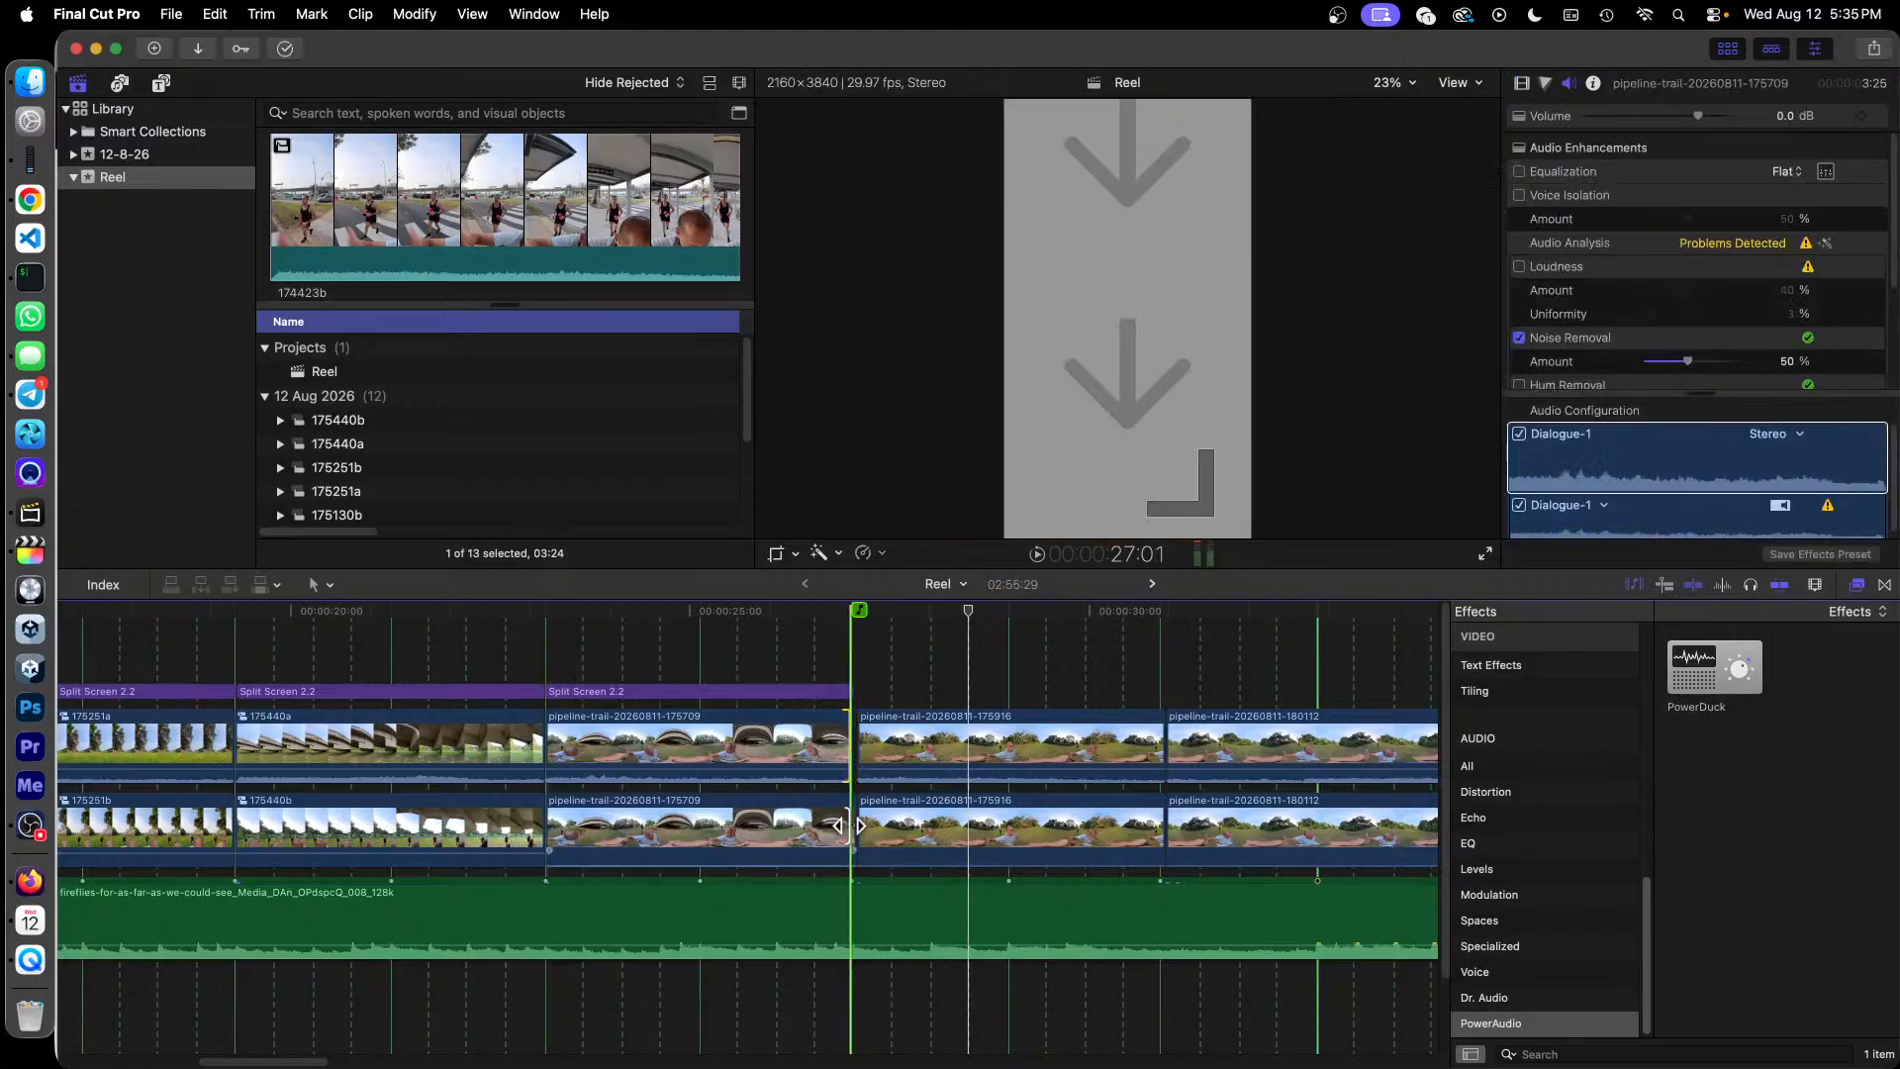
left_click_drag(854, 829, 854, 829)
left_click_drag(849, 829, 849, 830)
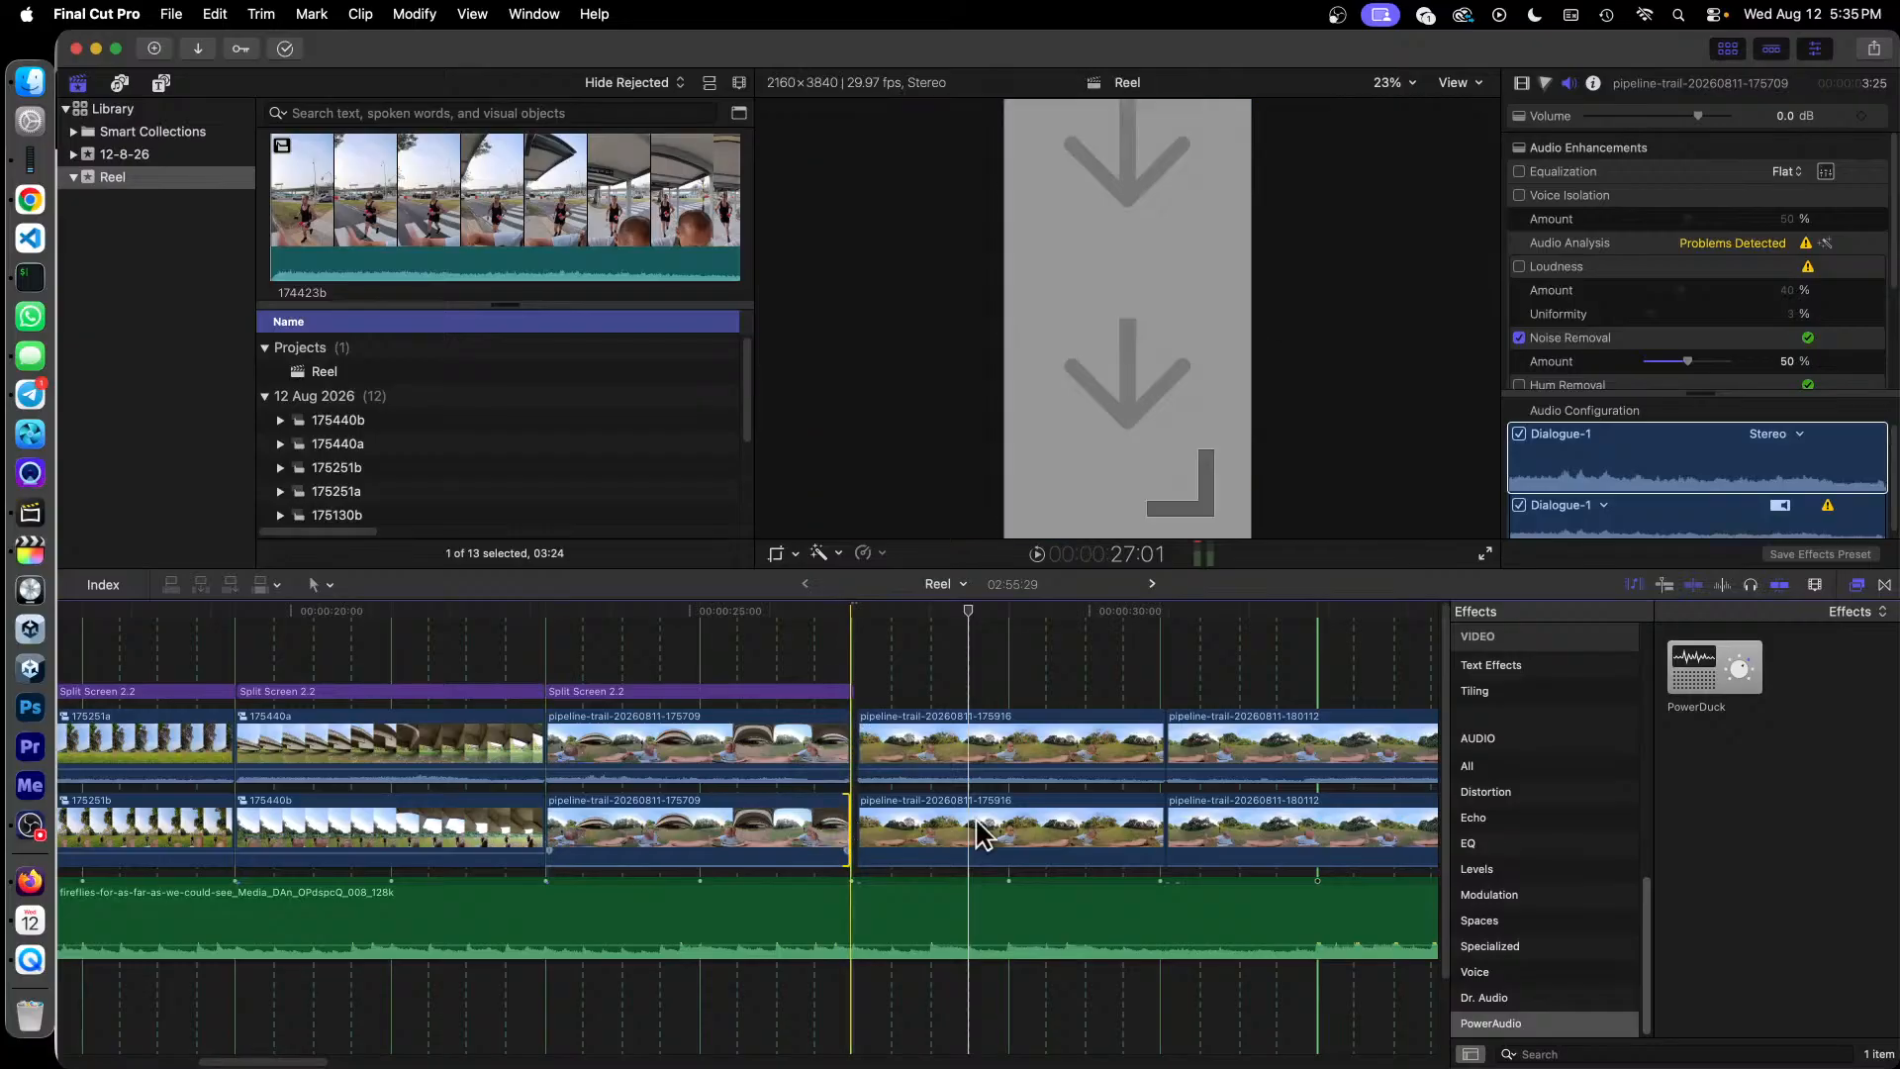
Step: Move both 175916 clips flush against the 175709 pair and trim the 175709 title to 3:25
left_click_drag(1074, 733, 1069, 733)
left_click_drag(1084, 825, 1081, 840)
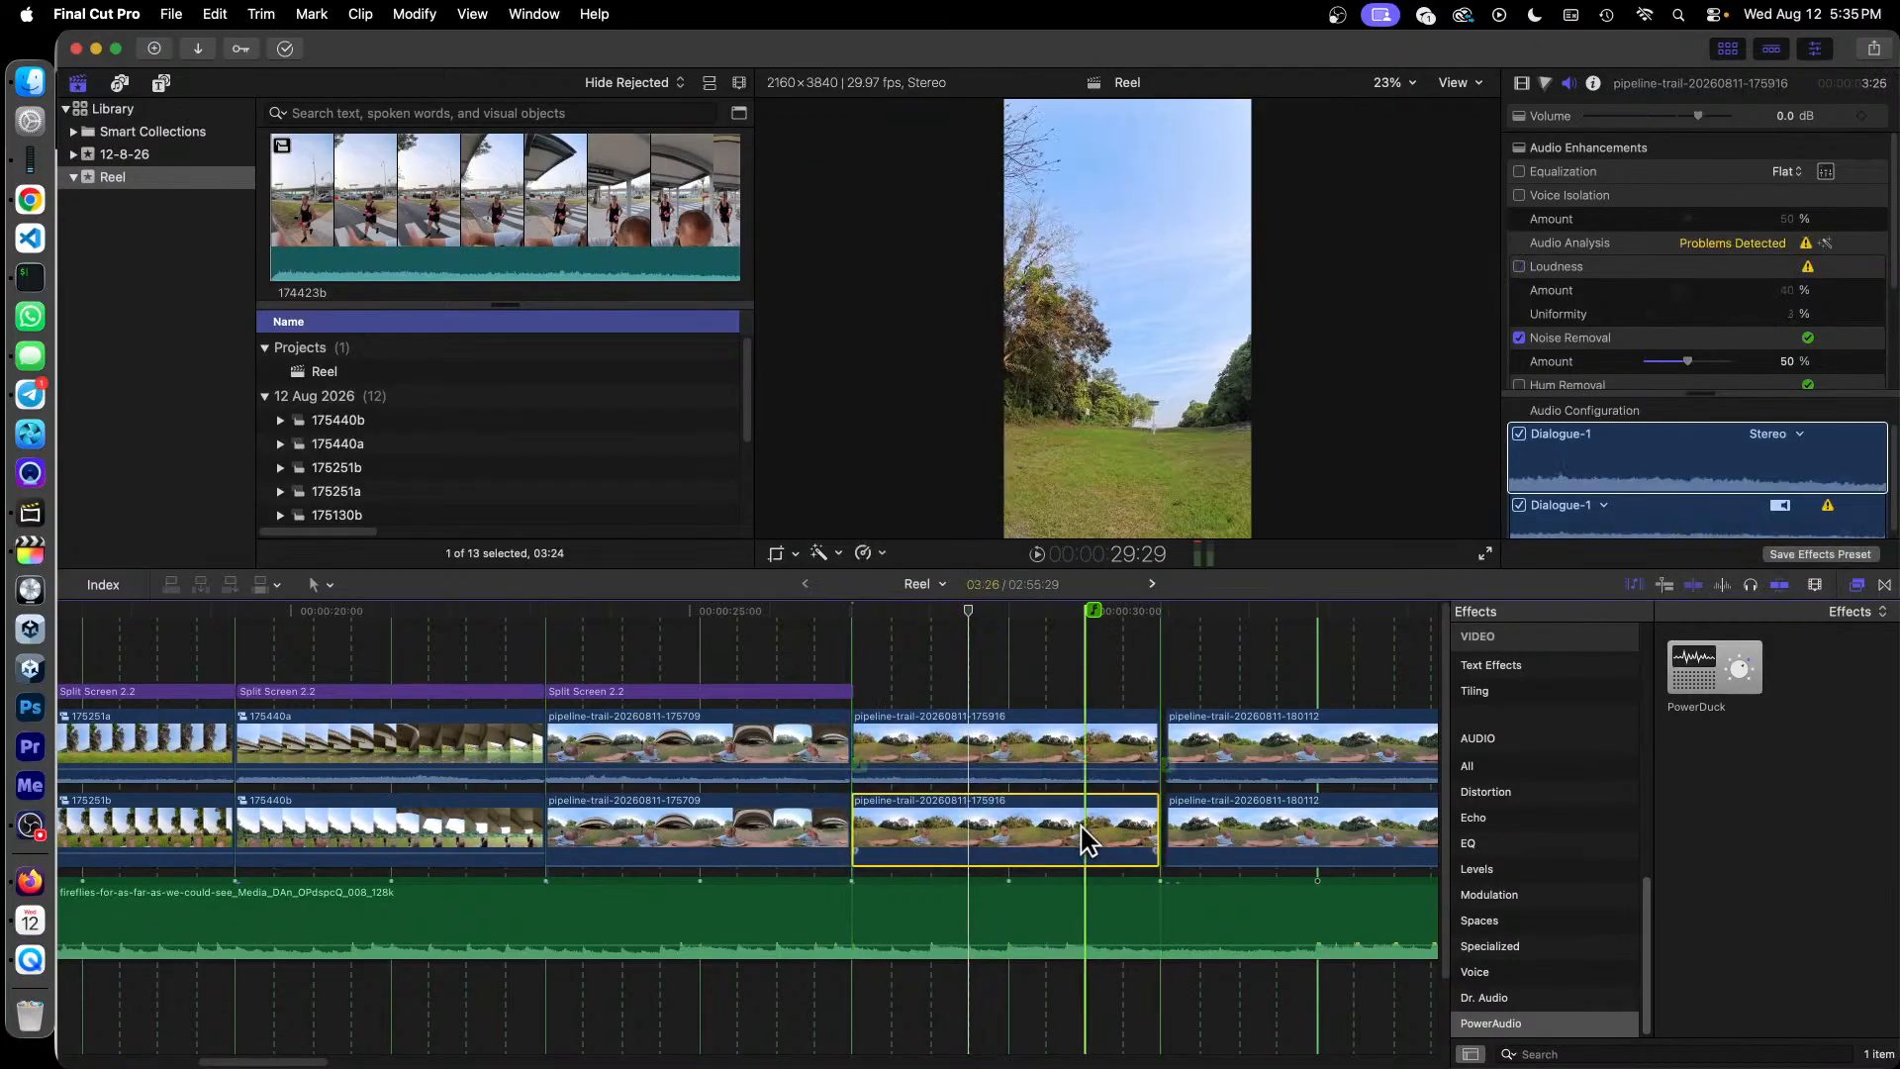
left_click_drag(841, 696, 848, 695)
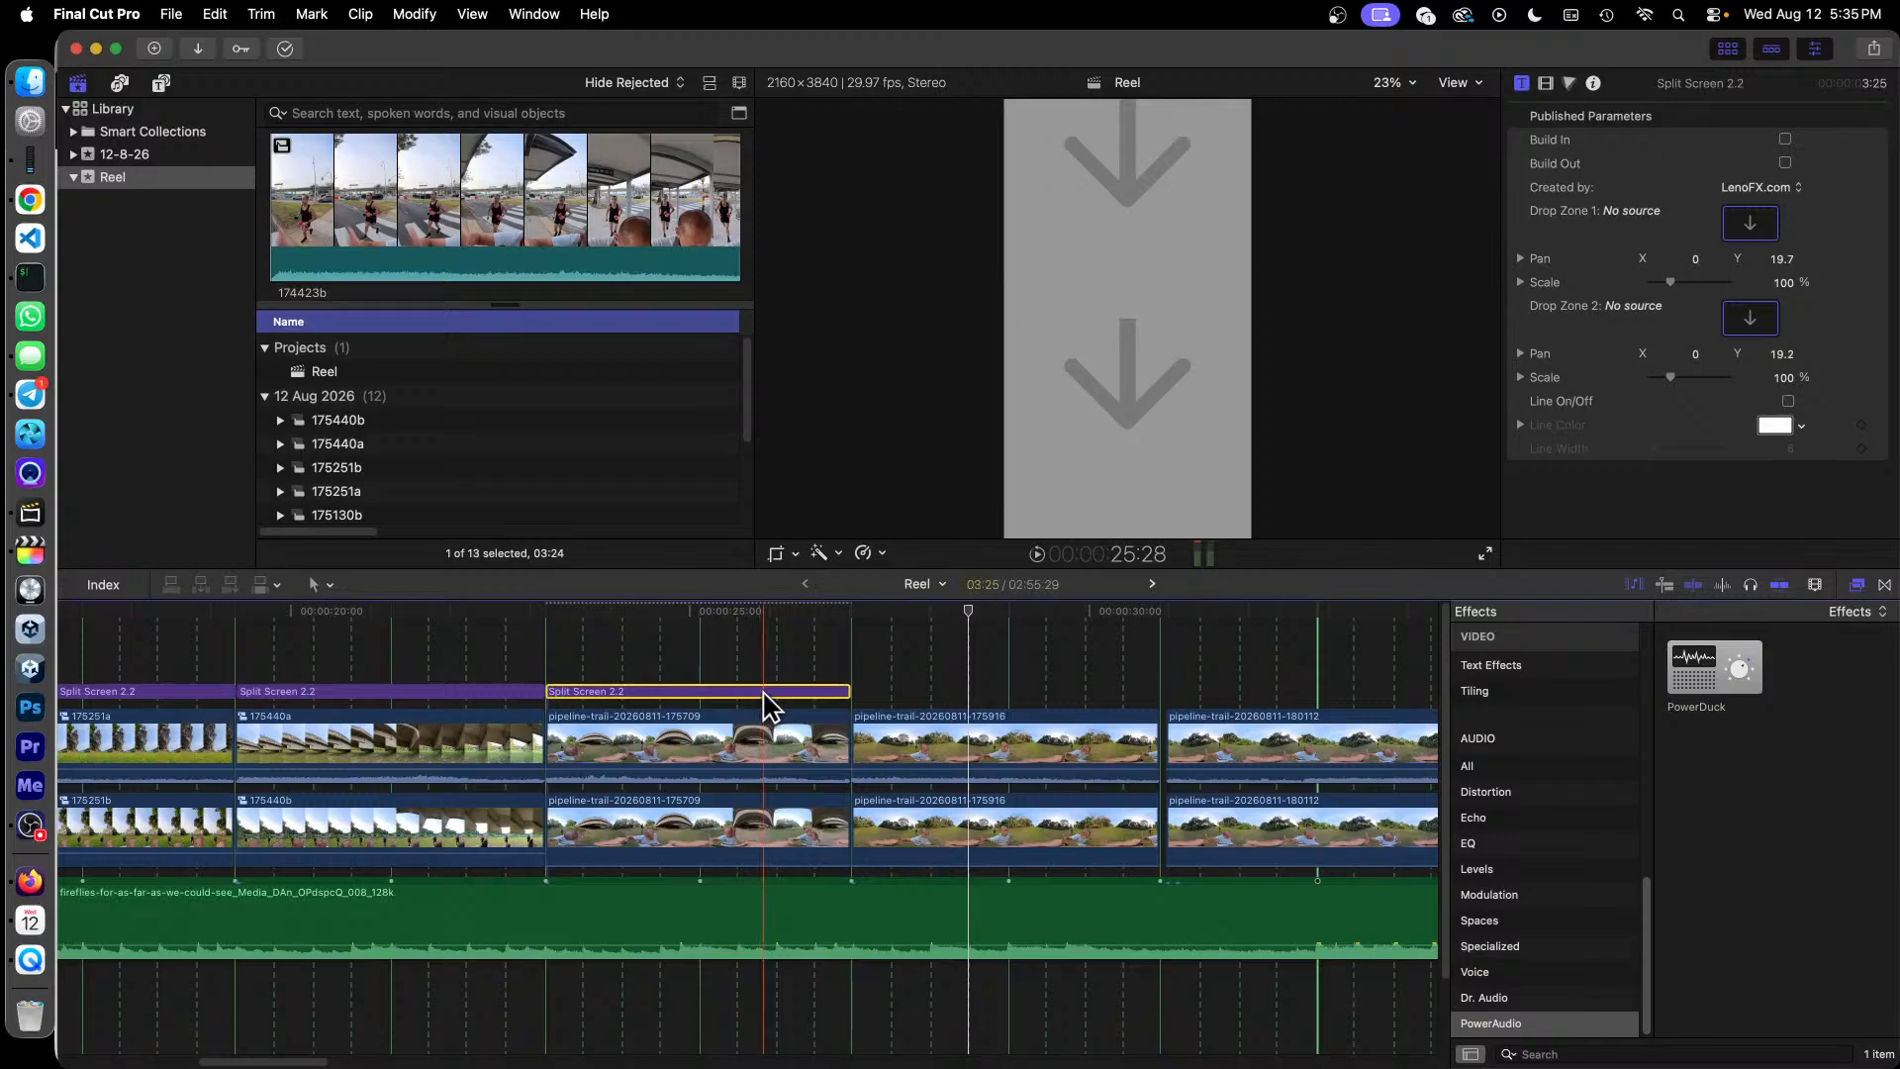
Step: Place a copy of the 175709 Split Screen 2.2 title above the 175916 pair and extend it to 3:26, matching the pair's end
left_click_drag(771, 707, 1049, 704)
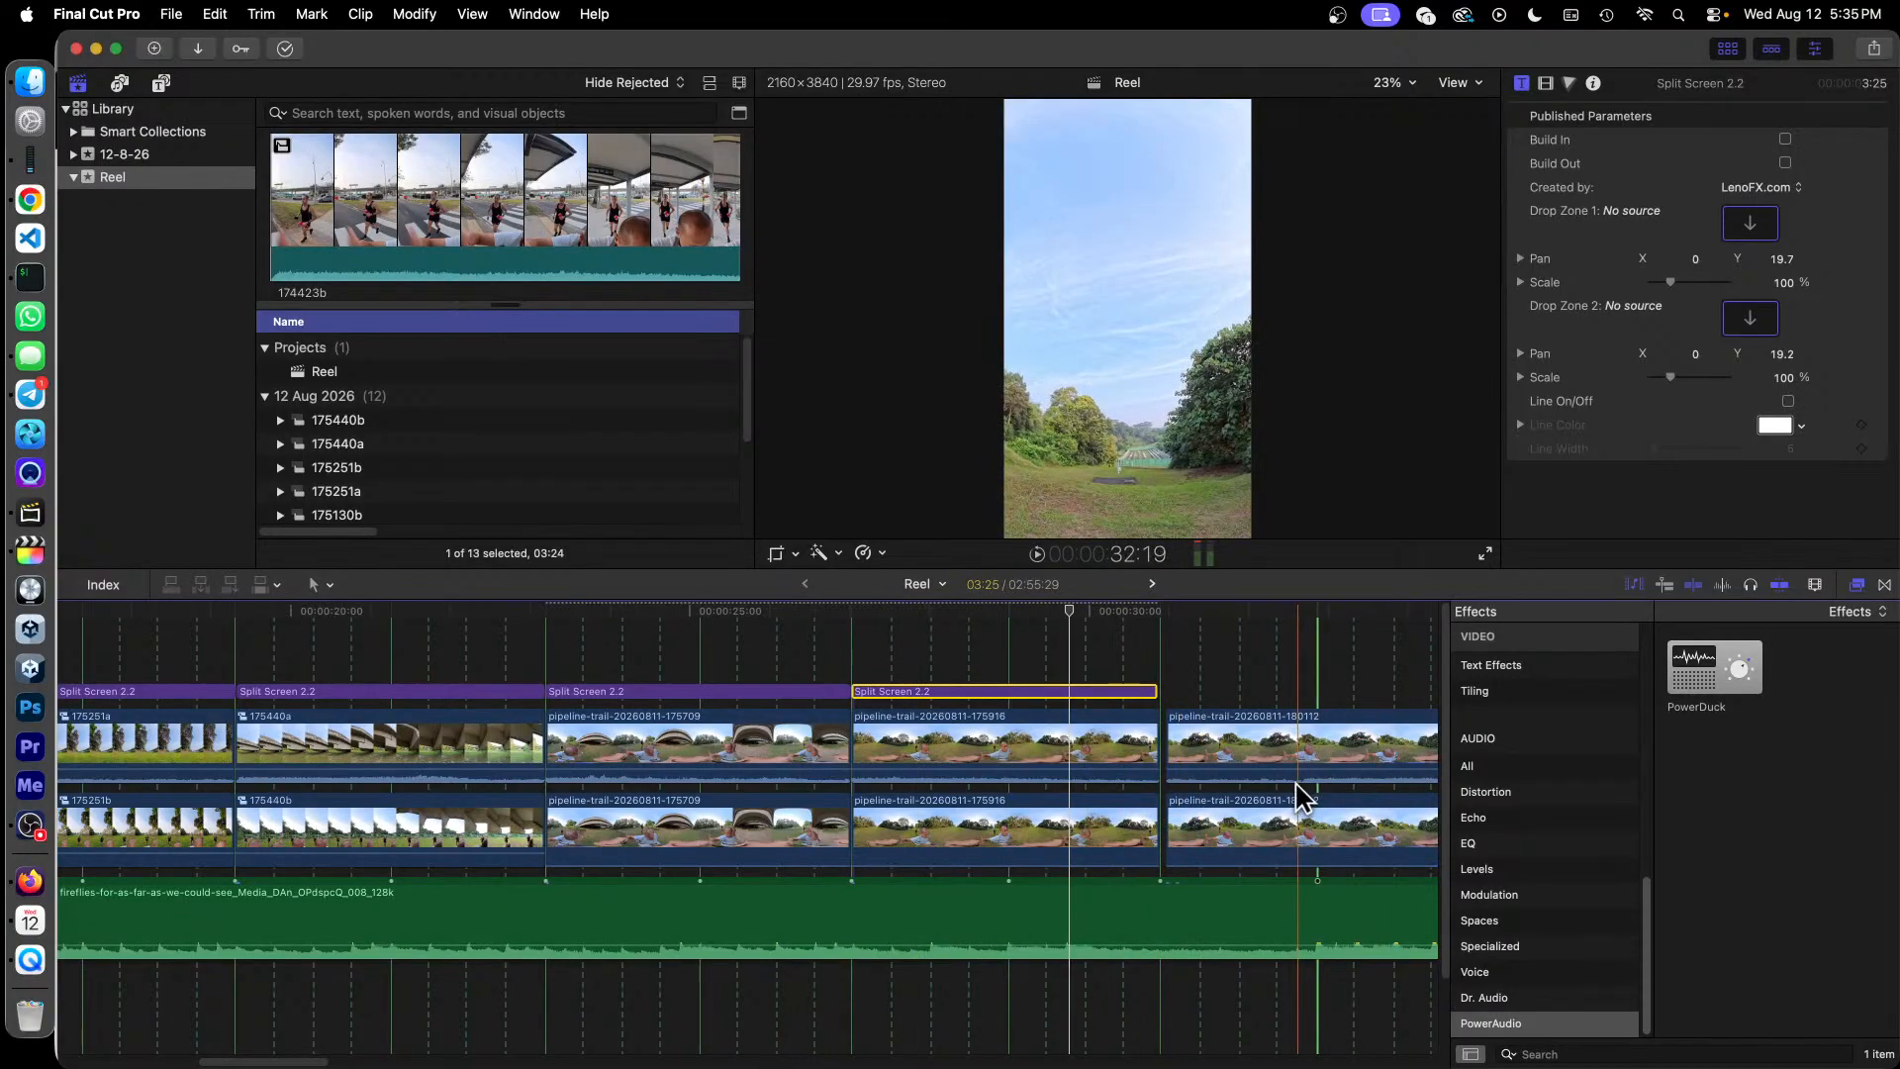
left_click_drag(1153, 692, 1156, 691)
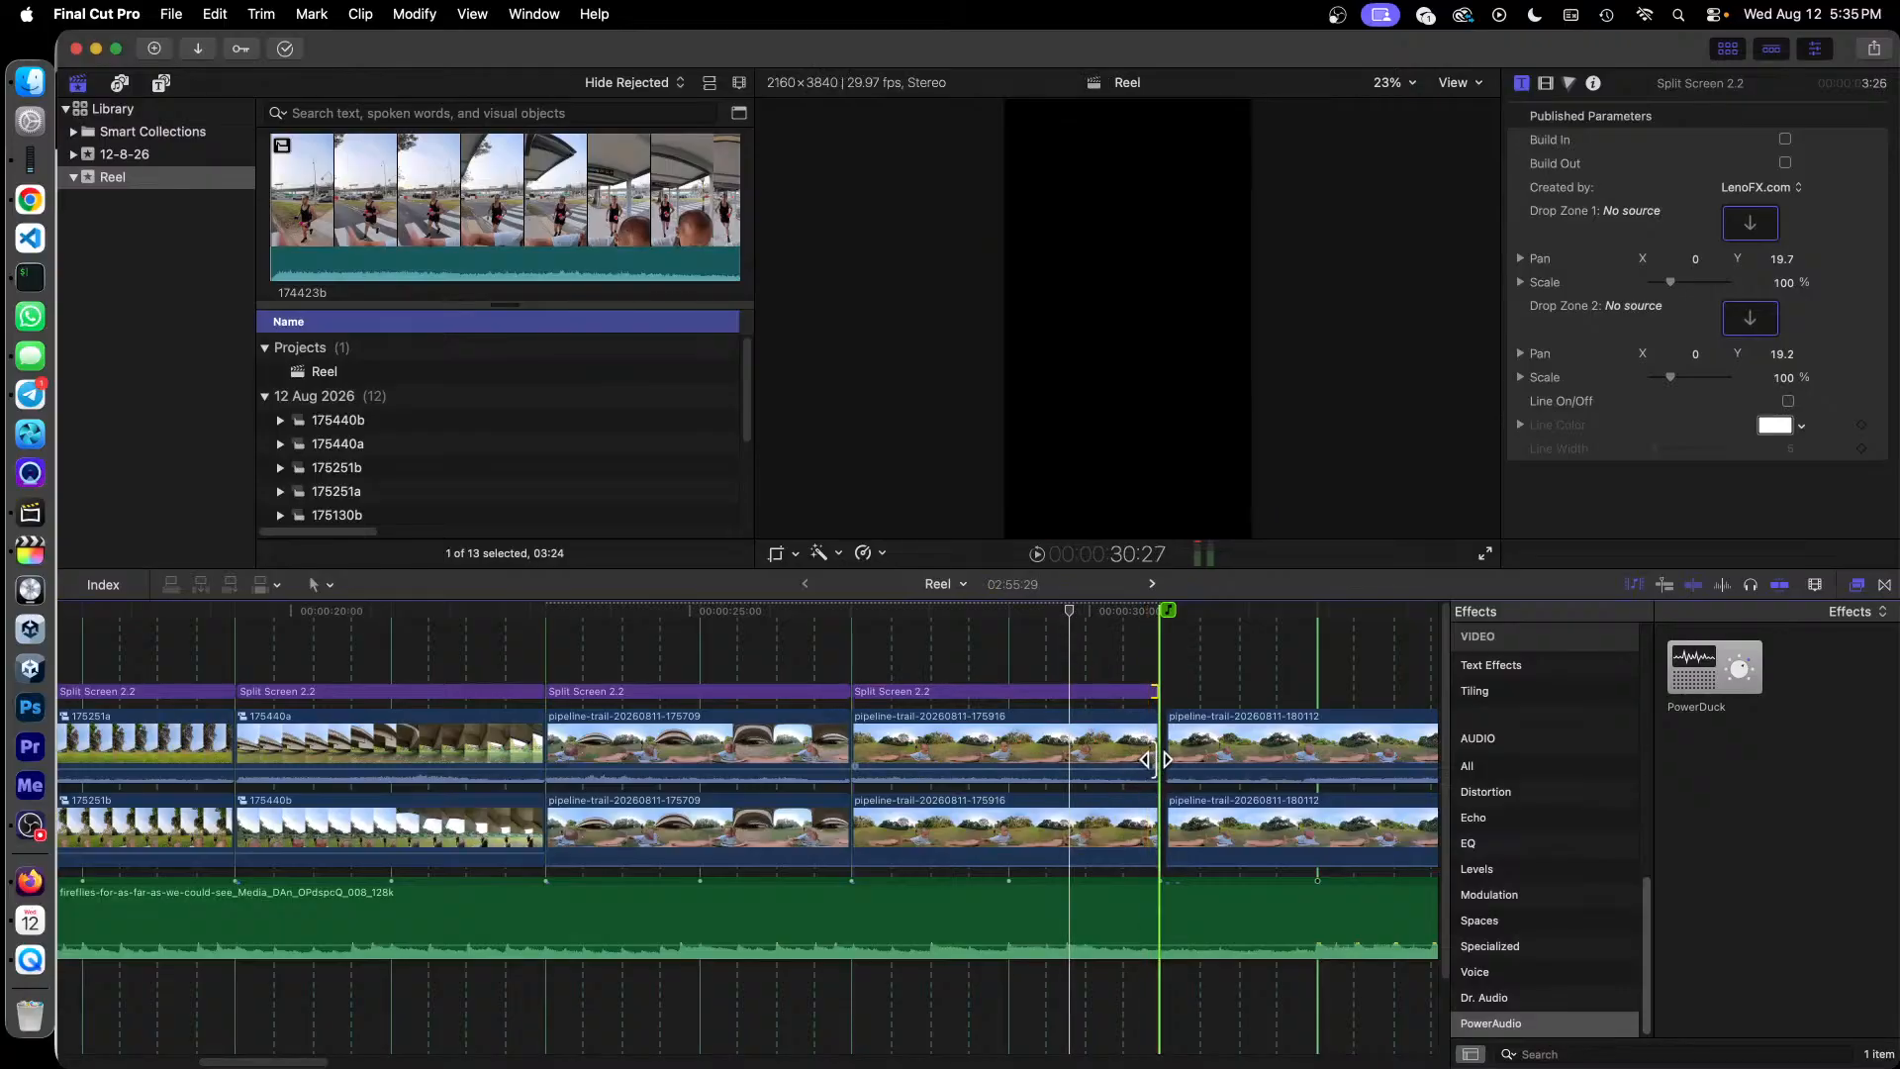
left_click_drag(1156, 760, 1156, 764)
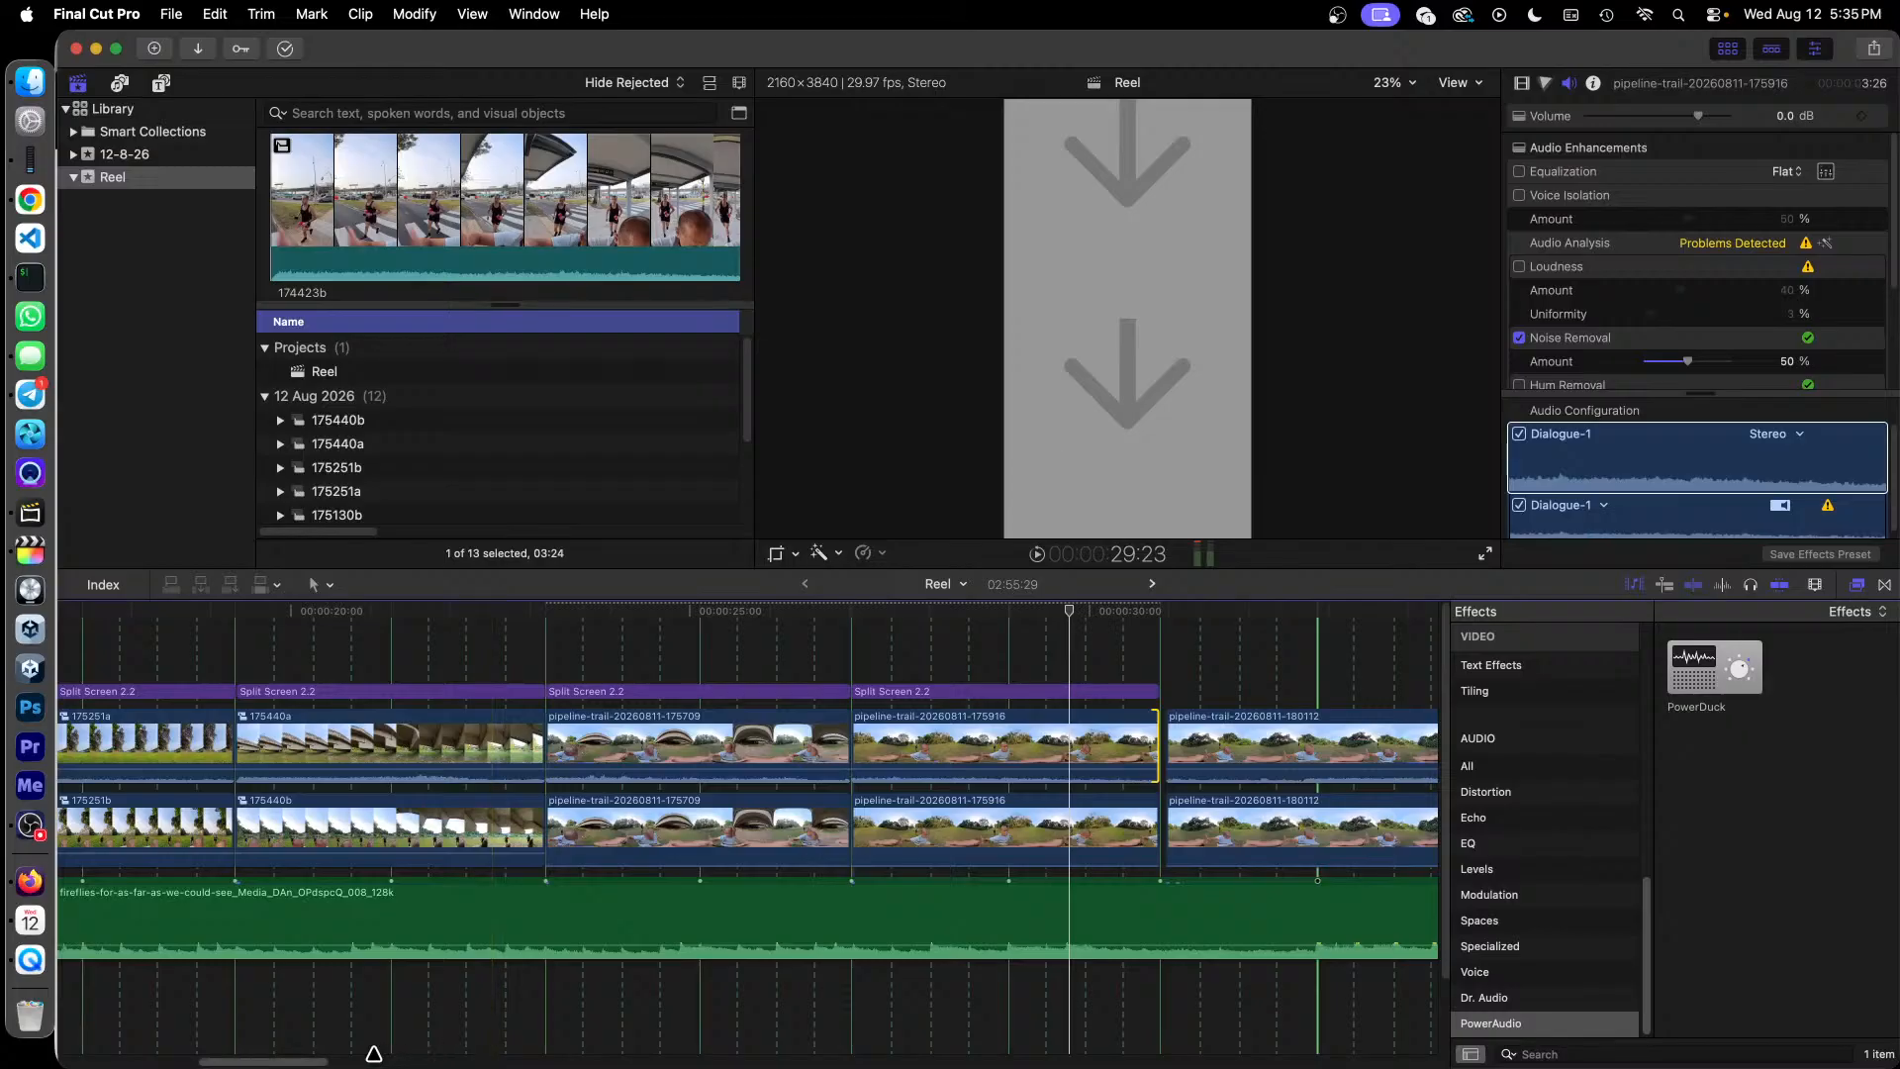
Step: Copy the 175916 Split Screen 2.2 title and place the copy flush after it, above the 180112 pair
left_click_drag(307, 1064, 366, 1066)
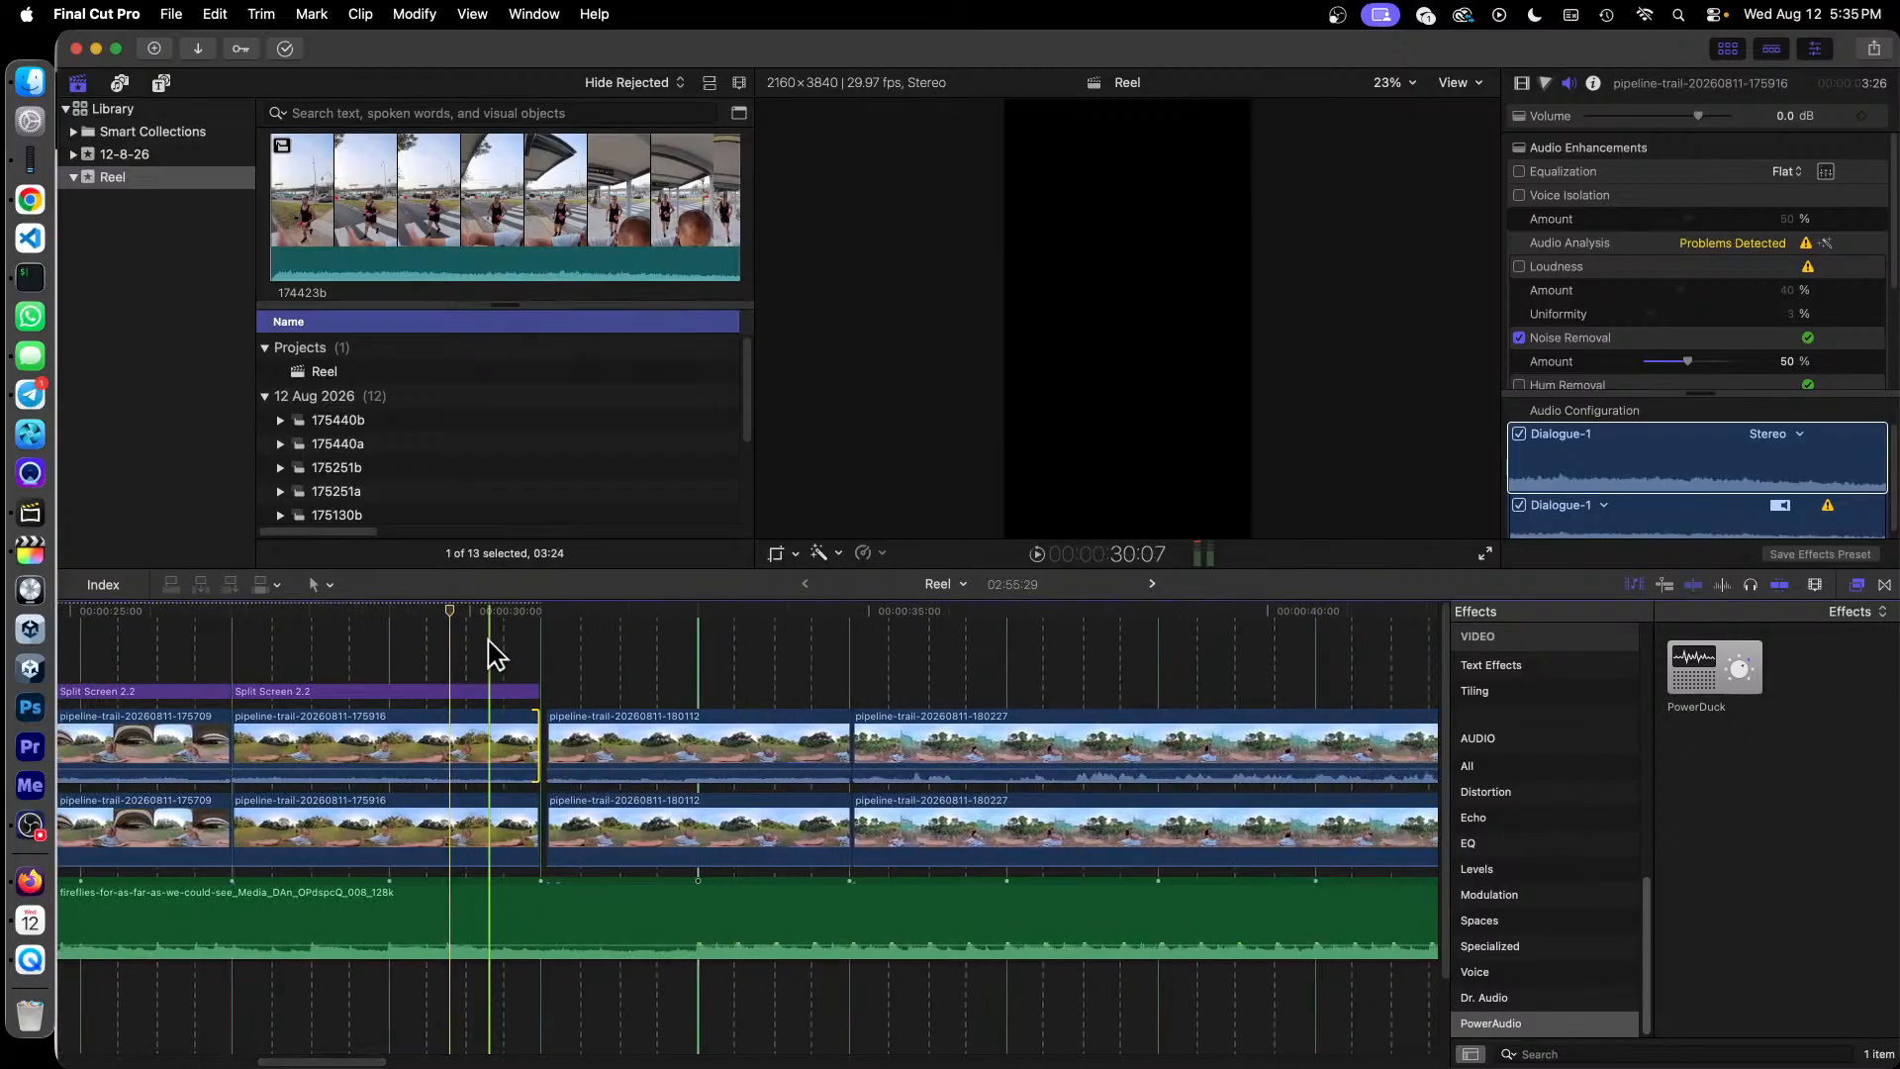
key("super+c")
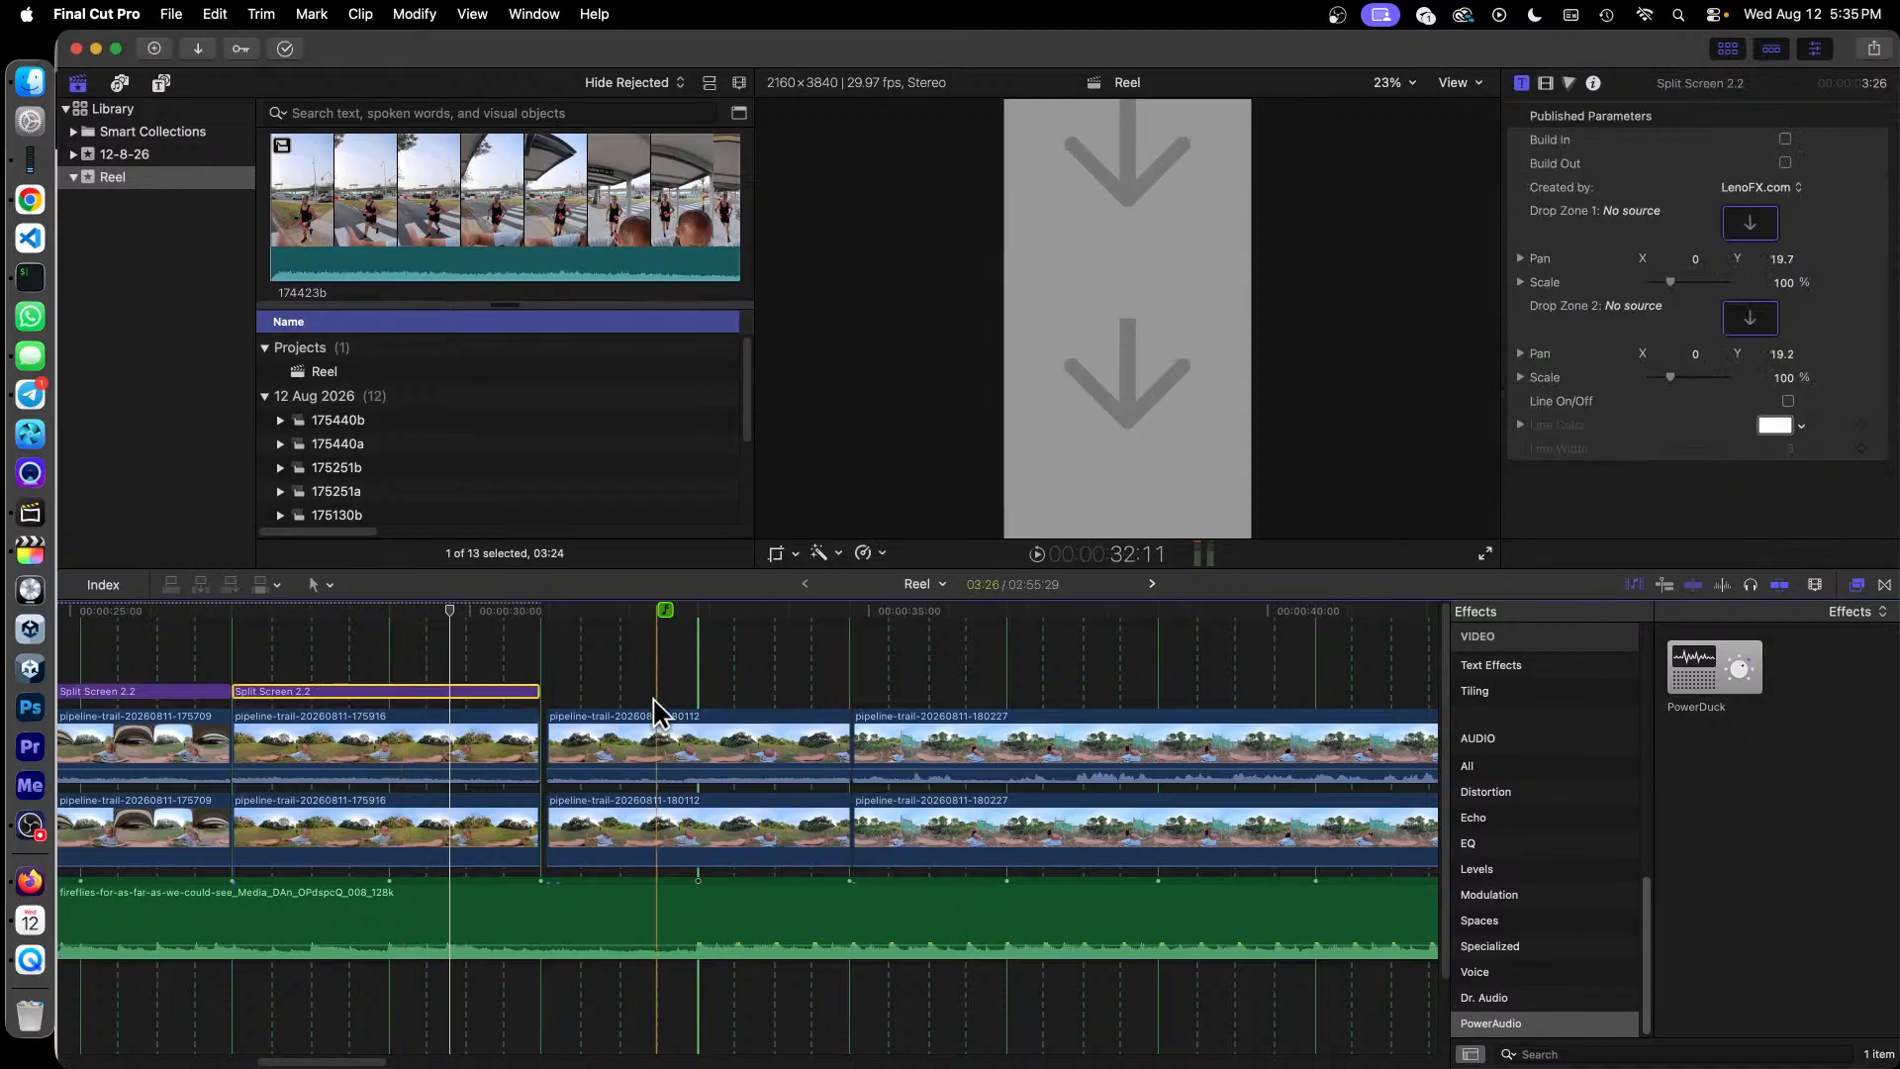
key("super+v")
left_click_drag(800, 705, 727, 704)
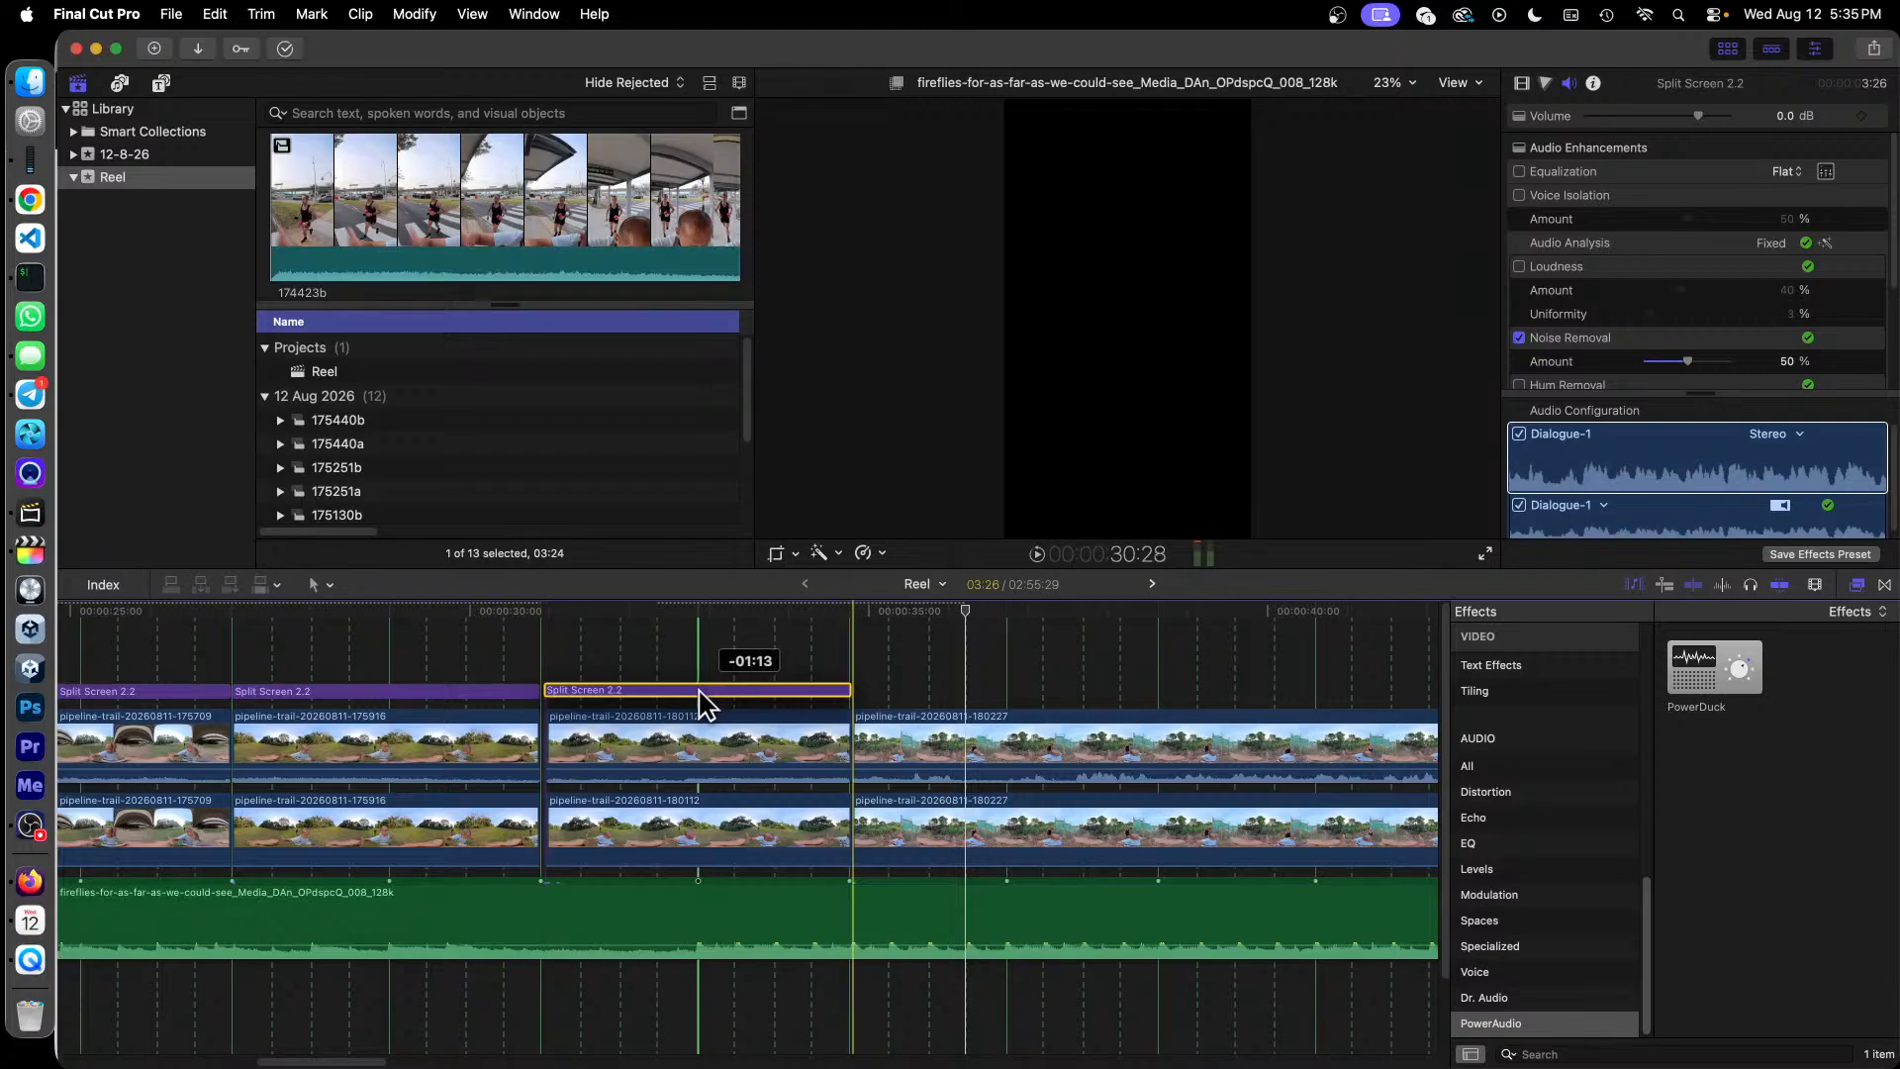
left_click_drag(707, 702, 751, 726)
Step: Move both 180112 clips flush against the 175916 pair and adjust their edges to span the title above them
left_click(759, 741)
left_click_drag(755, 829, 744, 817)
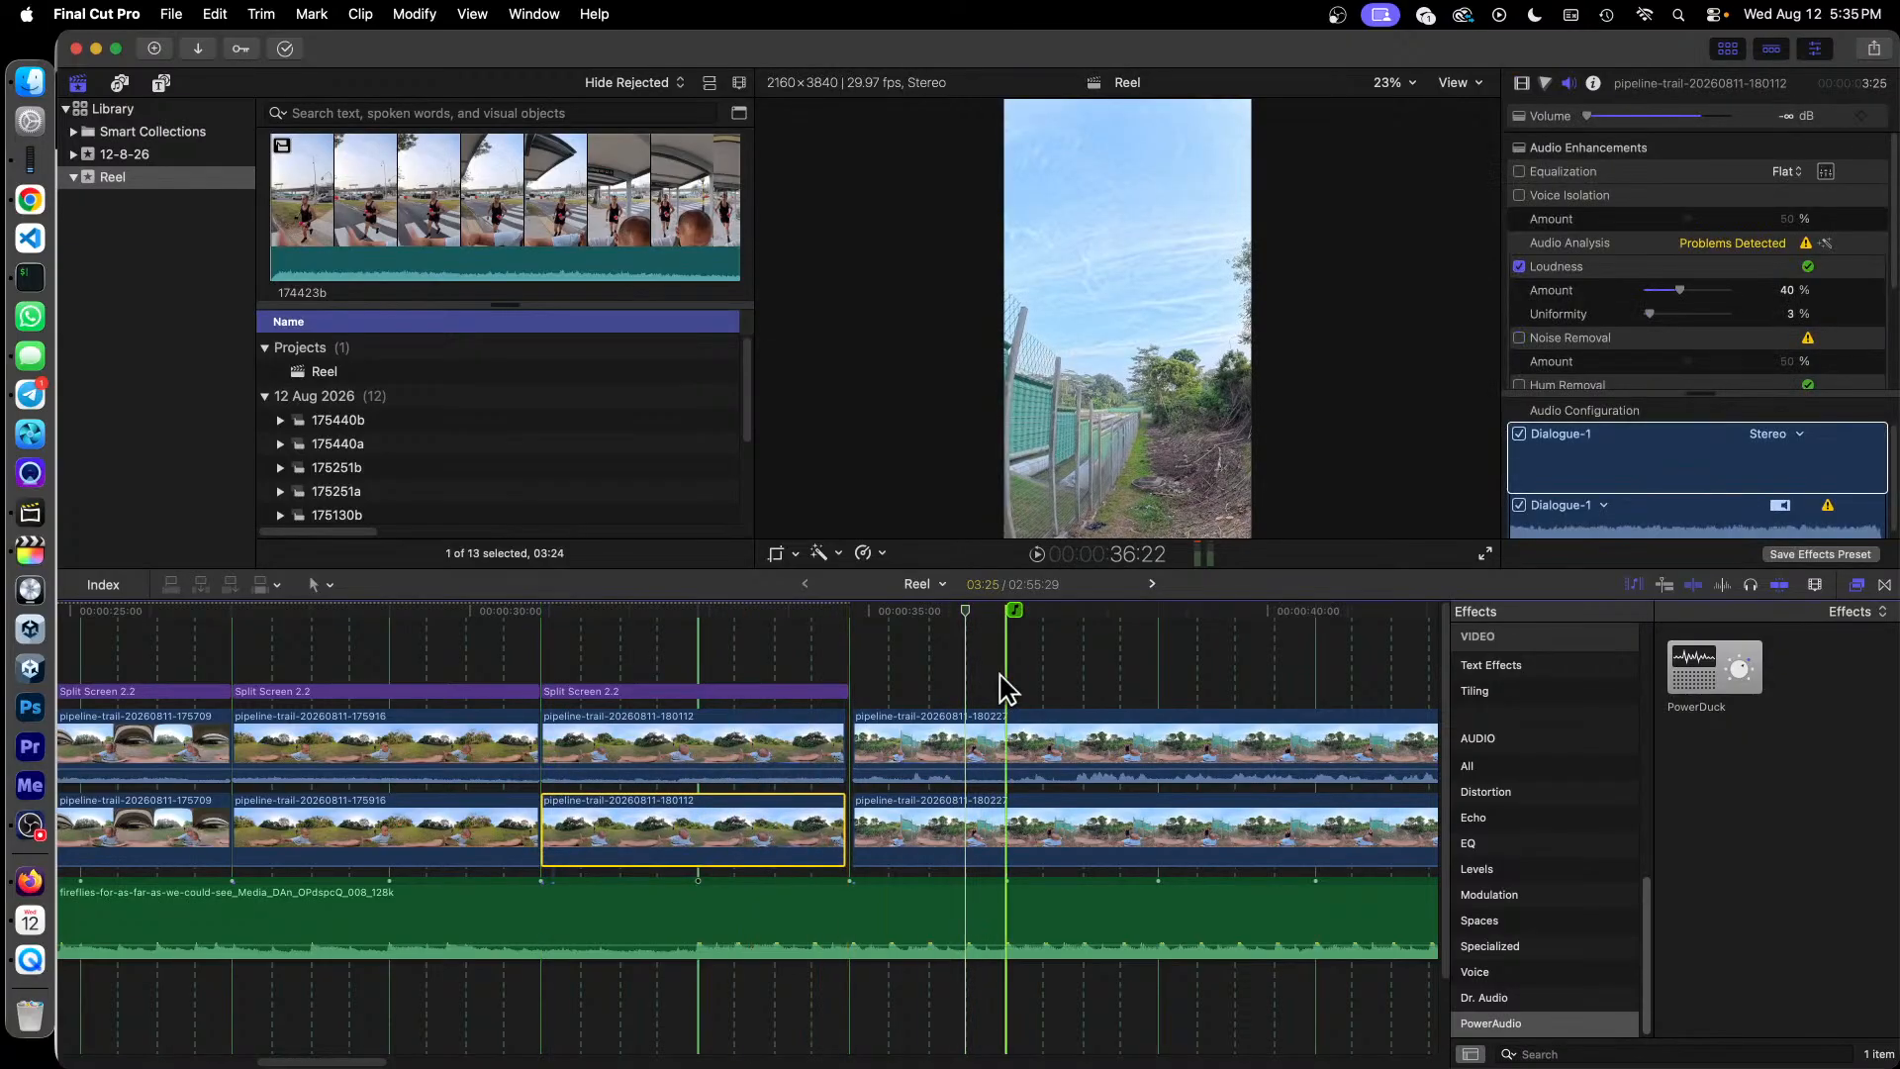
left_click_drag(849, 751, 846, 750)
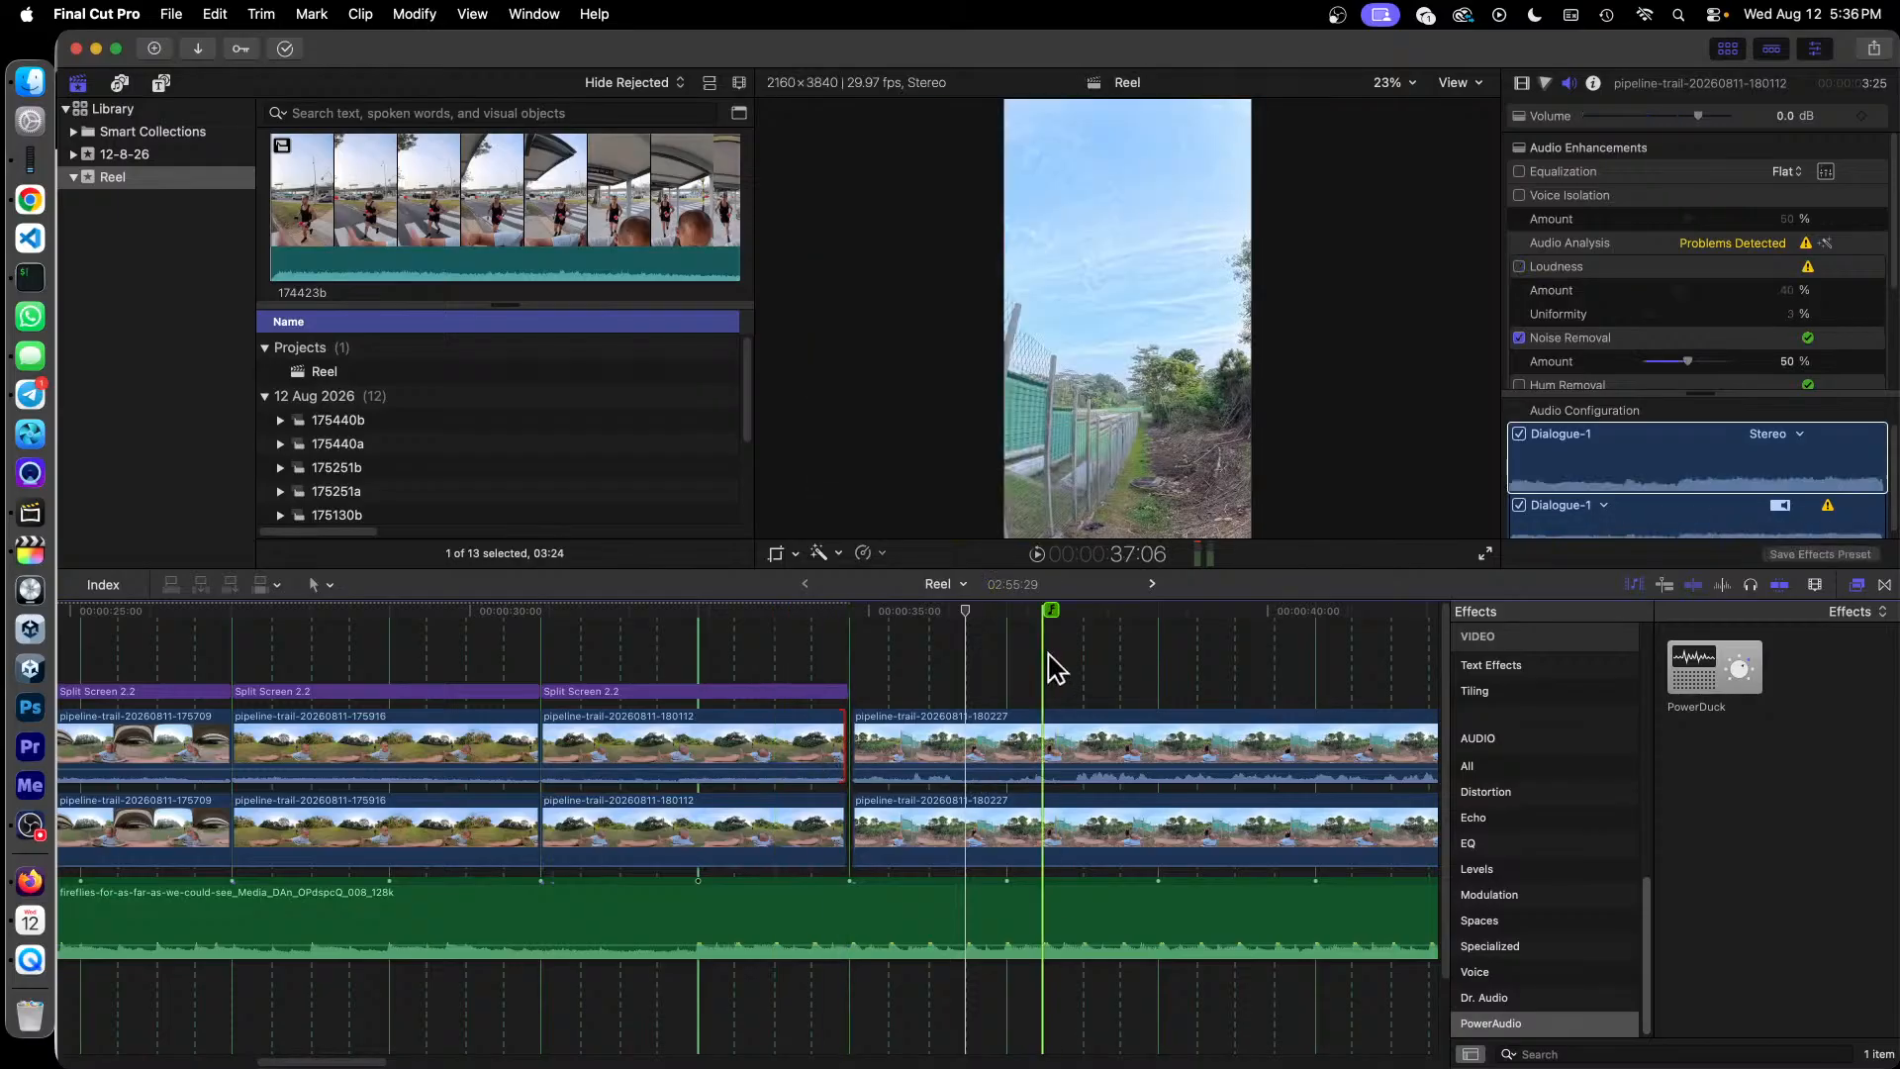
left_click_drag(740, 752, 740, 752)
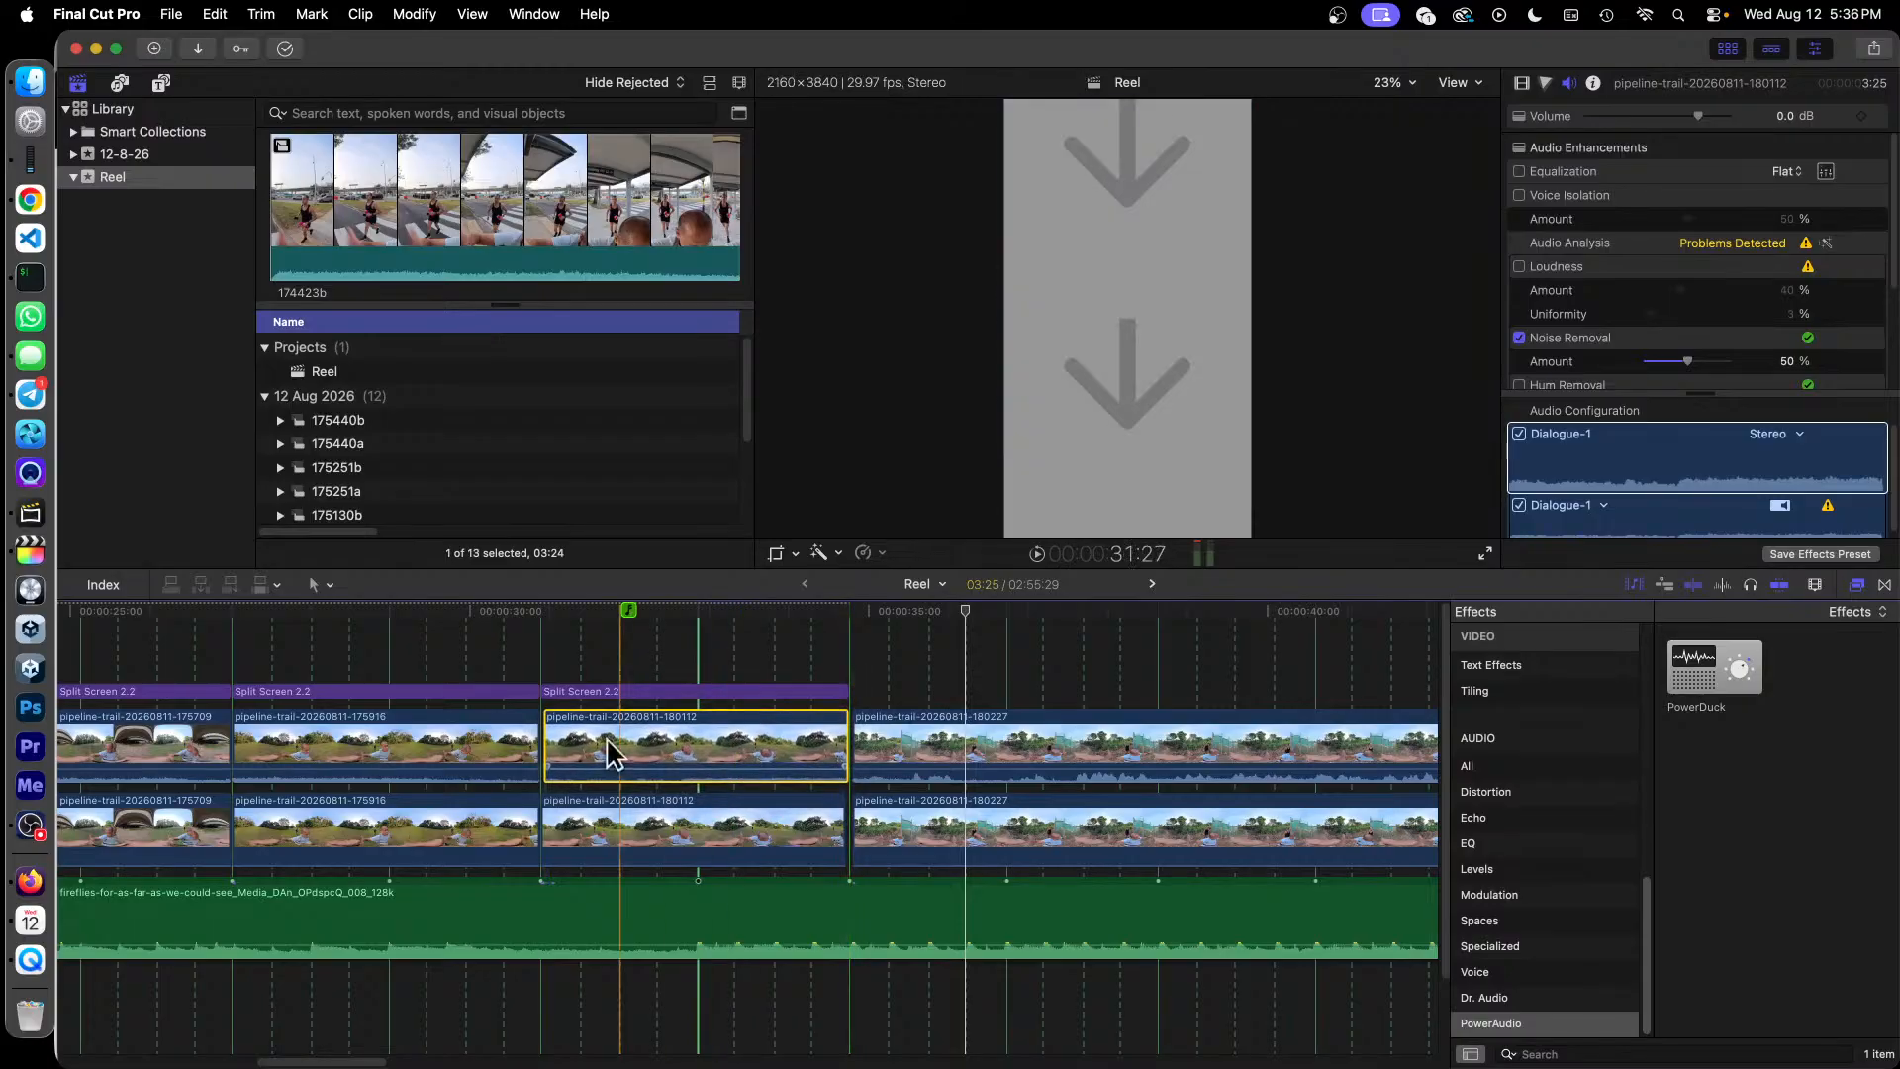
left_click_drag(554, 754, 551, 754)
left_click_drag(791, 856, 796, 849)
left_click_drag(551, 834, 551, 834)
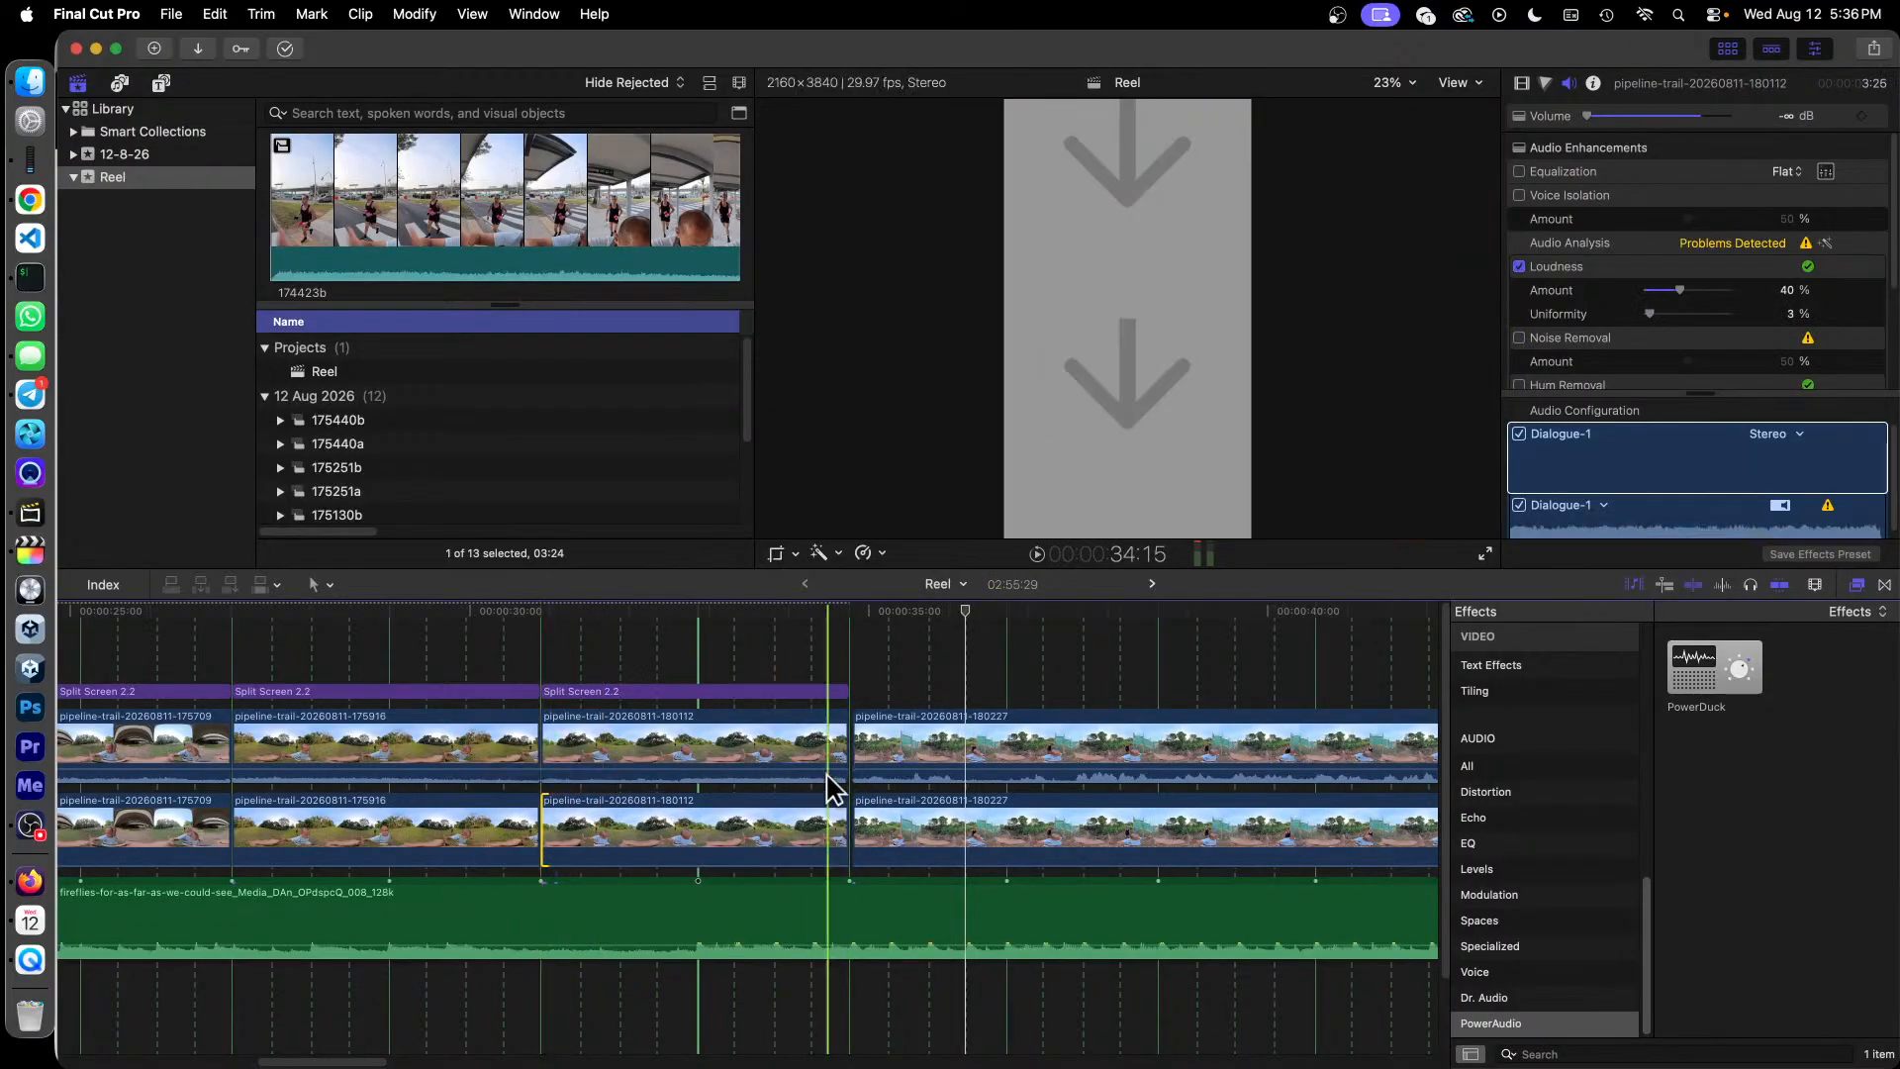
Step: Place a copy of the 180112 Split Screen 2.2 title at the start of the 180227 pair and extend it to 14:01
left_click(772, 691)
key("super+c")
key("super+v")
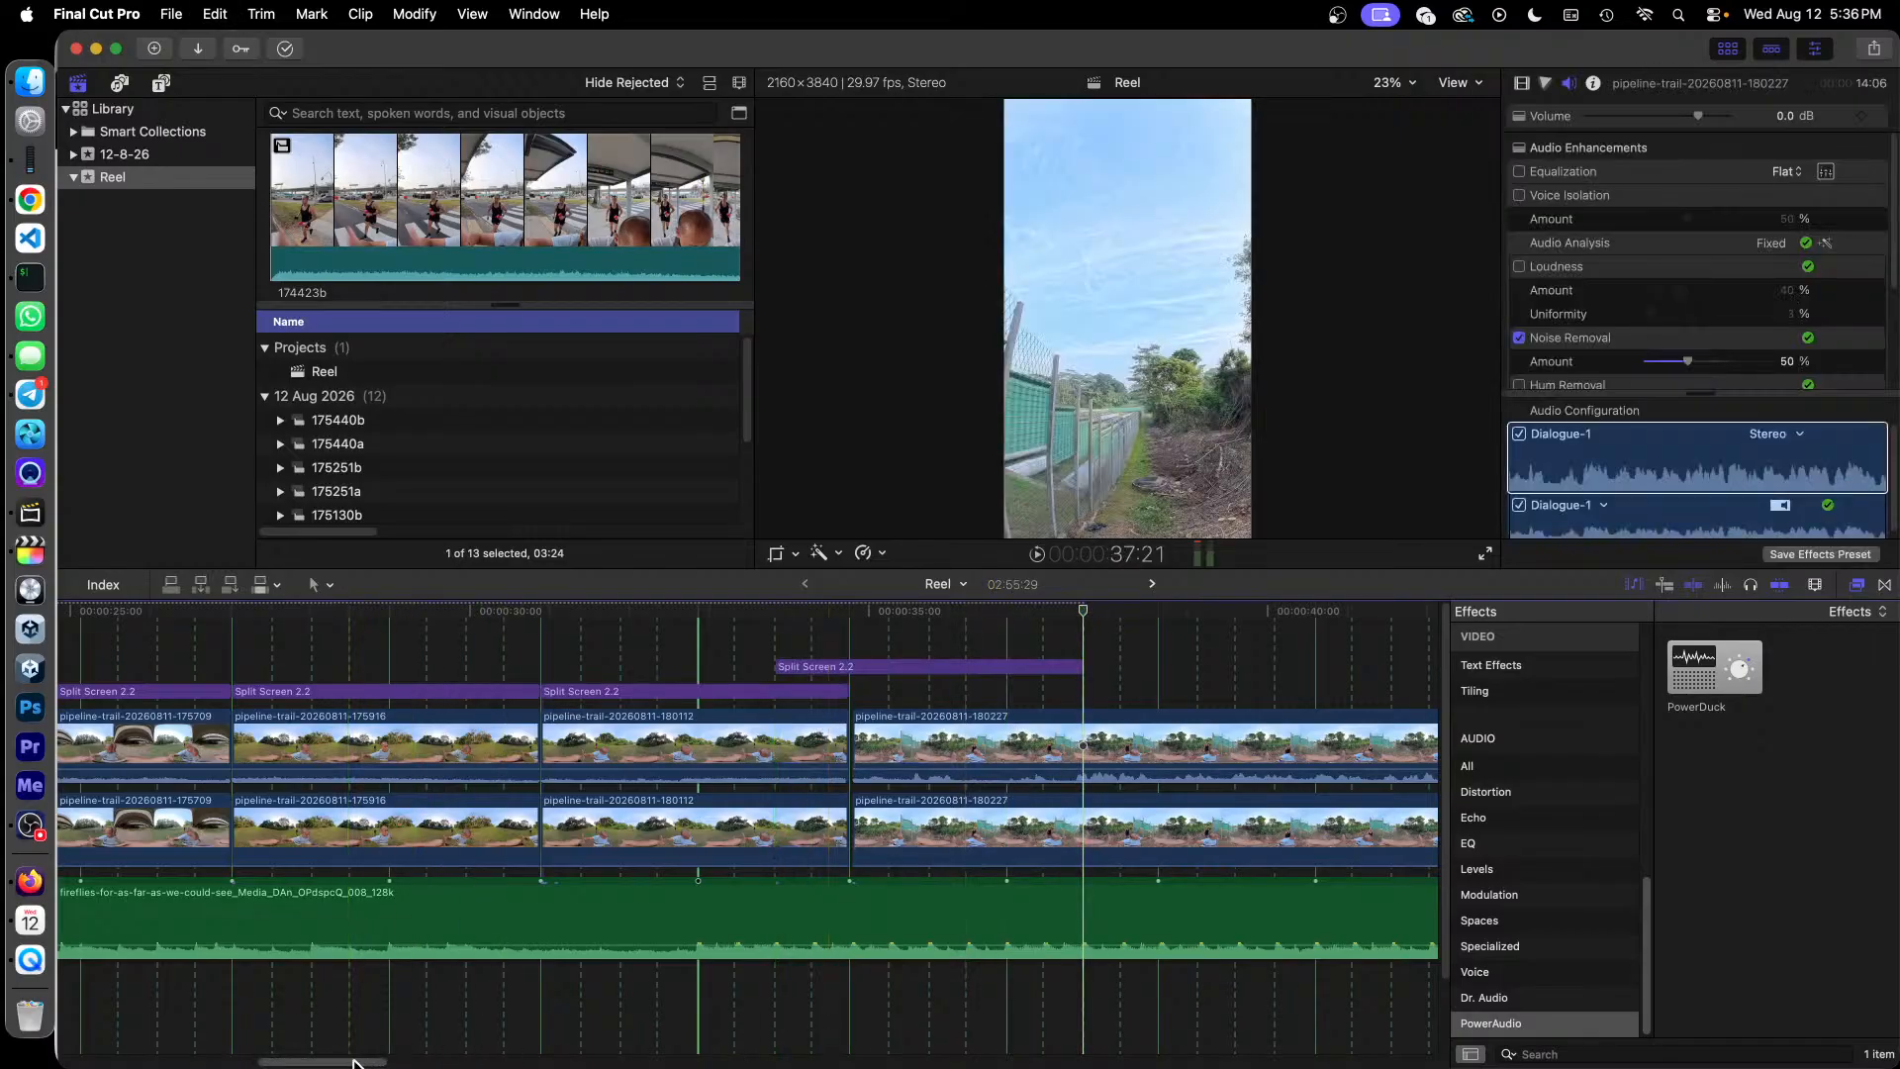
left_click_drag(356, 1061, 419, 1065)
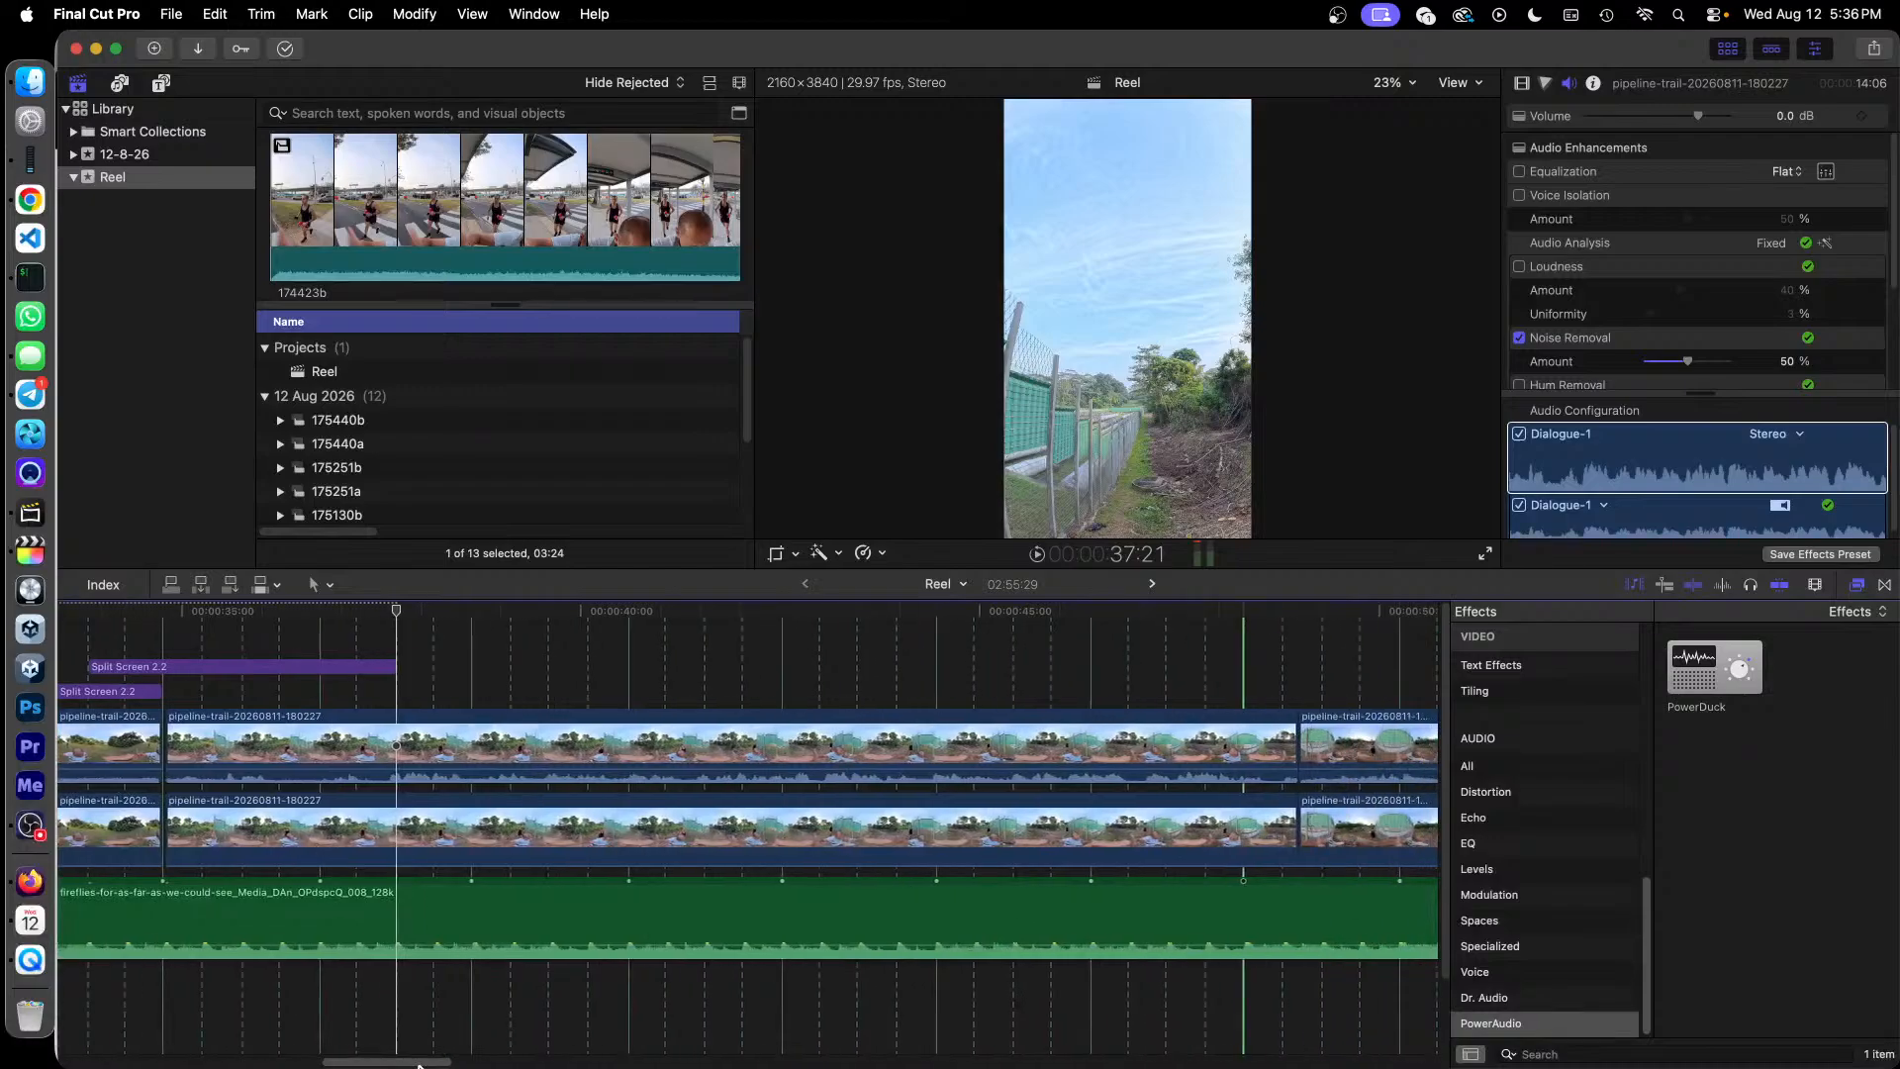
left_click_drag(353, 668, 1274, 729)
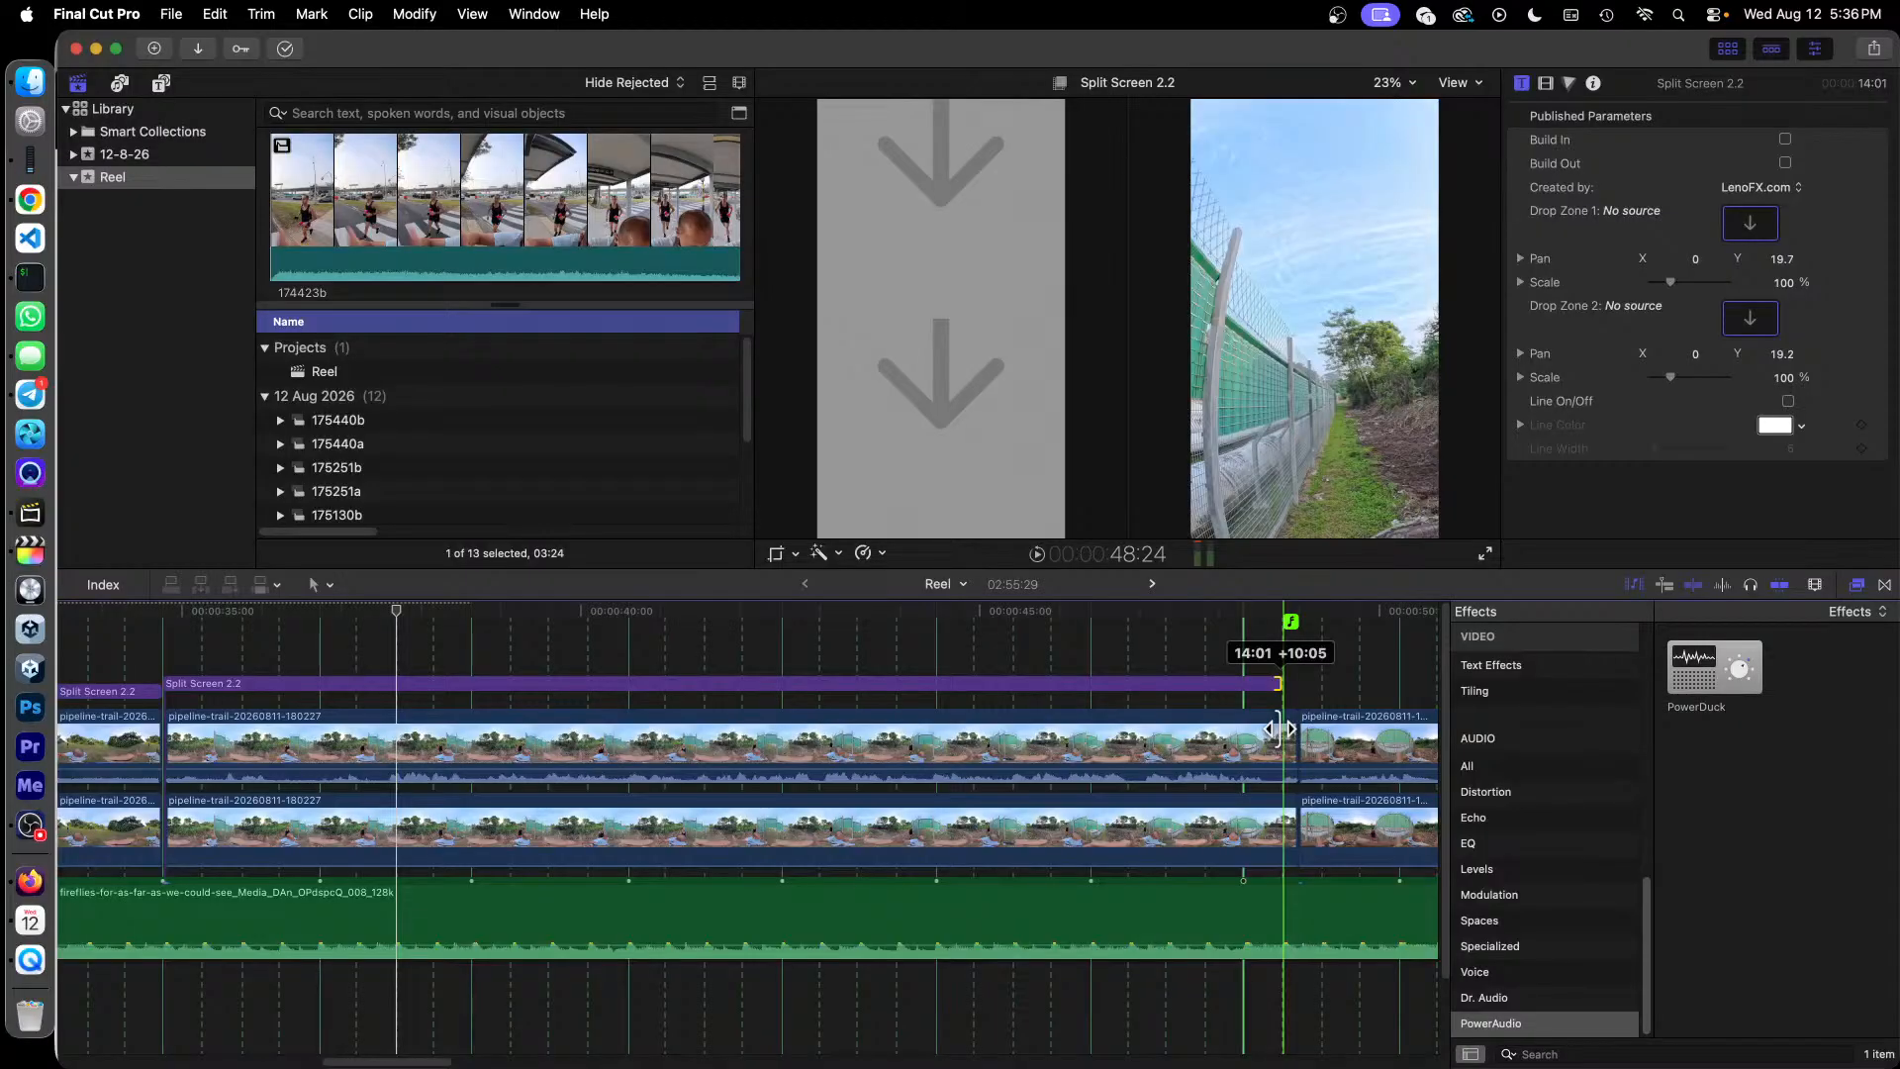
left_click_drag(1279, 728, 1278, 729)
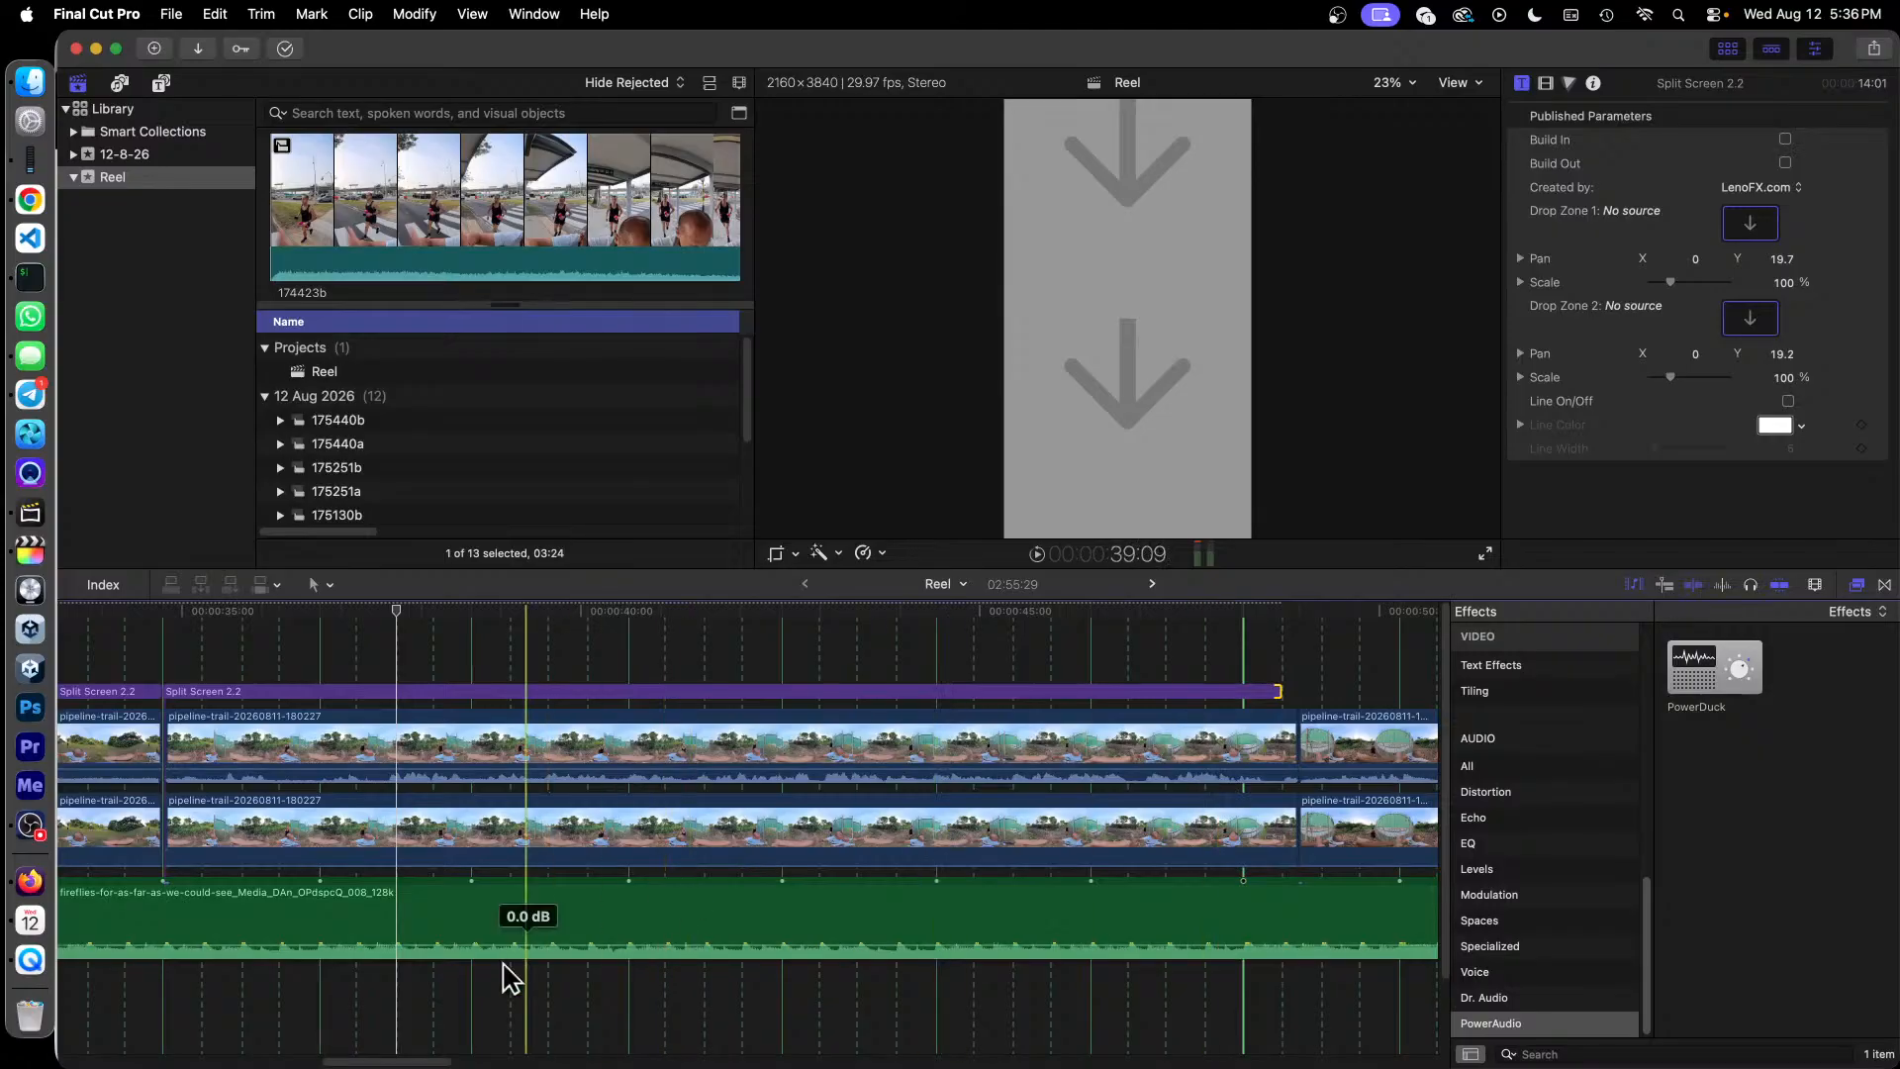
Step: Play the music around 48 seconds and trim the title and both 180227 clips back to the marker there
left_click_drag(419, 1062, 463, 1062)
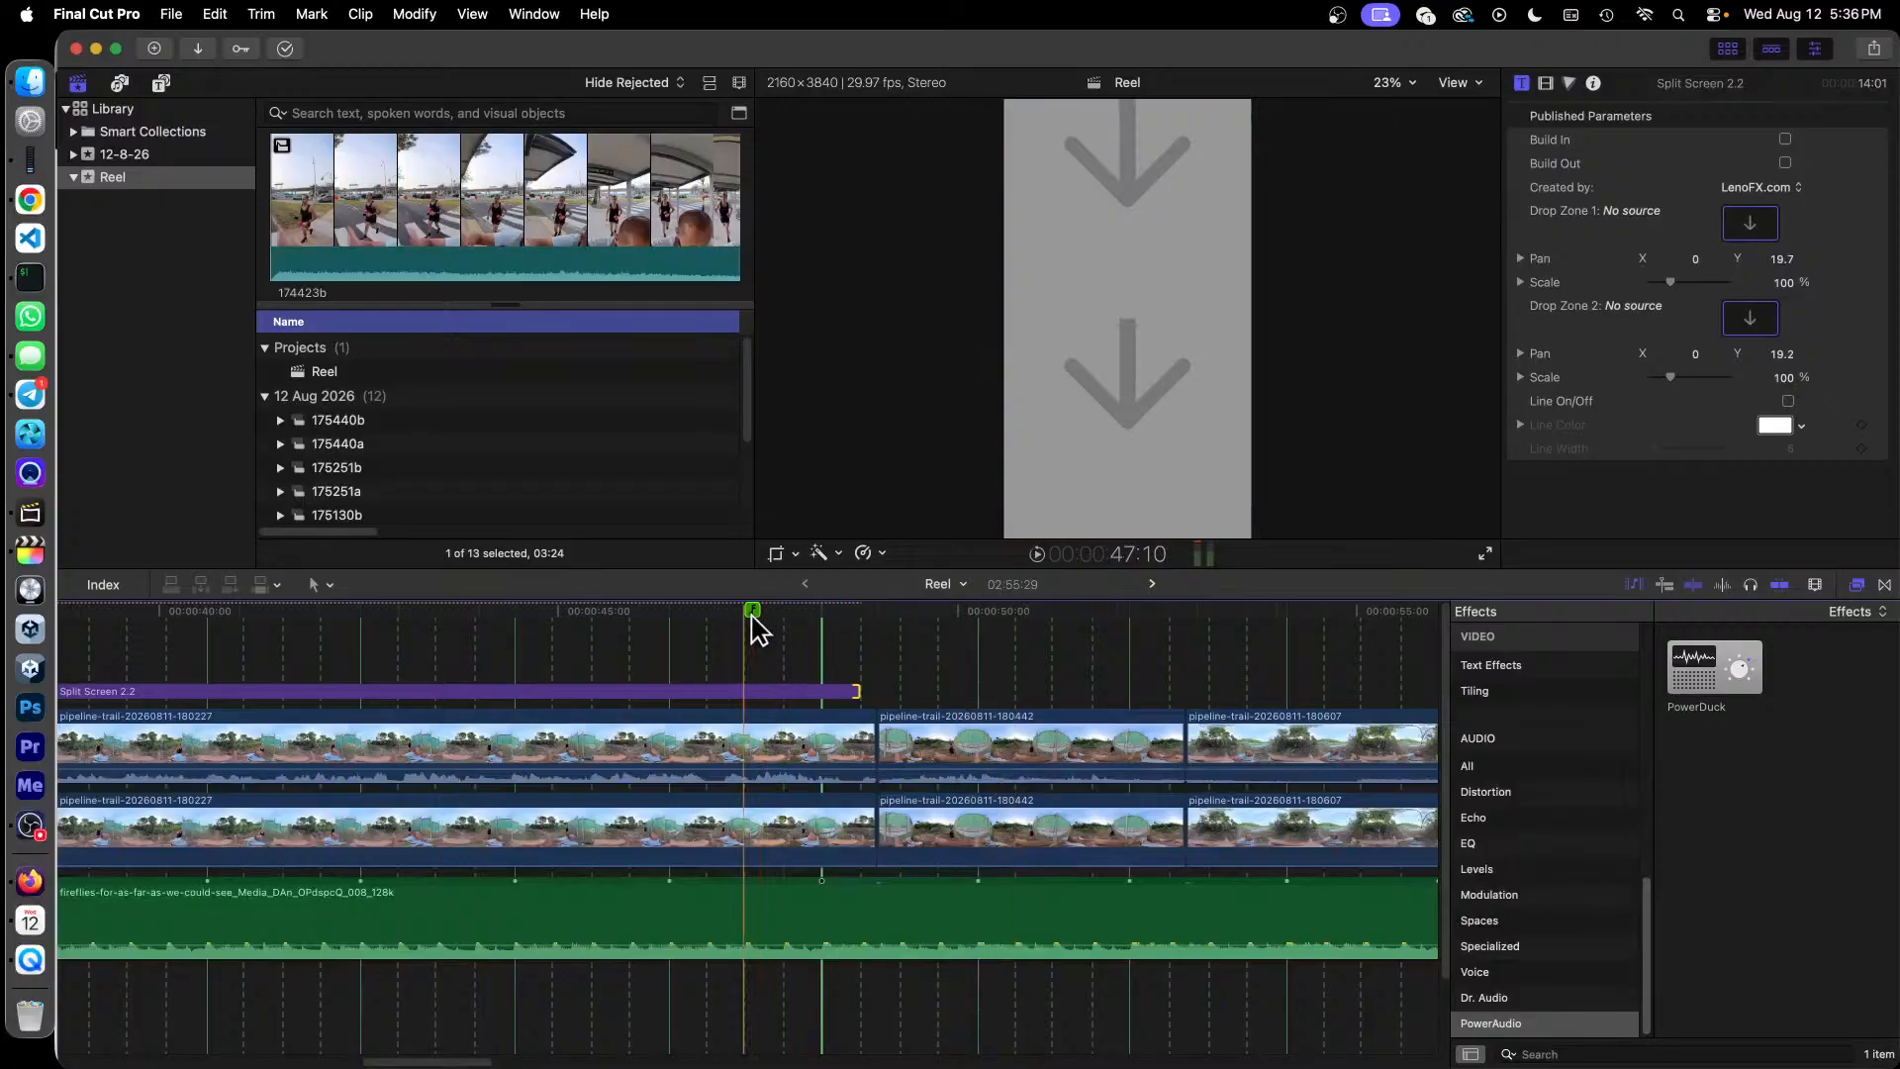
left_click(830, 613)
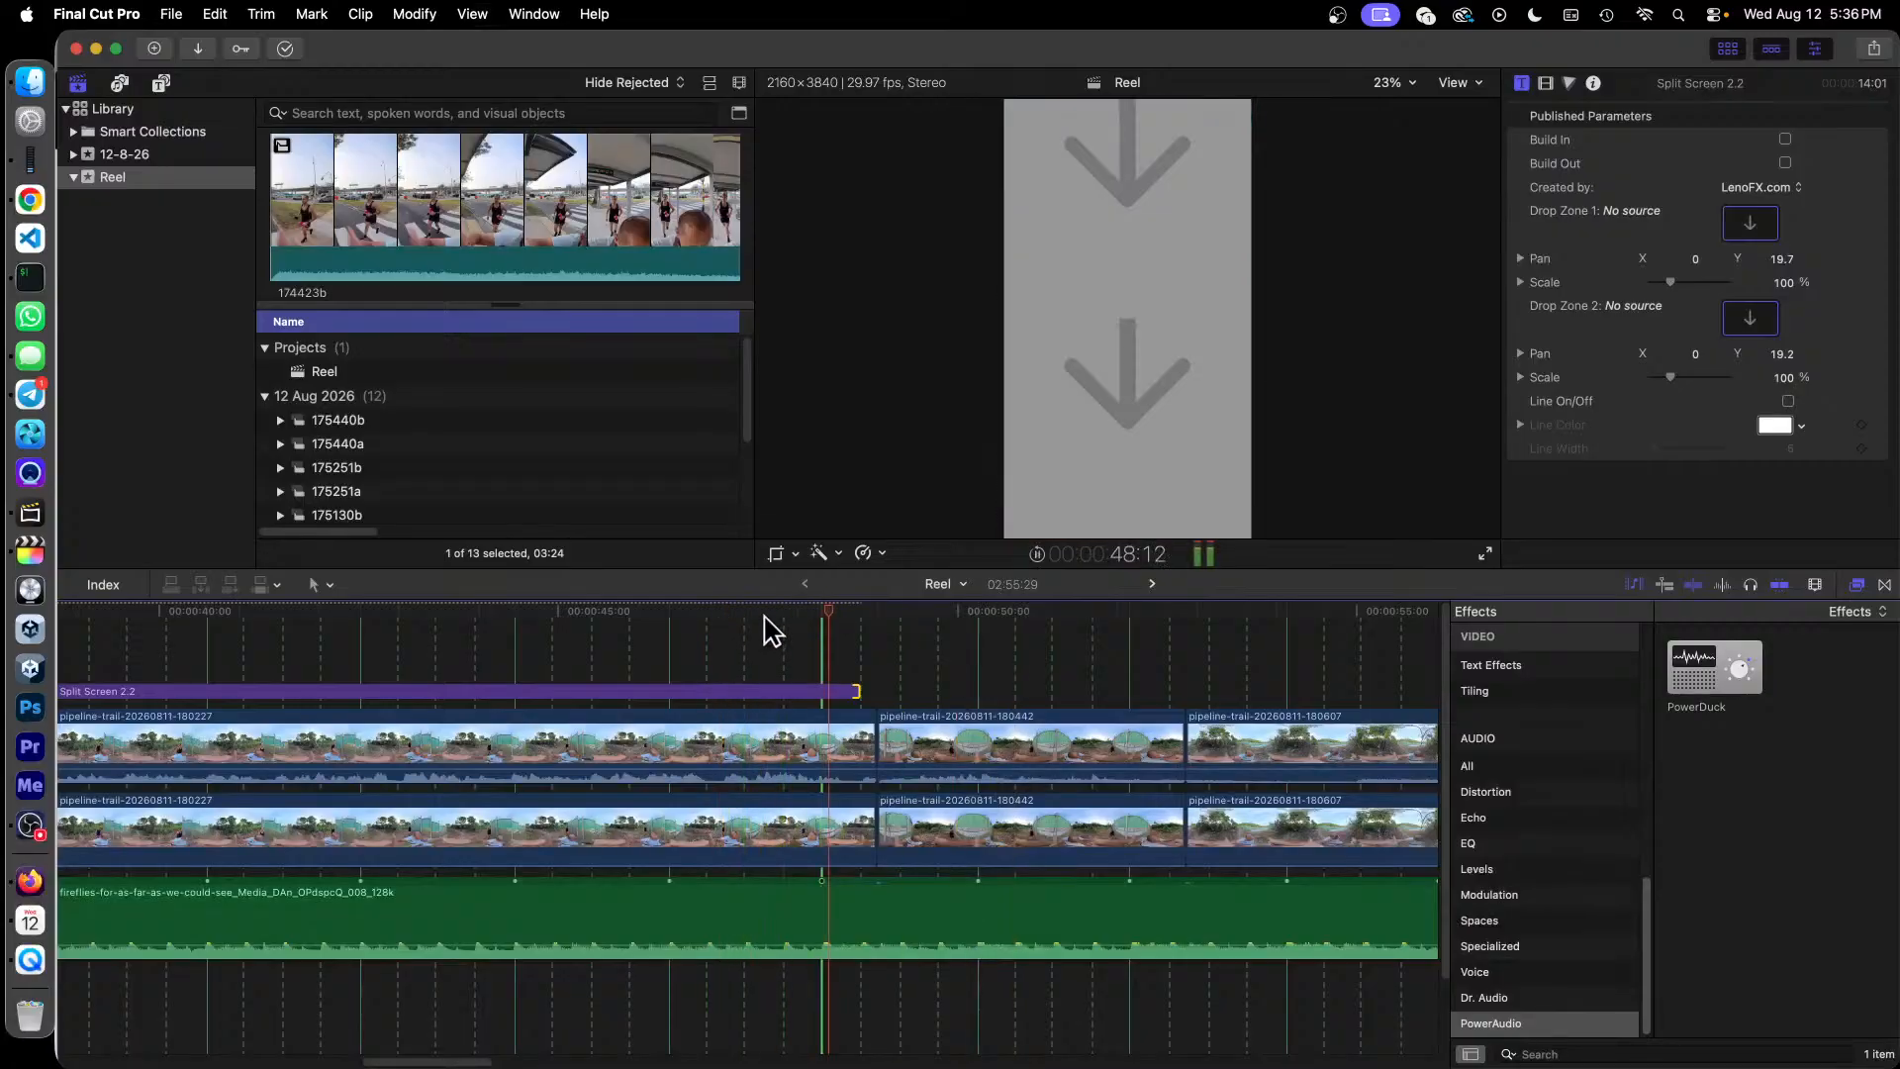
key("space")
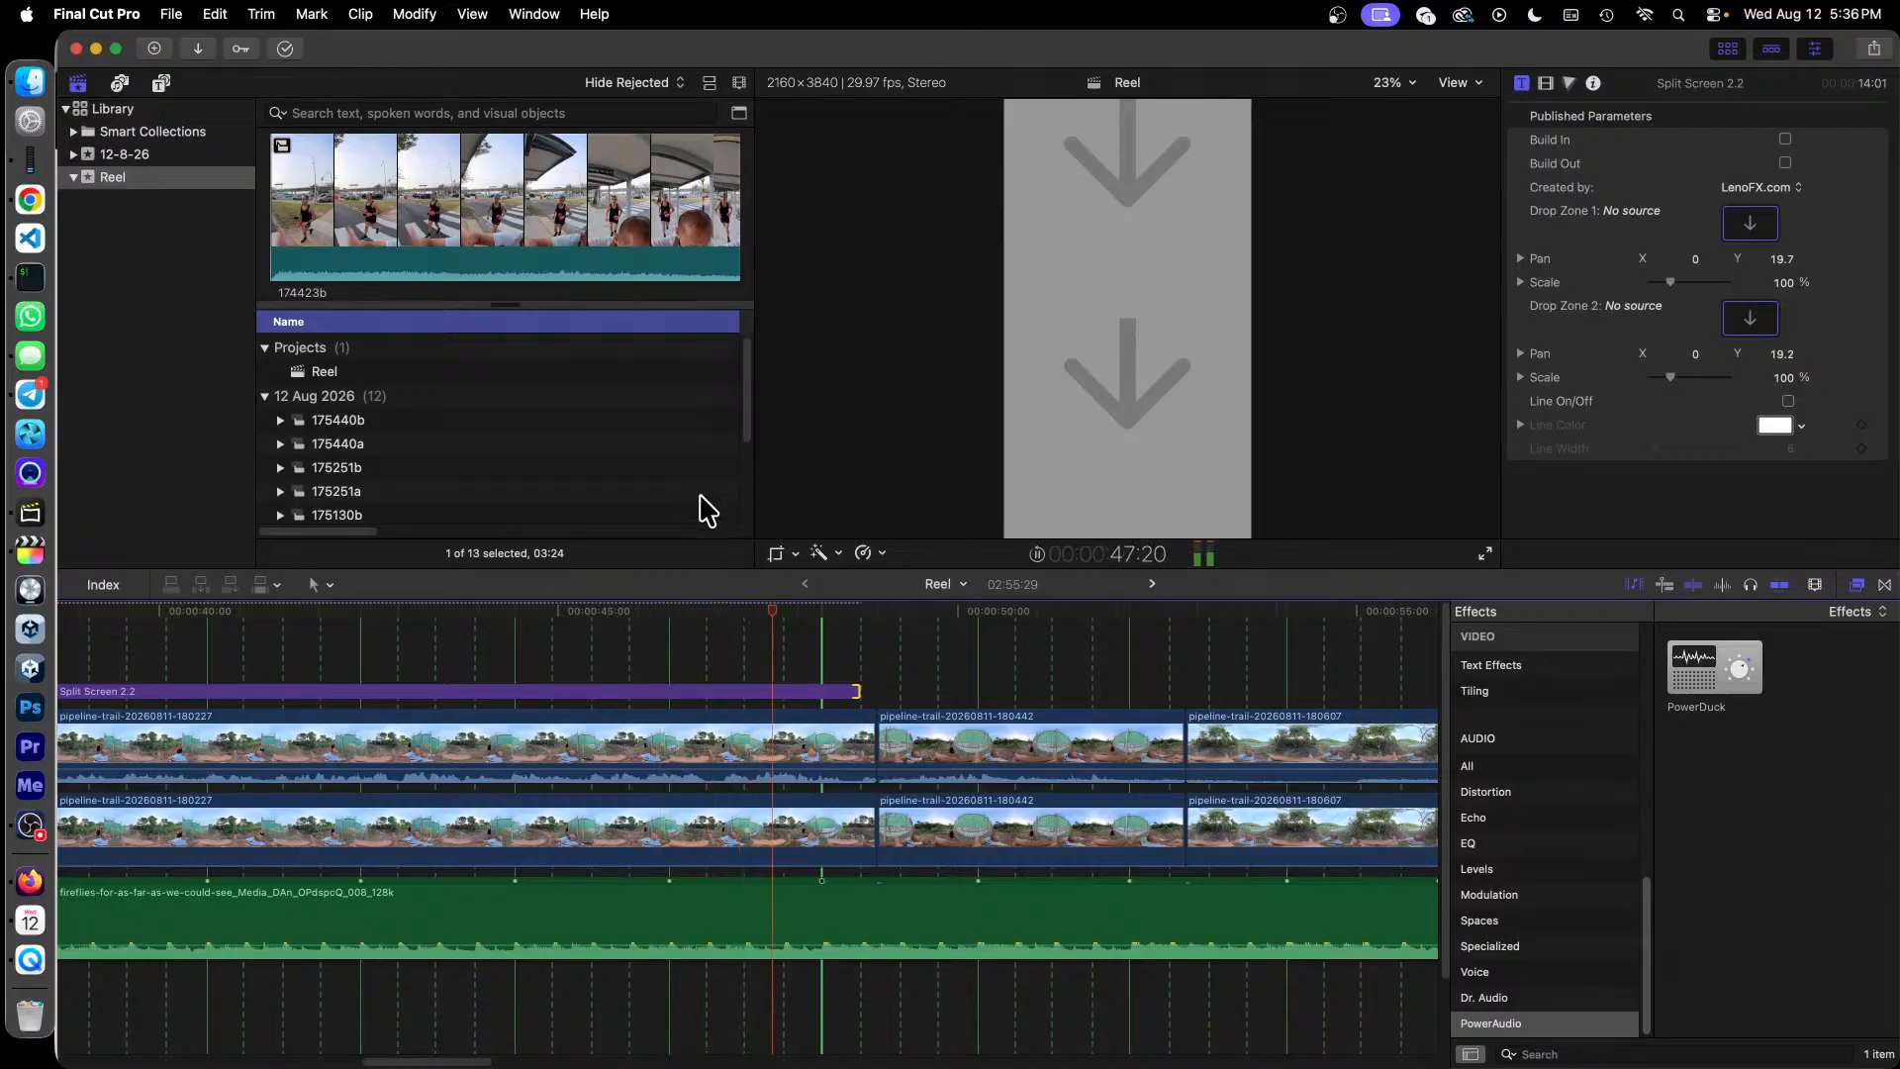
key("space")
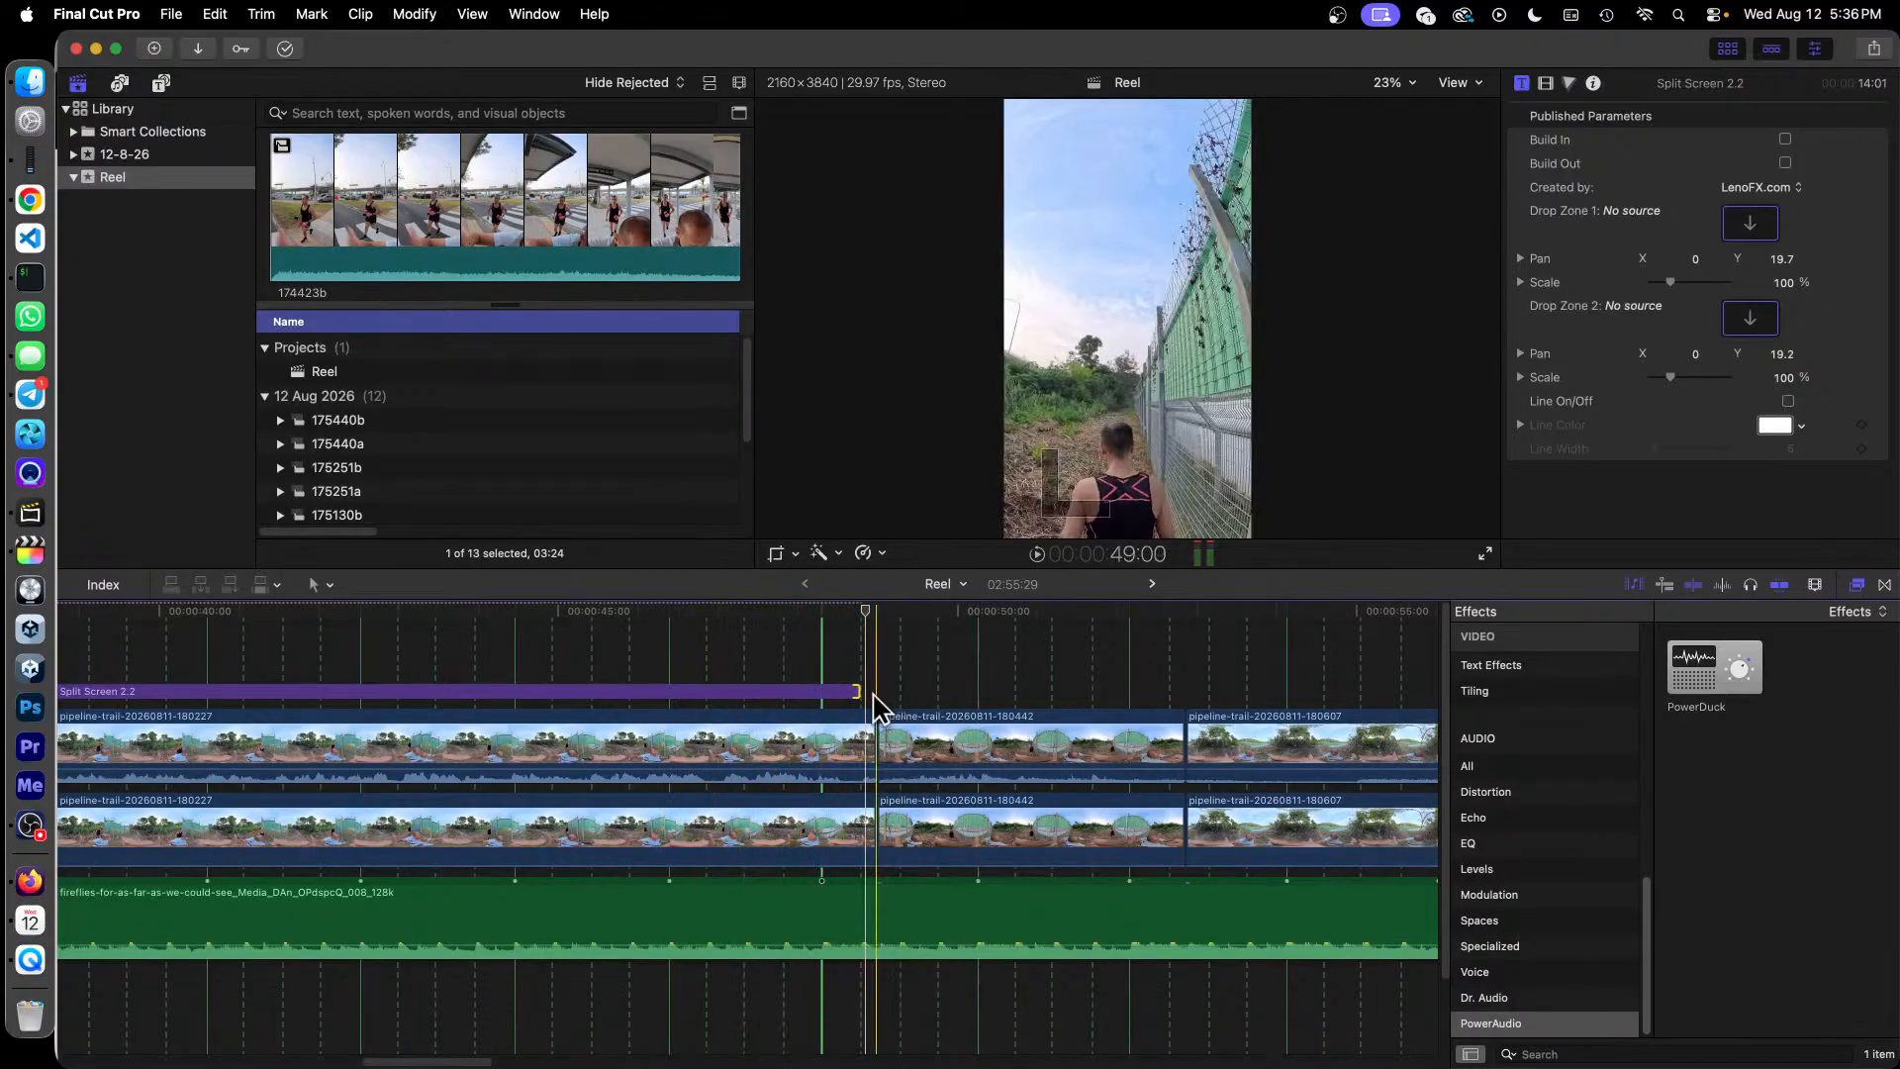
left_click_drag(857, 694, 817, 692)
left_click_drag(872, 752, 821, 755)
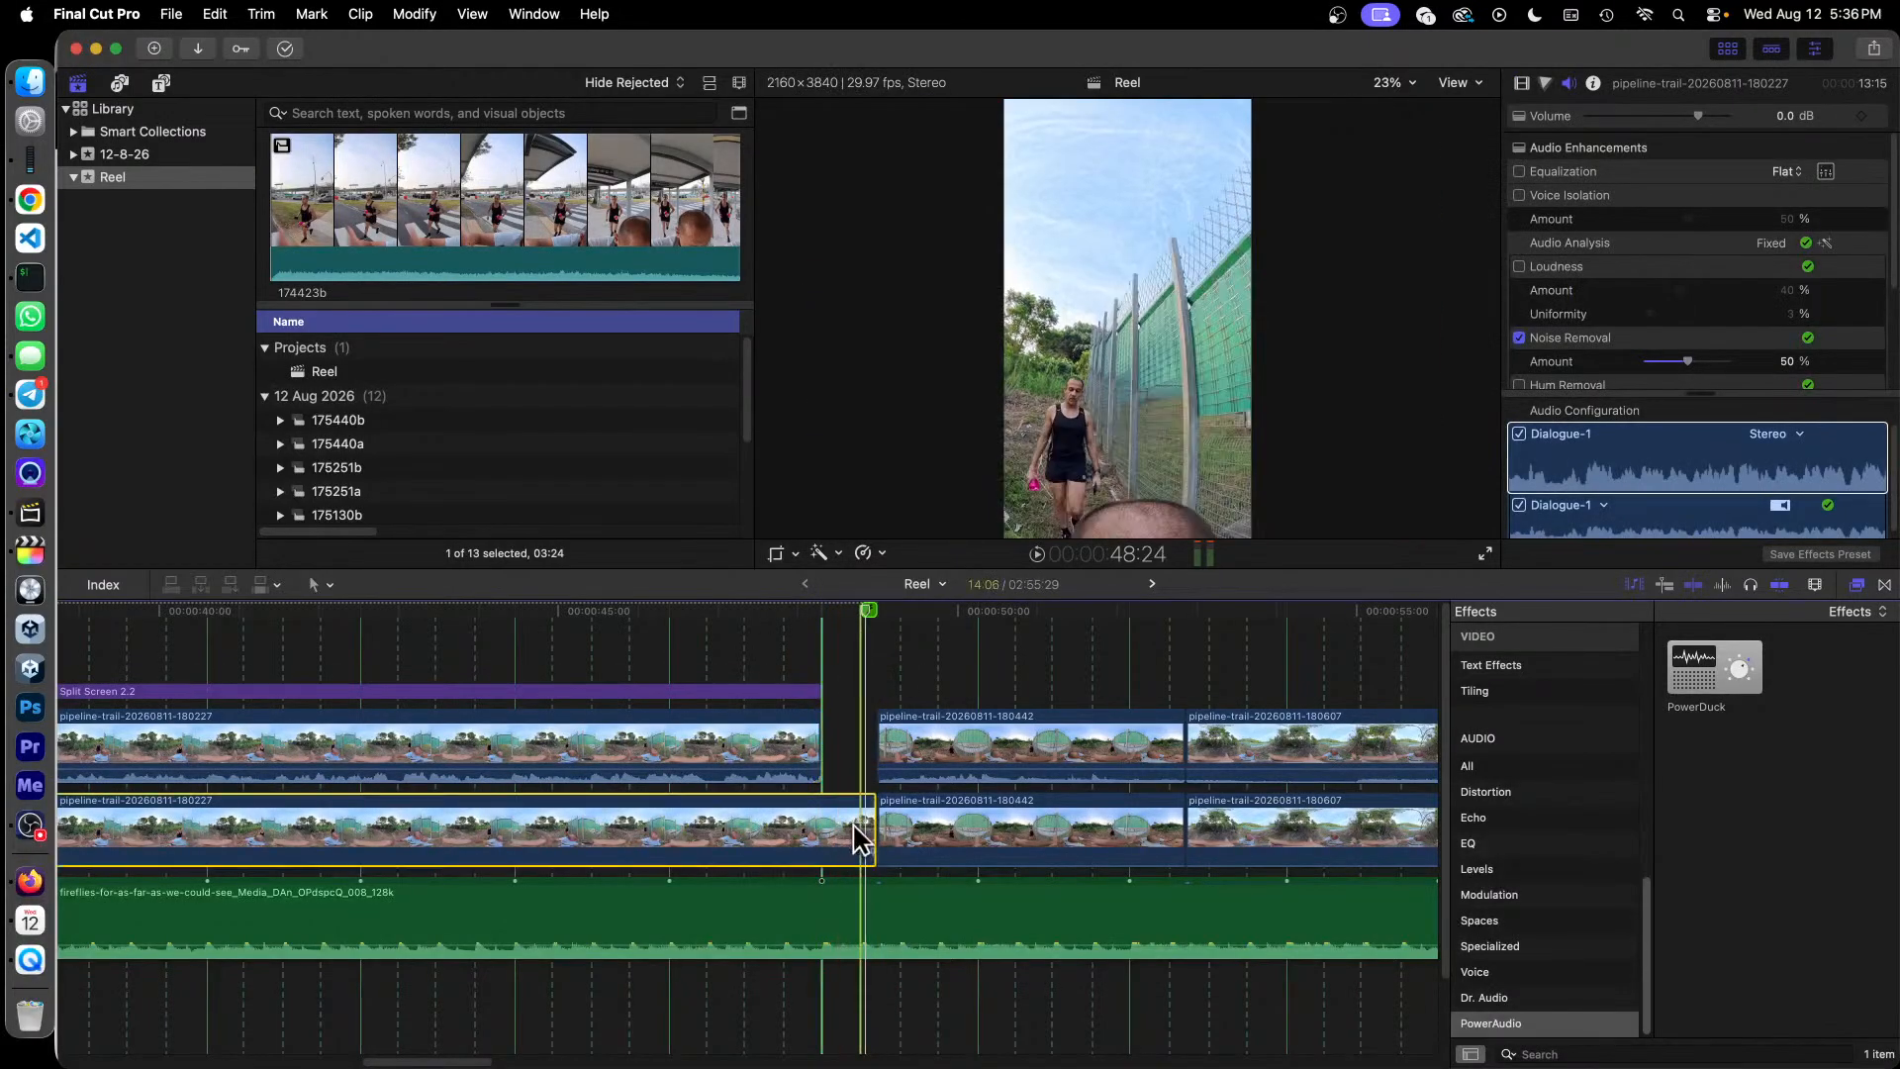
left_click_drag(871, 827, 821, 828)
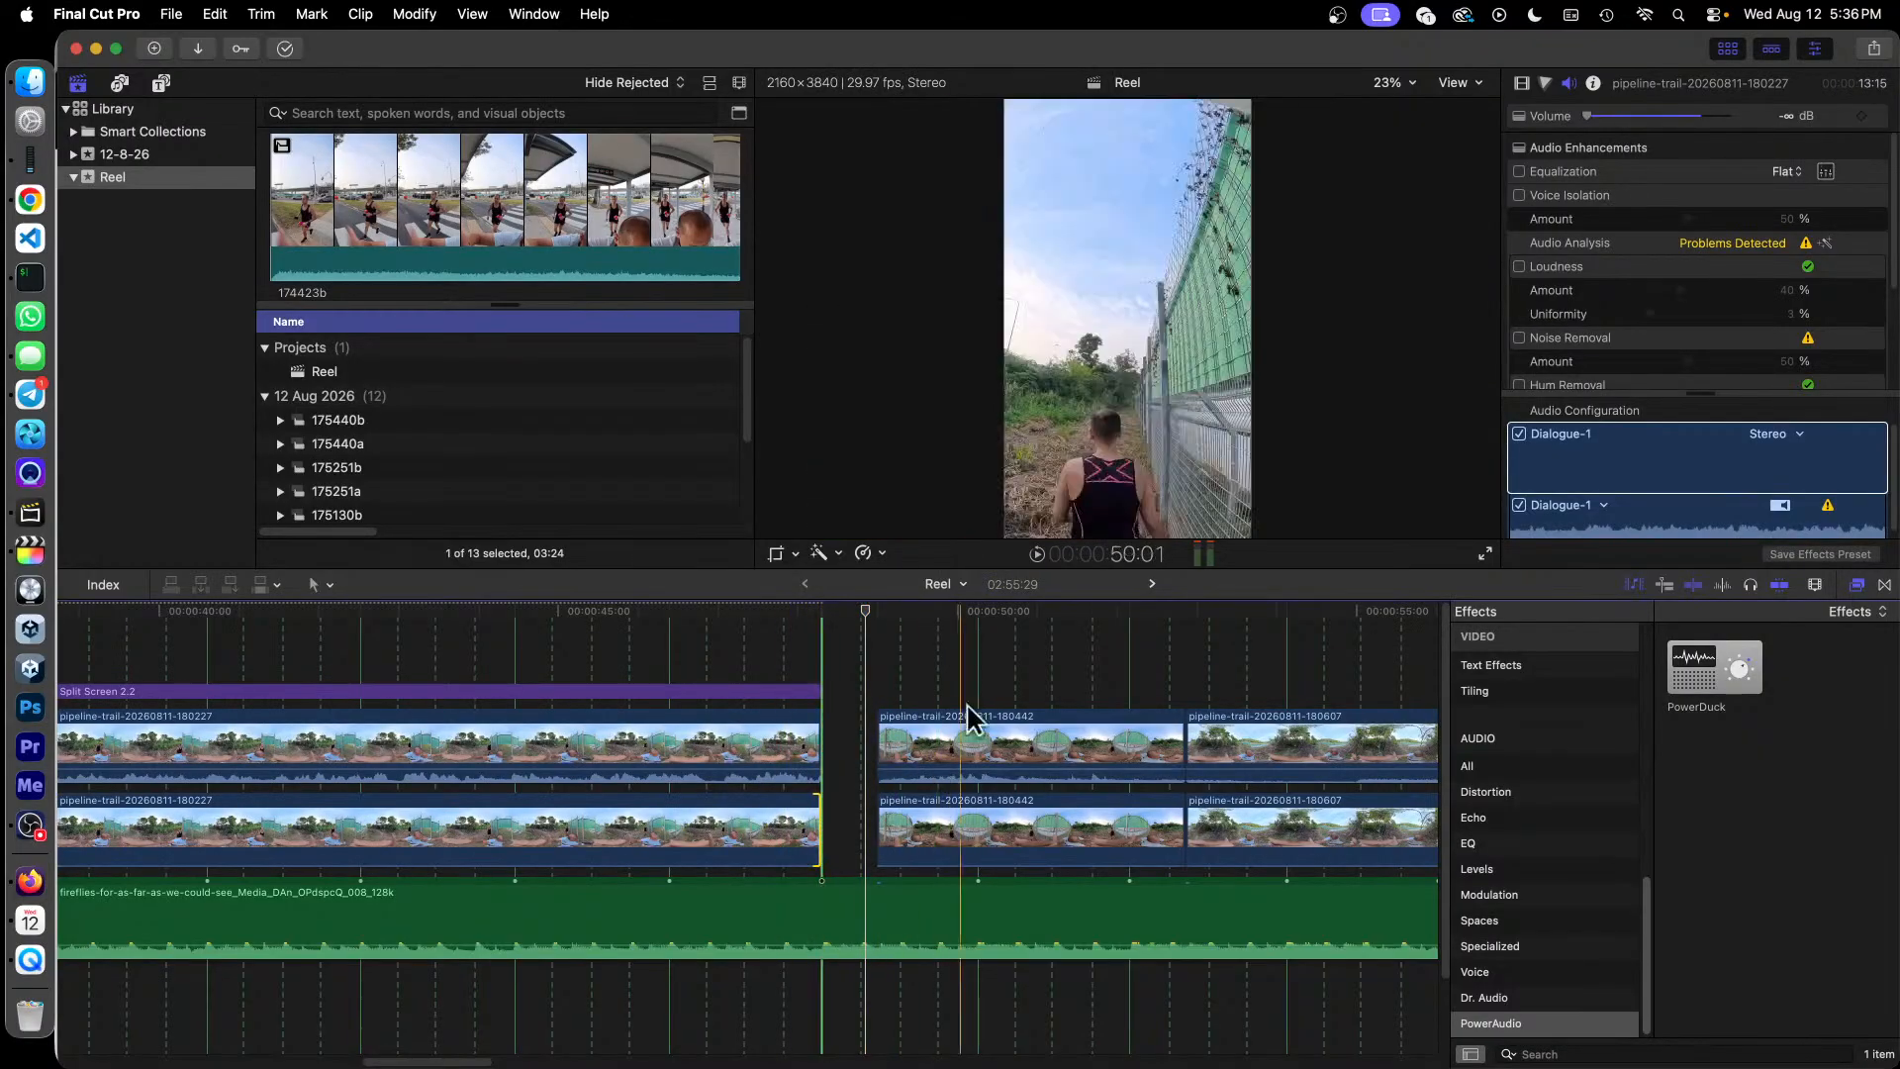
Step: Move the 180442 pair flush against the 180227 pair and cover it with a copied Split Screen 2.2 title trimmed to 3:26
left_click_drag(1098, 740, 1041, 746)
left_click_drag(1144, 827, 1090, 831)
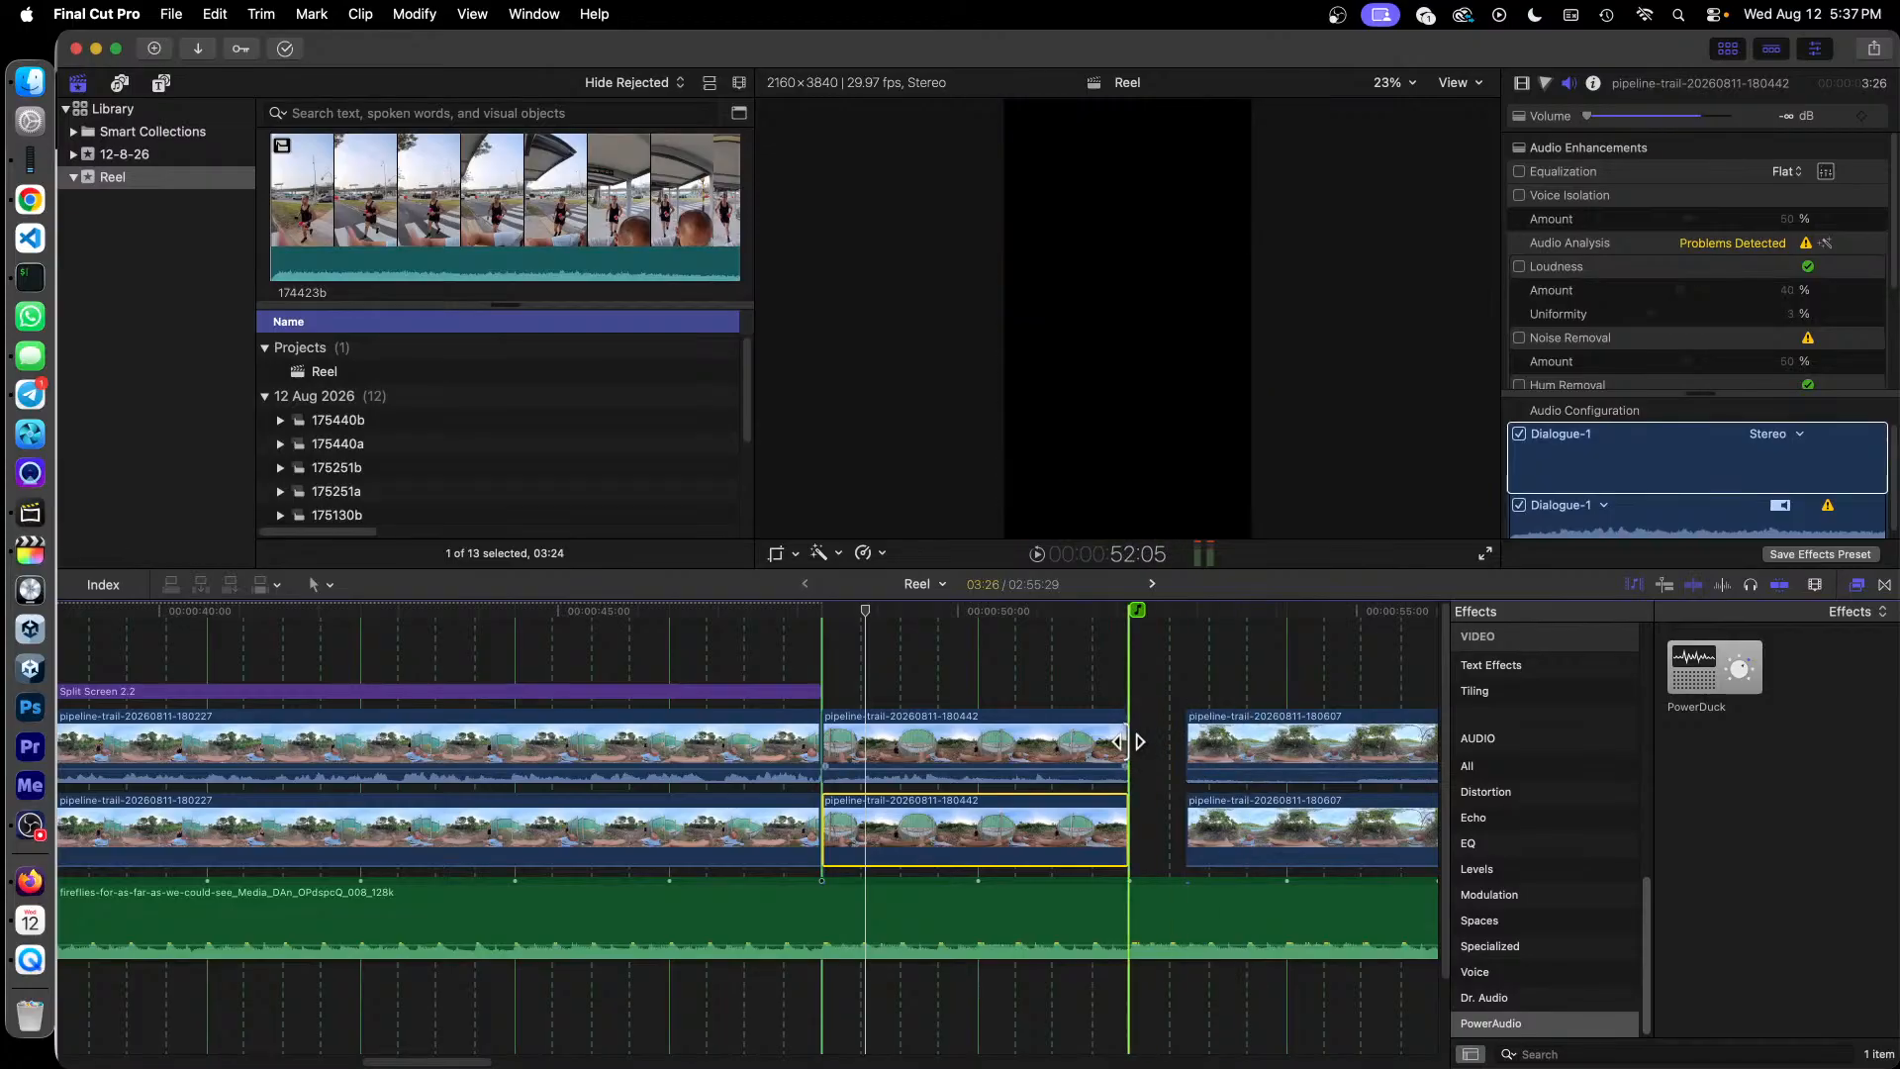
left_click(629, 691)
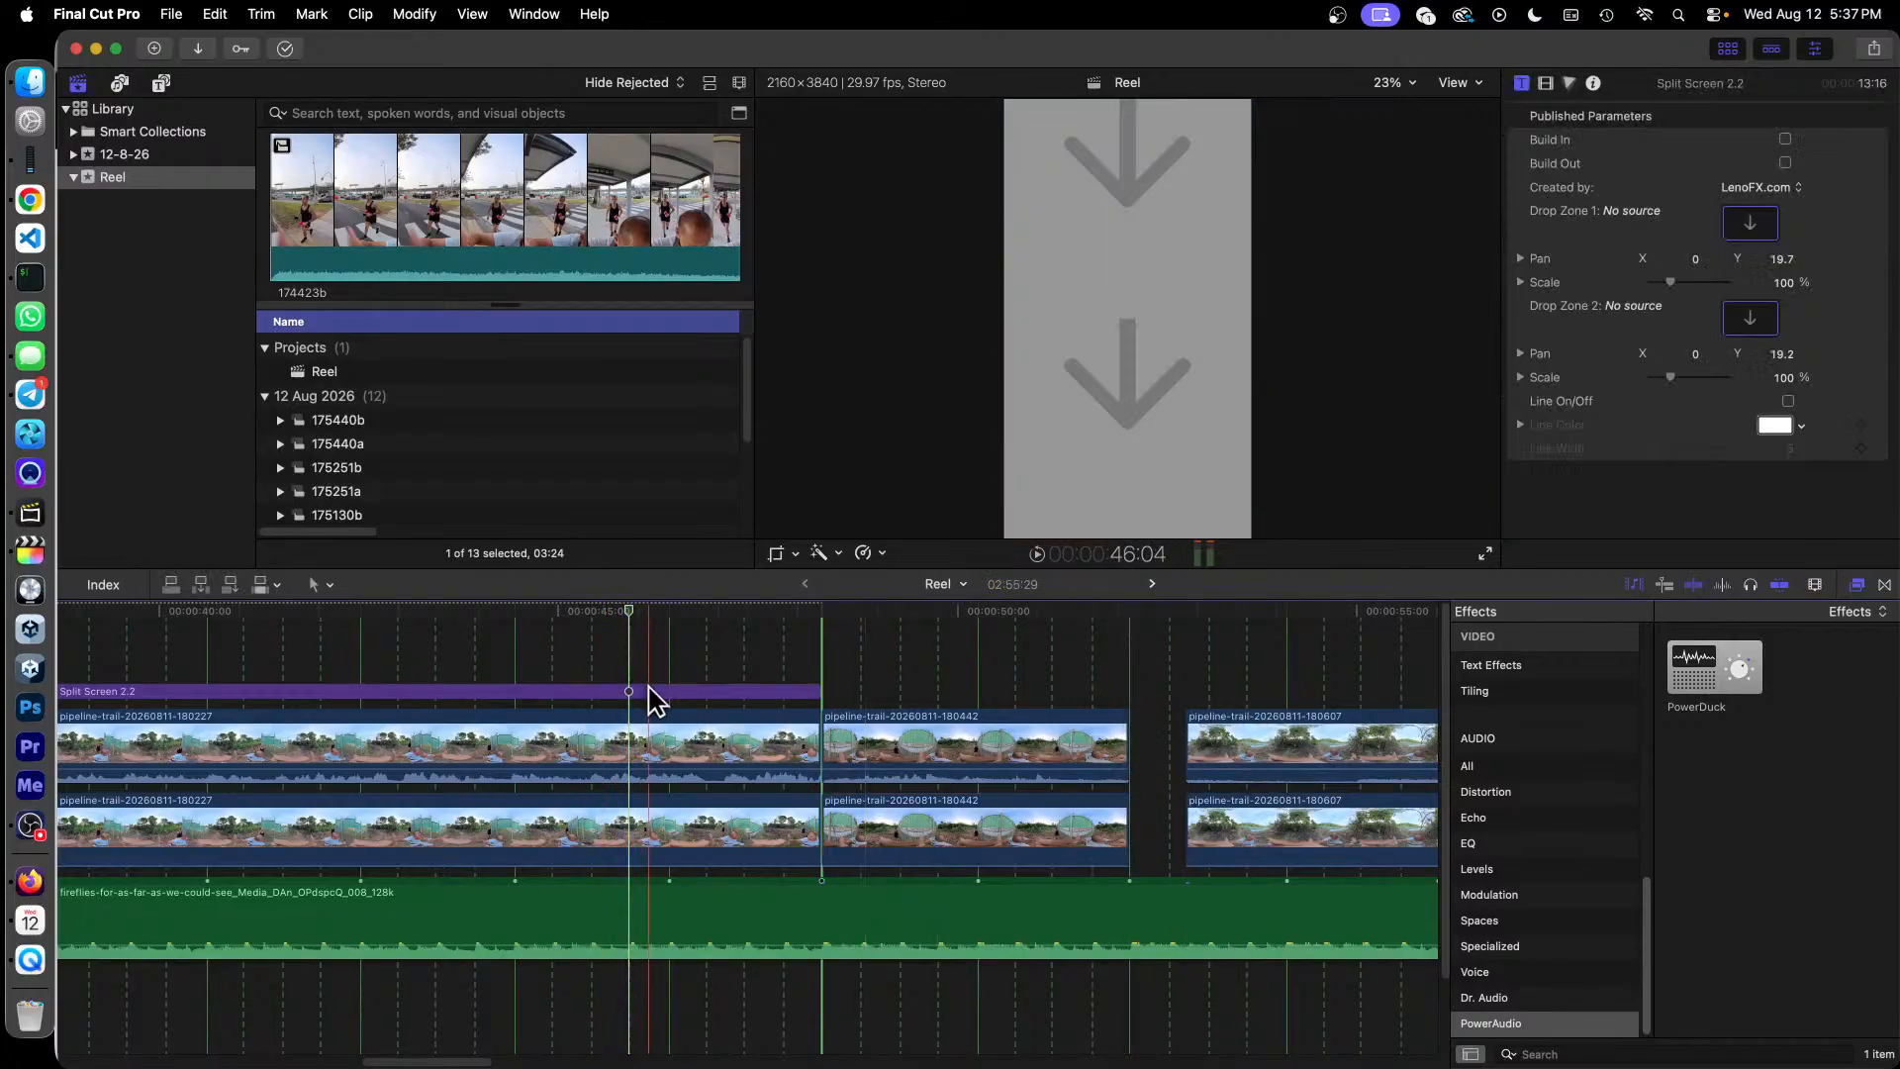
left_click(652, 691)
key("super+v")
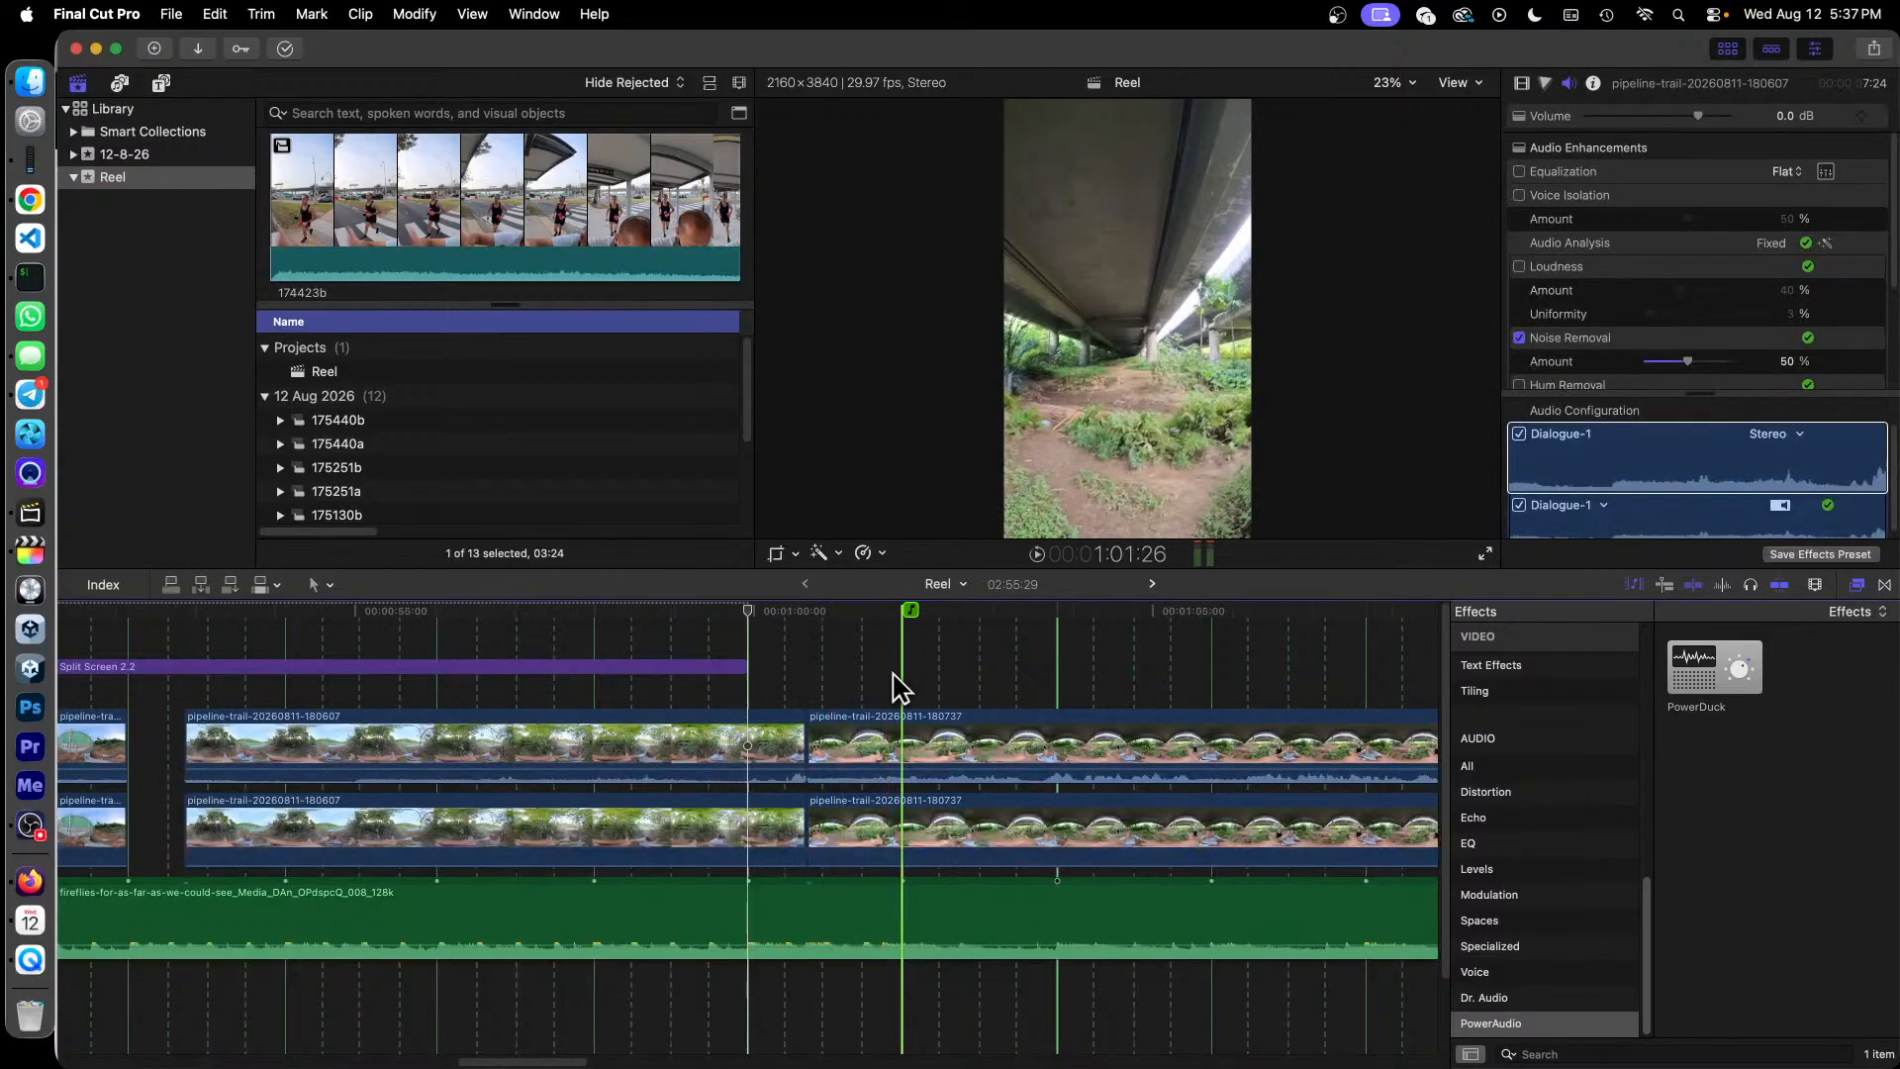
key("super+minus")
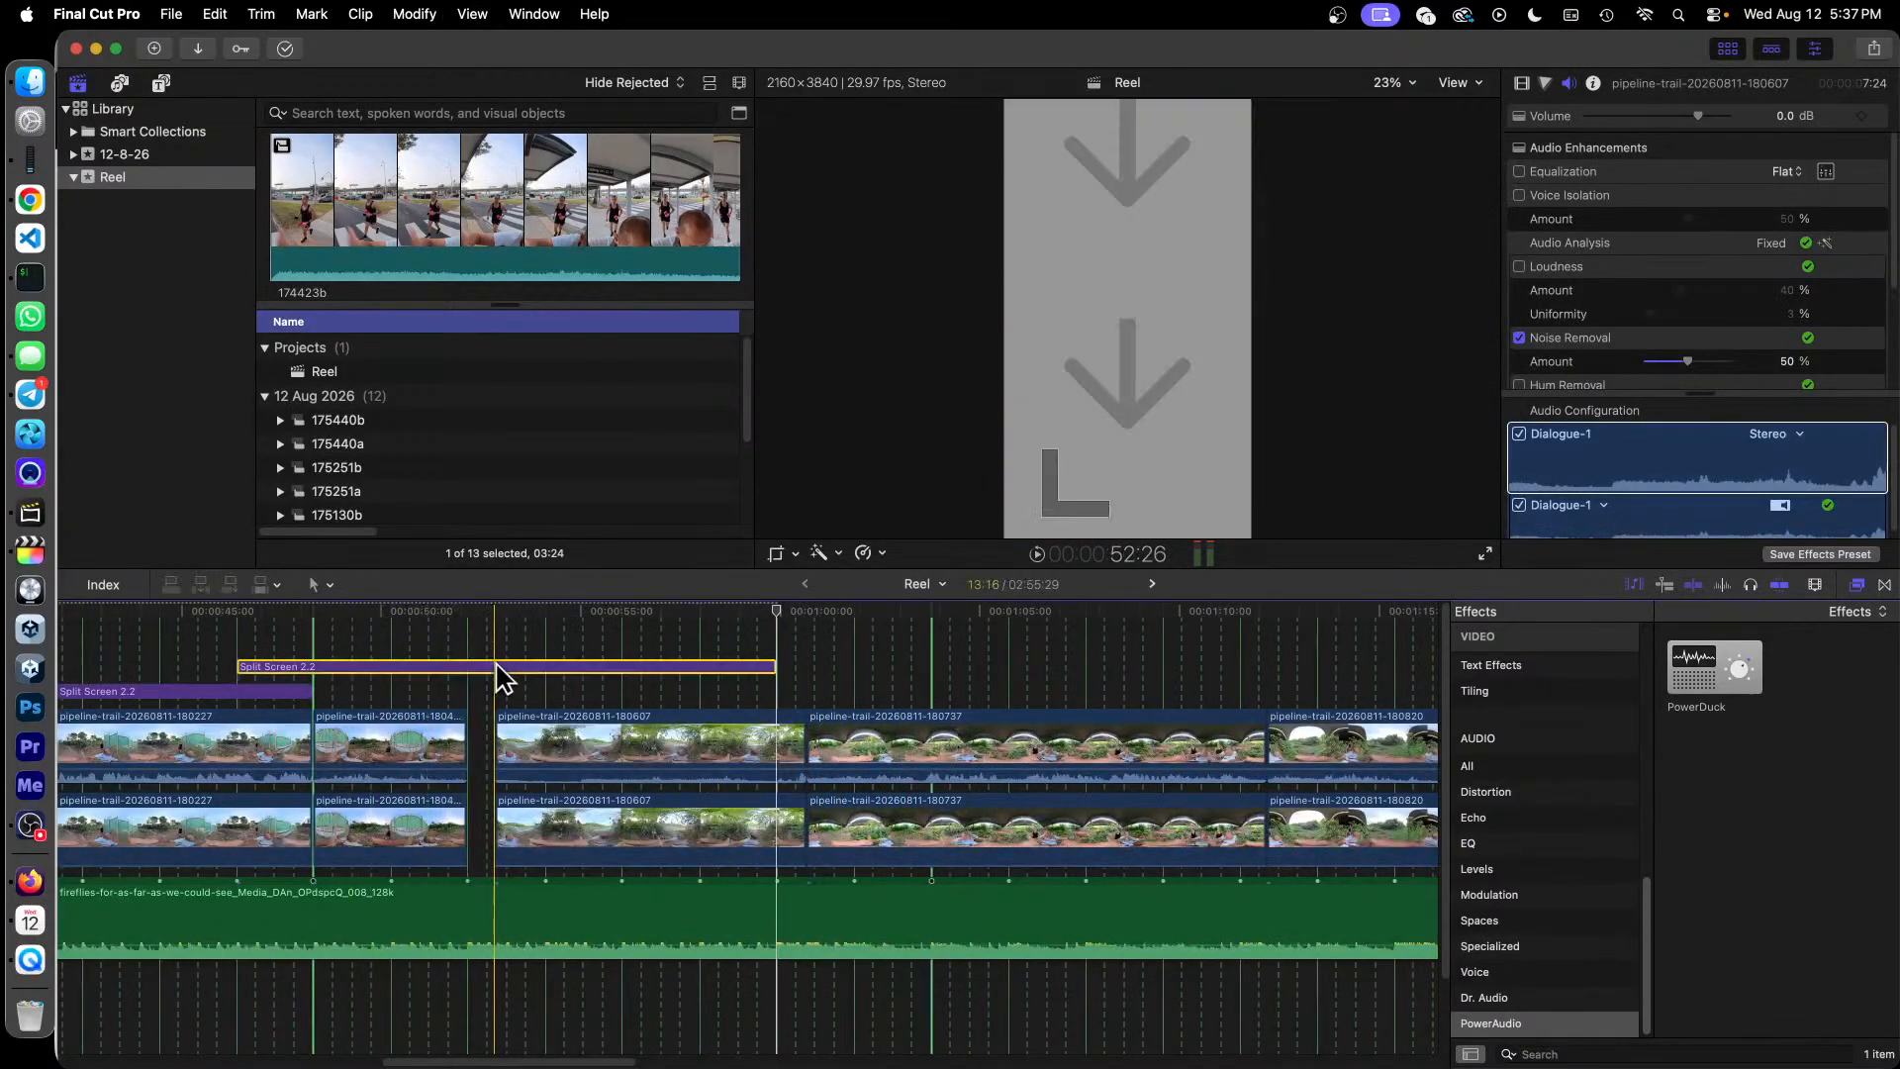
left_click_drag(501, 668, 635, 676)
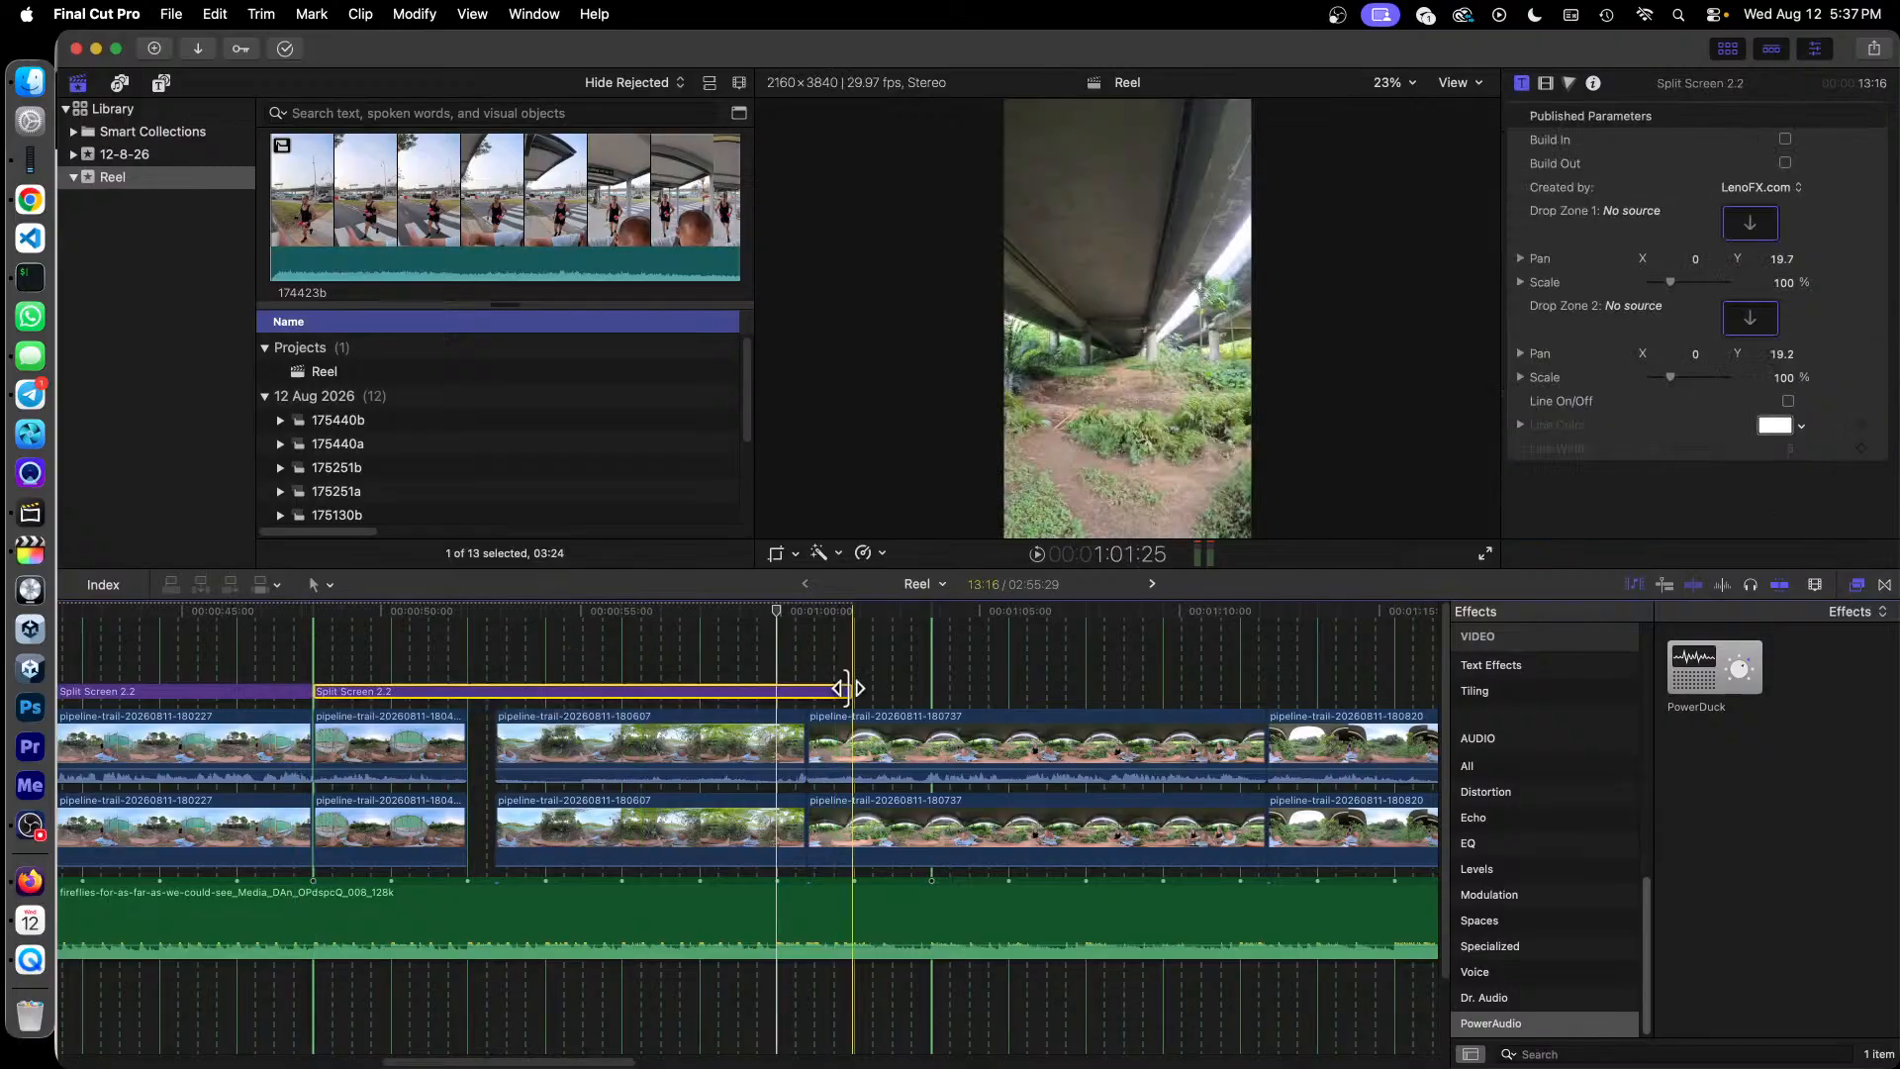
left_click_drag(848, 687, 466, 689)
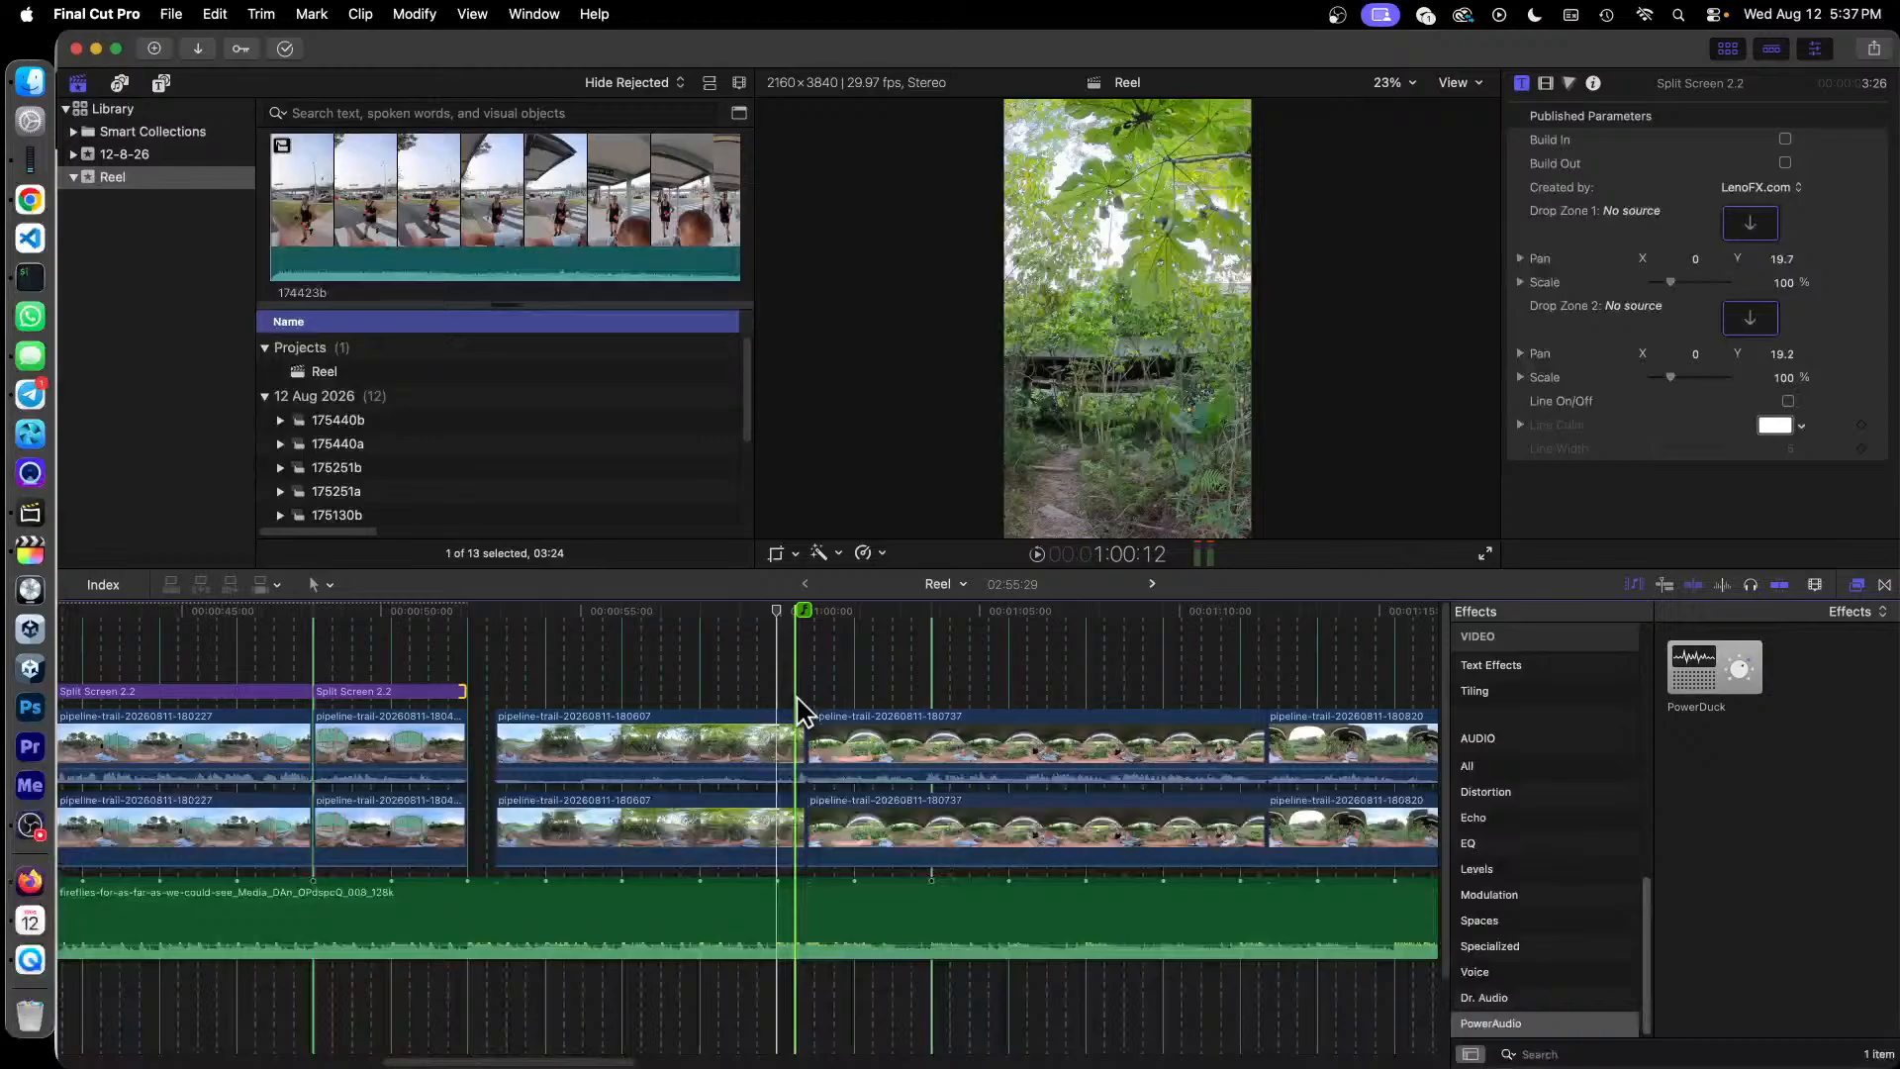
Step: Move the 180607 pair flush against the 180442 pair and cover it with a copied Split Screen 2.2 title extended to 7:23
left_click_drag(802, 708, 703, 836)
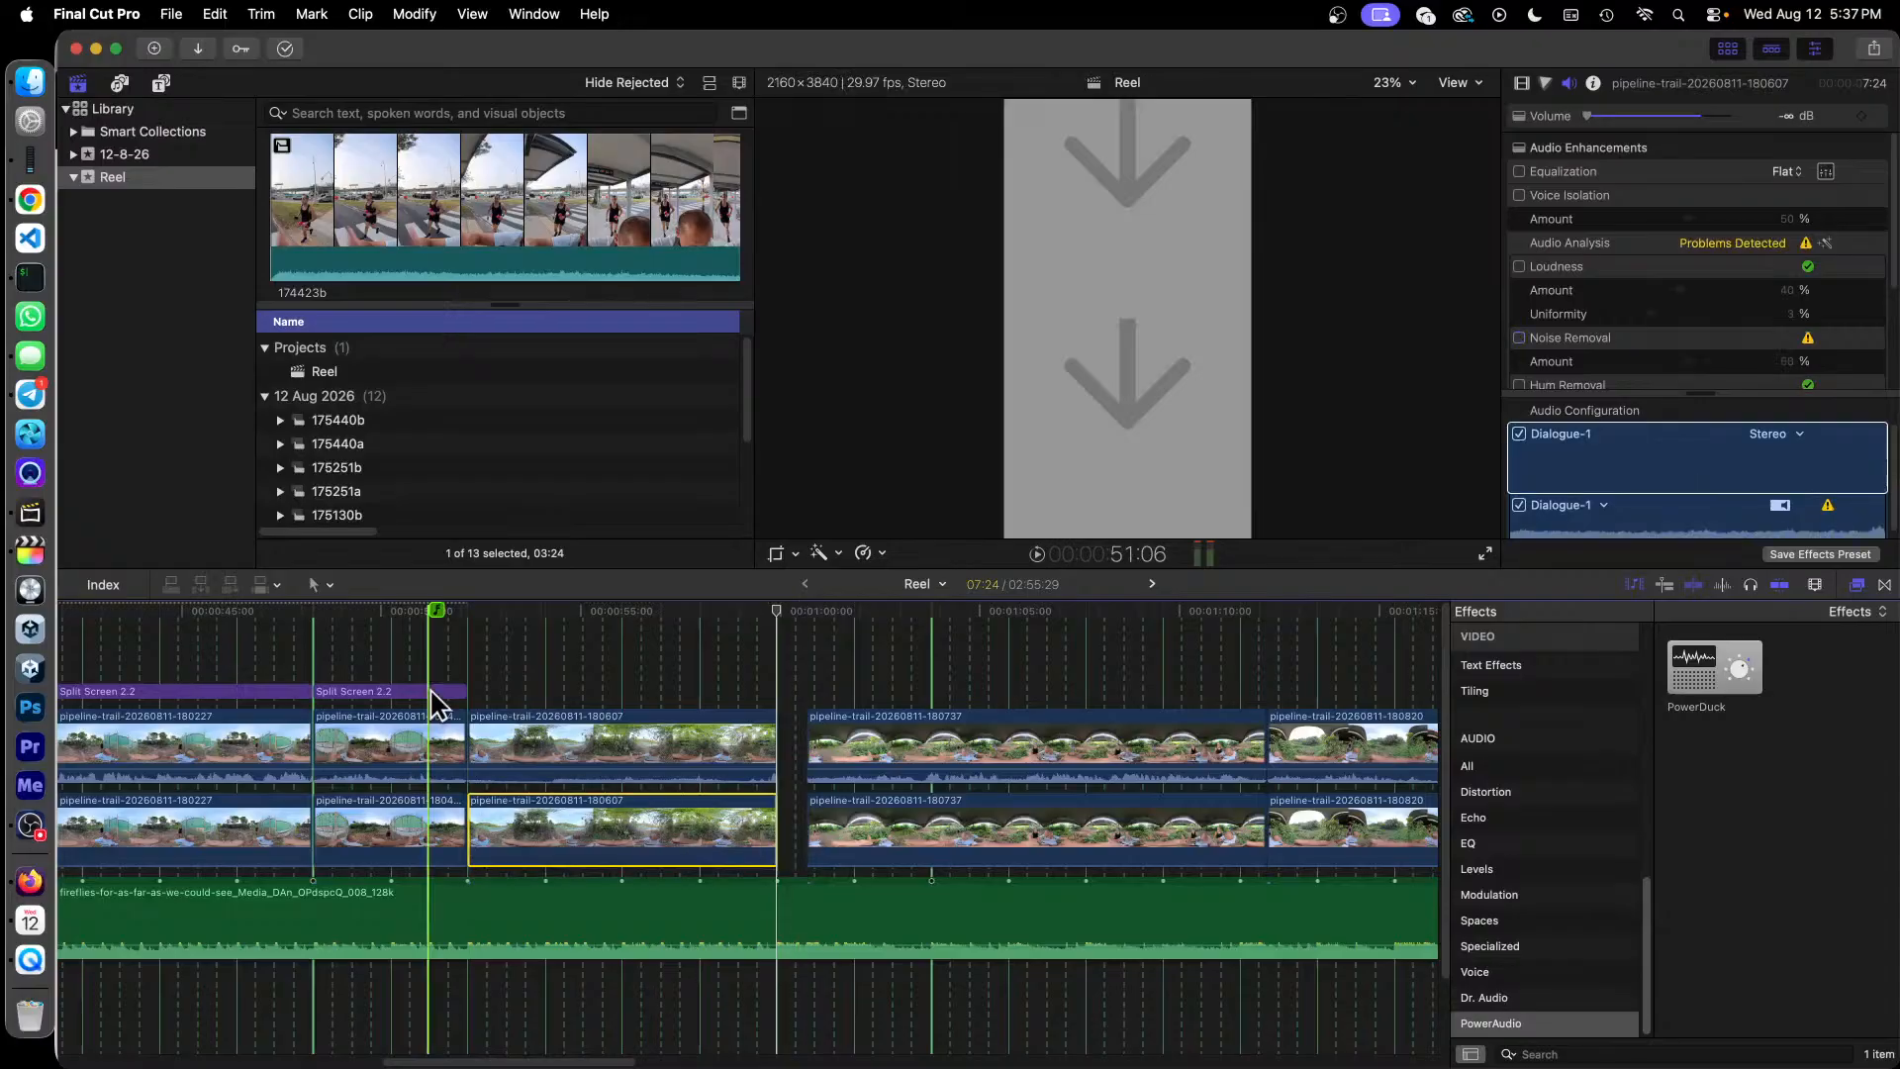
left_click(431, 691)
key("super+c")
key("super+v")
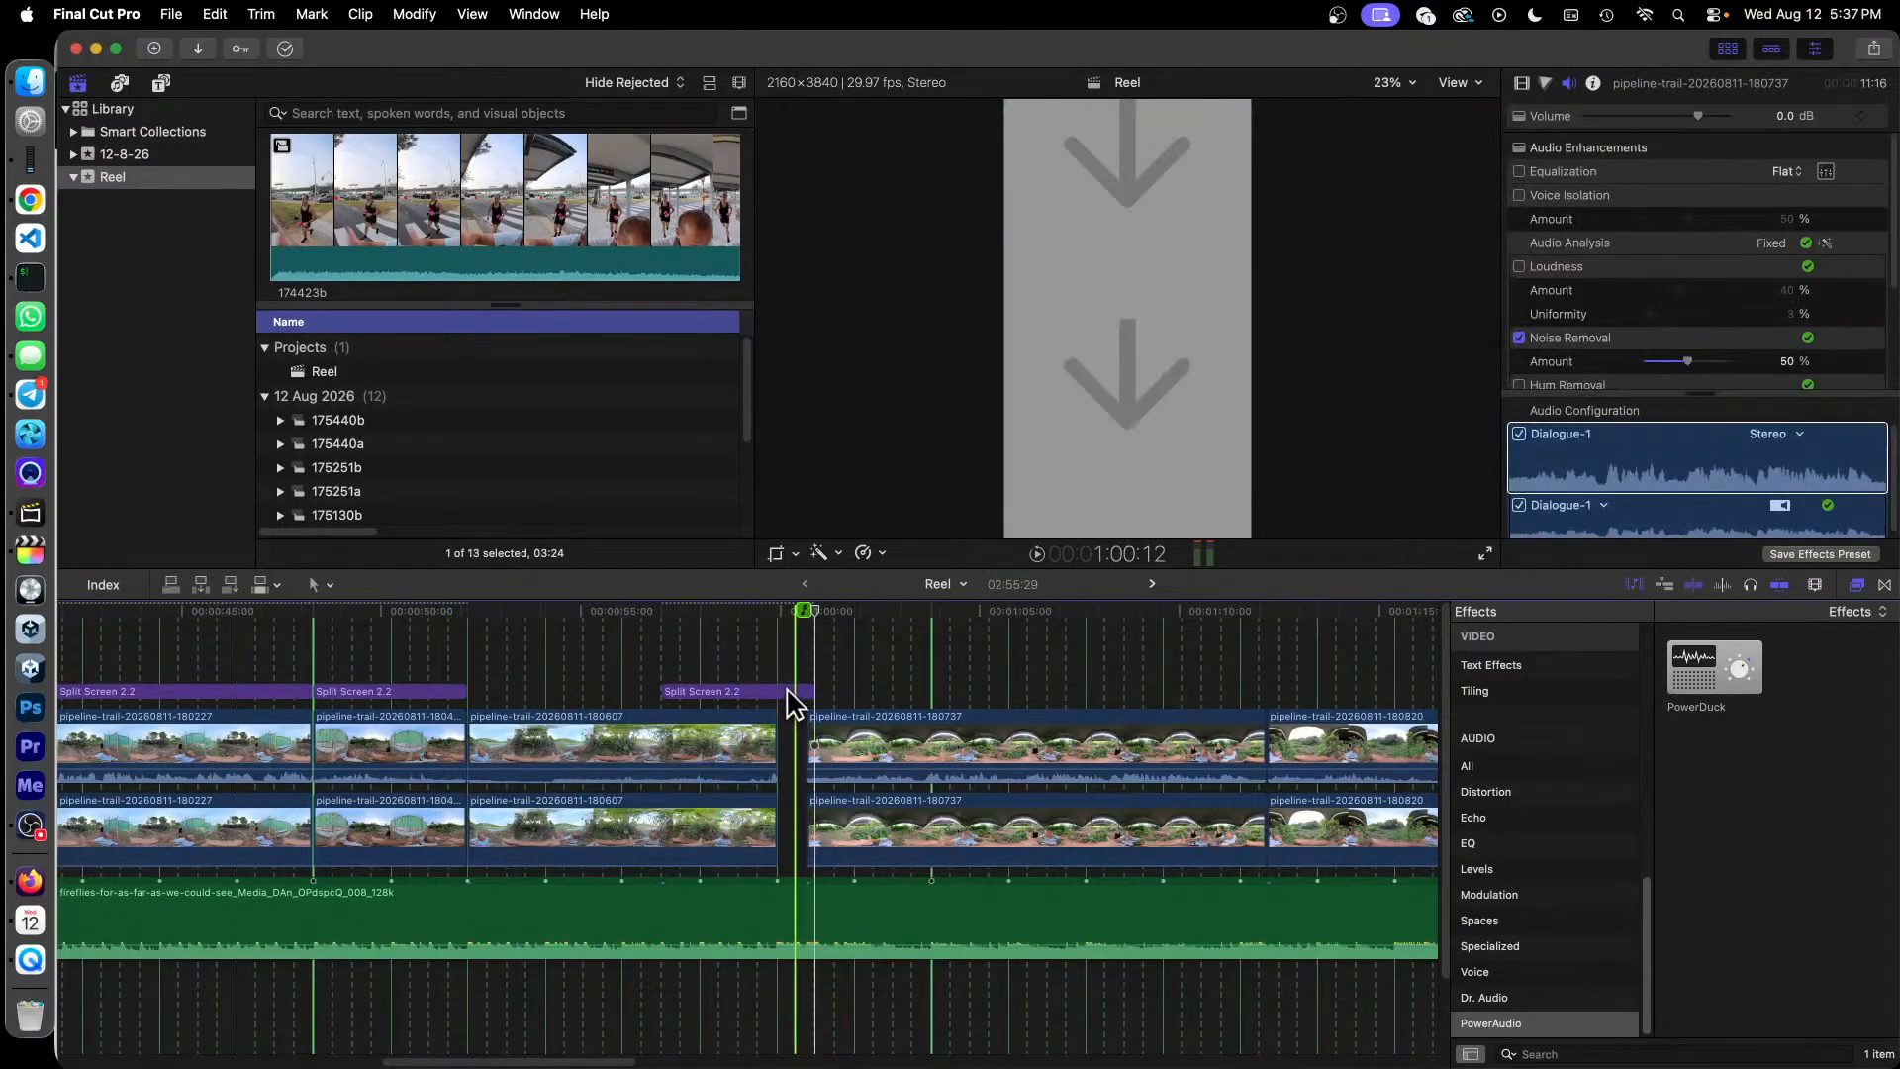
mouse_move(777, 691)
left_mouse_down()
mouse_move(594, 693)
mouse_move(773, 708)
left_mouse_up()
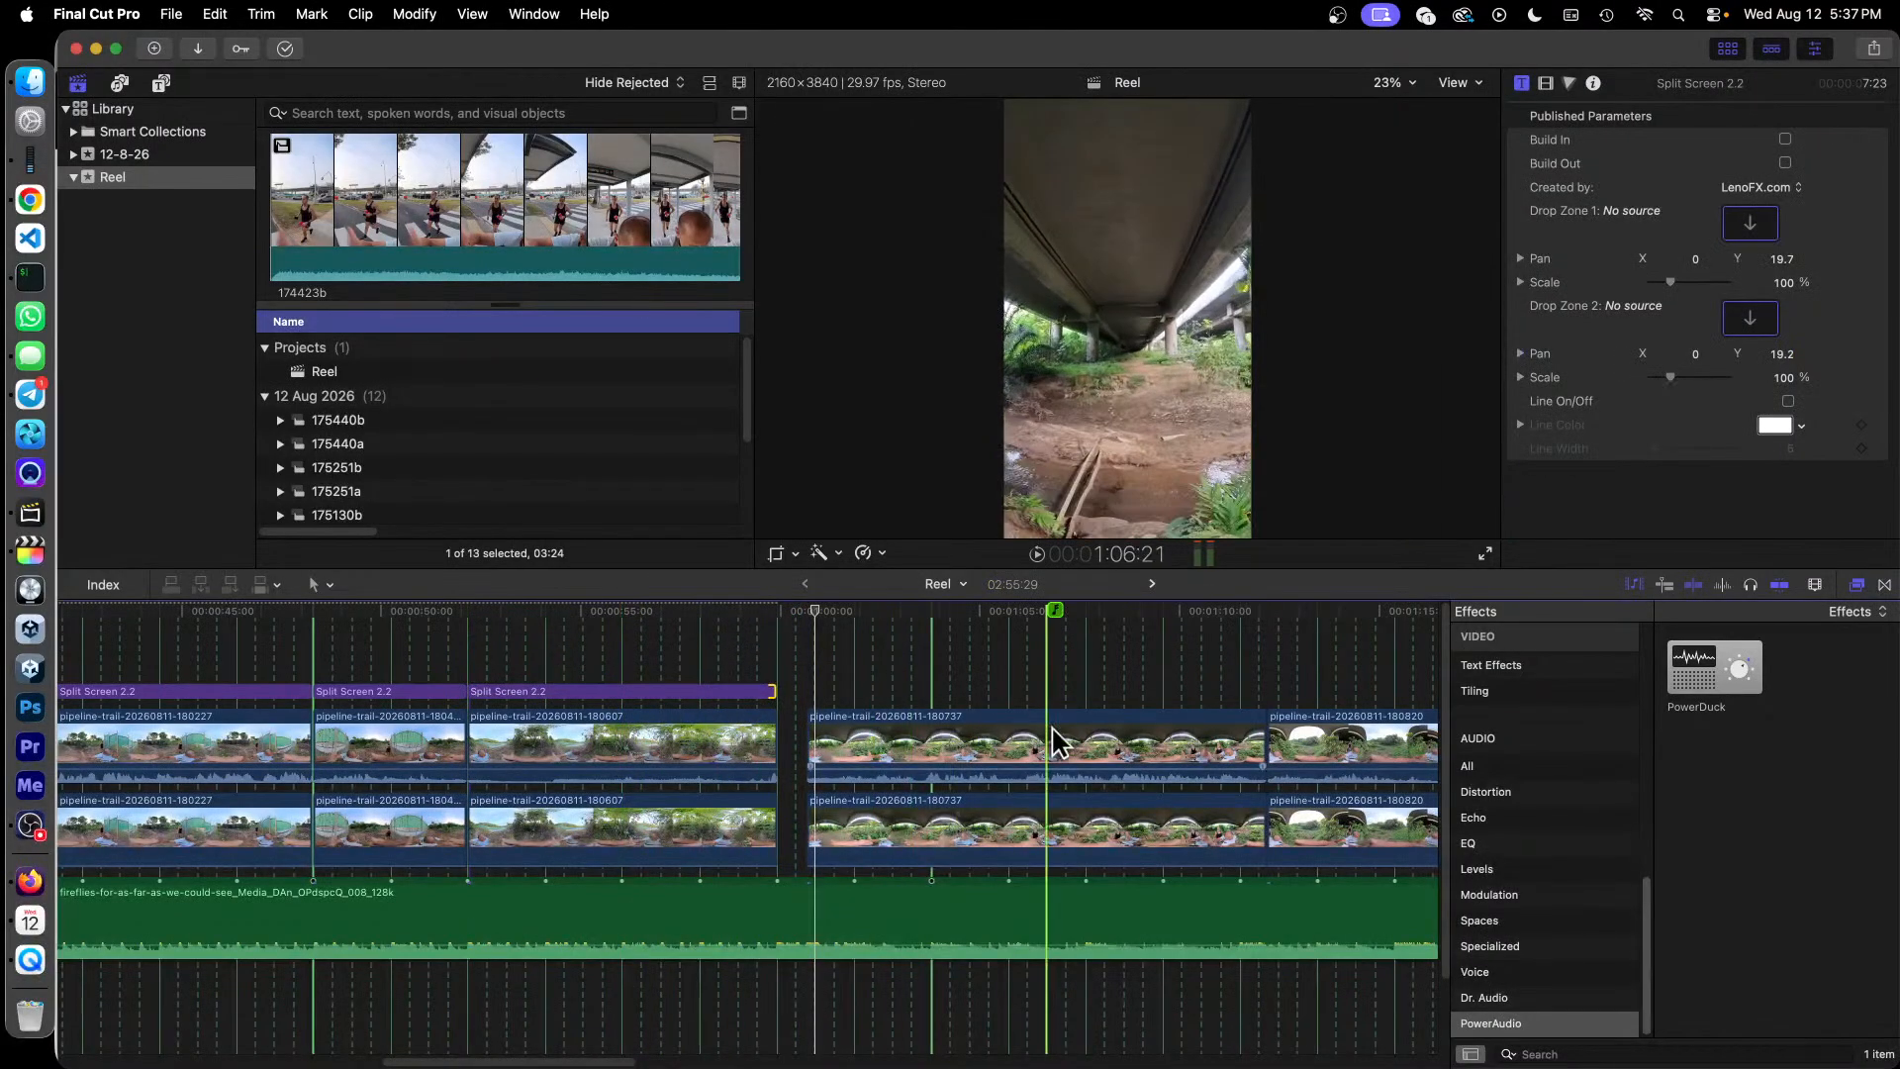
Step: Move both 180737 clips flush against the end of the 180607 pair, closing the gap on both tracks
left_click_drag(1054, 728, 1030, 742)
key("super+equal")
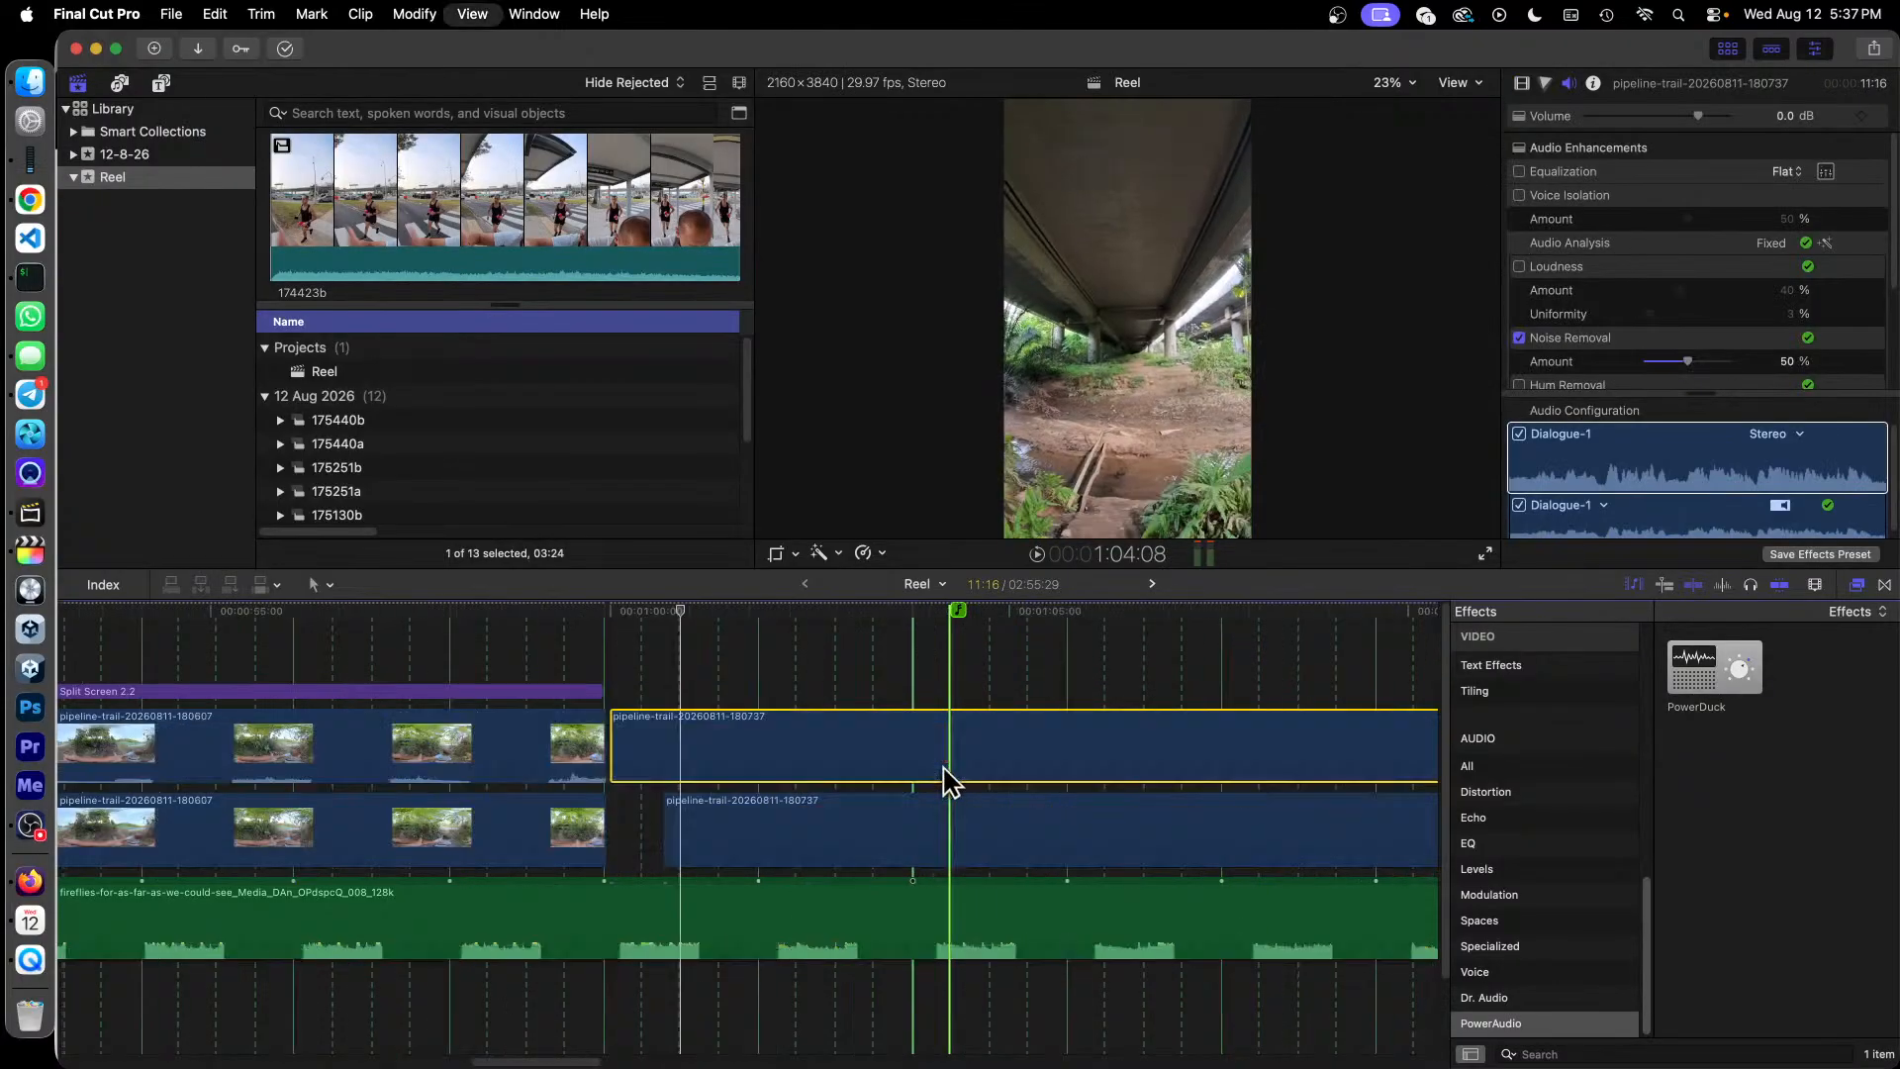
mouse_move(854, 743)
left_mouse_down()
mouse_move(883, 735)
mouse_move(885, 754)
mouse_move(882, 737)
left_mouse_up()
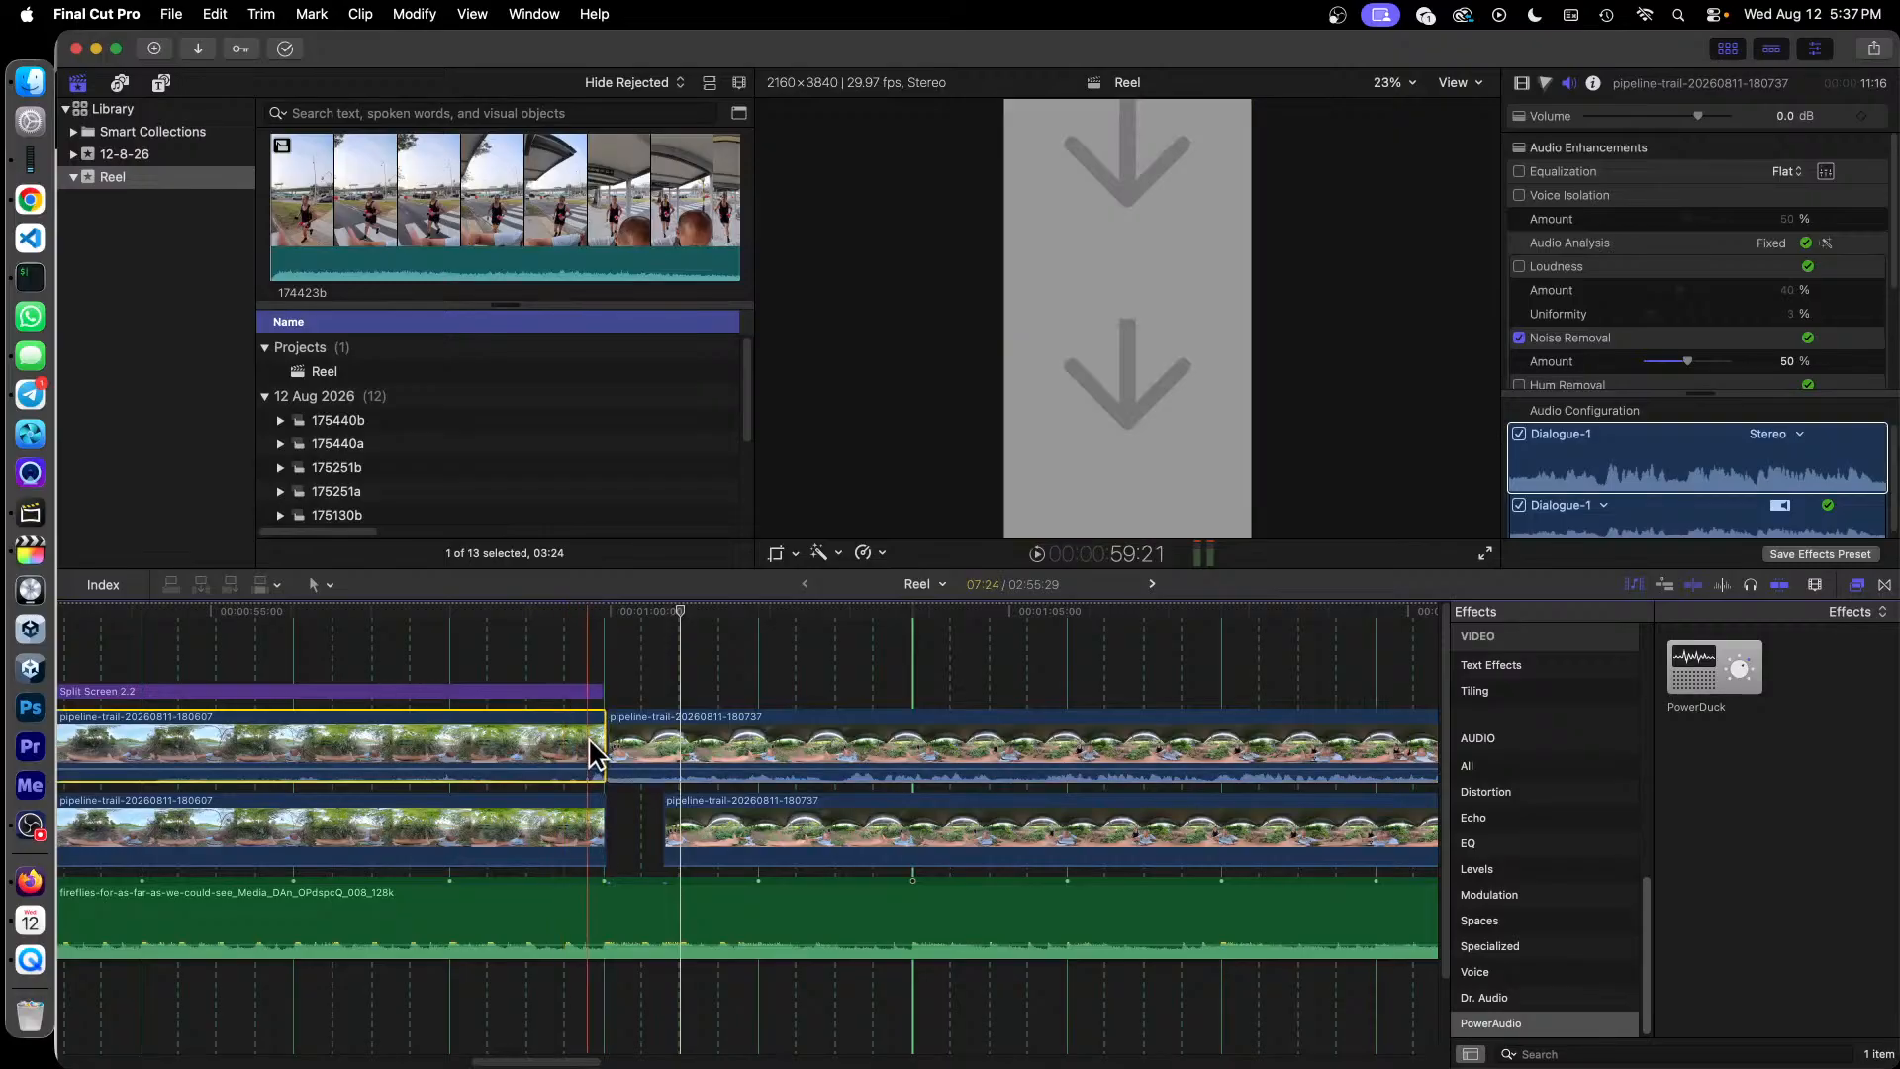
left_click_drag(598, 744, 599, 742)
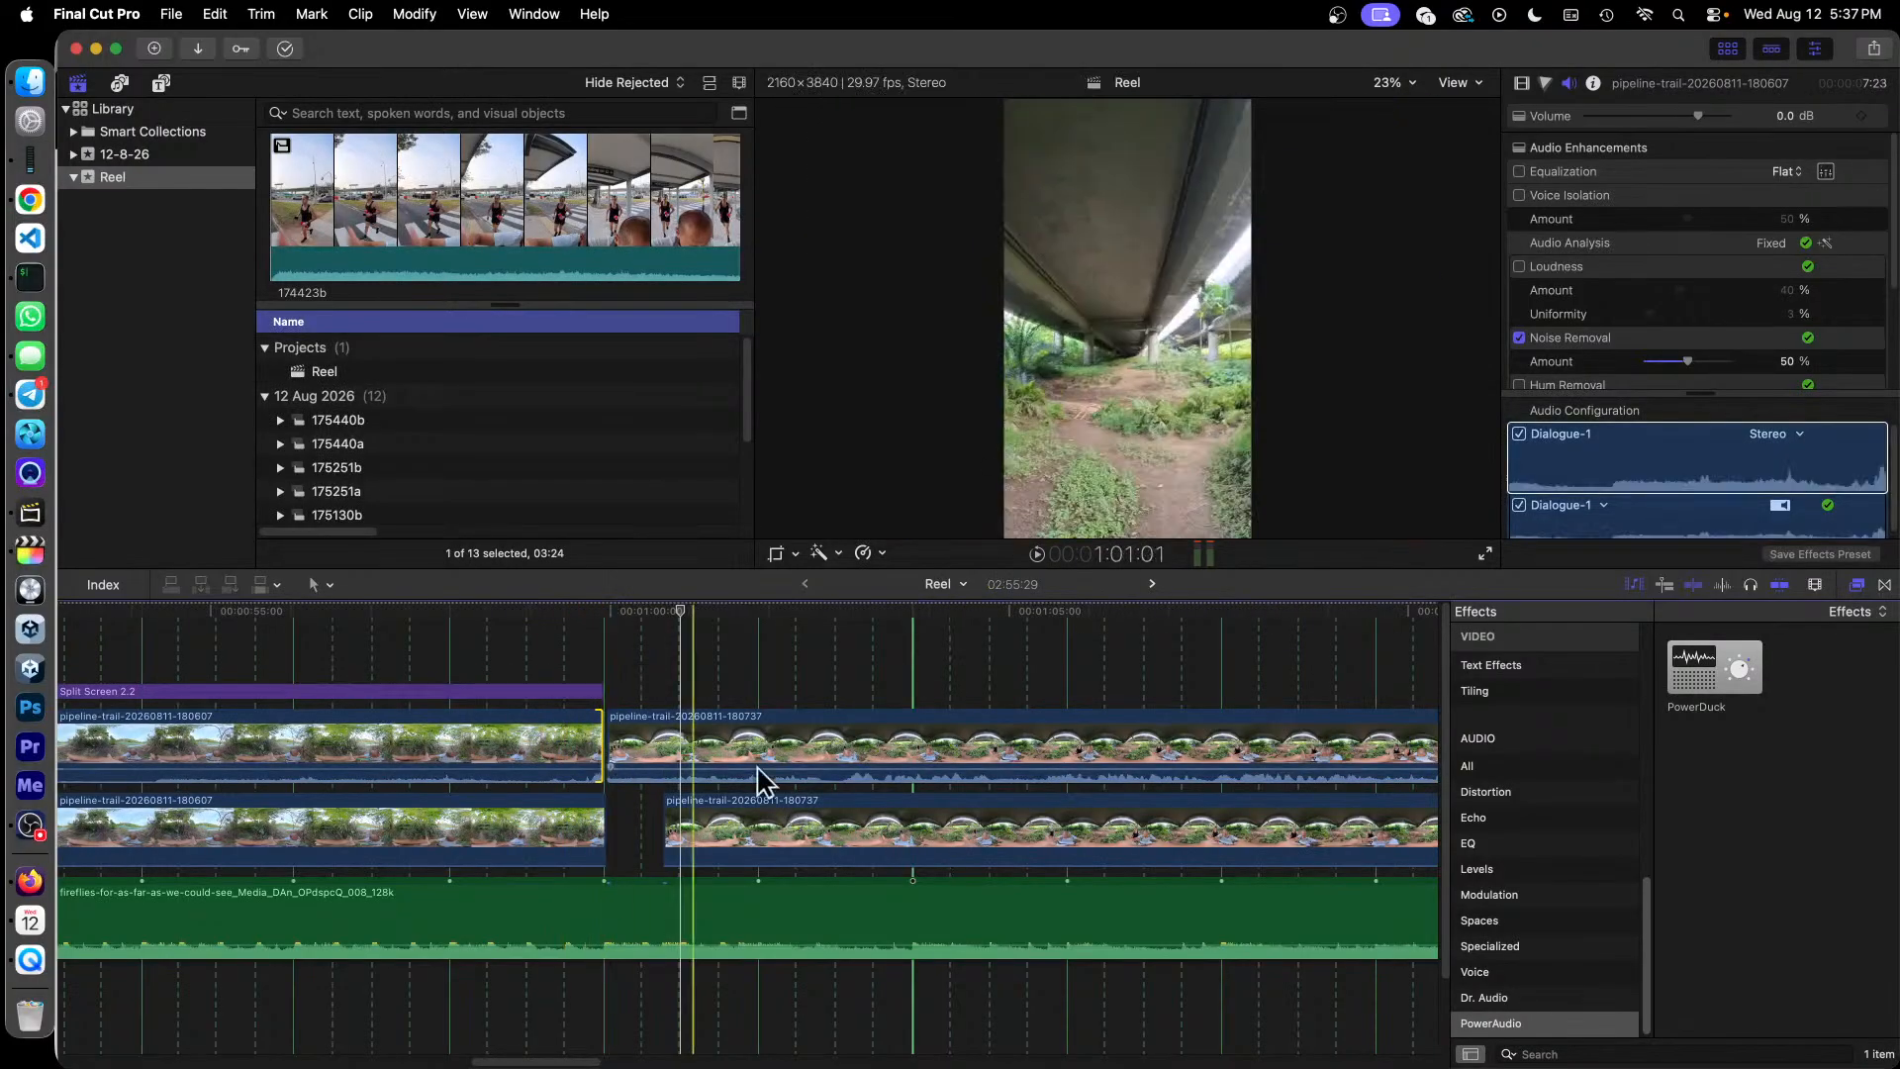
left_click_drag(849, 737, 880, 807)
left_click_drag(613, 835, 610, 834)
left_click_drag(819, 836, 810, 834)
Step: Extend the ends of both 180737 clips to a duration of 11:18
left_click_drag(542, 1061, 572, 1061)
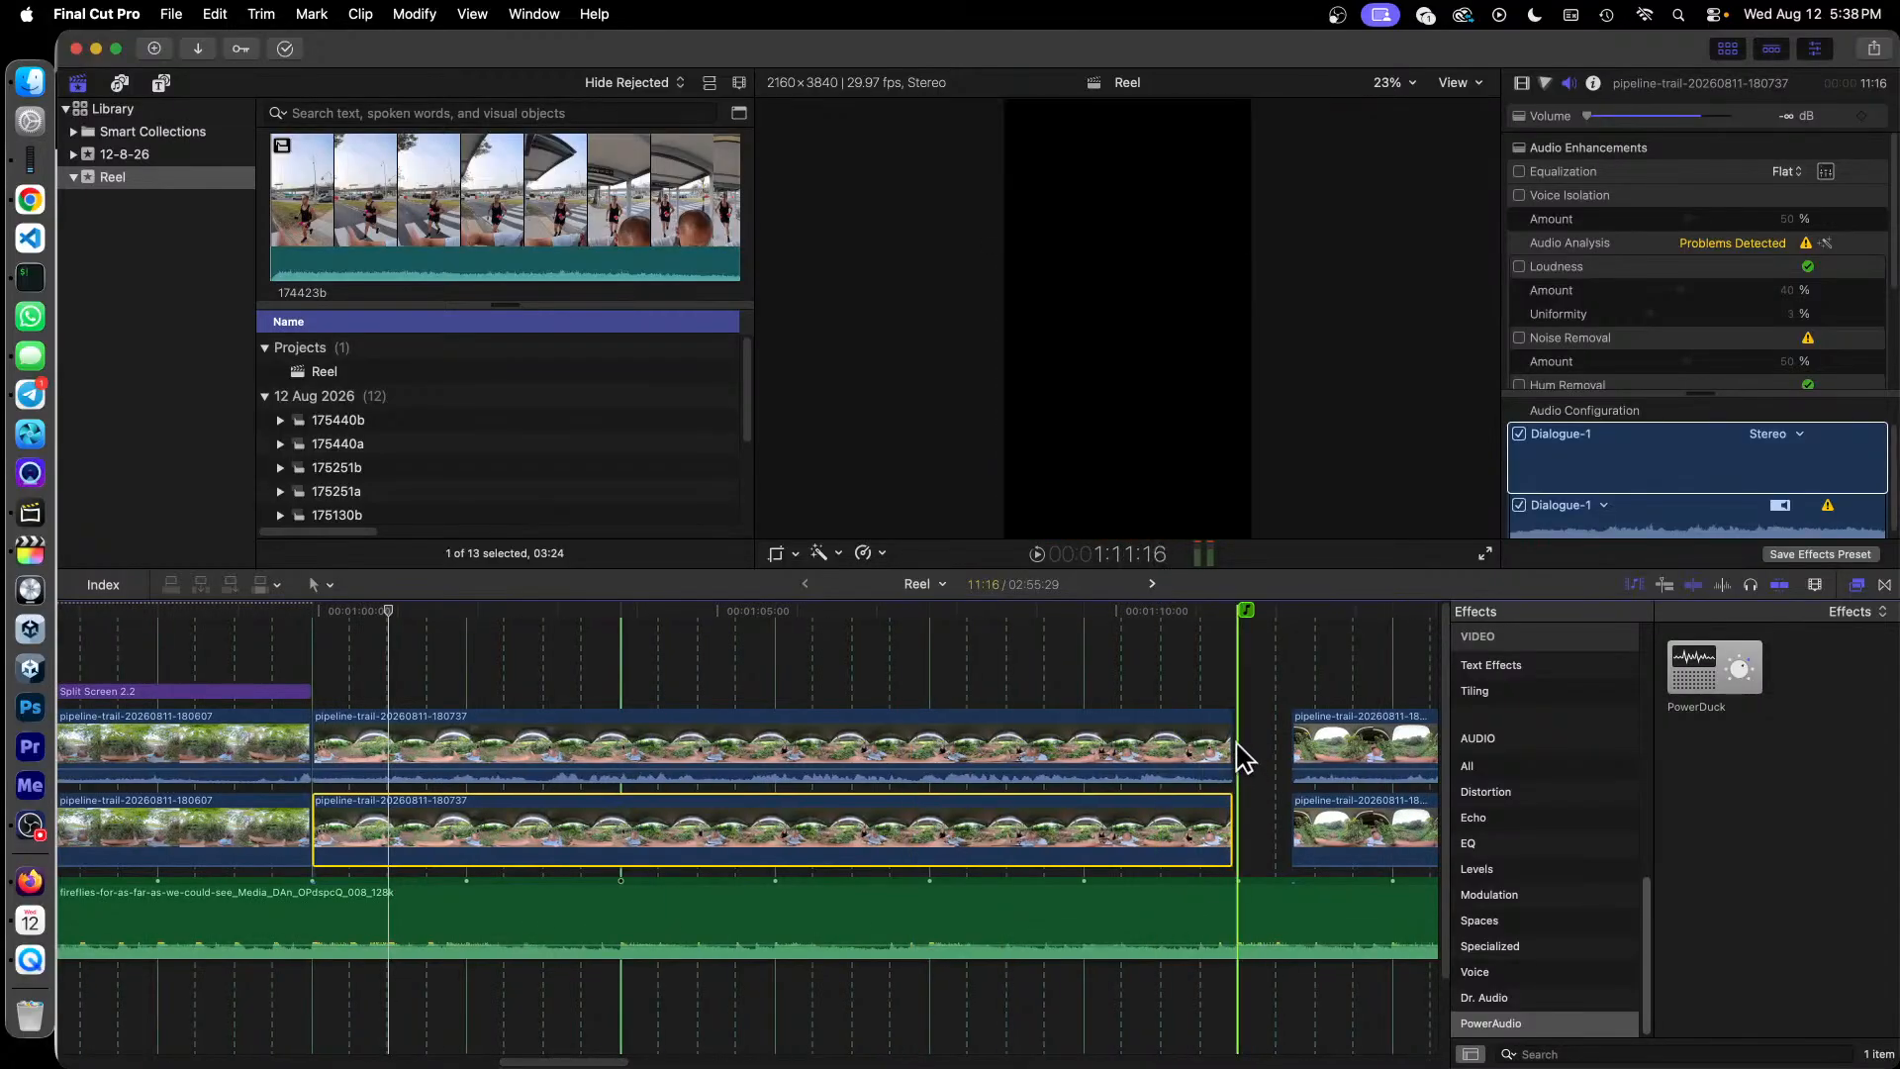
left_click_drag(1233, 747, 1237, 746)
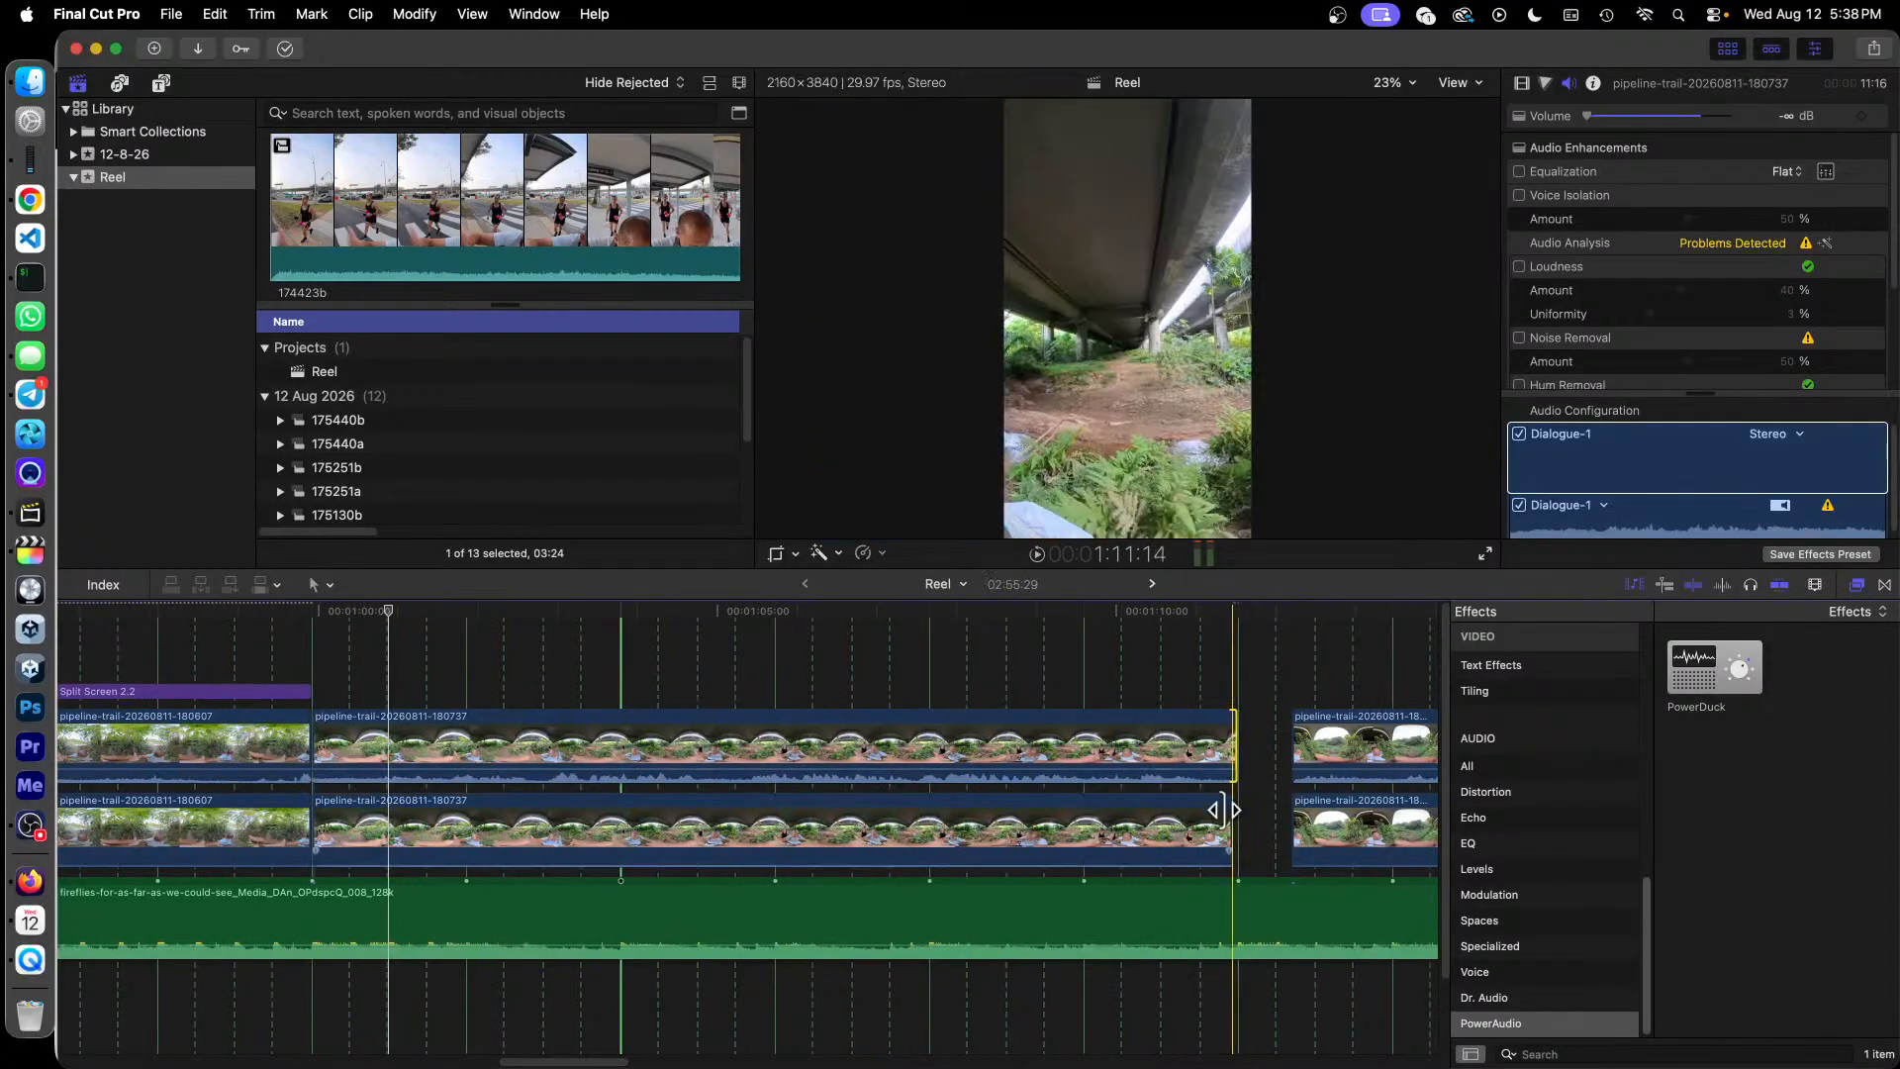
left_click_drag(1229, 820, 1237, 819)
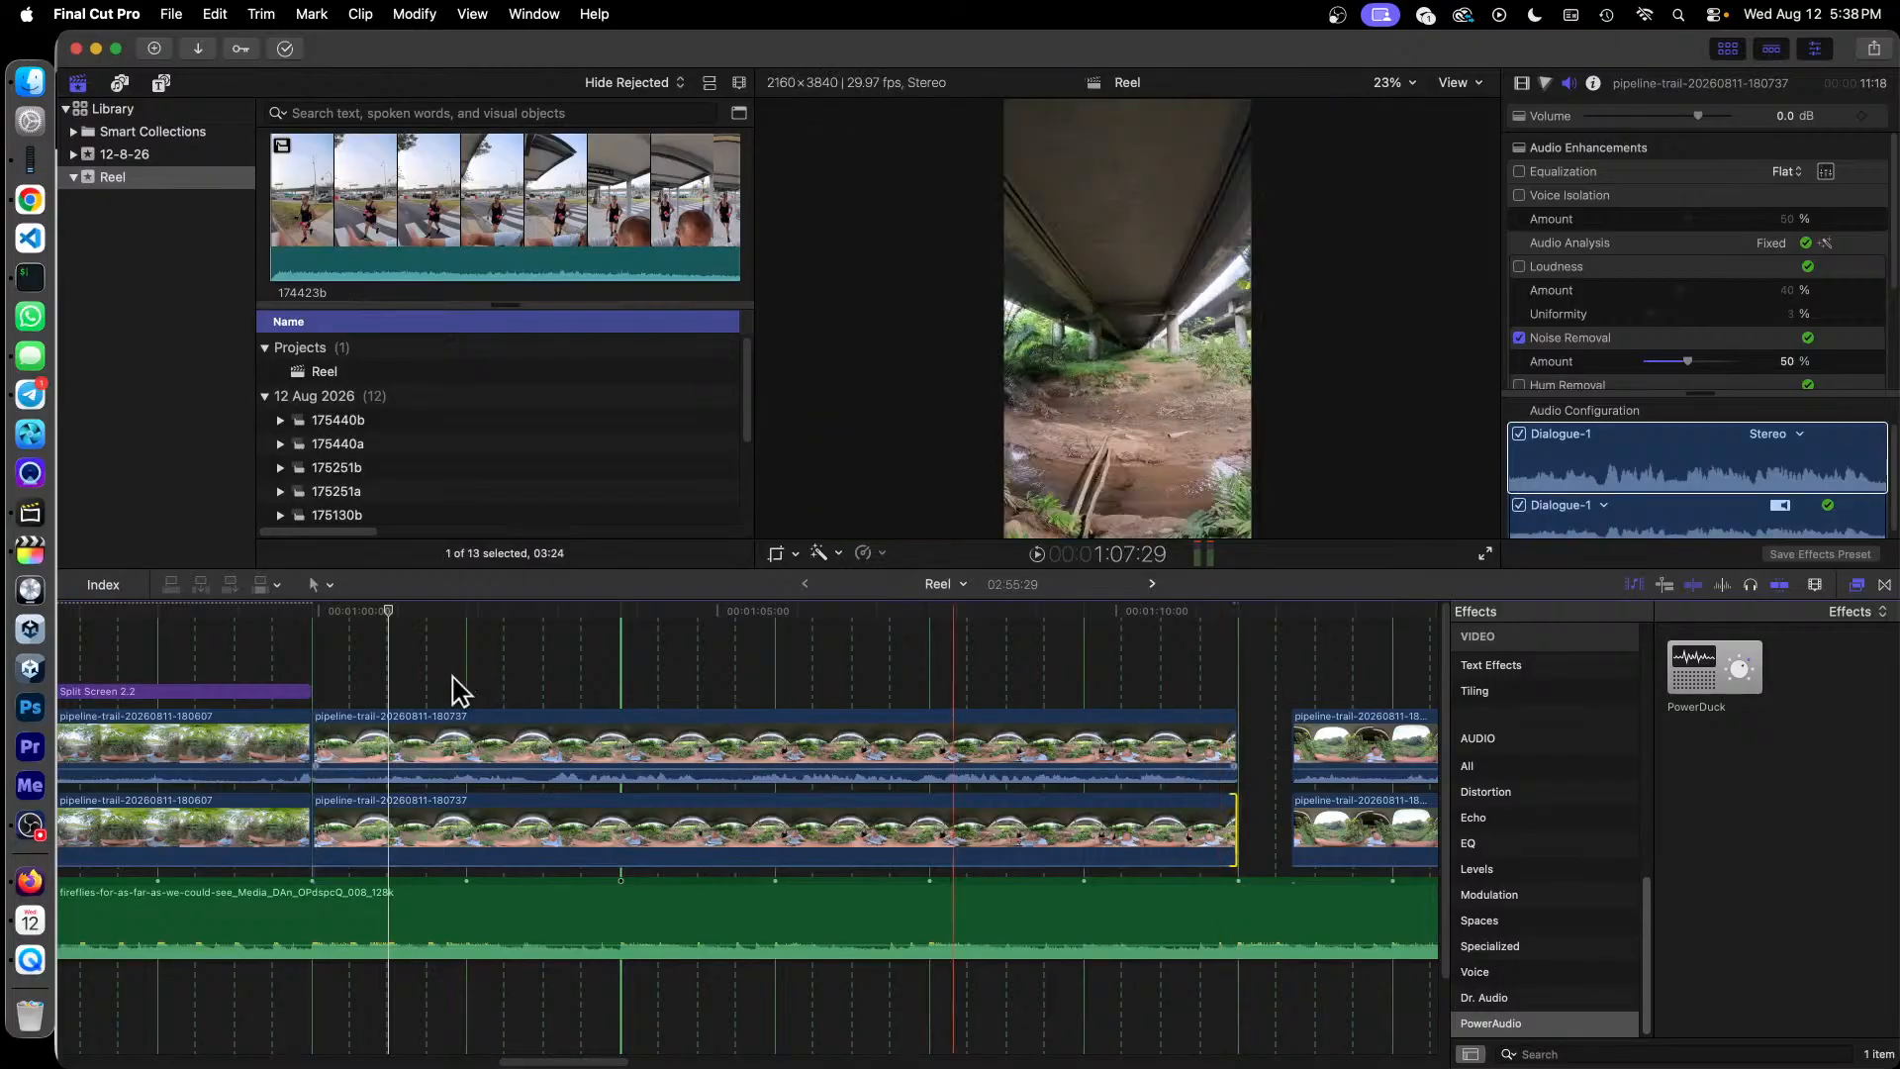
Step: Place a copy of the 180607 Split Screen 2.2 title at the start of the 180737 pair and extend it to 11:18
left_click(235, 691)
key("super+c")
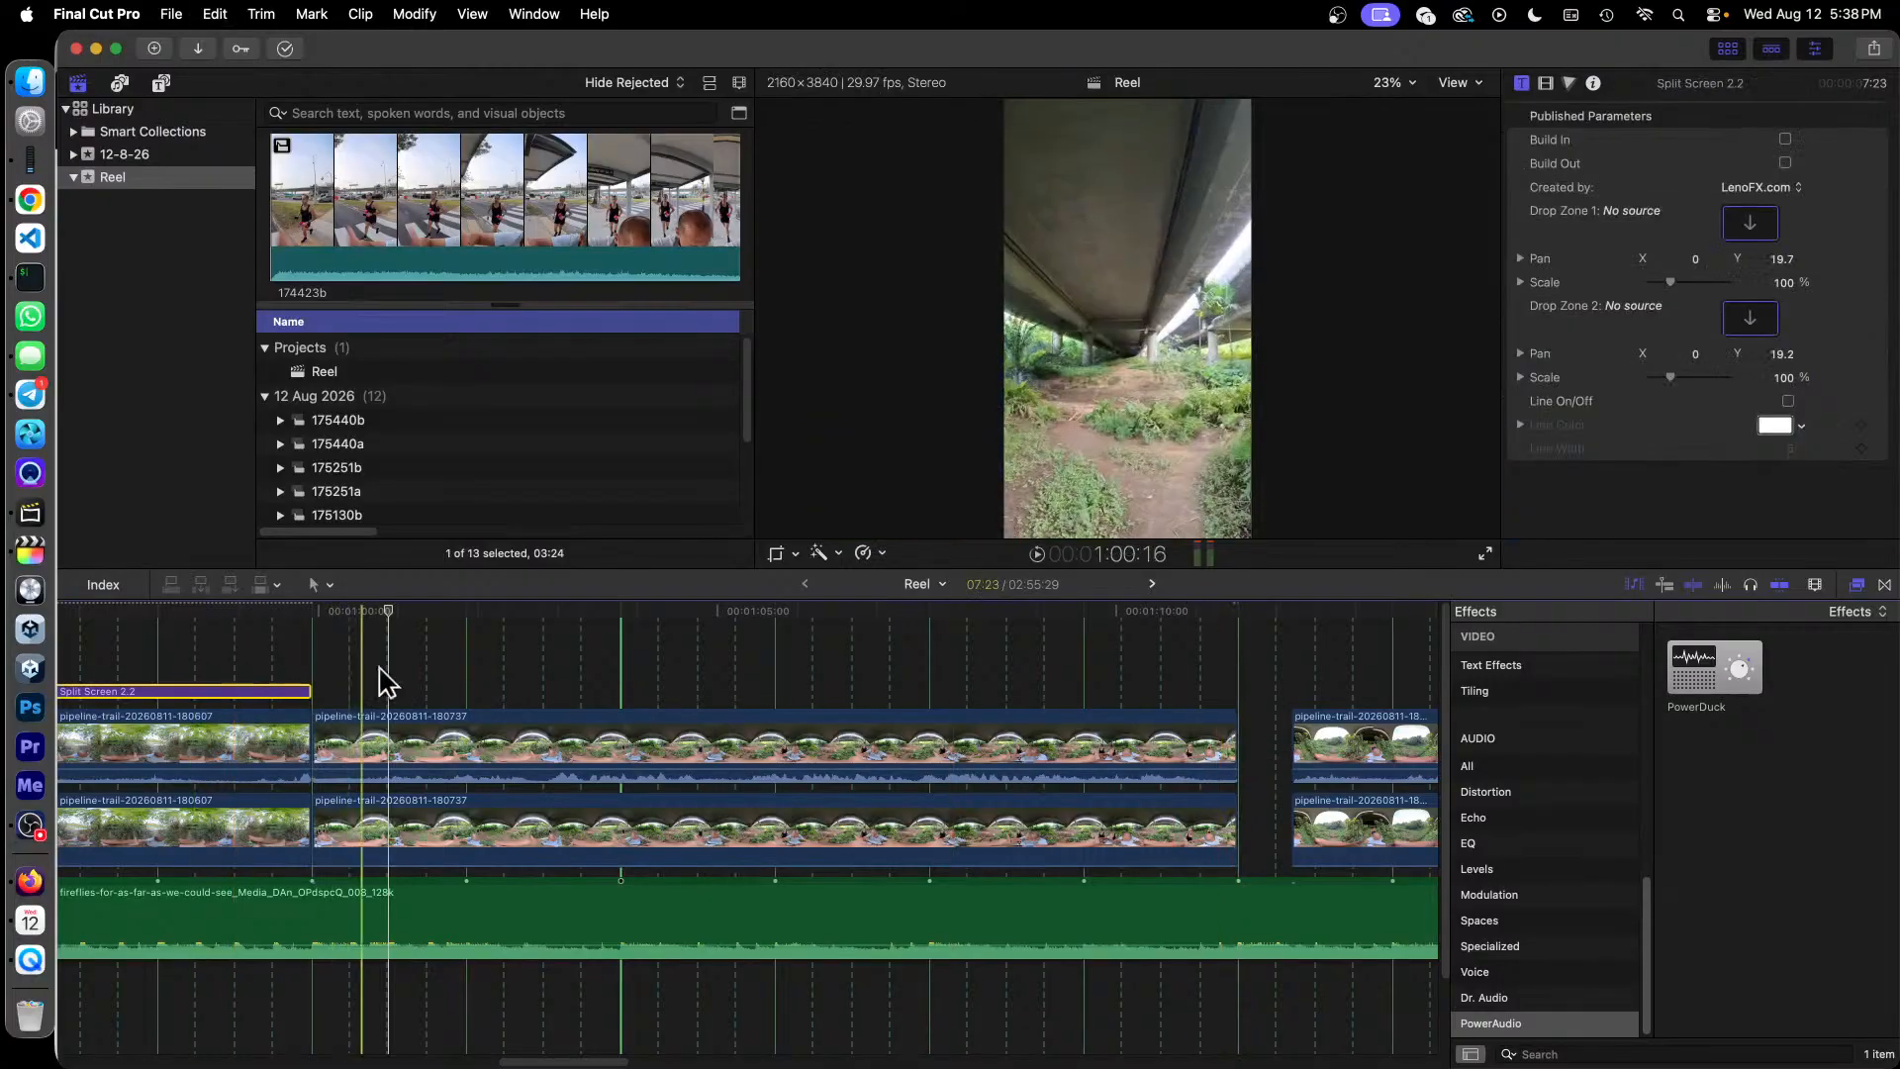
key("super+v")
left_click_drag(613, 693, 484, 705)
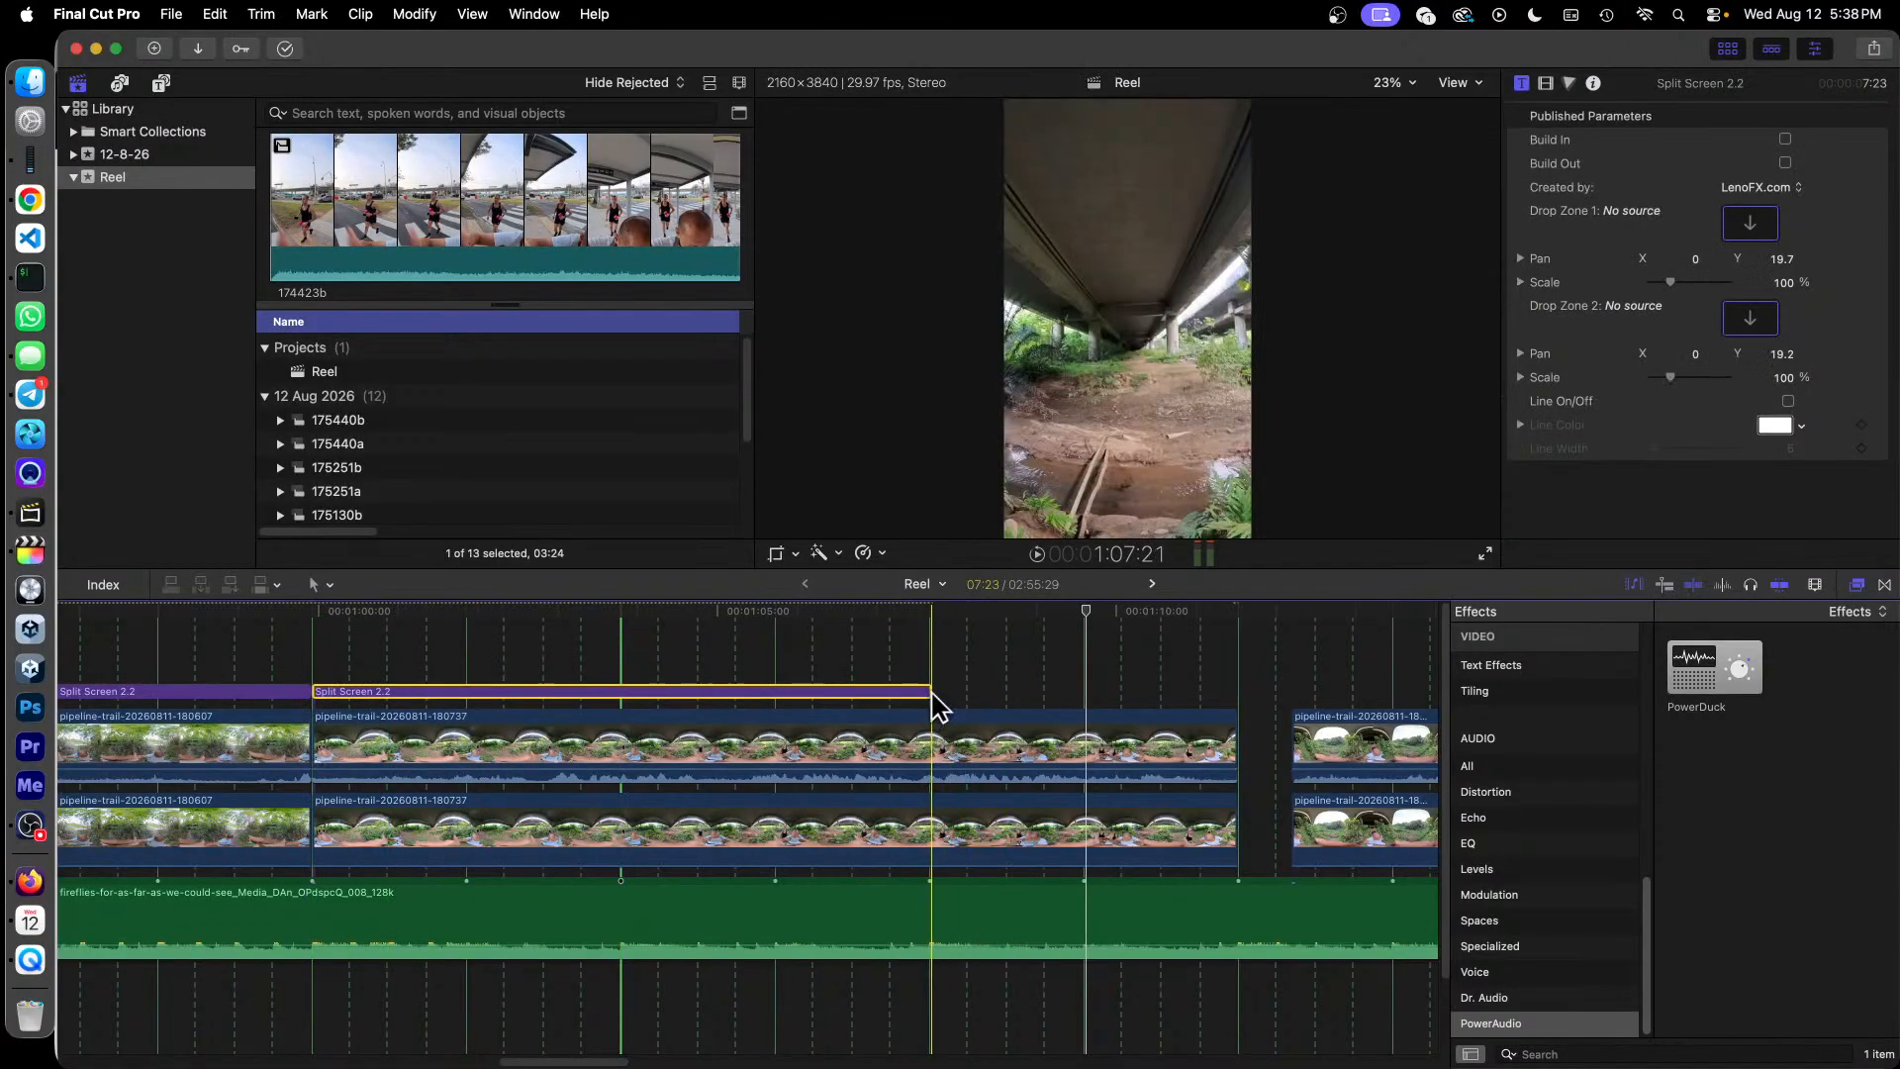
left_click_drag(931, 696, 1234, 703)
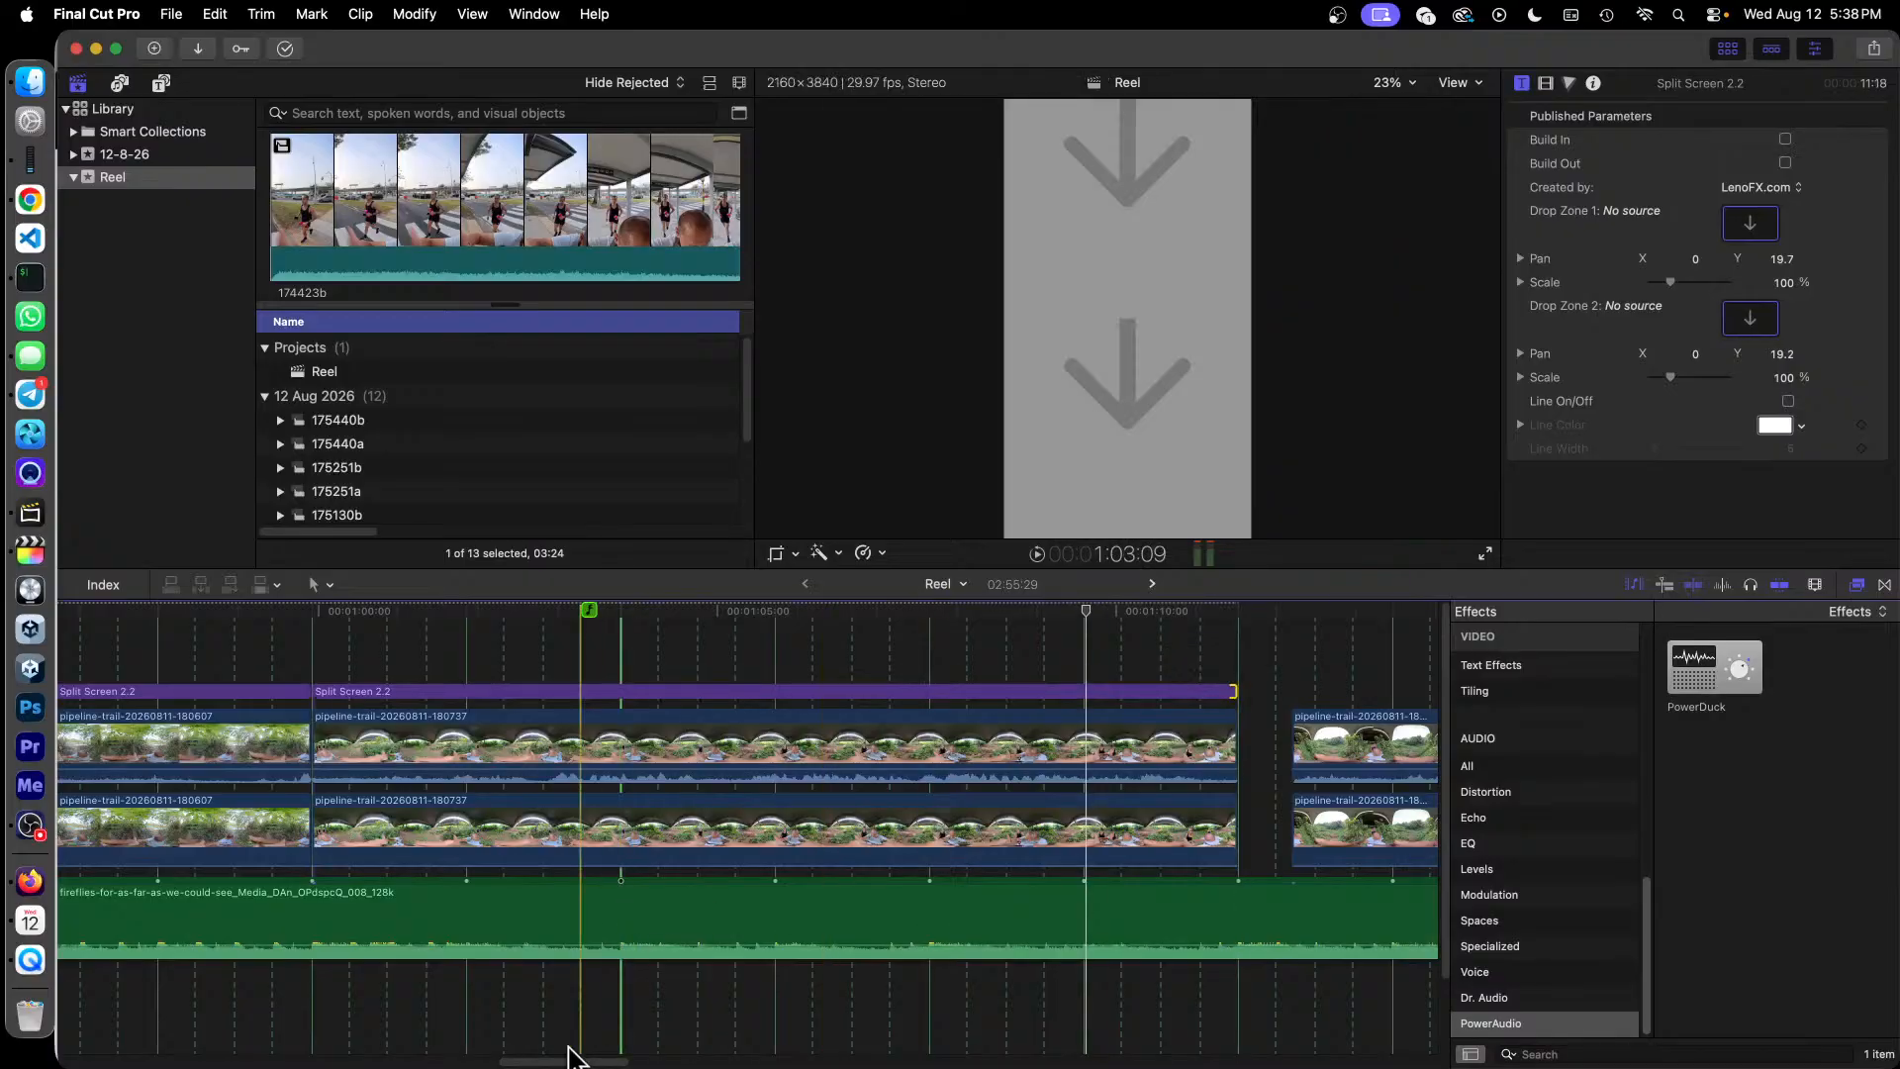
Step: Move the 180820 pair flush against the 180737 pair and place a copied Split Screen 2.2 title at its start
left_click_drag(562, 1064, 643, 1064)
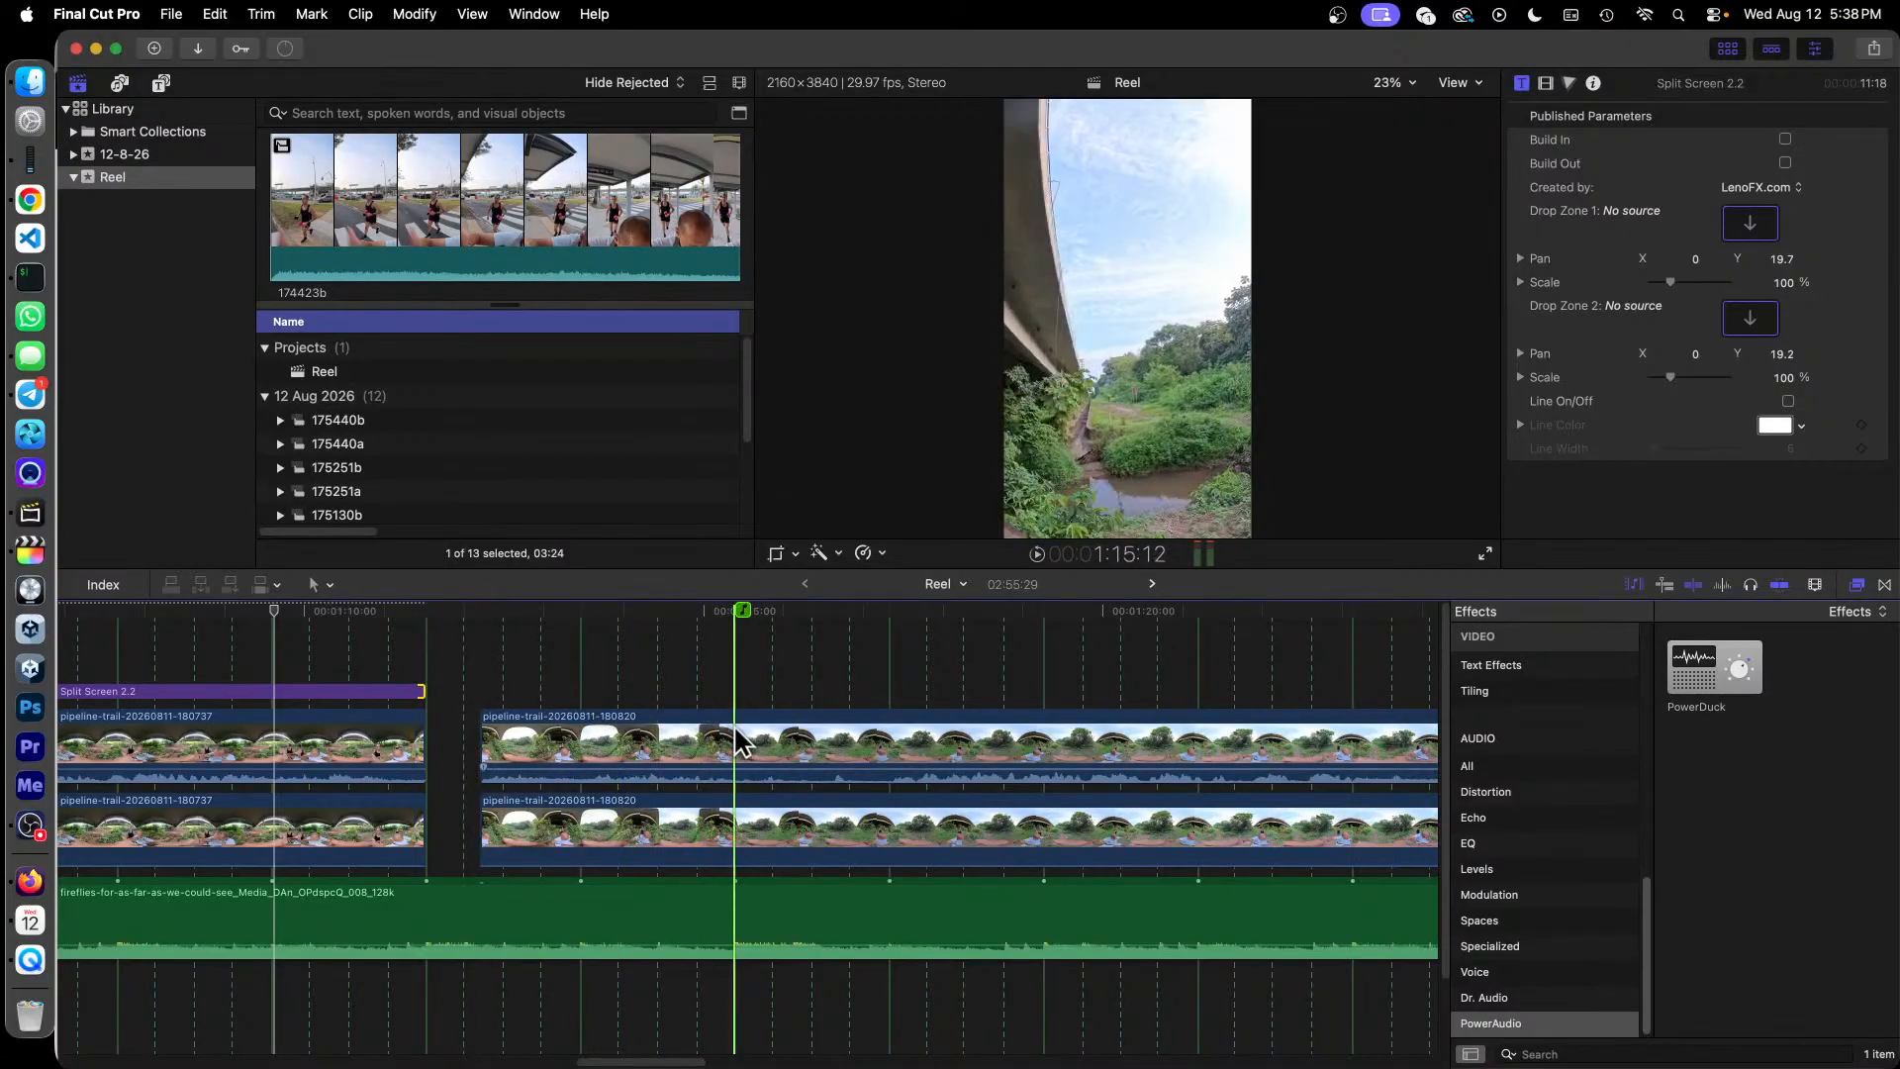
left_click_drag(740, 744, 685, 742)
left_click_drag(782, 817, 730, 827)
left_click(337, 693)
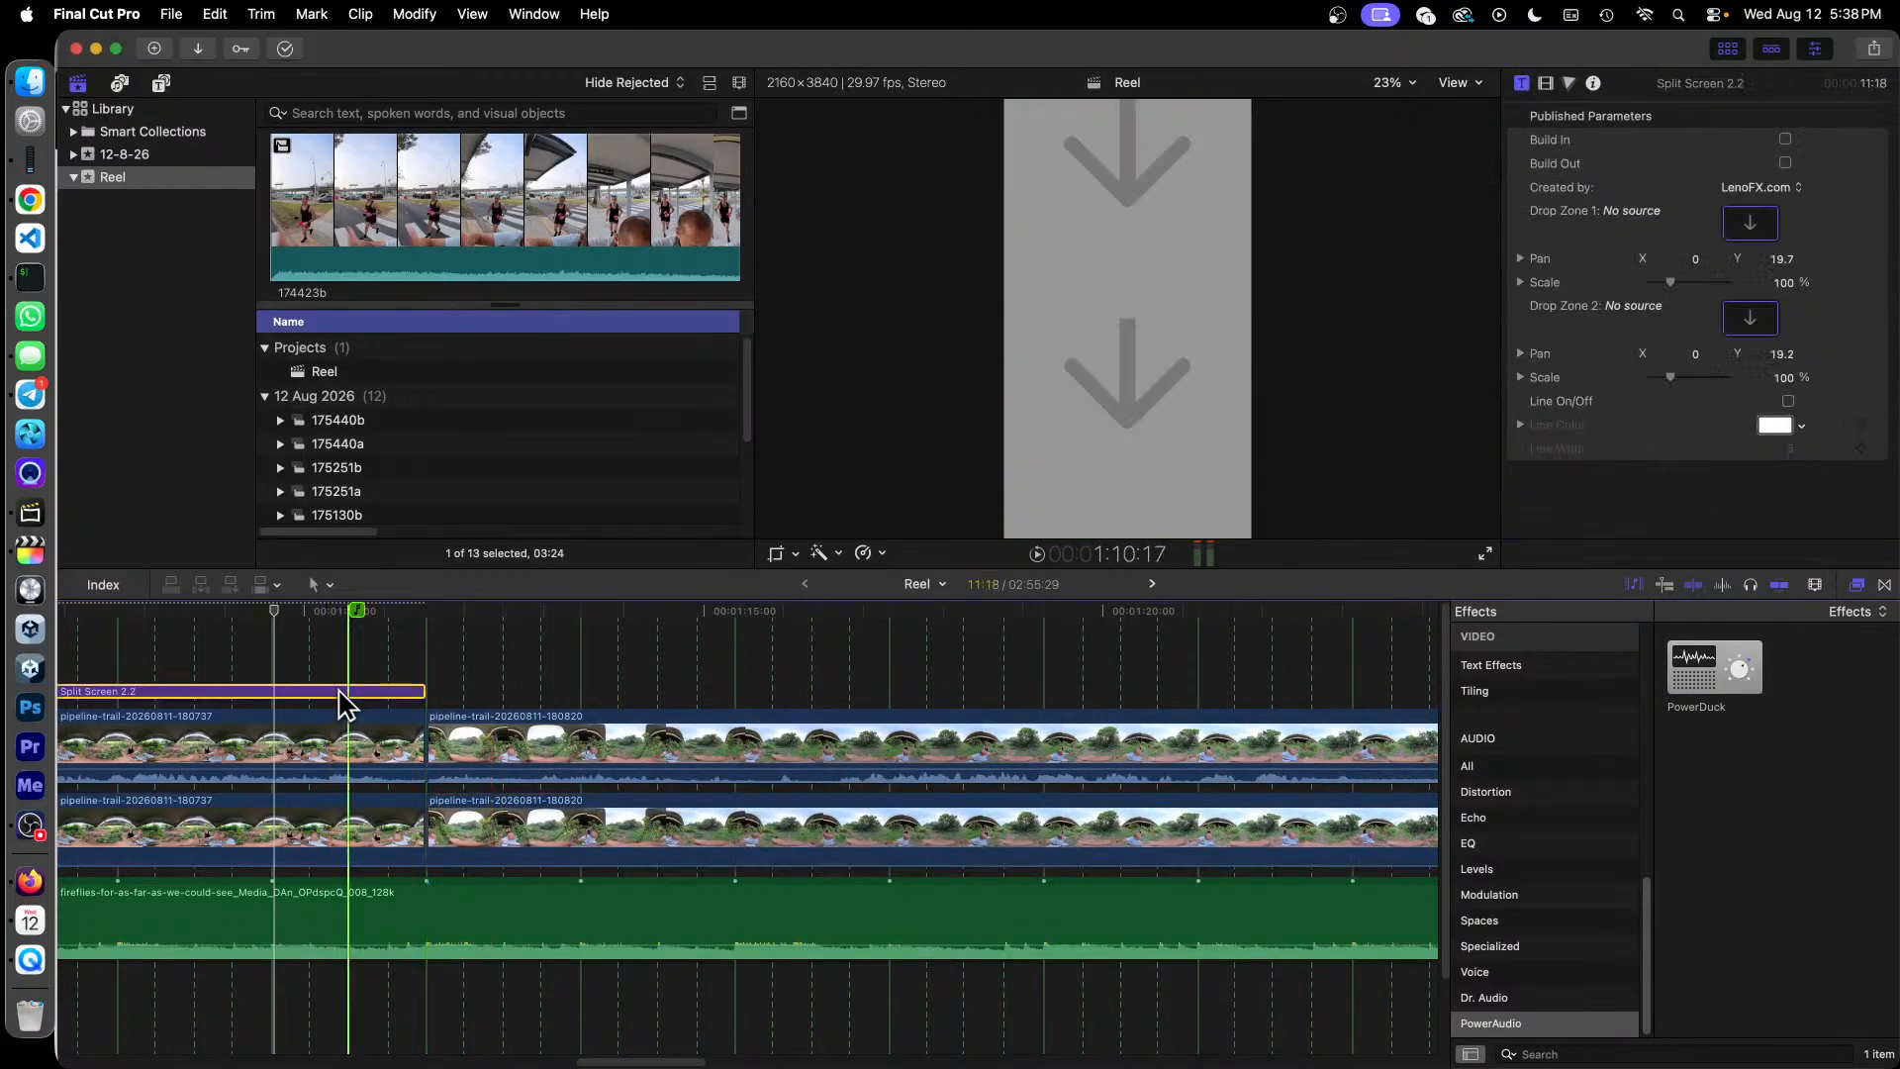
key("super+v")
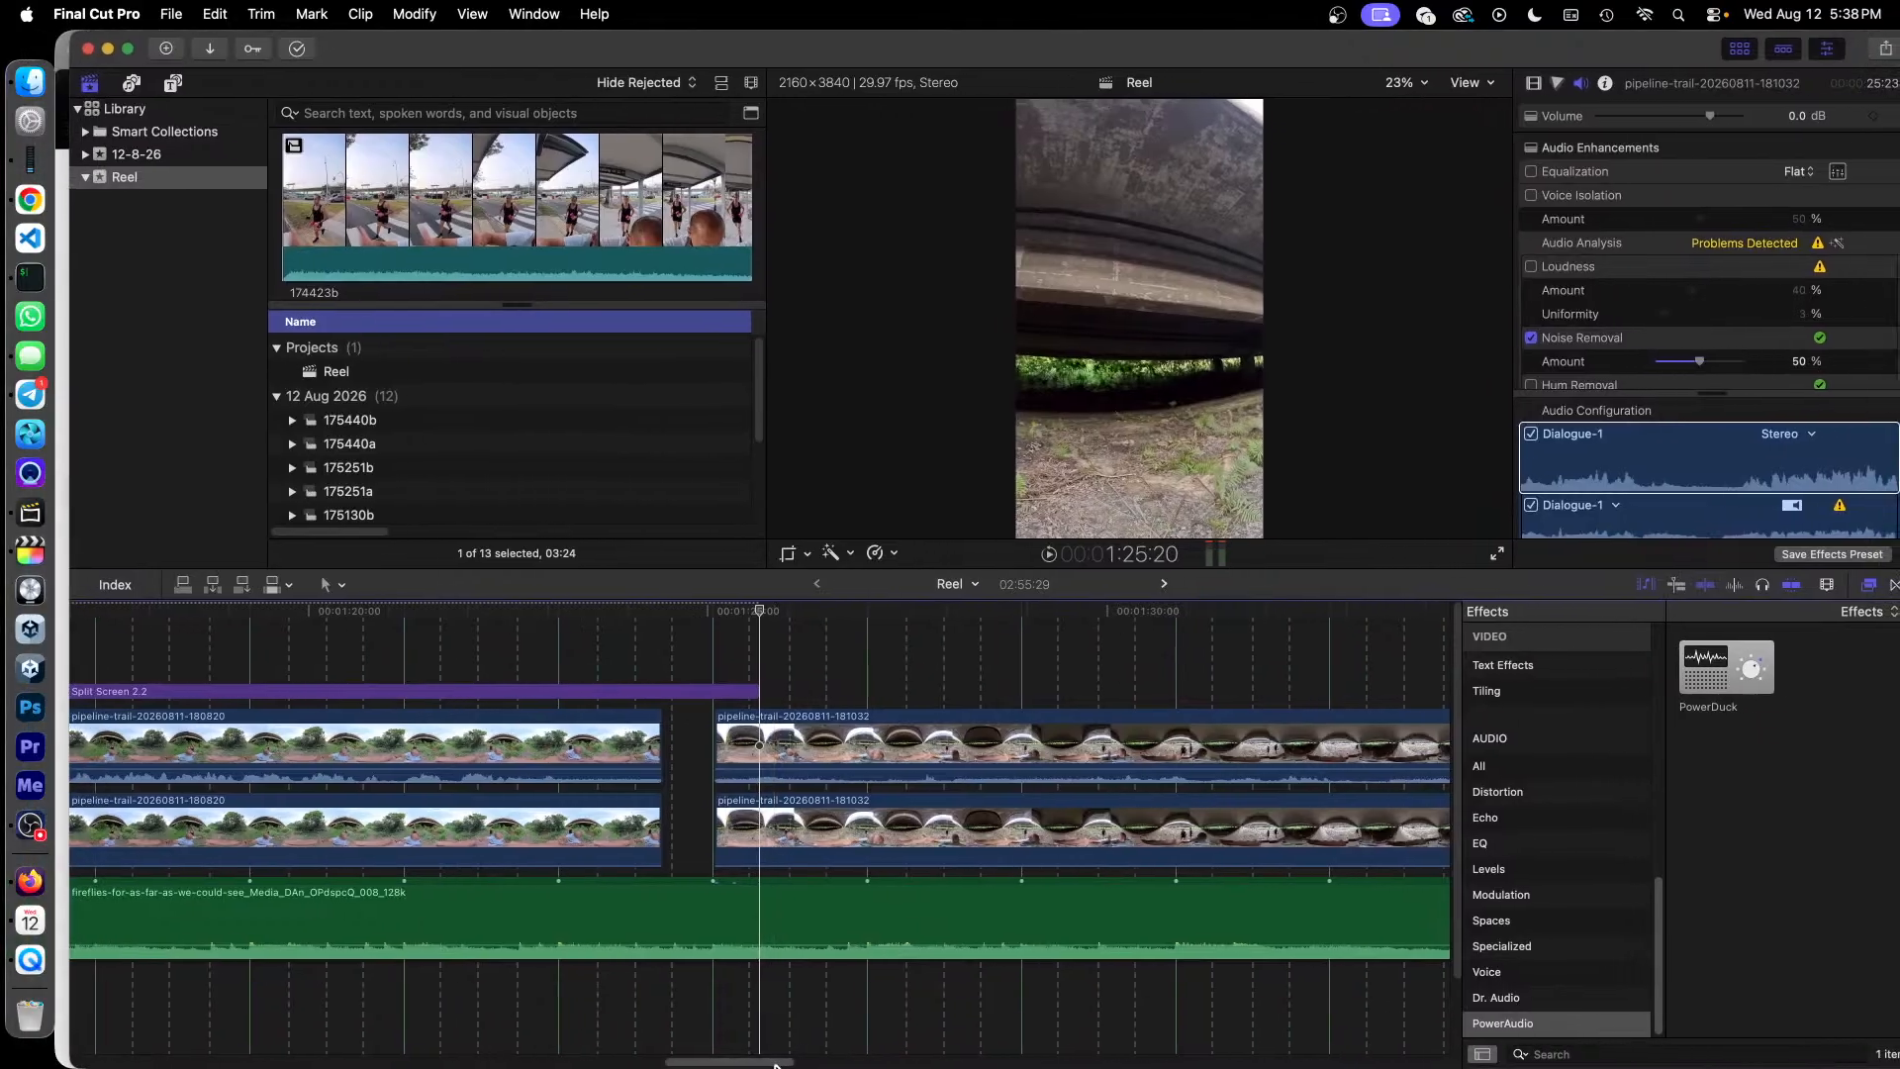
left_click_drag(747, 1062, 688, 1062)
left_click_drag(947, 697, 749, 695)
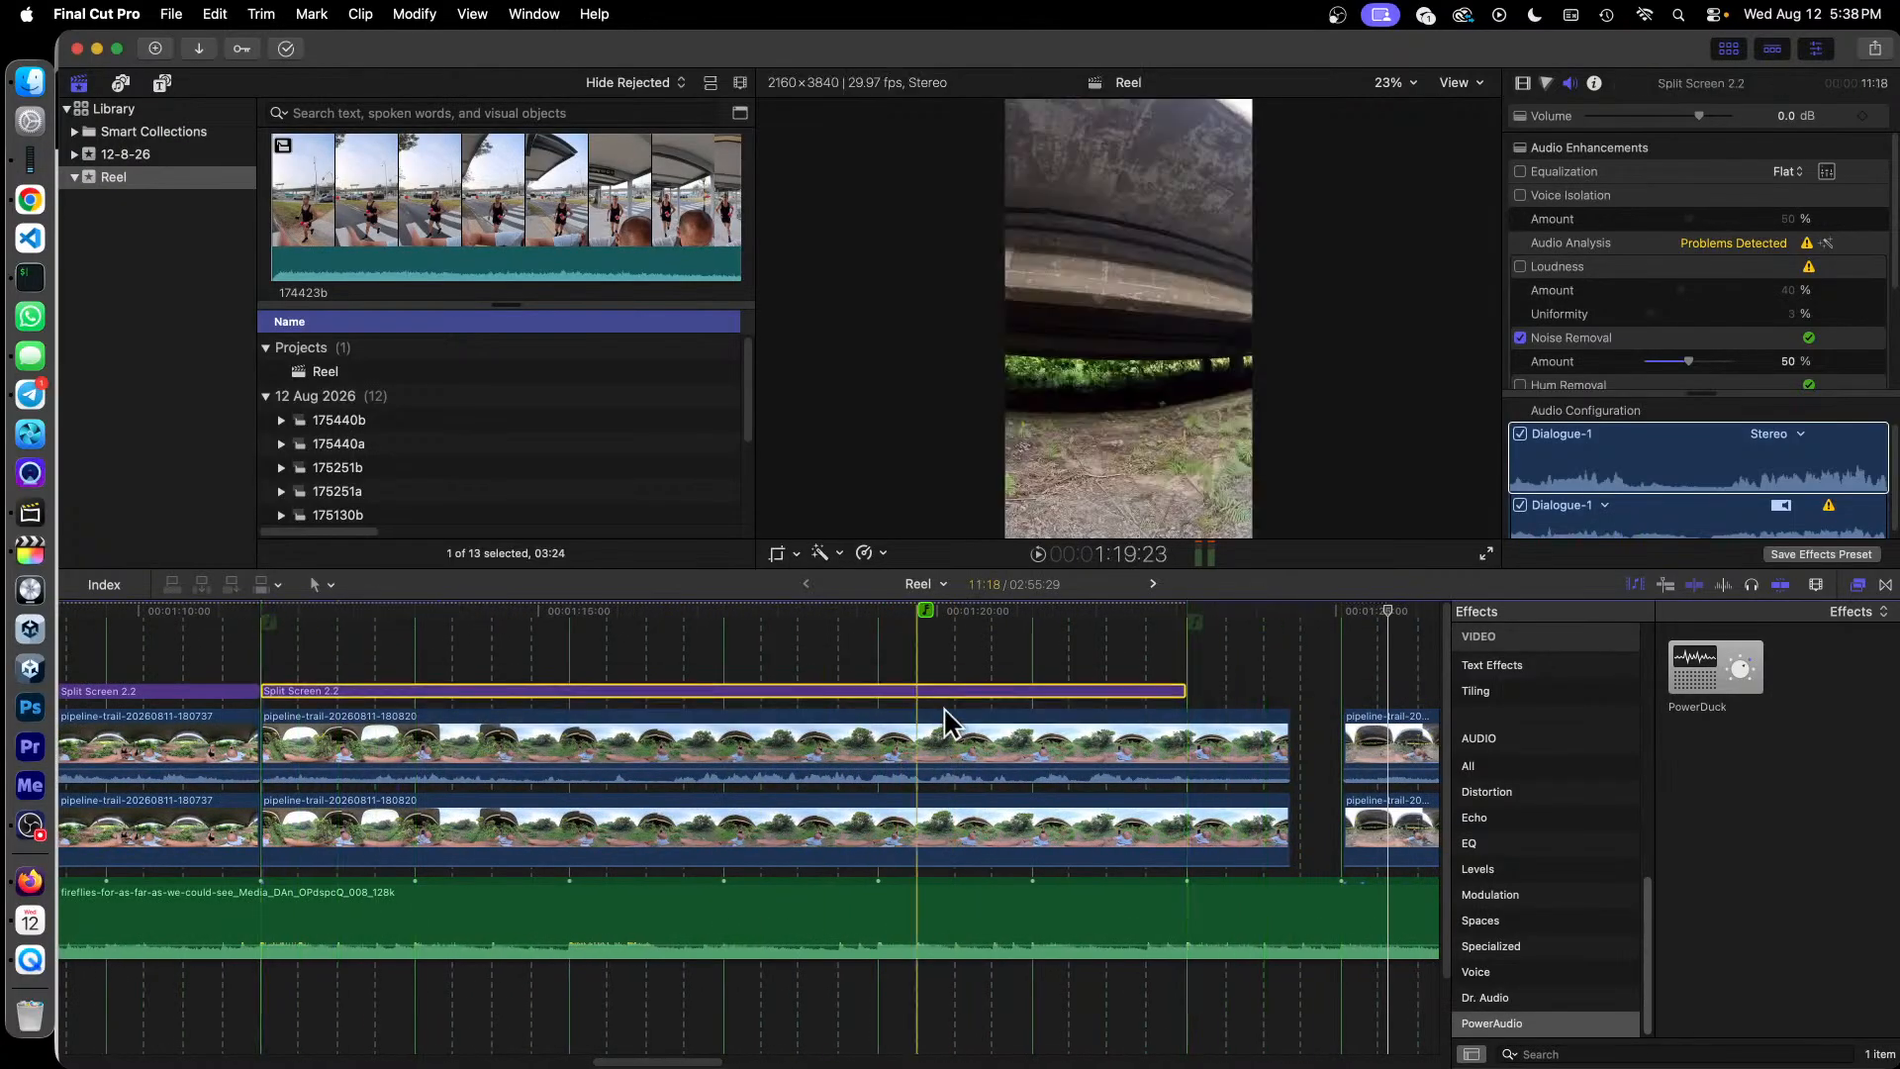
Step: Extend both 180820 clips and their Split Screen 2.2 title to 13:01
left_click_drag(1298, 740, 1300, 742)
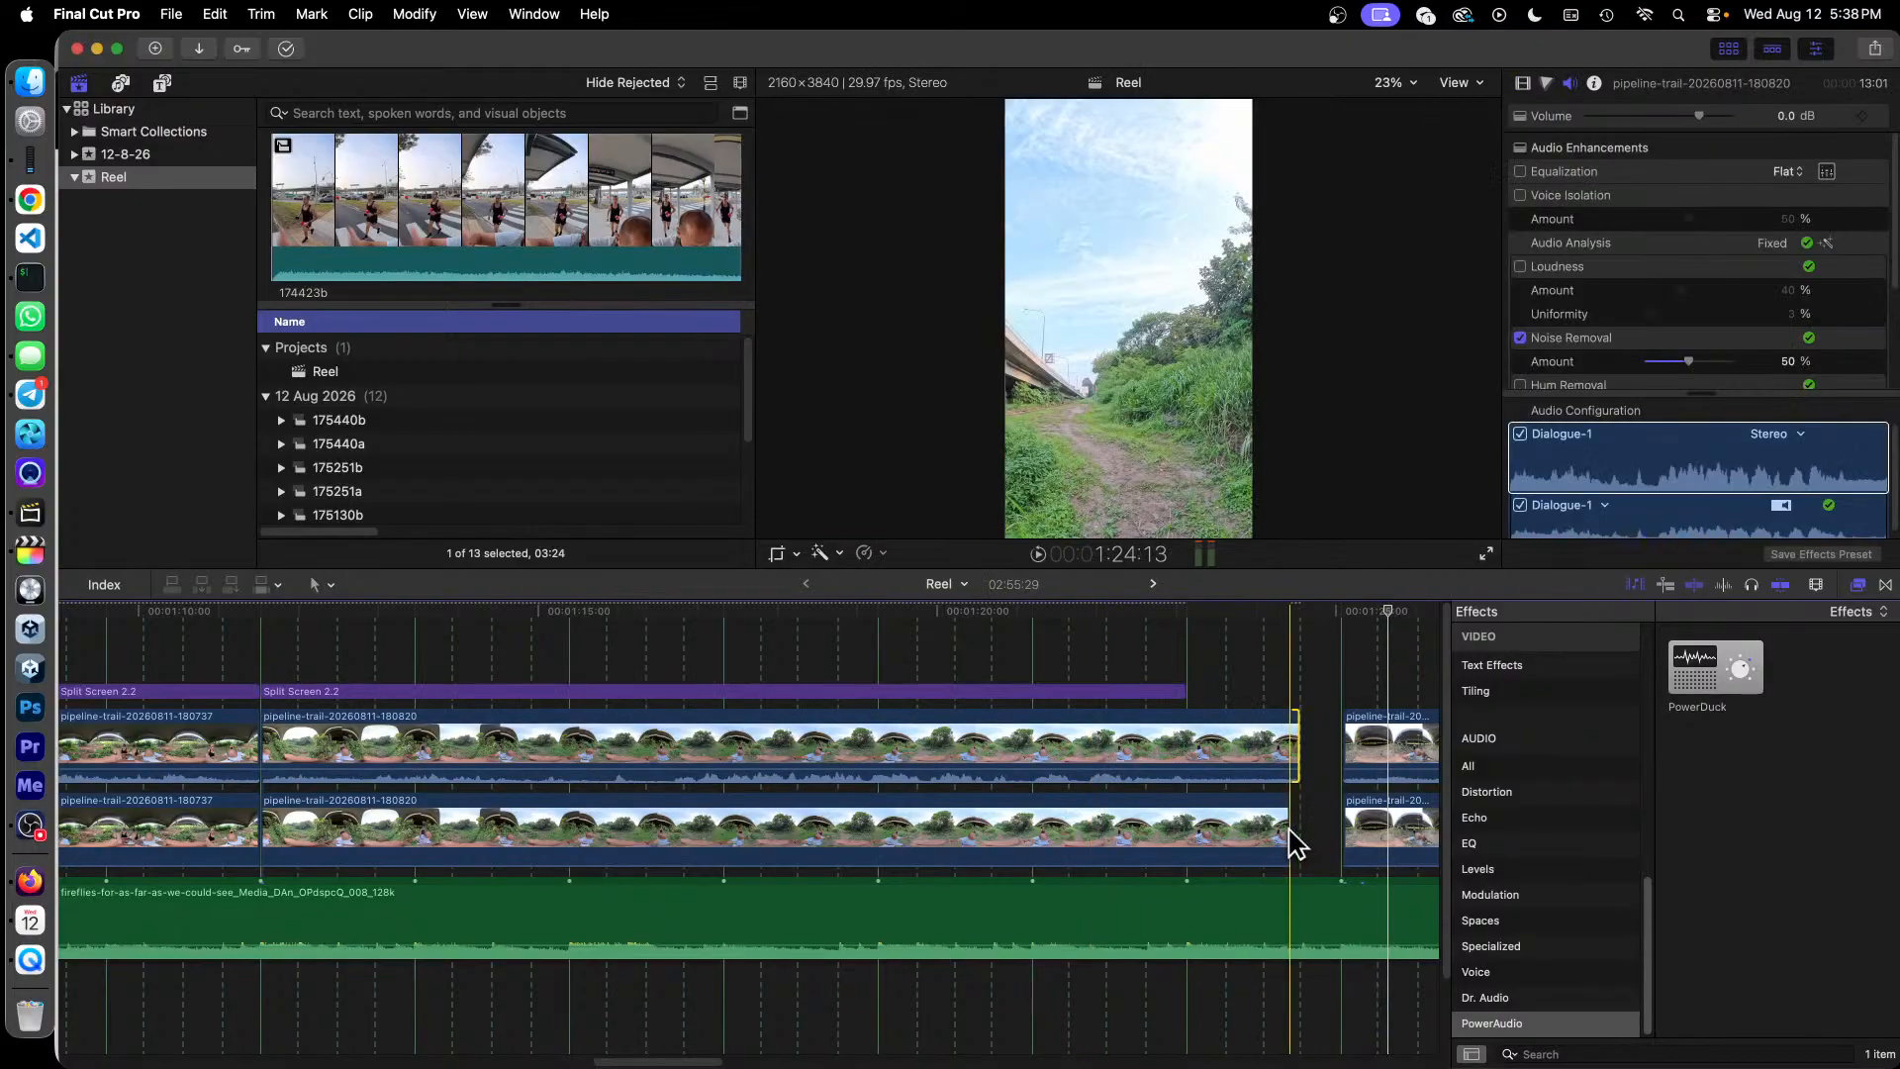
left_click(1287, 833)
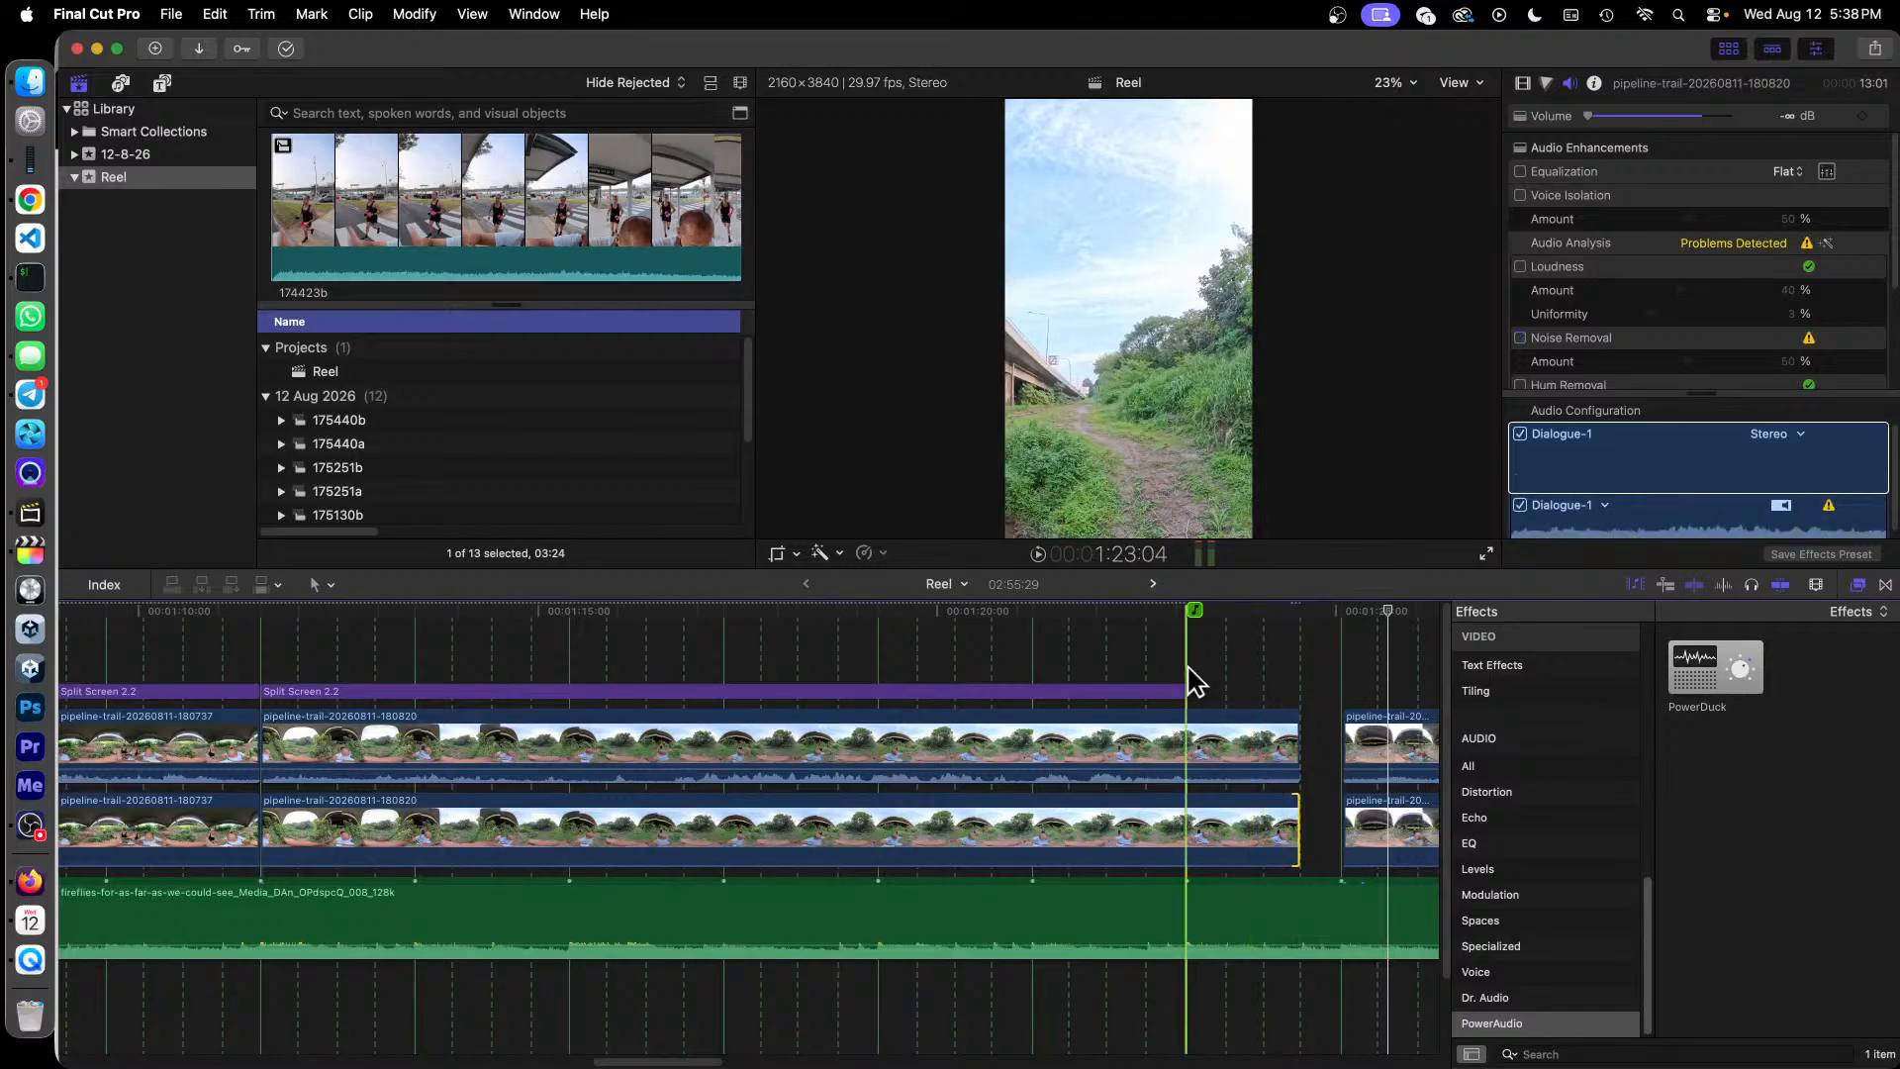
left_click_drag(1187, 689, 1297, 694)
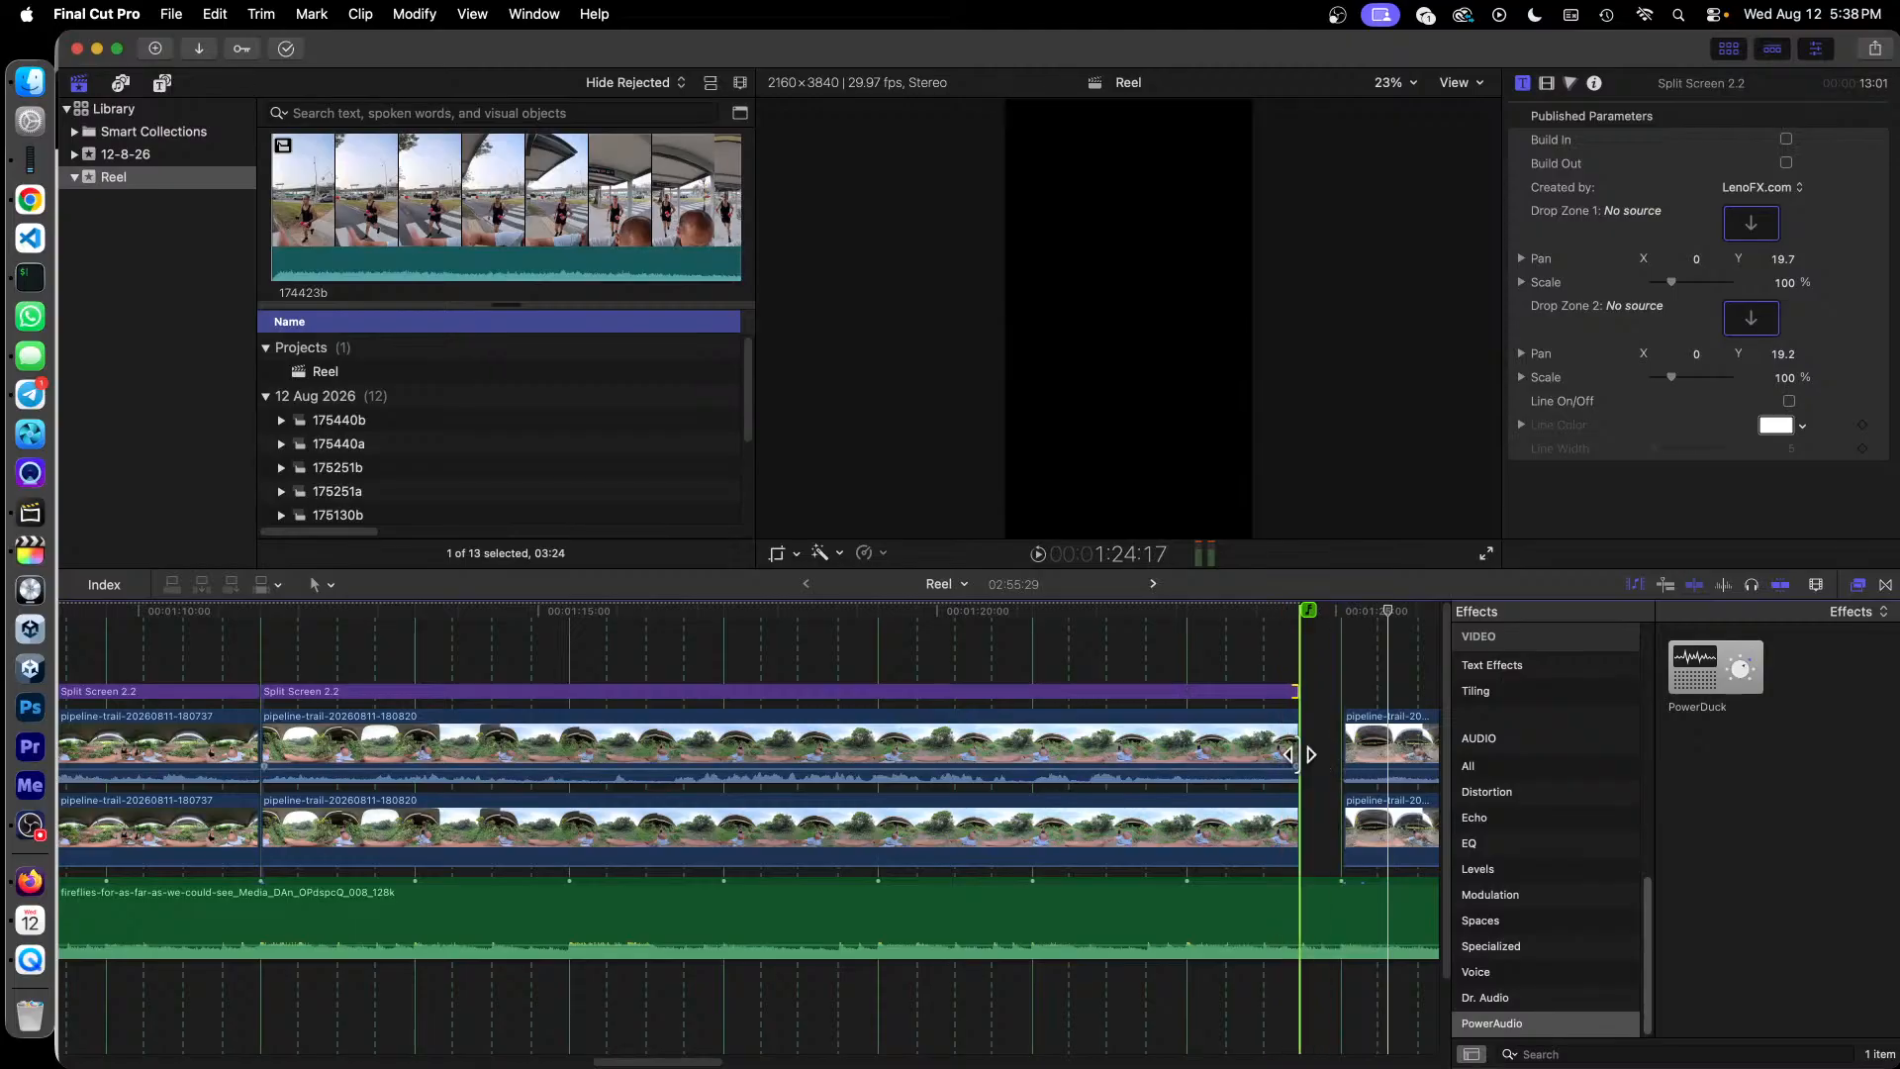
Step: Trim both 180820 clips and their Split Screen 2.2 title back to 12:17
left_click_drag(1298, 754, 1263, 755)
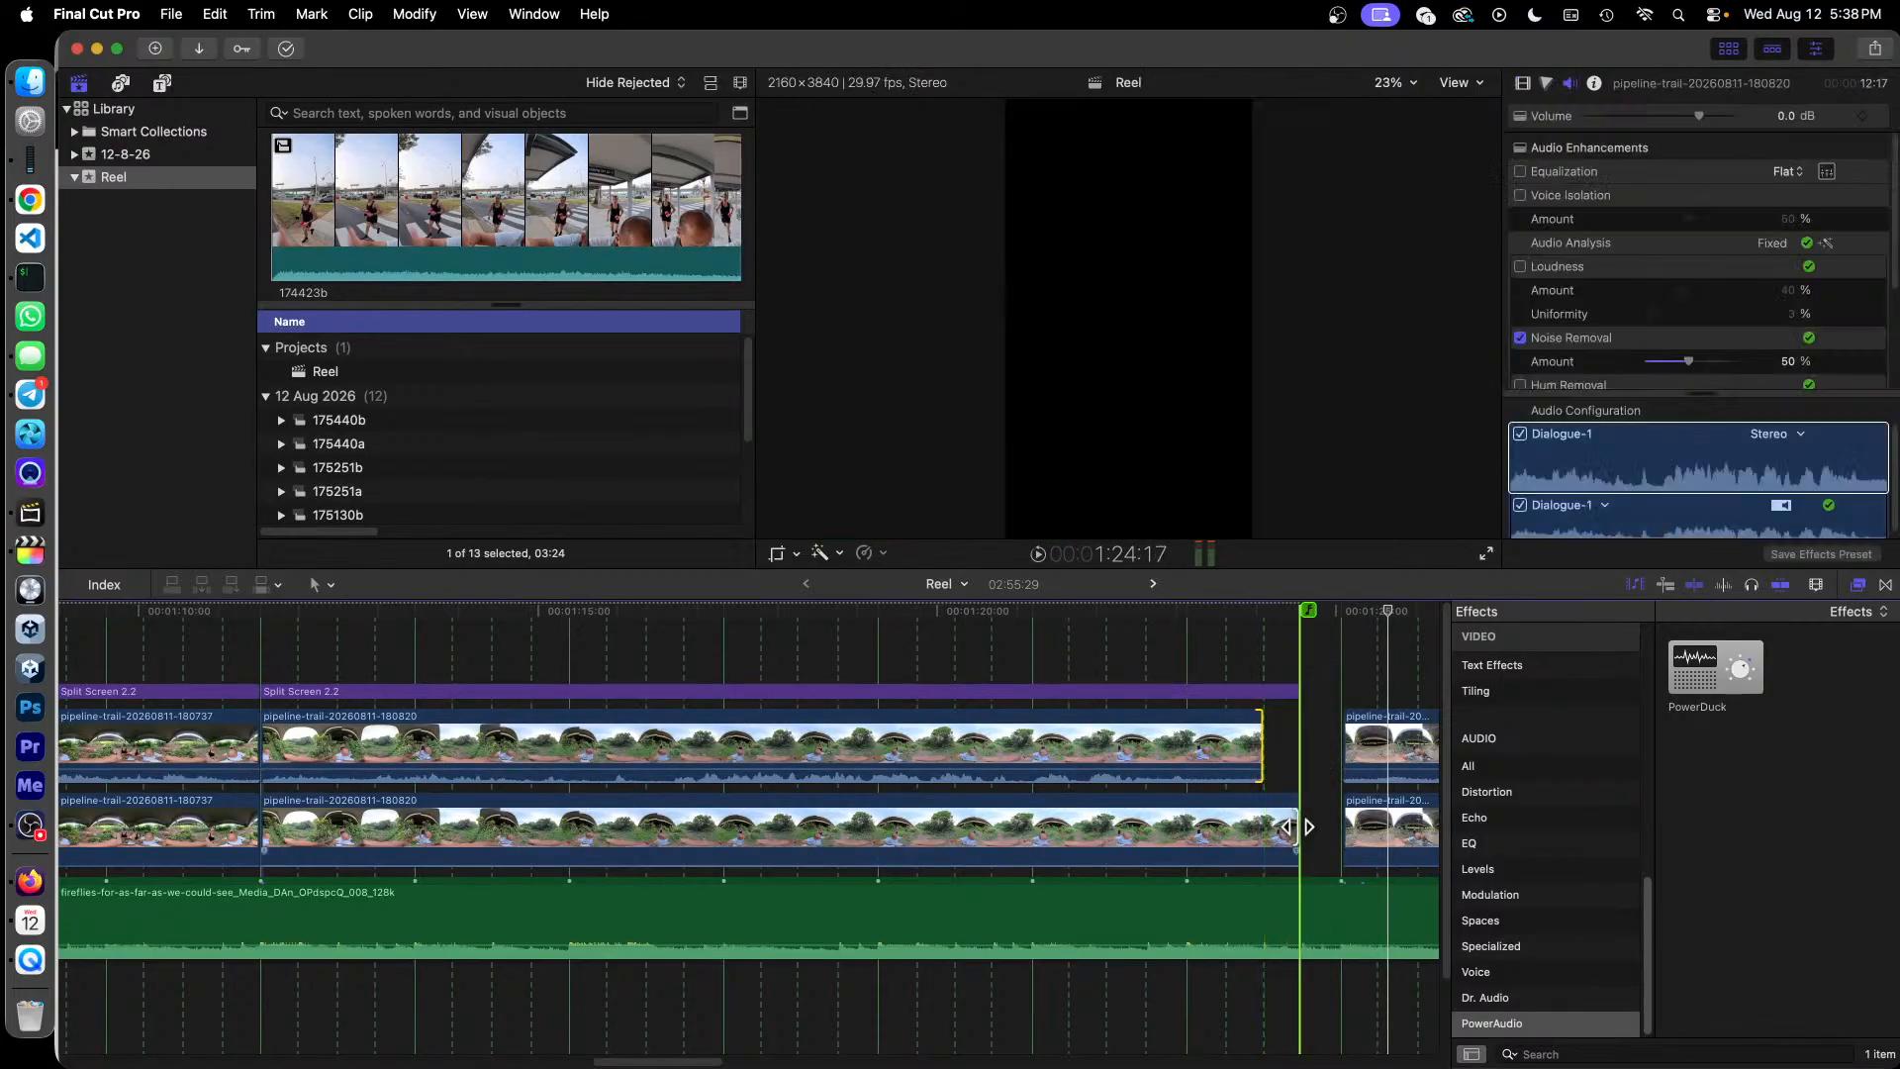
left_click_drag(1296, 826, 1262, 827)
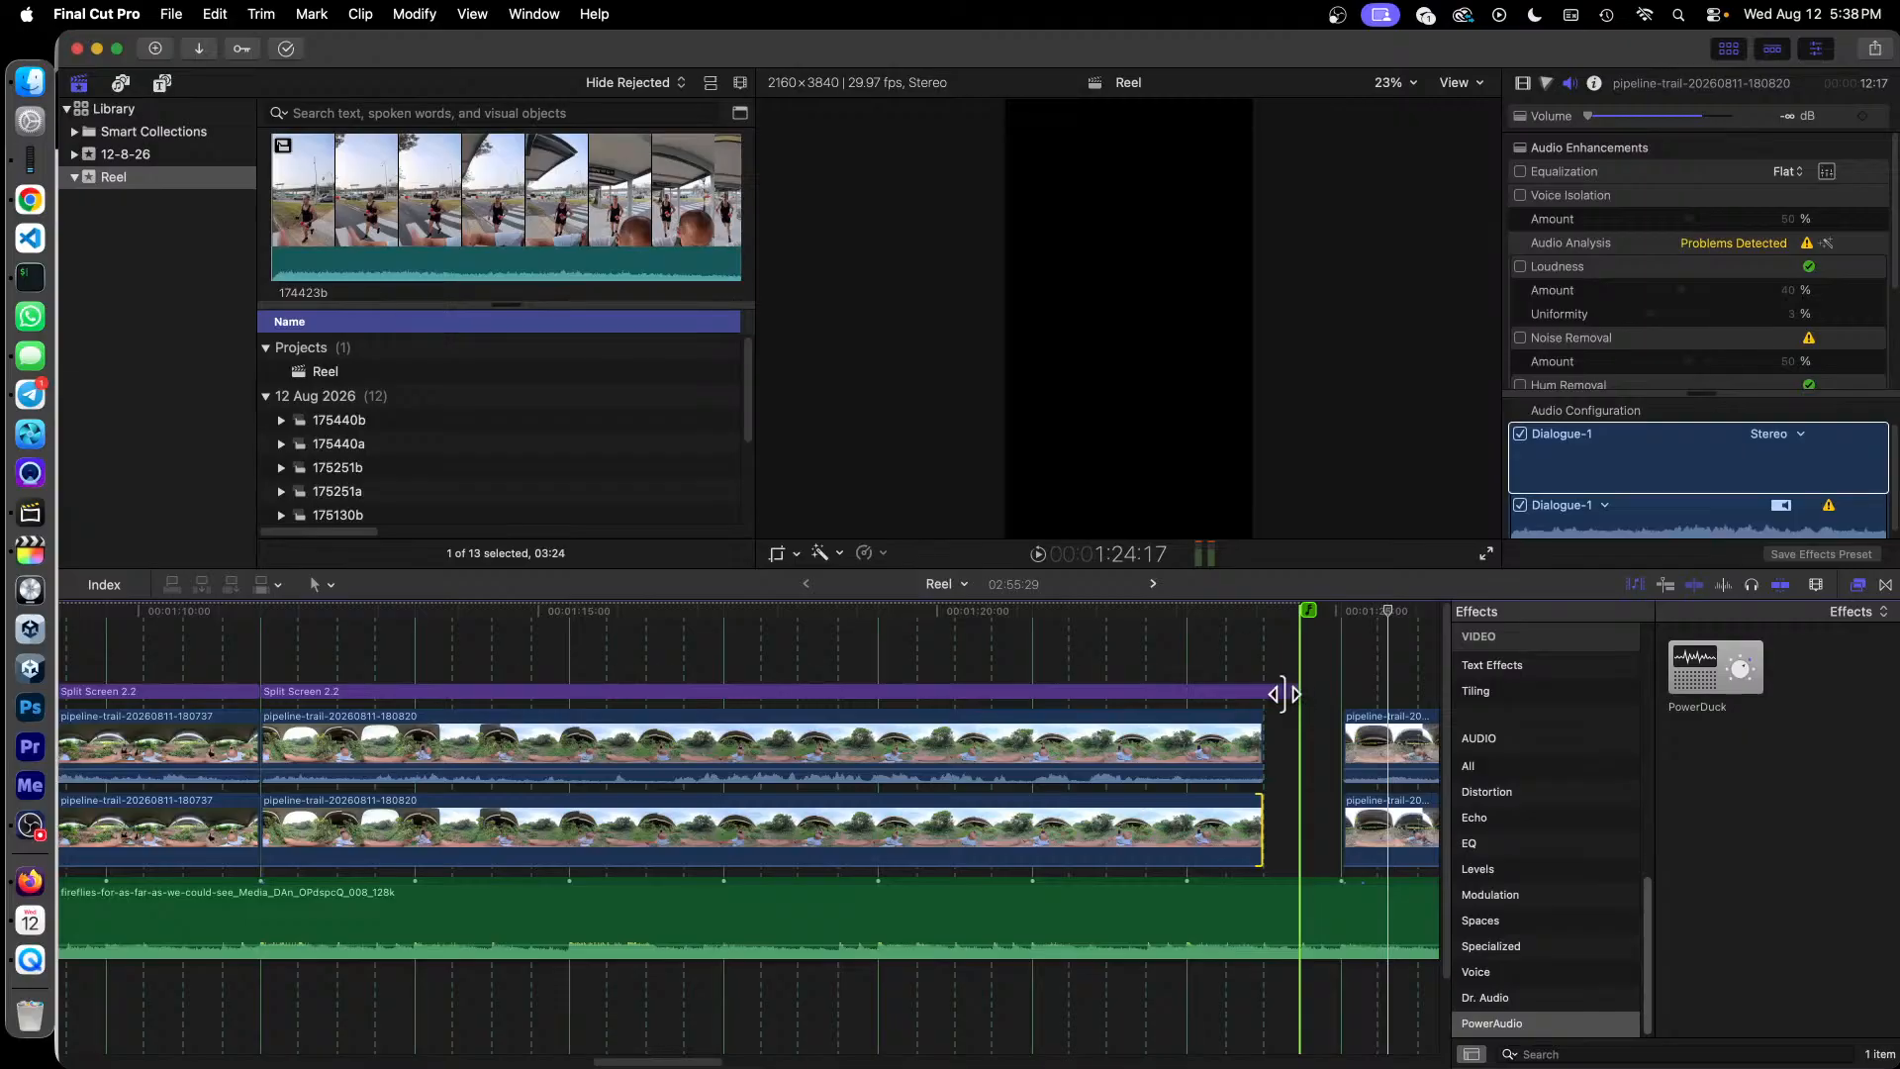
left_click_drag(1284, 694, 1262, 691)
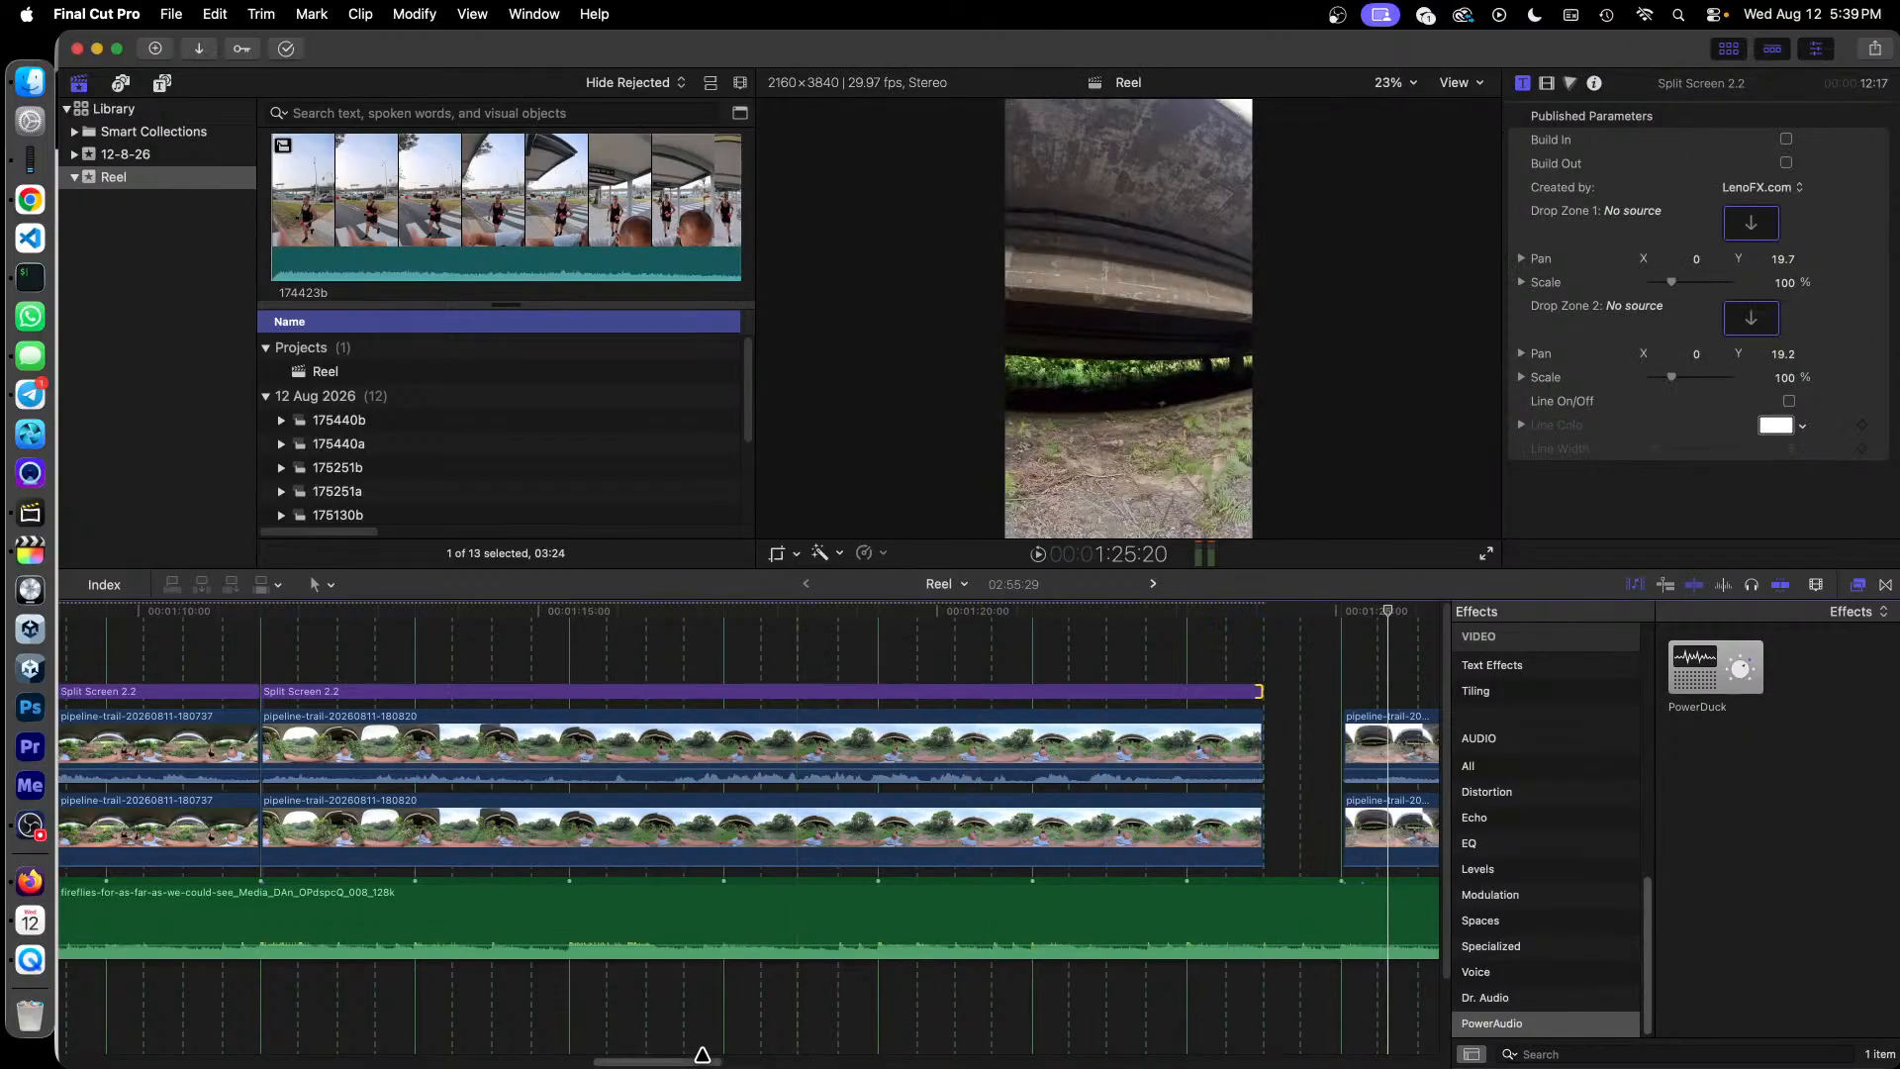
Step: Move the 181032 pair flush against the 180820 pair and place a copied Split Screen 2.2 title at its start
left_click_drag(646, 1063, 737, 1066)
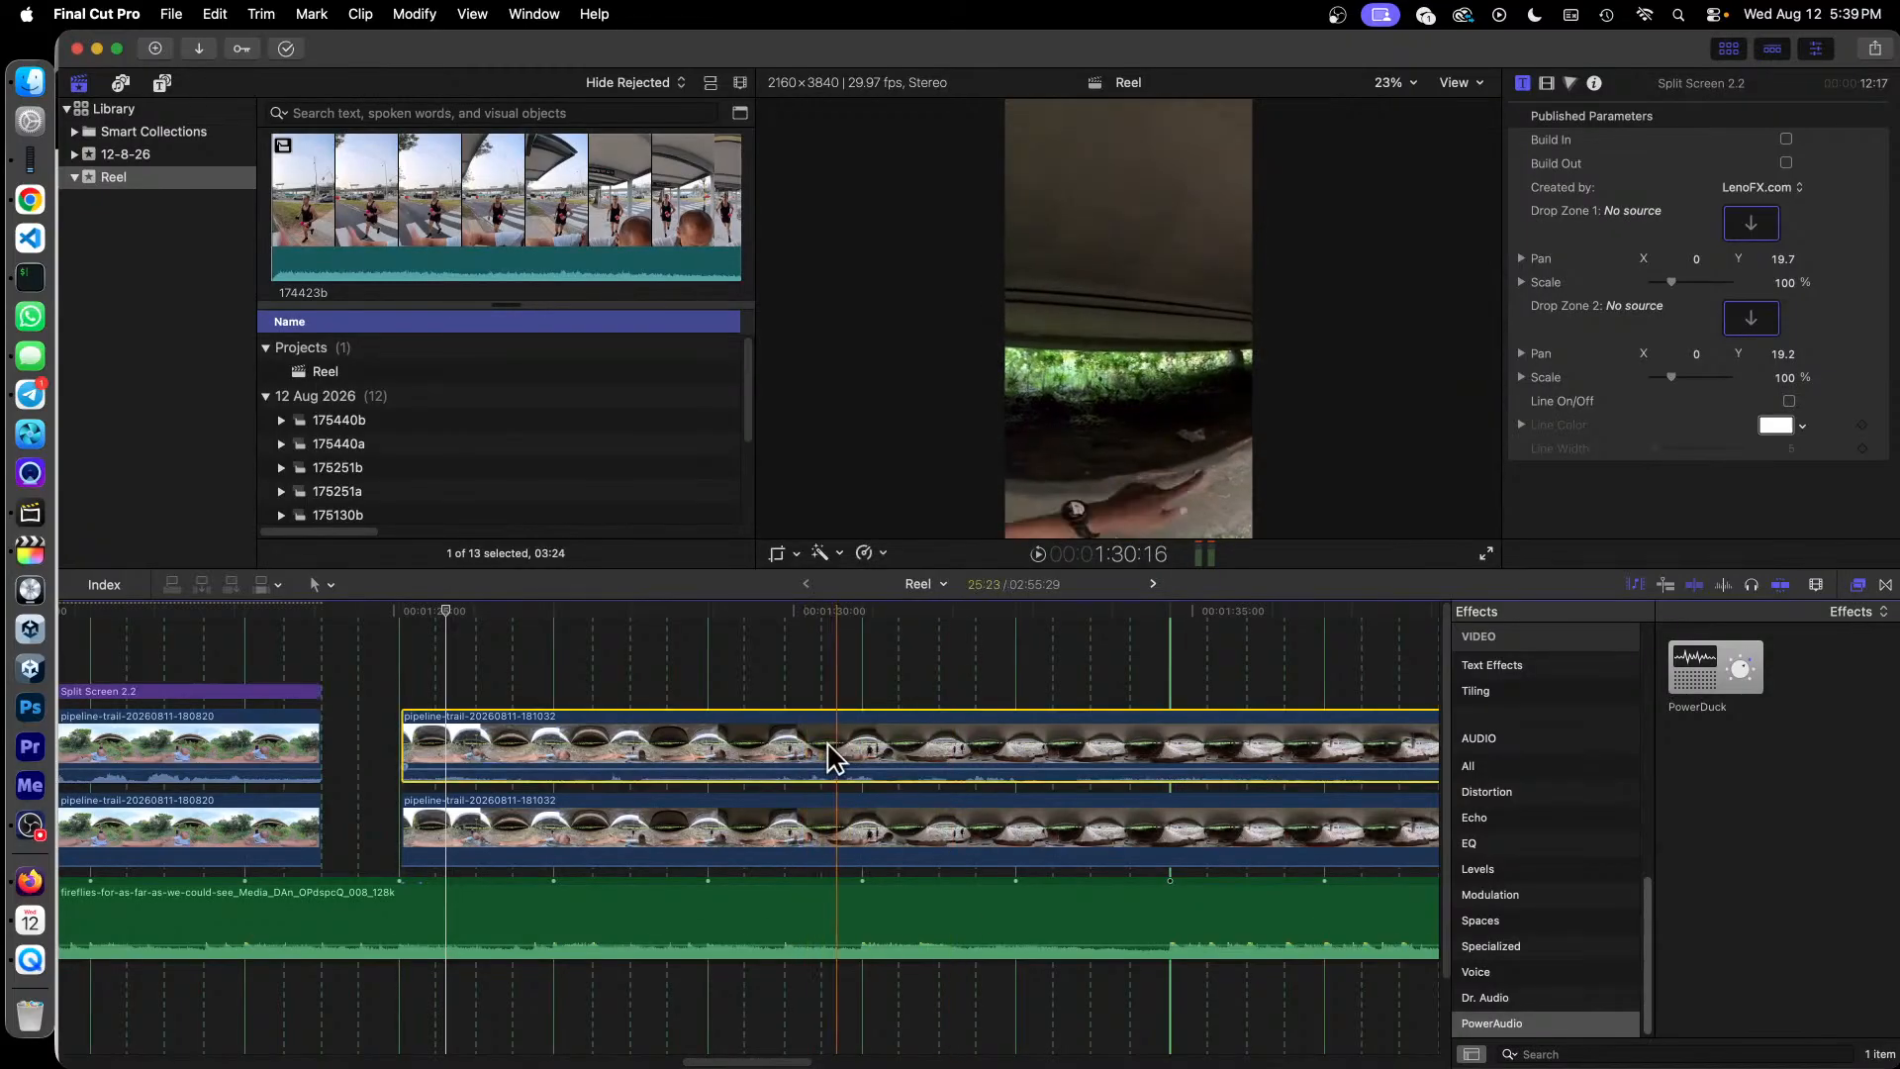
left_click_drag(842, 775, 766, 749)
left_click_drag(914, 813, 827, 812)
left_click(284, 692)
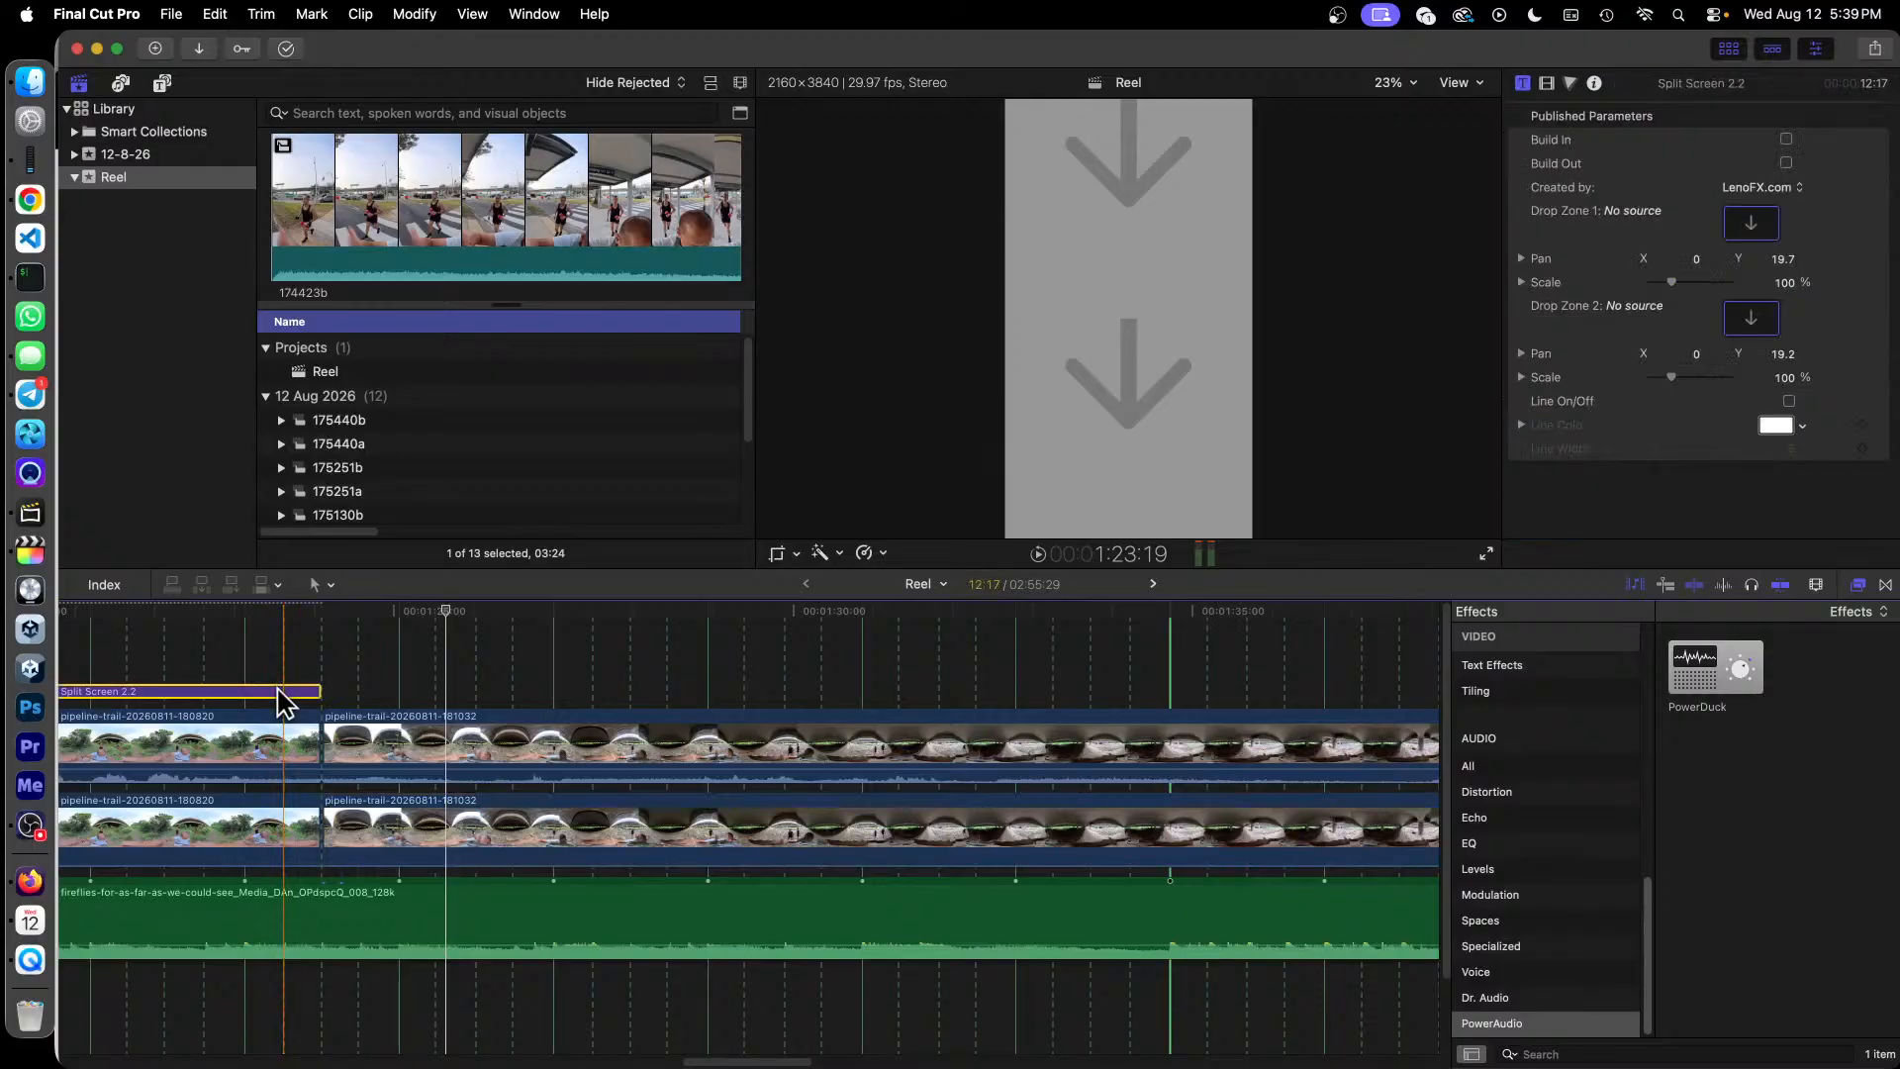
key("super+v")
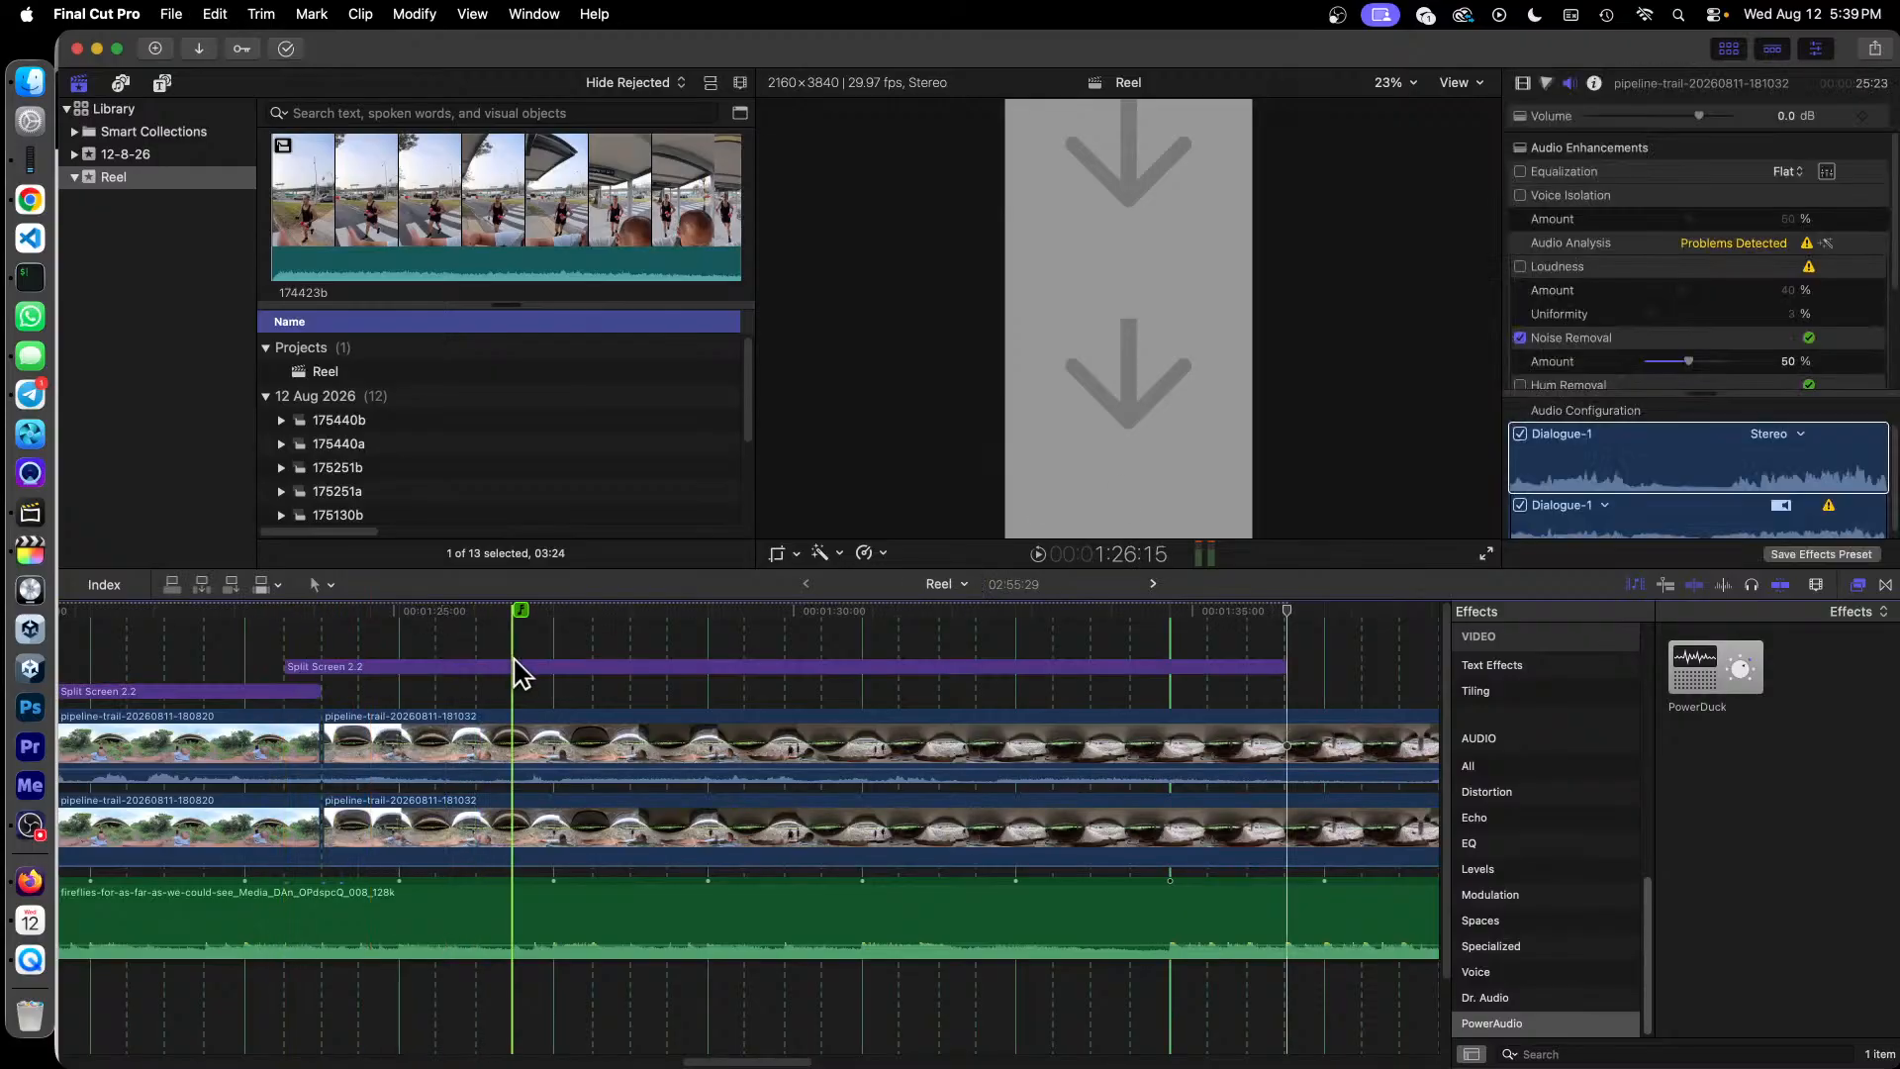
left_click_drag(513, 665, 555, 693)
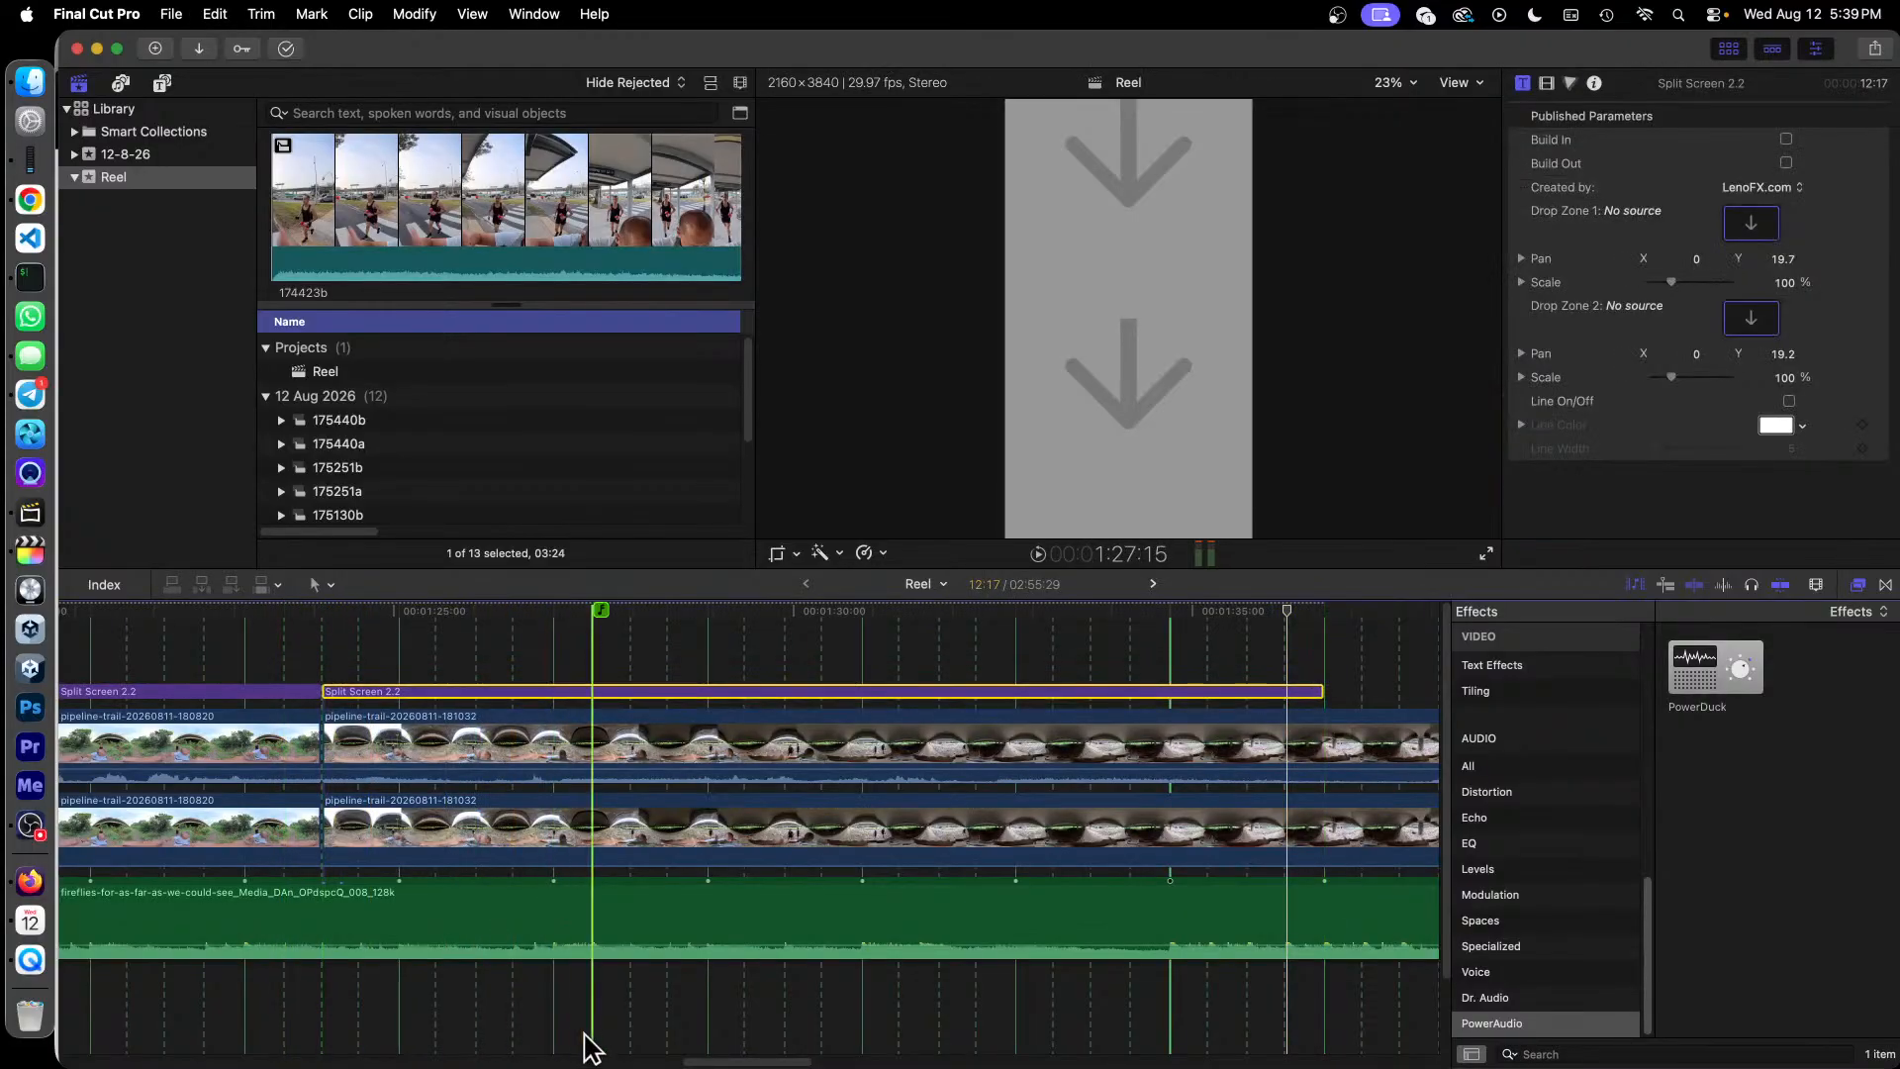
Step: Trim the ends of both 181032 clips to 25:04 and extend their Split Screen 2.2 title to the same length
left_click_drag(742, 1061, 826, 1064)
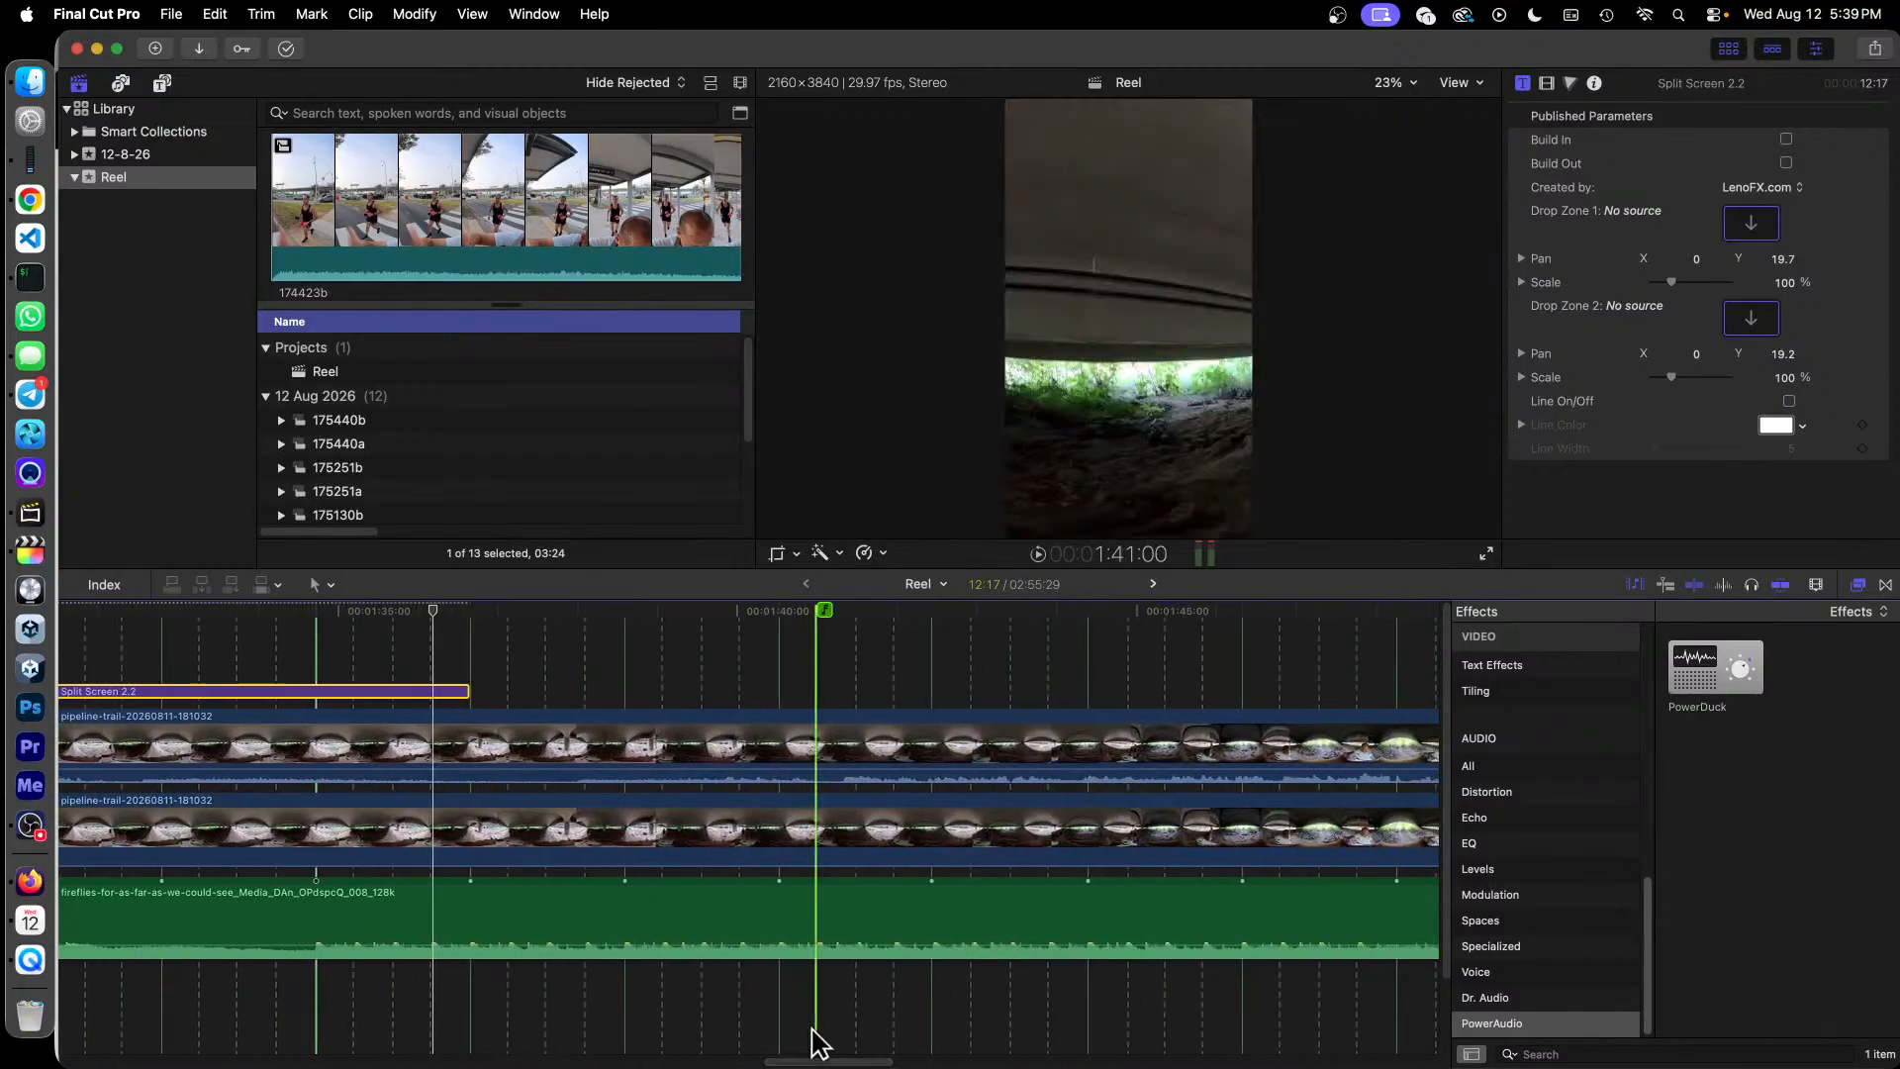
key("super+minus")
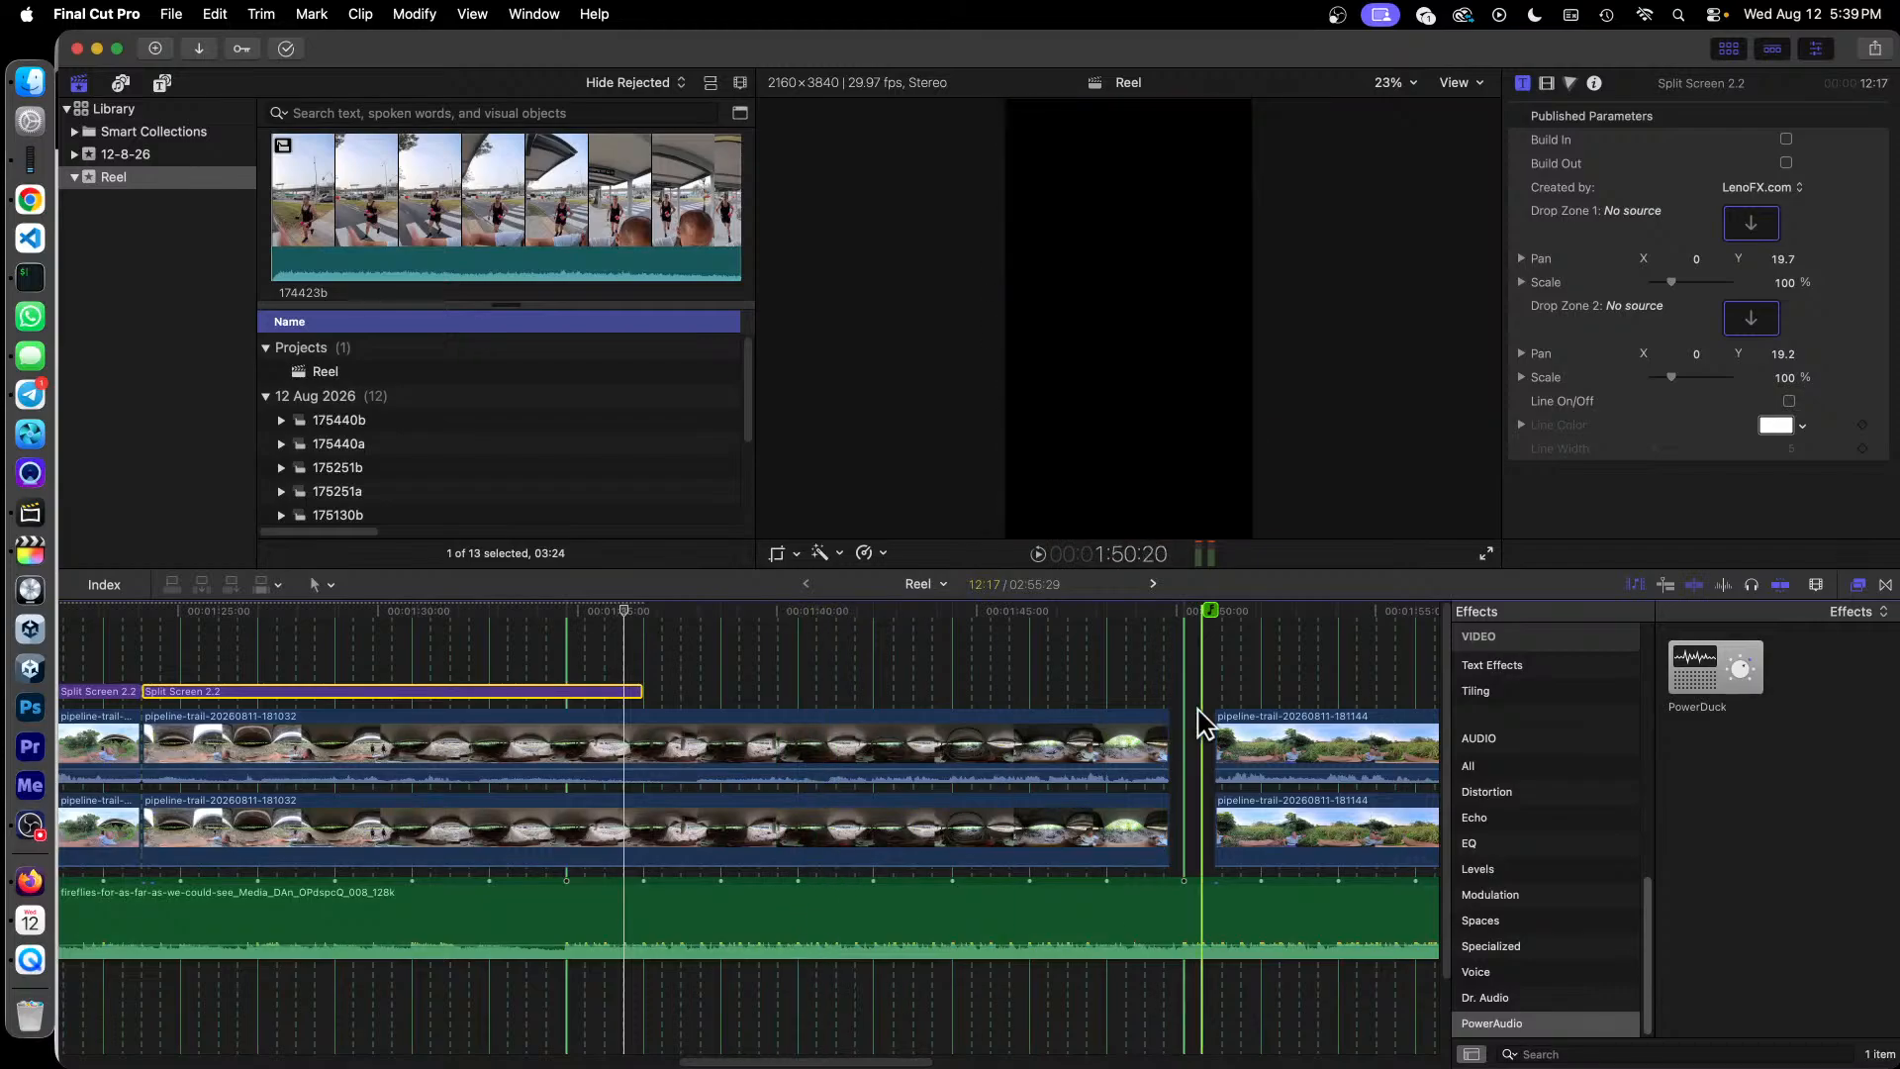
left_click(1166, 740)
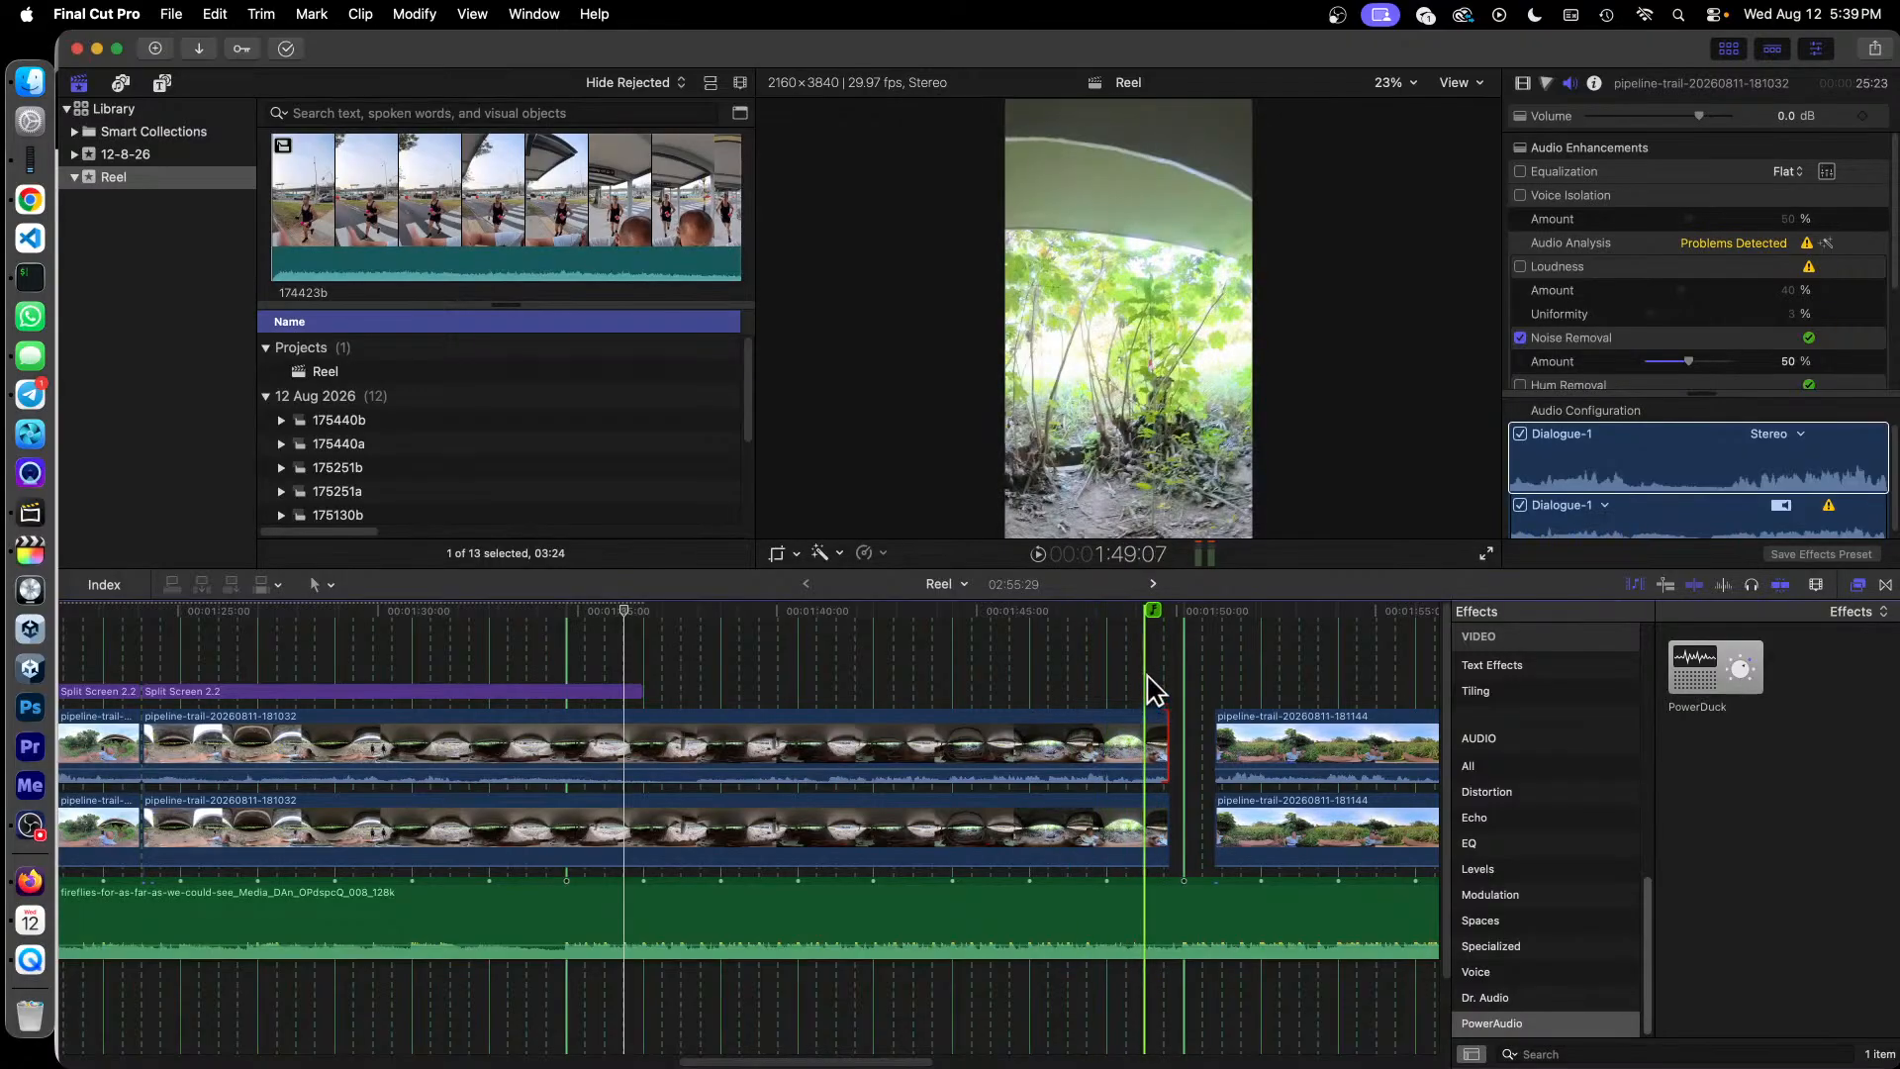
left_click_drag(1165, 742, 1144, 742)
left_click_drag(1169, 826, 1144, 828)
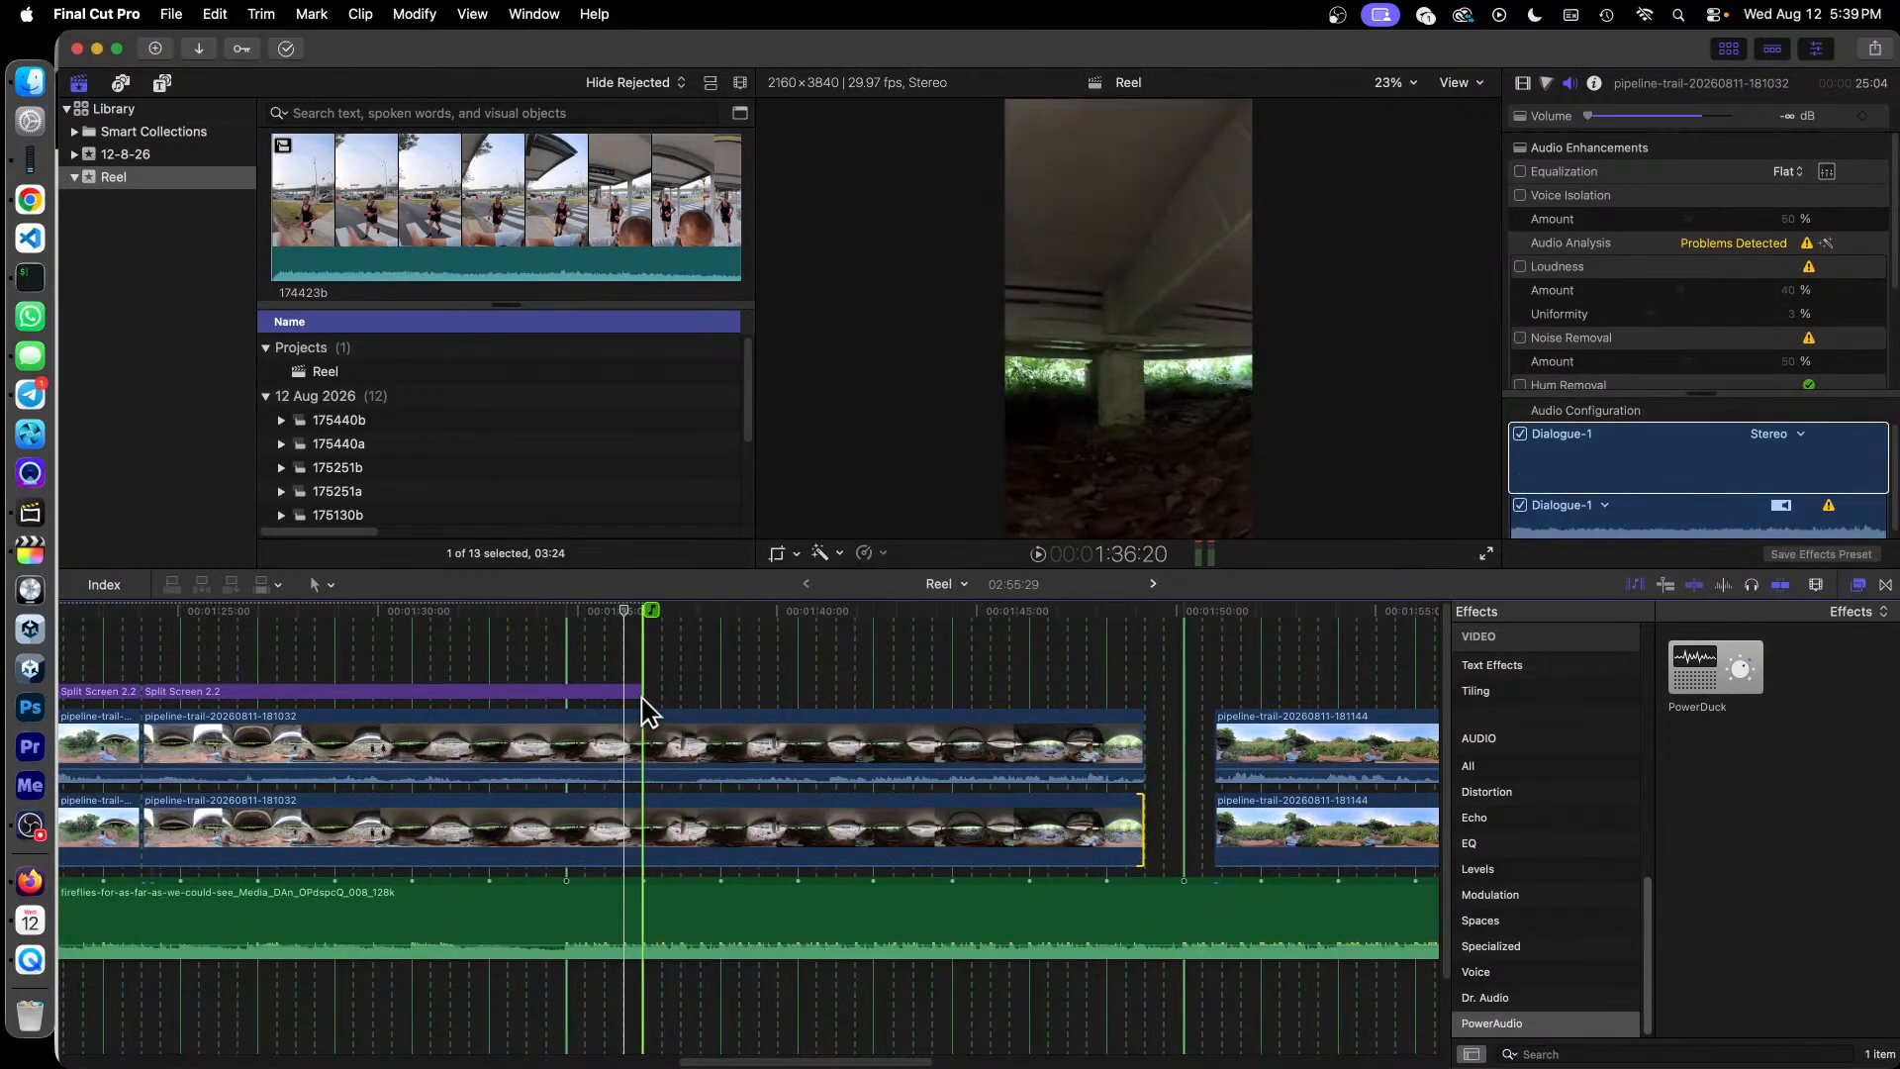
left_click_drag(636, 693, 1138, 706)
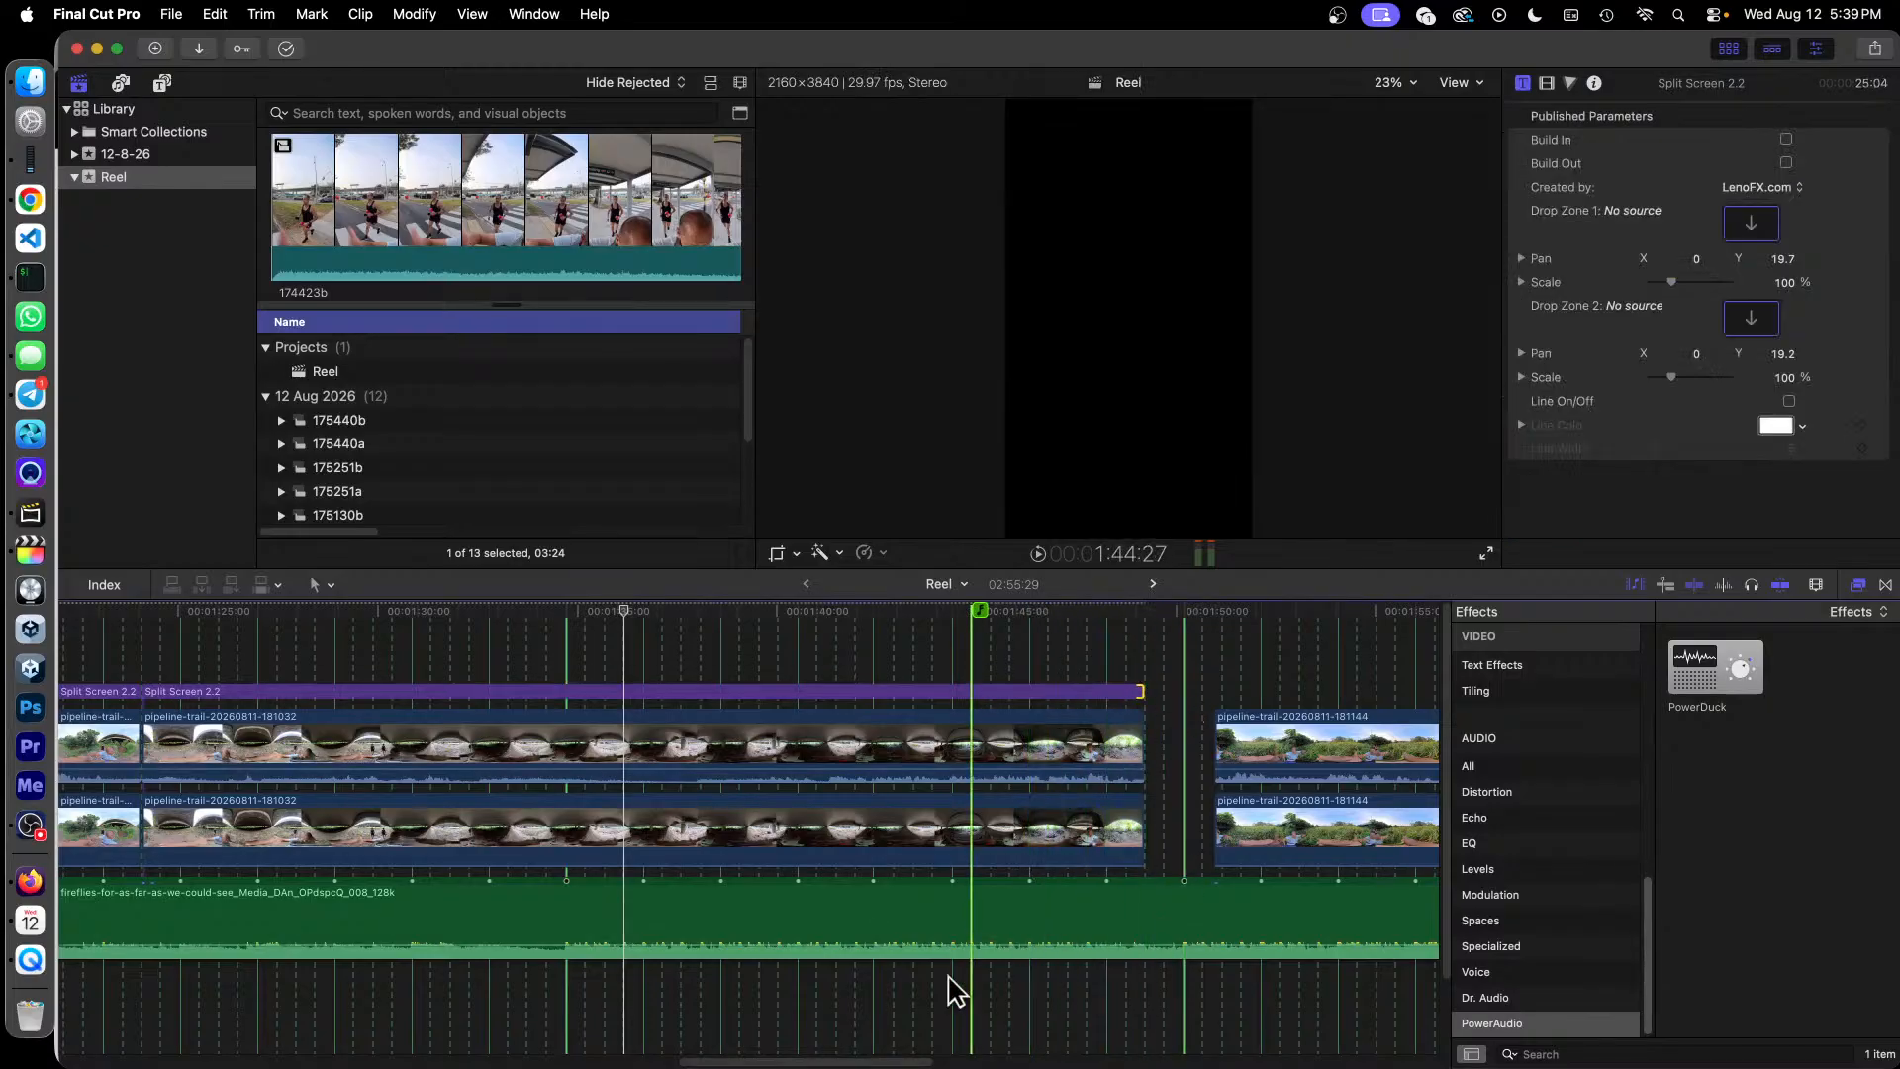
Step: Move the 181144 pair flush against the 181032 pair and place a copied Split Screen 2.2 title at its start
left_click_drag(762, 1062, 908, 1063)
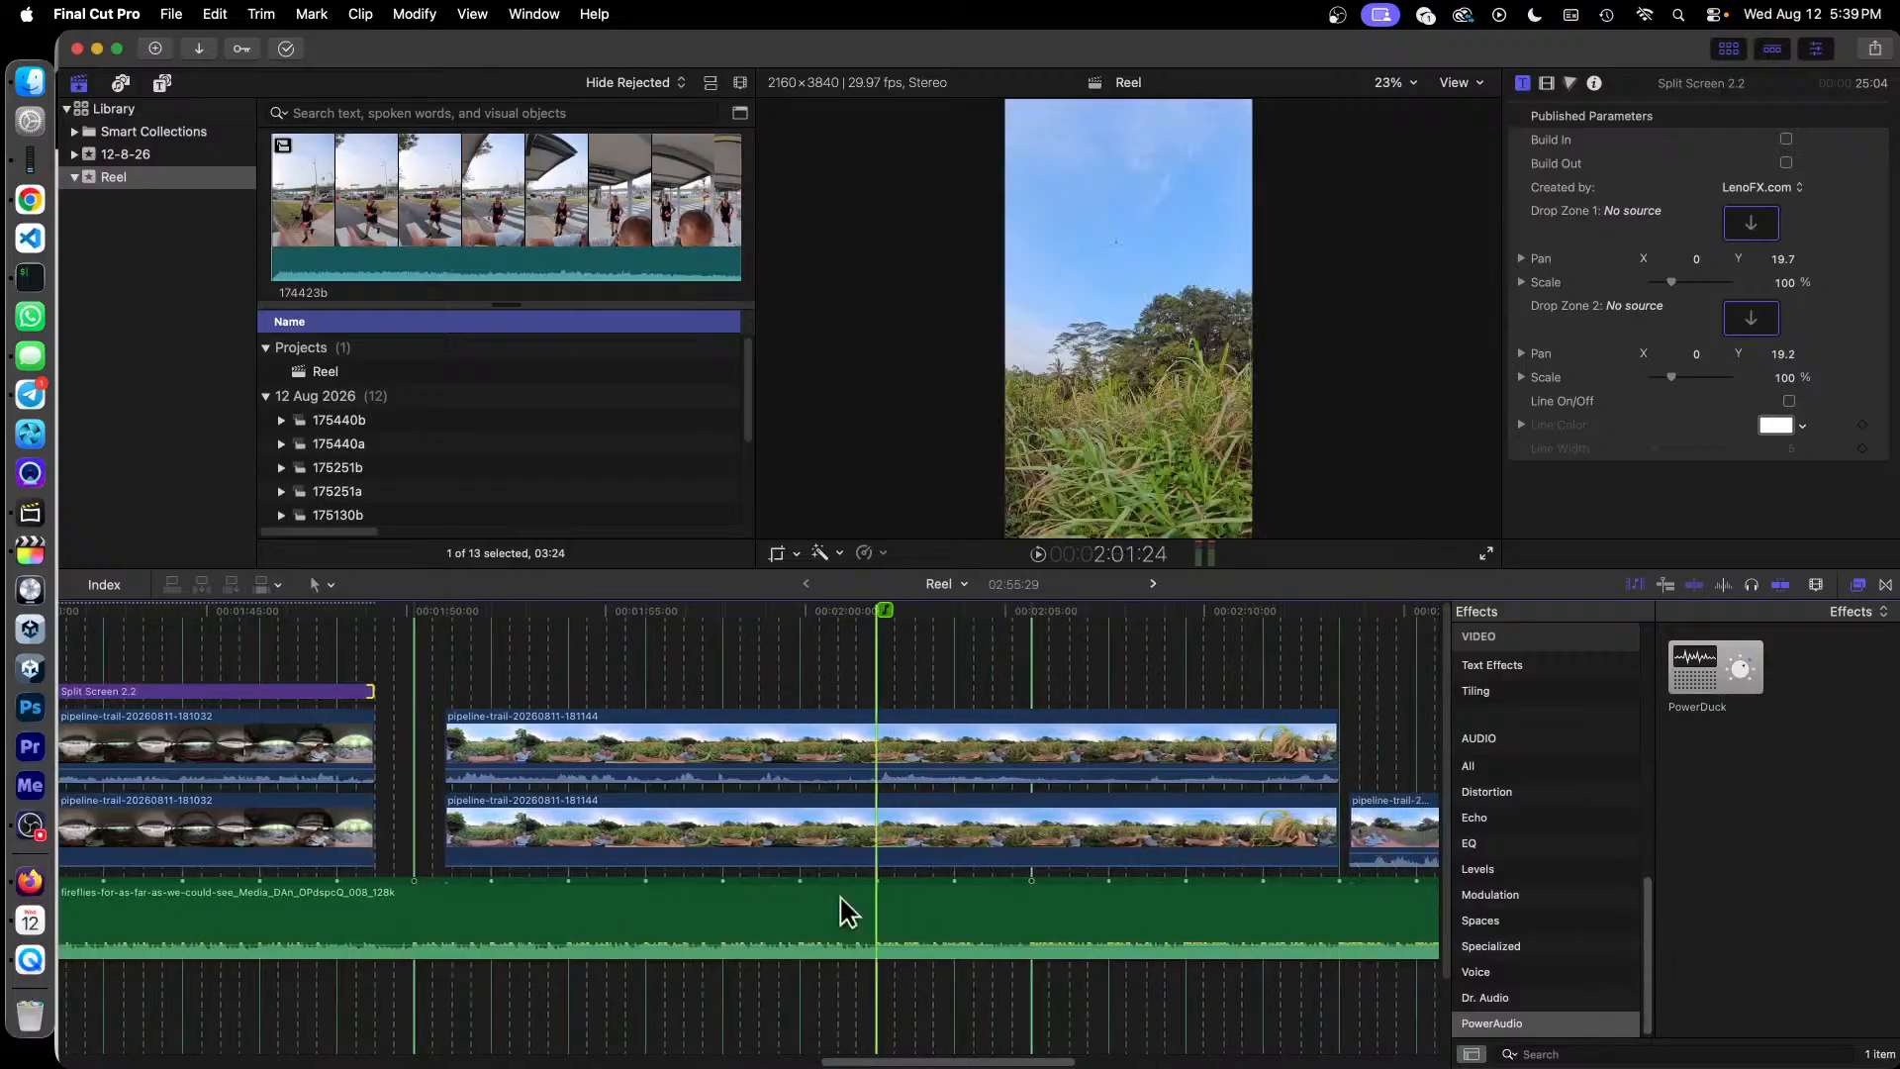
left_click_drag(737, 732, 704, 738)
left_click_drag(826, 839, 763, 835)
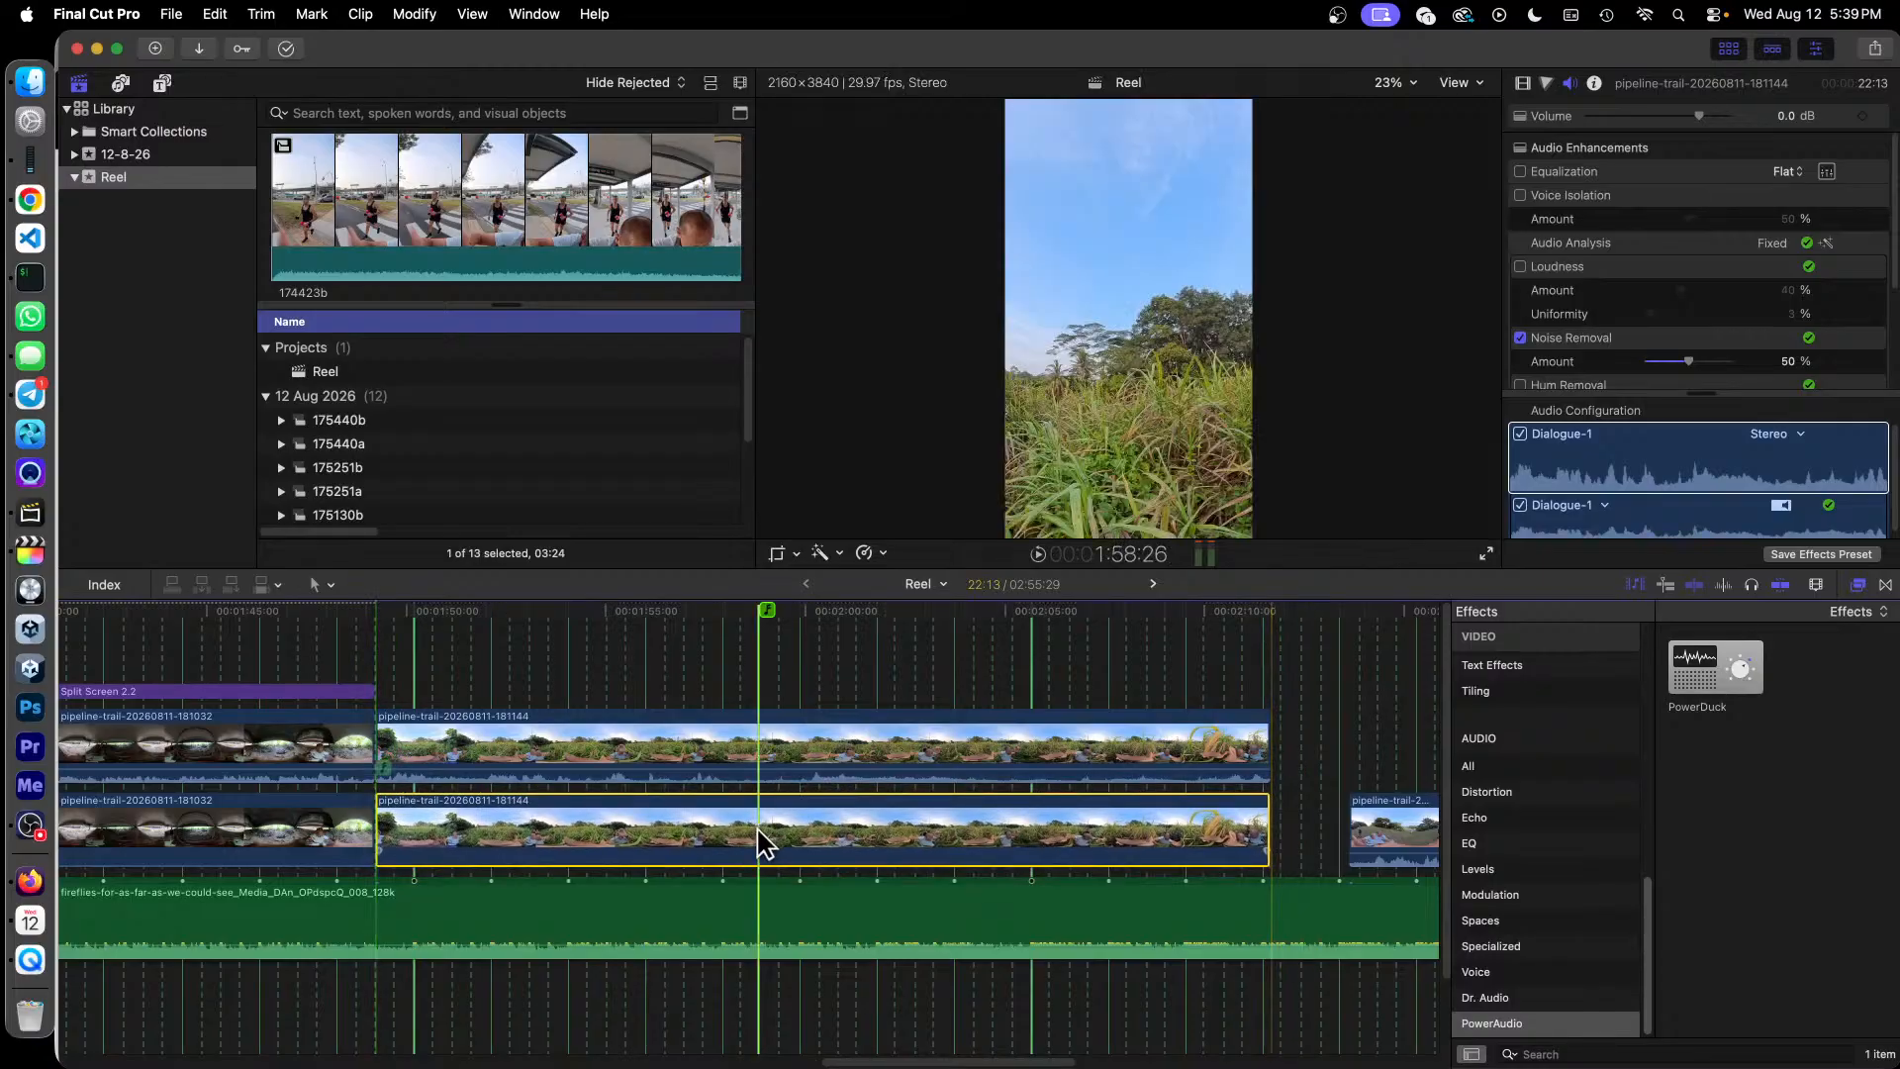
left_click(321, 693)
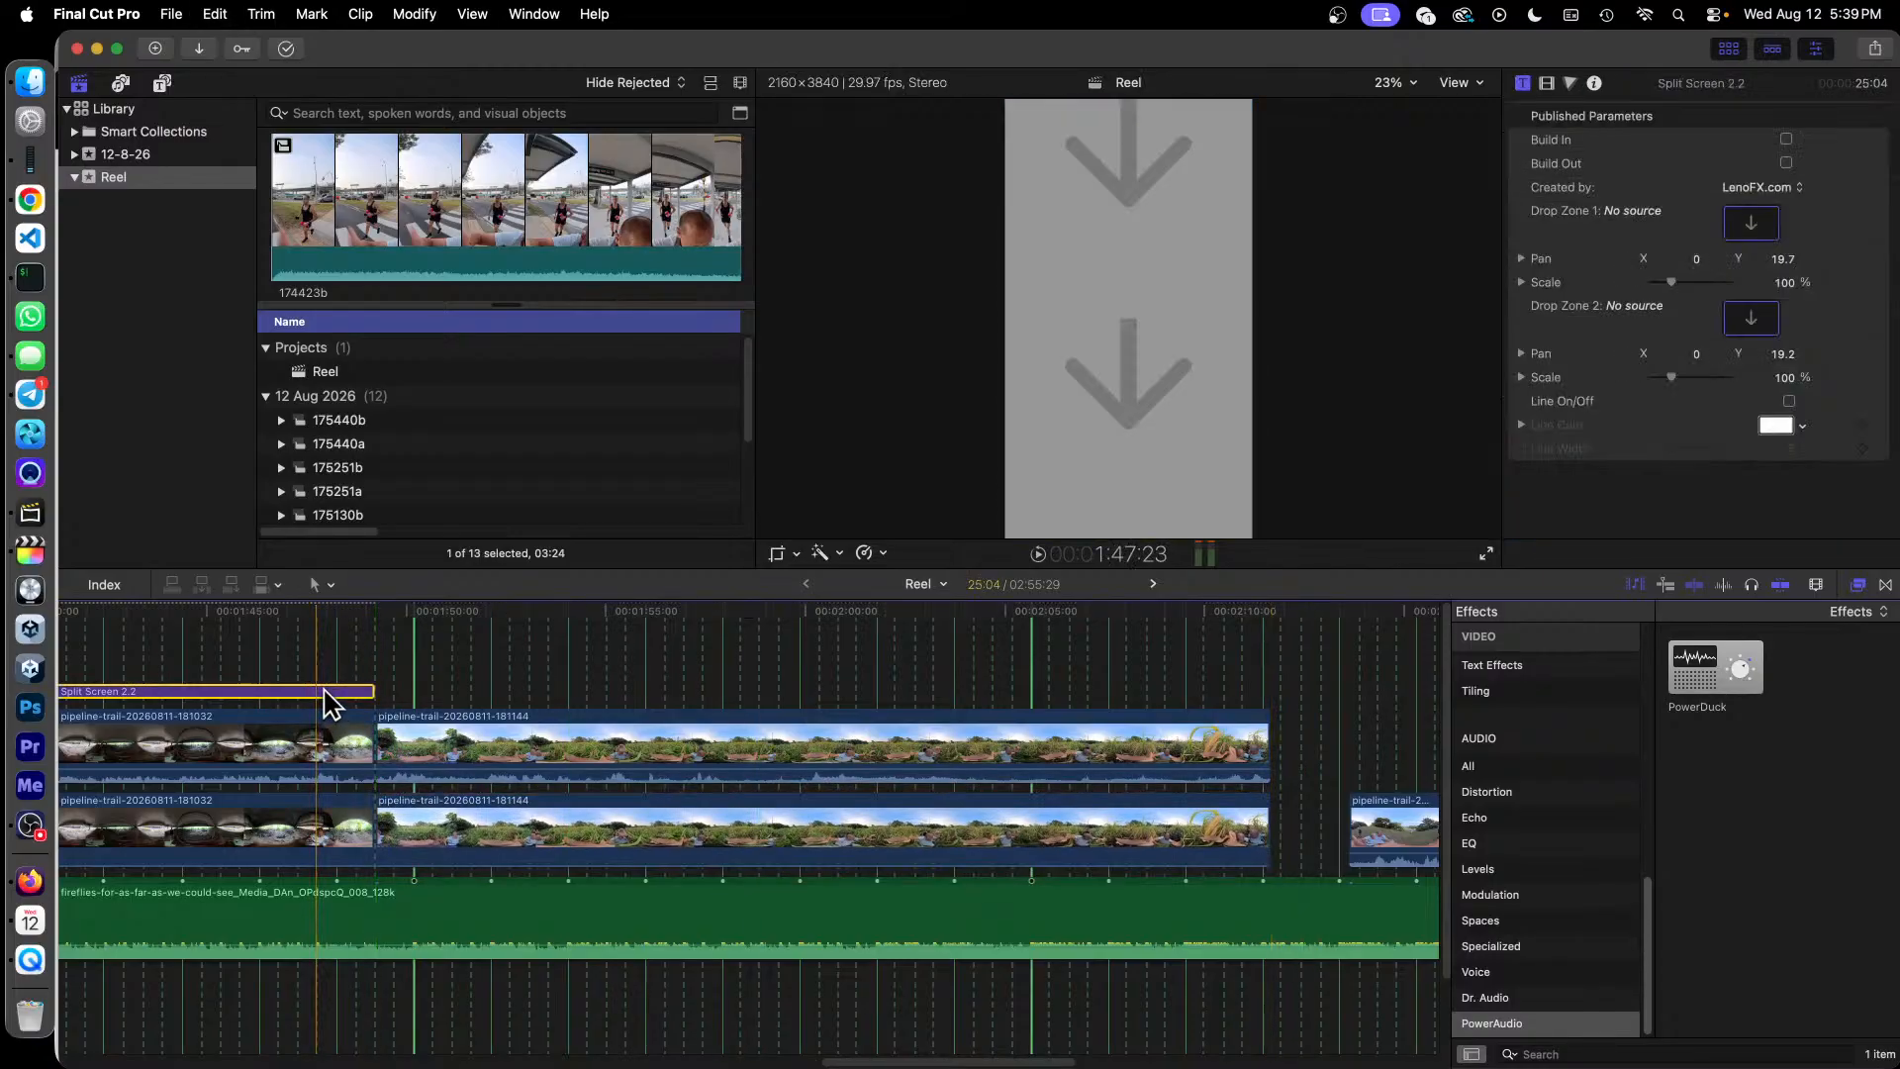
key("super+v")
left_click_drag(727, 665, 785, 704)
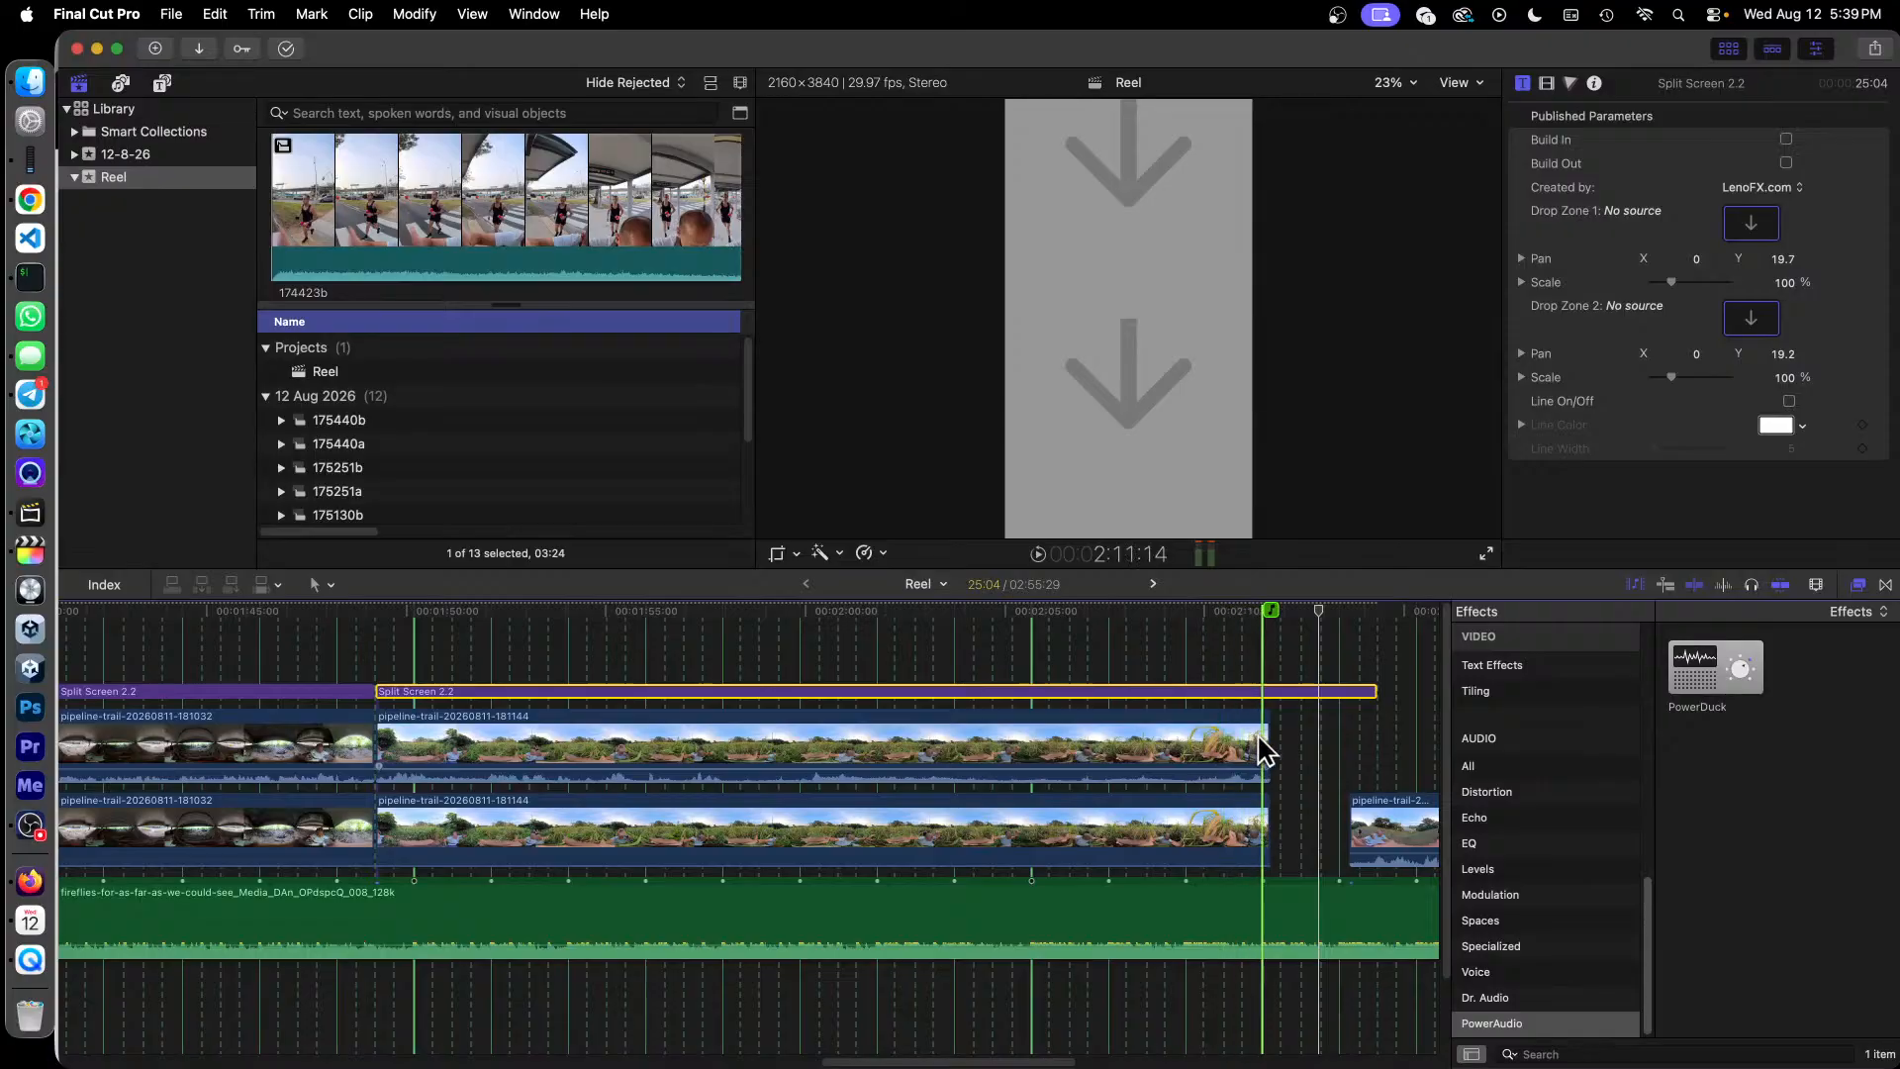
Step: Trim both 181144 clips and their Split Screen 2.2 title to end together at 22:07 duration
left_click_drag(1267, 742, 1259, 742)
left_click_drag(1267, 837, 1259, 836)
left_click_drag(1378, 684, 1259, 702)
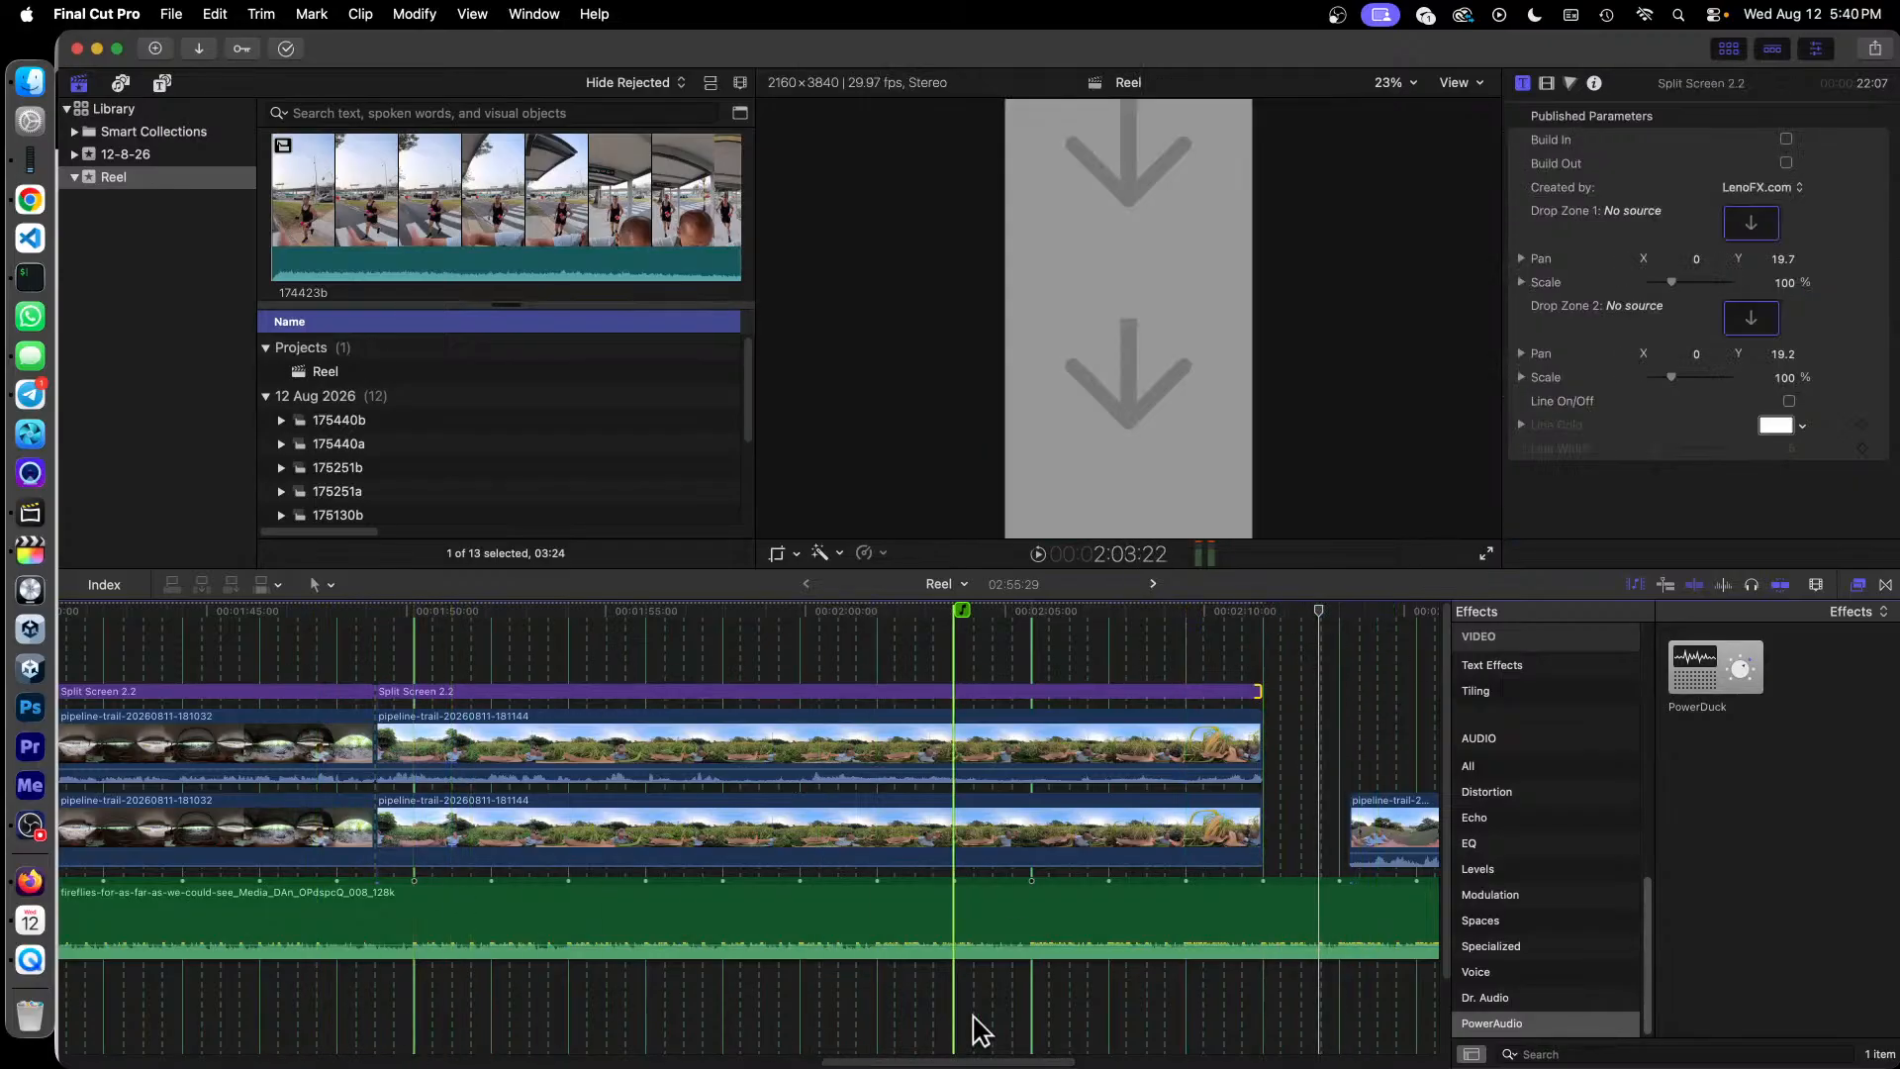
Step: Move the 181807 clip beside the 181144 pair and extend its start to meet the pair, giving a duration of 7:22
left_click_drag(948, 1057, 1112, 1061)
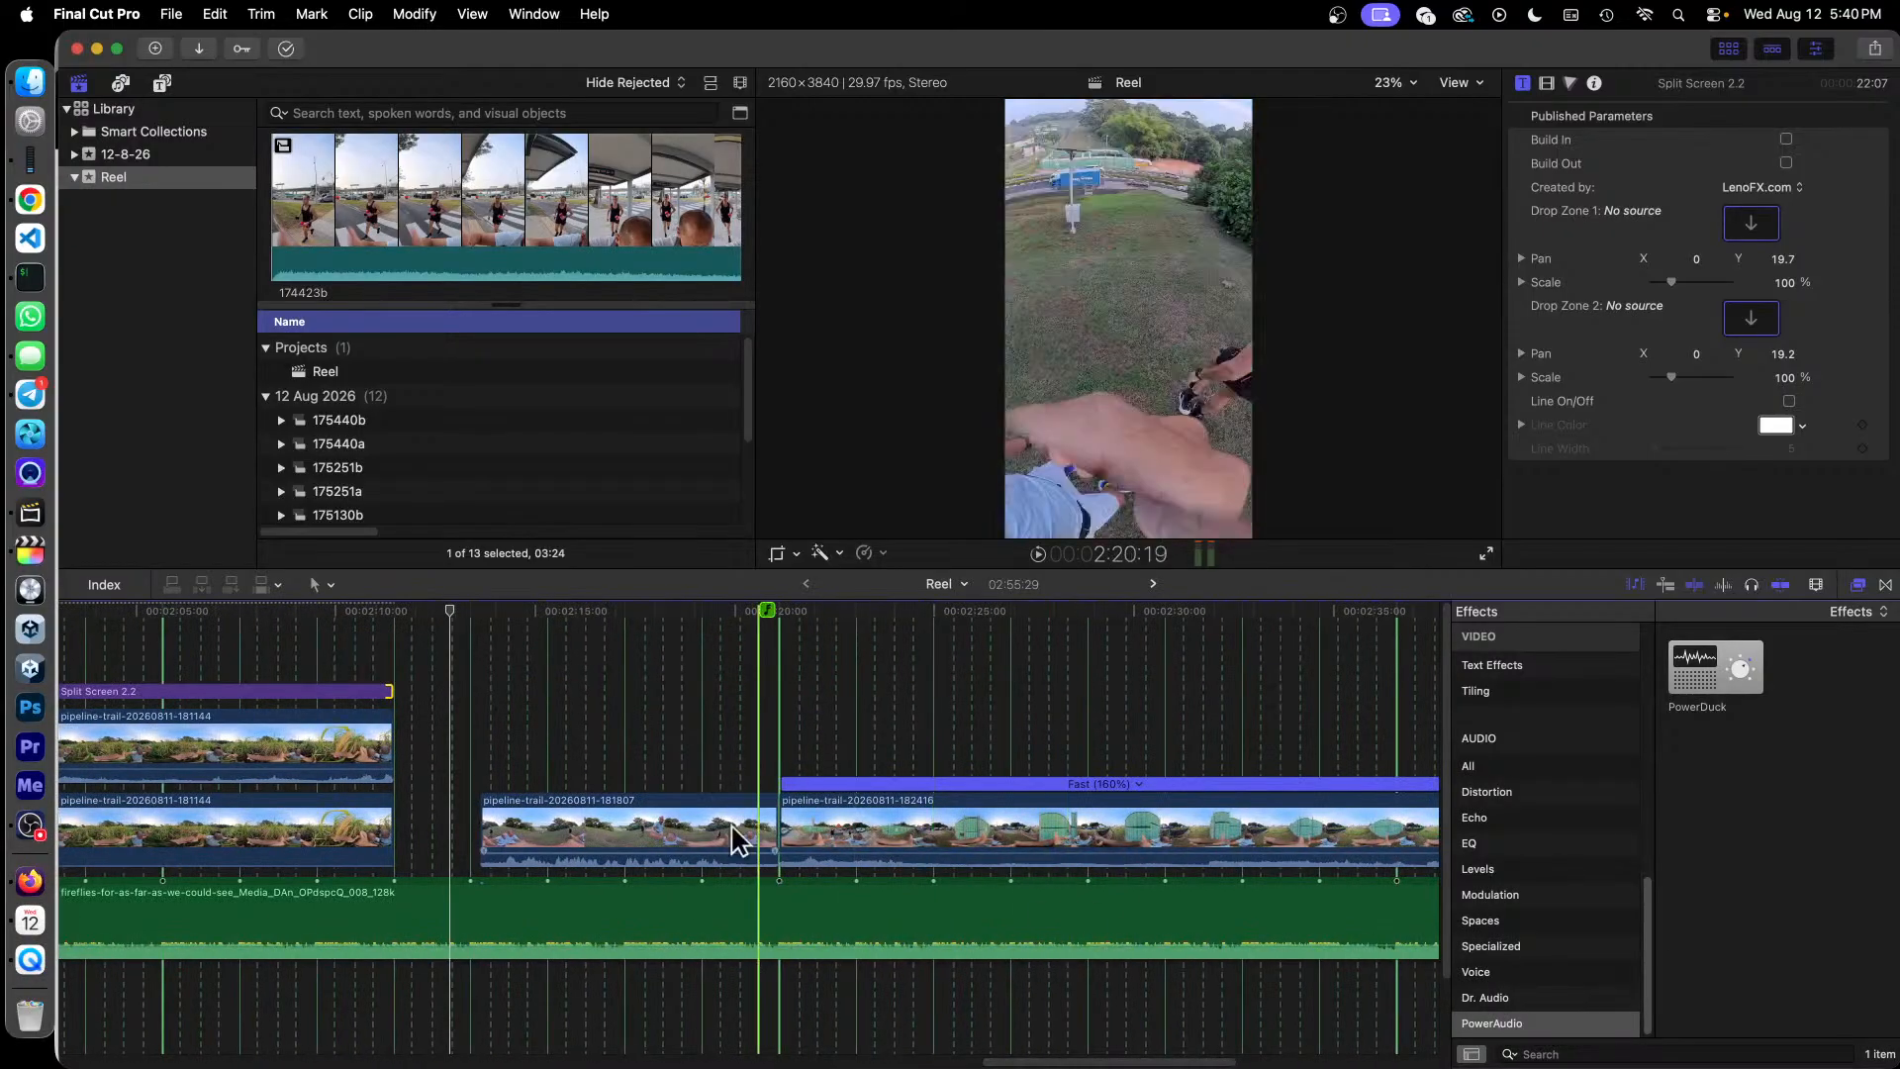
left_click_drag(717, 830, 654, 823)
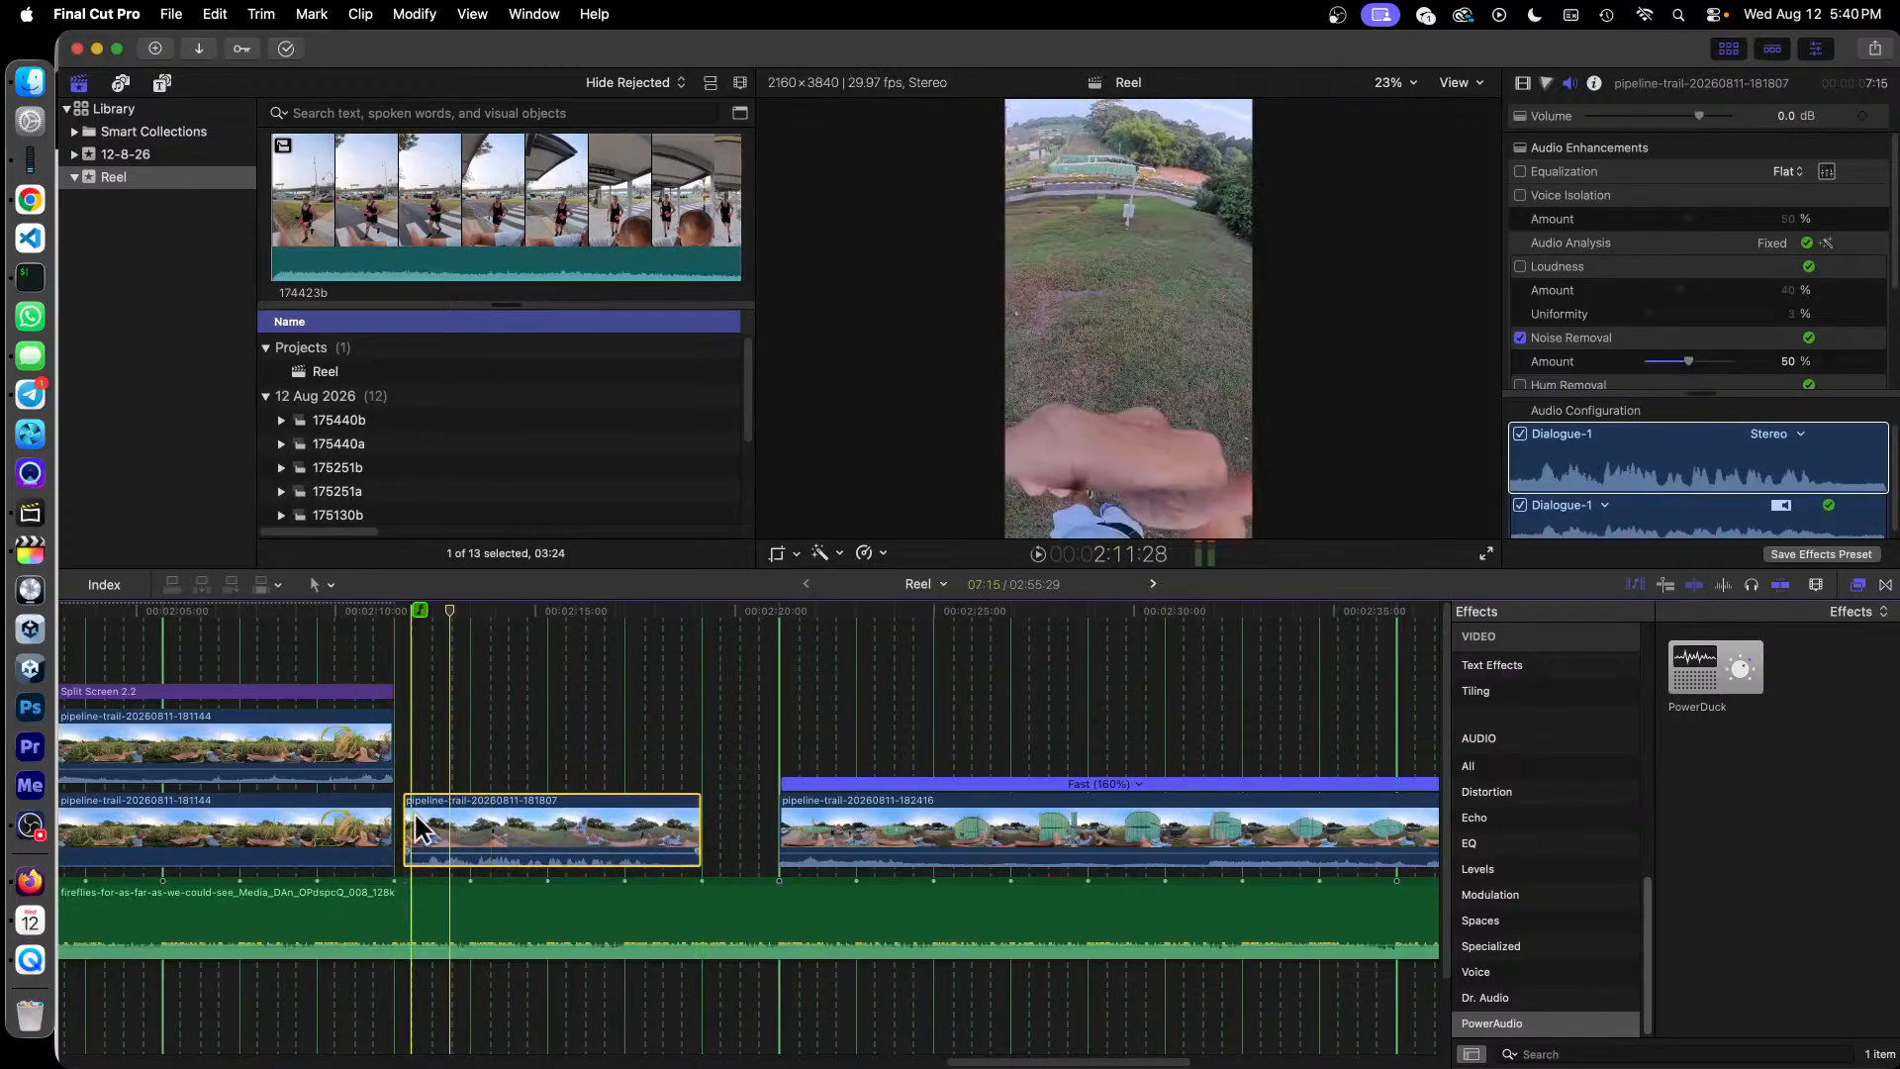
left_click_drag(415, 821, 395, 821)
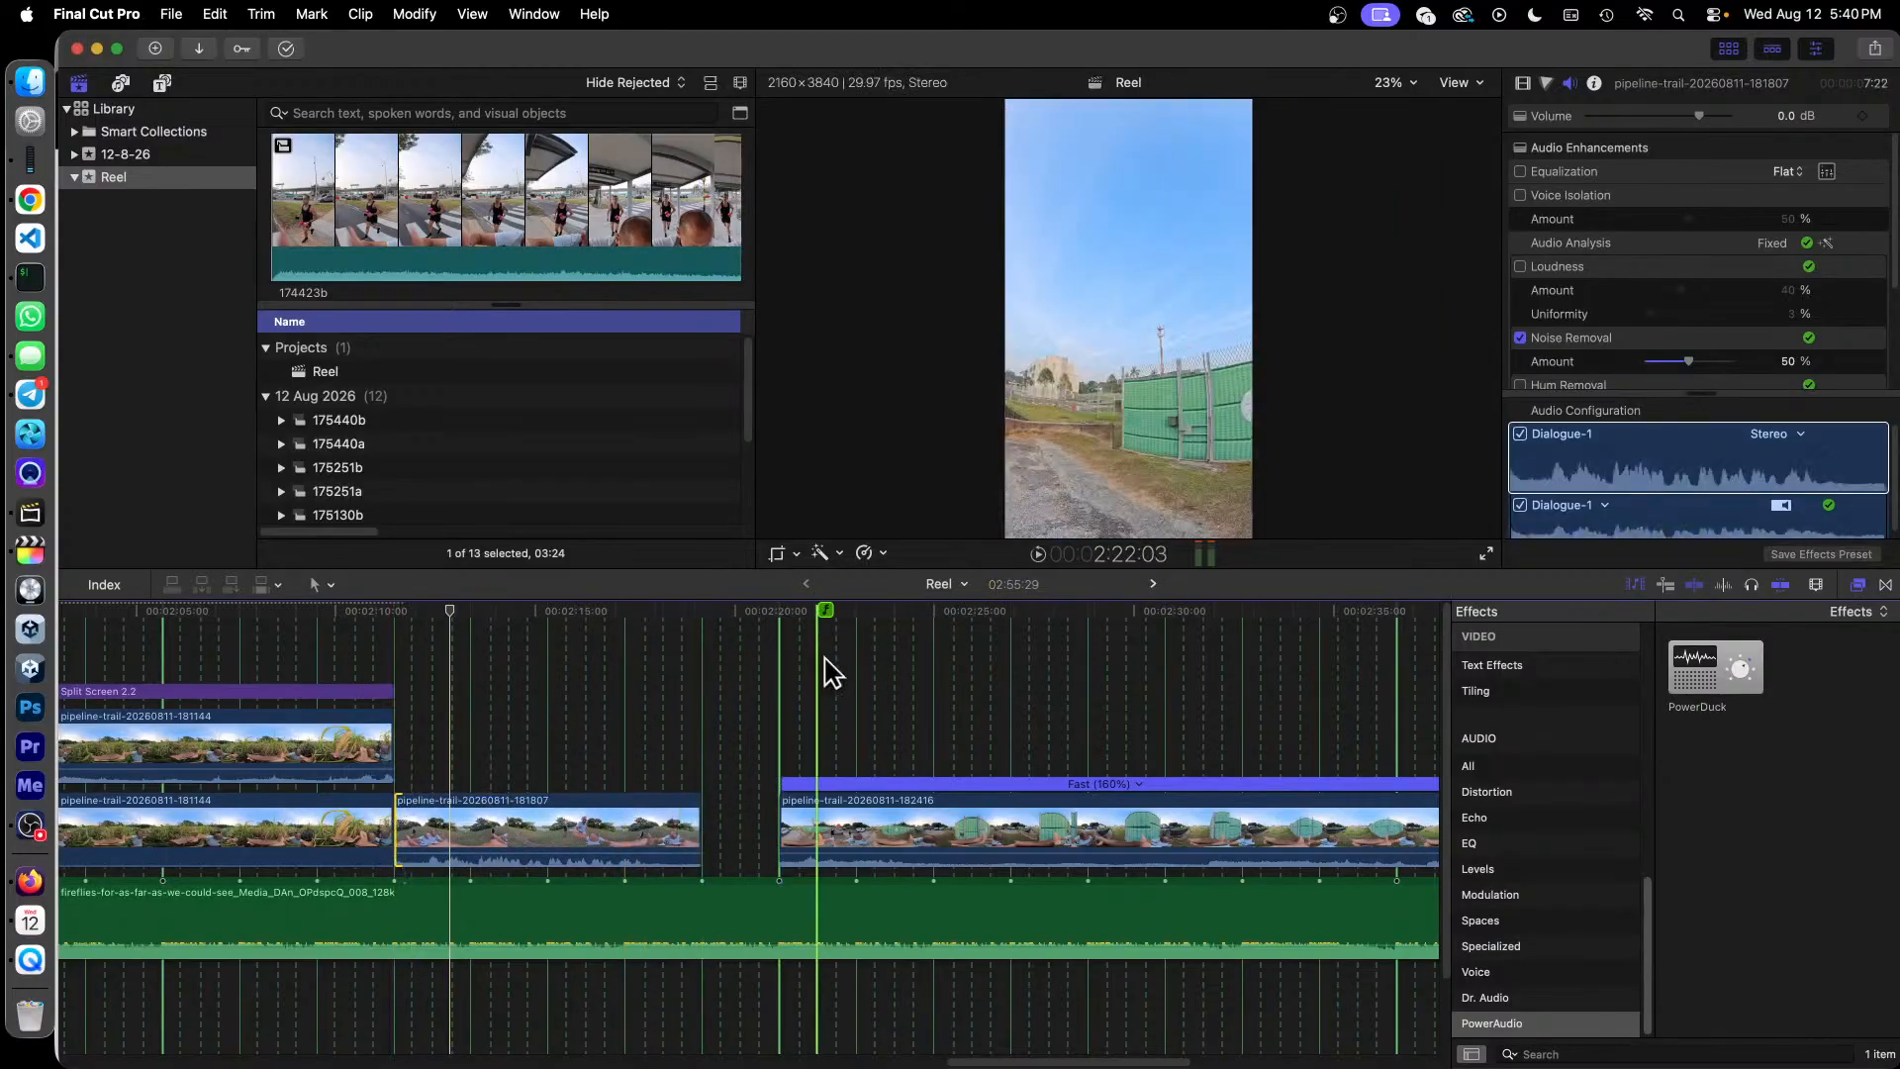
Step: Fill the stretch between the 181807 clip and the end of the music with the 182416 clip, extended to 36:23
left_click_drag(1054, 831, 975, 830)
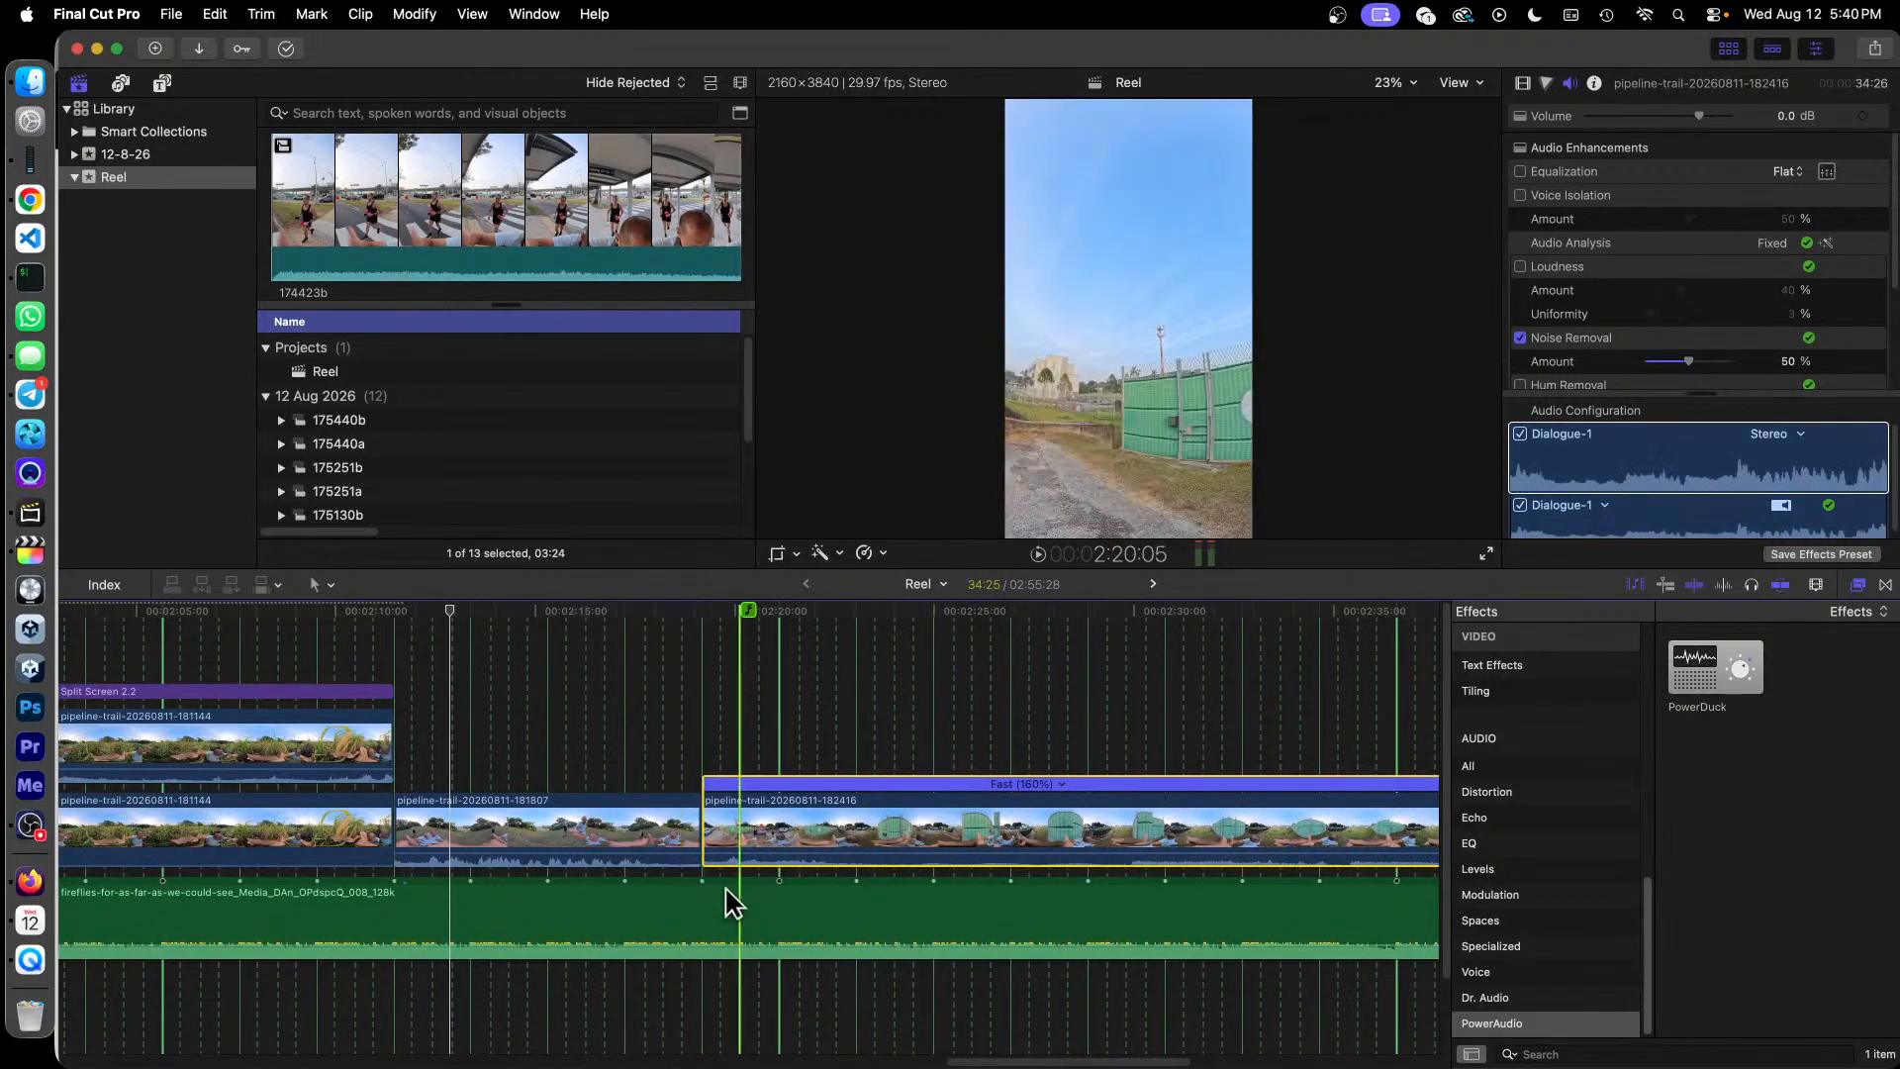
left_click(329, 693)
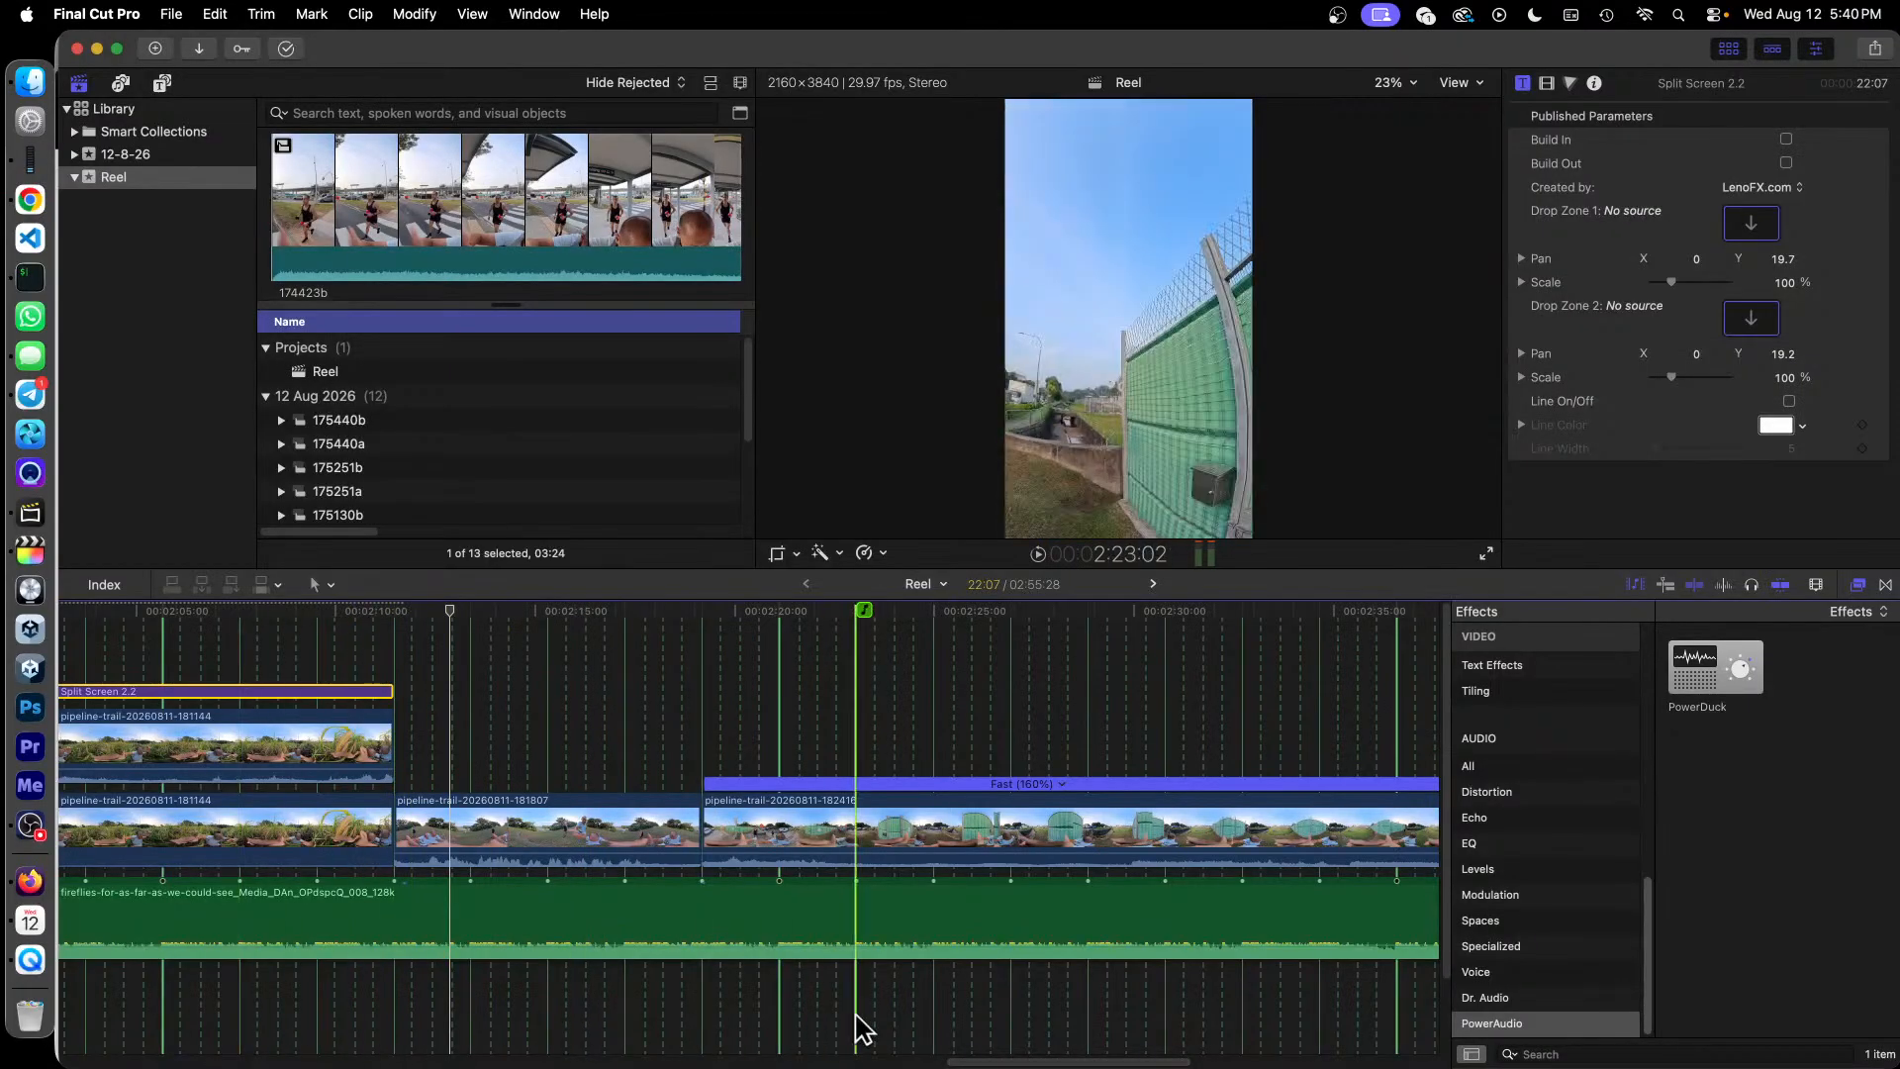
left_click_drag(999, 1063, 1162, 1064)
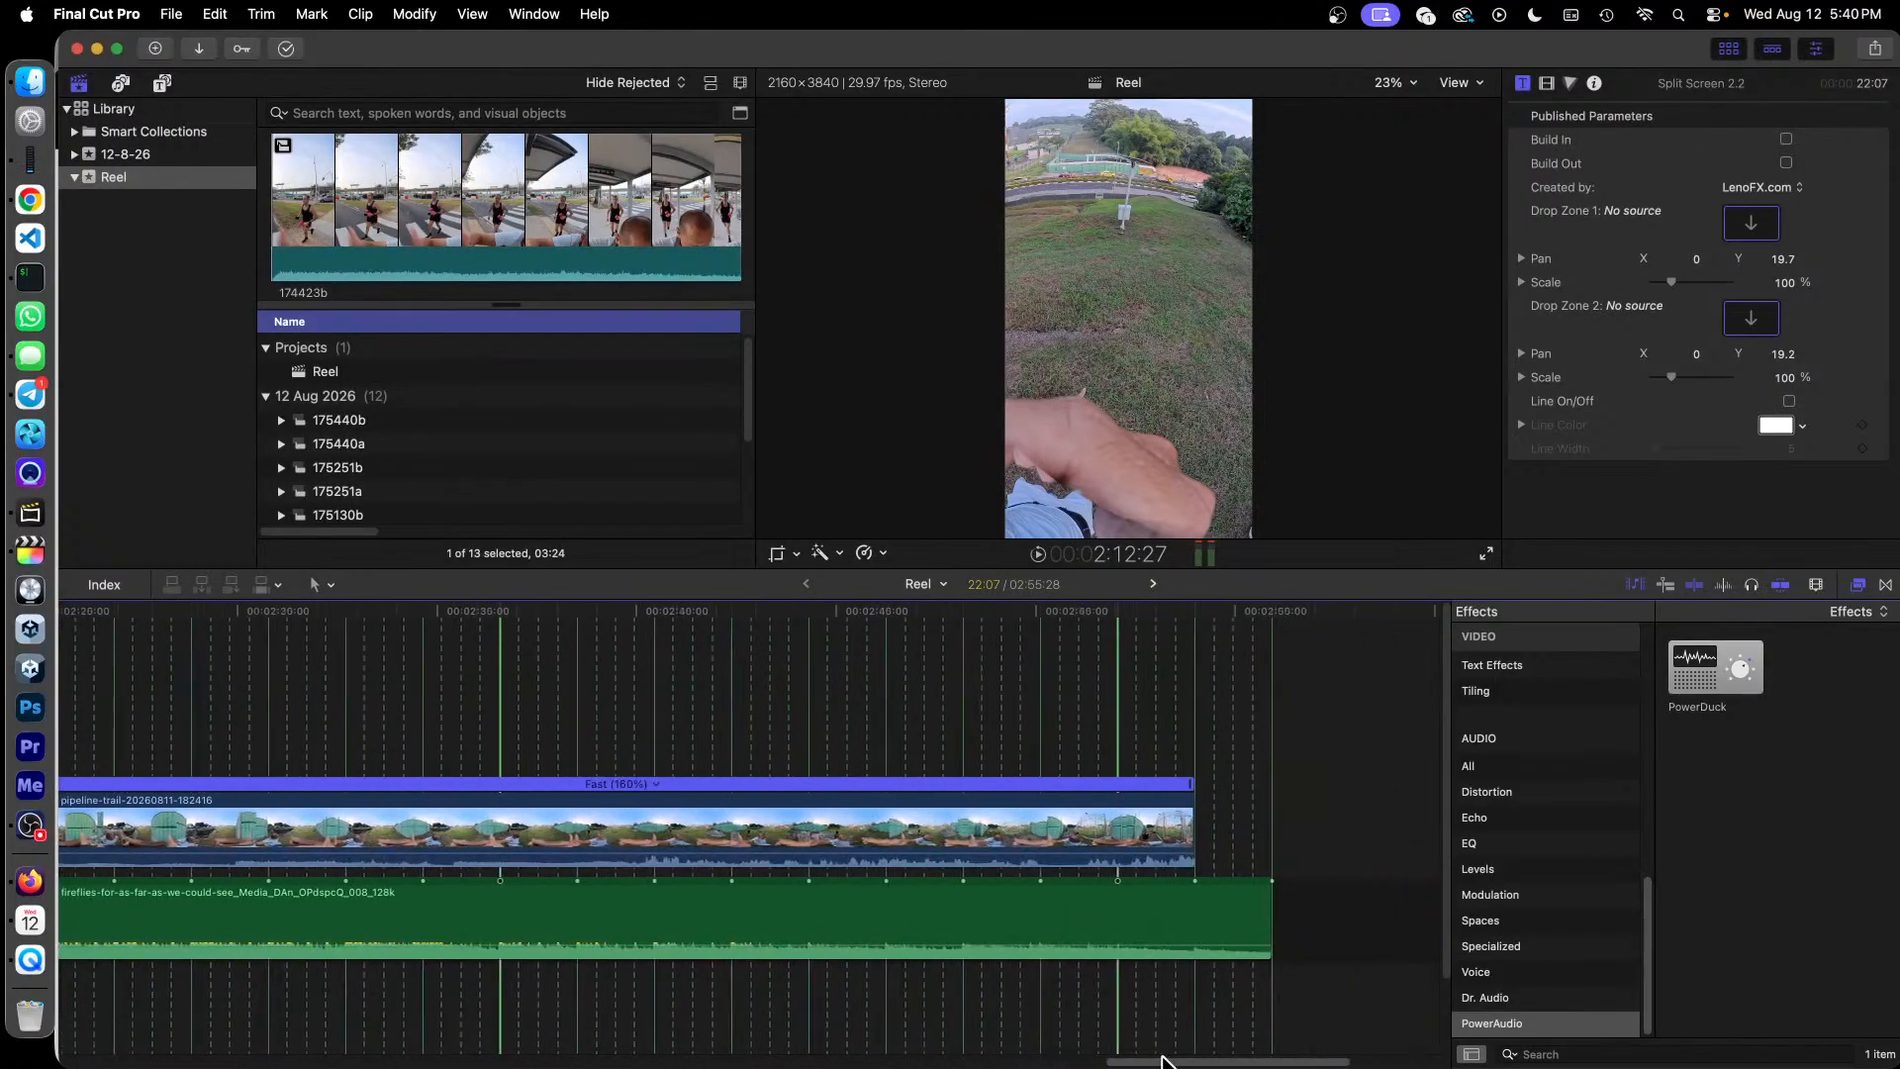
left_click_drag(1193, 829, 1273, 838)
left_click_drag(1060, 836, 1103, 851)
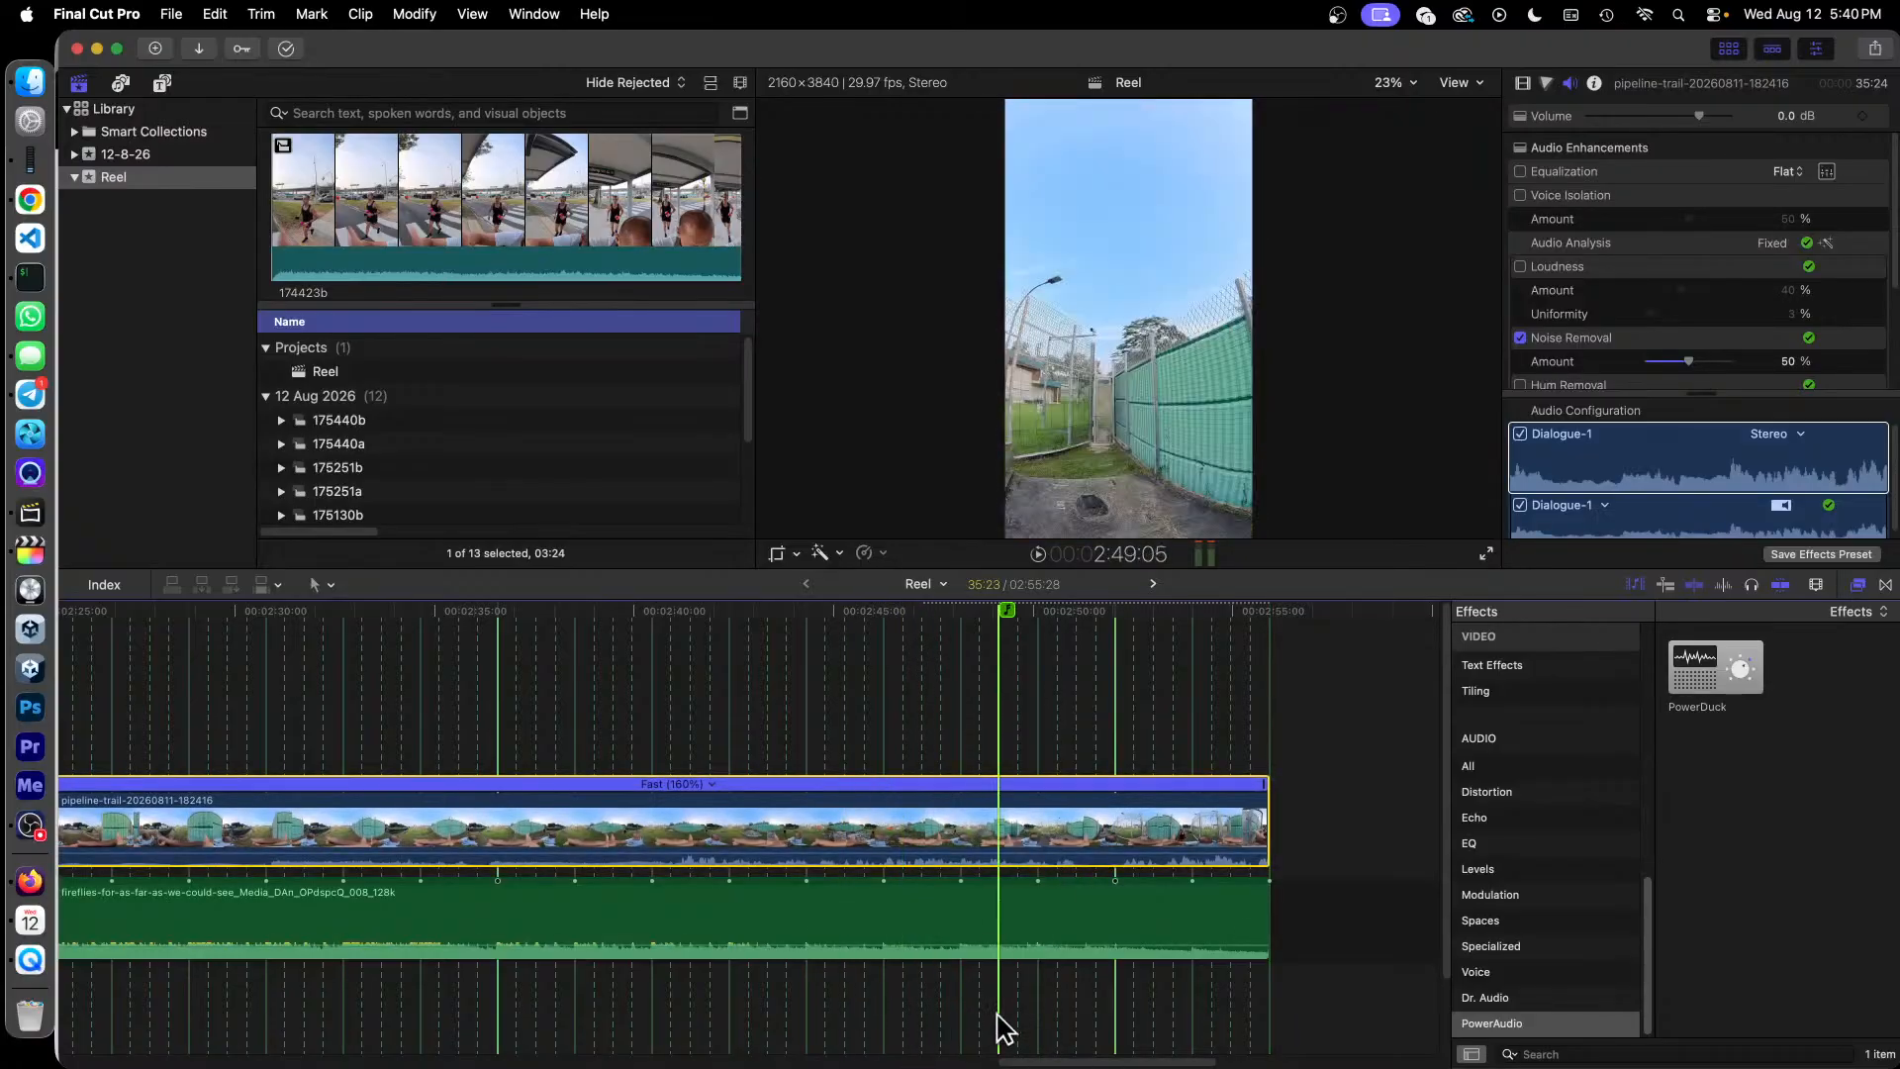
left_click_drag(1066, 1064, 957, 1064)
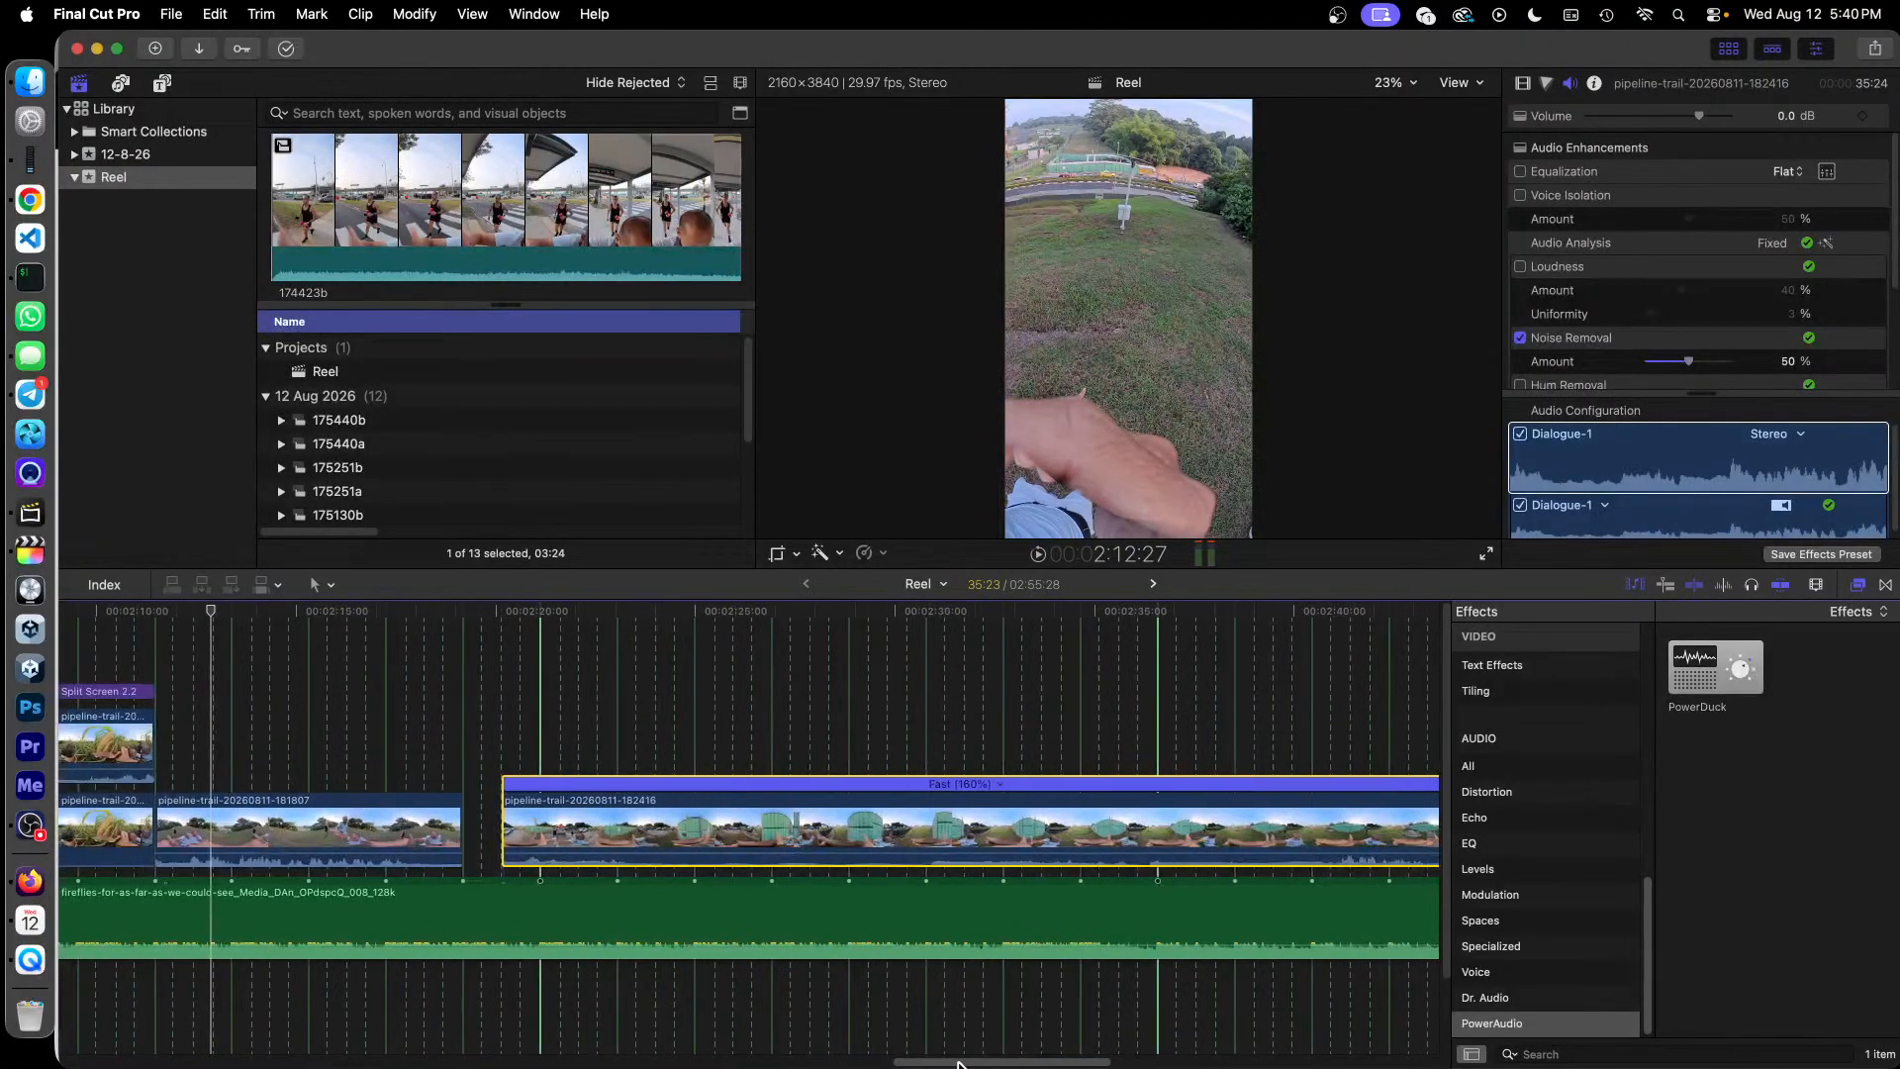
left_click_drag(525, 844, 480, 840)
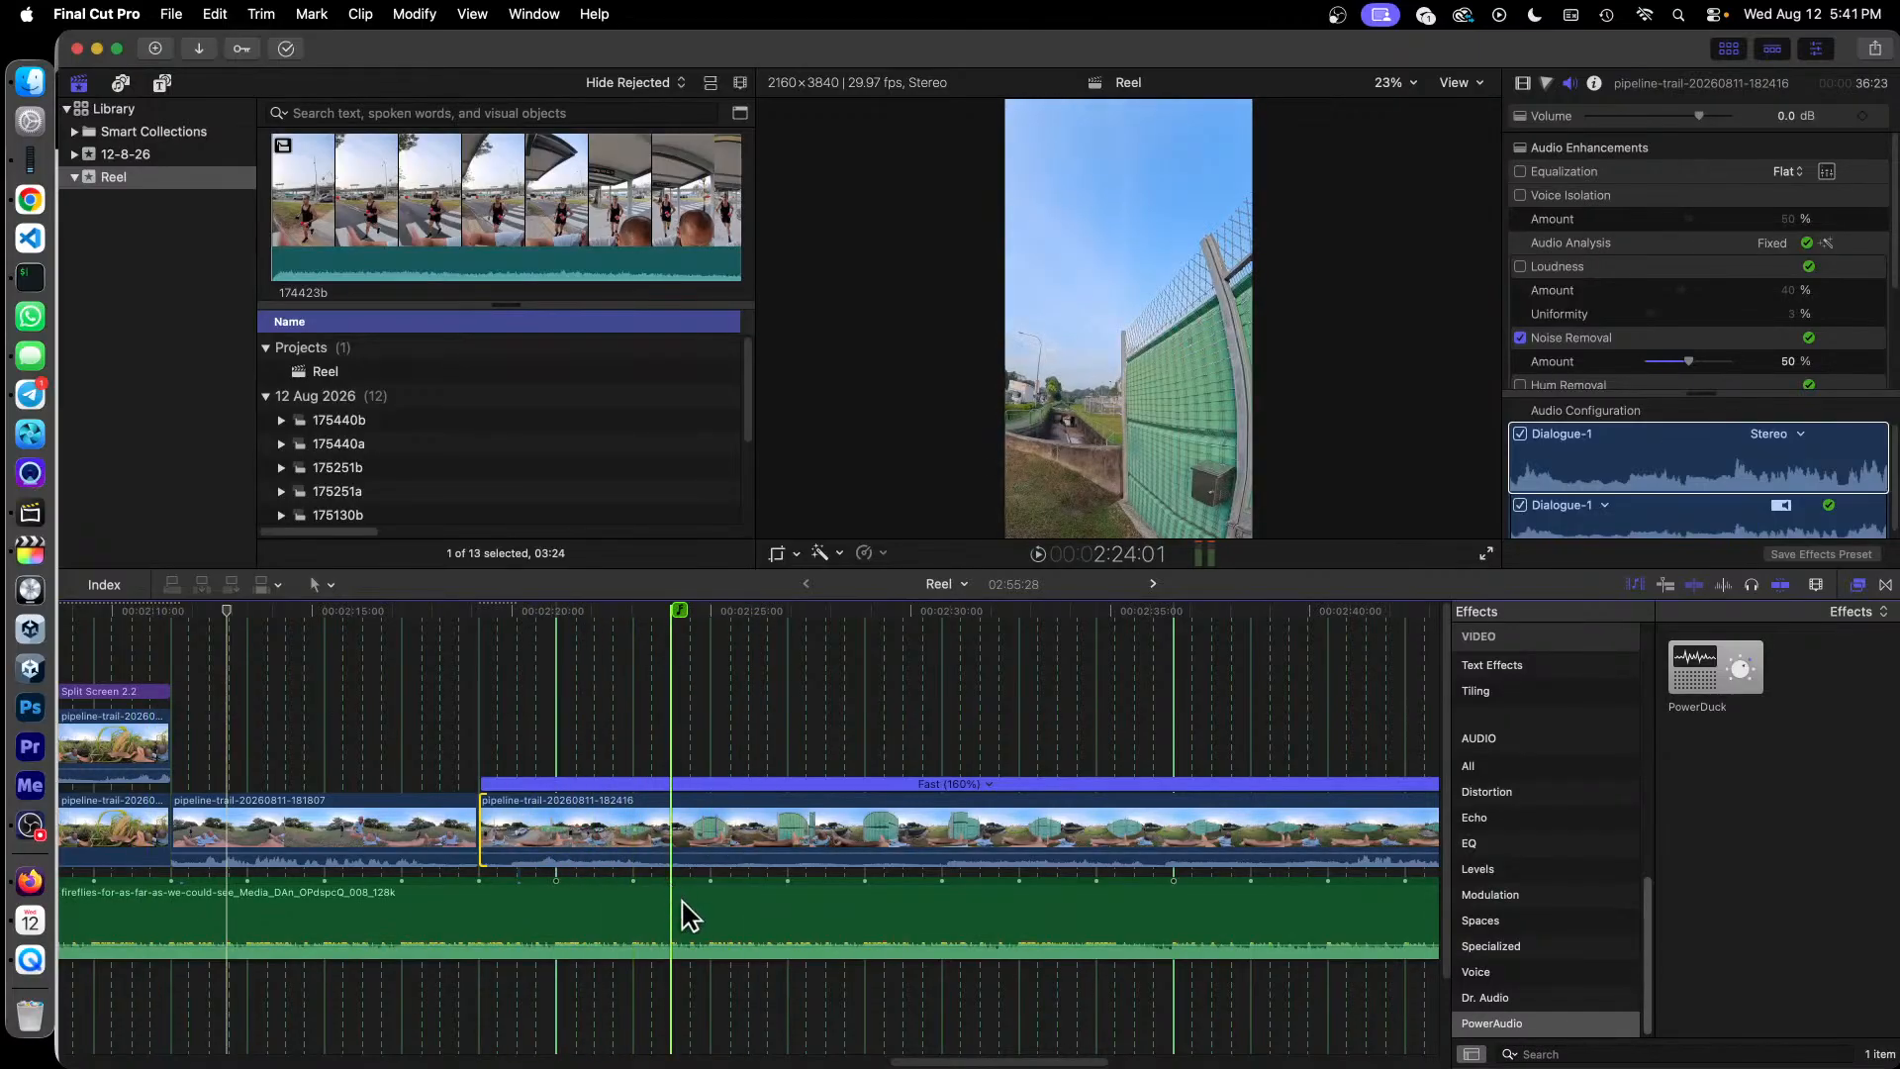
Step: Turn the upper 175709 clip into a compound clip named 175709a in the Reel event
left_click_drag(941, 1062, 441, 1055)
key("super+minus")
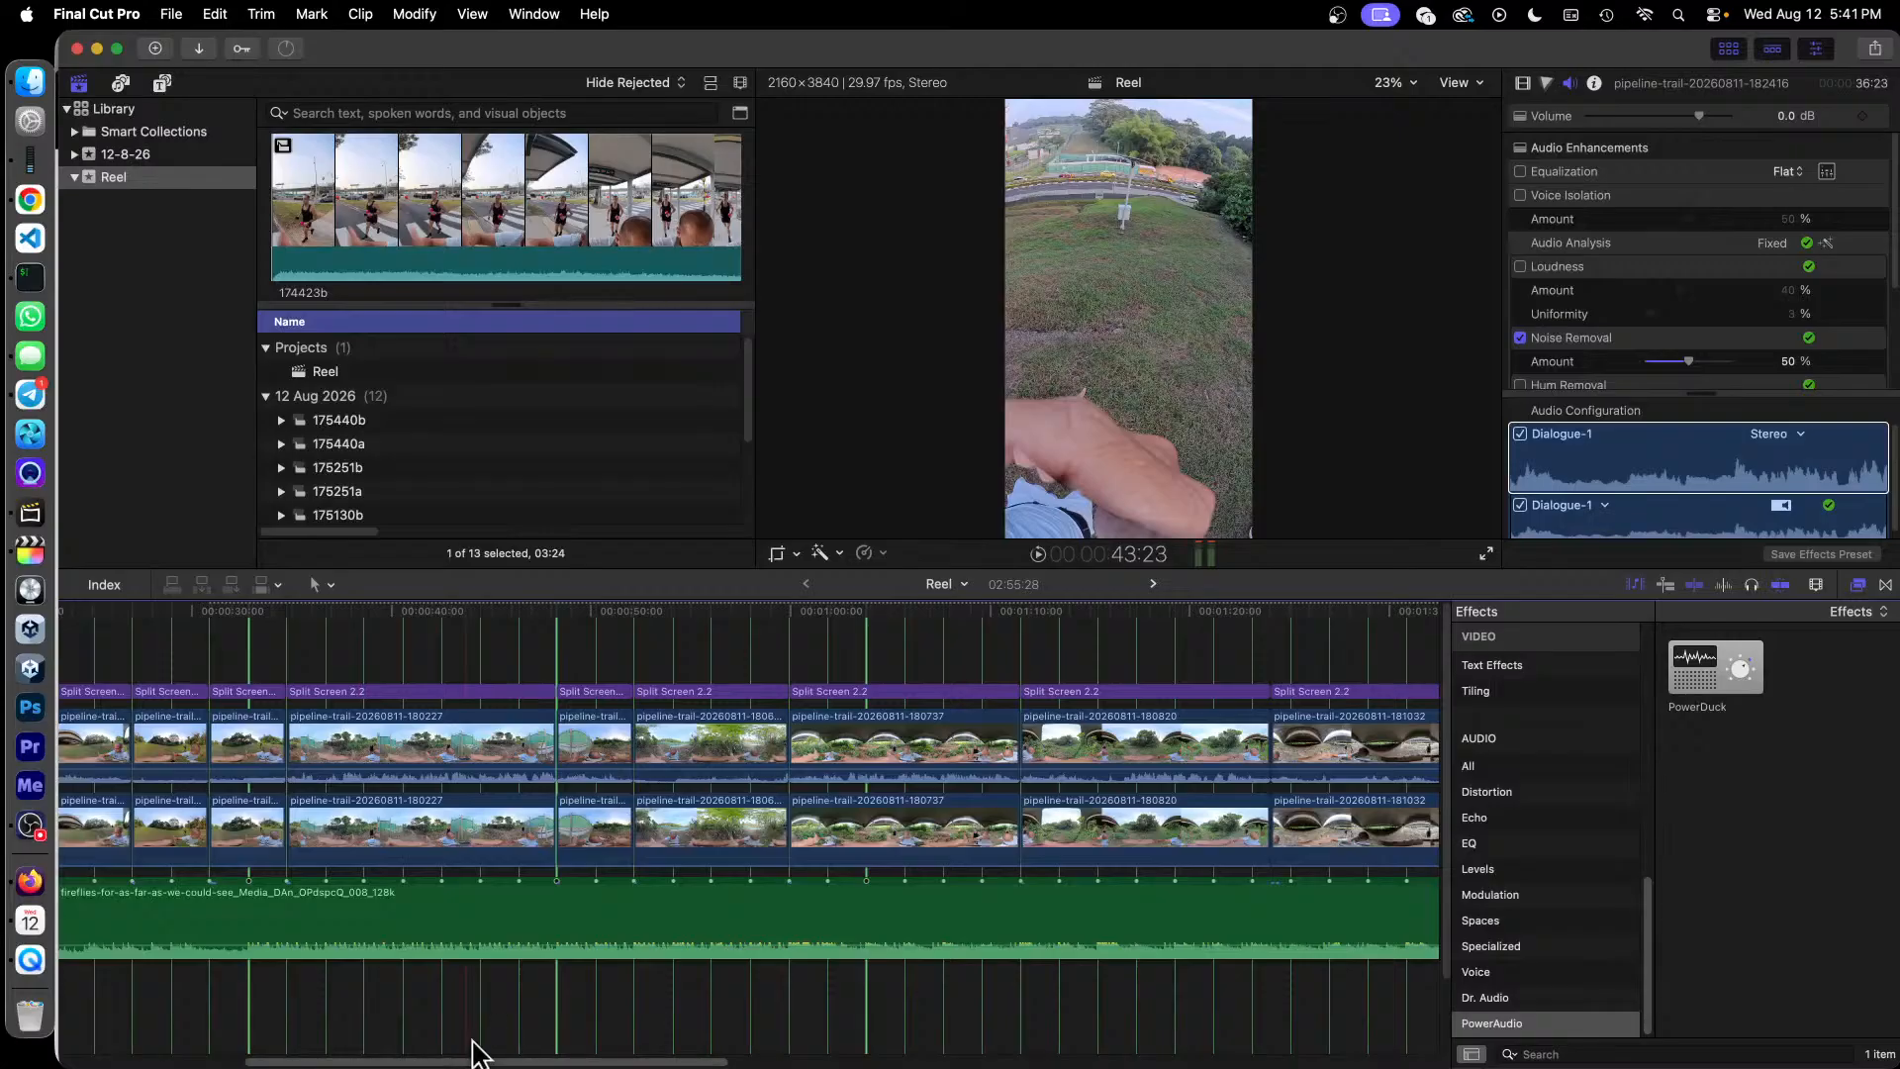
left_click_drag(481, 1064, 294, 1062)
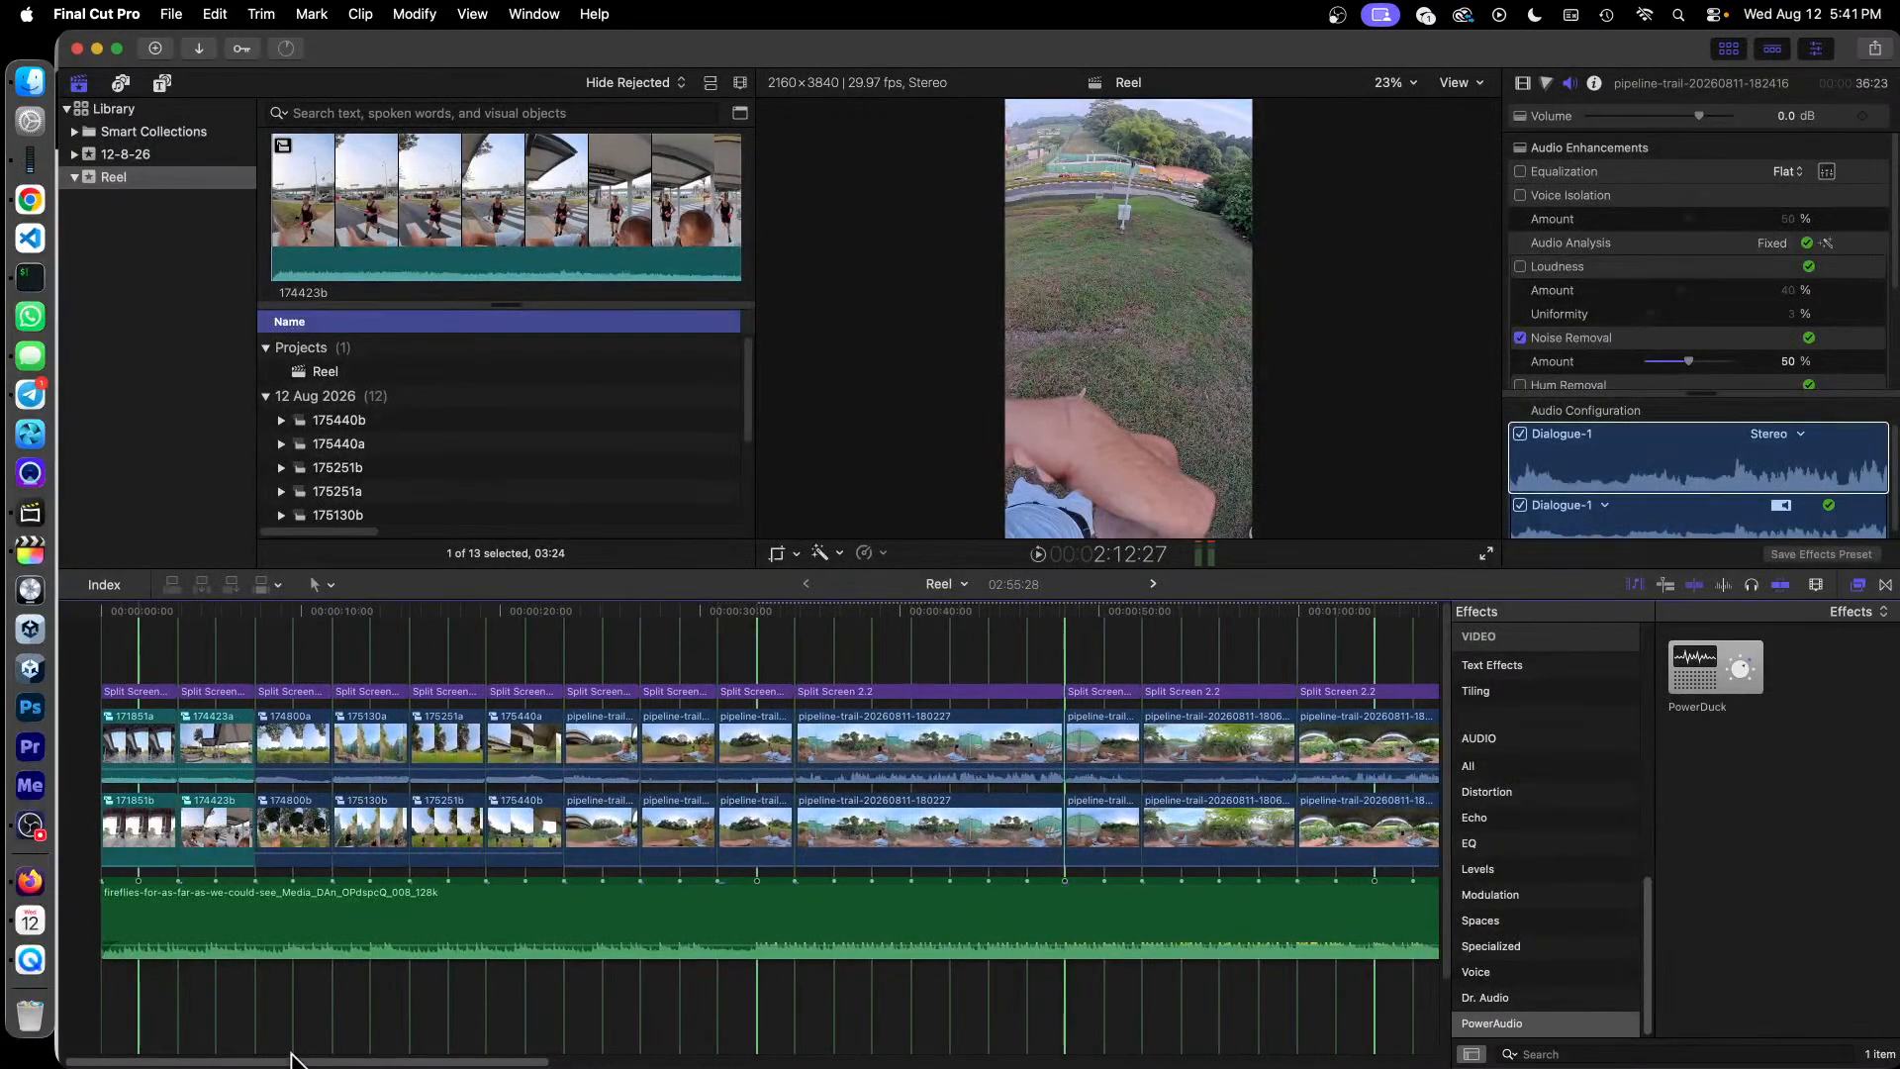
key("super+equal")
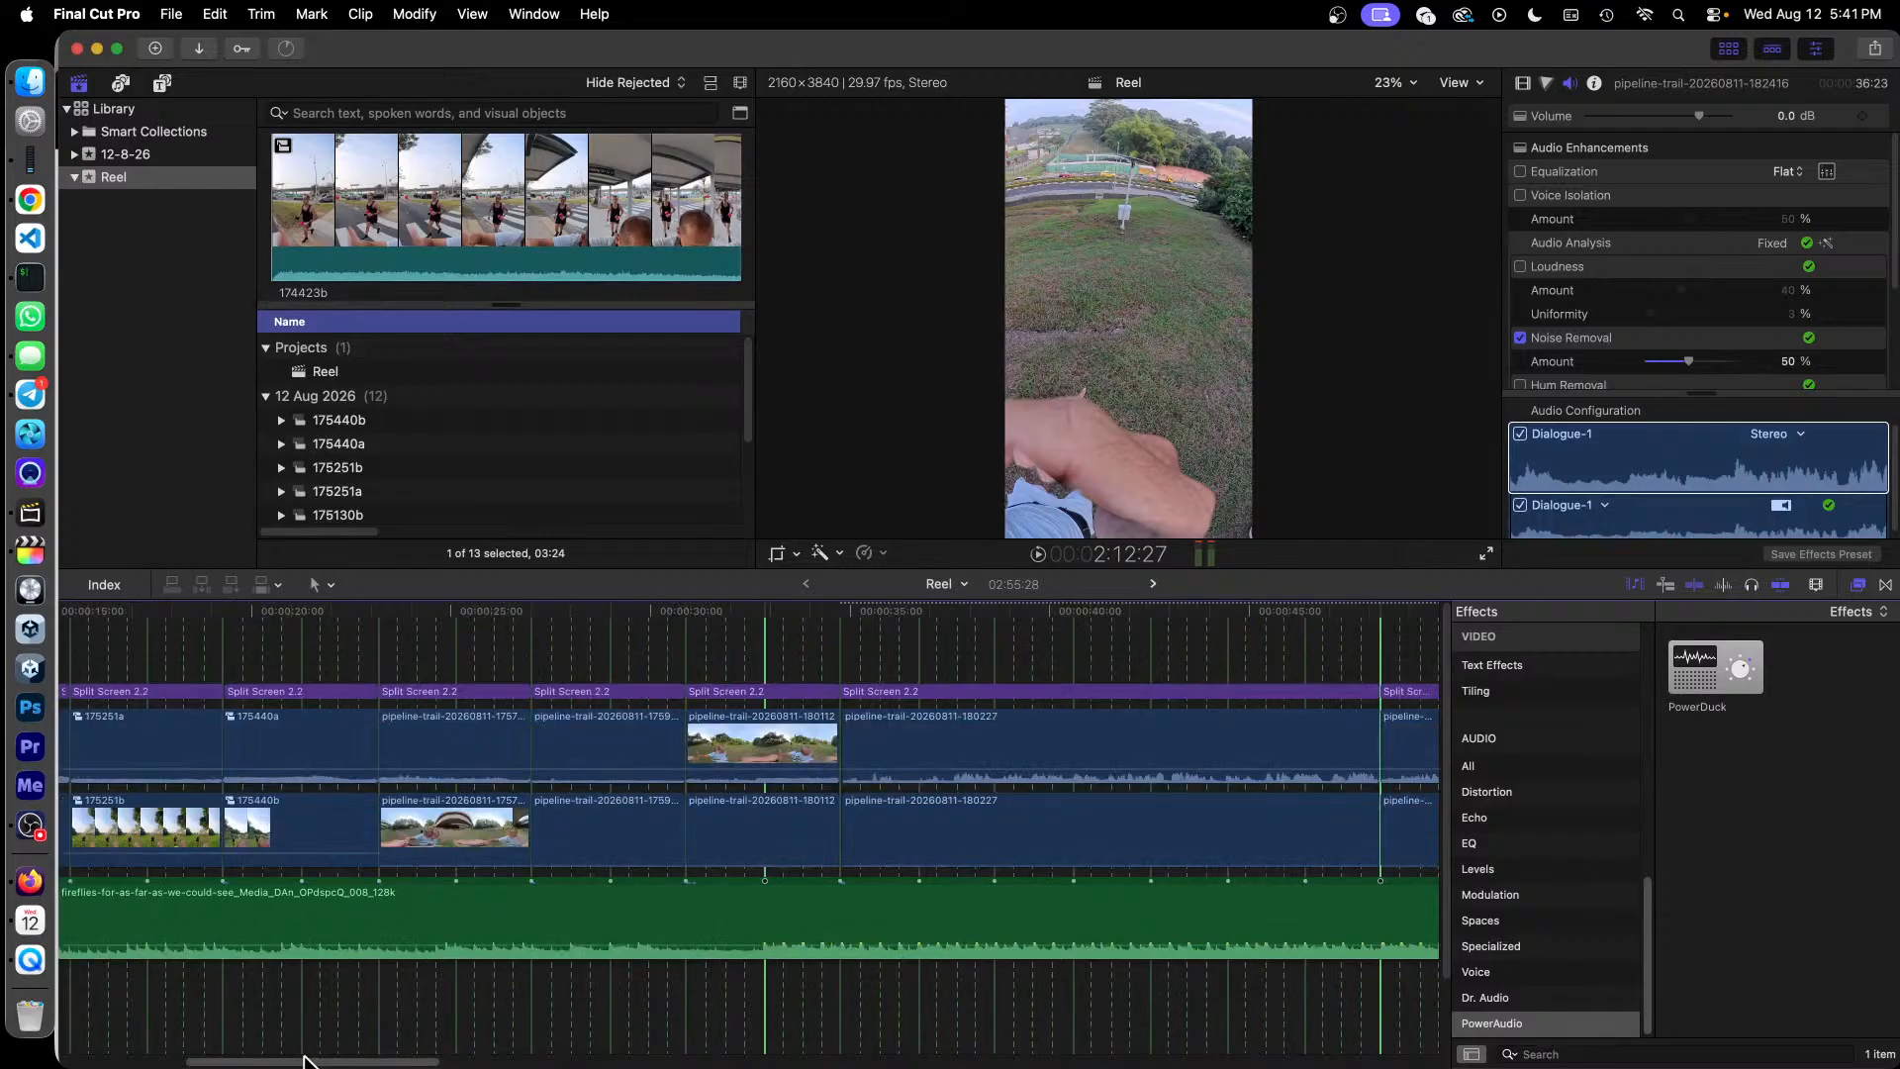
left_click(31, 824)
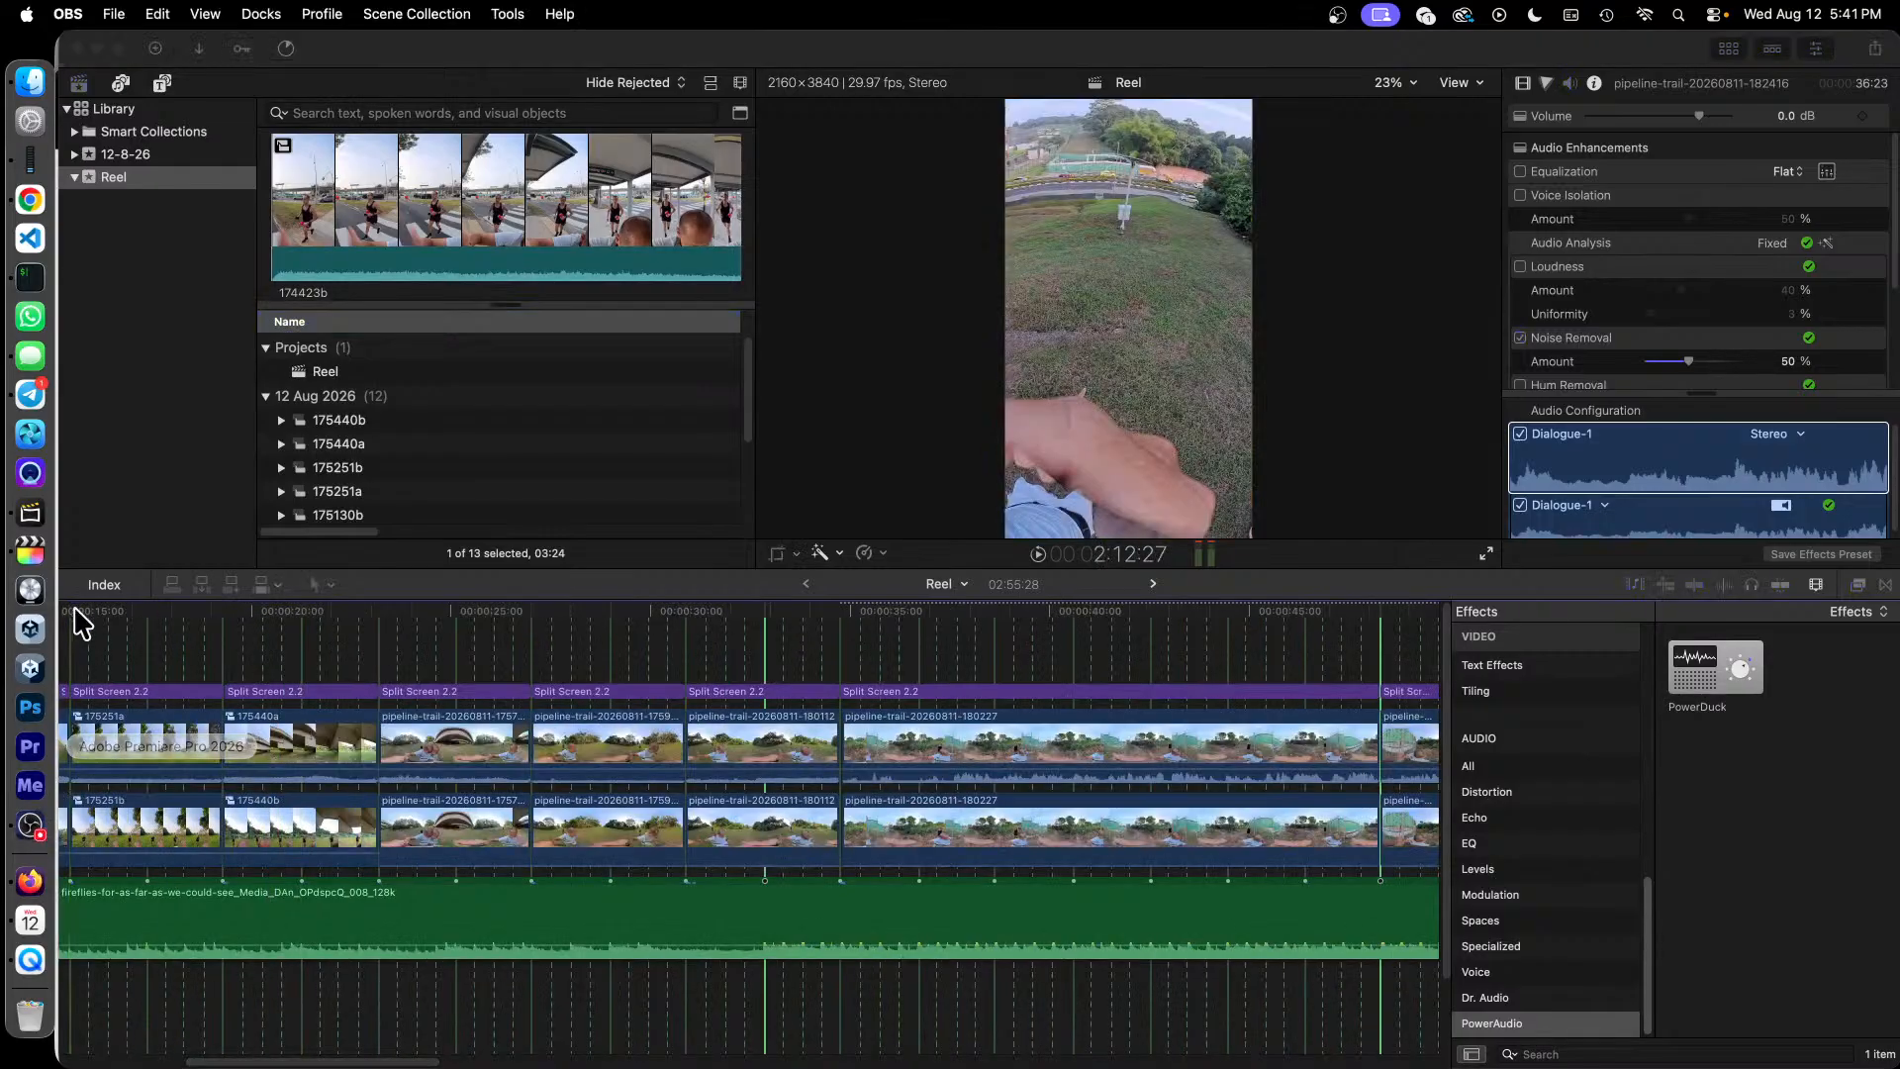
left_click(31, 551)
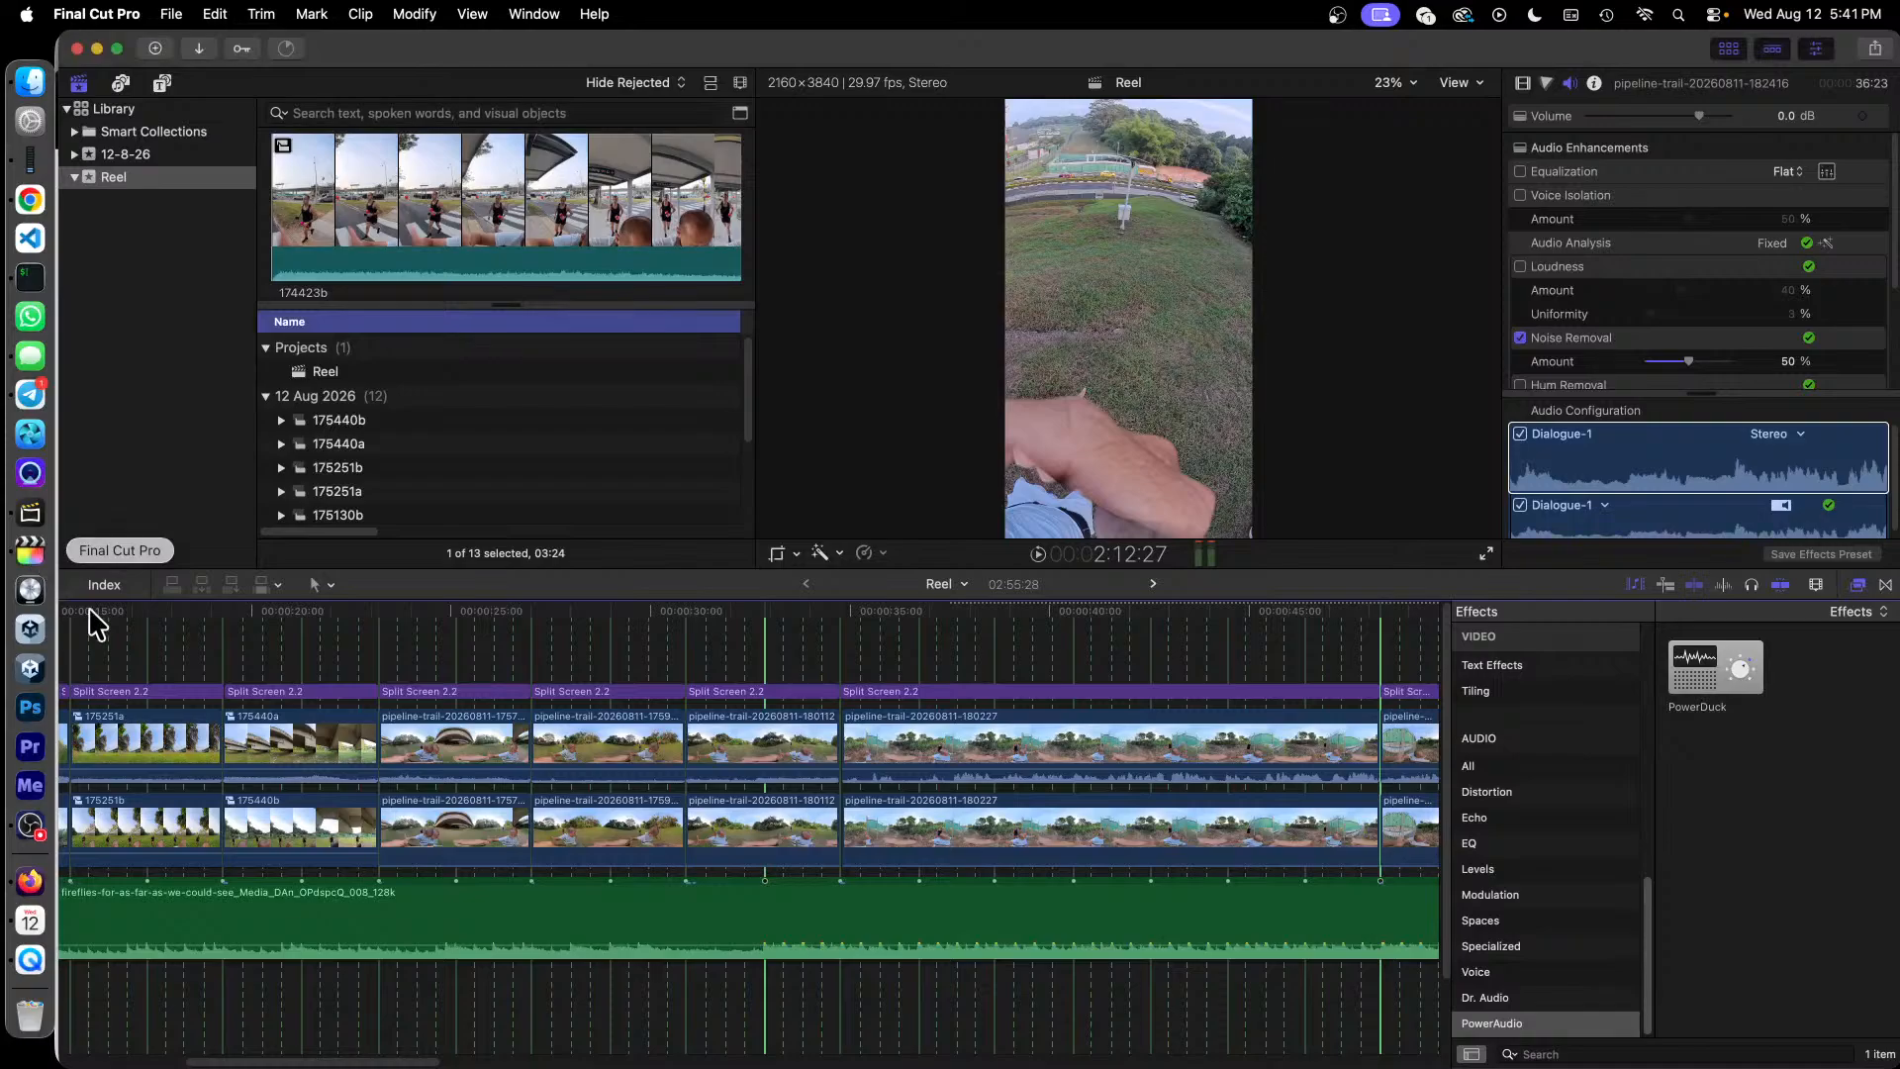
left_click(812, 807)
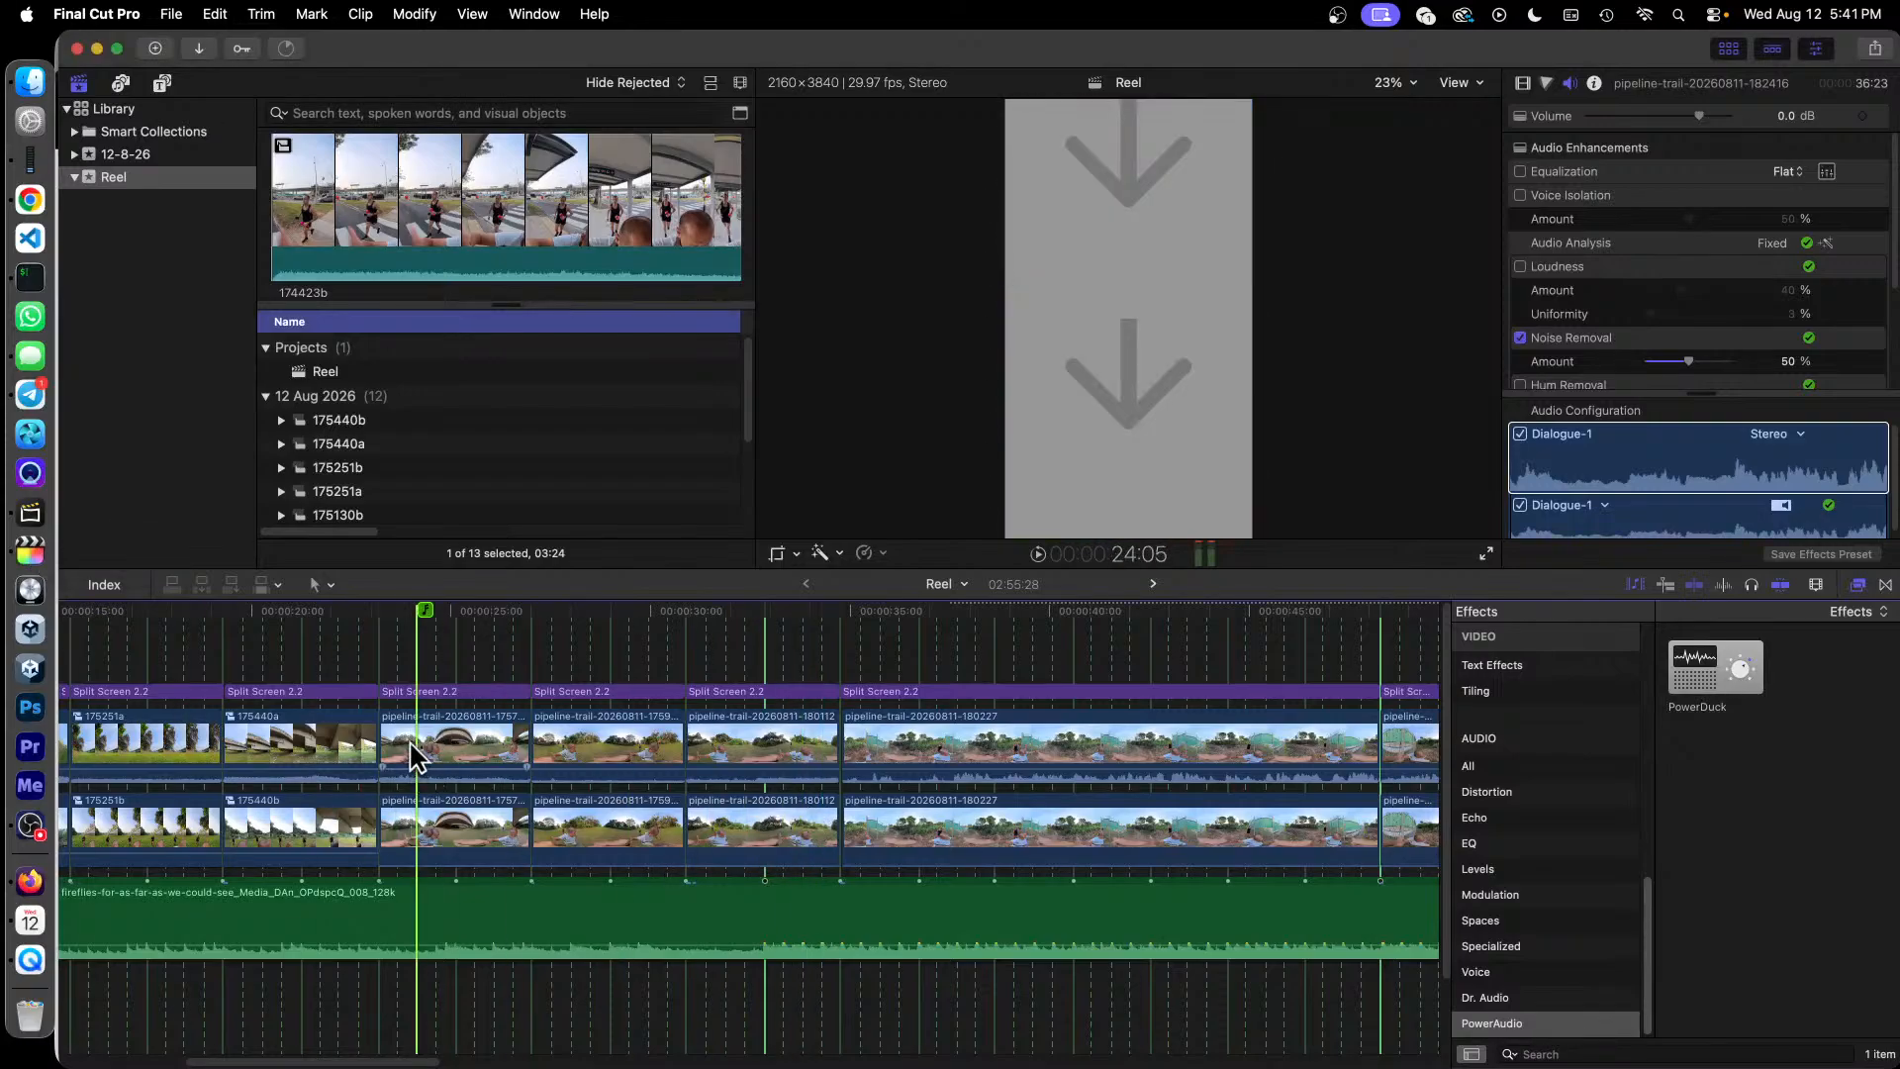
left_click(469, 740)
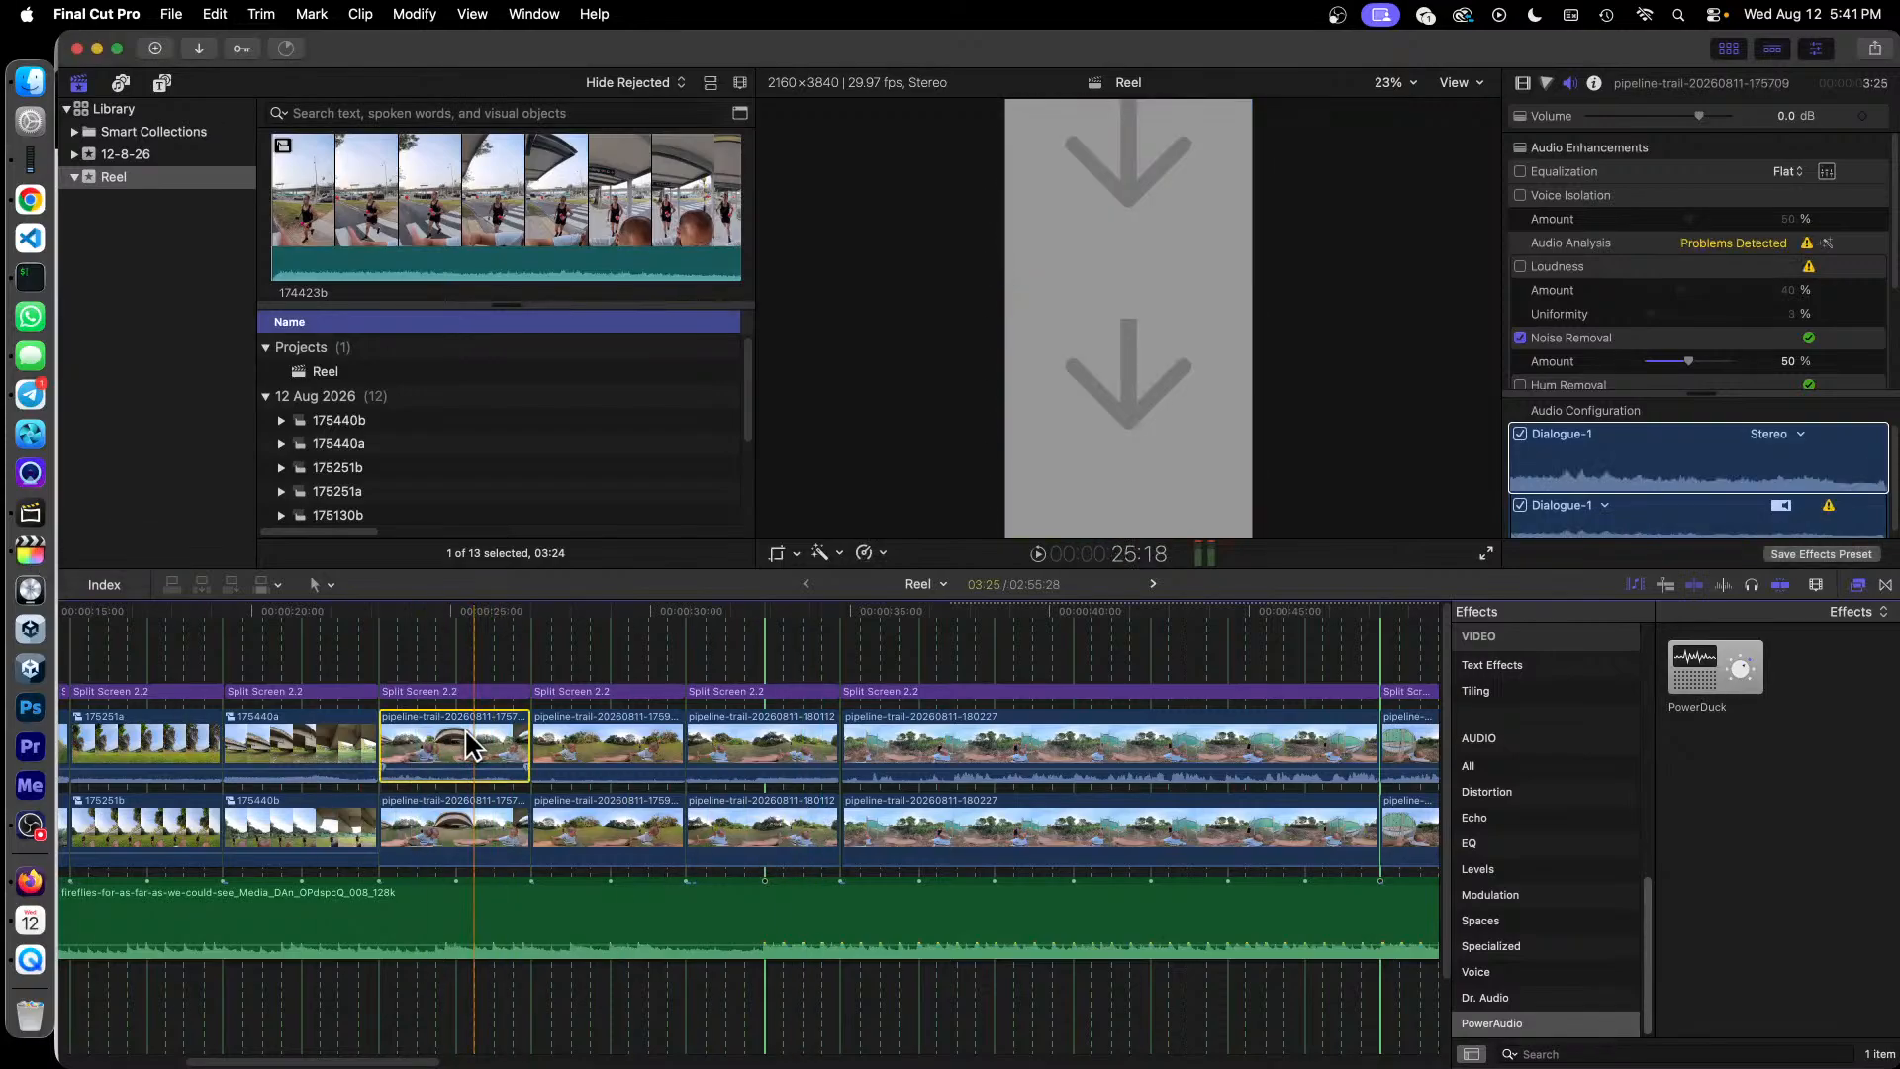
key("super+equal")
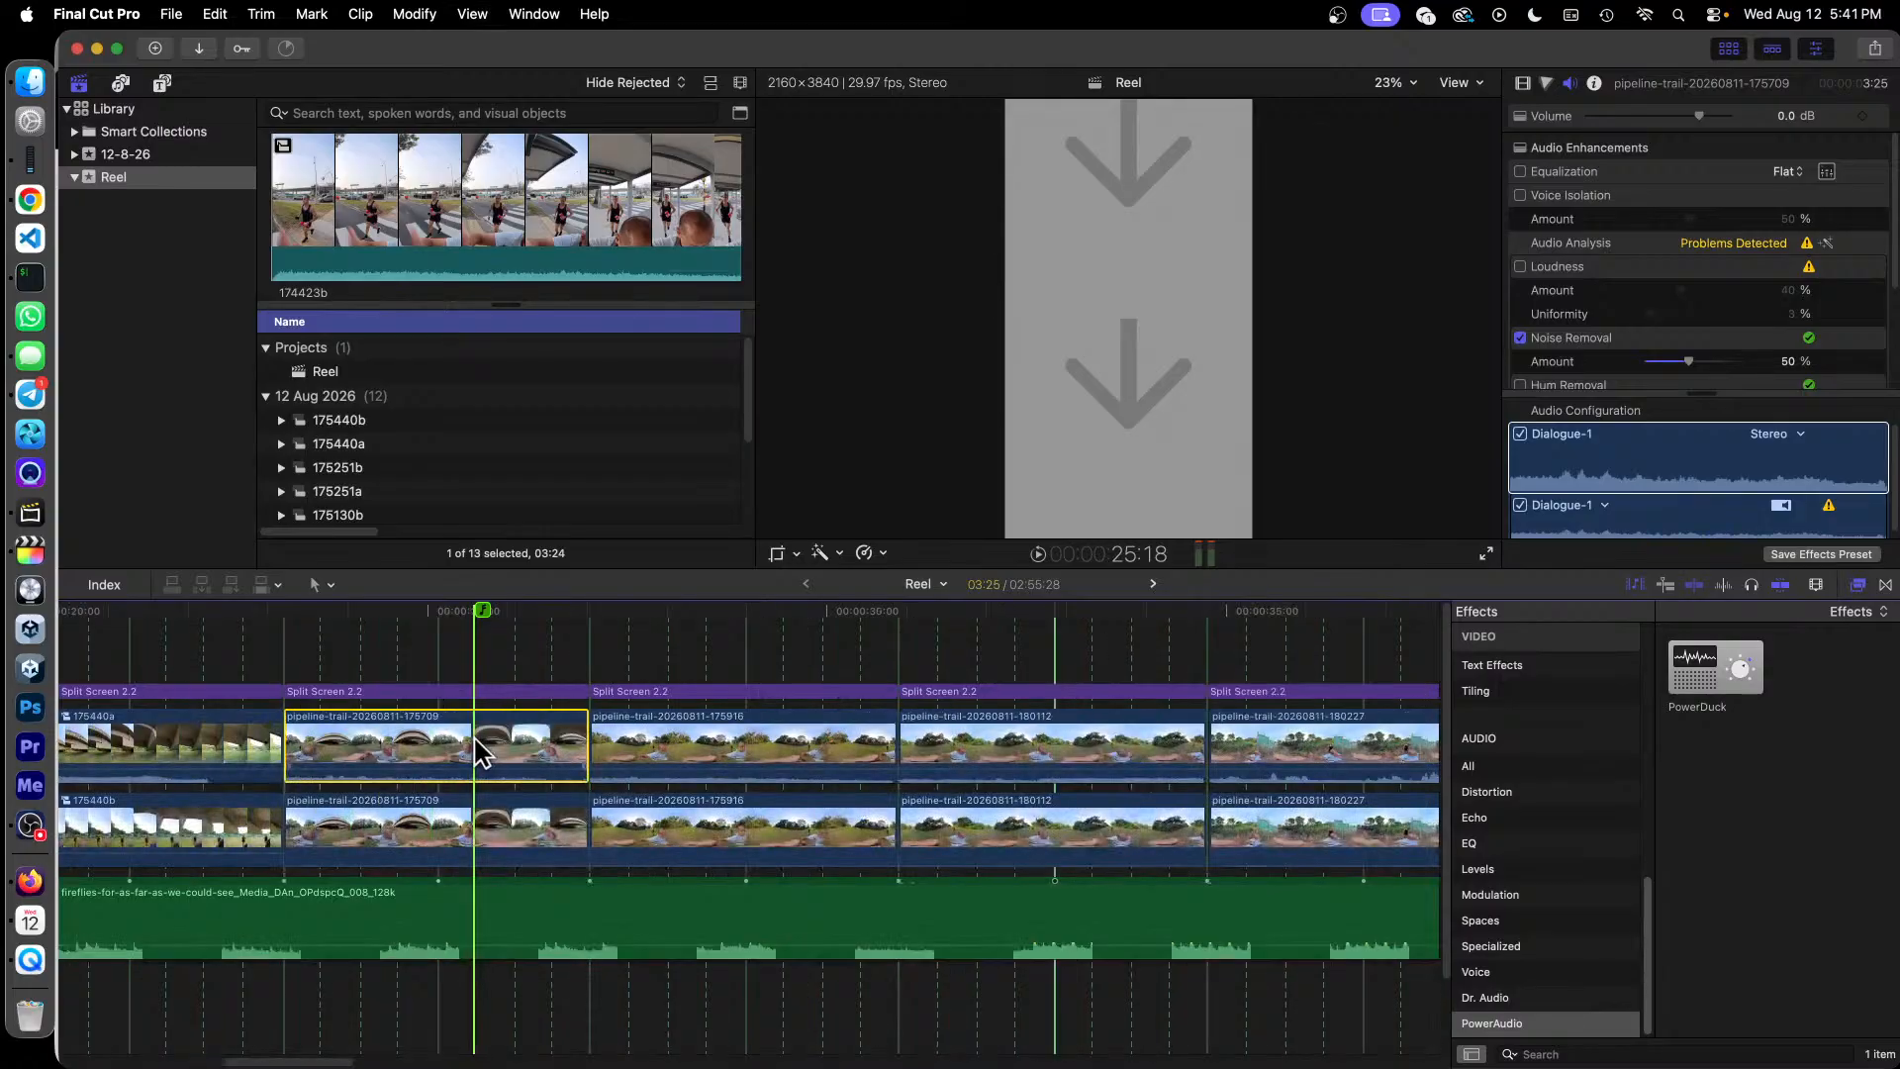
right_click(473, 739)
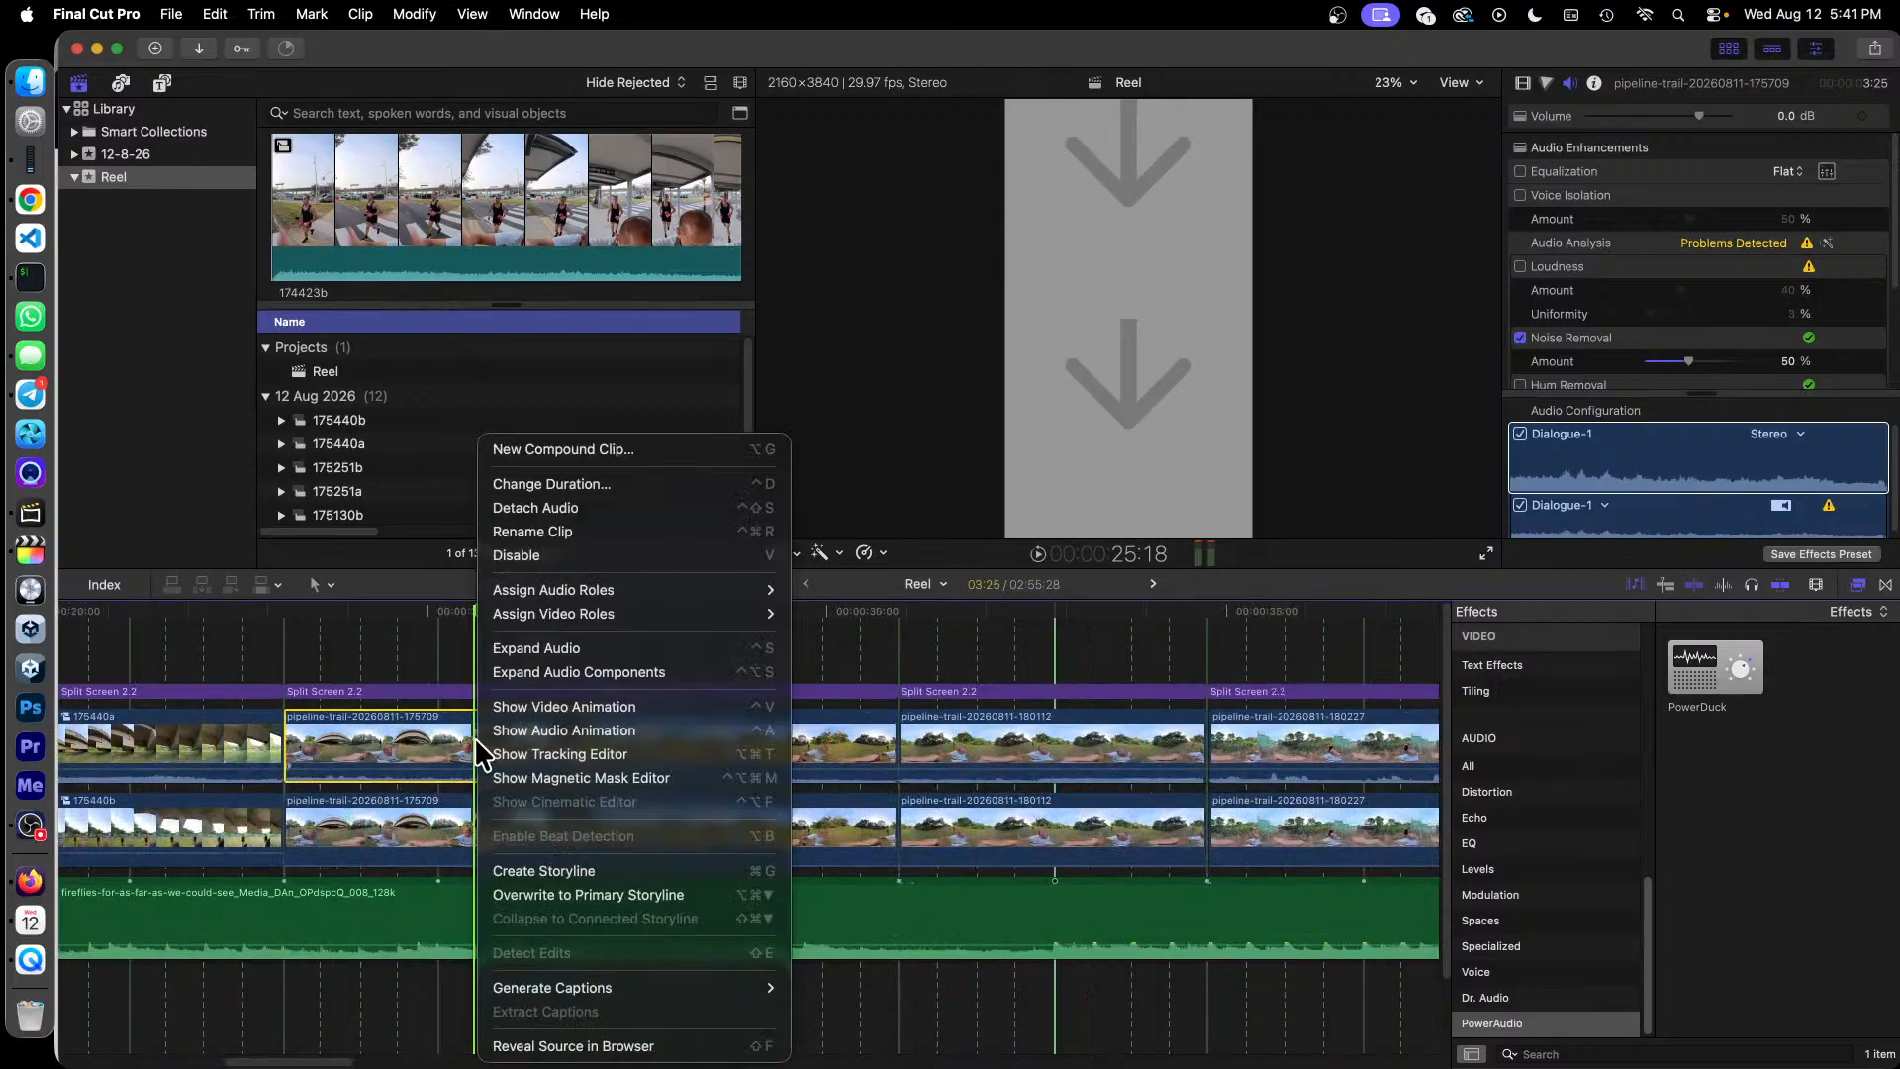
left_click(679, 447)
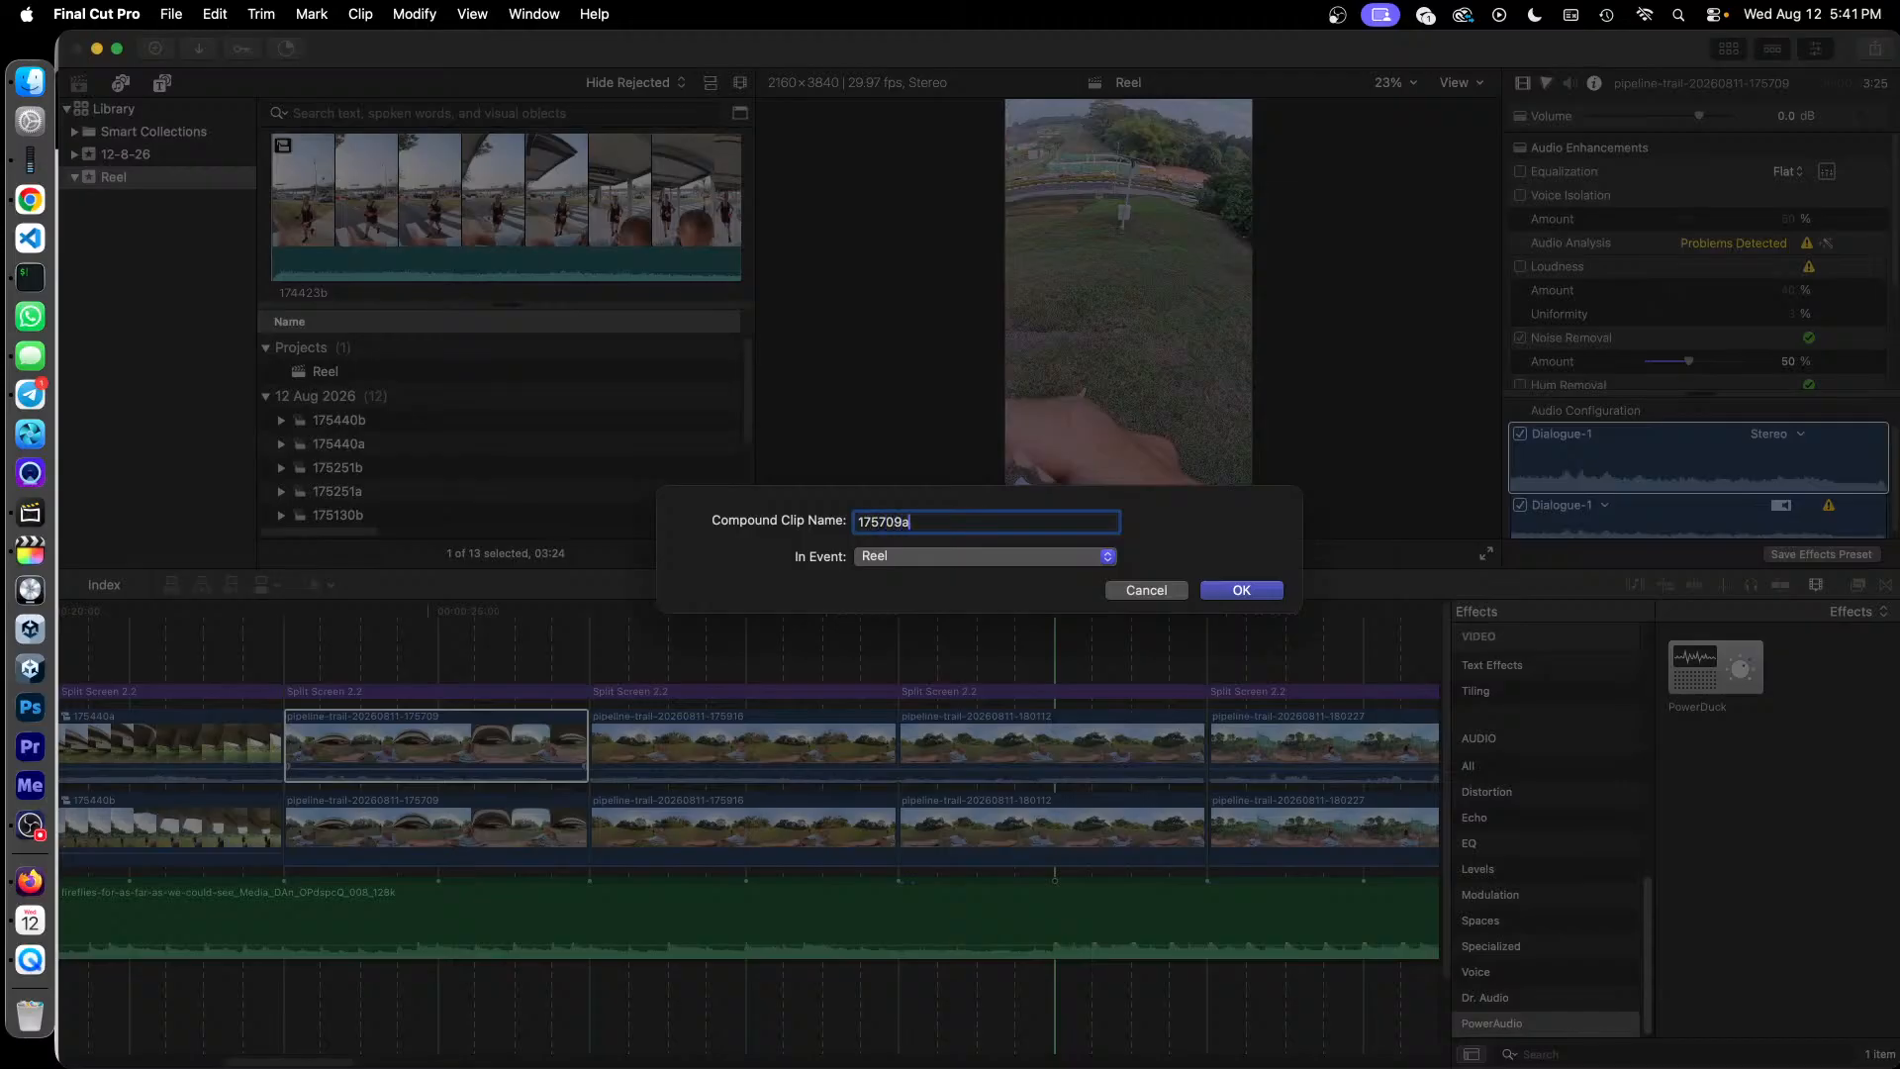
type("175709a")
key("Return")
Step: Turn the lower 175709 clip into a compound clip named 175709b in the Reel event
left_click(502, 827)
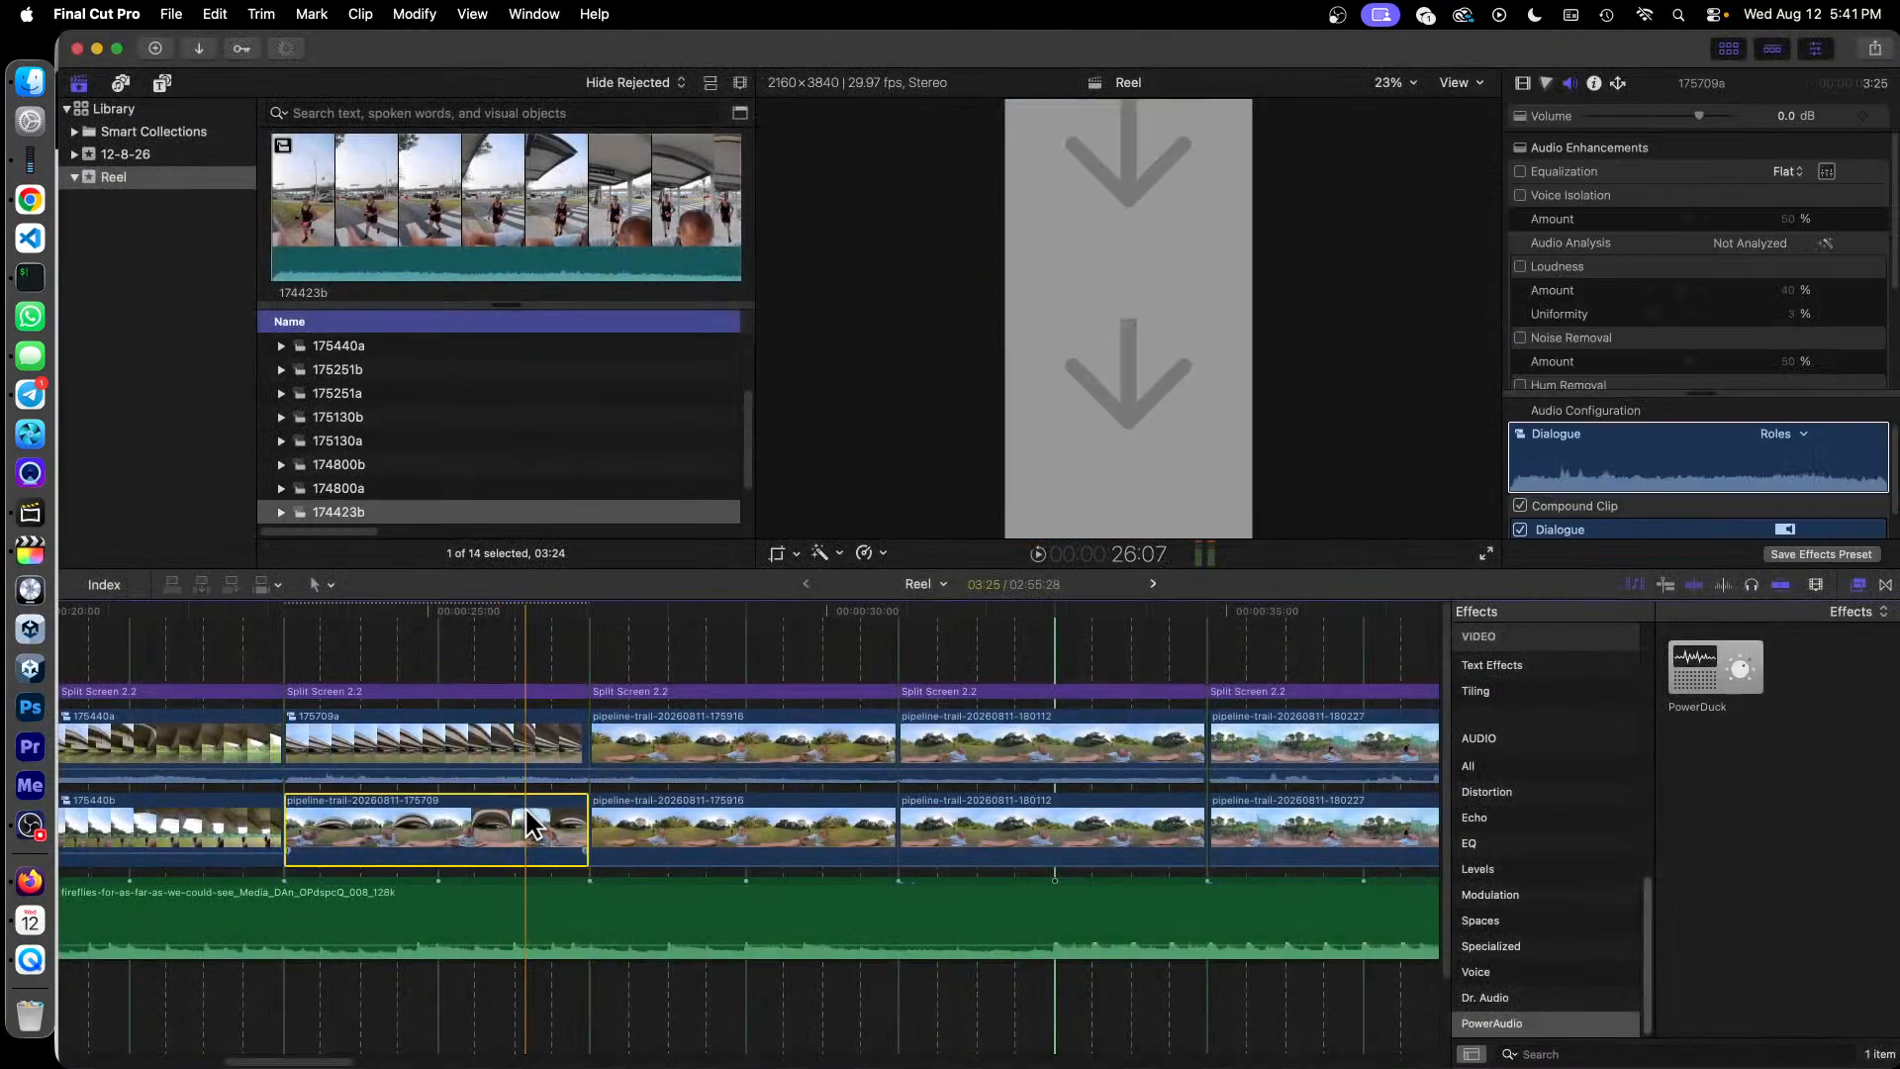
right_click(525, 807)
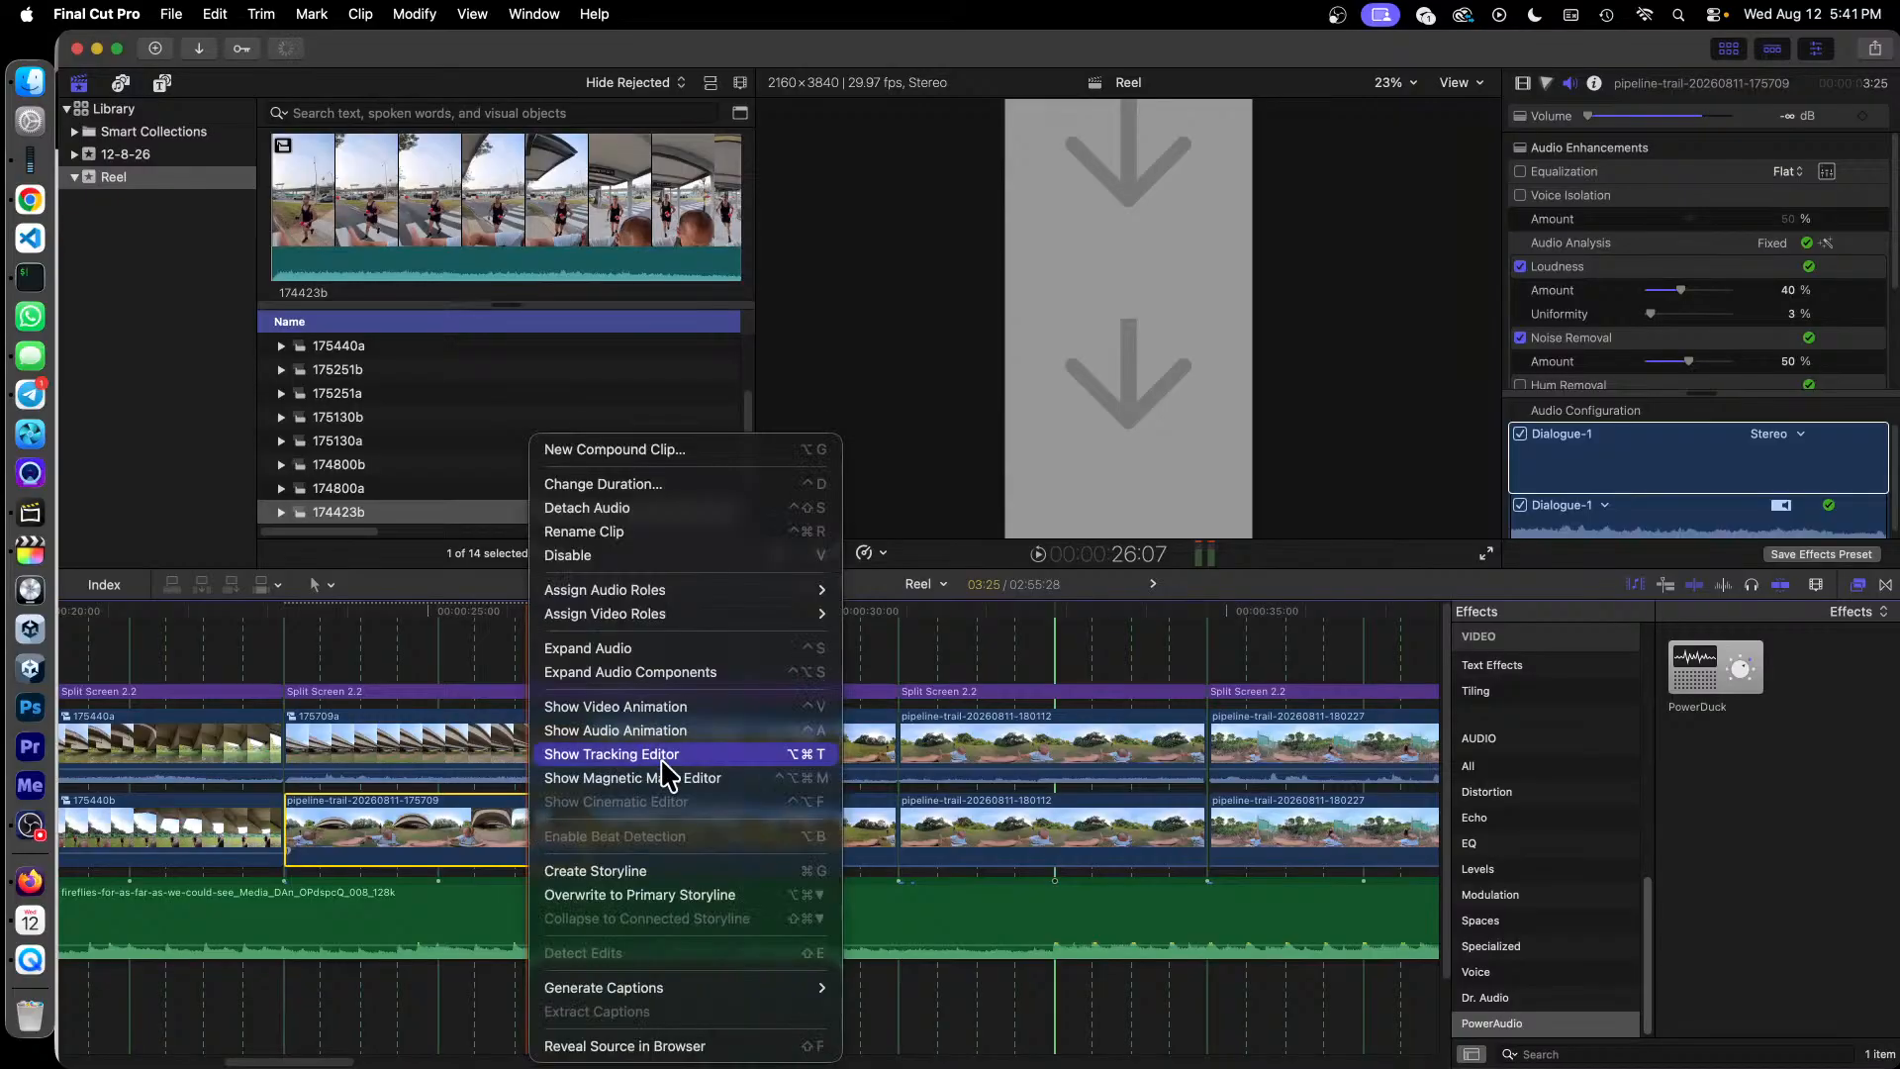
left_click(722, 447)
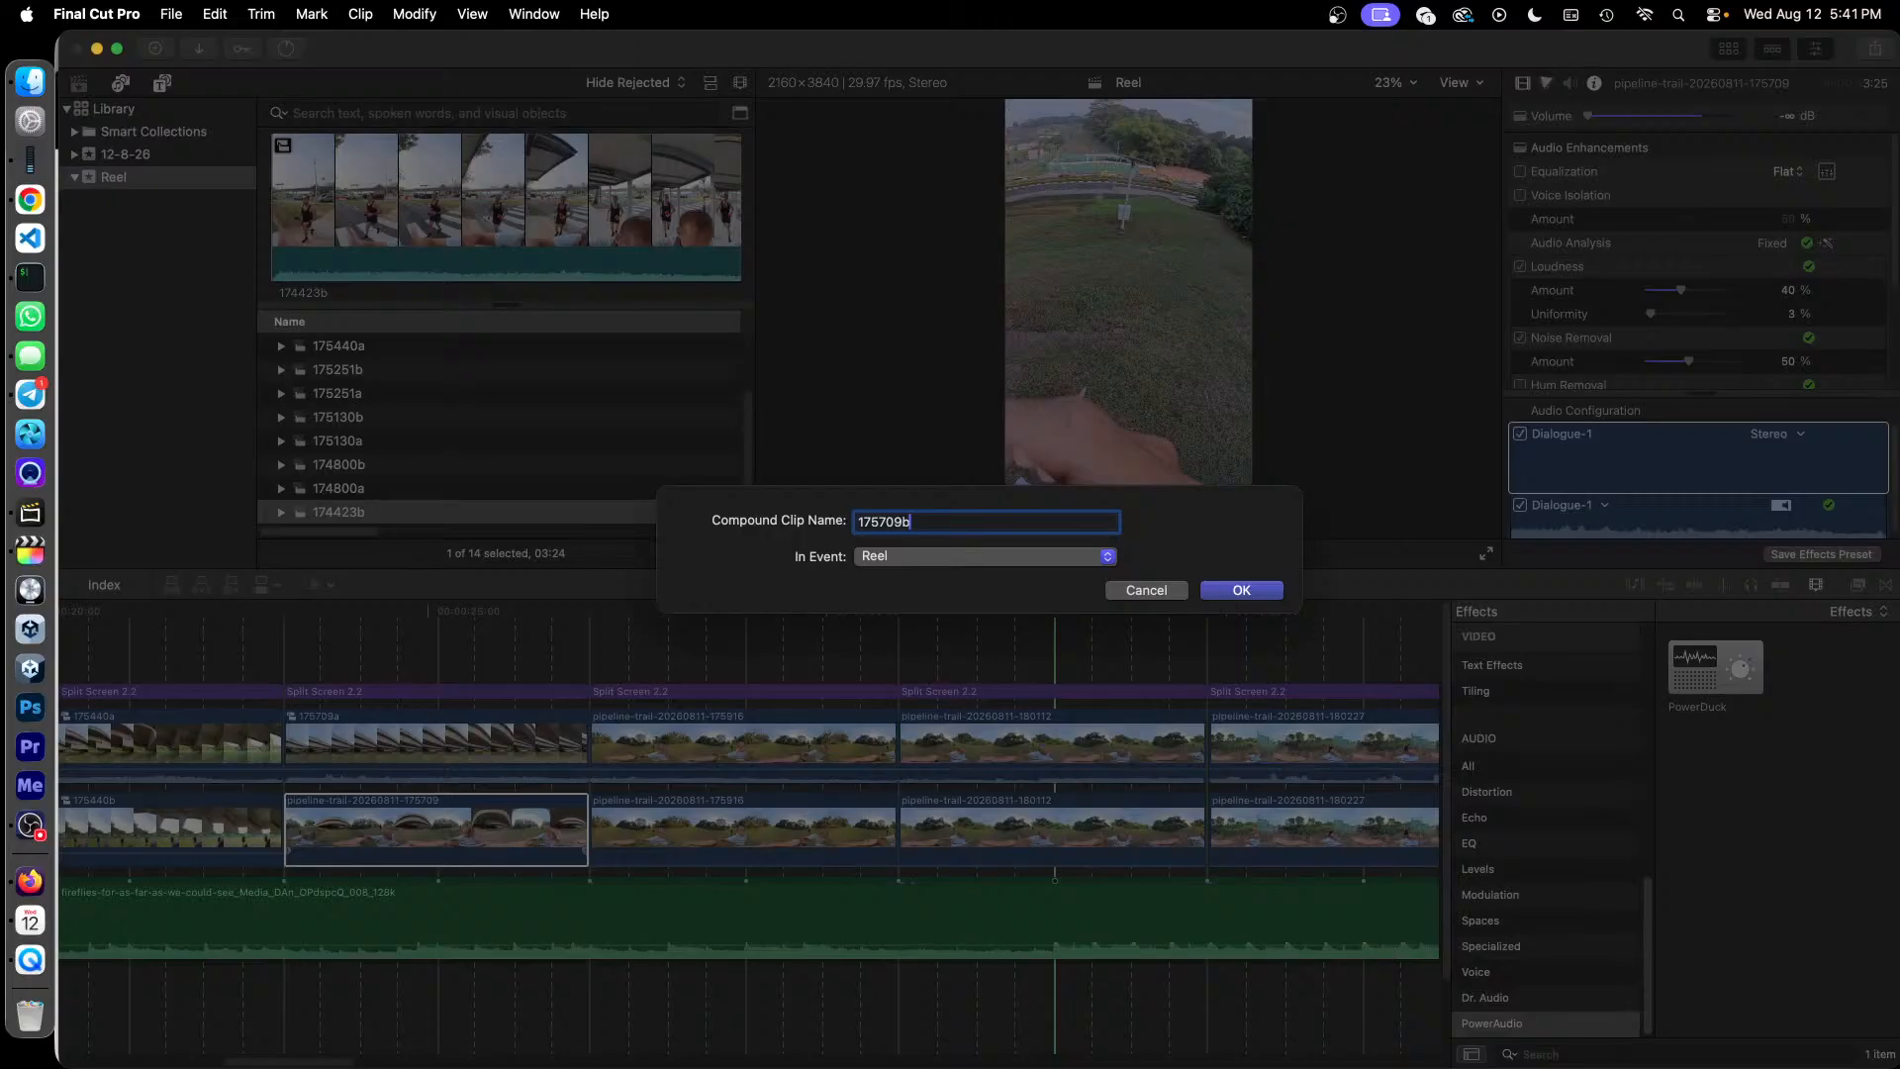
key("Return")
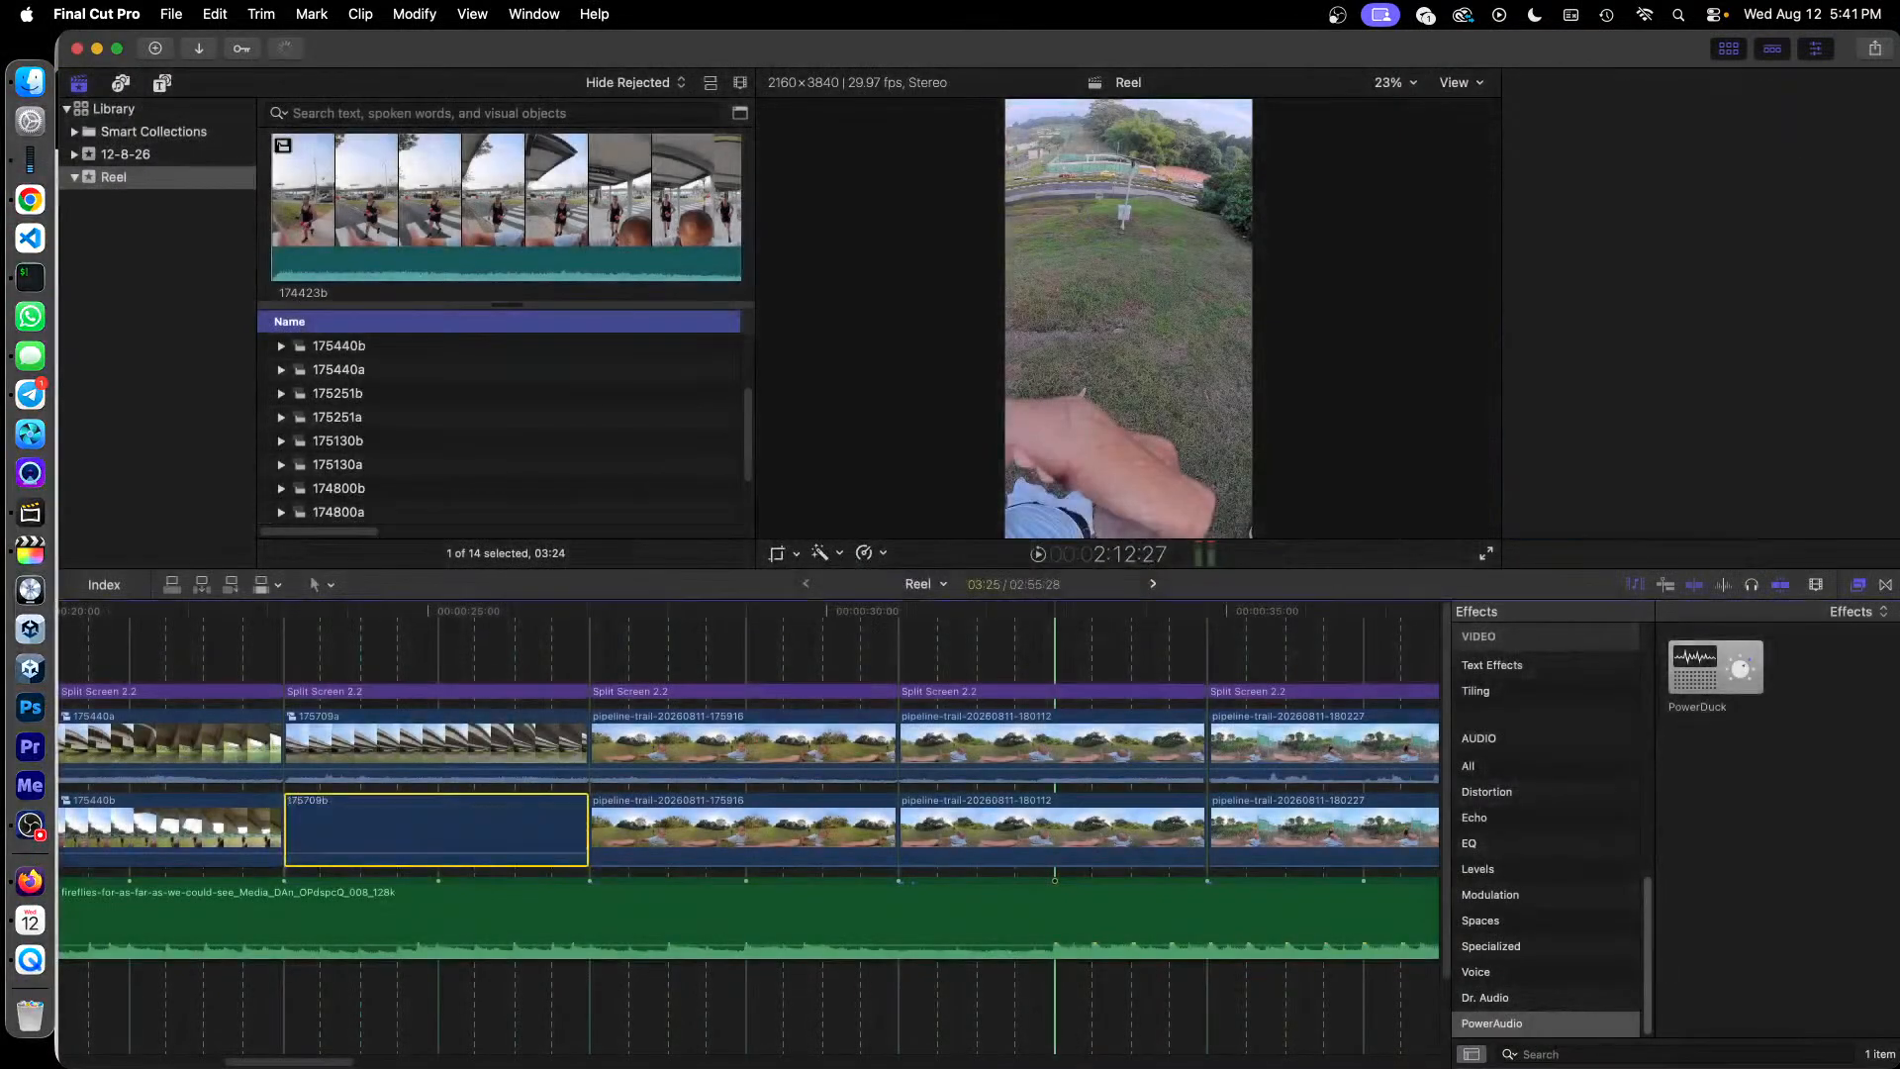
Step: Assign 175709a to Drop Zone 1 and 175709b to Drop Zone 2 of the Split Screen 2.2 title above them, and preview the result
left_click(455, 693)
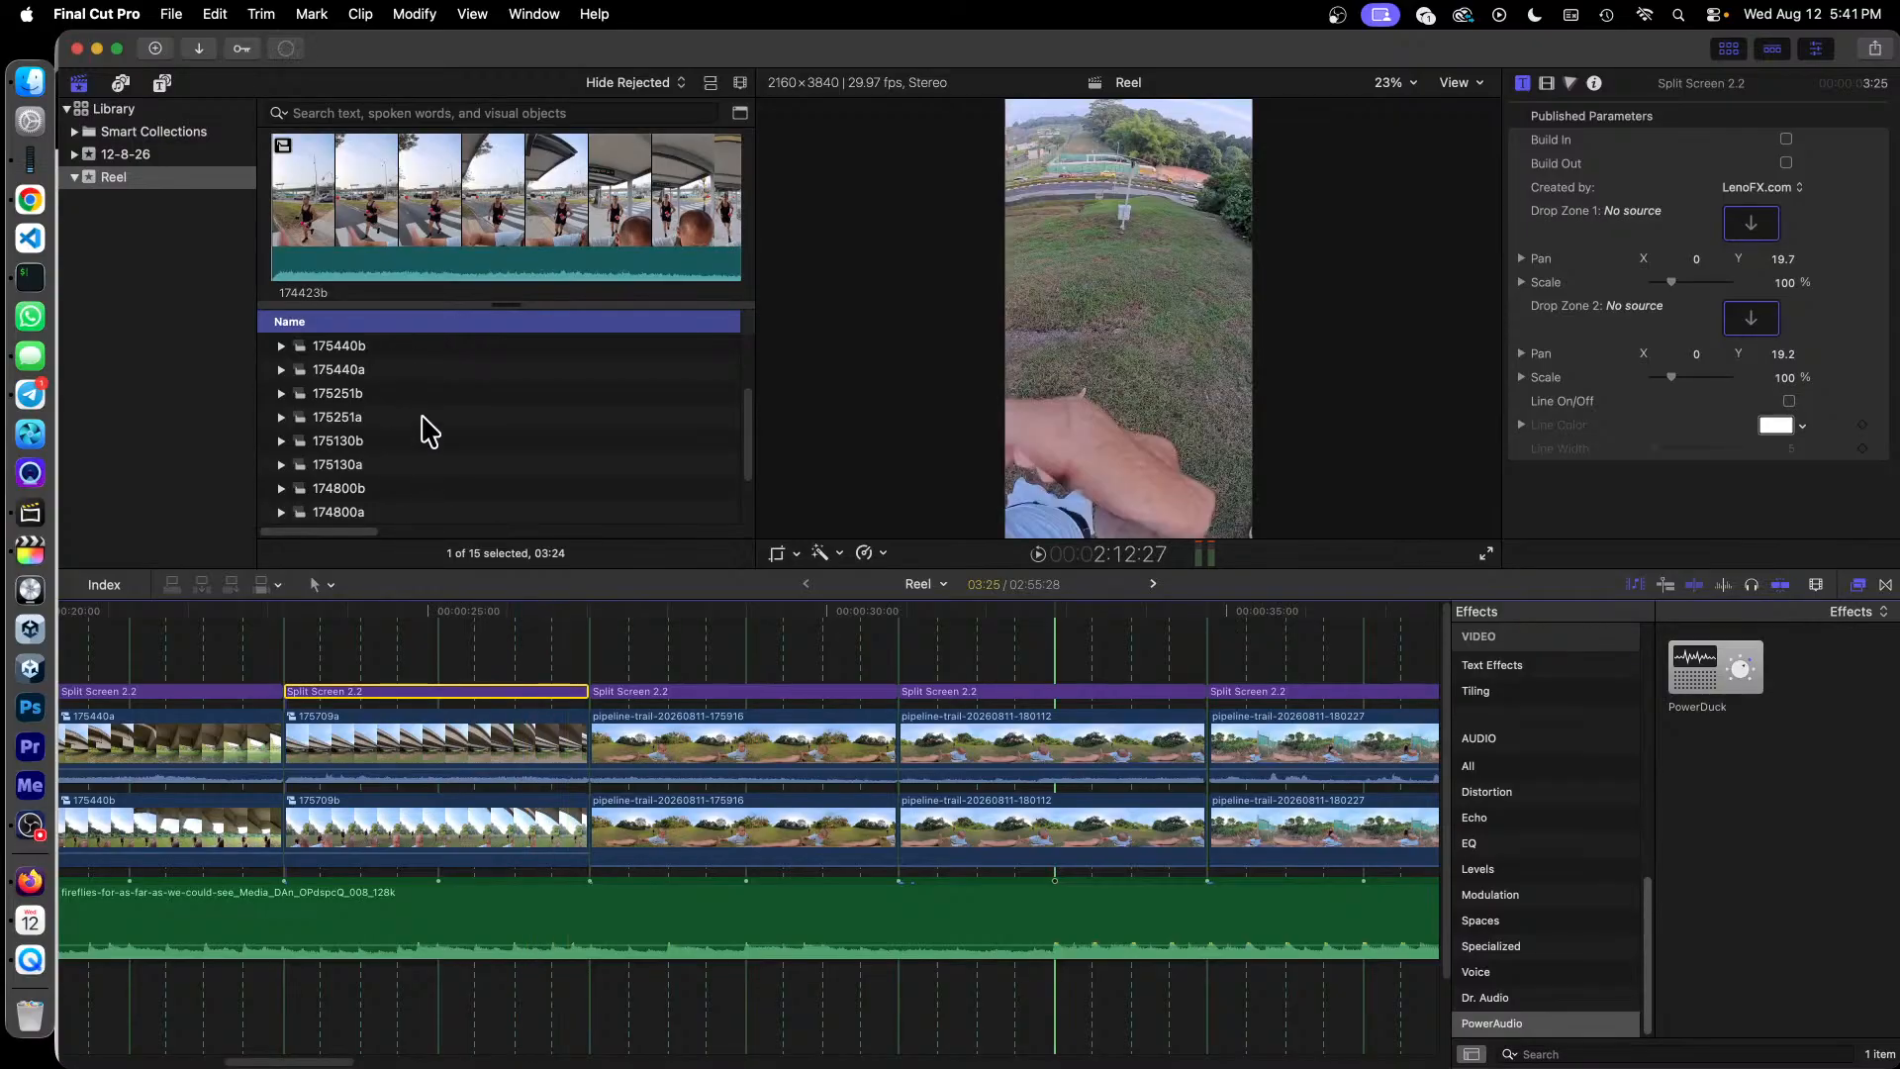
scroll(429, 431, "up", 3)
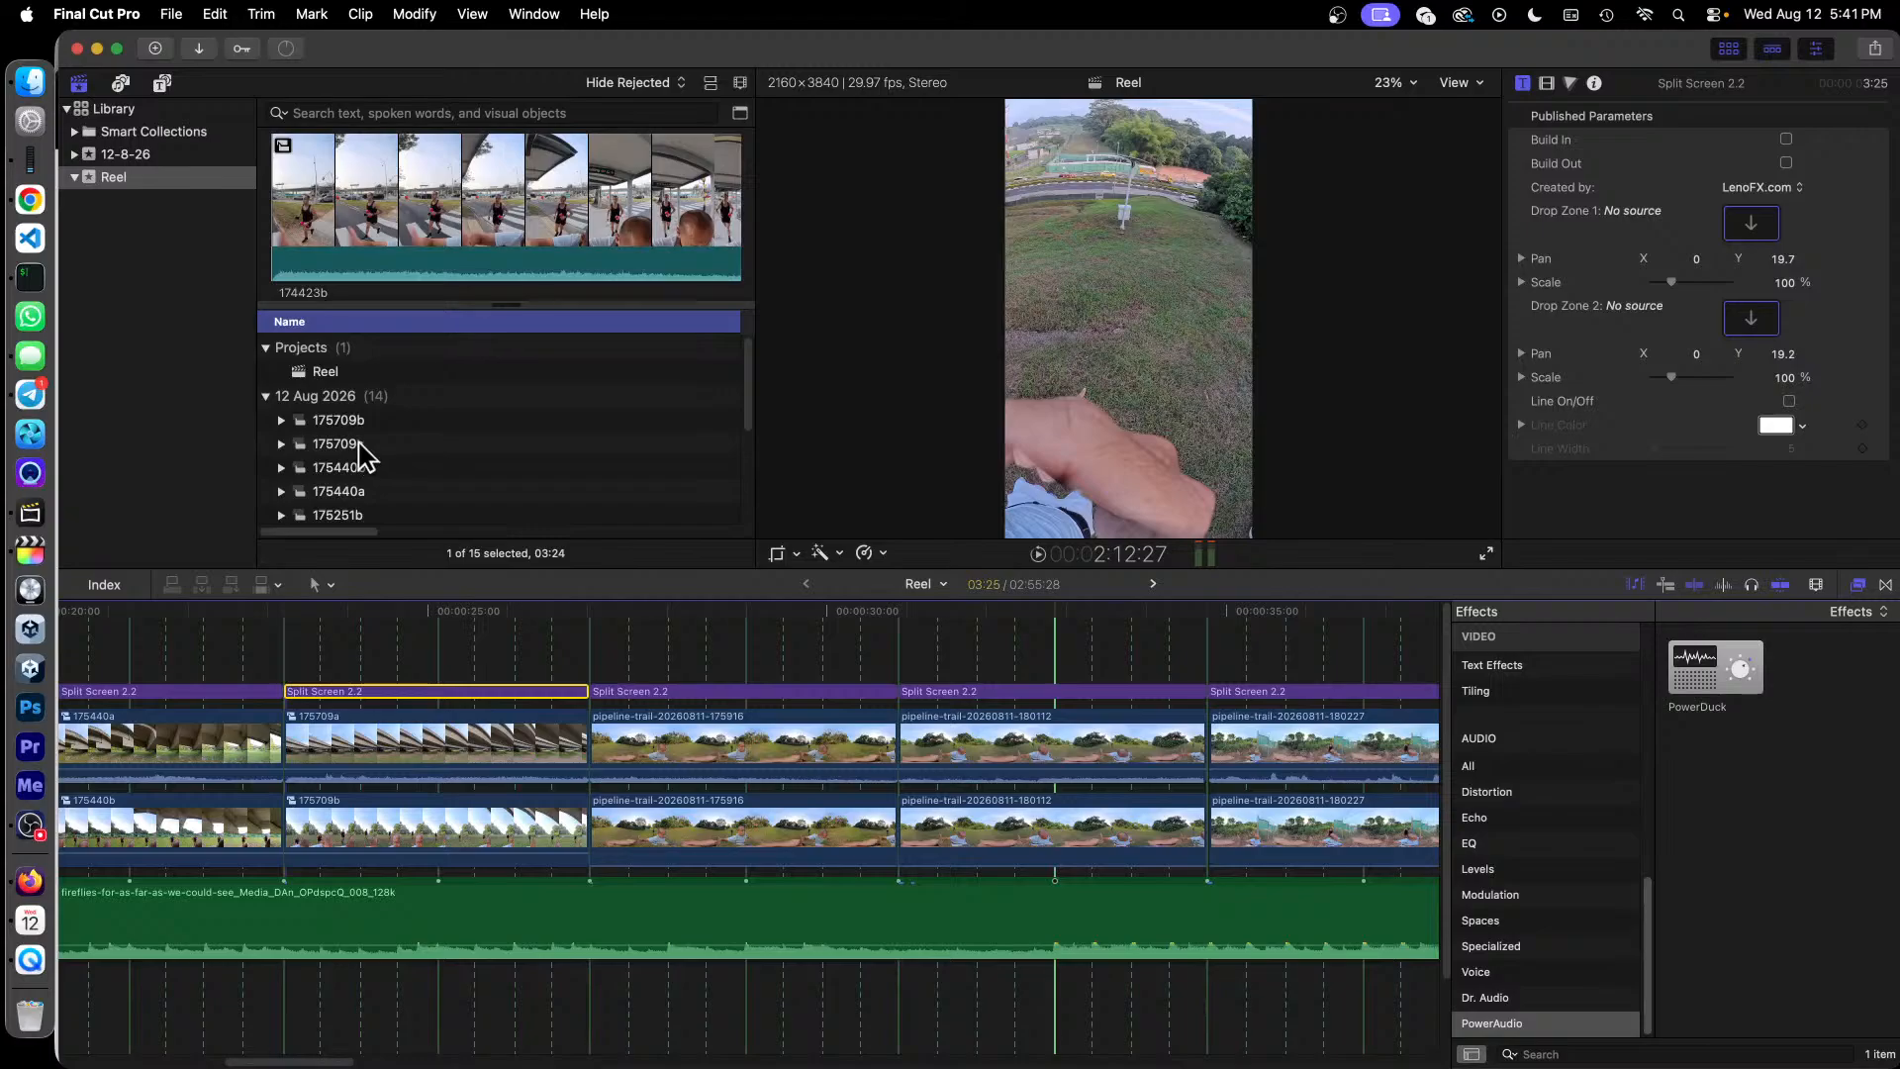
left_click_drag(341, 455, 1752, 230)
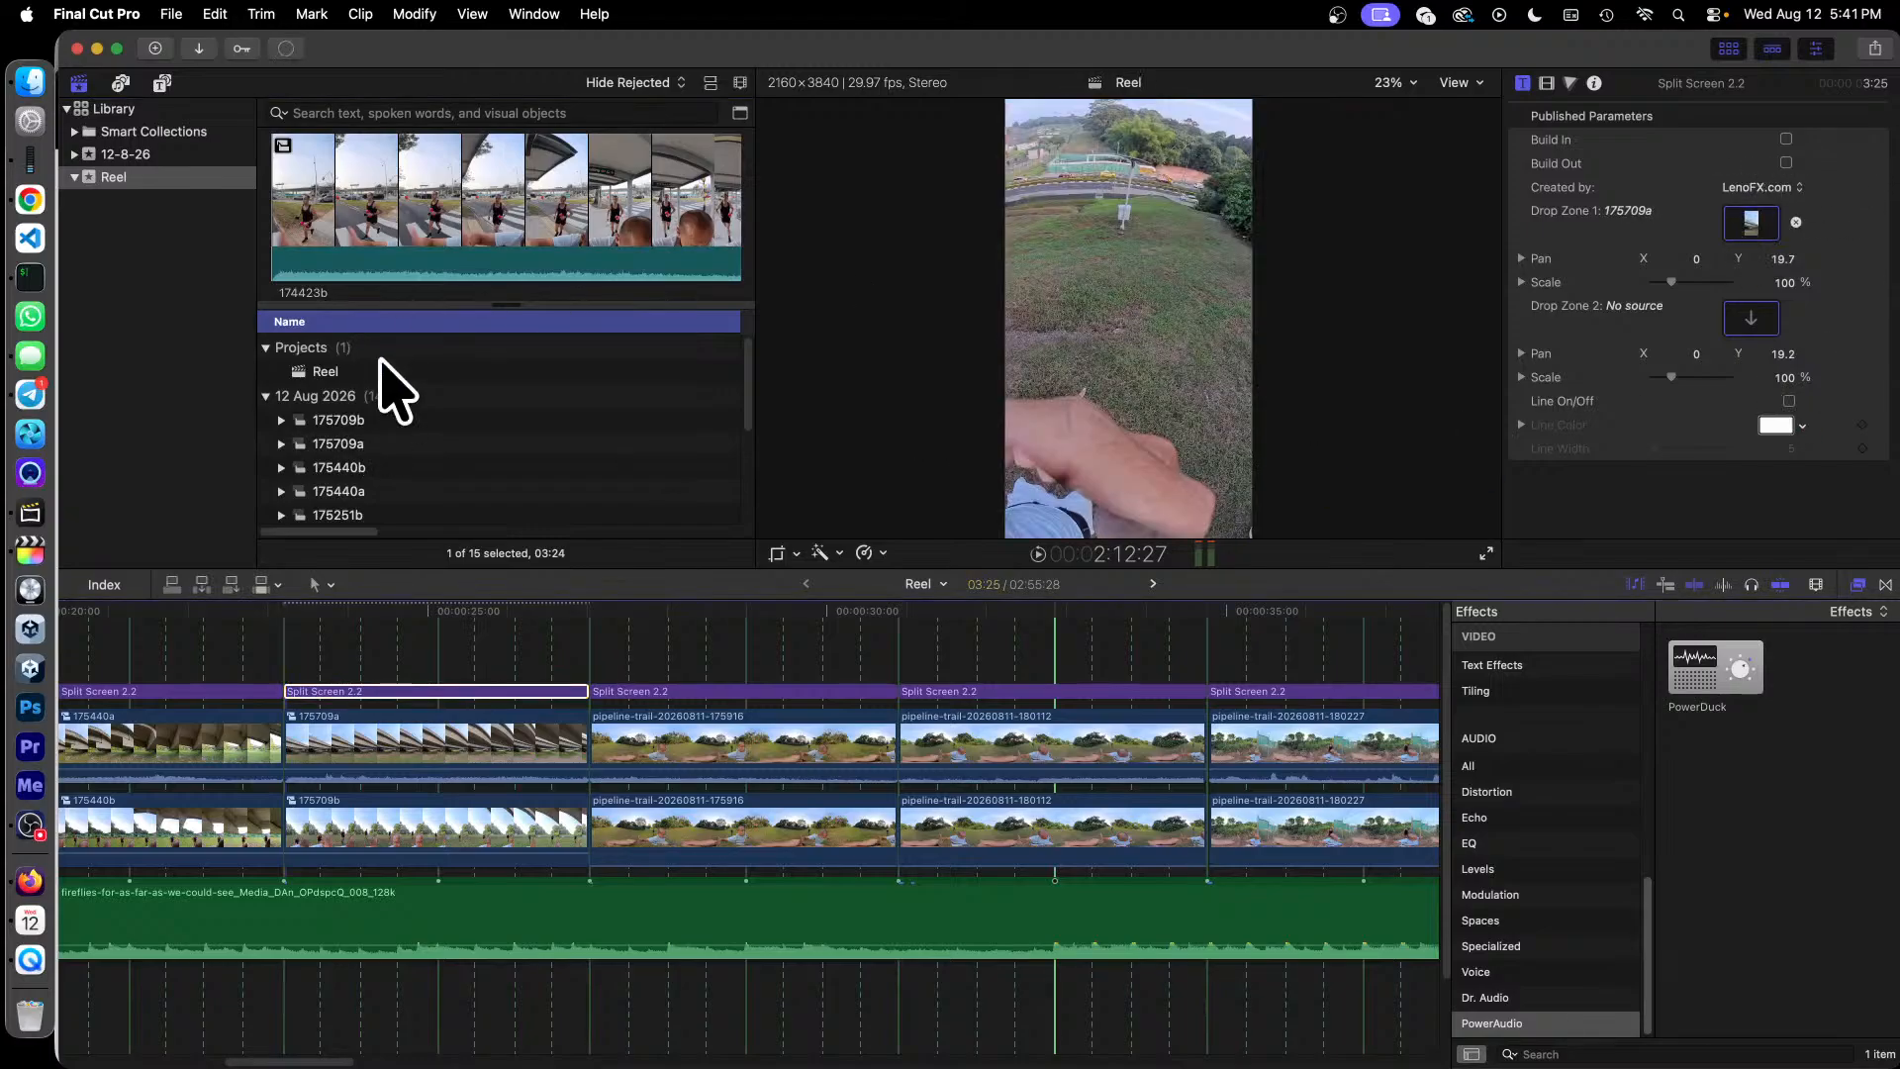
left_click_drag(319, 420, 1753, 318)
left_click(384, 616)
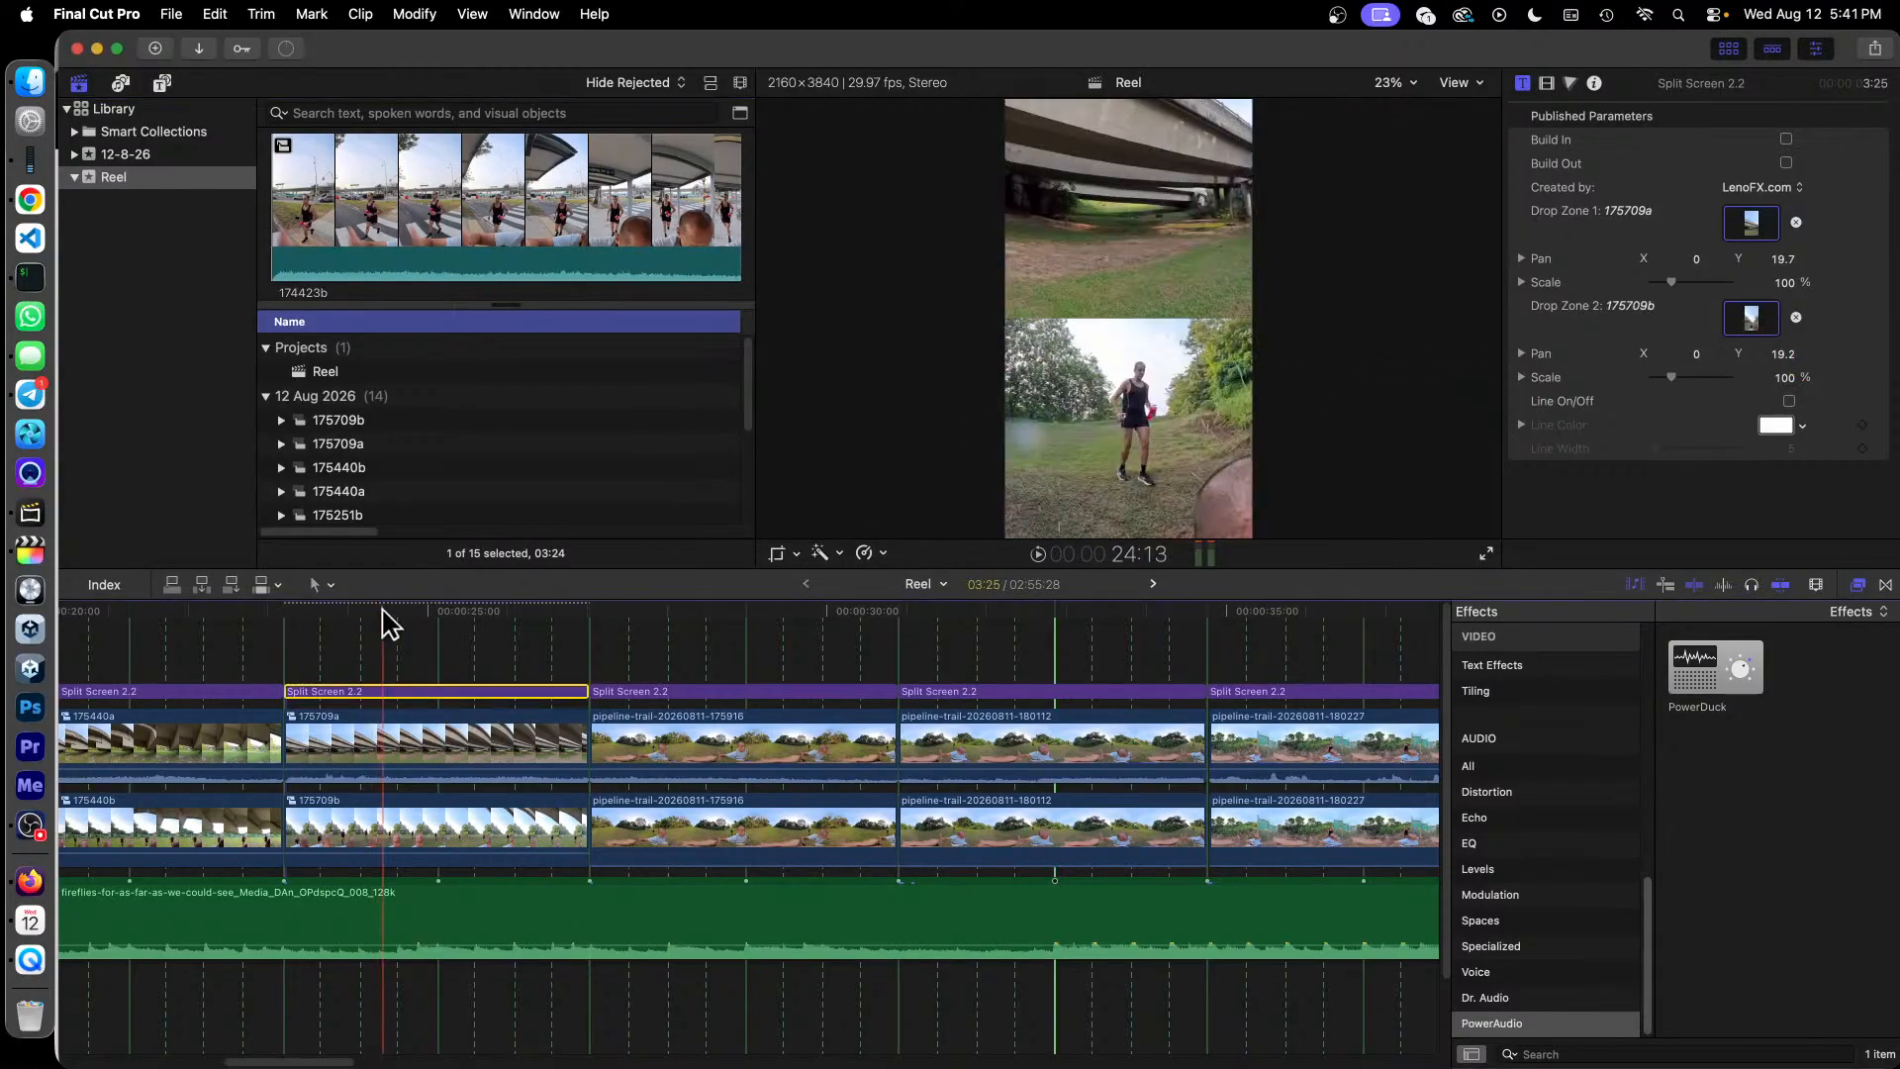
left_click_drag(382, 611, 471, 616)
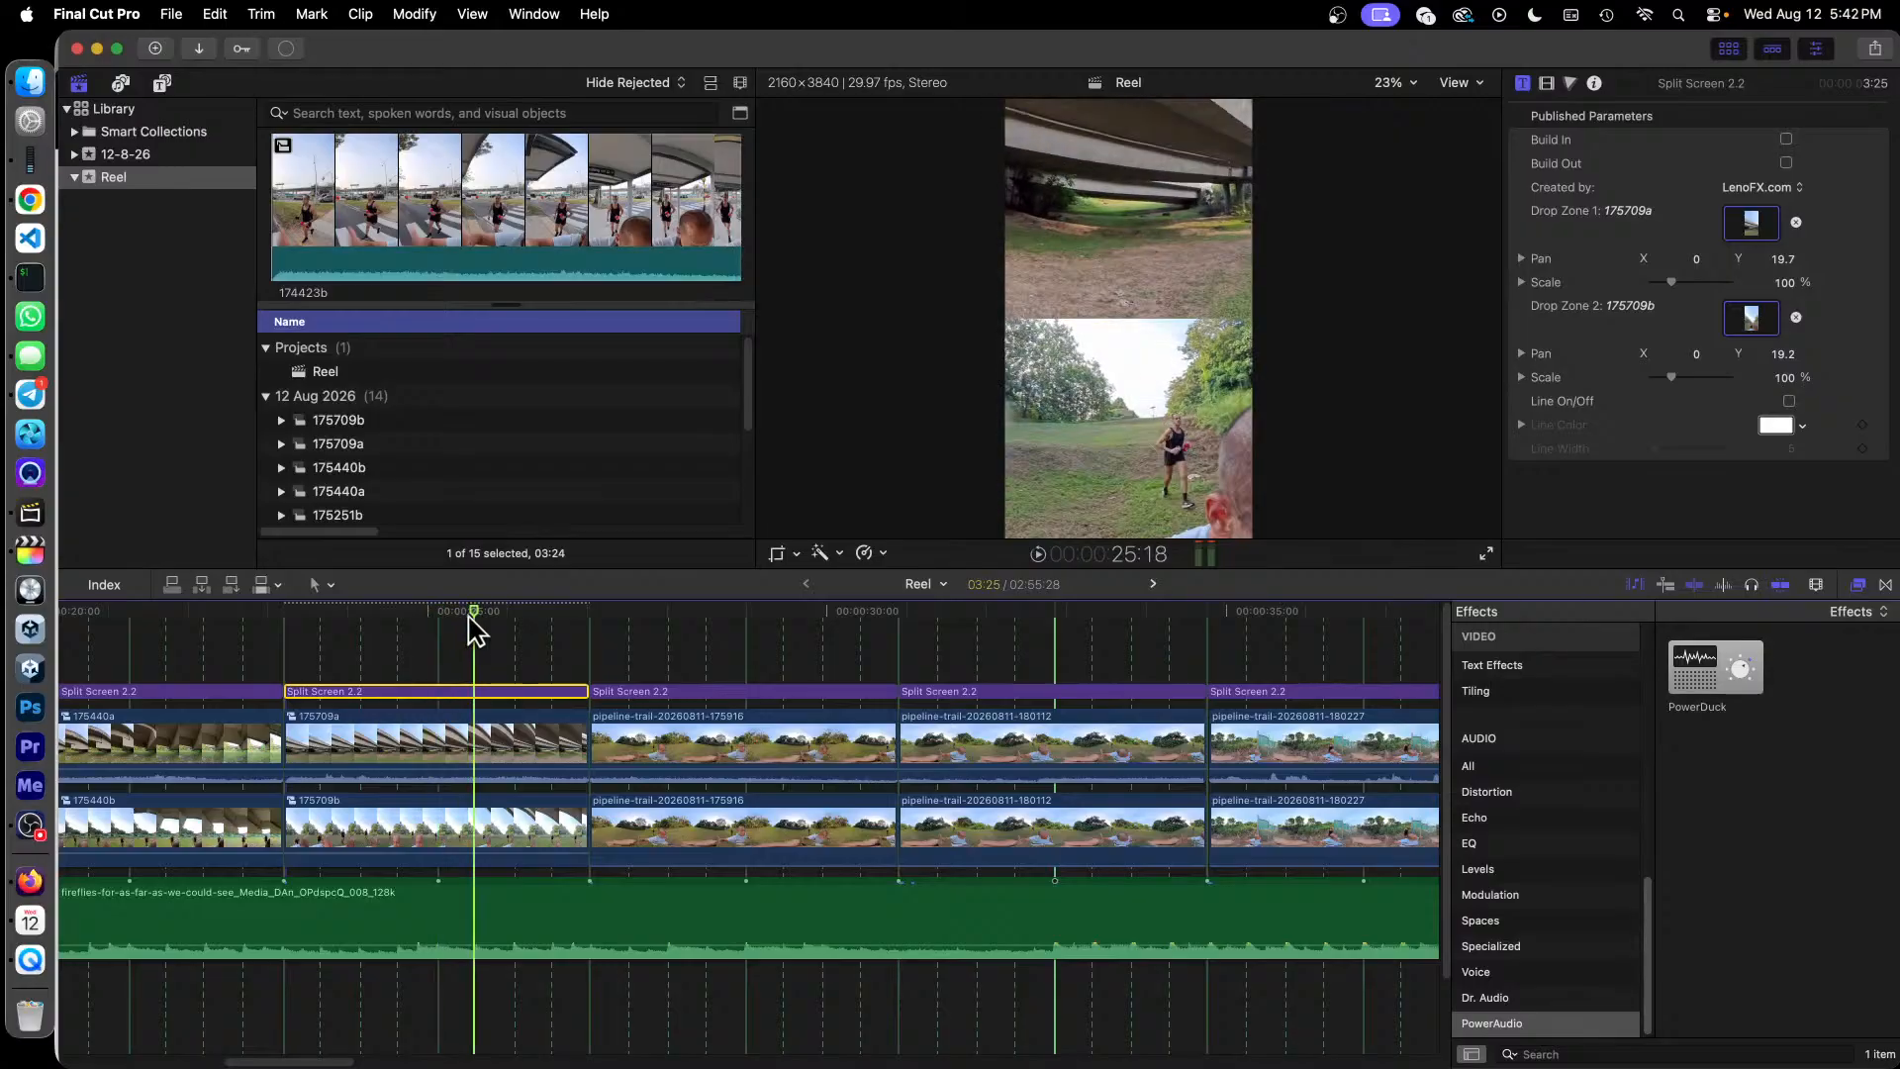
Step: Turn the upper 175916 clip into a compound clip named 175916a in the Reel event
left_click(722, 738)
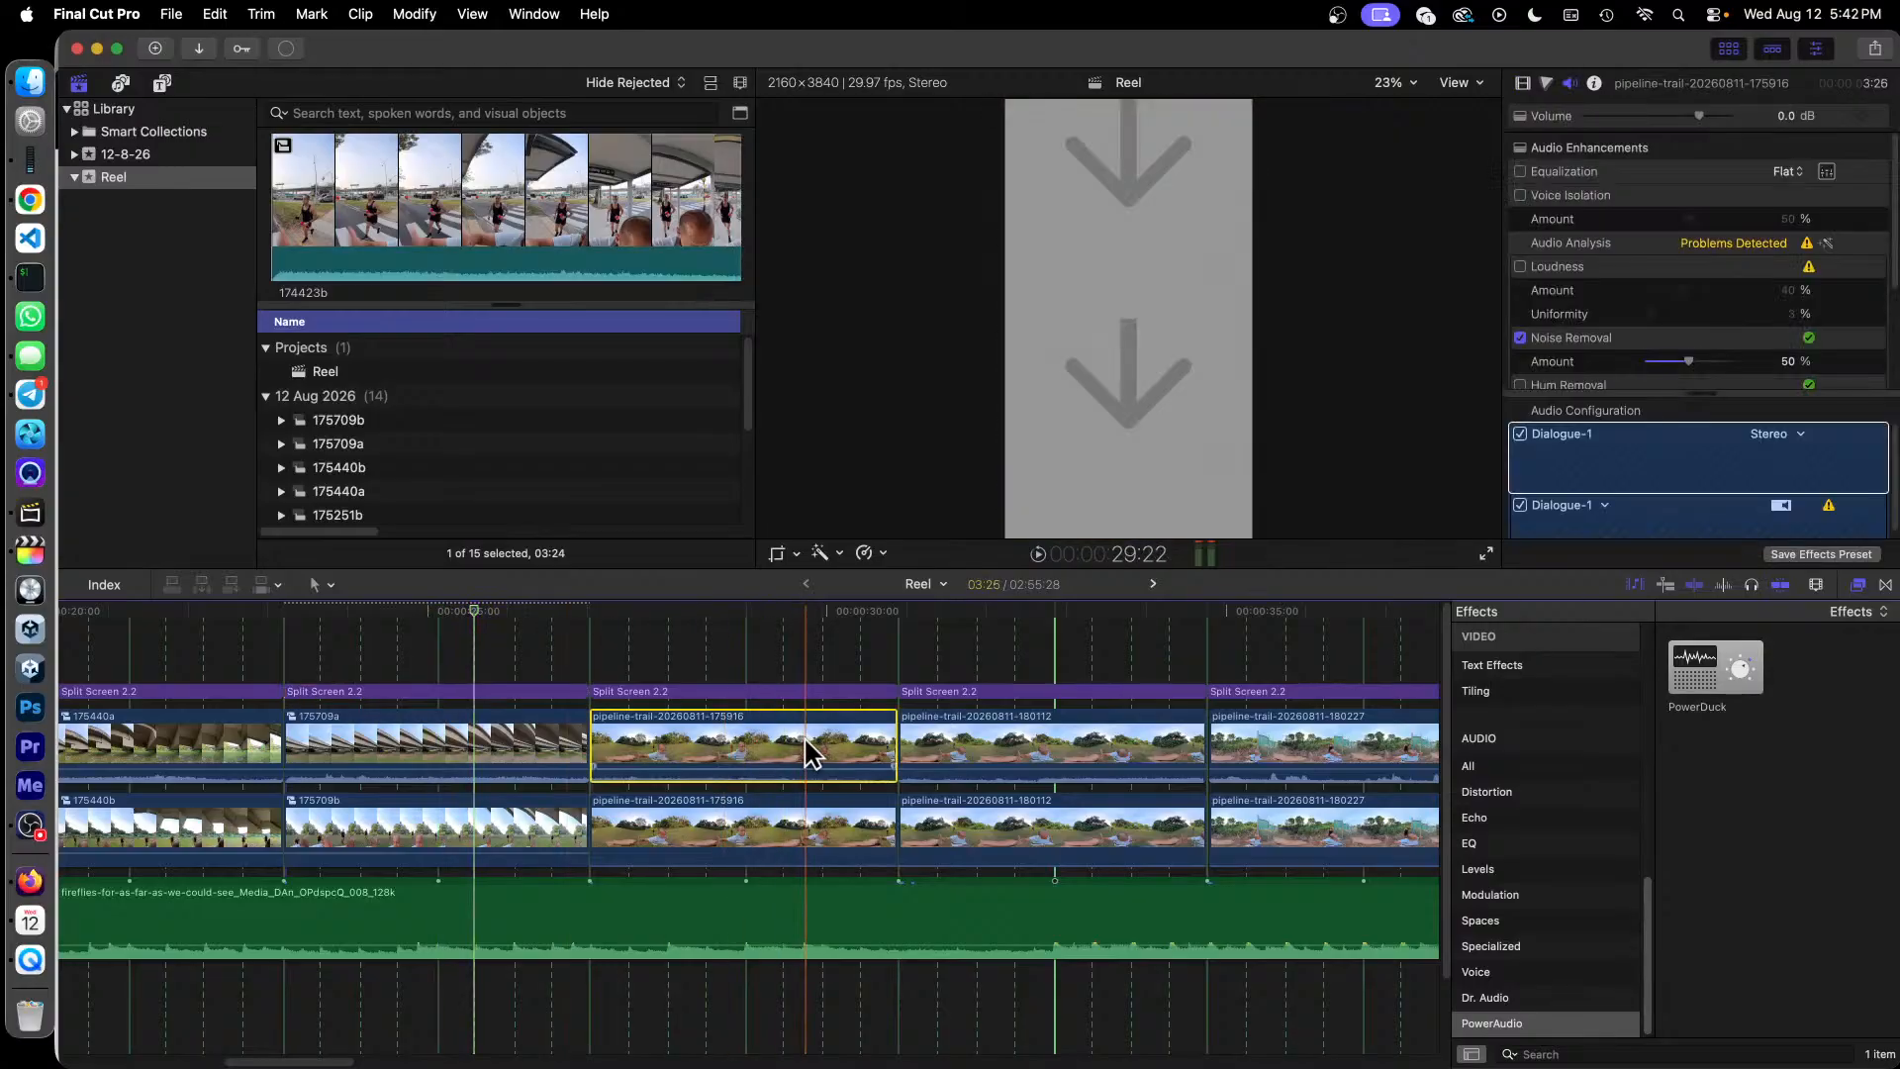
right_click(803, 734)
left_click(962, 450)
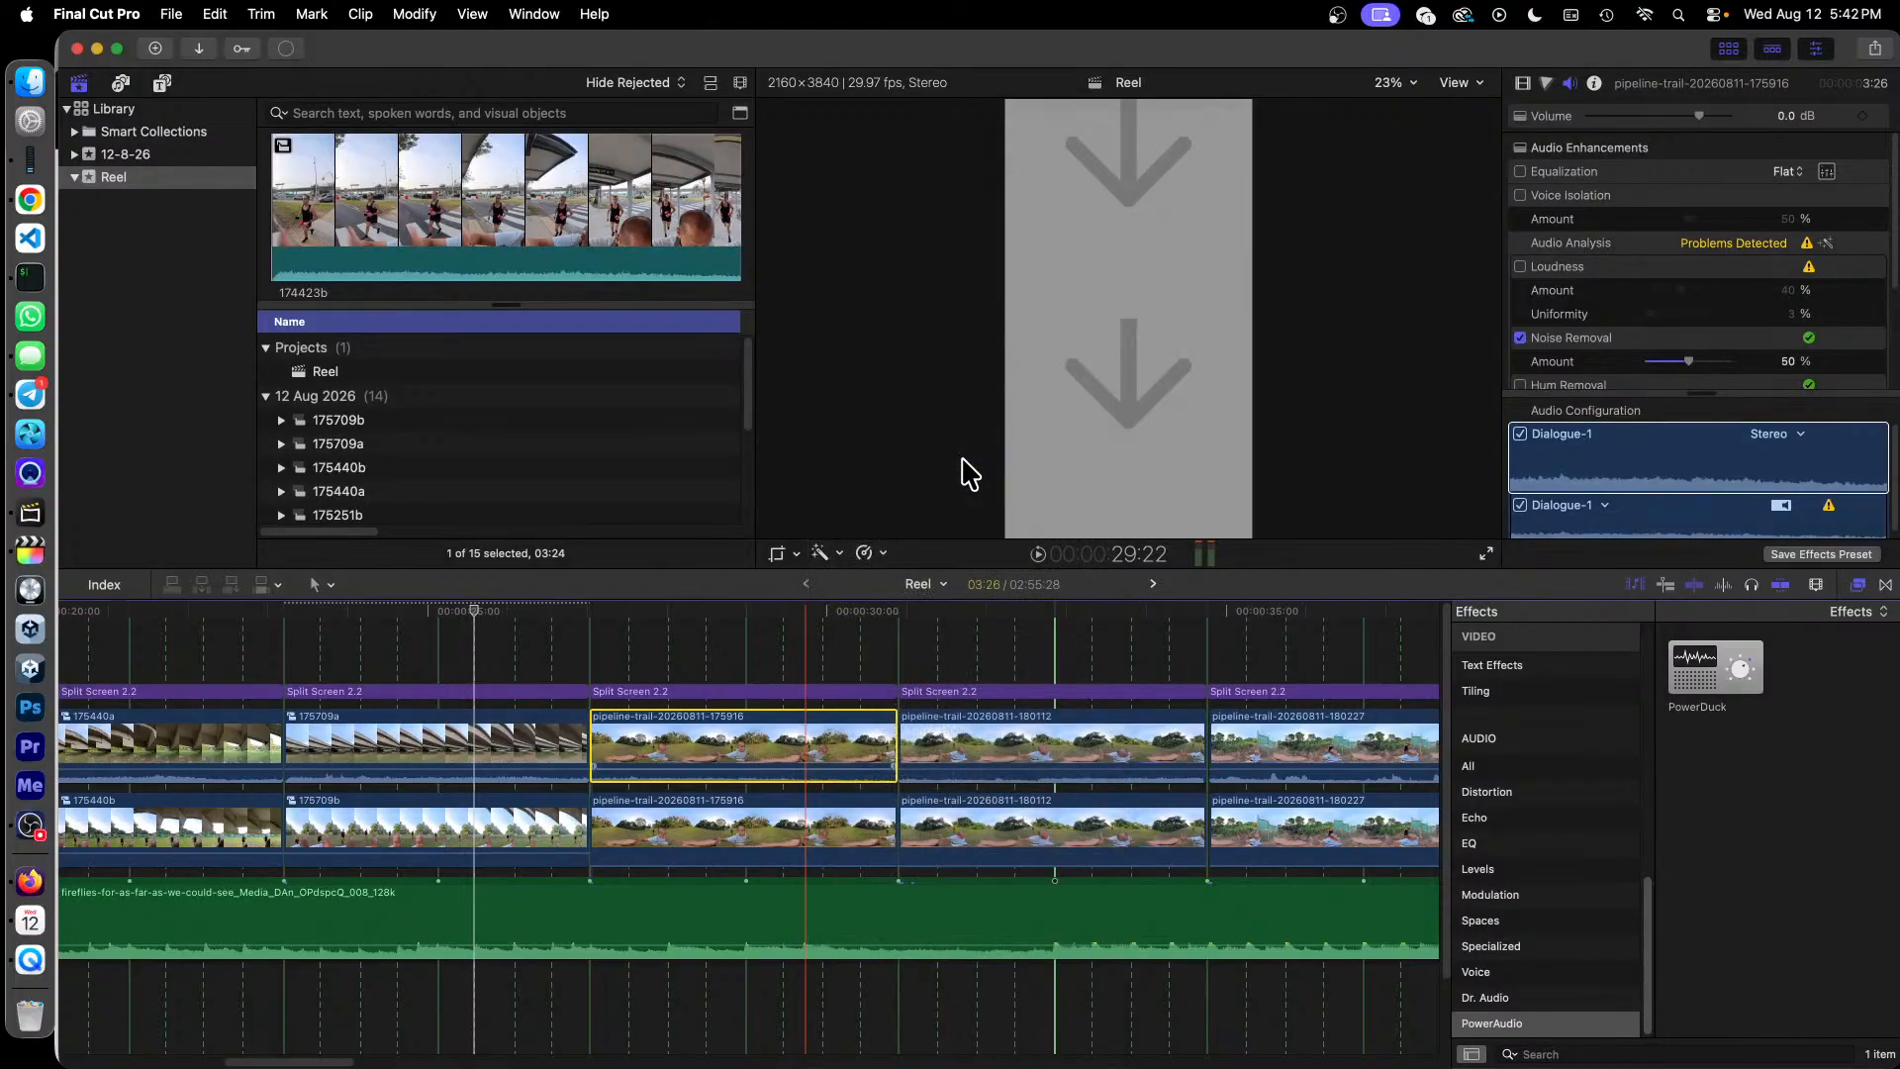
type("175916a")
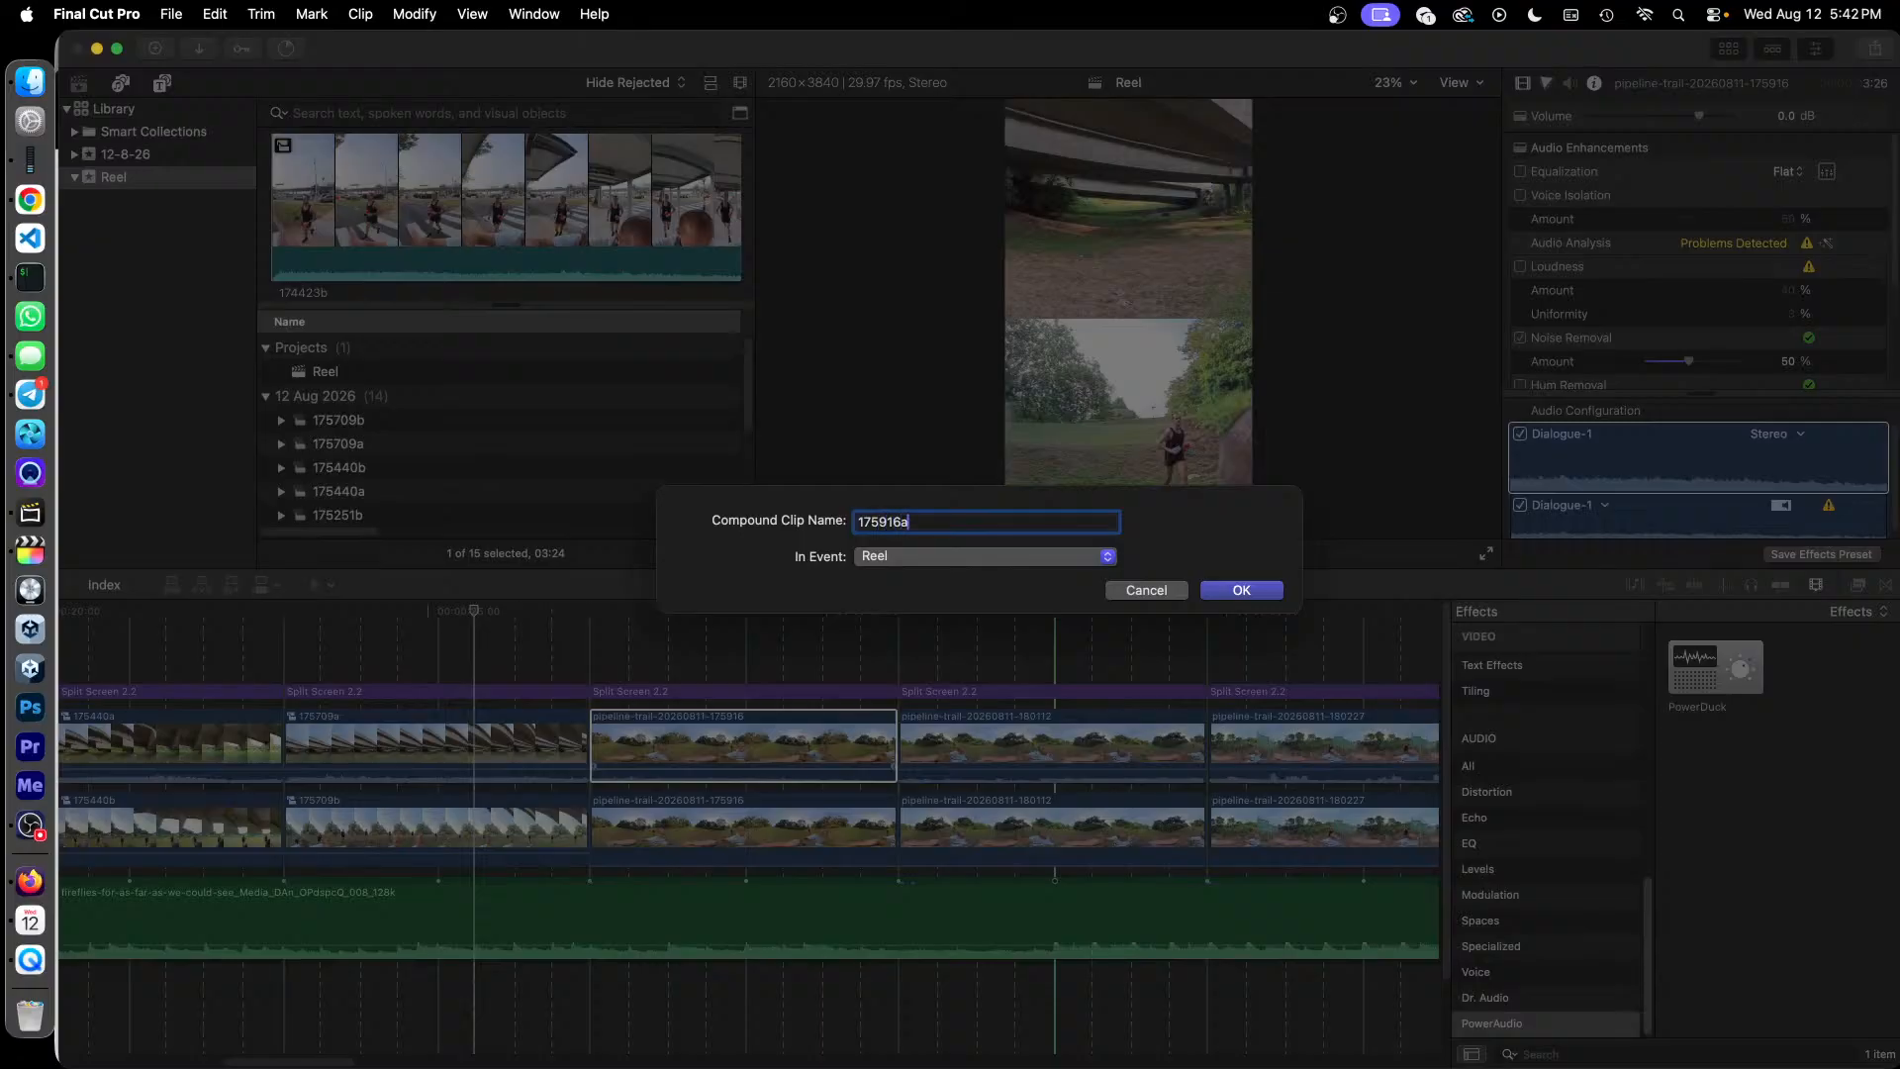
key("Return")
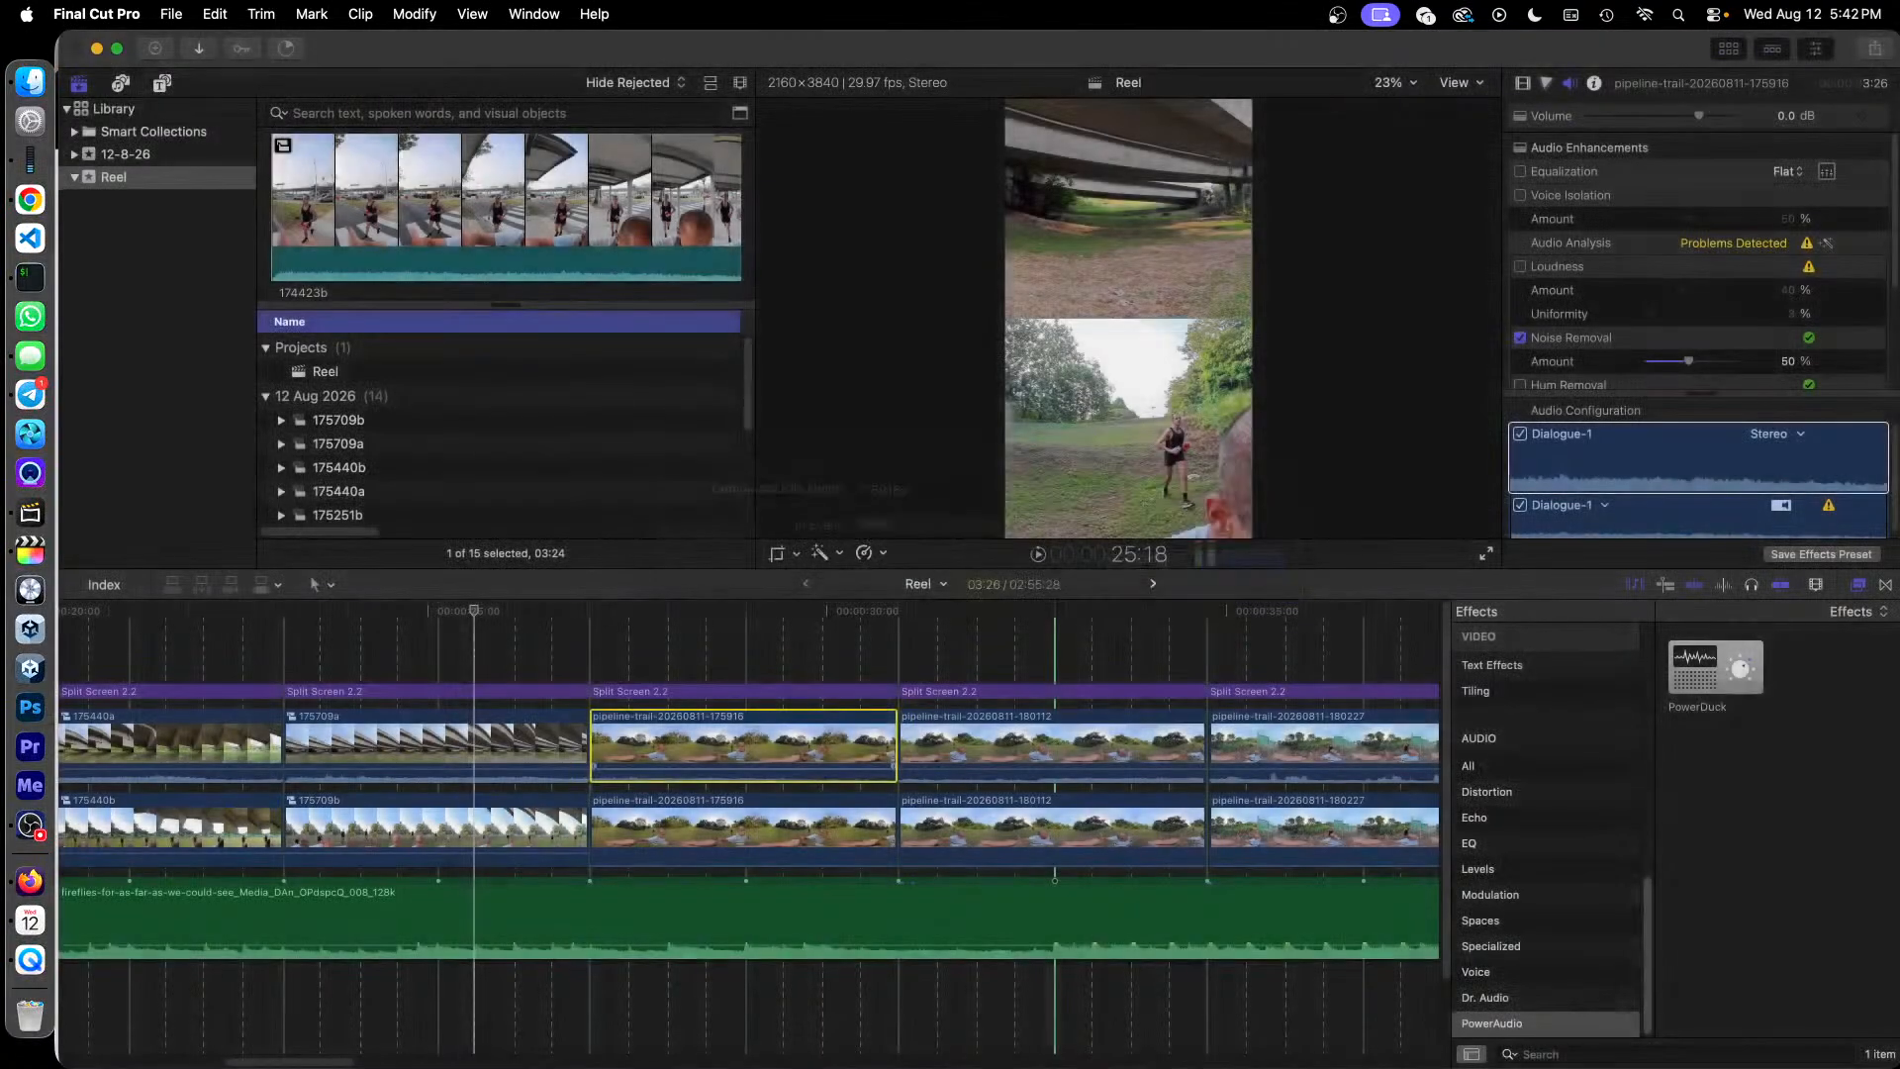
Step: Turn the lower 175916 clip into a compound clip named 175916b in the Reel event
left_click(752, 805)
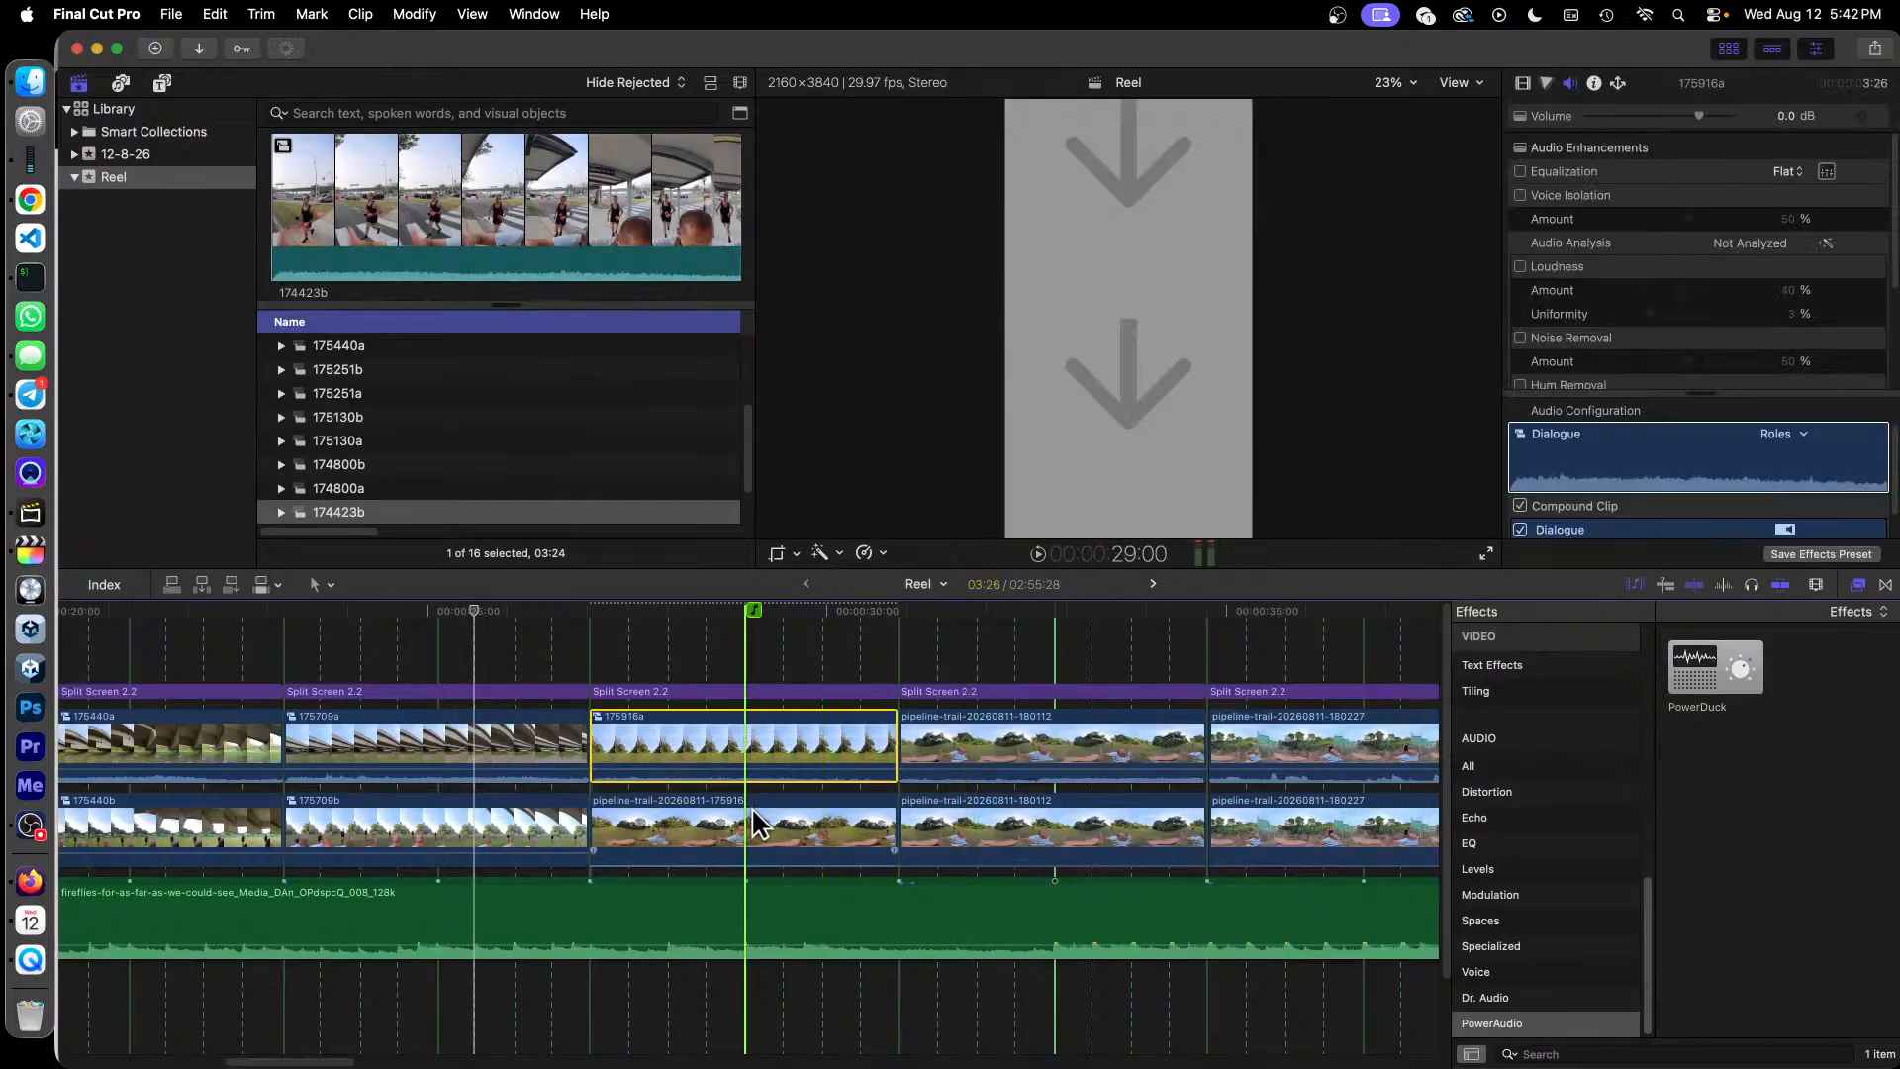
right_click(751, 805)
left_click(936, 461)
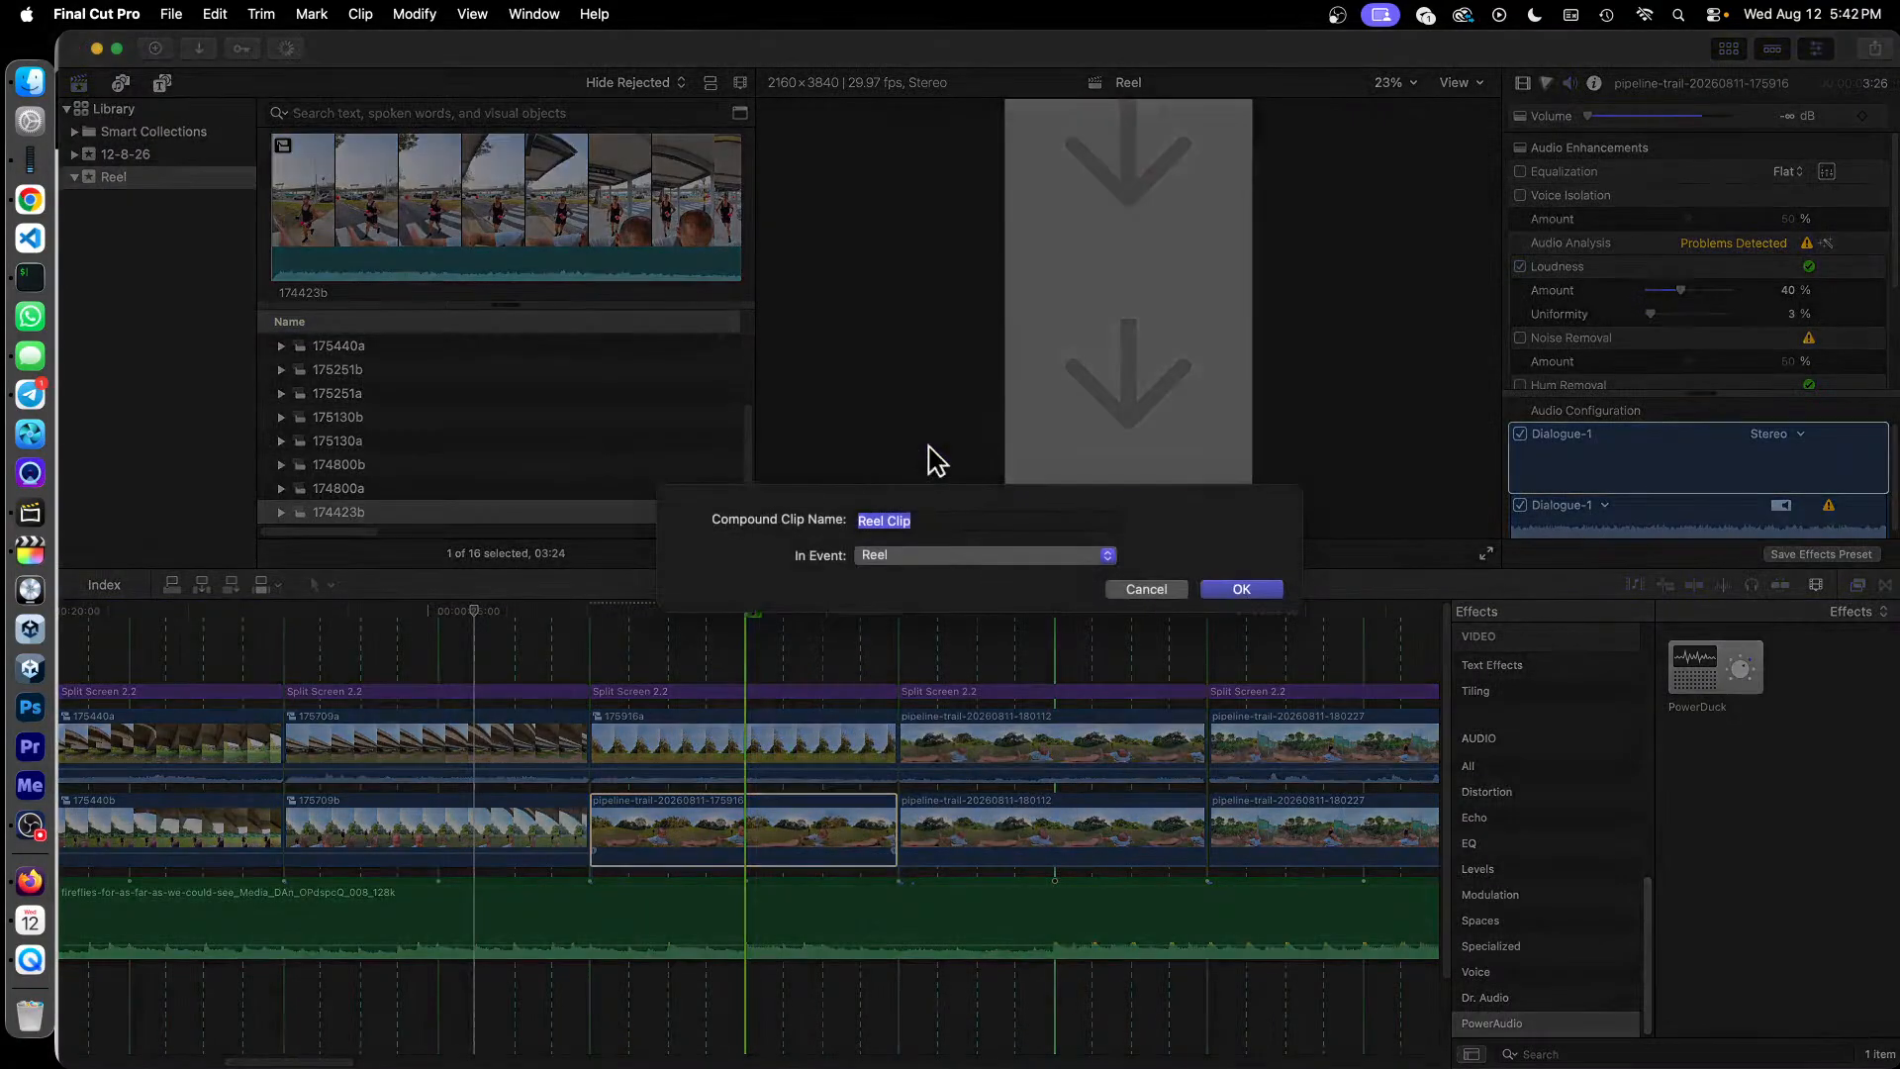
type("175916b")
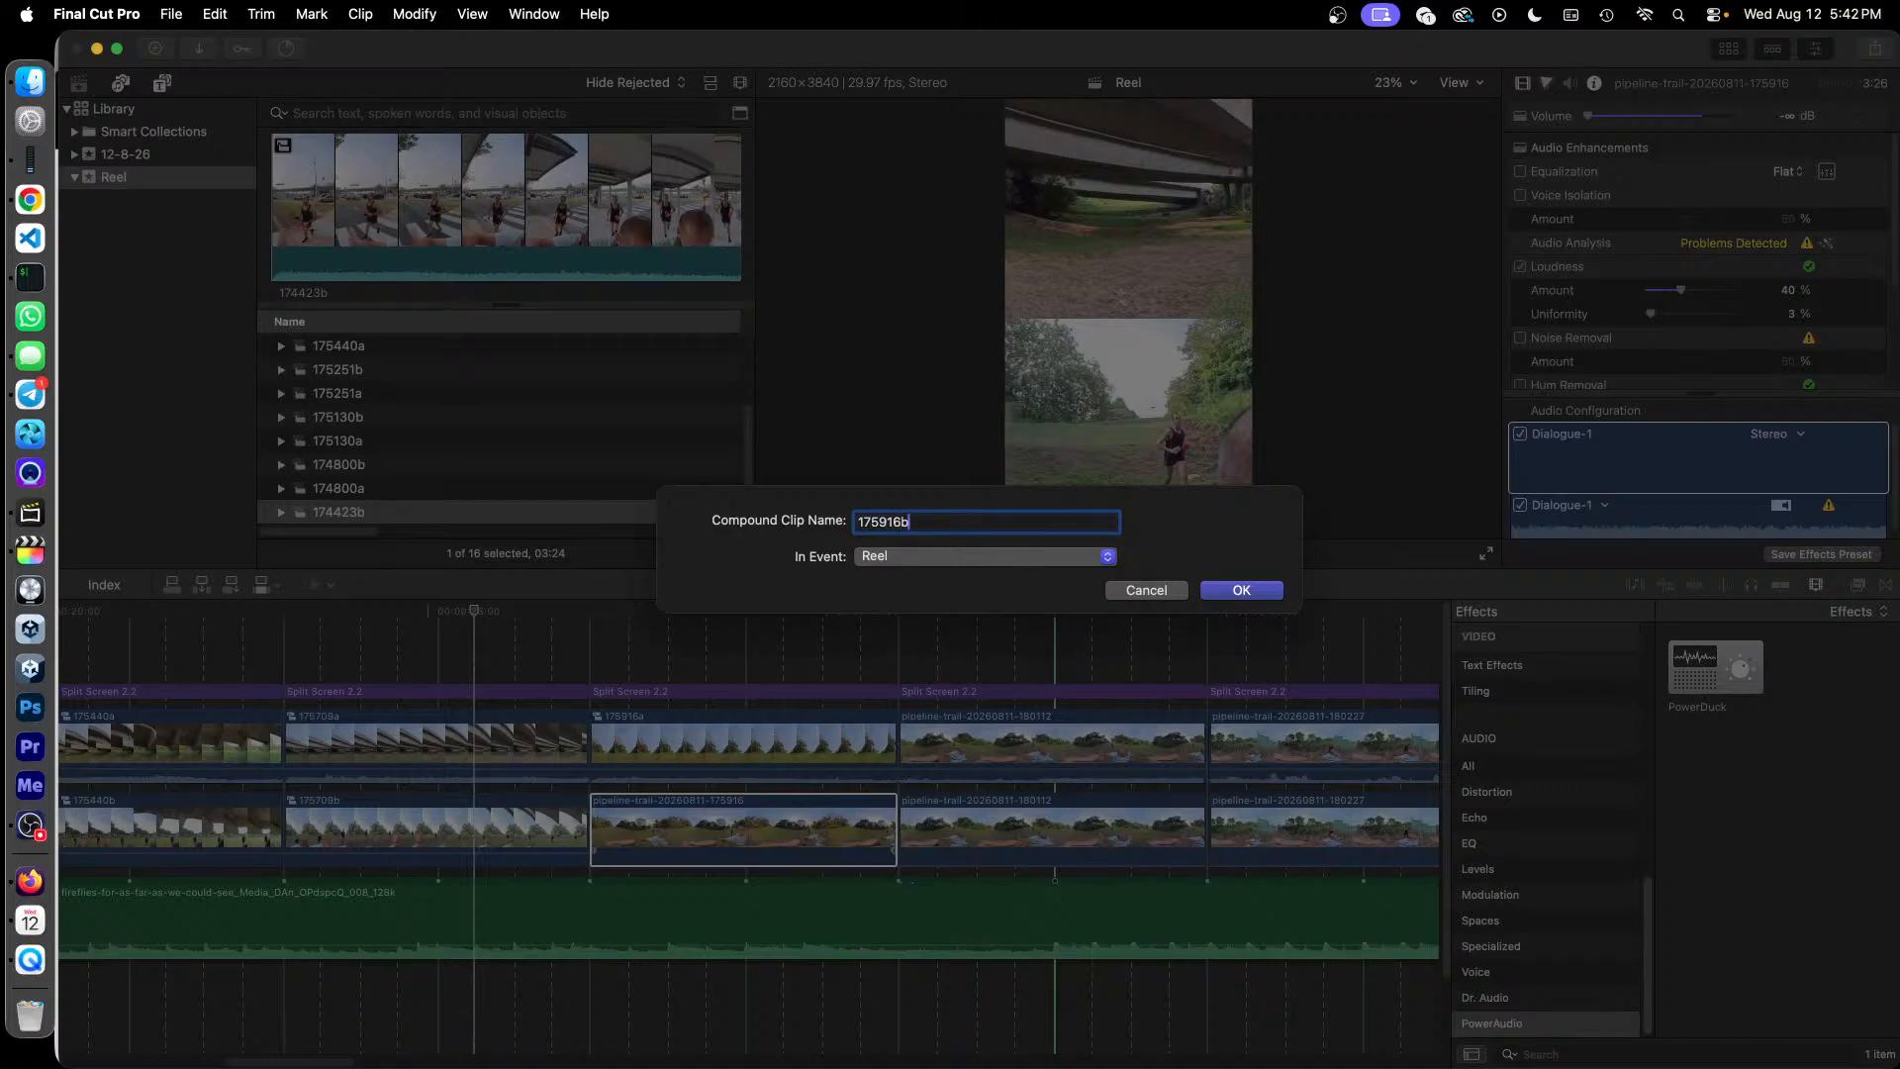
Step: Create compound clip 175916b and assign 175916a and 175916b to Drop Zones 1 and 2 of the Split Screen title above them
key("Return")
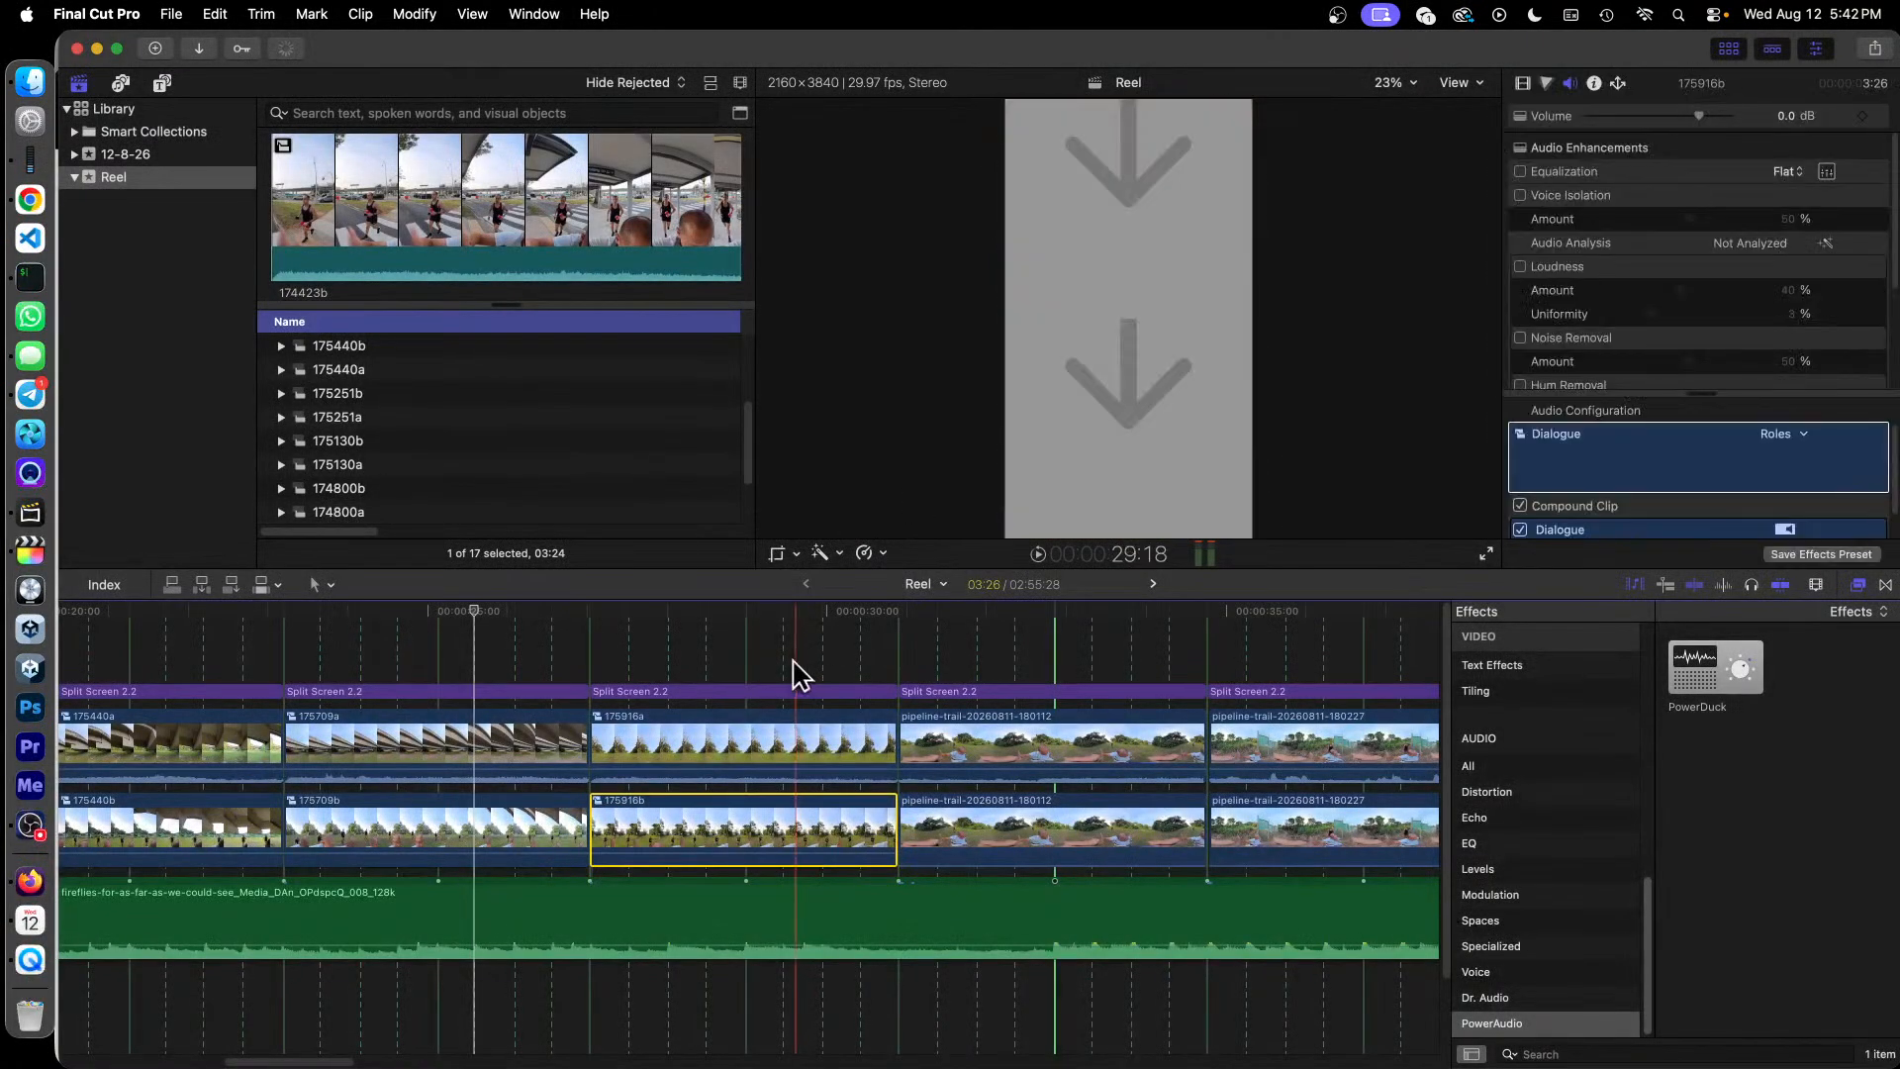
left_click(787, 691)
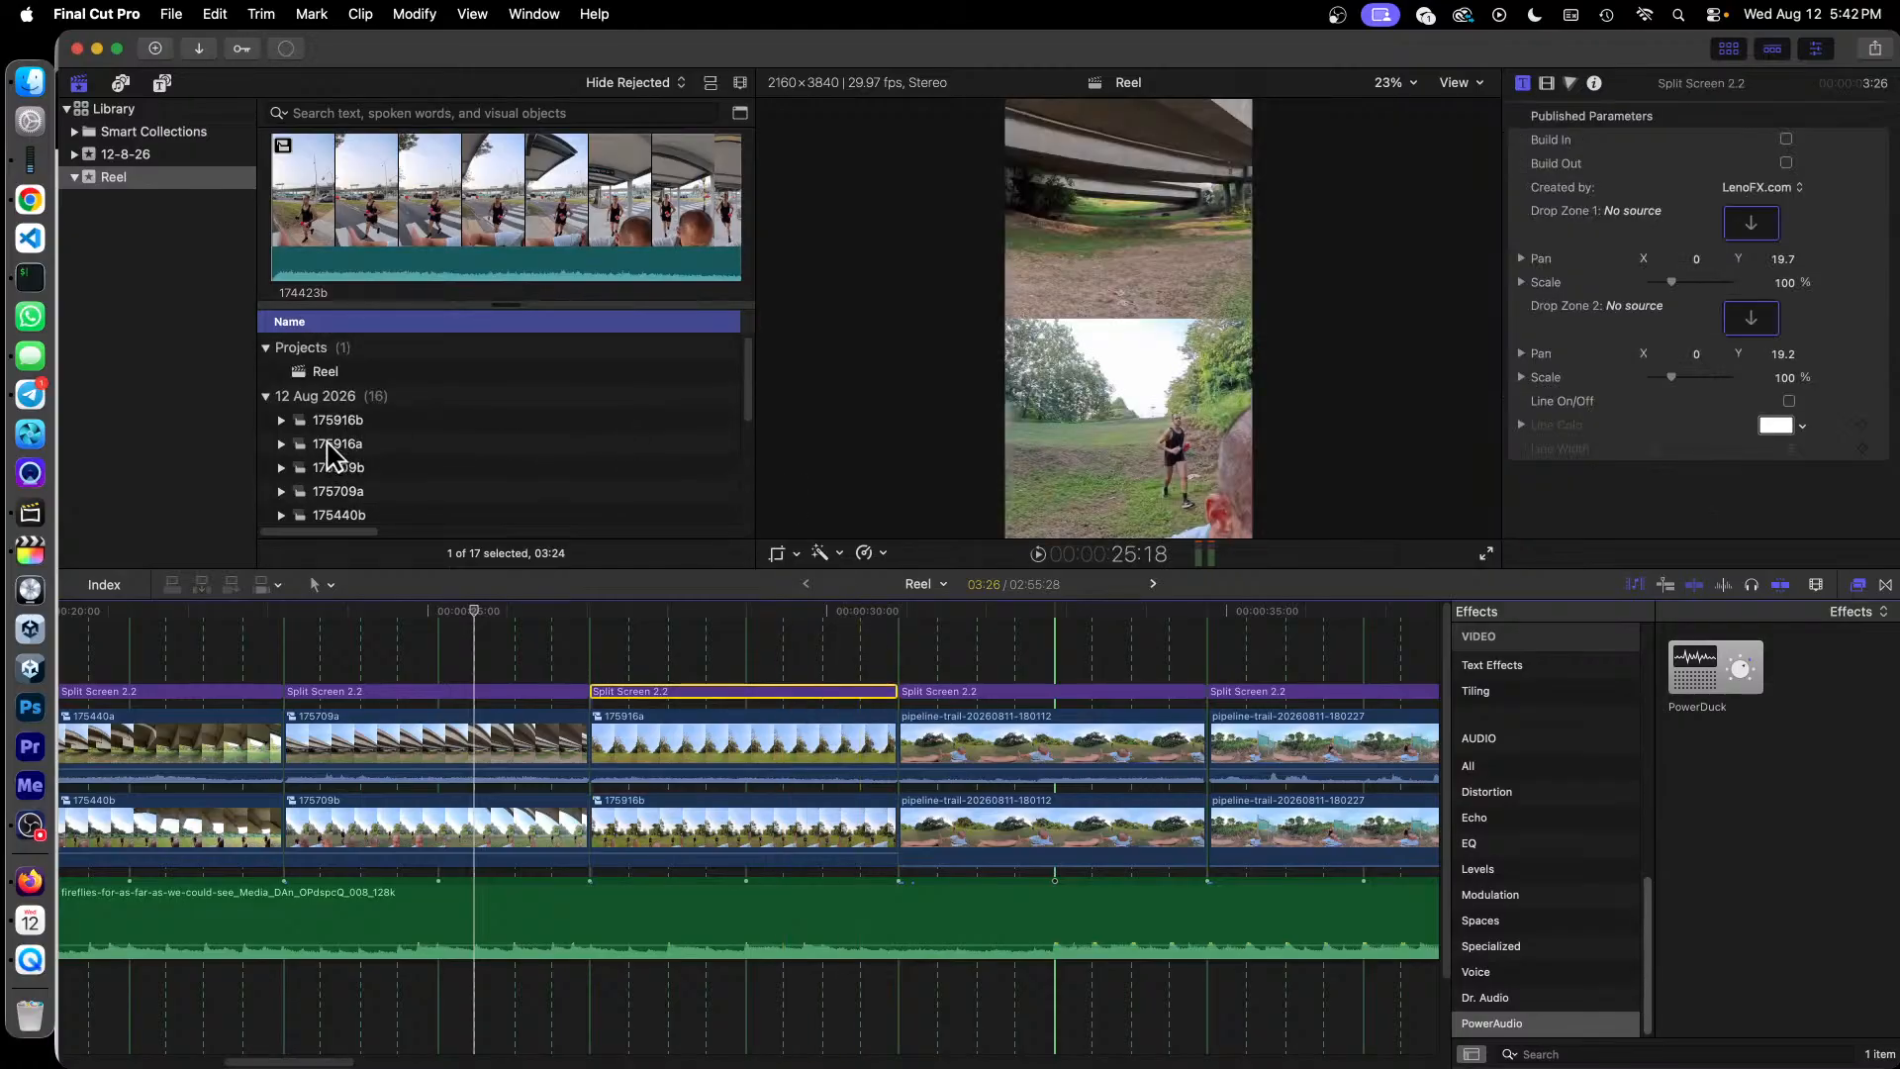
left_click_drag(331, 457, 1752, 226)
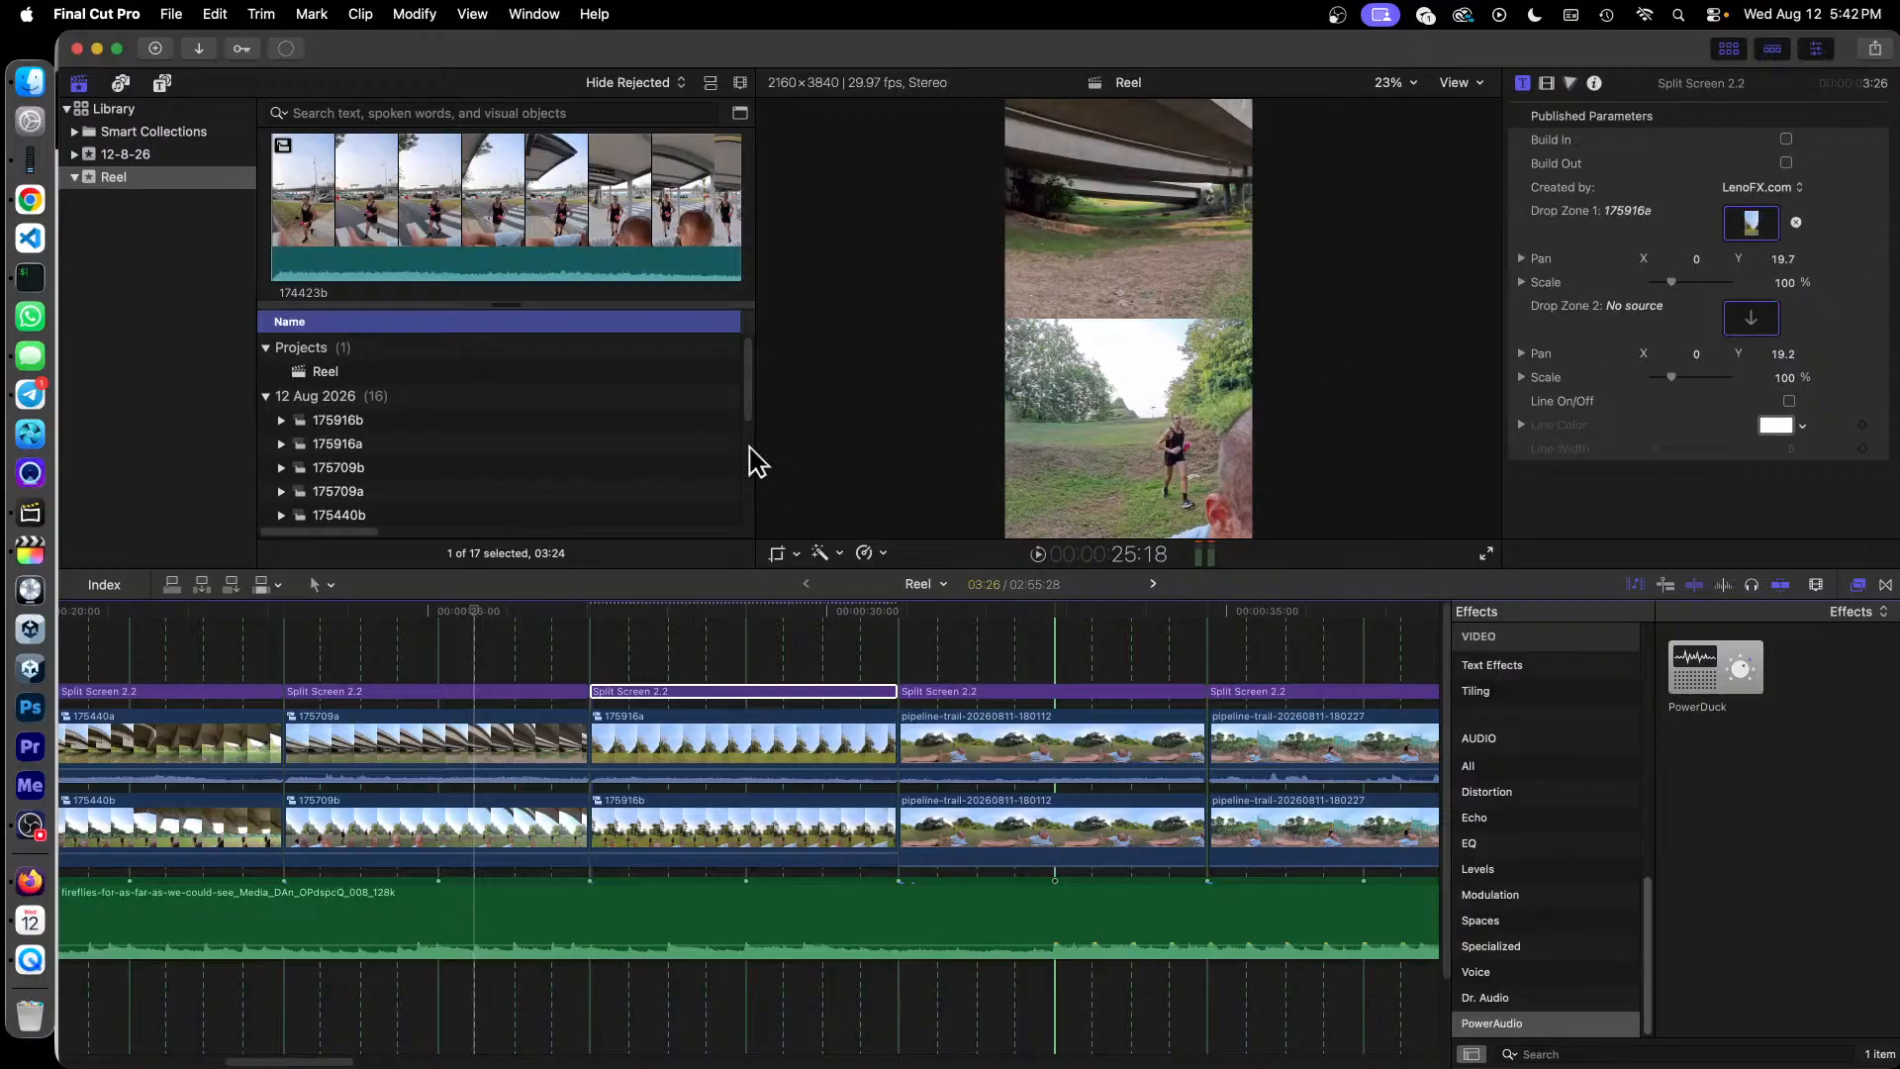
left_click_drag(326, 426, 1753, 318)
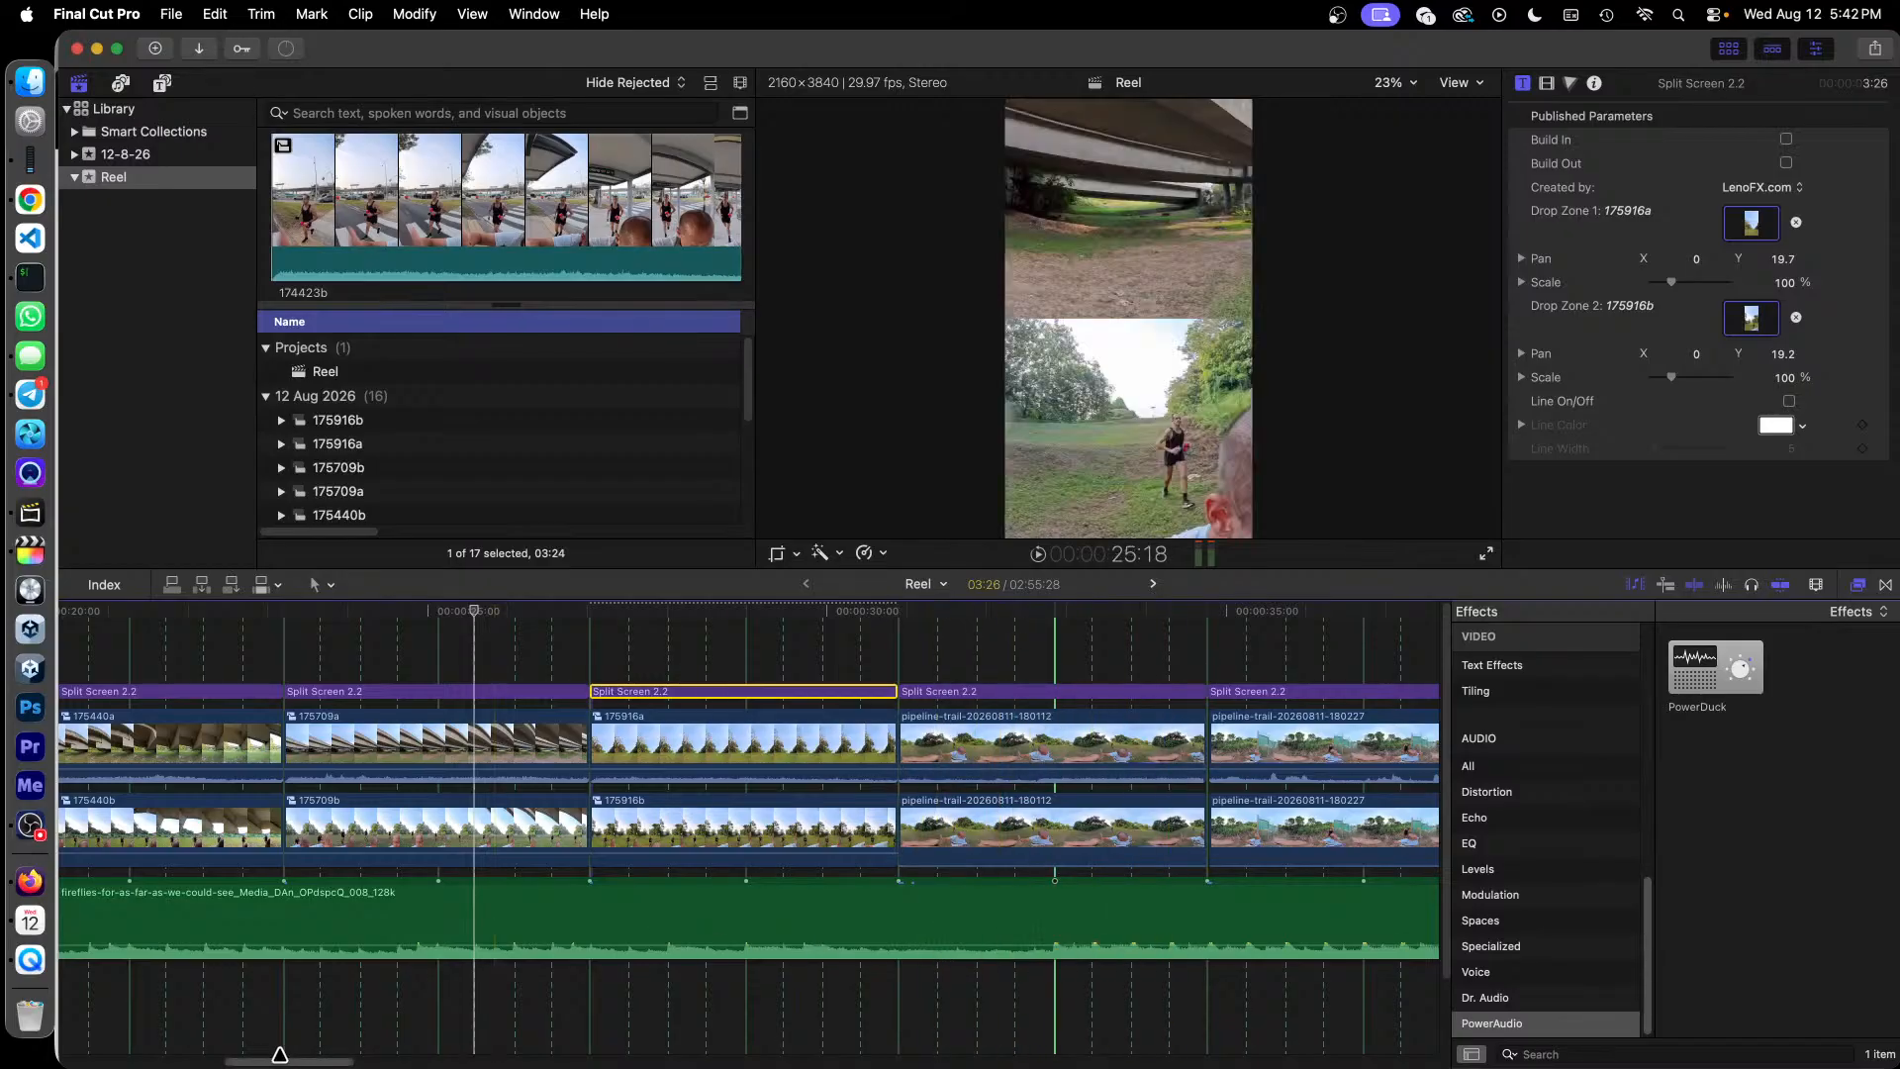
left_click_drag(308, 1062, 373, 1061)
left_click(393, 748)
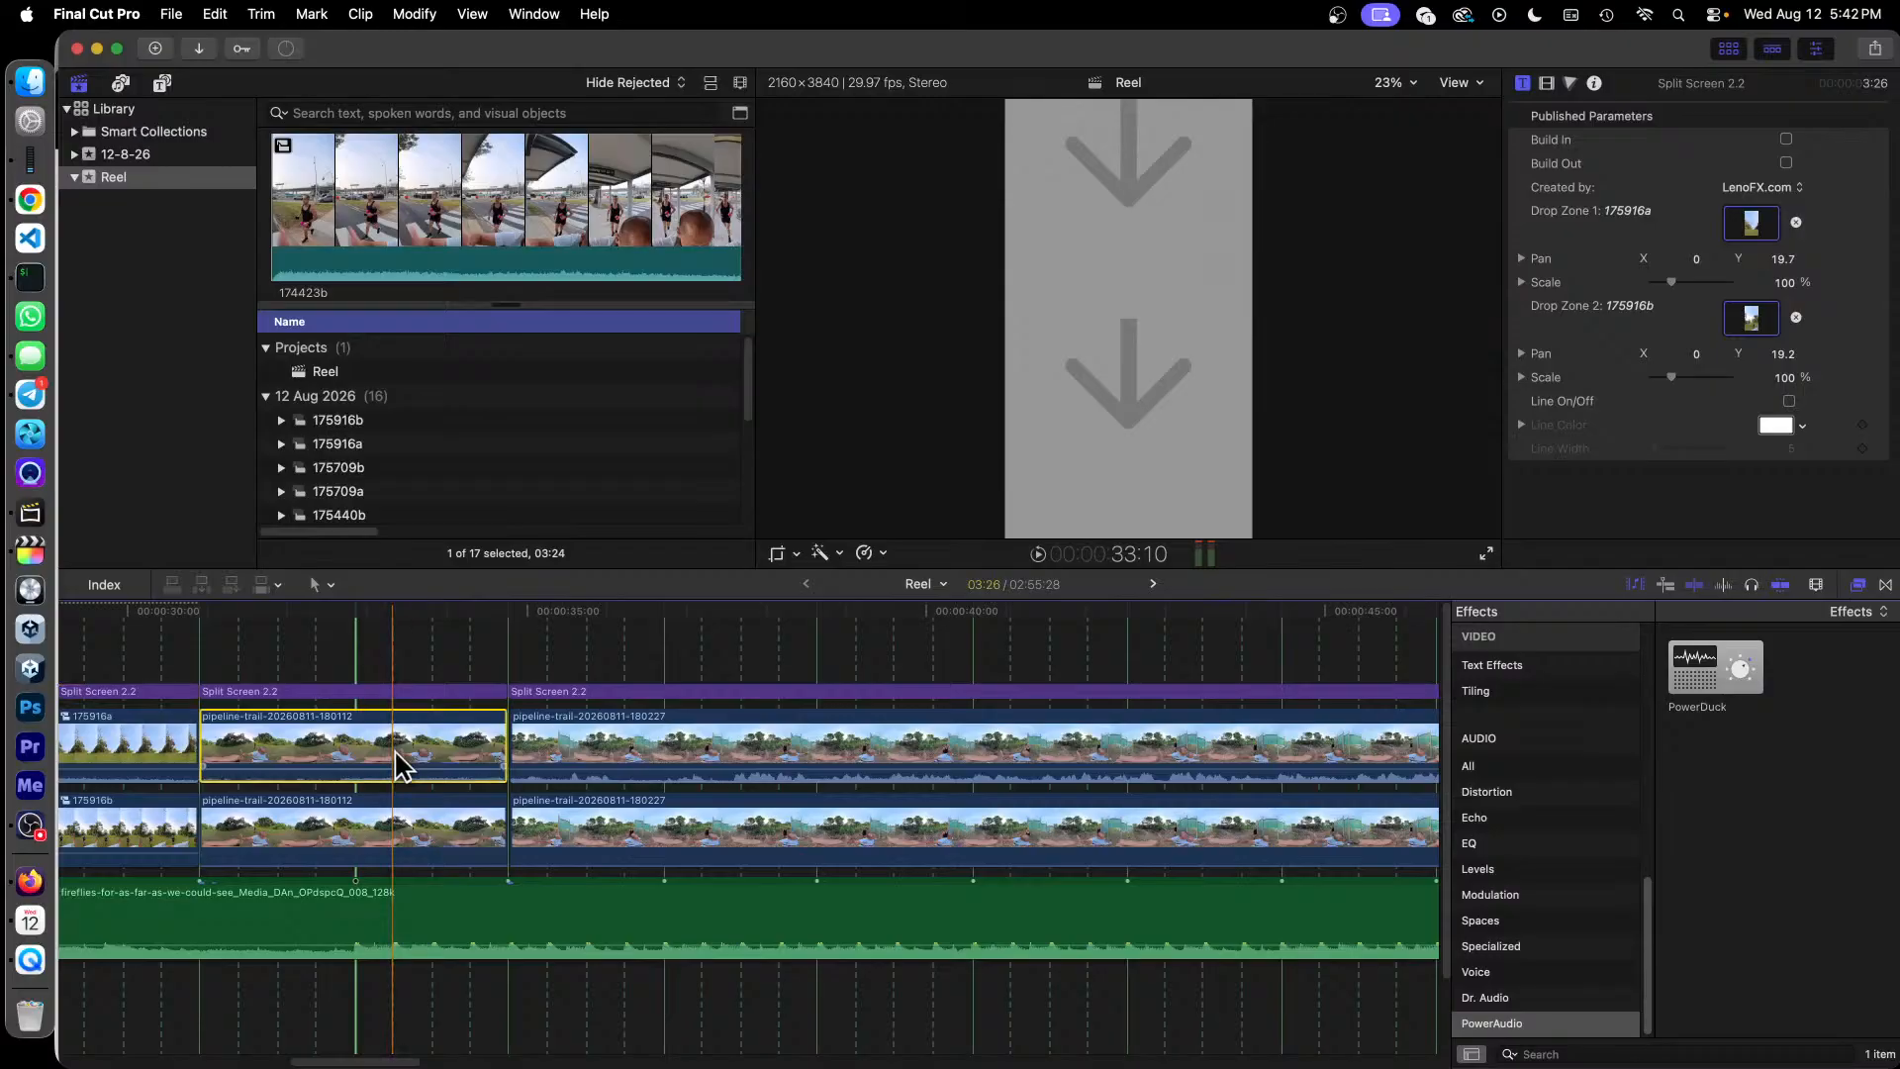
right_click(396, 750)
left_click(483, 449)
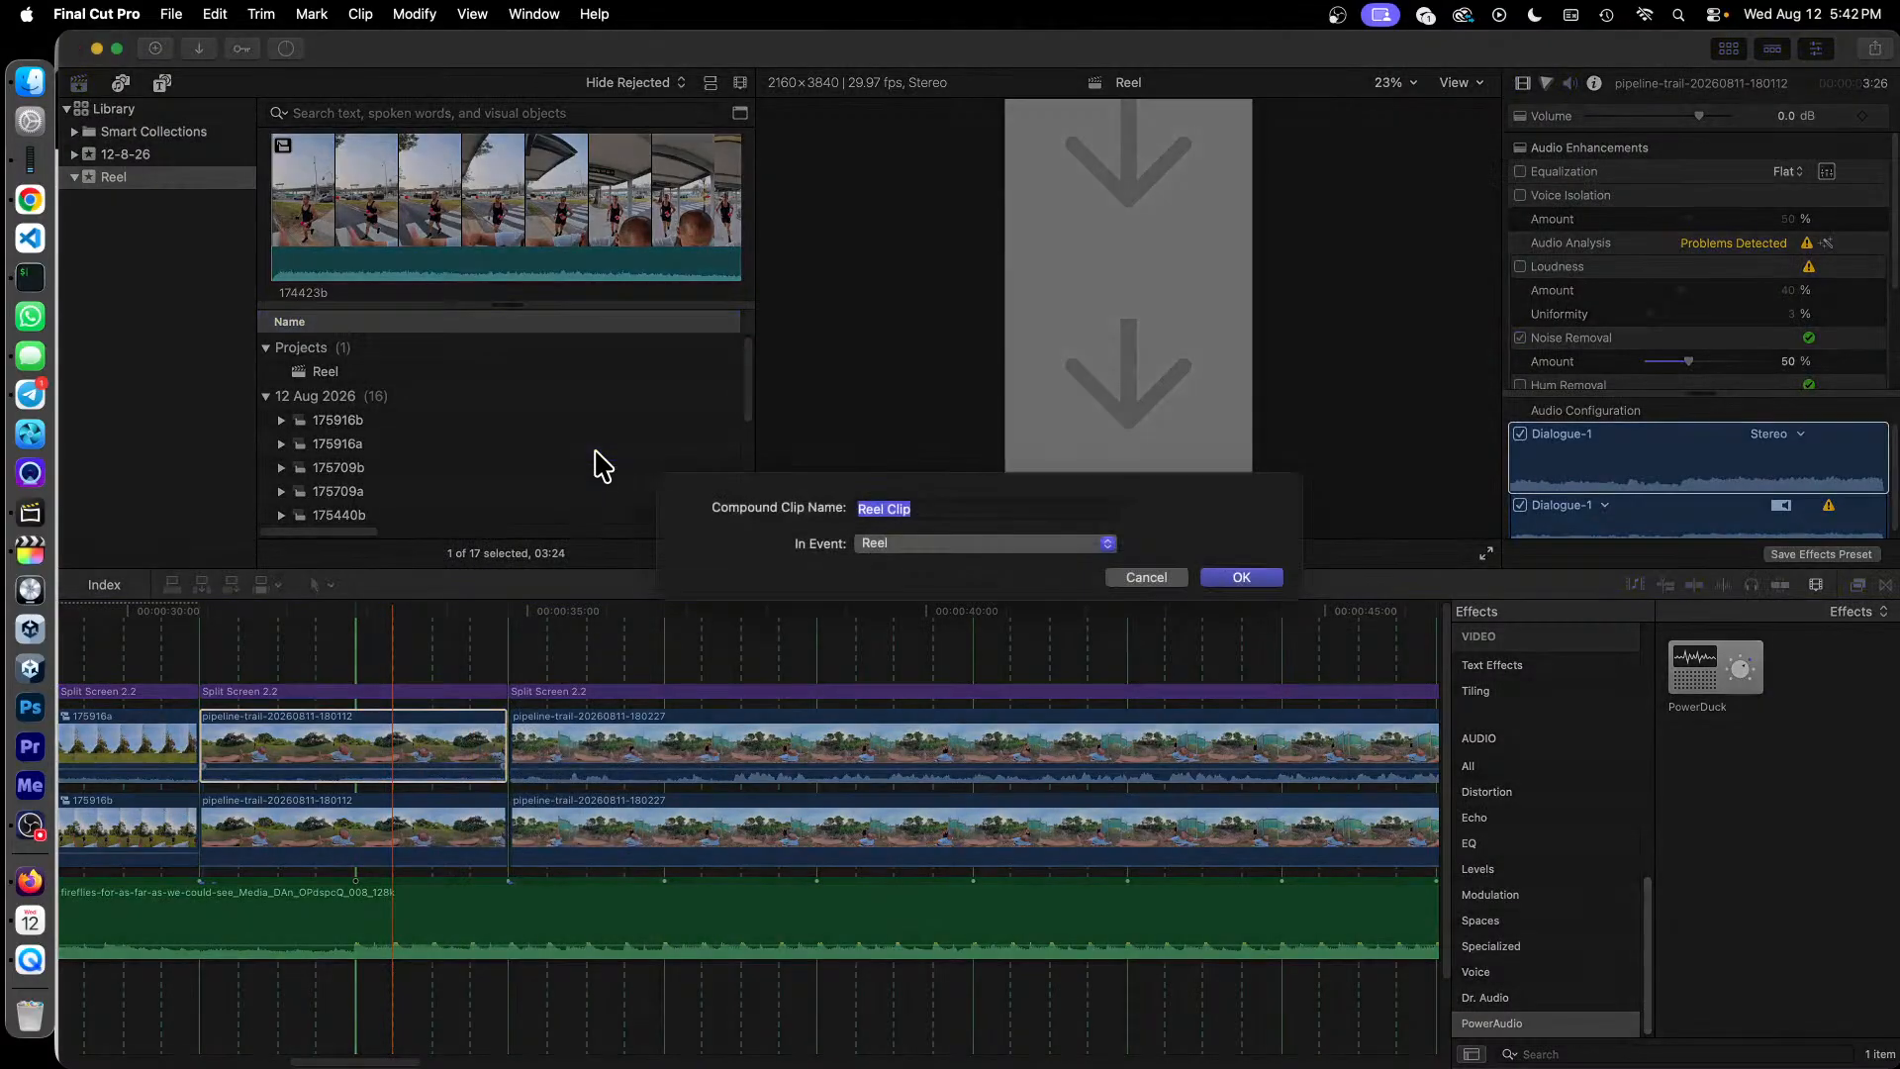
type("180112a")
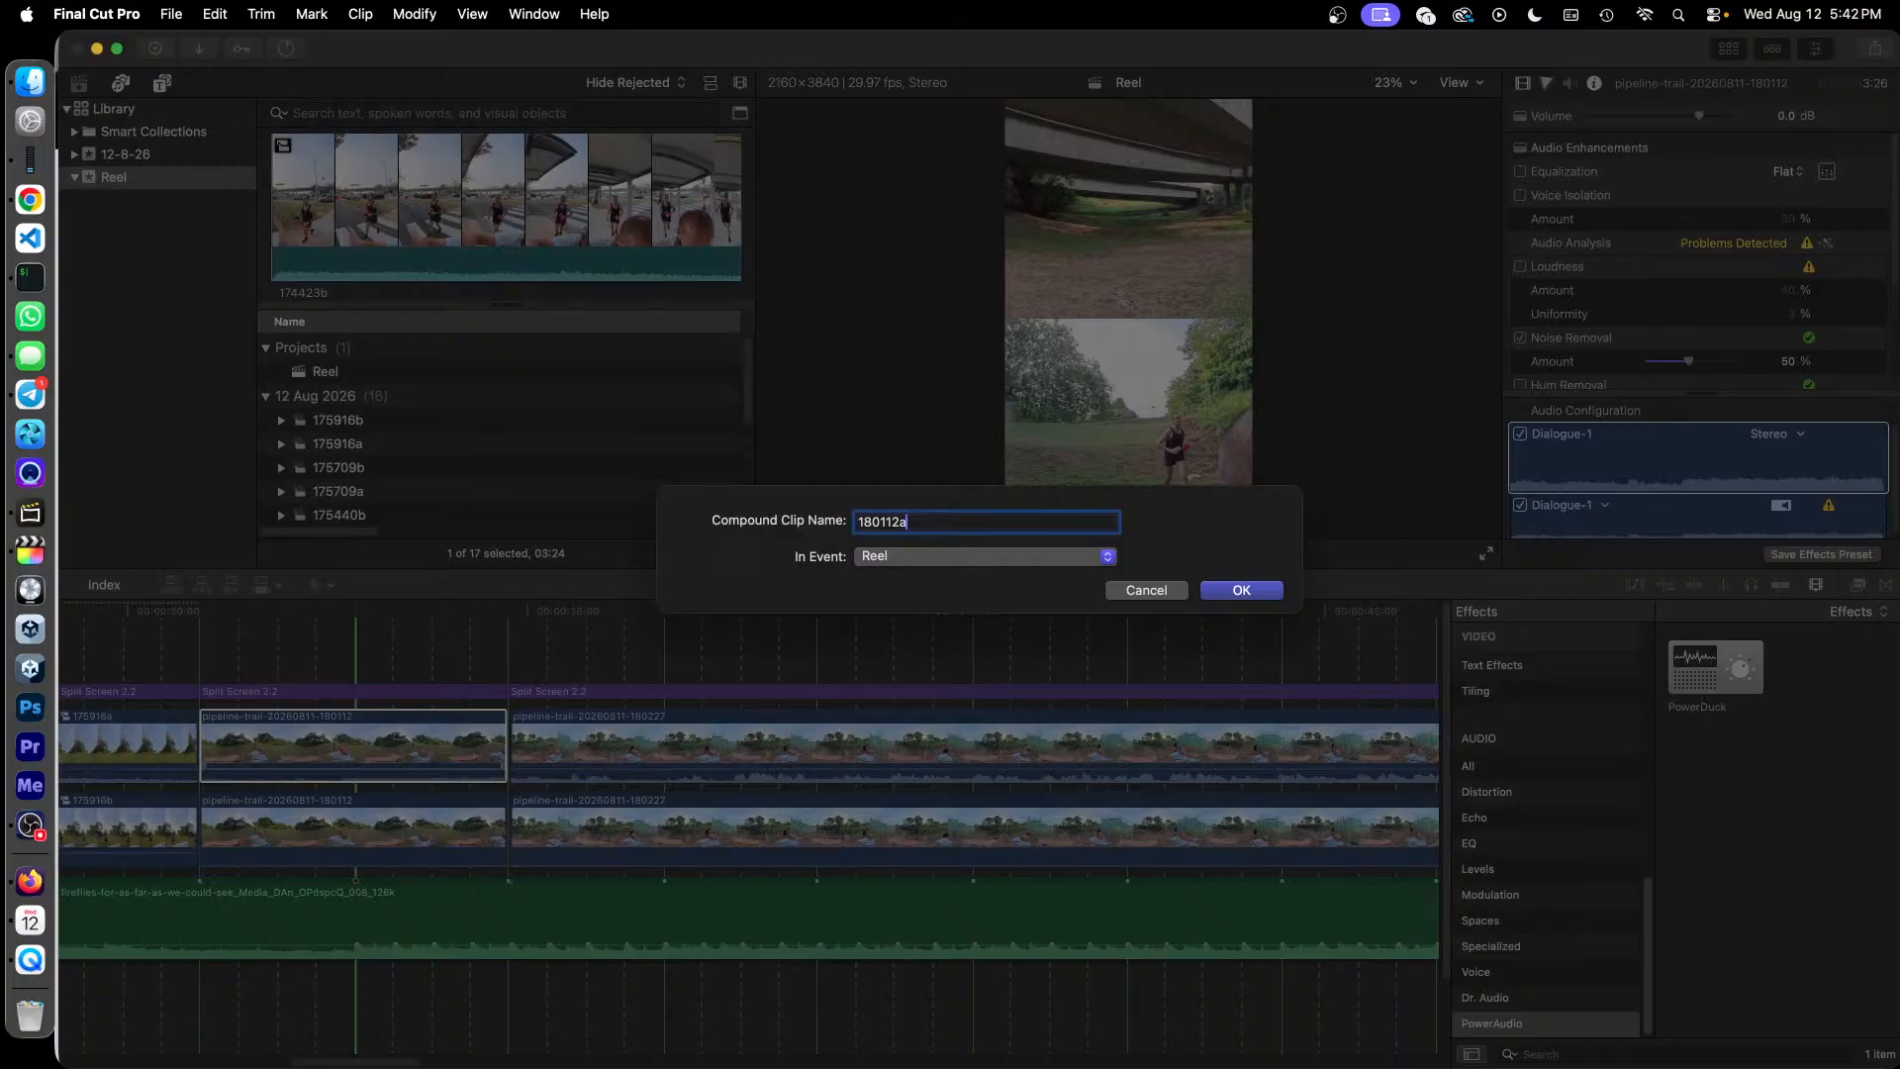
key("Return")
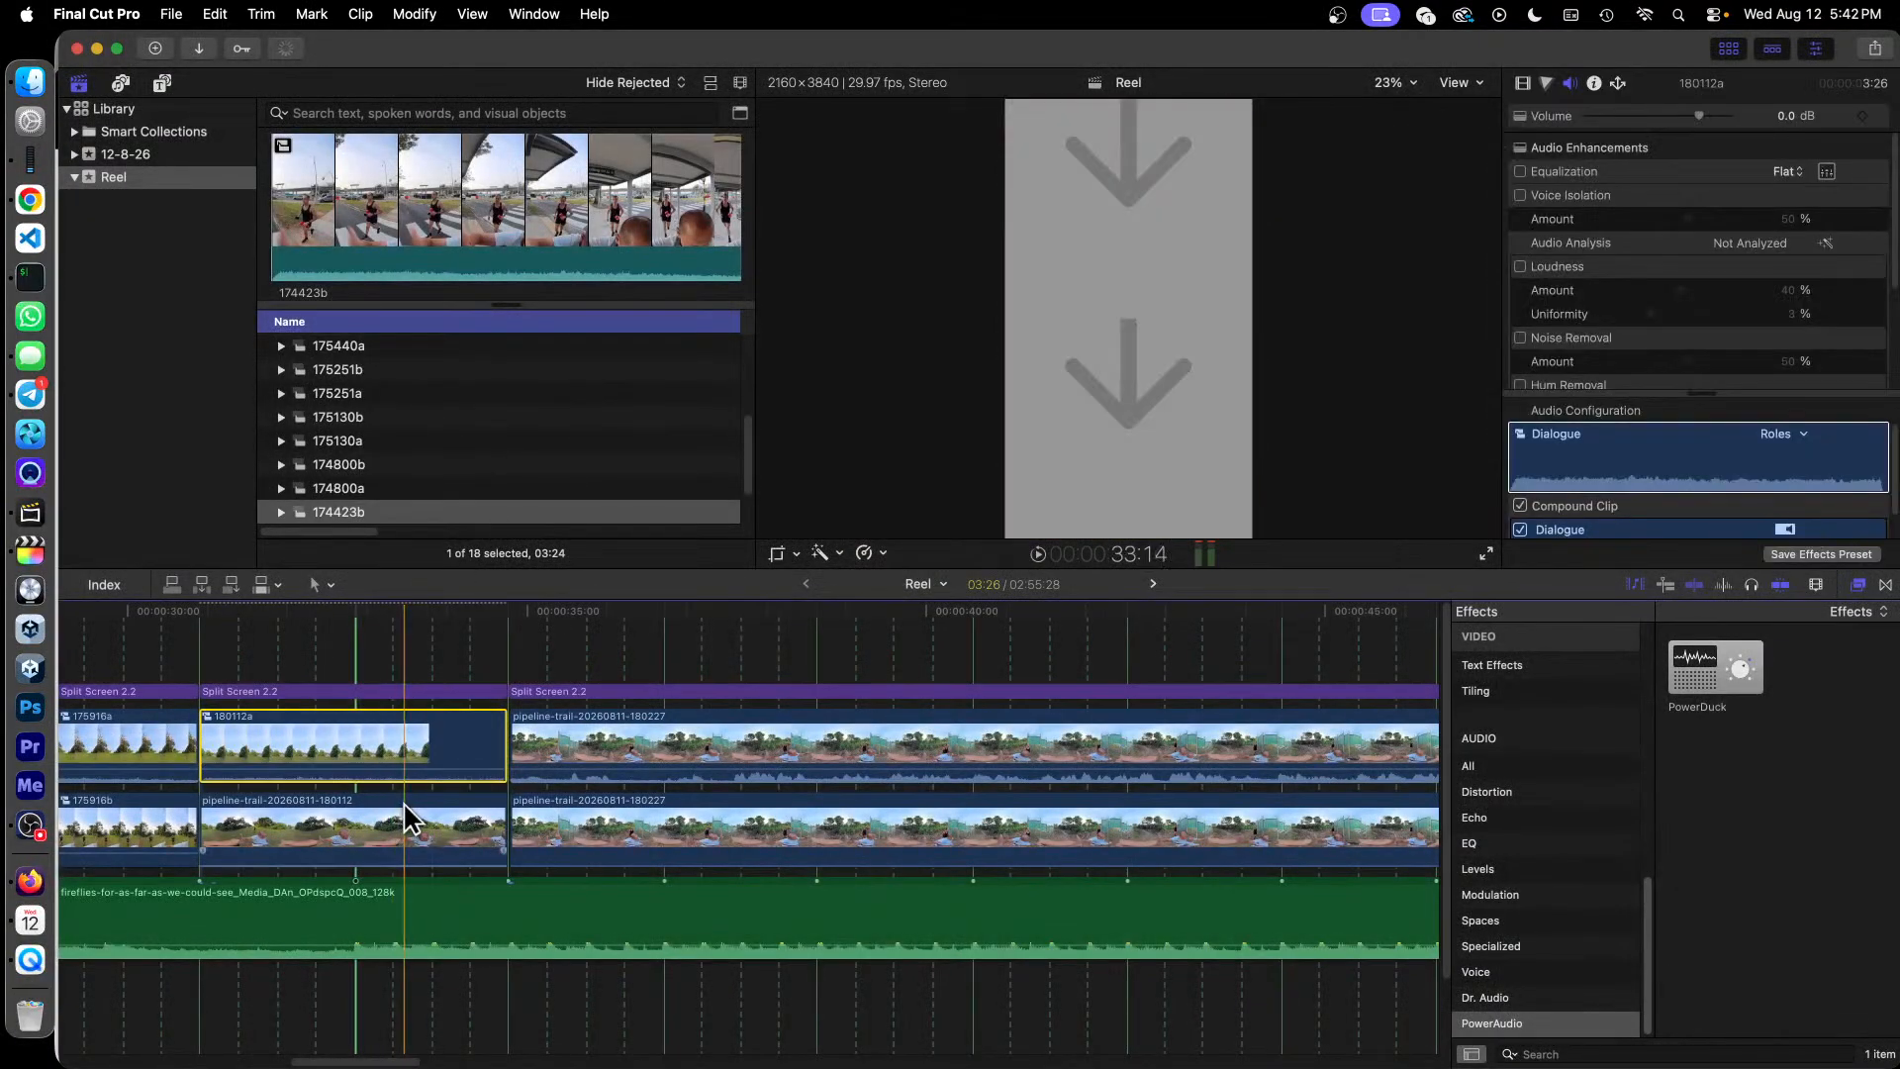
right_click(413, 817)
left_click(590, 451)
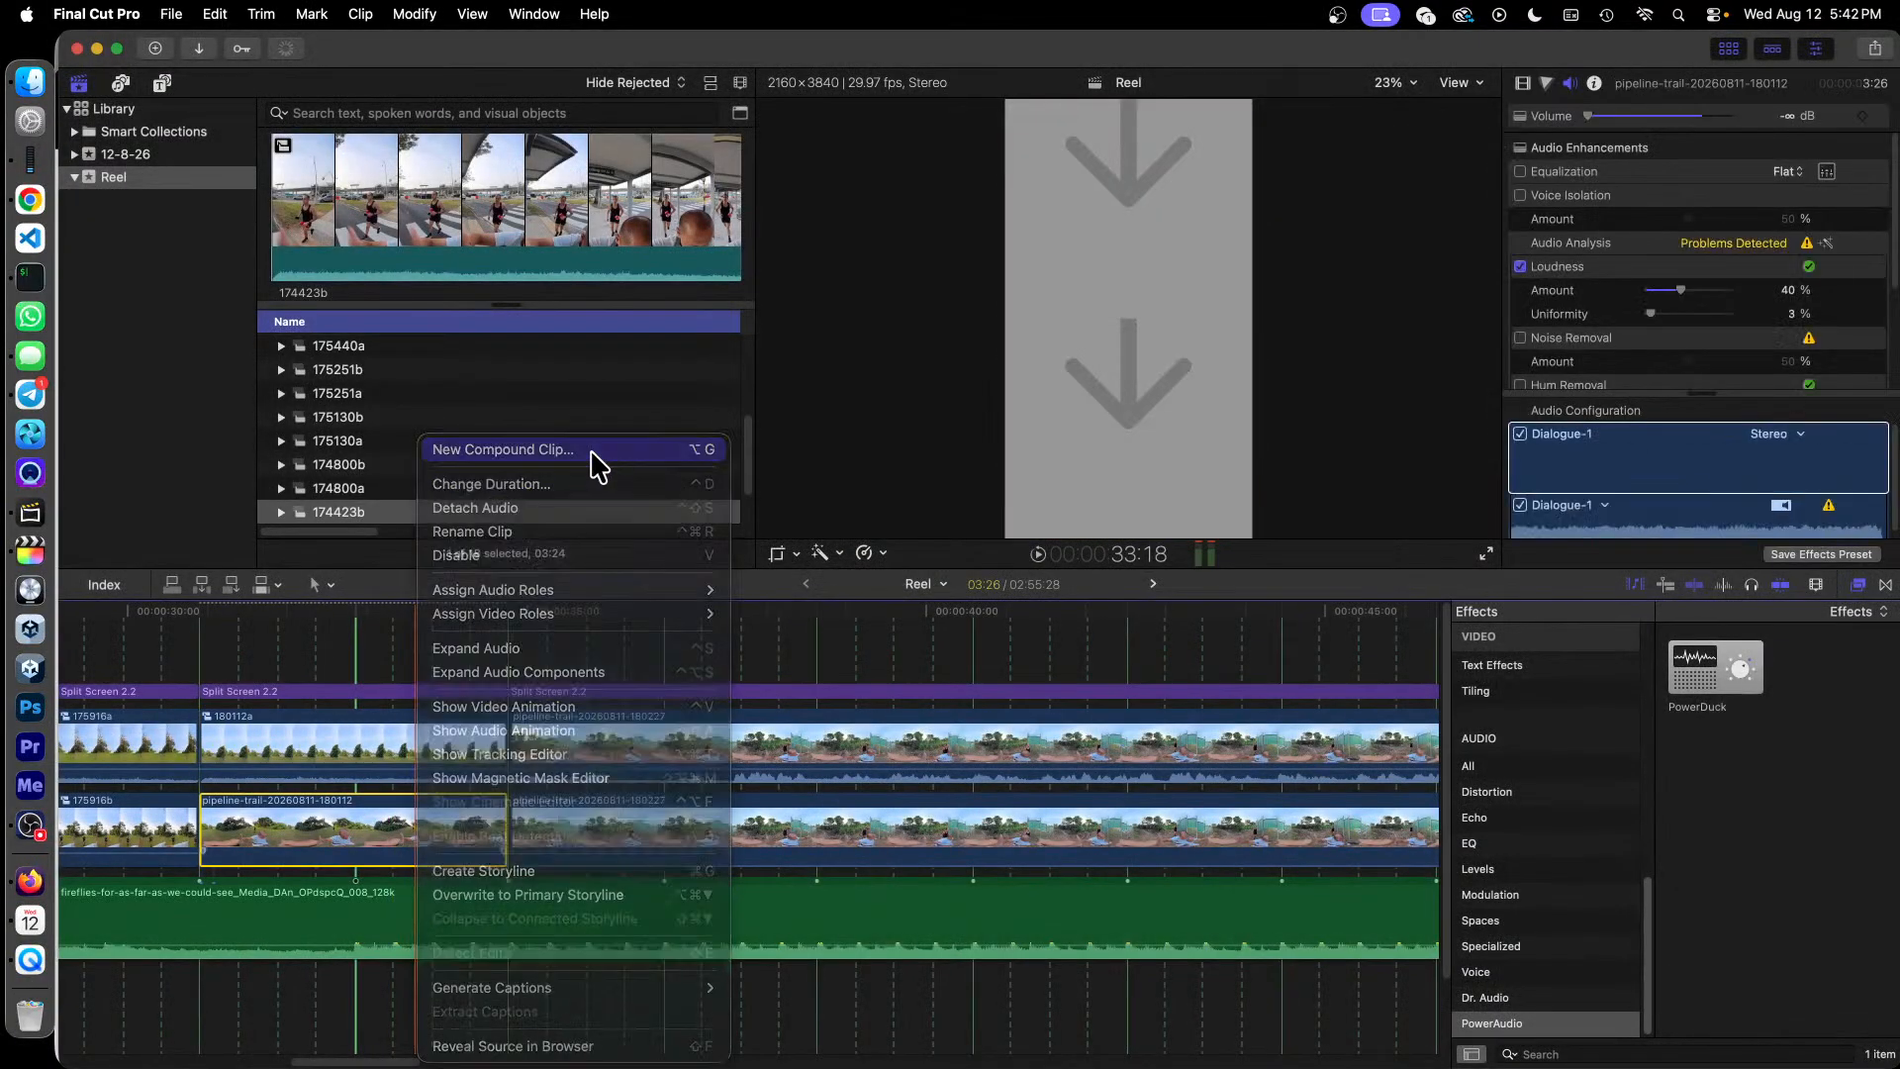
type("180112b")
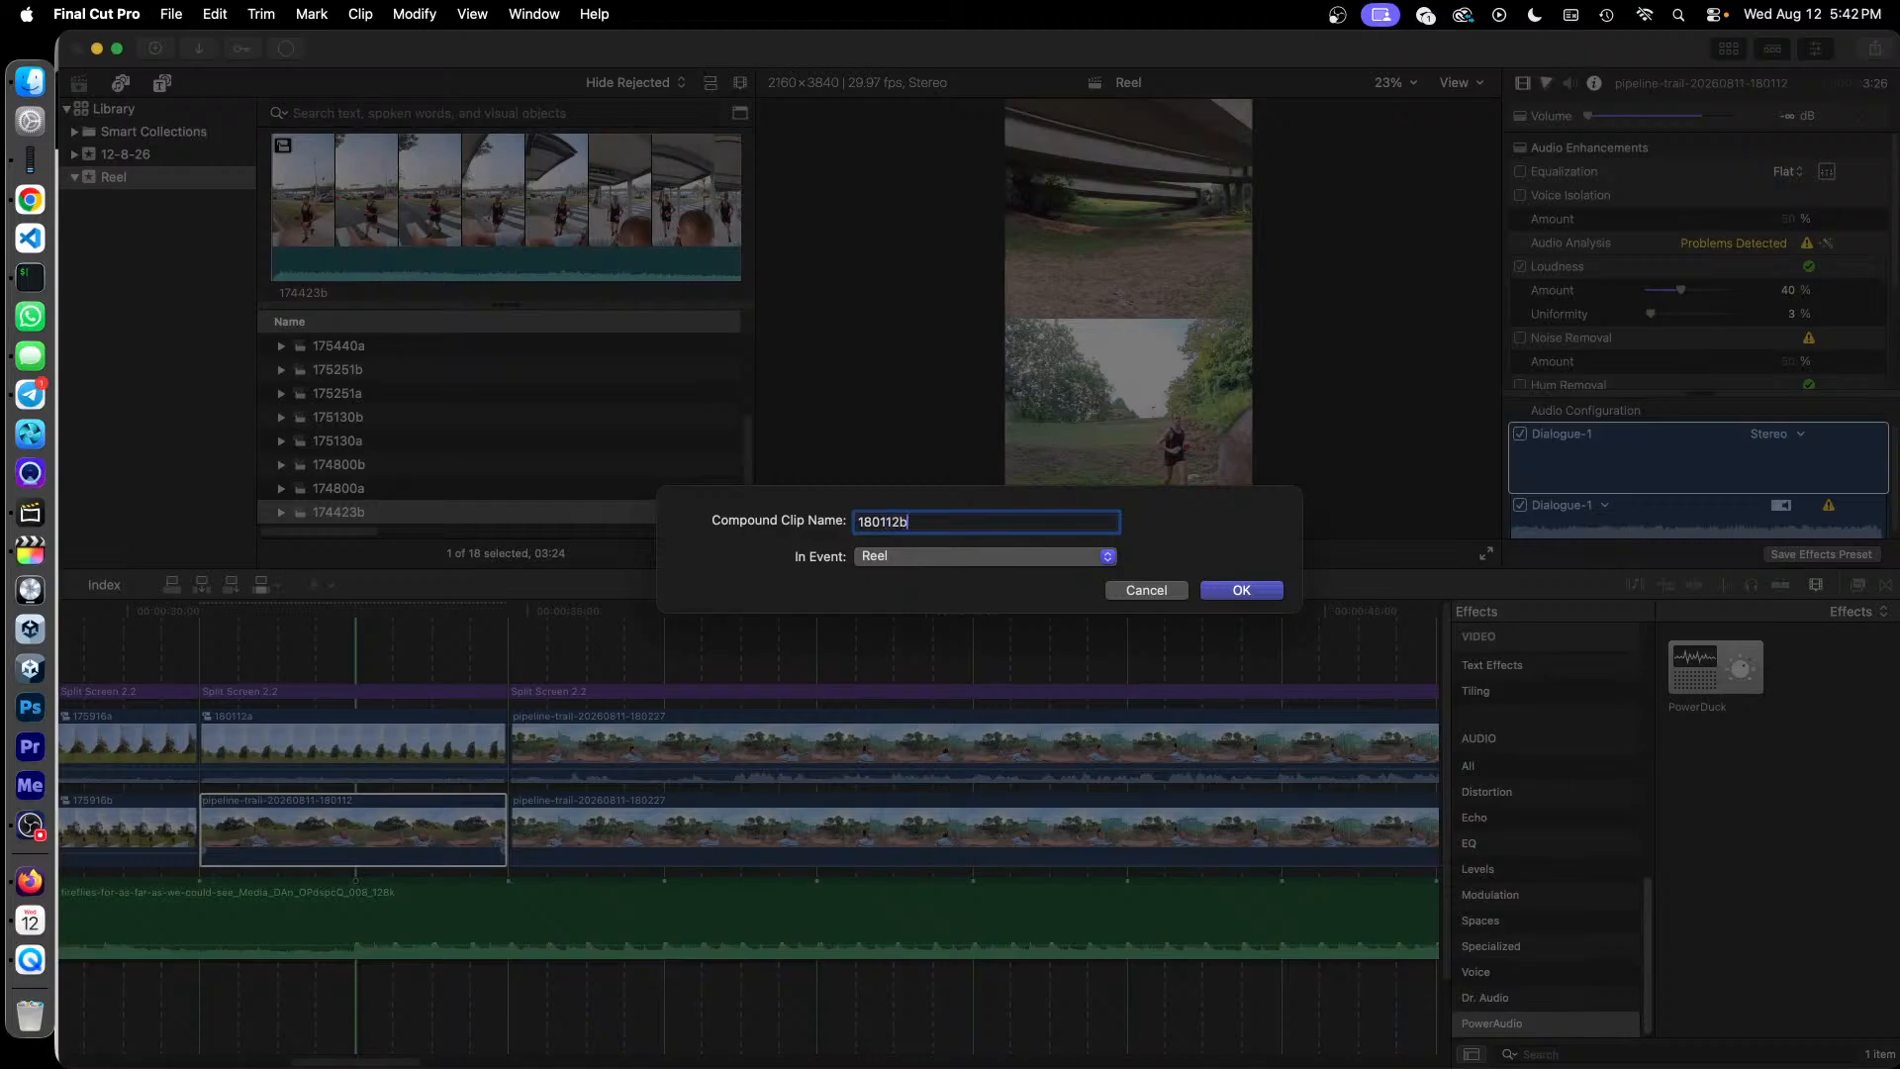
key("Return")
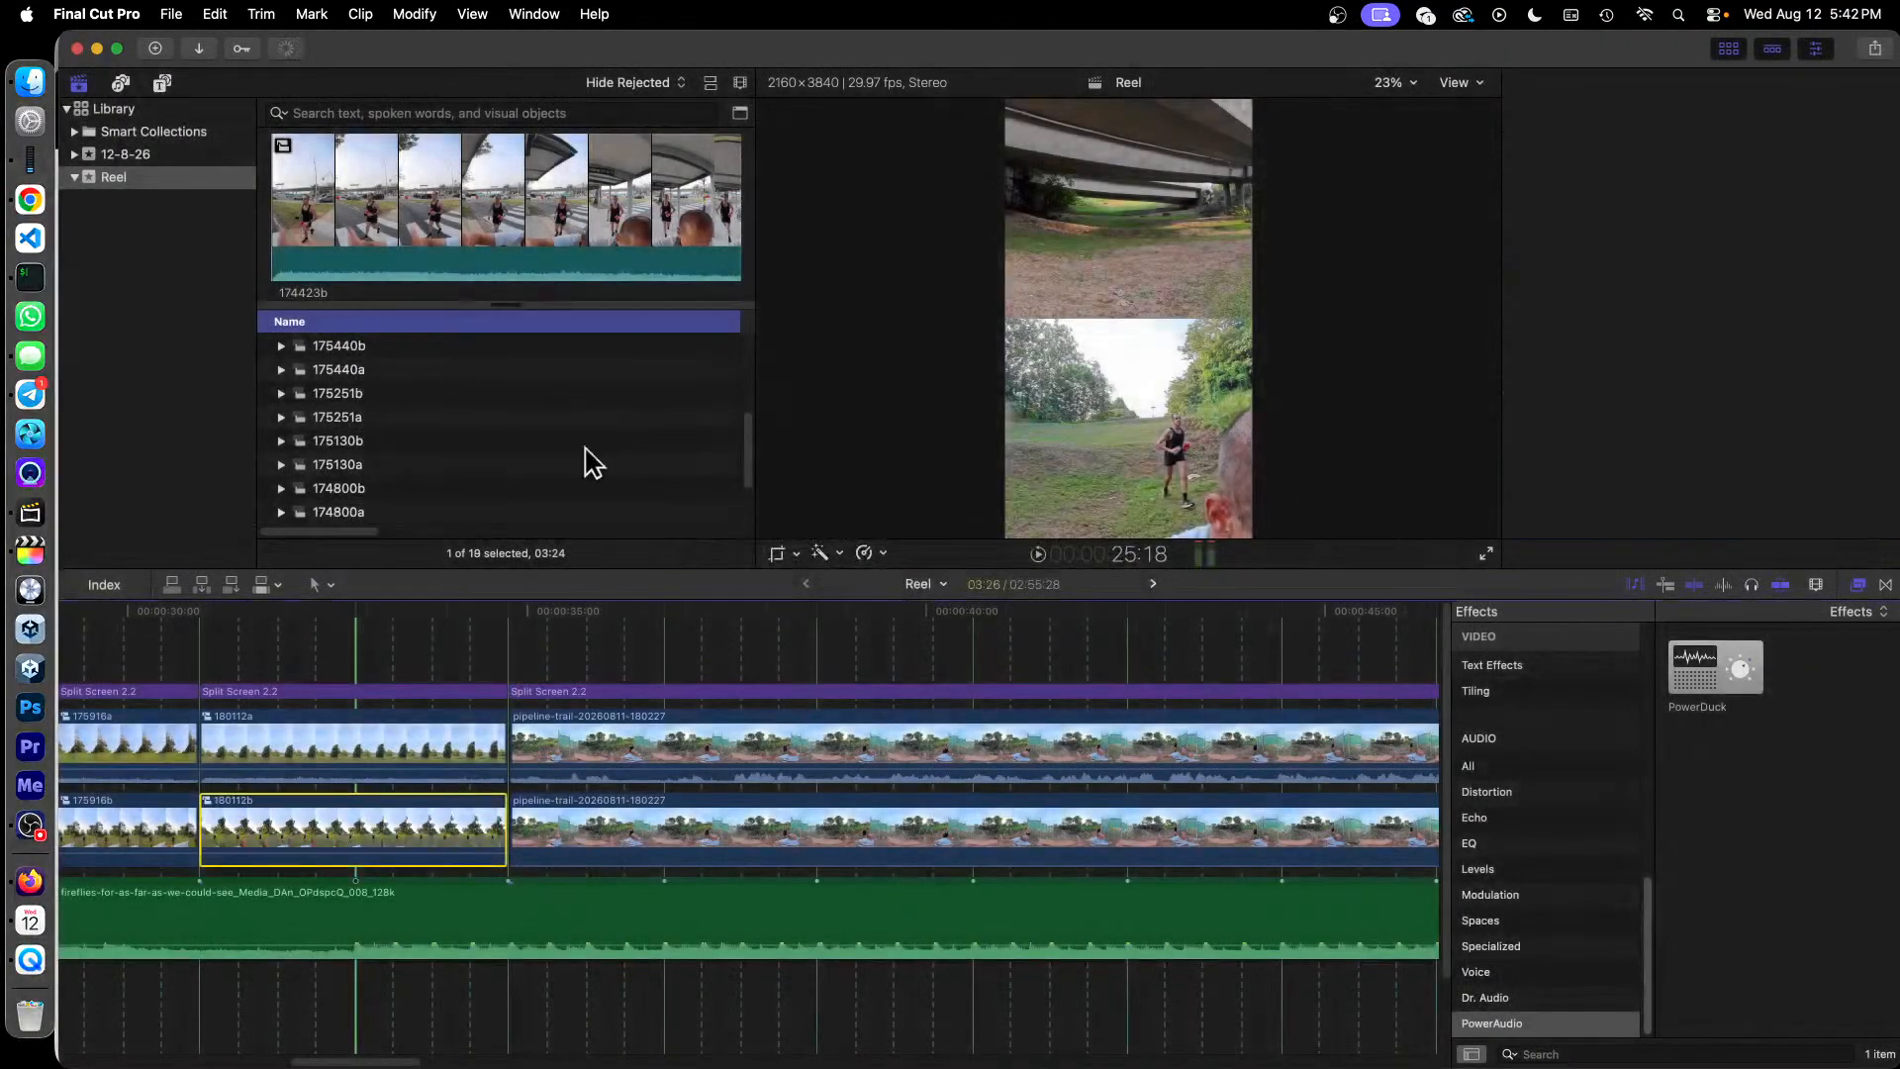
Step: Assign 180112a to Drop Zone 1 and 180112b to Drop Zone 2 of the Split Screen title above those clips
left_click(404, 693)
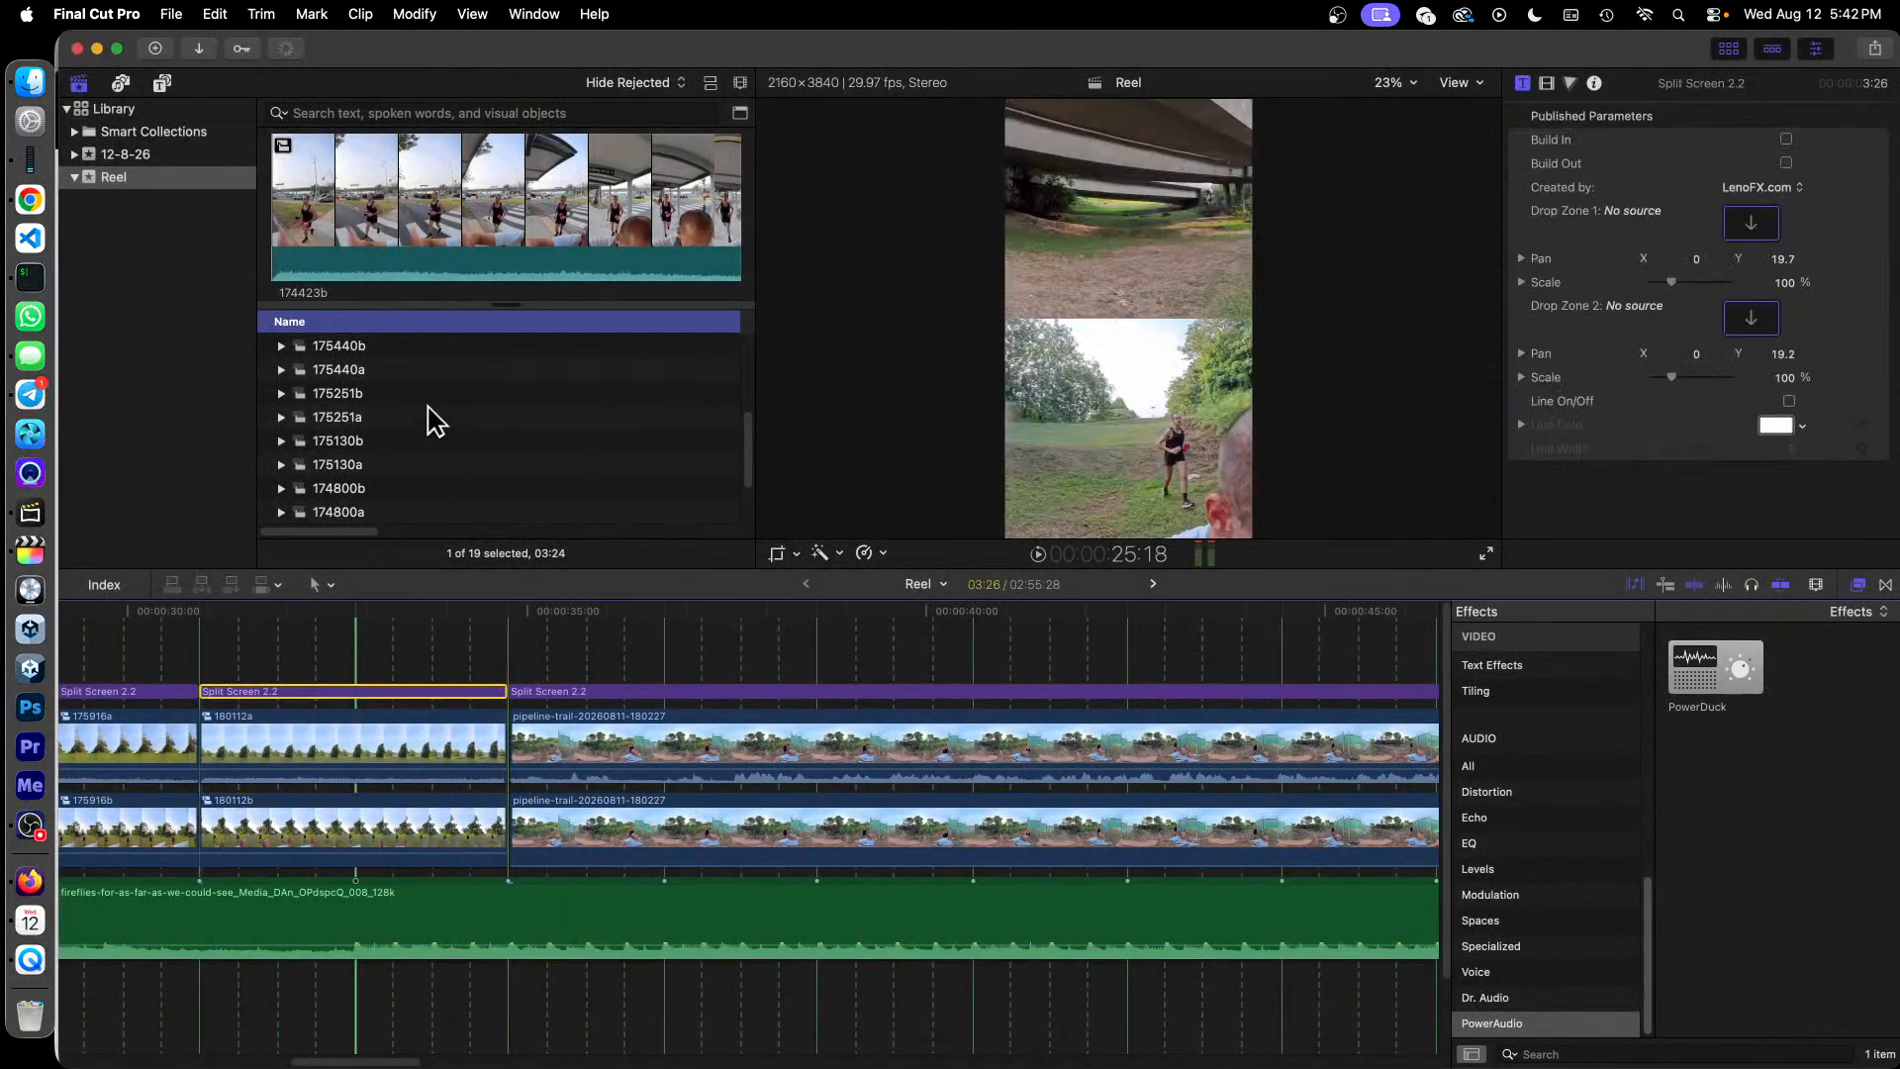
scroll(441, 417, "up", 5)
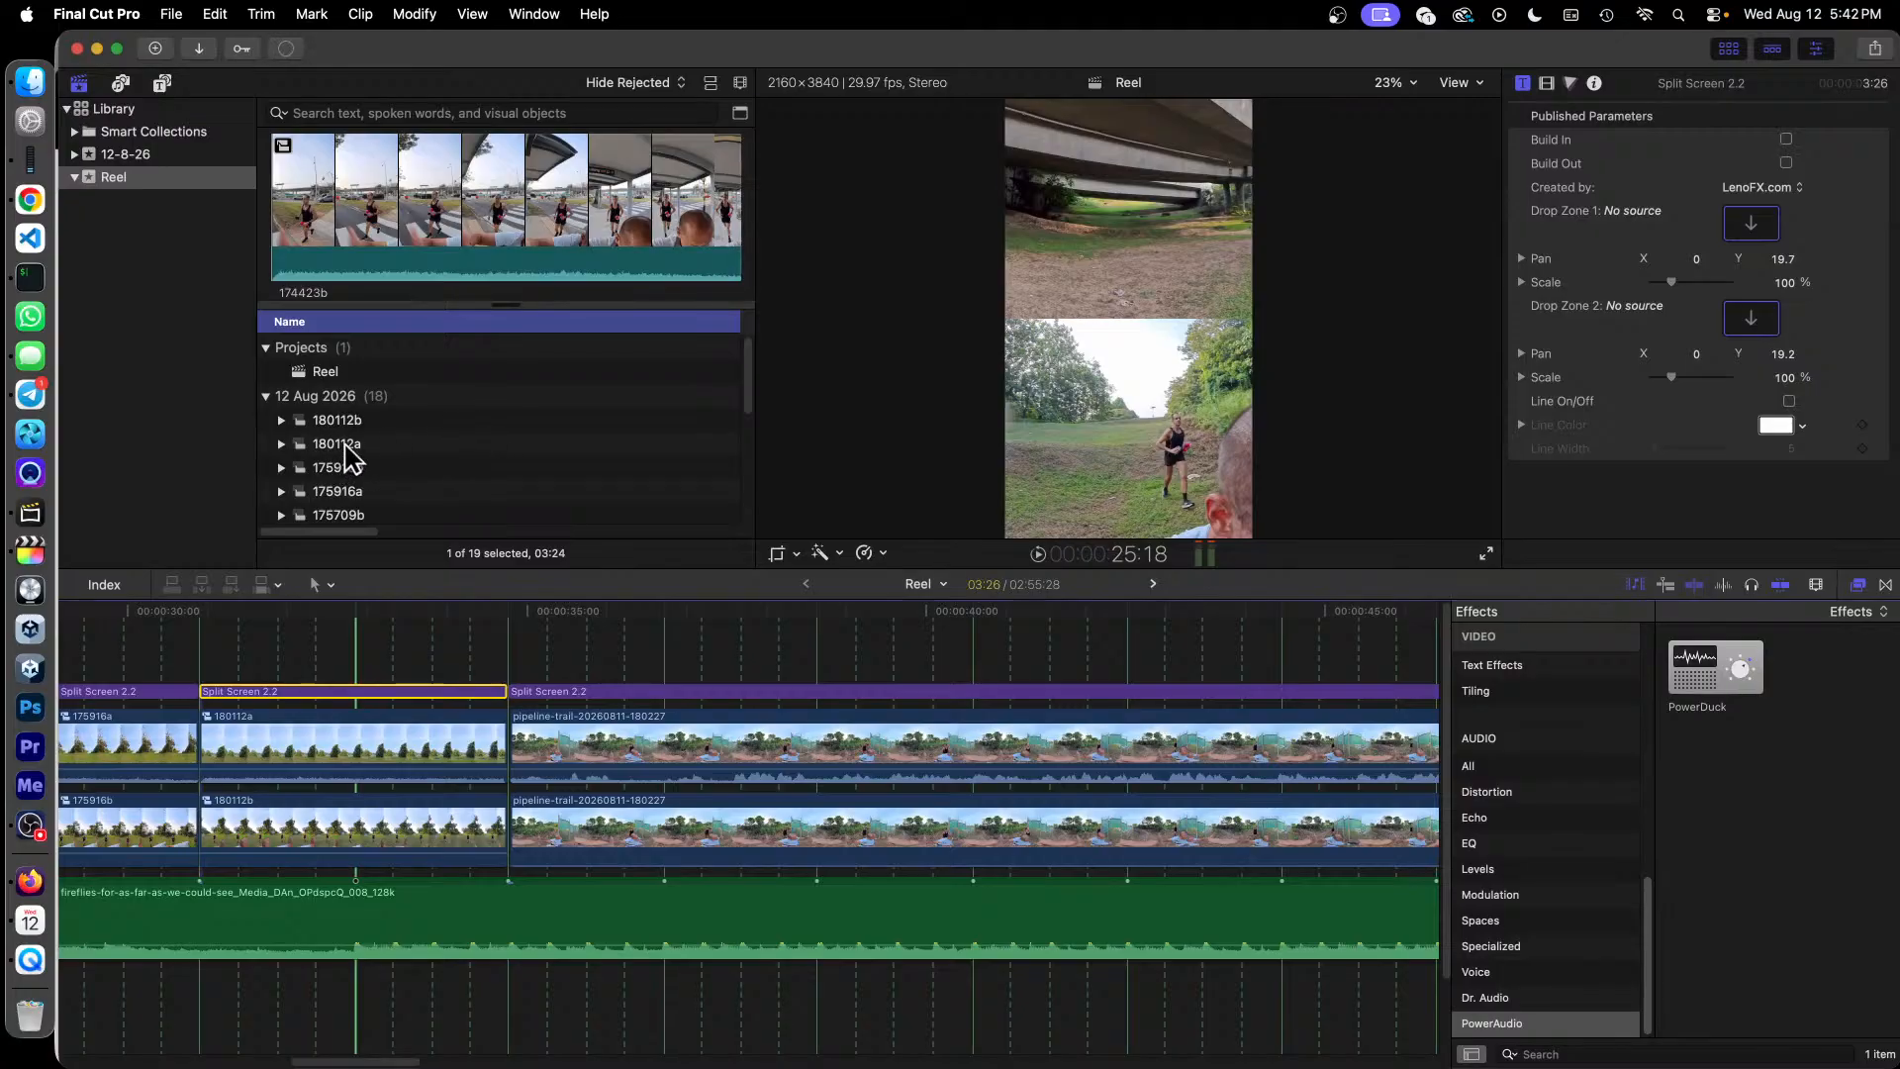
left_click_drag(348, 457, 1751, 224)
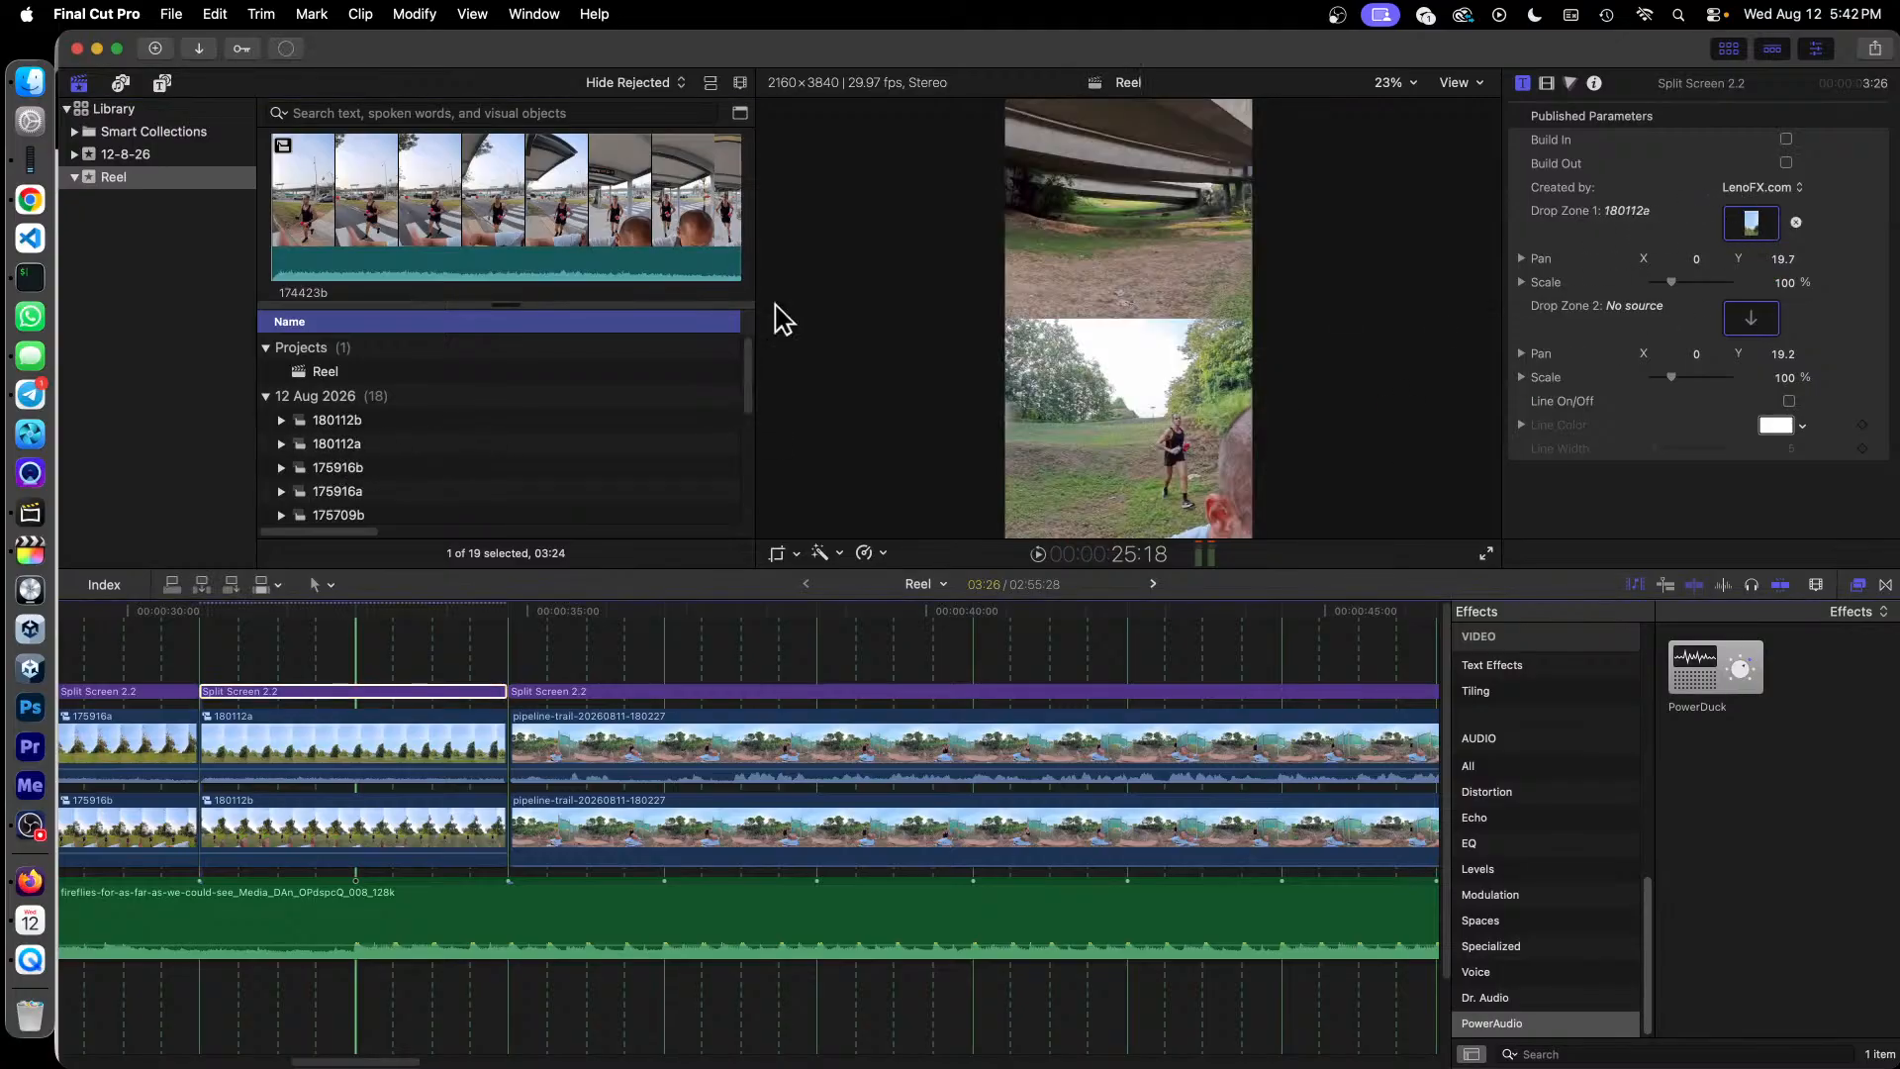
left_click_drag(346, 425, 1751, 321)
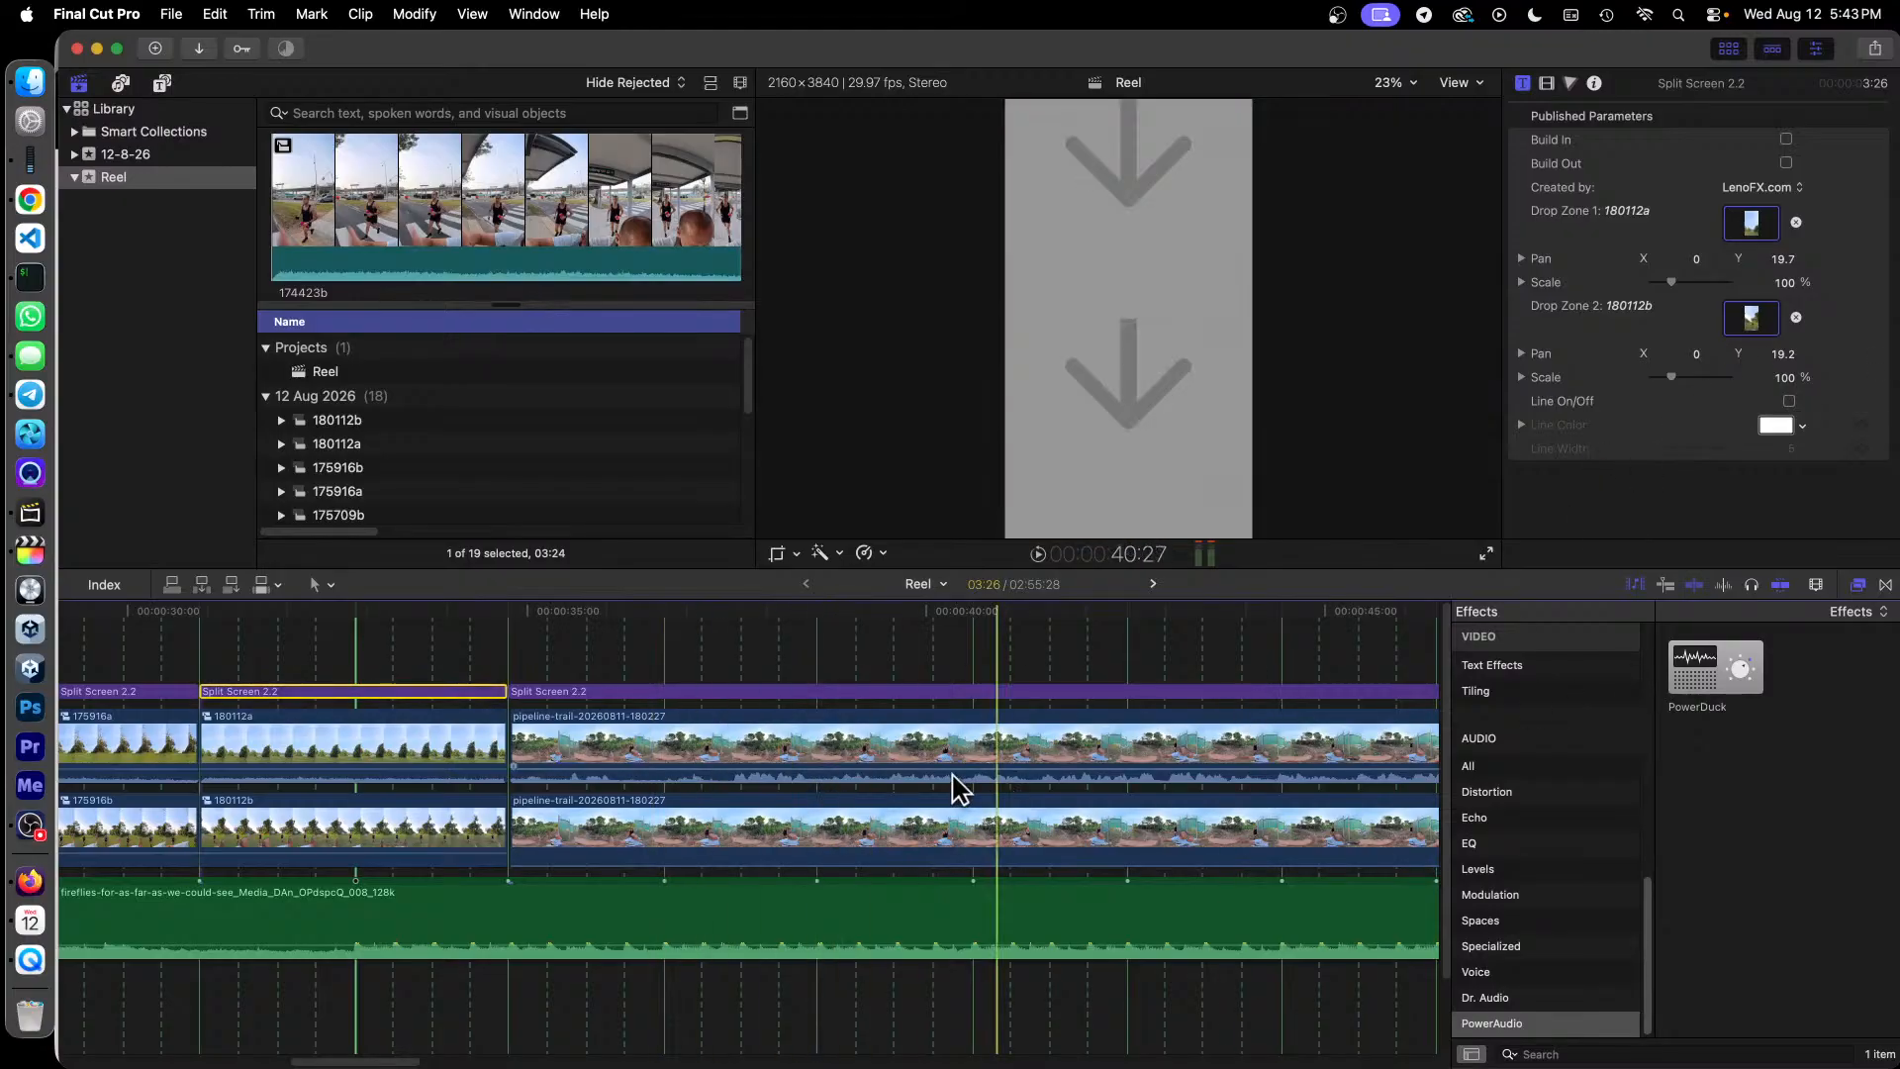
left_click(819, 737)
right_click(820, 735)
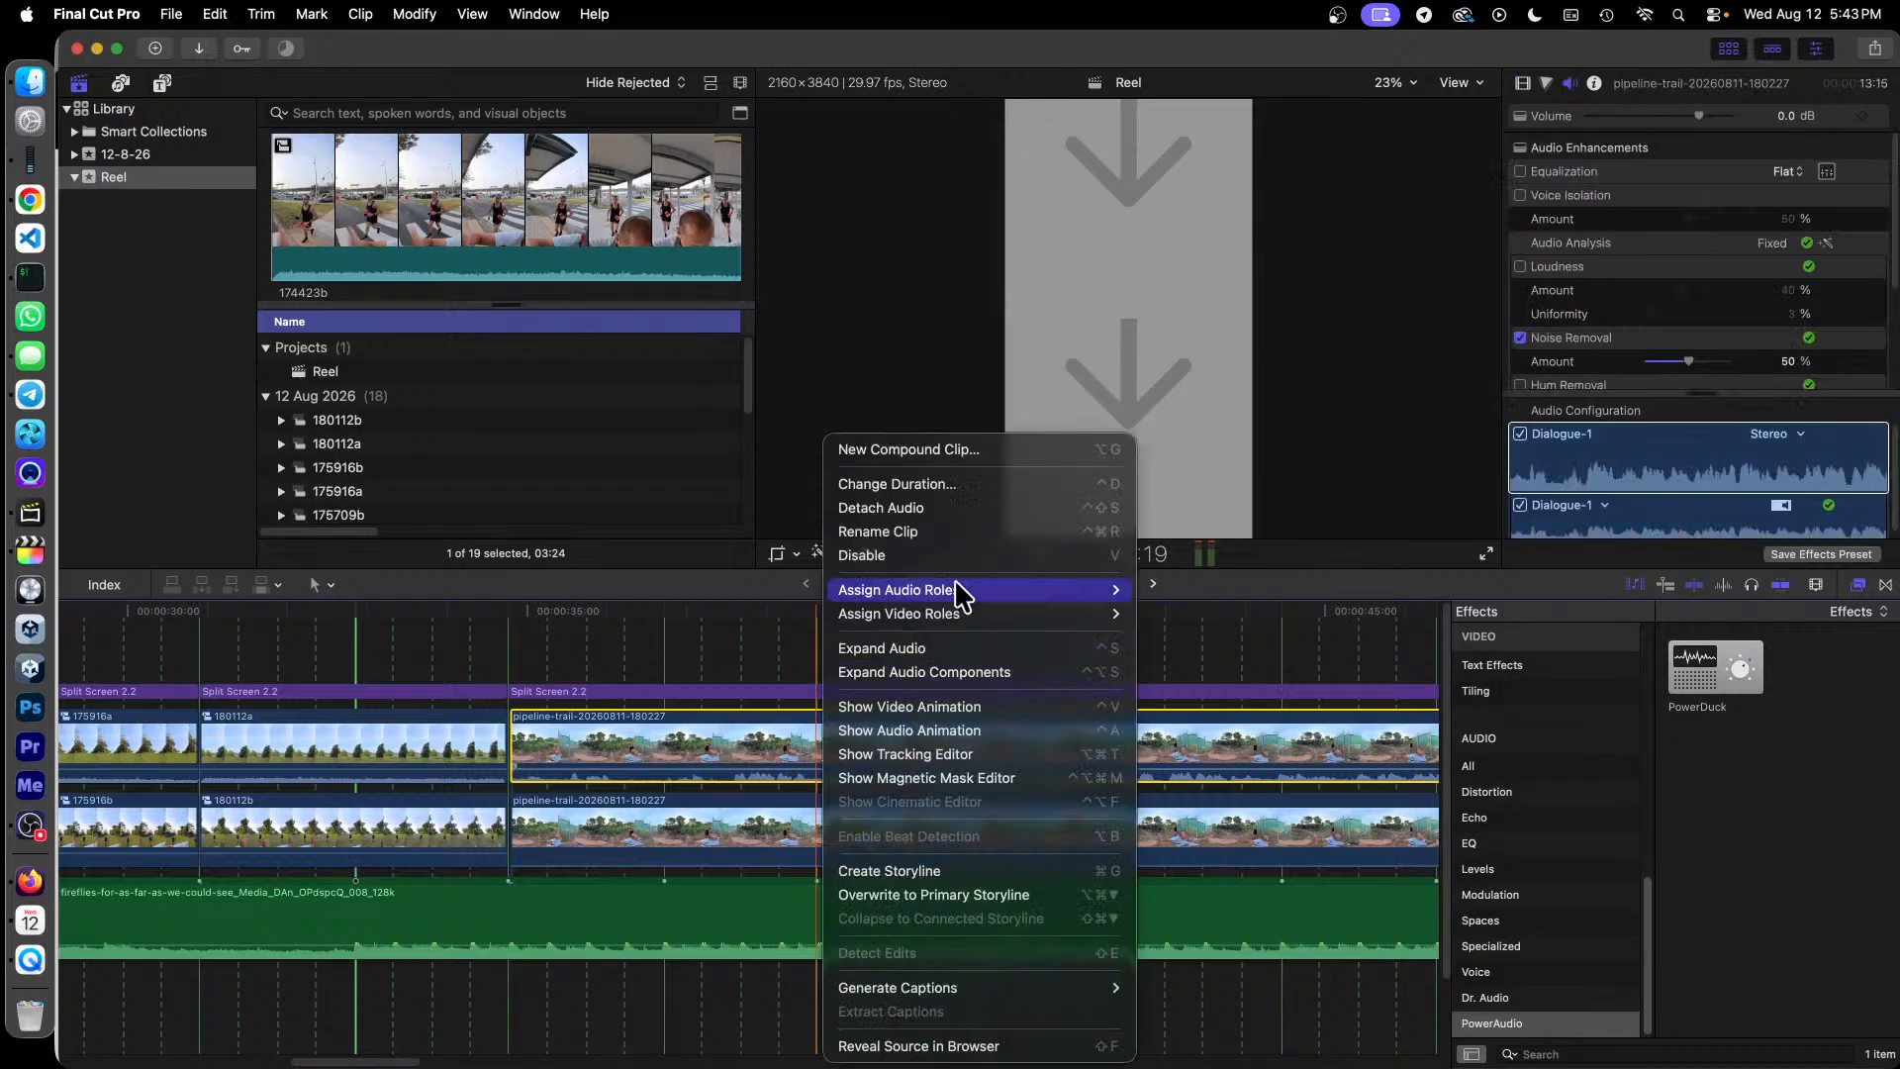
left_click(967, 450)
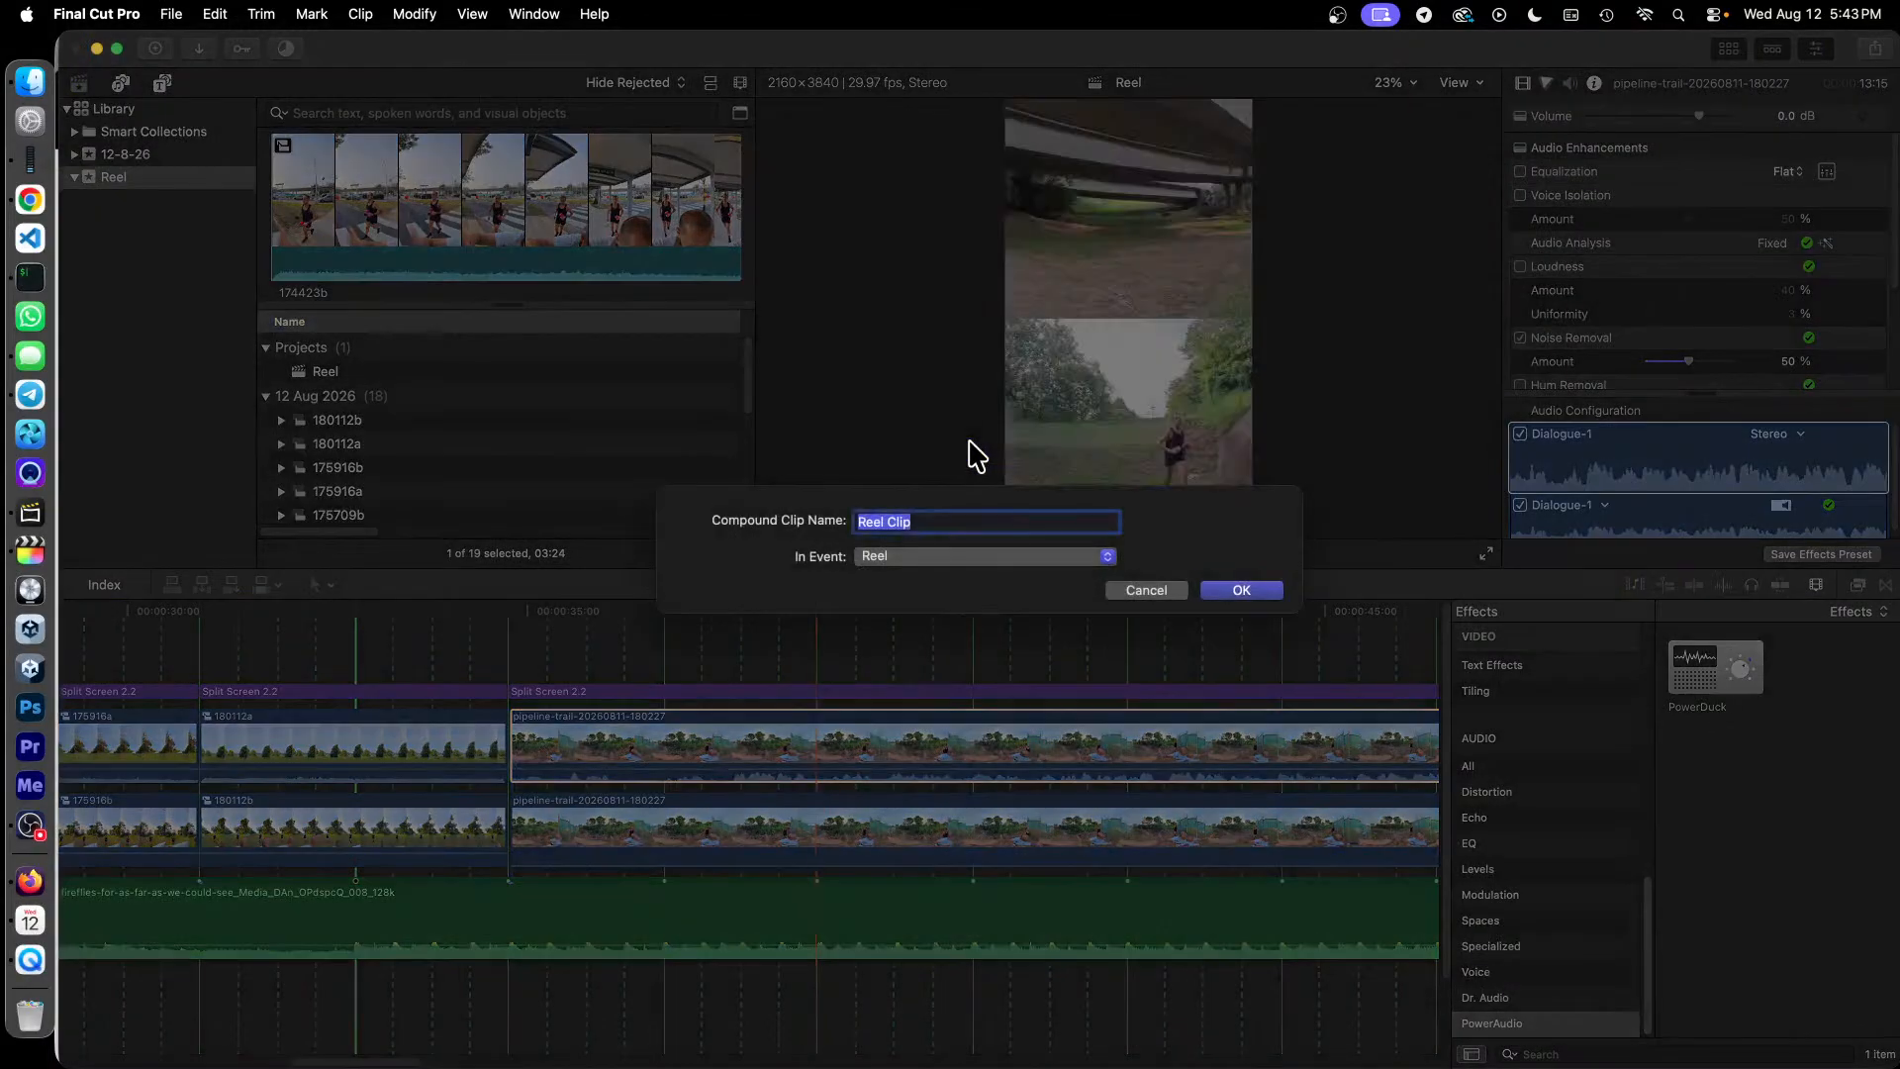
type("180227a")
key("Return")
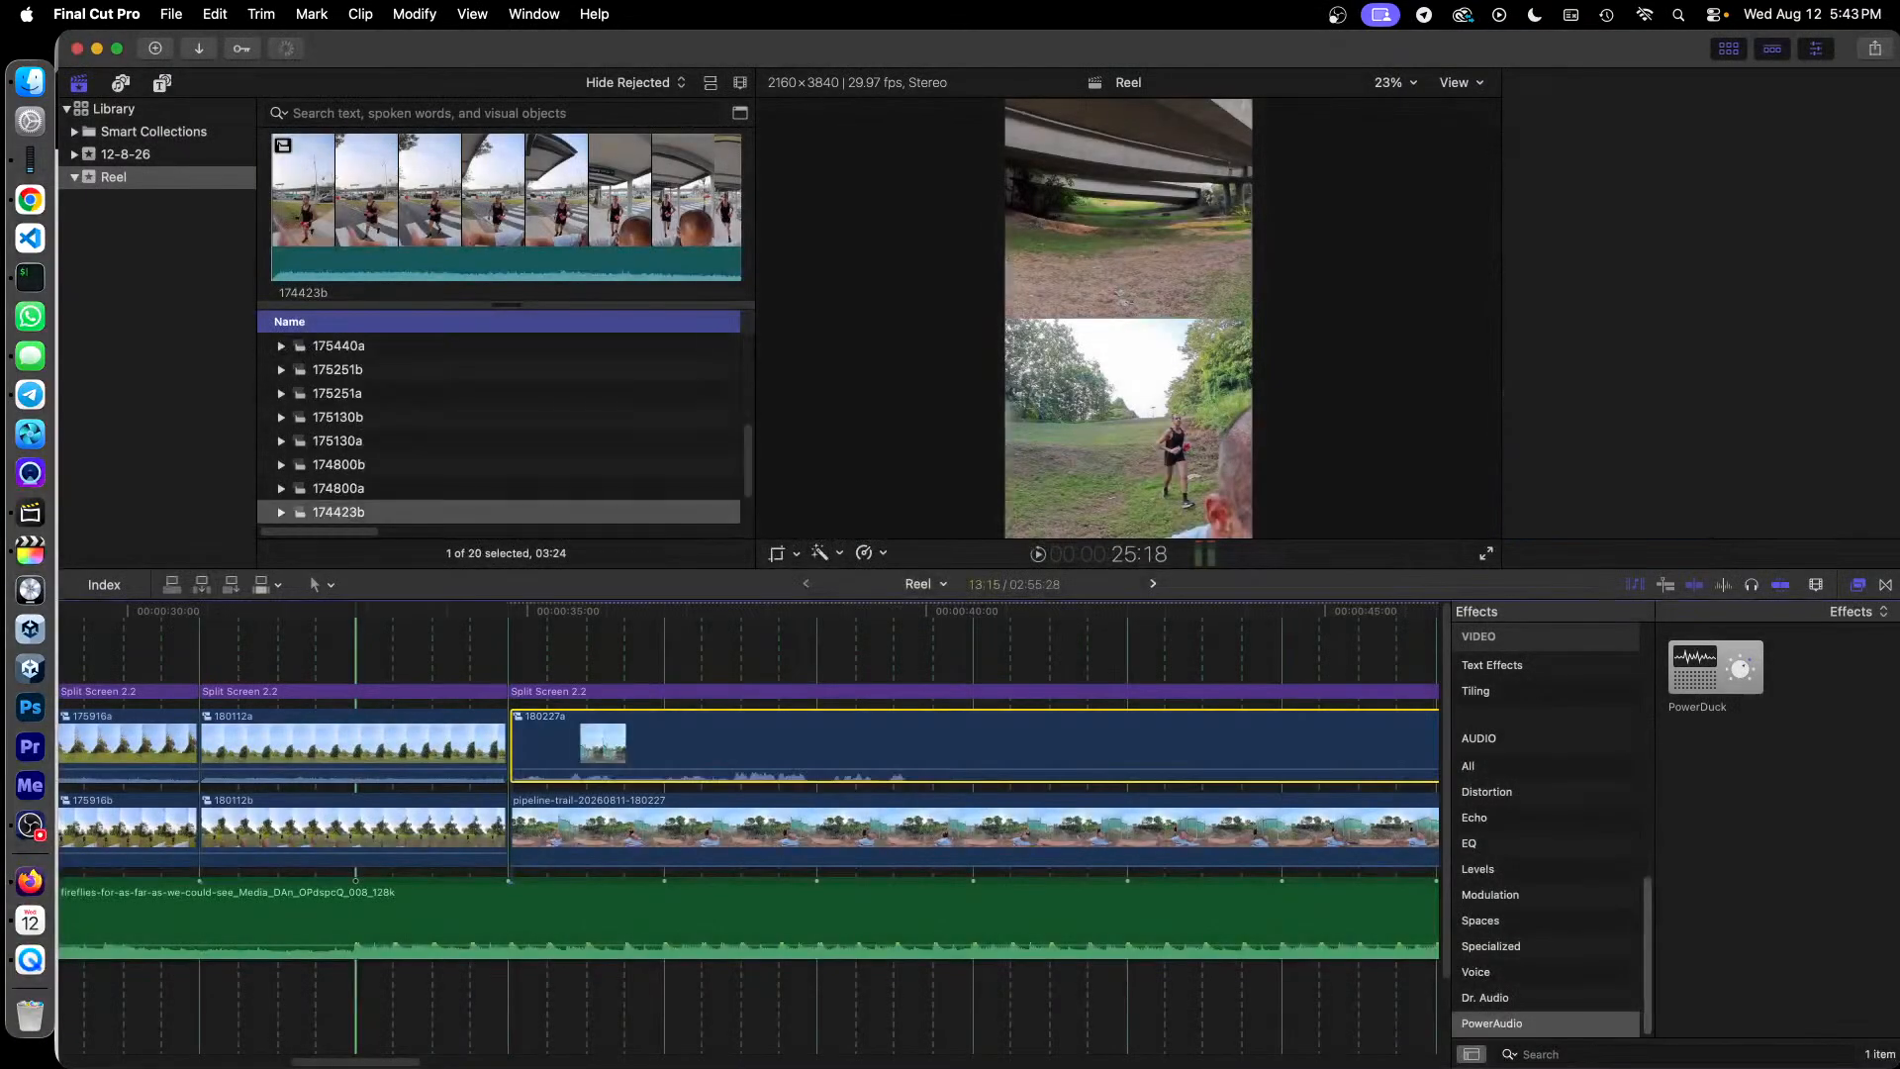
right_click(762, 827)
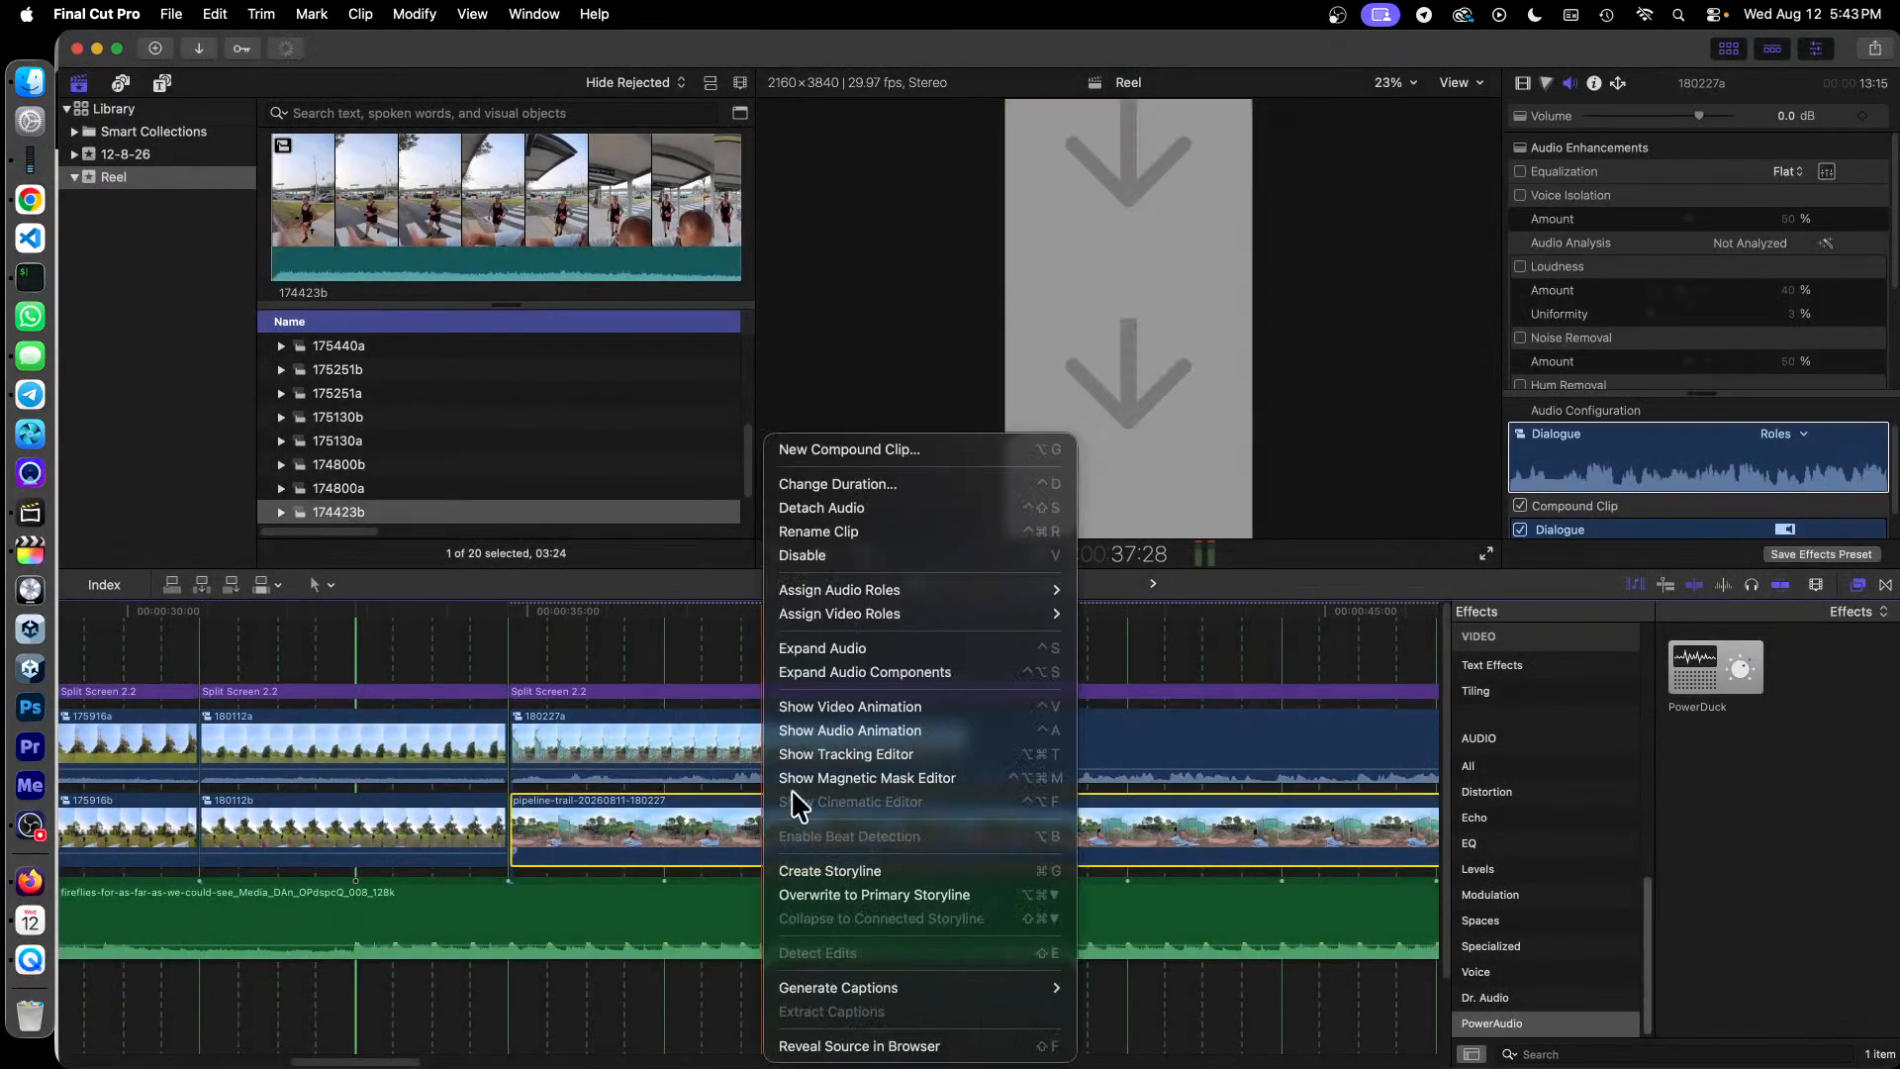
left_click(887, 451)
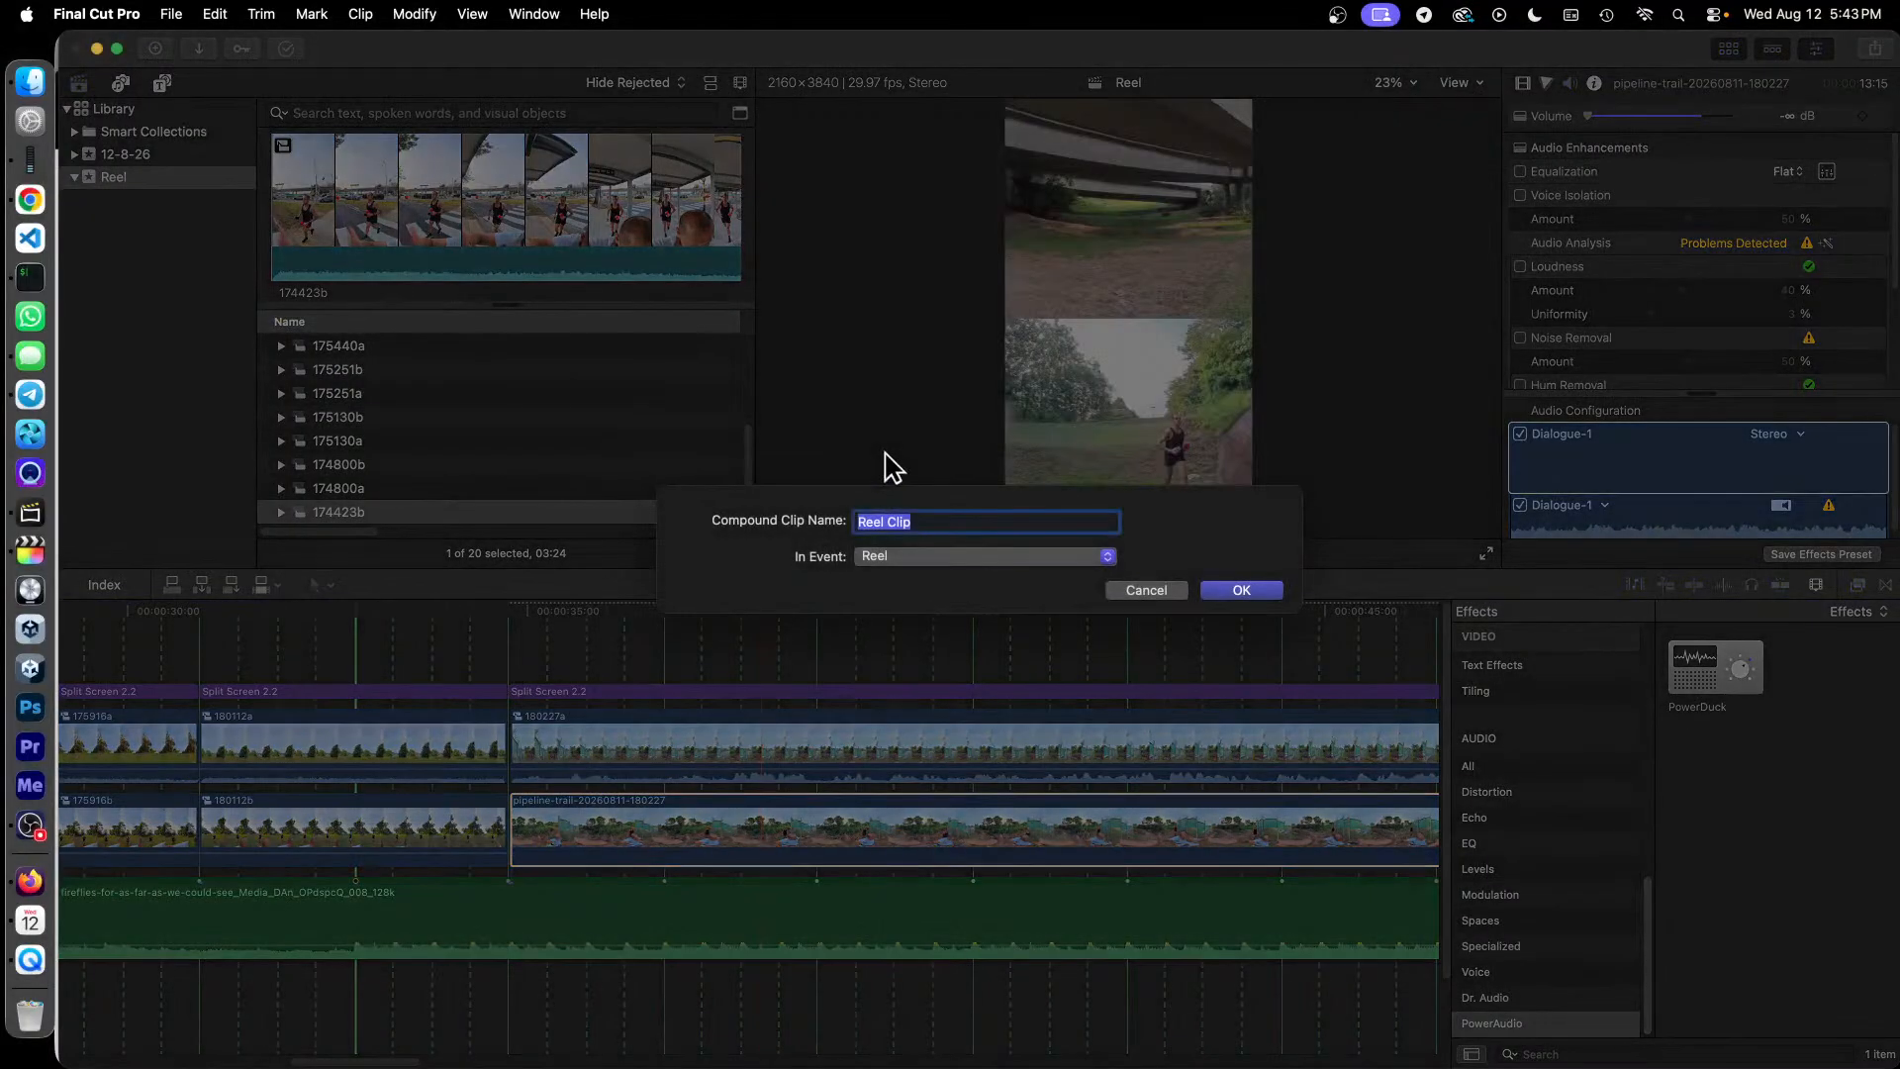
type("180227b")
key("Return")
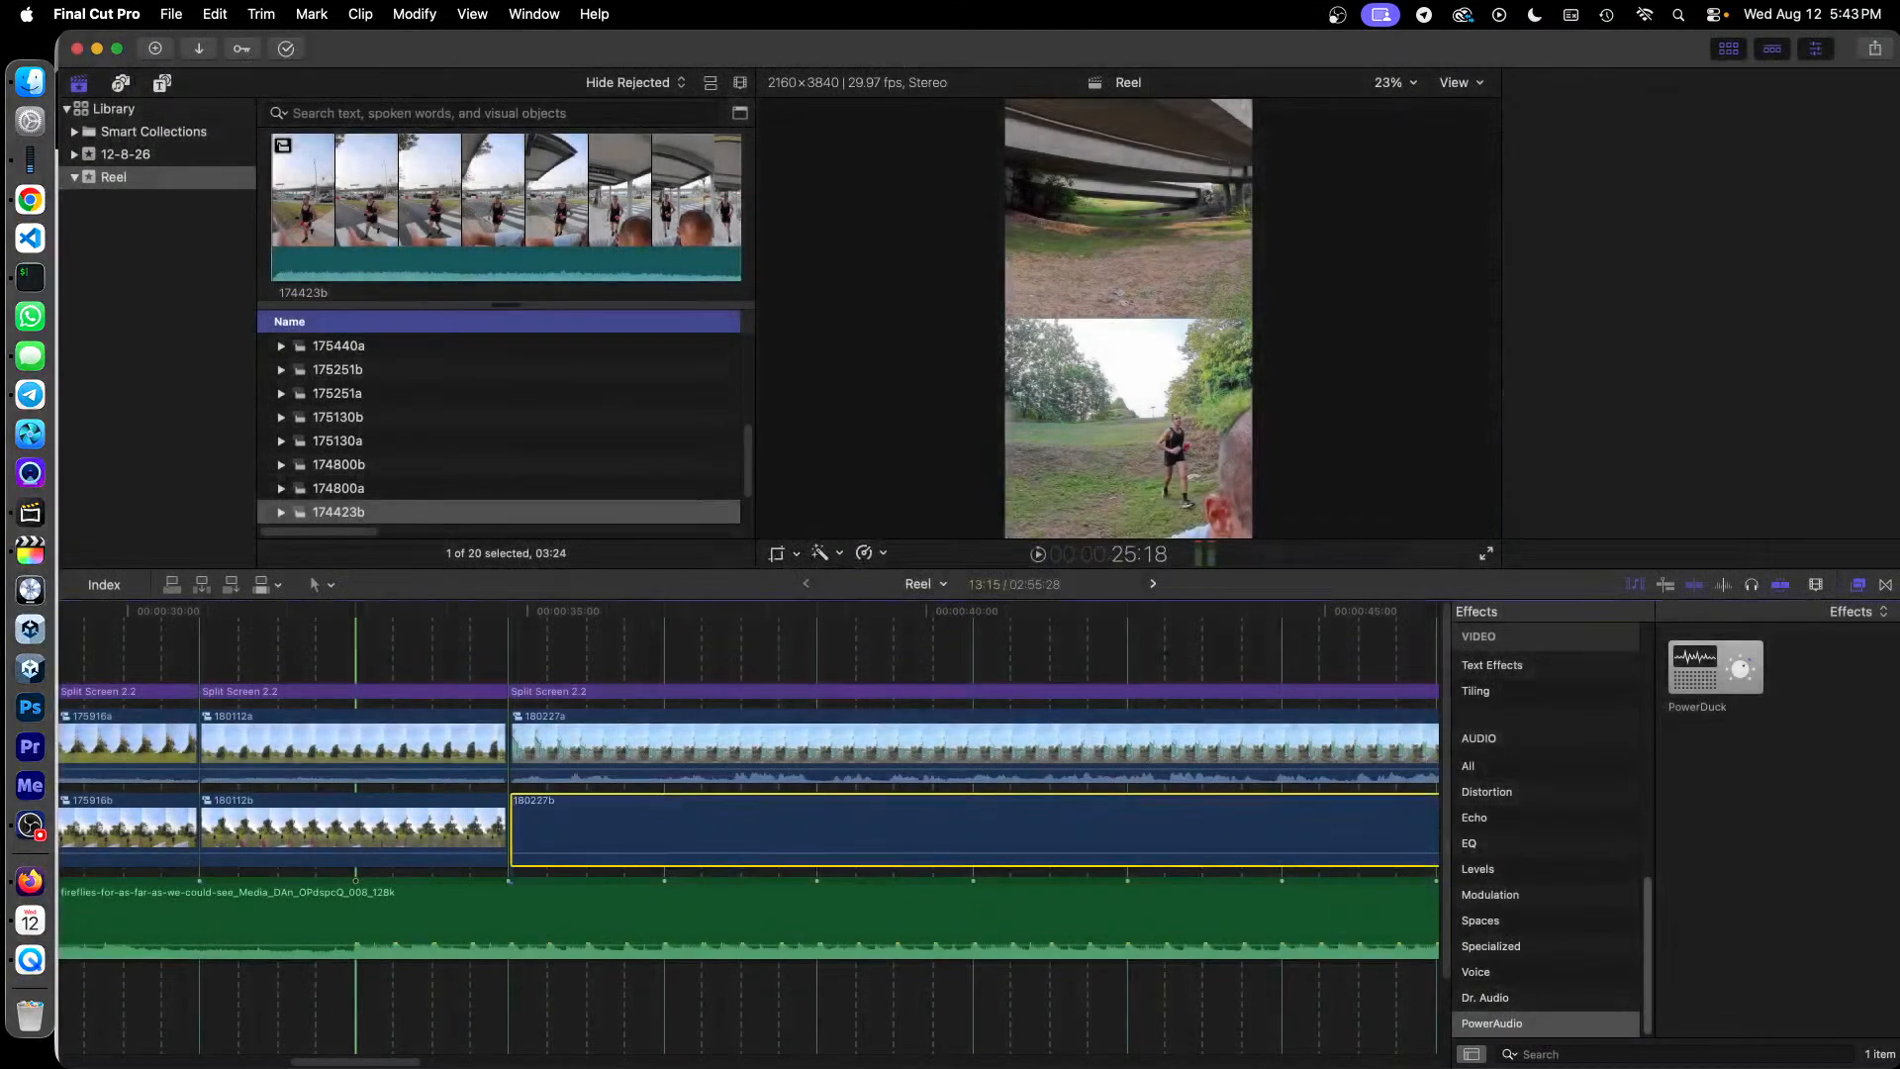
Step: Assign 180227a to Drop Zone 1 and 180227b to Drop Zone 2 of the Split Screen title above those clips
left_click(737, 694)
scroll(571, 453, "up", 4)
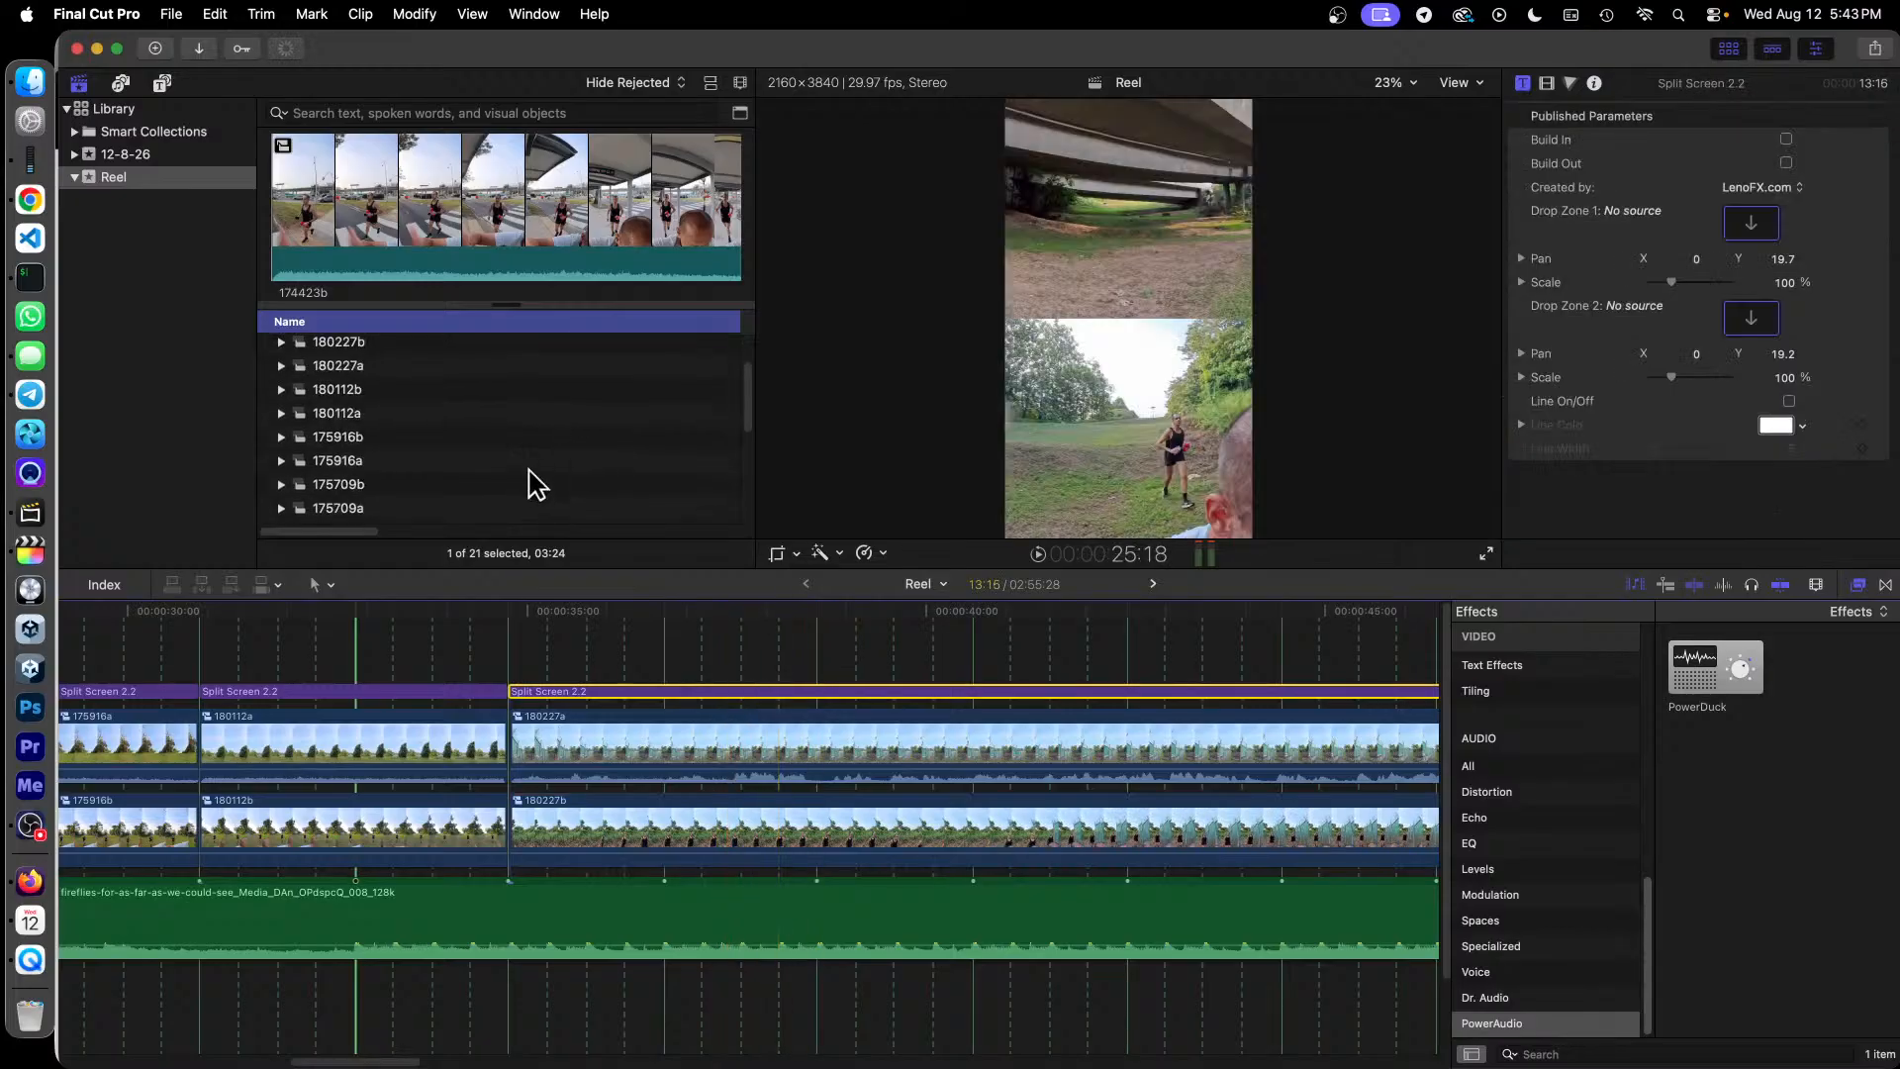
scroll(539, 473, "up", 3)
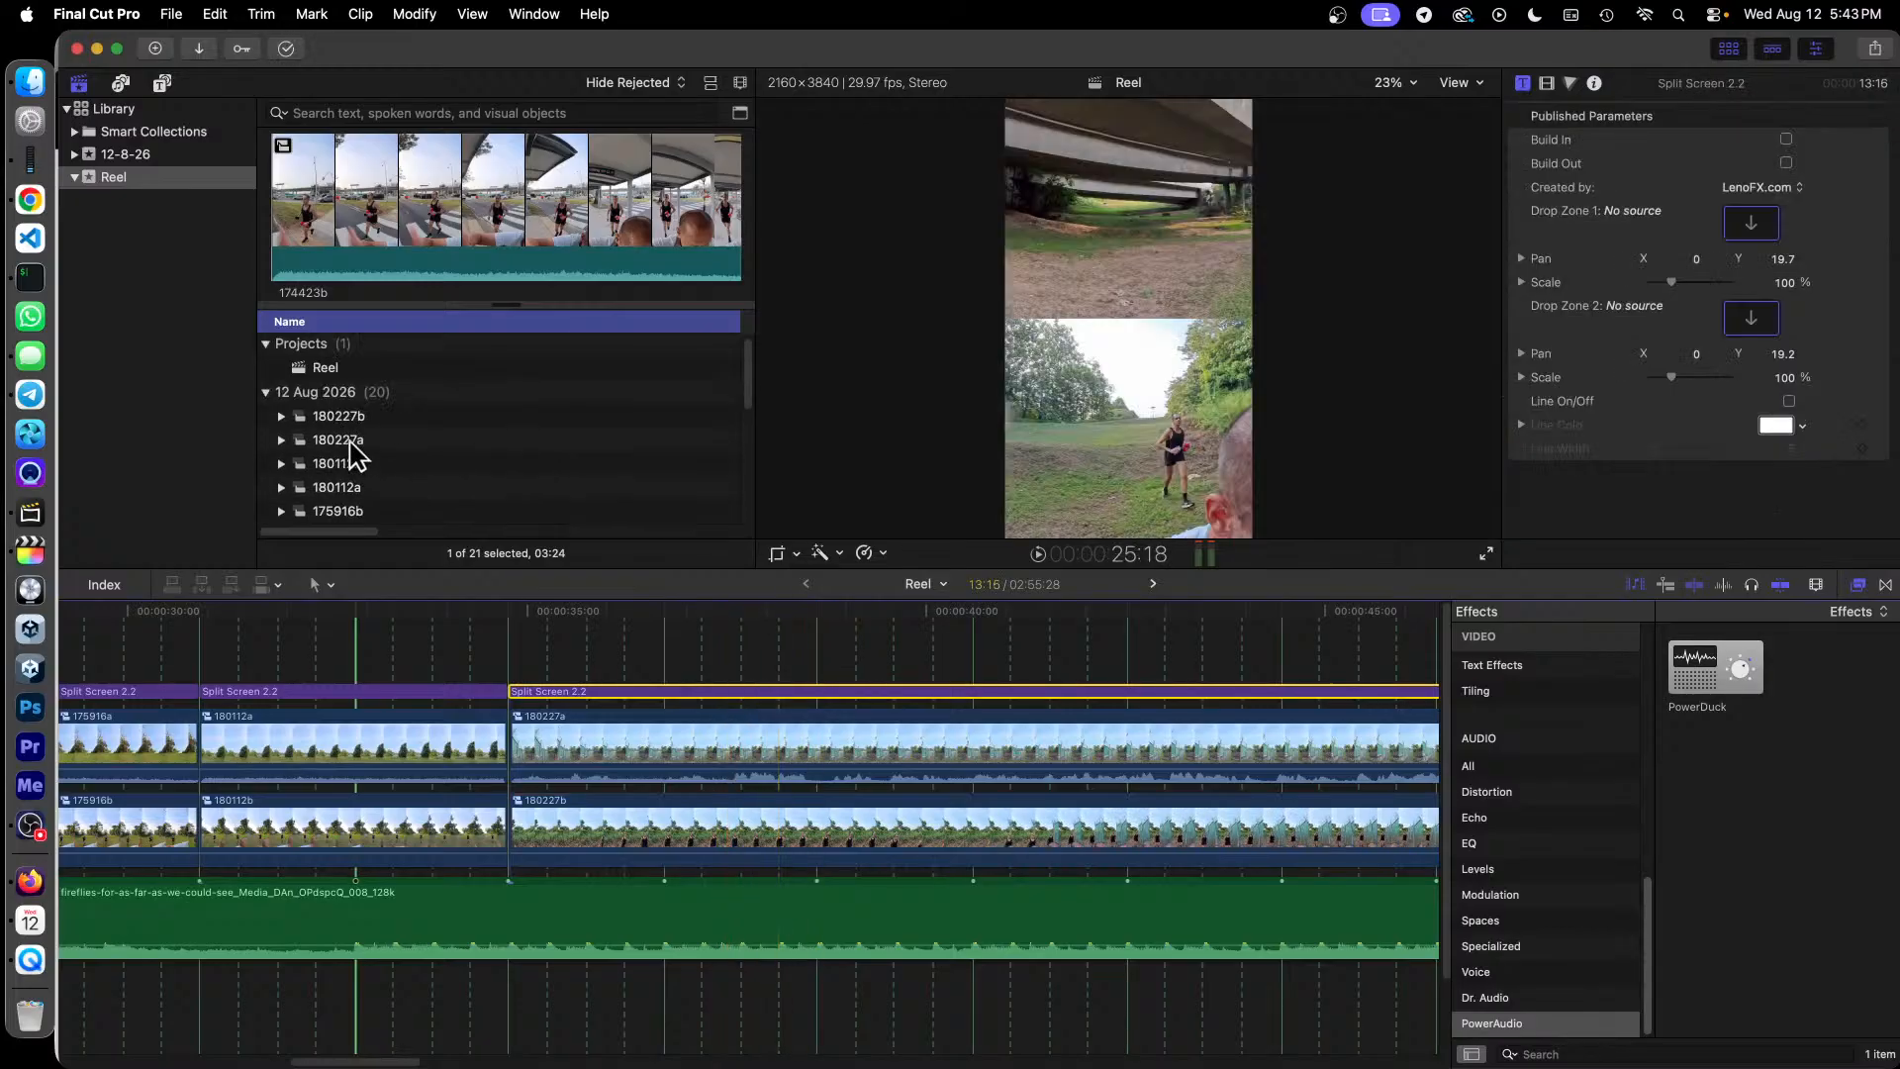
left_click_drag(351, 455, 1751, 228)
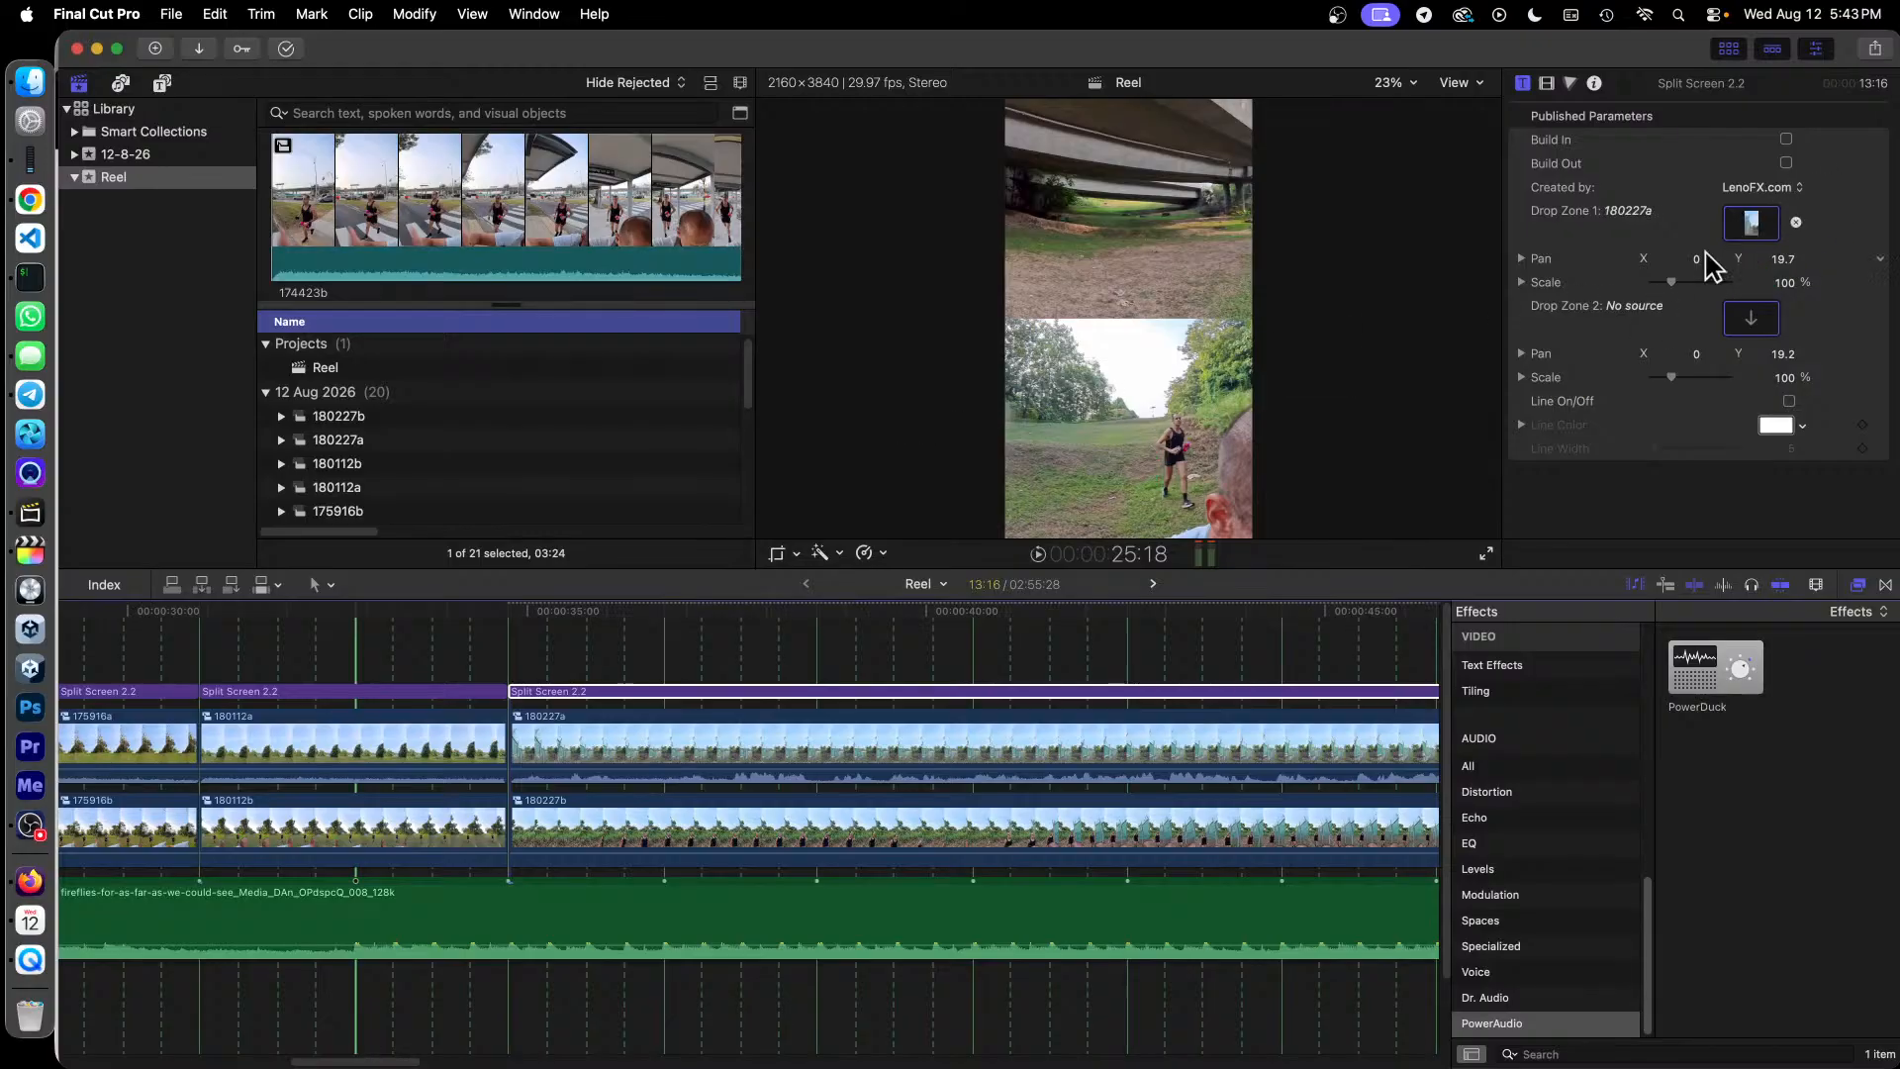
left_click_drag(351, 423, 1752, 319)
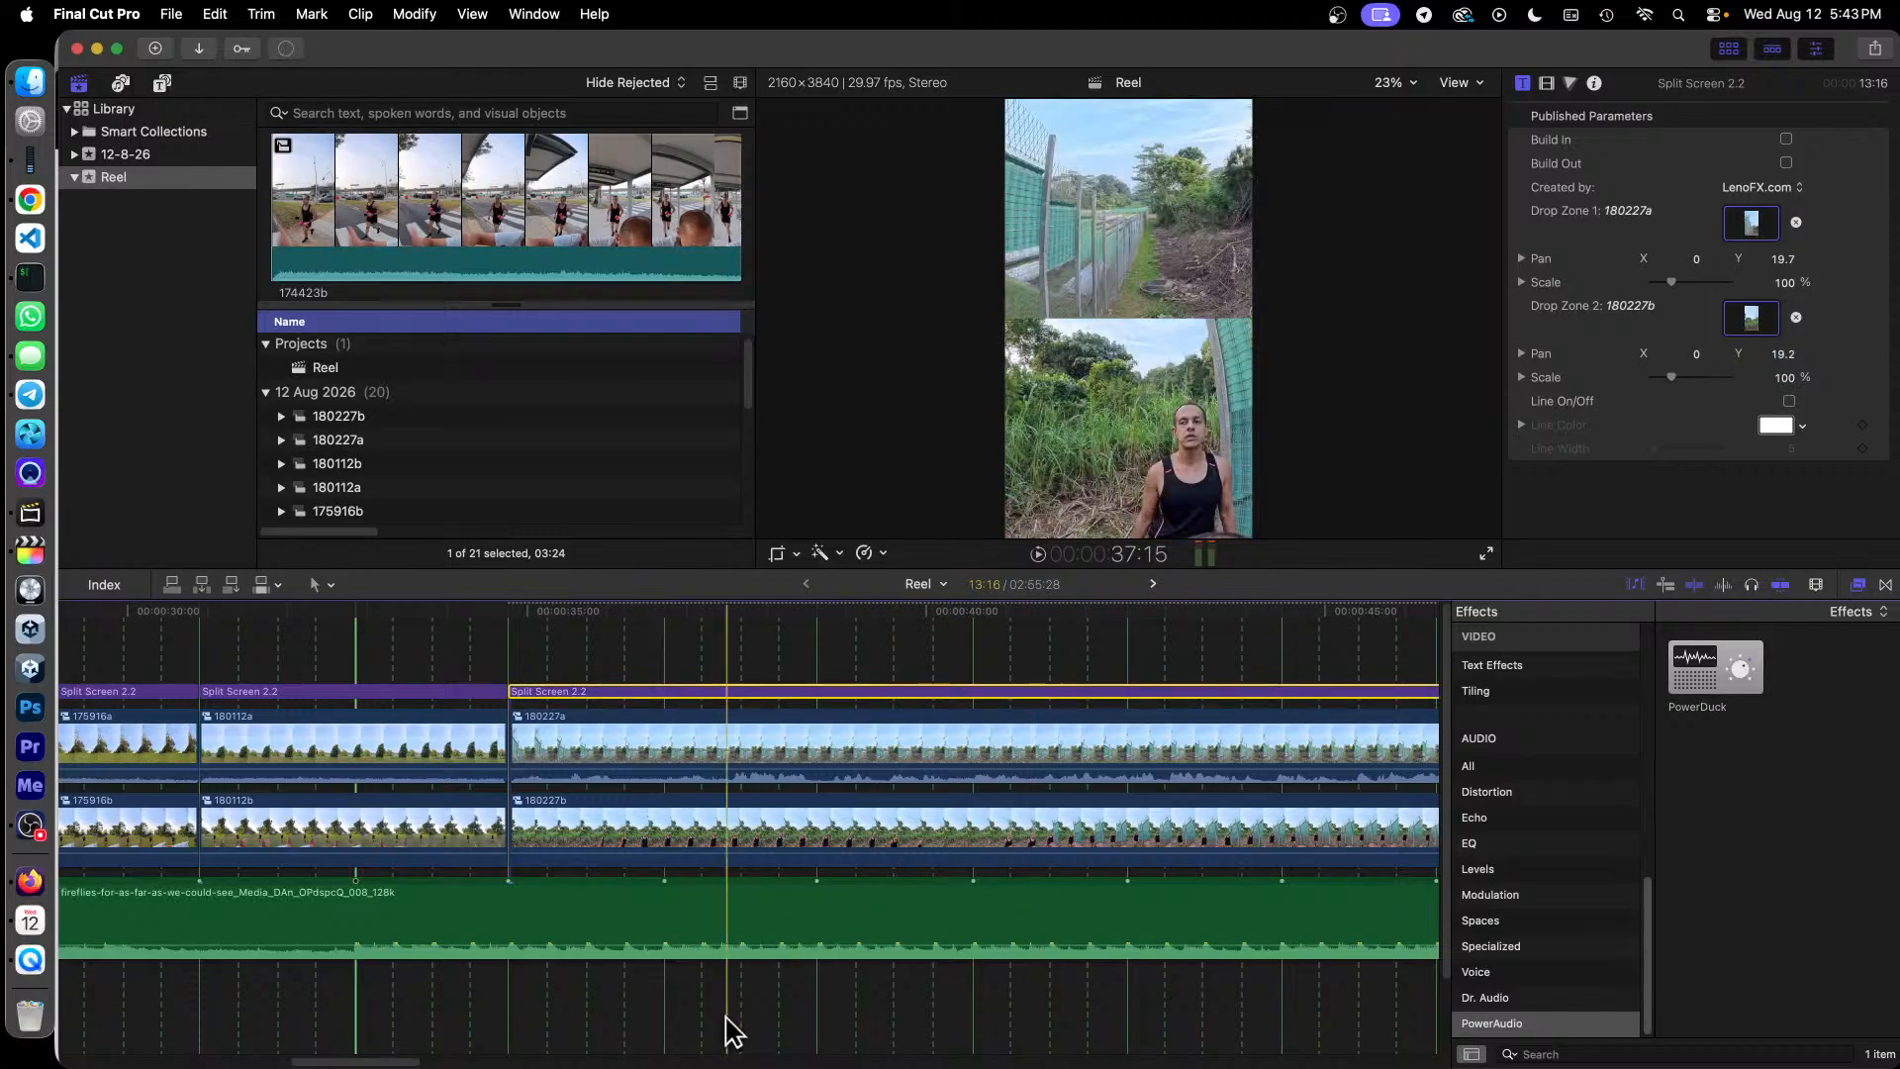
left_click_drag(385, 1061, 513, 1062)
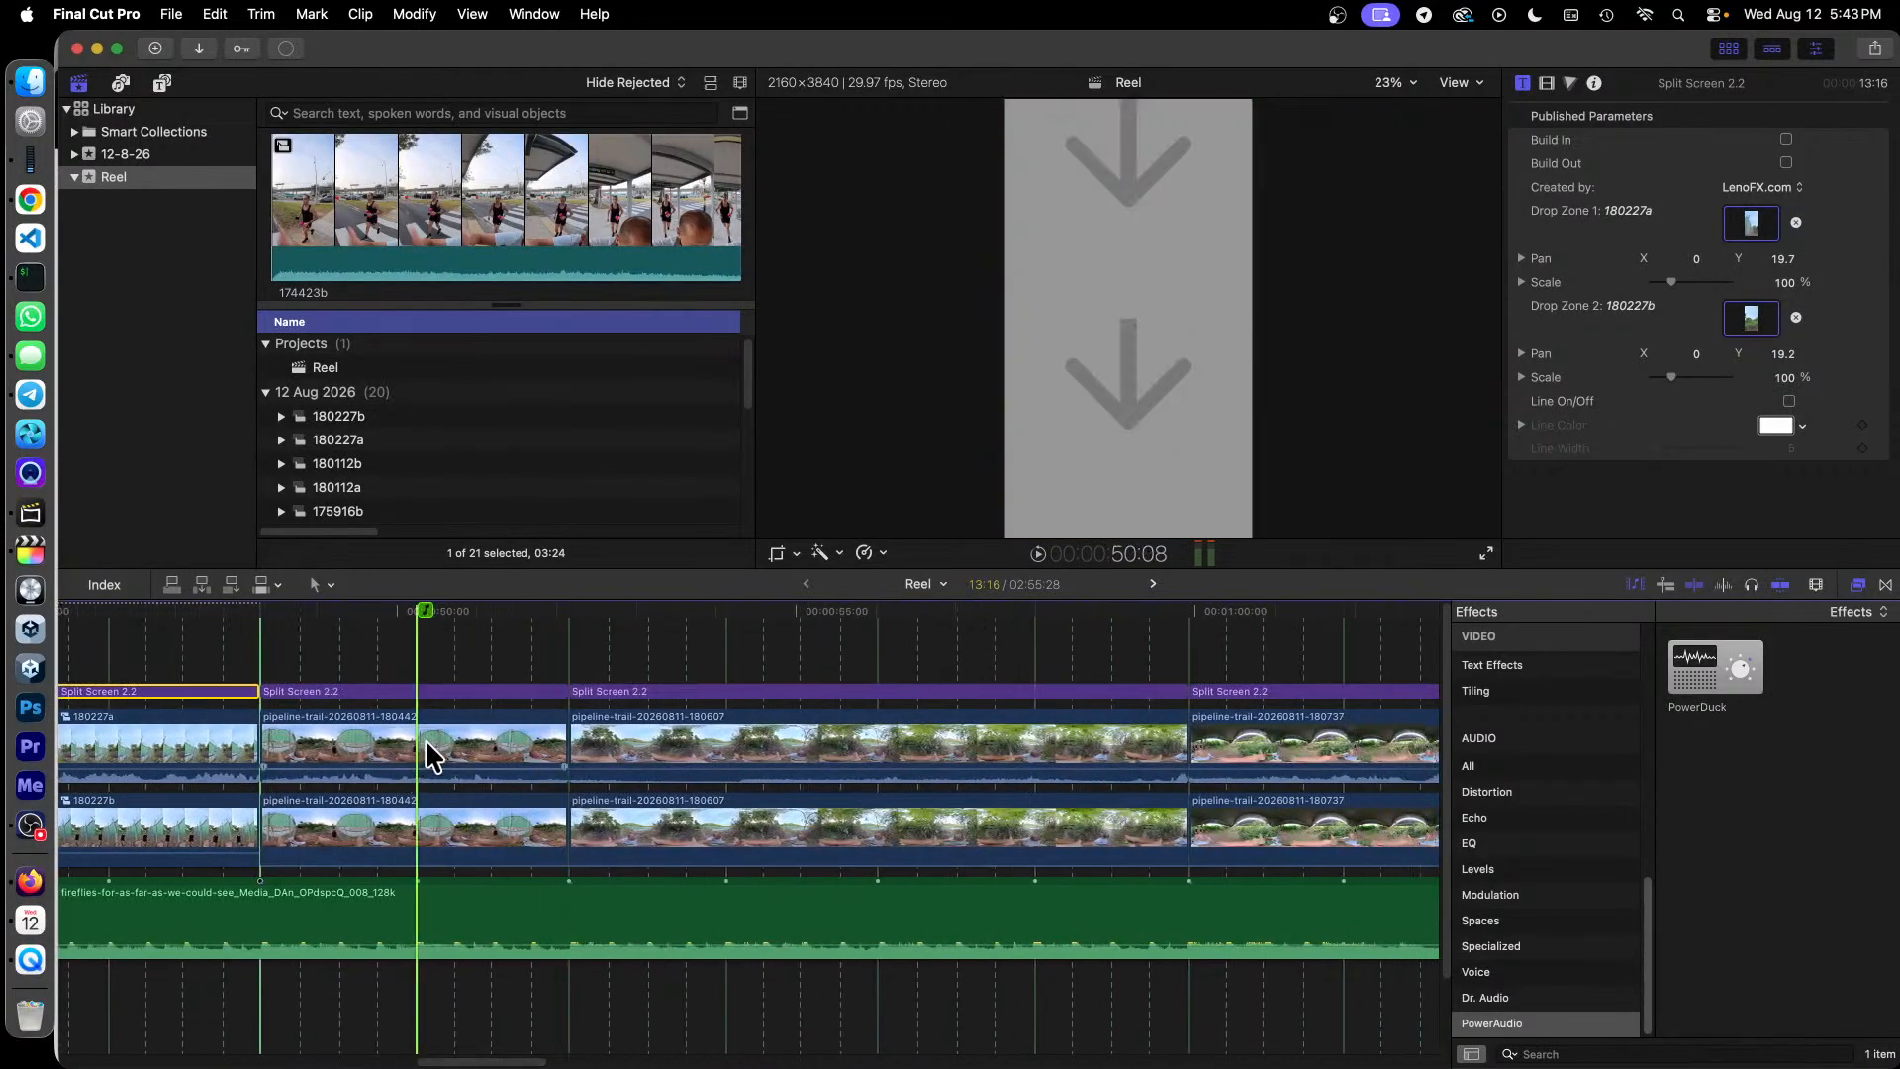
right_click(425, 738)
left_click(618, 454)
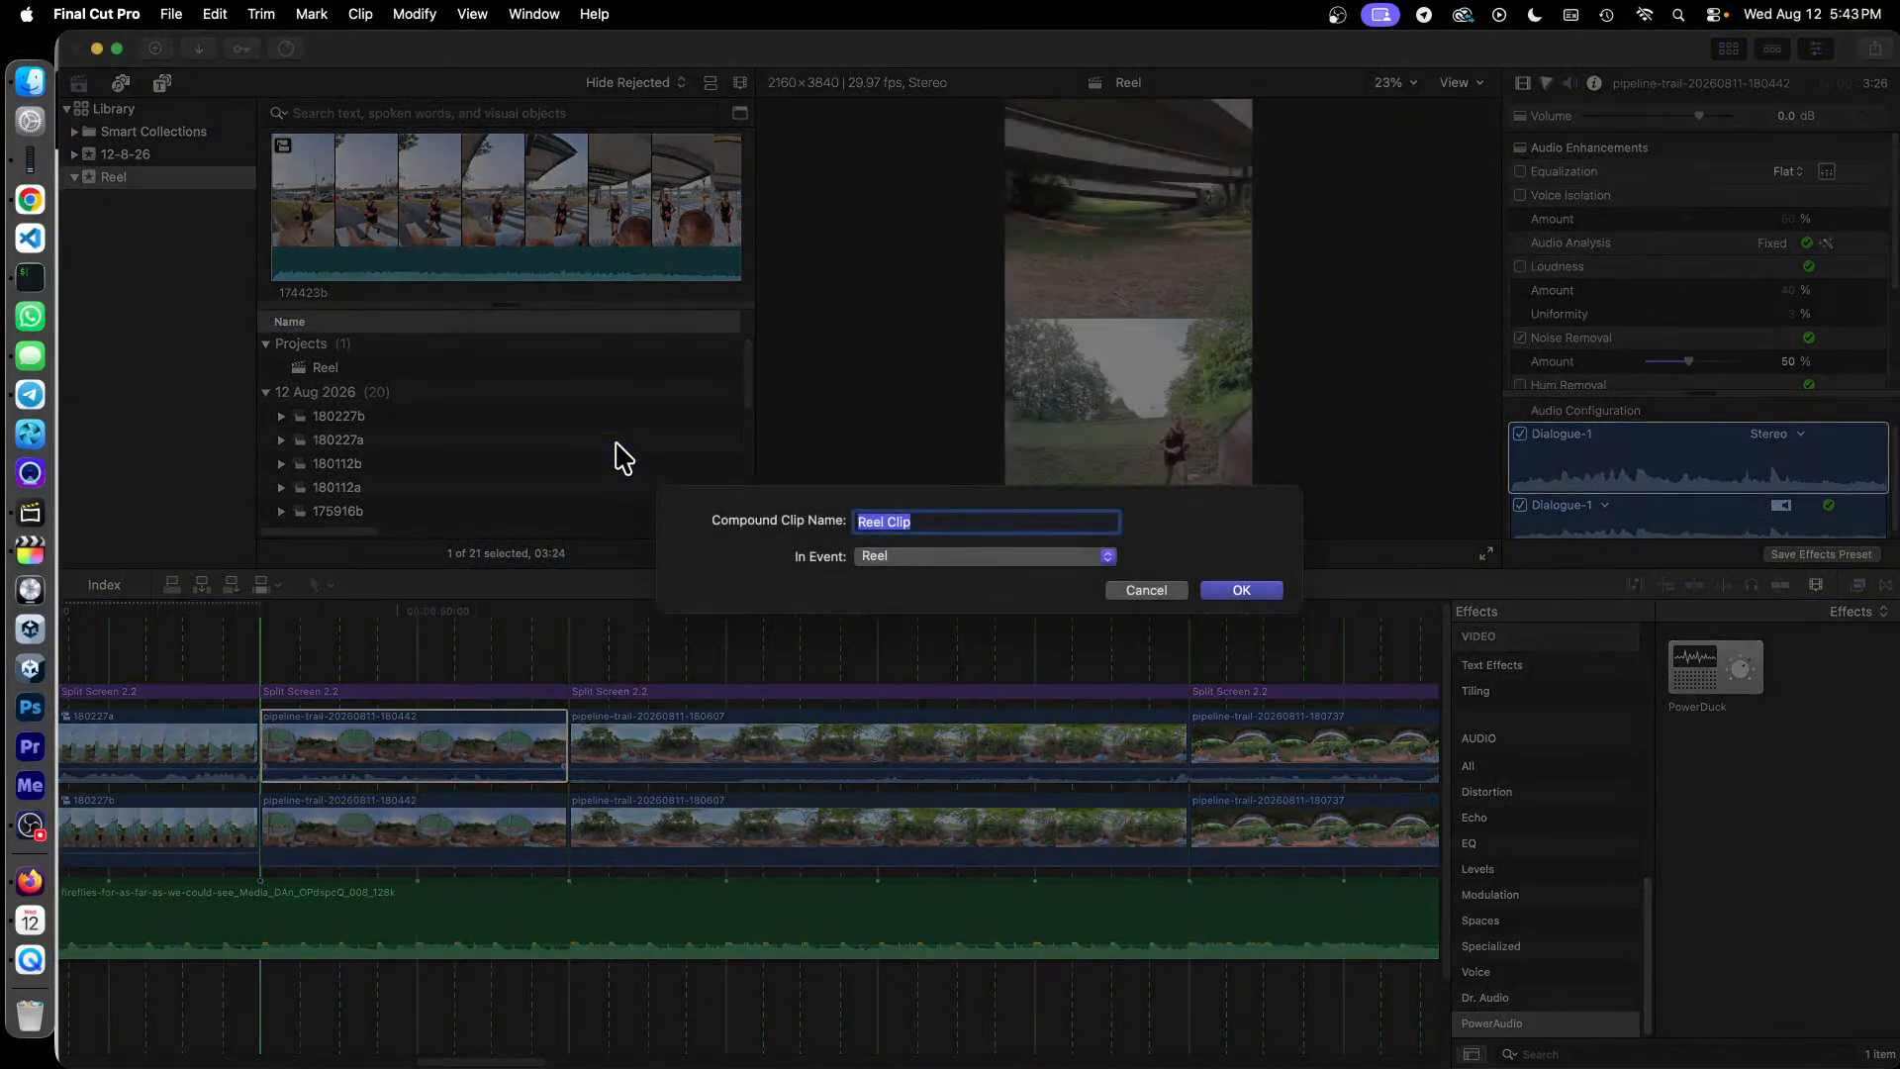
type("180442a")
key("Return")
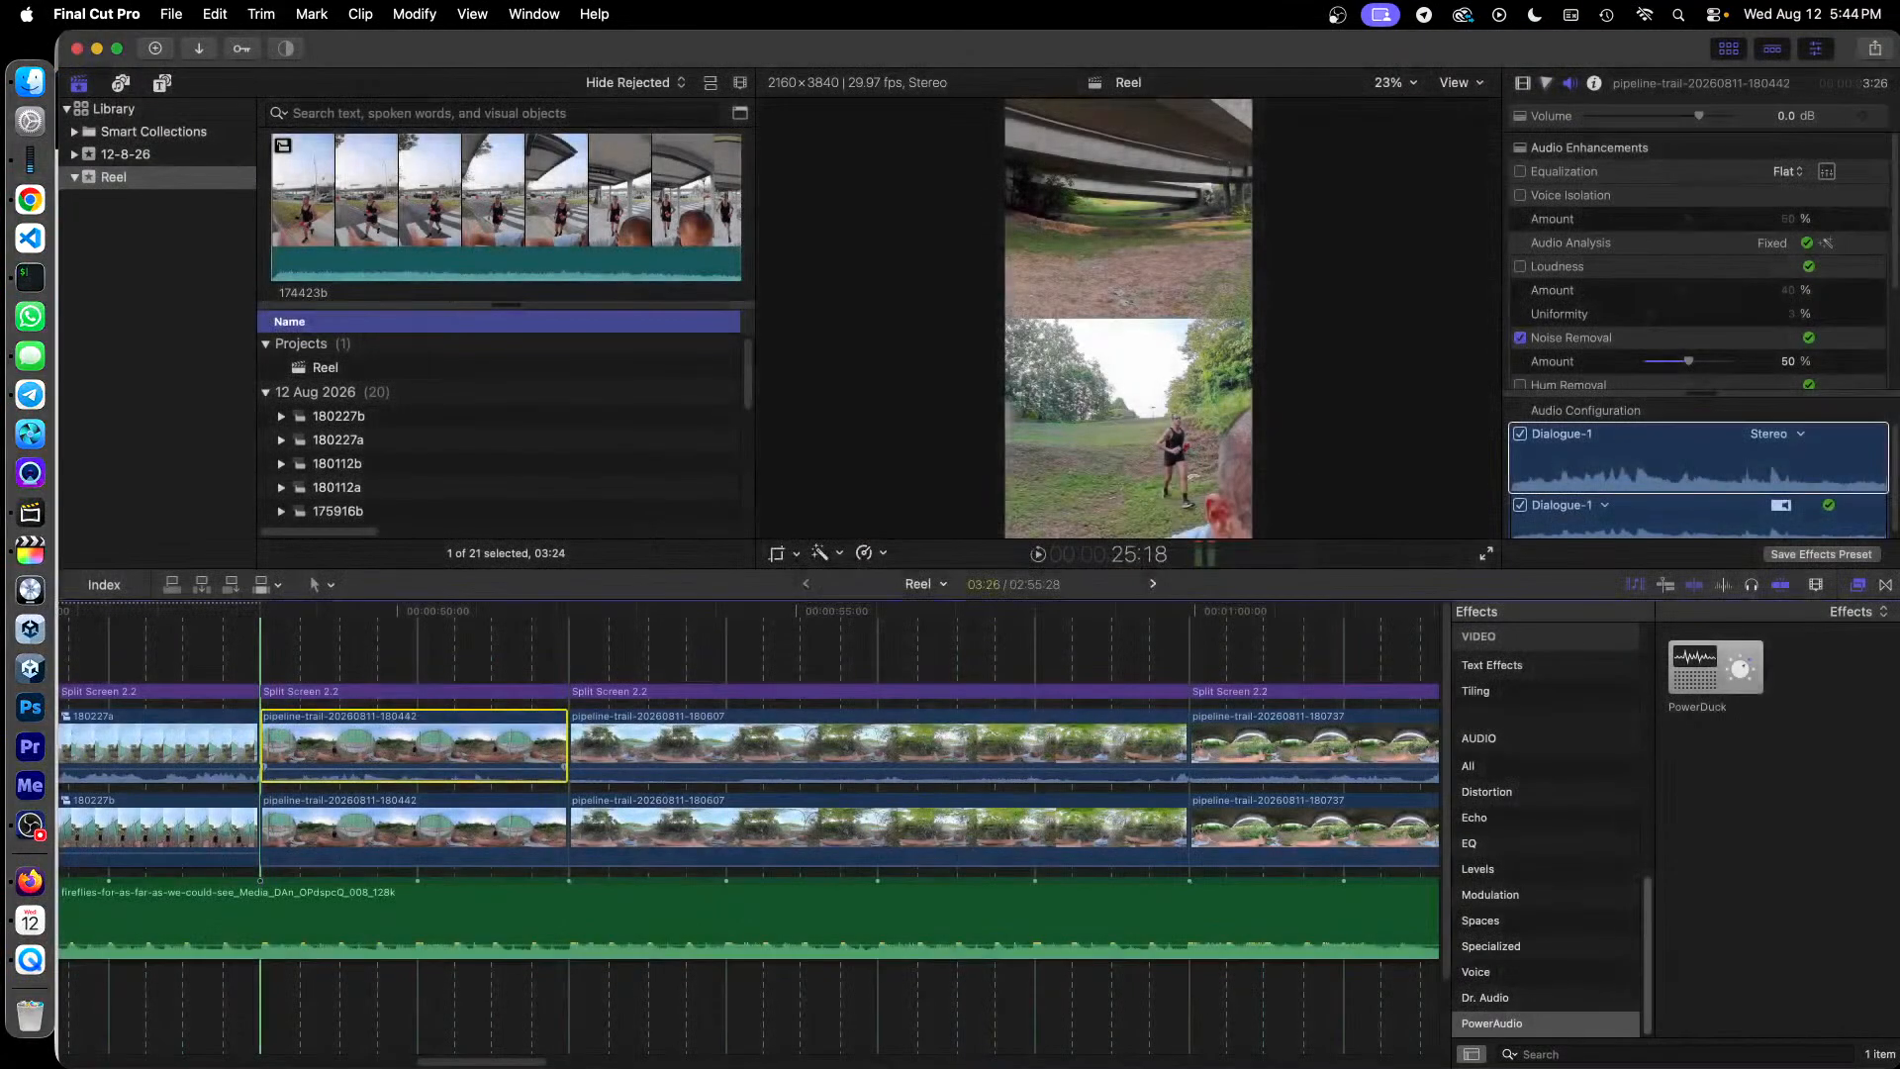
right_click(527, 808)
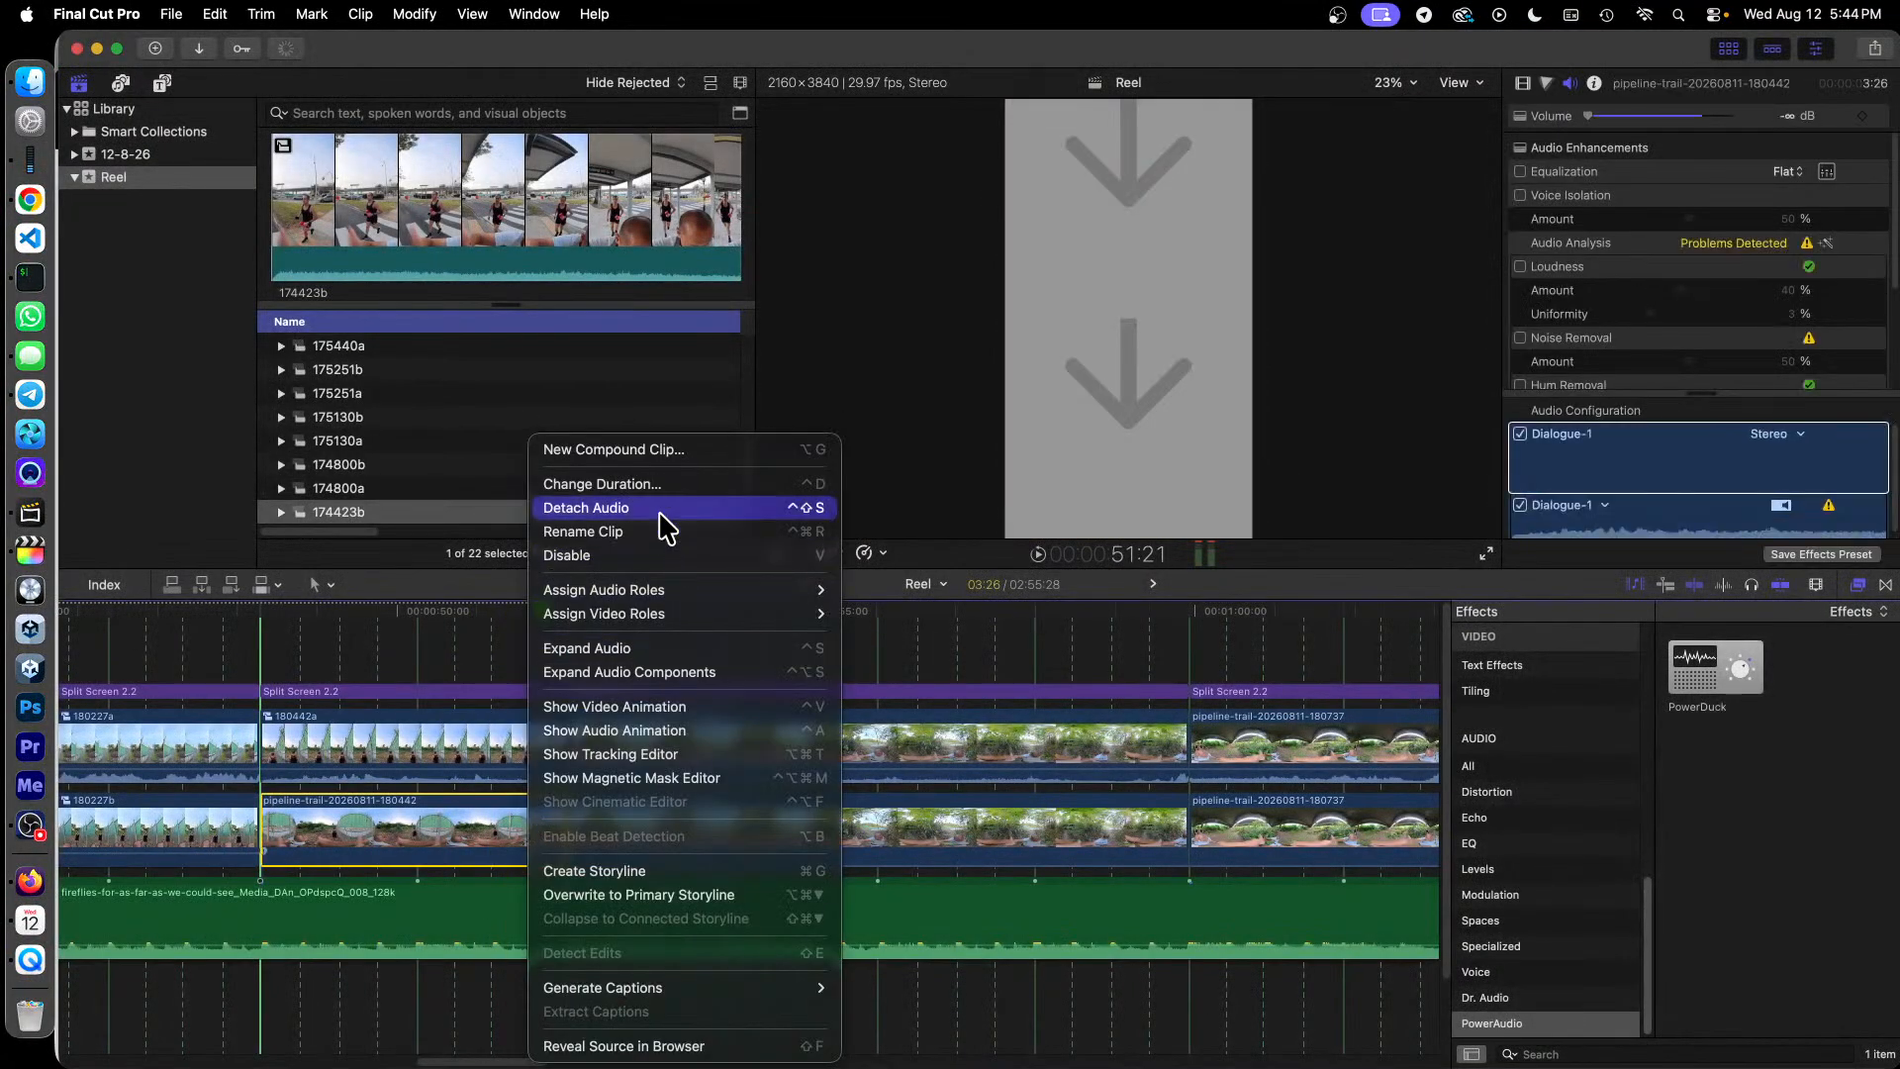
left_click(689, 485)
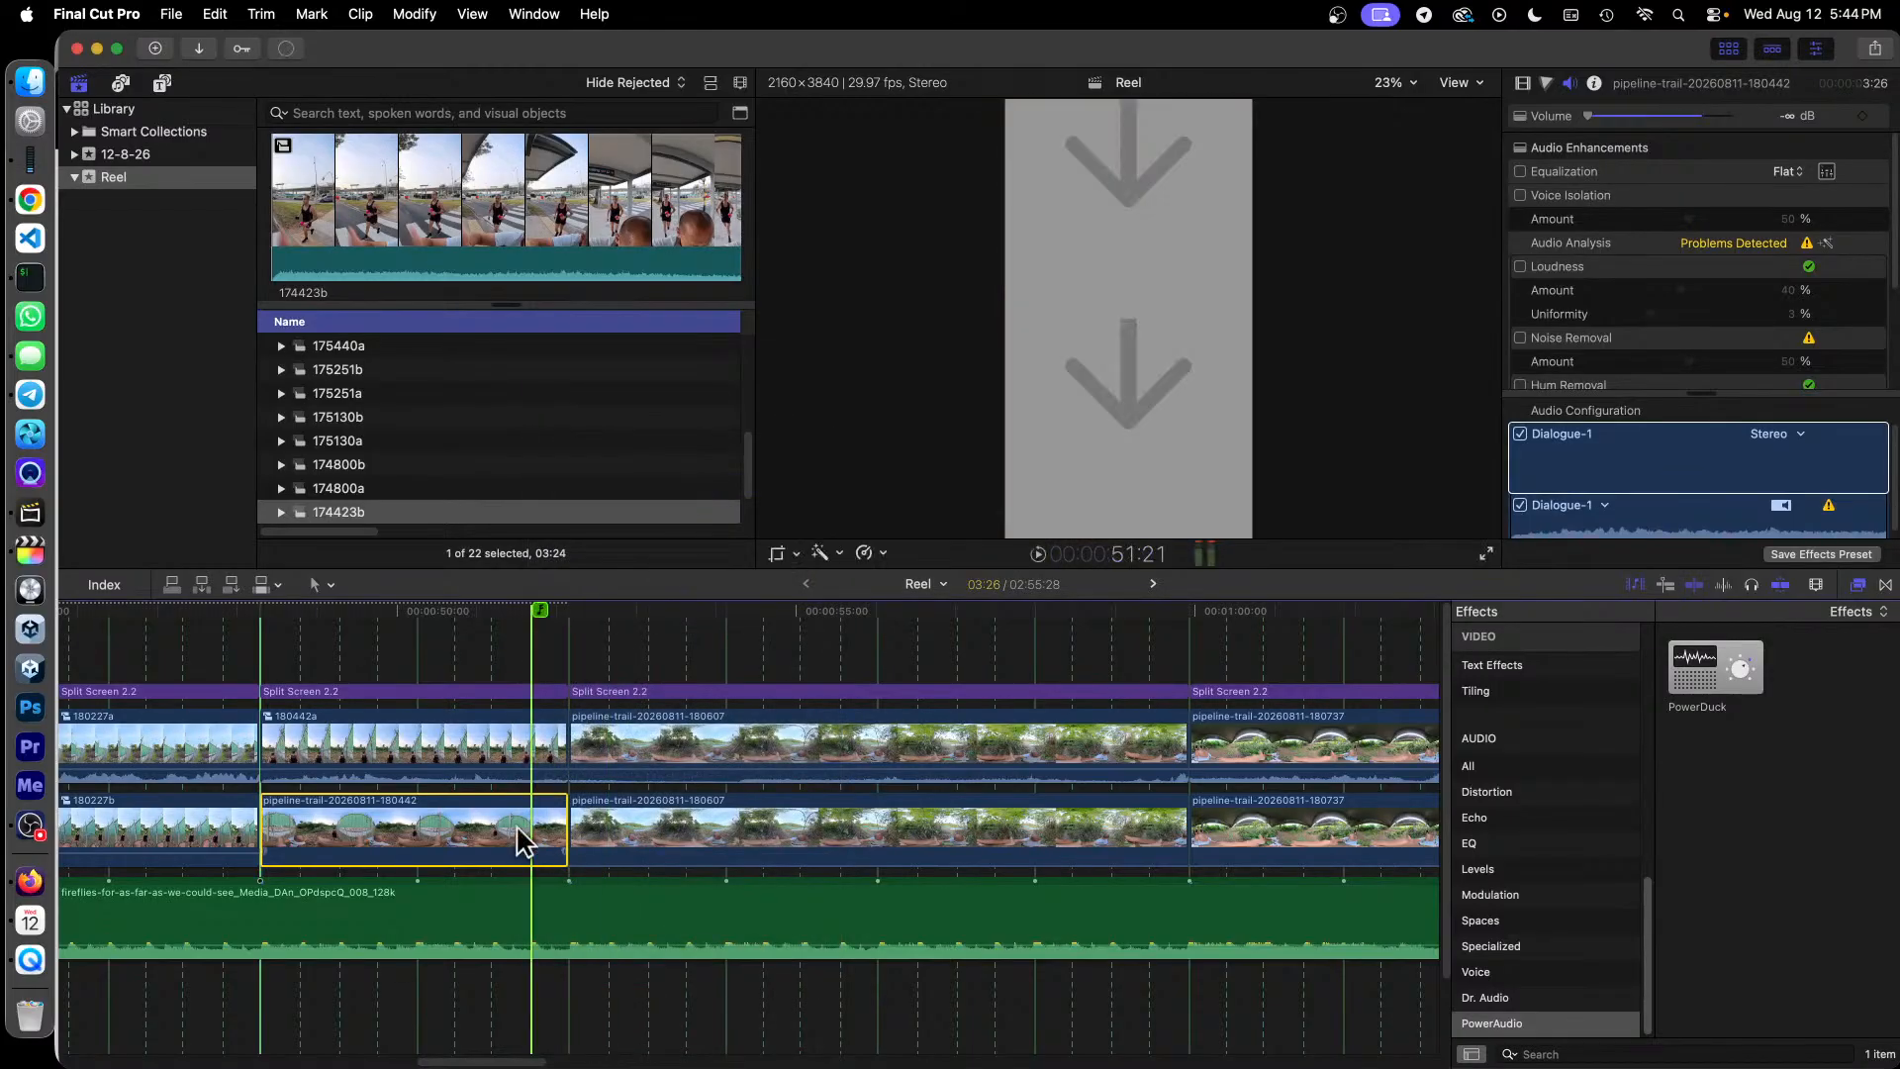
right_click(455, 843)
left_click(633, 453)
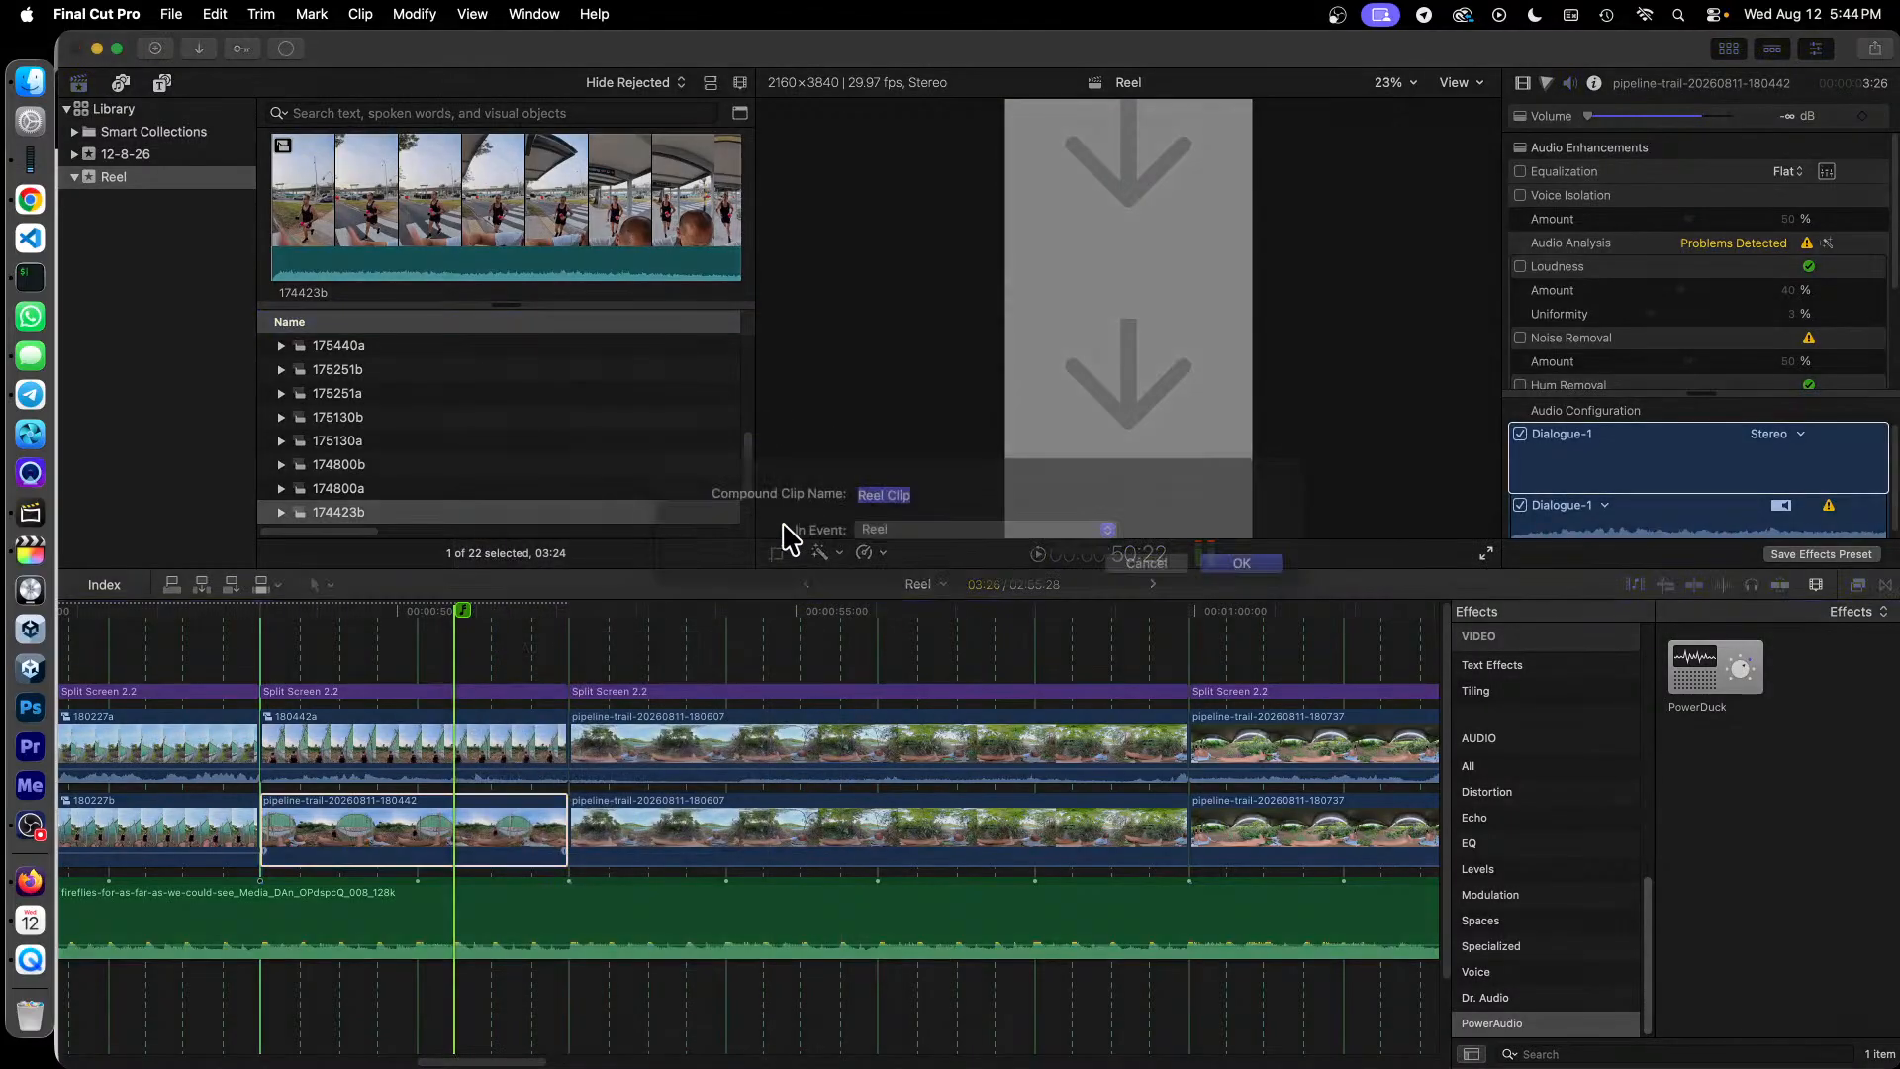
type("180")
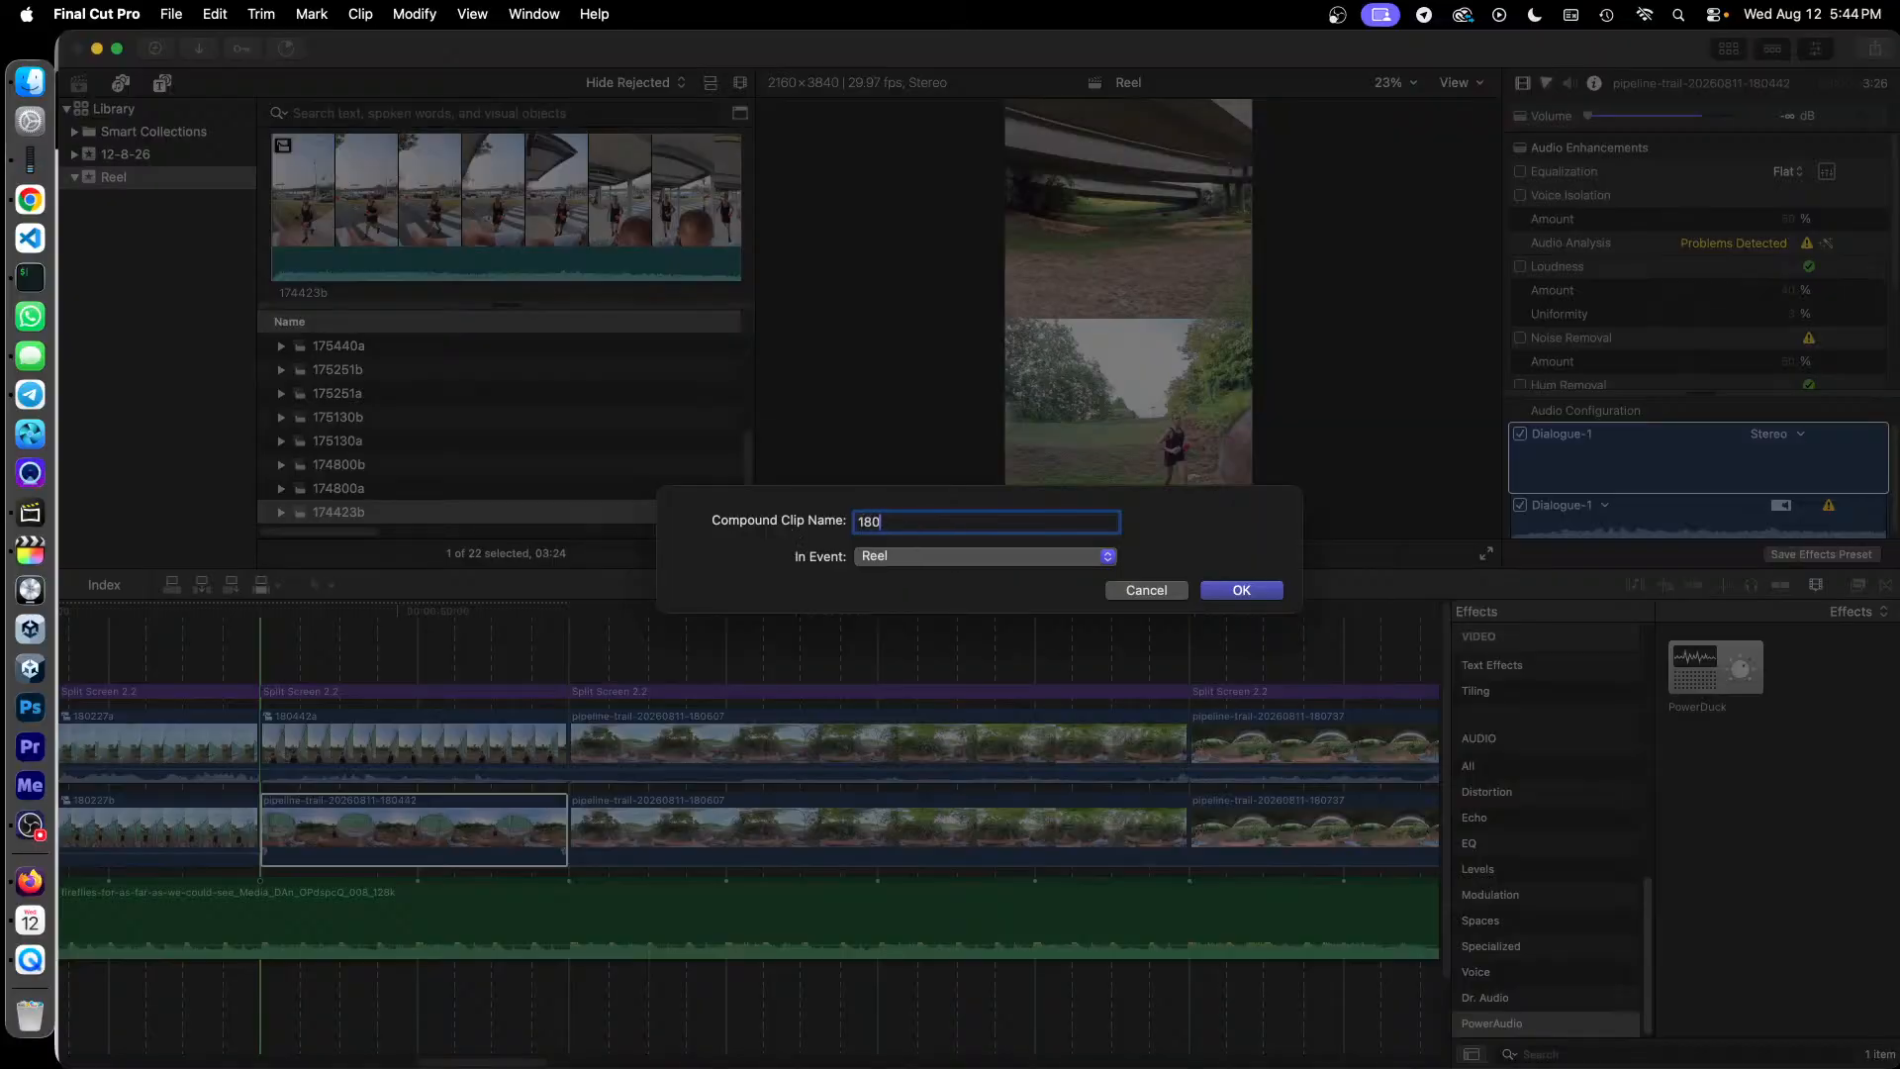
type("442b")
key("Return")
Step: Assign 180442a to Drop Zone 1 and 180442b to Drop Zone 2 of the Split Screen title above those clips
left_click(414, 693)
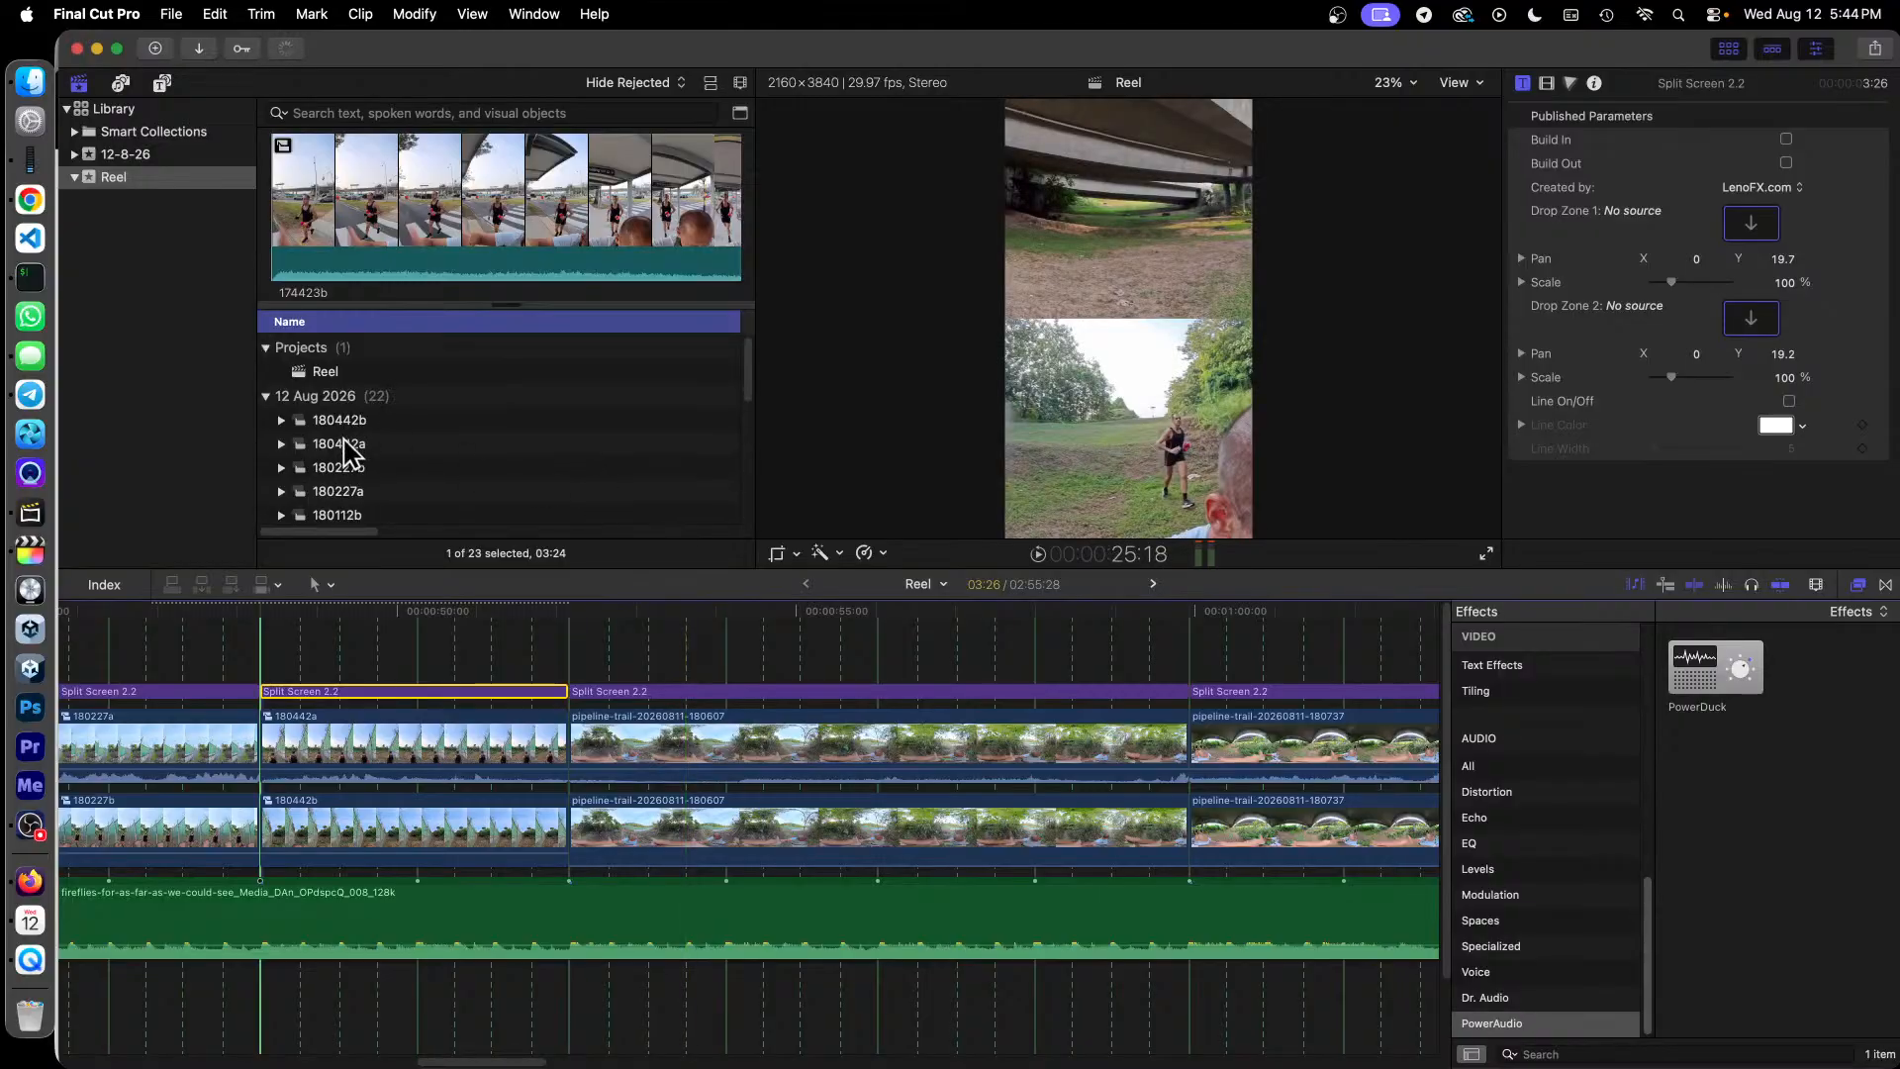
left_click_drag(346, 452, 1749, 222)
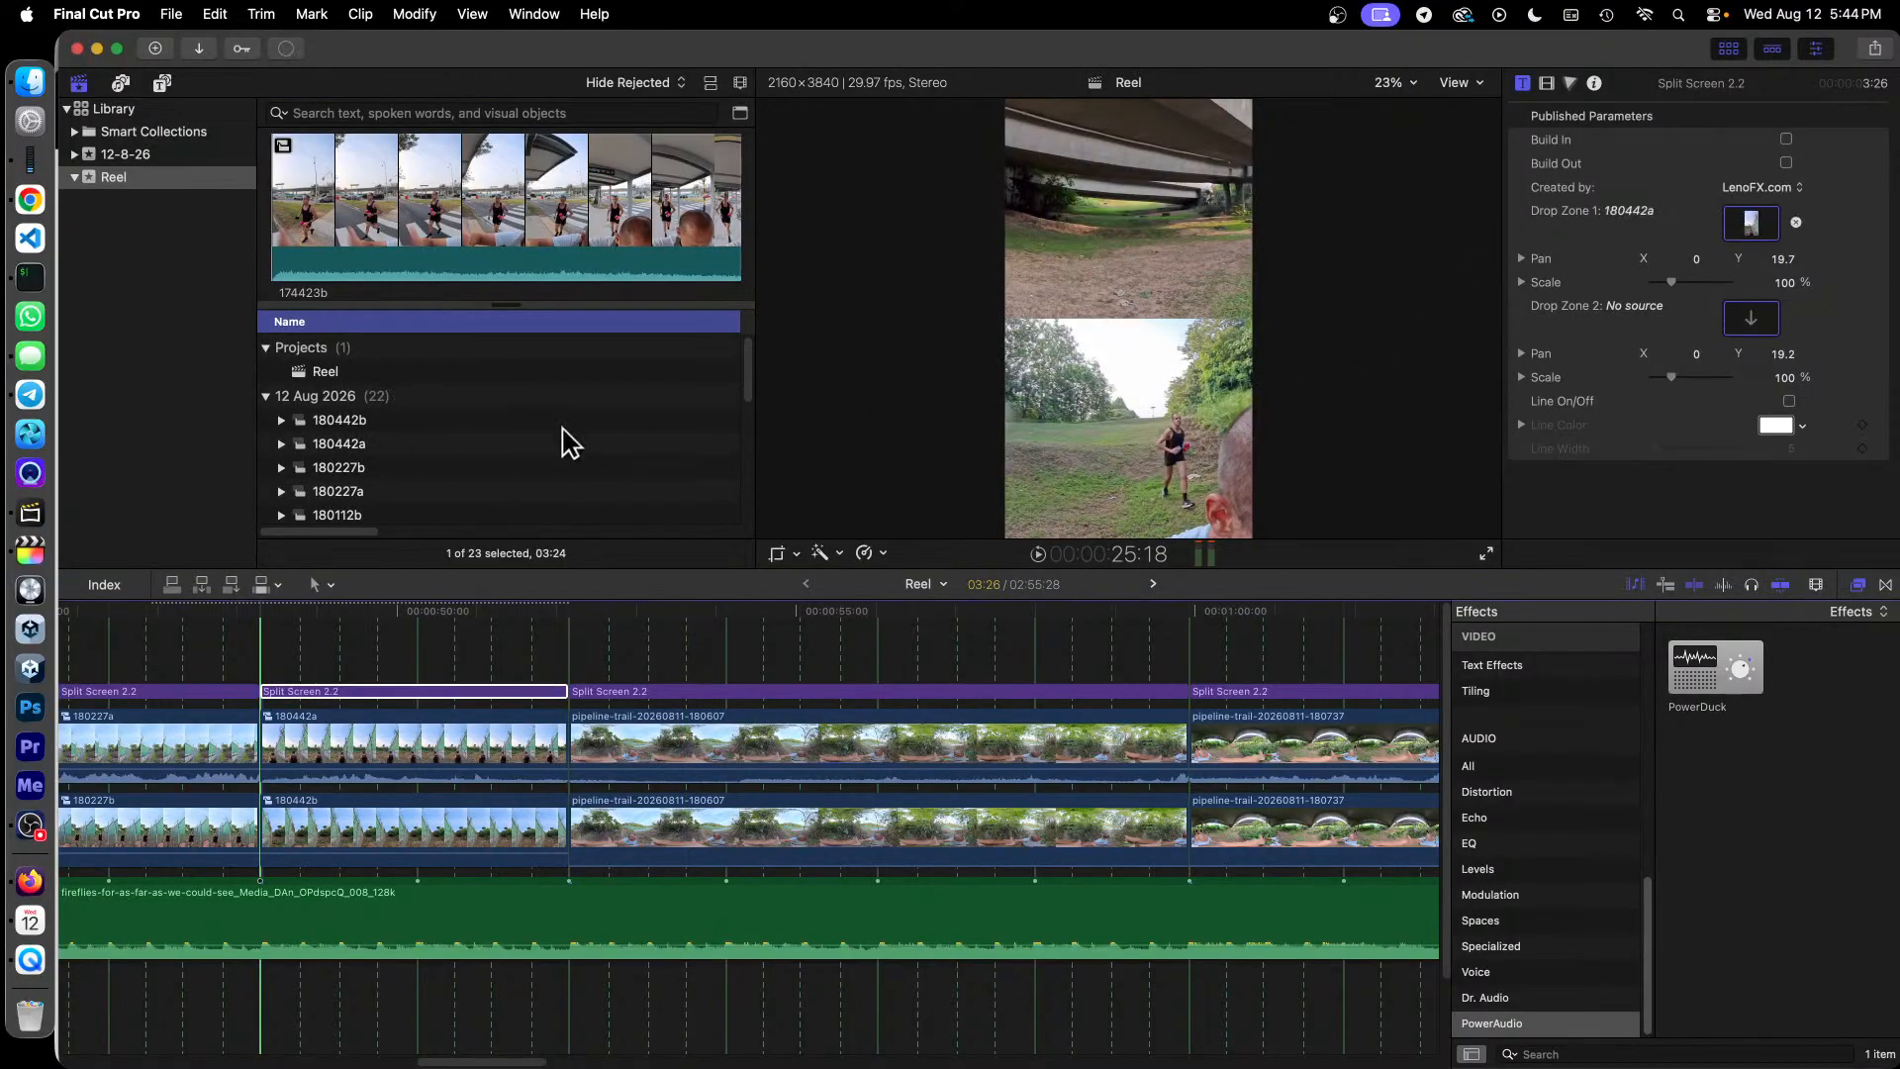
left_click_drag(356, 419, 1738, 320)
left_click(752, 750)
right_click(754, 748)
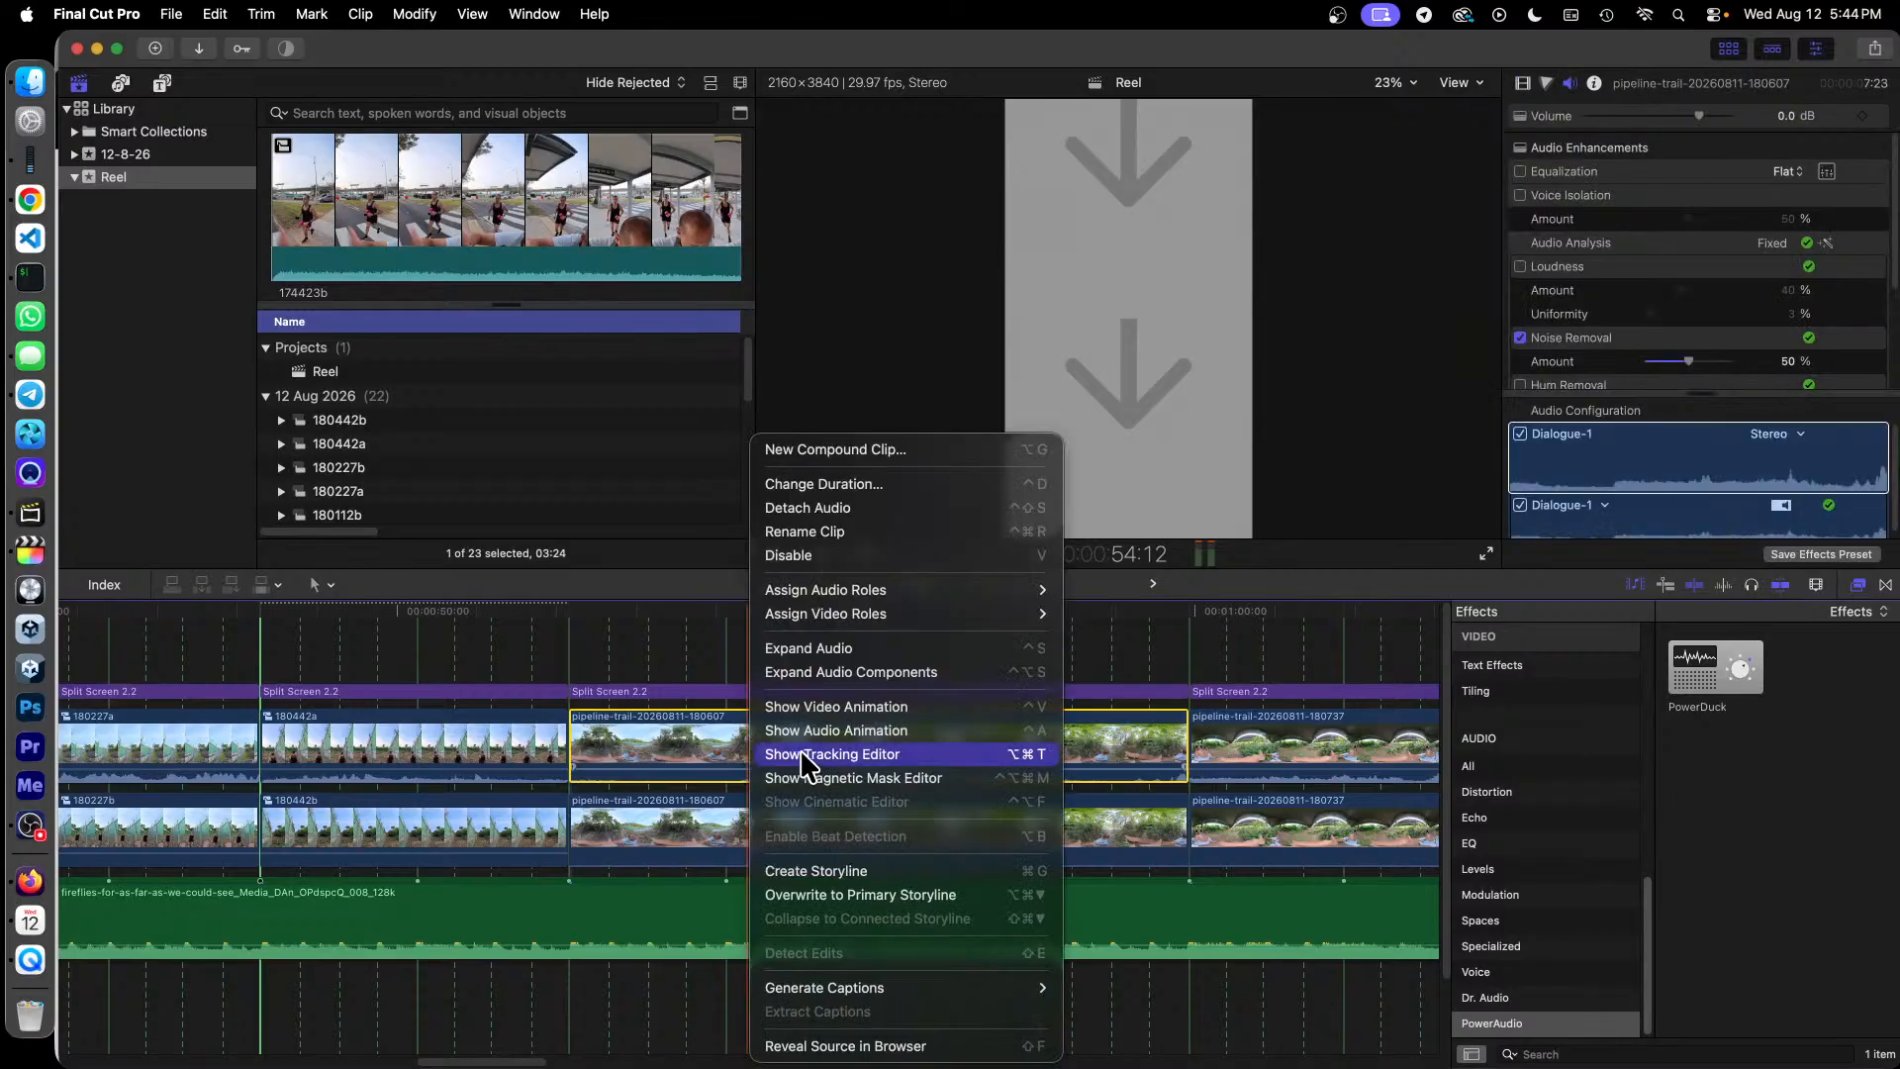
left_click(928, 451)
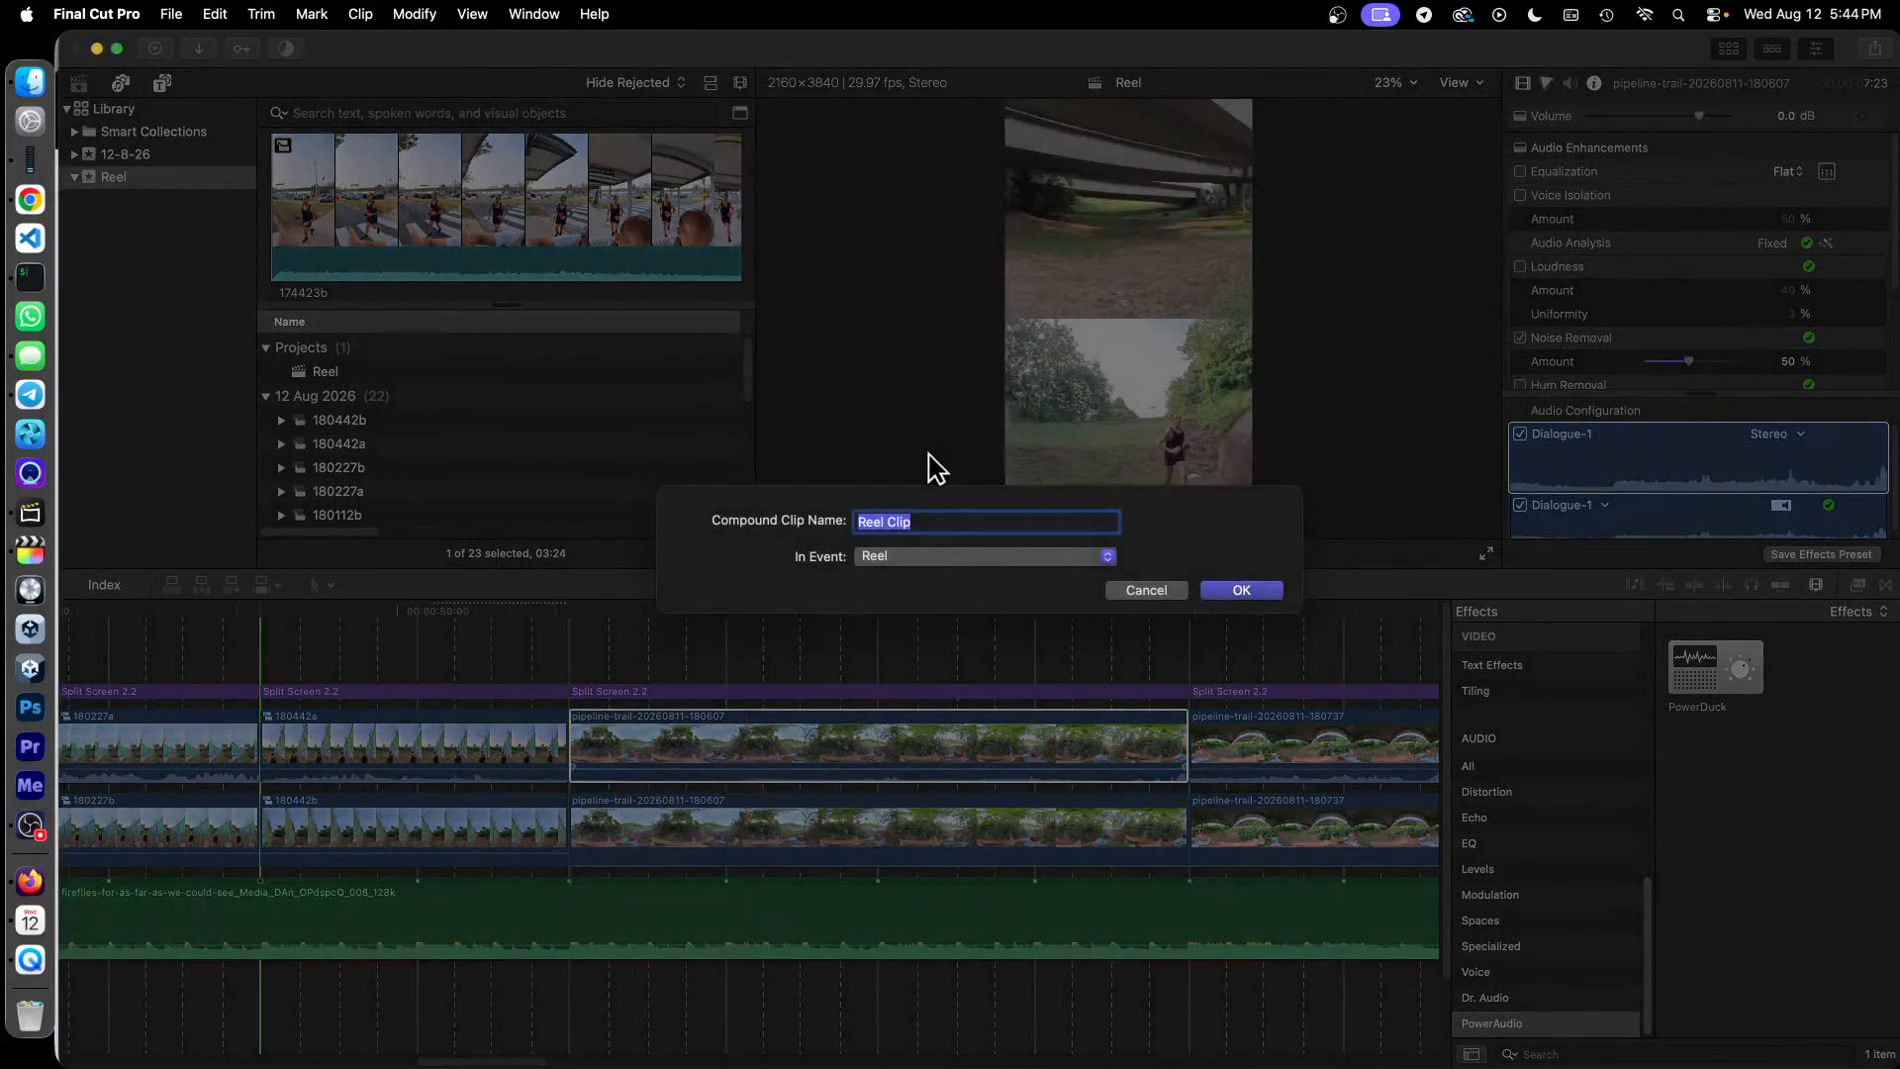
type("180607a")
key("Return")
right_click(859, 806)
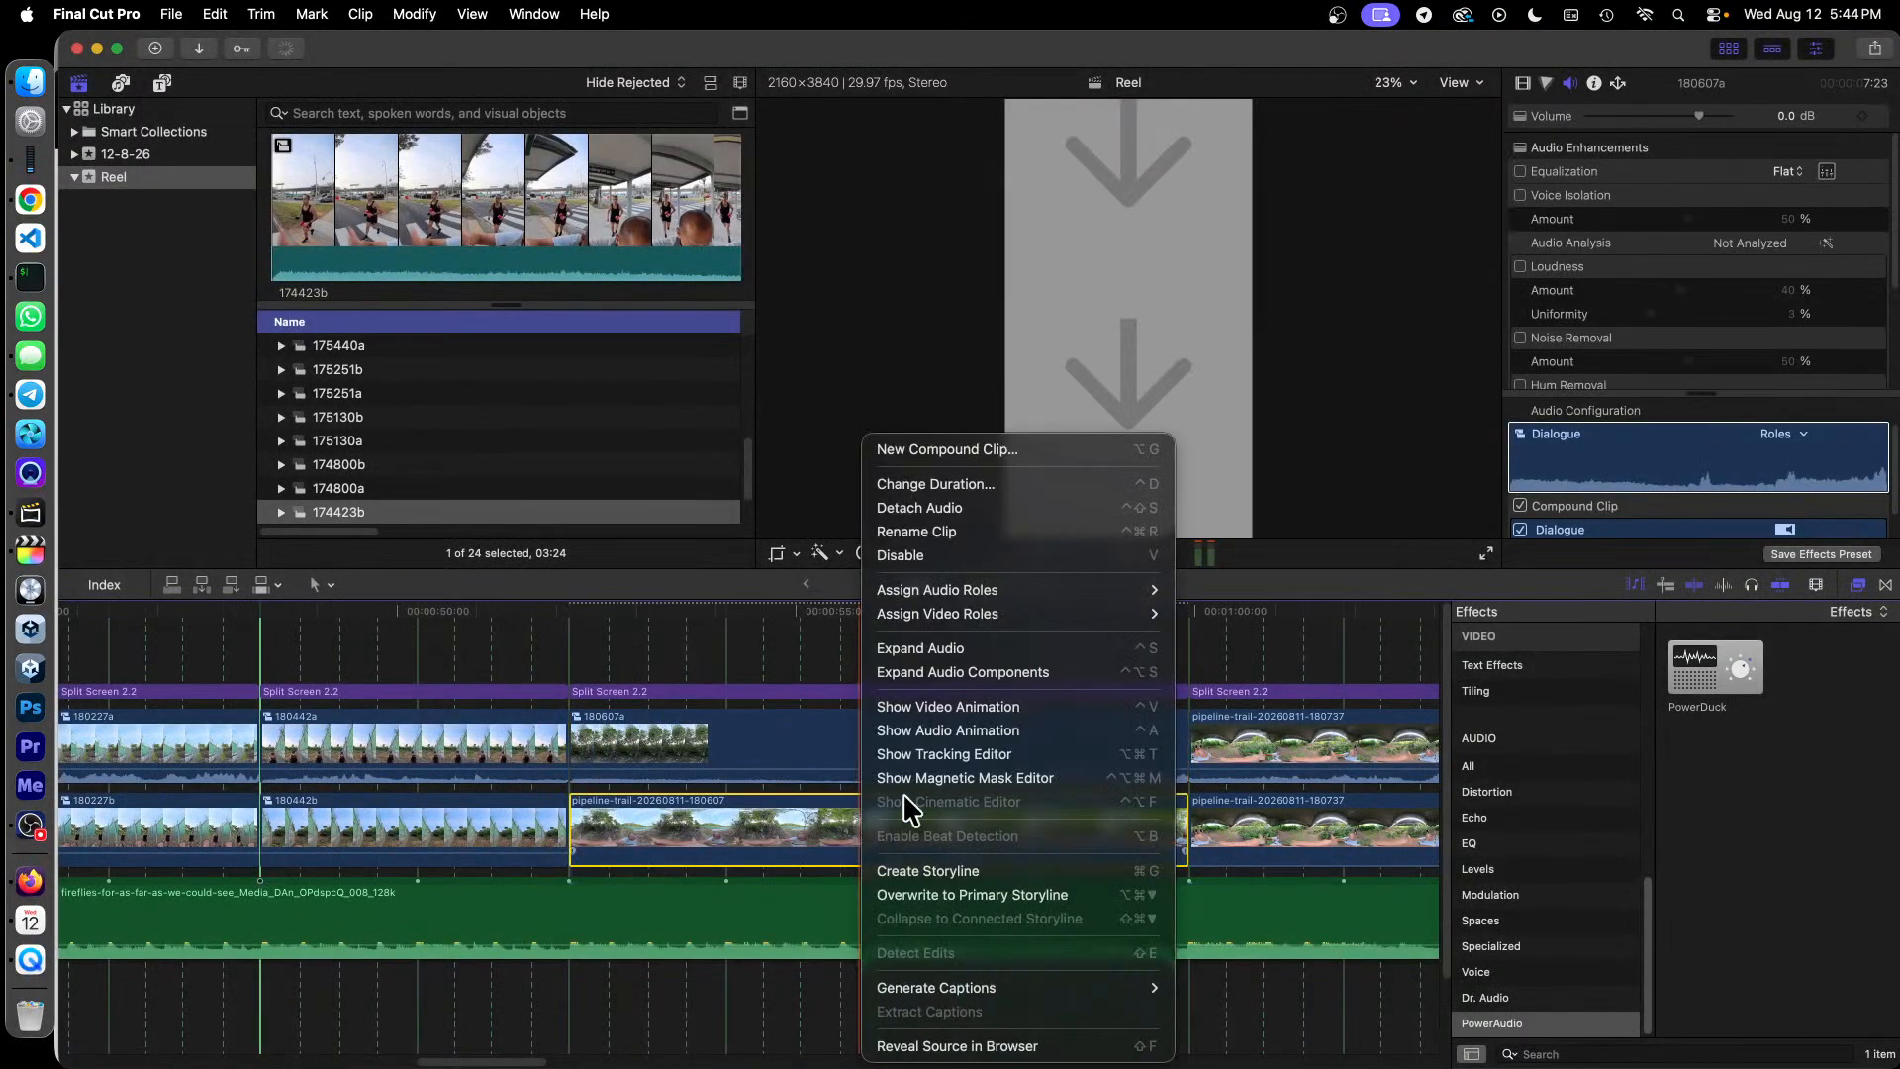
left_click(1039, 449)
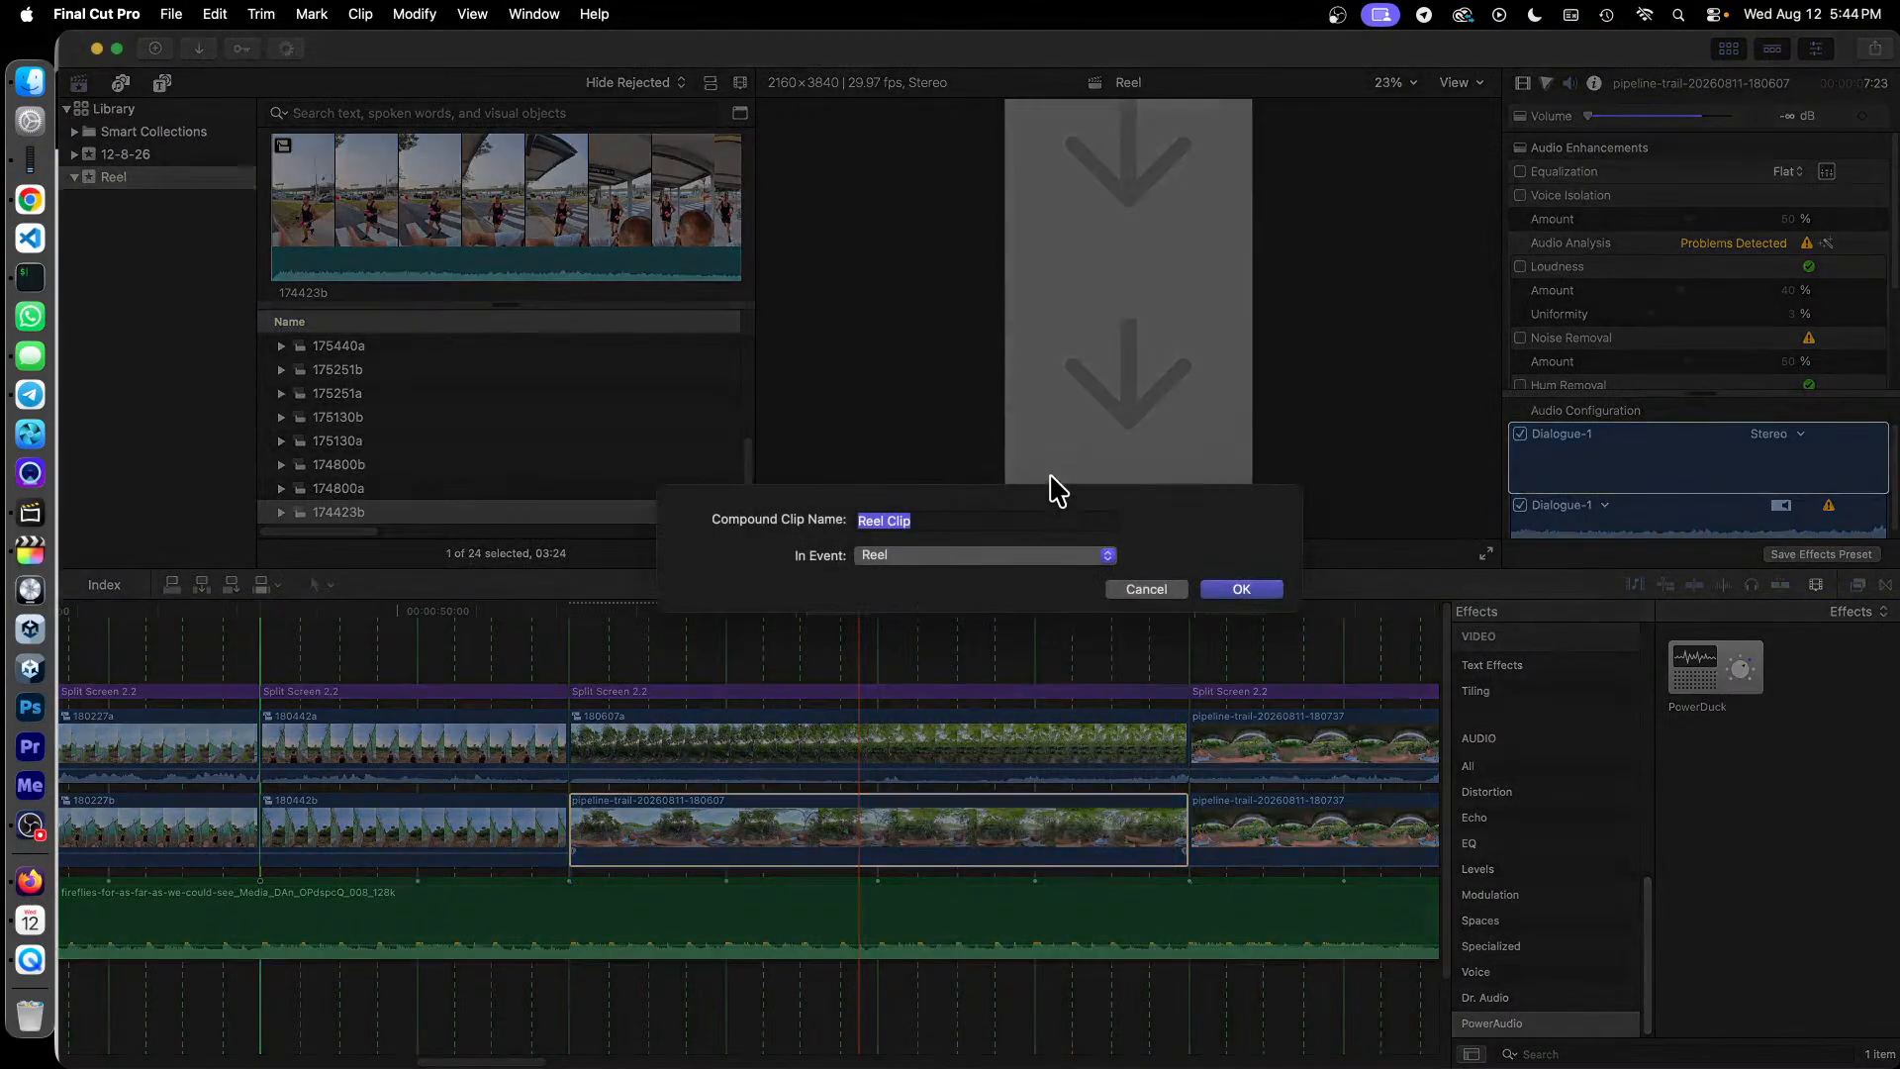
type("180607b")
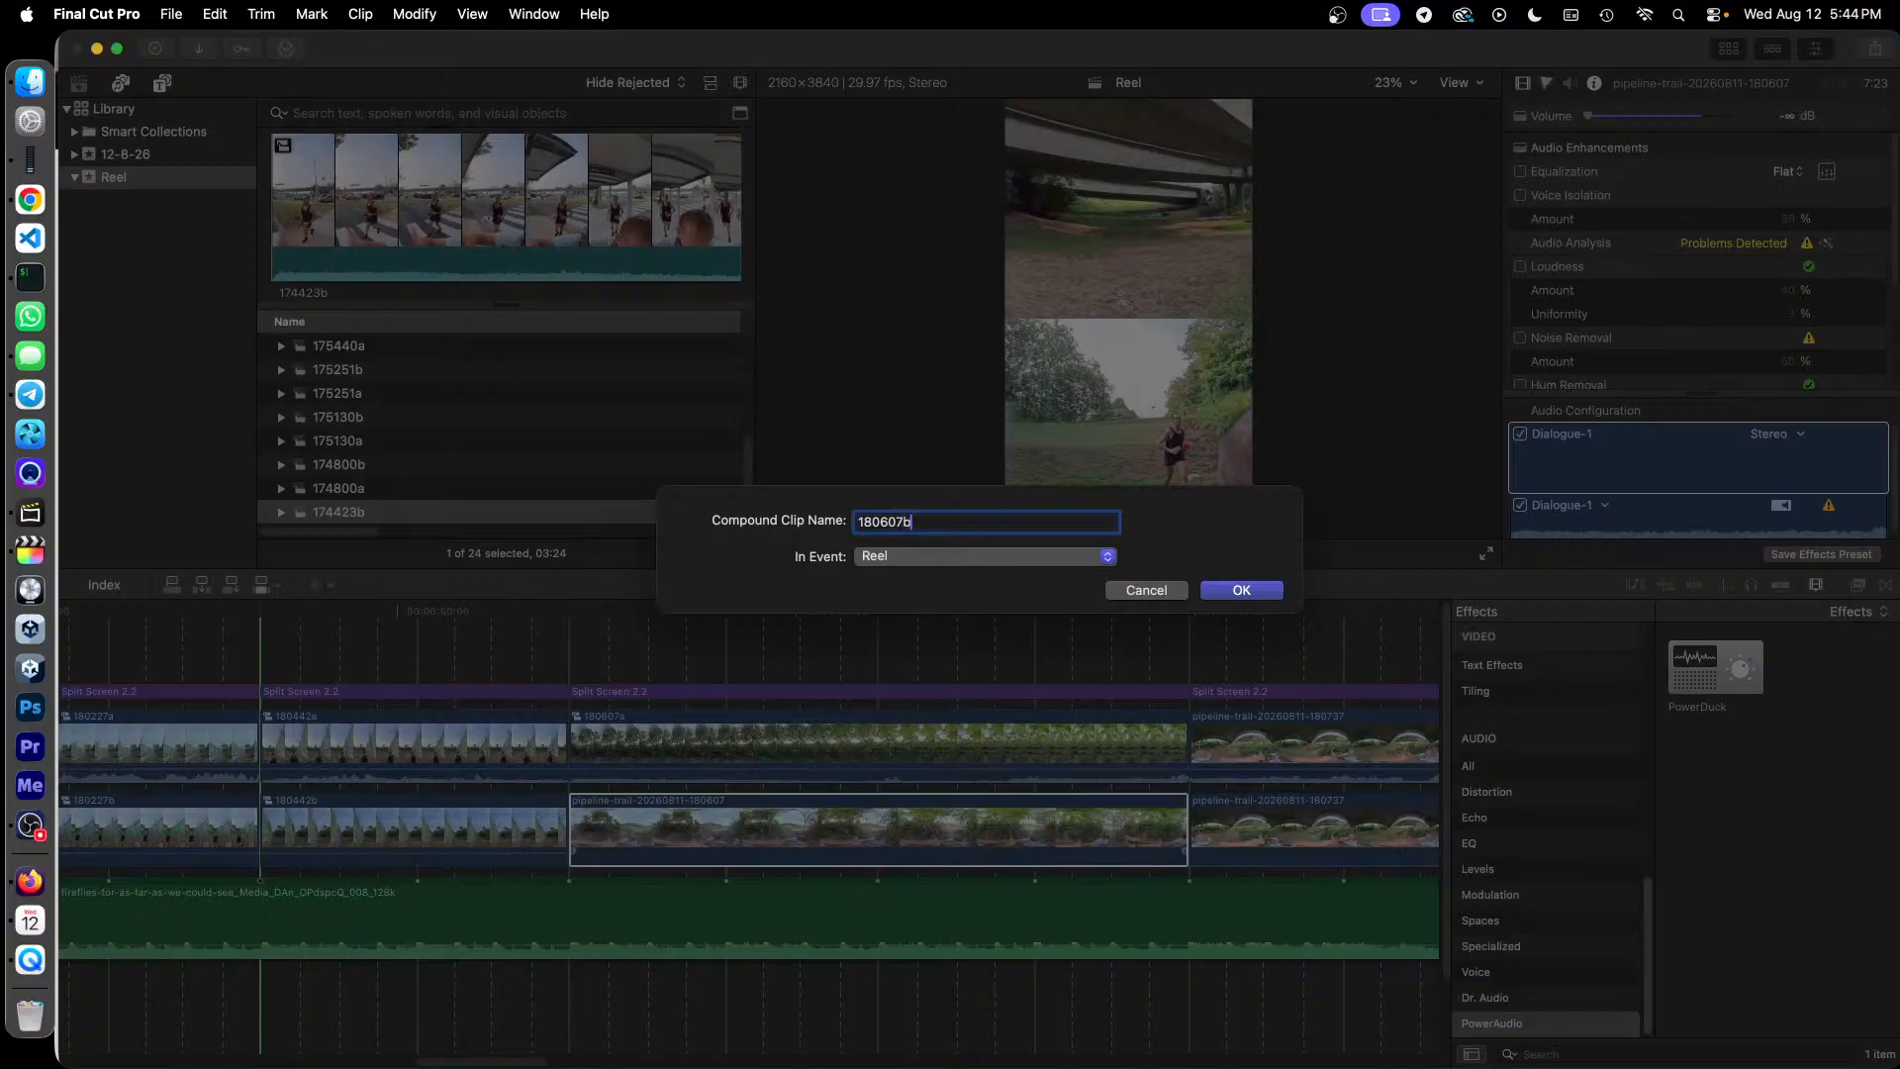
key("Return")
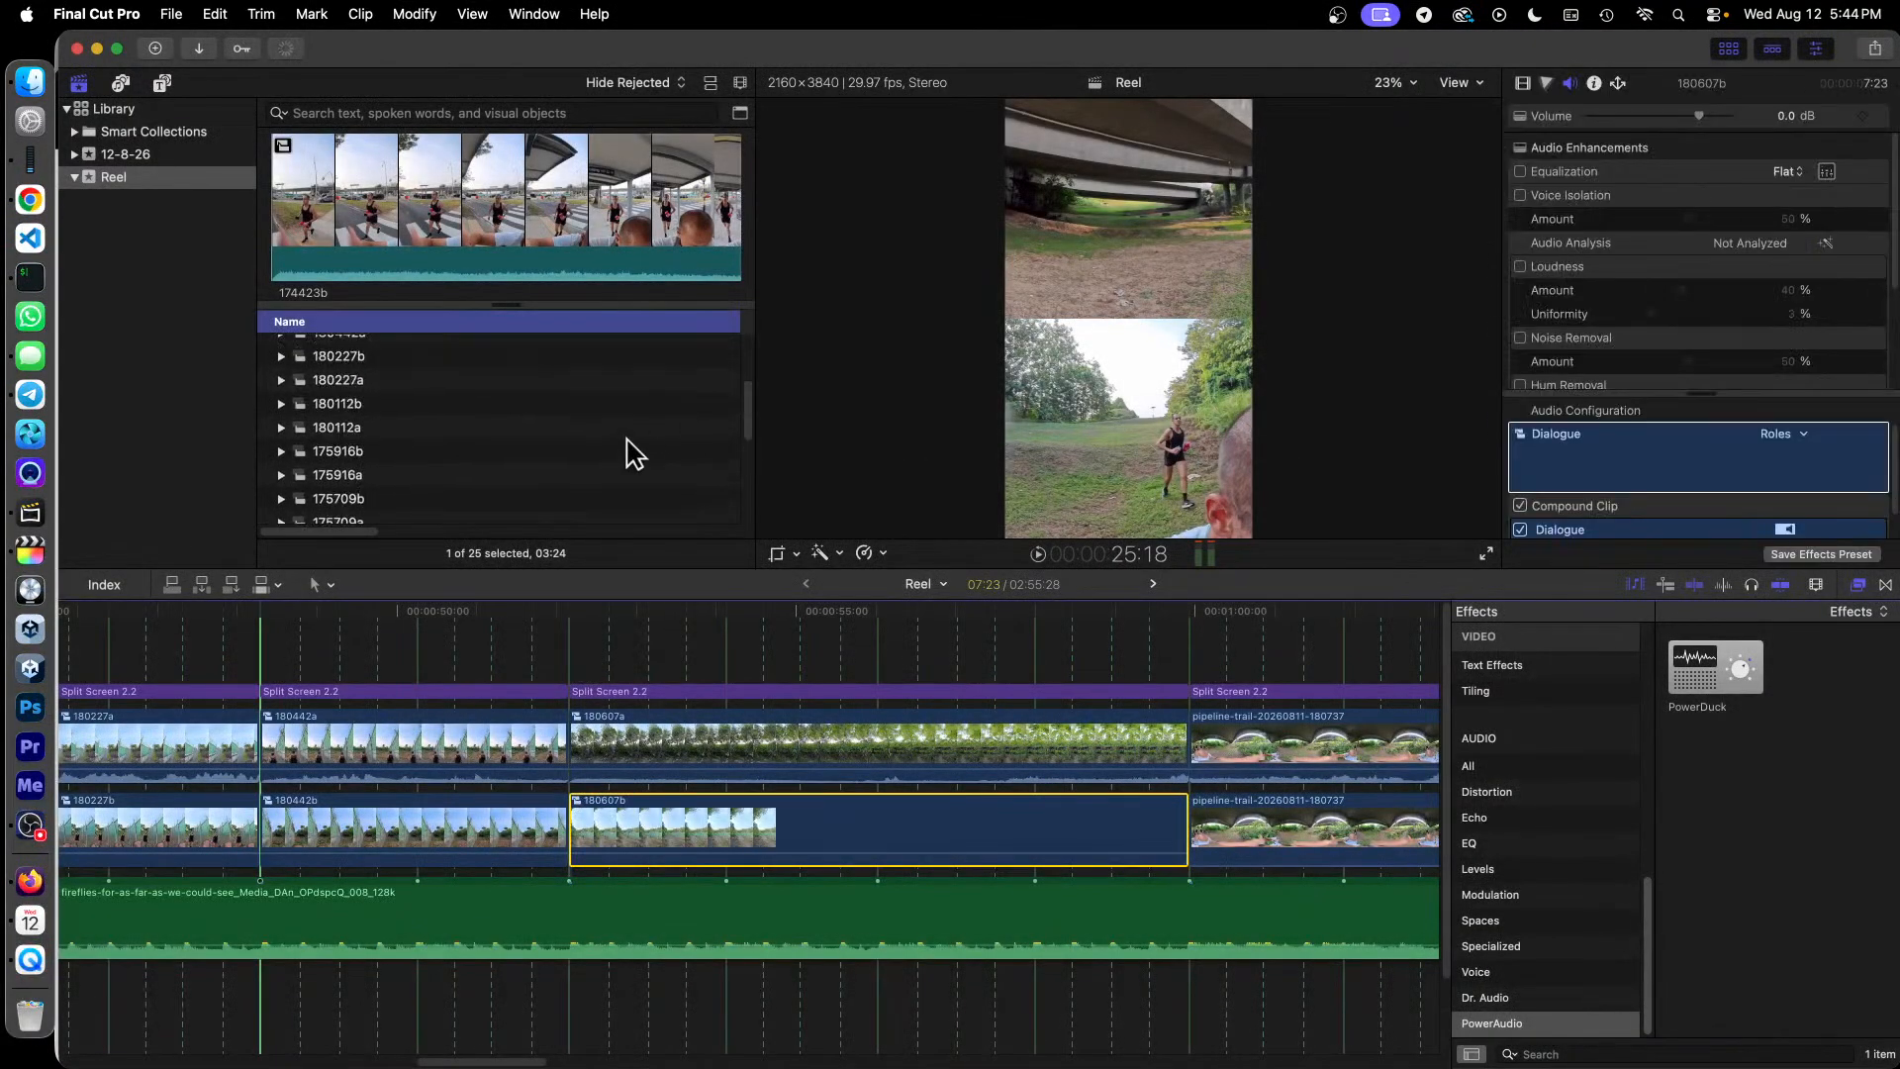
Step: Assign 180607a to Drop Zone 1 and 180607b to Drop Zone 2 of the Split Screen title above those clips
left_click(749, 691)
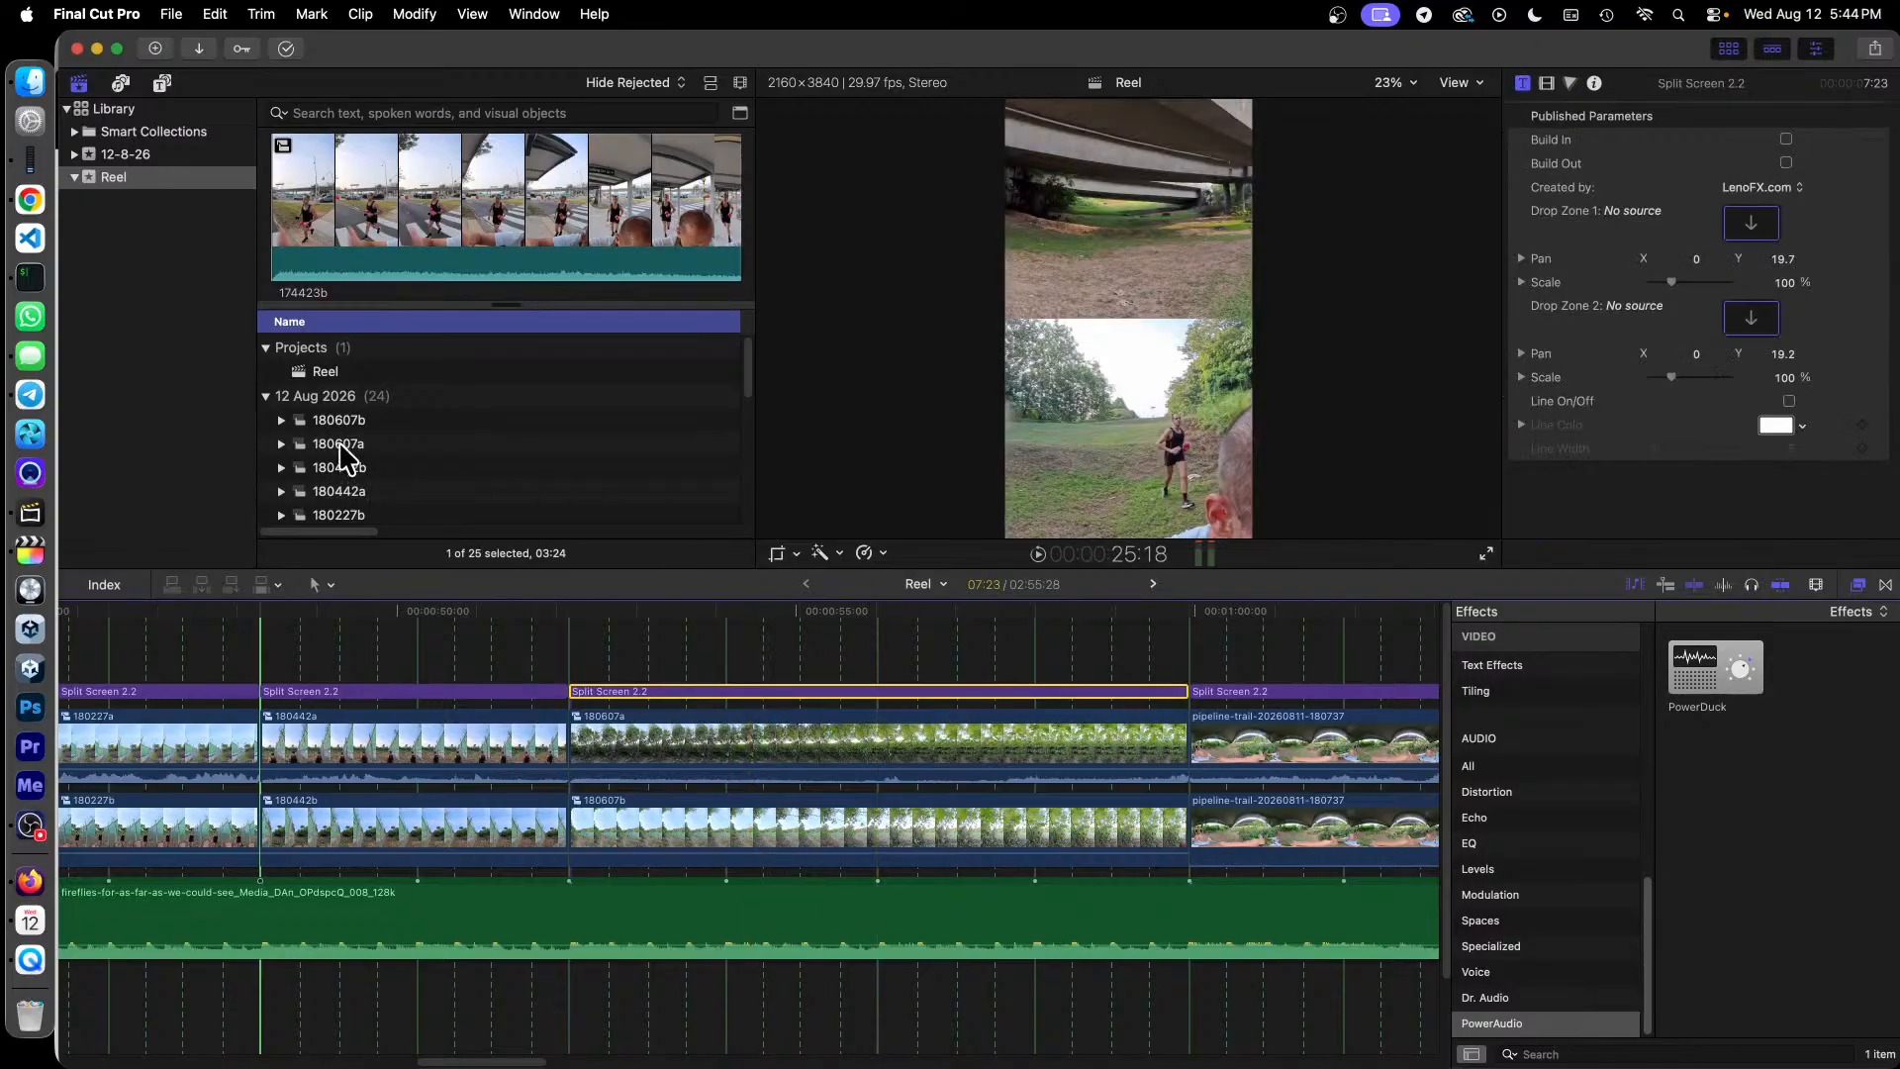
left_click_drag(342, 457, 1751, 233)
left_click_drag(343, 428, 1751, 318)
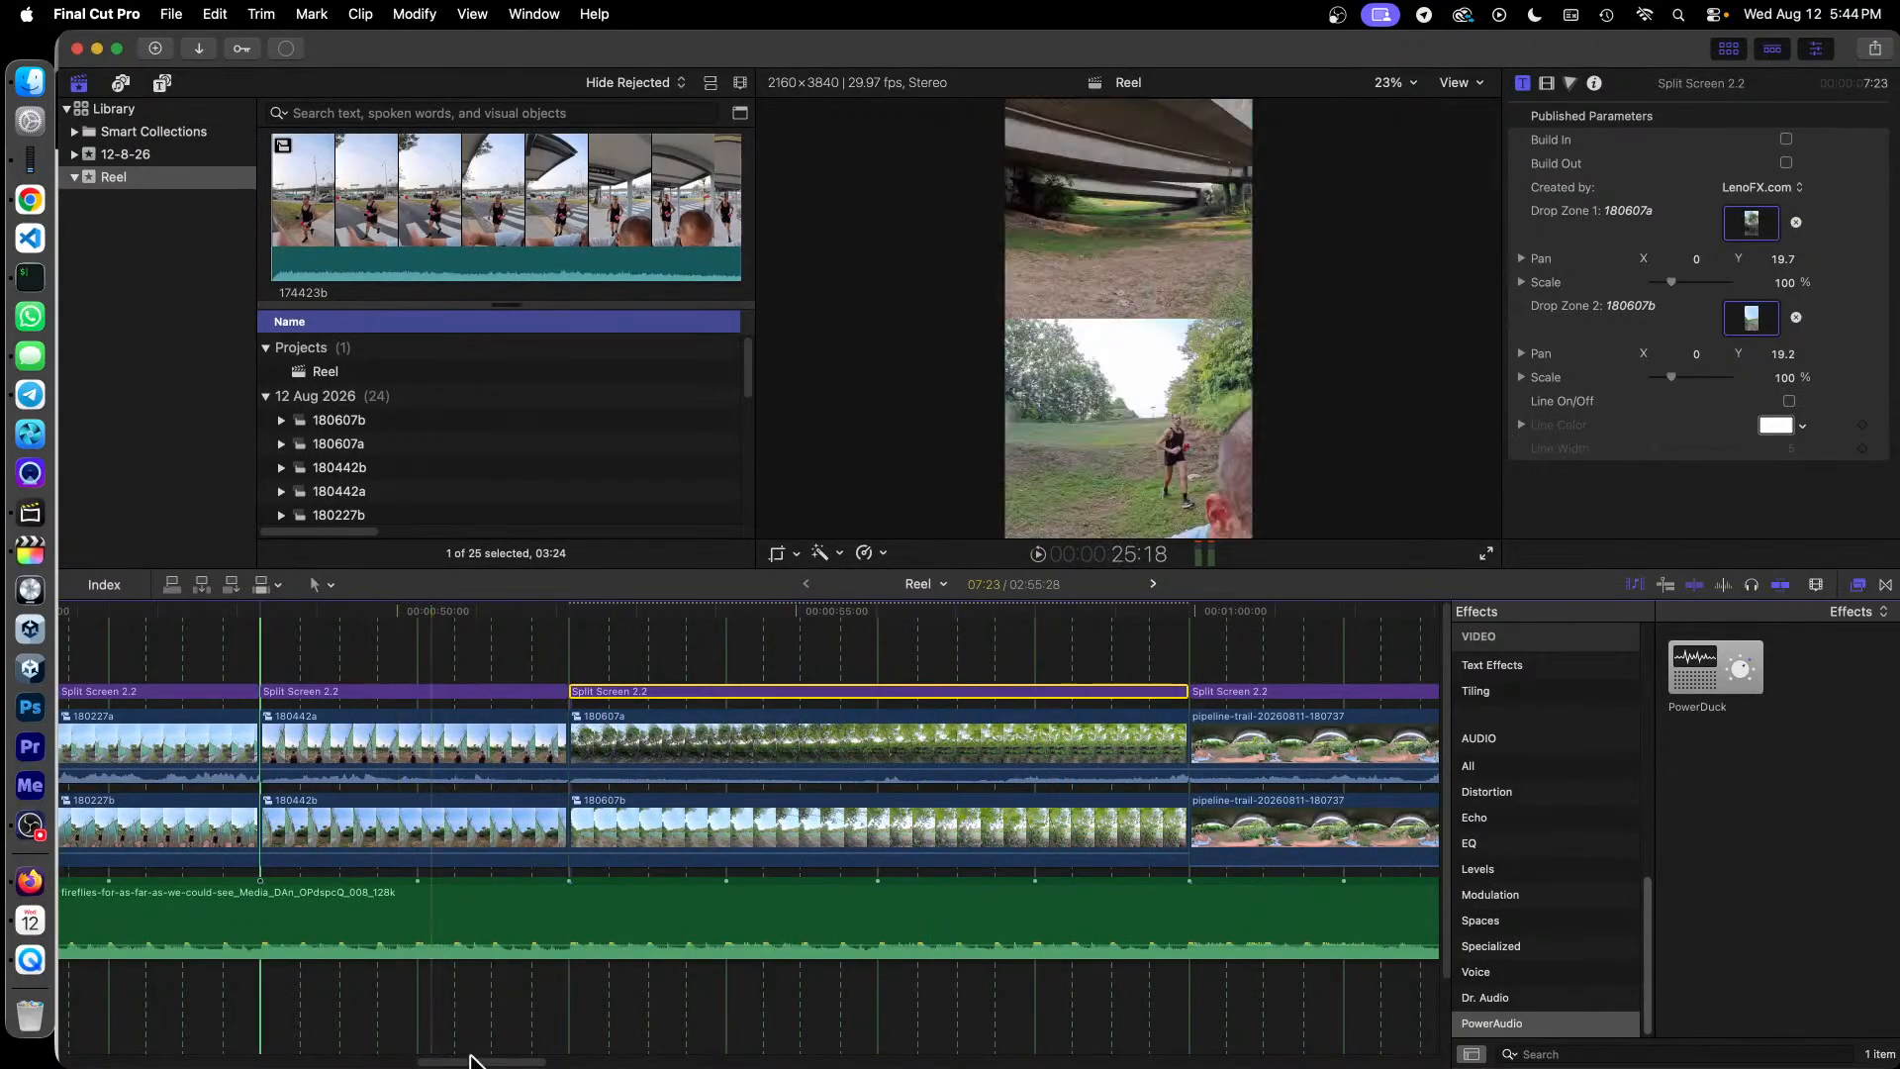
left_click_drag(473, 1062, 553, 1064)
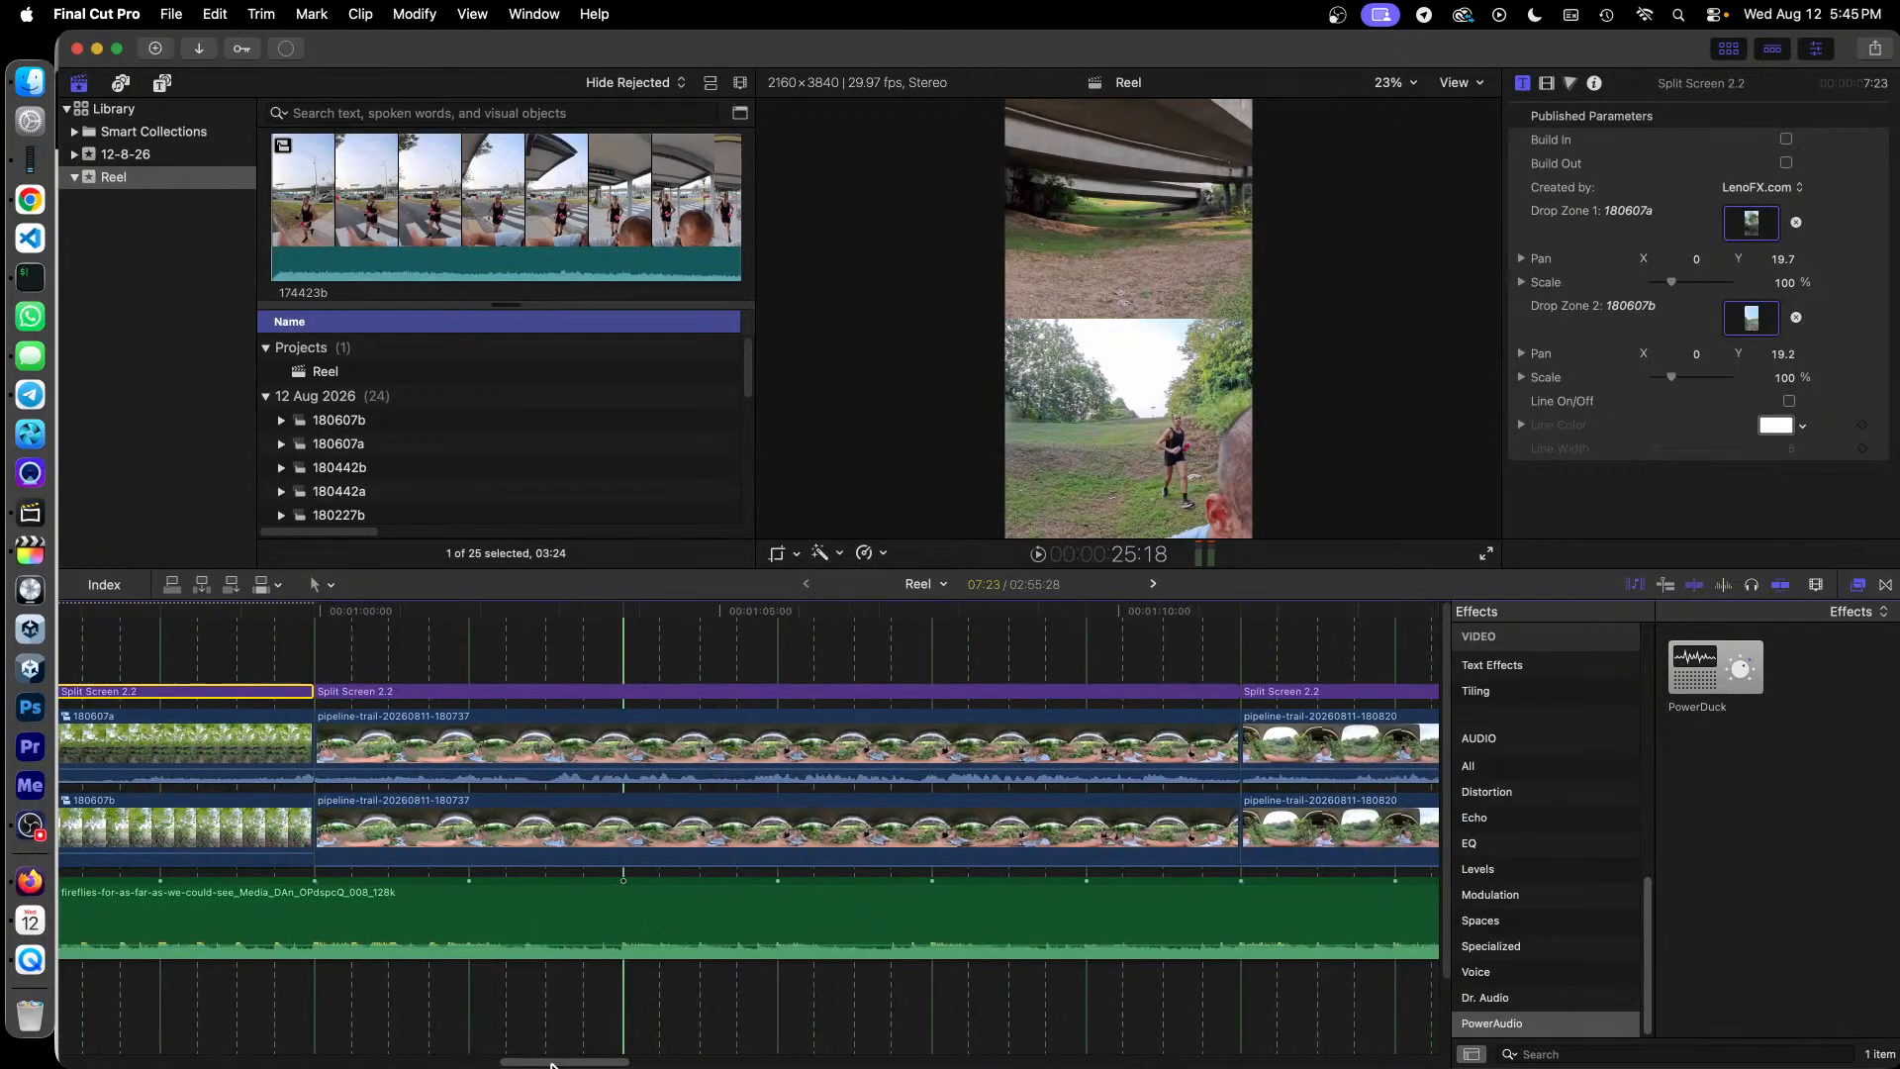
right_click(561, 744)
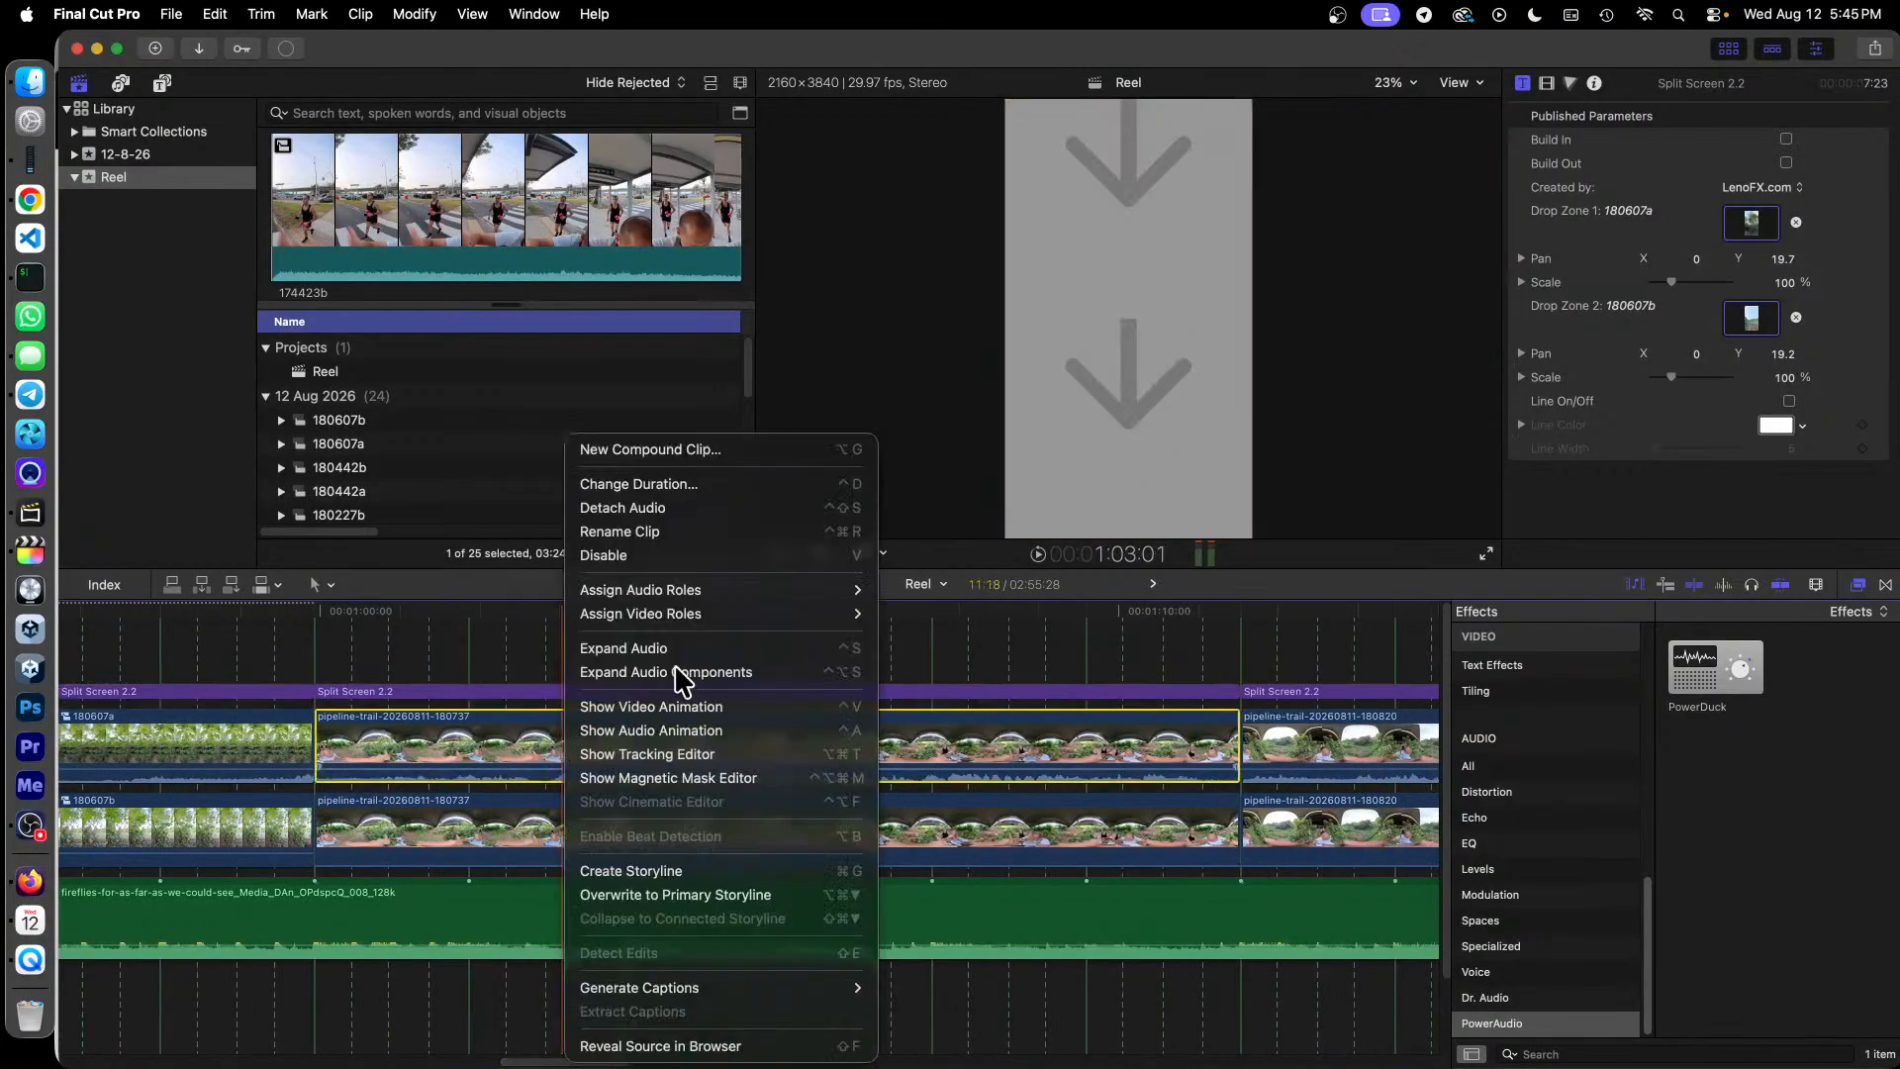
left_click(698, 447)
type("1")
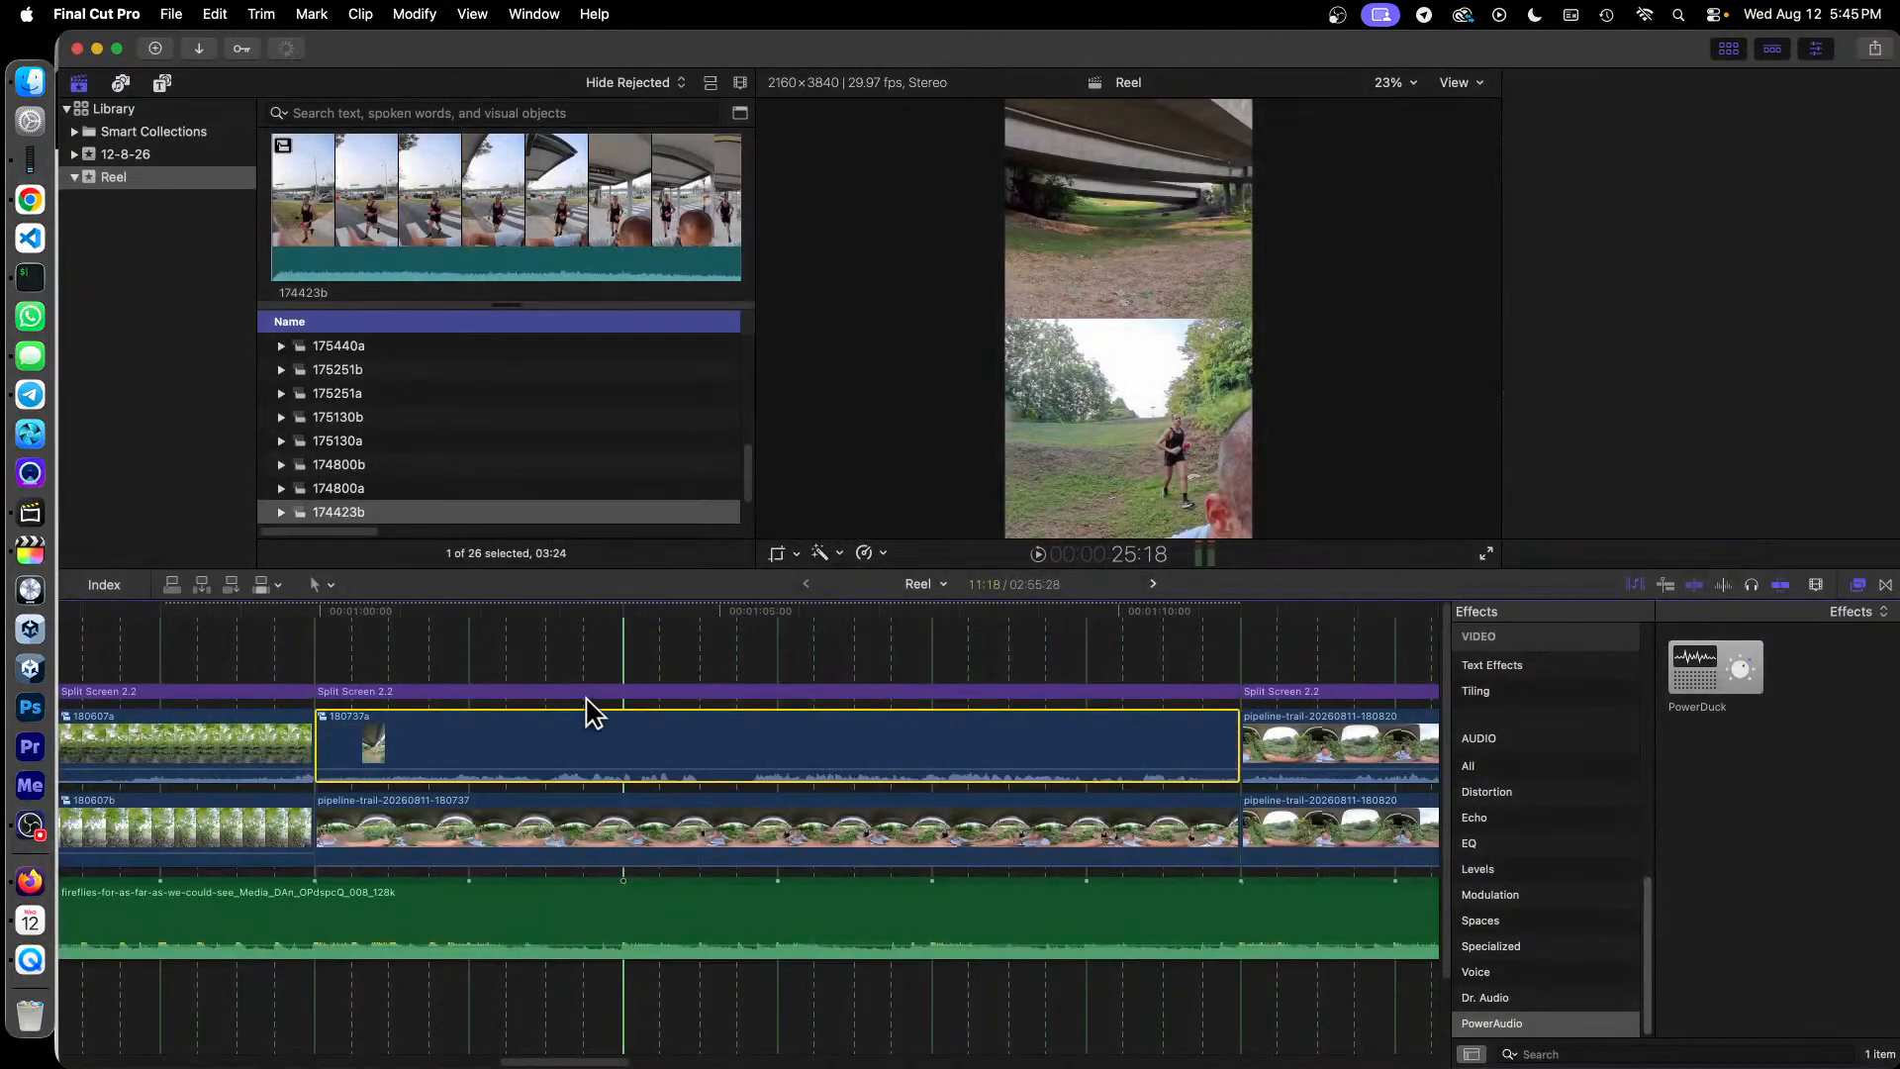
right_click(658, 819)
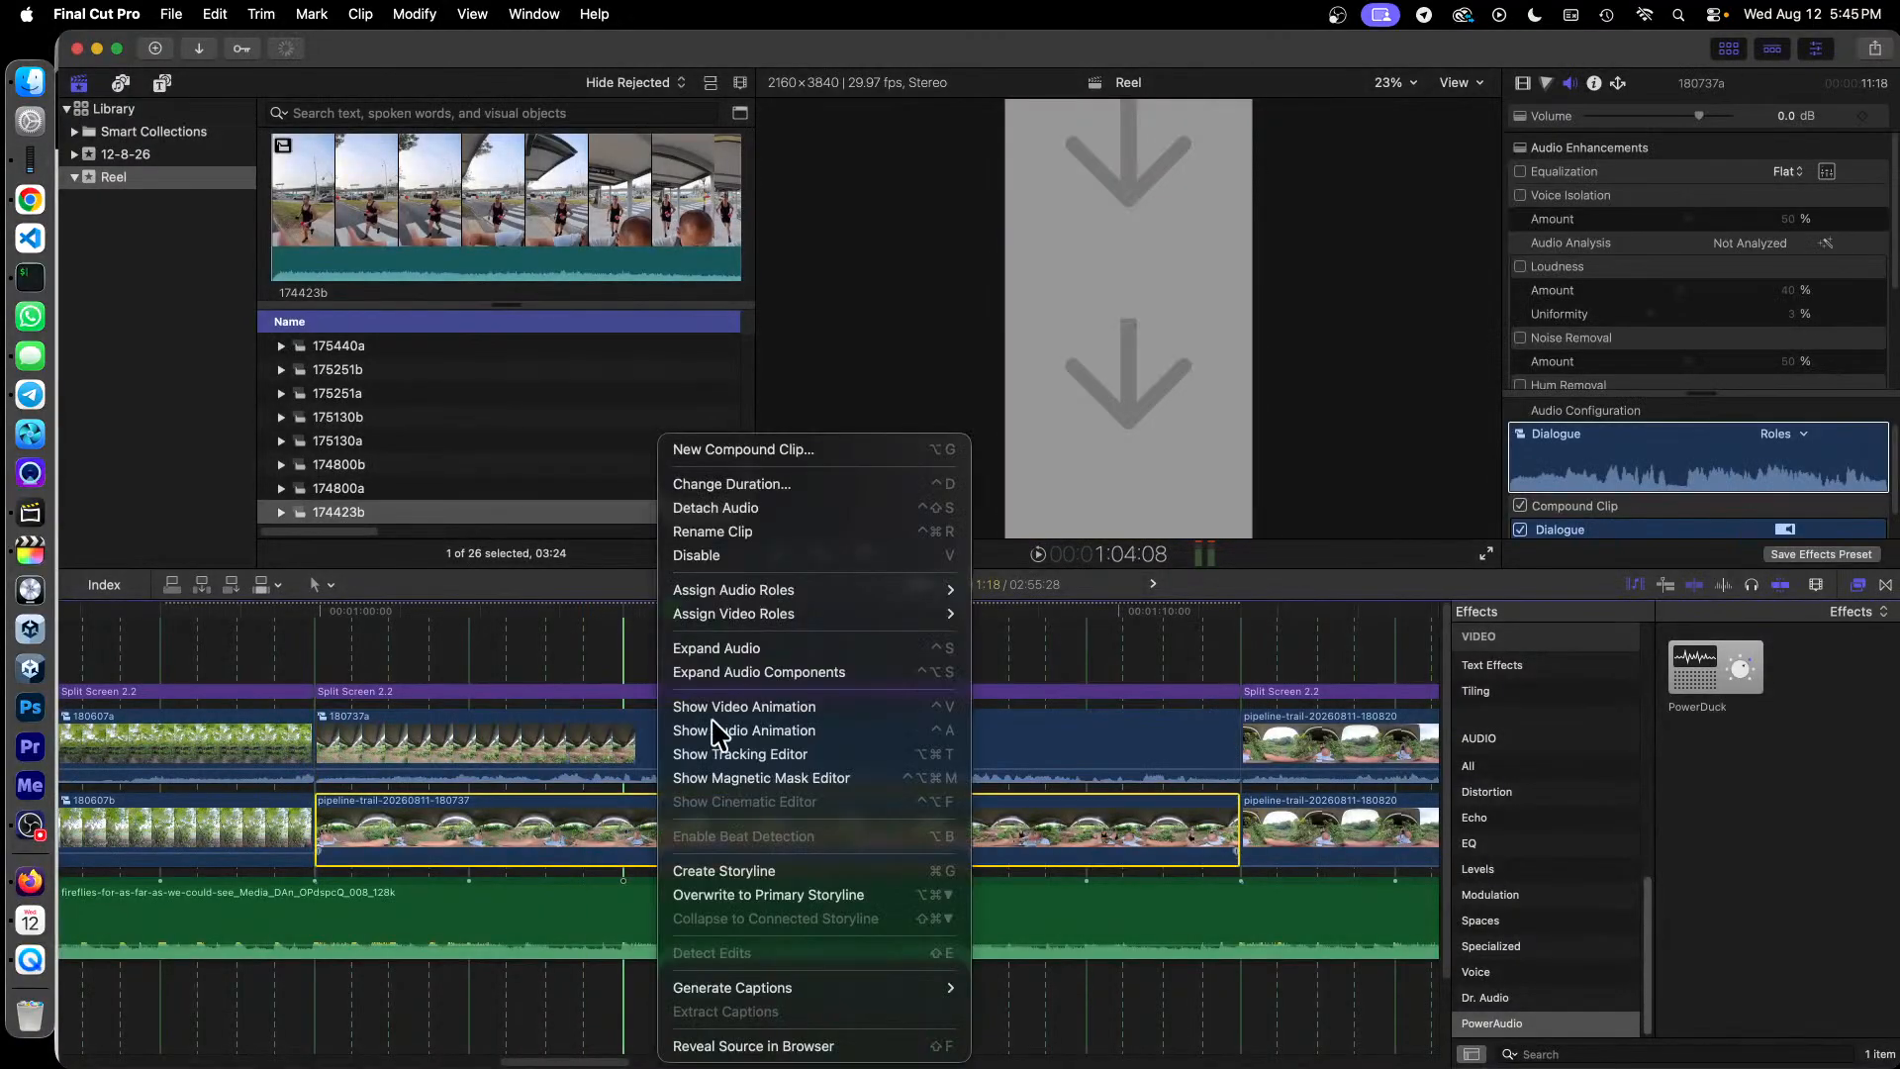
left_click(788, 450)
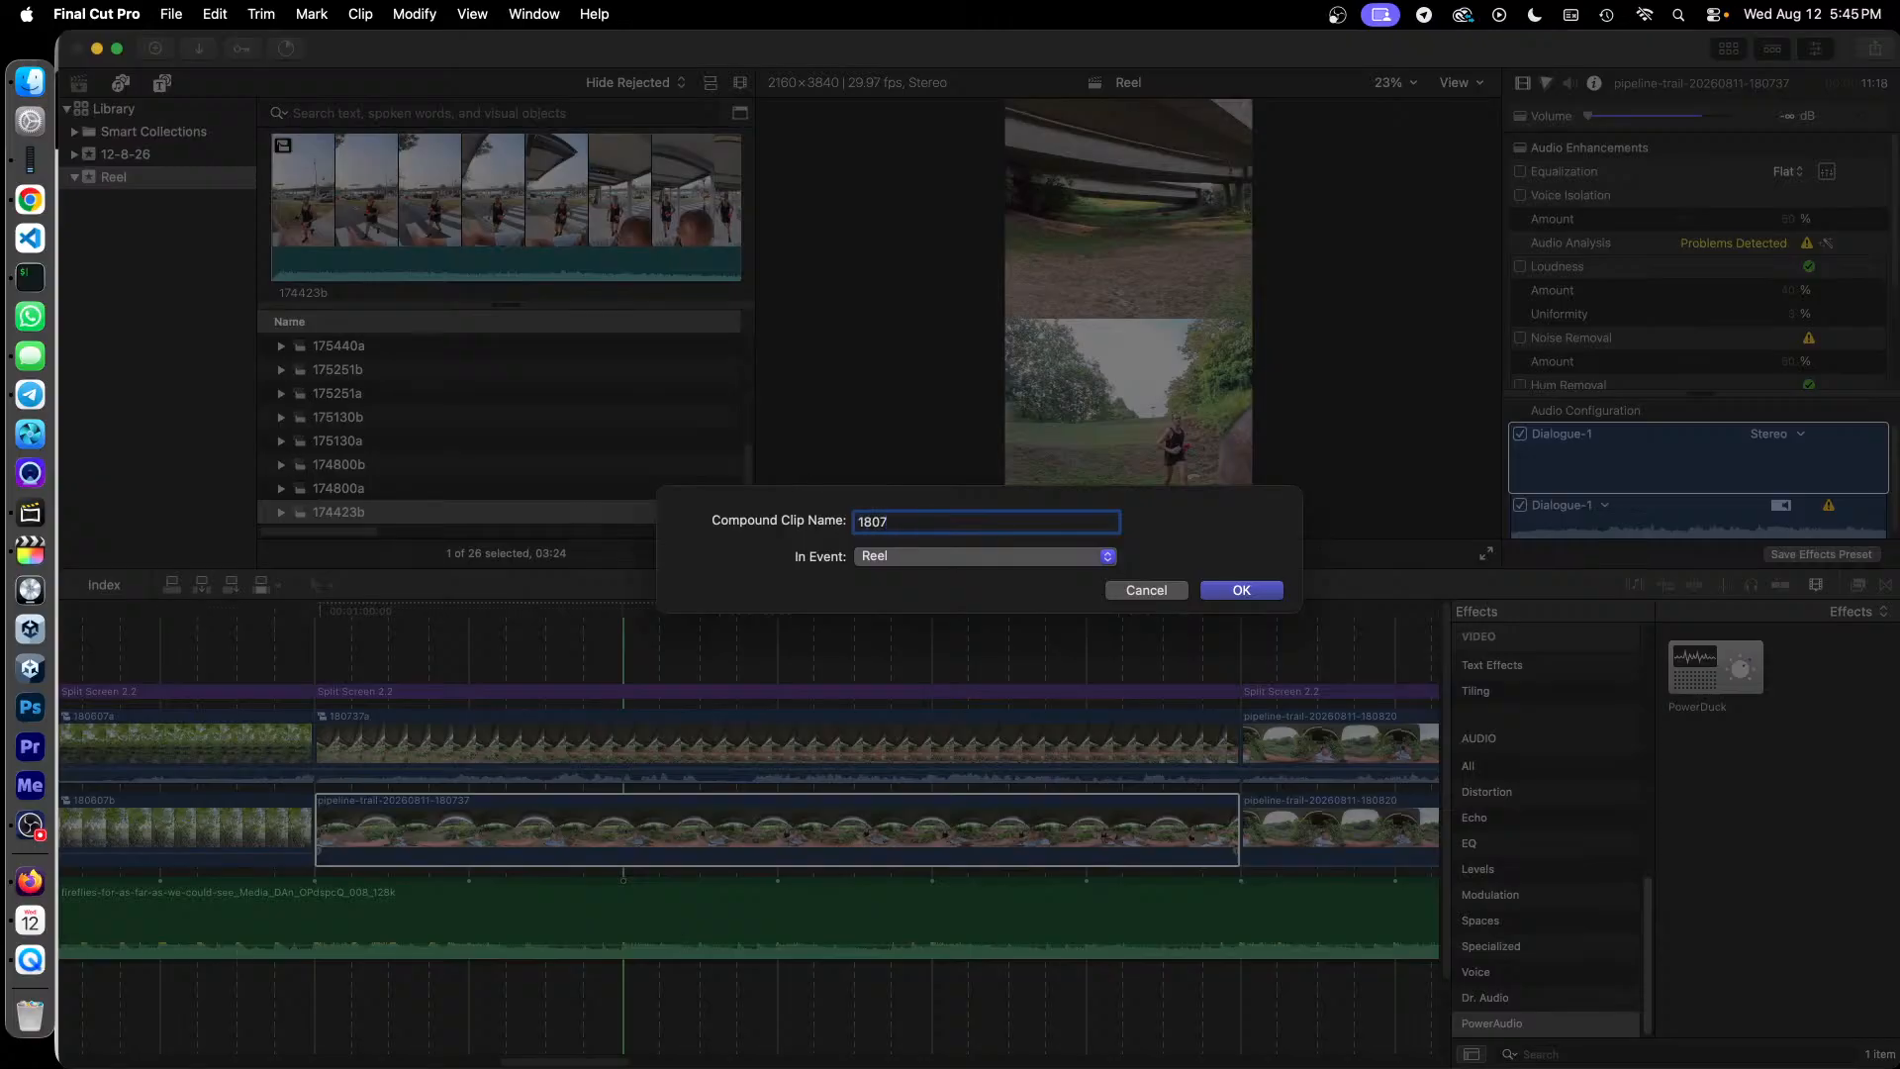
key("Return")
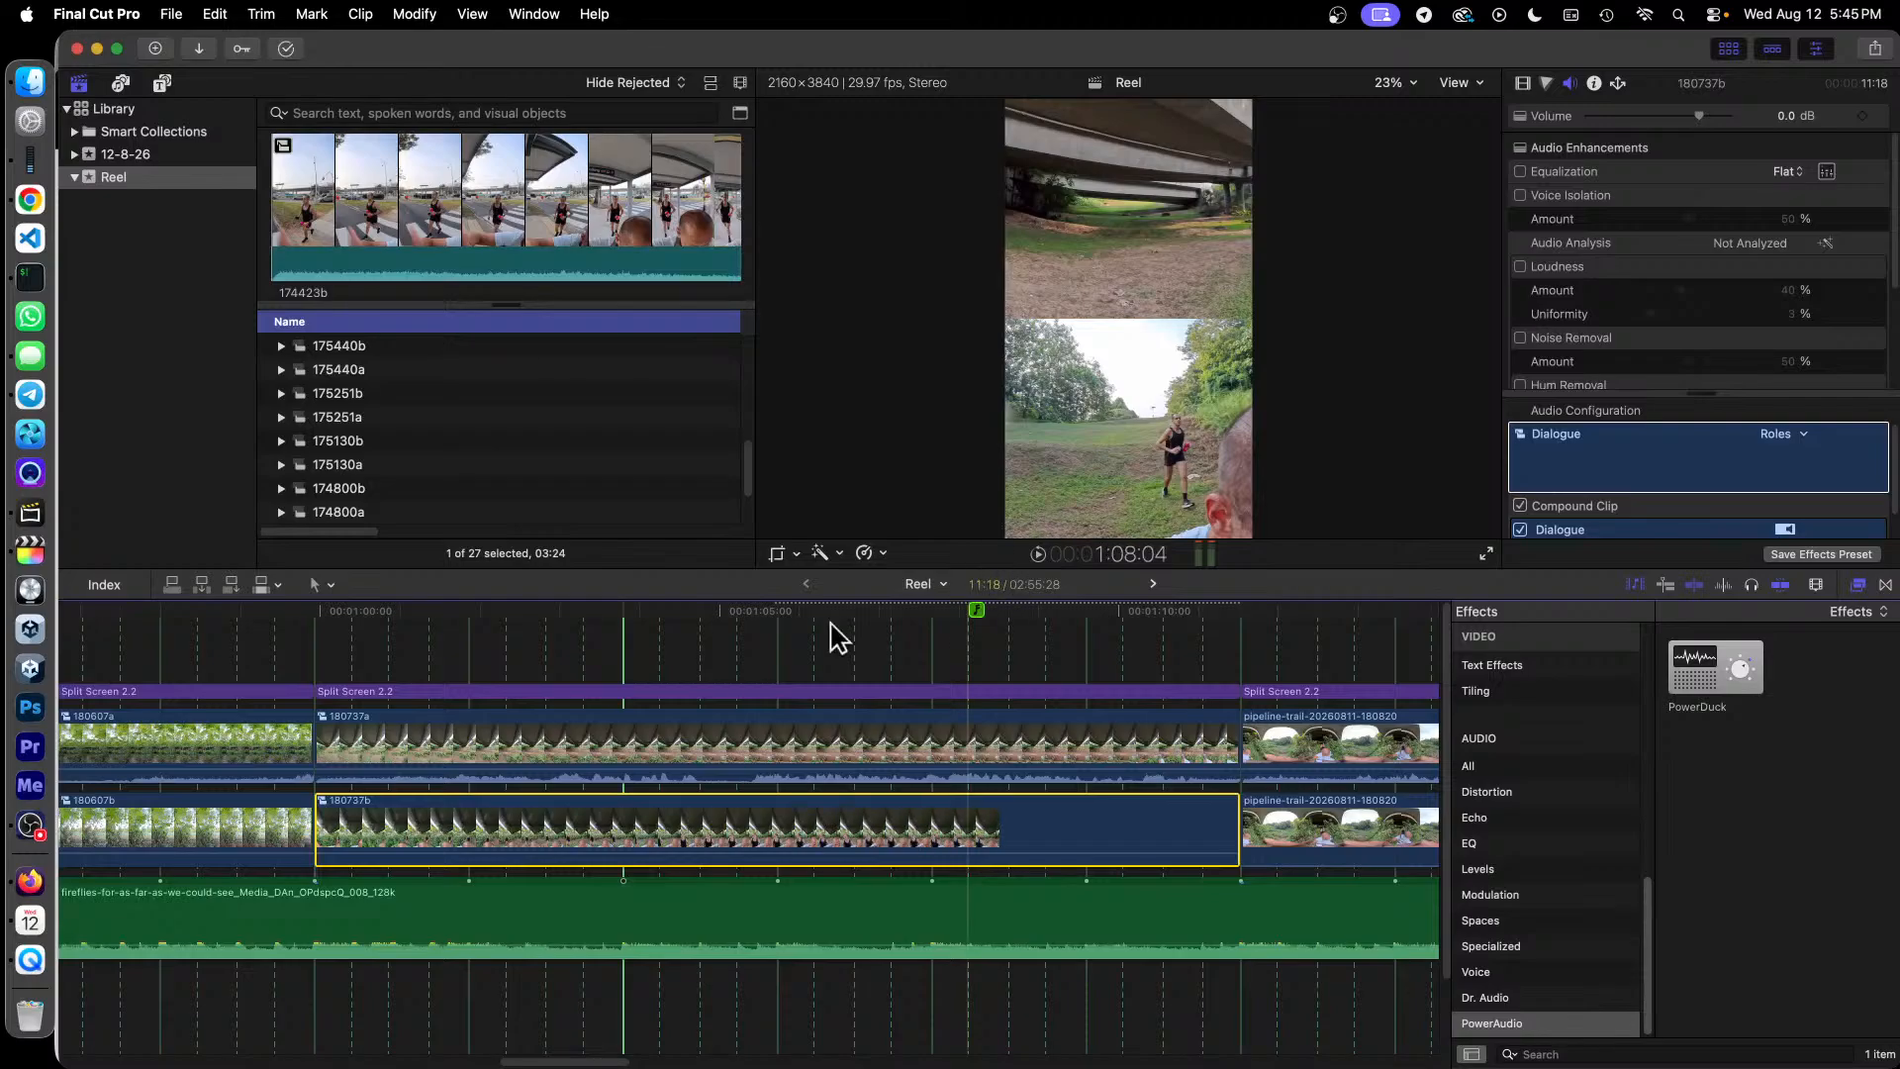
Step: Assign 180737a to Drop Zone 1 and 180737b to Drop Zone 2 of the Split Screen title above those clips
left_click(828, 690)
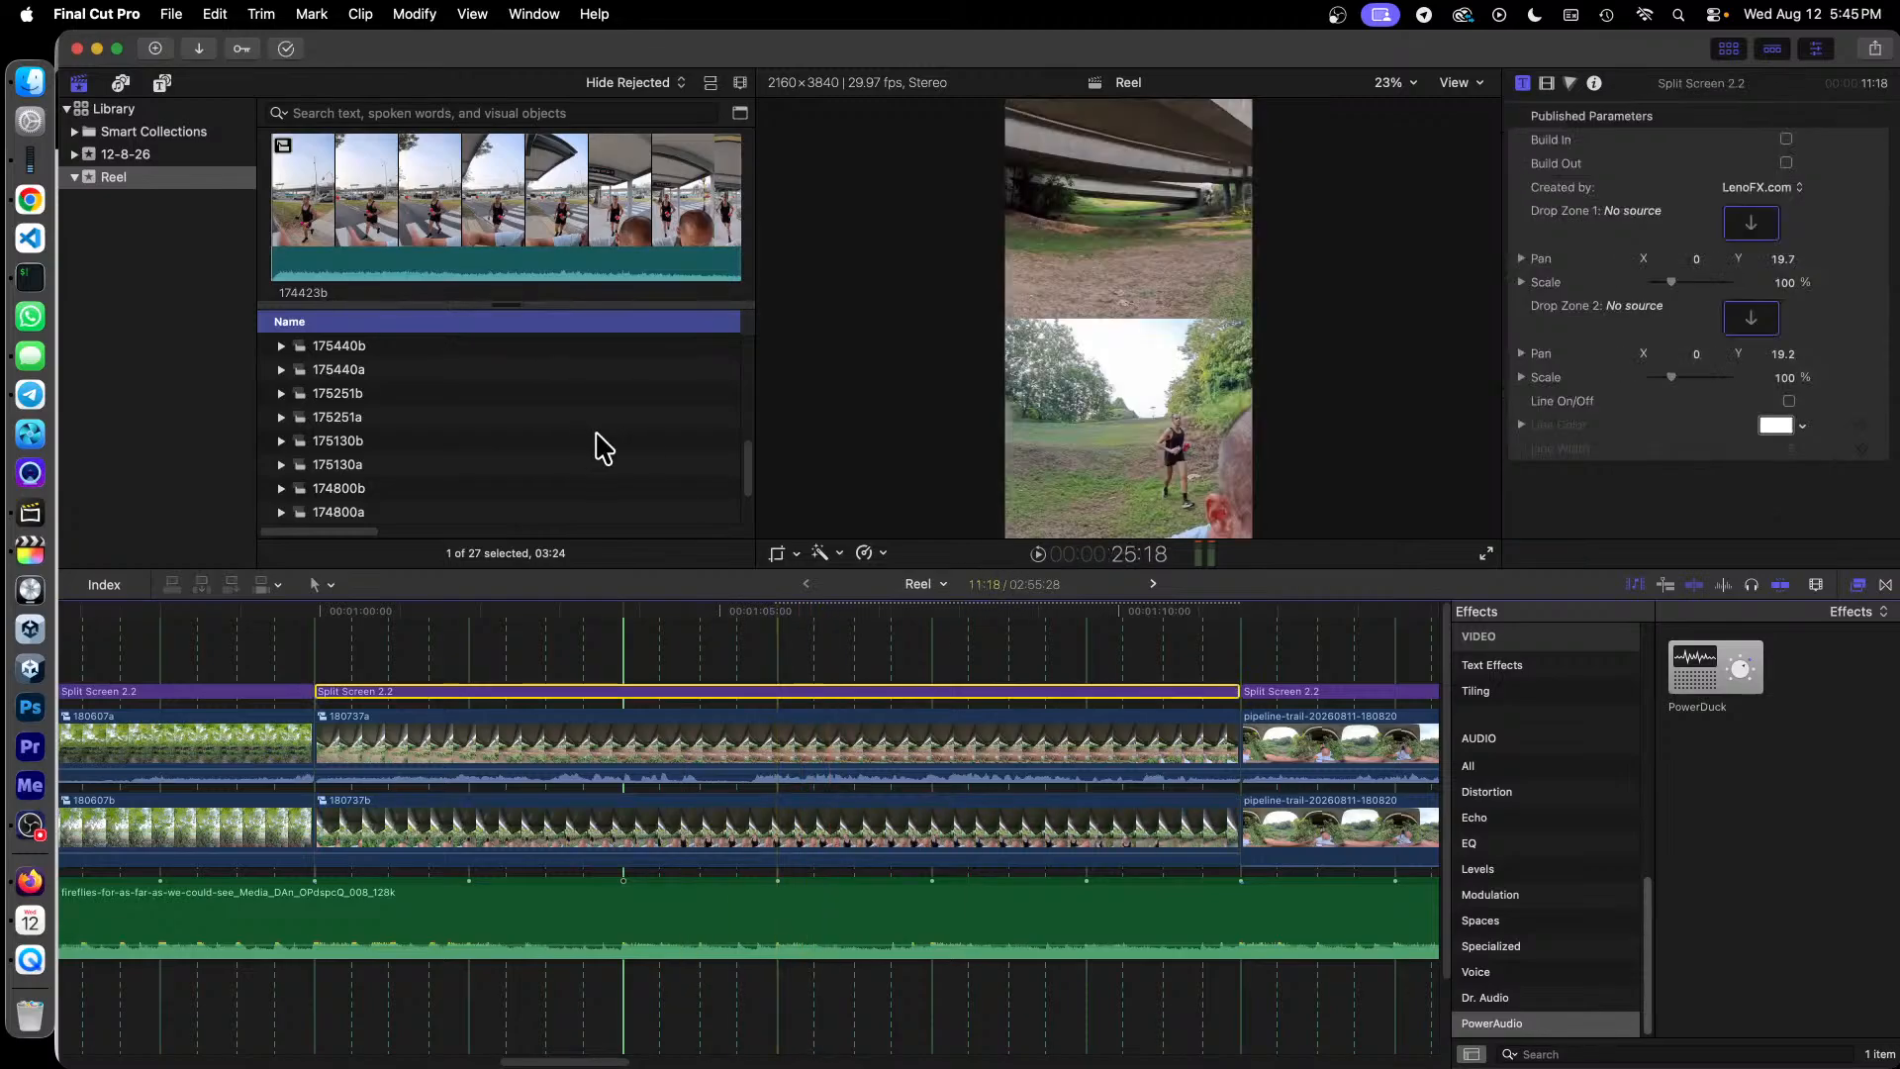
scroll(465, 446, "up", 5)
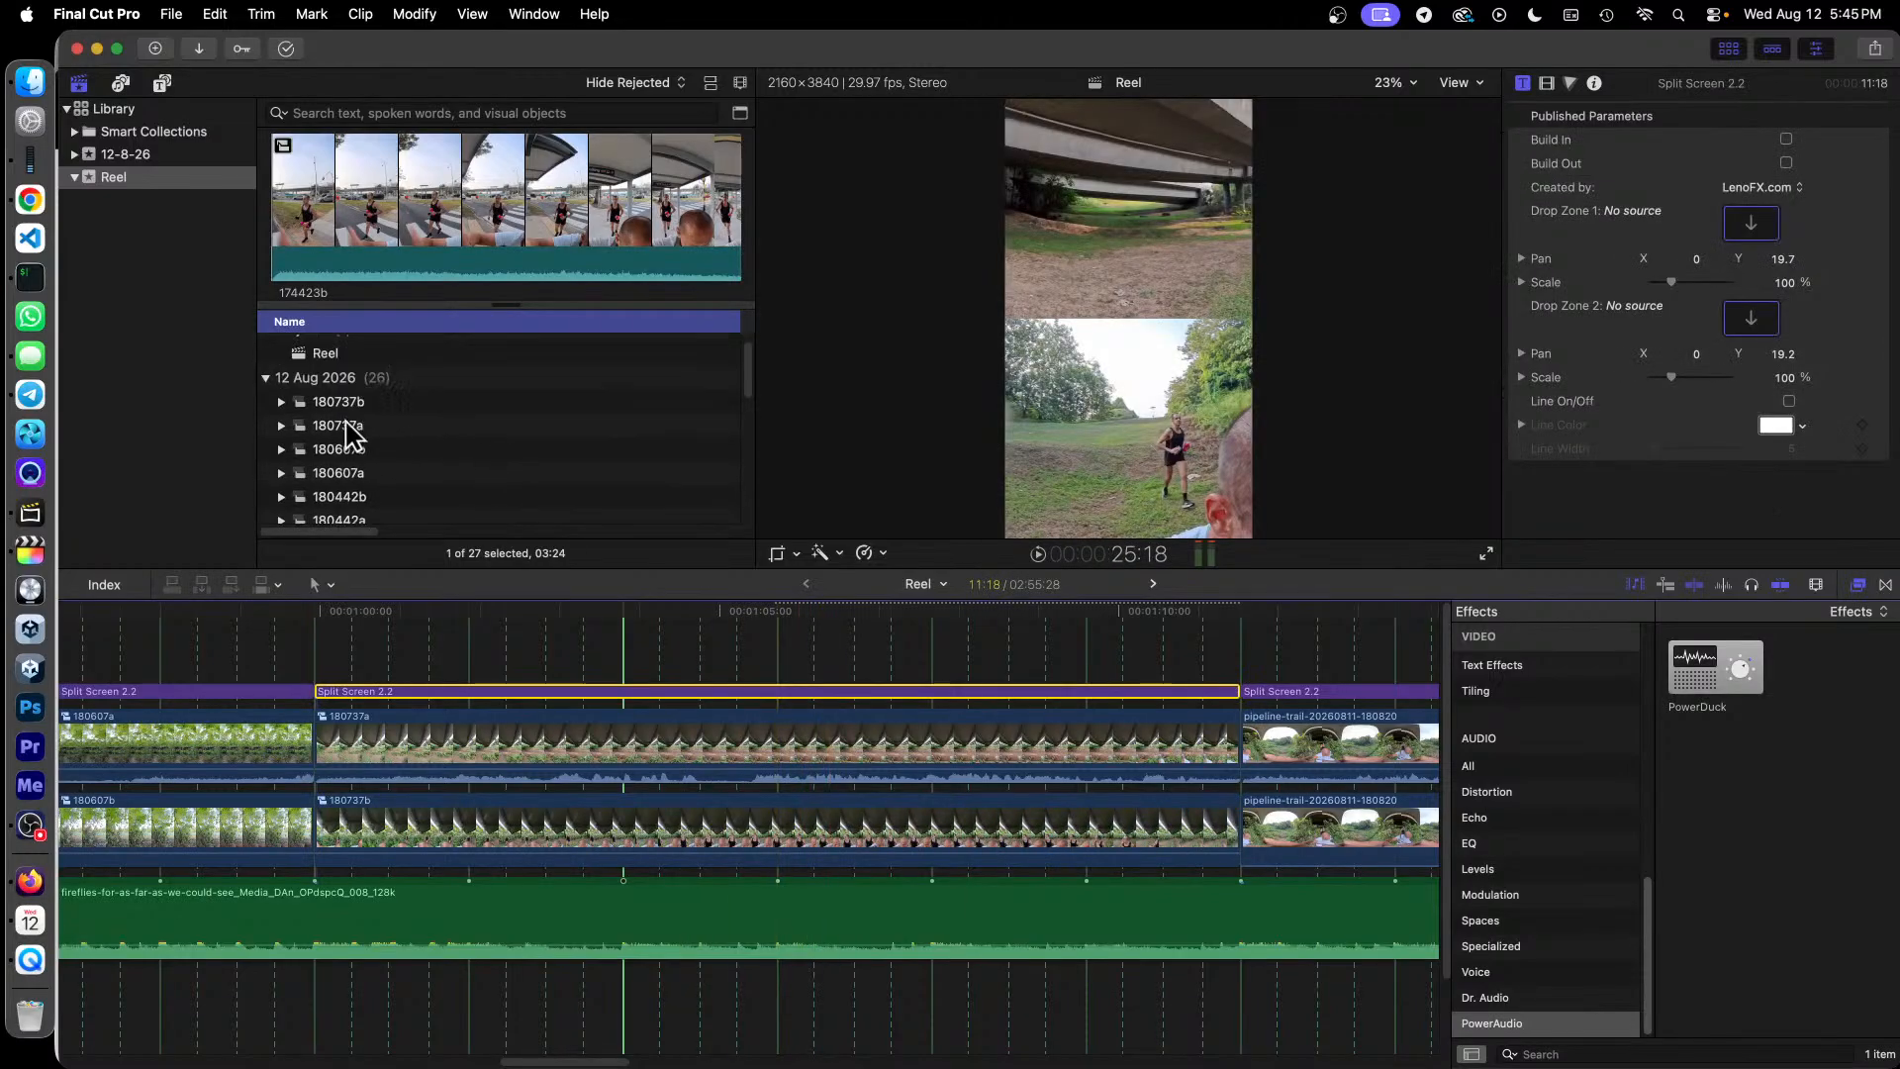
left_click_drag(348, 432, 1750, 224)
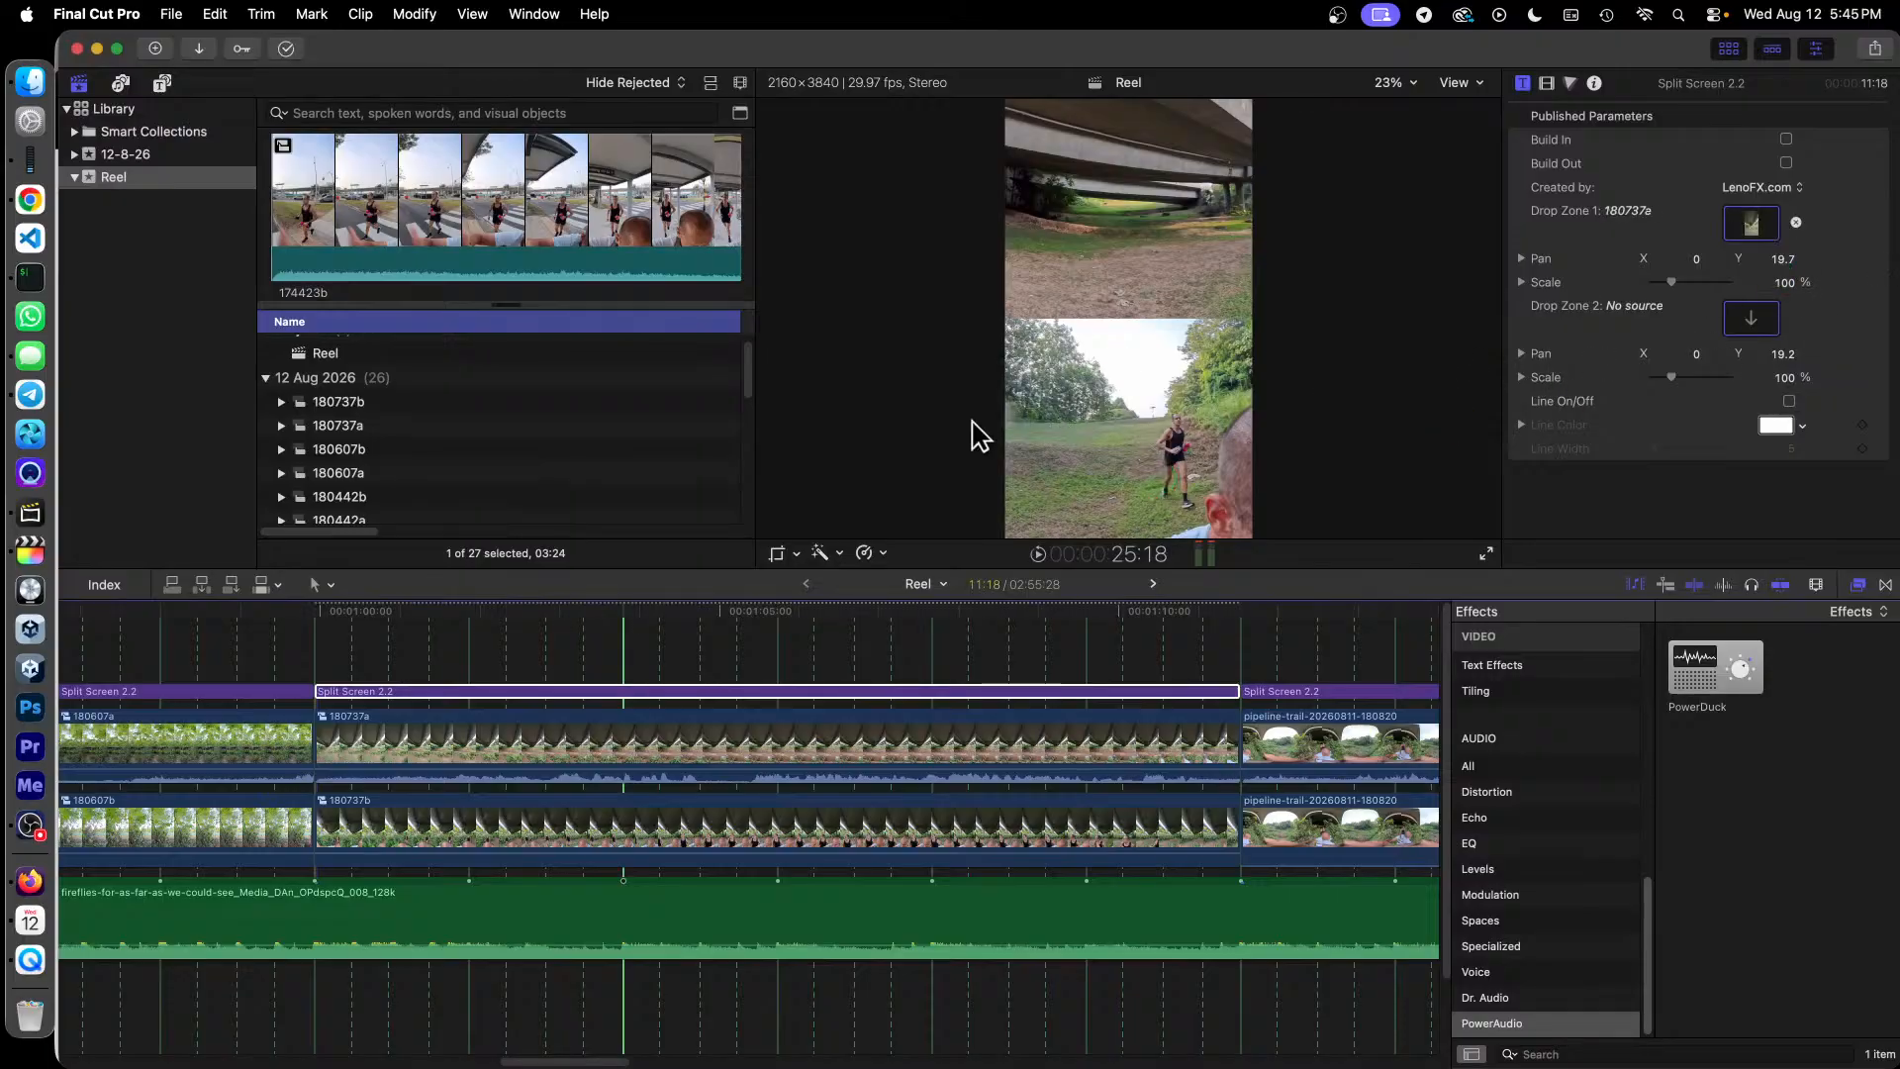
left_click_drag(345, 404, 1752, 319)
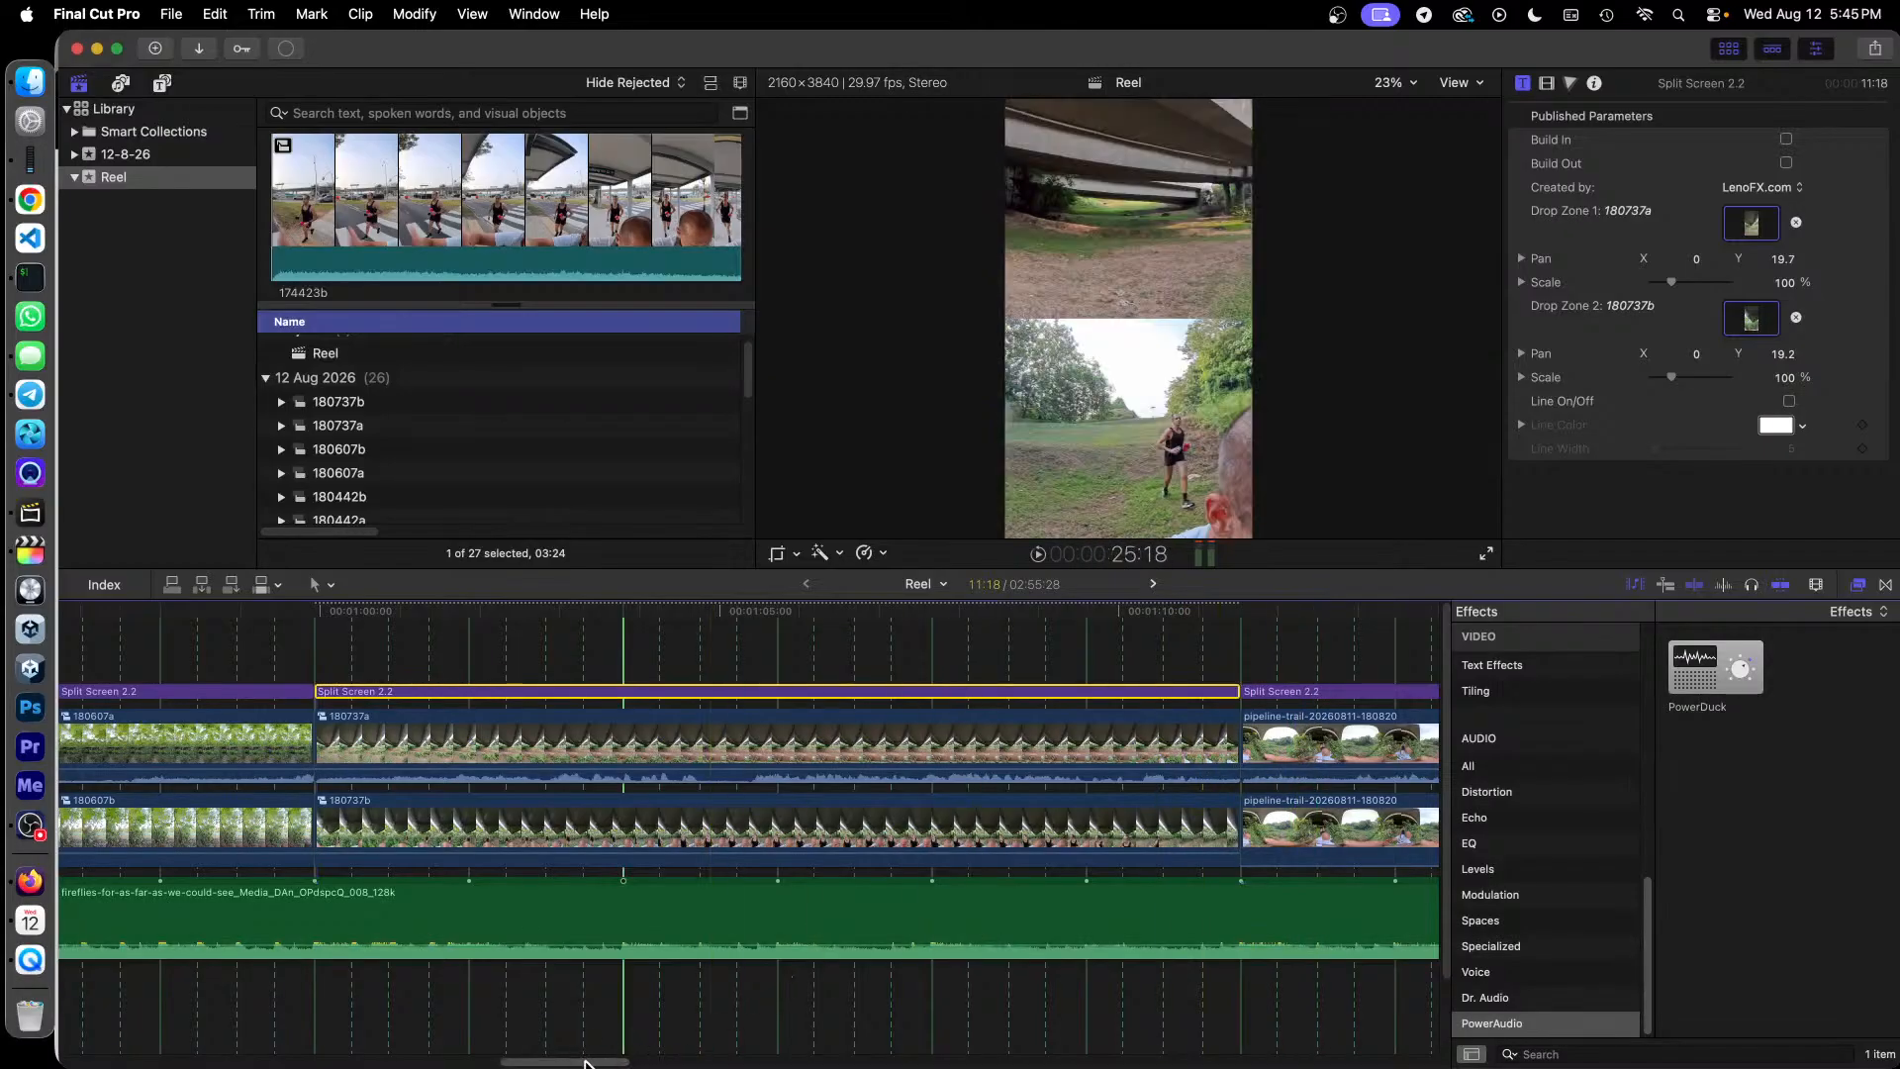
left_click_drag(583, 1062, 687, 1062)
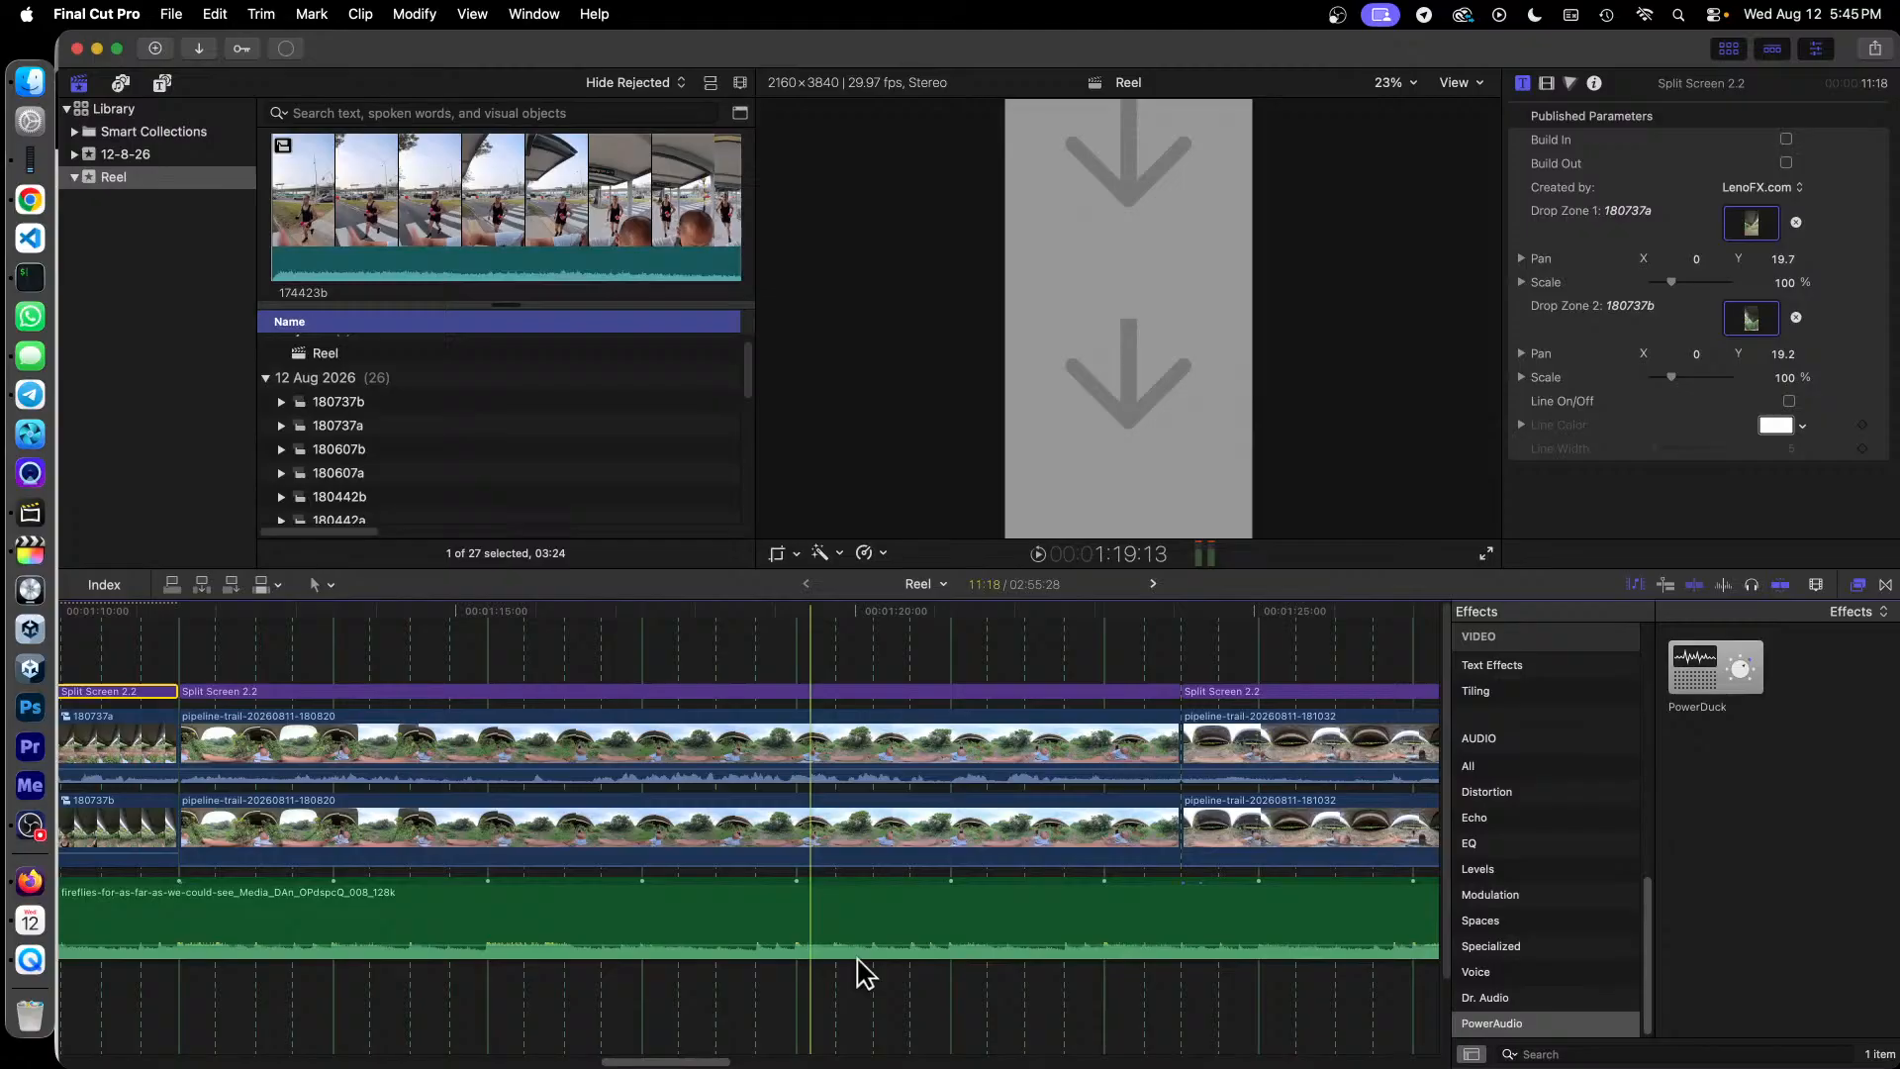
right_click(715, 718)
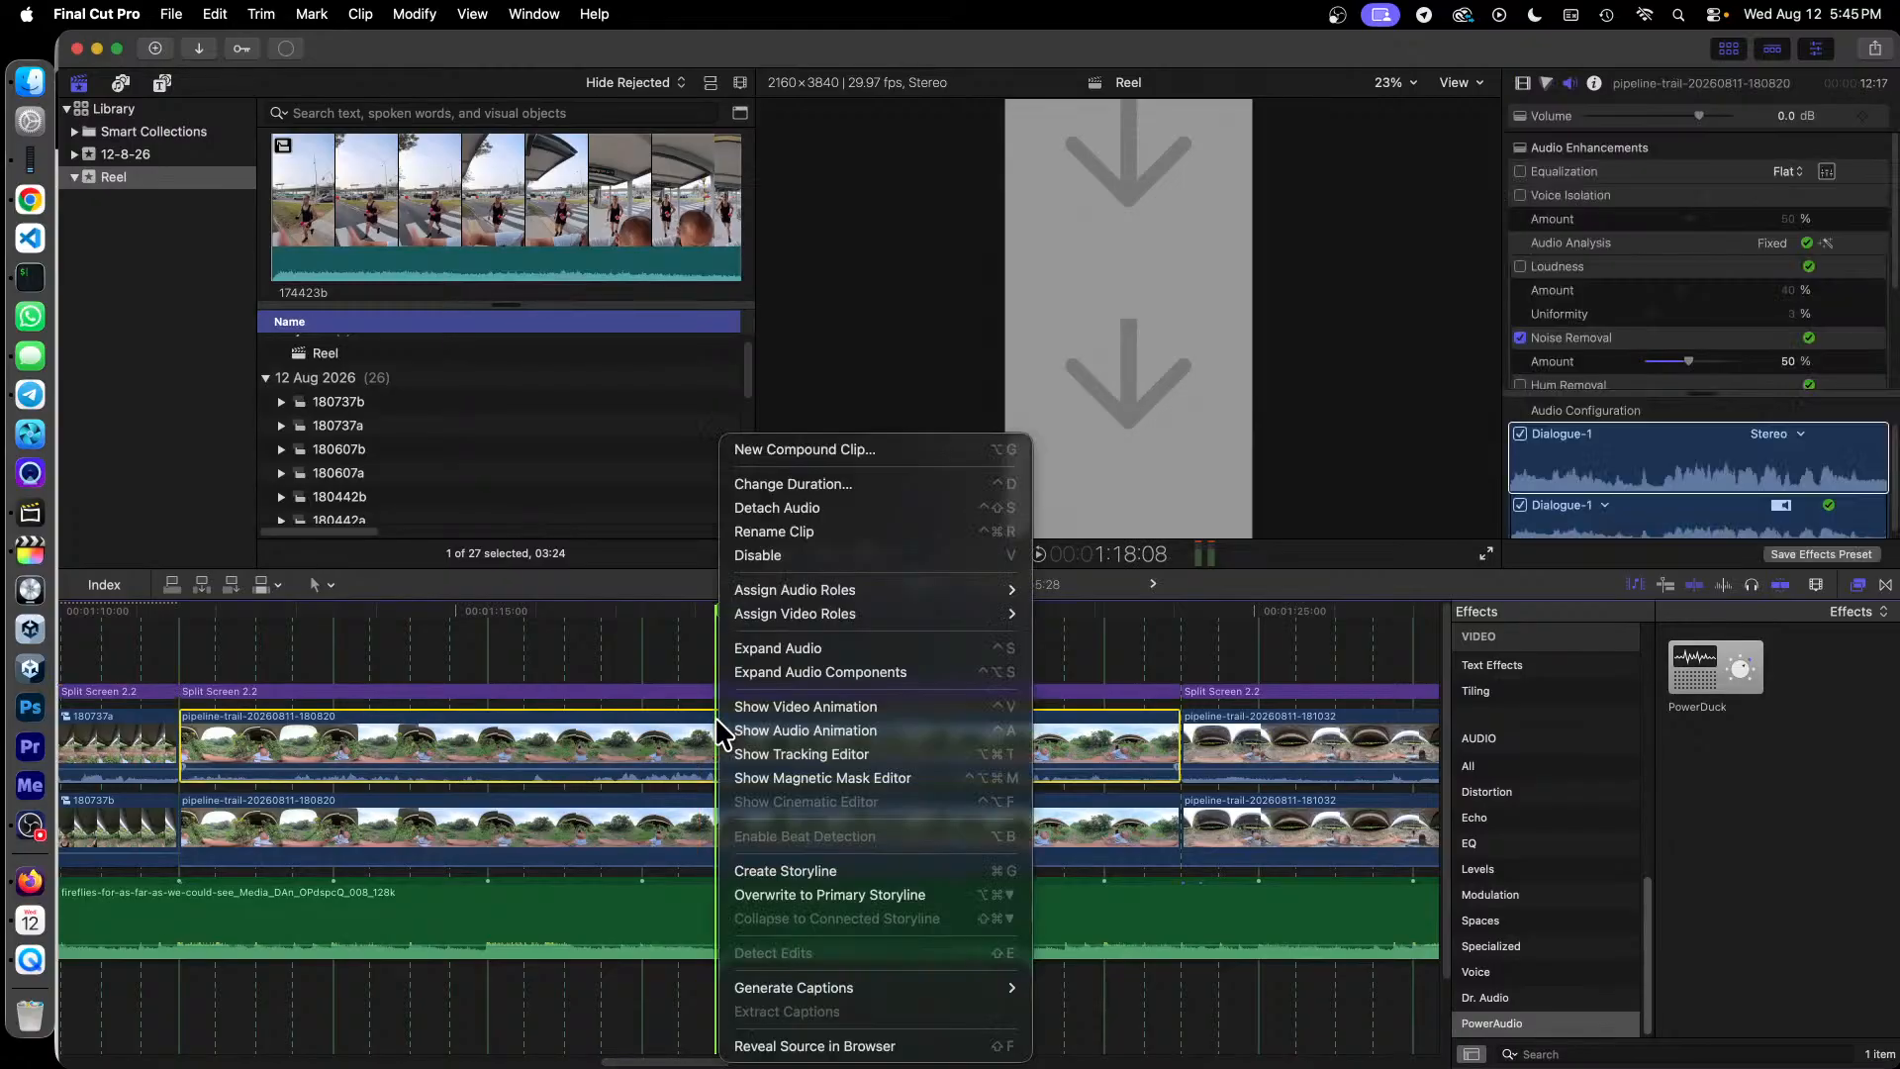
left_click(947, 445)
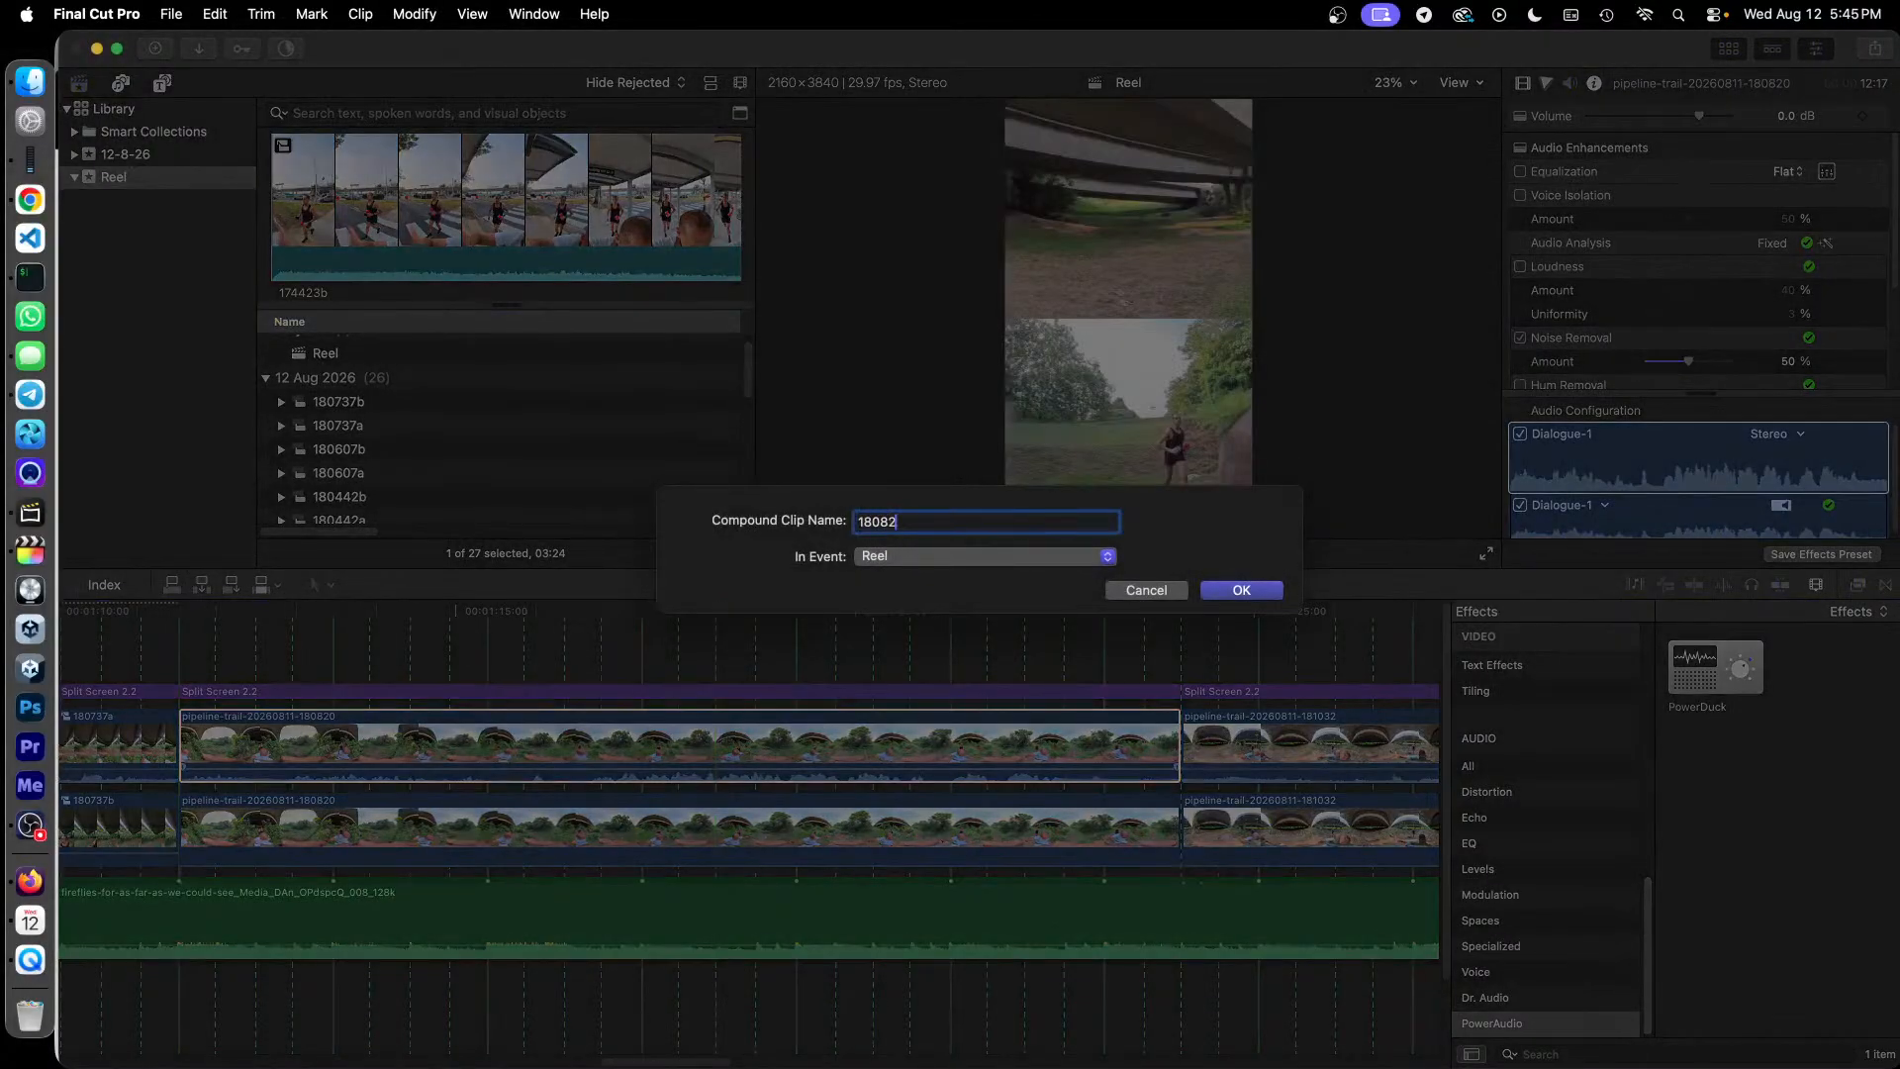
key("Return")
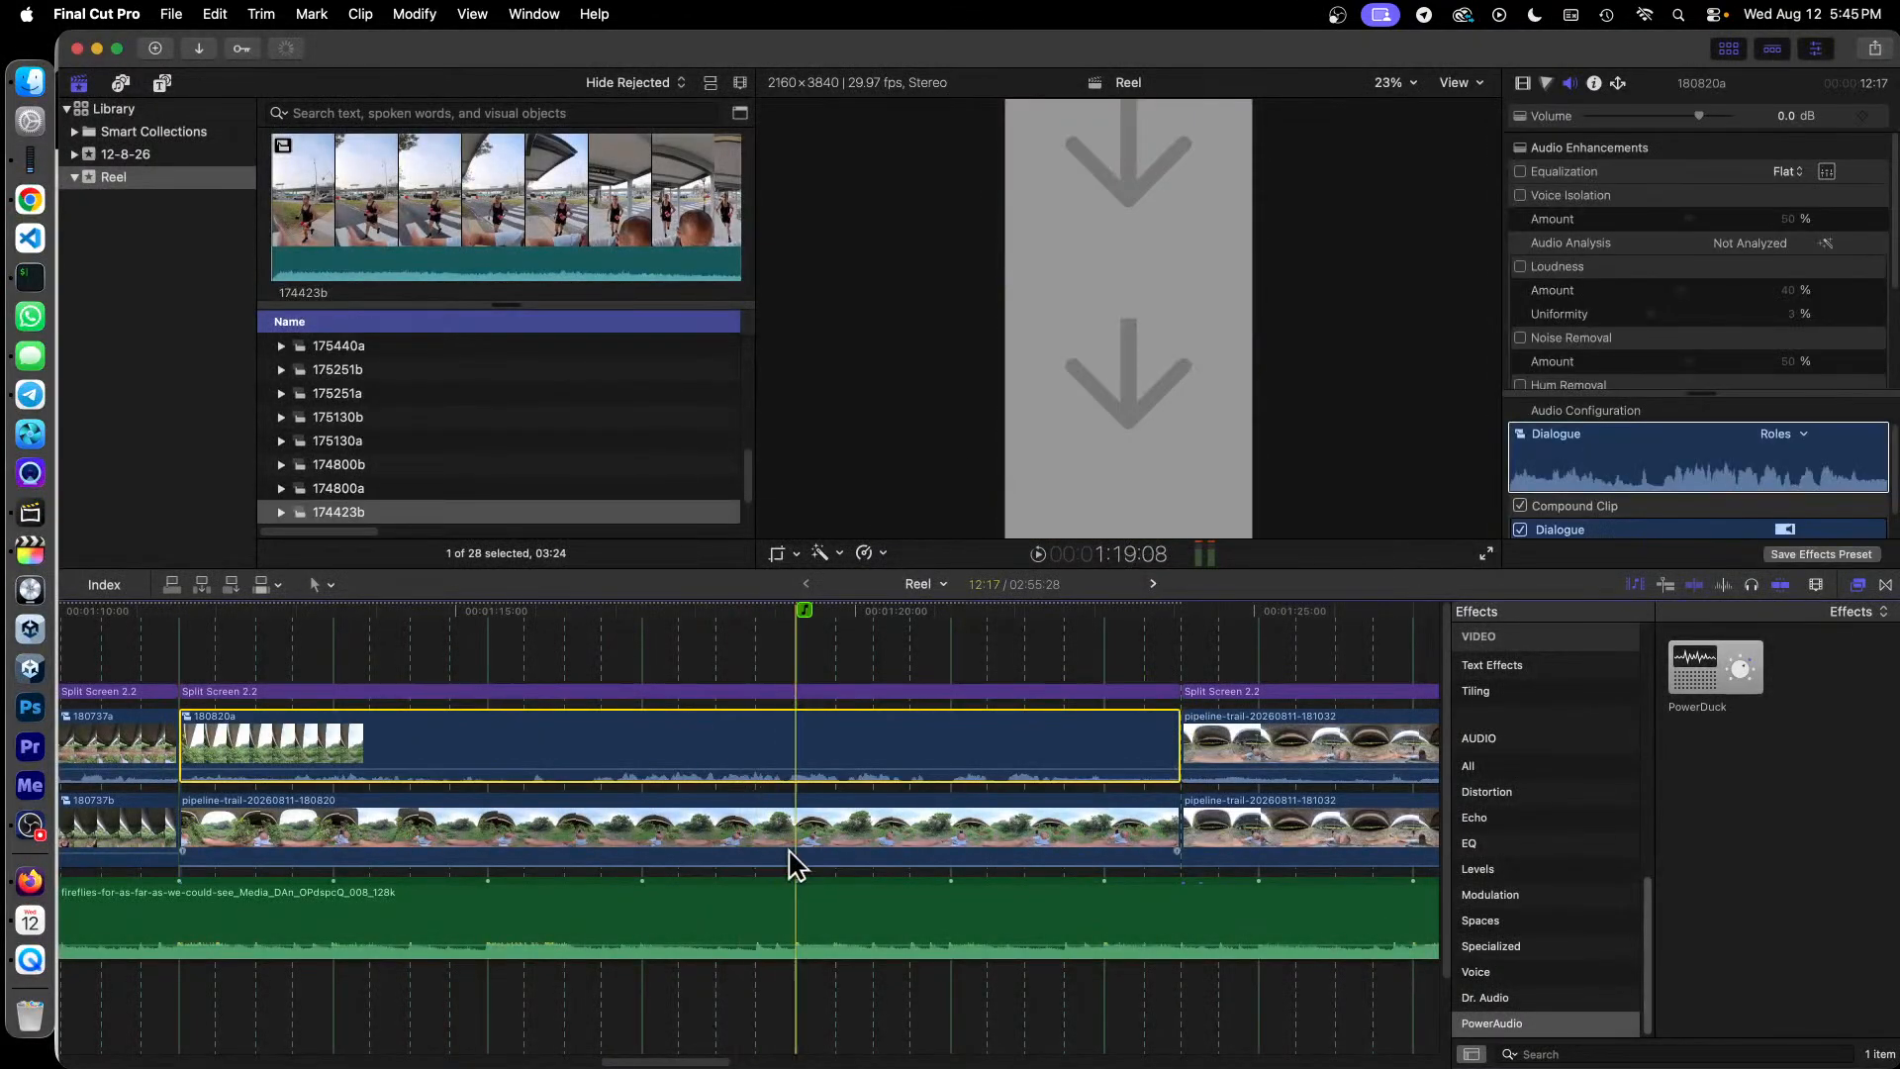
right_click(831, 817)
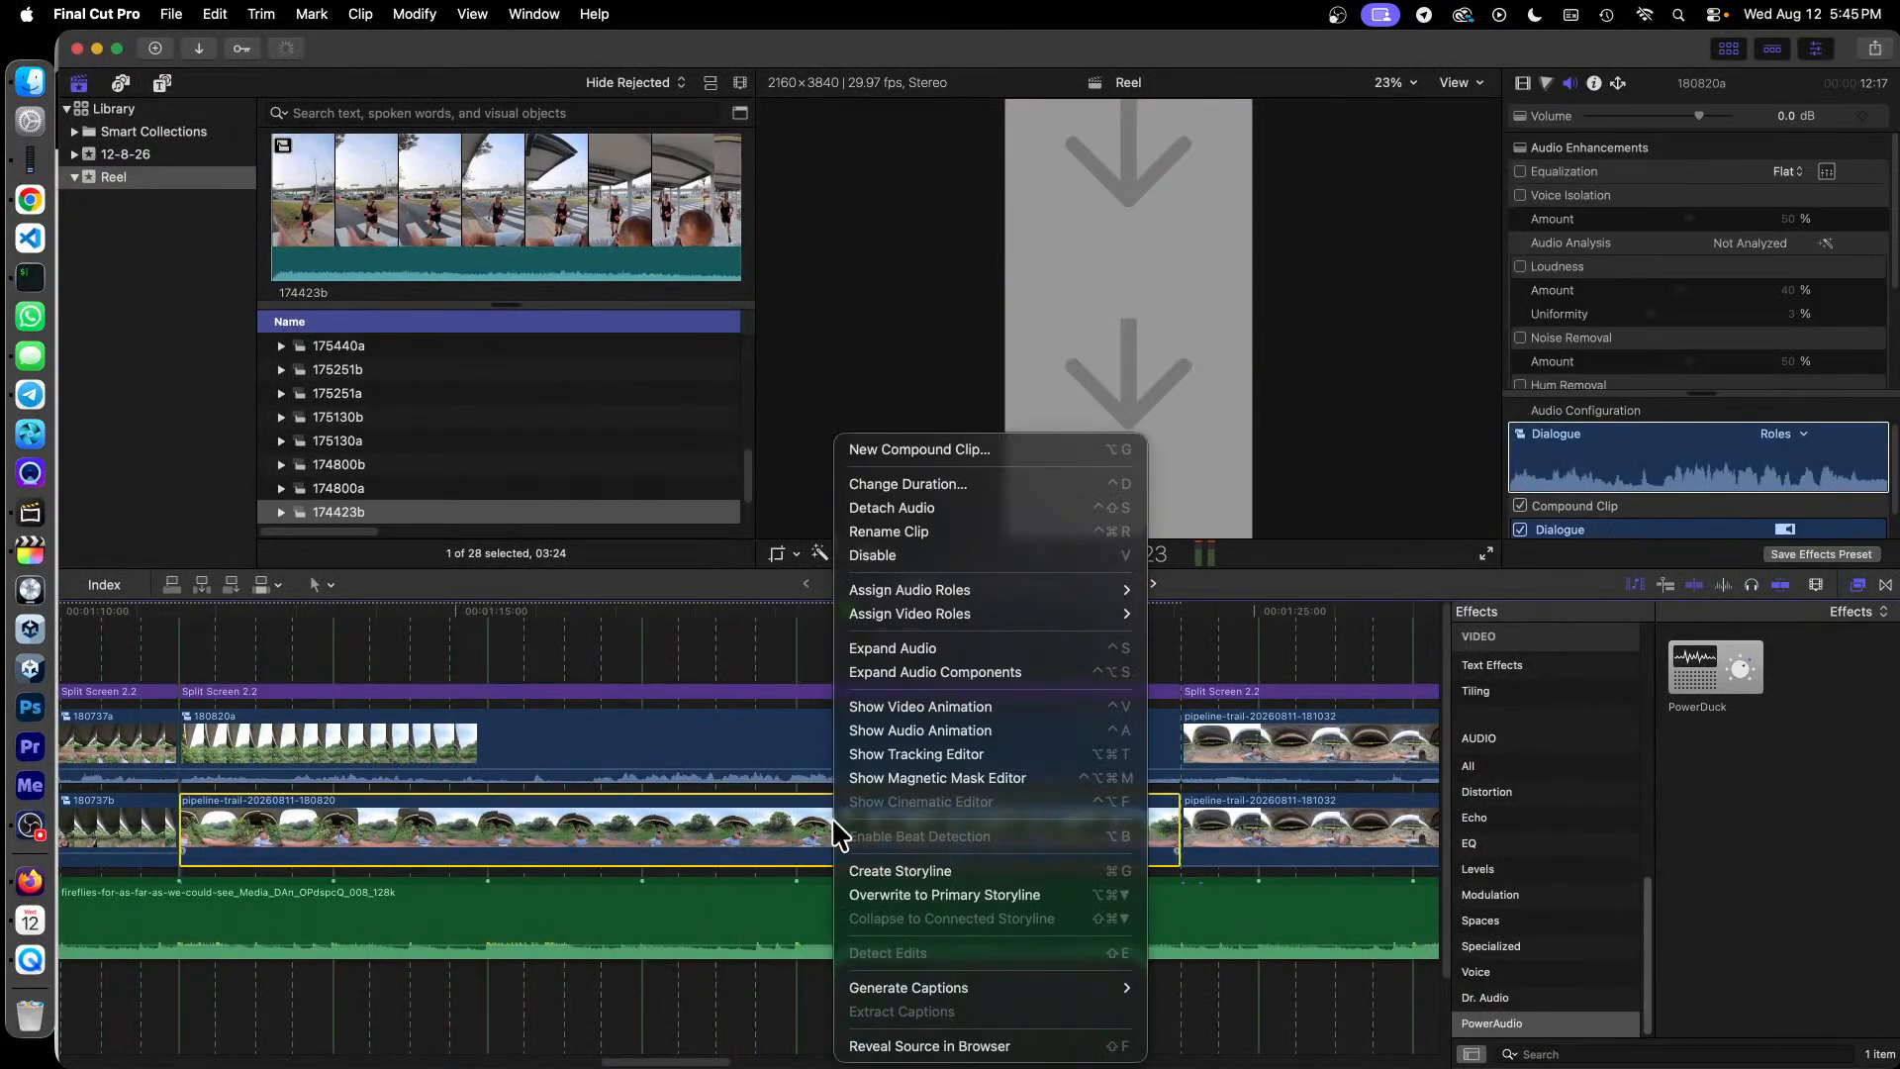
left_click(975, 454)
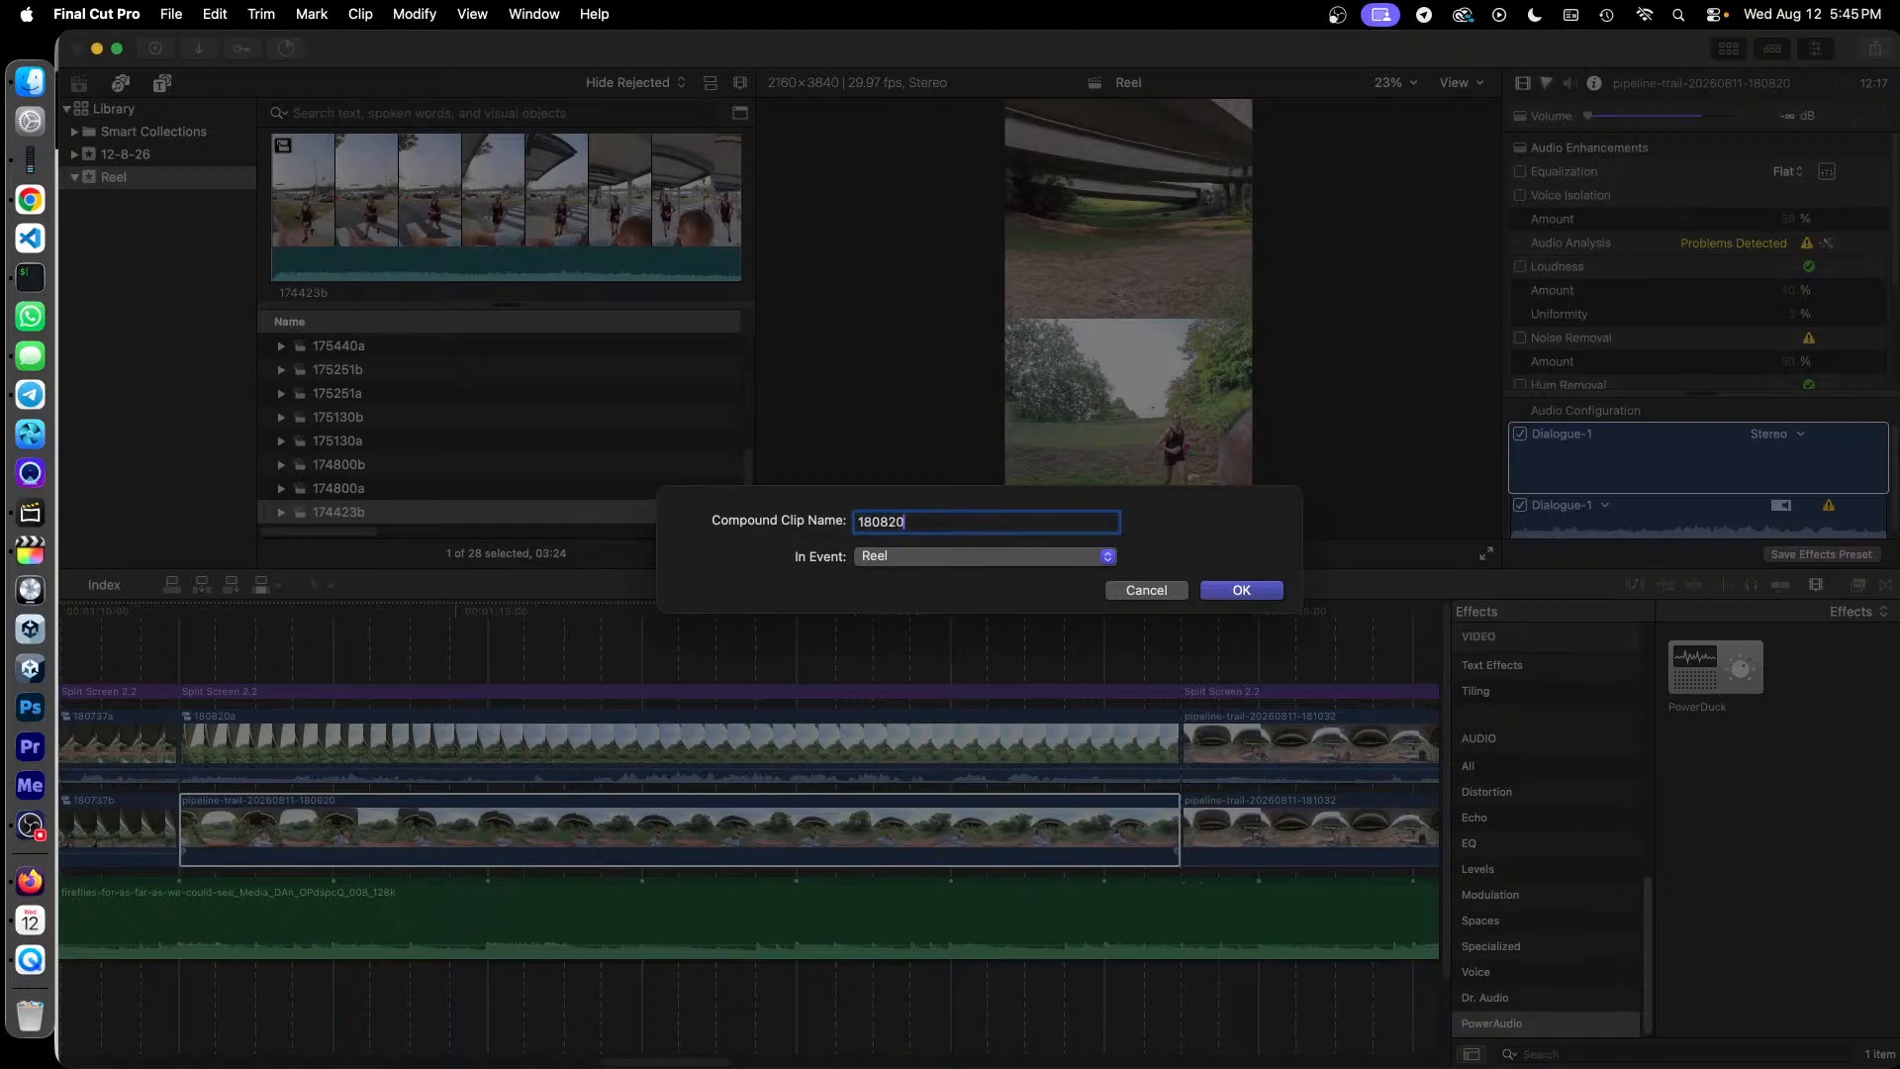
type("180820b")
key("Return")
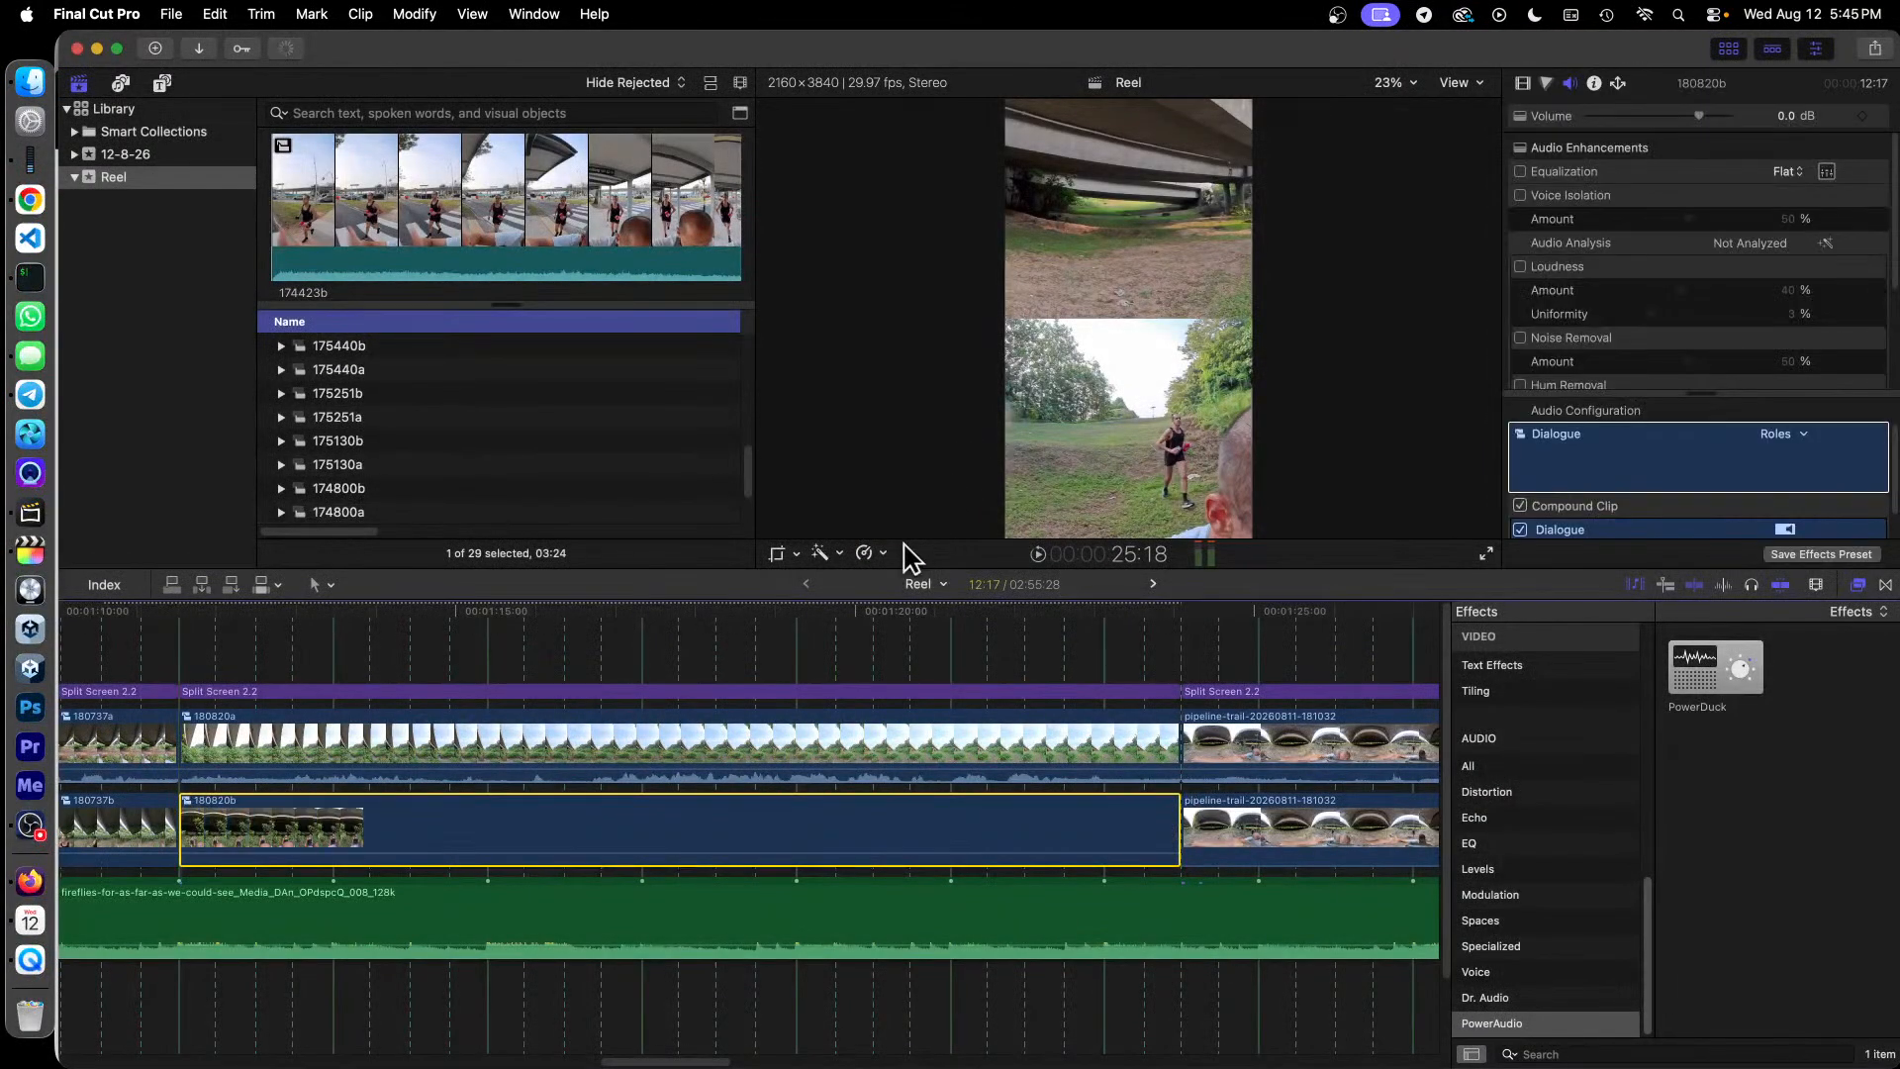
Step: Assign 180820a to Drop Zone 1 and 180820b to Drop Zone 2 of the Split Screen title above those clips
left_click(692, 690)
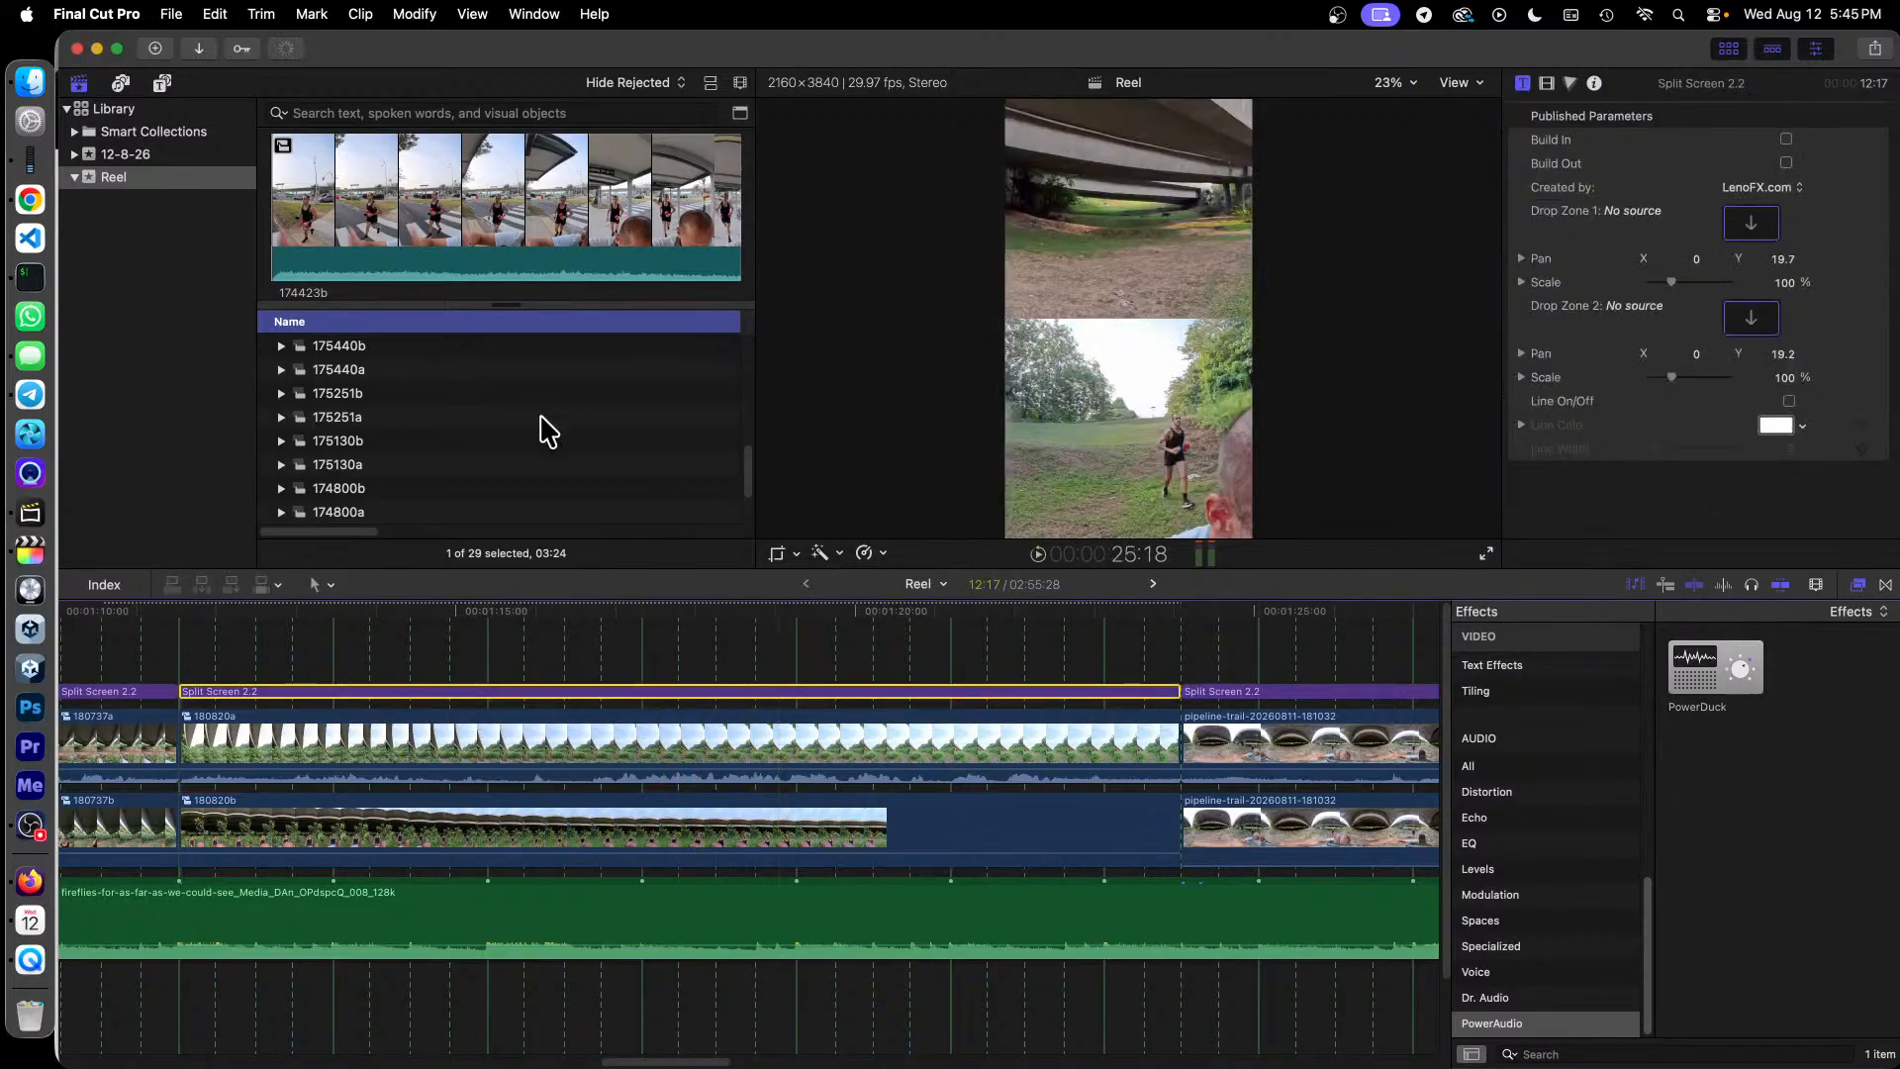
scroll(537, 440, "up", 2)
scroll(445, 426, "up", 6)
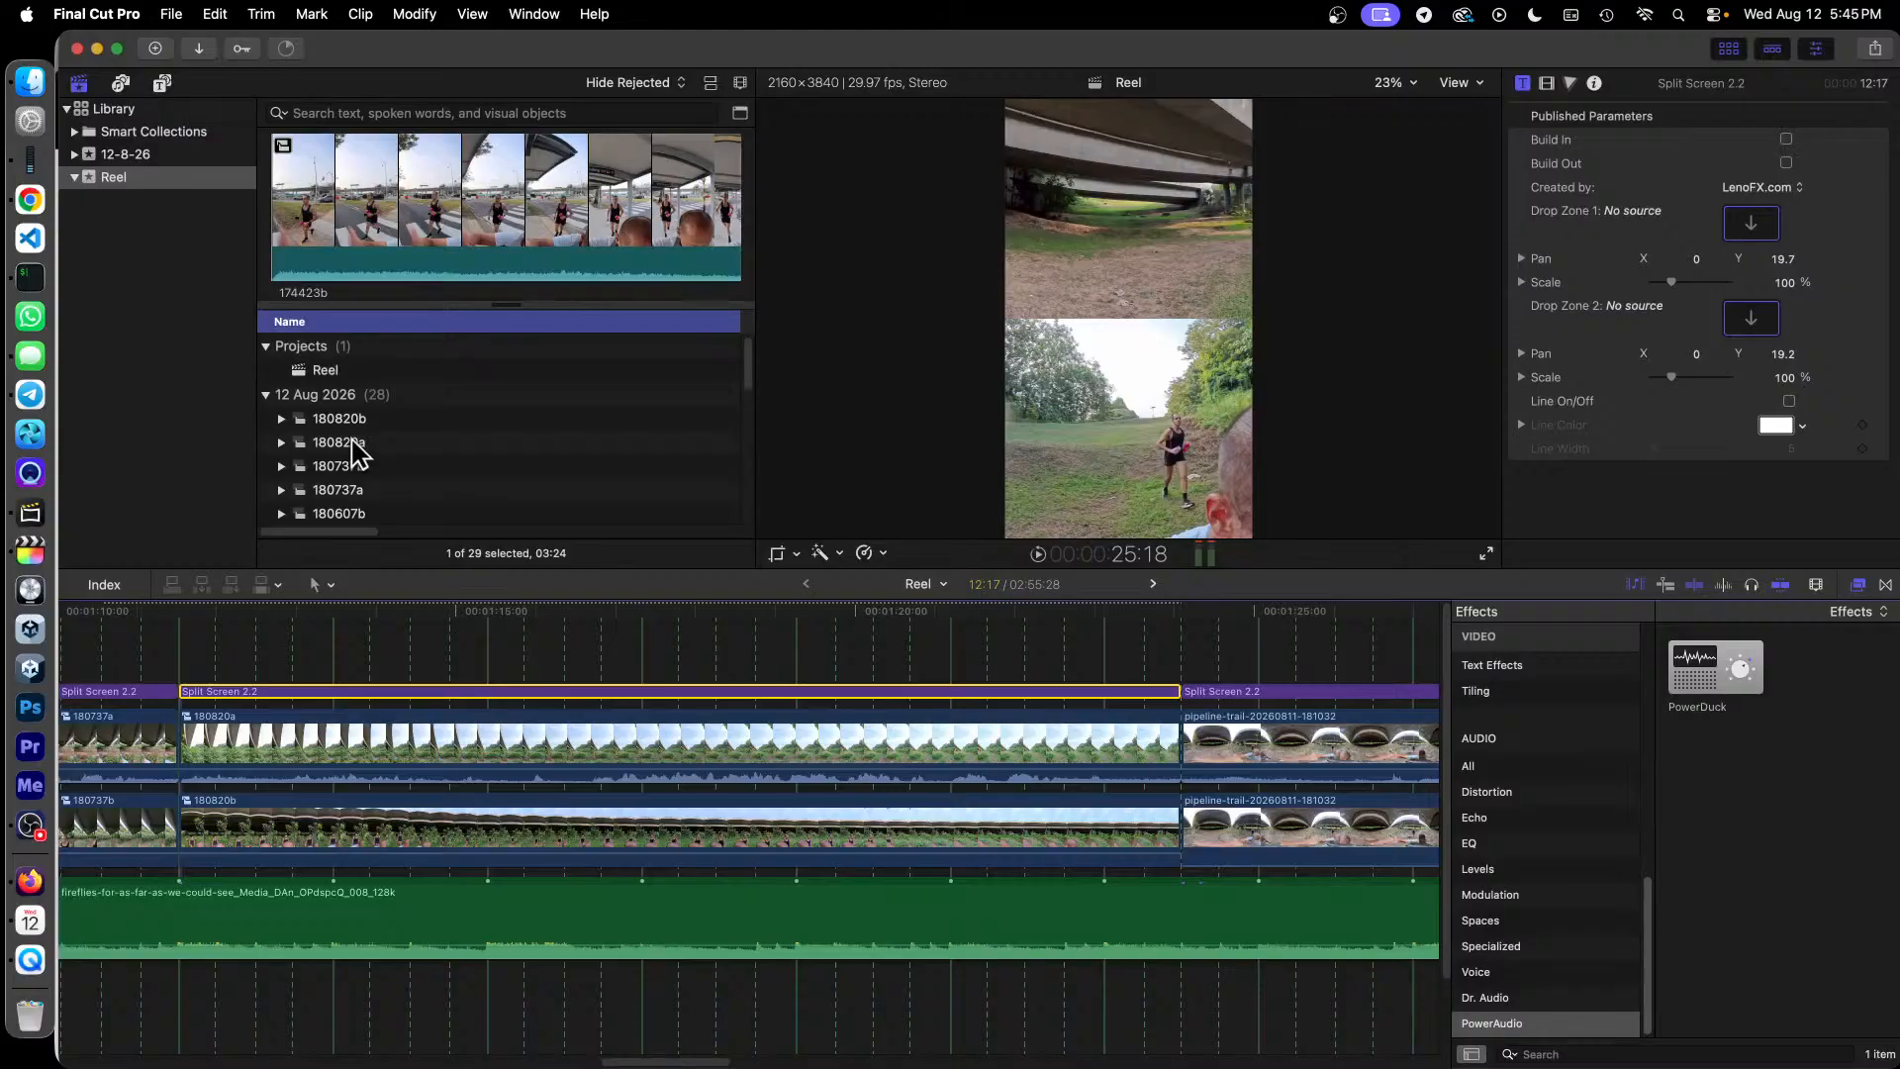
left_click_drag(358, 452, 1751, 225)
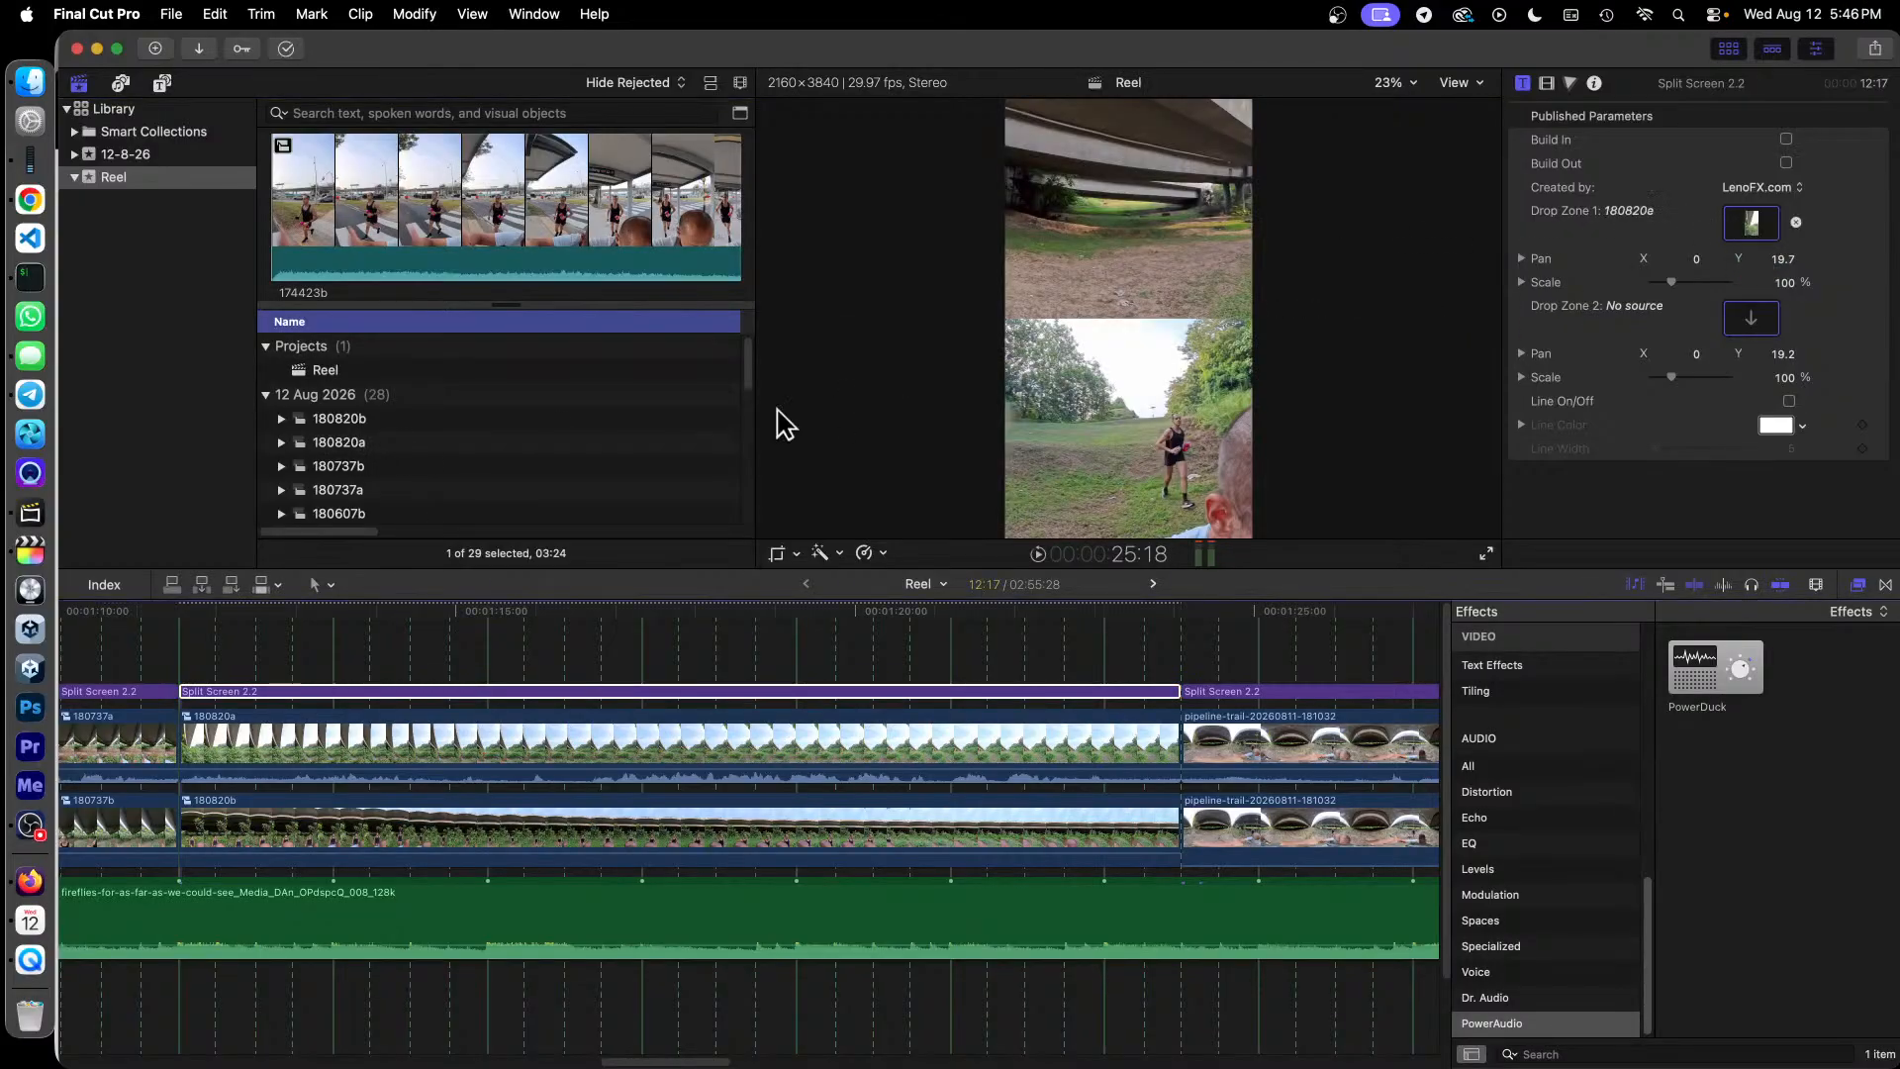
left_click_drag(336, 423, 1753, 322)
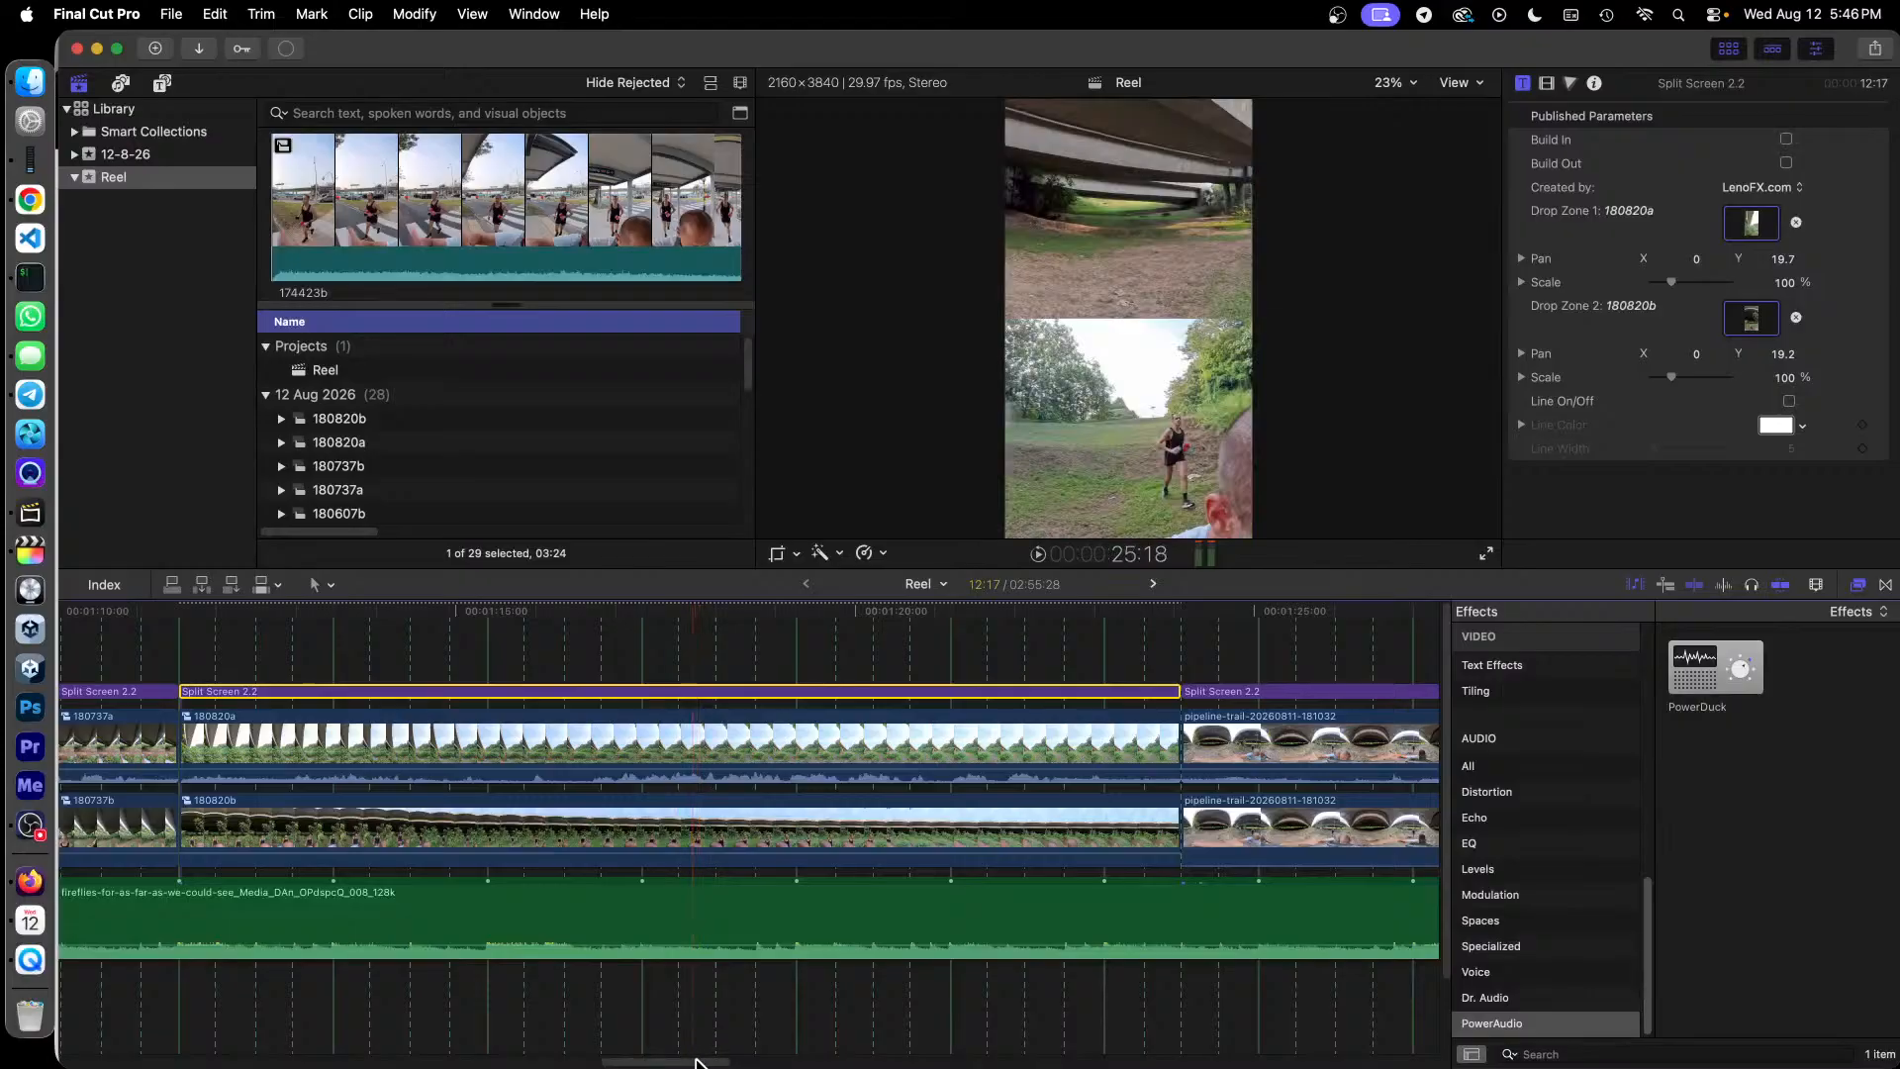
left_click_drag(701, 1063, 802, 1064)
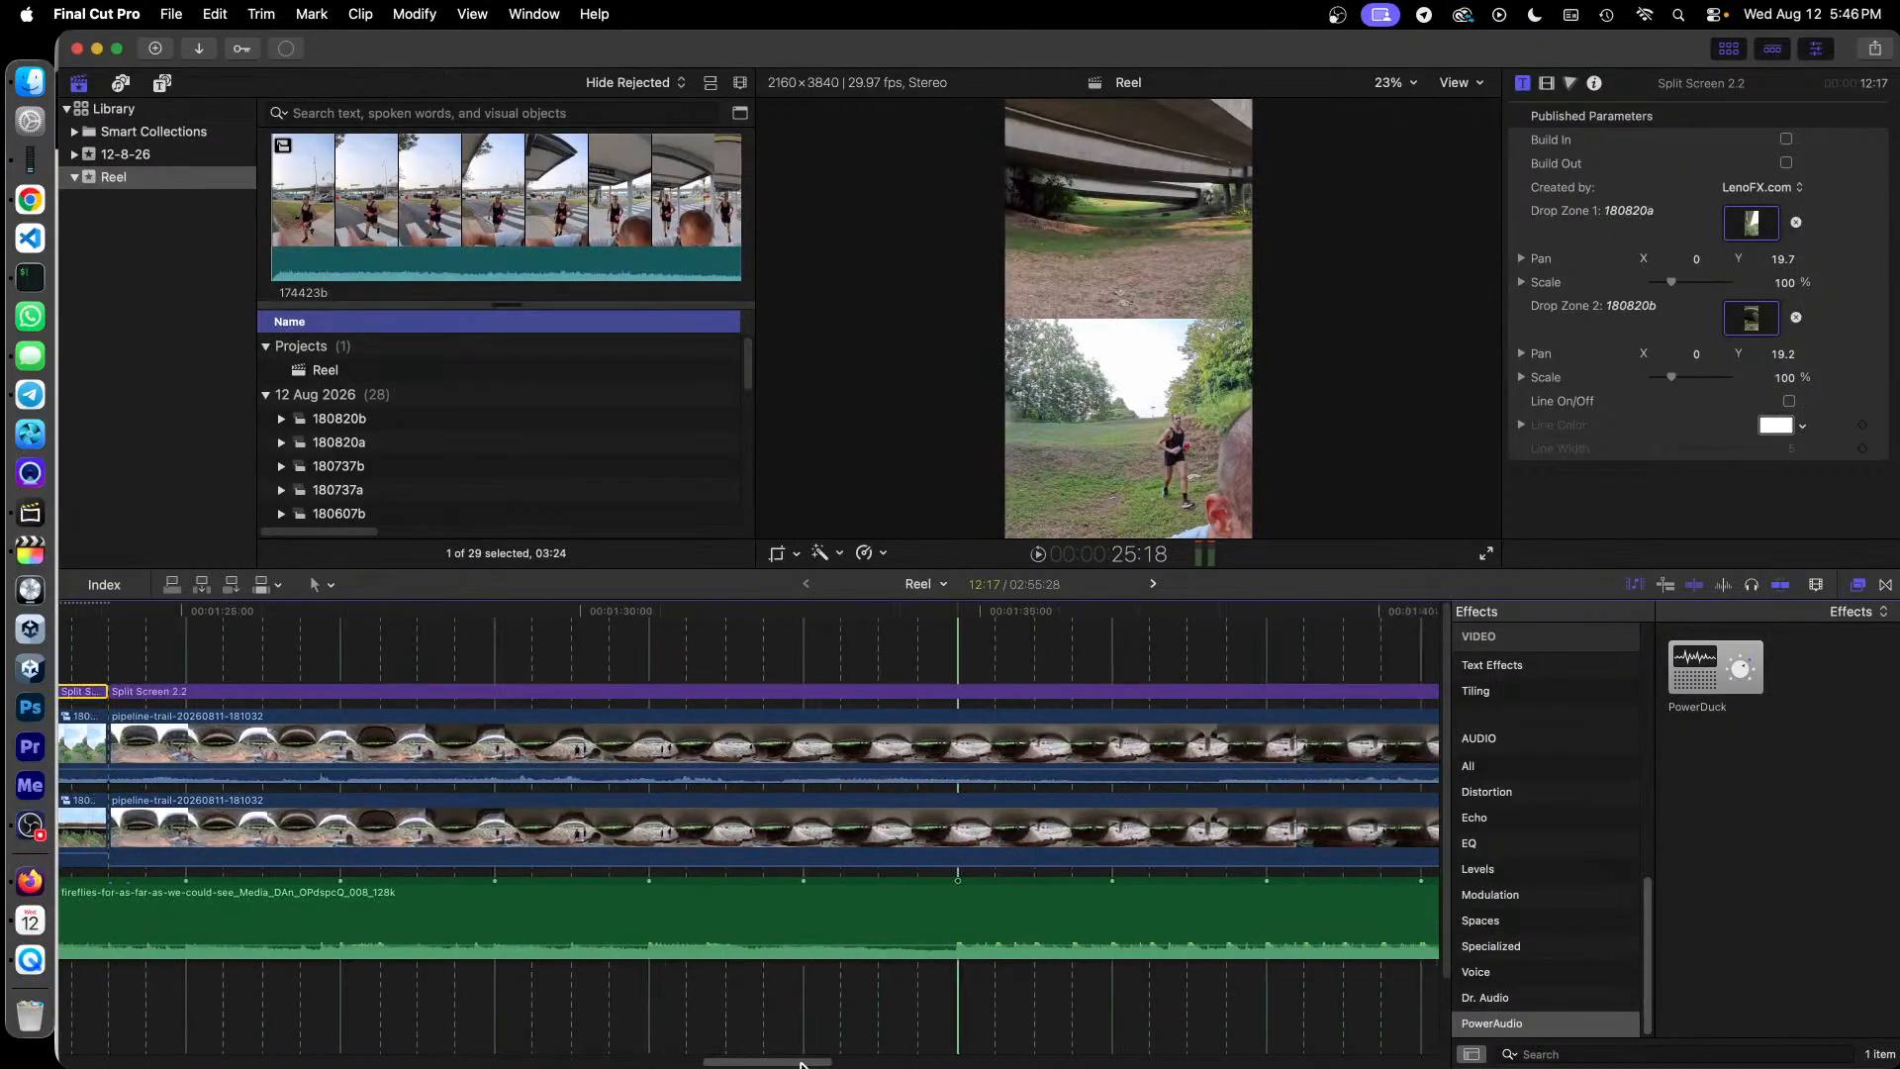
right_click(608, 755)
left_click(729, 451)
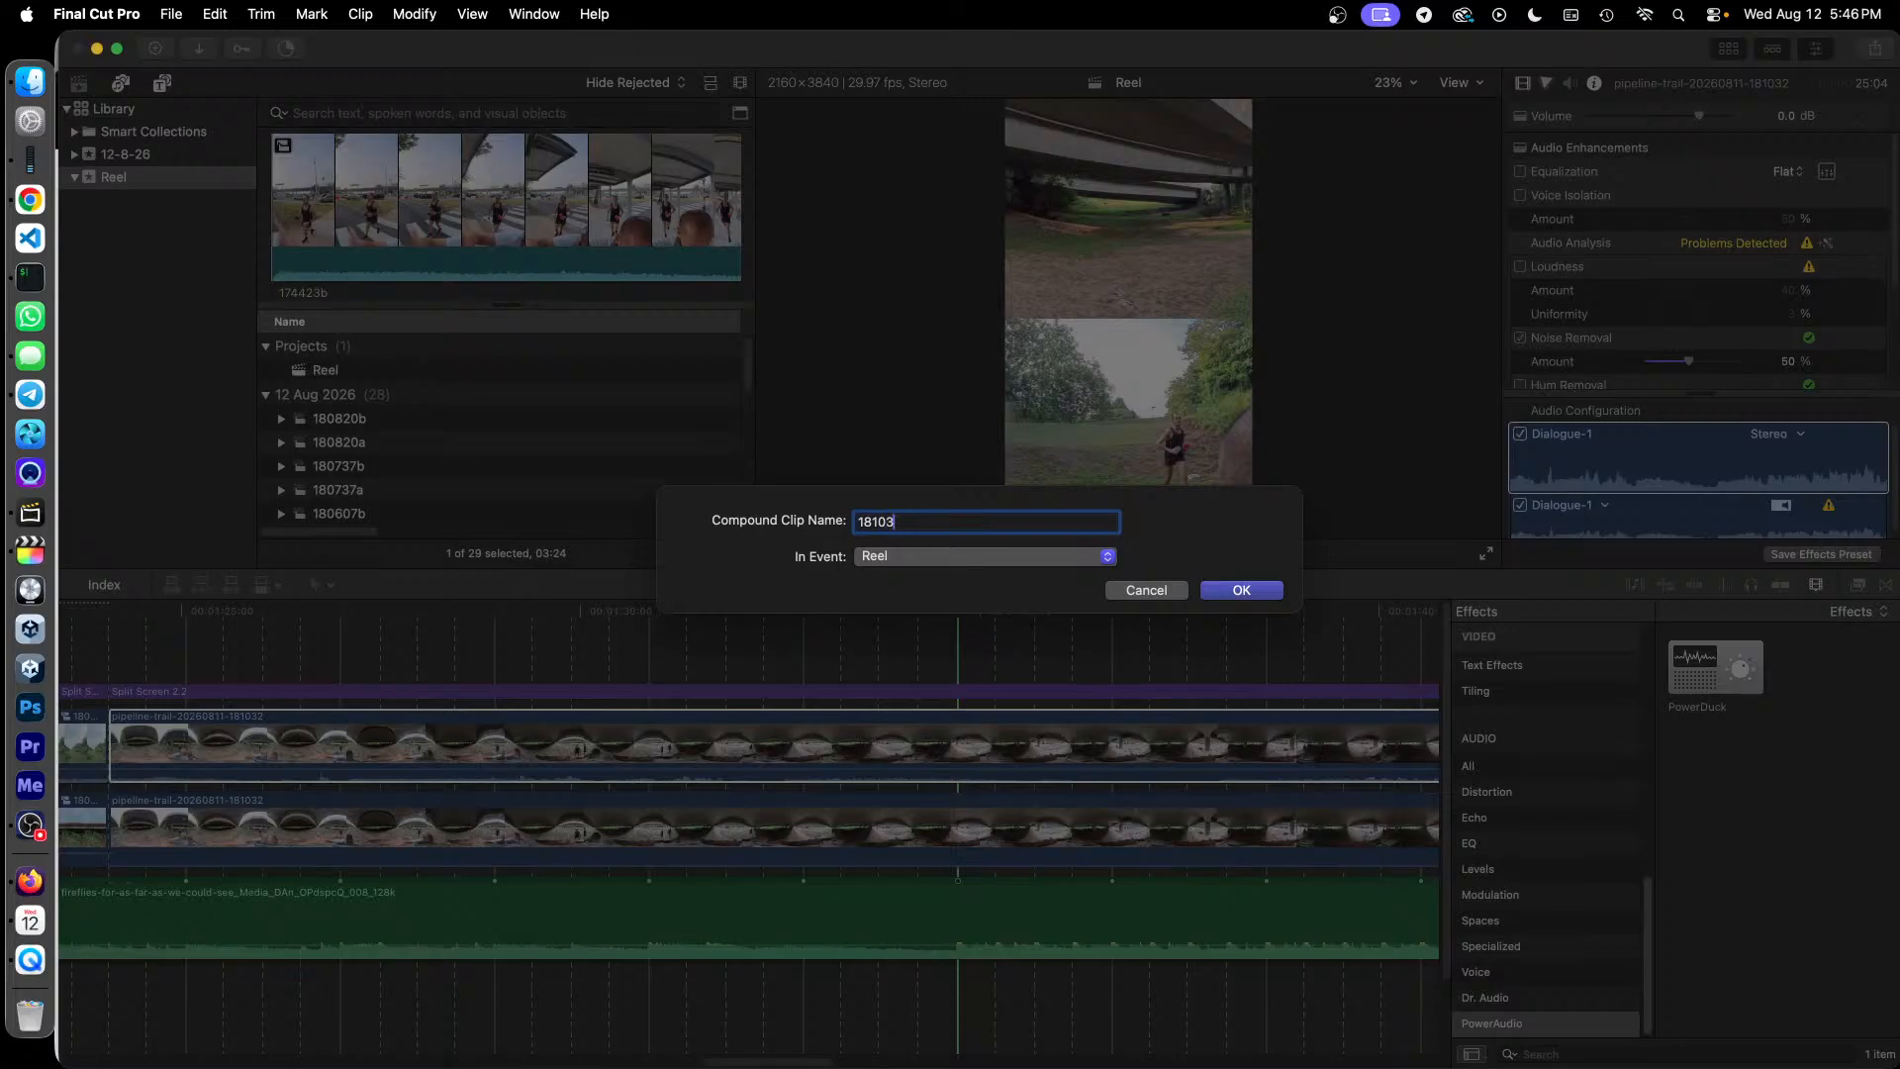
key("Return")
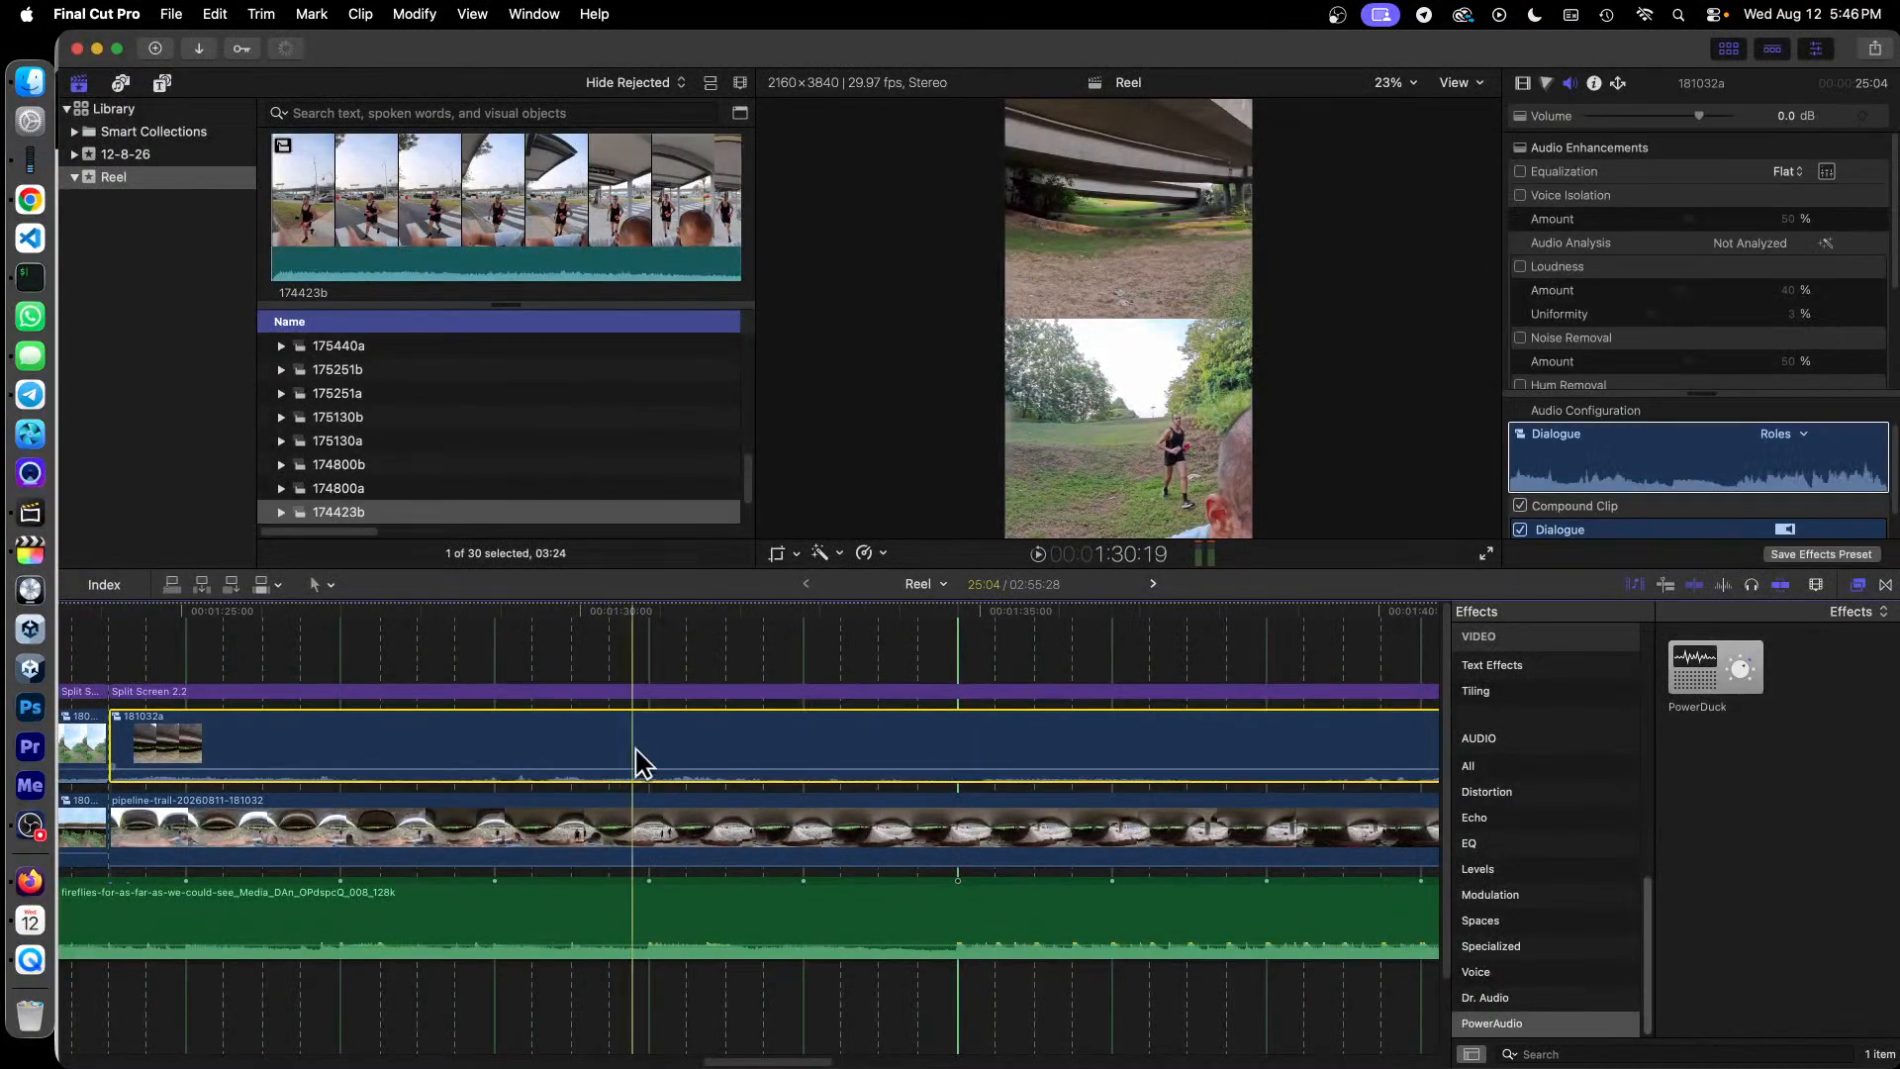
right_click(673, 829)
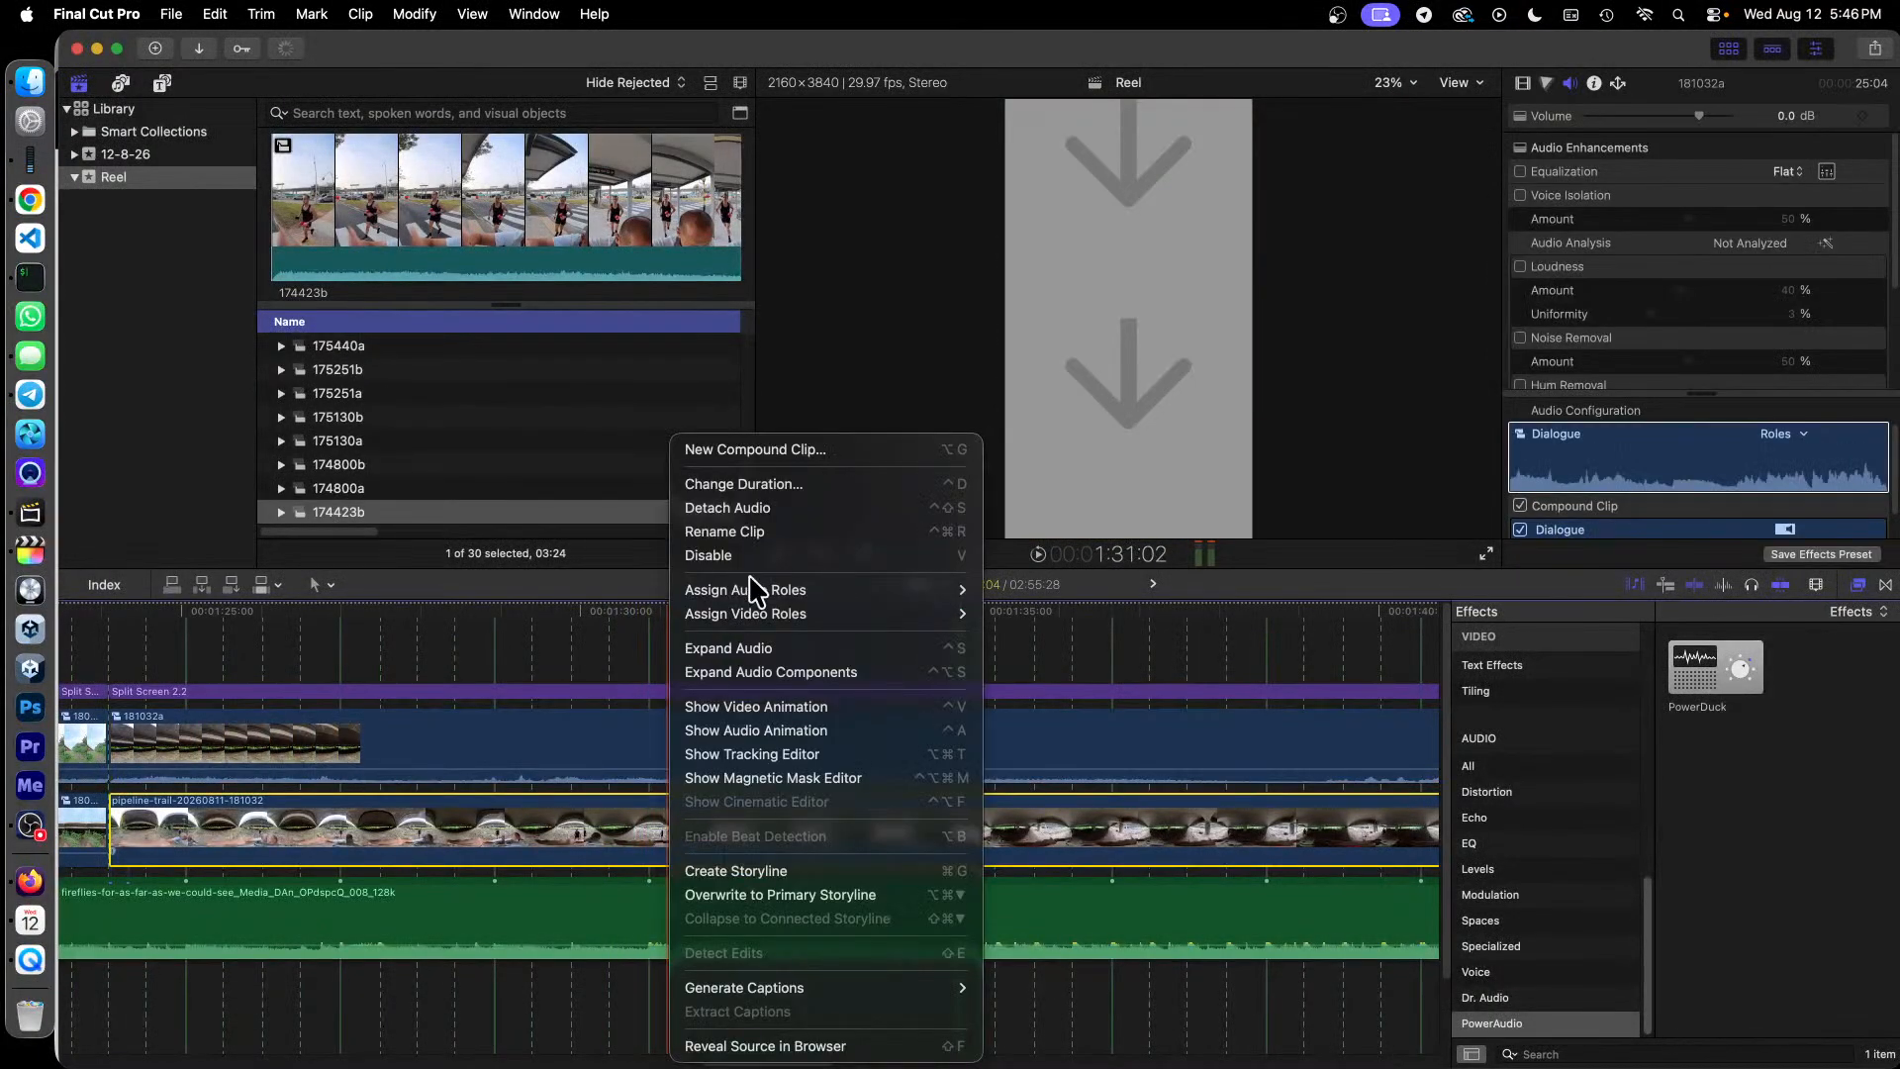
left_click(811, 451)
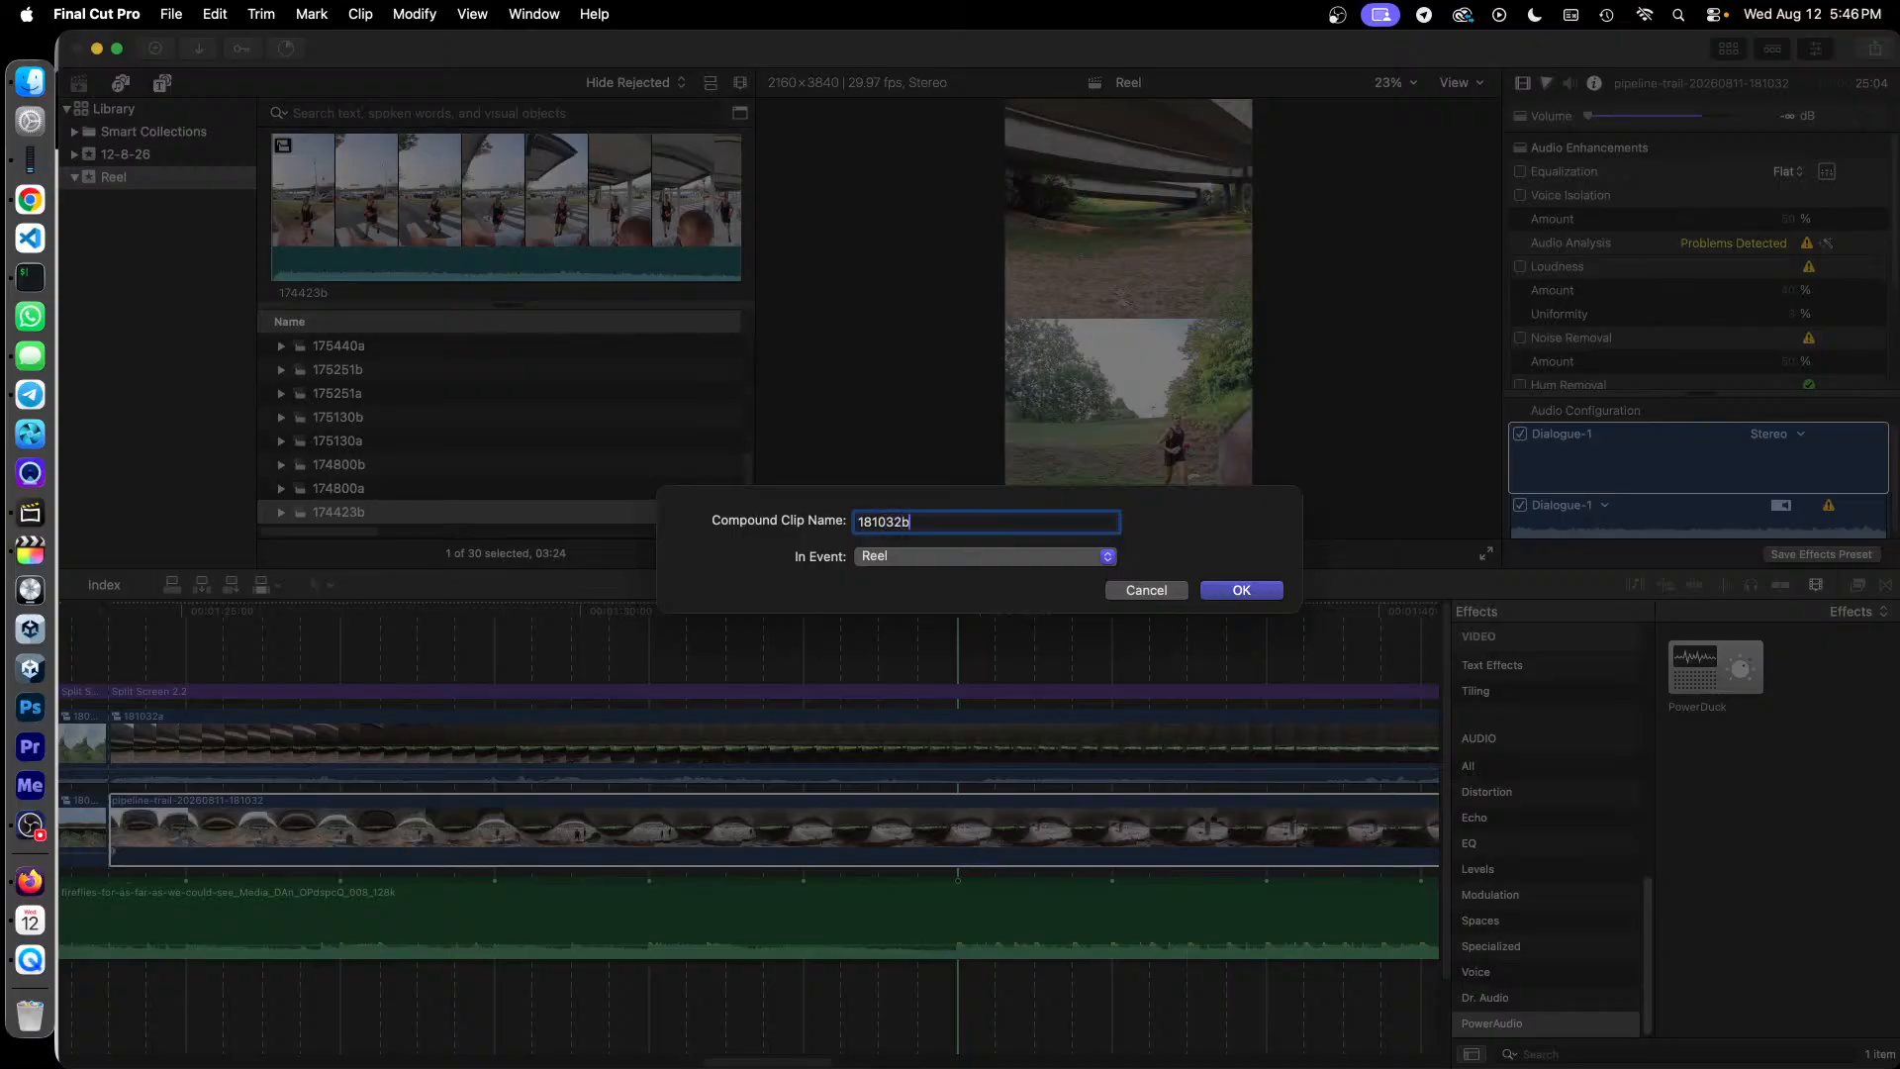
key("Return")
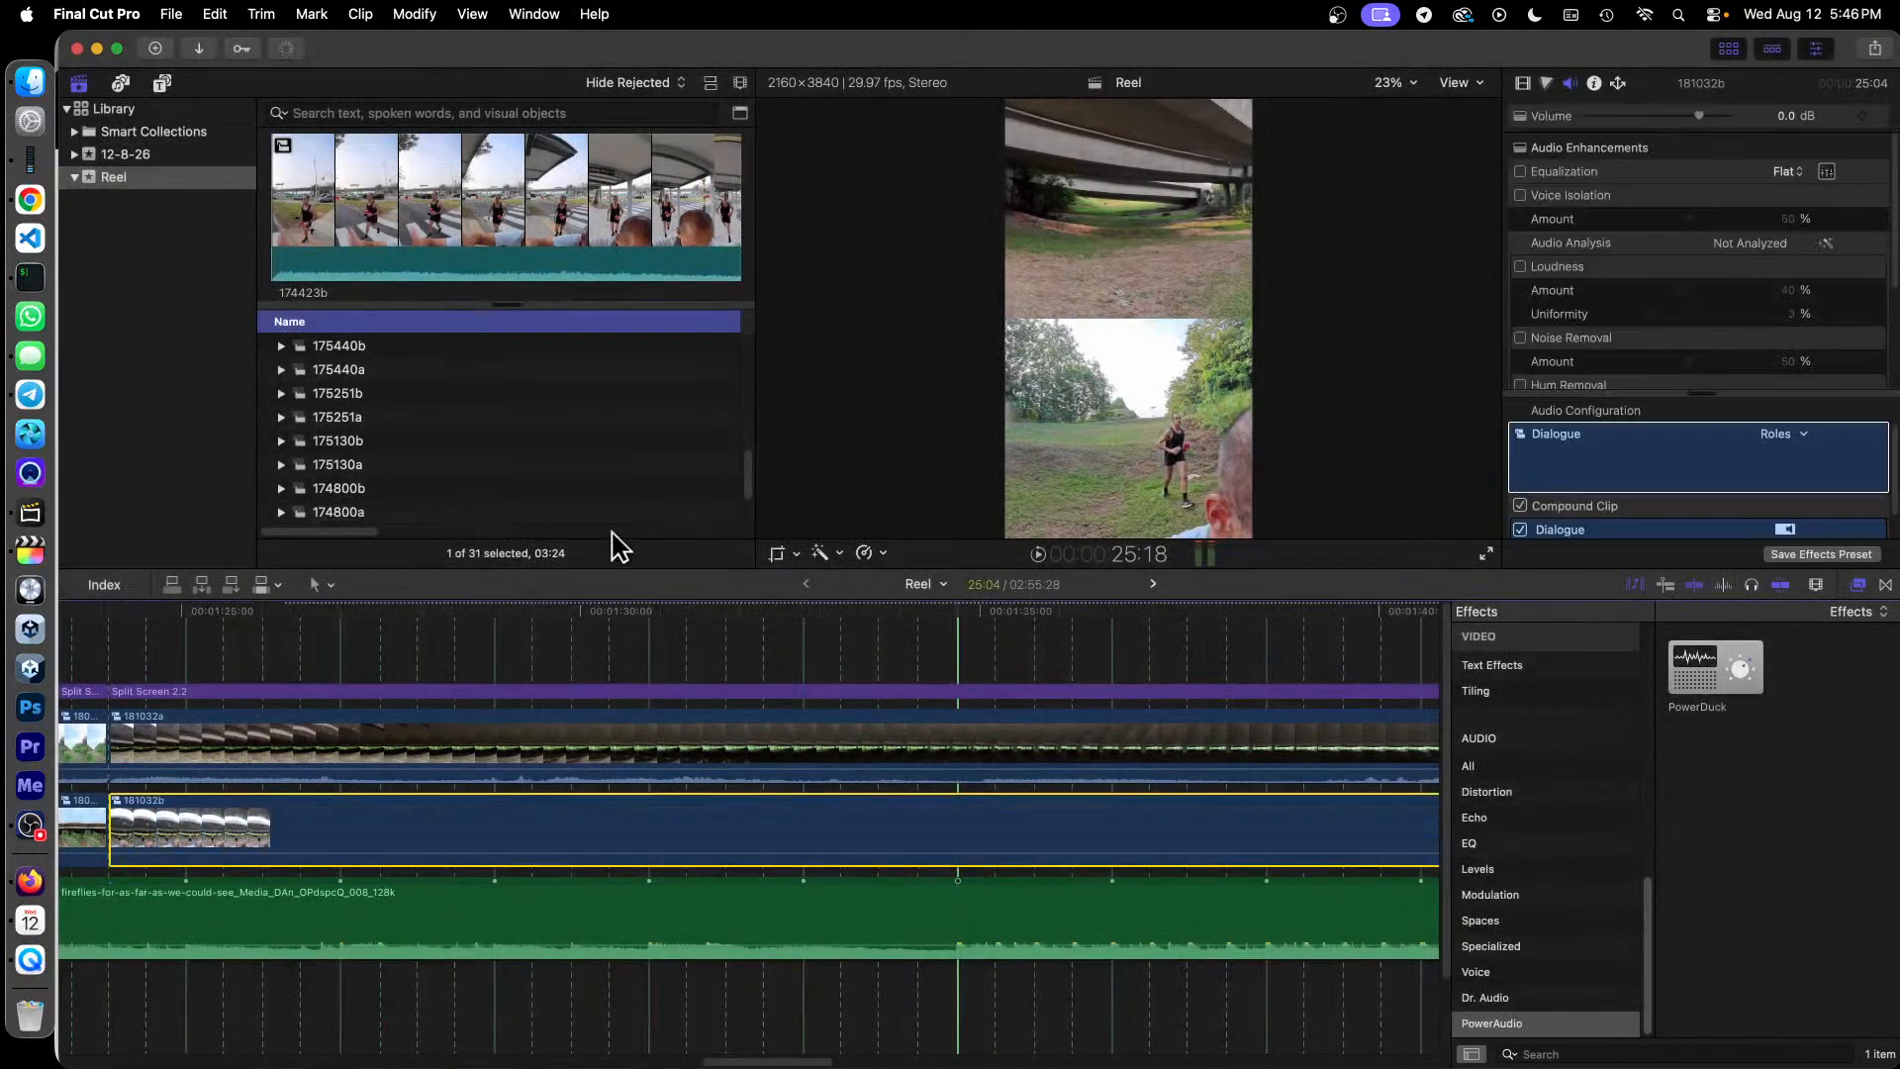
Step: Assign 181032a to Drop Zone 1 and 181032b to Drop Zone 2 of the Split Screen title above those clips
left_click(638, 693)
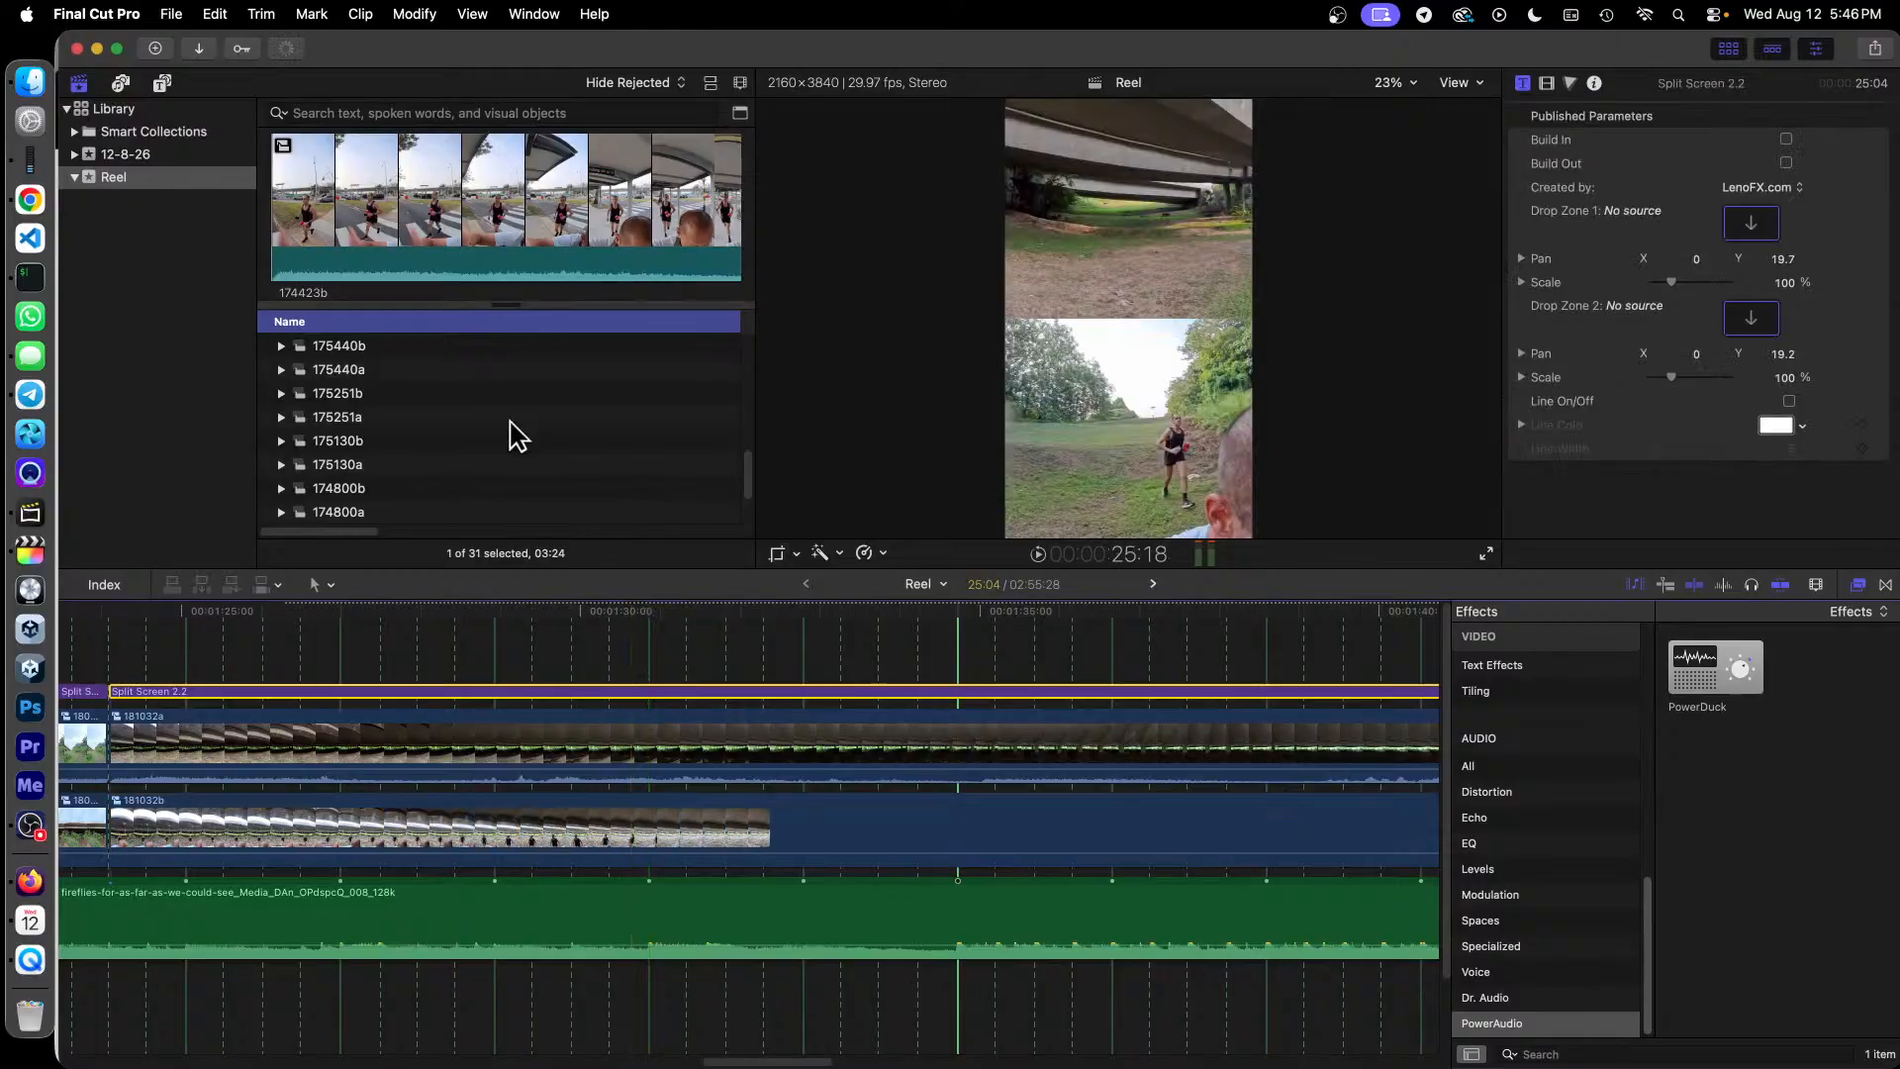
scroll(520, 445, "up", 4)
scroll(521, 448, "up", 10)
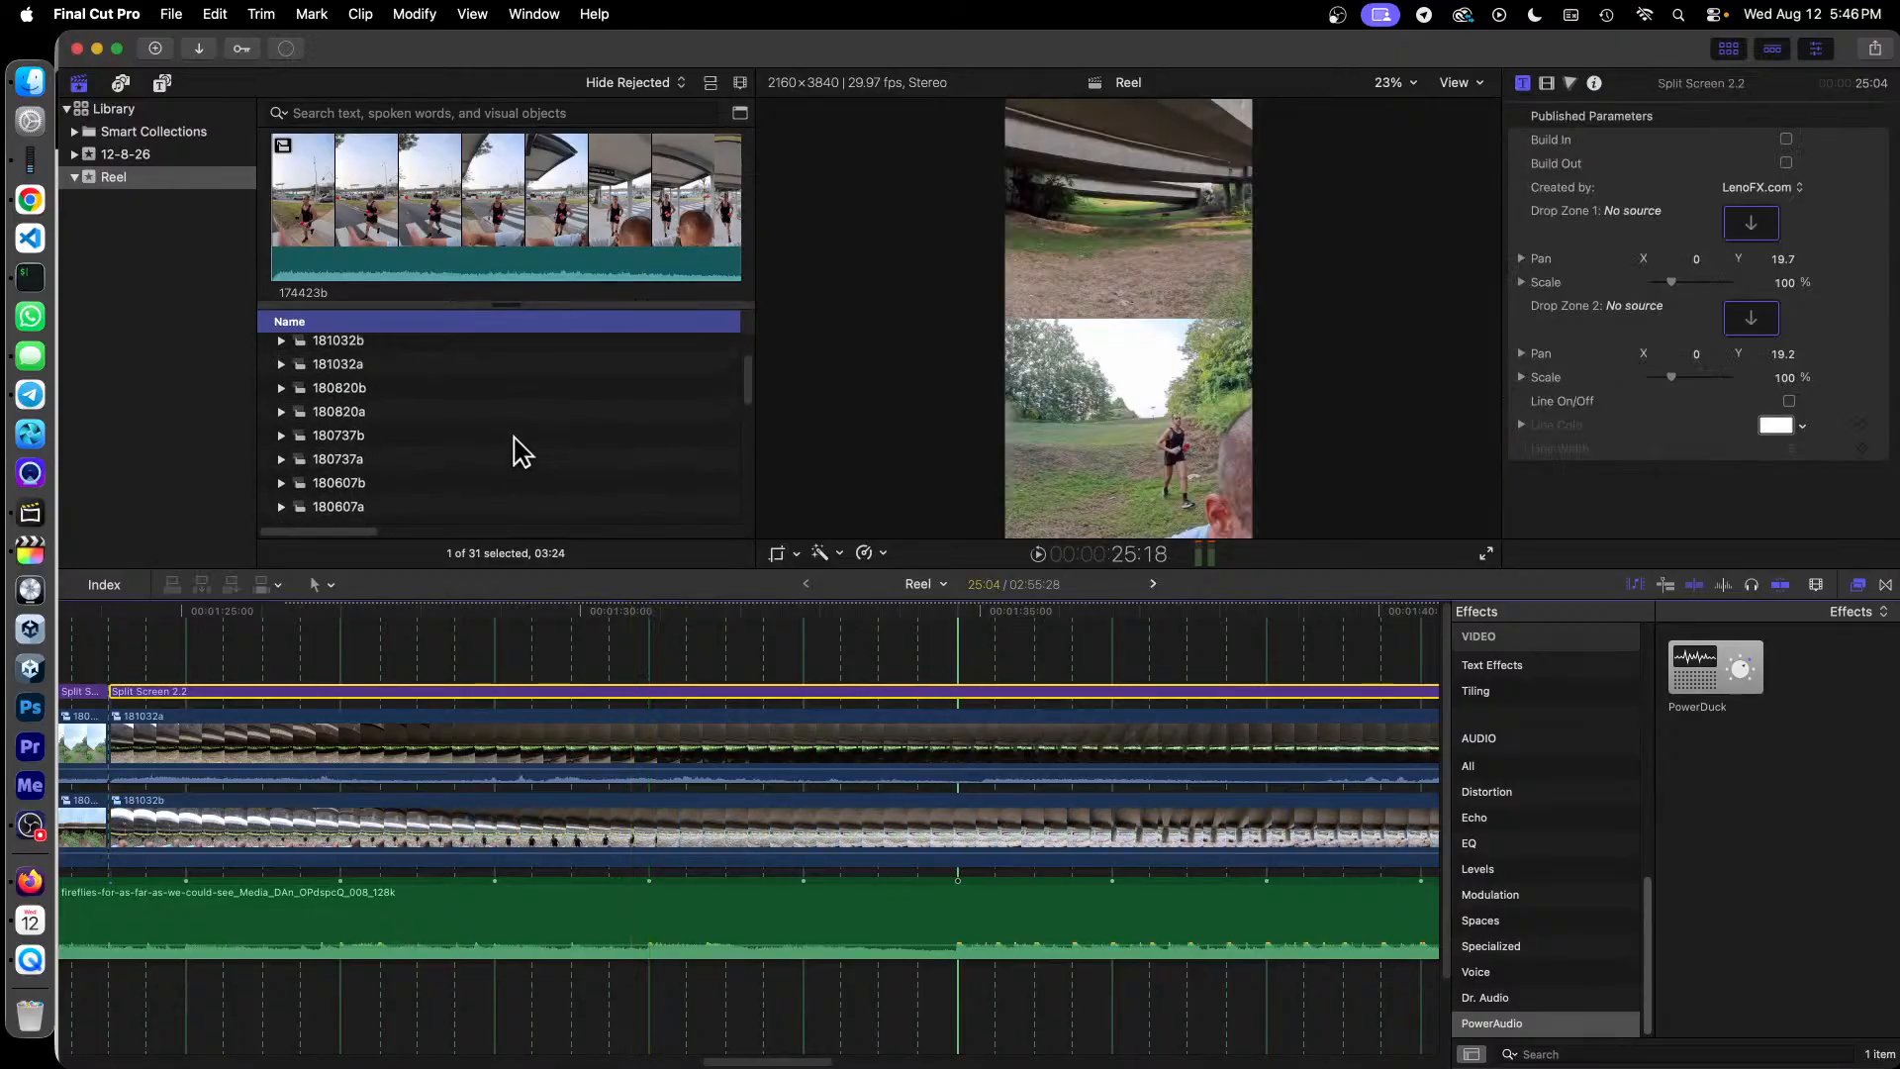
left_click_drag(354, 445, 1750, 226)
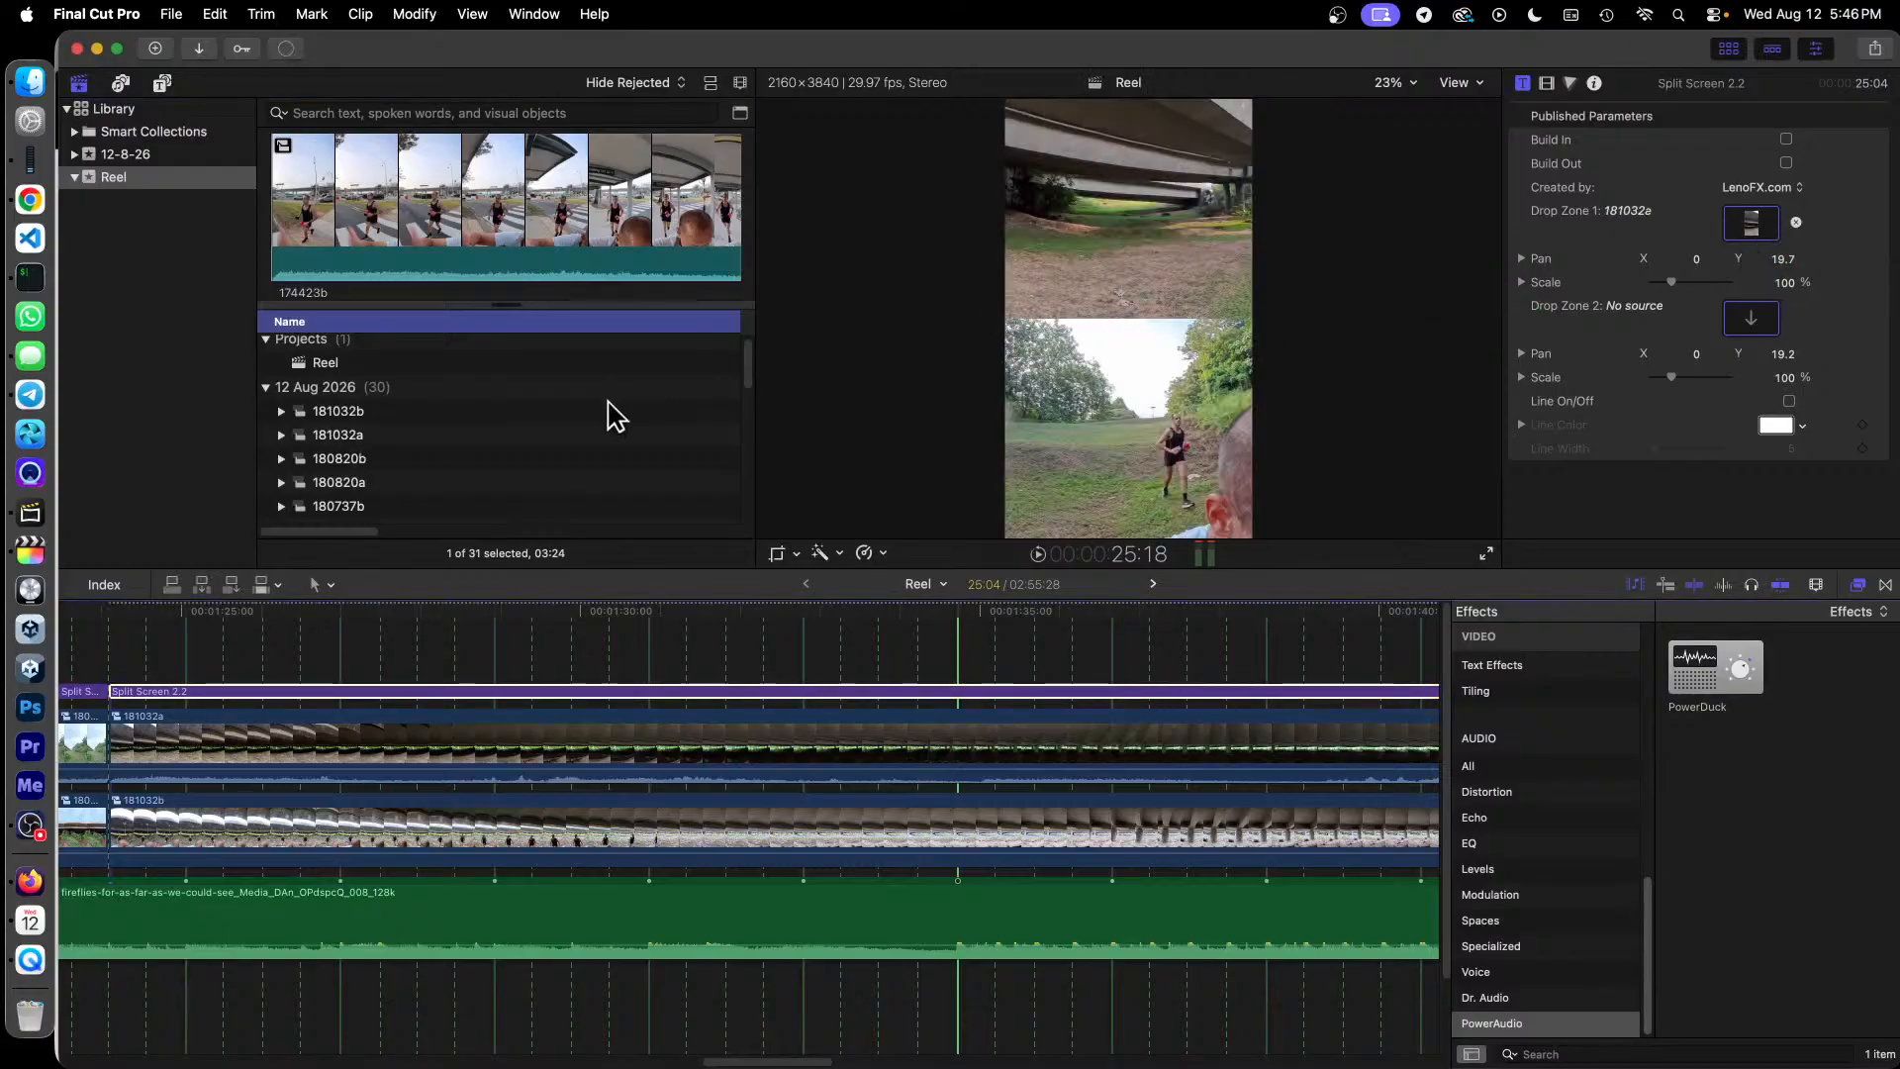
left_click_drag(349, 428, 1875, 361)
left_click_drag(1757, 319, 1748, 322)
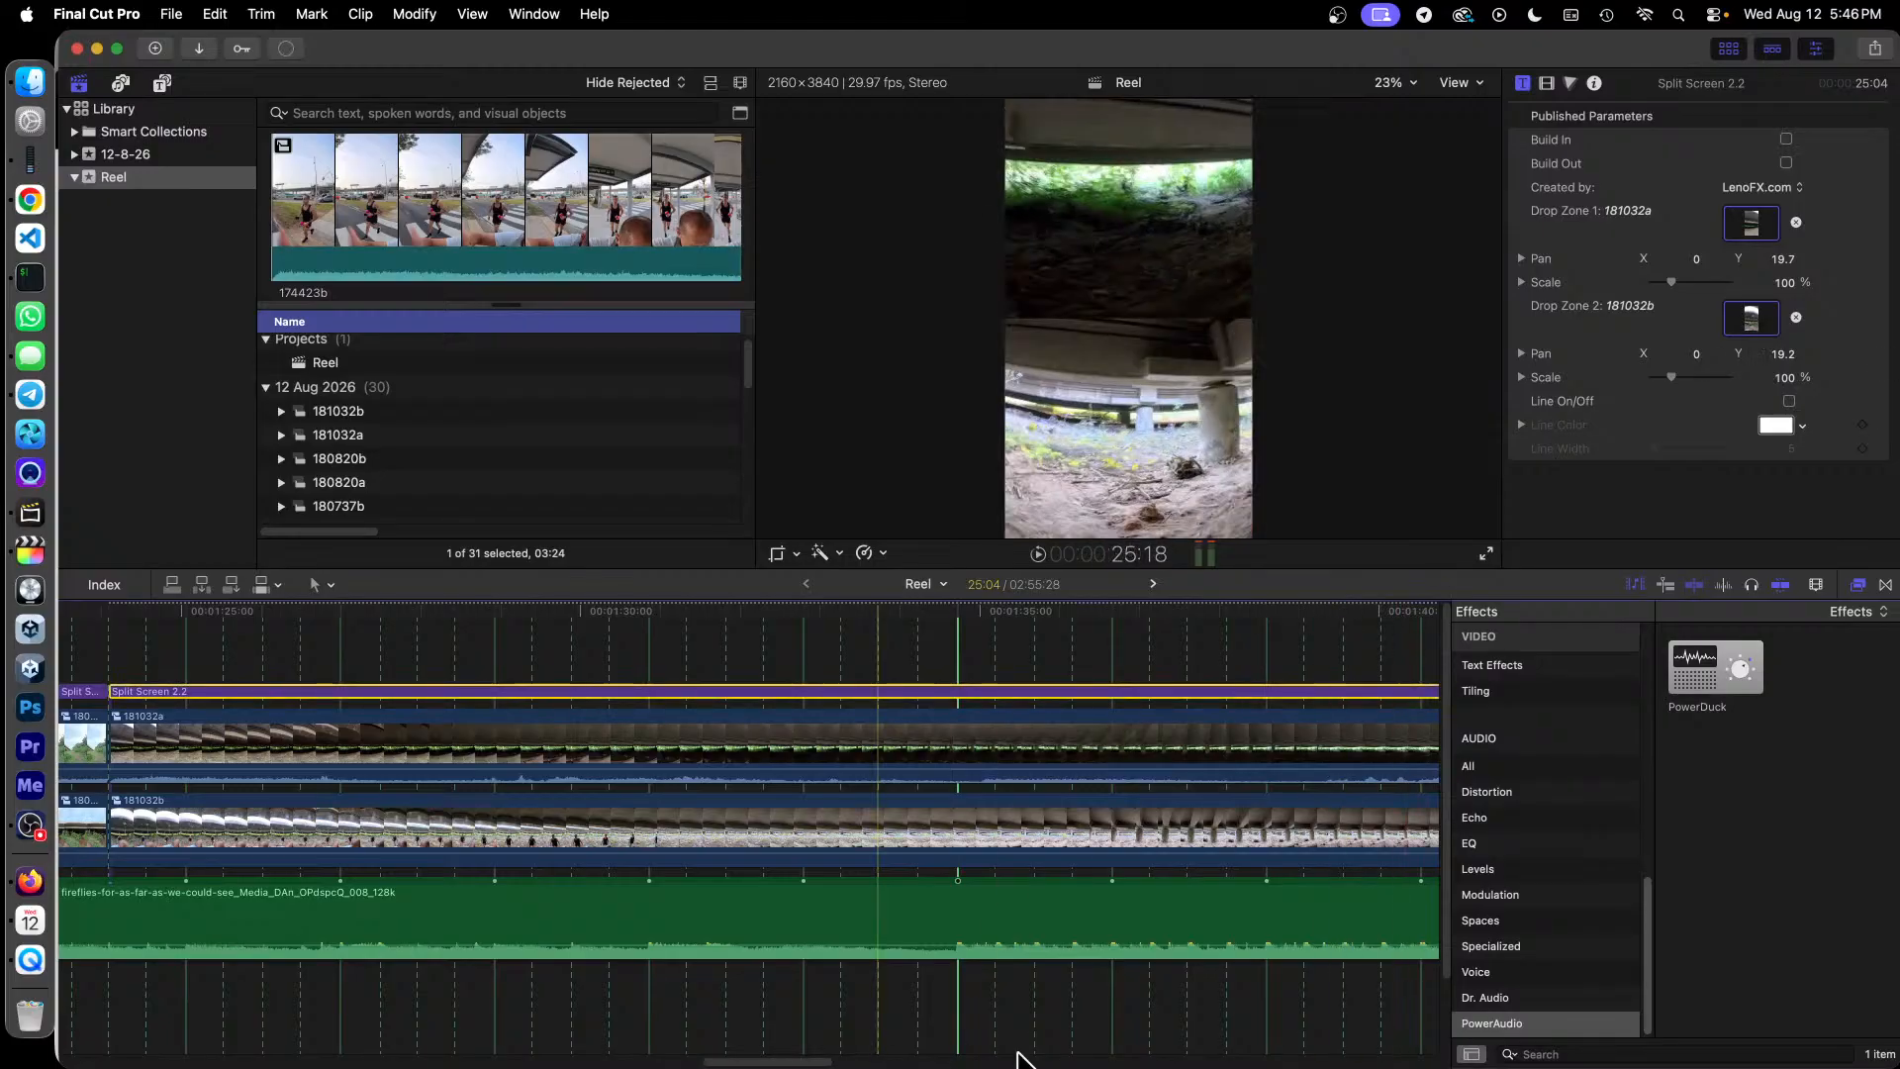
left_click_drag(749, 1062, 938, 1066)
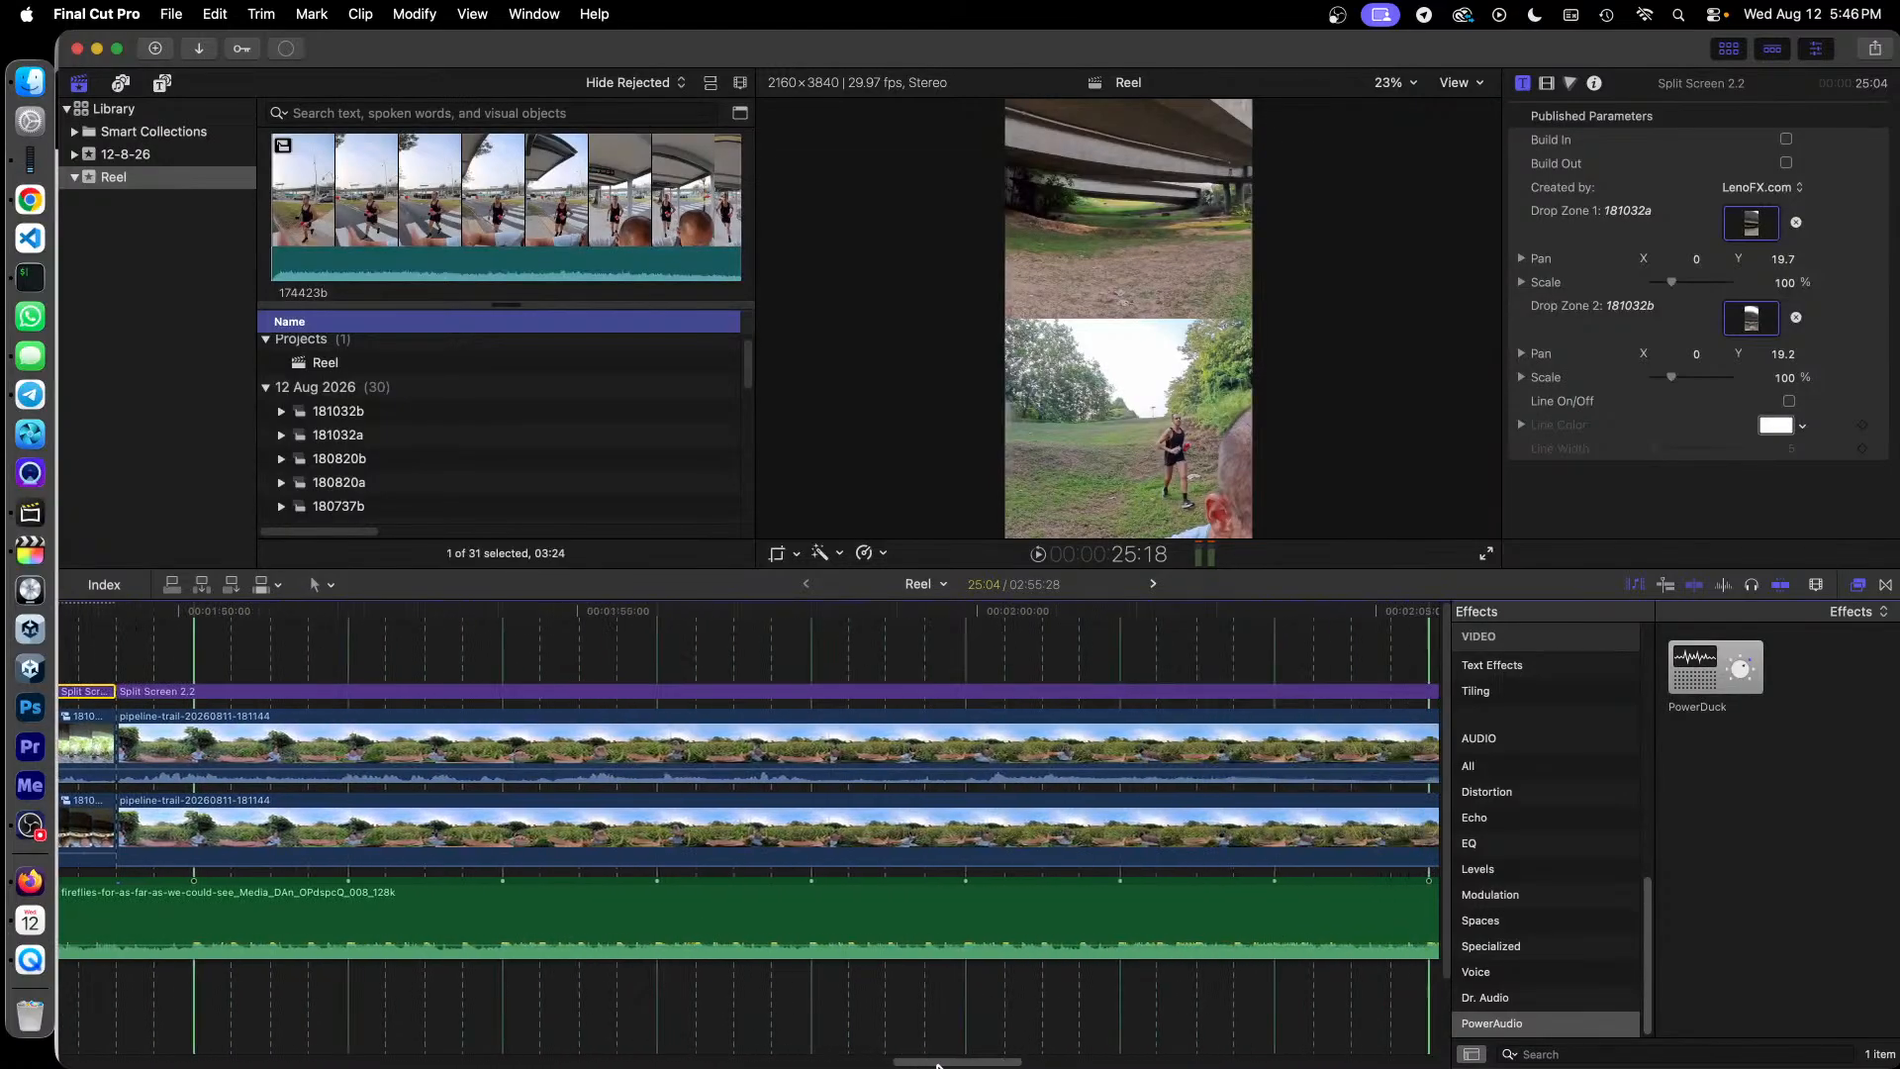
left_click(685, 728)
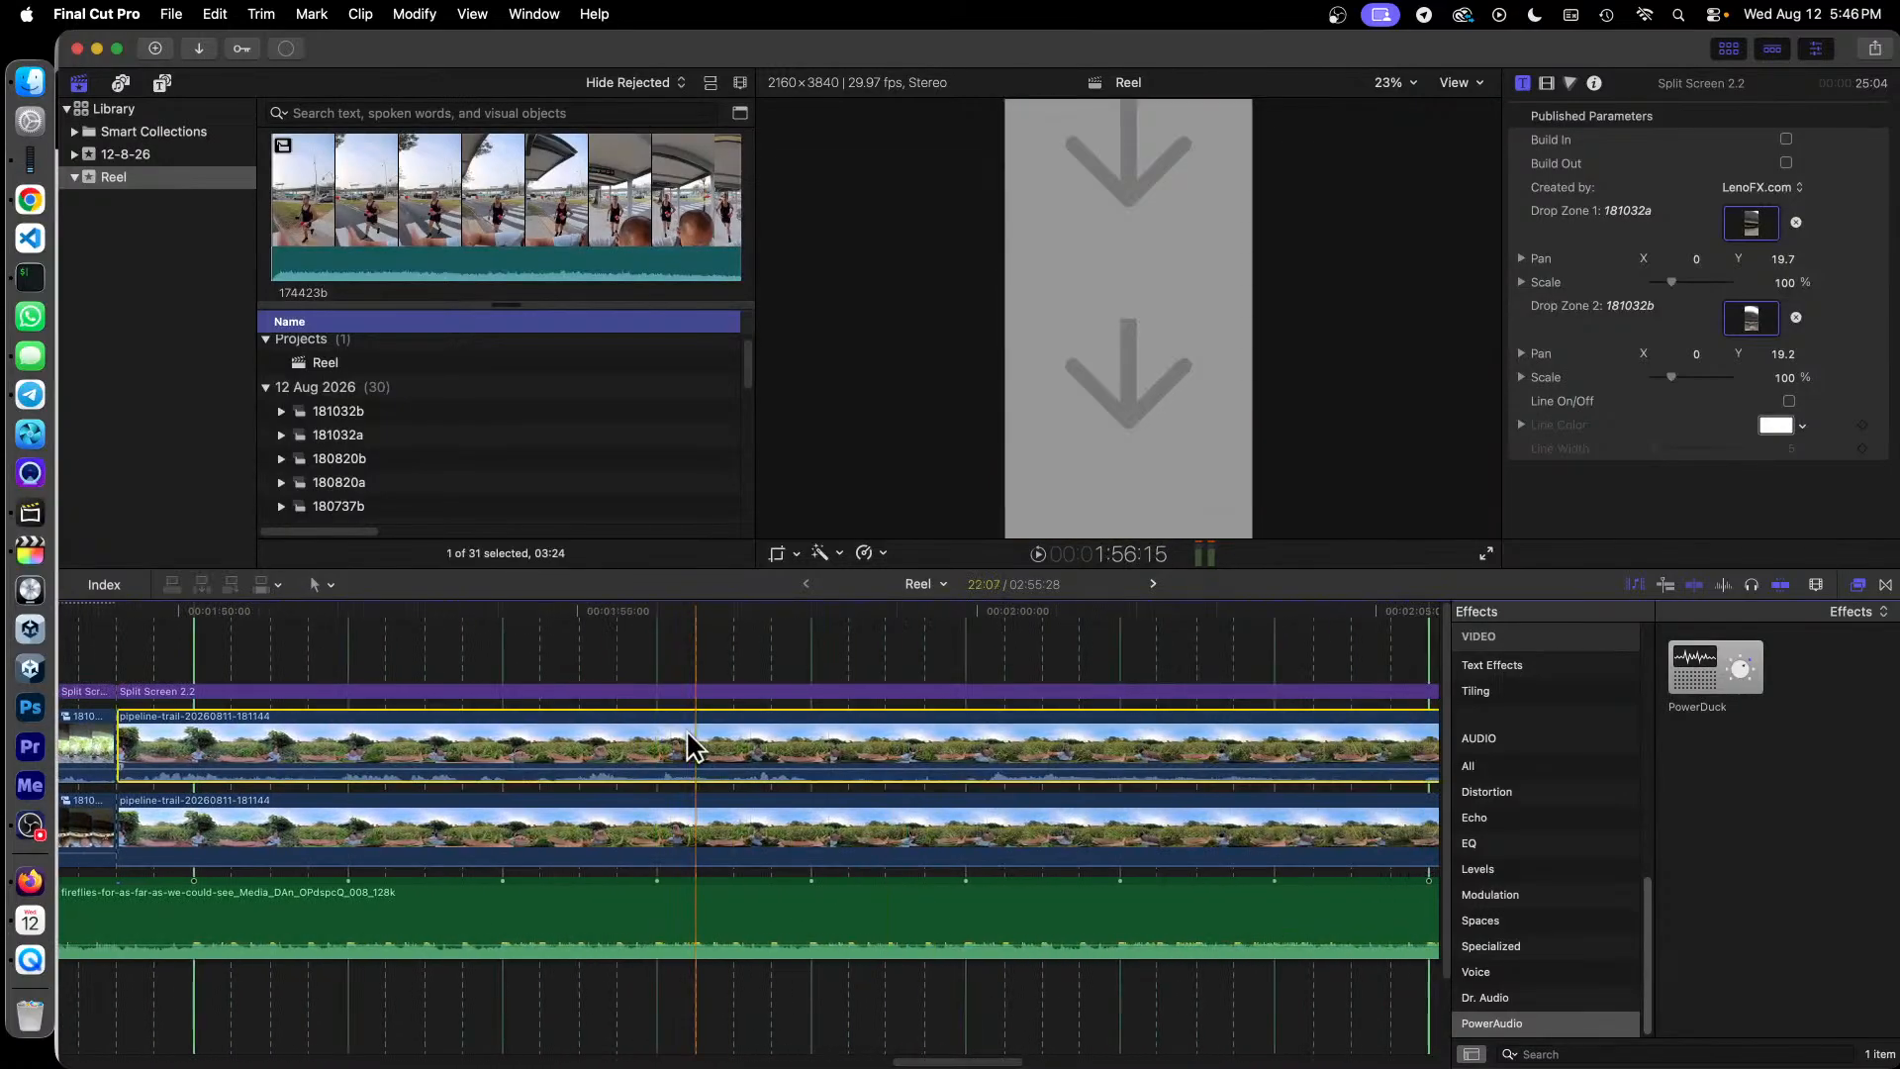
right_click(686, 728)
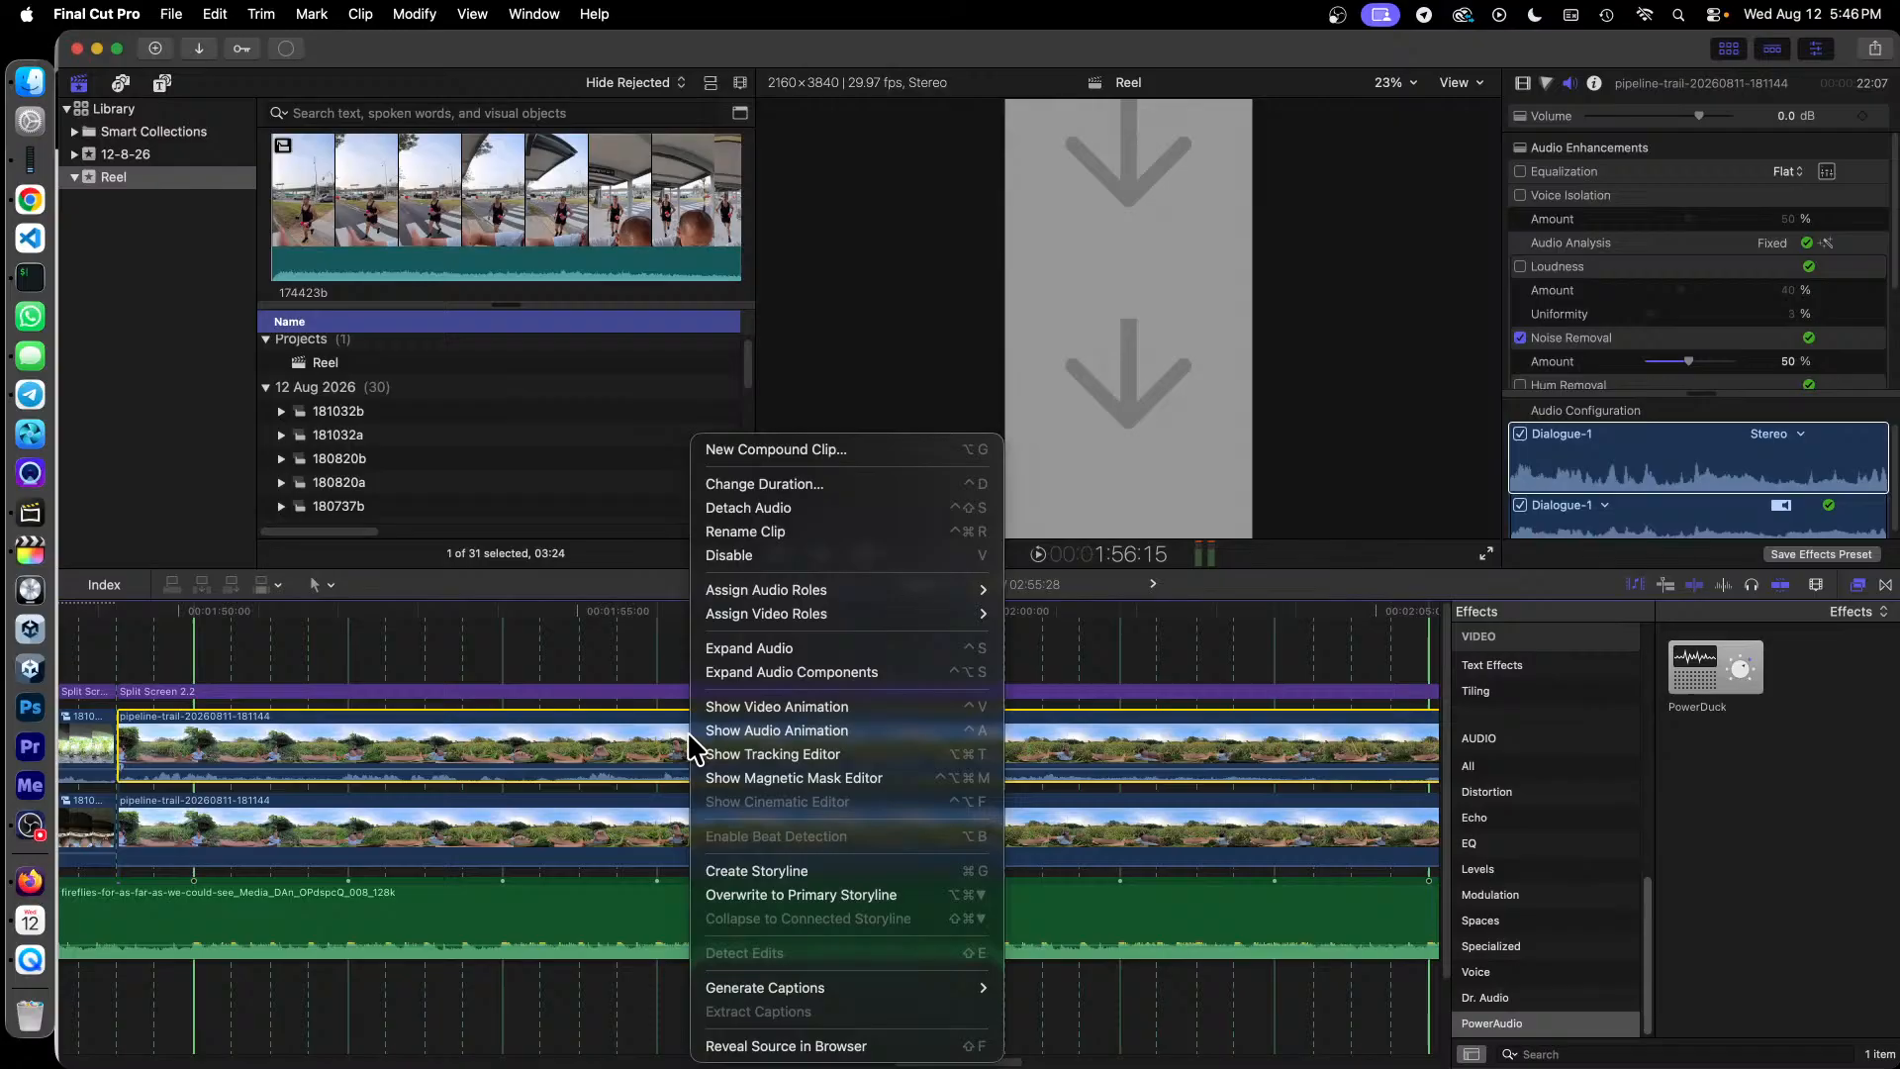
left_click(853, 451)
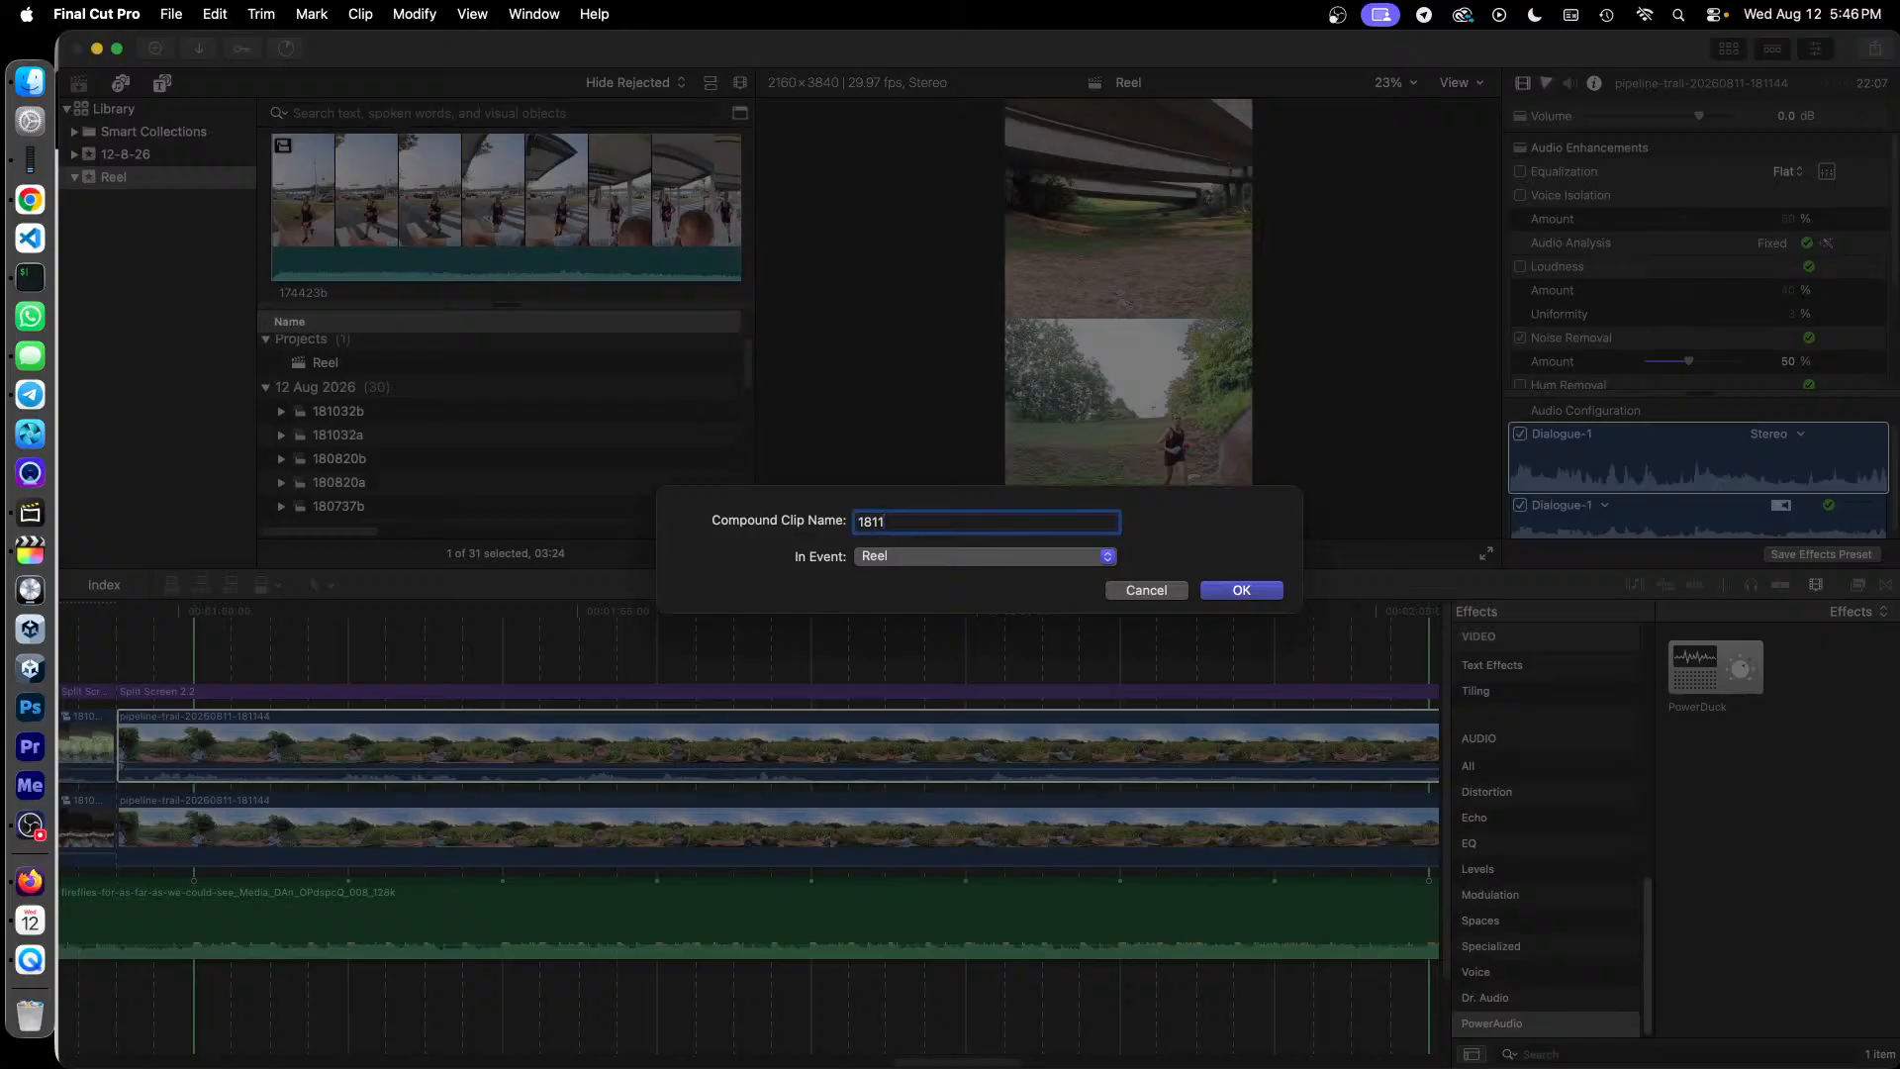
key("Return")
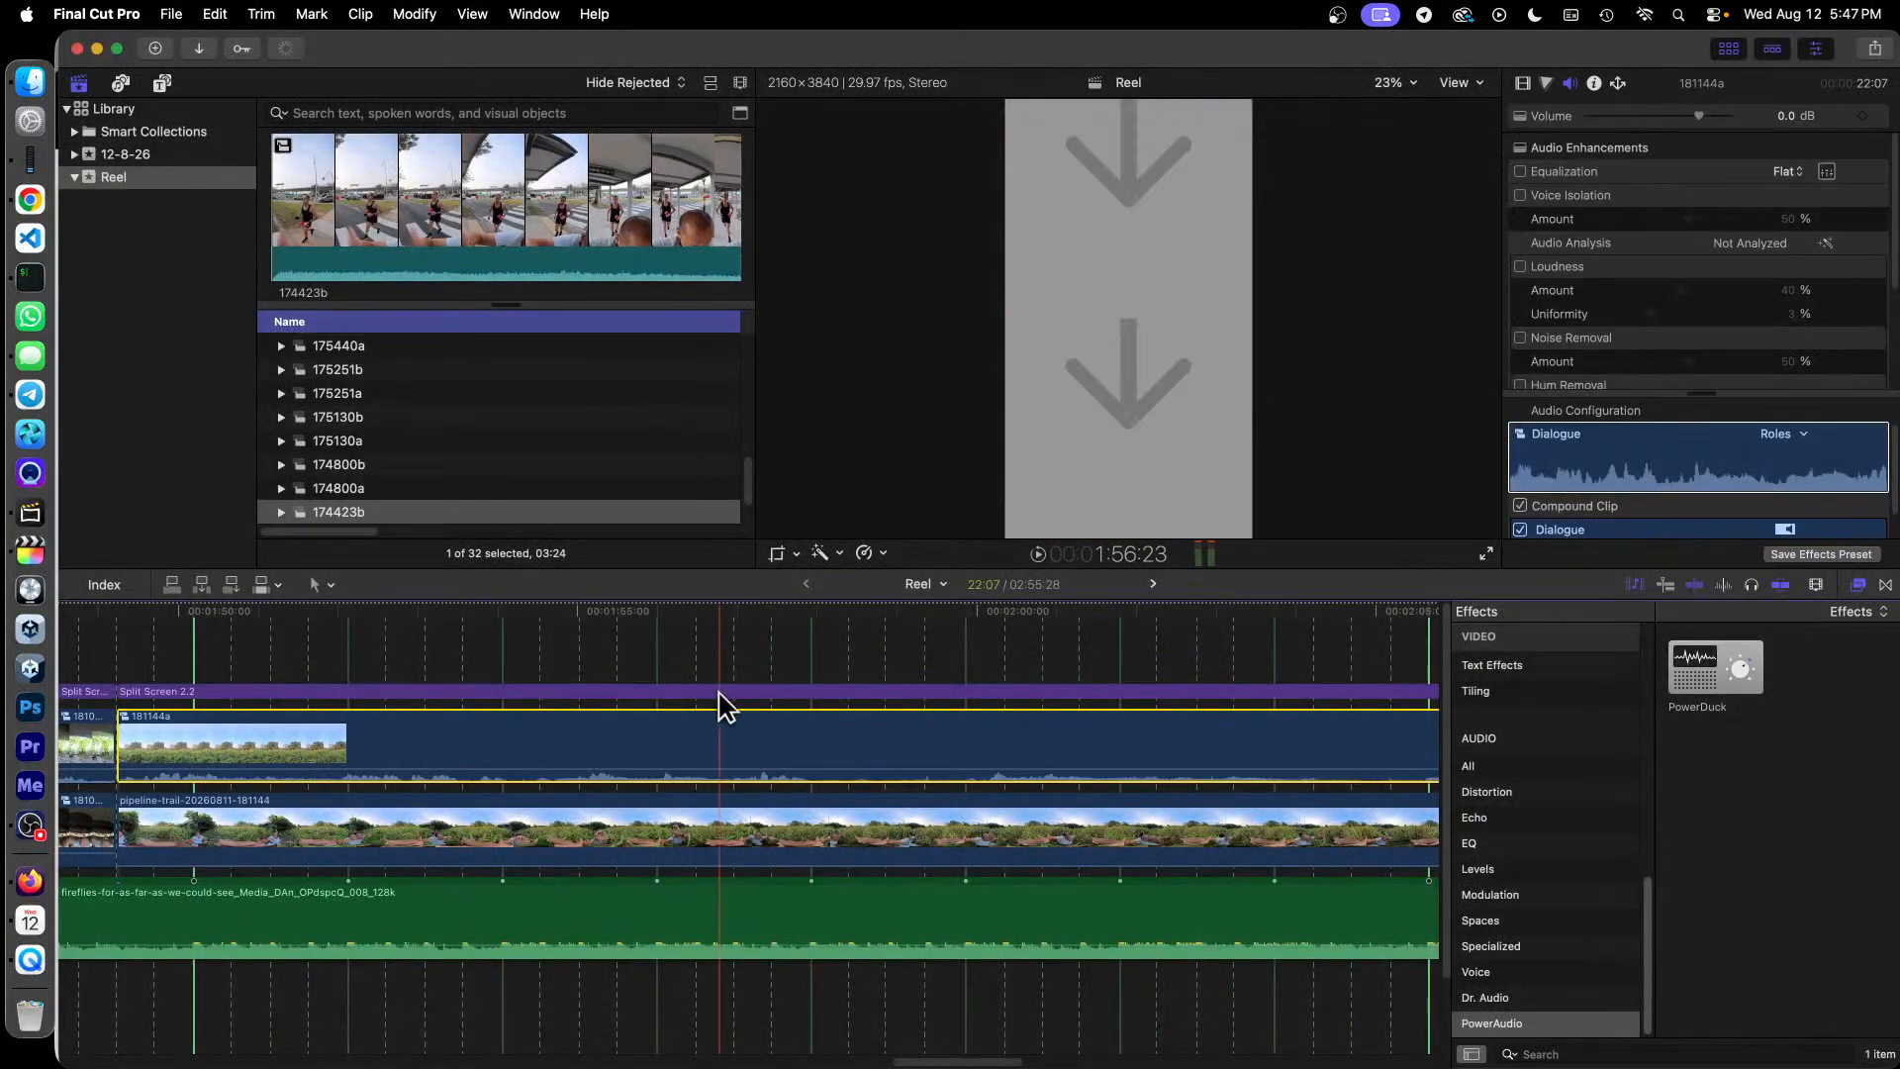
right_click(737, 846)
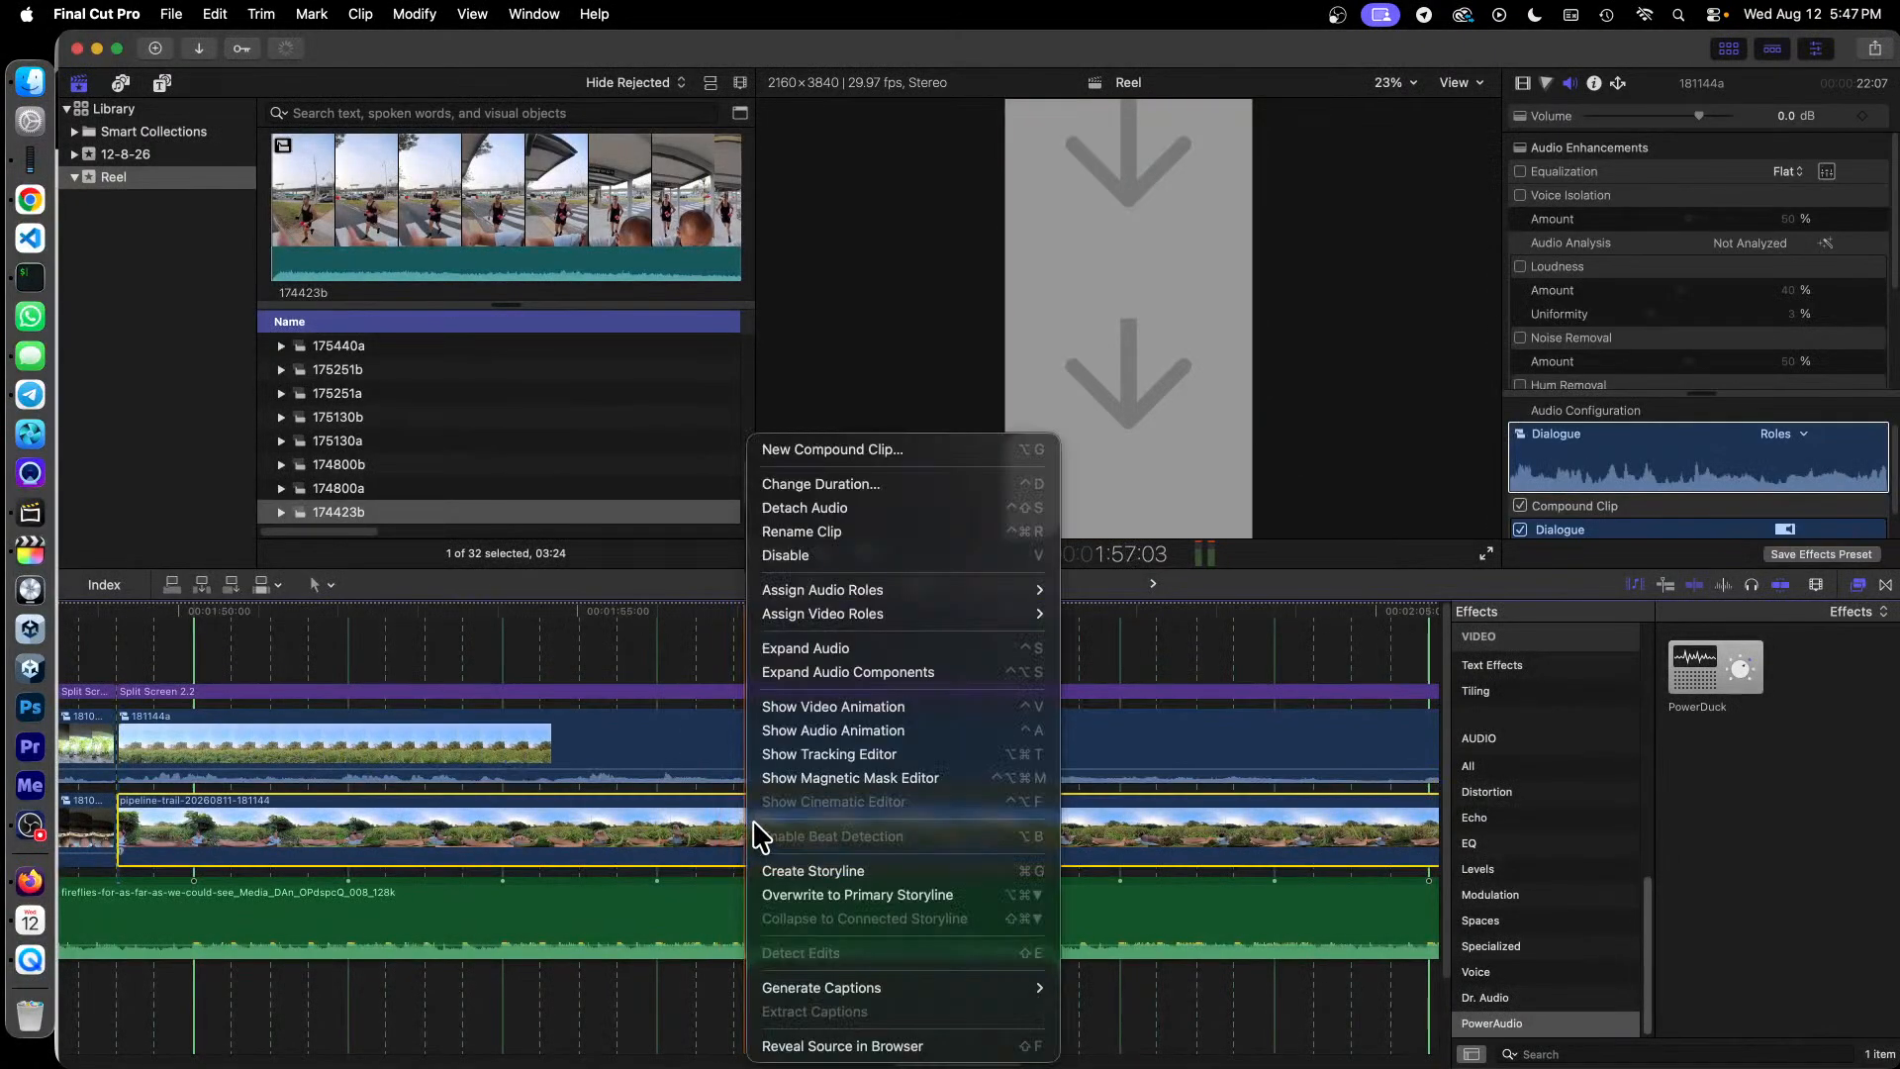
left_click(898, 461)
type("18")
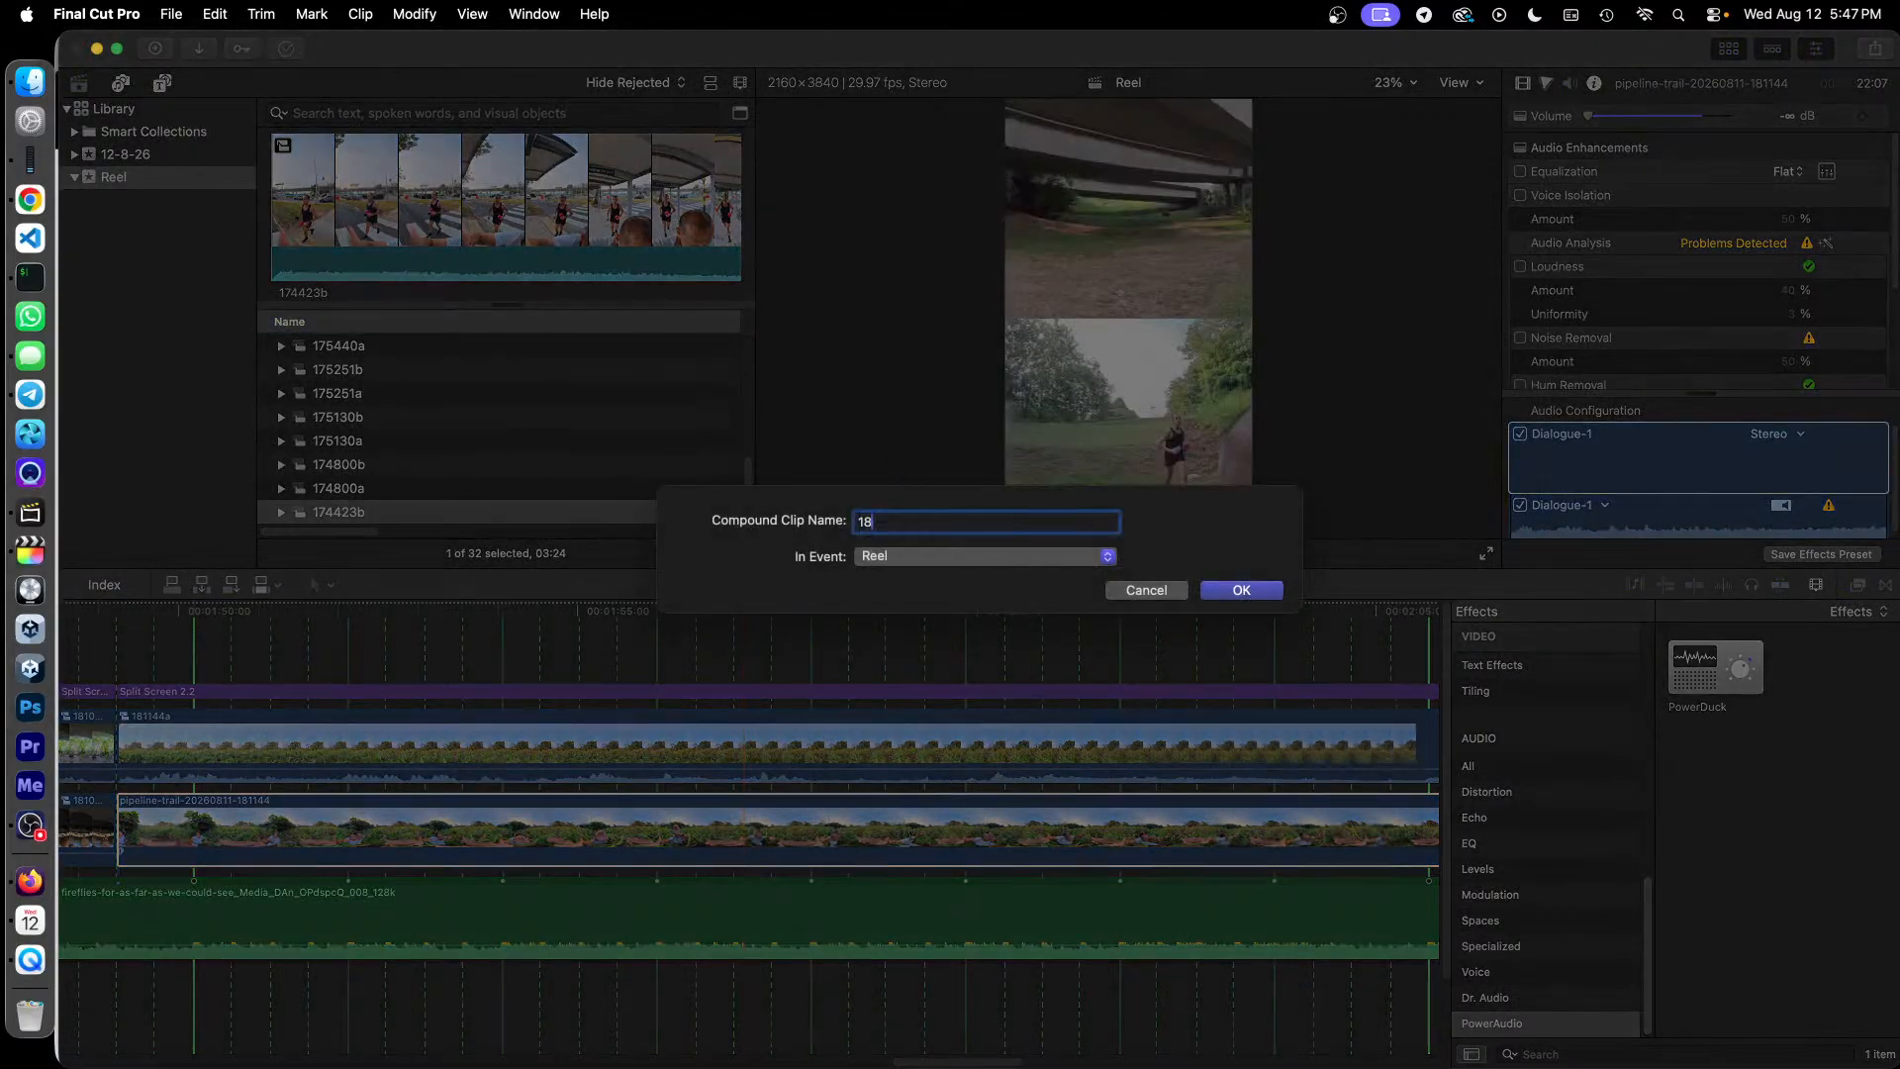
type("1144")
key("Return")
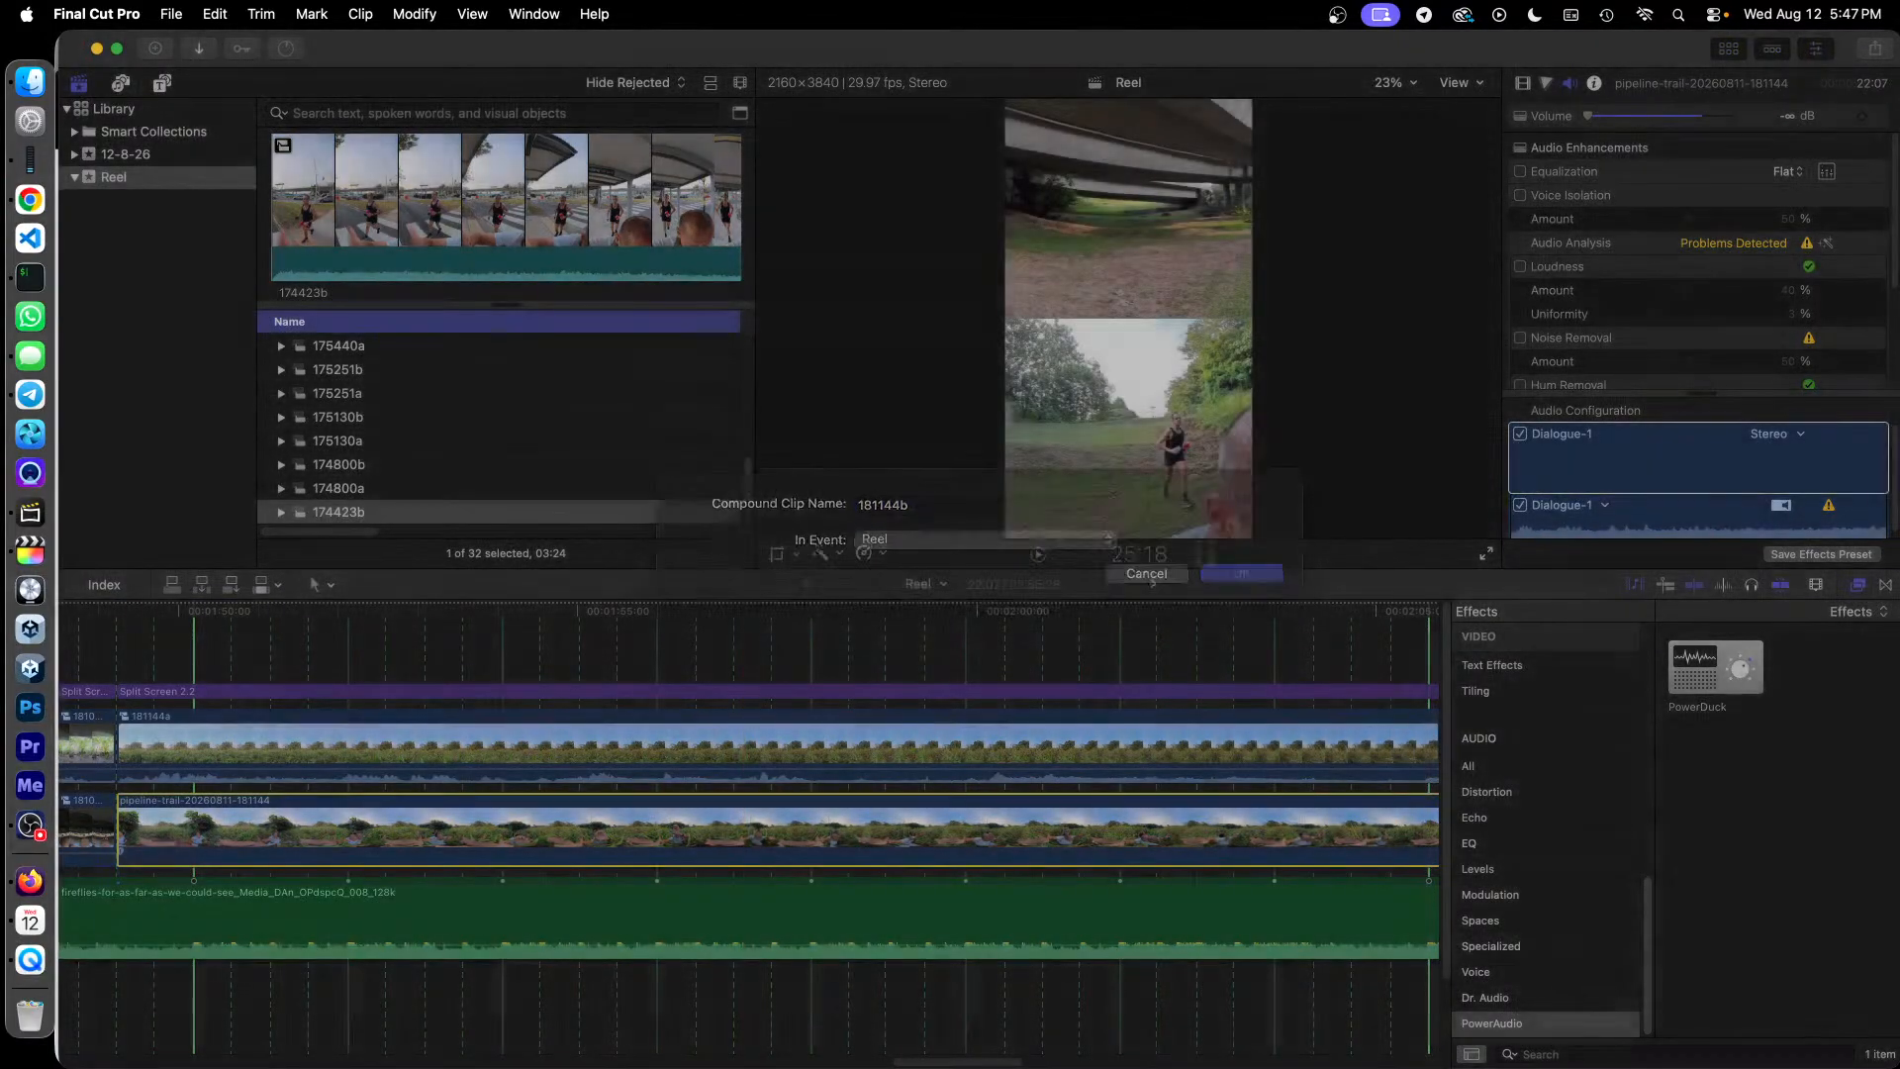
Step: Assign 181144a to Drop Zone 1 and 181144b to Drop Zone 2 of the Split Screen title above those clips
left_click(698, 693)
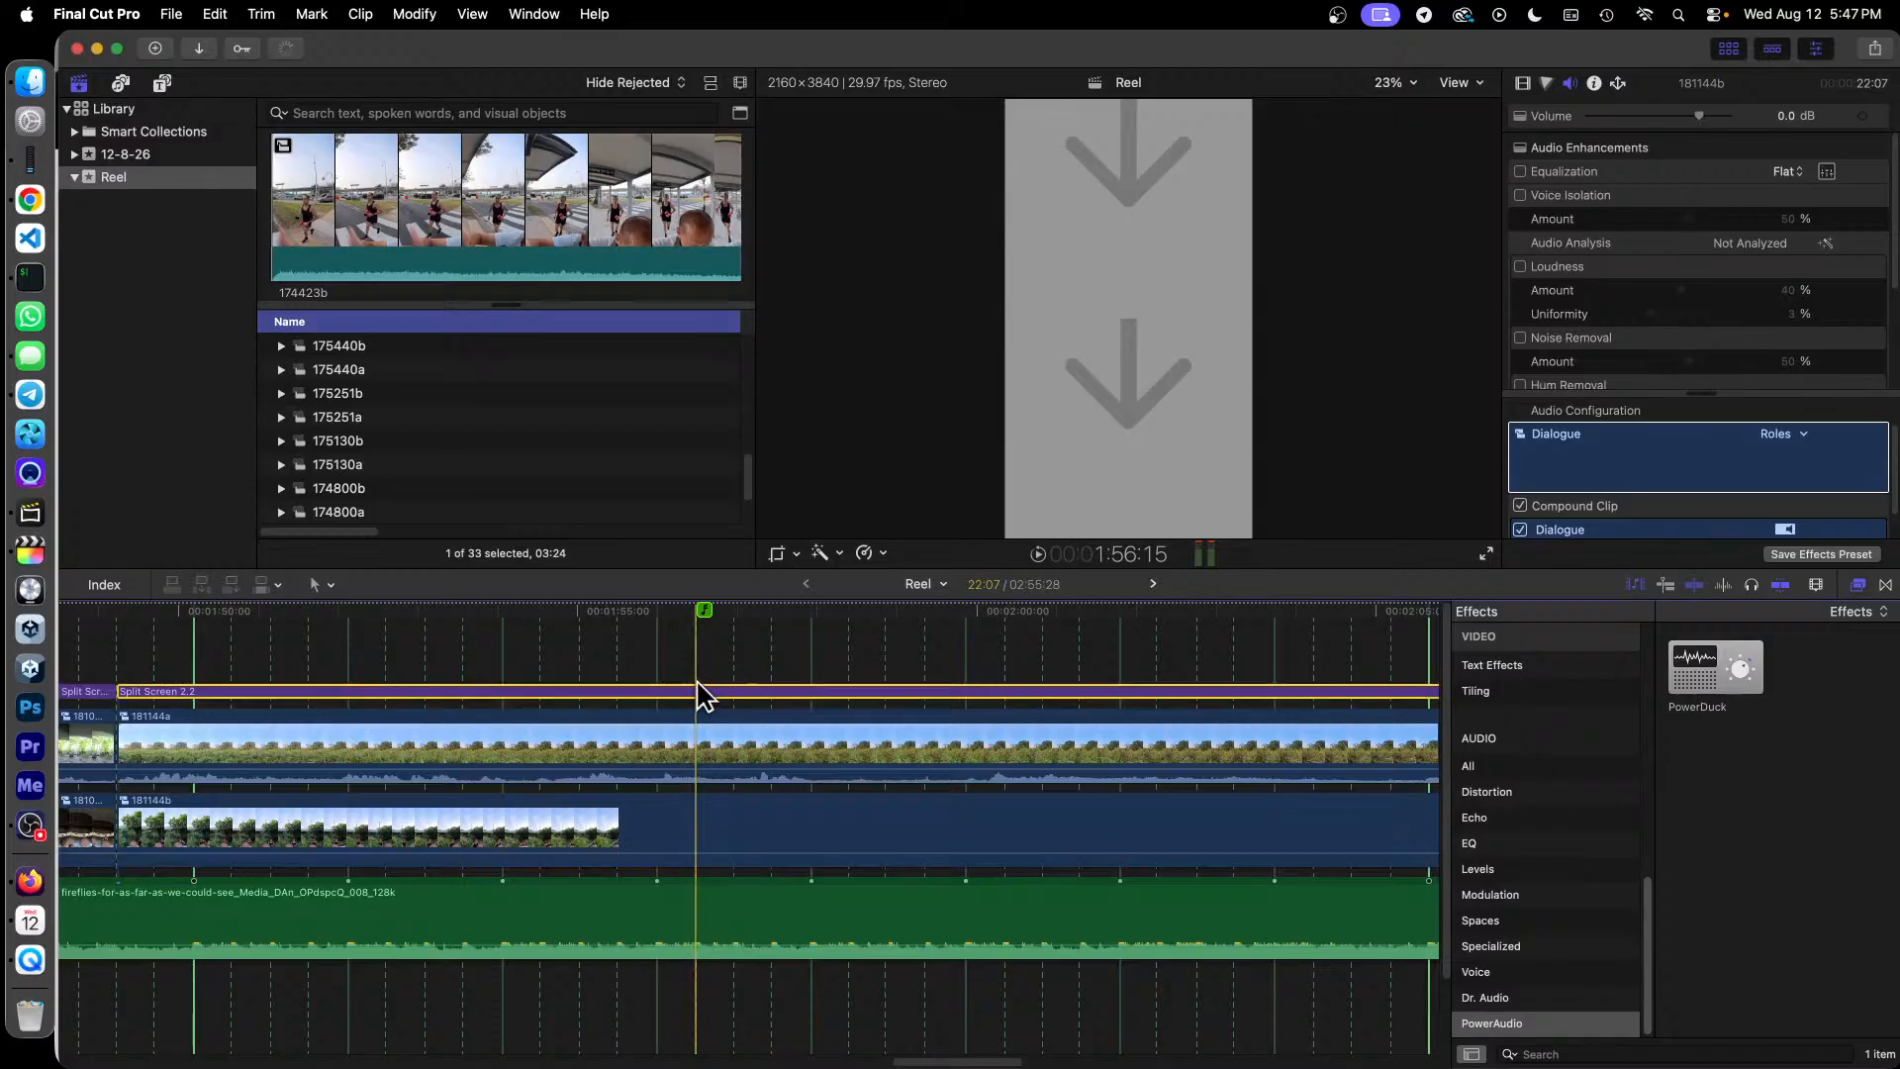
scroll(593, 473, "down", 5)
scroll(594, 473, "up", 5)
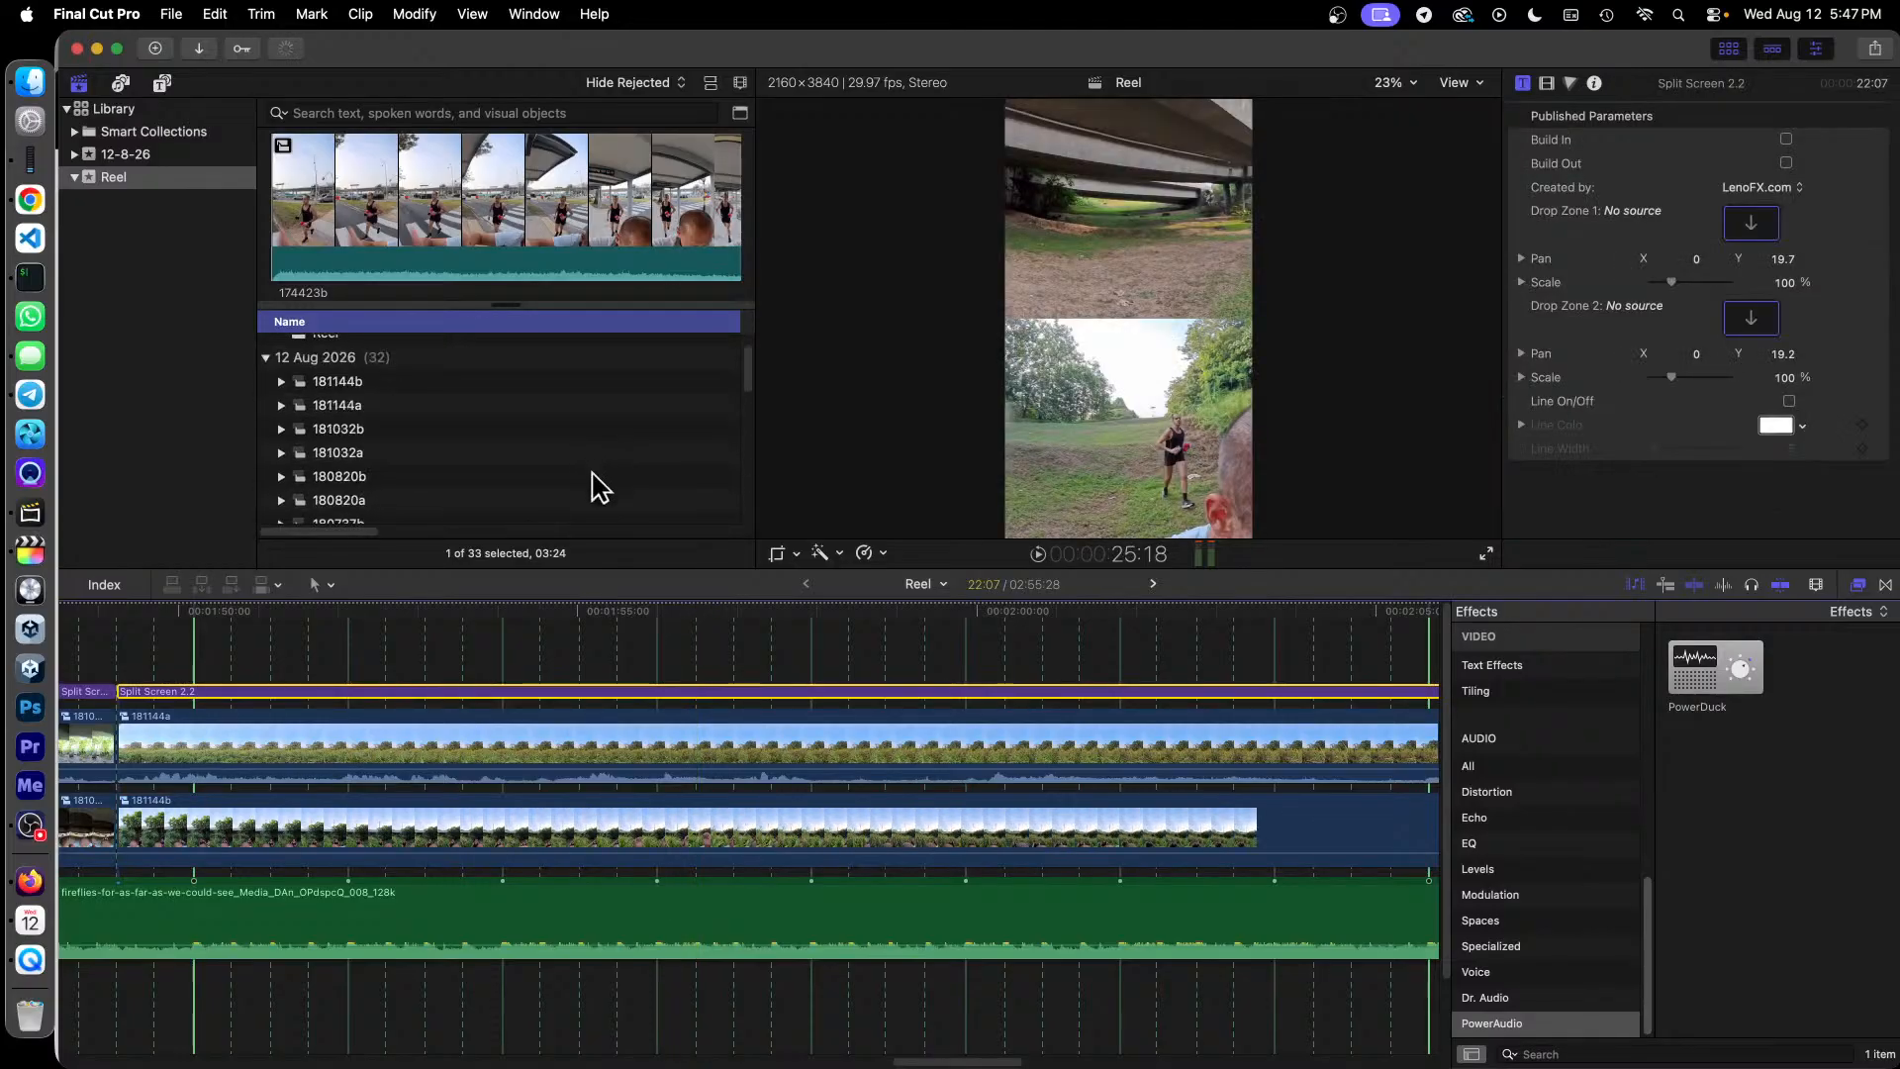
left_click_drag(356, 418, 1752, 223)
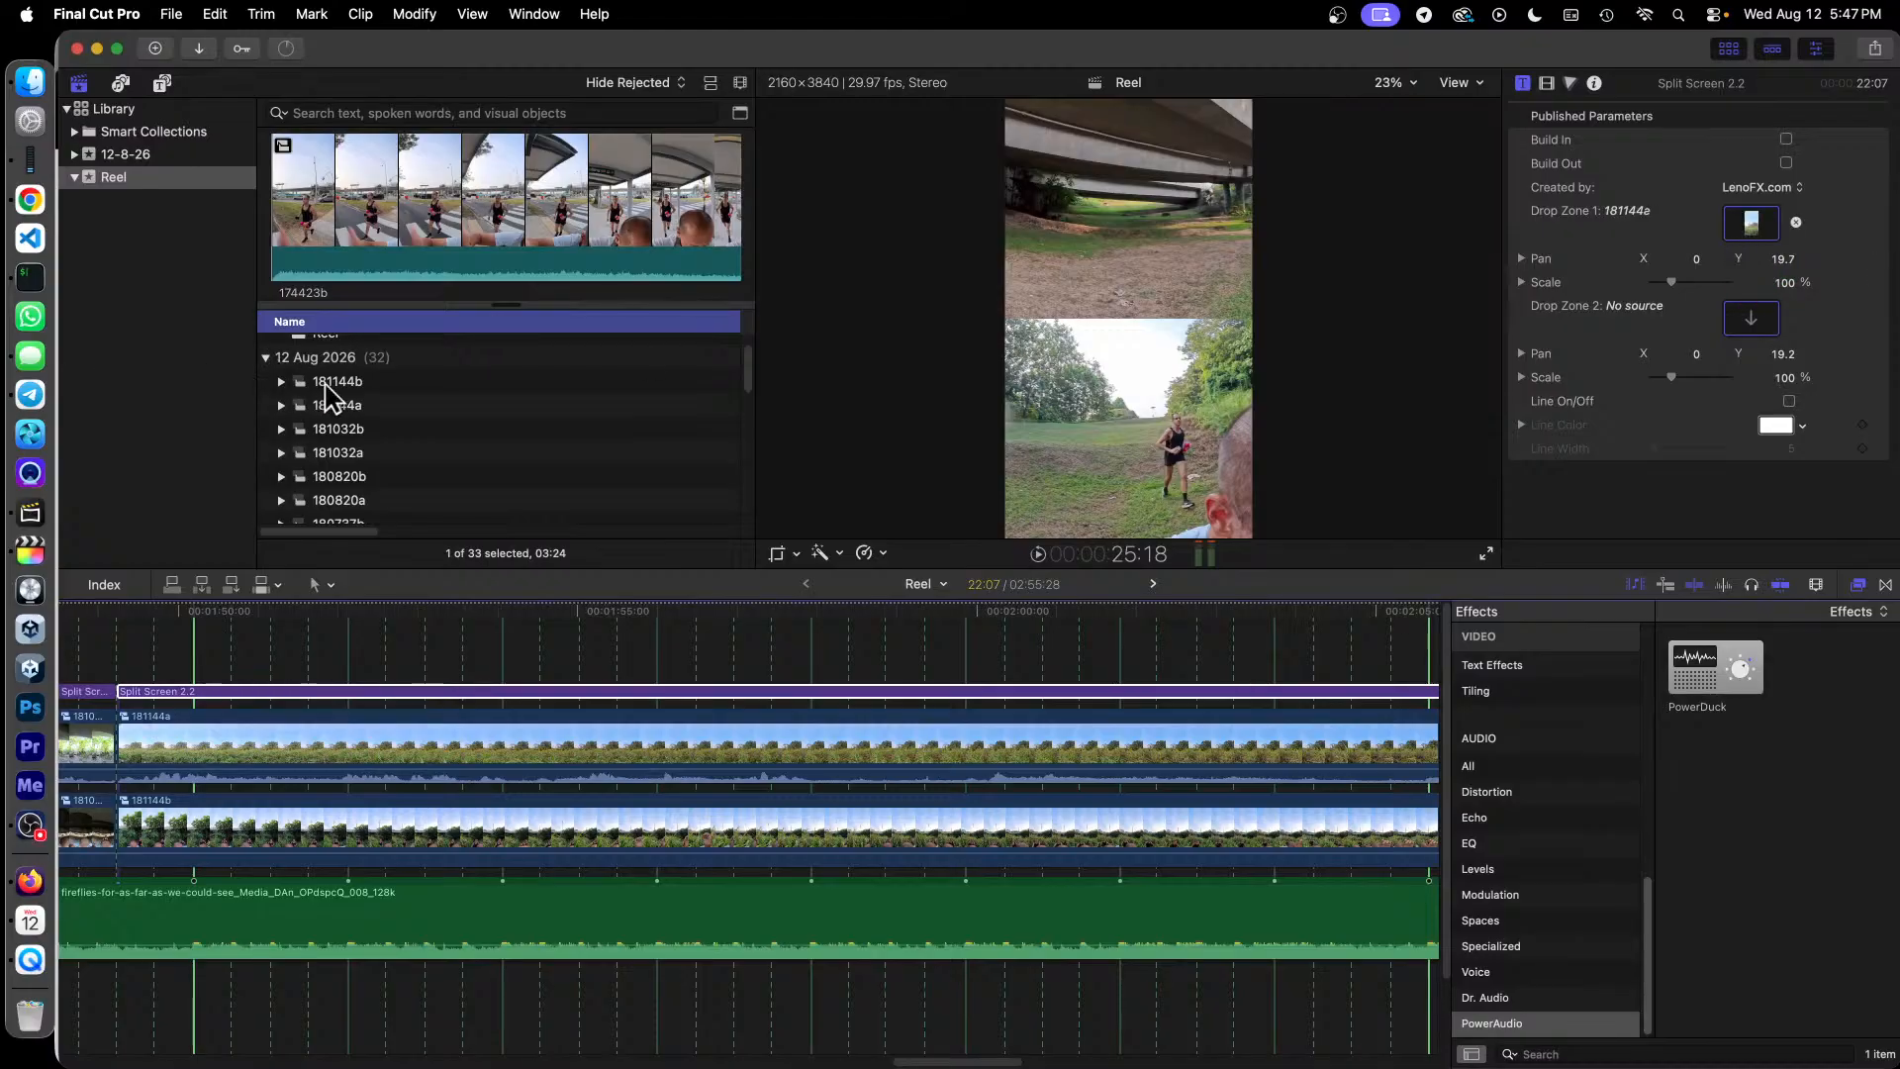
left_click_drag(349, 384, 1651, 360)
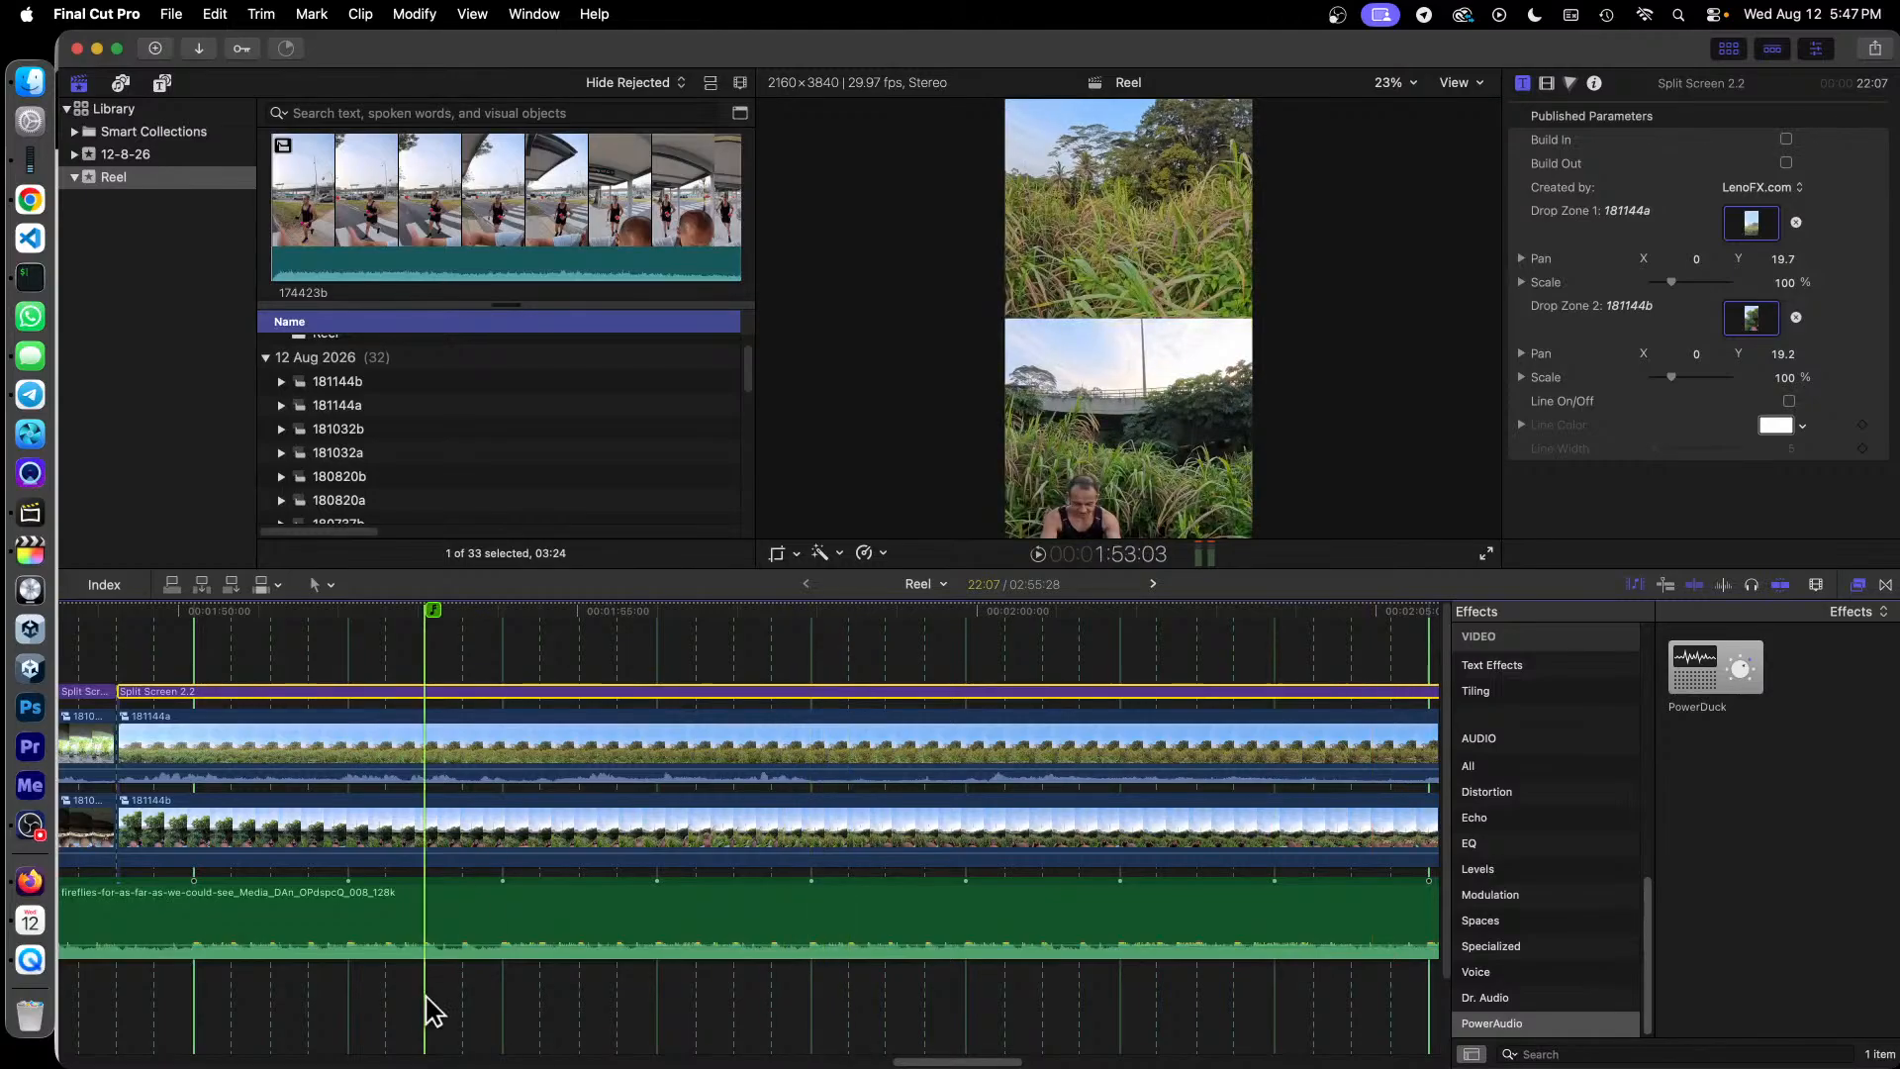
Step: Check the remaining clips after 181144, and play the reel from the start to review the split-screen sequence
left_click_drag(951, 1059, 1105, 1061)
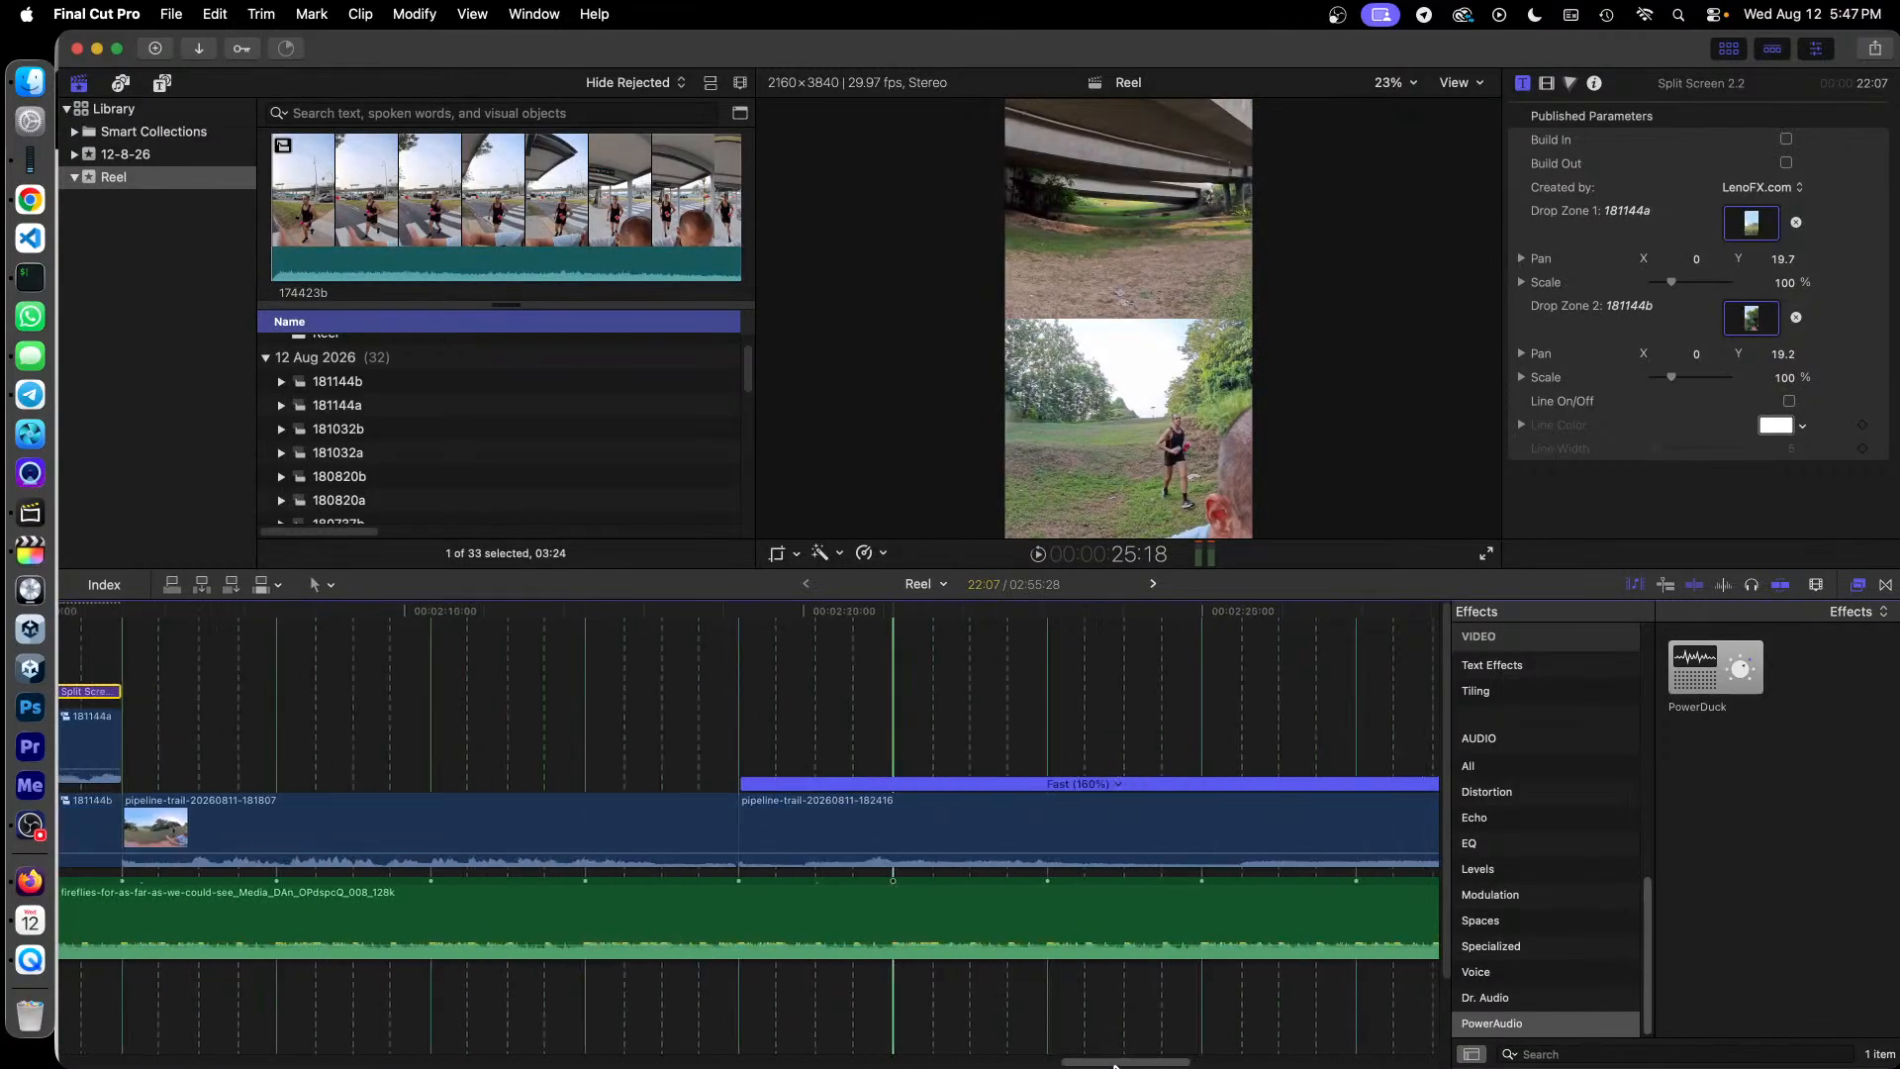
left_click_drag(263, 616, 1395, 725)
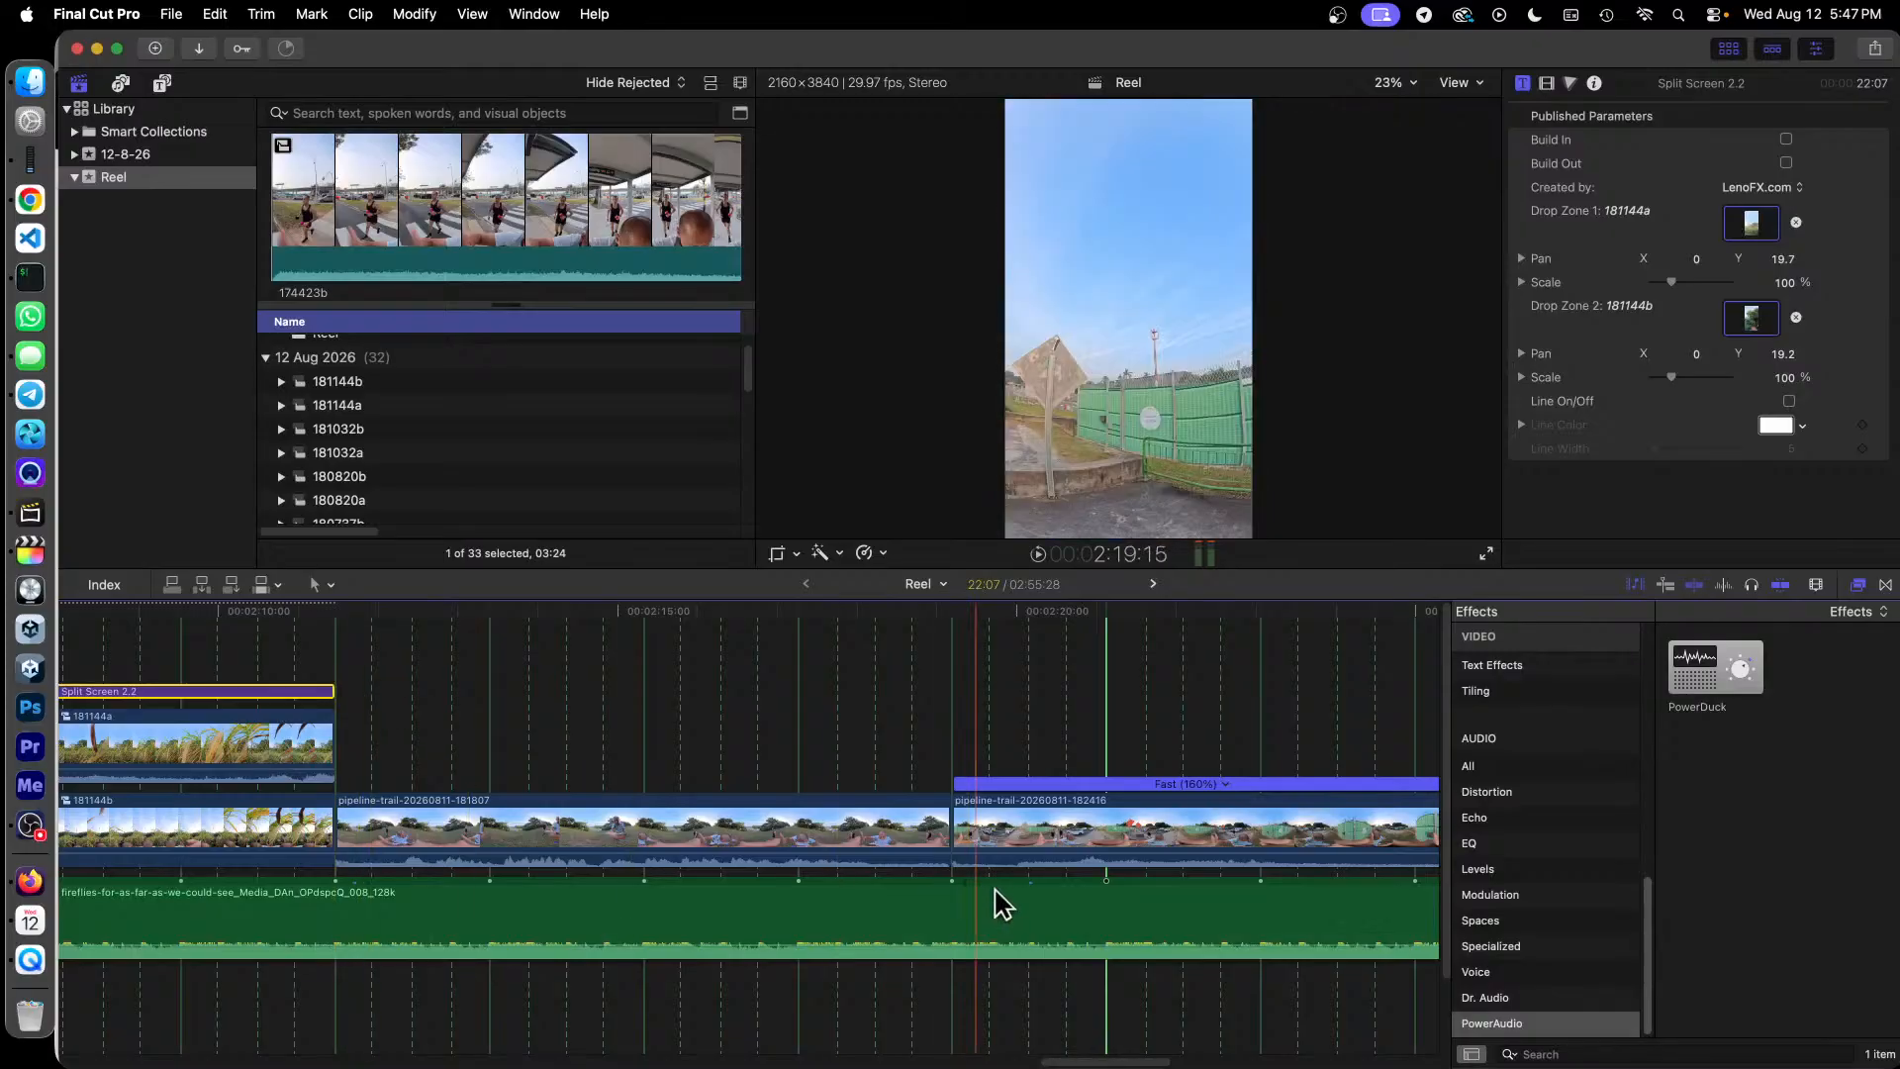
left_click_drag(1111, 1062, 3, 1063)
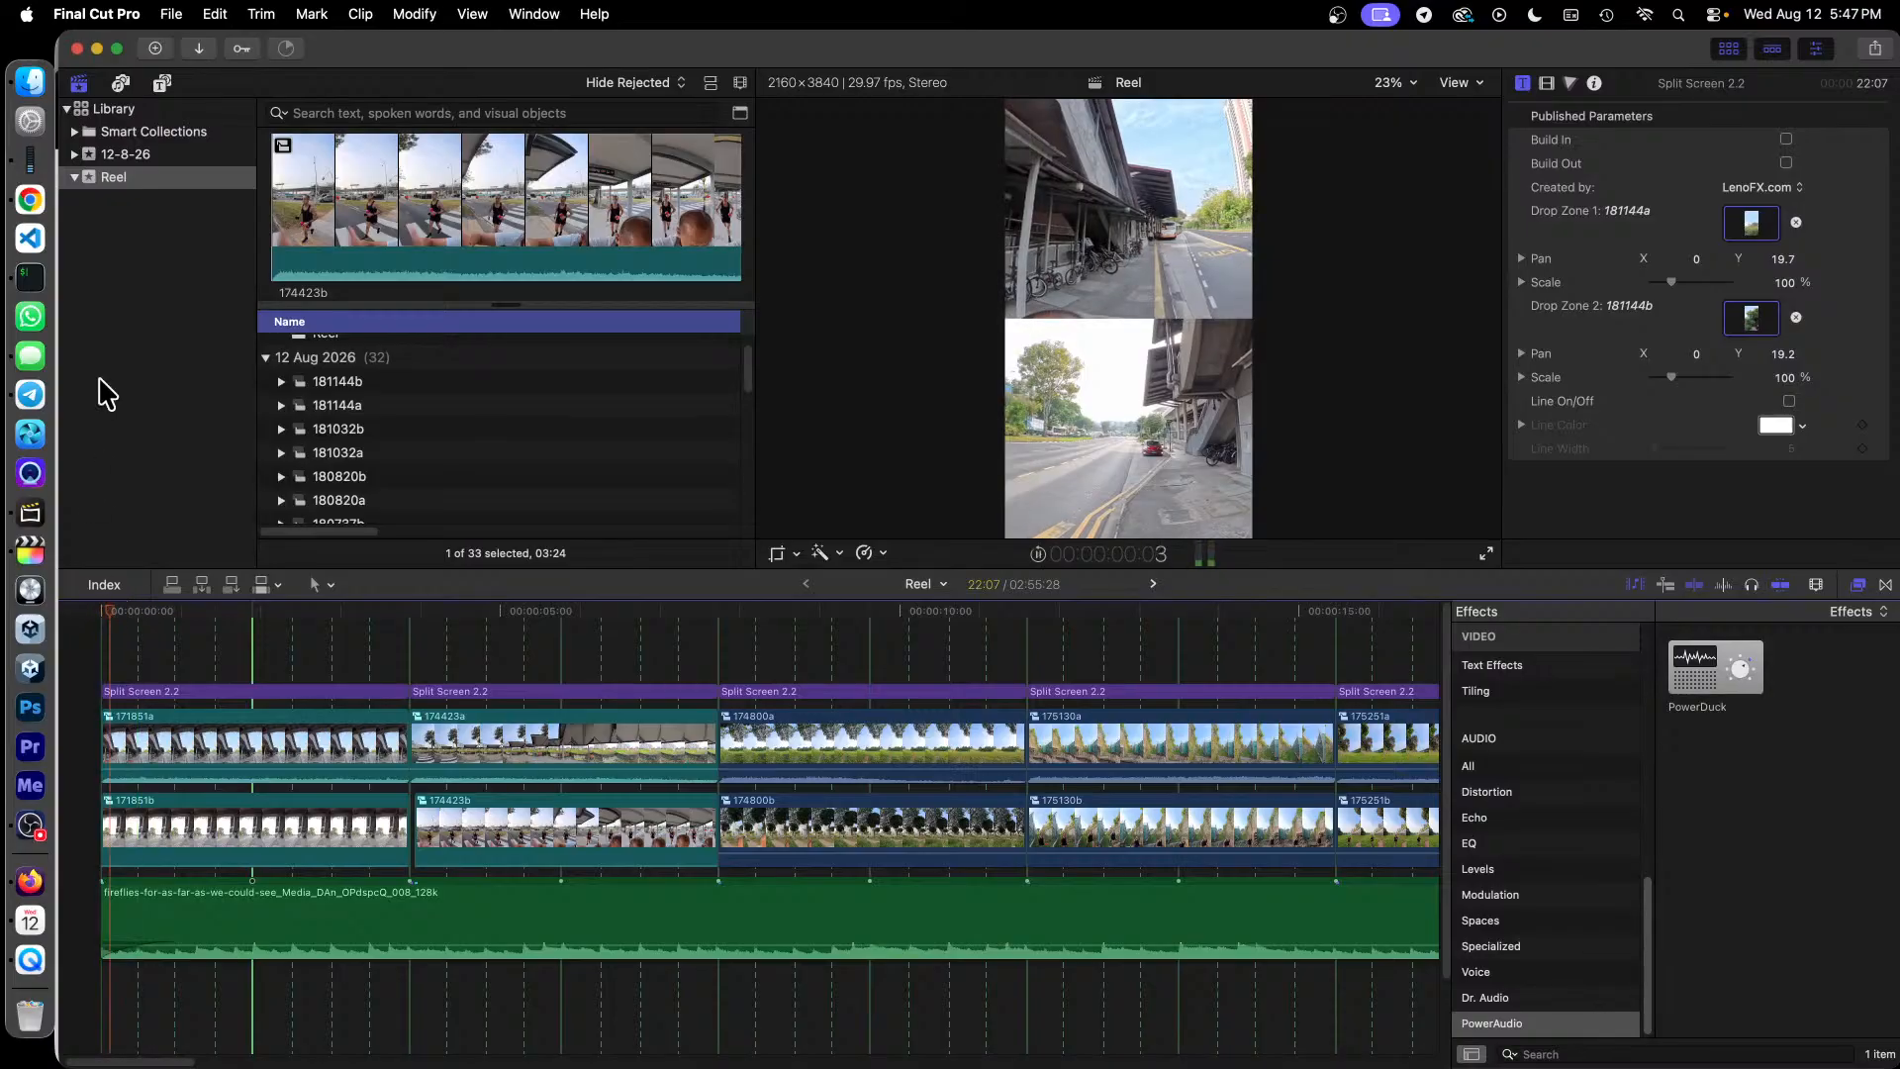
left_click(27, 831)
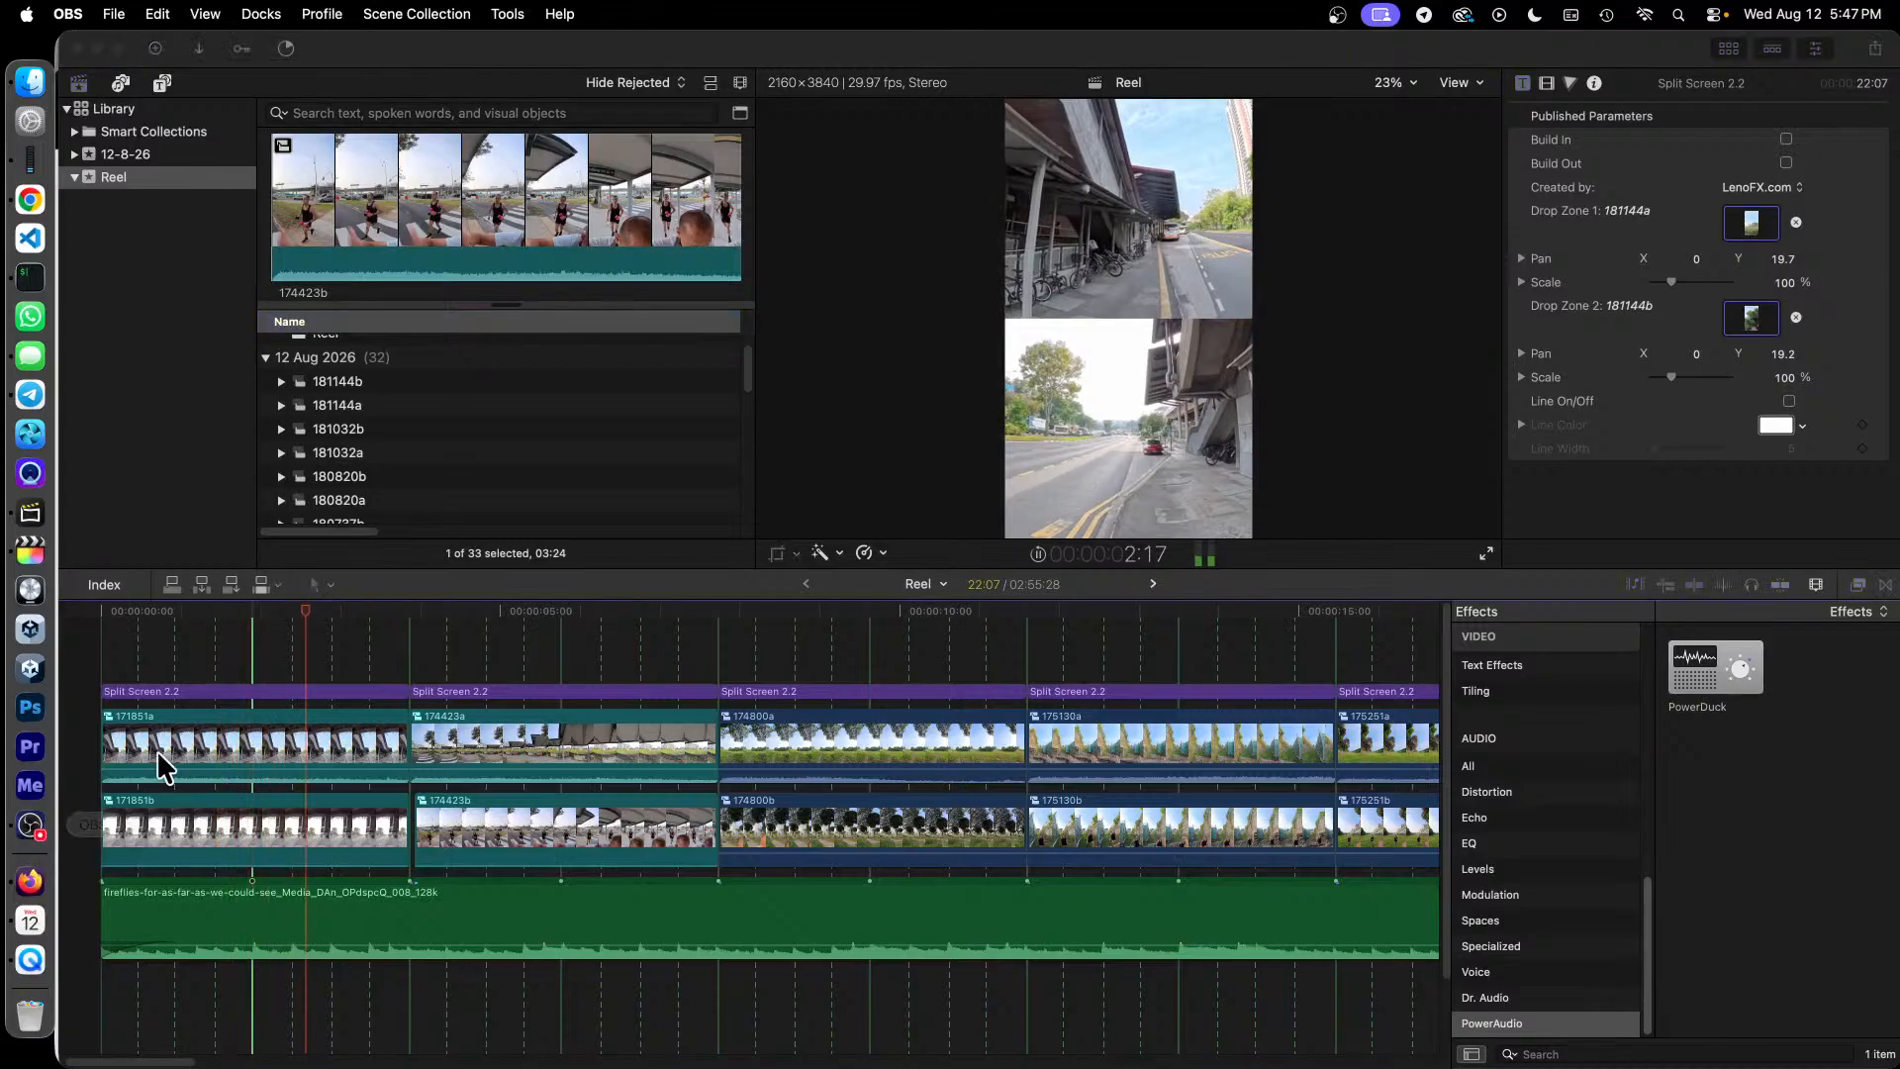
left_click(27, 554)
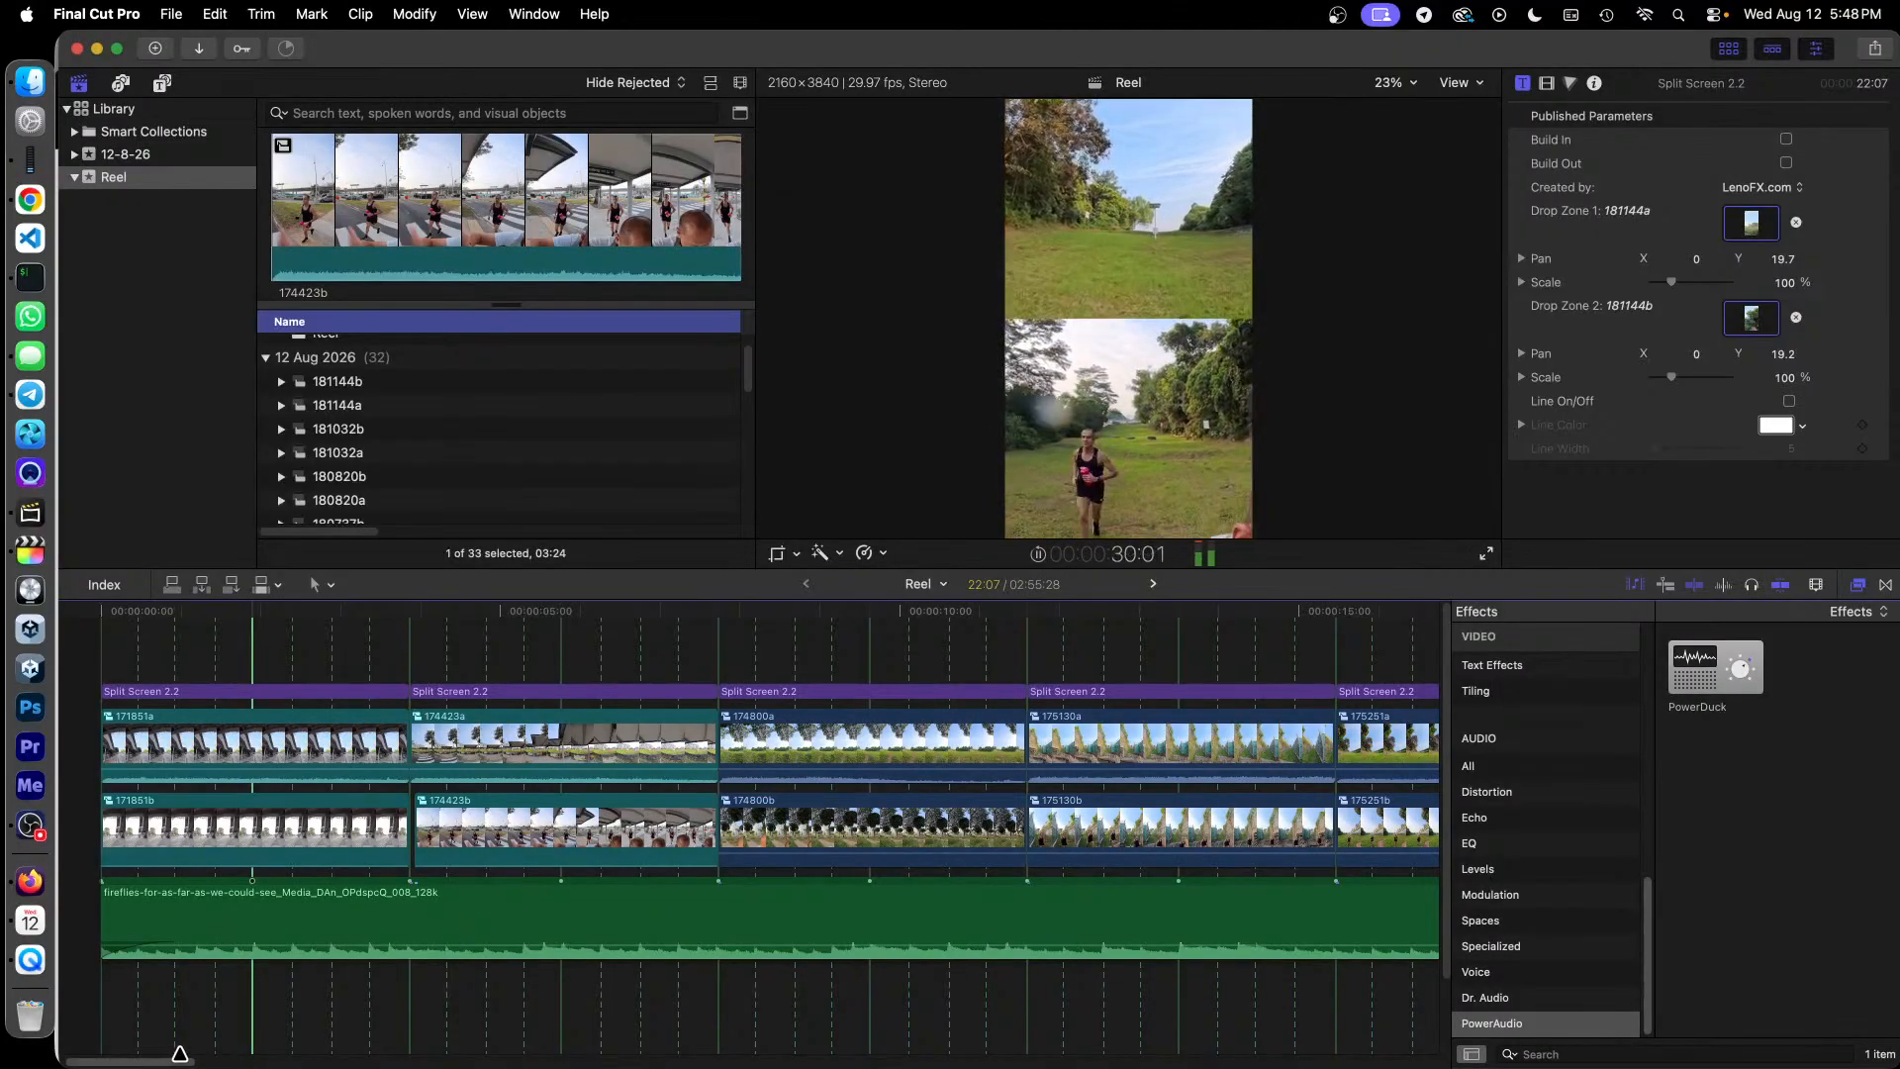
left_click_drag(183, 1061, 220, 1053)
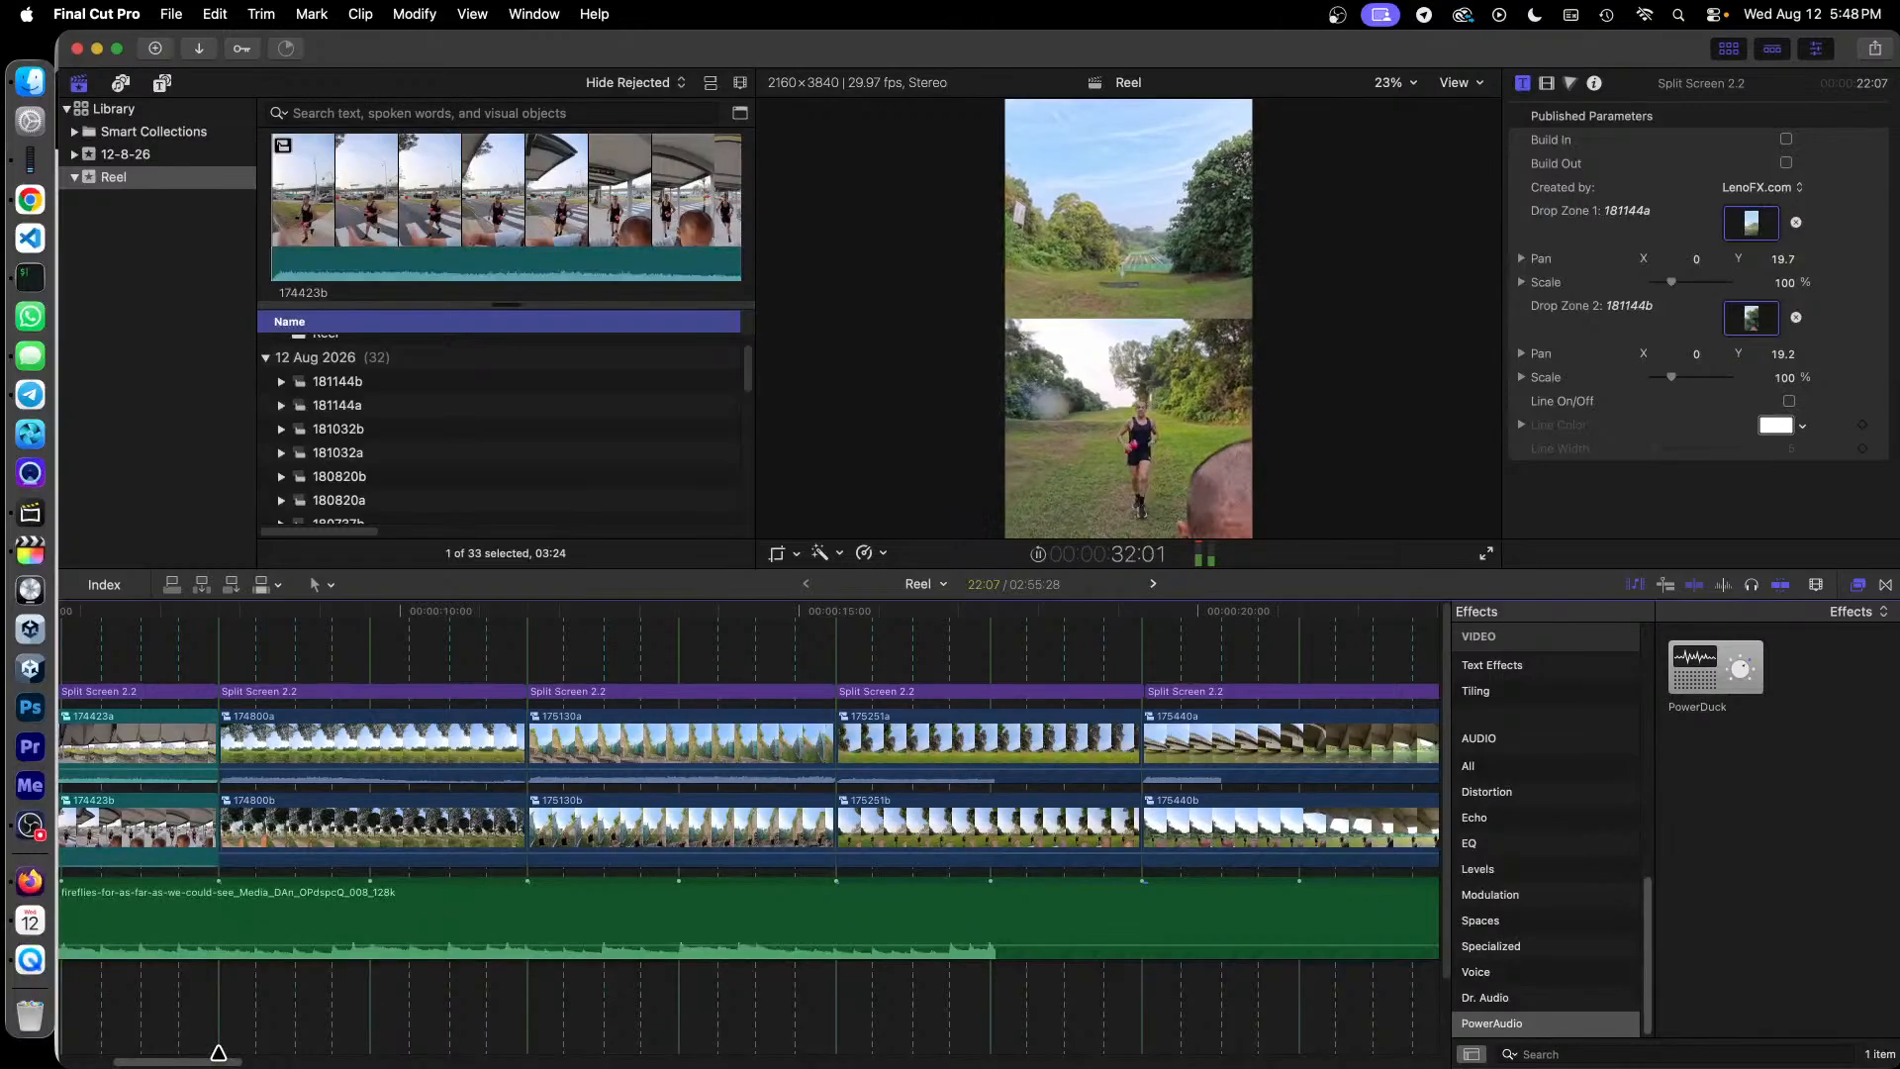
key("super+minus")
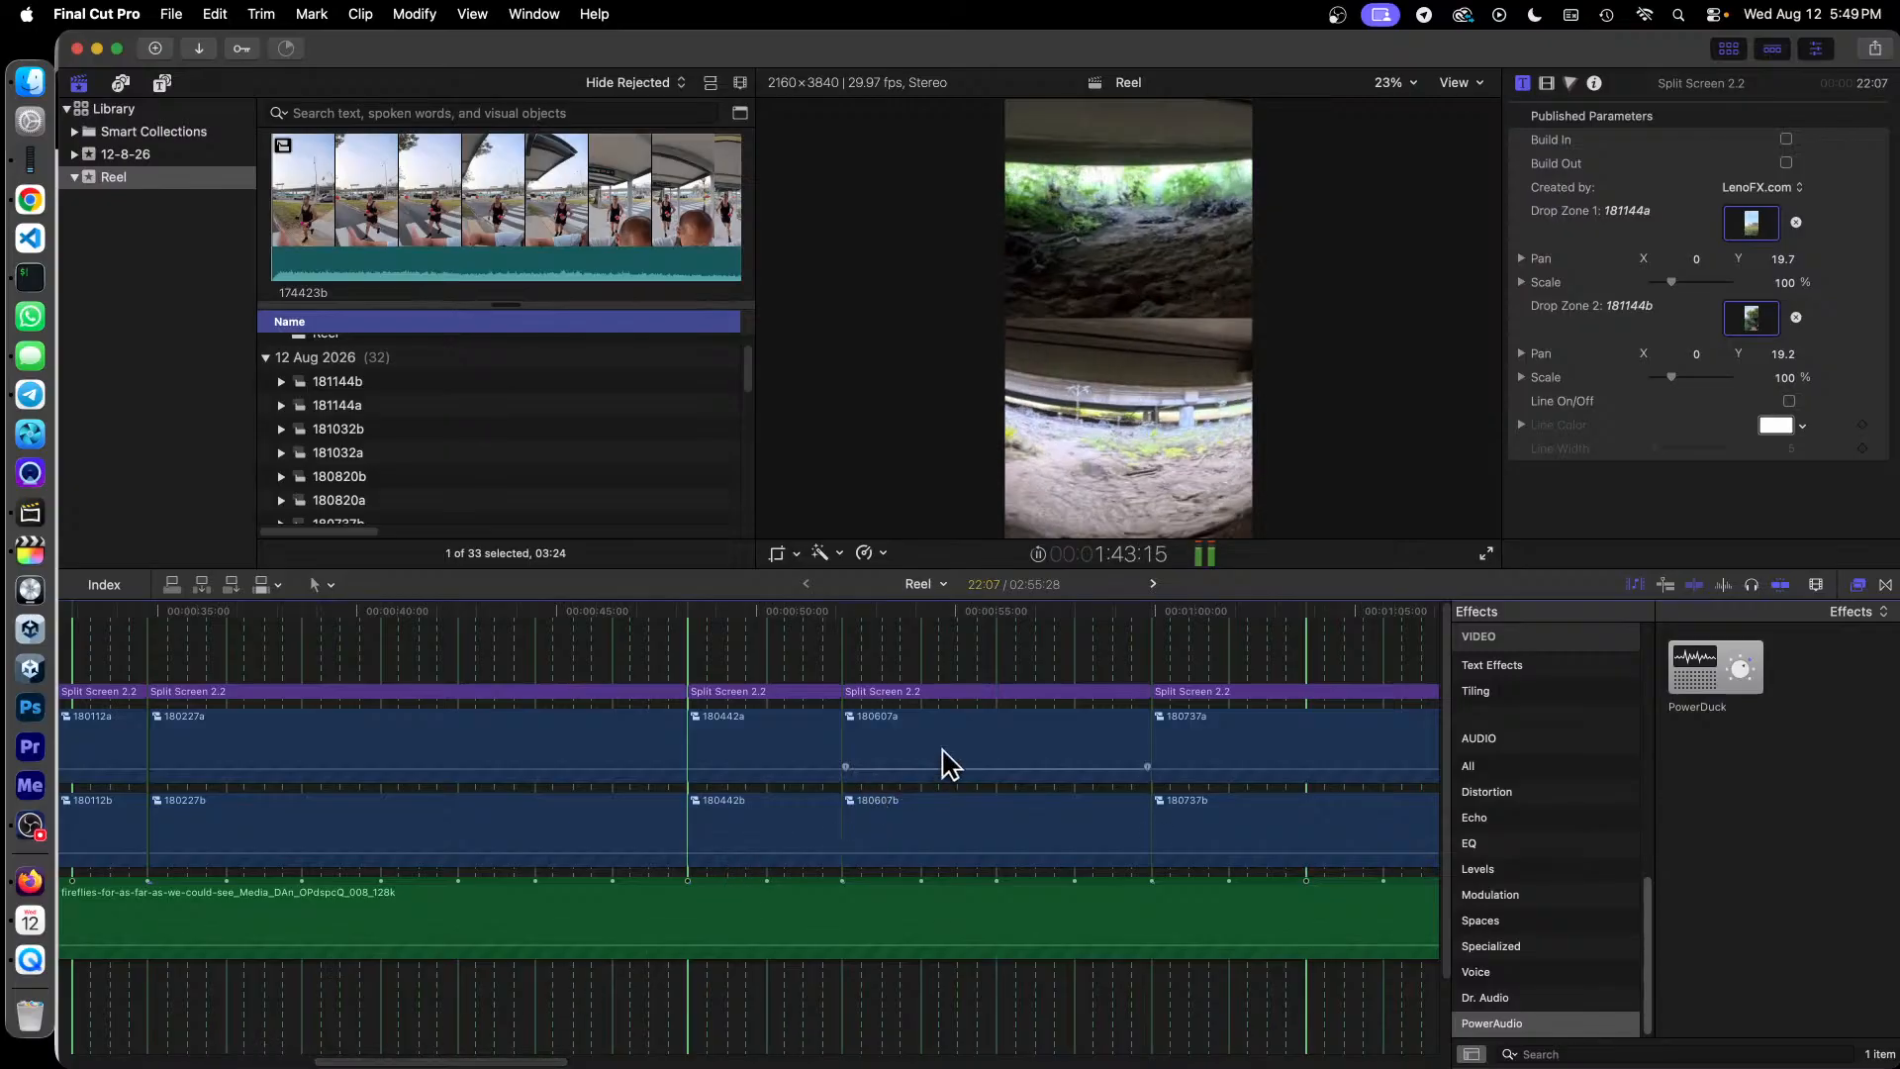
key("space")
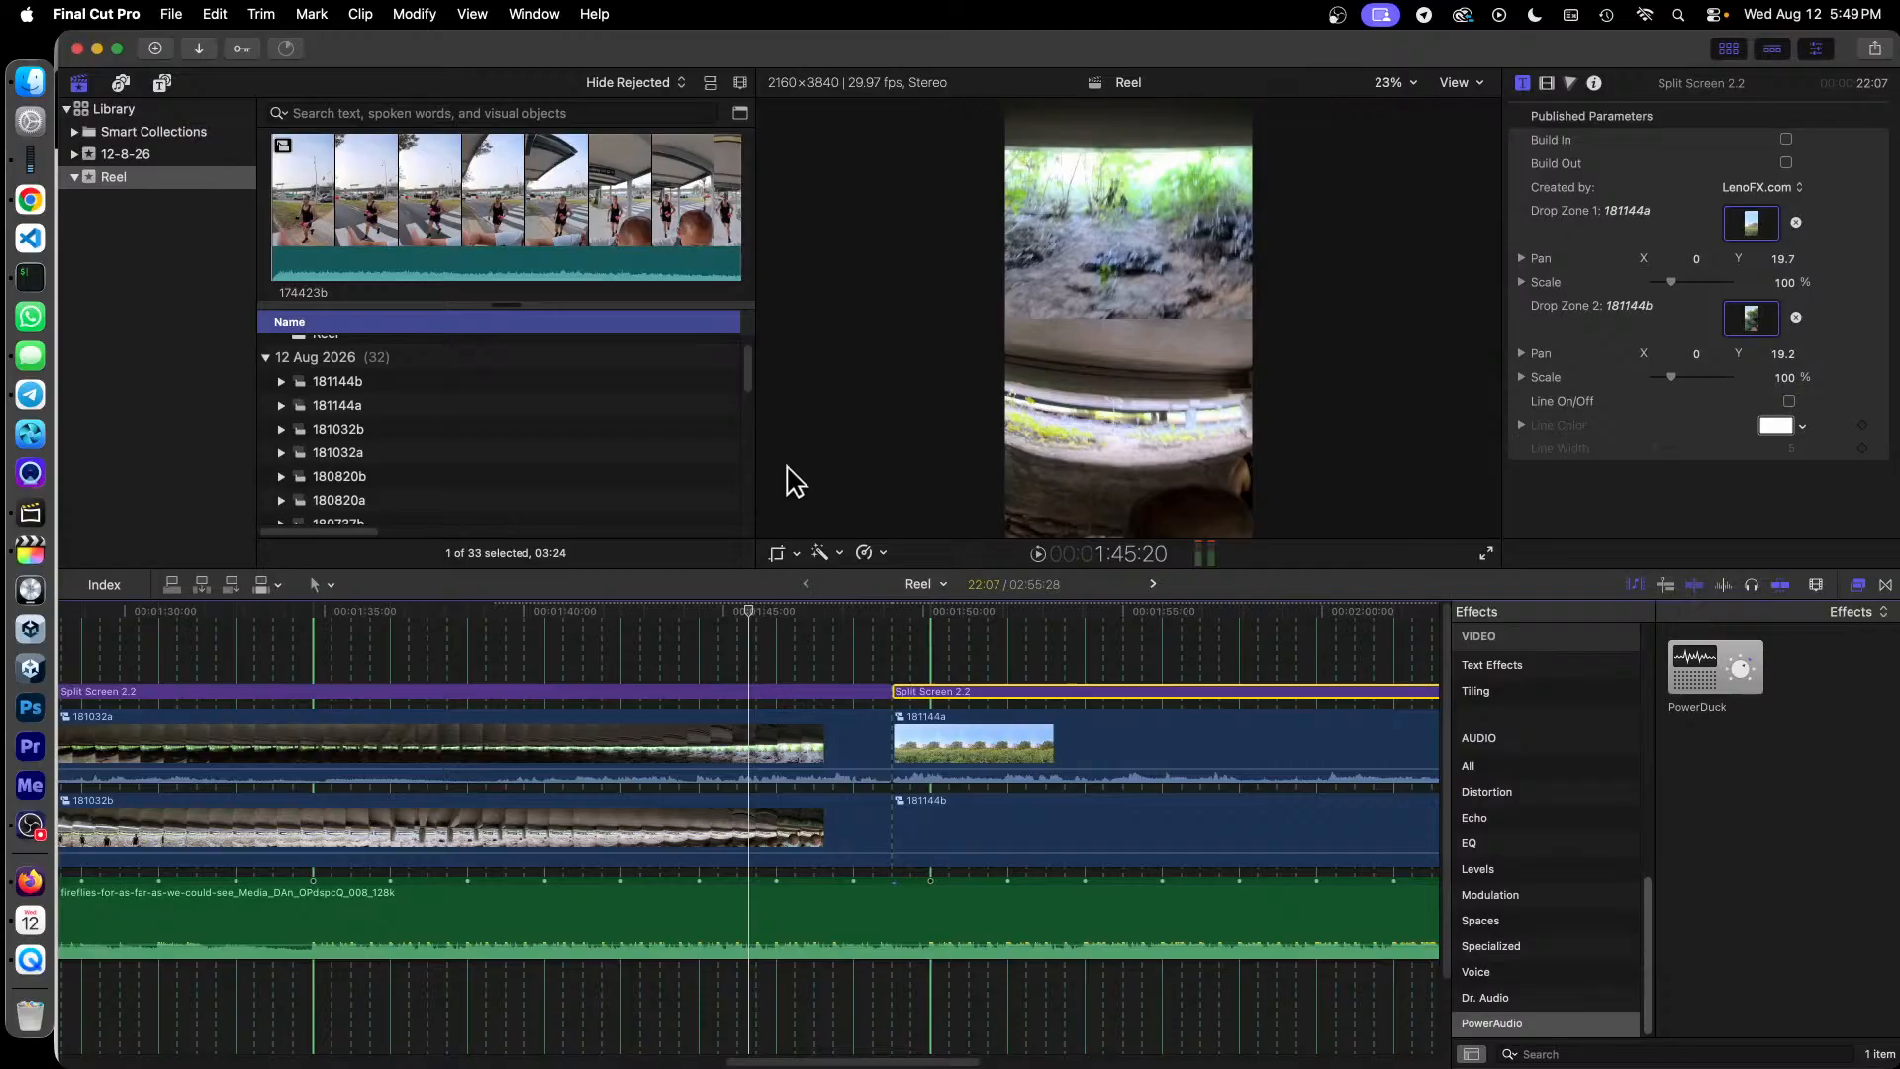
key("space")
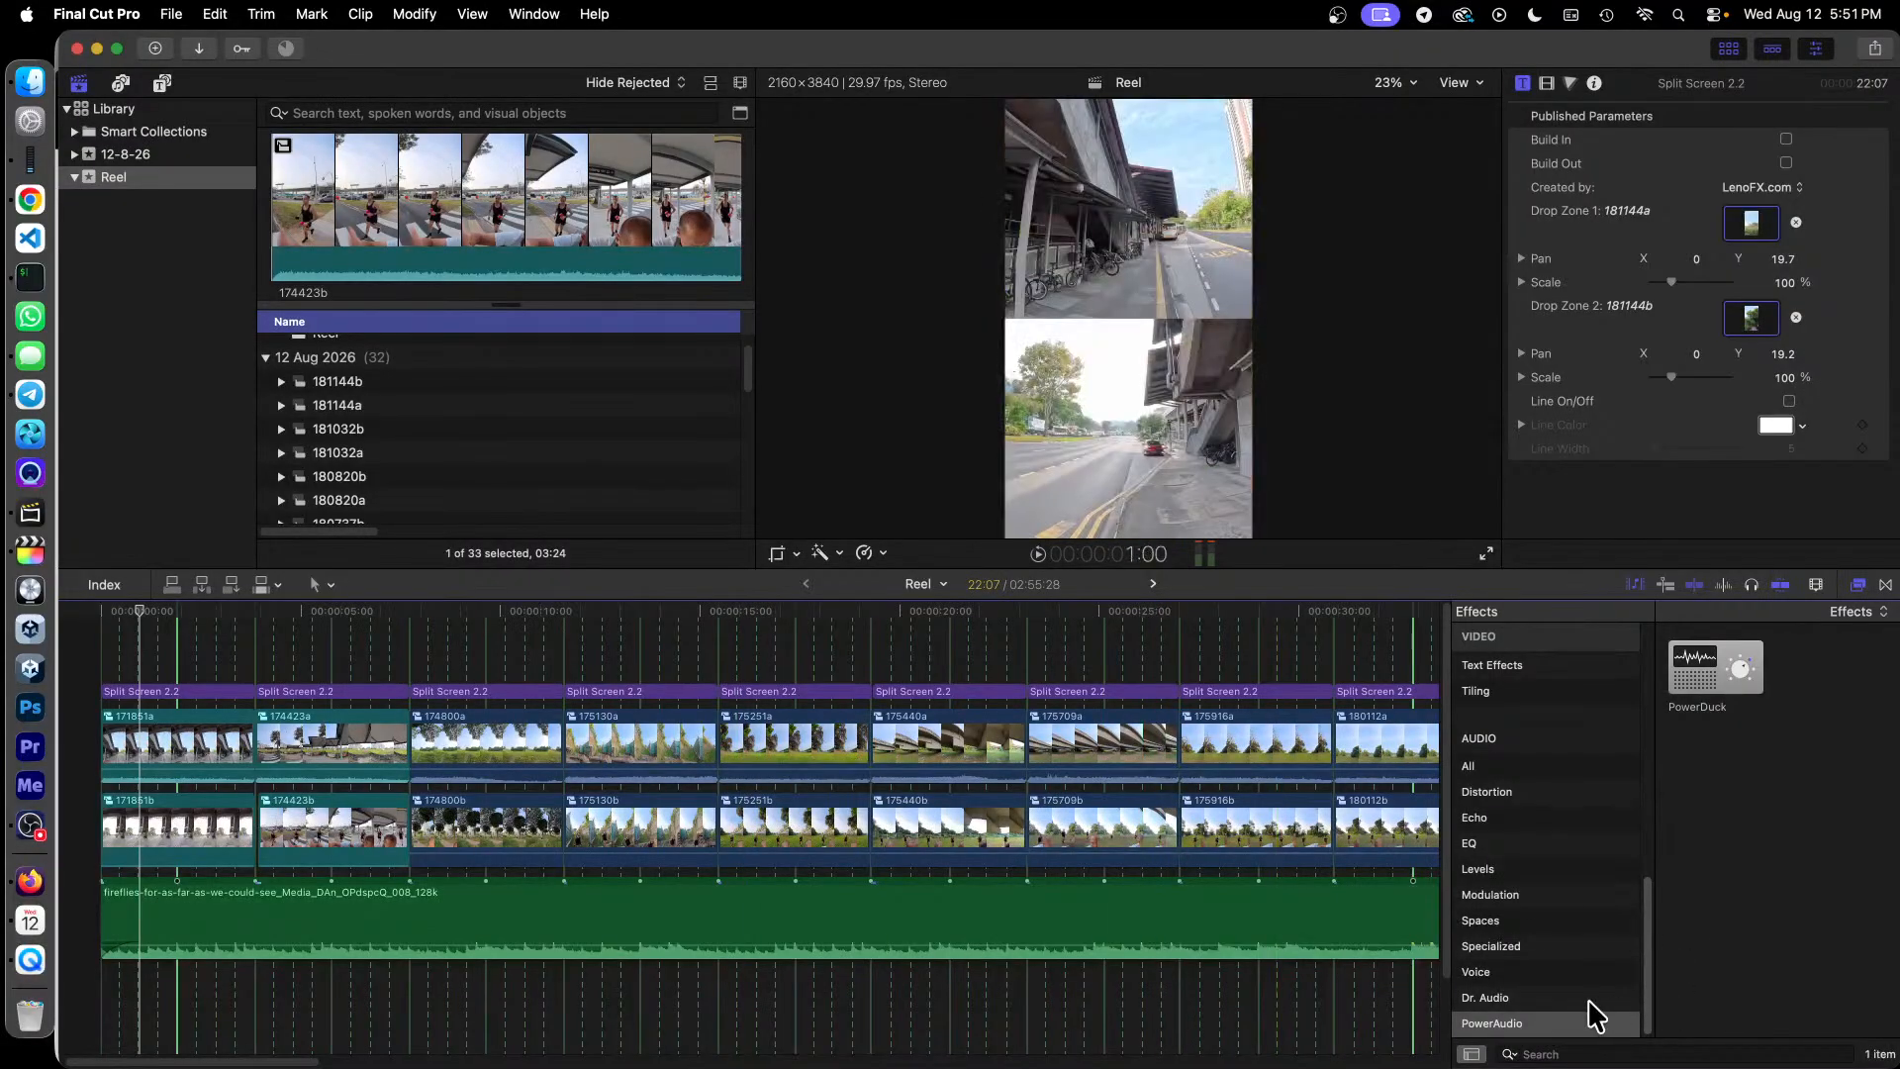
Step: Apply the PowerDuck audio effect to the fireflies music clip below the trail clips
left_click(1572, 1029)
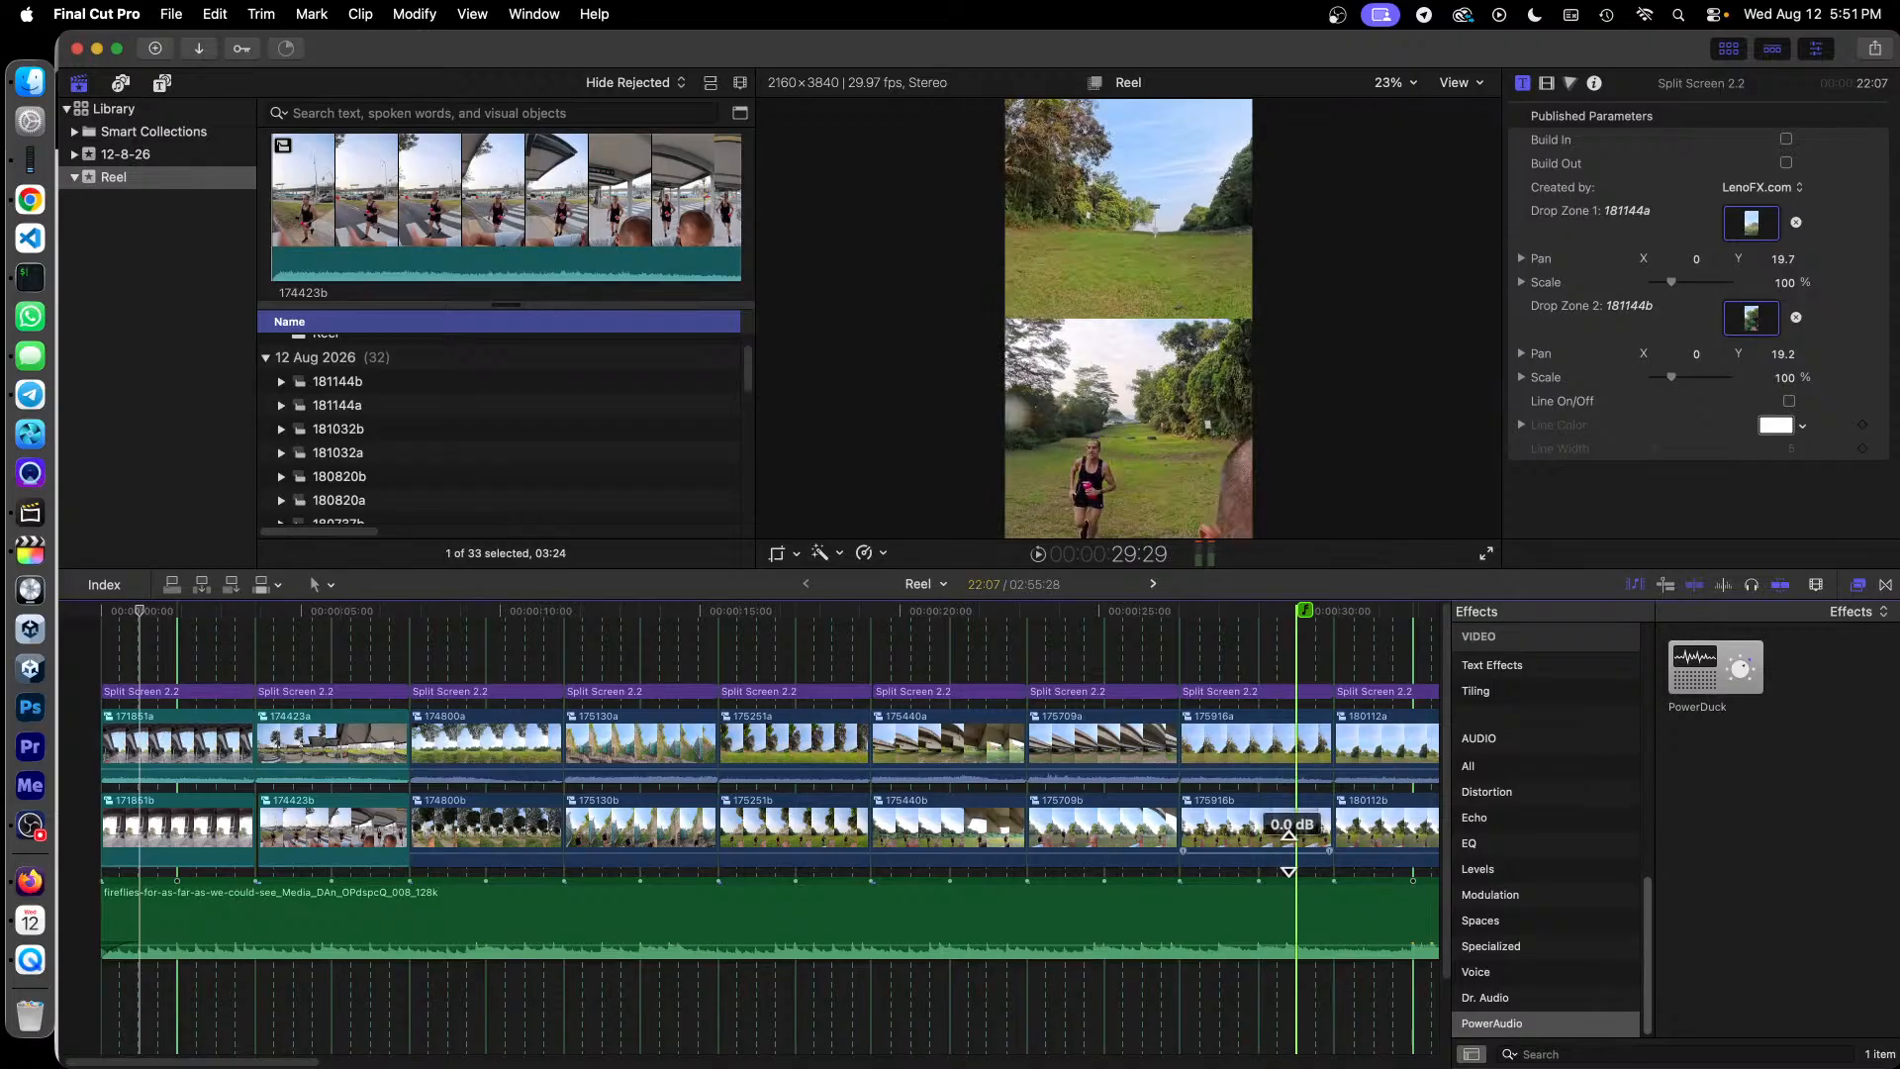
left_click_drag(1733, 690, 1217, 922)
left_click(1217, 922)
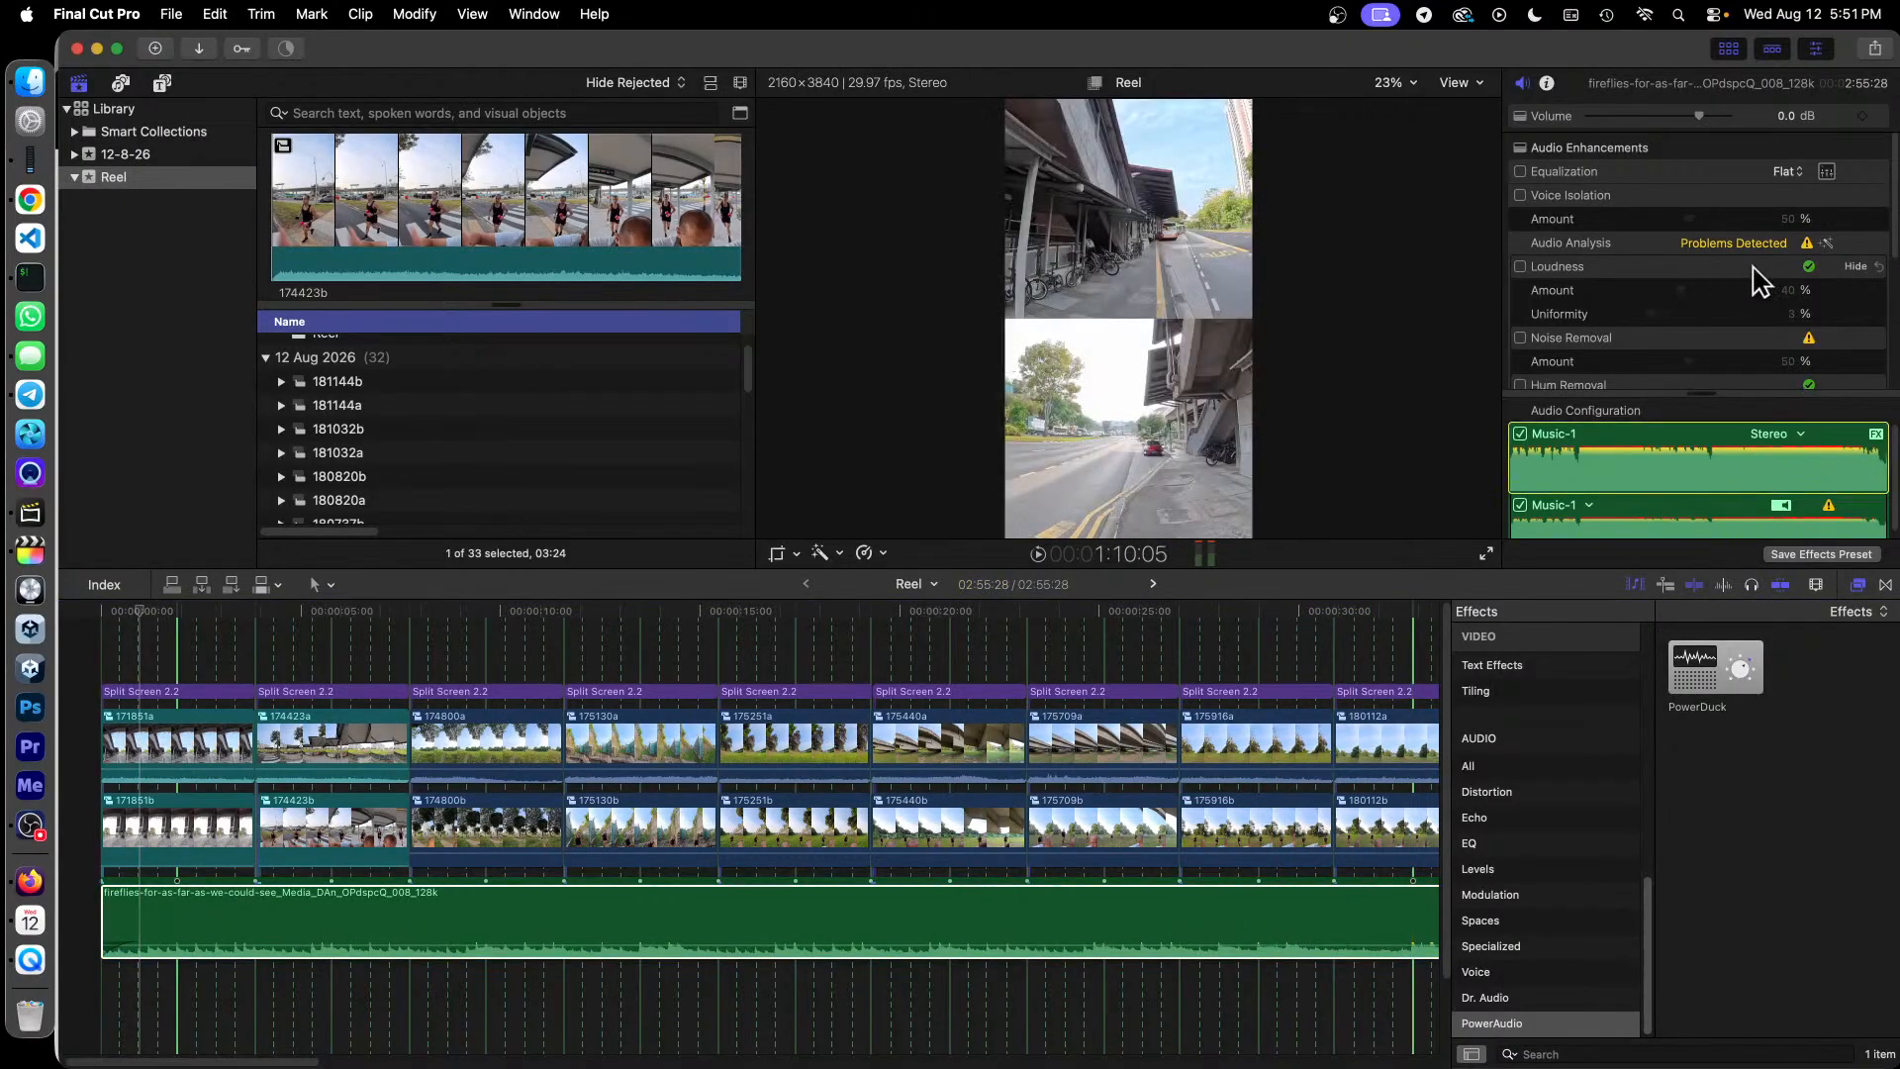
Step: Set the music clip's PowerDuck effect to Music / SFX in its effect editor and close the editor
scroll(1757, 287, "down", 4)
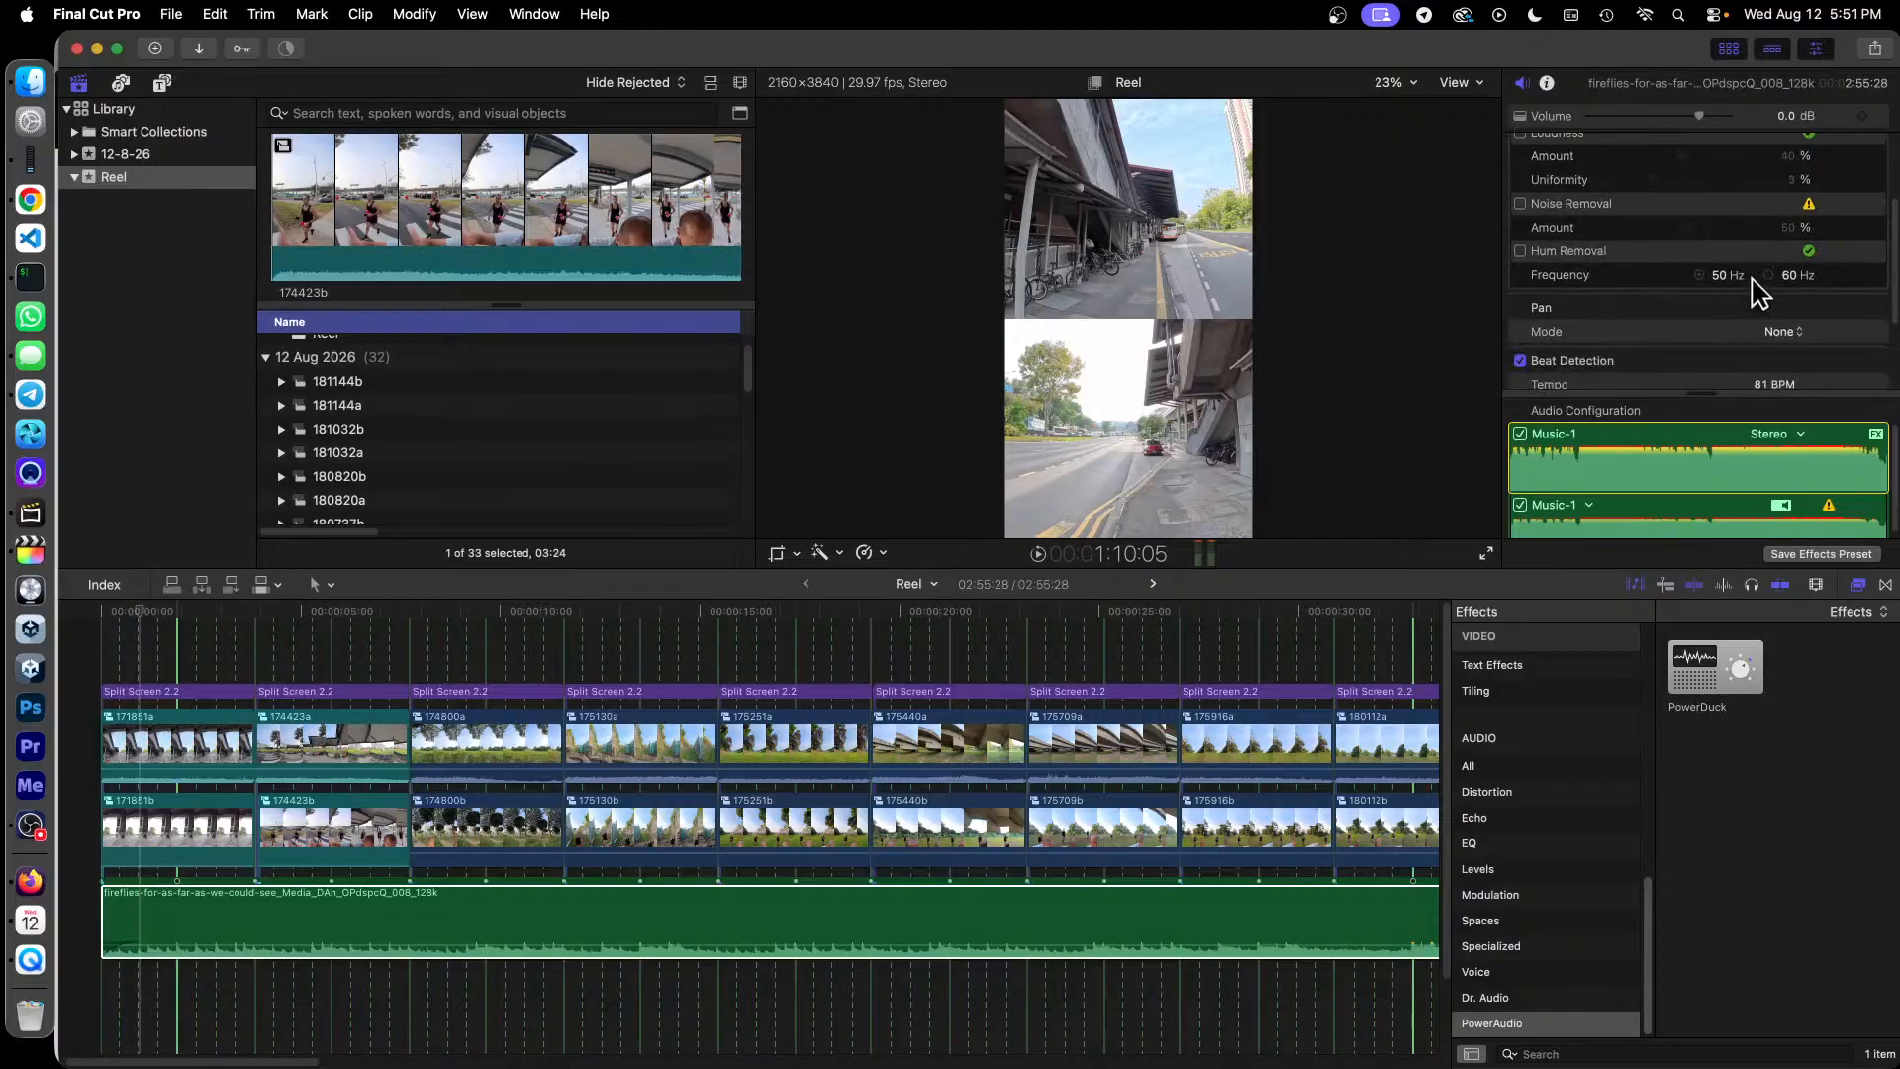
scroll(1757, 292, "down", 3)
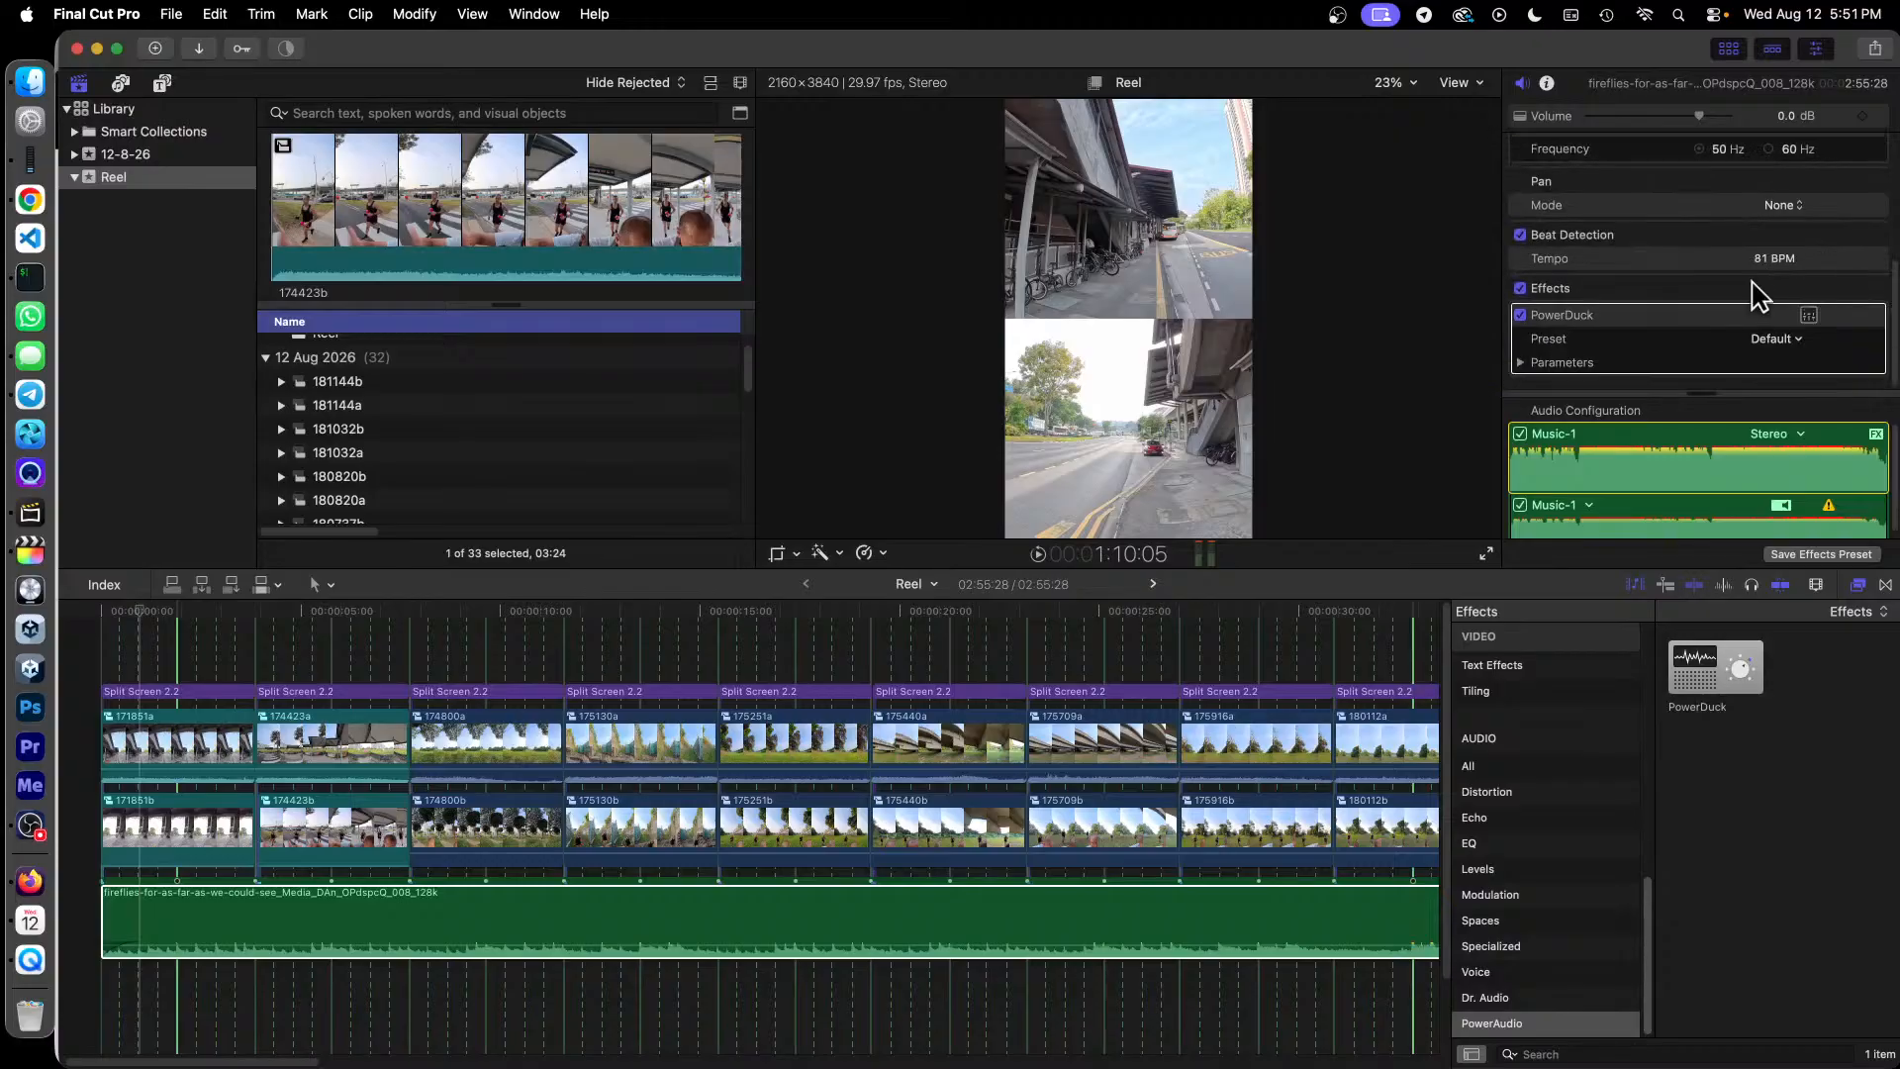
left_click(1809, 315)
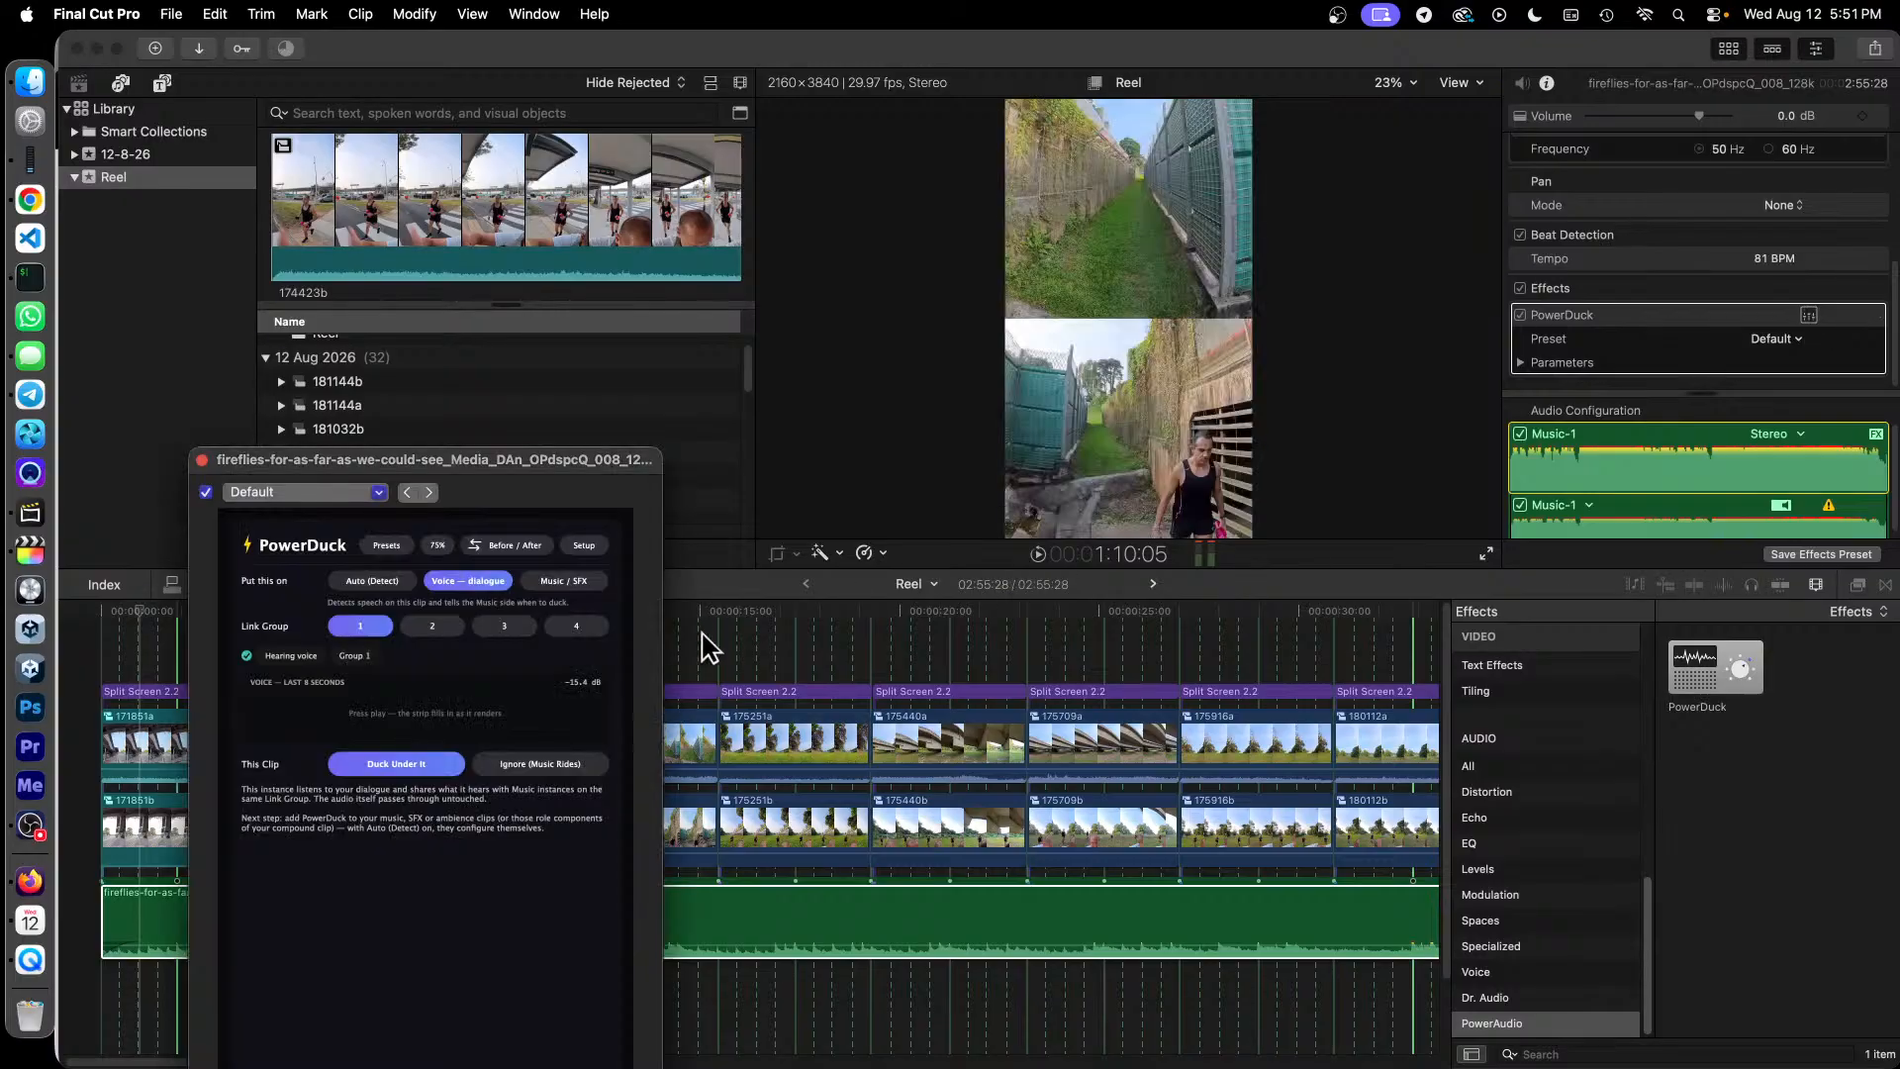
left_click(705, 648)
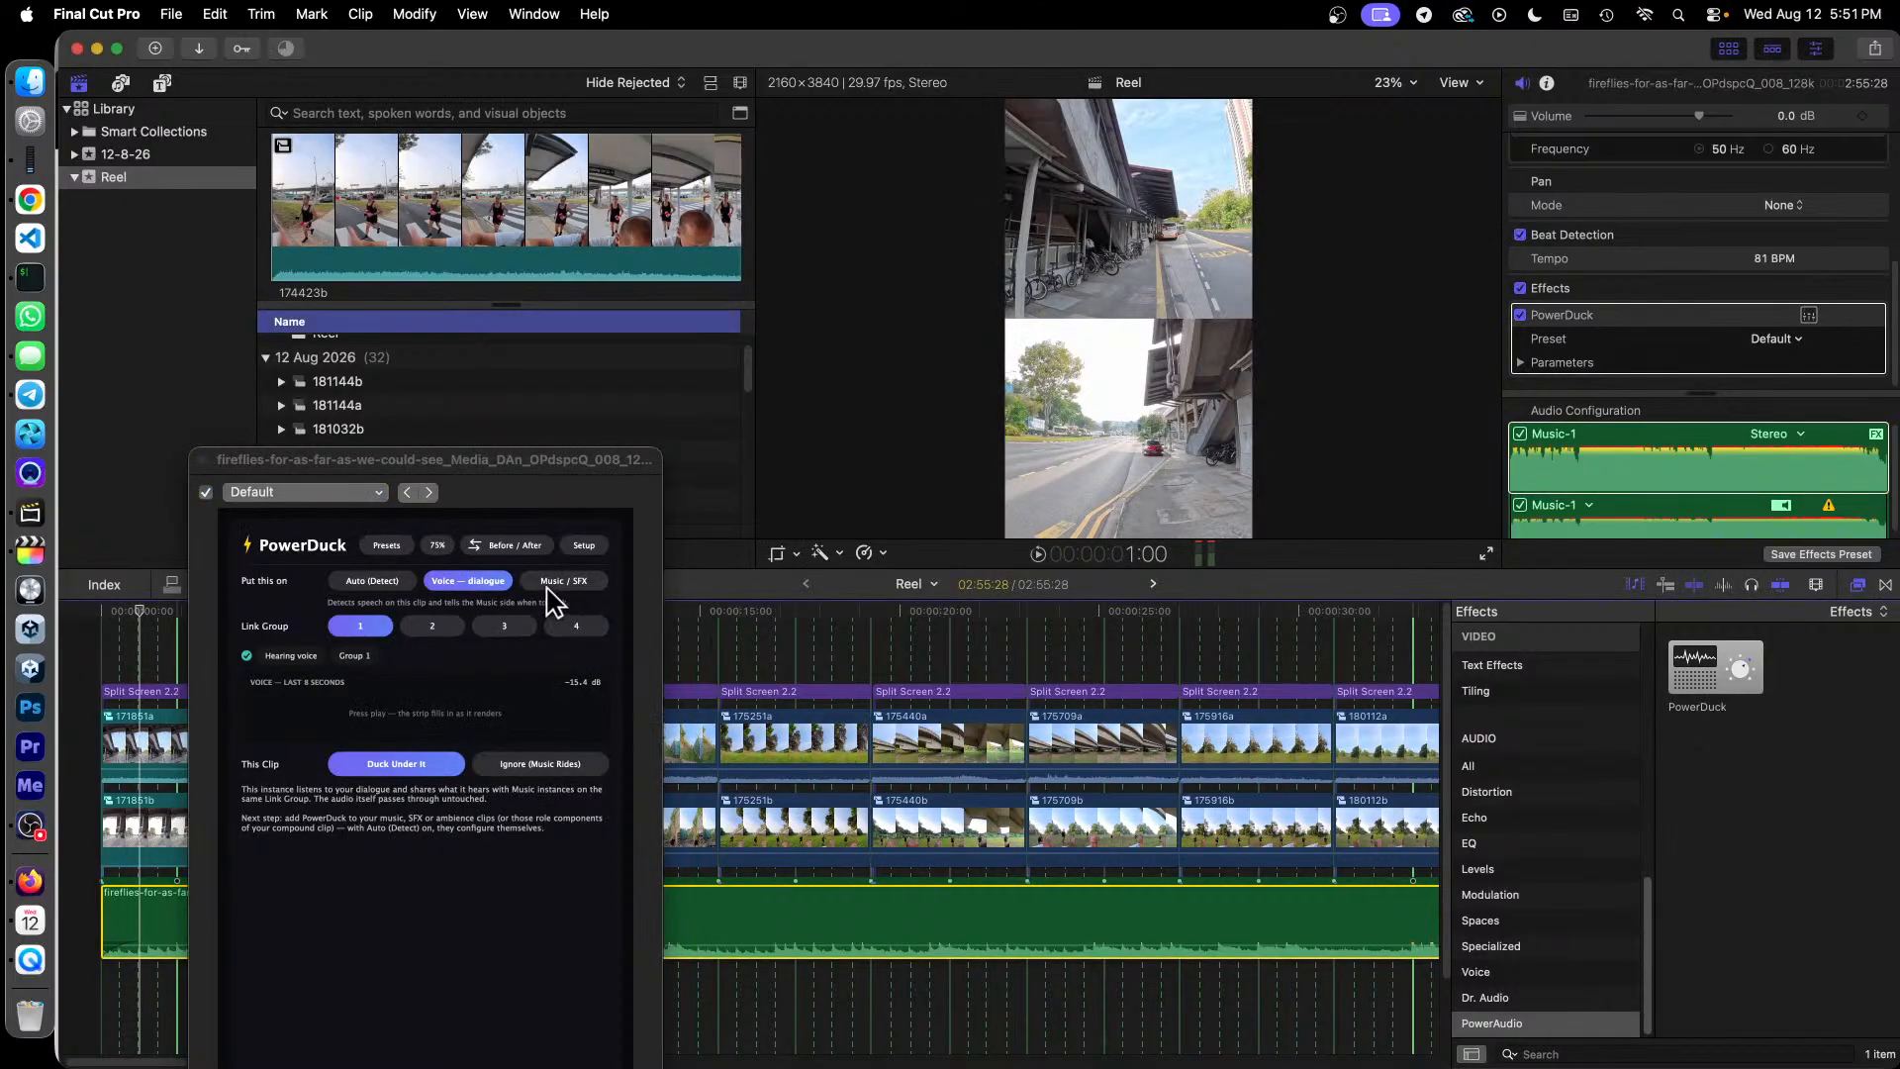
left_click(348, 490)
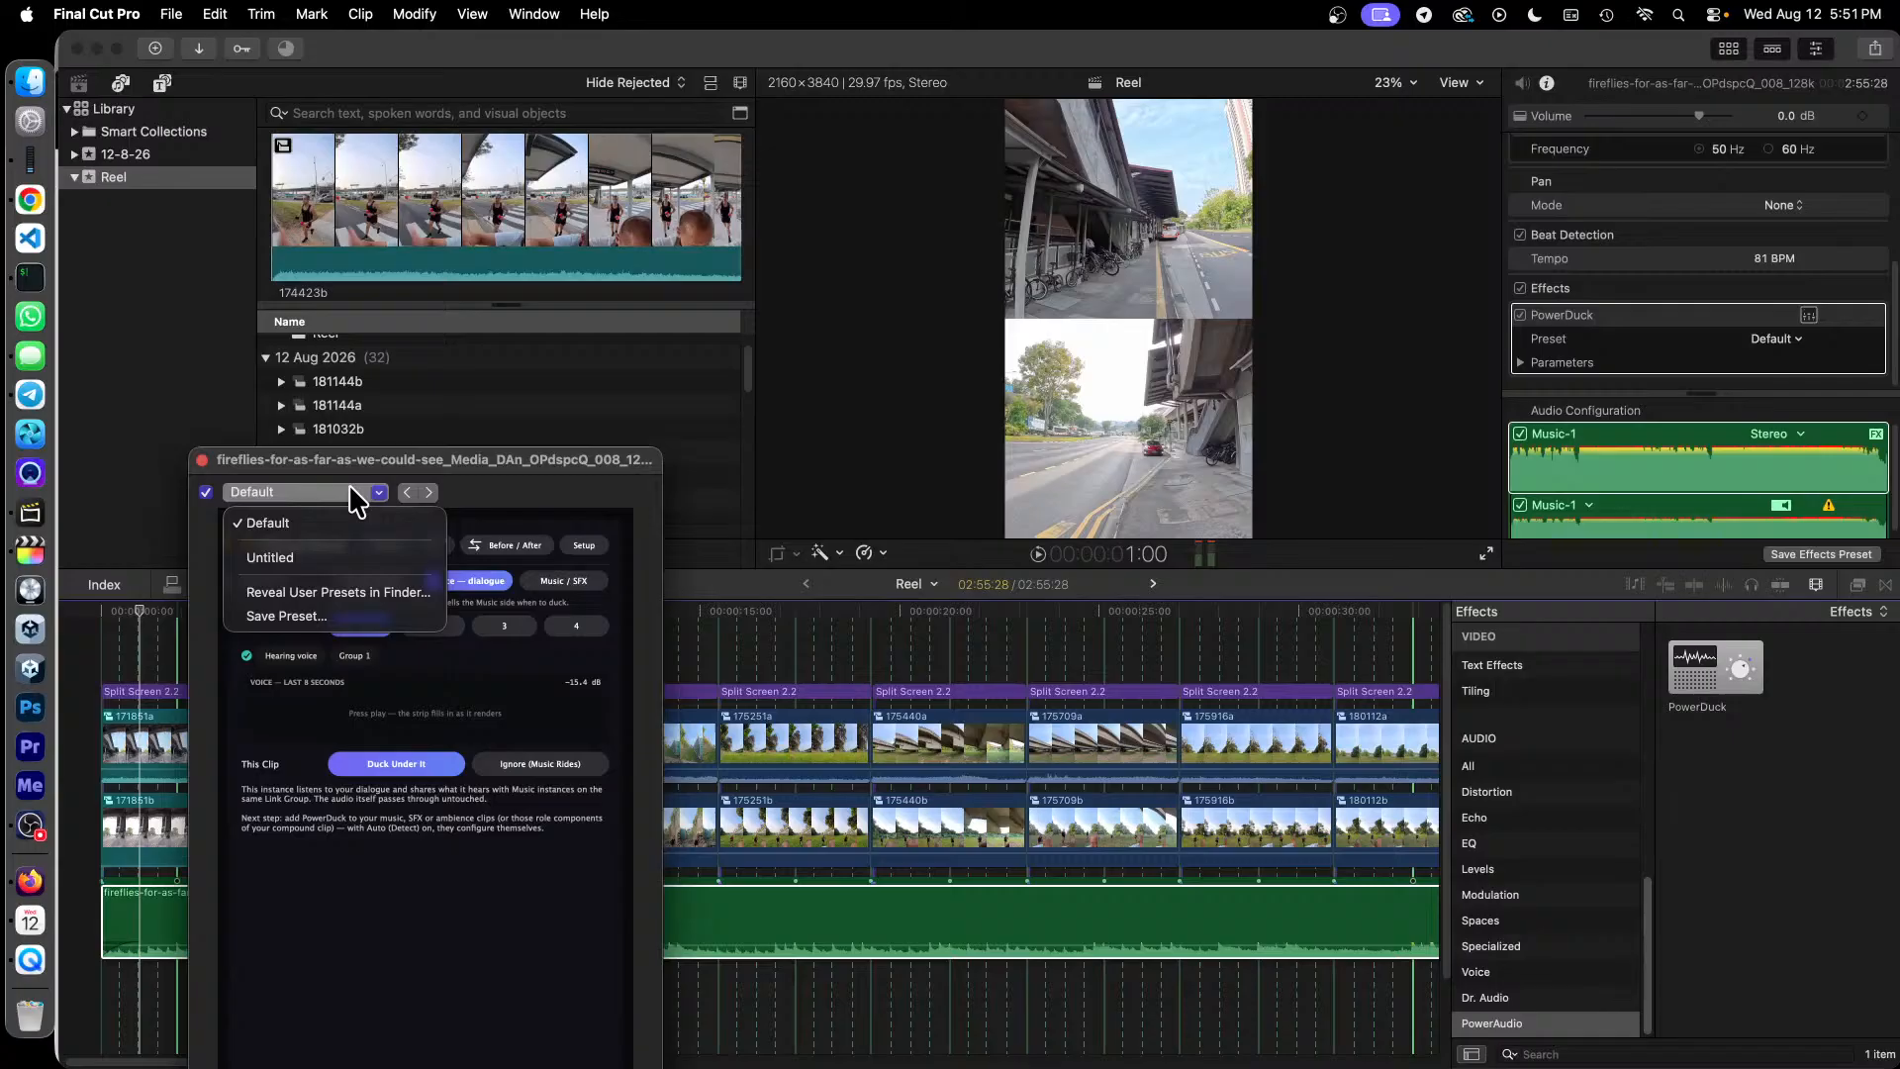
left_click(516, 501)
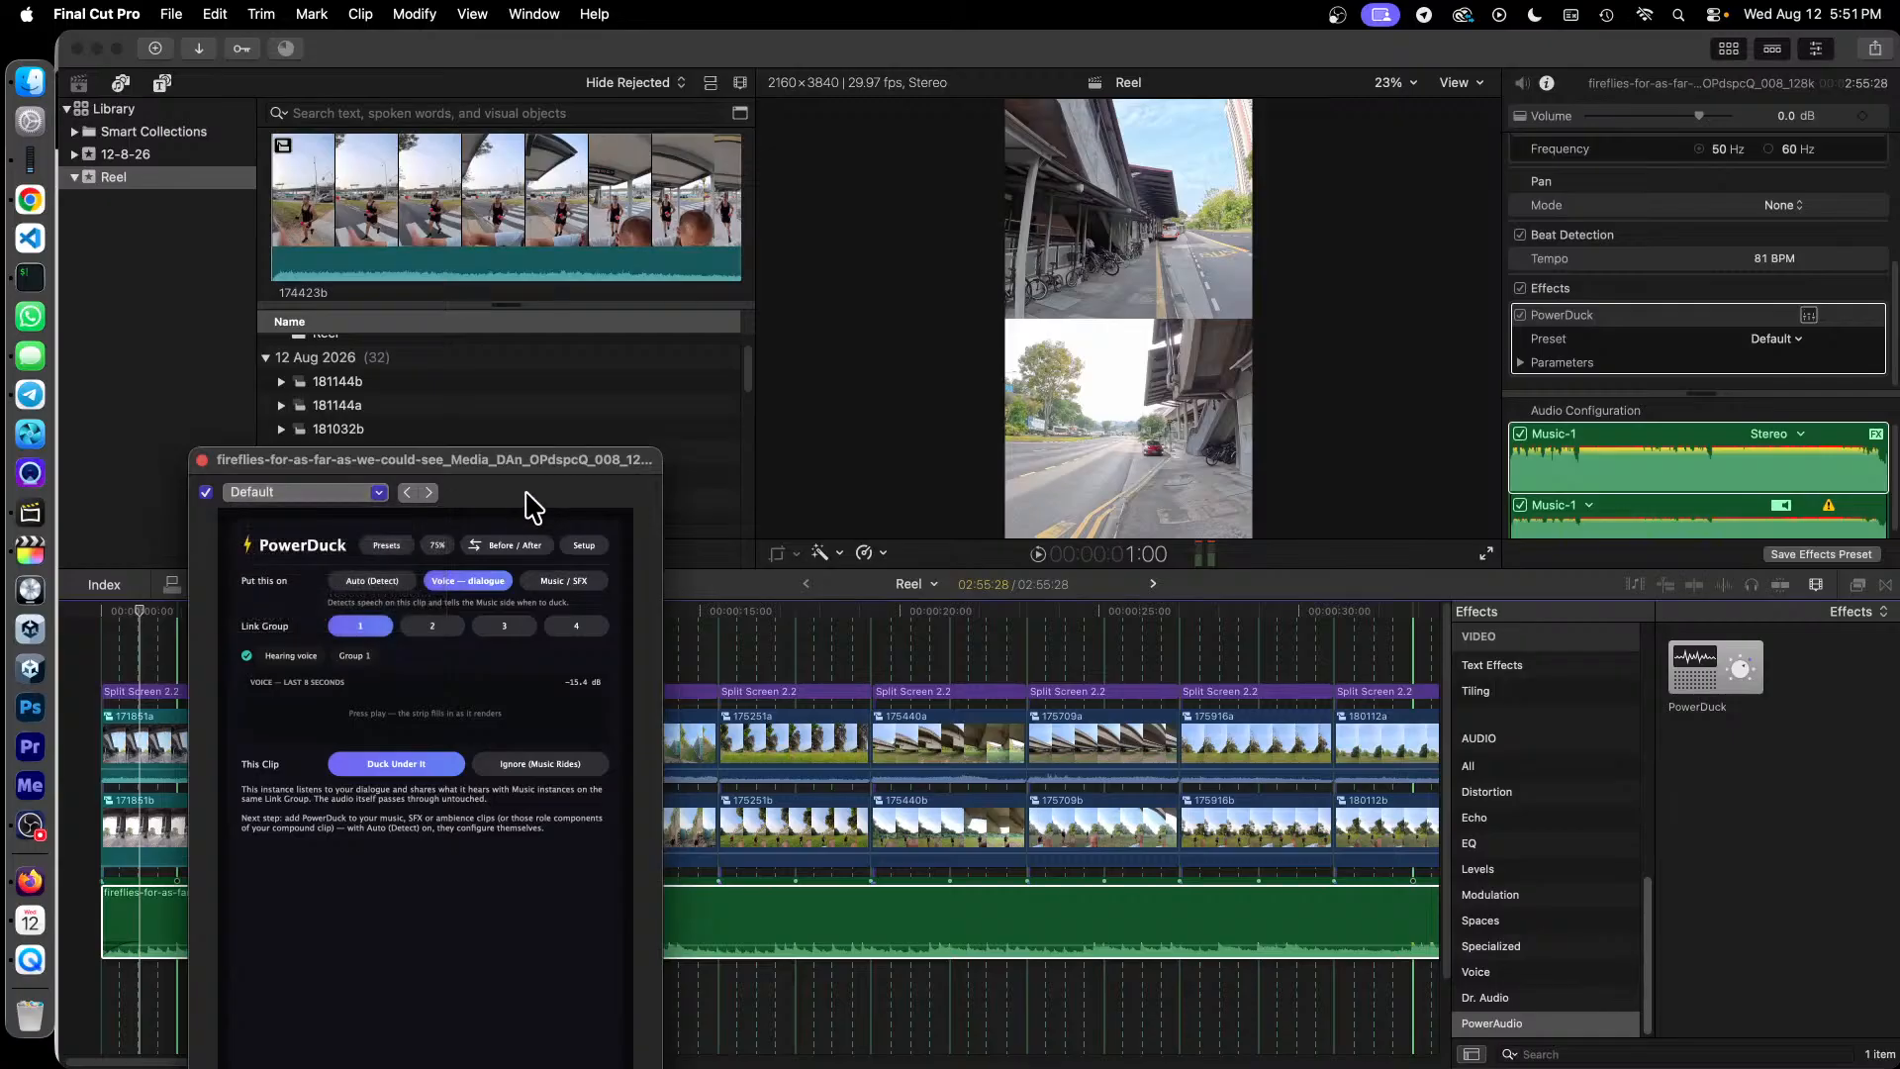
left_click(566, 581)
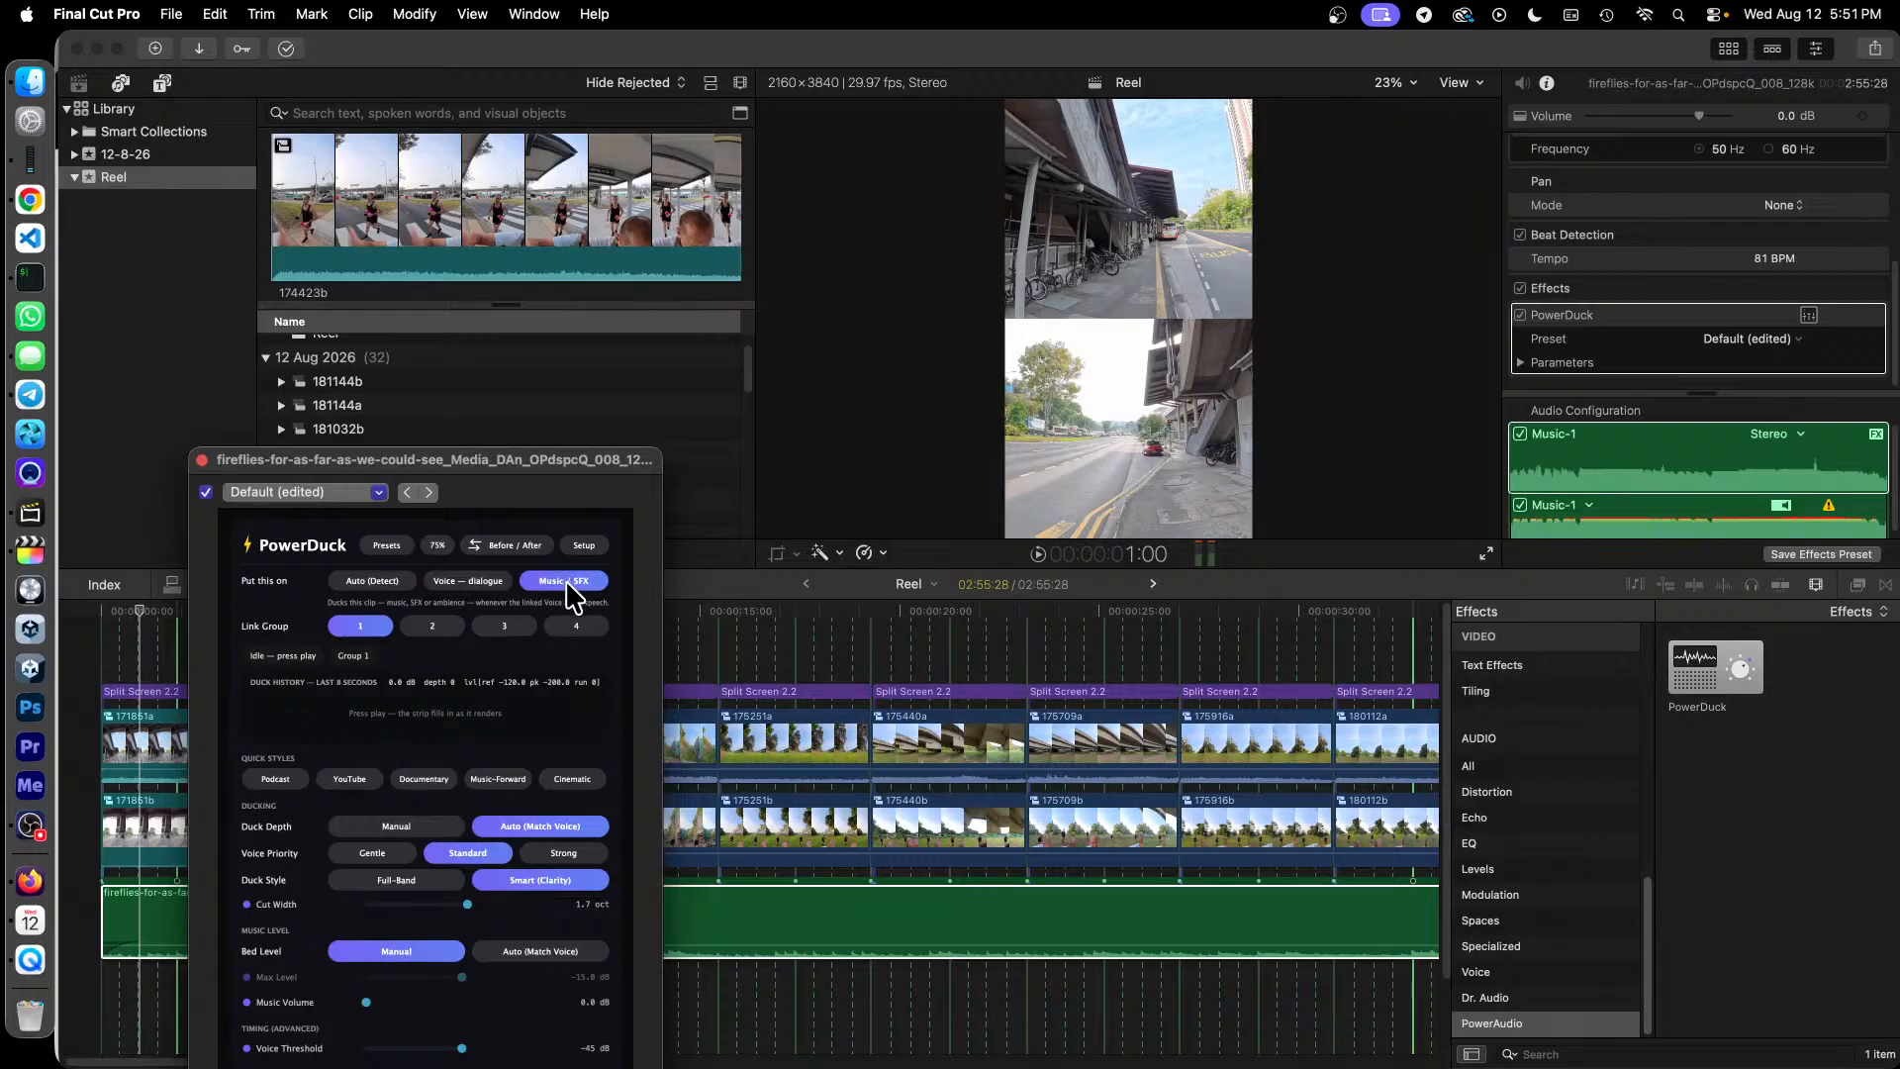
left_click(201, 460)
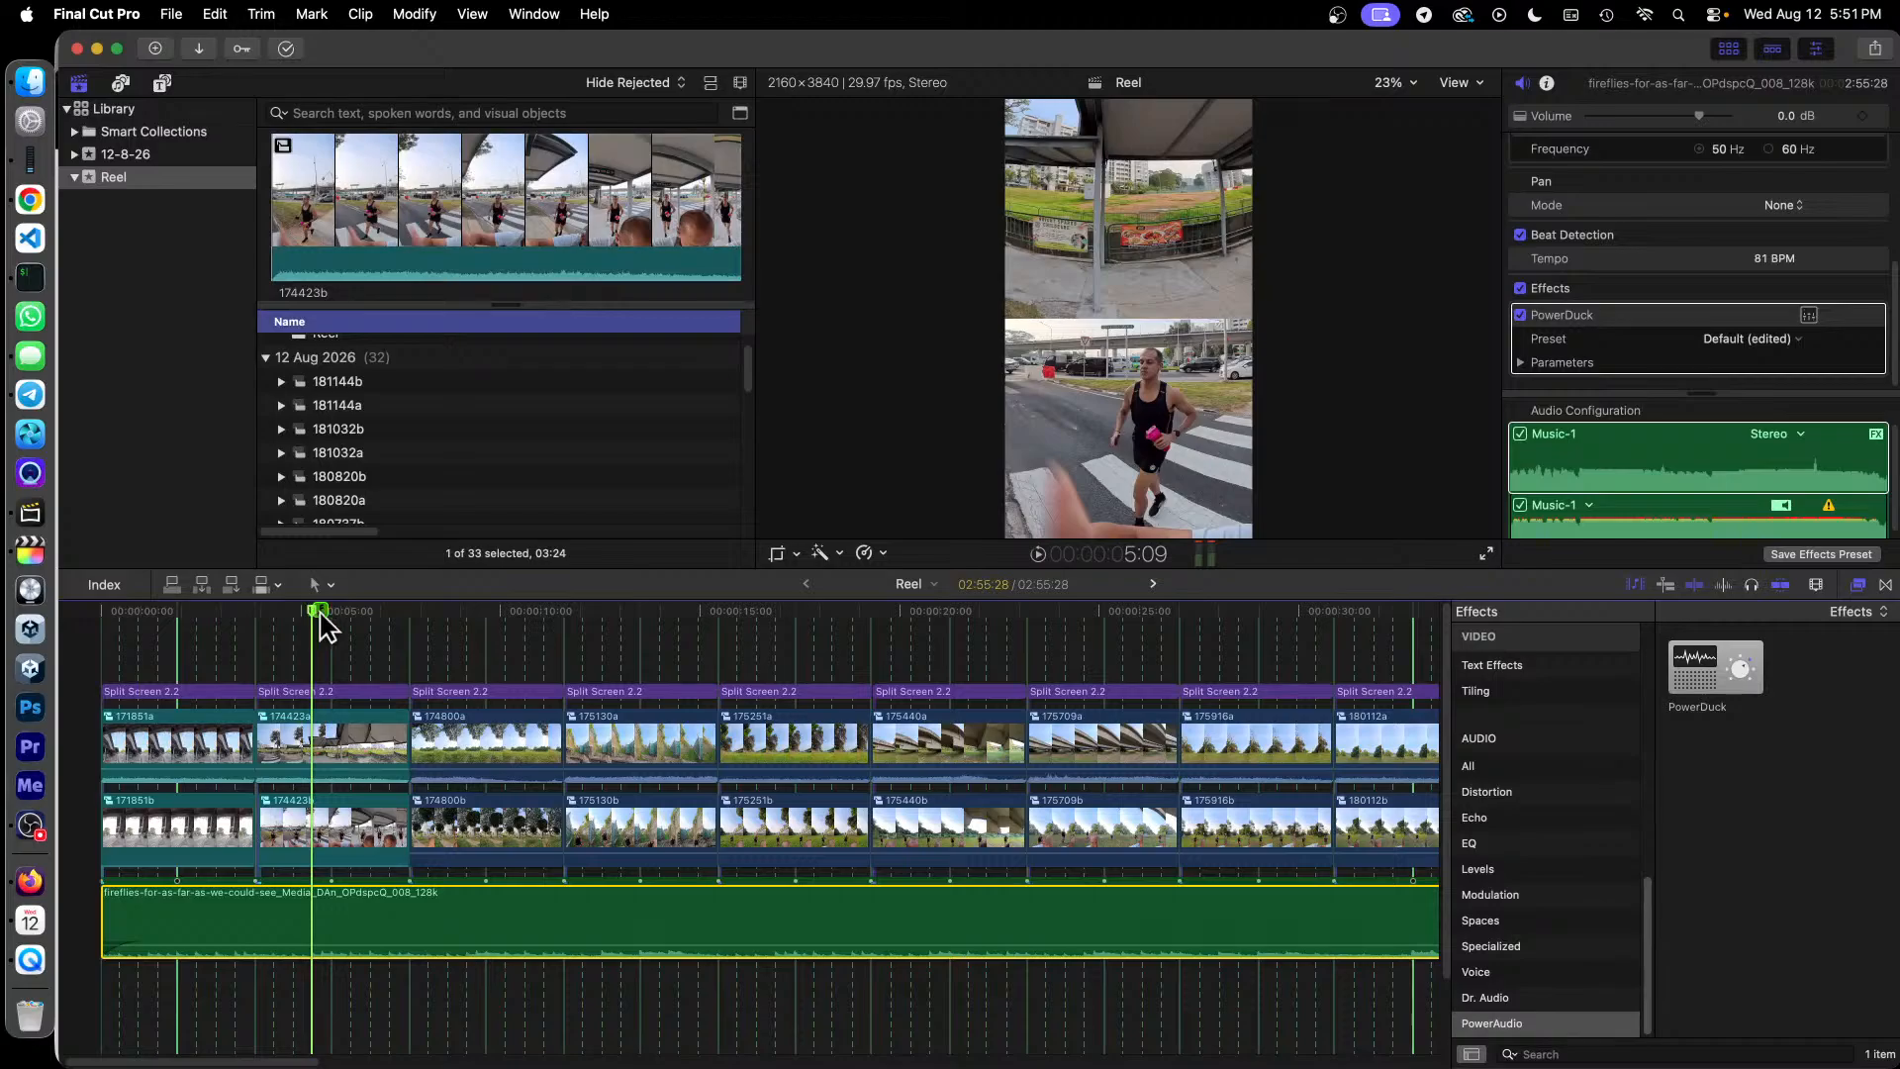
Step: Play the reel over the opening clips, from the start of 180442a and from within 180112a to review the ducked music
key("space")
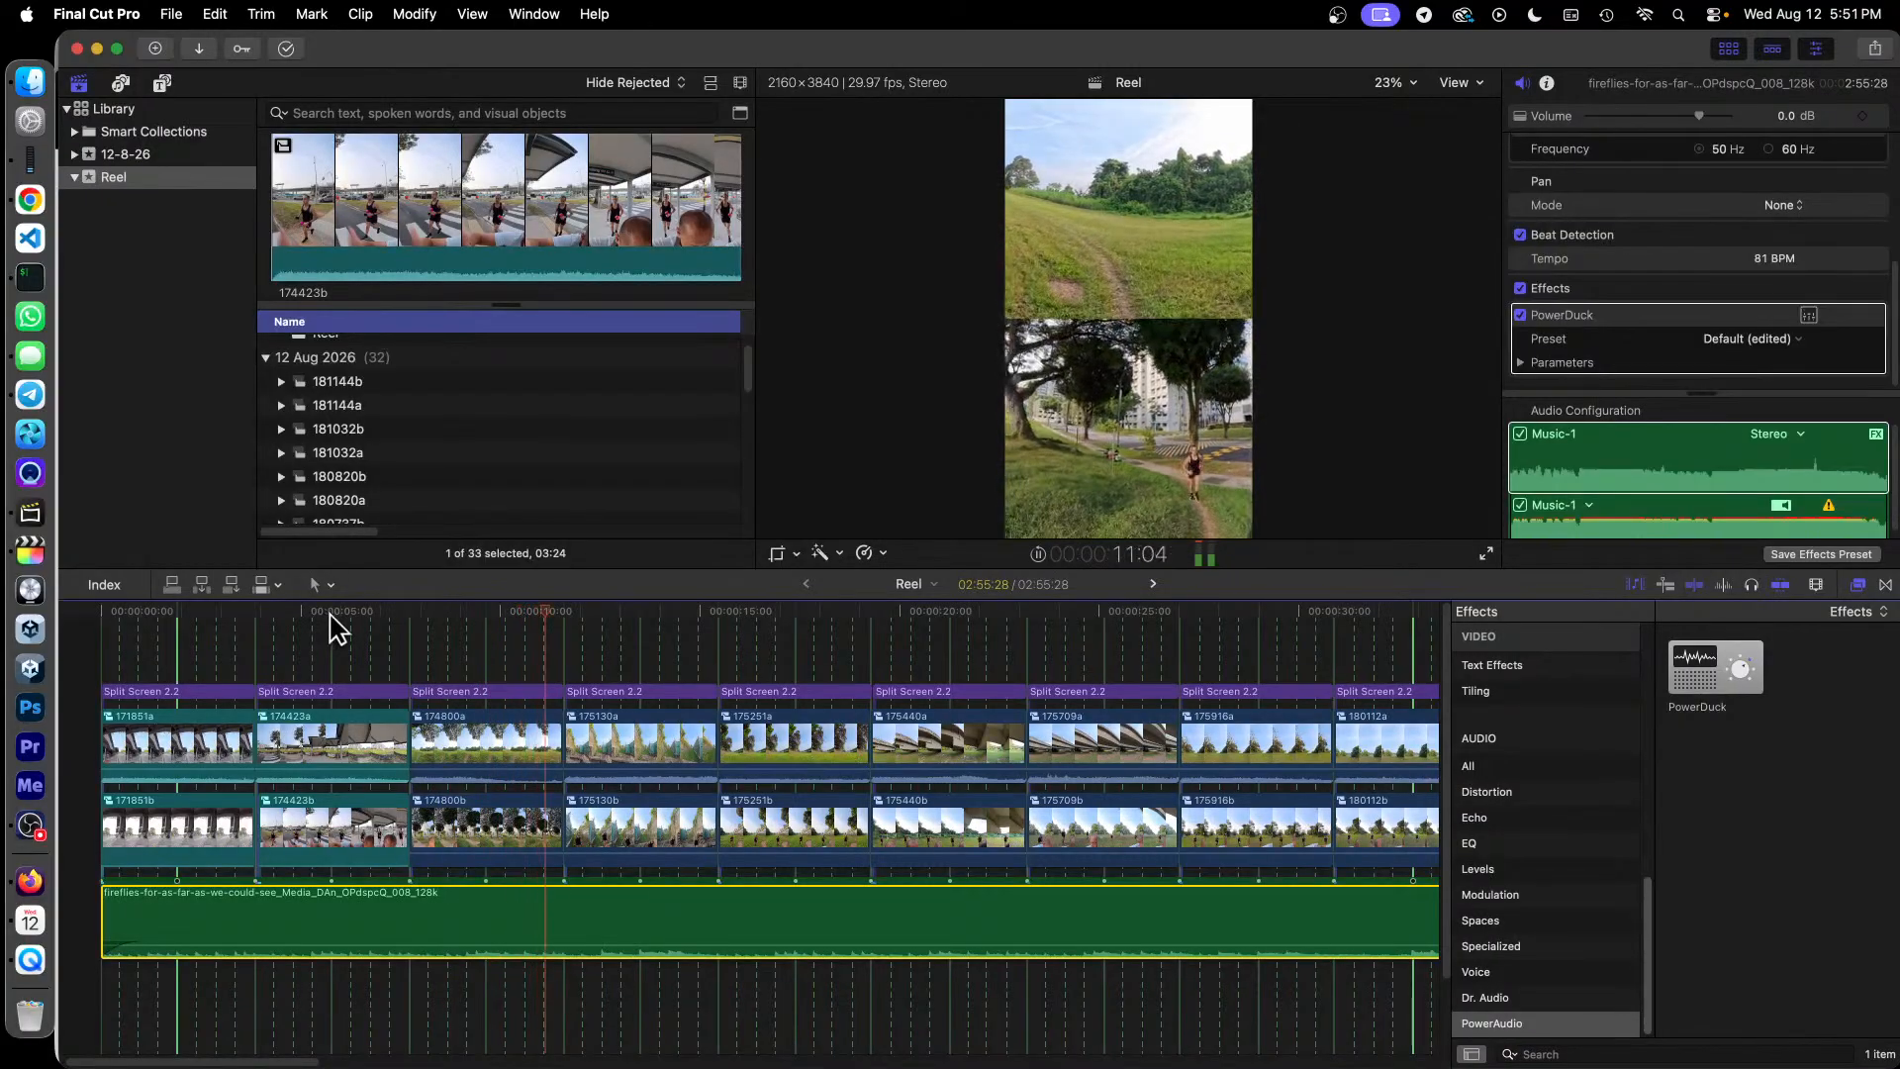
key("space")
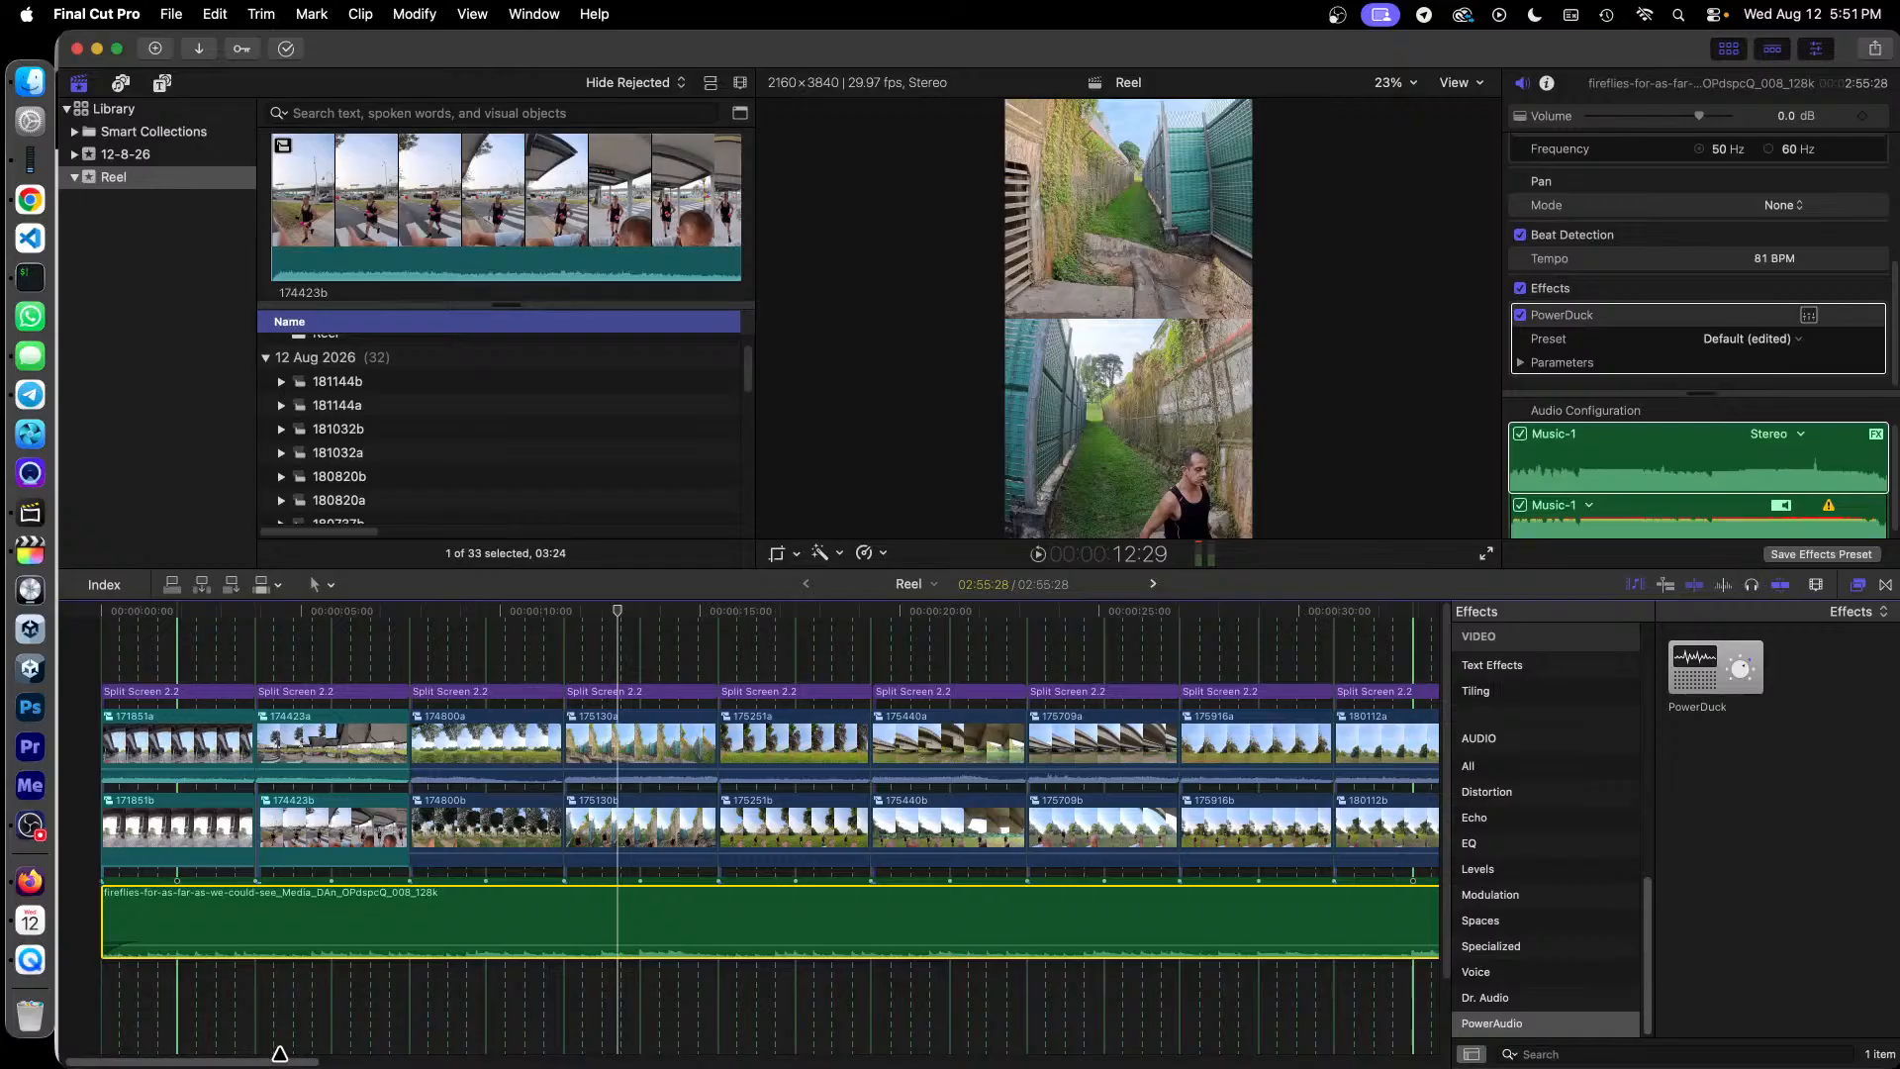
left_click_drag(292, 1062, 650, 1066)
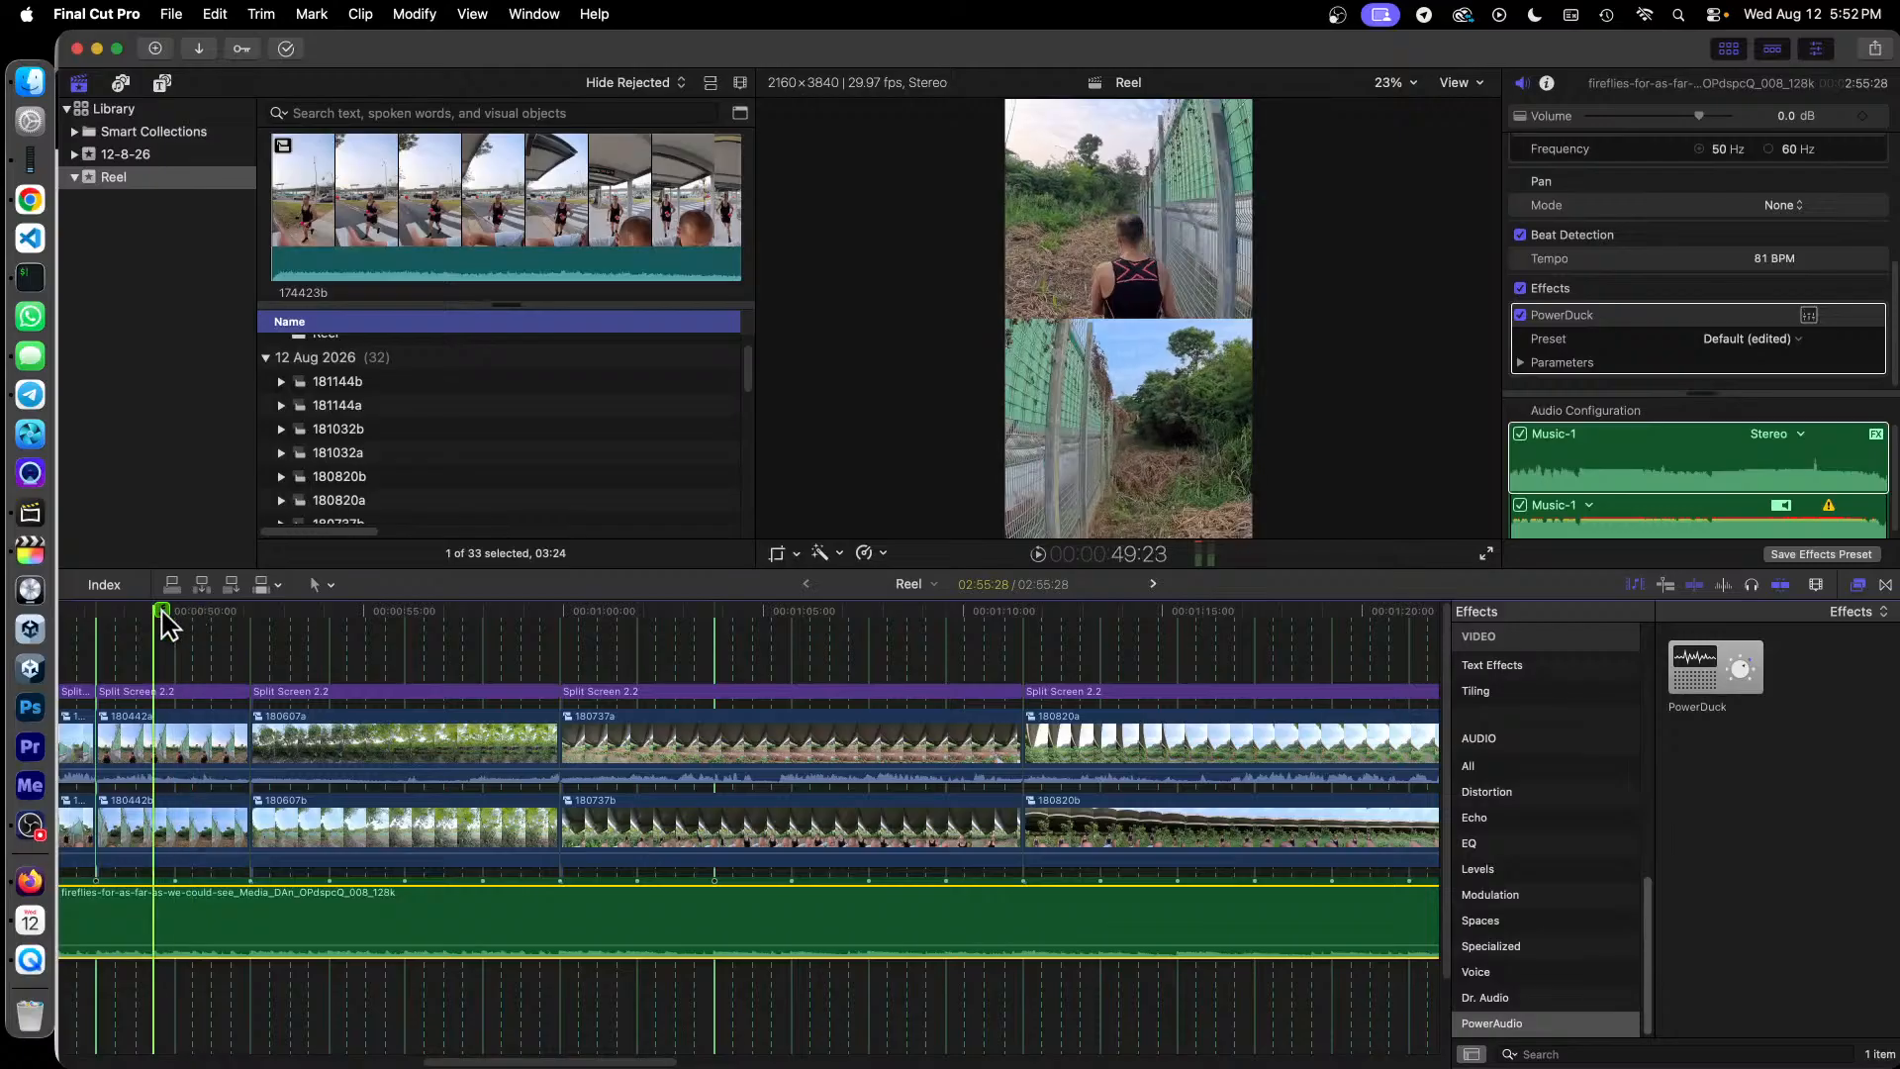
left_click(76, 618)
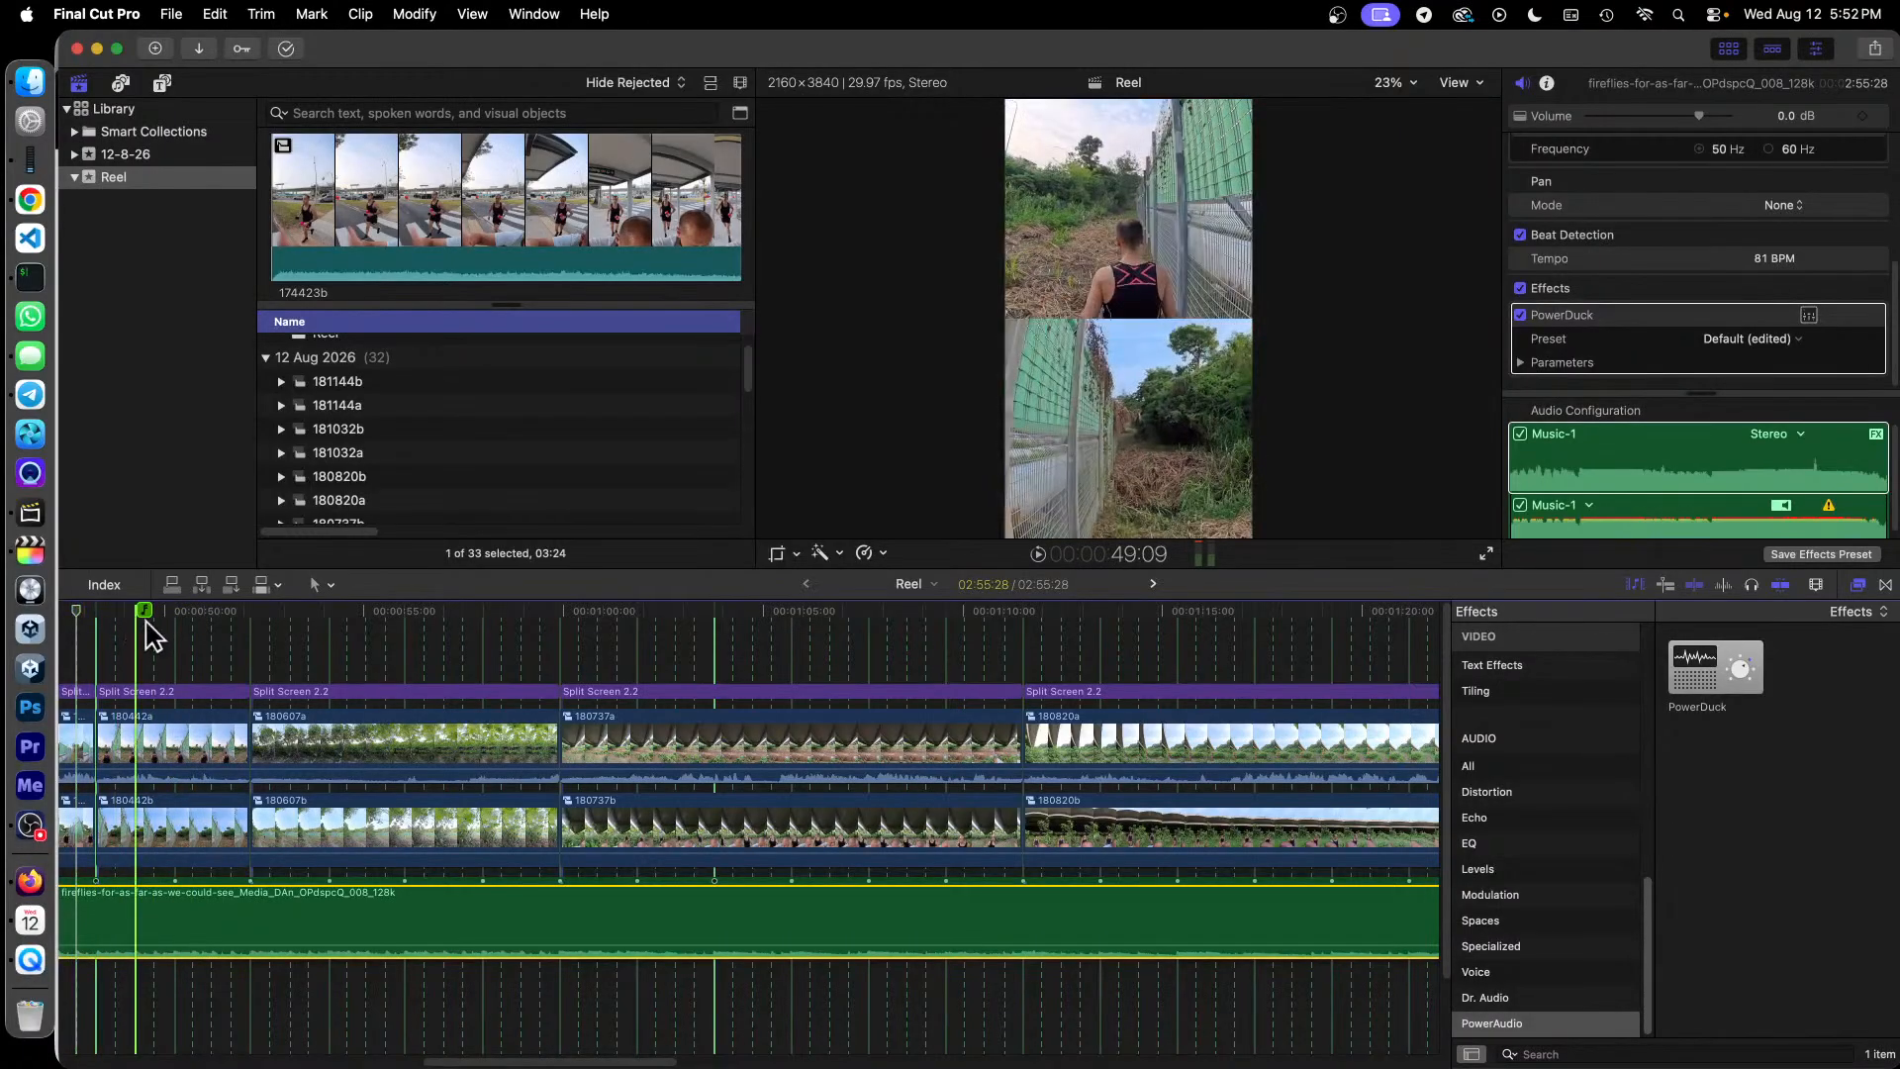
left_click(208, 618)
left_click(115, 615)
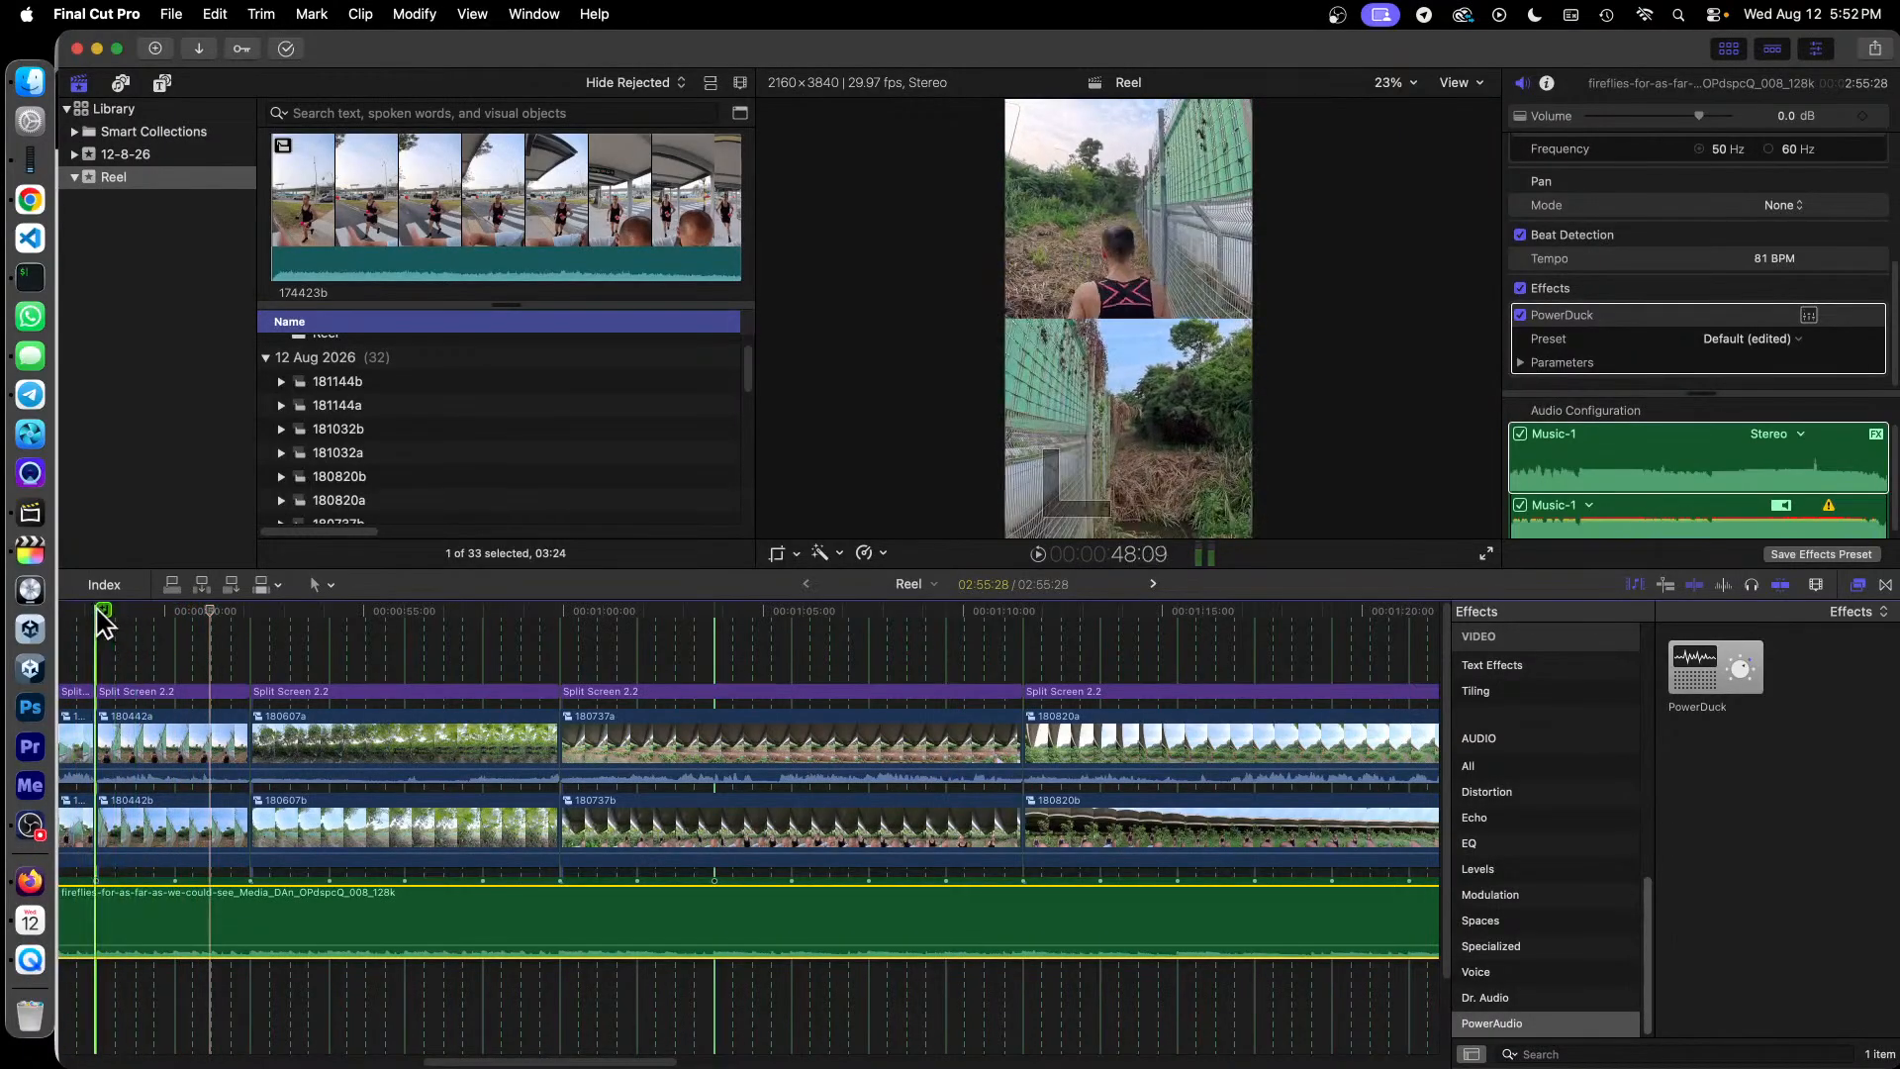
key("space")
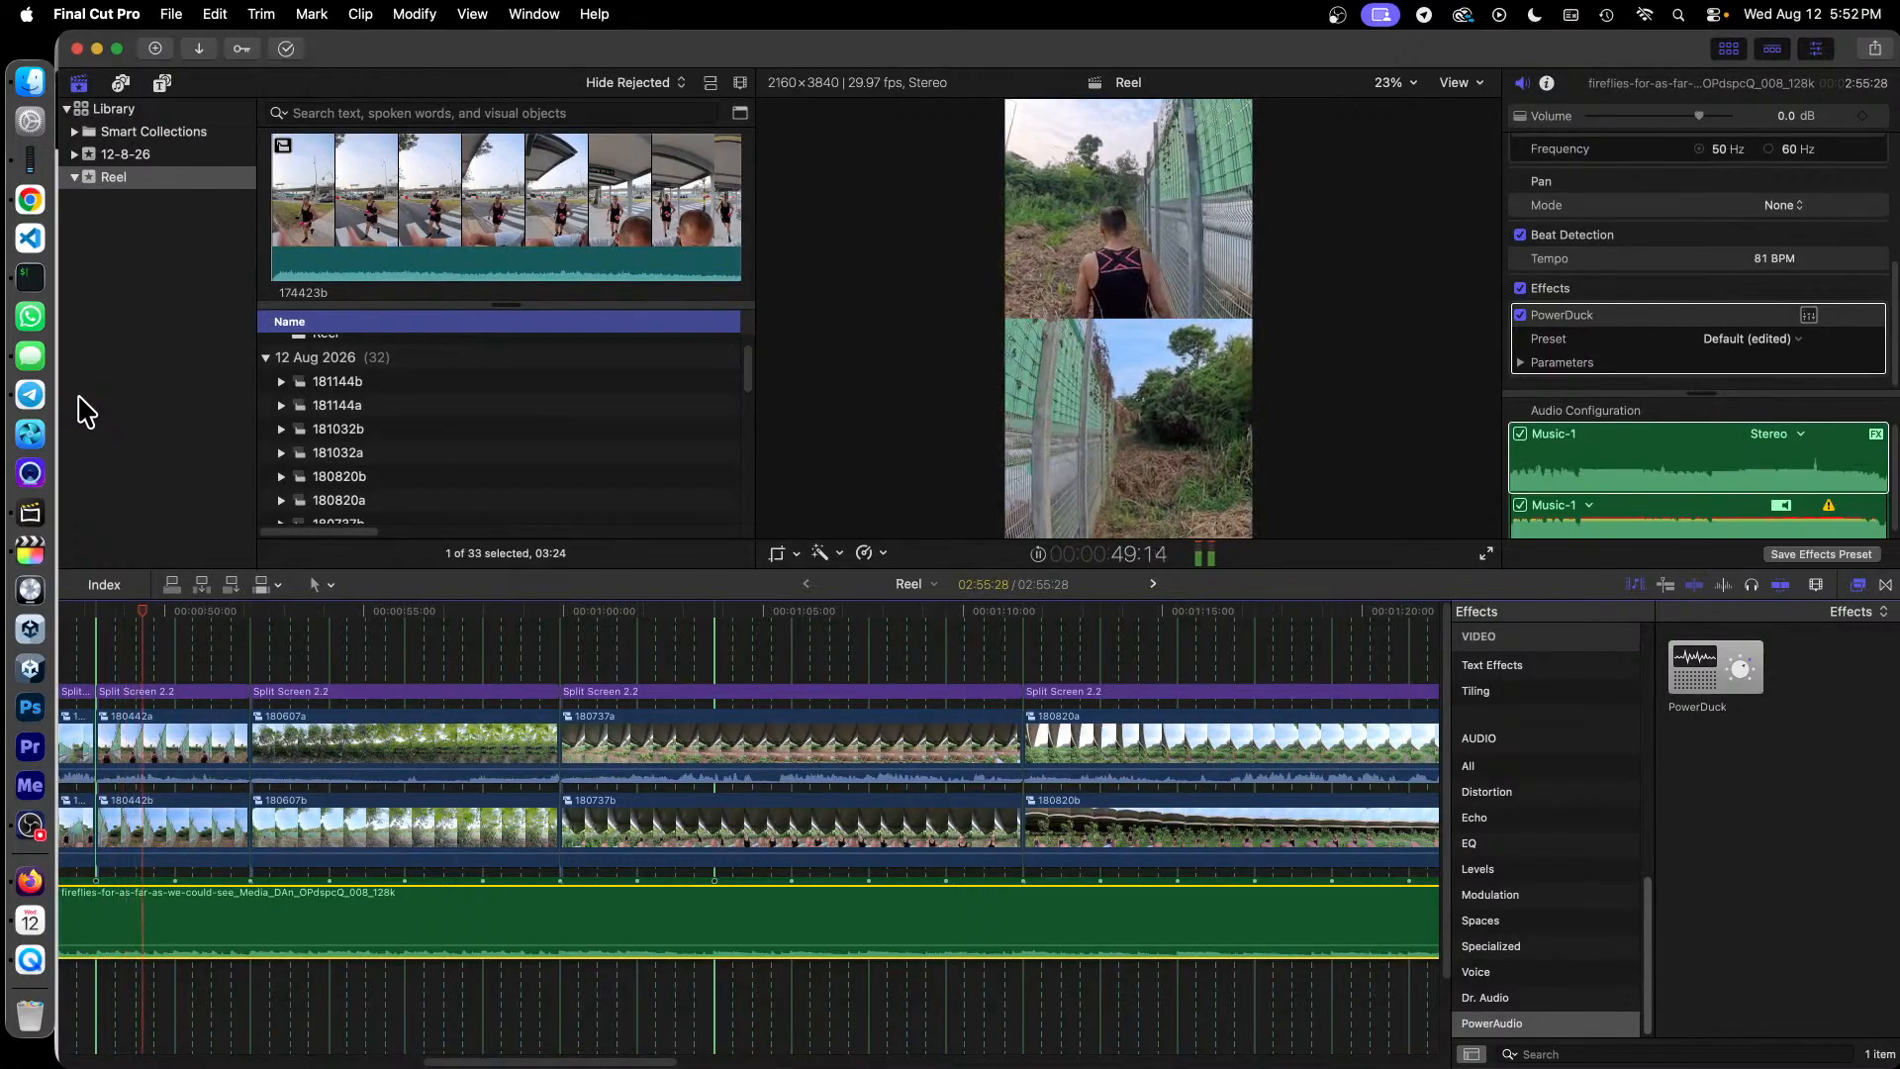
key("space")
left_click_drag(558, 1061, 439, 1064)
left_click(146, 613)
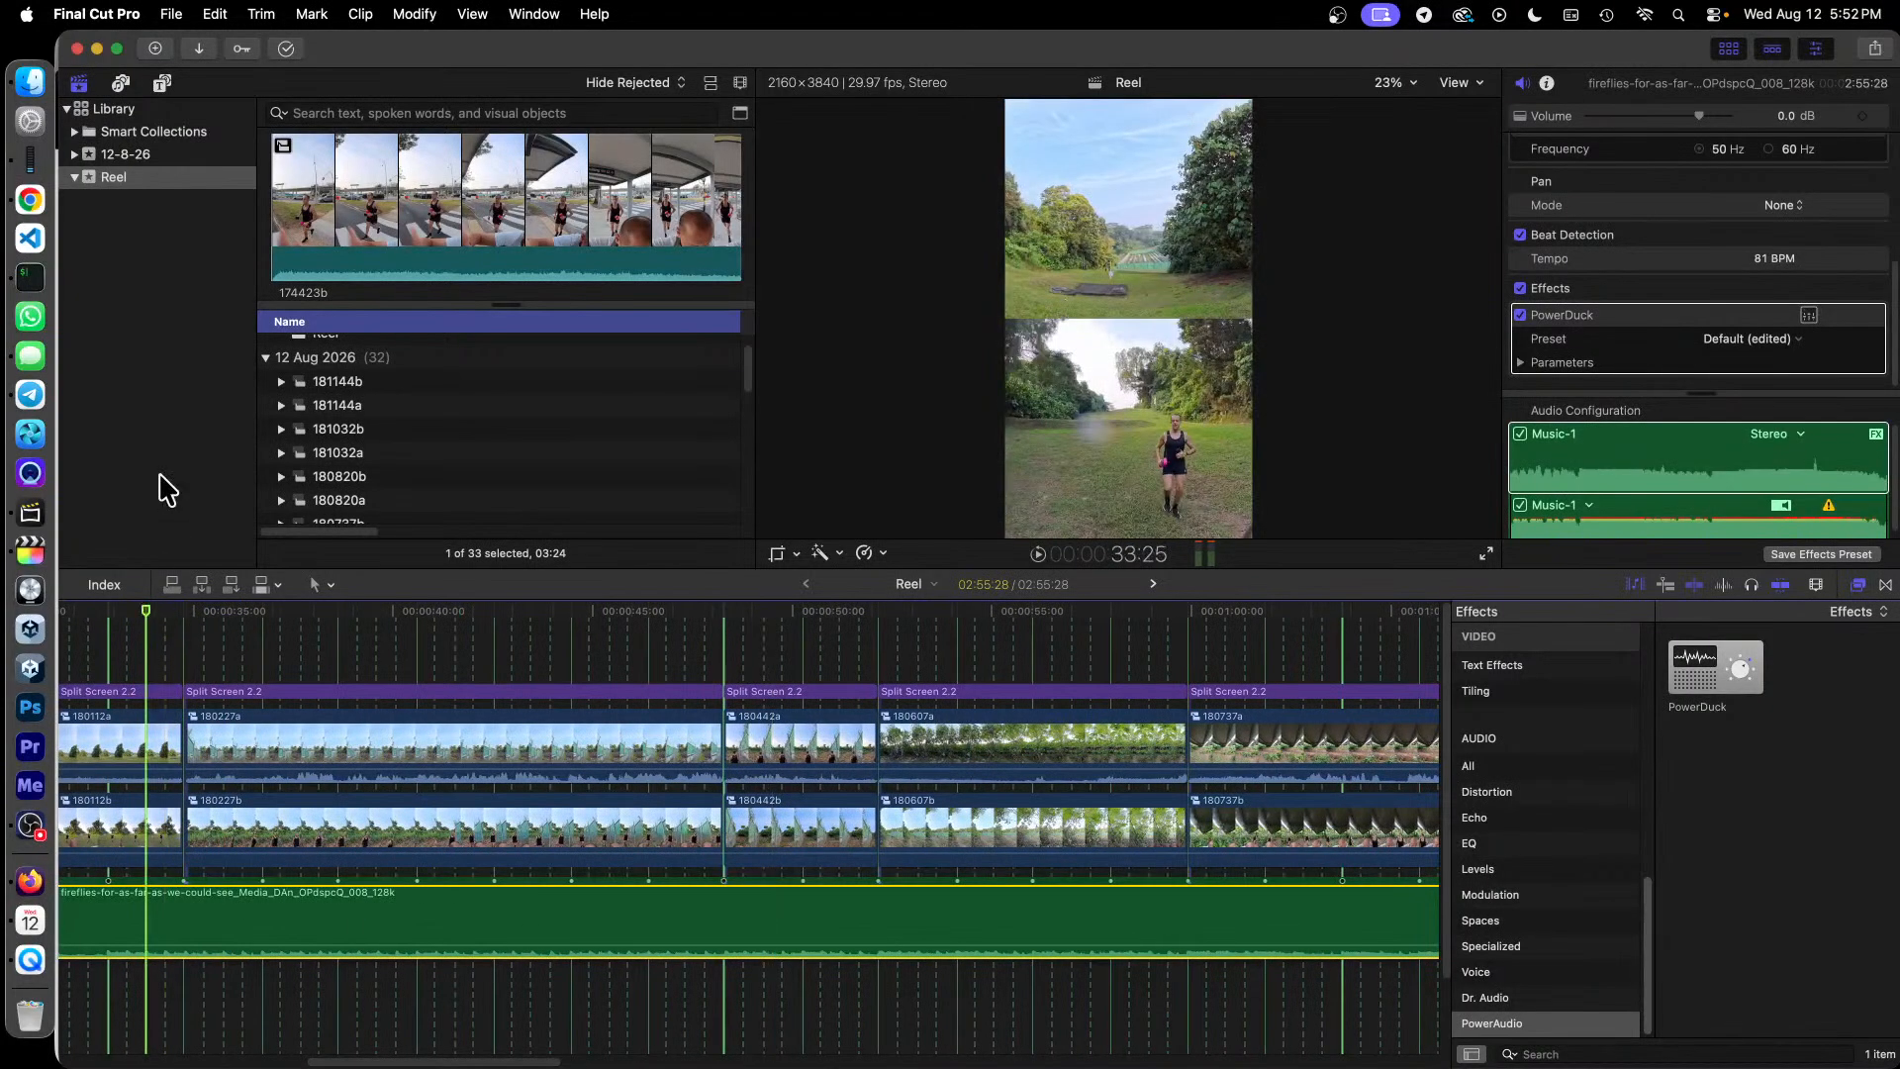
key("space")
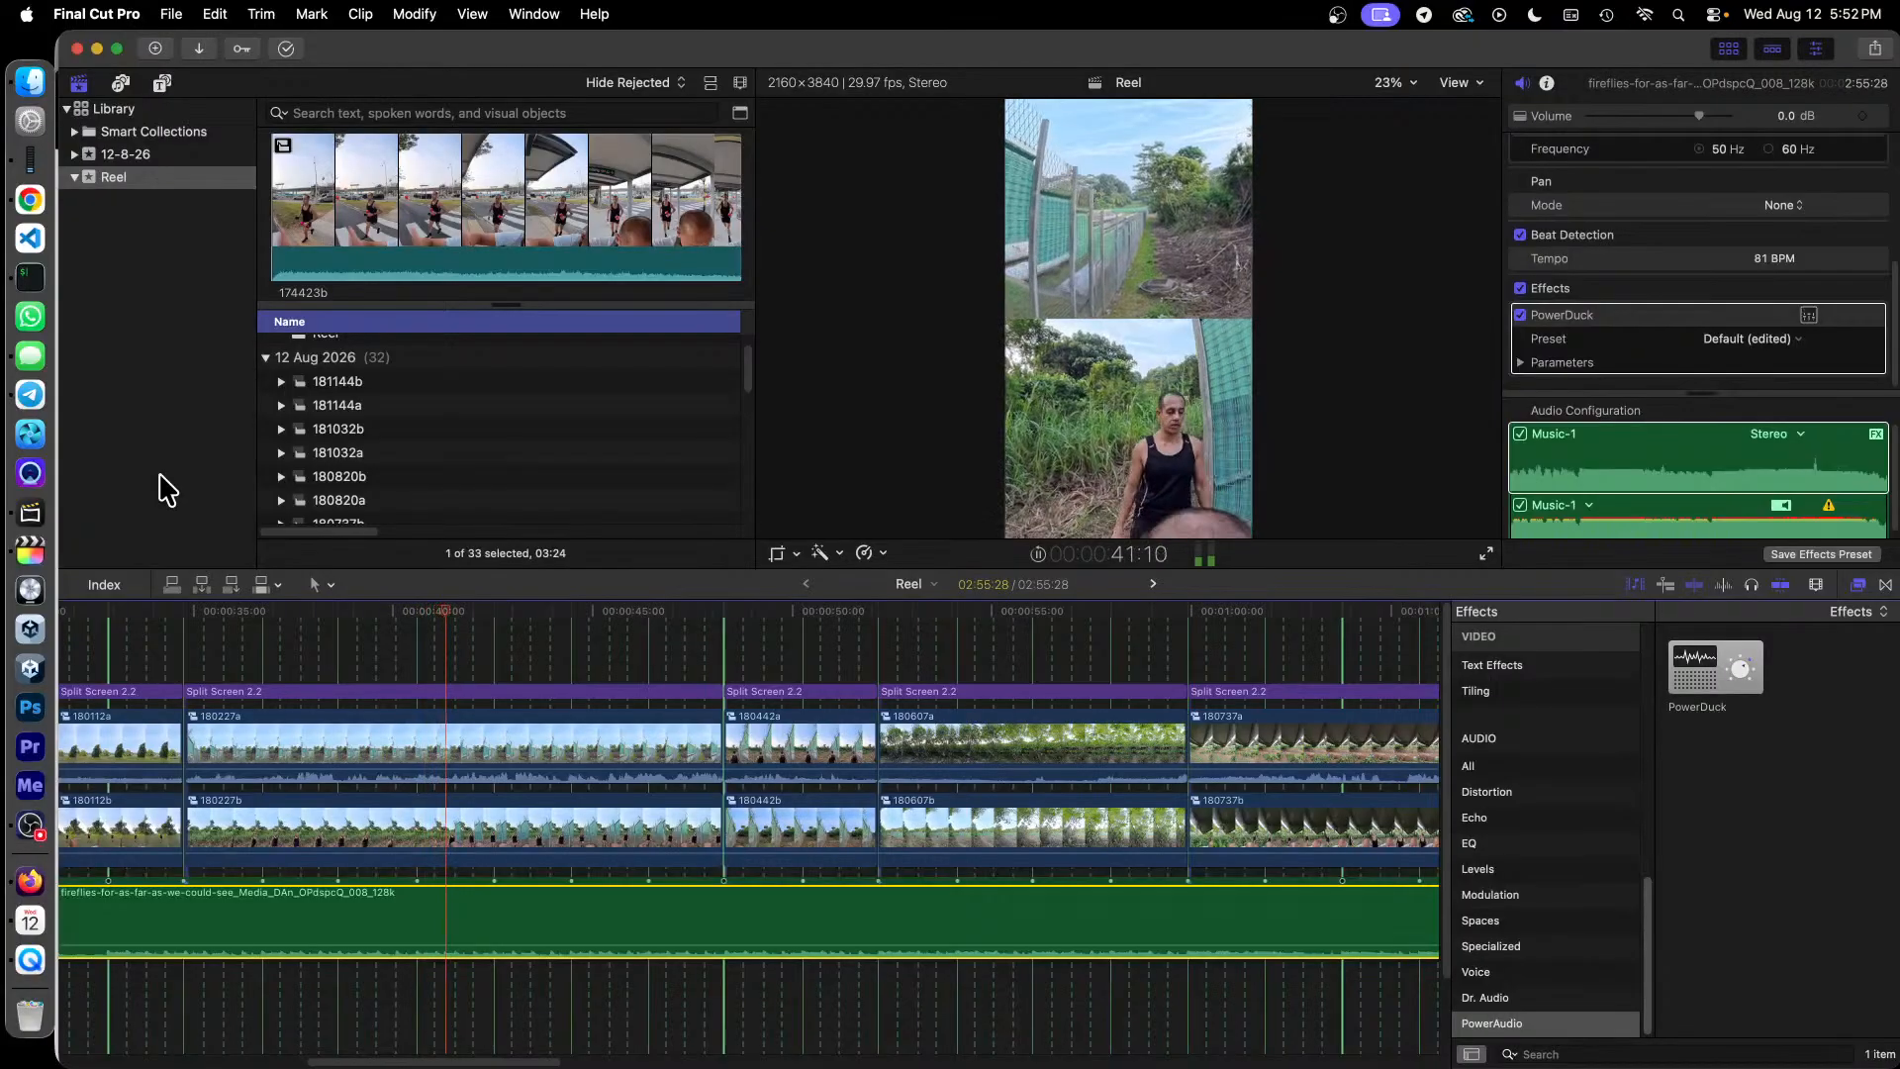
key("space")
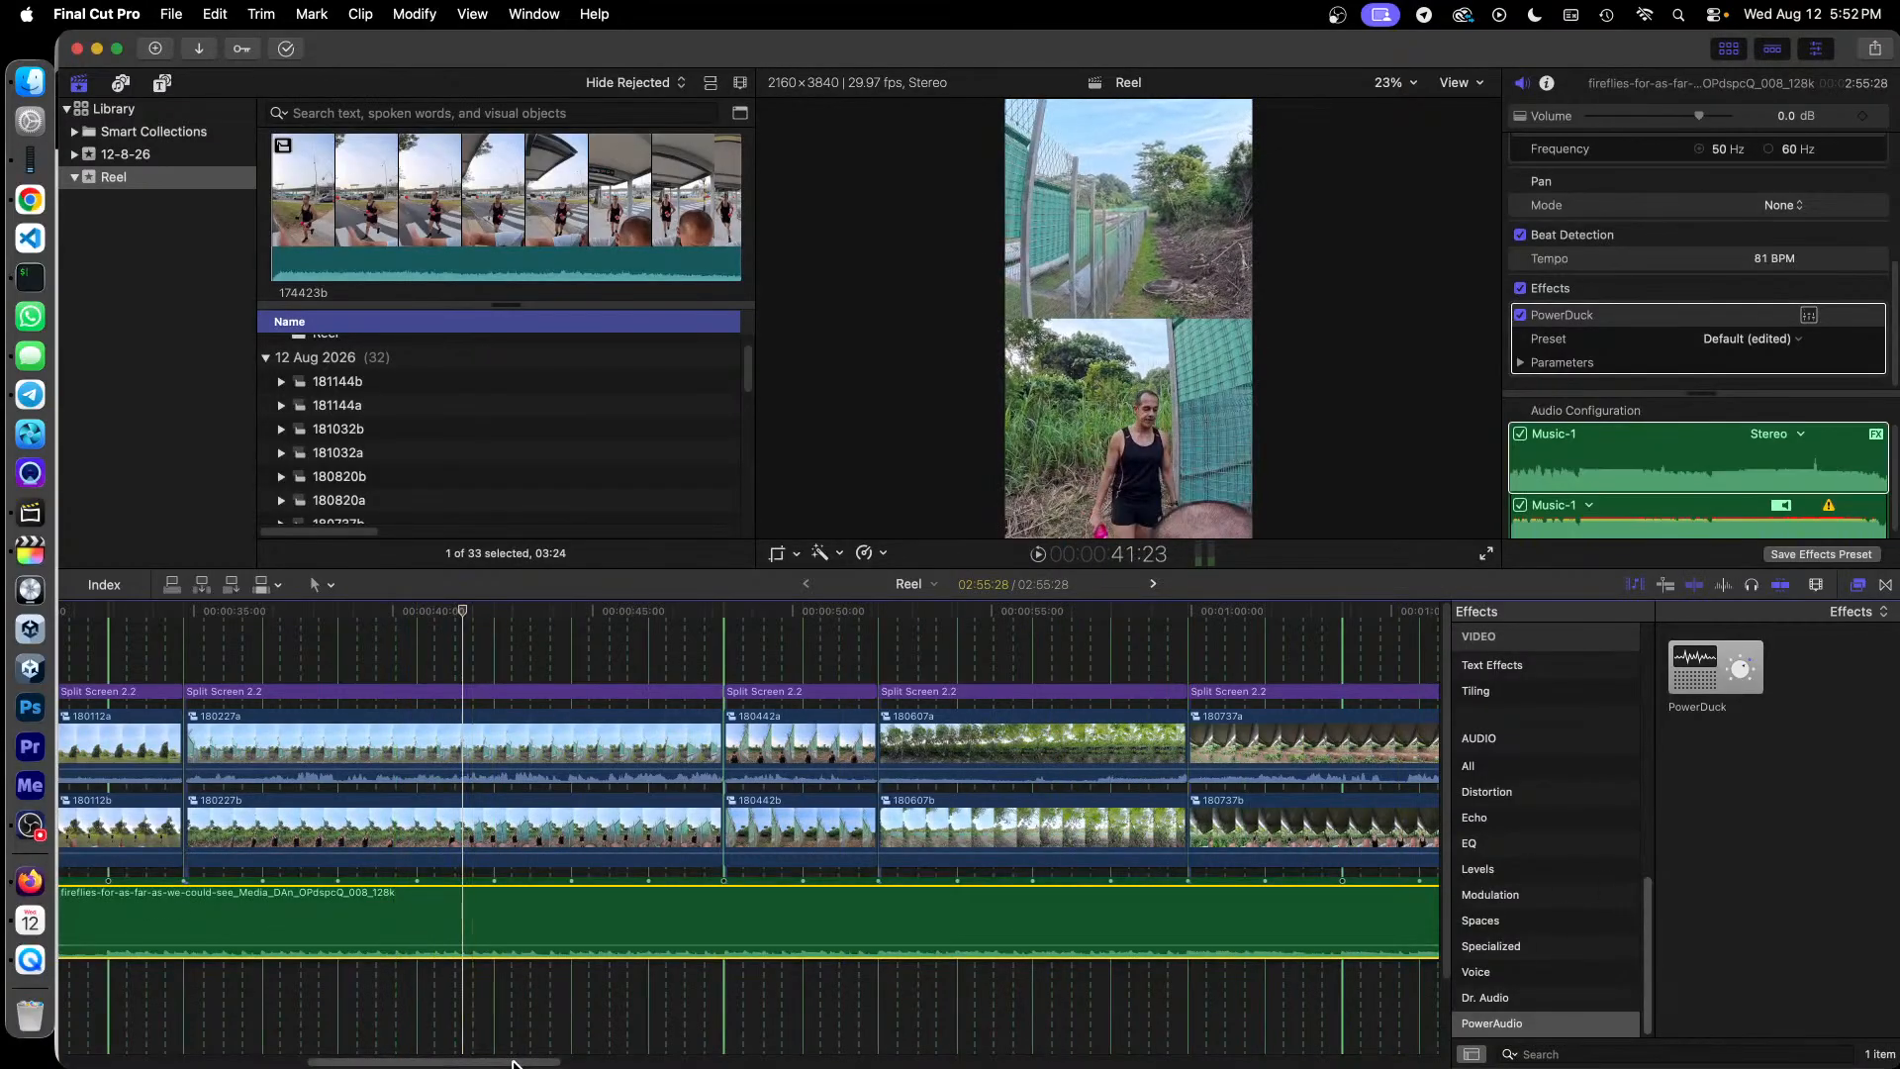
Step: Apply the PowerDuck effect to the 180227a compound clip and check its Voice — dialogue mode in the effect editor
left_click(590, 742)
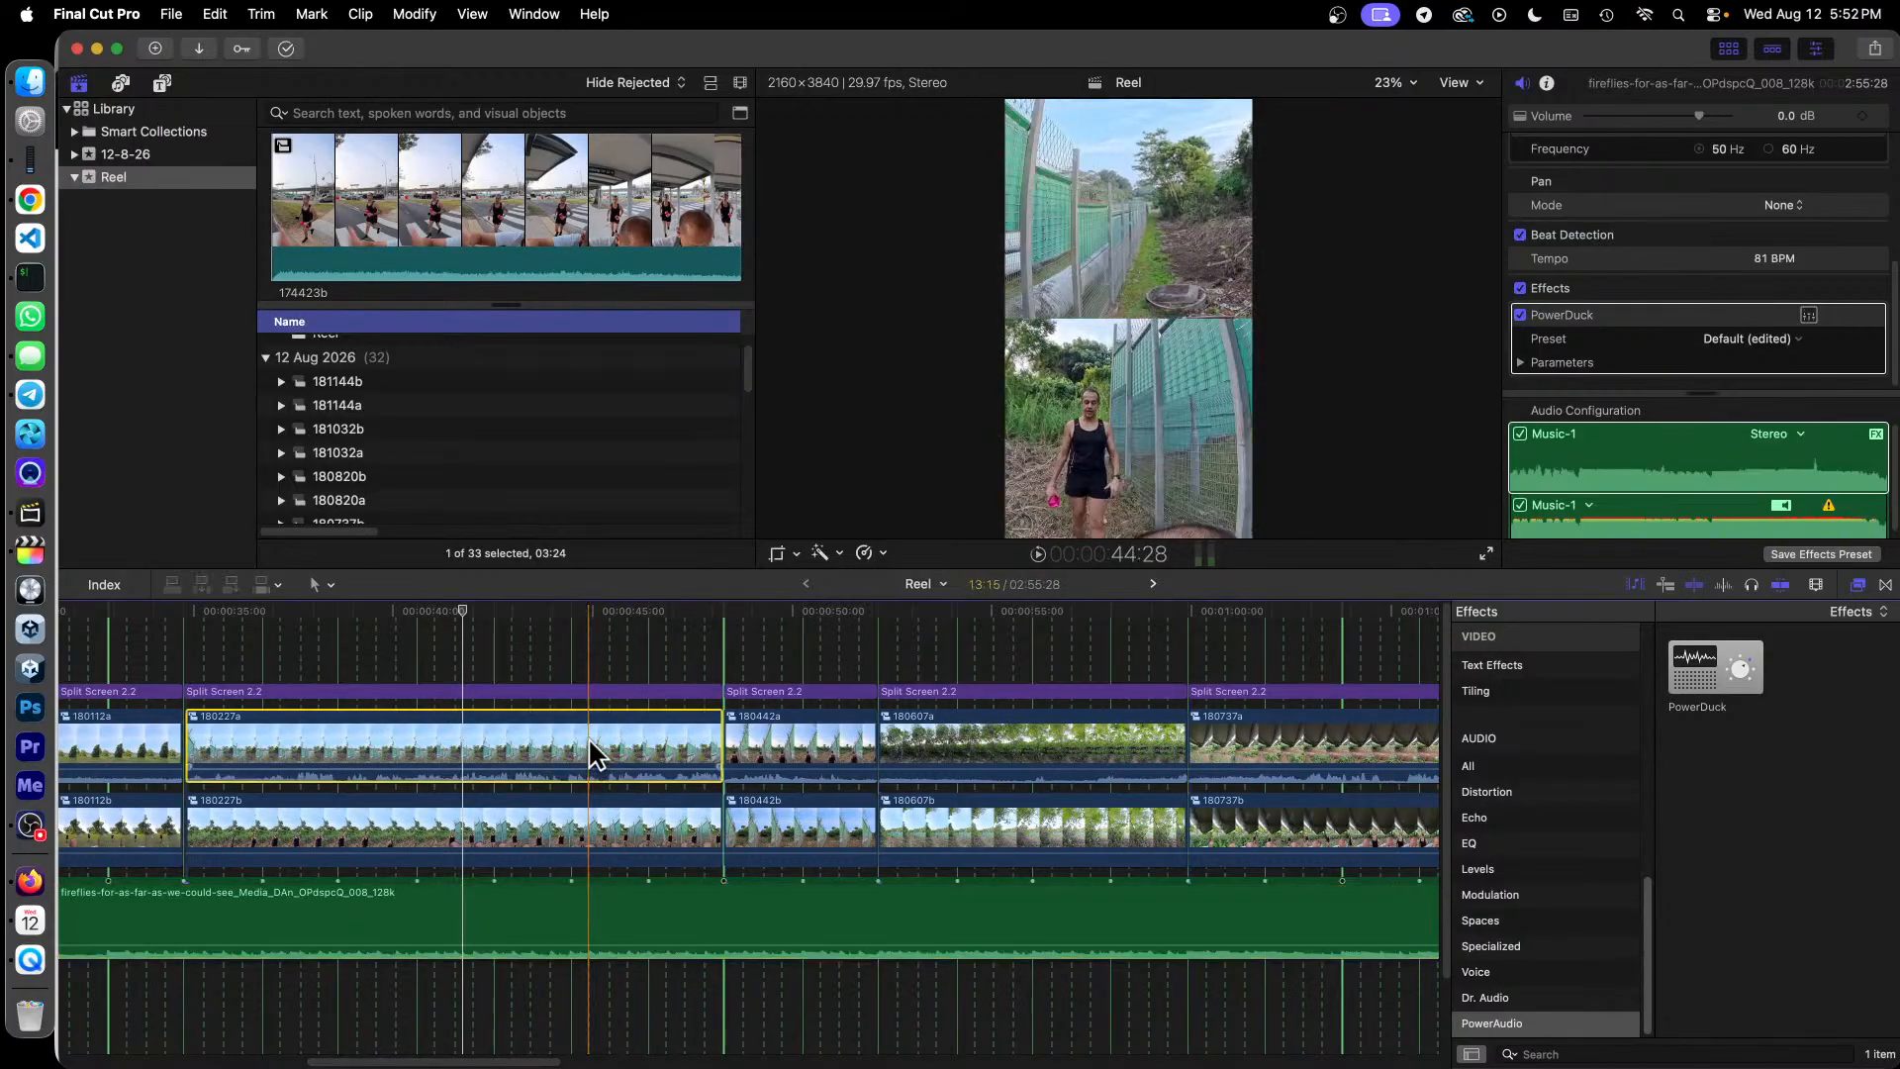
left_click_drag(1714, 662, 550, 754)
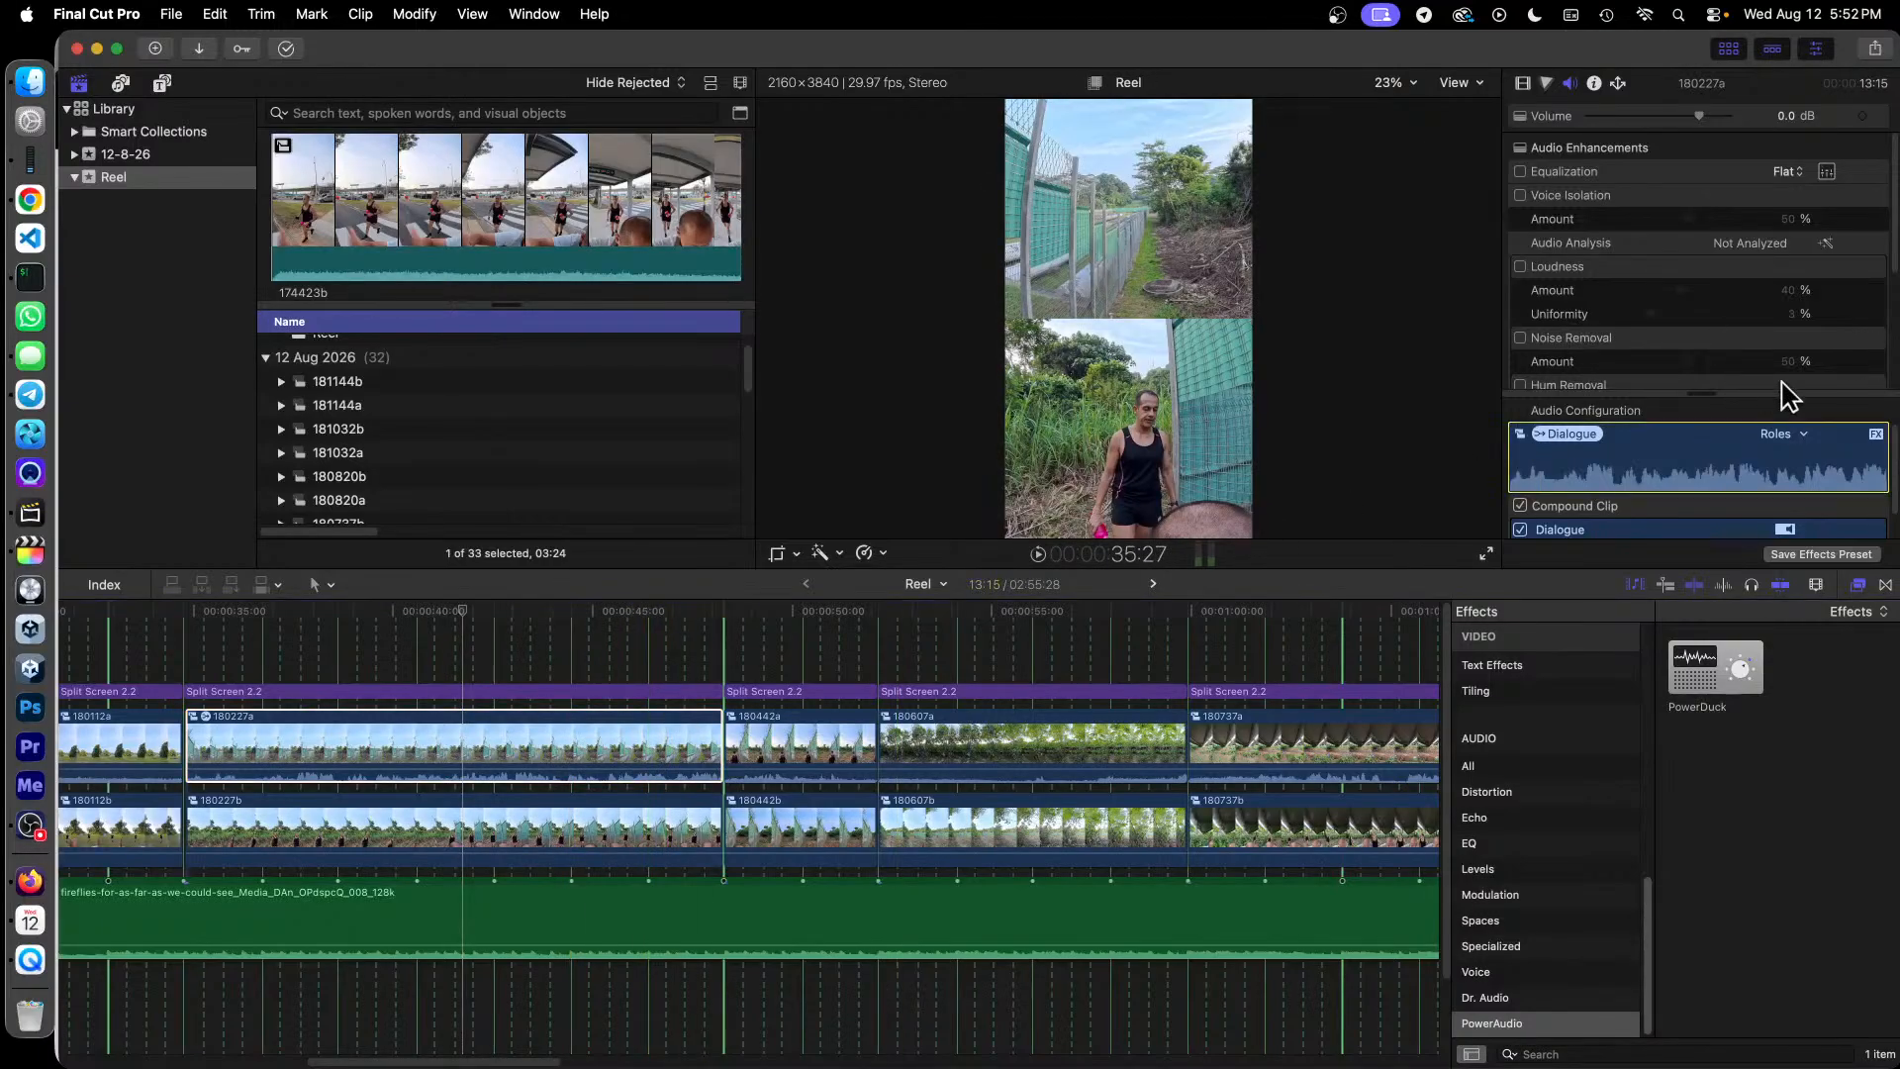
scroll(1796, 372, "down", 10)
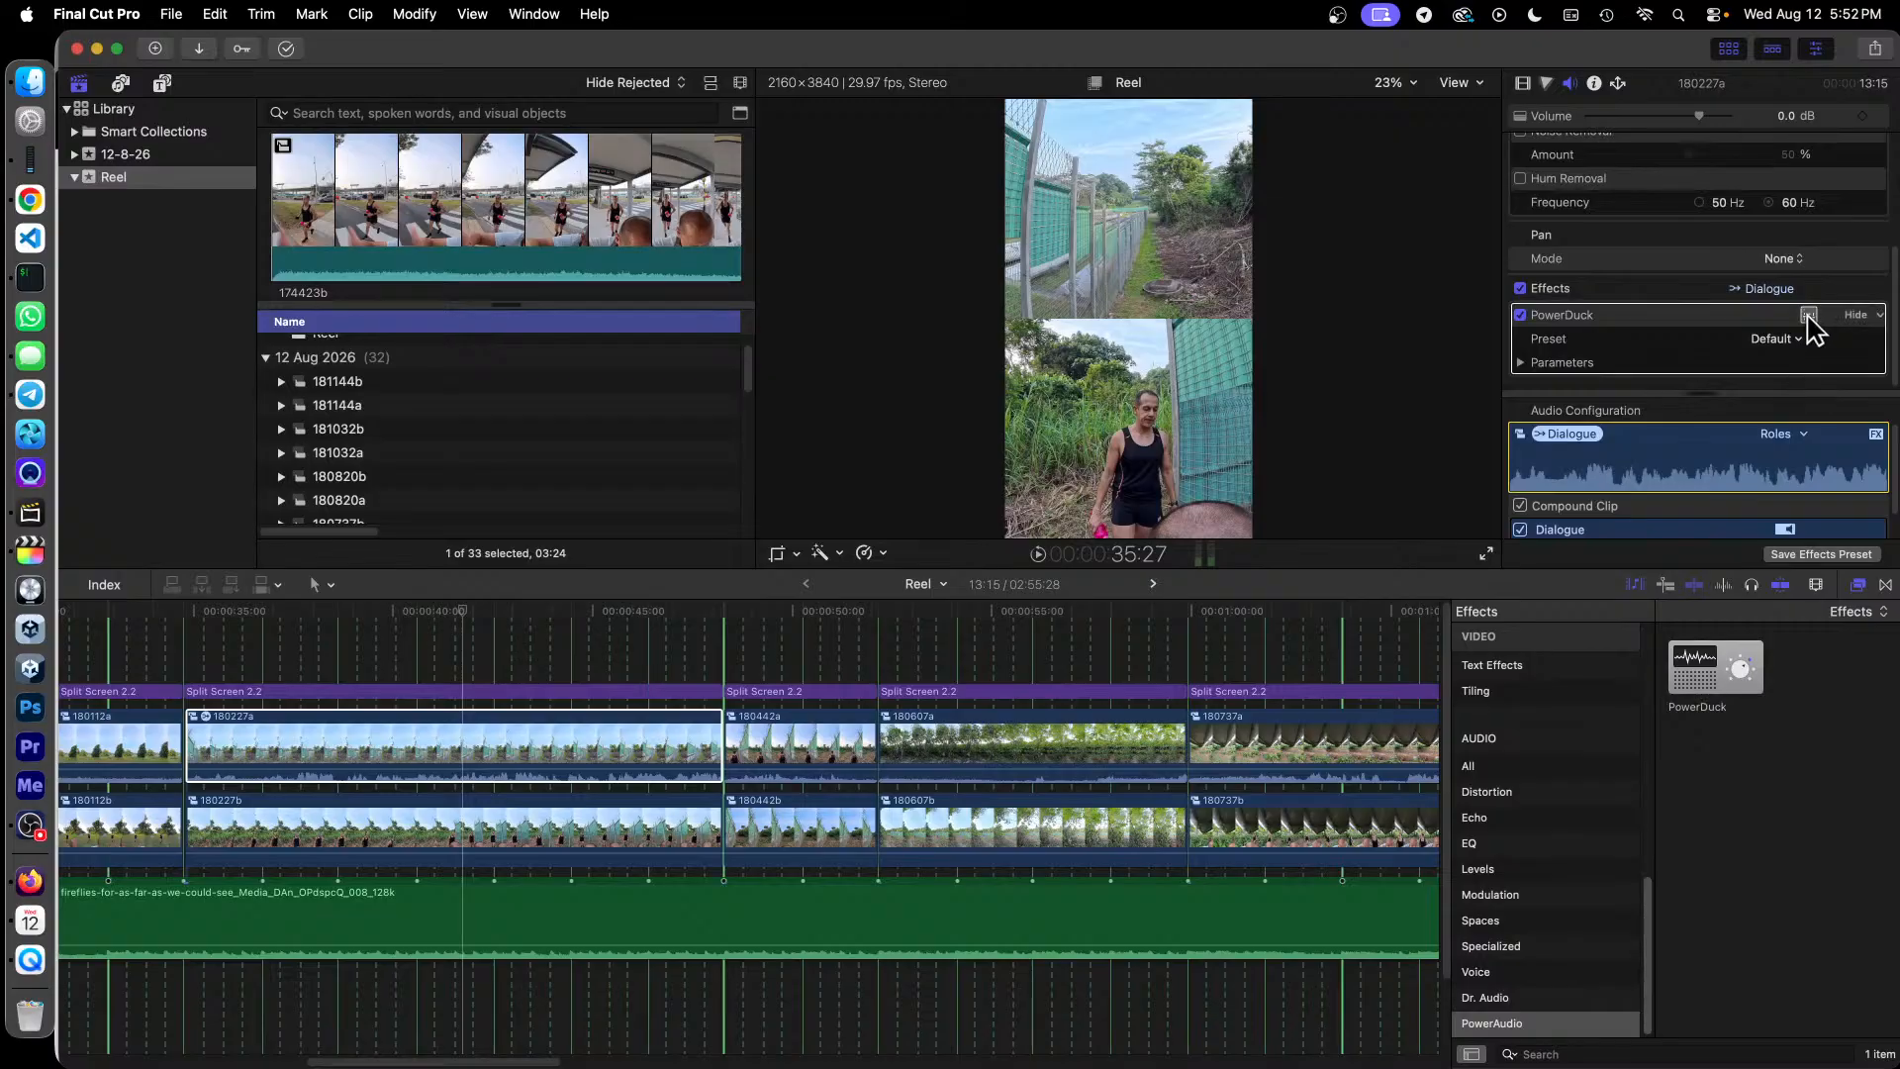
left_click(1809, 317)
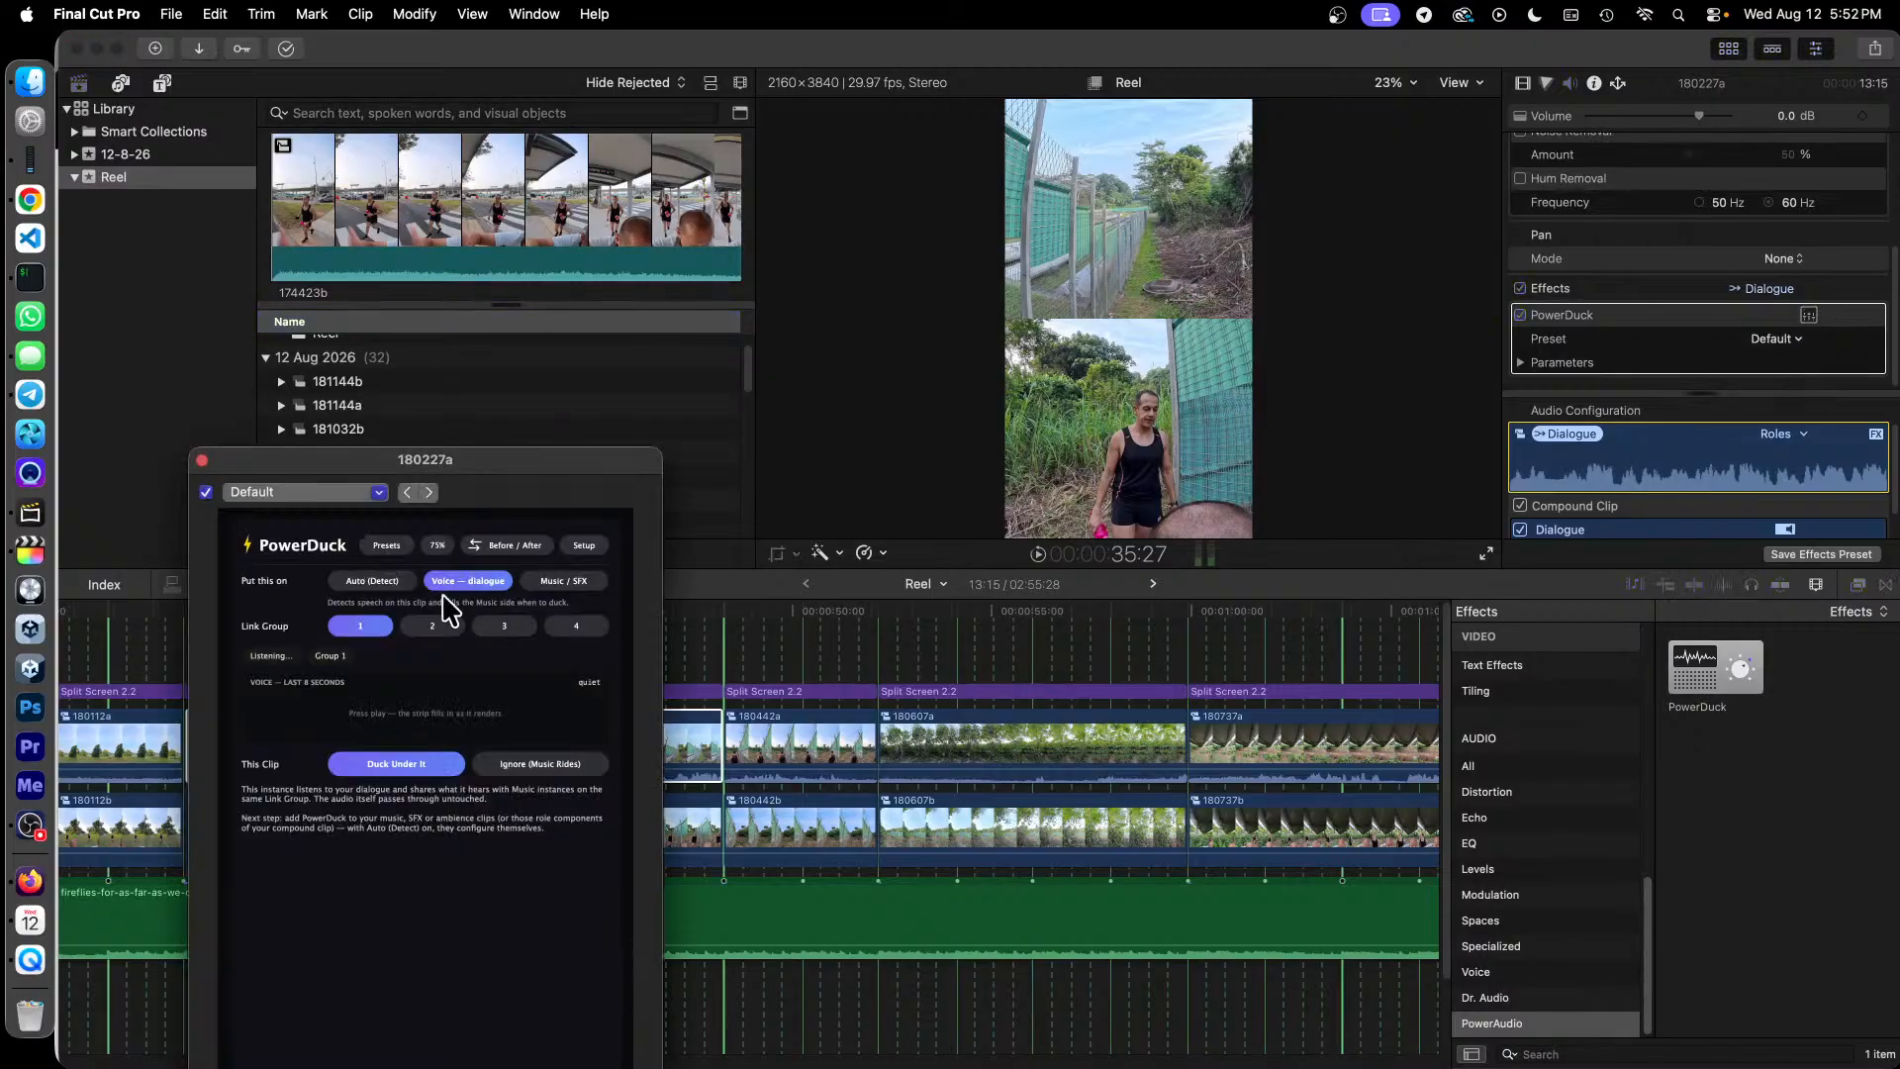
left_click(203, 460)
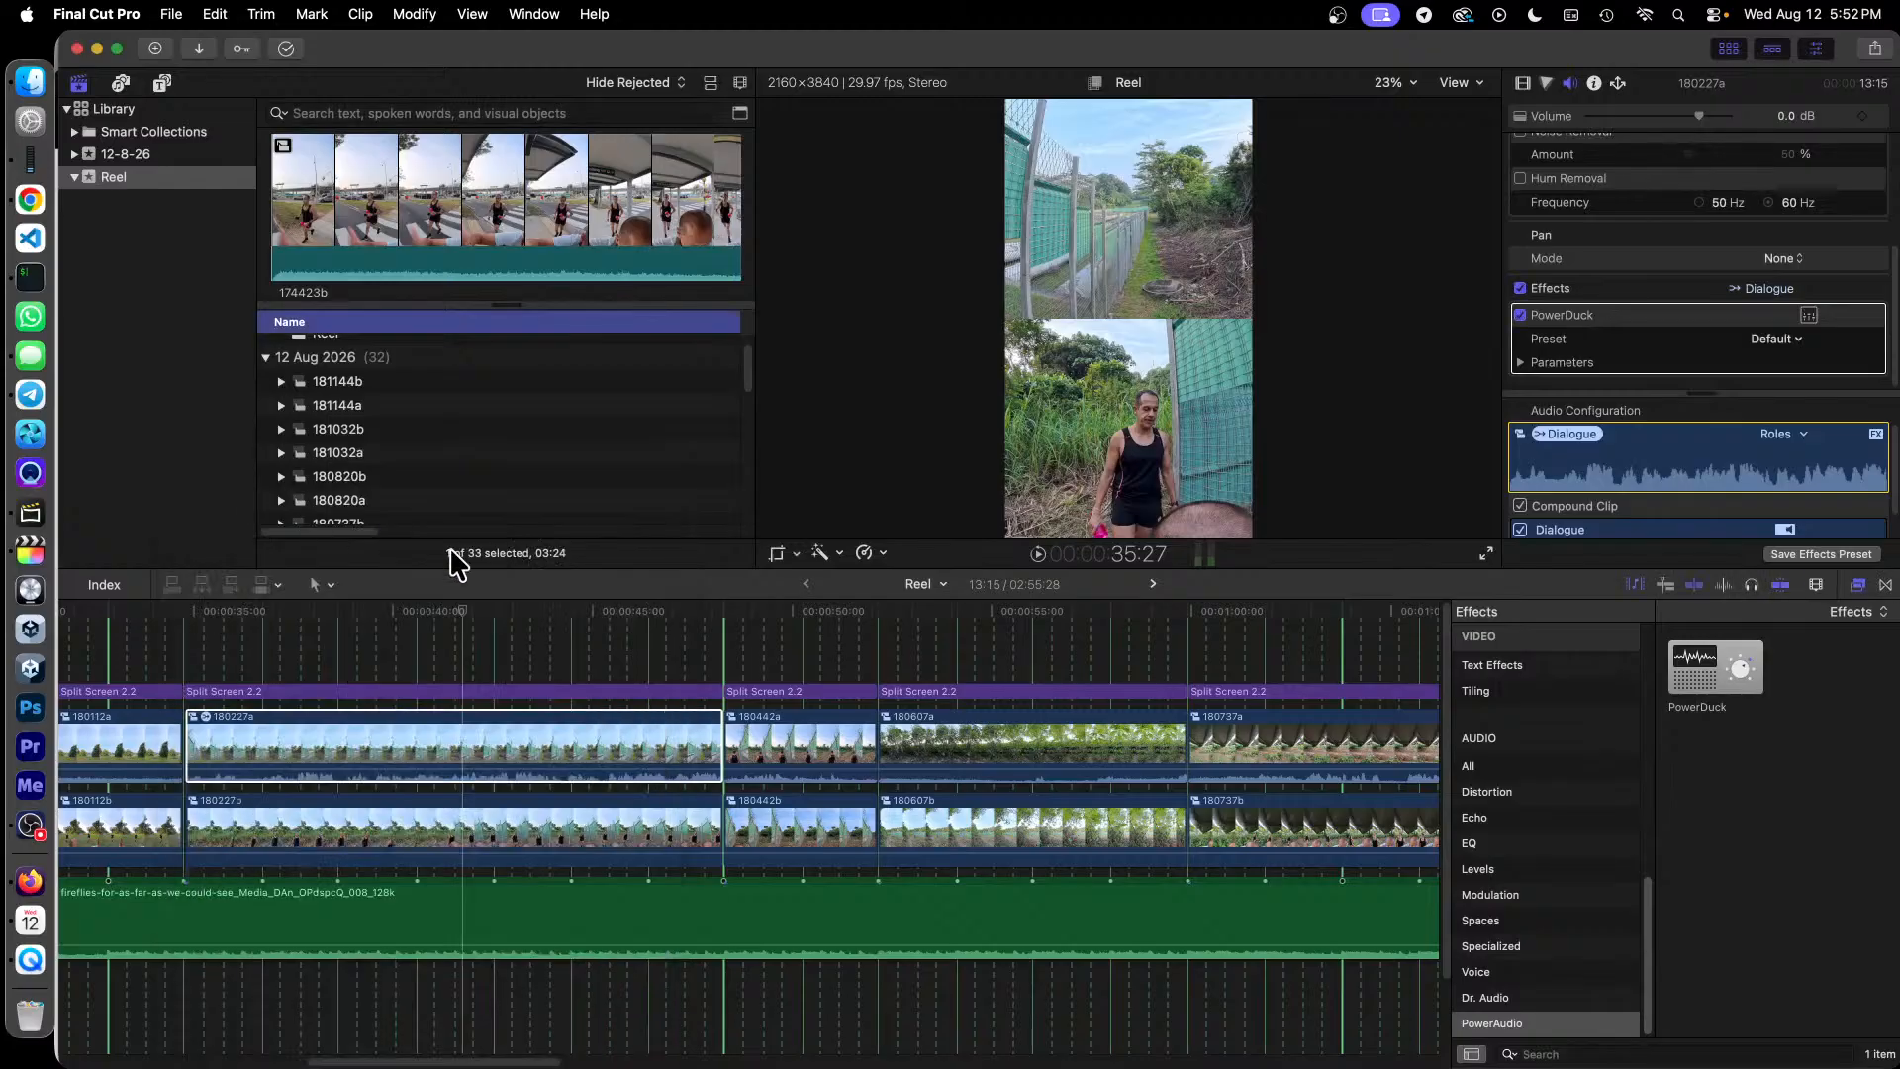
Step: Play the reel from about 33:25 through the 180227 clips to hear how the music ducks under the dialogue
left_click(150, 608)
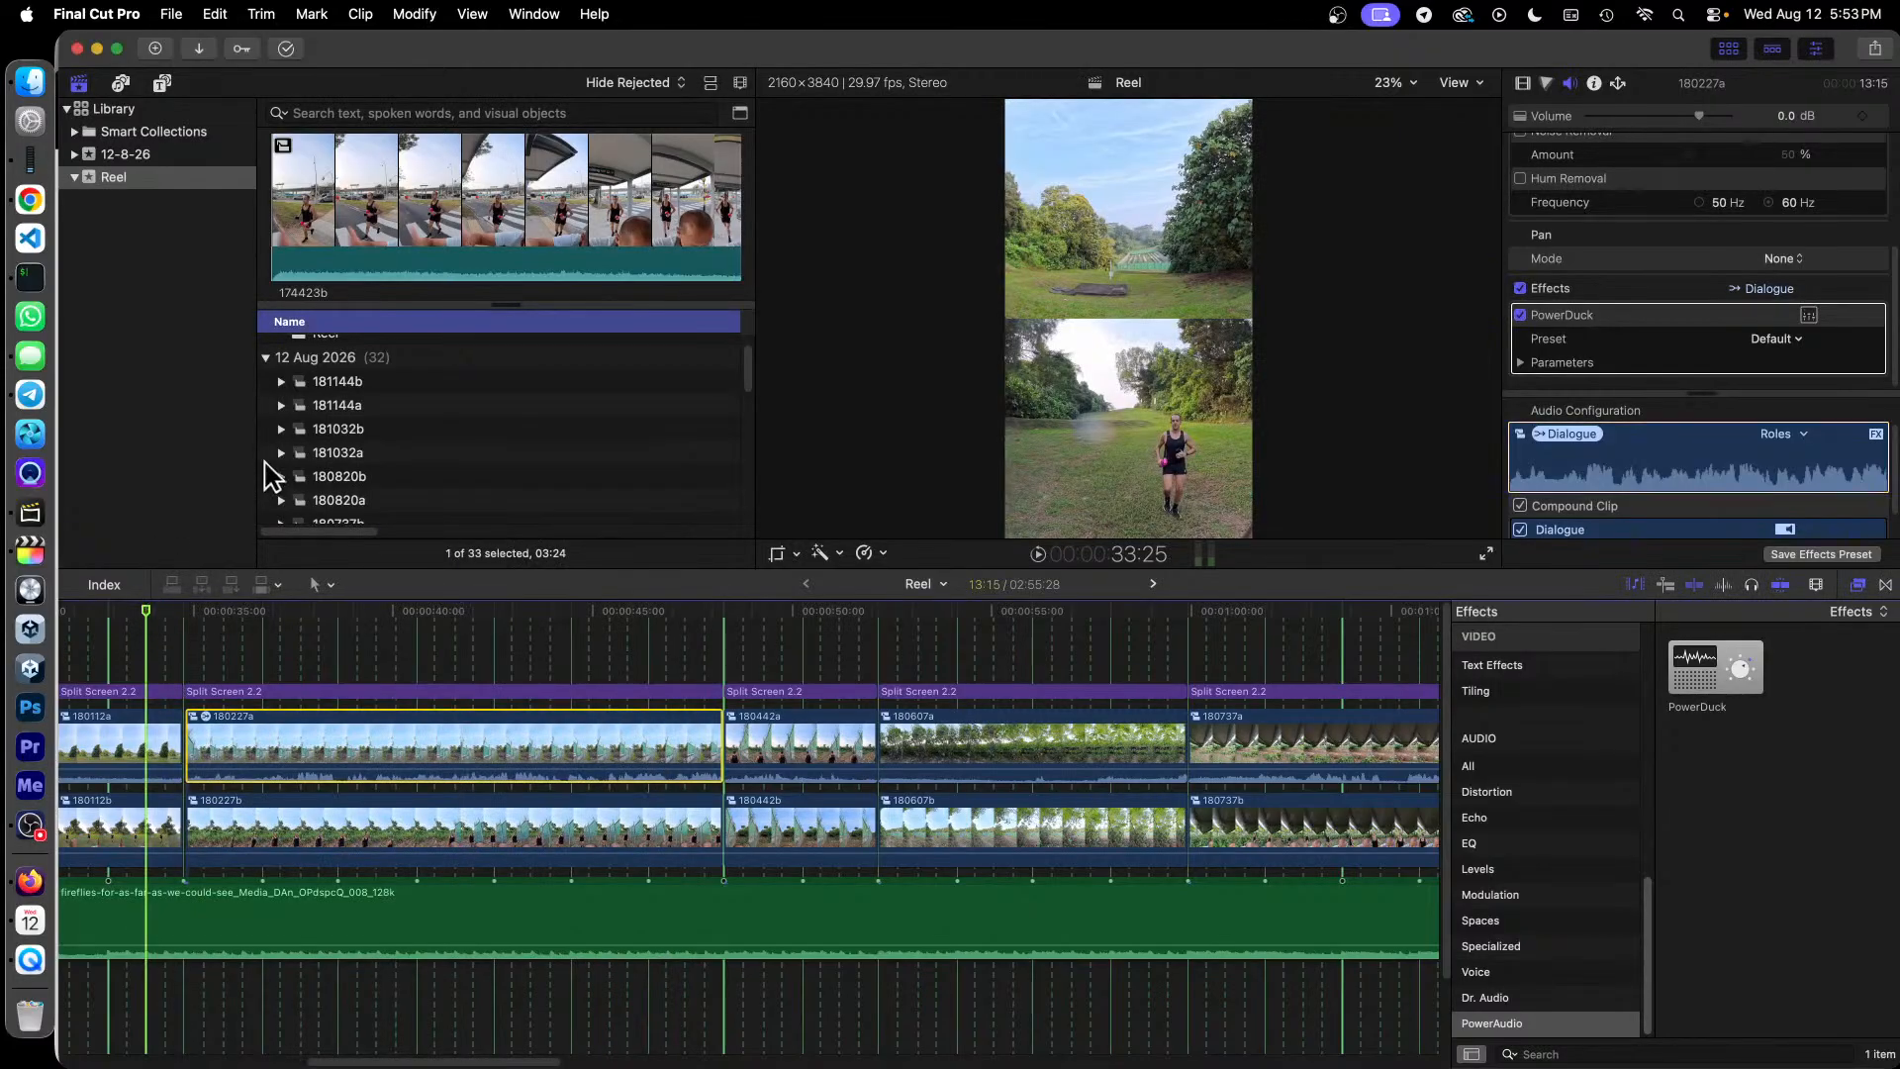
key("space")
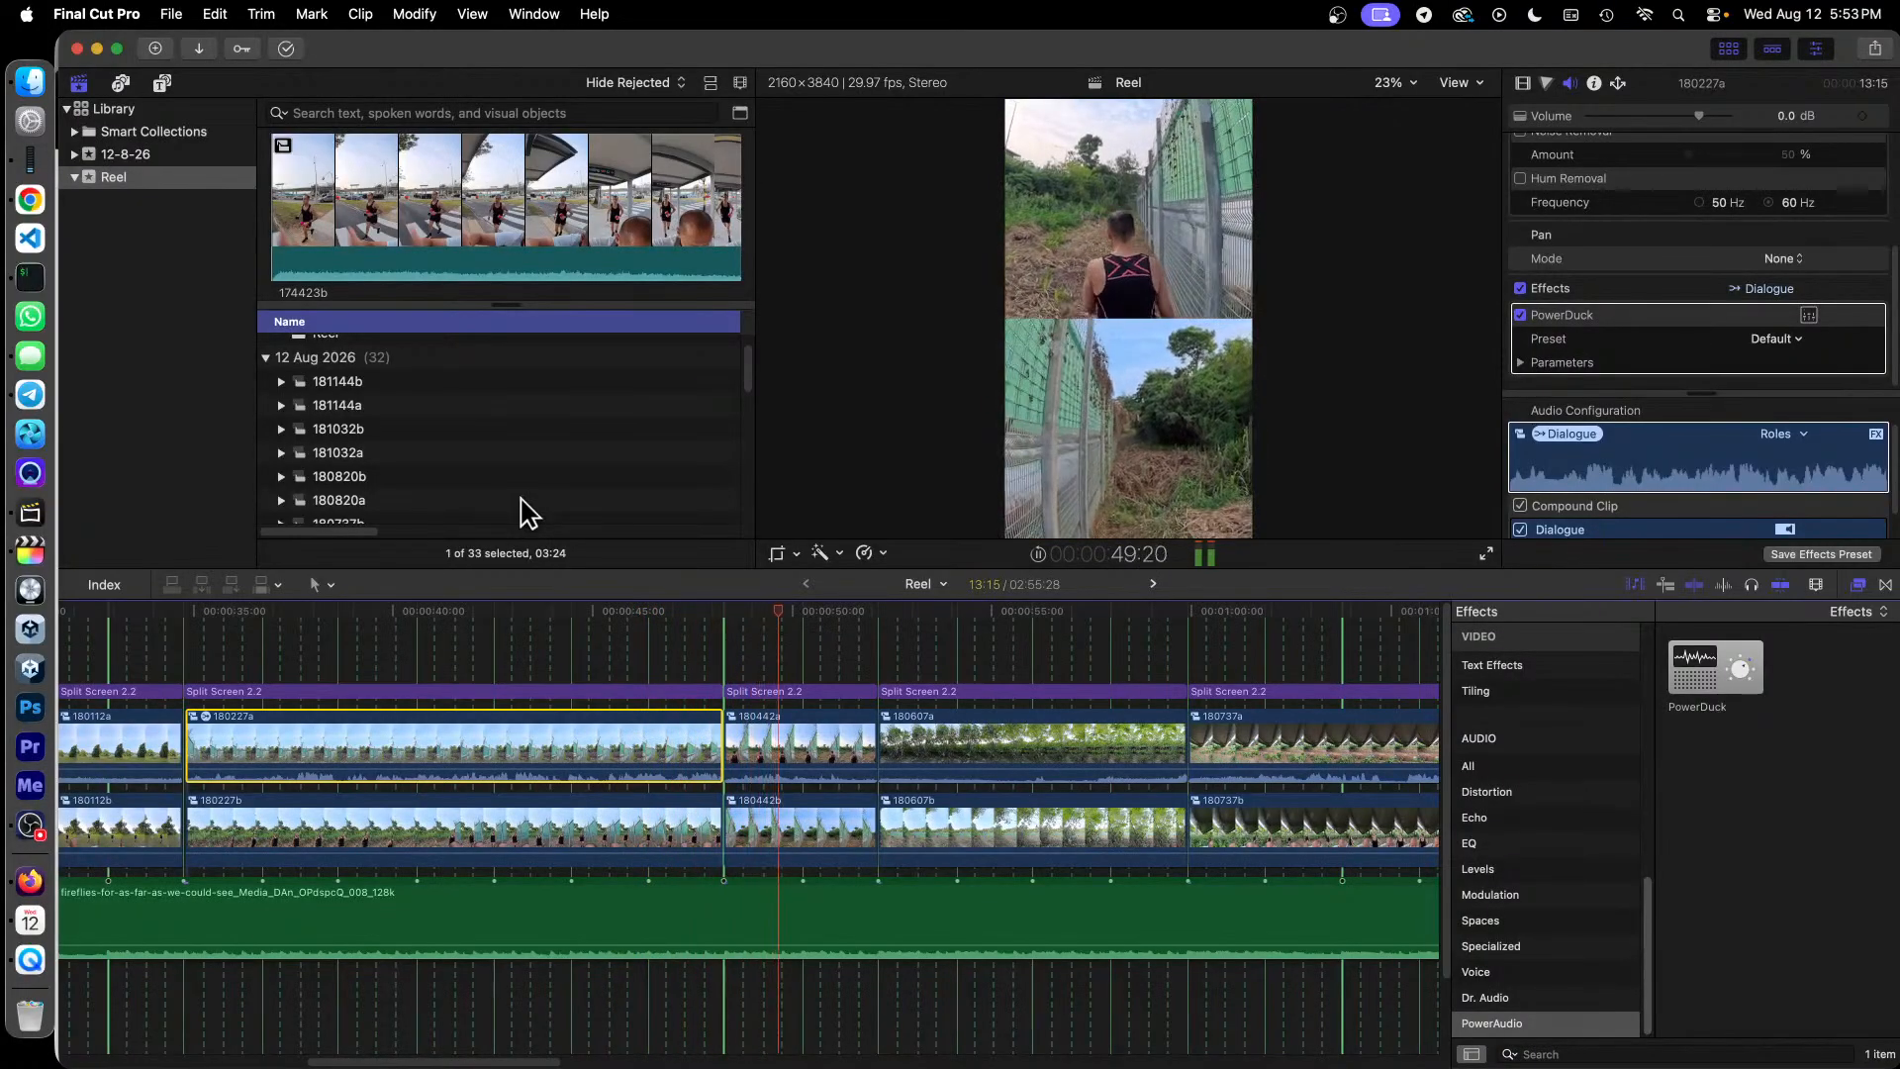
key("space")
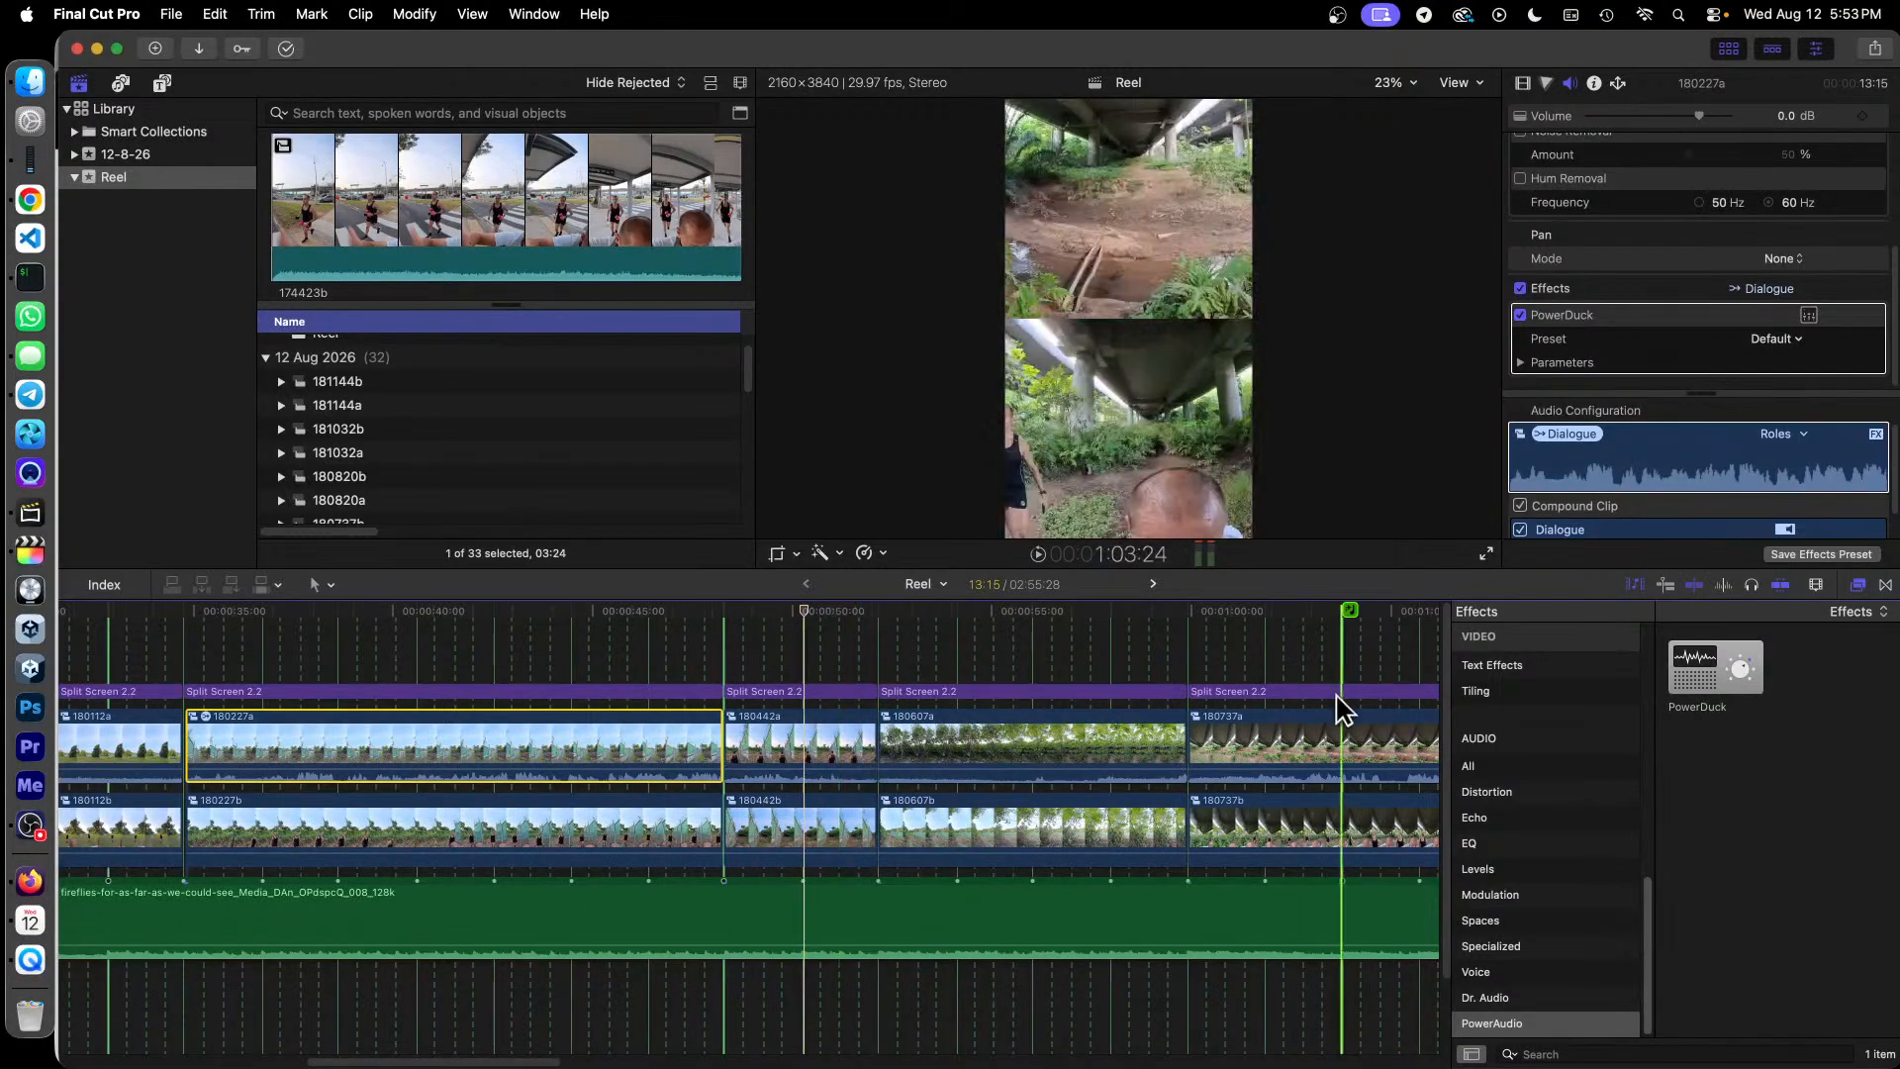
Step: Apply PowerDuck to the 180442a compound clip, check its voice mode in the effect editor and close the editor
left_click(836, 742)
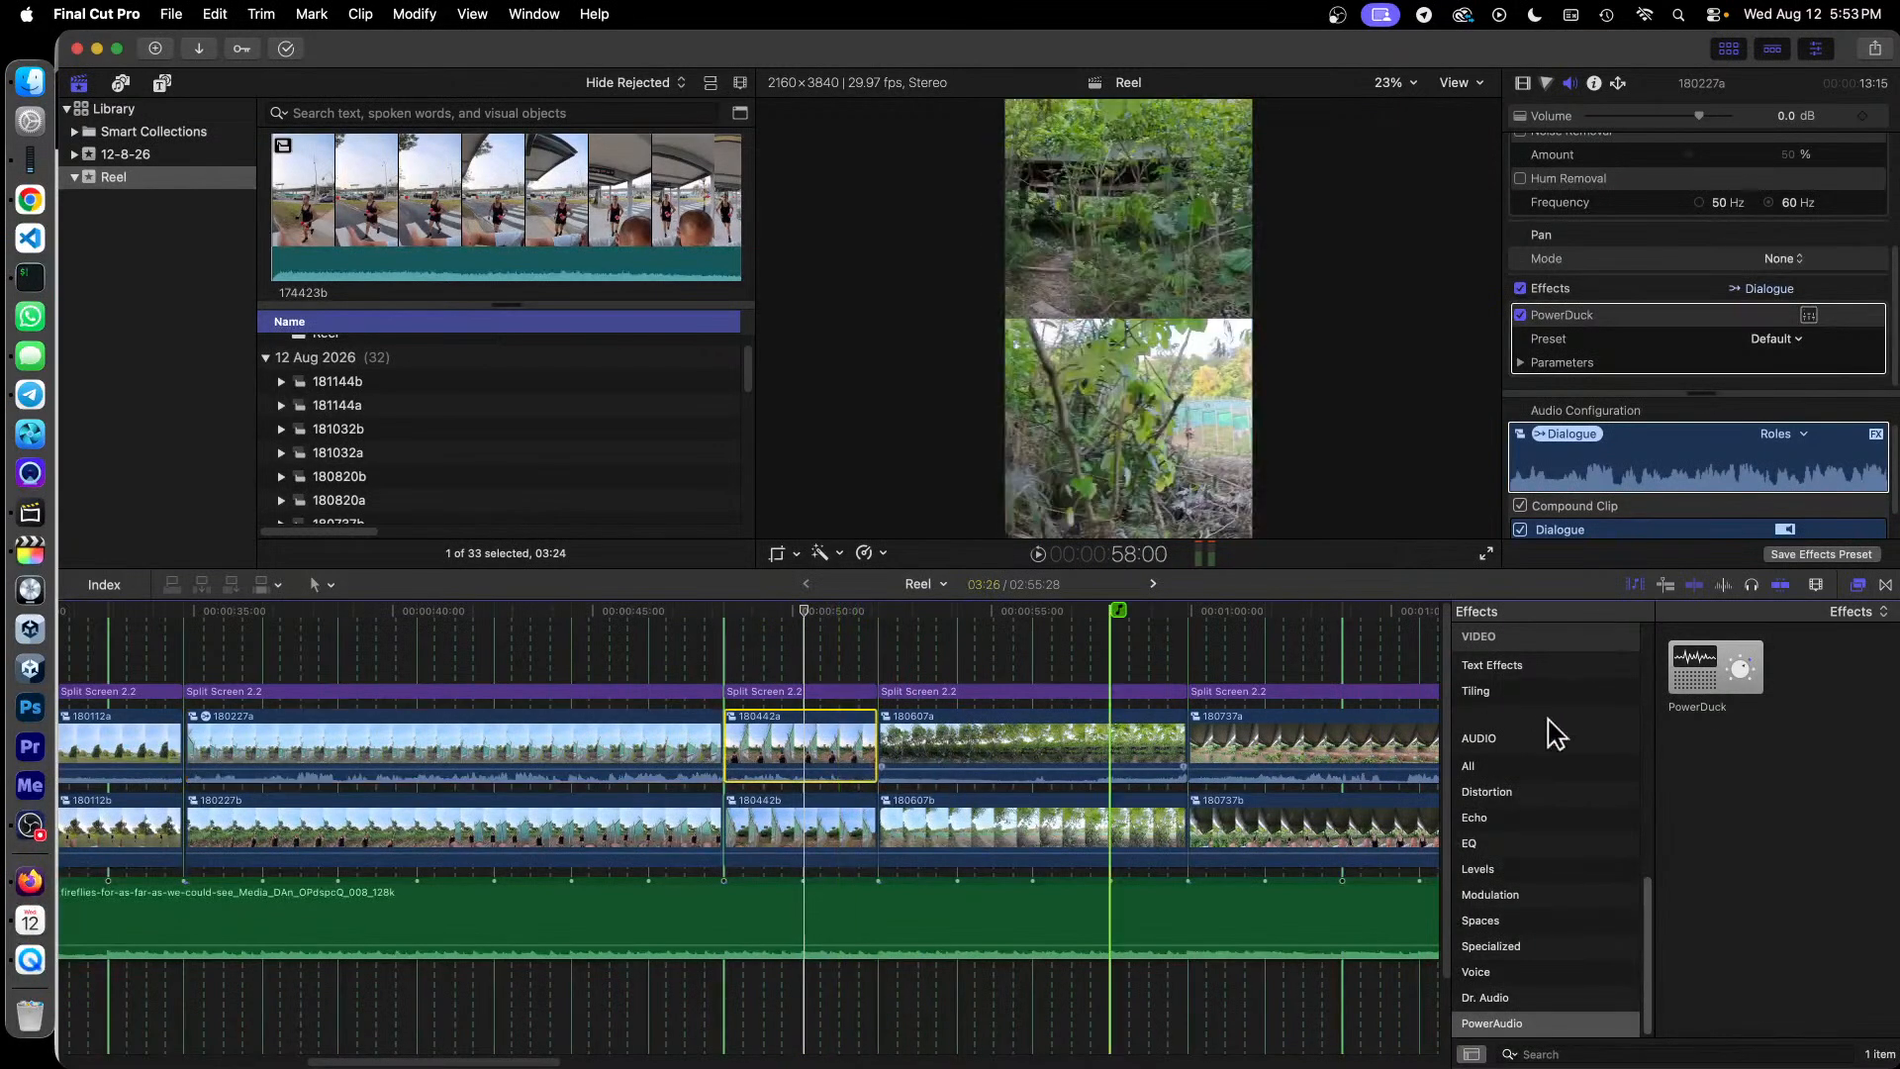
left_click_drag(1694, 693, 831, 724)
scroll(1700, 369, "down", 5)
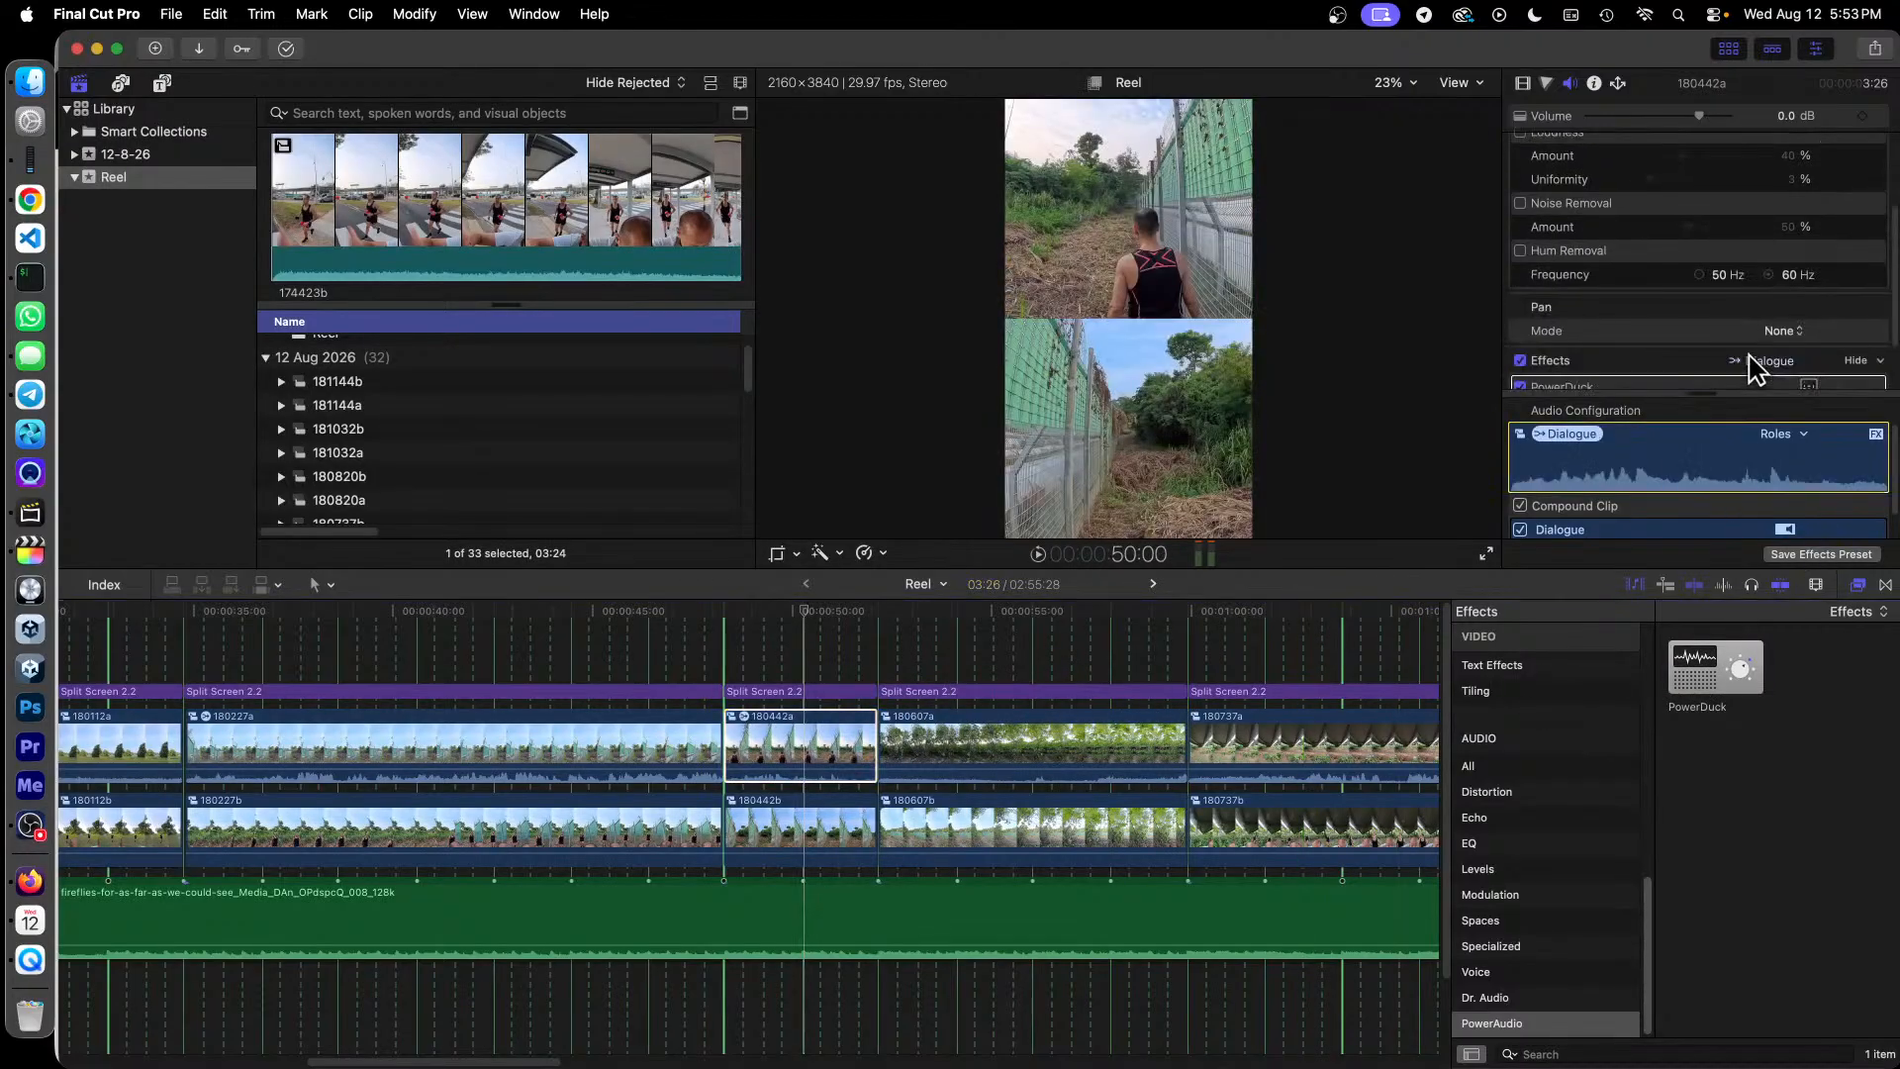
scroll(1753, 370, "down", 1)
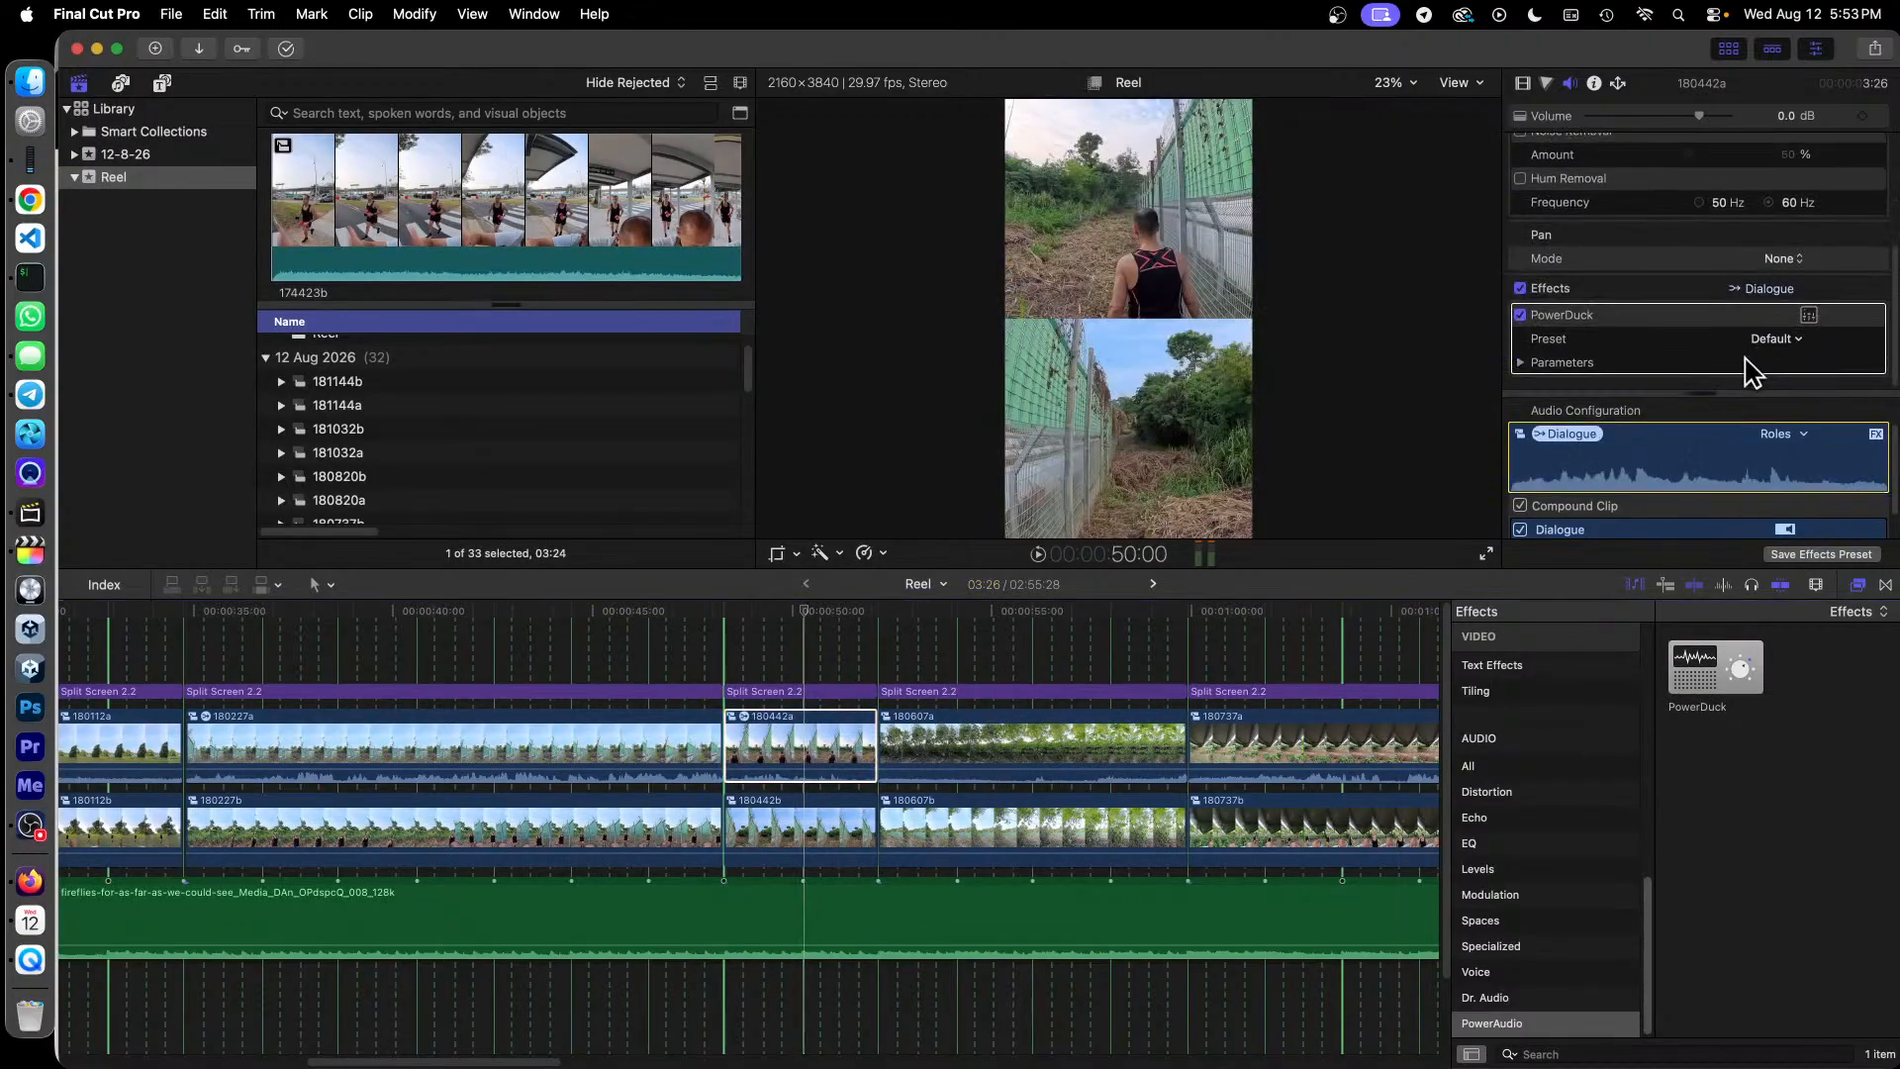
left_click(1808, 315)
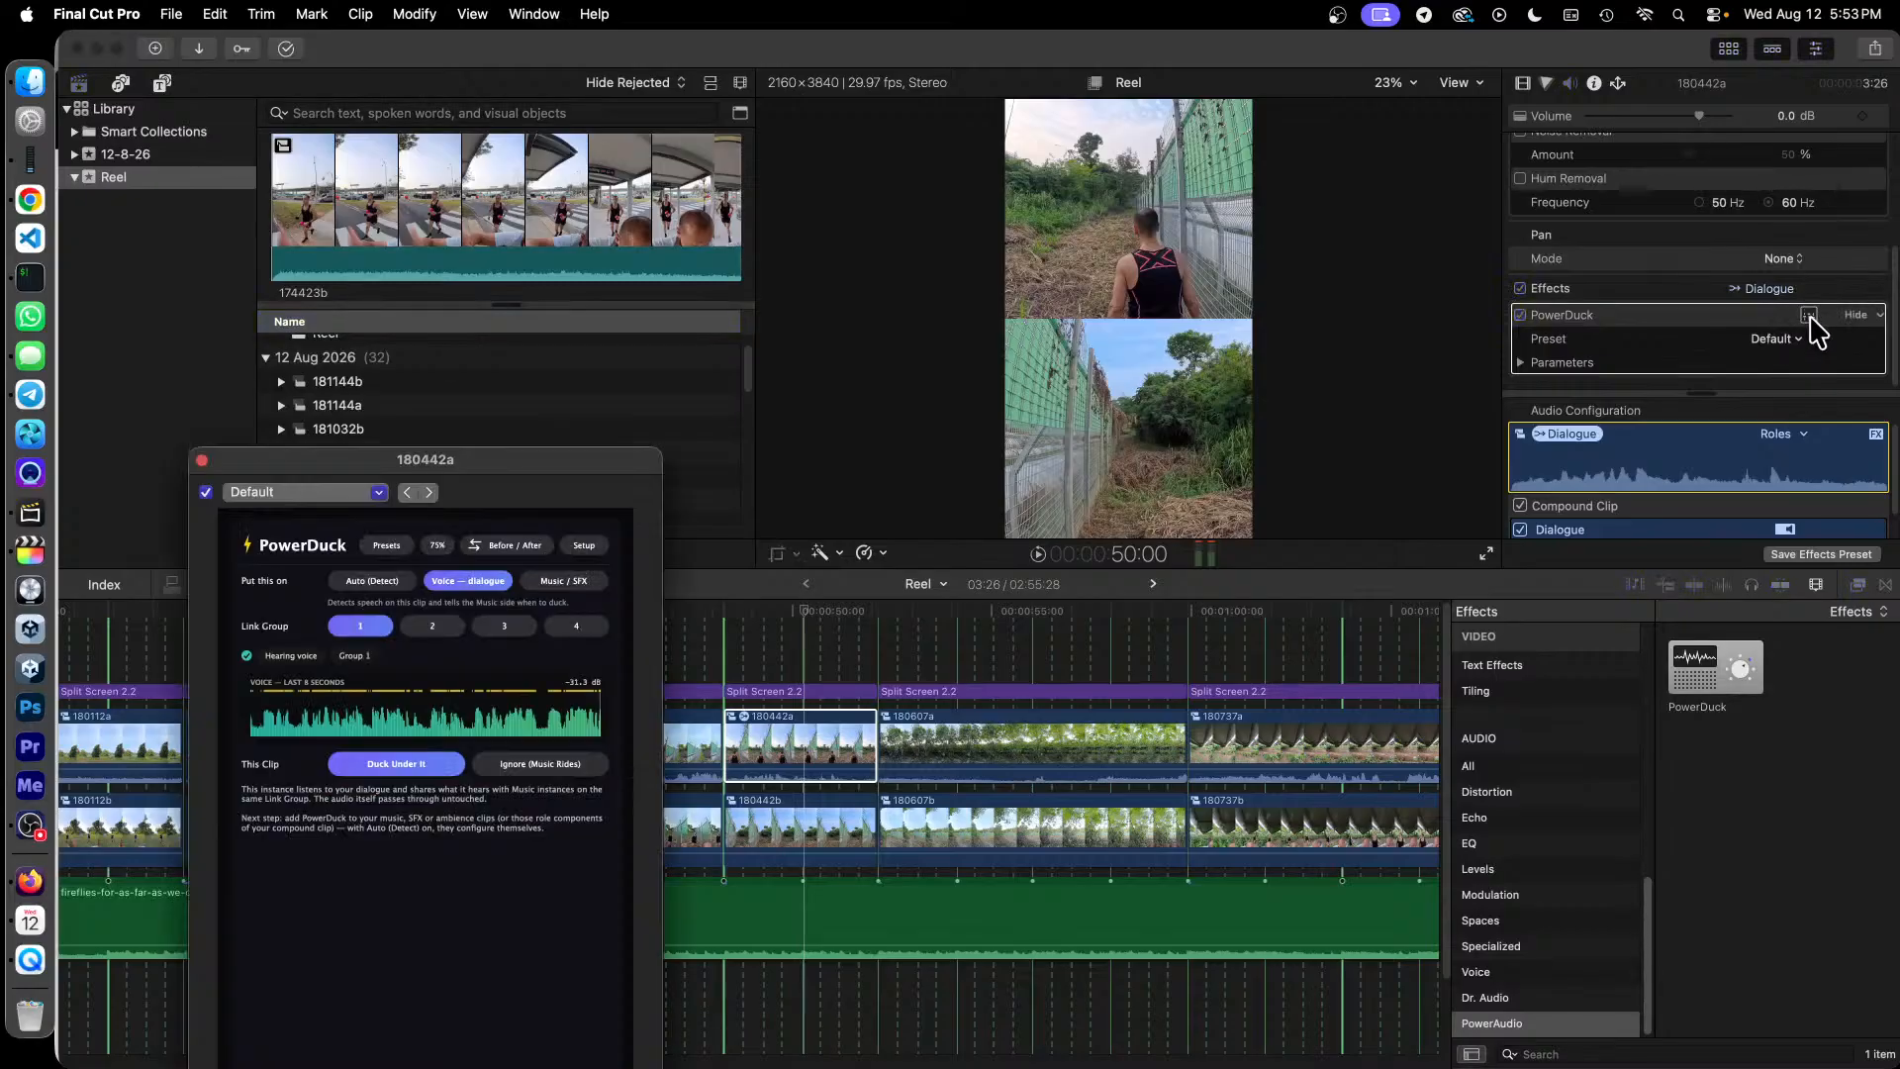
left_click(212, 467)
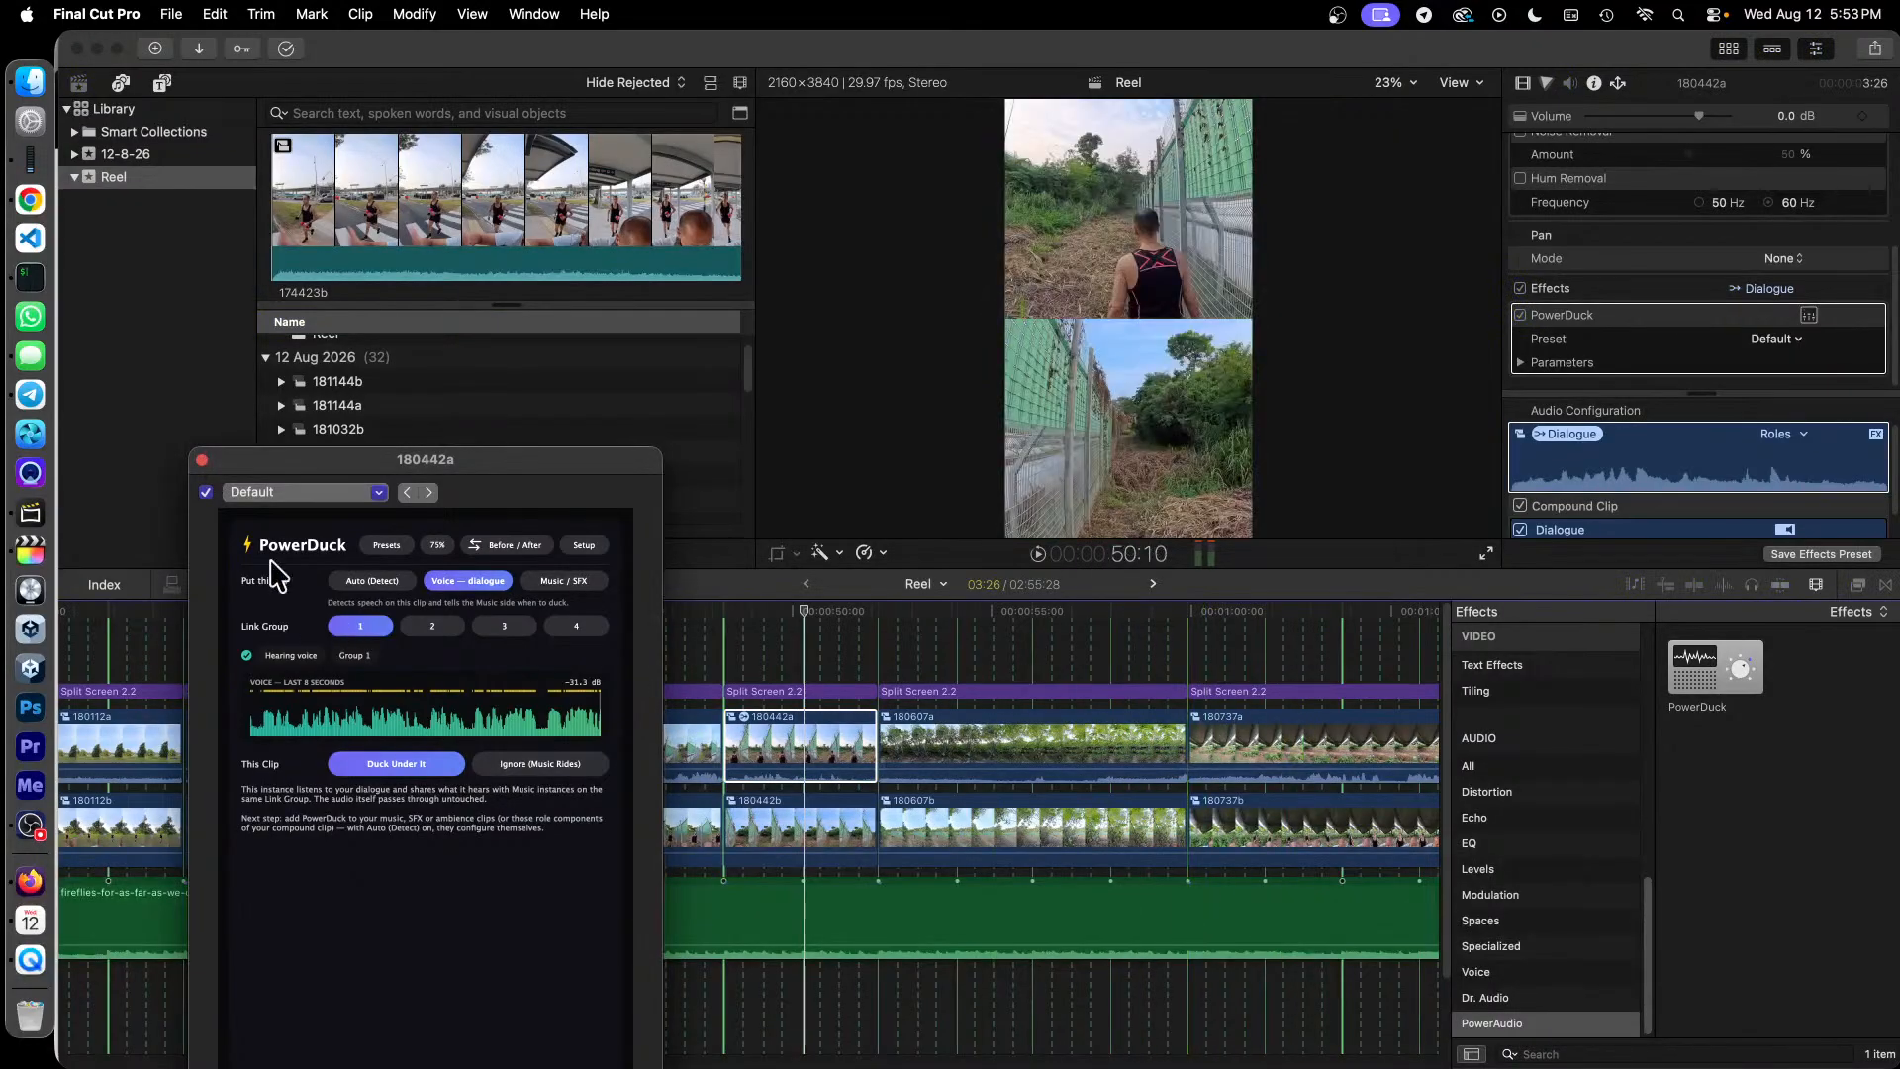
left_click(202, 460)
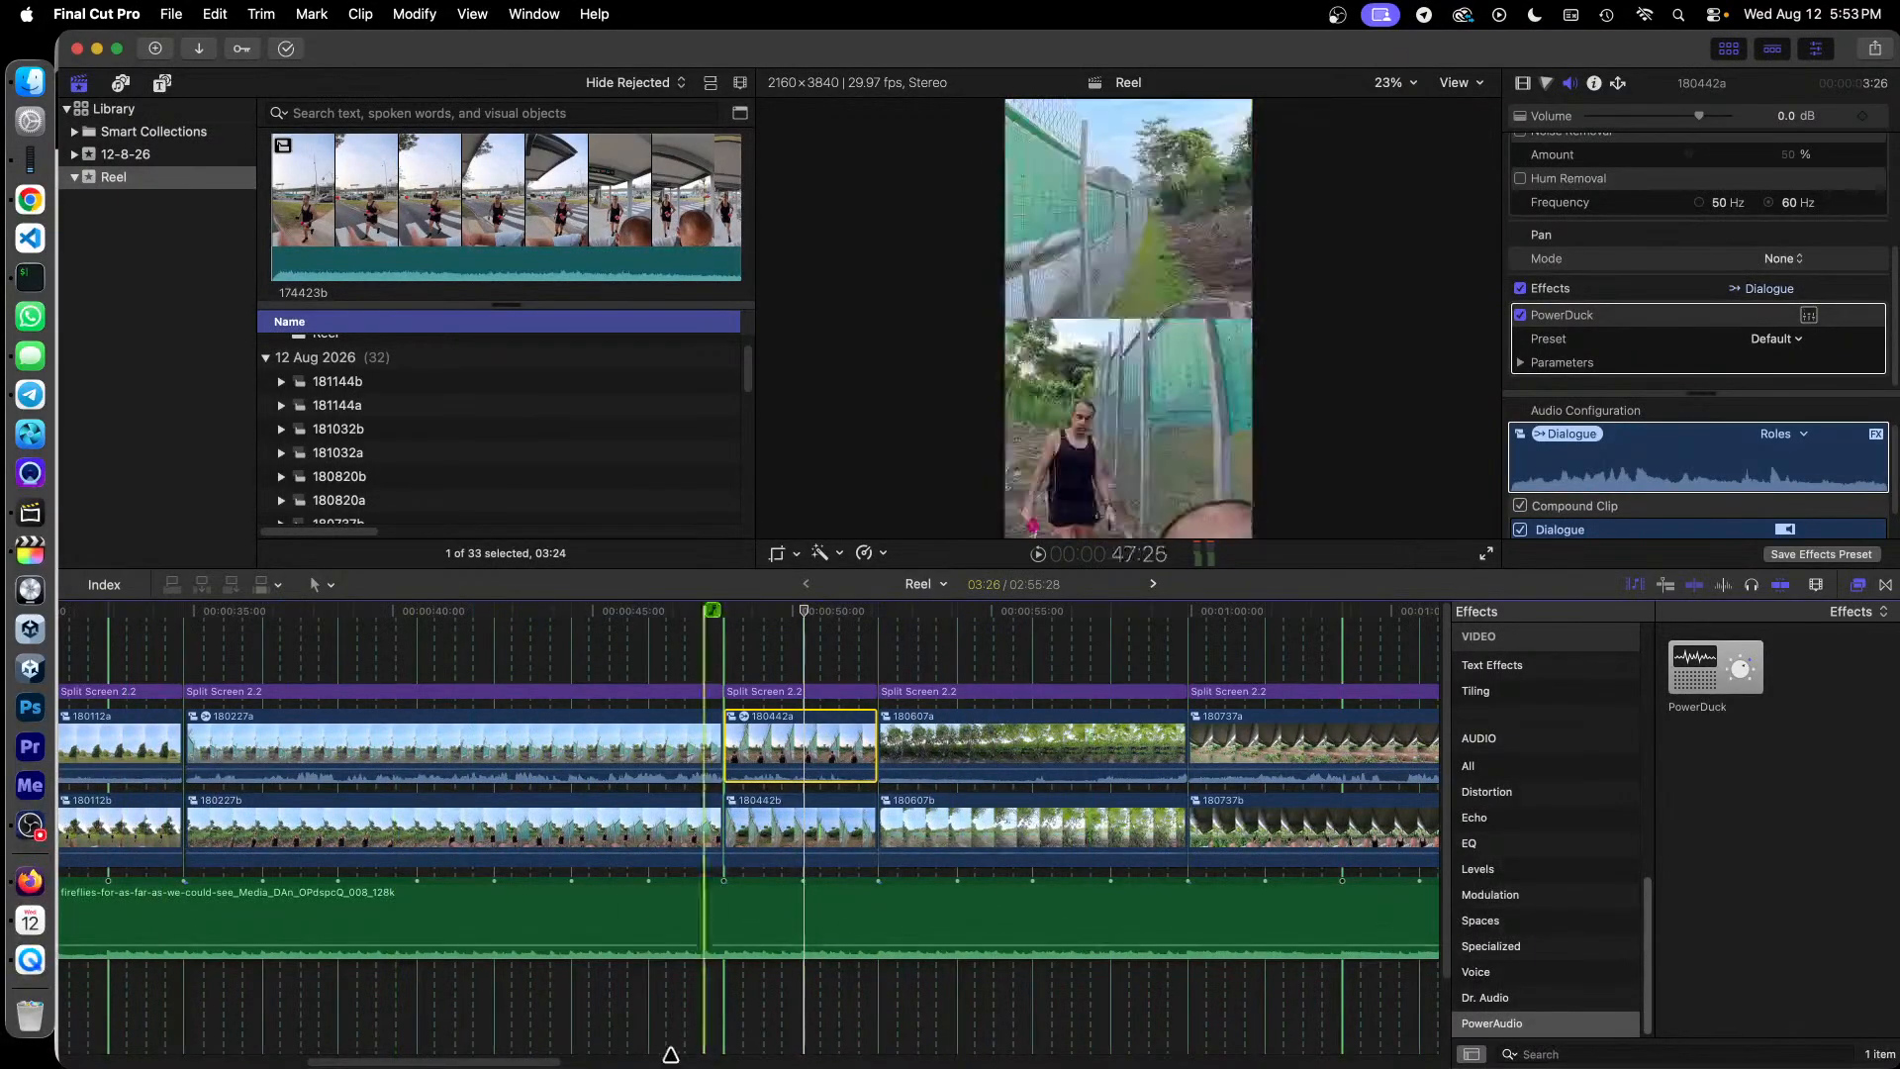
Step: Apply the PowerDuck effect to the 180607a and 180737a compound clips
left_click_drag(532, 1061, 624, 1061)
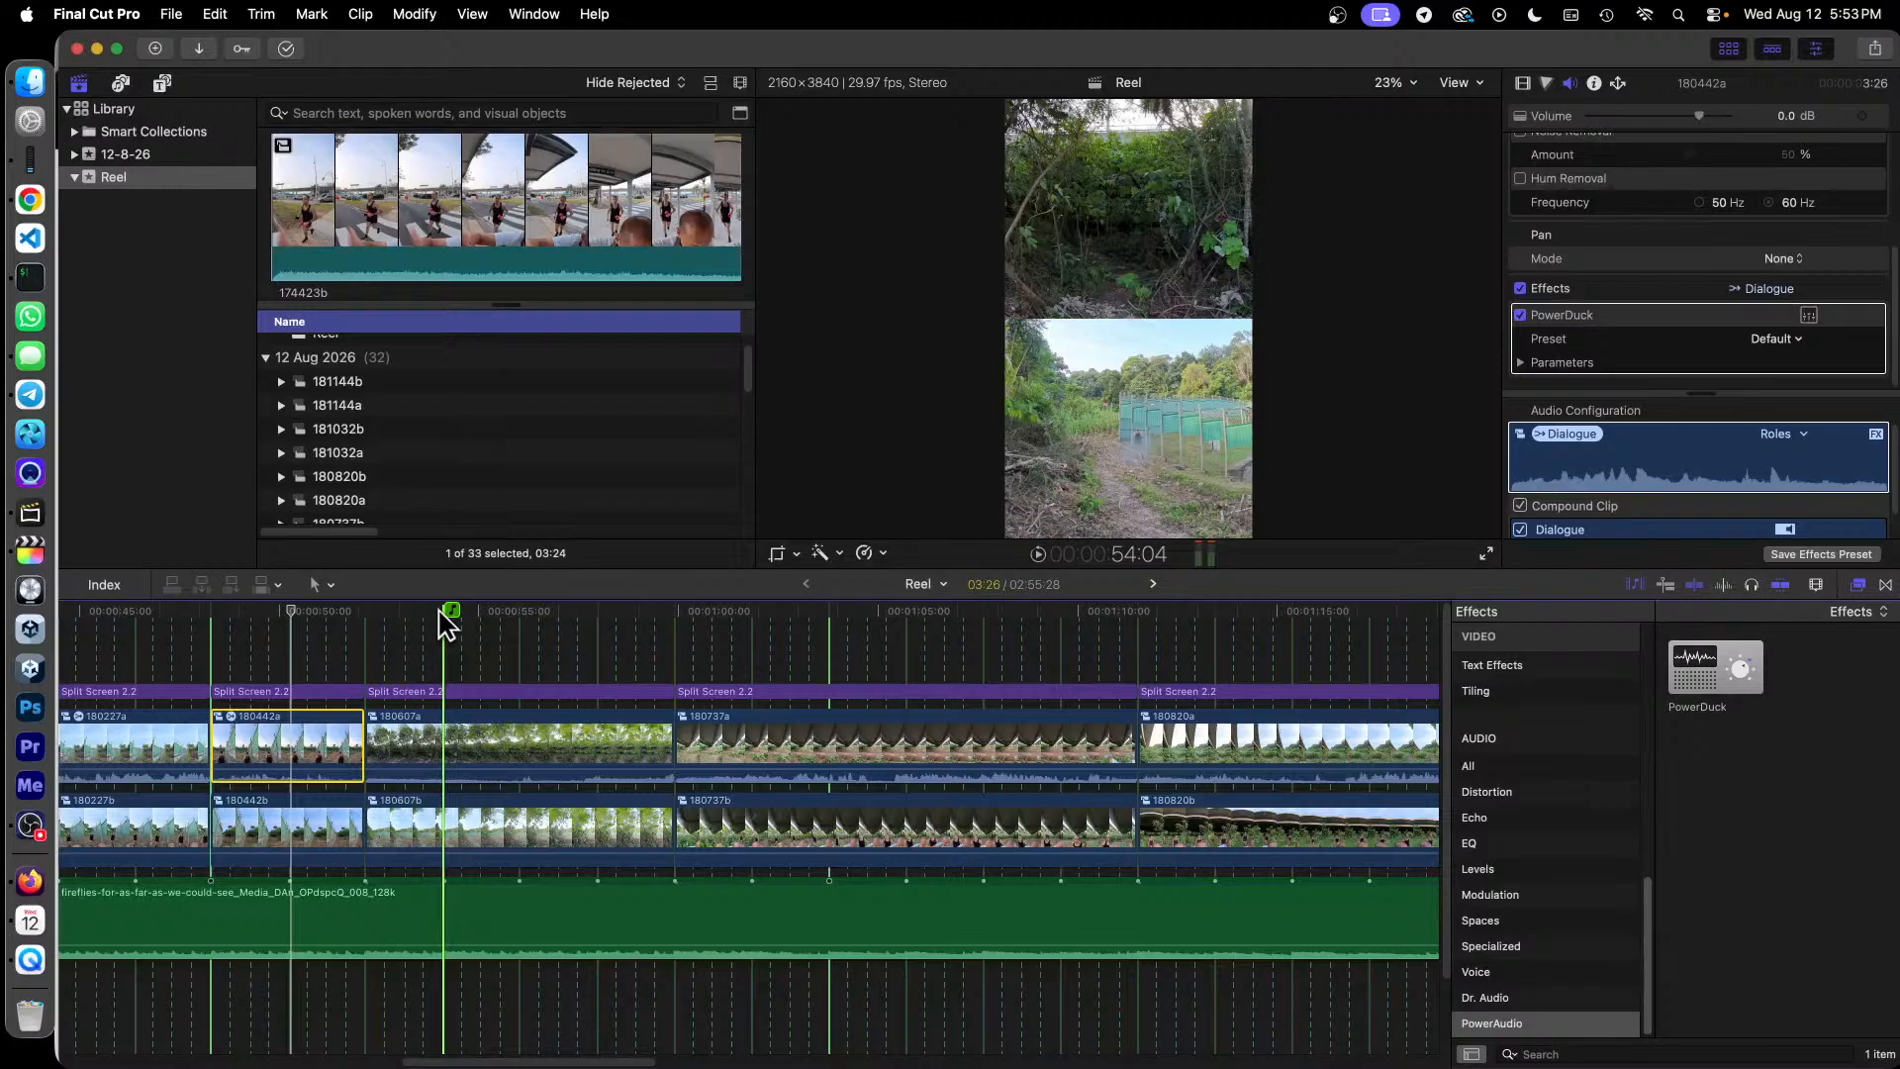
left_click(441, 616)
left_click(574, 735)
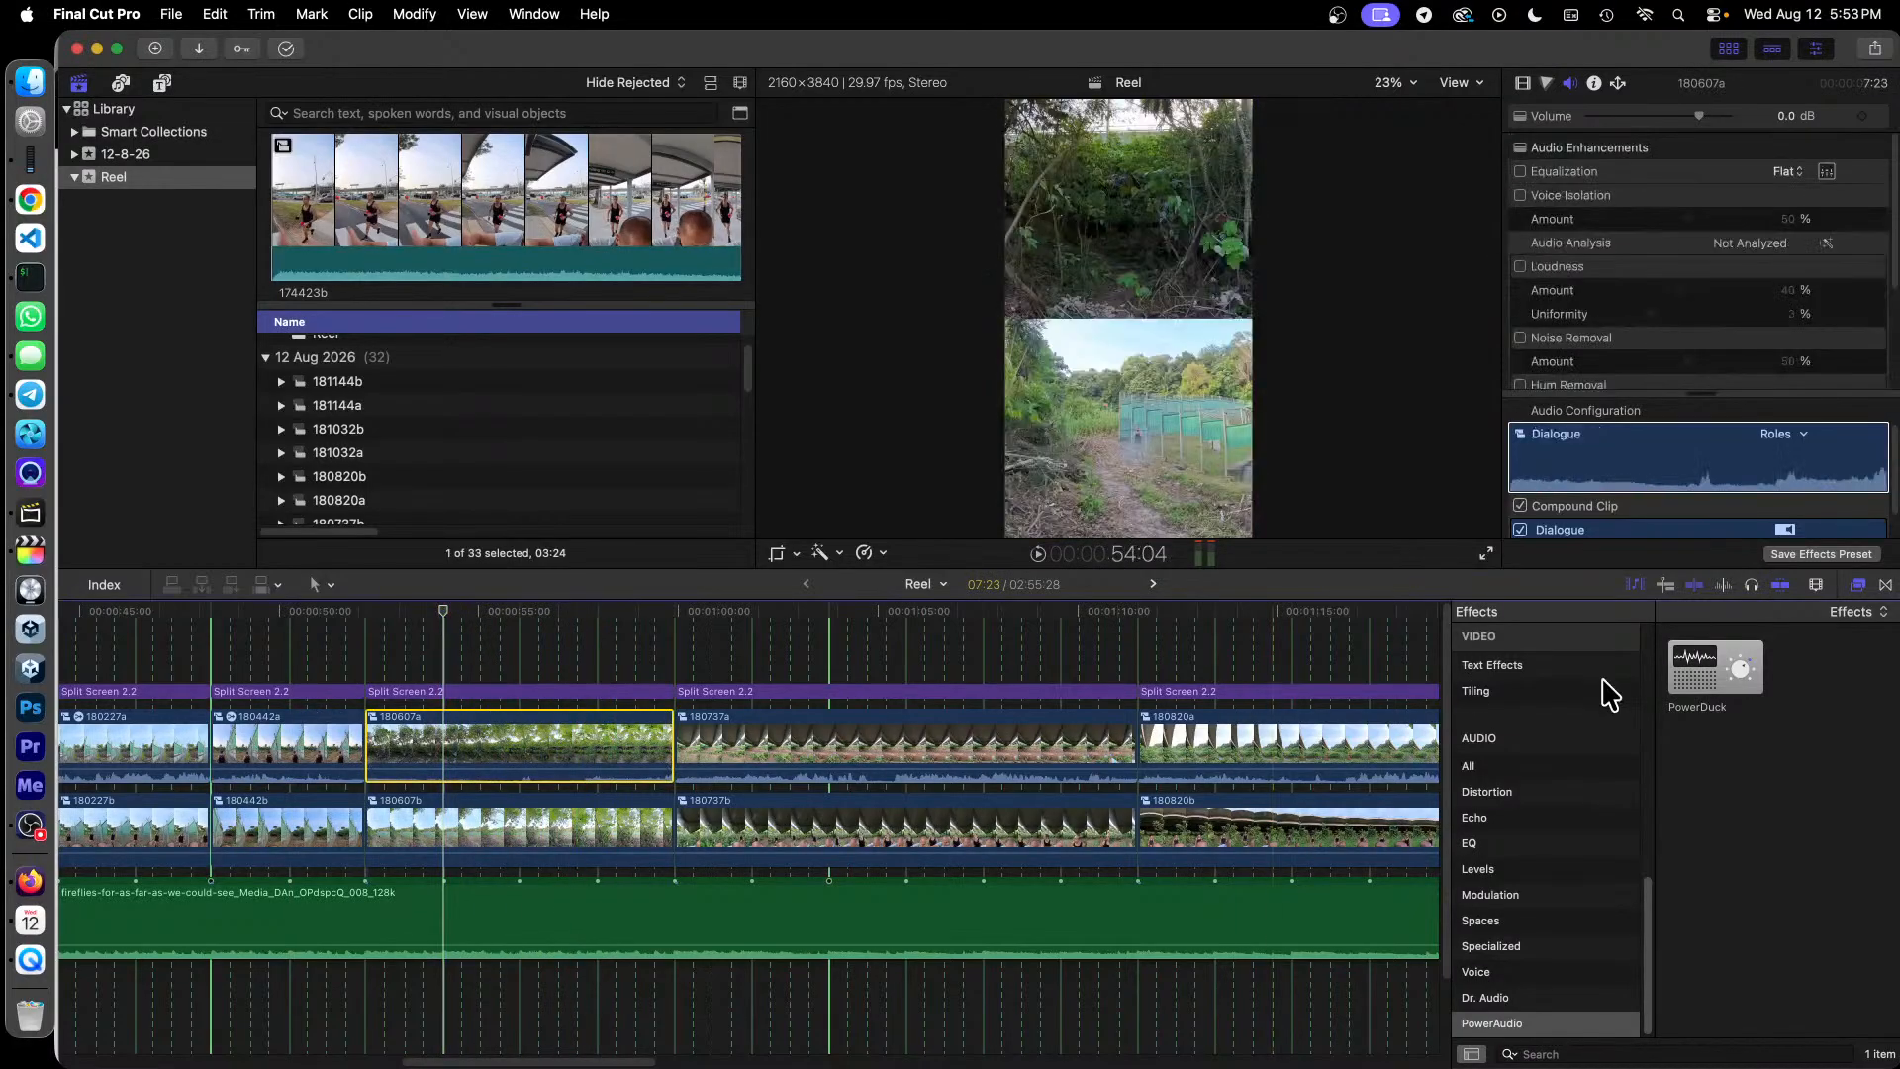
left_click_drag(1717, 670, 578, 752)
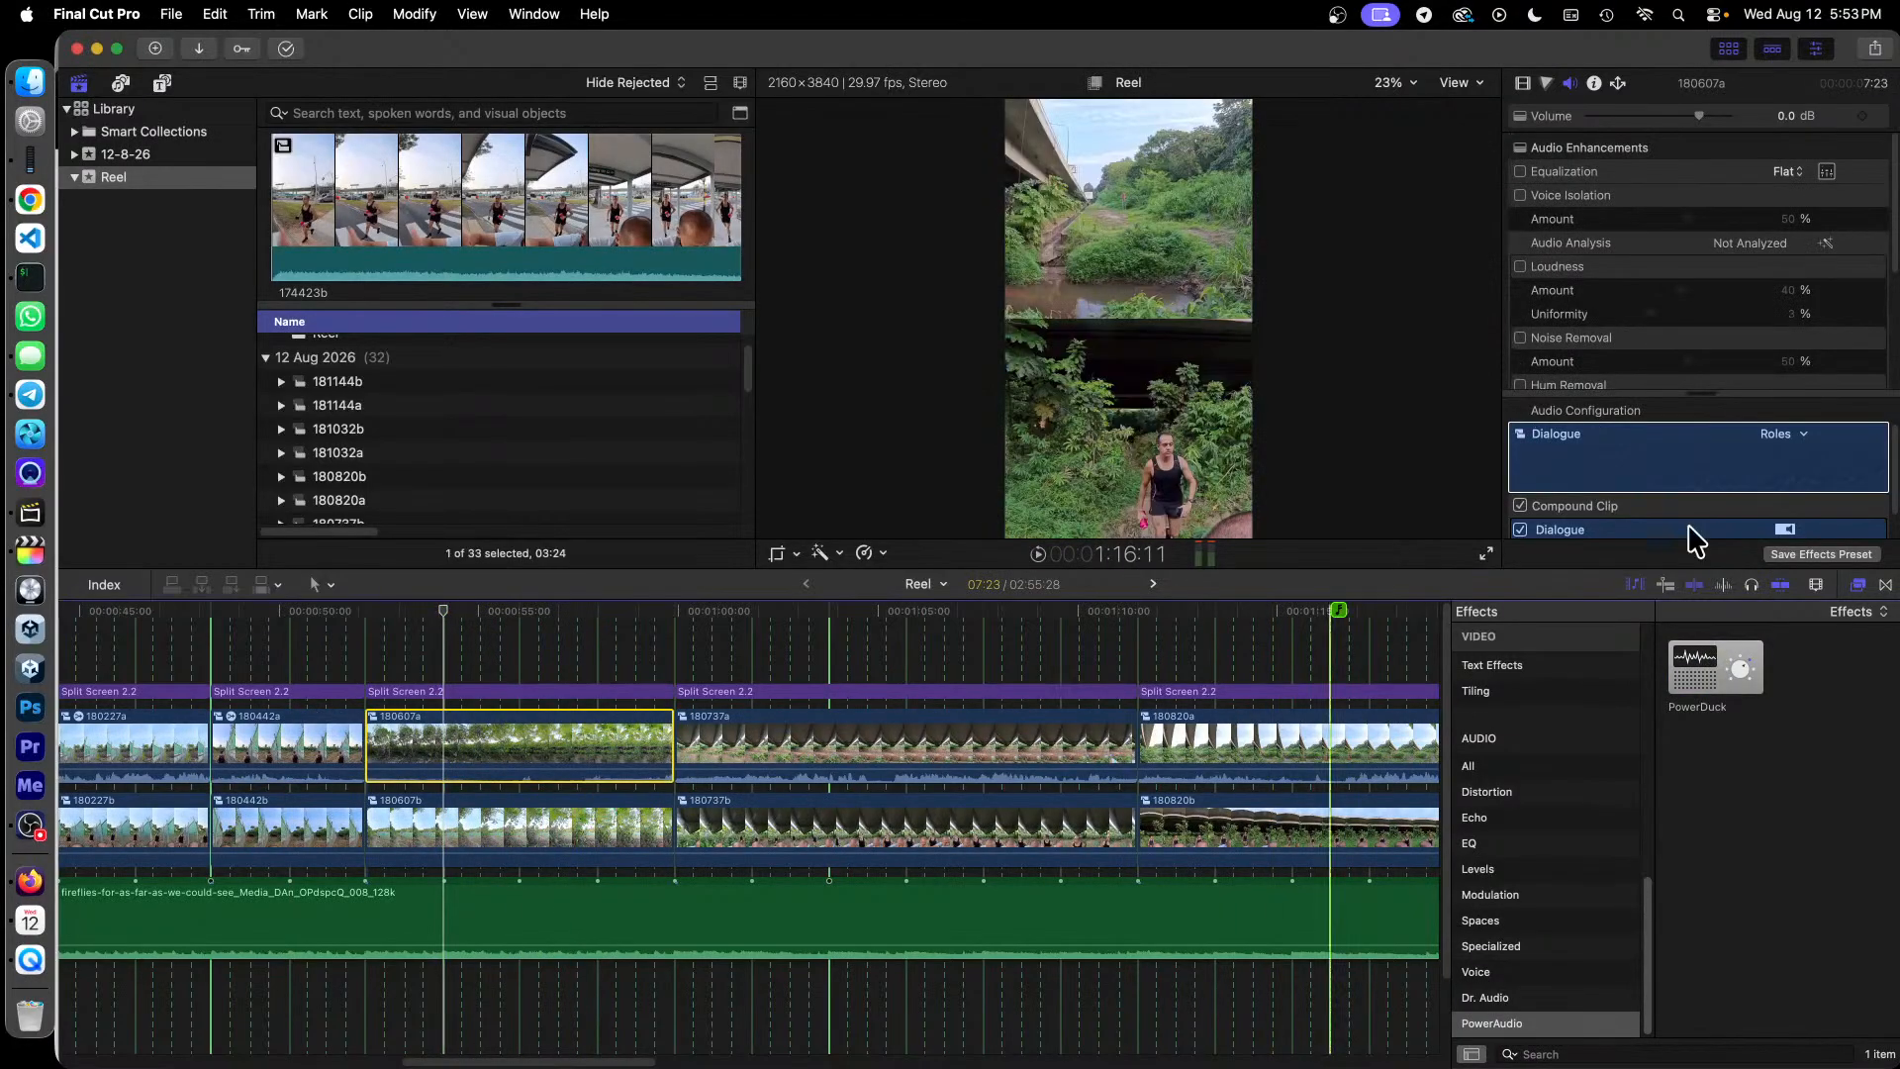
left_click(965, 744)
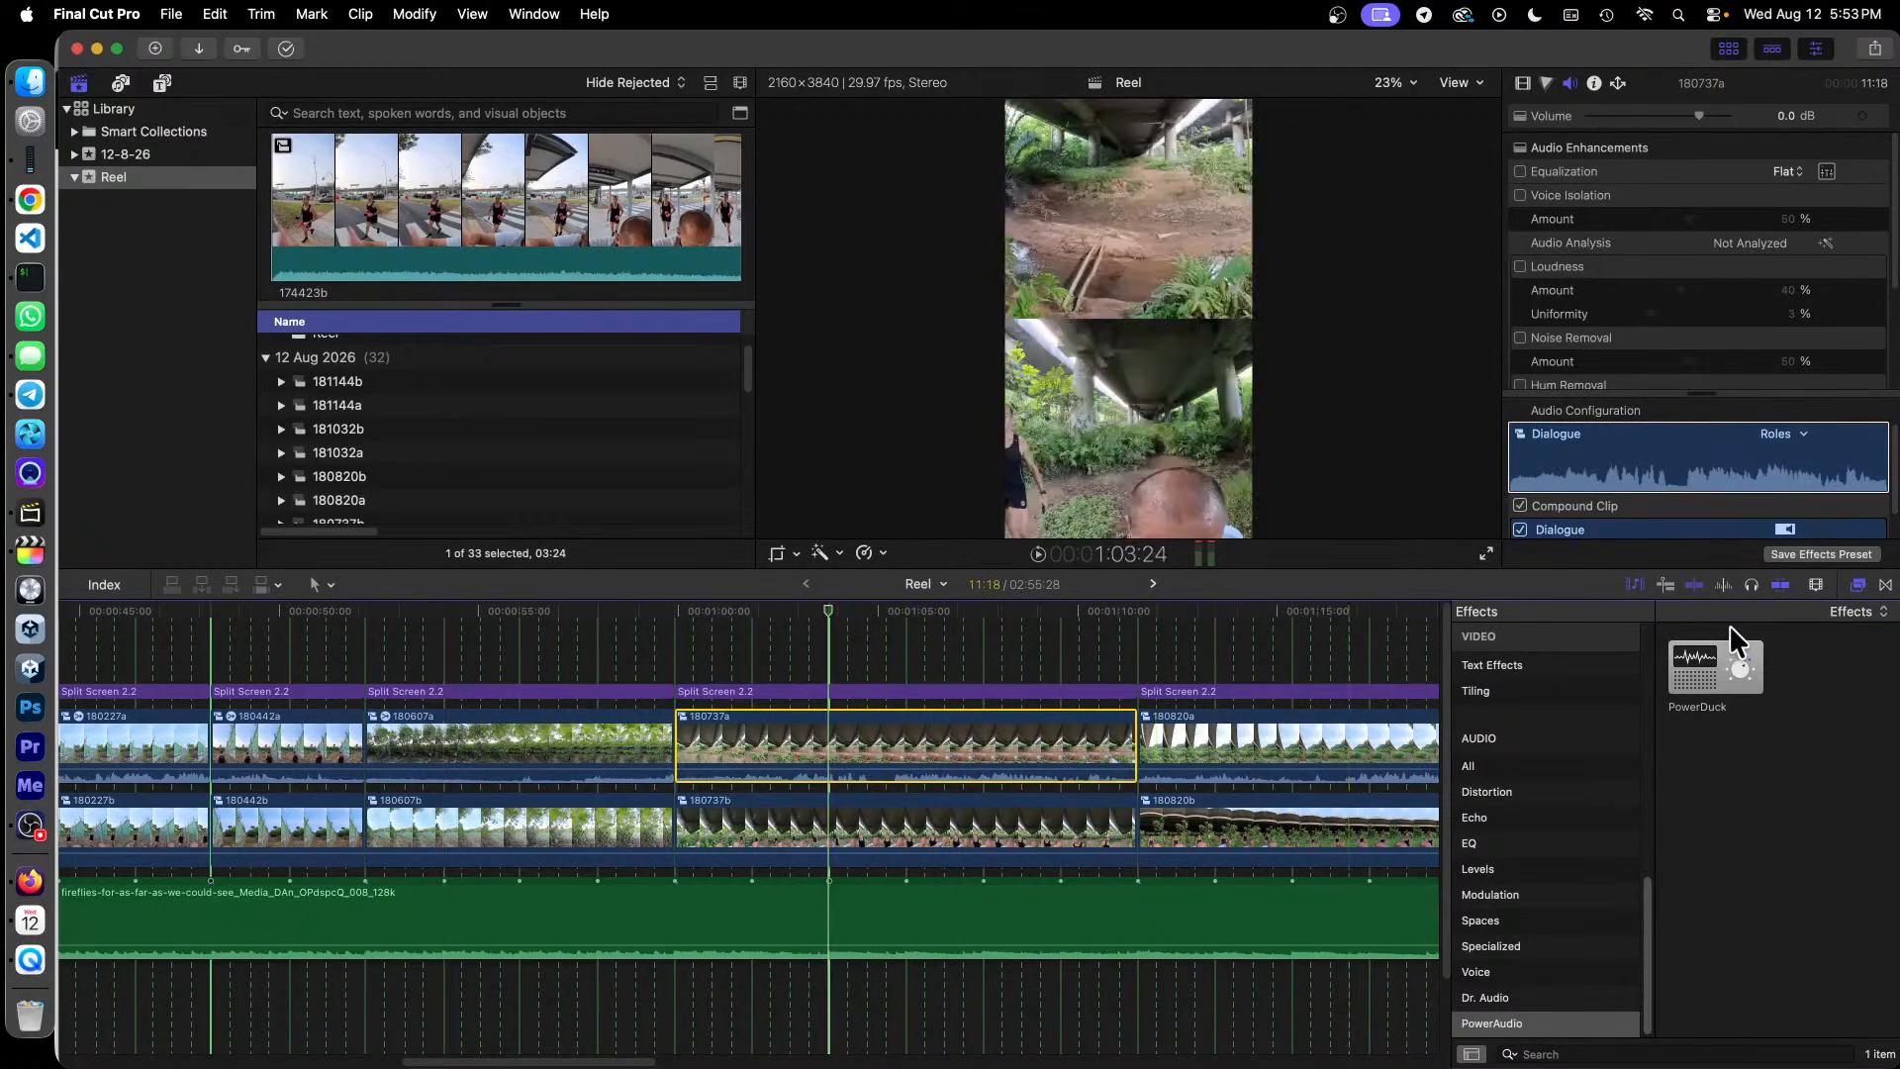
left_click_drag(1716, 662, 989, 734)
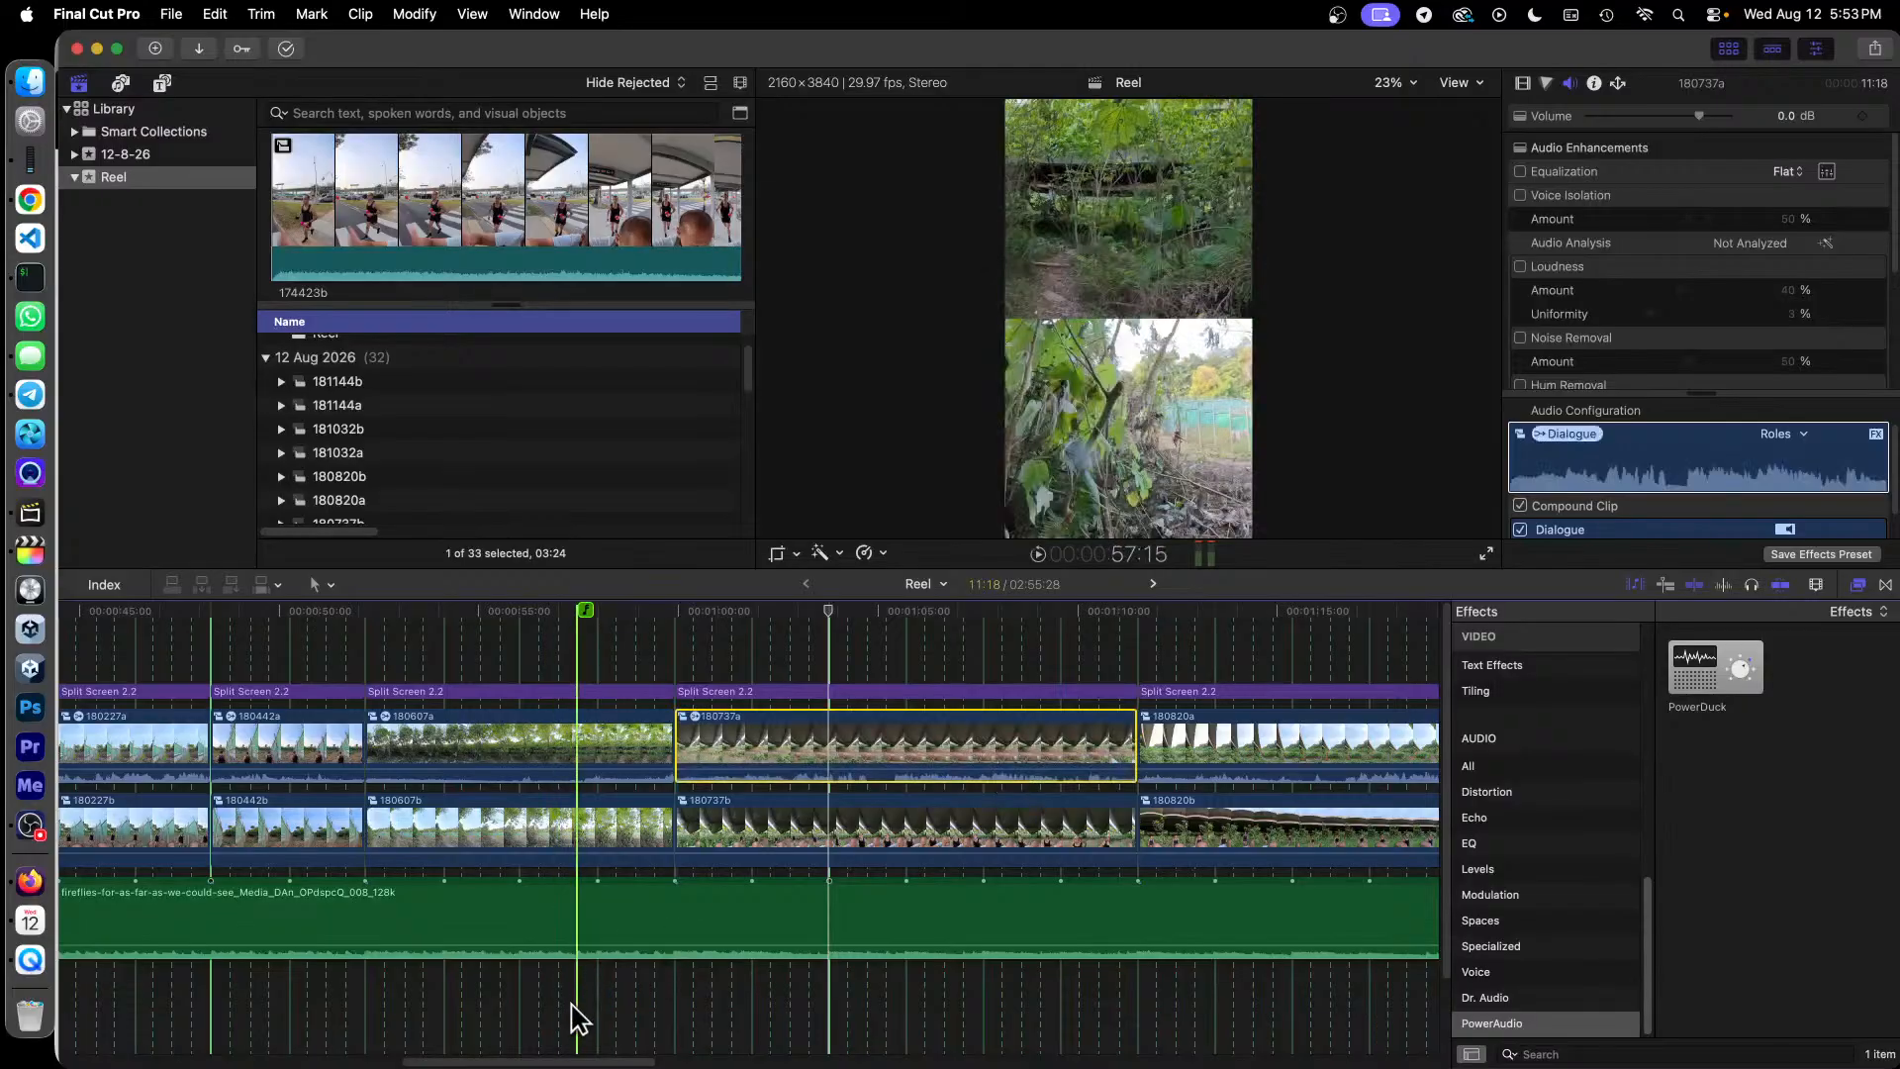
Step: Apply the PowerDuck effect to the 180820a and 181032a compound clips
left_click_drag(564, 1062, 711, 1064)
left_click(665, 737)
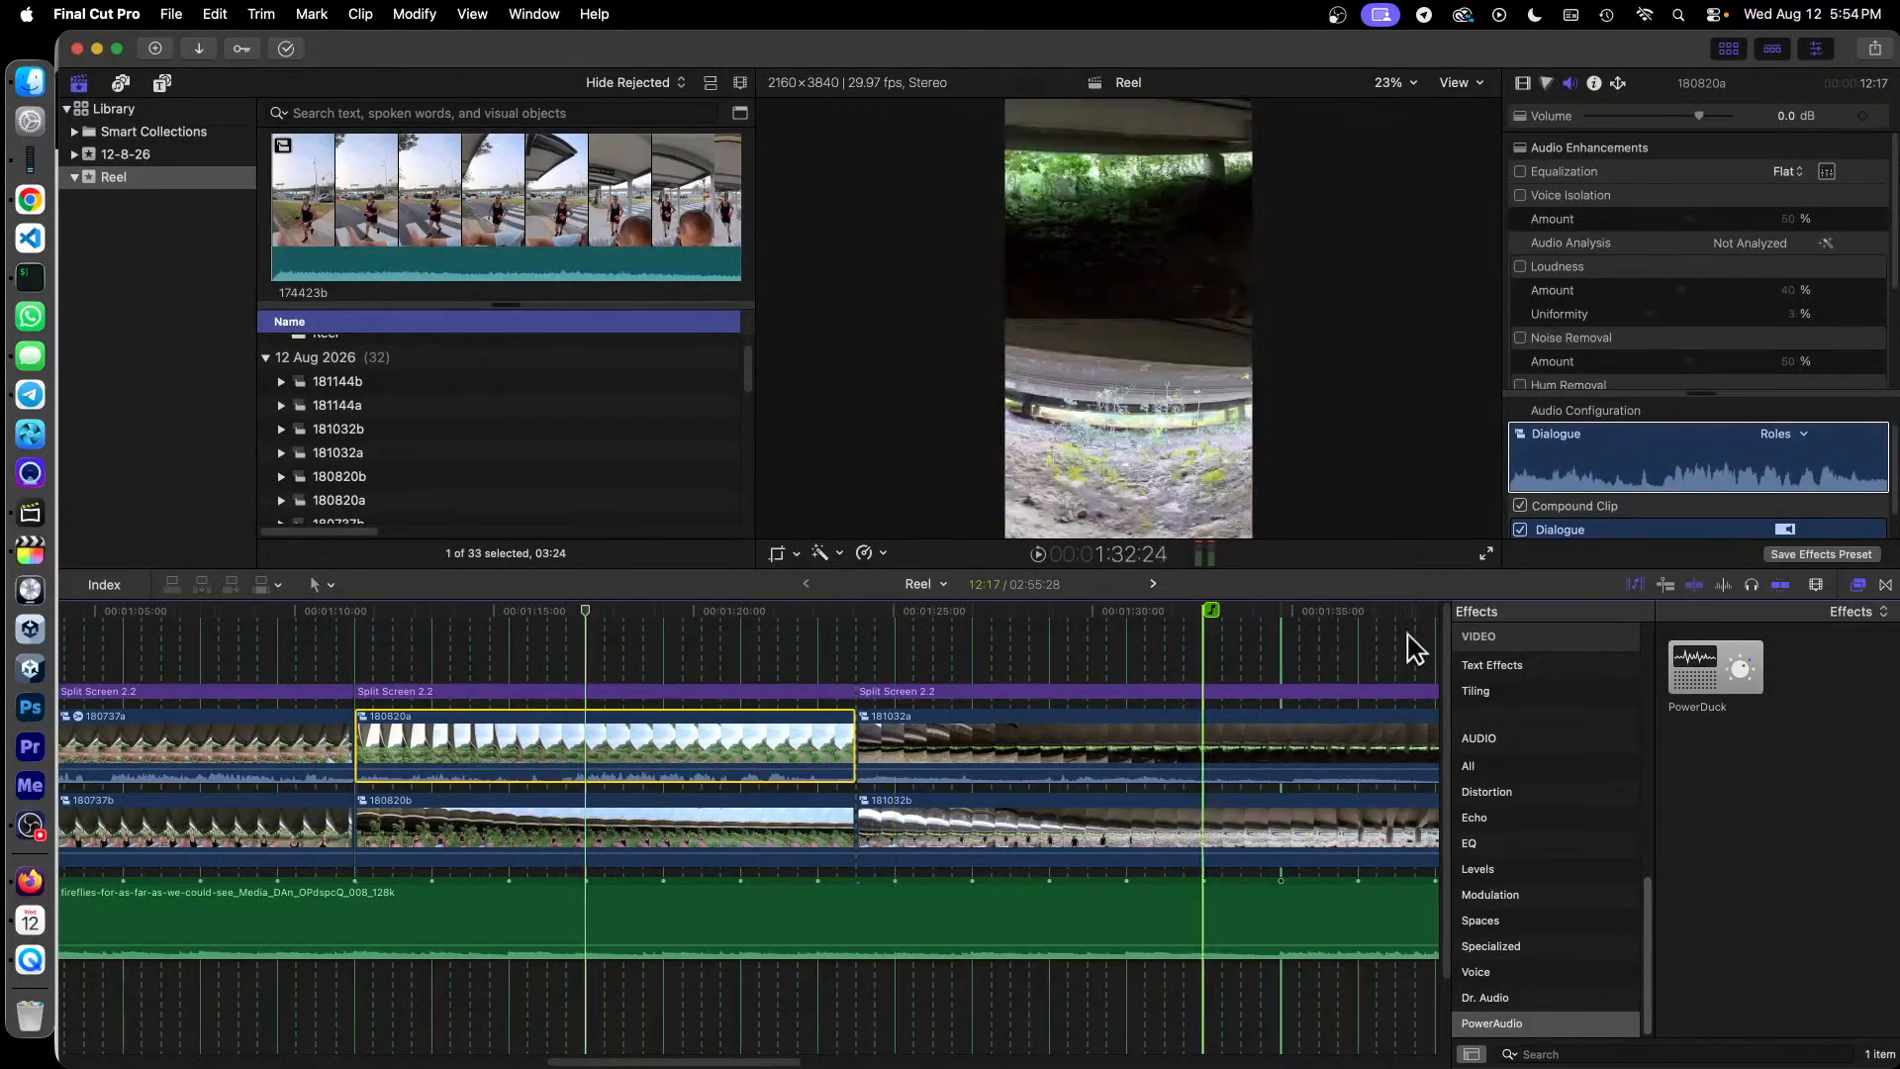
left_click_drag(1727, 678, 645, 760)
left_click(1047, 757)
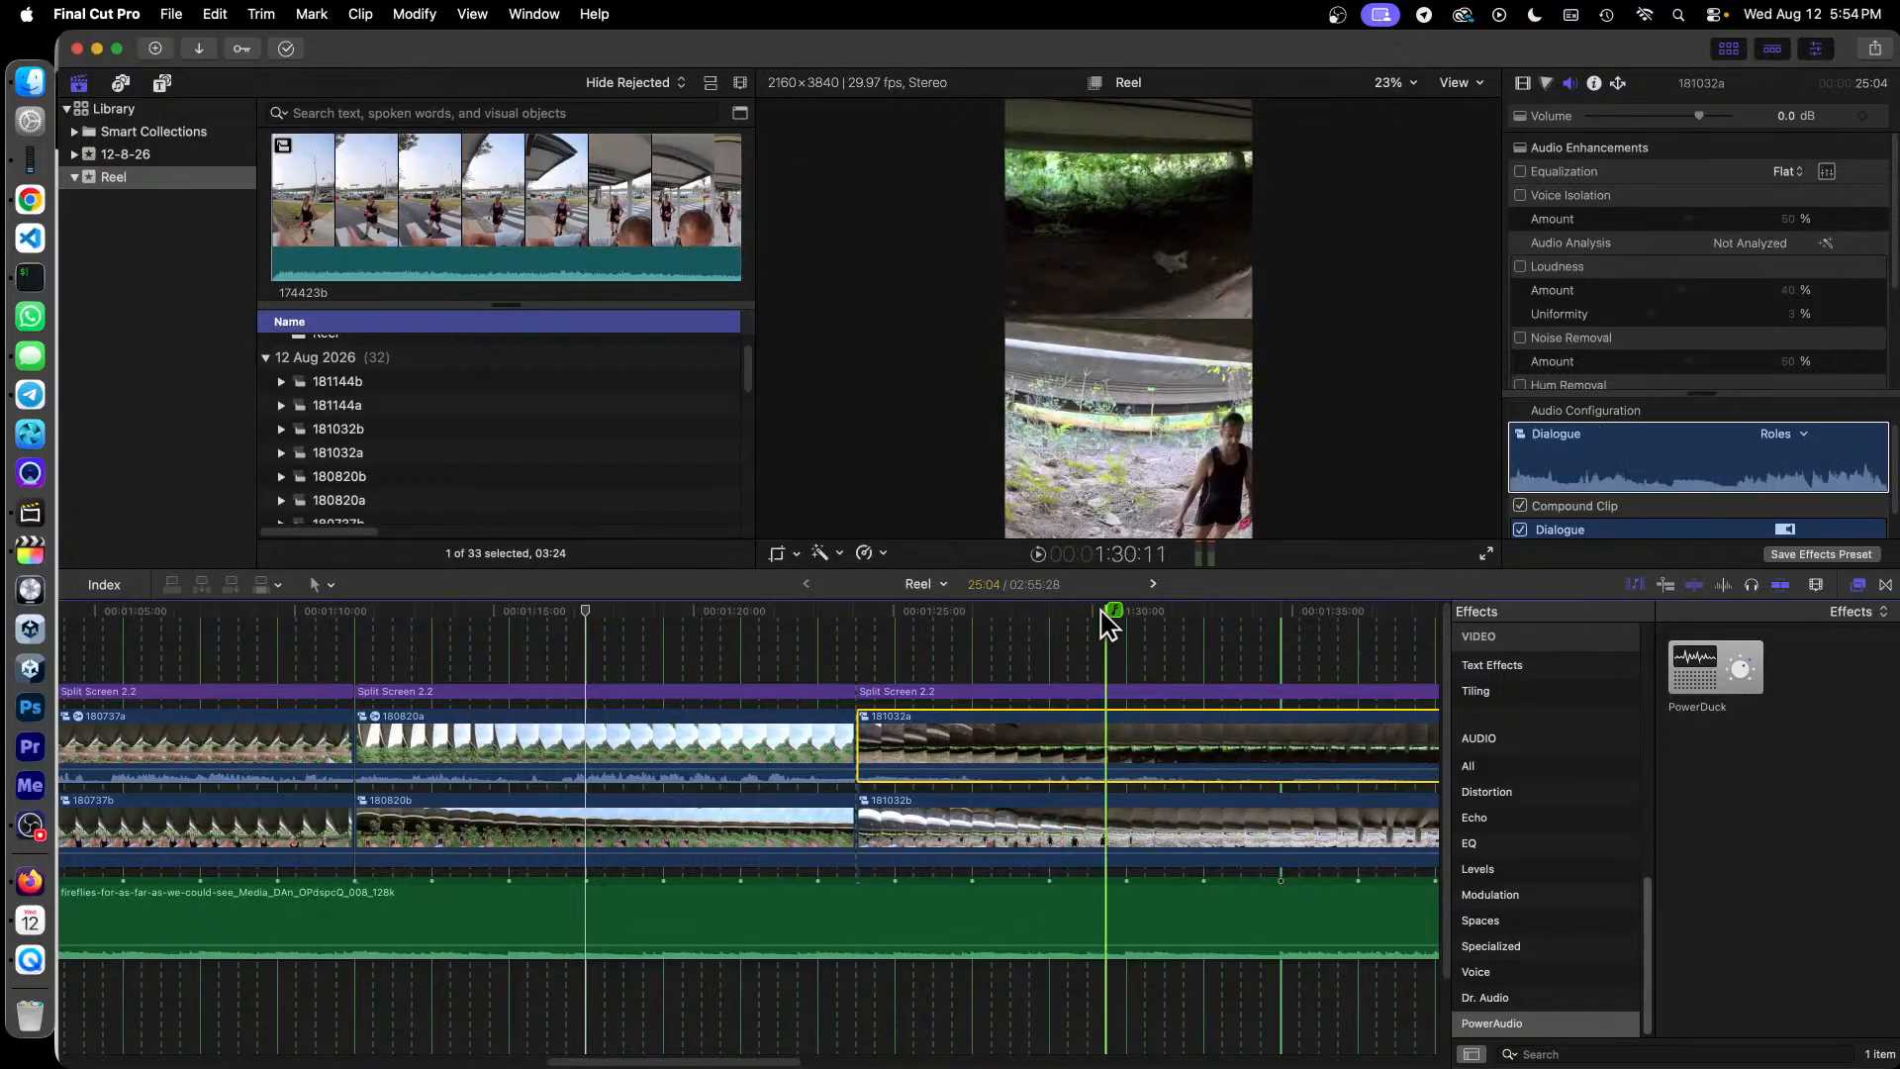
left_click(1104, 621)
left_click_drag(1686, 657, 1209, 744)
Step: Apply the PowerDuck effect to the 181144a compound clip
left_click_drag(605, 1064, 861, 1064)
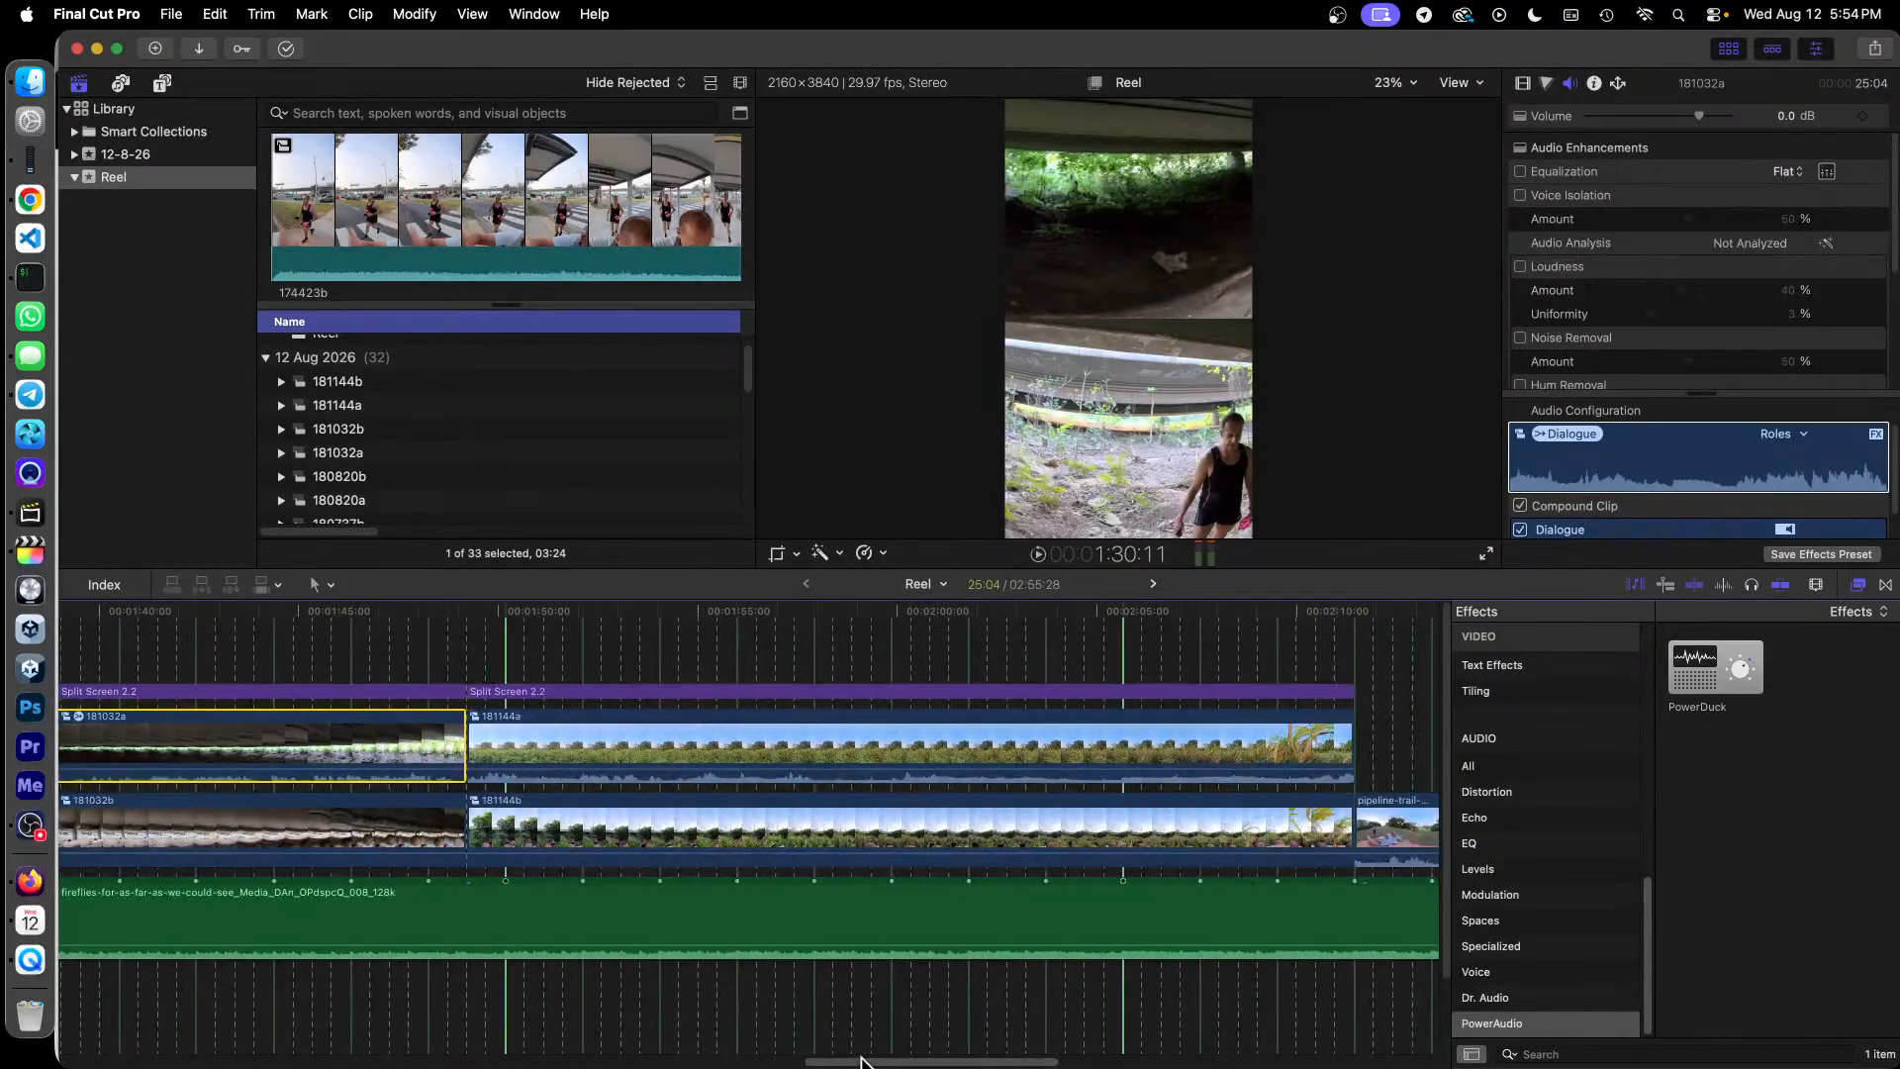
left_click(818, 732)
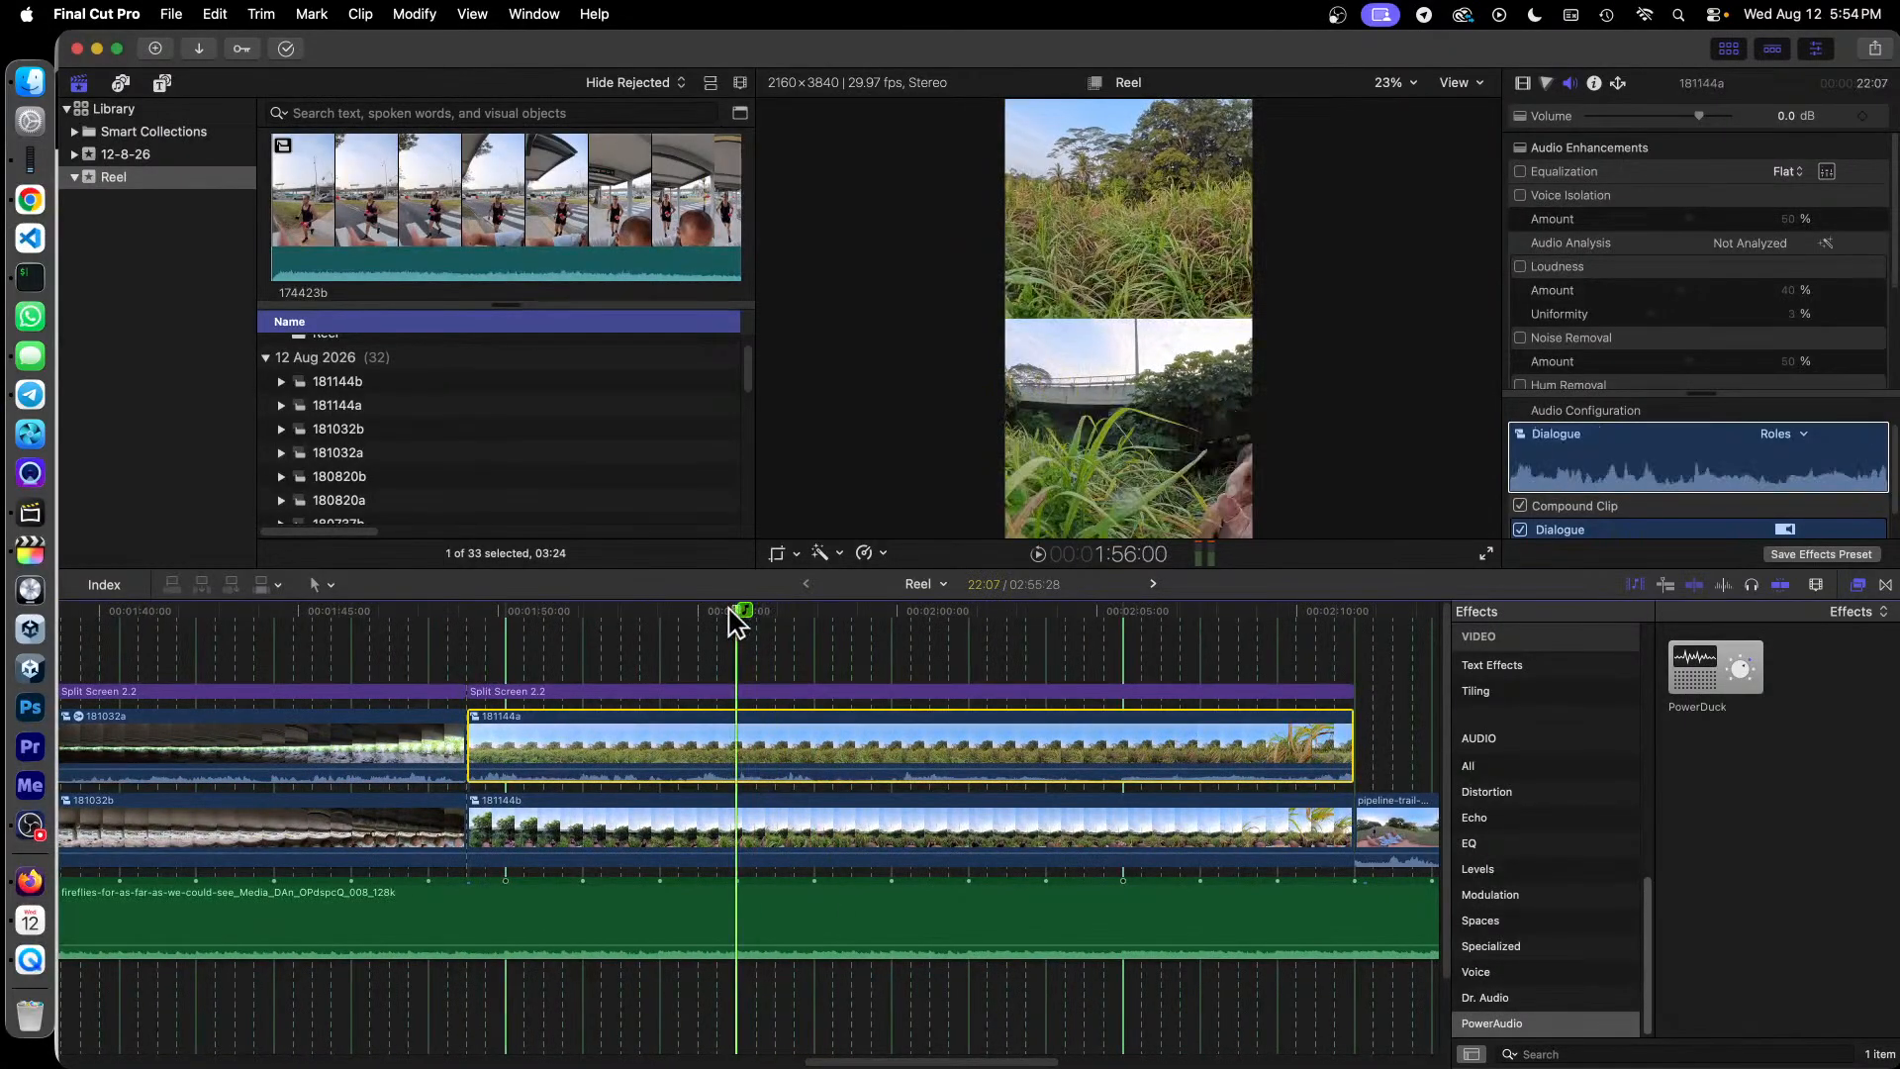
left_click_drag(1694, 668, 1013, 746)
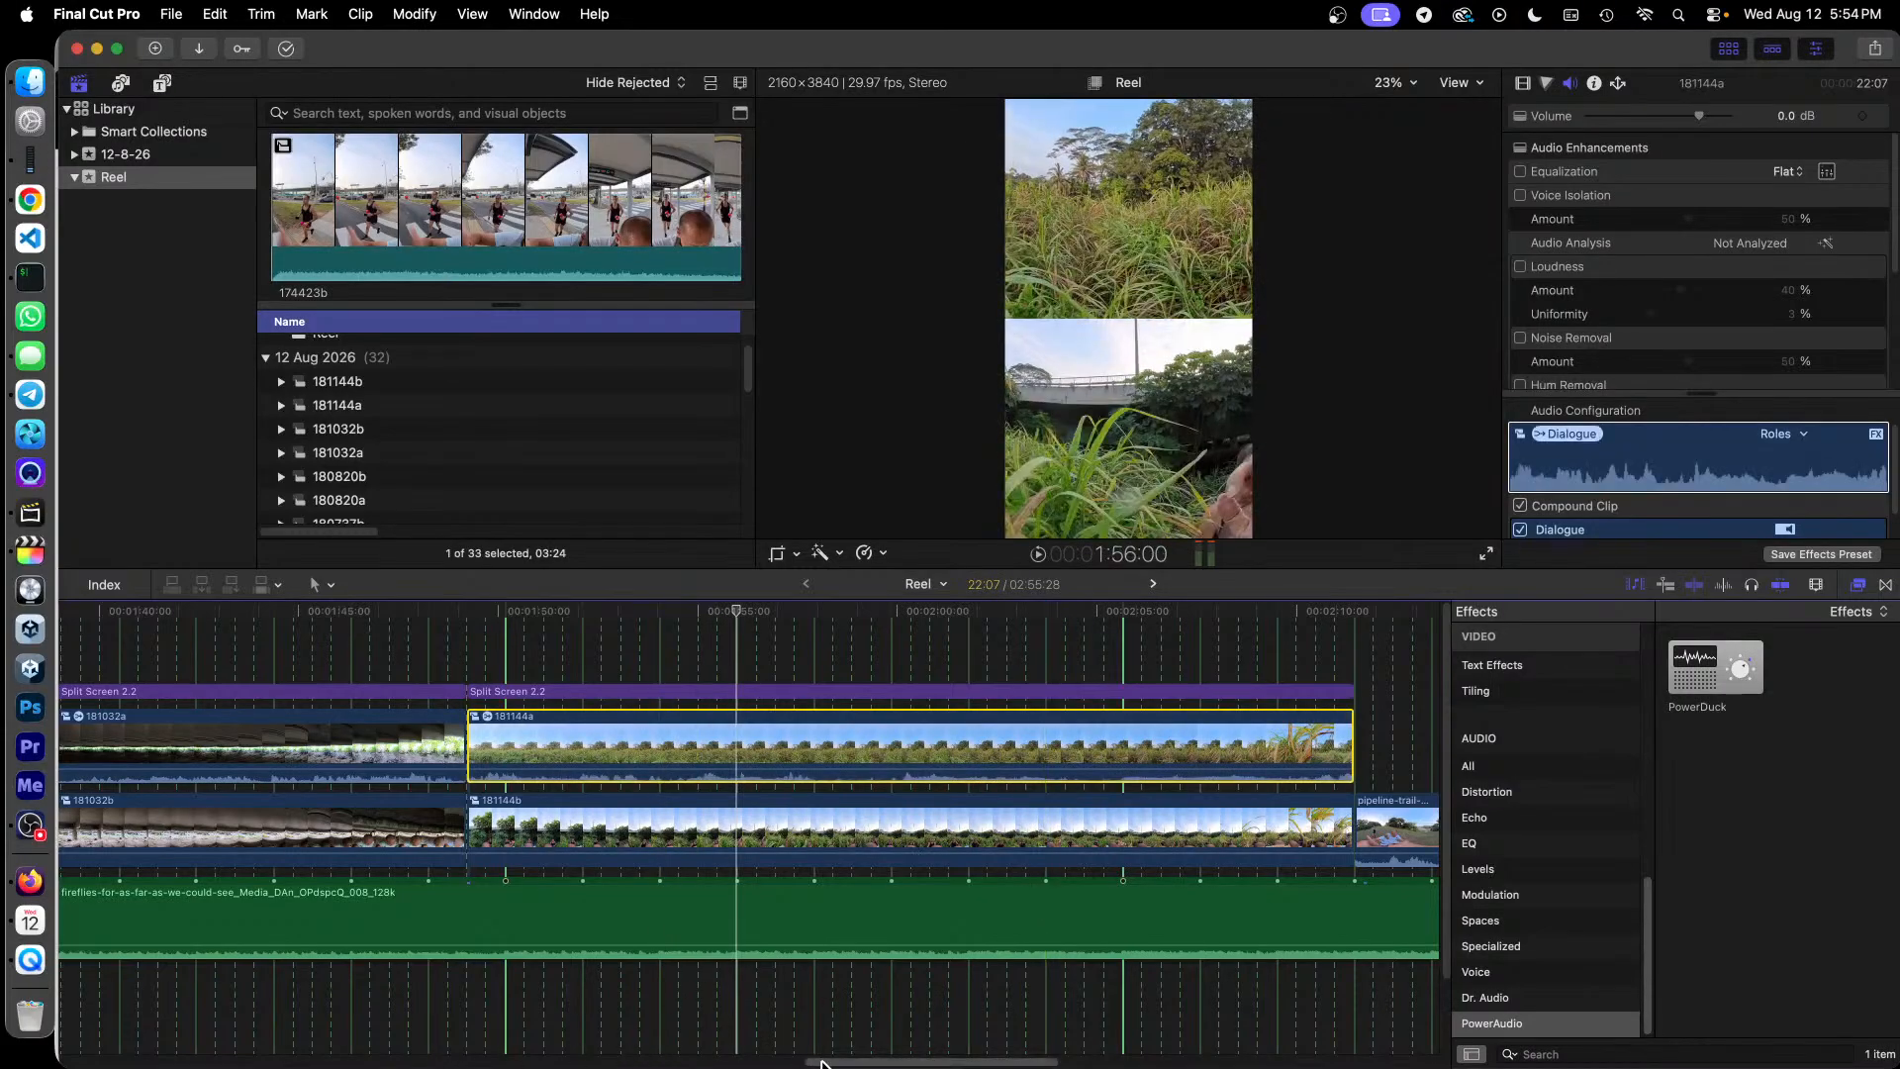
left_click_drag(821, 1064, 986, 1064)
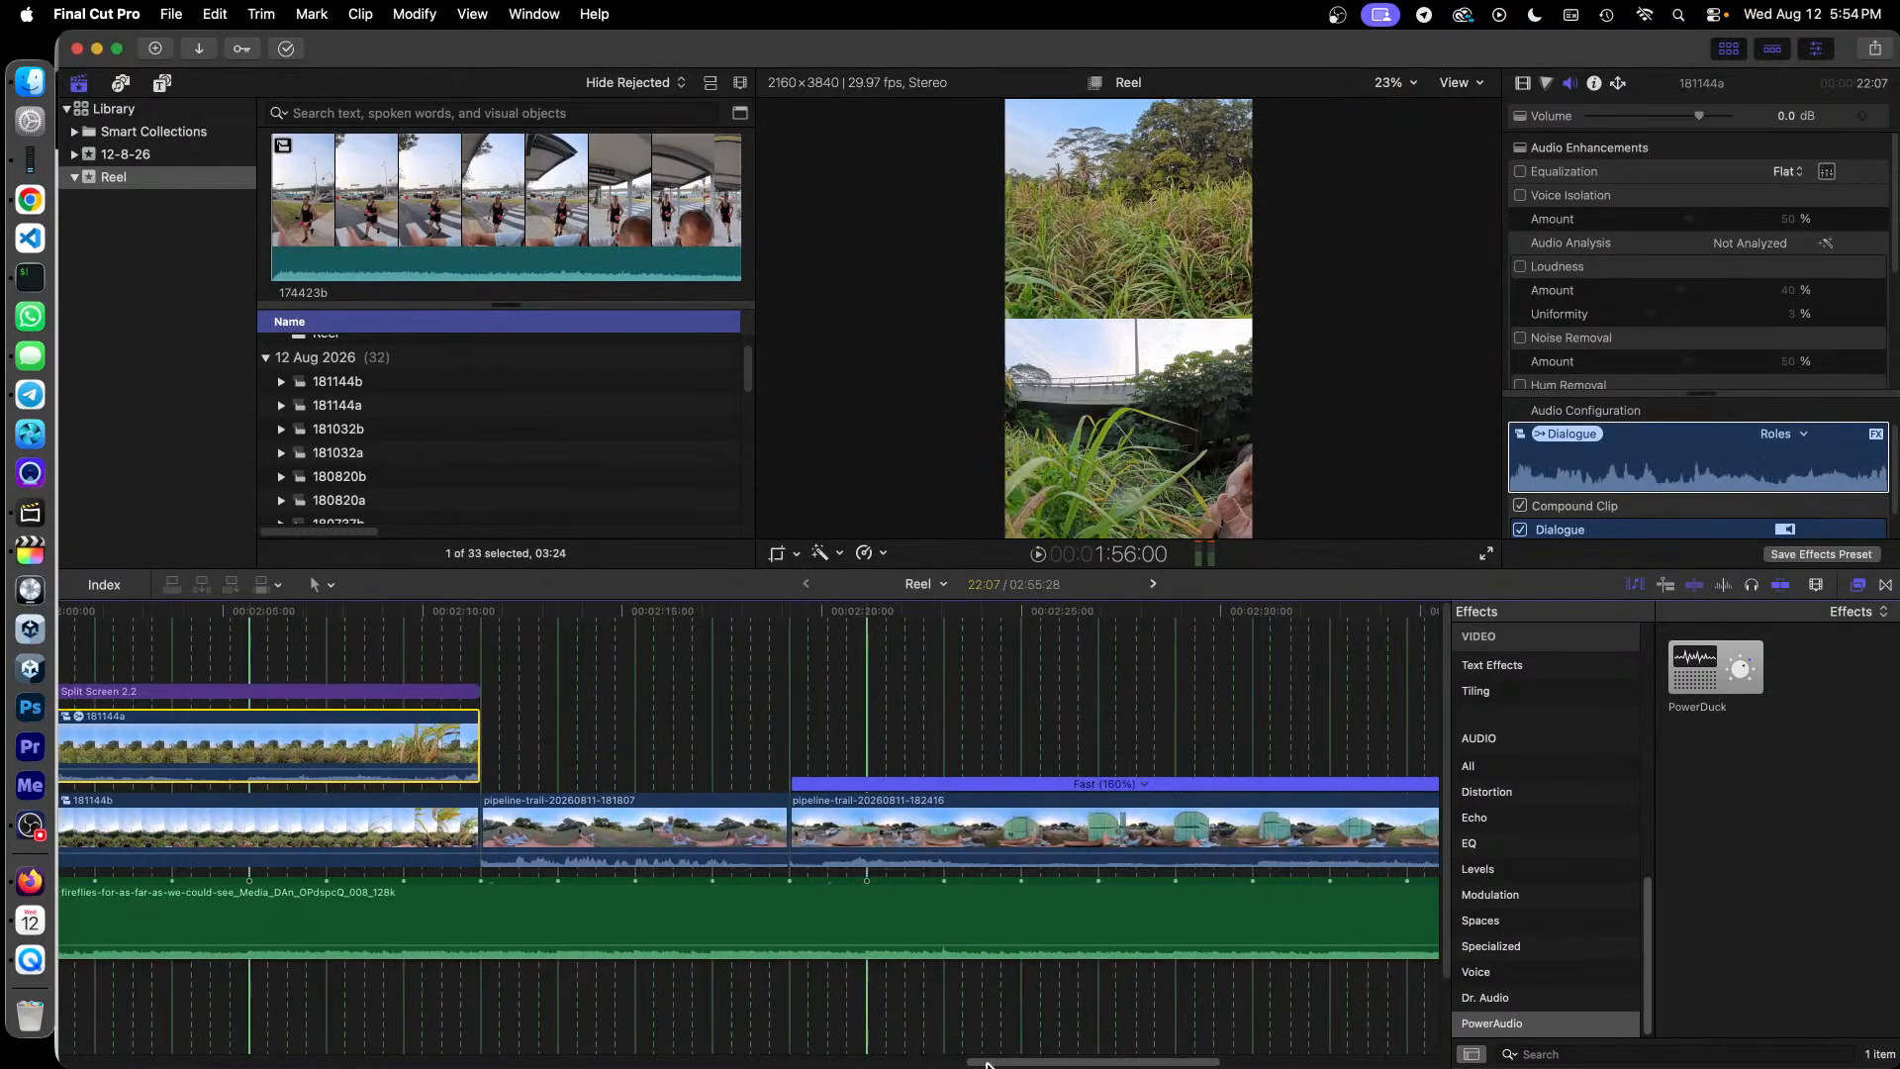
left_click(655, 817)
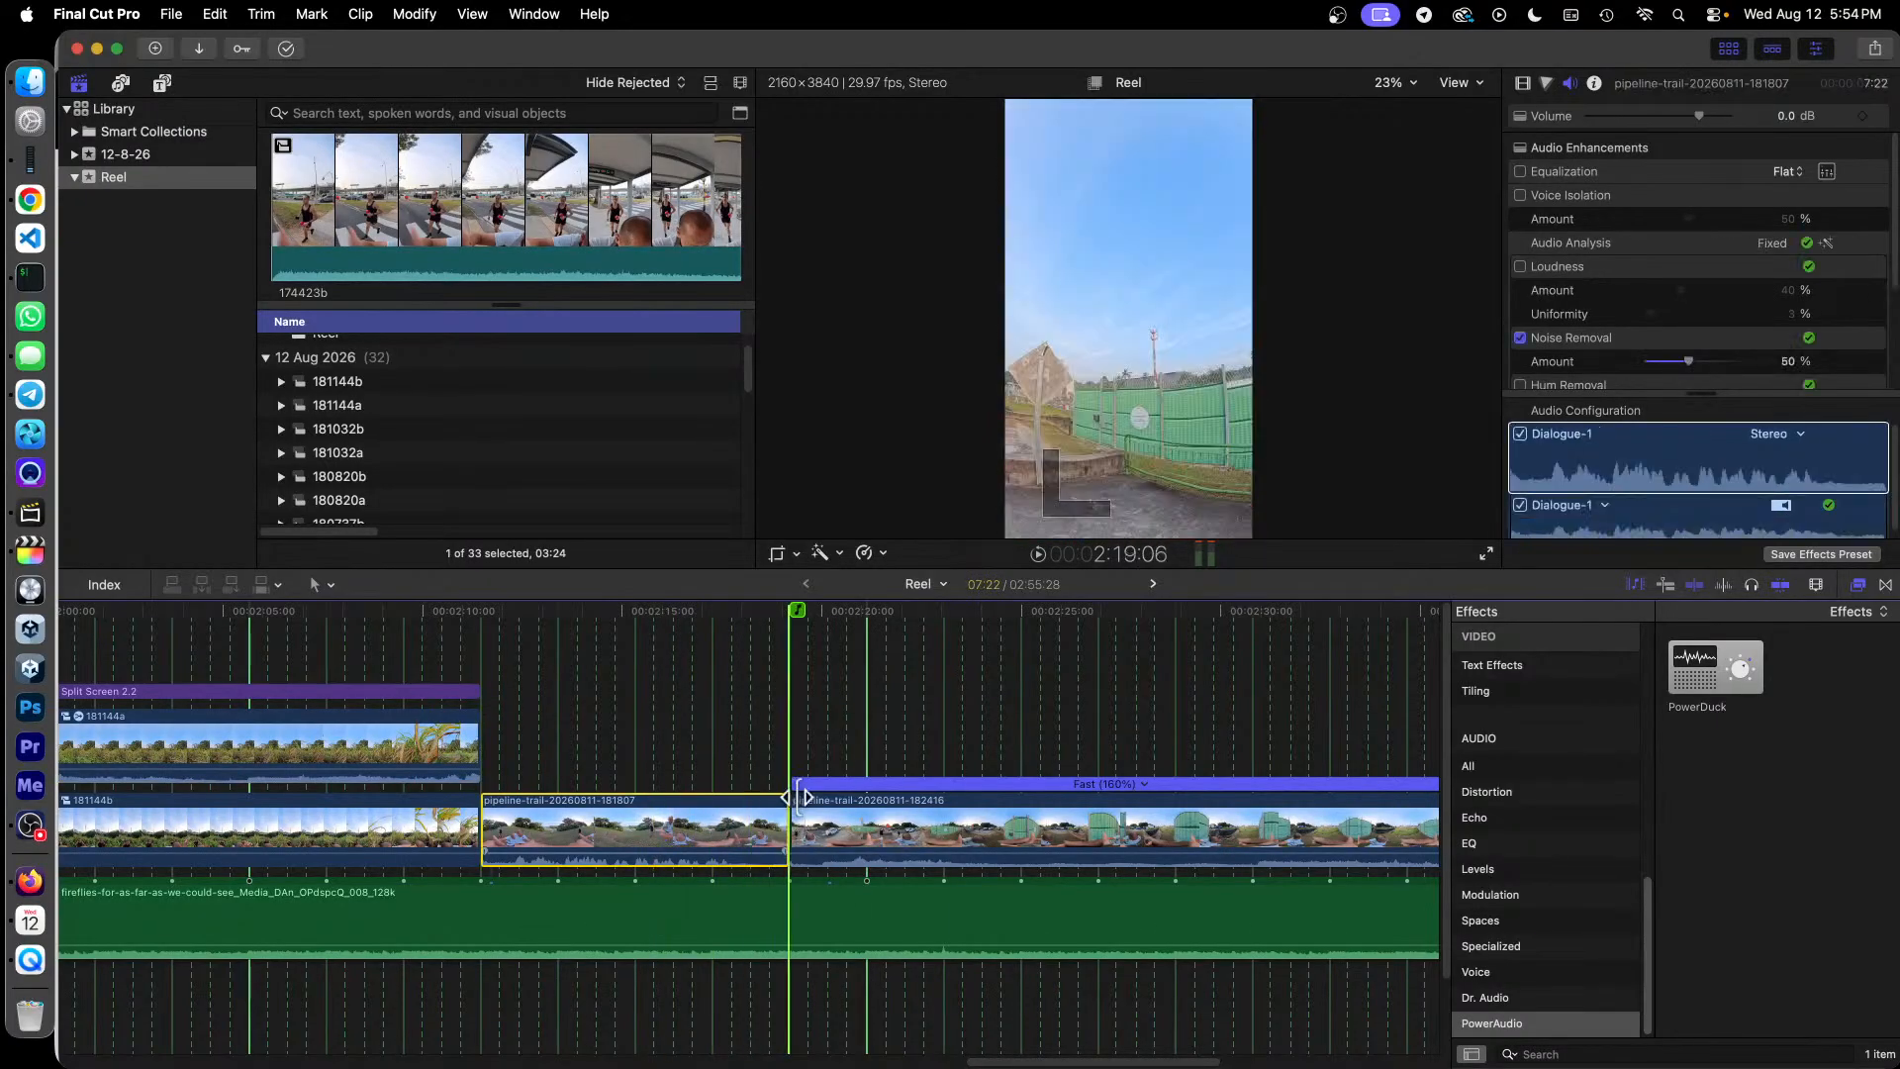
left_click(598, 616)
left_click_drag(1727, 658, 721, 824)
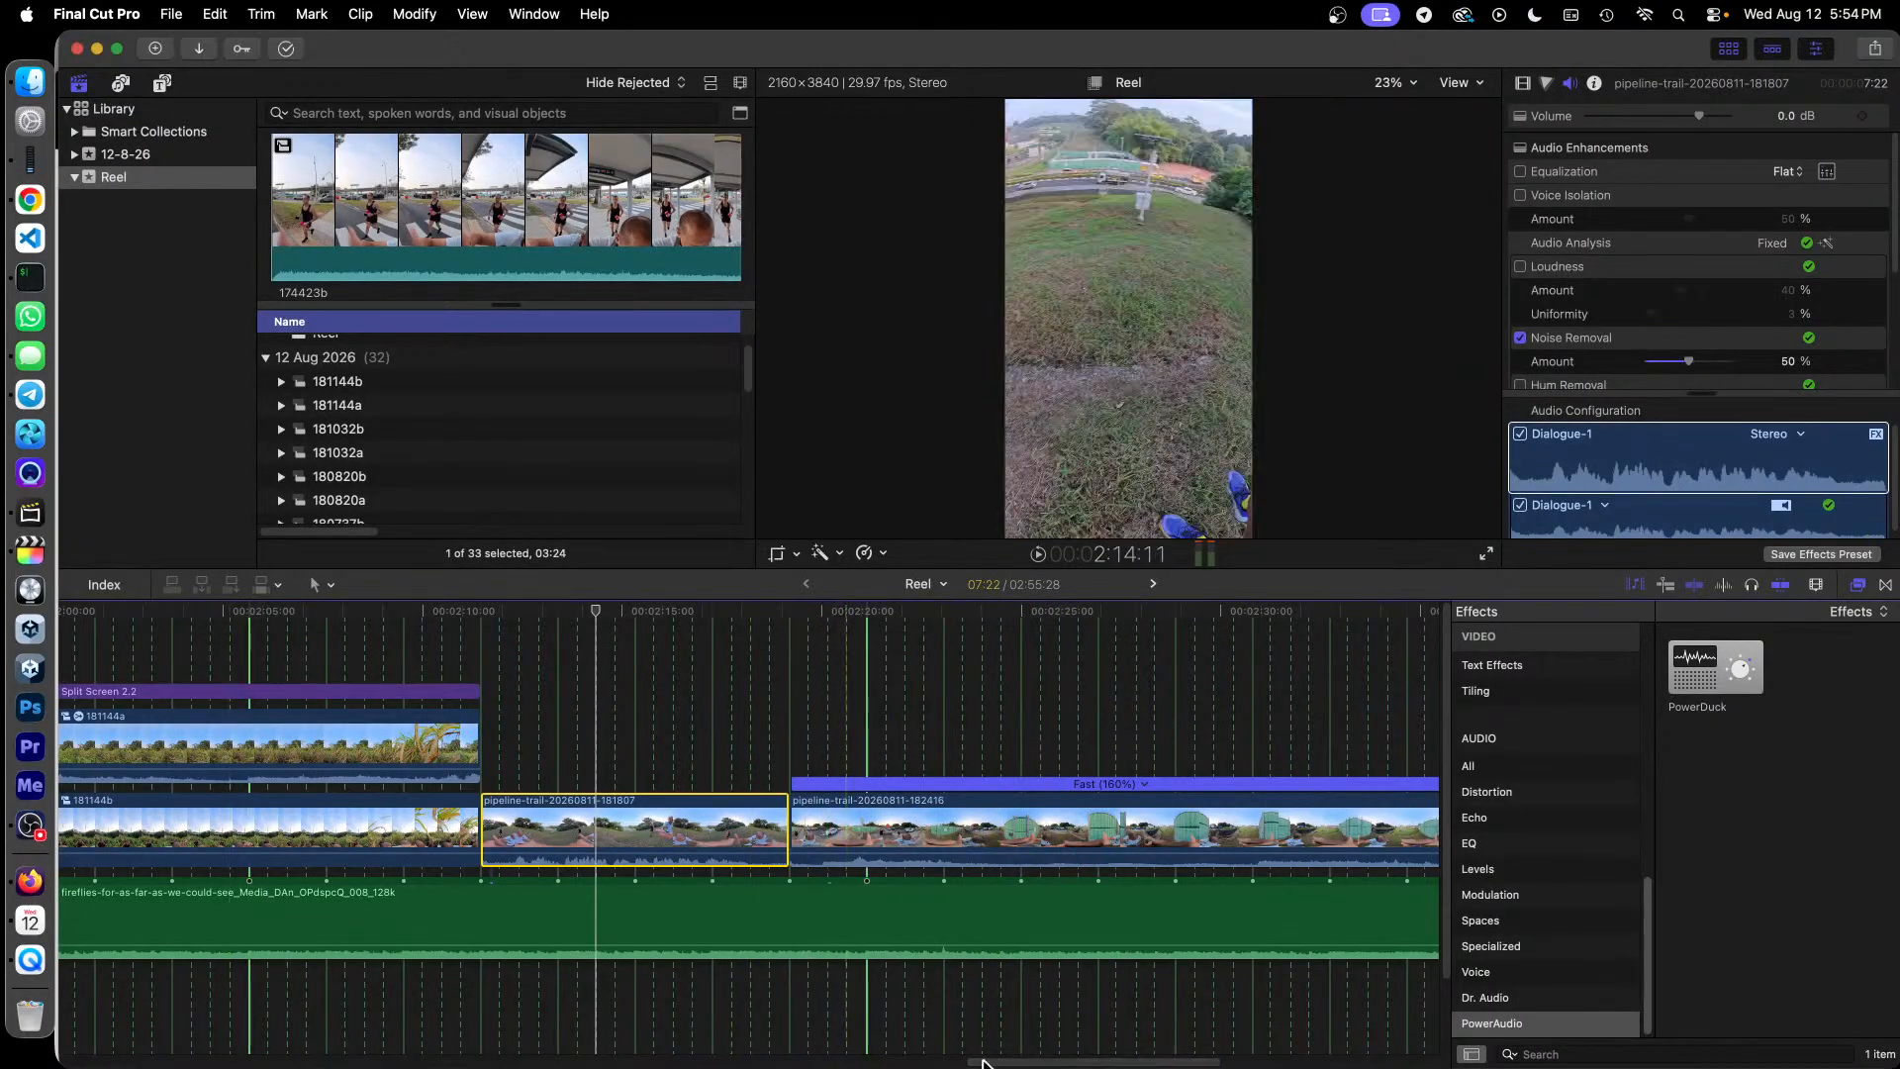
left_click_drag(999, 1064, 1087, 1064)
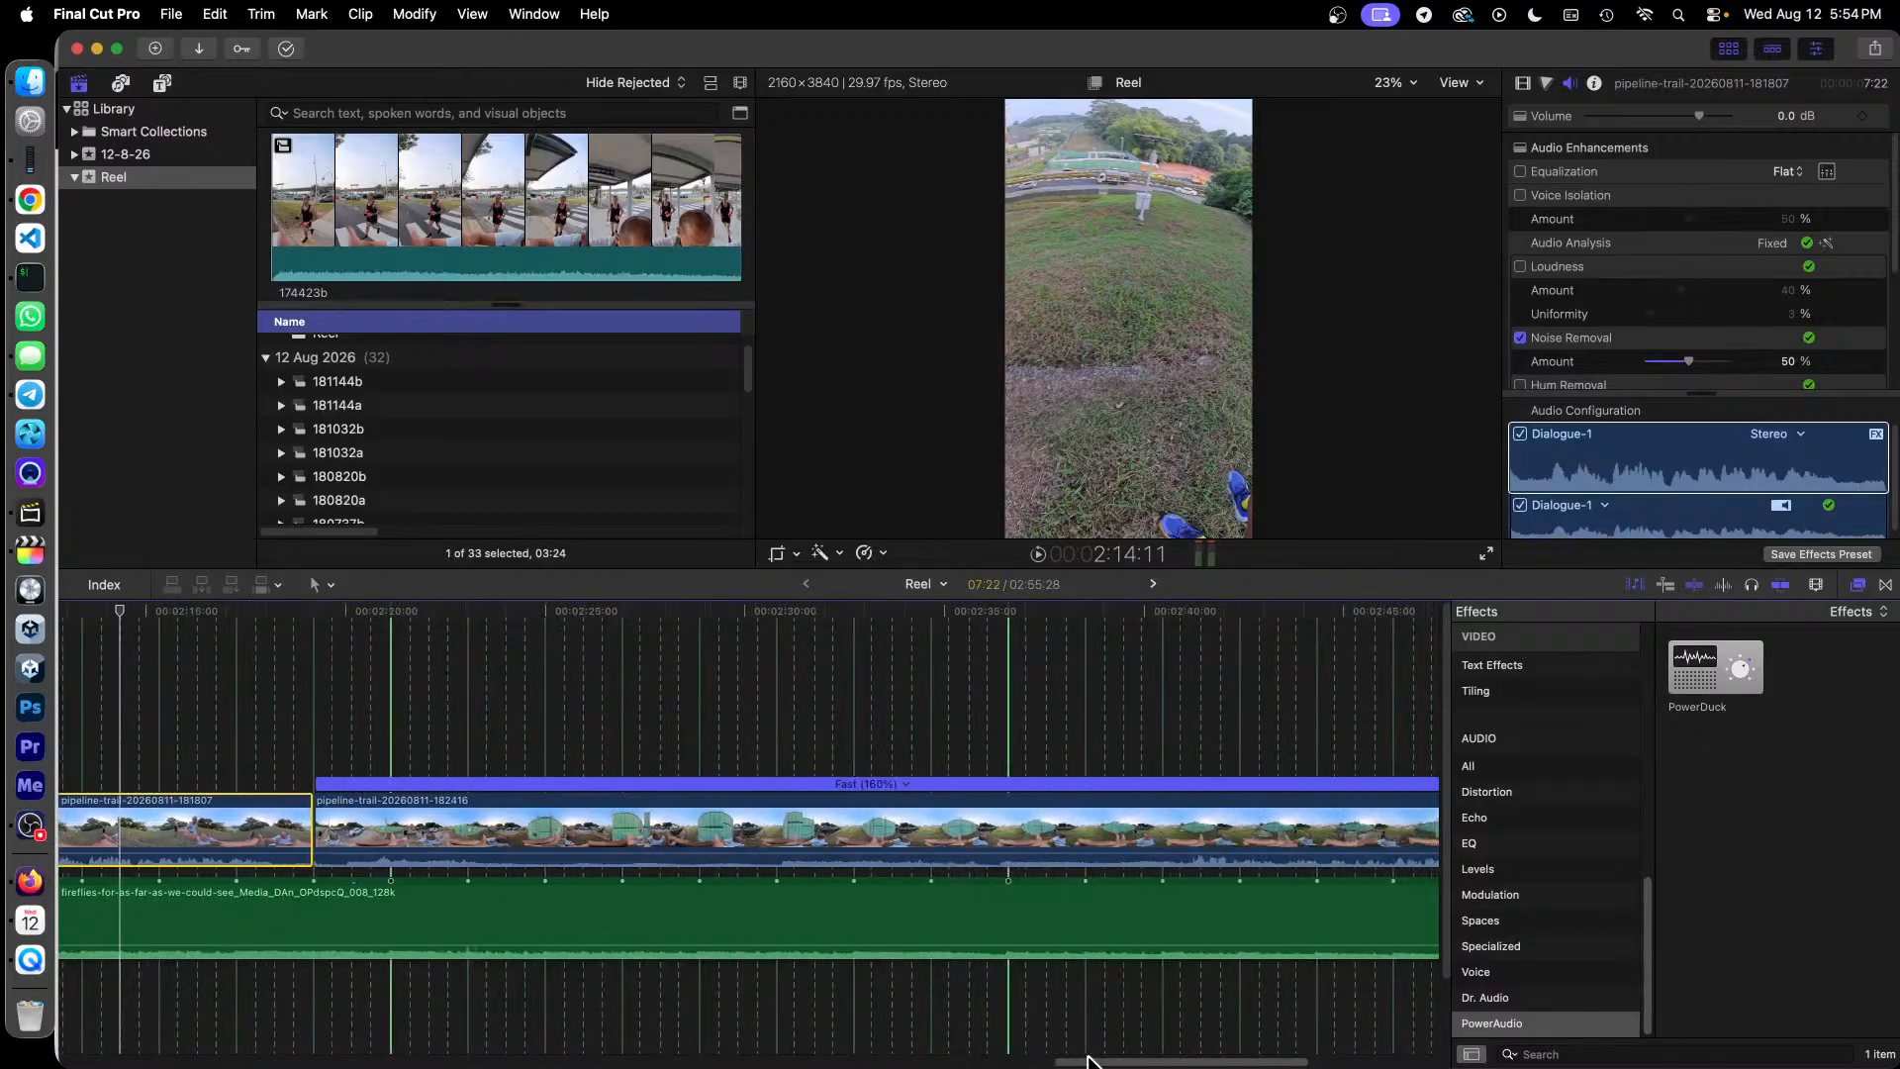
left_click(884, 808)
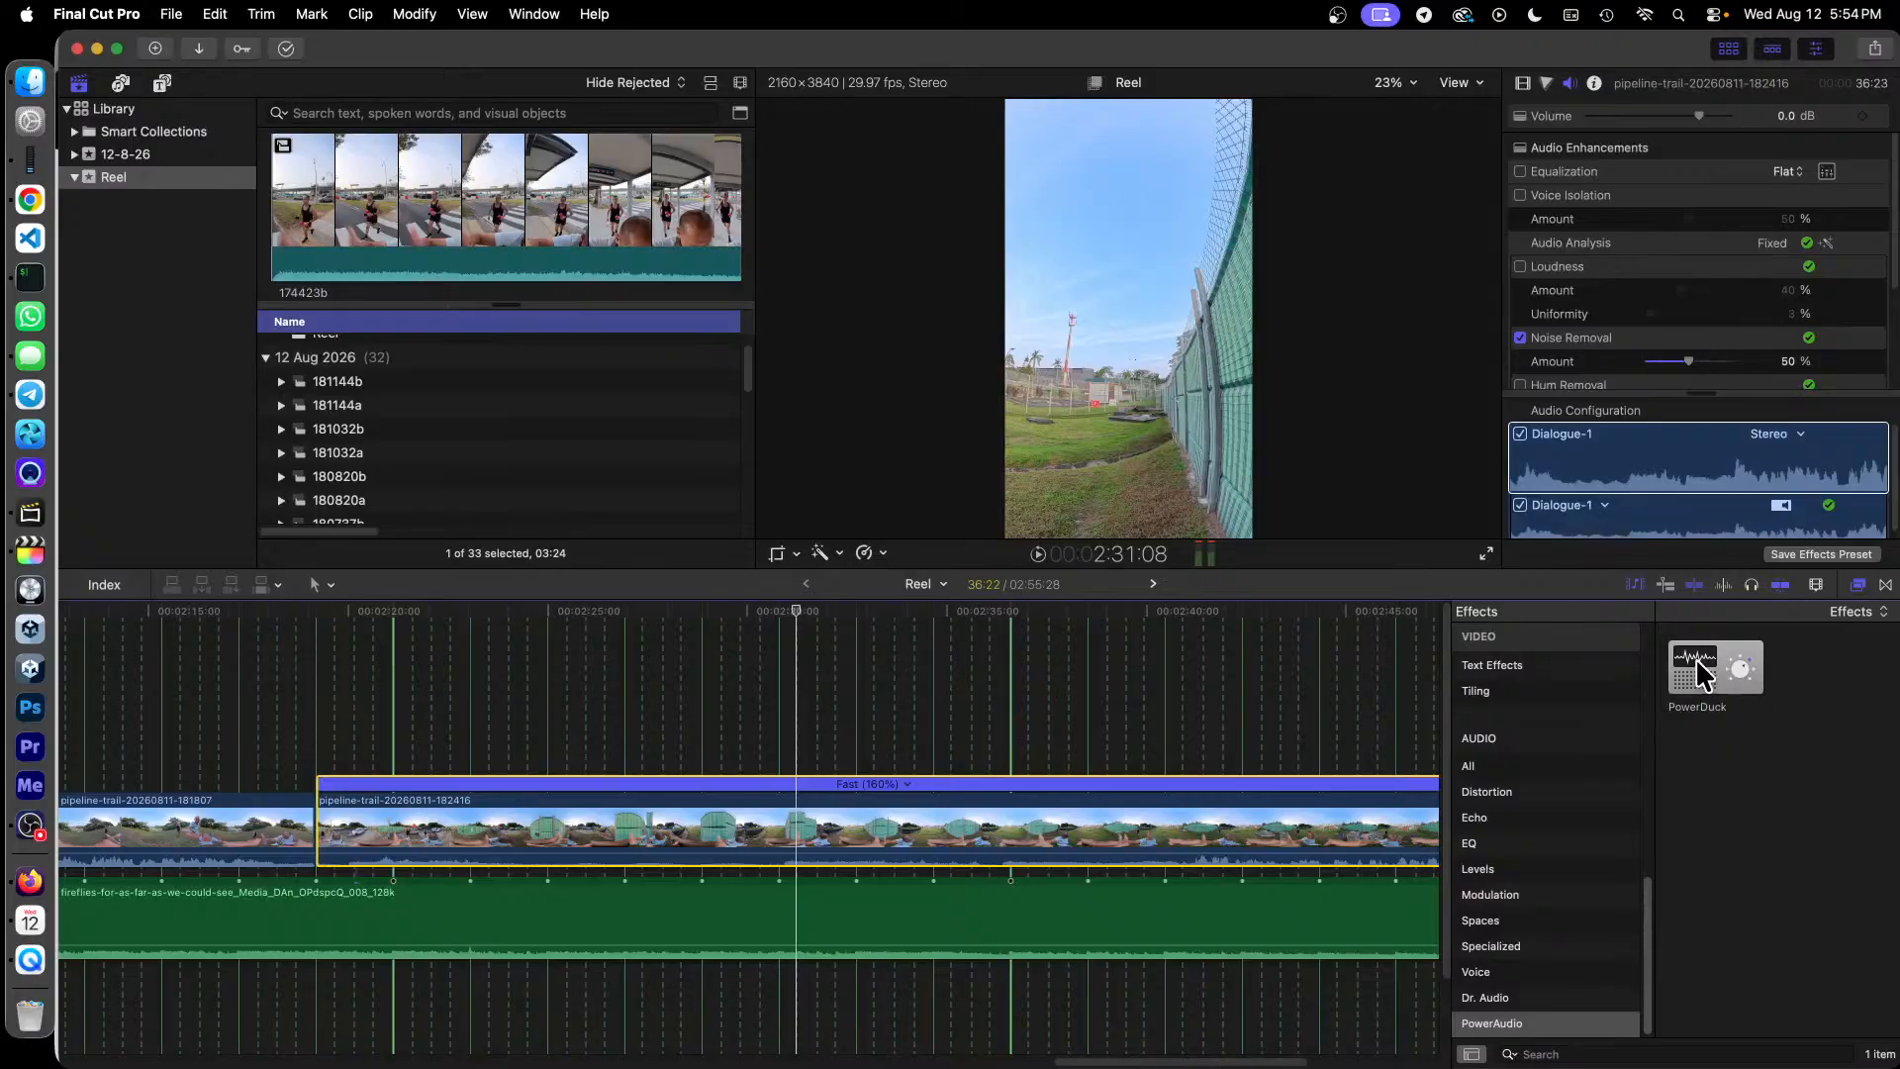
left_click_drag(1697, 663, 1048, 806)
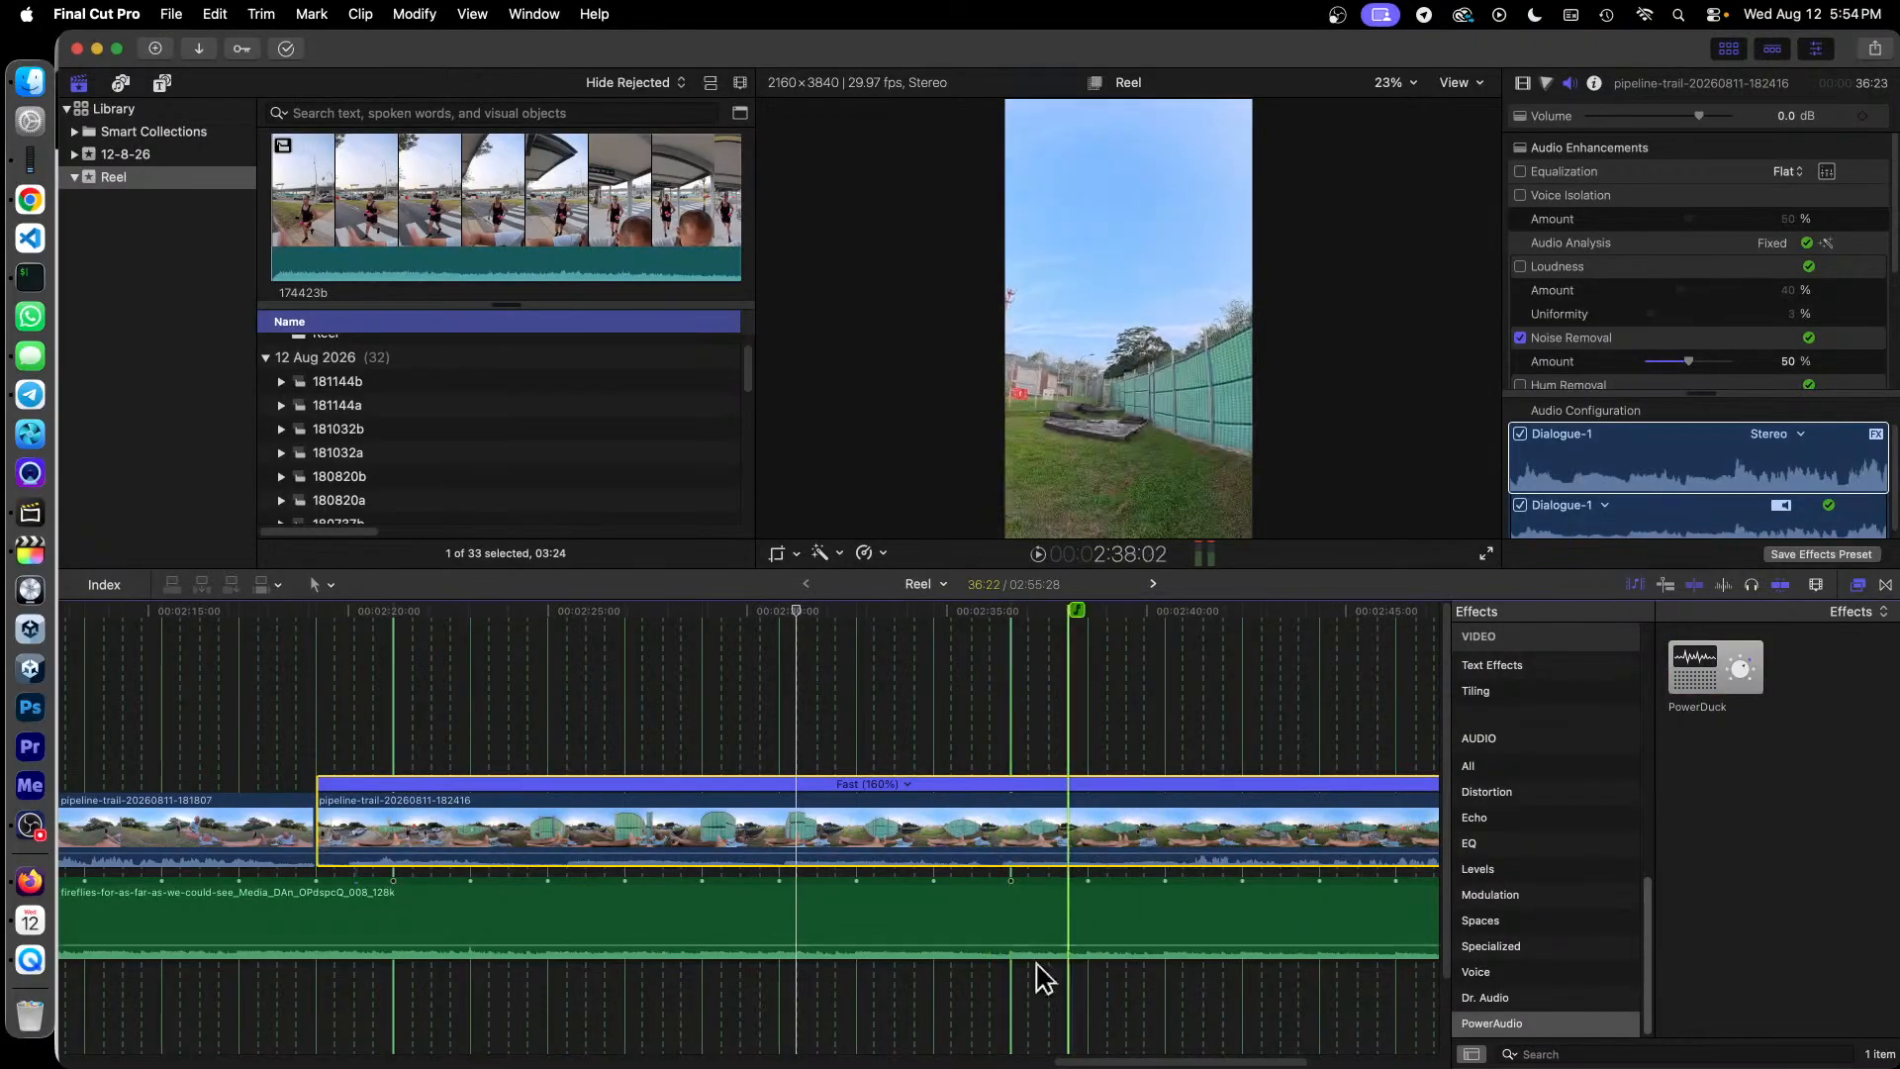
Step: Play the reel from its beginning to check how the music ducks under the dialogue
left_click_drag(1095, 1063, 85, 1056)
left_click_drag(126, 608, 96, 606)
key("space")
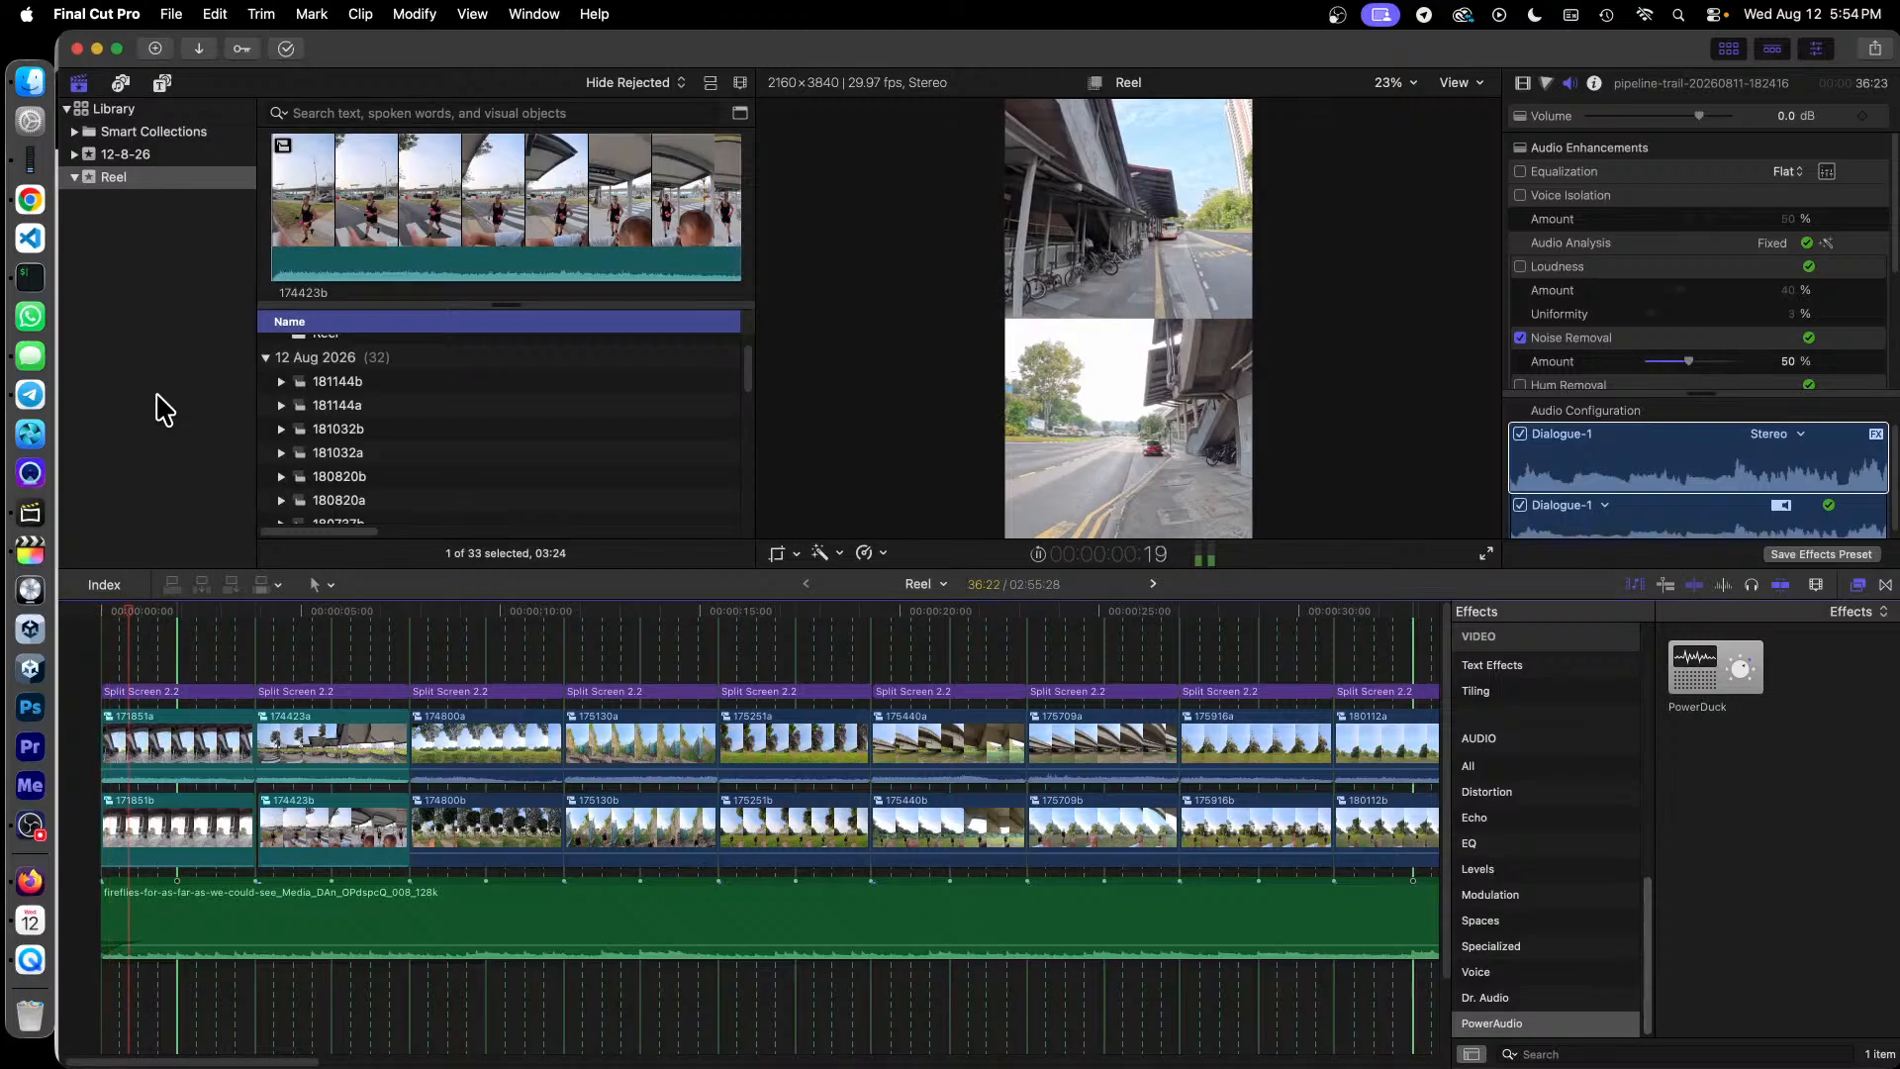
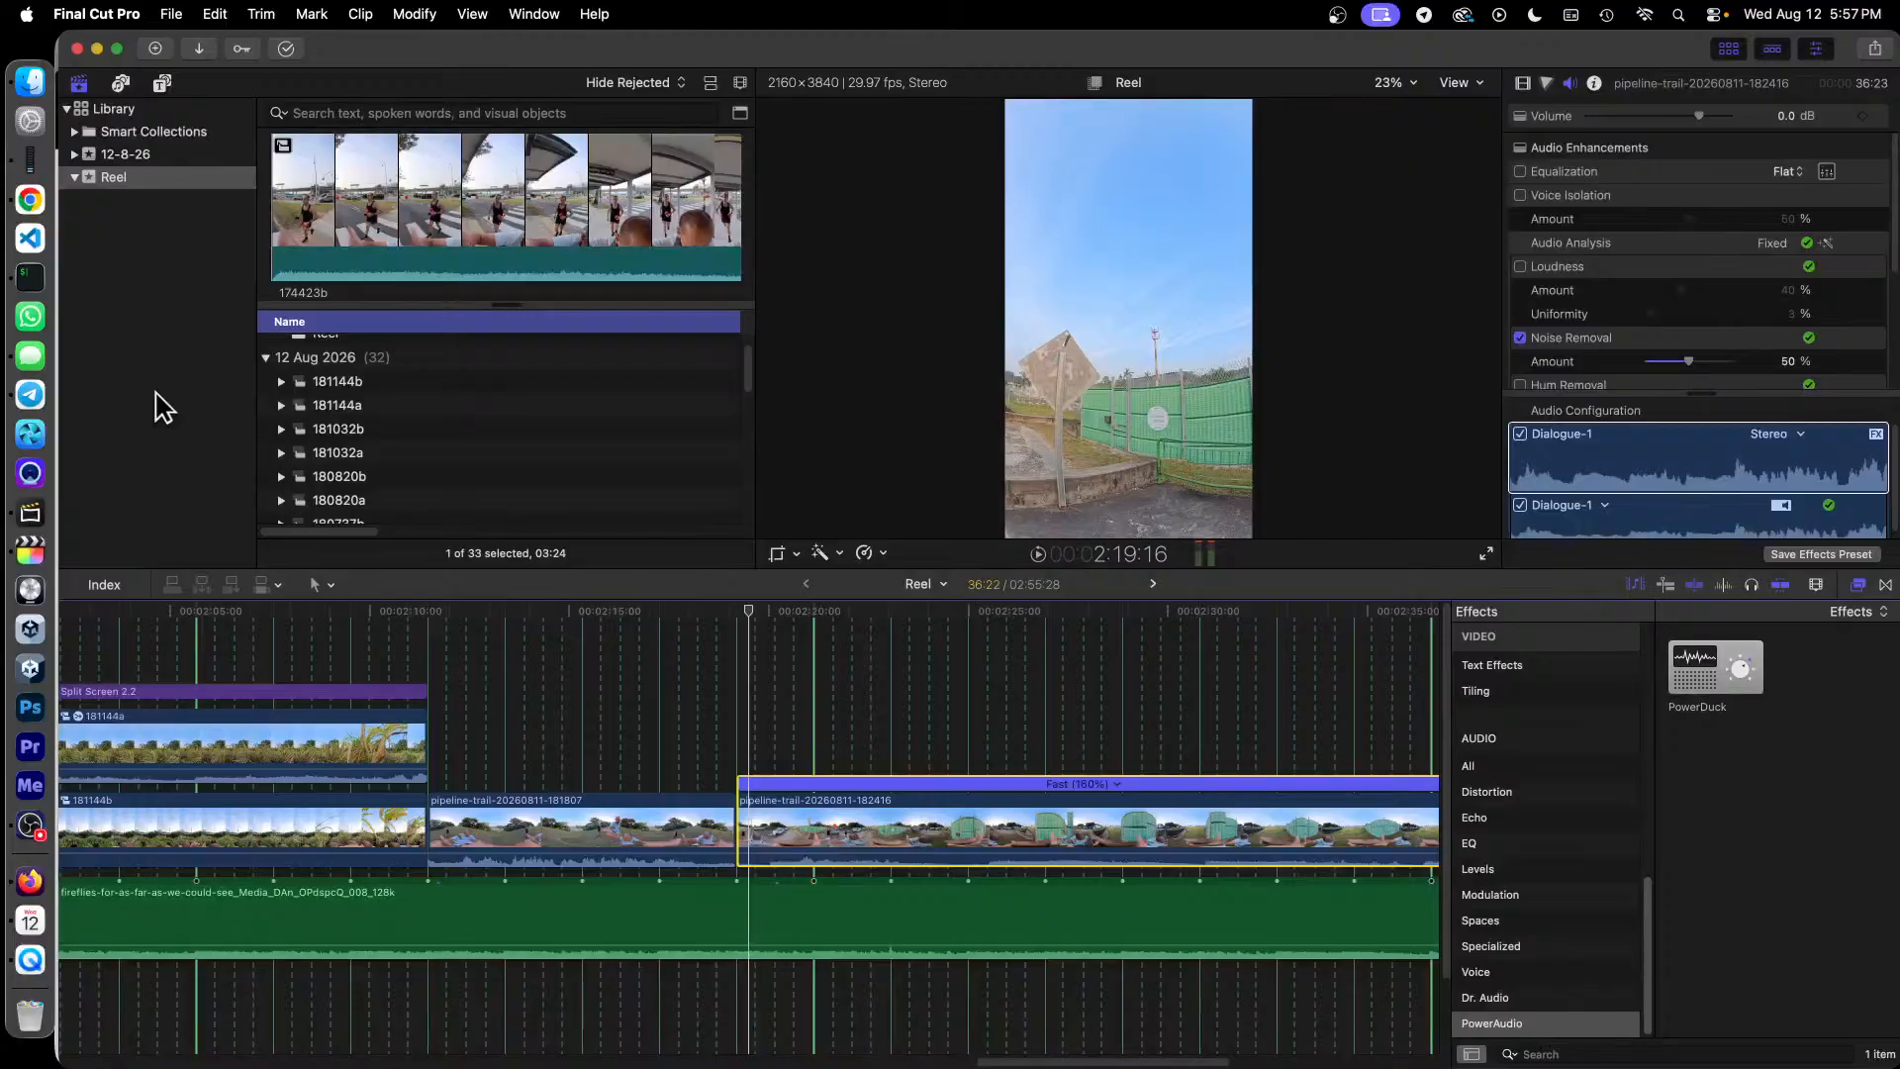
left_click(488, 614)
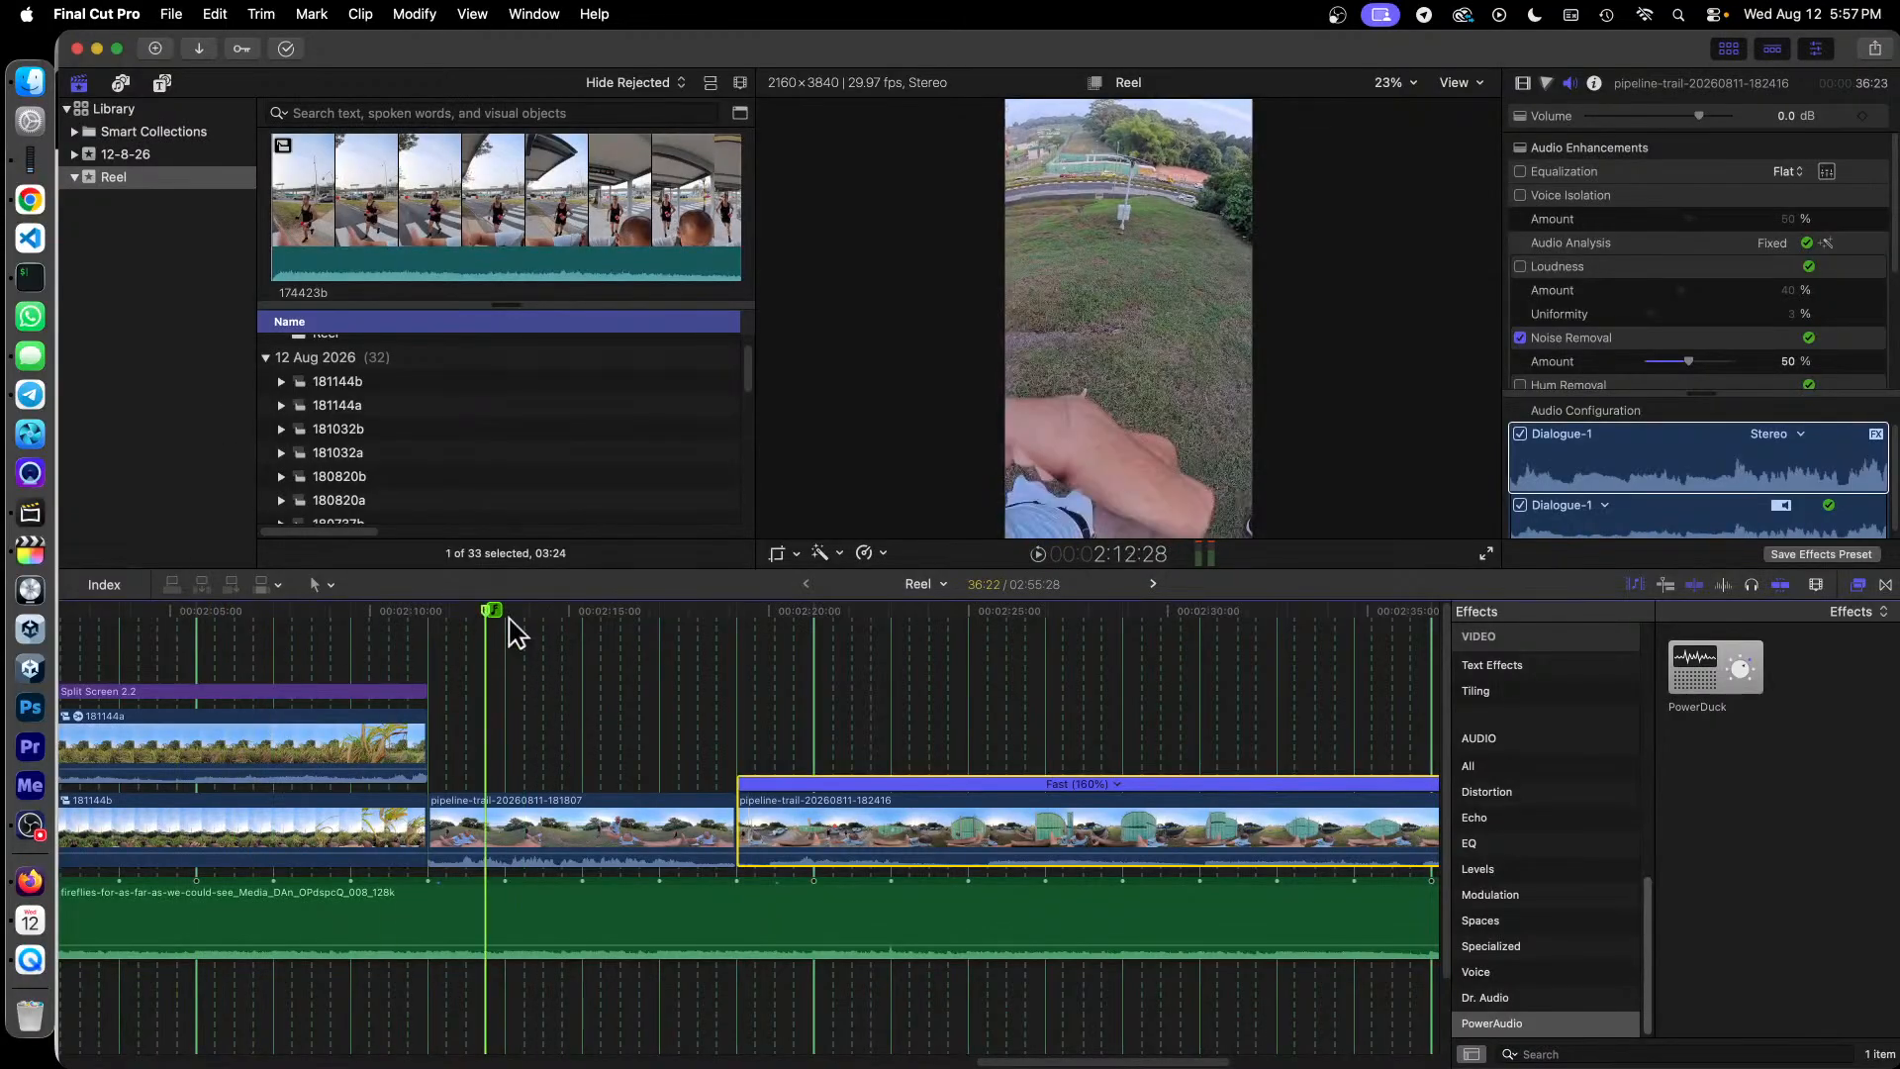
left_click(622, 806)
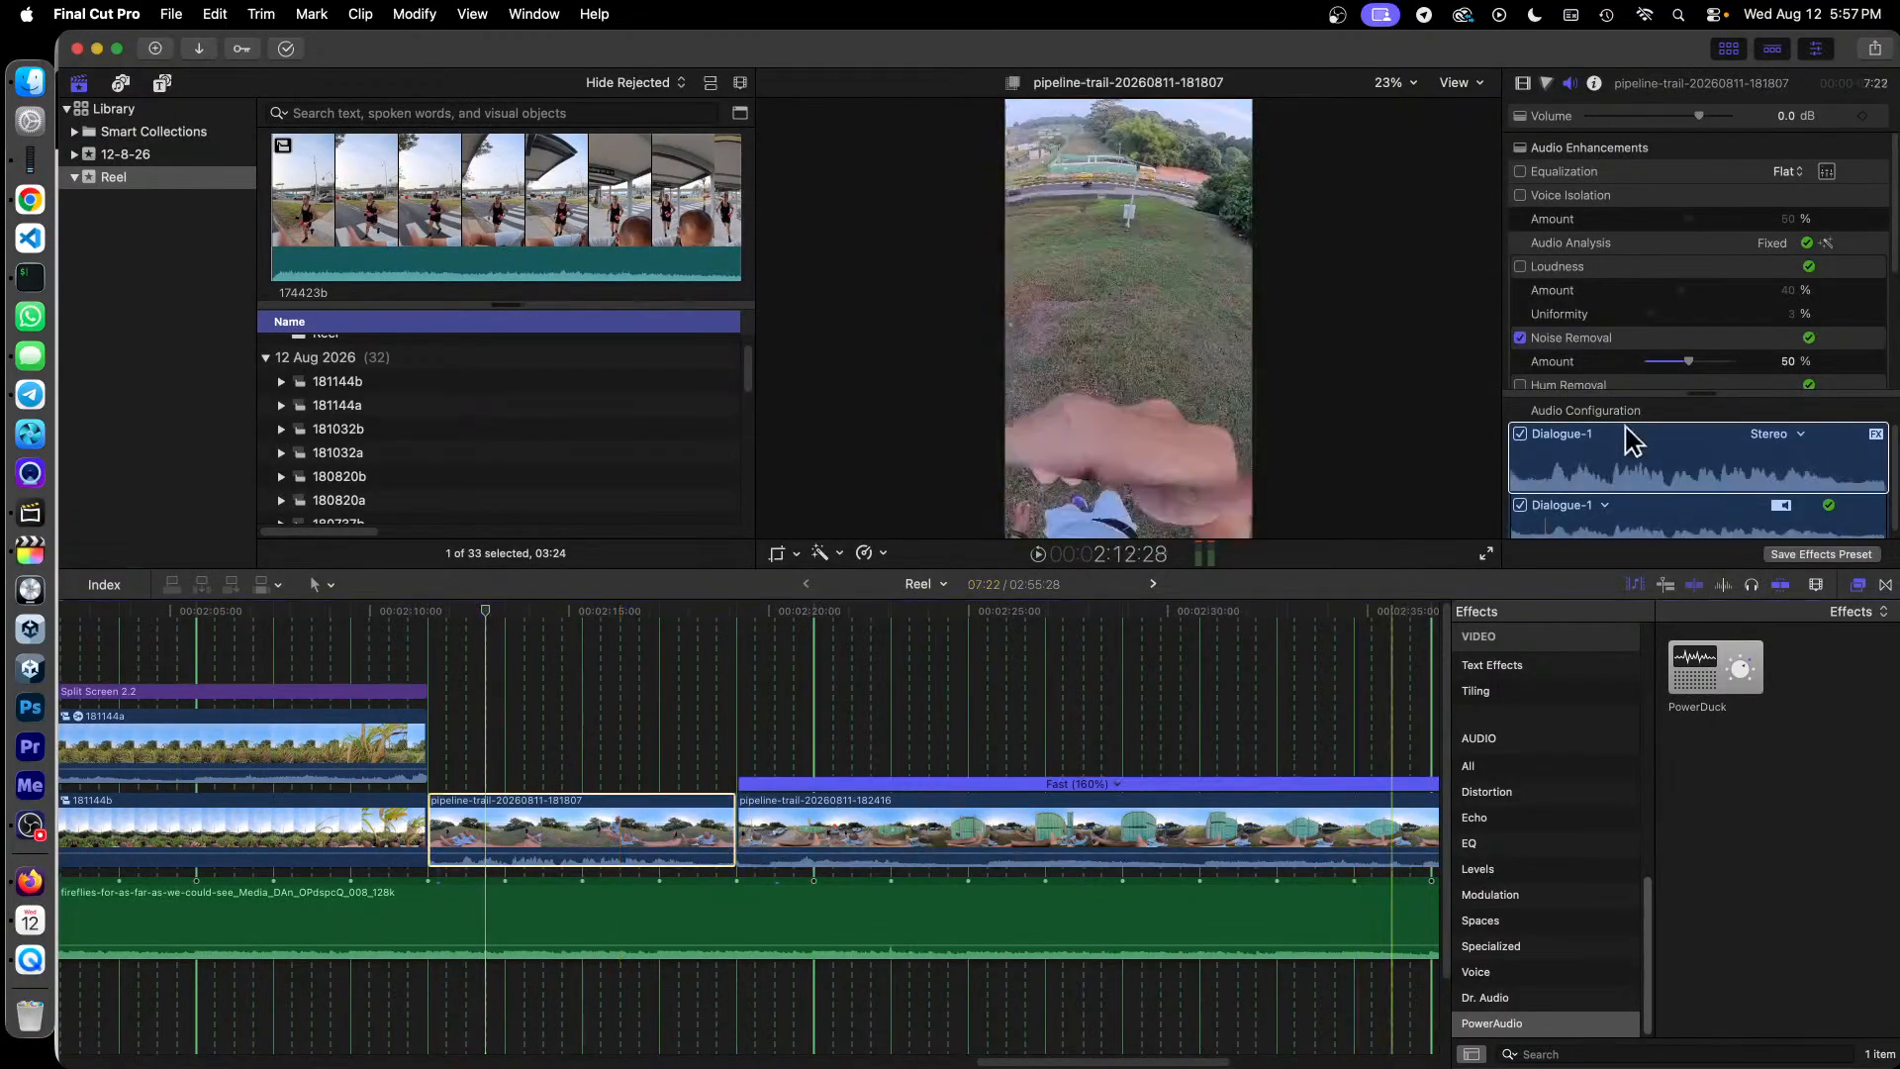
scroll(1683, 326, "down", 5)
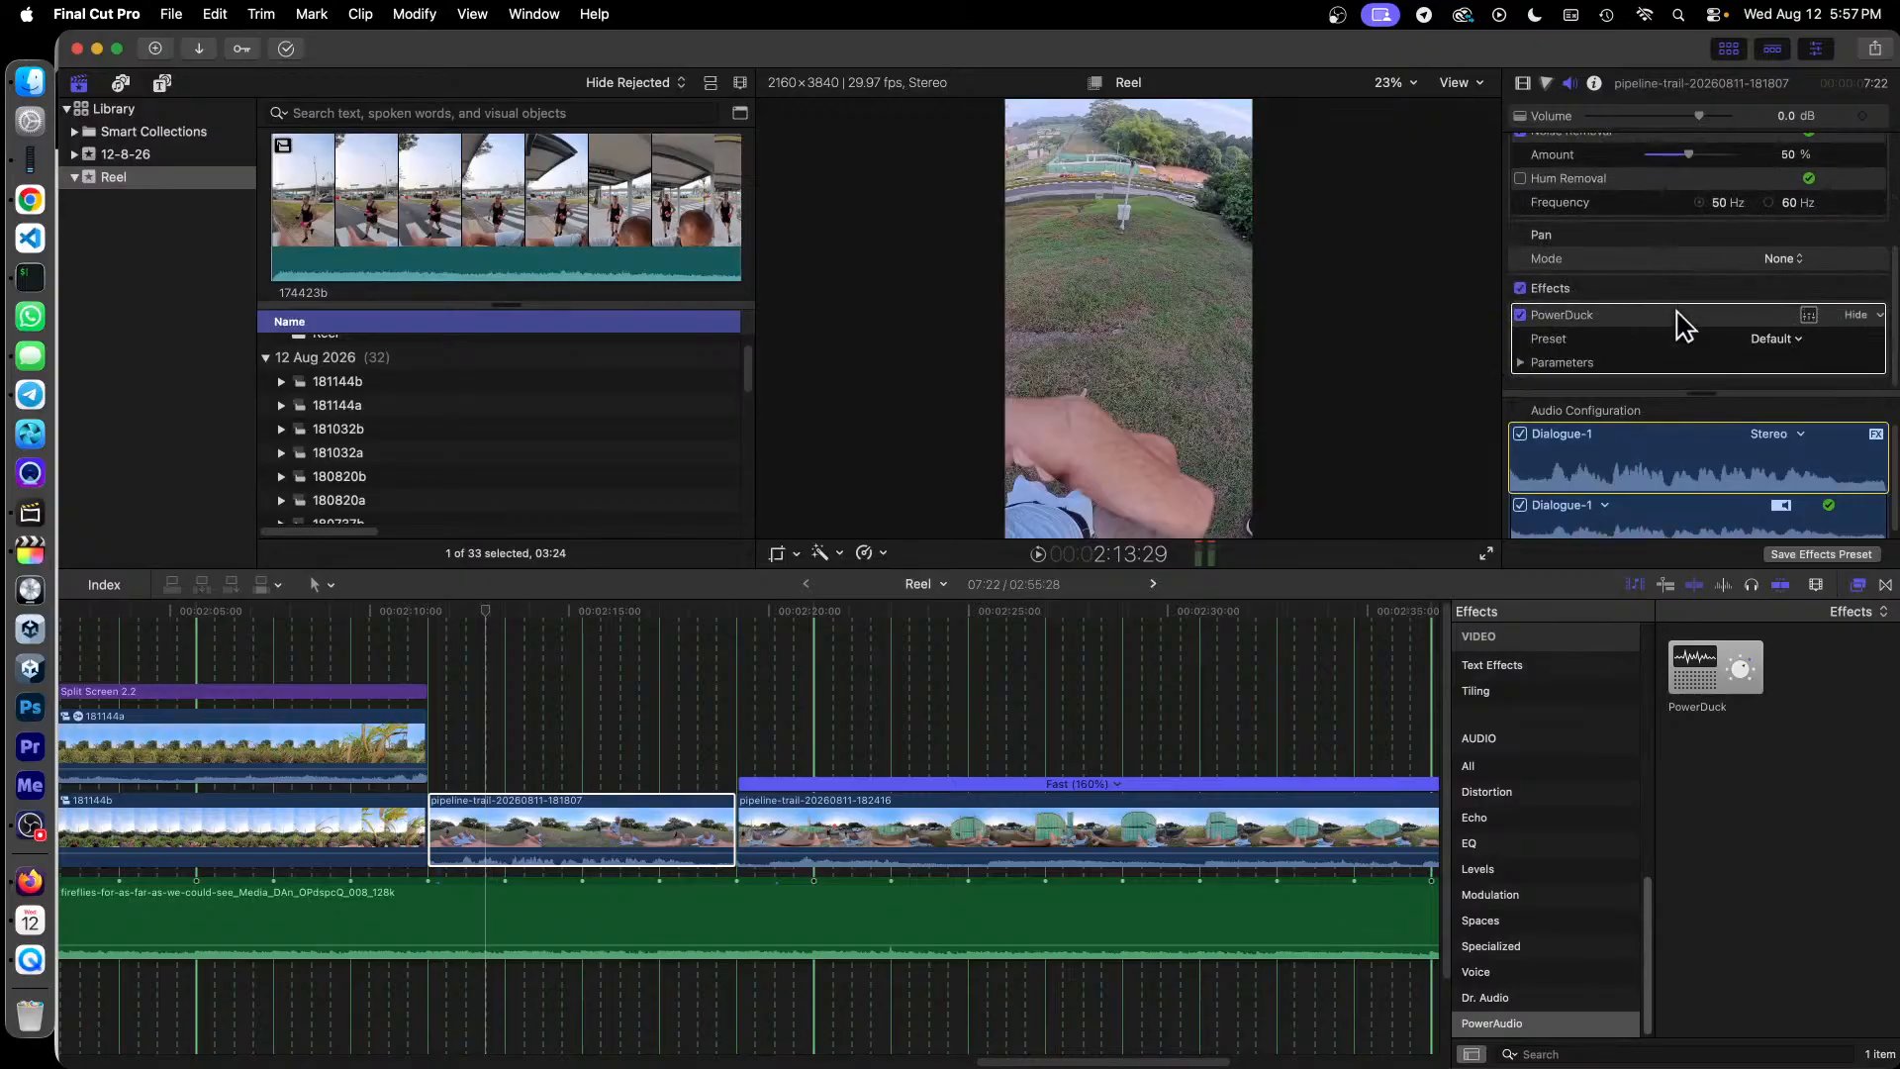
left_click(1808, 317)
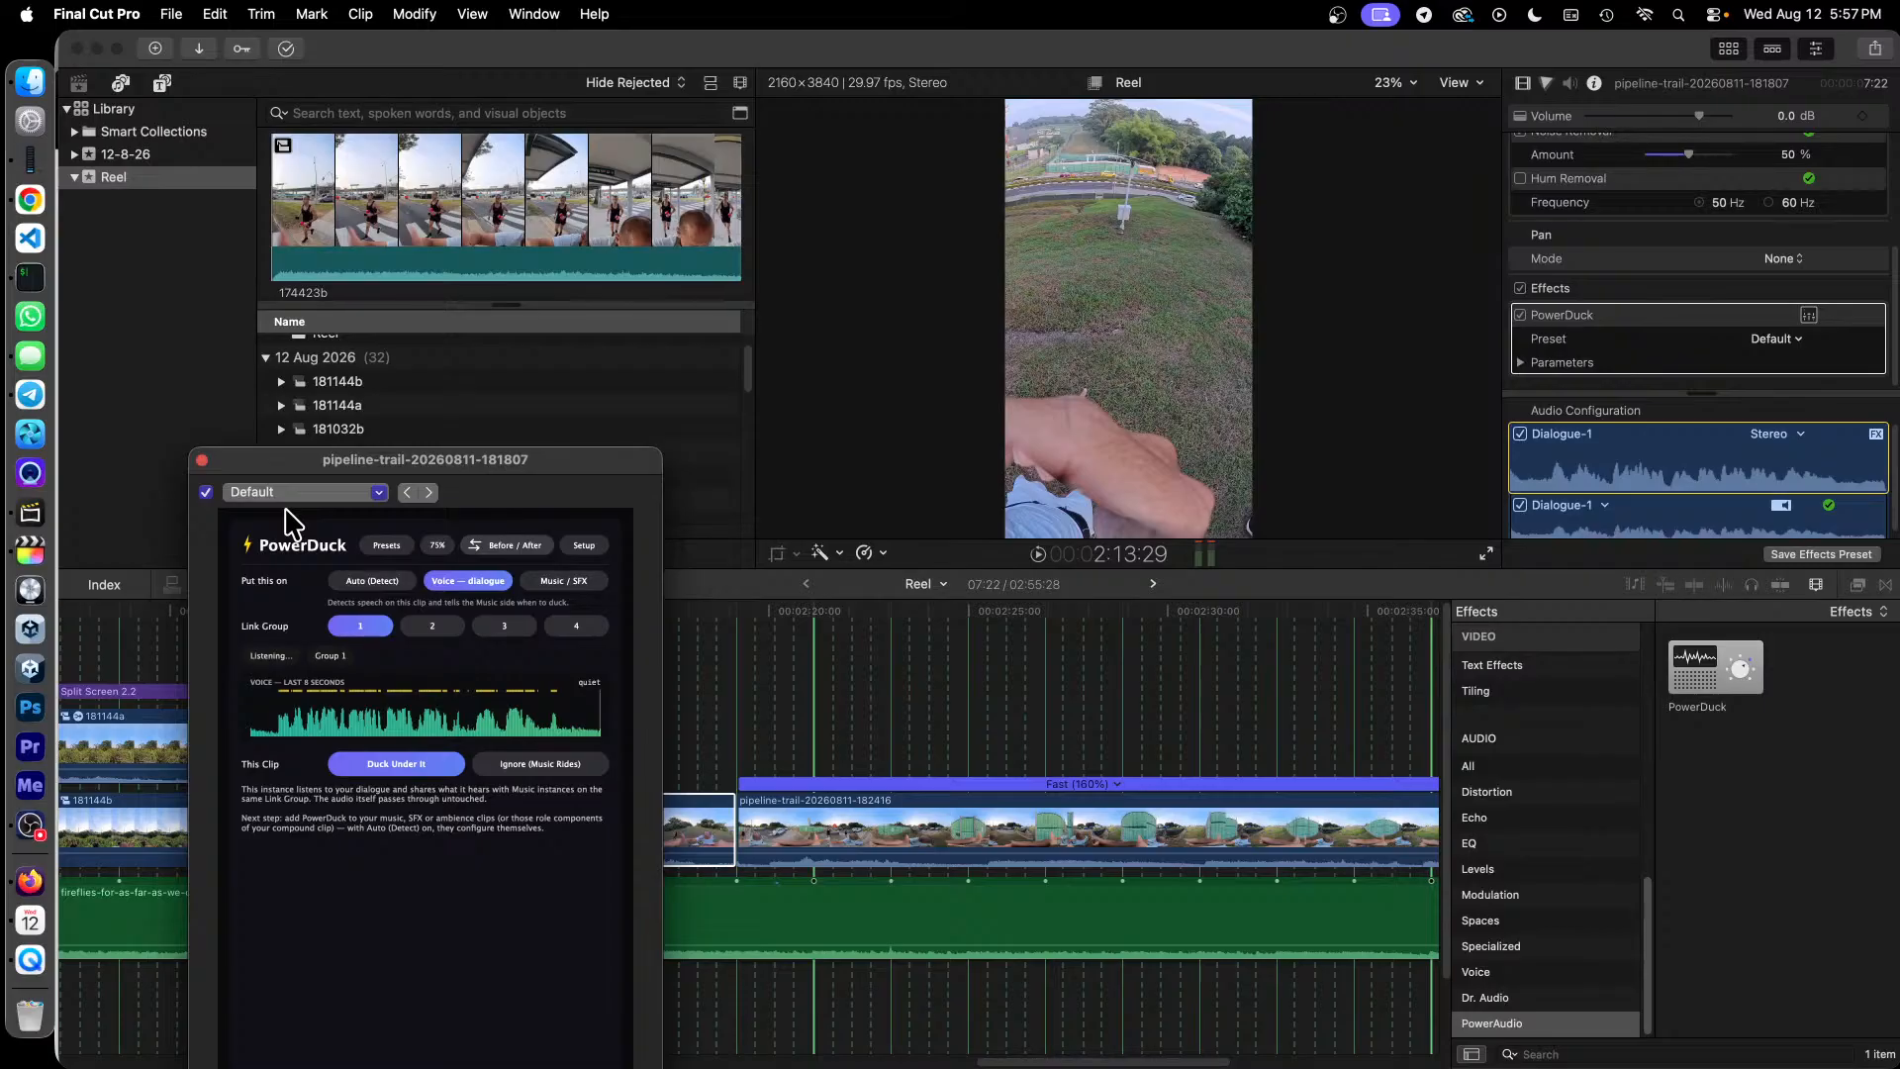
mouse_move(276, 696)
left_click(202, 459)
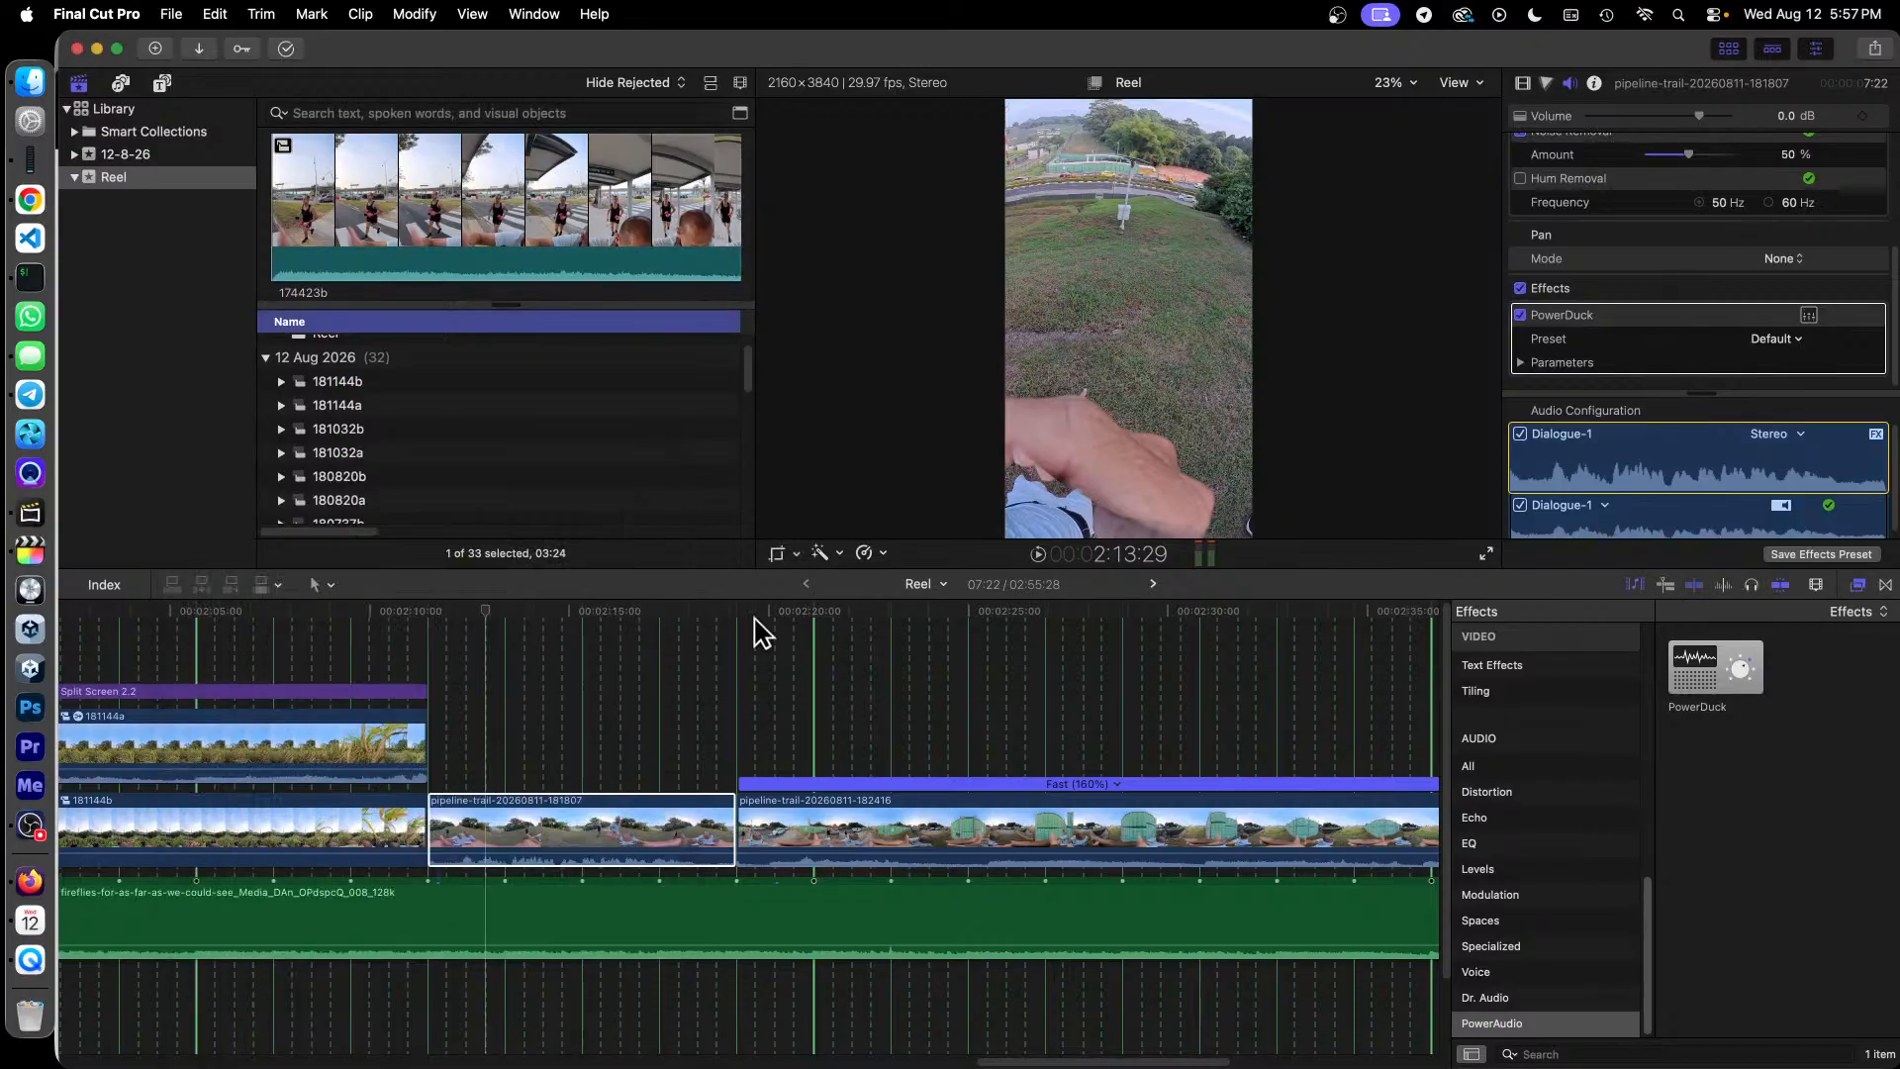
Step: Play back the end of the reel across the two pipeline-trail clips to listen to the music ducking
left_click(406, 615)
key("space")
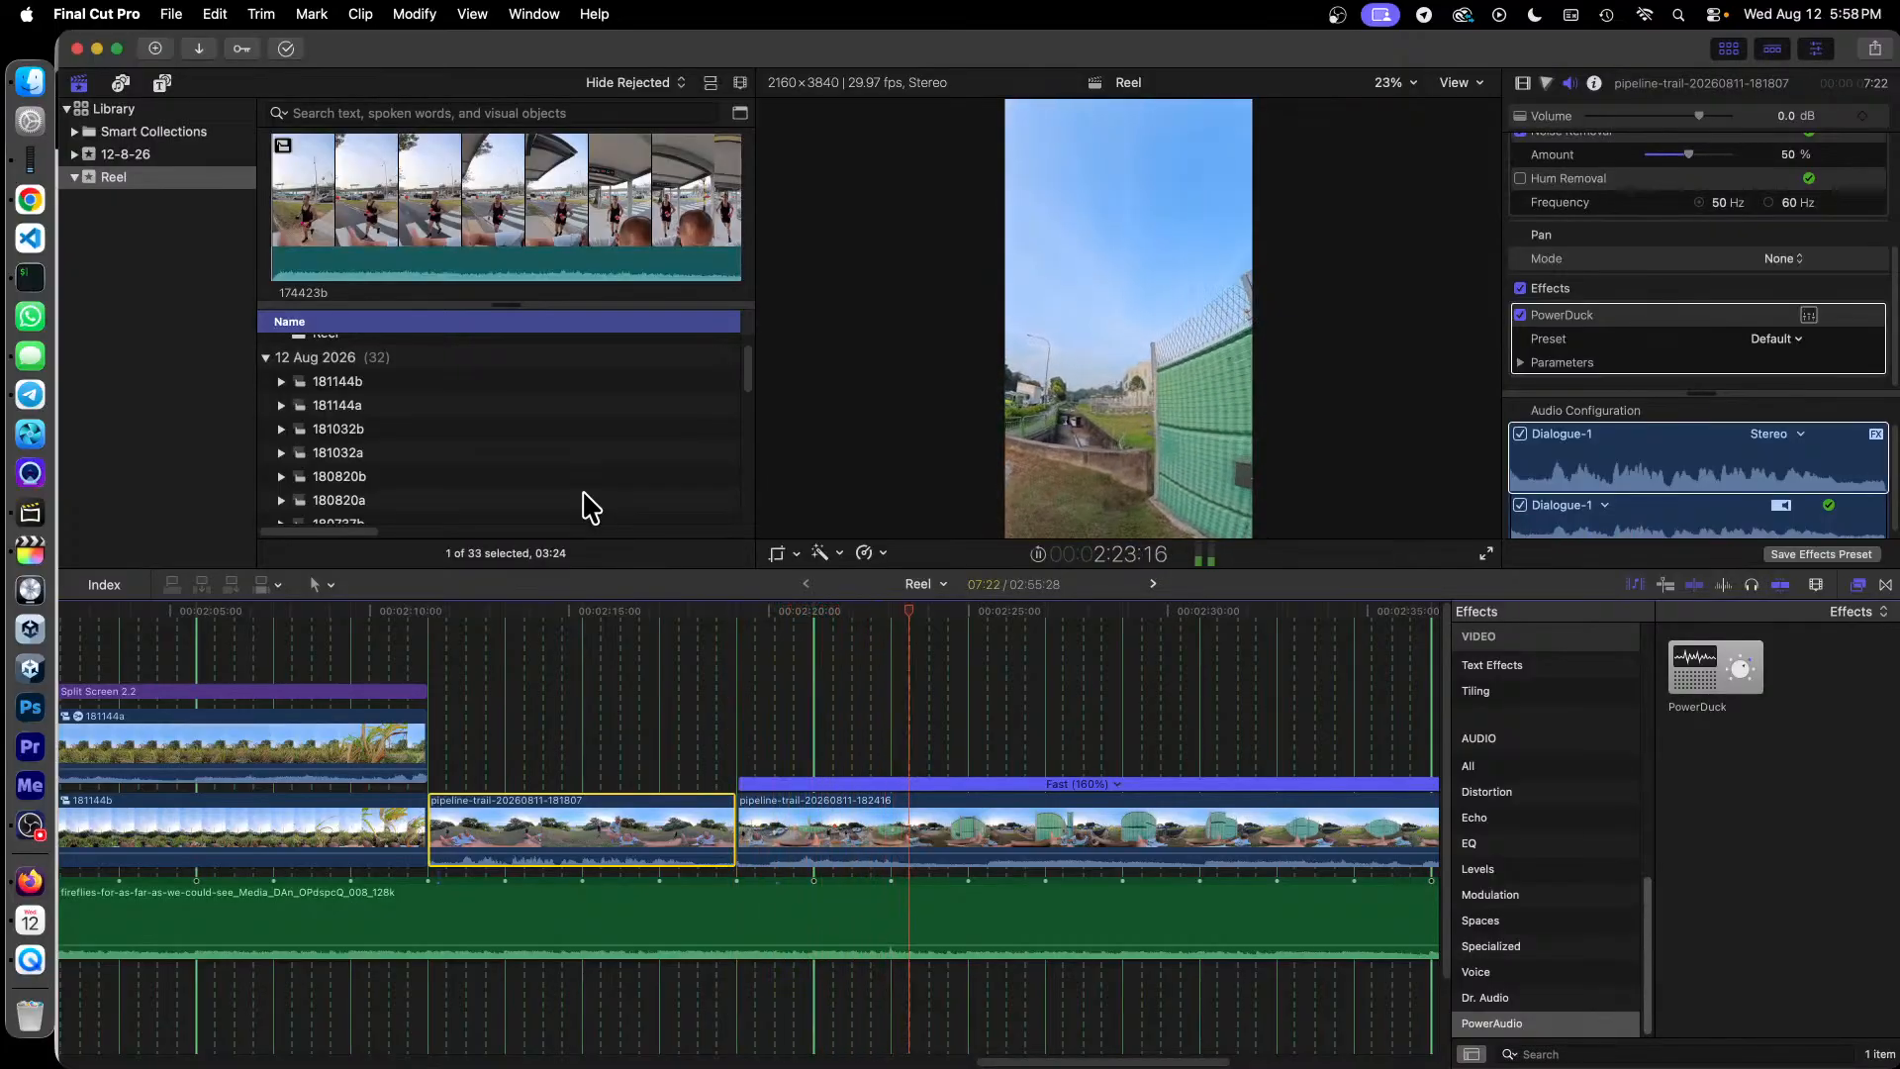
key("space")
left_click(390, 618)
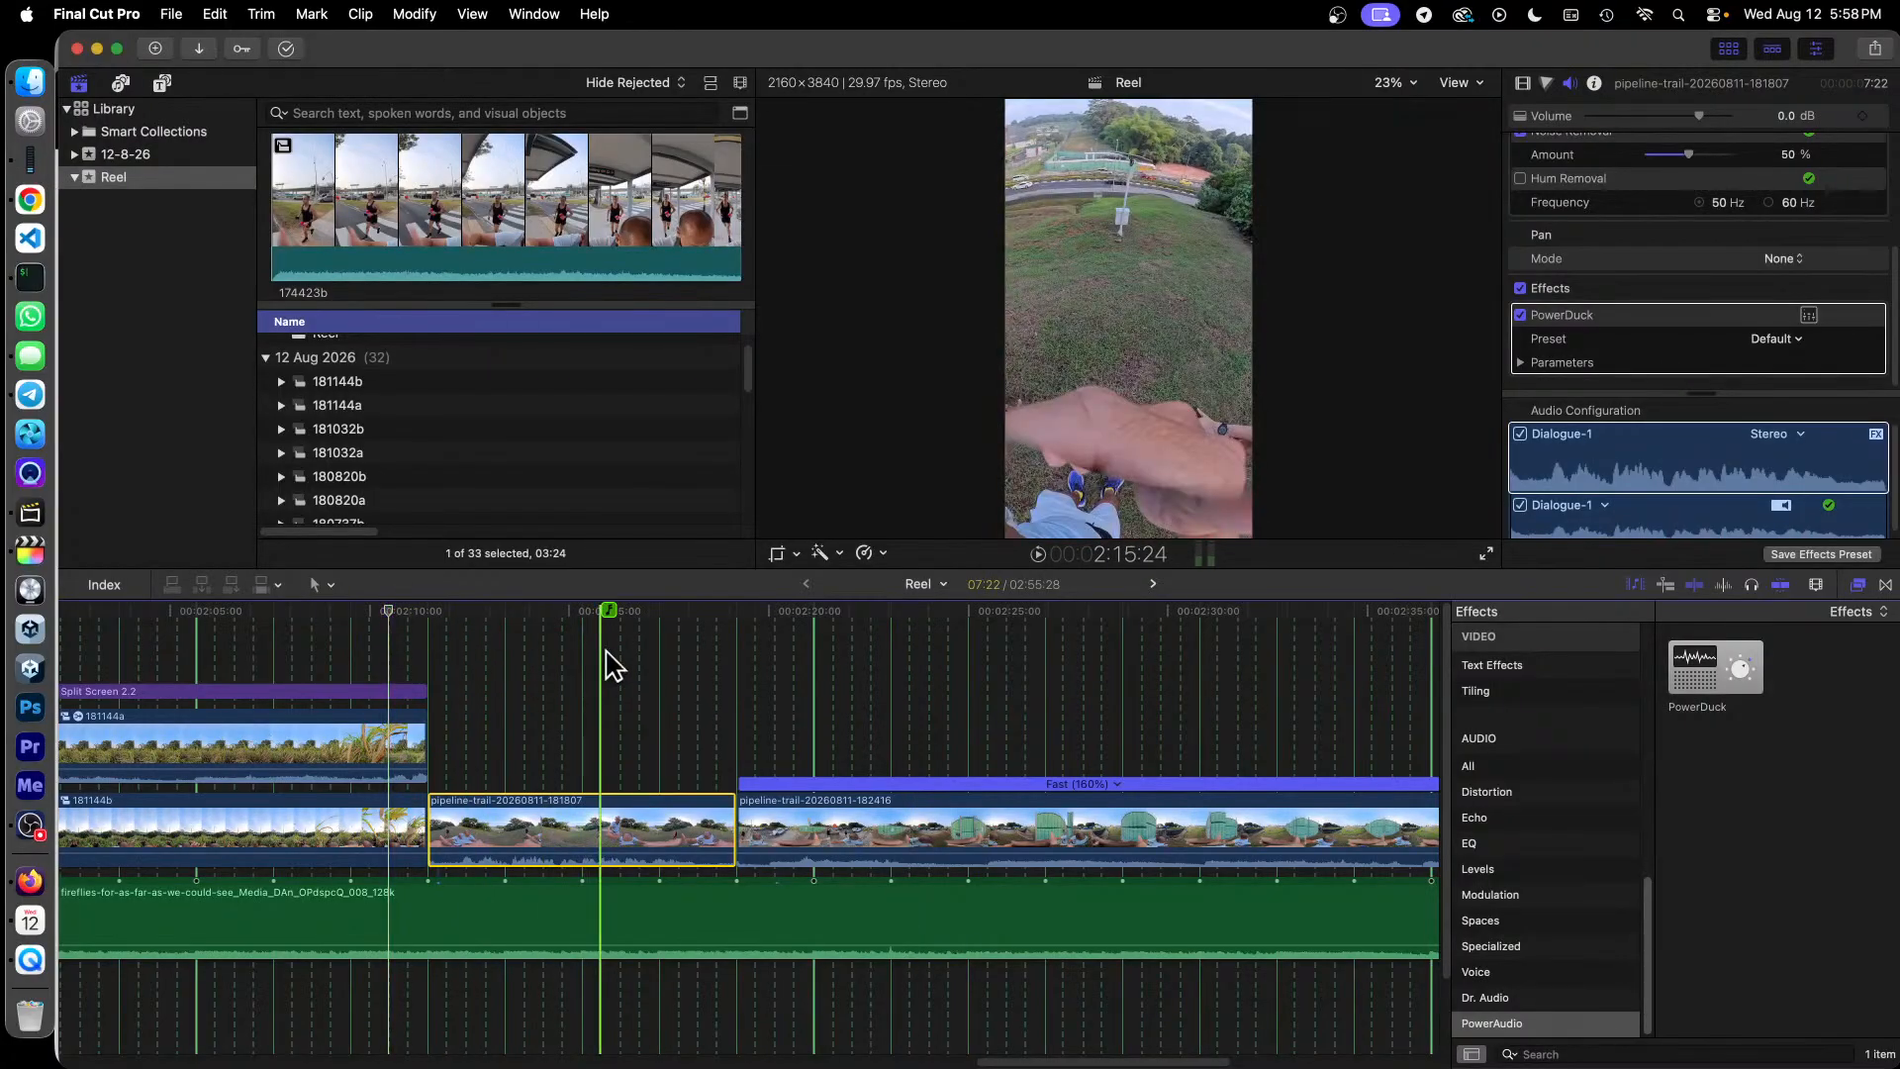
key("space")
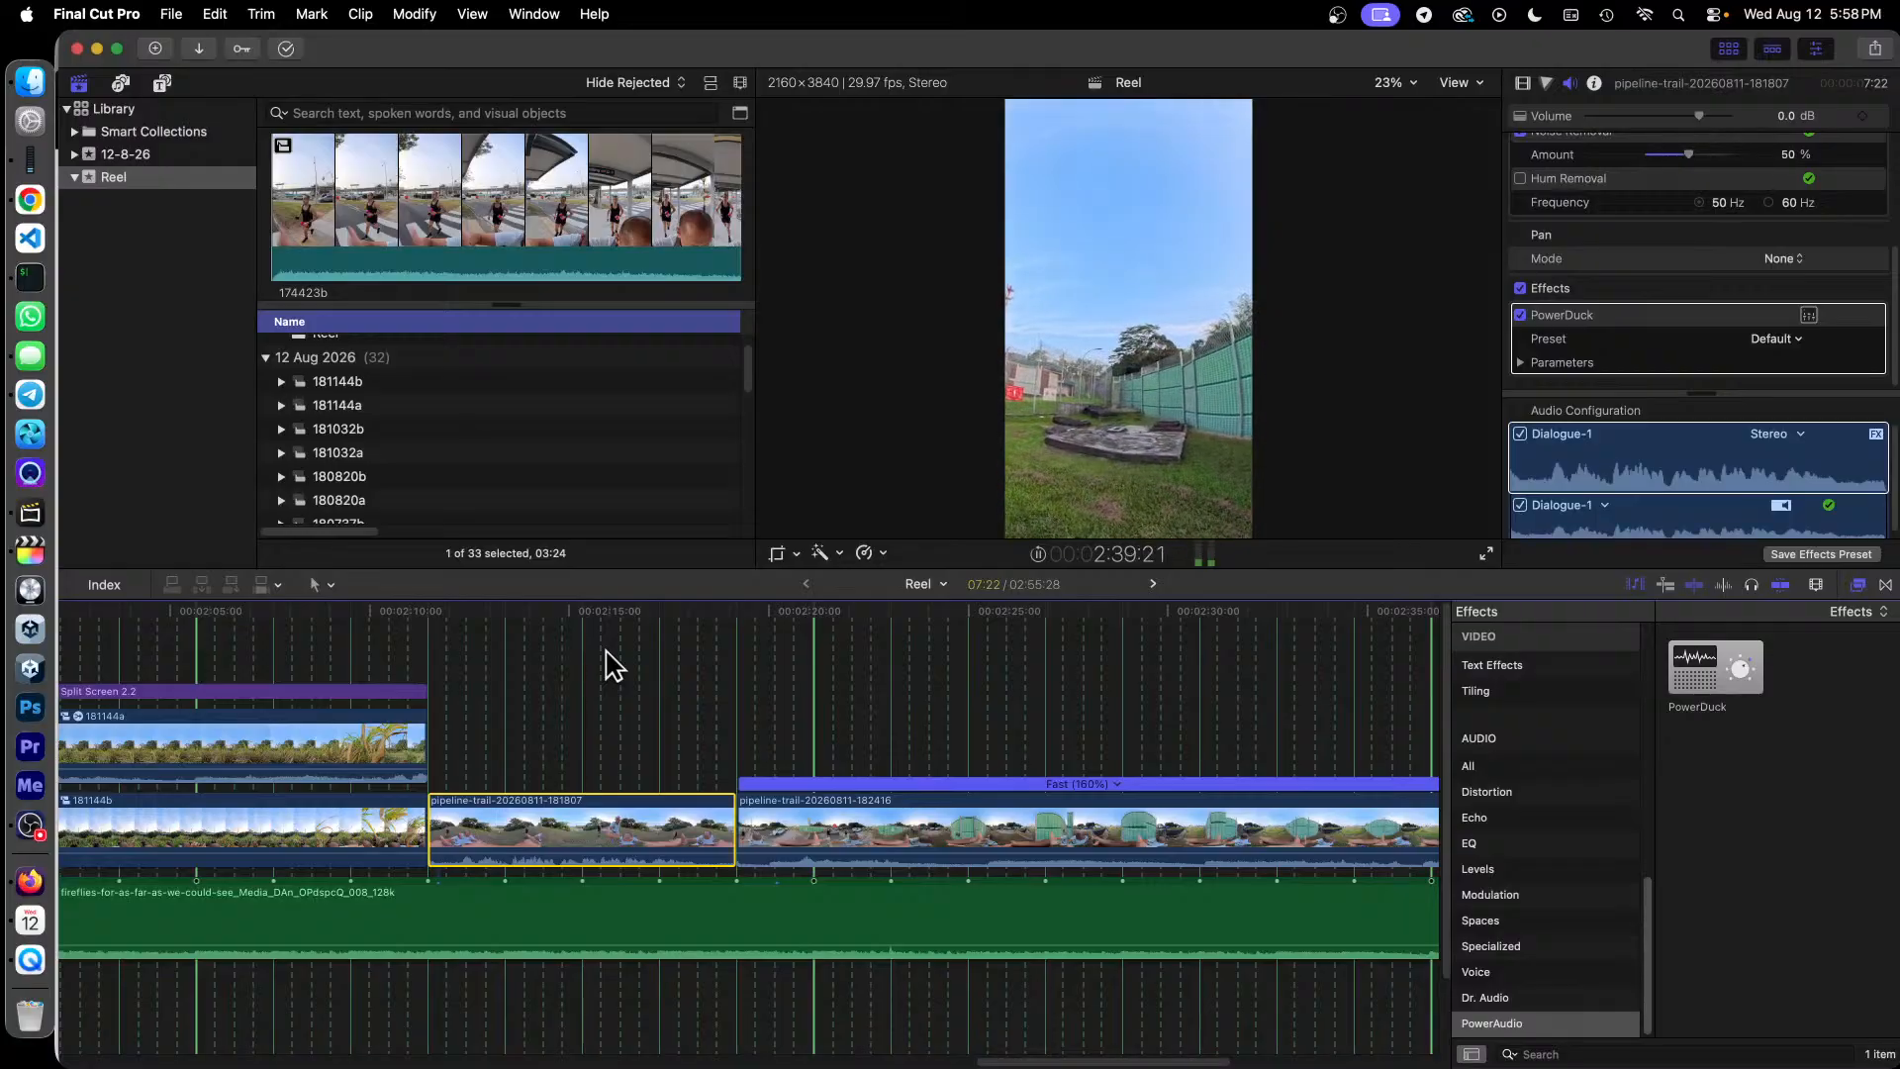
key("space")
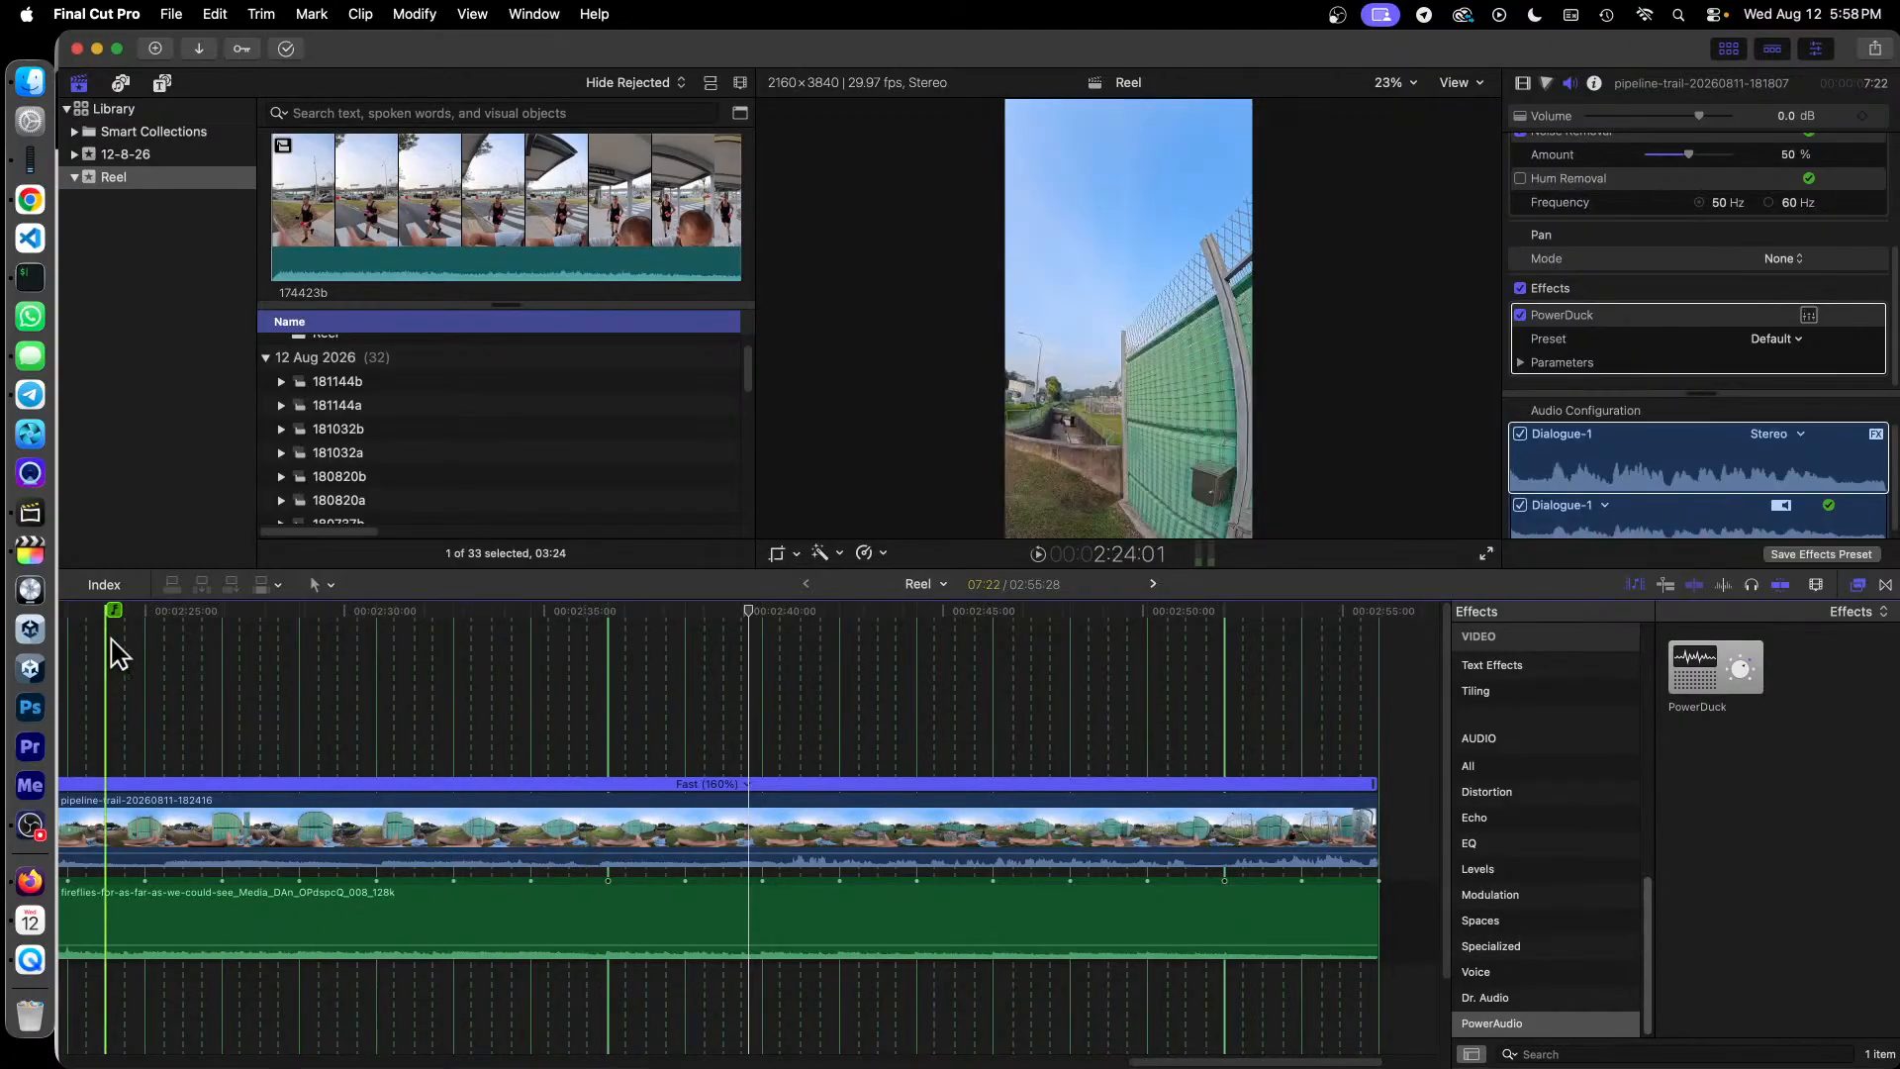
left_click(108, 613)
key("space")
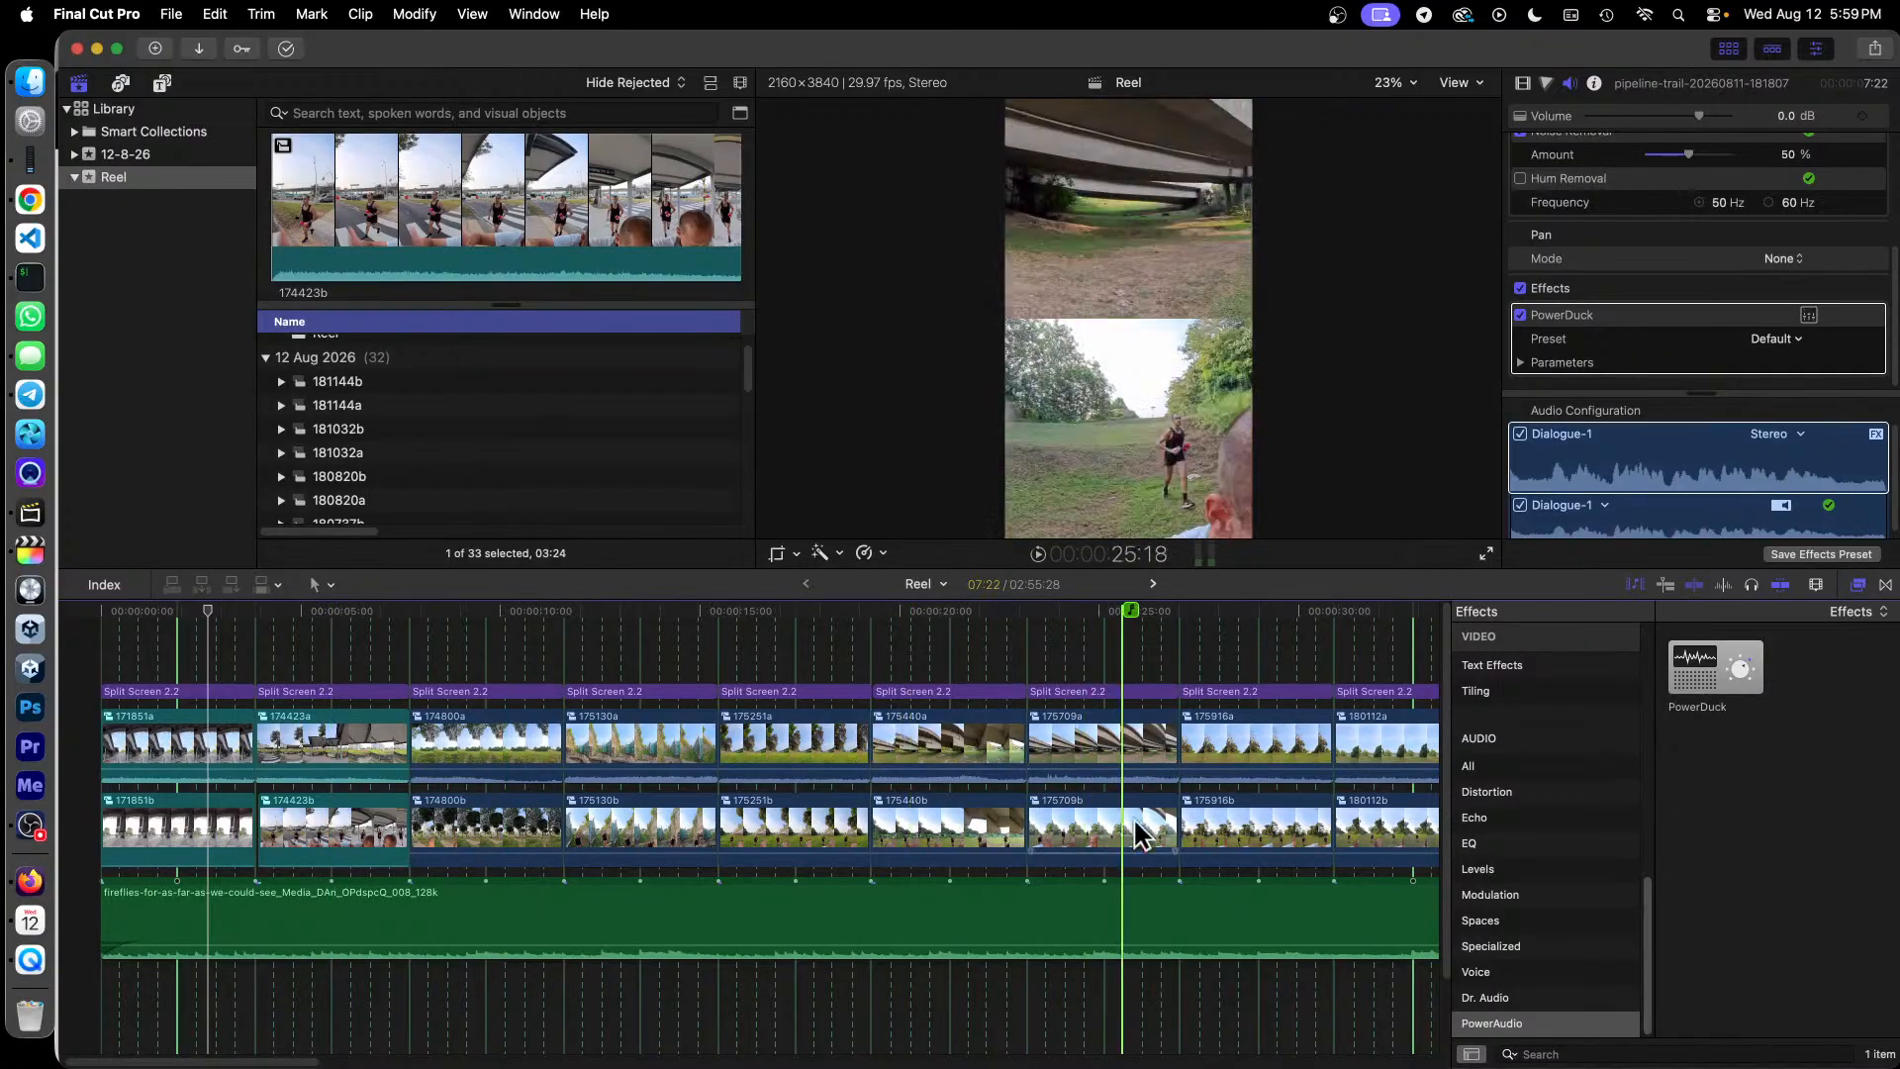
Step: Review the PowerDuck ducking, music level and timing settings on the fireflies music clip and close the effect editor
left_click(1239, 915)
scroll(1637, 390, "down", 5)
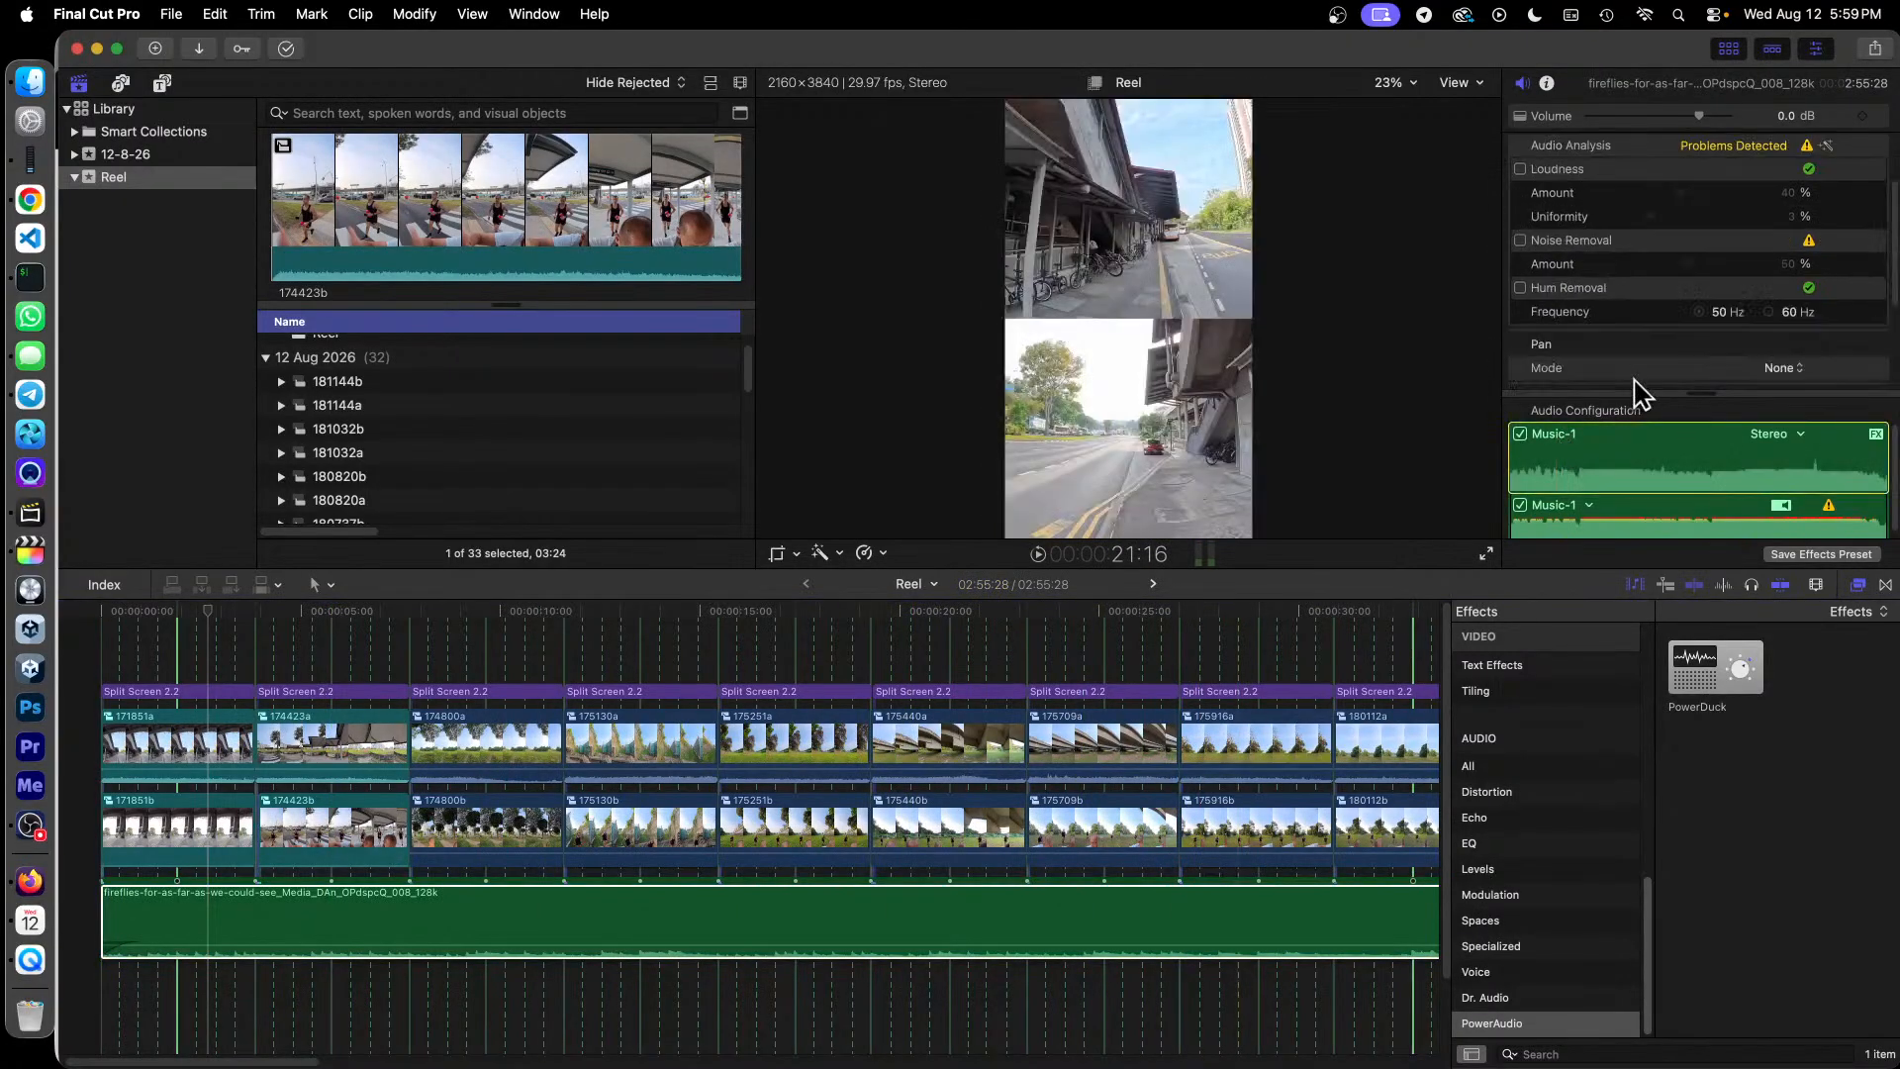
scroll(1688, 357, "down", 3)
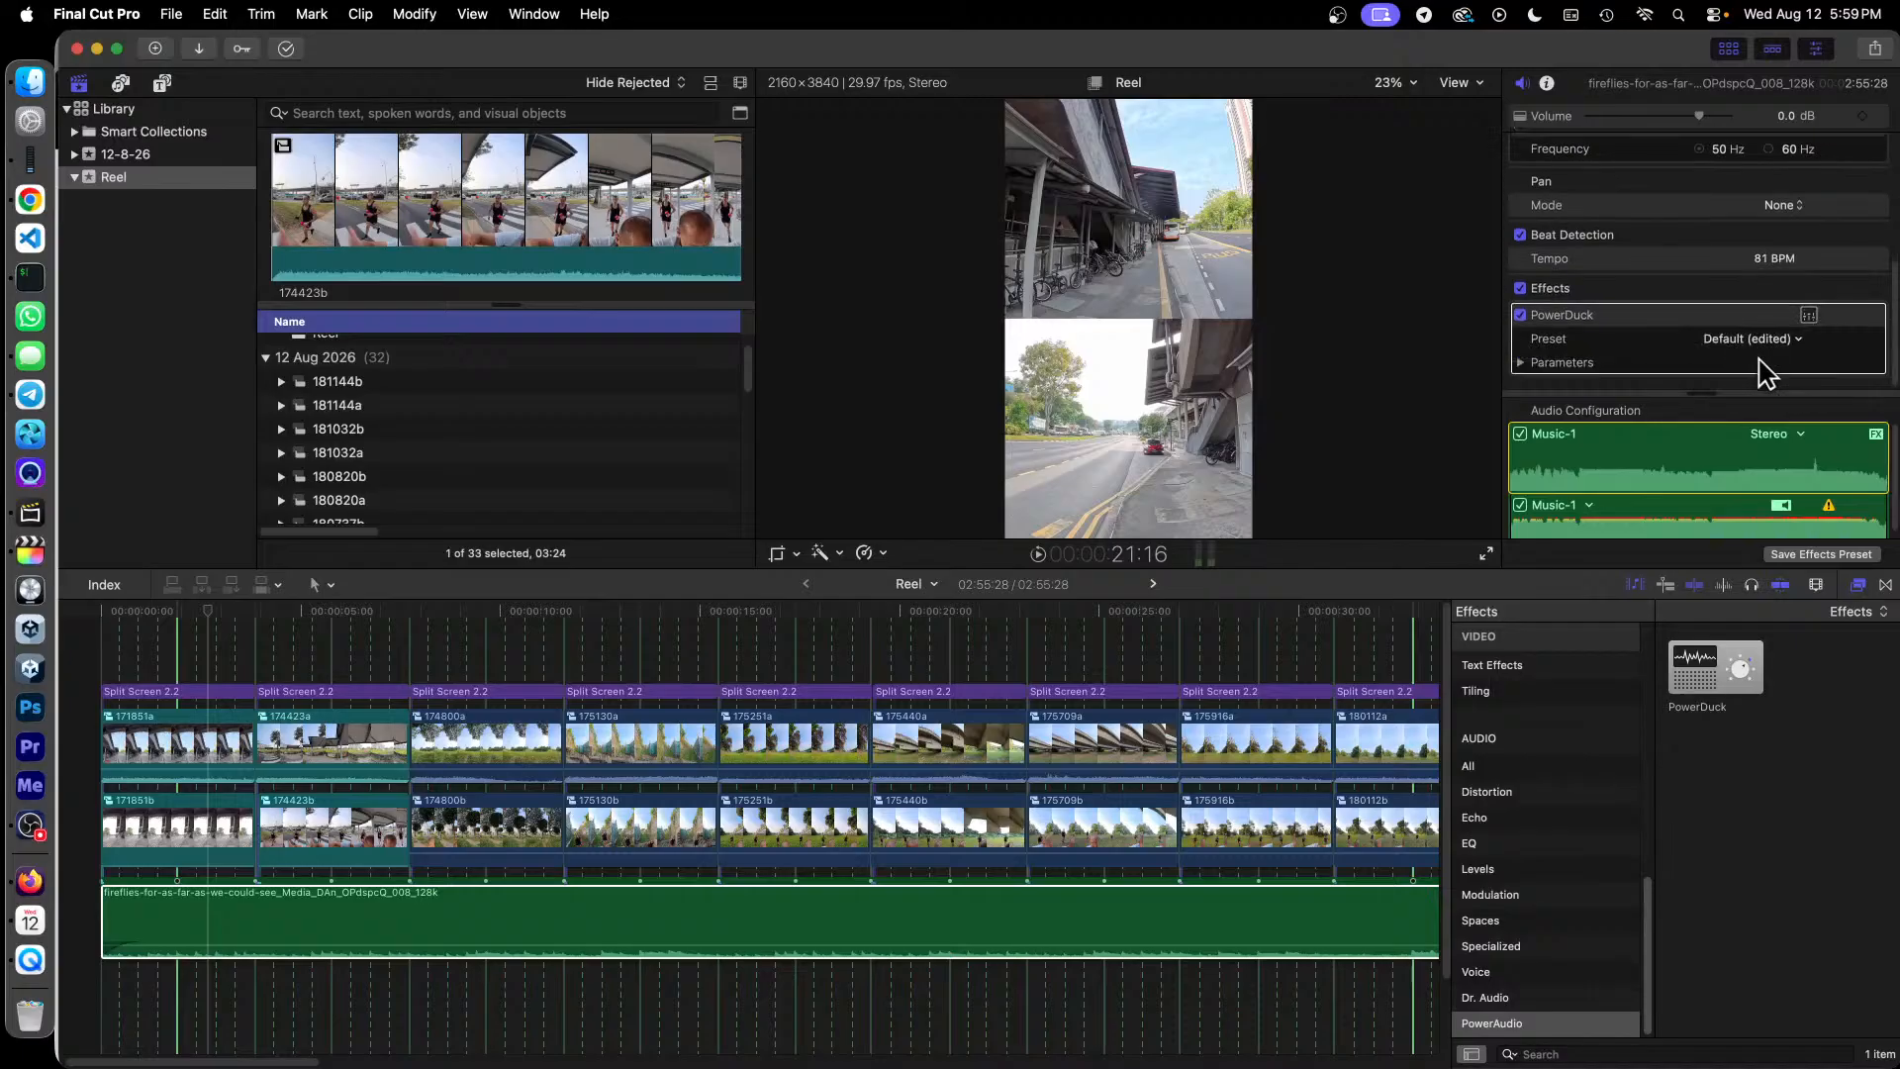
left_click(1808, 315)
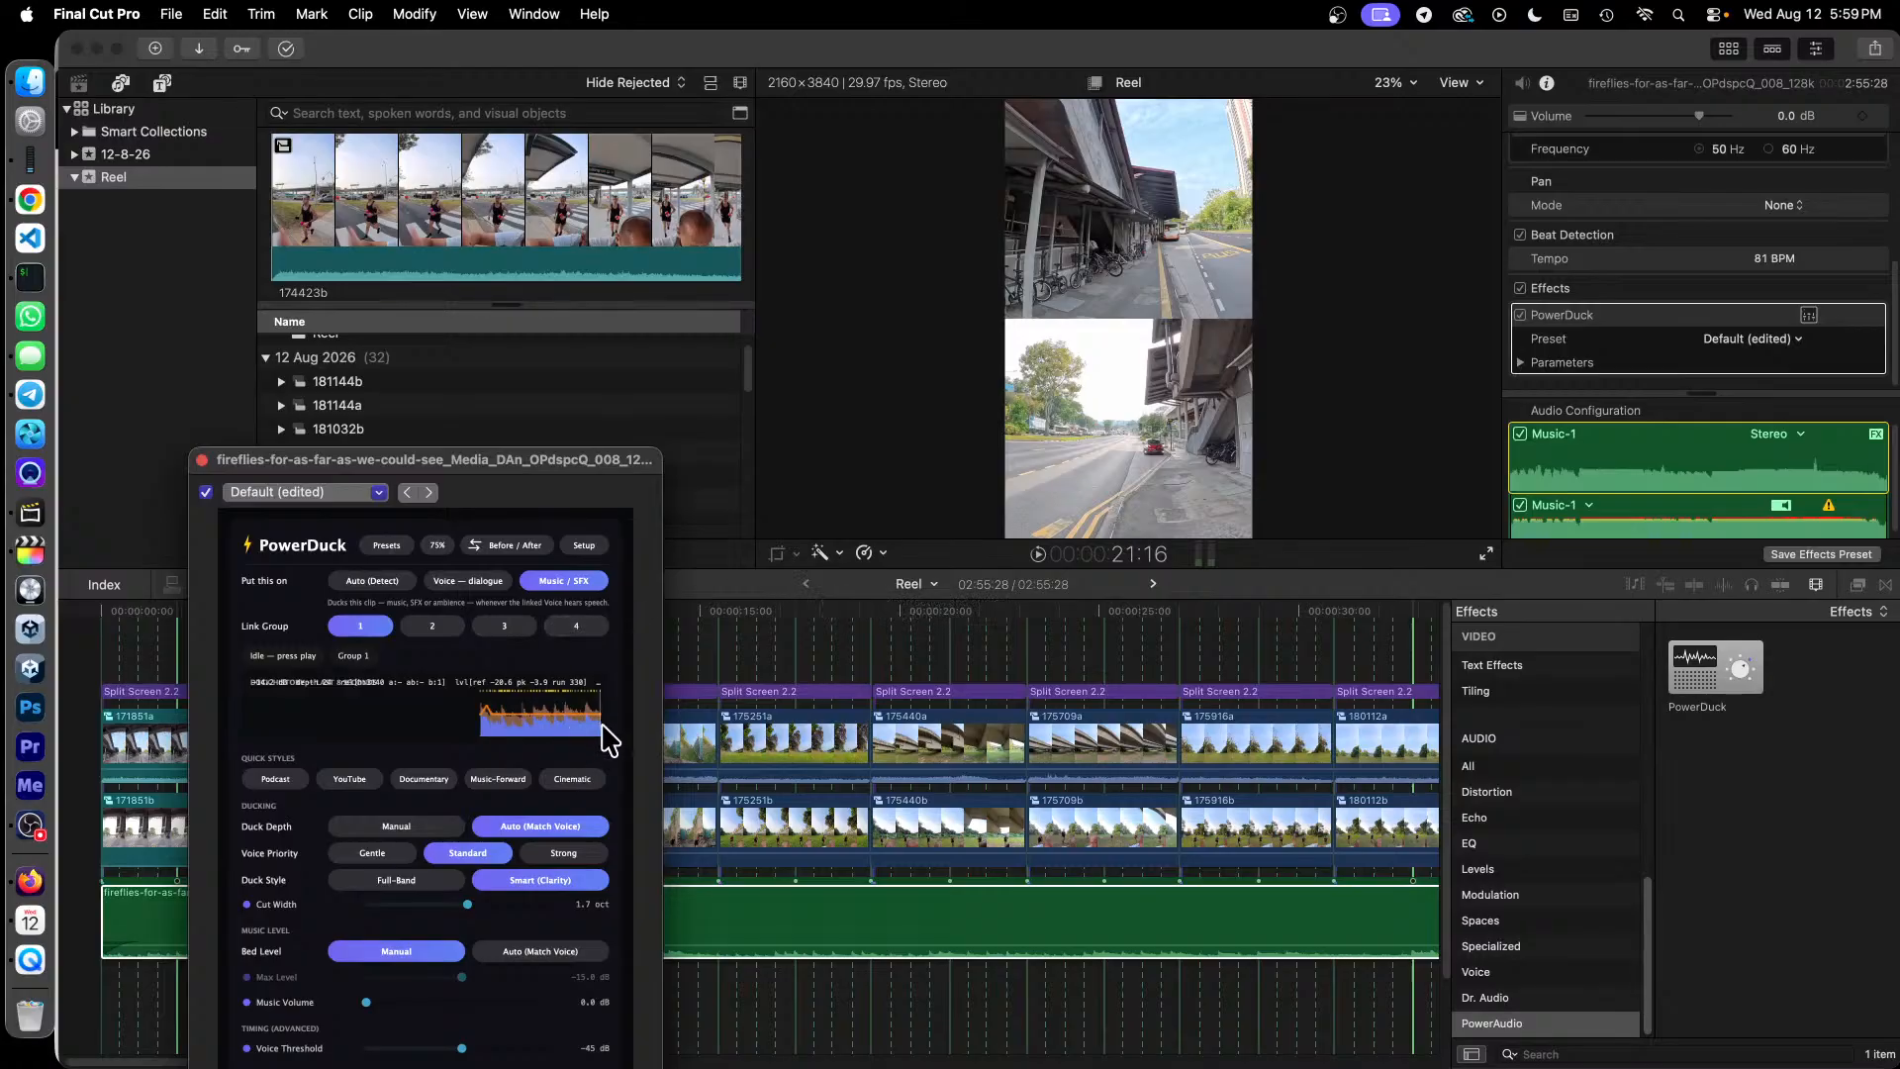
mouse_move(599, 739)
left_click_drag(576, 463, 607, 242)
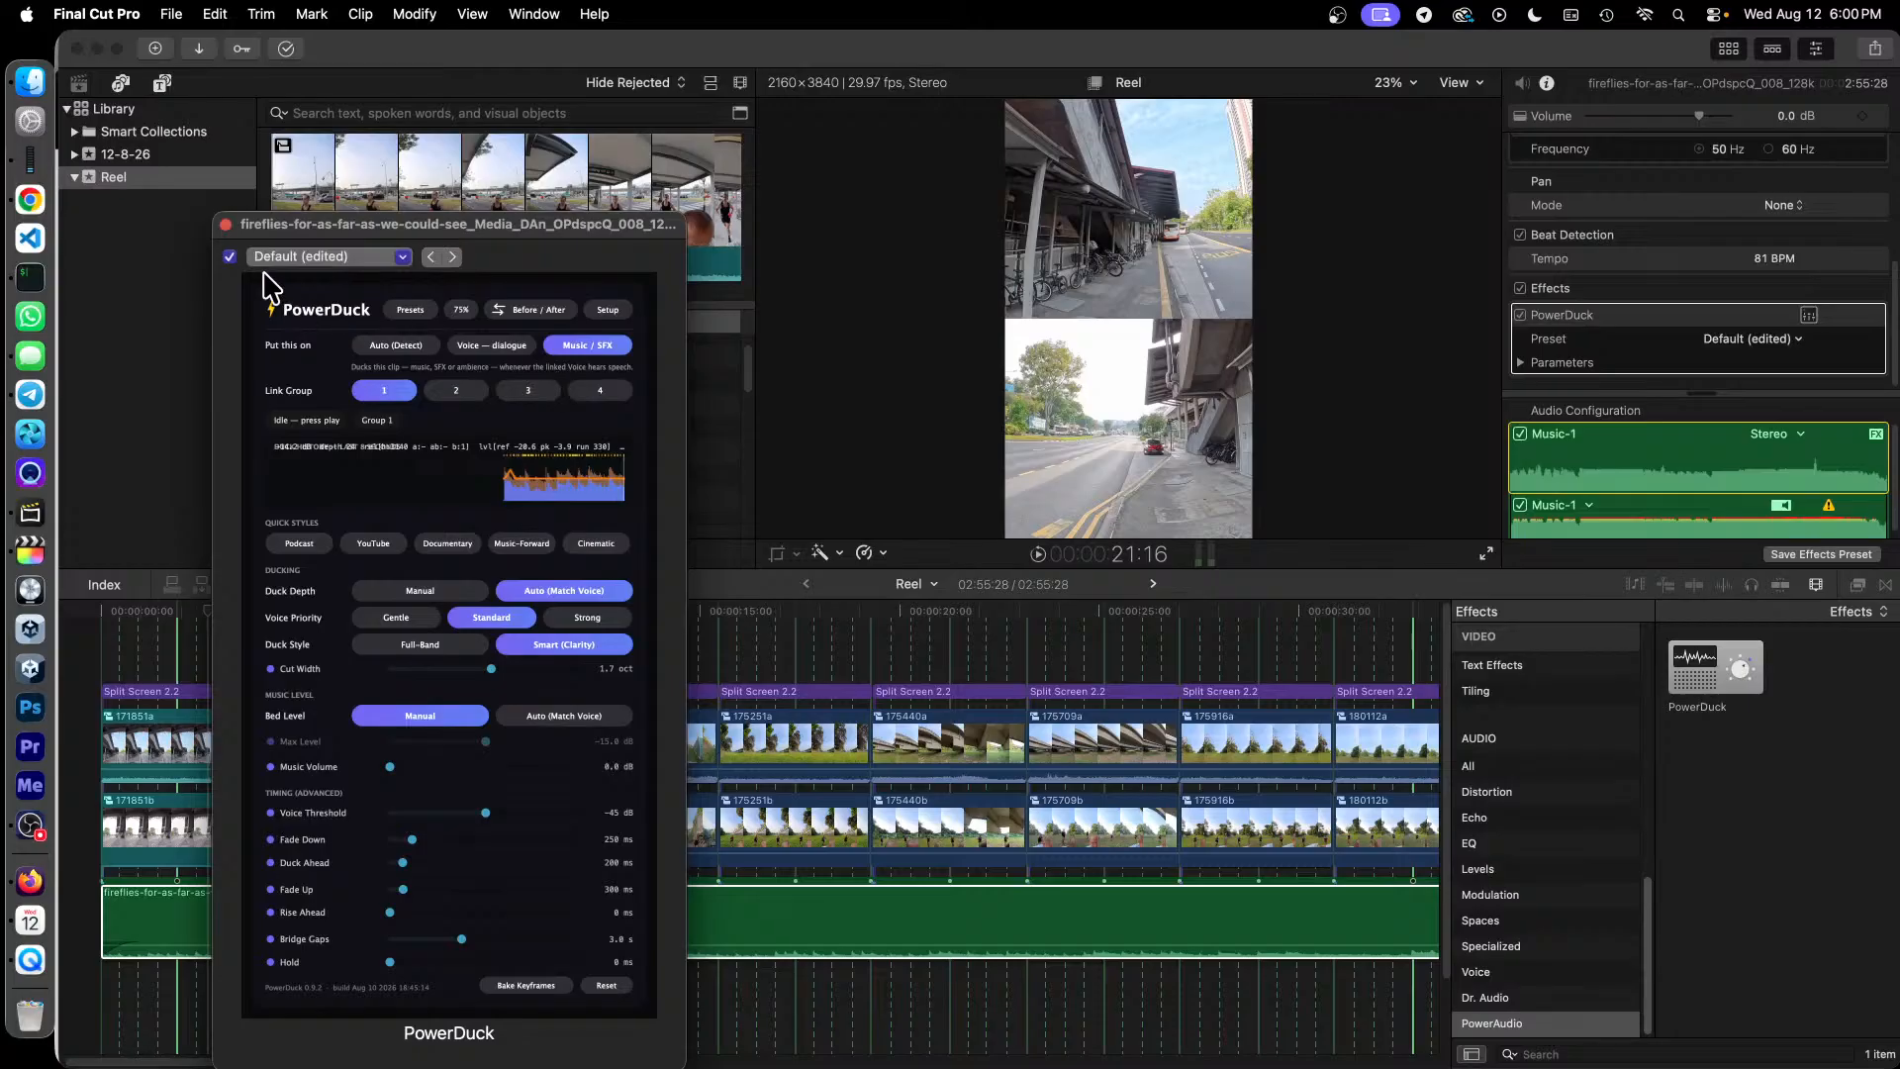
left_click(226, 225)
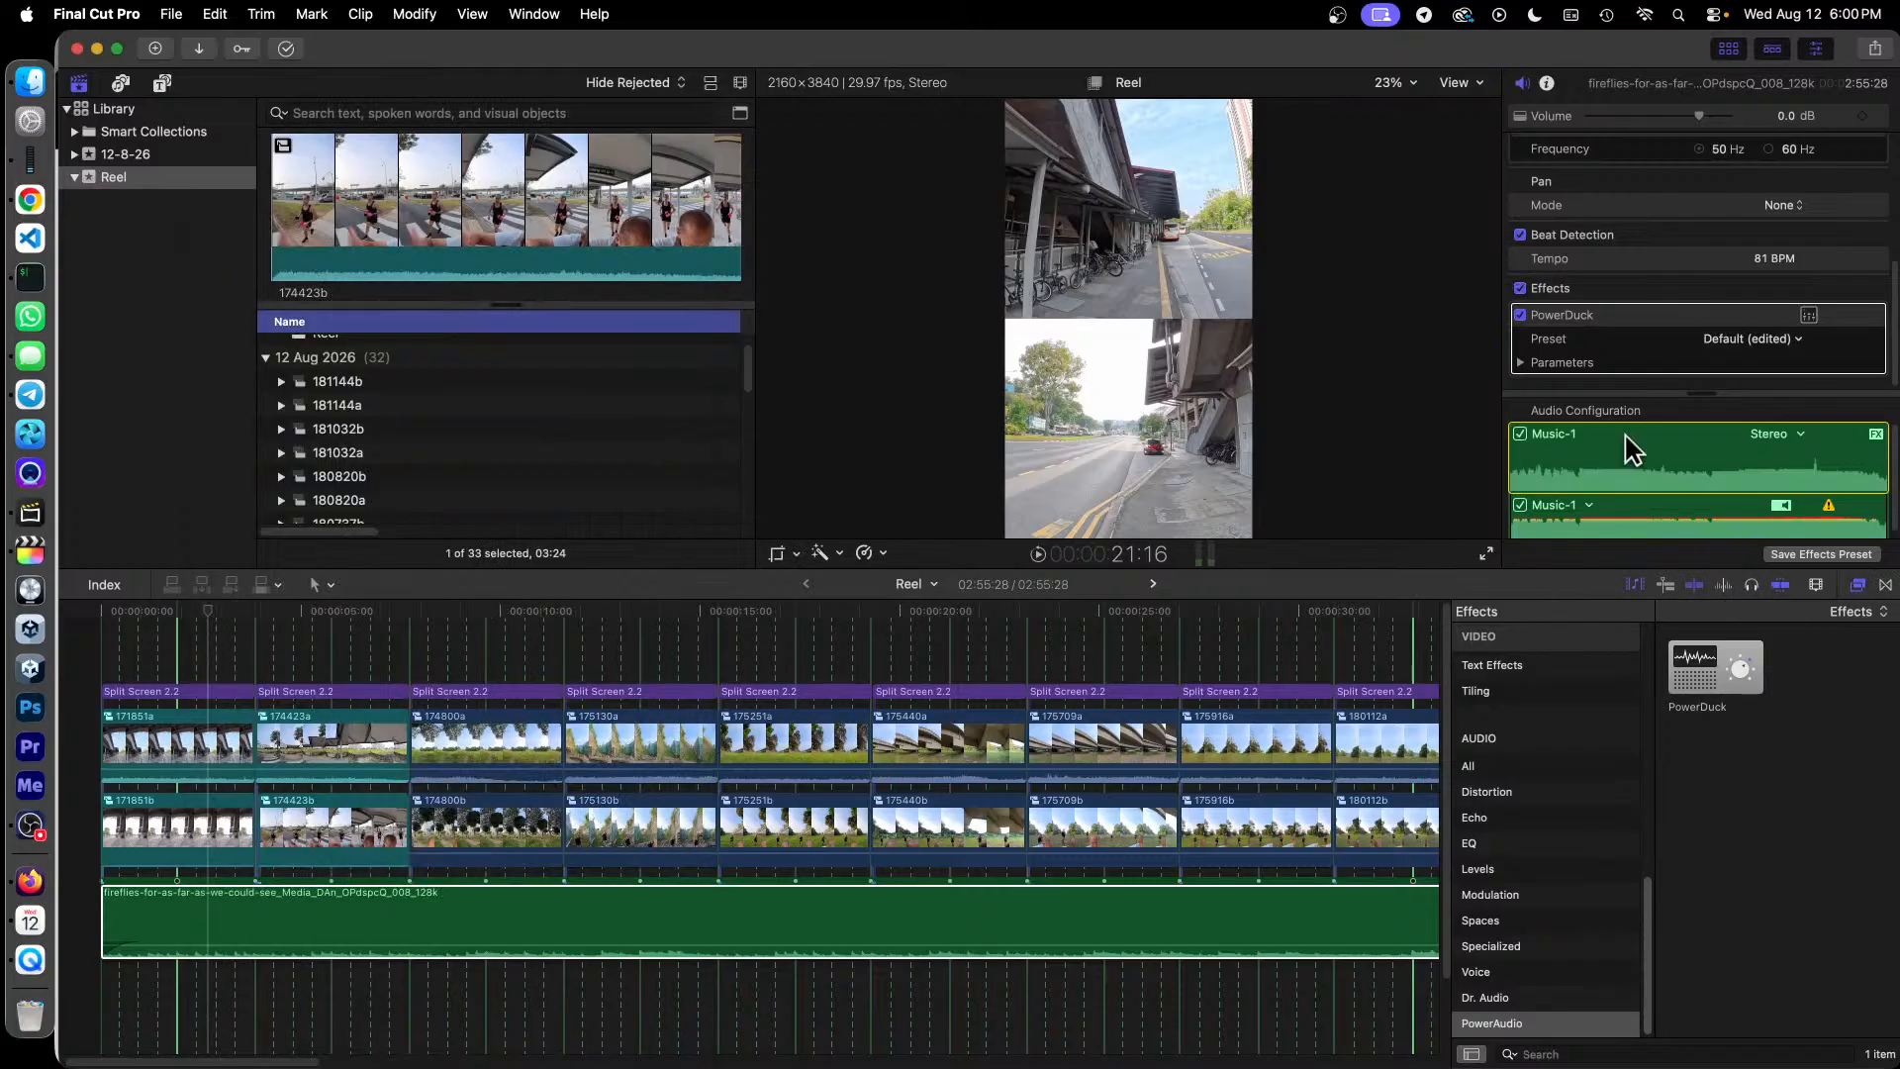
Step: Disable the PowerDuck effect on the fireflies music clip and play the opening split-screen section
left_click(1520, 315)
left_click(469, 611)
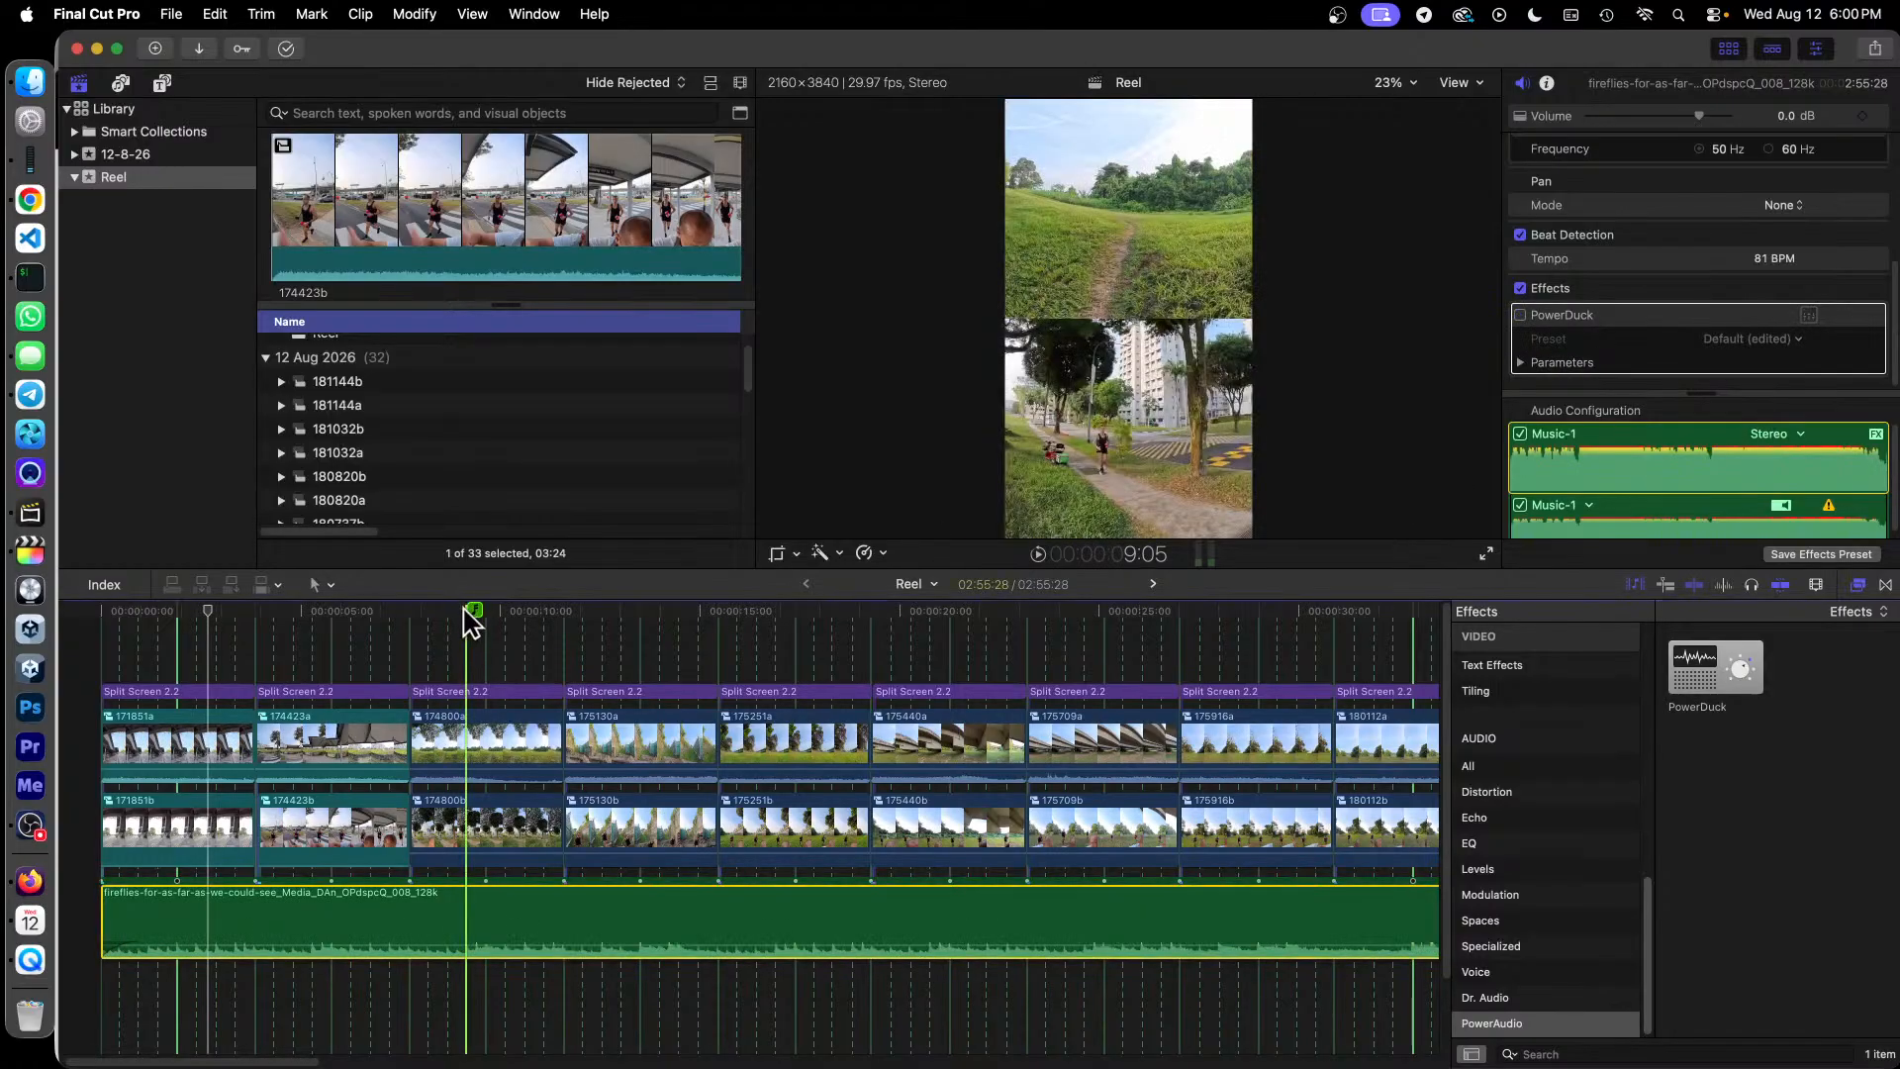
key("space")
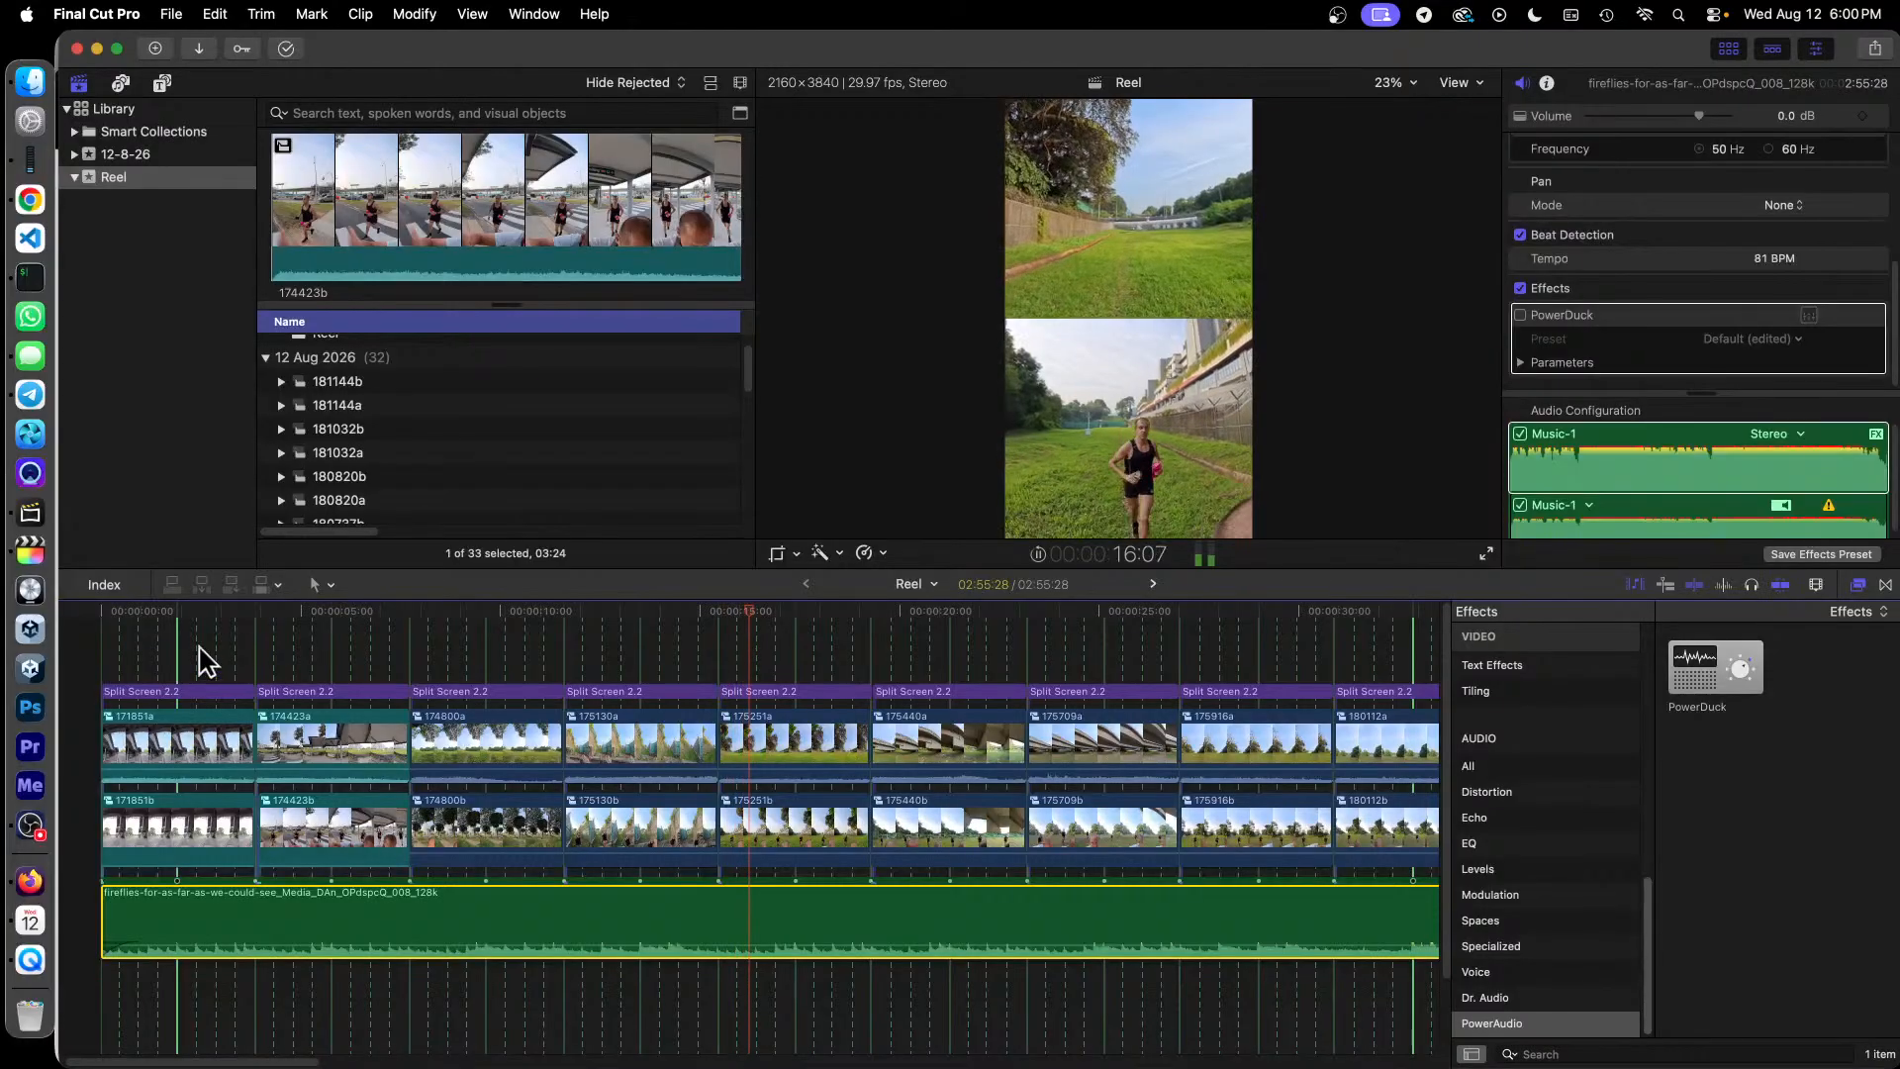
left_click(579, 634)
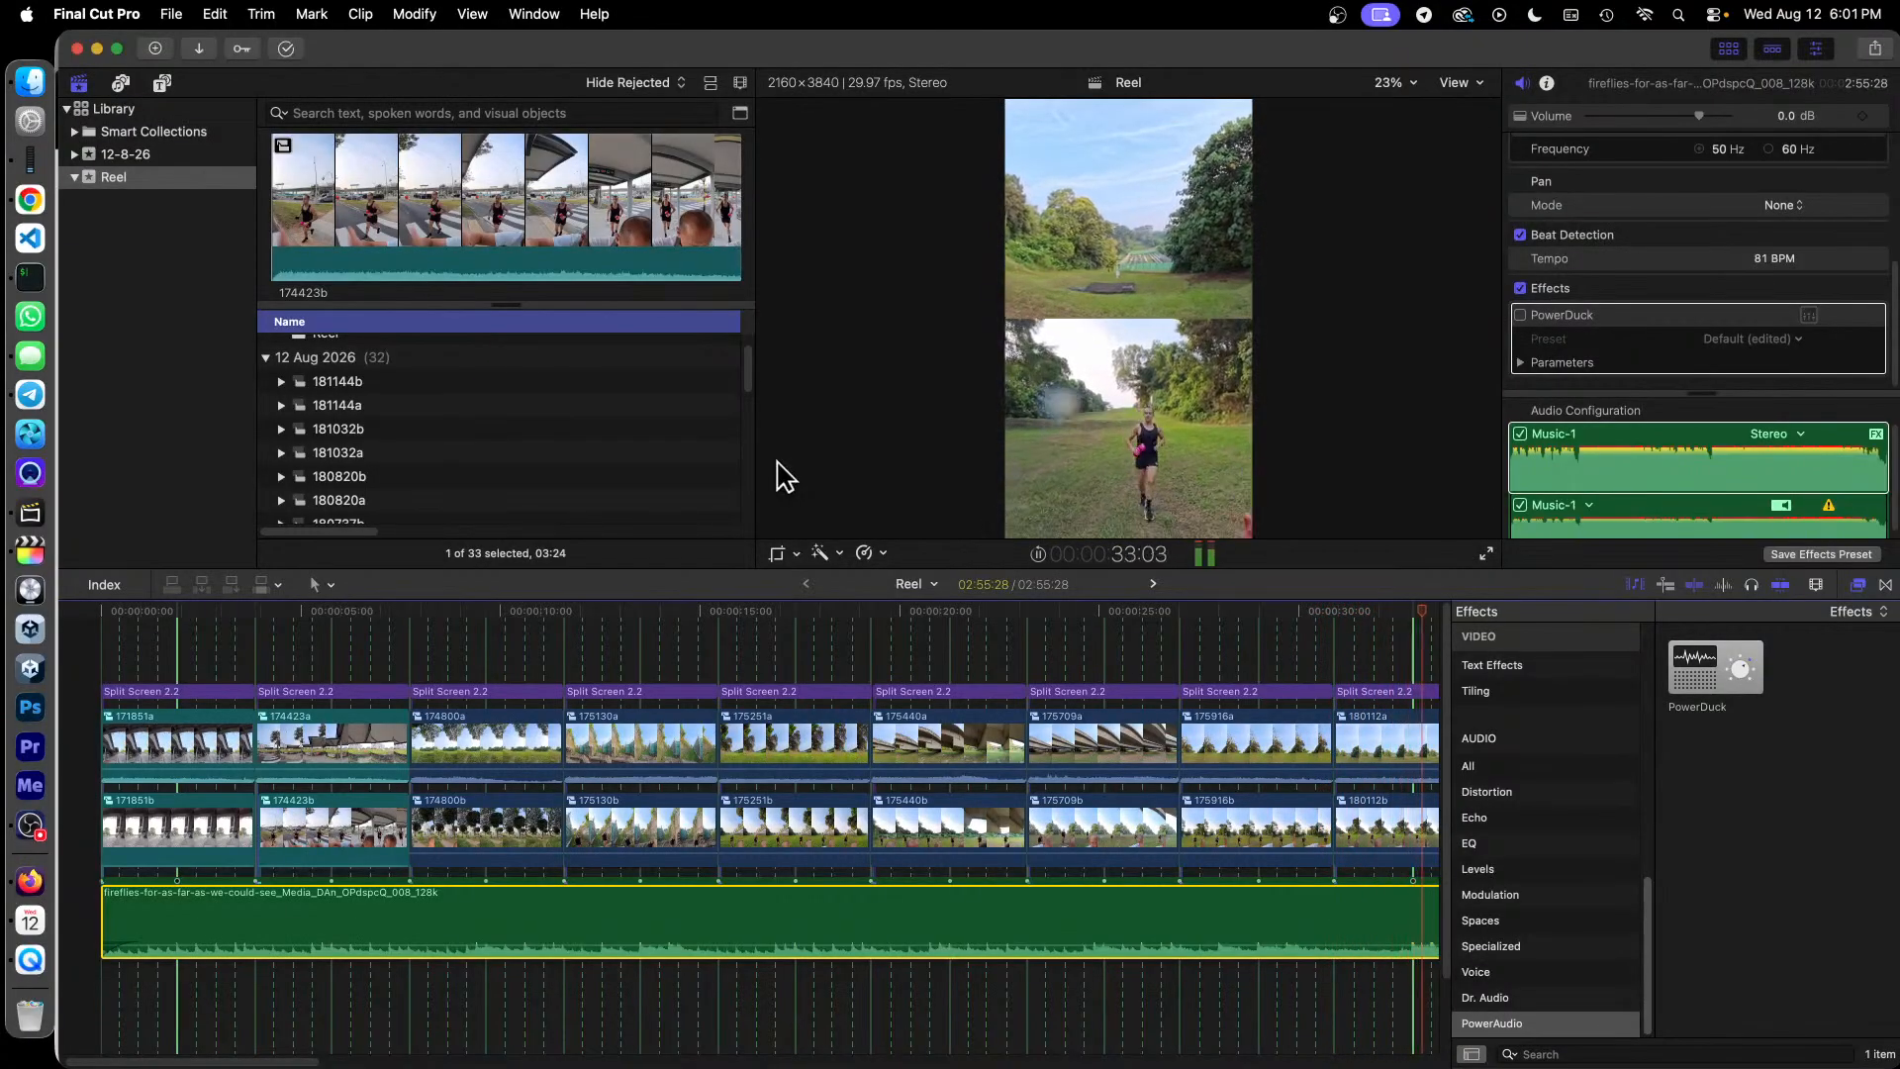
Step: Add volume keyframes to the fireflies music clip at 34:23 and 35:08, around the start of the 180227a clip
left_click_drag(282, 1061, 307, 1062)
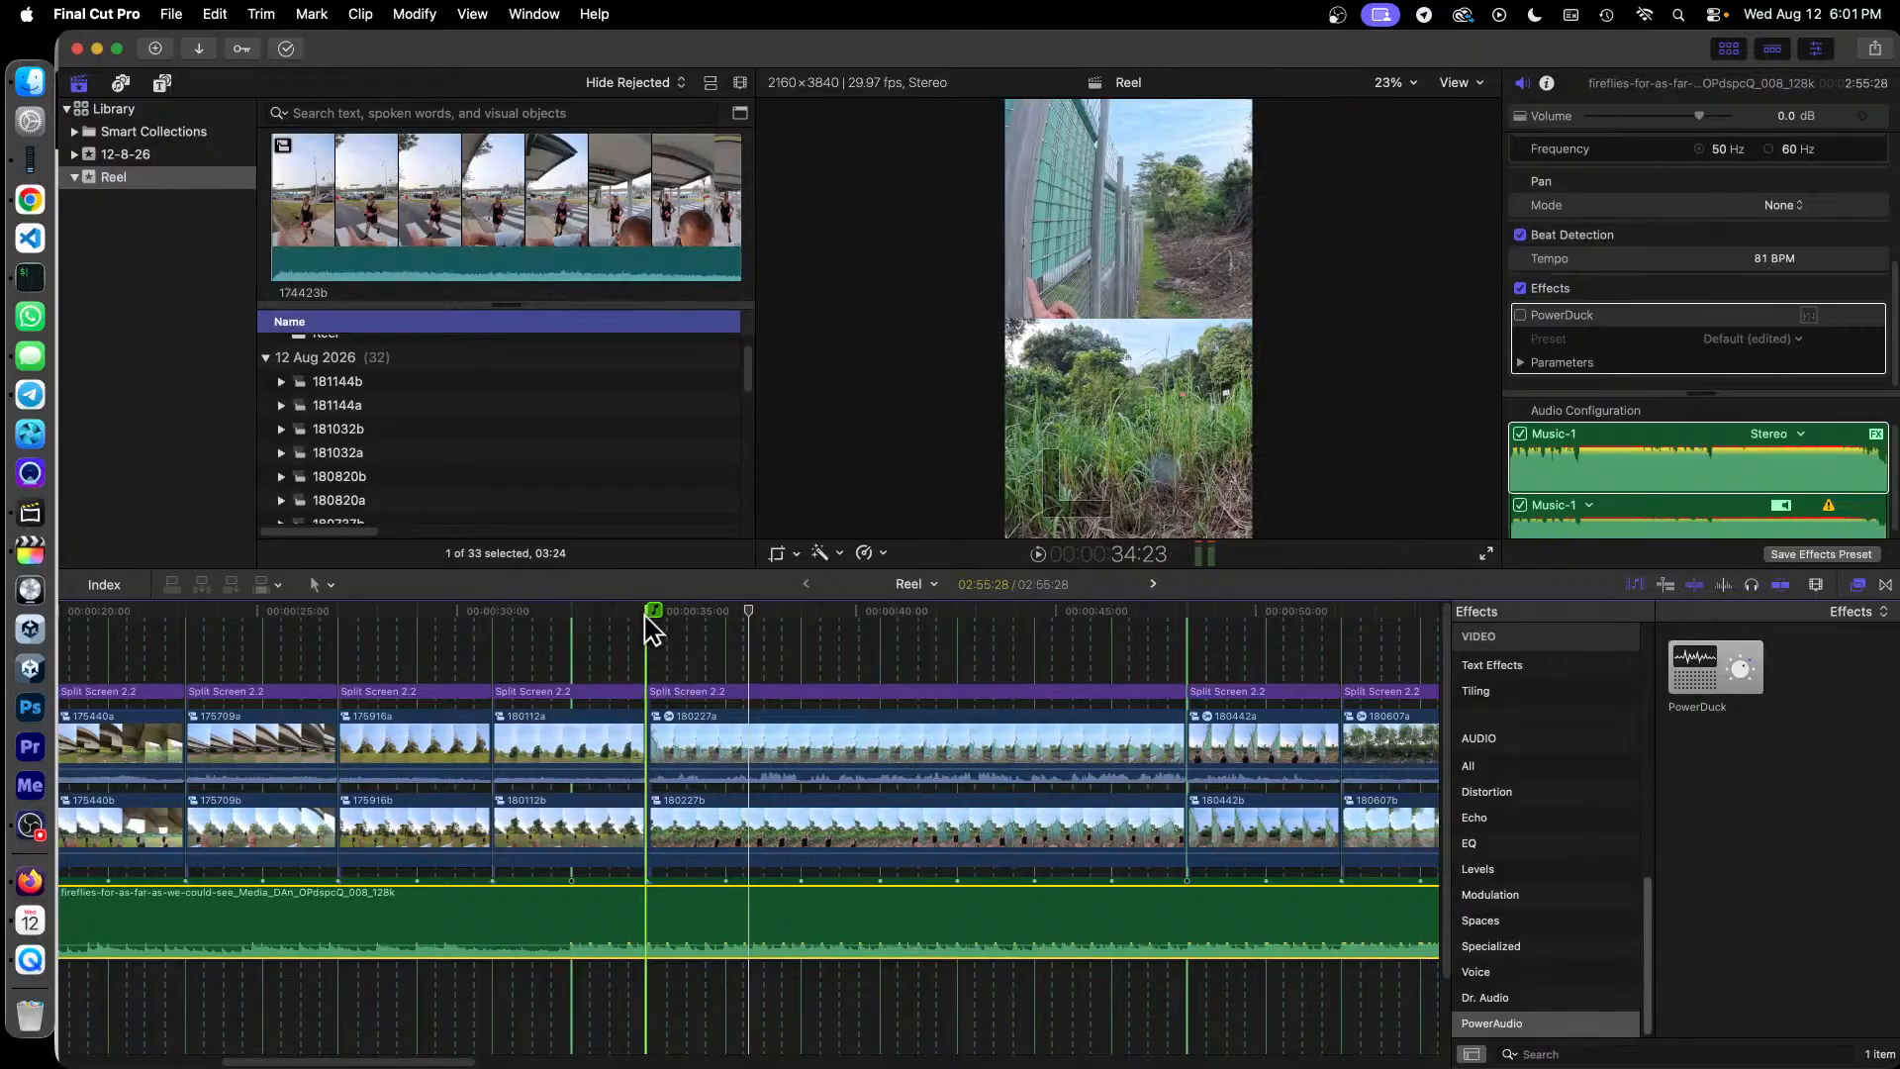
left_click(646, 622)
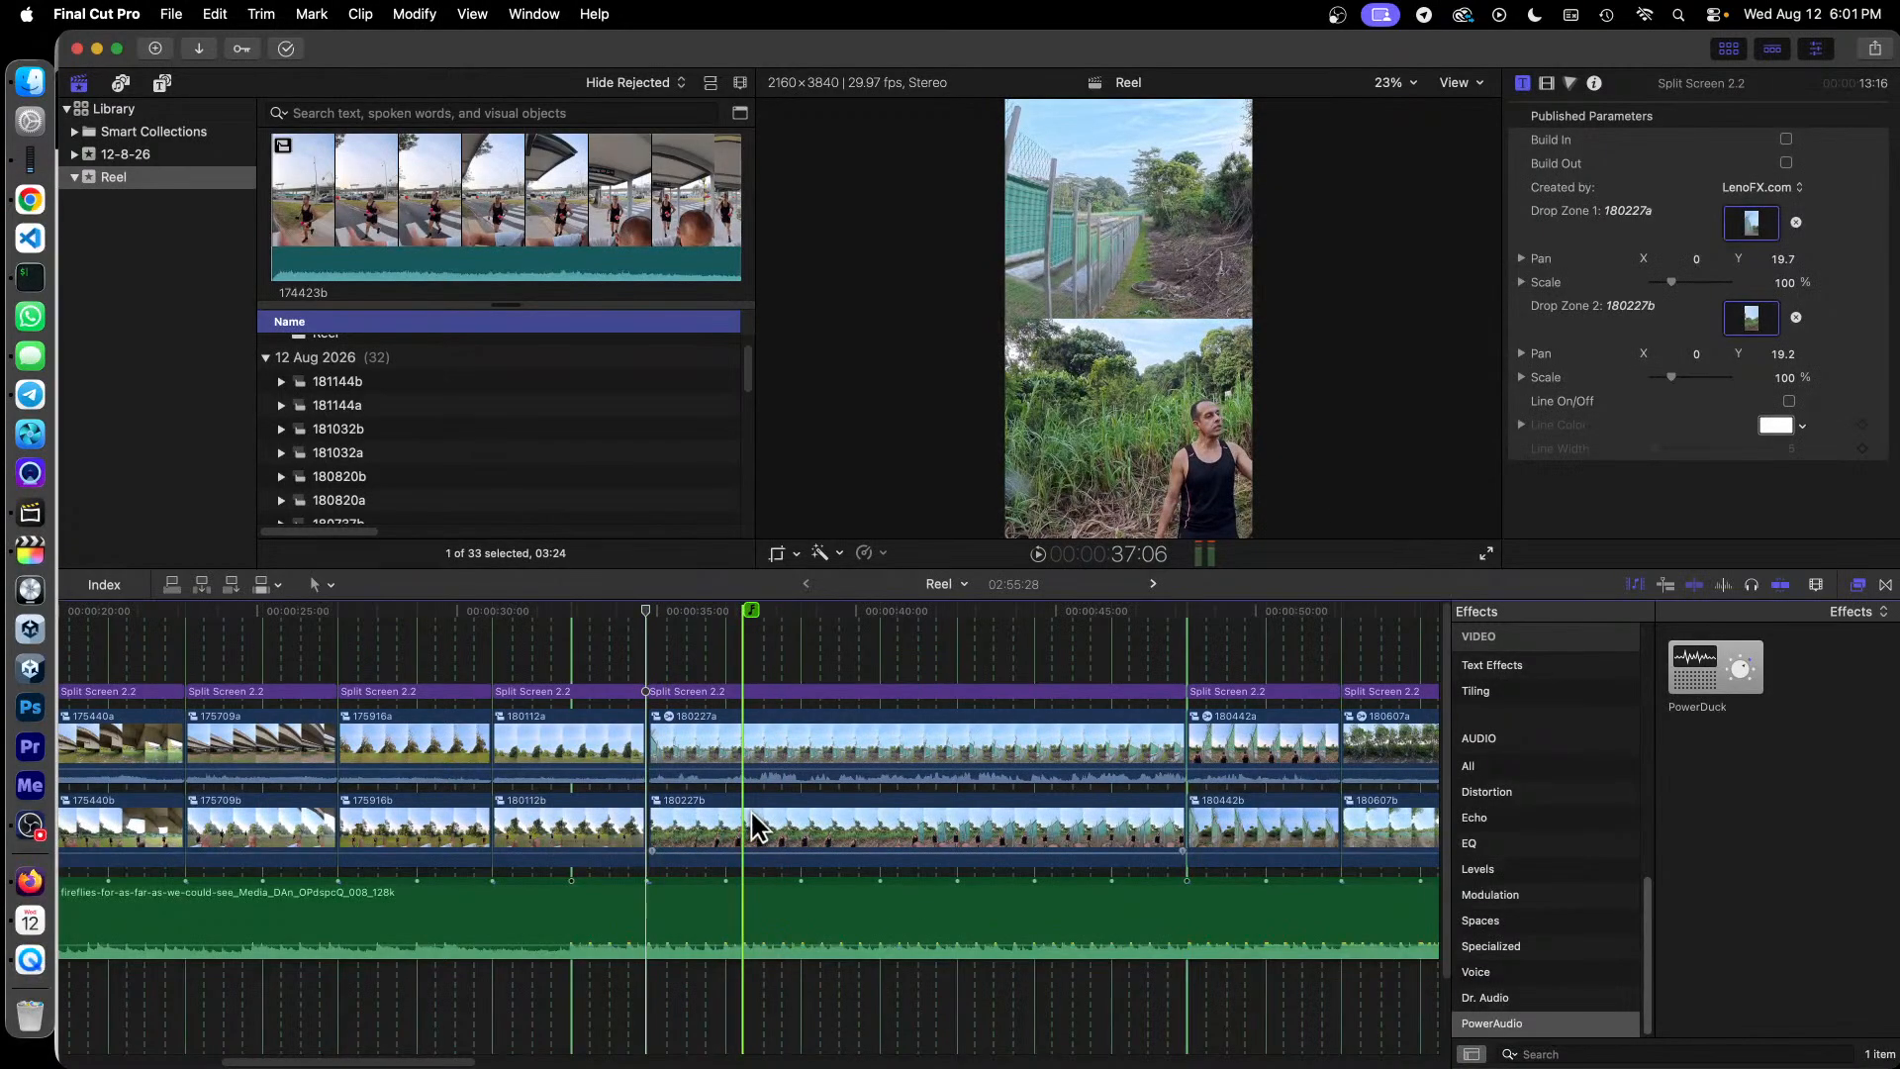
left_click(650, 957)
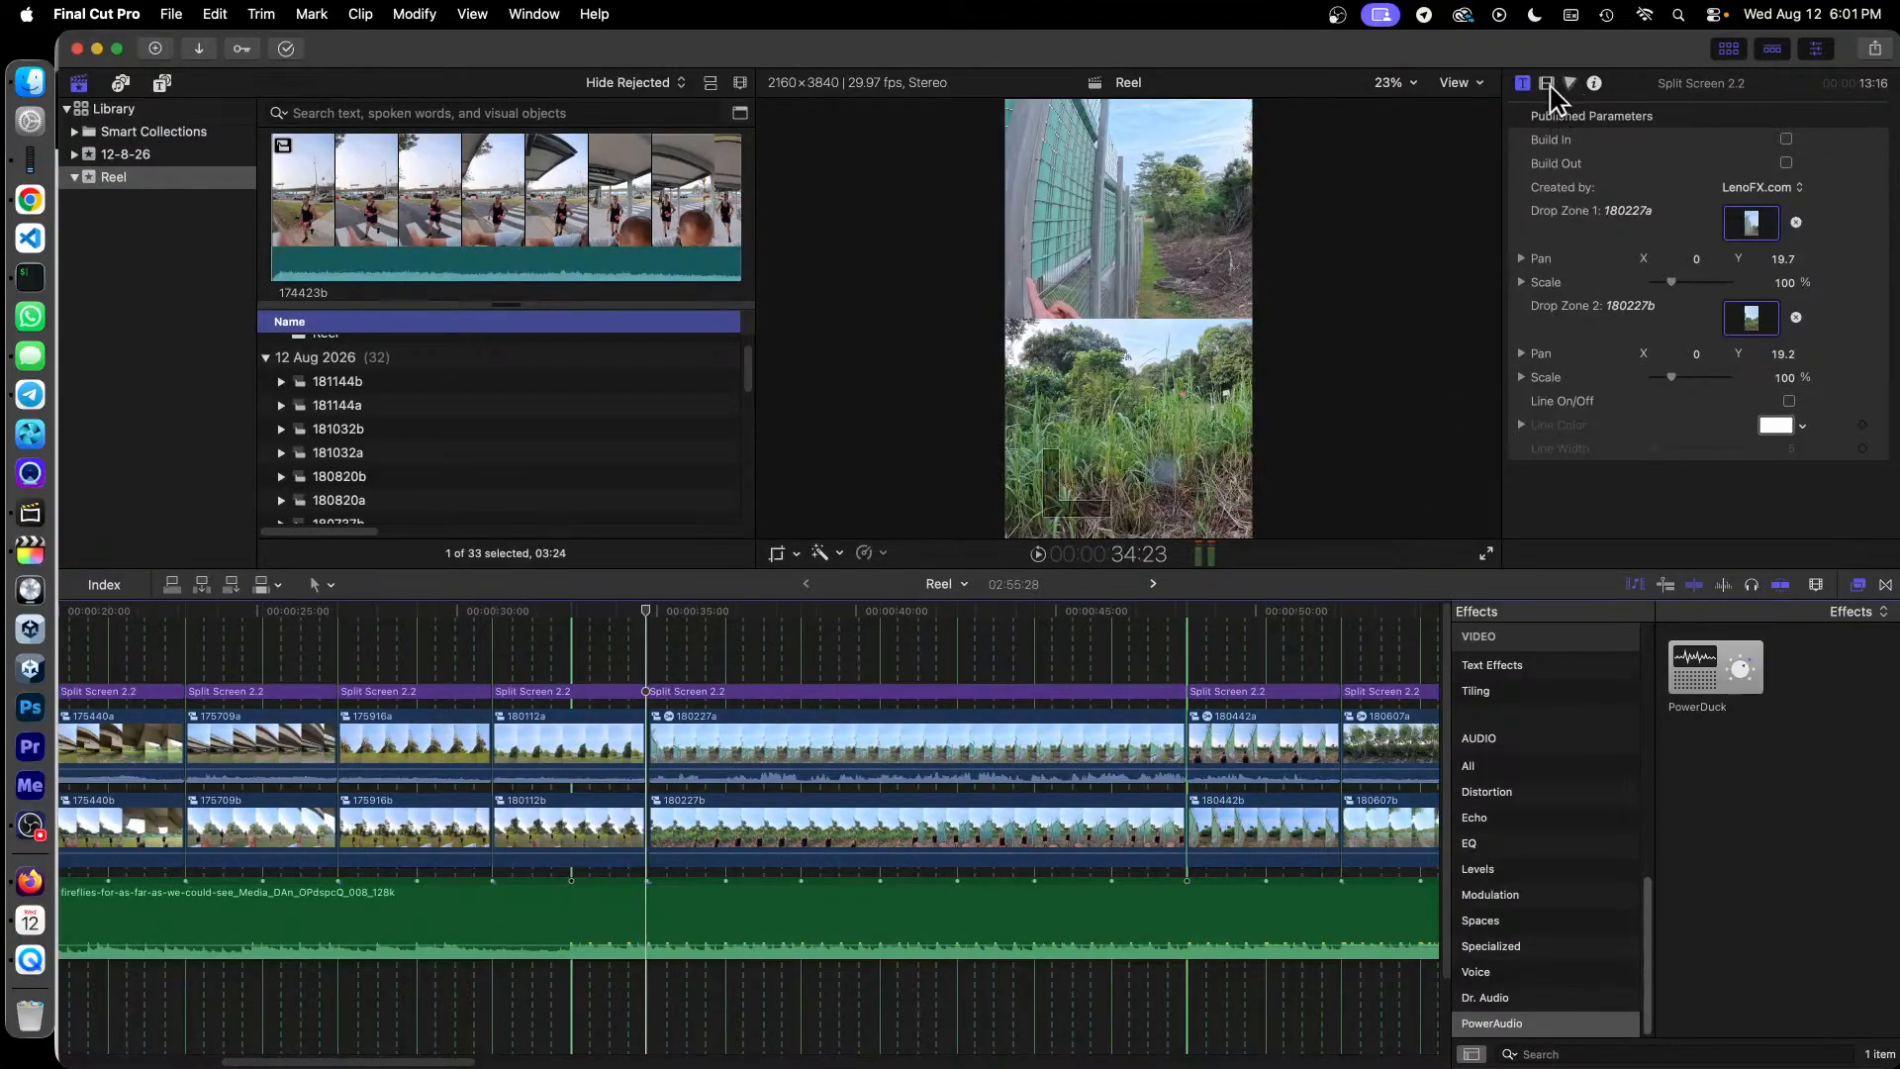
left_click(733, 907)
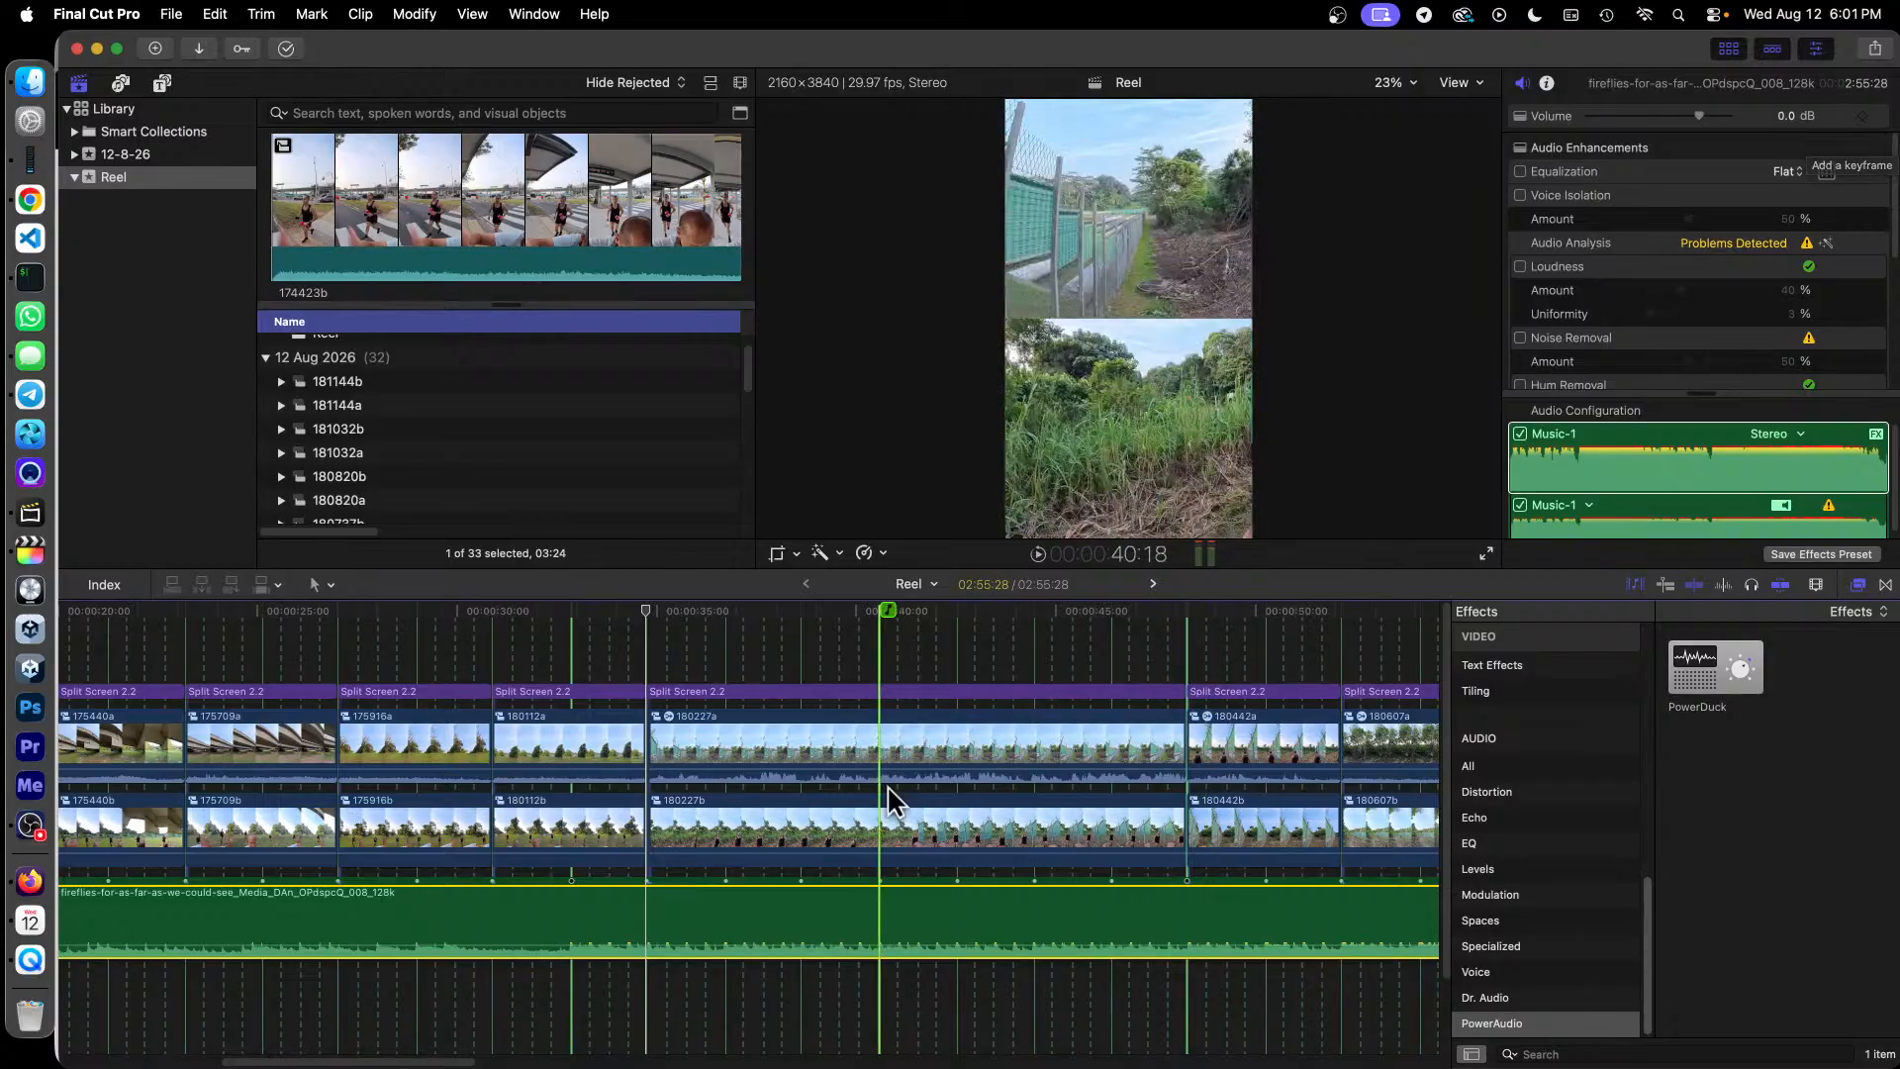
right_click(649, 956)
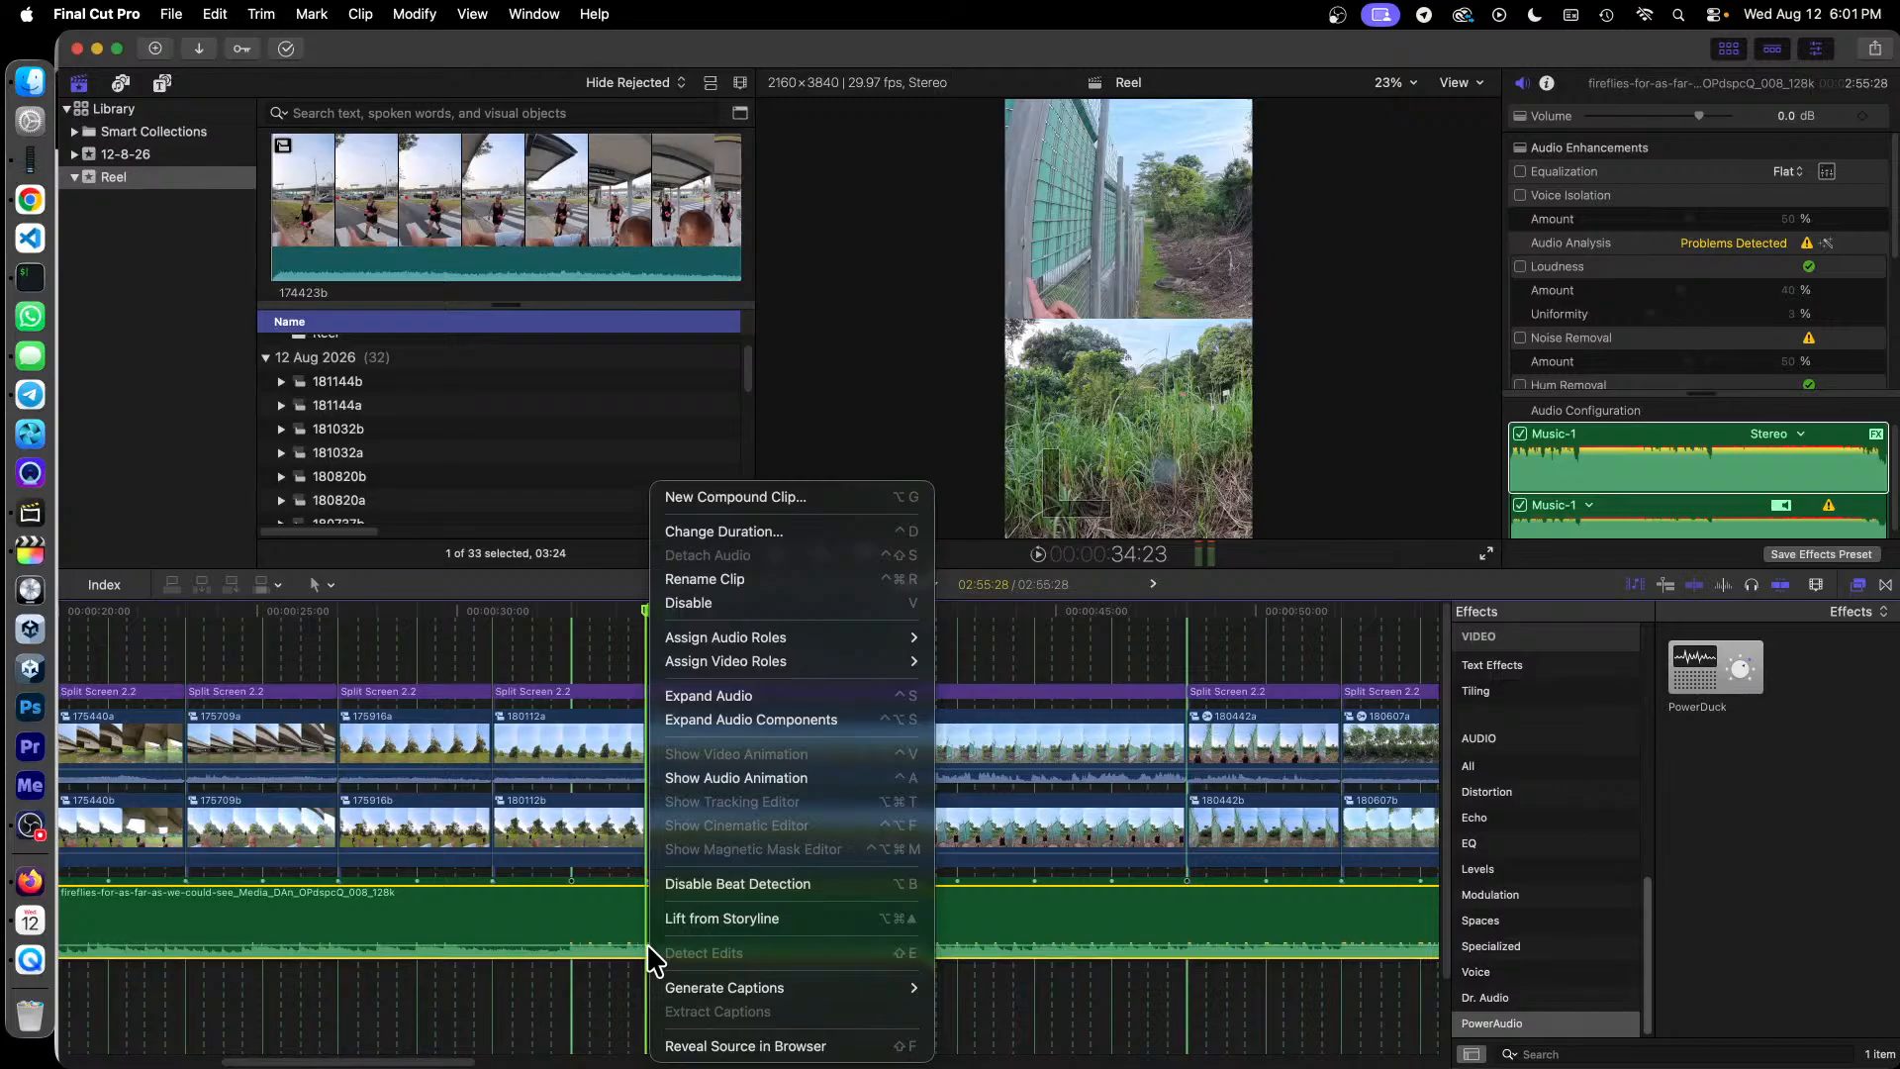
left_click(645, 942)
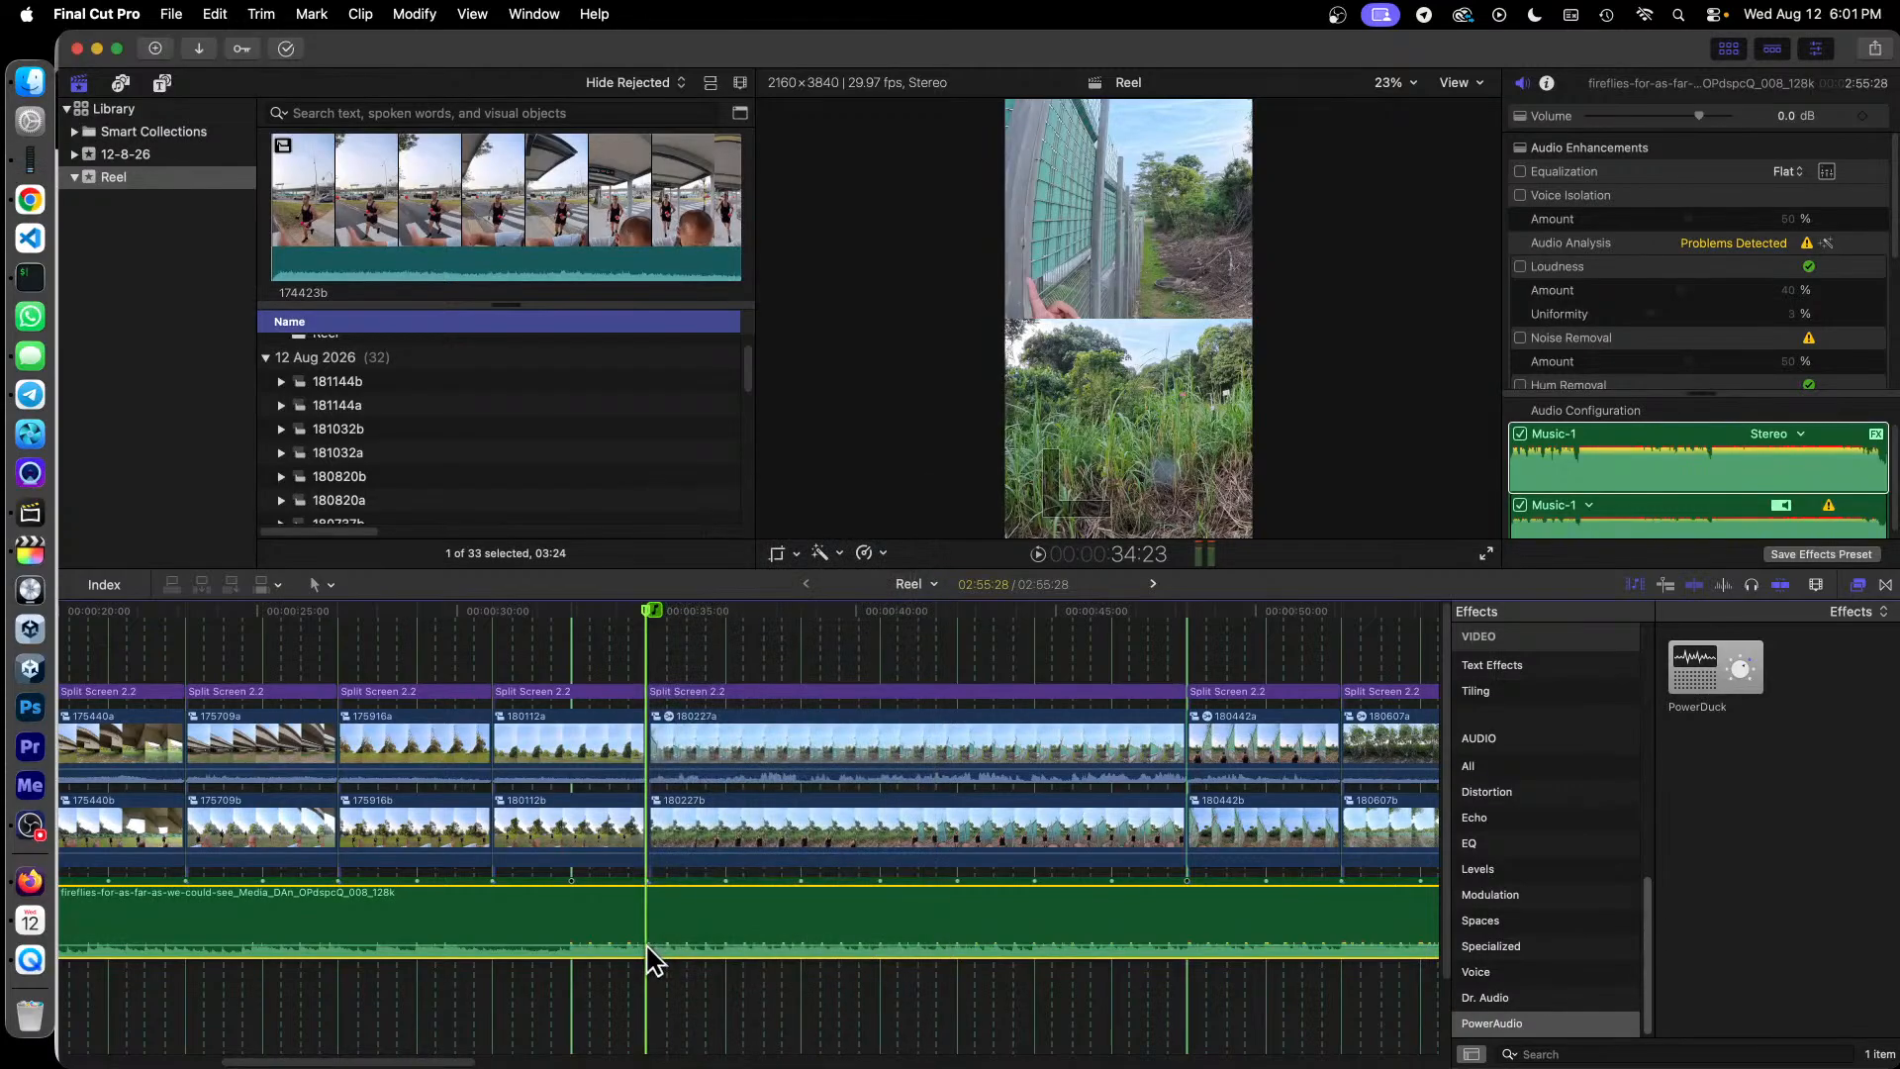
left_click(1864, 117)
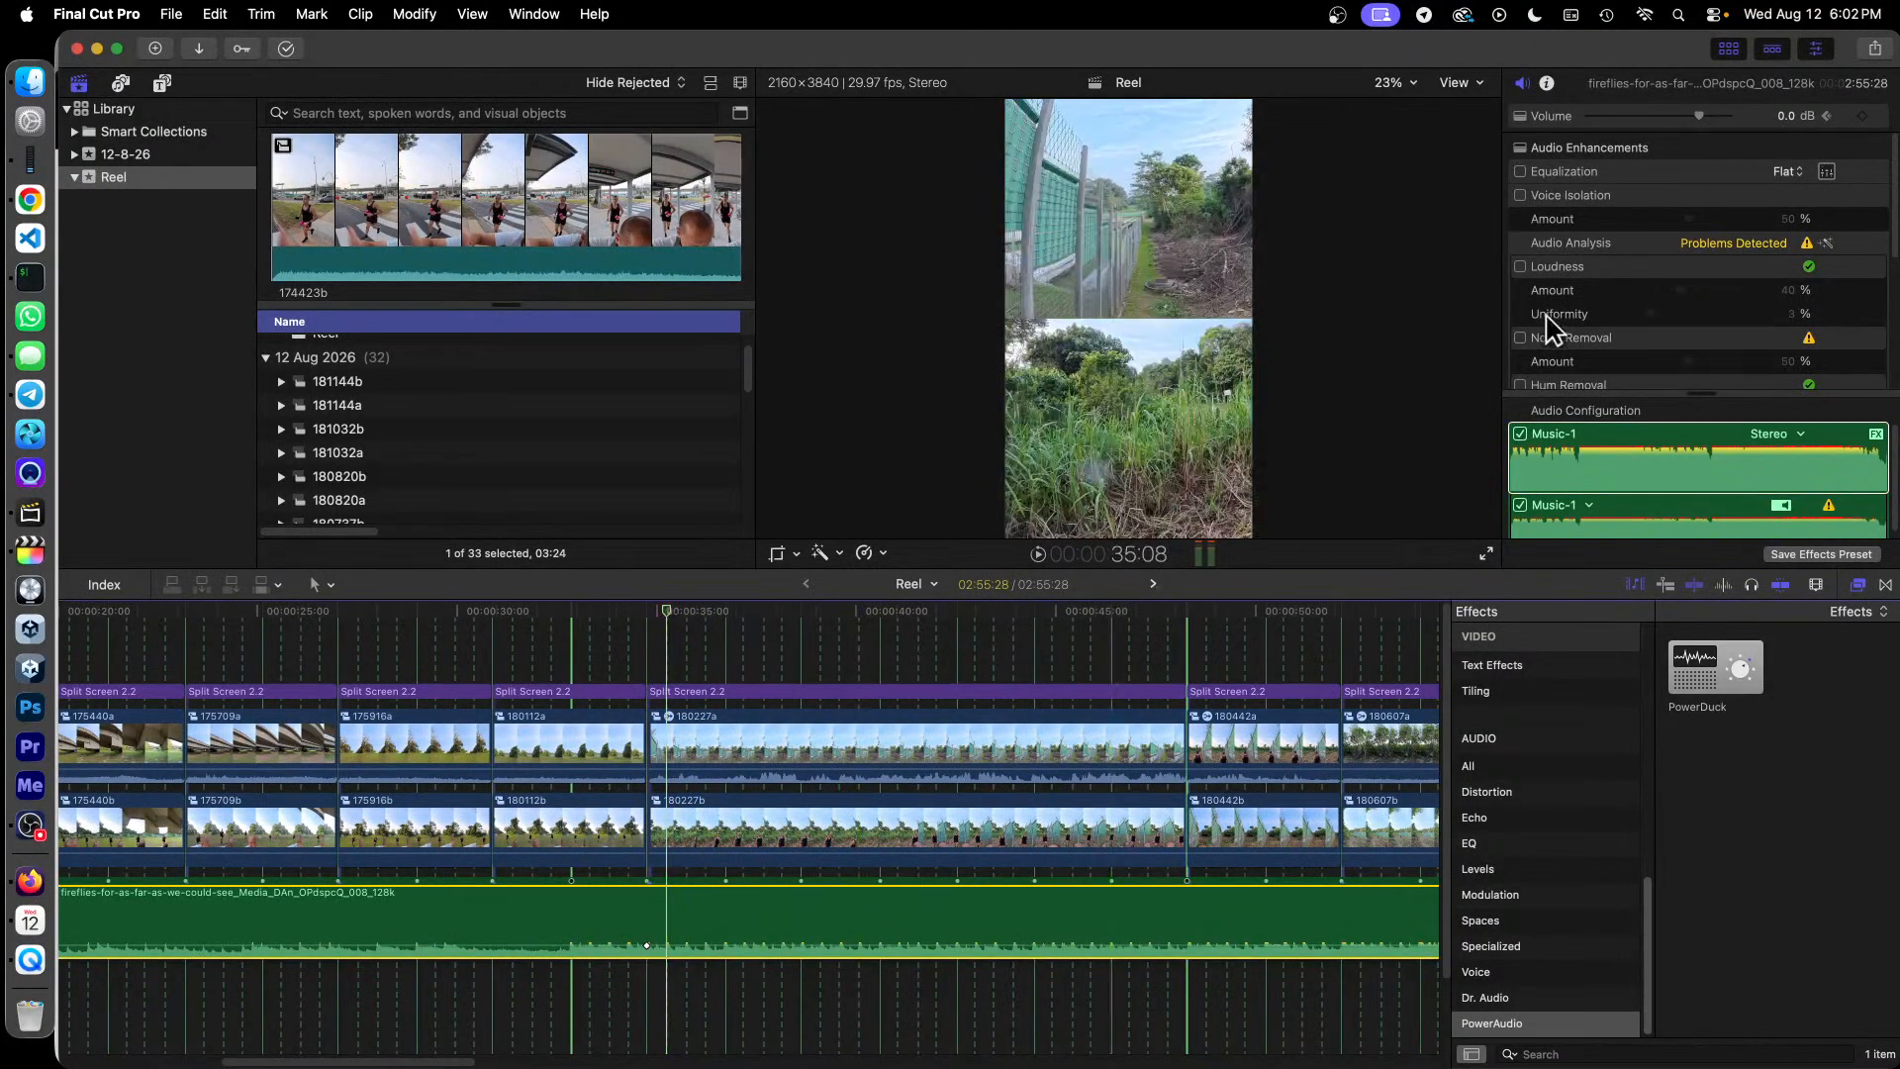
left_click(1862, 116)
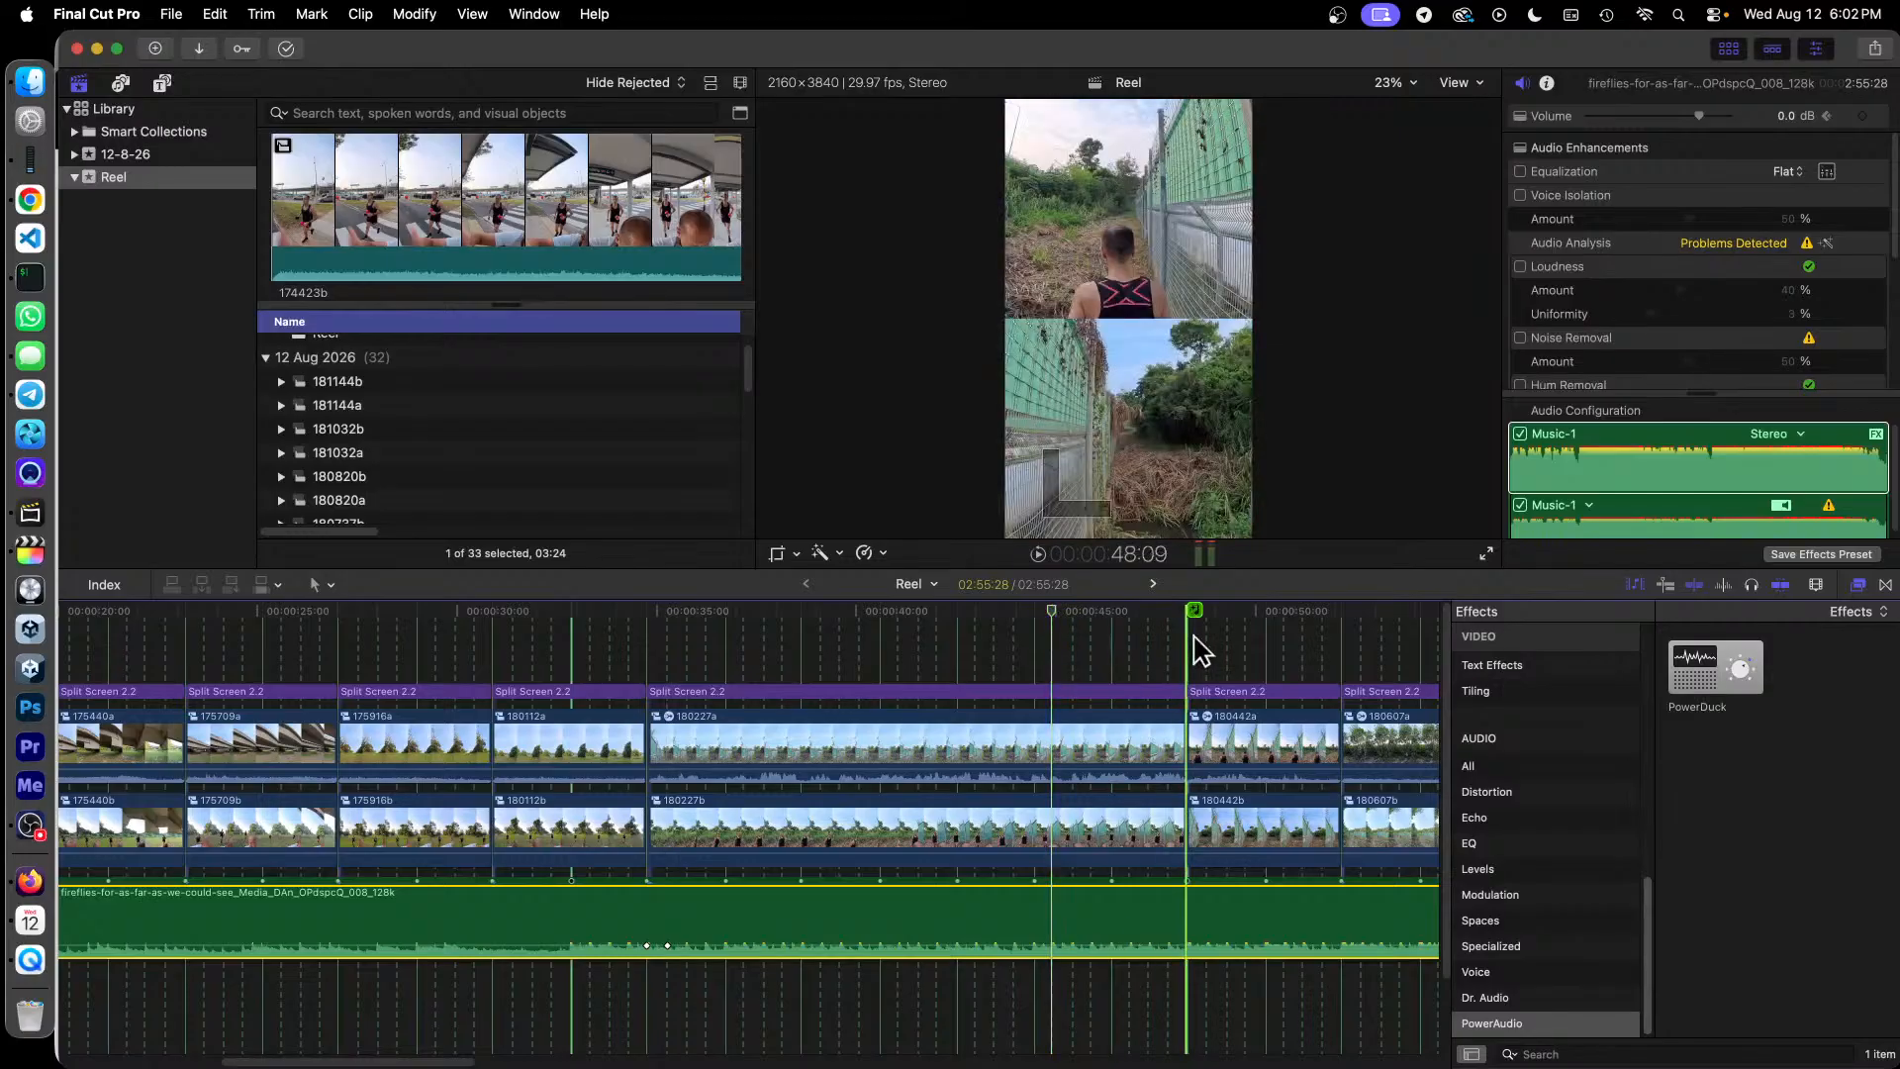
key("space")
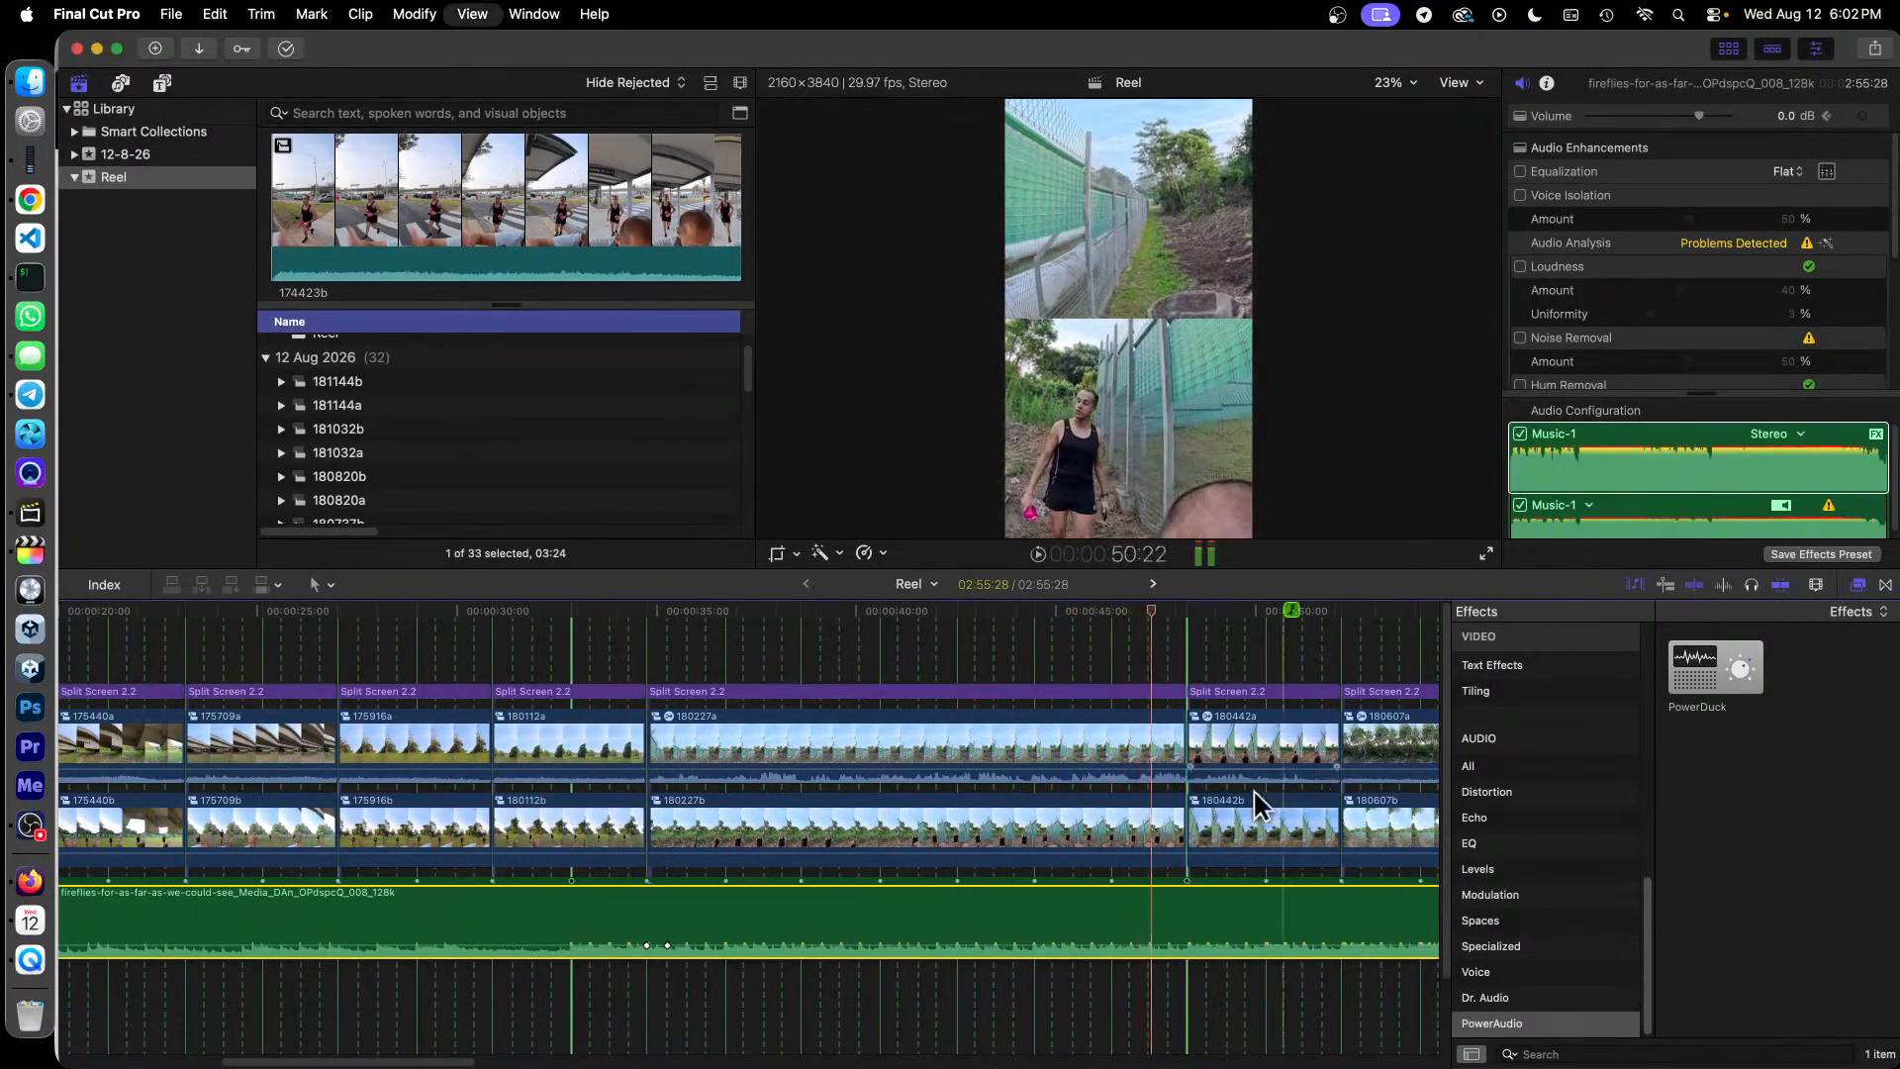
Step: Lower the fireflies music clip's volume to -19 dB at the 35:08 keyframe
key("space")
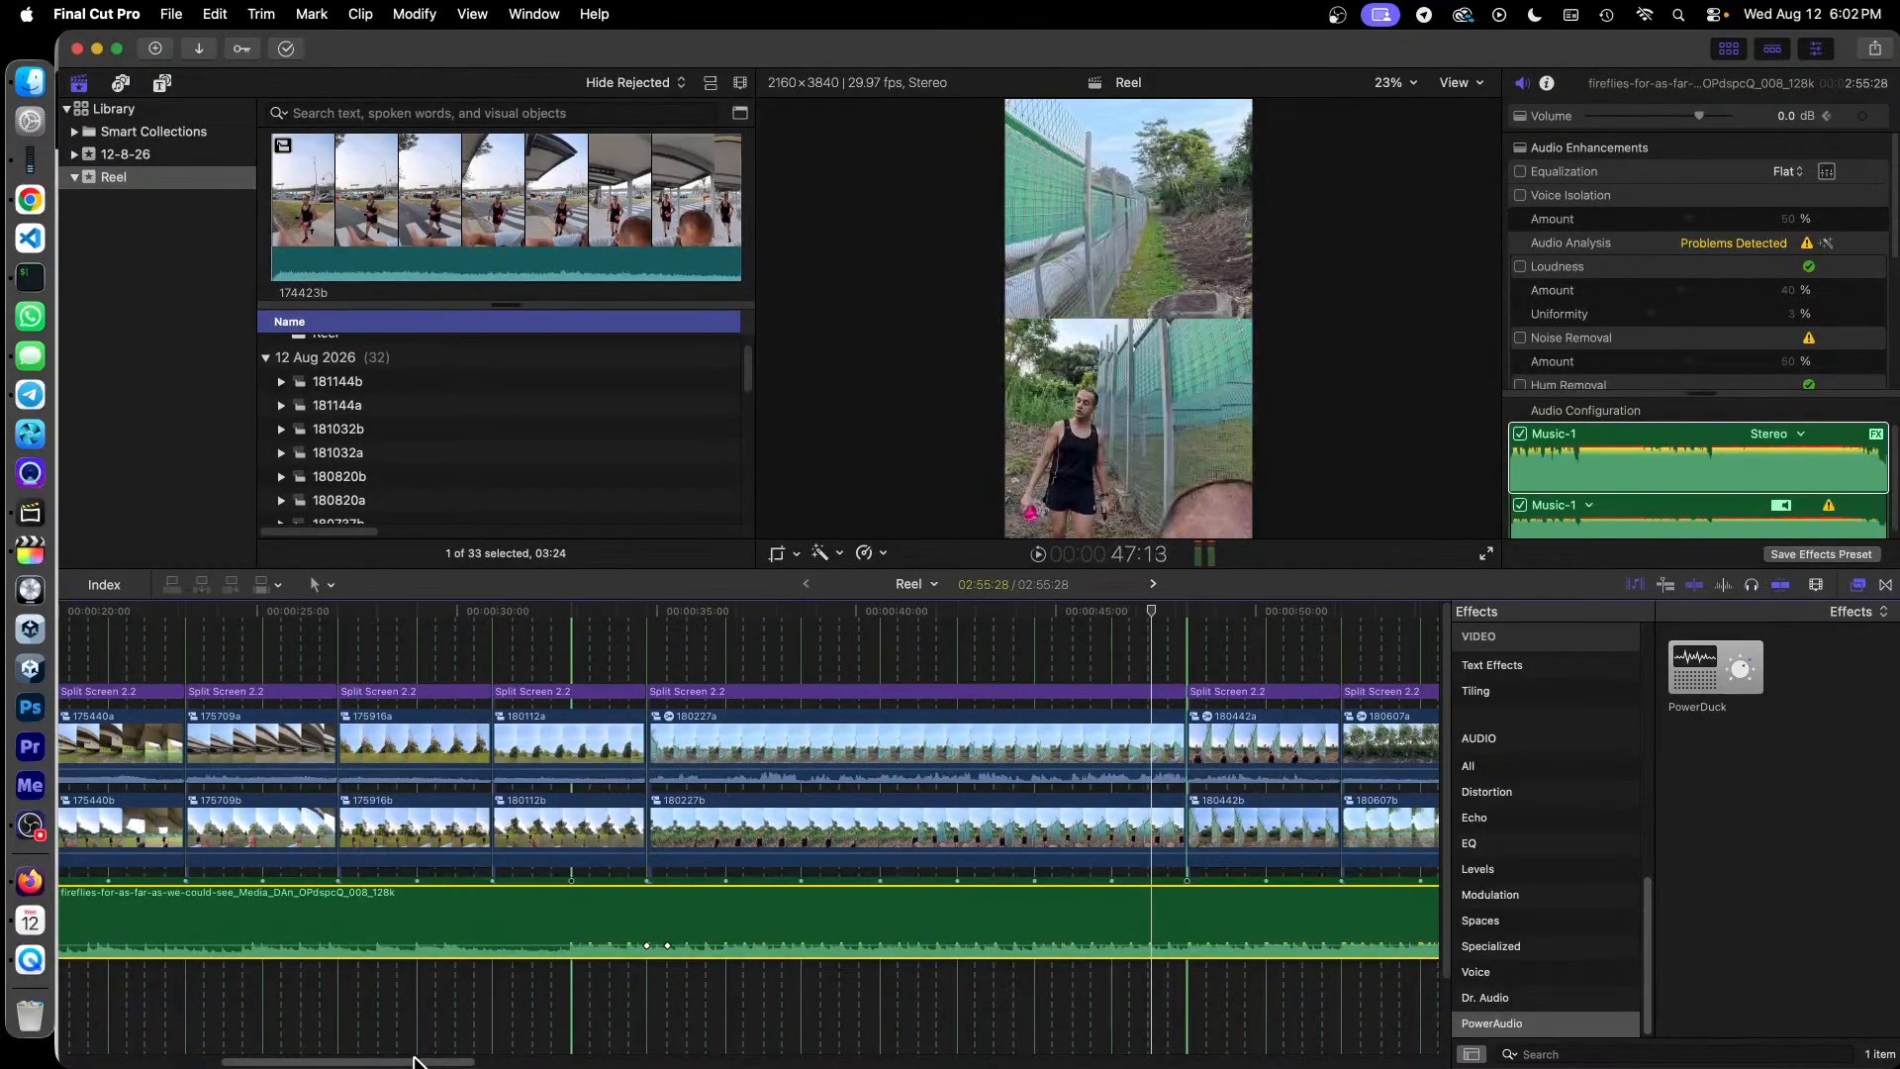
left_click_drag(414, 1060, 457, 1065)
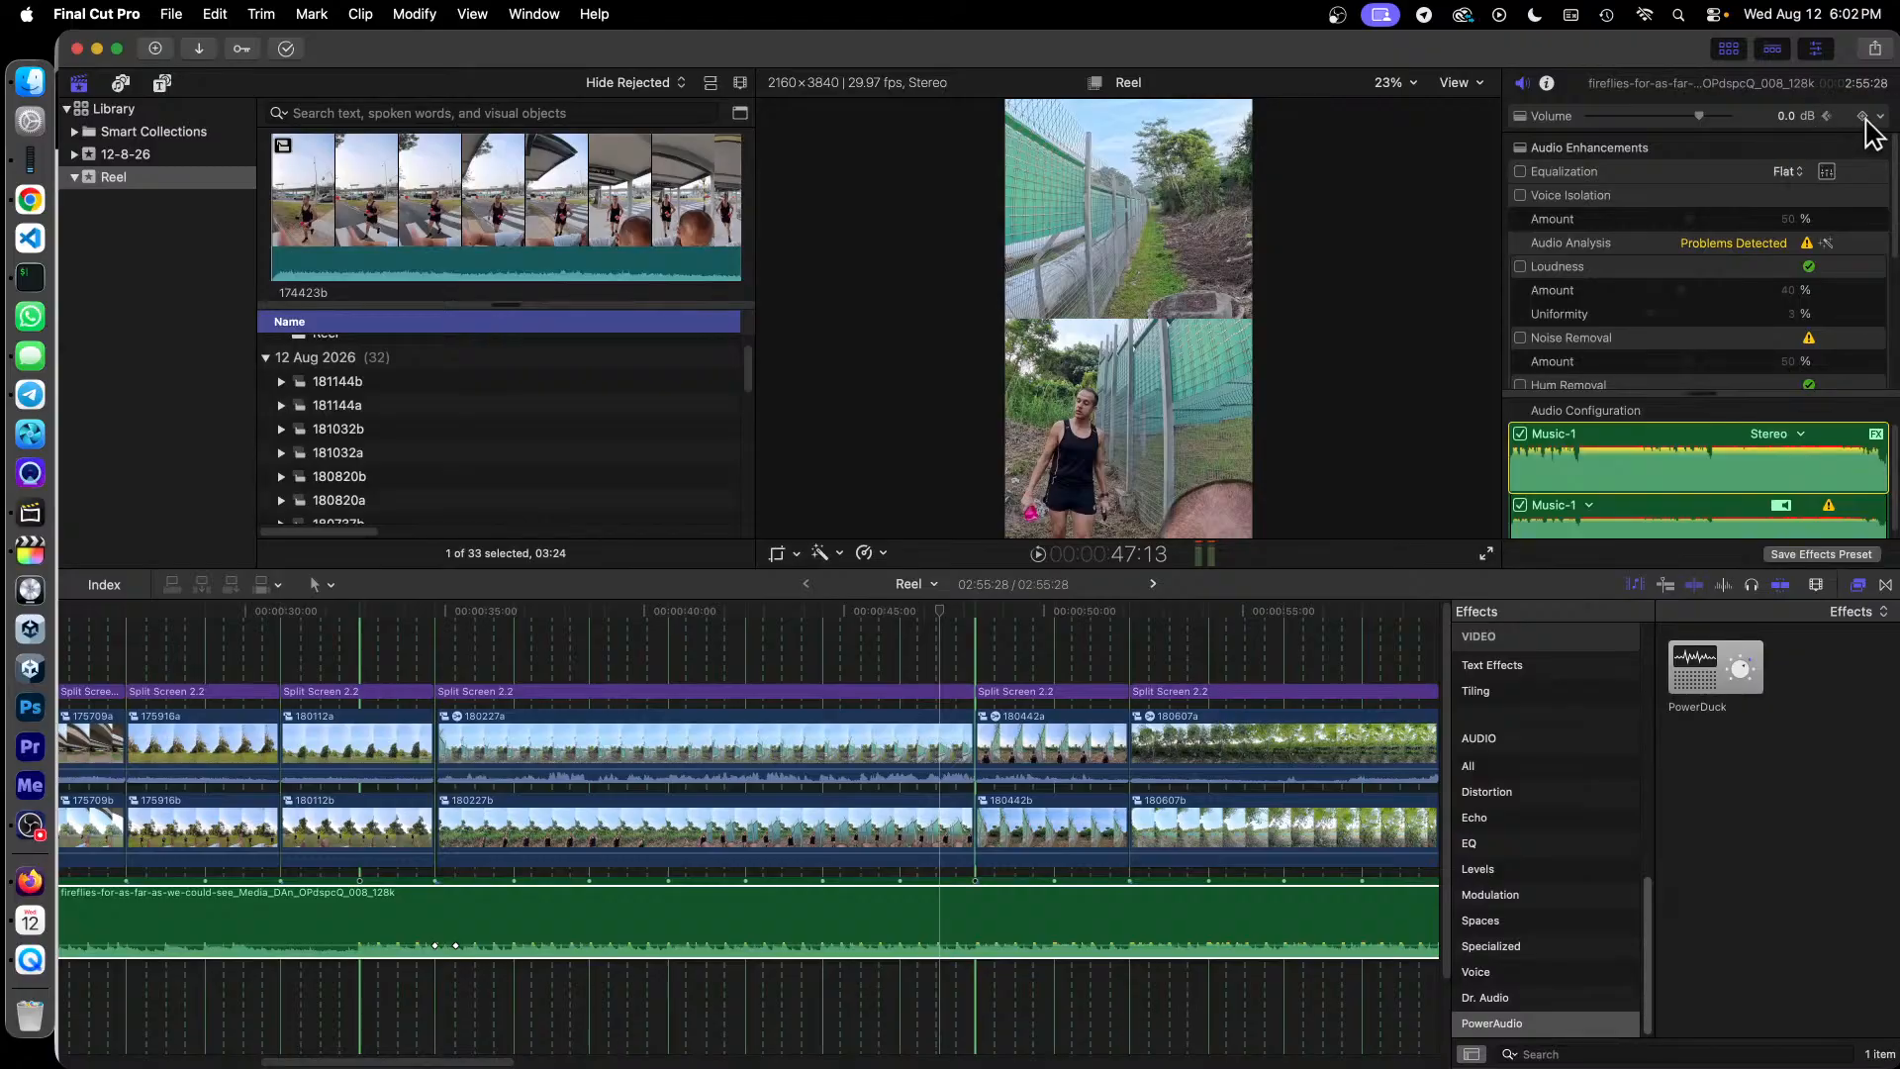
left_click(1826, 116)
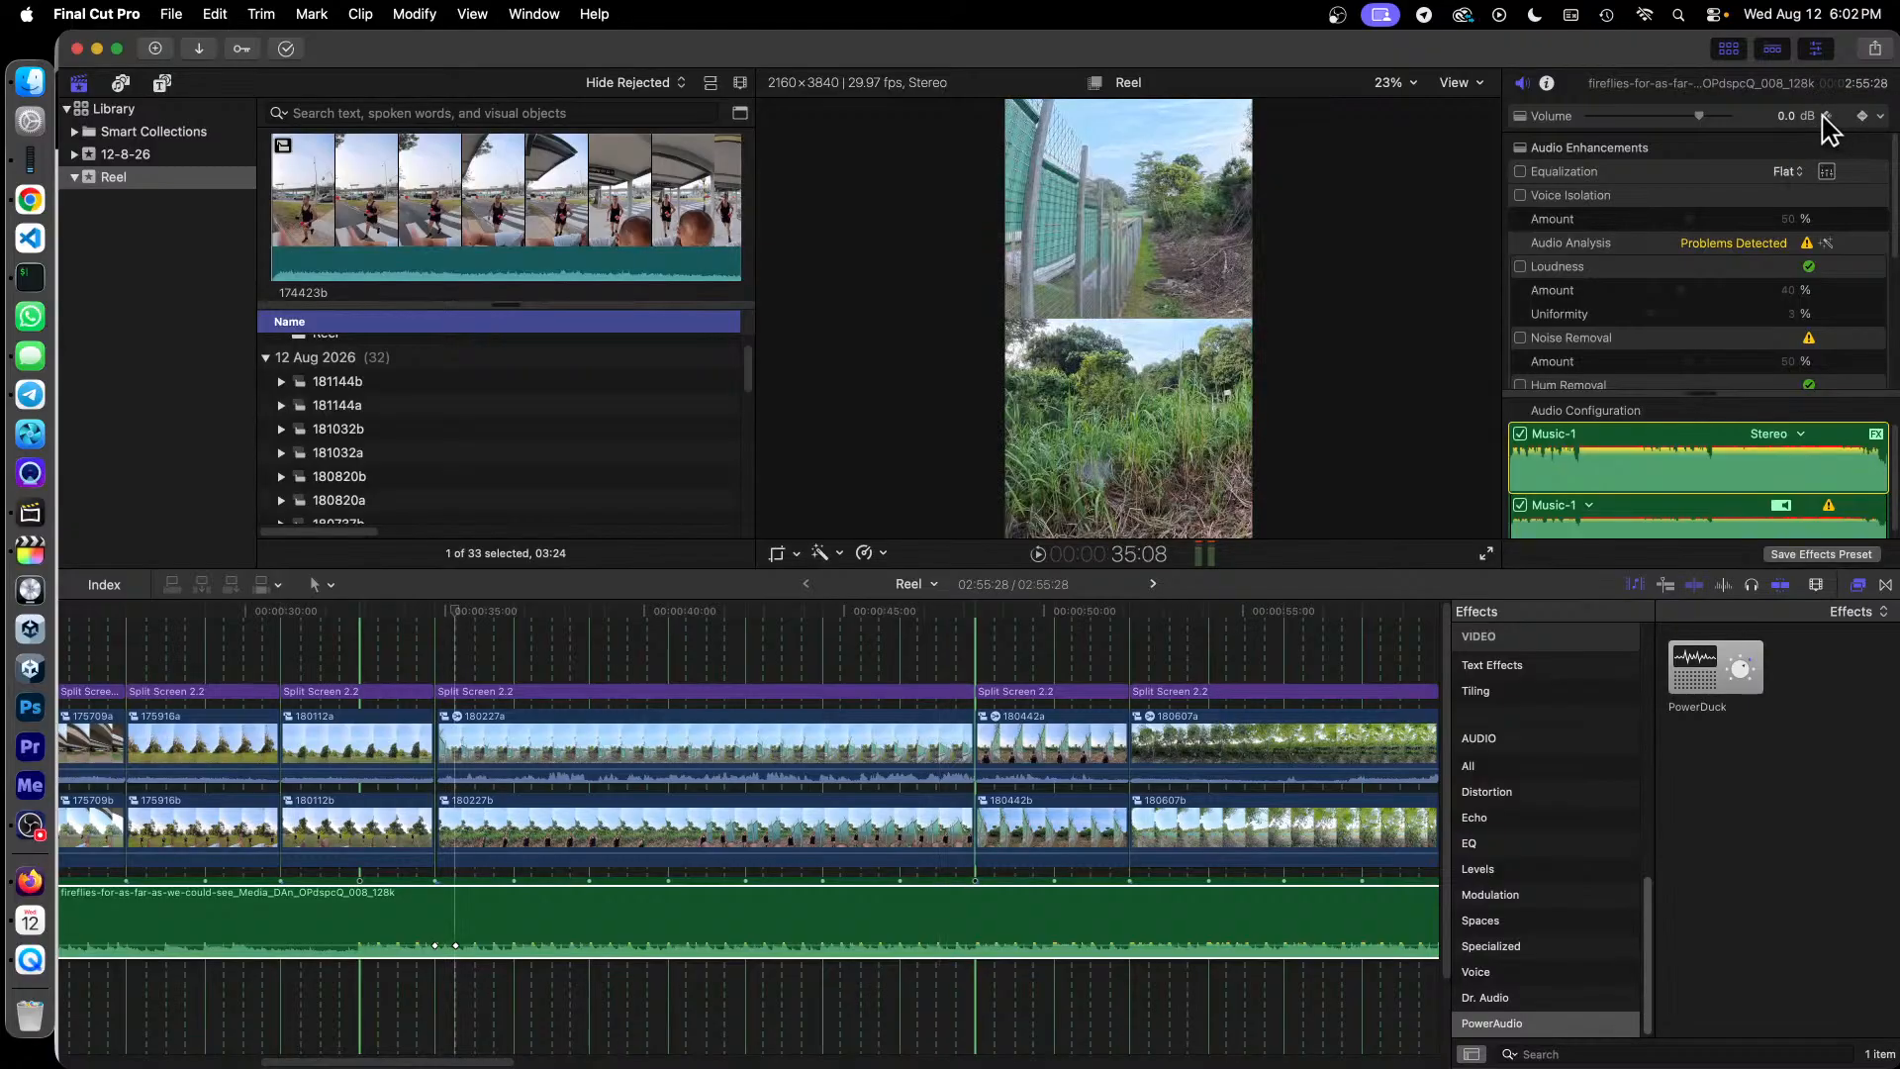
left_click_drag(1696, 117, 1657, 129)
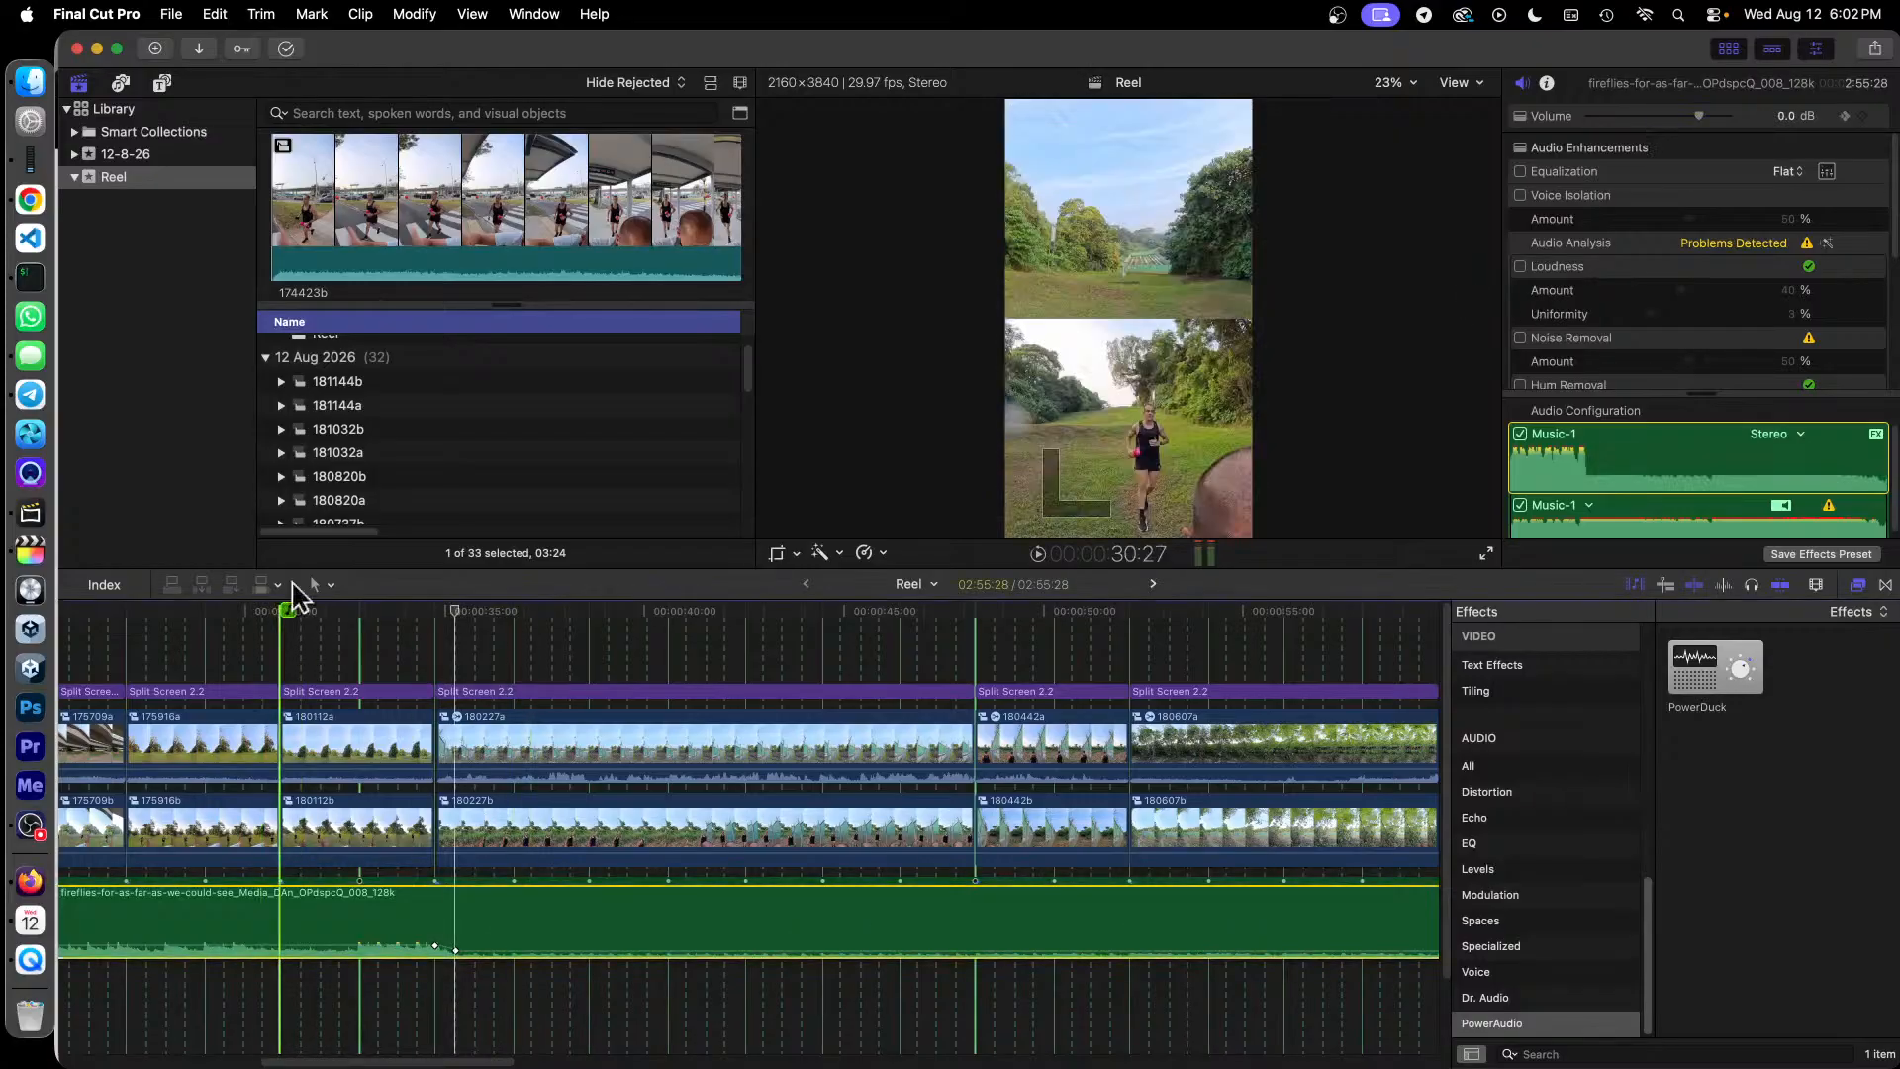
Step: Play the reel from just before the 180227a clip to its end to check the lowered music, briefly switching to OBS and back
left_click(319, 603)
key("space")
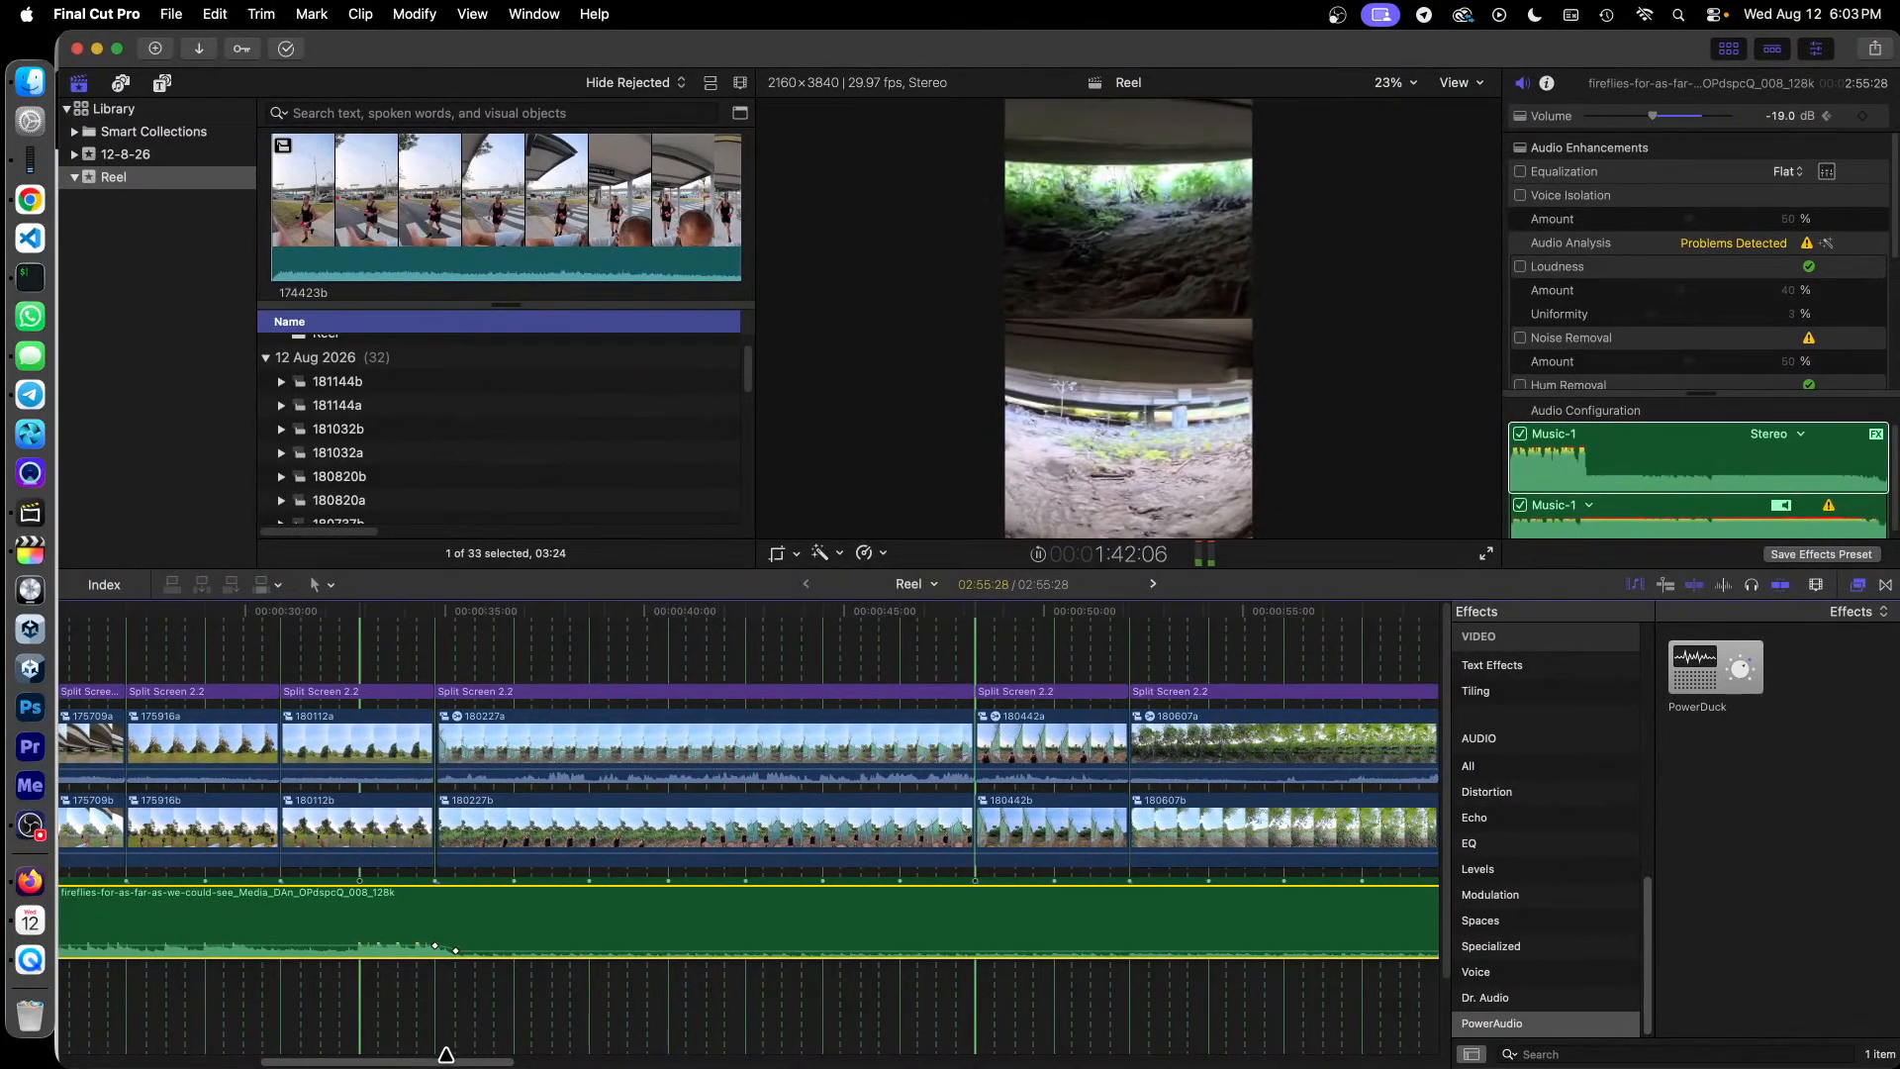
left_click_drag(466, 1062, 931, 1064)
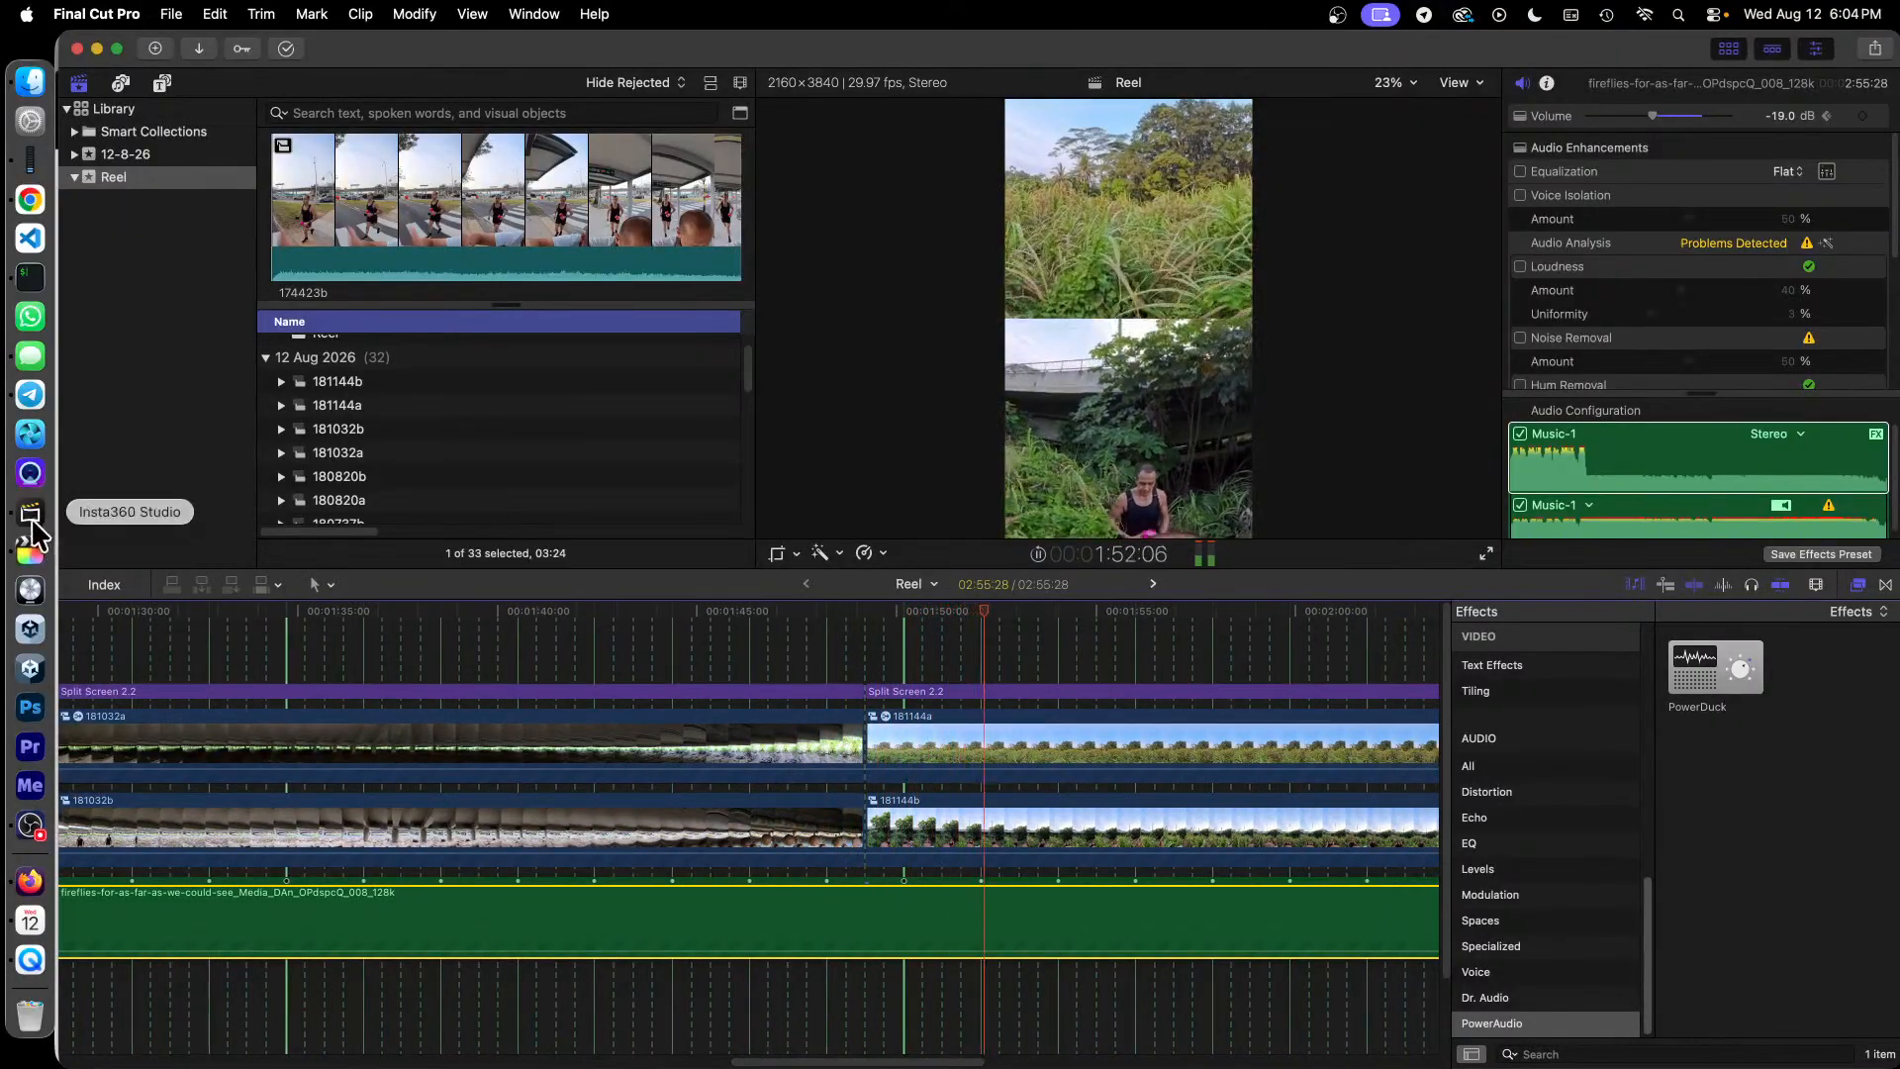
left_click(30, 825)
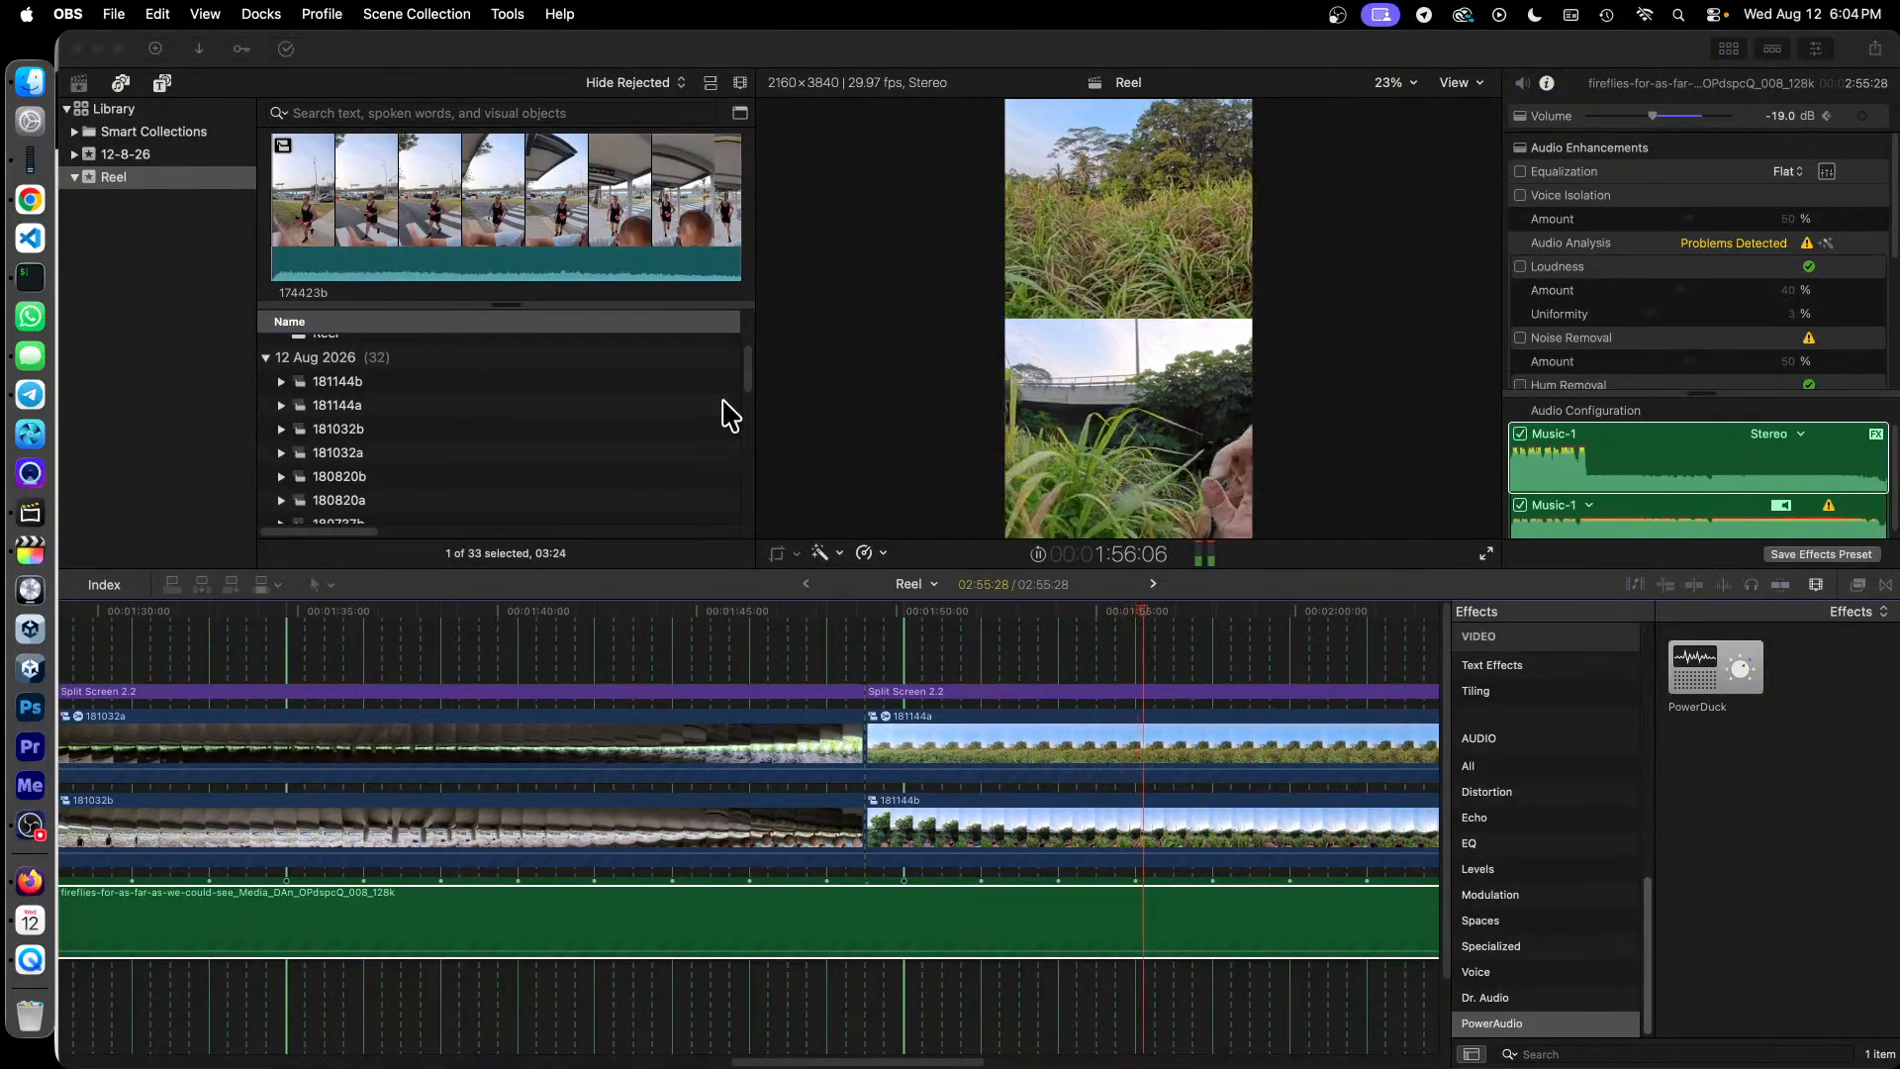
left_click(743, 45)
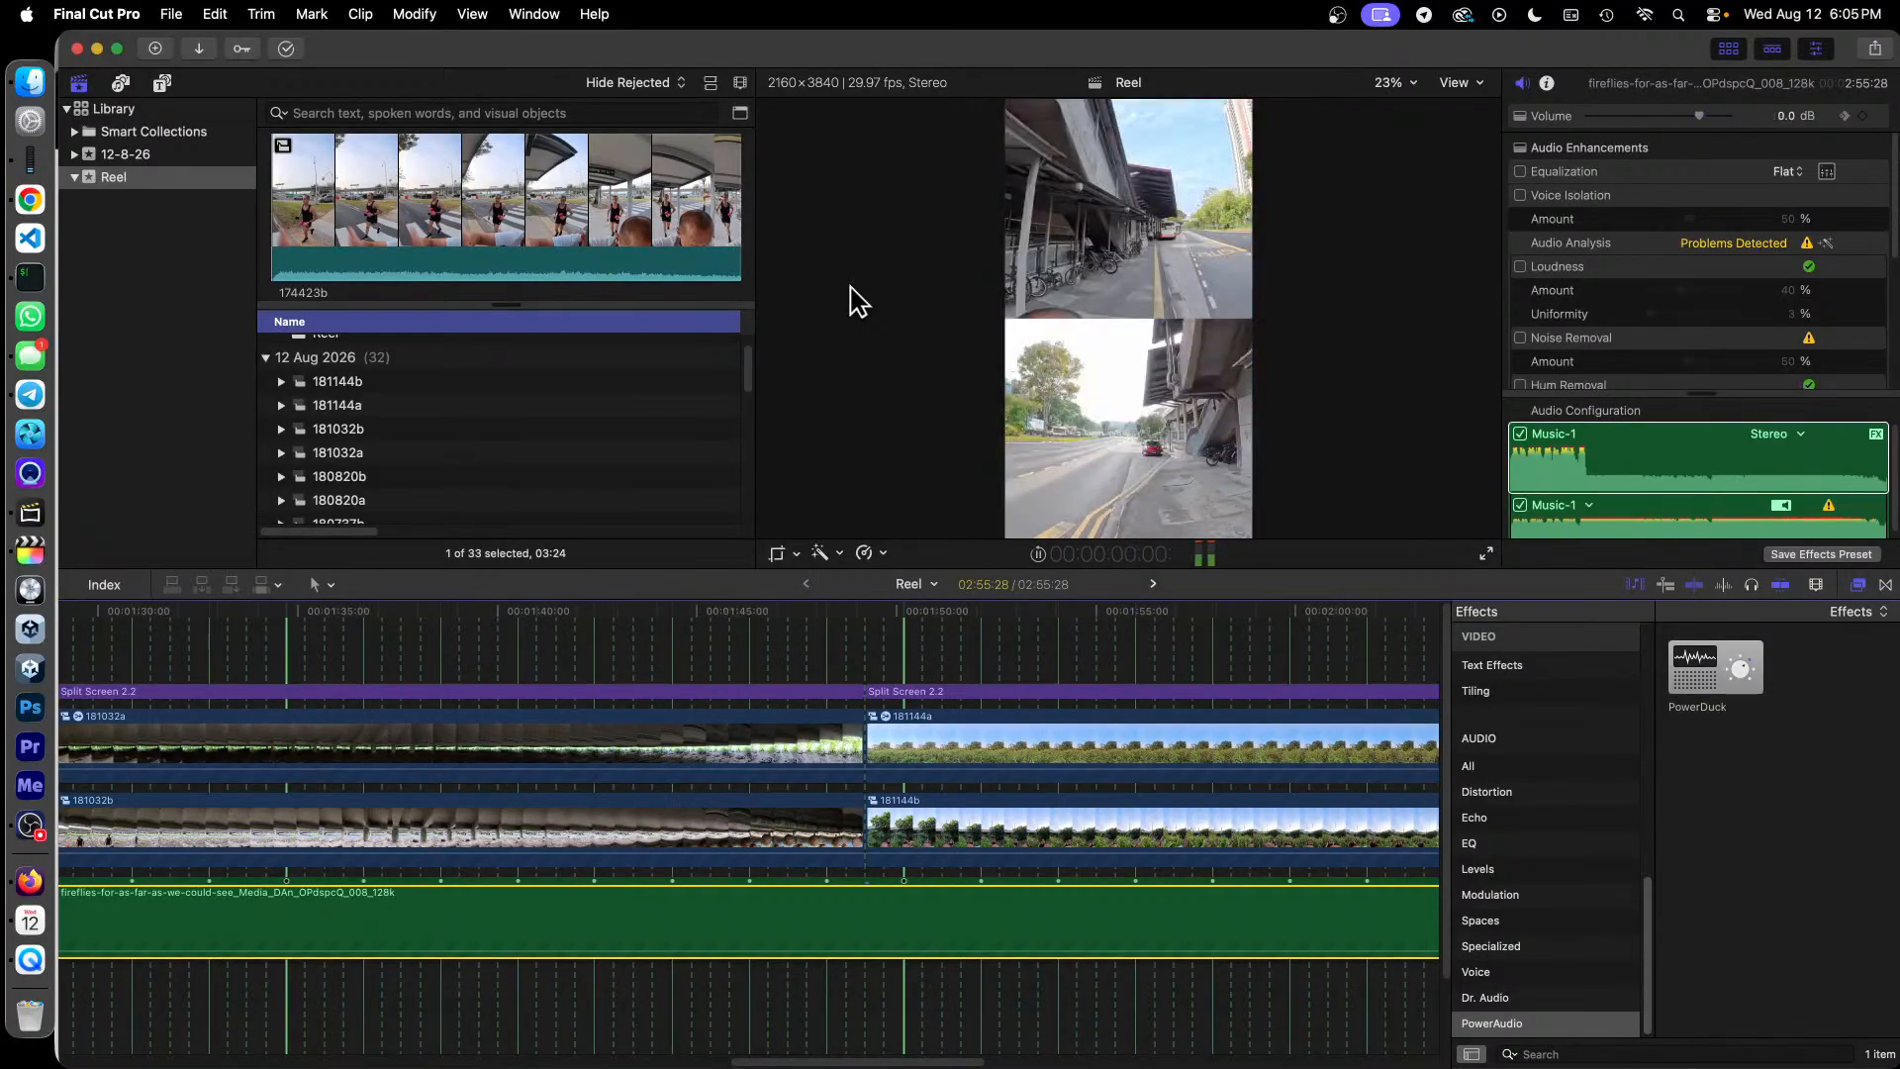
key("space")
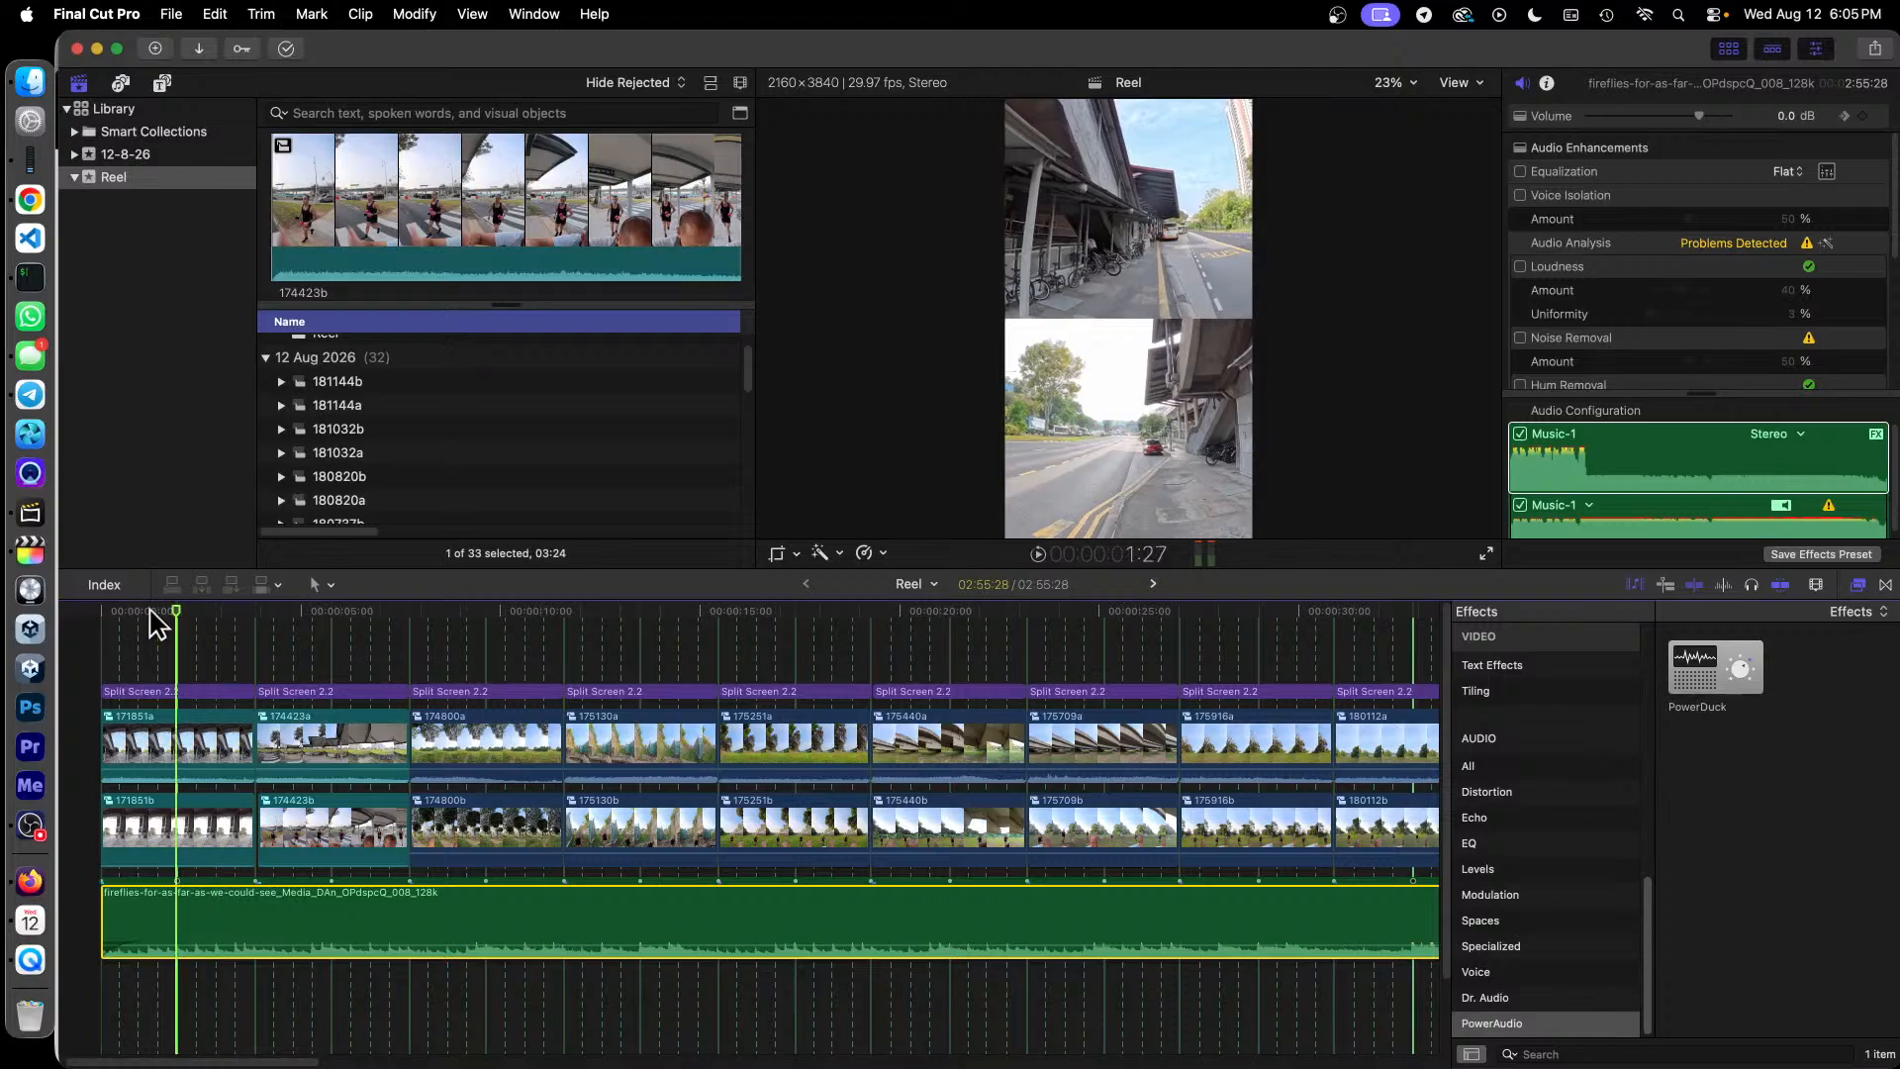
Step: Play the whole reel from the beginning to review the split screens and music level, and return the playhead to the start
left_click(102, 619)
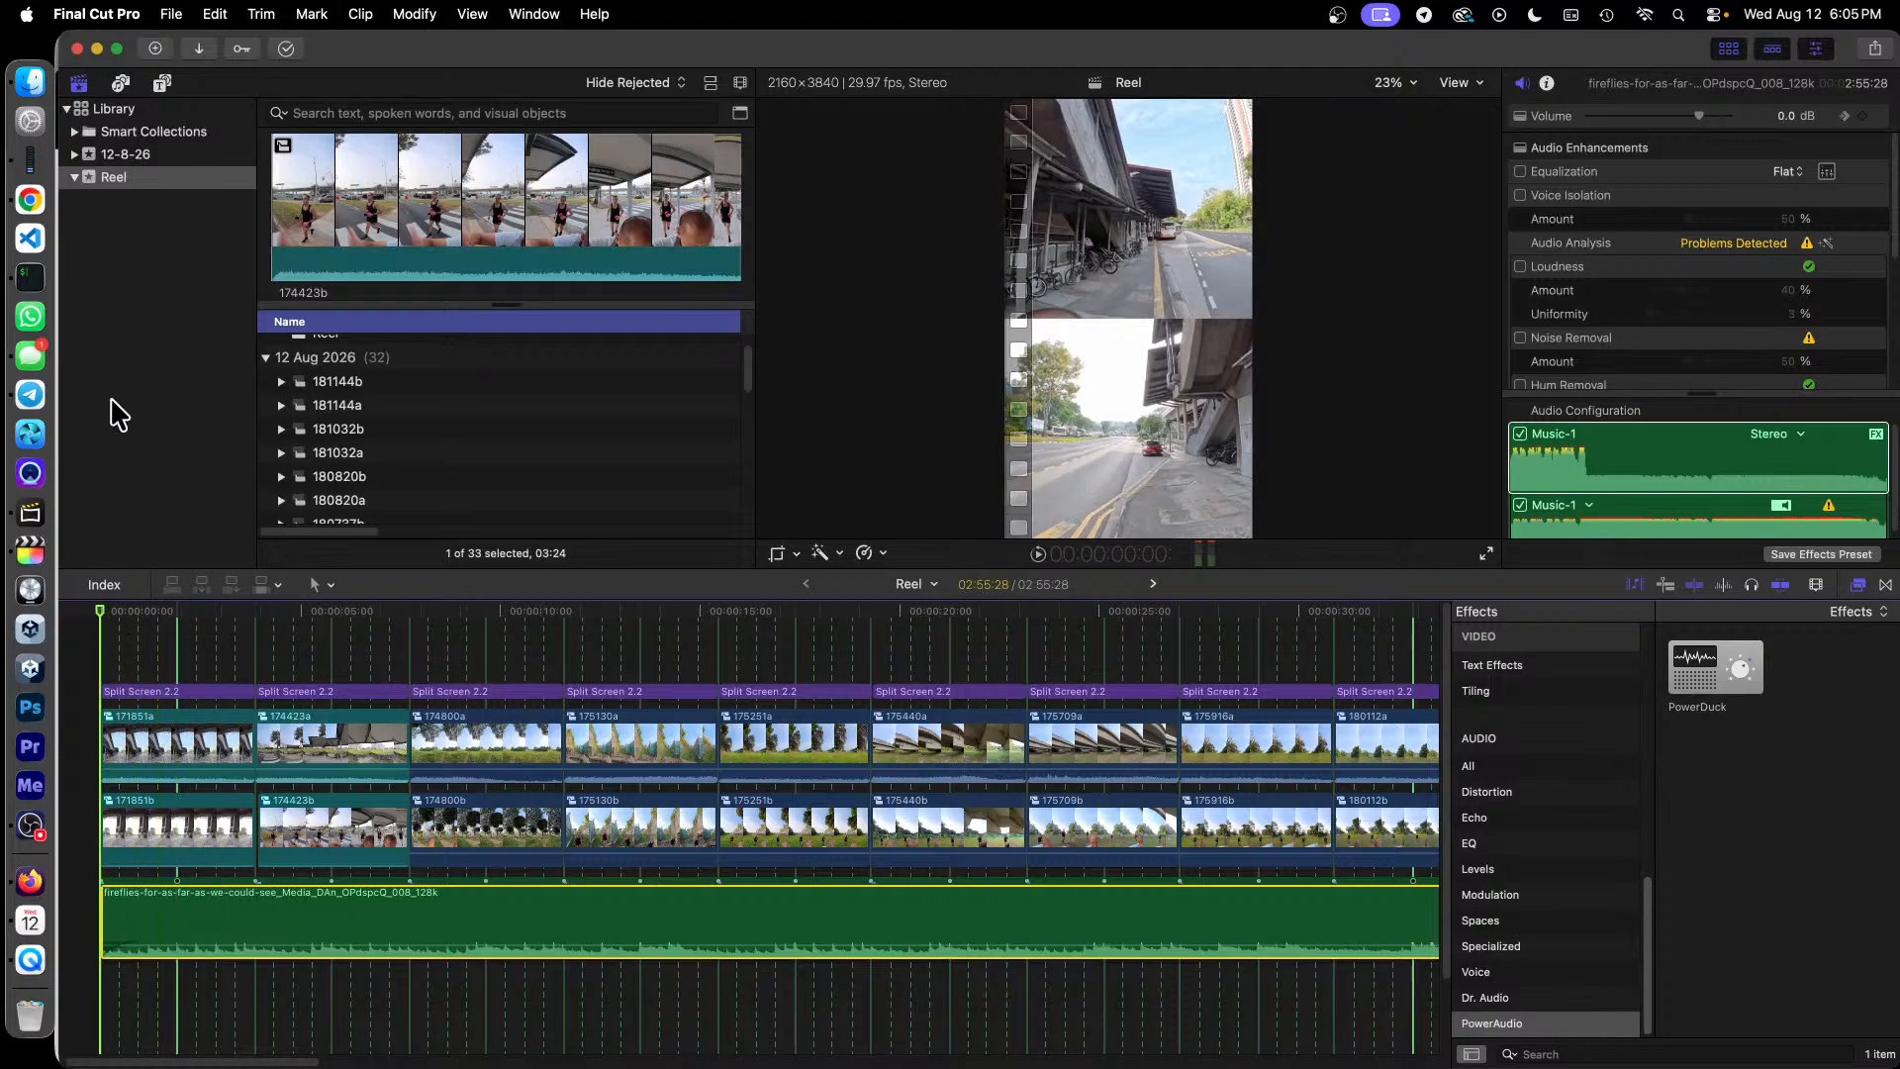
key("space")
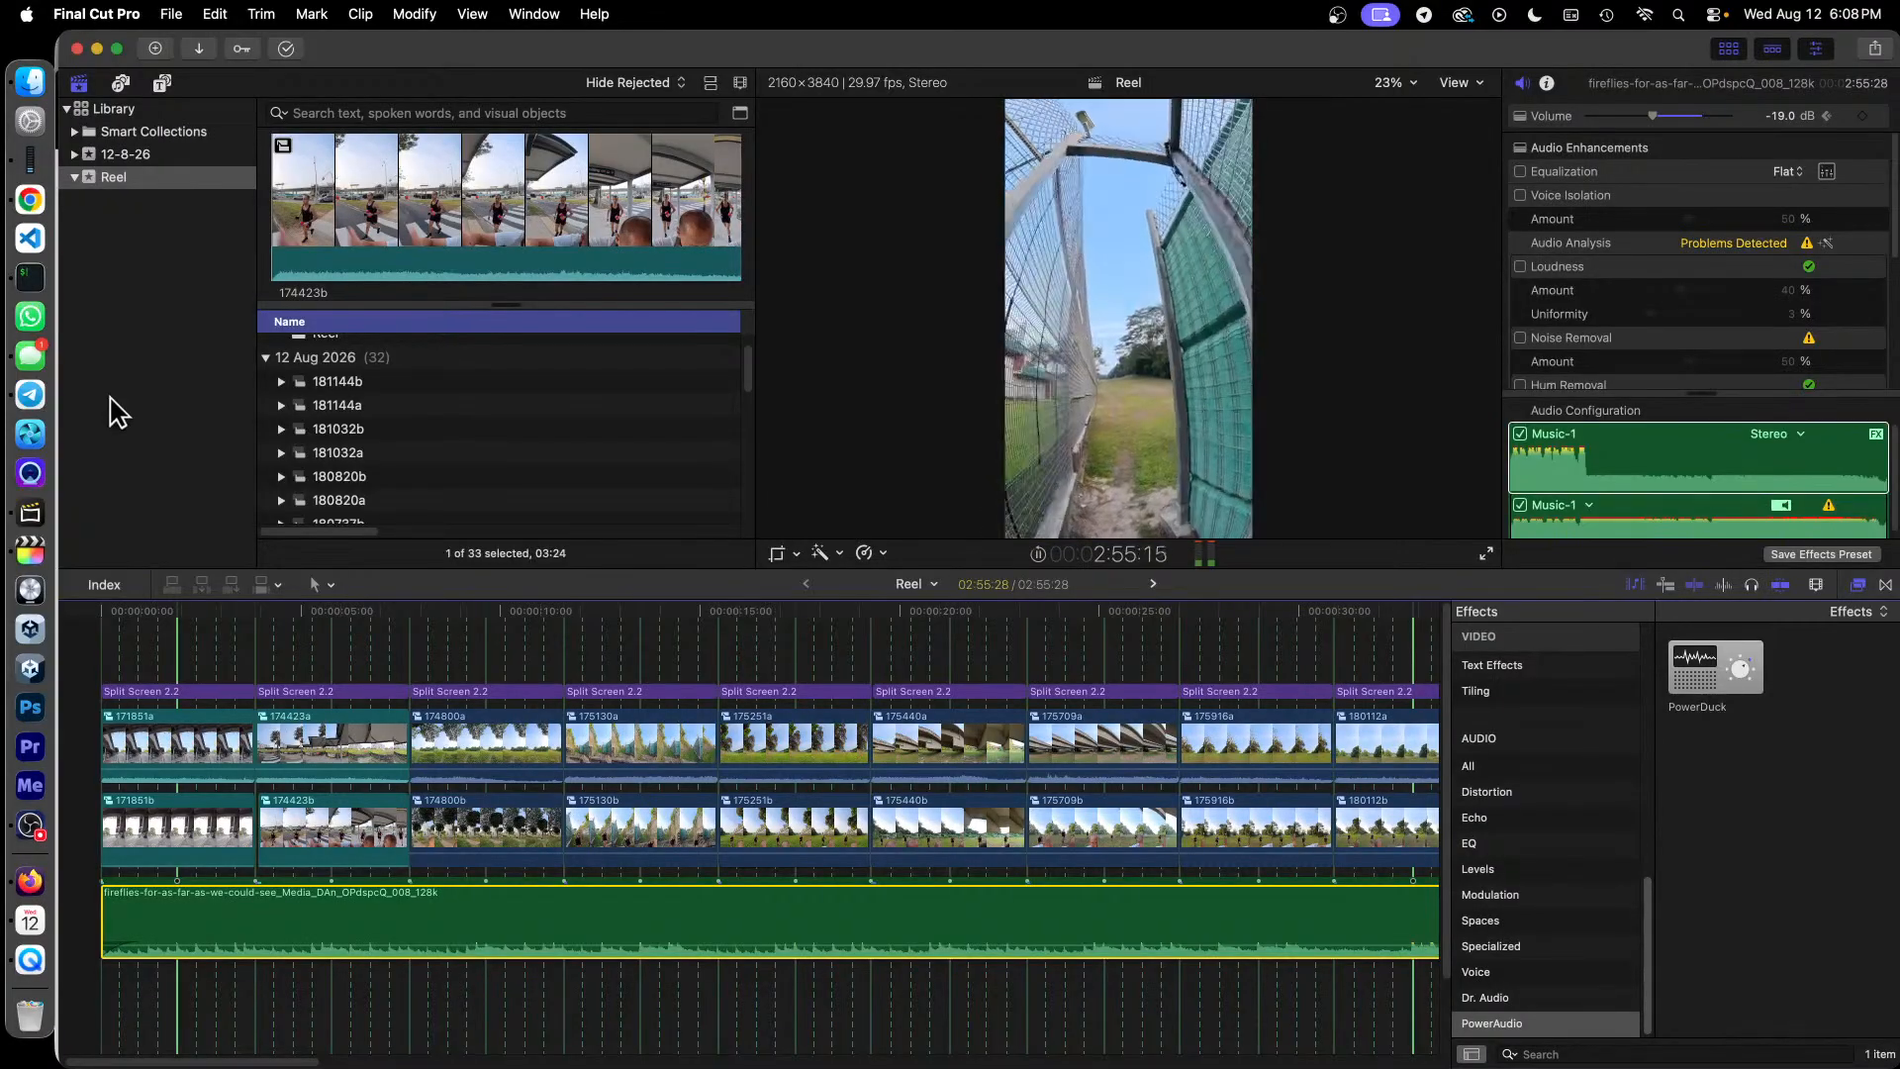
key("space")
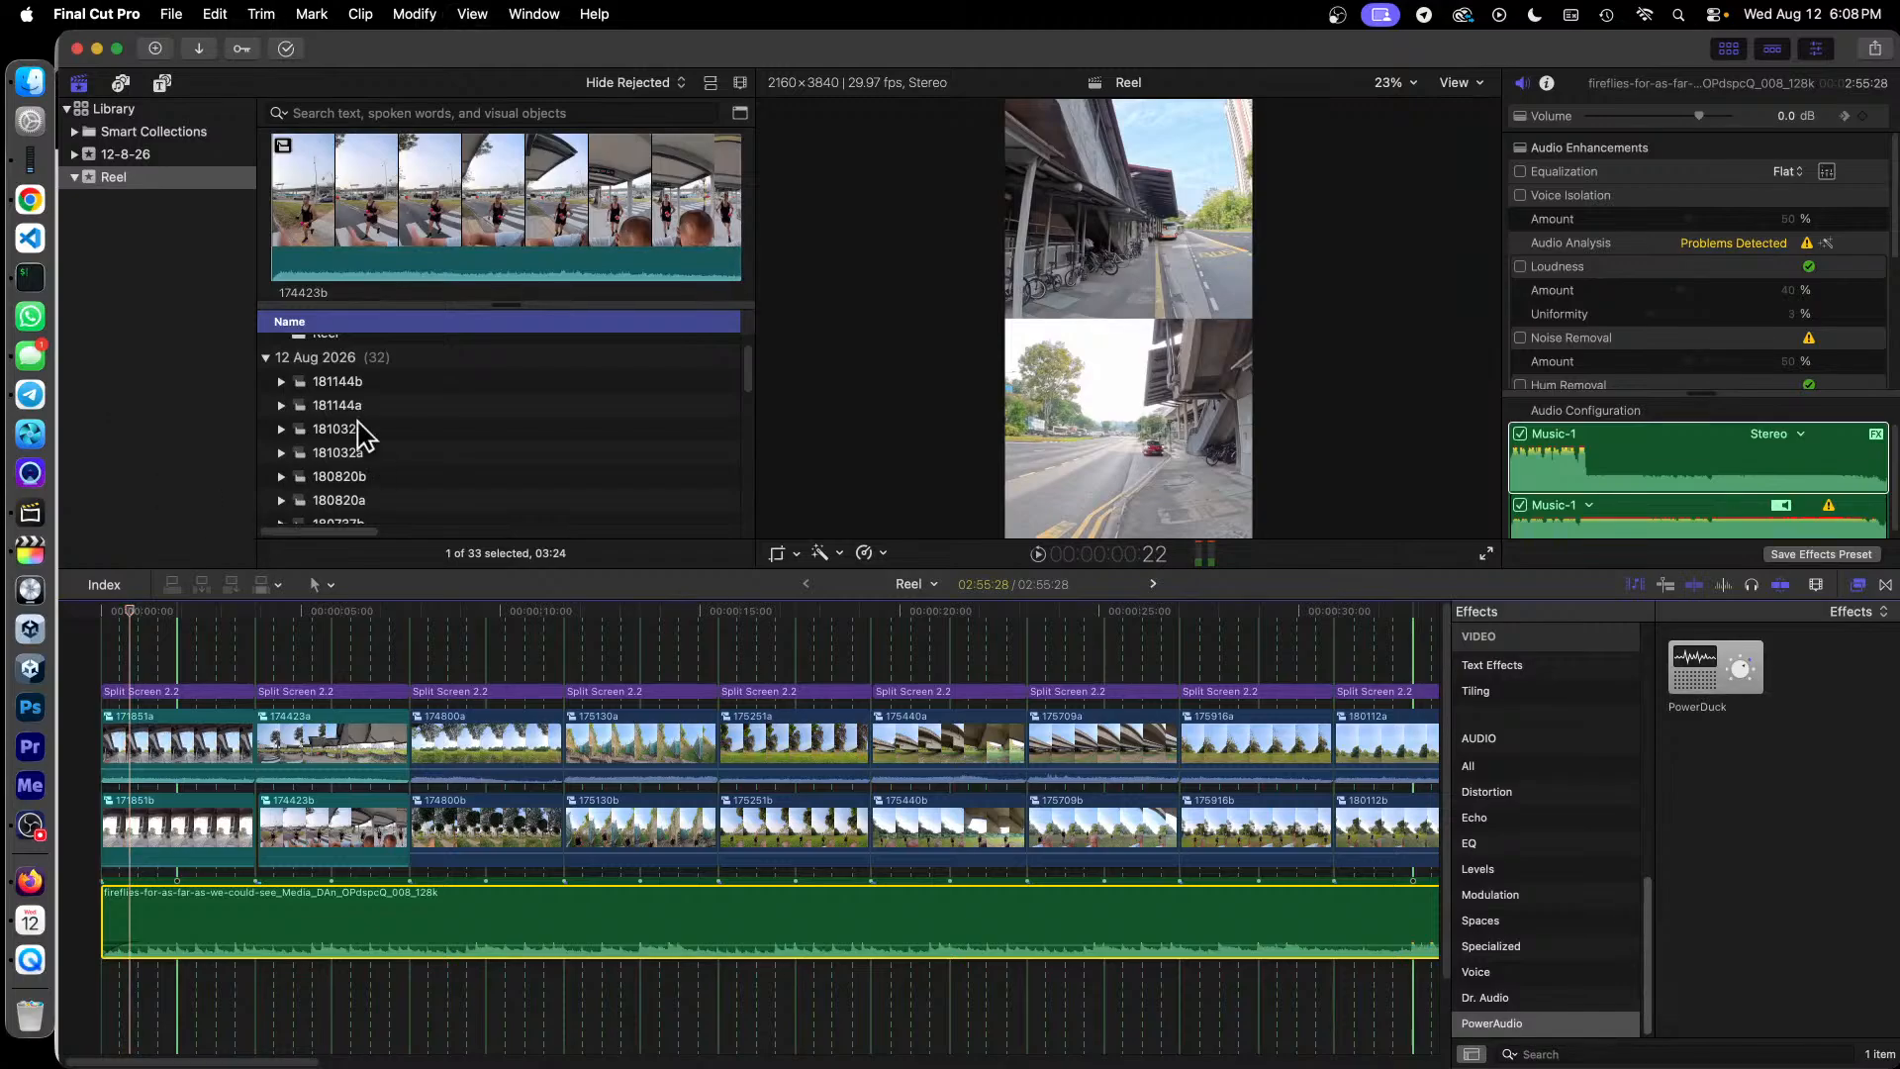
left_click(103, 628)
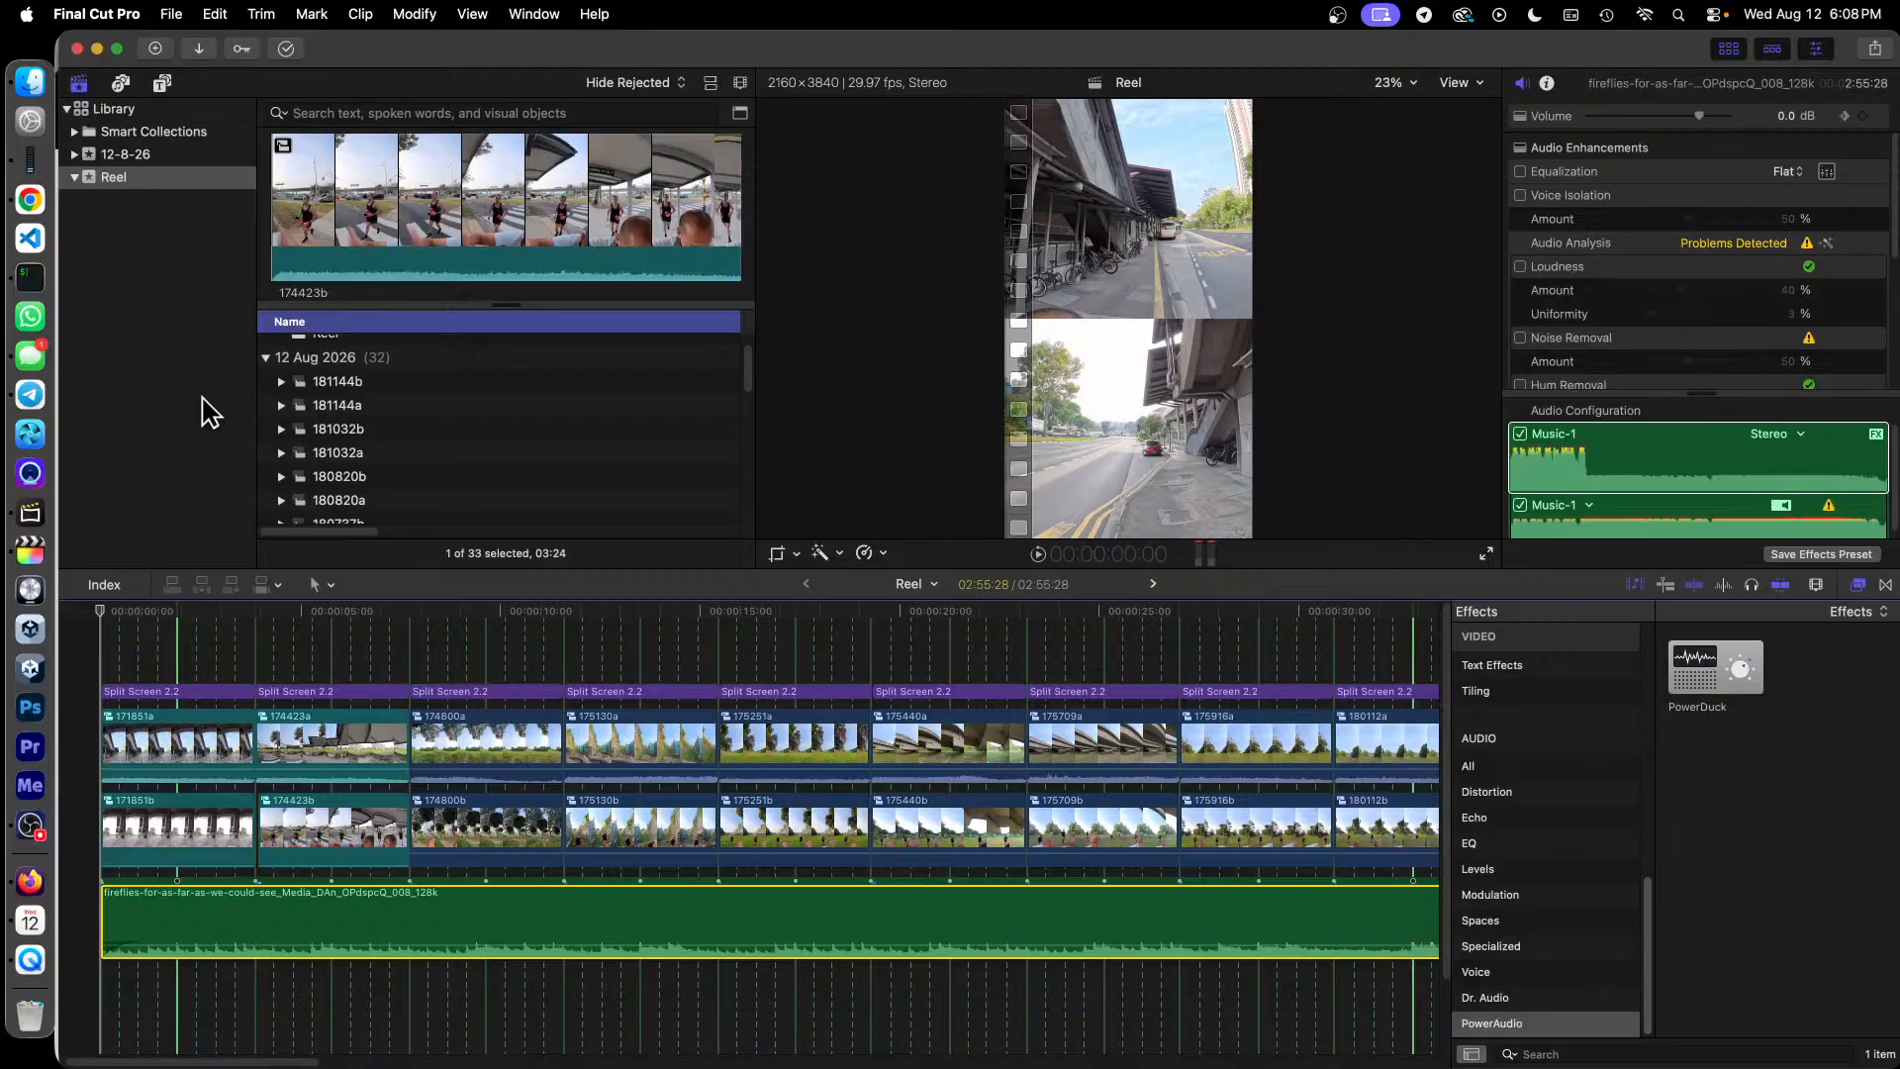
Step: Browse the LenoFX title categories for 50 Isometric, Cartoon FX, Chalkboard and Counters templates
left_click(164, 85)
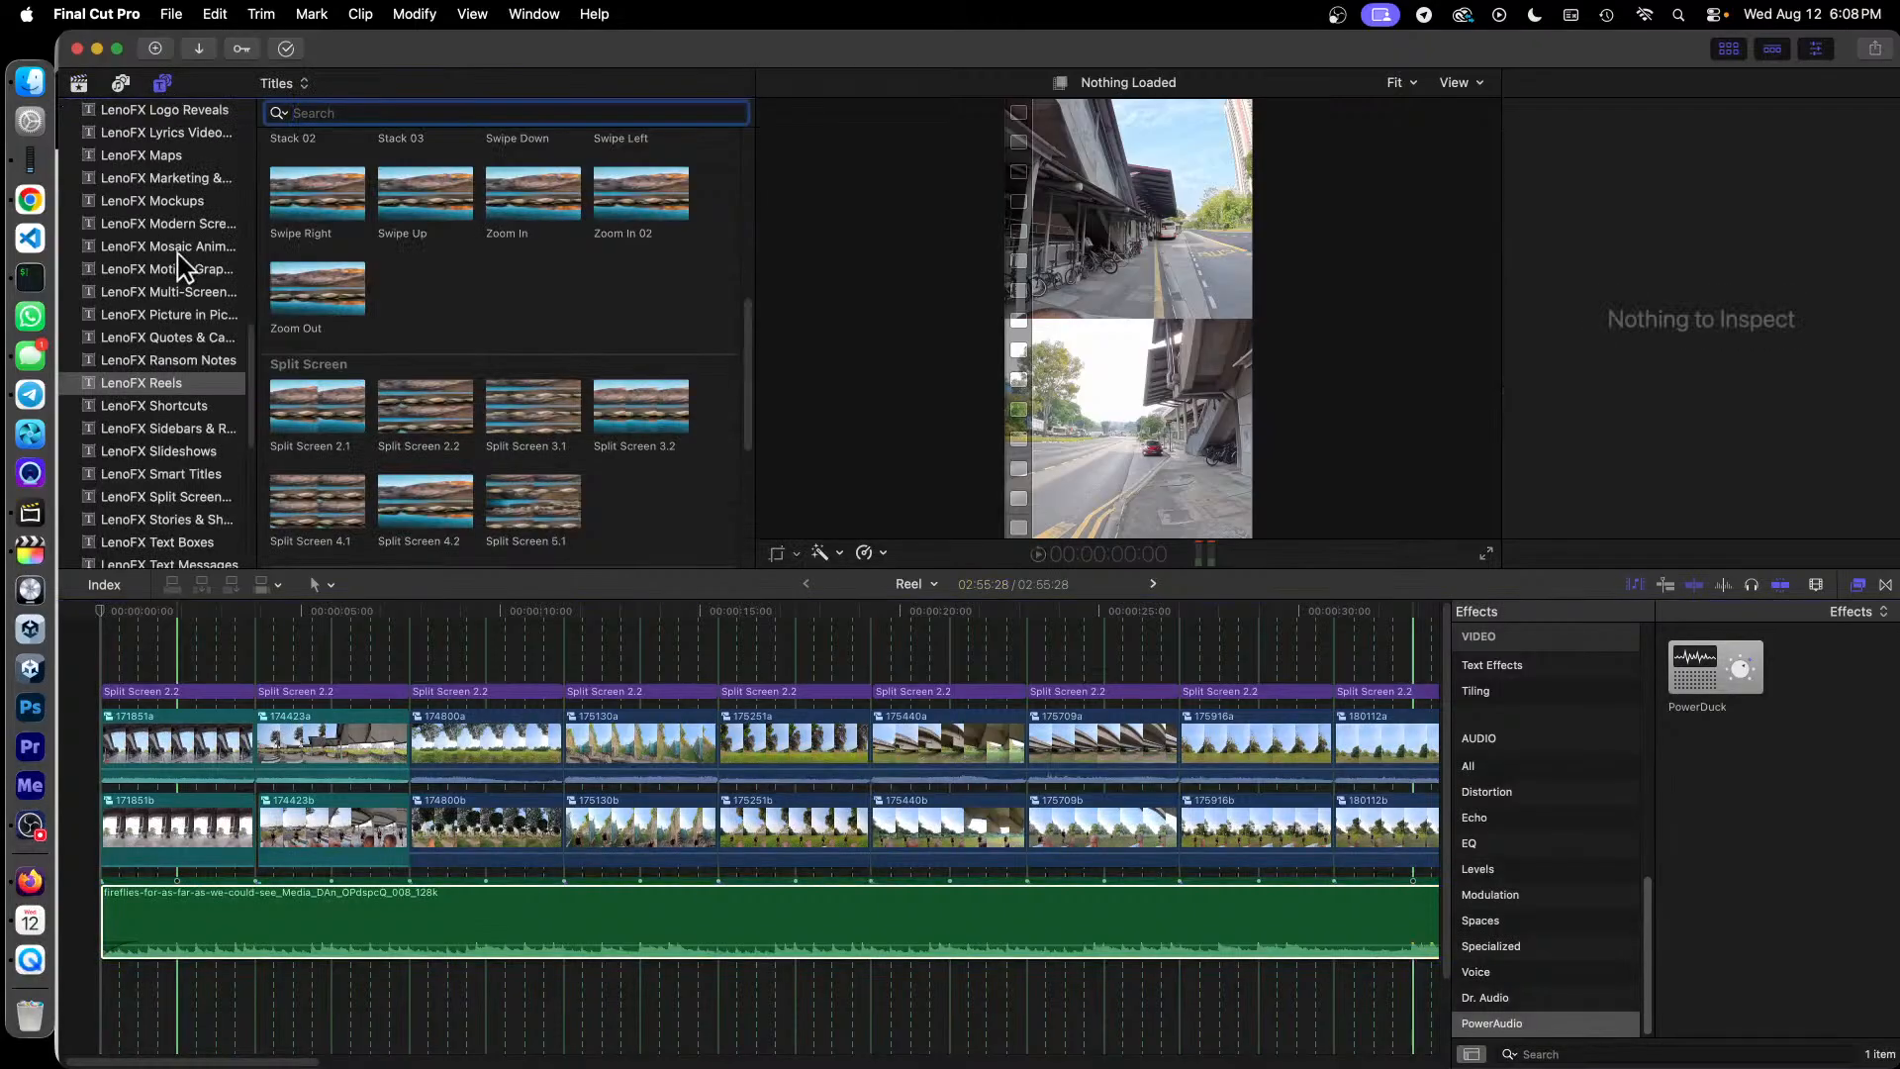
scroll(181, 267, "up", 10)
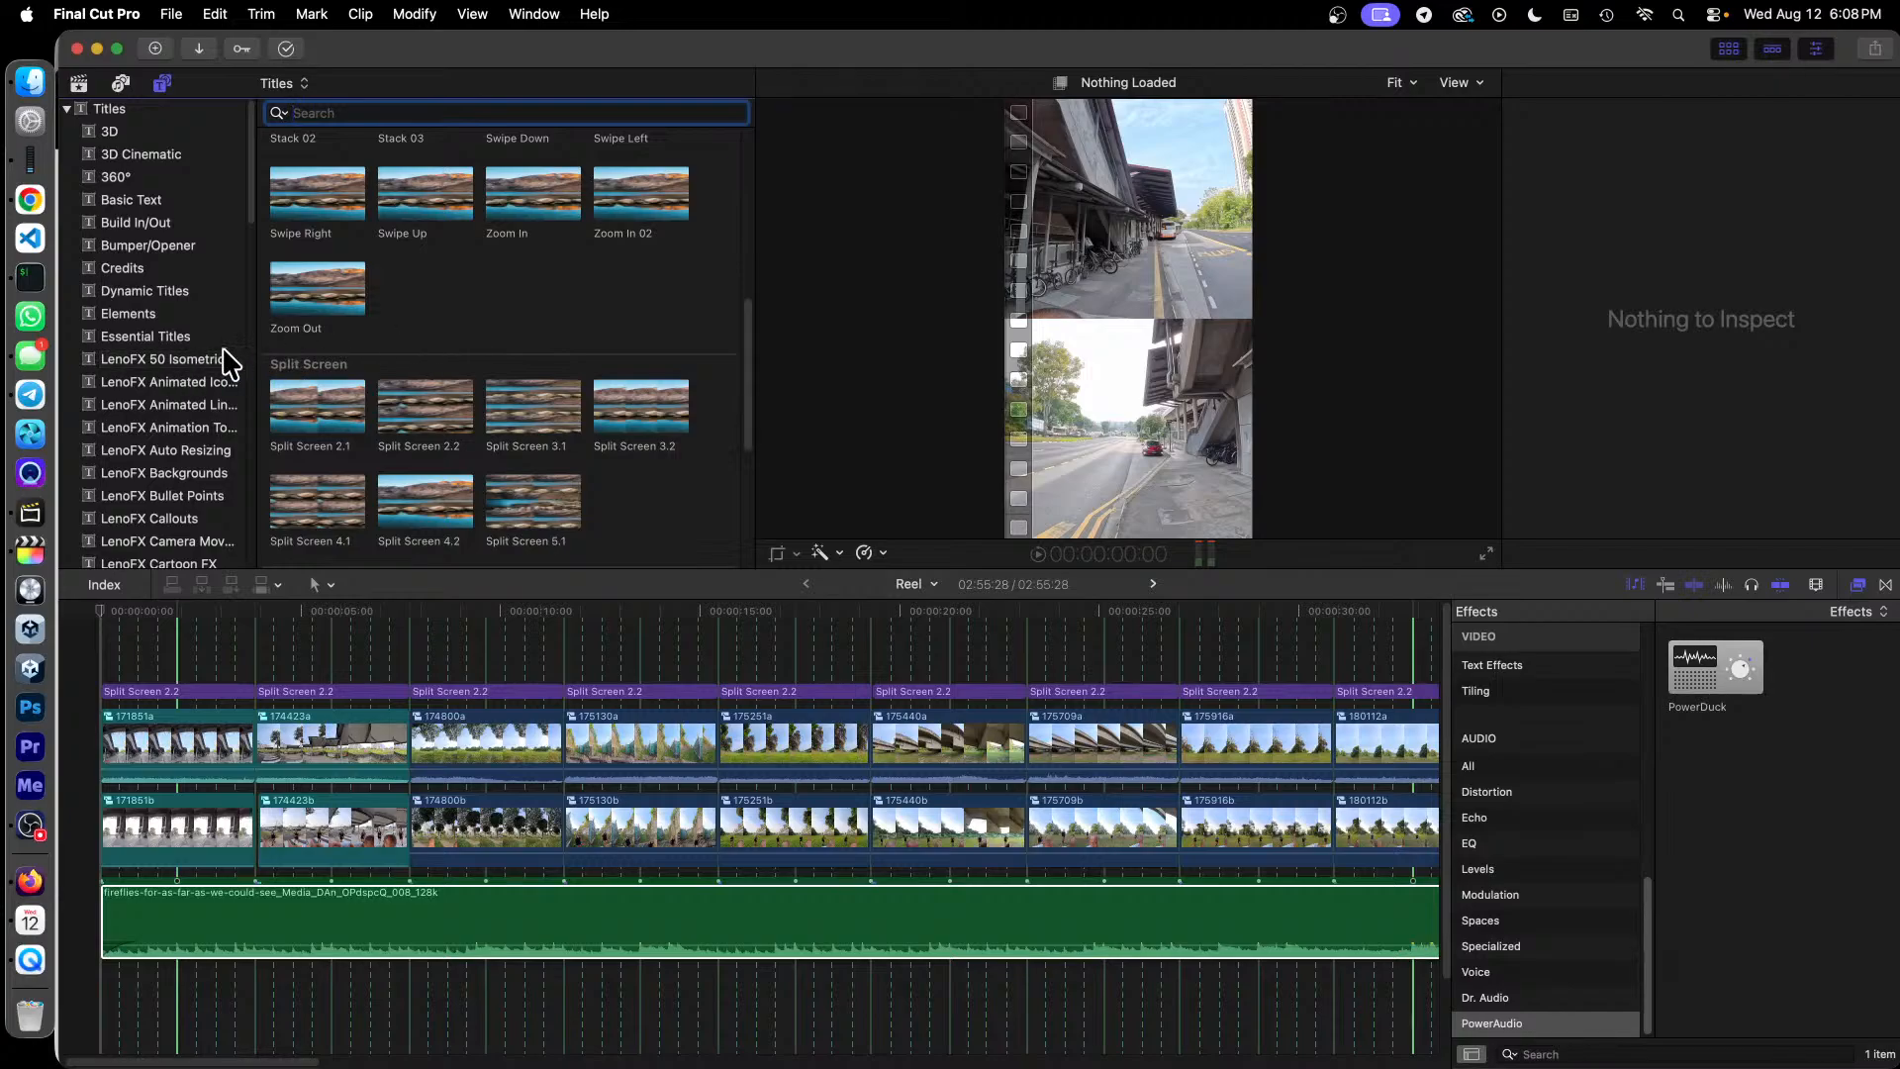
left_click(183, 358)
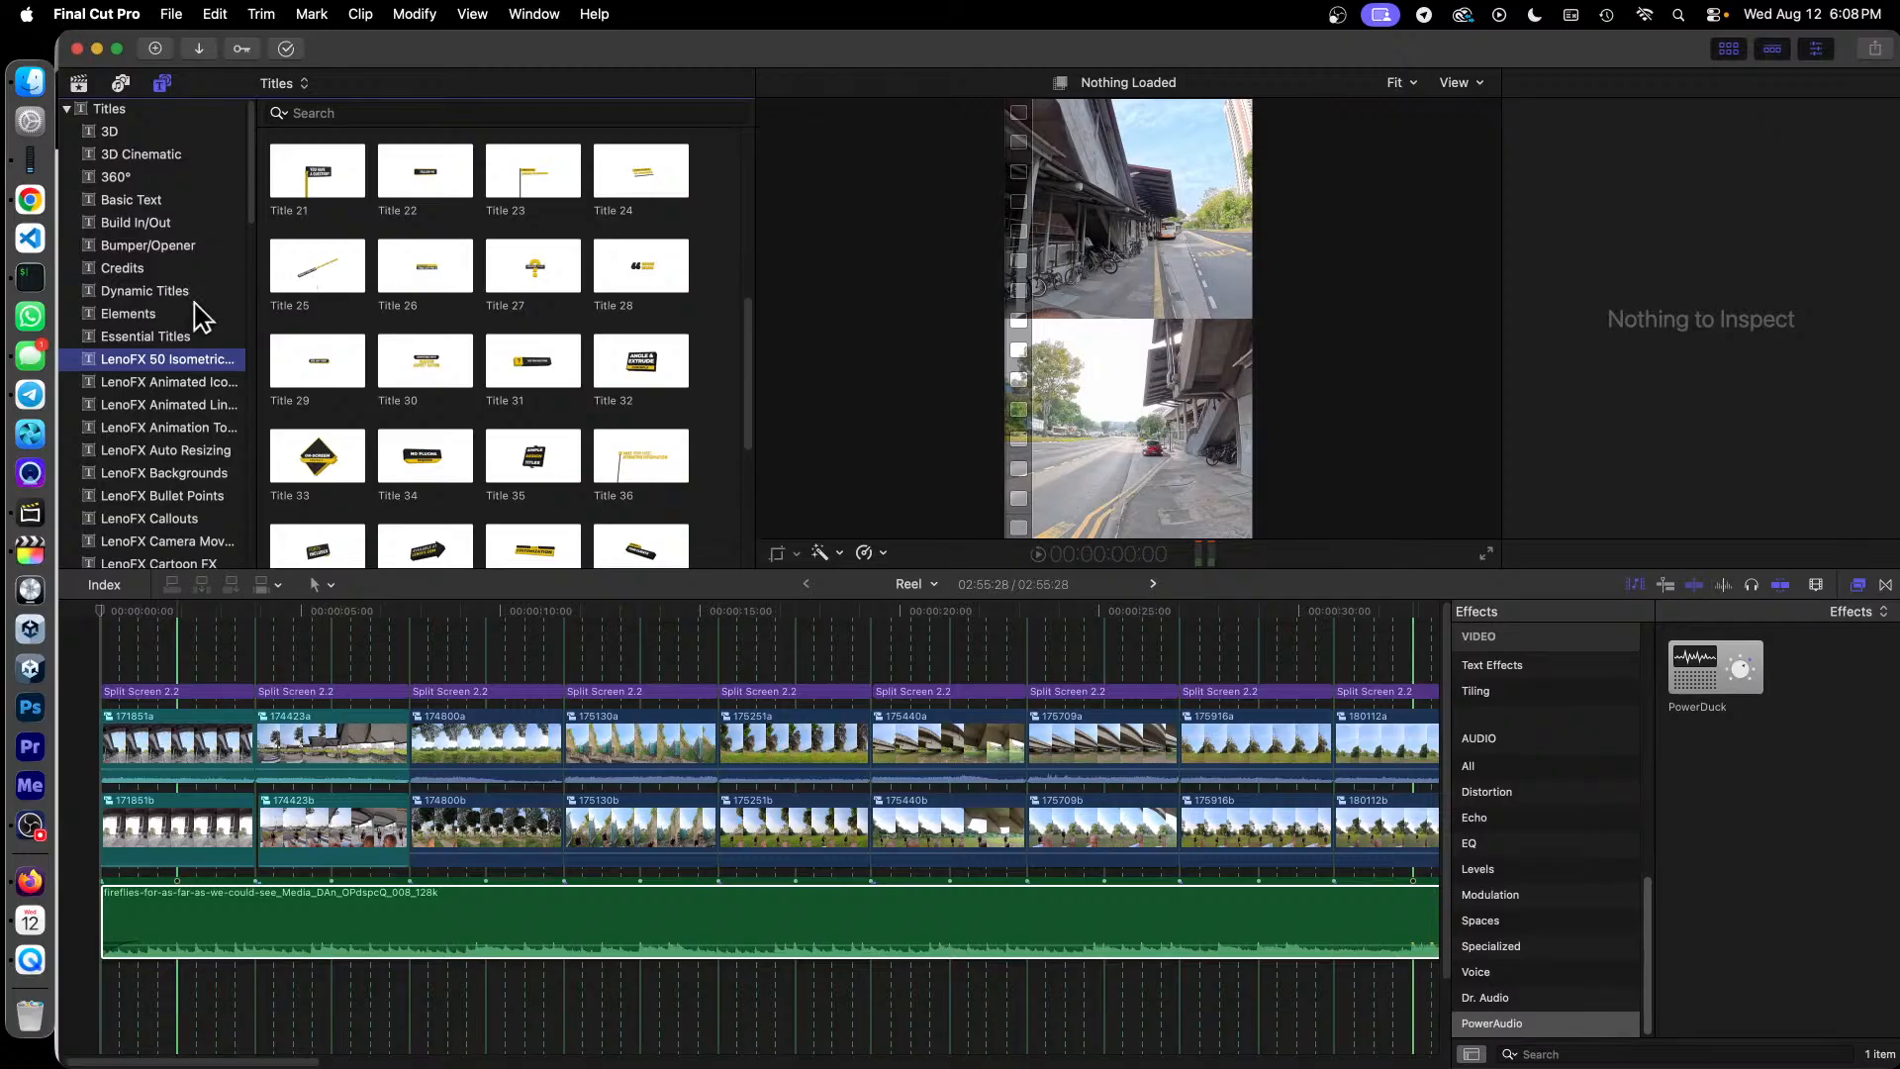
scroll(203, 317, "down", 2)
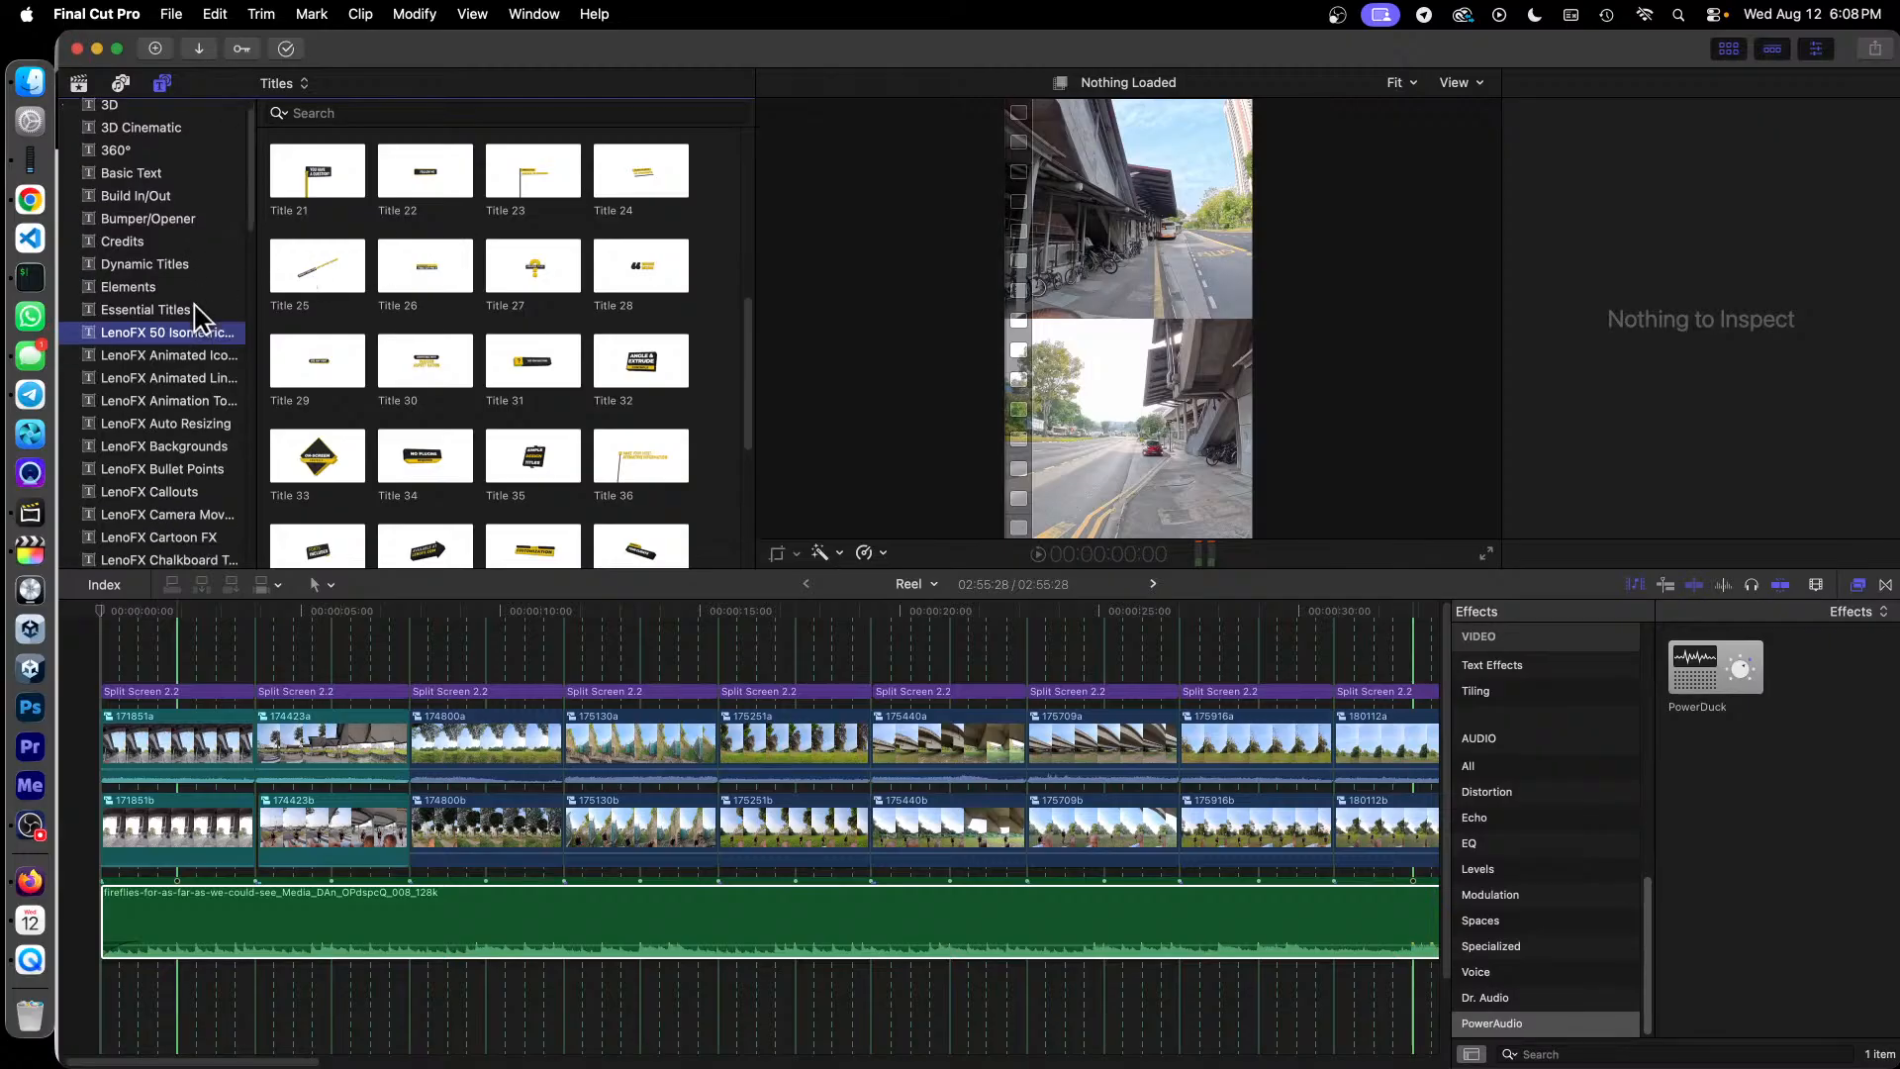
scroll(203, 317, "down", 2)
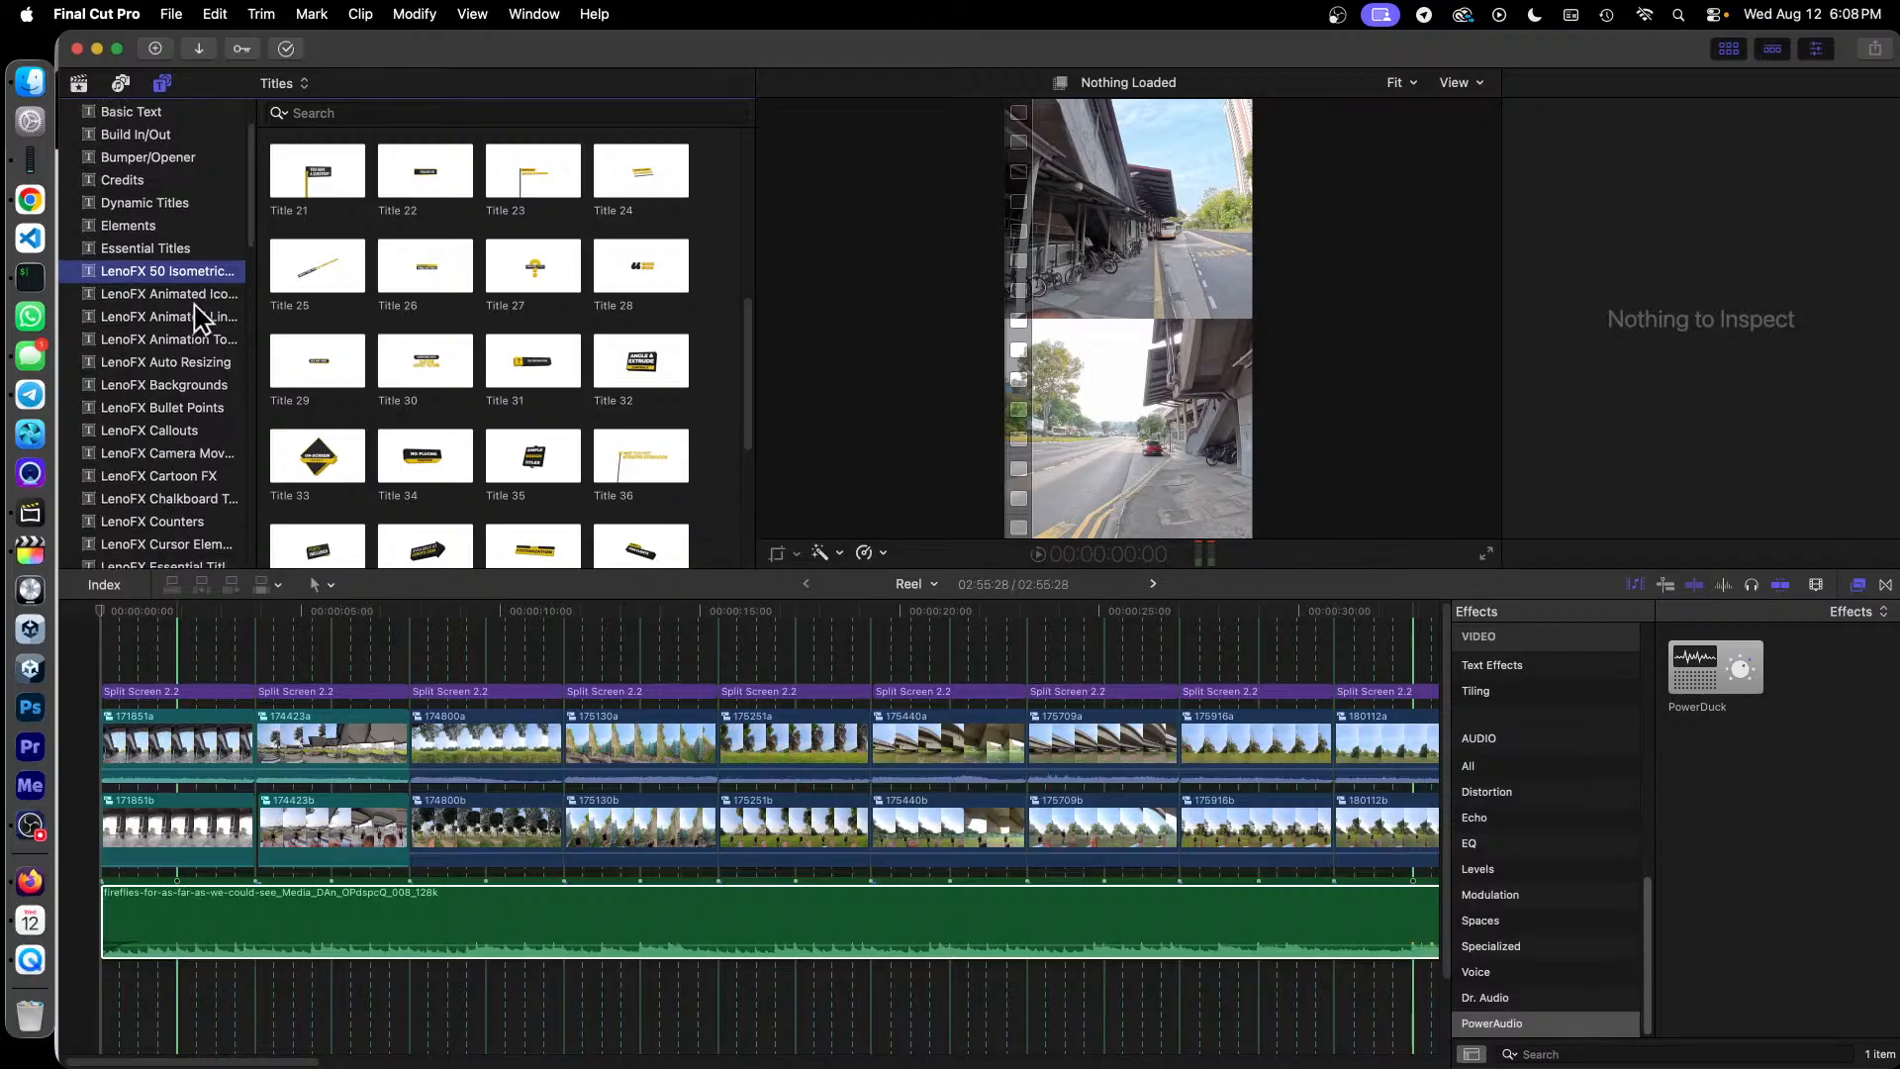
left_click(198, 460)
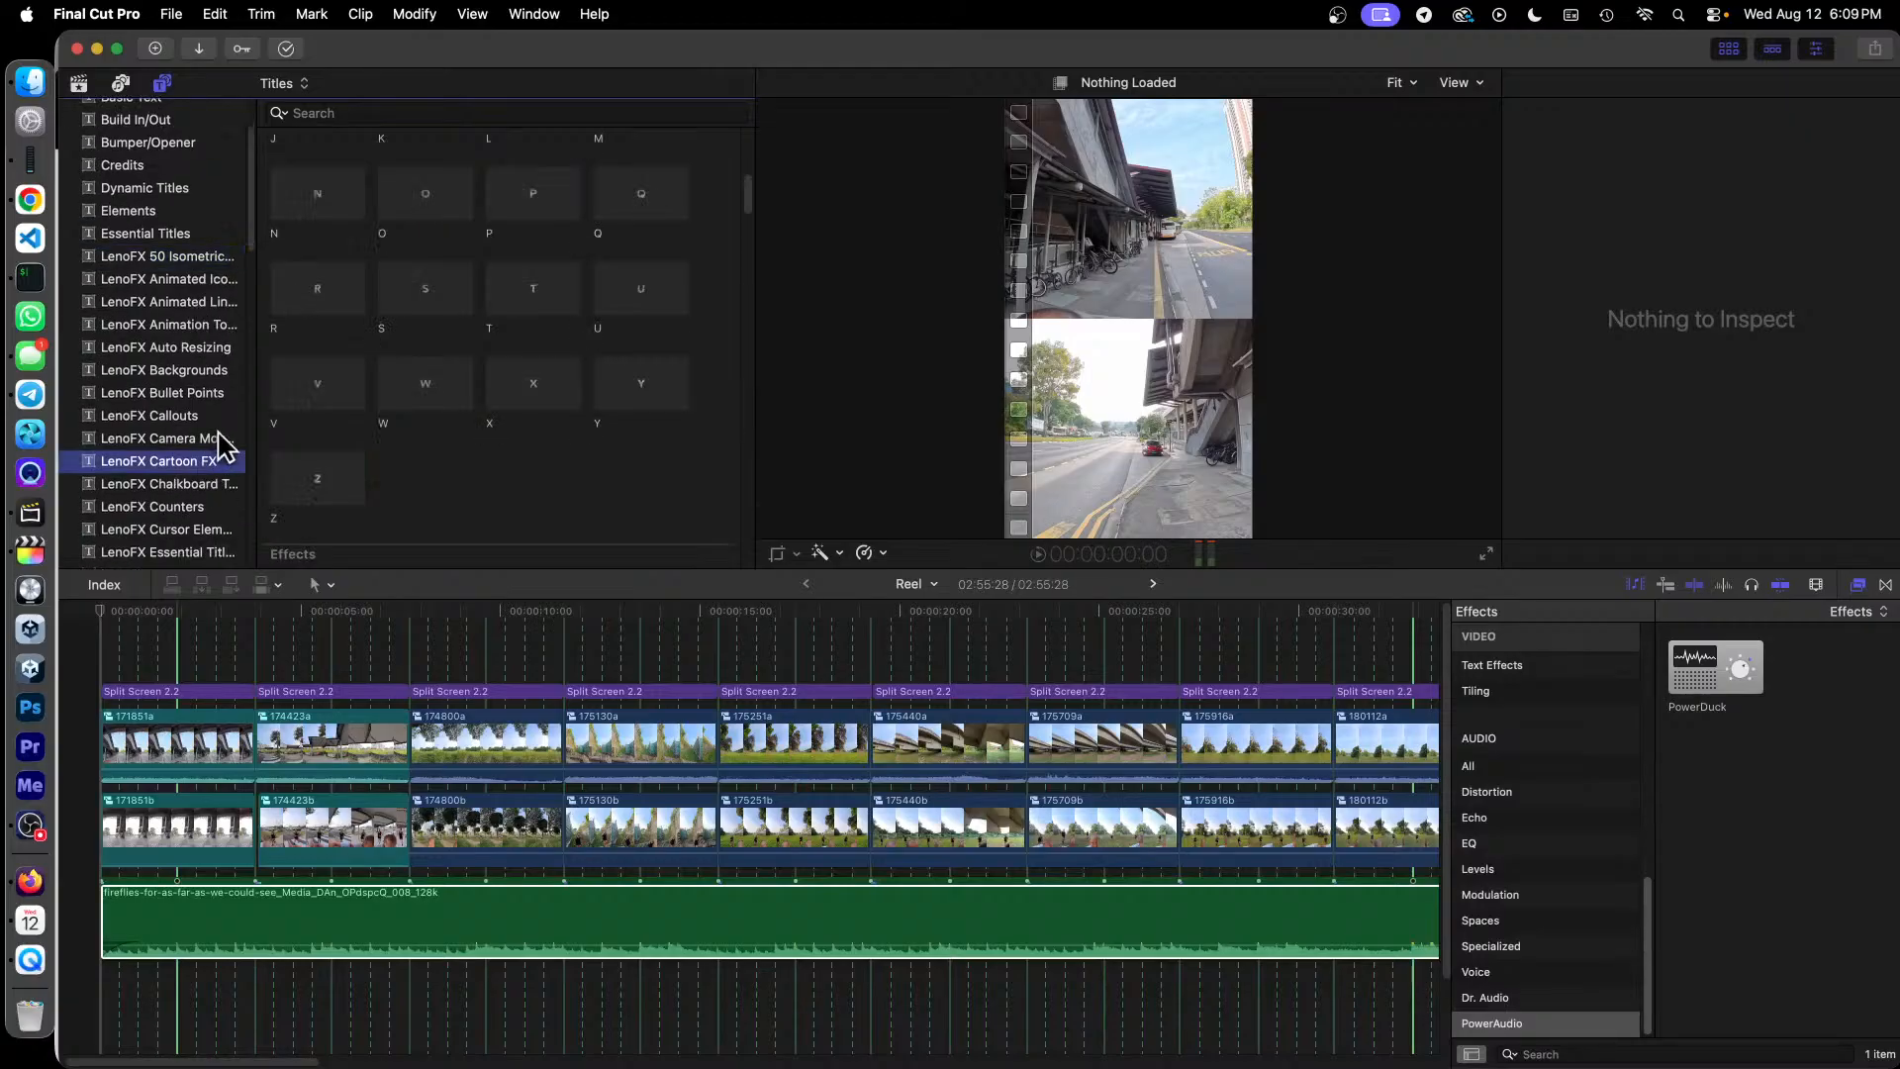
scroll(443, 415, "up", 5)
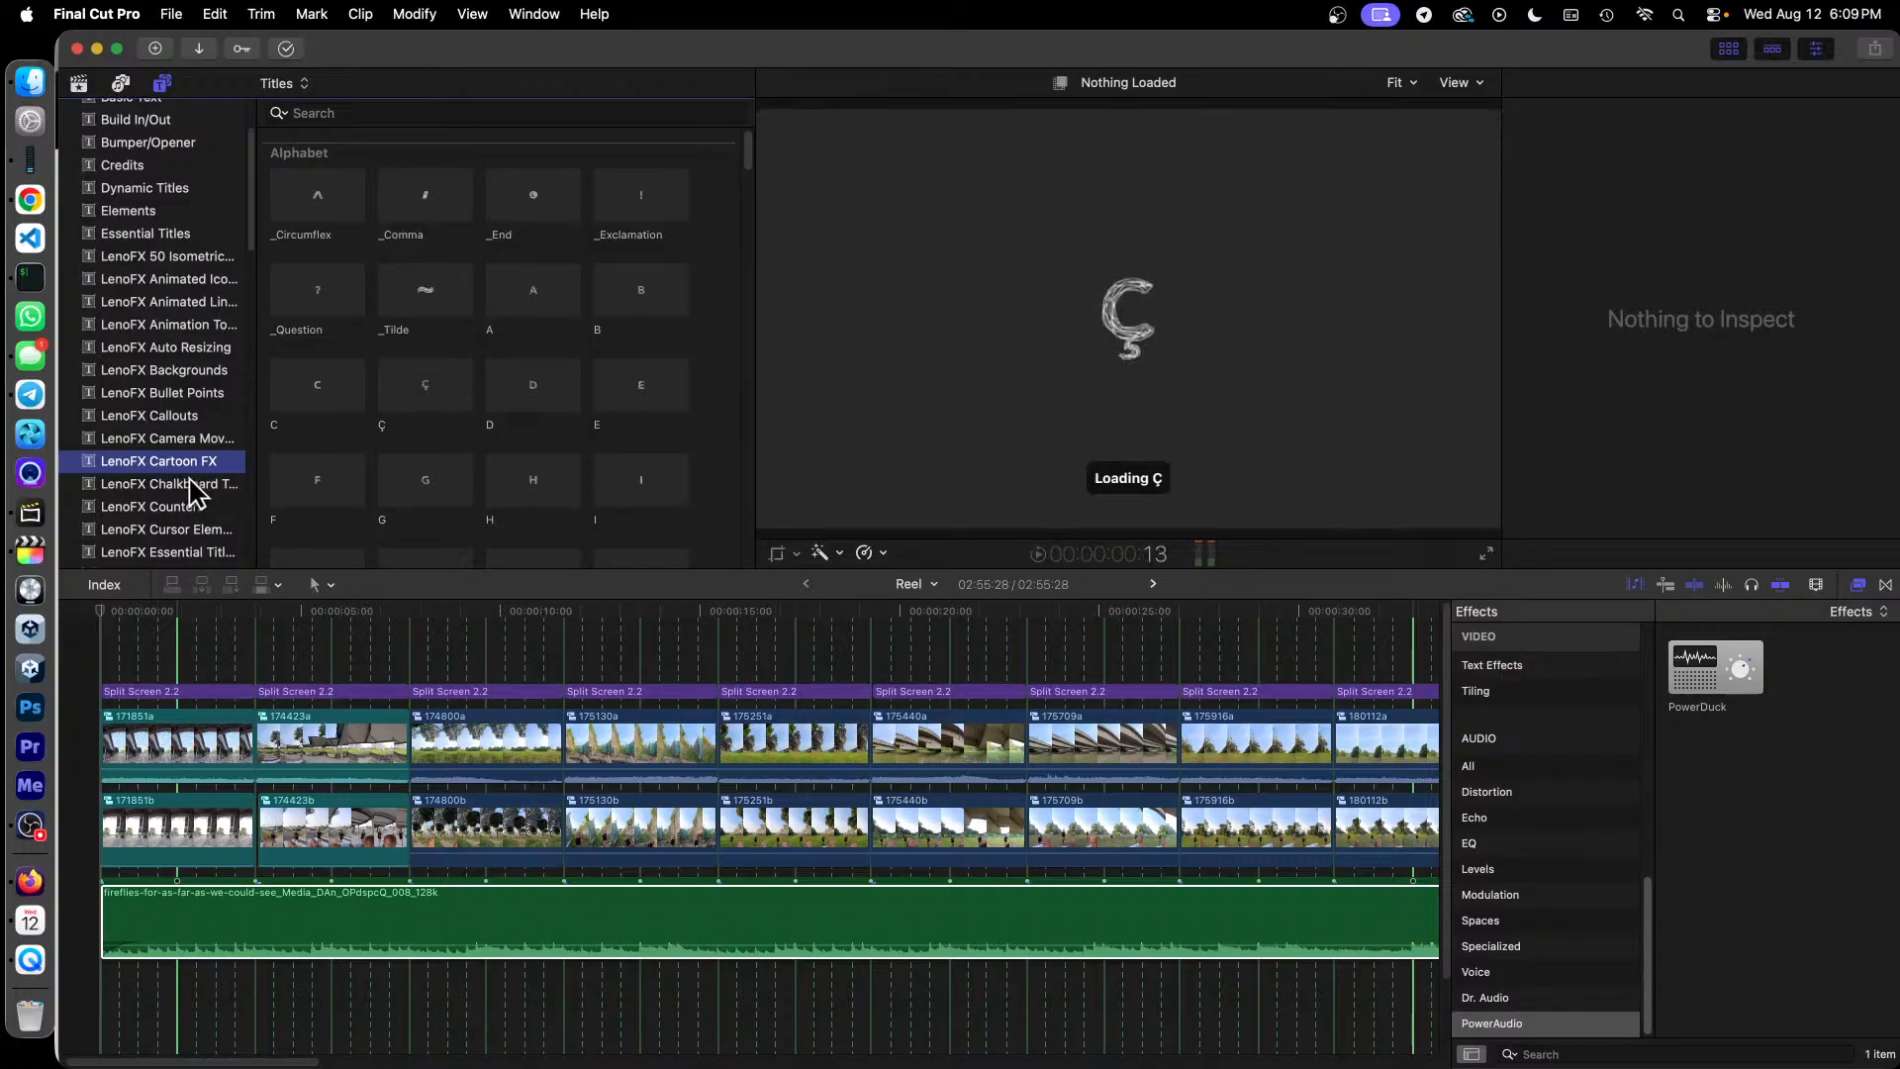
left_click(197, 485)
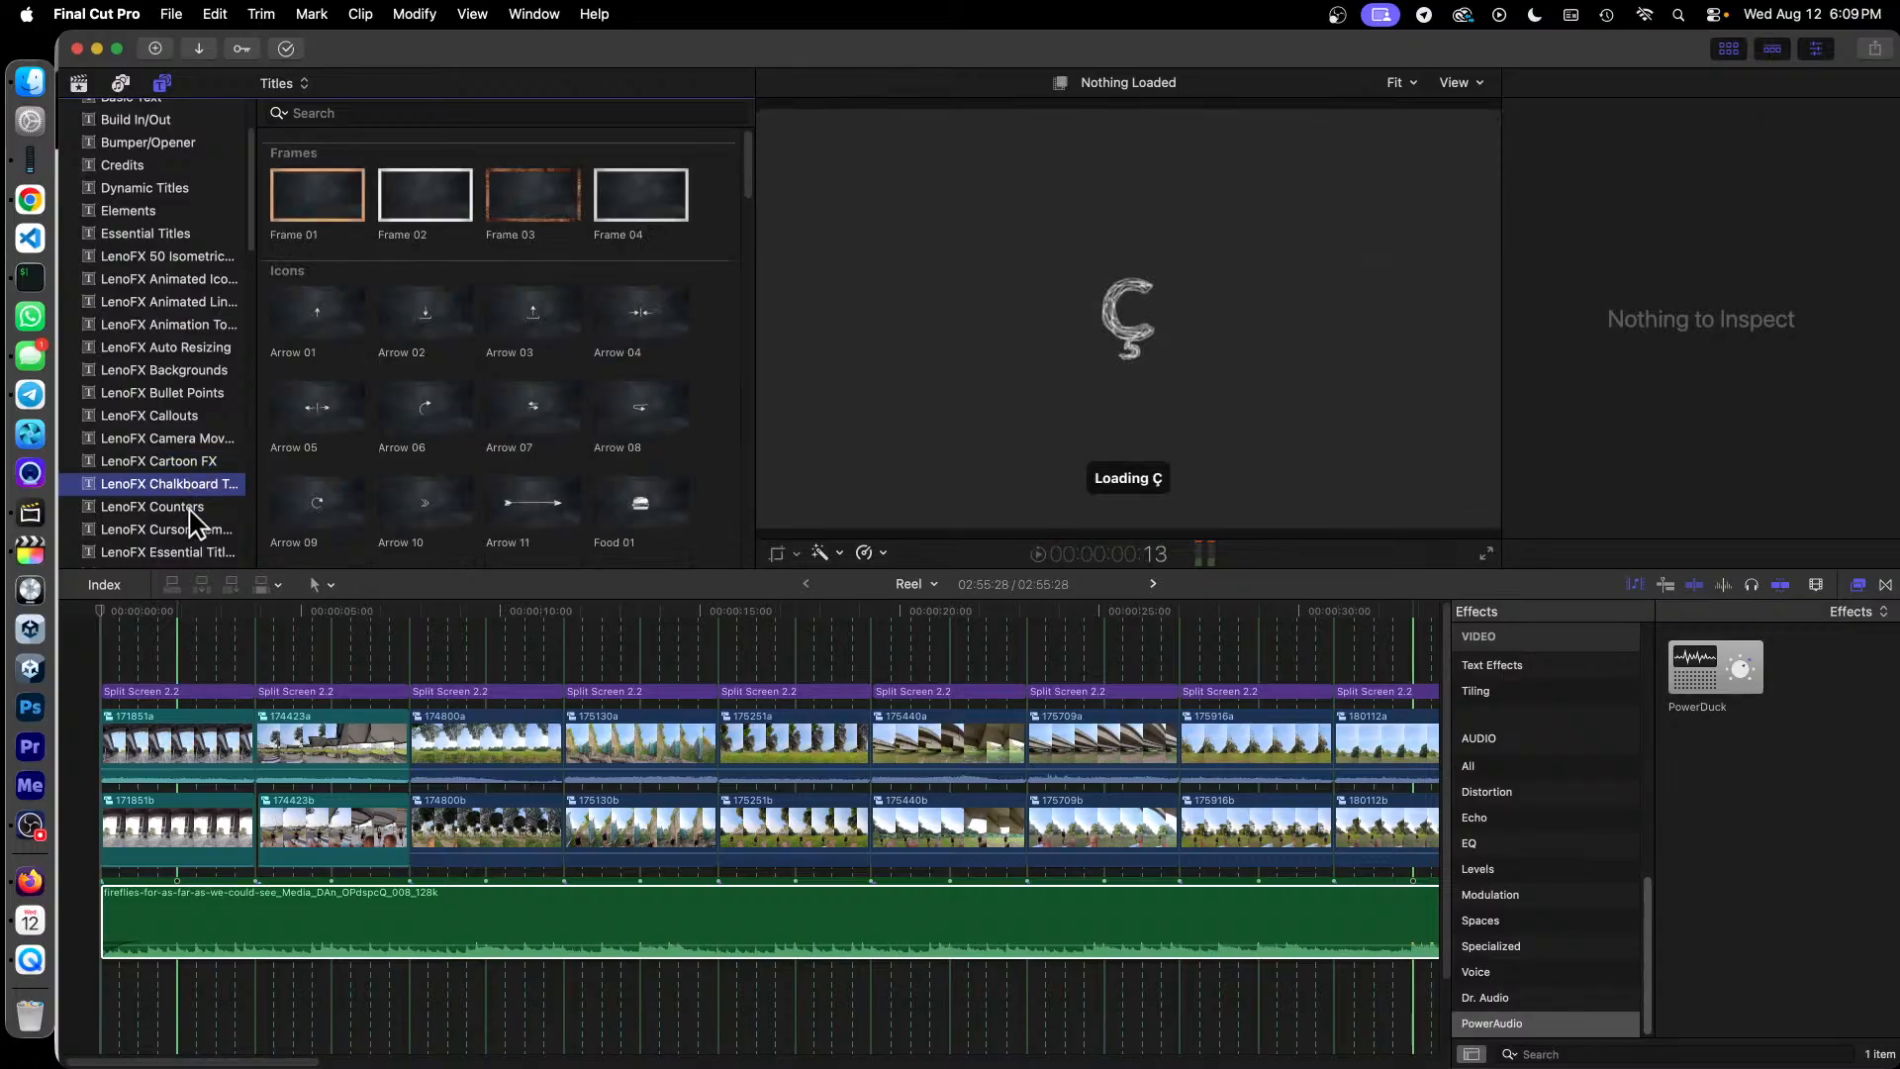
left_click(211, 507)
Step: Examine the title templates in the LenoFX Fast Titles, Handwriting and Infographics categories
scroll(191, 463, "down", 4)
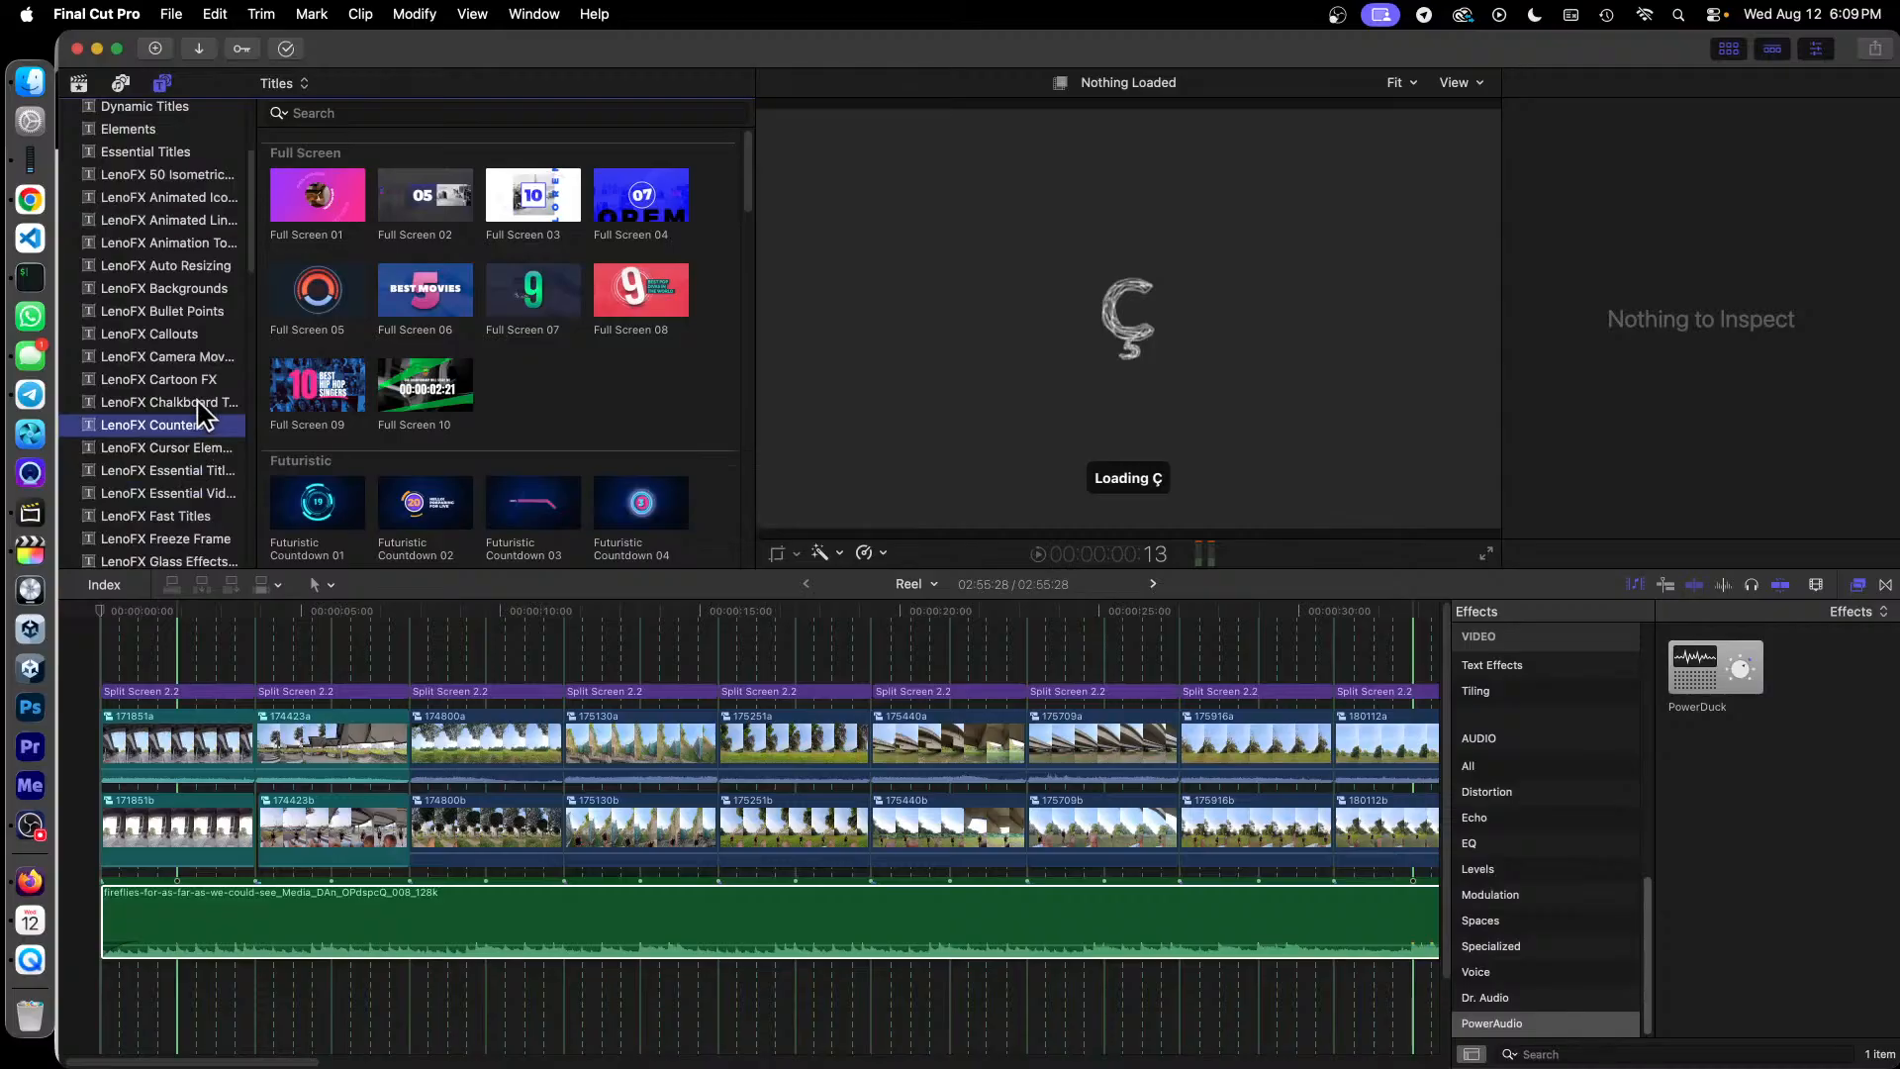
scroll(196, 470, "down", 1)
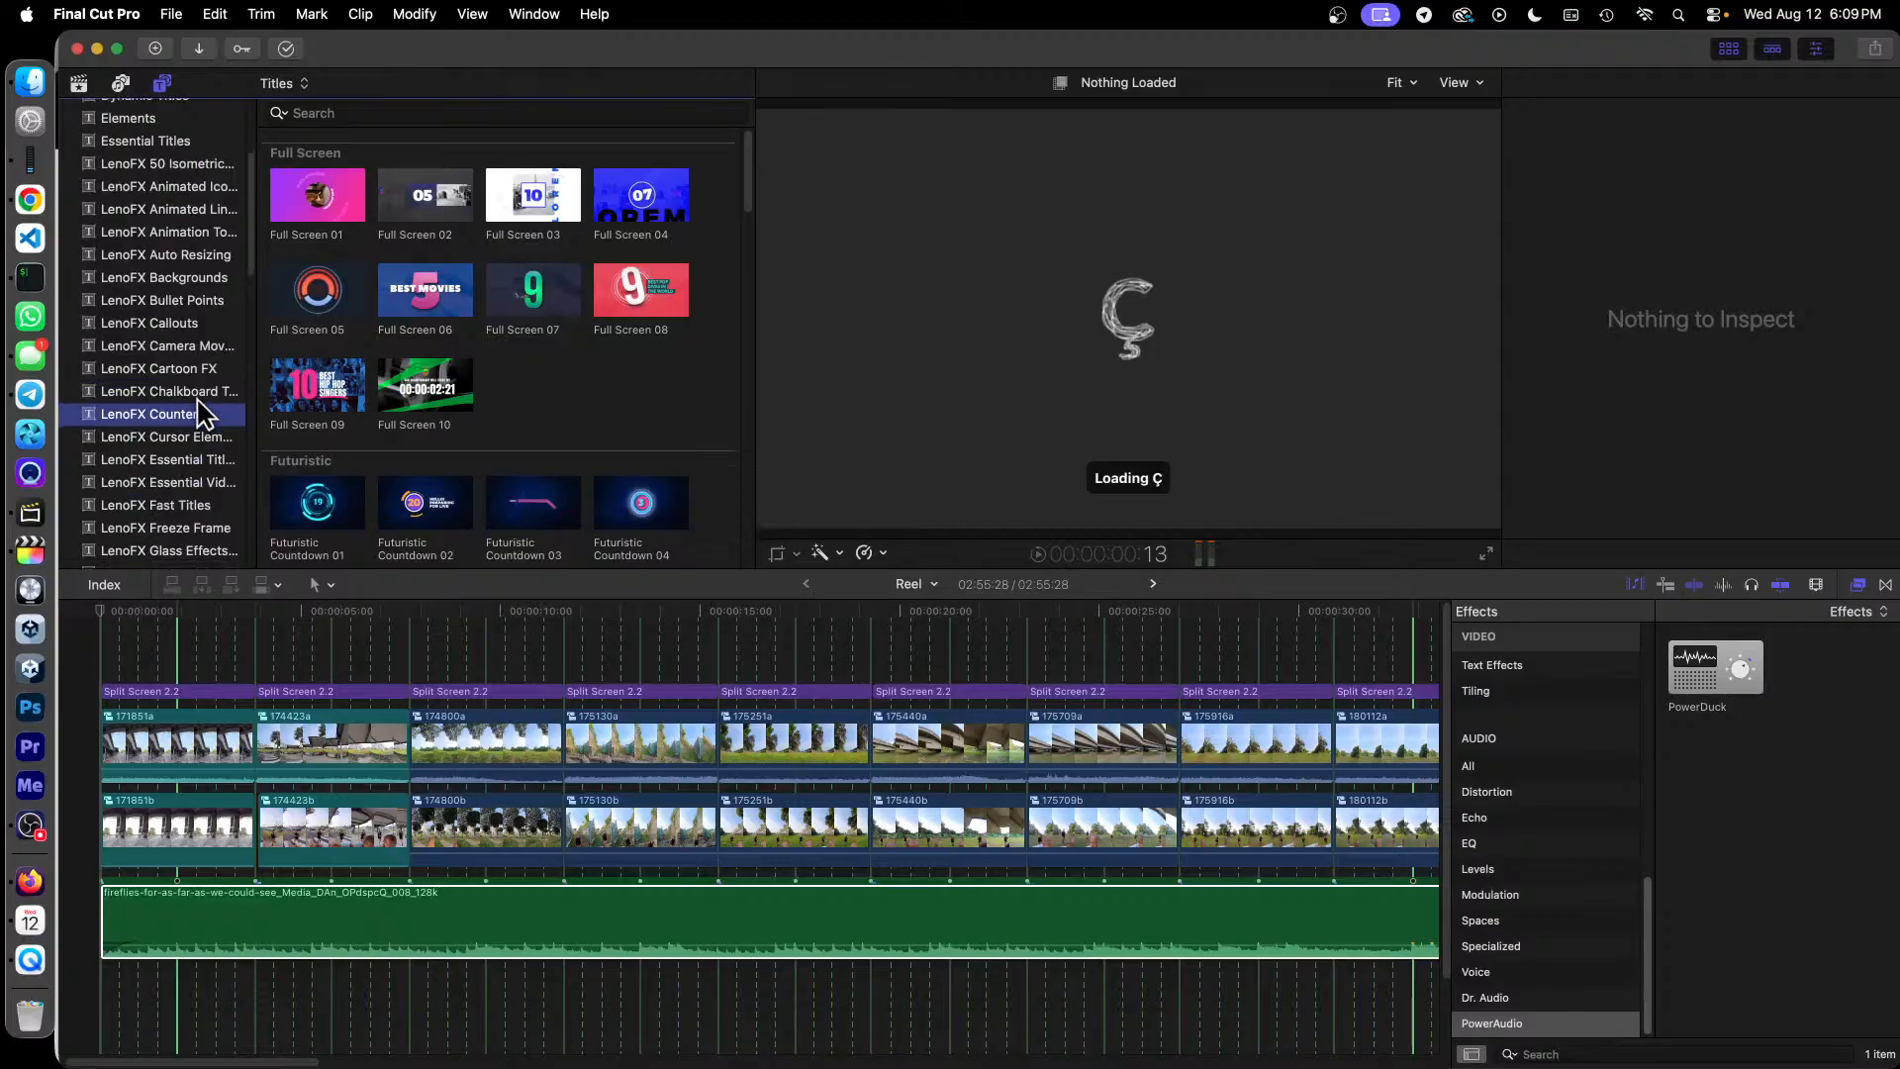
left_click(199, 493)
scroll(467, 428, "down", 1)
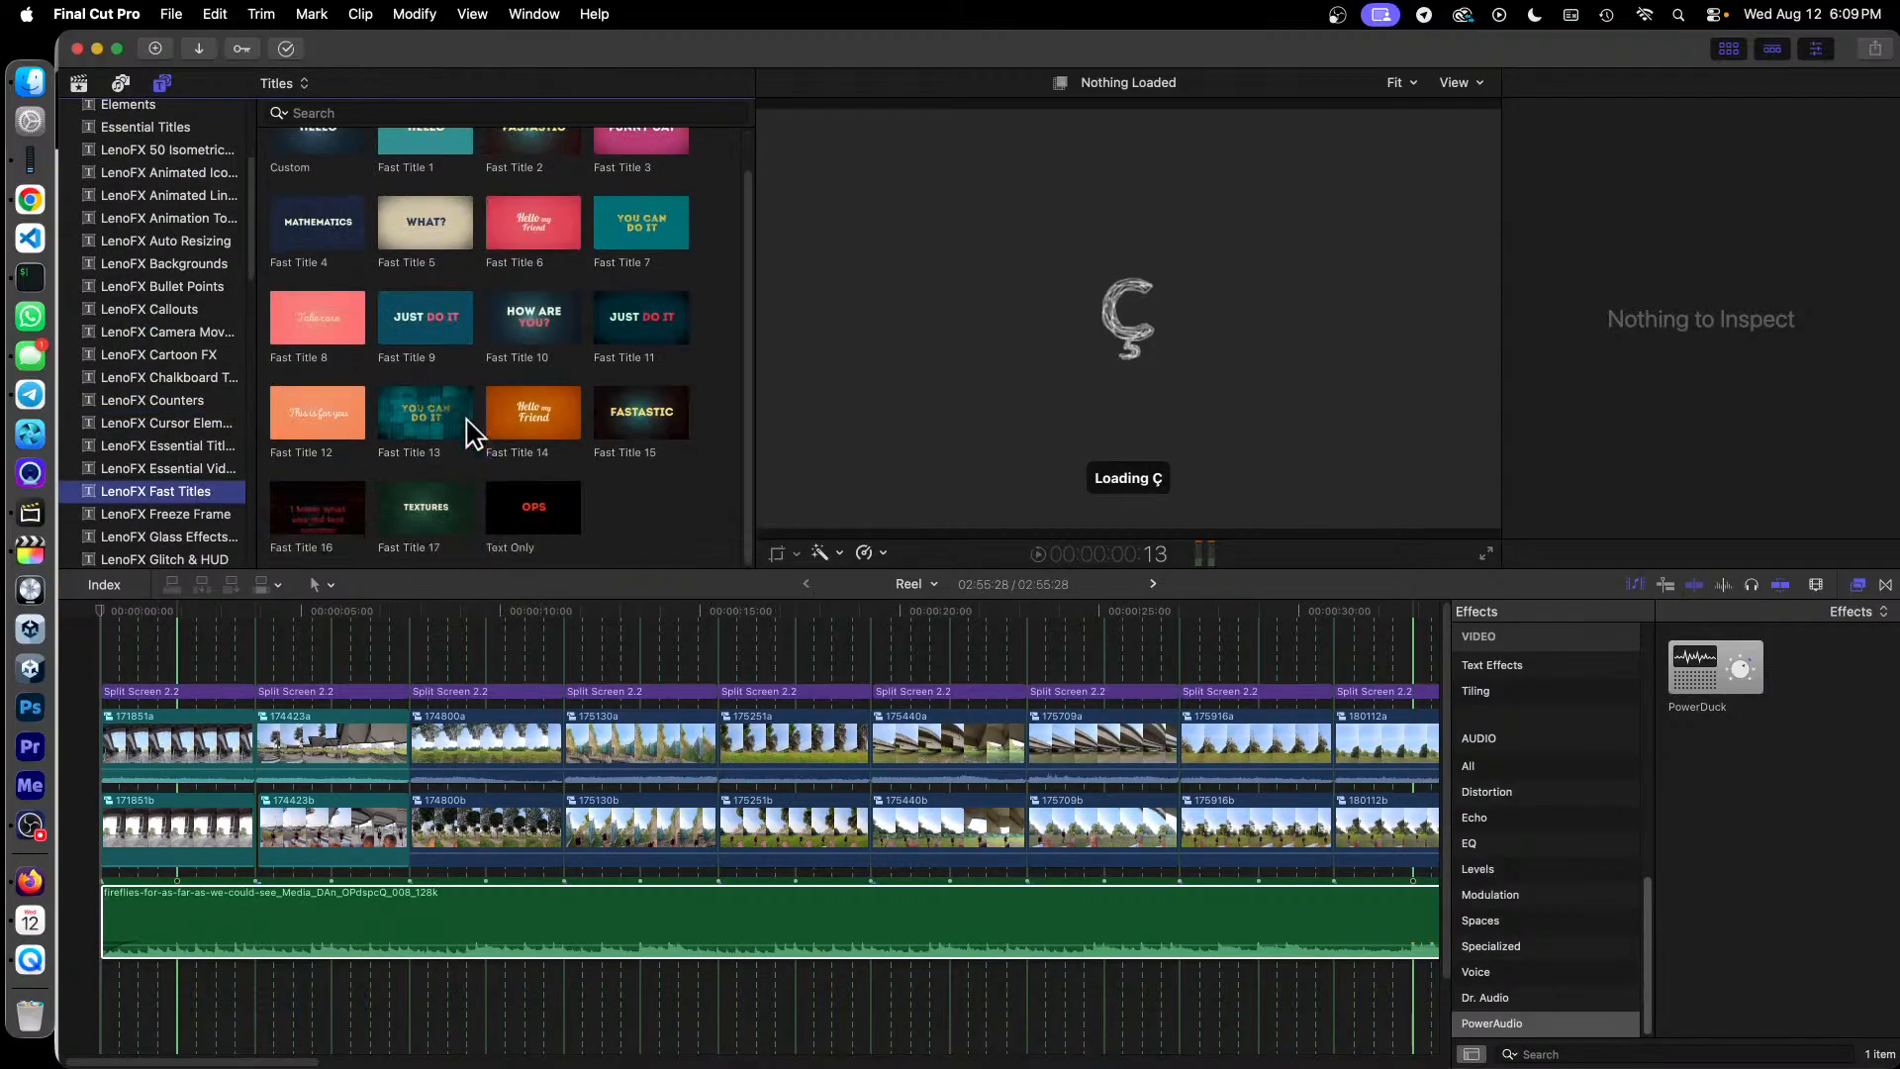
scroll(148, 445, "down", 4)
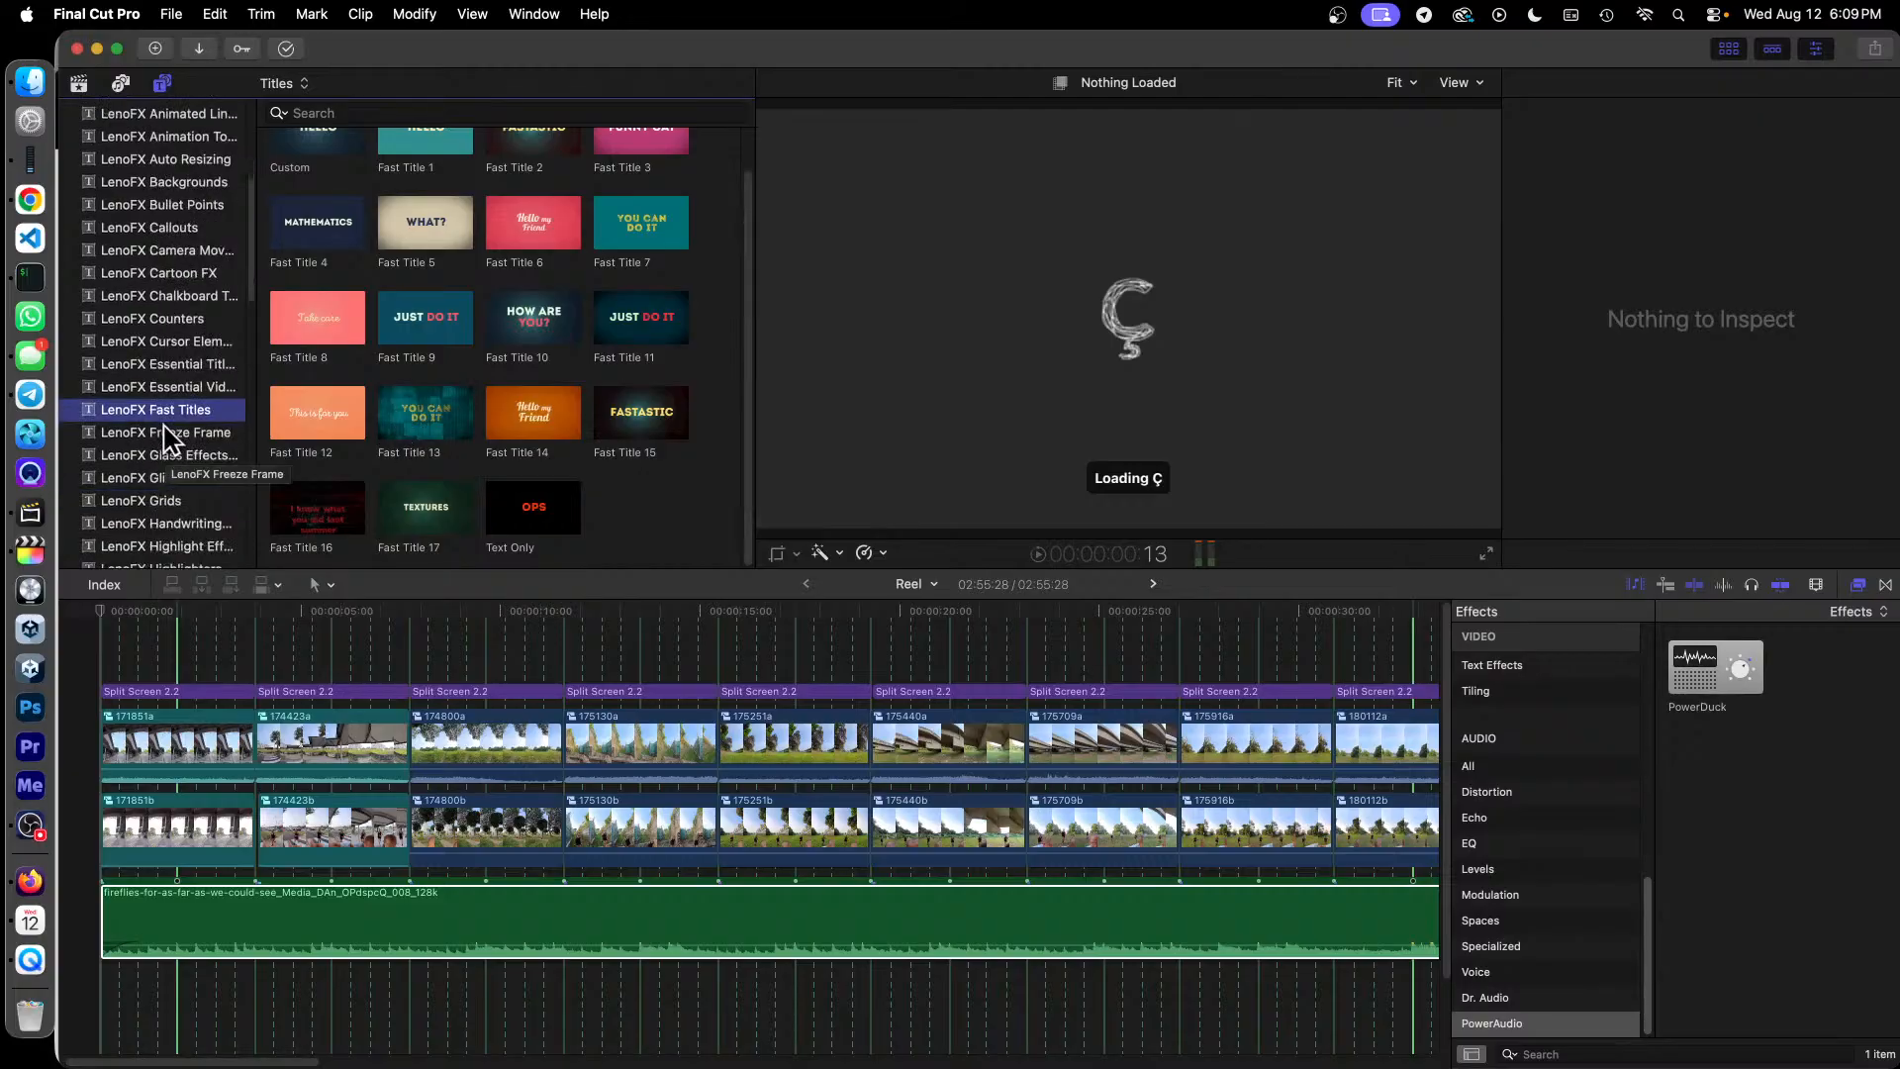
left_click(185, 513)
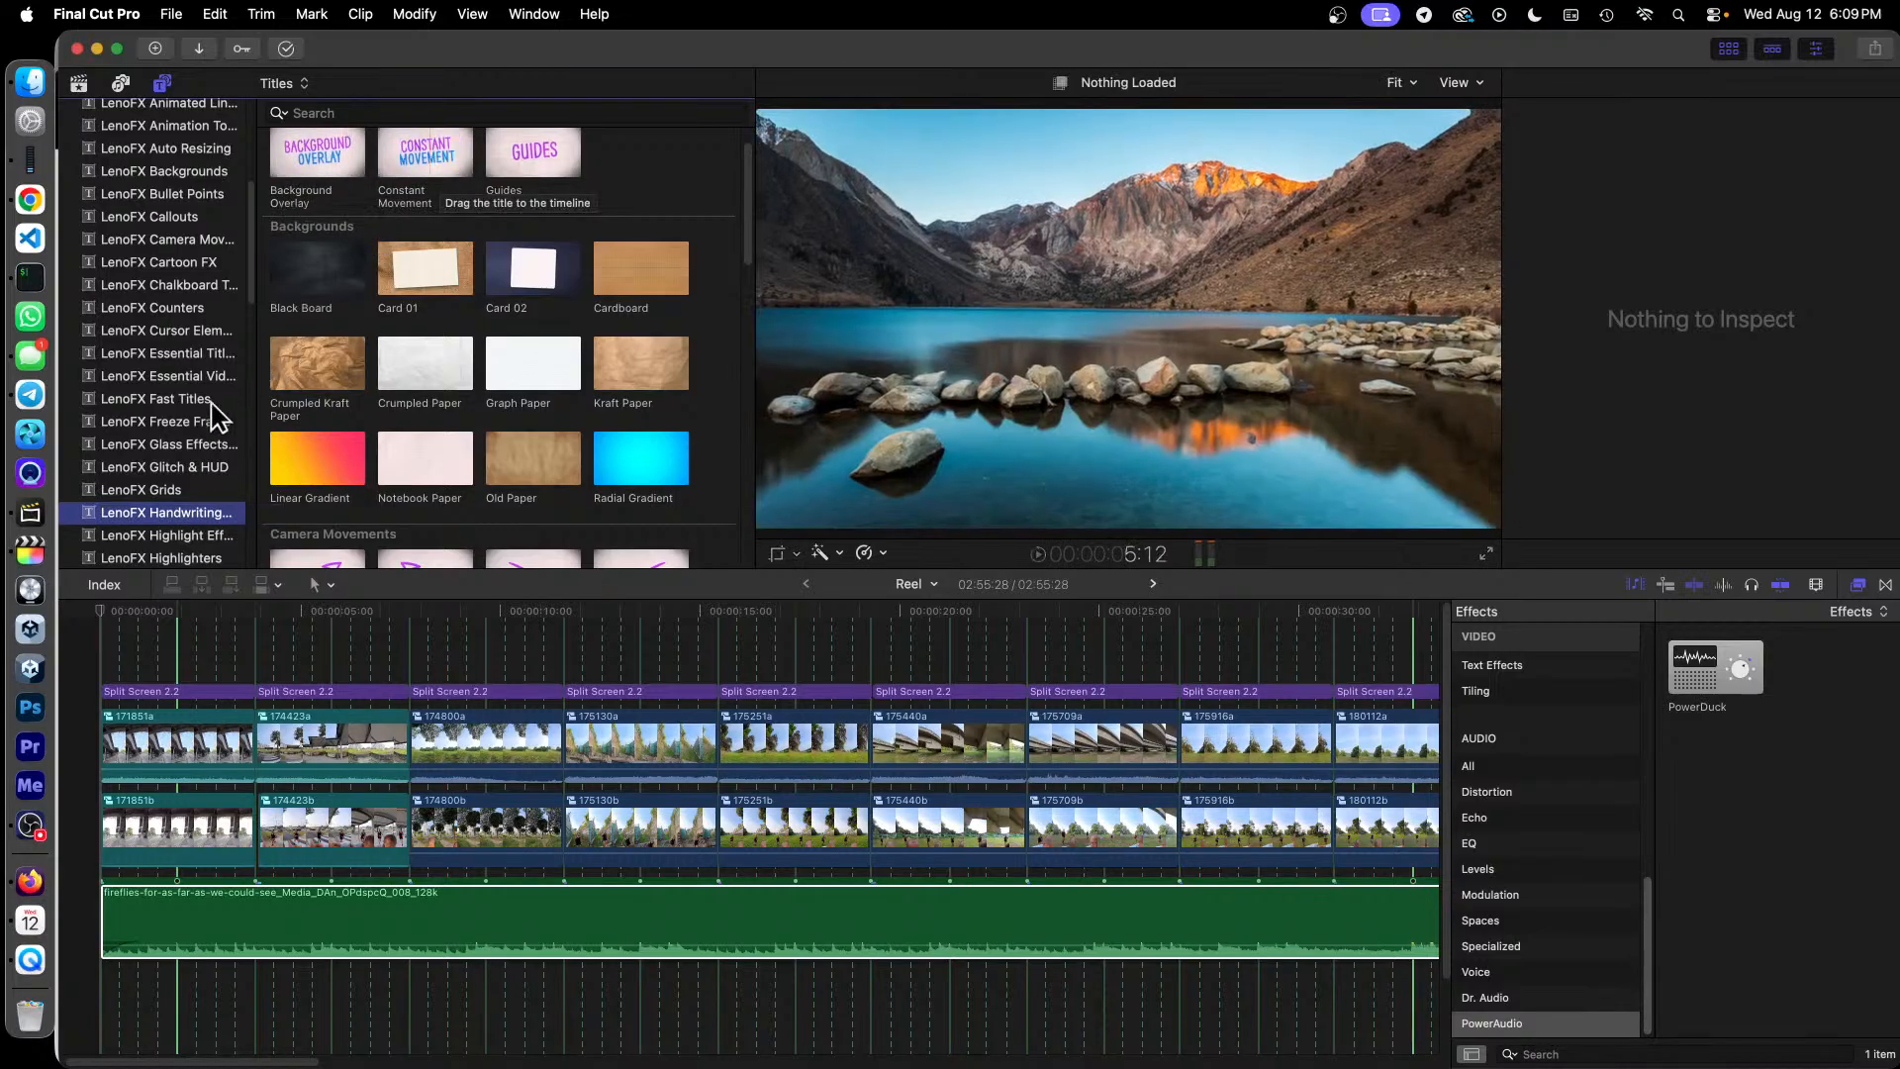
scroll(210, 421, "down", 6)
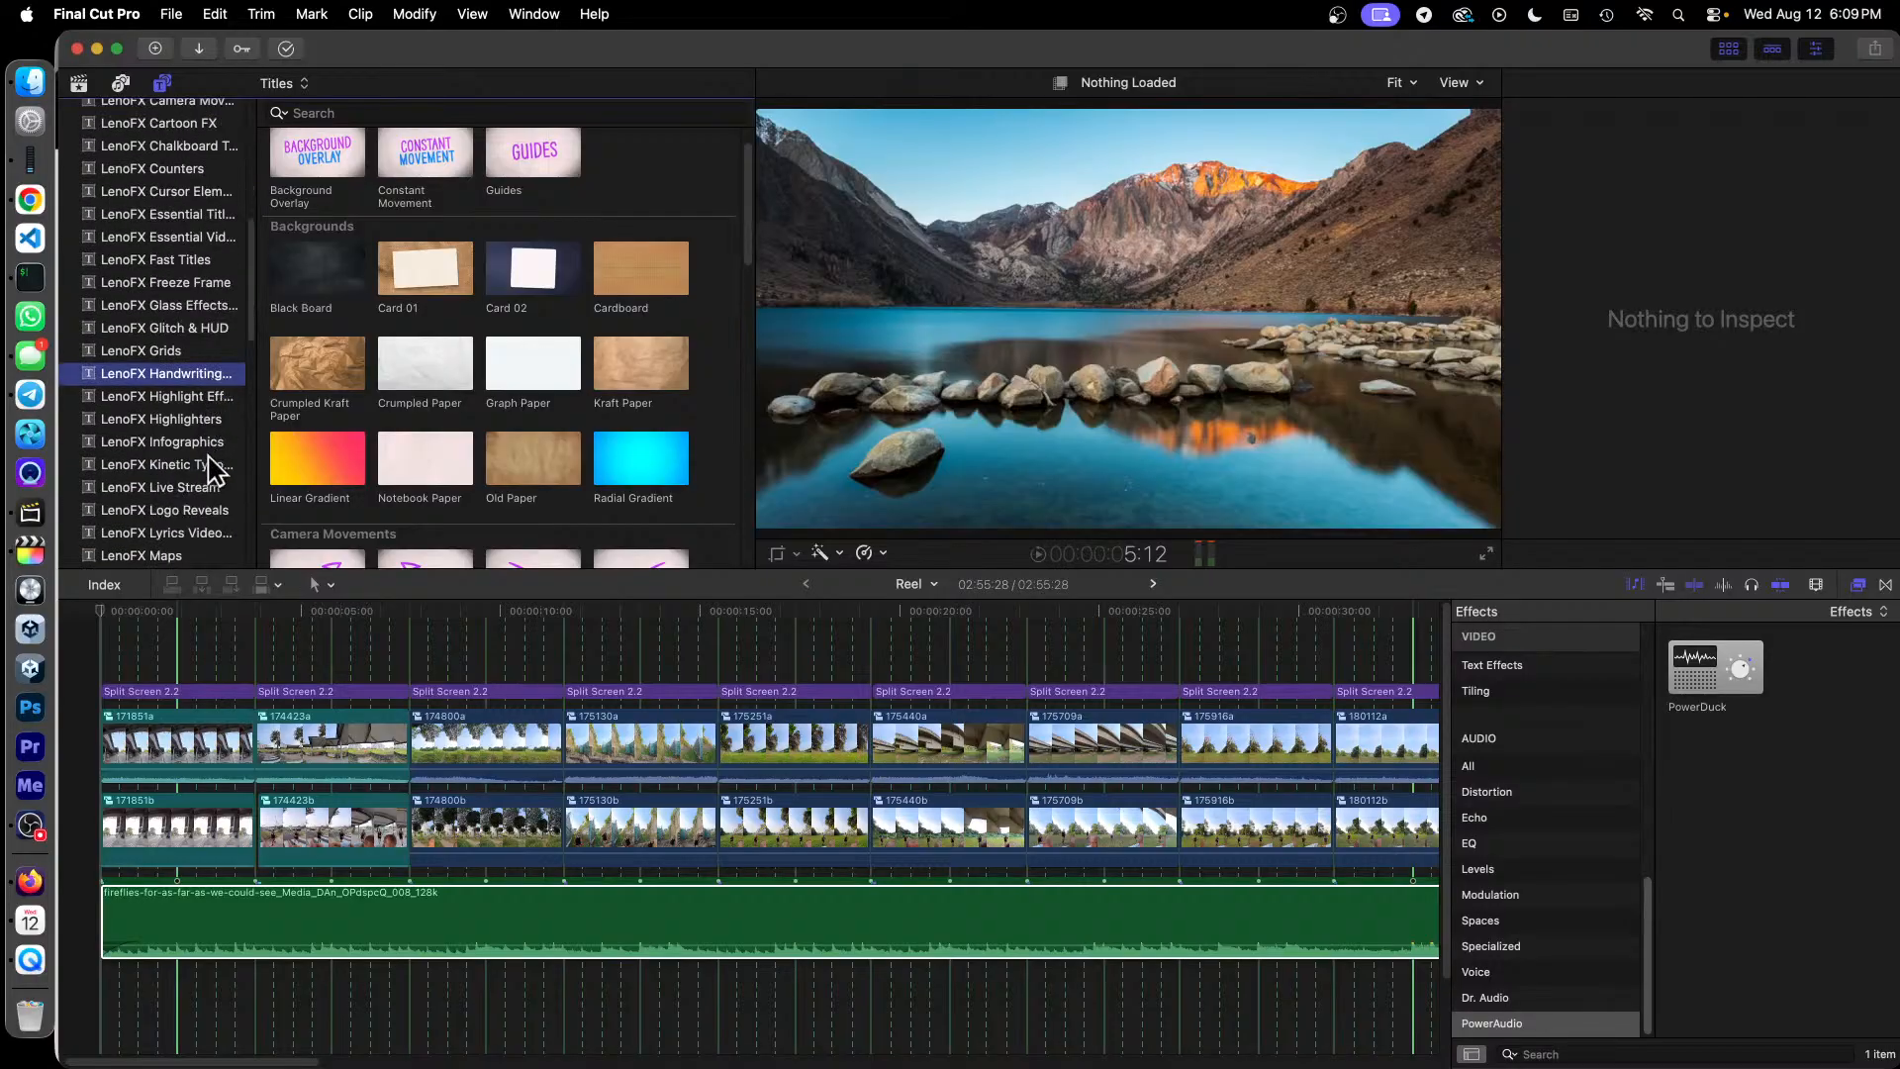
left_click(188, 442)
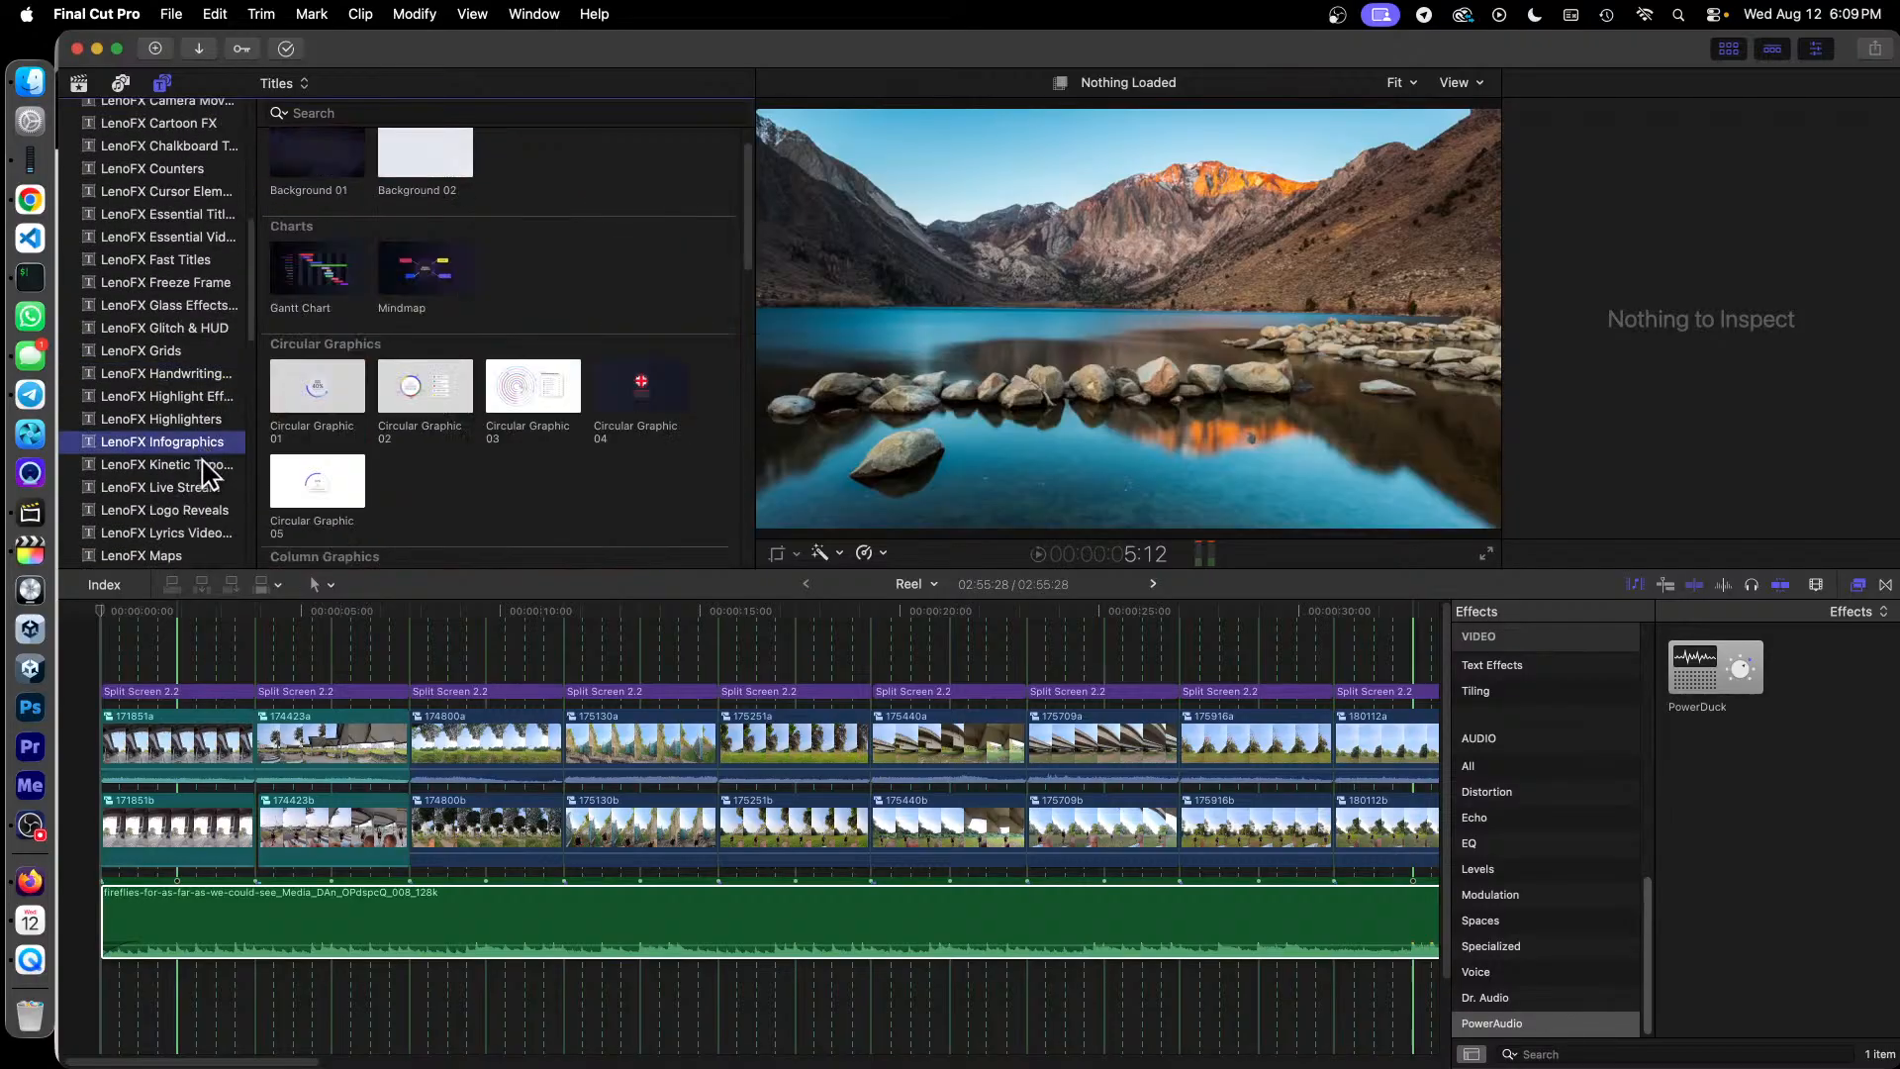
Step: Examine the LenoFX Kinetic Typography category, previewing templates from the Kinetic Text and Kinetic Simple groups
left_click(204, 467)
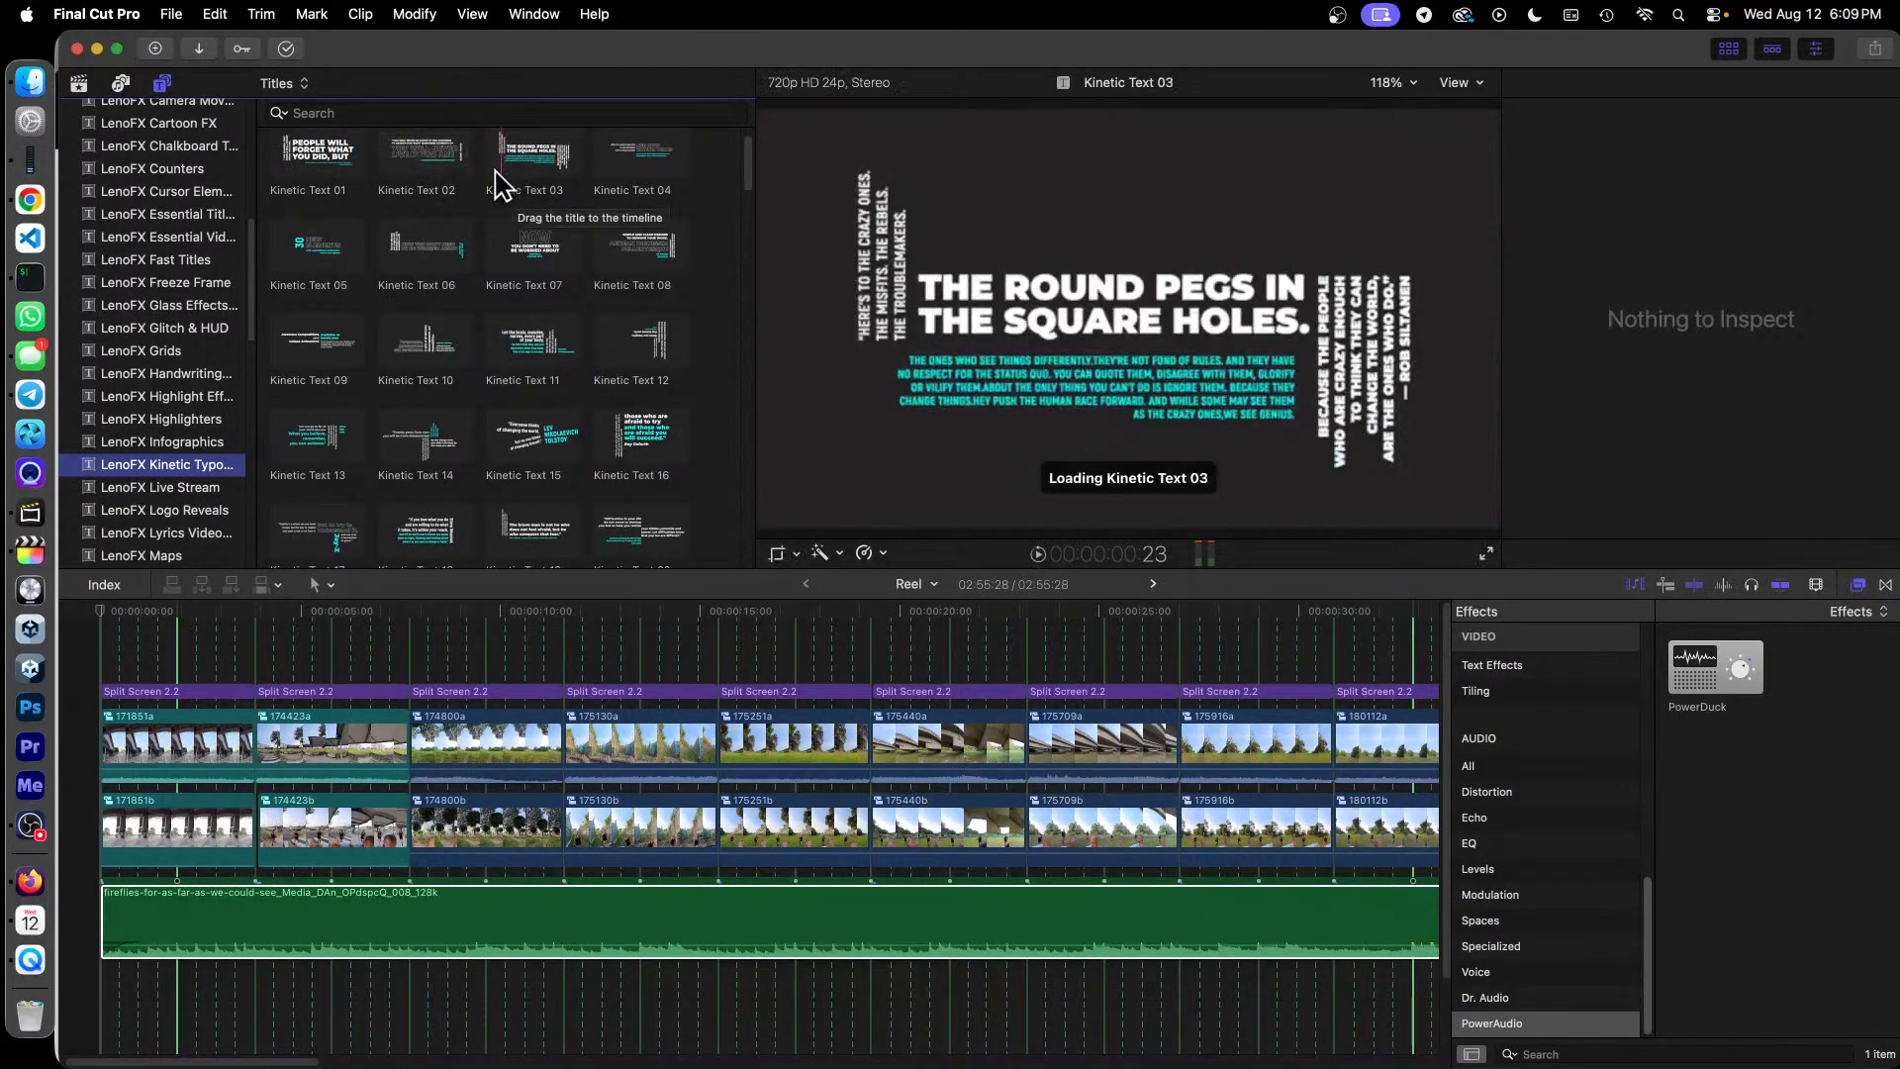
scroll(495, 186, "up", 1)
scroll(560, 245, "down", 4)
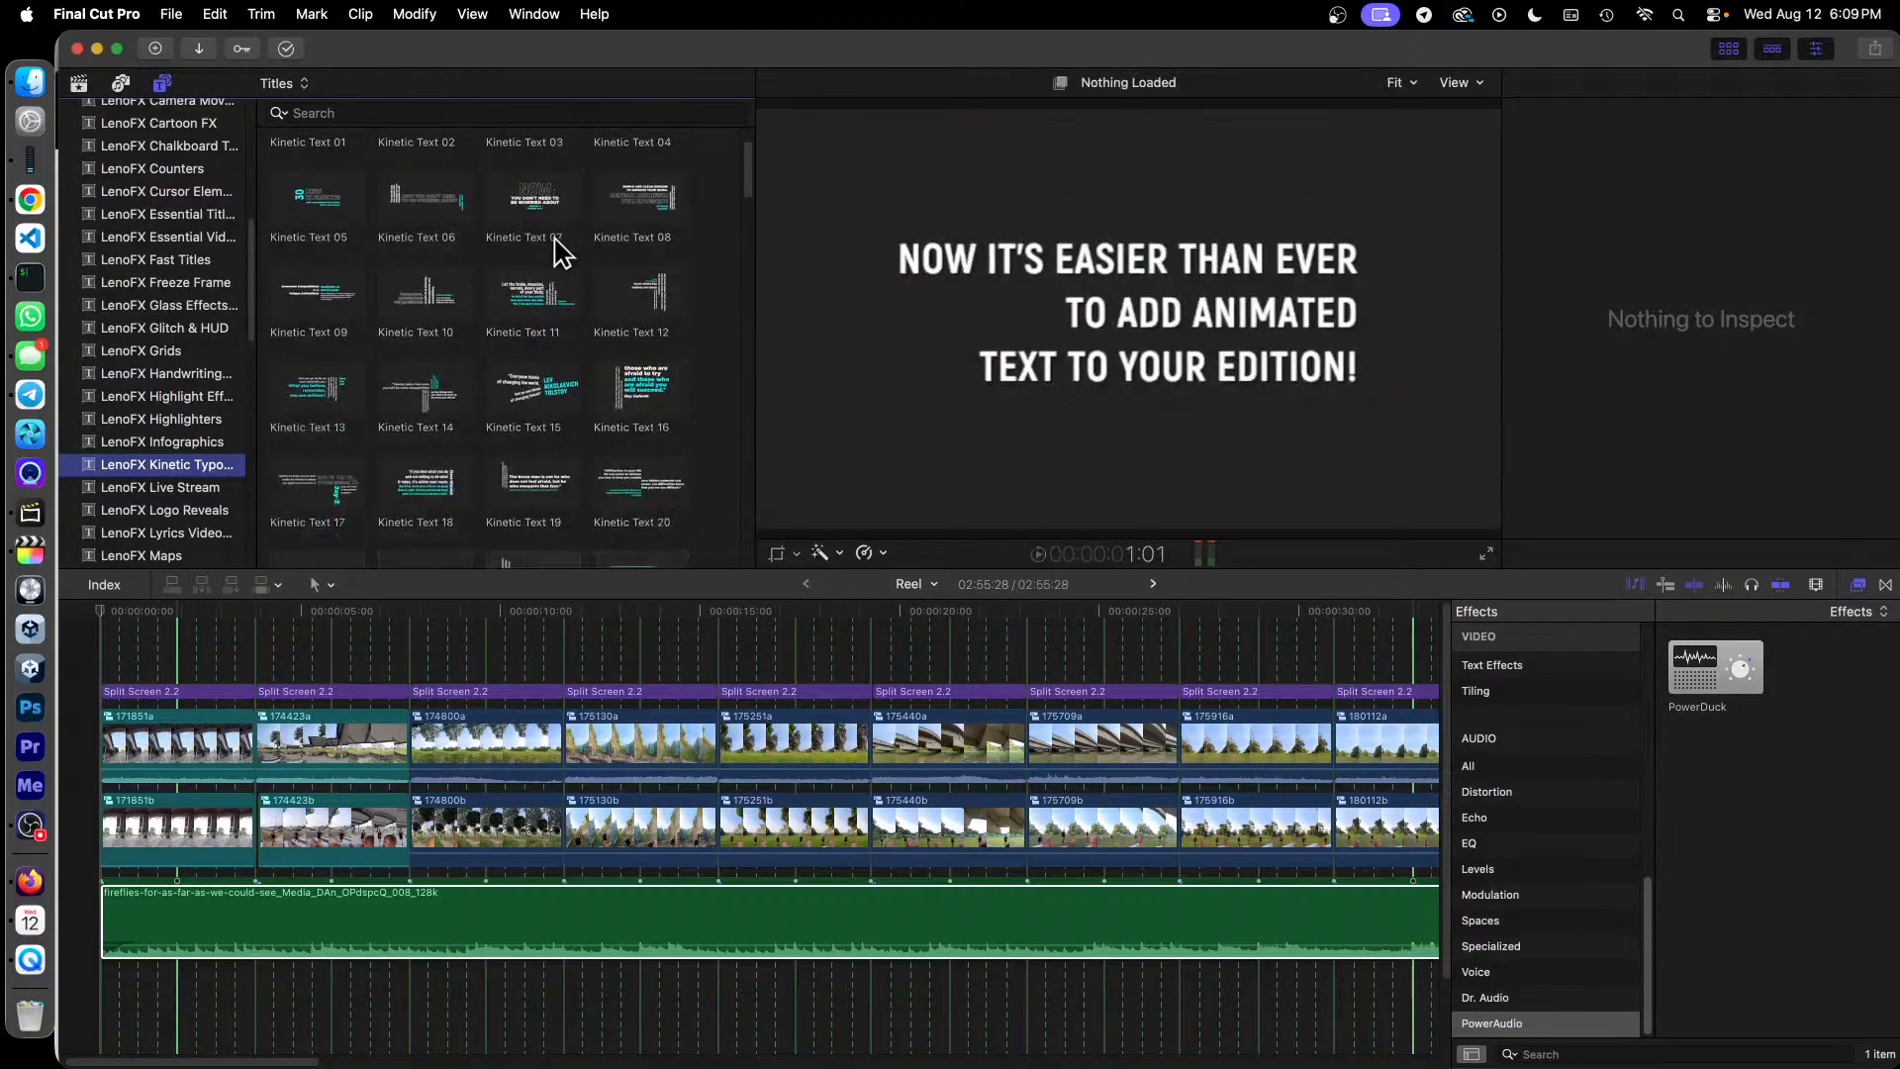
scroll(560, 247, "down", 6)
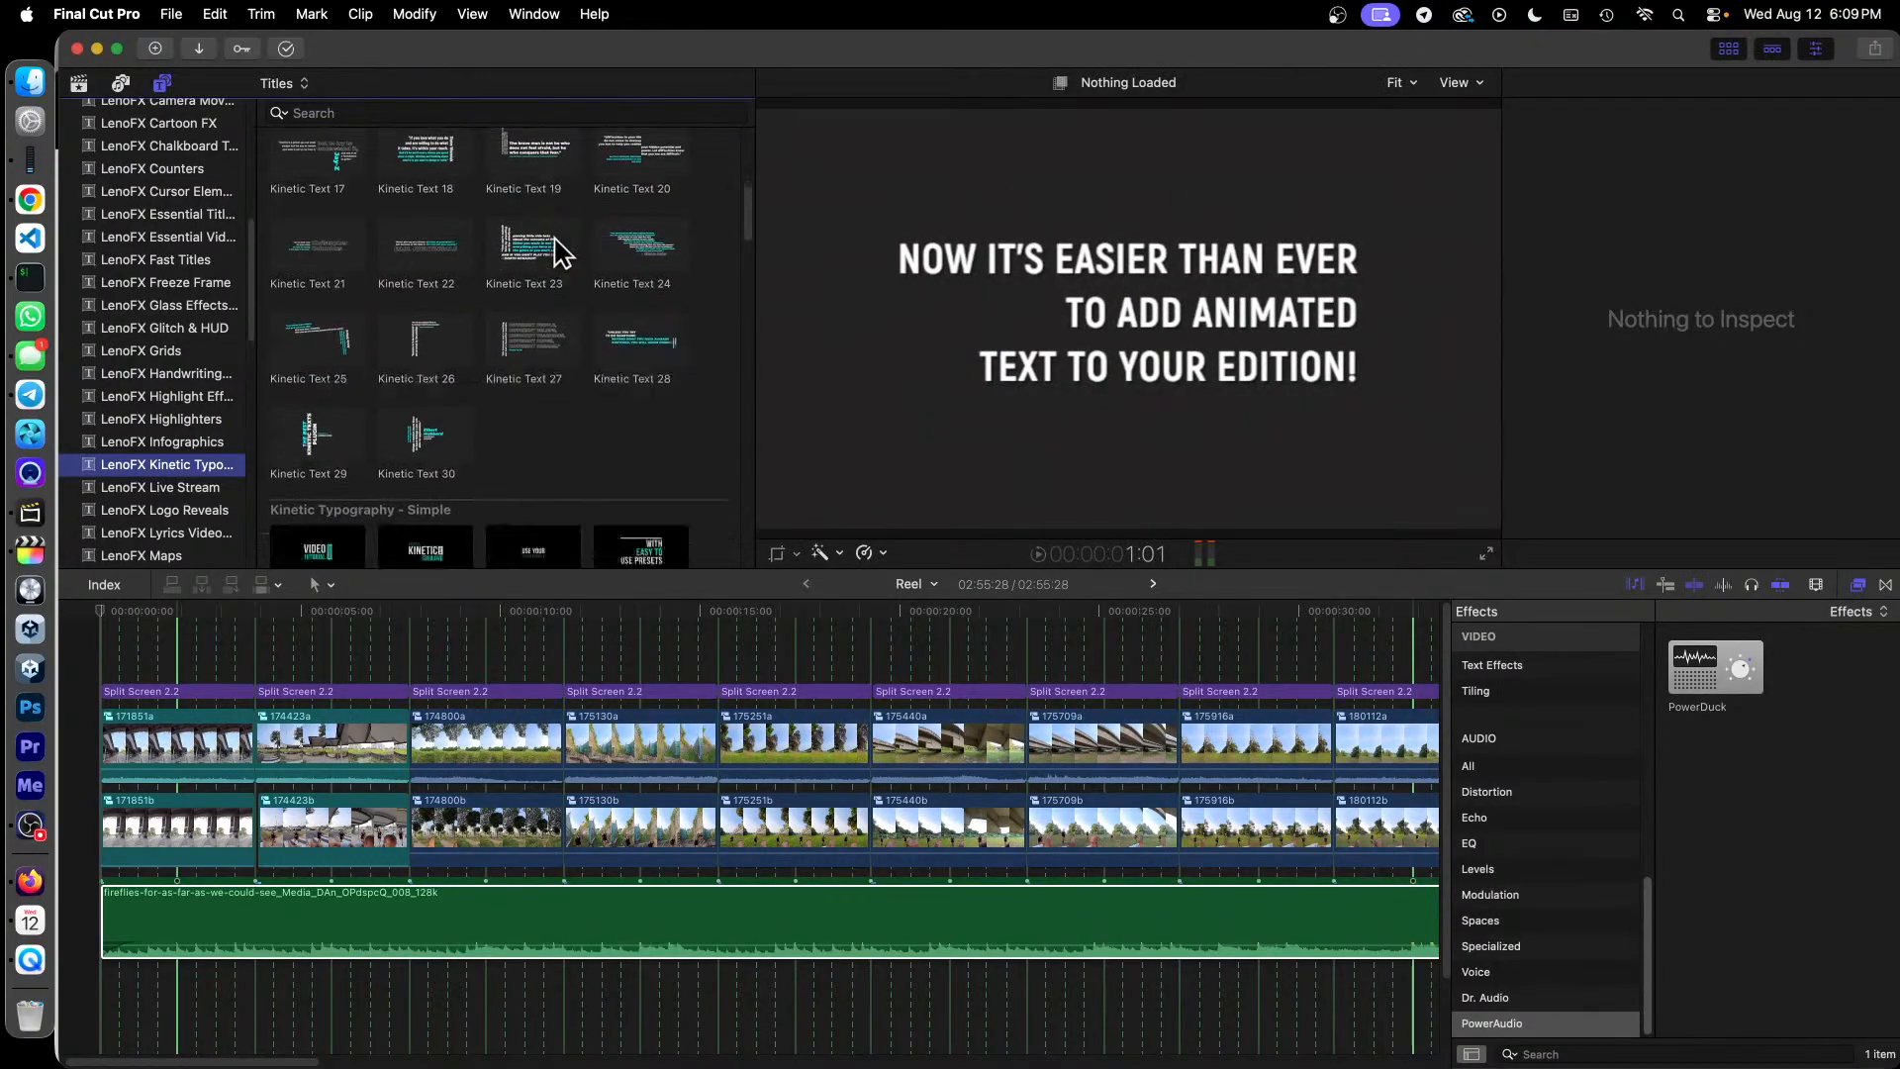
scroll(560, 252, "down", 2)
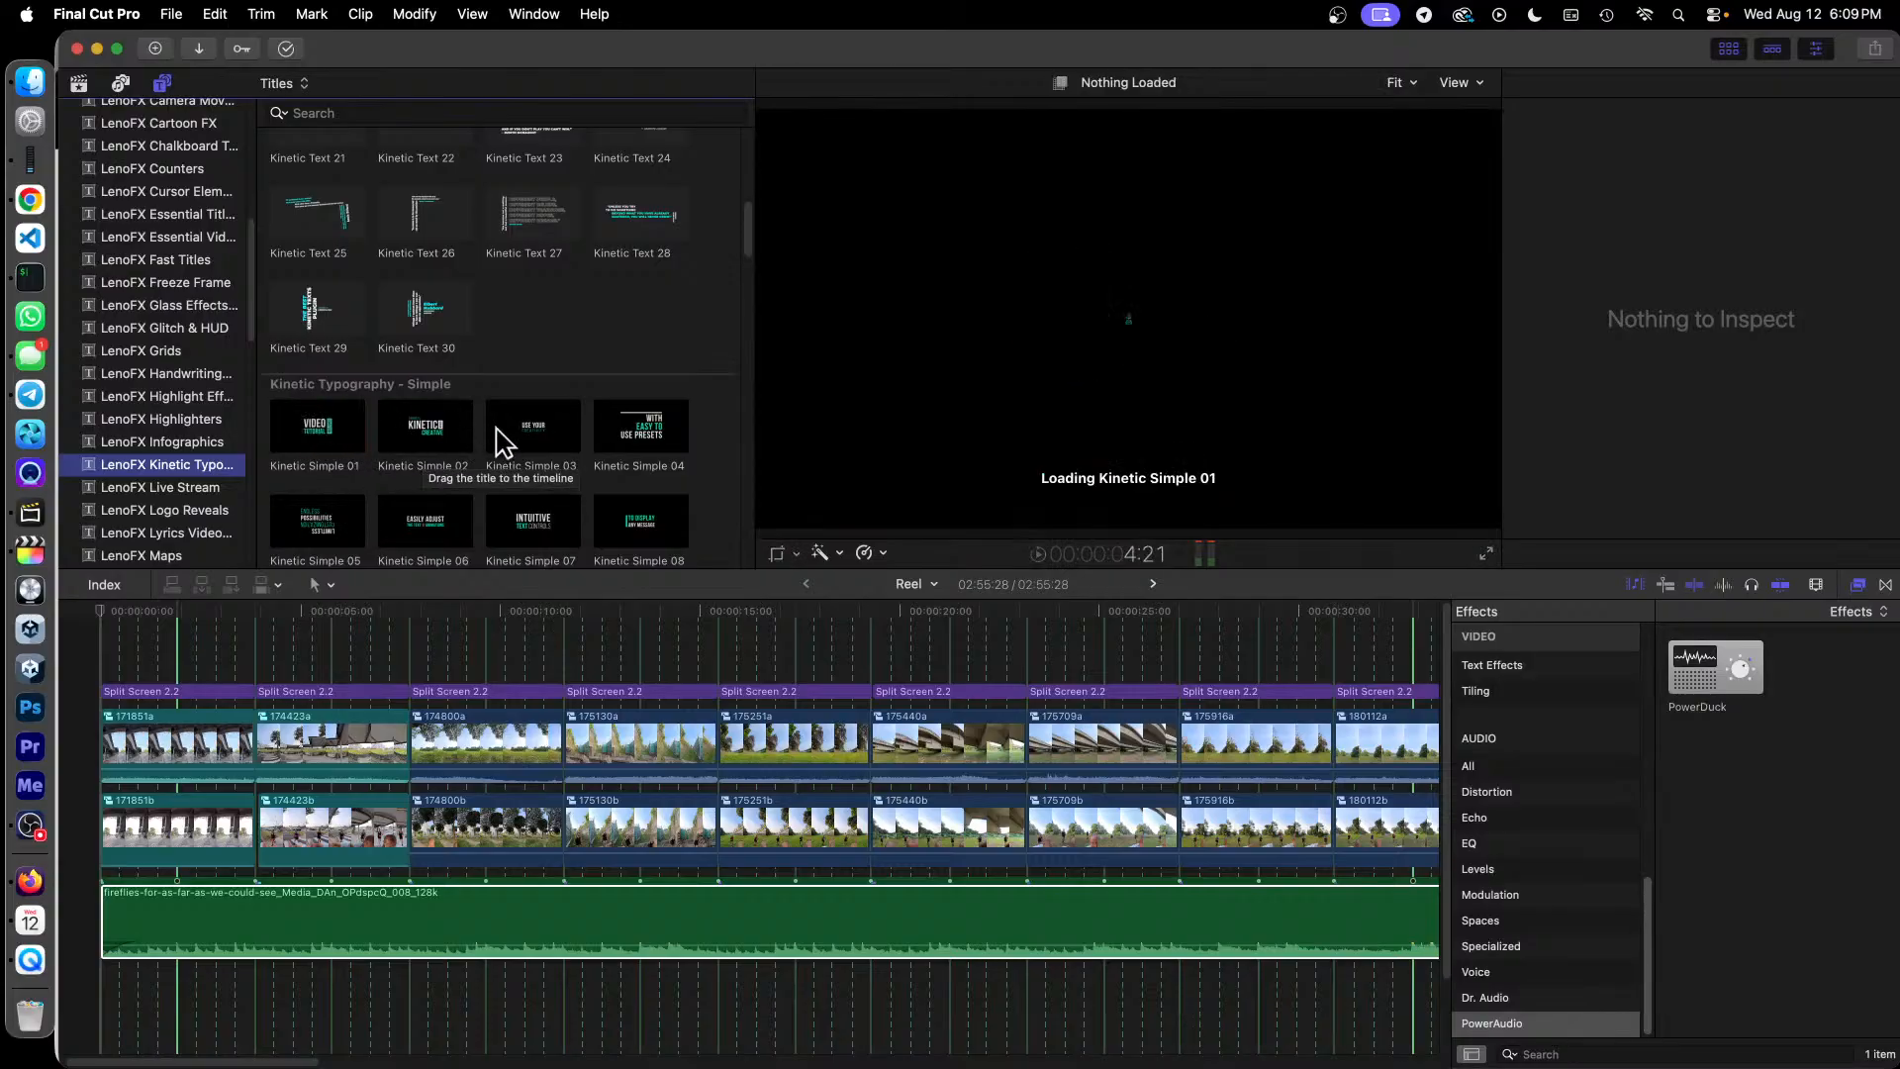
scroll(562, 436, "down", 2)
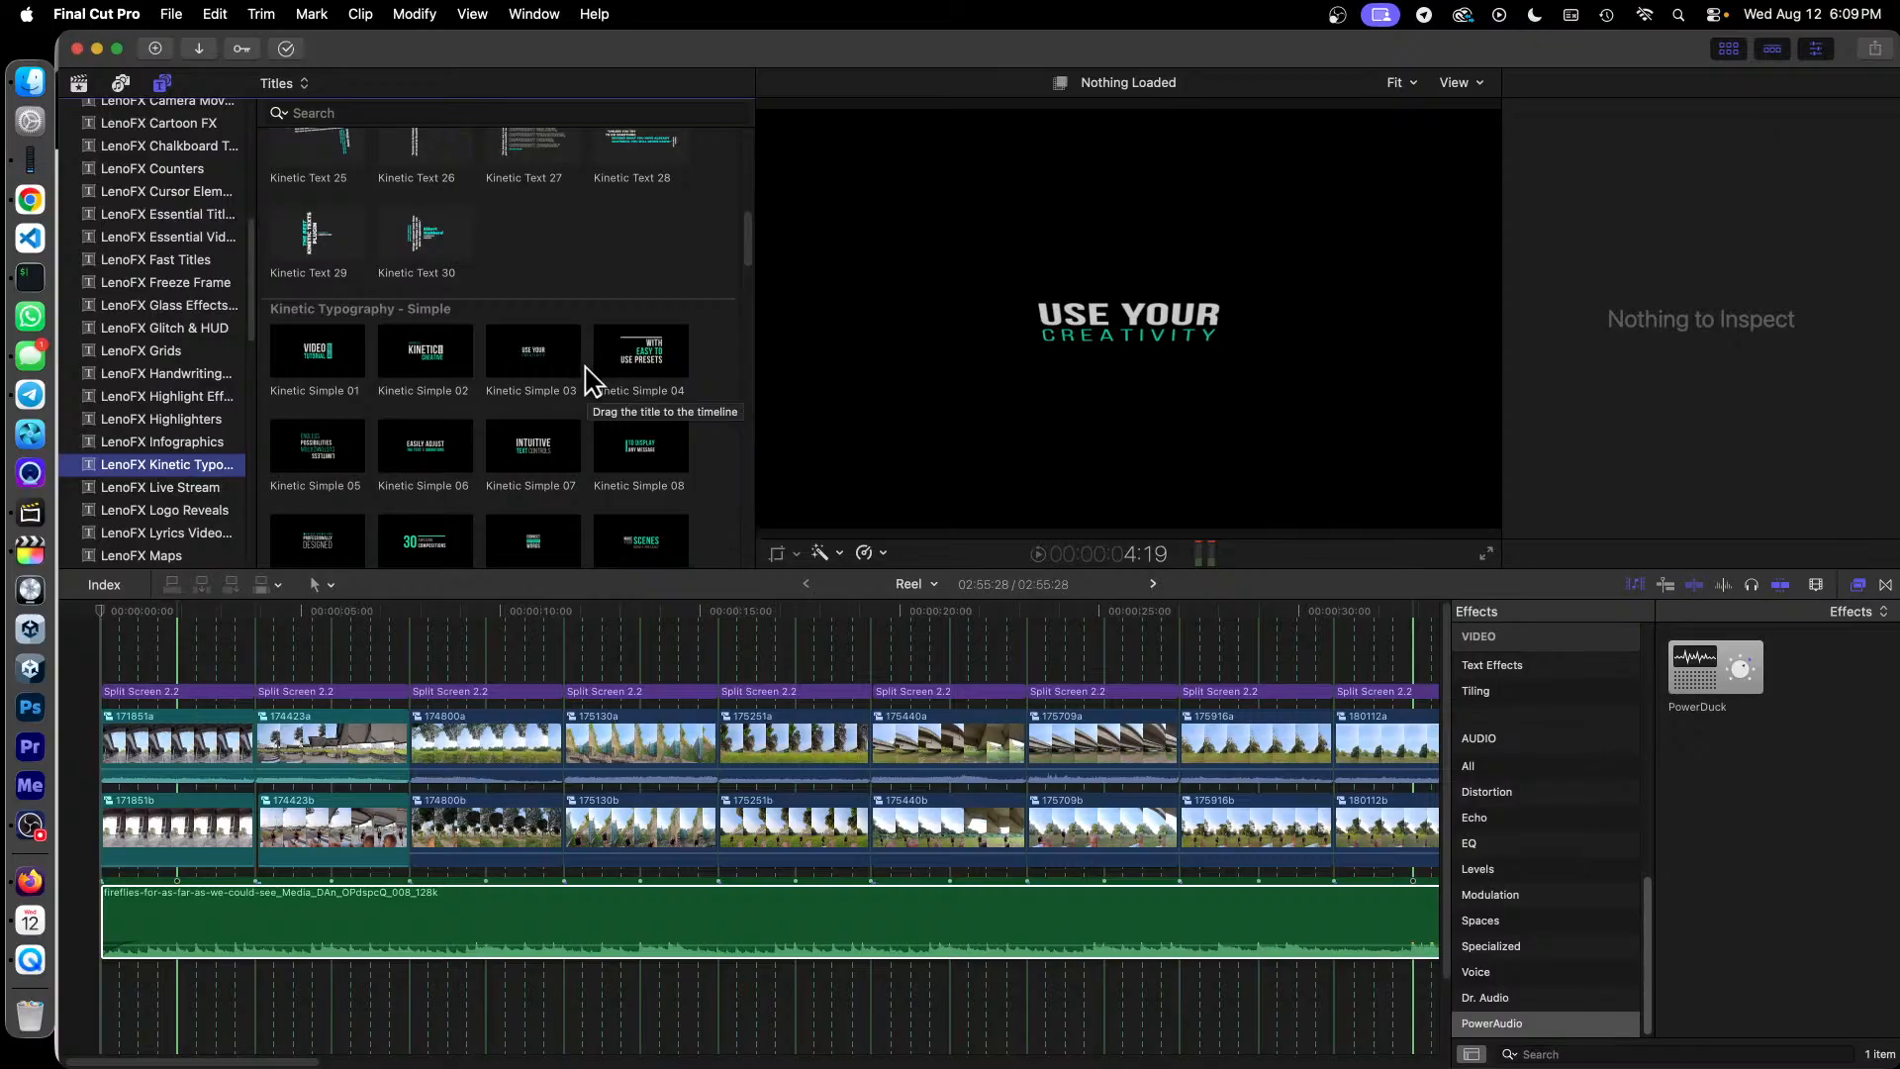
scroll(551, 369, "down", 2)
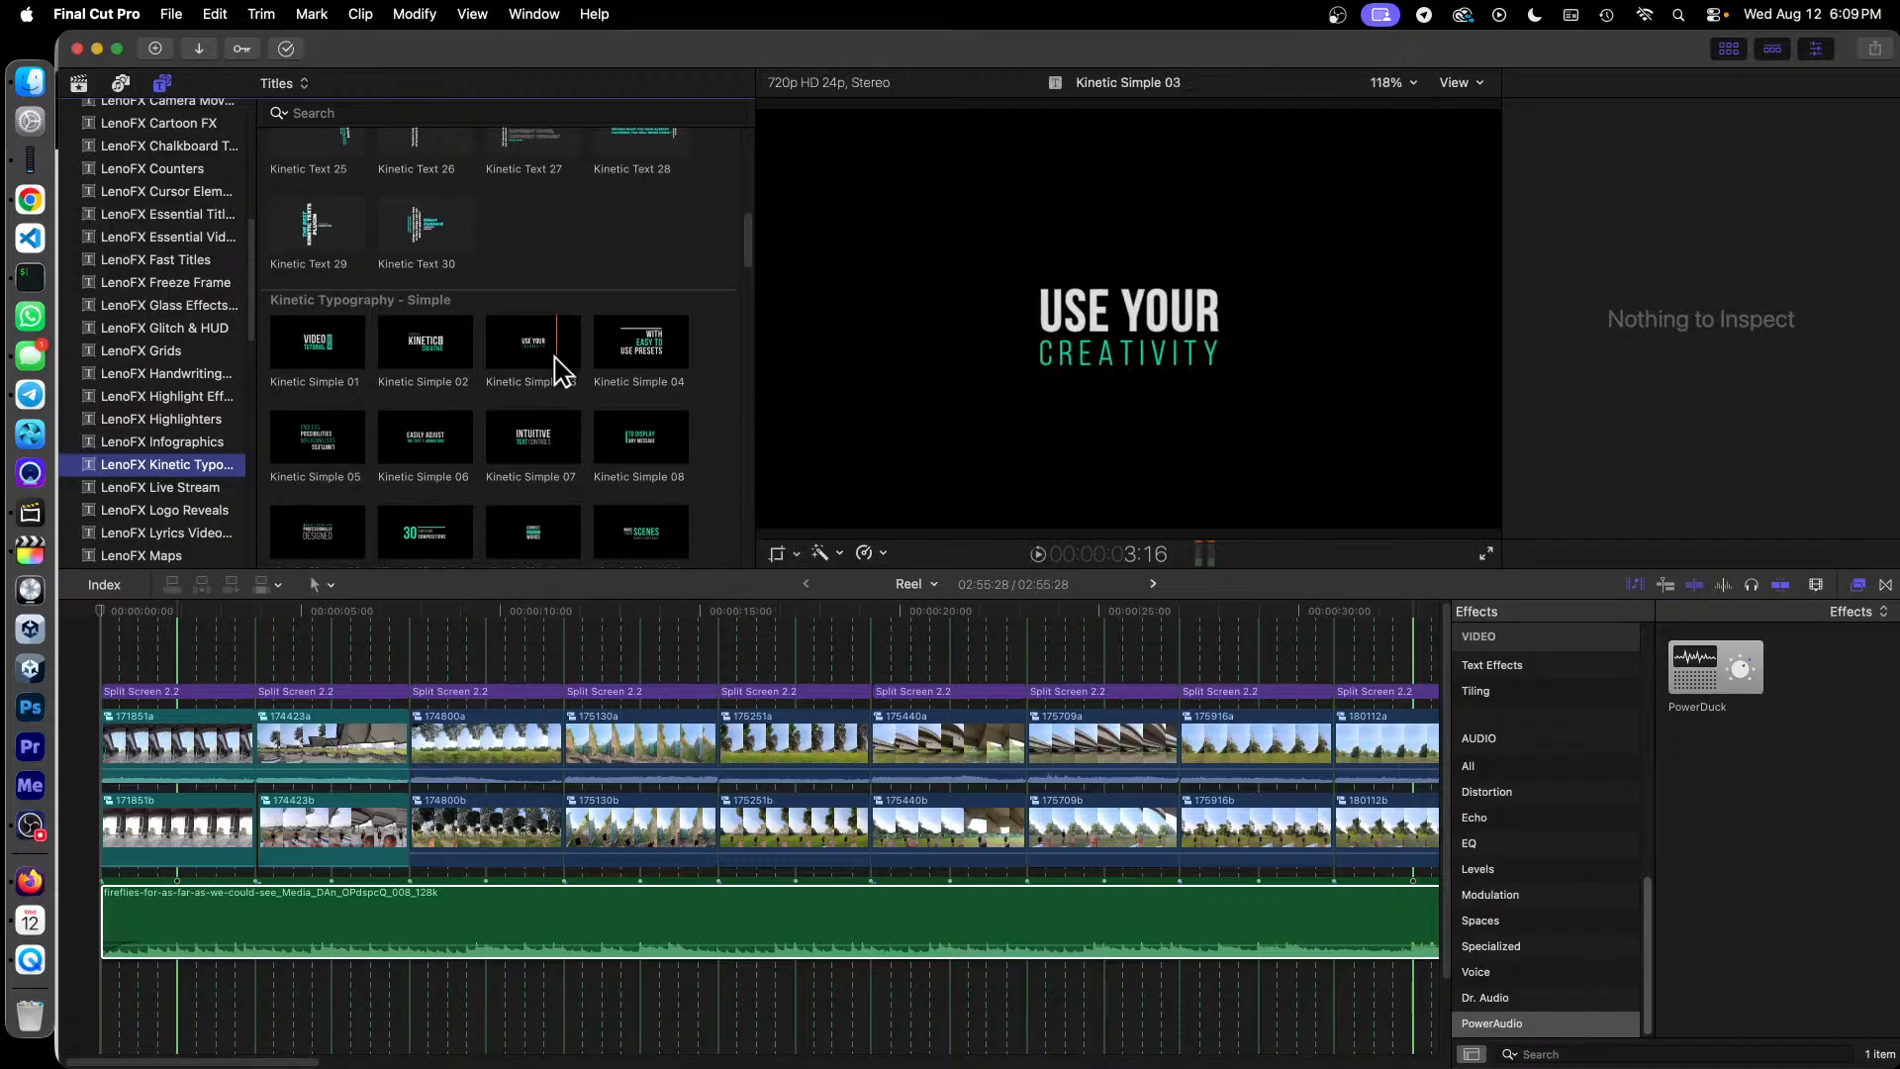
scroll(557, 363, "down", 5)
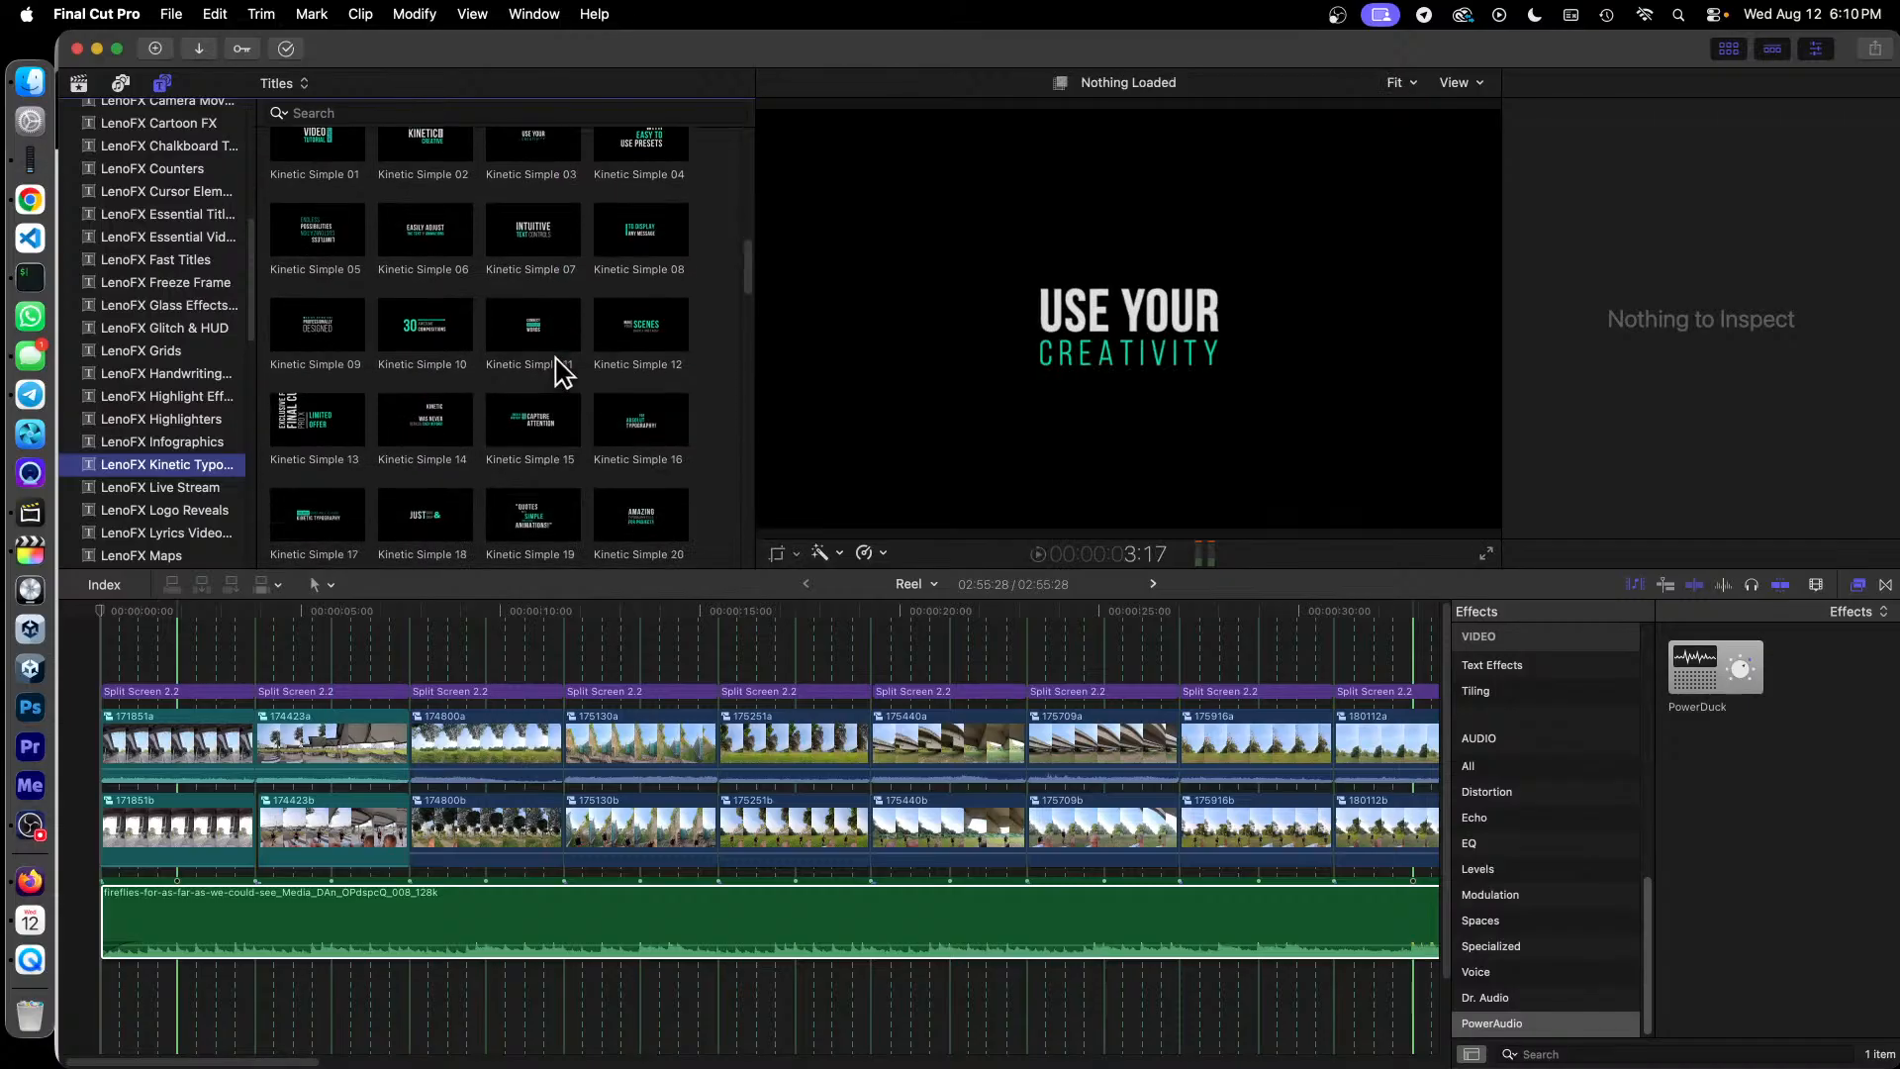
scroll(556, 364, "down", 3)
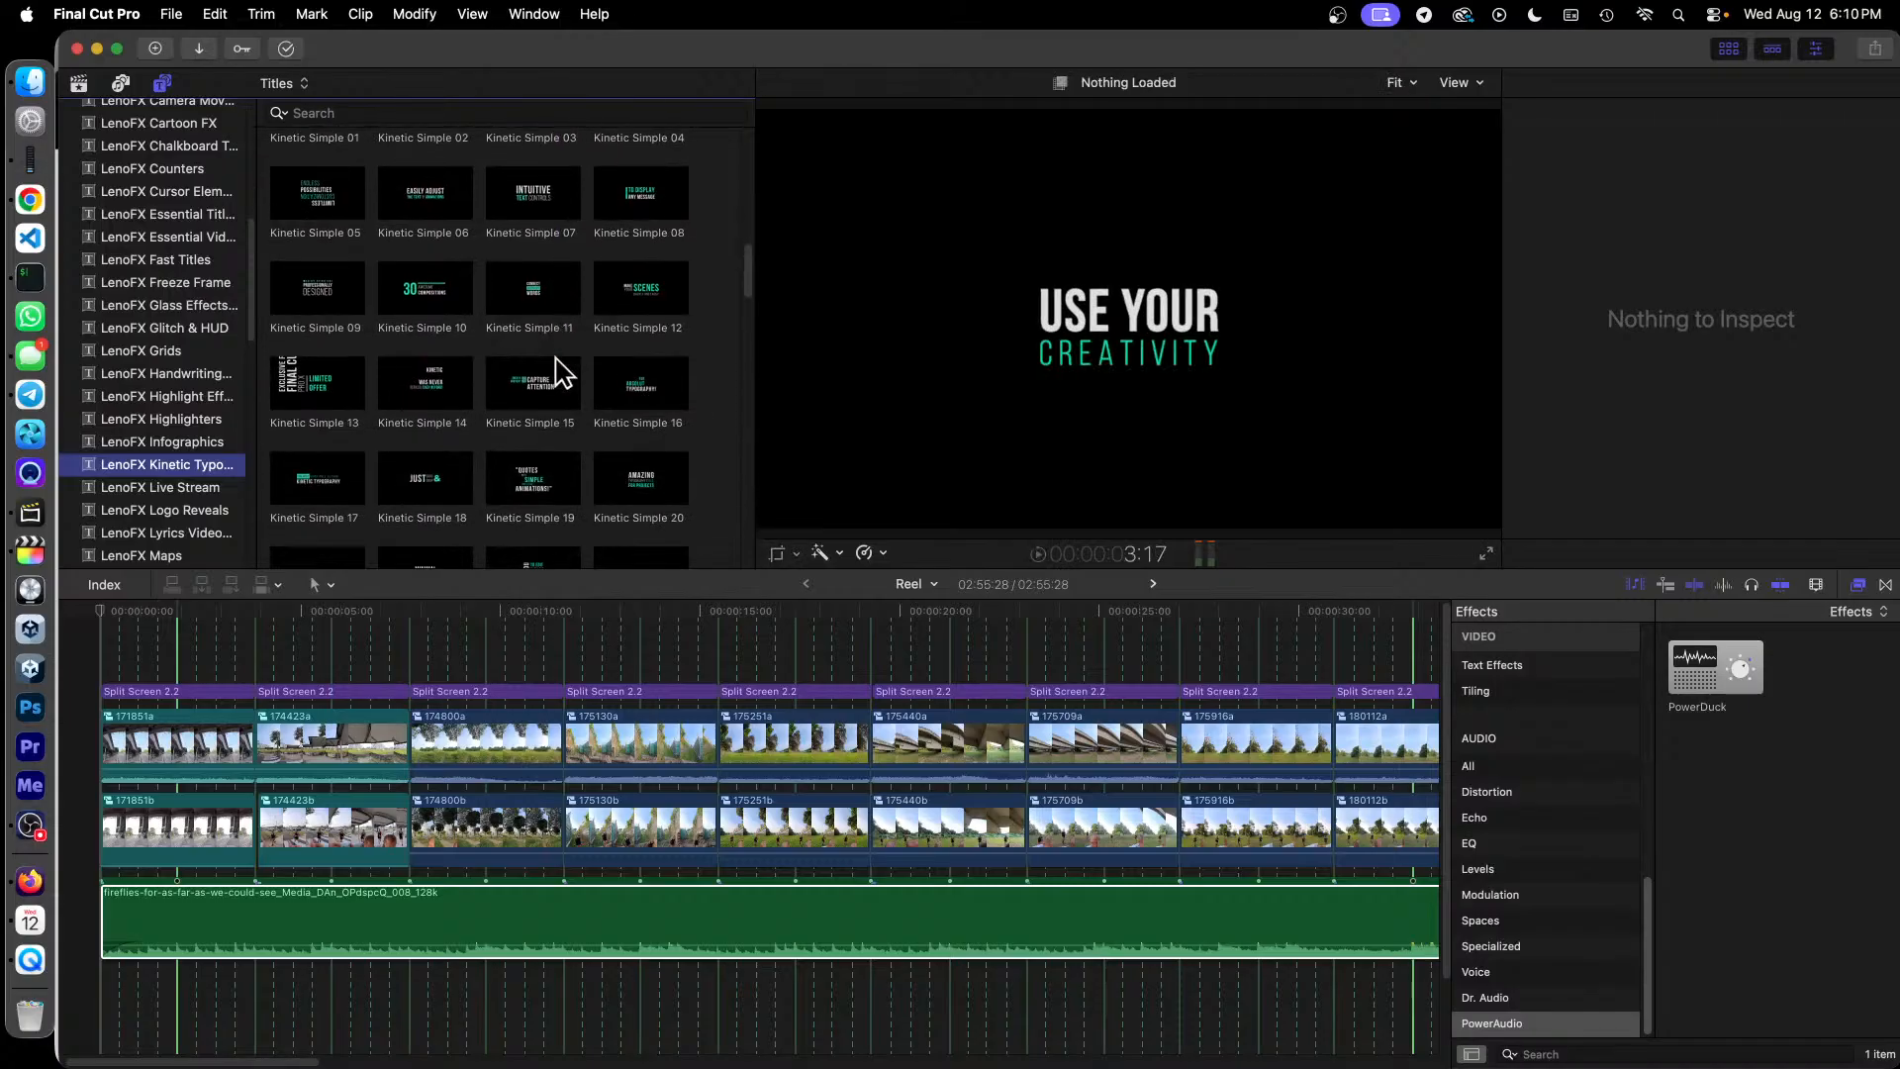
scroll(562, 372, "down", 1)
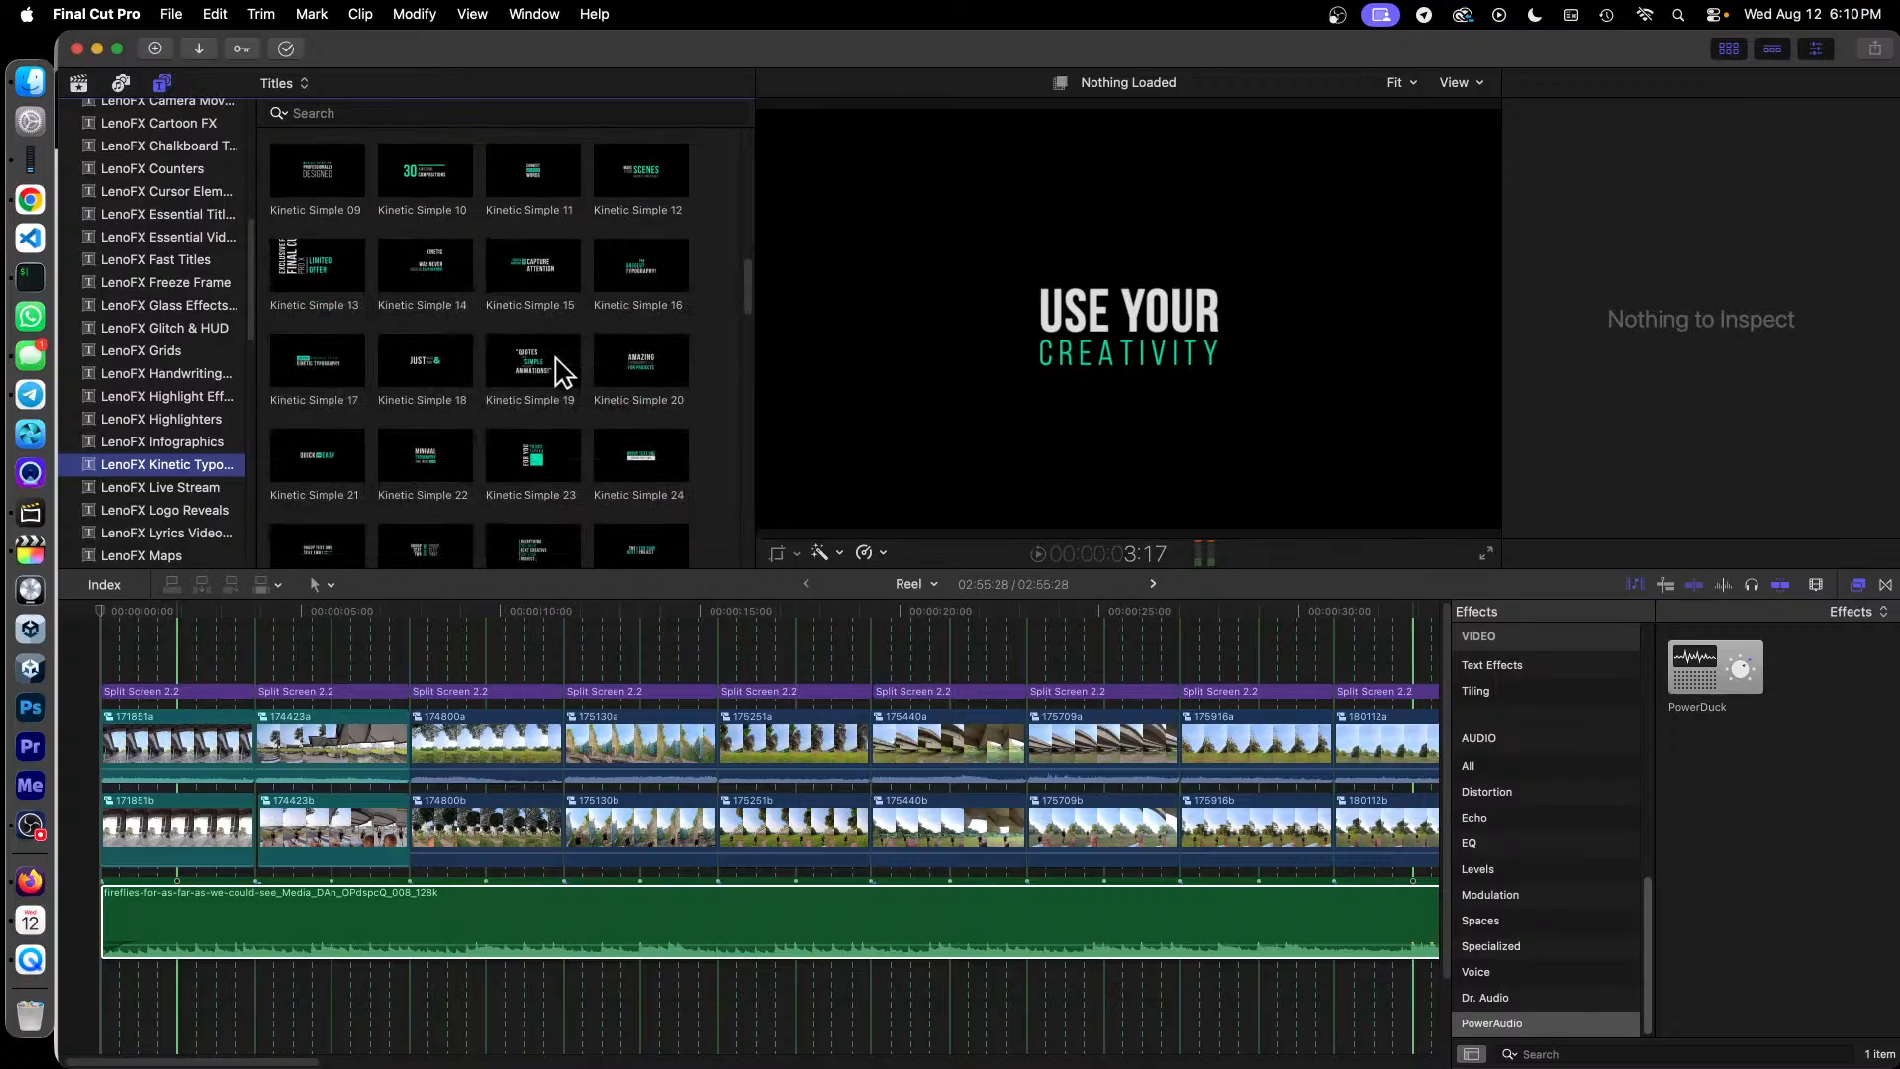
scroll(554, 371, "down", 3)
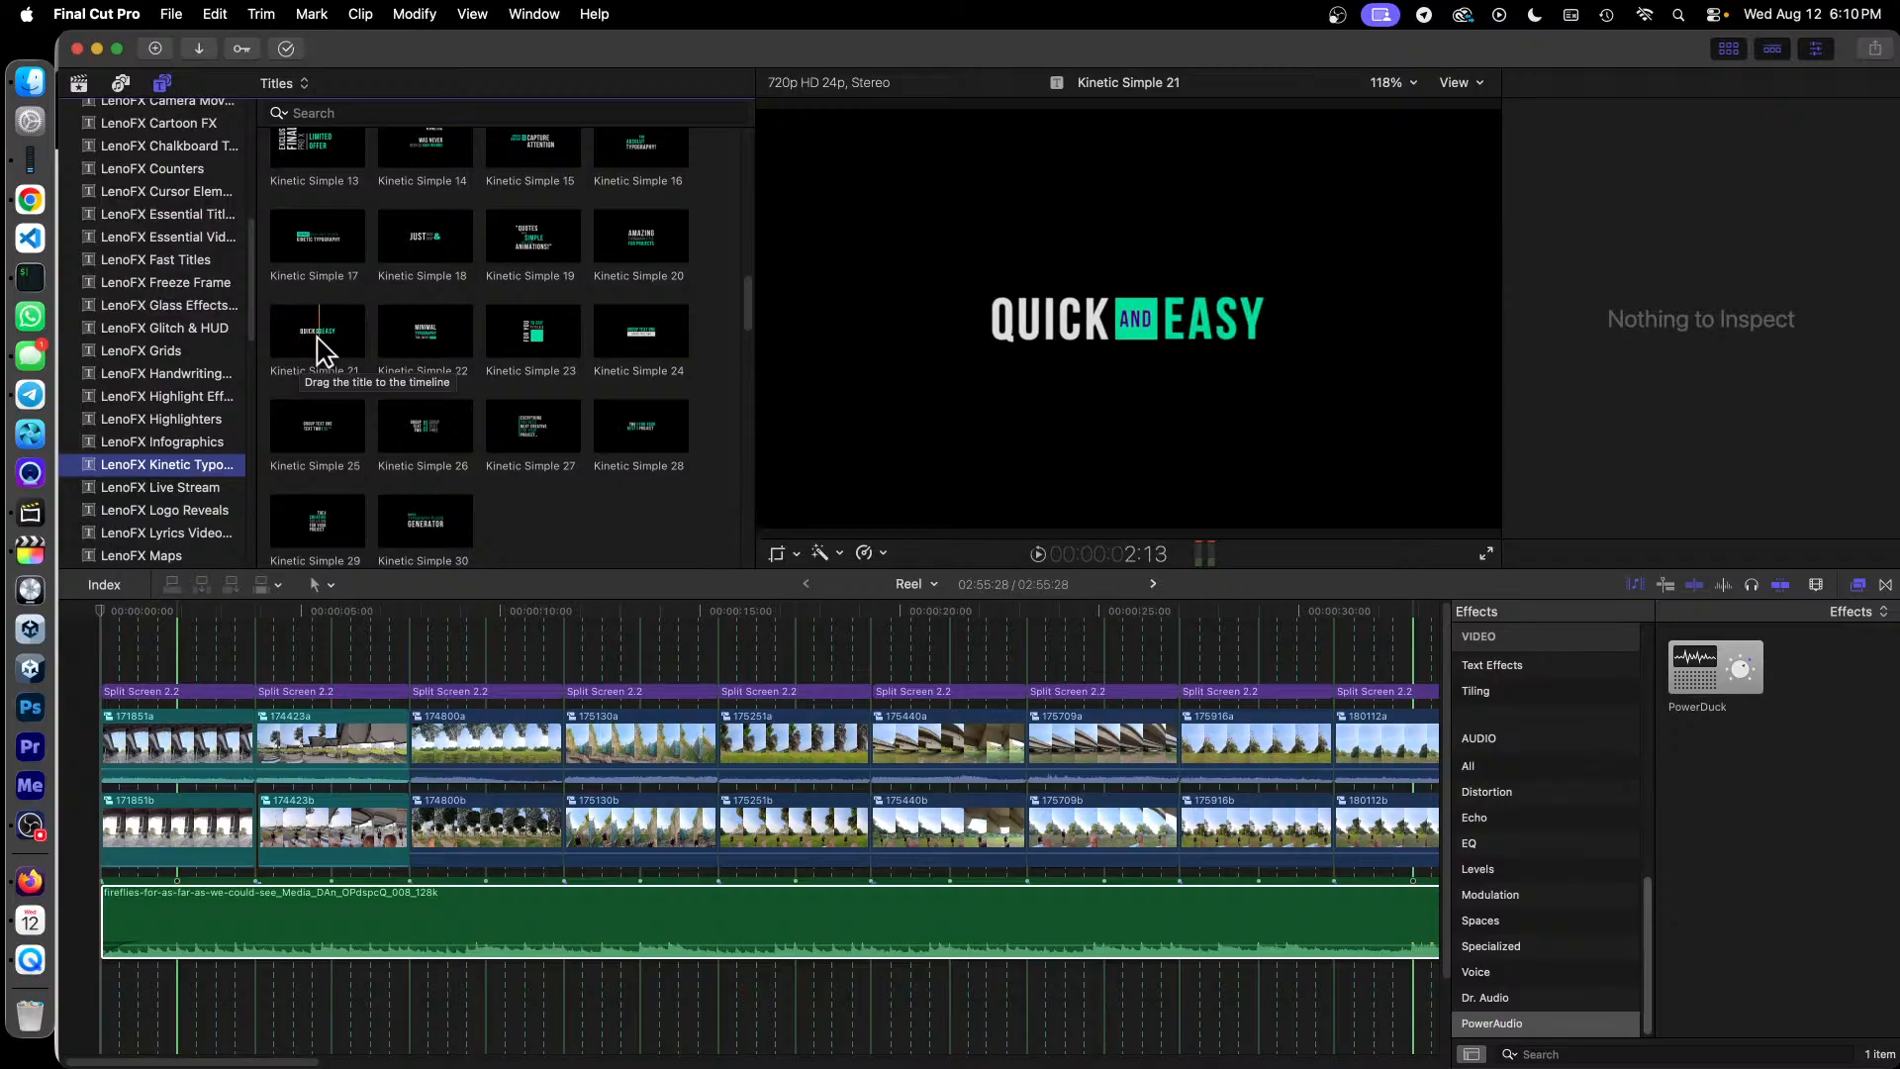
scroll(218, 425, "down", 2)
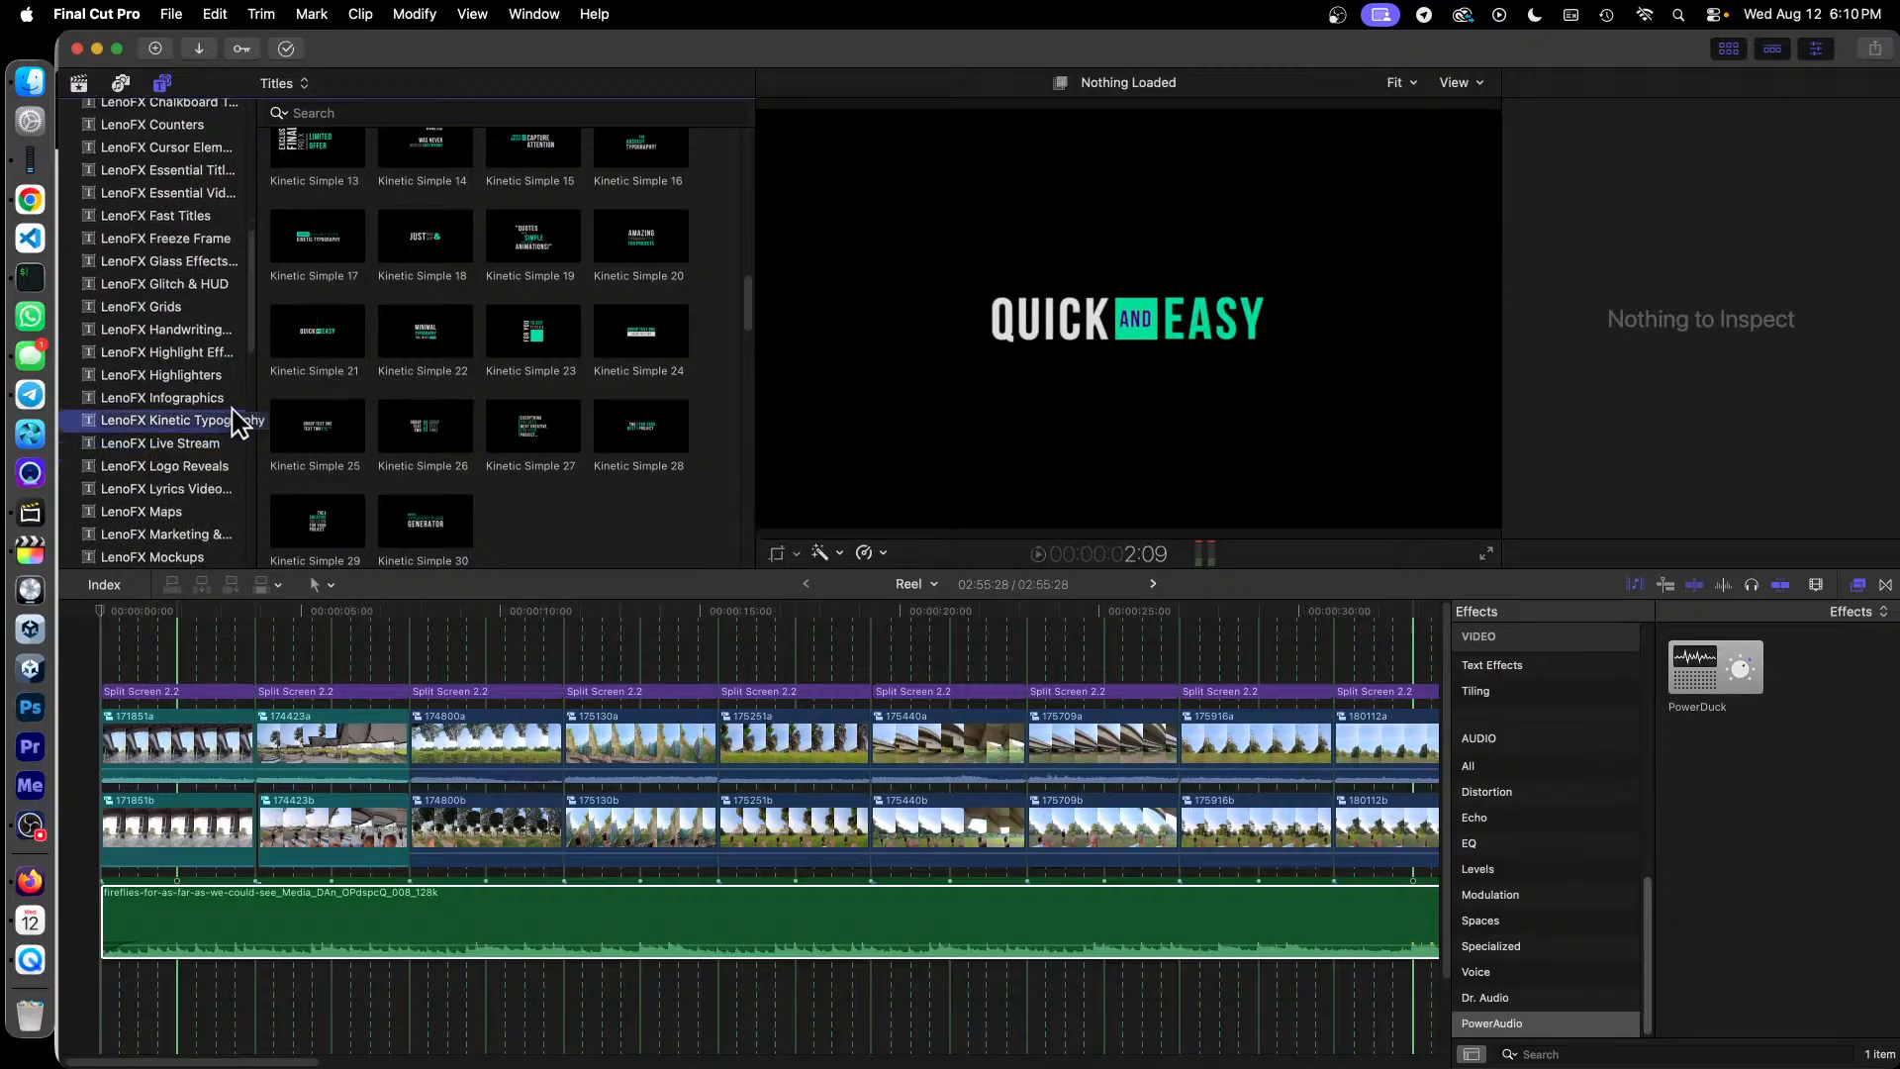
Step: Widen the title category list so that the longer LenoFX category names fit
scroll(210, 420, "down", 2)
scroll(209, 425, "down", 5)
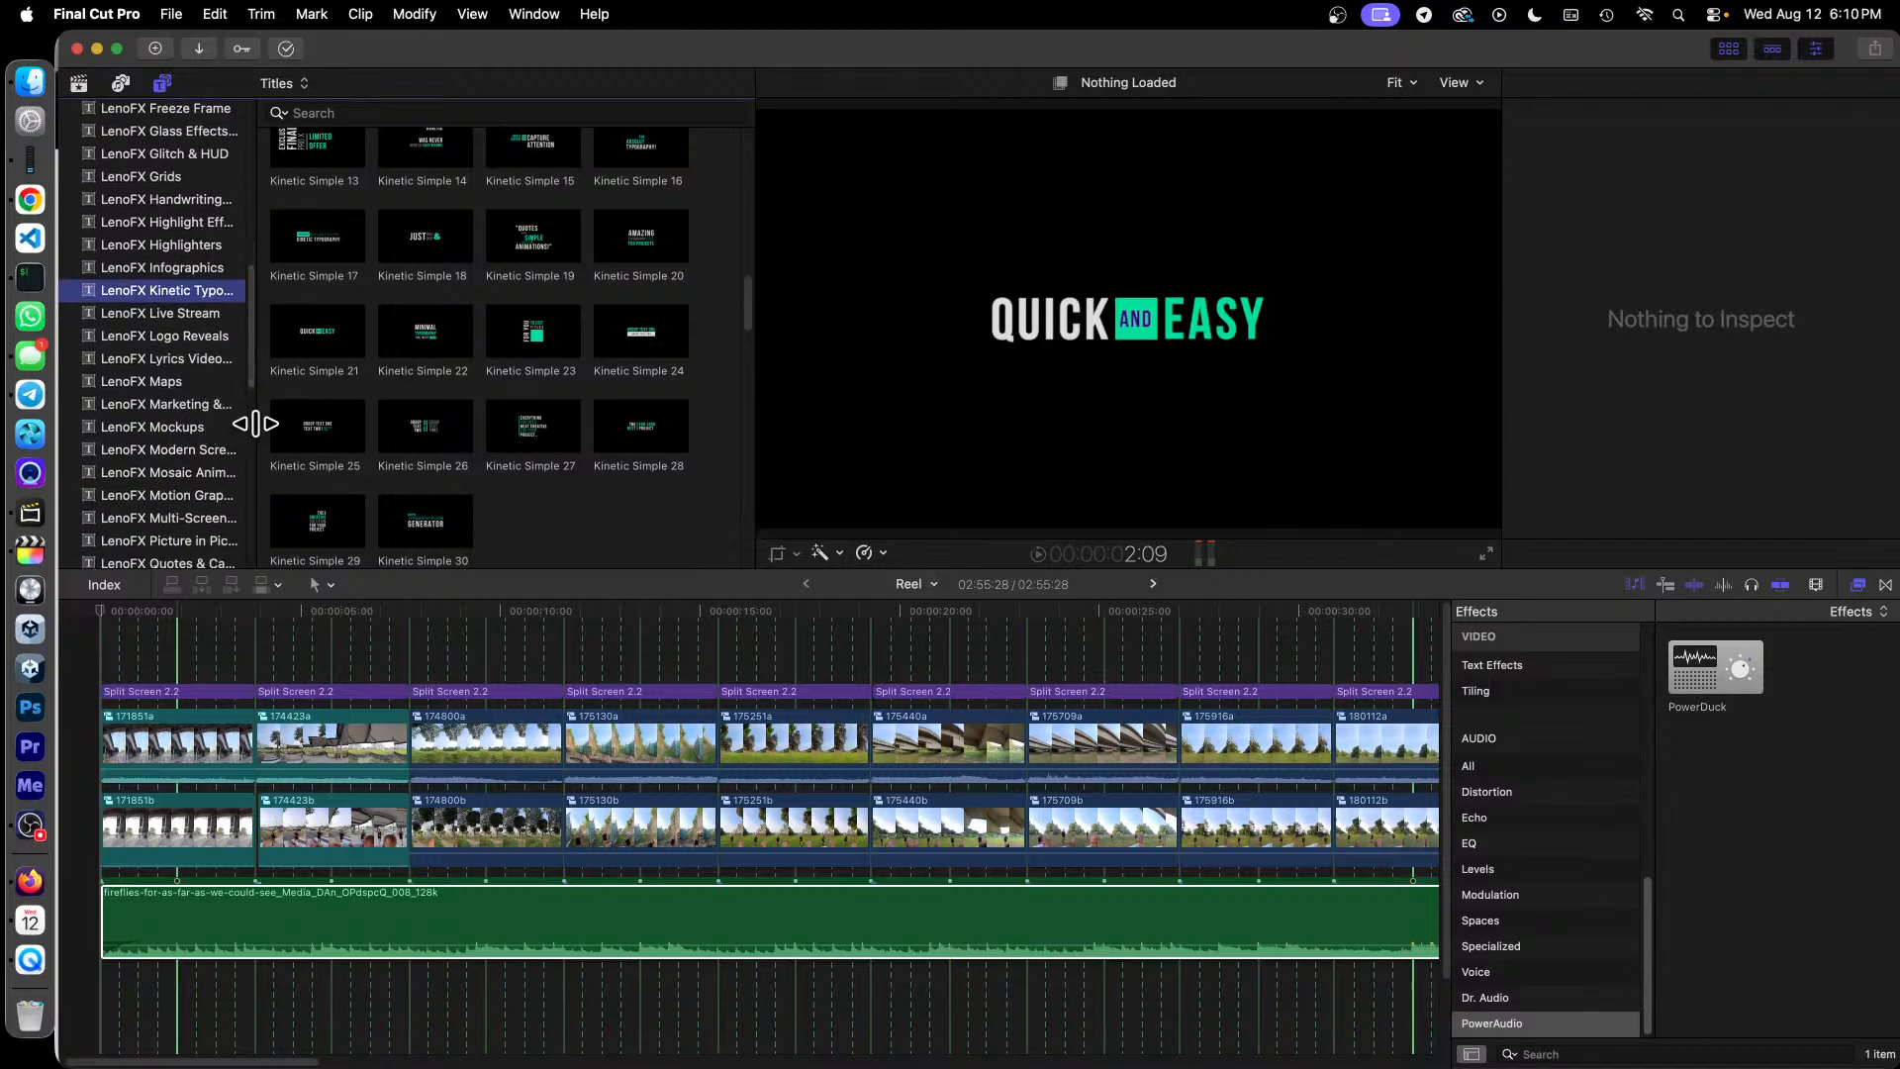
left_click_drag(254, 419, 306, 424)
Step: Preview the 3 Titles in One templates in the LenoFX Smart Titles category
scroll(228, 410, "down", 8)
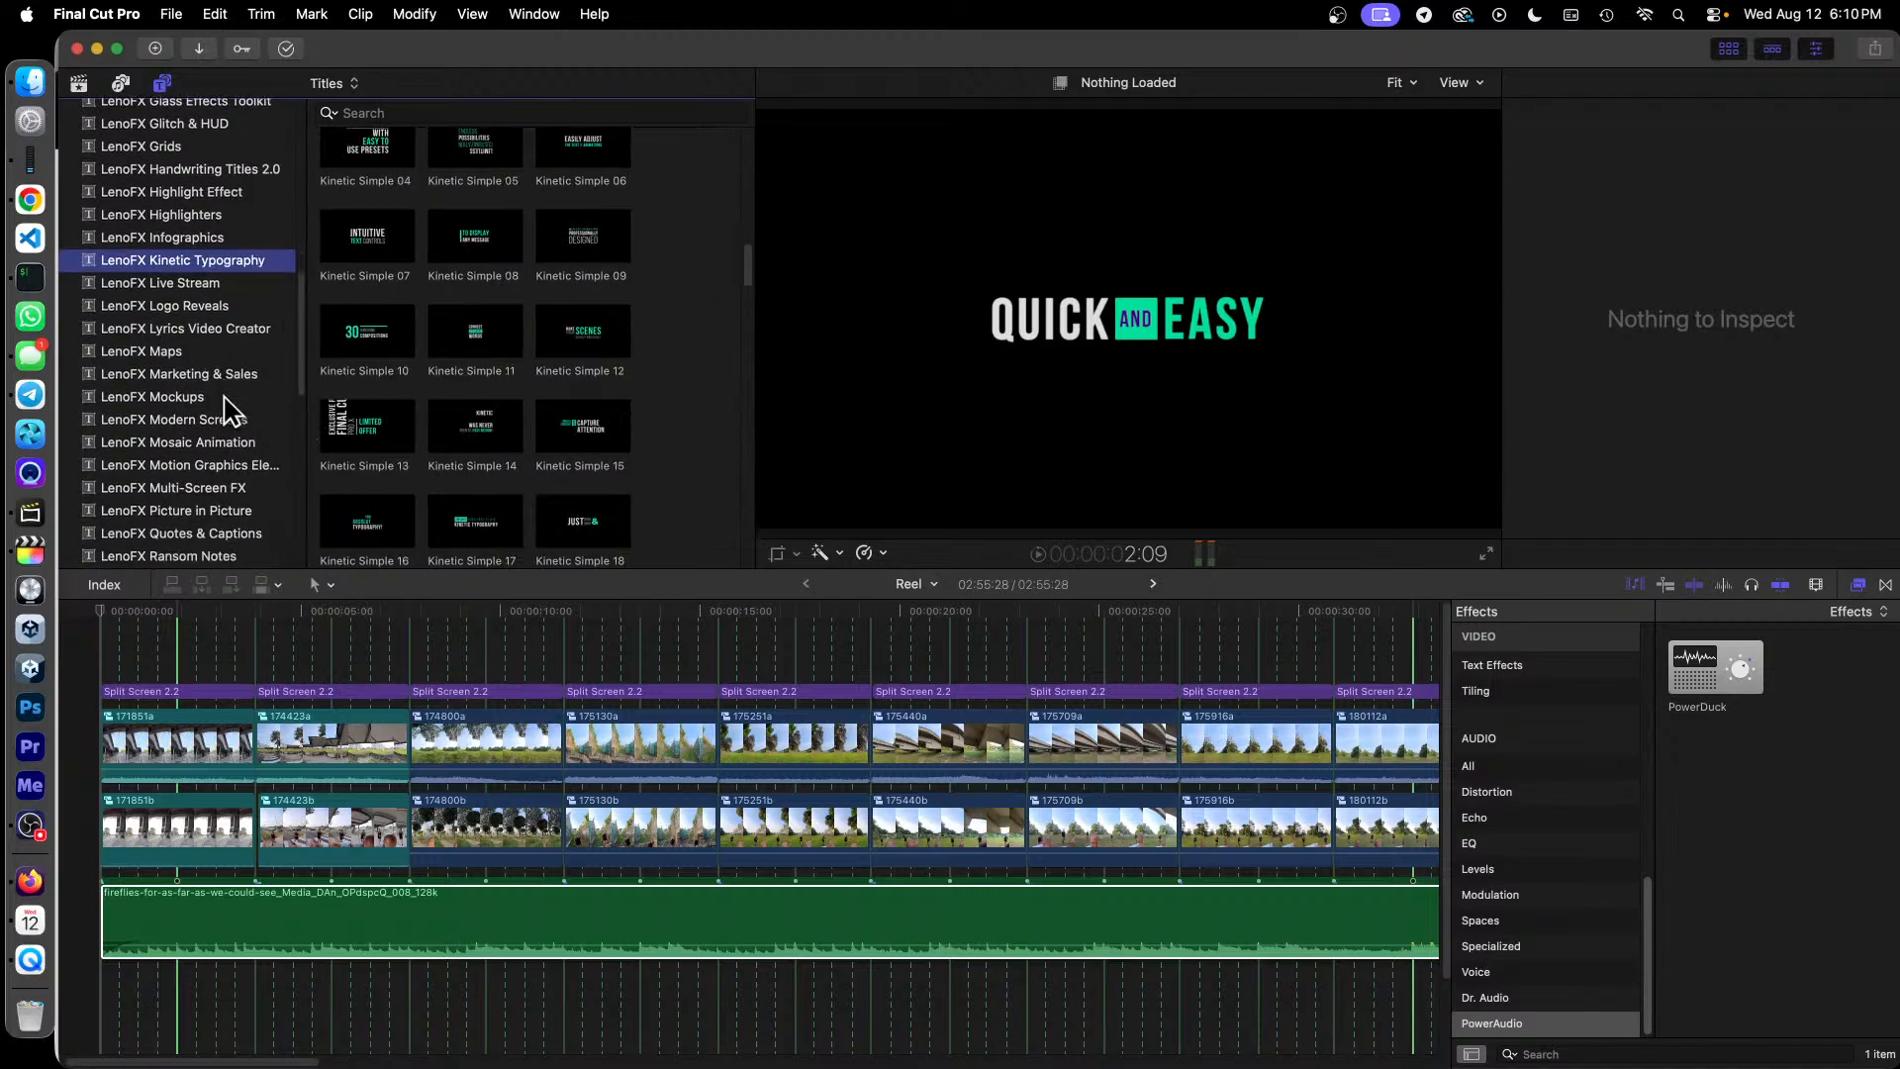
scroll(228, 409, "down", 1)
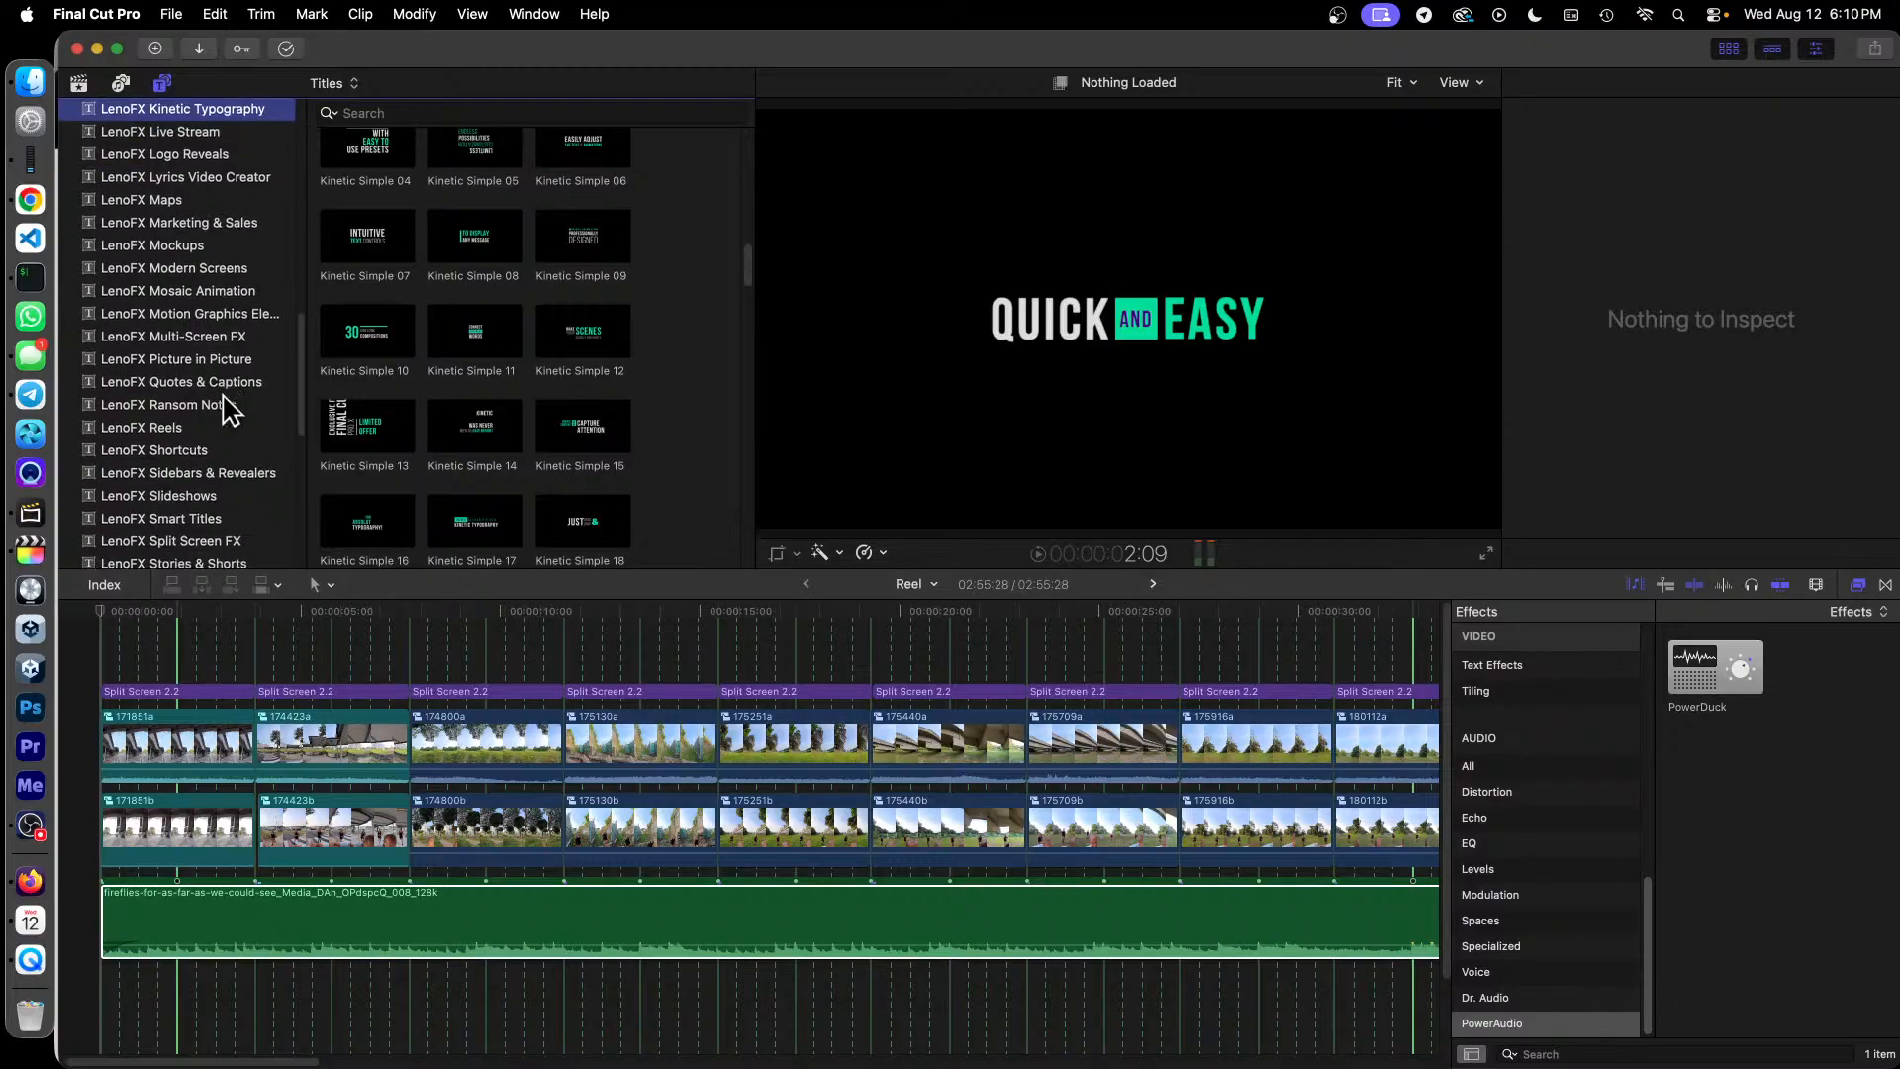
left_click(188, 518)
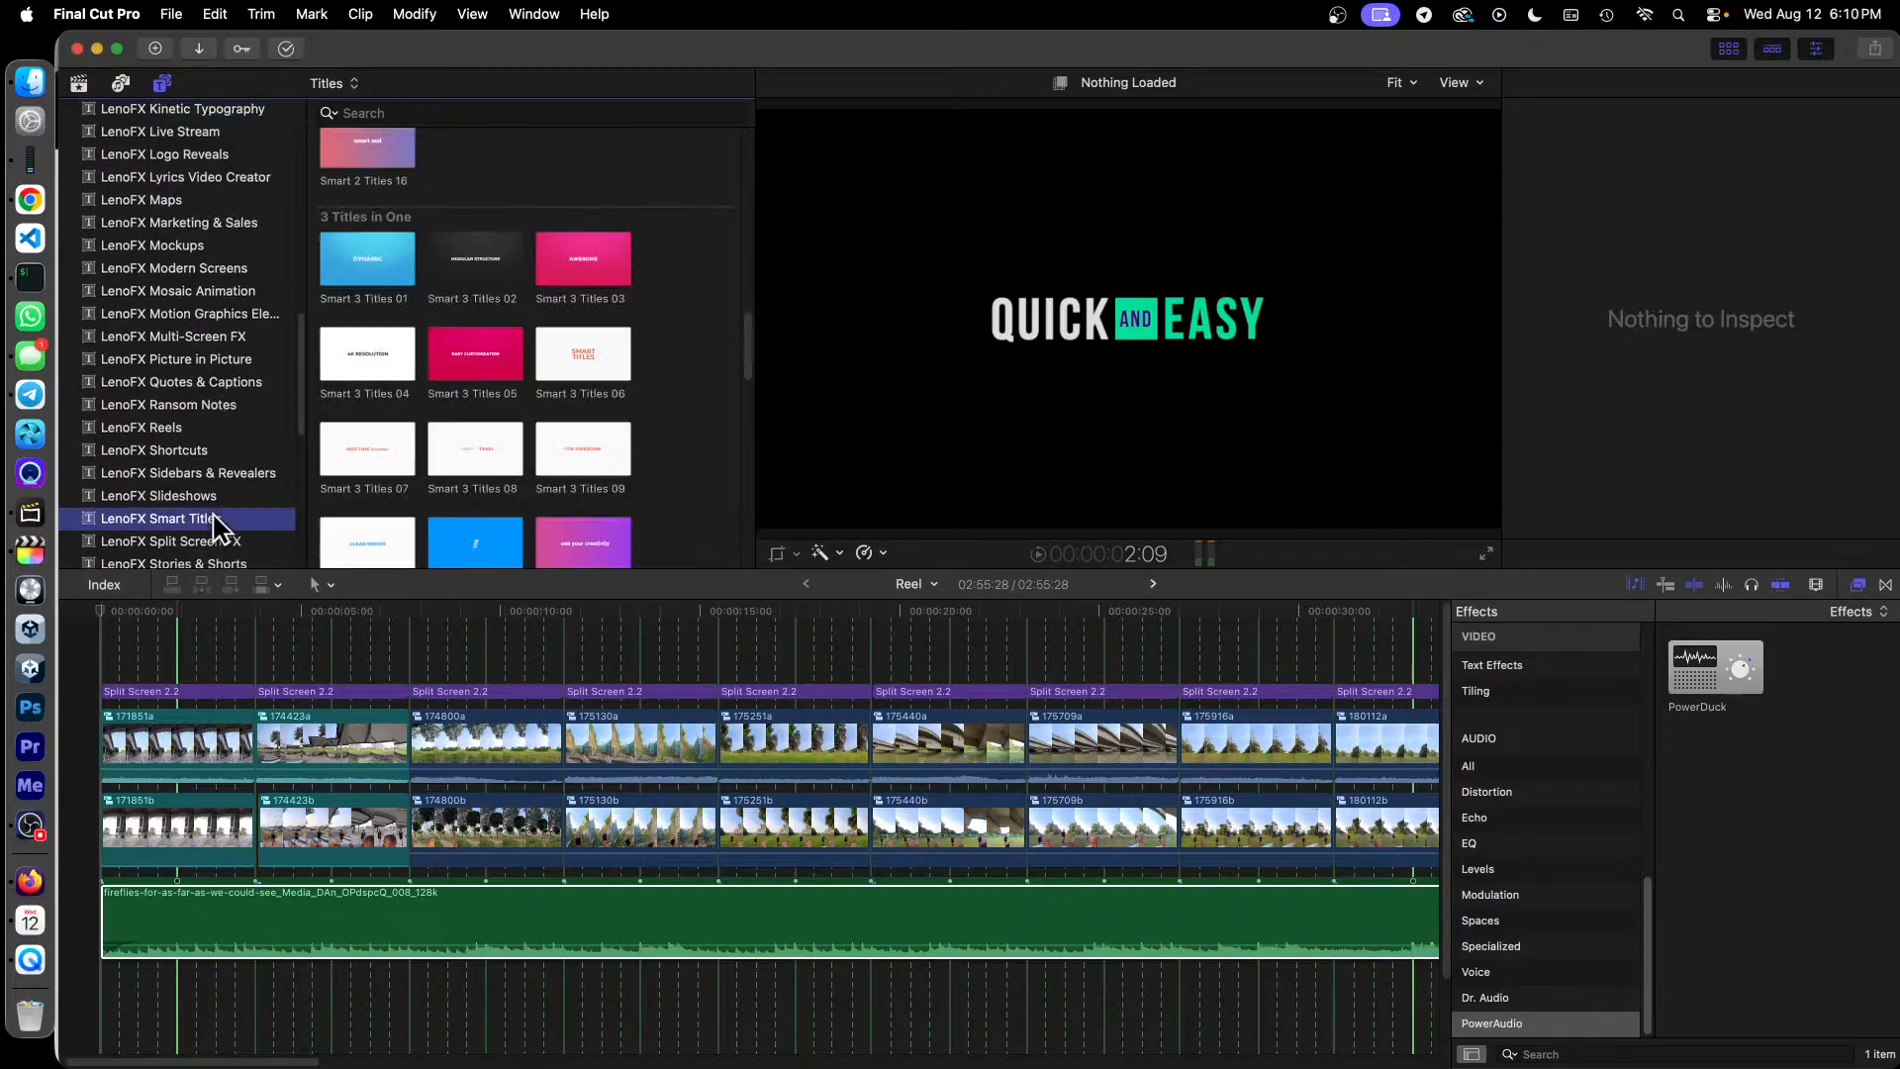
left_click(371, 263)
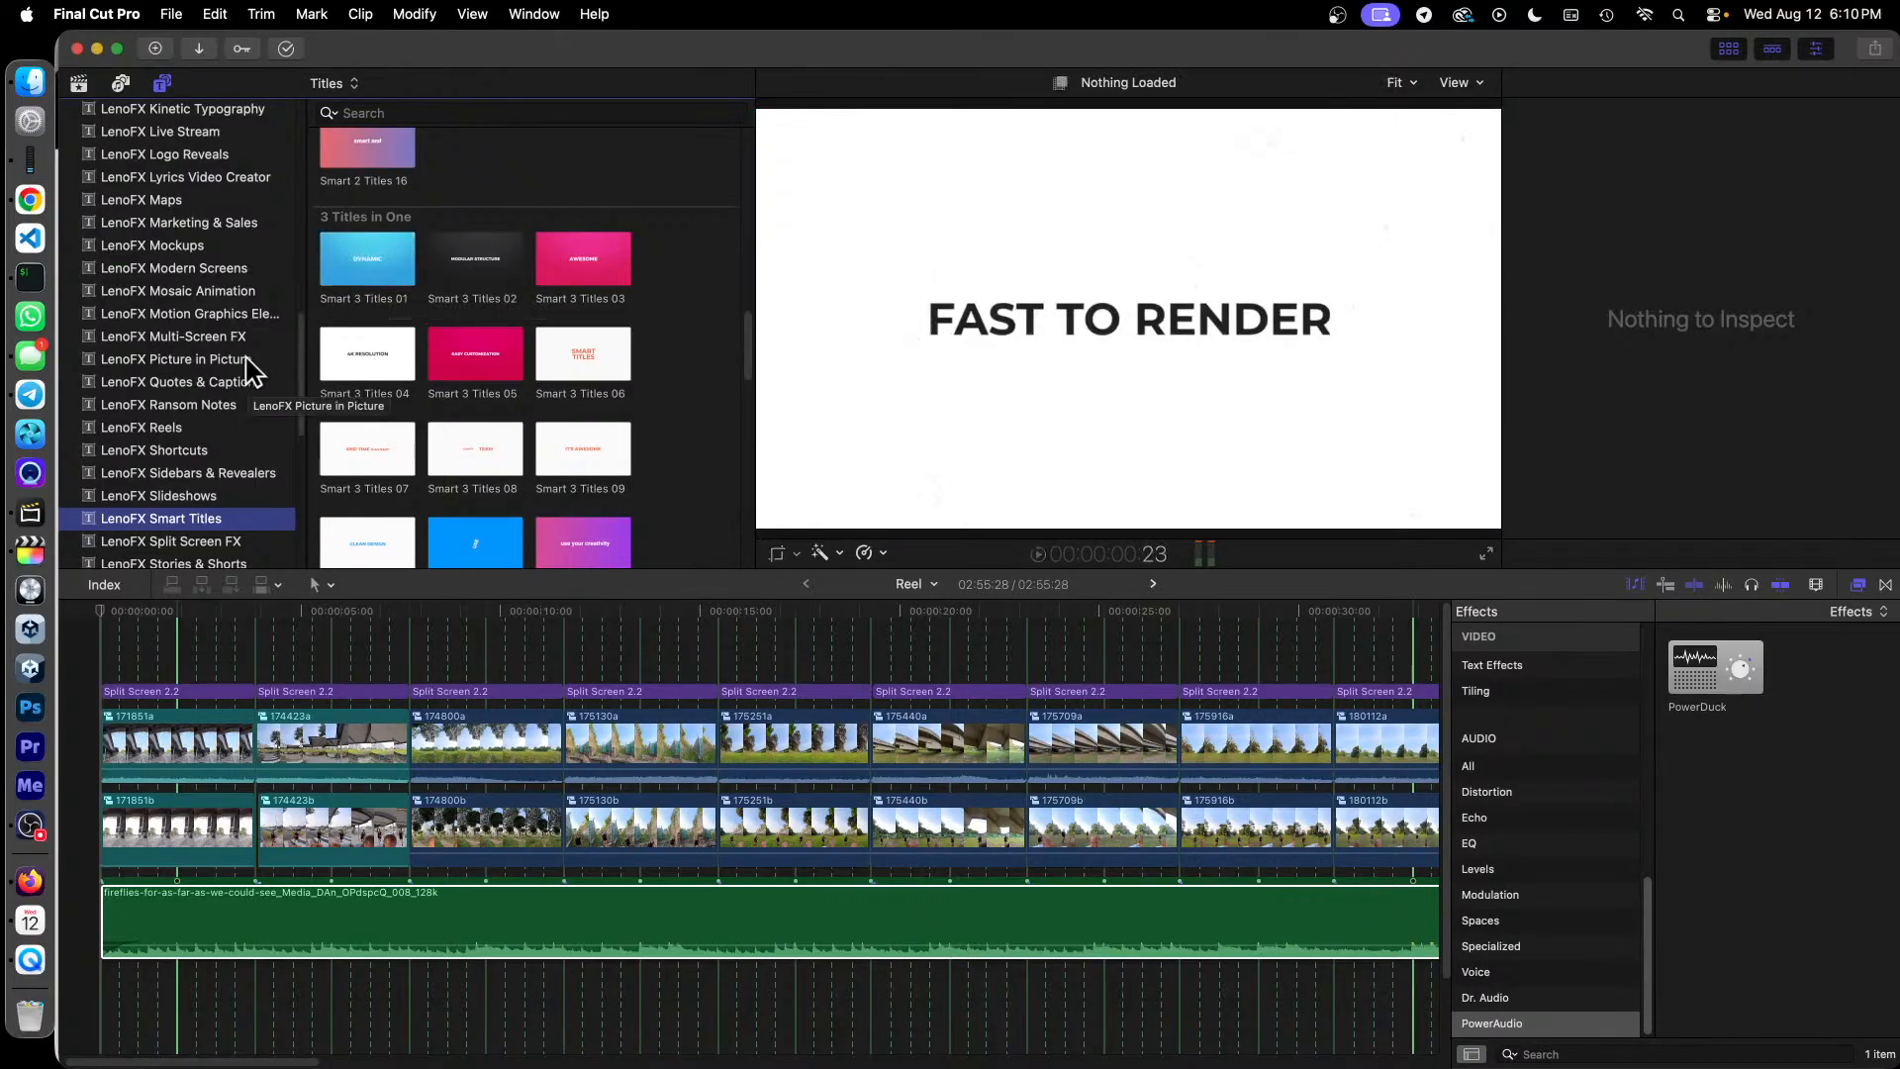
Step: Look through the LenoFX Text Boxes and Text Messages title categories
scroll(242, 337, "down", 3)
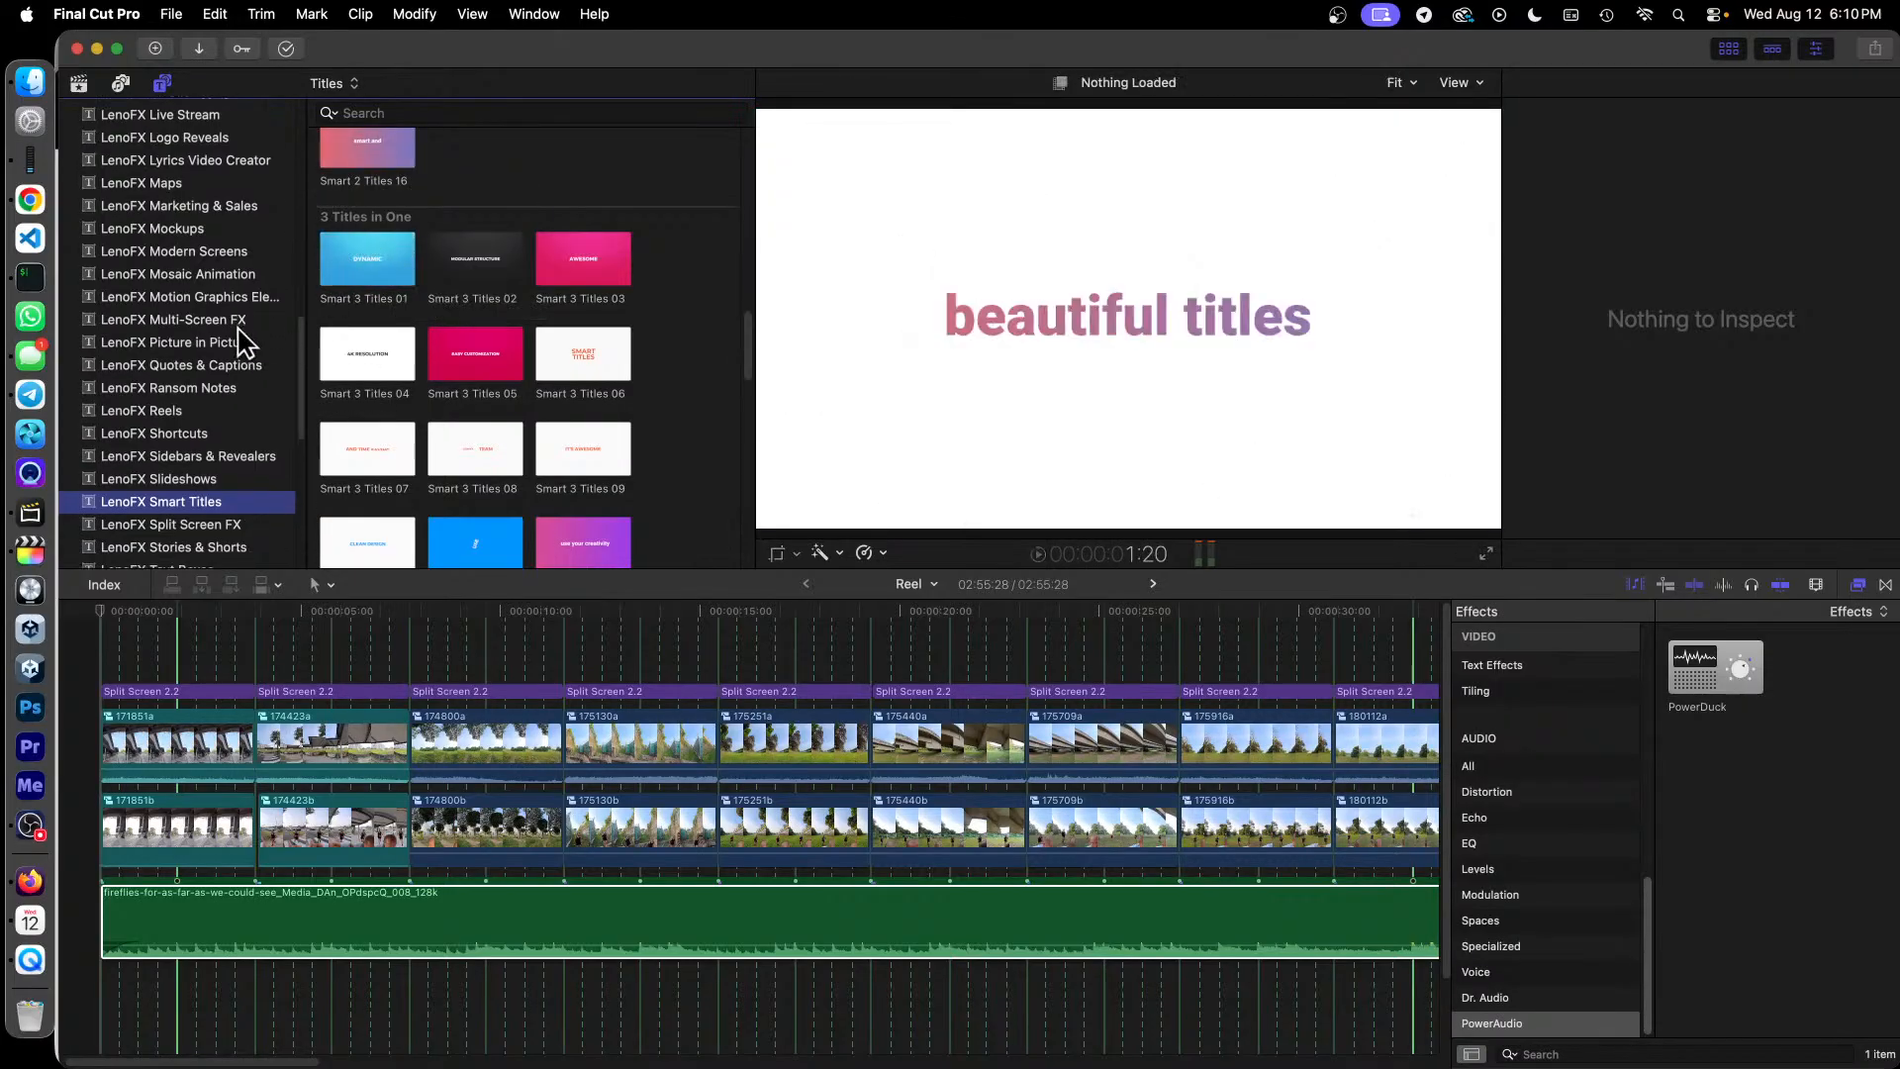
scroll(242, 342, "down", 2)
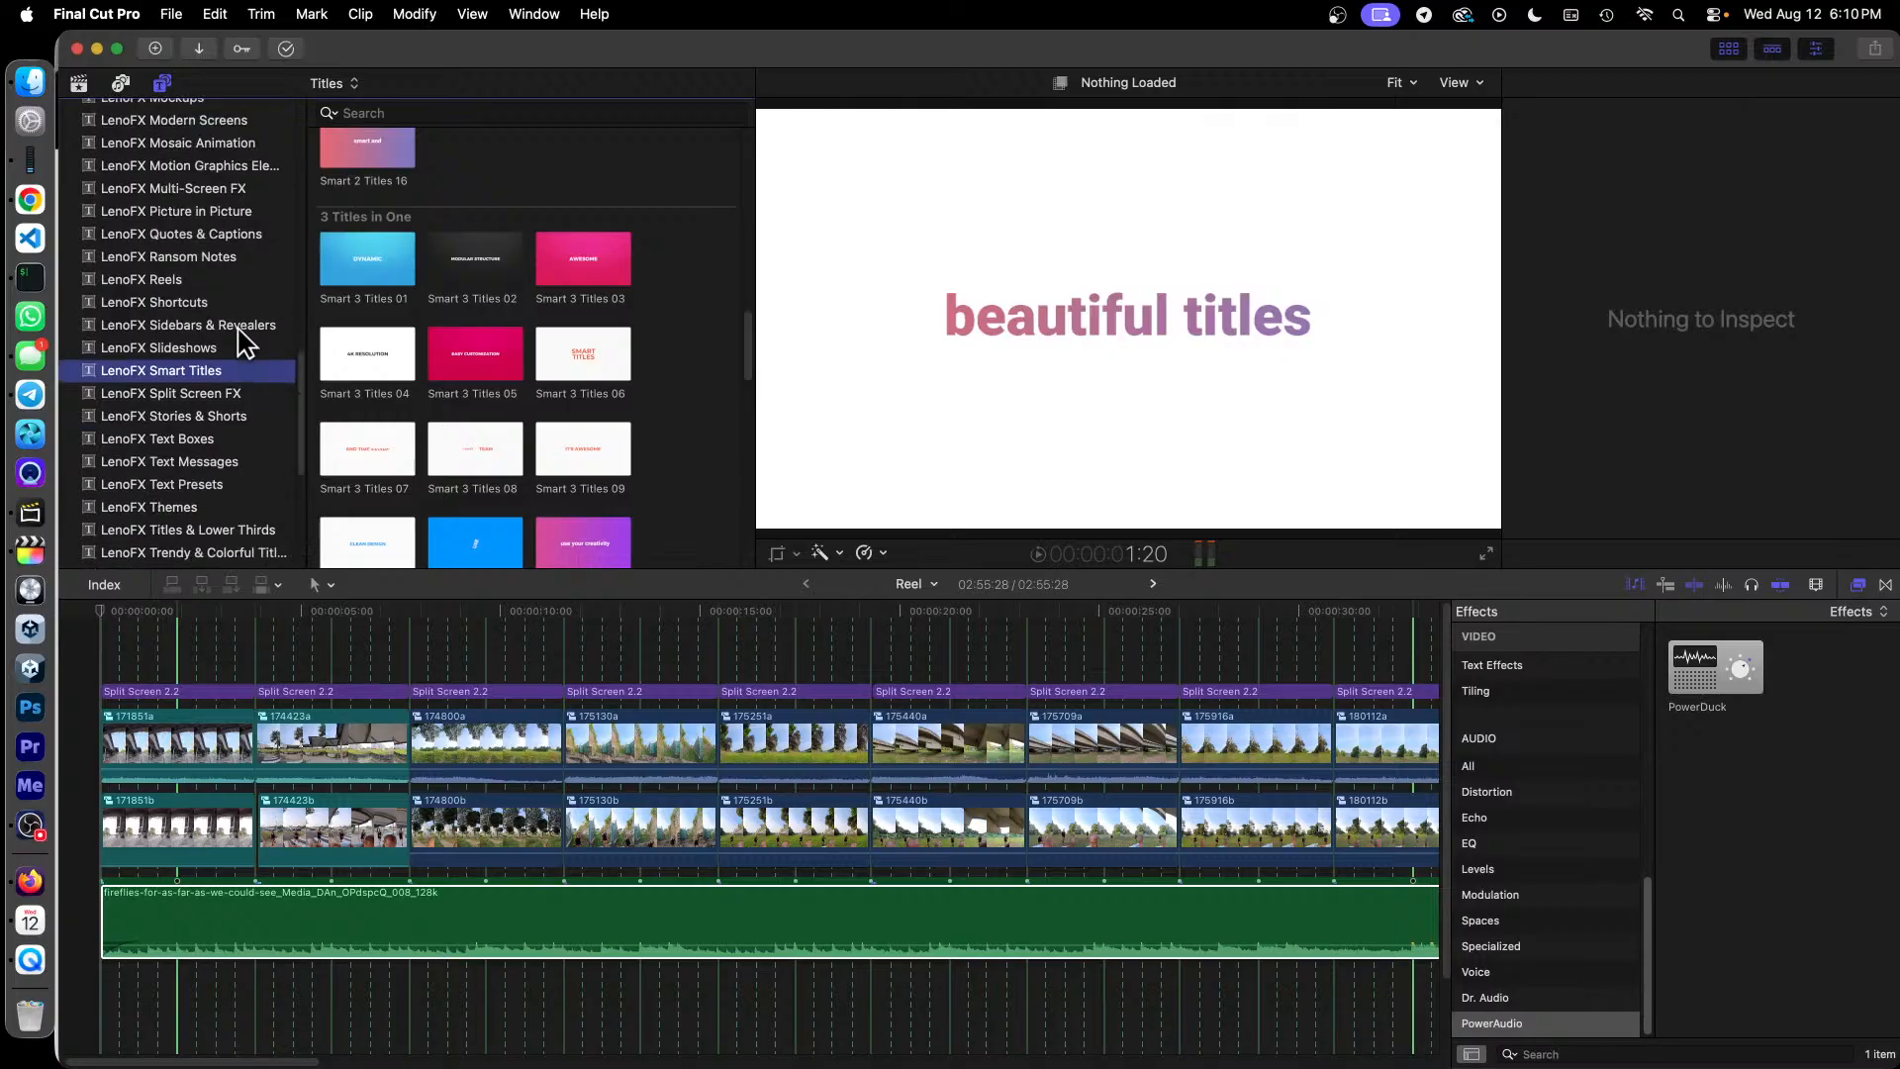
left_click(205, 443)
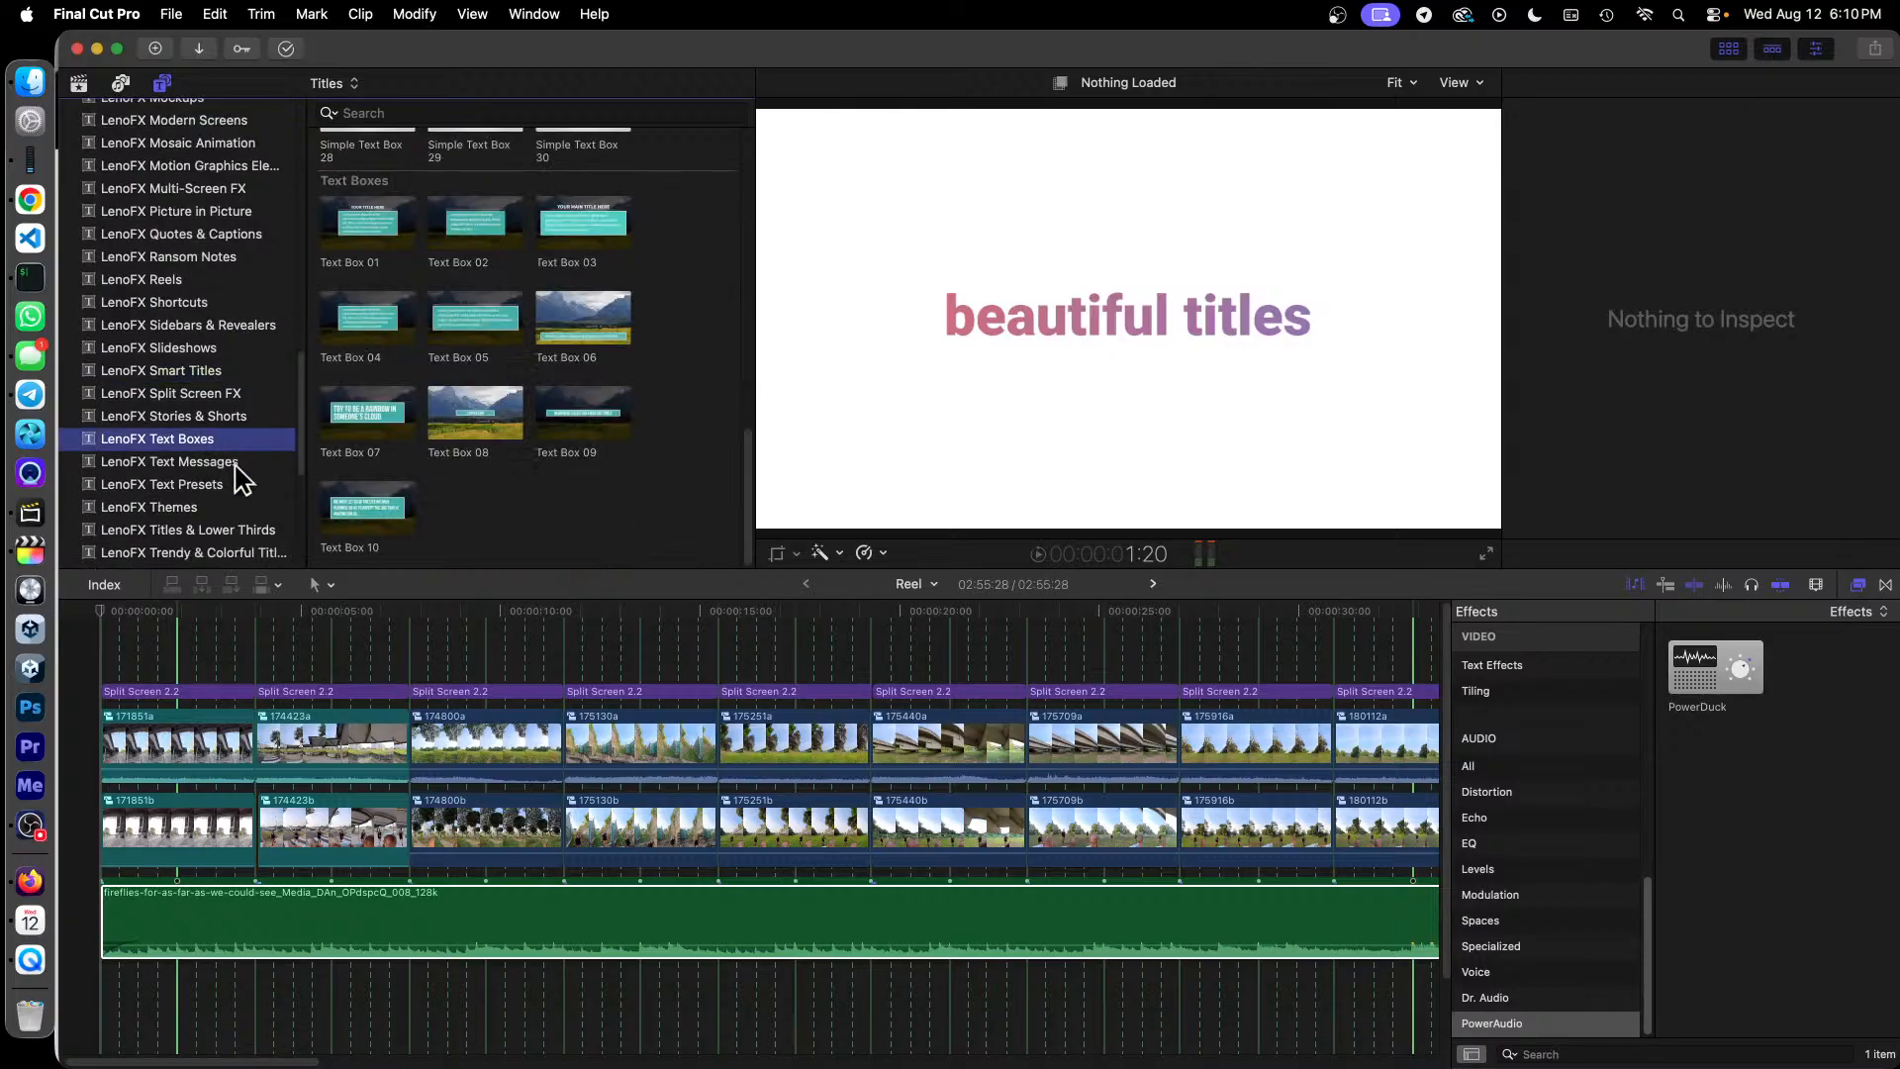
left_click(237, 462)
Step: Browse the LenoFX Text Presets category from its first templates and preview the Basic - Character animations
left_click(221, 485)
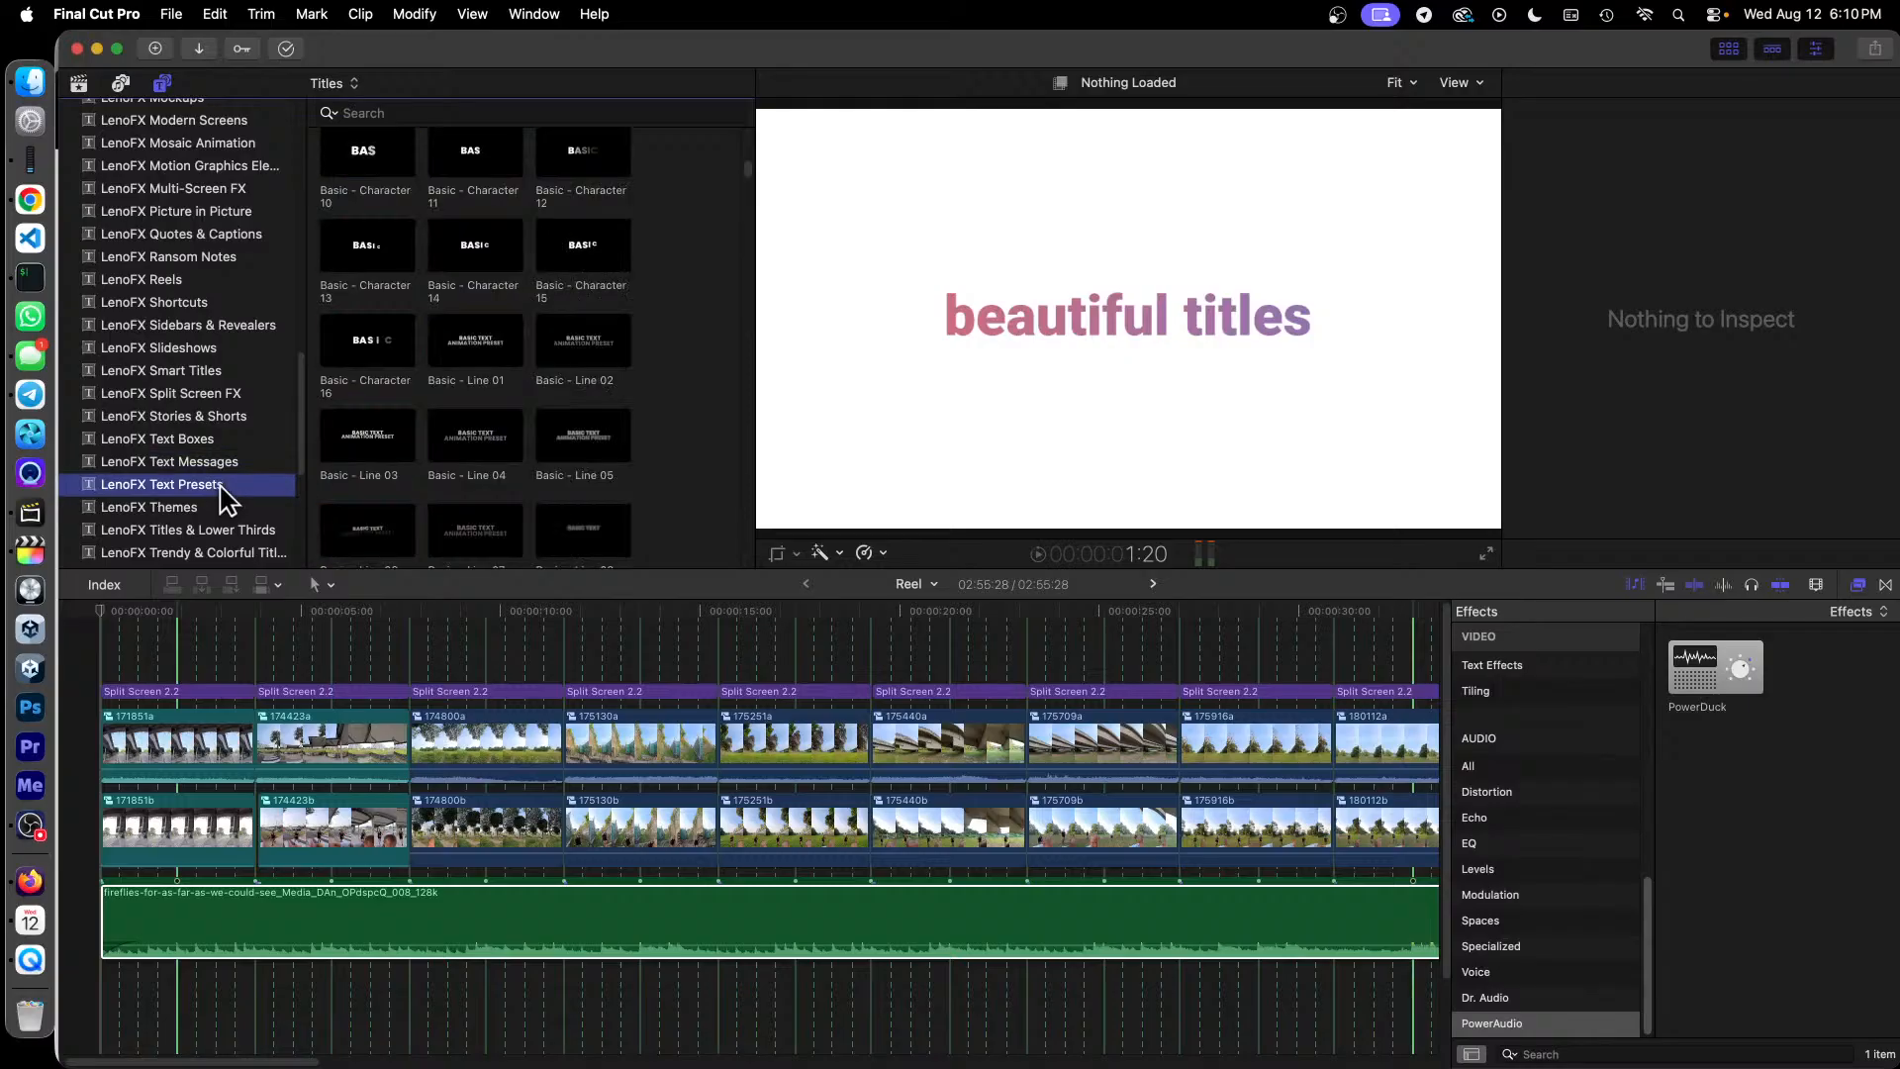
scroll(213, 435, "up", 2)
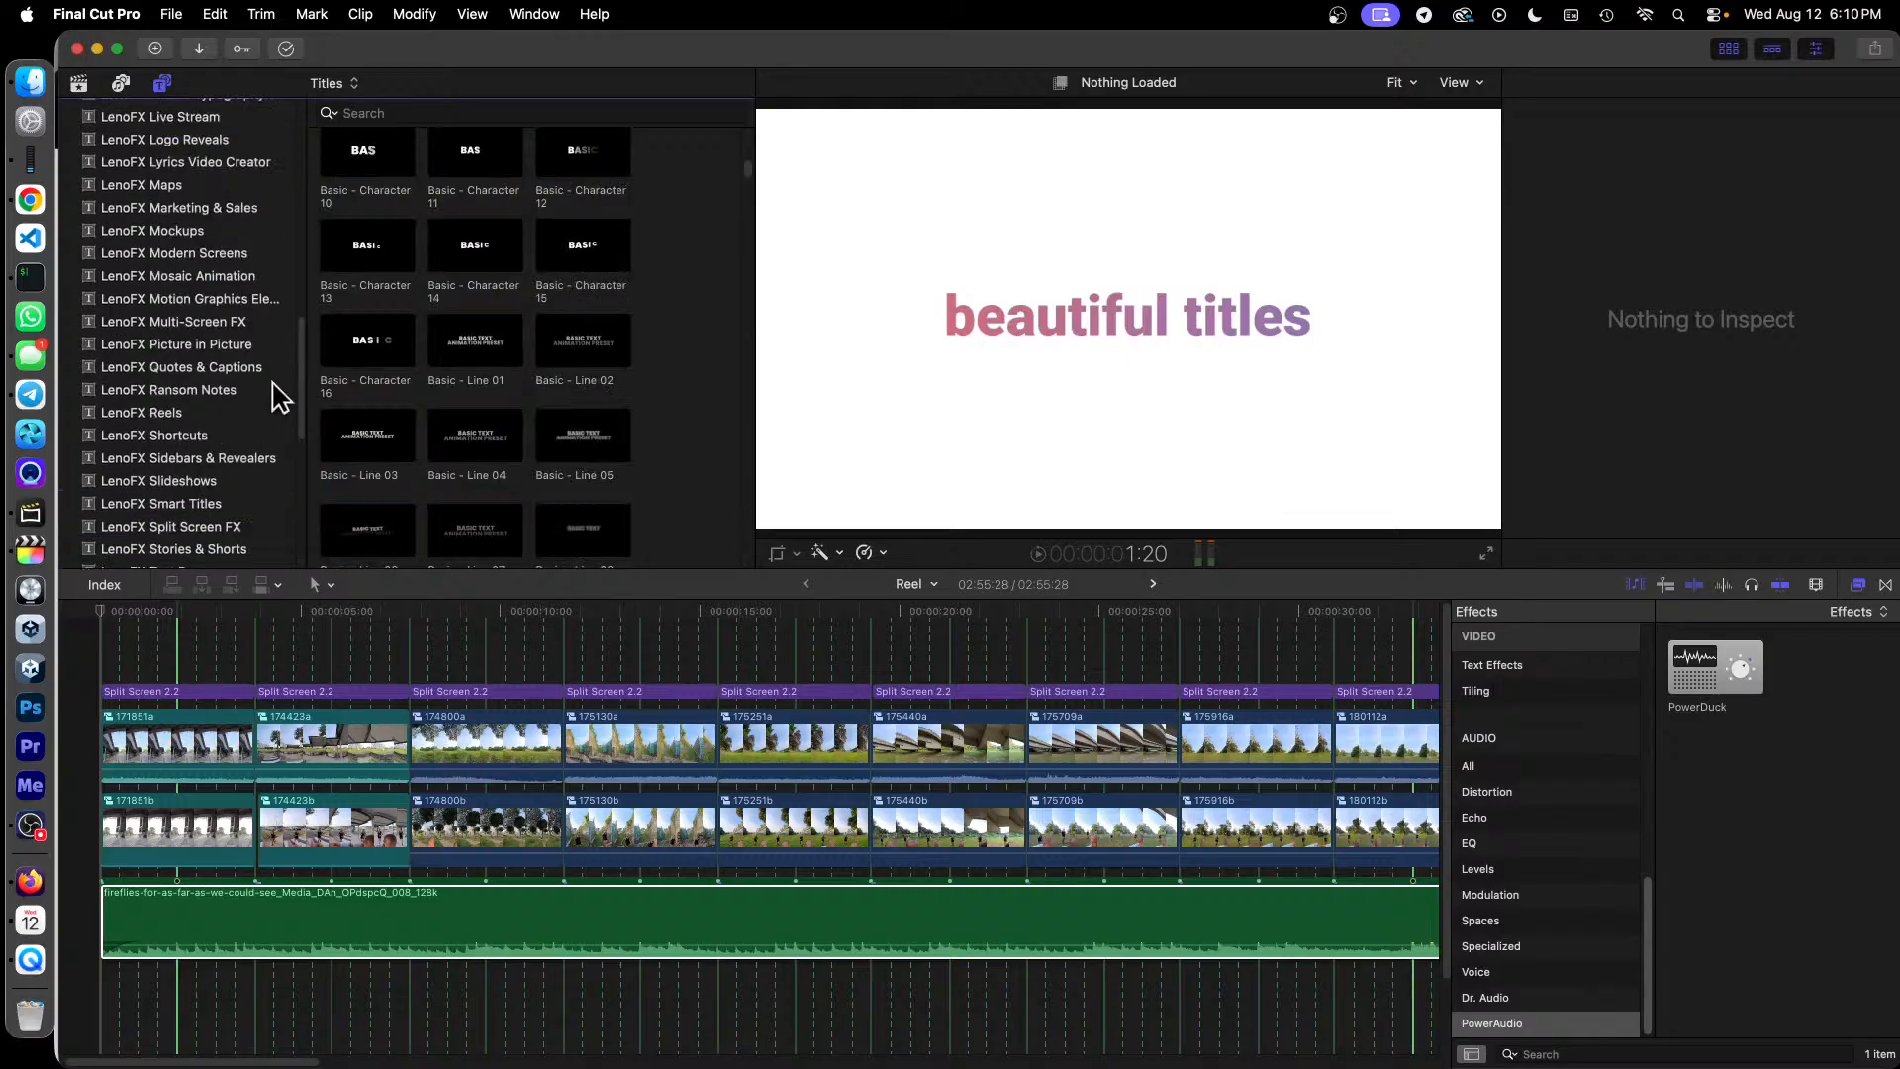
scroll(438, 379, "up", 4)
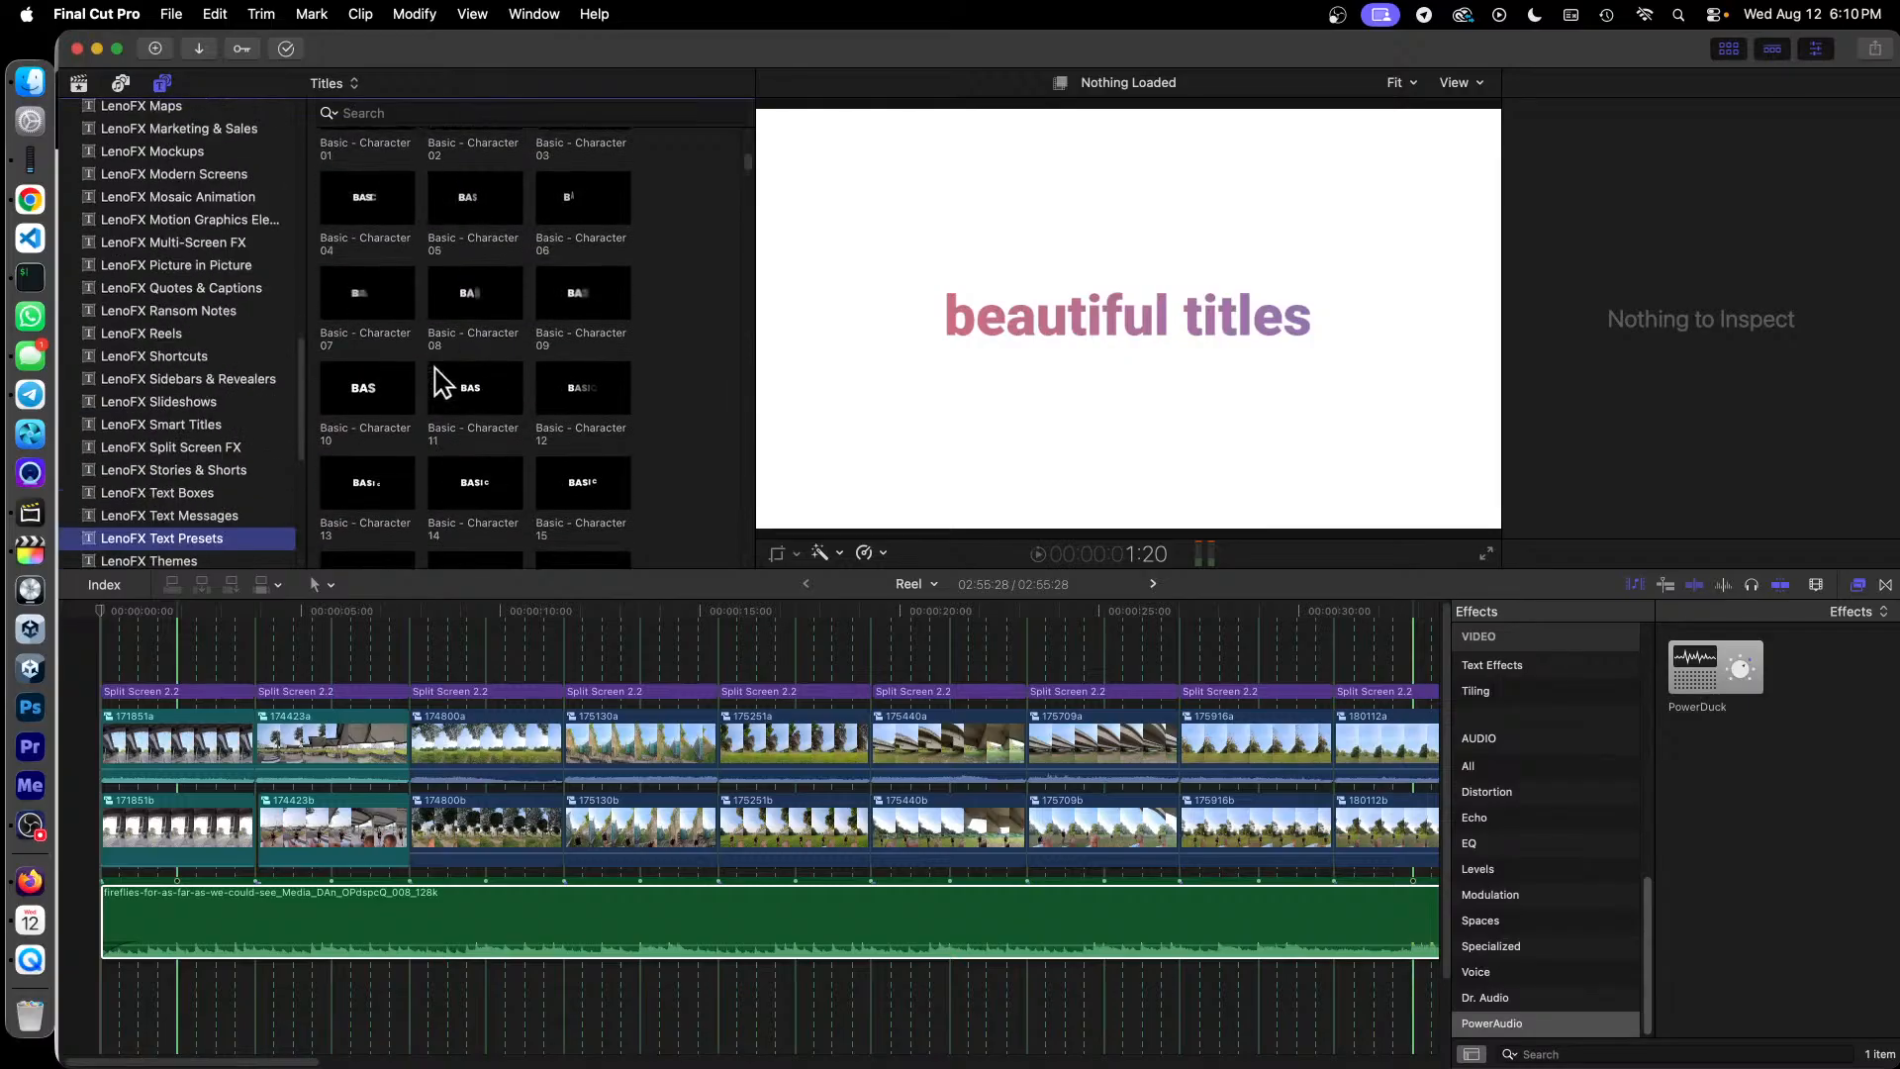
scroll(438, 379, "up", 5)
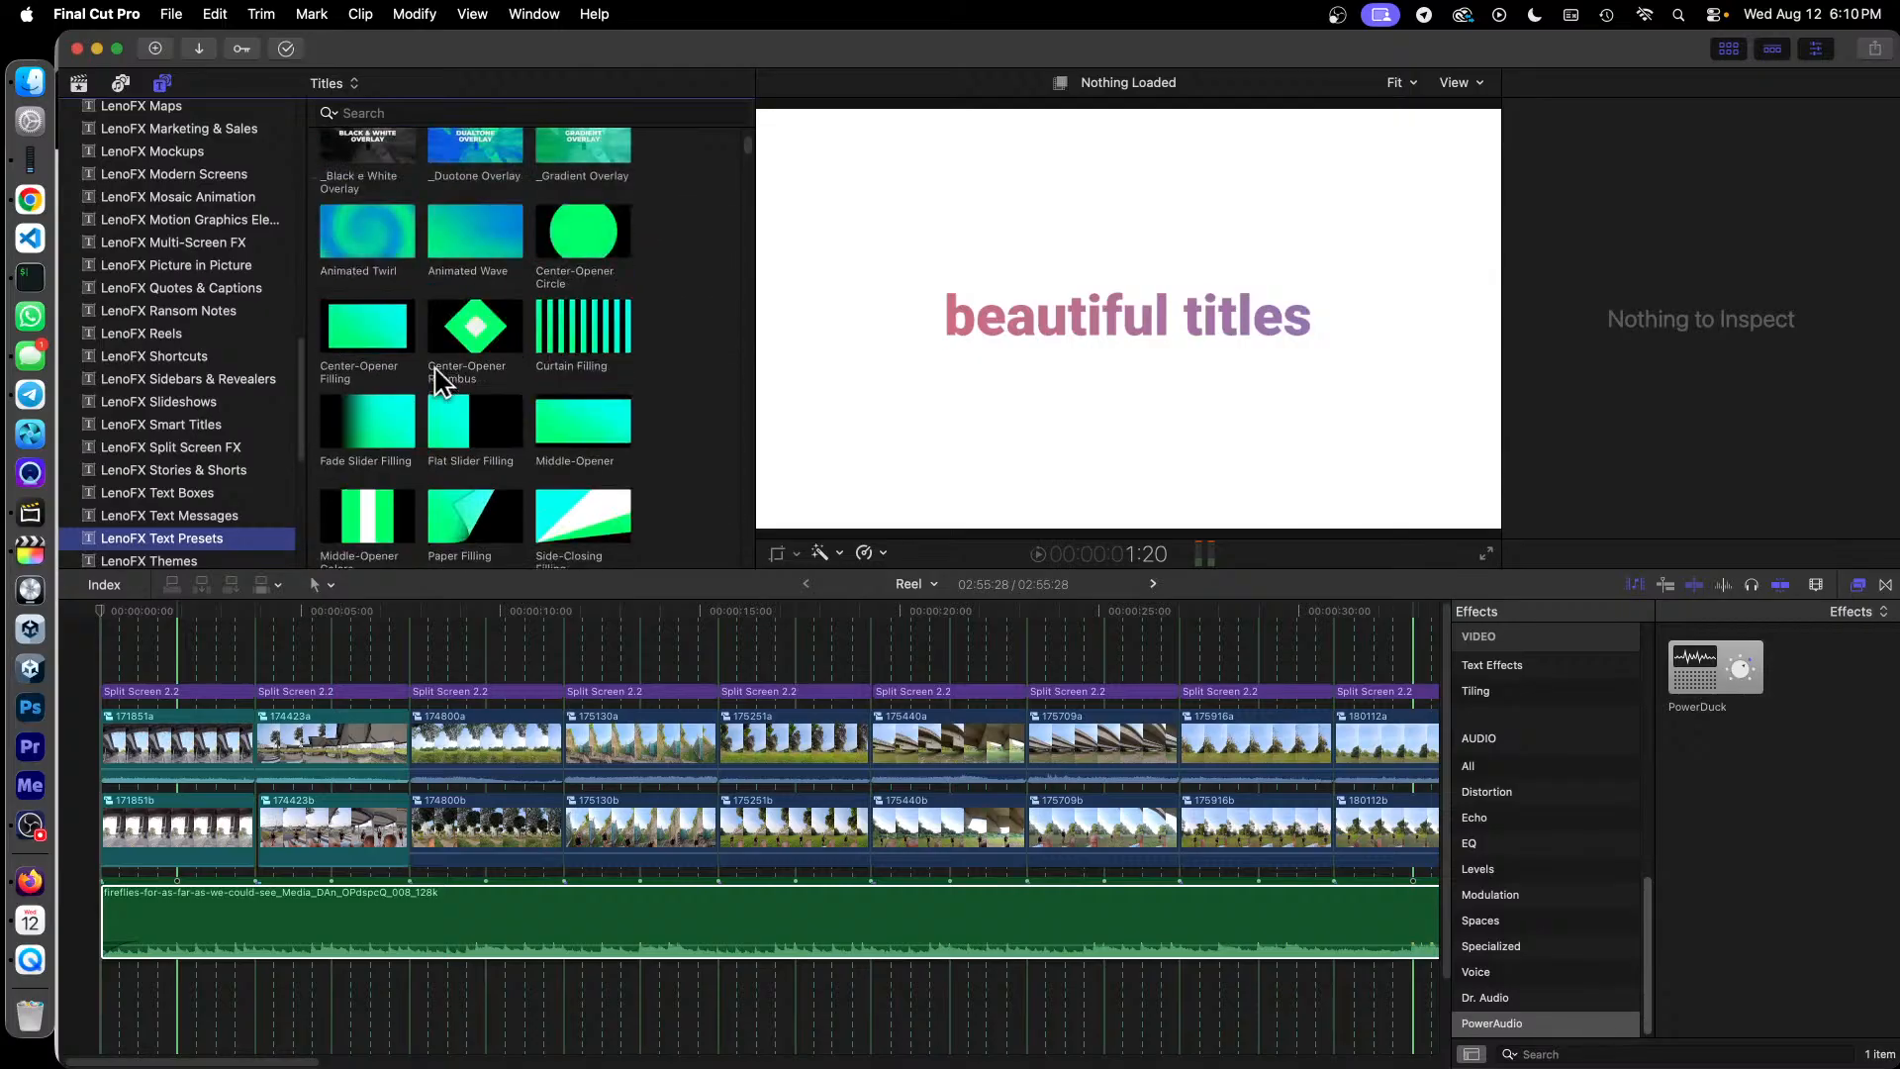
scroll(438, 380, "down", 1)
left_click(358, 424)
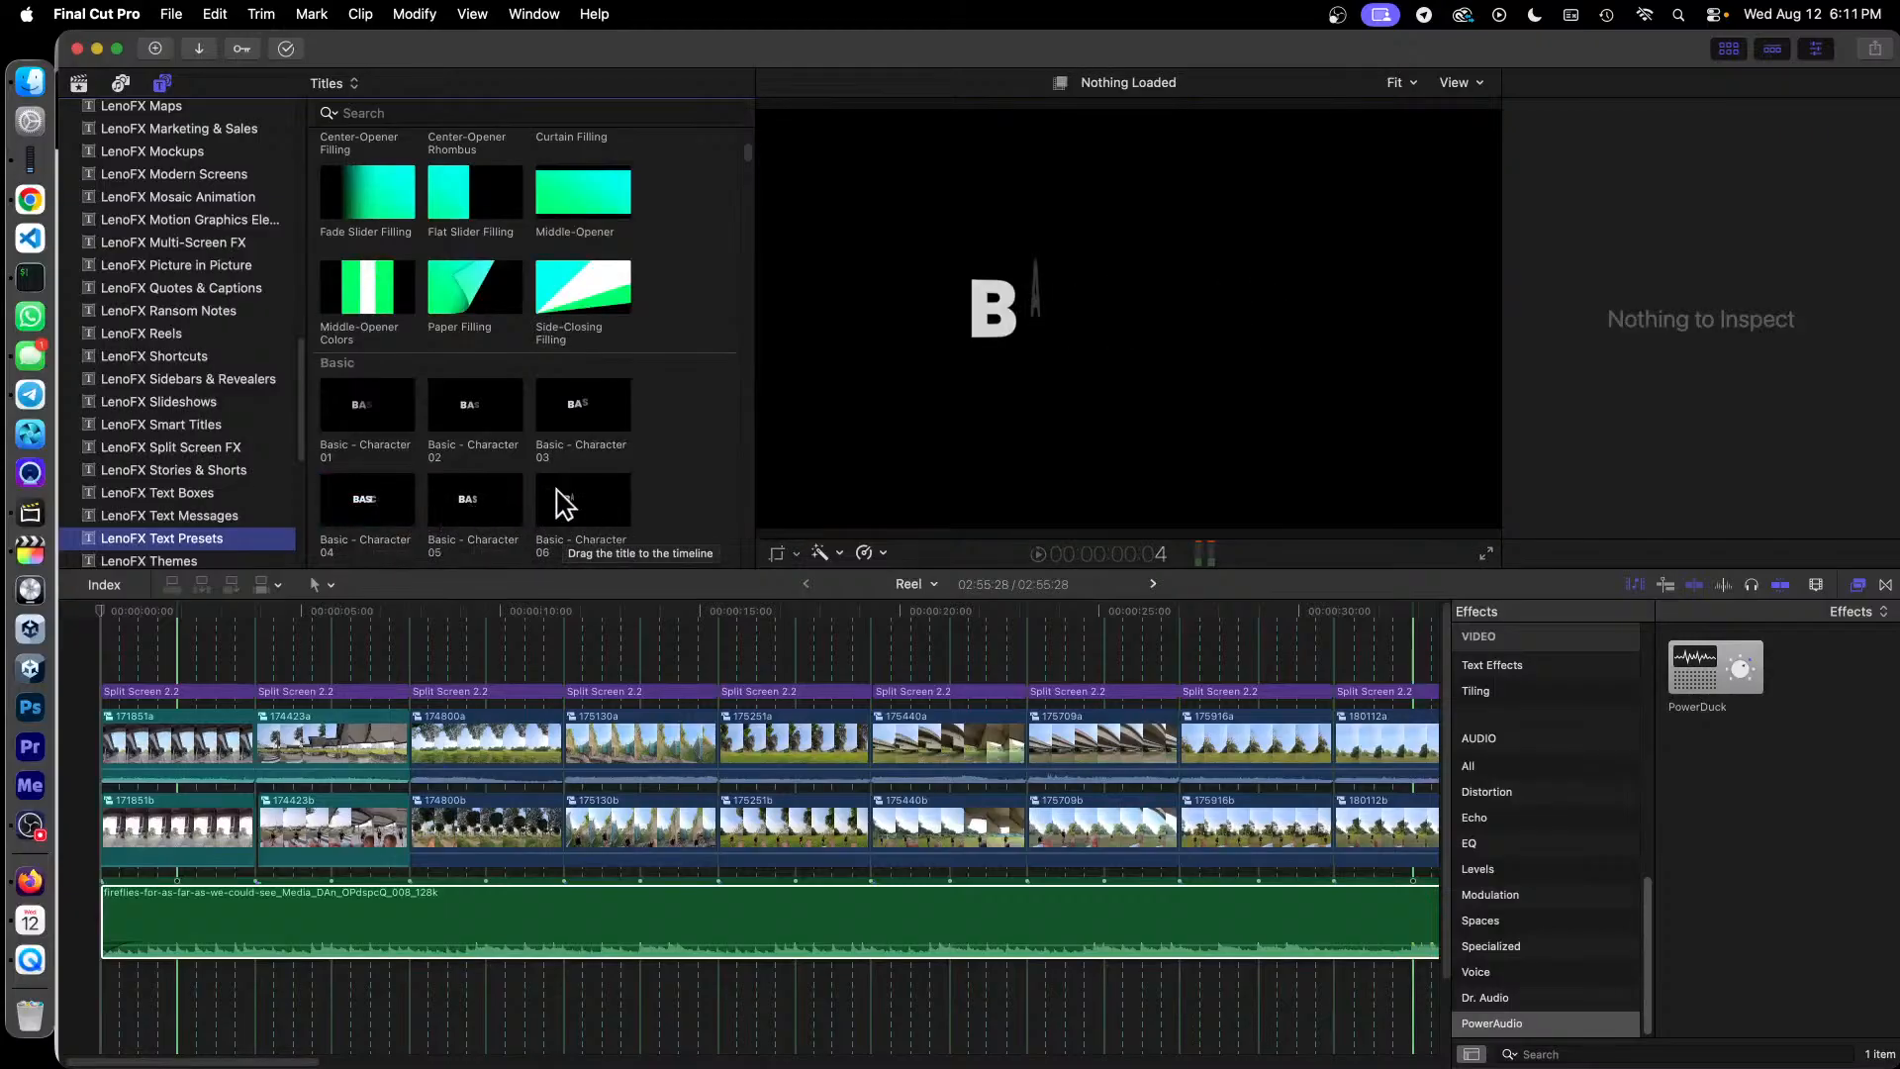
scroll(539, 500, "down", 4)
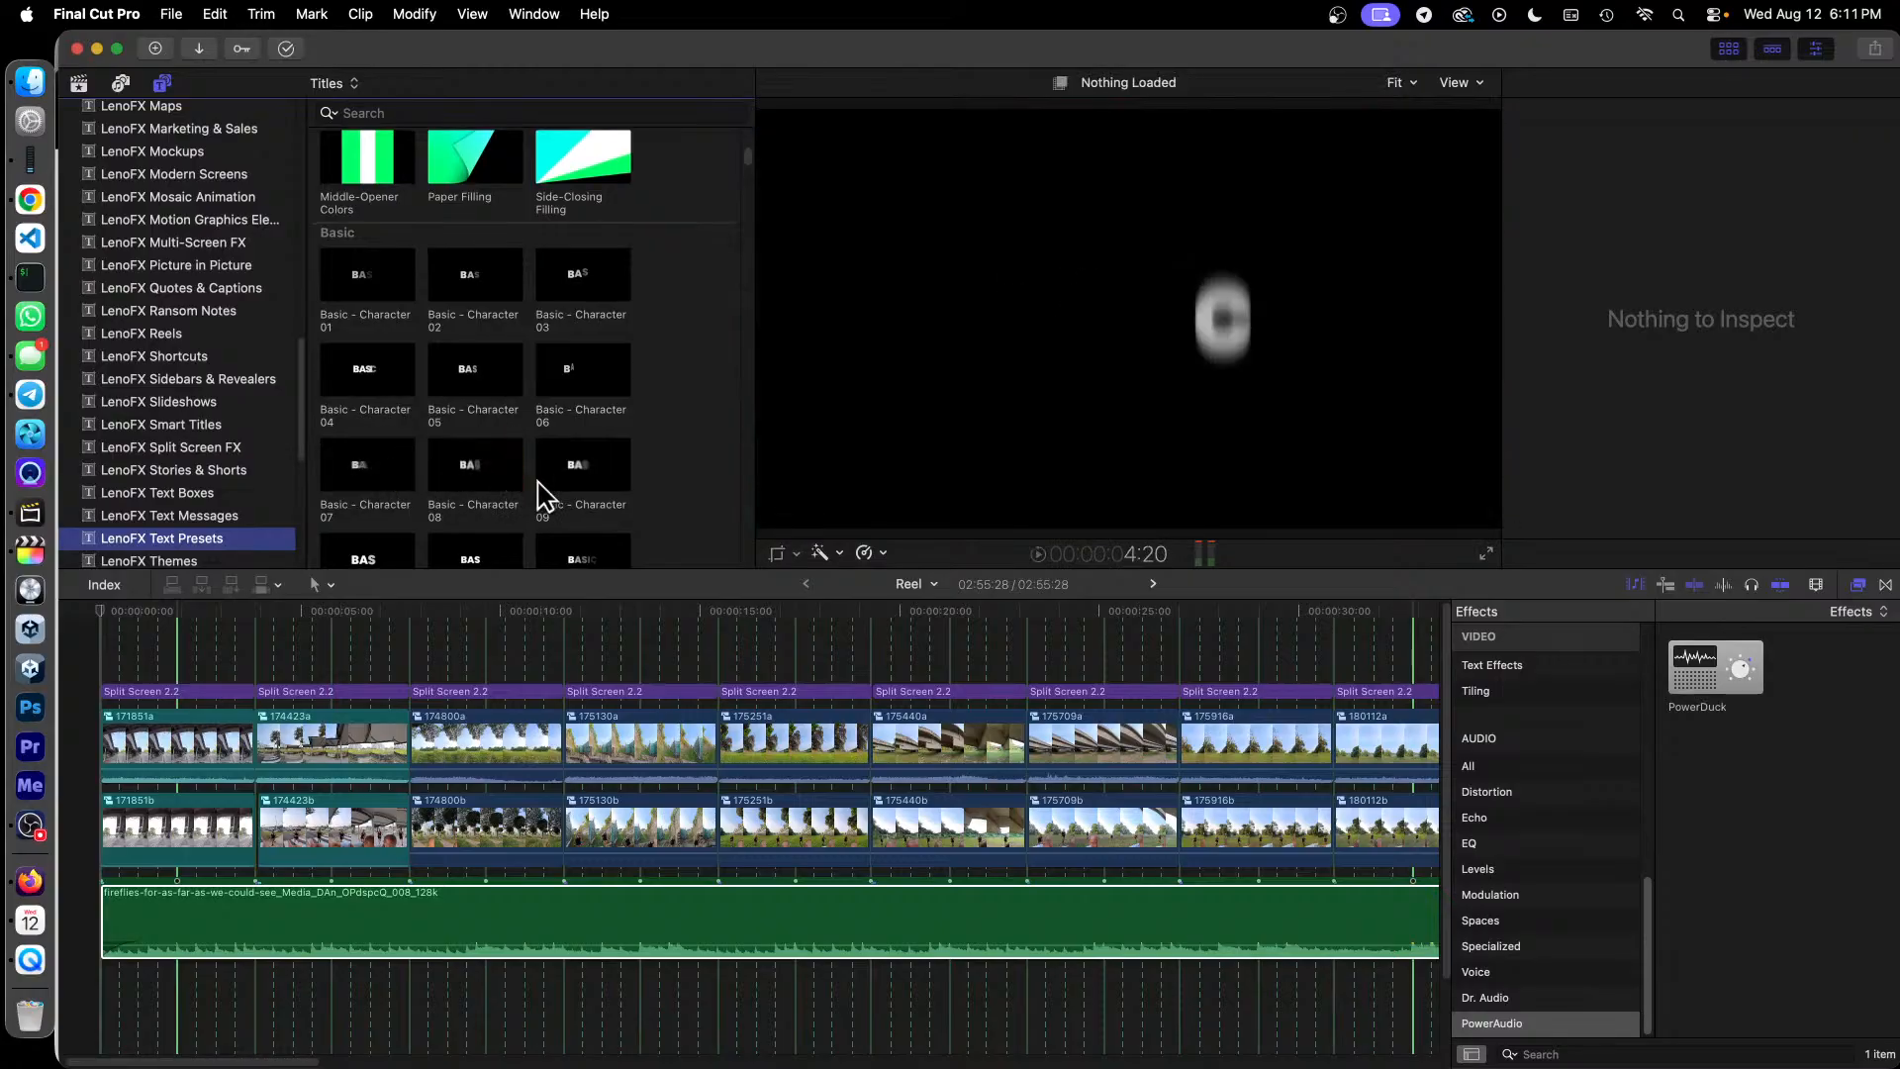
scroll(538, 499, "down", 2)
scroll(373, 365, "up", 2)
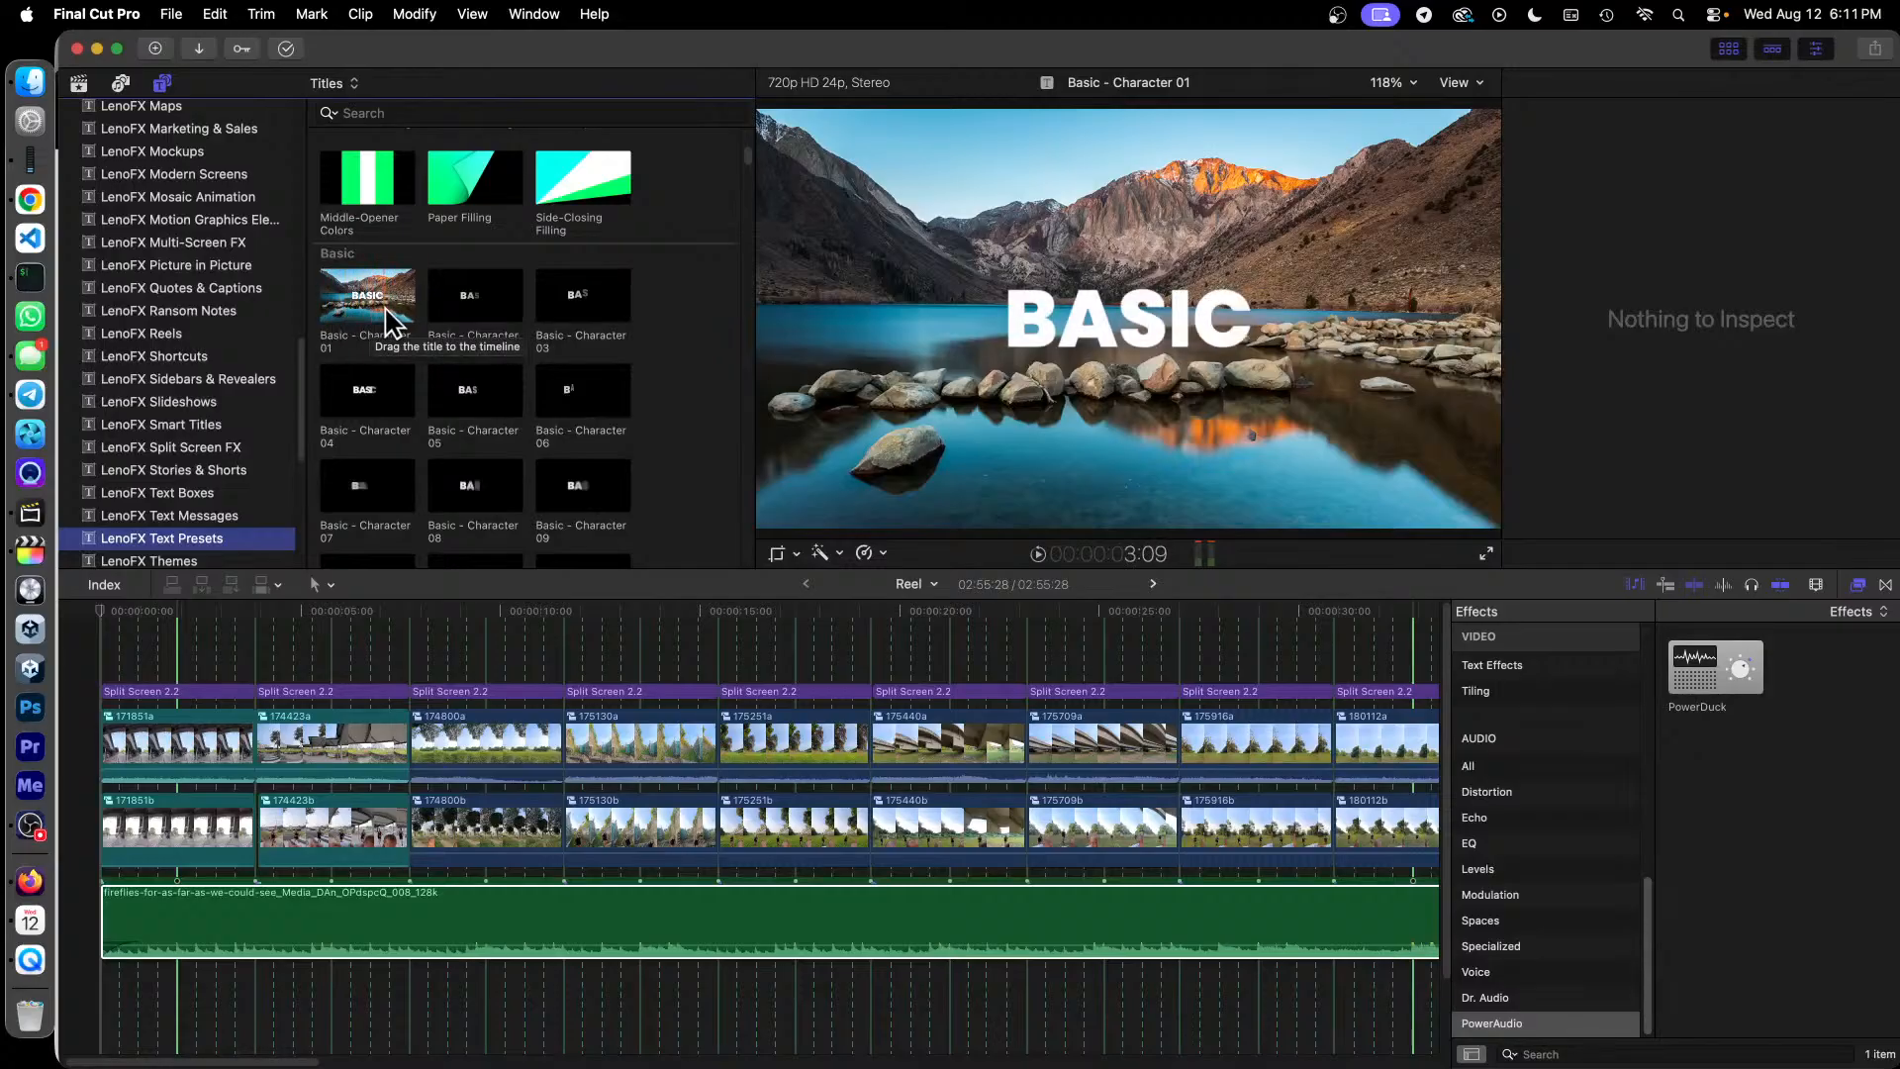
Step: Review the Basic - Line text presets, previewing animations such as Line 01 and Line 10
scroll(381, 321, "down", 5)
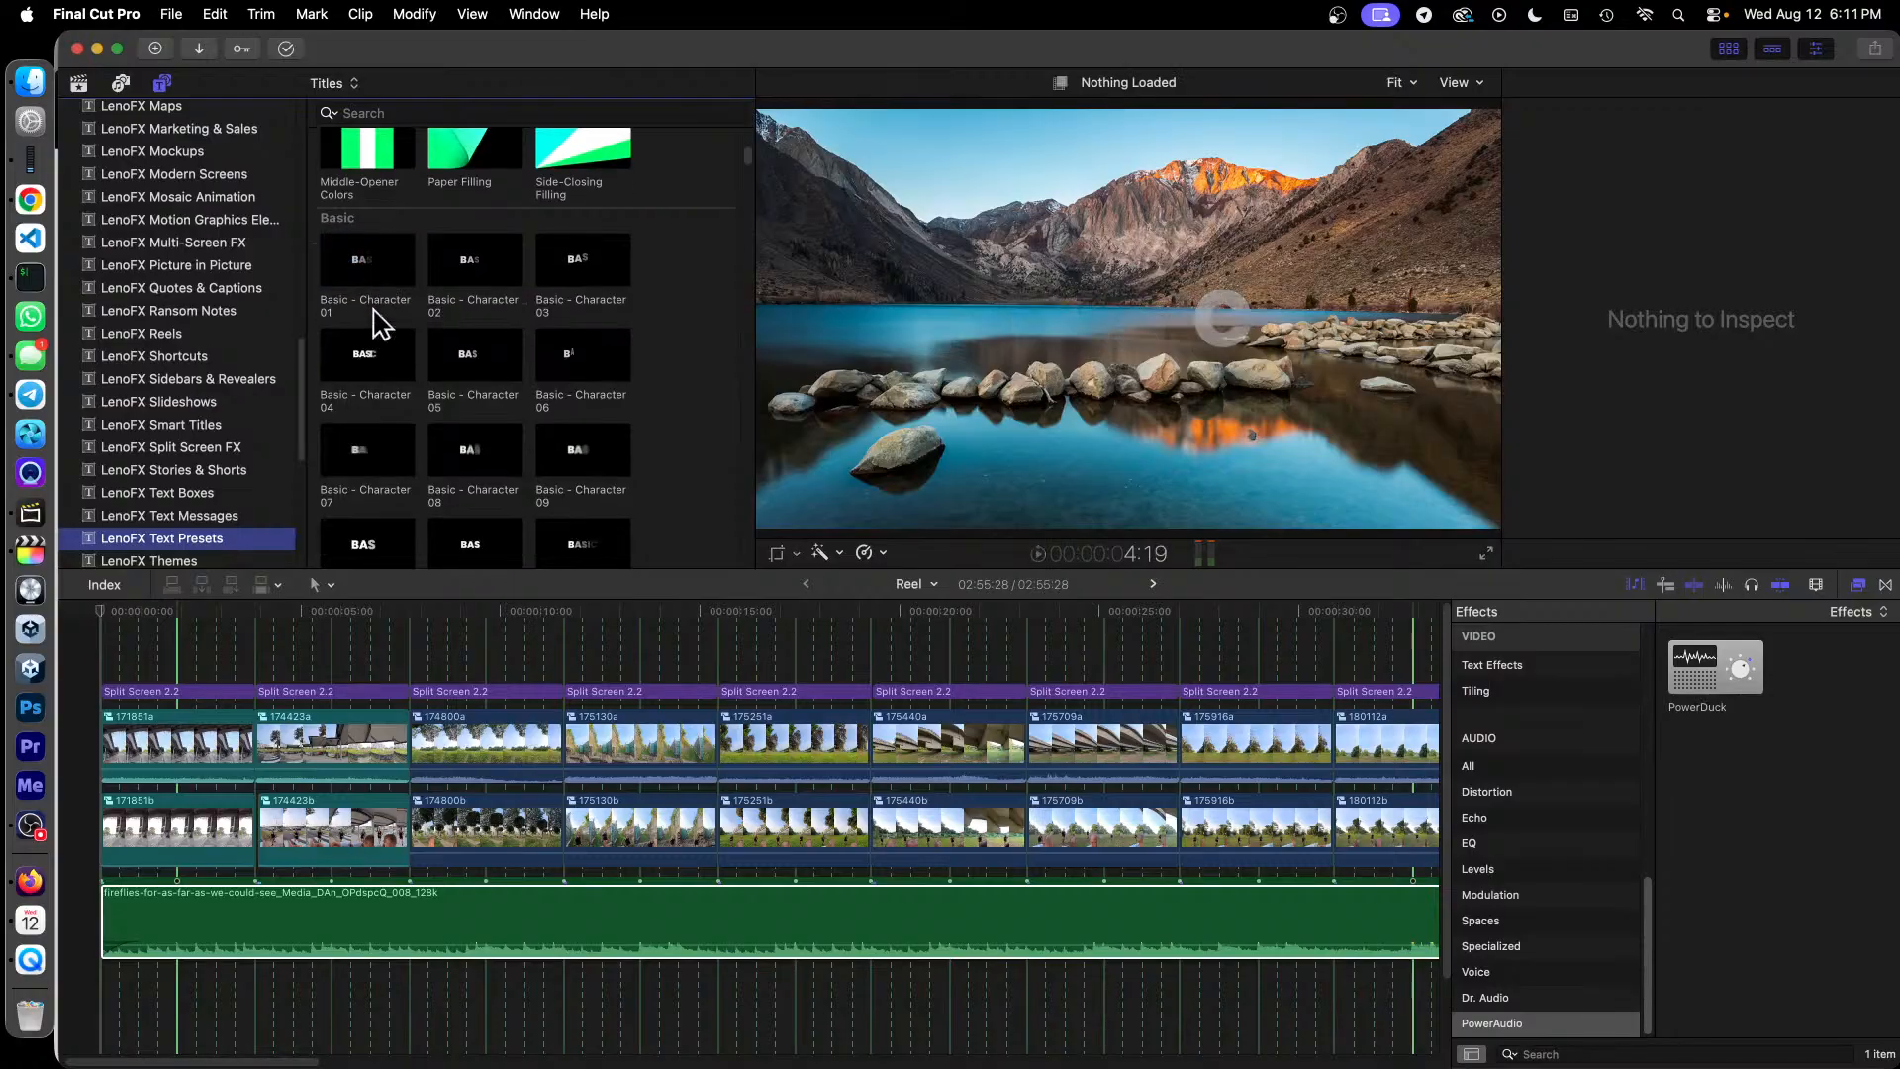
scroll(374, 322, "down", 2)
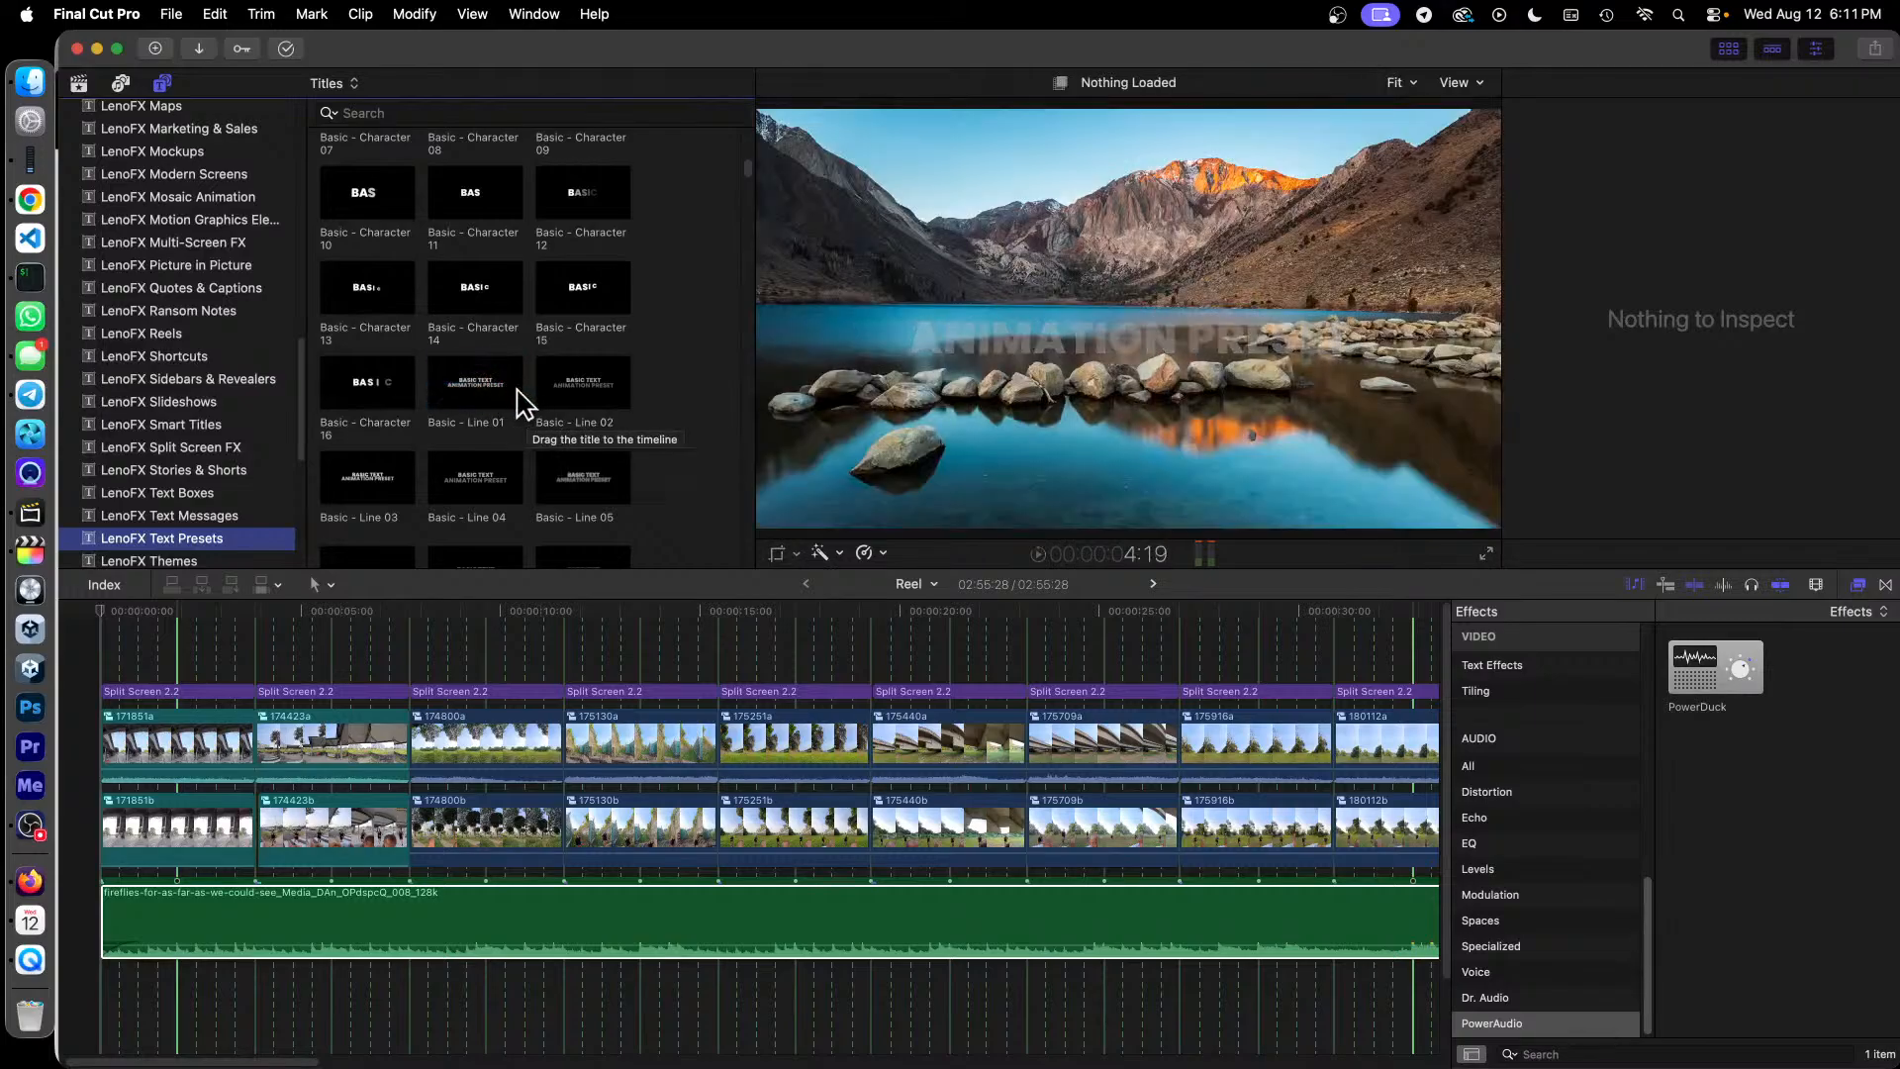
scroll(480, 396, "down", 3)
scroll(480, 398, "down", 1)
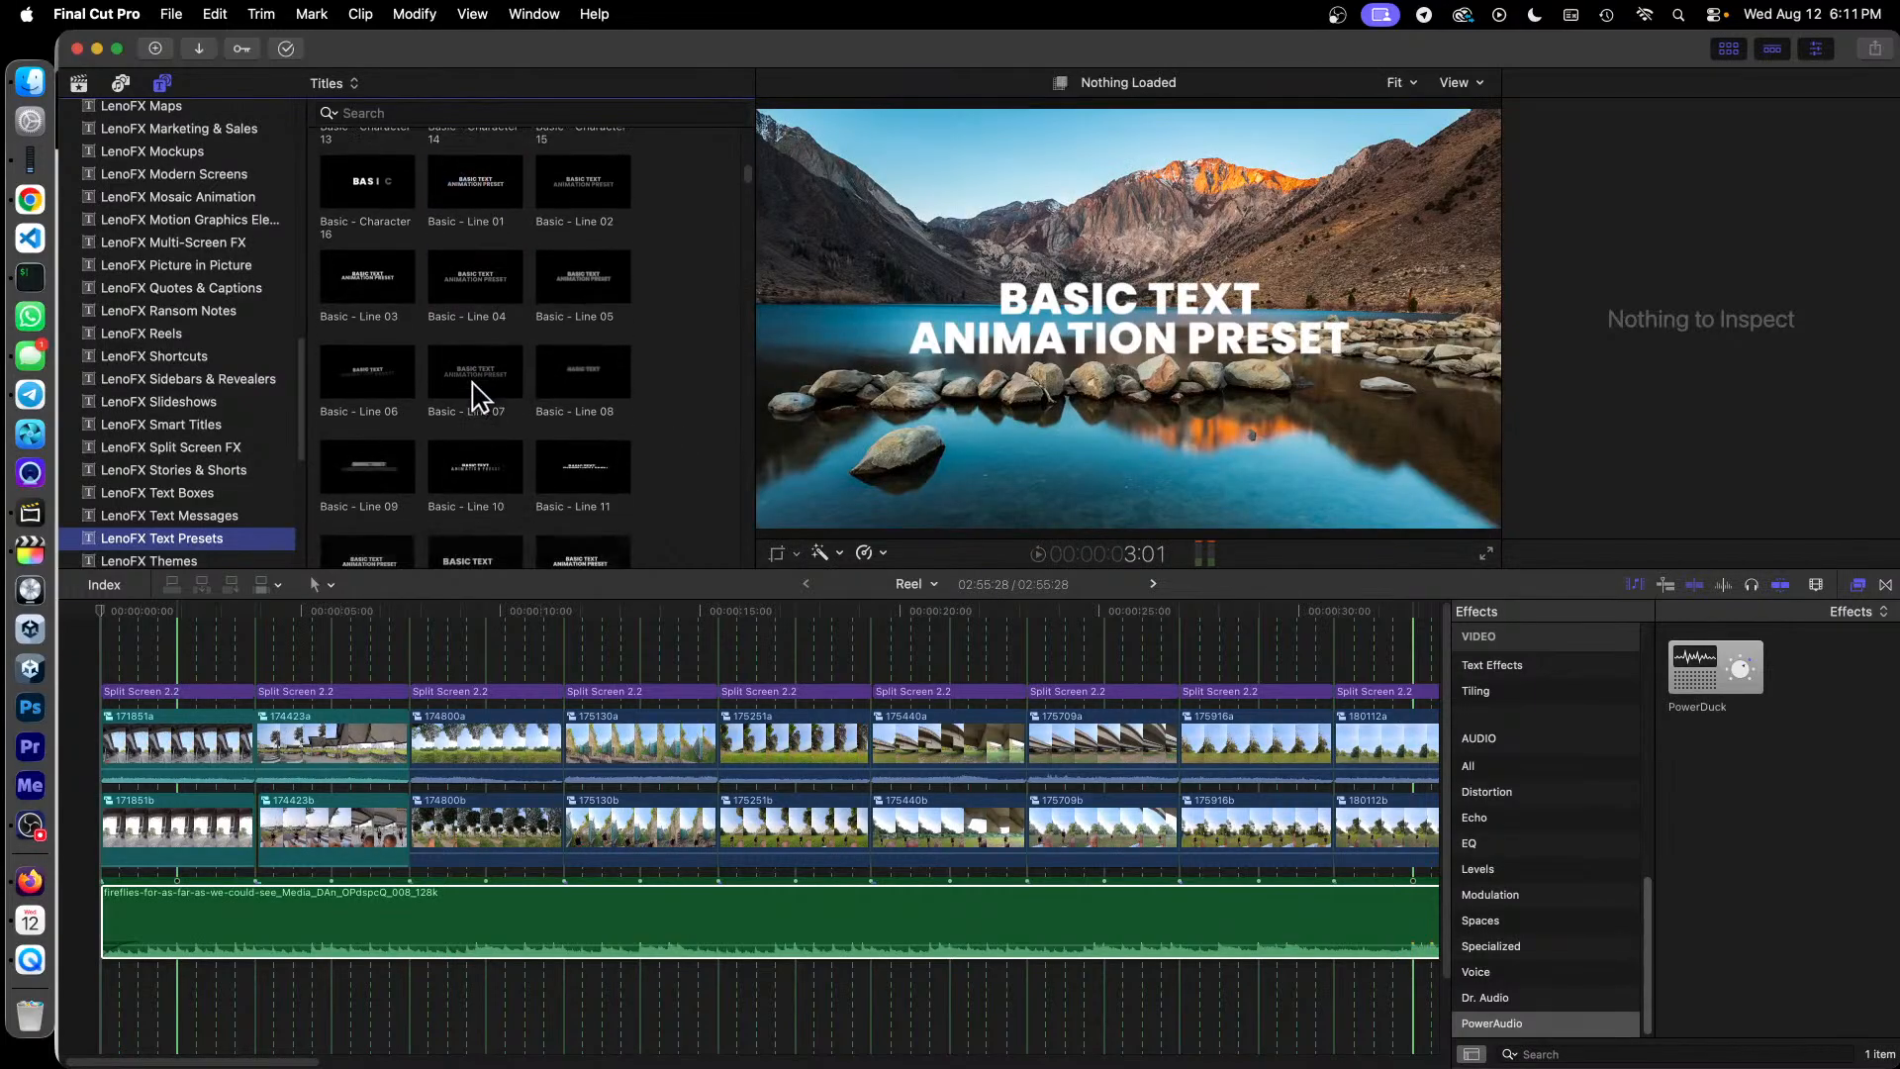
scroll(465, 396, "down", 4)
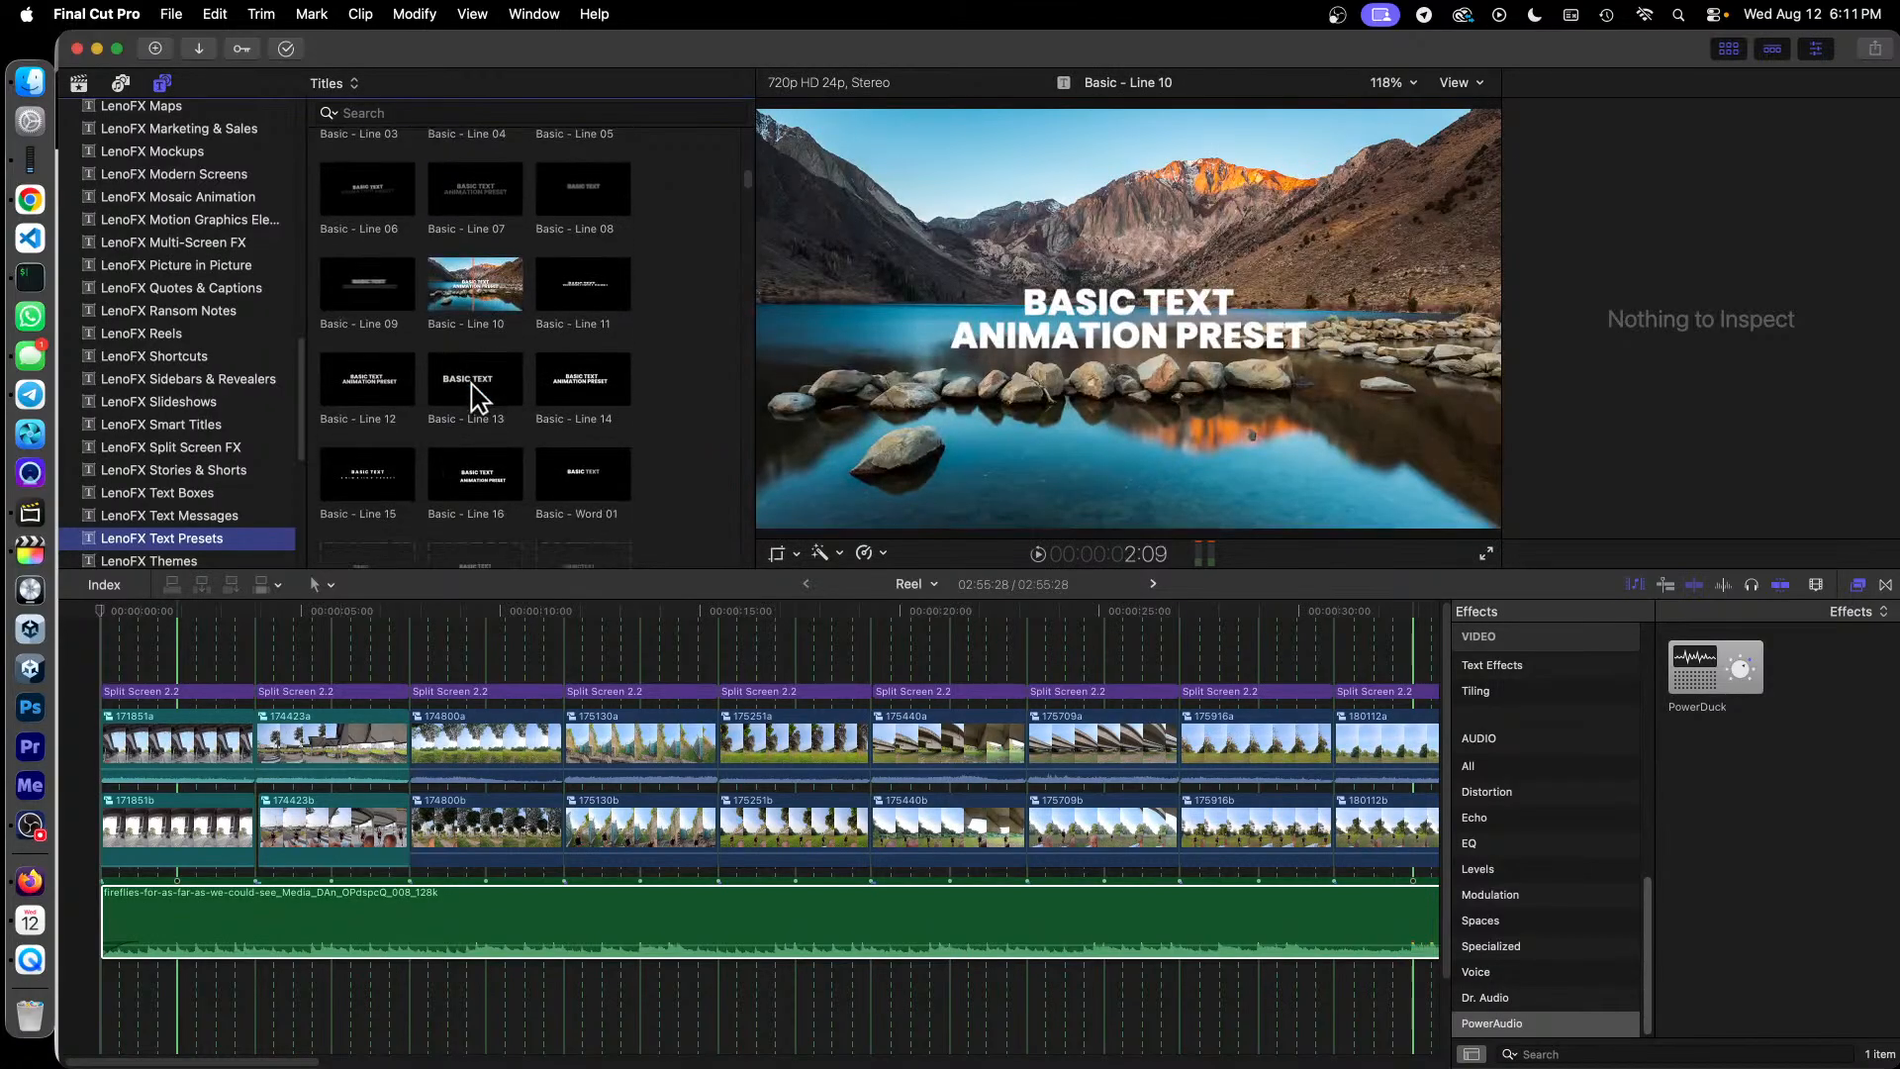
scroll(485, 400, "down", 4)
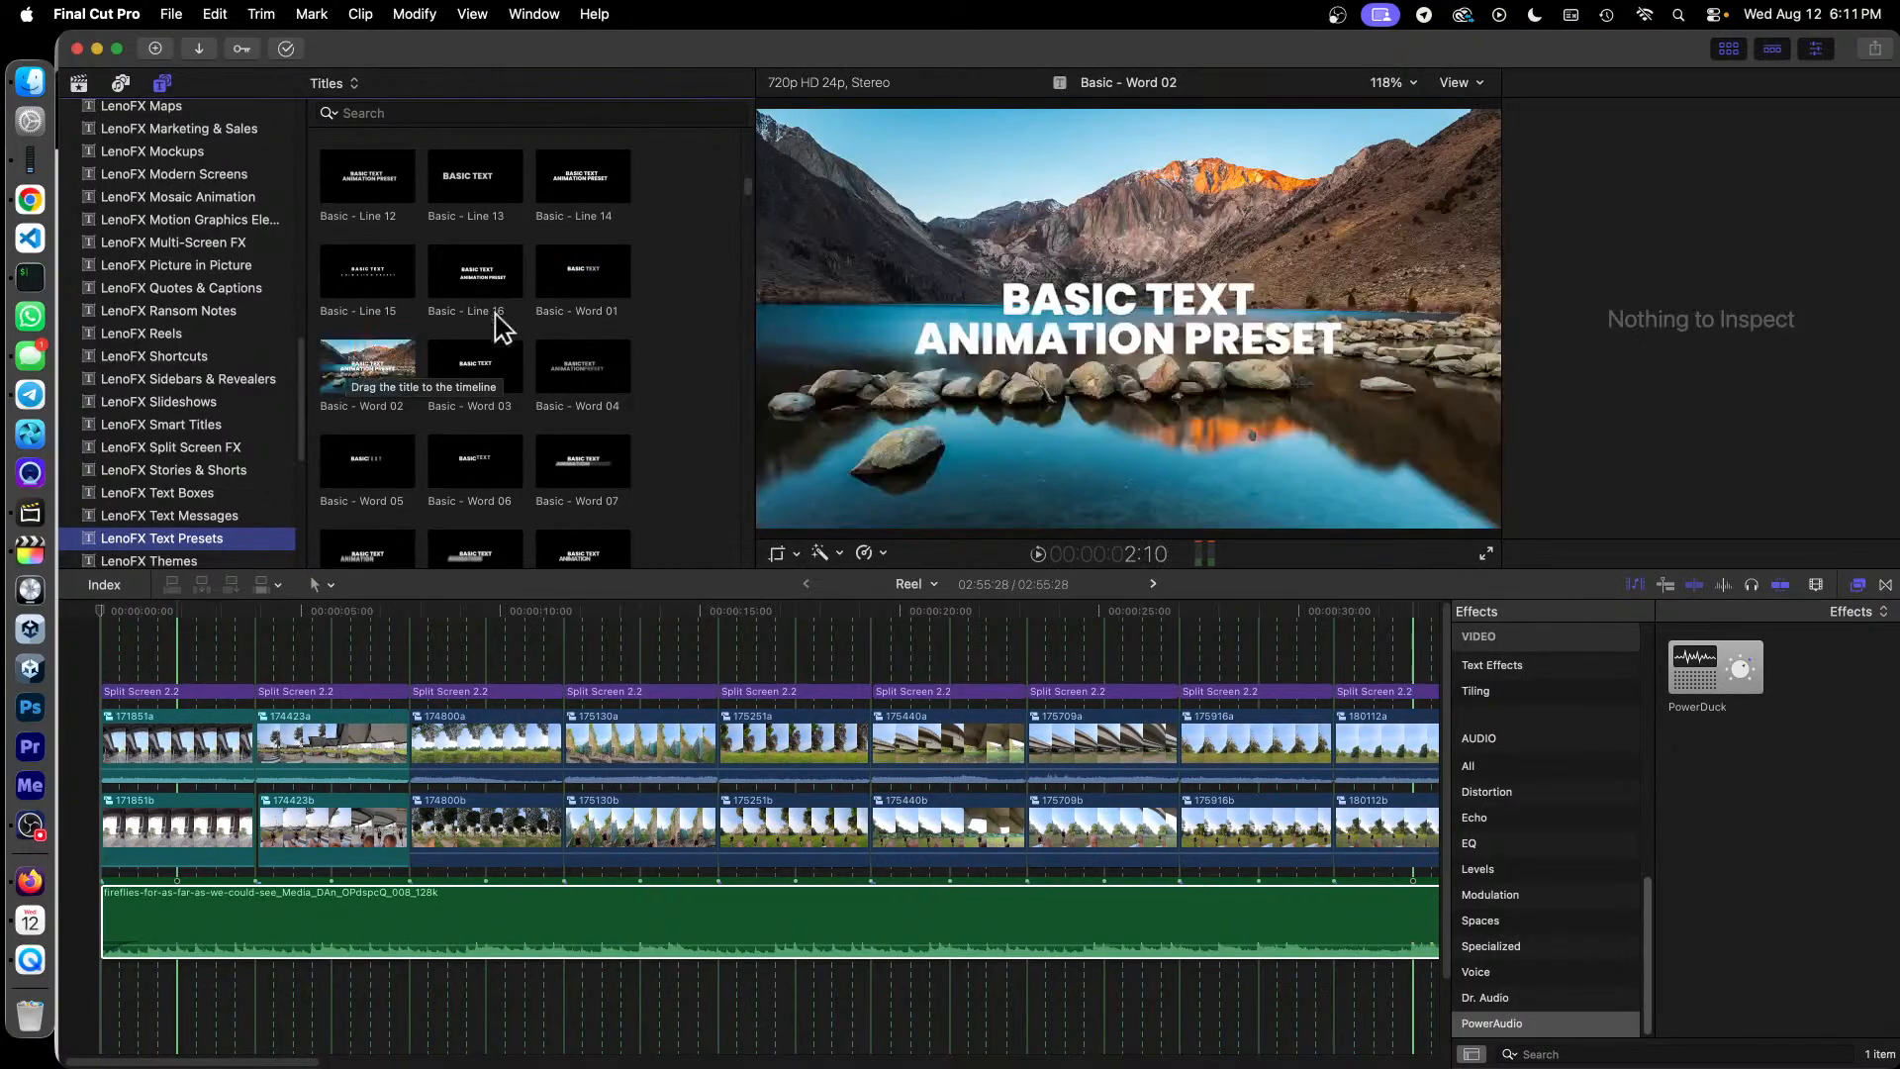
Step: Preview the Basic - Word 01 preset and examine the remaining Basic - Word and first Blur - Character presets
left_click(566, 286)
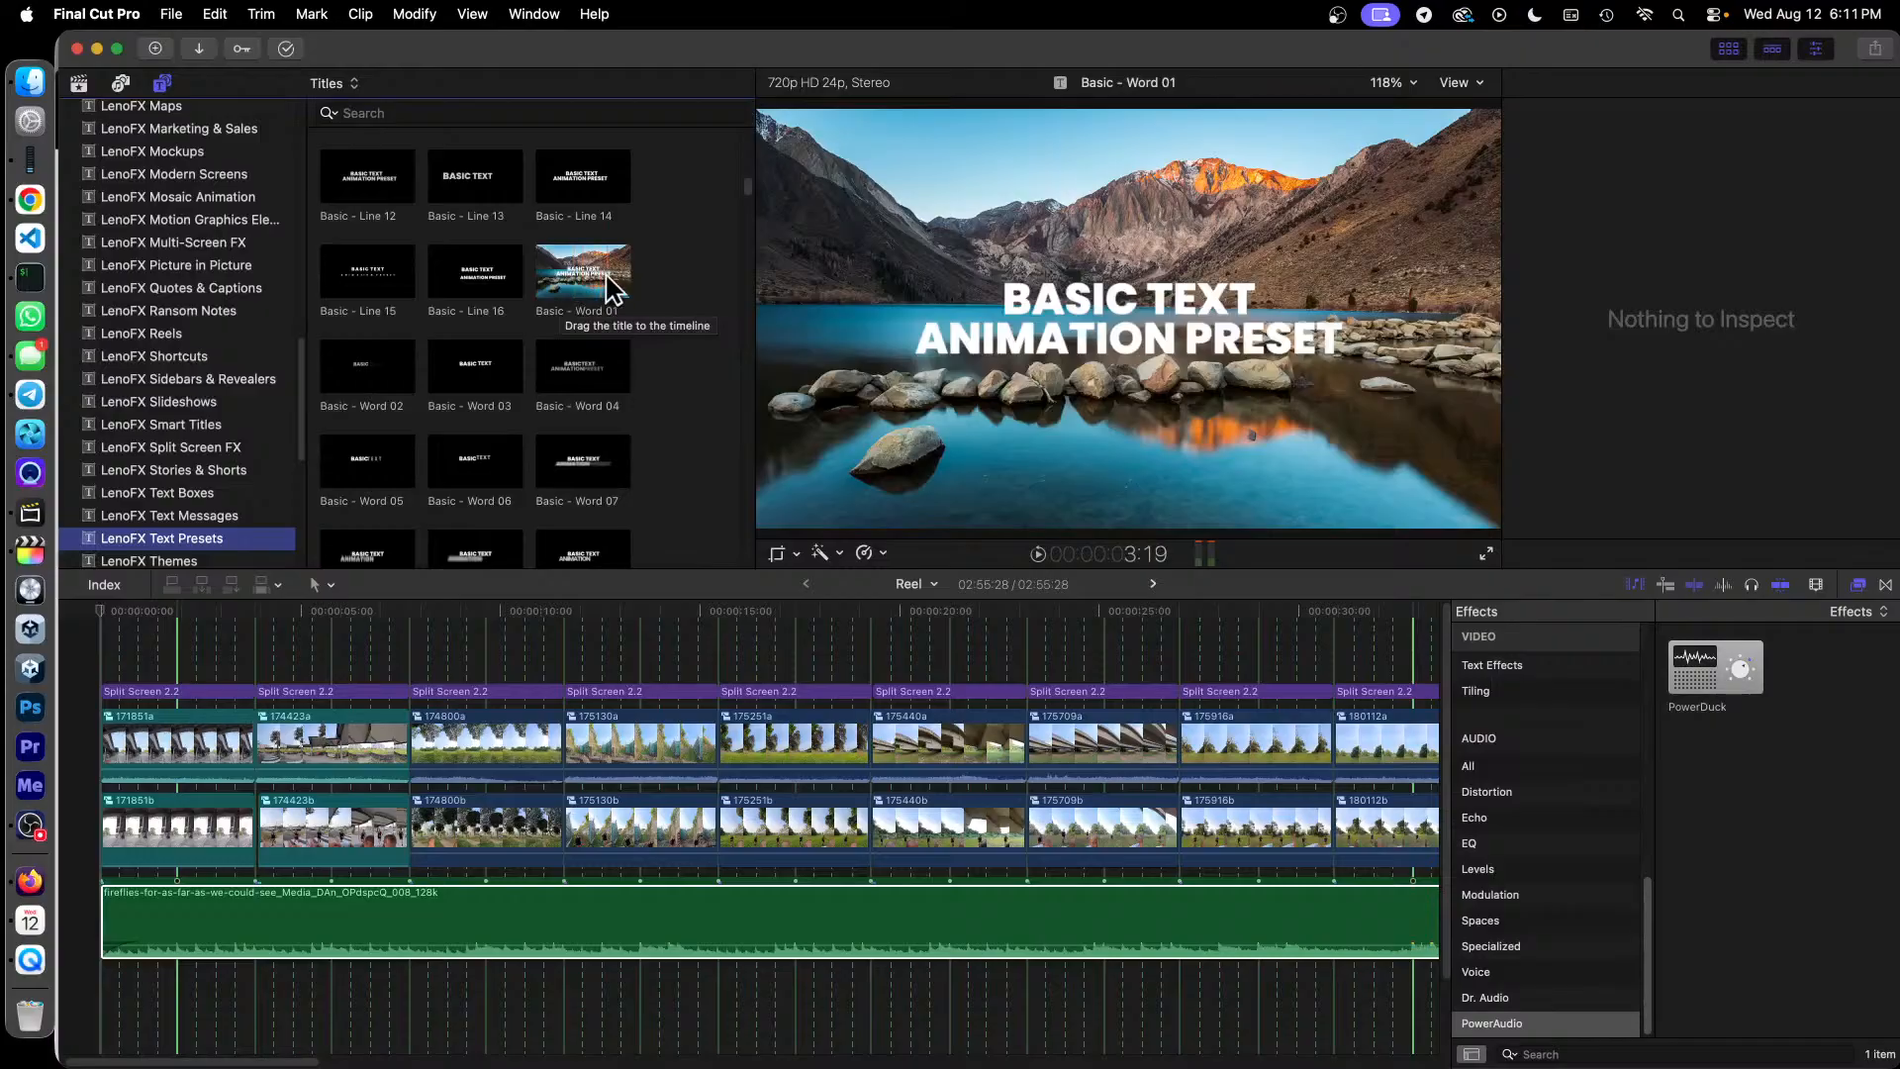
scroll(608, 287, "down", 1)
scroll(606, 289, "down", 5)
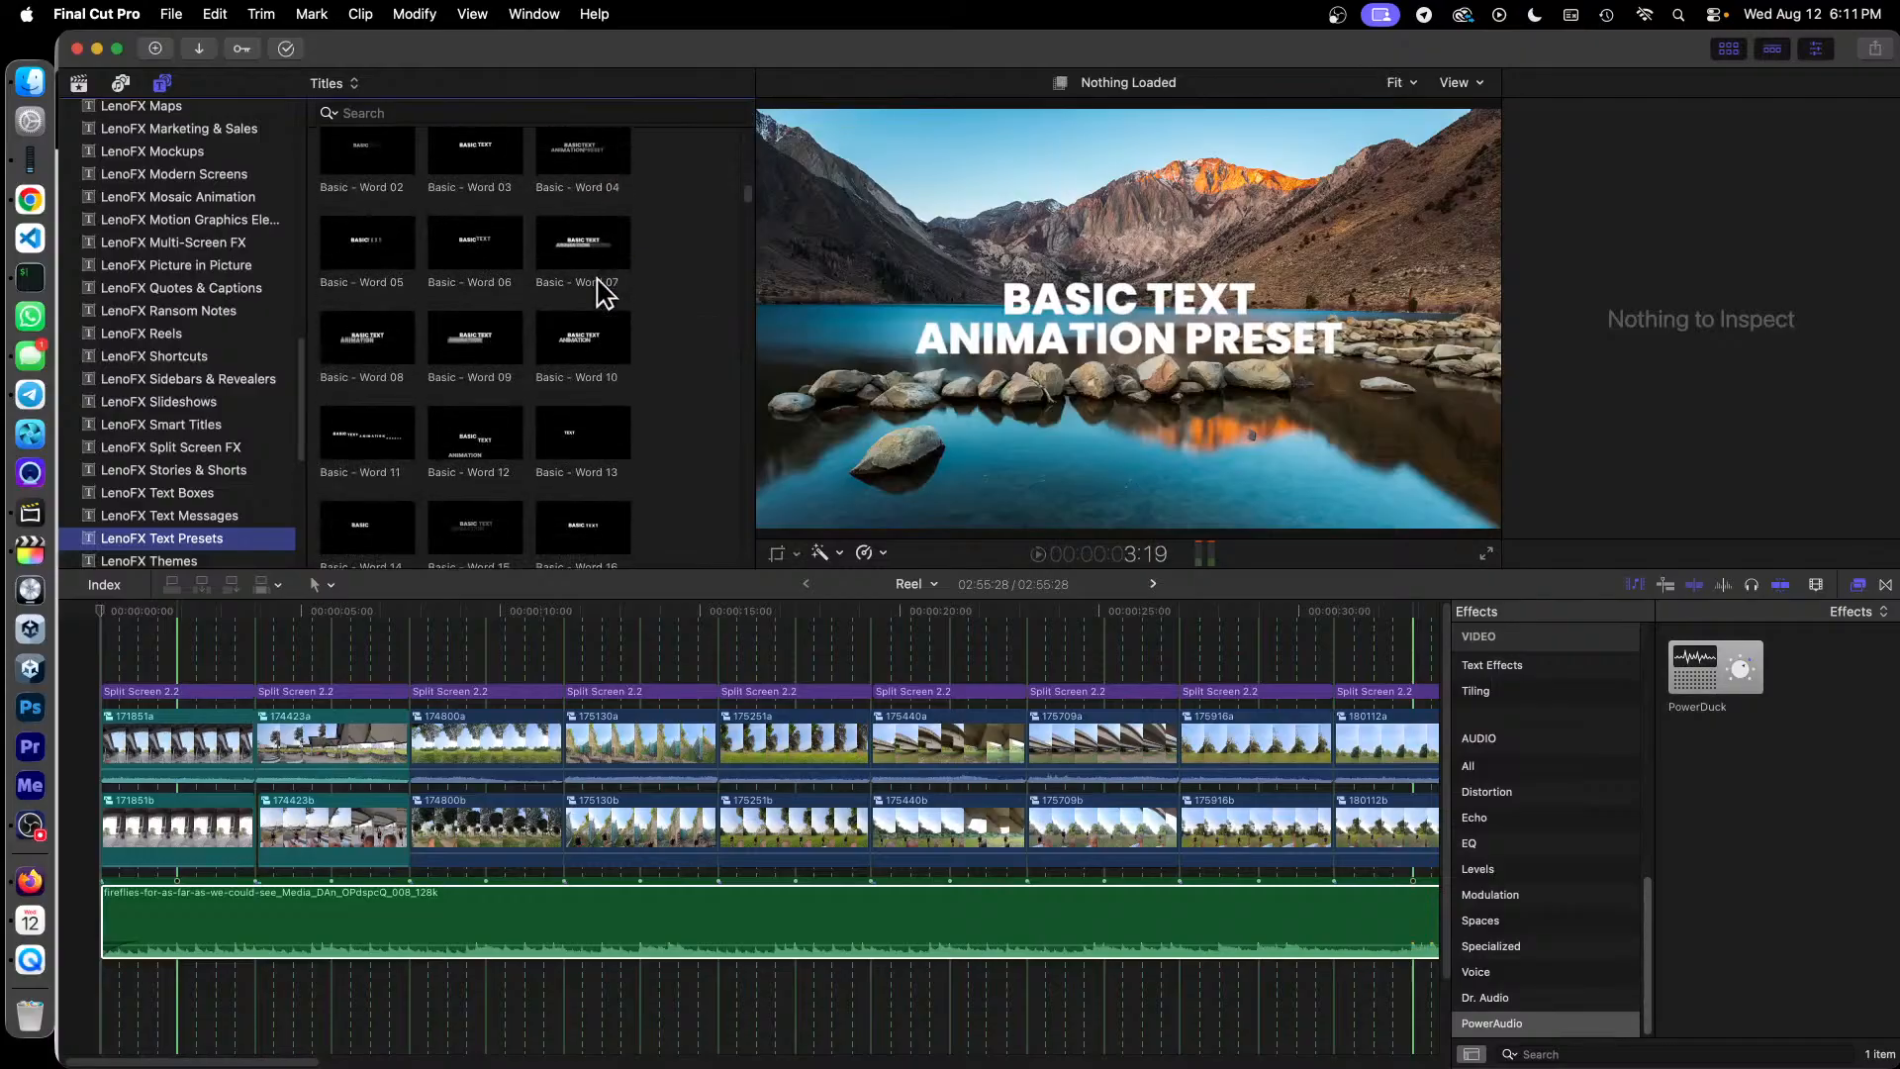
scroll(606, 293, "down", 7)
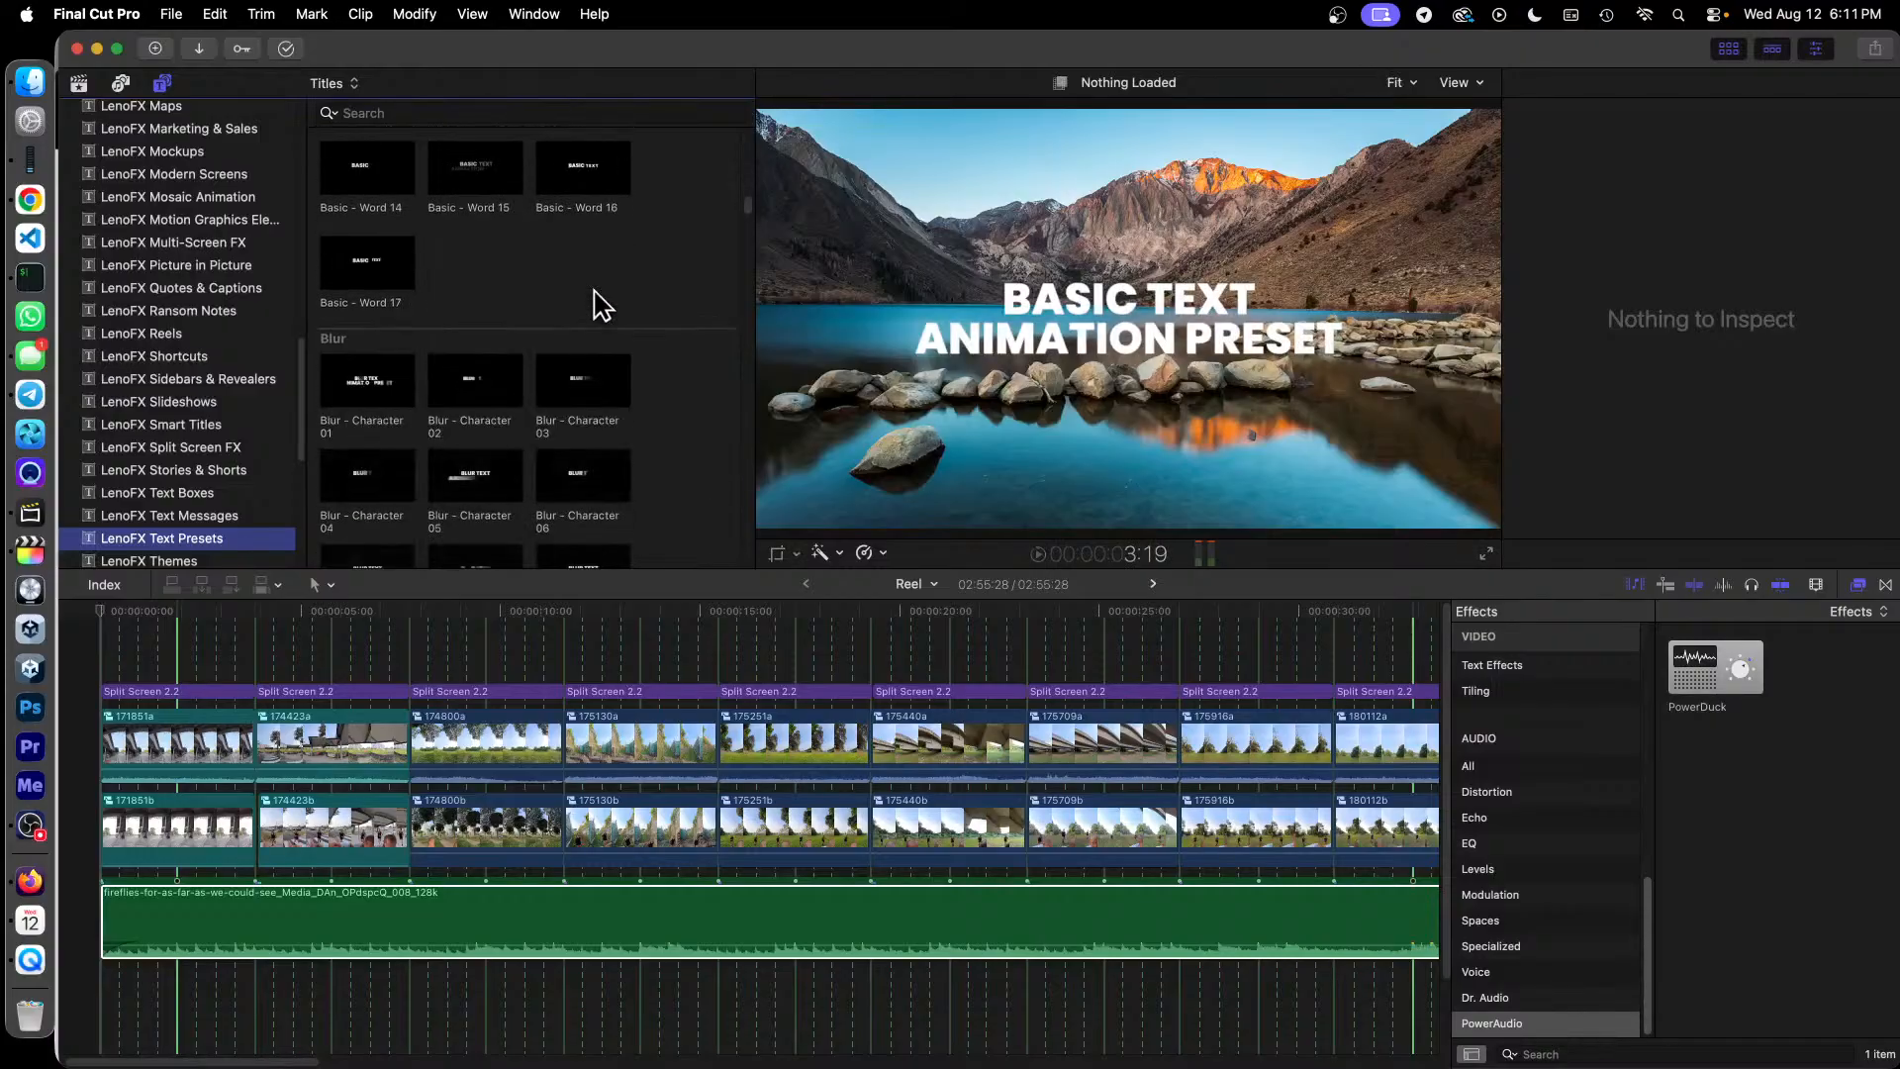
scroll(603, 306, "down", 2)
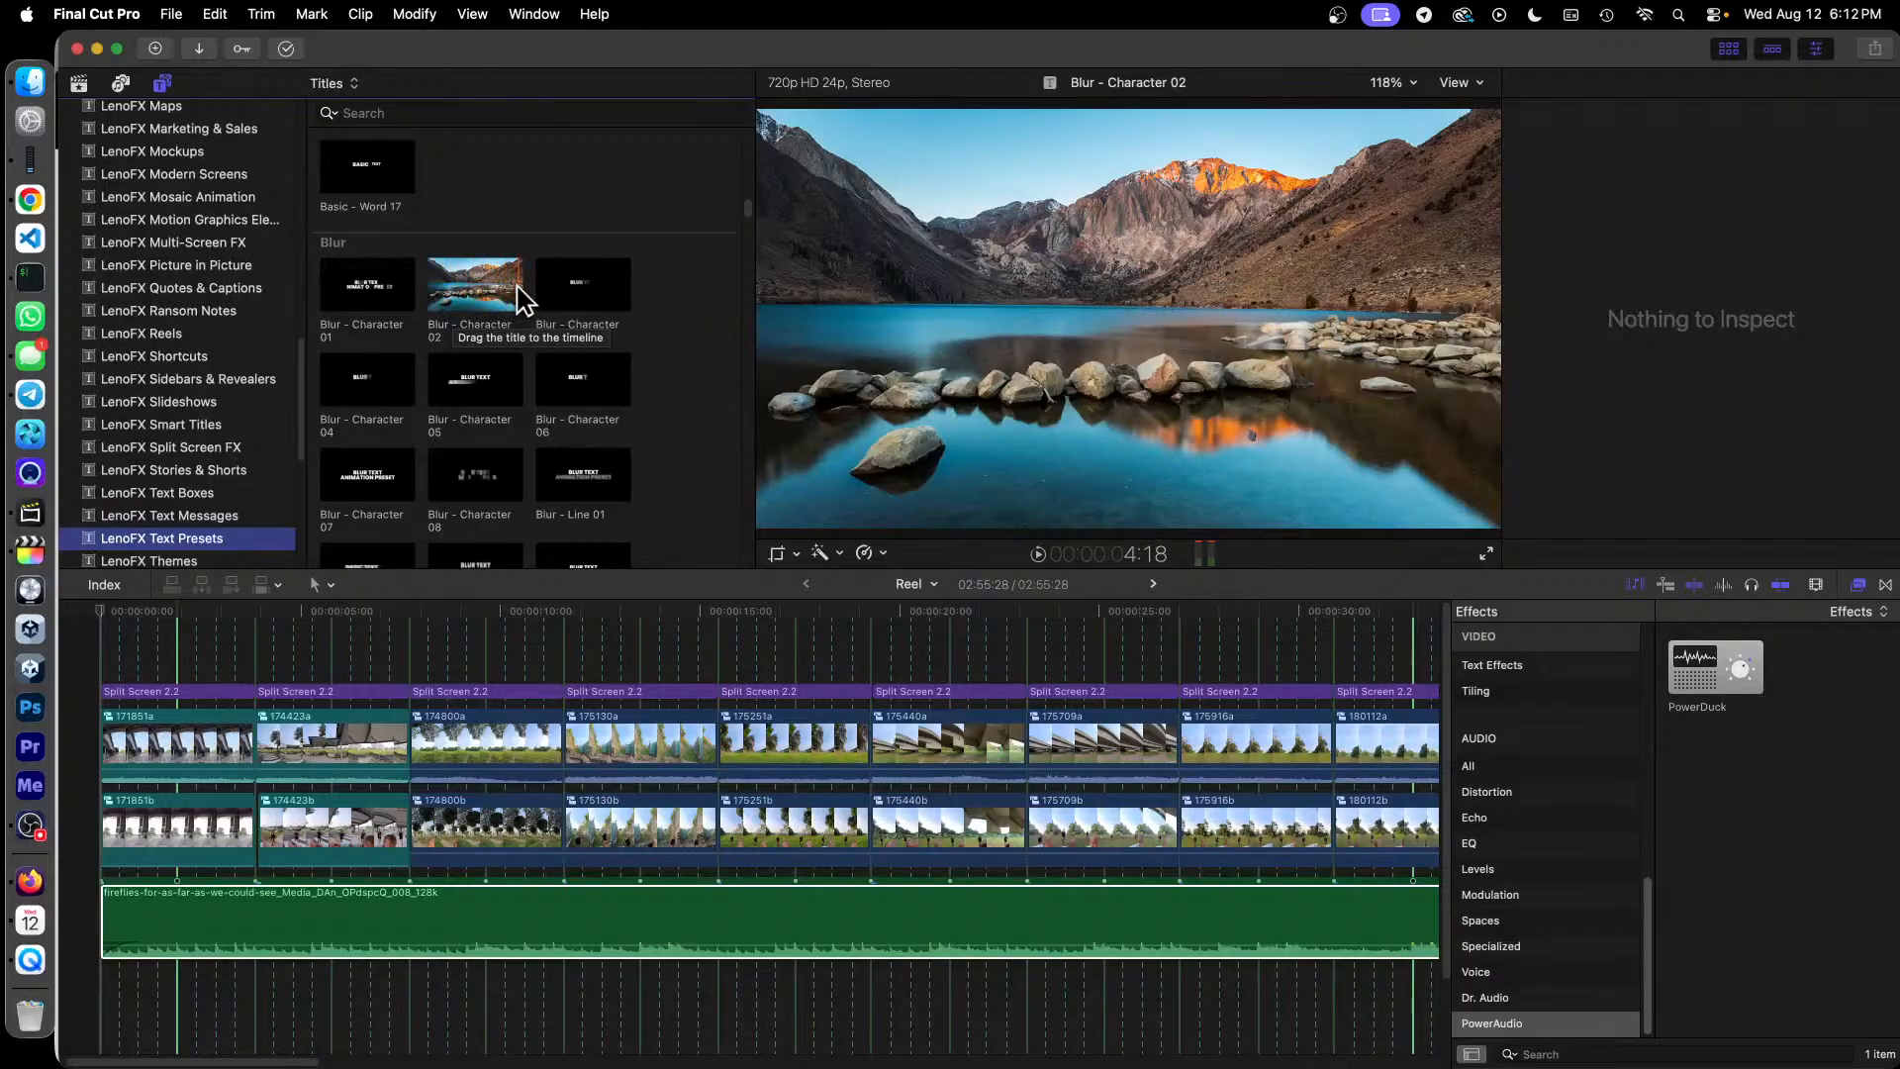
Step: Browse the text presets from Blur through Bounce, Continuous and Fast, and return to the Blur - Character presets
scroll(510, 299, "down", 4)
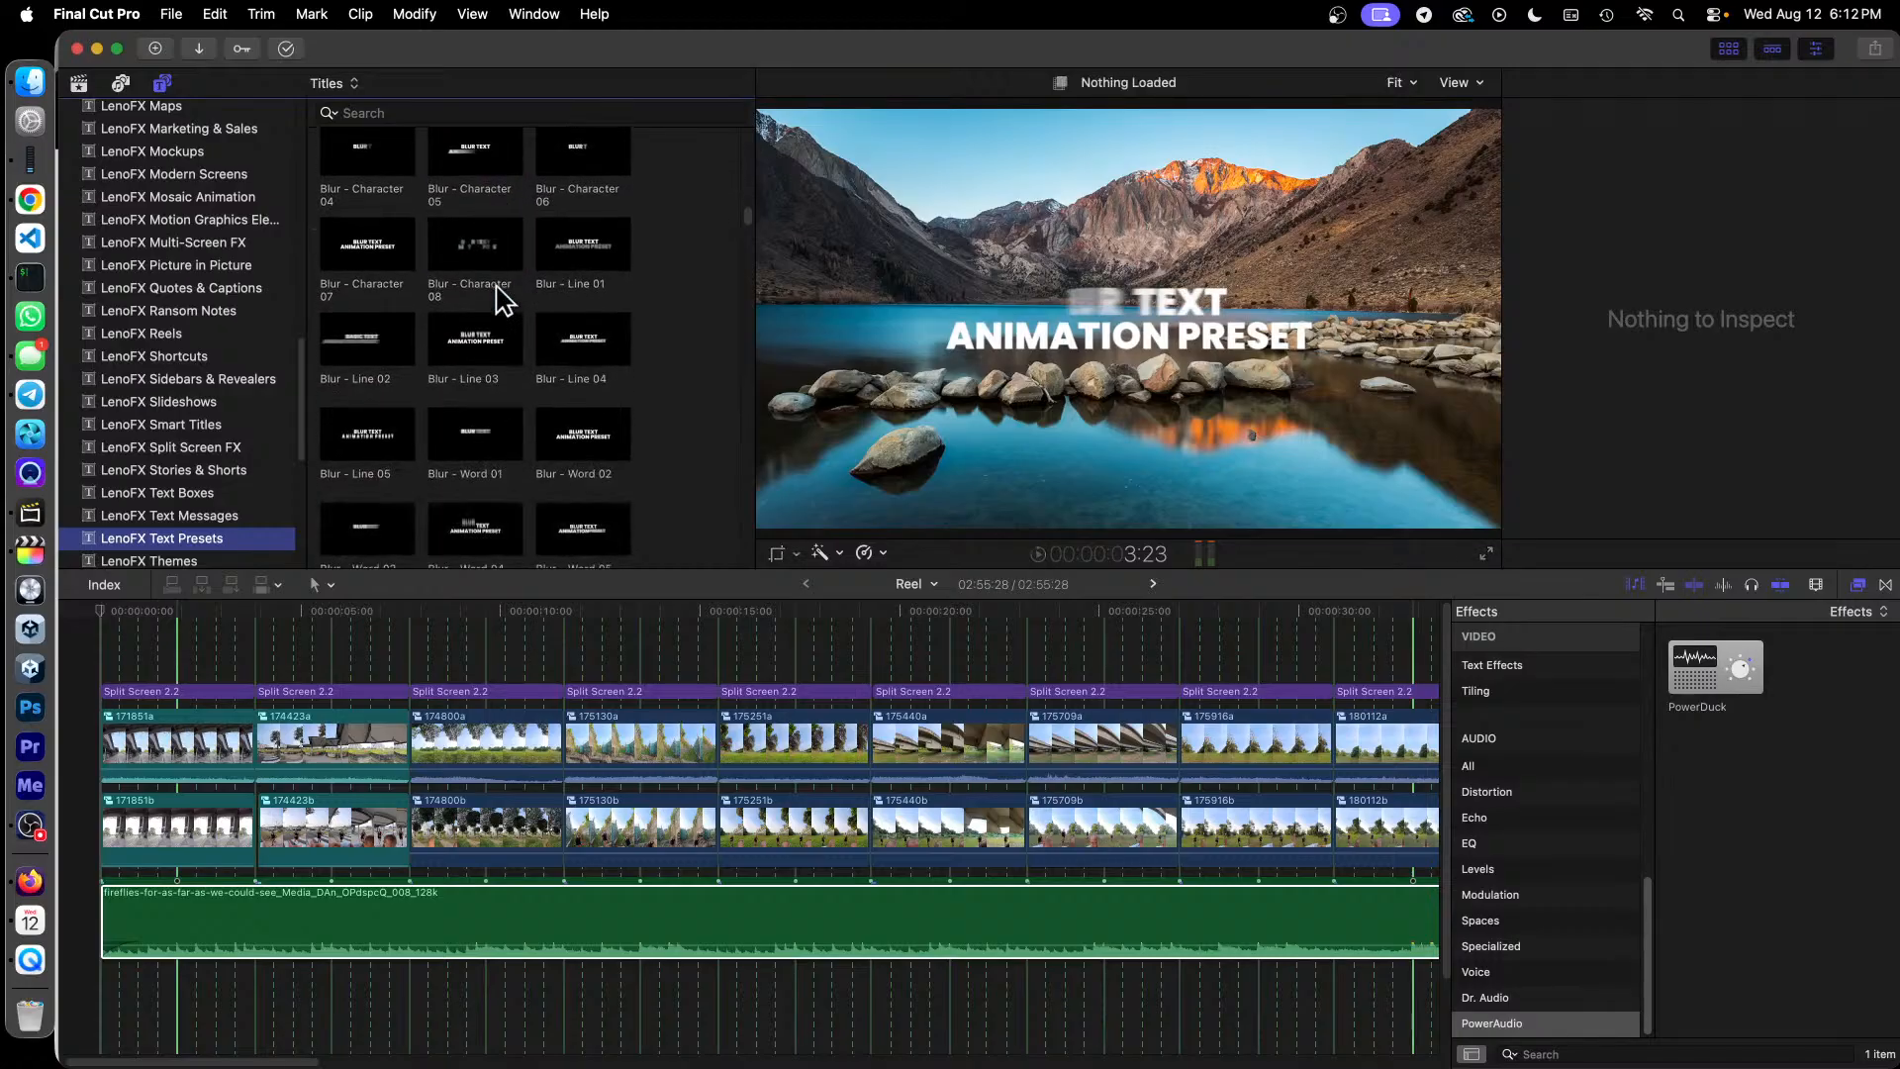
scroll(504, 300, "down", 10)
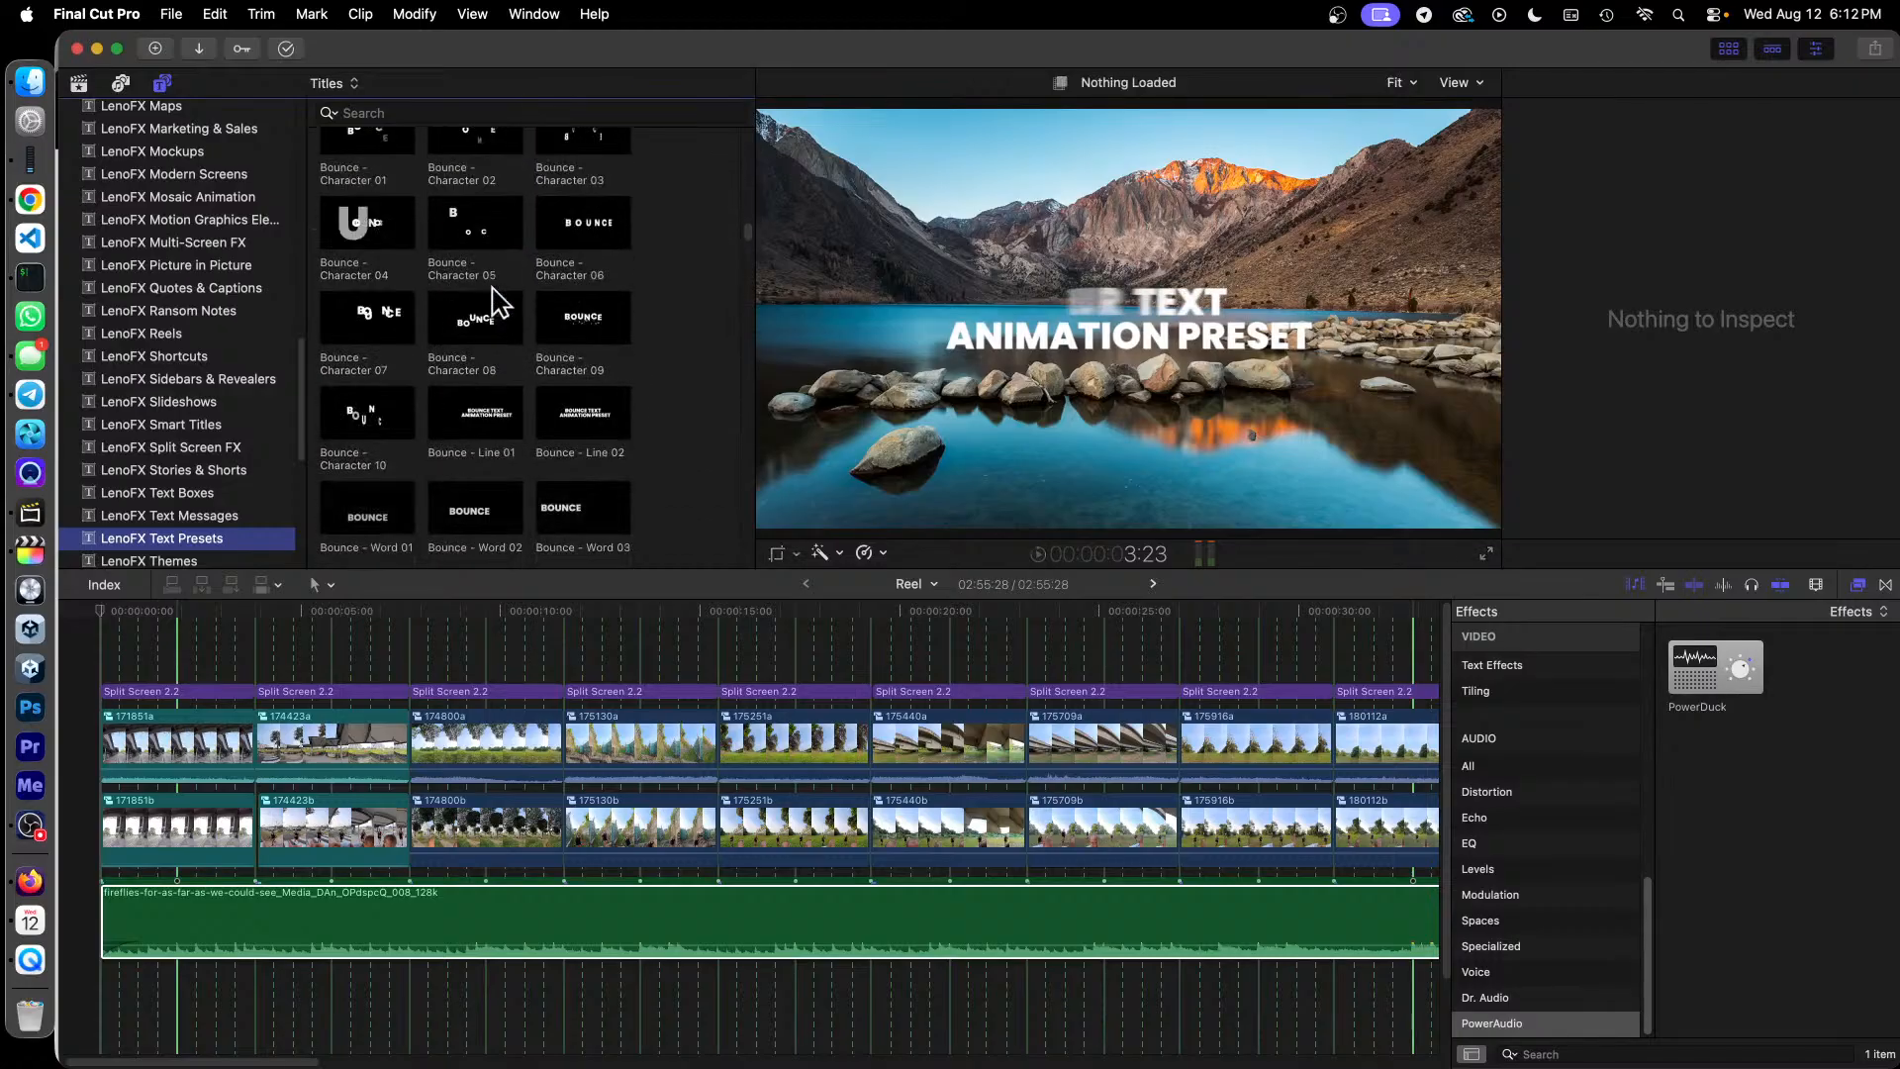
scroll(501, 301, "down", 8)
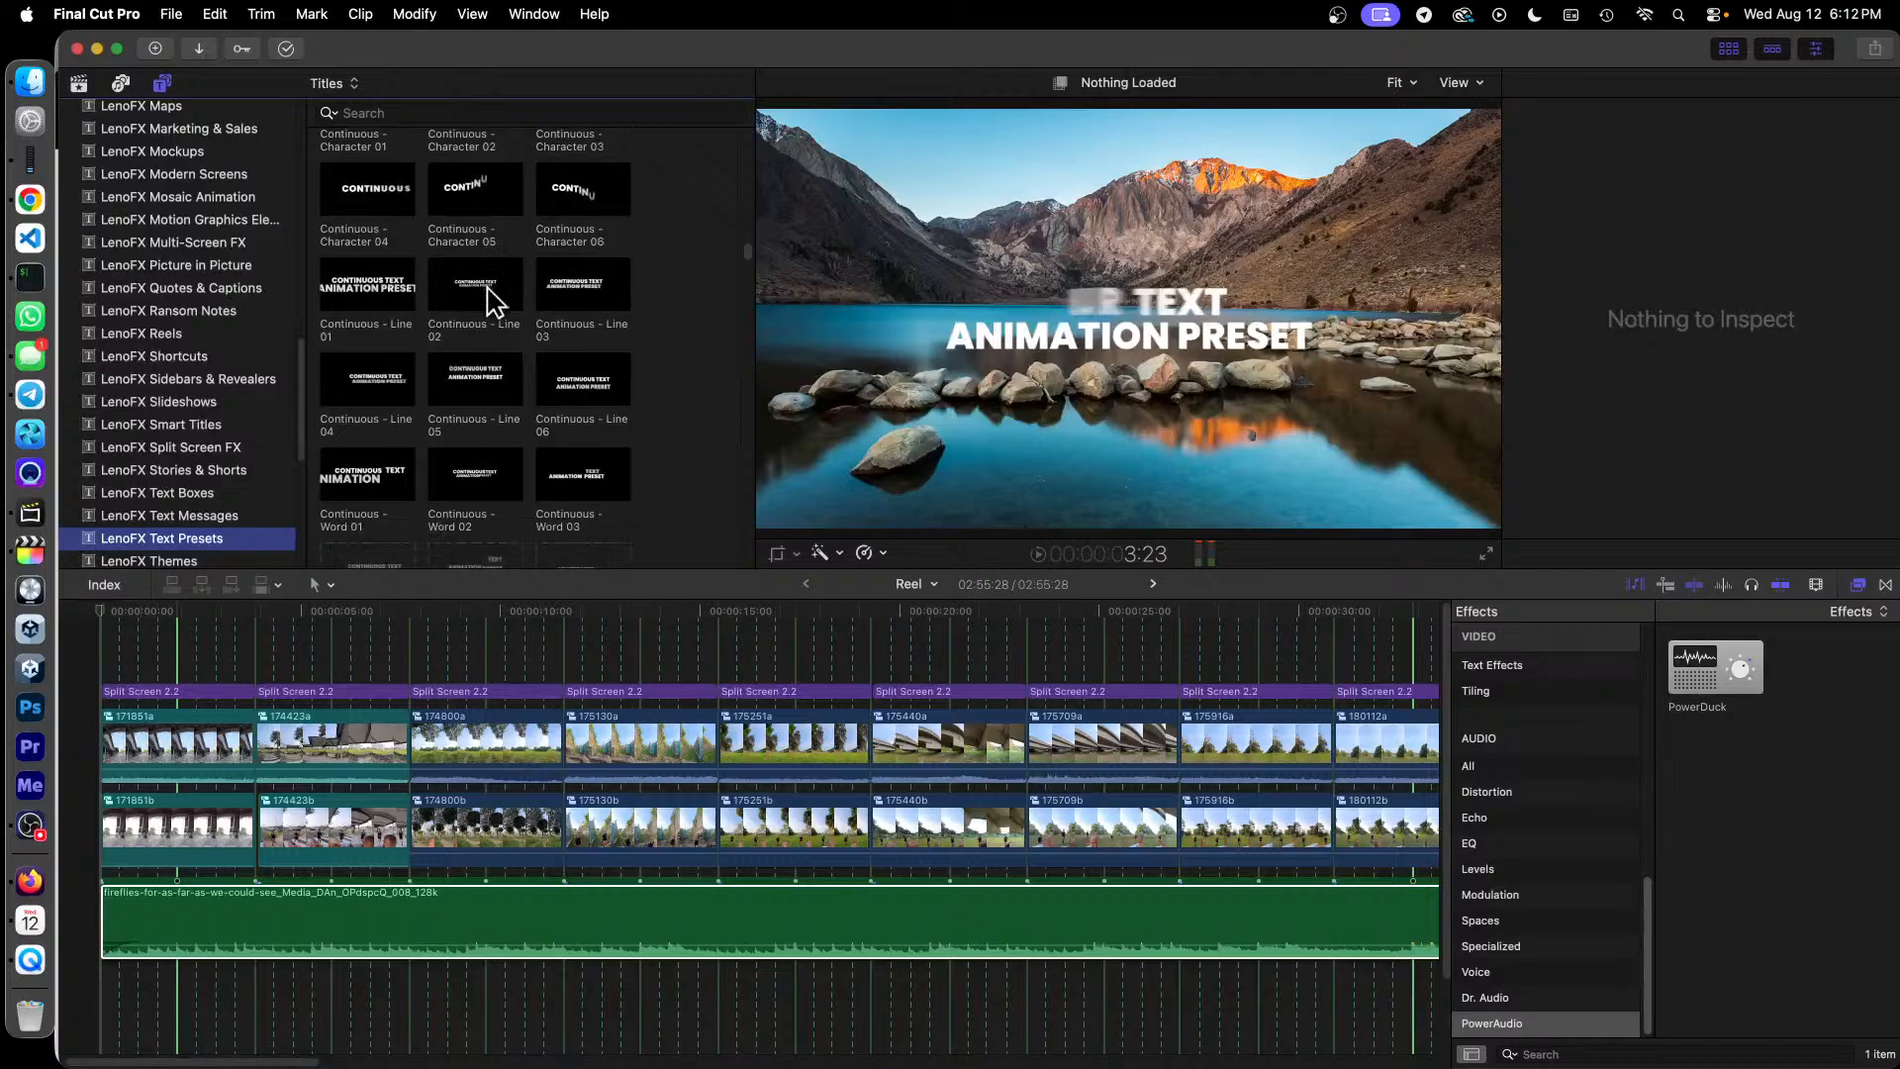
scroll(488, 300, "down", 12)
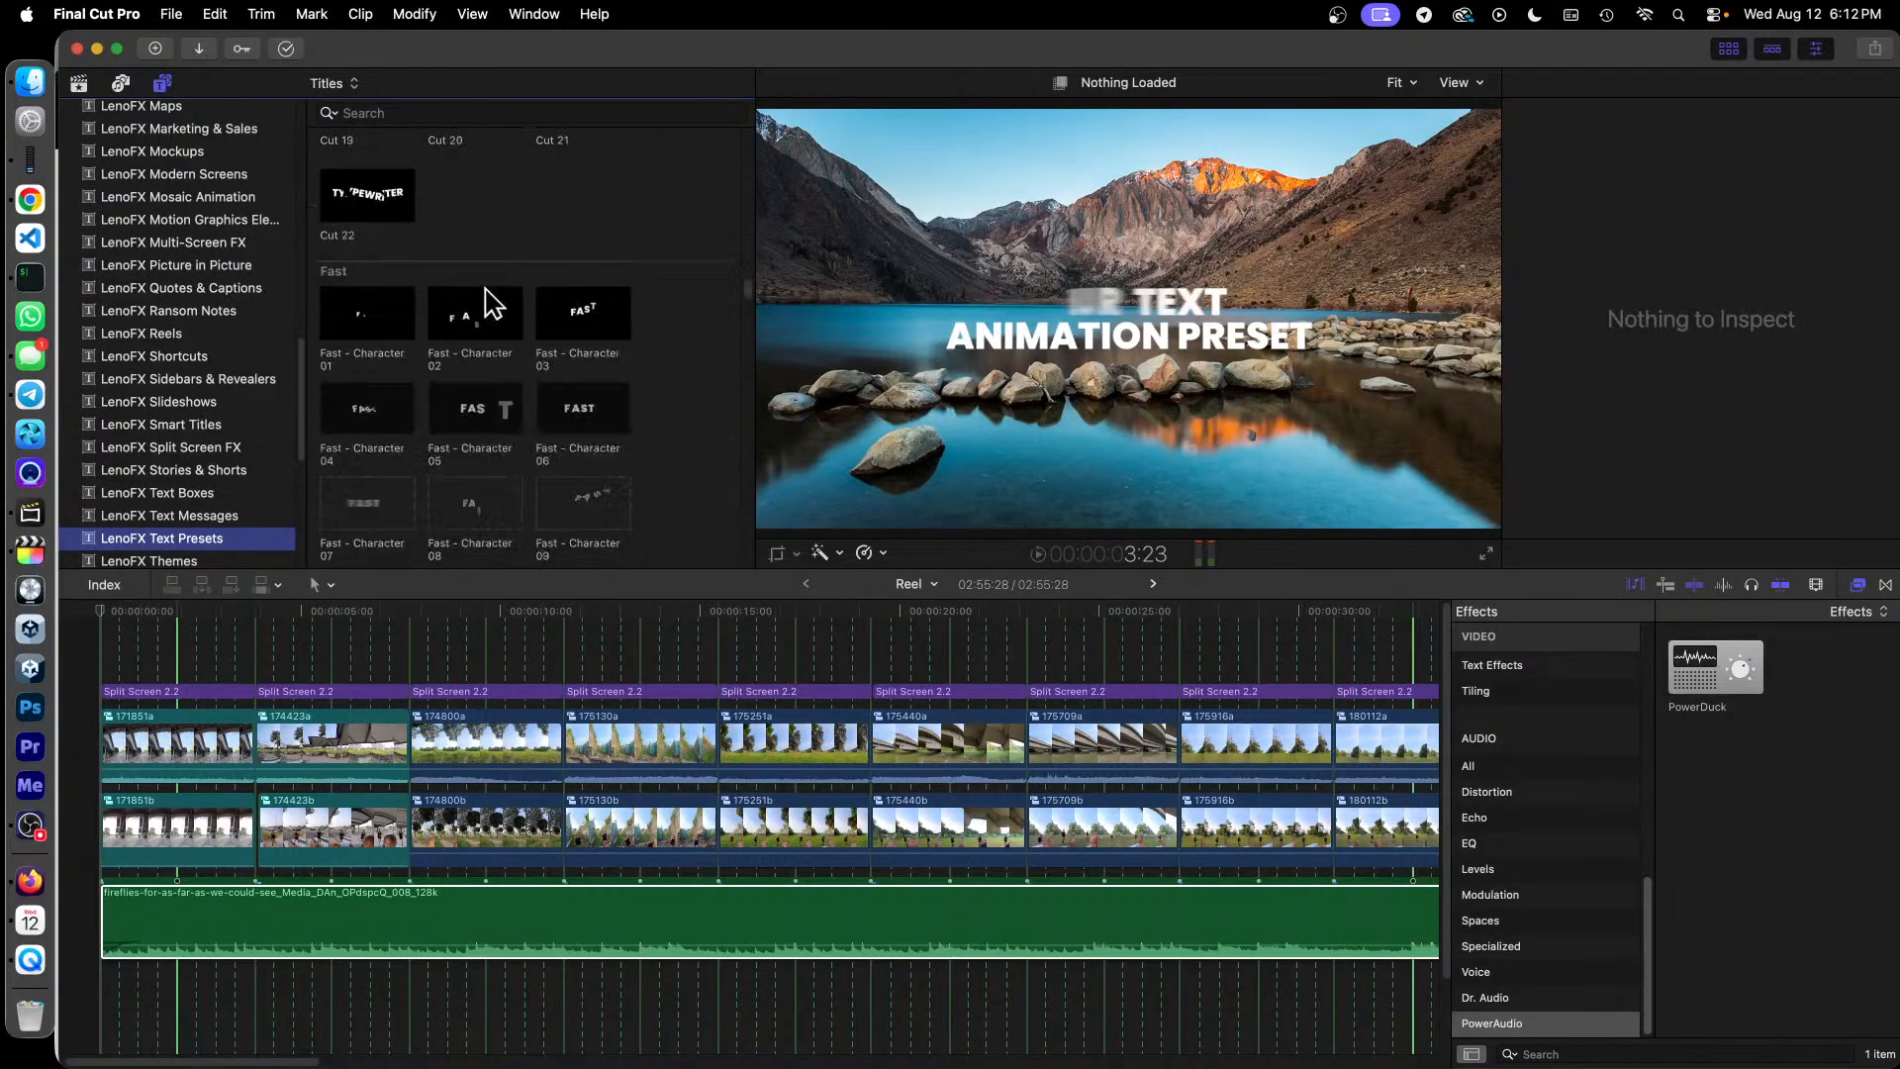
scroll(490, 304, "down", 5)
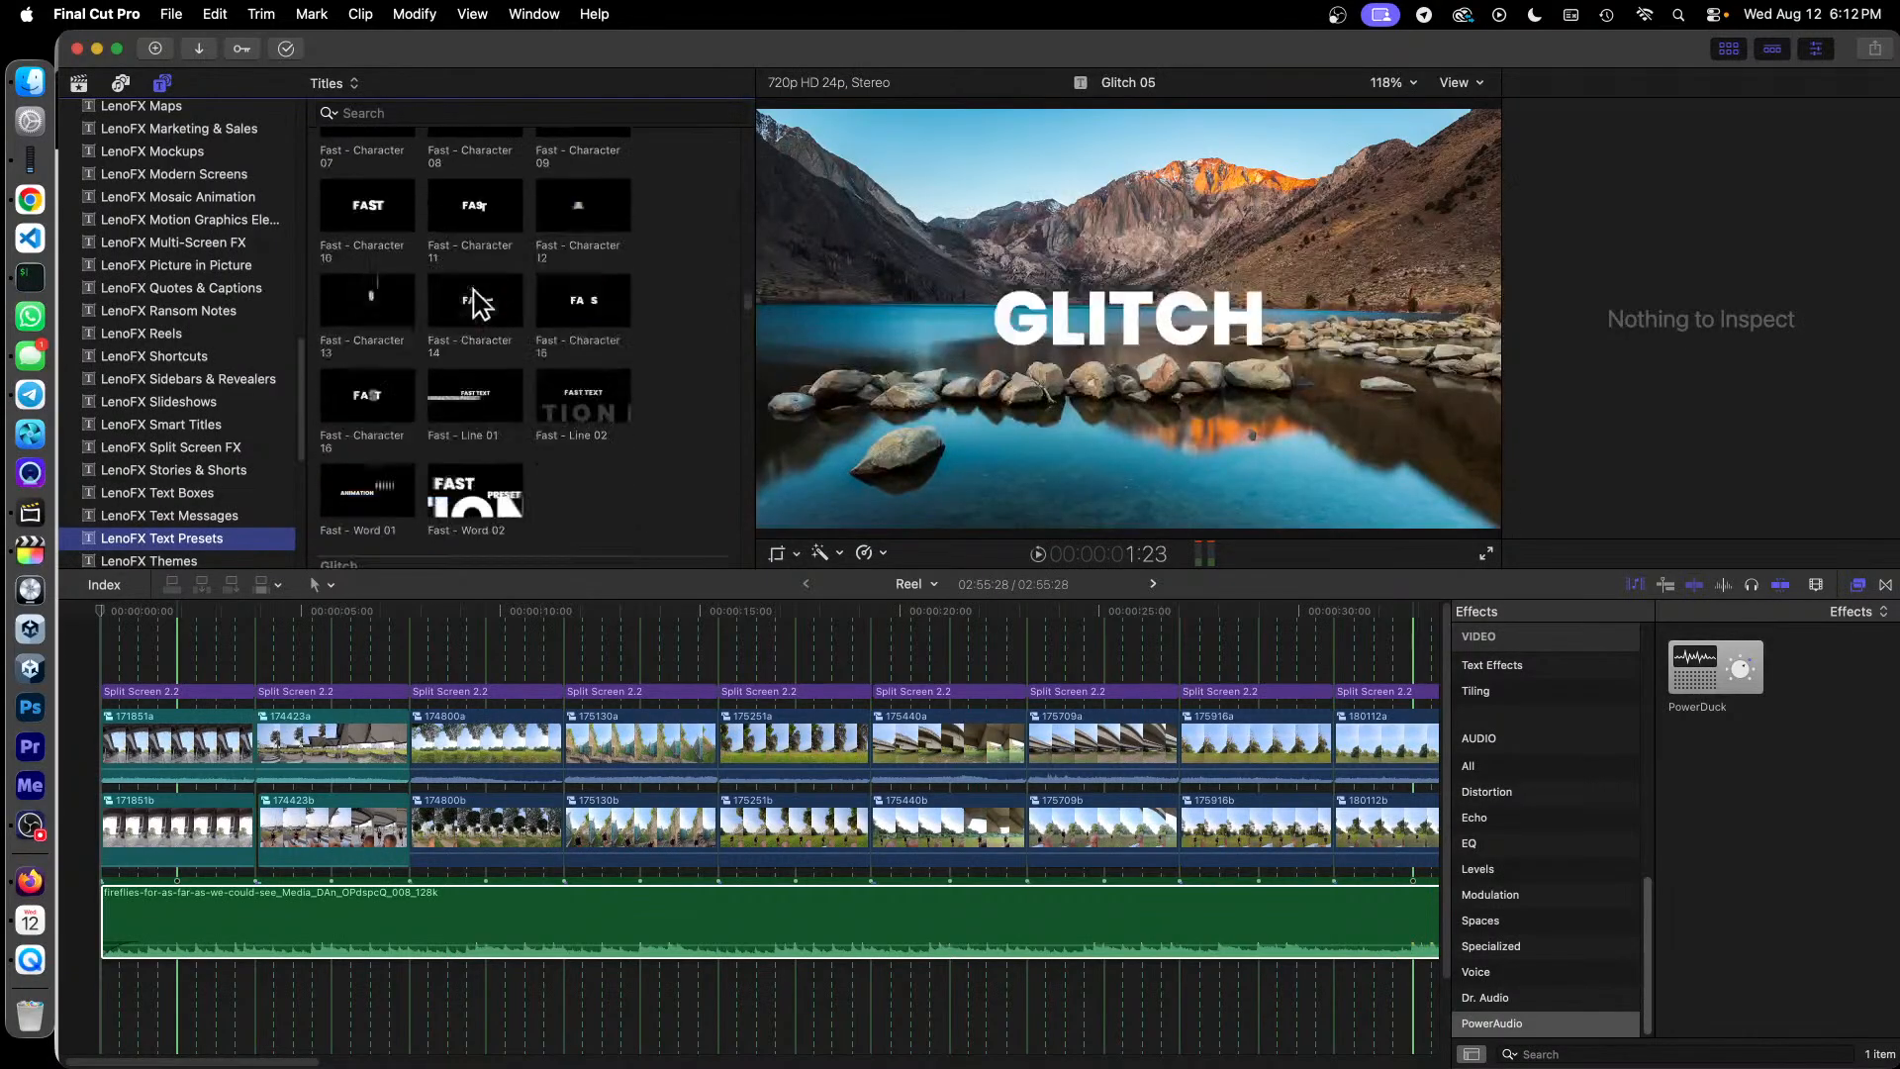
scroll(475, 304, "up", 15)
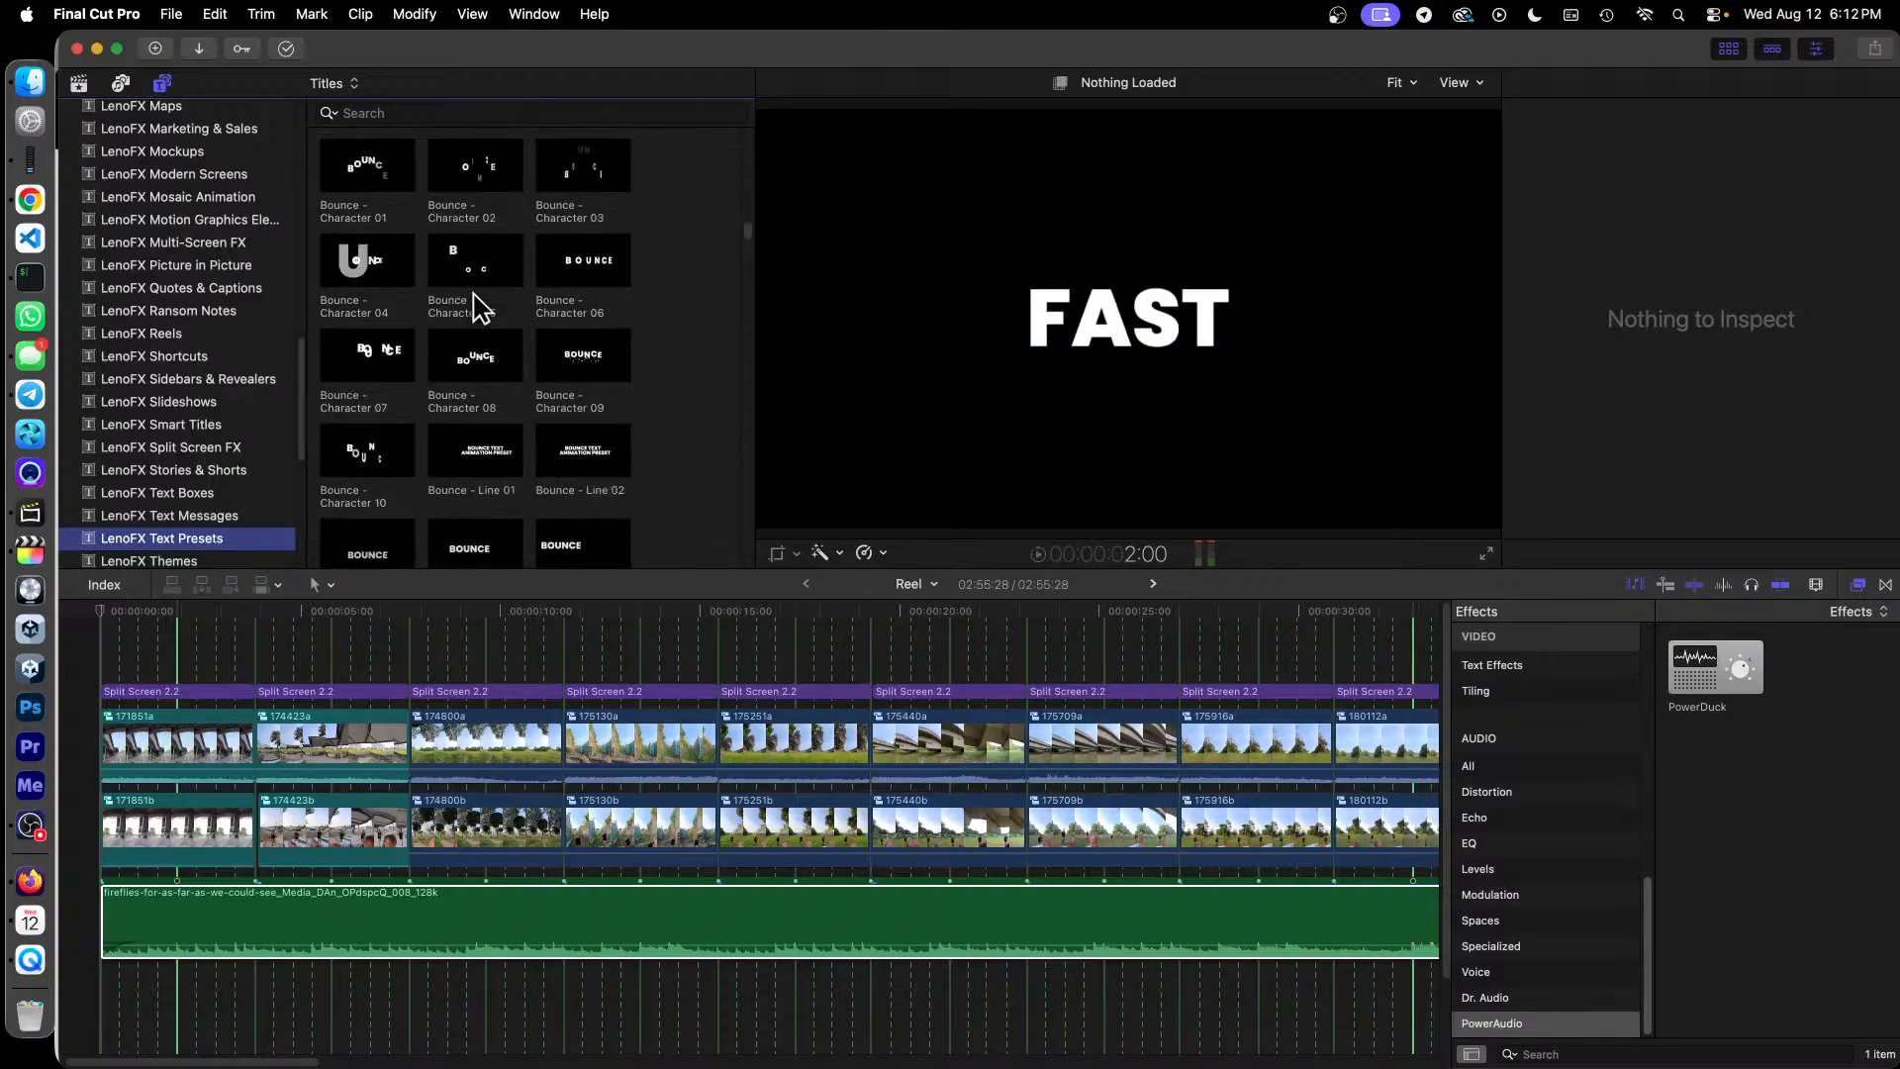
scroll(475, 307, "up", 5)
scroll(479, 313, "up", 2)
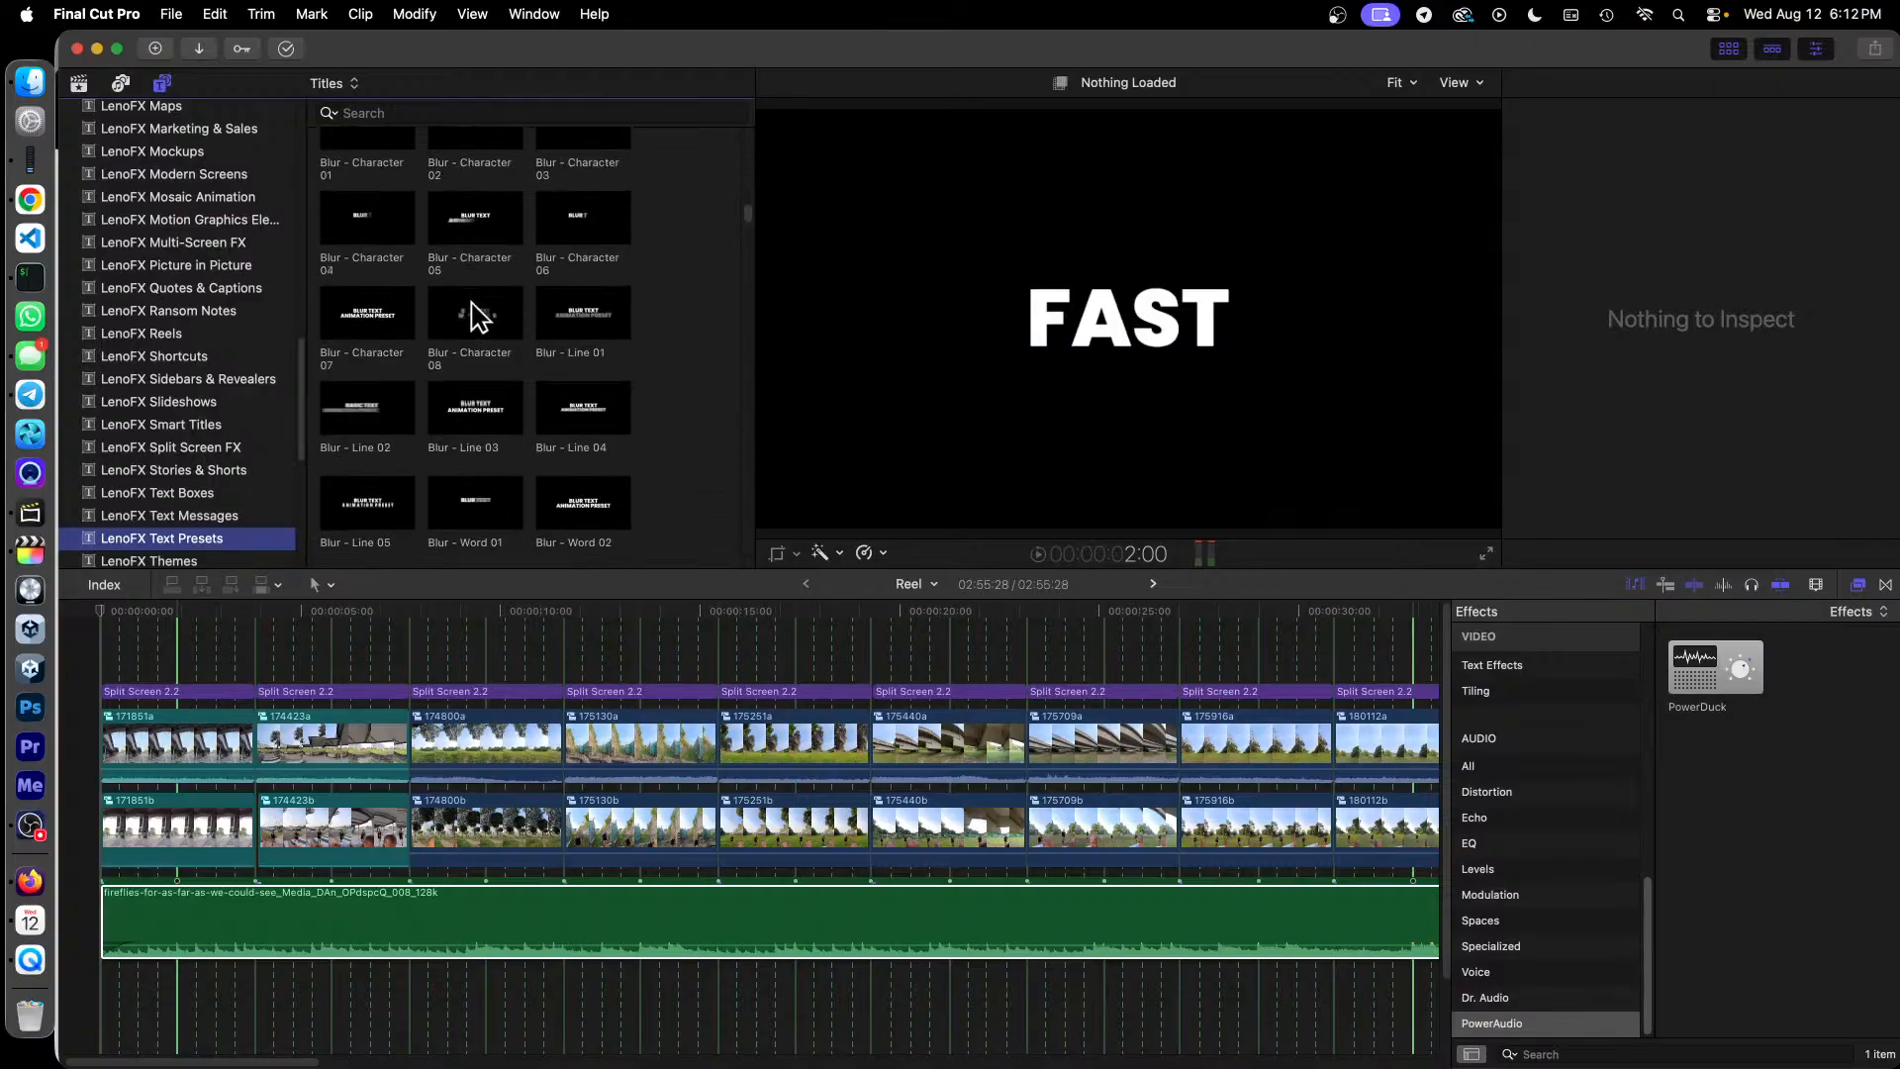
scroll(484, 277, "up", 1)
Step: Add the Blur - Character 02 title above the first split-screen clip and trim it to end with that clip
left_click(485, 233)
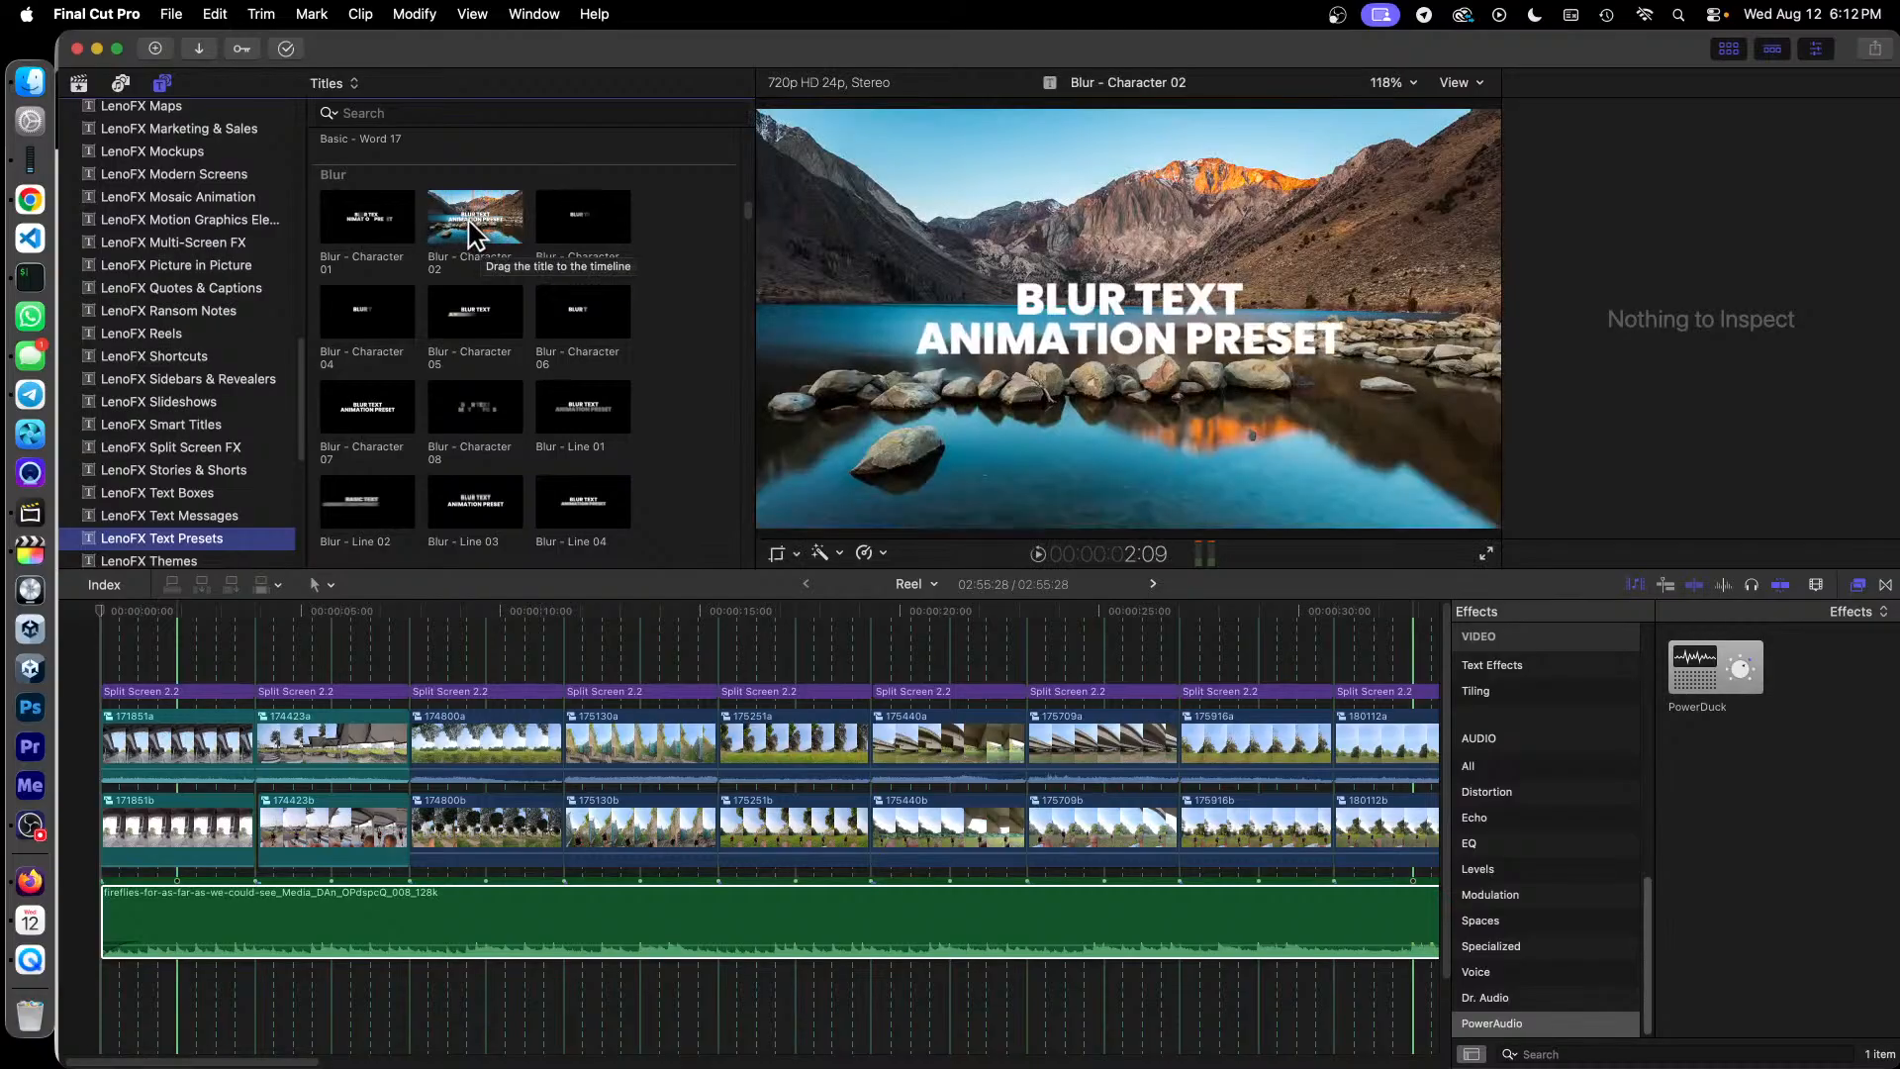
left_click_drag(480, 228, 126, 665)
left_click_drag(309, 679, 254, 668)
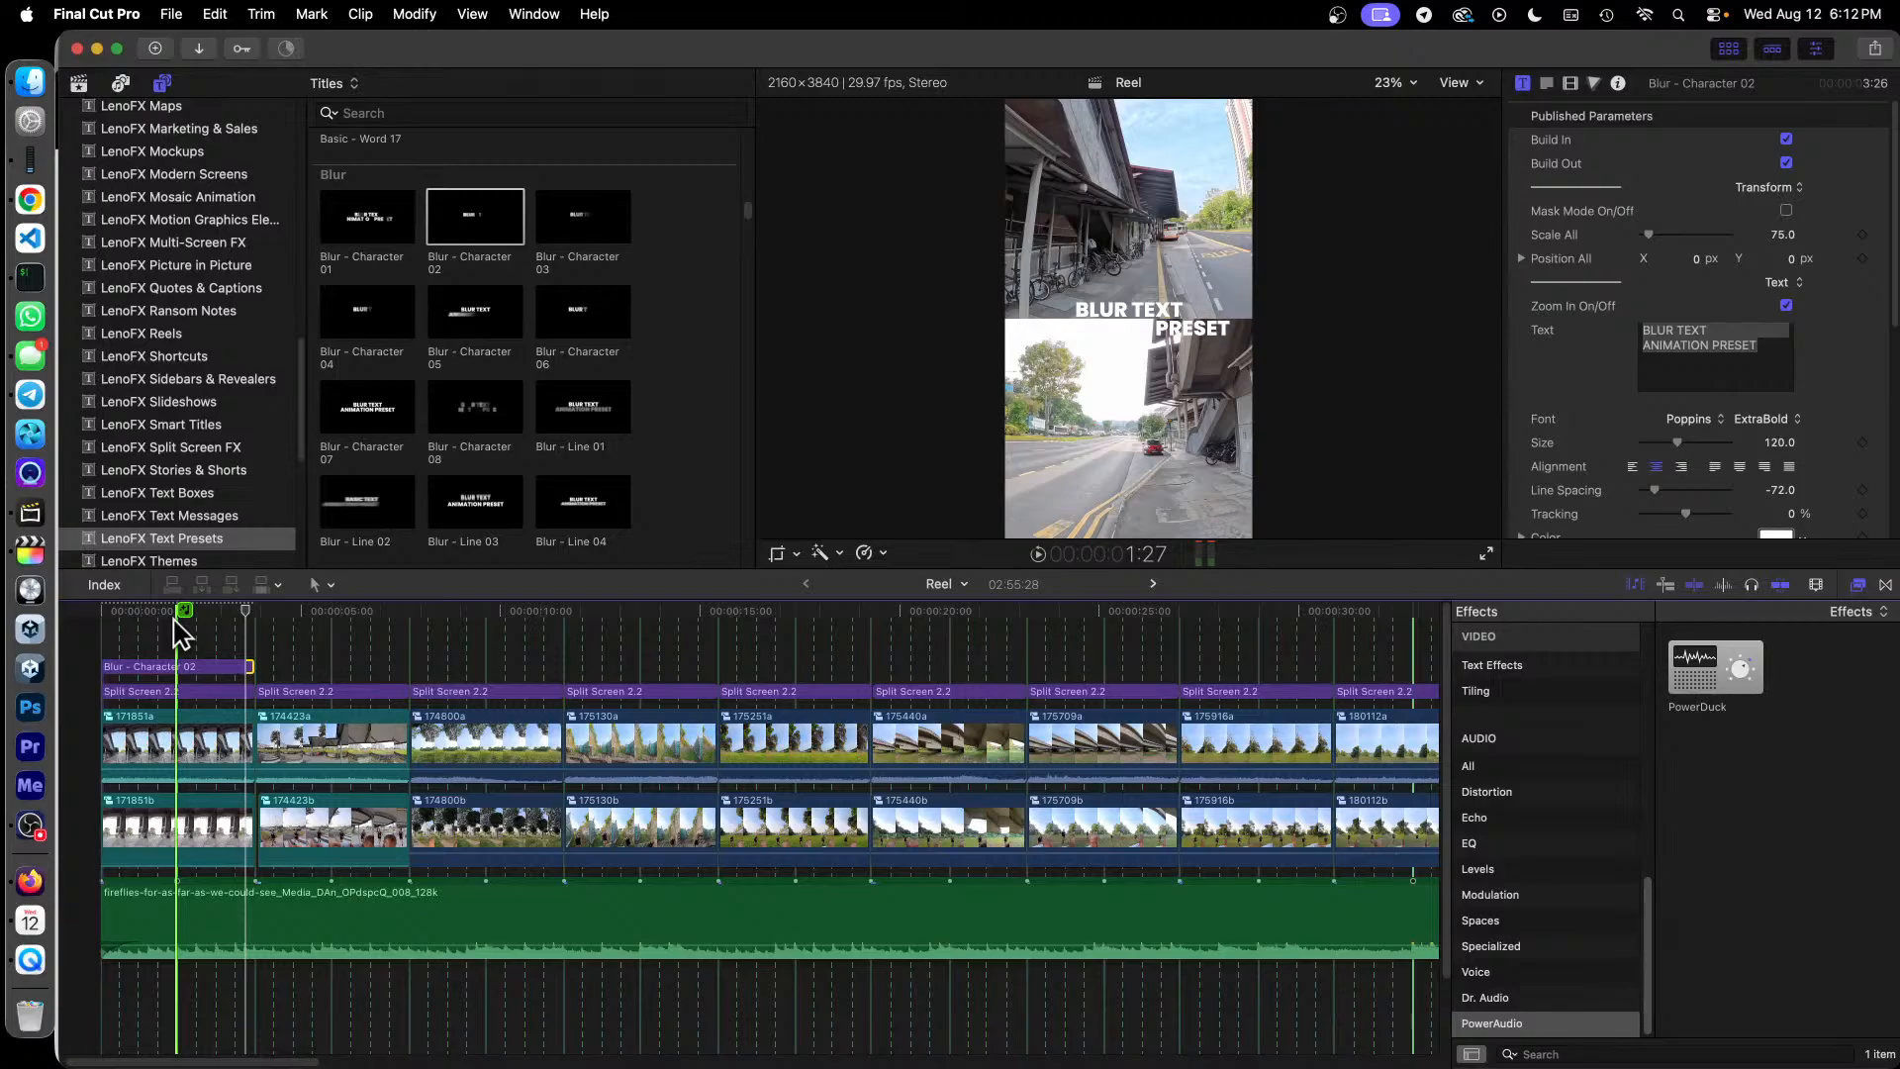
Step: Enable the drop shadow on the Blur - Character 02 title and set the shadow distance to 16
left_click(204, 667)
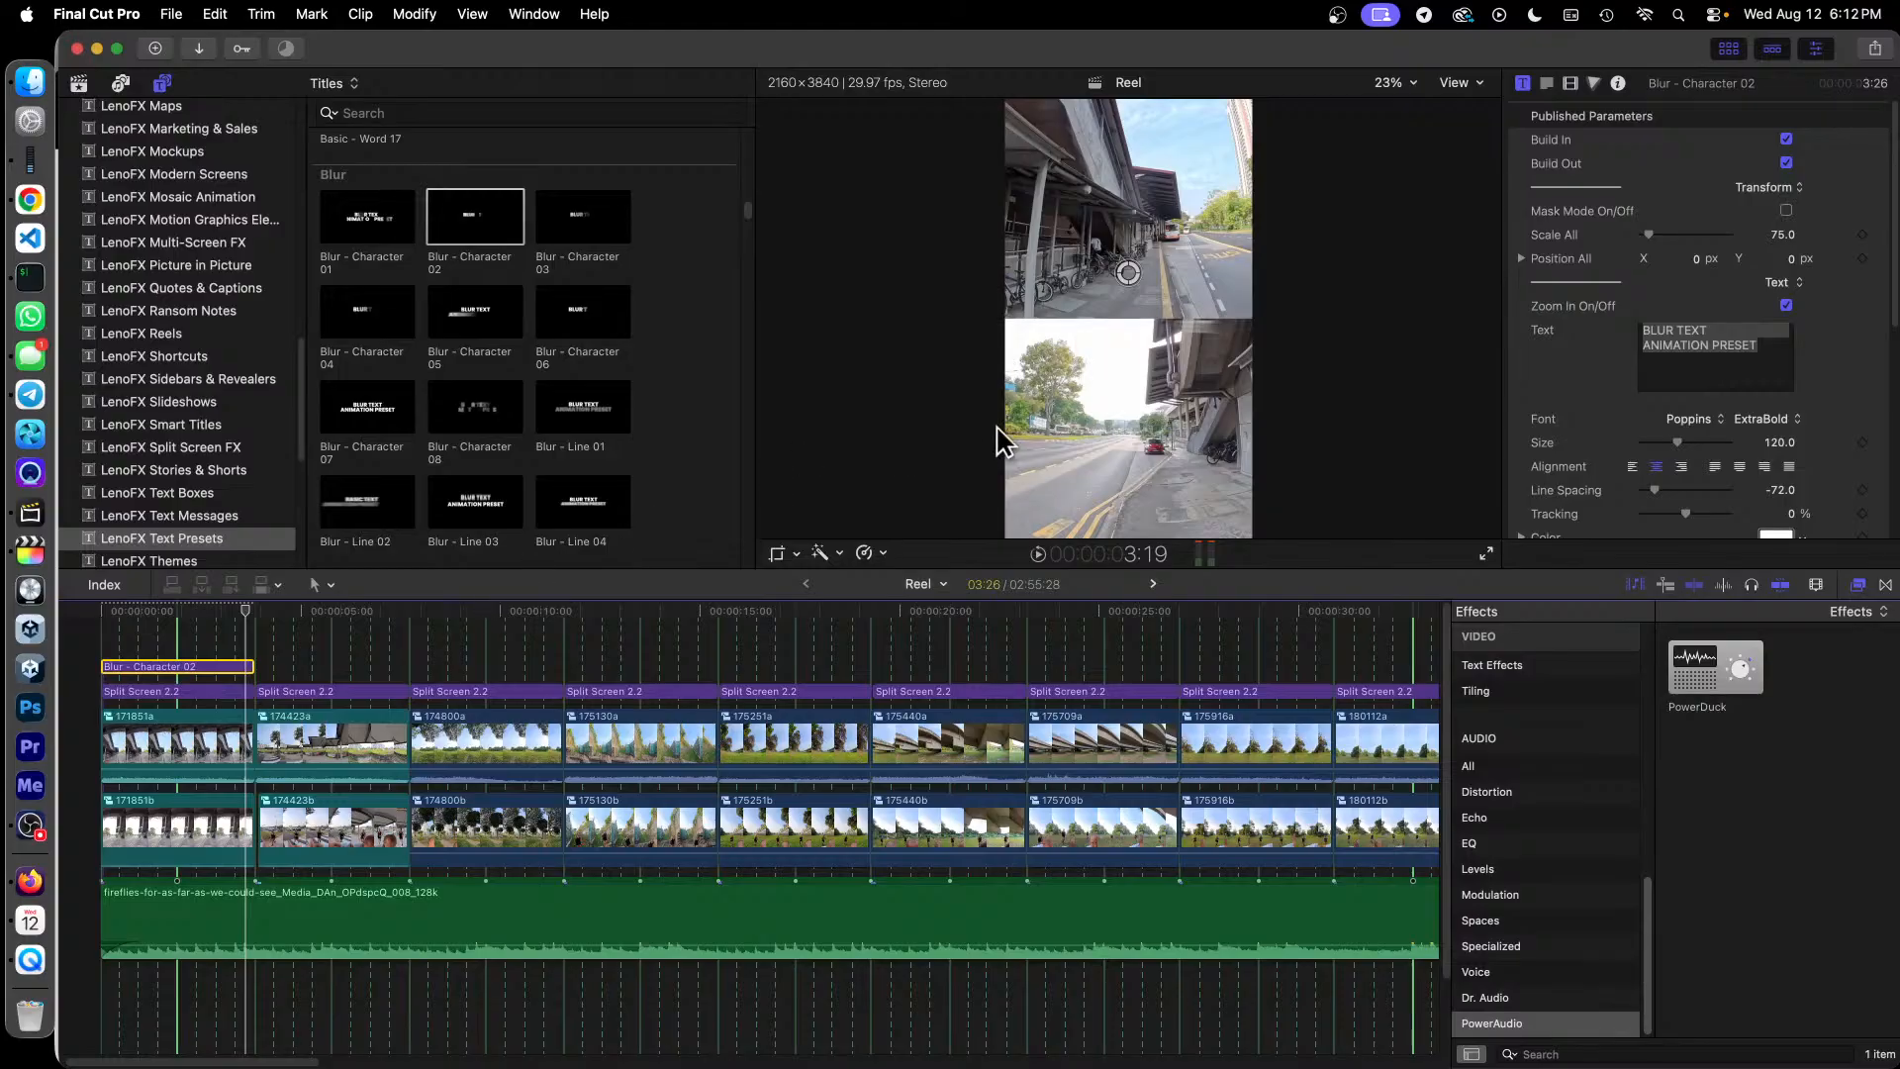
left_click(157, 617)
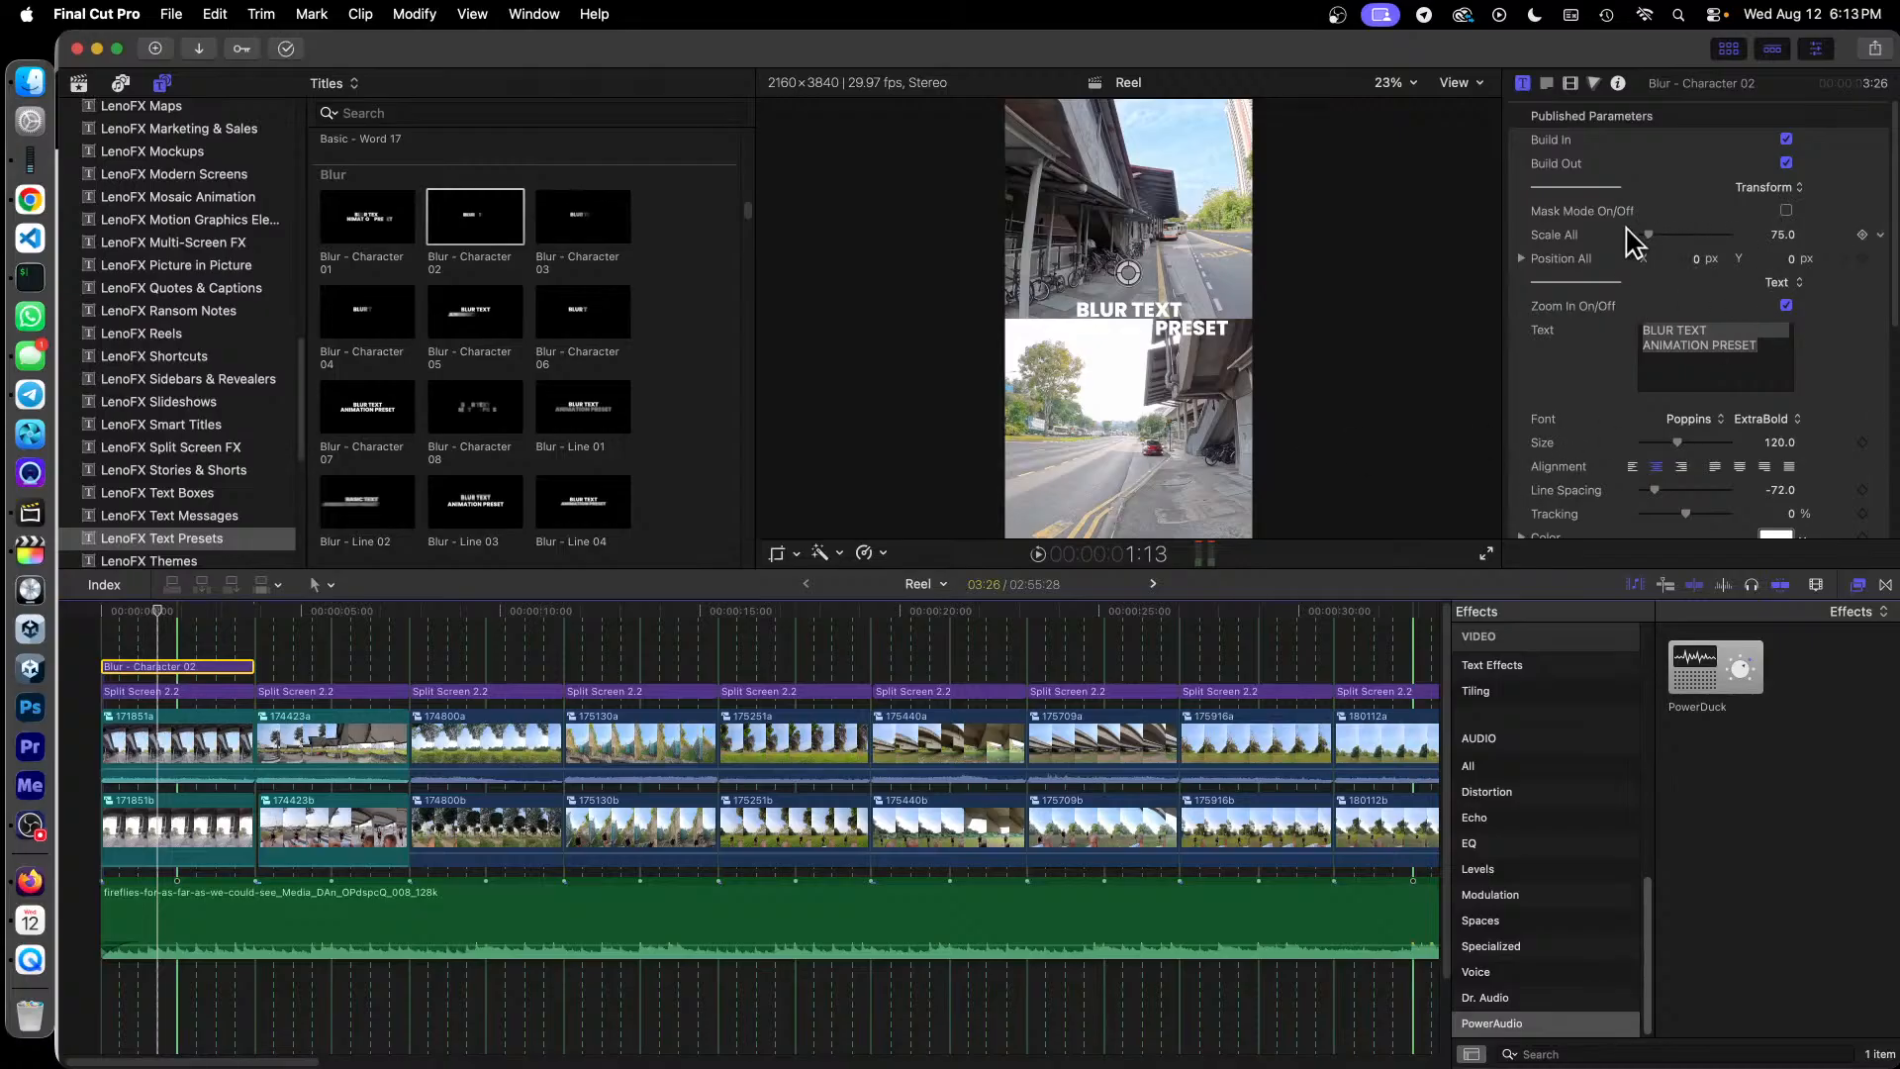
scroll(1638, 234, "down", 3)
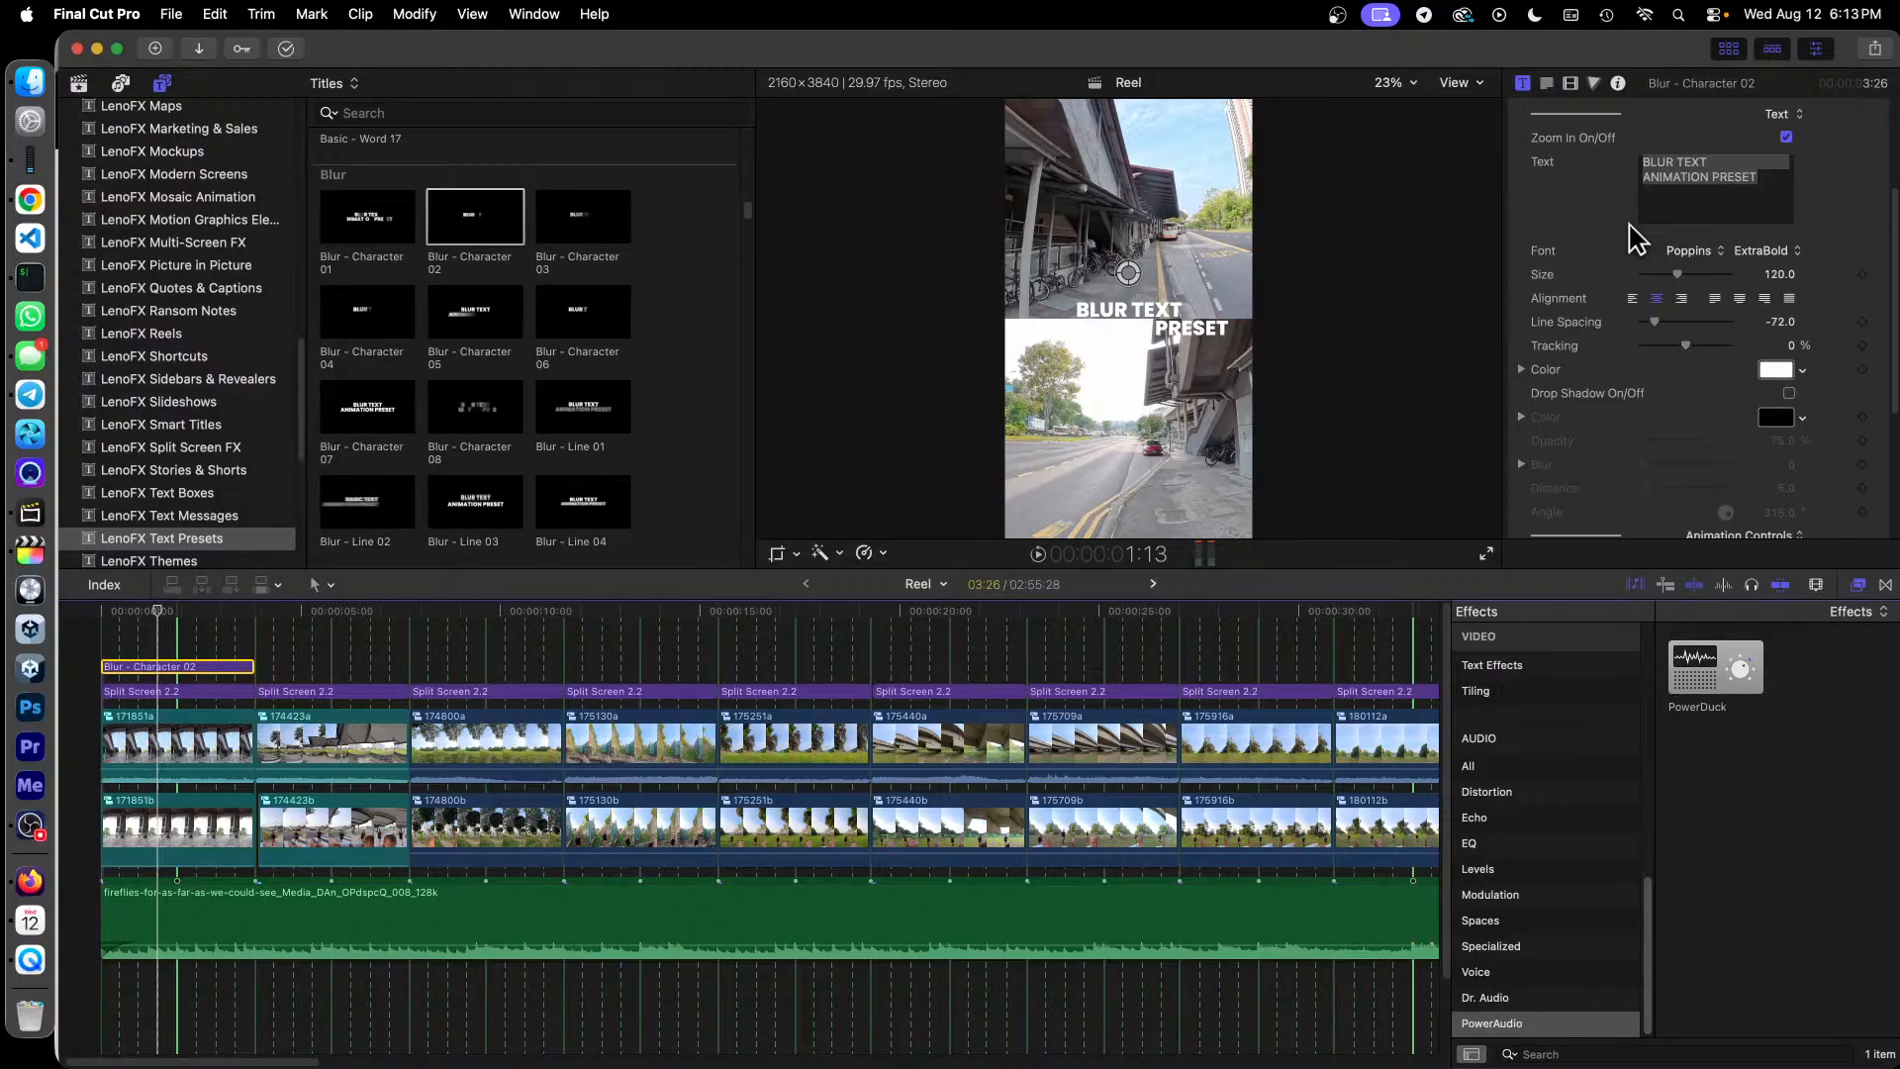
left_click(1787, 394)
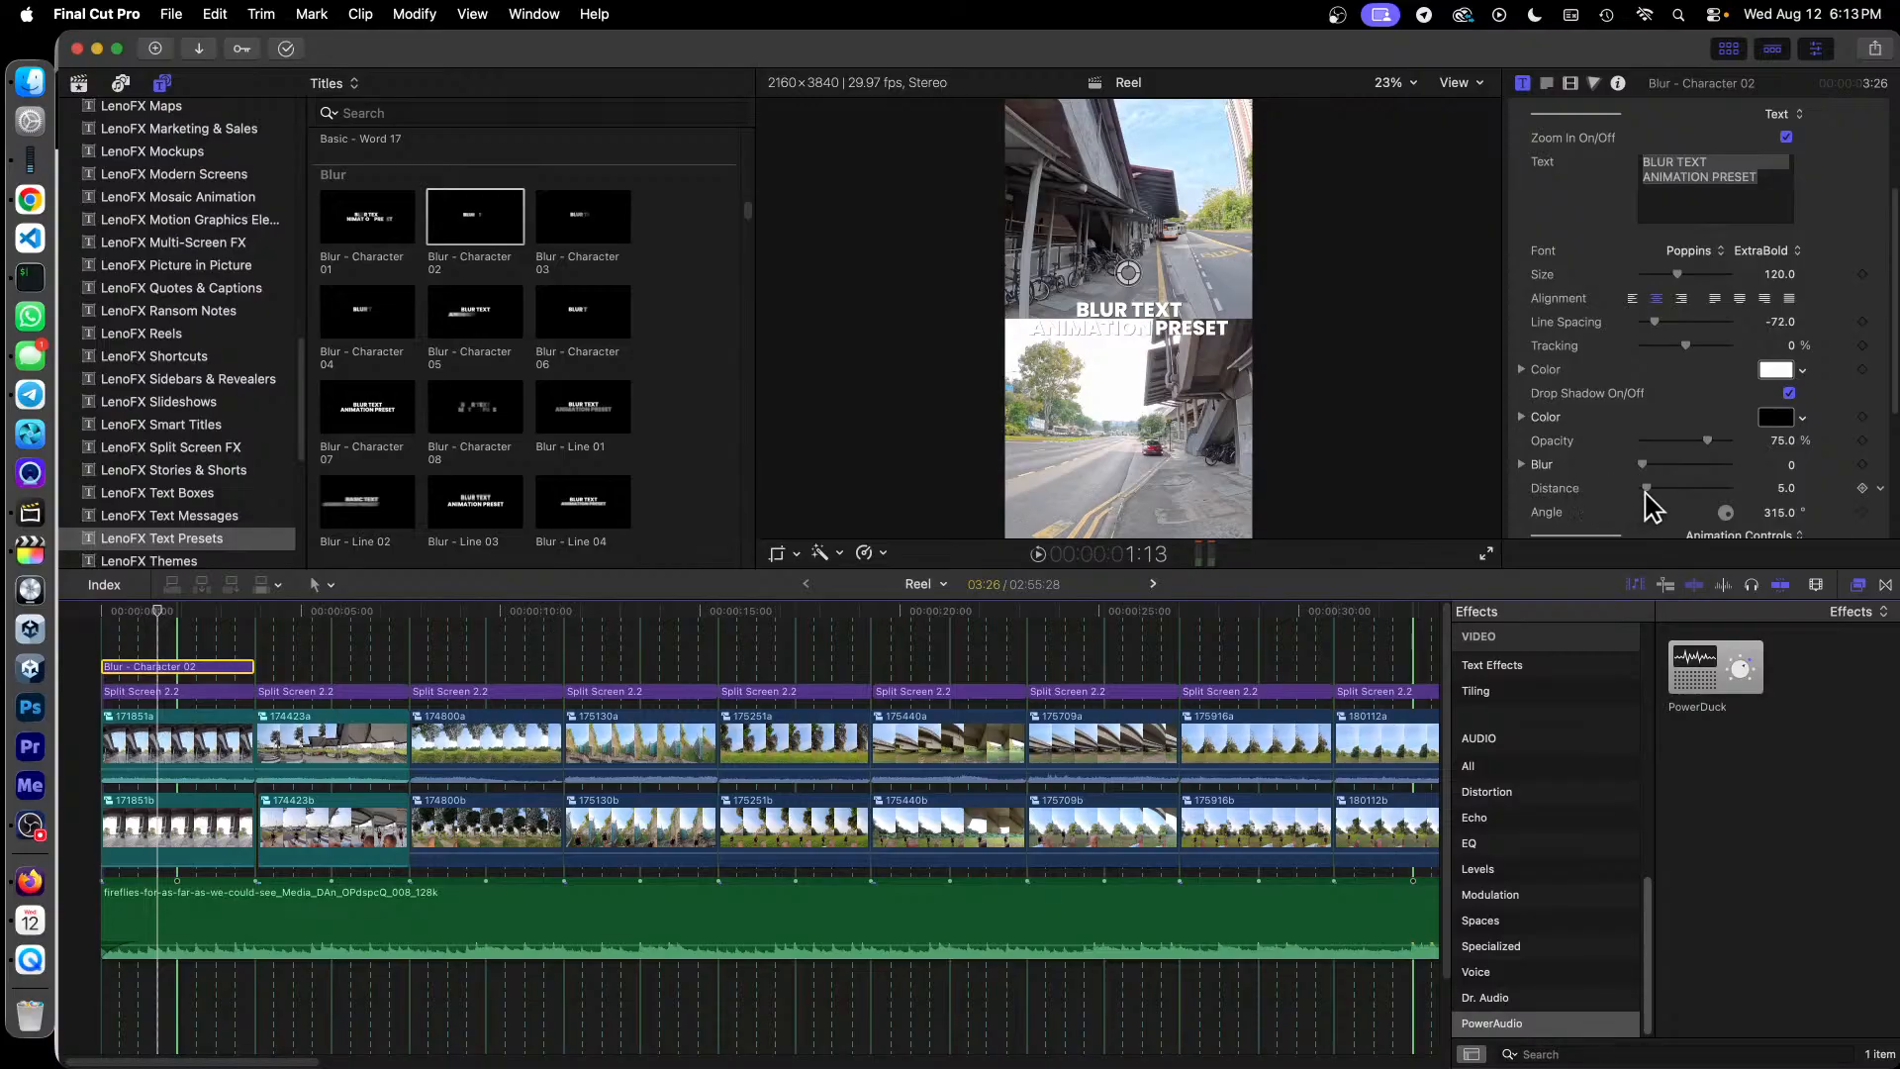
left_click_drag(1648, 489, 1658, 490)
left_click(1571, 83)
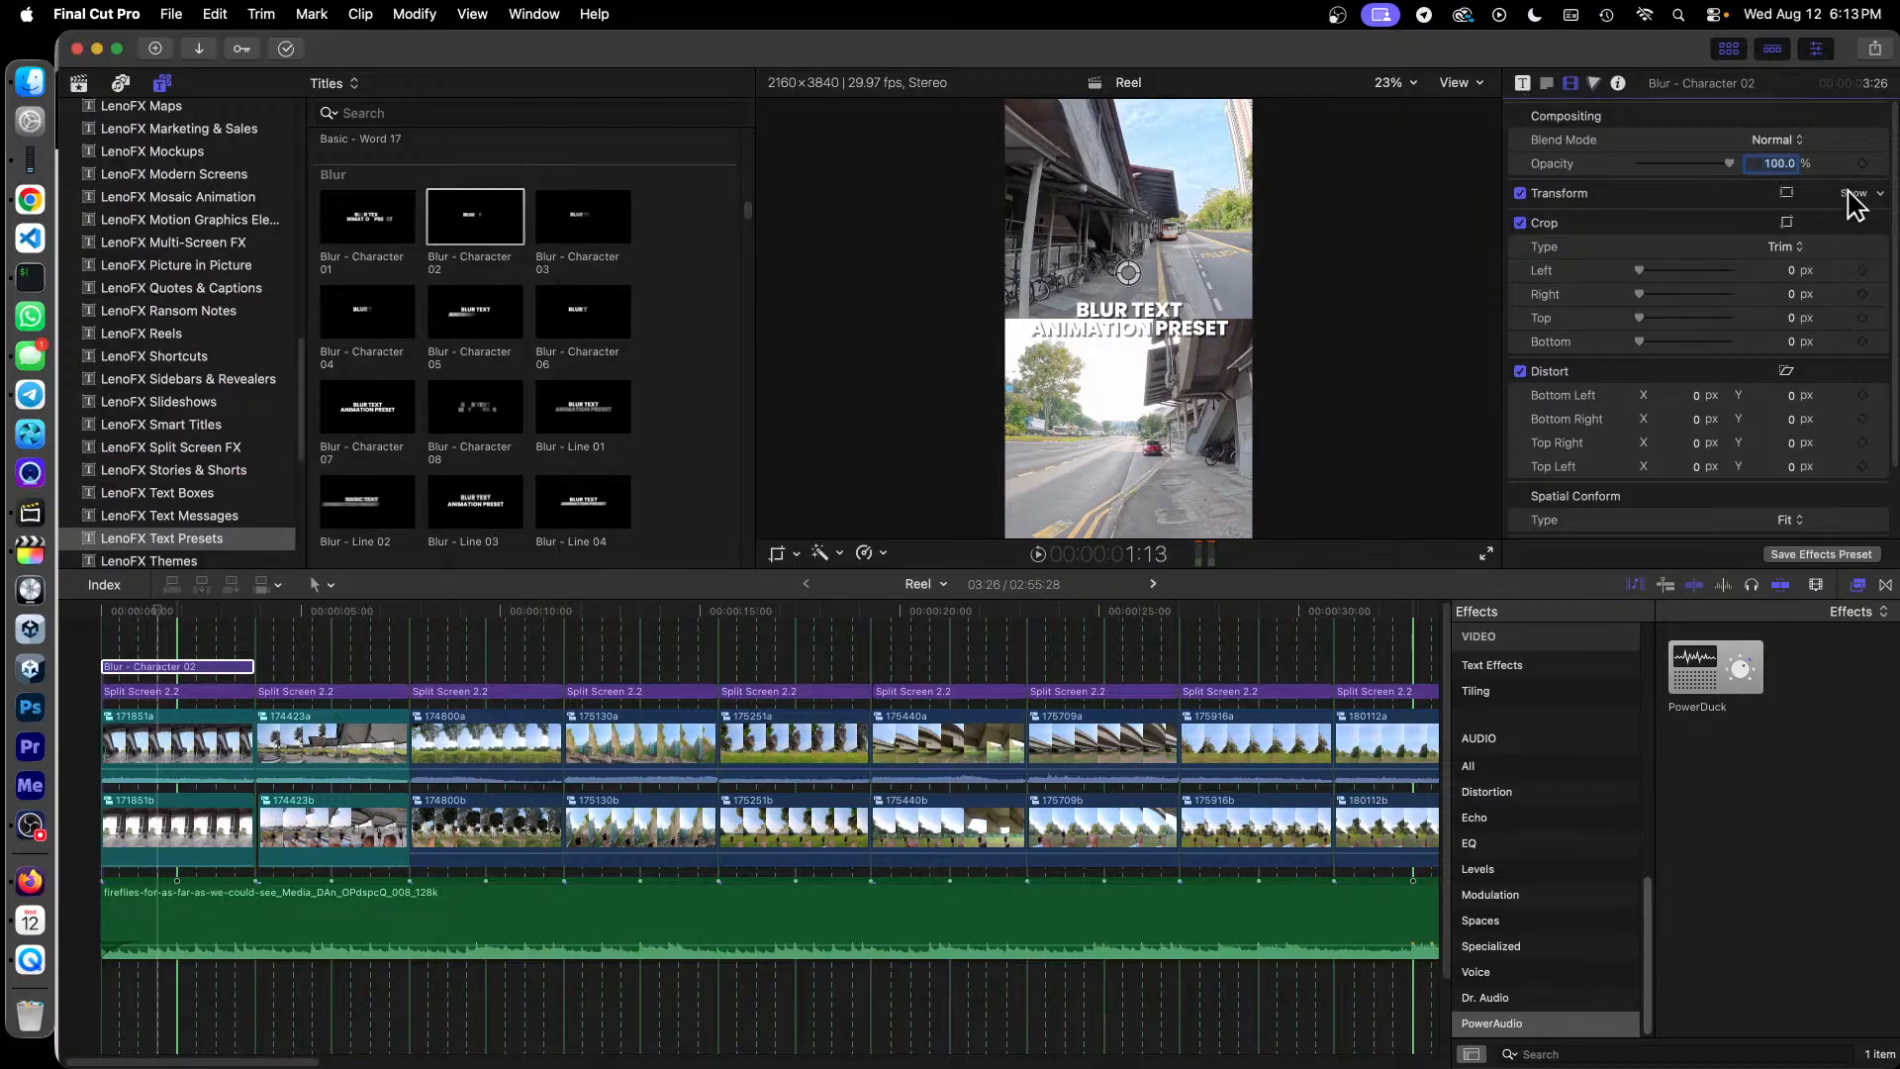
left_click(1850, 194)
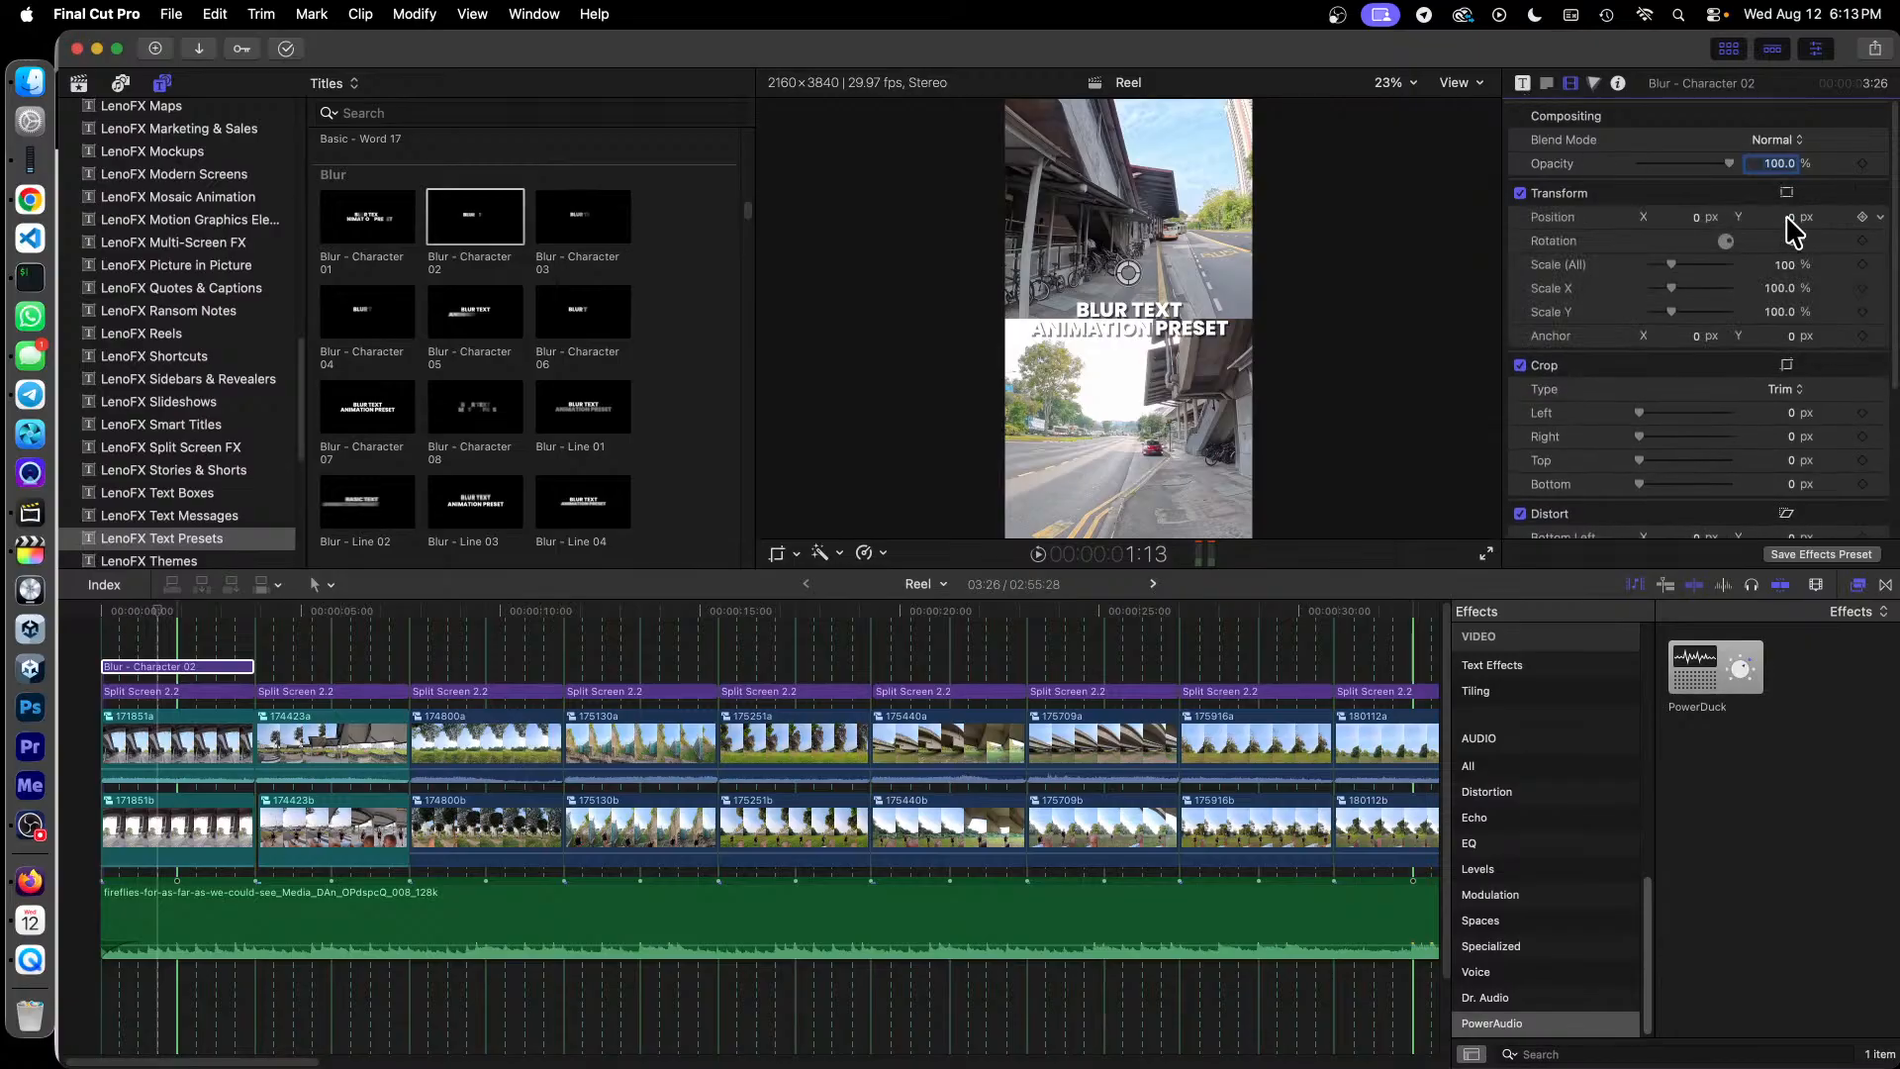
left_click_drag(1794, 217, 1791, 221)
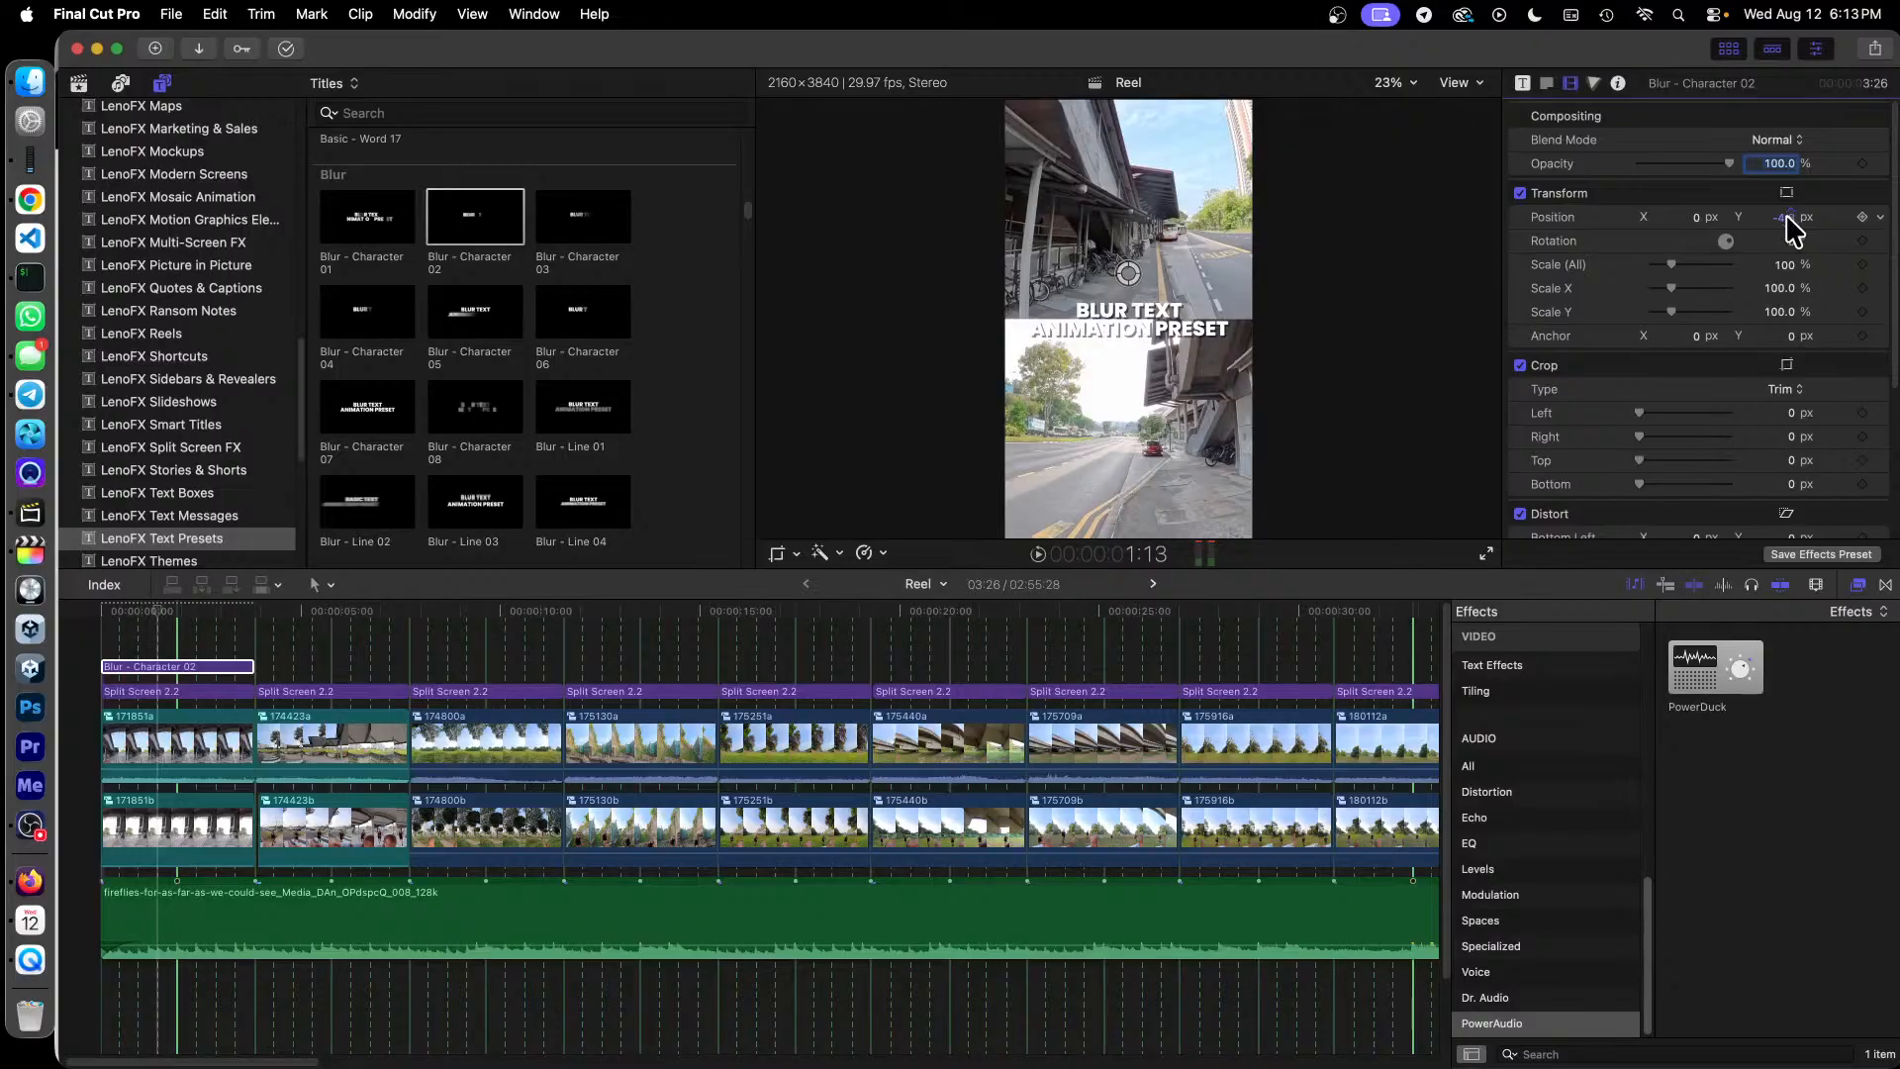
key("super+z")
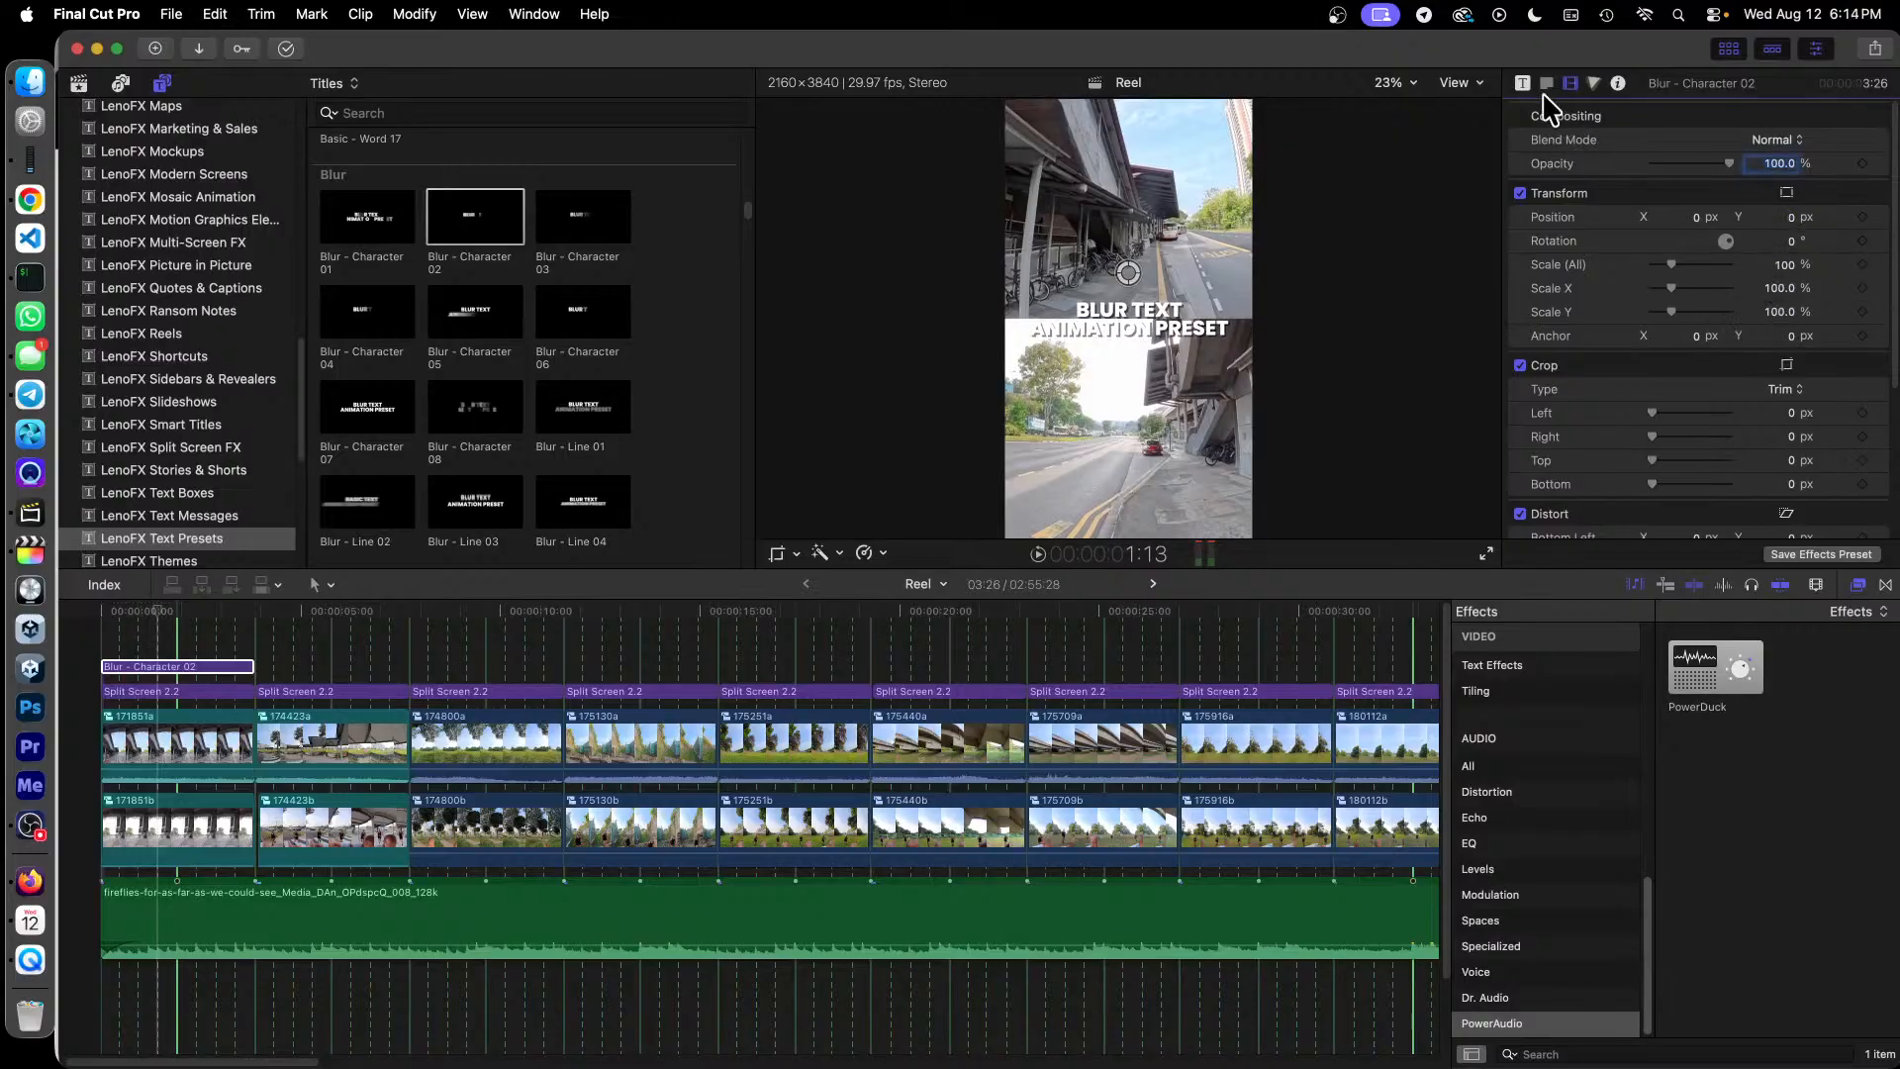
Step: Left-align the title text and move it into the upper video with Position All X 0.1 and Y 0.94
left_click(1522, 83)
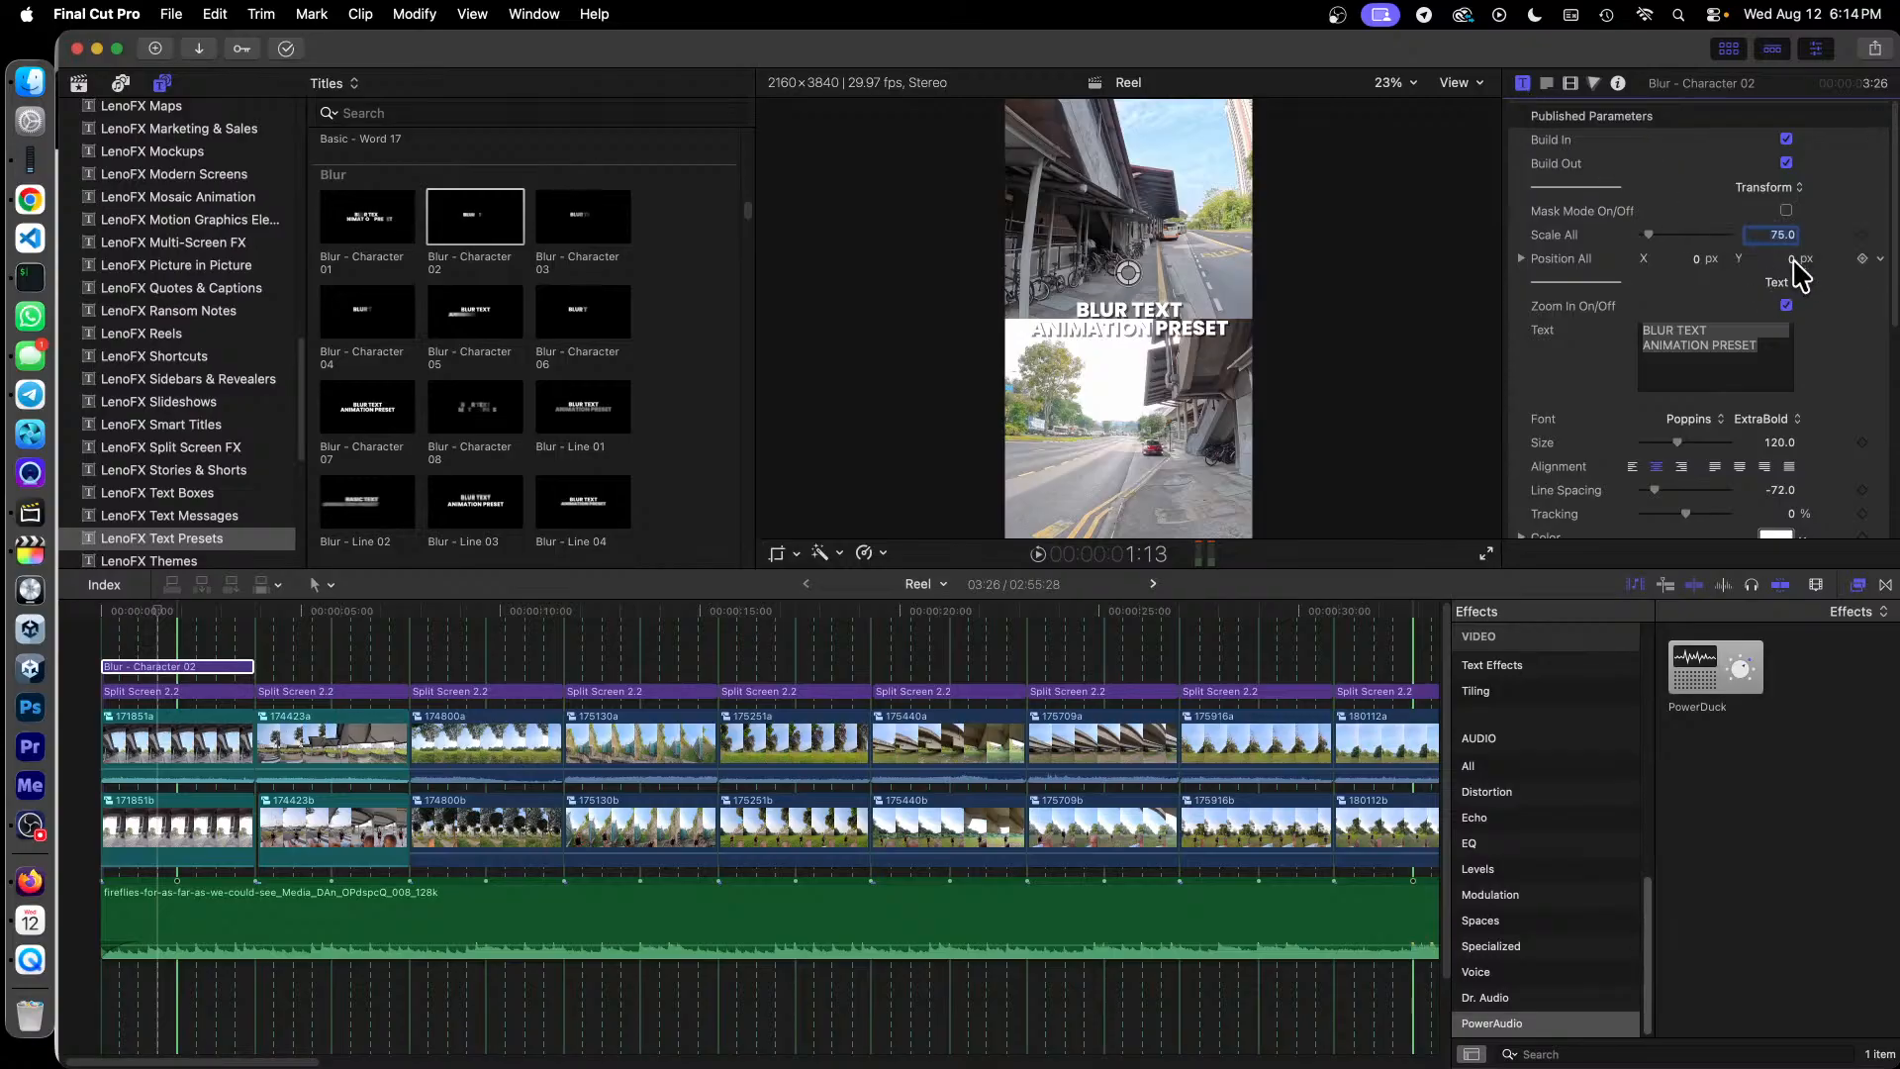
left_click_drag(1792, 258, 1792, 139)
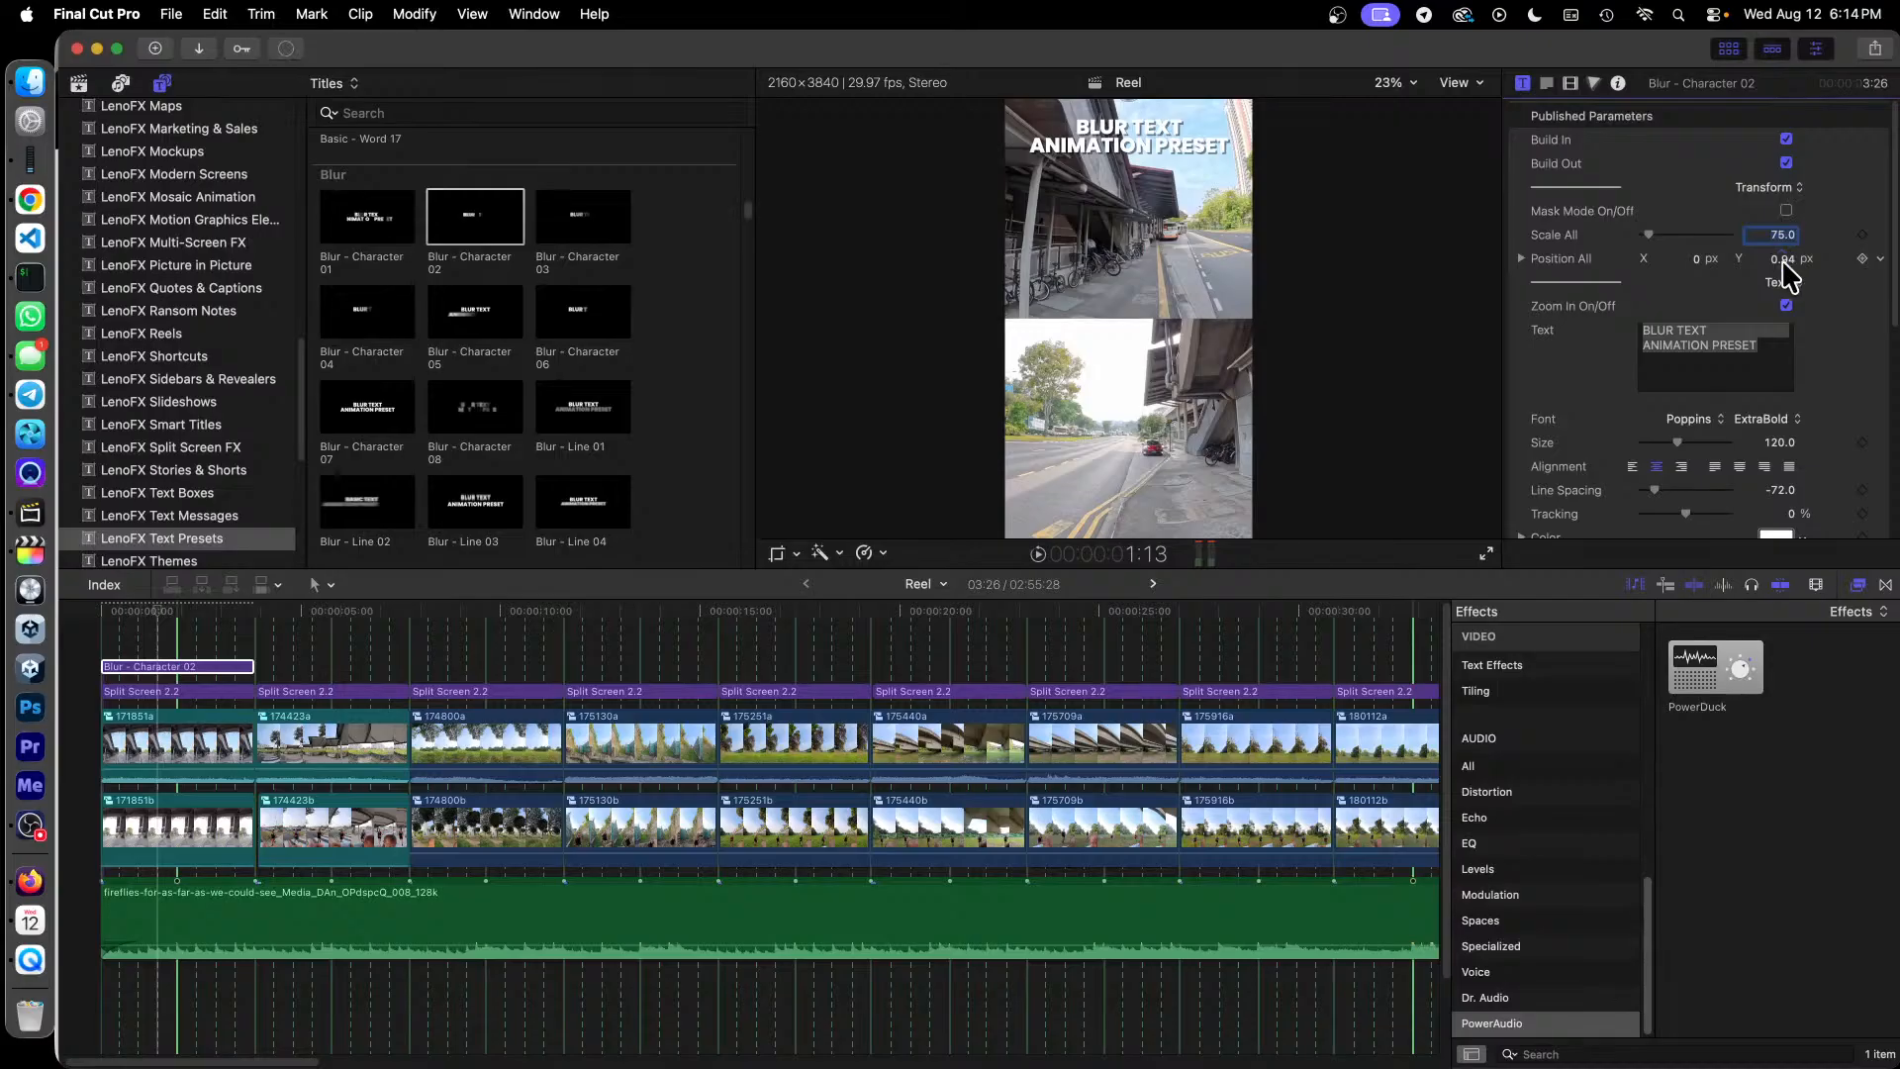
left_click(1633, 467)
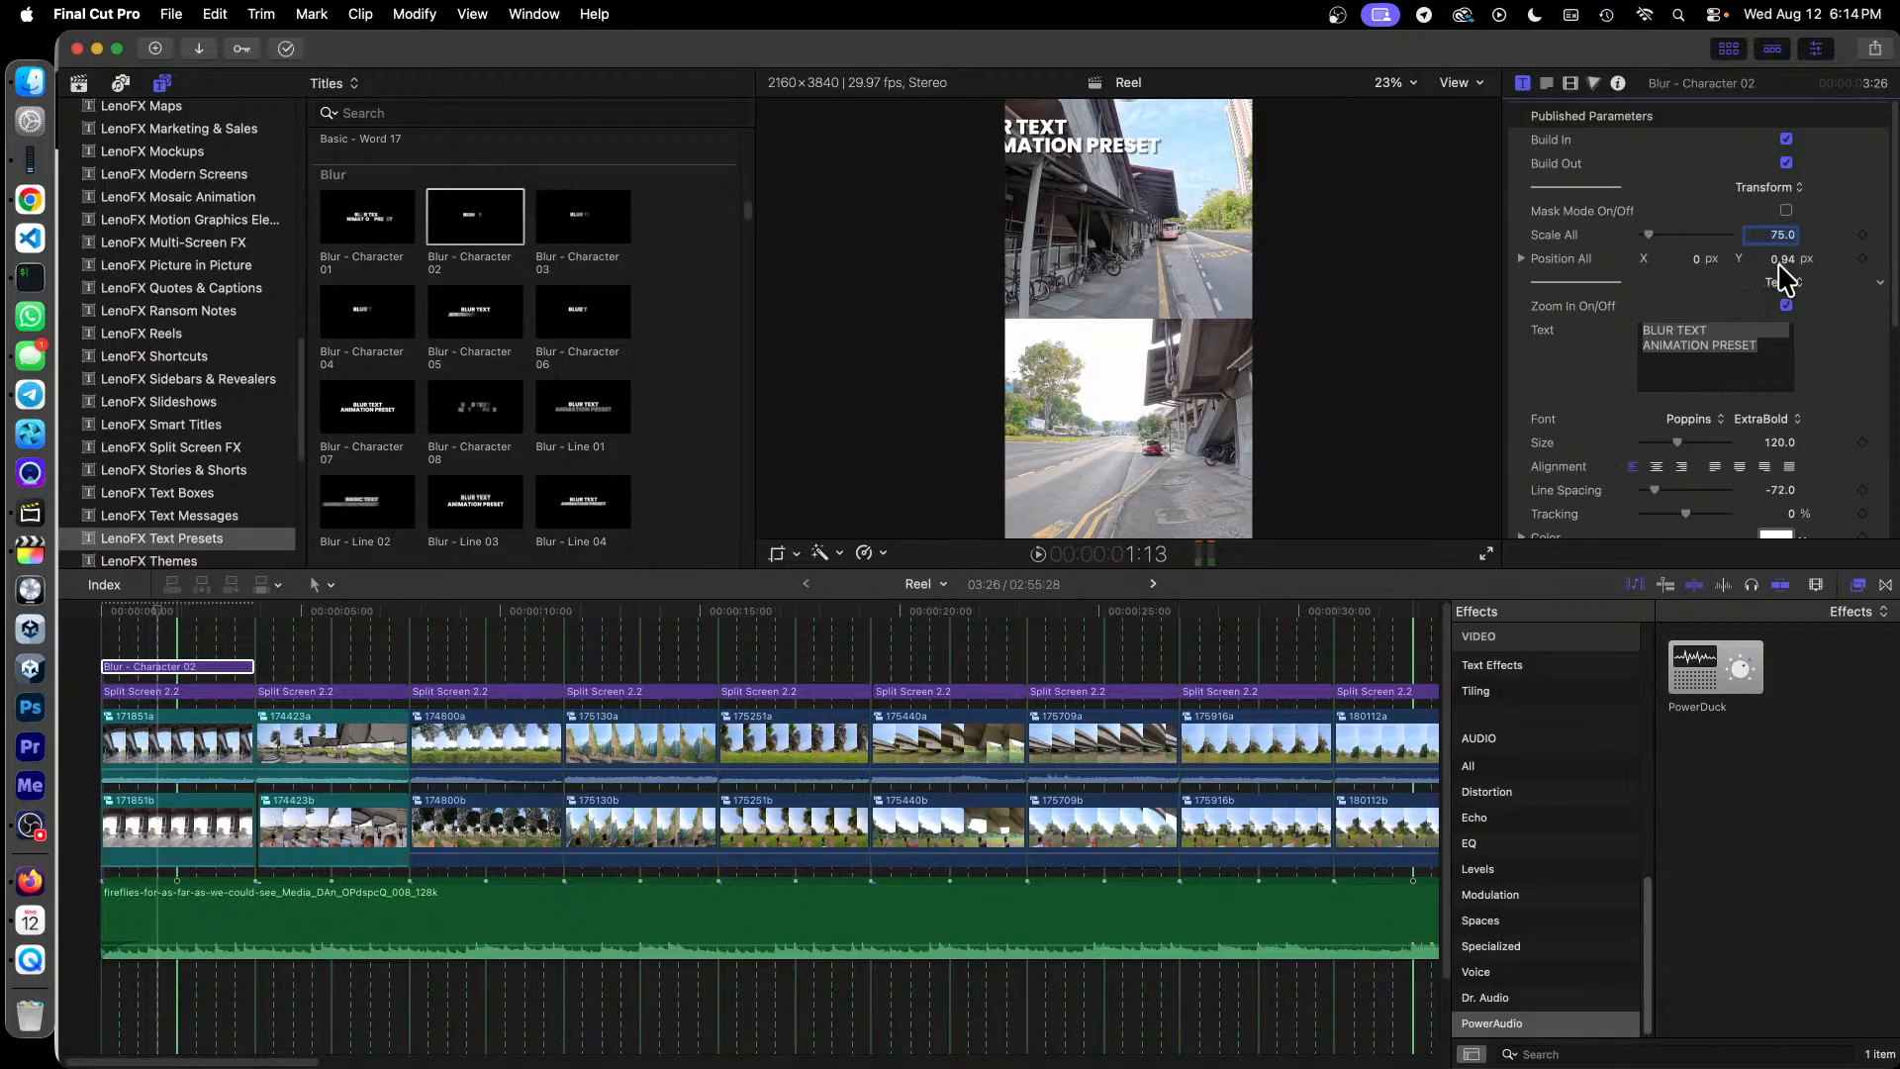
left_click_drag(1694, 264, 1692, 258)
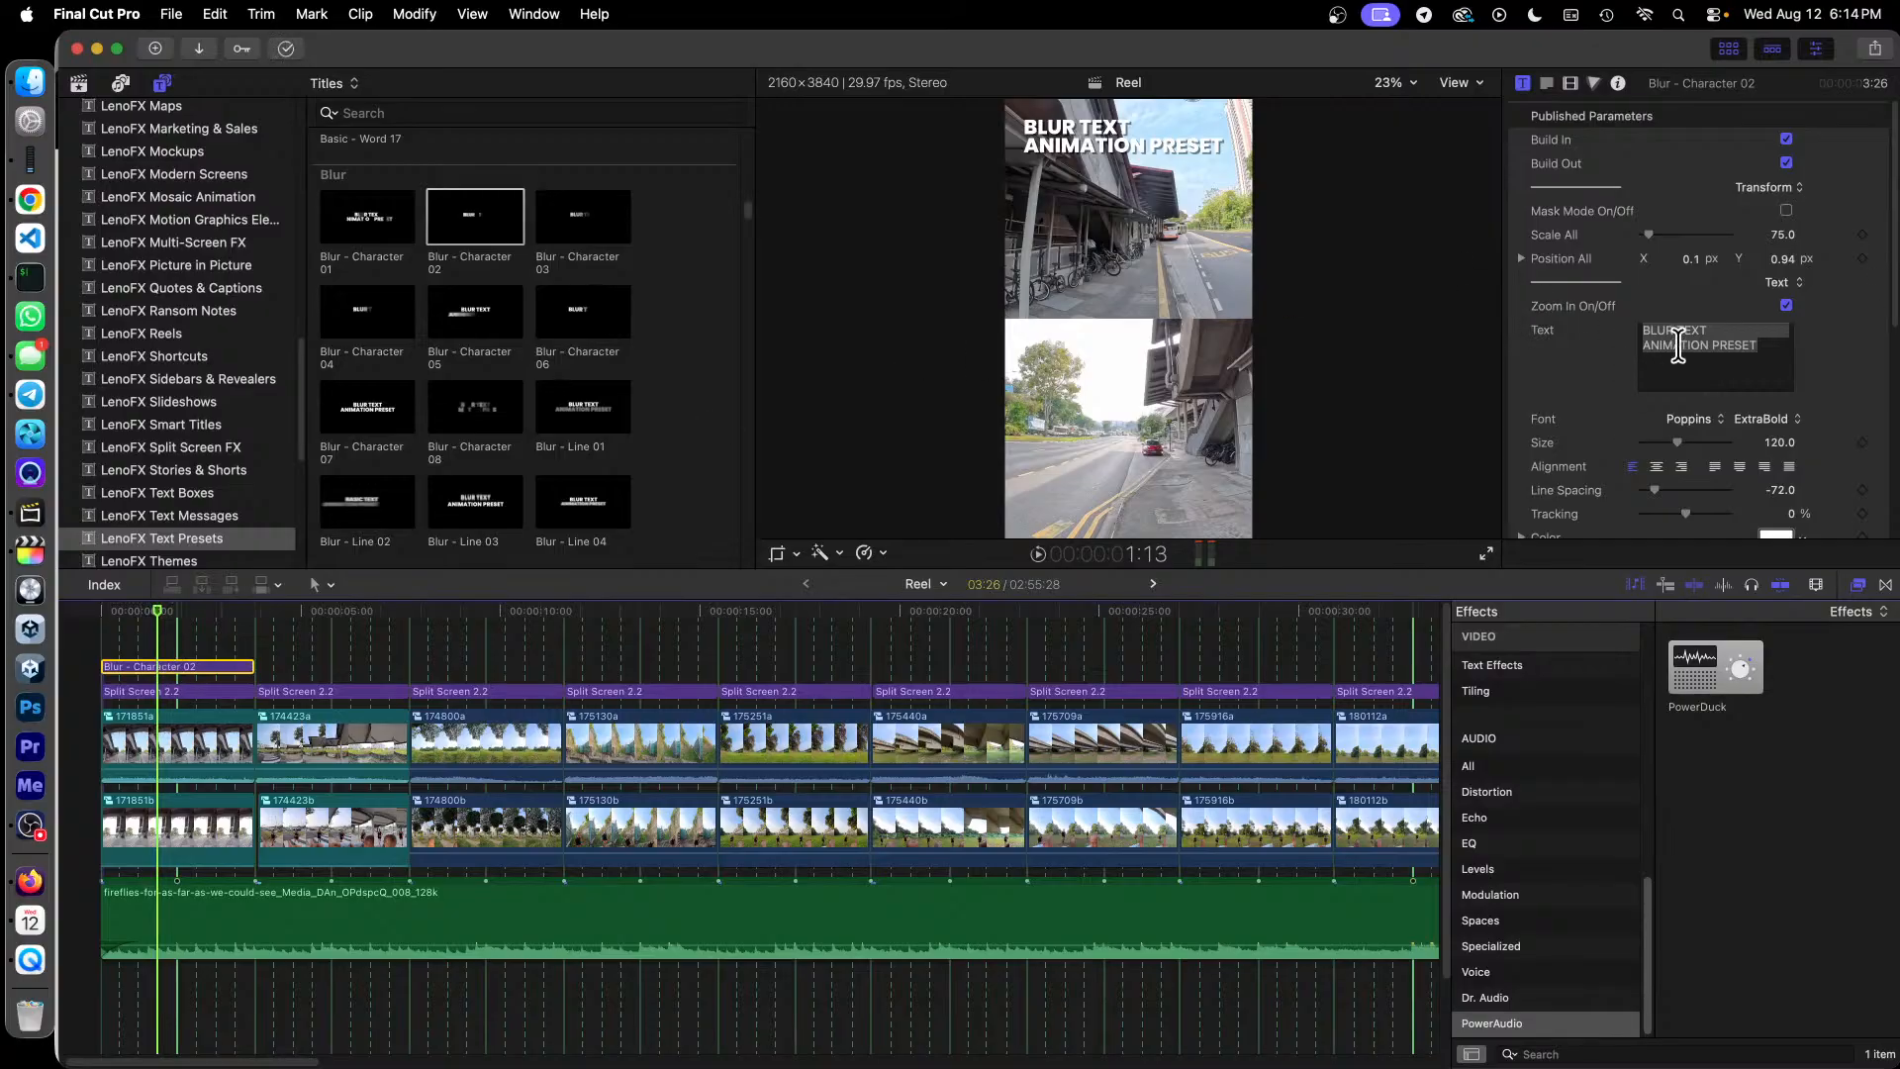
Step: Replace the title's placeholder text with MARSILING on the first line and MRT on the second
left_click_drag(1643, 346, 1704, 346)
key("super+a")
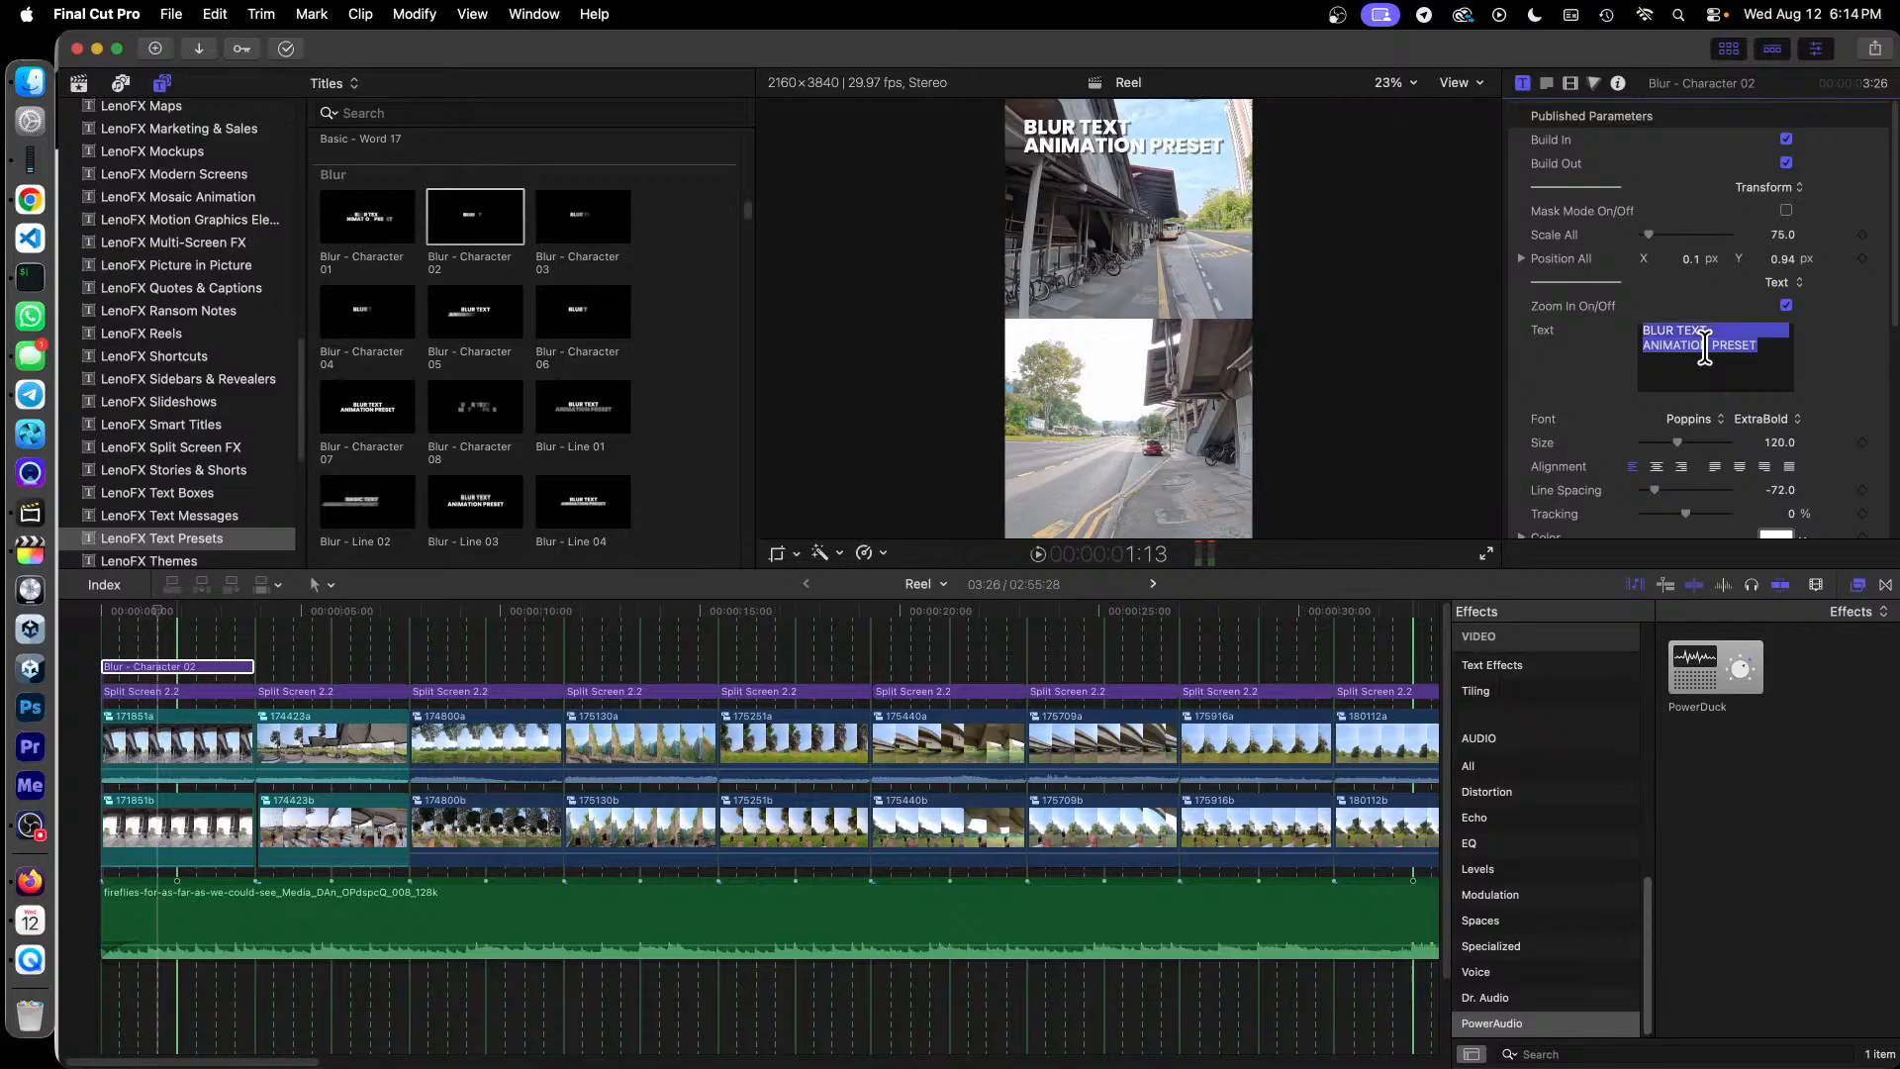
type("MARSILING")
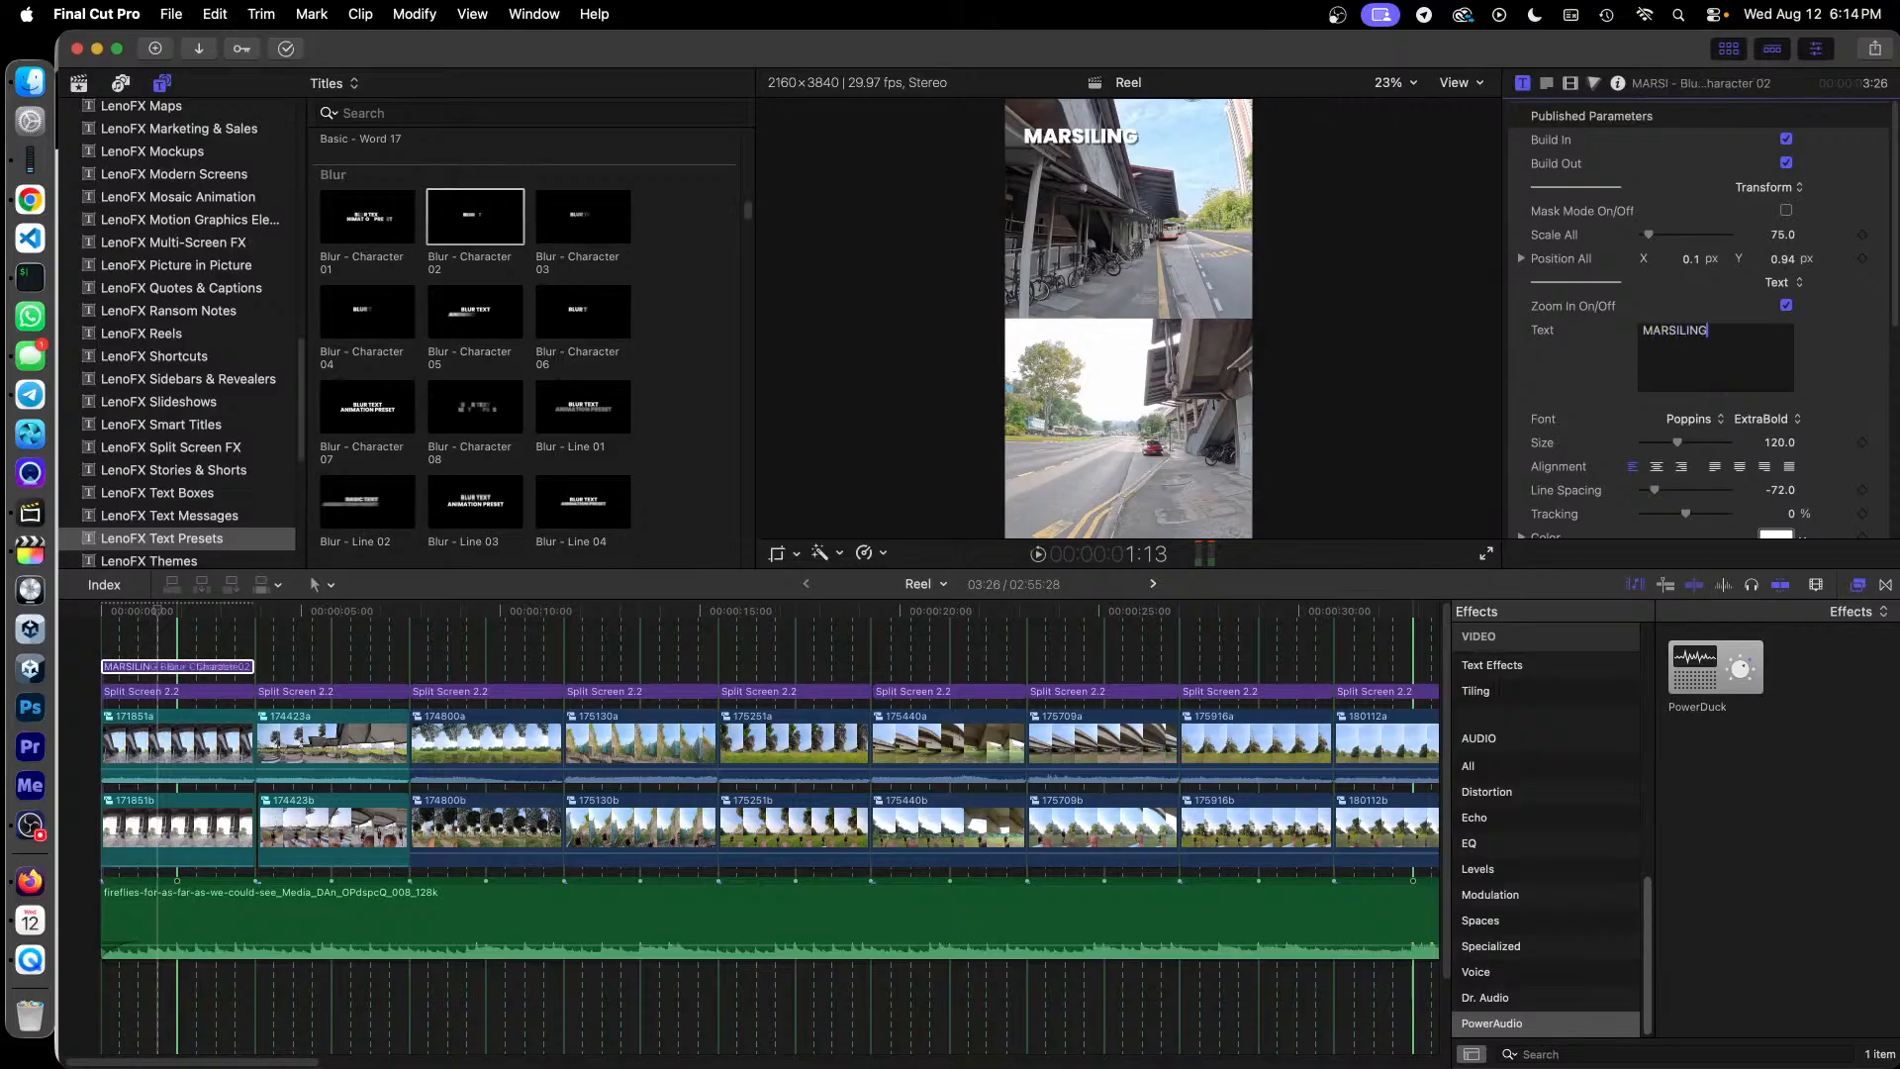
key("Return")
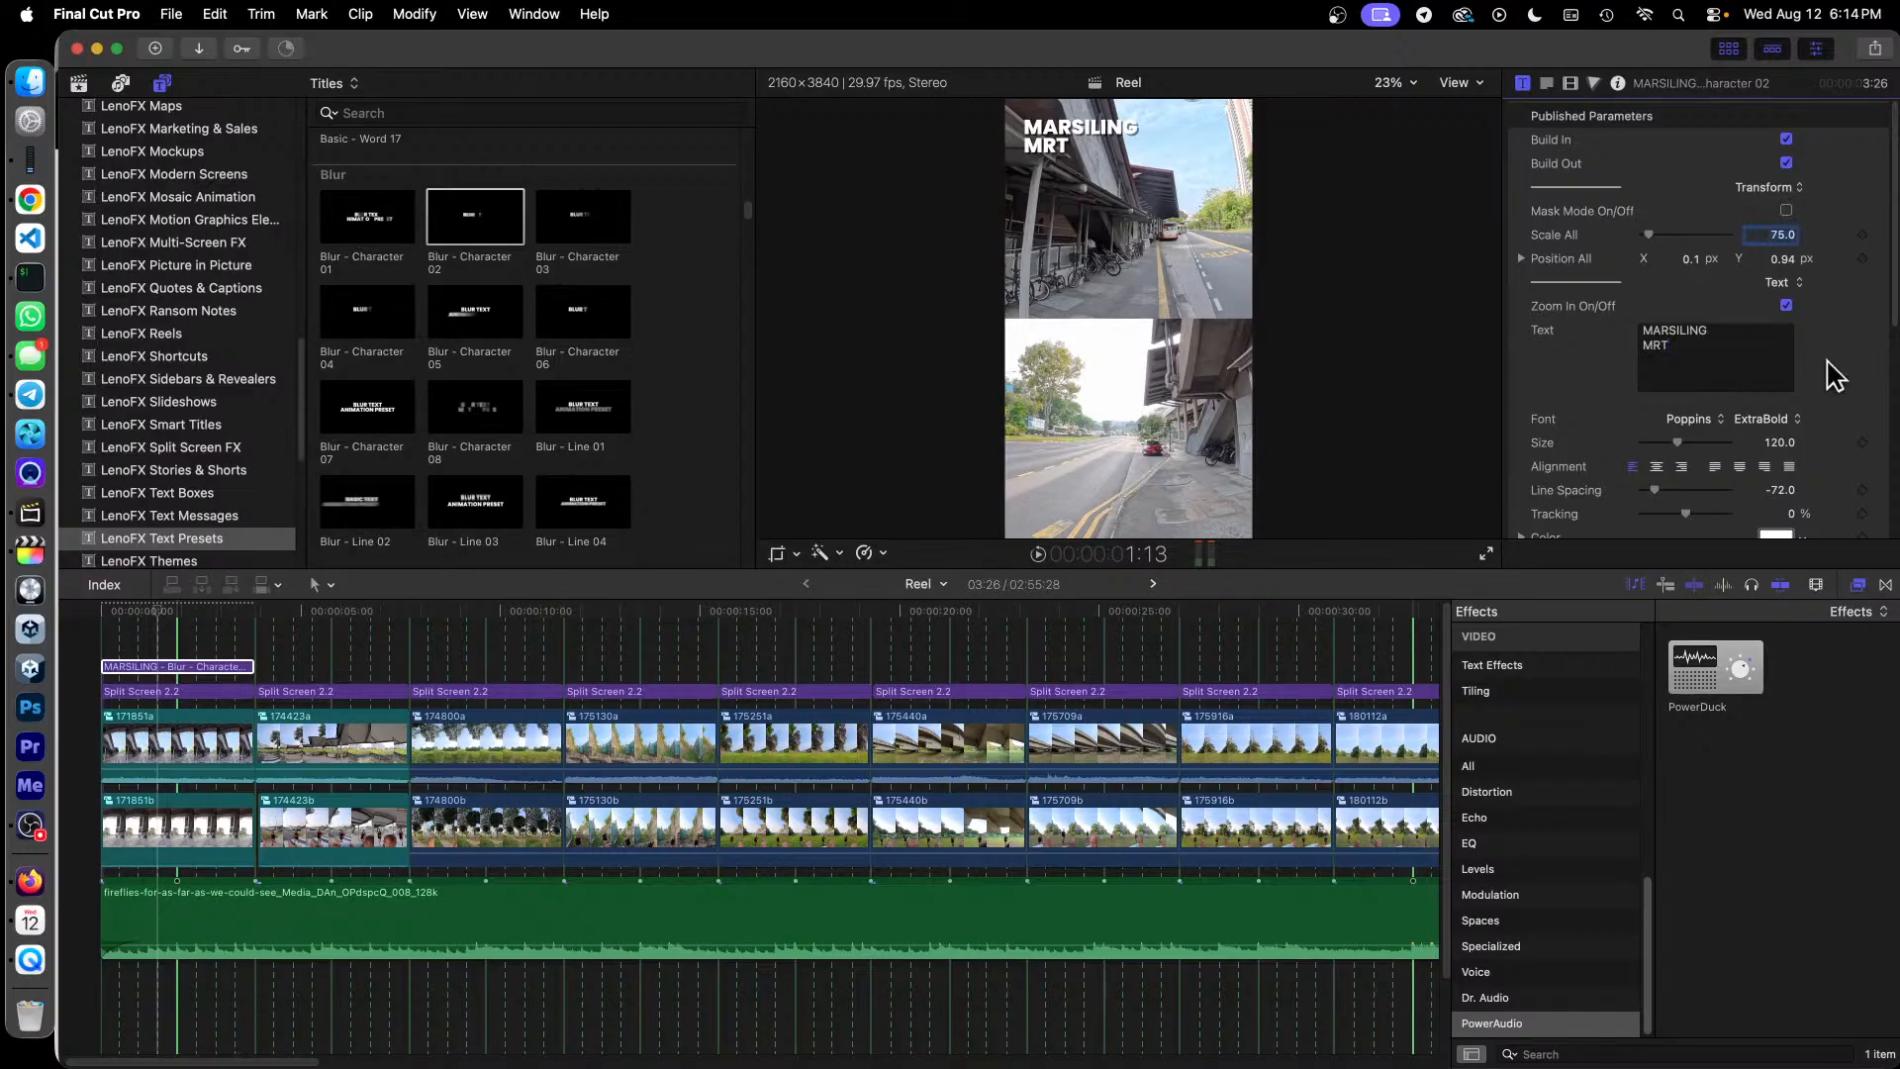
Step: Review the title's text, drop shadow and animation control parameters
scroll(1835, 376, "down", 1)
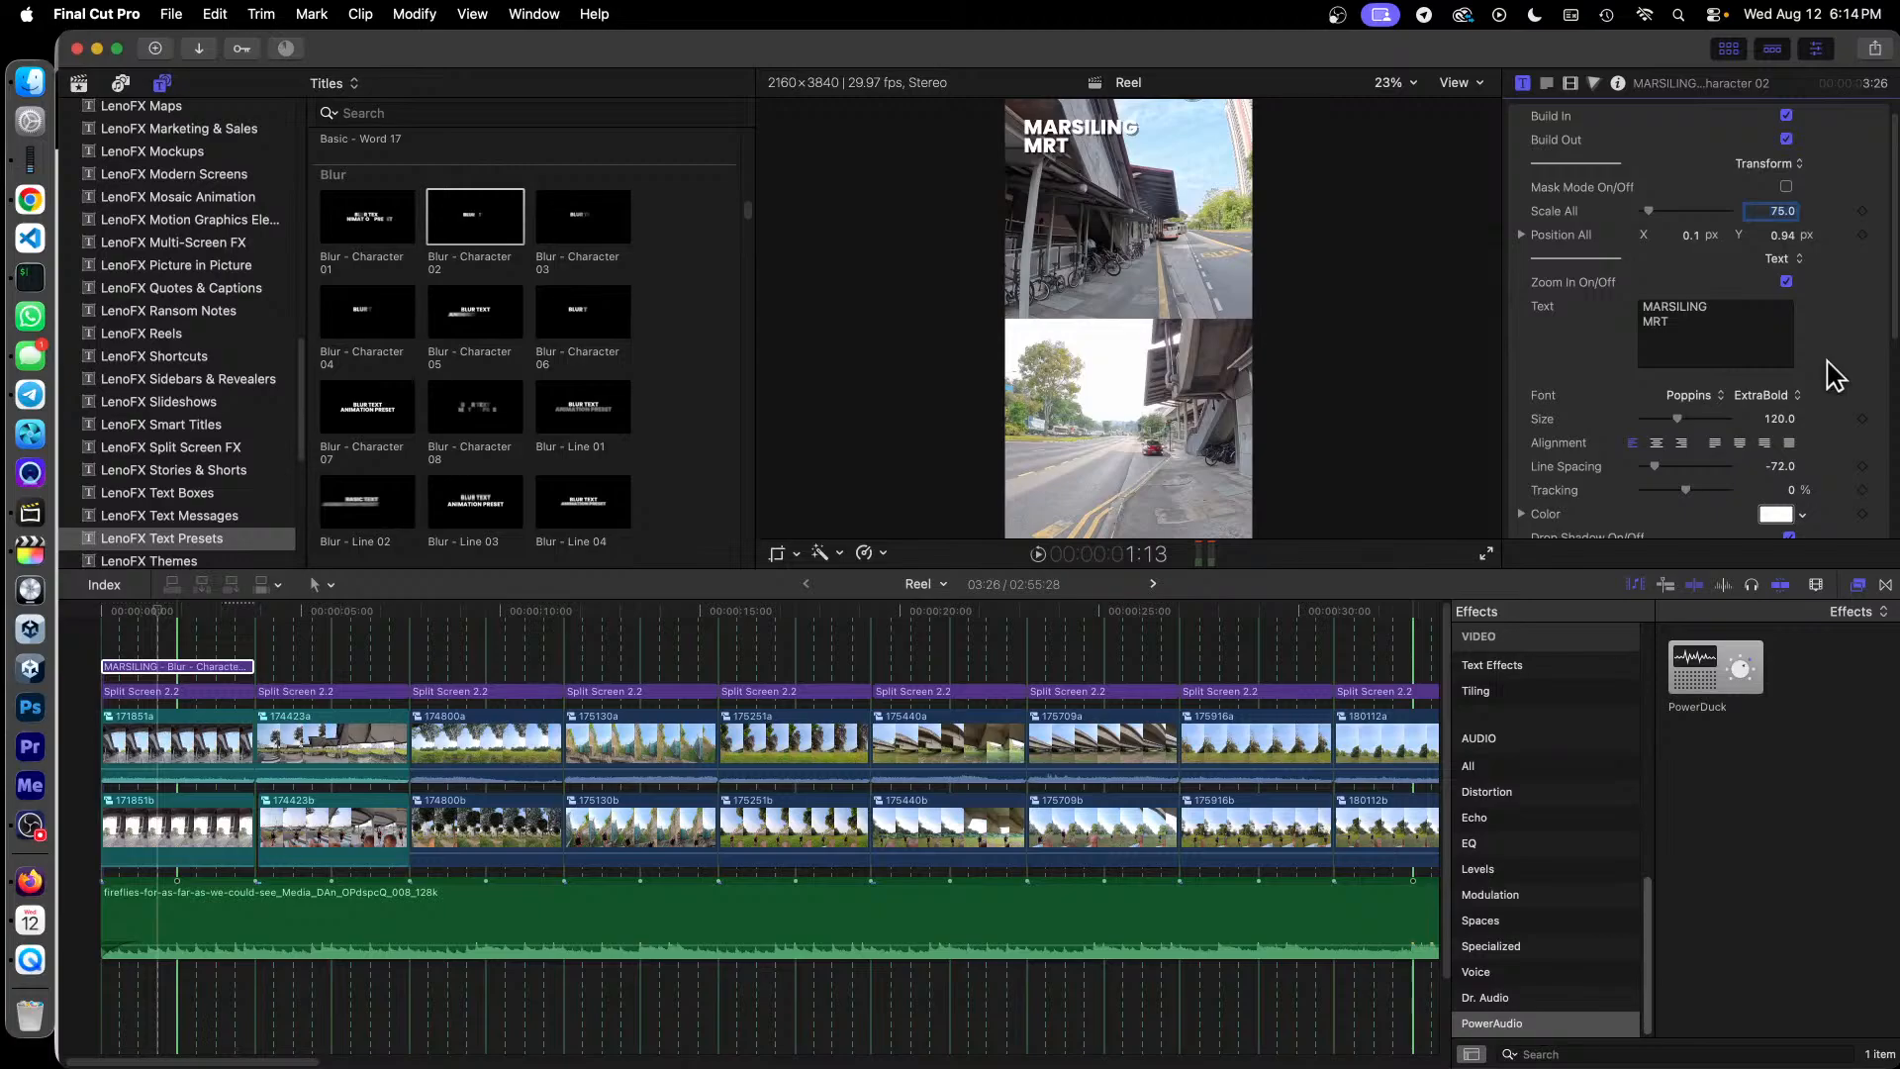
scroll(1836, 376, "down", 3)
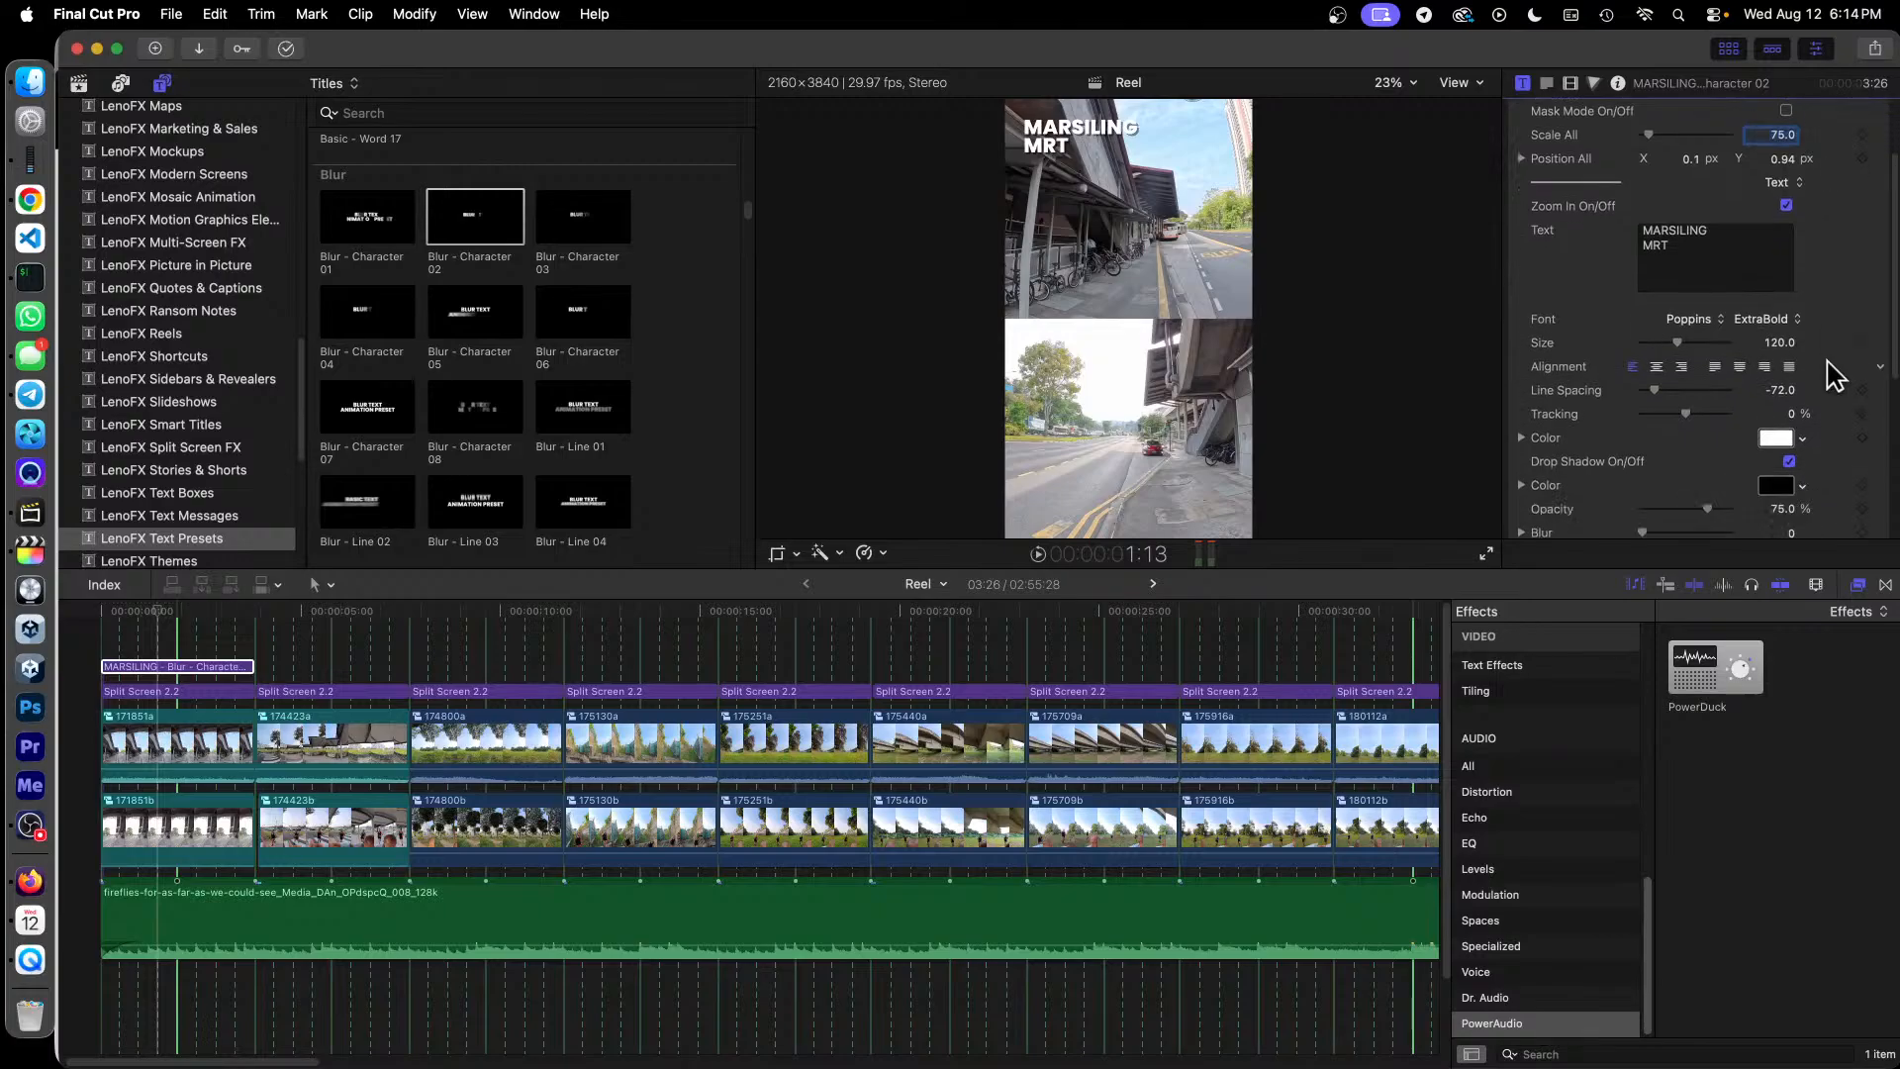
scroll(1835, 376, "down", 6)
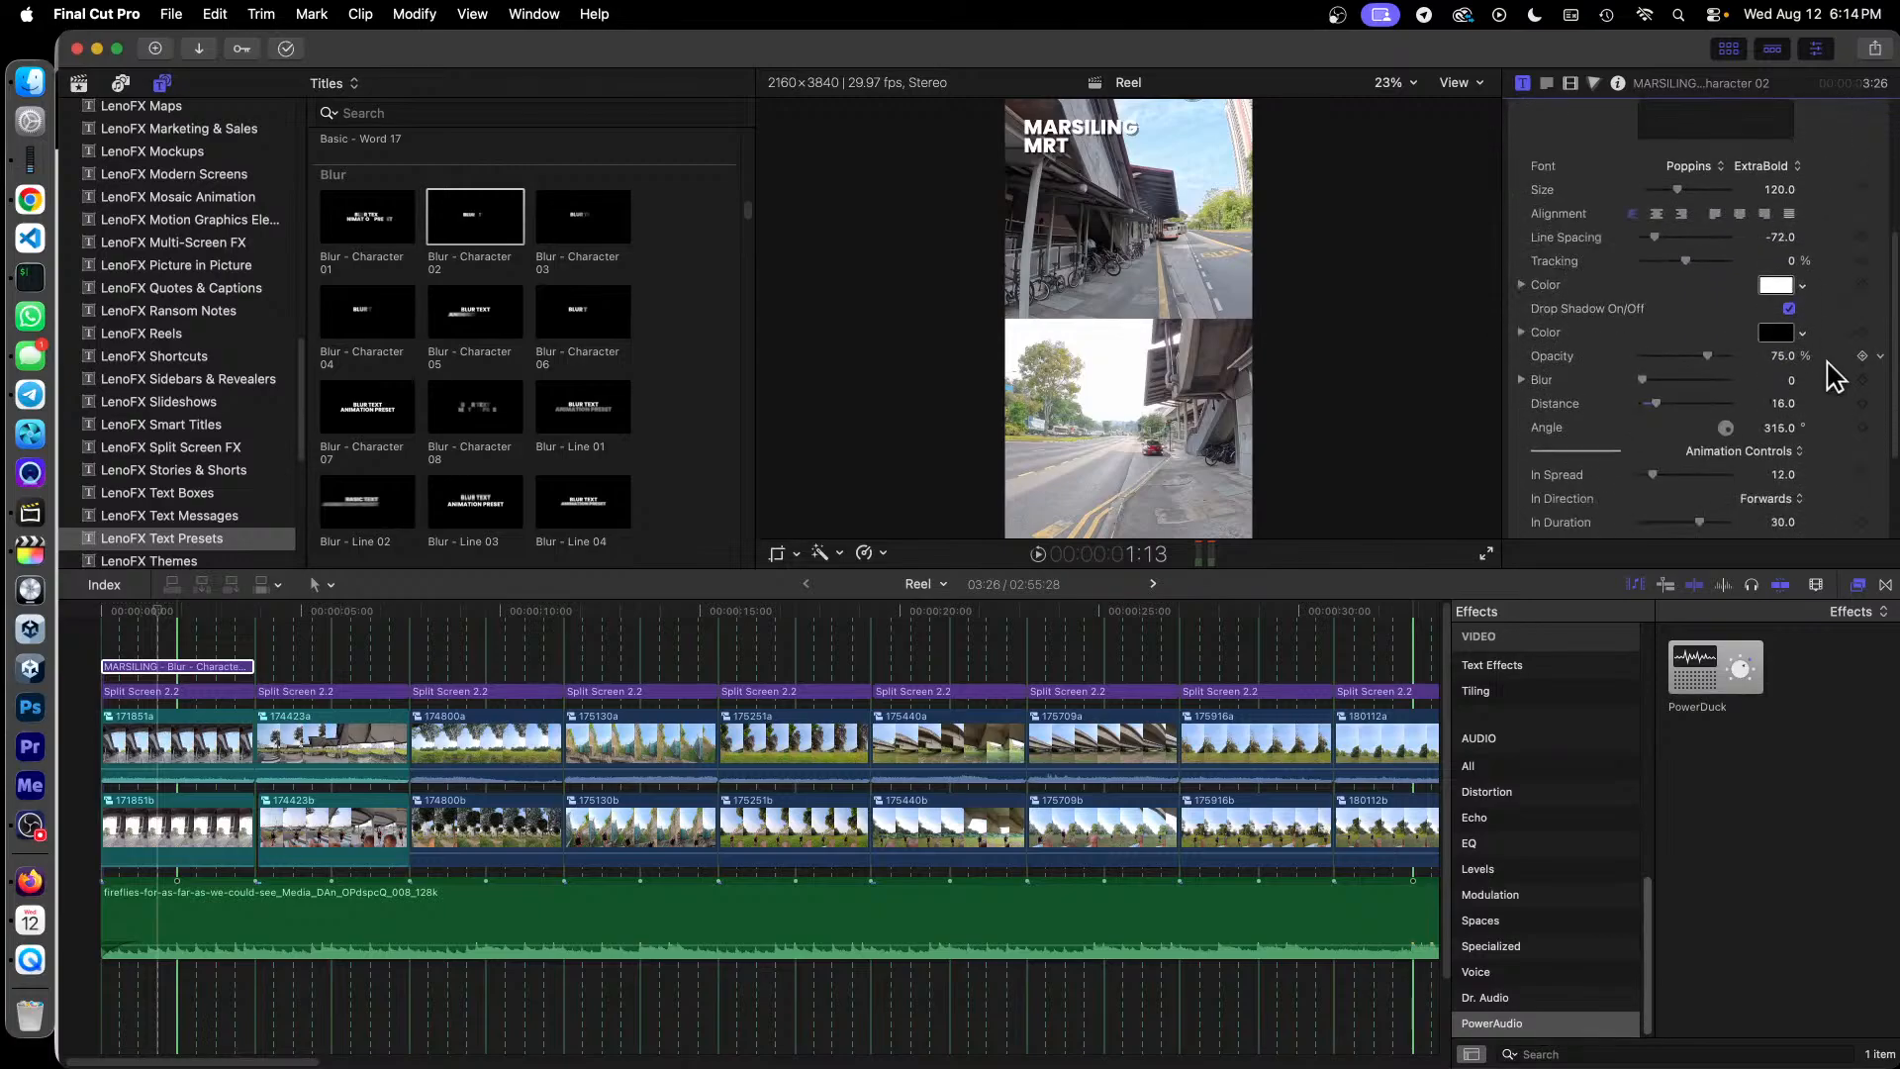
scroll(1835, 376, "down", 2)
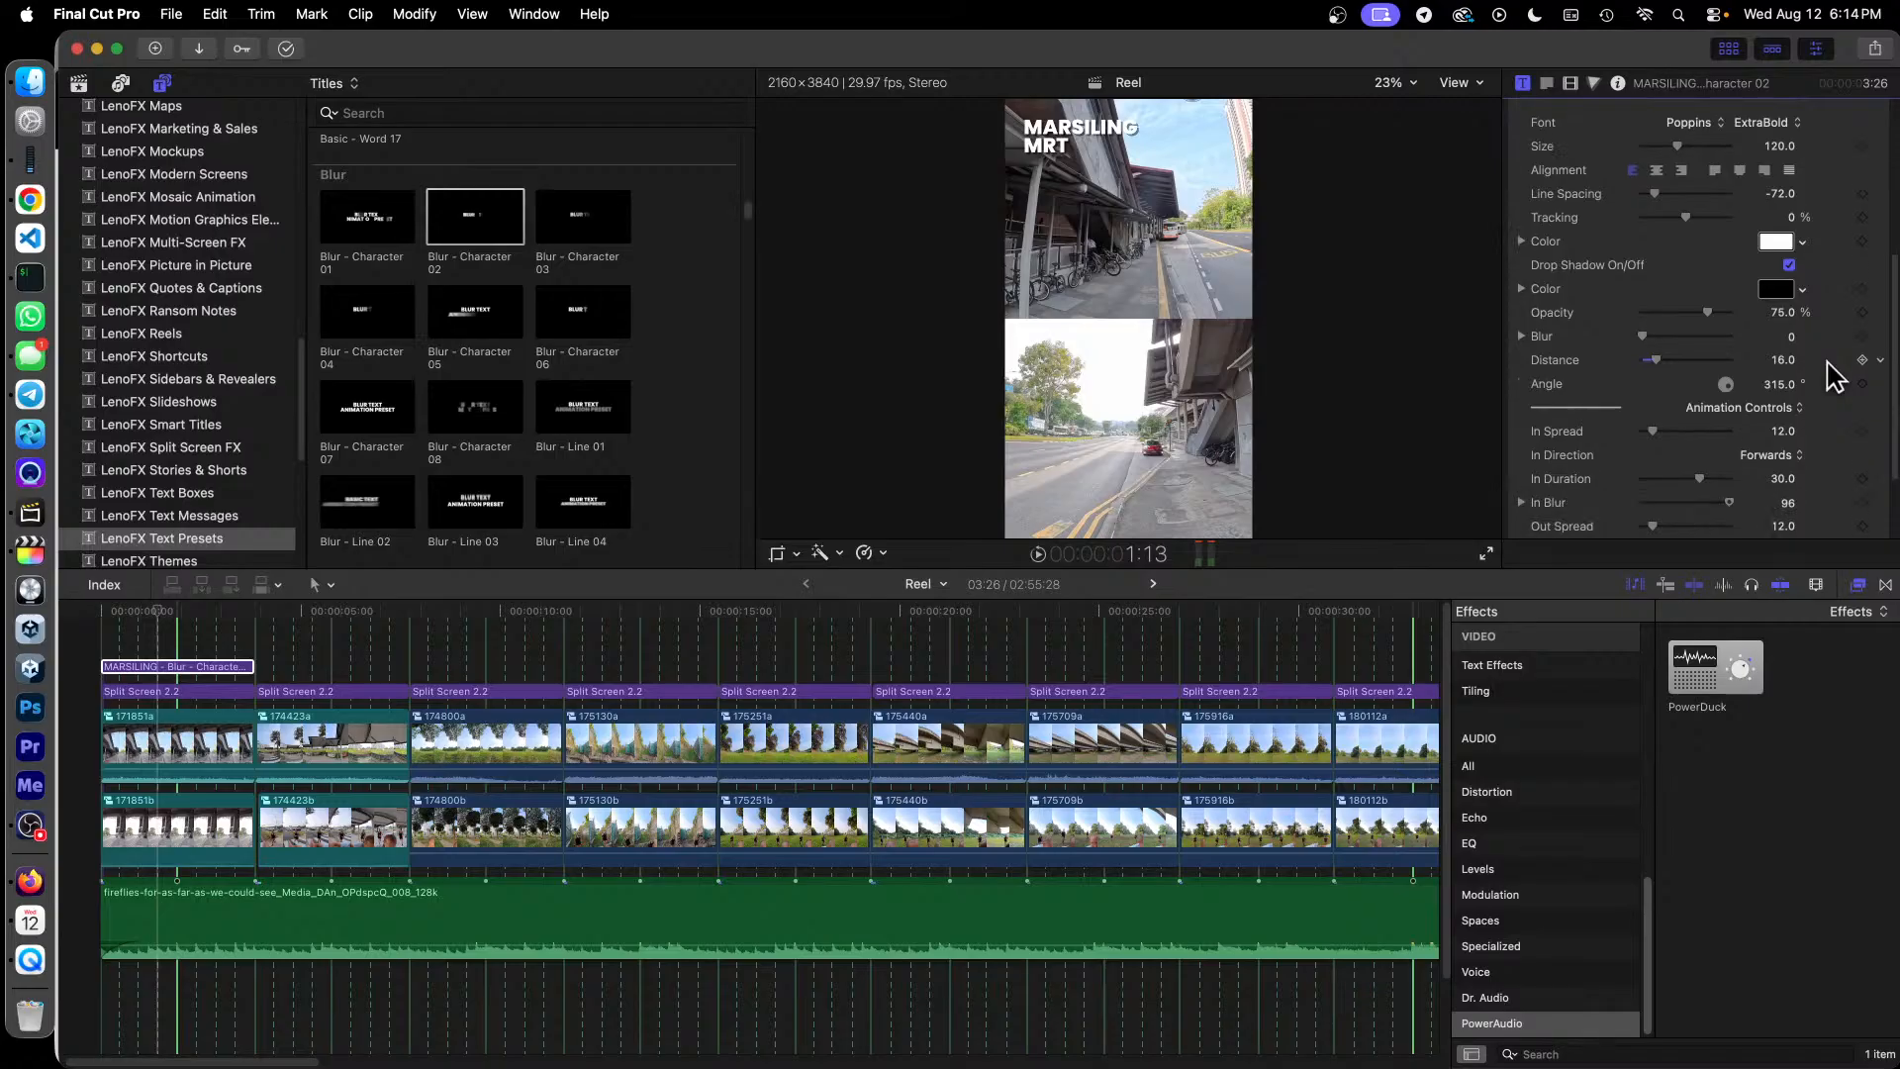
scroll(1836, 376, "down", 4)
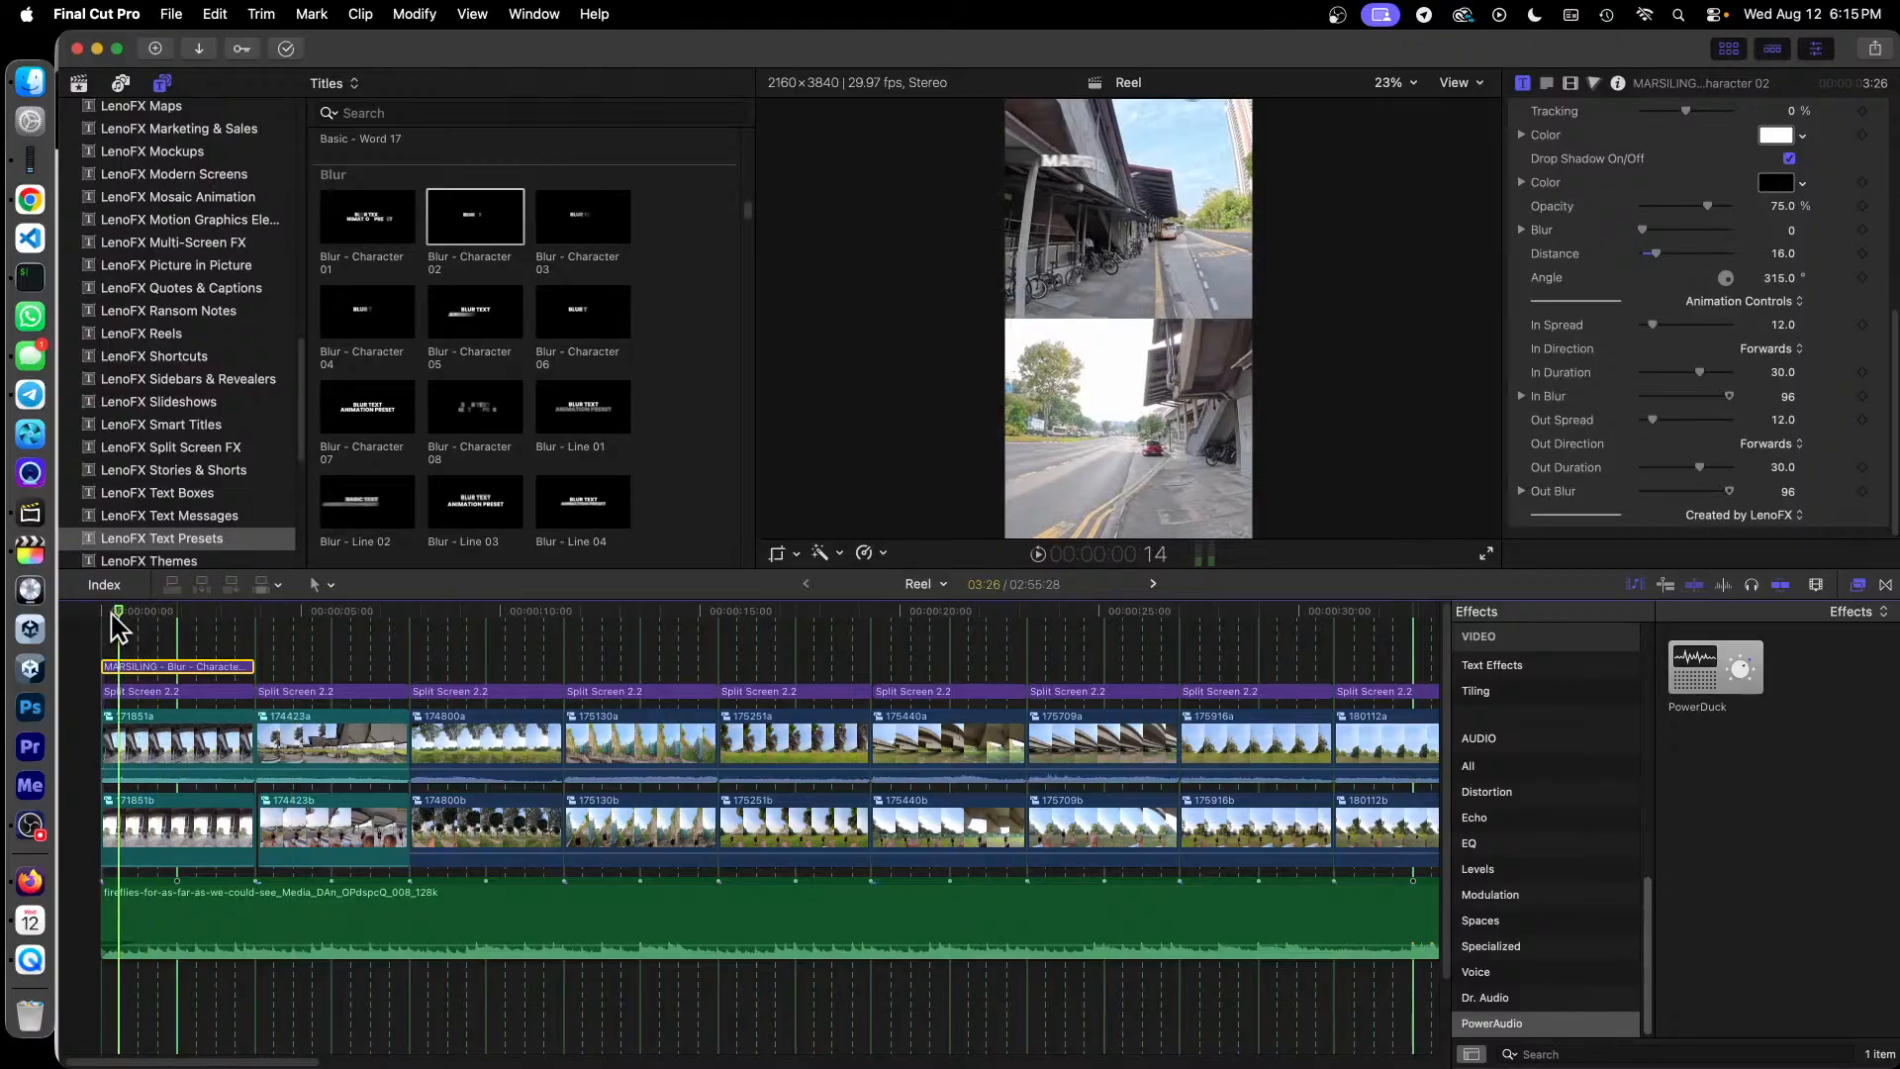
Step: Play the reel's opening to check the title animation, then replay it from the start with more of the timeline in view
key("space")
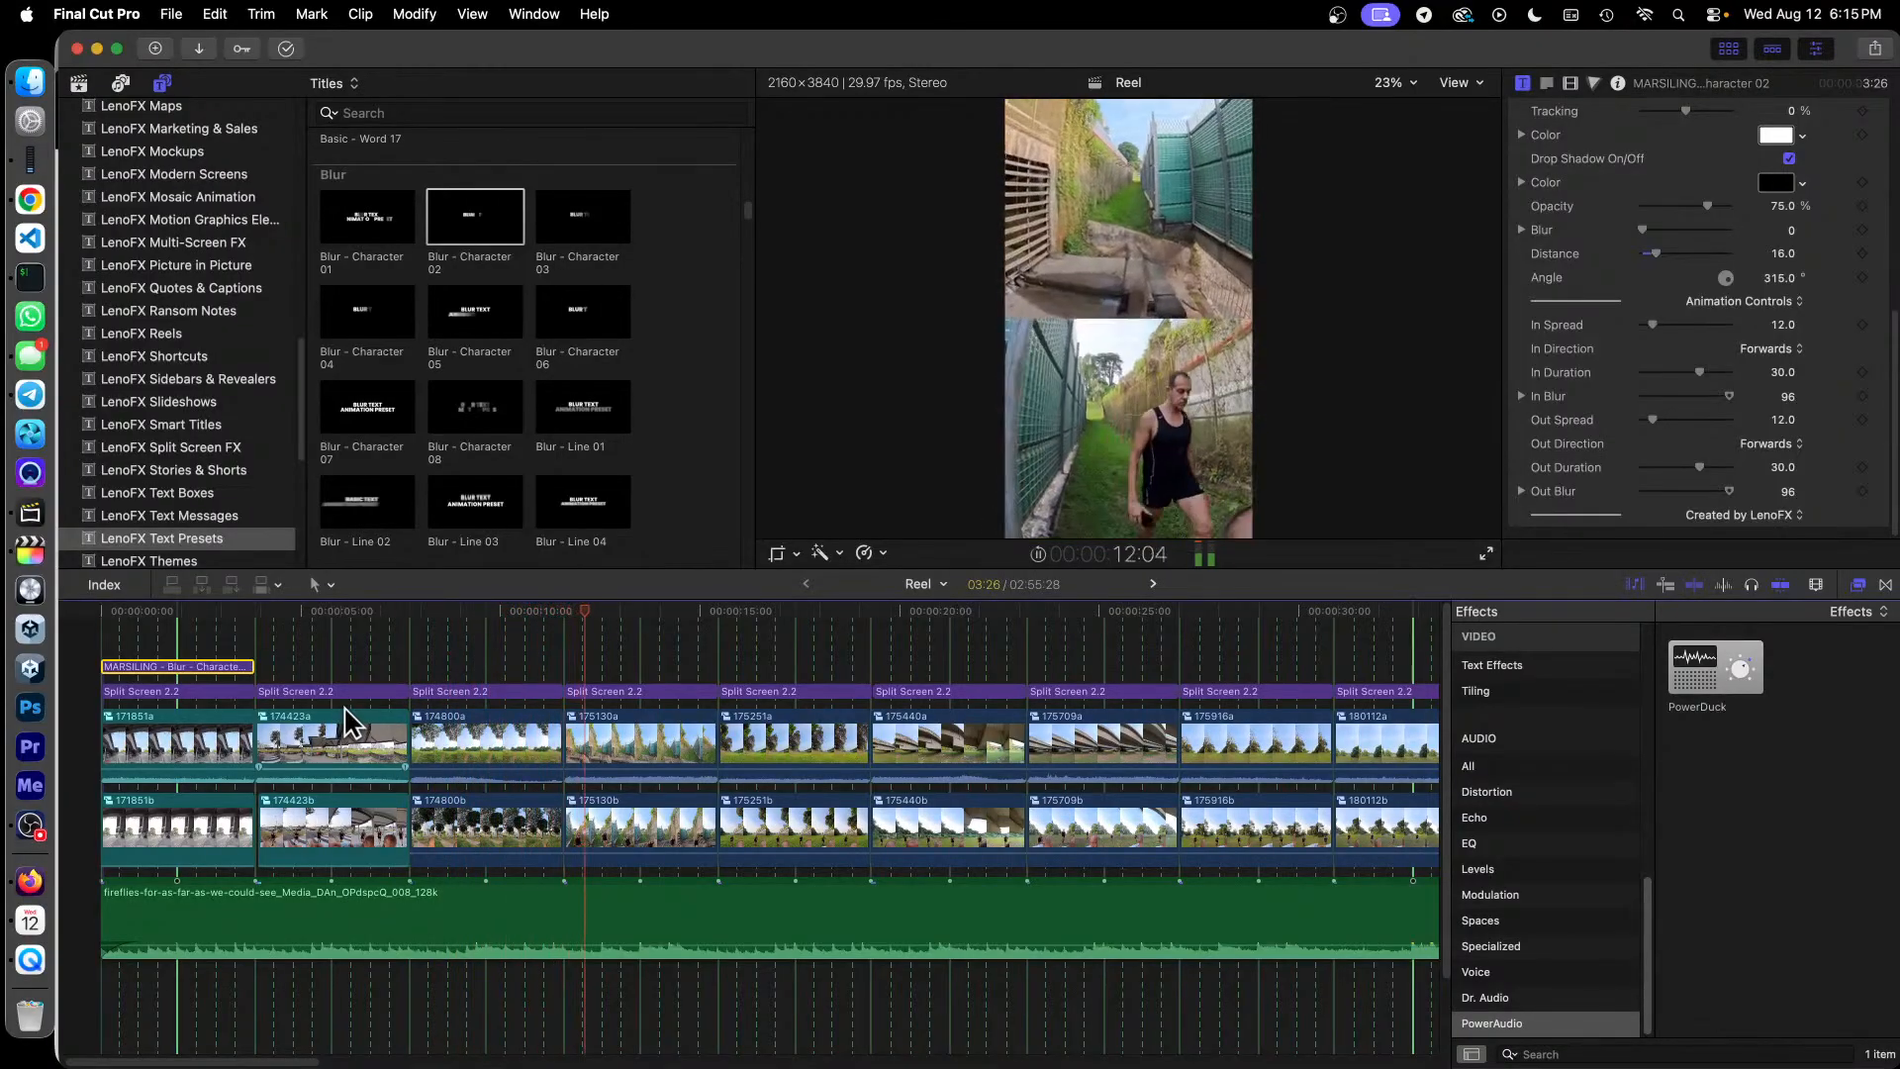
key("space")
left_click(124, 641)
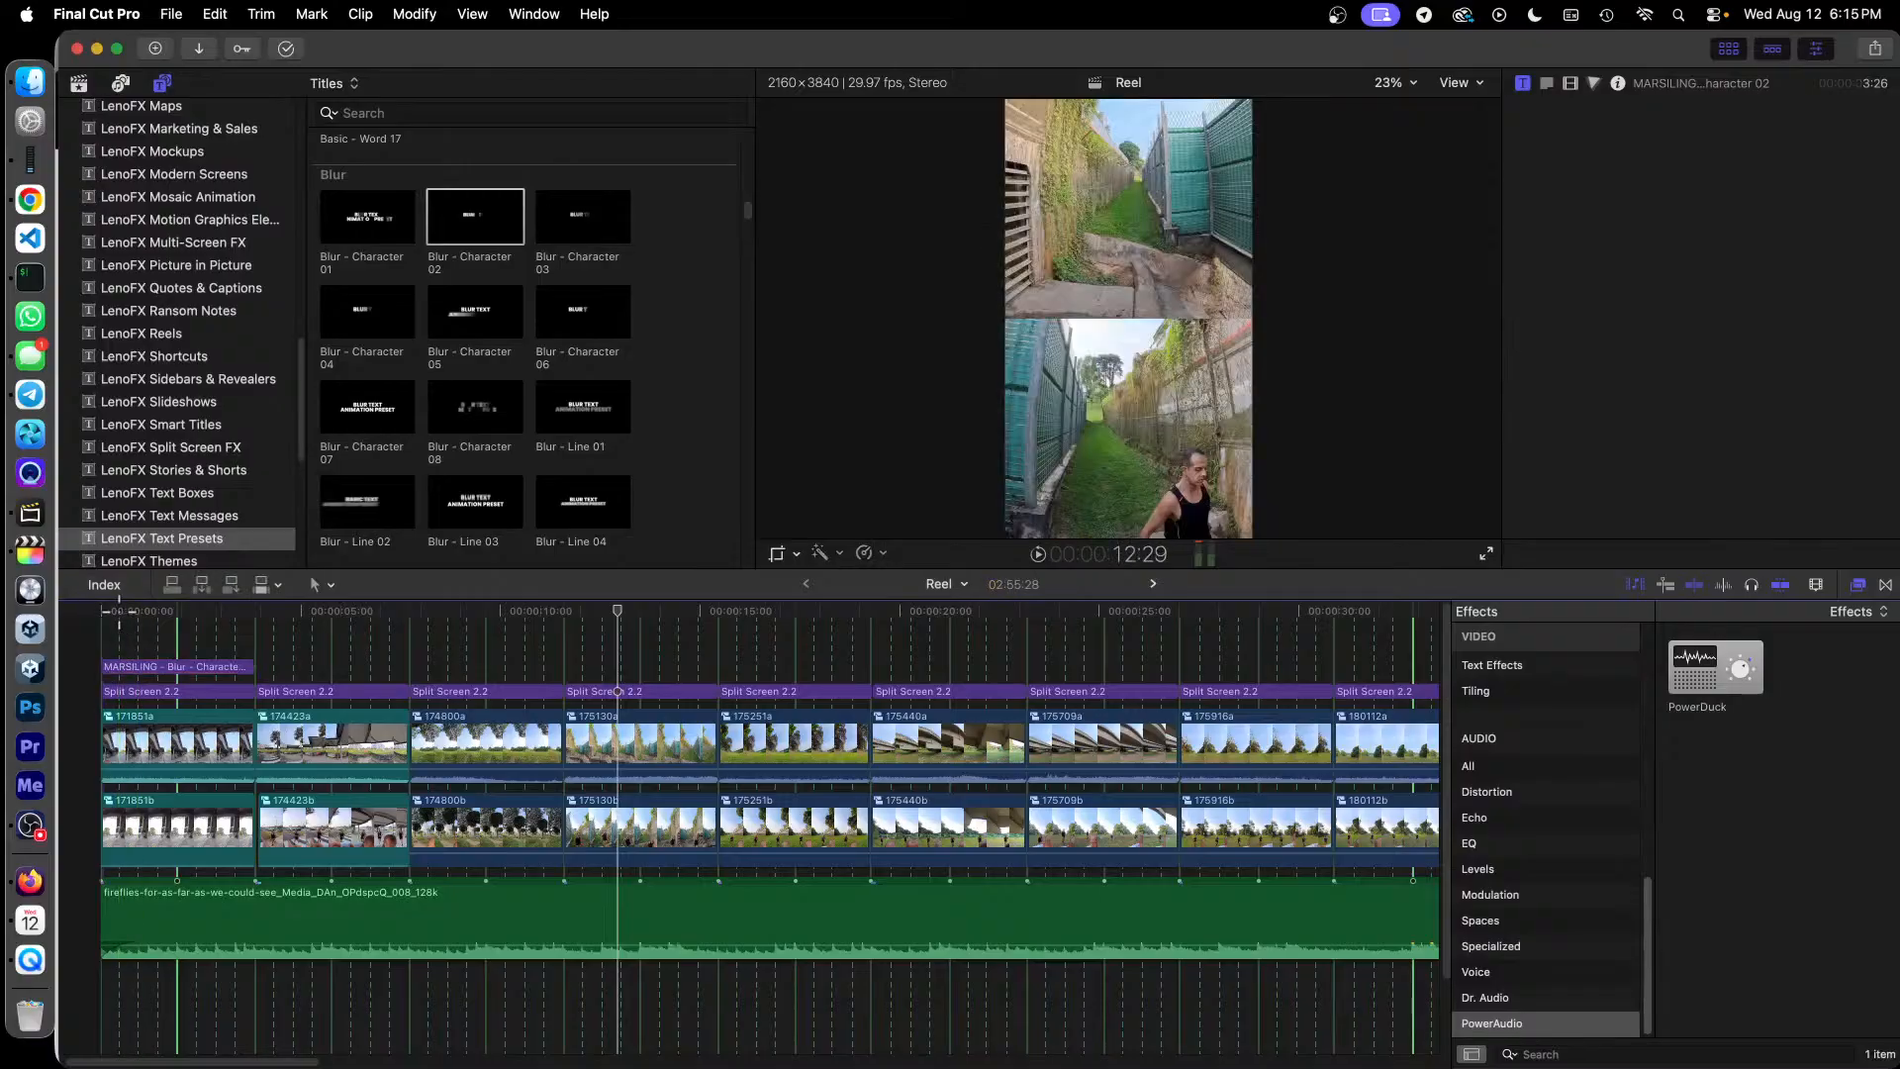
left_click(97, 608)
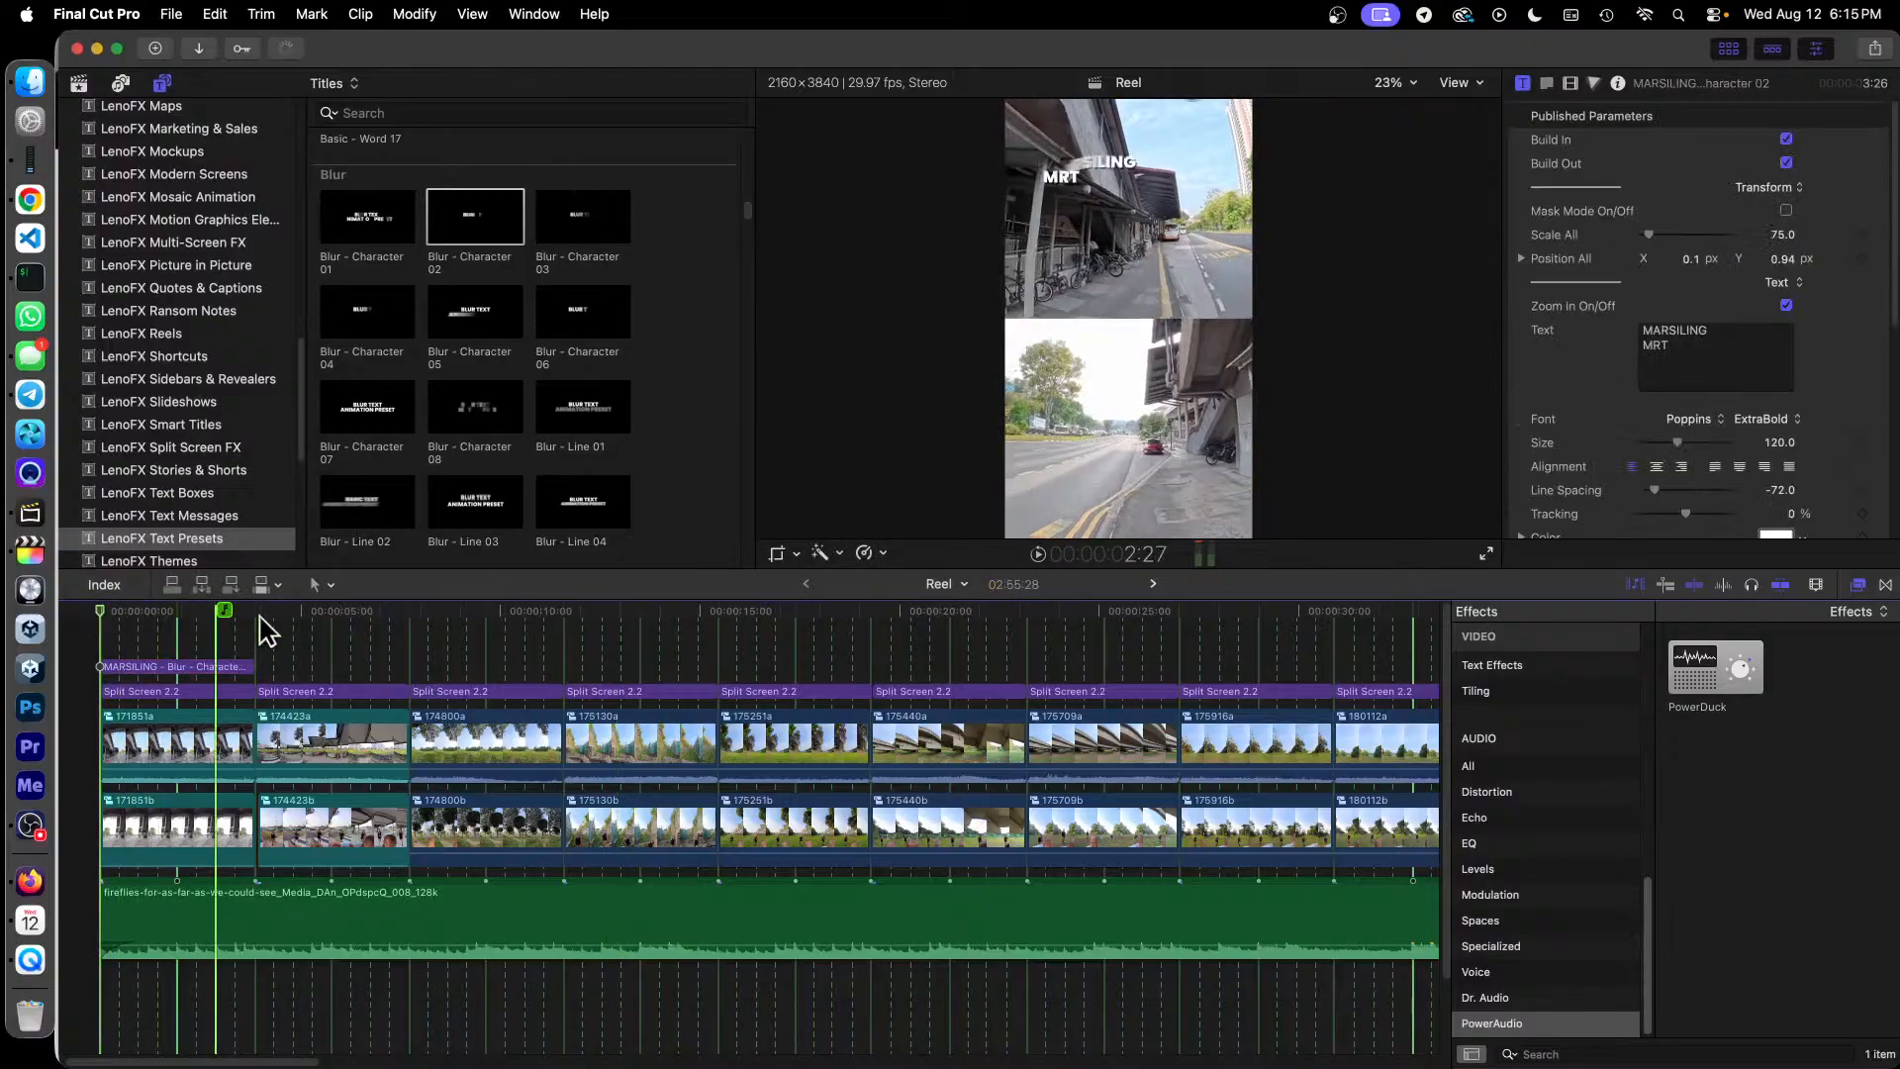
key("super+minus")
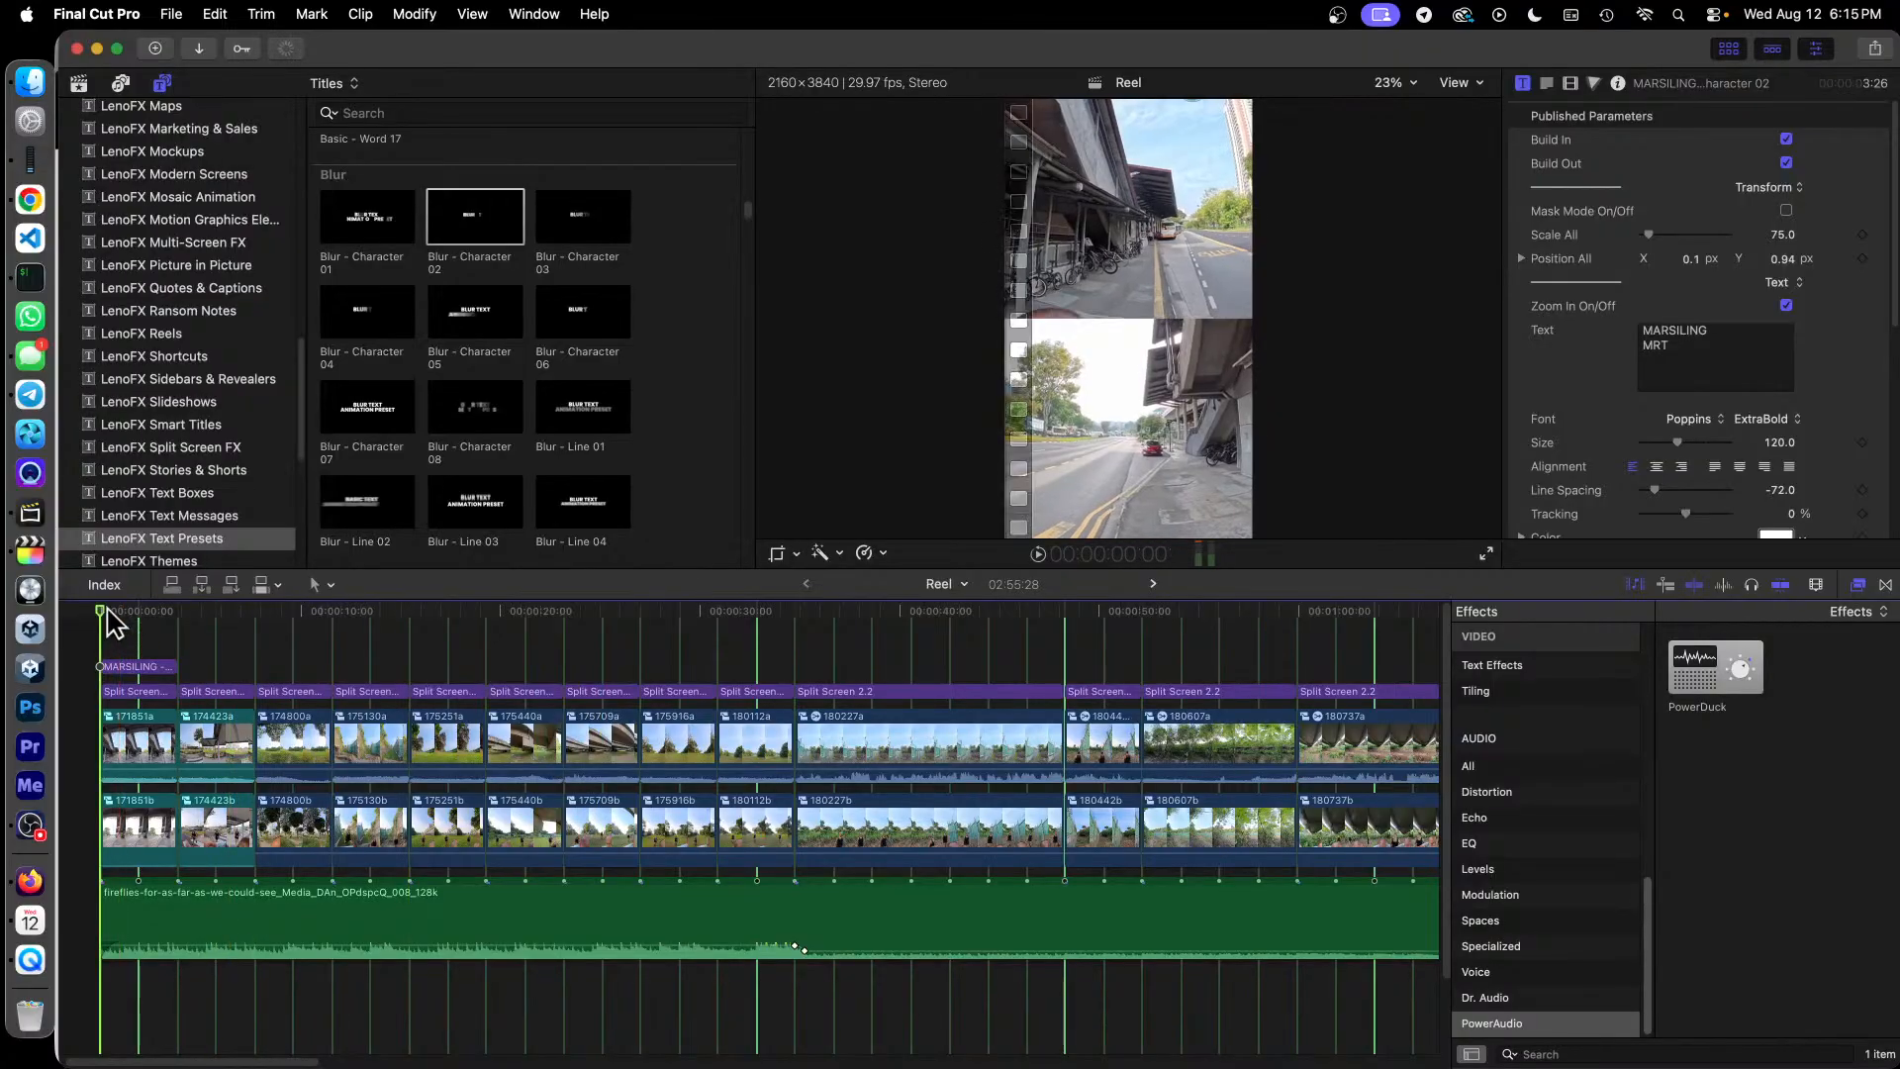
key("space")
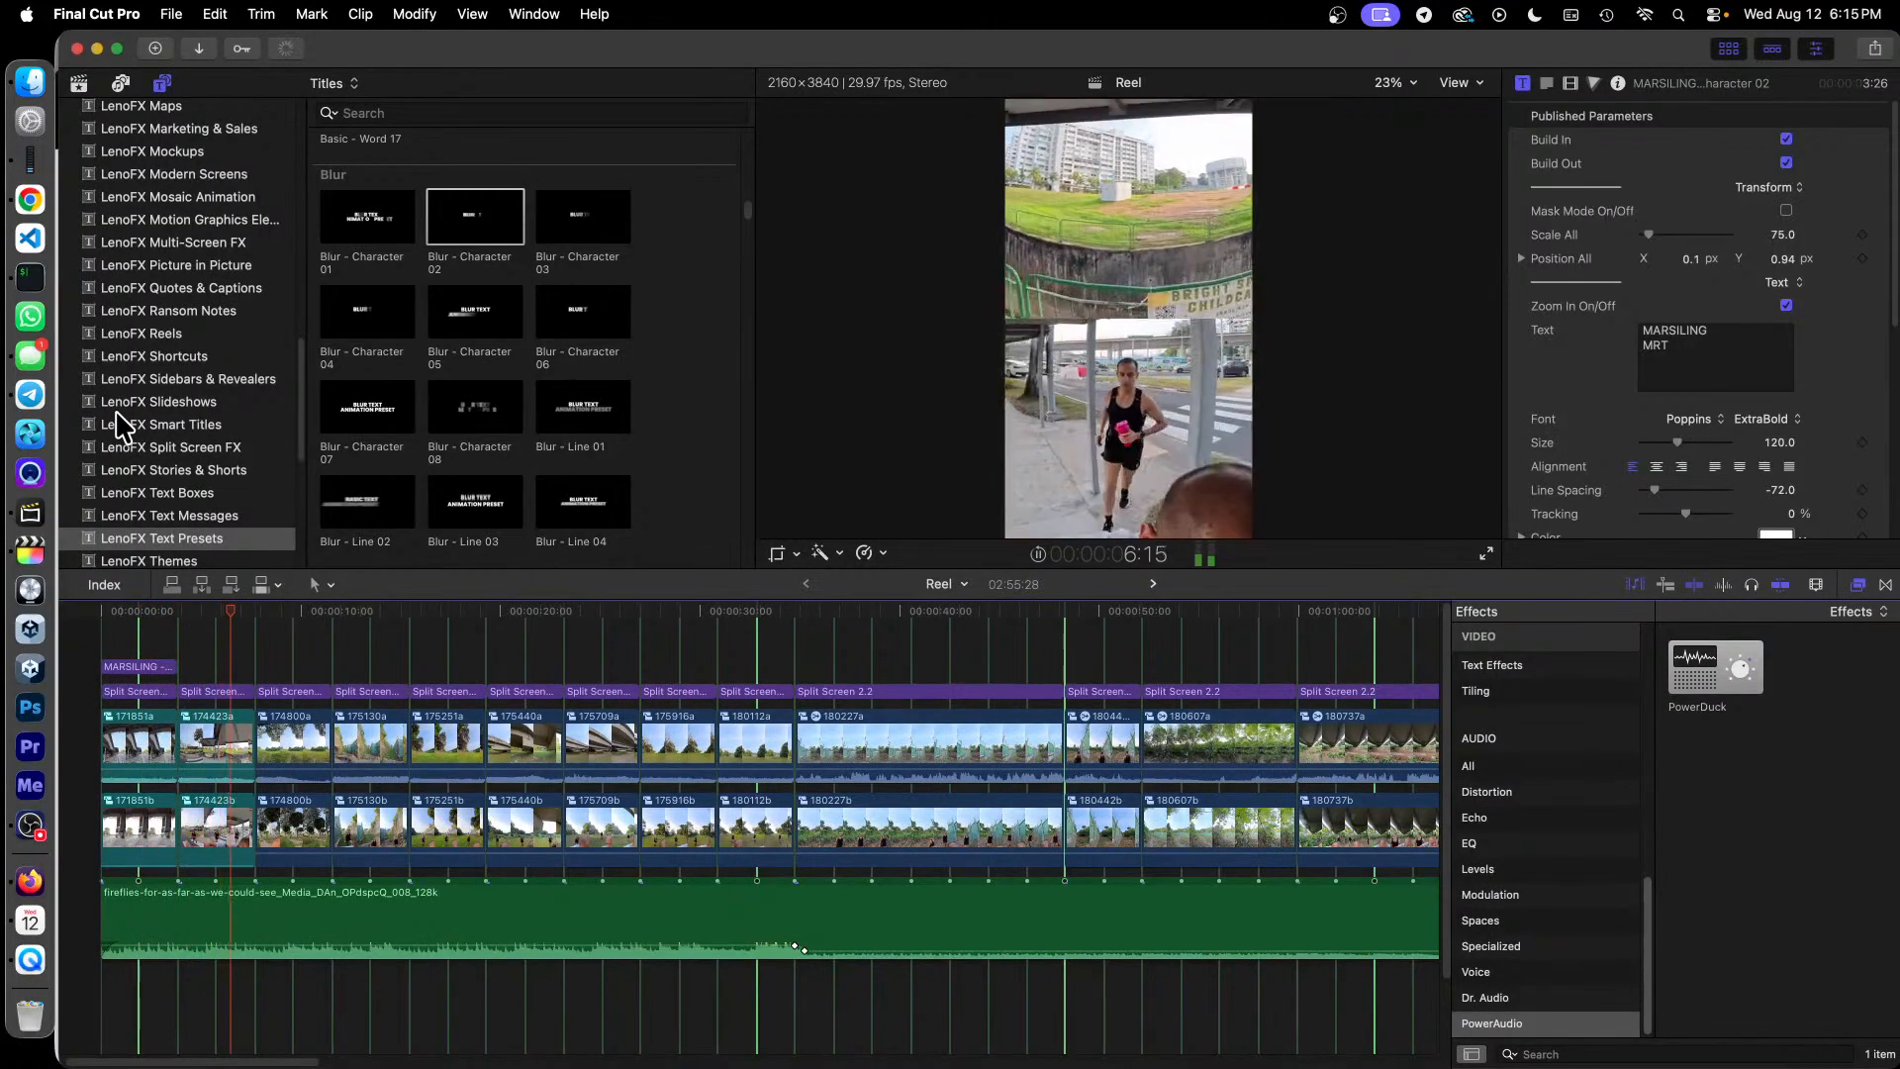
key("space")
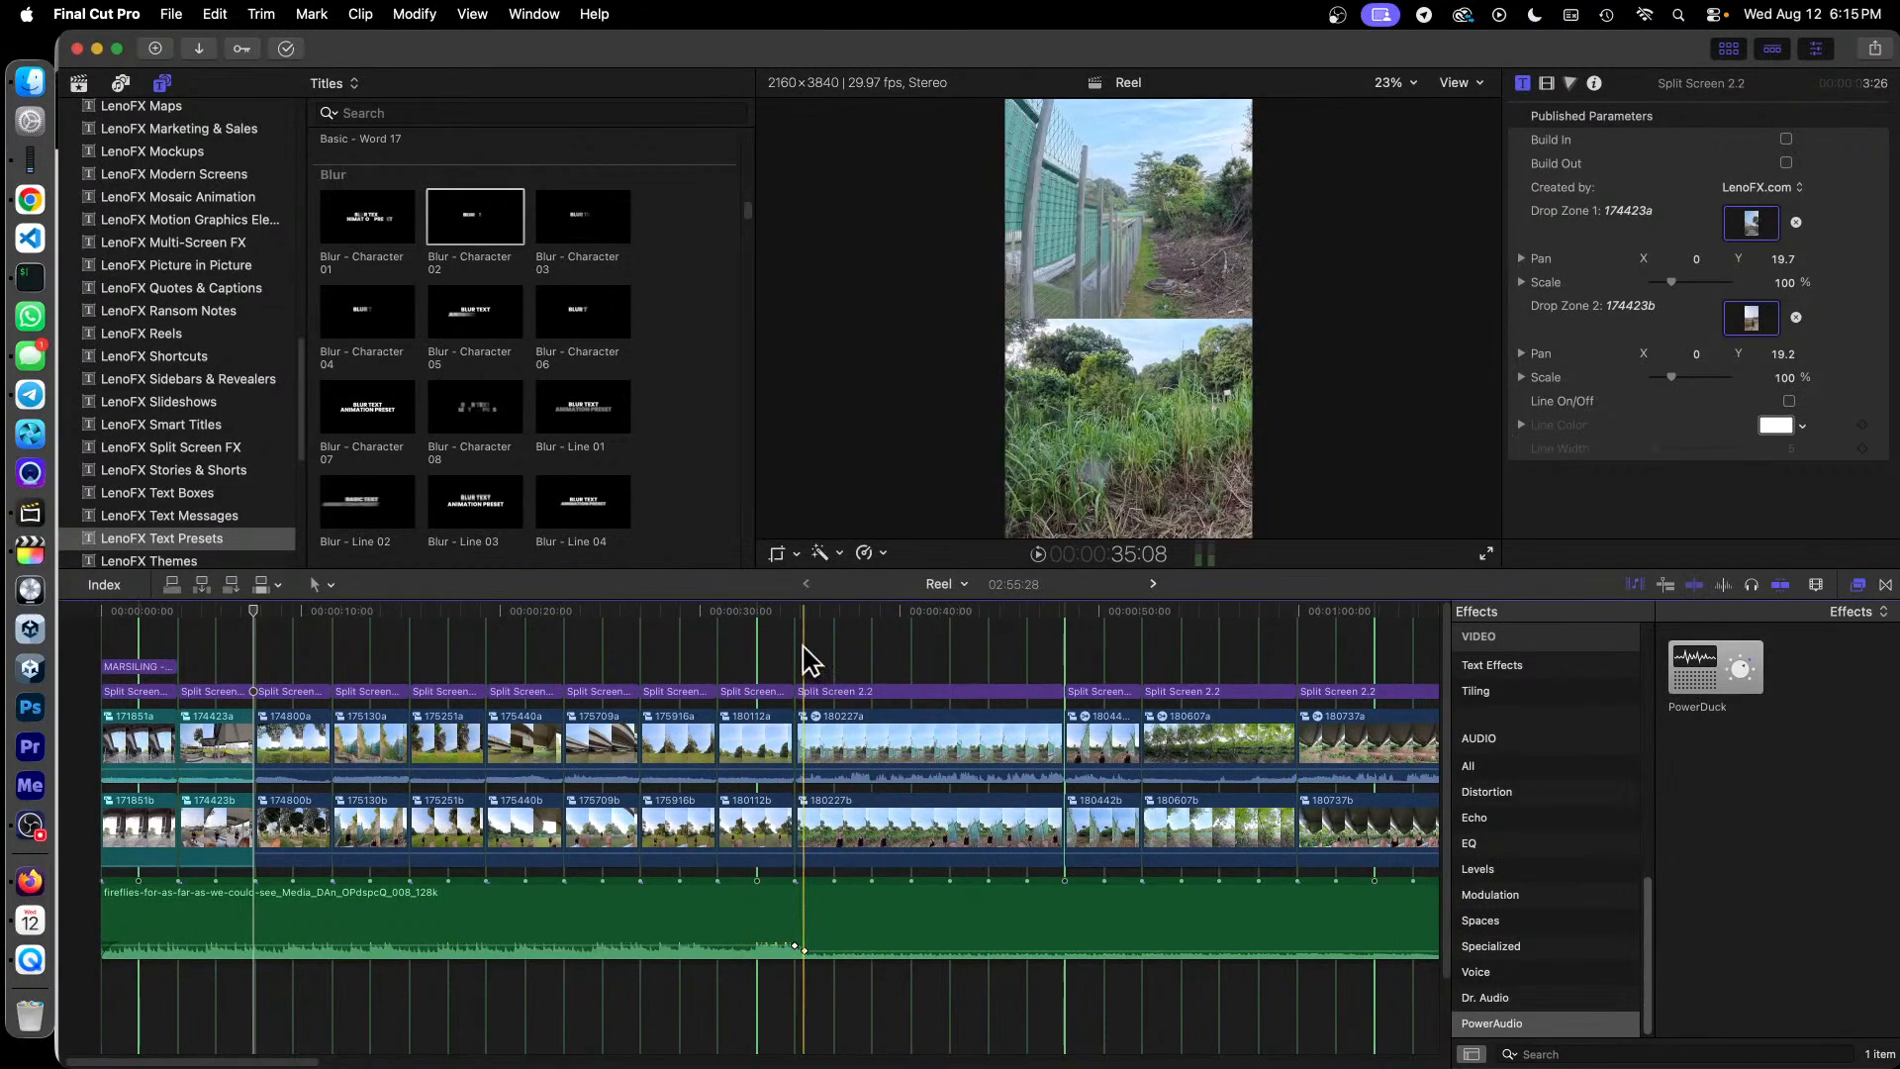
Step: Duplicate the MARSILING MRT title and place the copy at the start of the 180227 split-screen clip
left_click(140, 669)
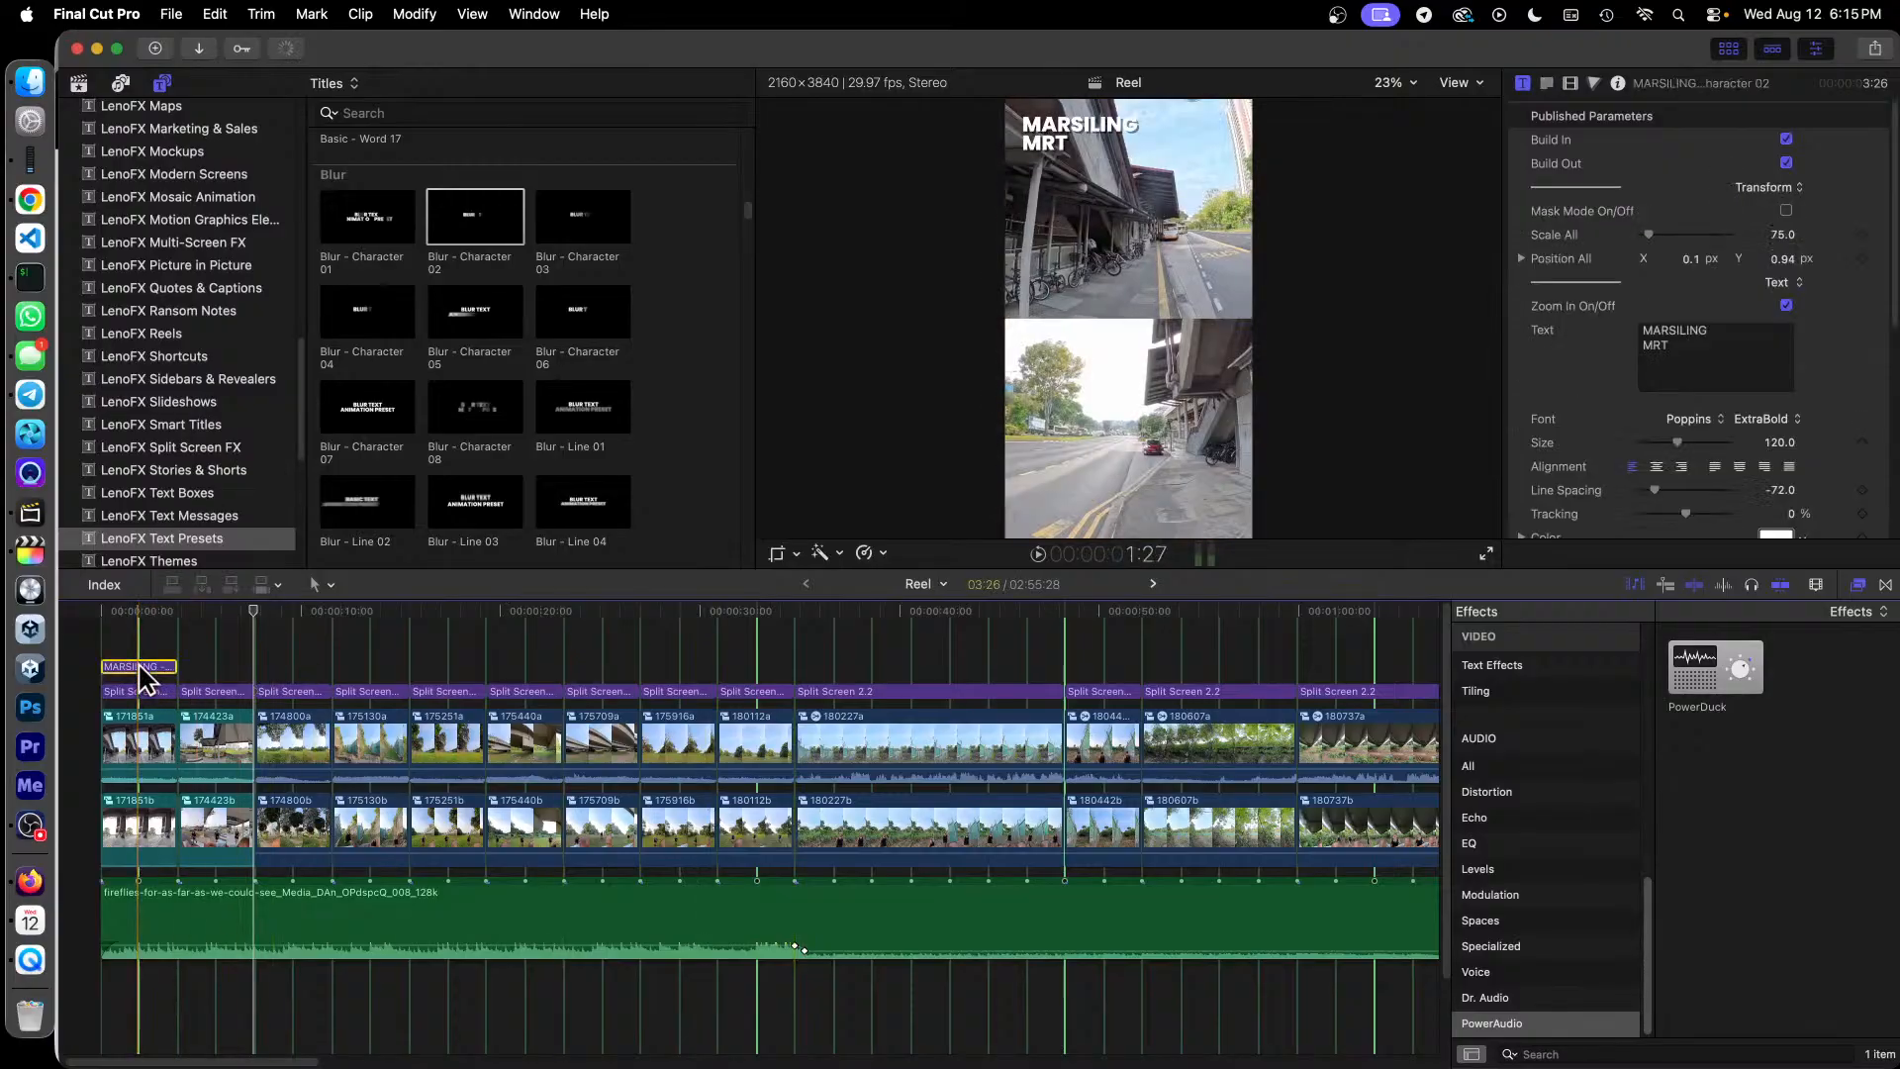
left_click(804, 613)
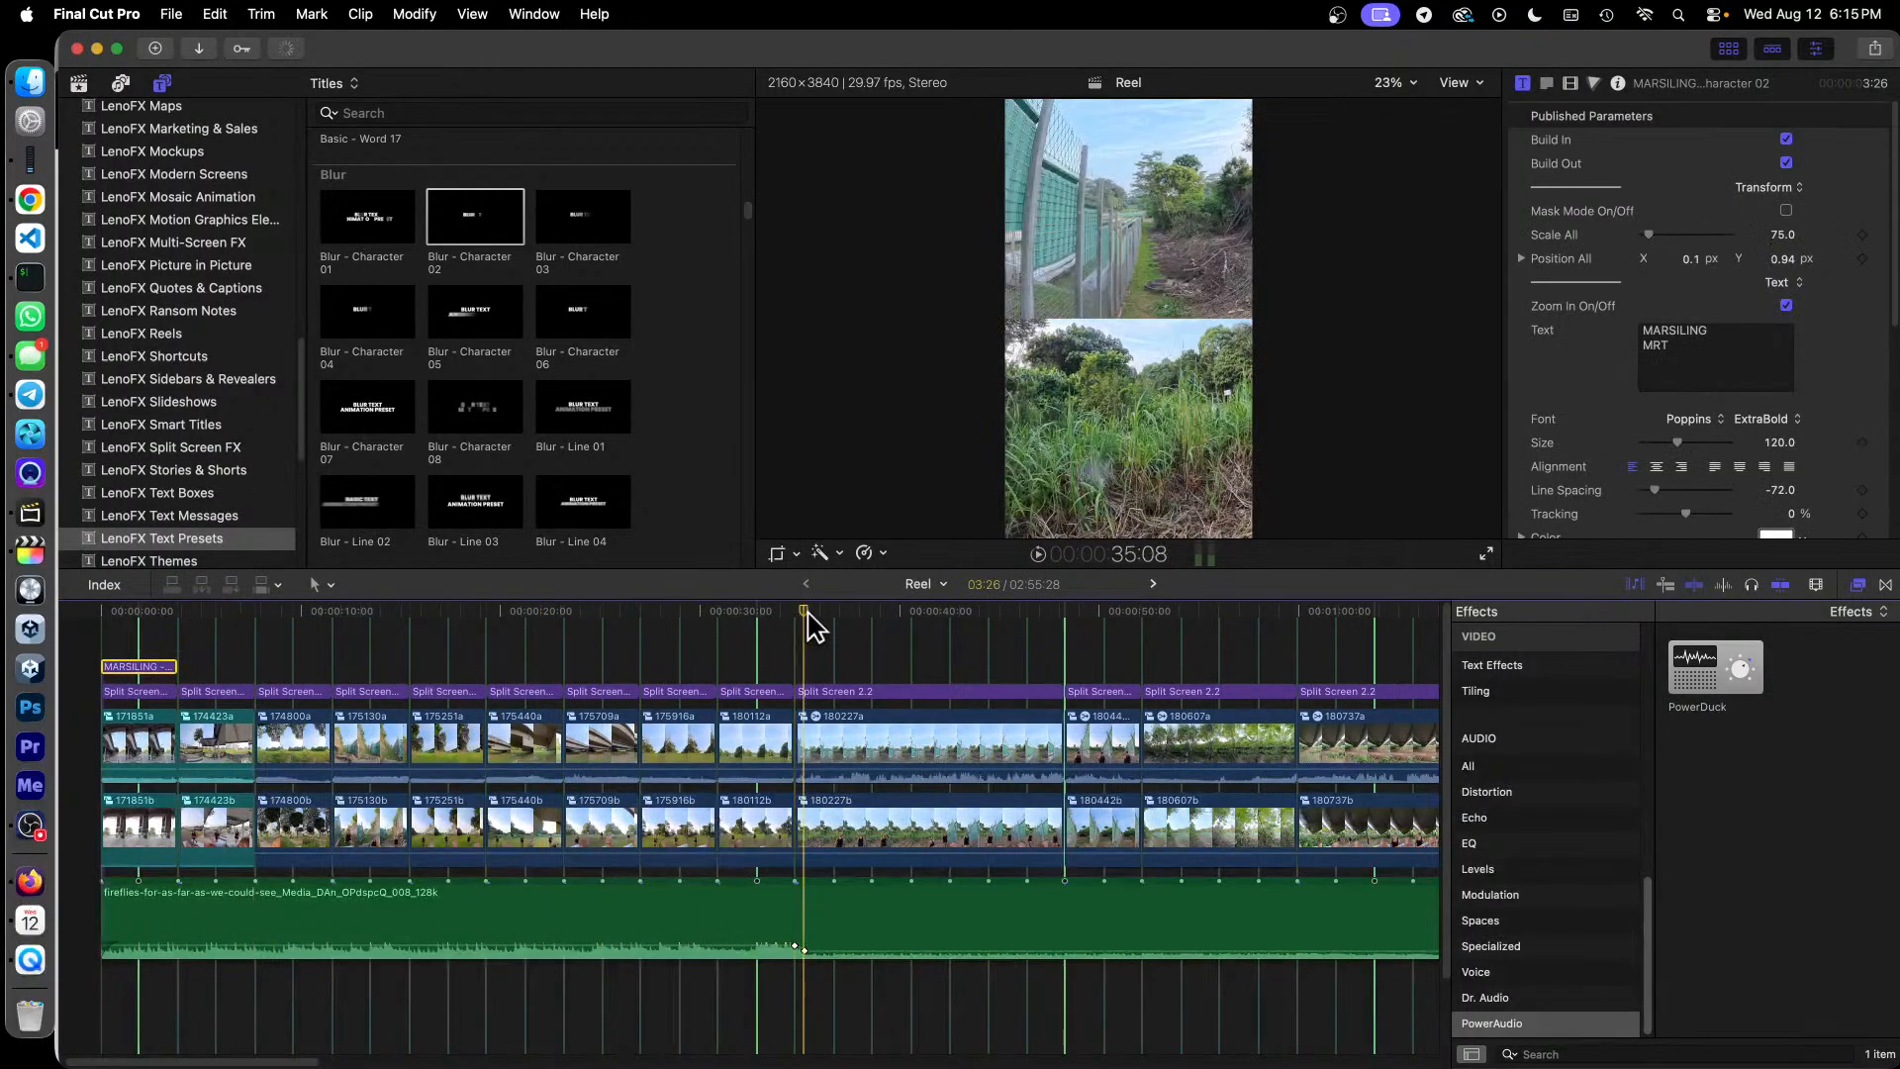
key("super+v")
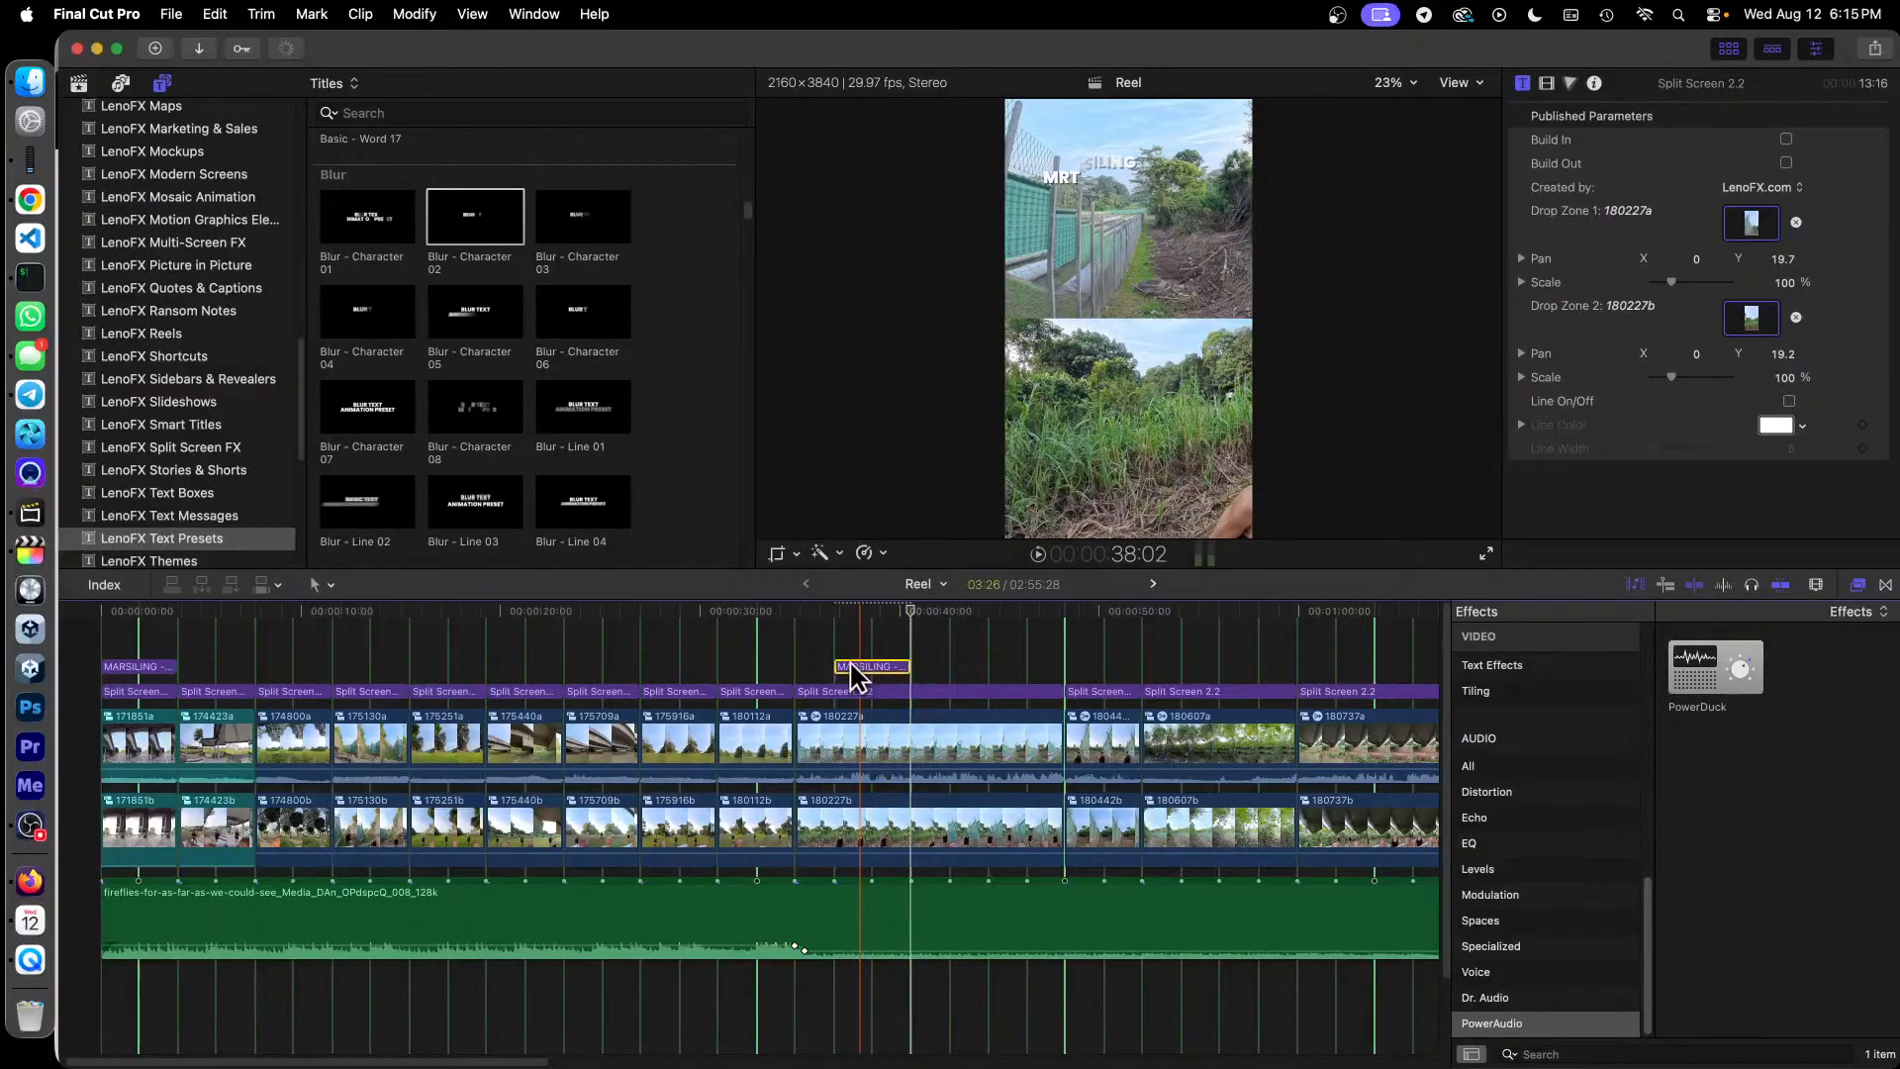
left_click_drag(864, 678, 826, 677)
left_click(833, 616)
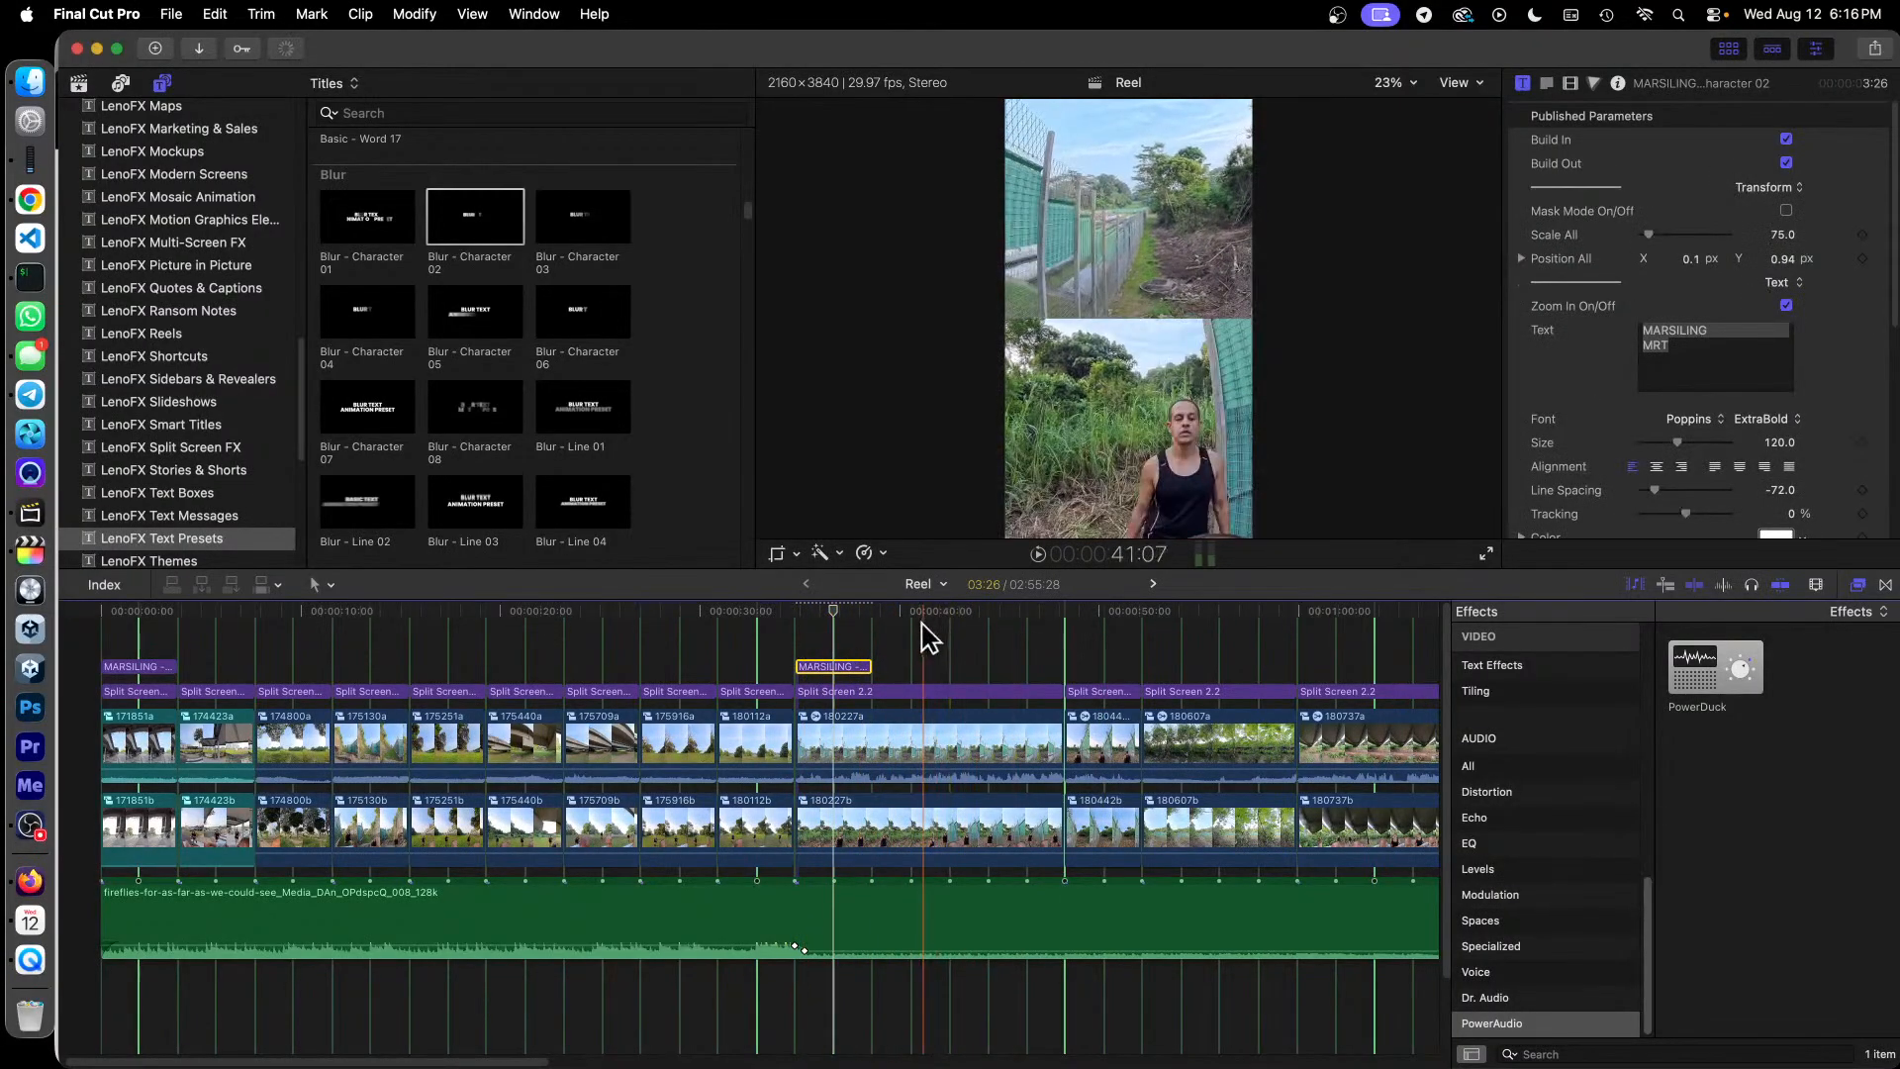
Step: Replace the copied title's text with NEW on the first line and PATH? on the second
left_click(1685, 339)
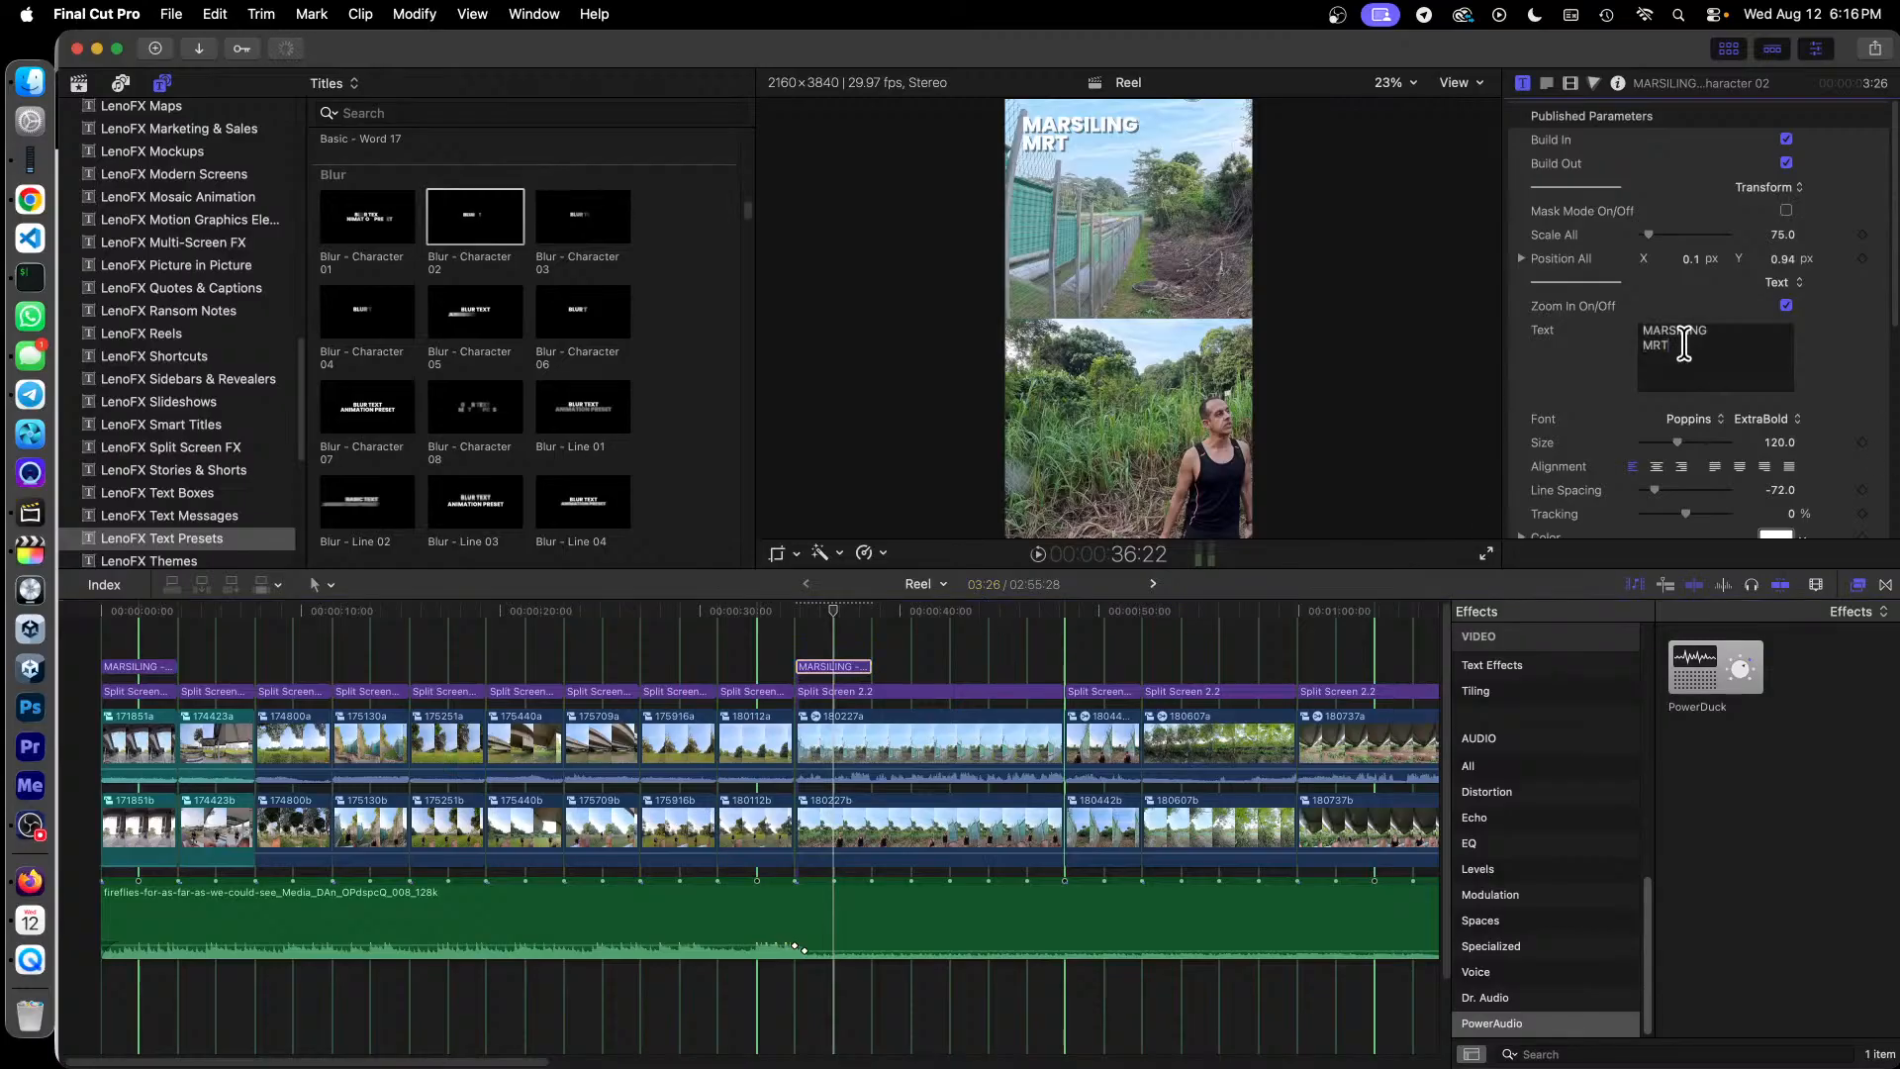
key("super+a")
type("NE")
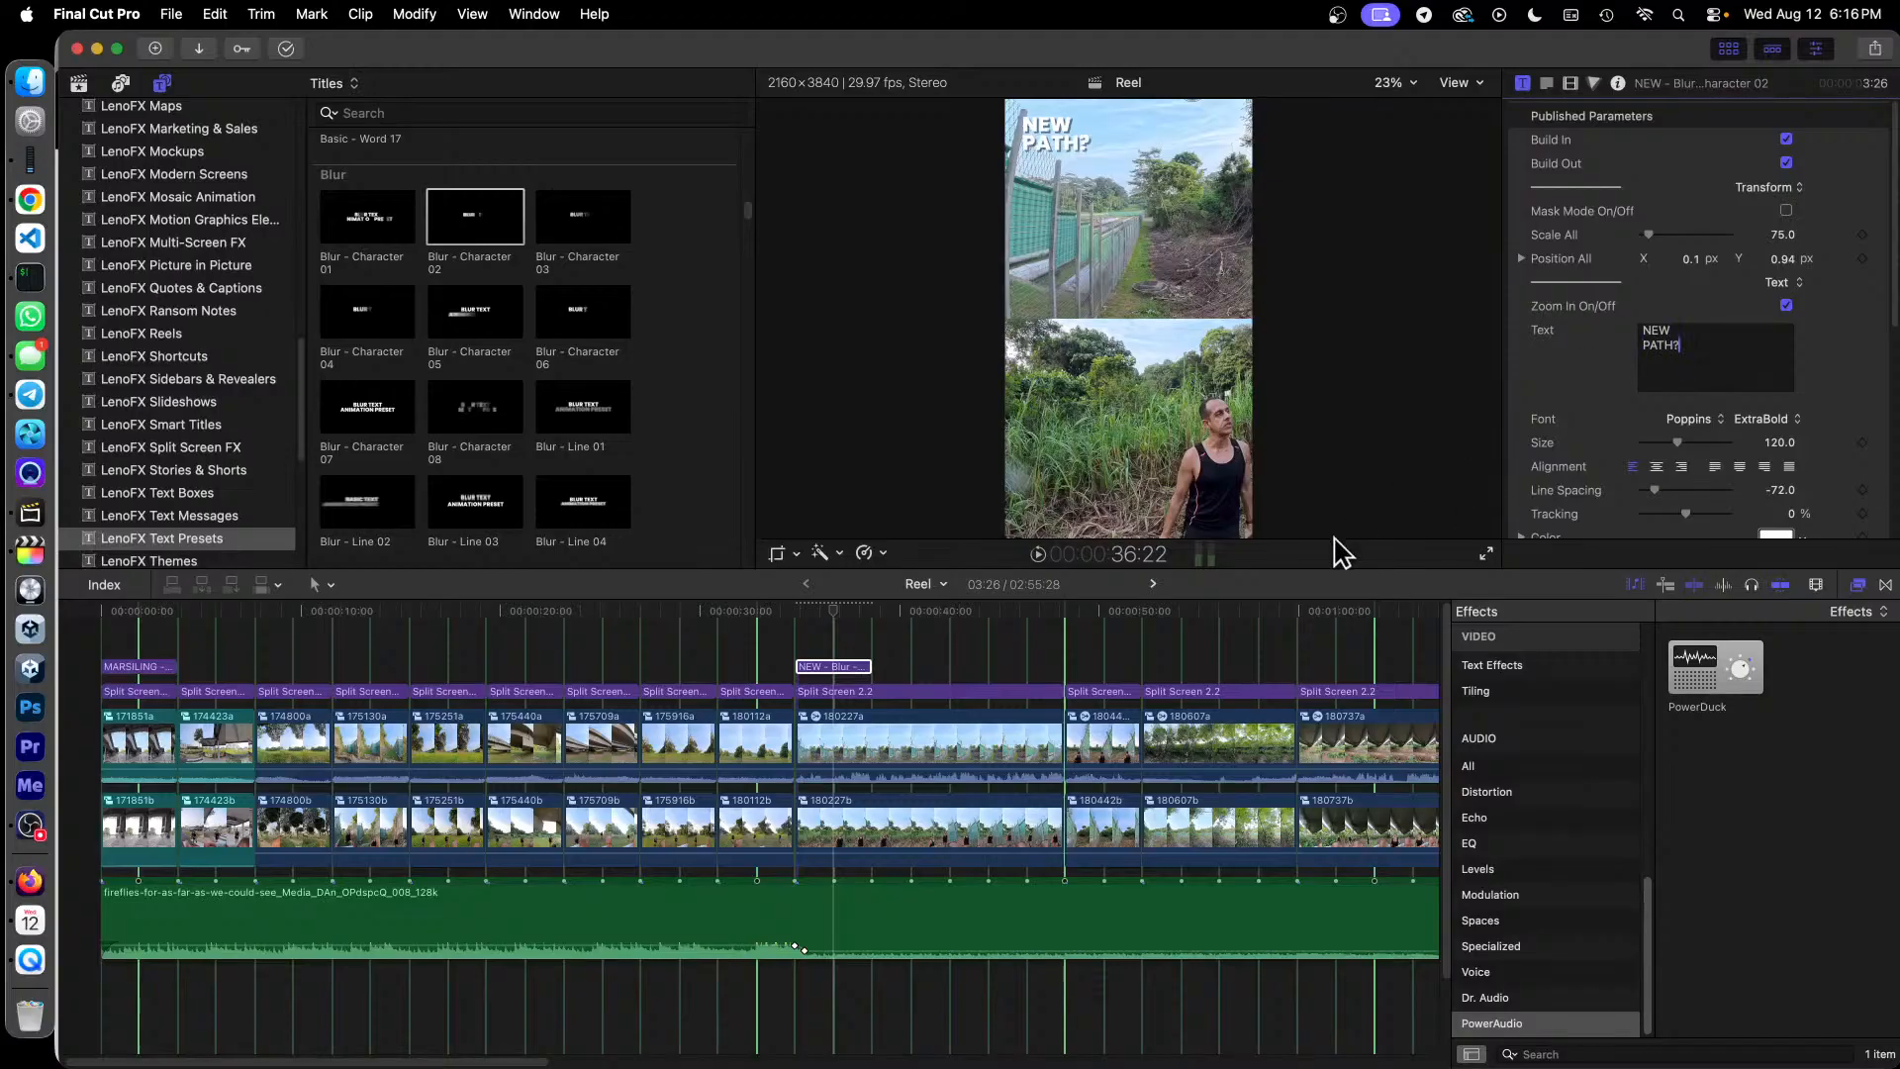
Step: Duplicate the NEW PATH? title and align the copy with the start of the 180442 split-screen clip
left_click(853, 666)
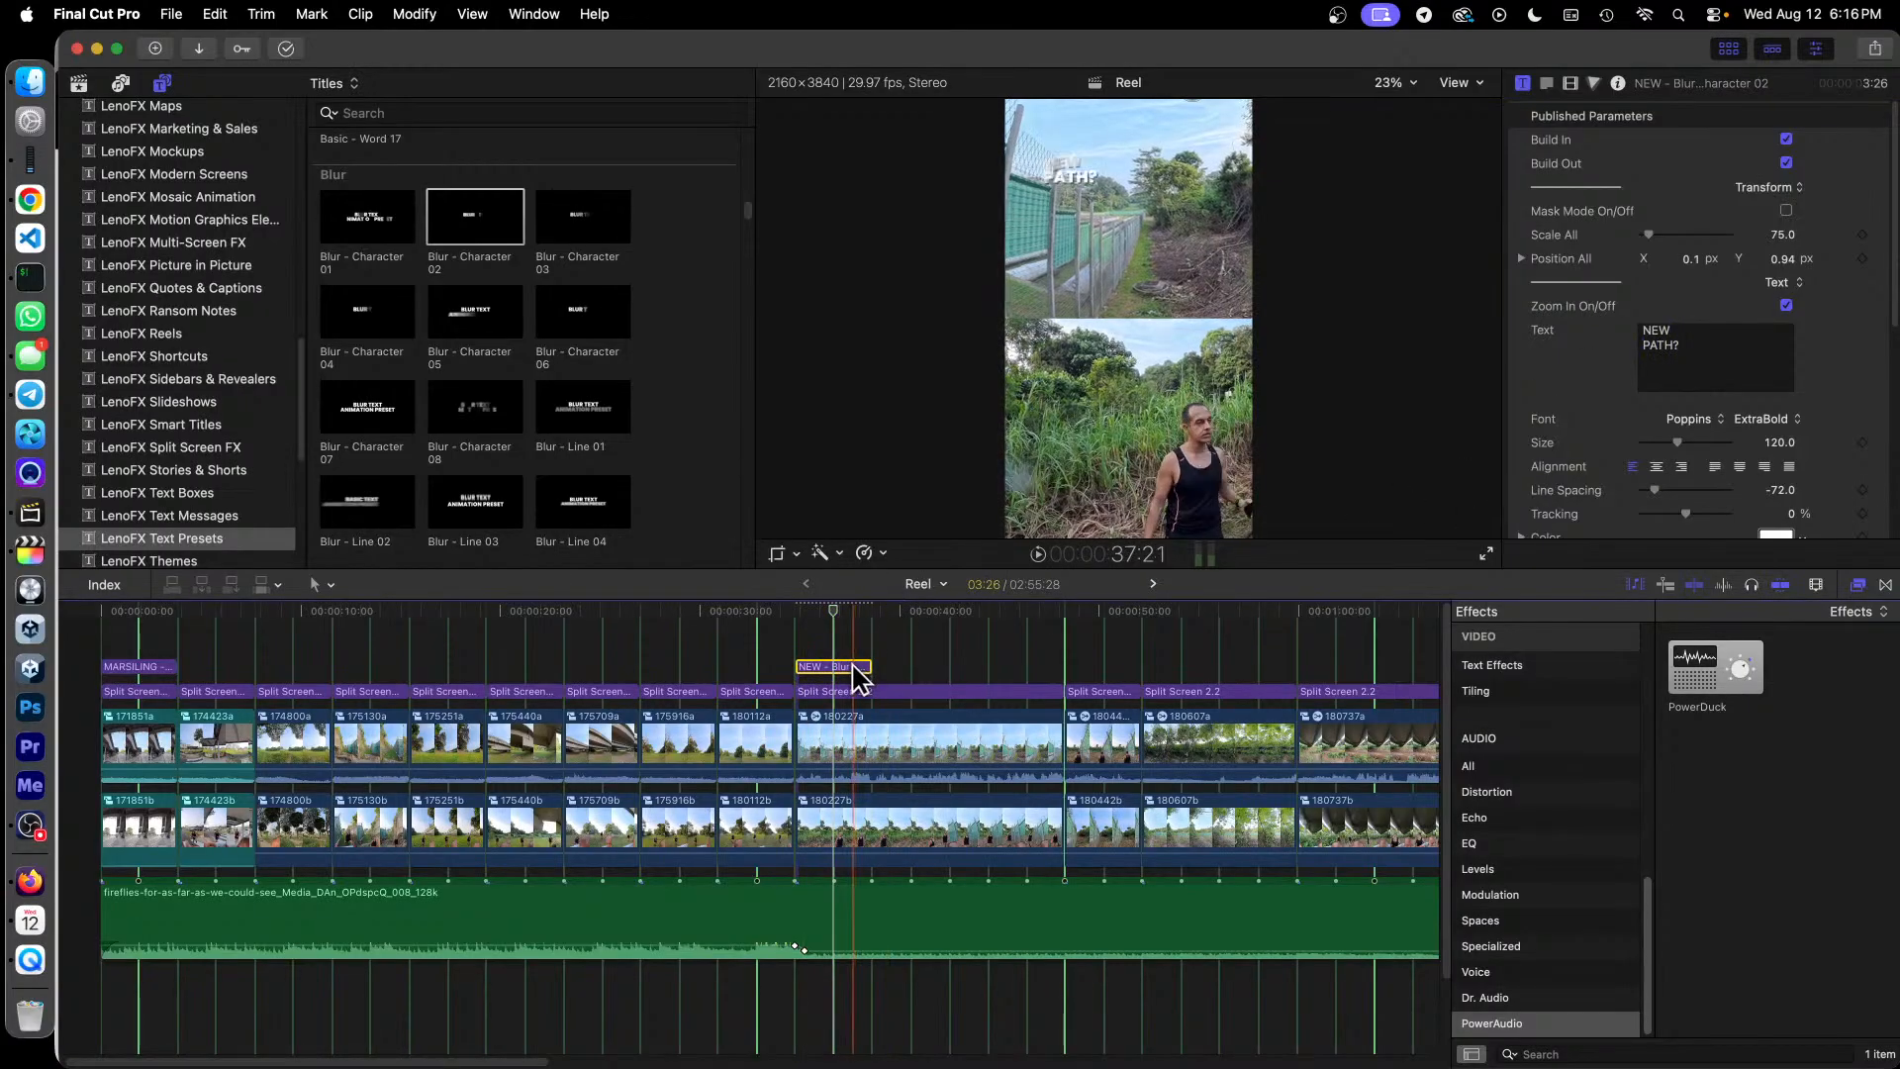
key("super+c")
key("super+v")
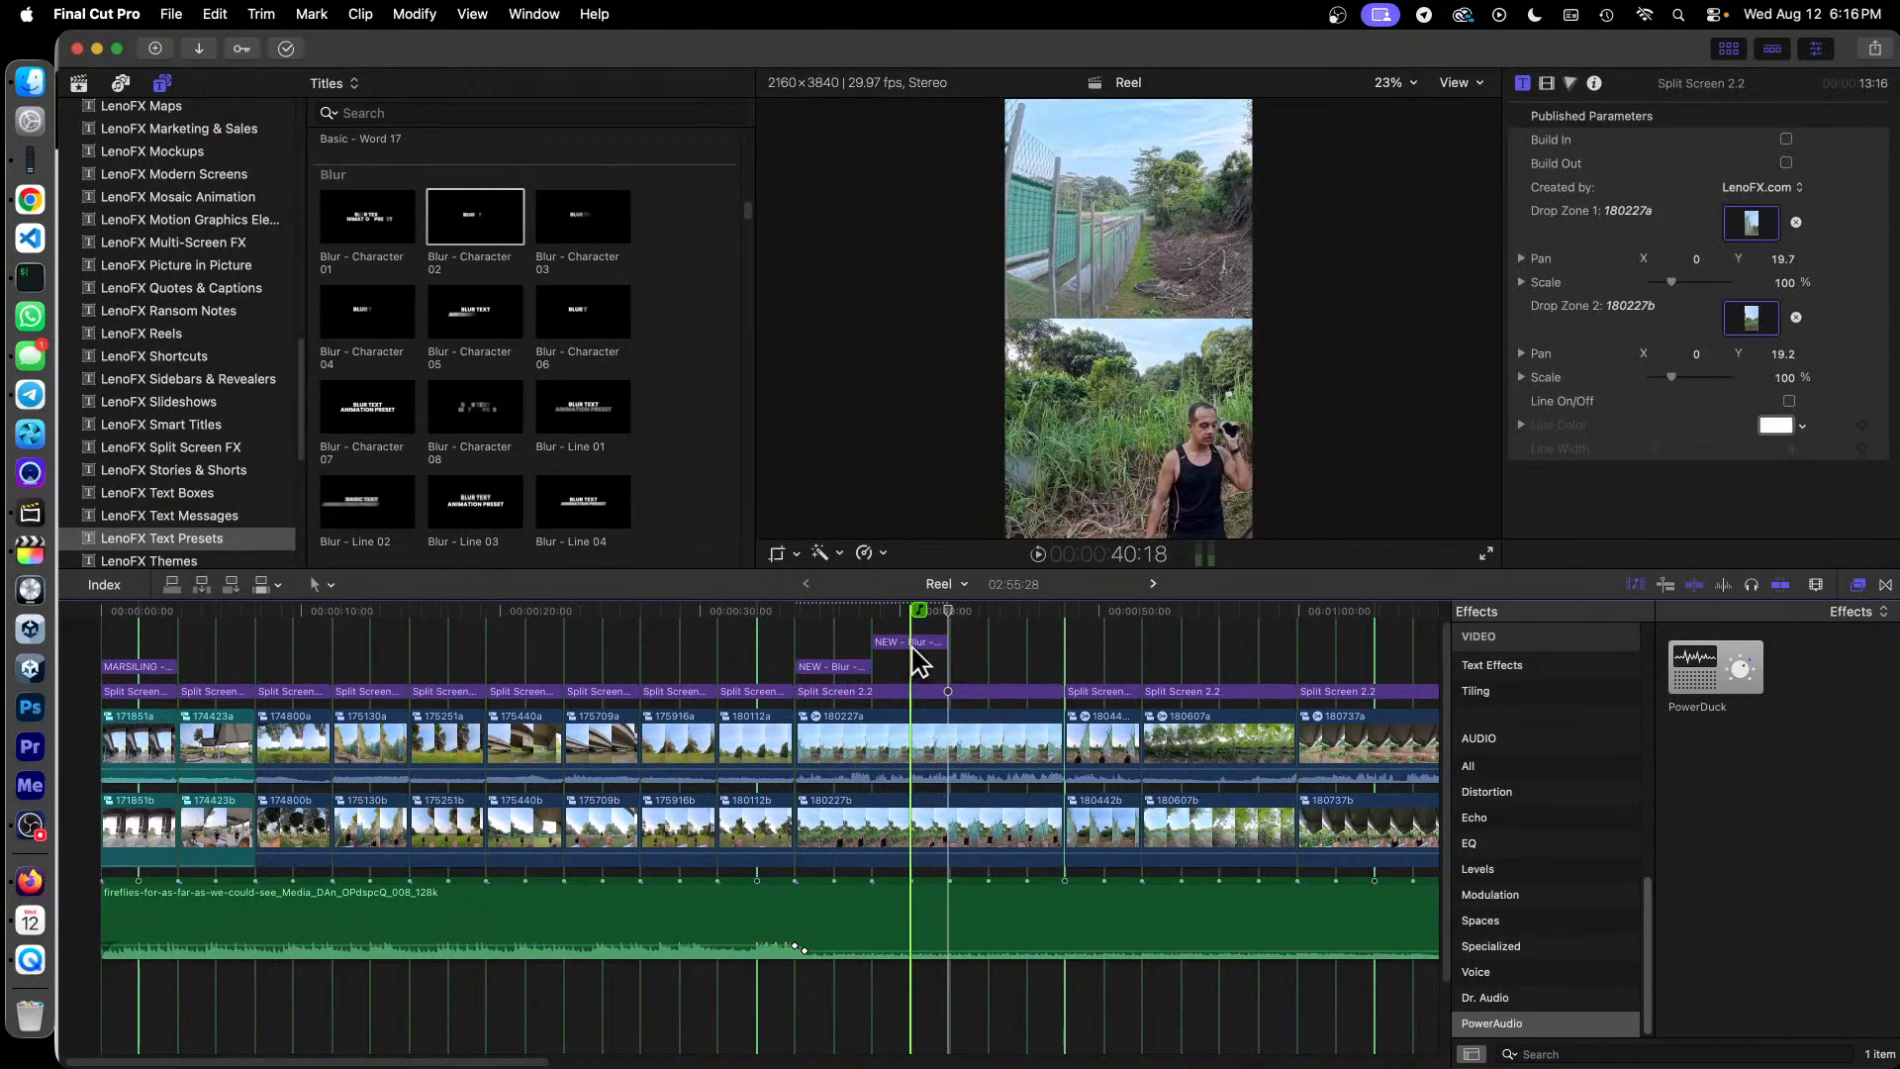
left_click_drag(930, 653, 1126, 681)
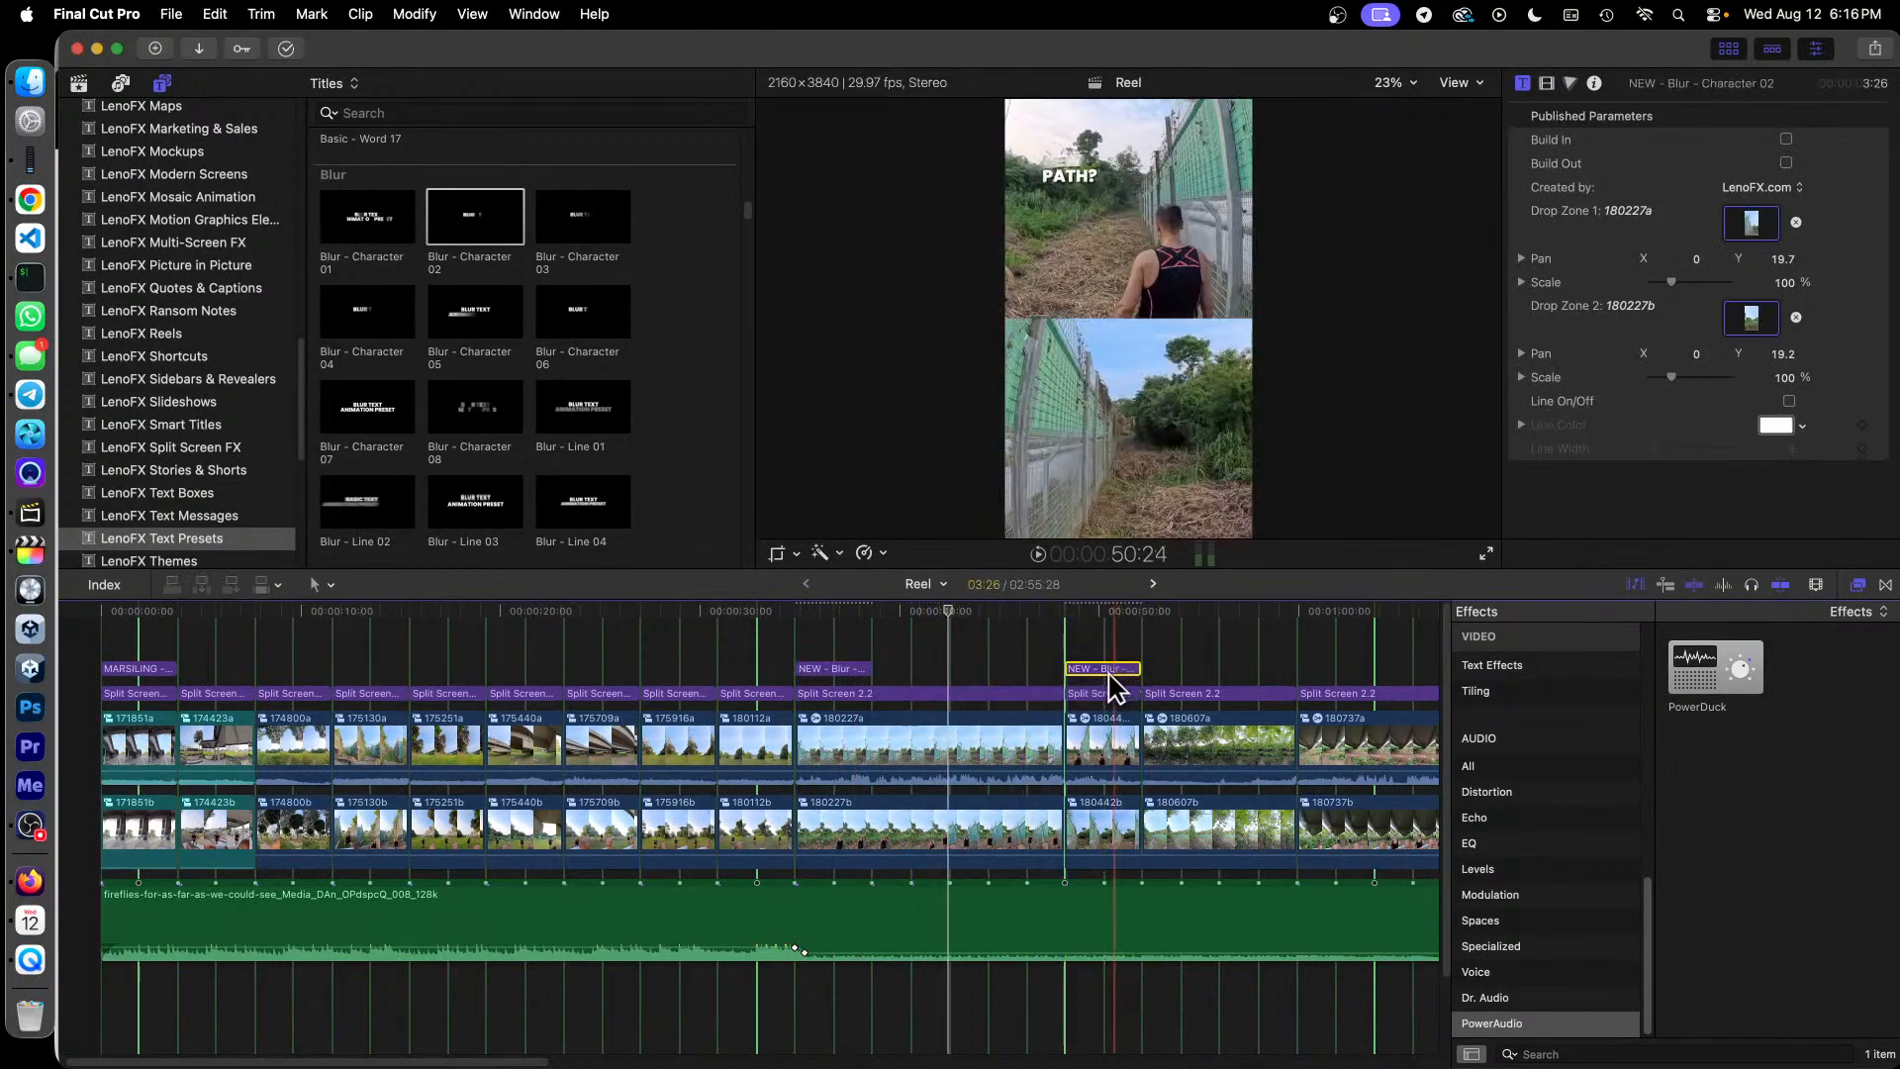
Step: Replace the text of the title above the 180442 clip with BACKTRACK!
left_click(1085, 625)
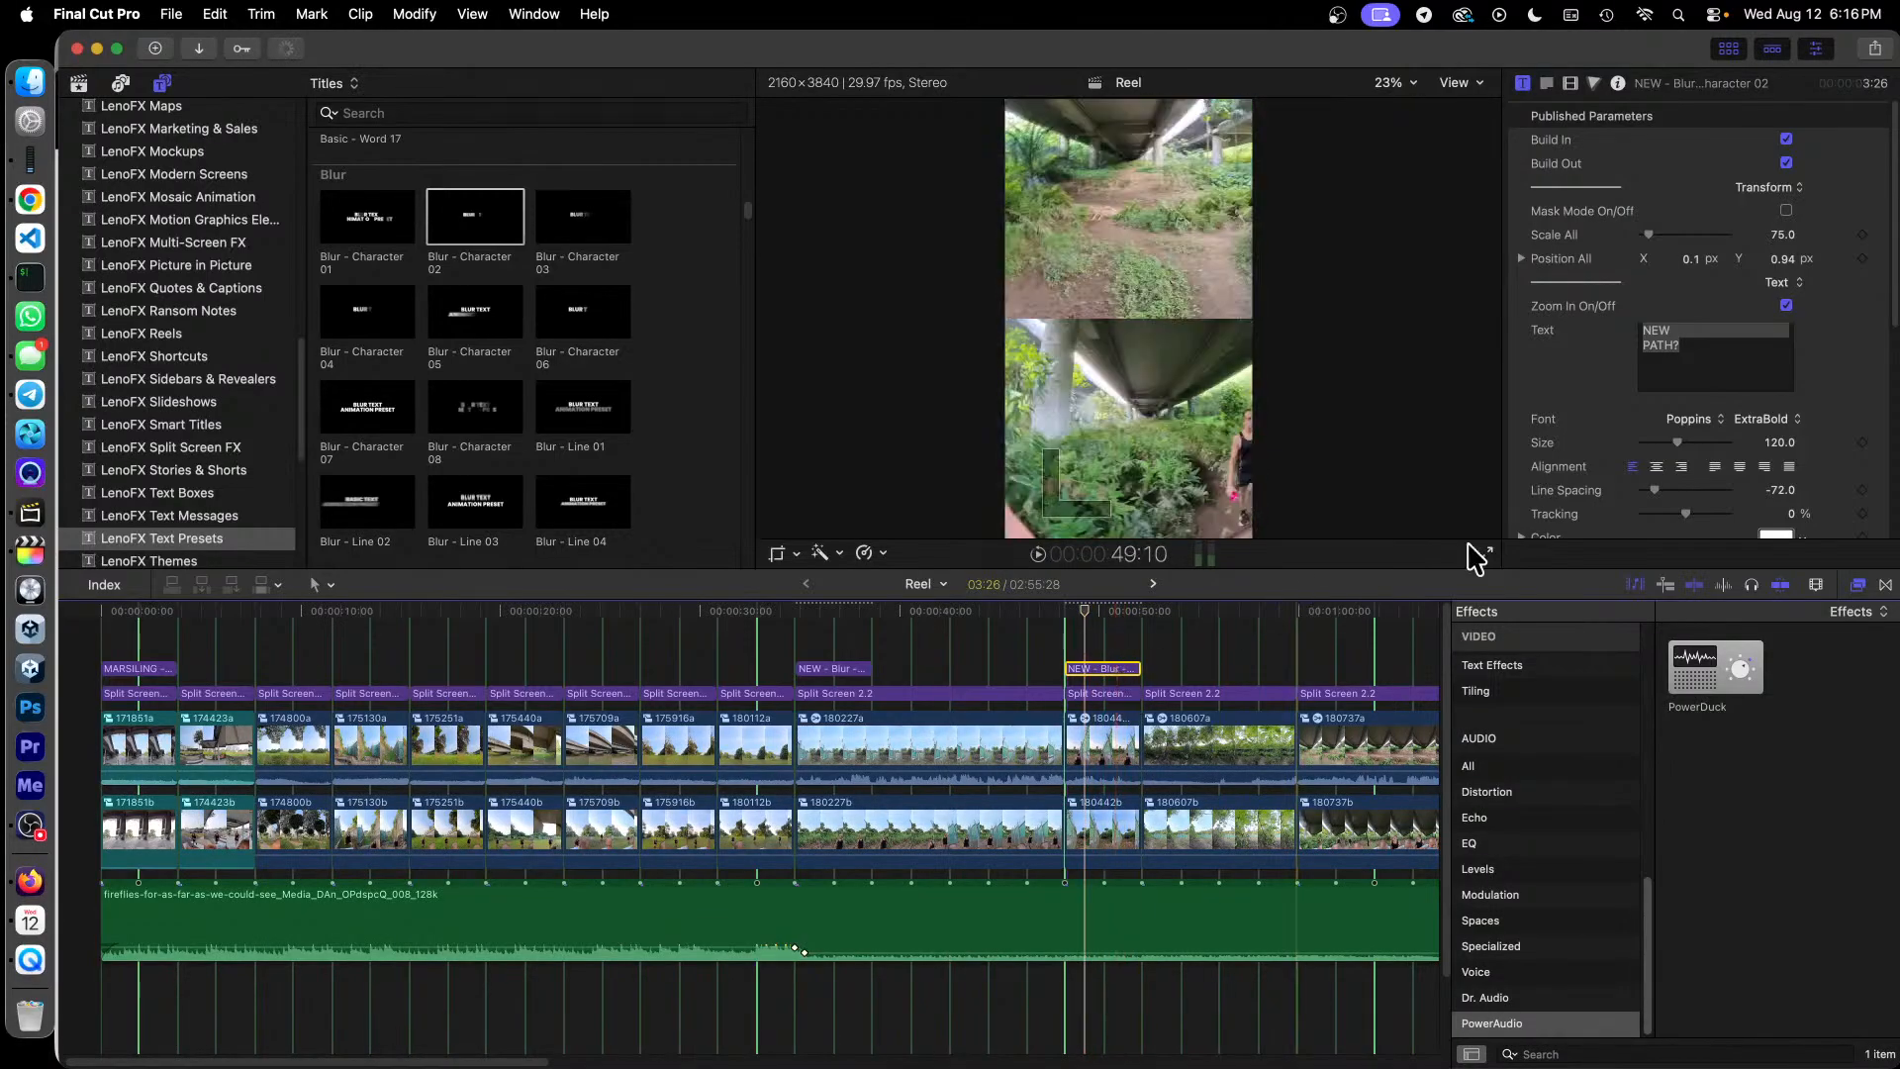
left_click_drag(1703, 344, 1630, 322)
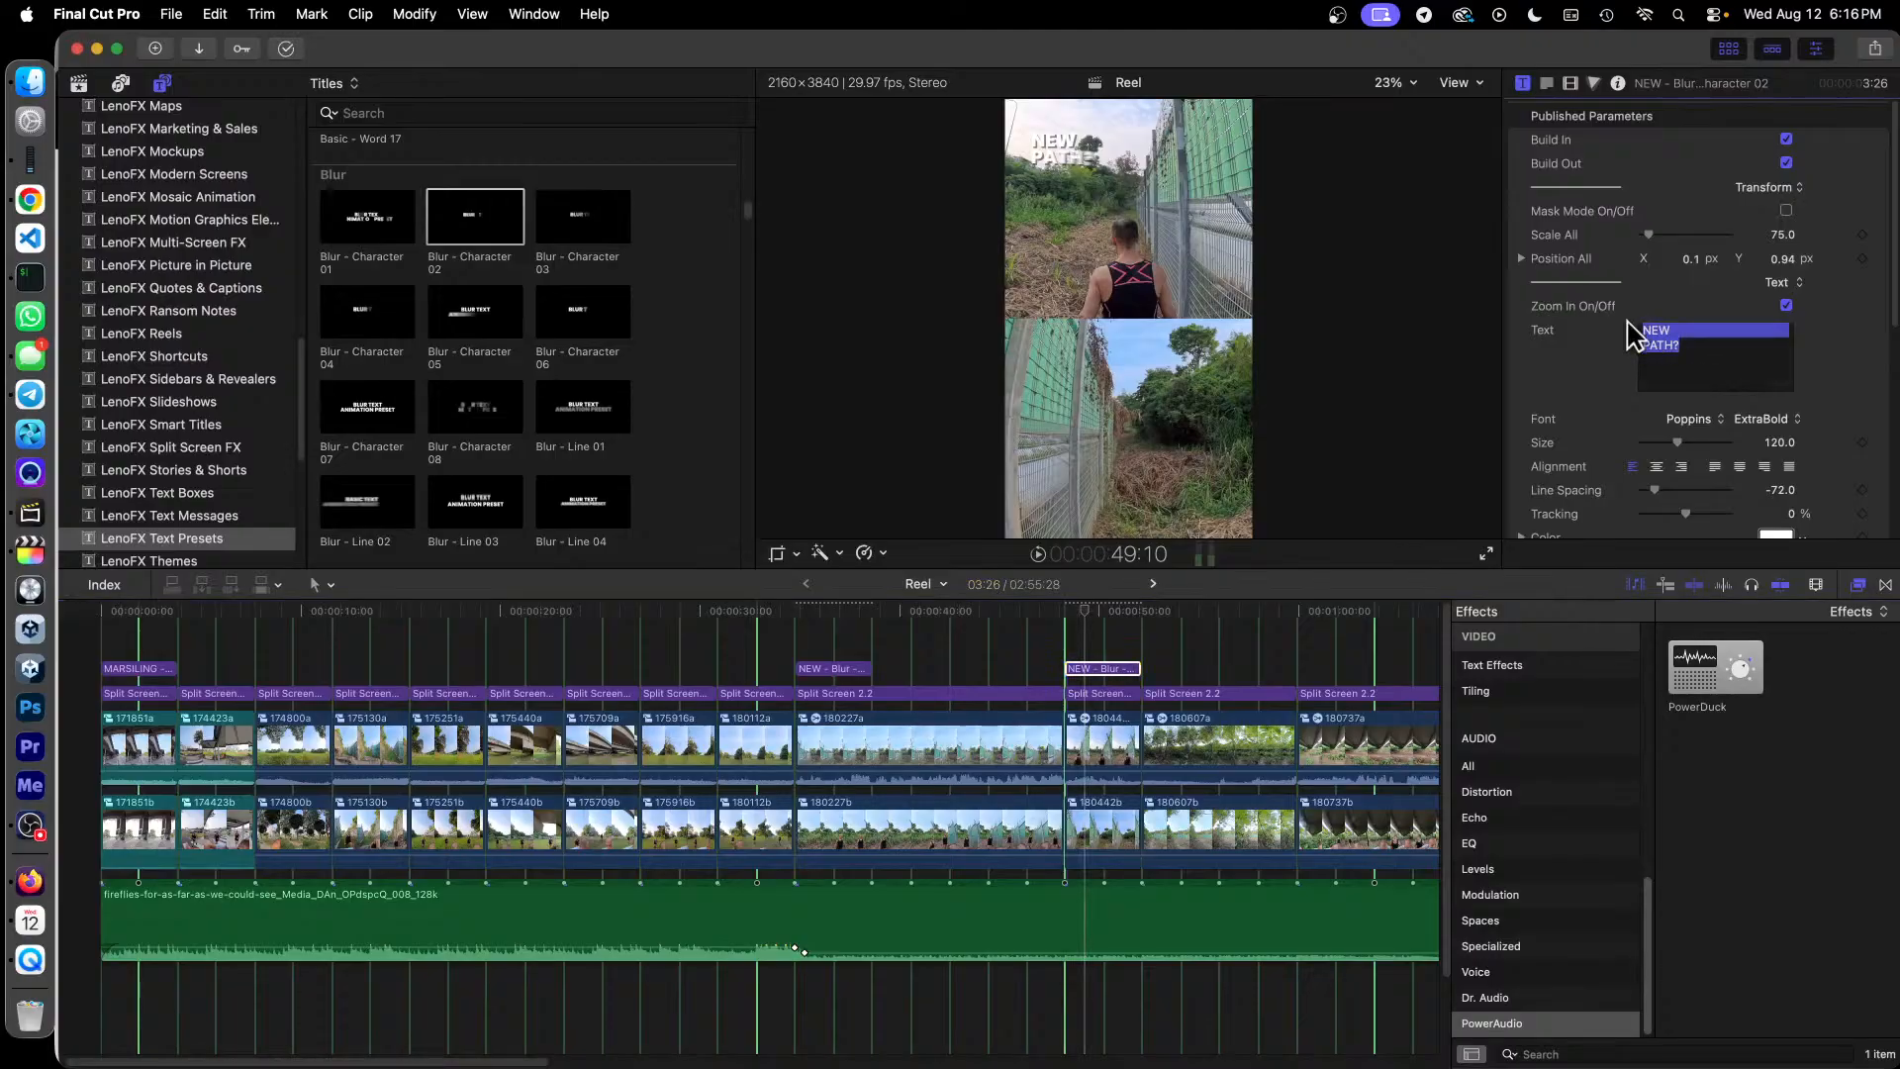
type("BACKTRACK!")
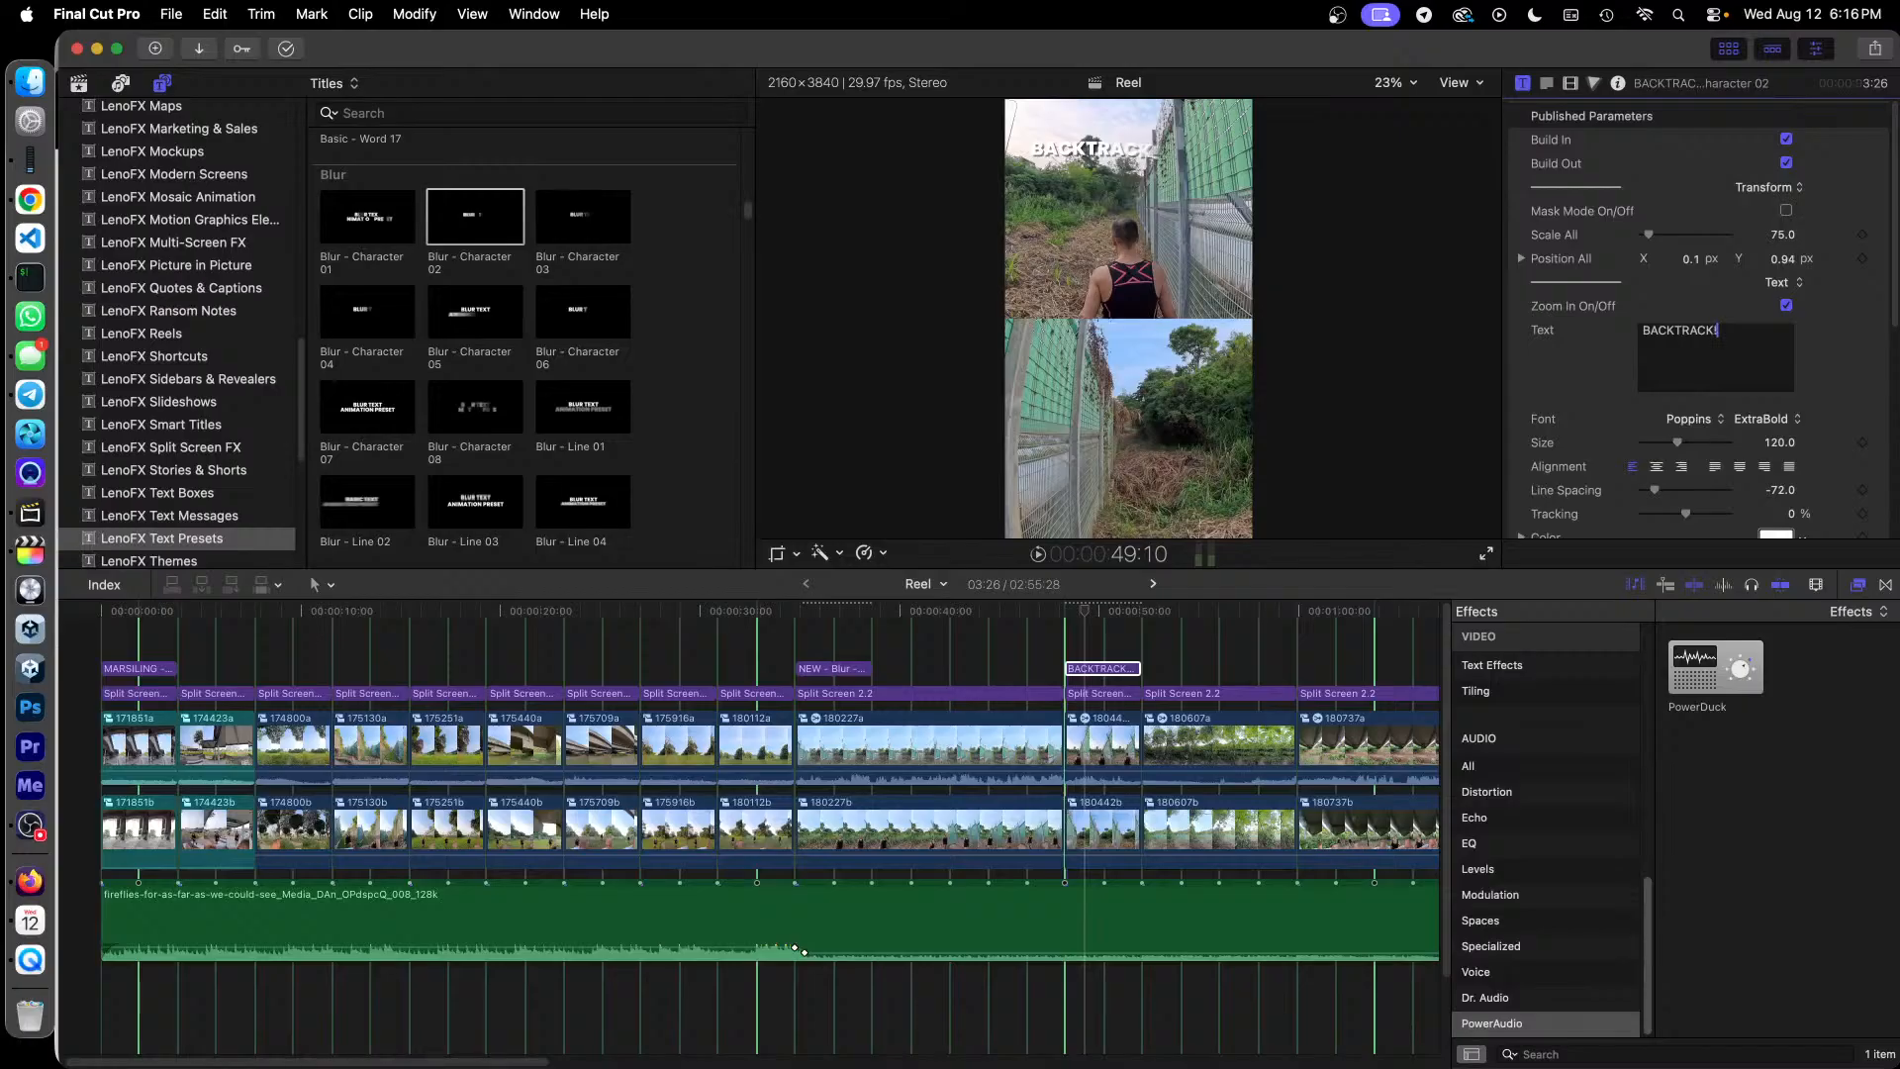
Step: Set the drop shadow opacity to 100% on both the BACKTRACK! and the NEW PATH? titles
left_click(1088, 665)
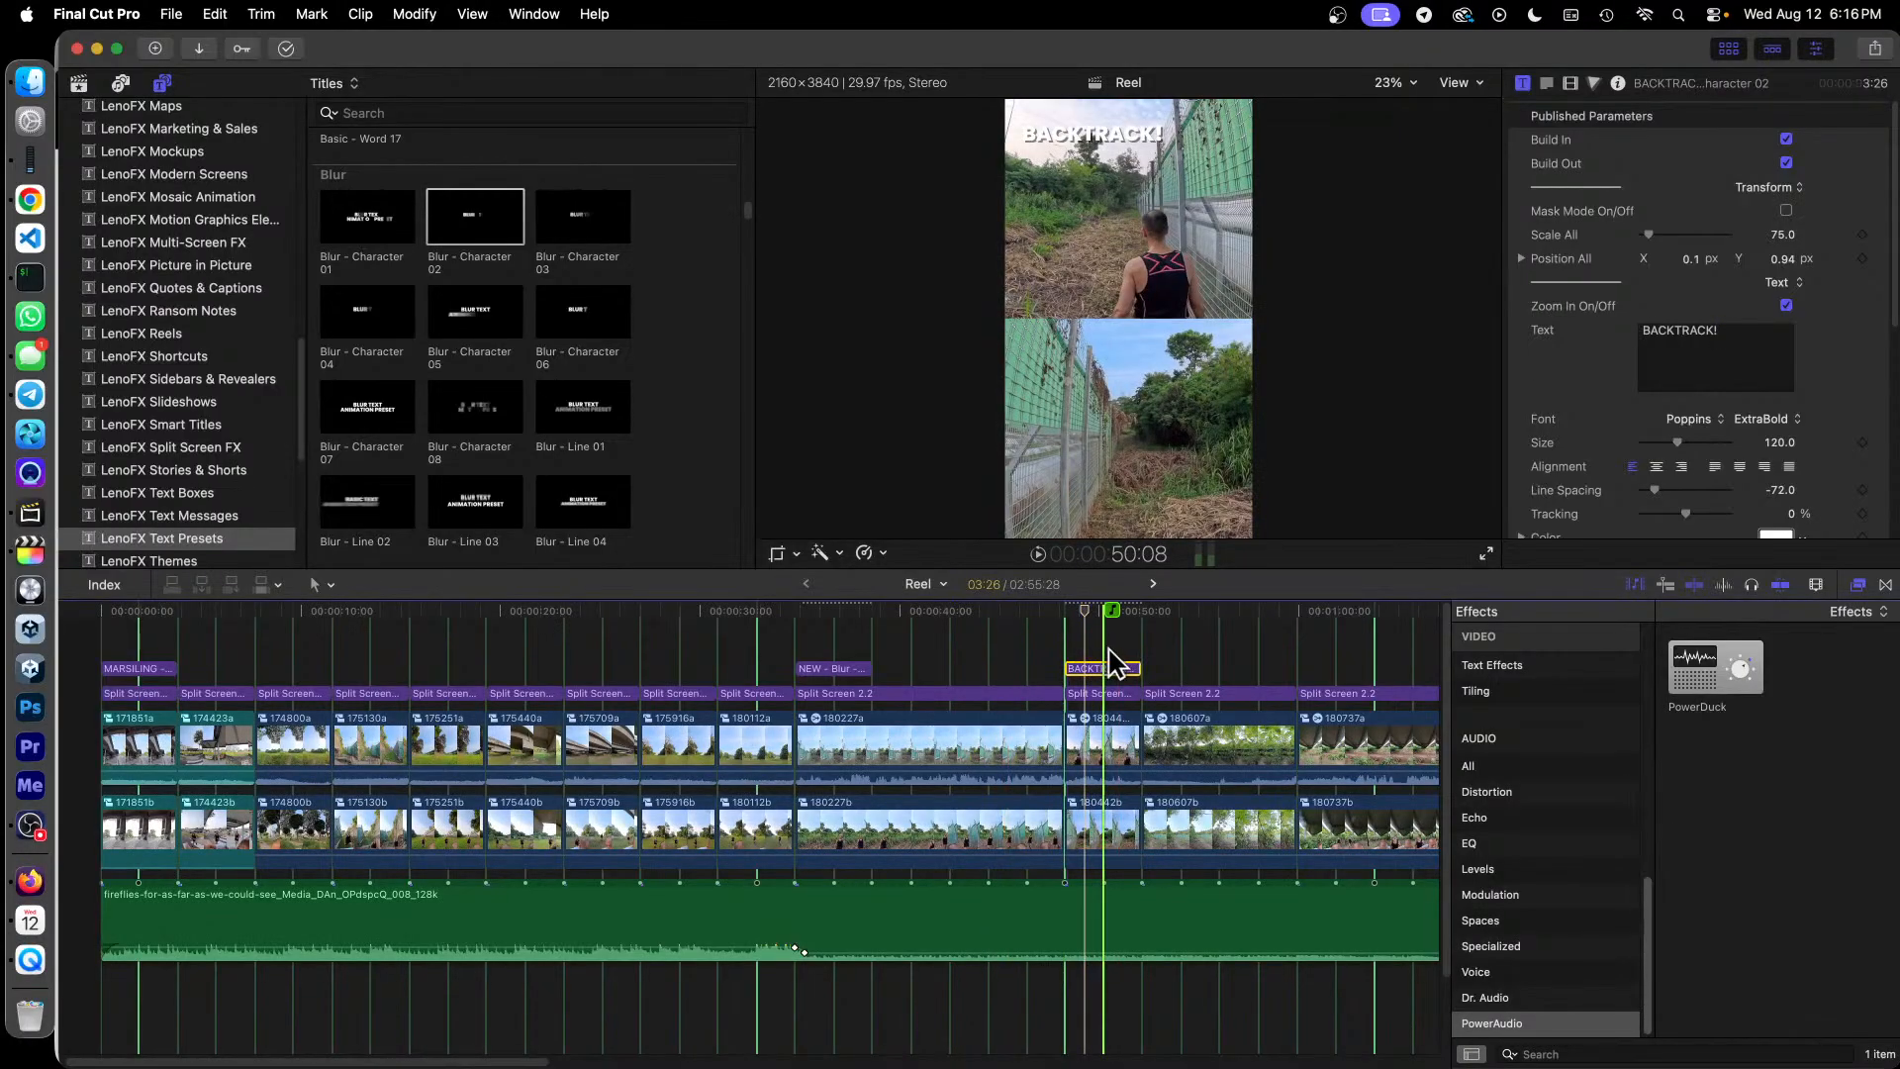
left_click(1861, 422)
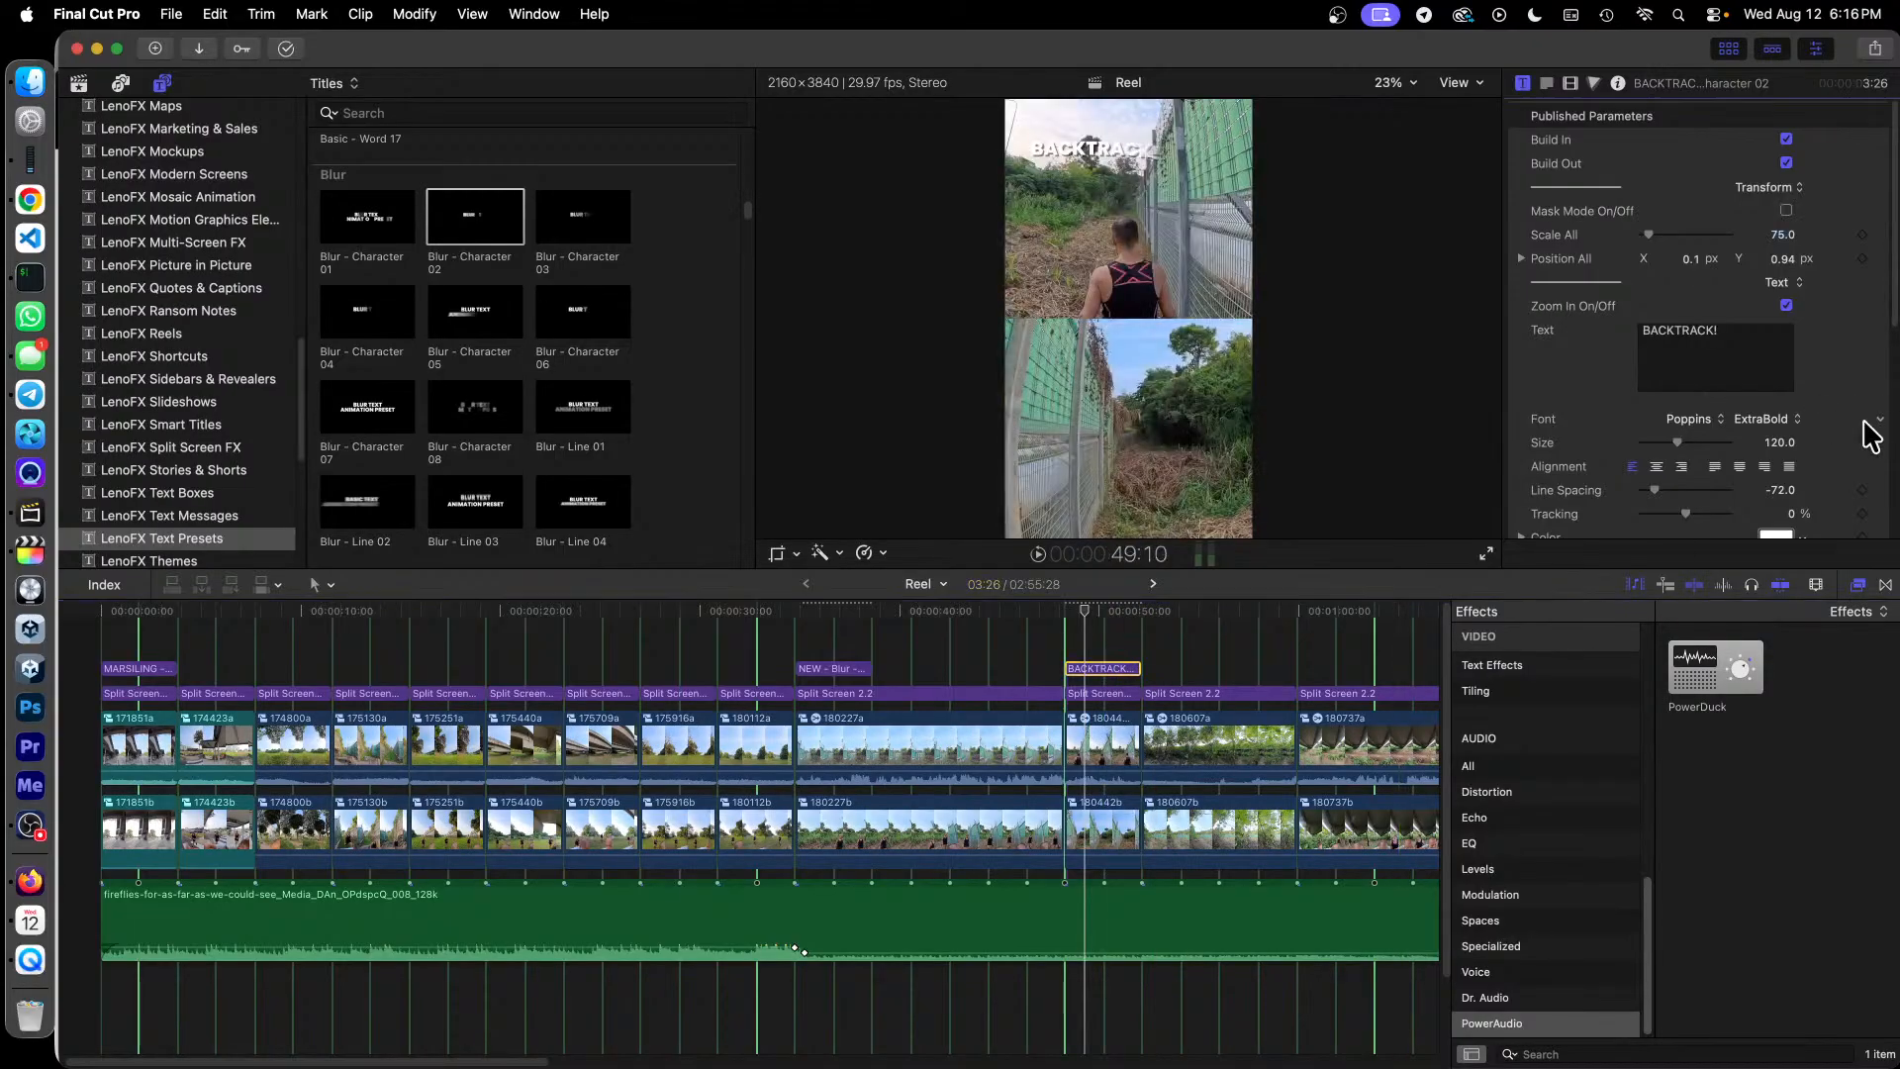
scroll(1860, 423, "down", 1)
scroll(1860, 425, "down", 3)
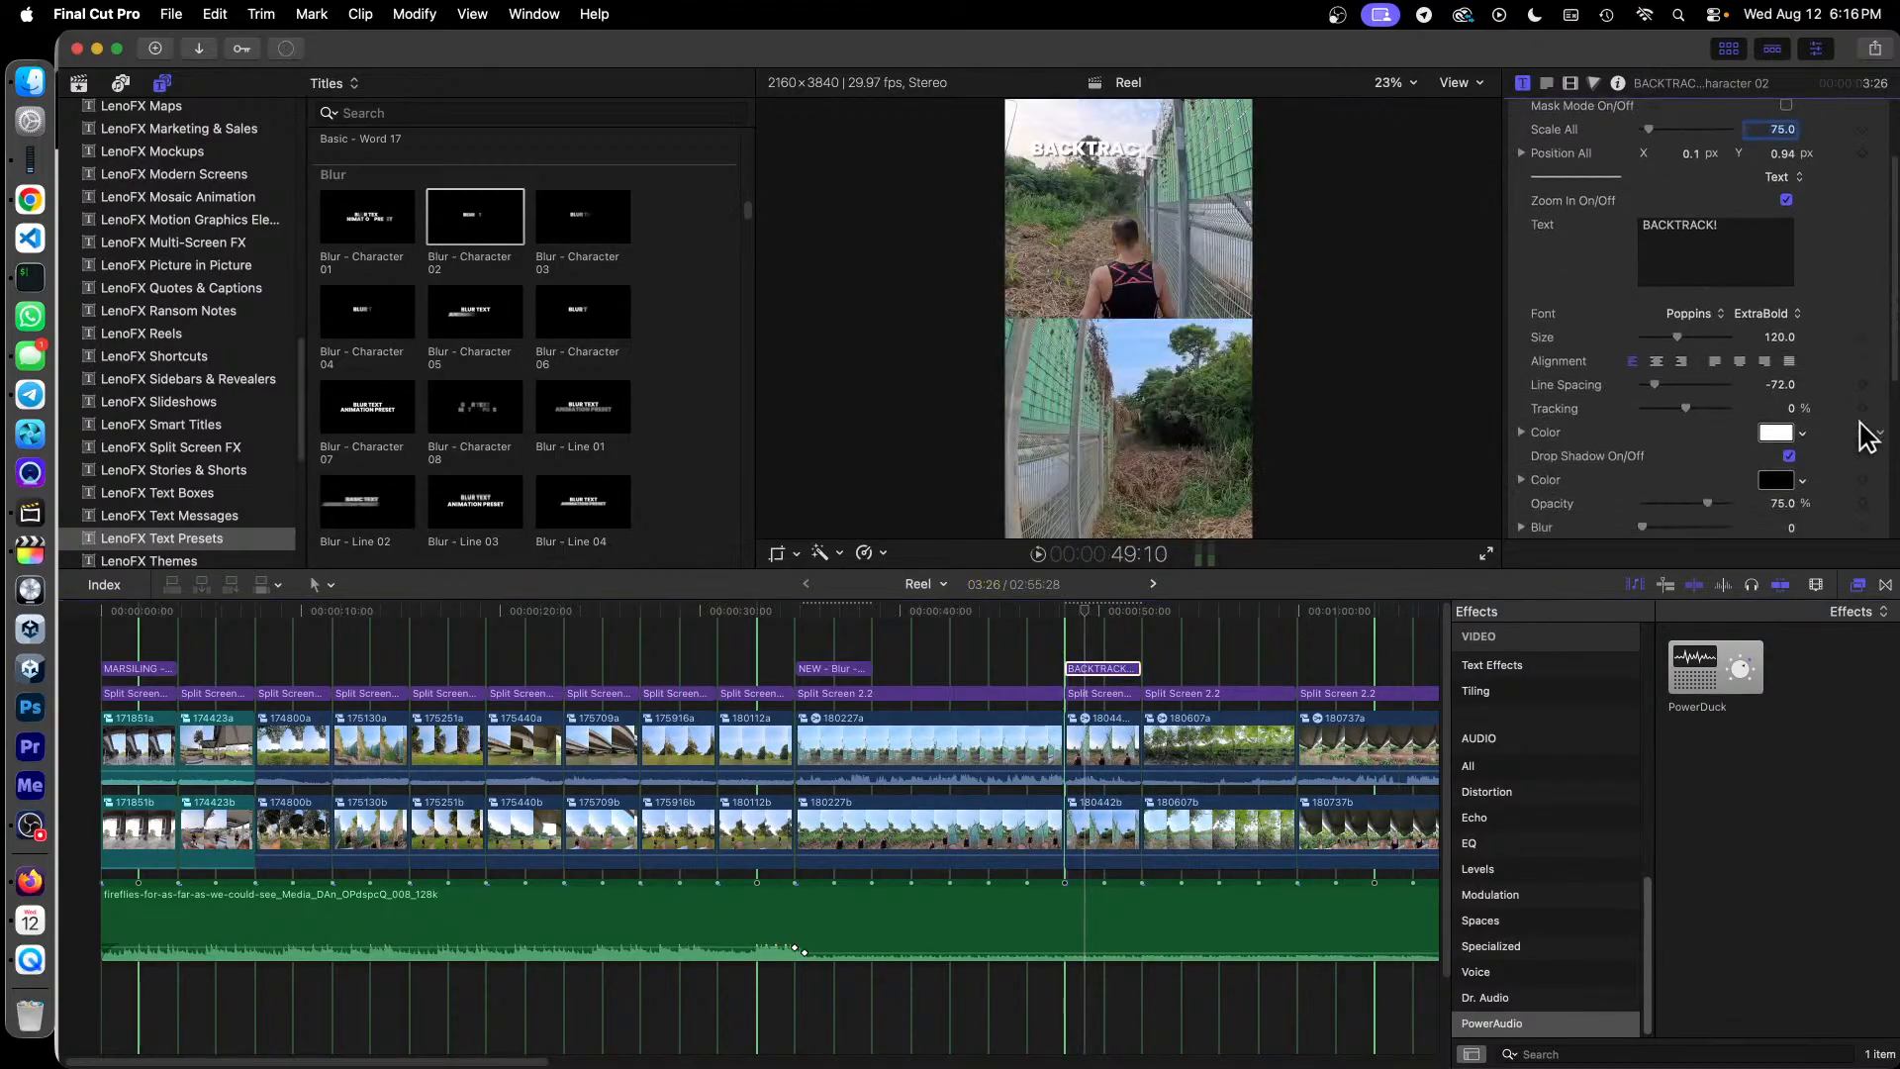
scroll(1867, 435, "down", 1)
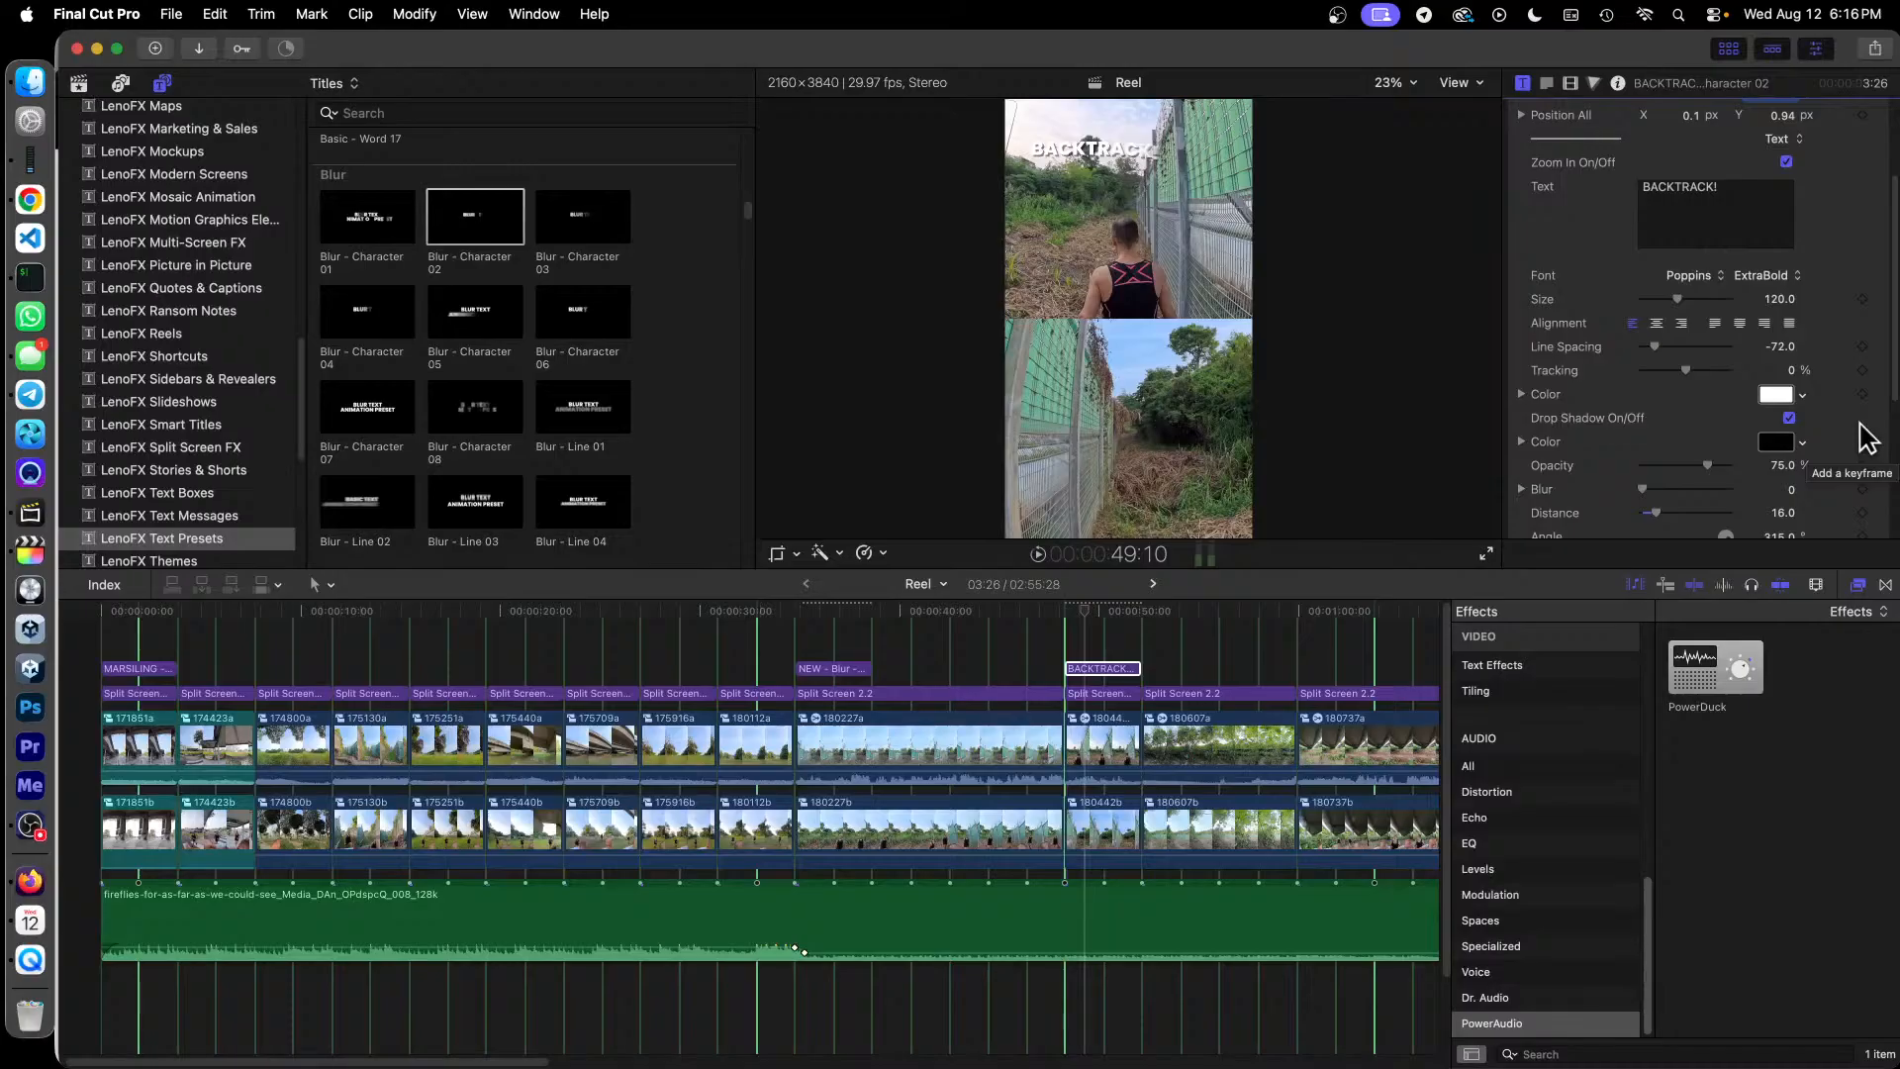
left_click(1102, 670)
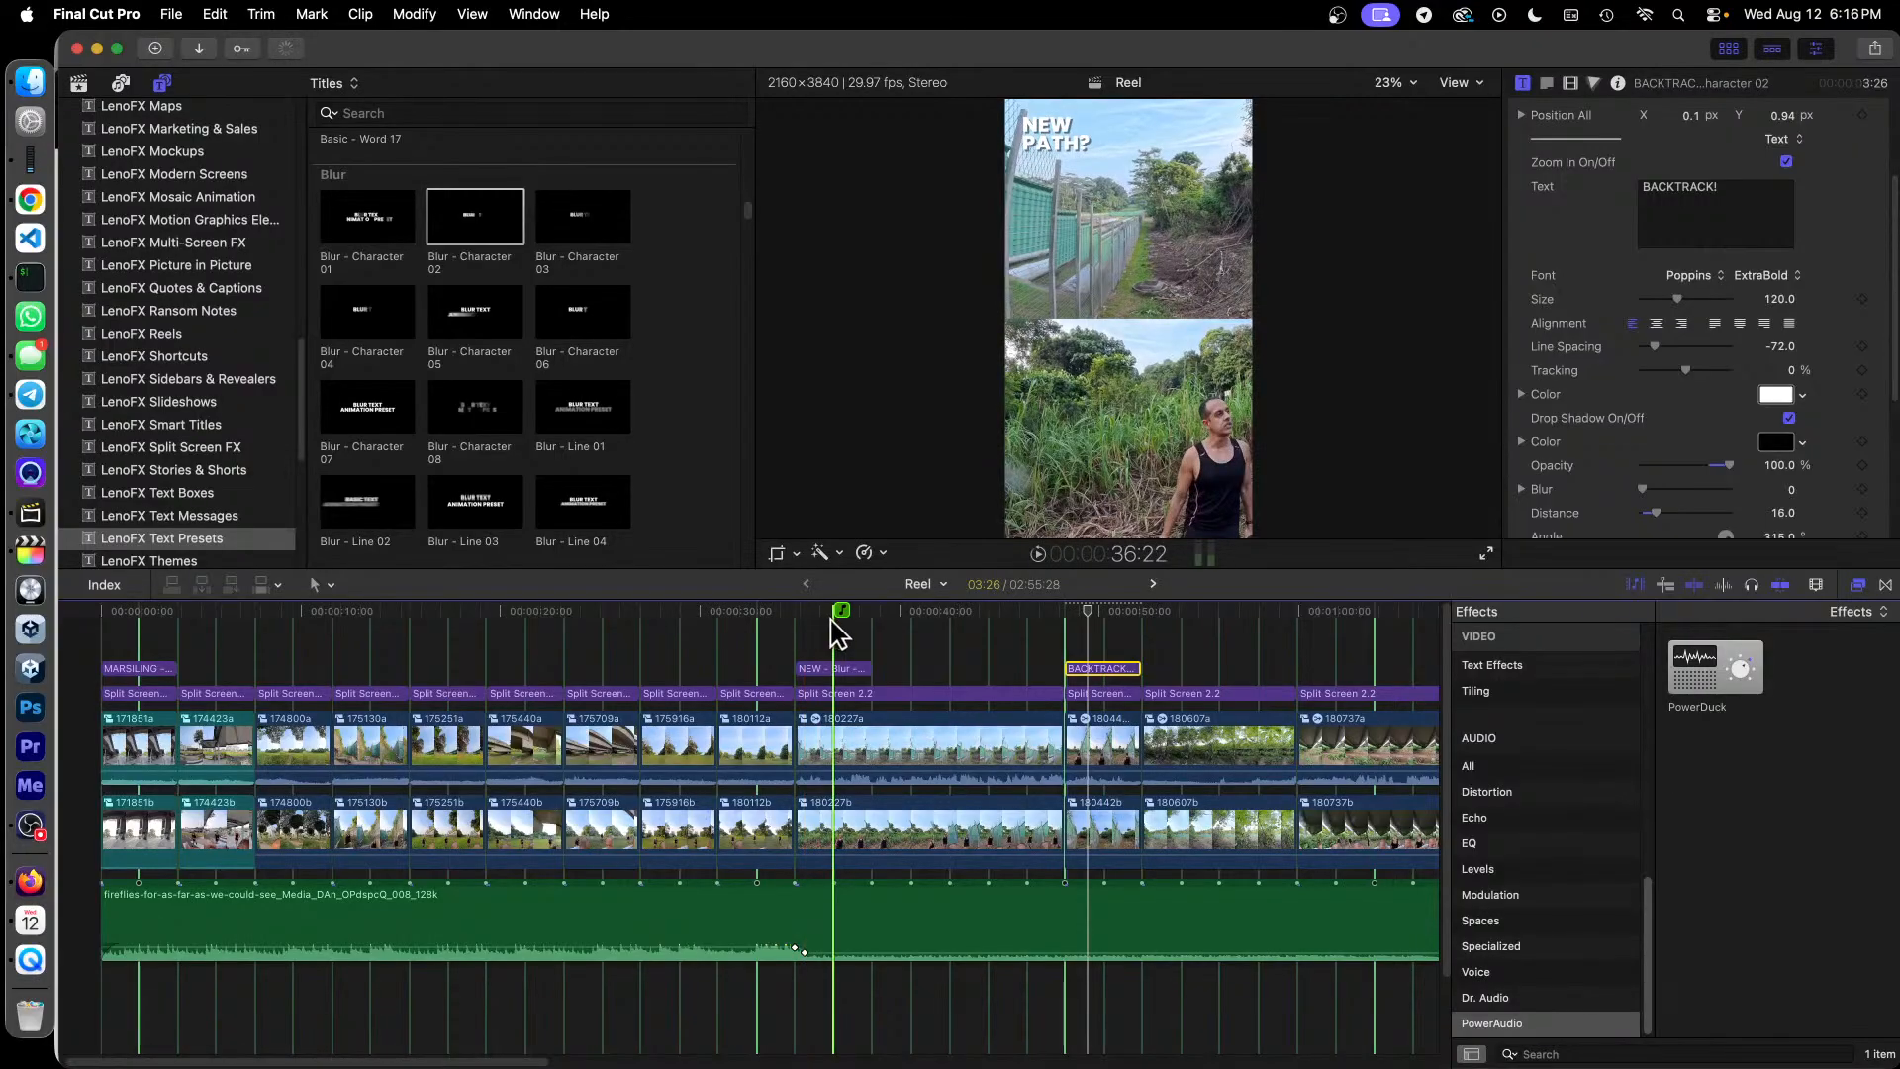
left_click(831, 671)
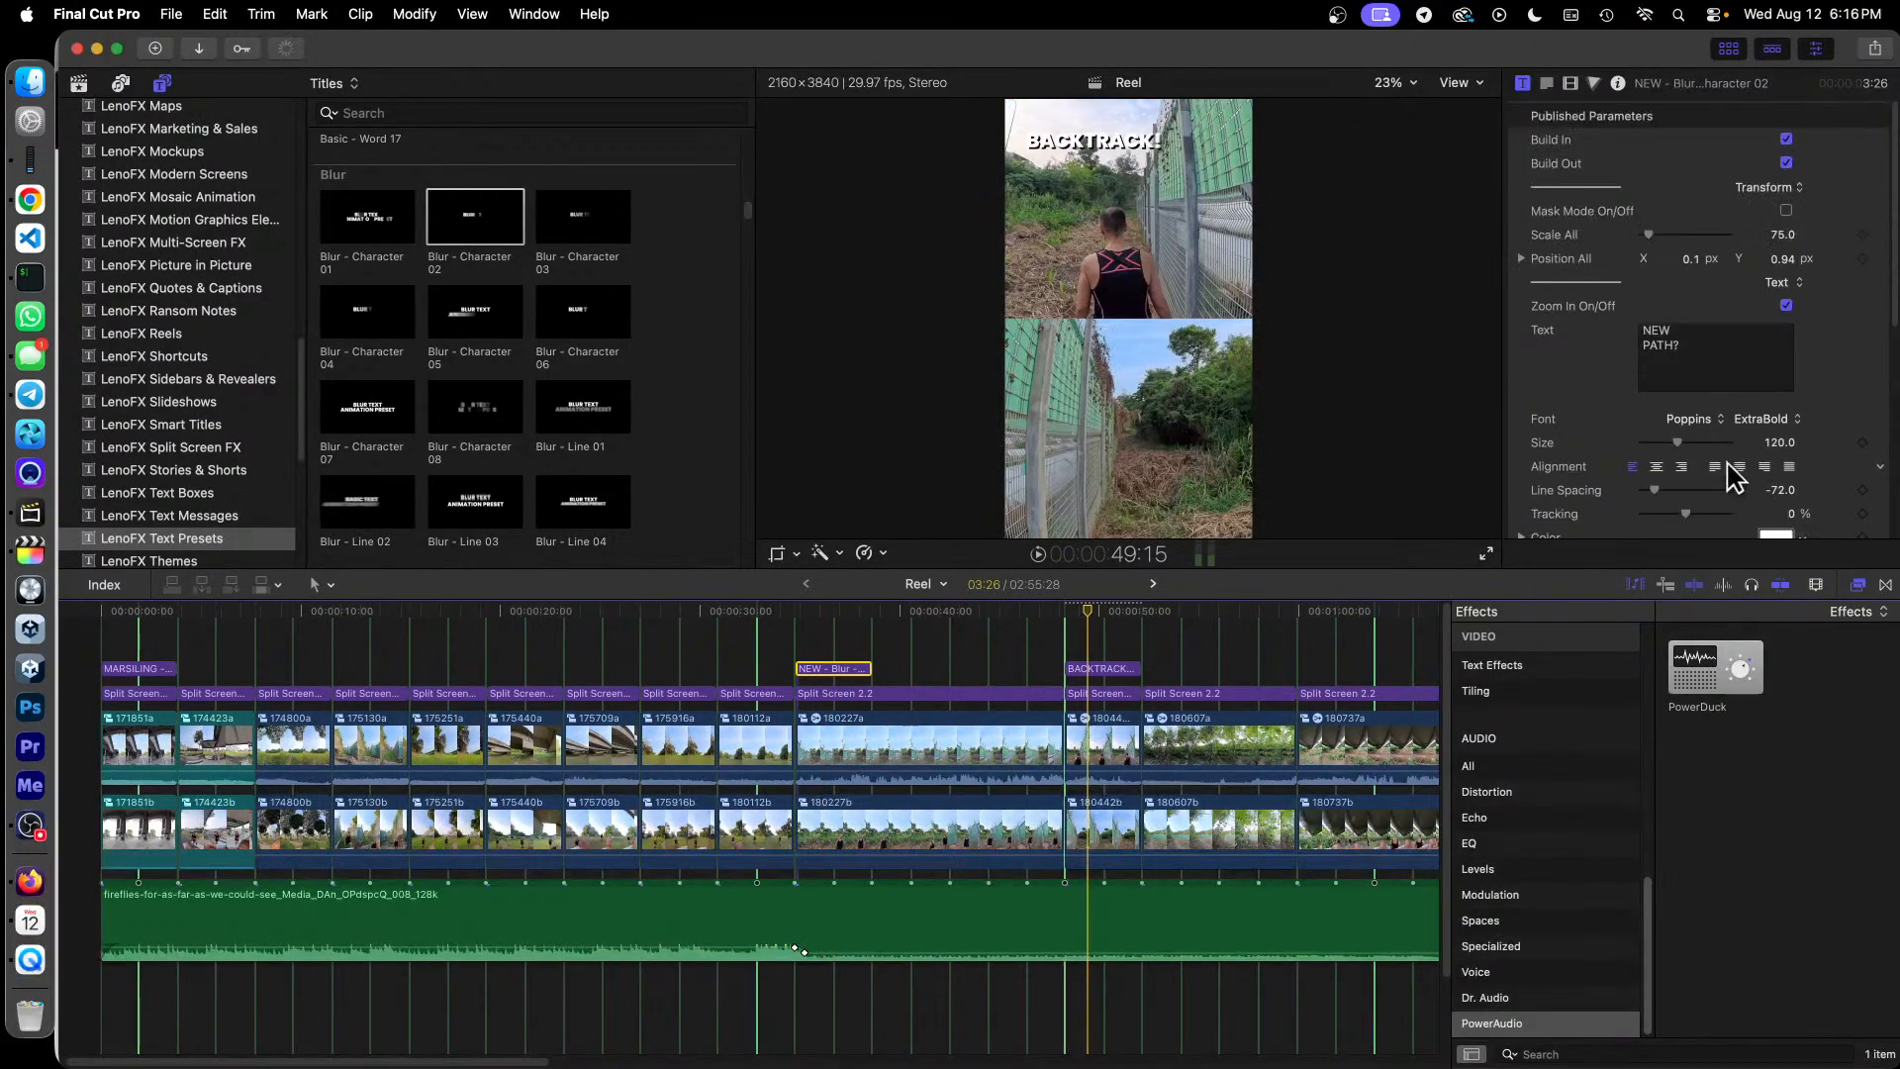
scroll(1765, 414, "down", 5)
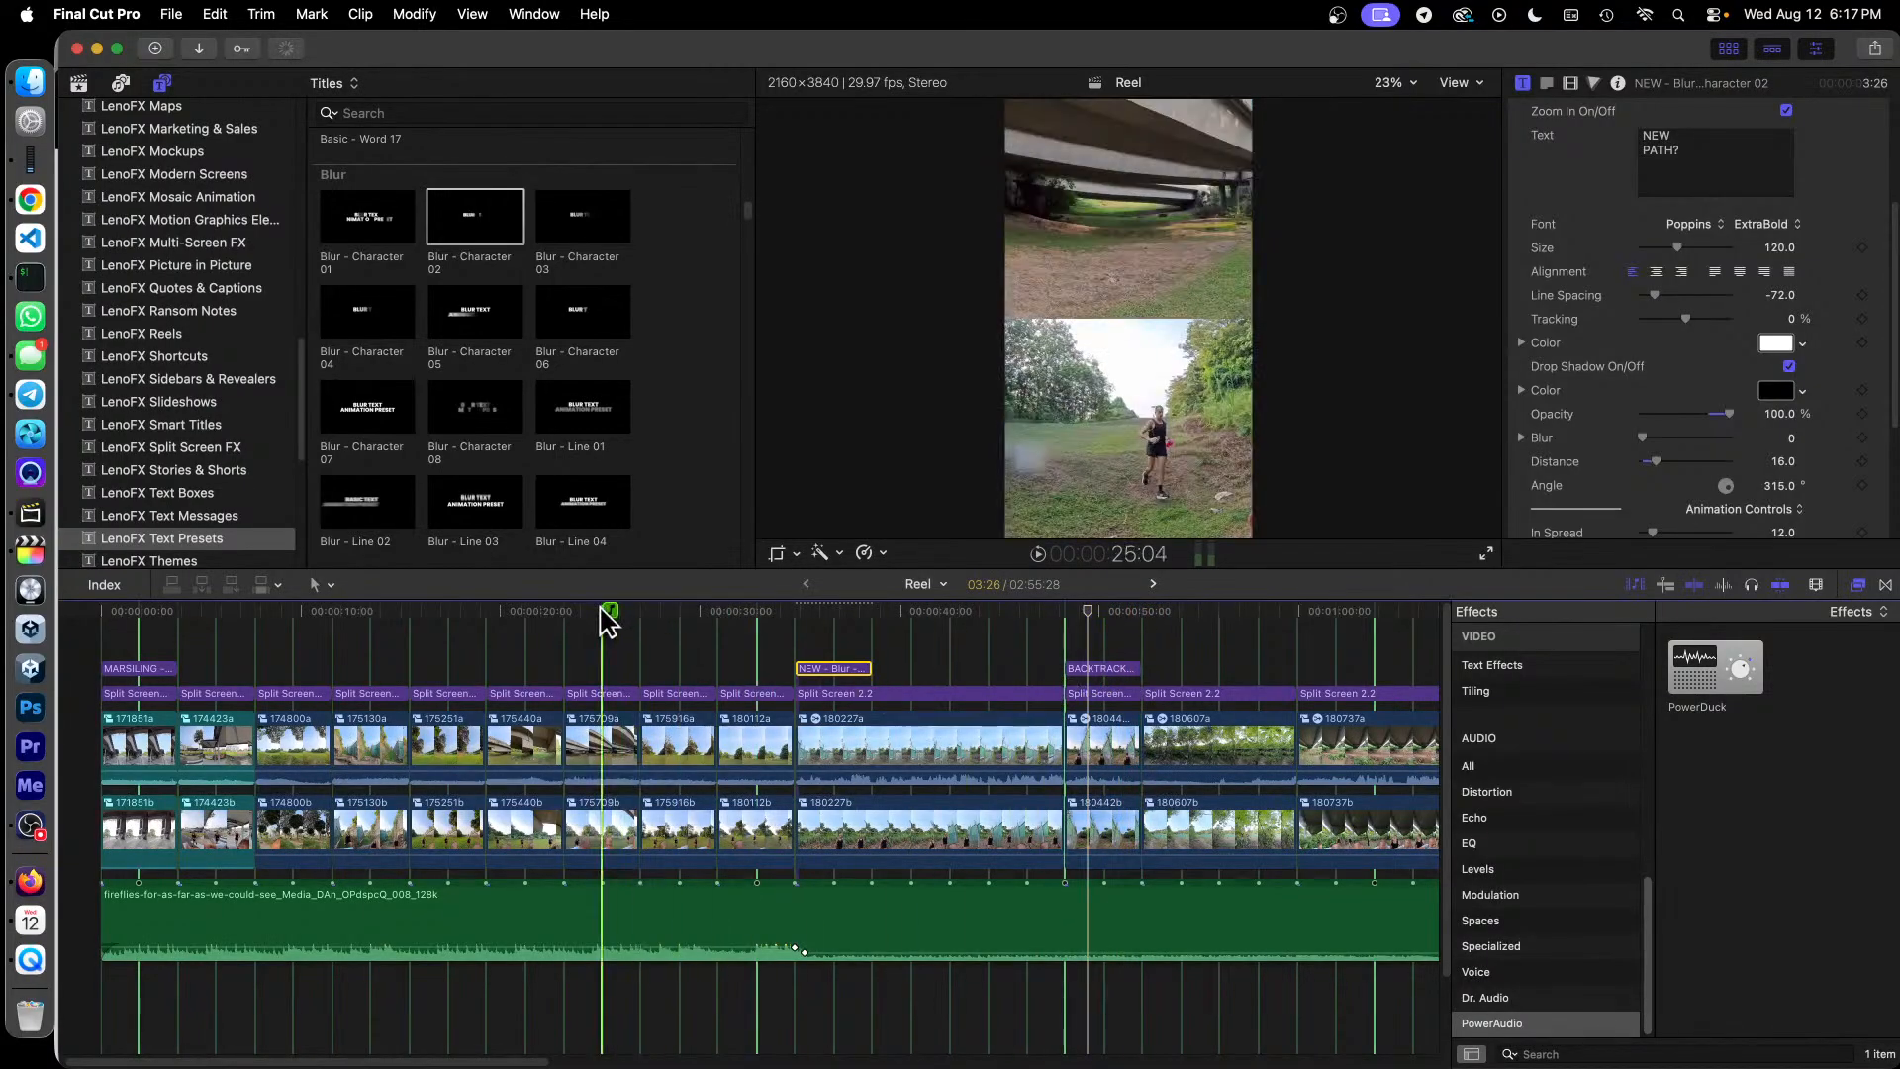
Step: Extend the end of the NEW PATH? title to a duration of 7:22 and play the section to check its timing
left_click(802, 625)
key("space")
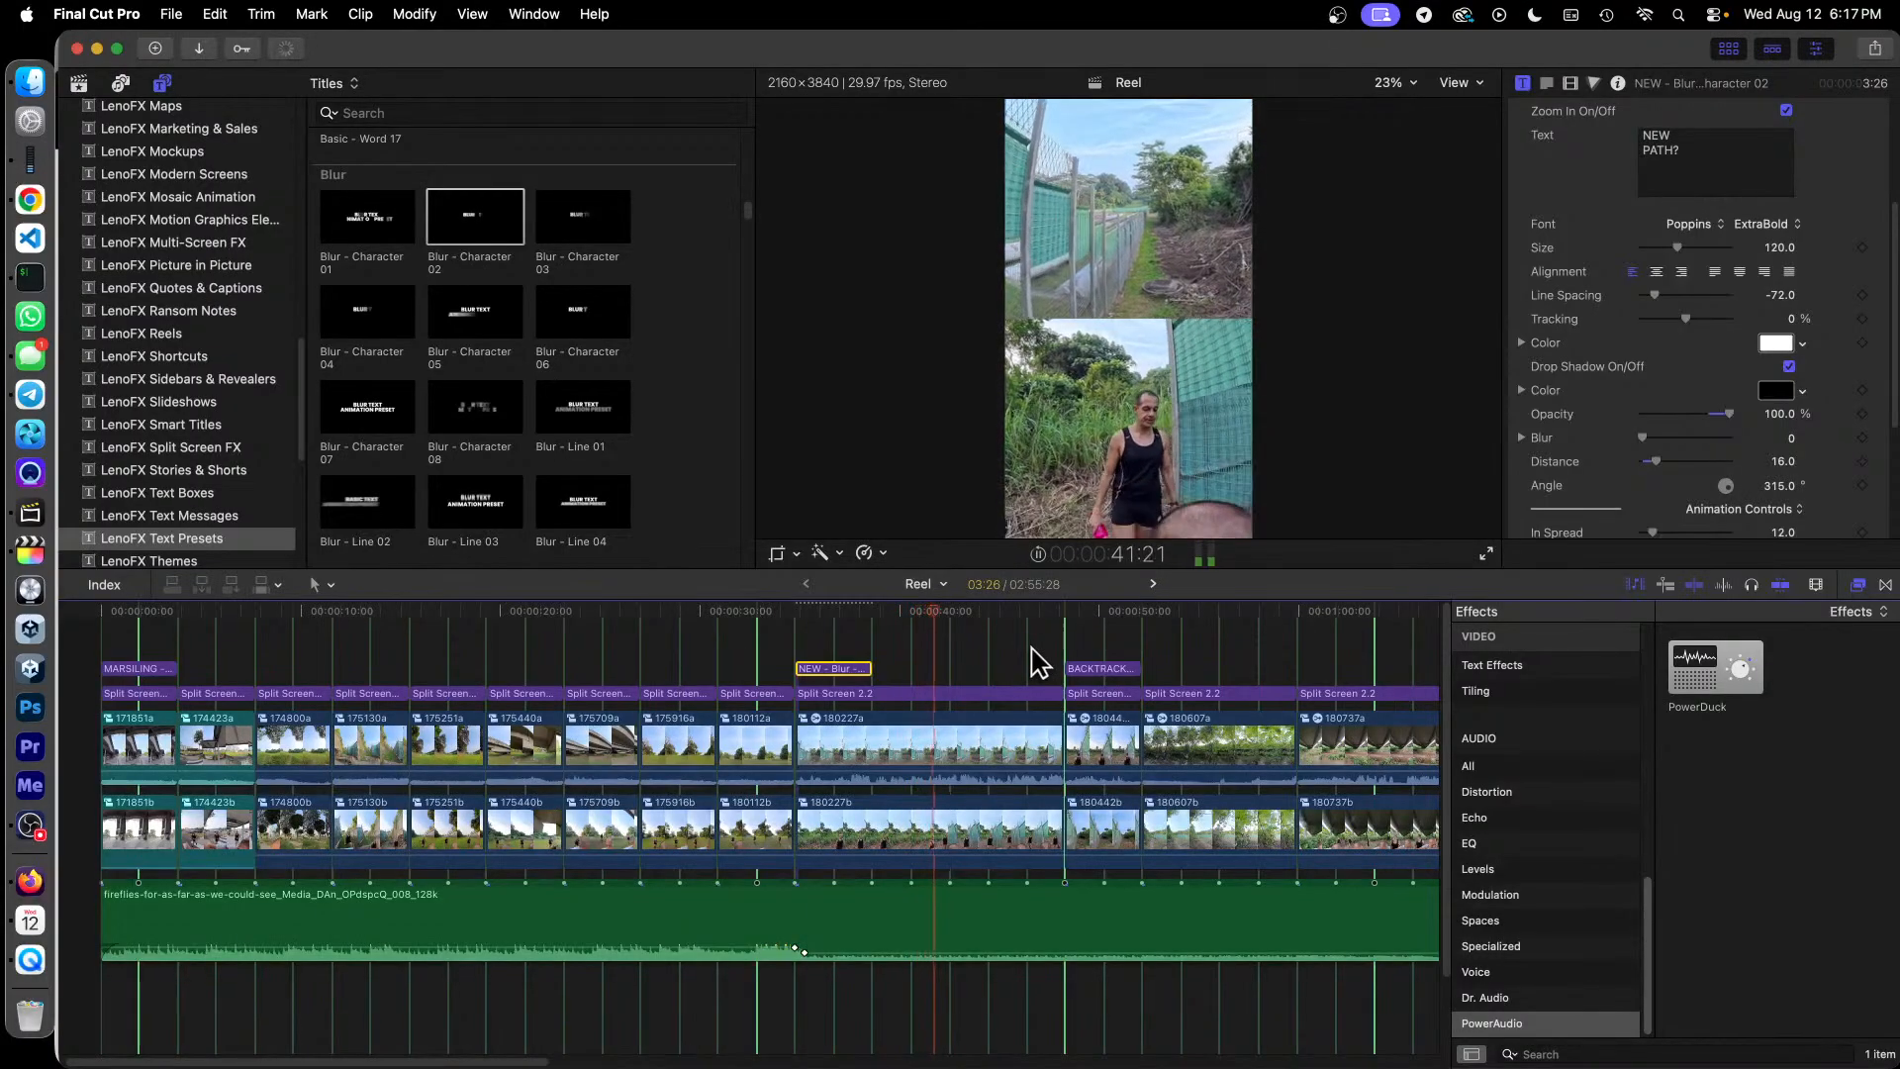
mouse_move(870, 668)
left_mouse_down()
mouse_move(915, 669)
mouse_move(903, 657)
left_mouse_up()
left_click(742, 623)
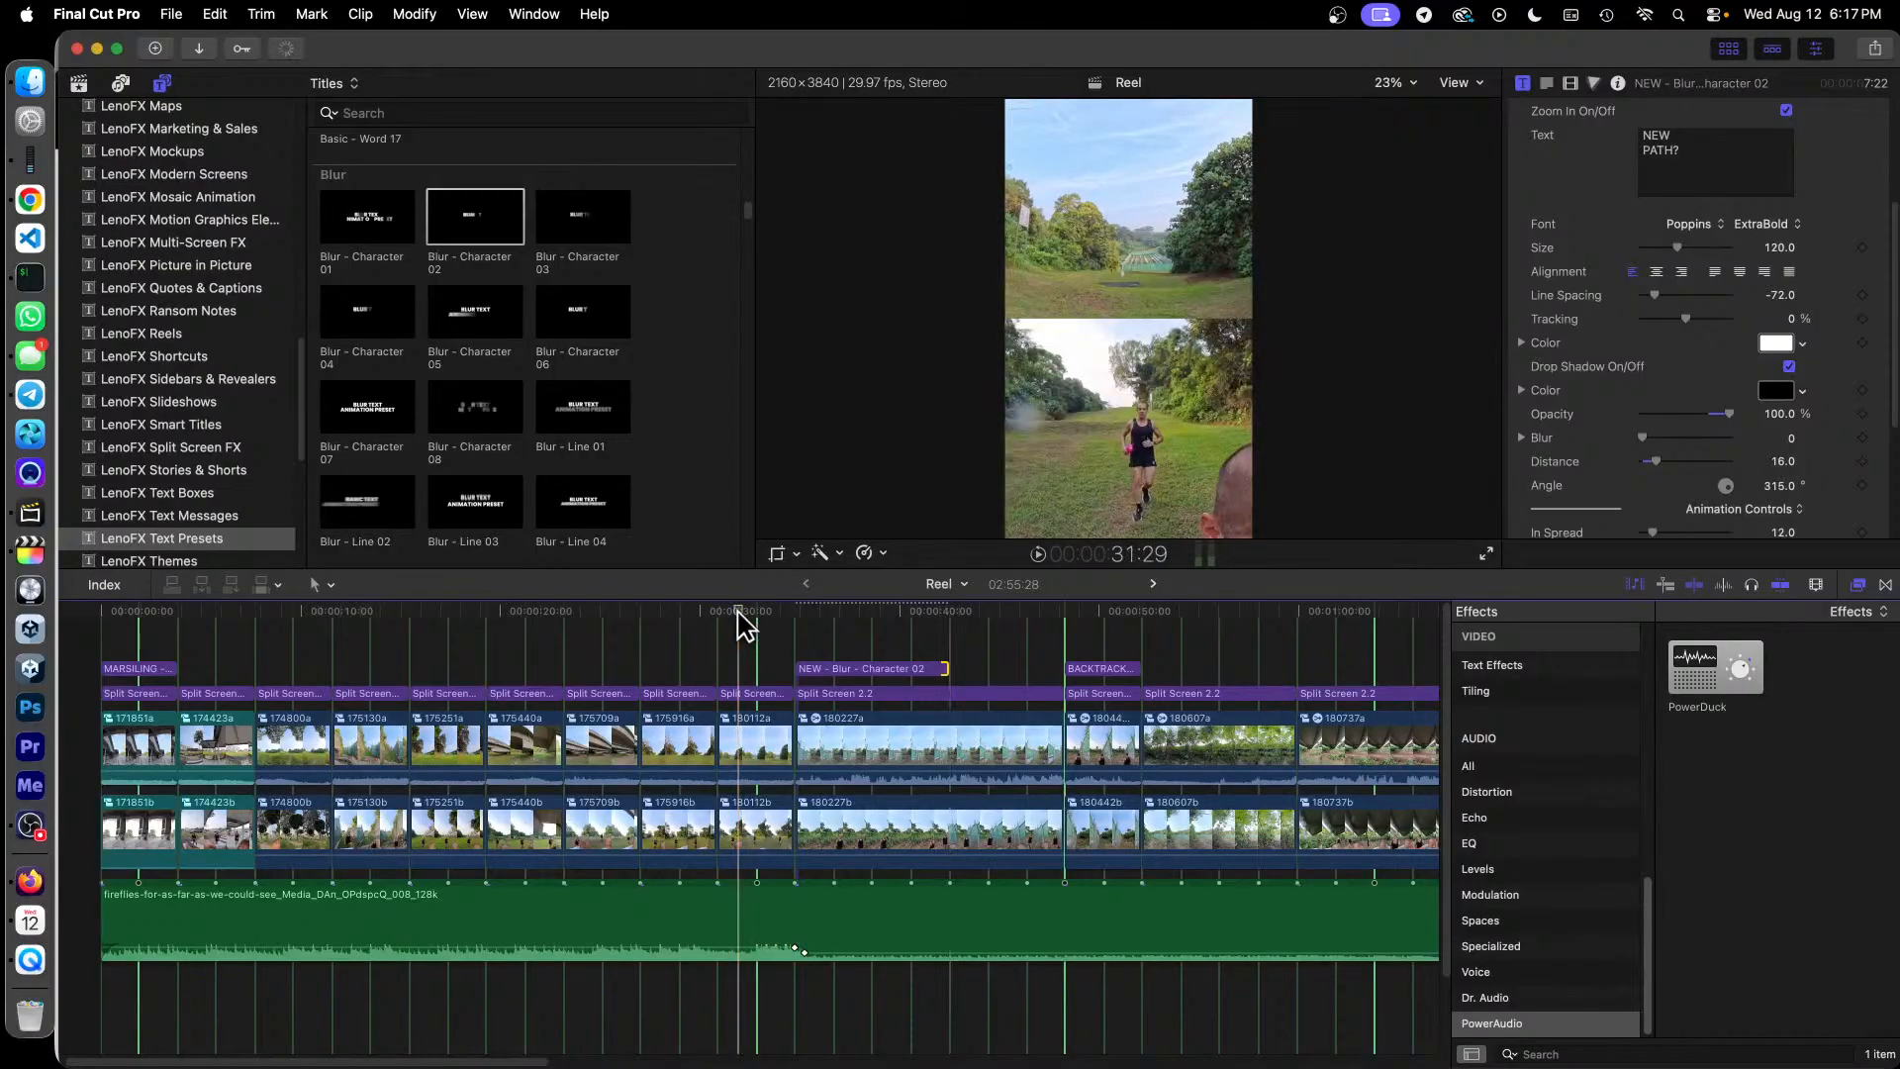
key("space")
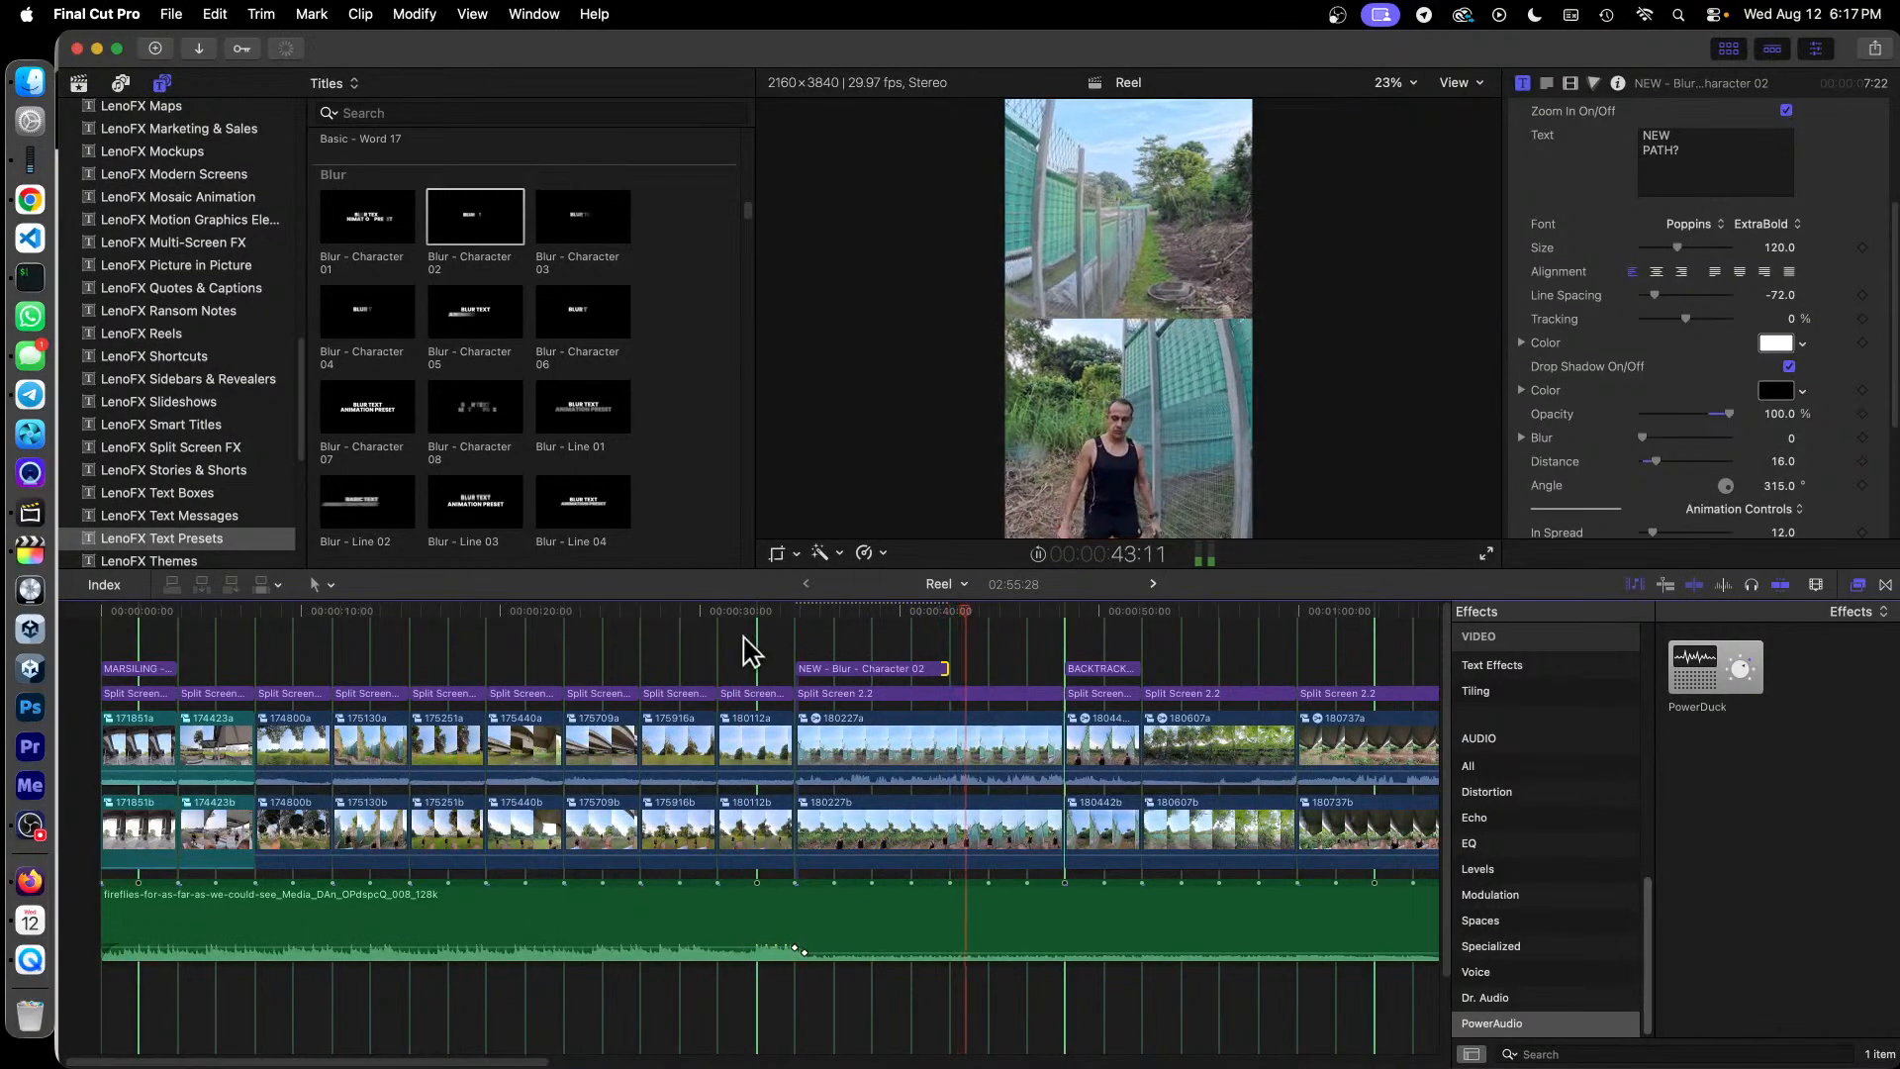
left_click(679, 623)
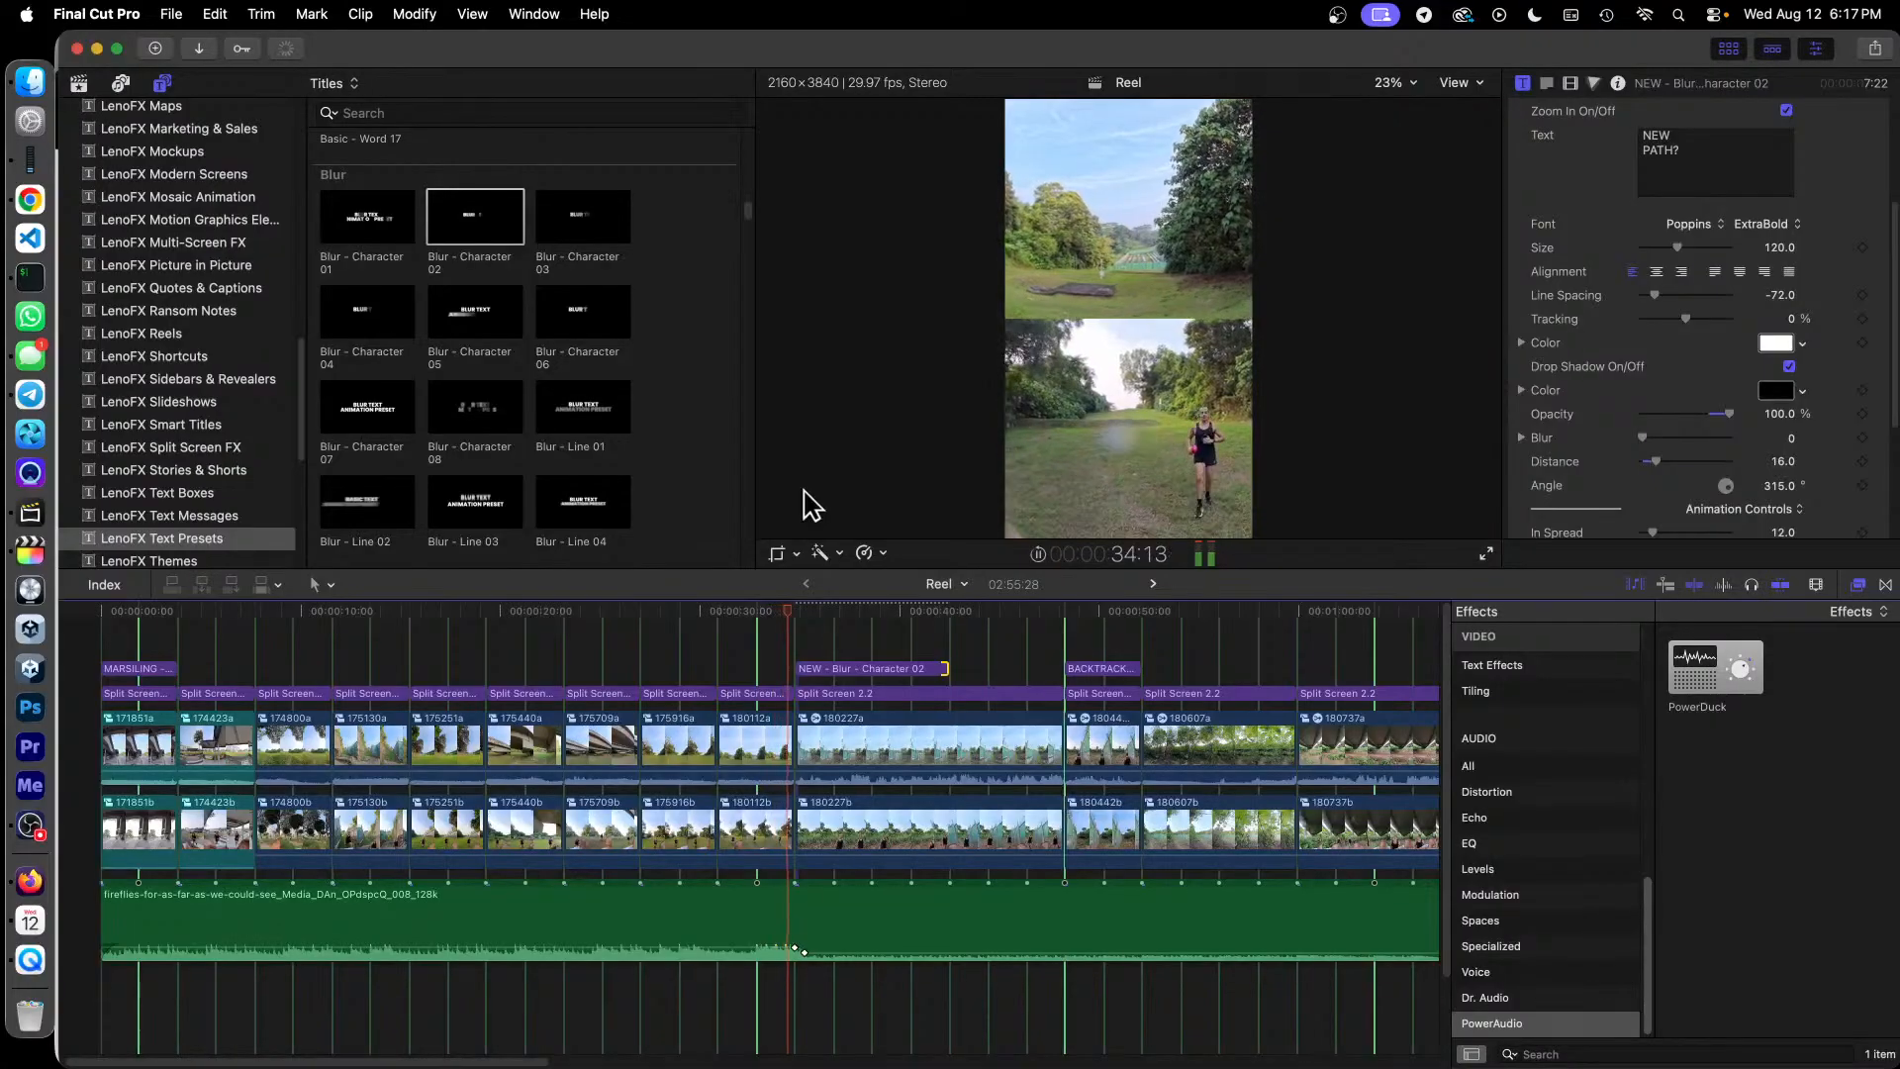
key("space")
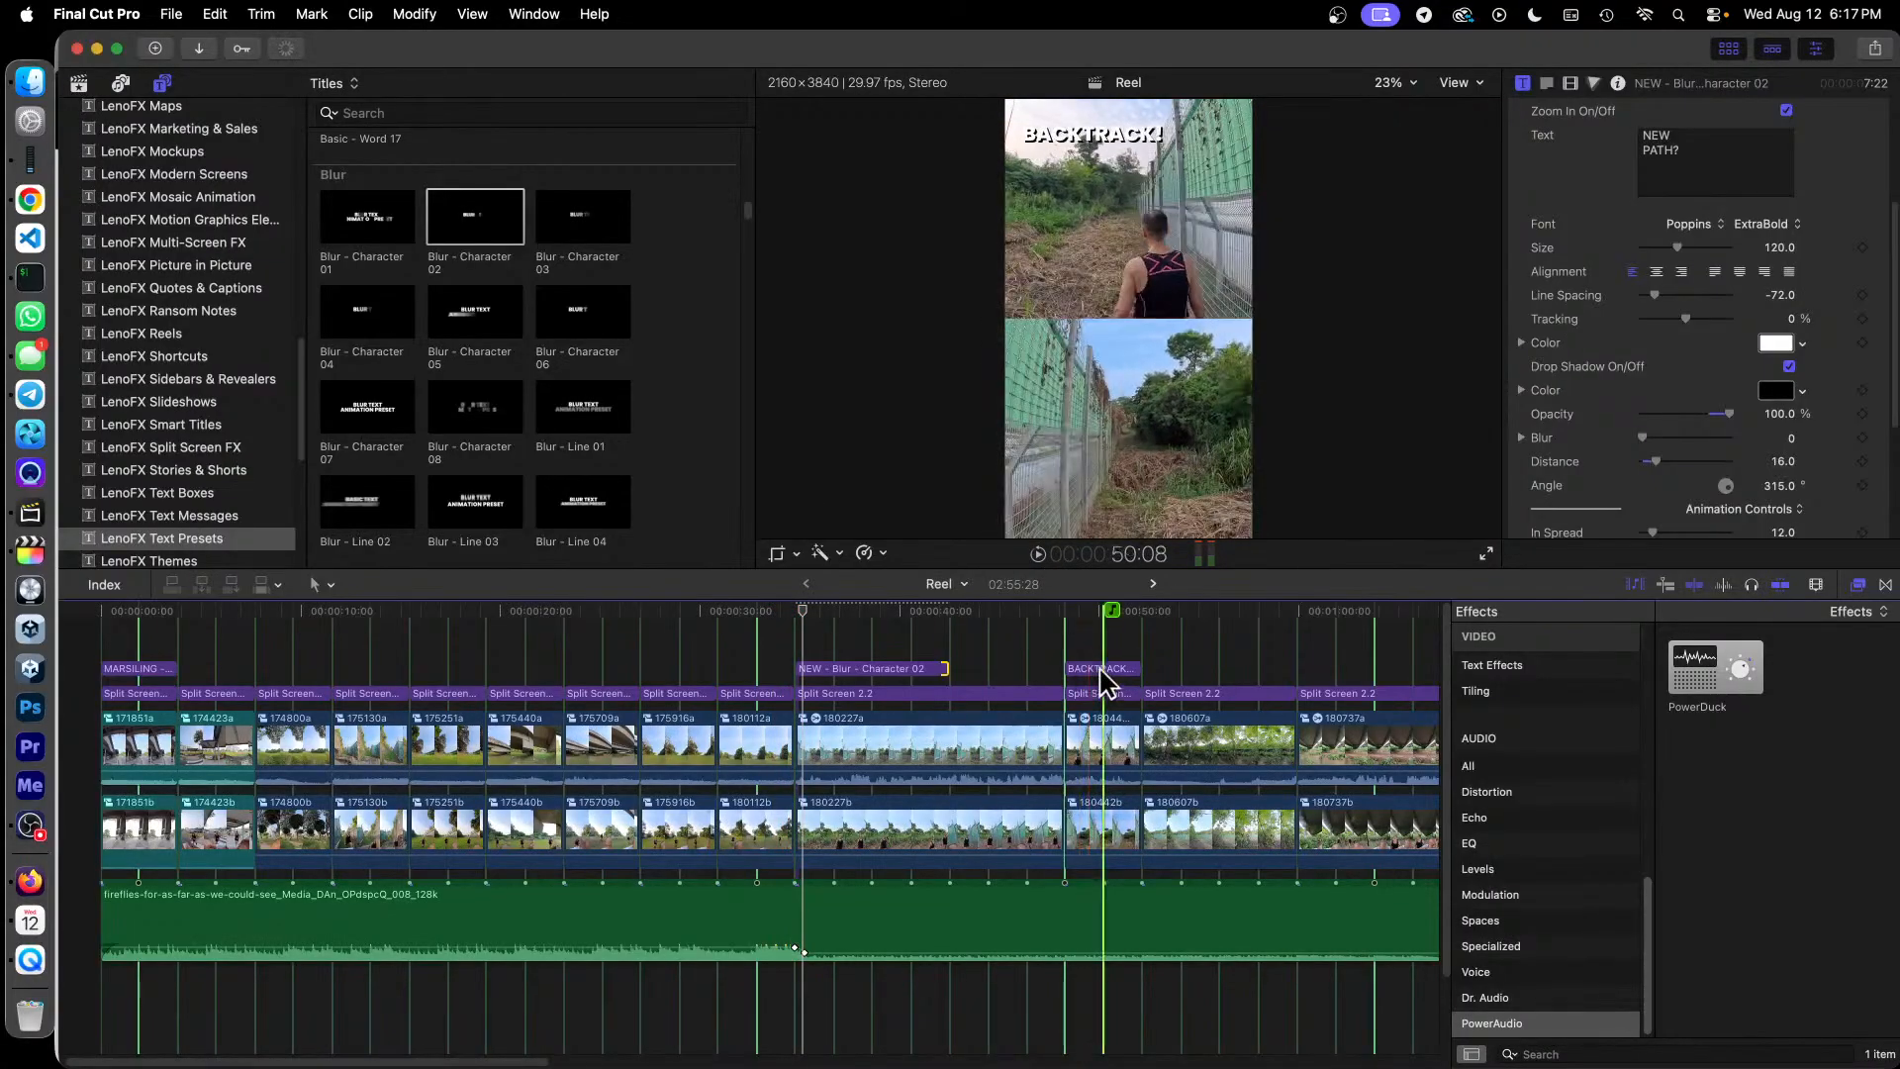
Step: Extend the BACKTRACK! title's start back over the end of the 180227 clip, to a duration of 5:23, and play through it
mouse_move(1103, 669)
left_mouse_down()
mouse_move(1065, 673)
mouse_move(1130, 676)
left_mouse_up()
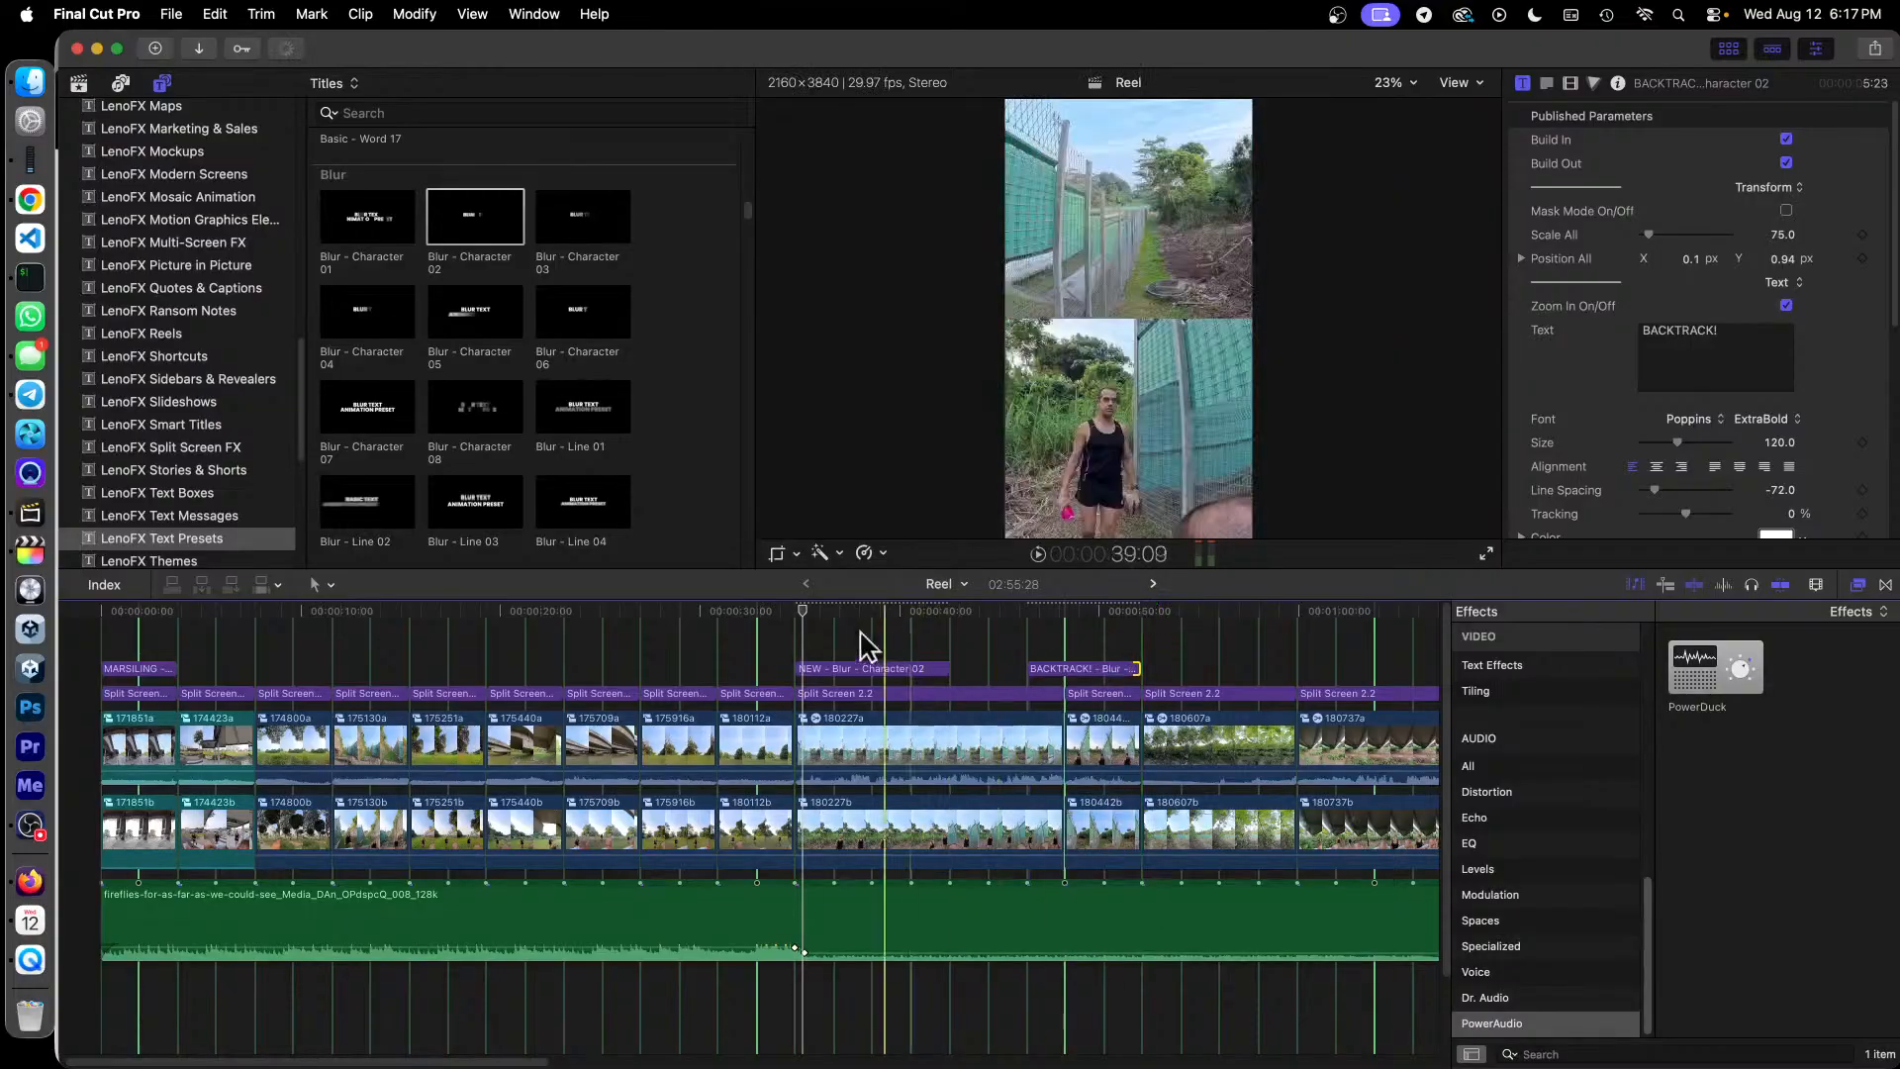
left_click(776, 611)
key("space")
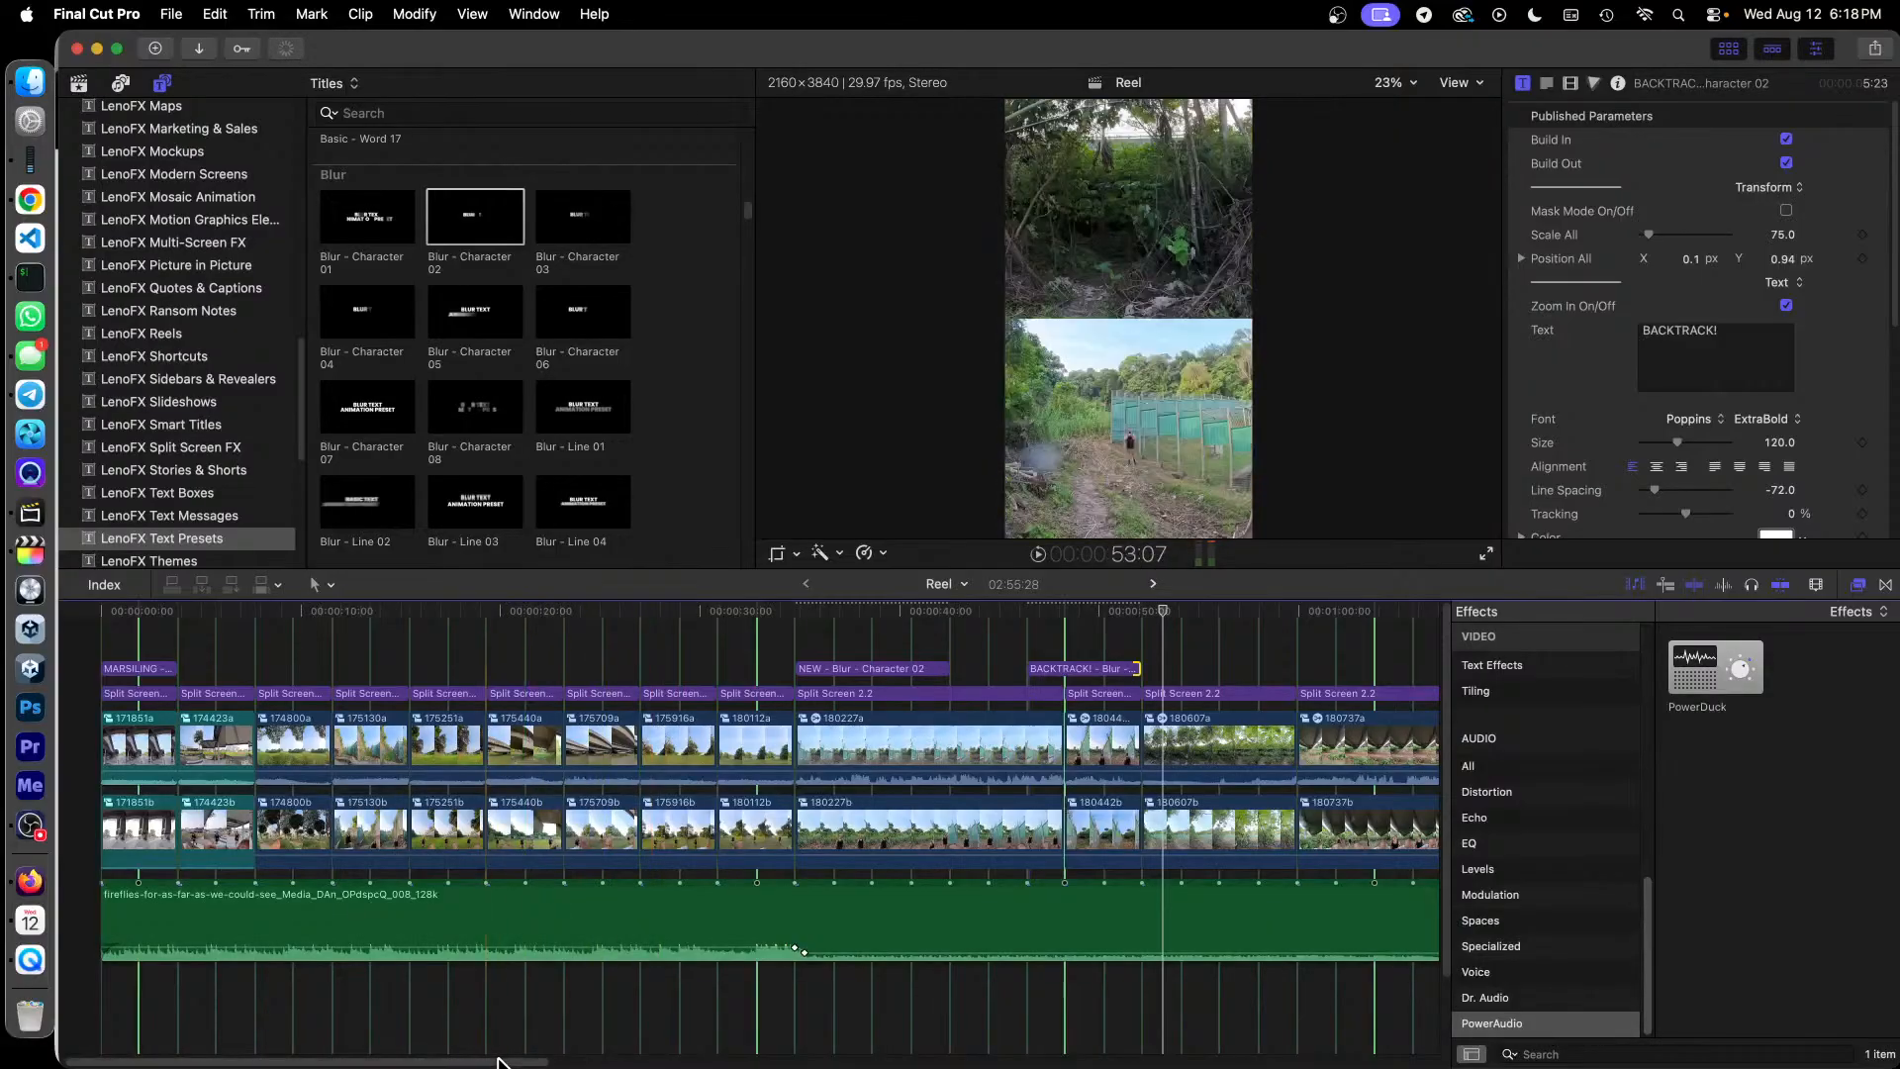
Step: Duplicate the BACKTRACK! title and align the copy with the start of the 180737 split-screen clip
left_click_drag(503, 1064, 661, 1064)
left_click(887, 608)
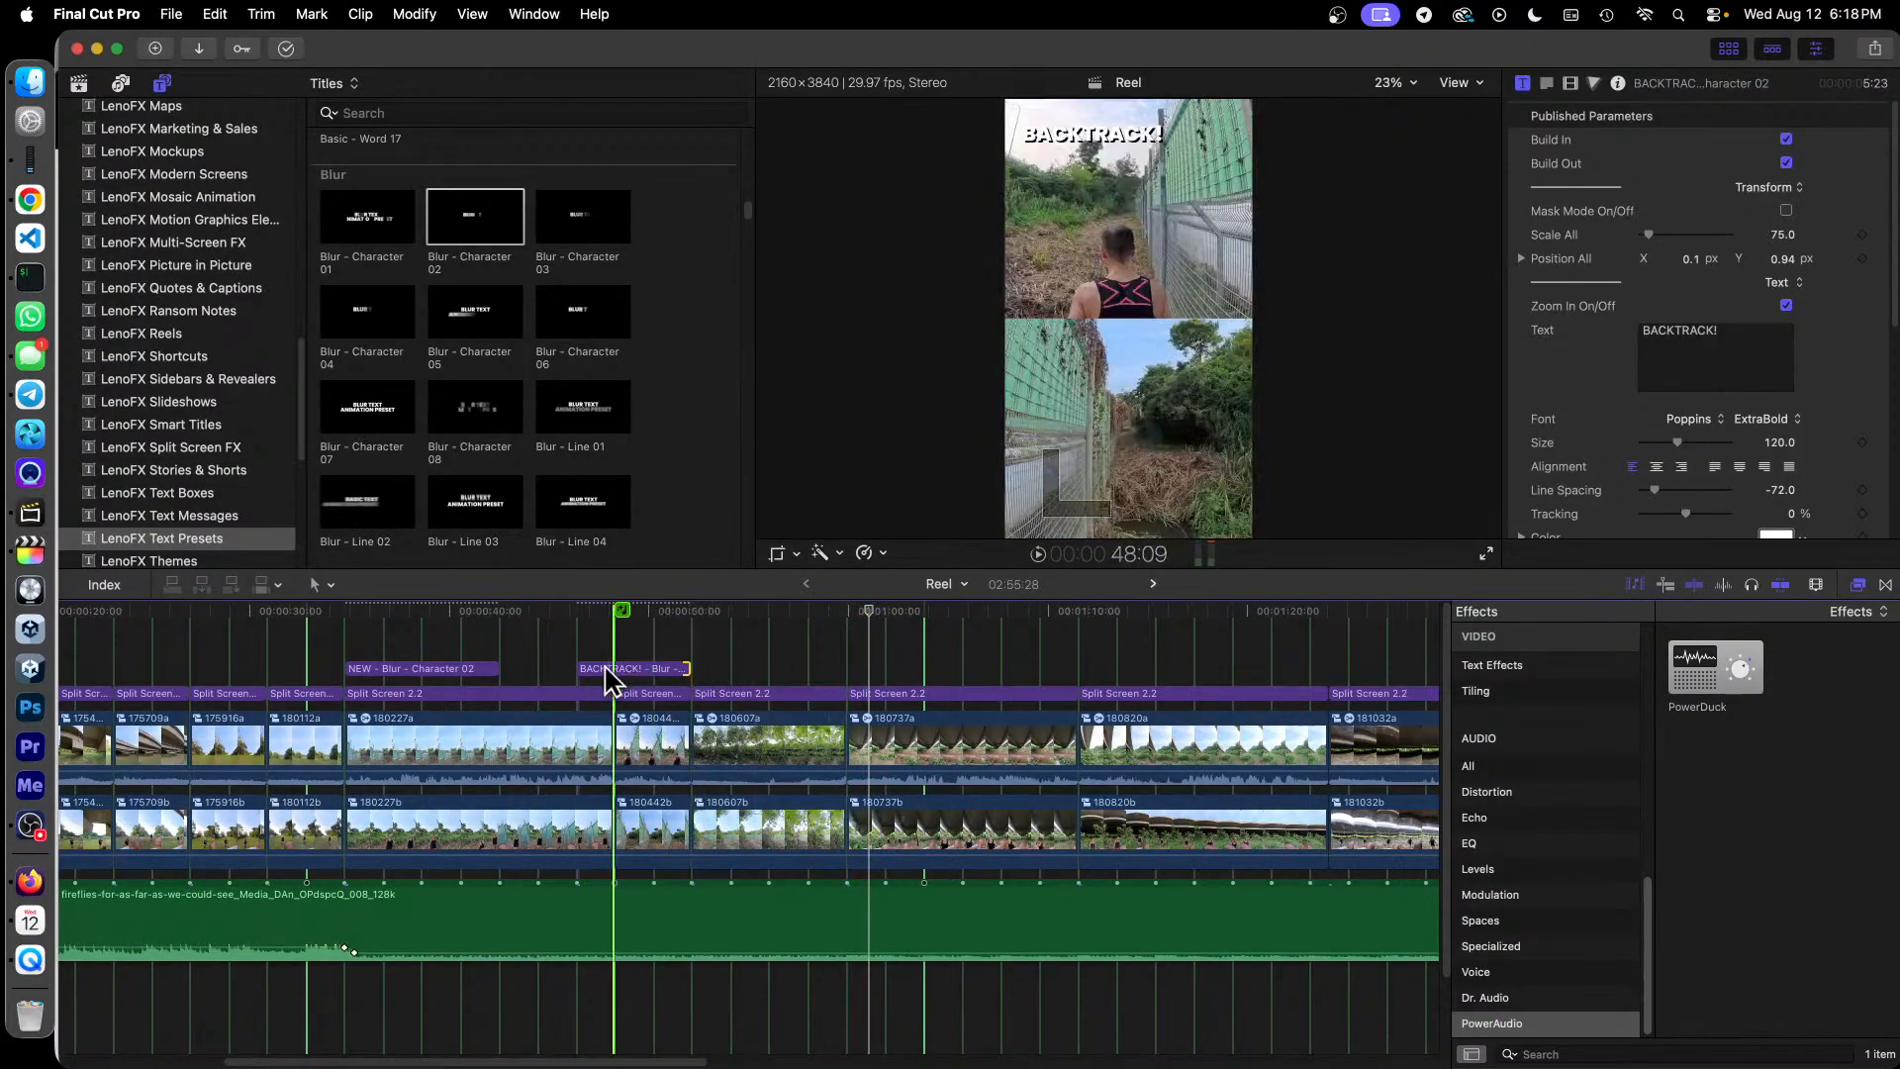
left_click(647, 671)
key("super+c")
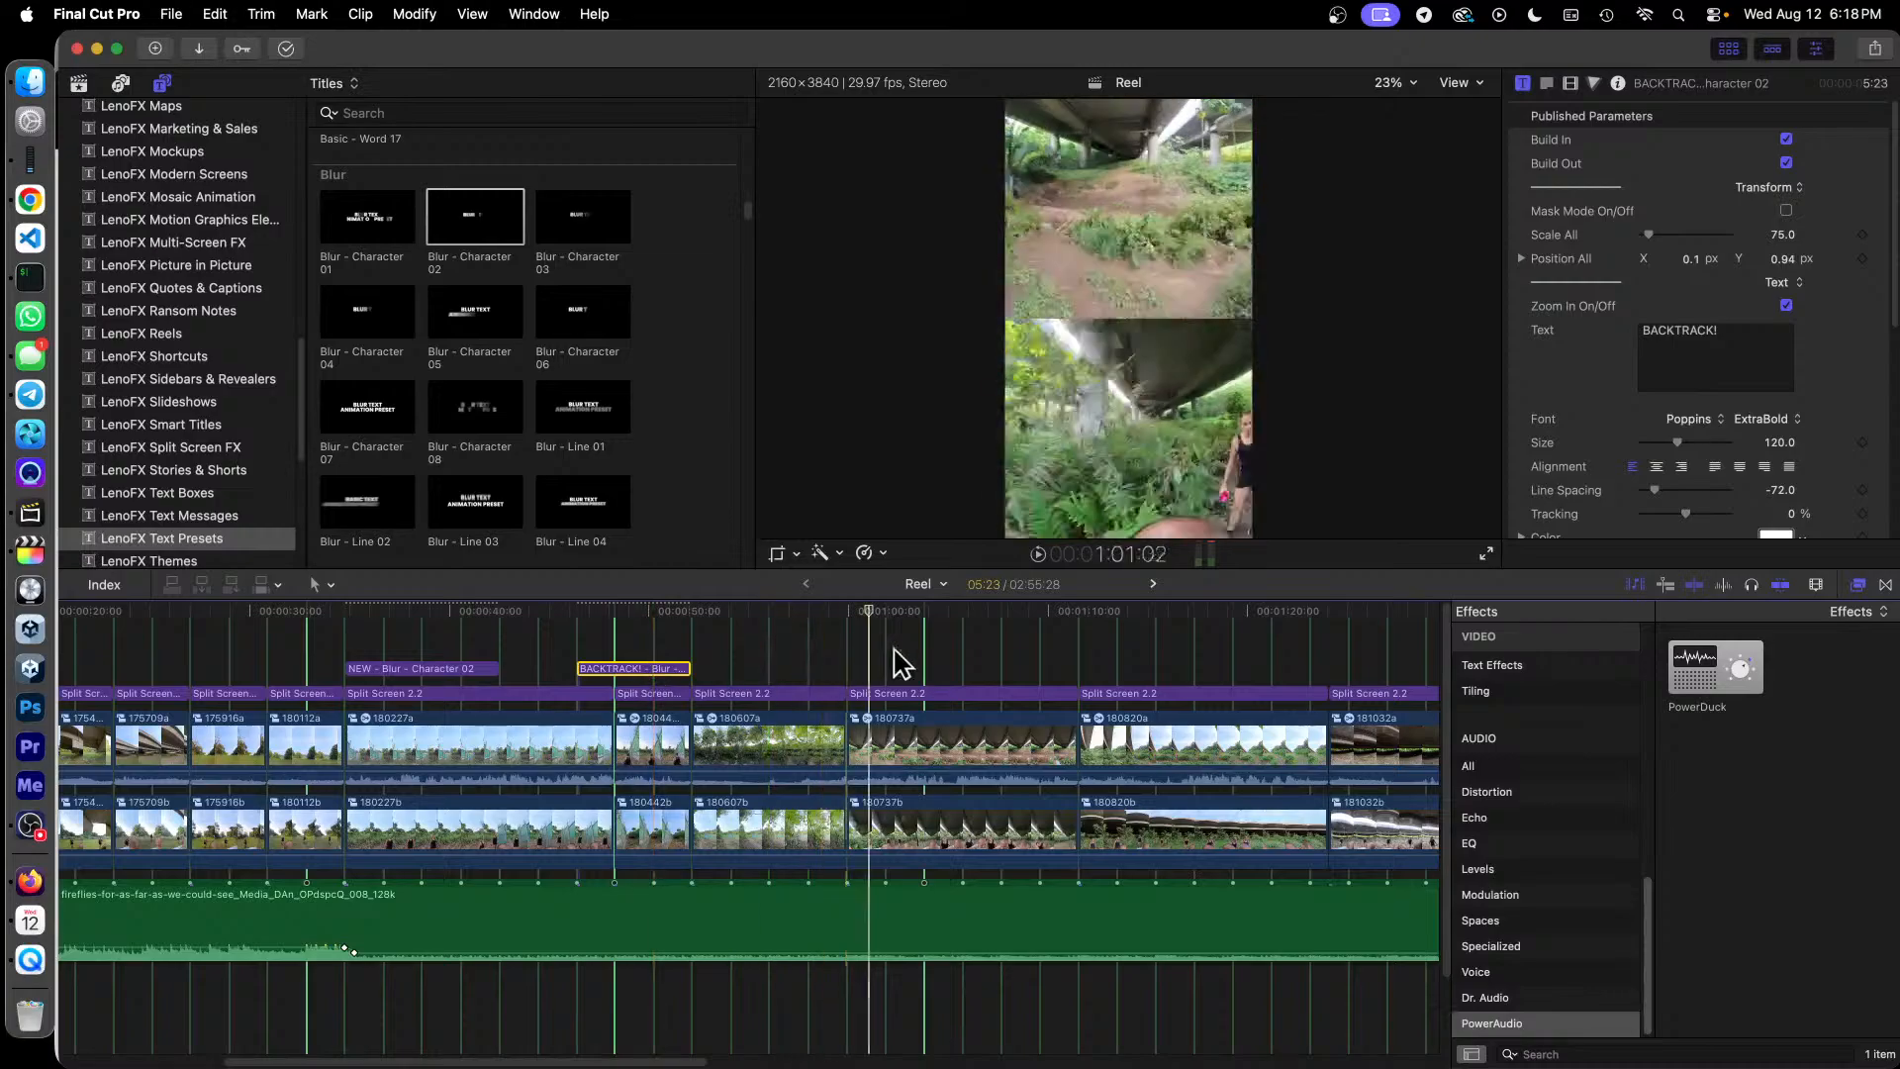
key("super+v")
left_click_drag(978, 678, 898, 670)
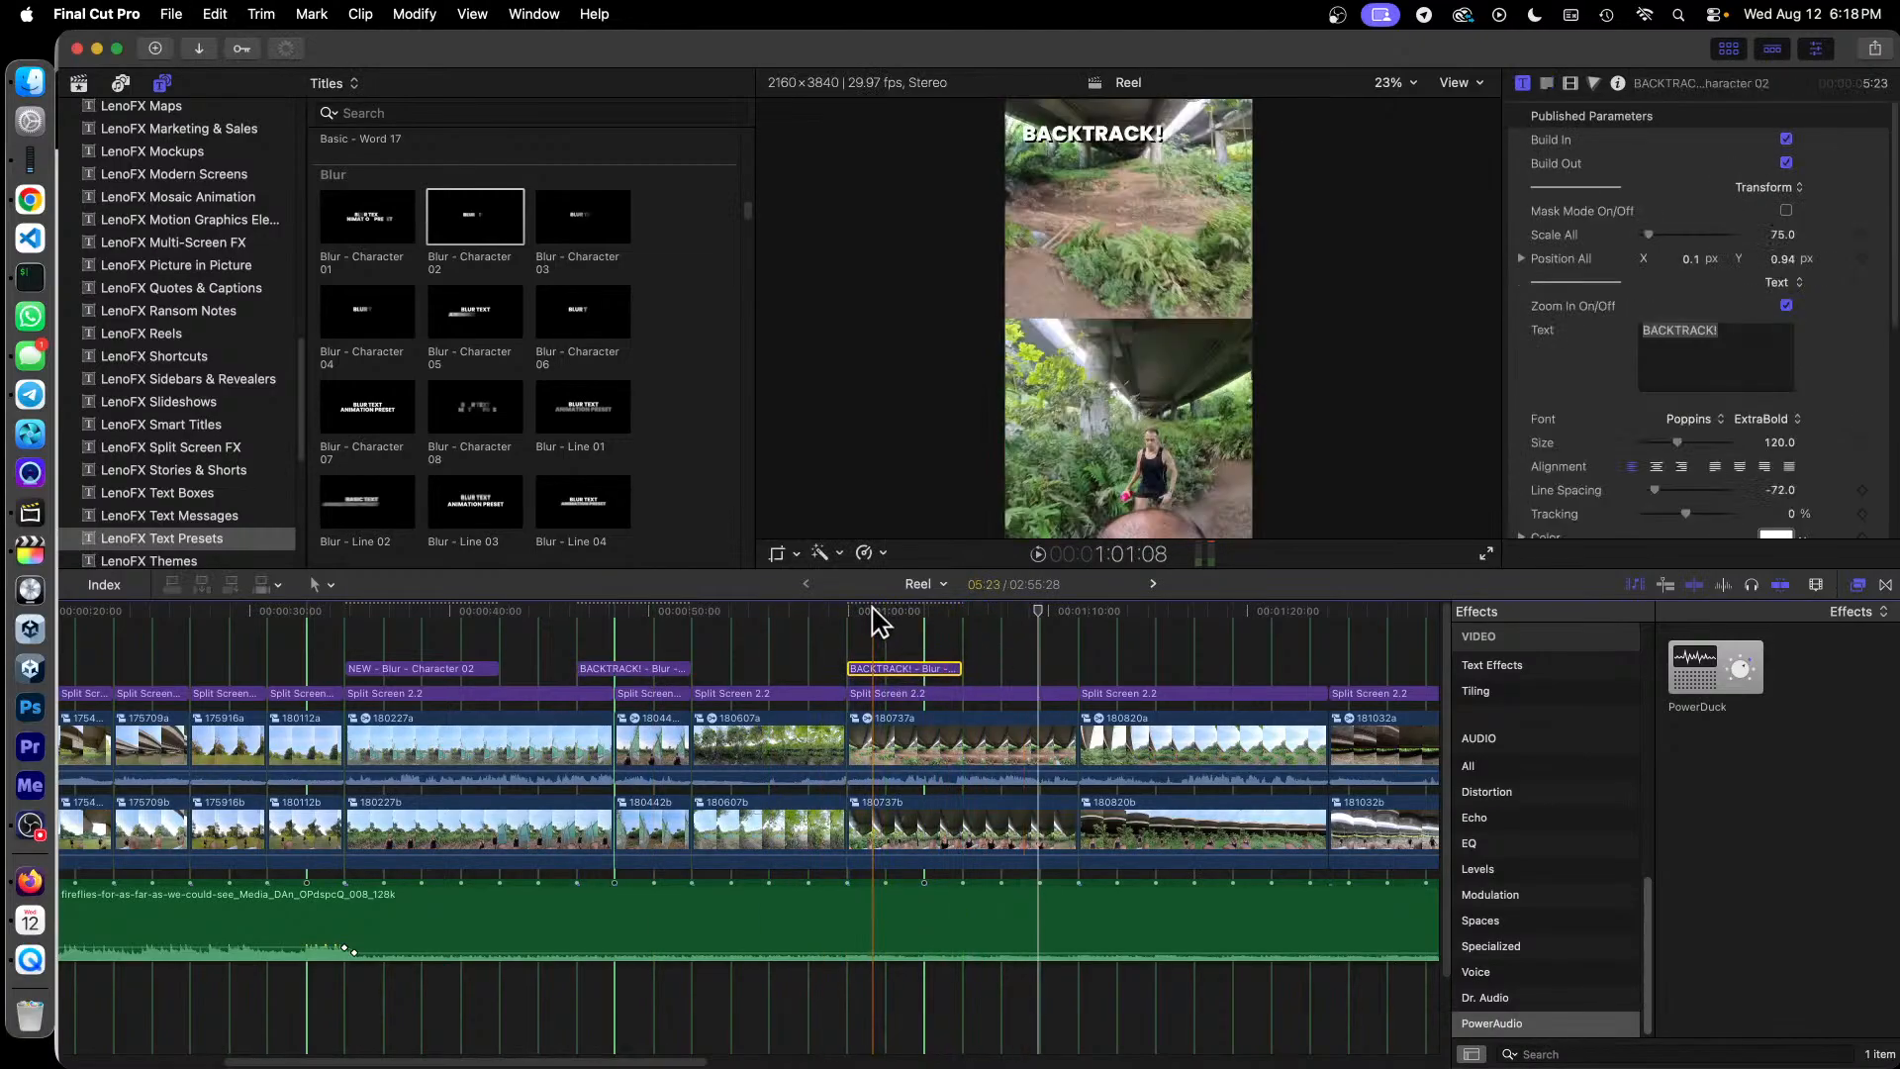
Step: Replace the text of the title above the 180737 clip with STREAM on the first line and CROSSING on the second
triple_click(1711, 337)
type("STREAM")
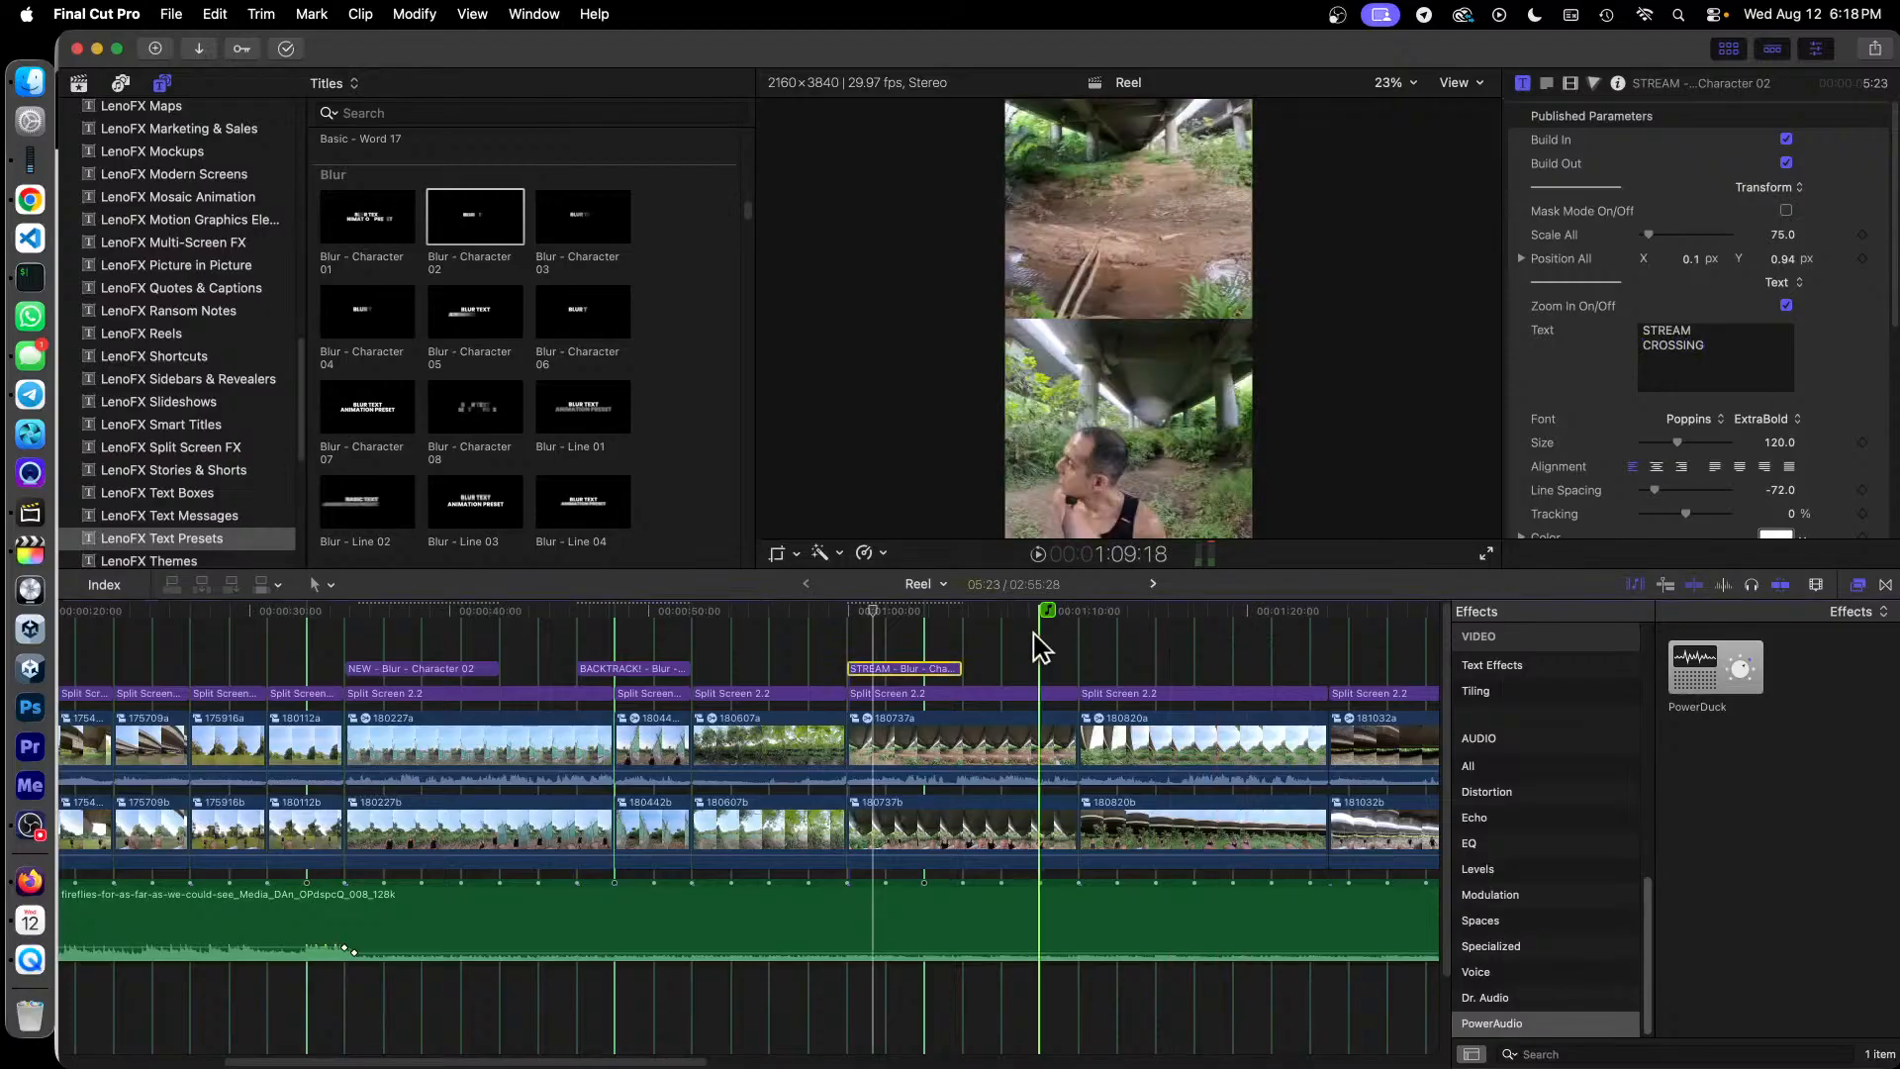
Step: Play the reel from the 180607 clip through the STREAM CROSSING title and look over the clips that follow
left_click(746, 628)
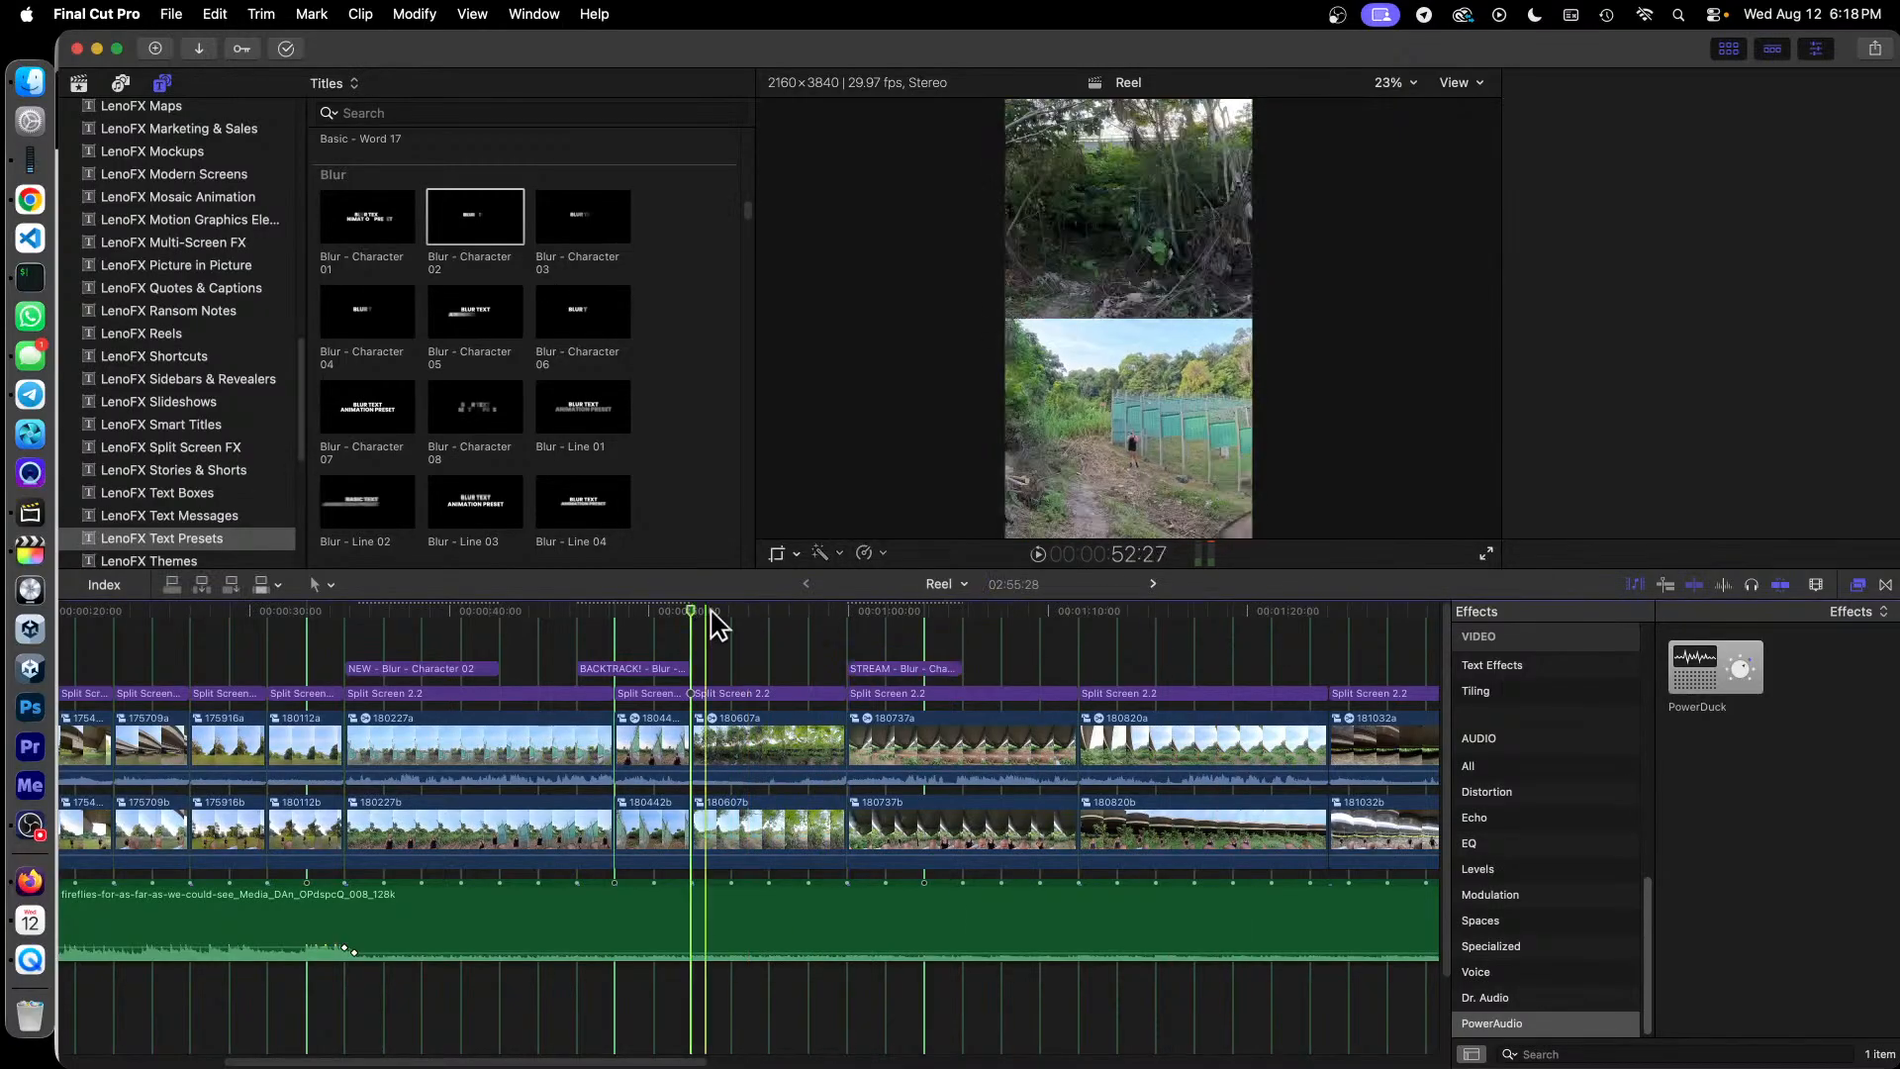
key("space")
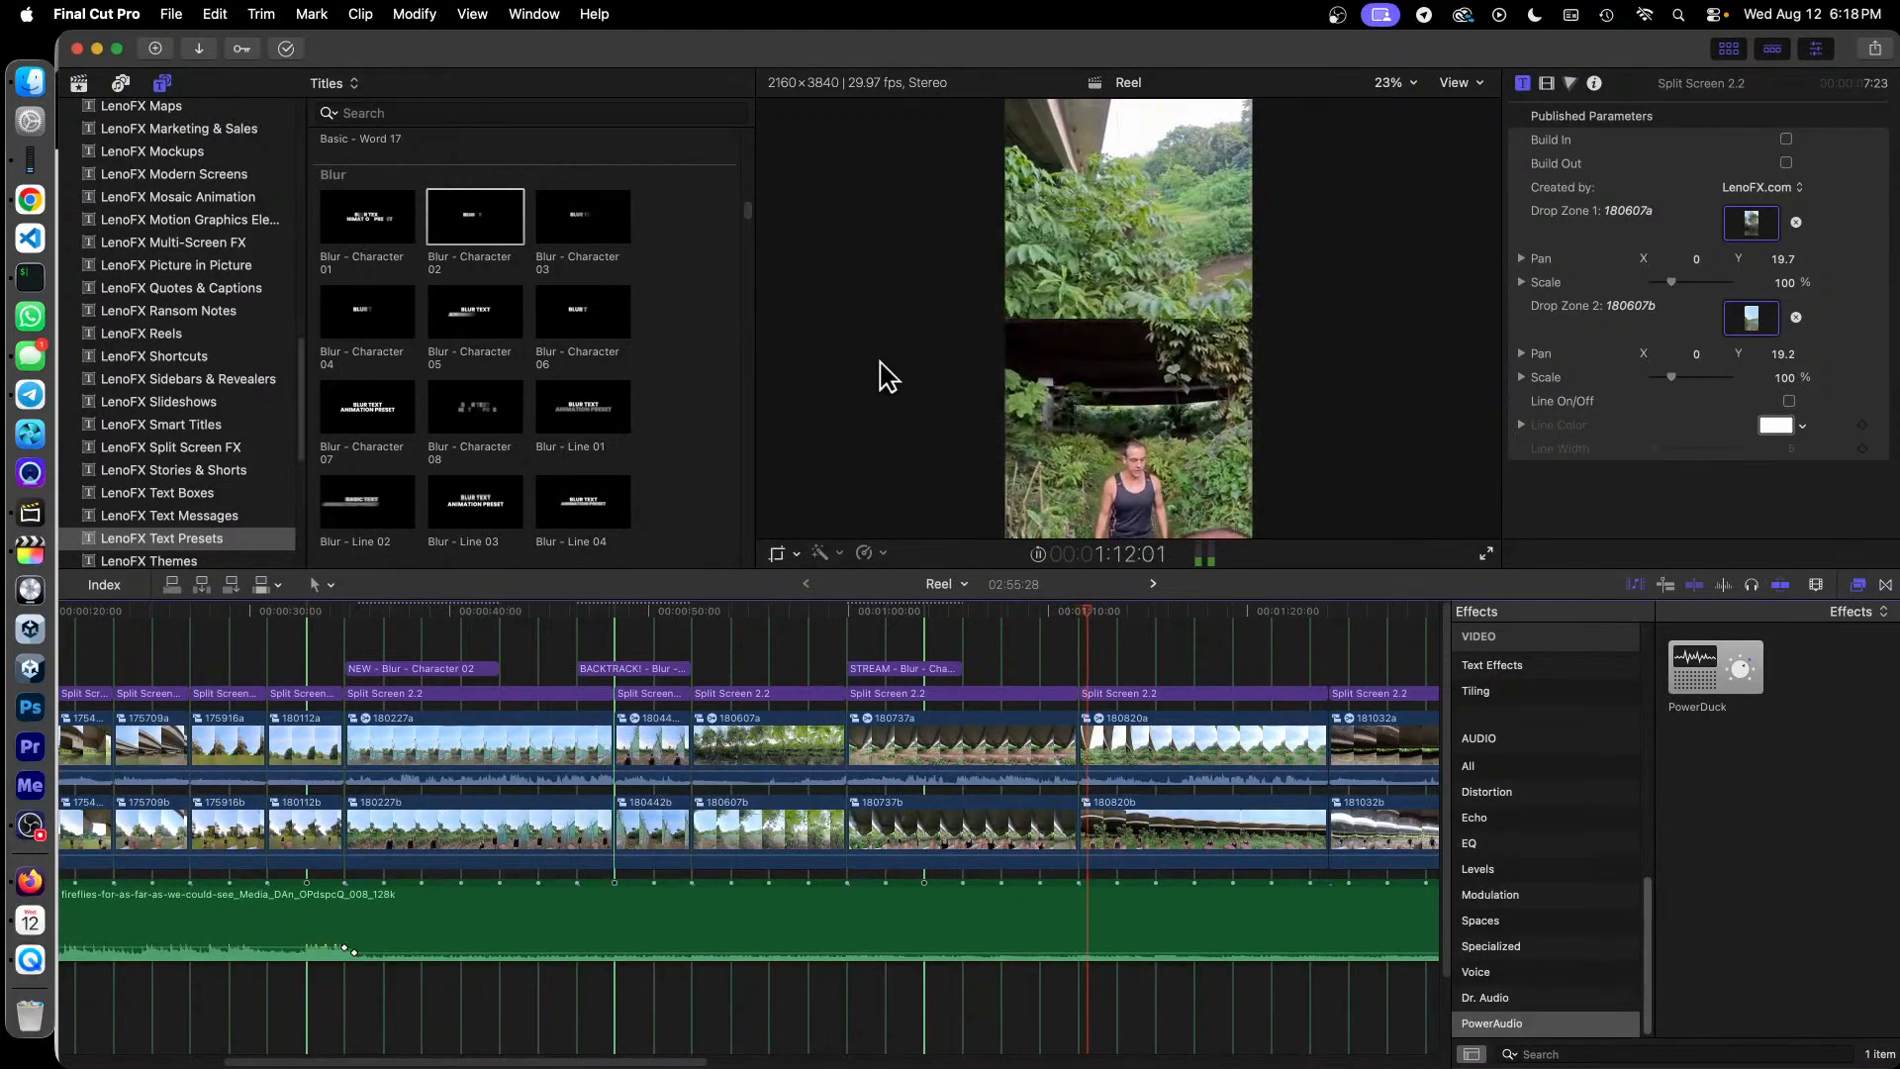
key("space")
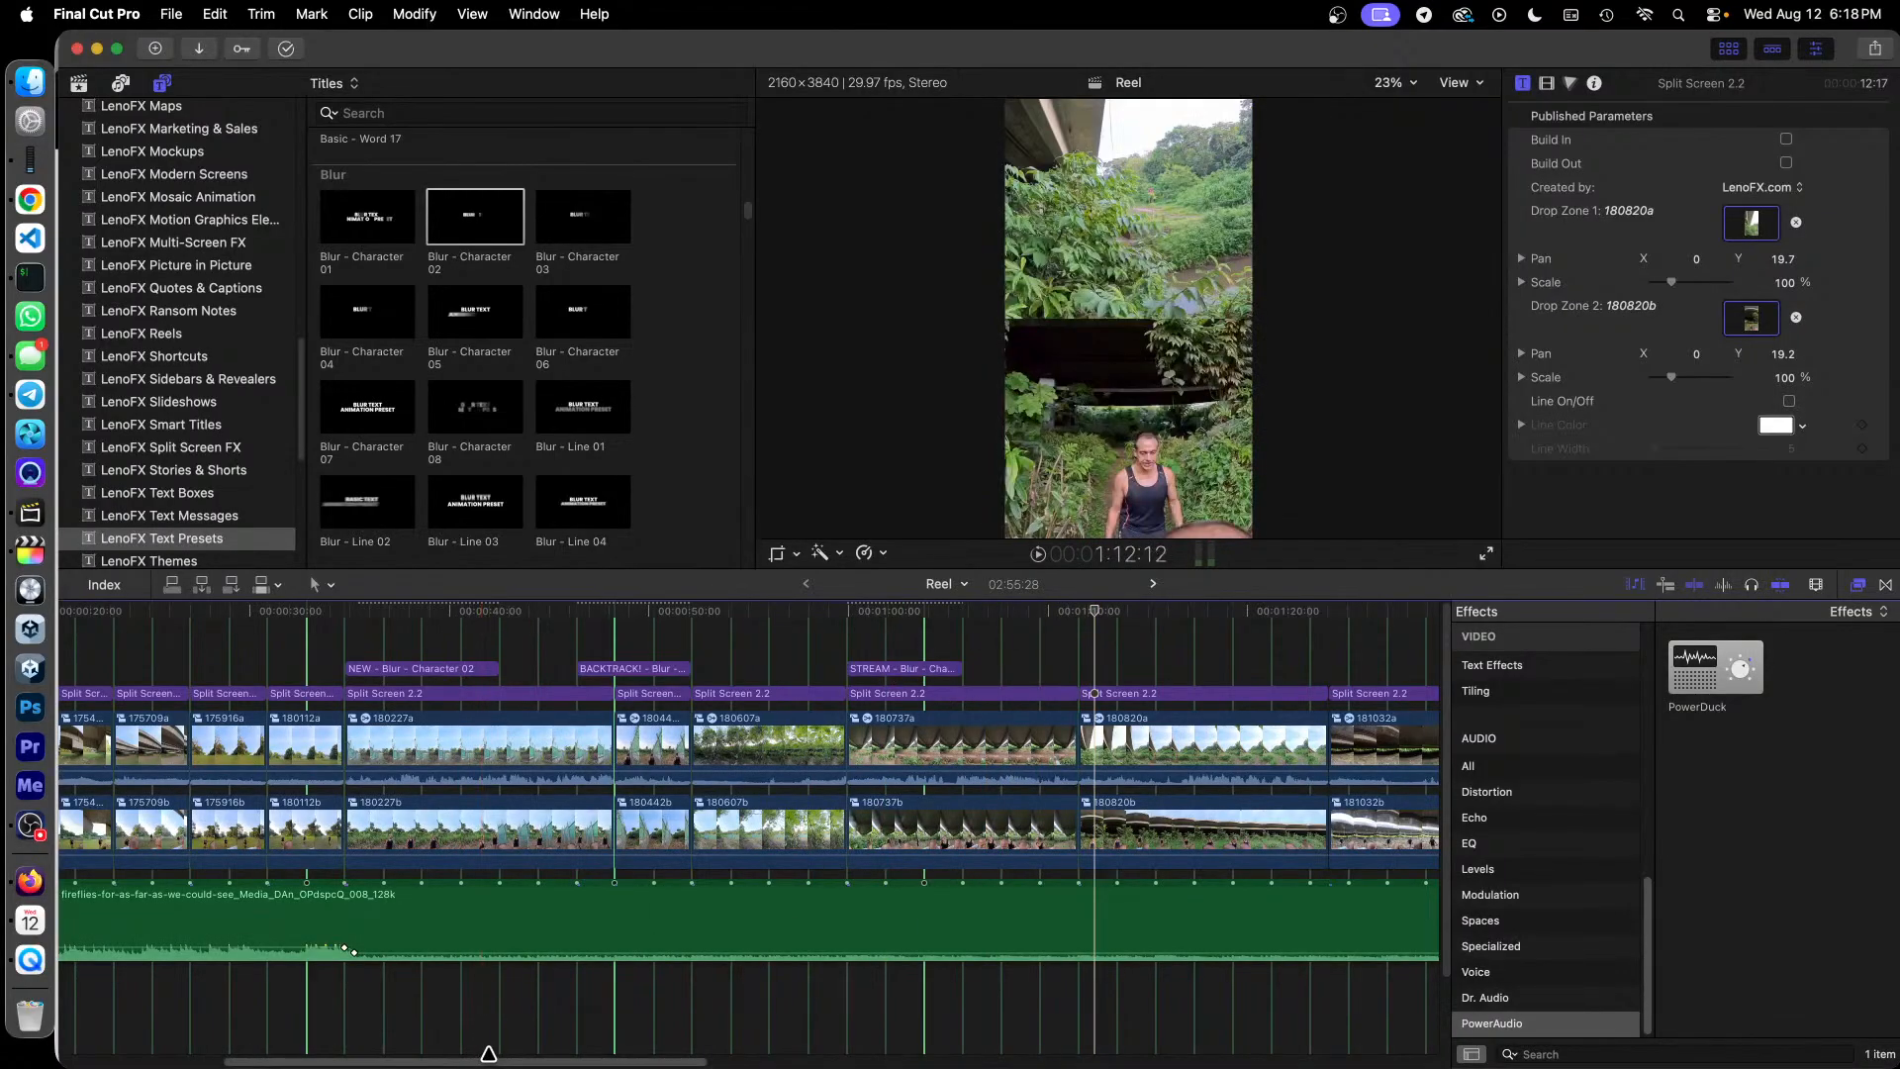
left_click_drag(495, 1064, 590, 1064)
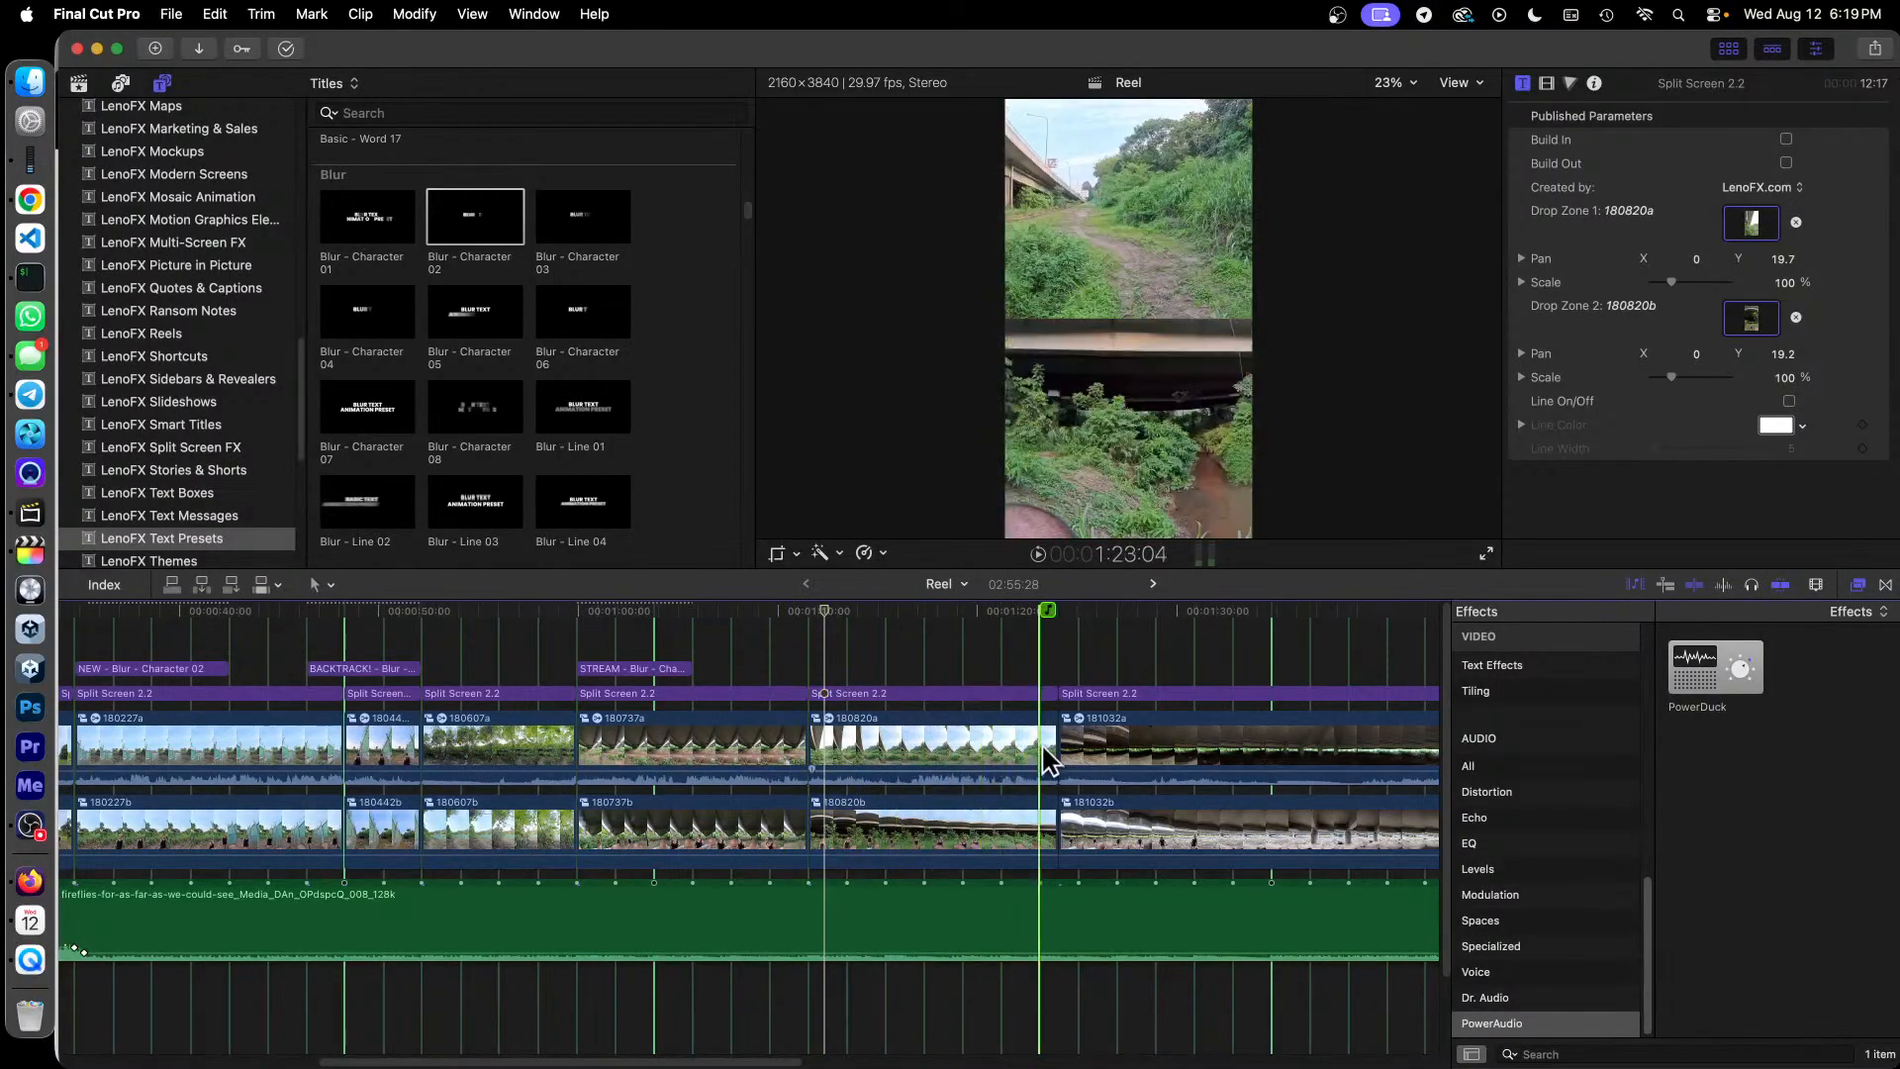
left_click_drag(598, 1064, 722, 1064)
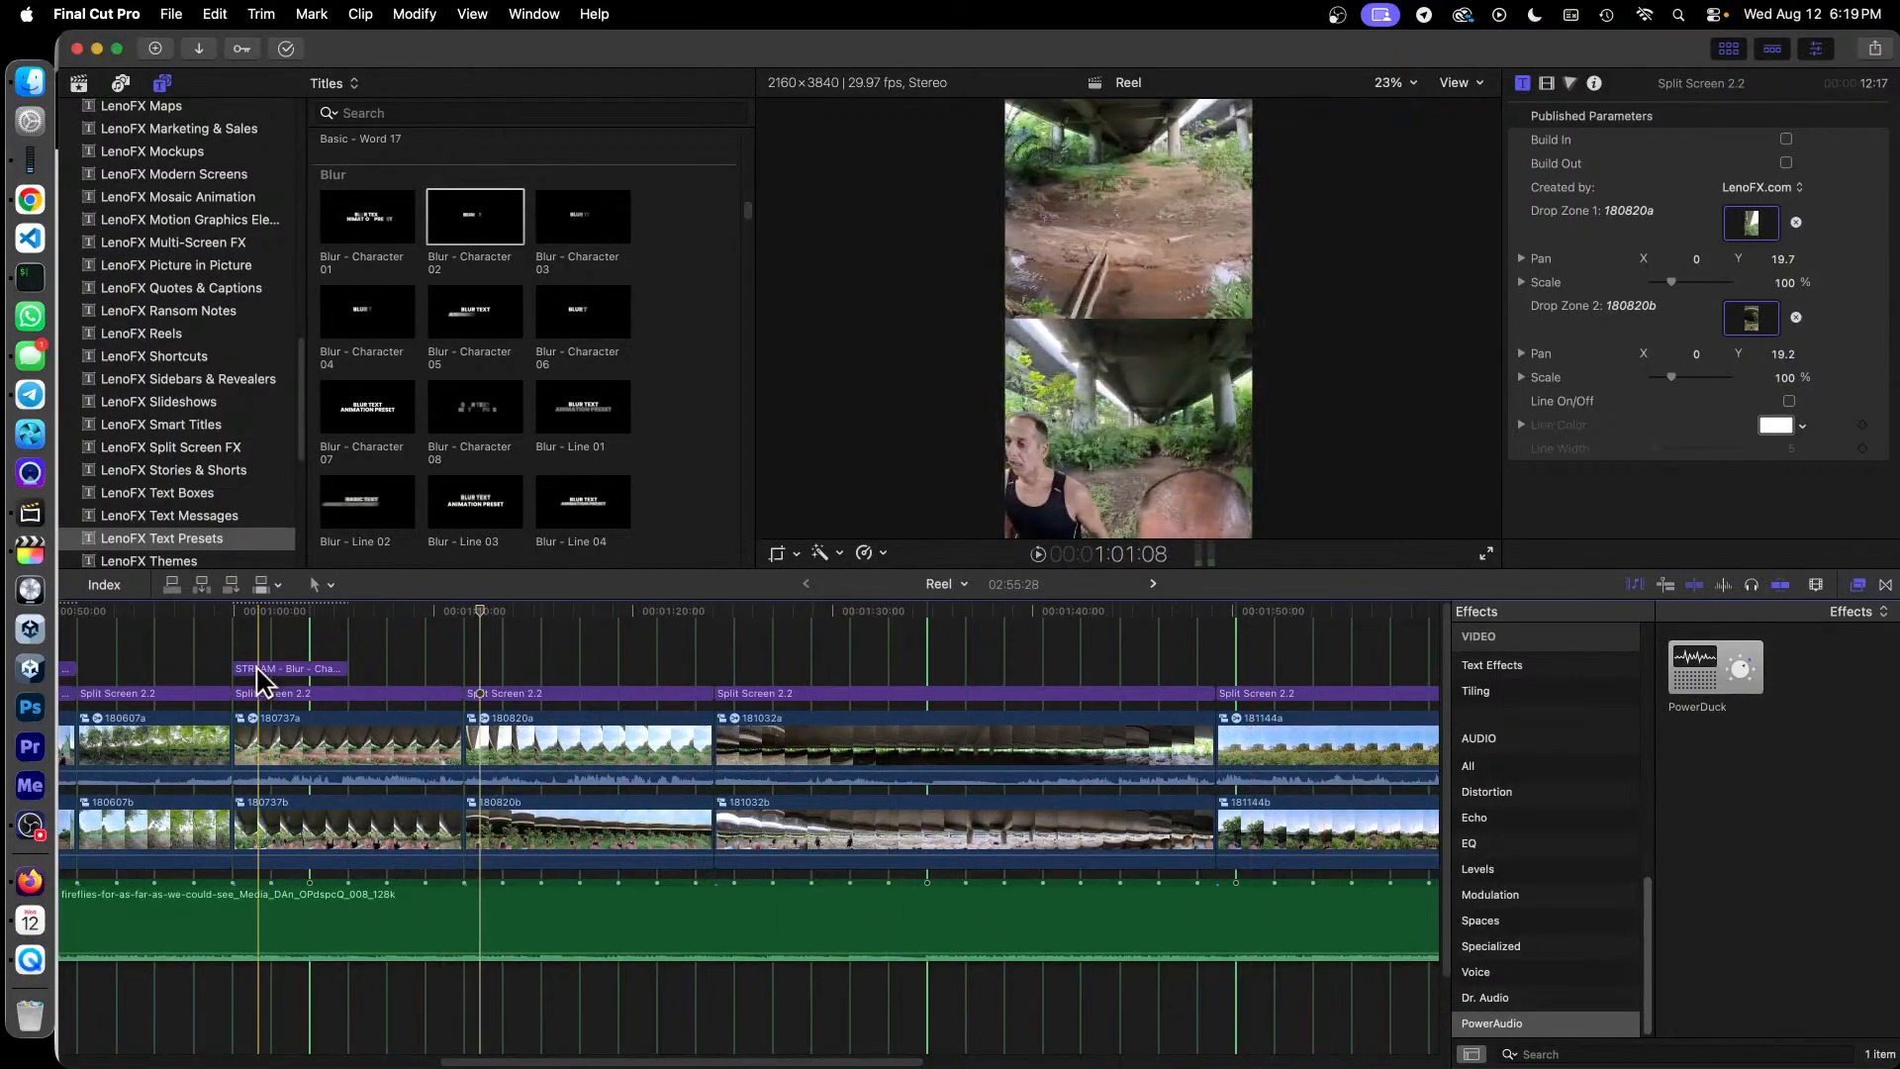
Step: Duplicate the STREAM CROSSING title and align the copy with the start of the 181144 split-screen clip
left_click(282, 669)
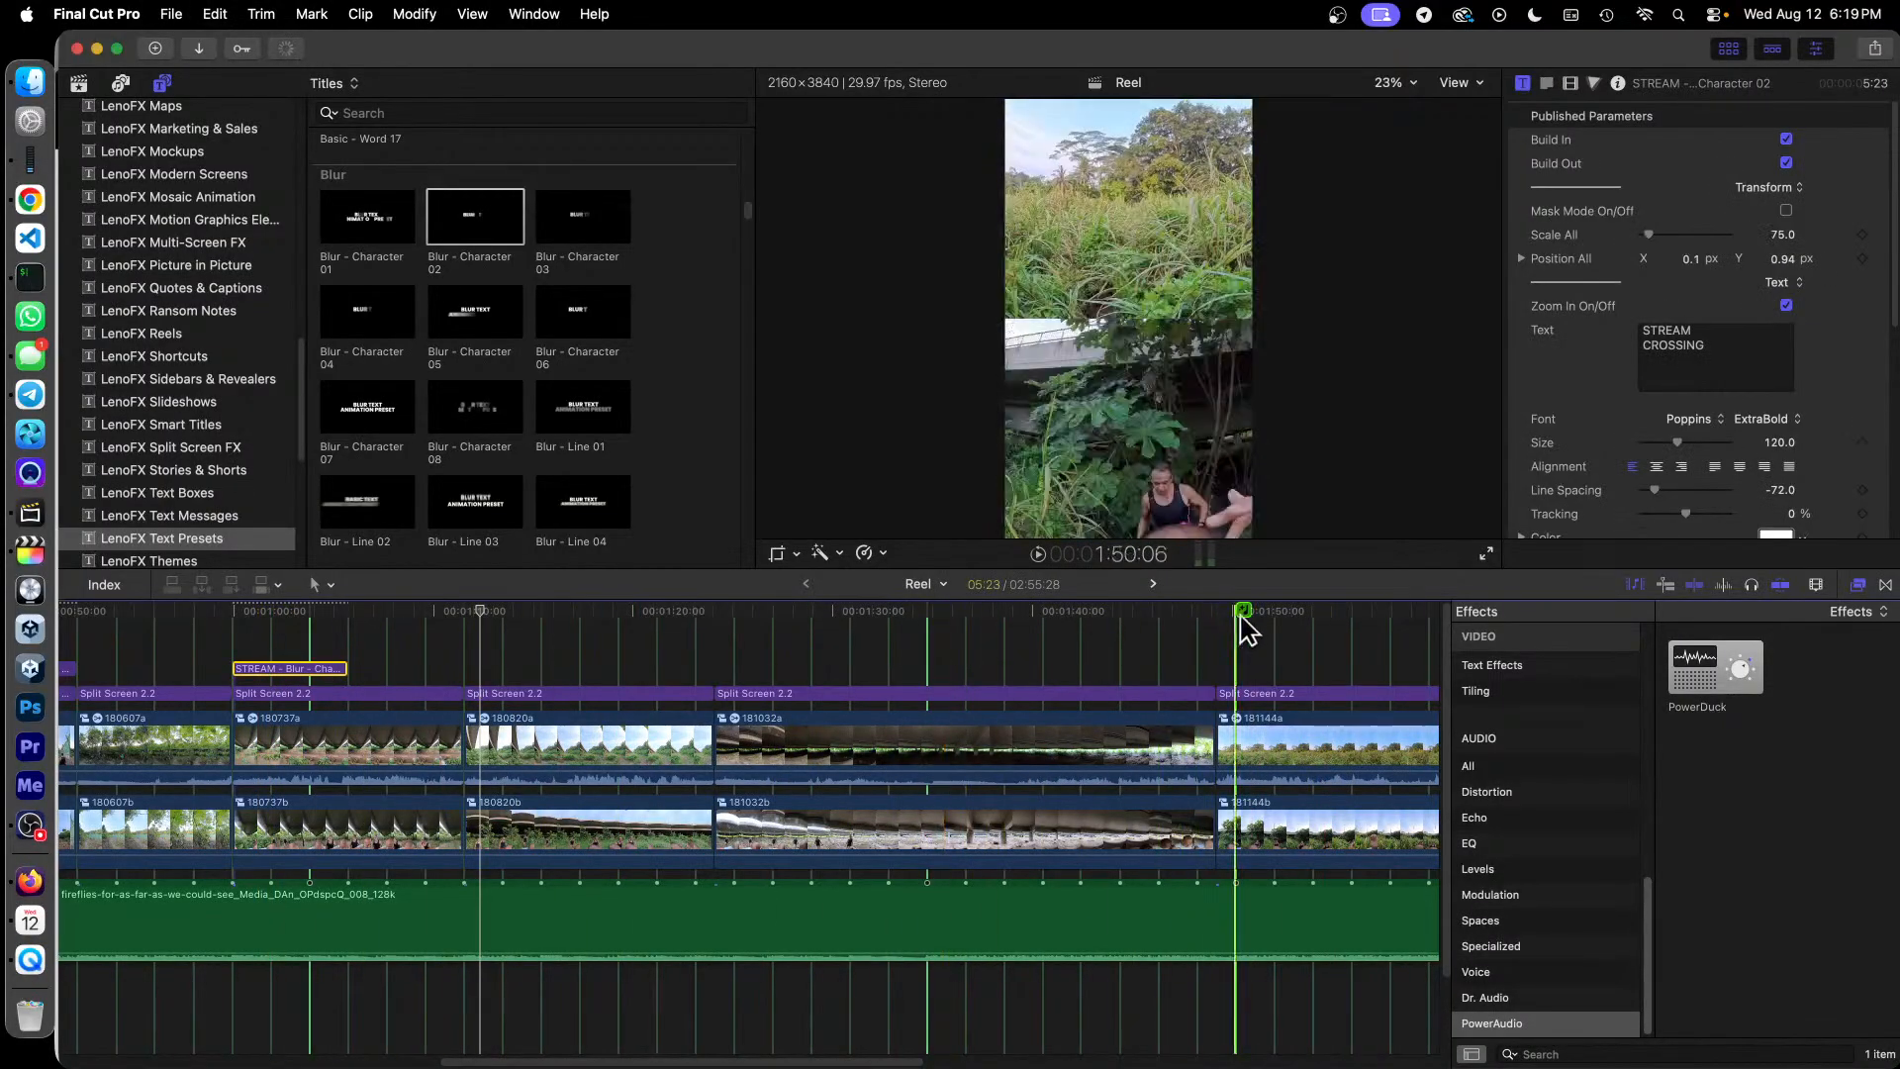
key("super+v")
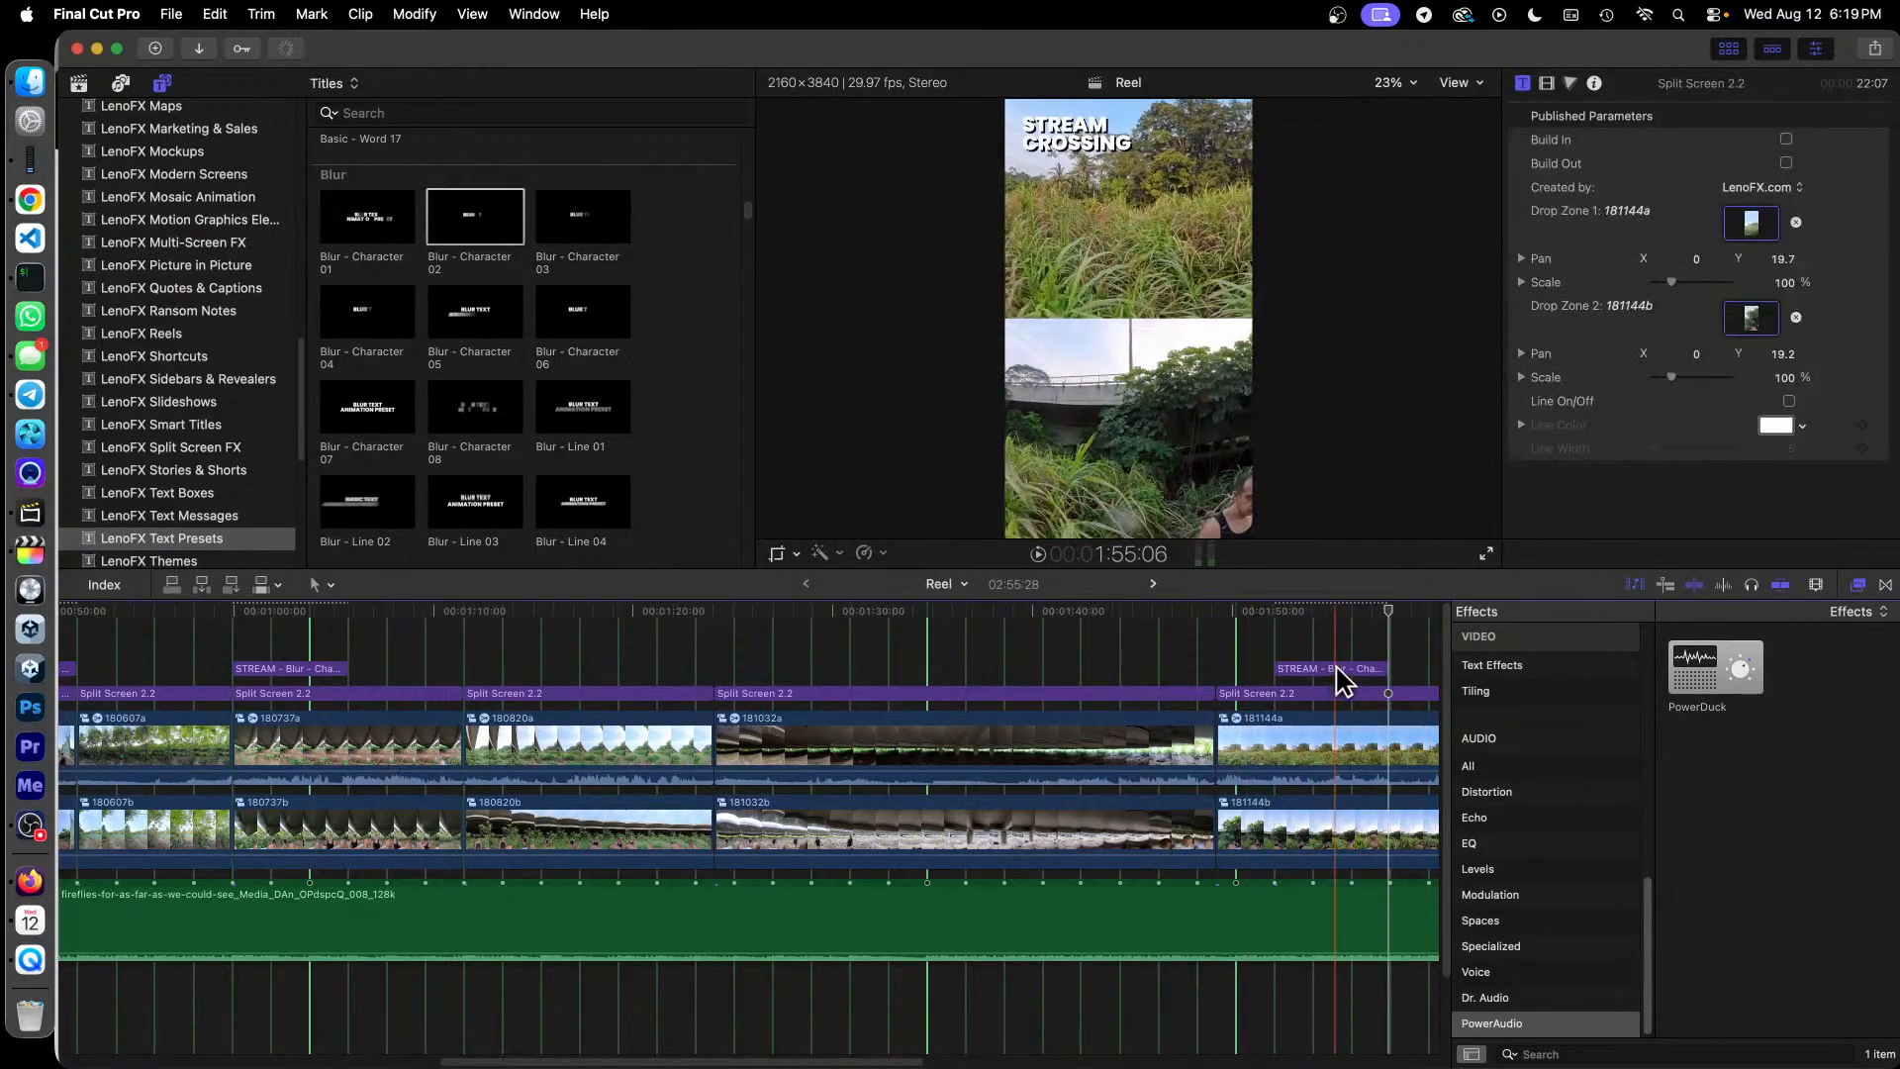
left_click_drag(1321, 669, 1262, 669)
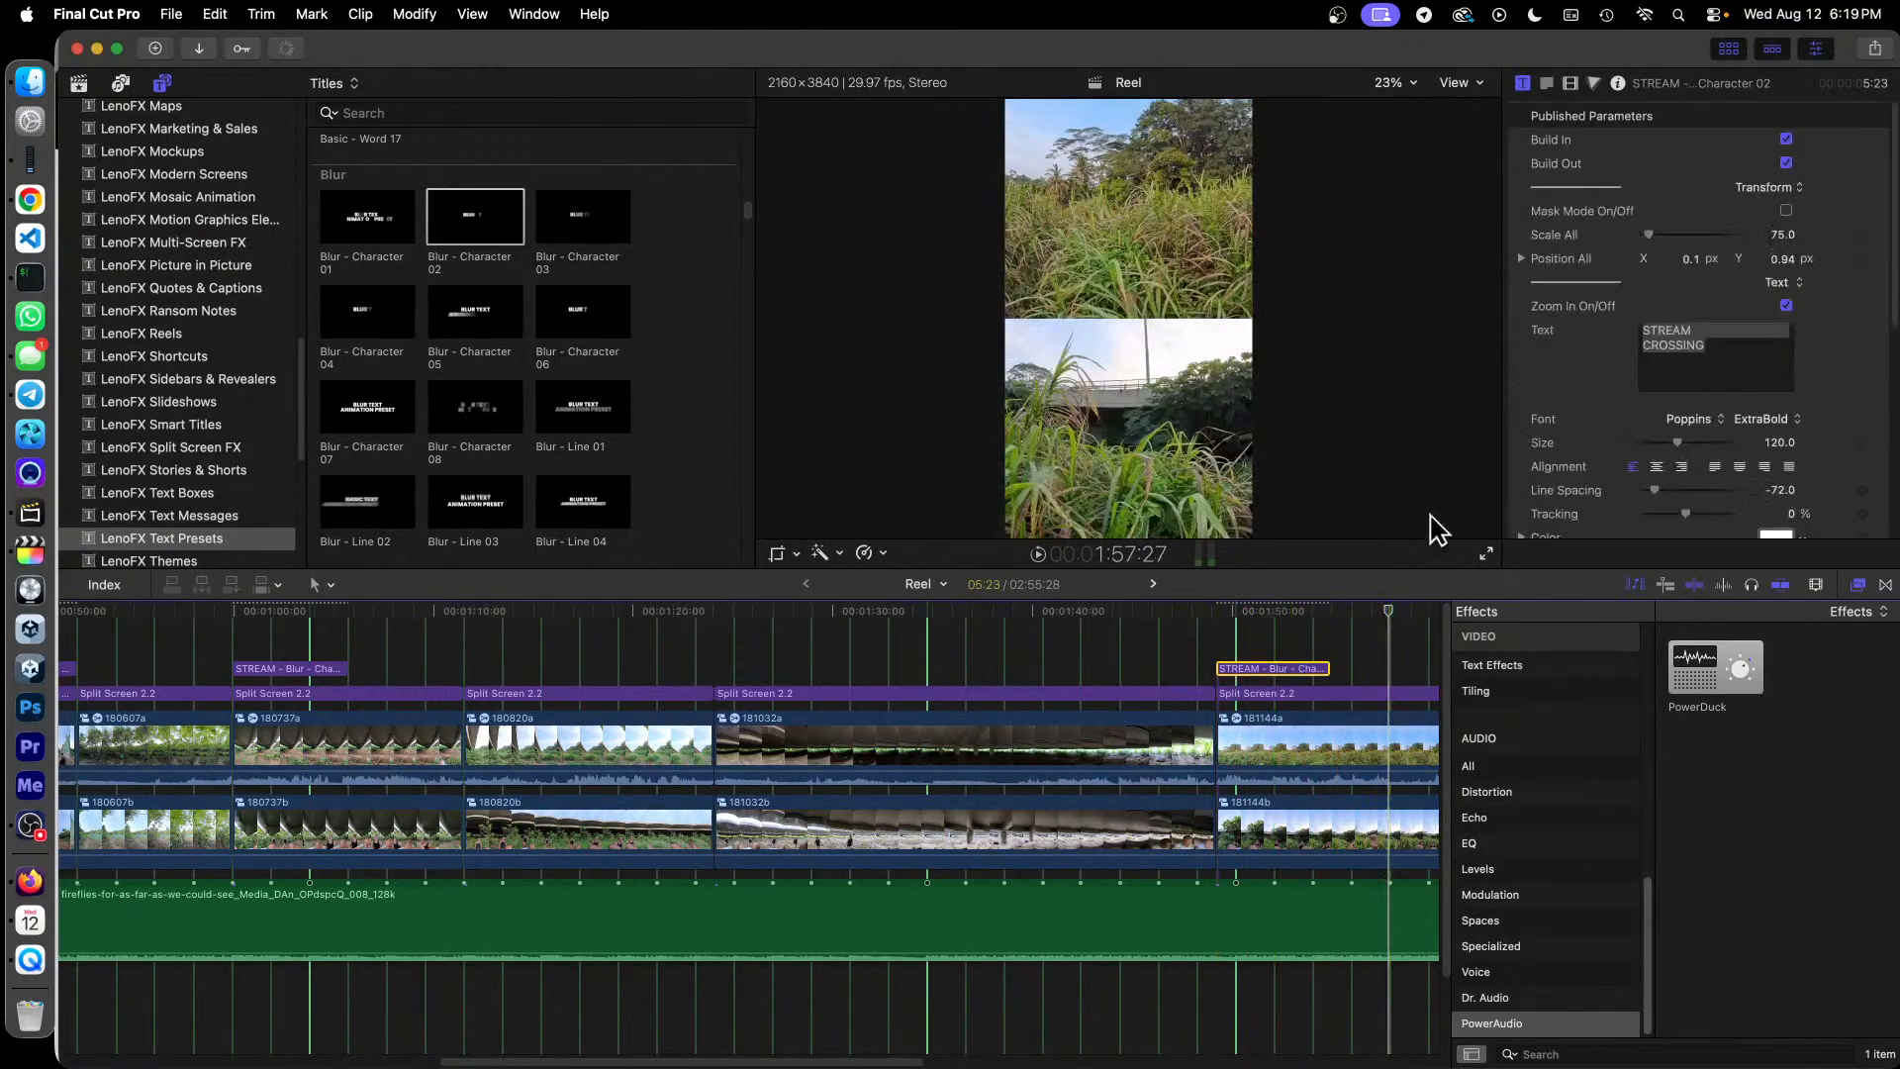
Step: Replace the text of the title above the 181144 clip with TALL on the first line and GRASS on the second, and play through it
left_click(1698, 354)
key("super+a")
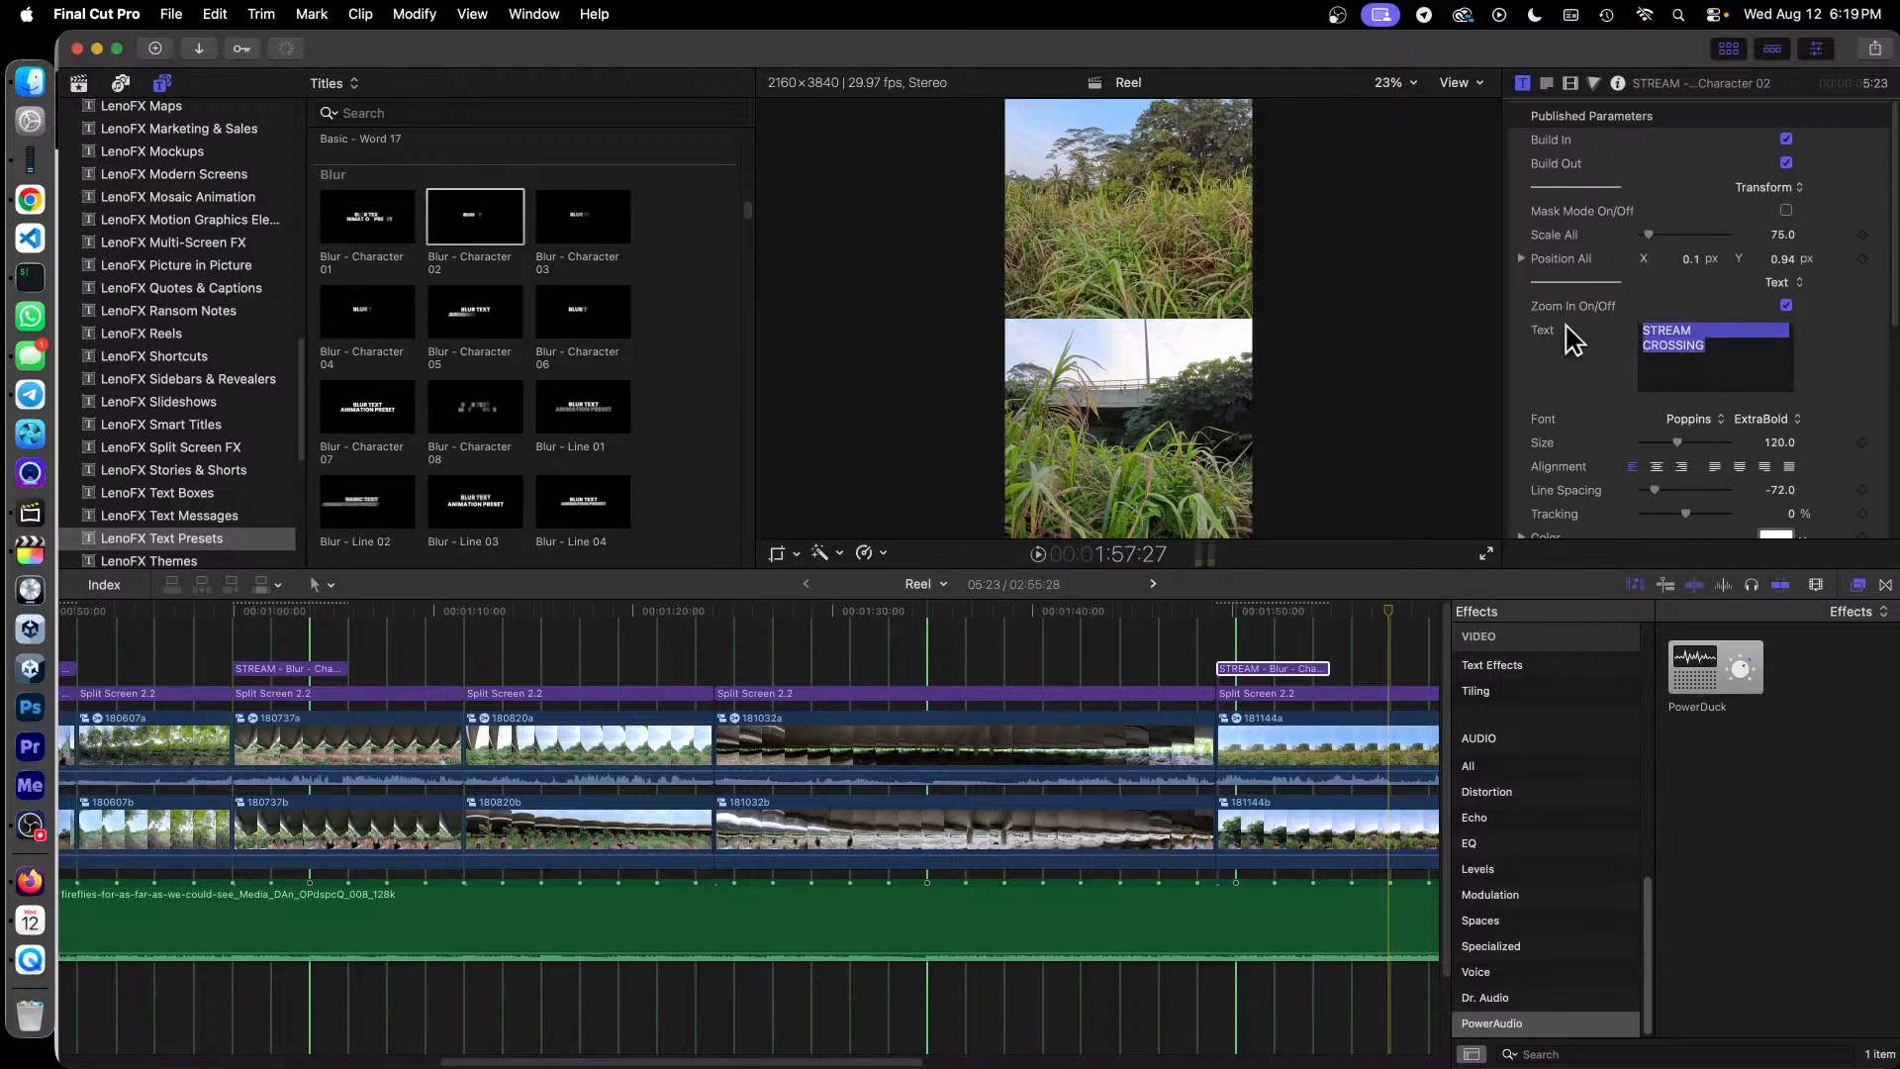
type("TALL")
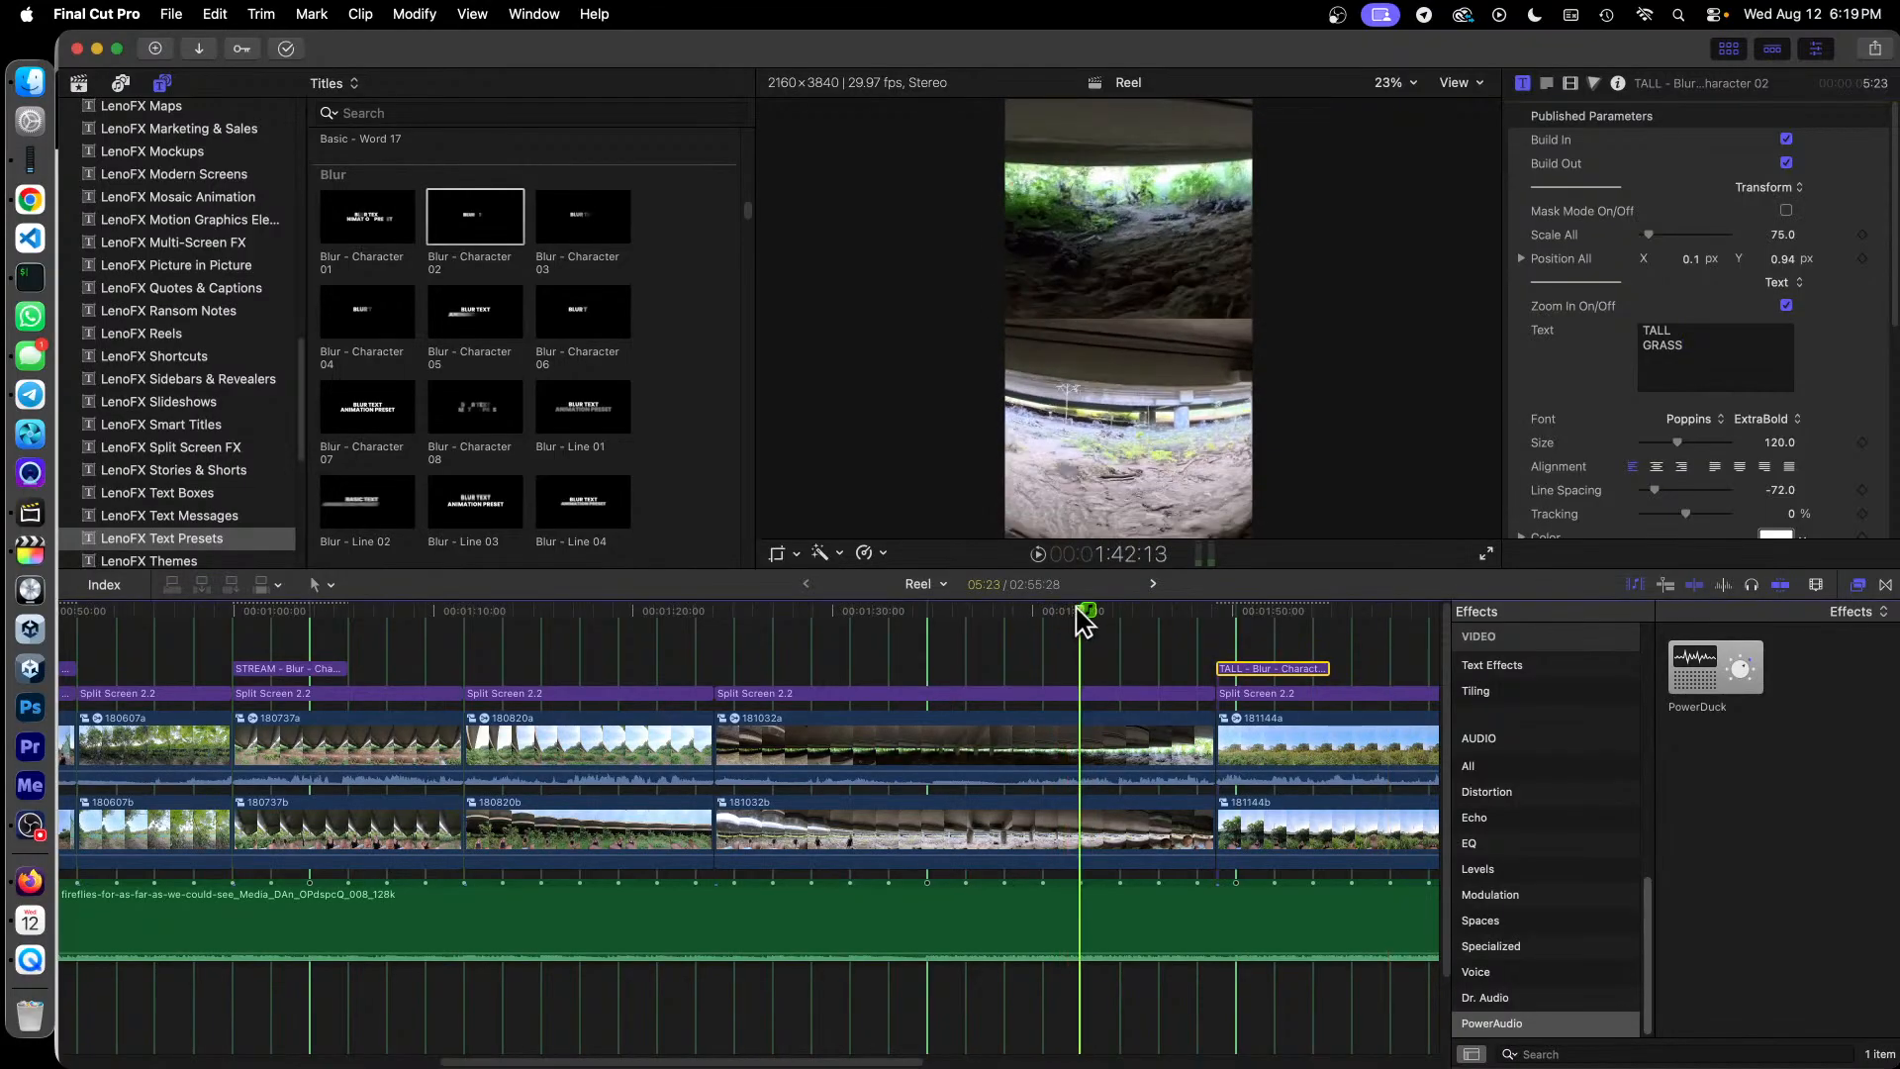
key("space")
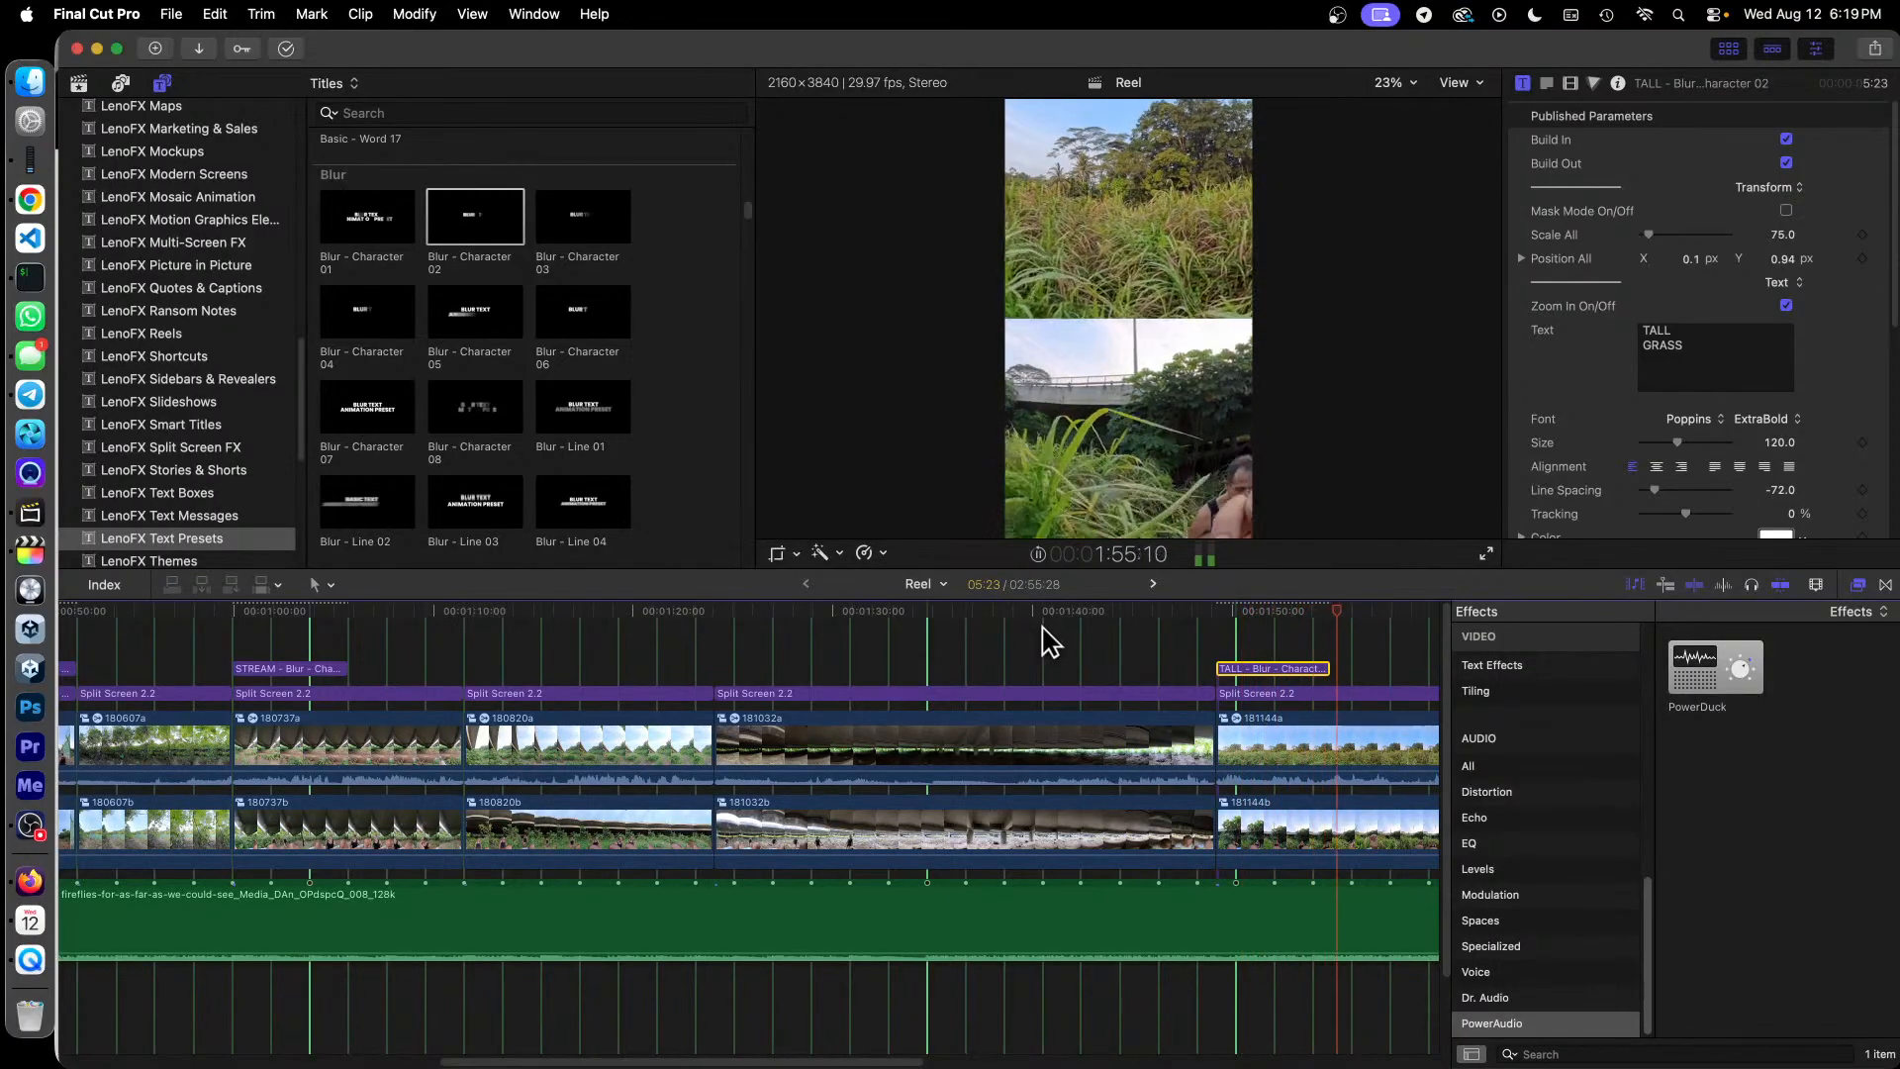
key("space")
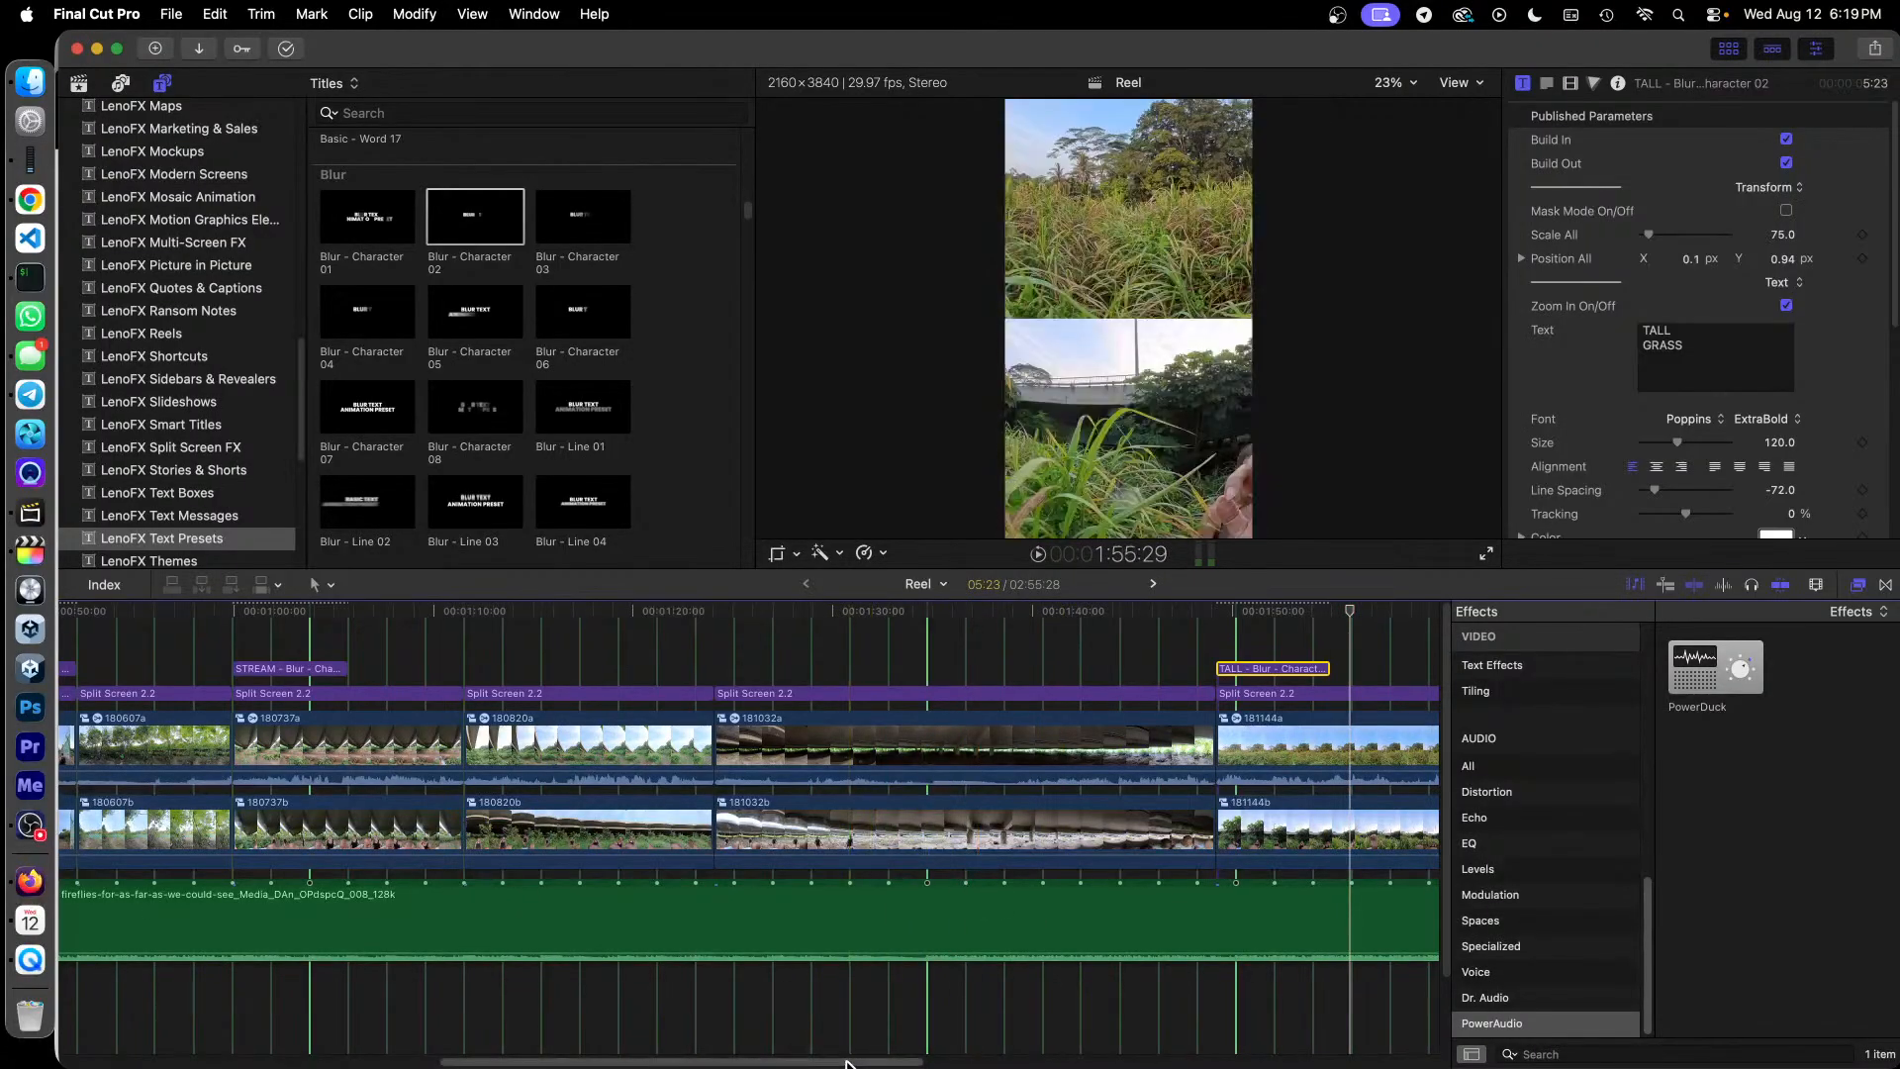
Step: Copy the TALL GRASS title to the start of the first full-frame pipeline-trail clip after the 181144 clip
left_click_drag(849, 1062, 992, 1066)
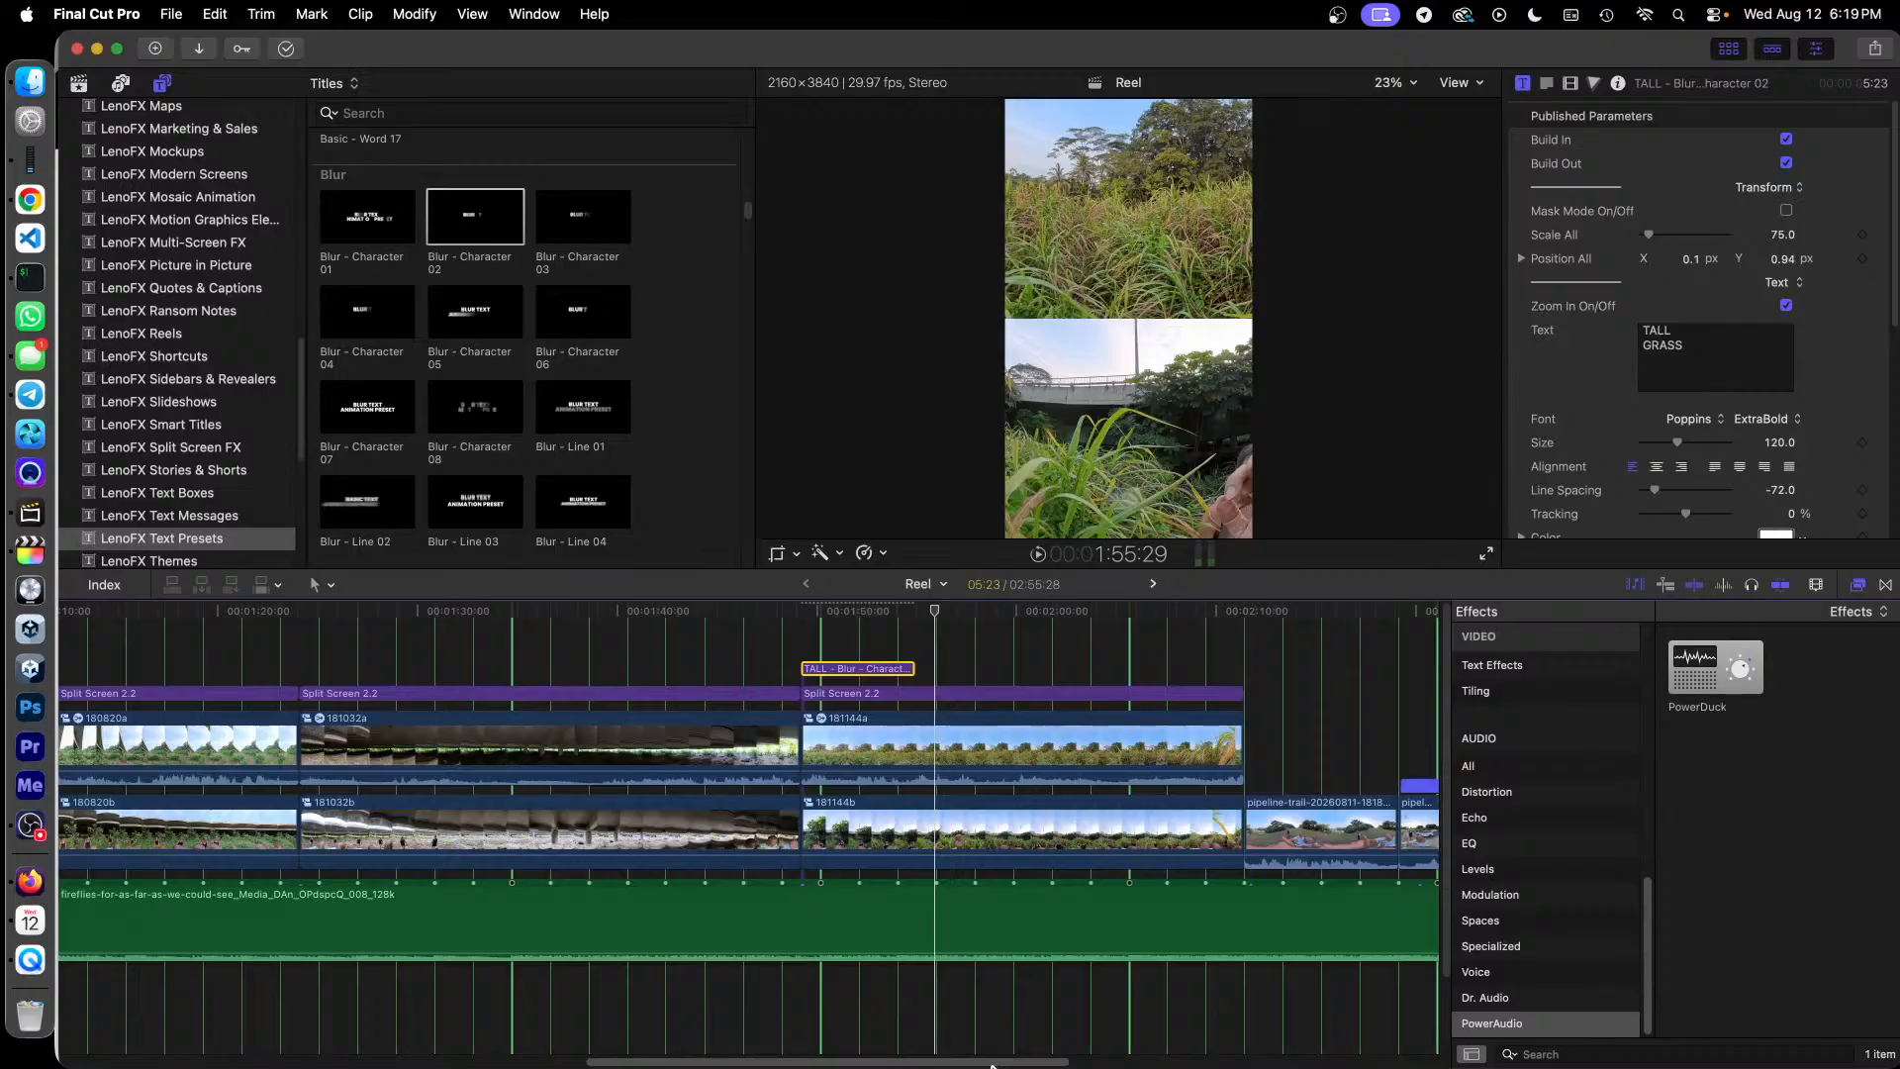
left_click_drag(992, 1066, 1067, 1066)
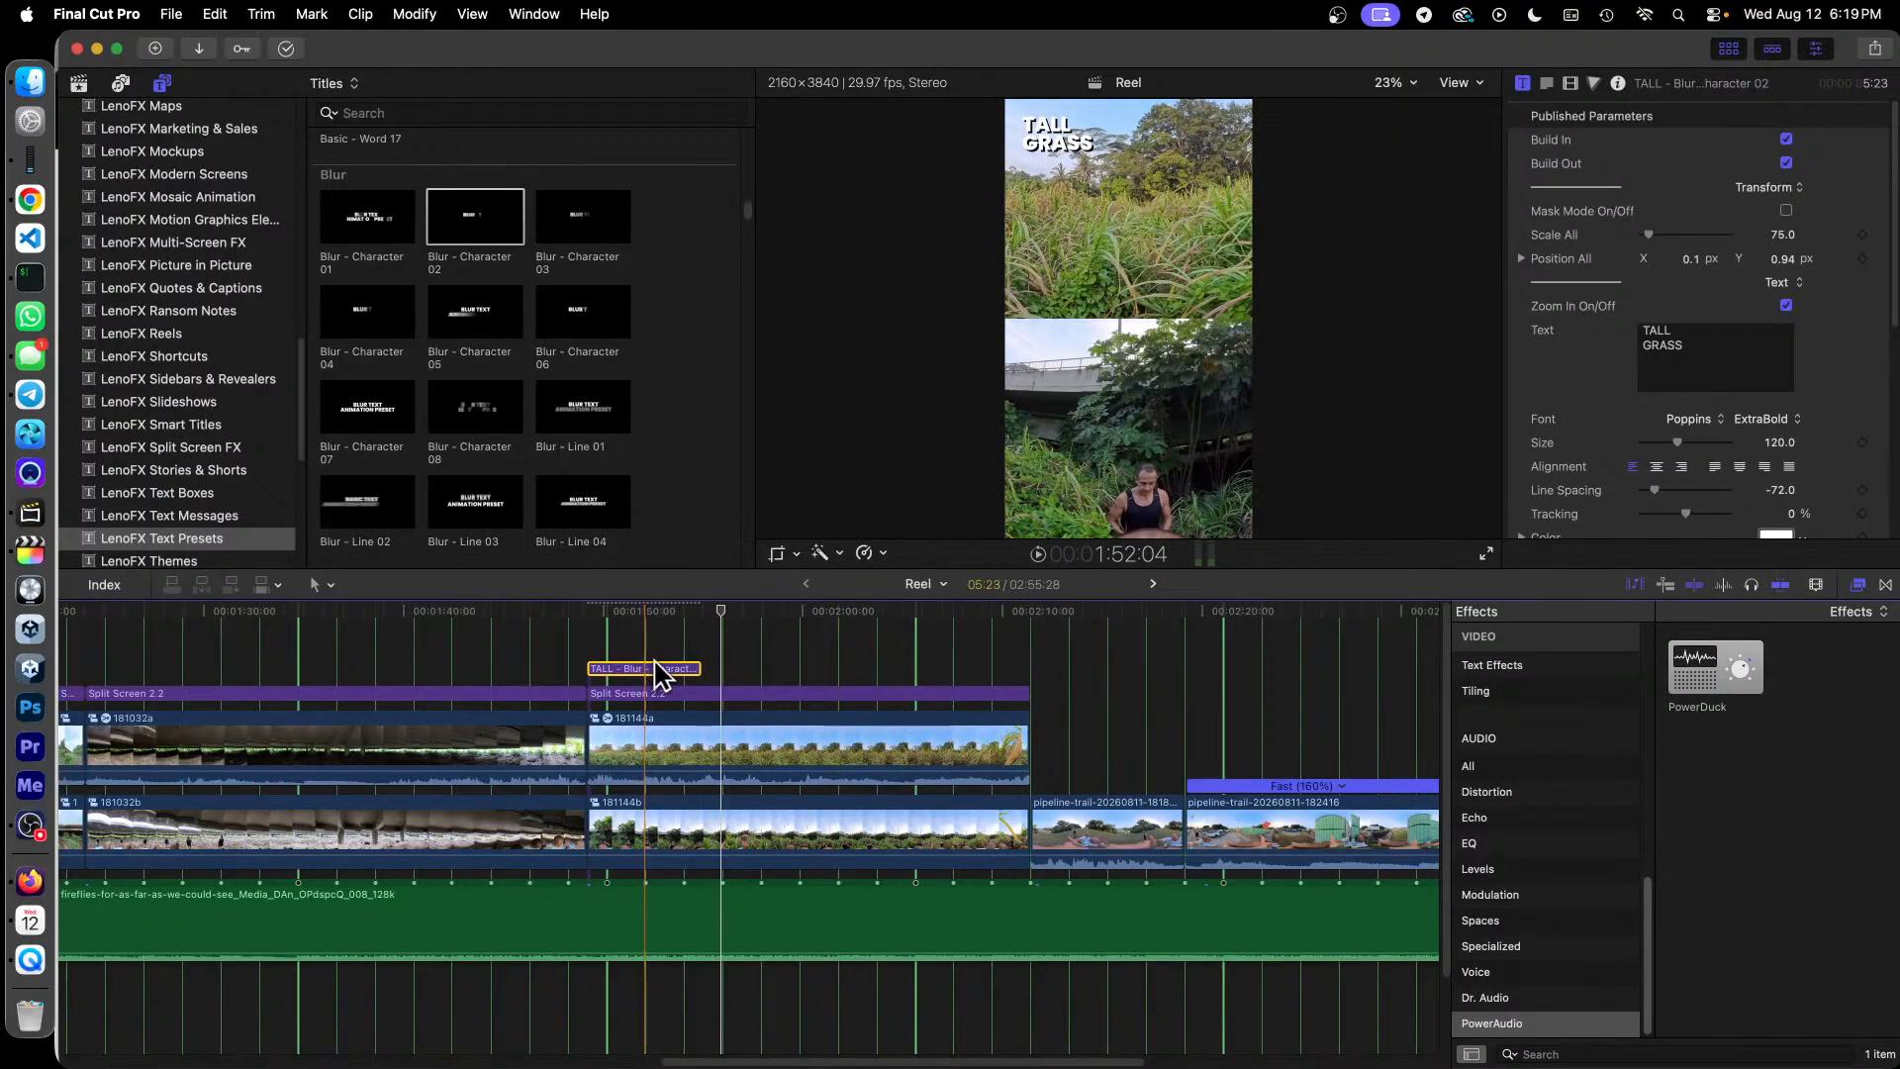
left_click_drag(657, 678, 1089, 778)
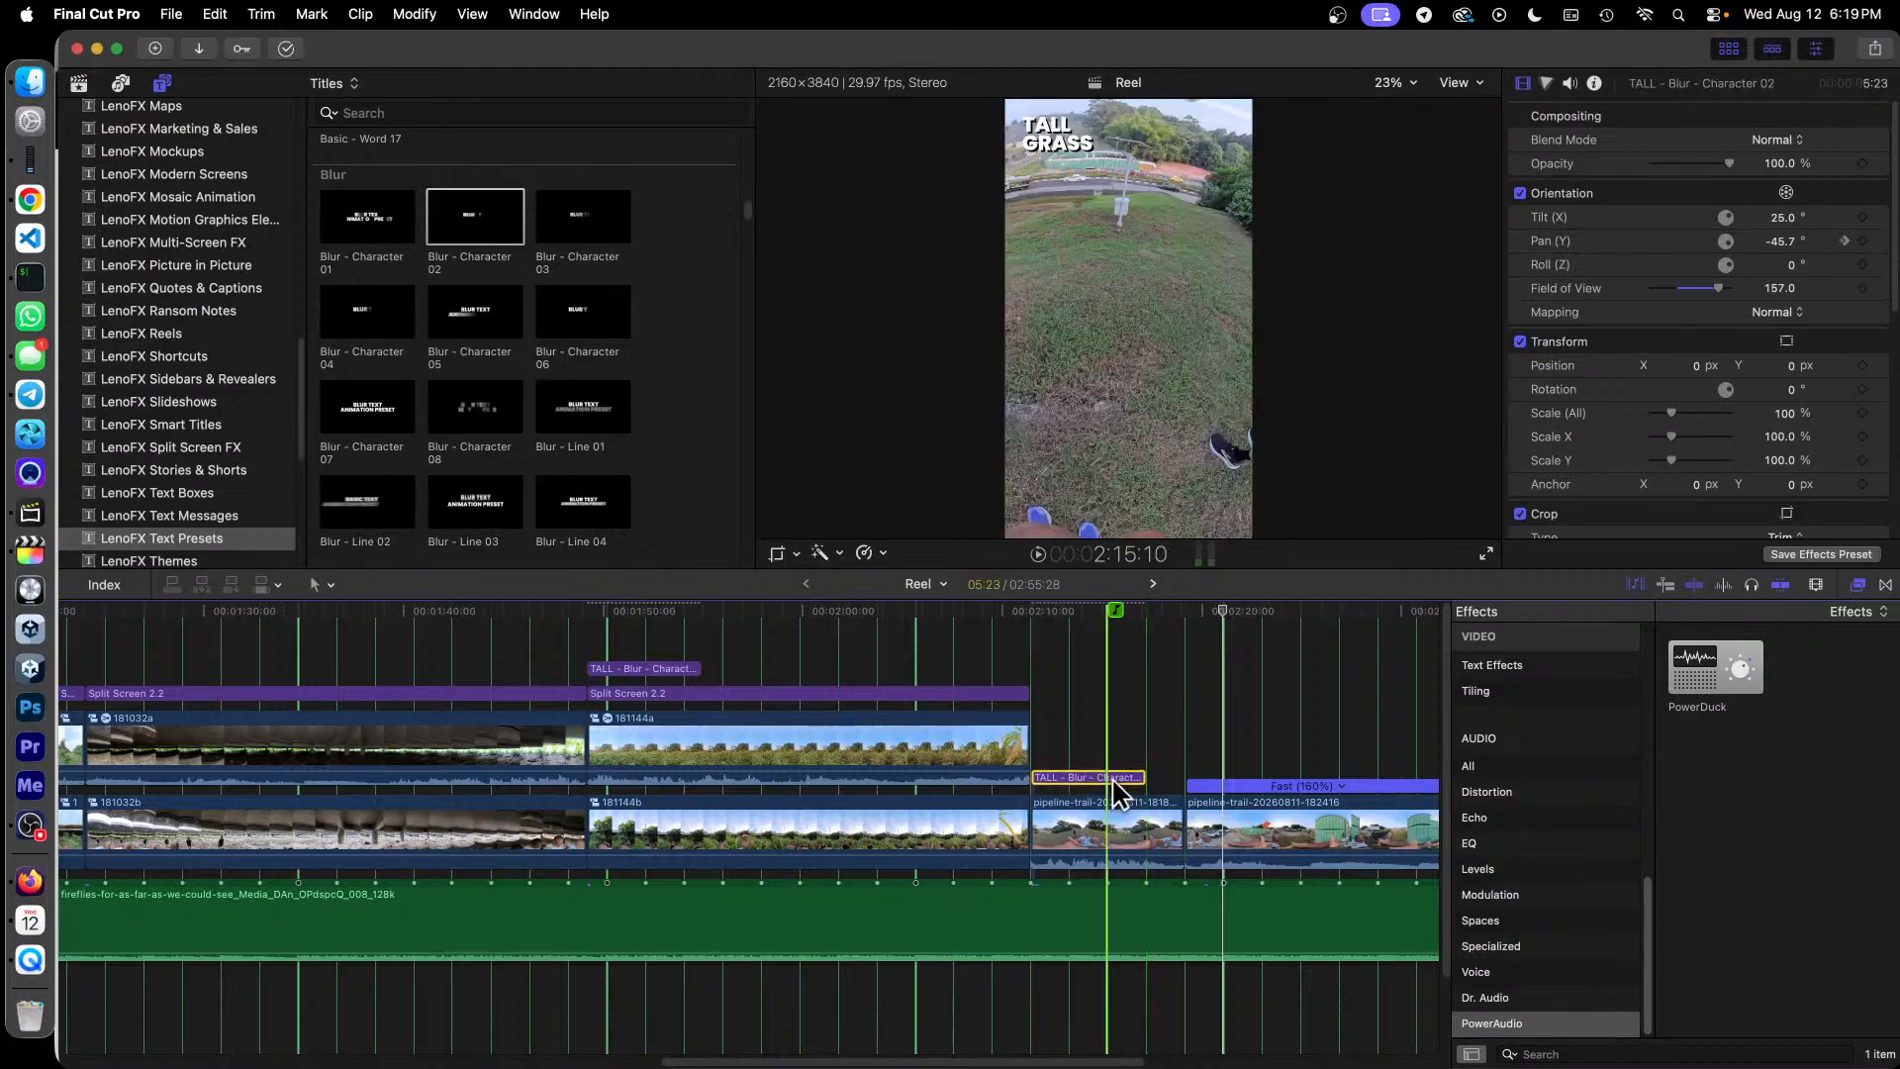
Step: Replace the text of the first full-frame clip's title with OPEN on the first line and DRAIN on the second, and play through it
double_click(1089, 789)
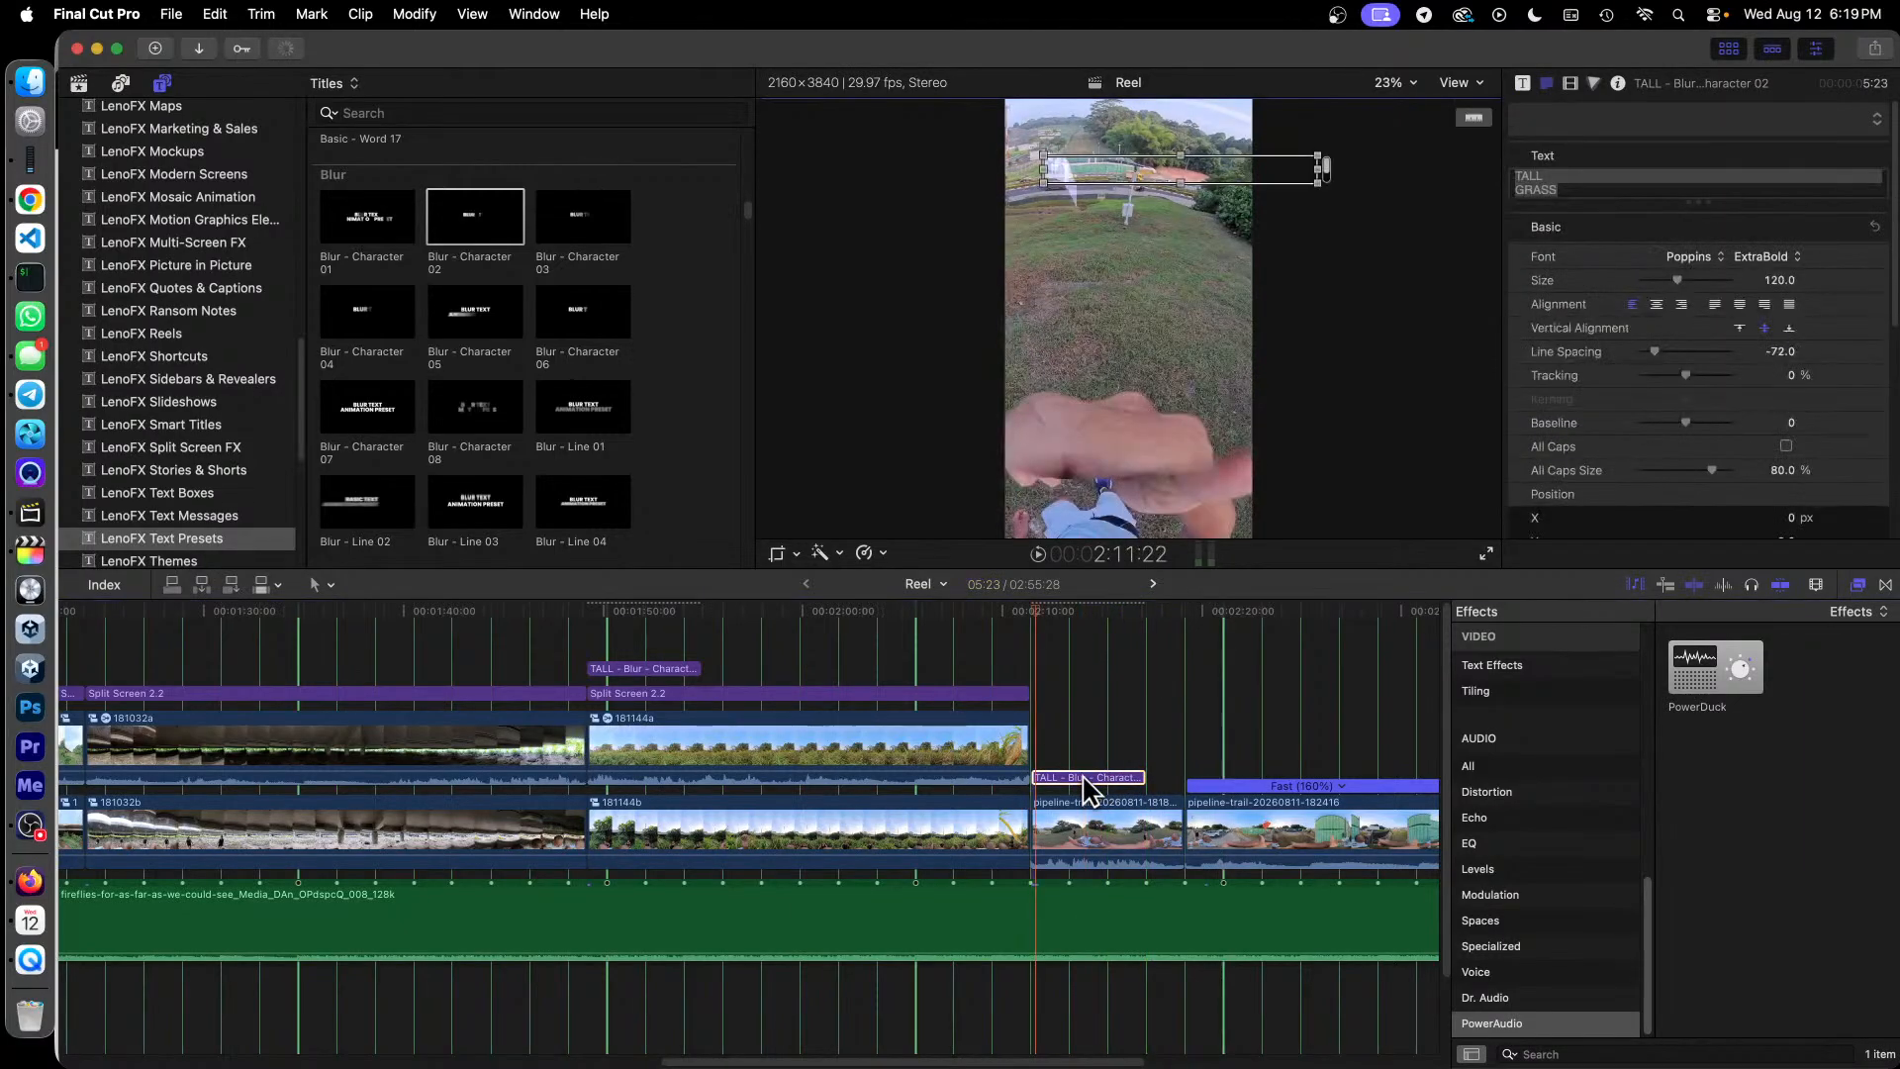
left_click(1583, 175)
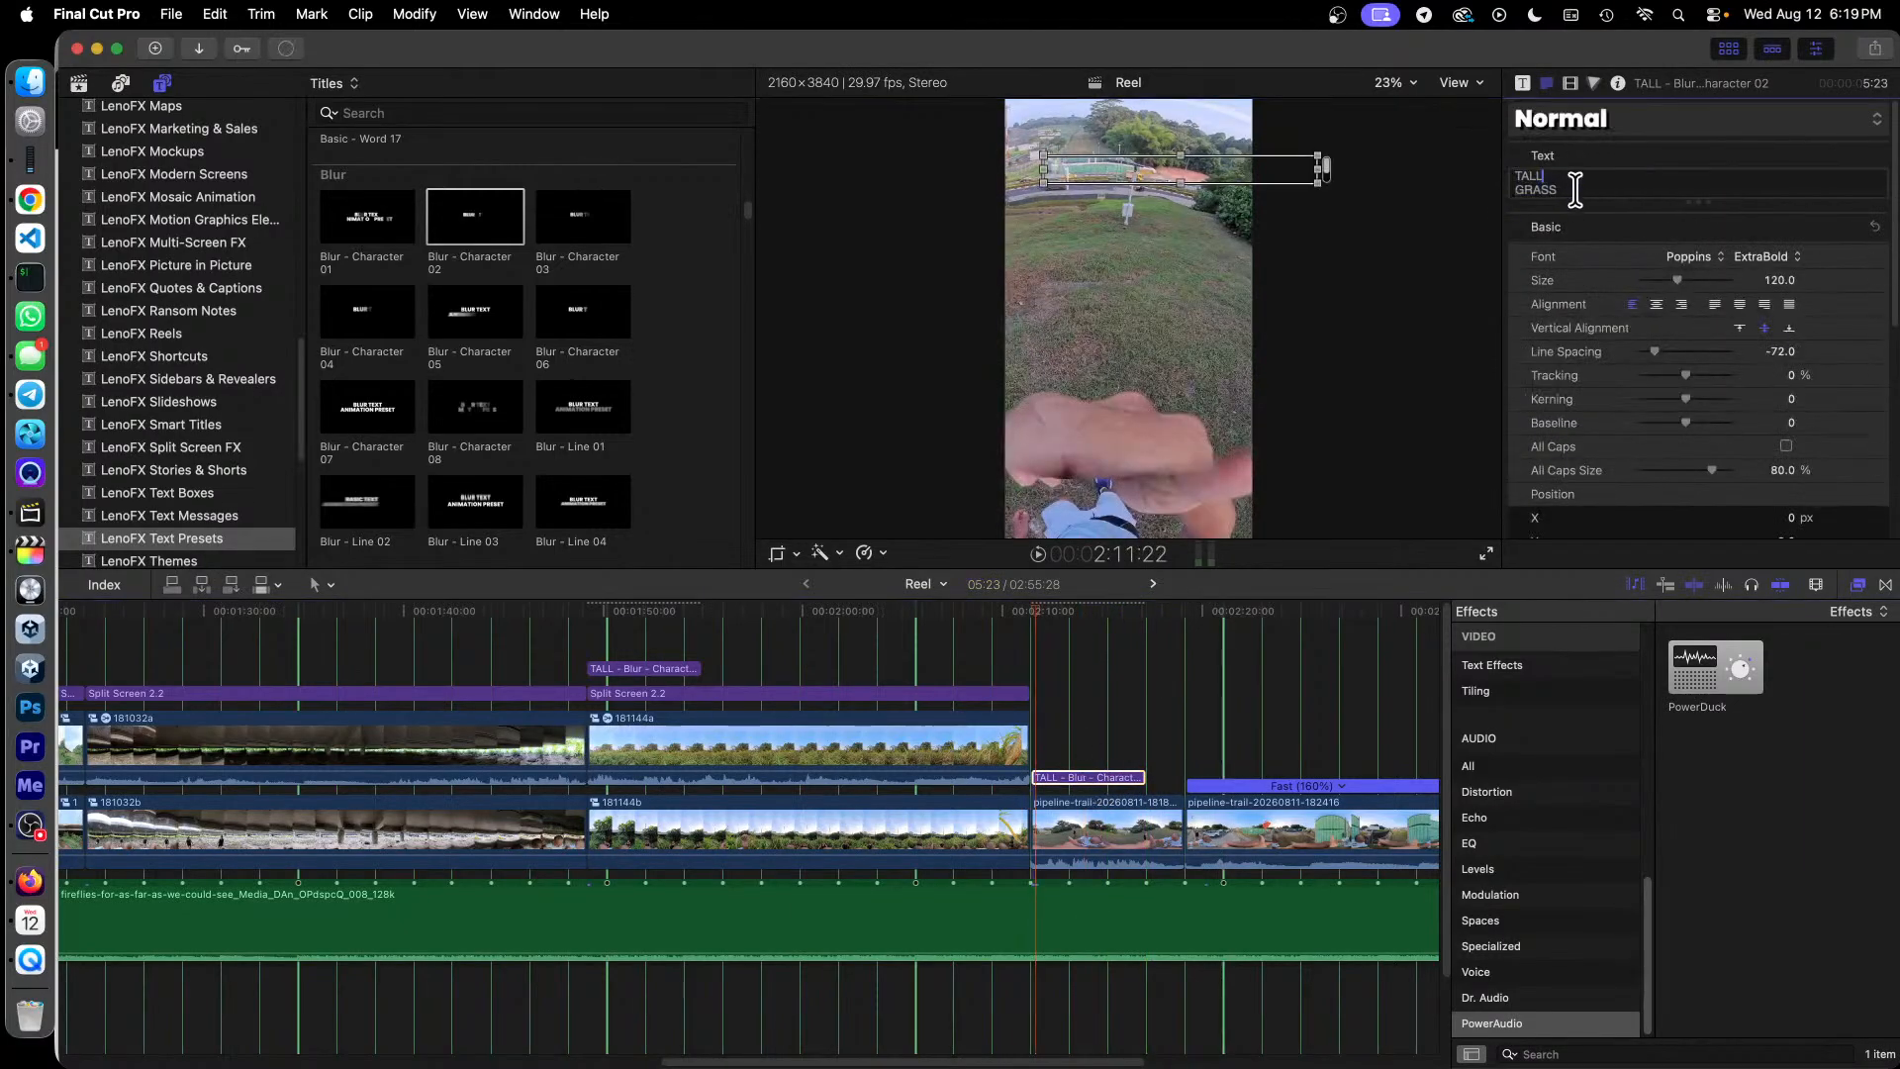
left_click_drag(1573, 188, 1483, 166)
type("OPEN")
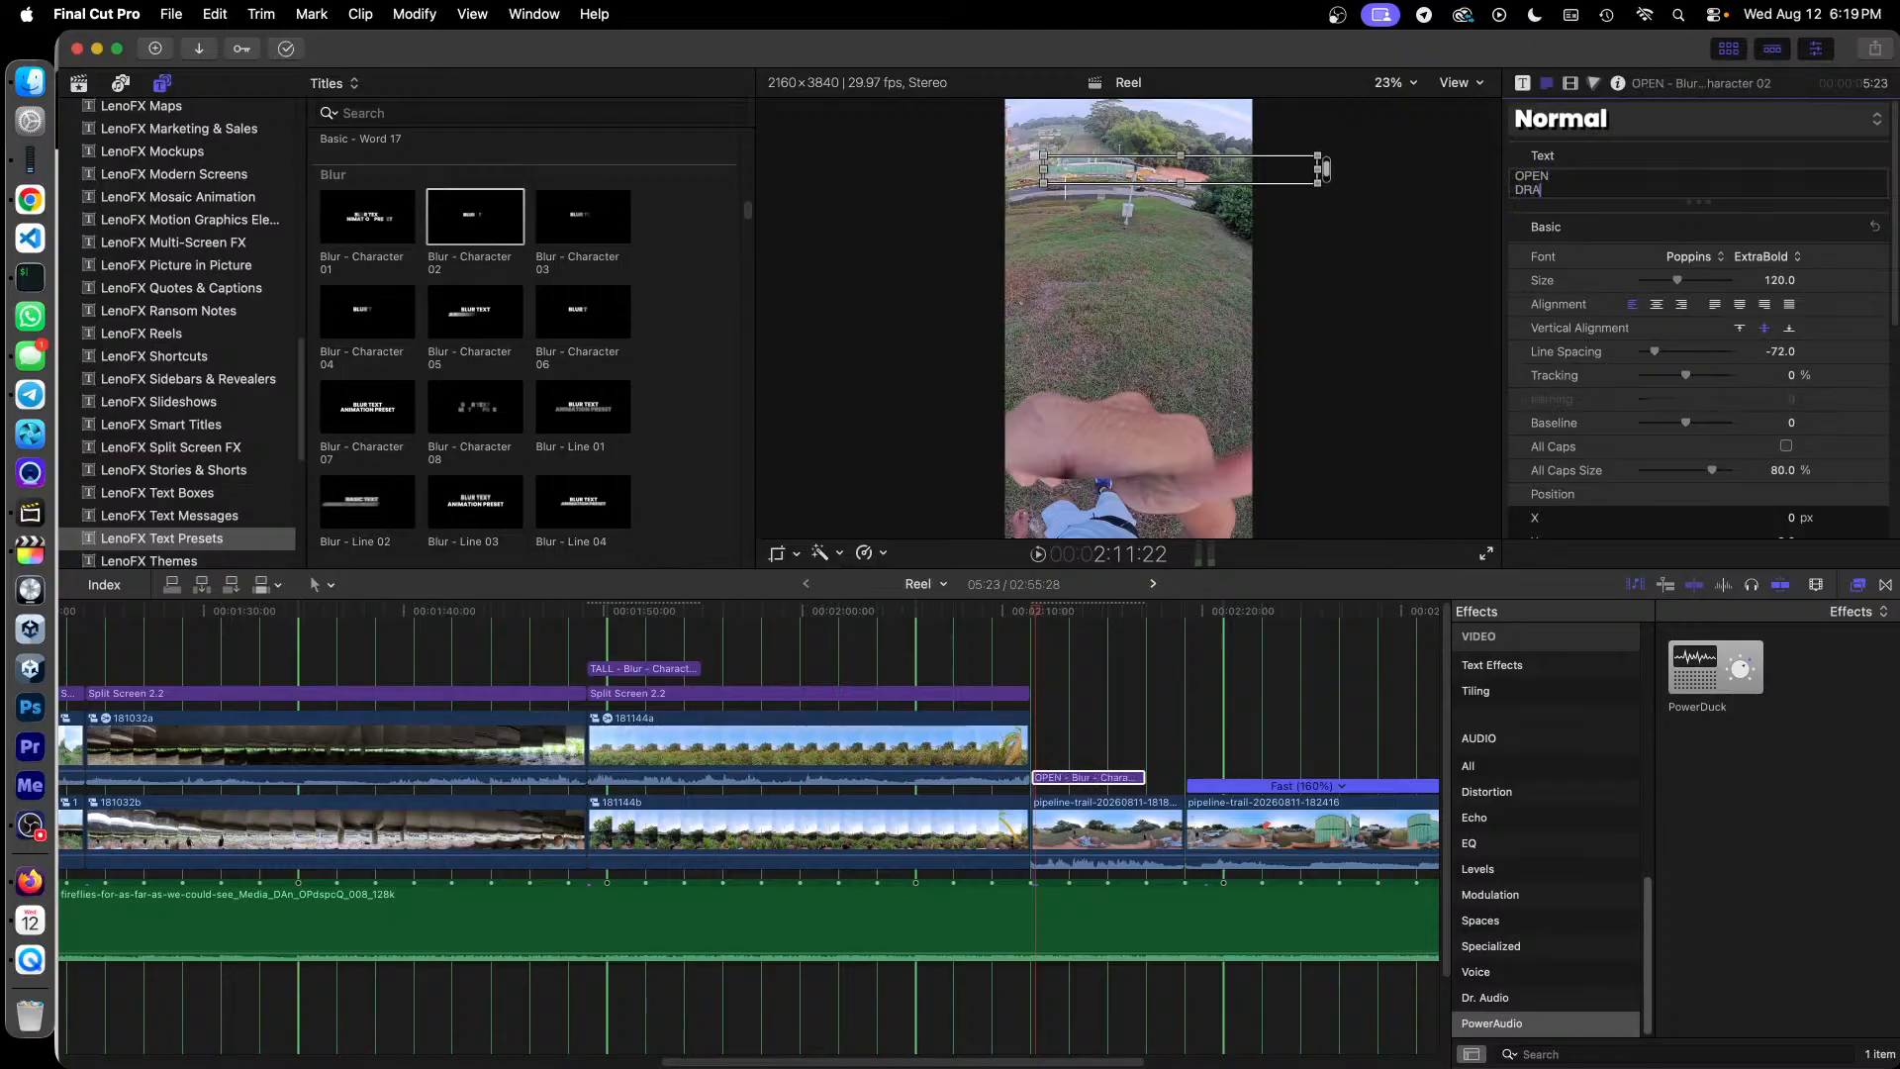
left_click(1051, 620)
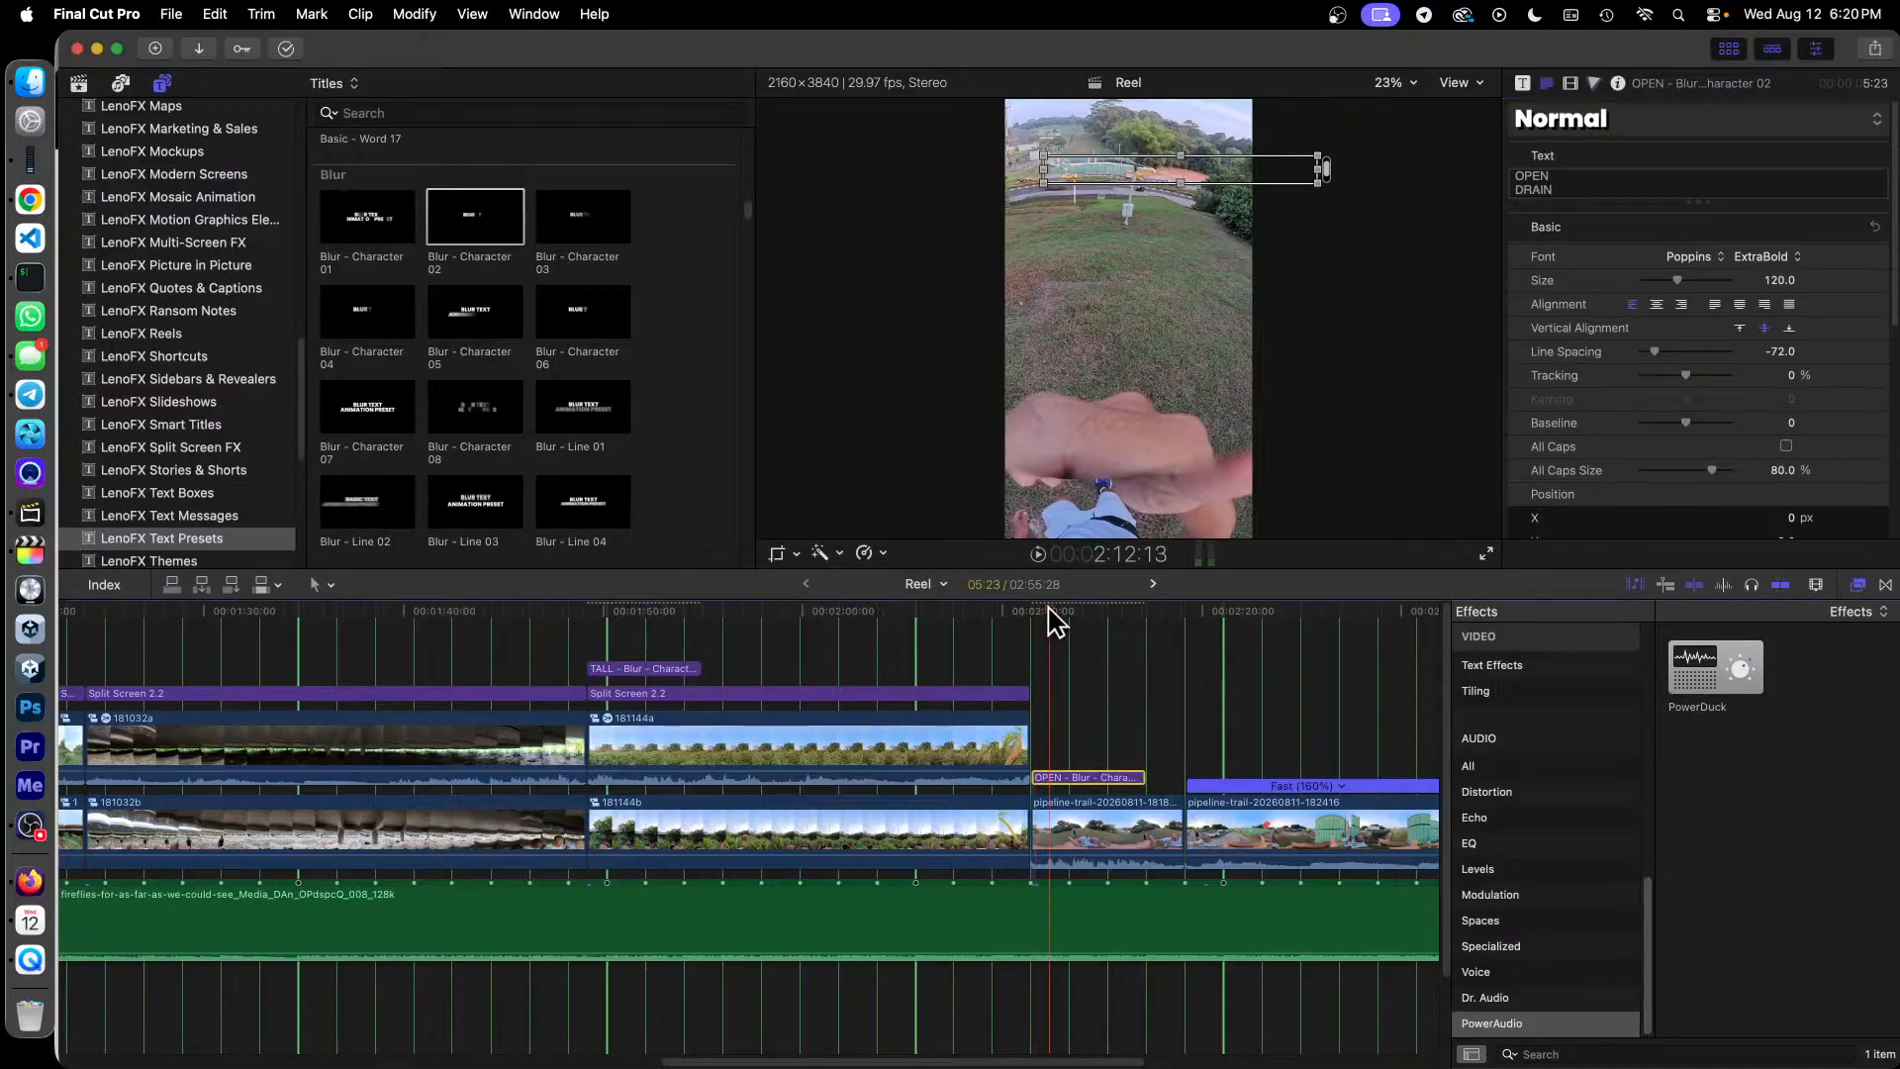
left_click(980, 614)
key("space")
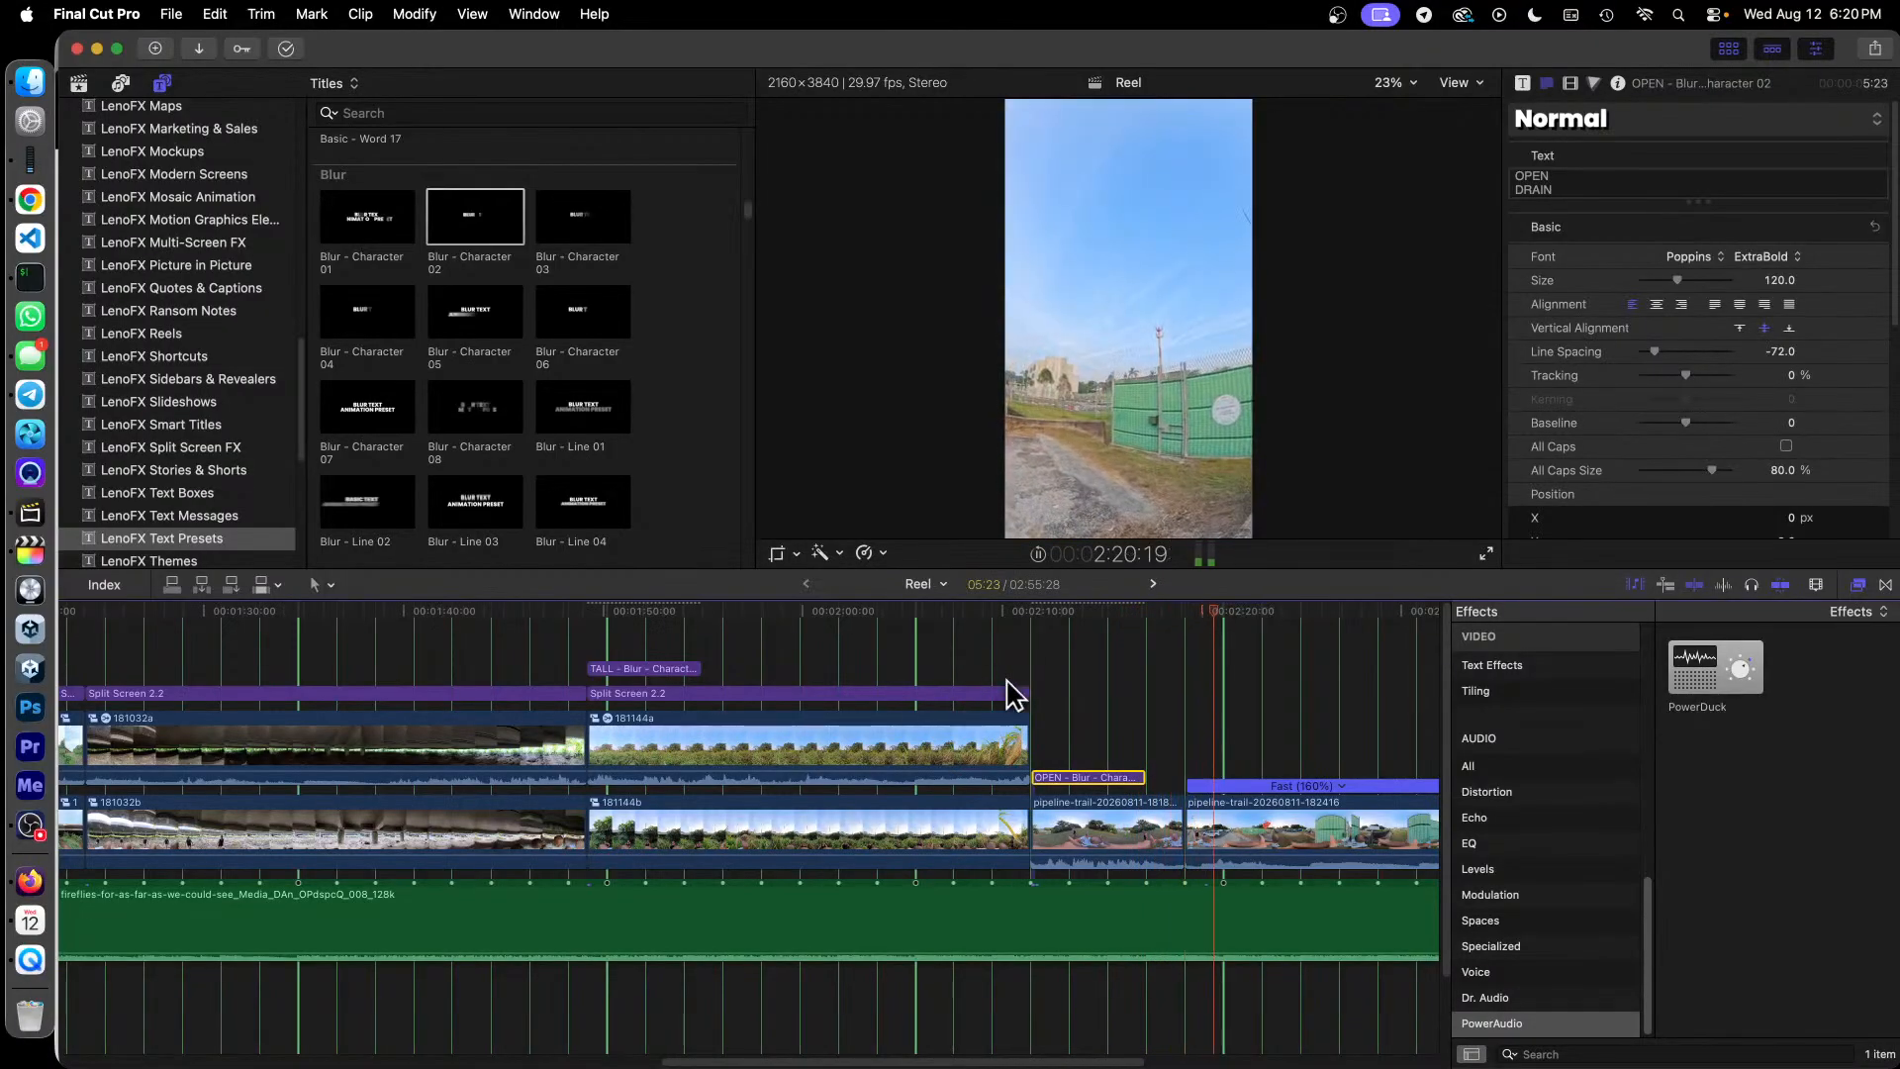
key("space")
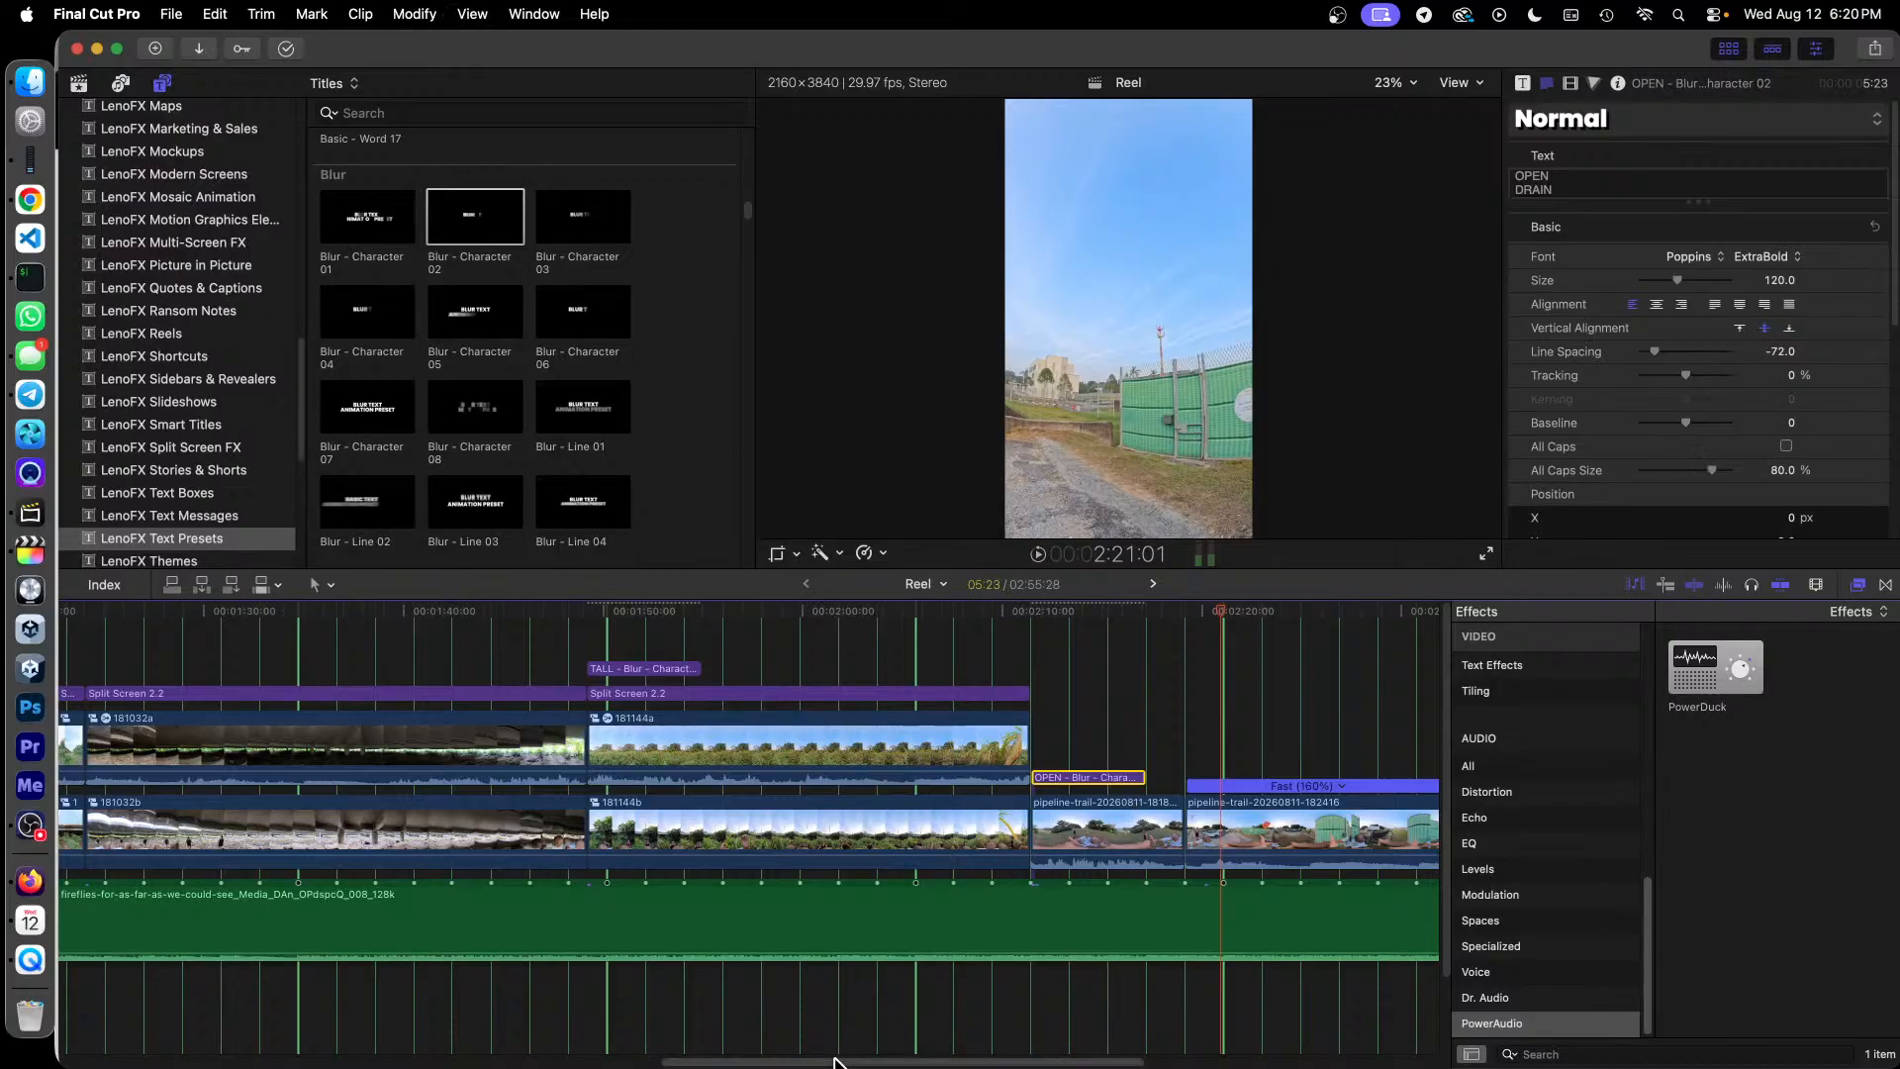
Step: Duplicate the OPEN DRAIN title and align the copy with the start of the pipeline-trail 182416 clip
scroll(834, 1062, "right", 10)
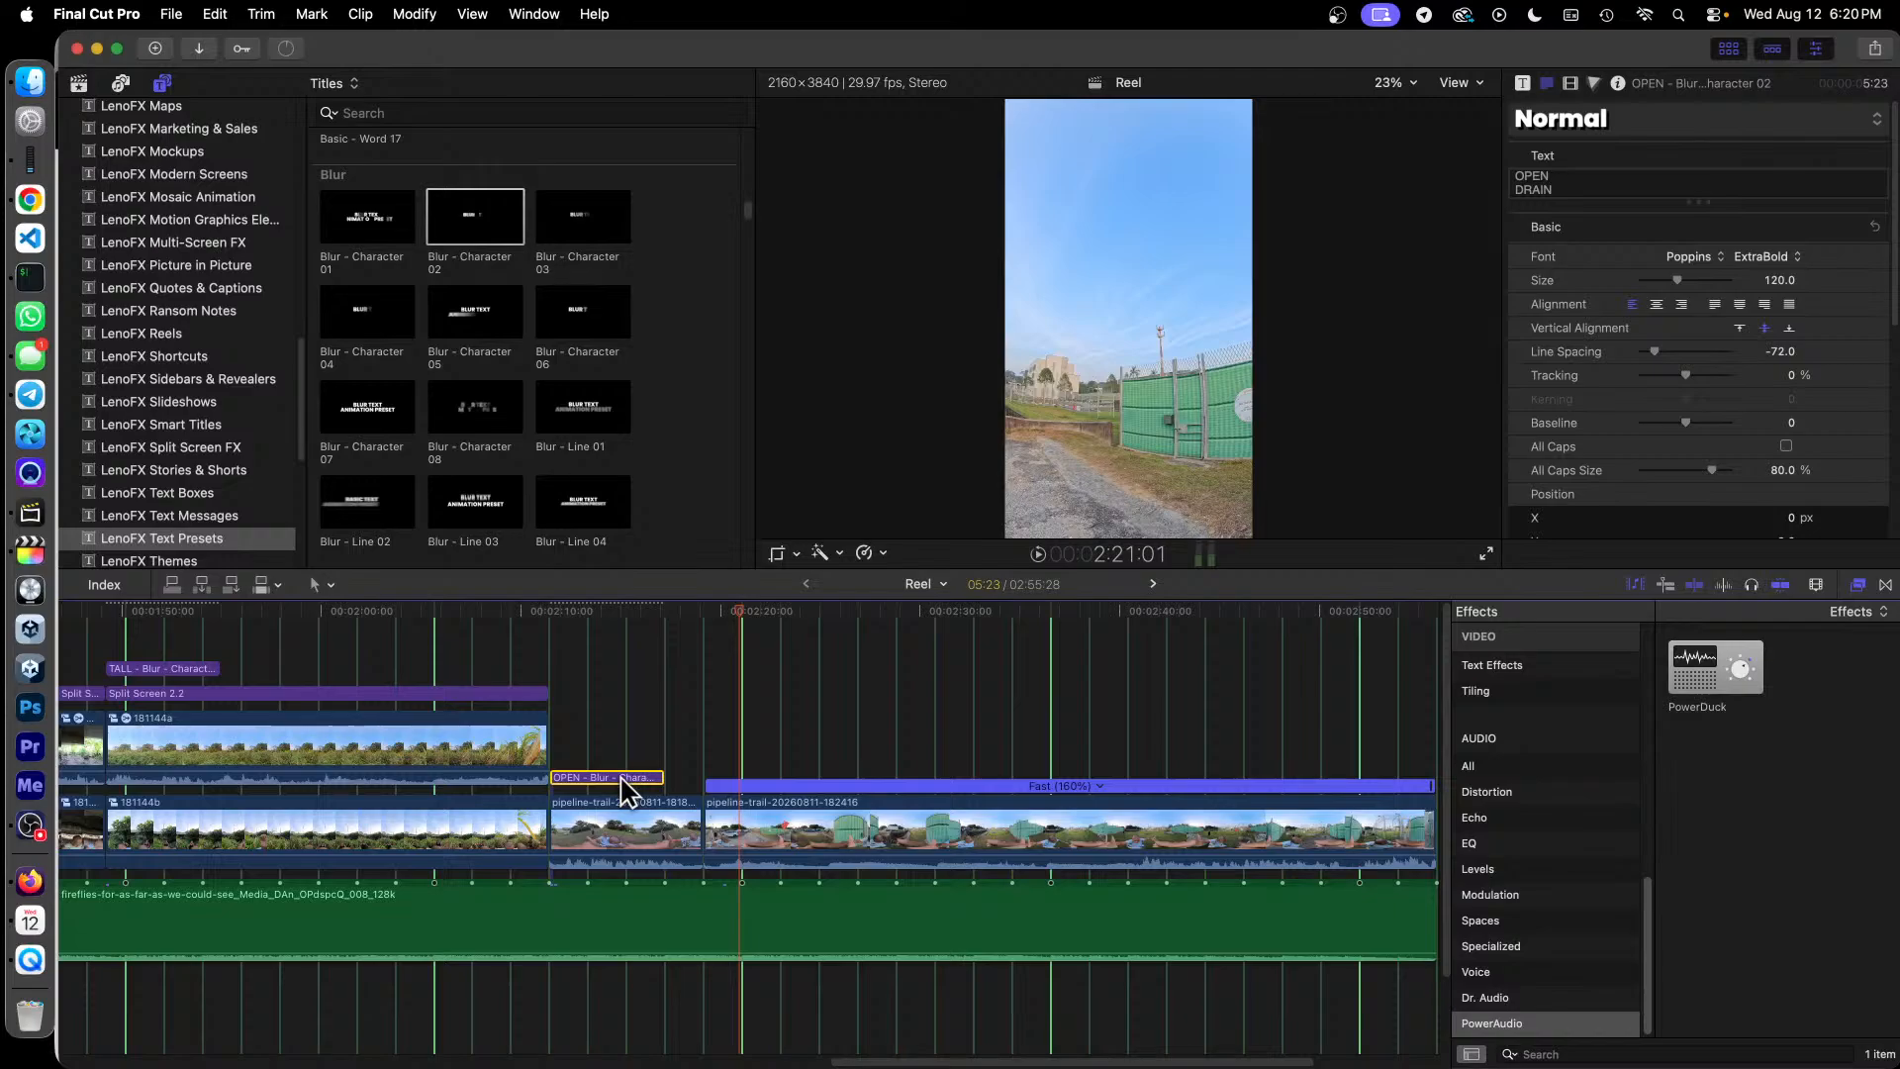
key("super+v")
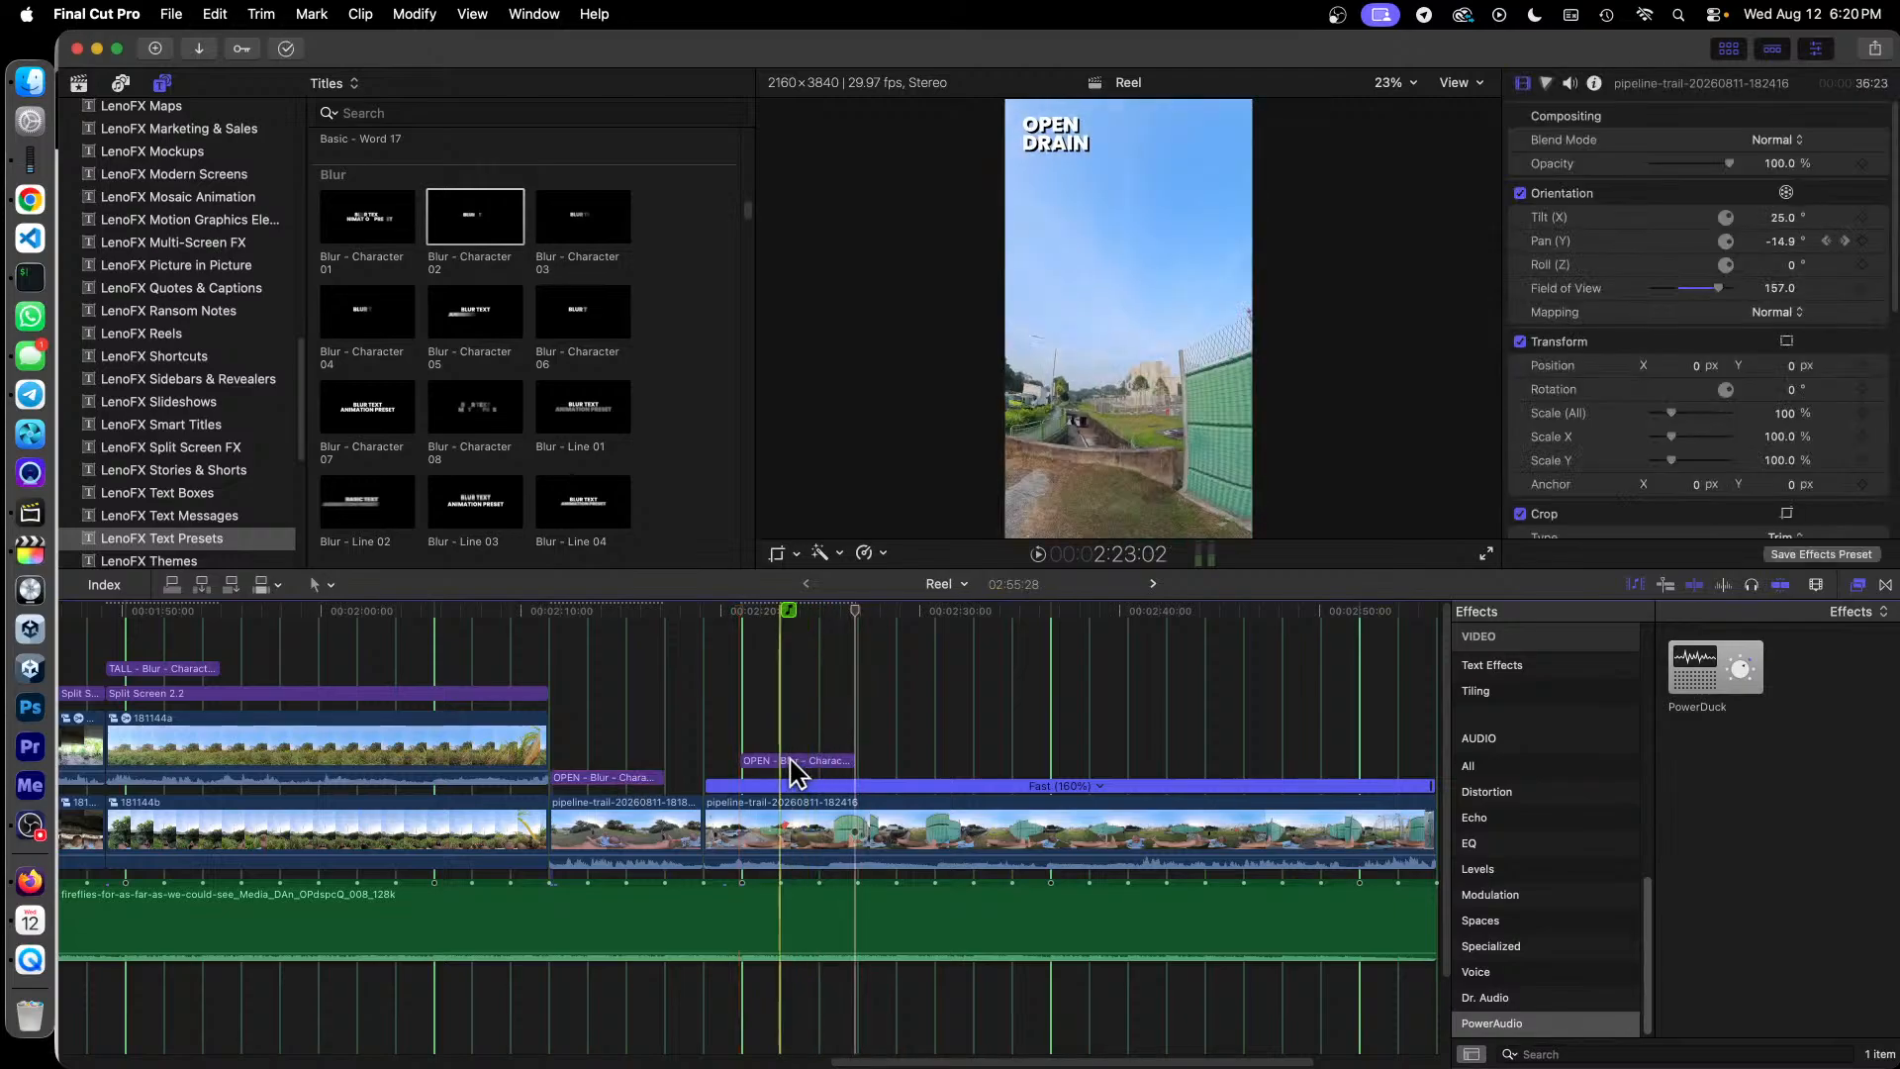
mouse_move(793, 768)
left_mouse_down()
mouse_move(760, 777)
mouse_move(768, 762)
left_mouse_up()
Step: Replace the text of the title above the 182416 clip with MANDAI on the first line and ROAD on the second
double_click(782, 763)
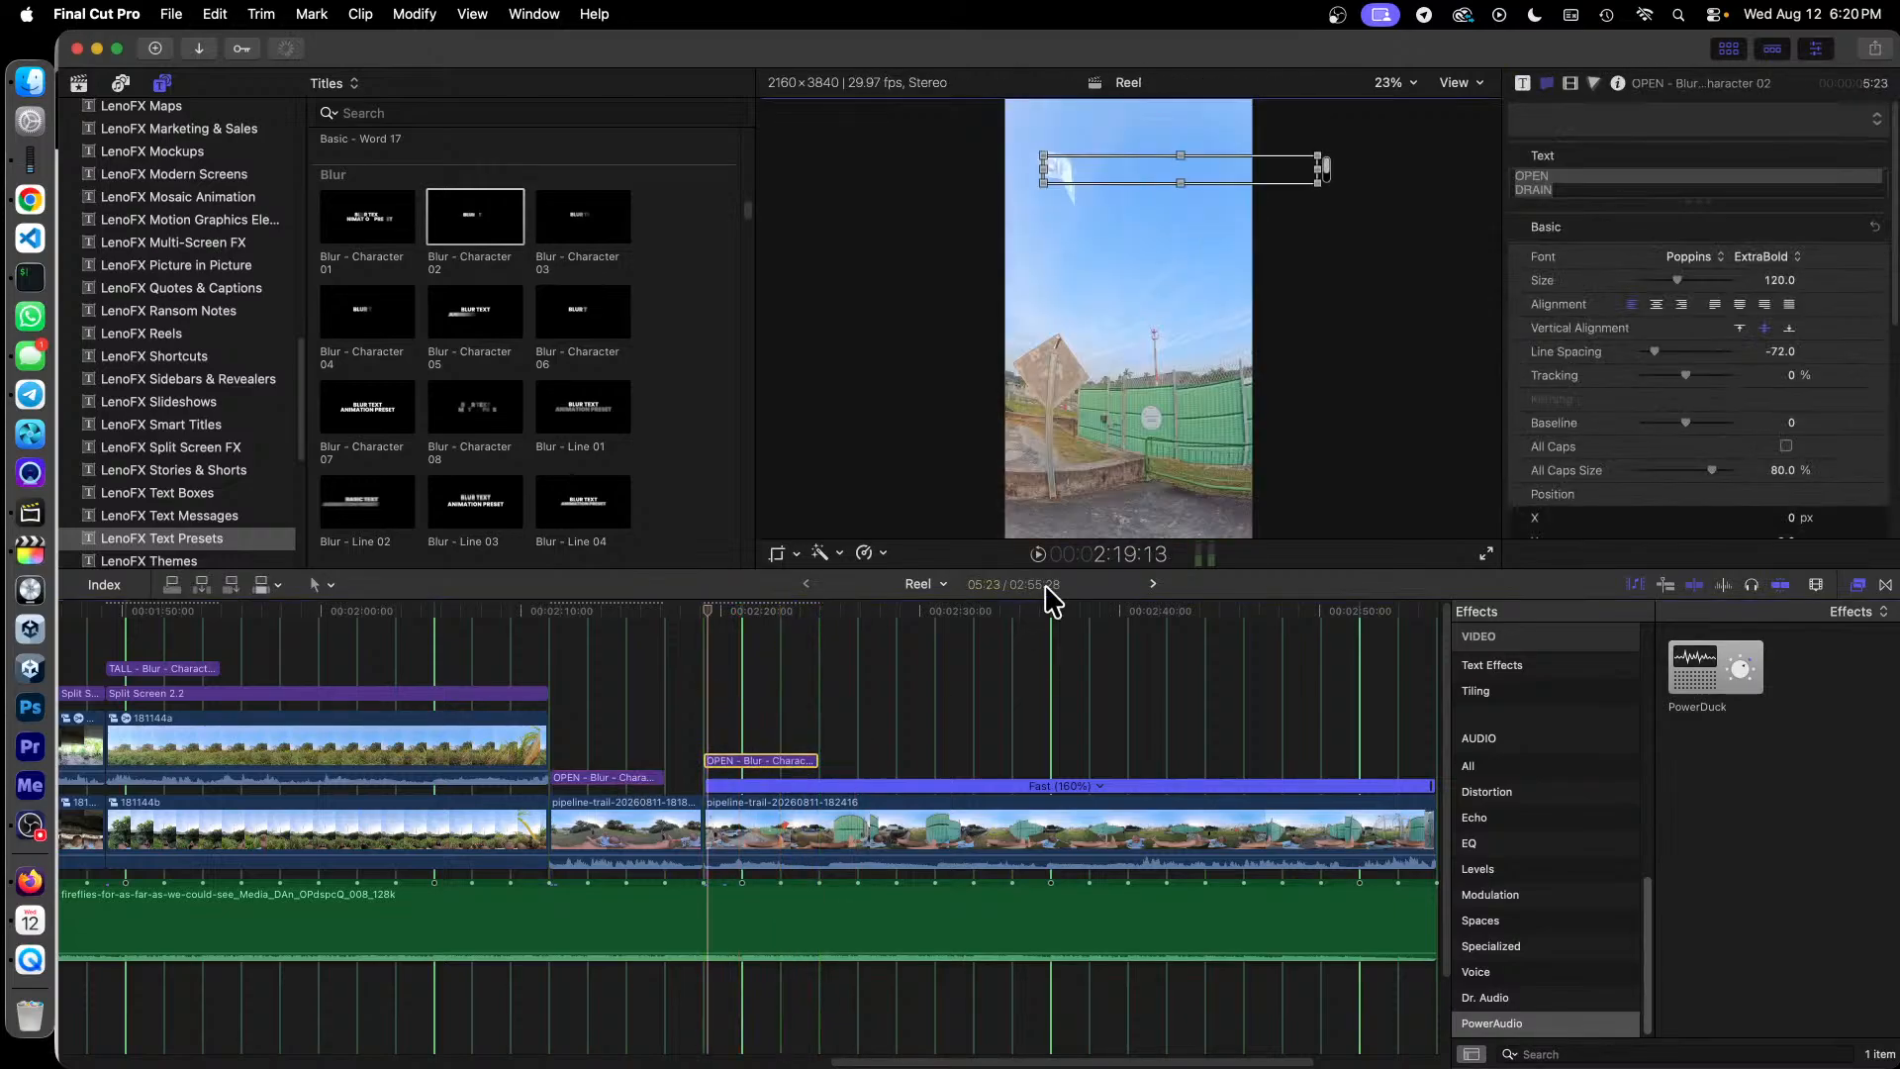
left_click_drag(1582, 185, 1441, 160)
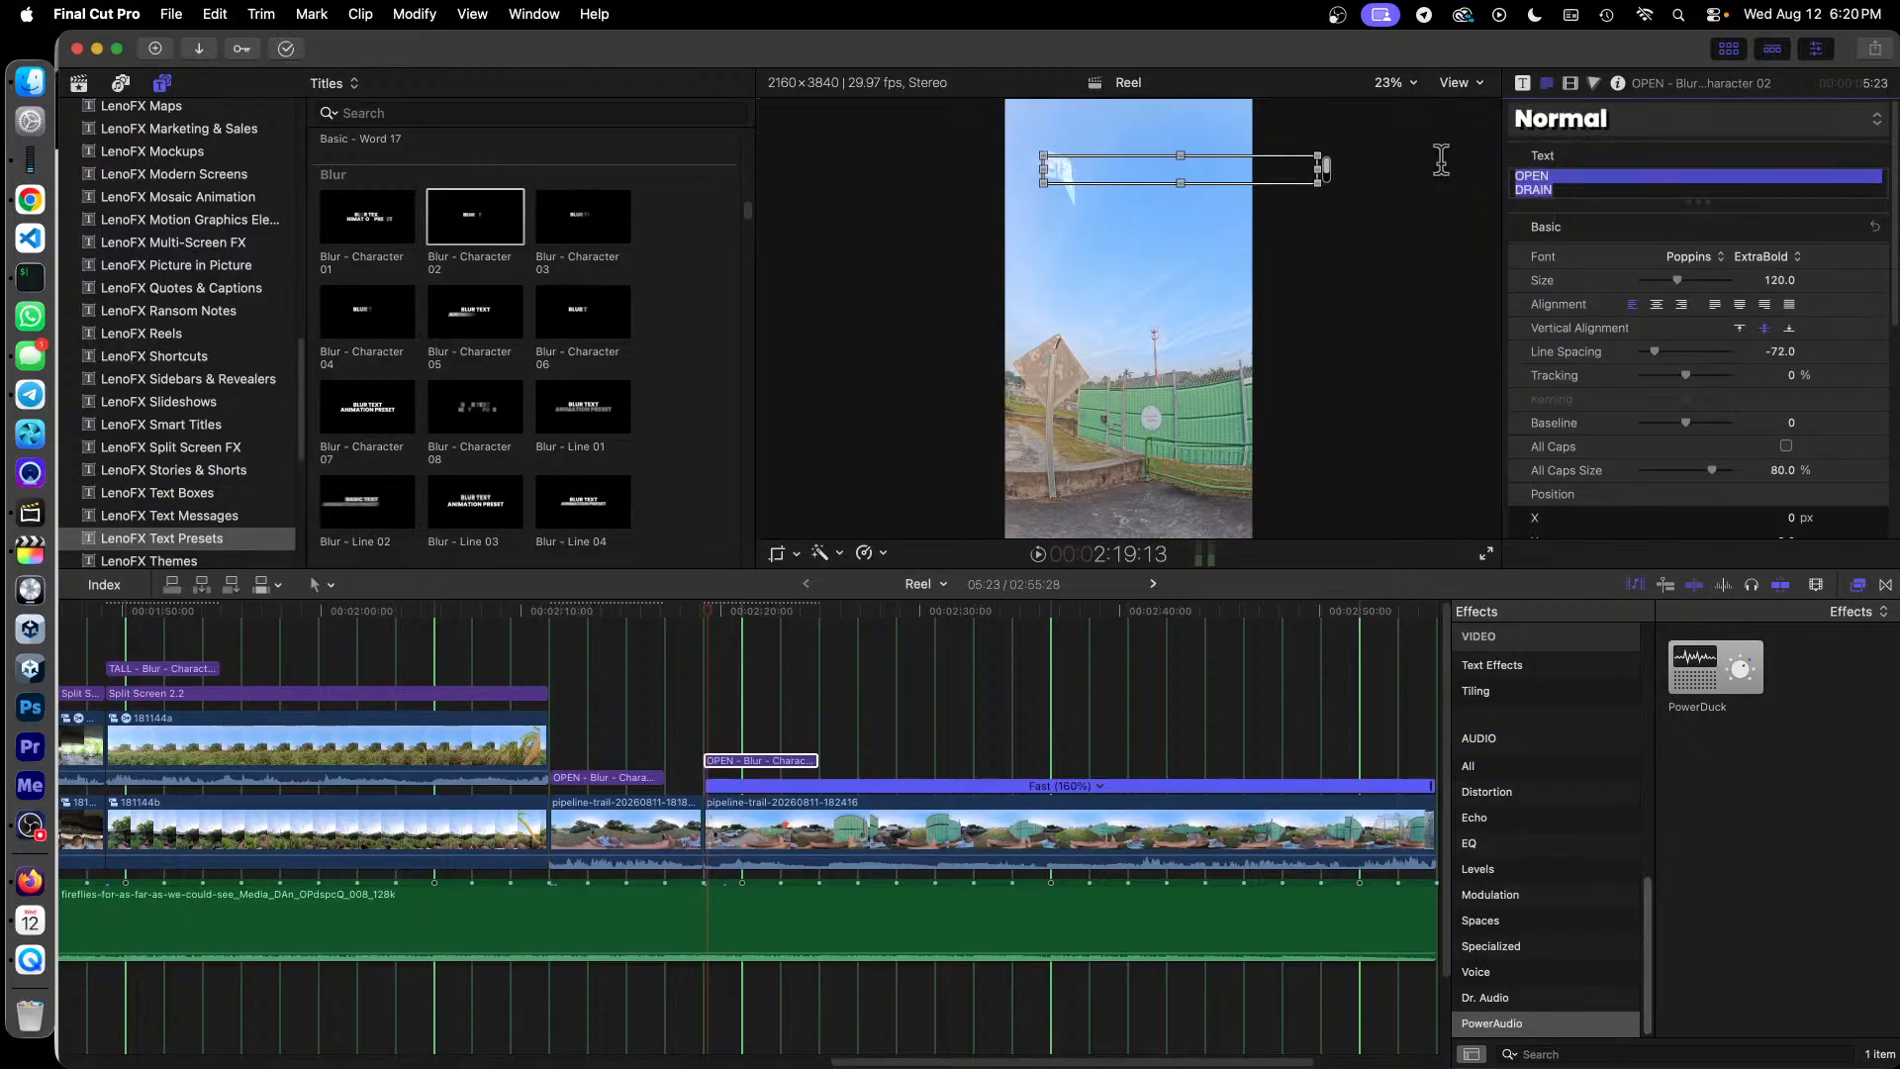
type("MANDAI")
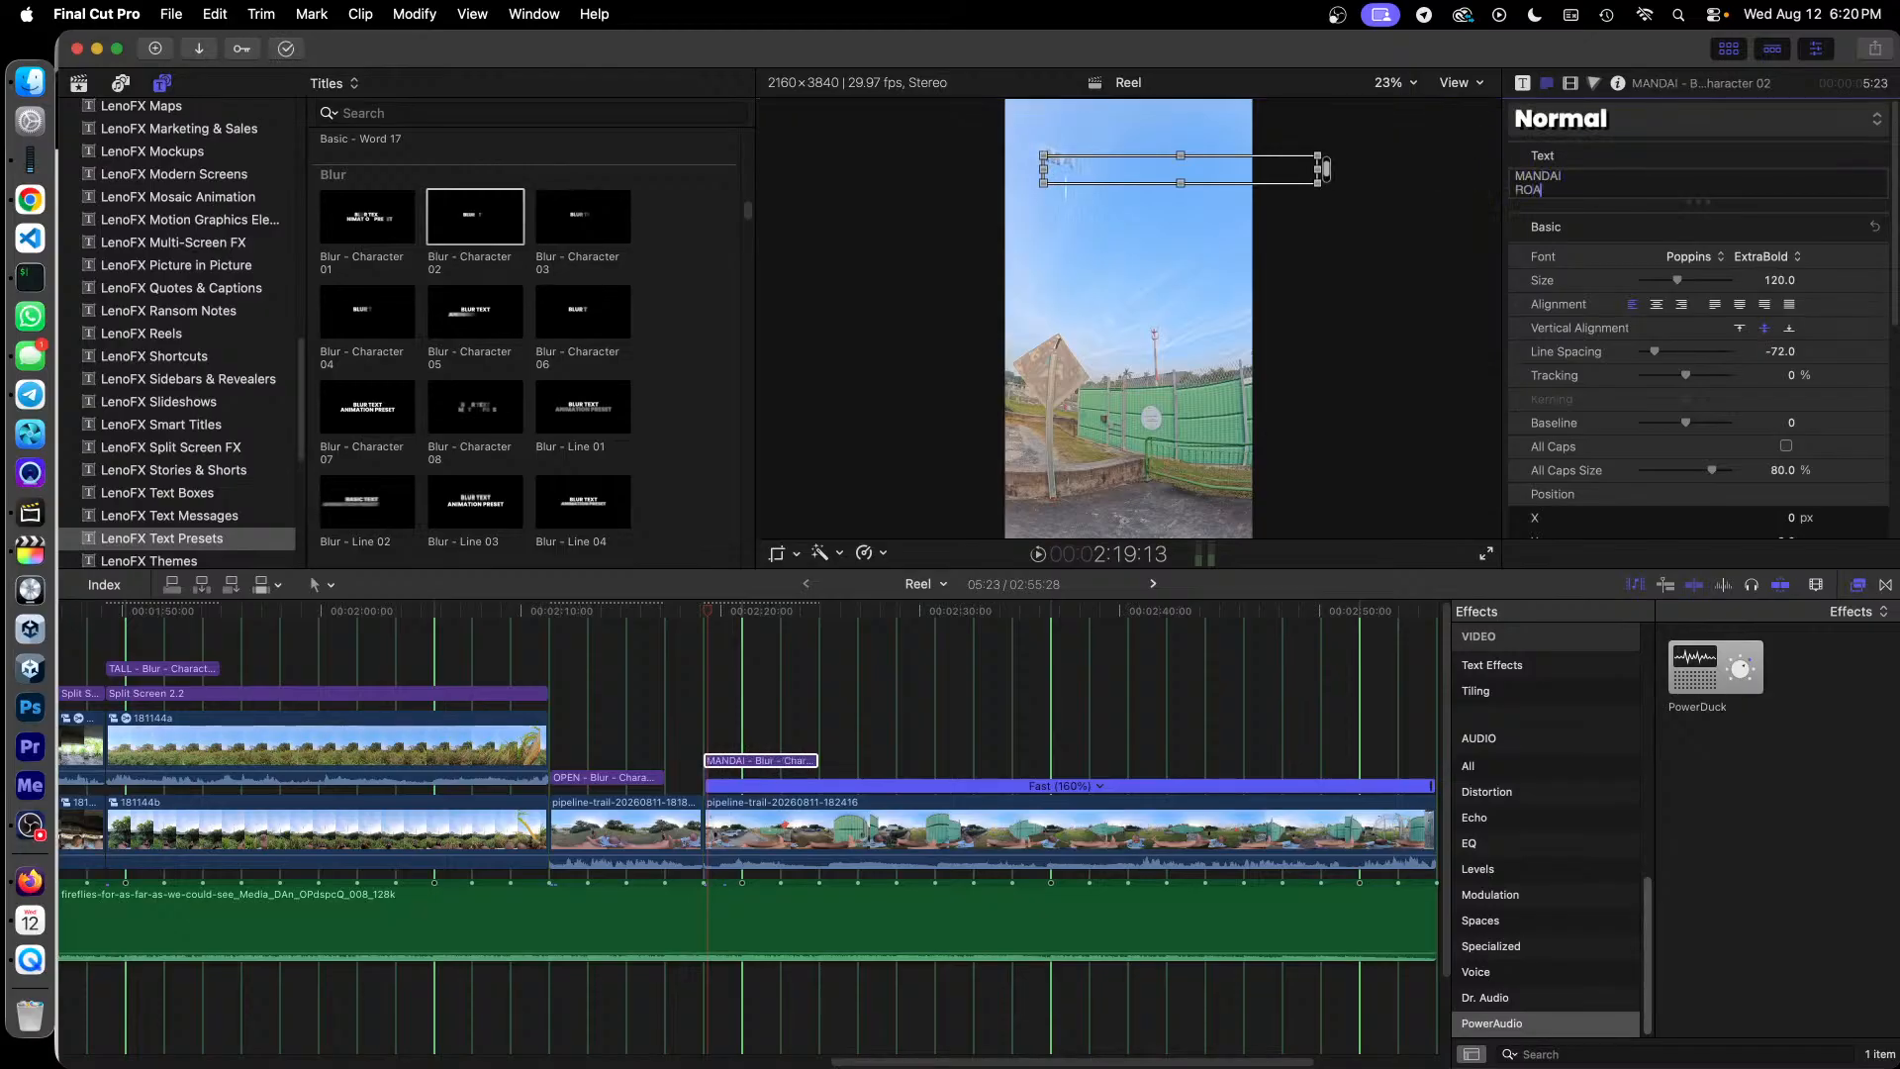
left_click(924, 674)
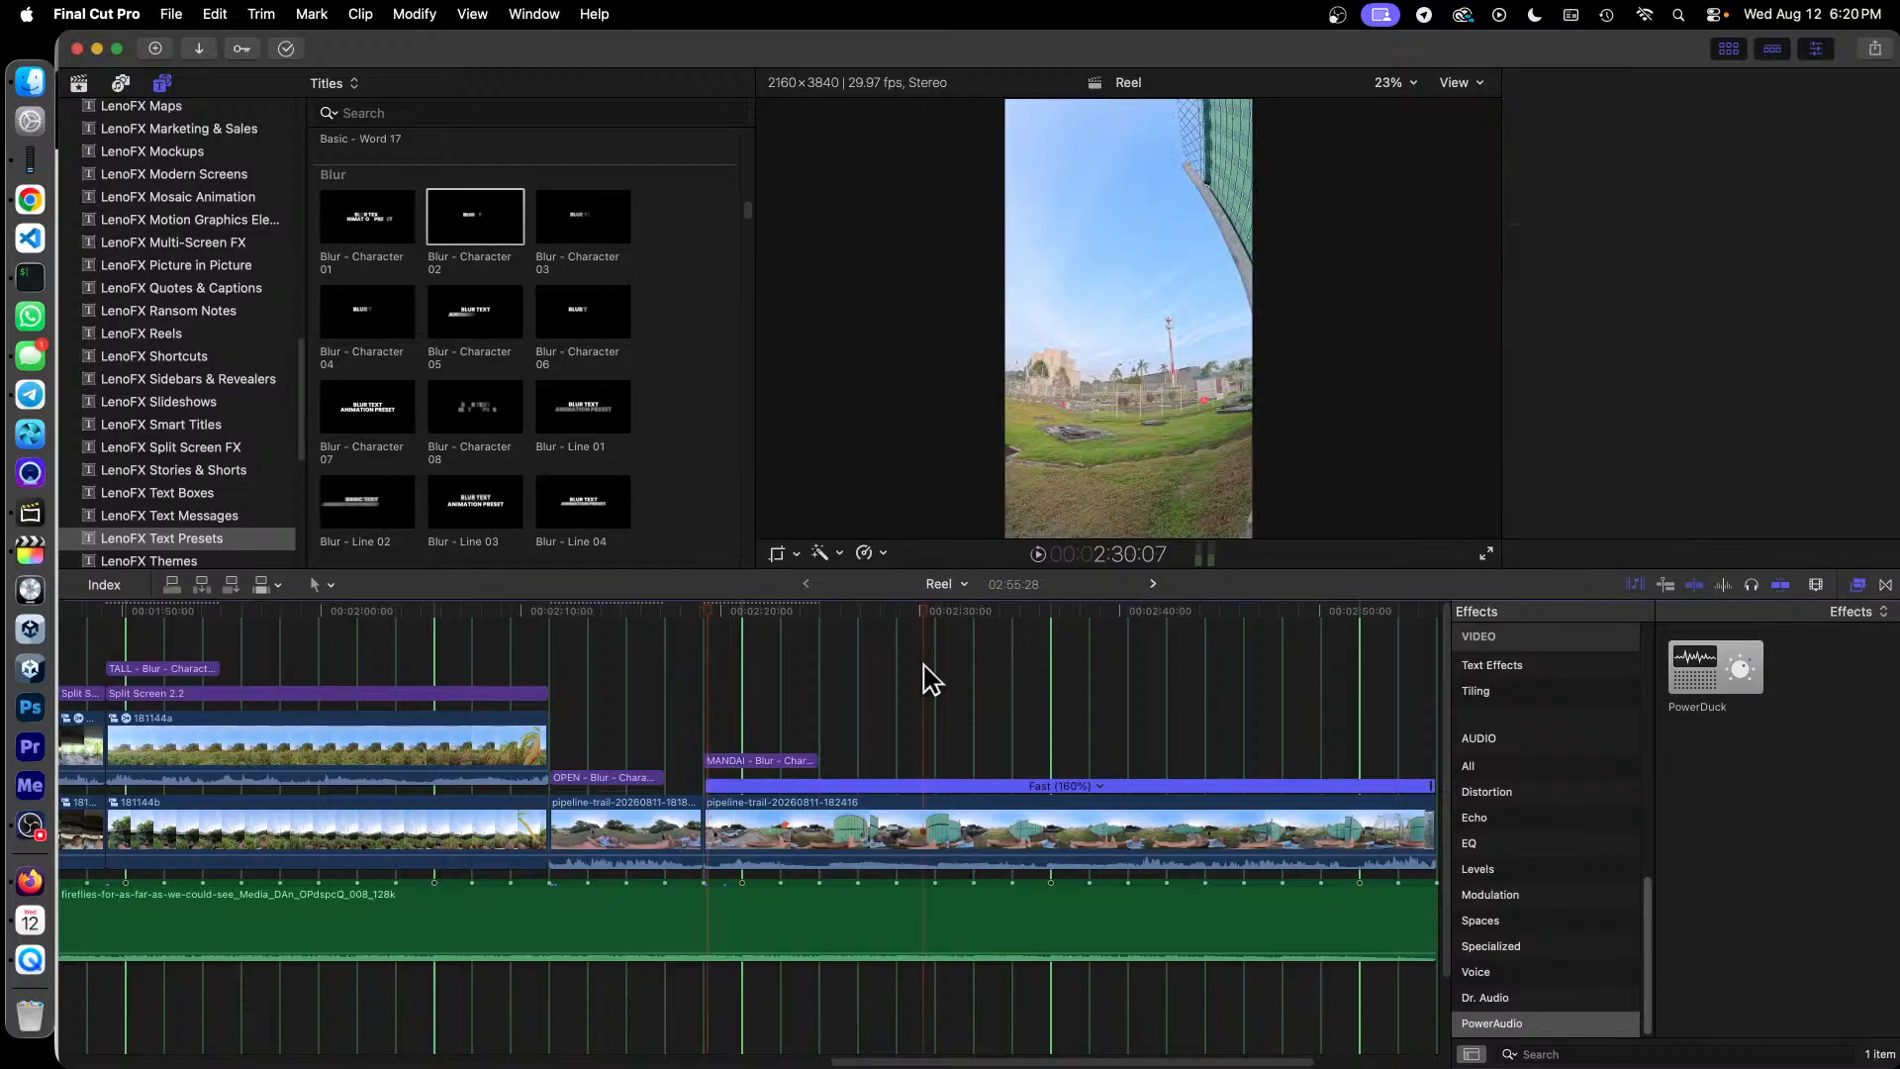
Step: Extend the end of the MANDAI ROAD title to a duration of 7:22, and play the section from the OPEN DRAIN title onward
left_click(813, 762)
left_click_drag(814, 761, 854, 762)
left_click(600, 609)
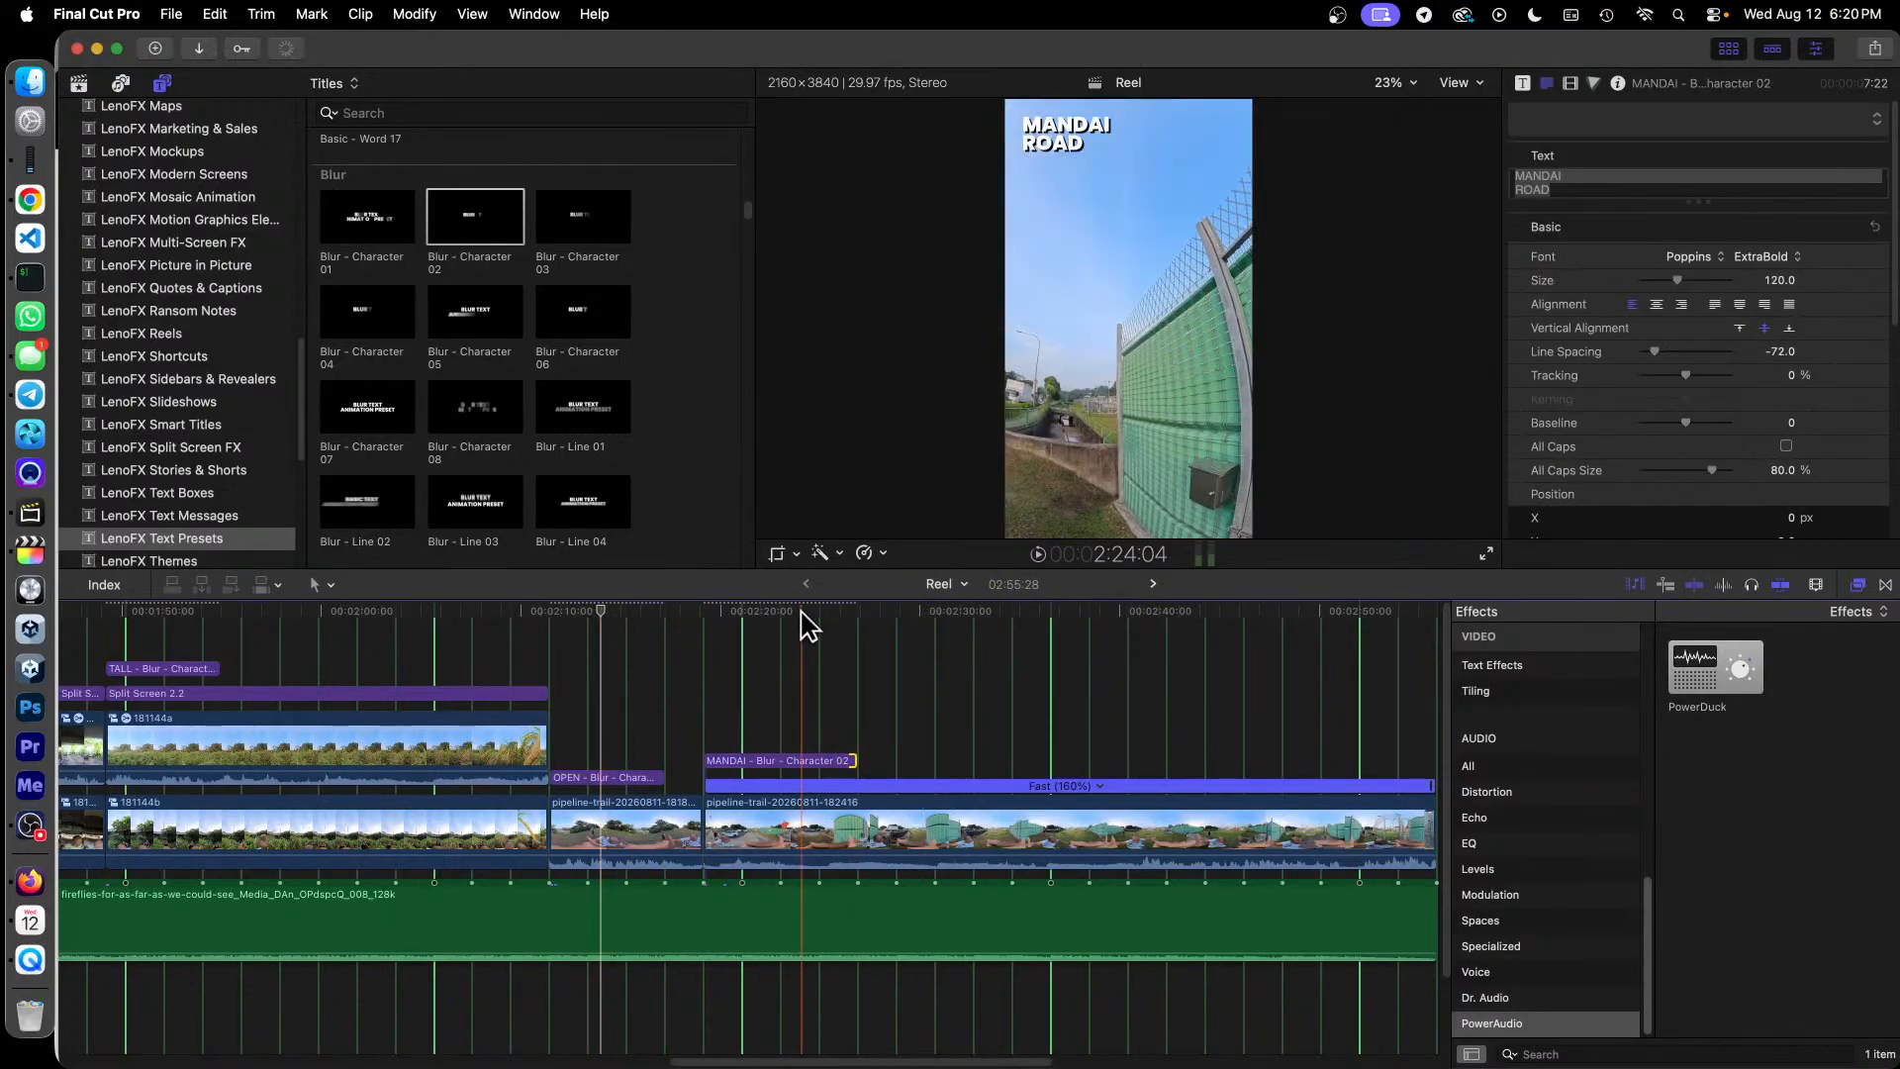
key("space")
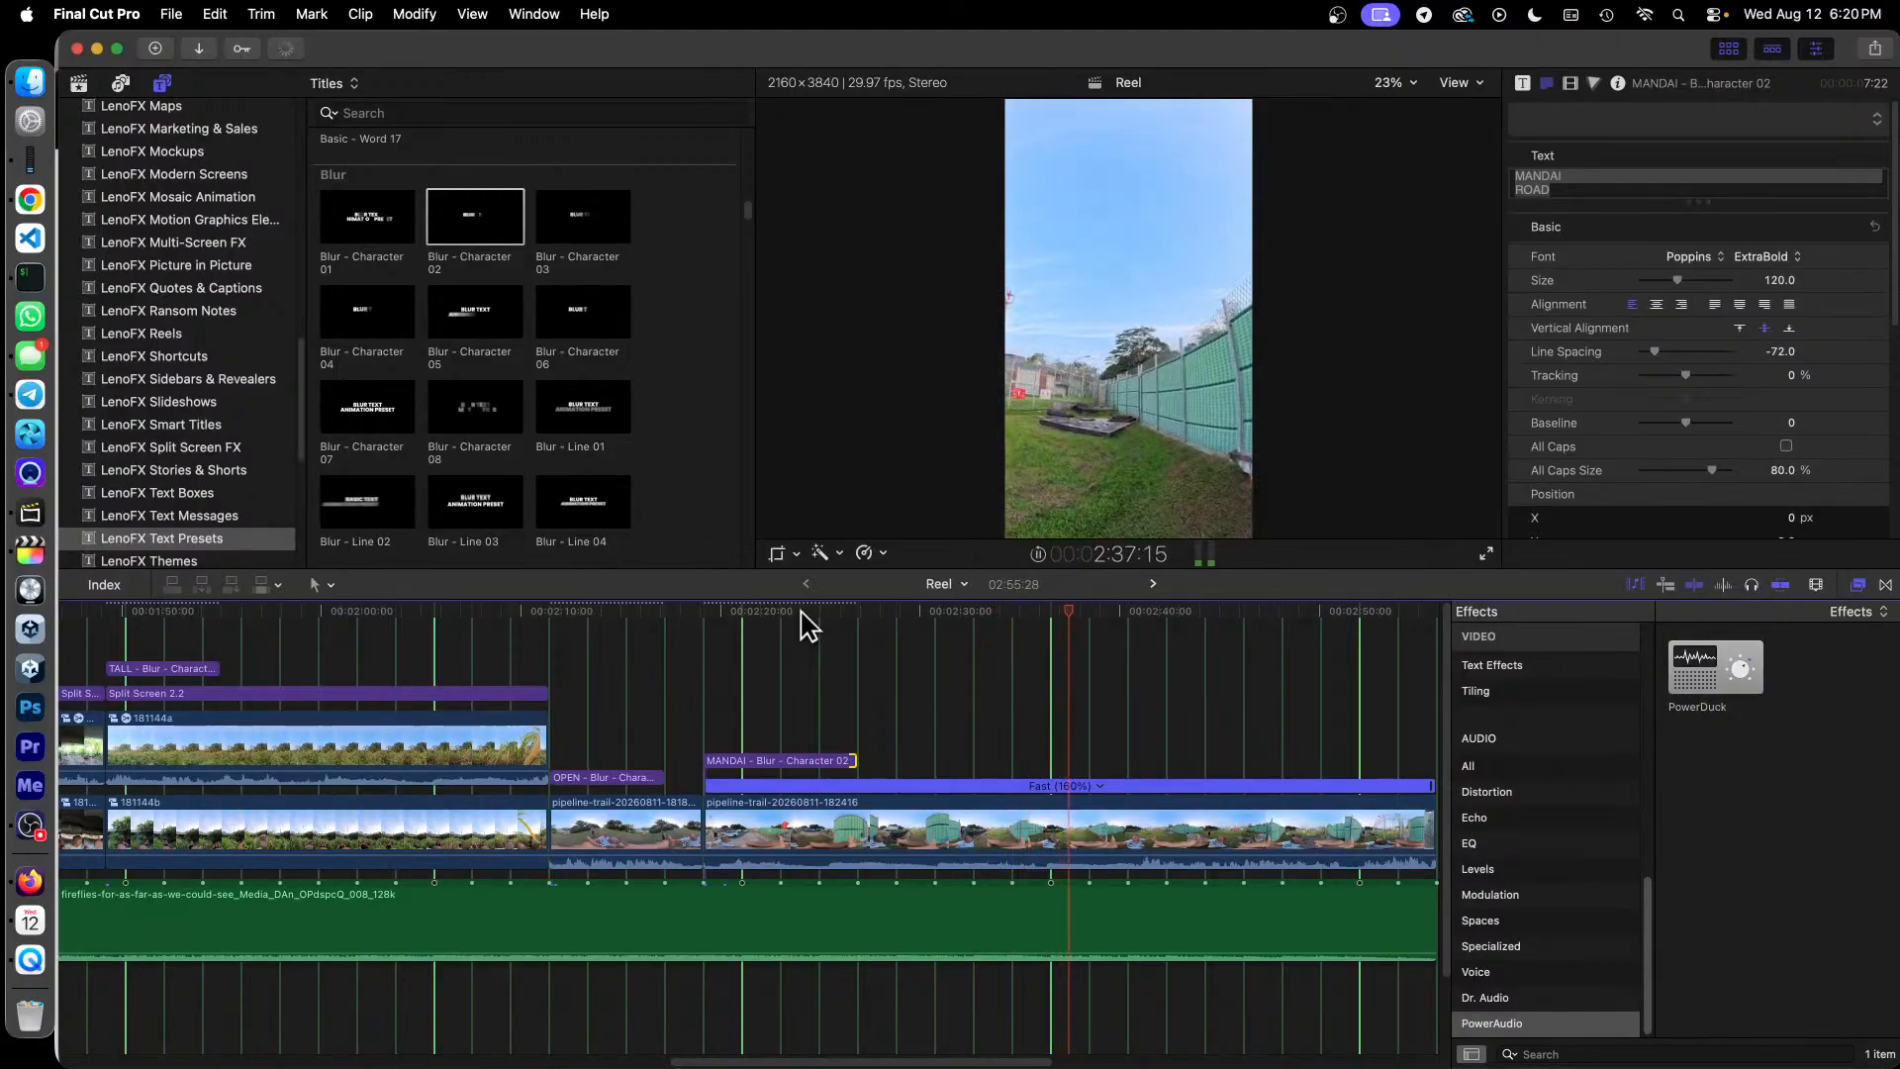
left_click_drag(903, 1062, 973, 1062)
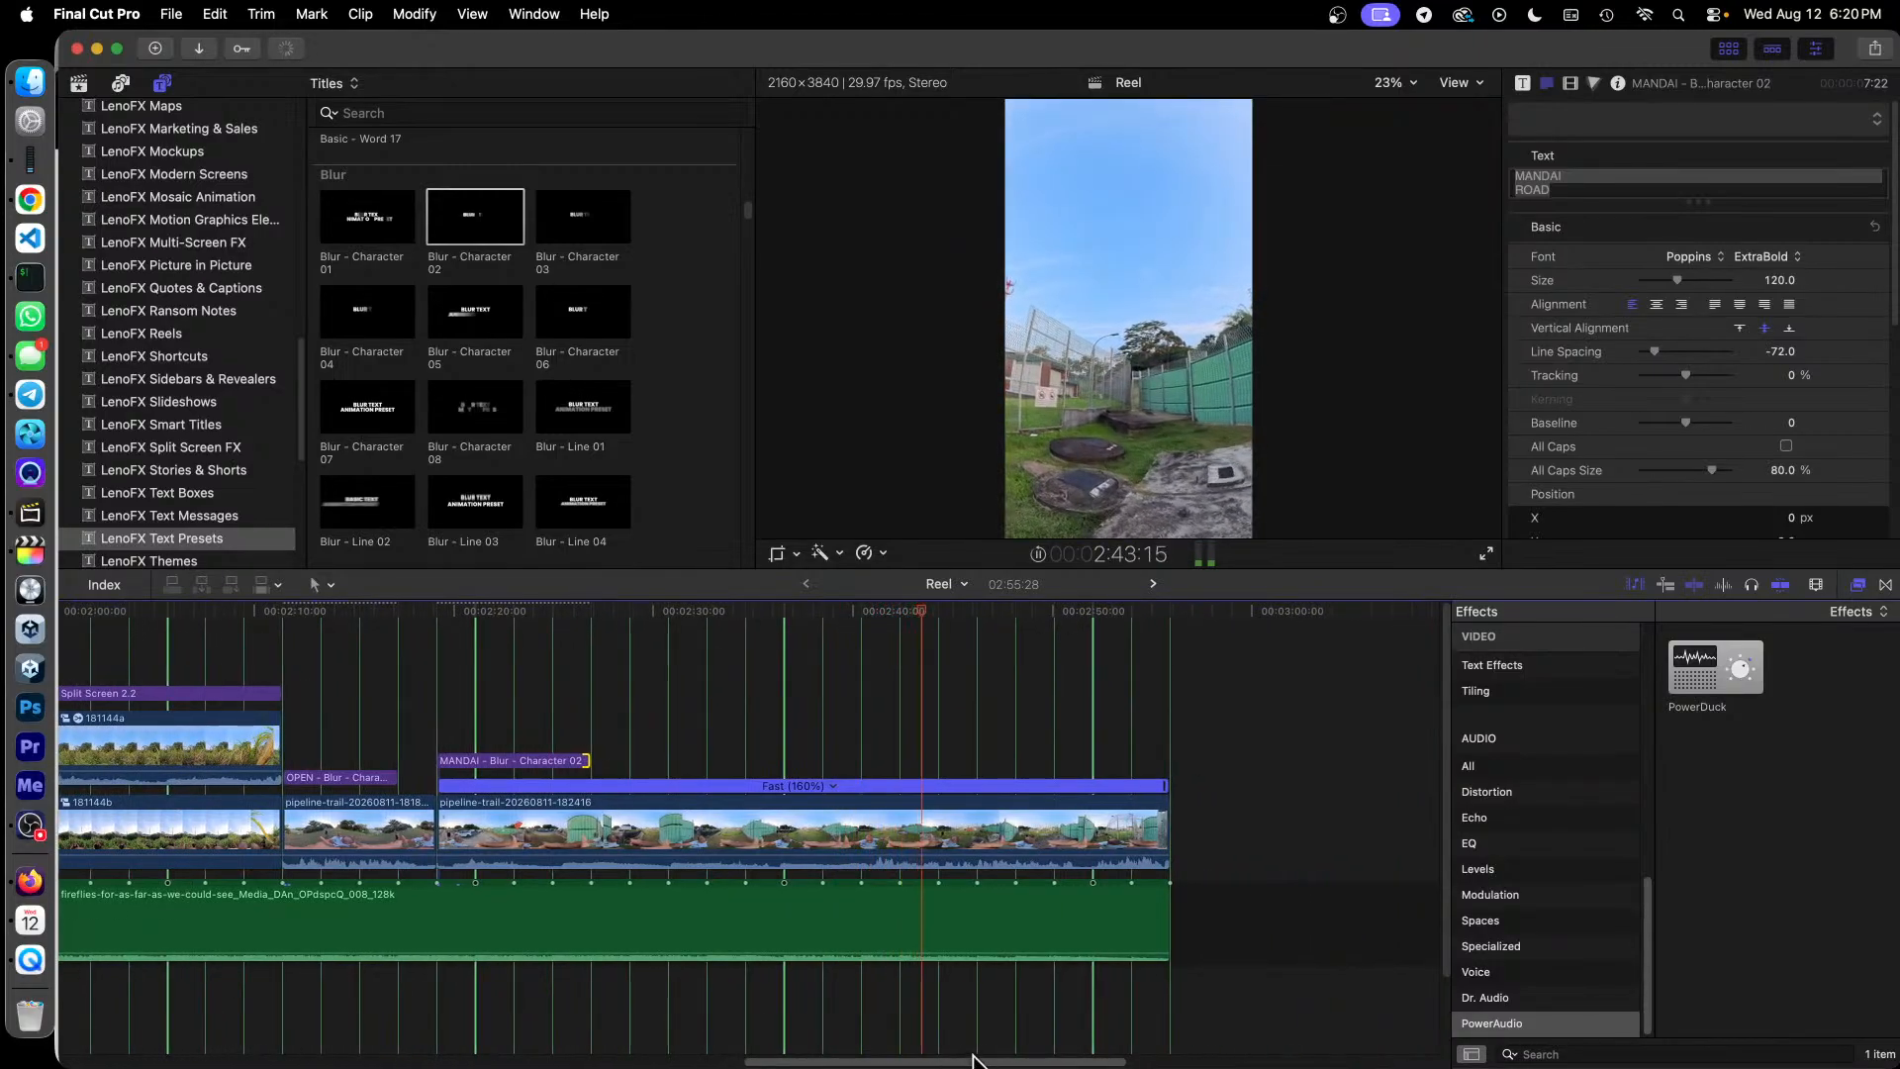
key("space")
Step: Replay the reel from the end of the OPEN DRAIN title, and play the whole reel from its beginning
left_click(399, 613)
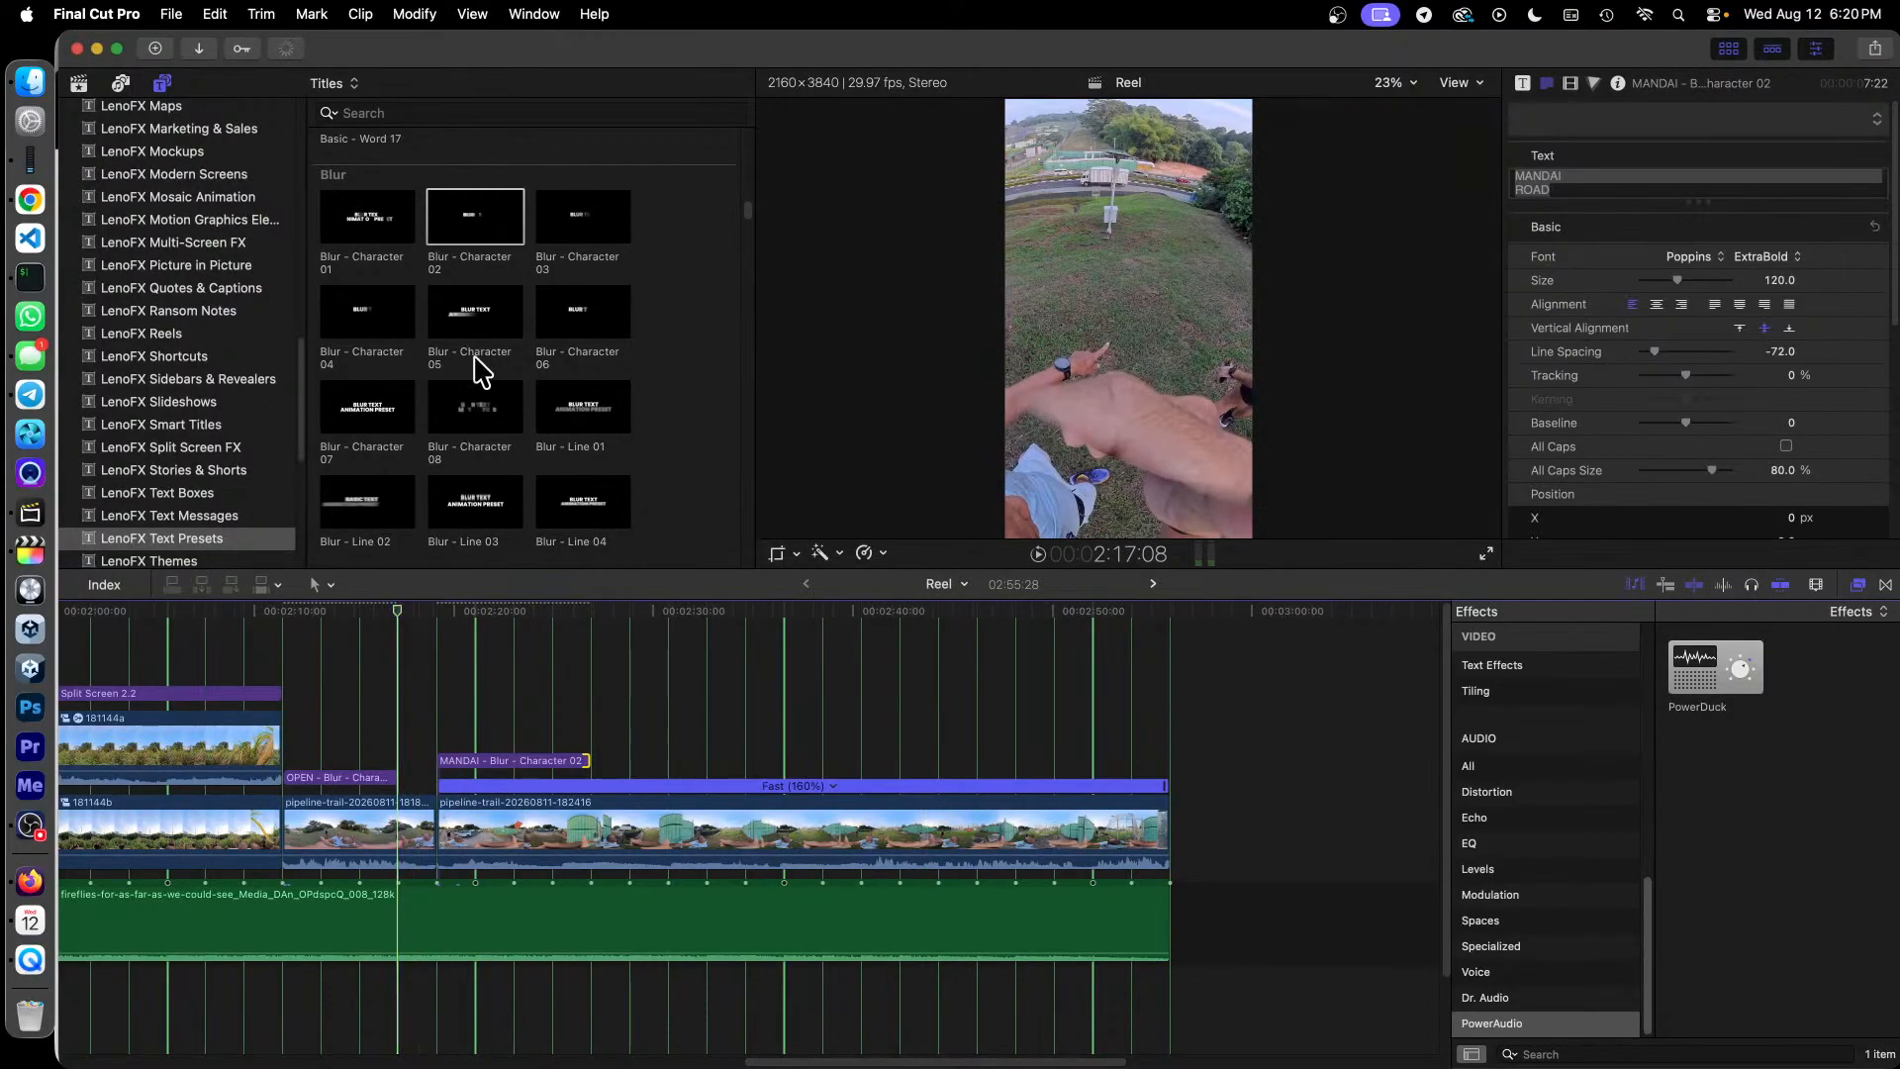
key("space")
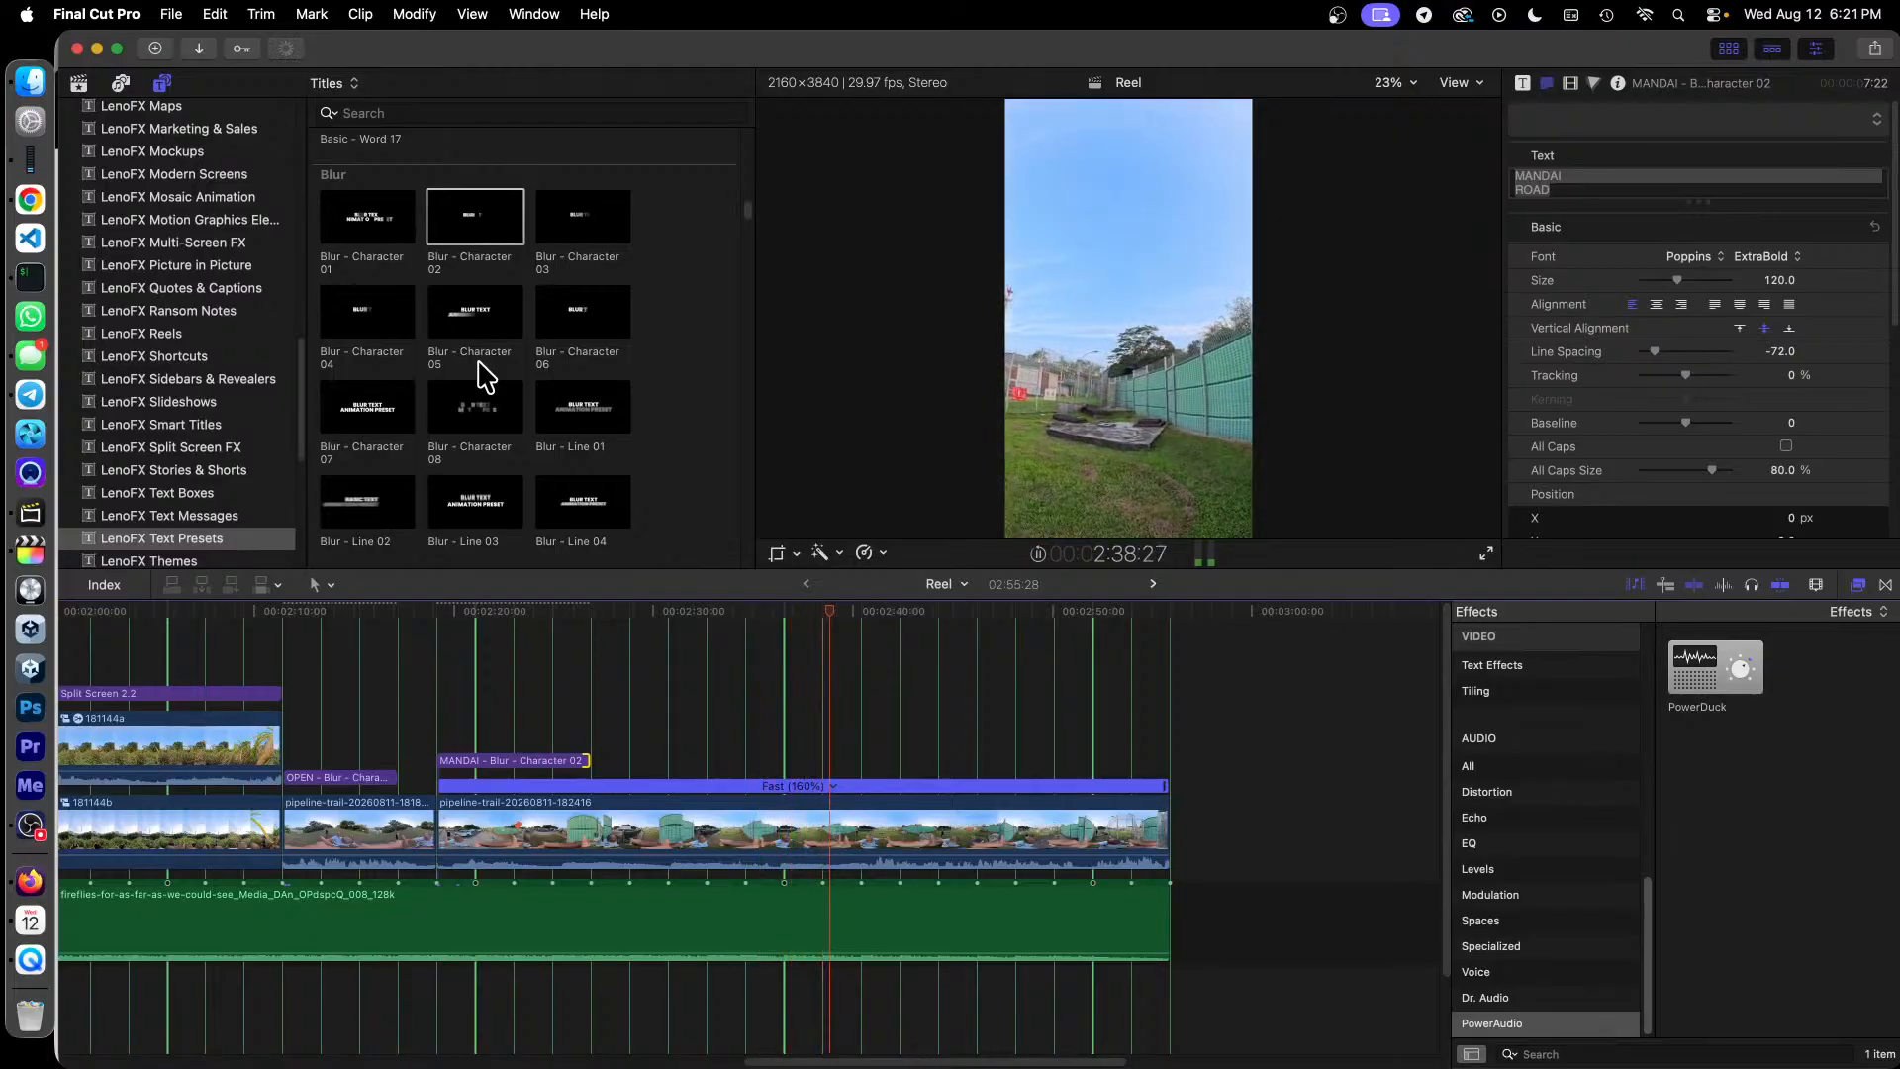
key("space")
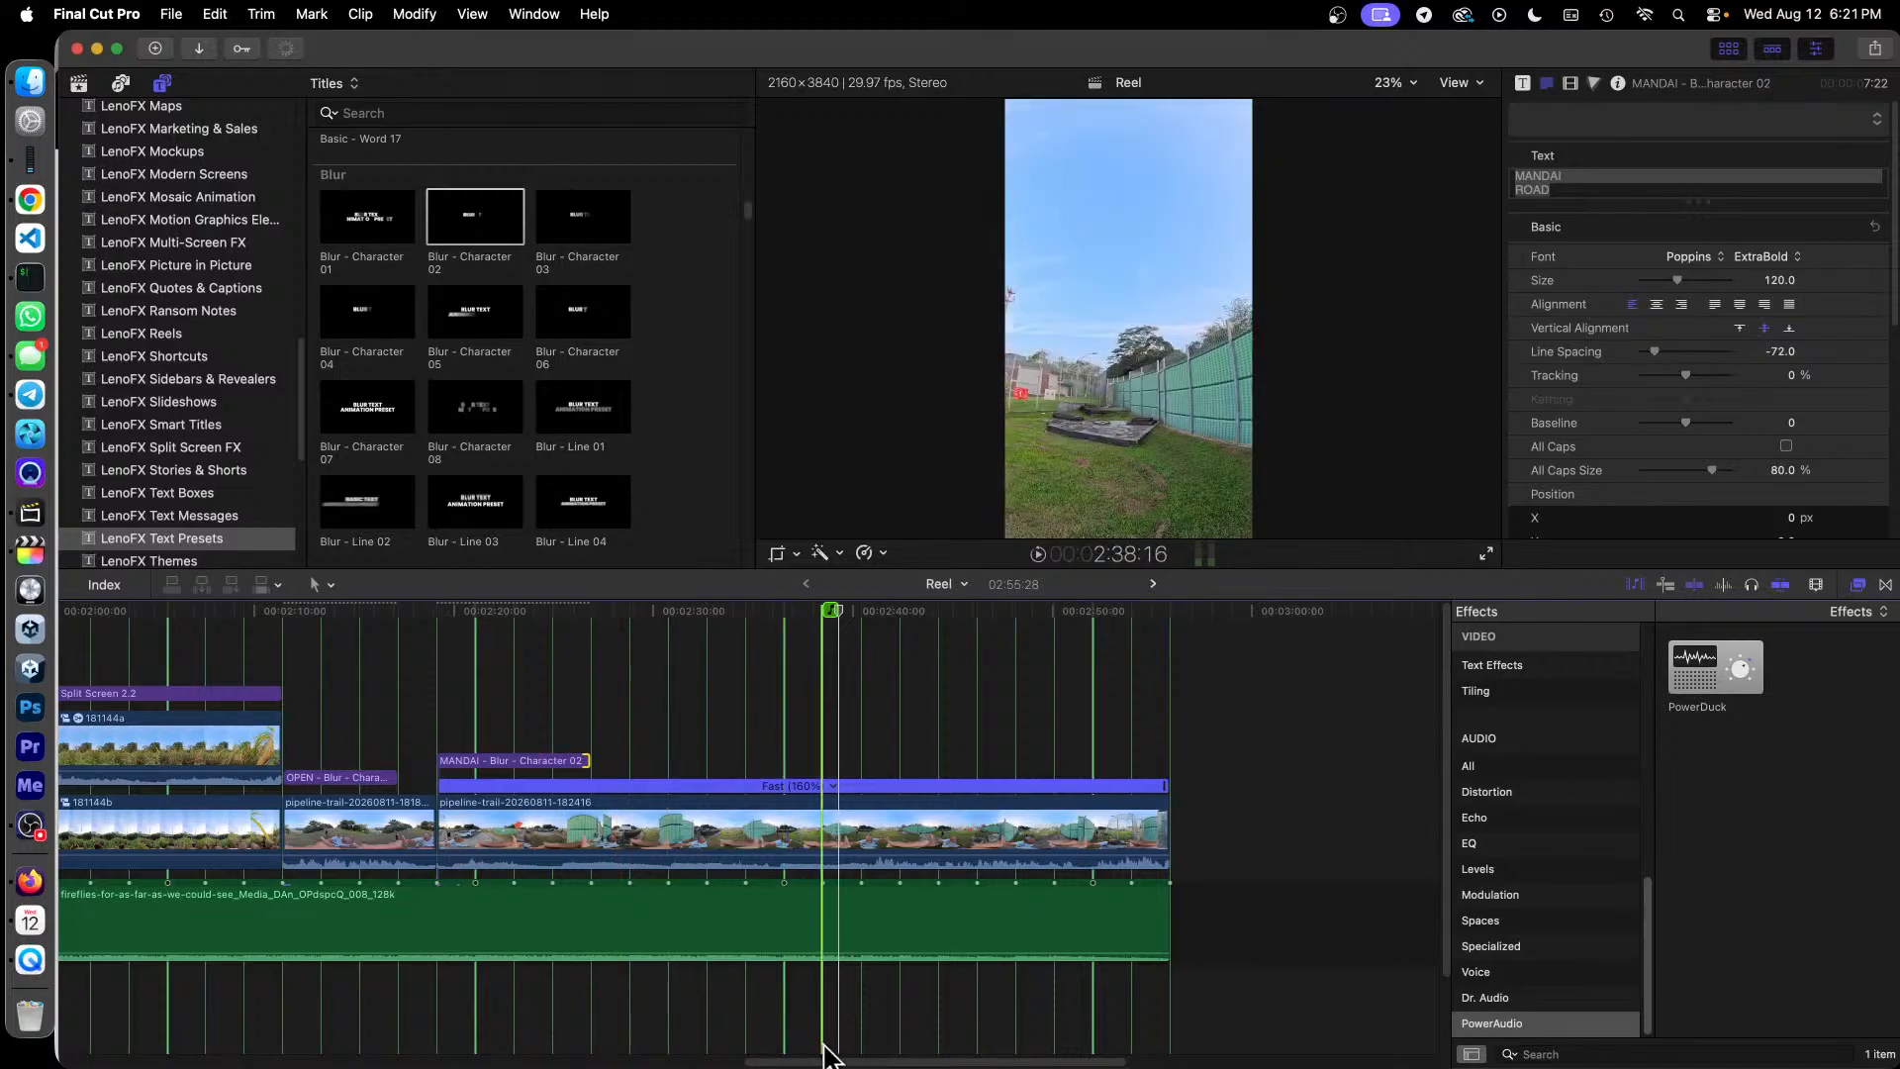
left_click_drag(827, 1060, 61, 1064)
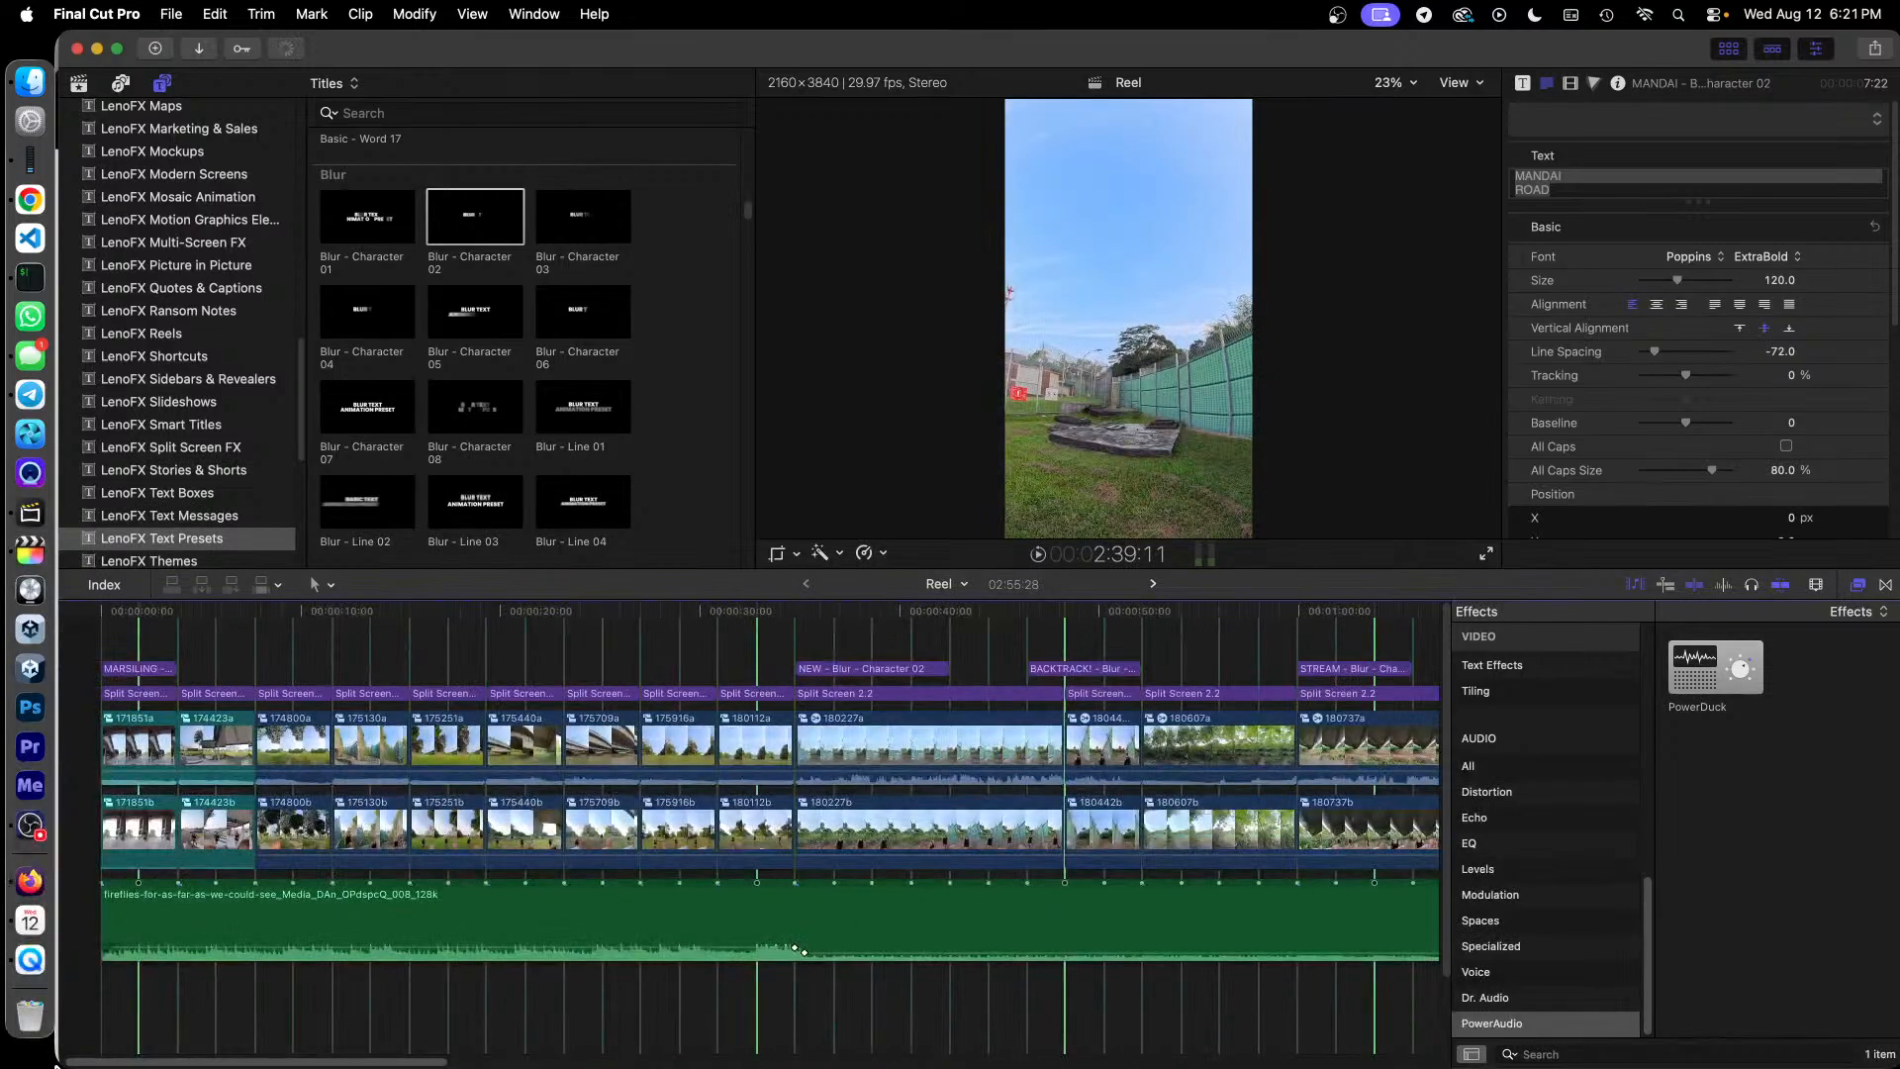
left_click(103, 608)
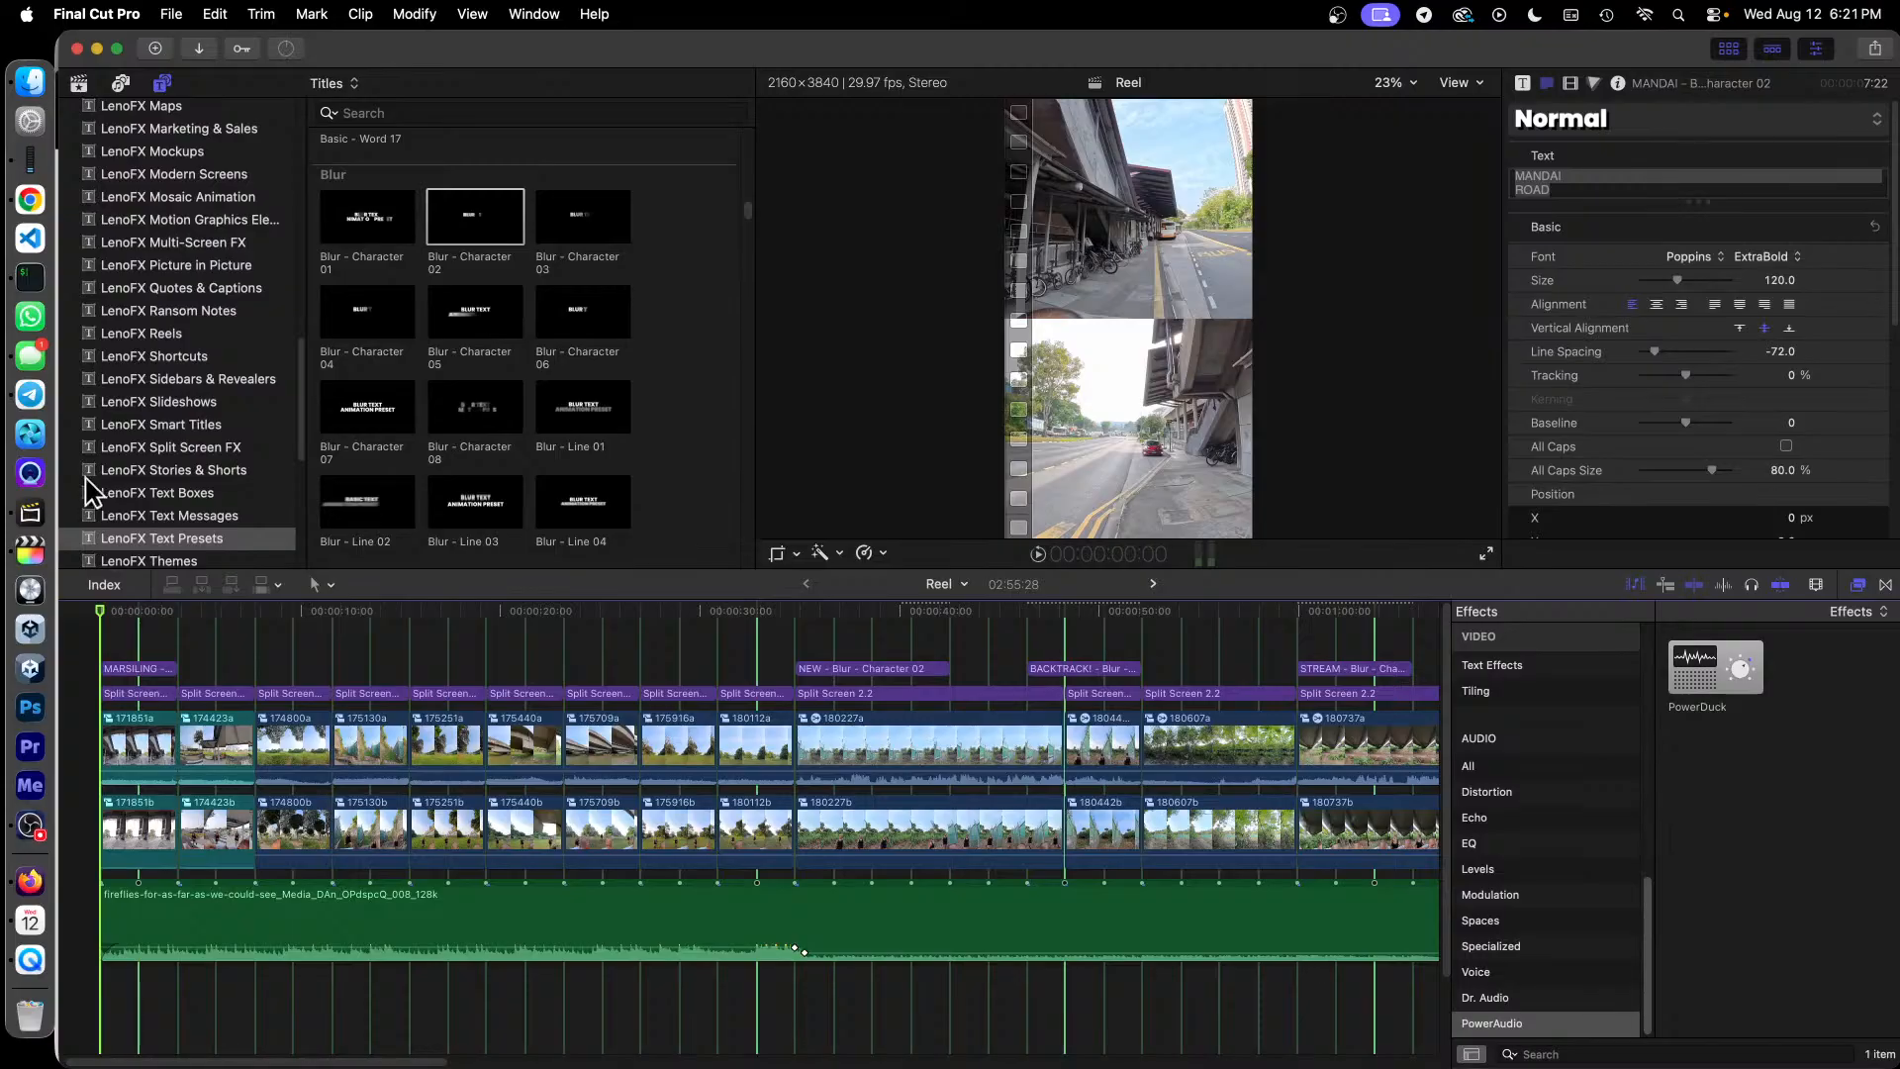
key("space")
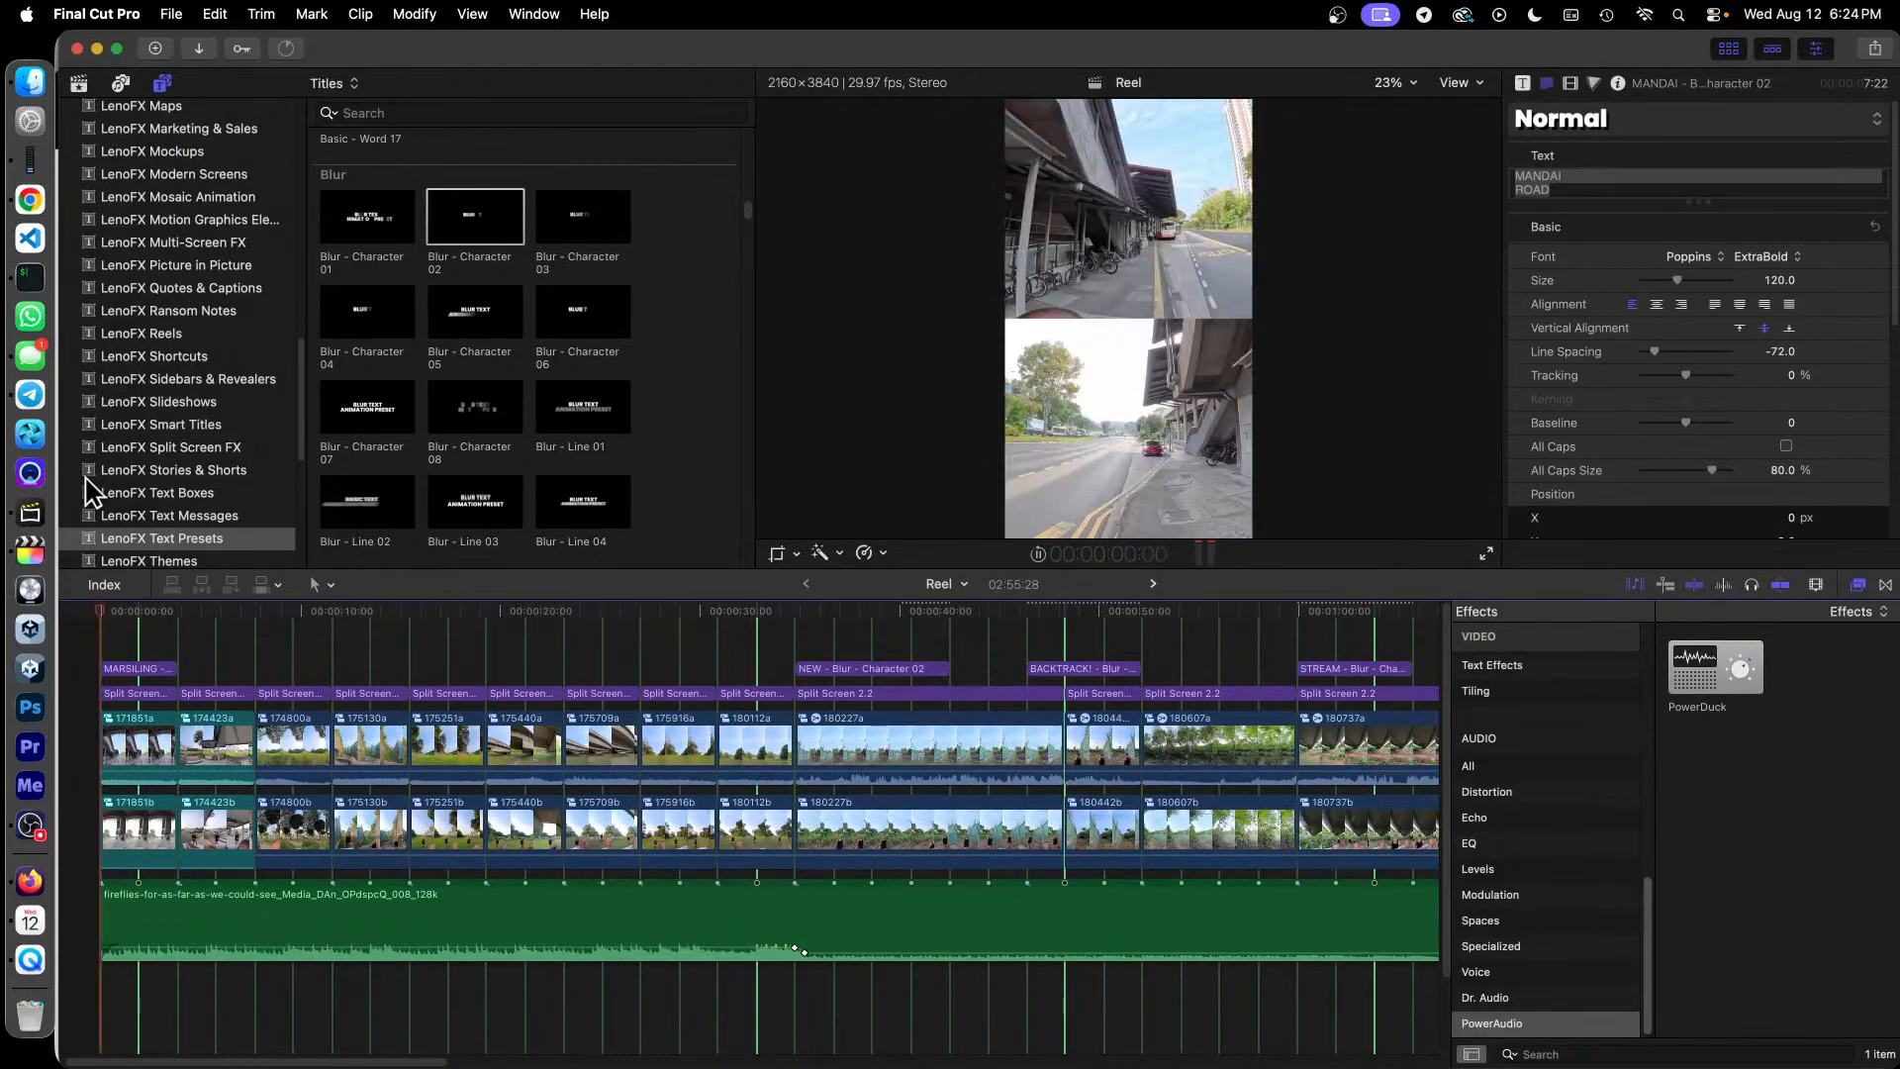
key("space")
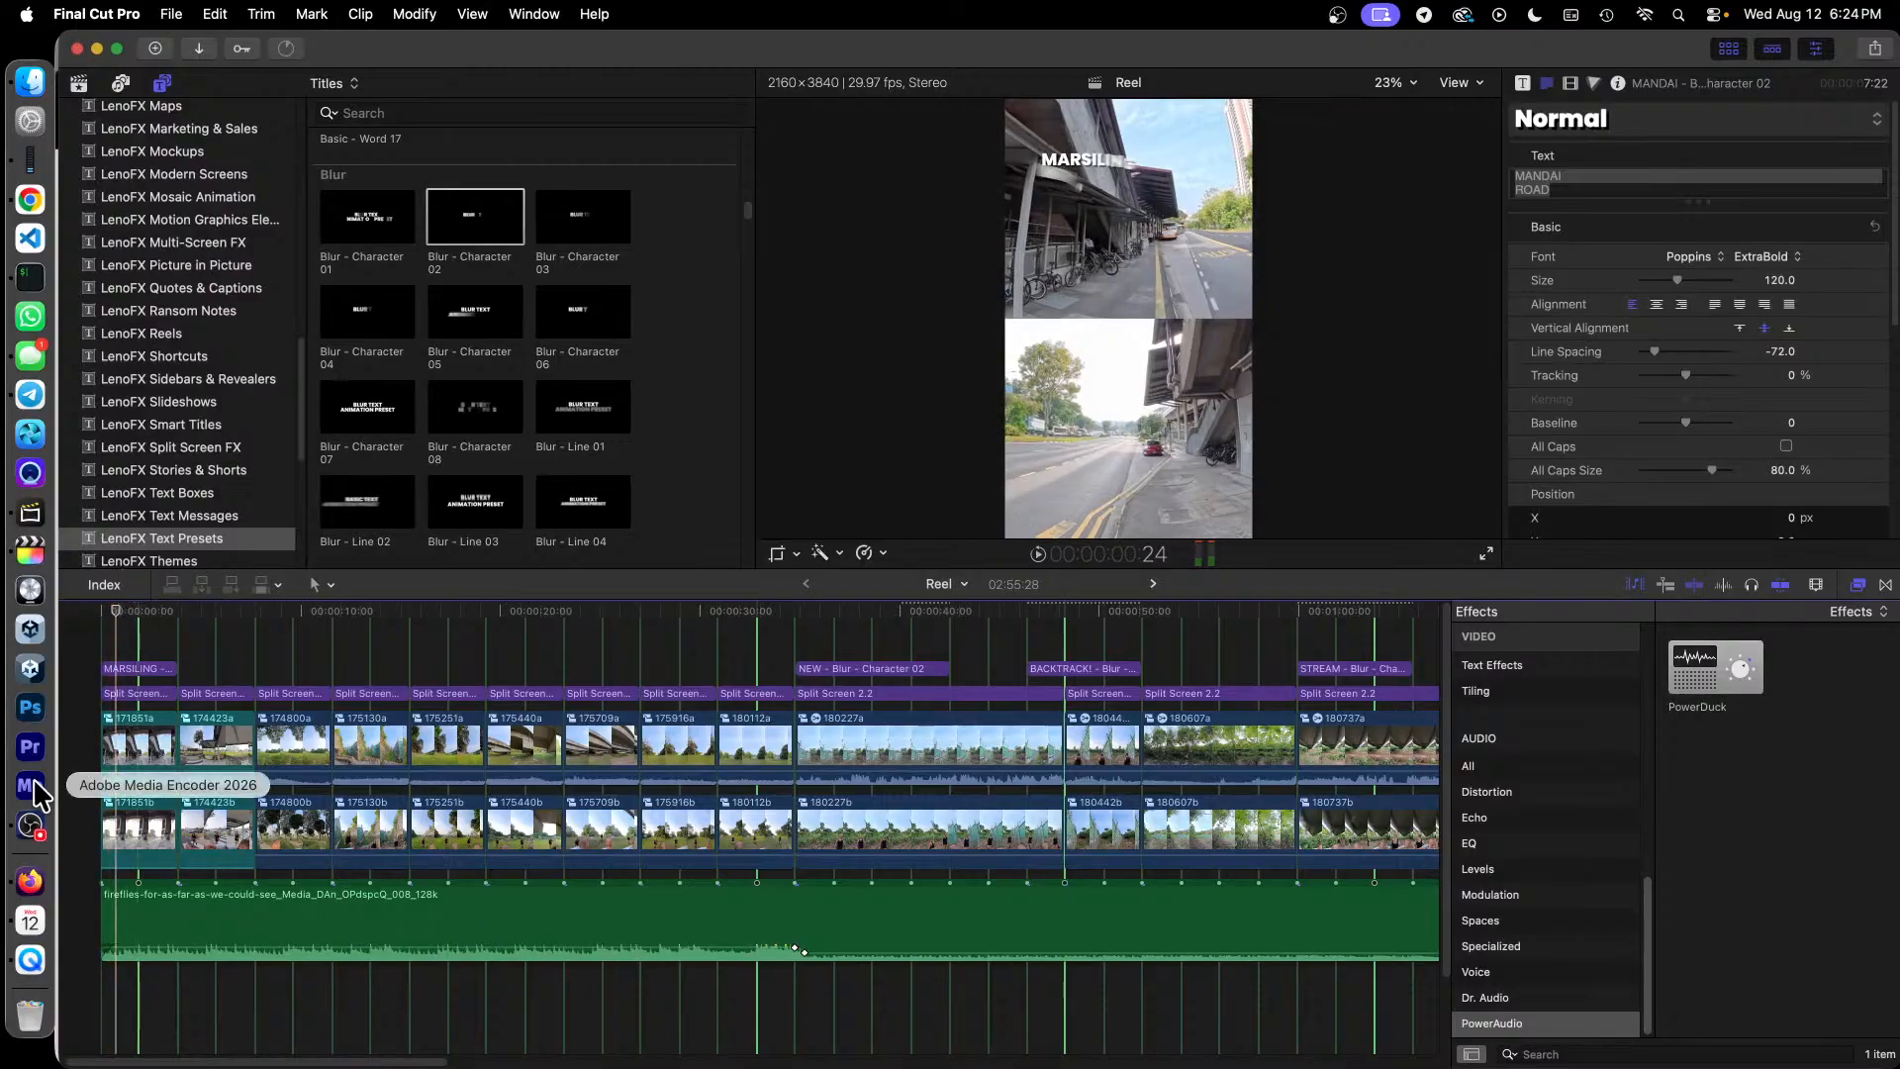
Step: Return to the start of the reel and export it with the Apple Devices 4K preset as Reel.m4v in the Videos folder
left_click(103, 625)
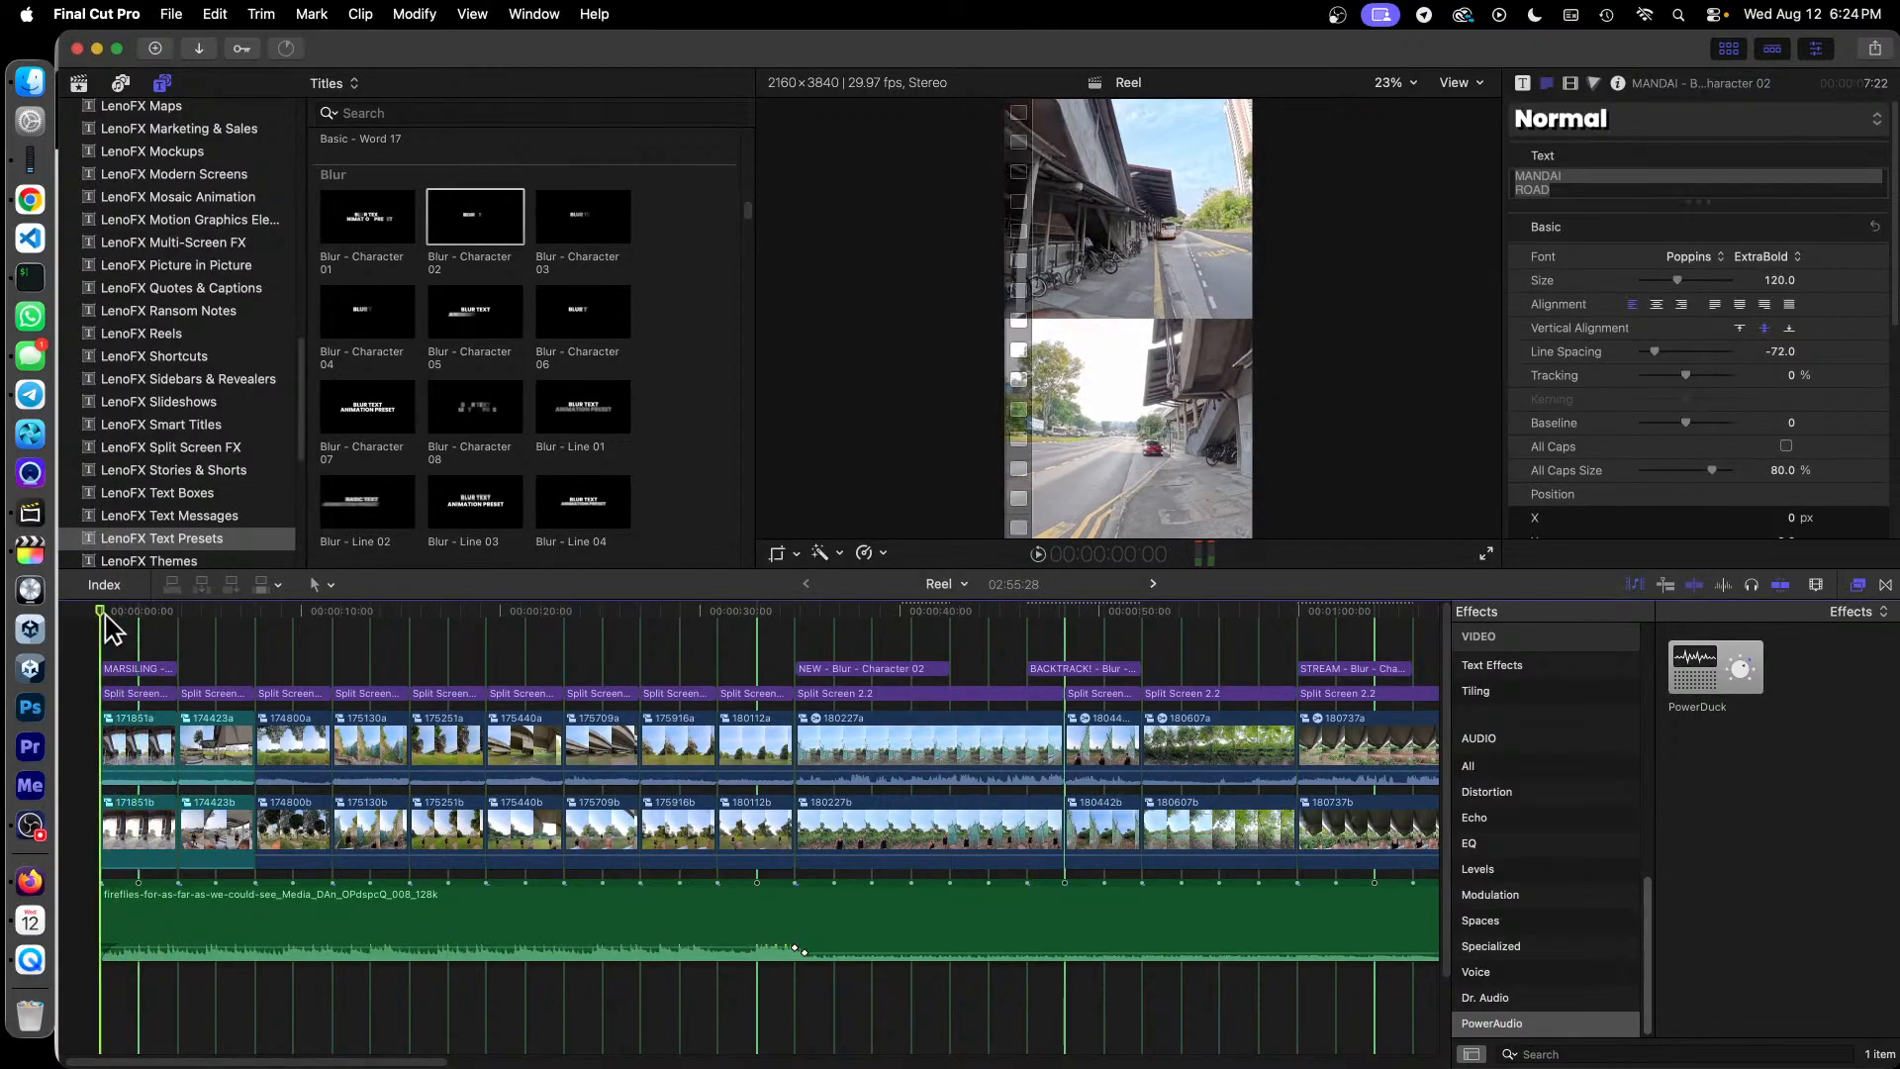
left_click(170, 15)
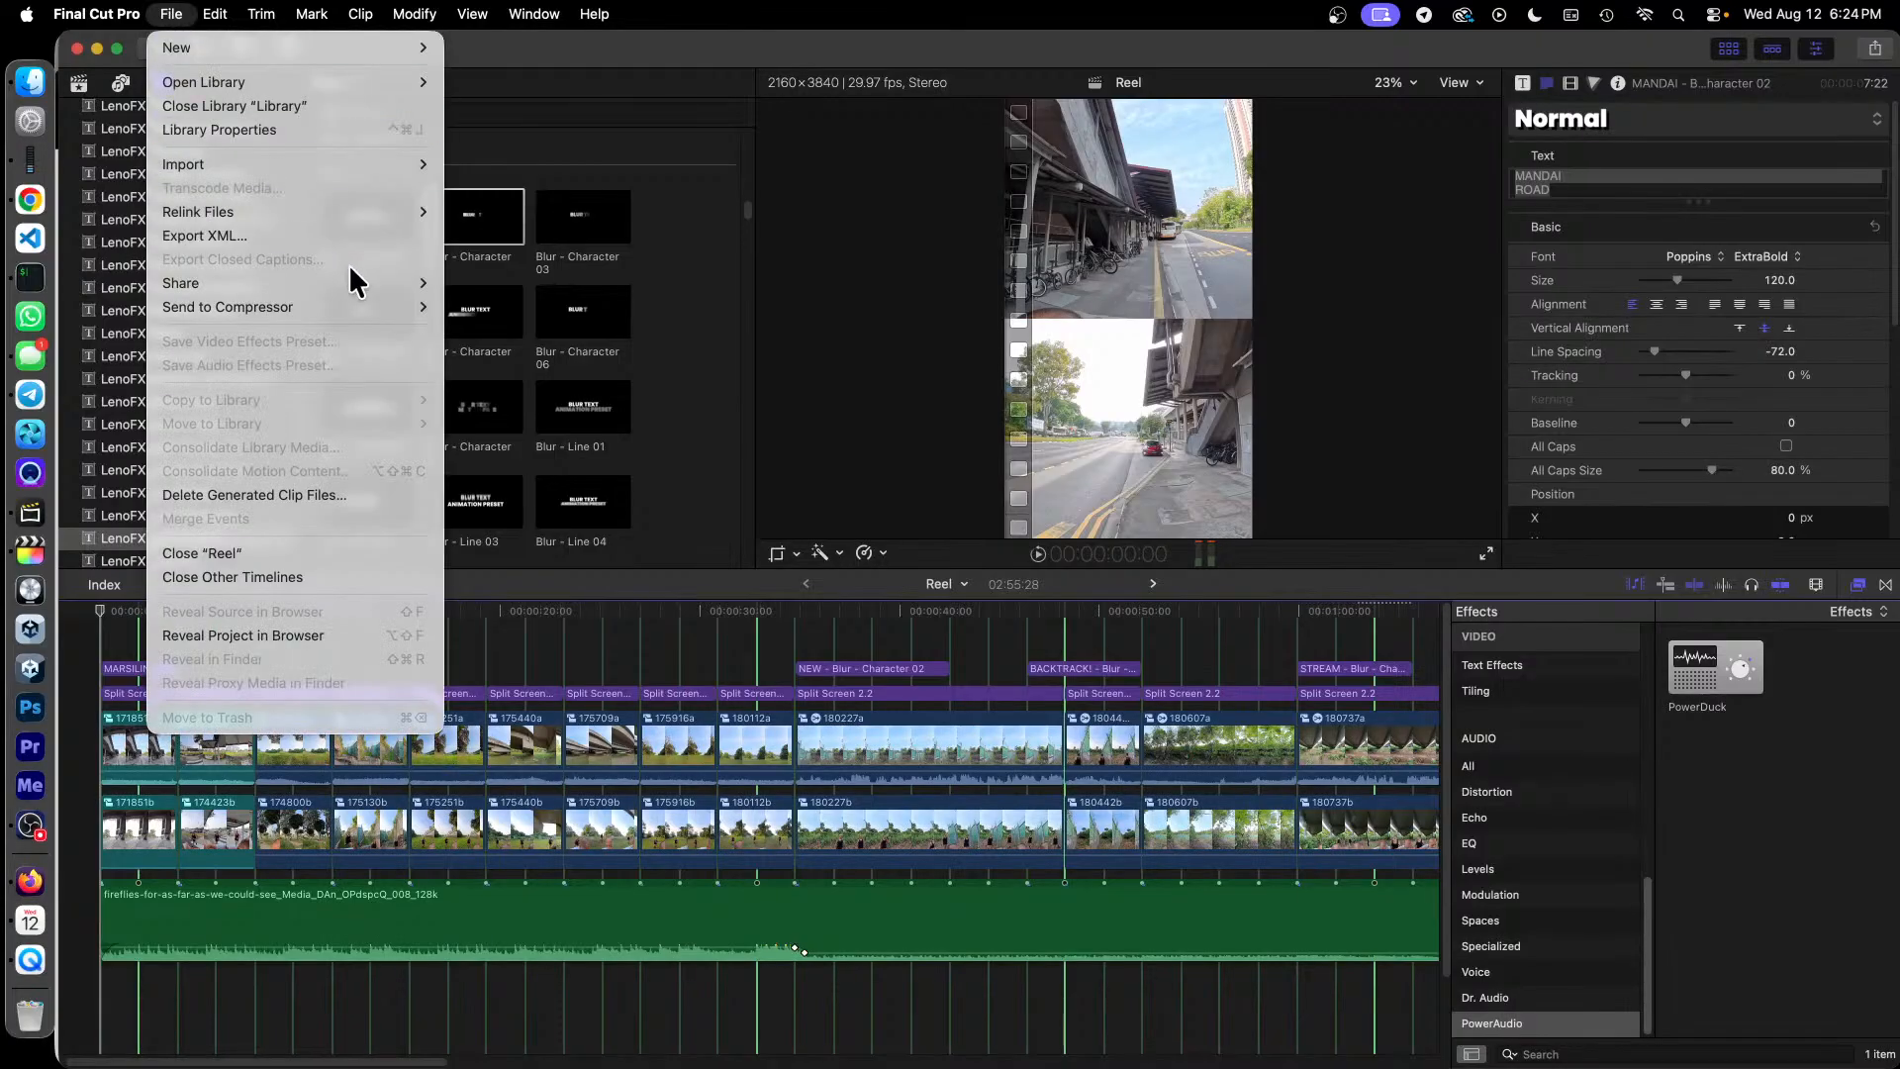
mouse_move(354, 280)
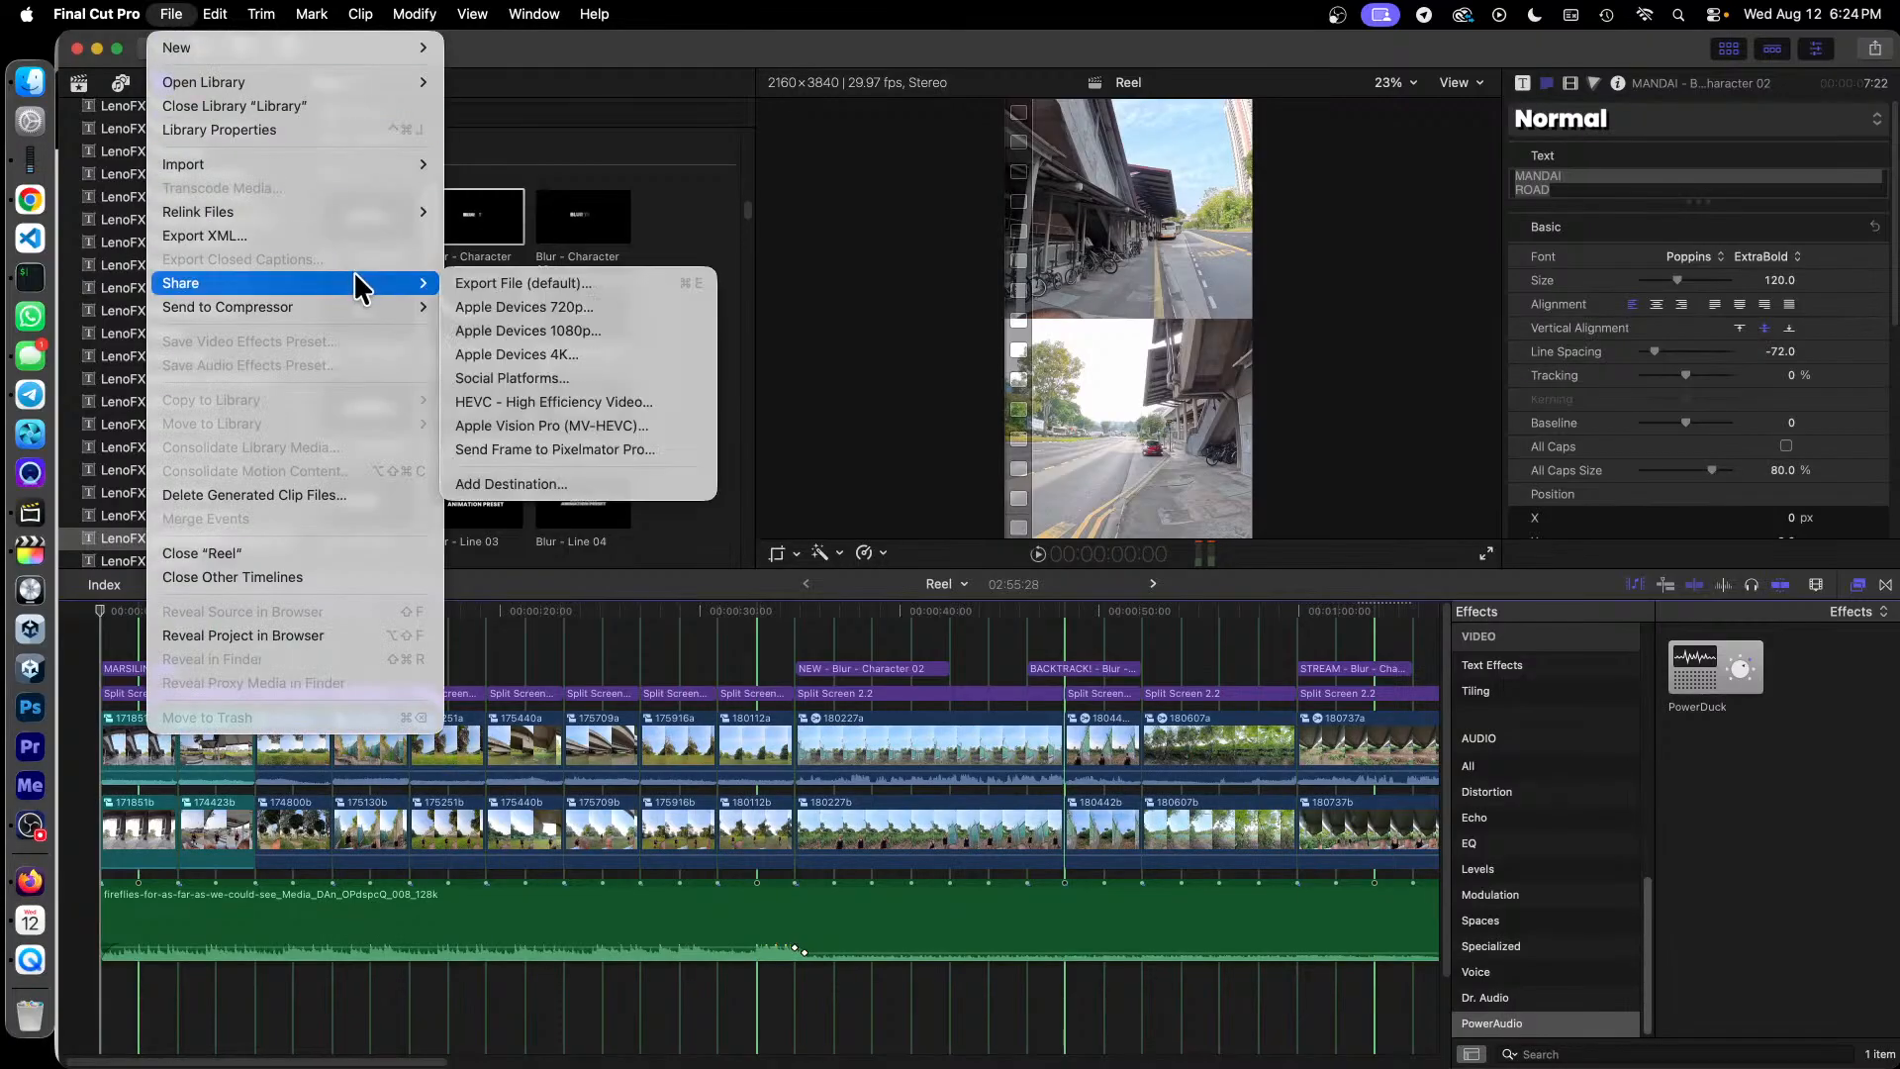
left_click(622, 344)
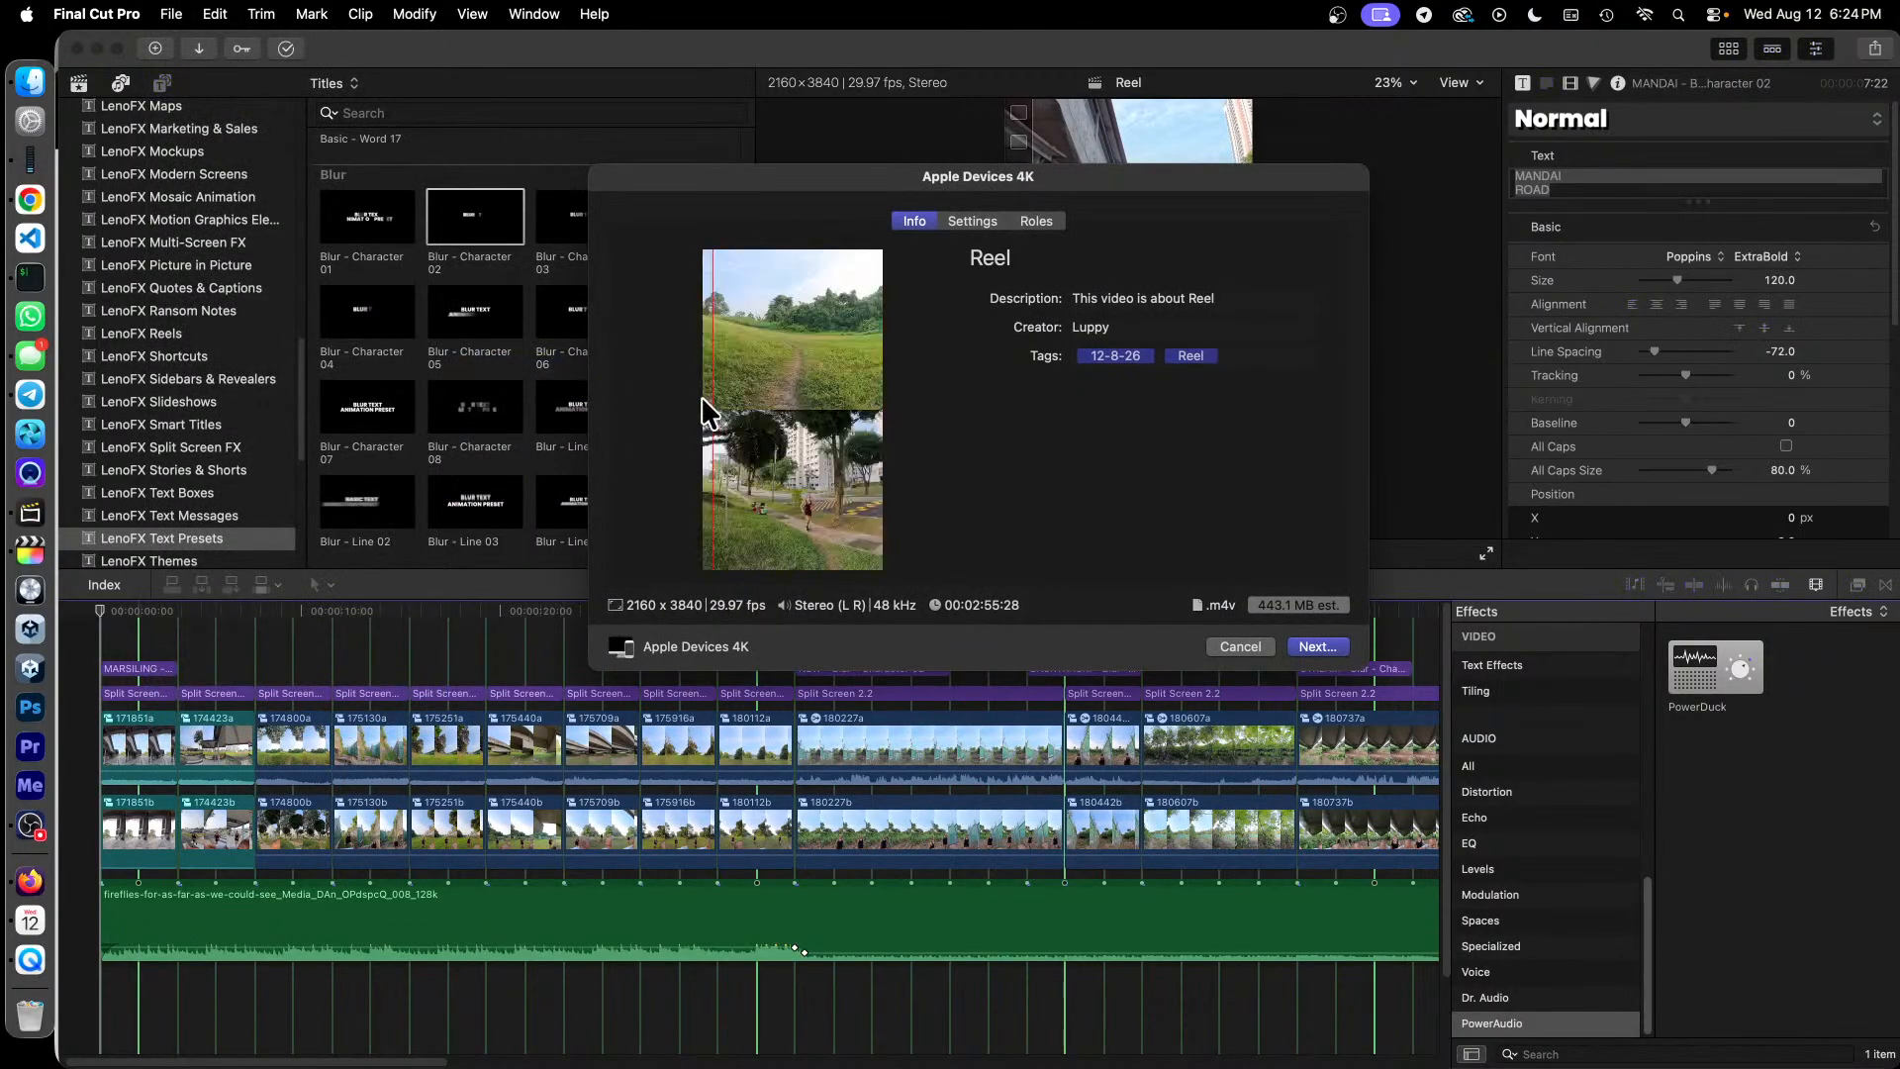
left_click(1319, 651)
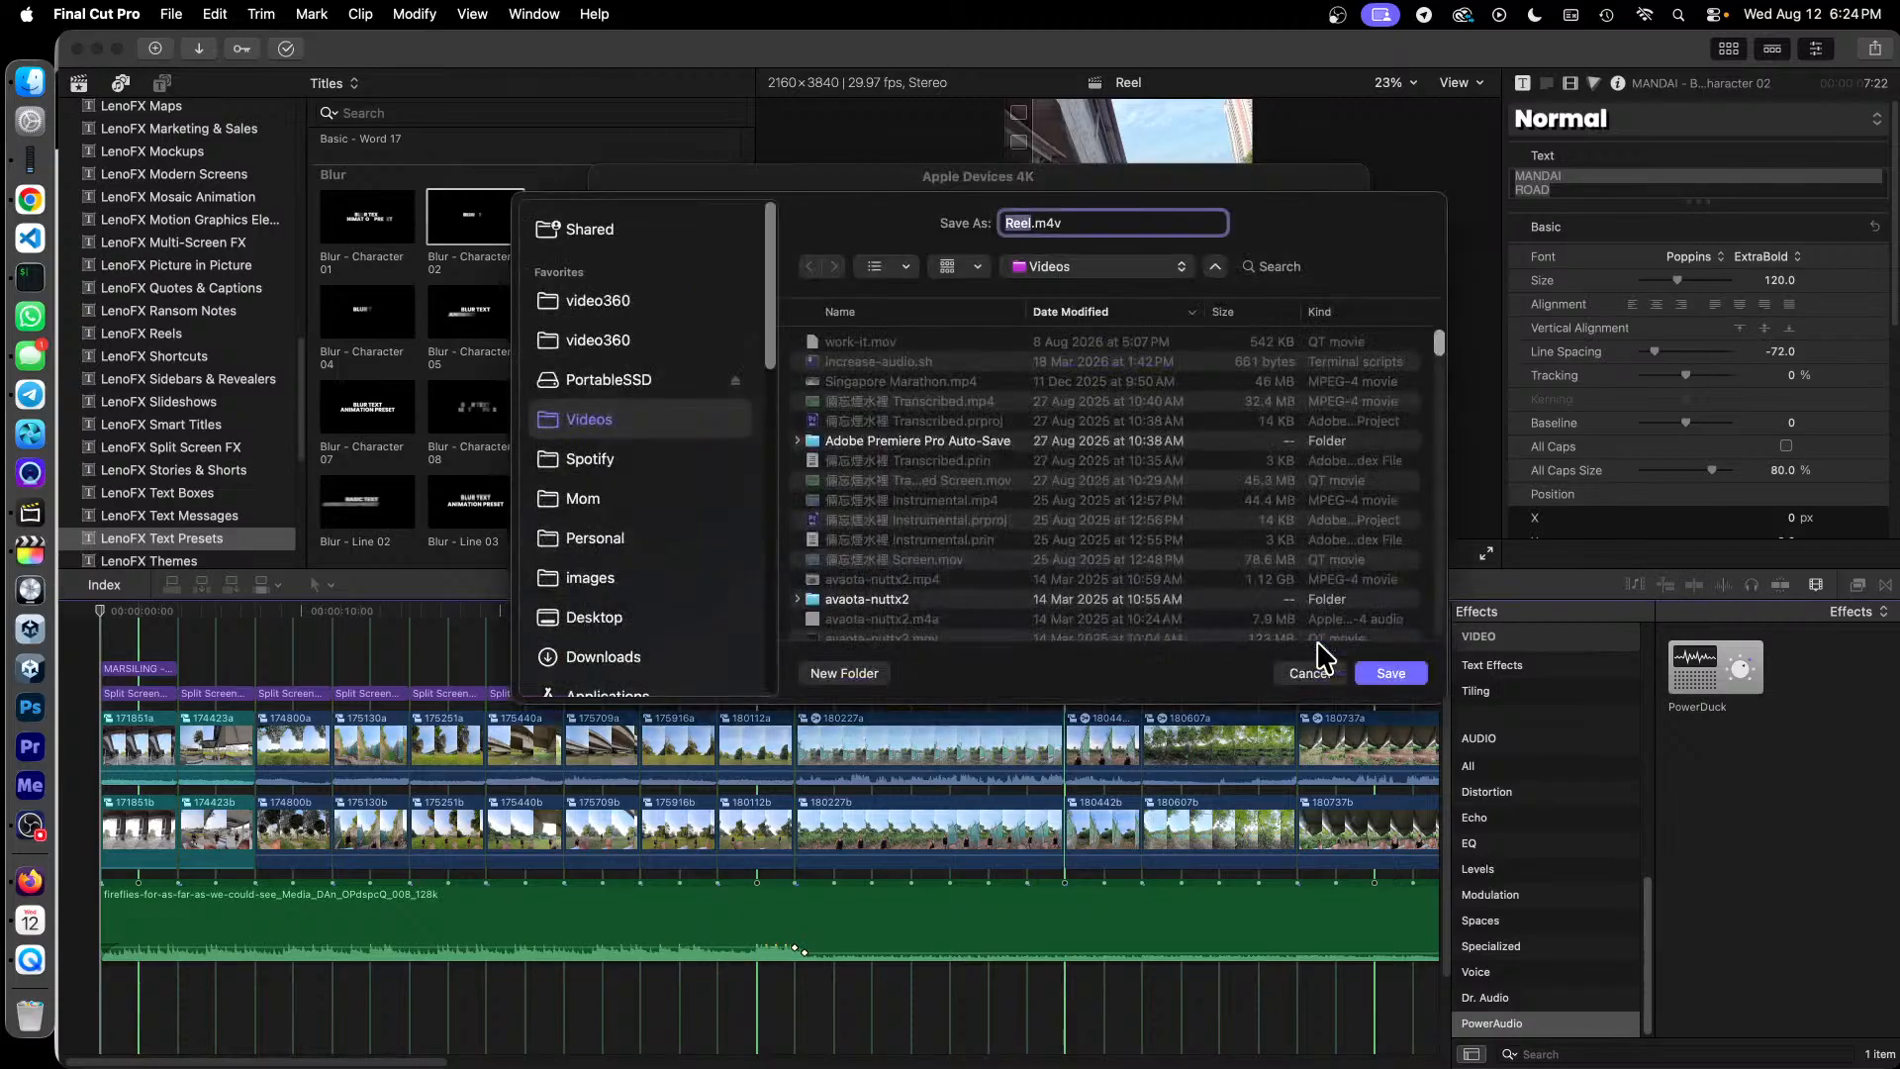
left_click(1391, 674)
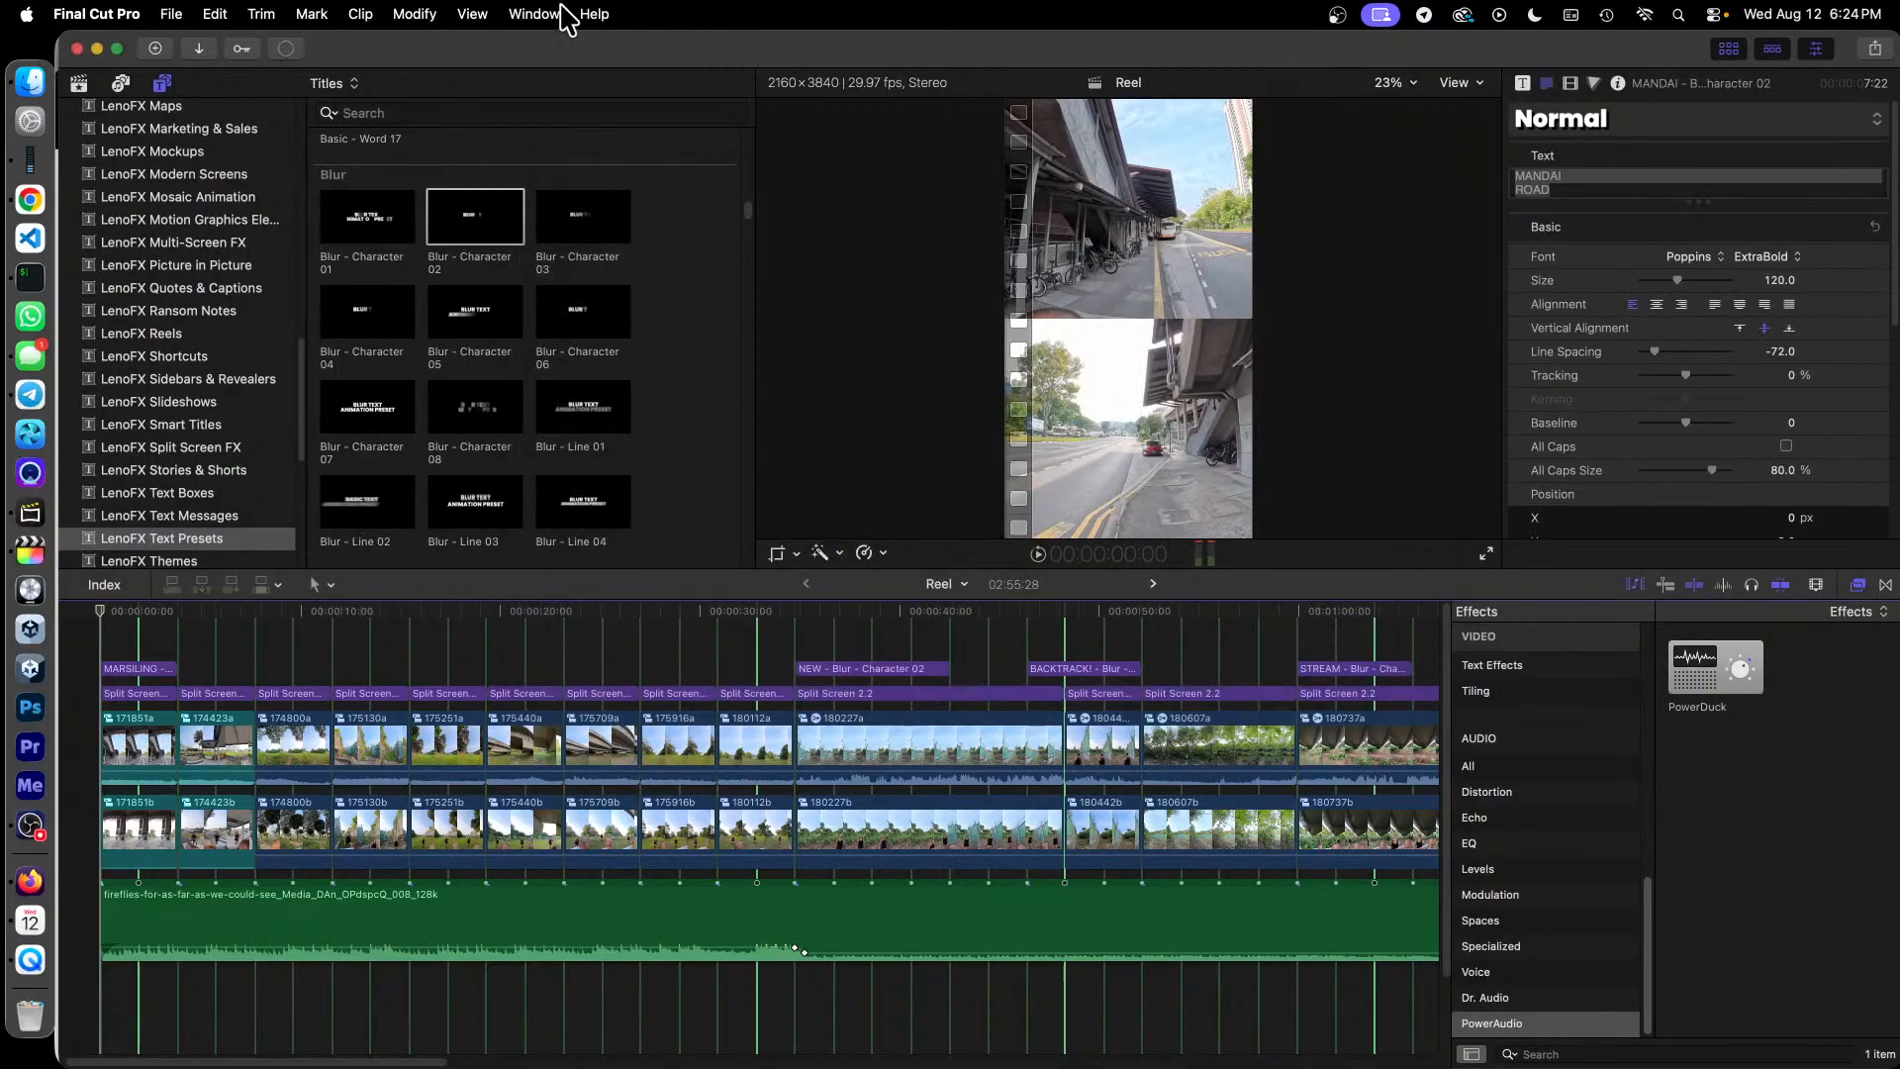
Step: Show the background tasks with the sharing details expanded to check the progress of the Reel.m4v export
left_click(535, 14)
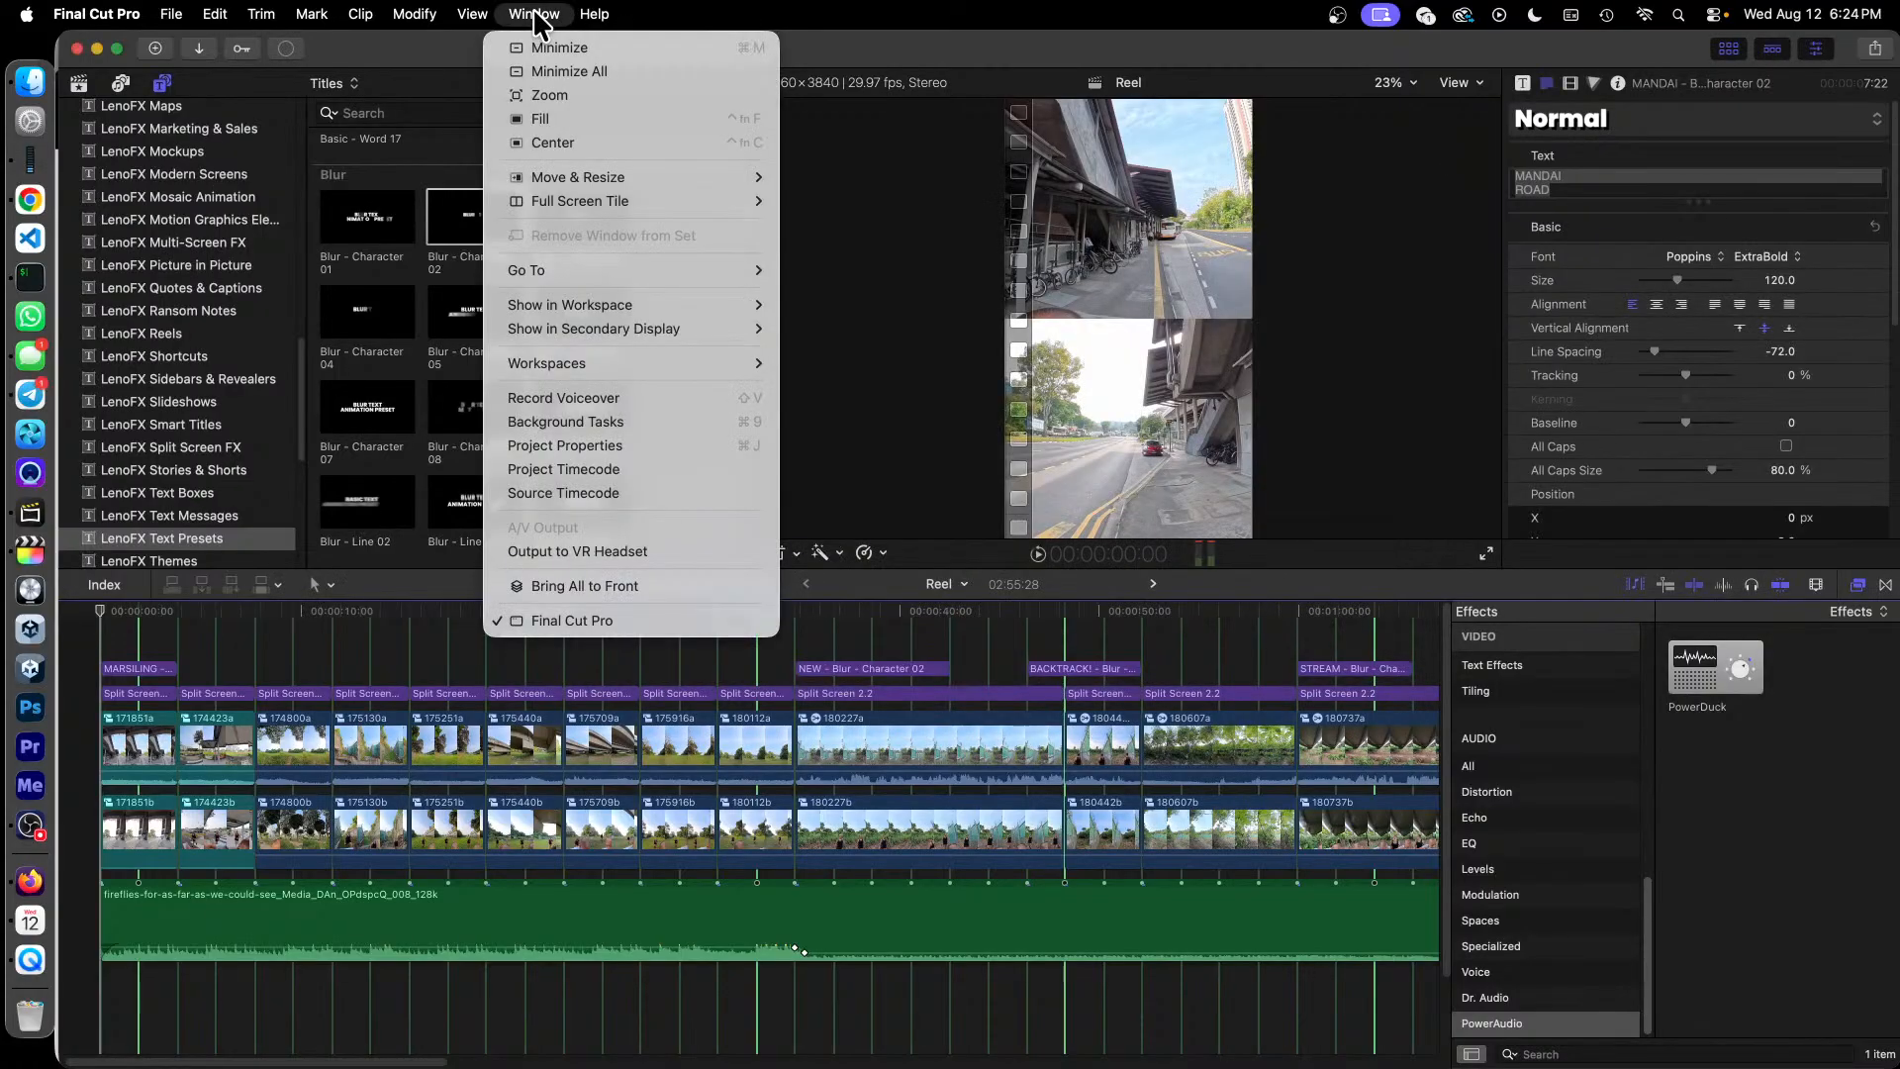
left_click(616, 421)
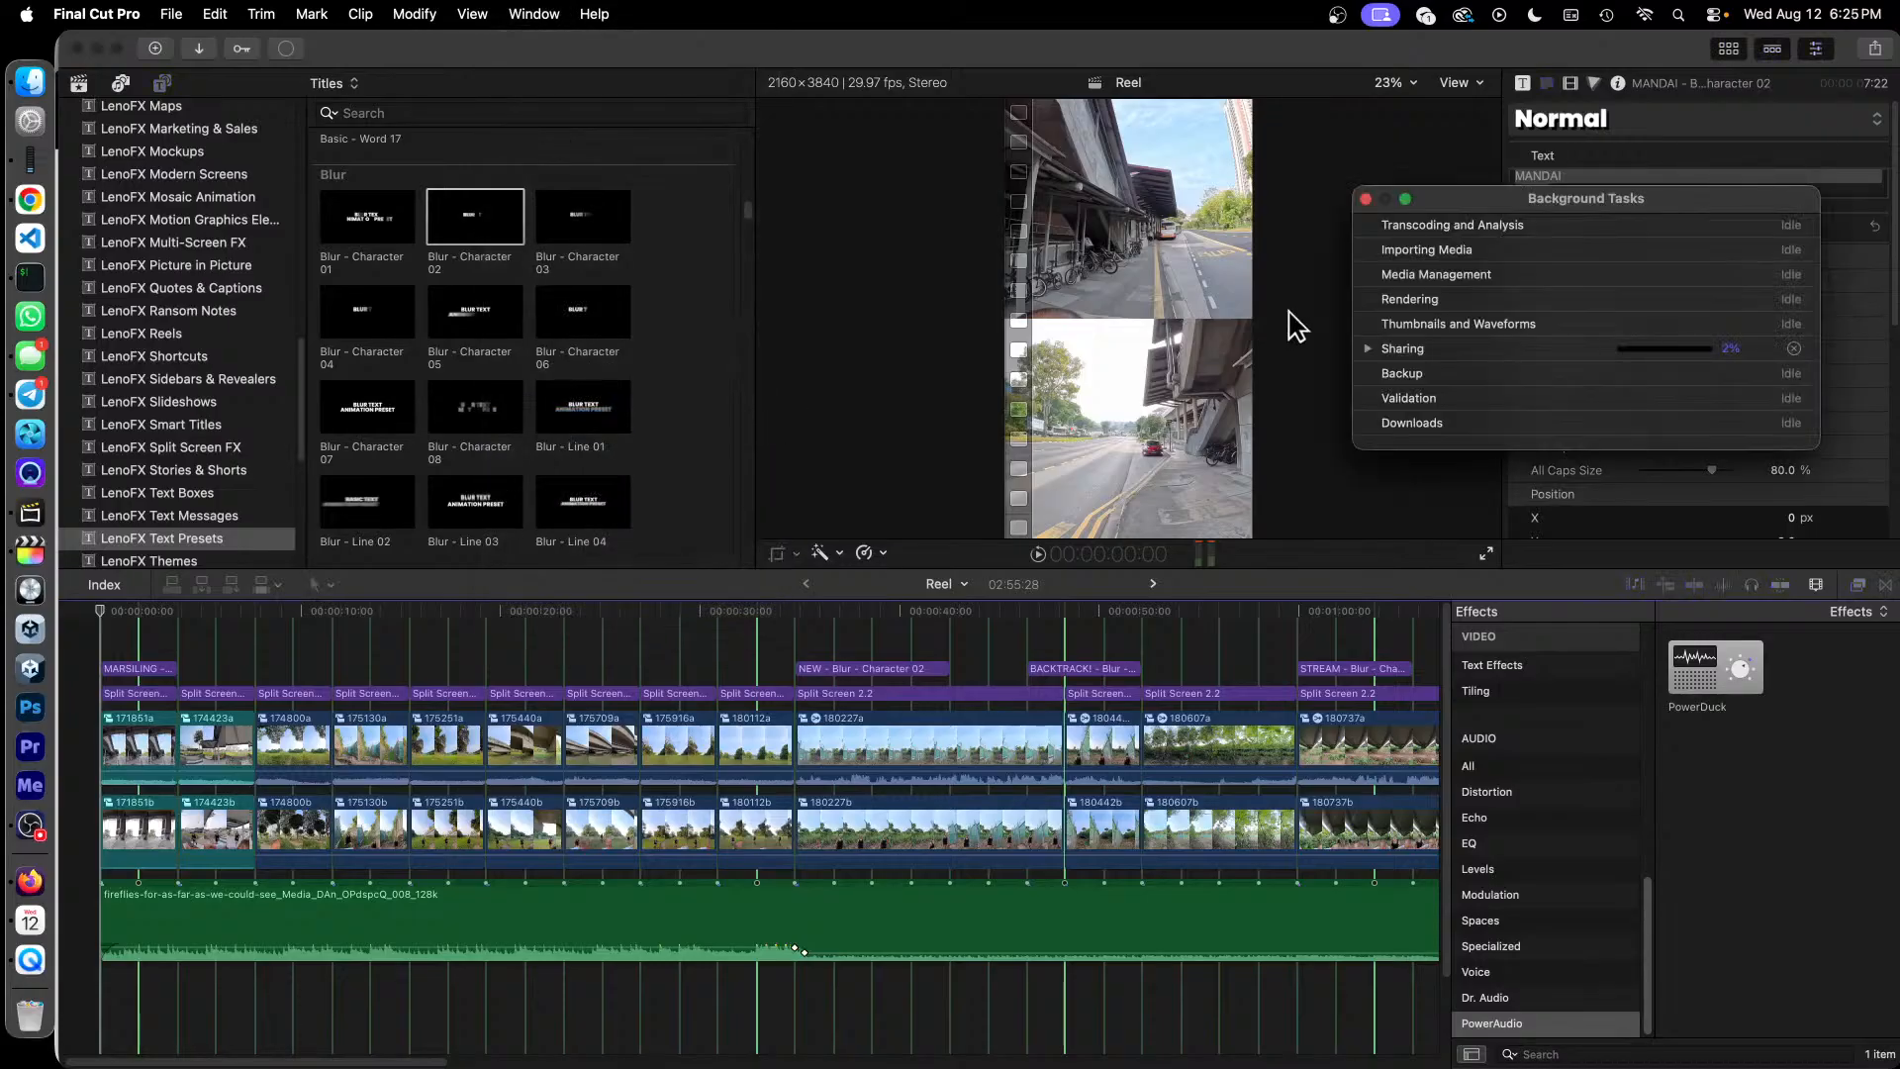
left_click(1366, 349)
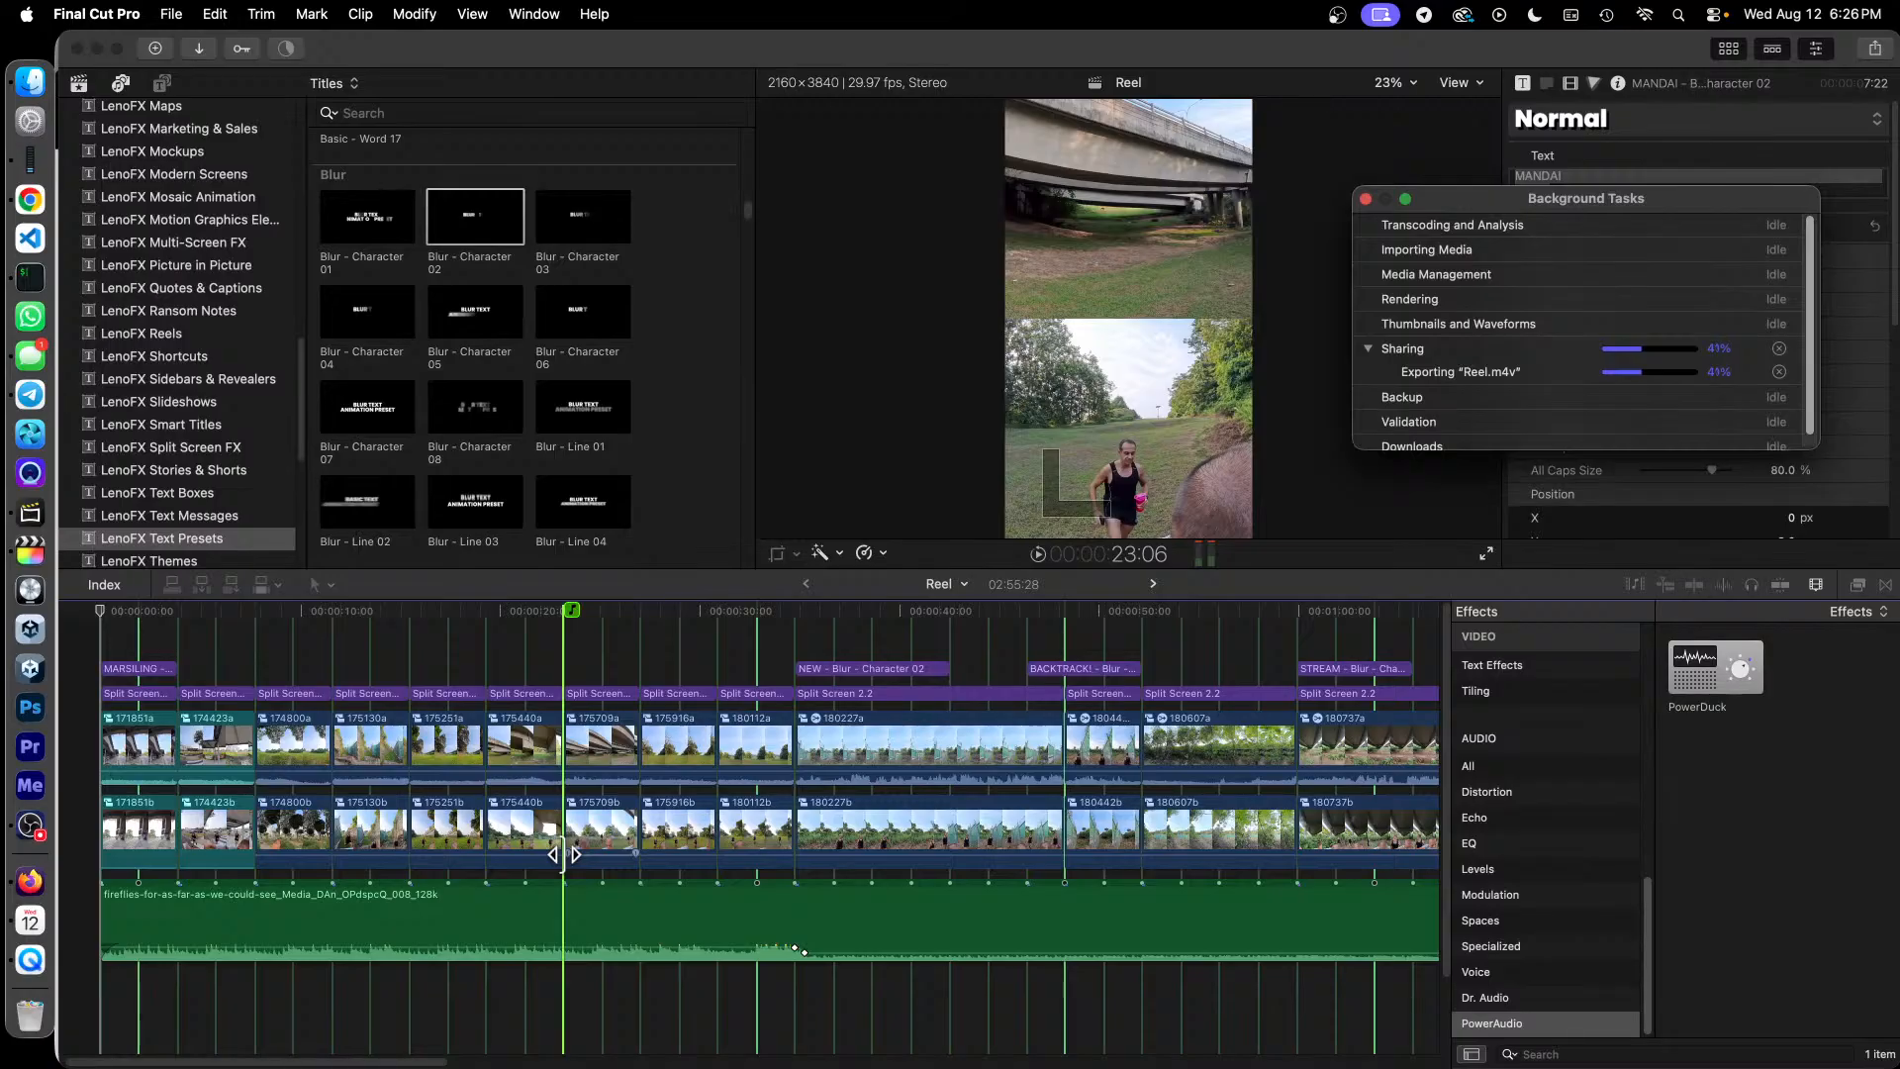
key("Home")
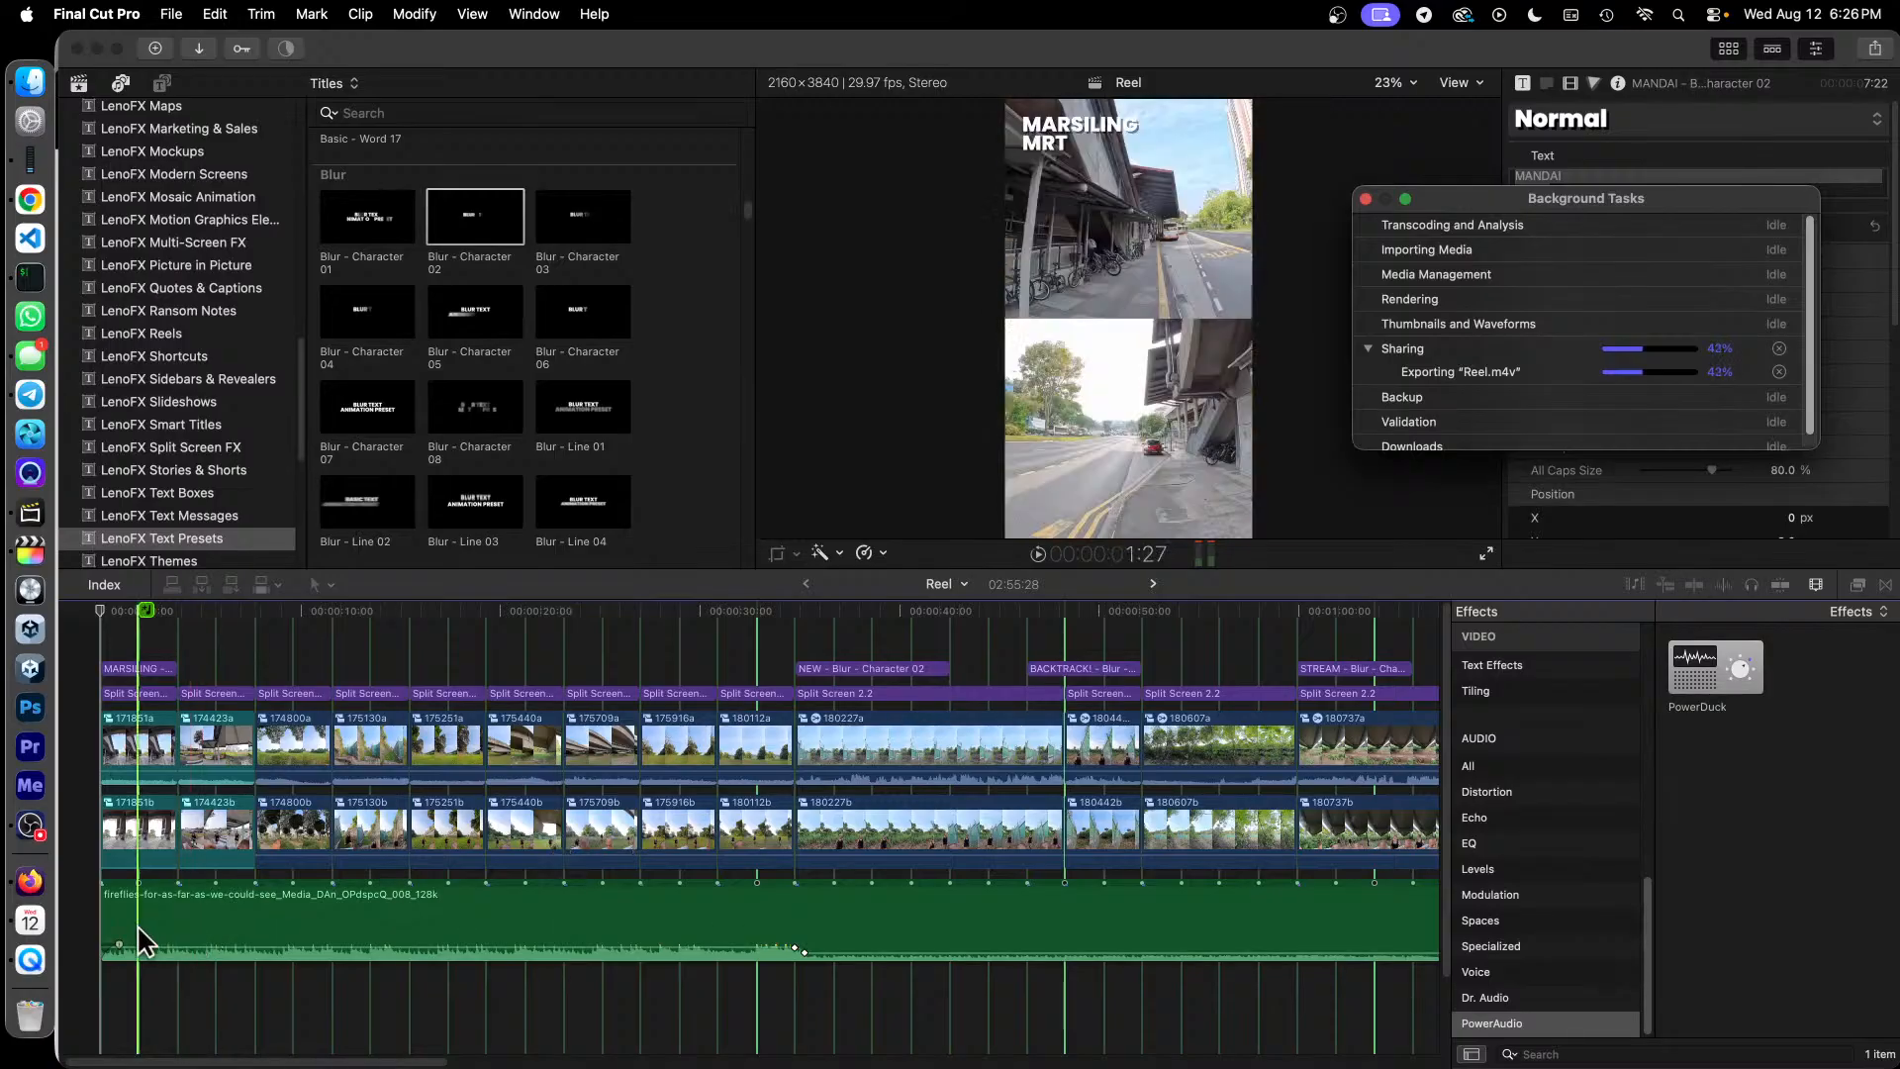